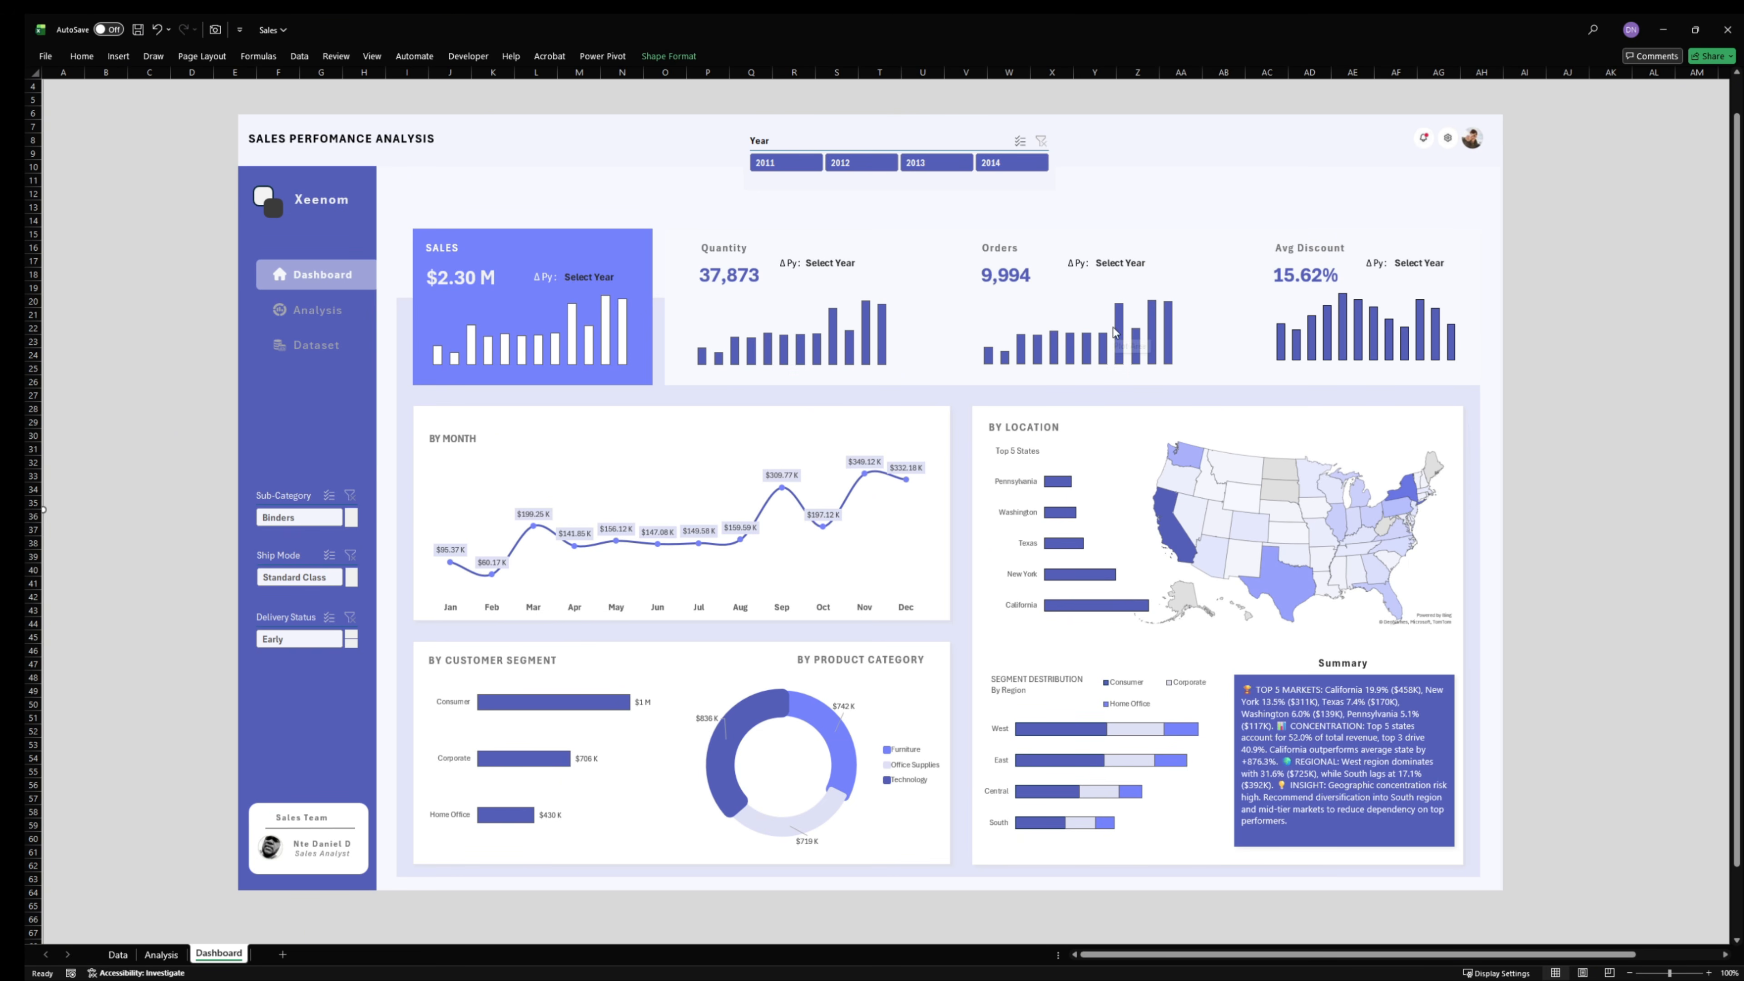
- Filter the sales dashboard by the years 2014, 2013 and 2012 one at a time to compare the figures
{"action": "left_click", "coordinate": [990, 164]}
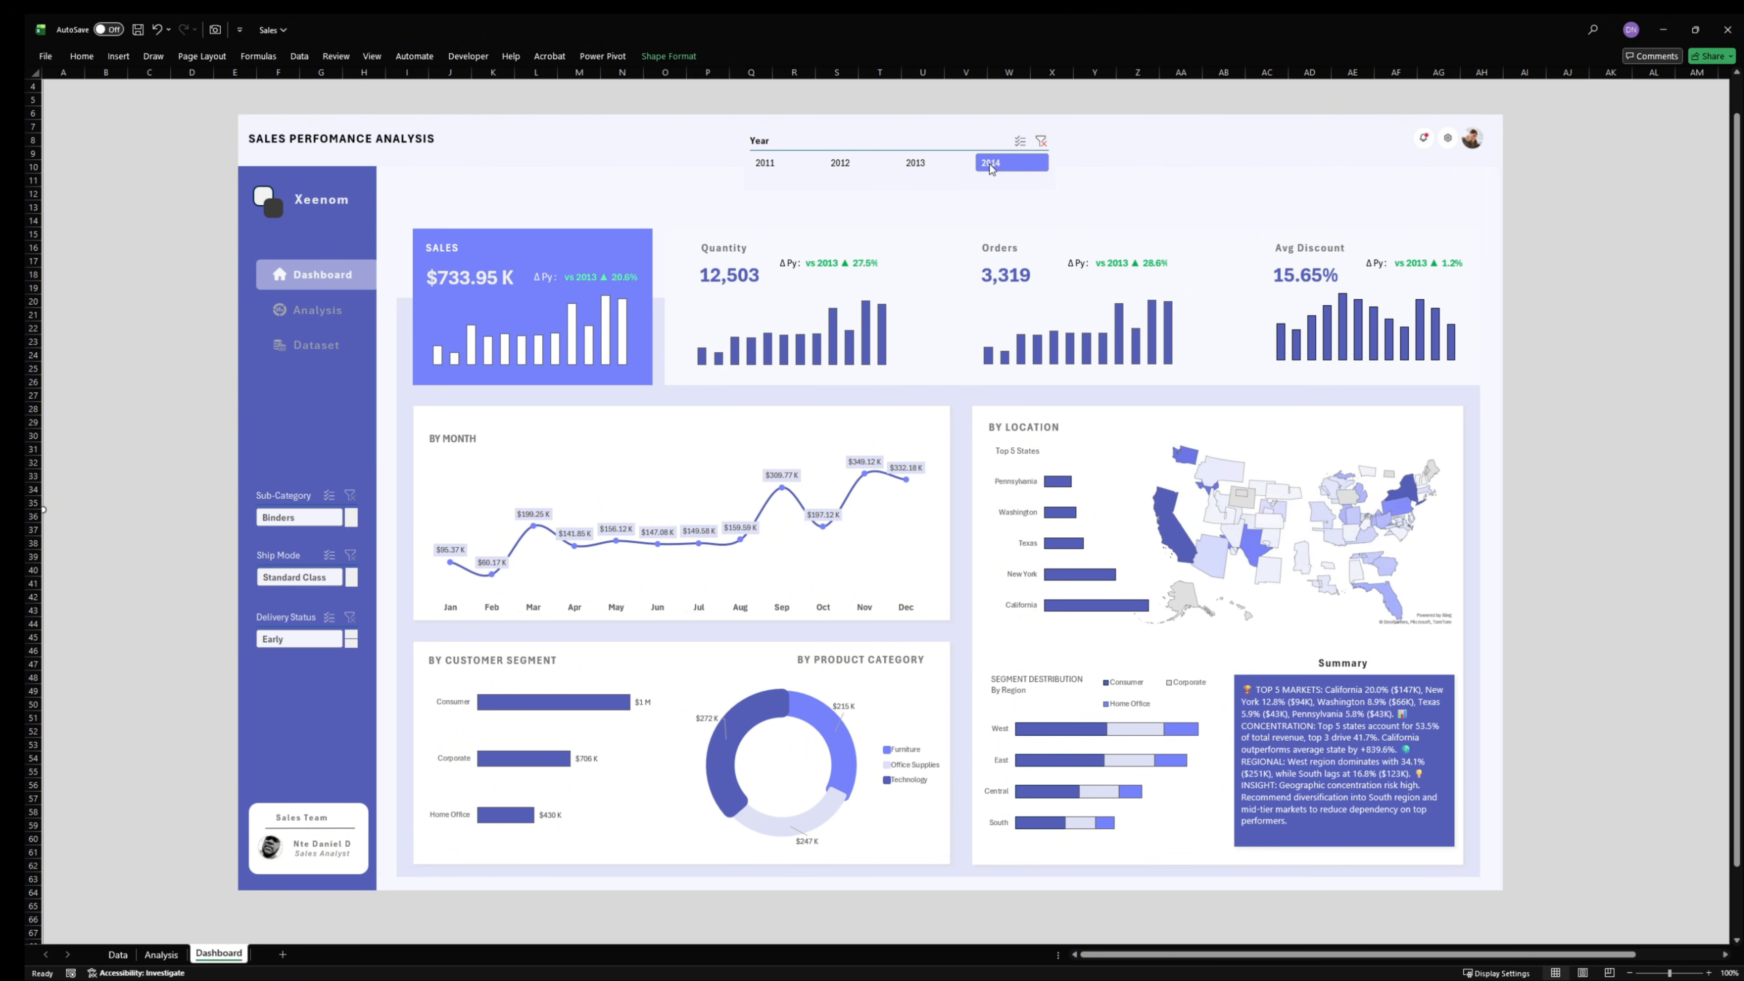
{"action": "left_click", "coordinate": [927, 164]}
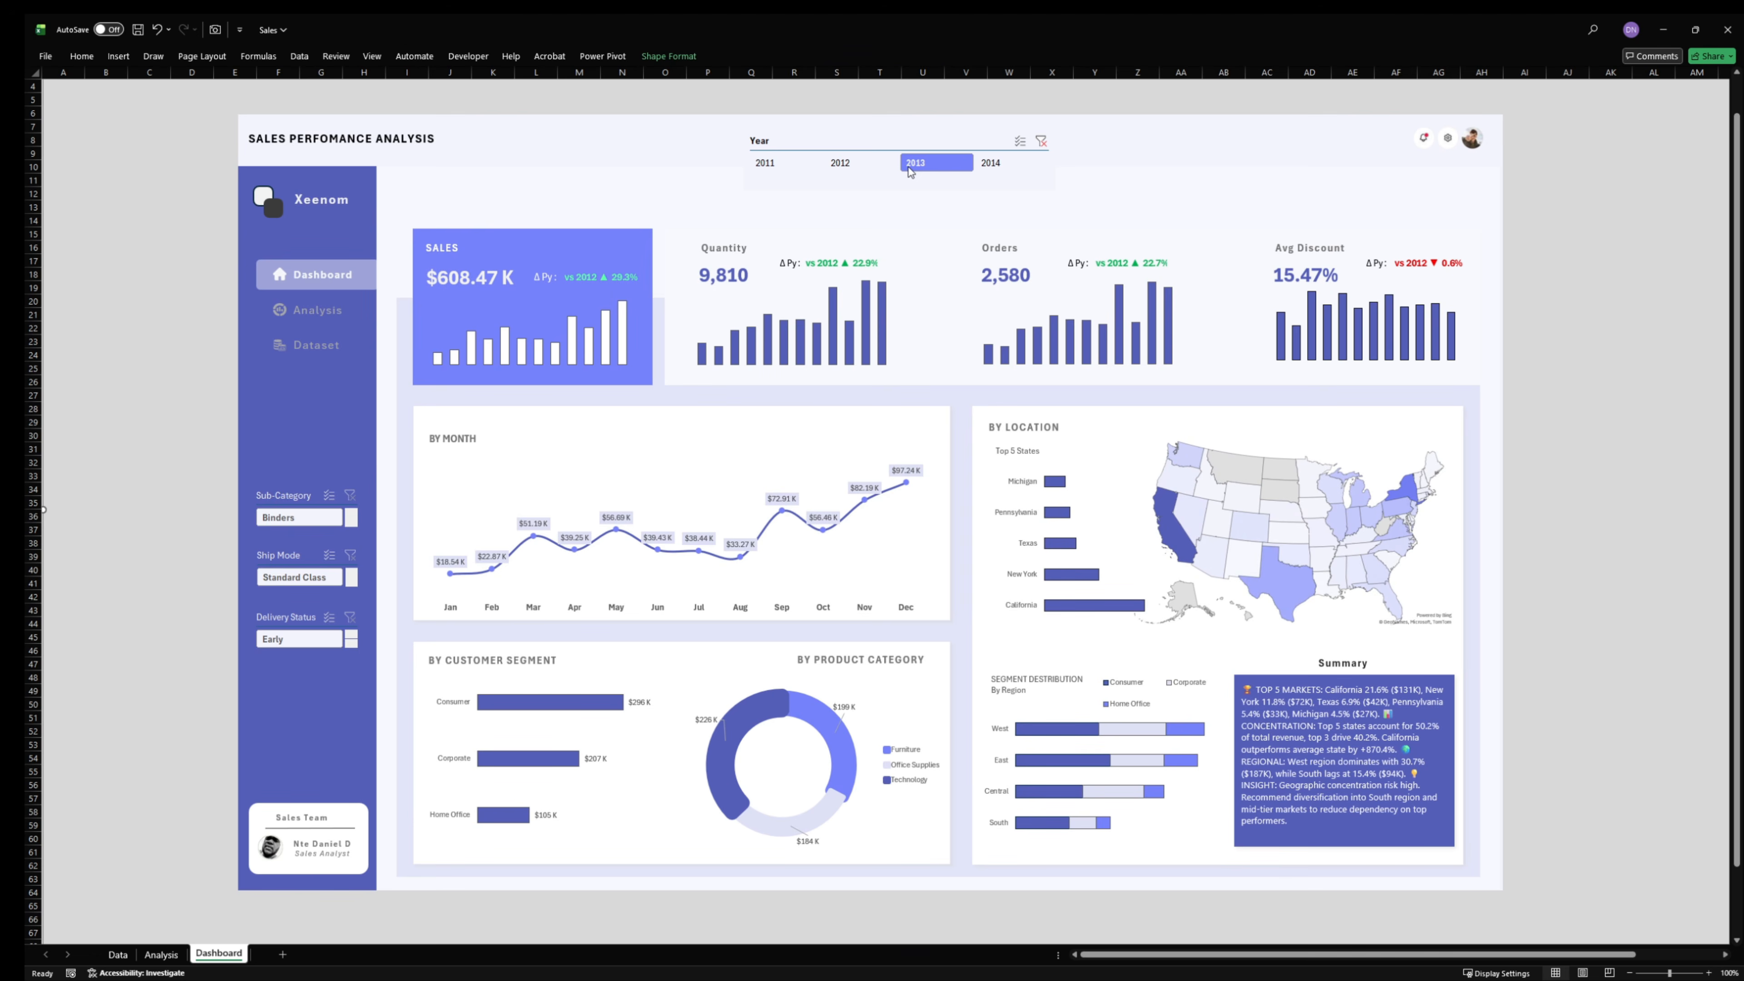
{"action": "left_click", "coordinate": [859, 163]}
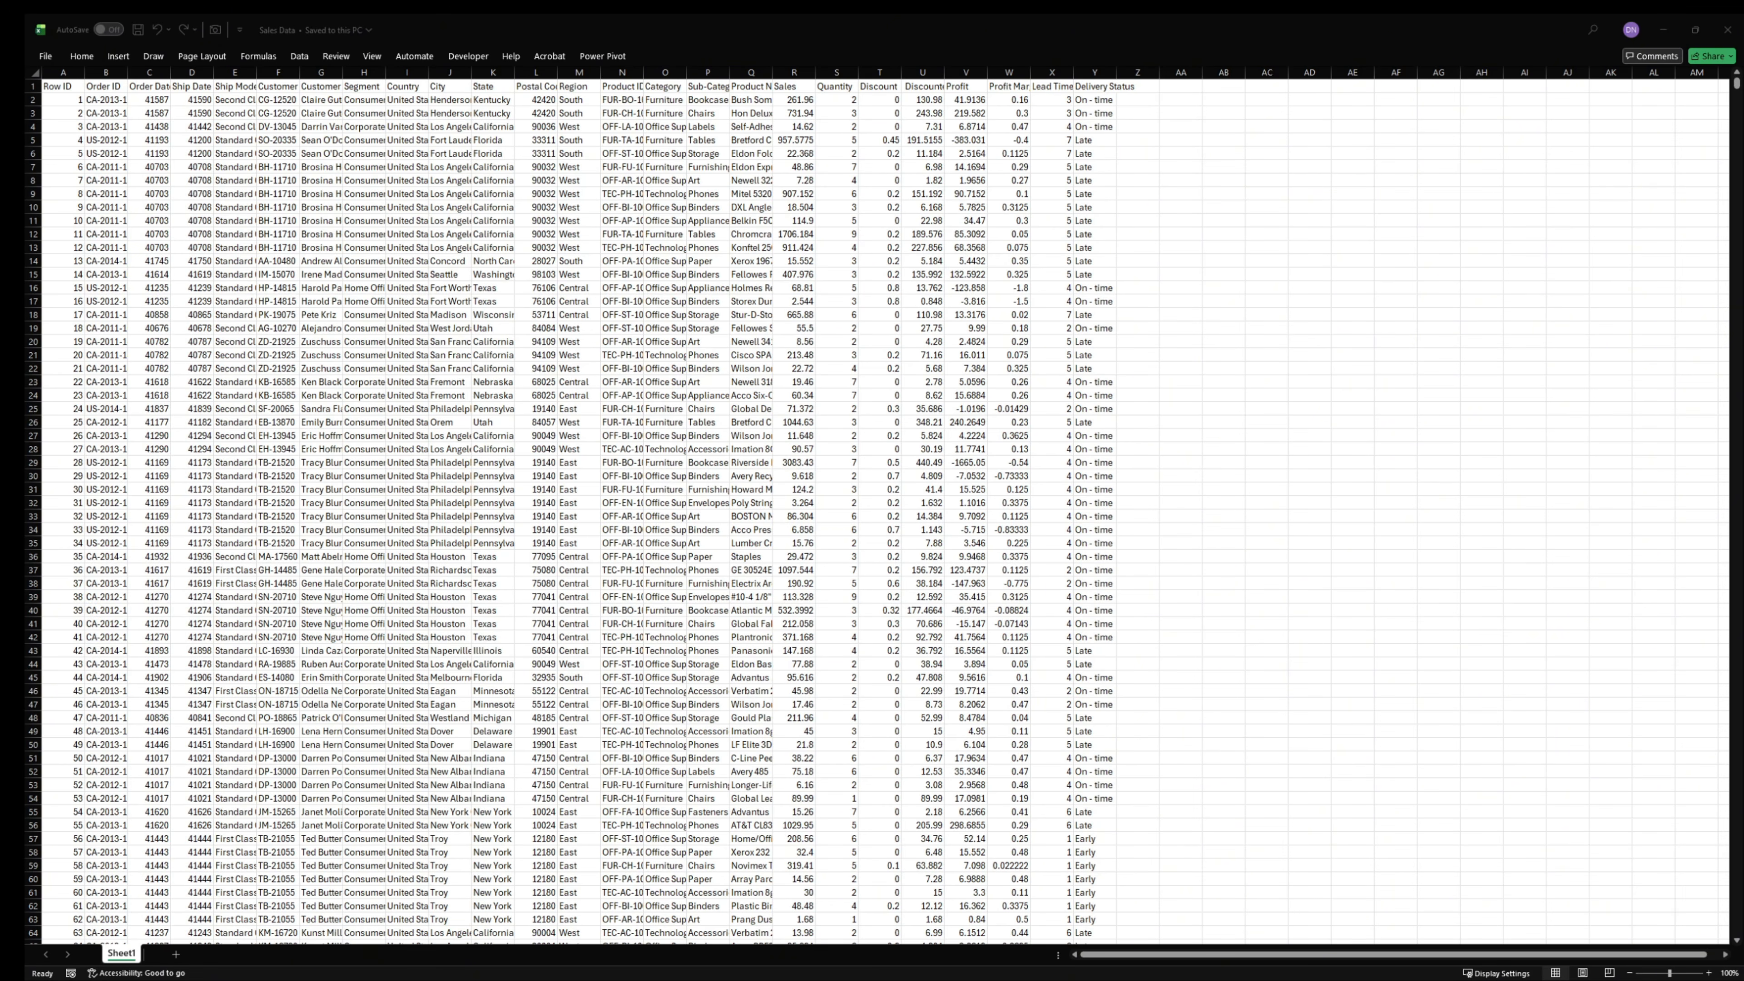
- Switch to the YouTube window showing the Talk data with danny channel, view the channel page and return to the workbook
{"action": "mouse_move", "coordinate": [973, 969]}
{"action": "mouse_move", "coordinate": [796, 965]}
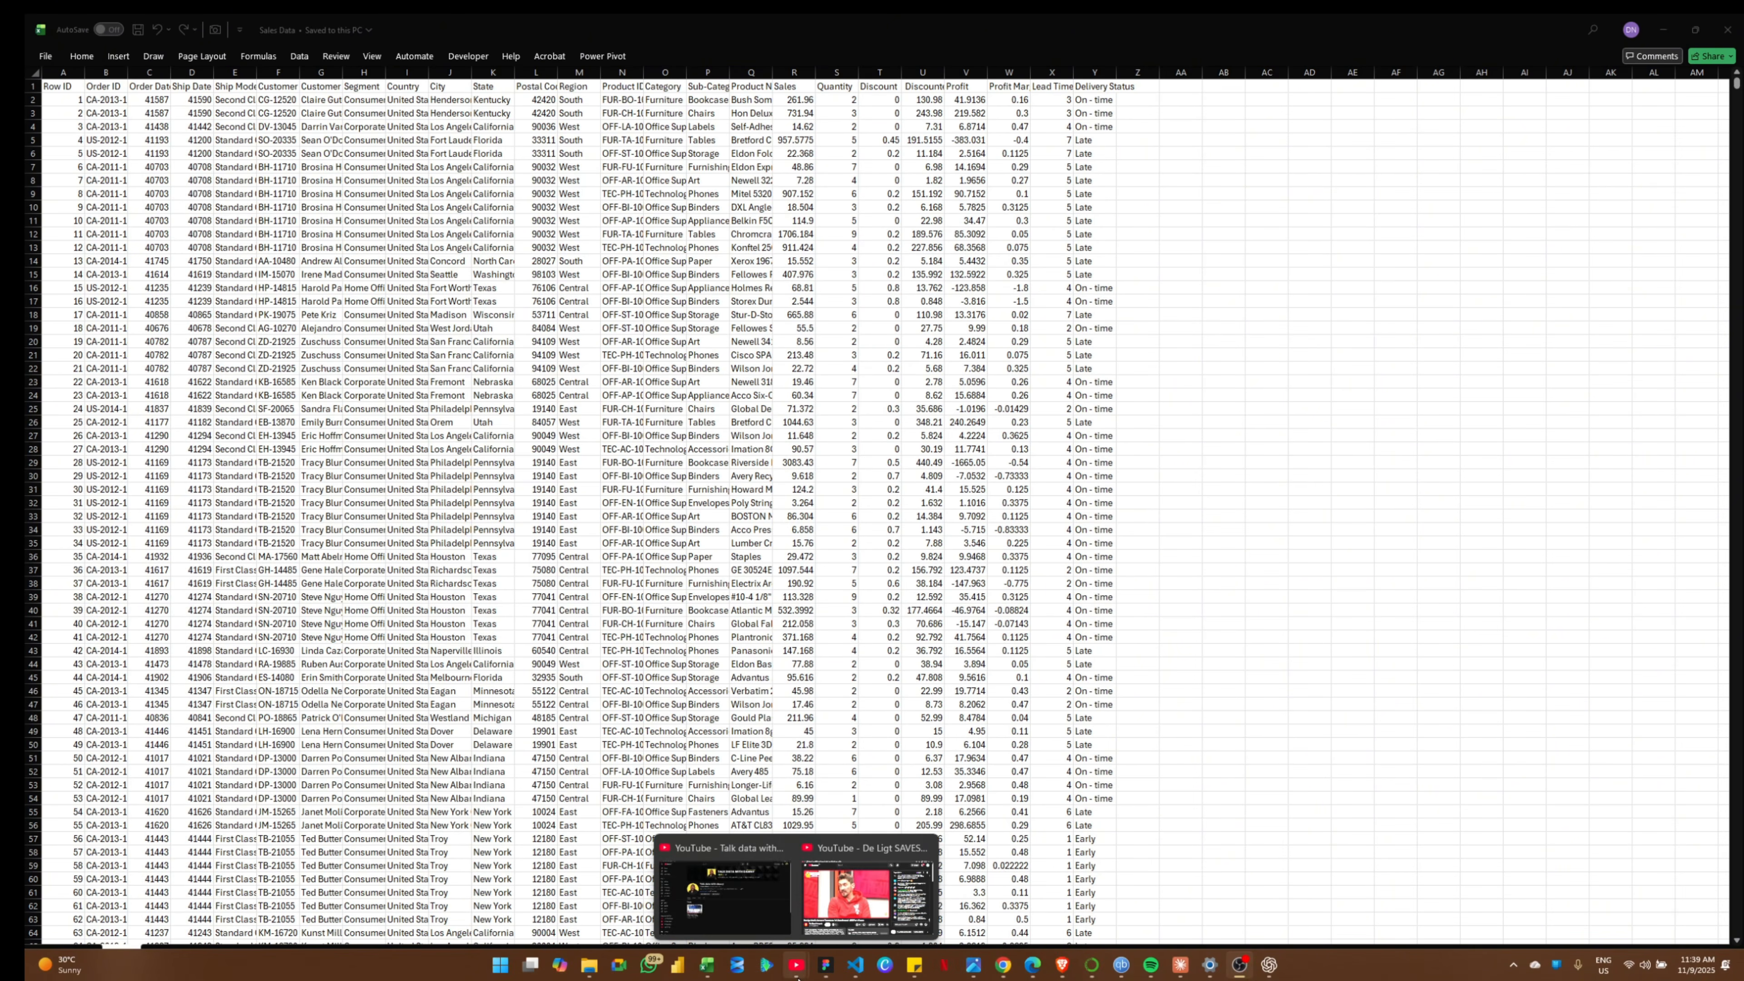
{"action": "left_click", "coordinate": [758, 924]}
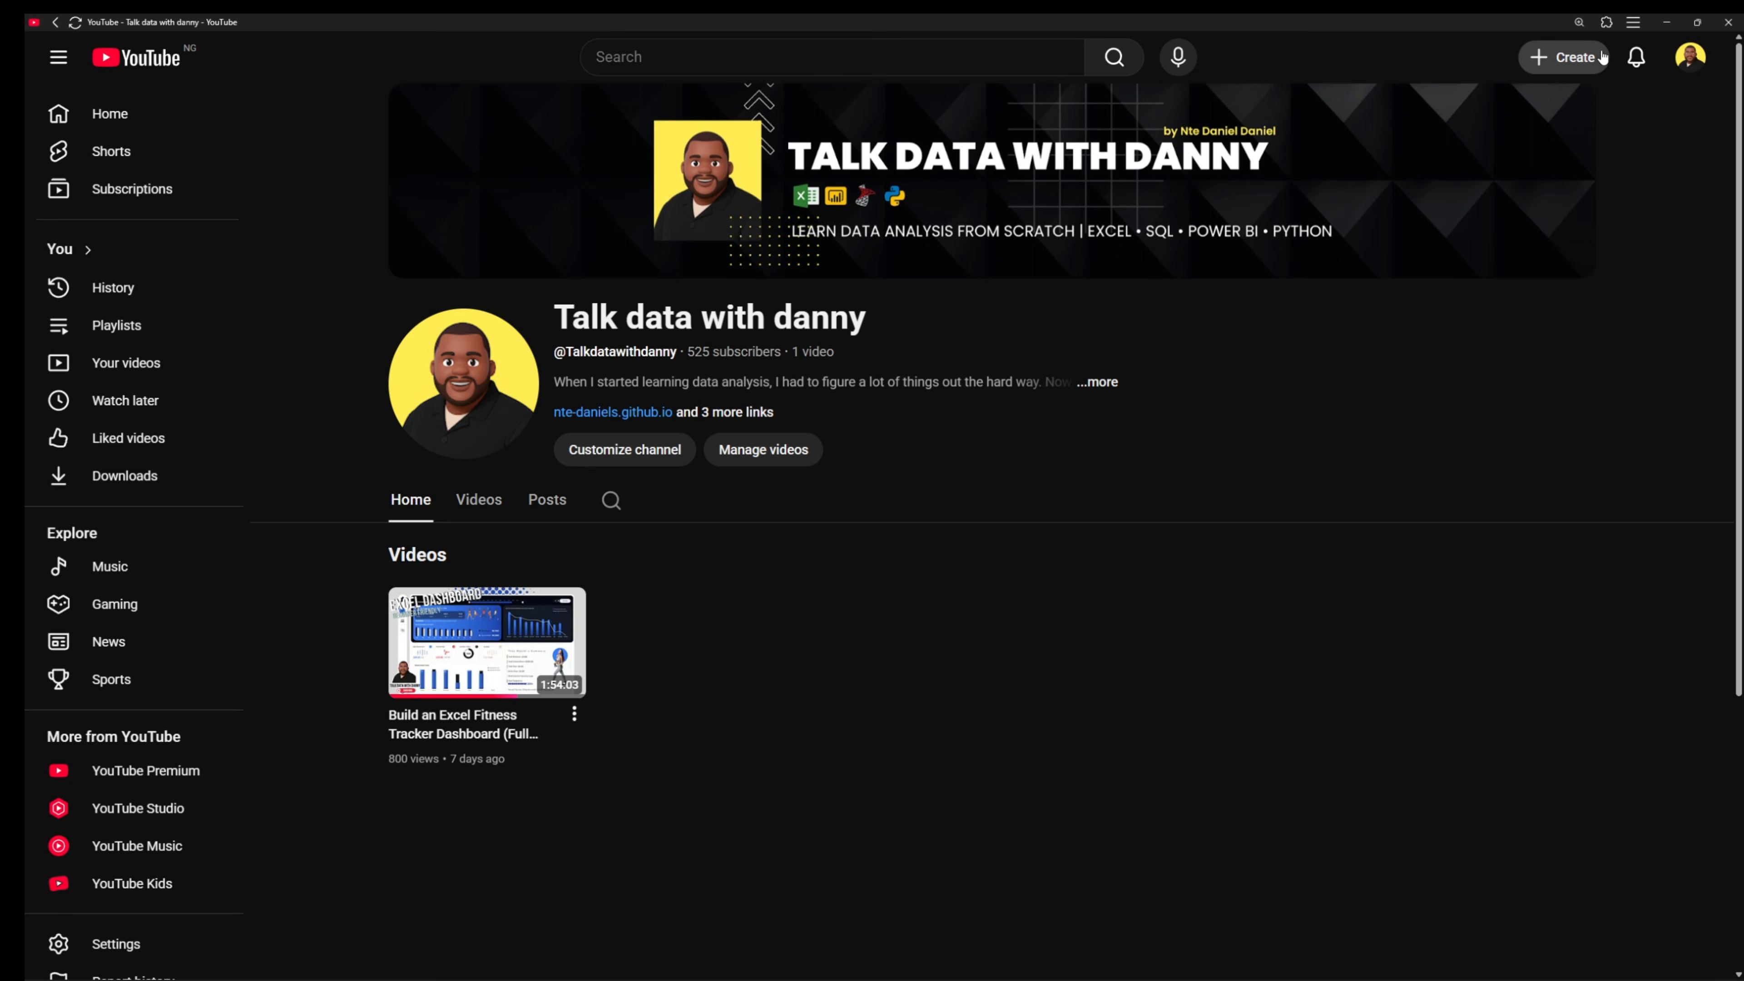
{"action": "left_click", "coordinate": [1662, 22]}
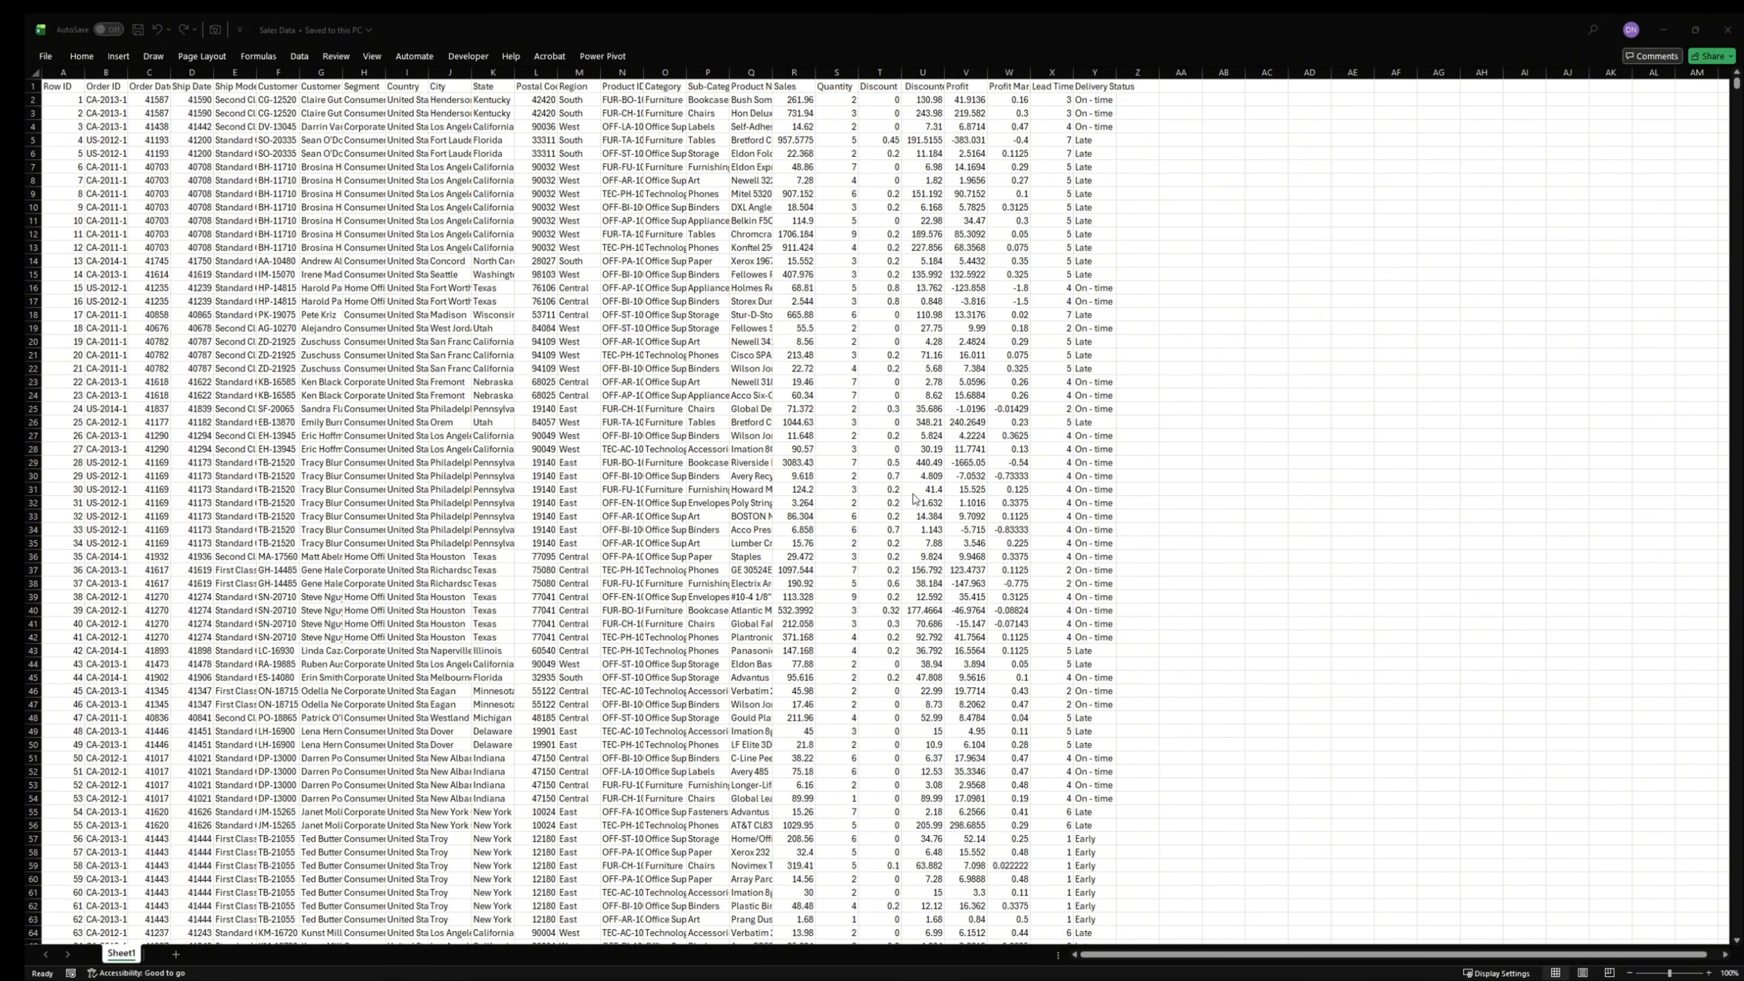
- Fit the width of every column on the raw sales data sheet to its contents
{"action": "left_click", "coordinate": [400, 437]}
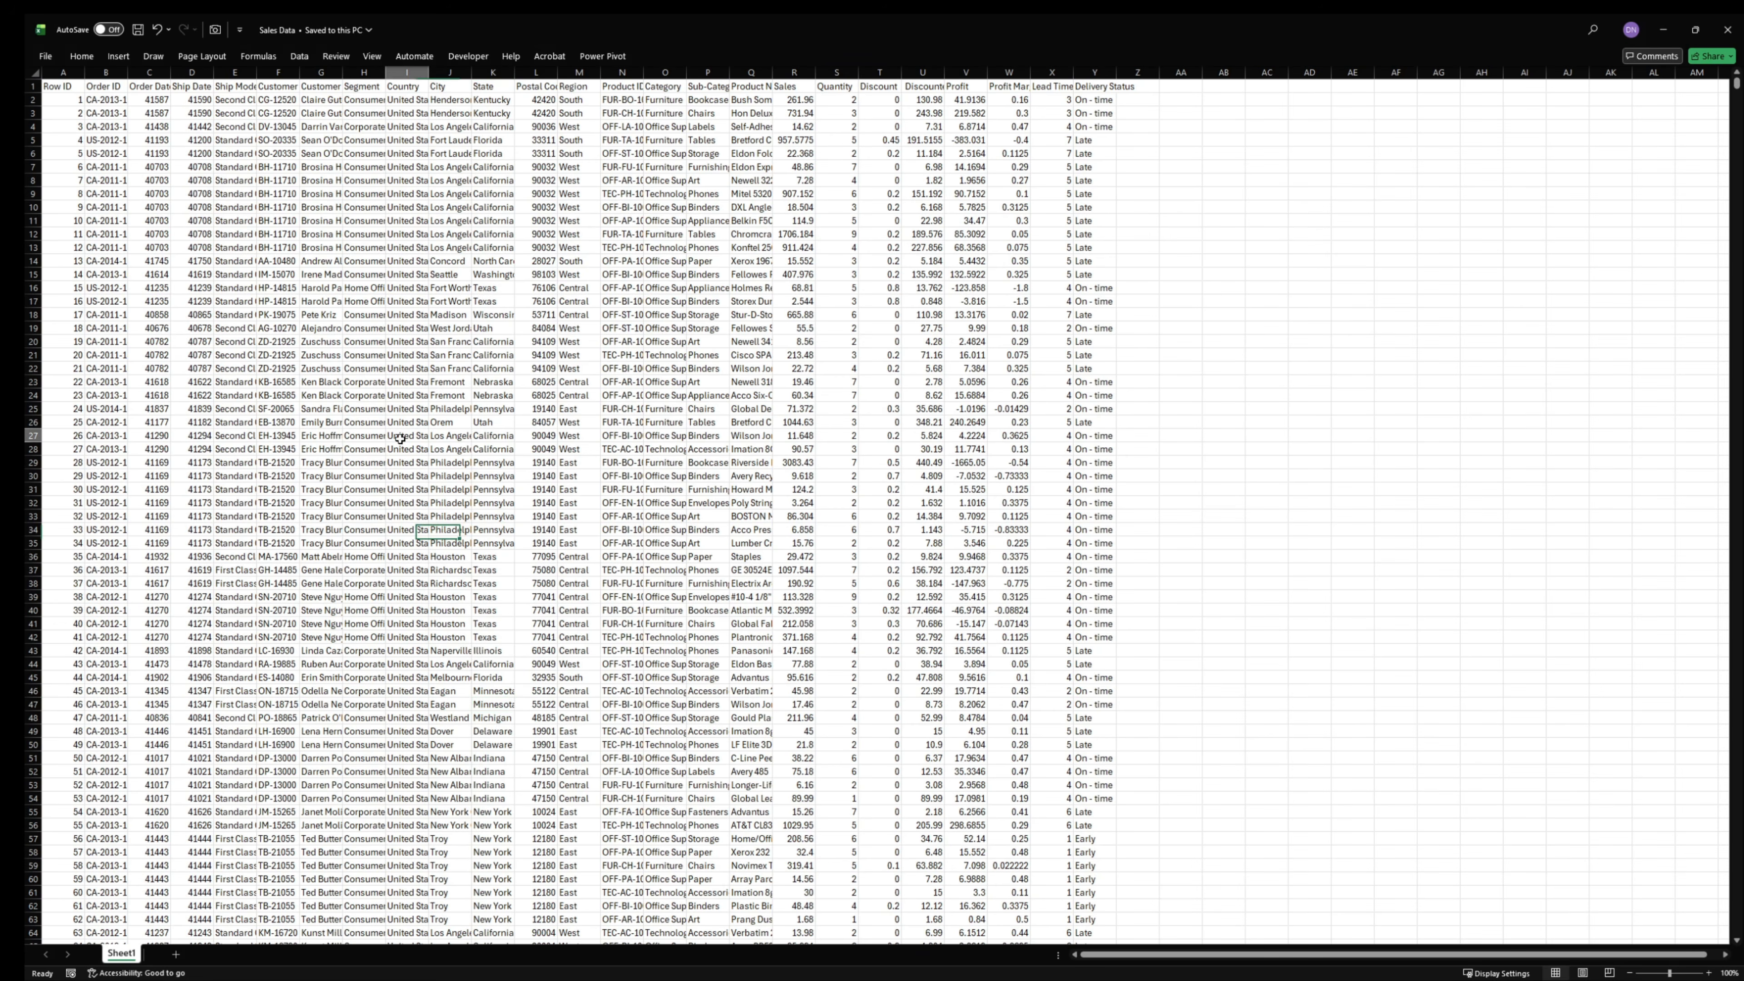
{"action": "scroll", "coordinate": [400, 436], "scroll_direction": "up", "scroll_amount": 3, "text": "ctrl"}
{"action": "scroll", "coordinate": [426, 436], "scroll_direction": "up", "scroll_amount": 3}
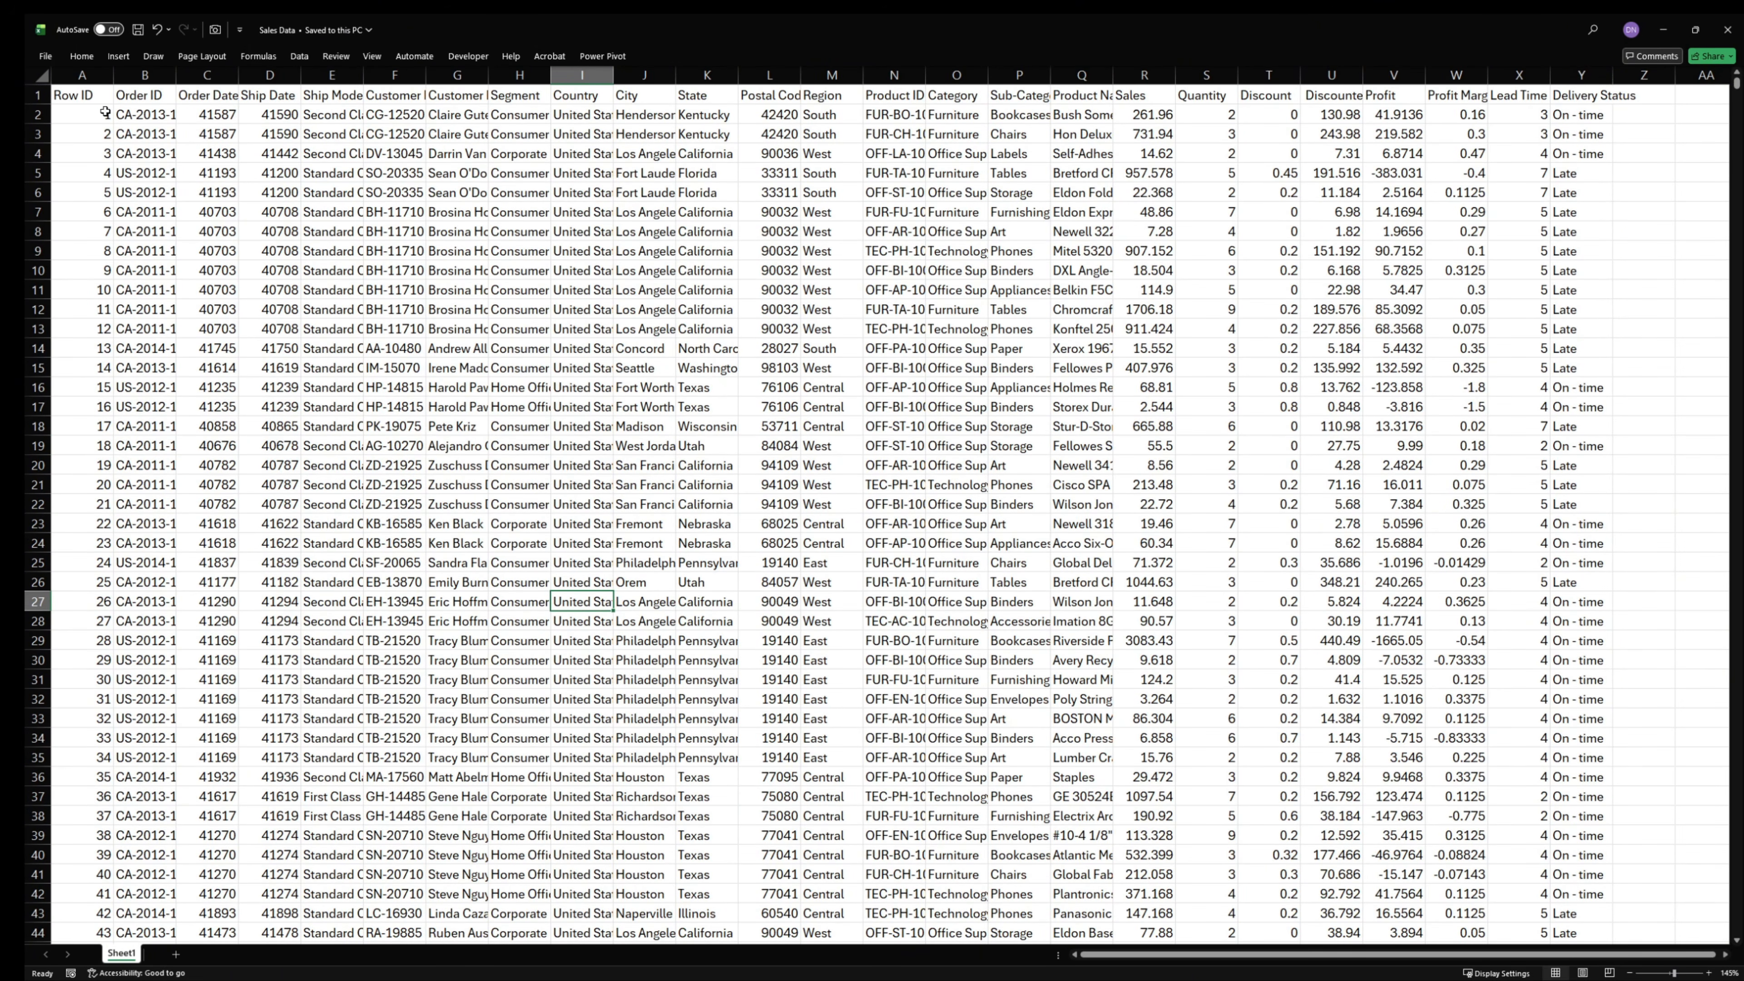
{"action": "left_click", "coordinate": [42, 76]}
{"action": "double_click", "coordinate": [113, 76]}
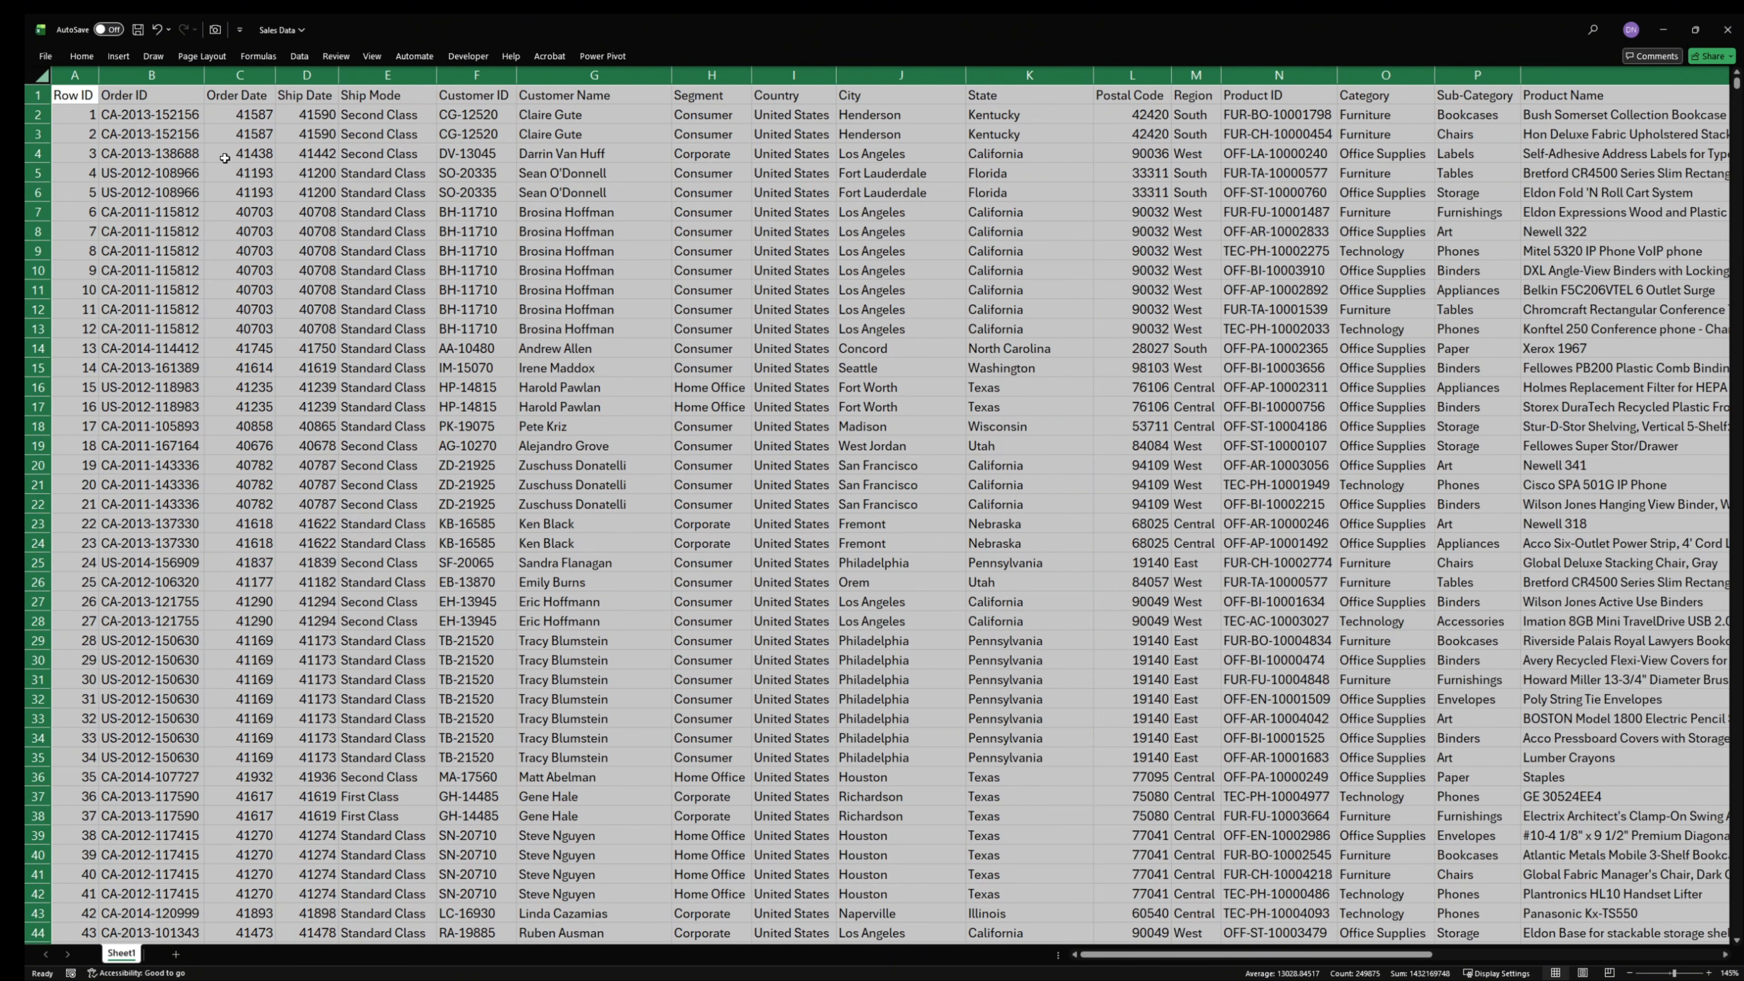
{"action": "scroll", "coordinate": [824, 453], "scroll_direction": "down", "scroll_amount": 20}
{"action": "scroll", "coordinate": [938, 442], "scroll_direction": "up", "scroll_amount": 4}
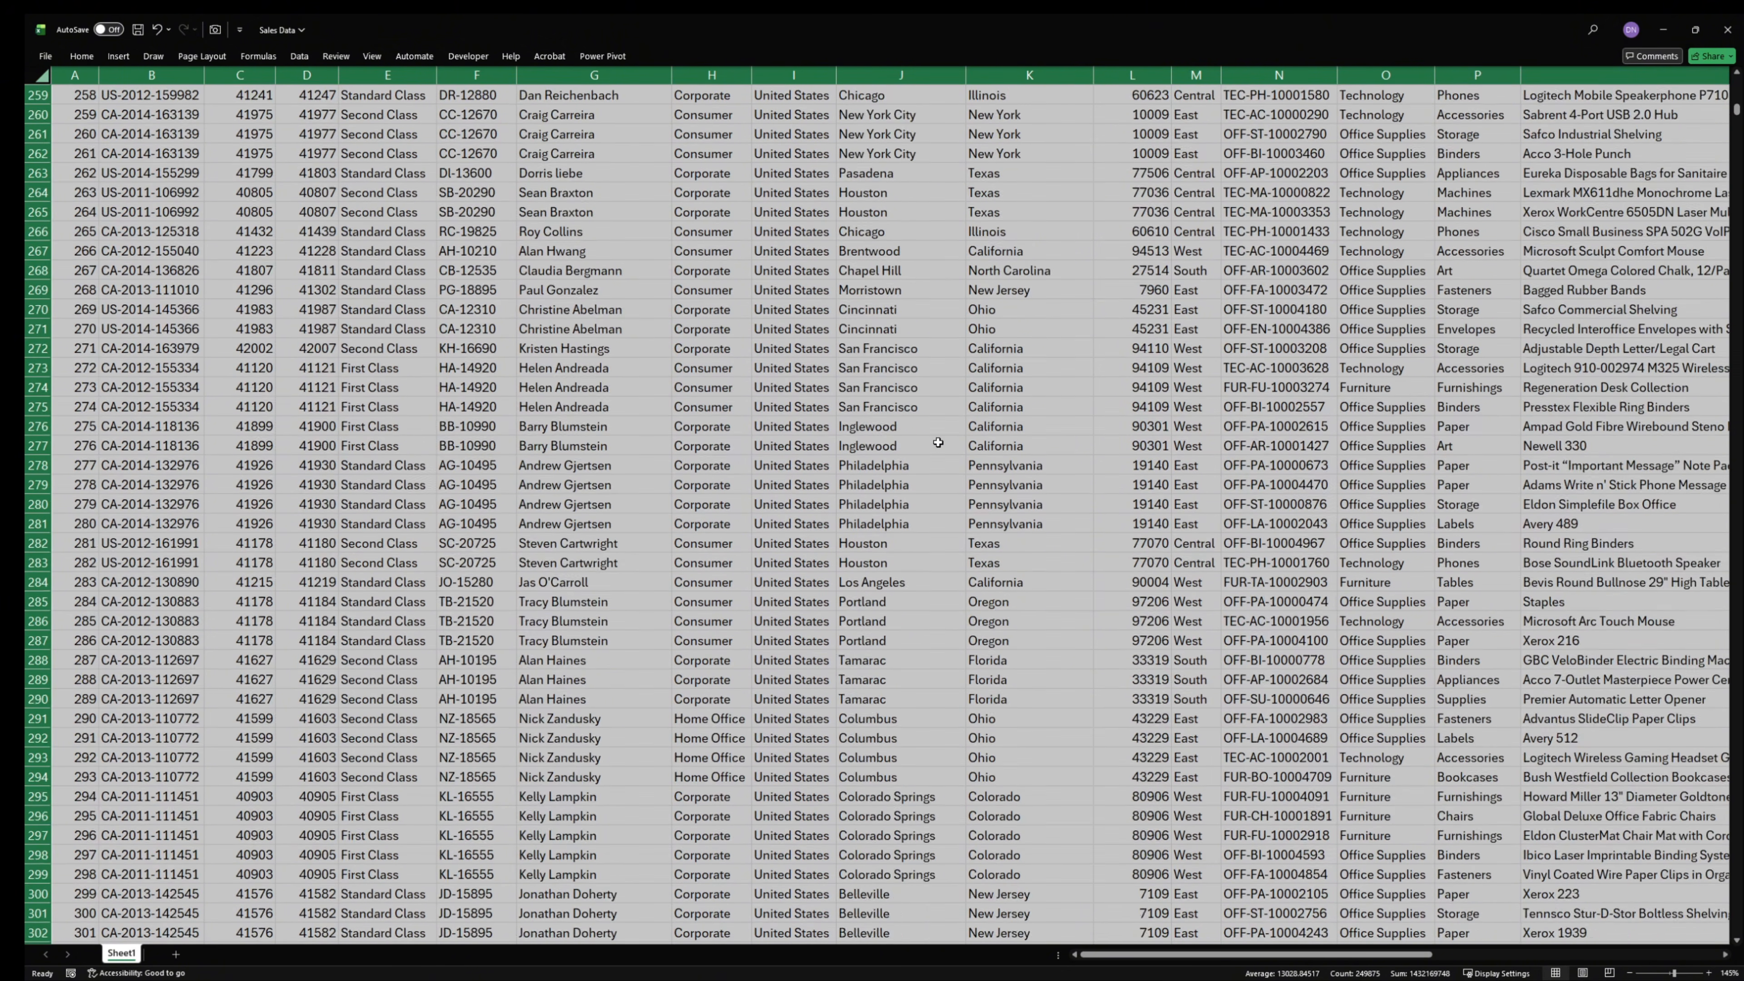
{"action": "scroll", "coordinate": [937, 442], "scroll_direction": "up", "scroll_amount": 20}
{"action": "left_click", "coordinate": [832, 447]}
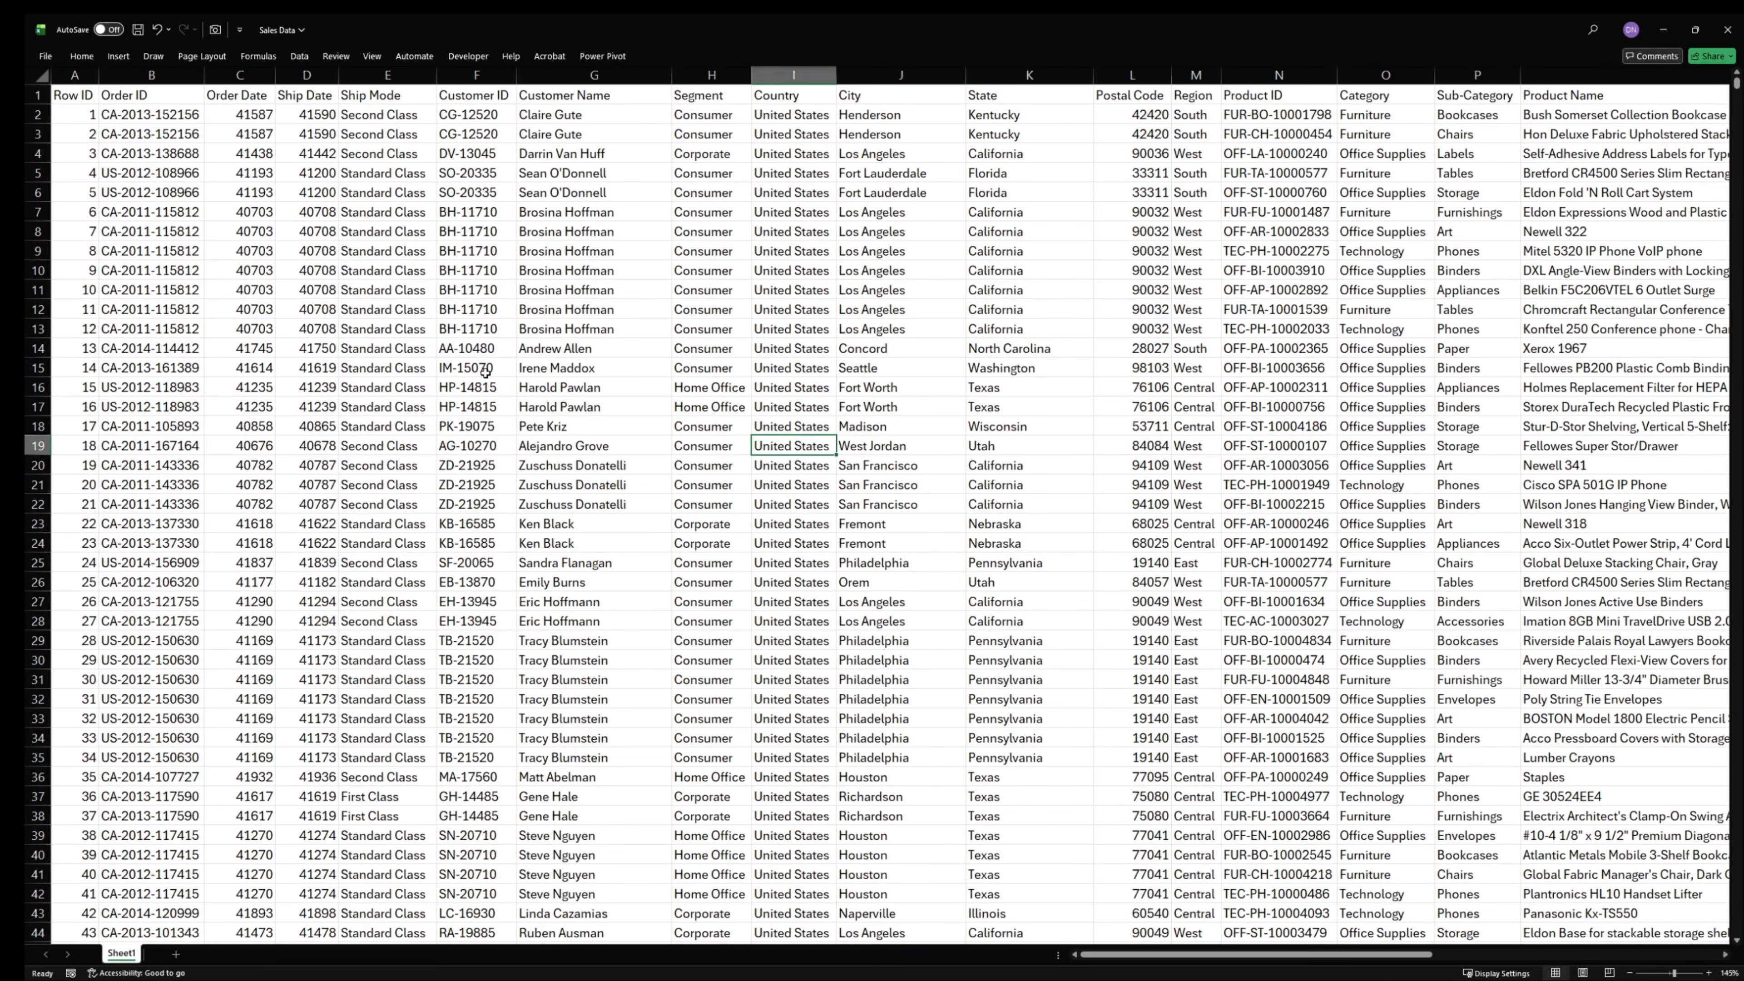
- Examine the Row ID and Order ID columns of the sales data
{"action": "left_click", "coordinate": [74, 74]}
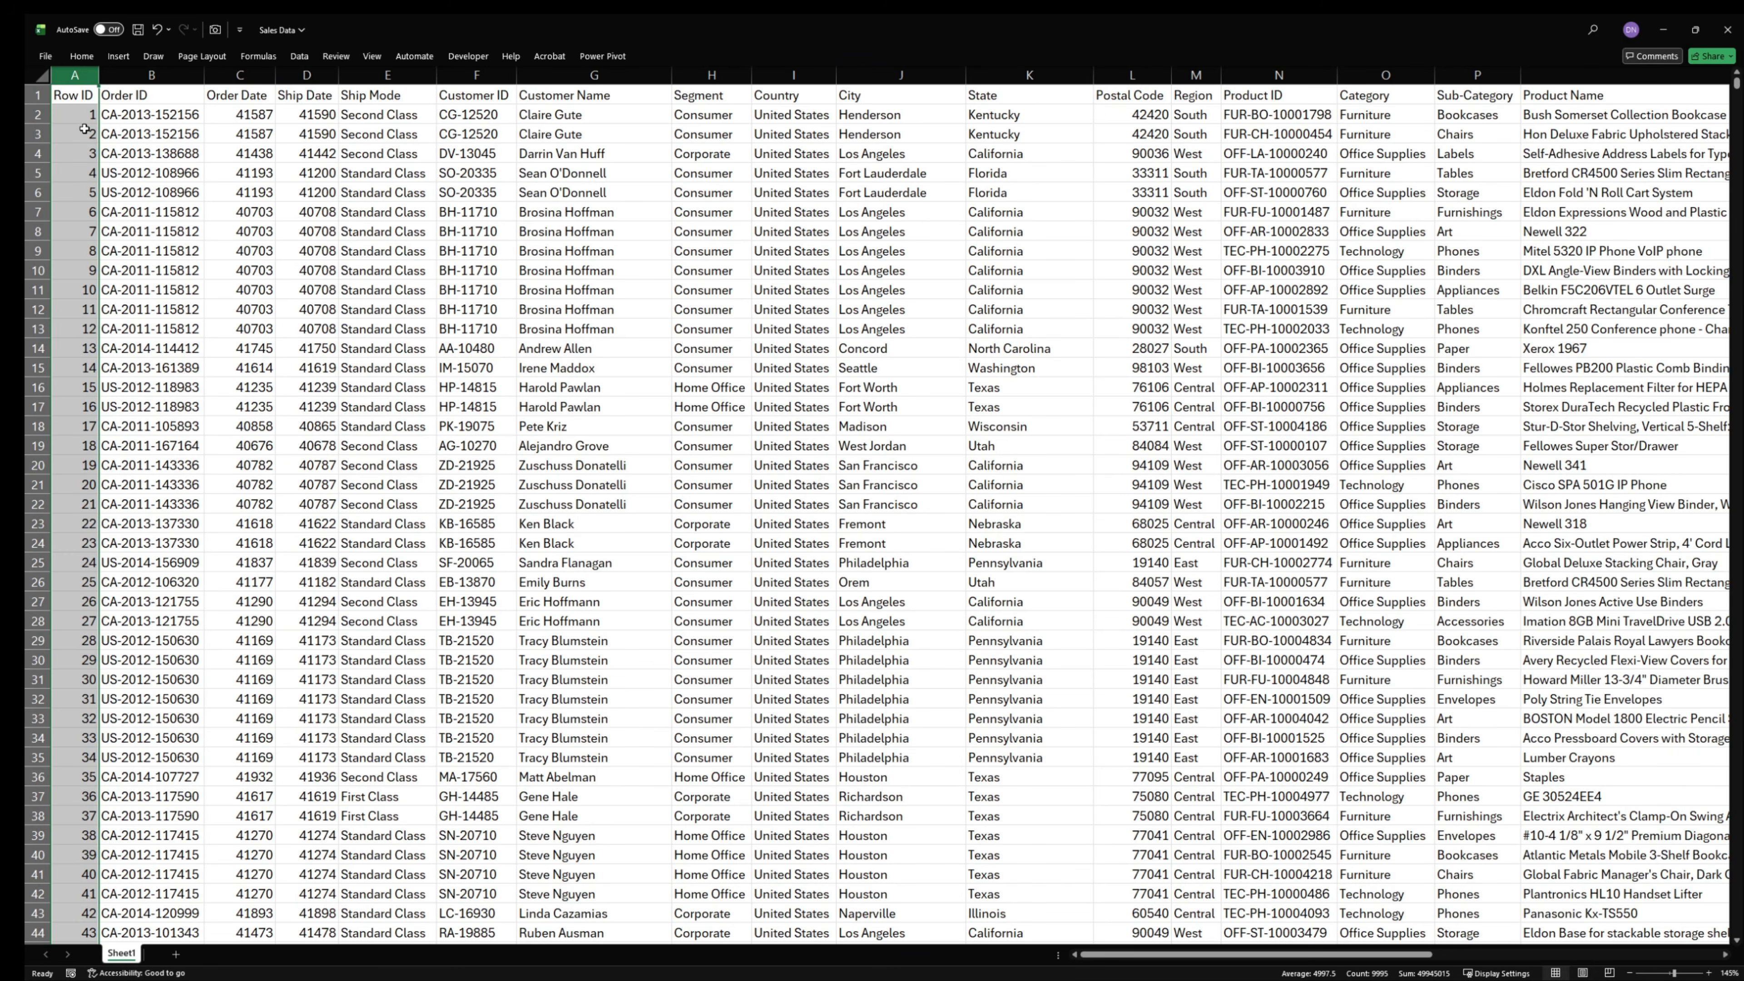
{"action": "left_click", "coordinate": [155, 72]}
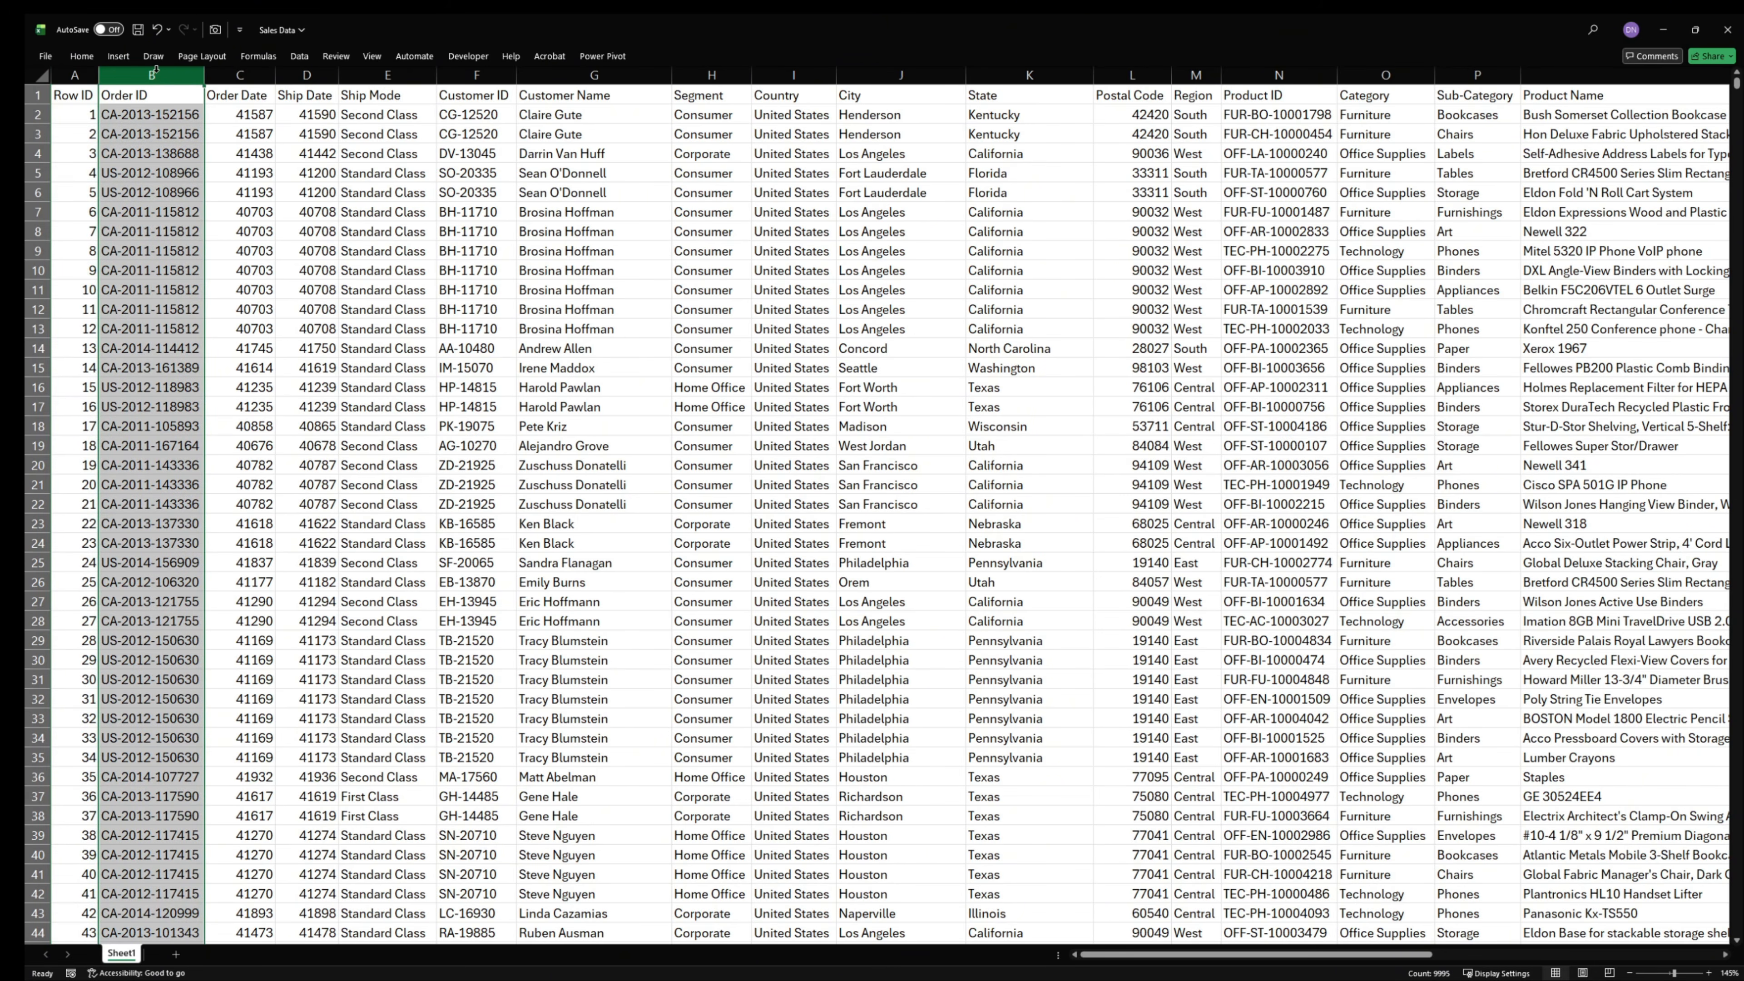
{"action": "left_click_drag", "start_coordinate": [157, 68], "coordinate": [226, 66]}
- Format the Order Date and Ship Date columns as Long Date
{"action": "left_click", "coordinate": [230, 68]}
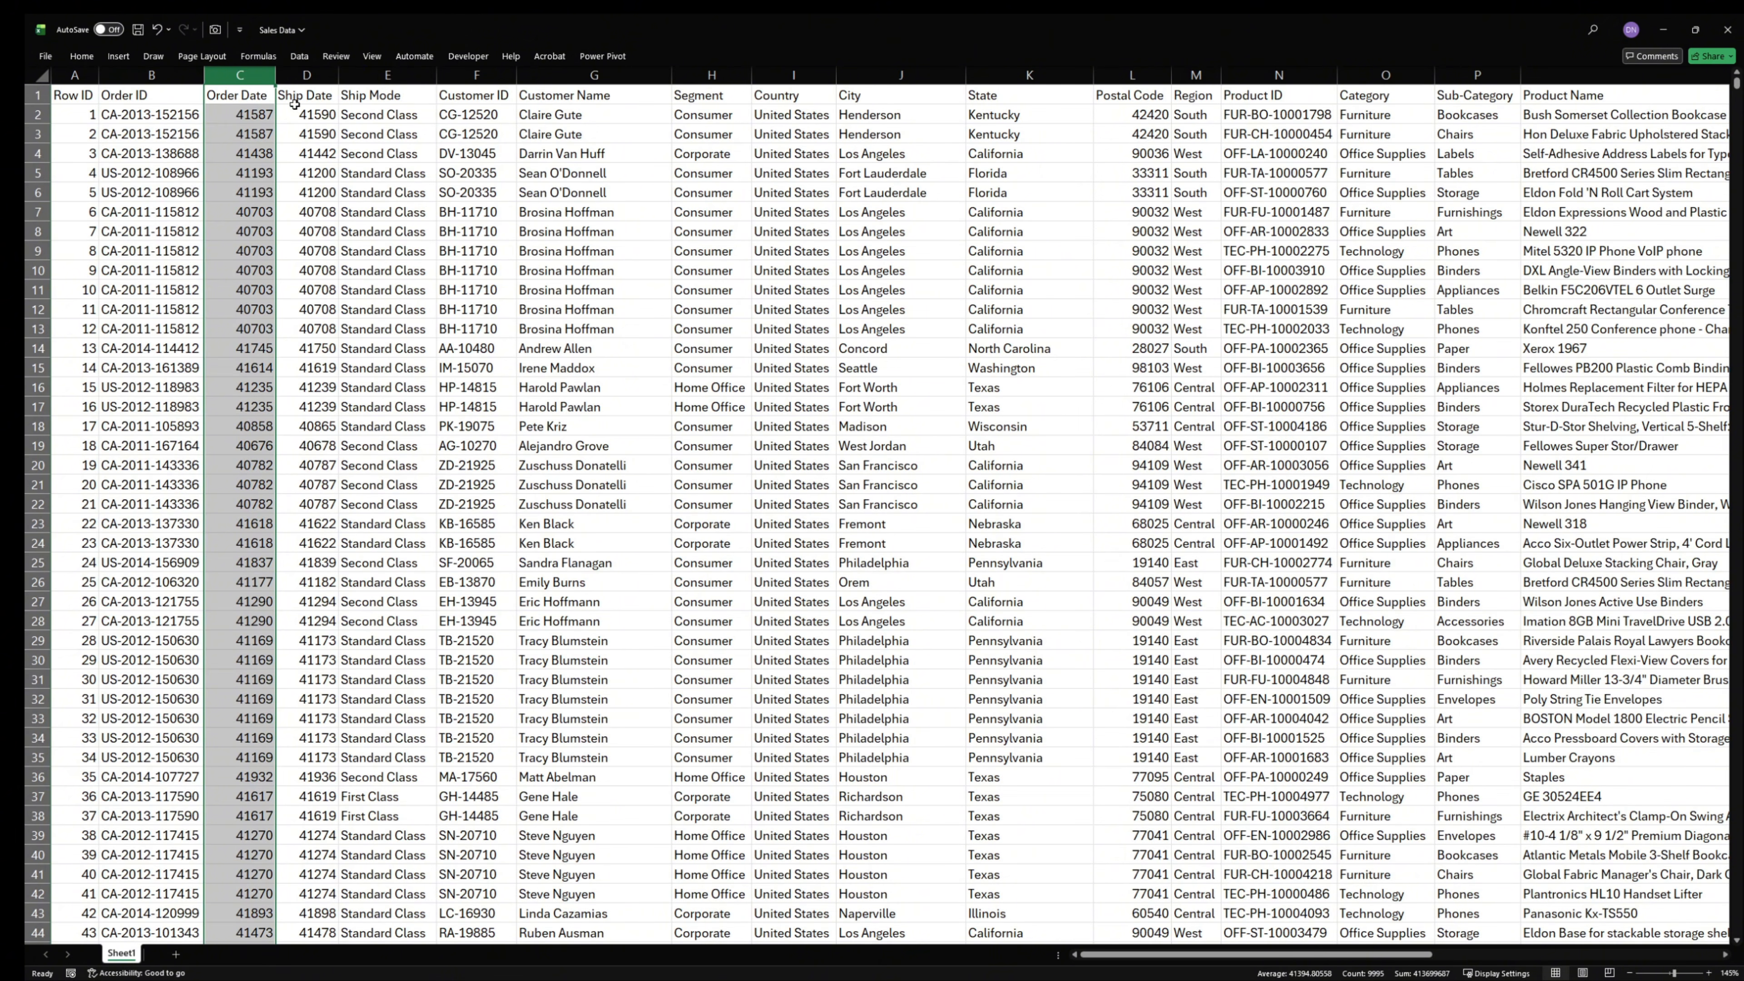
{"action": "left_click", "coordinate": [307, 73]}
{"action": "left_click_drag", "start_coordinate": [244, 74], "coordinate": [316, 86]}
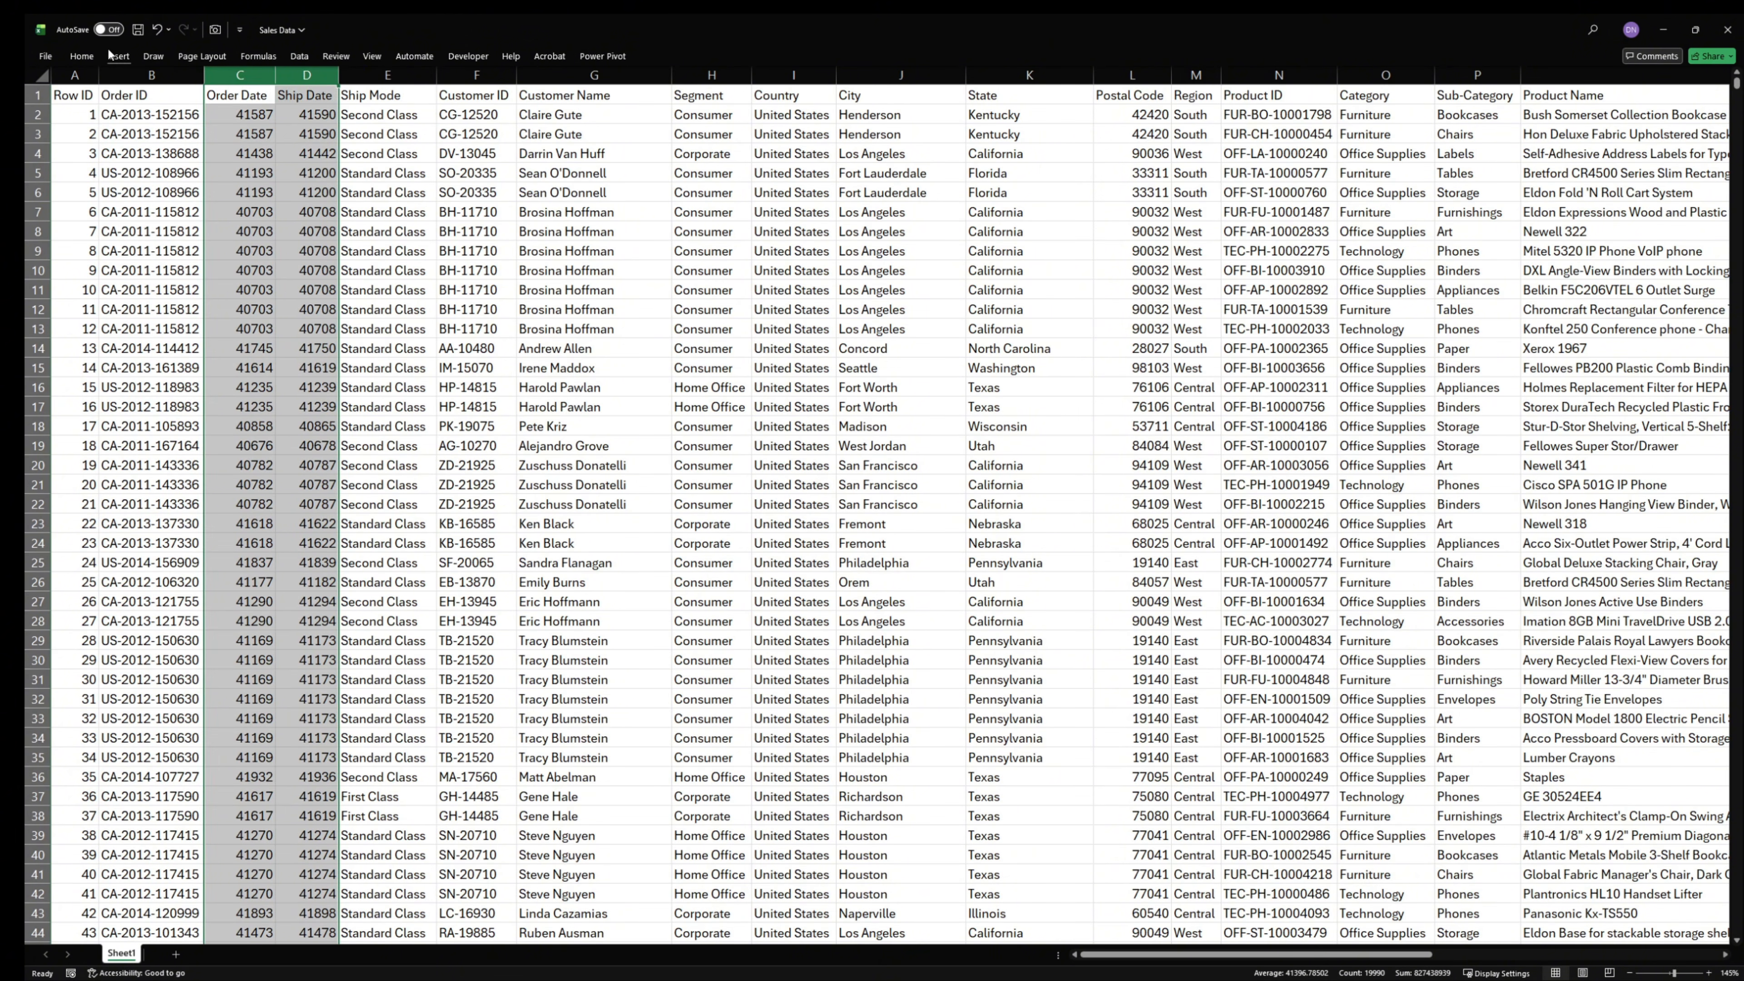
{"action": "left_click", "coordinate": [81, 56]}
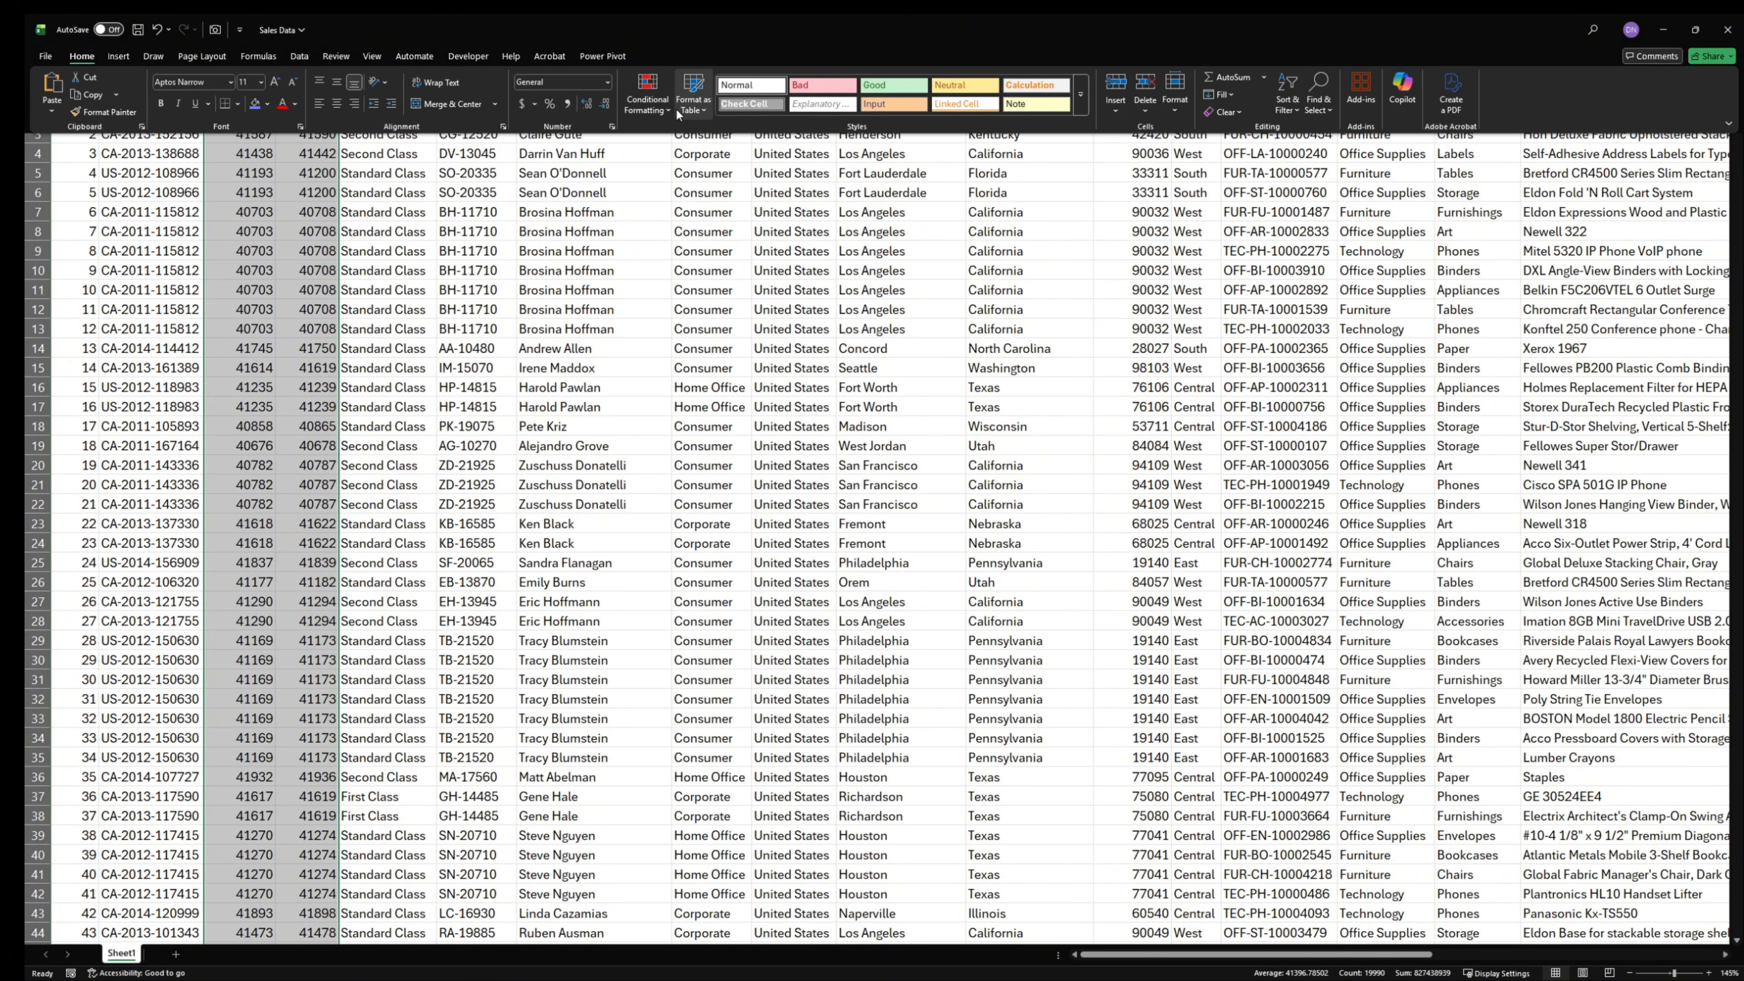
{"action": "left_click", "coordinate": [608, 82]}
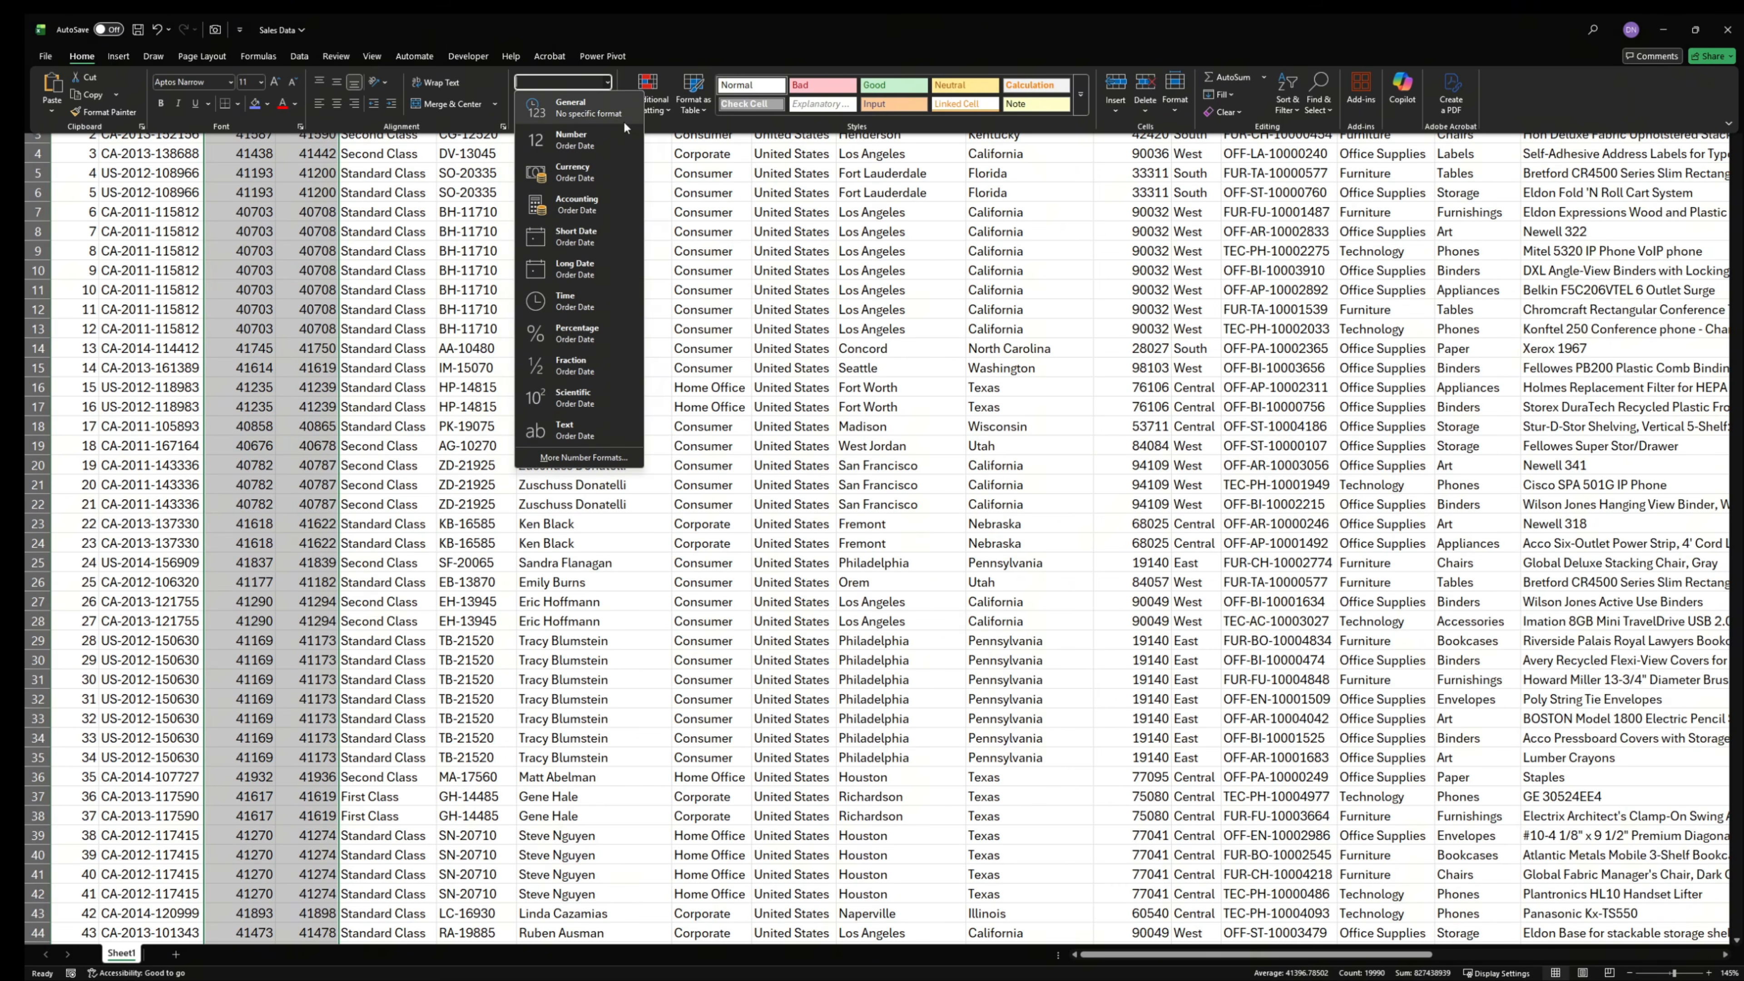
{"action": "left_click", "coordinate": [595, 268]}
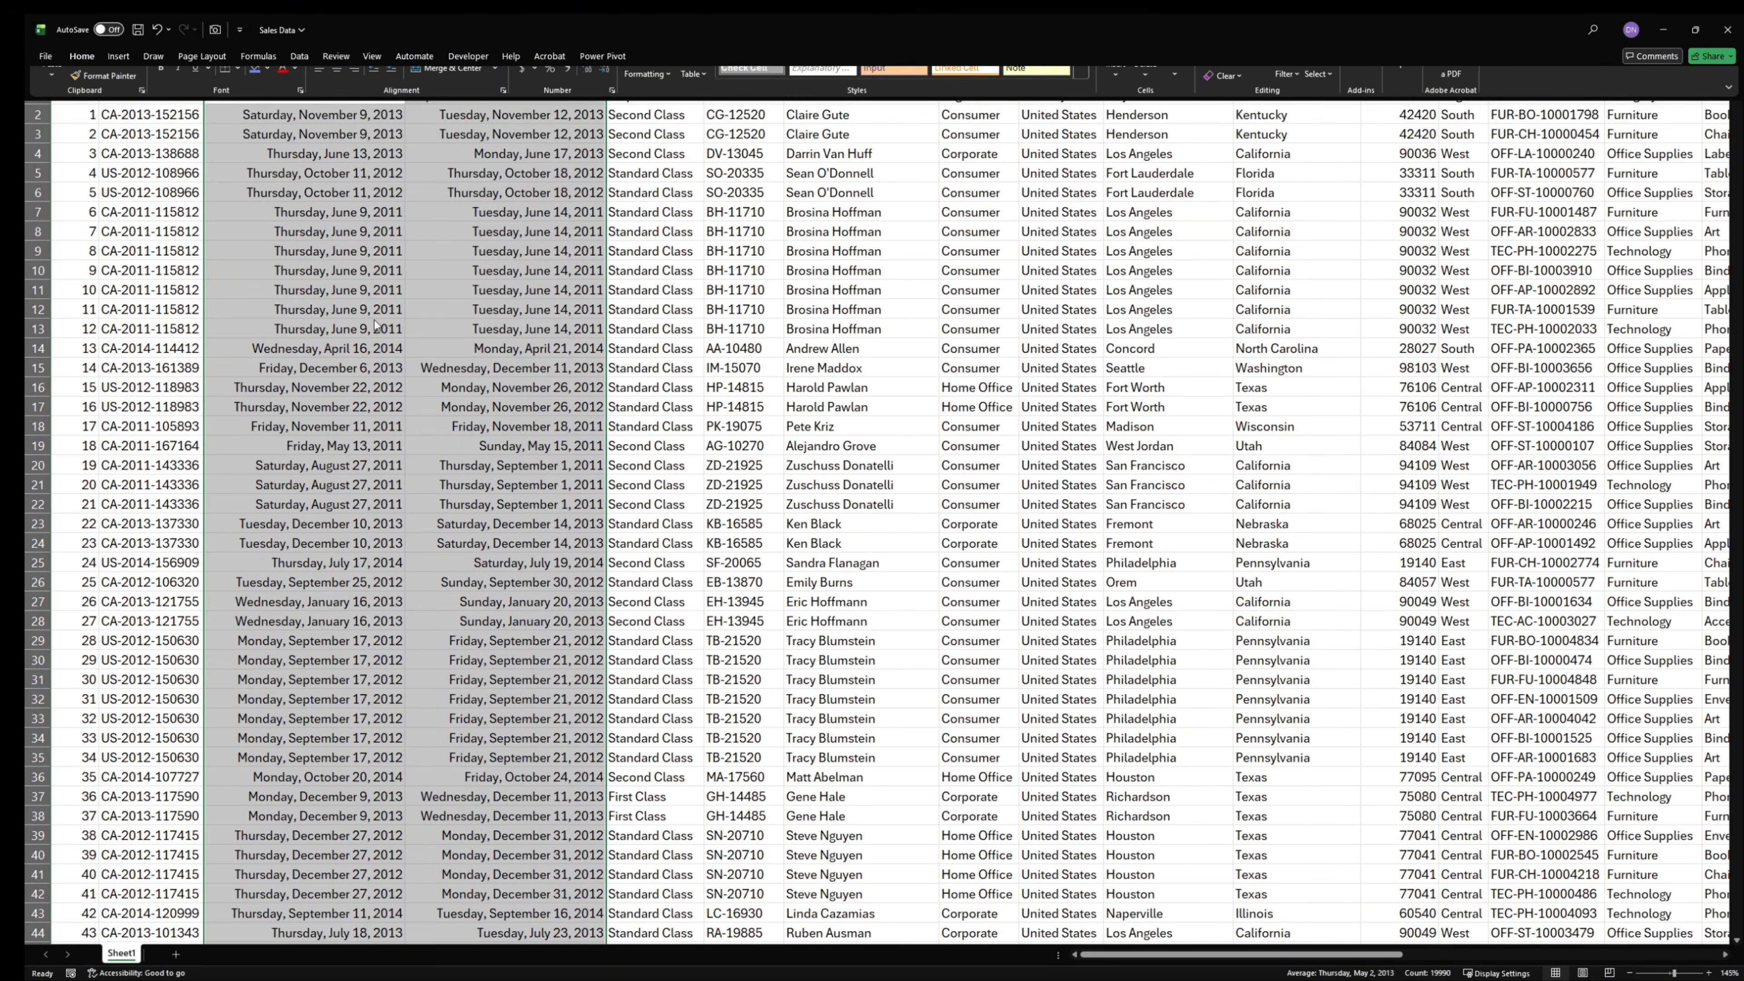
{"action": "scroll", "coordinate": [462, 523], "scroll_direction": "down", "scroll_amount": 4}
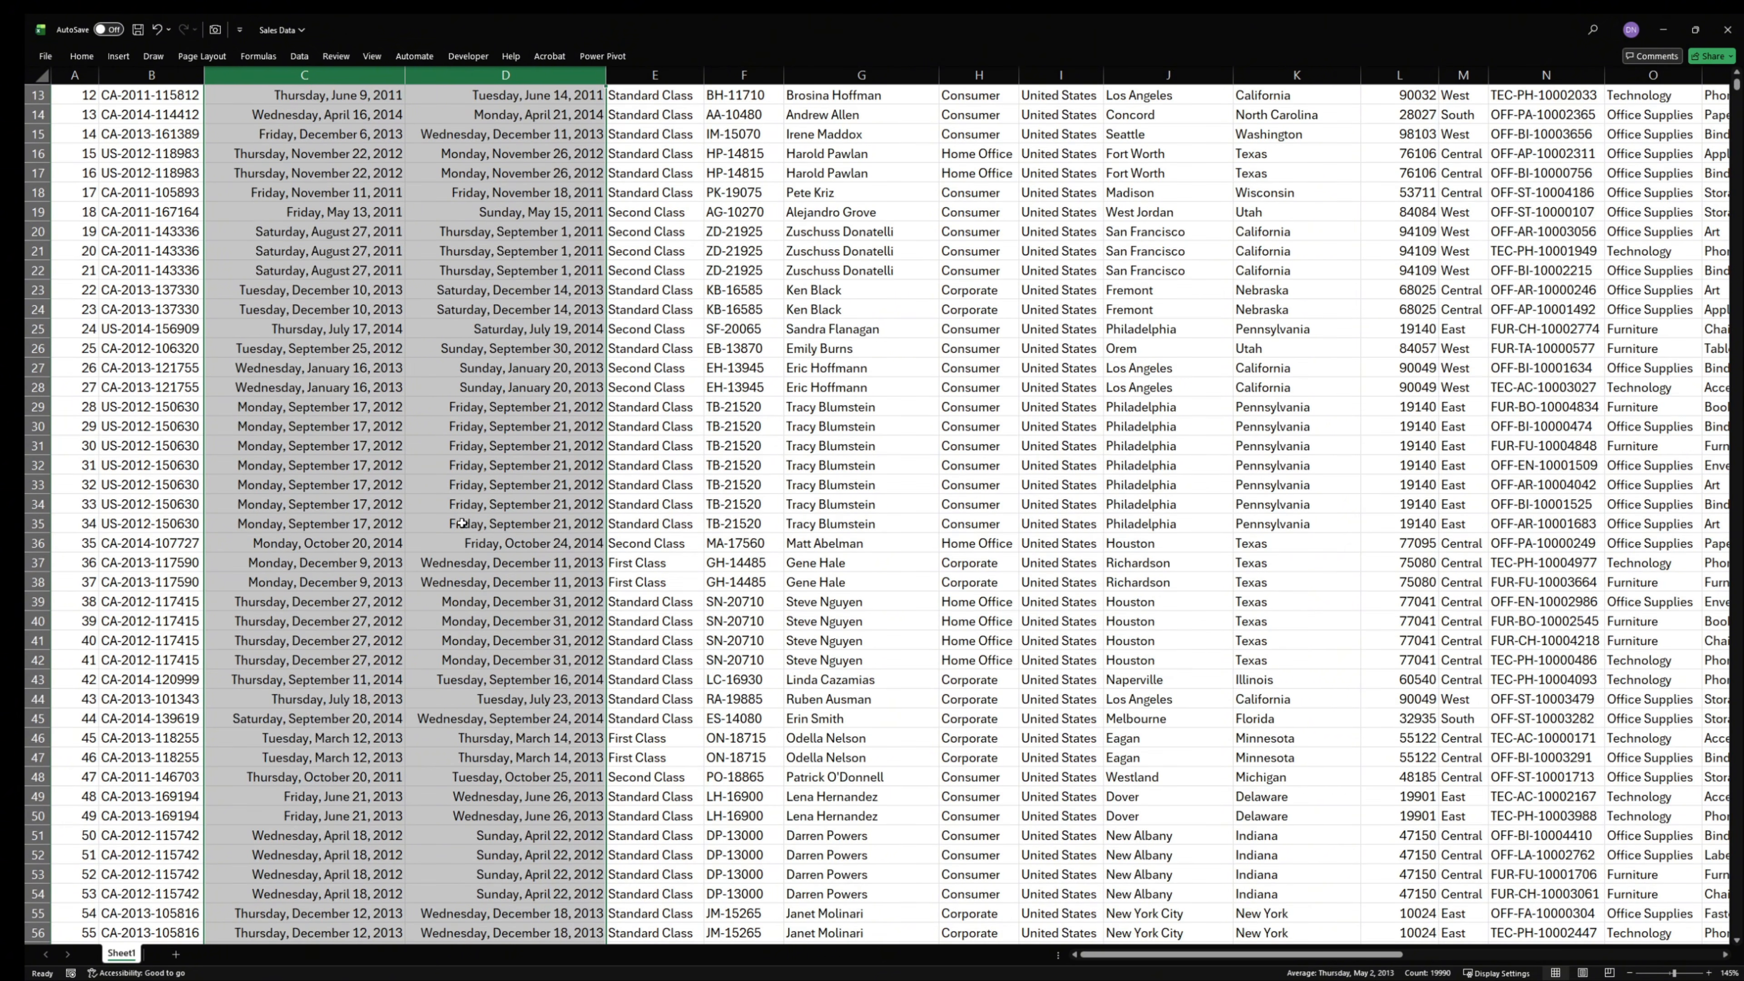
{"action": "scroll", "coordinate": [510, 561], "scroll_direction": "up", "scroll_amount": 4}
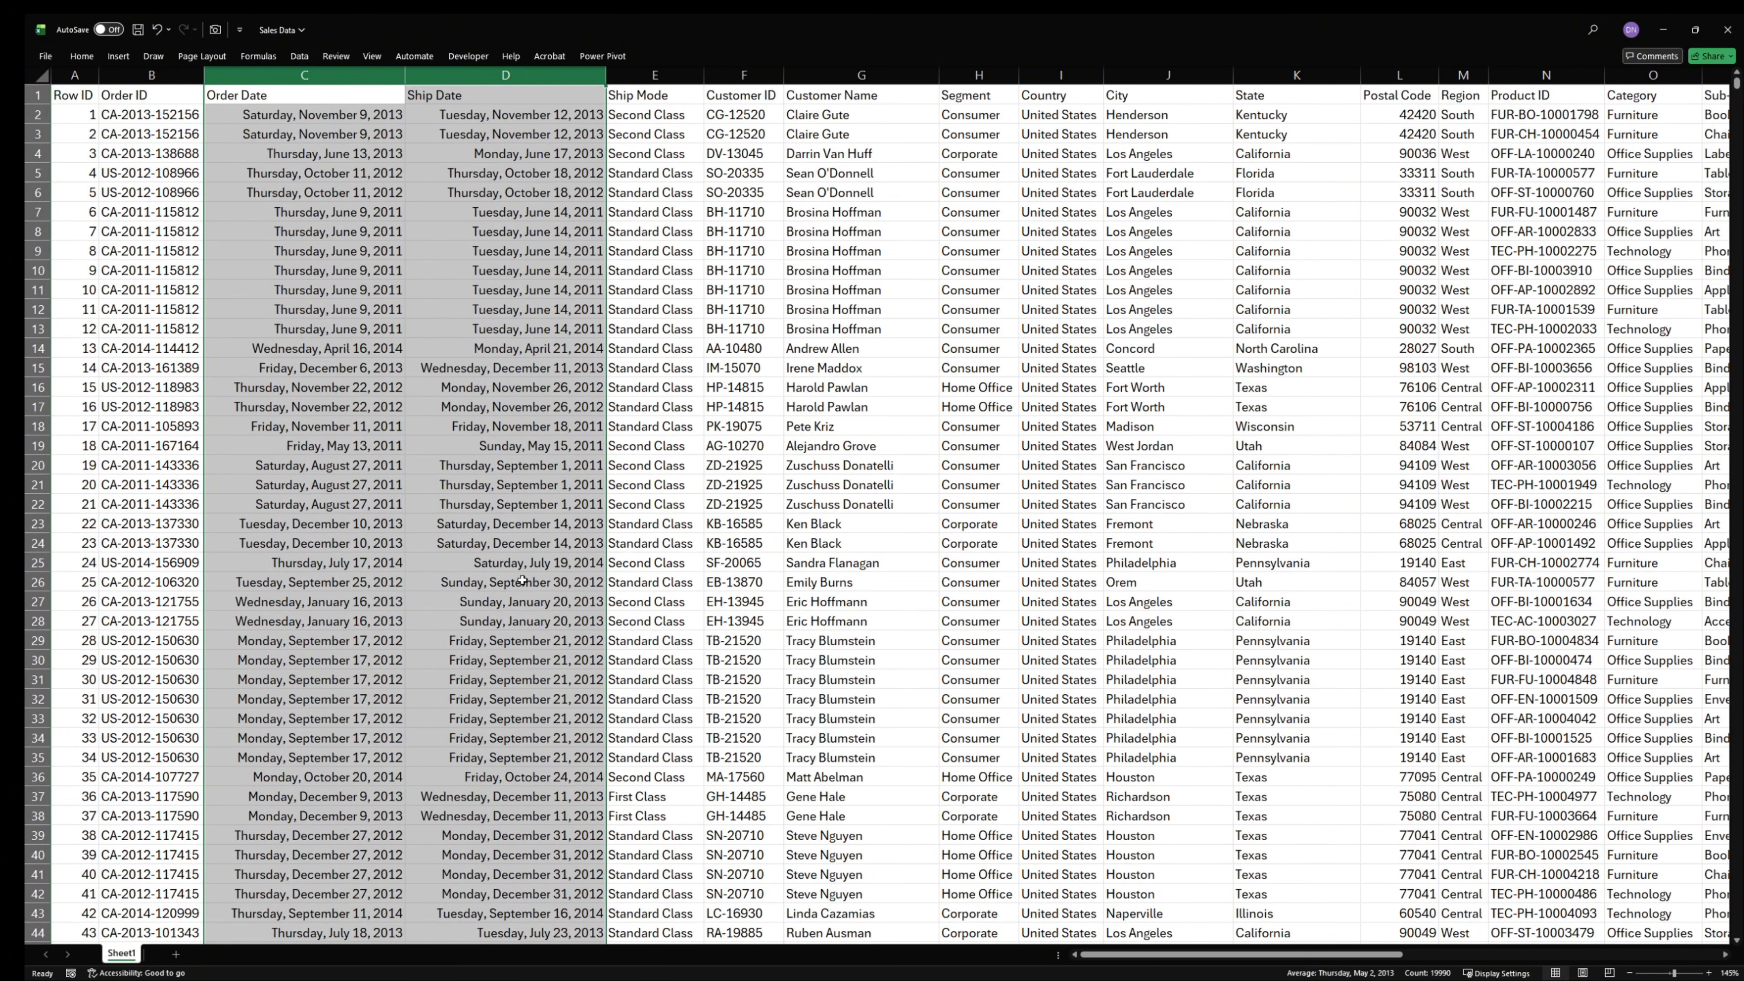
{"action": "left_click", "coordinate": [645, 328]}
- Examine the Ship Mode, Customer ID, Customer Name, Segment, Country, City and State columns one after another
{"action": "left_click", "coordinate": [631, 79]}
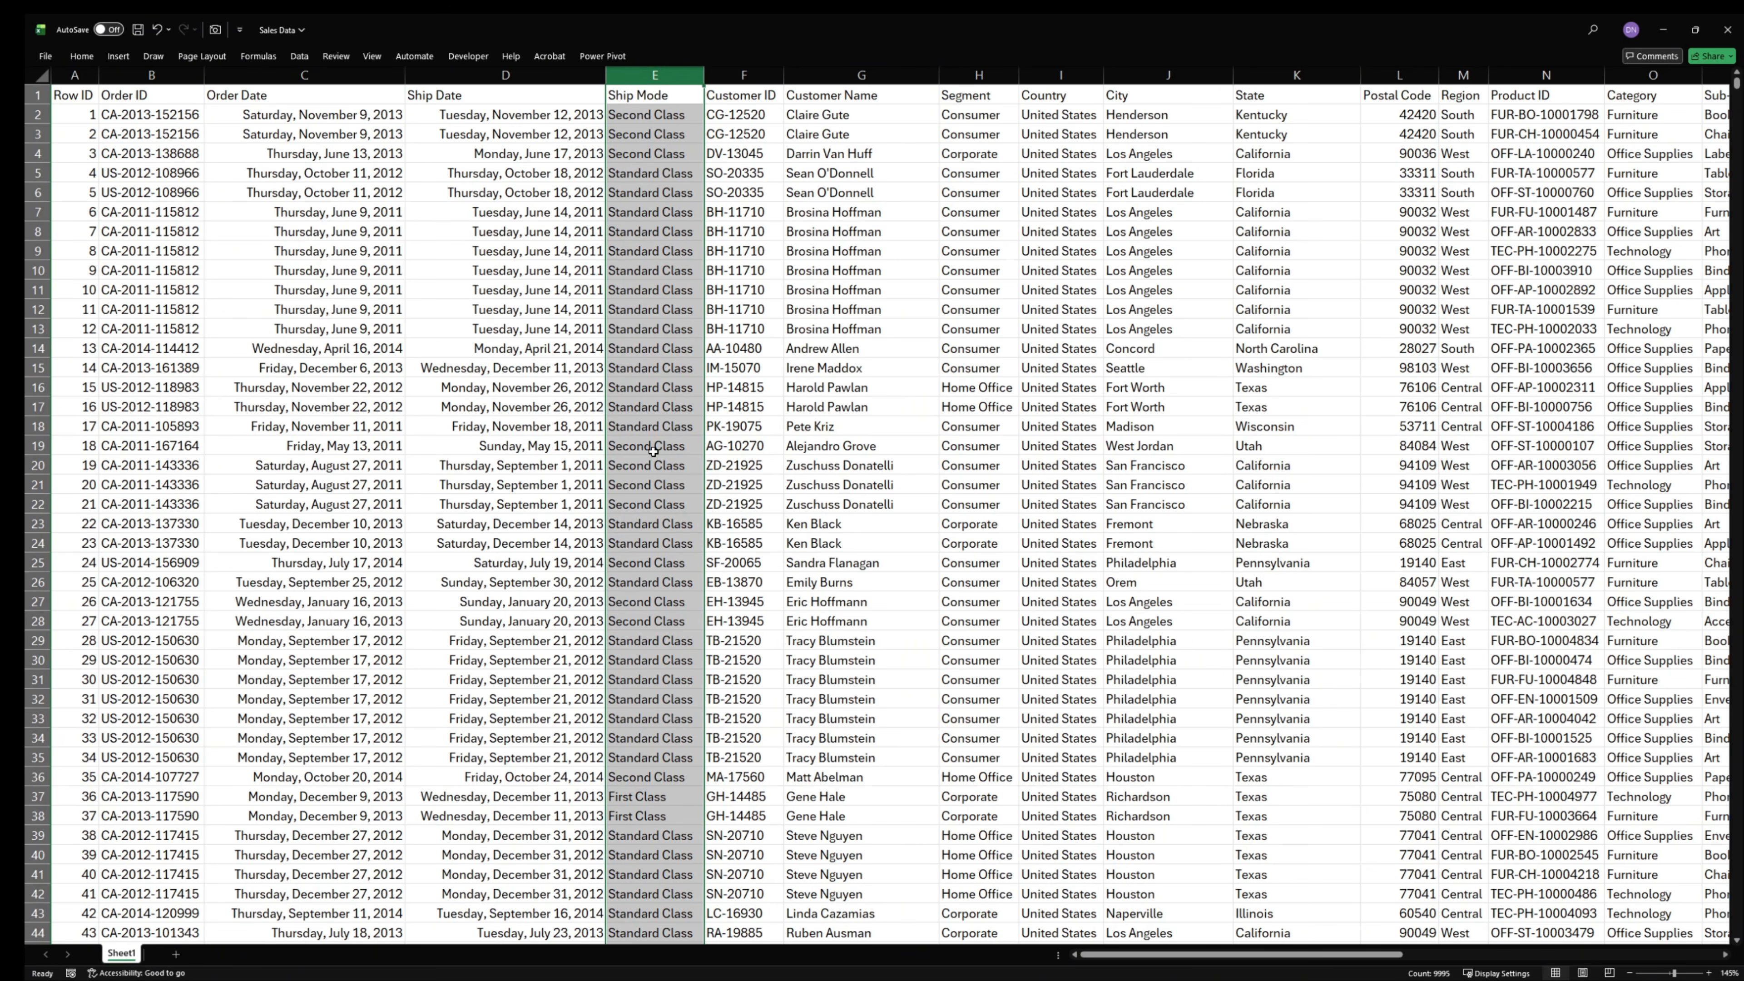
{"action": "left_click", "coordinate": [751, 72]}
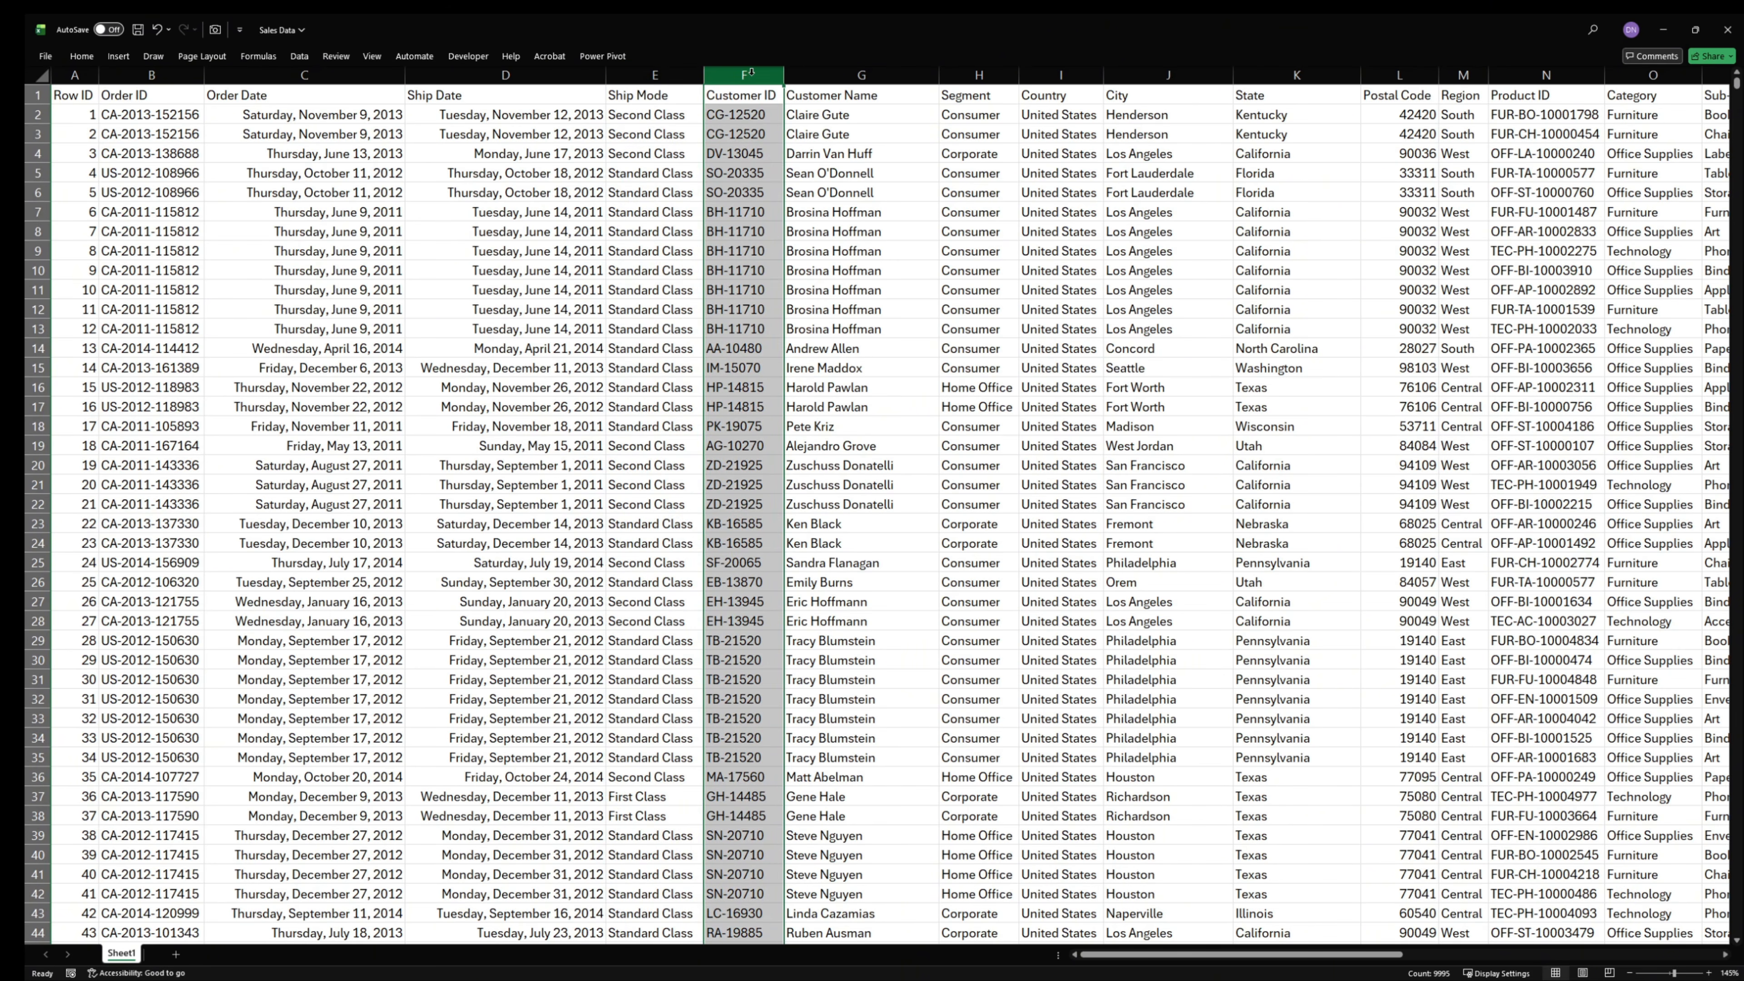
{"action": "left_click_drag", "start_coordinate": [751, 72], "coordinate": [793, 69]}
{"action": "left_click", "coordinate": [849, 70]}
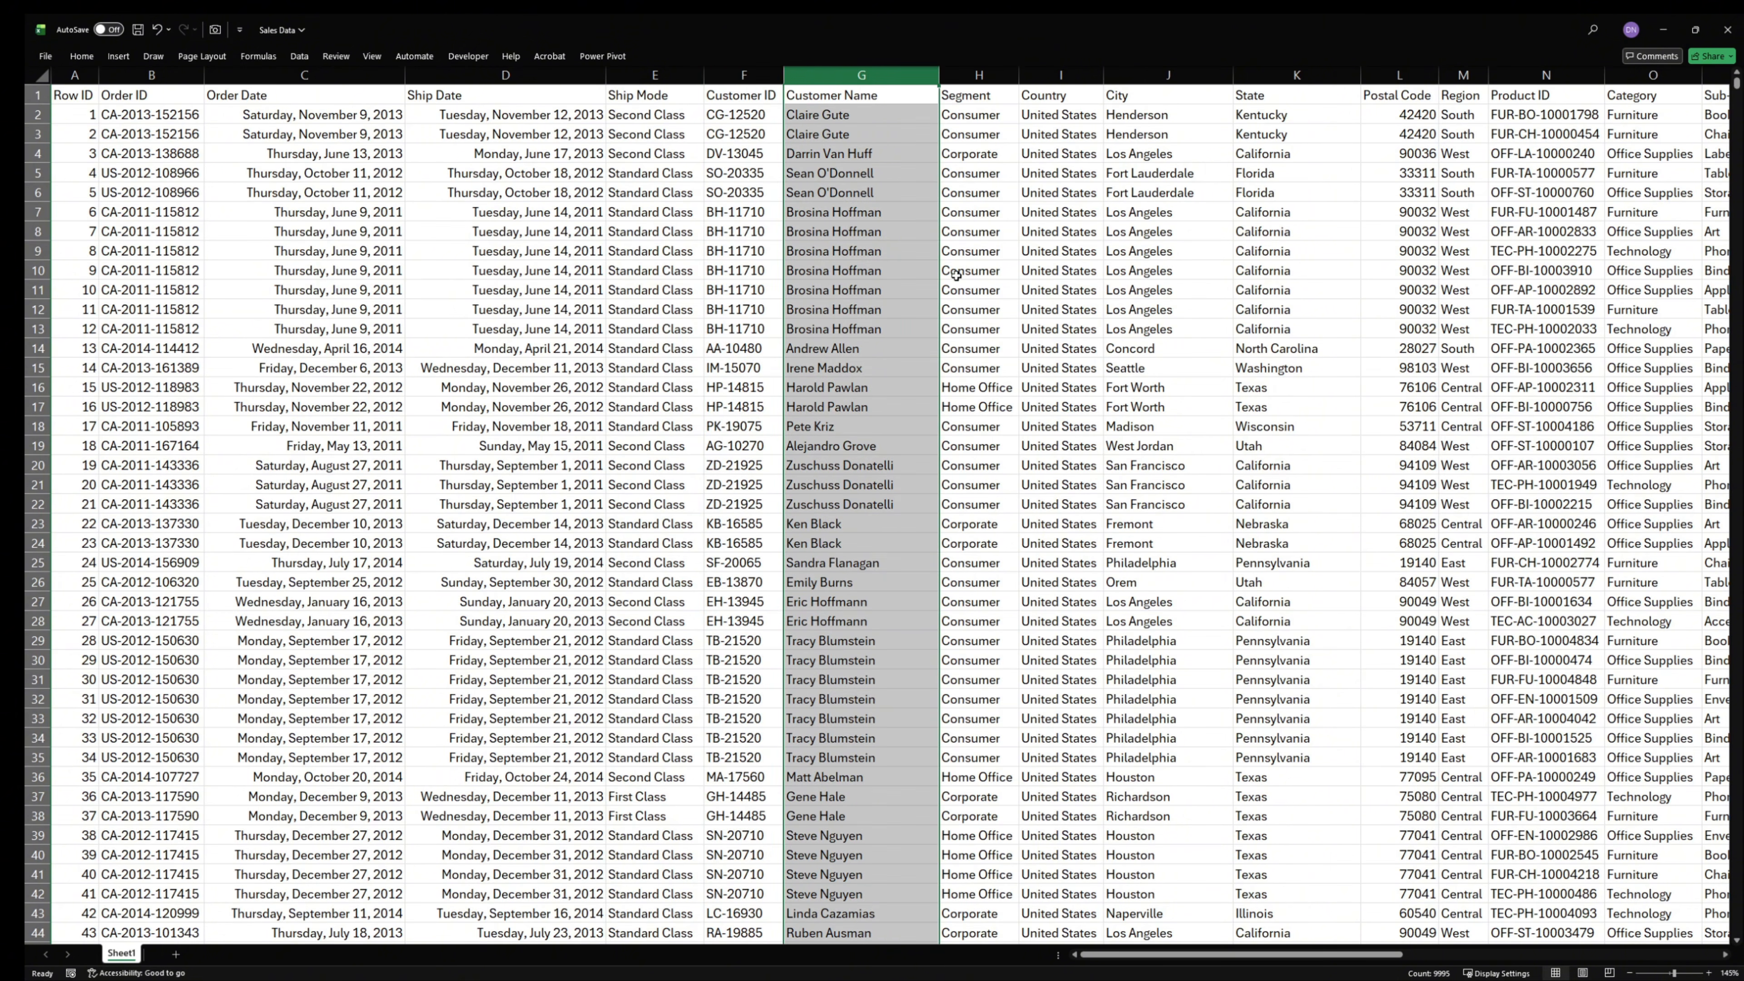
{"action": "left_click", "coordinate": [988, 70]}
{"action": "left_click", "coordinate": [1050, 74]}
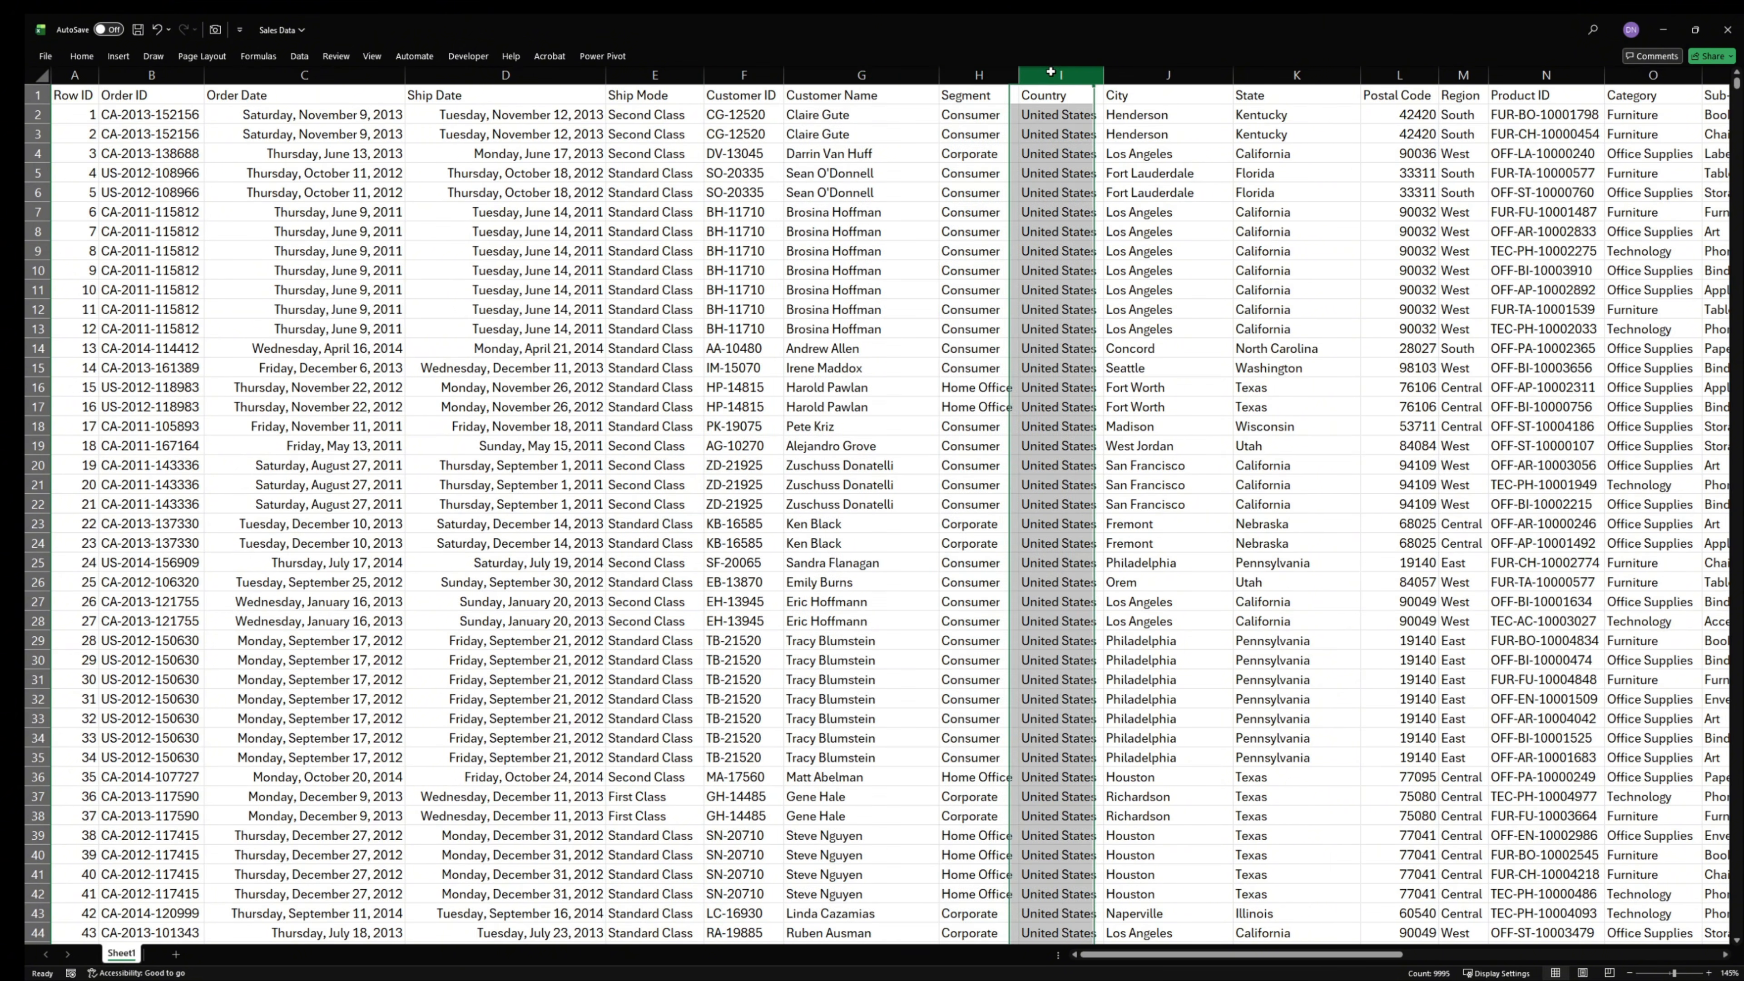
{"action": "left_click", "coordinate": [1151, 74]}
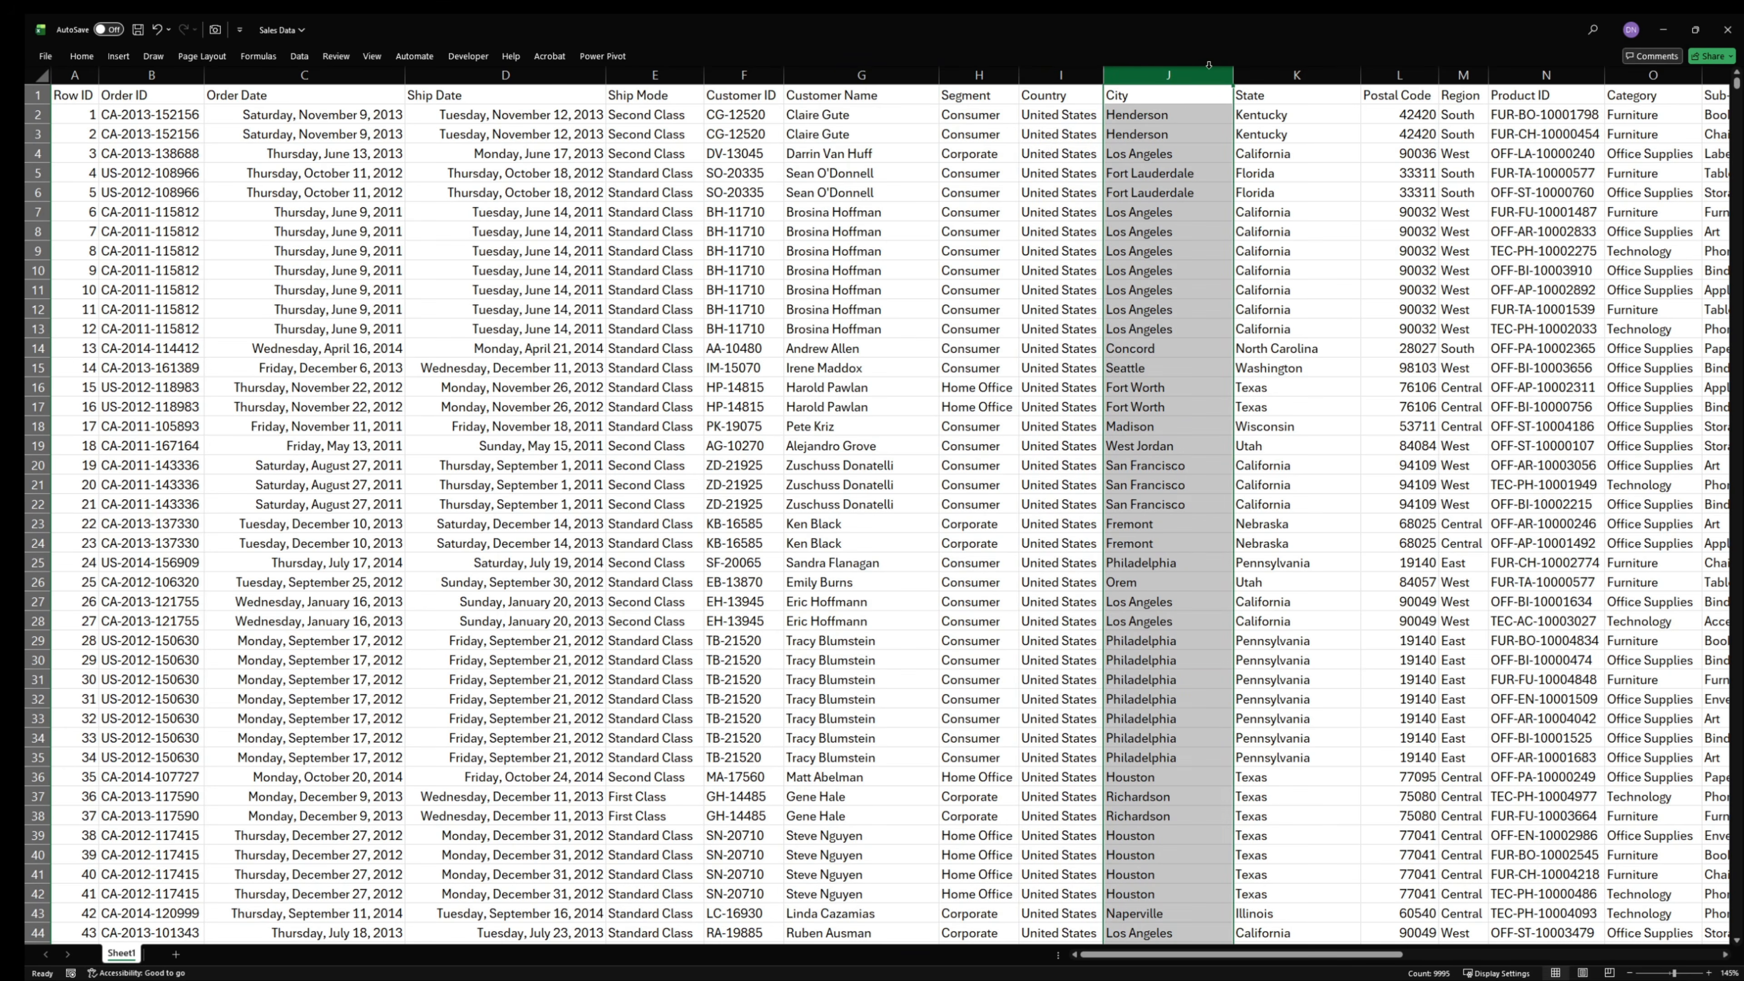
{"action": "left_click", "coordinate": [1283, 74]}
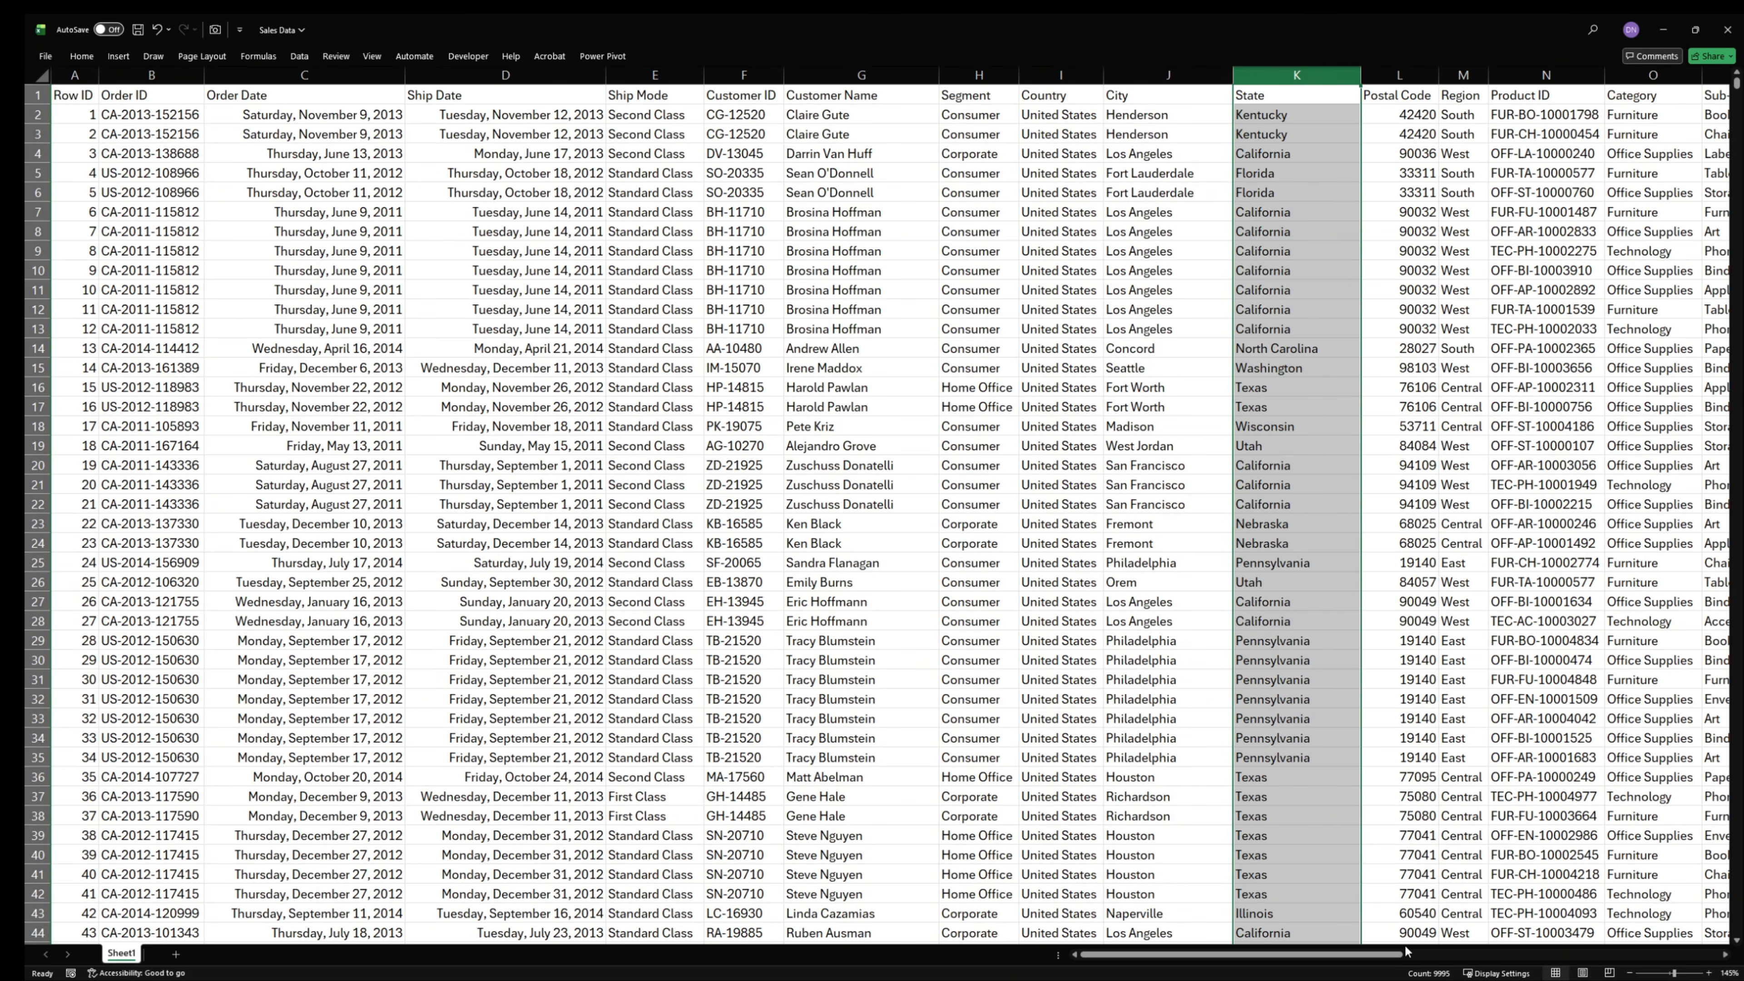
- Examine the remaining product columns and the Sales, Quantity, Discount, Discounted Unit Price, Profit, Profit Margin and Lead Time columns
{"action": "left_click_drag", "start_coordinate": [1298, 955], "coordinate": [1388, 955]}
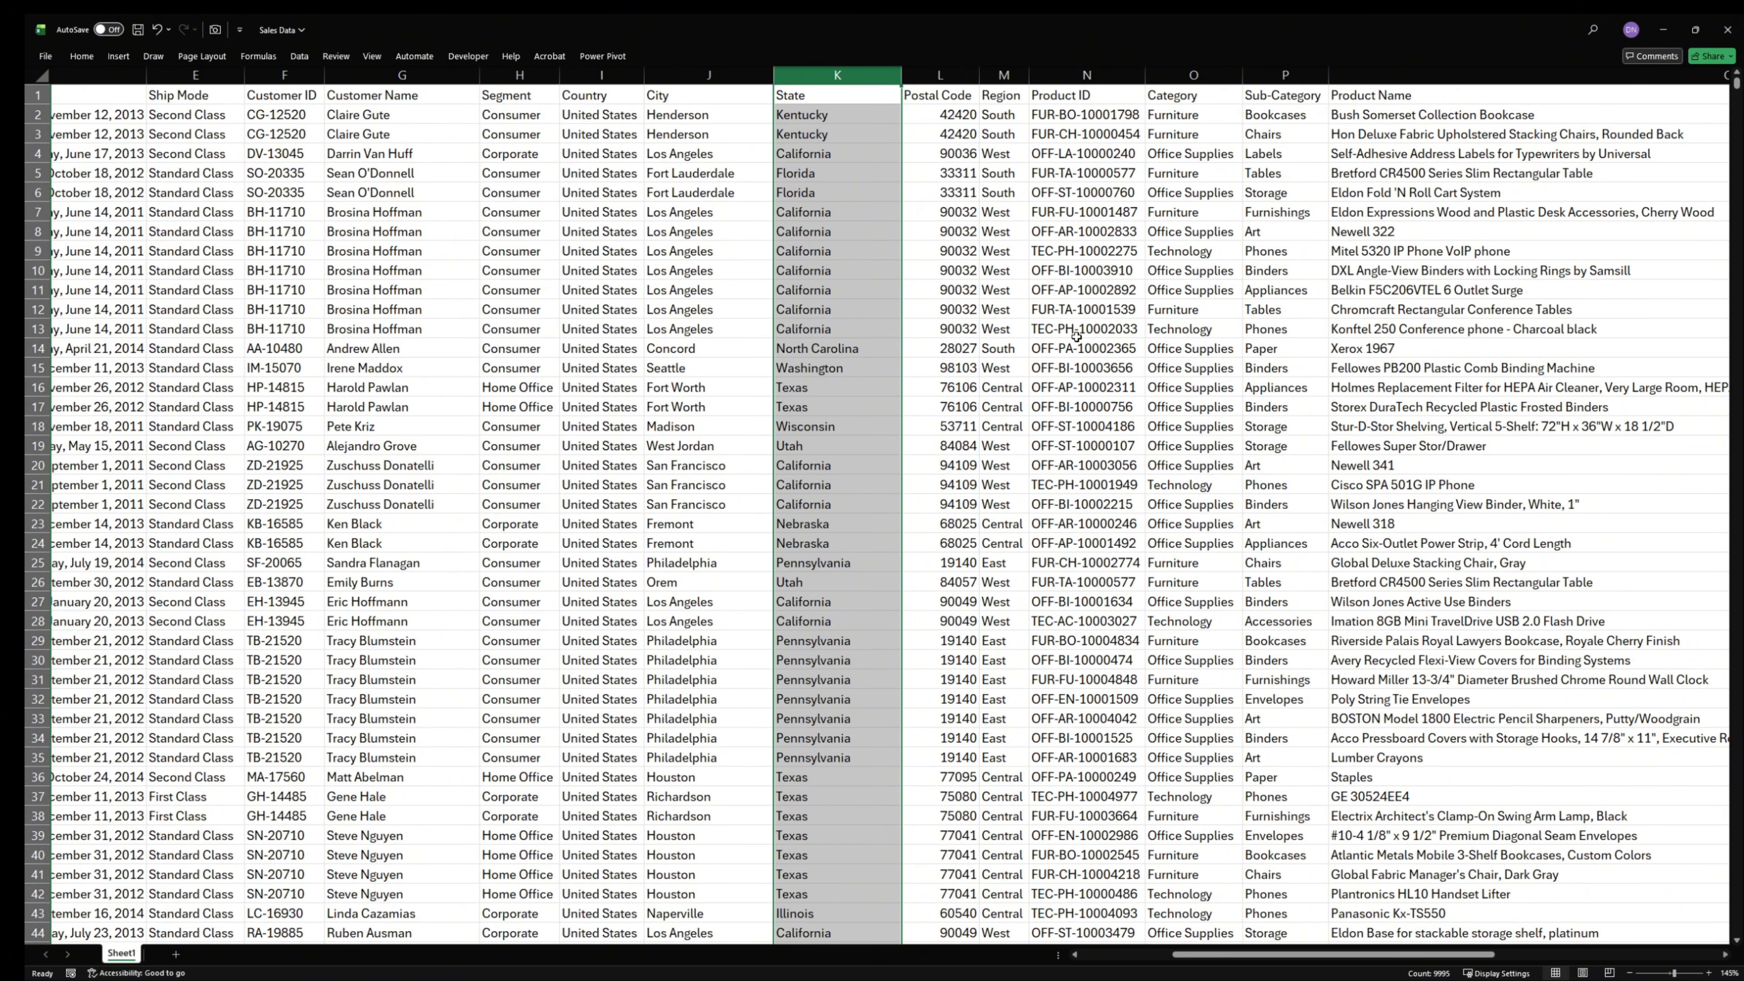
{"action": "left_click_drag", "start_coordinate": [1288, 958], "coordinate": [1364, 959]}
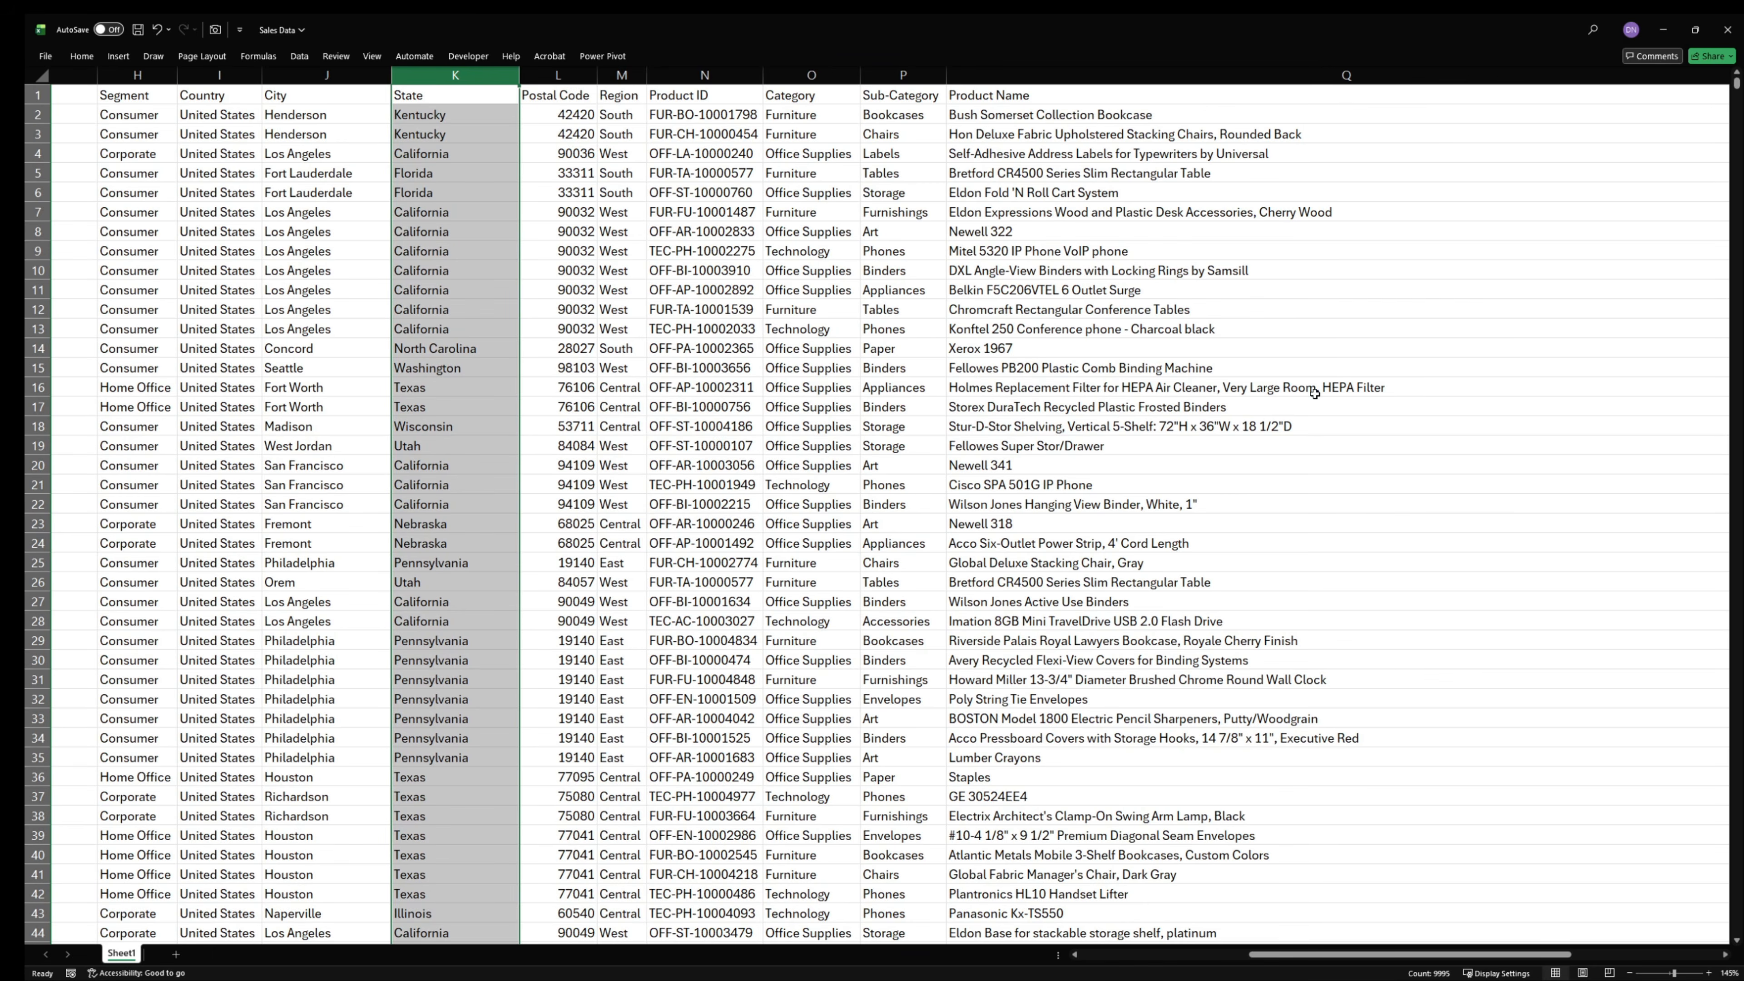
{"action": "left_click_drag", "start_coordinate": [1476, 960], "coordinate": [1623, 959]}
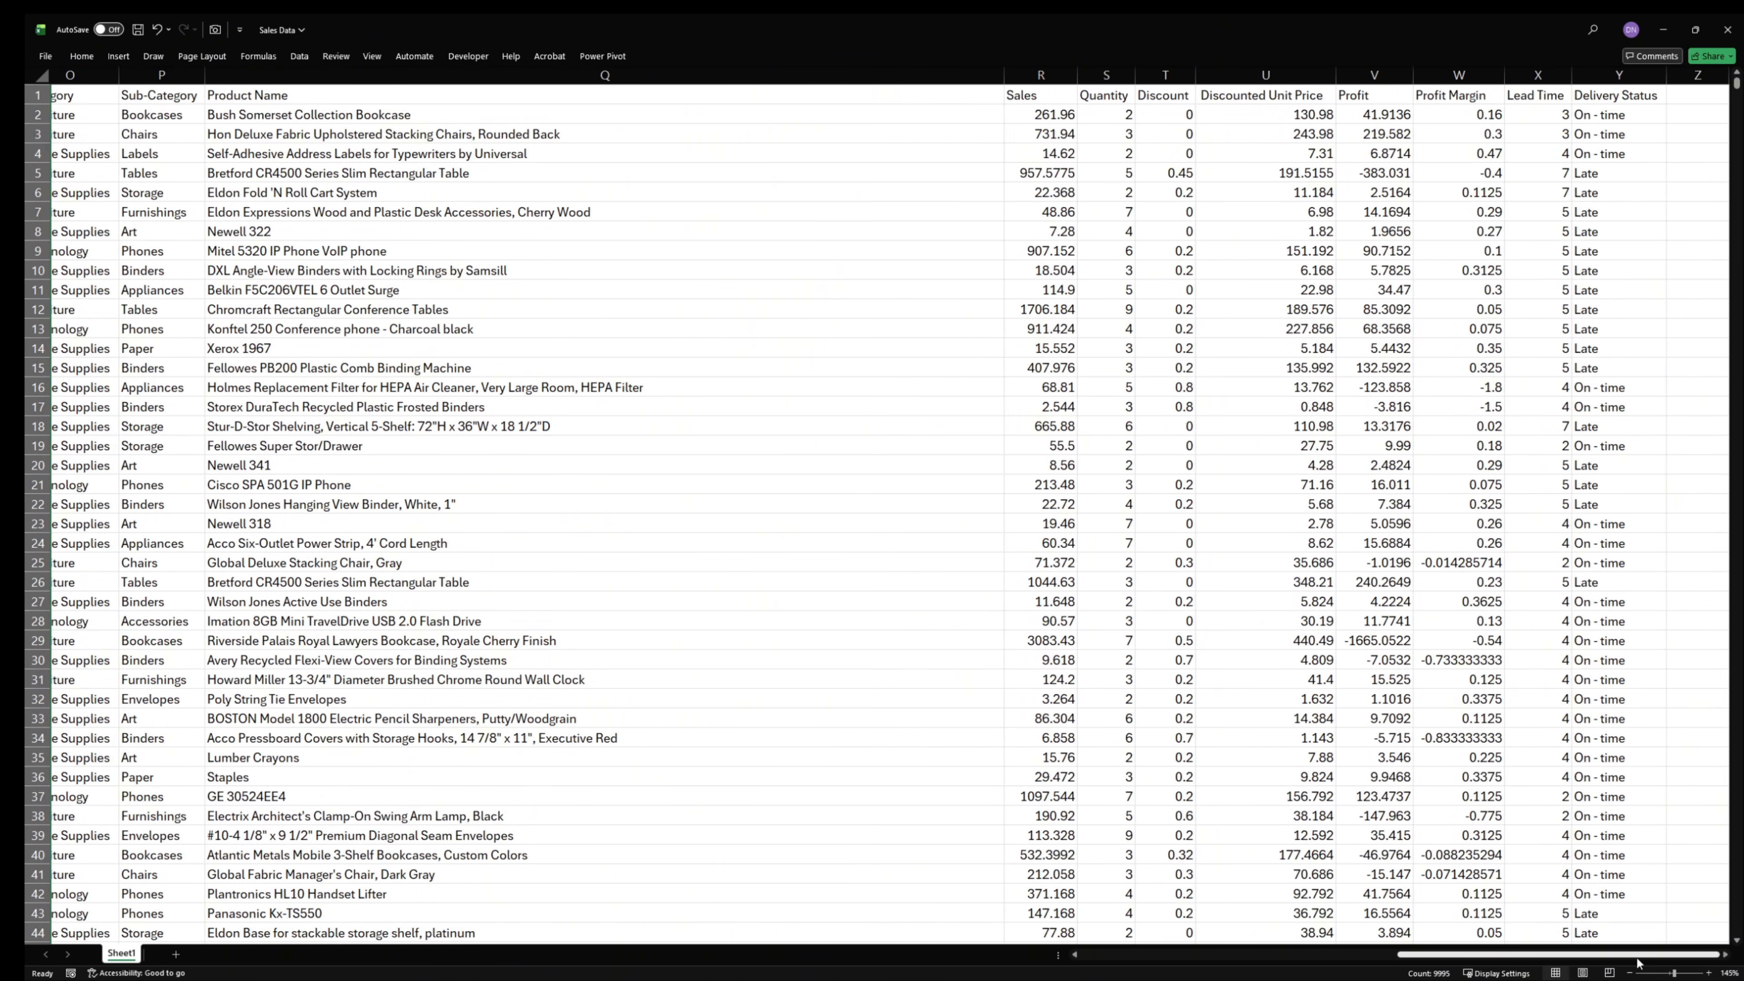
{"action": "left_click", "coordinate": [1039, 70]}
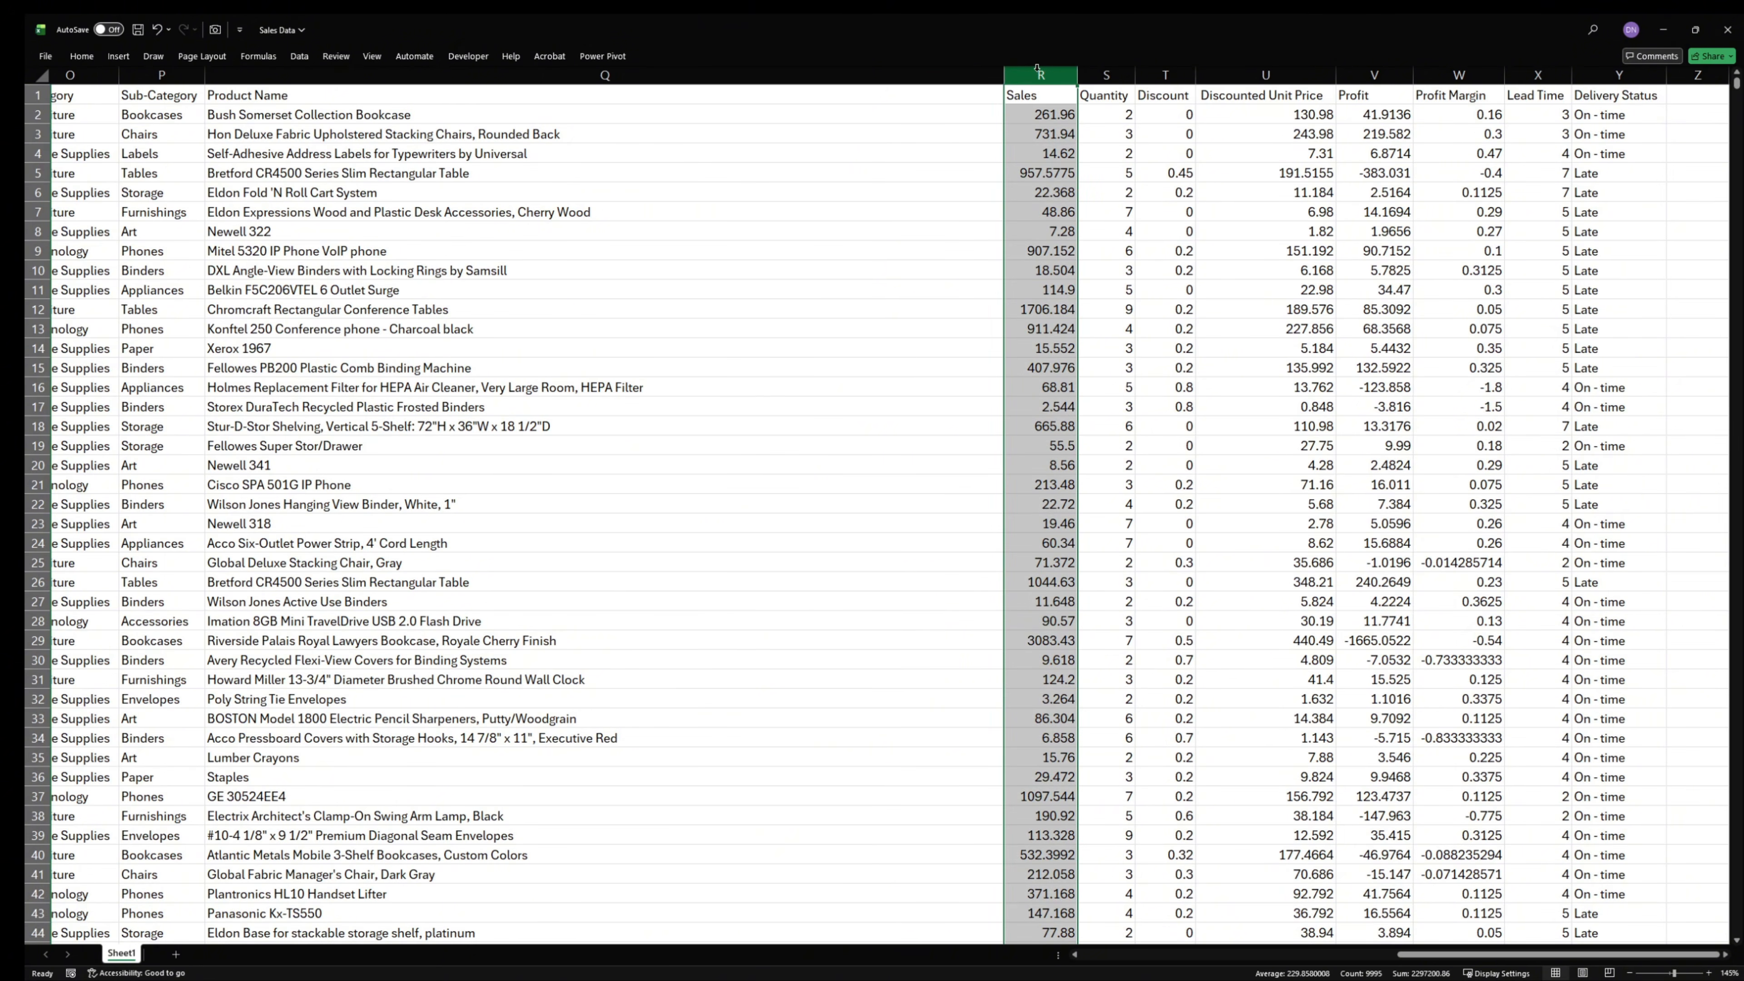
{"action": "left_click", "coordinate": [1105, 72]}
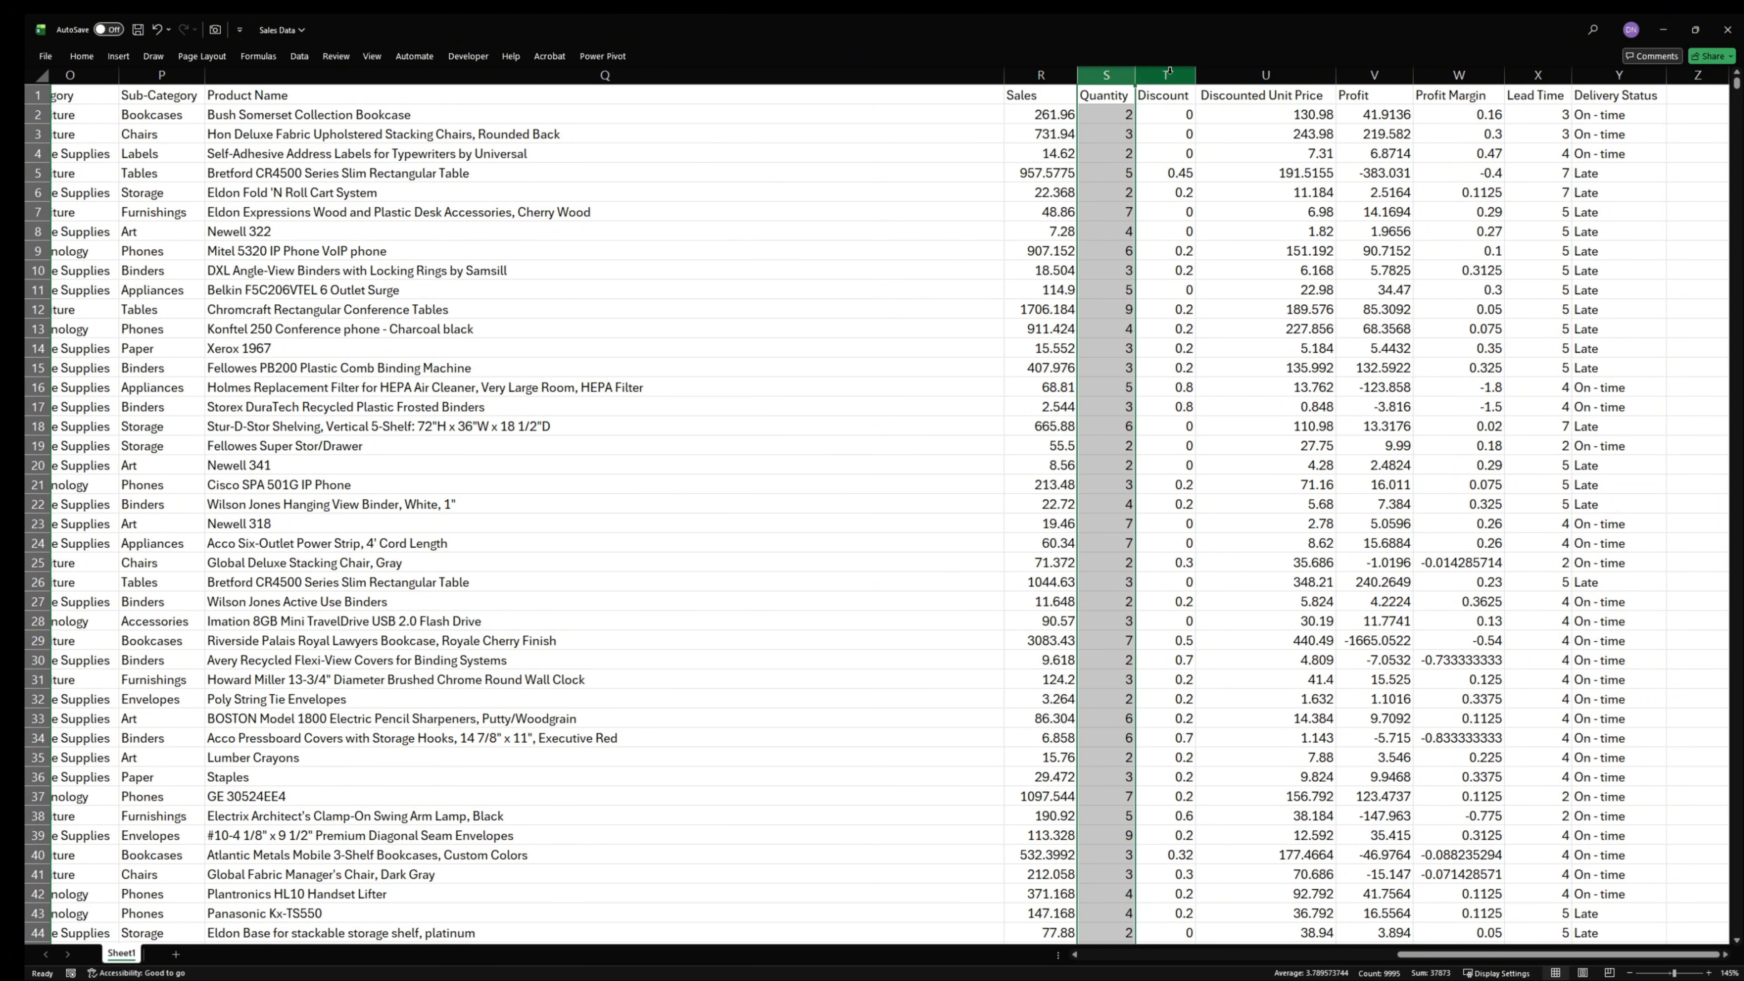
{"action": "left_click", "coordinate": [1169, 71]}
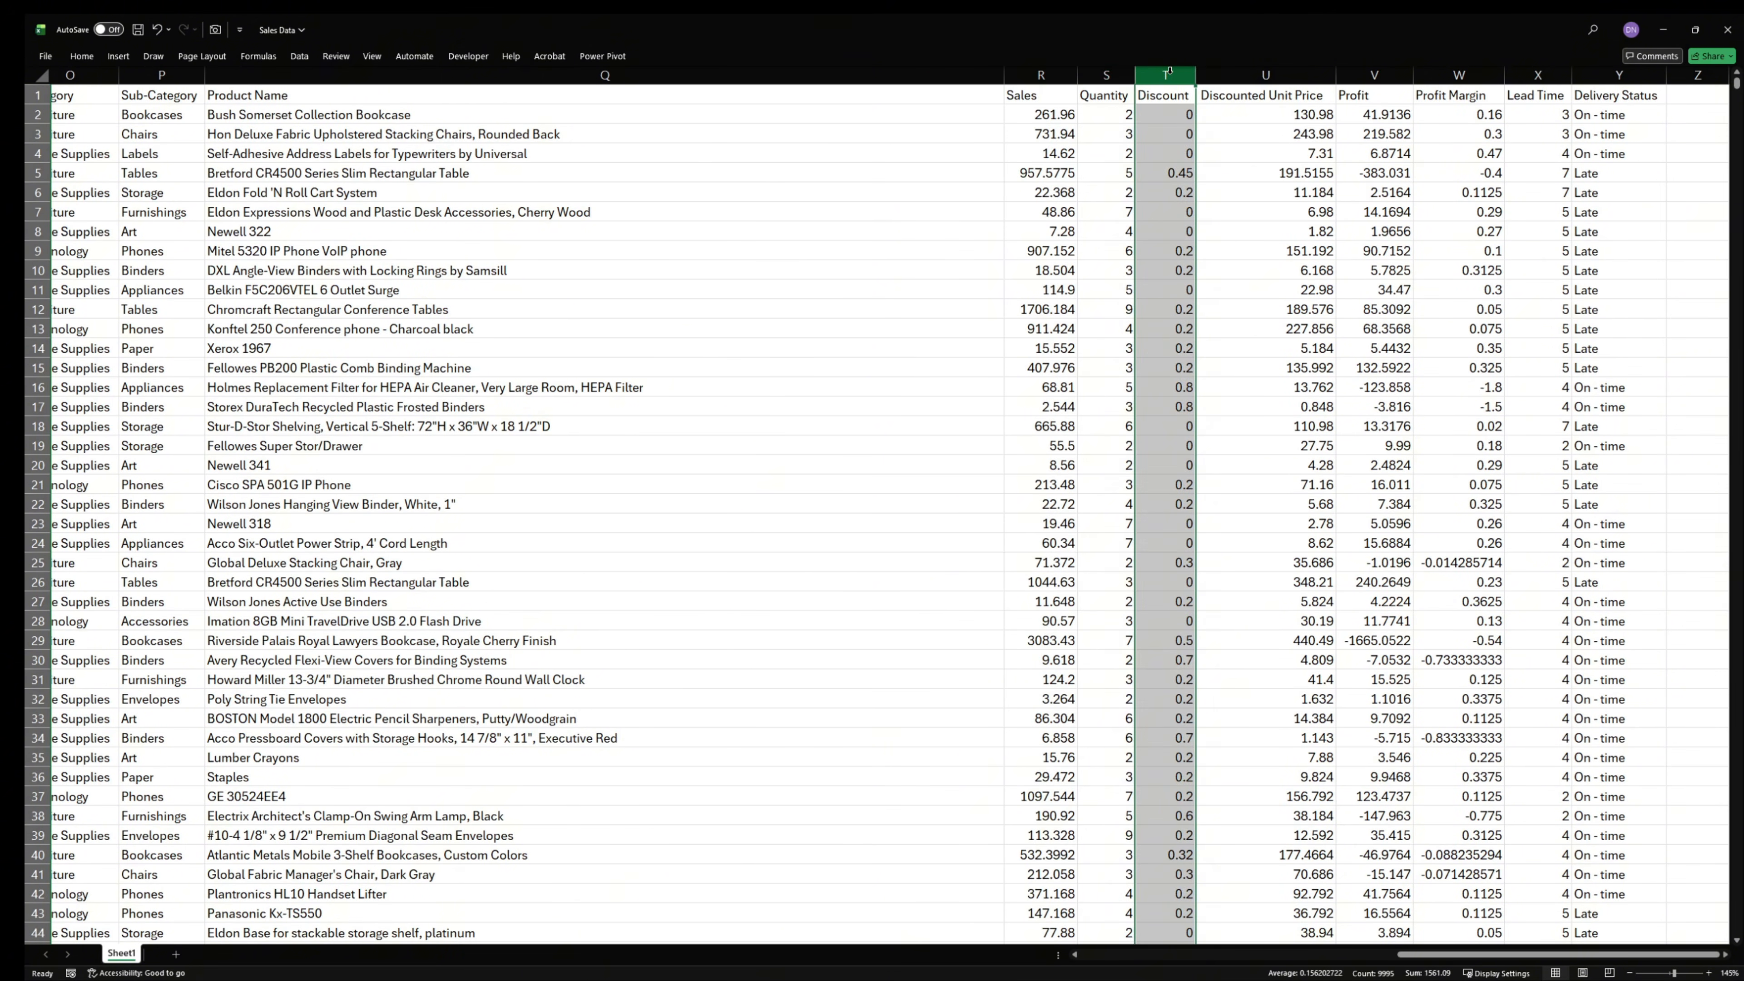
{"action": "left_click", "coordinate": [1269, 67]}
{"action": "left_click", "coordinate": [1356, 68]}
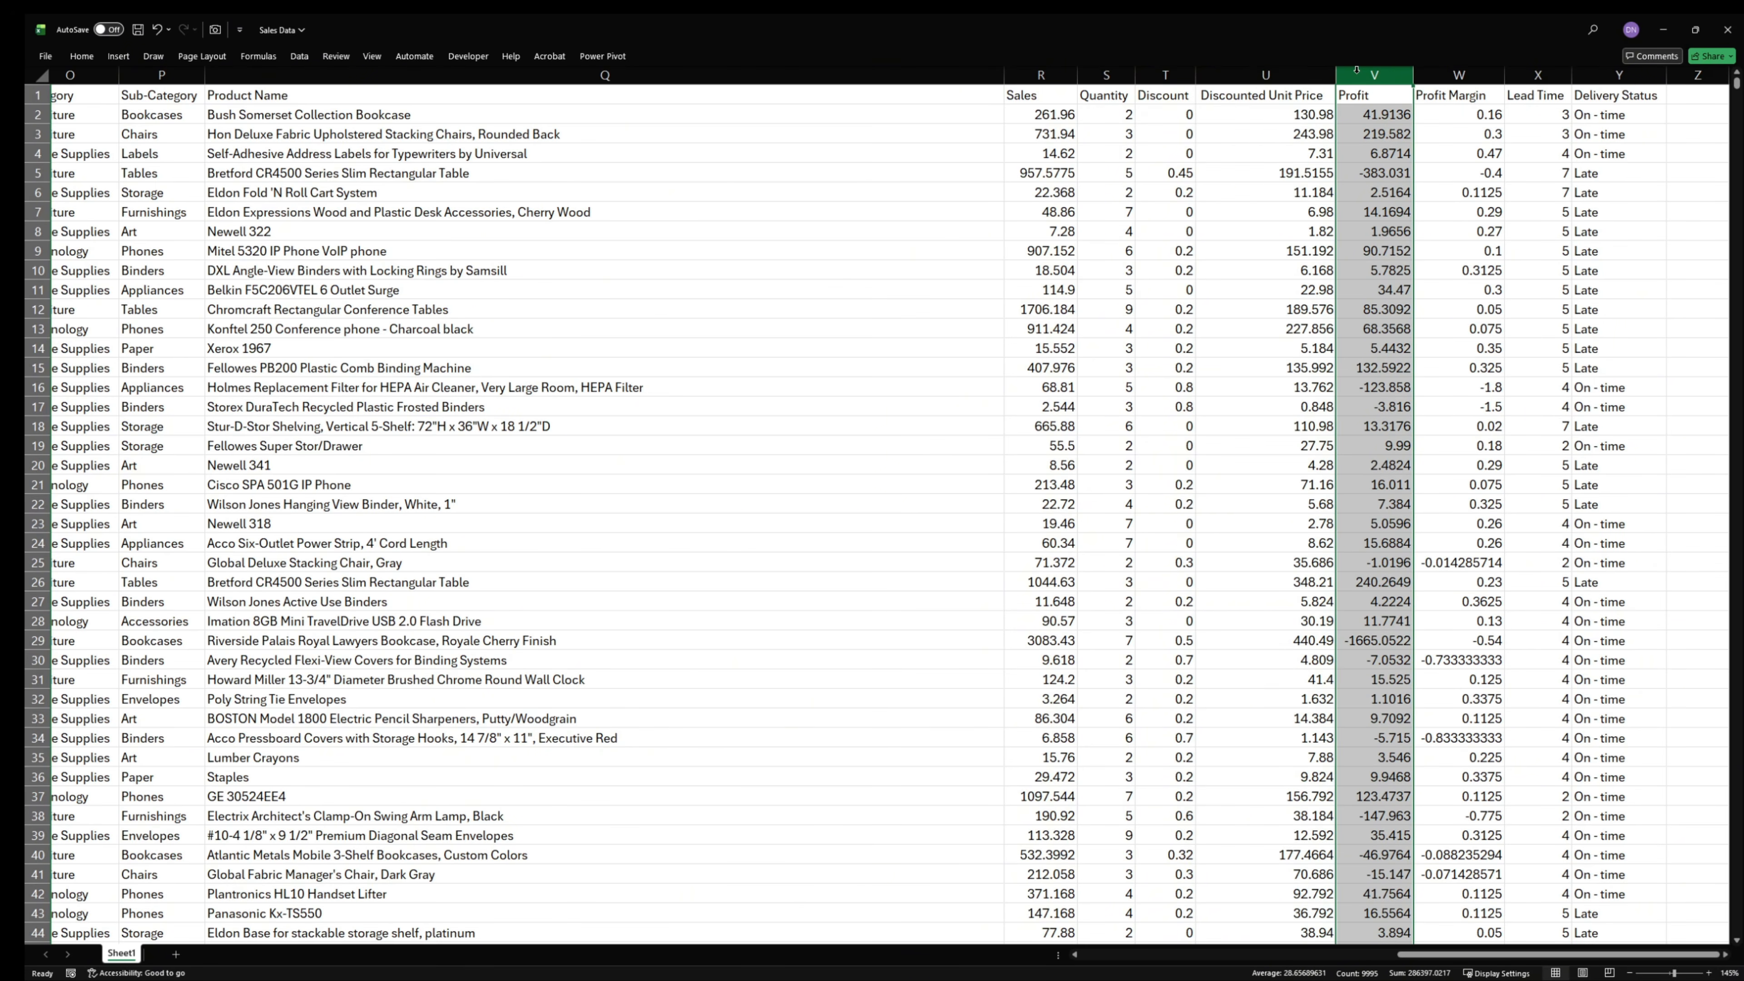
{"action": "left_click", "coordinate": [1450, 68]}
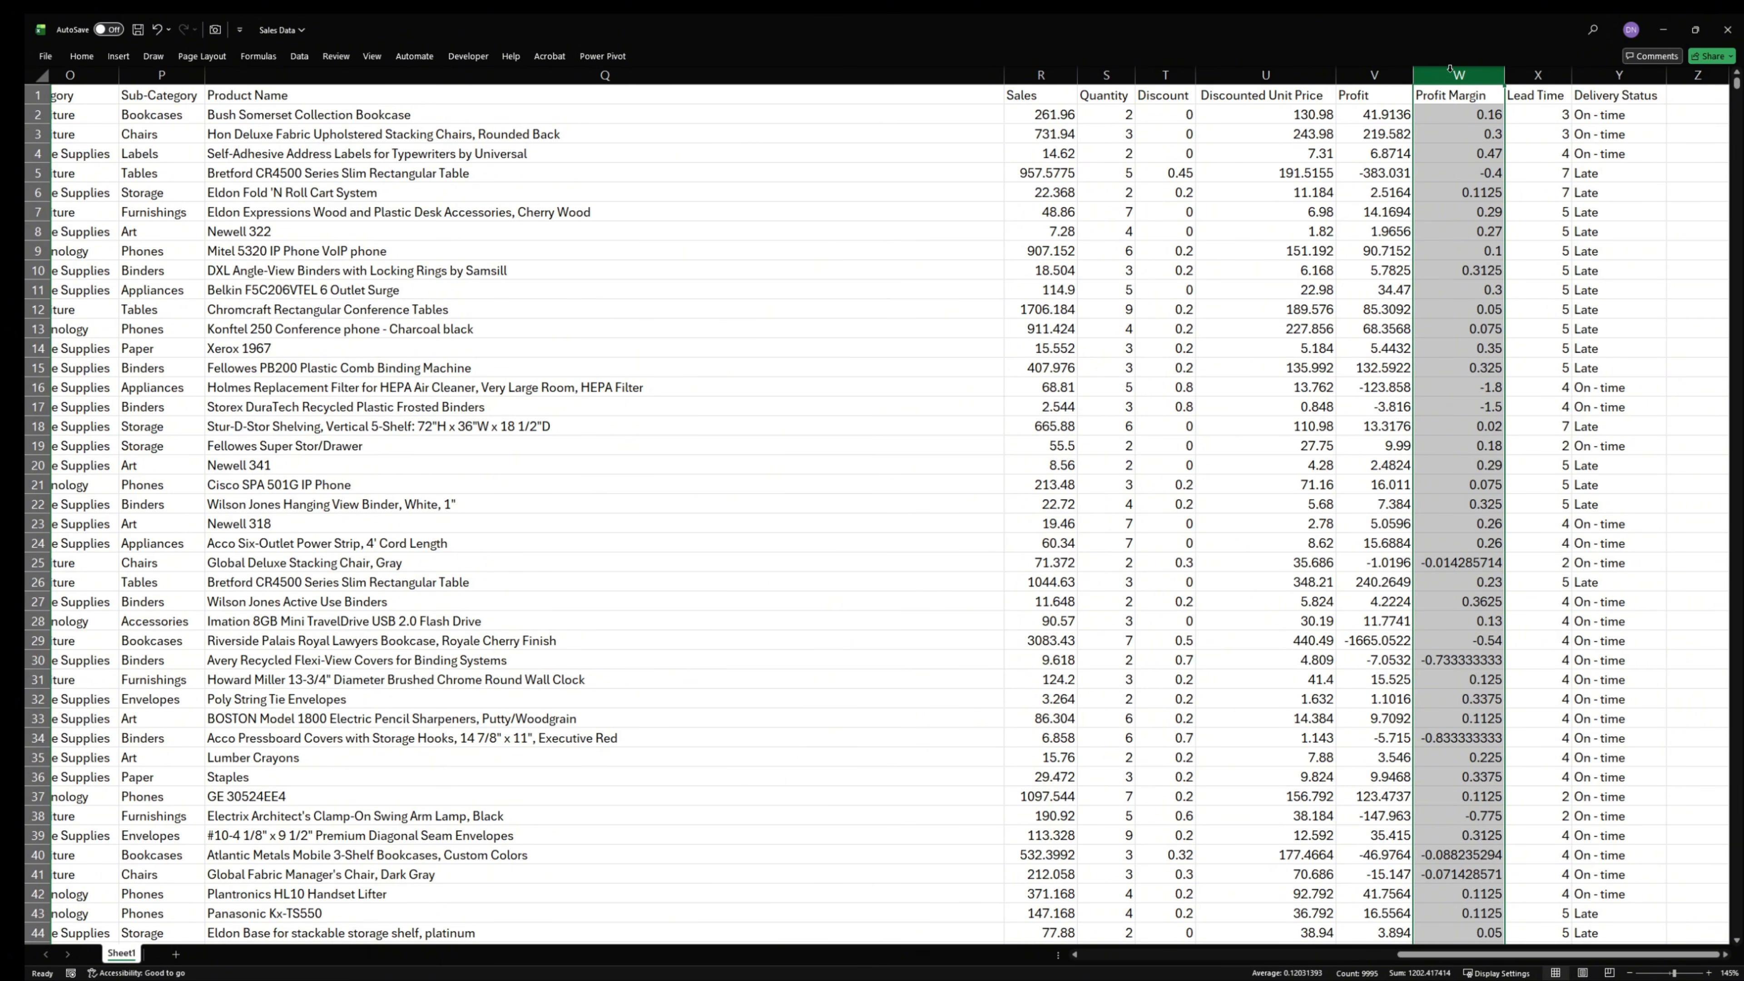
{"action": "left_click", "coordinate": [1520, 75]}
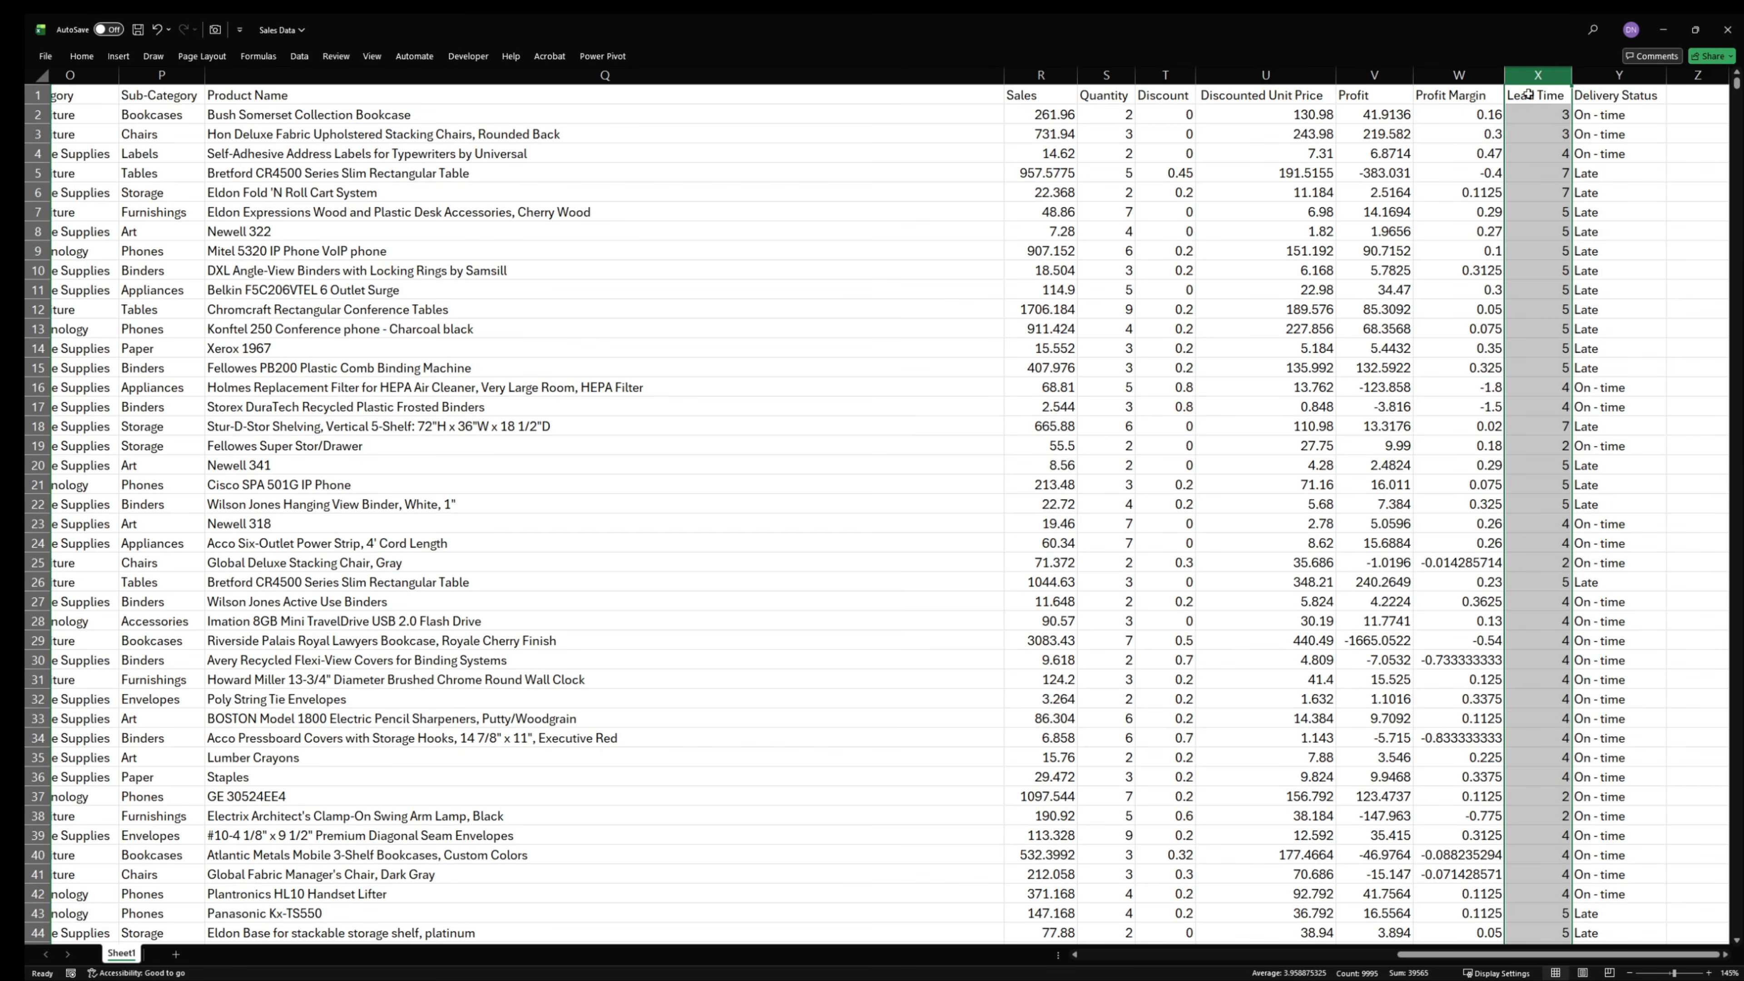
- Delete the Postal Code column from the sales data after checking the Delivery Status column
{"action": "left_click", "coordinate": [1615, 77]}
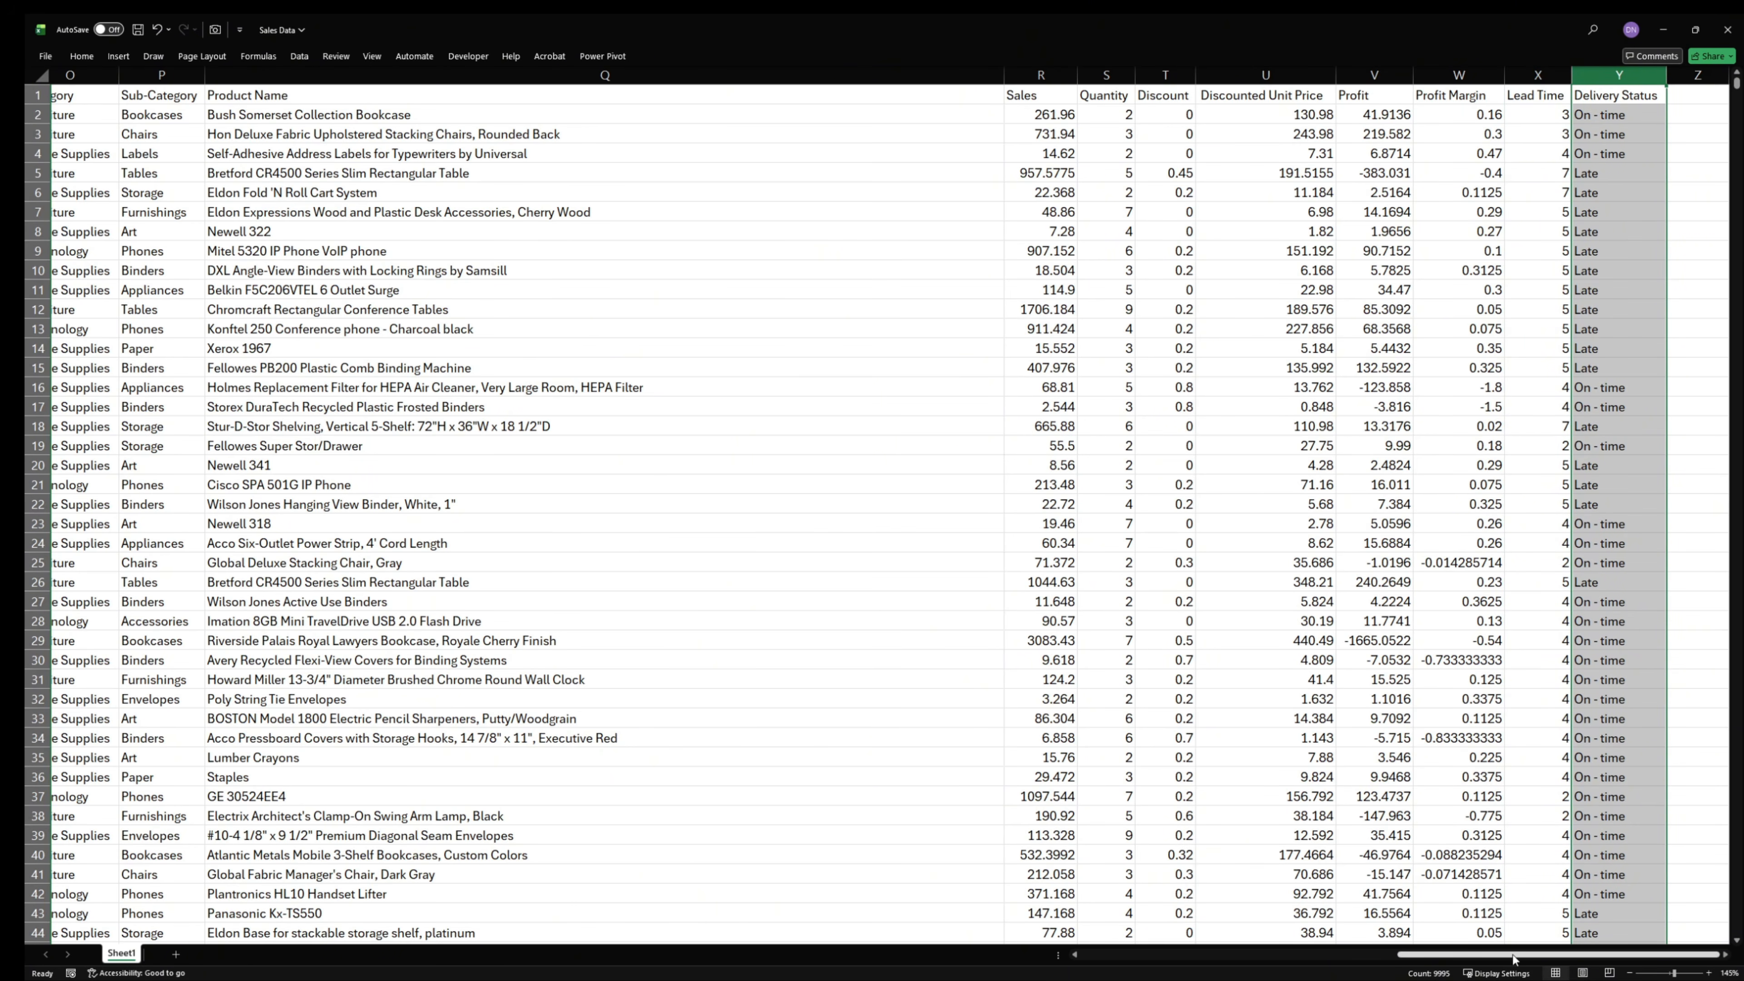
{"action": "left_click_drag", "start_coordinate": [1514, 959], "coordinate": [1264, 977]}
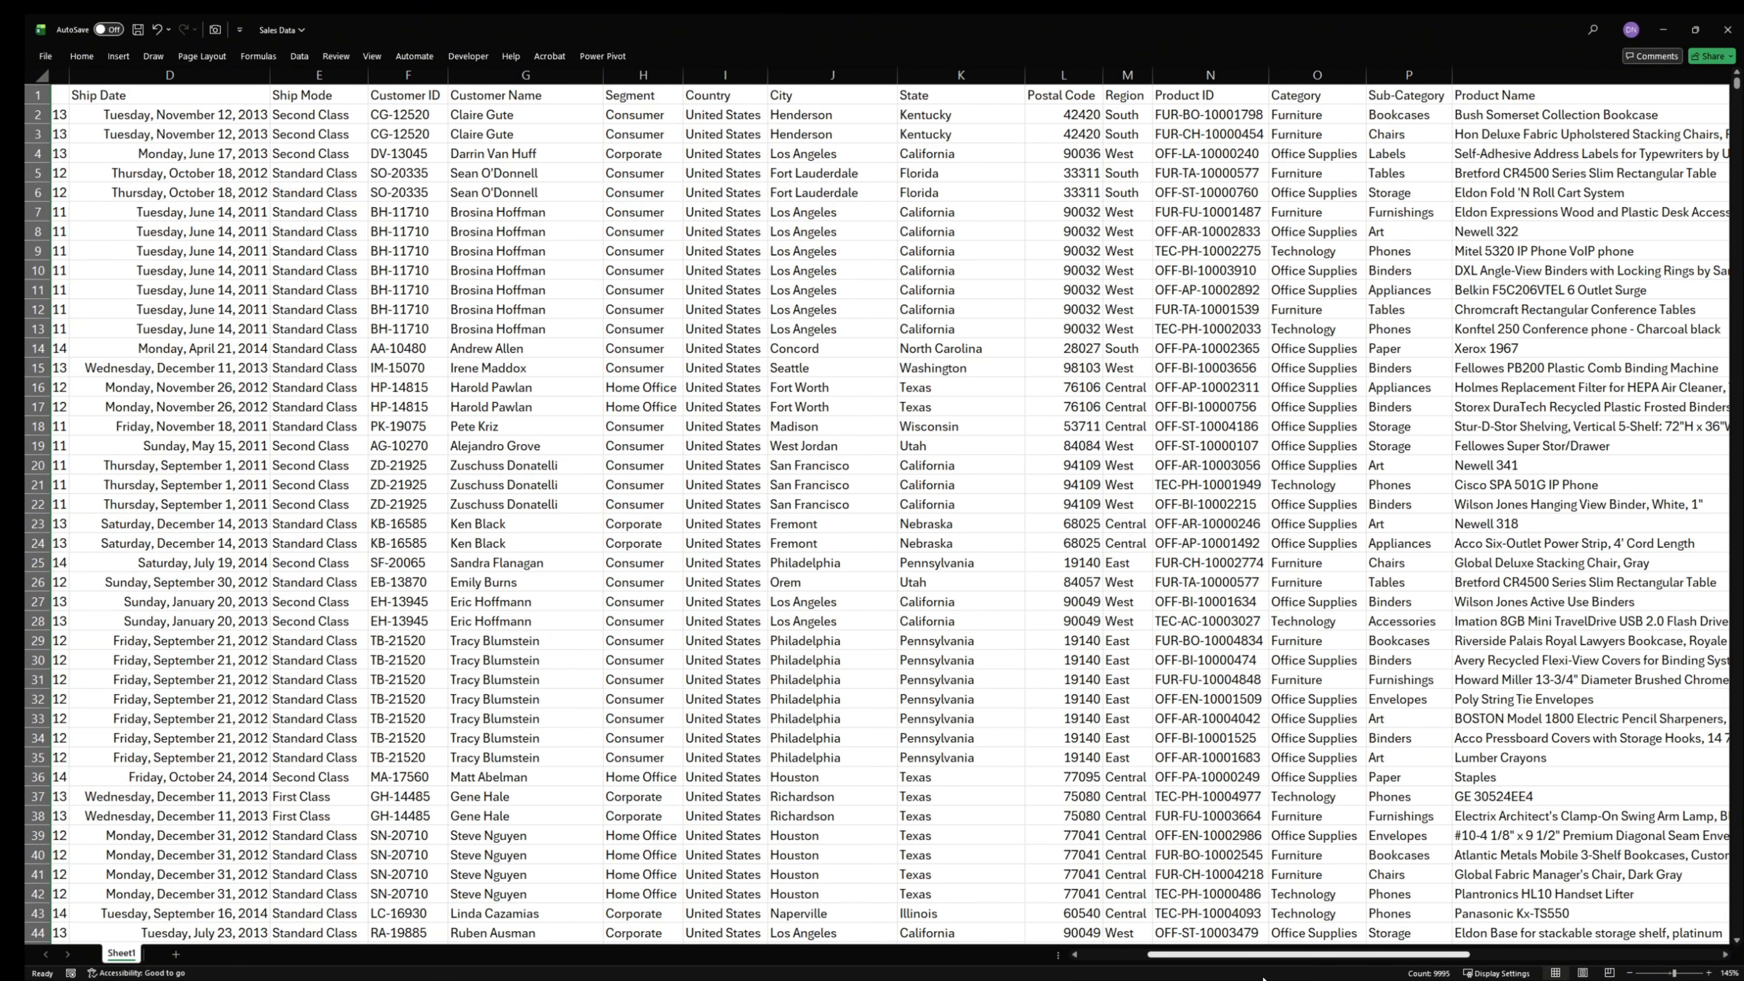
{"action": "left_click", "coordinate": [1062, 75]}
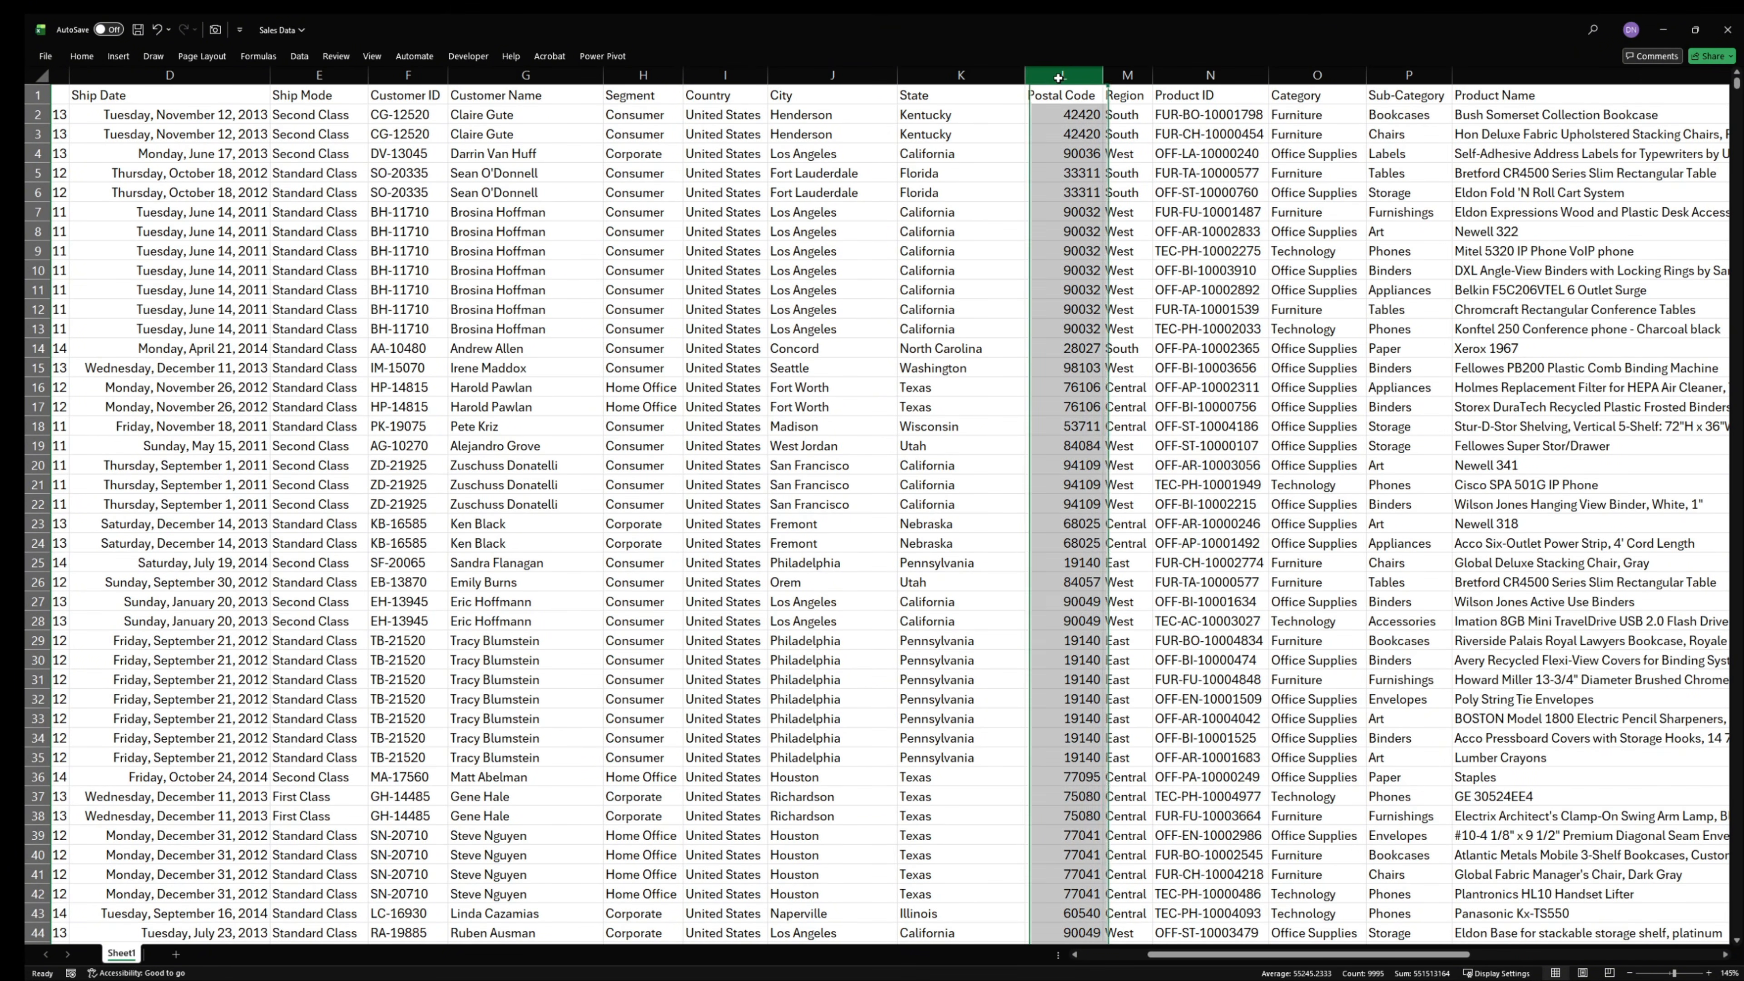
{"action": "right_click", "coordinate": [1061, 83]}
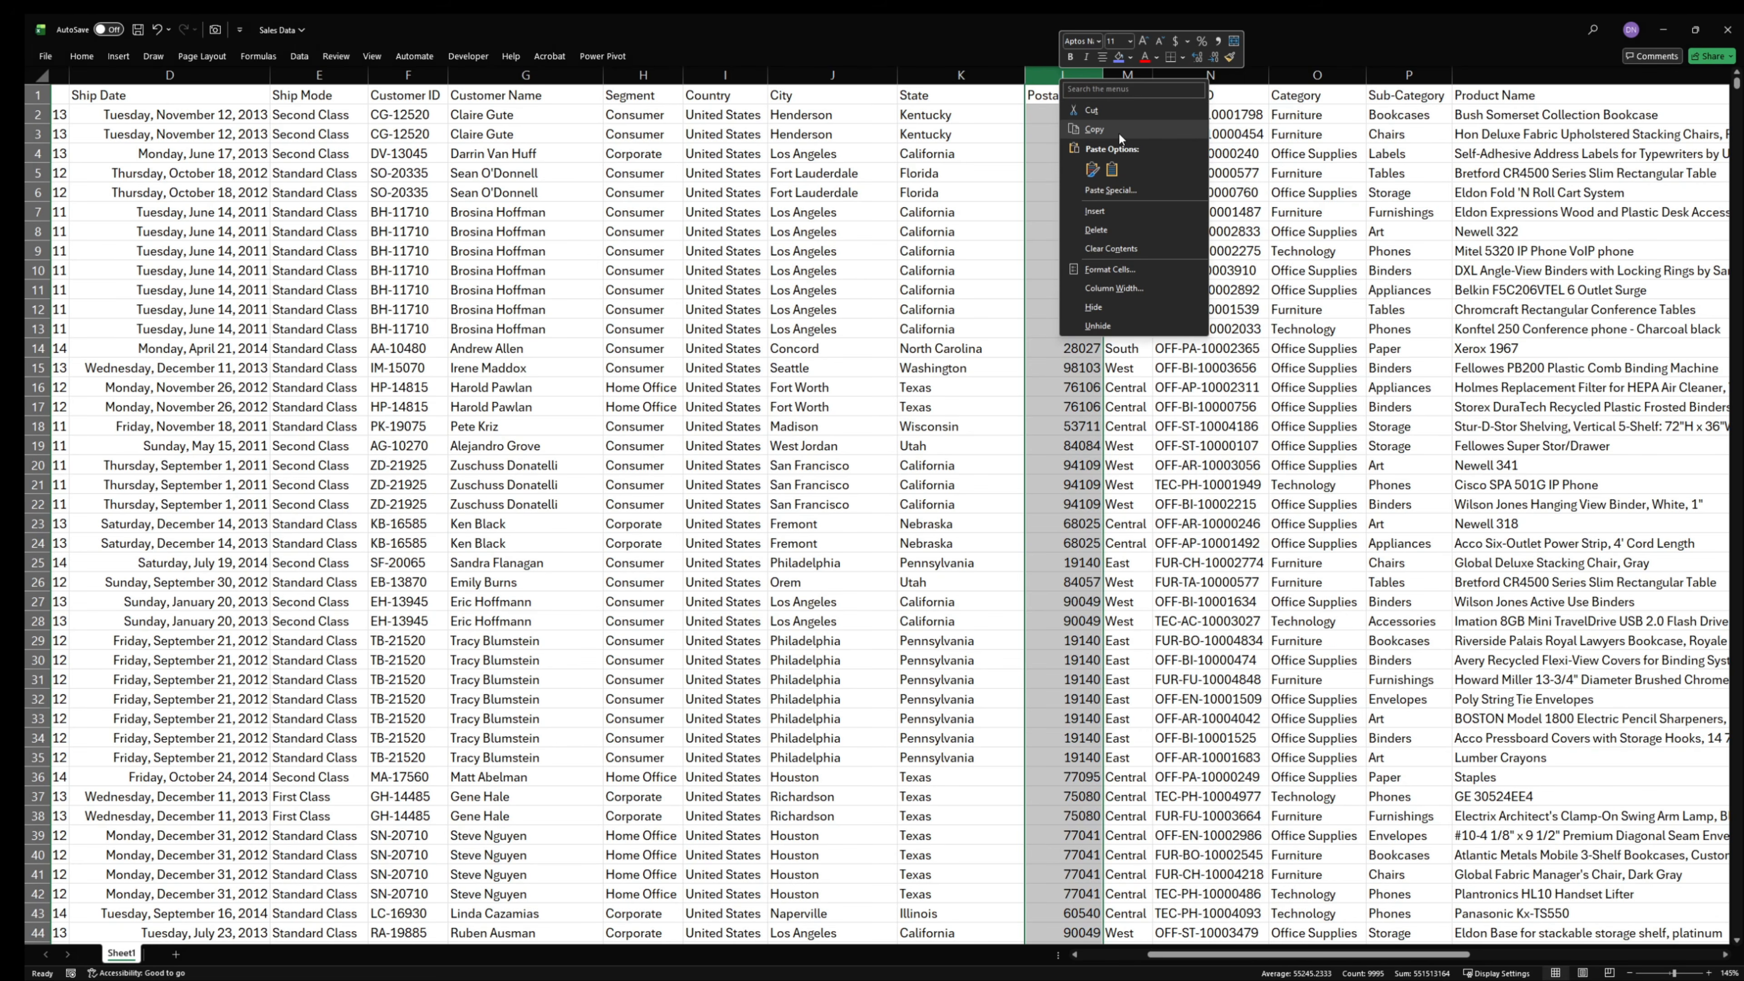
{"action": "left_click", "coordinate": [1096, 230]}
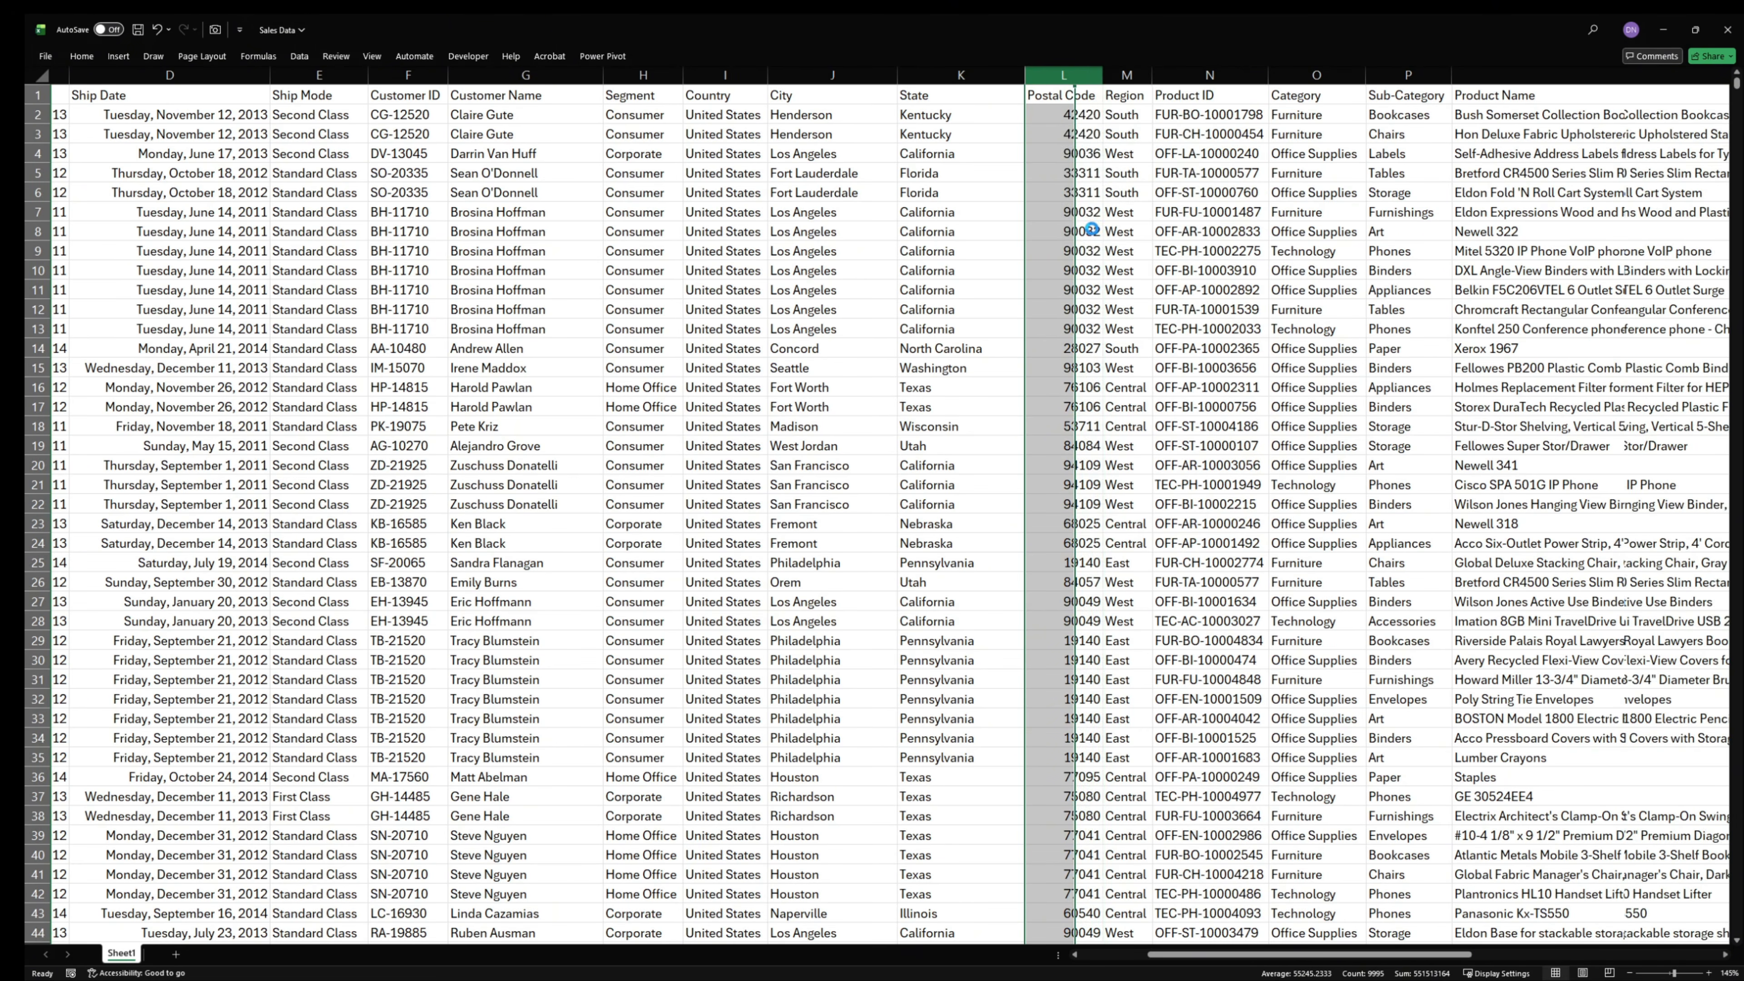
- Convert the sales data range into a table with headers
{"action": "left_click", "coordinate": [706, 440]}
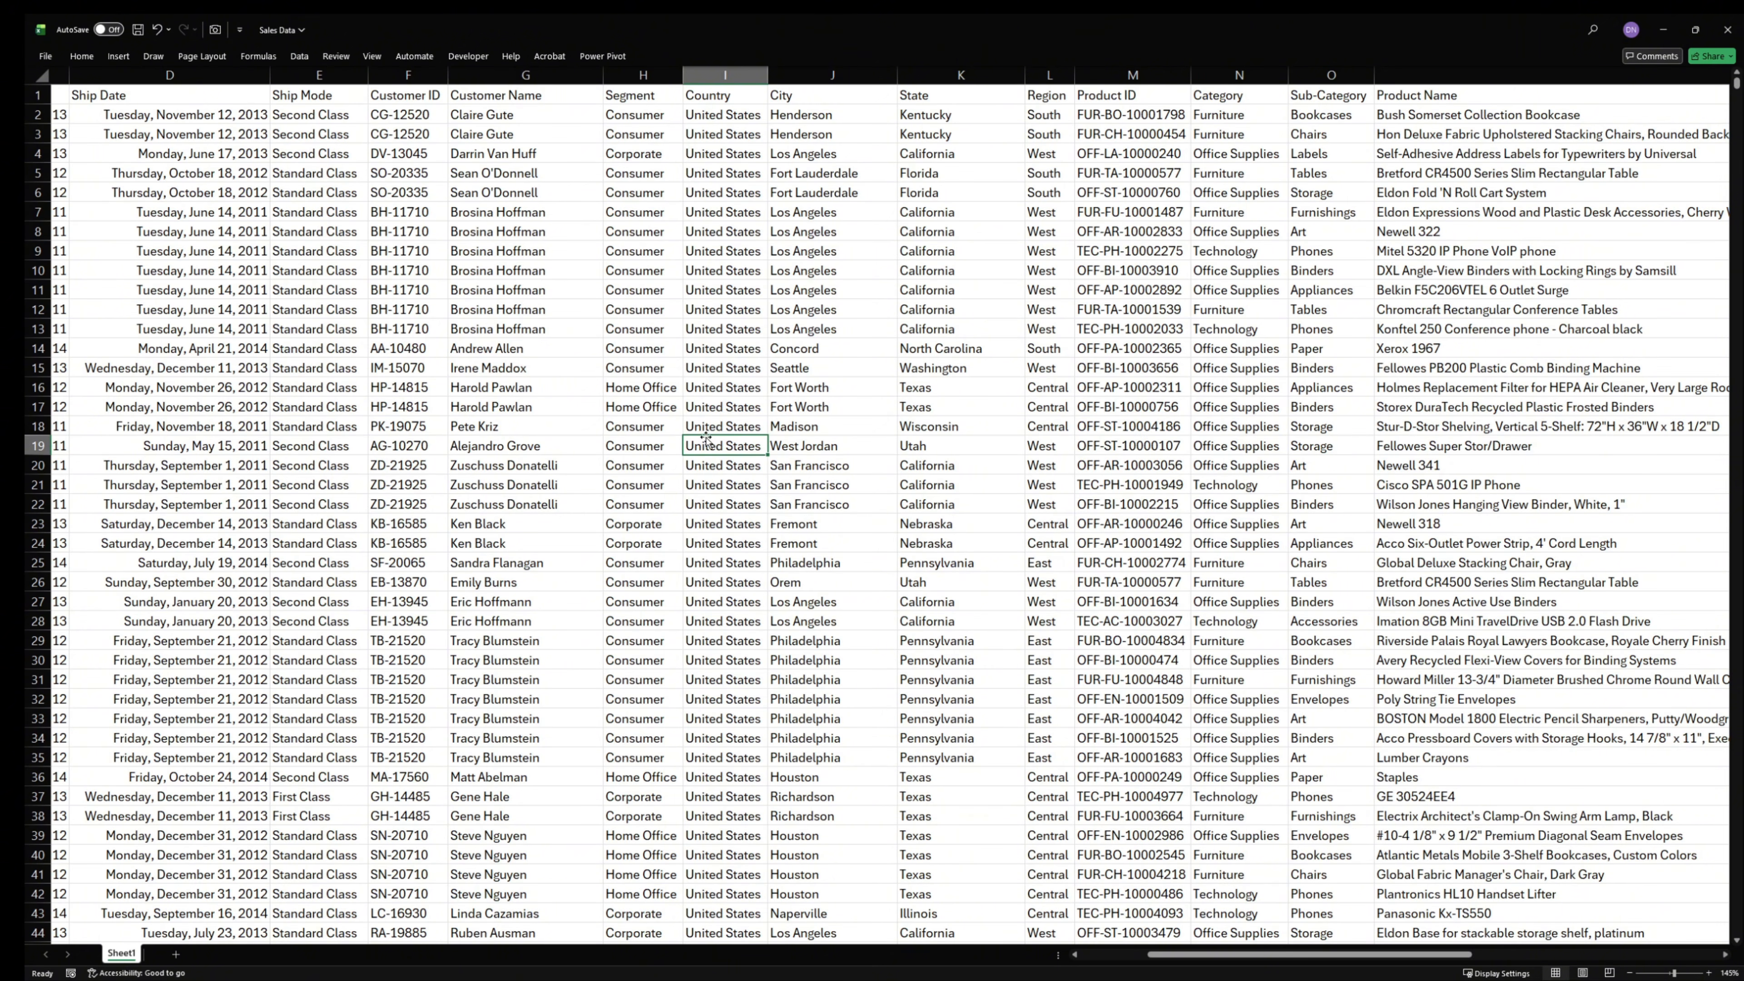
{"action": "left_click", "coordinate": [690, 274]}
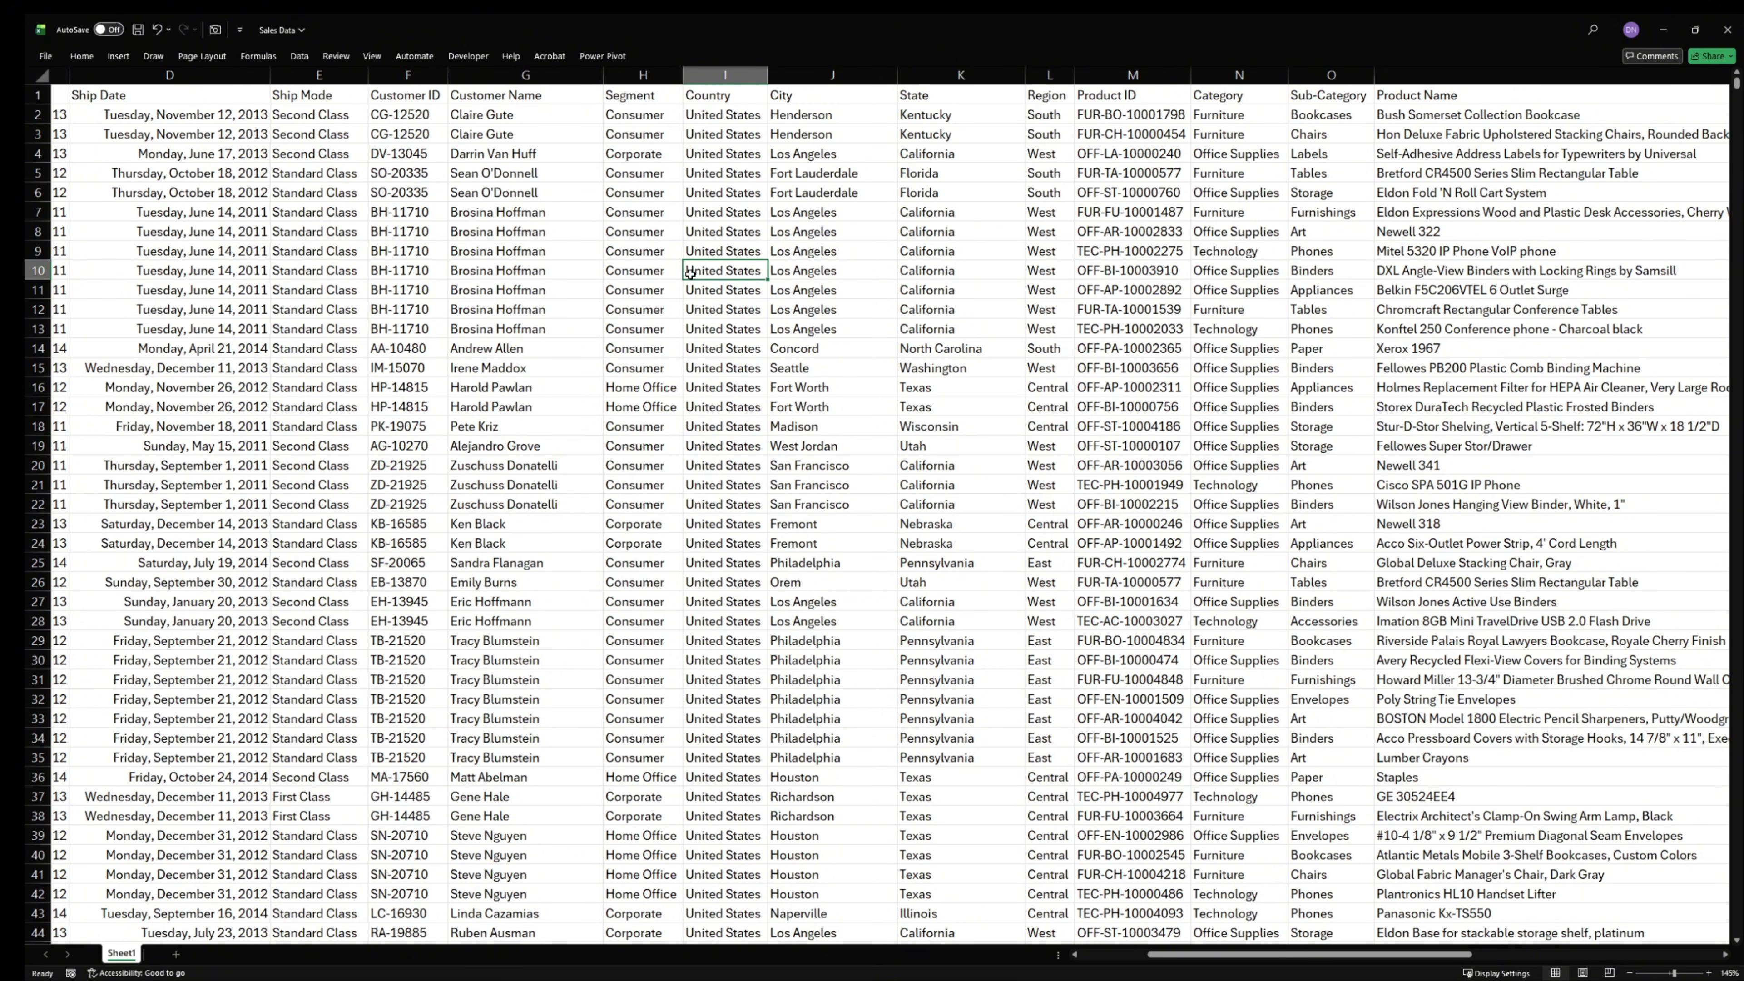
{"action": "key", "text": "ctrl+t"}
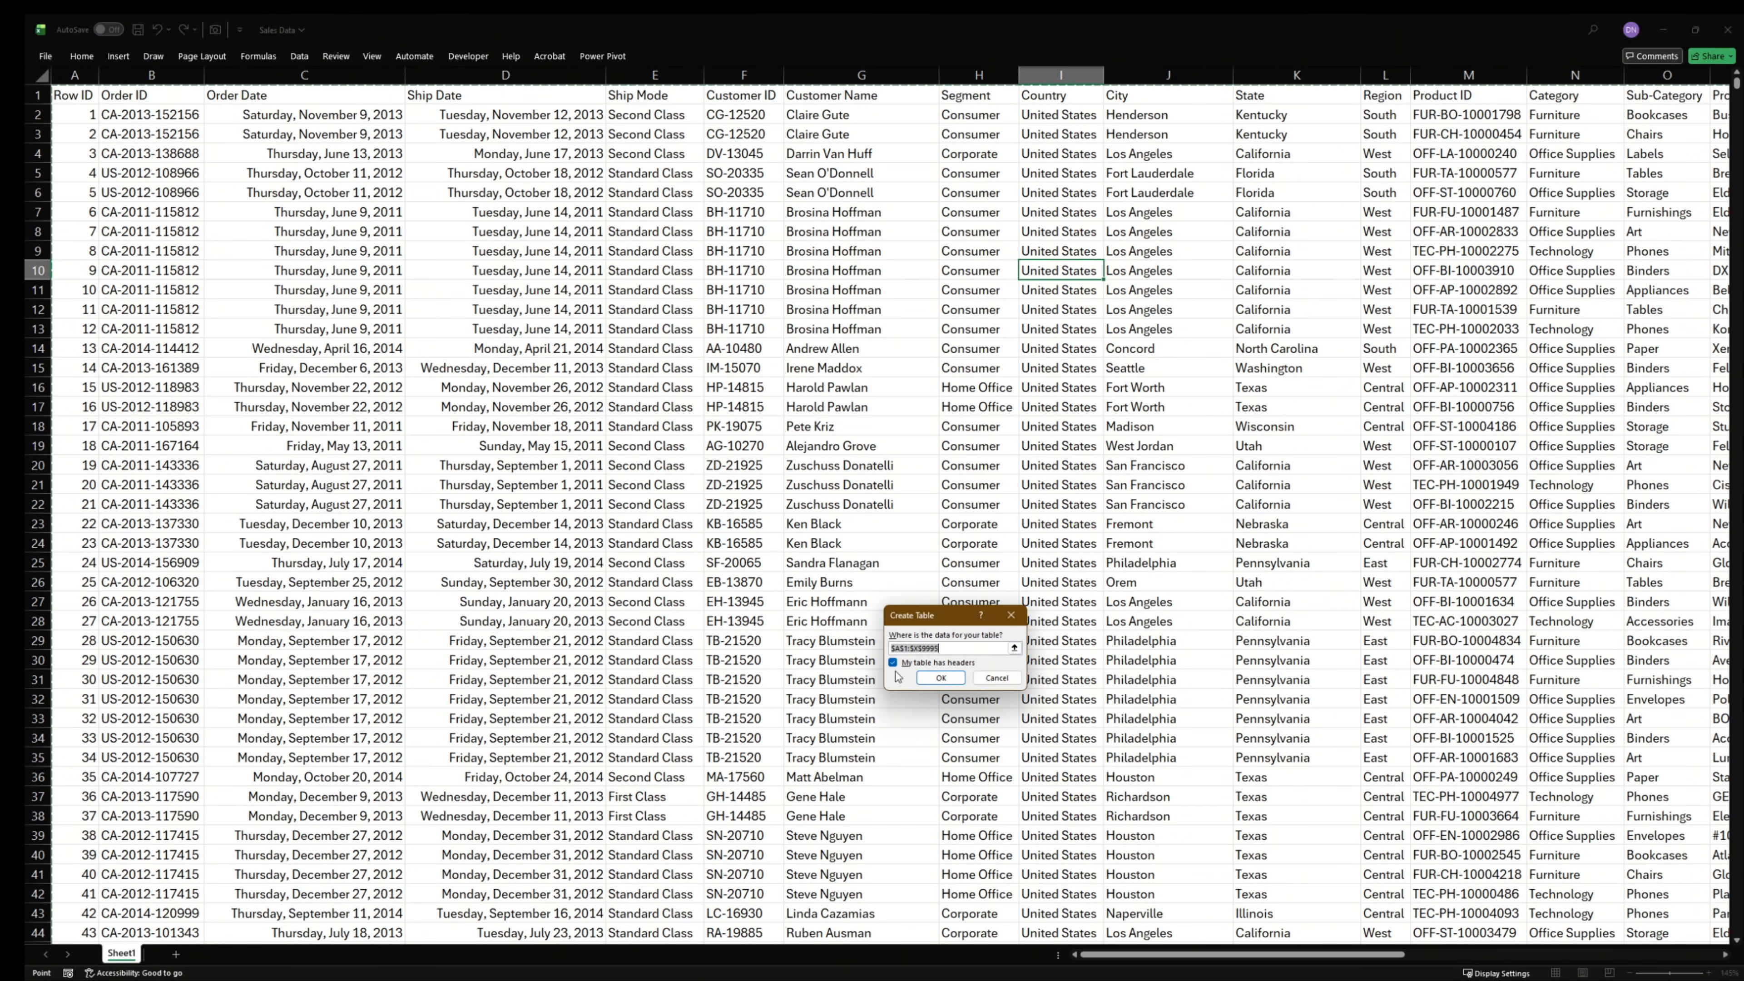
{"action": "left_click", "coordinate": [943, 677]}
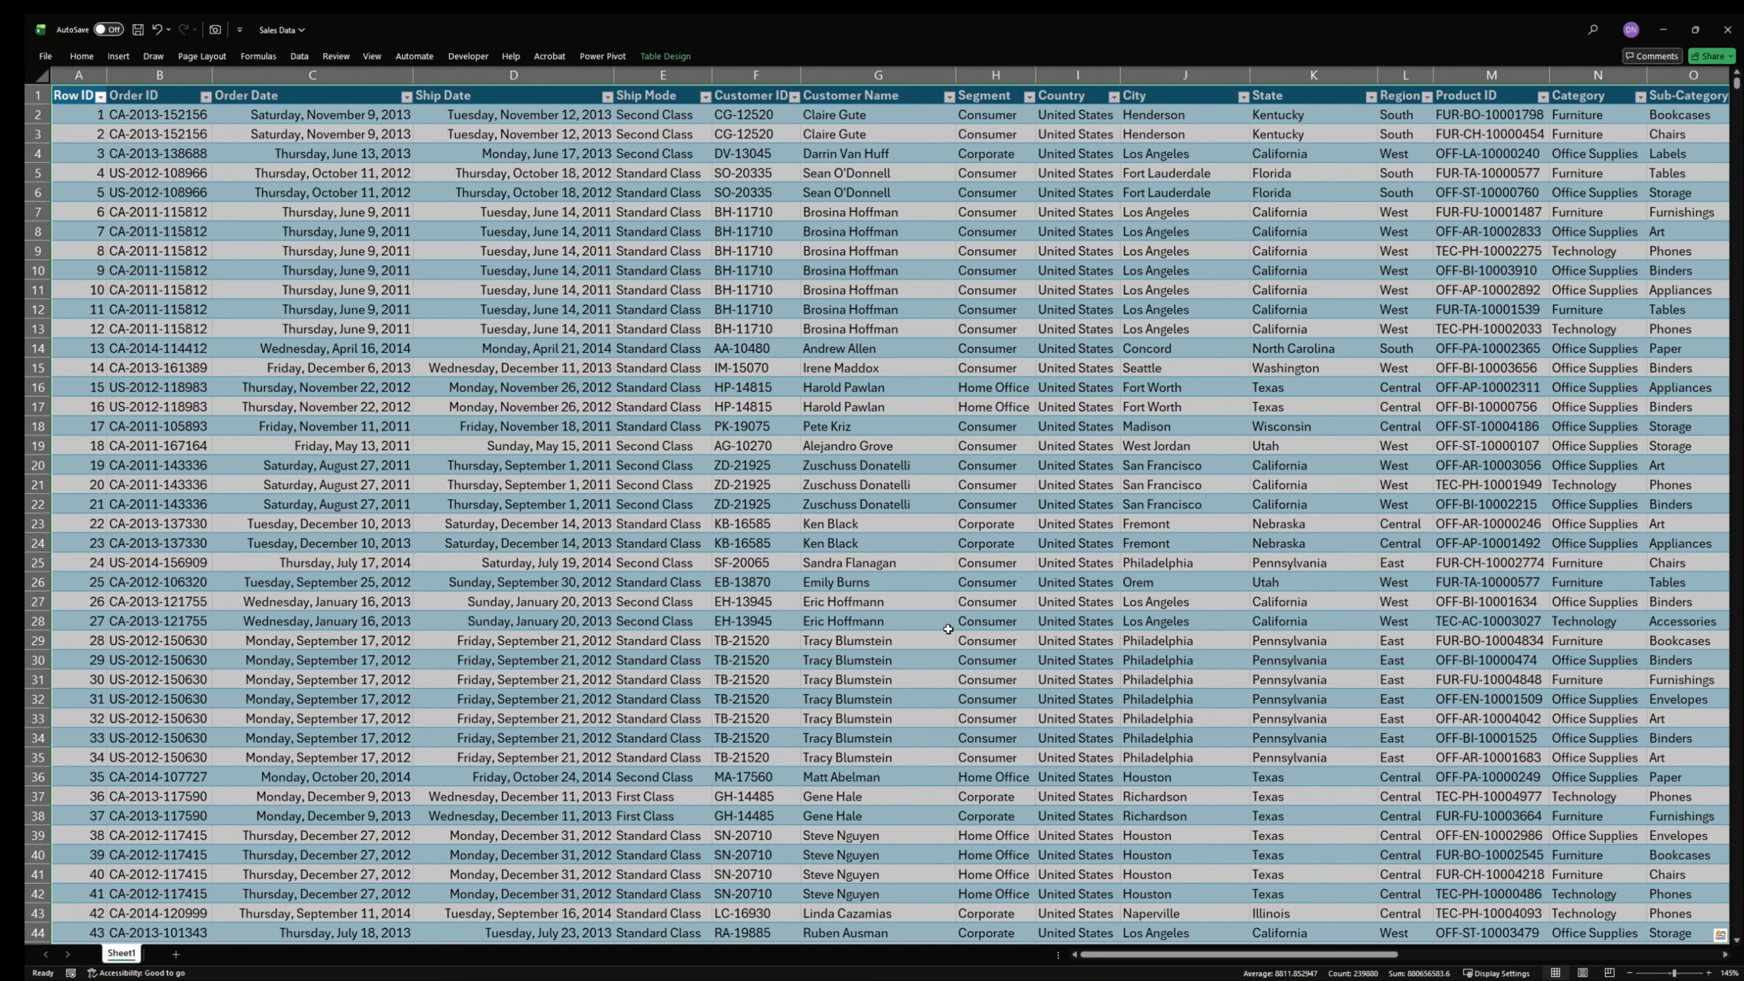
{"action": "left_click", "coordinate": [345, 350]}
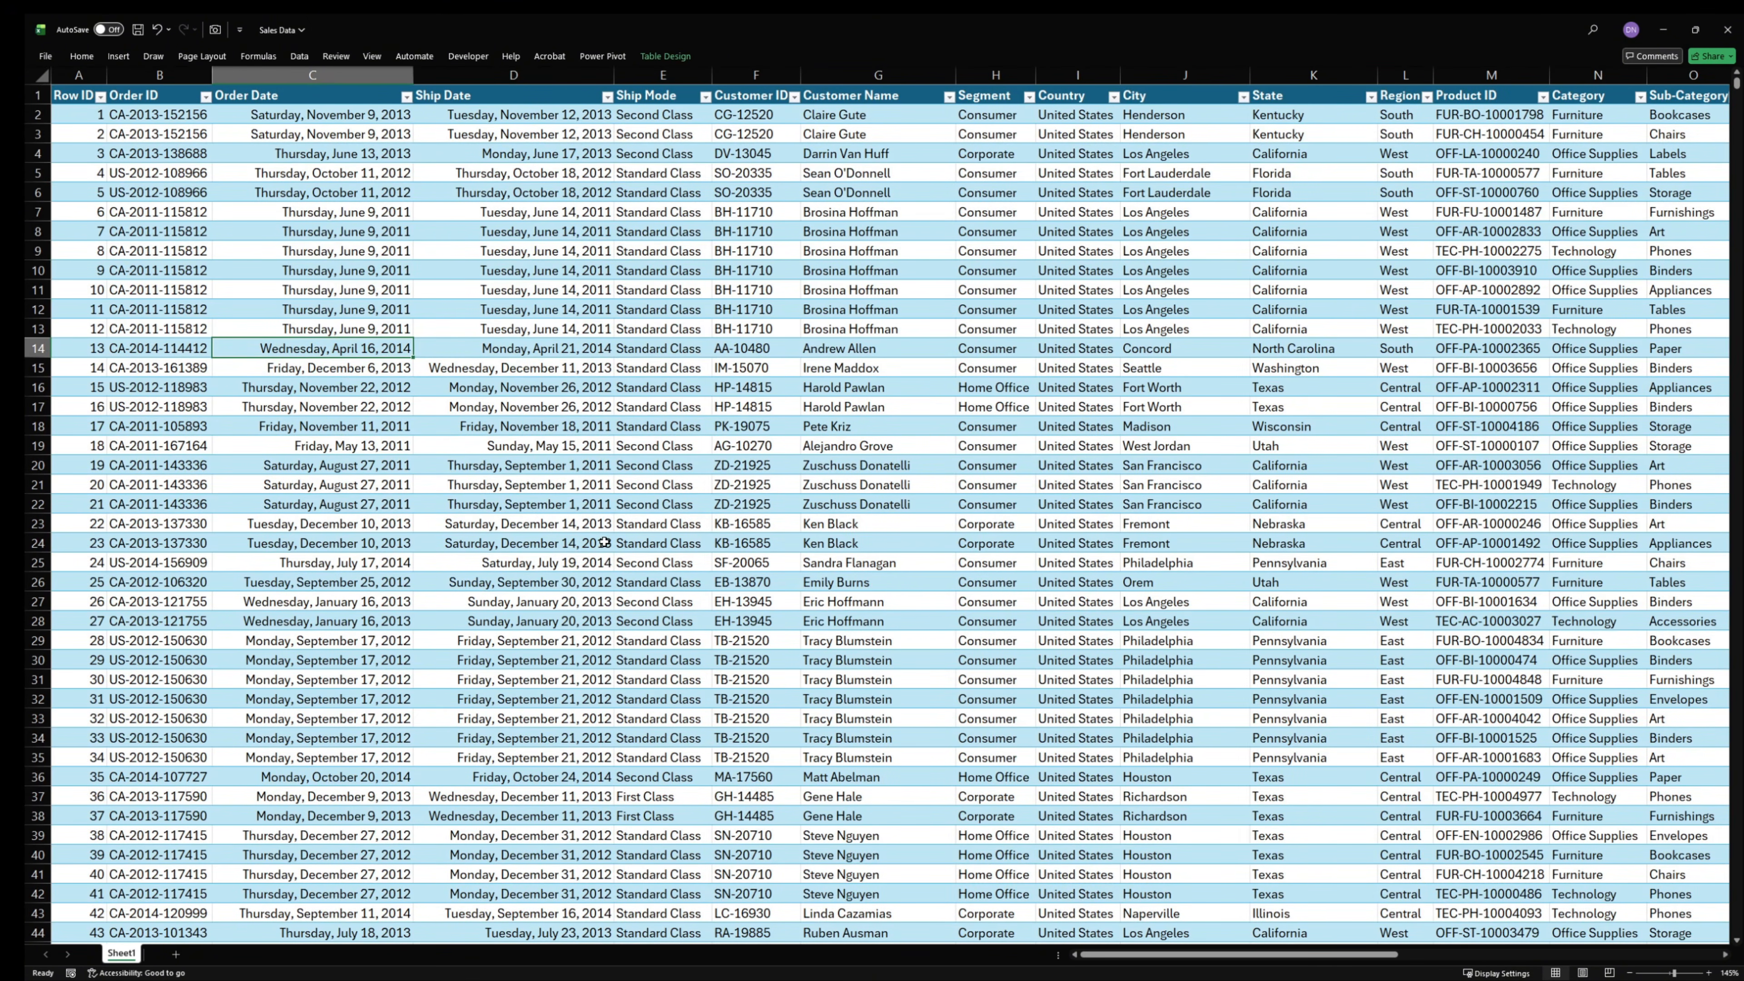
- Examine the filter value lists of the Row ID and Order ID columns in the table
{"action": "scroll", "coordinate": [728, 561], "scroll_direction": "up", "scroll_amount": 2}
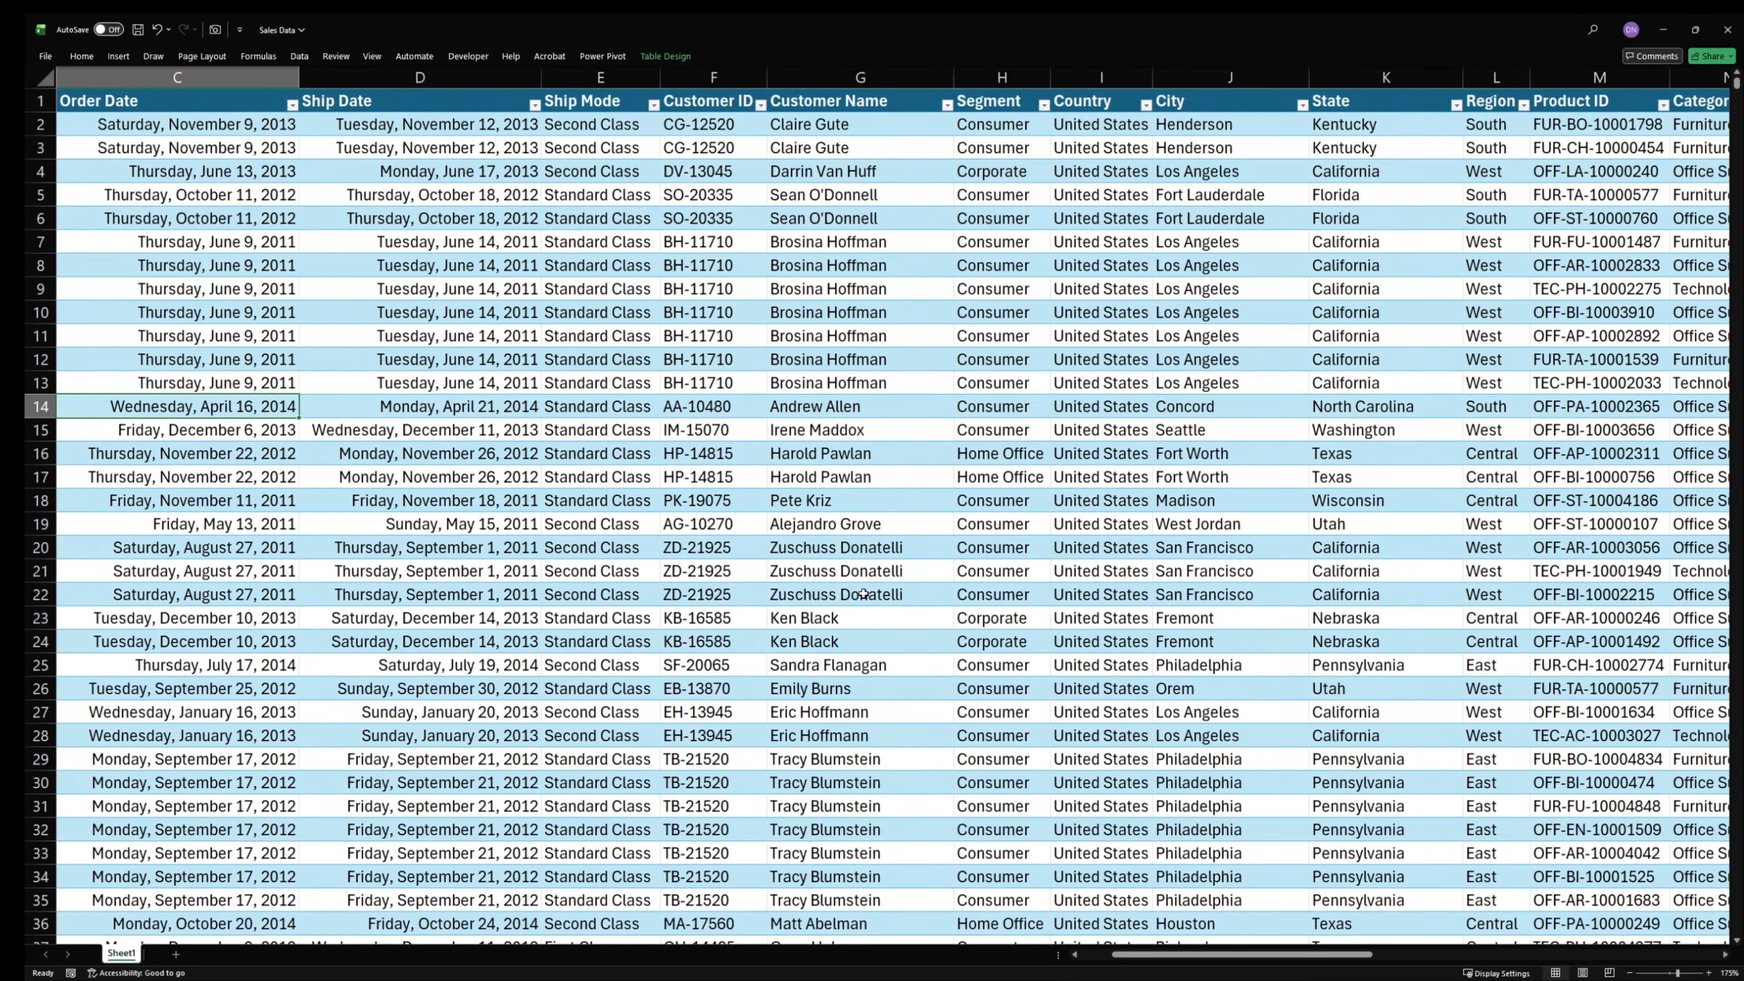
{"action": "left_click_drag", "start_coordinate": [1214, 953], "coordinate": [614, 938]}
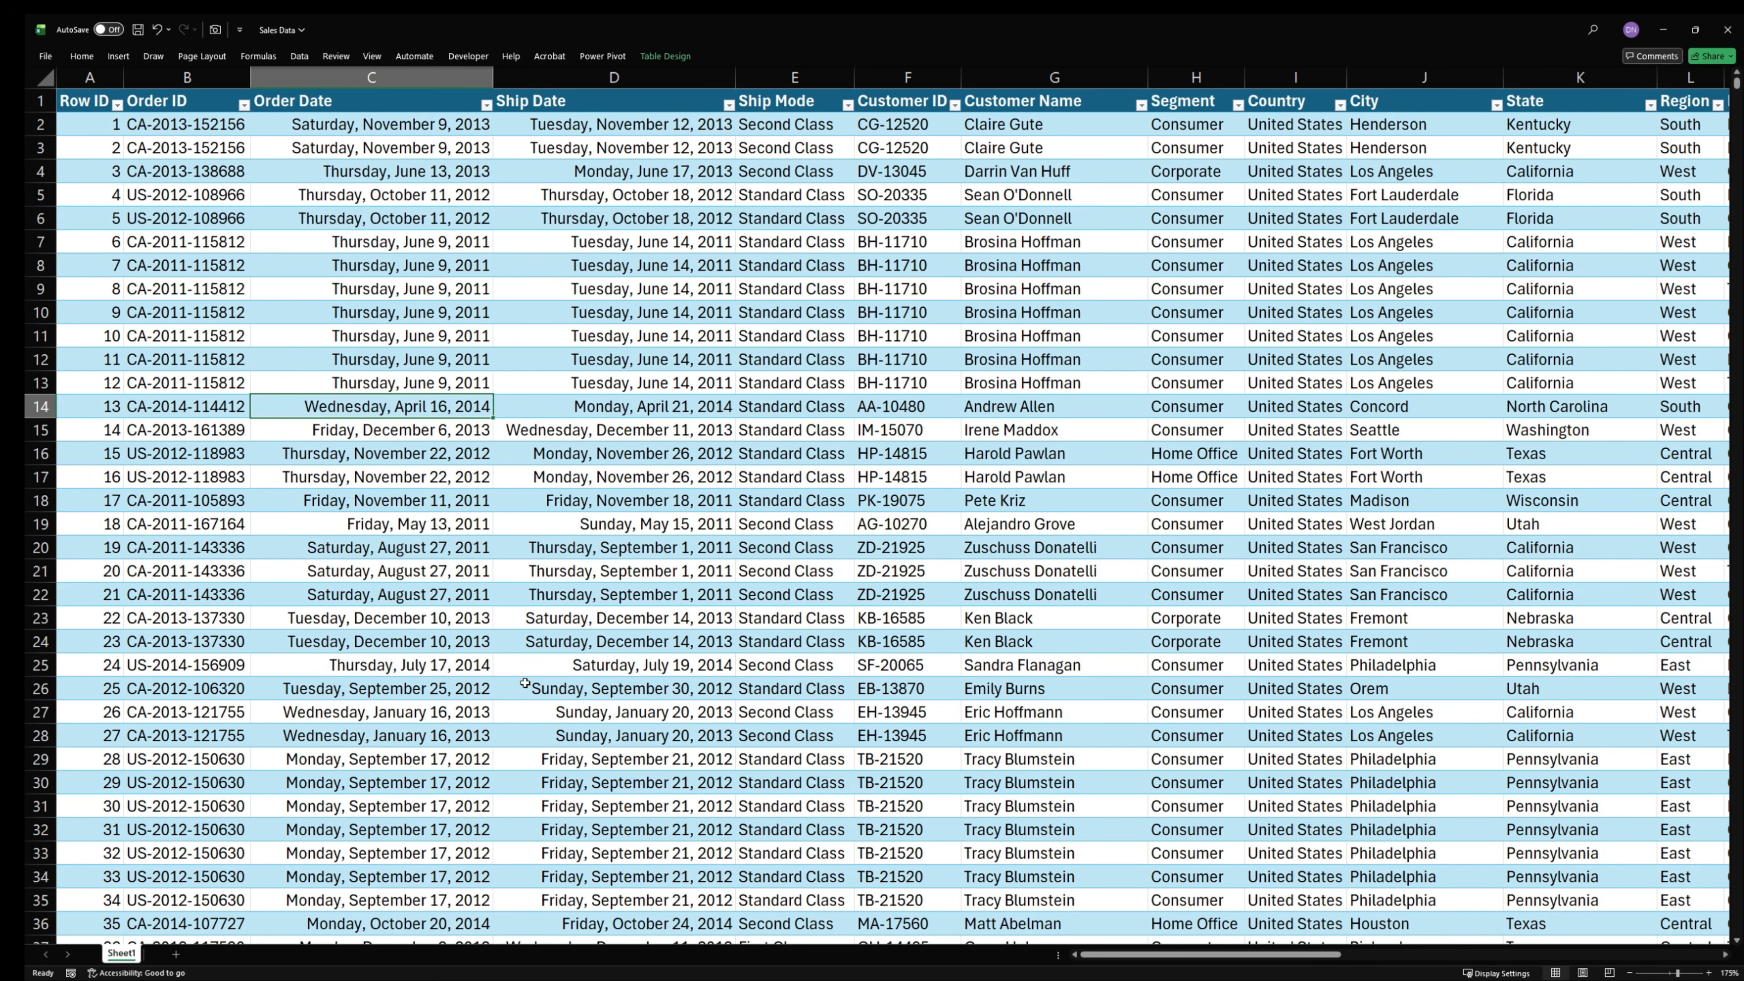
{"action": "left_click", "coordinate": [118, 105]}
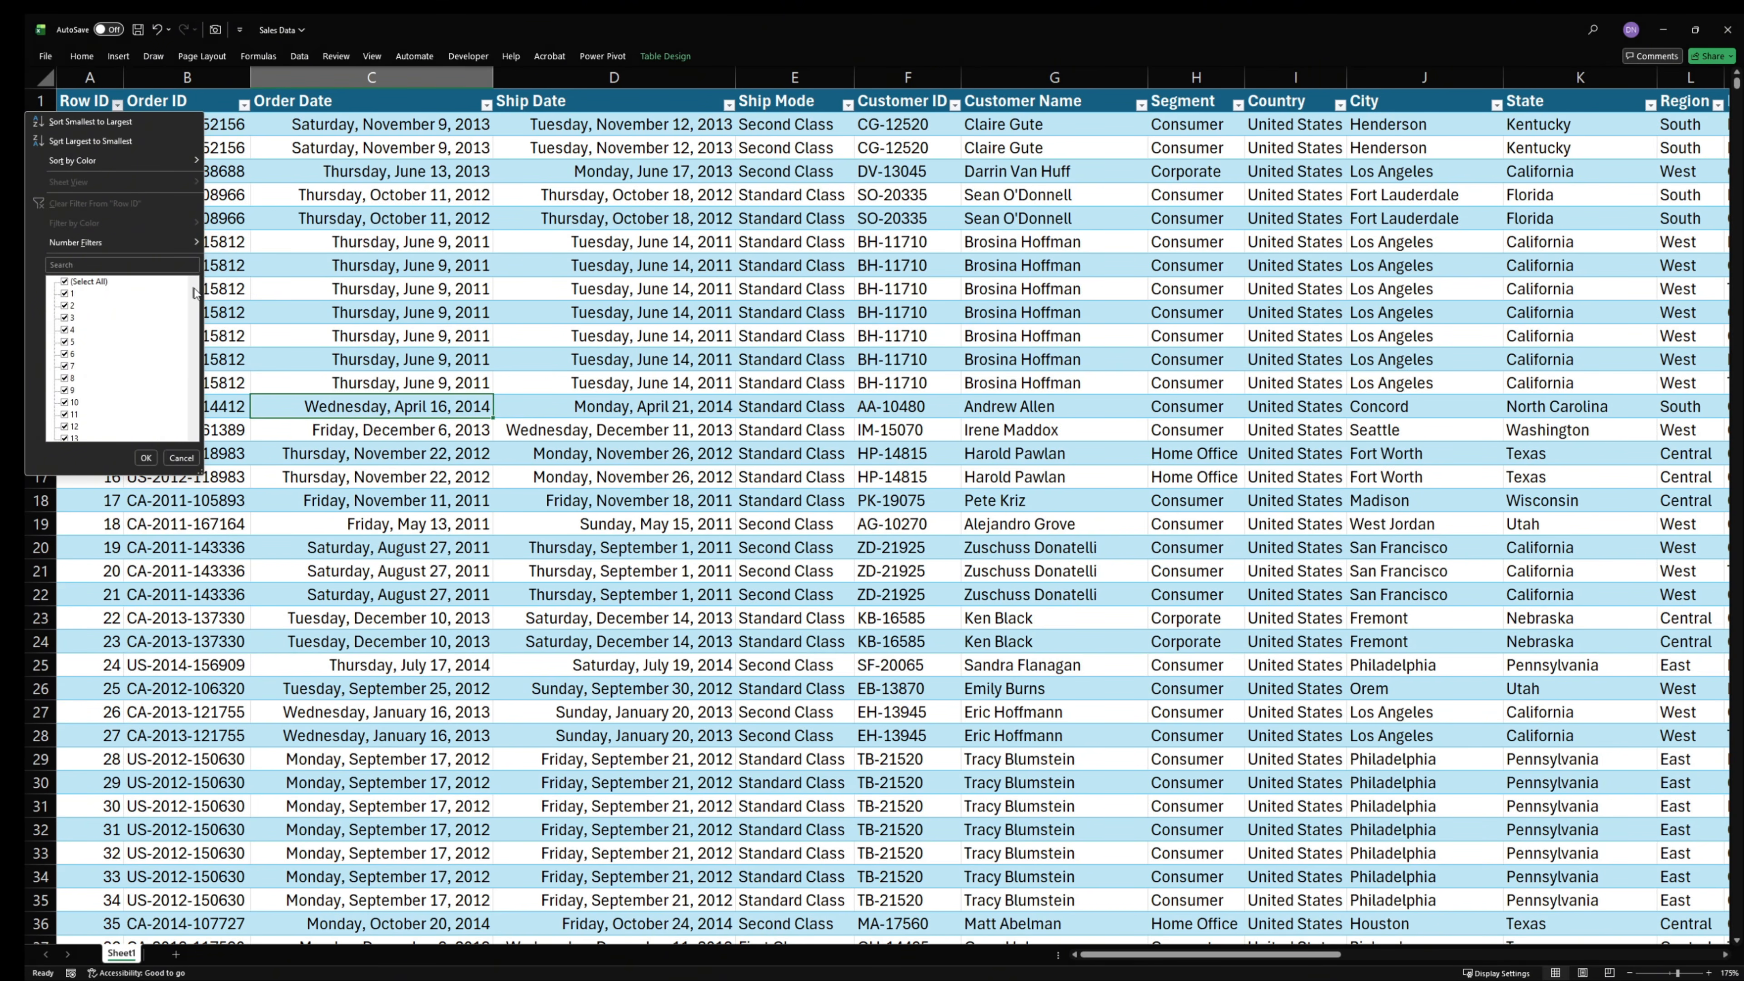
{"action": "left_click_drag", "start_coordinate": [194, 292], "coordinate": [204, 433]}
{"action": "left_click", "coordinate": [182, 458]}
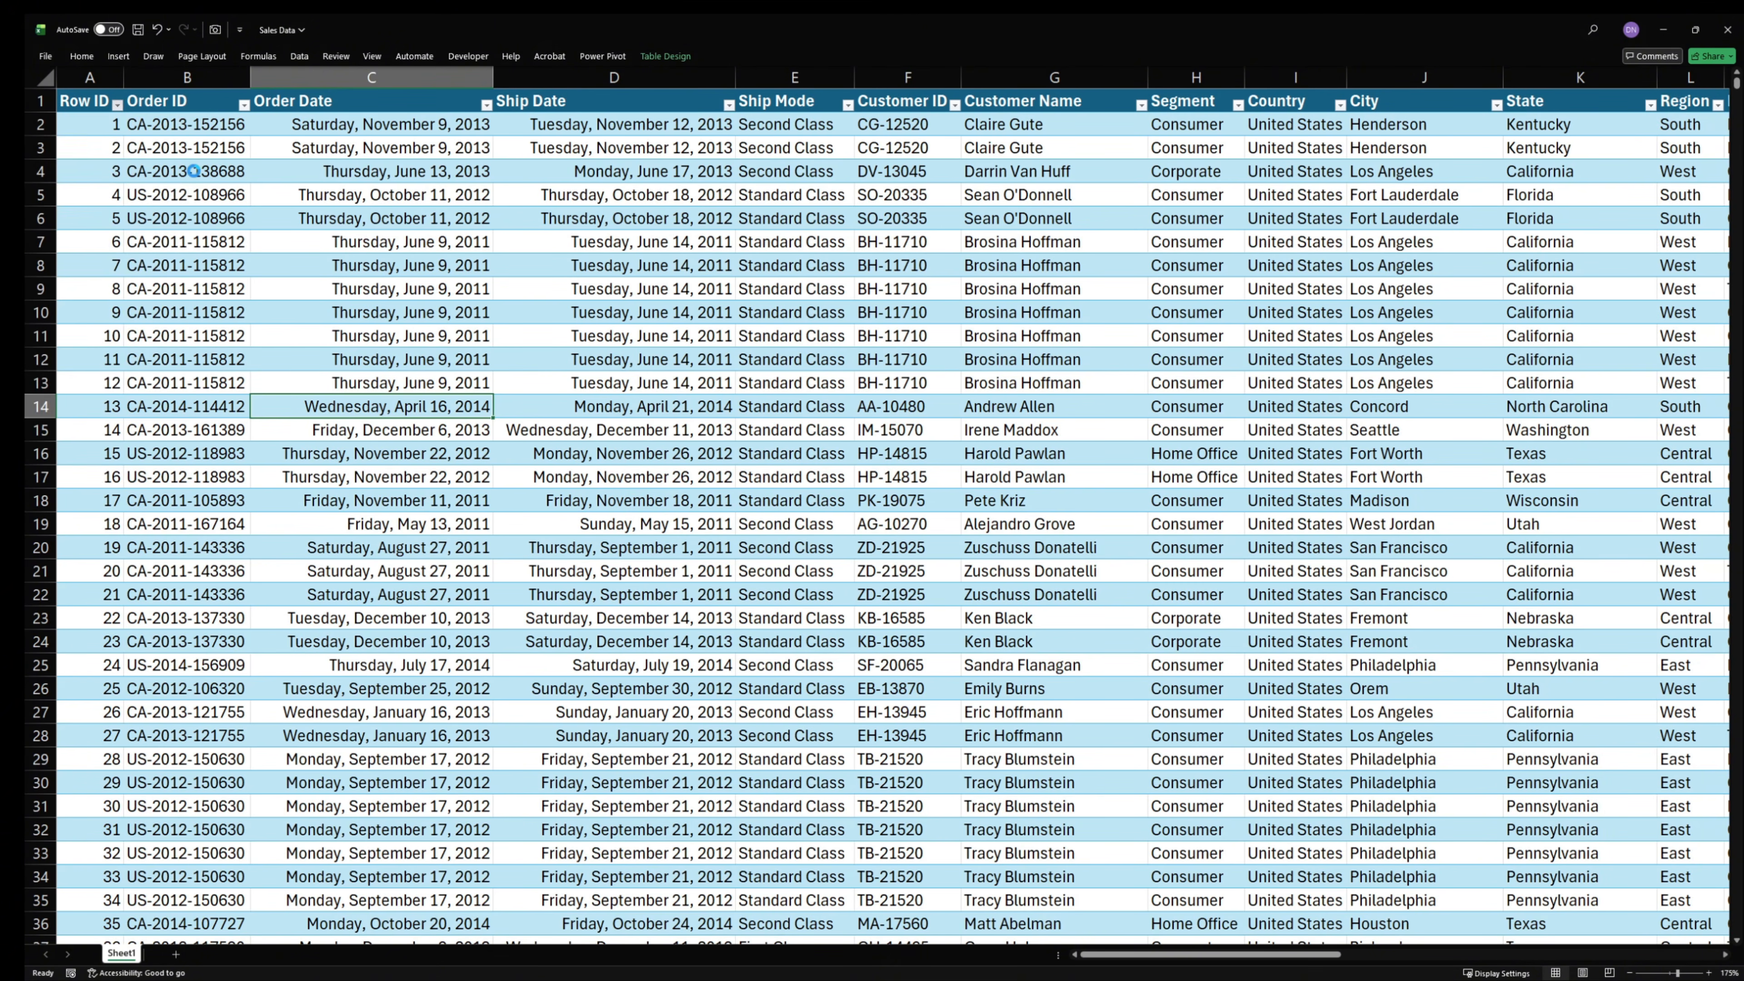
{"action": "left_click", "coordinate": [242, 116]}
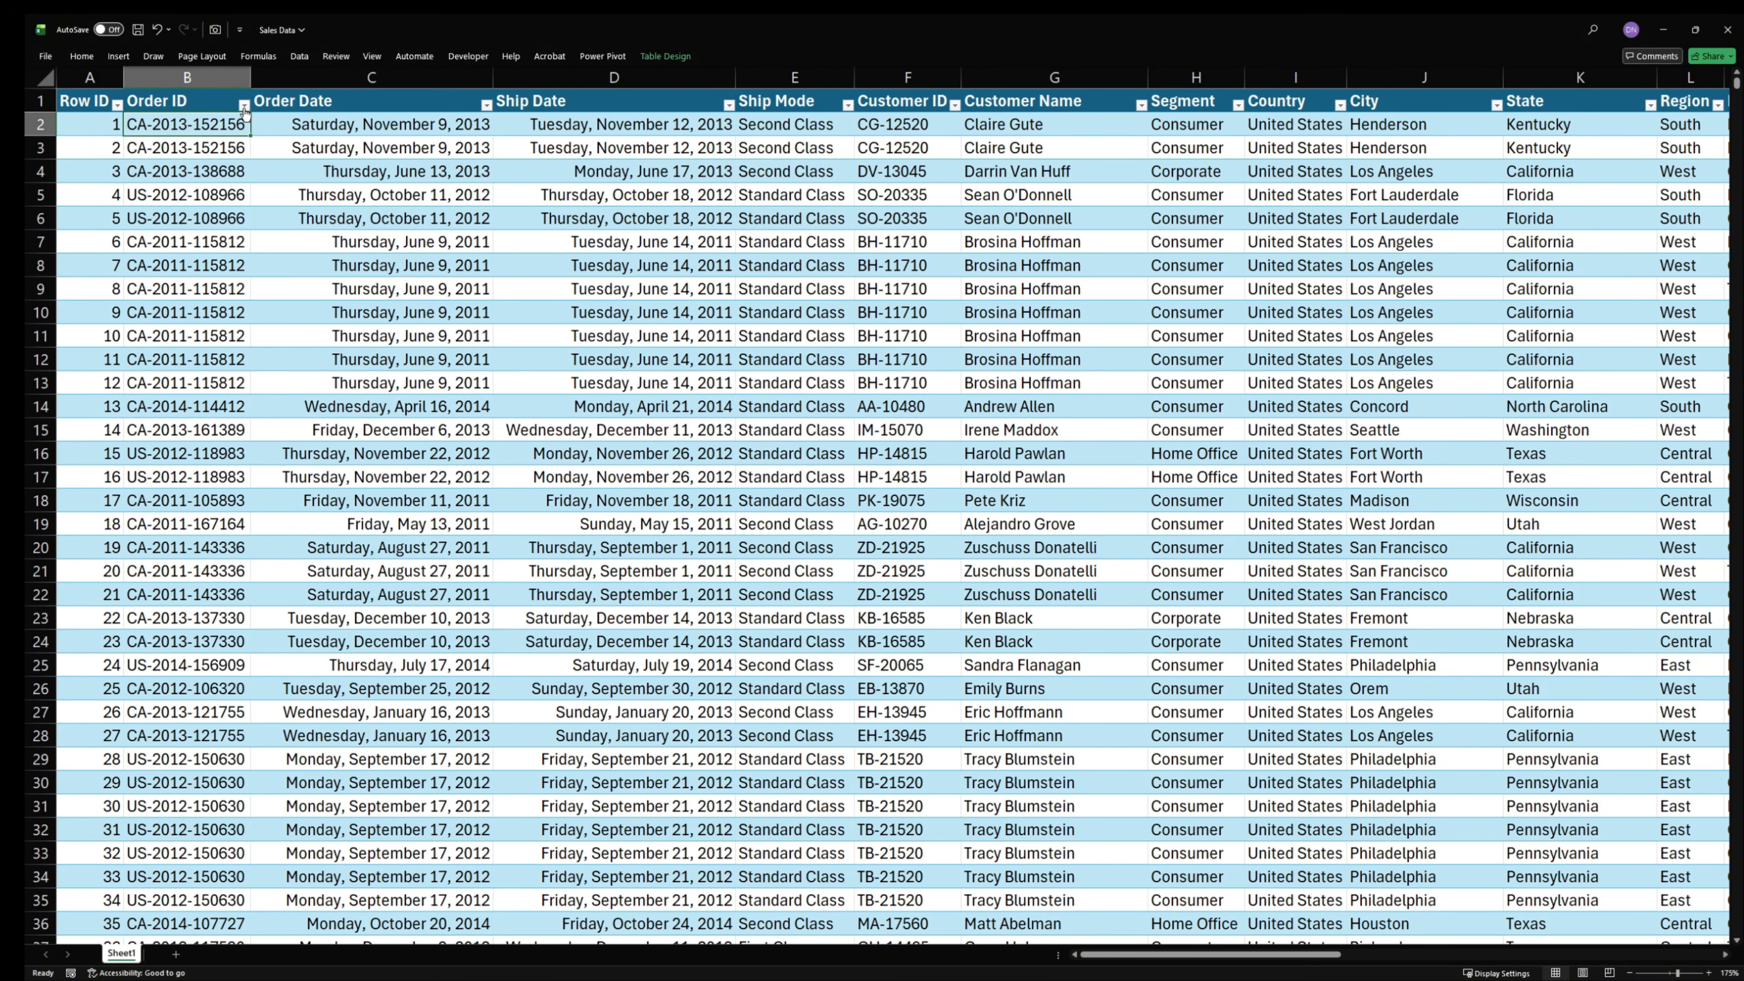
{"action": "left_click", "coordinate": [244, 107]}
{"action": "left_click_drag", "start_coordinate": [240, 288], "coordinate": [247, 333]}
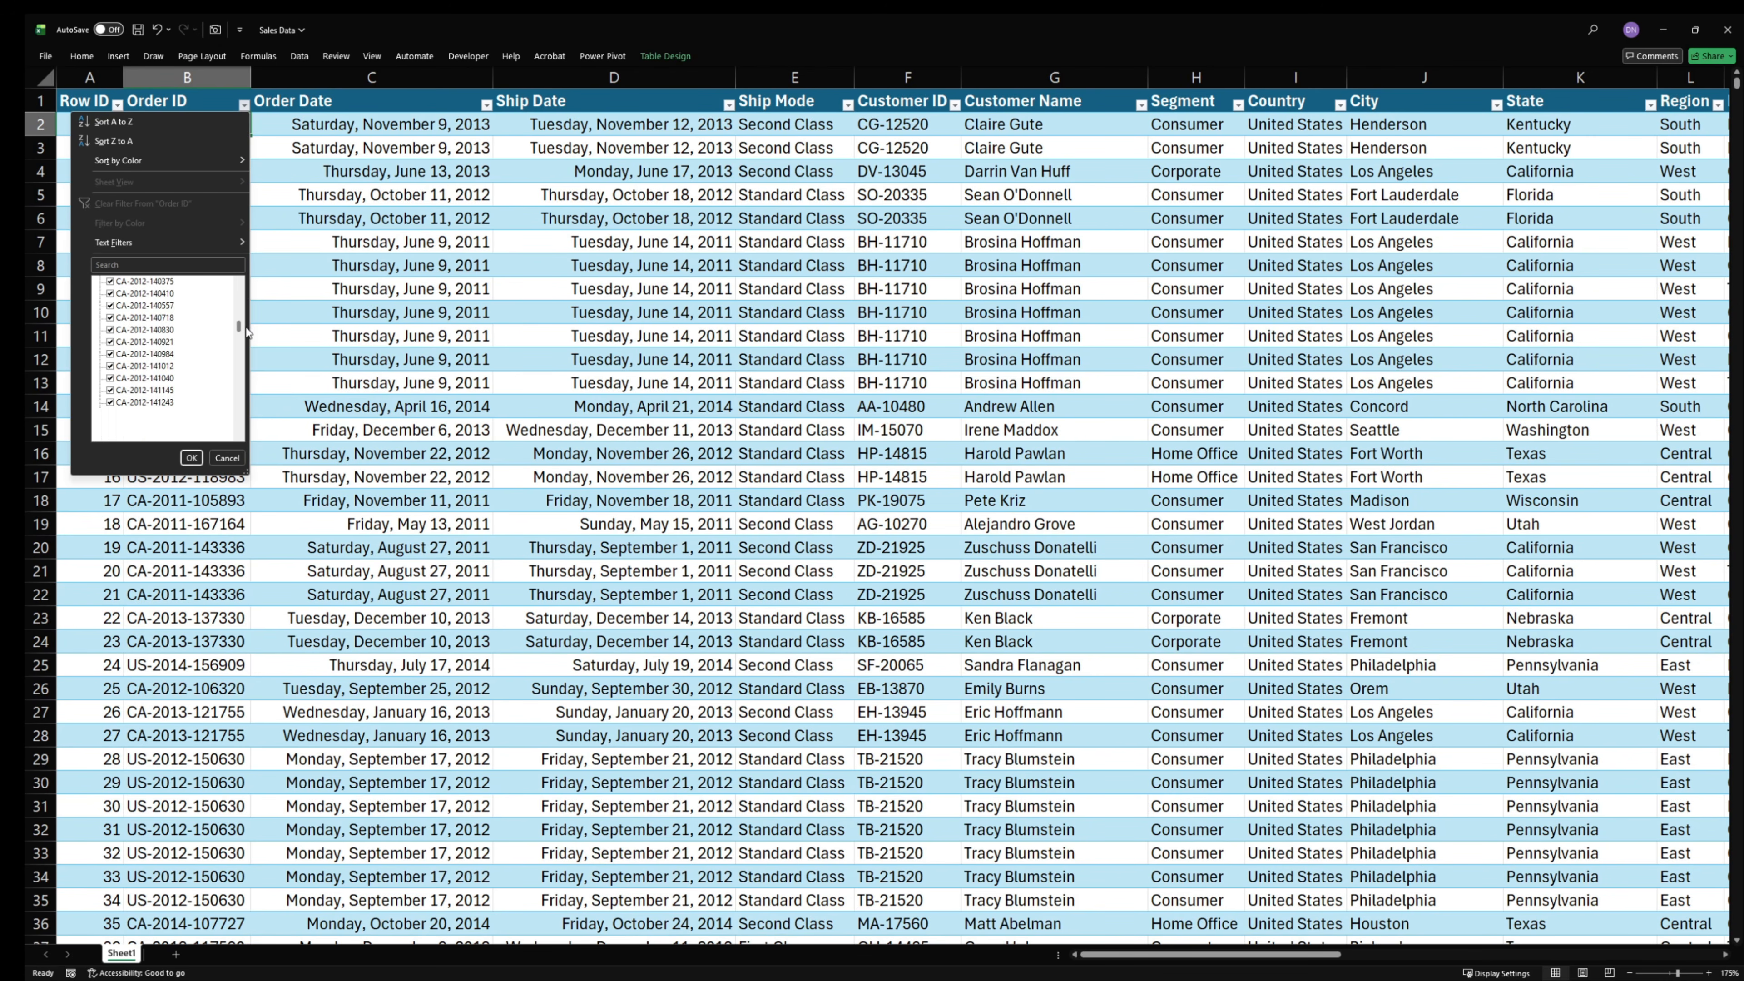
{"action": "left_click", "coordinate": [230, 455]}
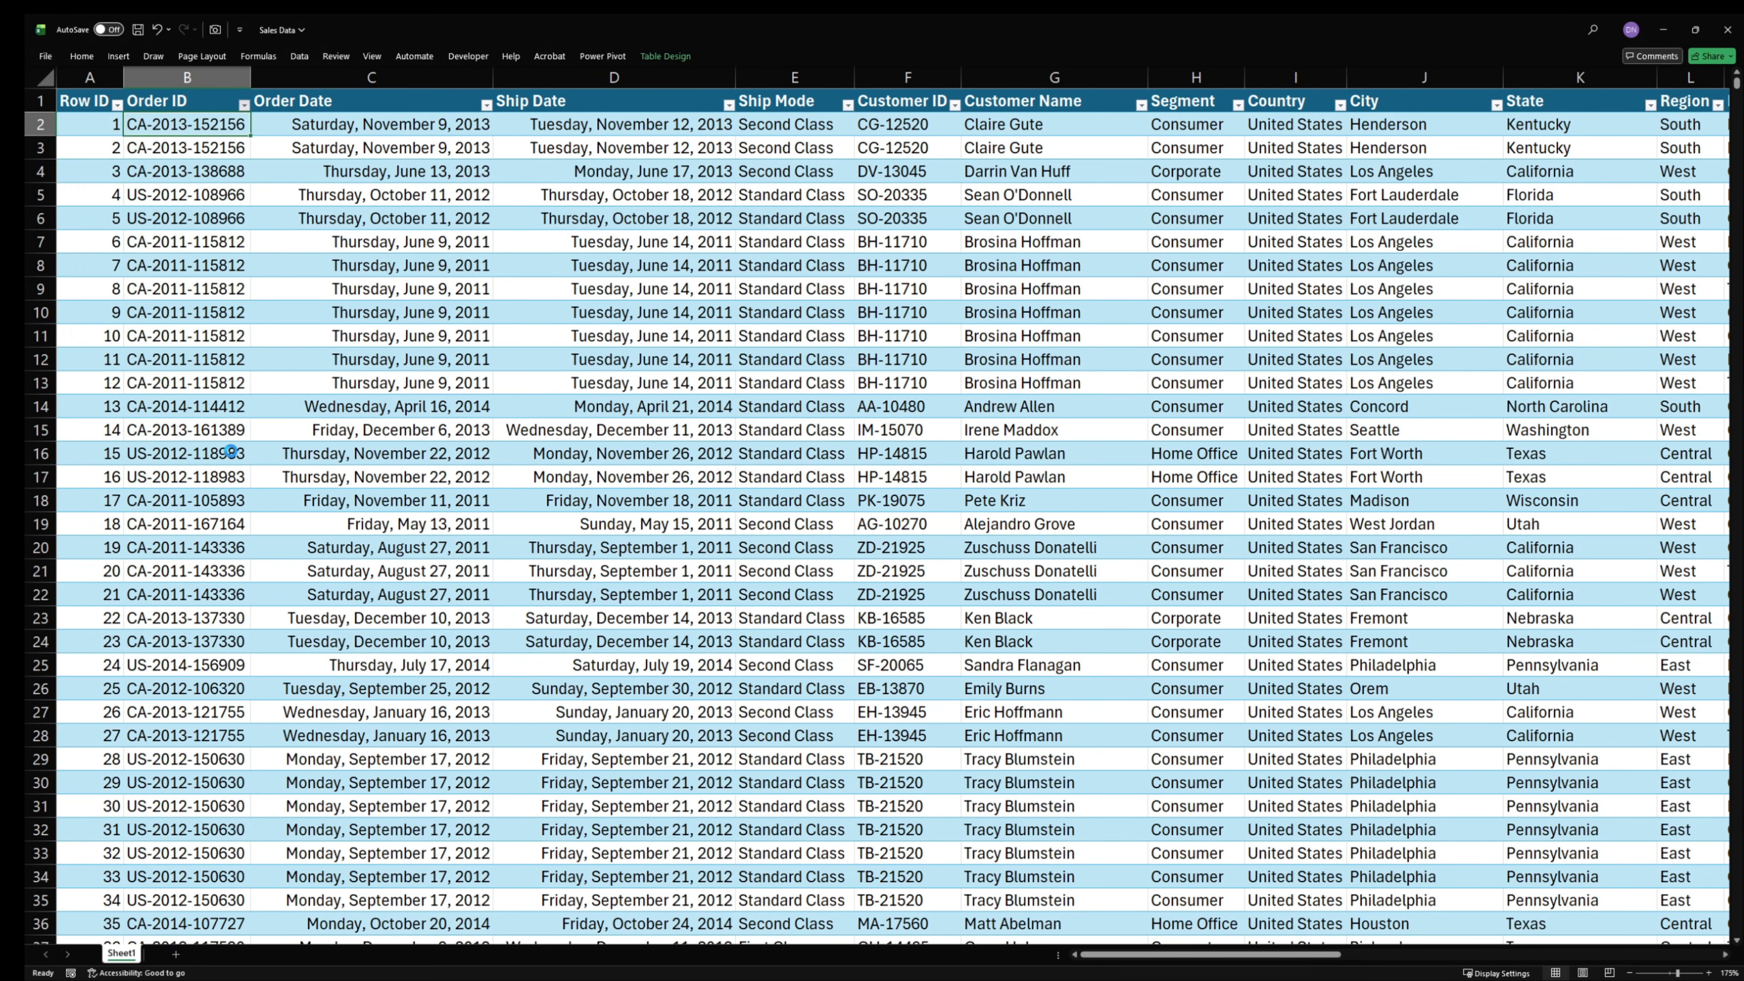
- Examine which years the Order Date and Ship Date filter lists cover
{"action": "left_click", "coordinate": [485, 104]}
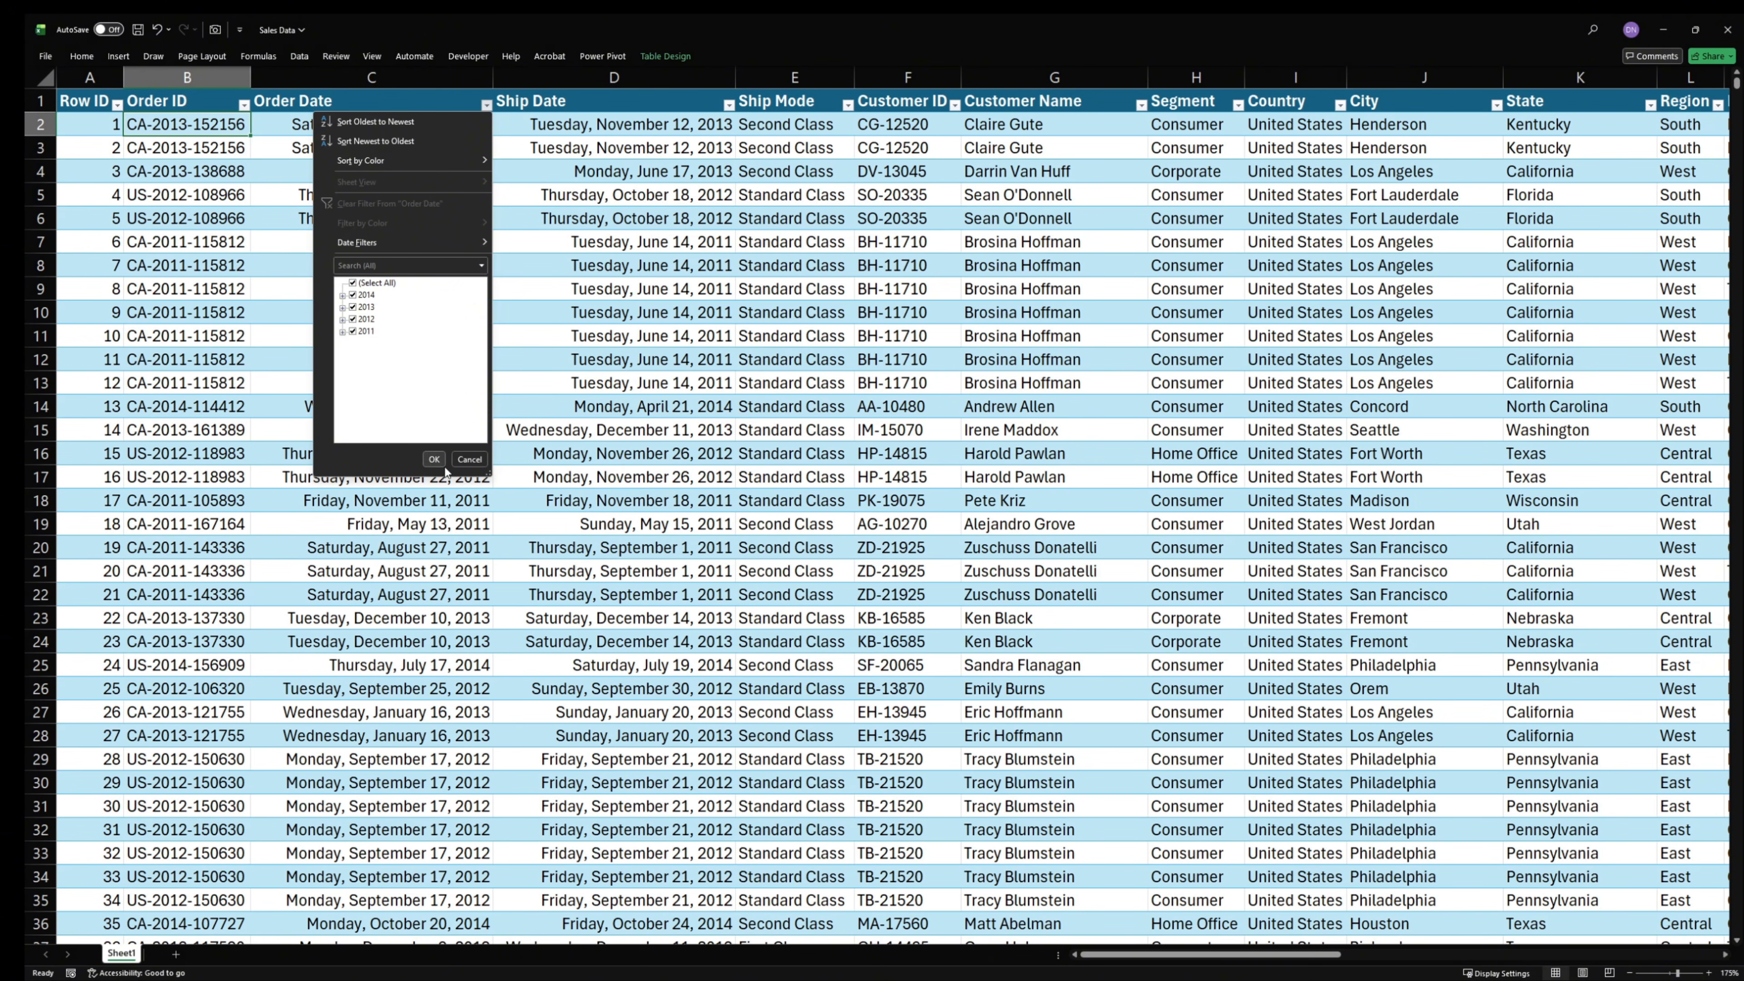
{"action": "left_click", "coordinate": [468, 460]}
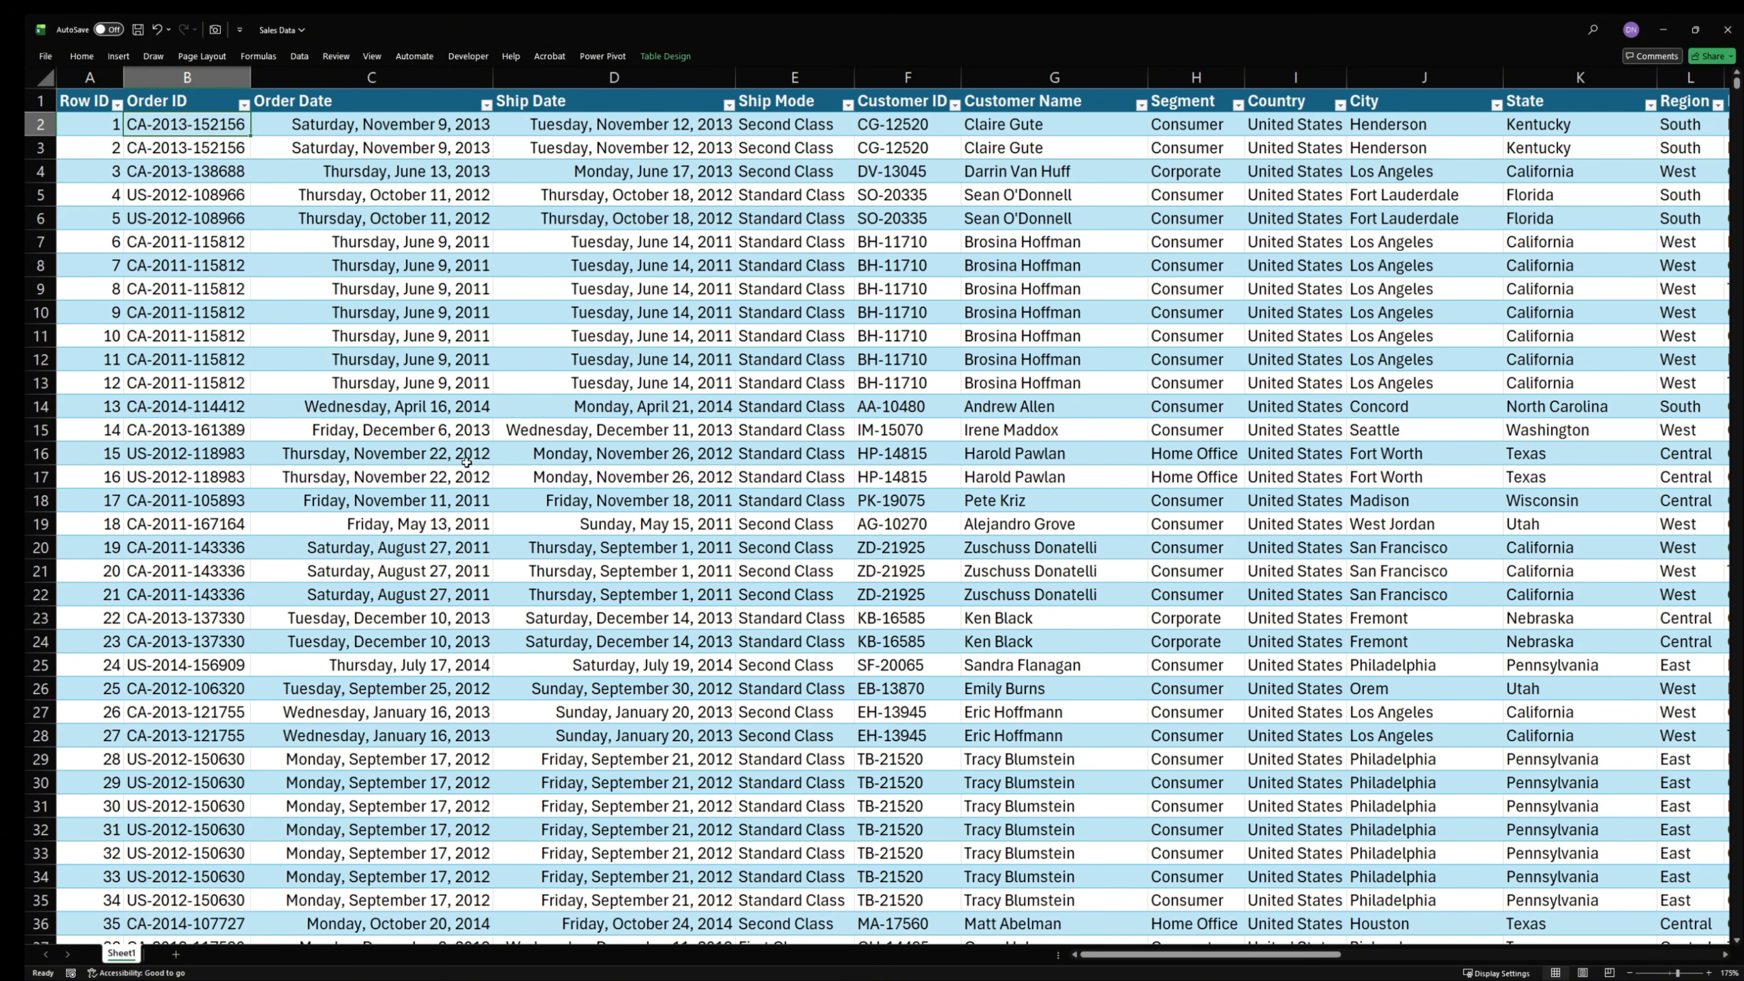
{"action": "left_click", "coordinate": [728, 105]}
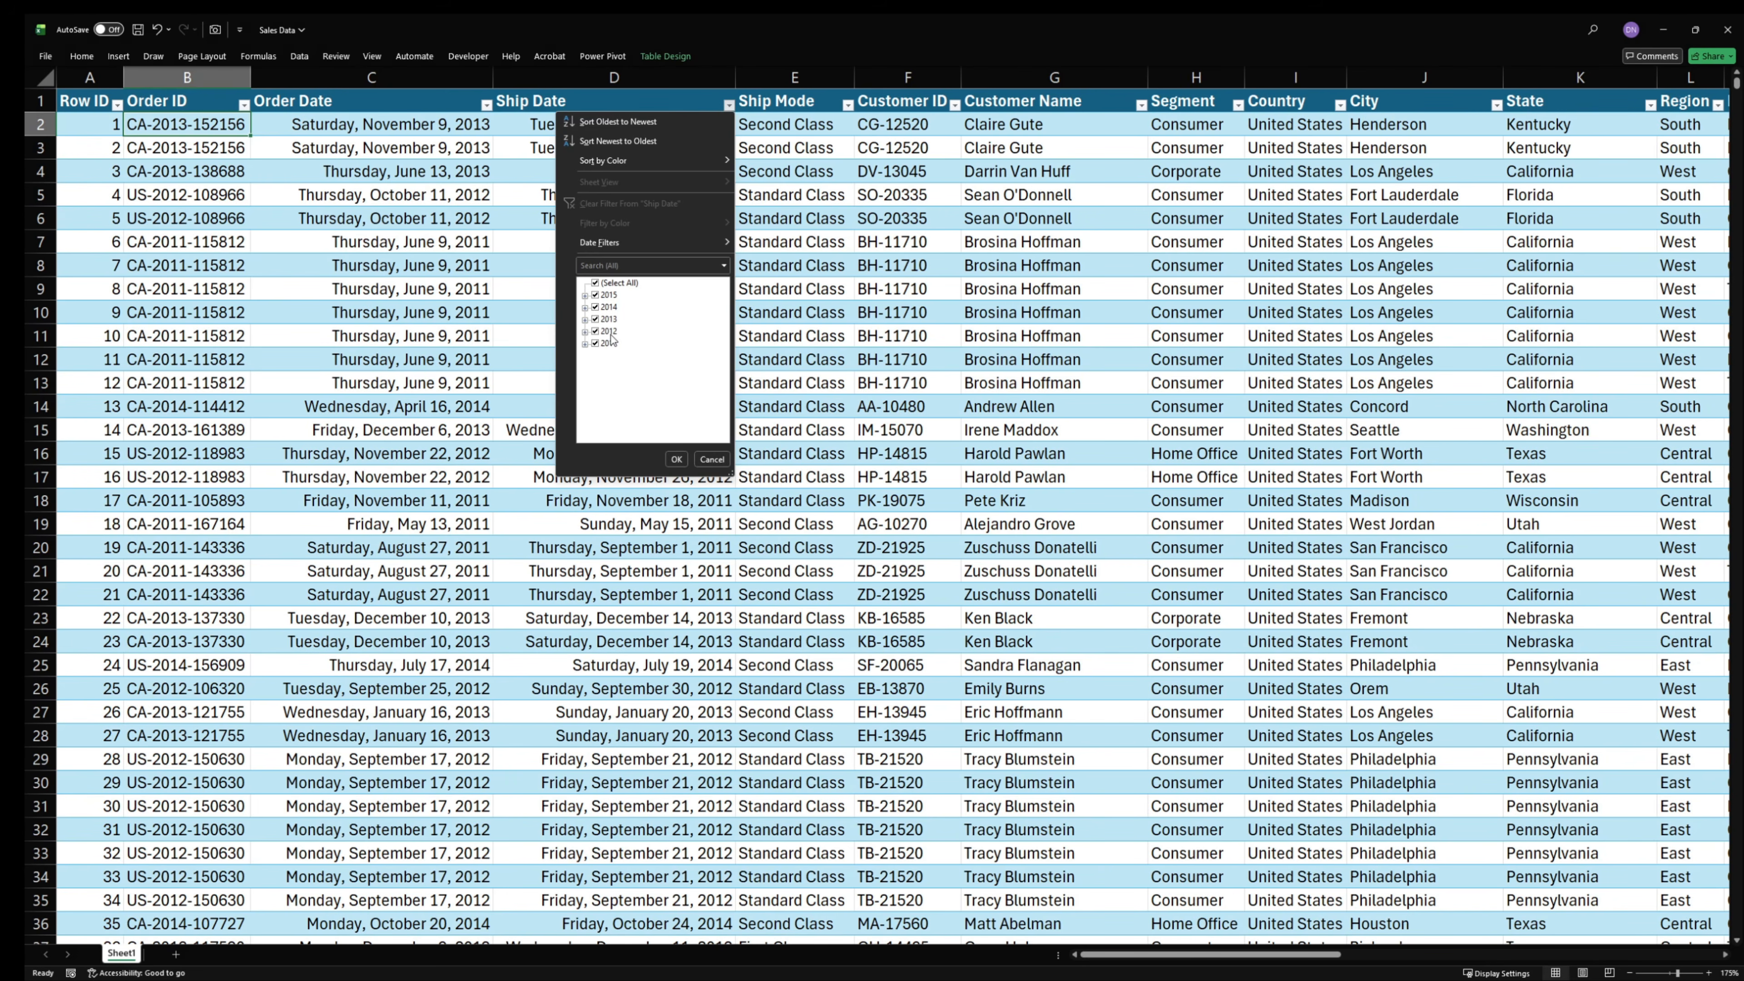
{"action": "left_click", "coordinate": [712, 460]}
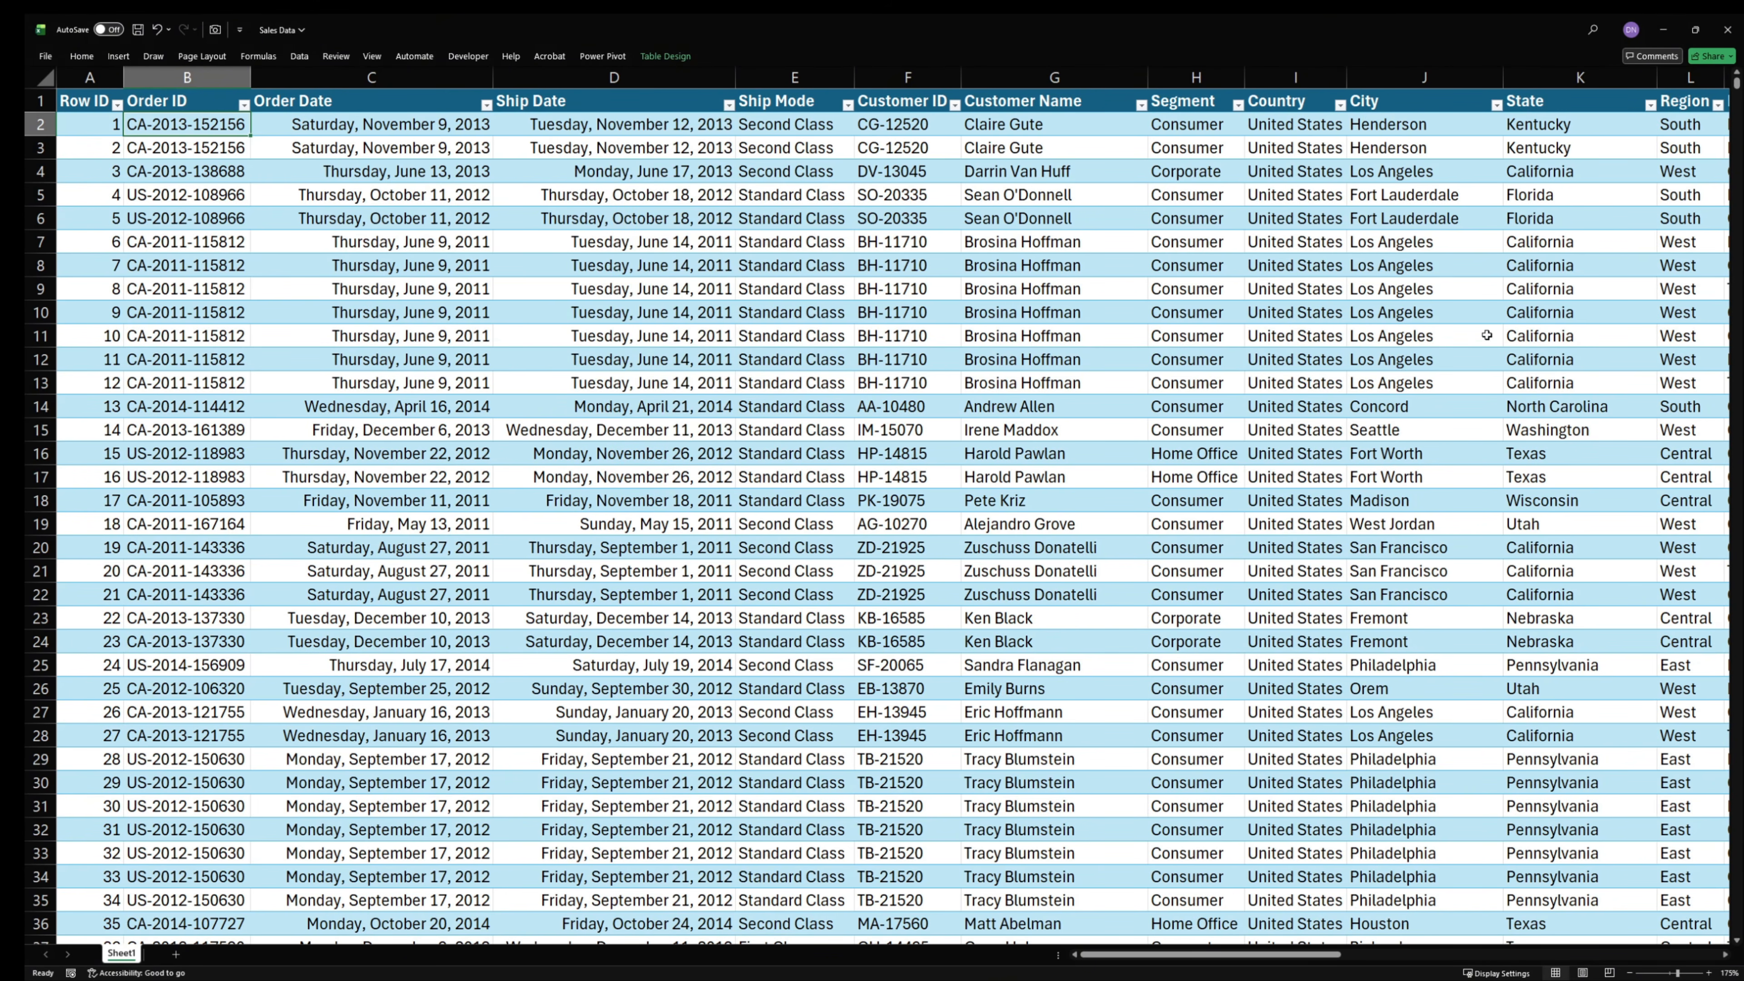
{"action": "mouse_move", "coordinate": [1737, 94]}
{"action": "left_mouse_down"}
{"action": "mouse_move", "coordinate": [1737, 929]}
{"action": "mouse_move", "coordinate": [1737, 83]}
{"action": "left_mouse_up"}
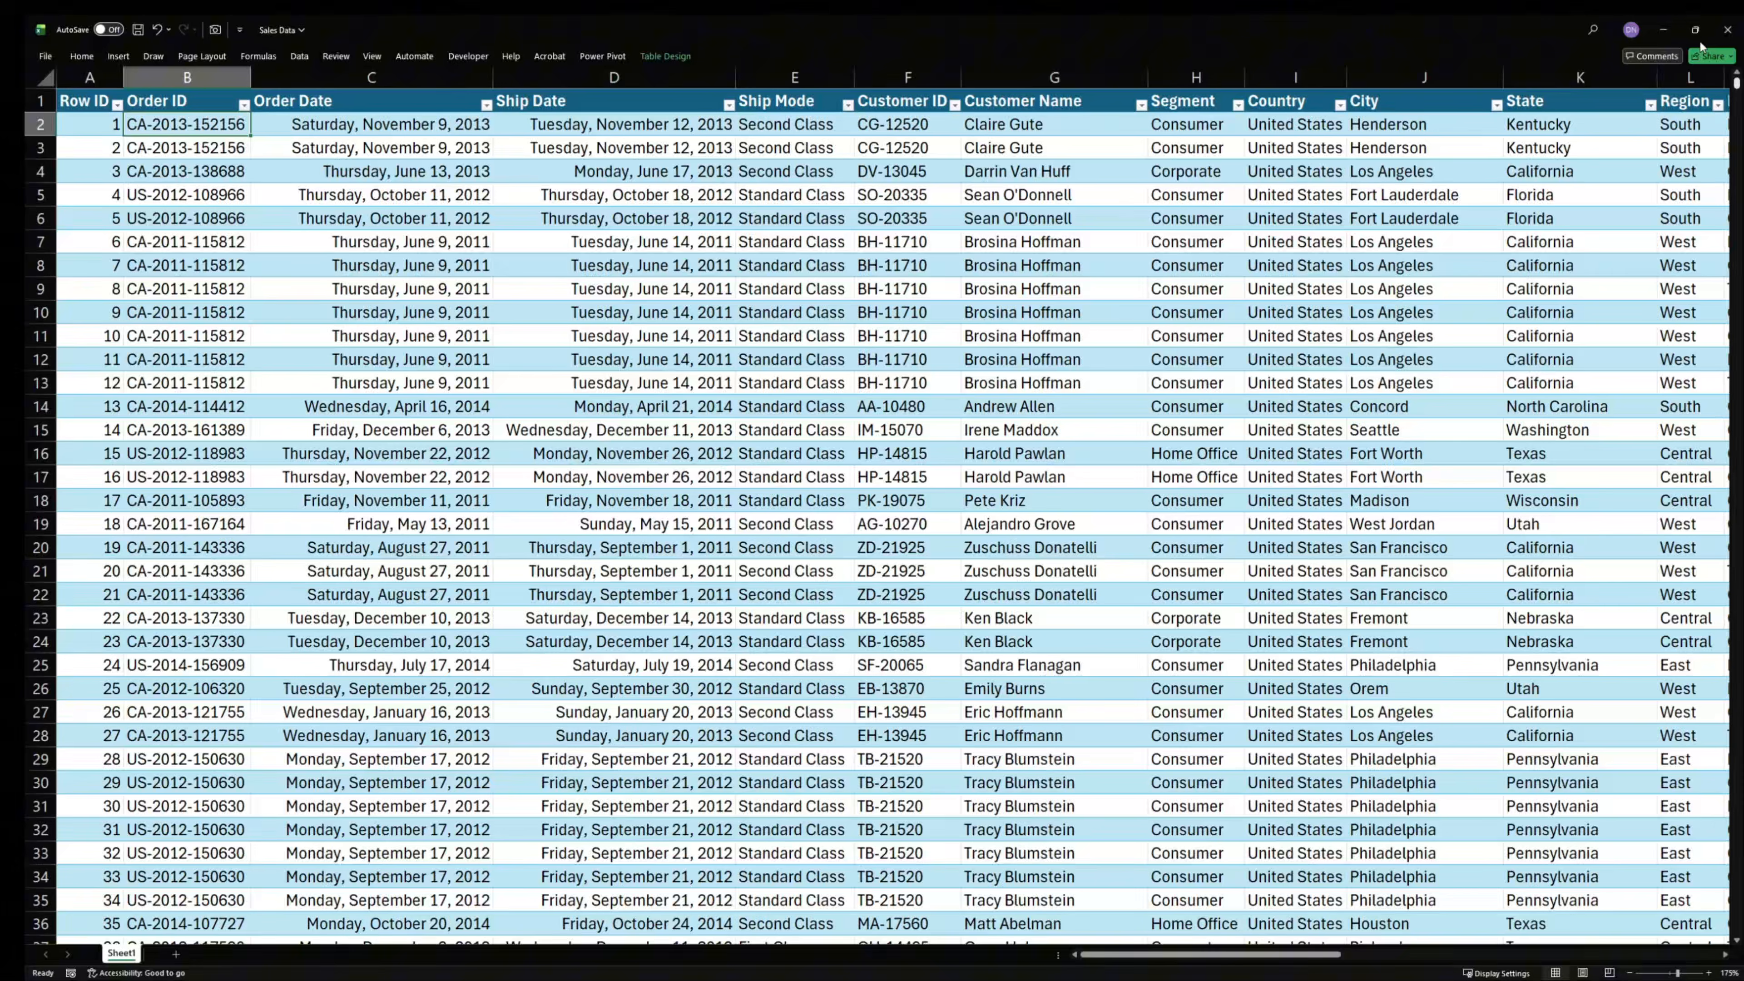
- Filter the Ship Date column to 2015 only and compare the order and ship dates of the remaining rows
{"action": "left_click", "coordinate": [728, 104]}
{"action": "left_click", "coordinate": [602, 284]}
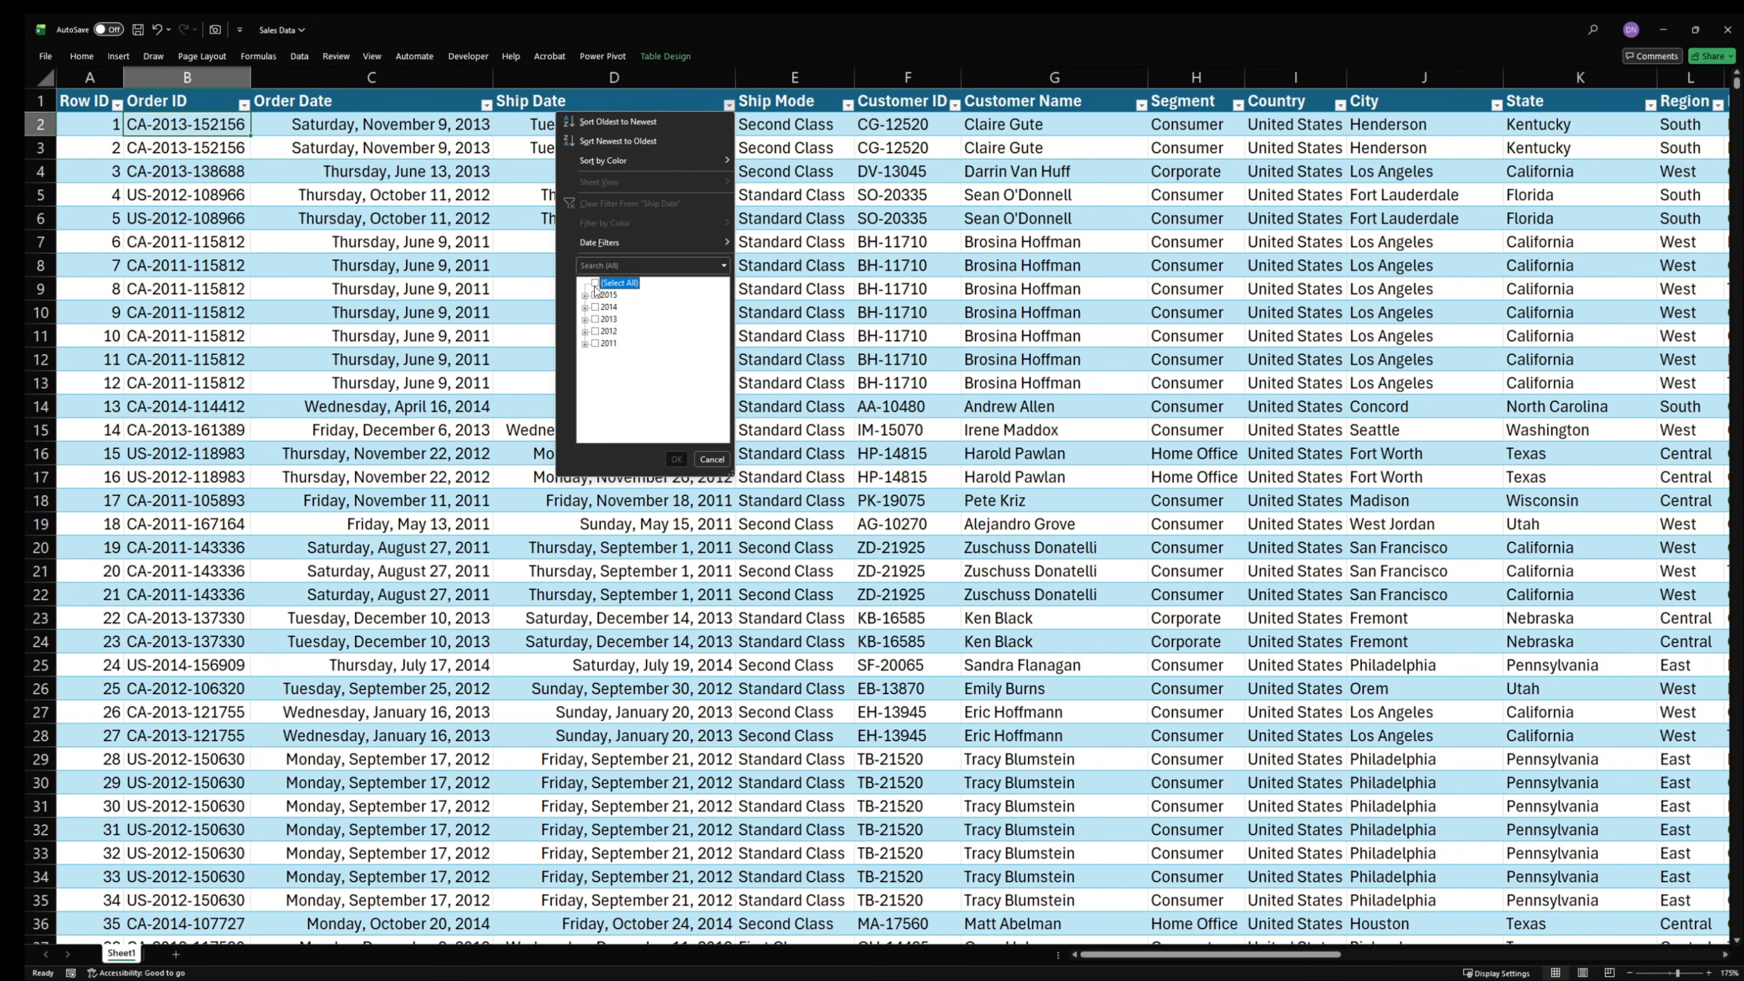
{"action": "left_click", "coordinate": [596, 295]}
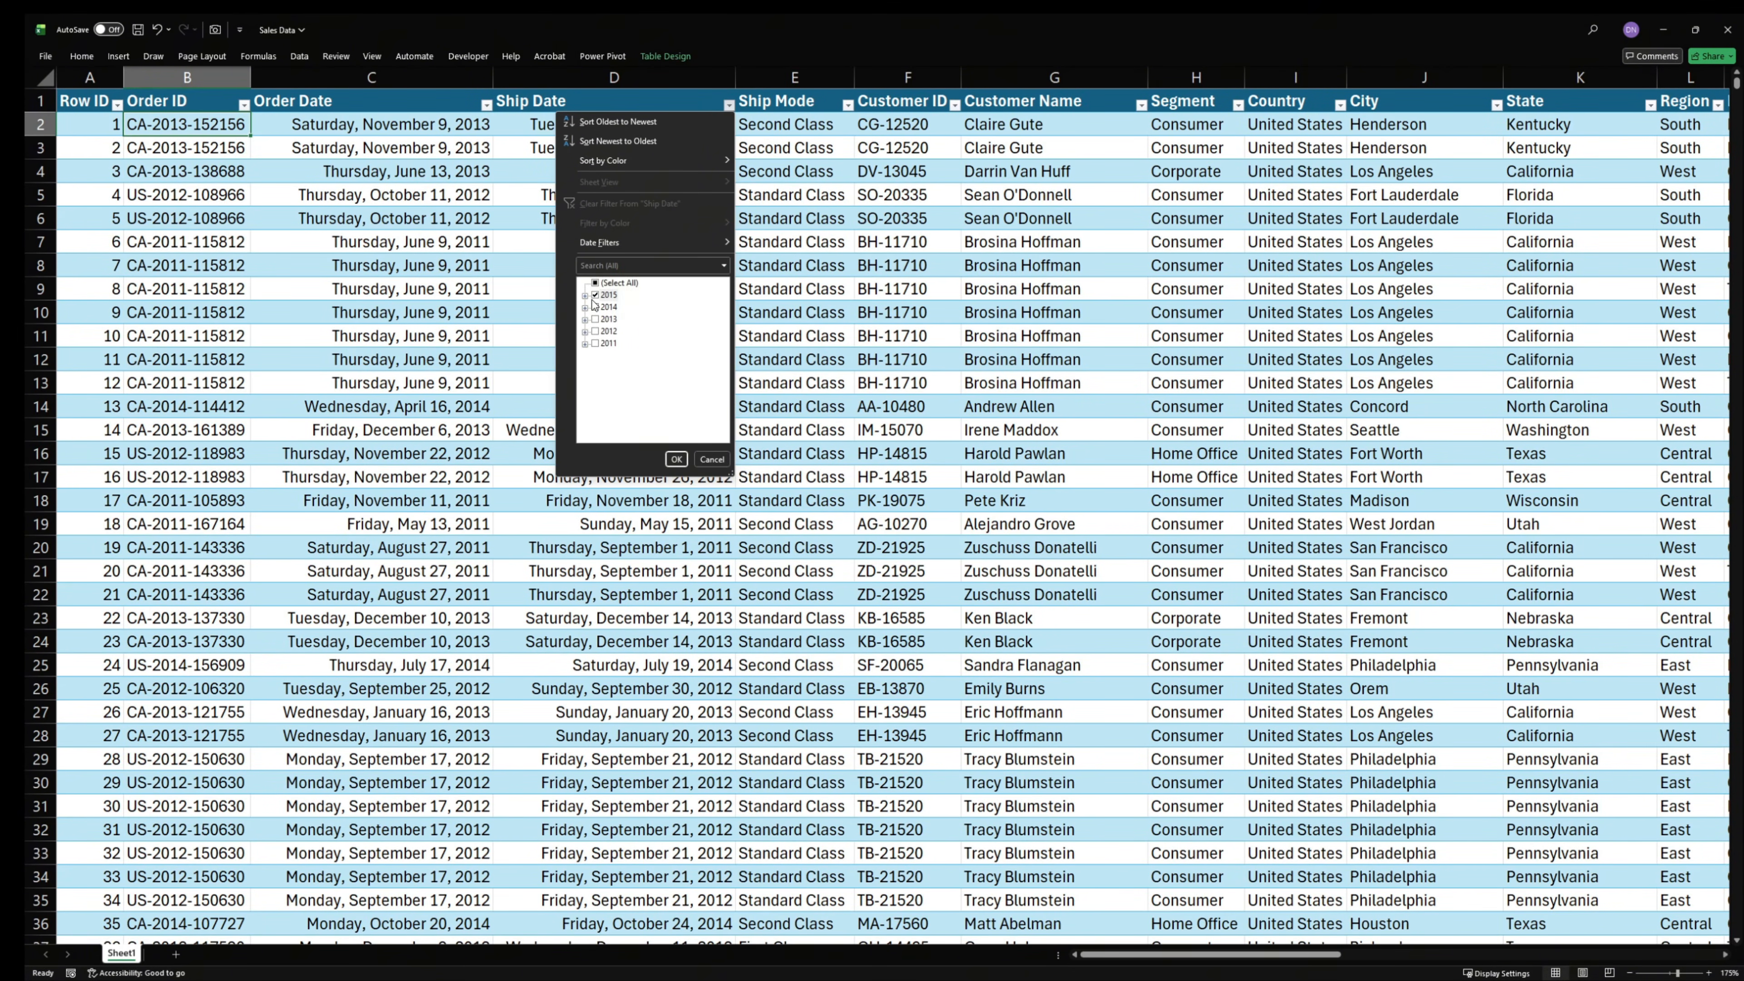
{"action": "left_click", "coordinate": [676, 459]}
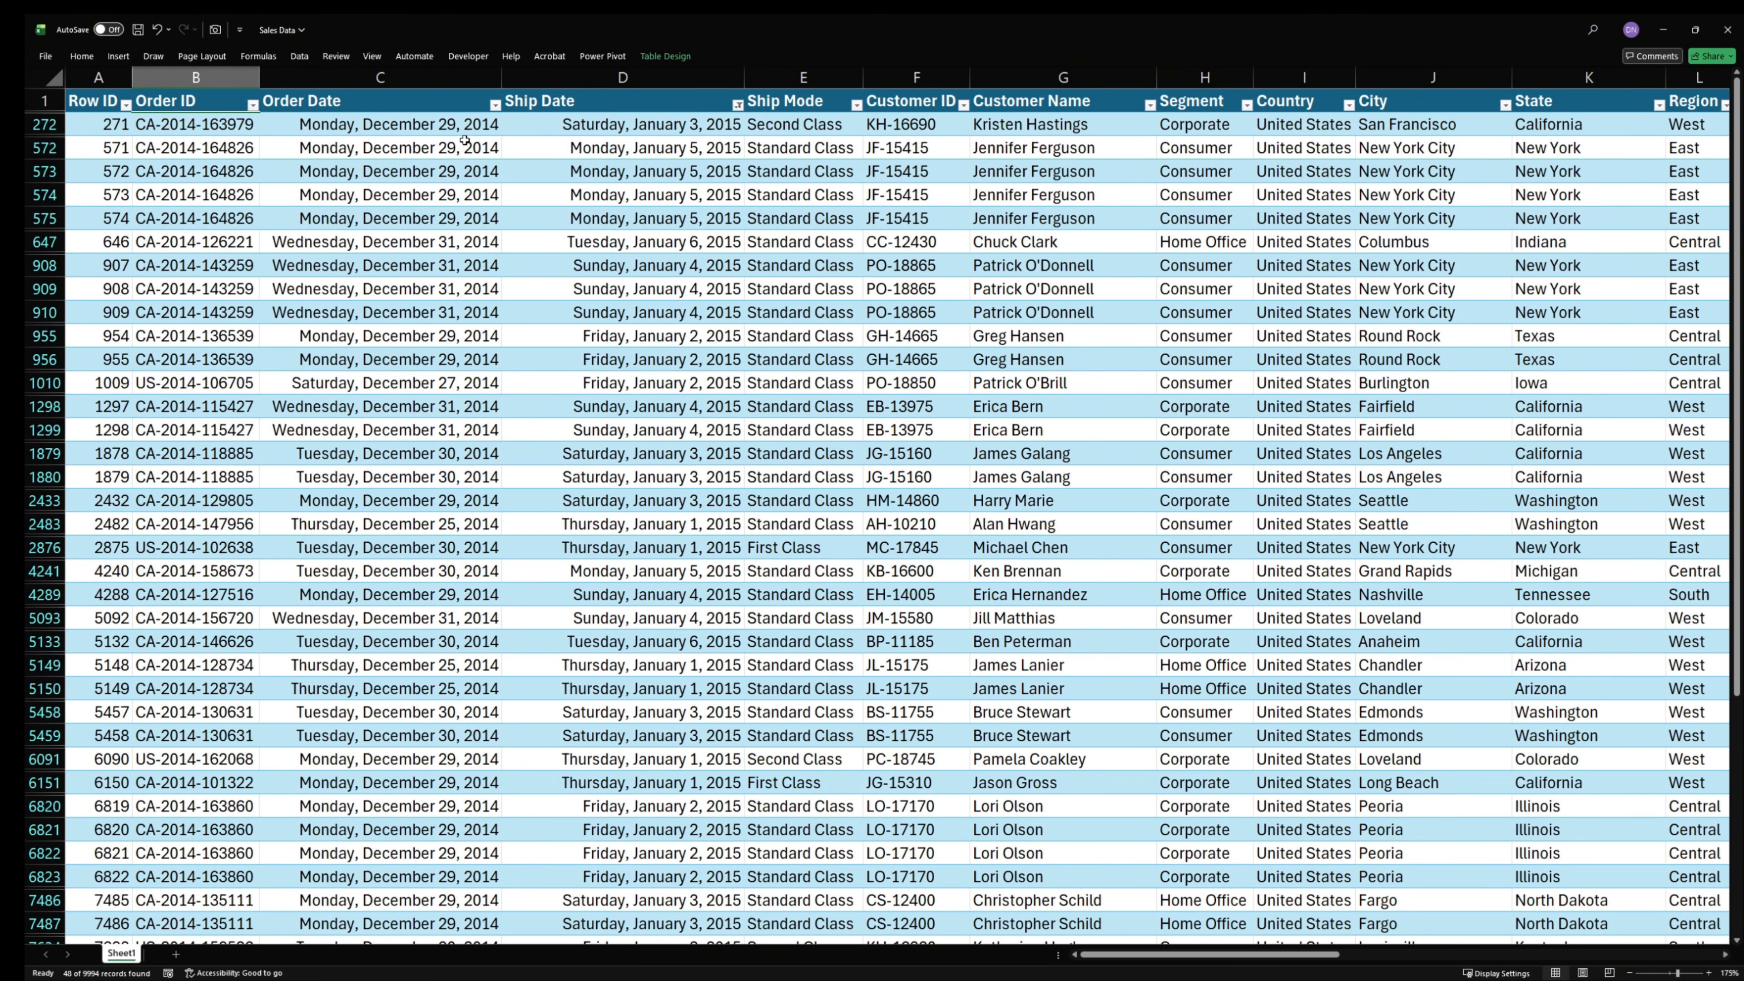
{"action": "left_click_drag", "start_coordinate": [429, 130], "coordinate": [645, 145]}
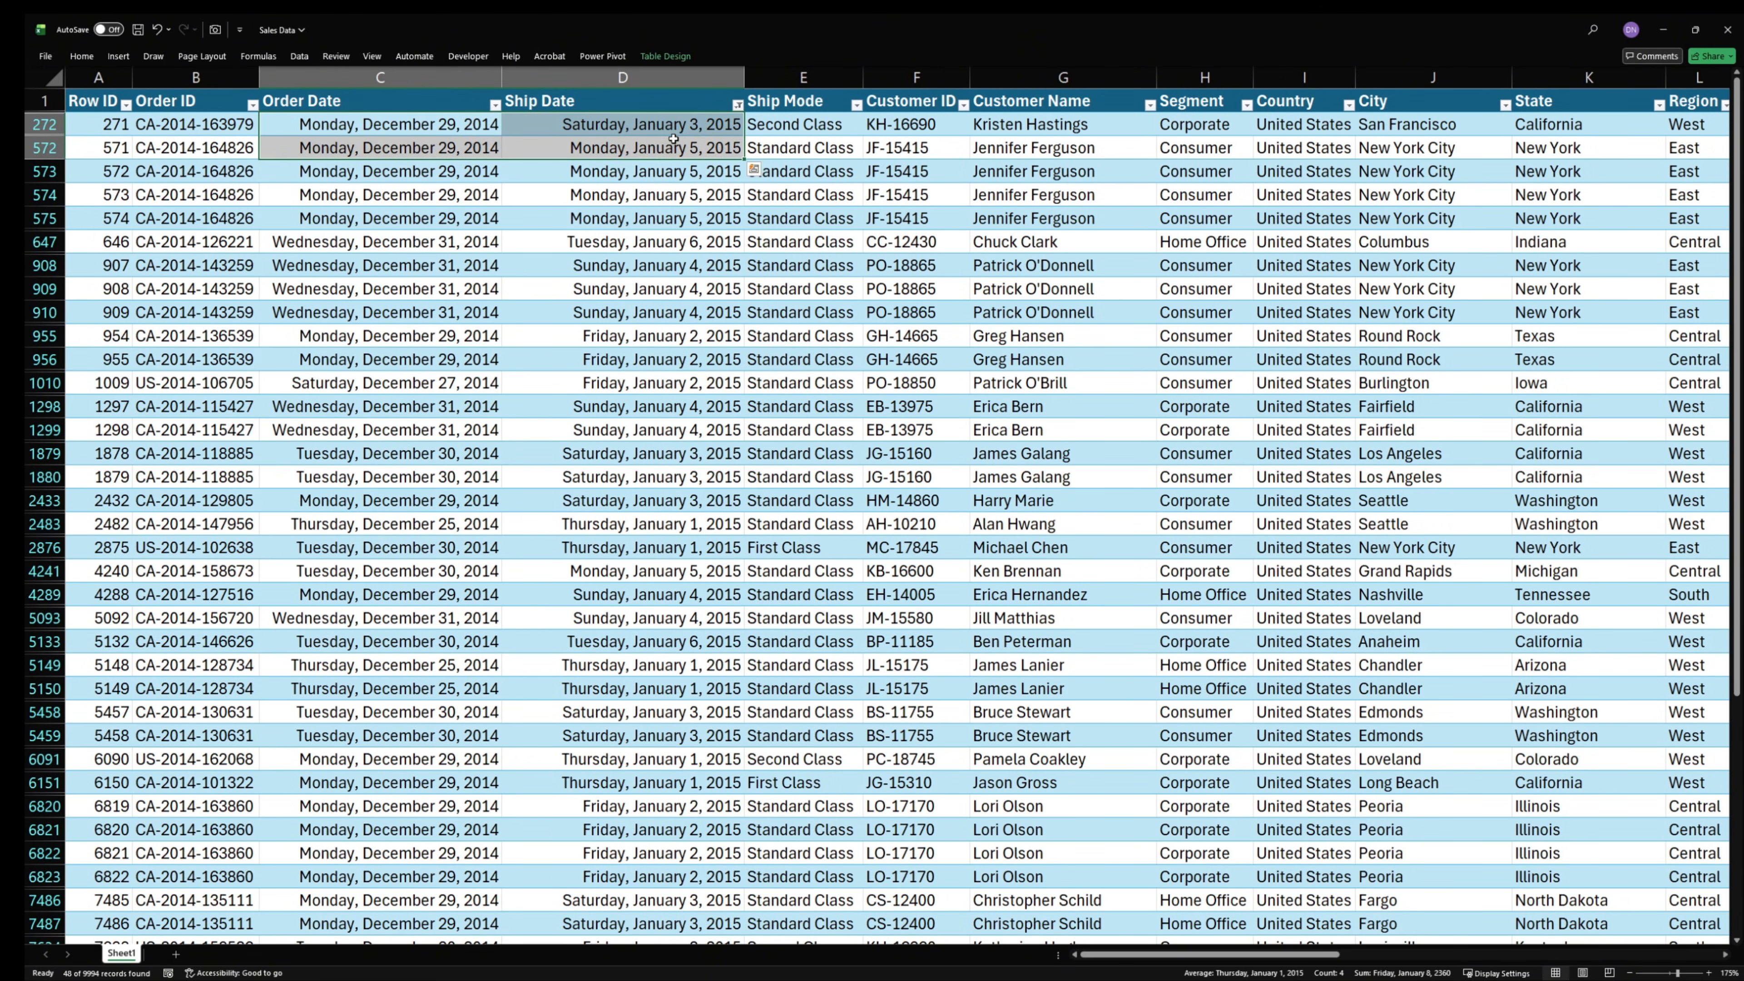
{"action": "left_click_drag", "start_coordinate": [637, 127], "coordinate": [626, 968]}
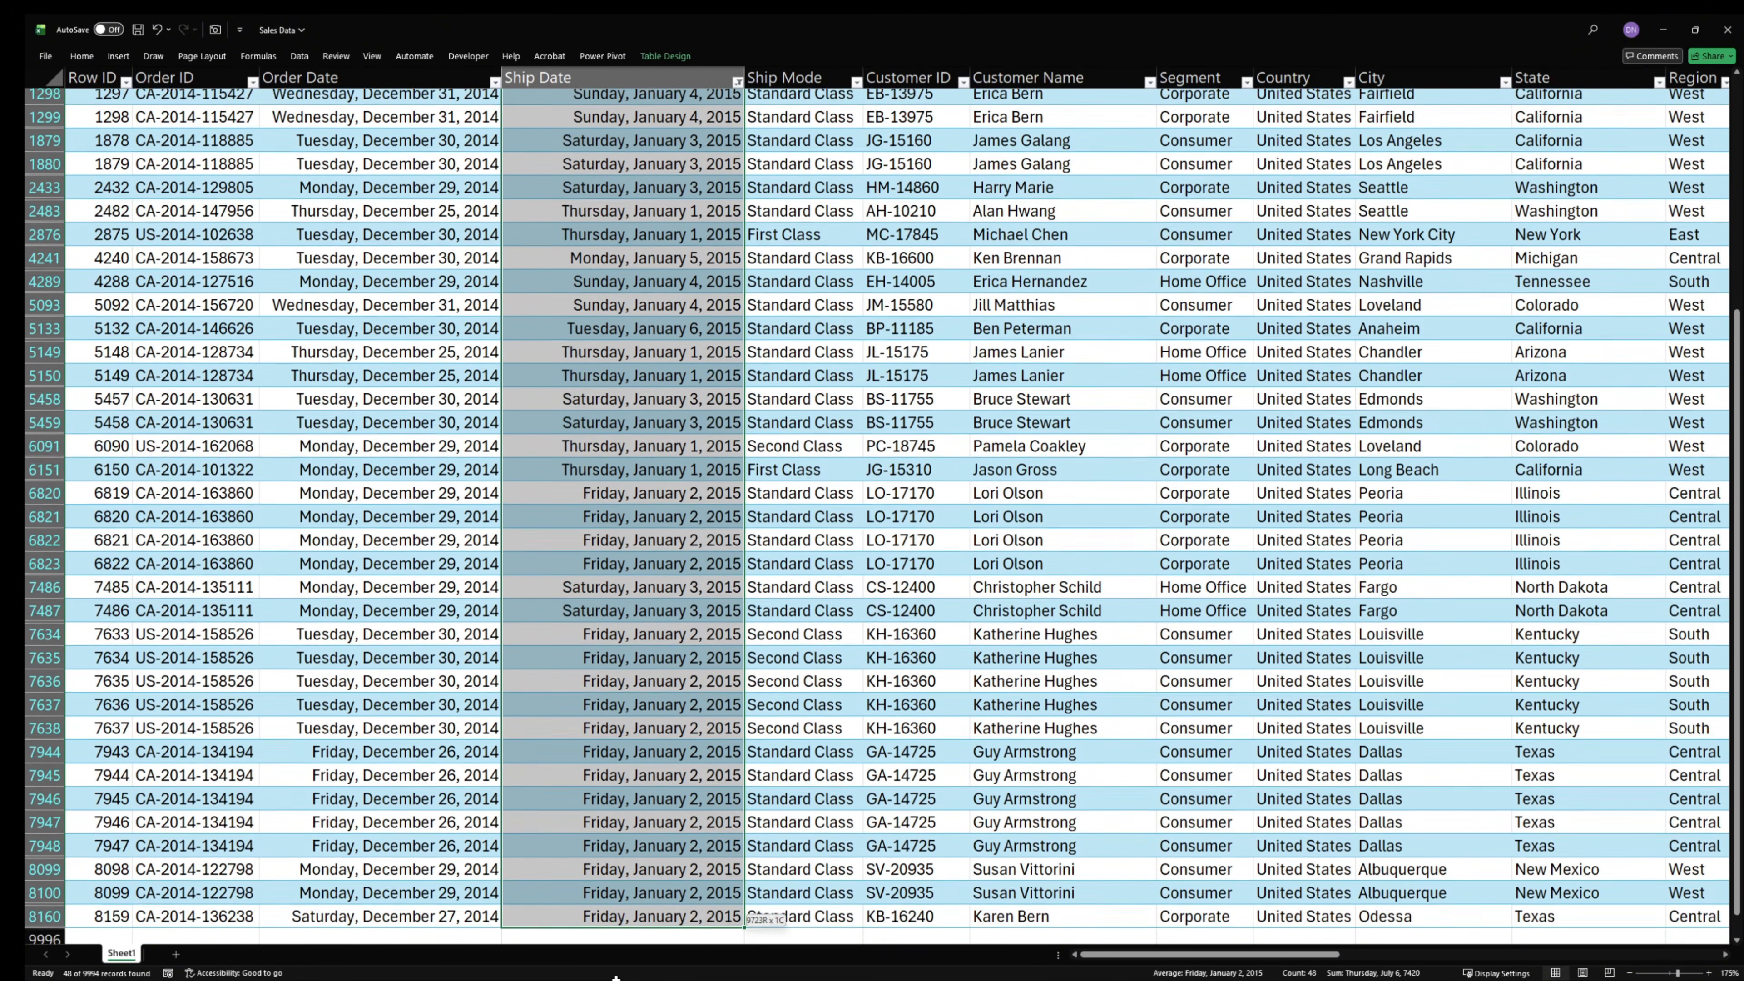
{"action": "scroll", "coordinate": [690, 611], "scroll_direction": "up", "scroll_amount": 5}
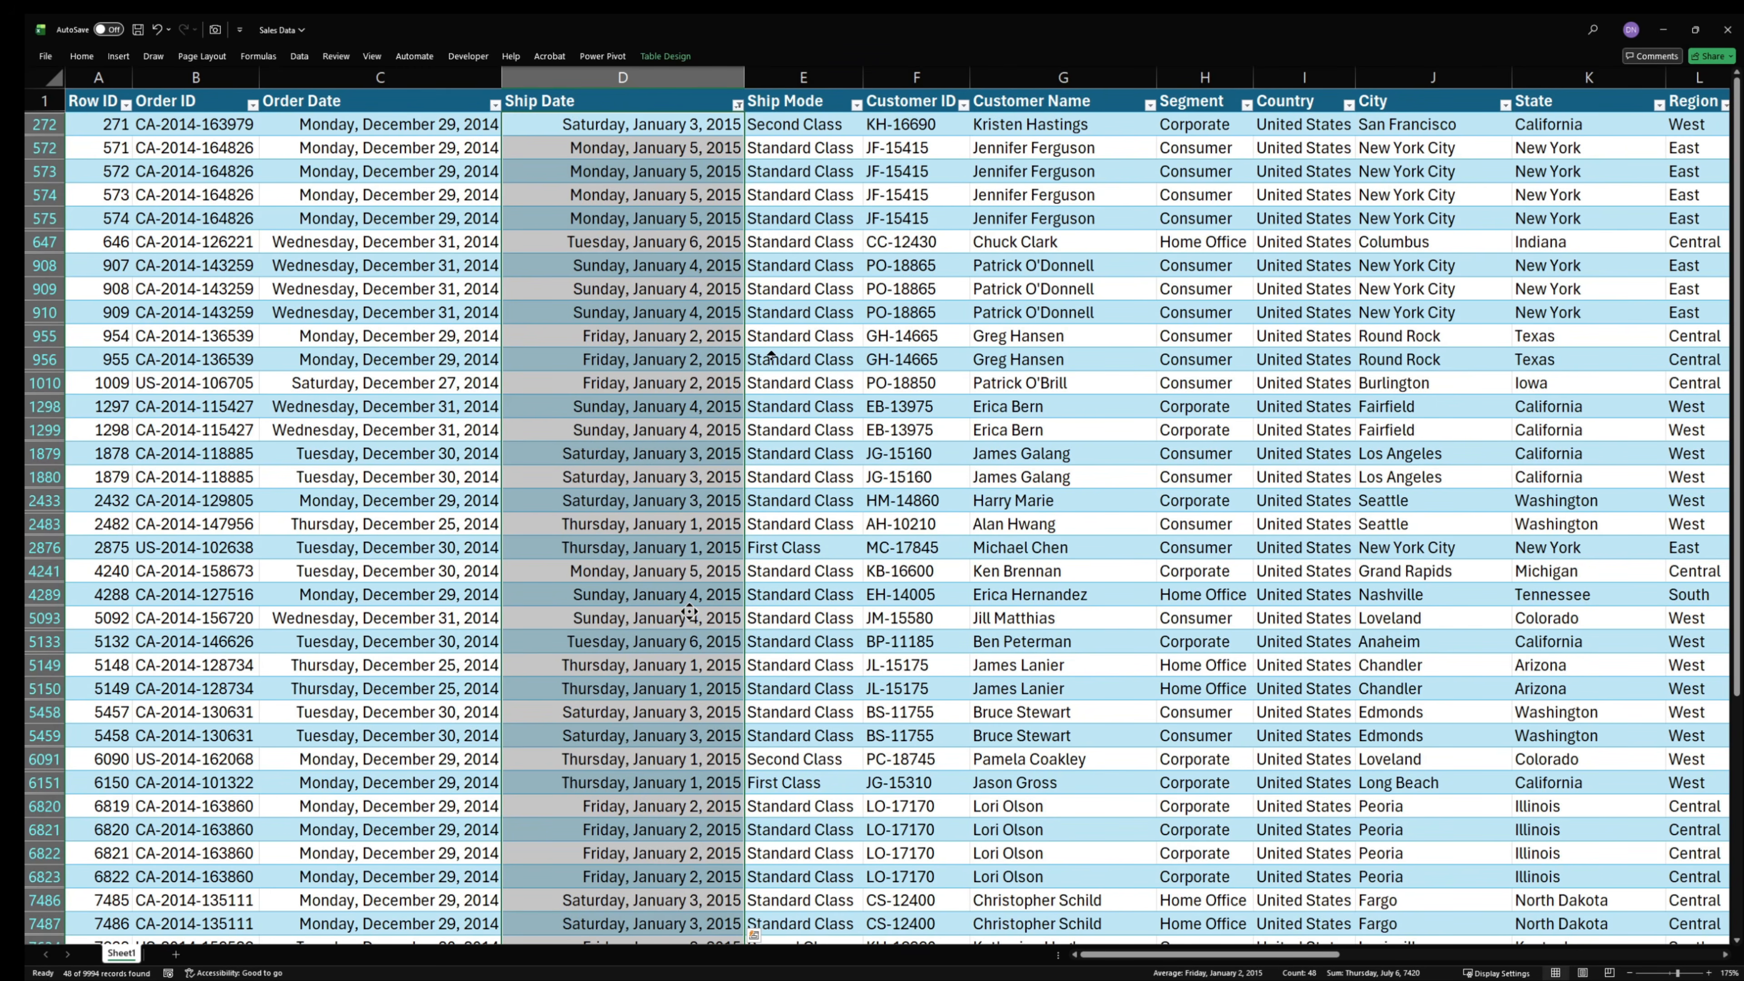
- Clear the filter from the Ship Date column
{"action": "left_click", "coordinate": [736, 106]}
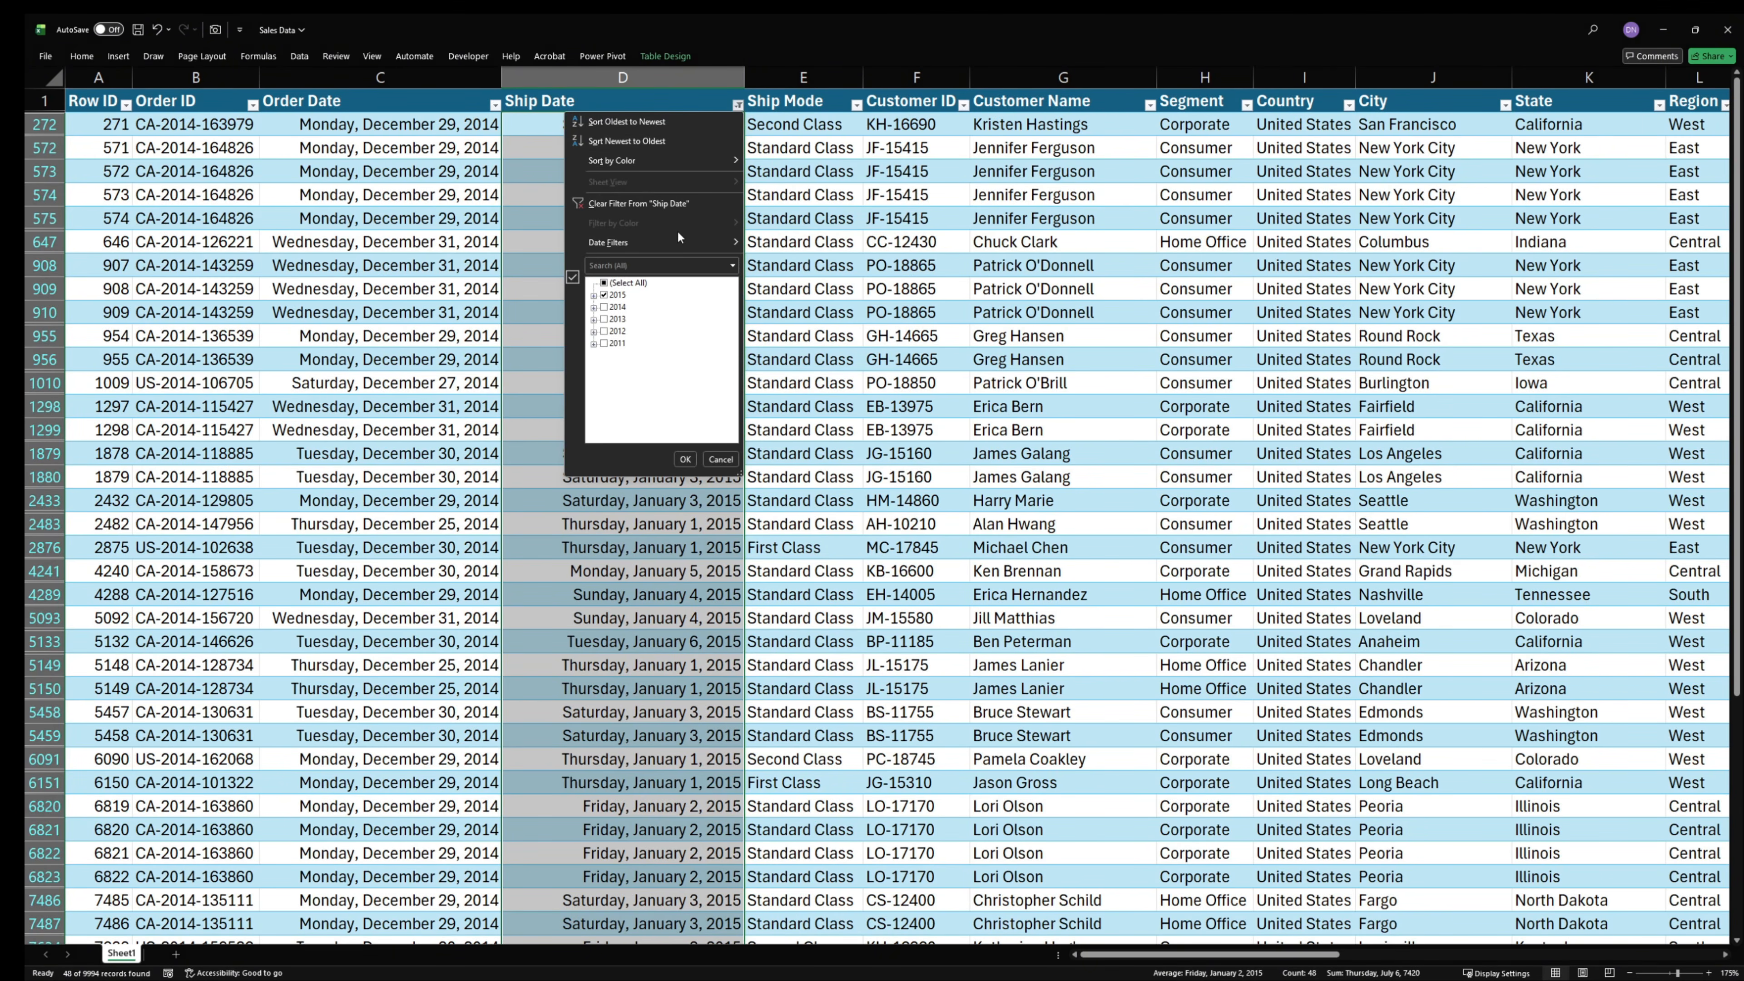
{"action": "left_click", "coordinate": [680, 206]}
{"action": "left_click", "coordinate": [828, 180]}
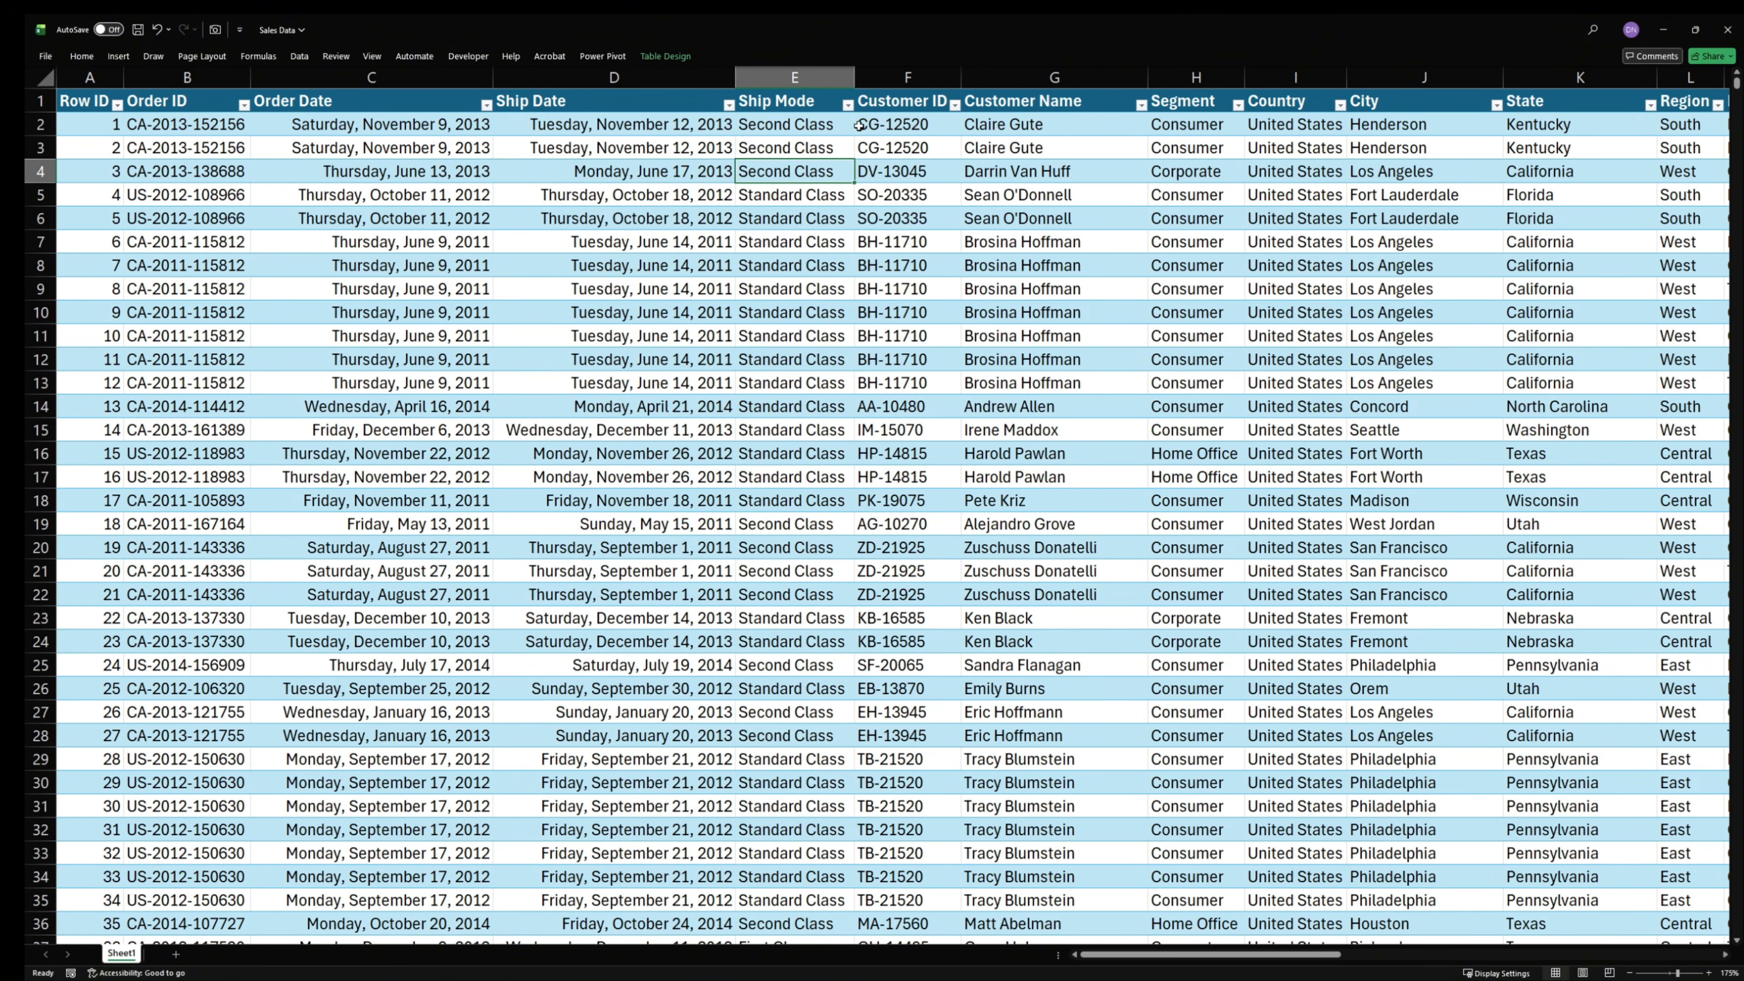
- Examine the filter value lists of the Ship Mode and Customer ID columns in the table
{"action": "left_click", "coordinate": [849, 106]}
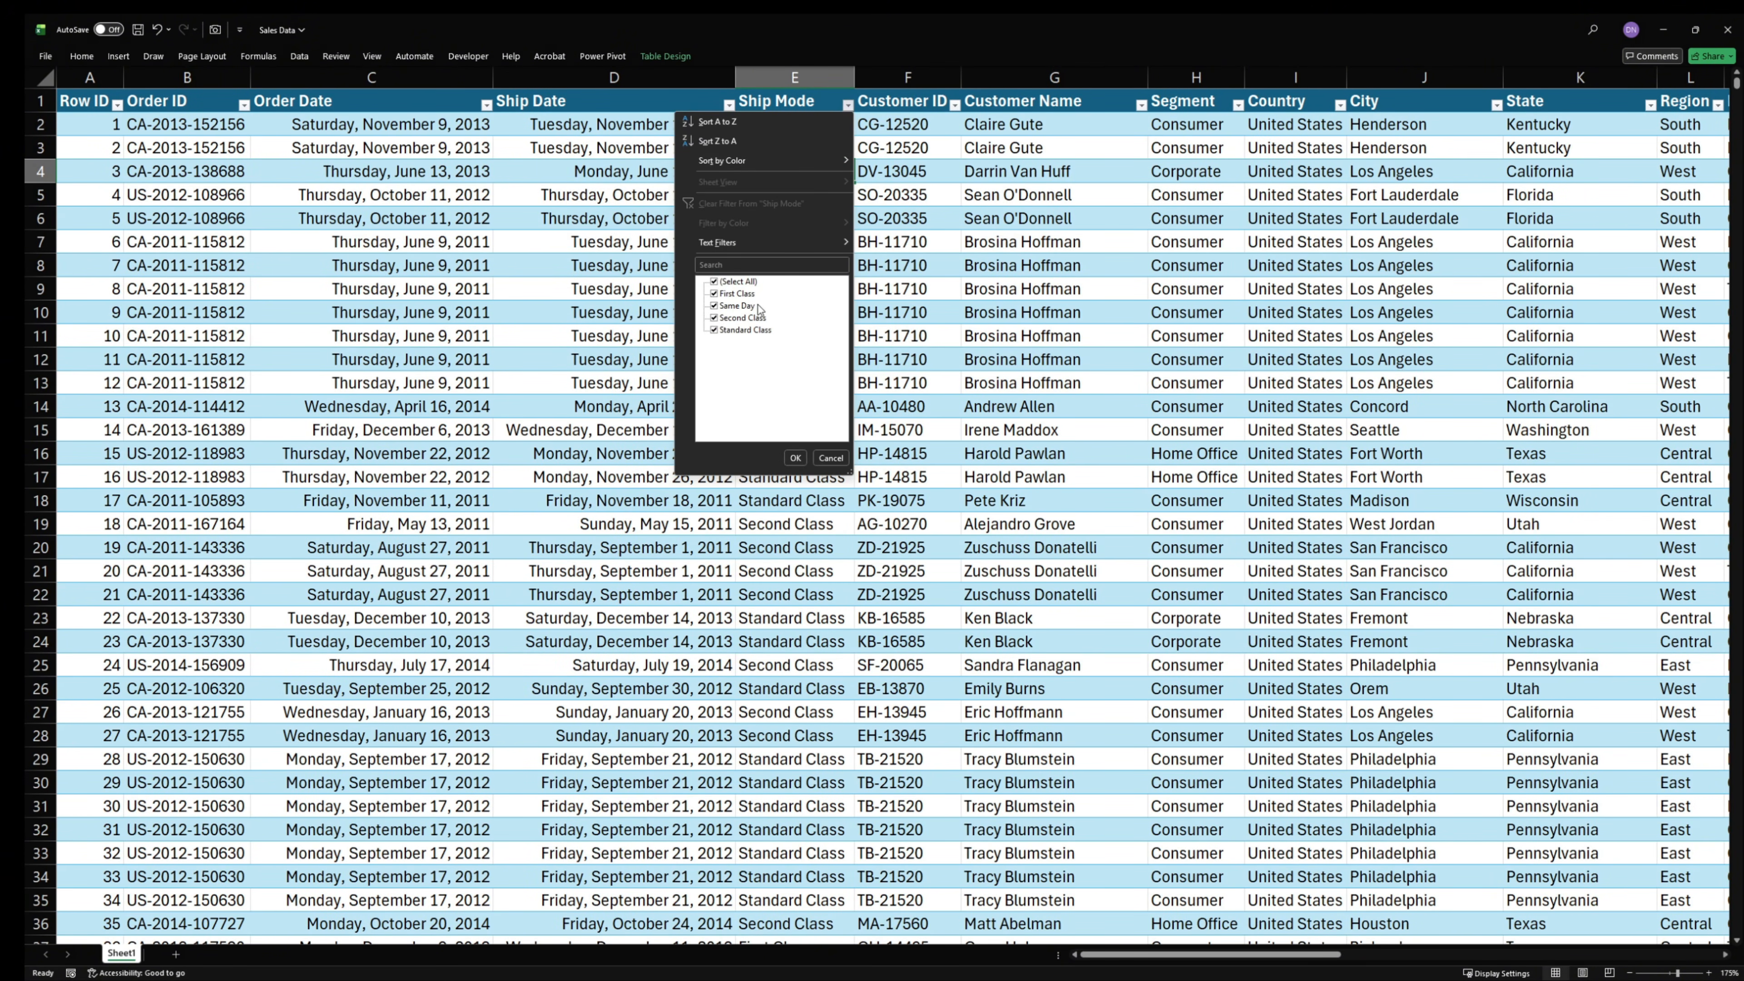
{"action": "left_click", "coordinate": [793, 457]}
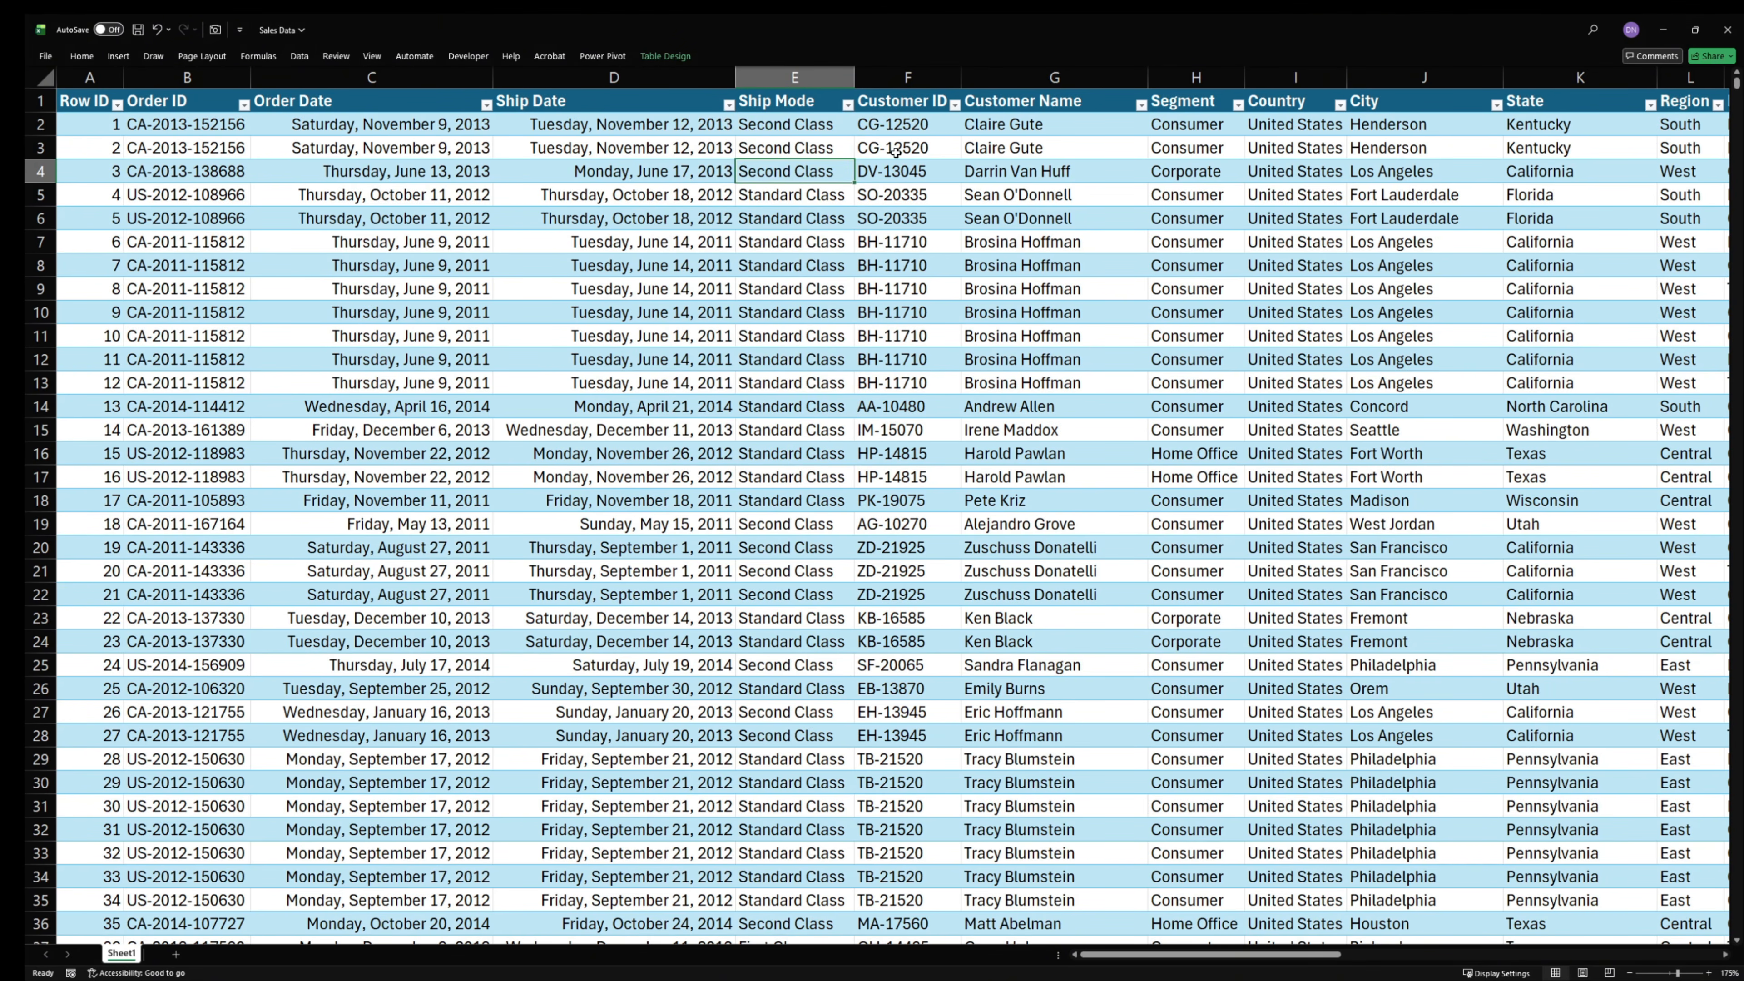
{"action": "left_click", "coordinate": [954, 105]}
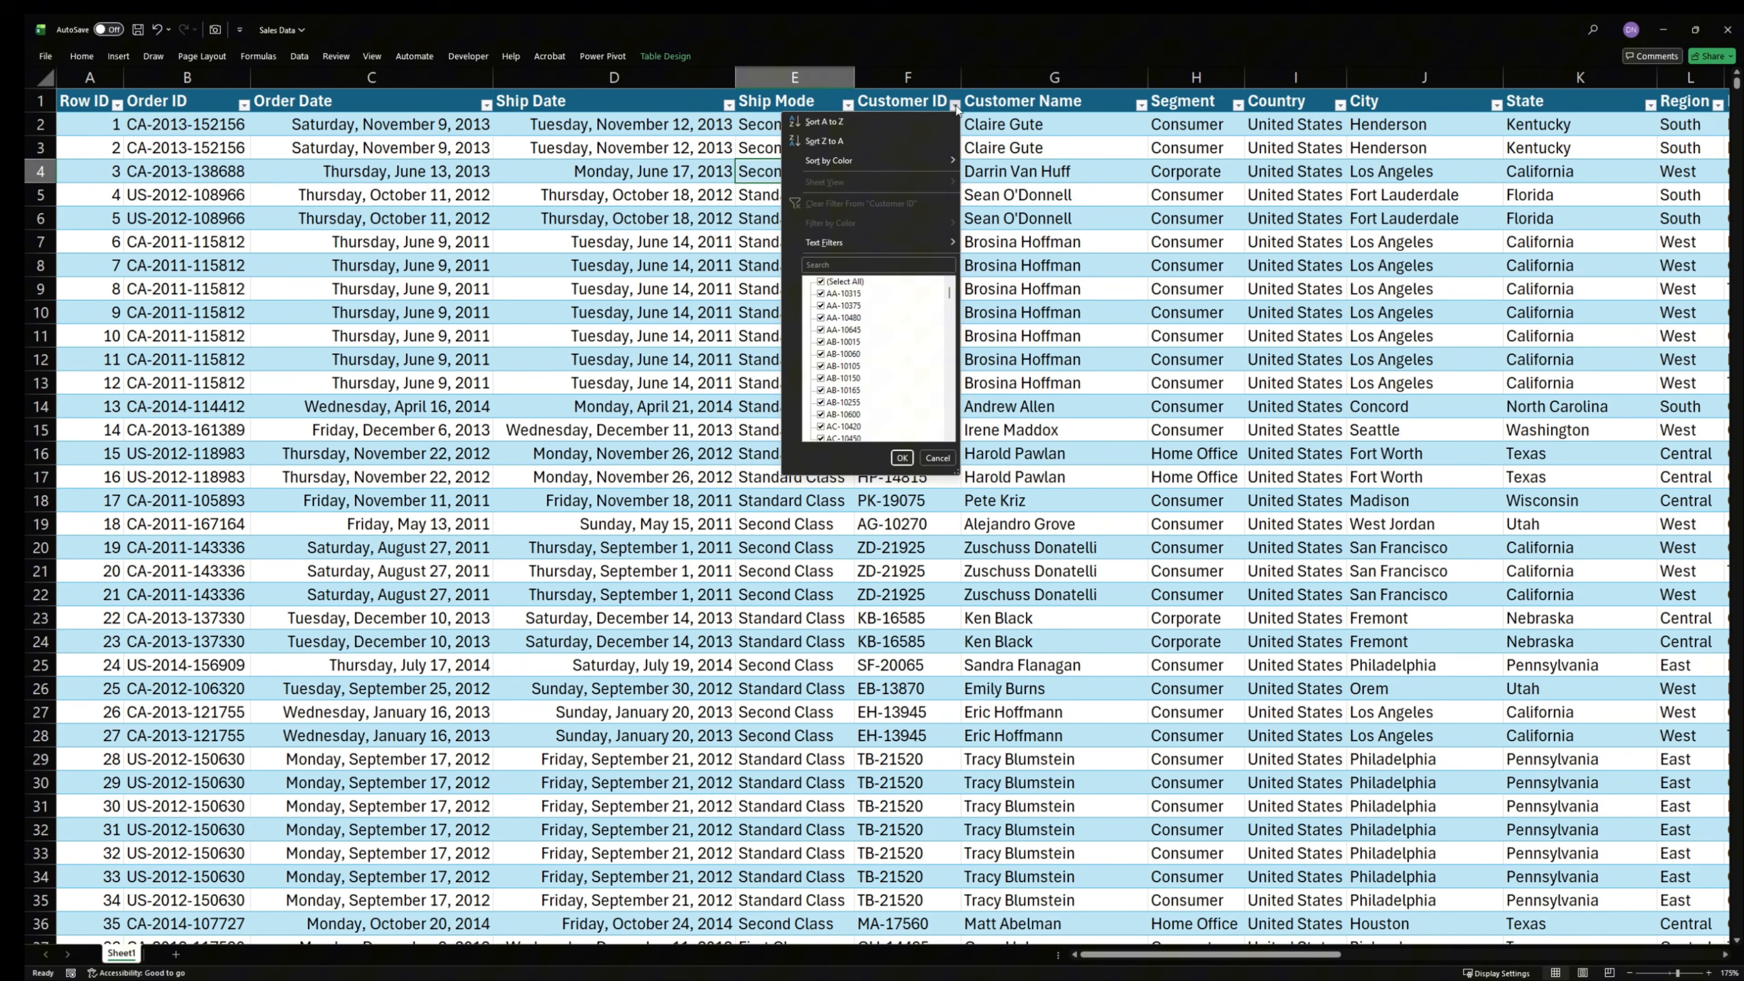
{"action": "left_click", "coordinate": [937, 457]}
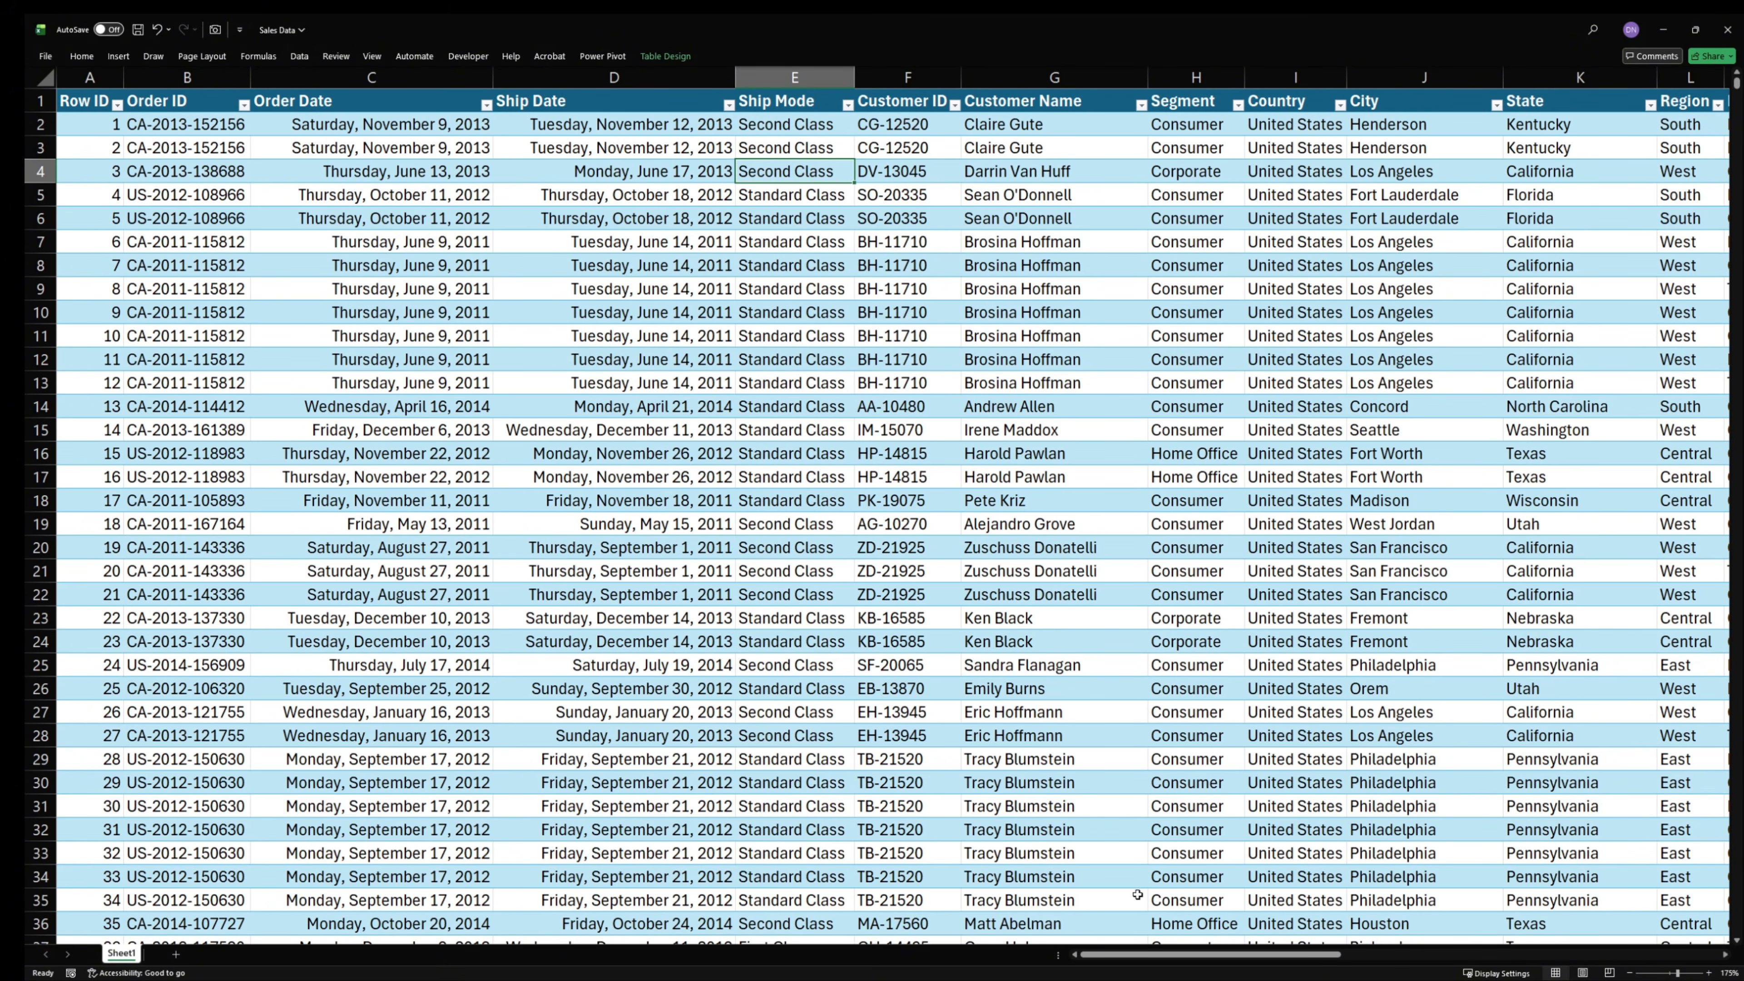
- Examine the filter value lists of the Segment and Country columns in the table
{"action": "left_click_drag", "start_coordinate": [1108, 962], "coordinate": [1173, 963]}
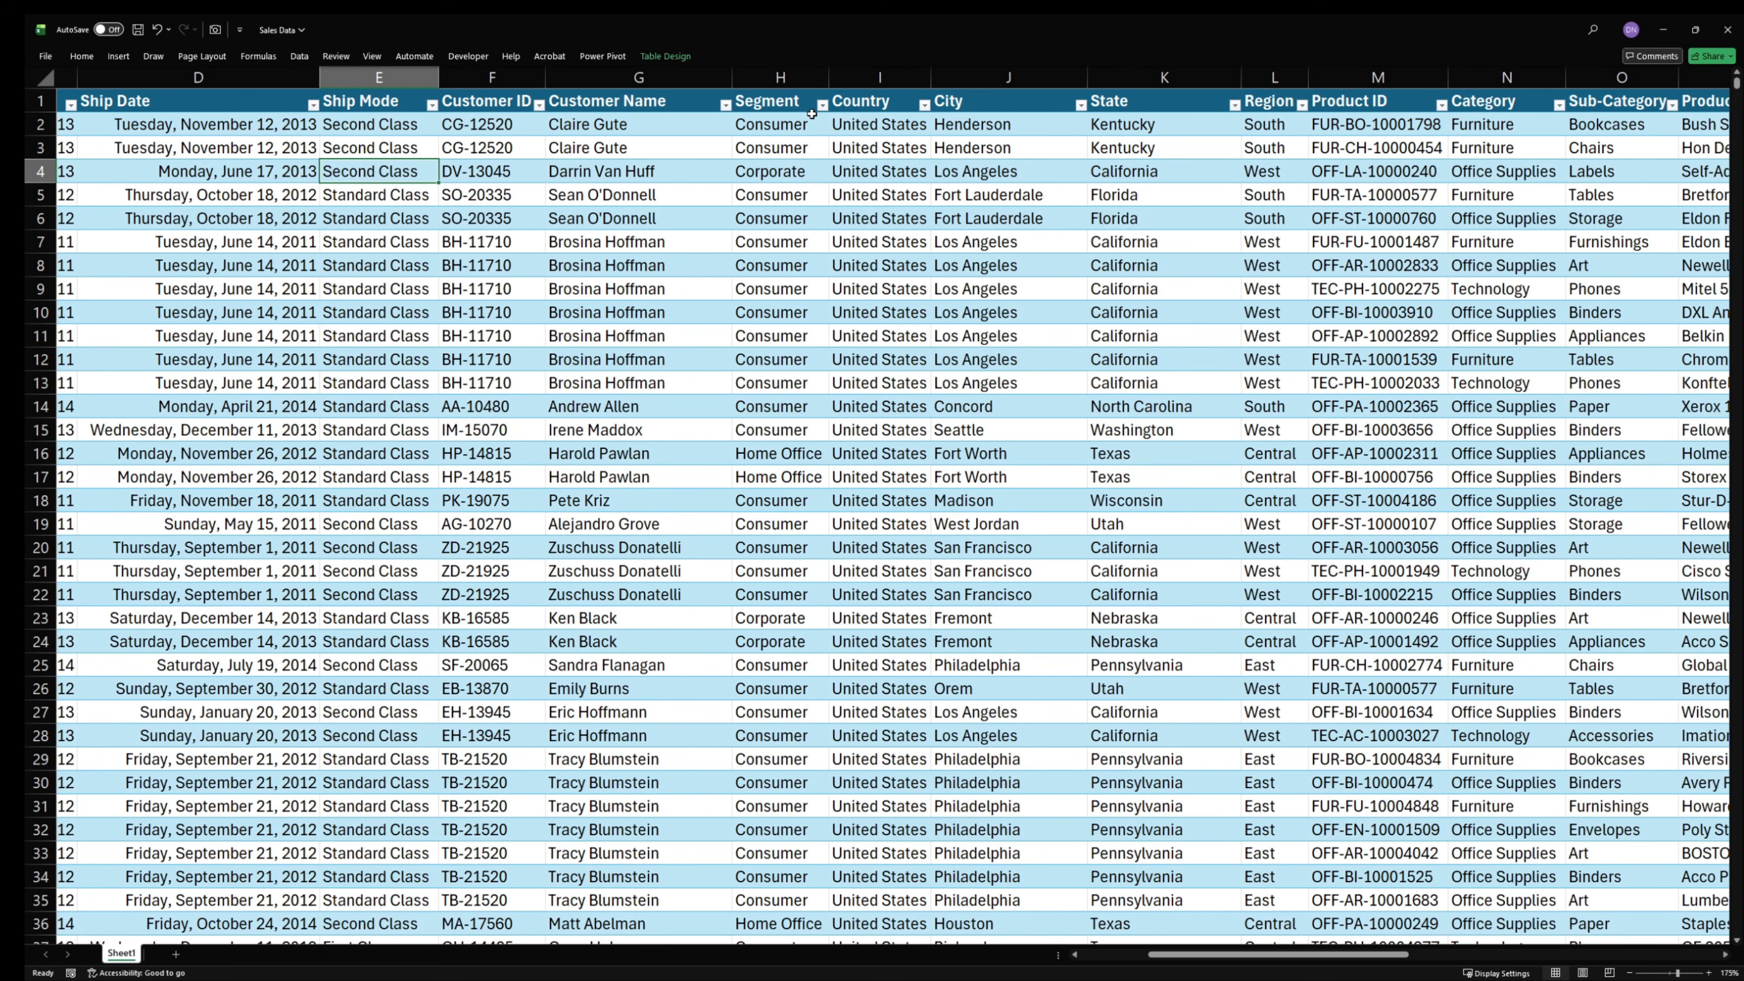
{"action": "left_click", "coordinate": [823, 105]}
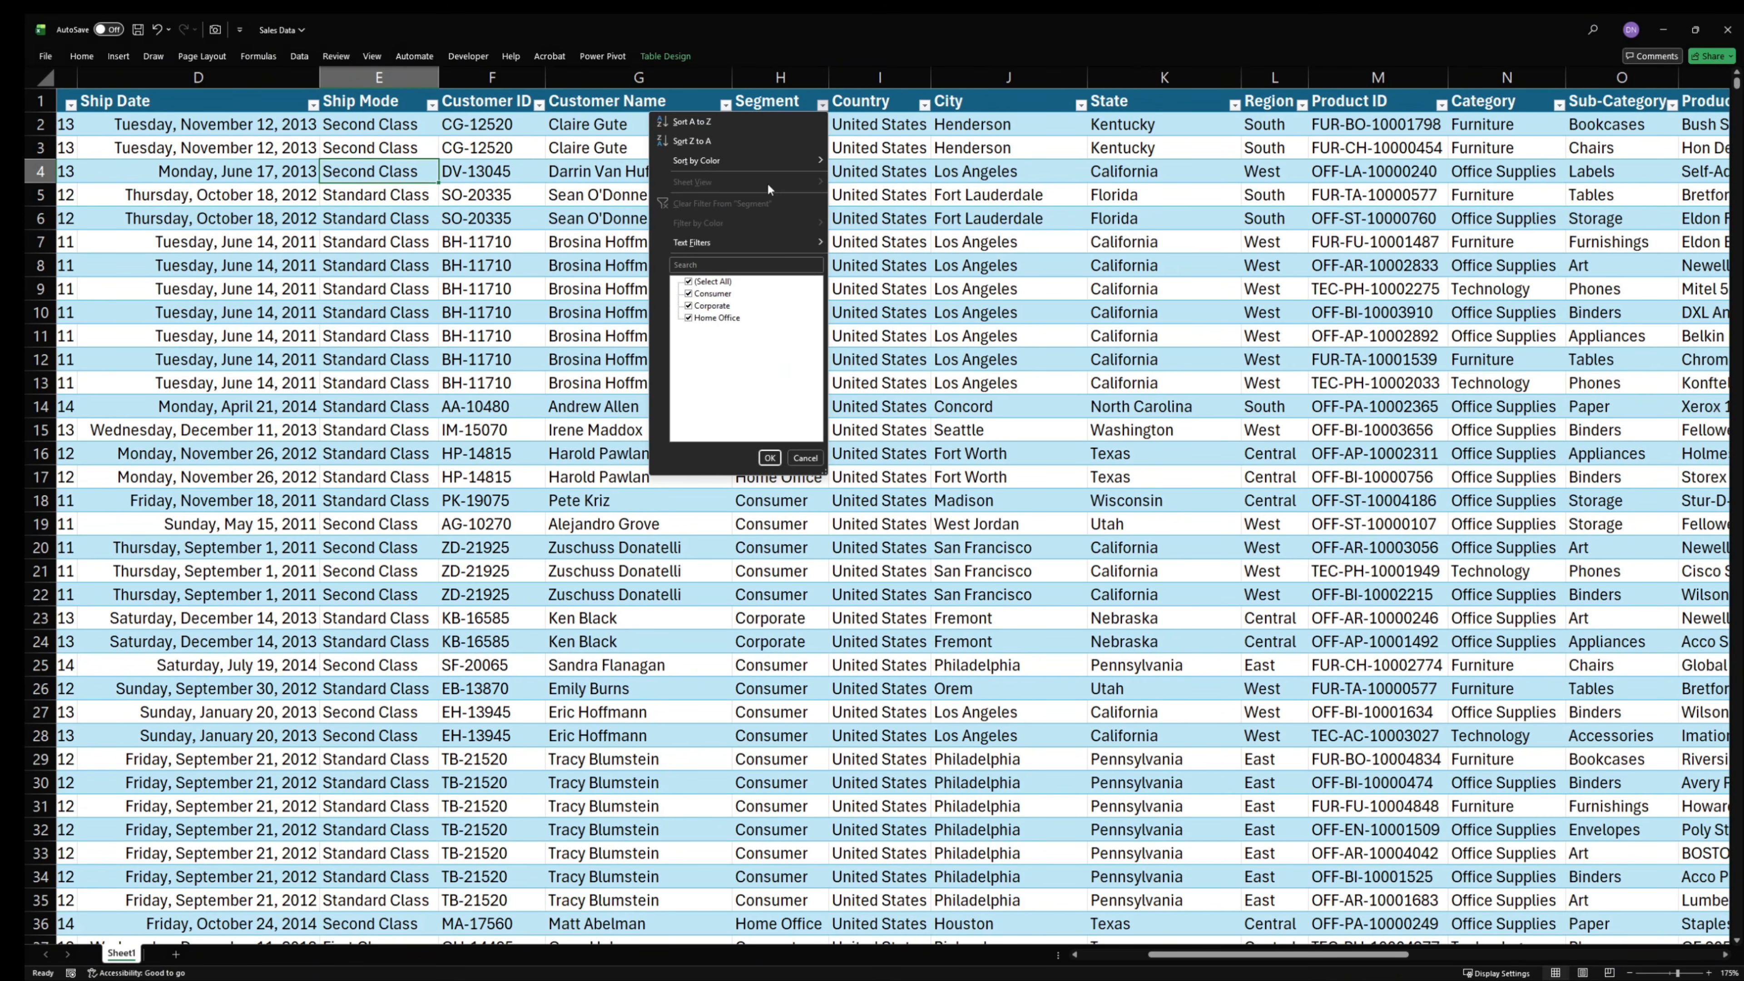
{"action": "left_click", "coordinate": [805, 464]}
{"action": "left_click", "coordinate": [927, 107]}
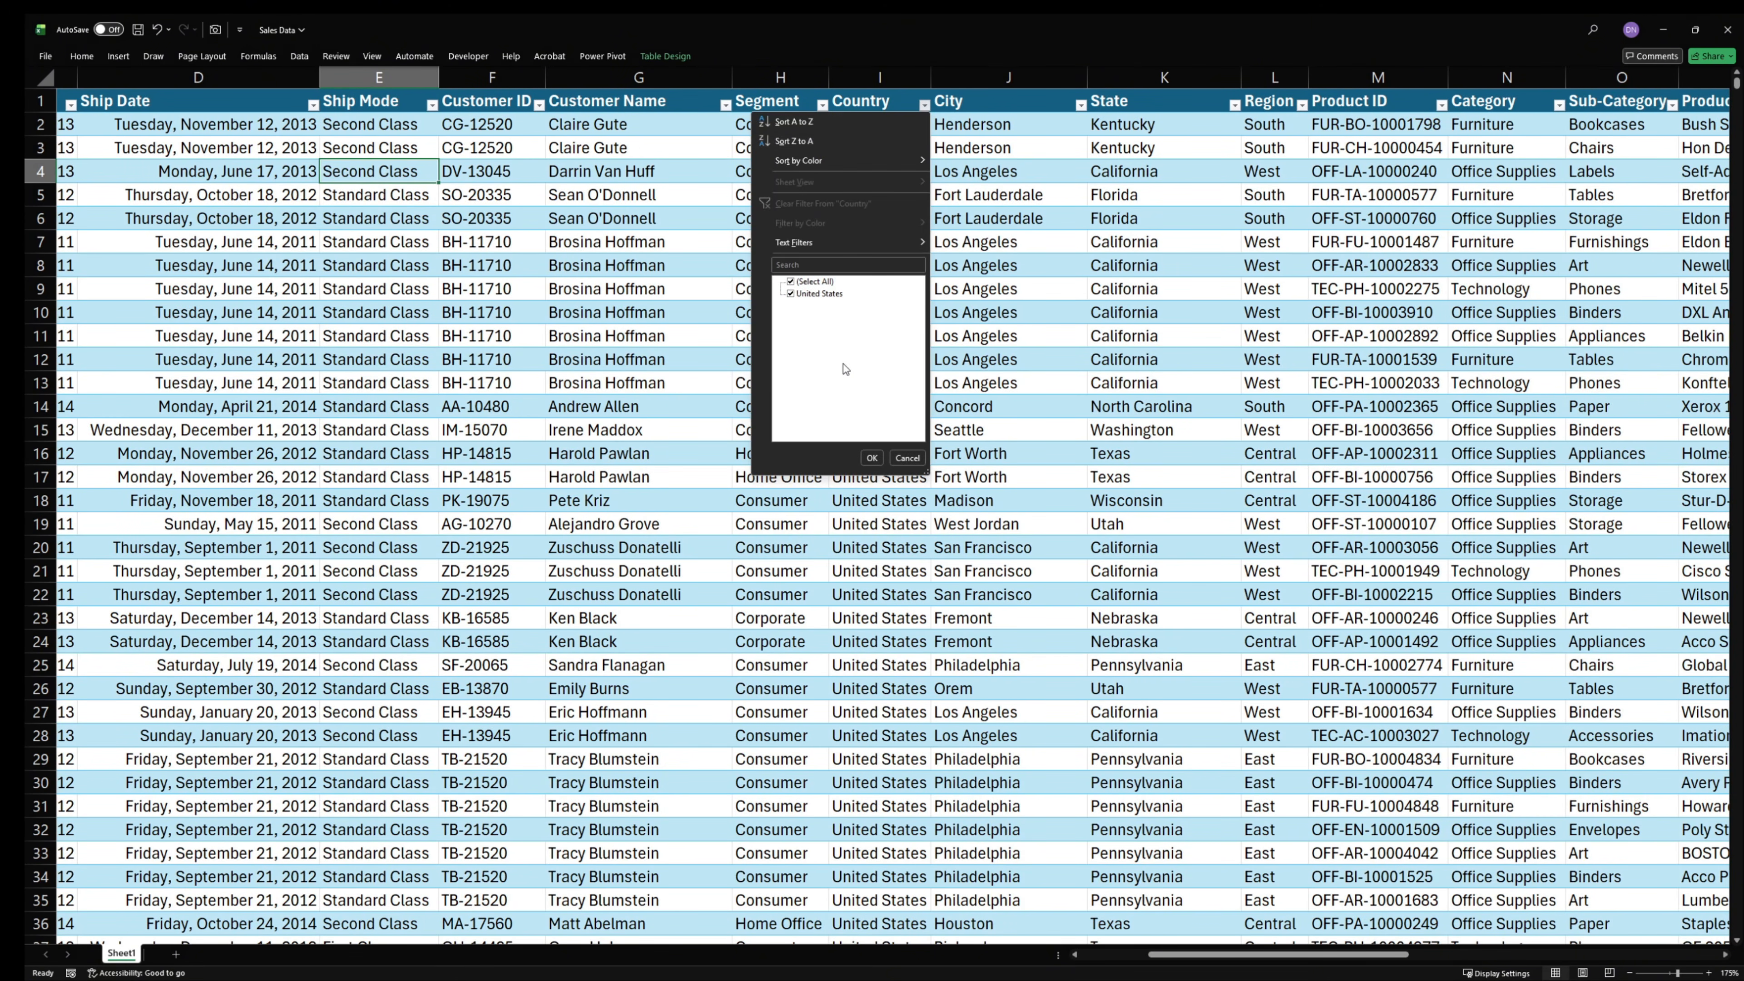
{"action": "left_click", "coordinate": [1030, 96]}
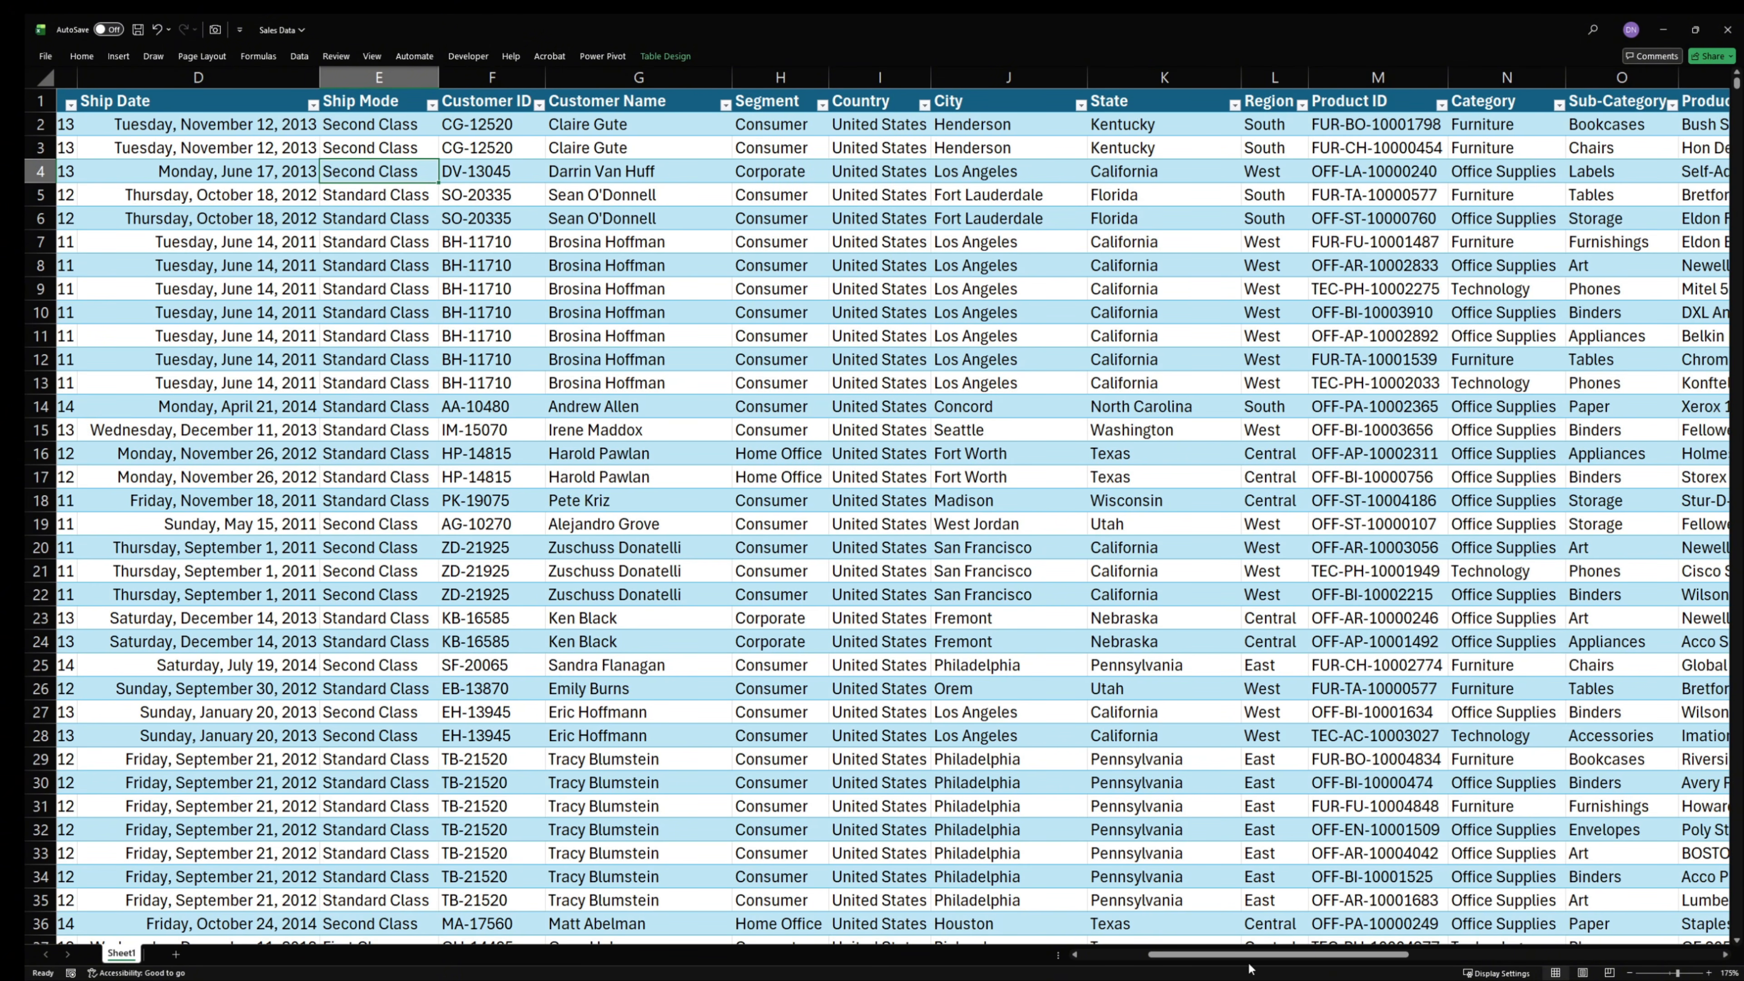
{"action": "left_click_drag", "start_coordinate": [1273, 965], "coordinate": [1192, 962]}
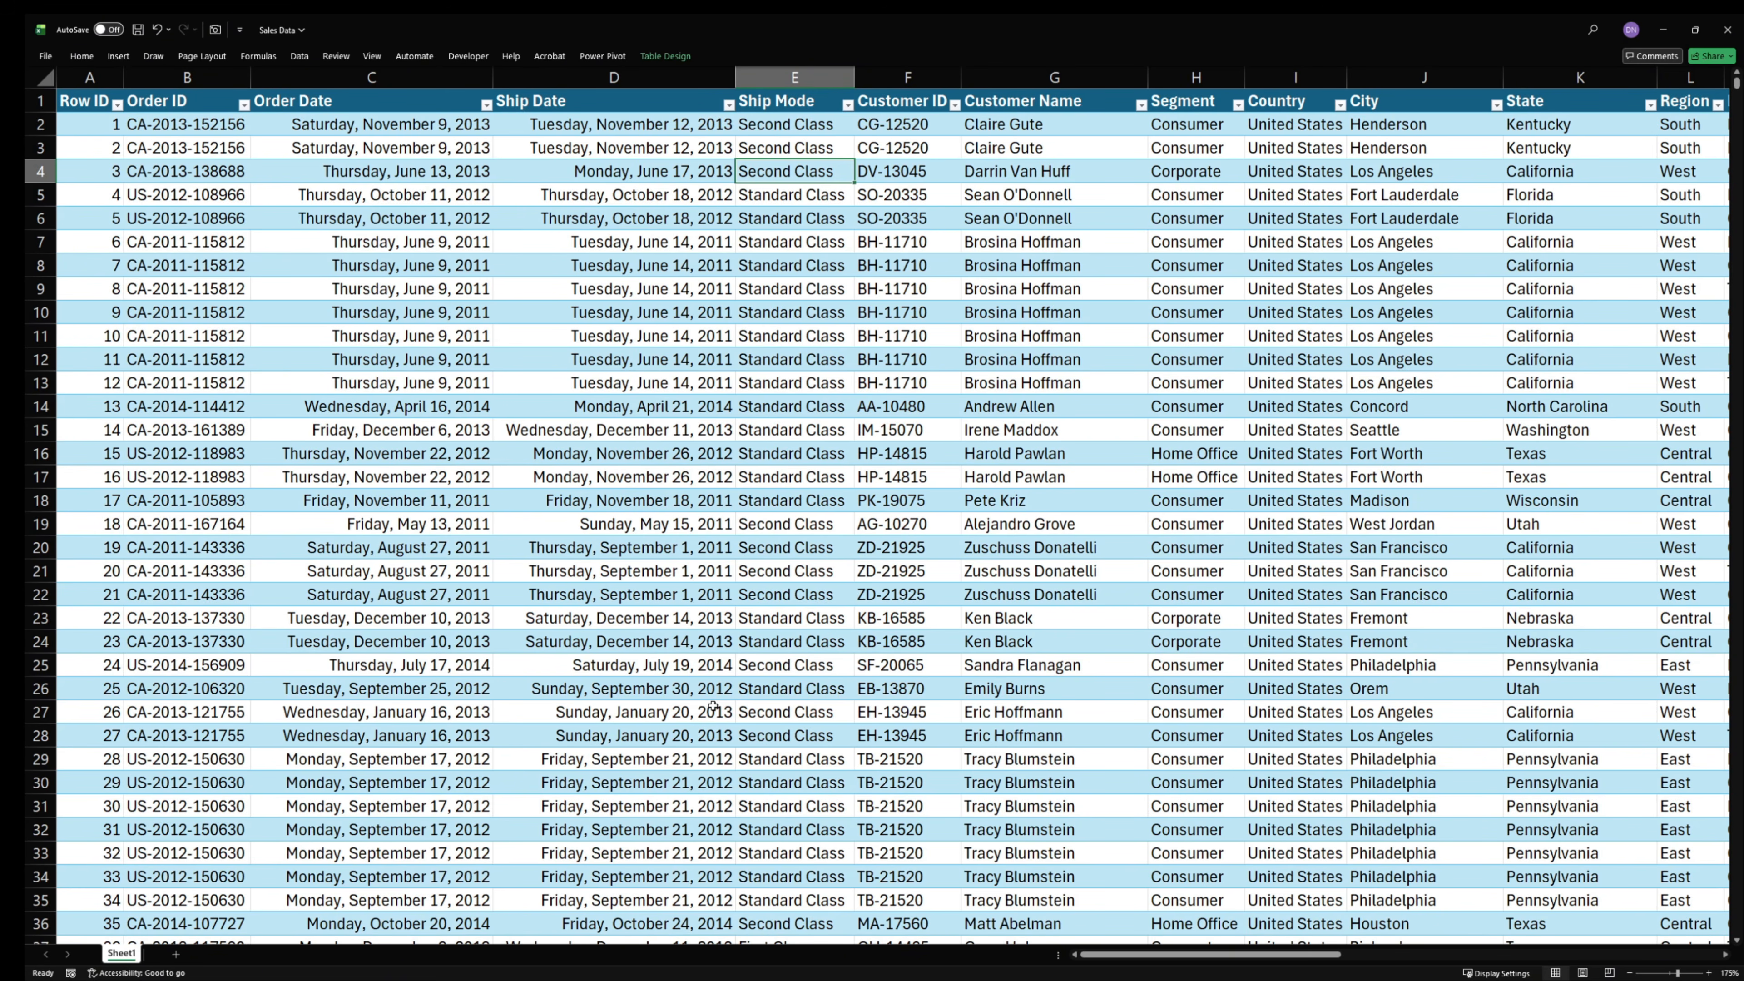
{"action": "scroll", "coordinate": [712, 707], "scroll_direction": "down", "scroll_amount": 13}
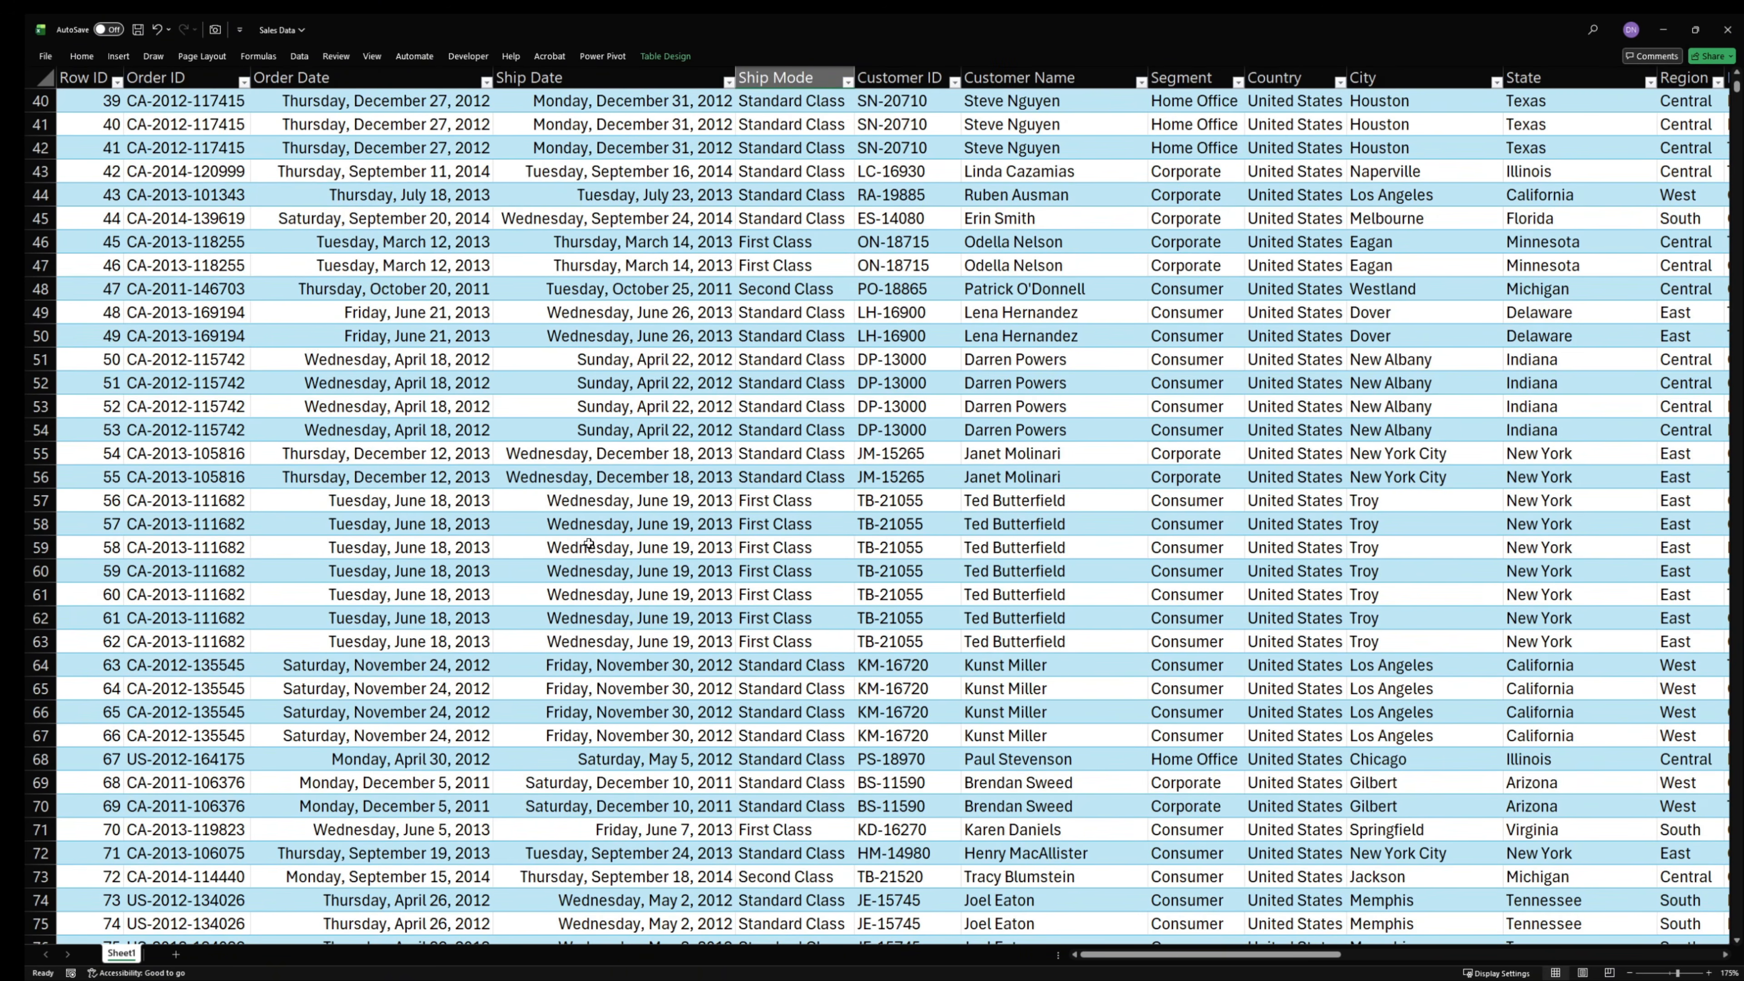
{"action": "scroll", "coordinate": [657, 485], "scroll_direction": "up", "scroll_amount": 13}
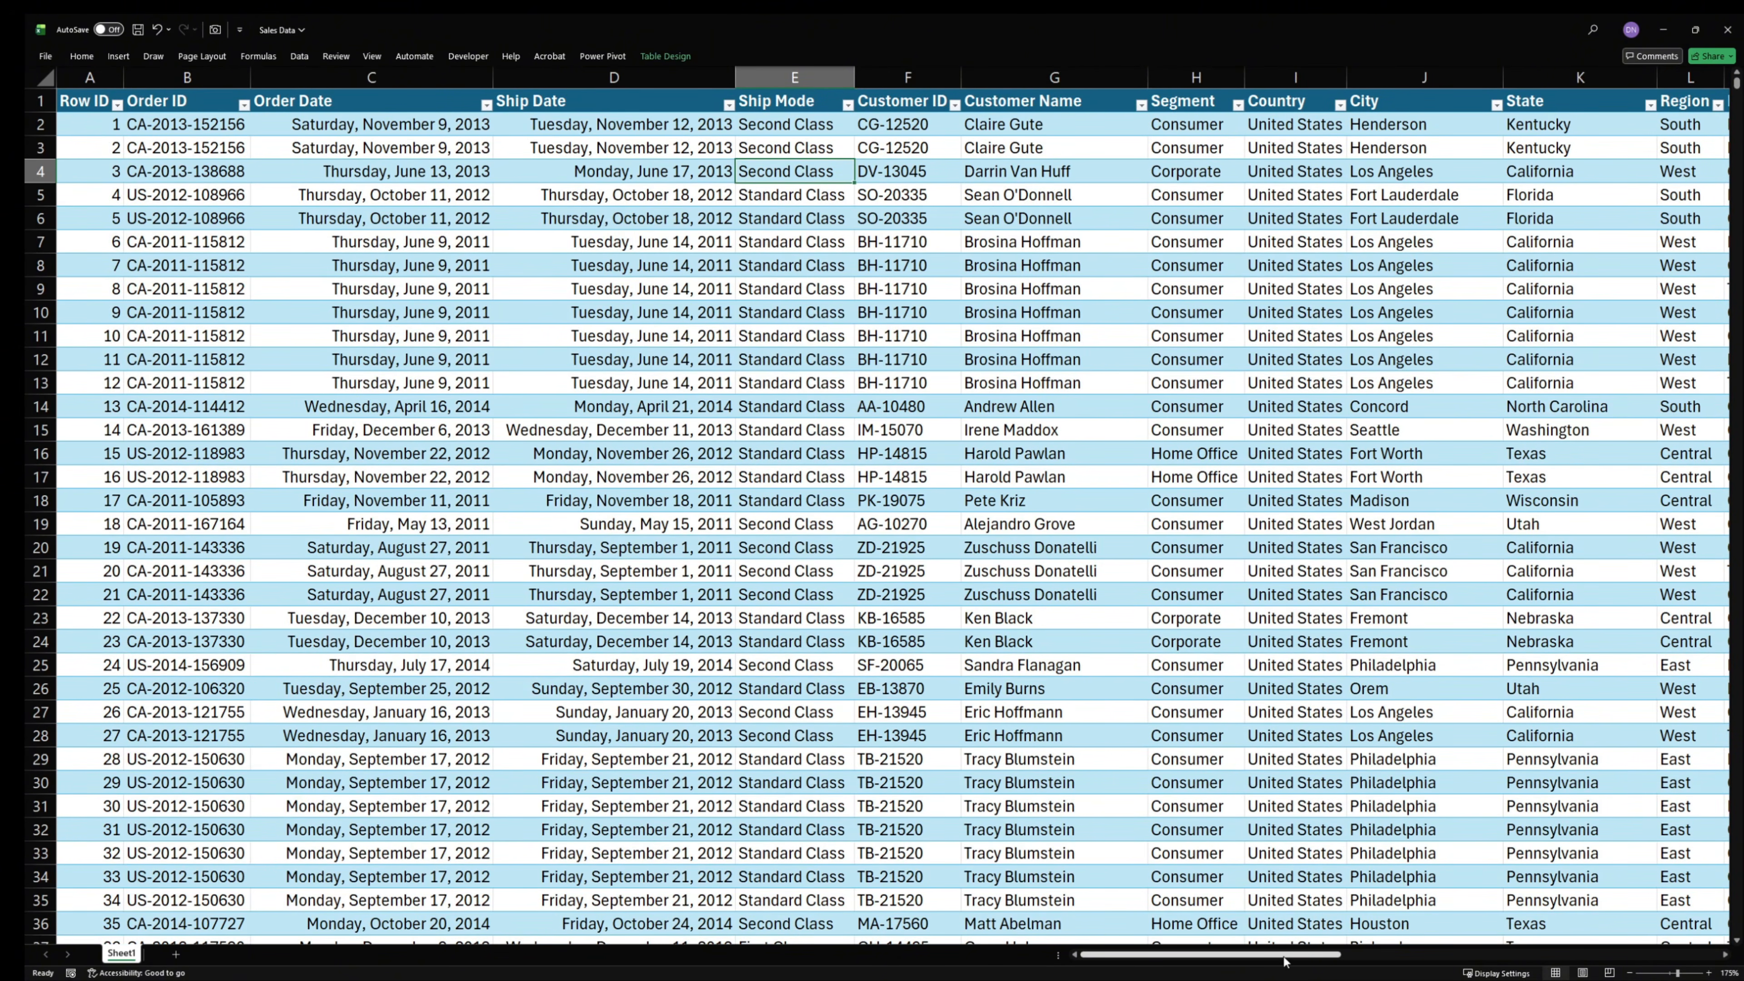
{"action": "left_click_drag", "start_coordinate": [1304, 955], "coordinate": [732, 258]}
- Insert a PivotTable from Table2 on a new worksheet, with the data added to the Data Model
{"action": "left_click", "coordinate": [722, 199]}
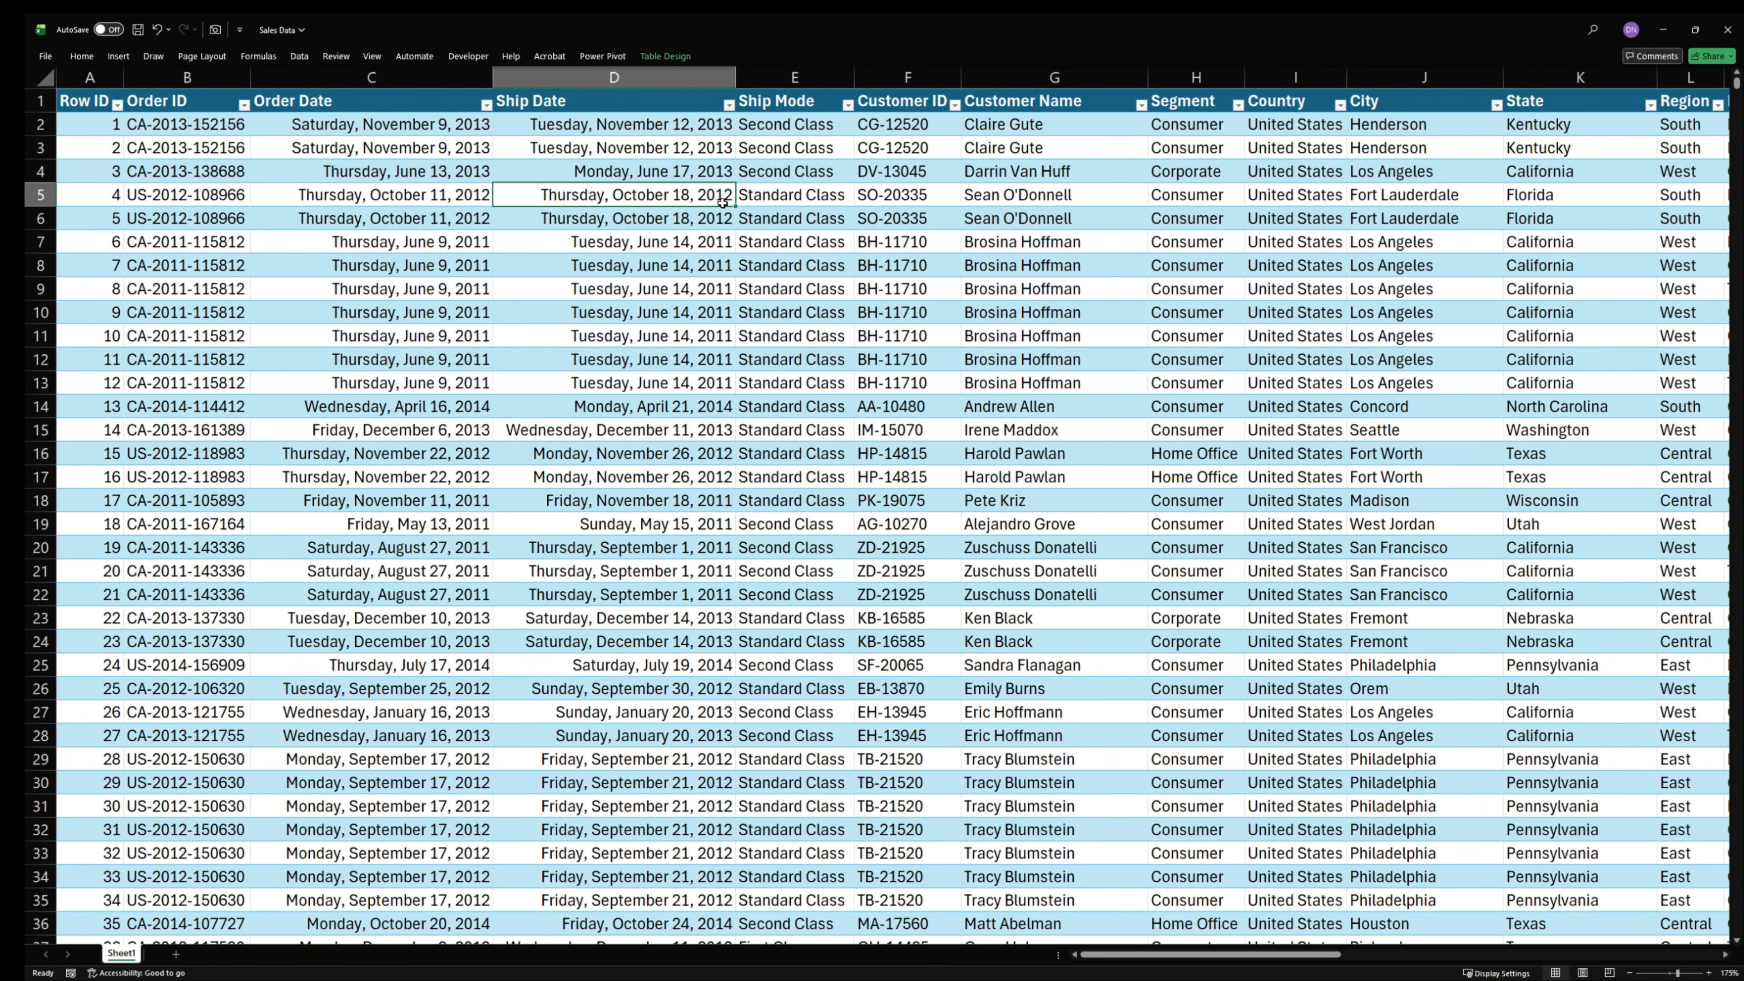
{"action": "left_click", "coordinate": [117, 56]}
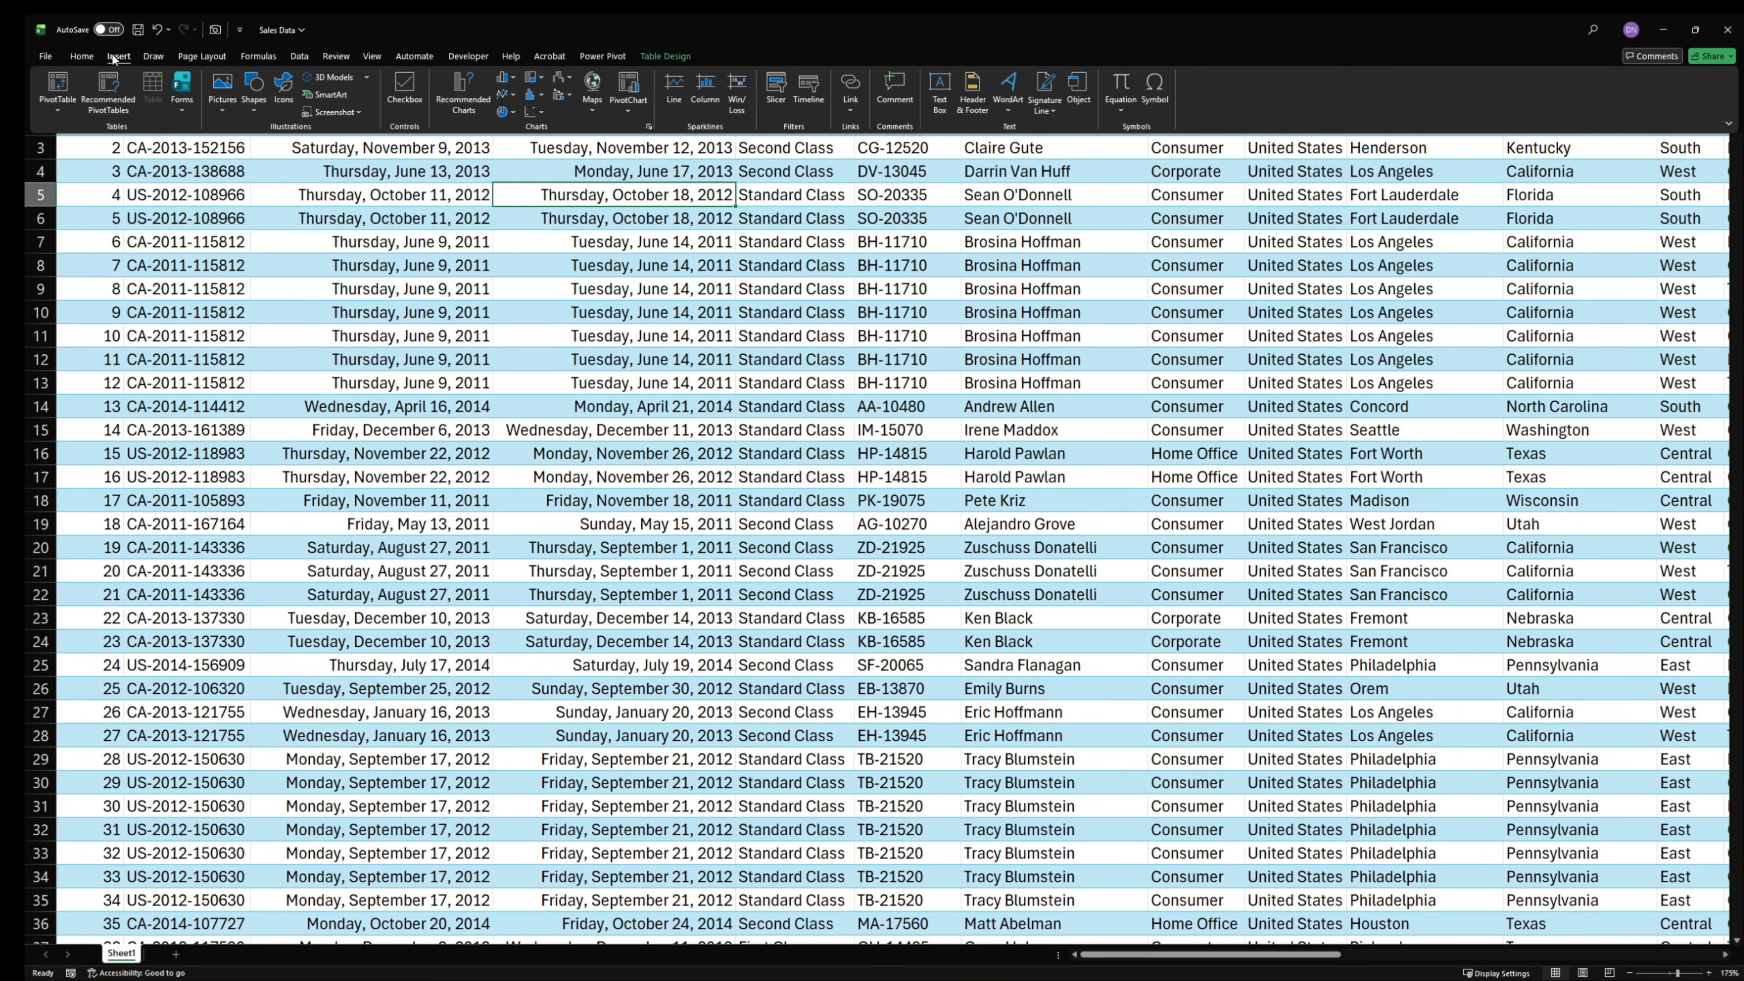
{"action": "left_click", "coordinate": [58, 109]}
{"action": "left_click", "coordinate": [110, 131]}
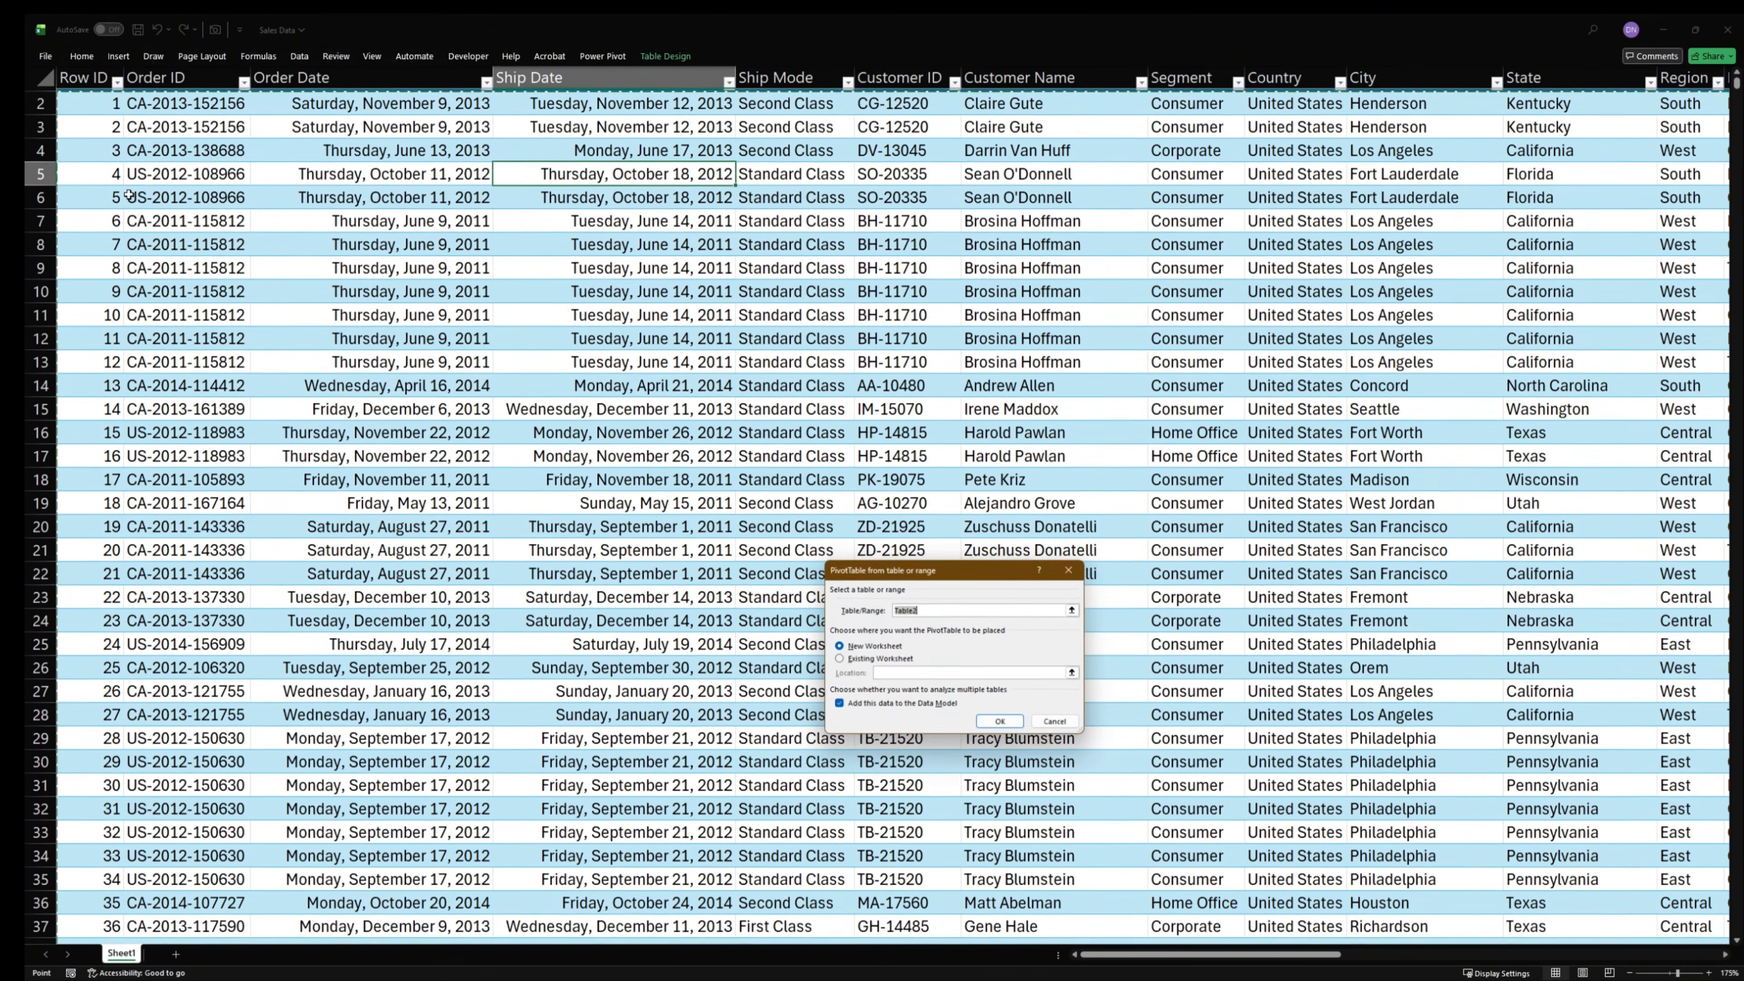
{"action": "left_click", "coordinate": [927, 610]}
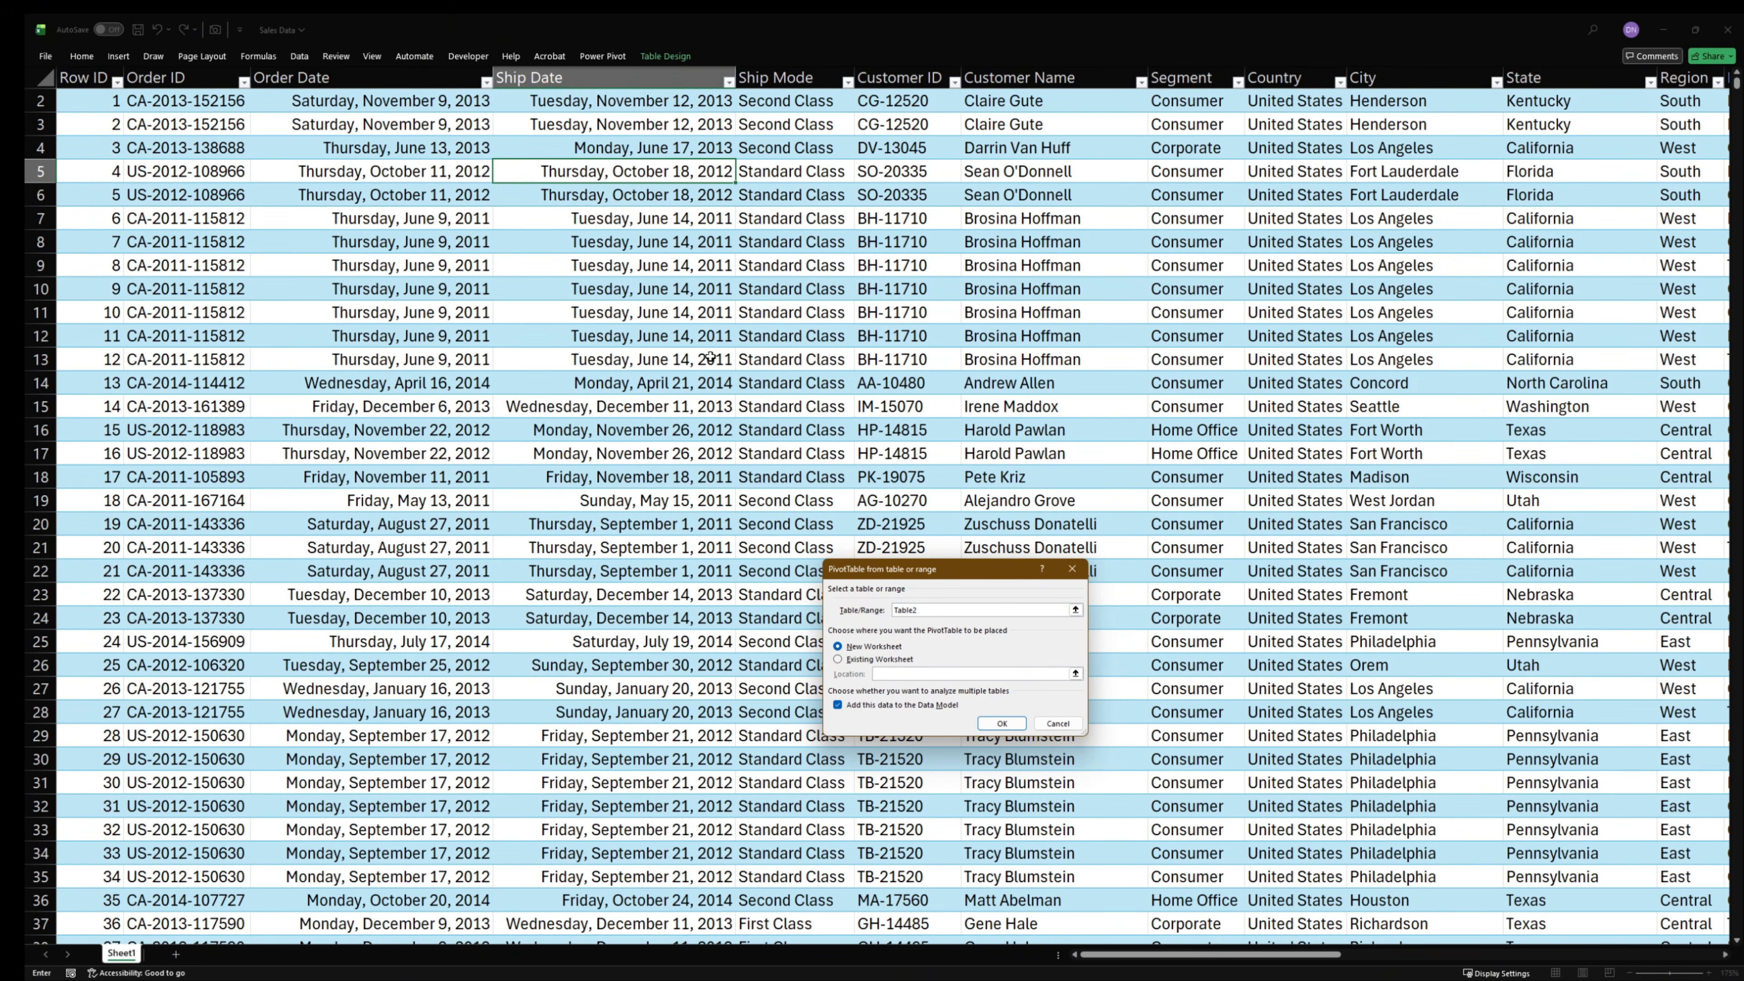
{"action": "scroll", "coordinate": [691, 413], "scroll_direction": "up", "scroll_amount": 1}
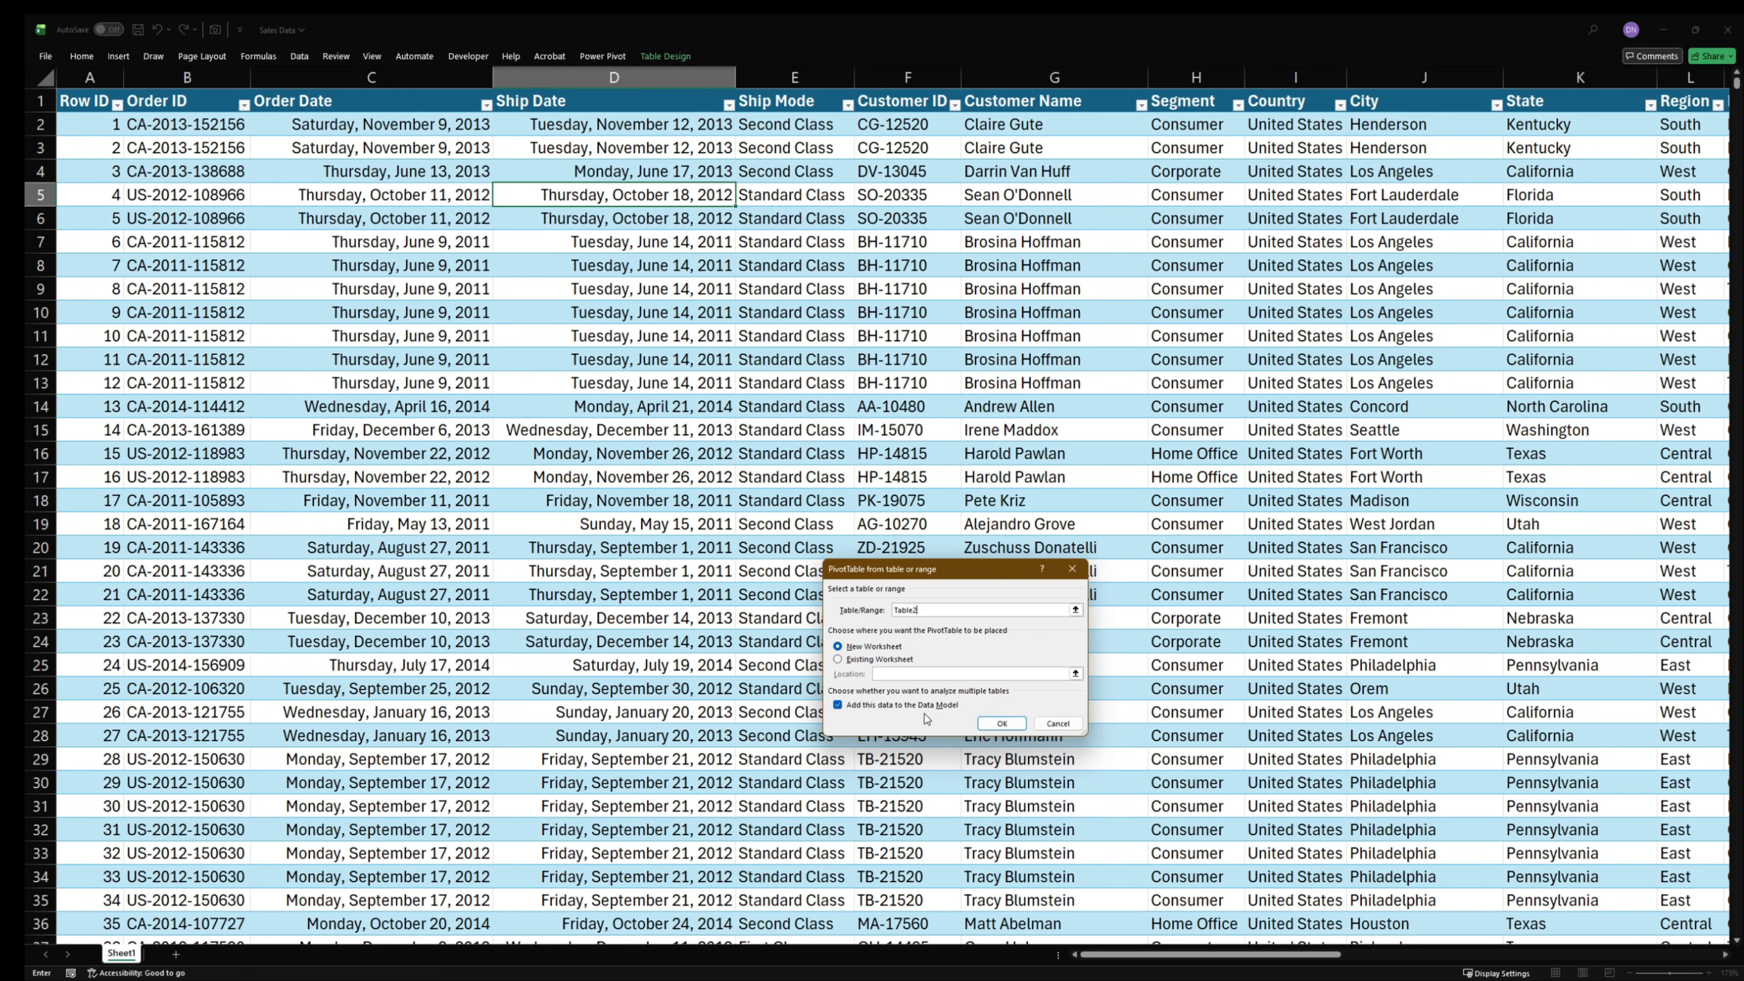
{"action": "left_click", "coordinate": [999, 725]}
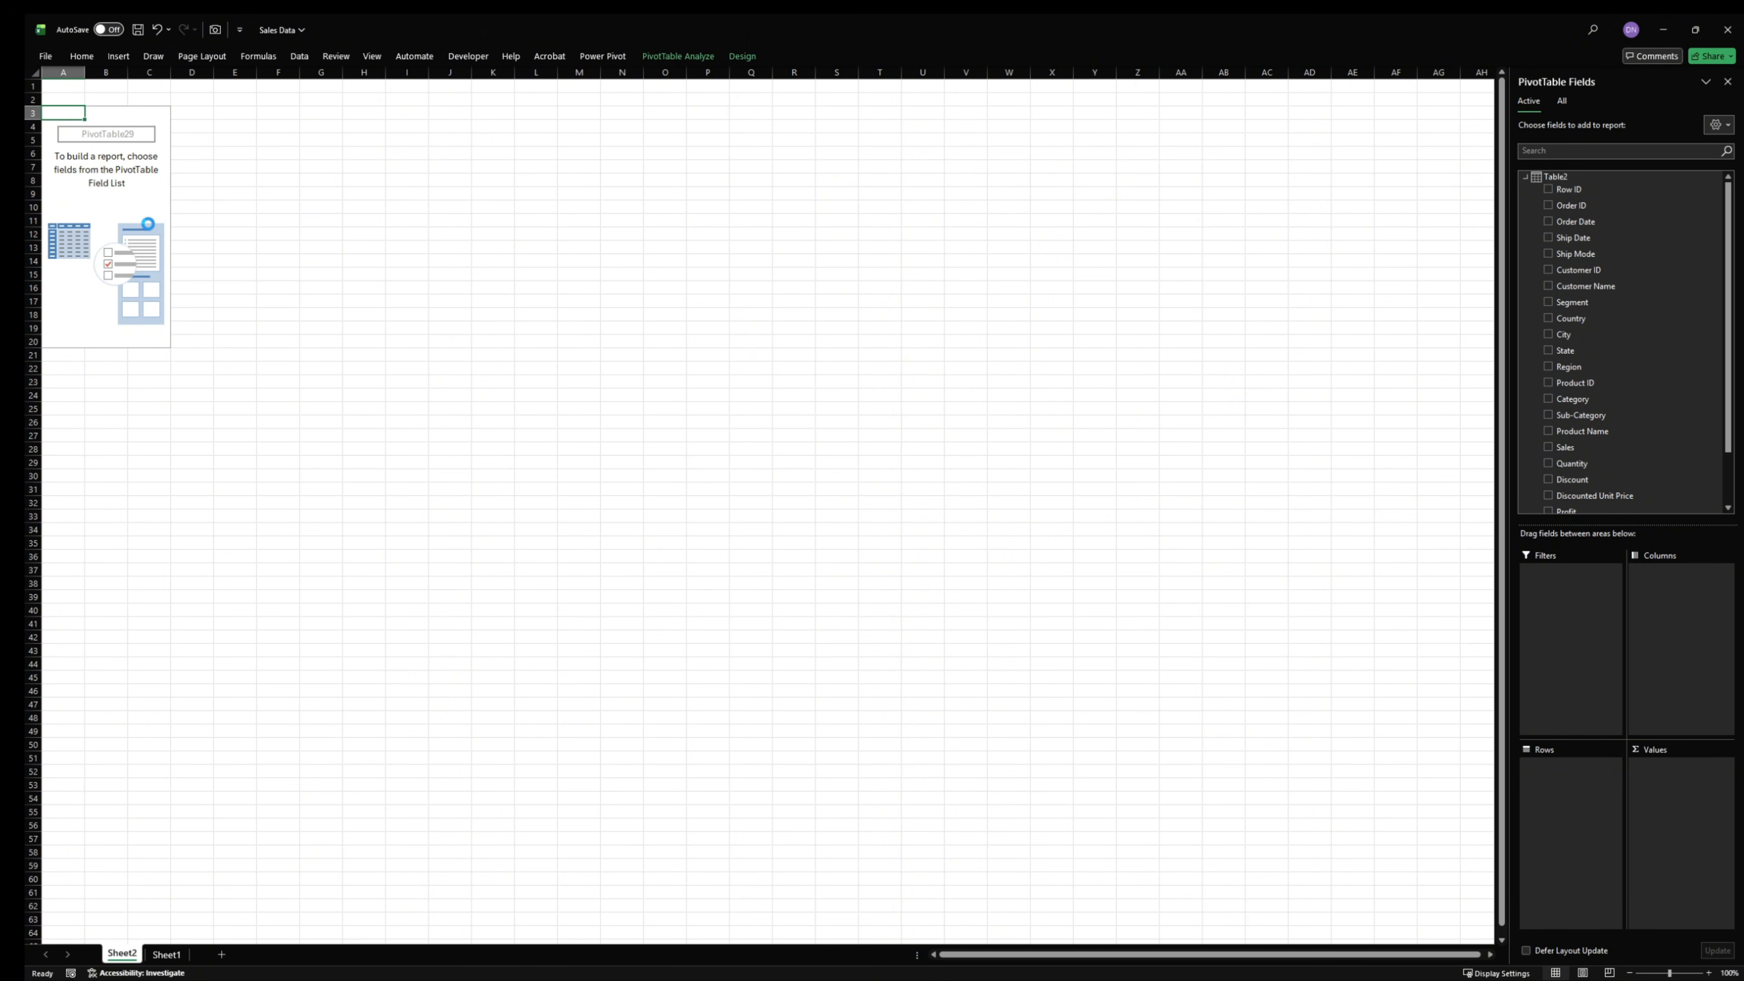
- Enter the bold heading KPIs in cell F1 of the new PivotTable sheet
{"action": "scroll", "coordinate": [148, 224], "scroll_direction": "up", "scroll_amount": 1, "text": "ctrl"}
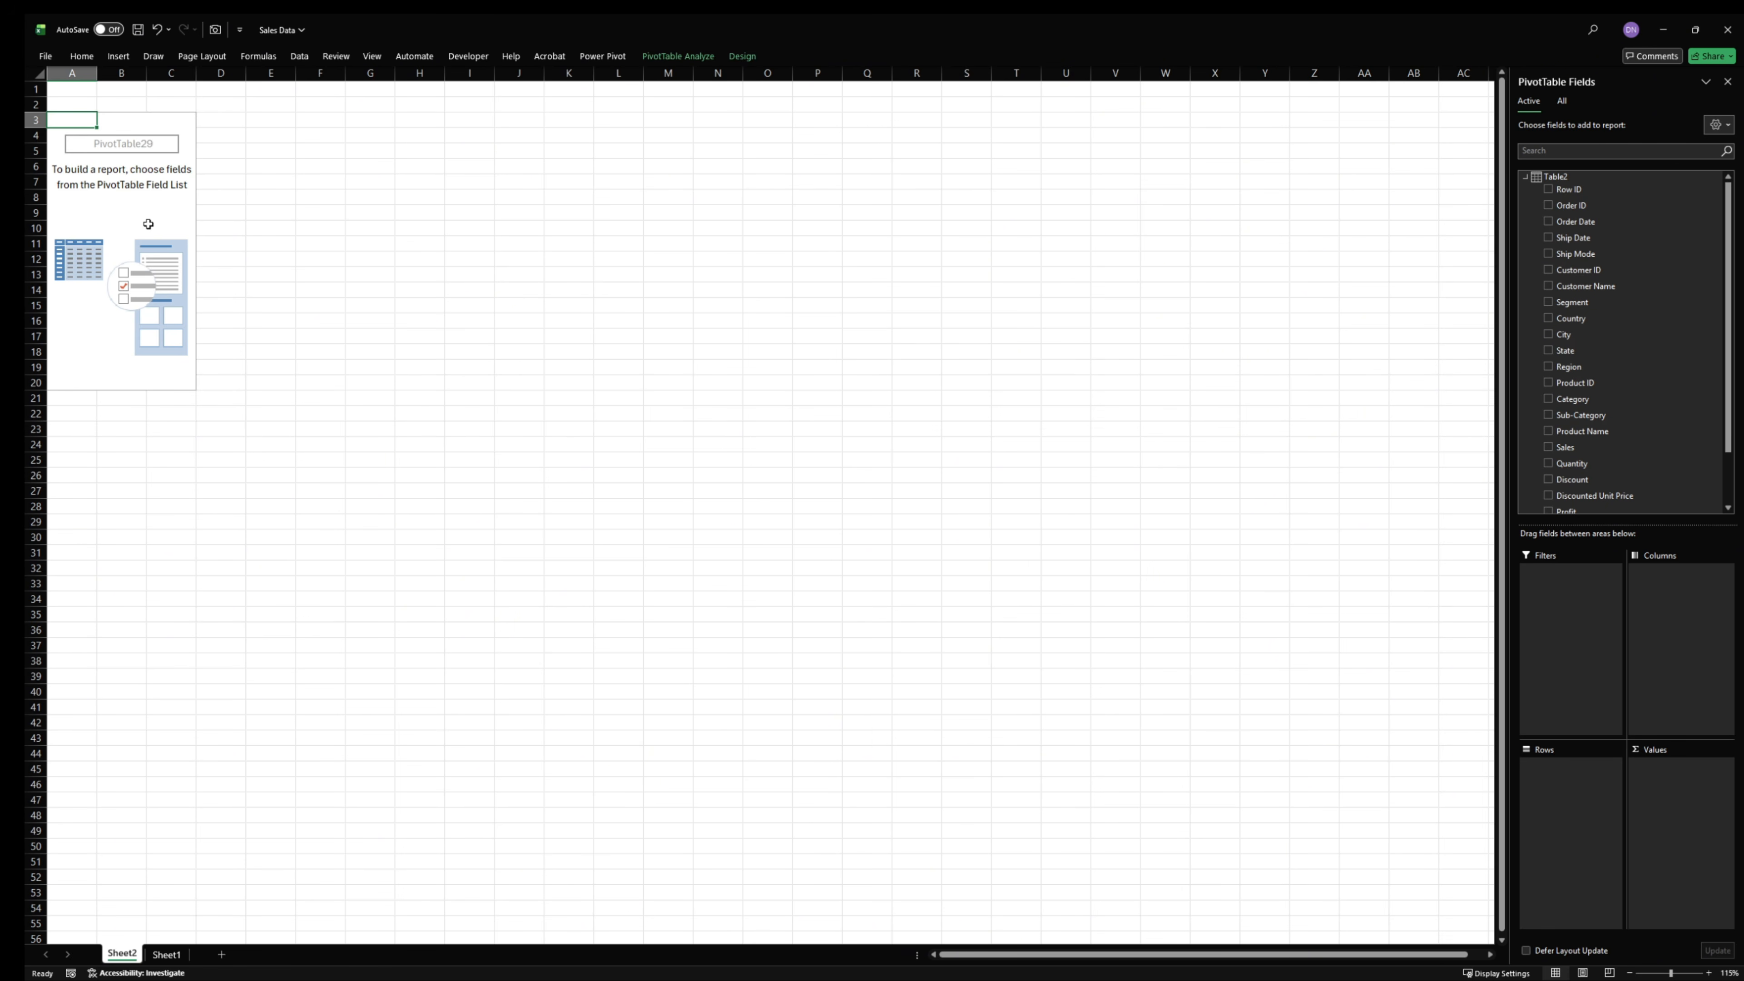
{"action": "left_click", "coordinate": [310, 149]}
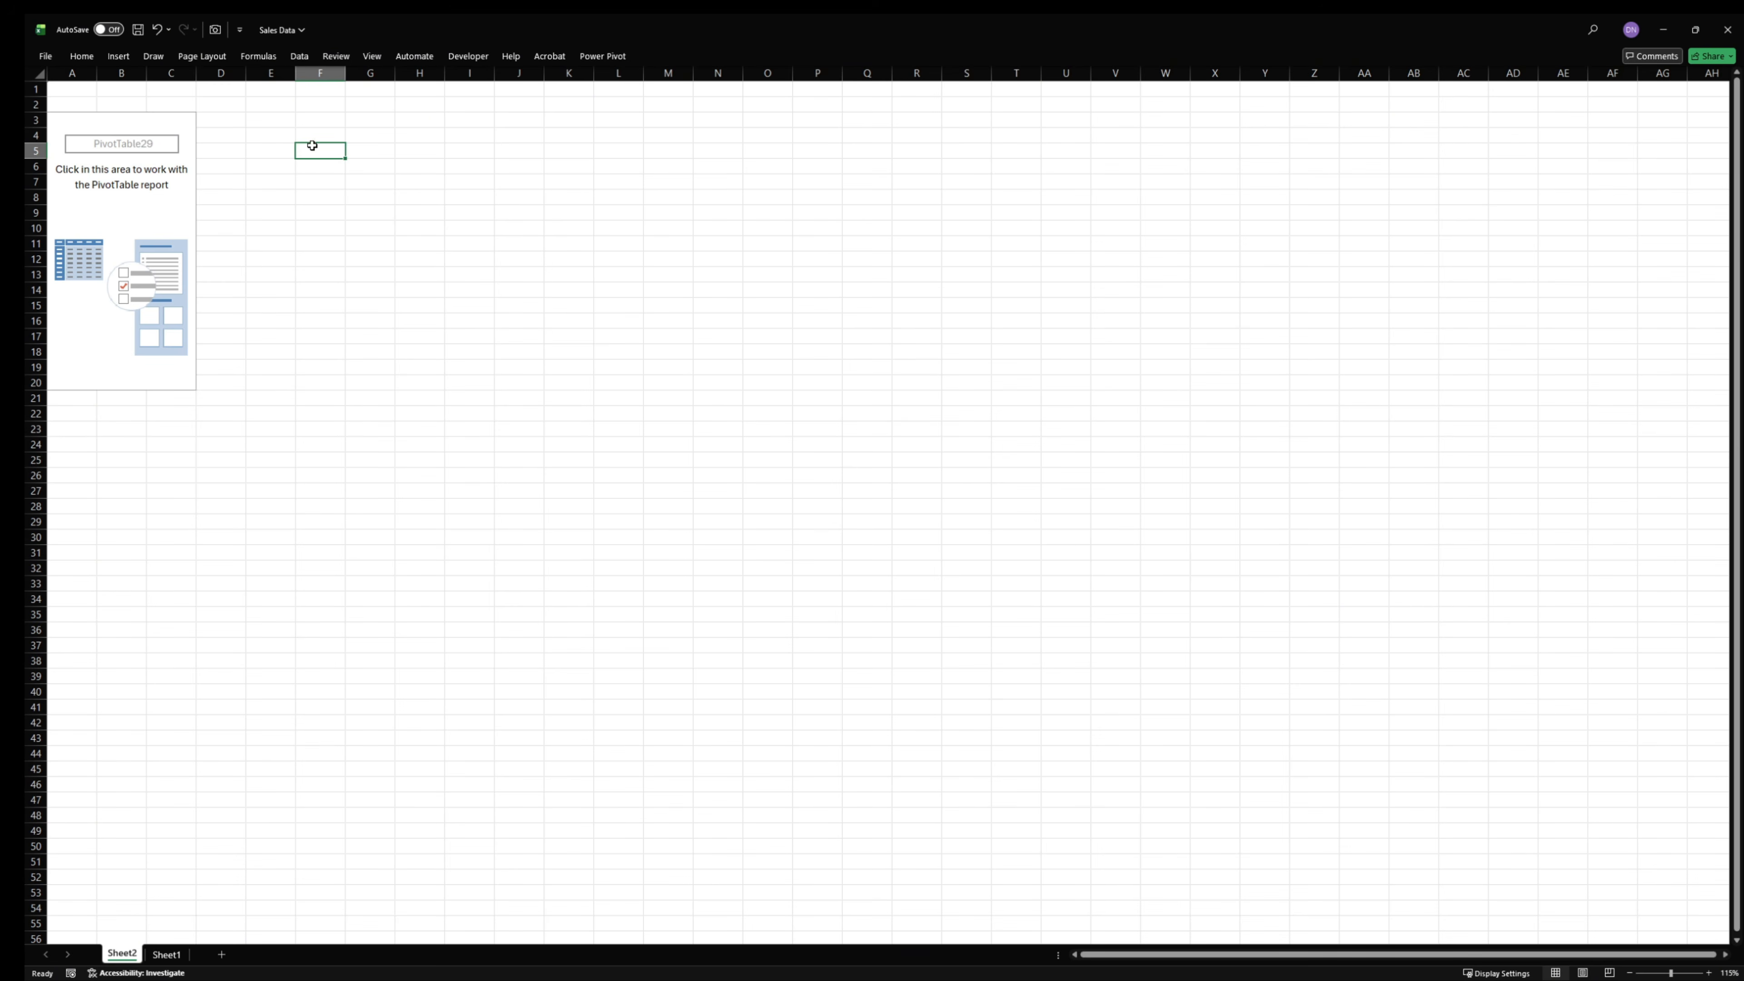
{"action": "left_click", "coordinate": [328, 93]}
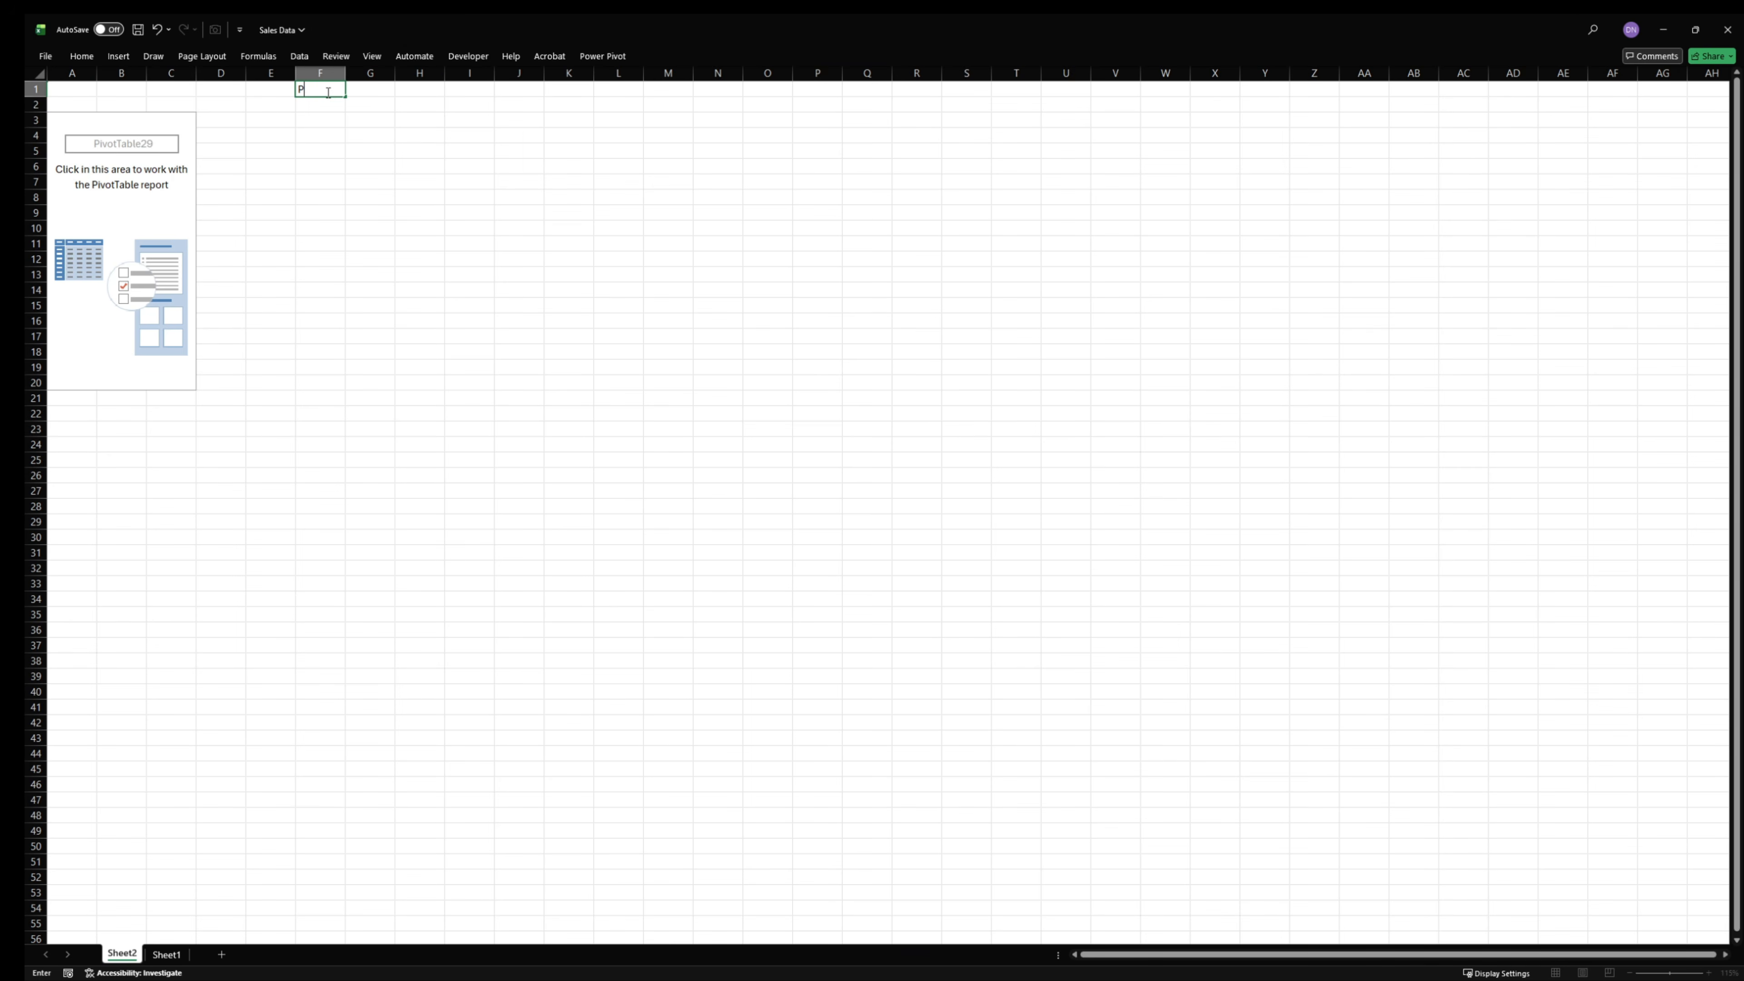
{"action": "key", "text": "BackSpace"}
{"action": "type", "text": "KPIs"}
{"action": "double_click", "coordinate": [328, 92]}
{"action": "key", "text": "ctrl+b"}
{"action": "left_click", "coordinate": [316, 244]}
- Enlarge the sheet view to 400% and select the empty PivotTable to bring up its field list
{"action": "scroll", "coordinate": [295, 201], "scroll_direction": "up", "scroll_amount": 2}
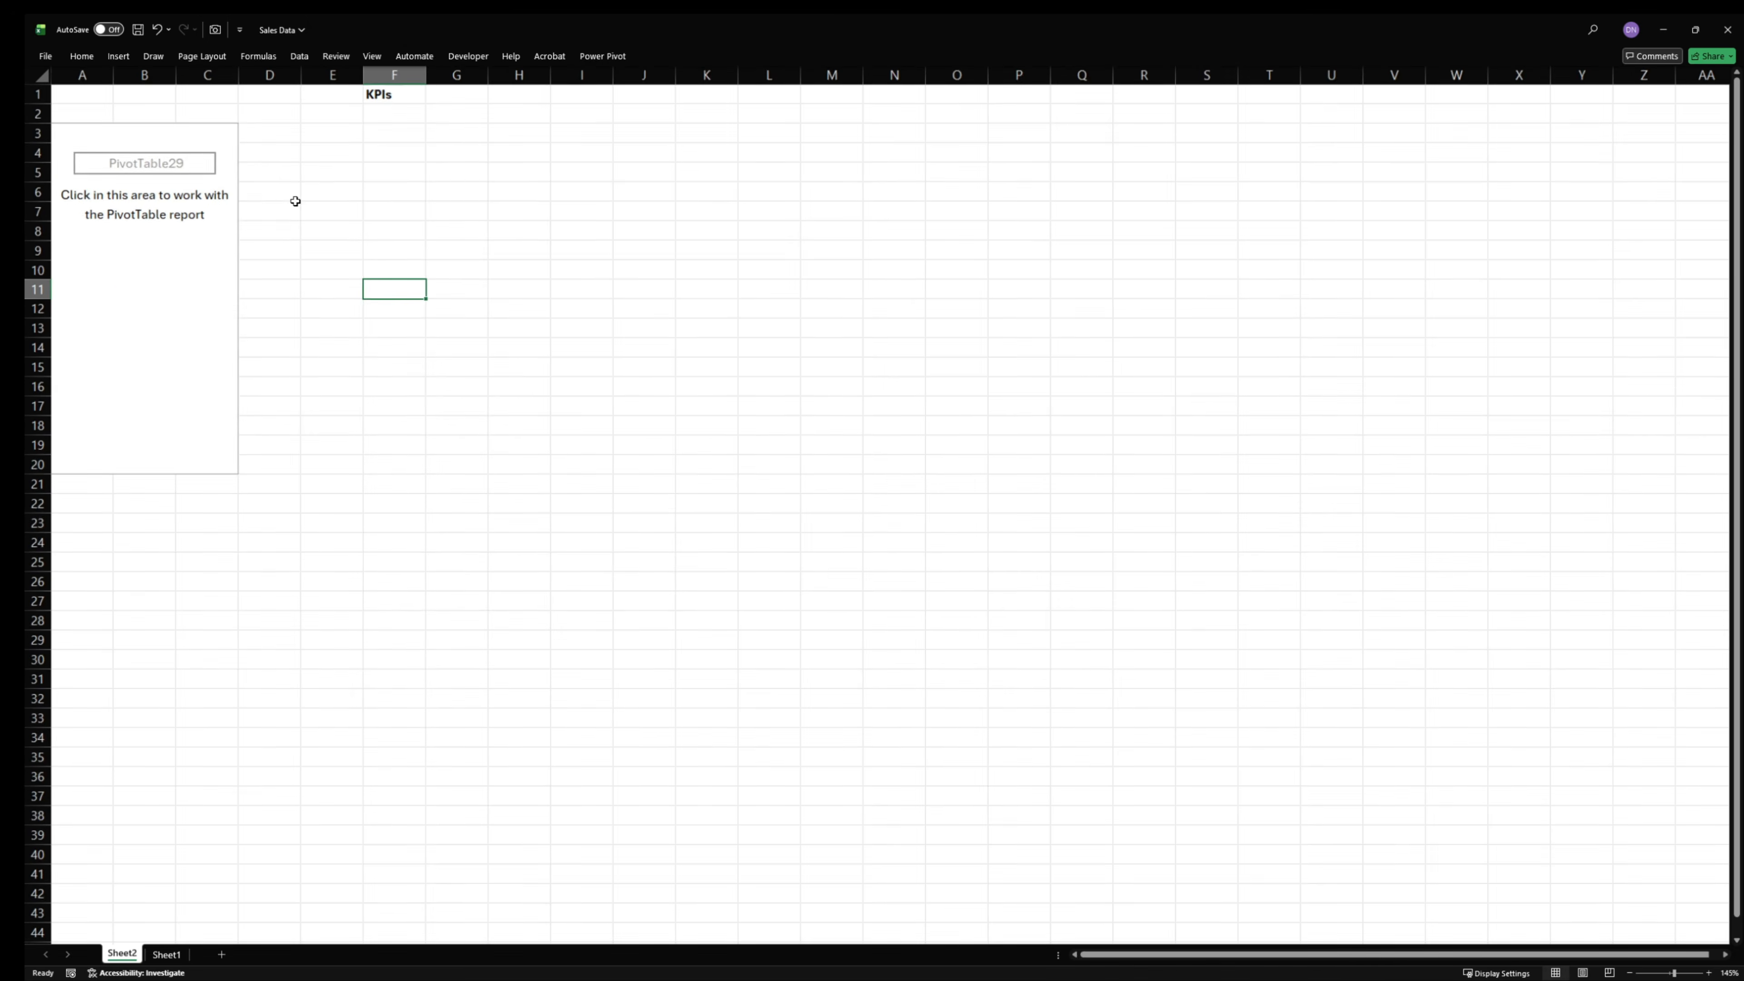
{"action": "scroll", "coordinate": [428, 261], "scroll_direction": "up", "scroll_amount": 15}
{"action": "scroll", "coordinate": [518, 261], "scroll_direction": "up", "scroll_amount": 2}
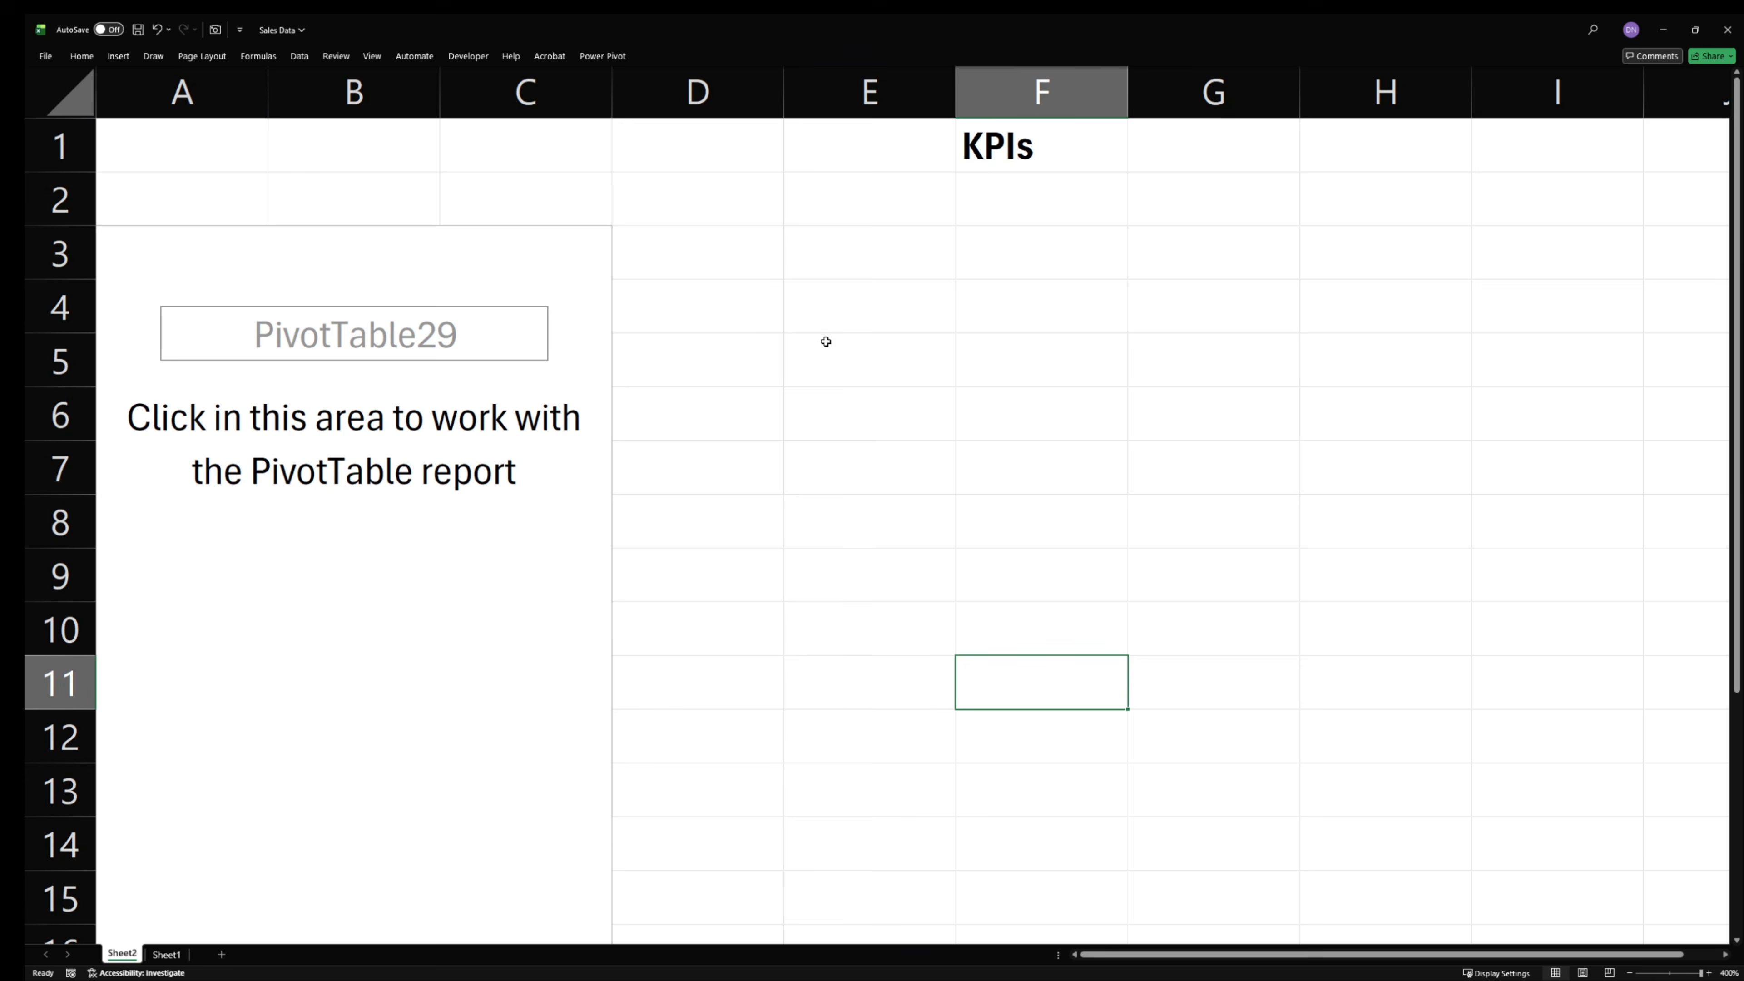
{"action": "left_click", "coordinate": [1042, 164]}
{"action": "left_click", "coordinate": [495, 188]}
{"action": "left_click", "coordinate": [433, 367]}
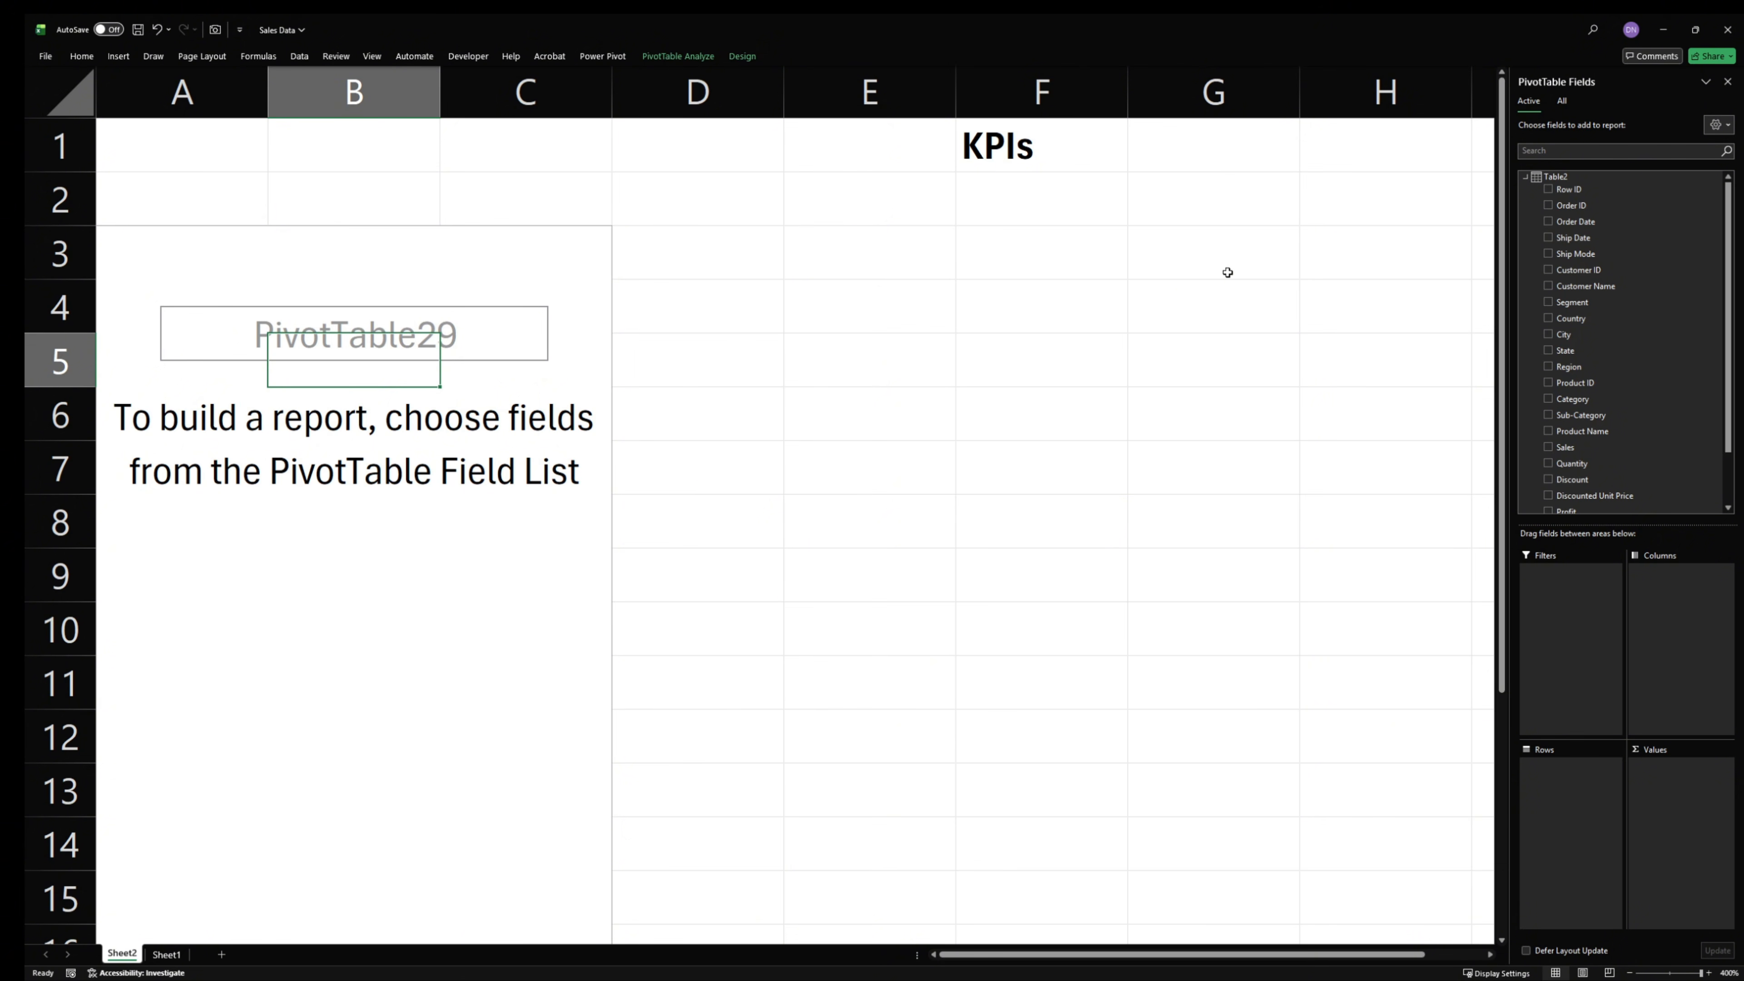
- Try summing the Sales field in the PivotTable's values, and take it out again
{"action": "scroll", "coordinate": [1647, 309], "scroll_direction": "down", "scroll_amount": 2}
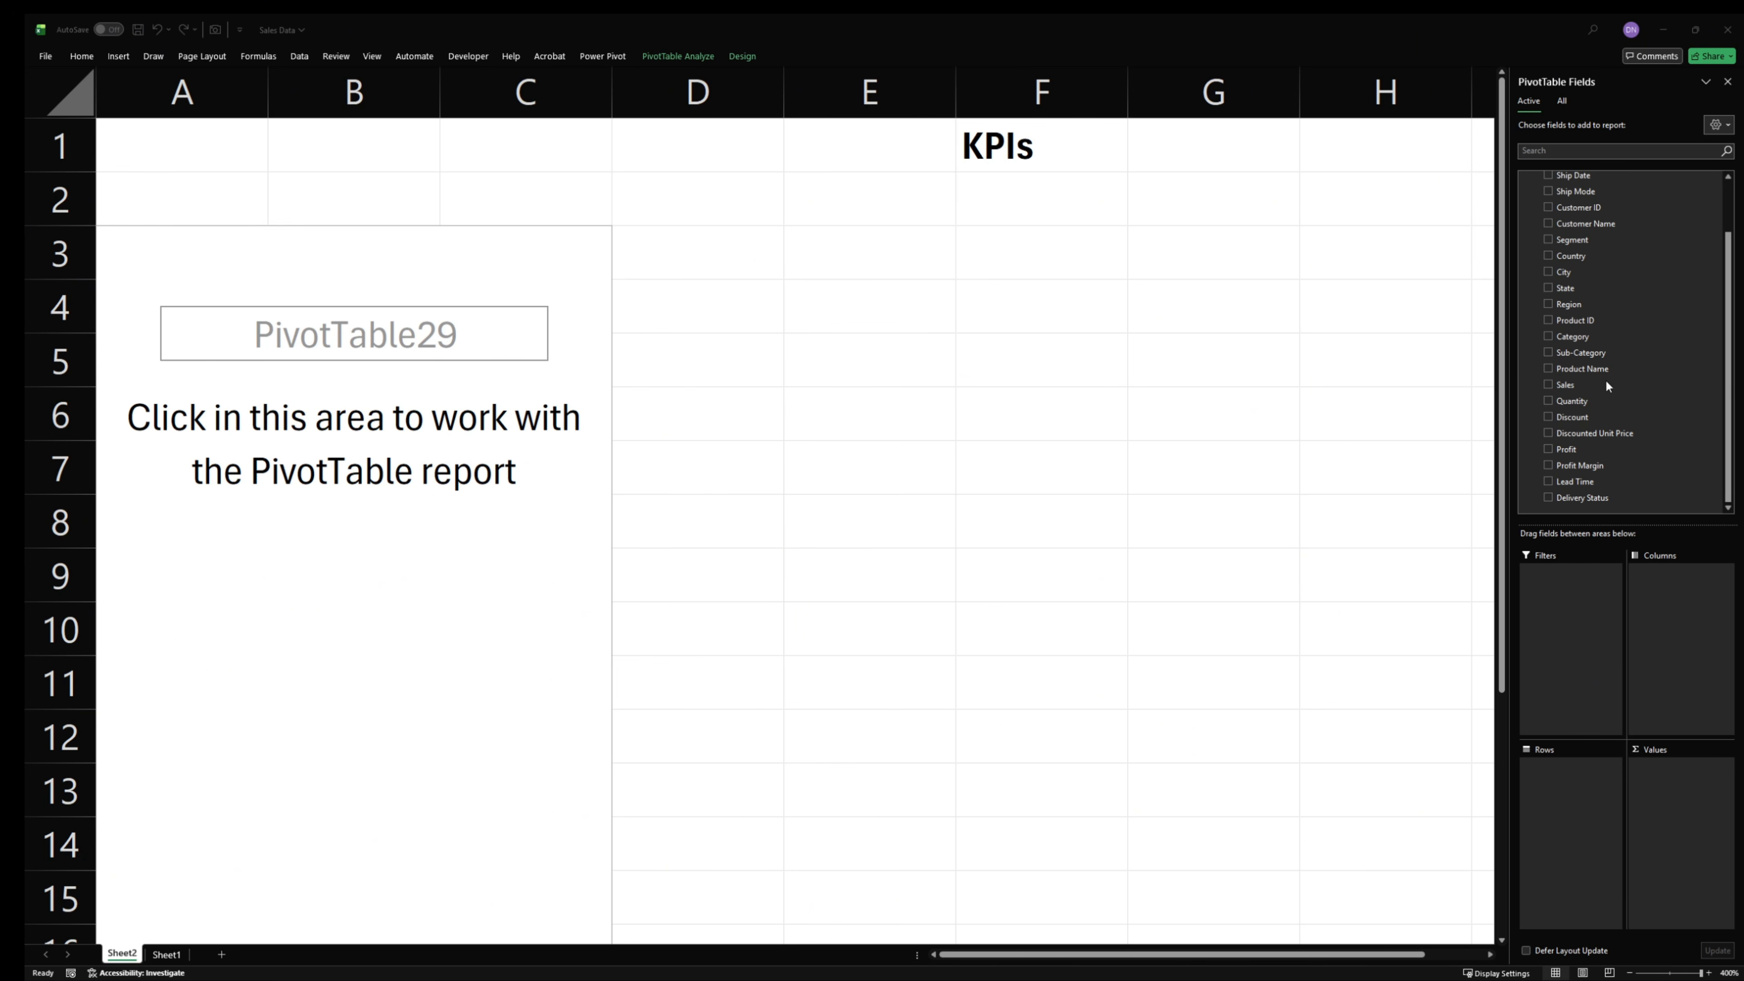
{"action": "scroll", "coordinate": [1635, 339], "scroll_direction": "up", "scroll_amount": 2}
{"action": "scroll", "coordinate": [1637, 384], "scroll_direction": "down", "scroll_amount": 2}
{"action": "left_click", "coordinate": [1575, 391]}
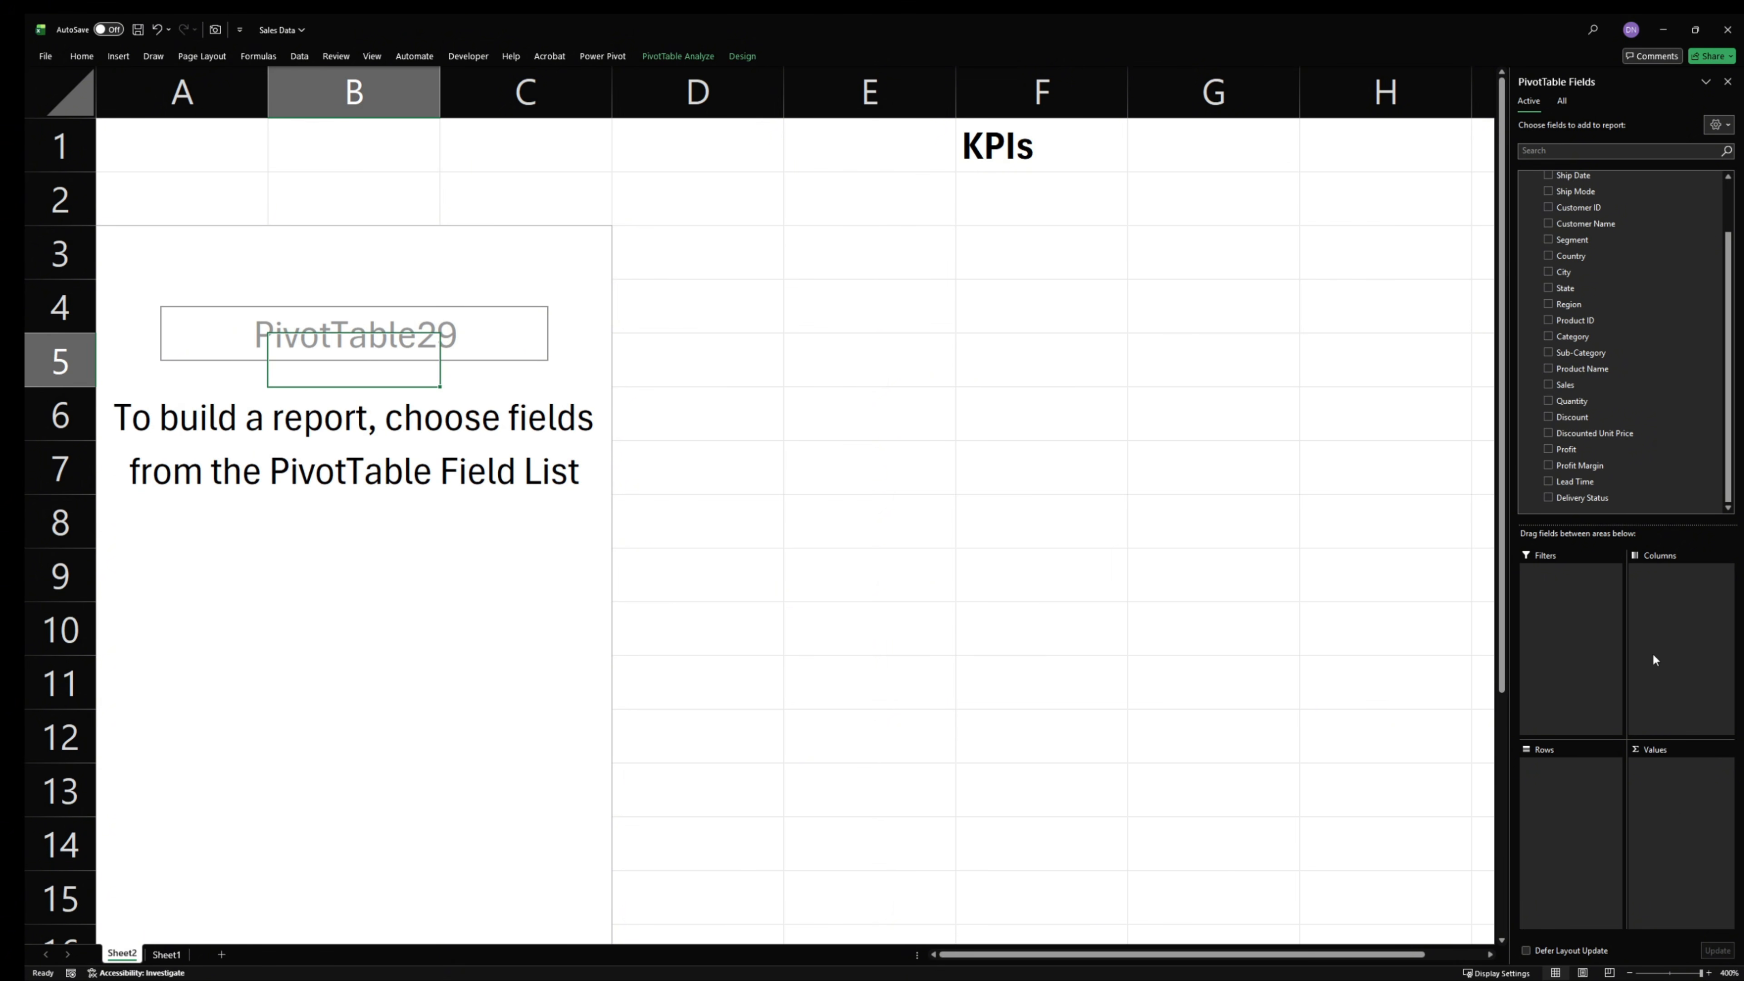
{"action": "left_click_drag", "start_coordinate": [1580, 392], "coordinate": [1699, 828]}
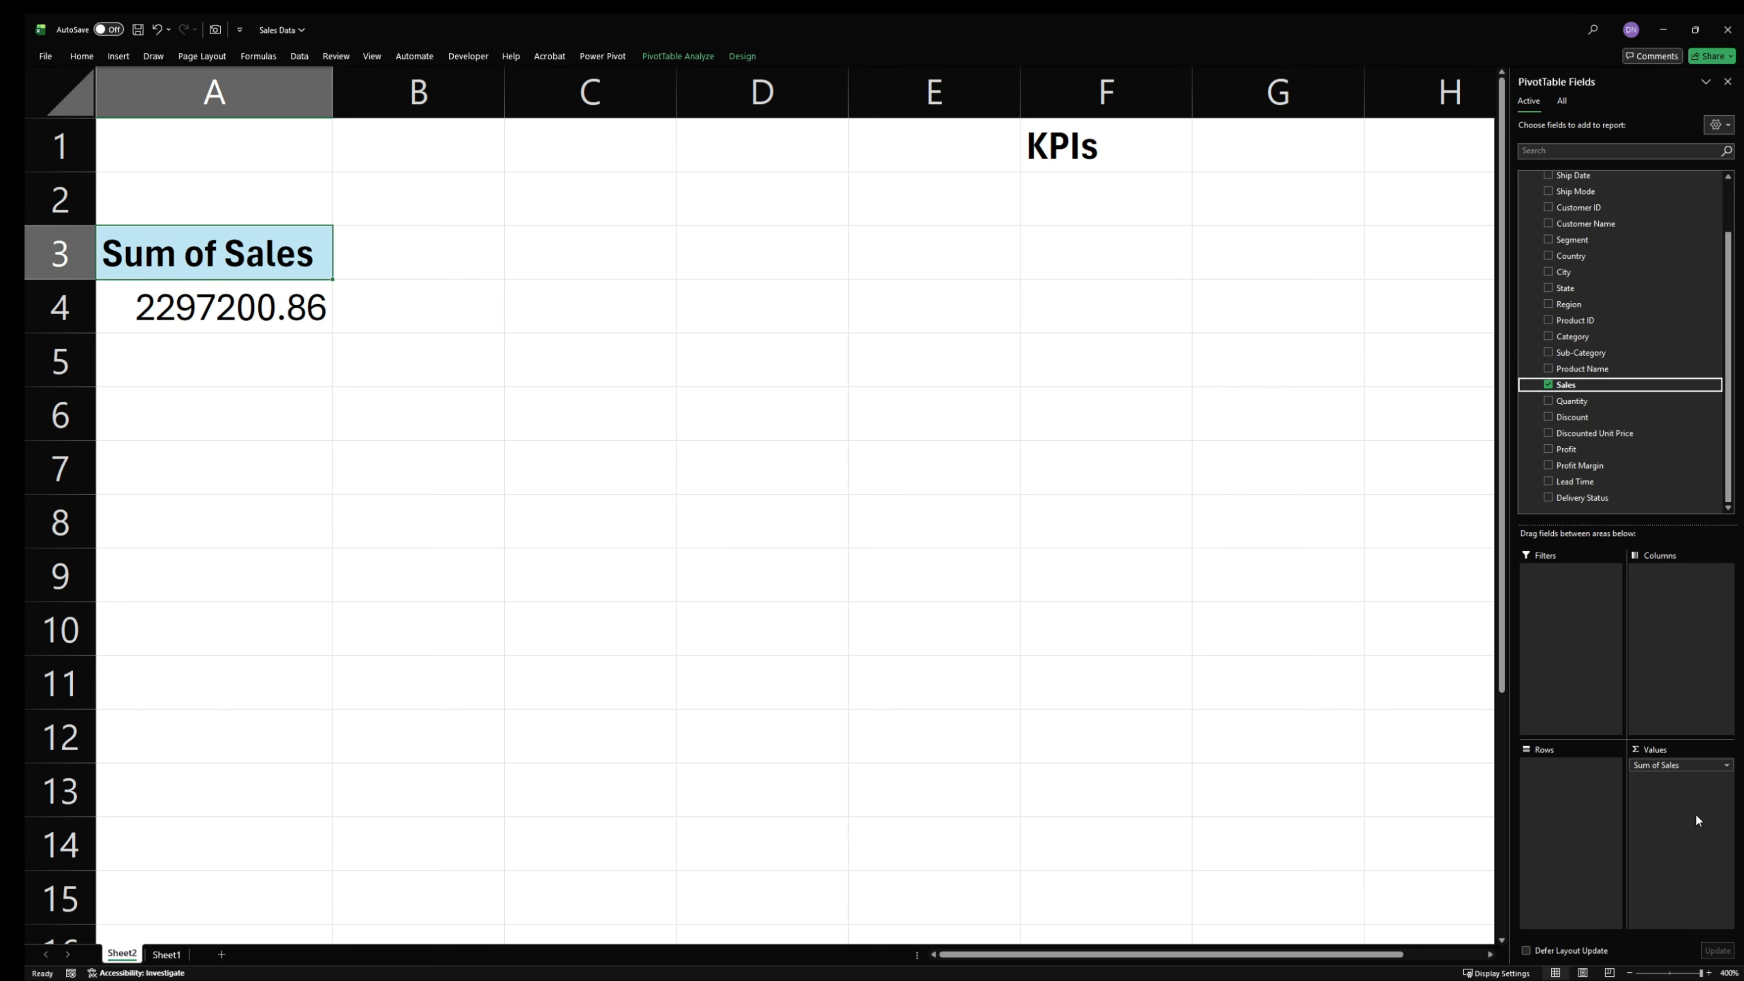
{"action": "mouse_move", "coordinate": [302, 306]}
{"action": "left_click_drag", "start_coordinate": [1675, 765], "coordinate": [1308, 680]}
{"action": "scroll", "coordinate": [1590, 267], "scroll_direction": "up", "scroll_amount": 2}
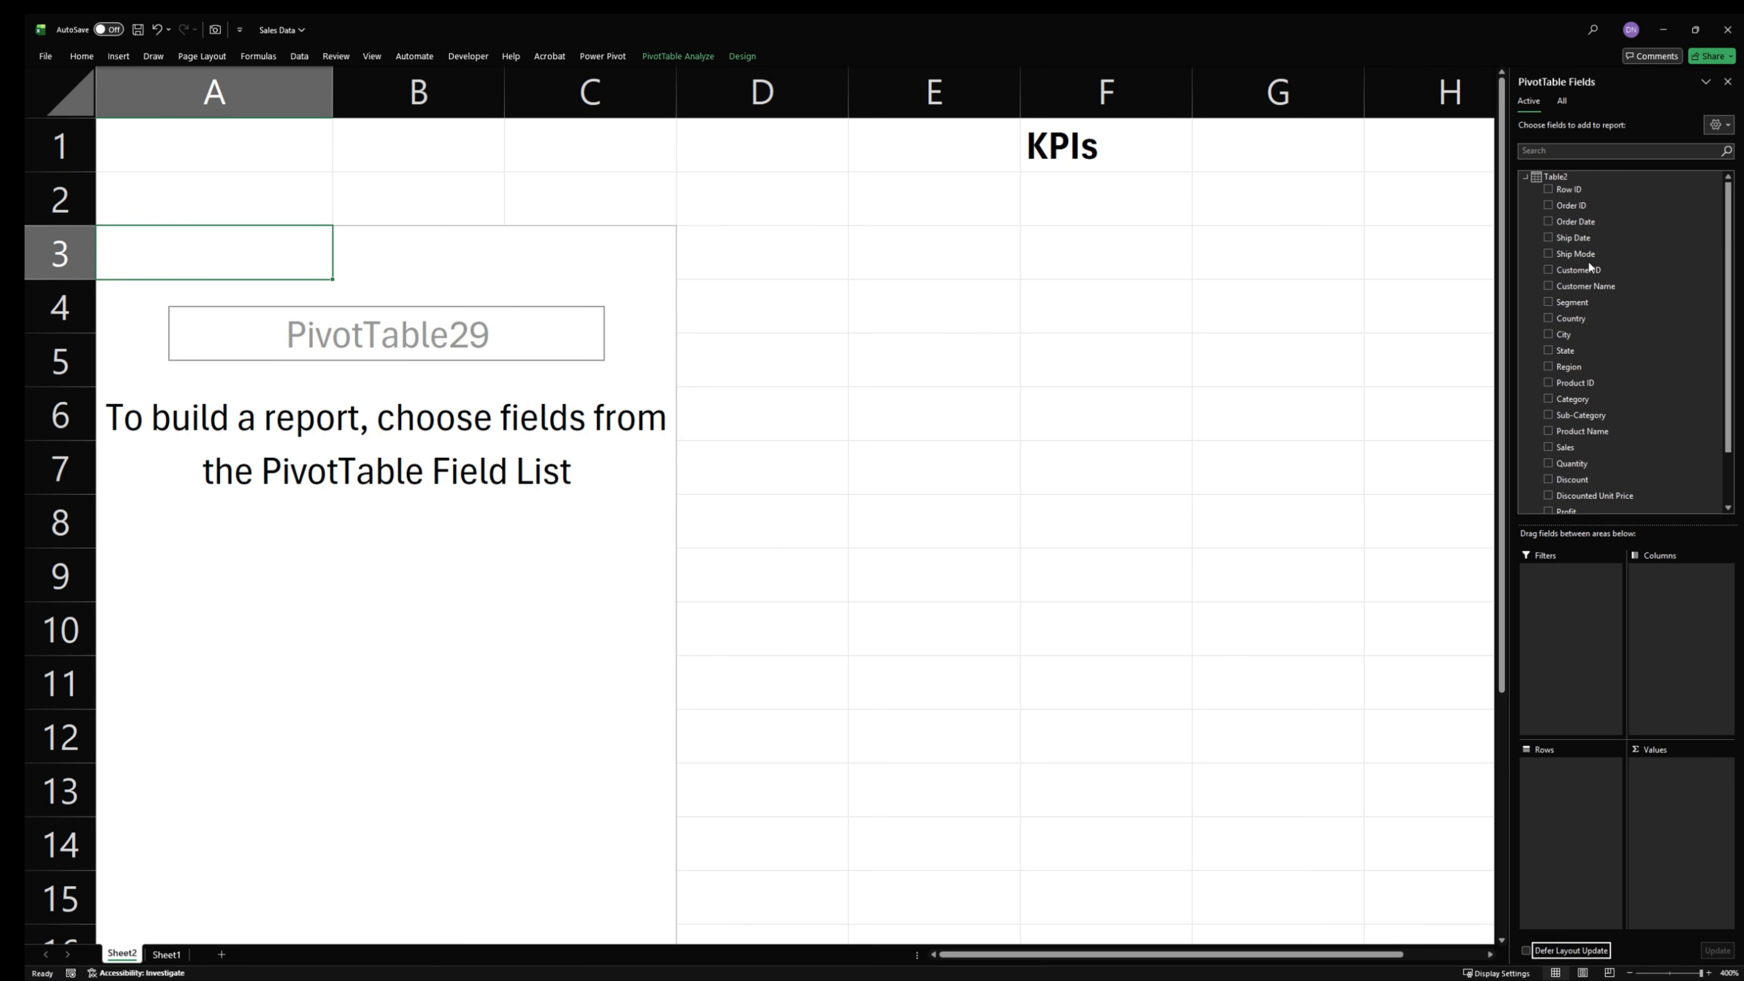
{"action": "right_click", "coordinate": [1559, 179]}
{"action": "left_click", "coordinate": [1559, 178]}
{"action": "left_click", "coordinate": [1553, 176]}
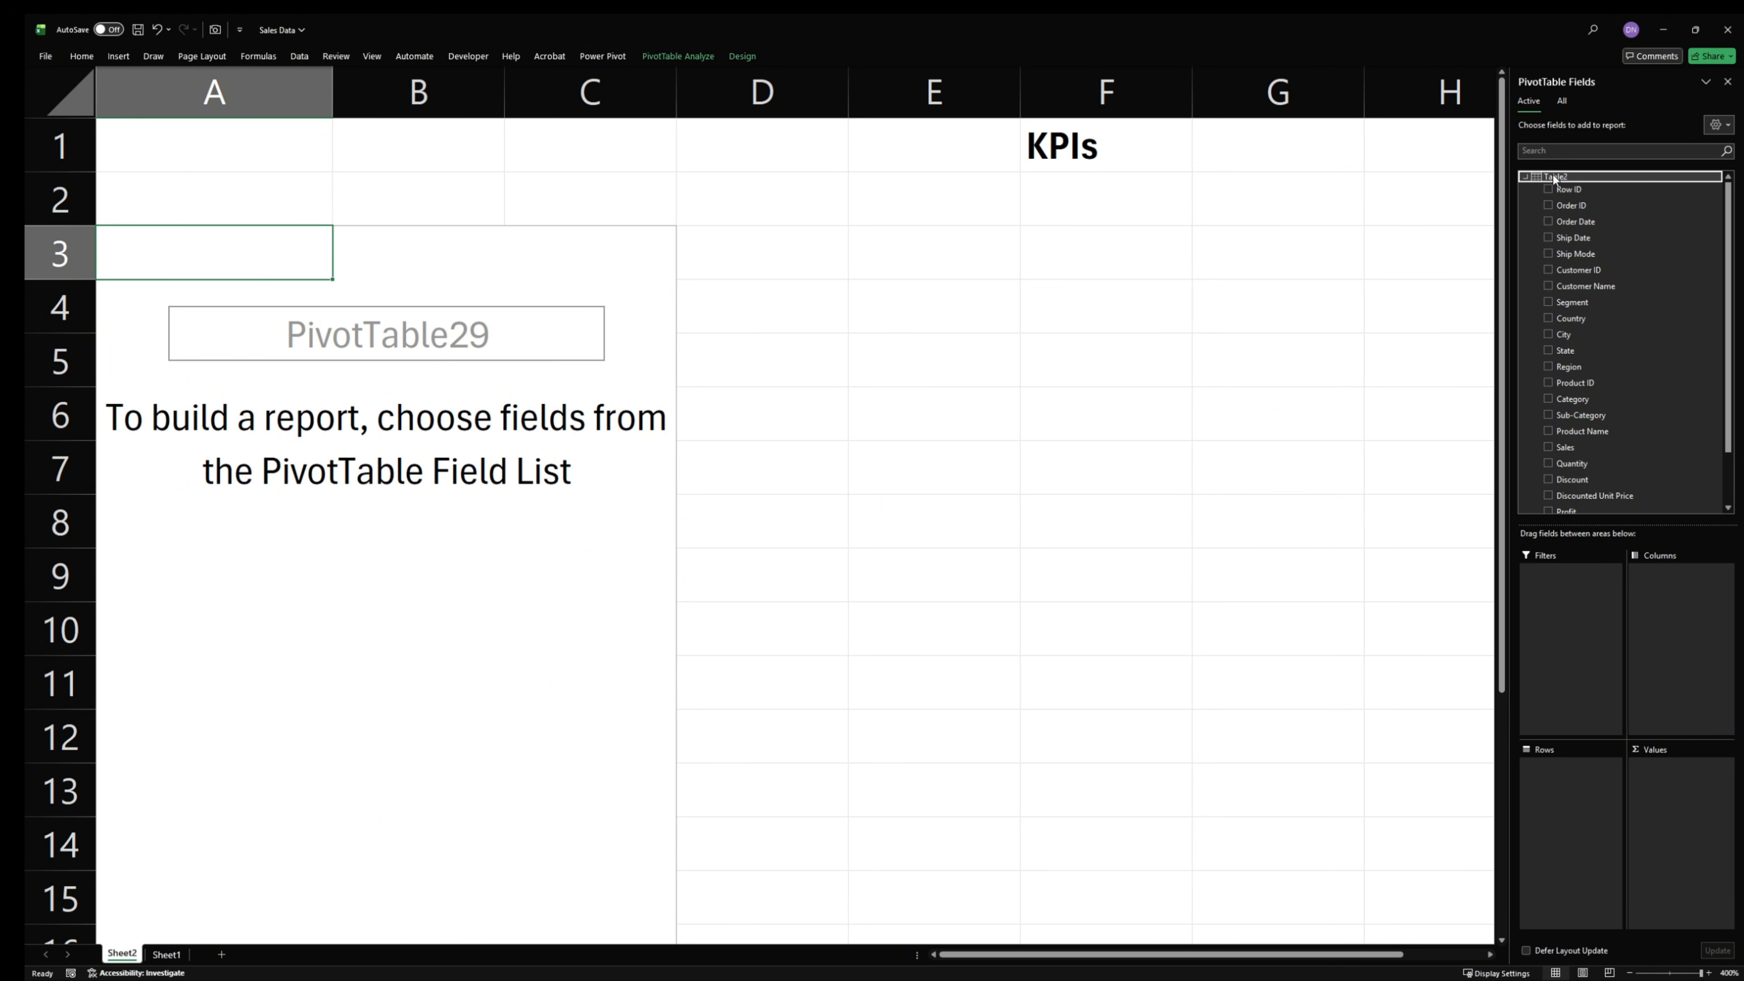
{"action": "left_click", "coordinate": [1553, 175]}
{"action": "left_click", "coordinate": [1553, 175]}
{"action": "right_click", "coordinate": [1553, 175]}
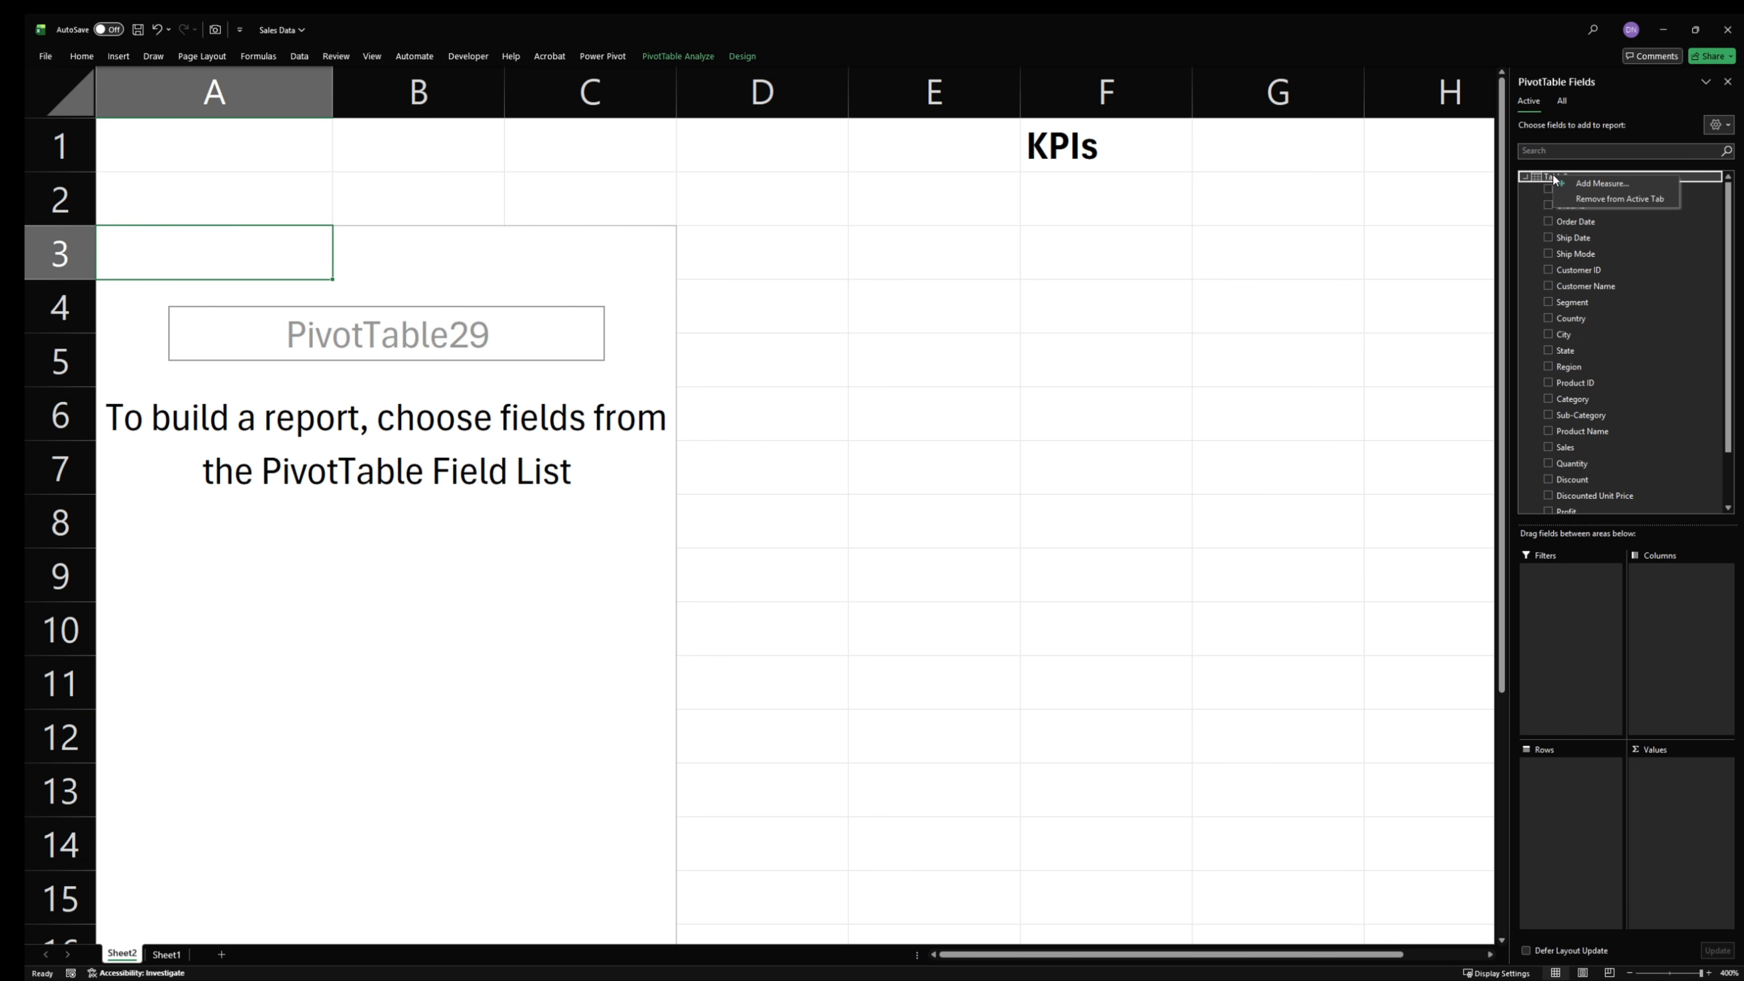
{"action": "left_click", "coordinate": [1548, 174]}
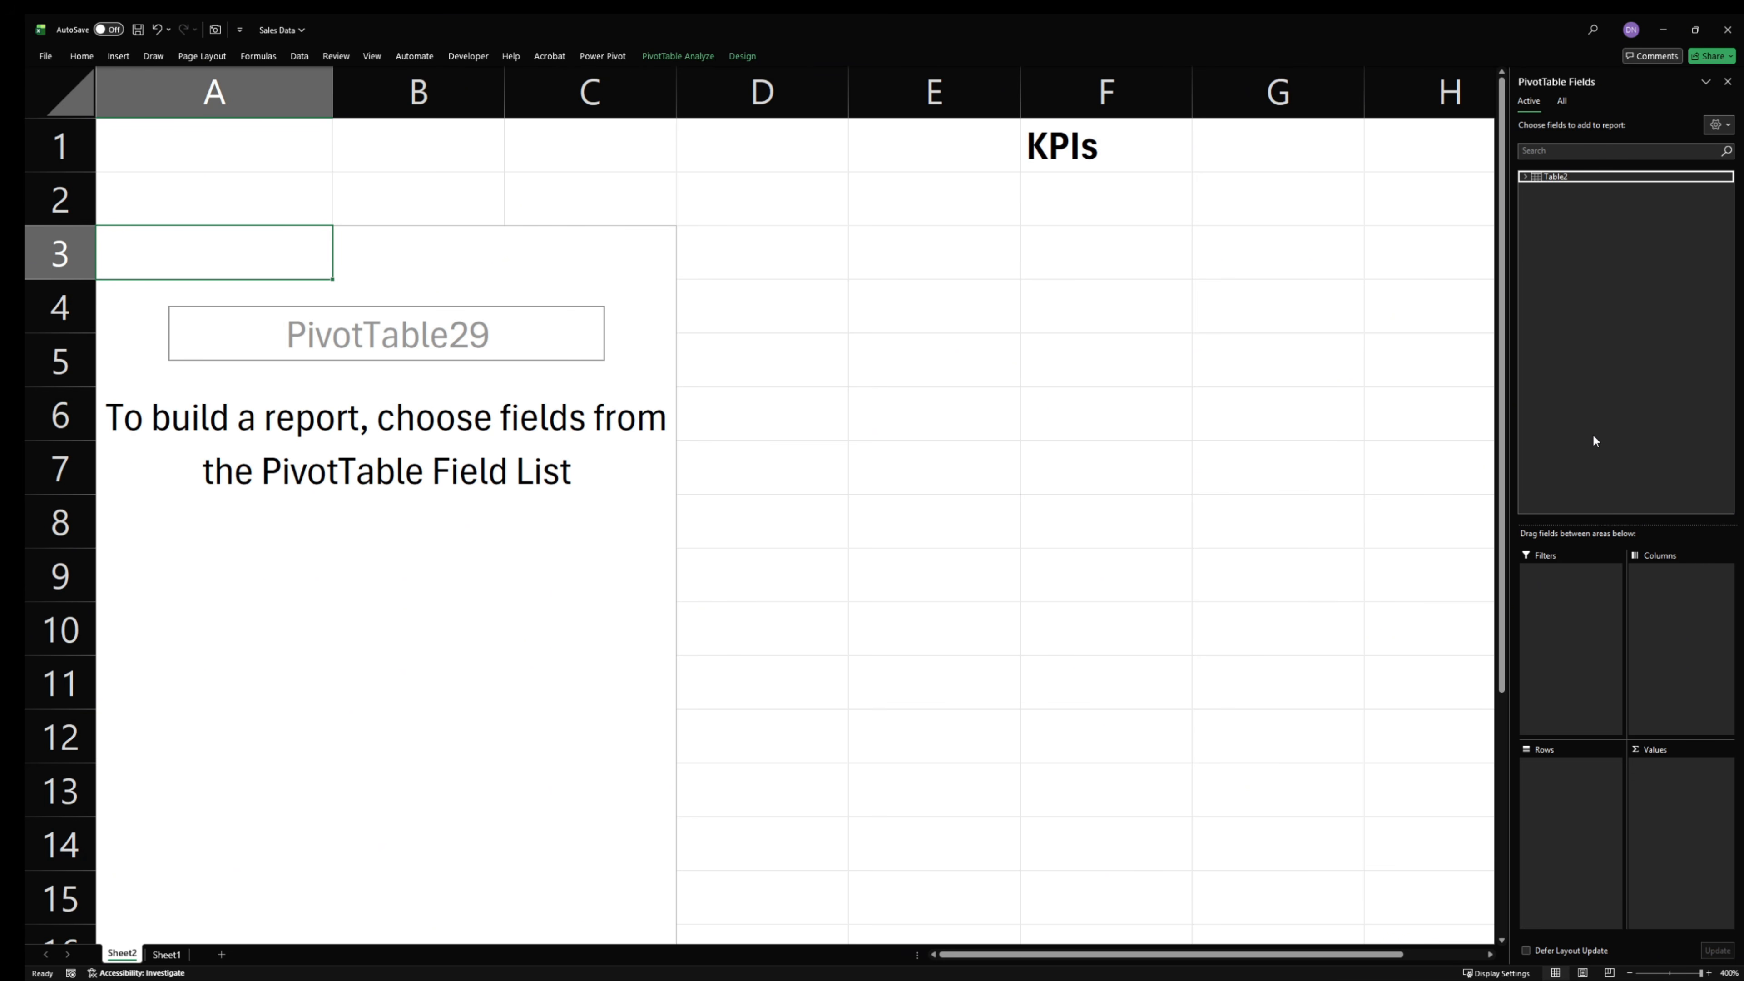
{"action": "left_click", "coordinate": [1542, 179]}
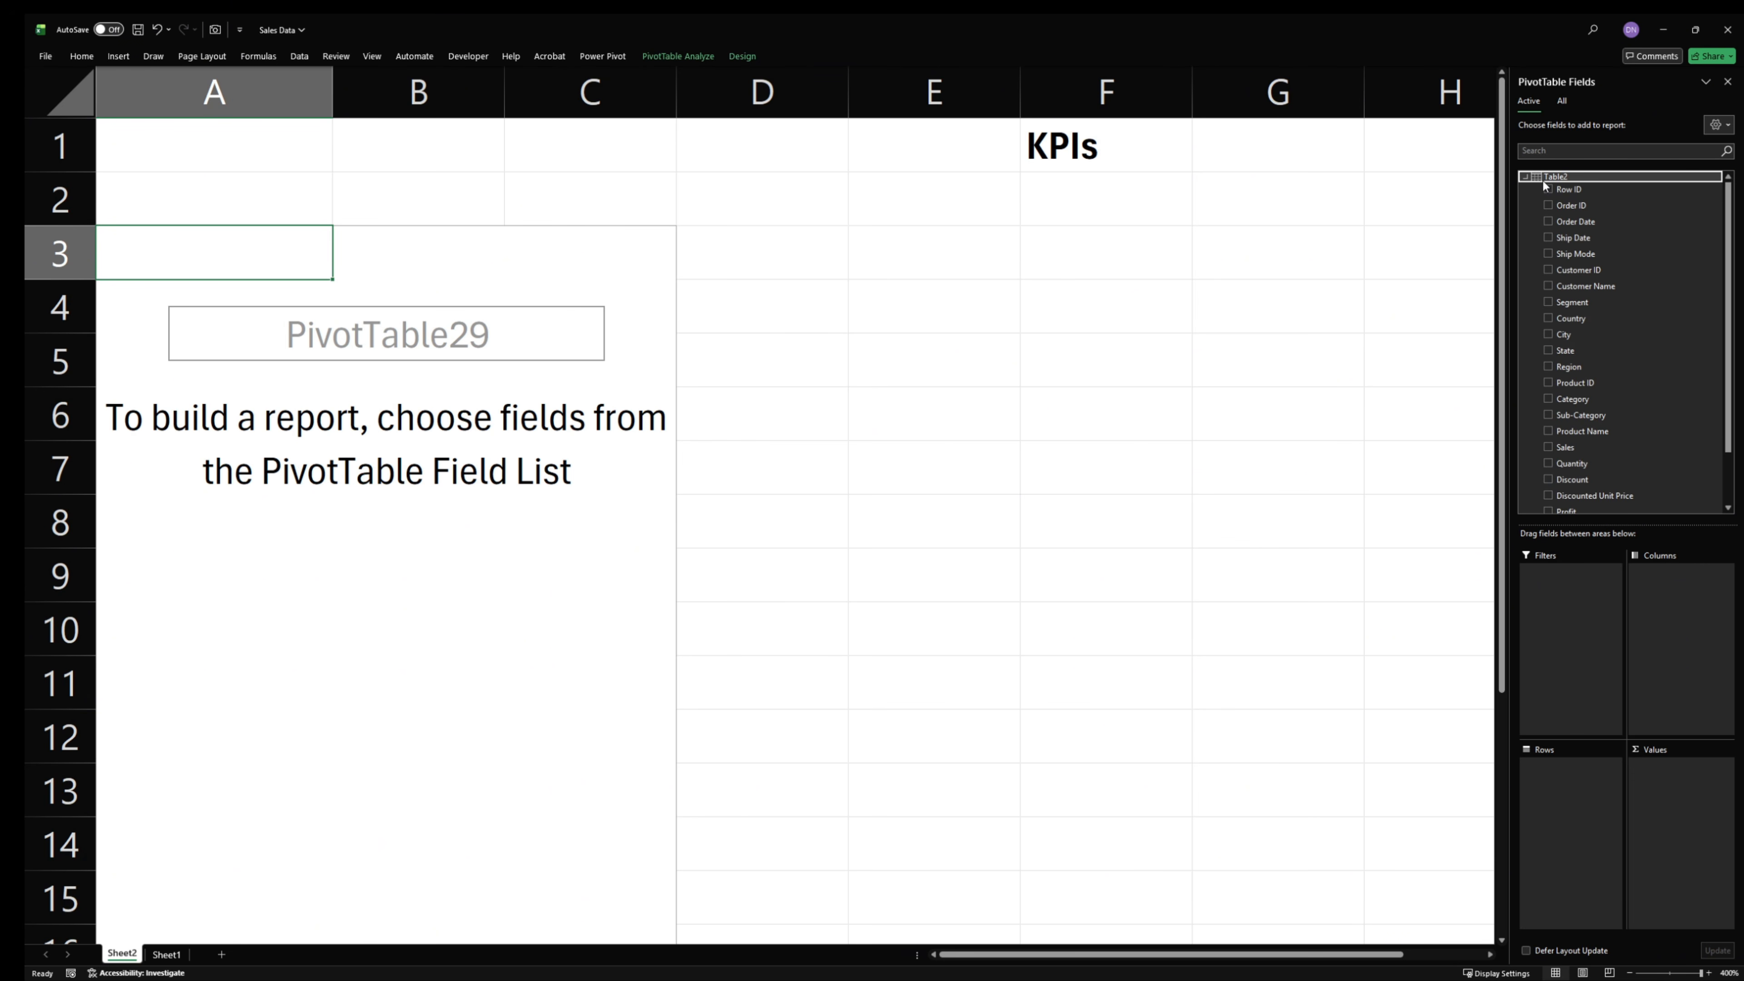
- Start a new measure for Table2 named Total Revenue, begin its formula and enlarge the measure dialog
{"action": "scroll", "coordinate": [1633, 440], "scroll_direction": "up", "scroll_amount": 3}
{"action": "right_click", "coordinate": [1561, 176]}
{"action": "left_click", "coordinate": [1646, 191]}
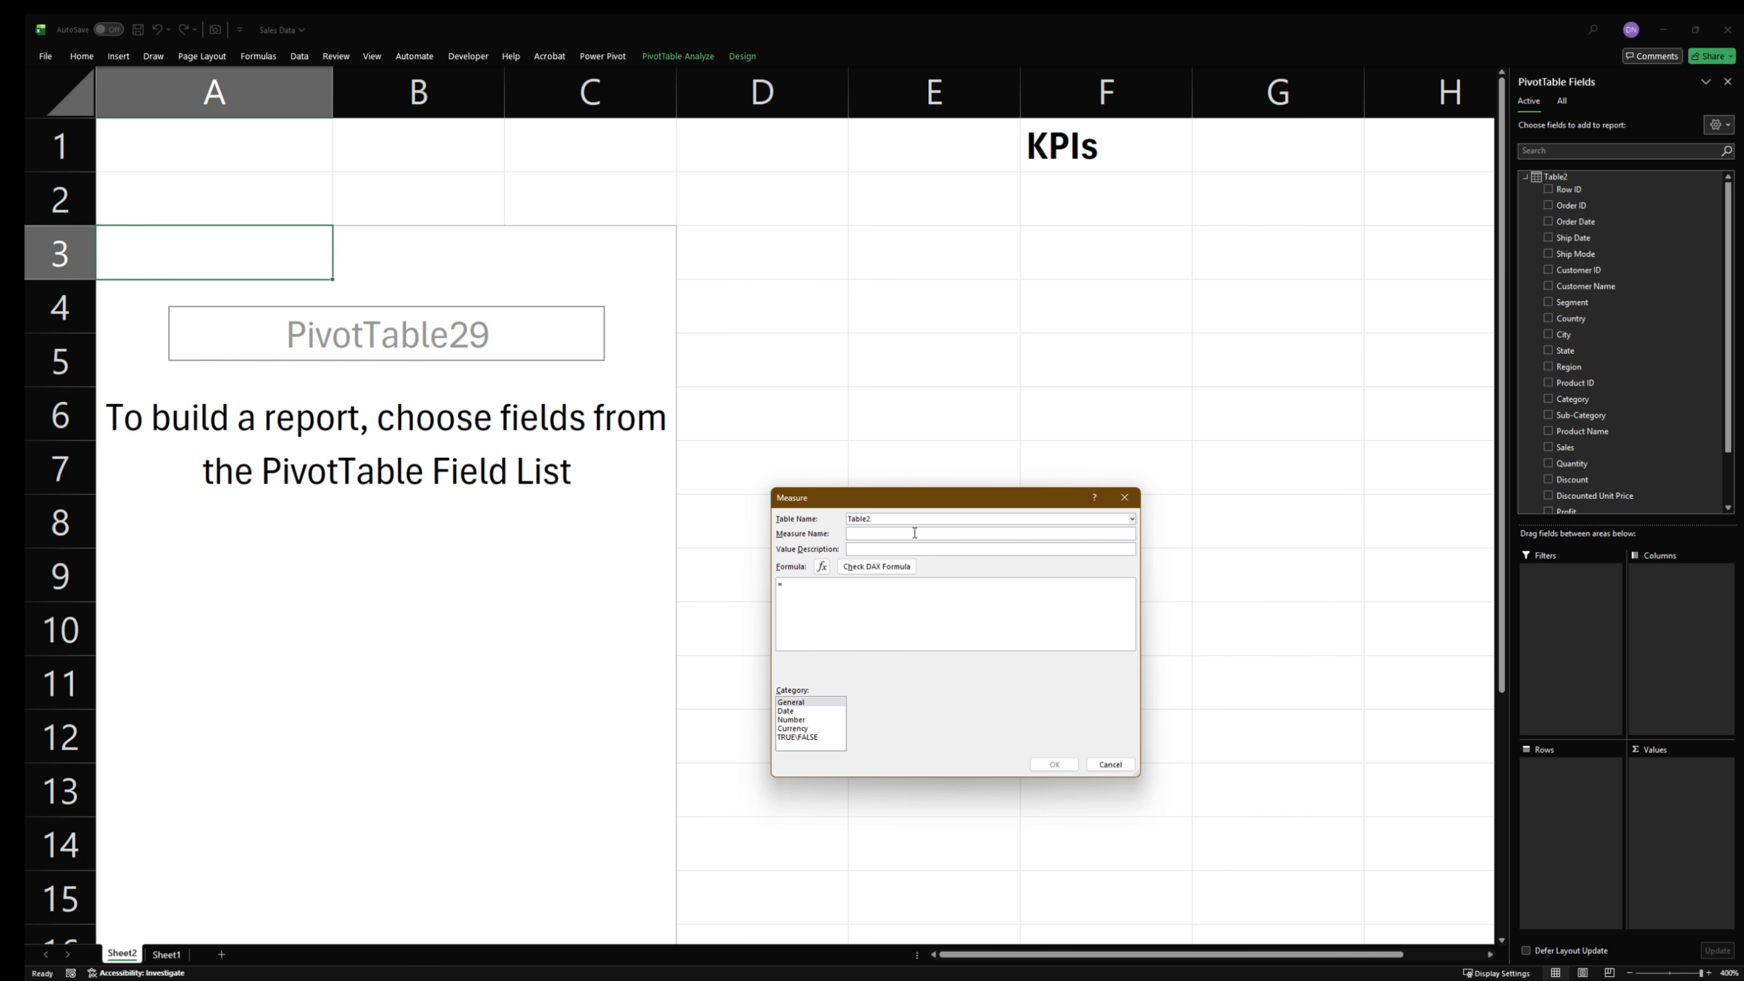
{"action": "type", "text": "T"}
{"action": "type", "text": "su"}
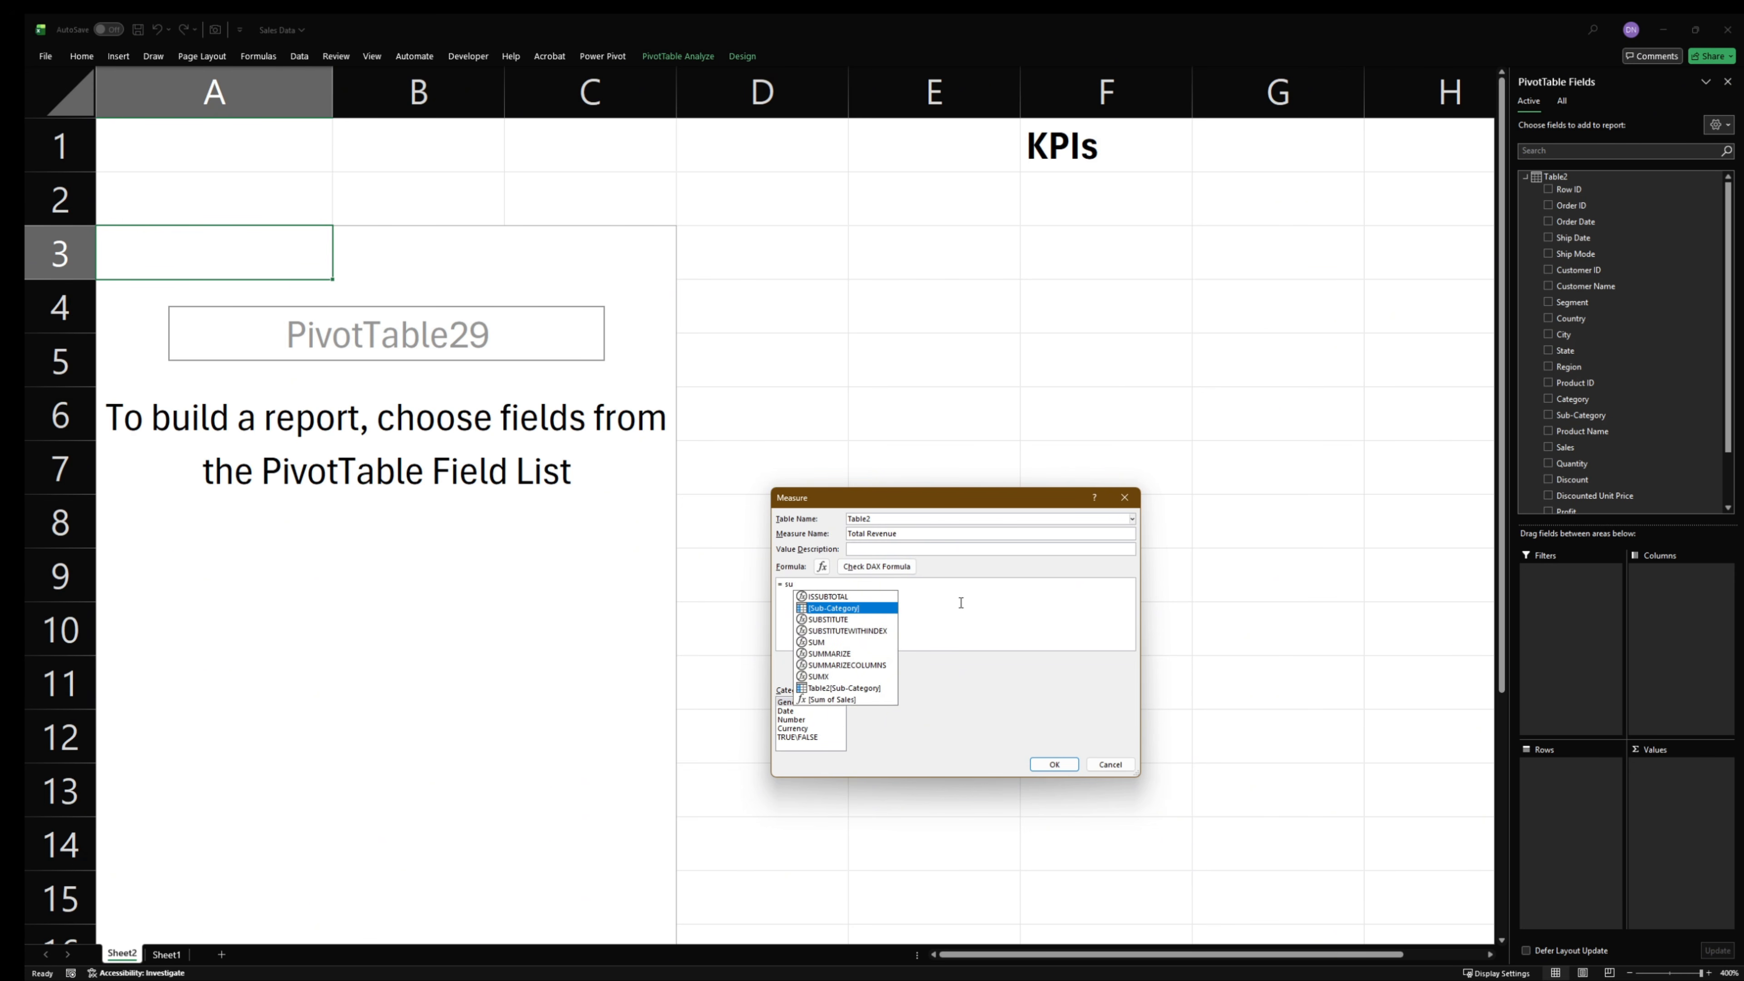
{"action": "left_click_drag", "start_coordinate": [1012, 497], "coordinate": [946, 316]}
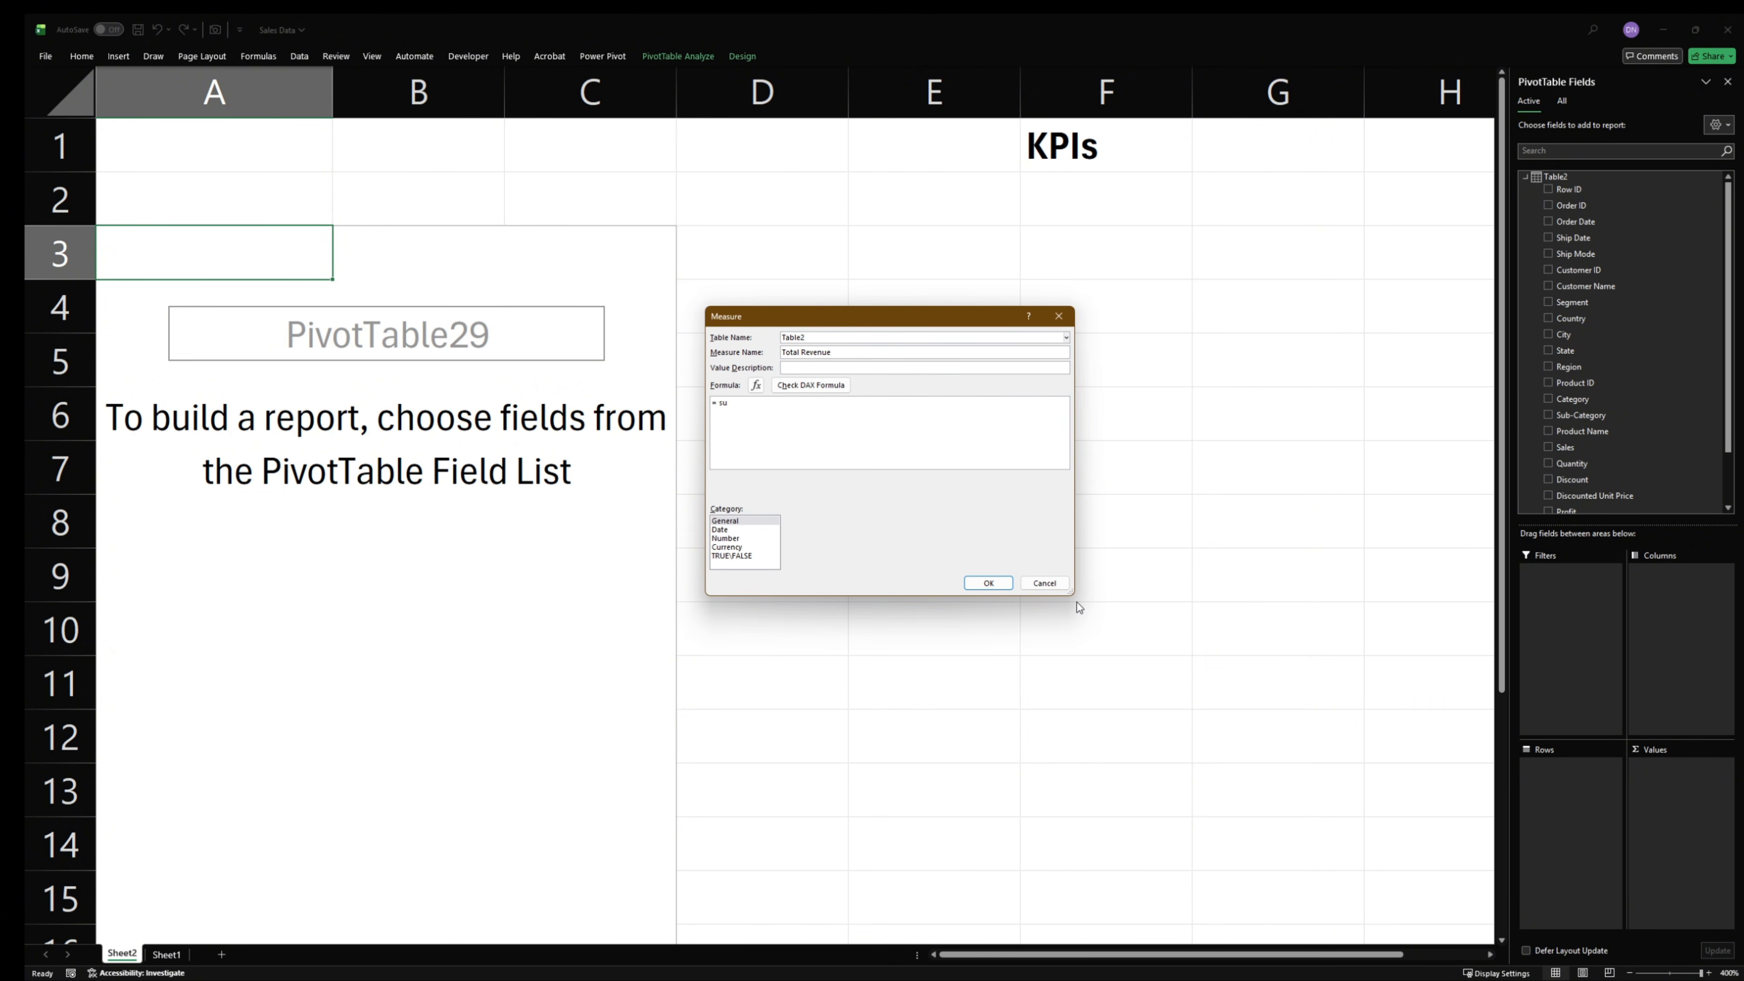
{"action": "left_click_drag", "start_coordinate": [1069, 592], "coordinate": [1252, 773]}
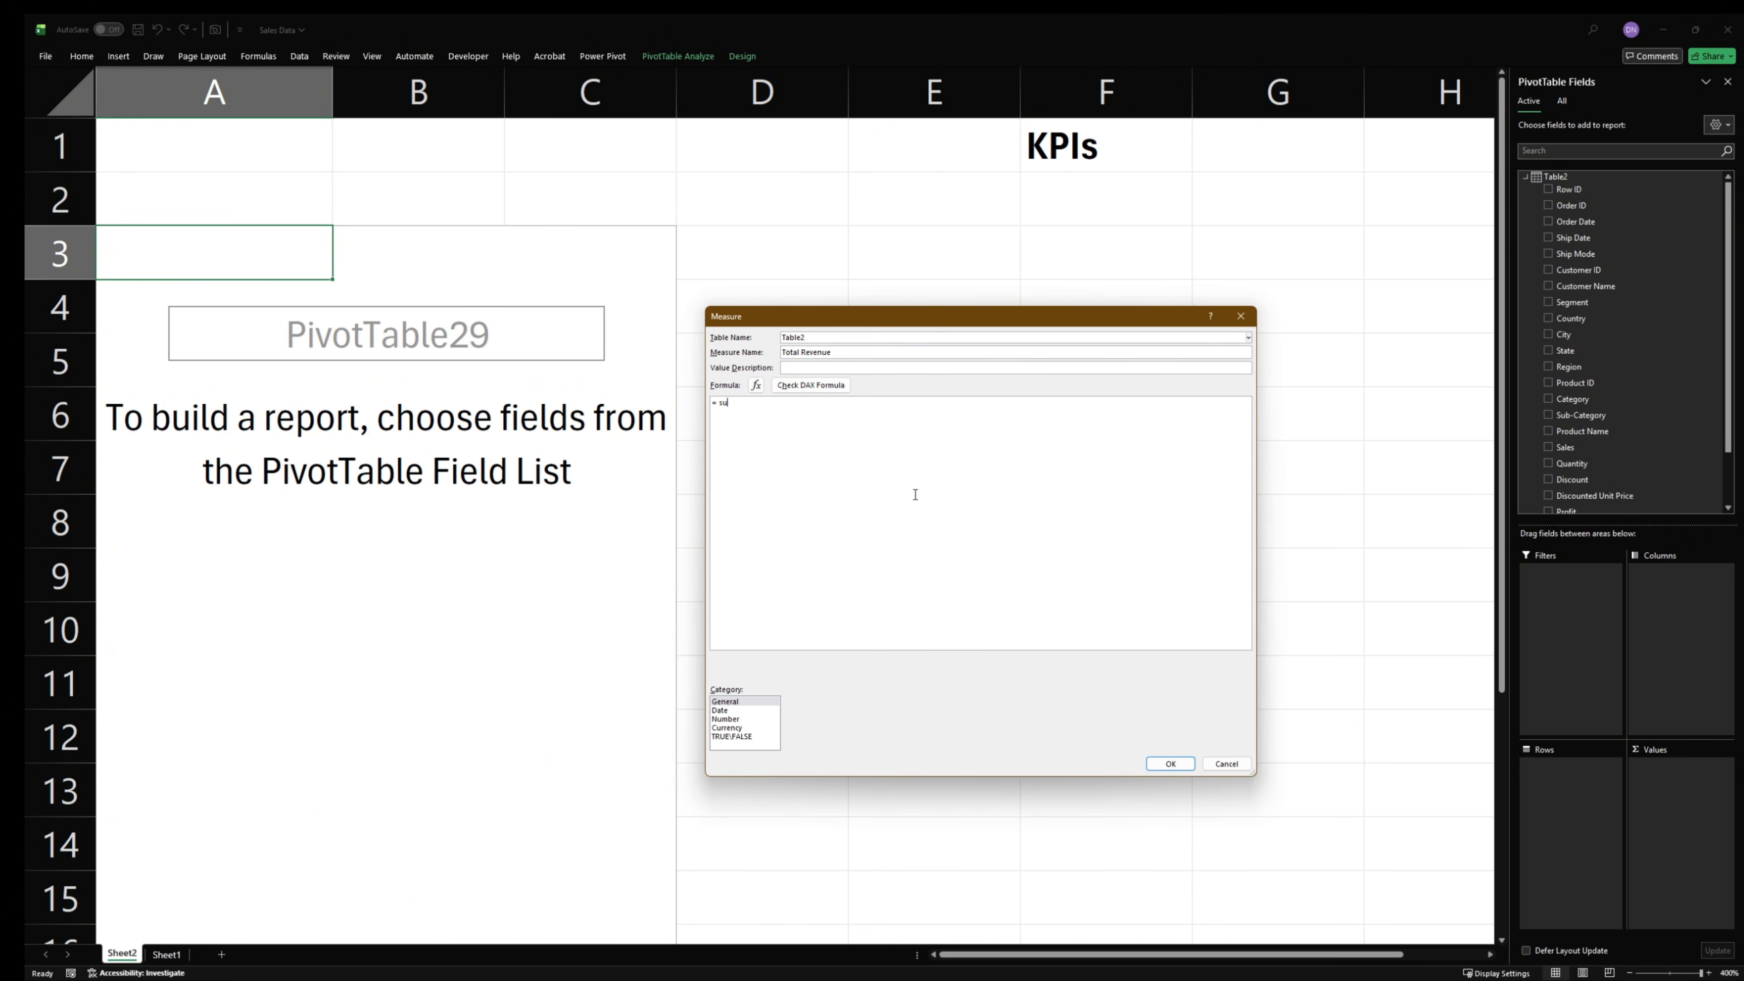
- Complete the Total Revenue formula as =SUM(Table2[Sales]), check it for errors and save the measure
{"action": "scroll", "coordinate": [915, 495], "scroll_direction": "up", "scroll_amount": 3}
{"action": "type", "text": "m"}
{"action": "key", "text": "Tab"}
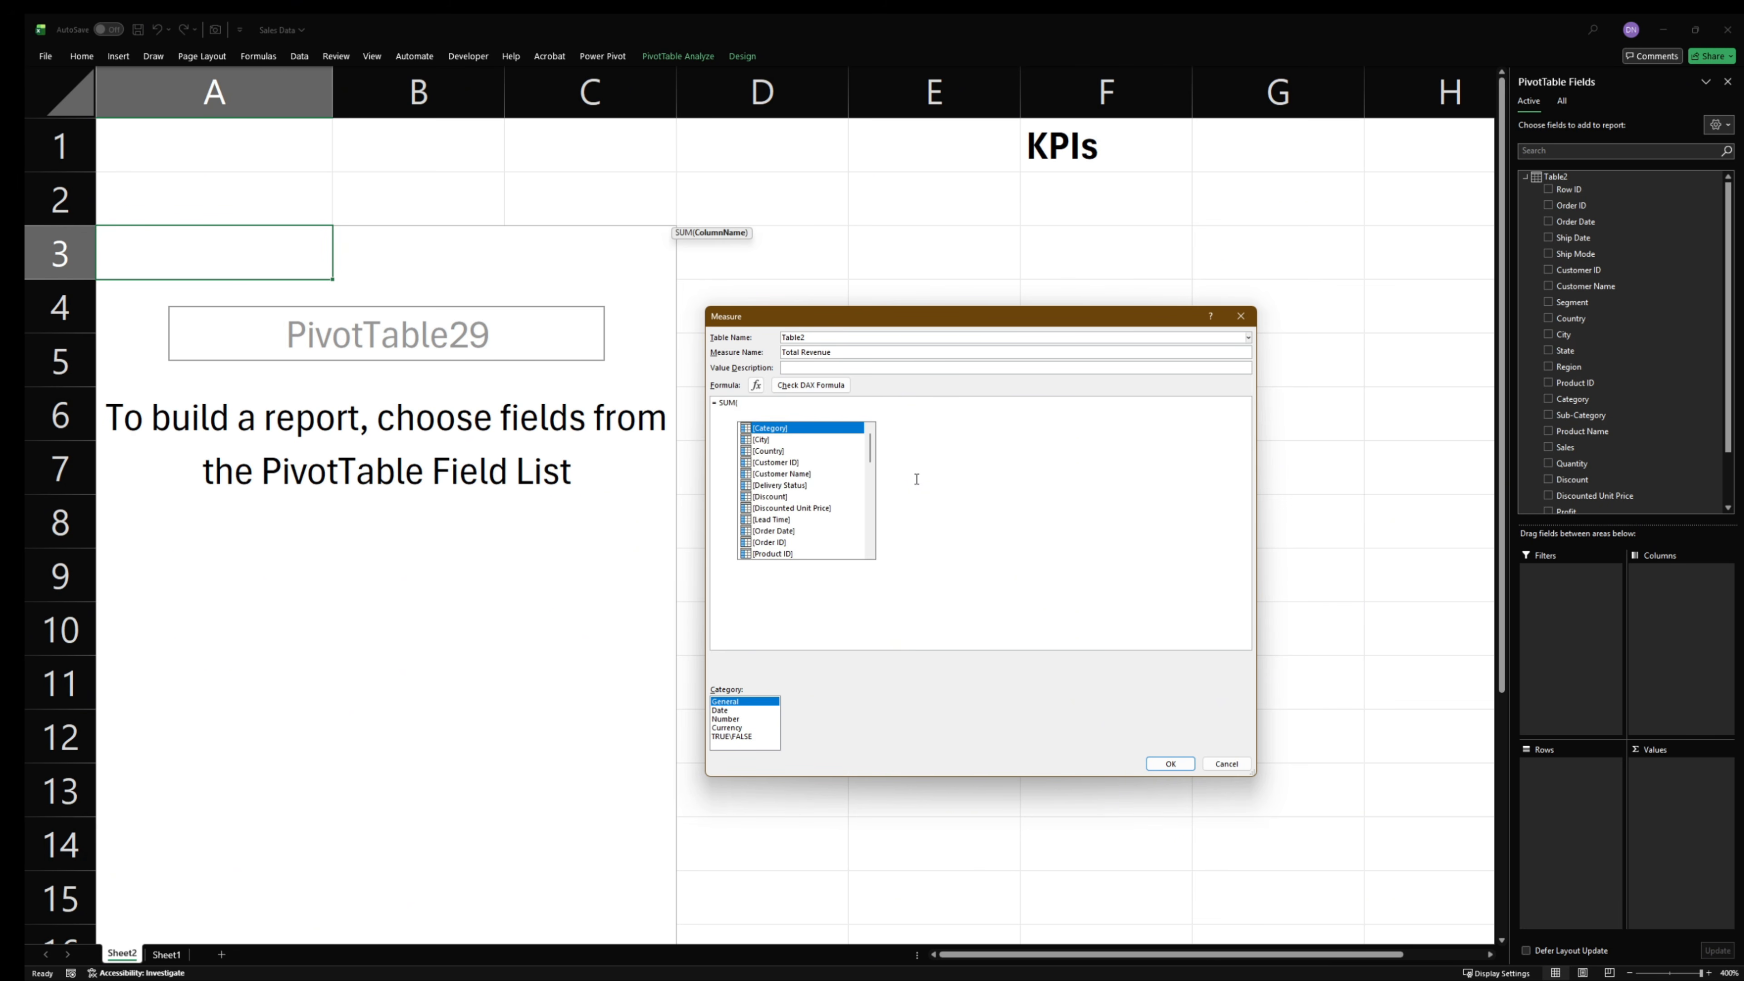
{"action": "scroll", "coordinate": [915, 478], "scroll_direction": "up", "scroll_amount": 3}
{"action": "scroll", "coordinate": [830, 480], "scroll_direction": "down", "scroll_amount": 10}
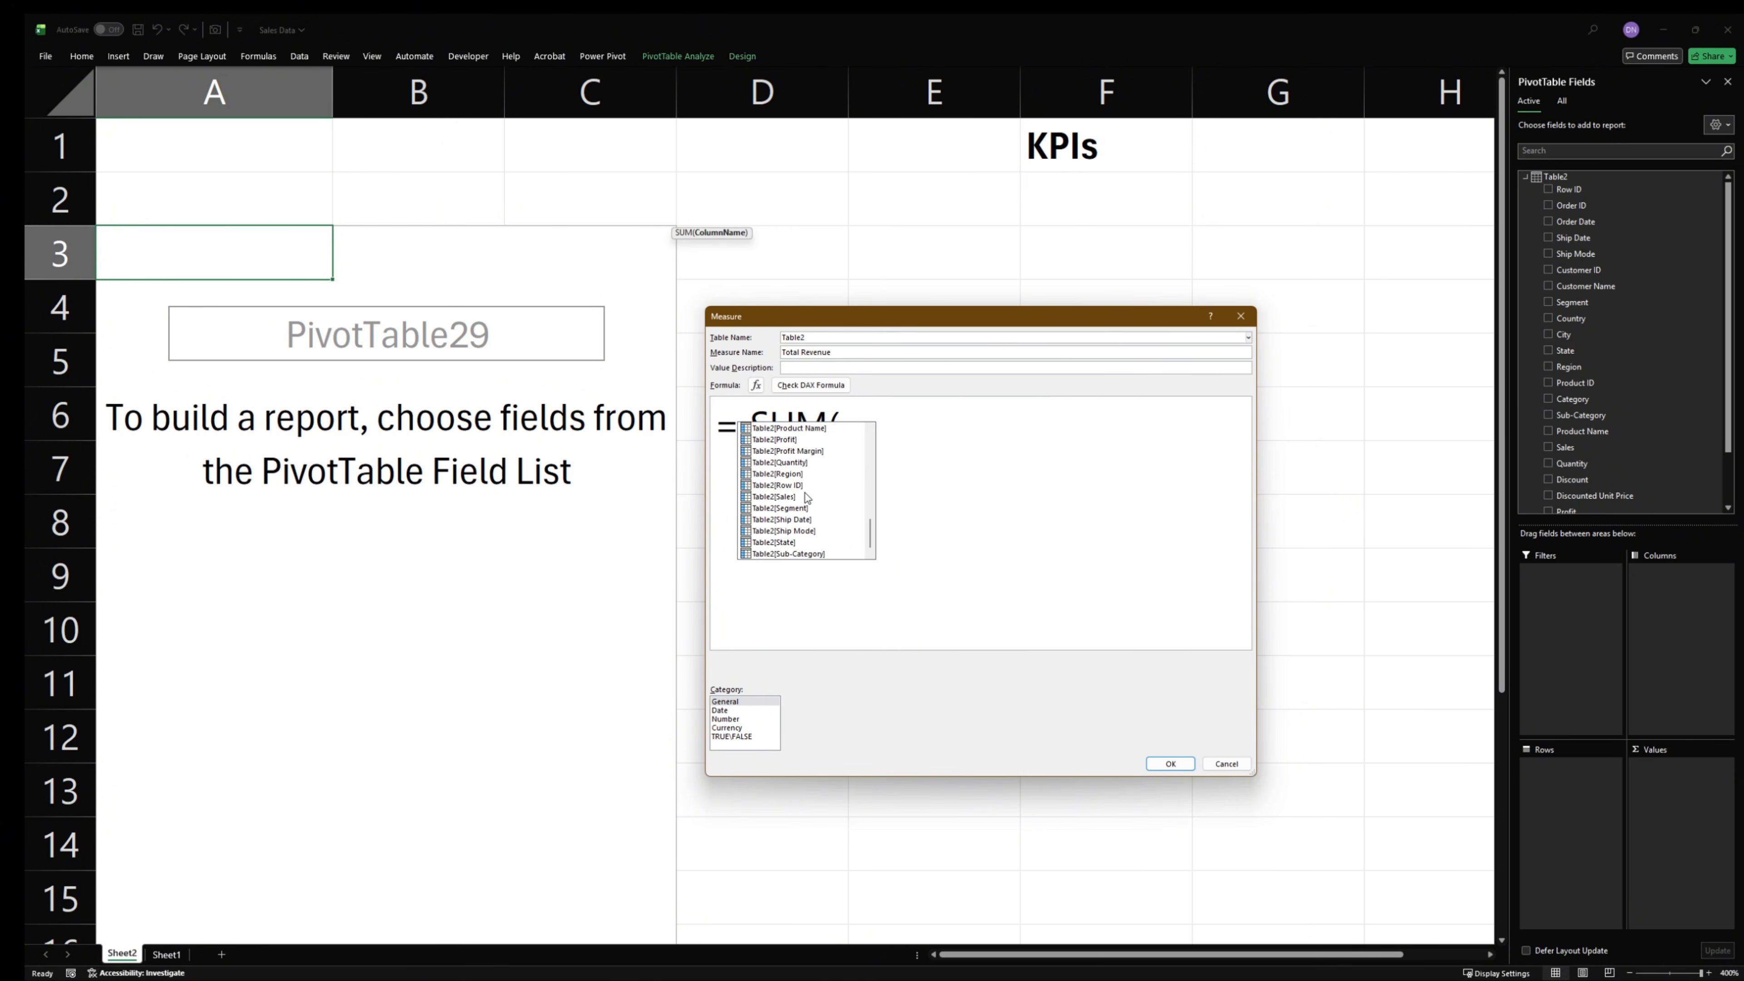
{"action": "double_click", "coordinate": [774, 496]}
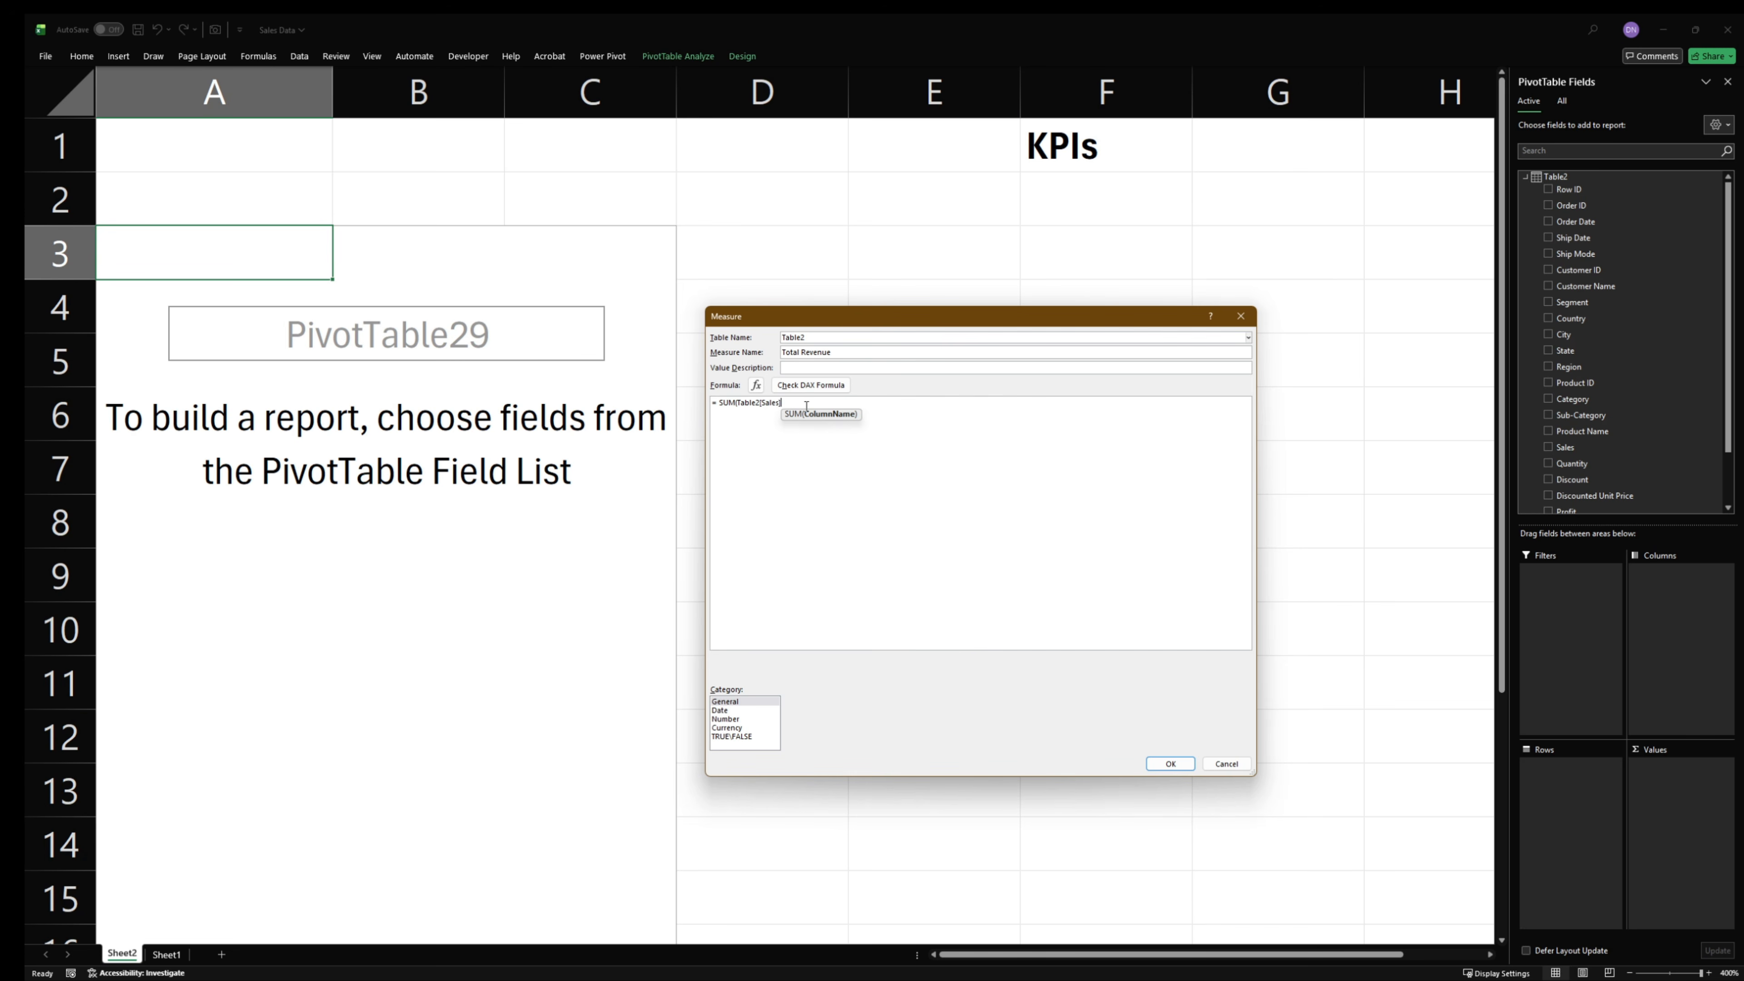
{"action": "type", "text": ")"}
{"action": "scroll", "coordinate": [806, 406], "scroll_direction": "up", "scroll_amount": 6, "text": "ctrl"}
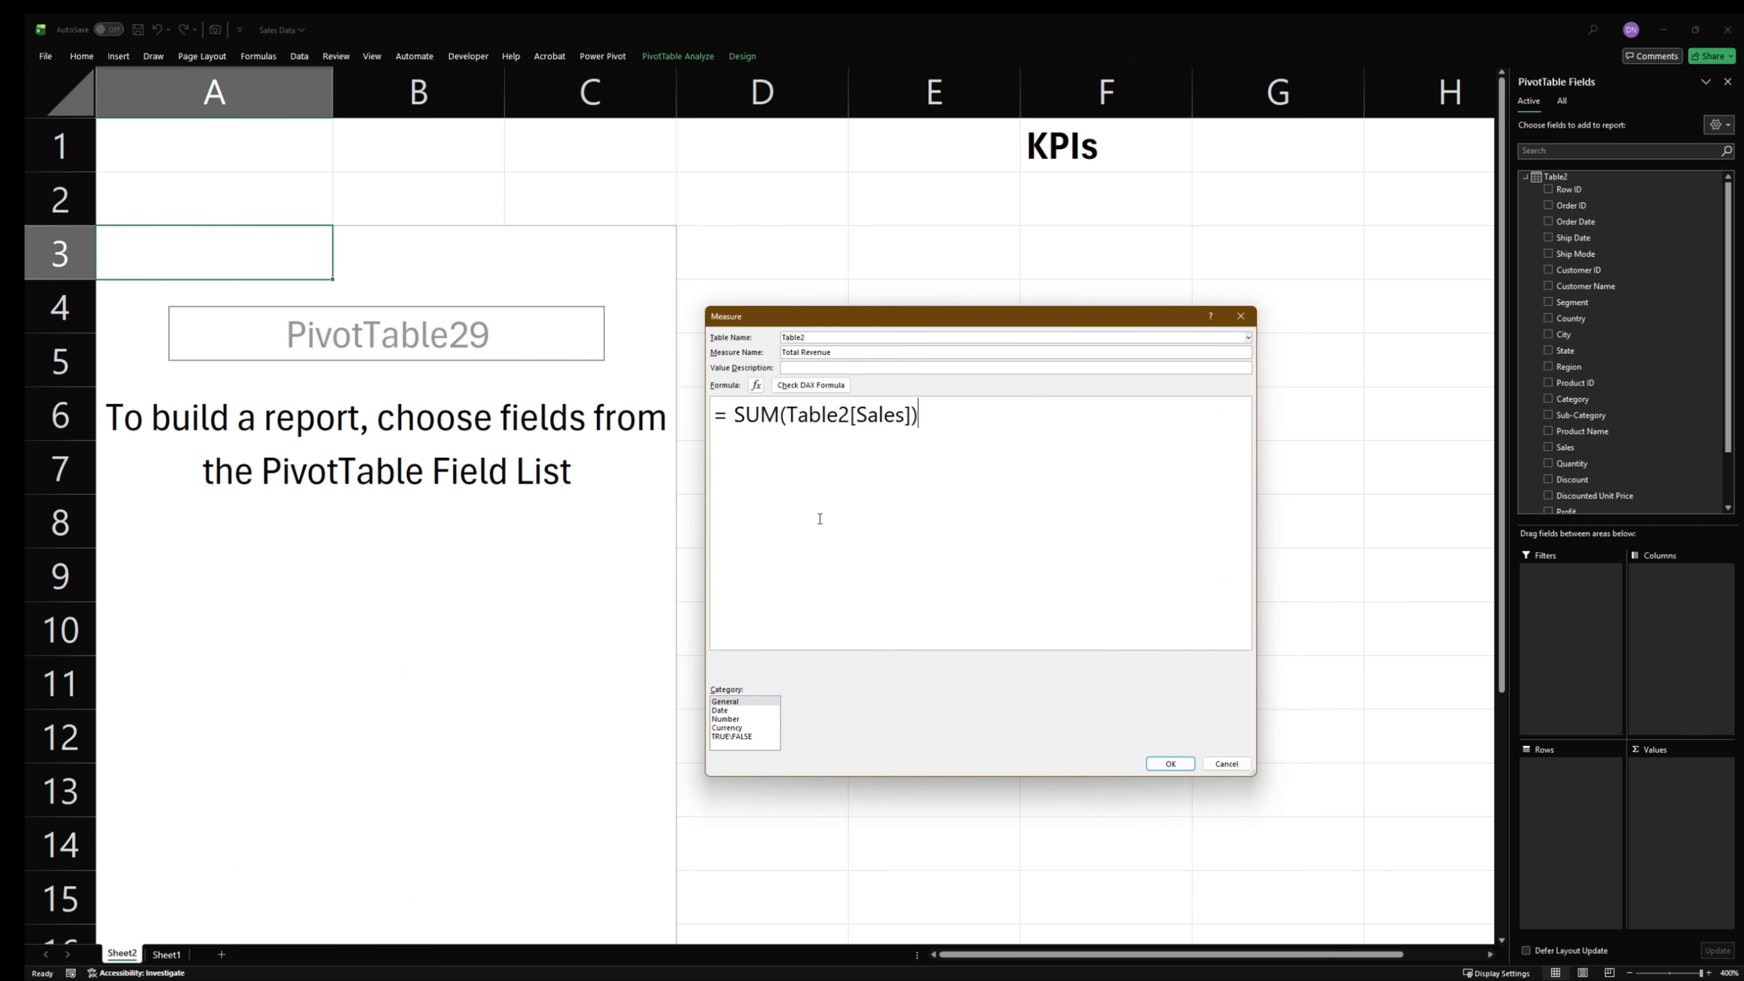
{"action": "left_click", "coordinate": [807, 397]}
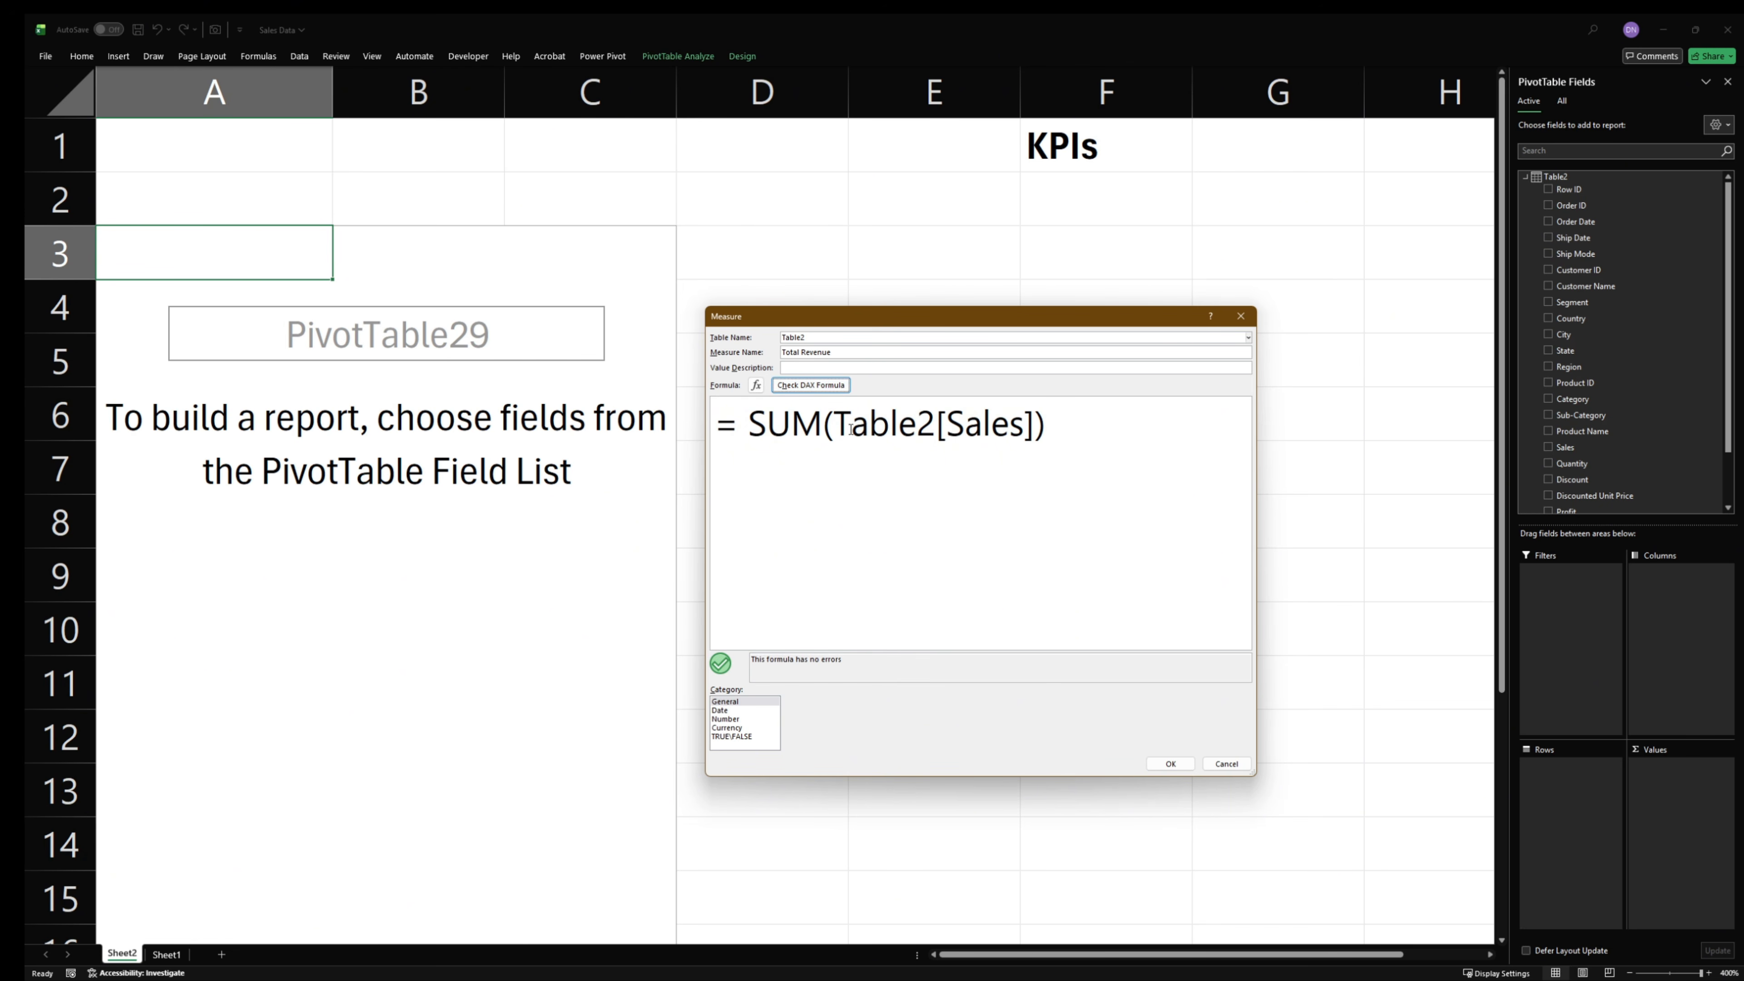
{"action": "left_click", "coordinate": [1170, 764]}
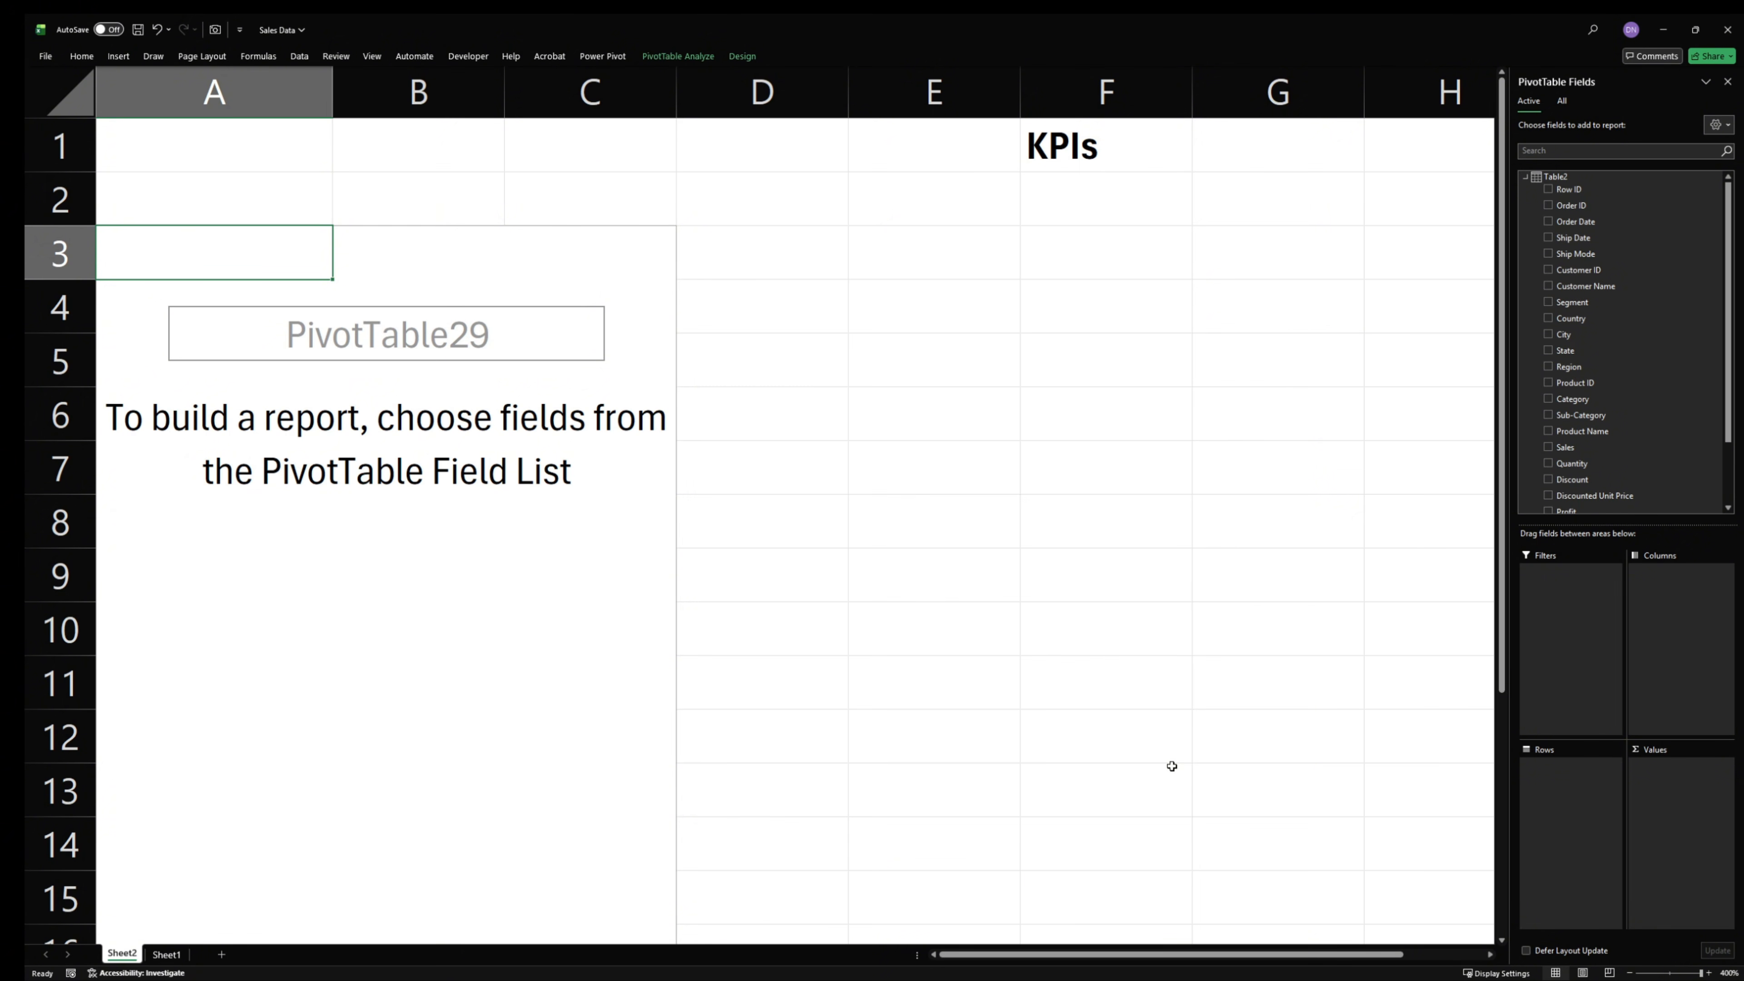
- Add the Total Revenue measure to the PivotTable's values and select the resulting cells A3:A4
{"action": "scroll", "coordinate": [1587, 370], "scroll_direction": "down", "scroll_amount": 3}
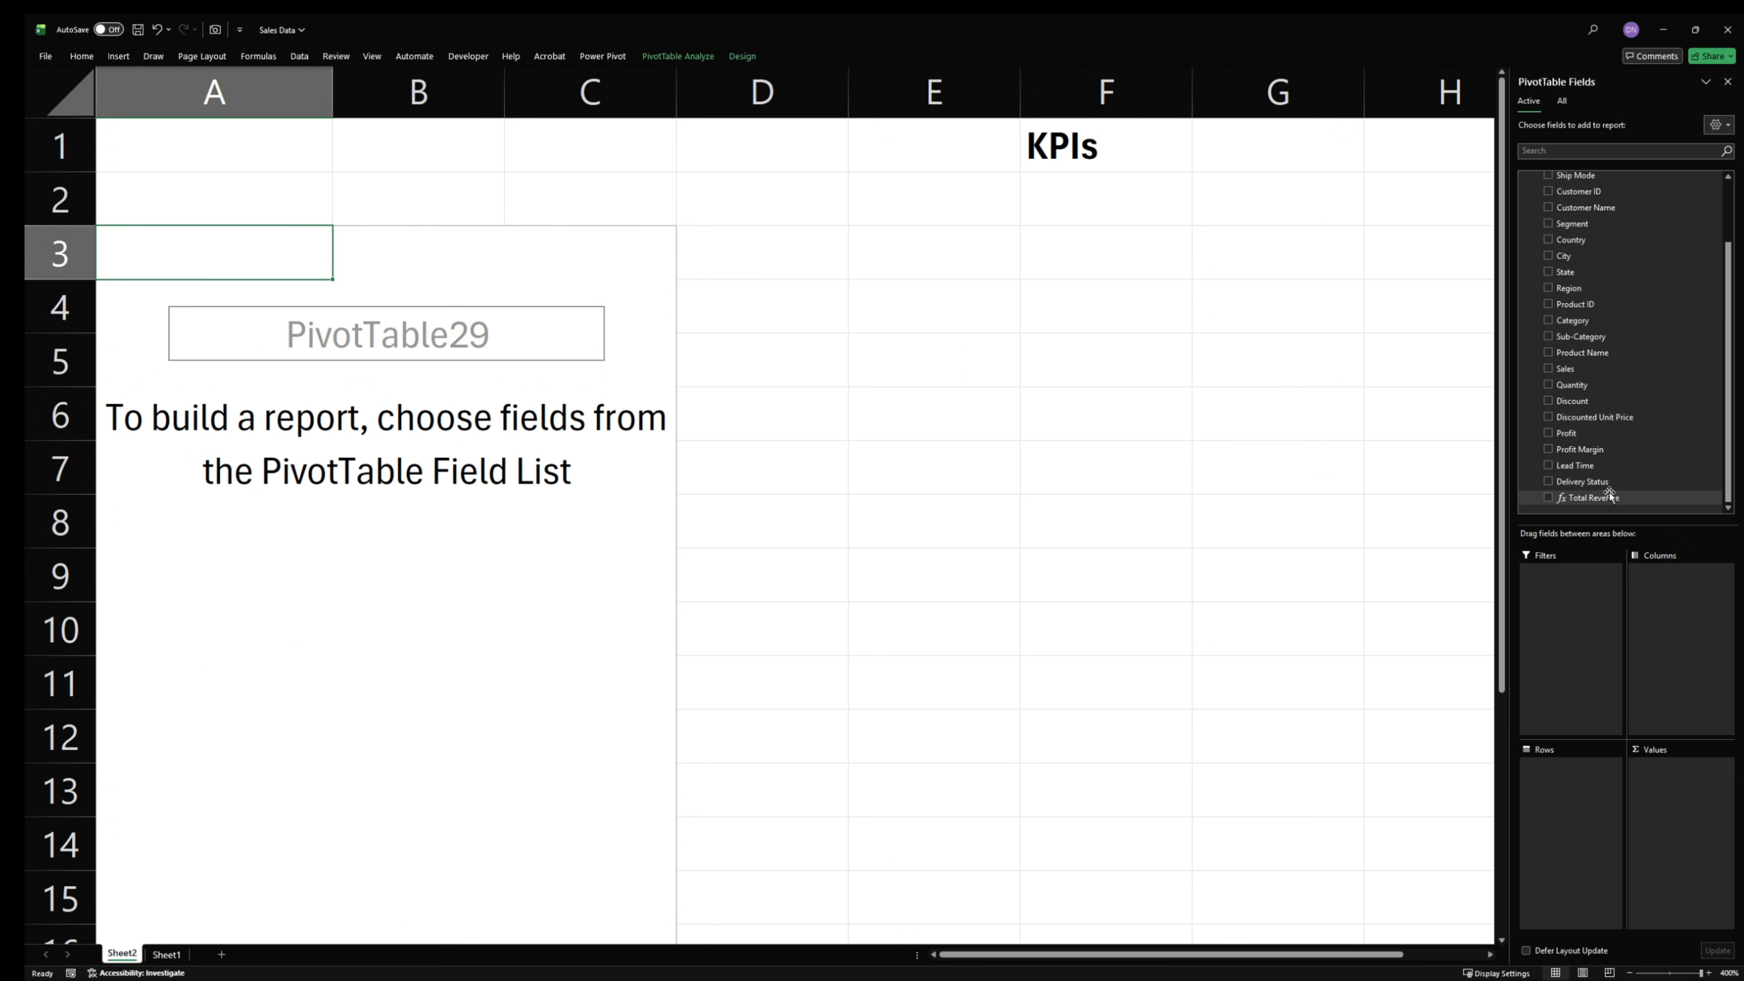
{"action": "left_click_drag", "start_coordinate": [1591, 508], "coordinate": [1655, 824]}
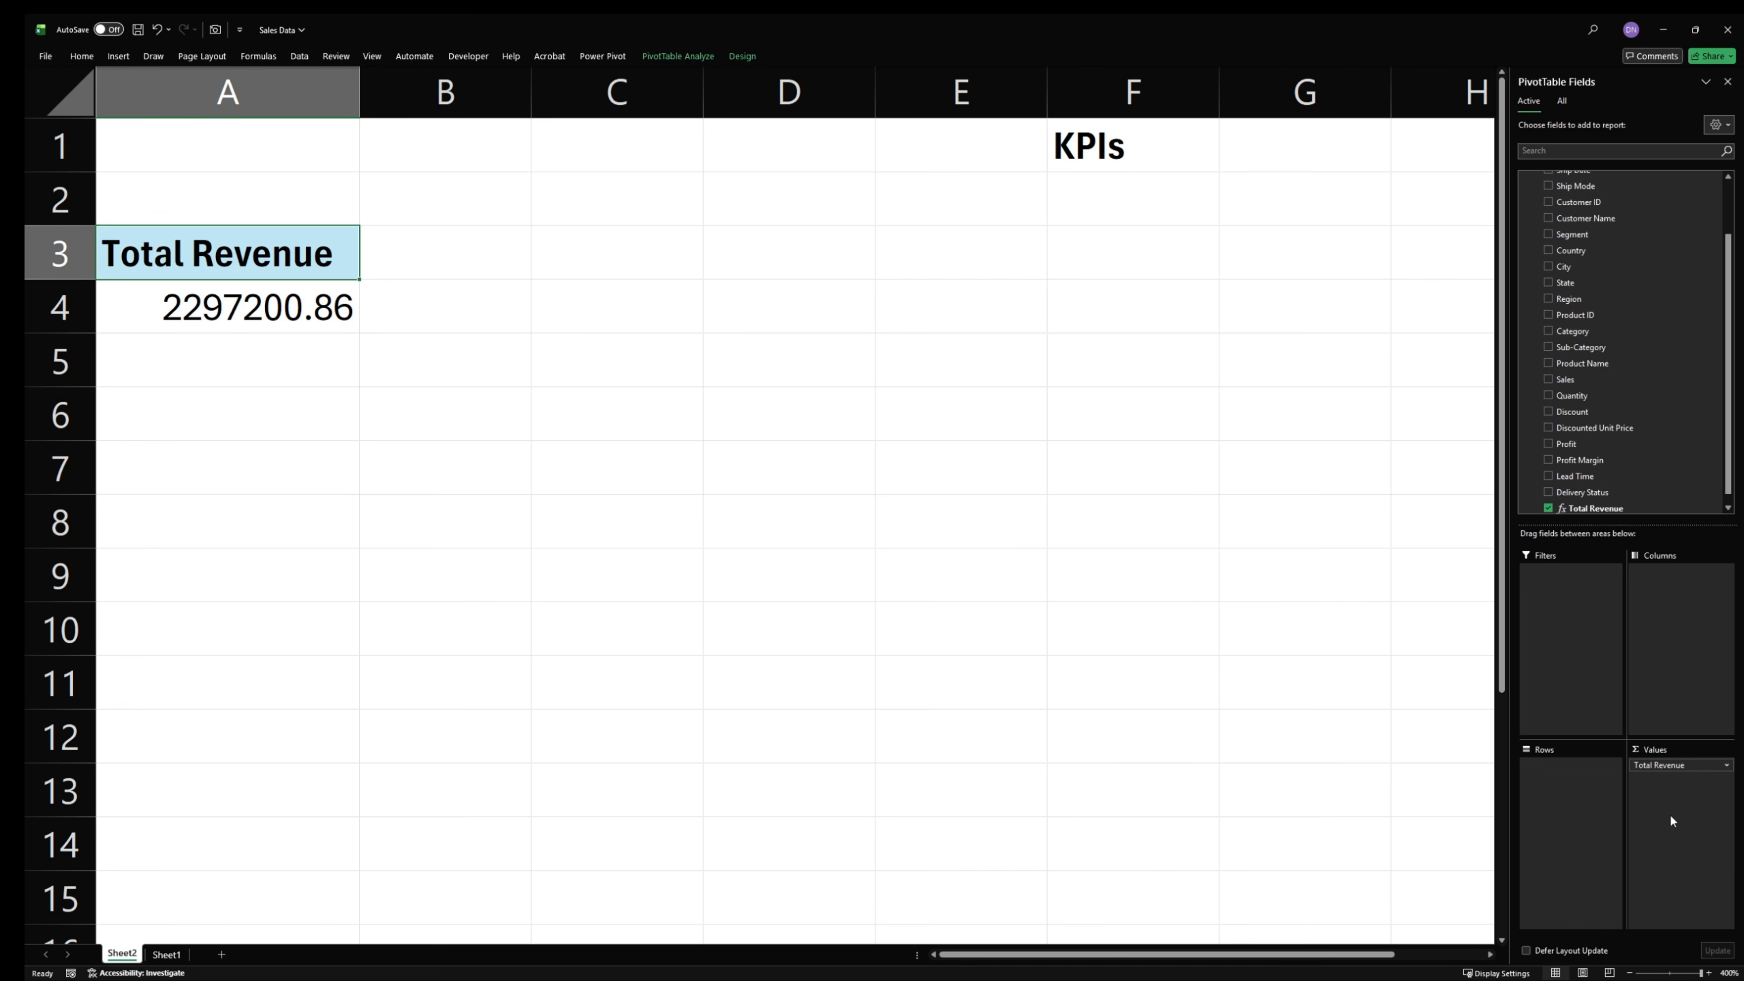
{"action": "left_click", "coordinate": [219, 328]}
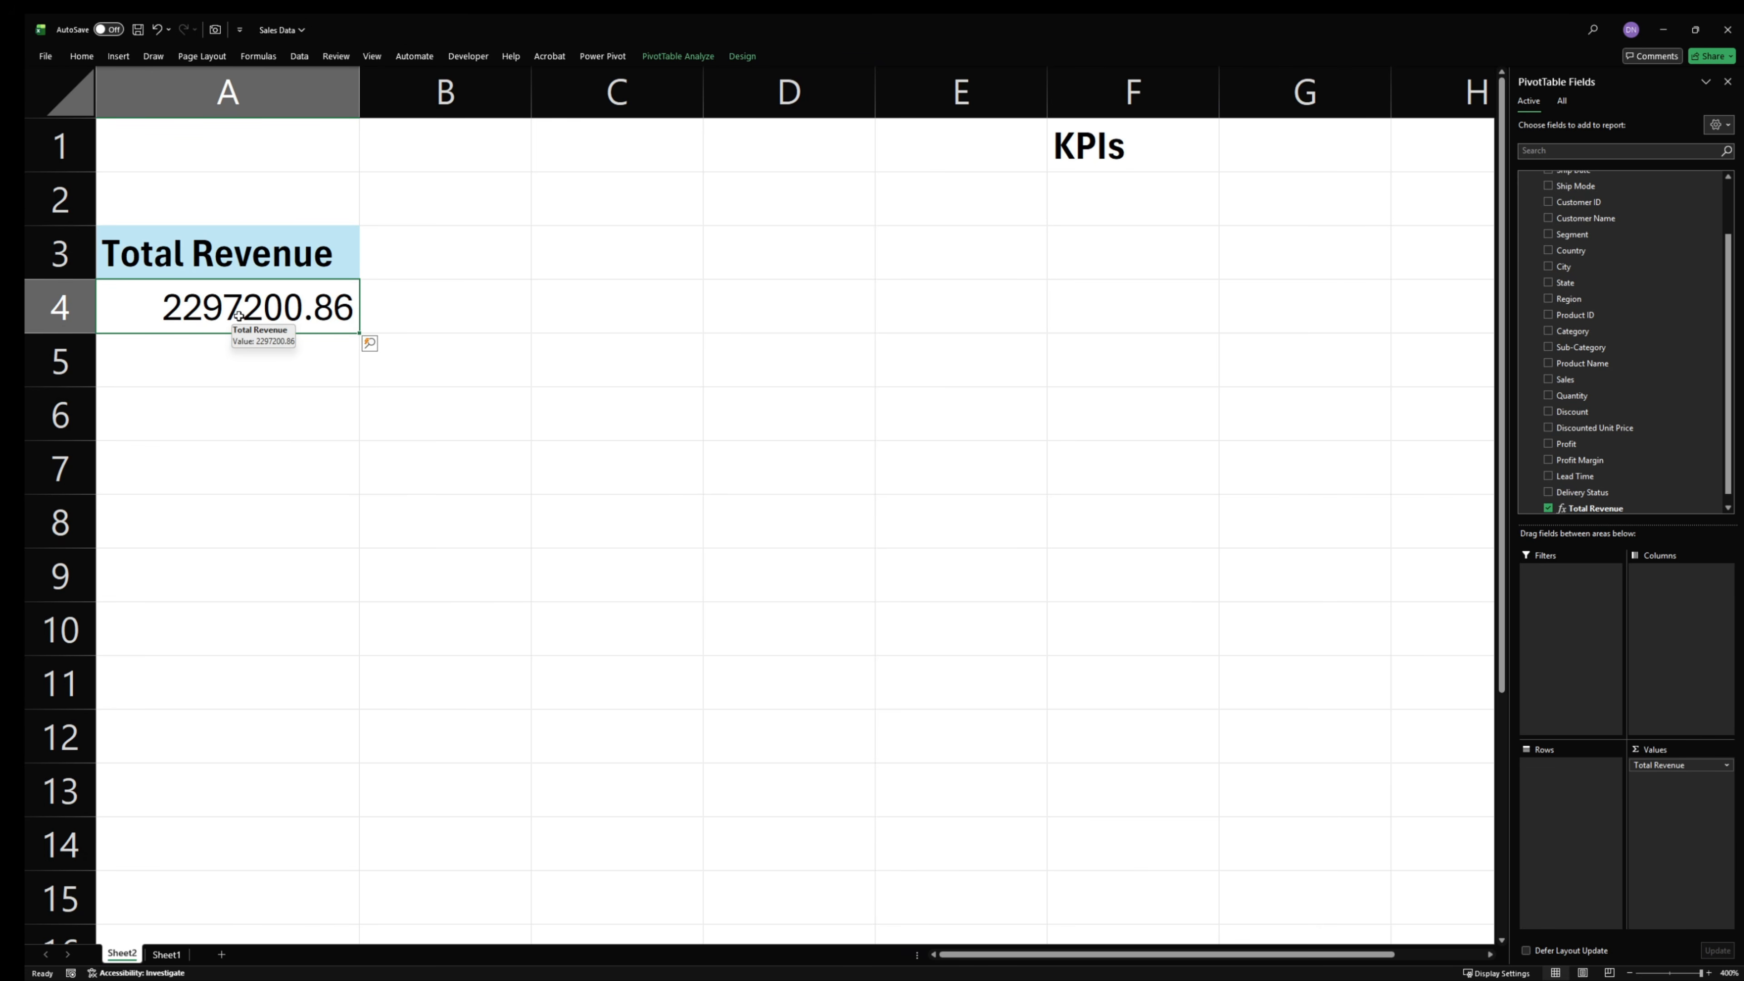
{"action": "left_click_drag", "start_coordinate": [215, 249], "coordinate": [257, 314]}
- Set up a Table2 measure named Profit with the formula =SUM(Table2[Profit]) and check the formula
{"action": "scroll", "coordinate": [1607, 288], "scroll_direction": "up", "scroll_amount": 2}
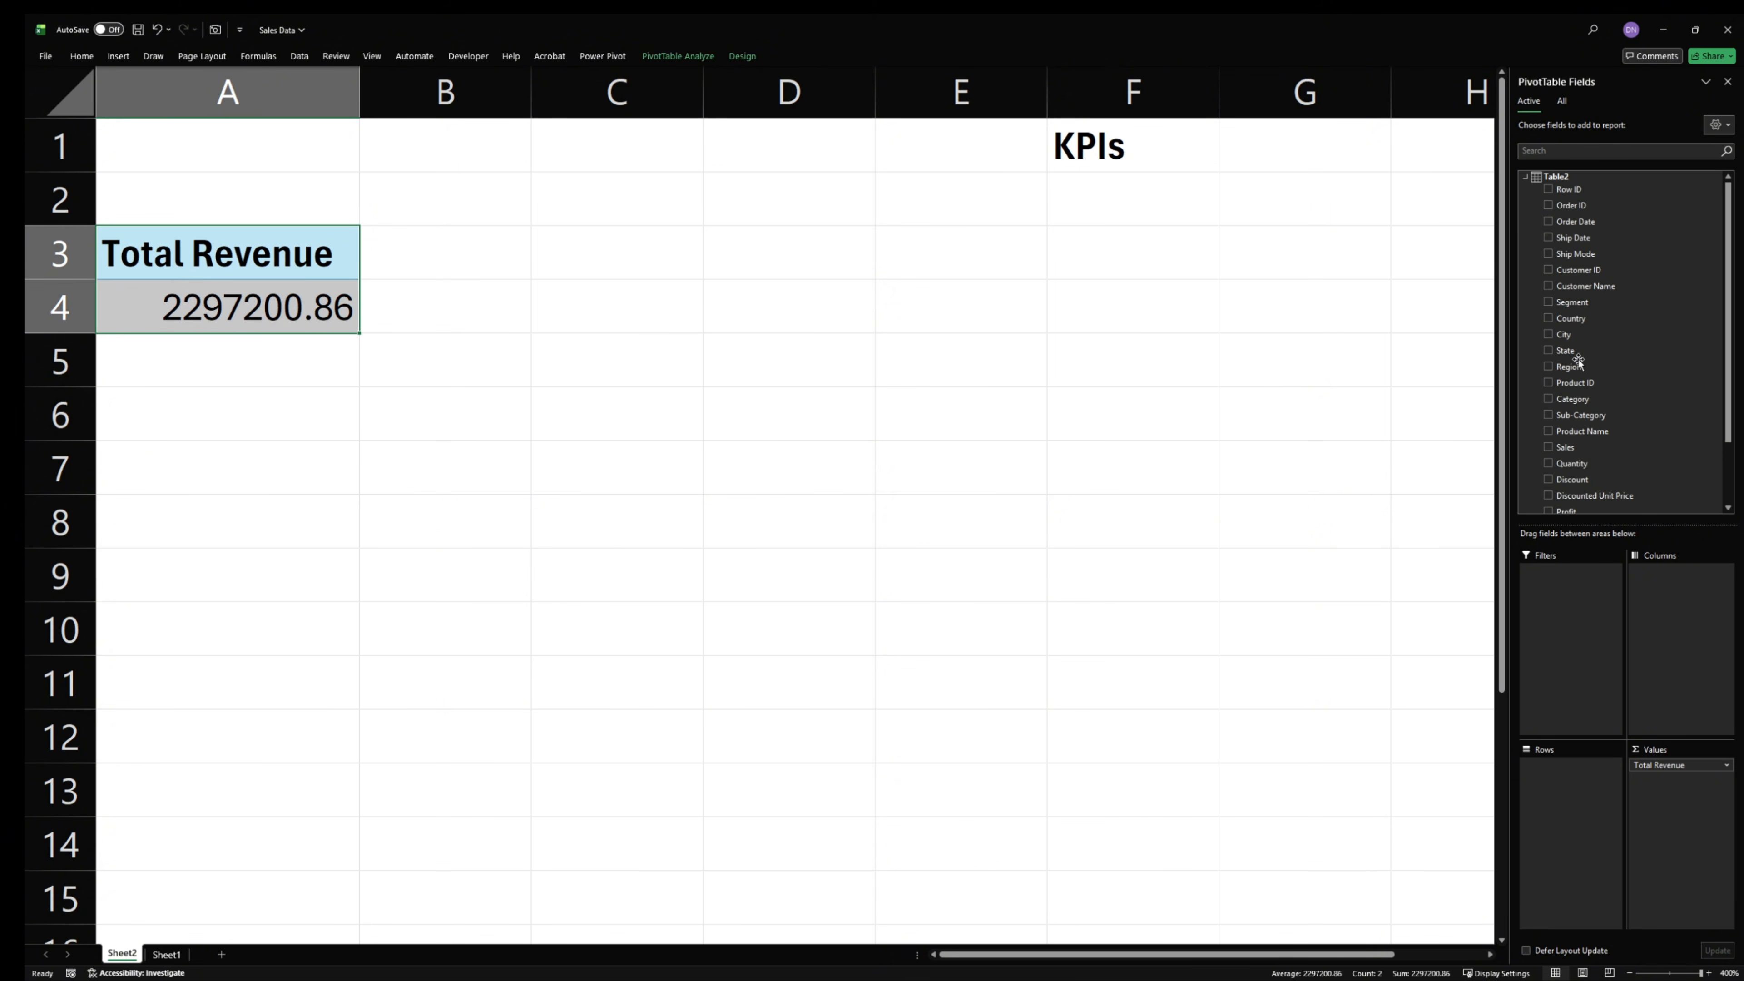
{"action": "right_click", "coordinate": [1569, 176]}
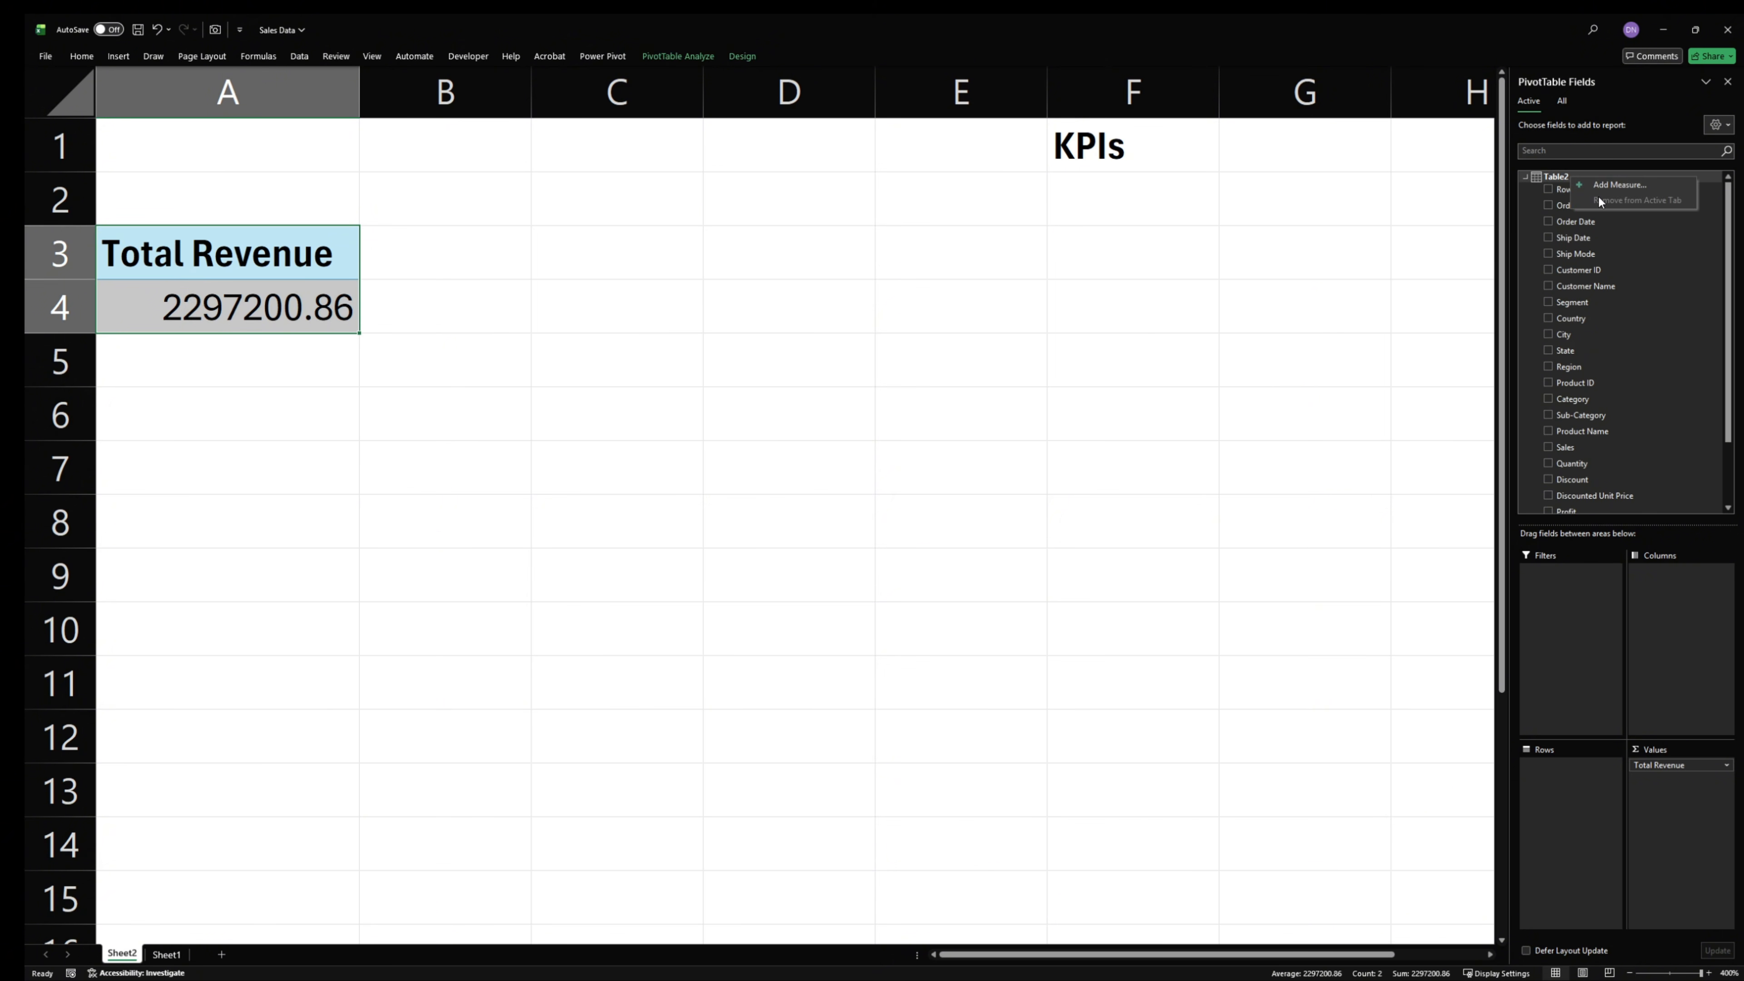
{"action": "left_click", "coordinate": [1611, 185]}
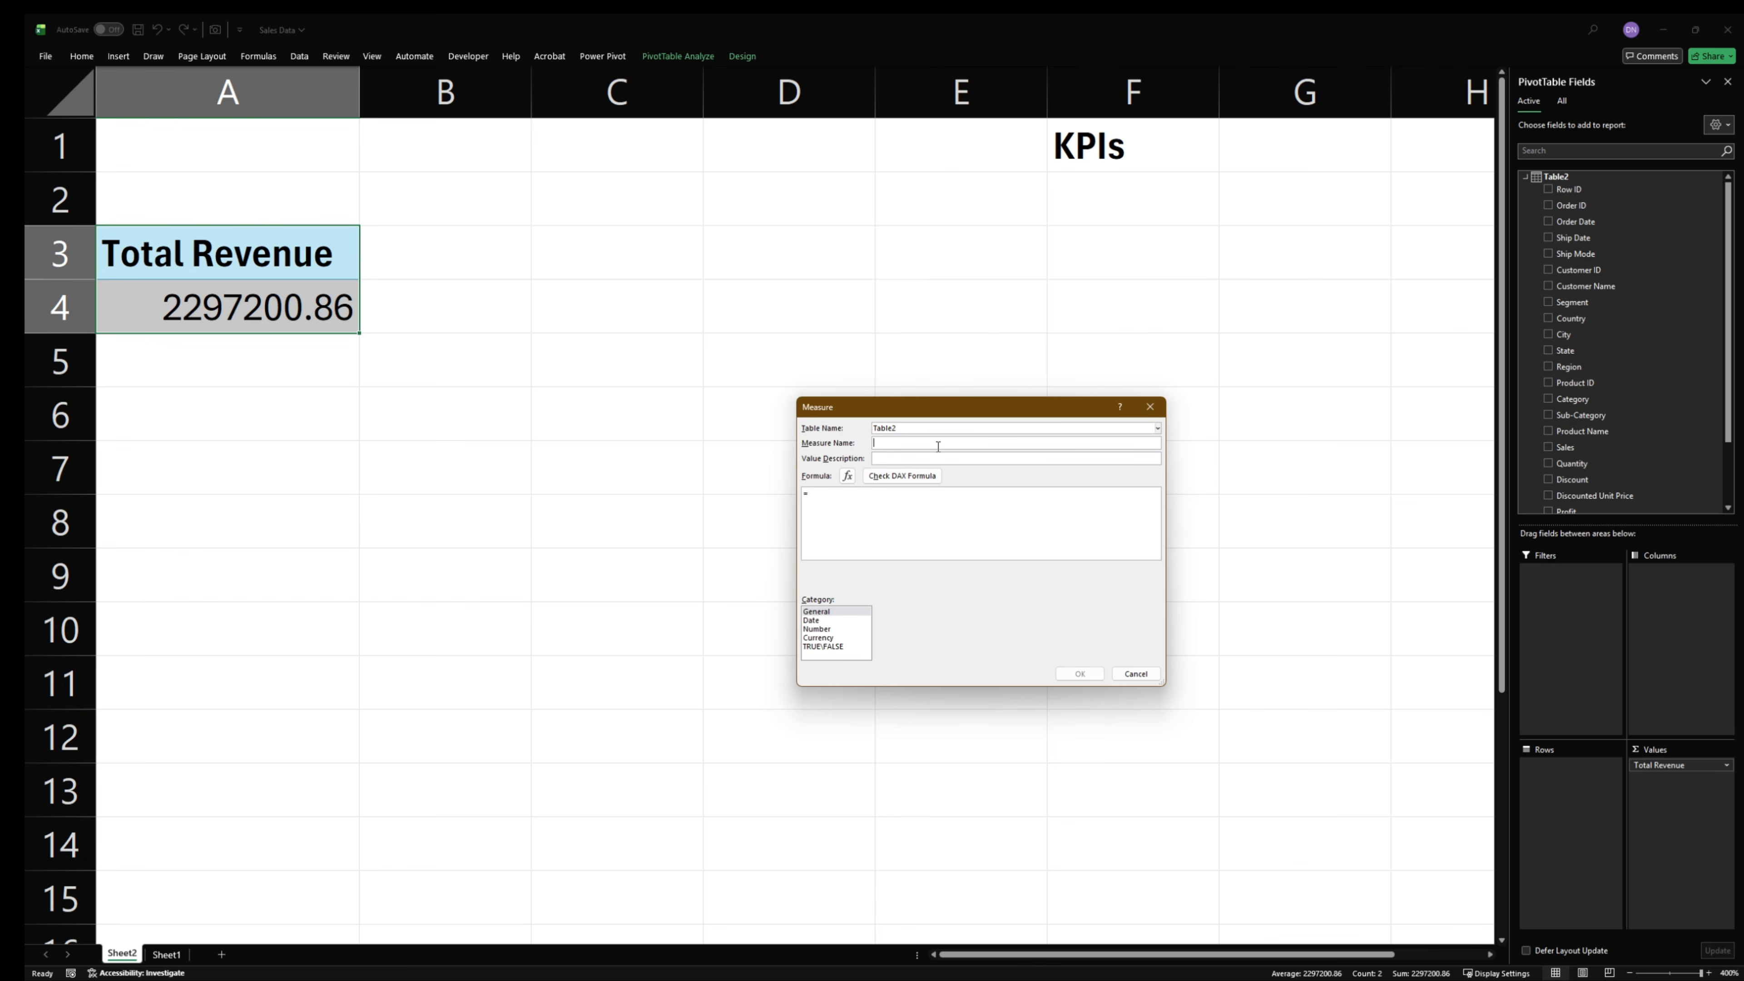
{"action": "type", "text": "PsUM("}
{"action": "key", "text": "Tab"}
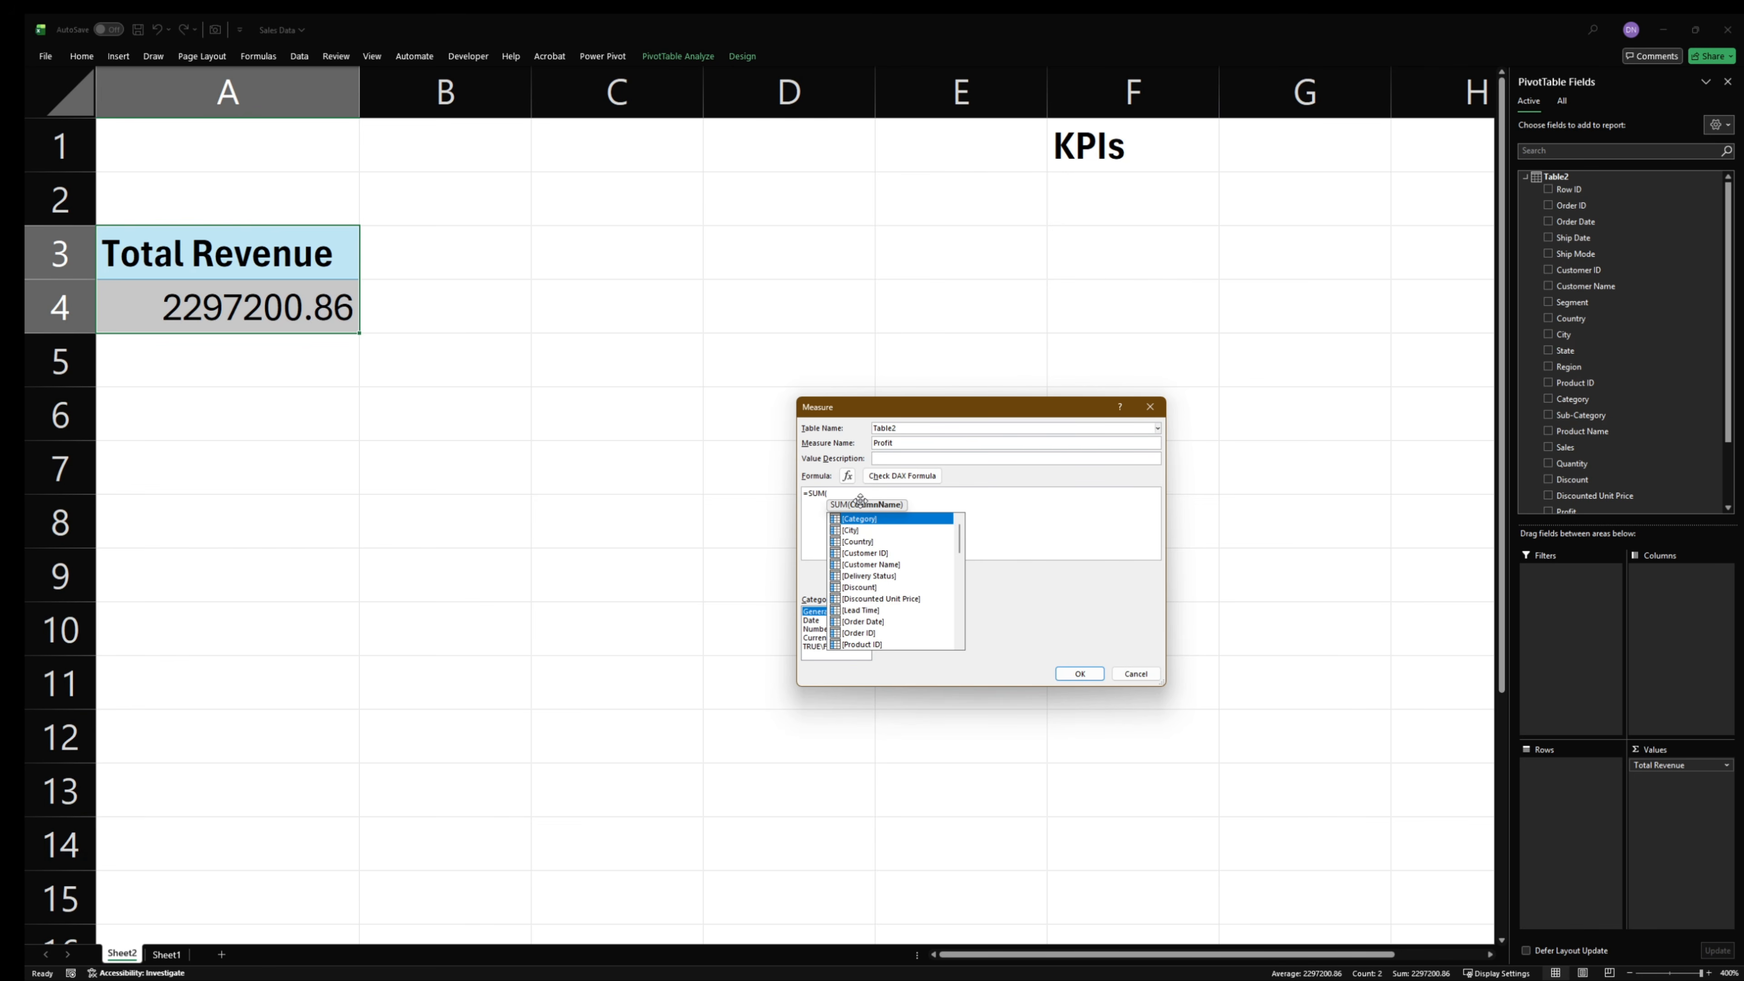
{"action": "type", "text": "pro"}
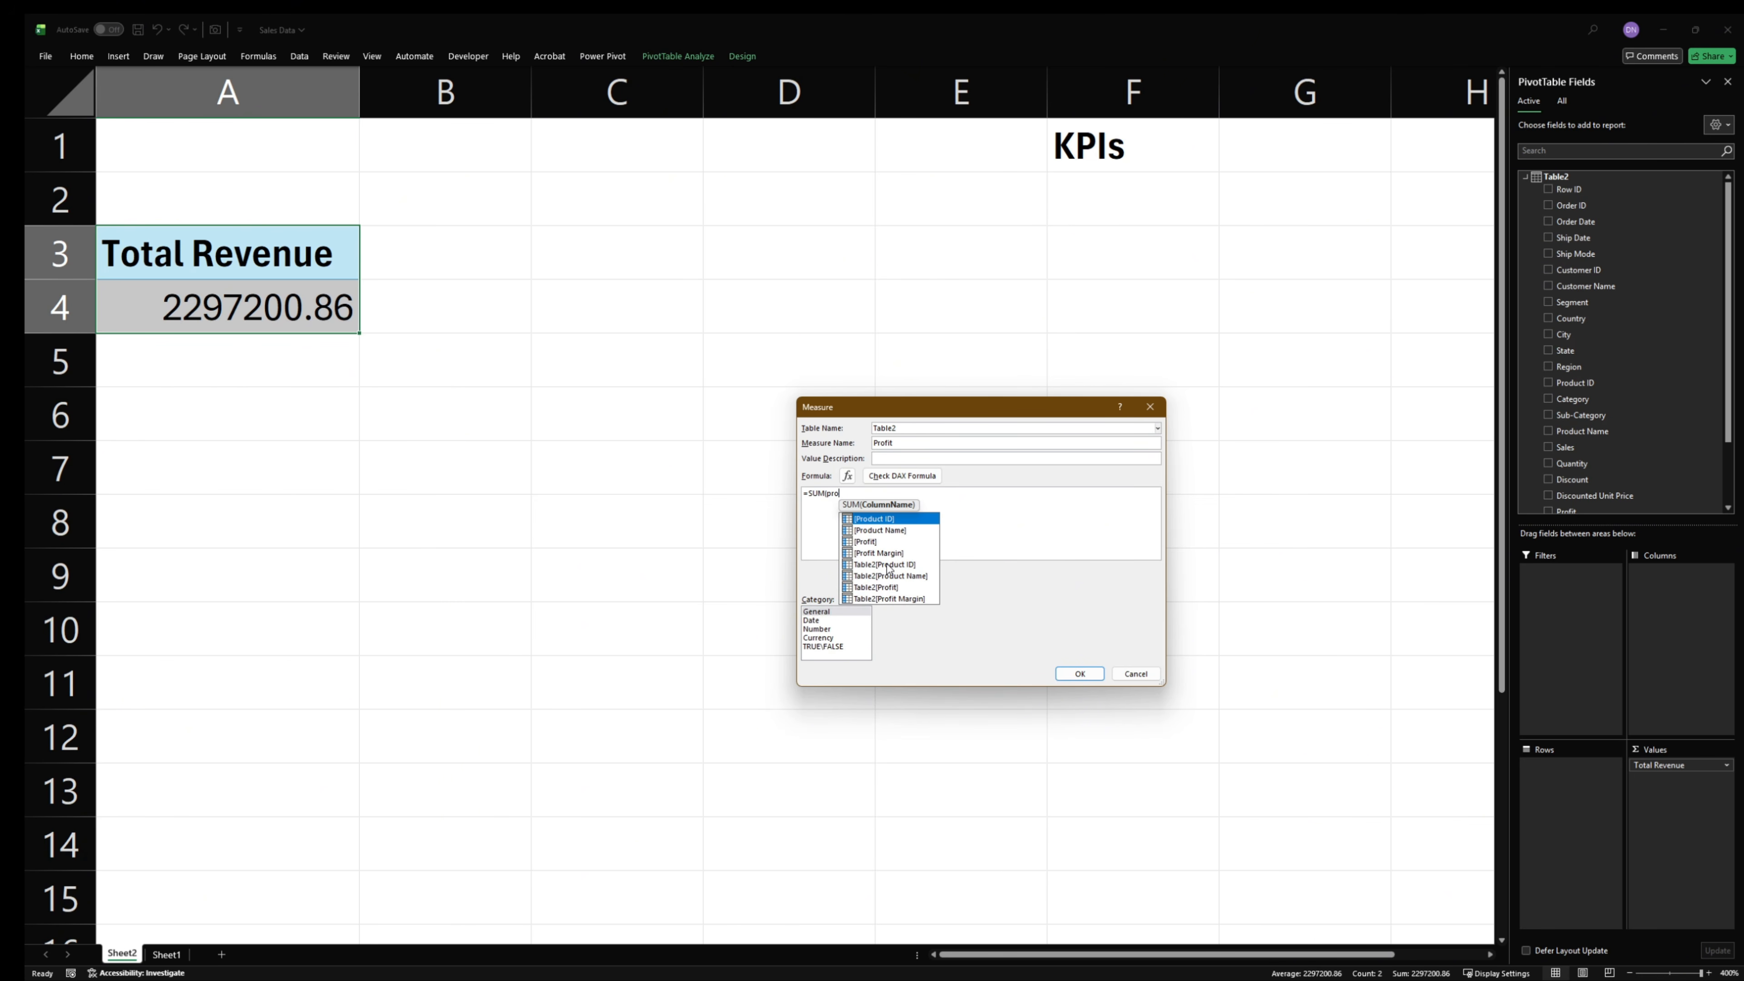
{"action": "double_click", "coordinate": [896, 588]}
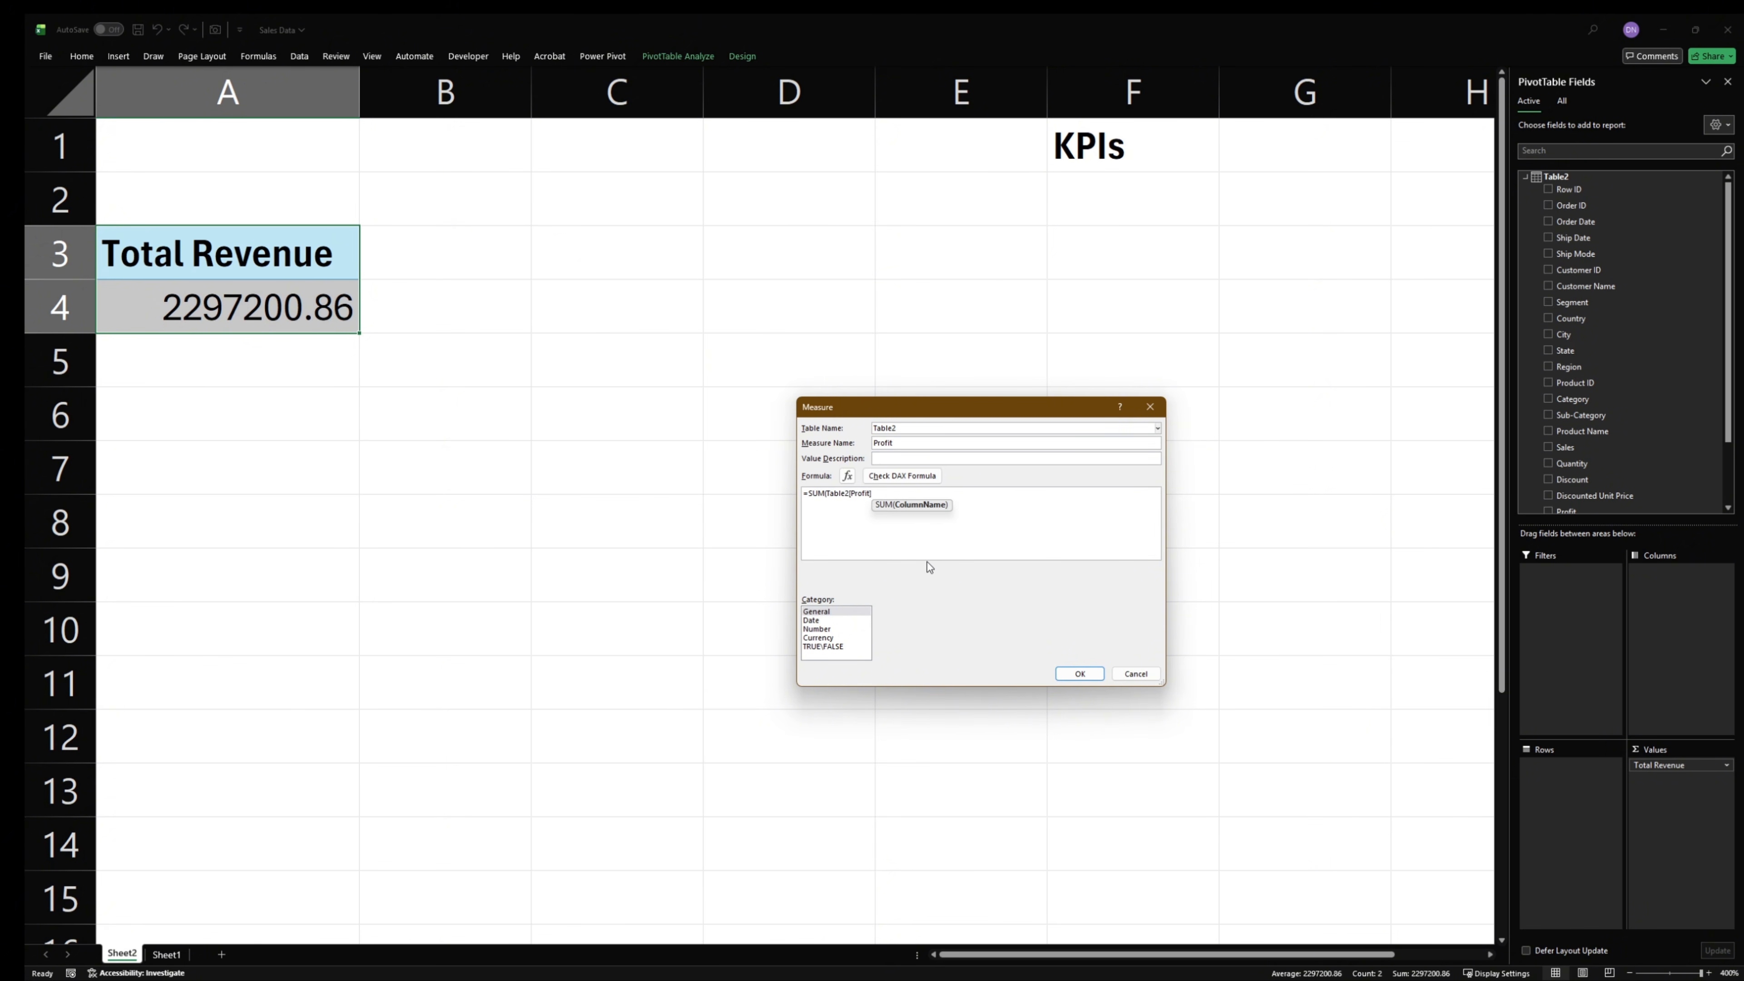
{"action": "type", "text": ")"}
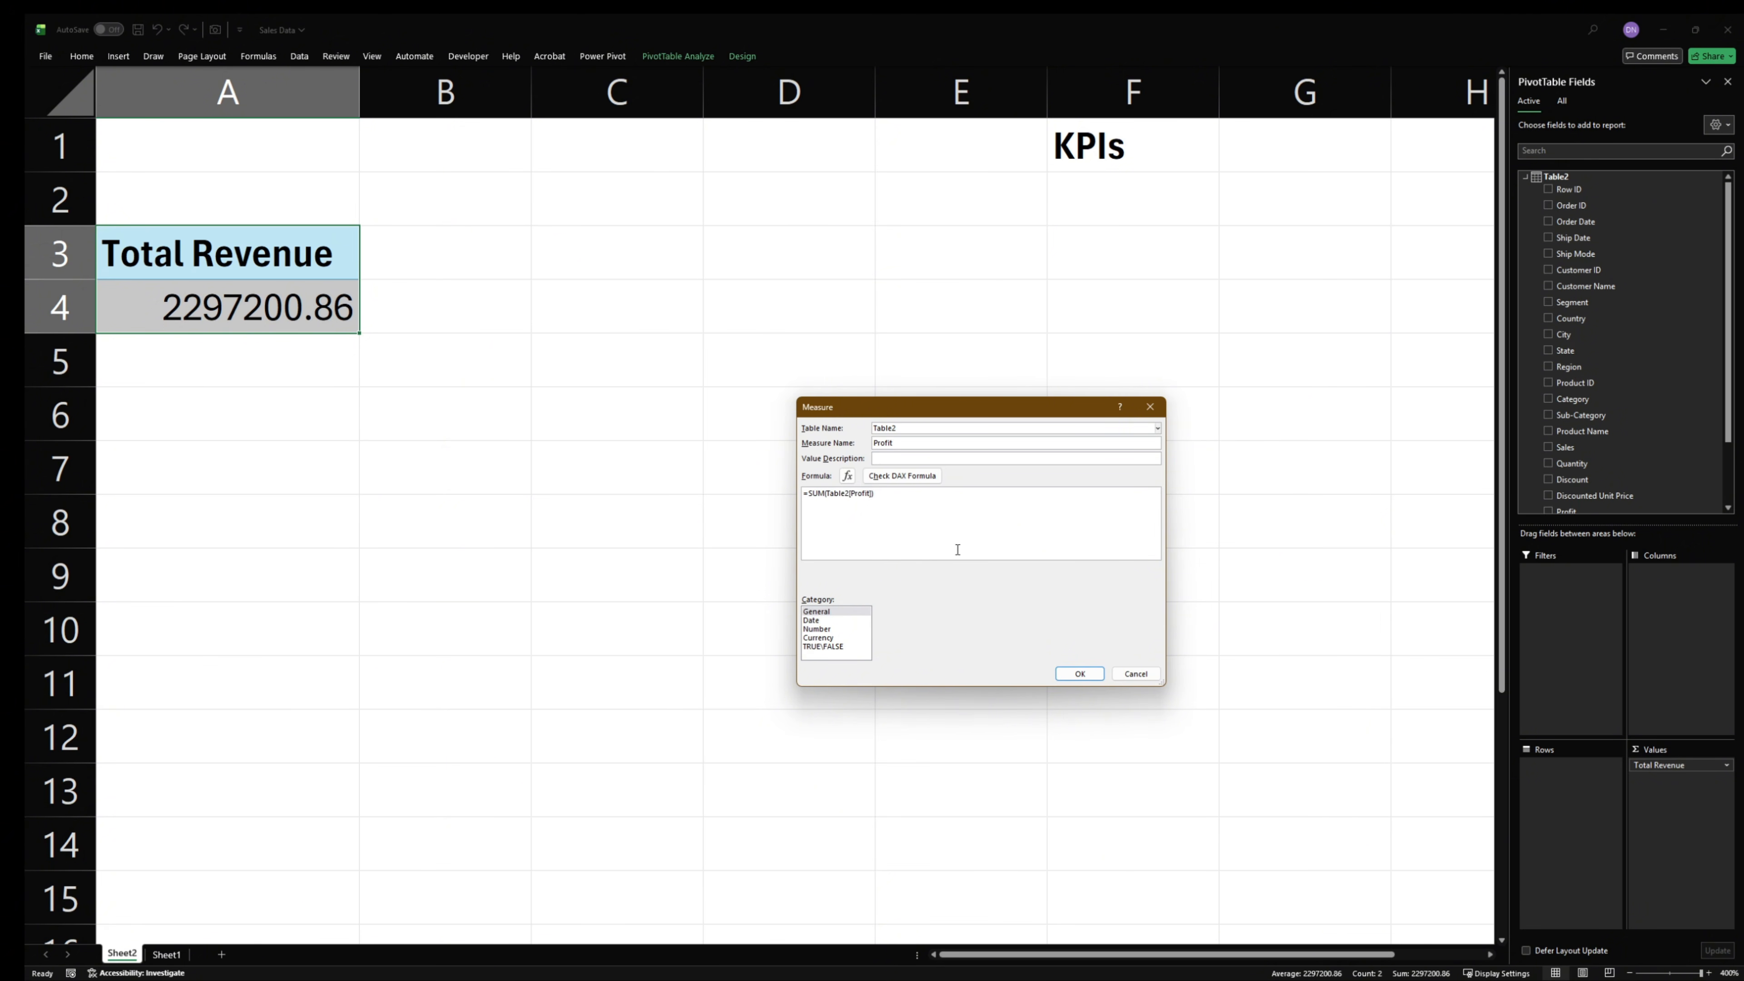
{"action": "scroll", "coordinate": [940, 535], "scroll_direction": "up", "scroll_amount": 3}
{"action": "left_click", "coordinate": [901, 475]}
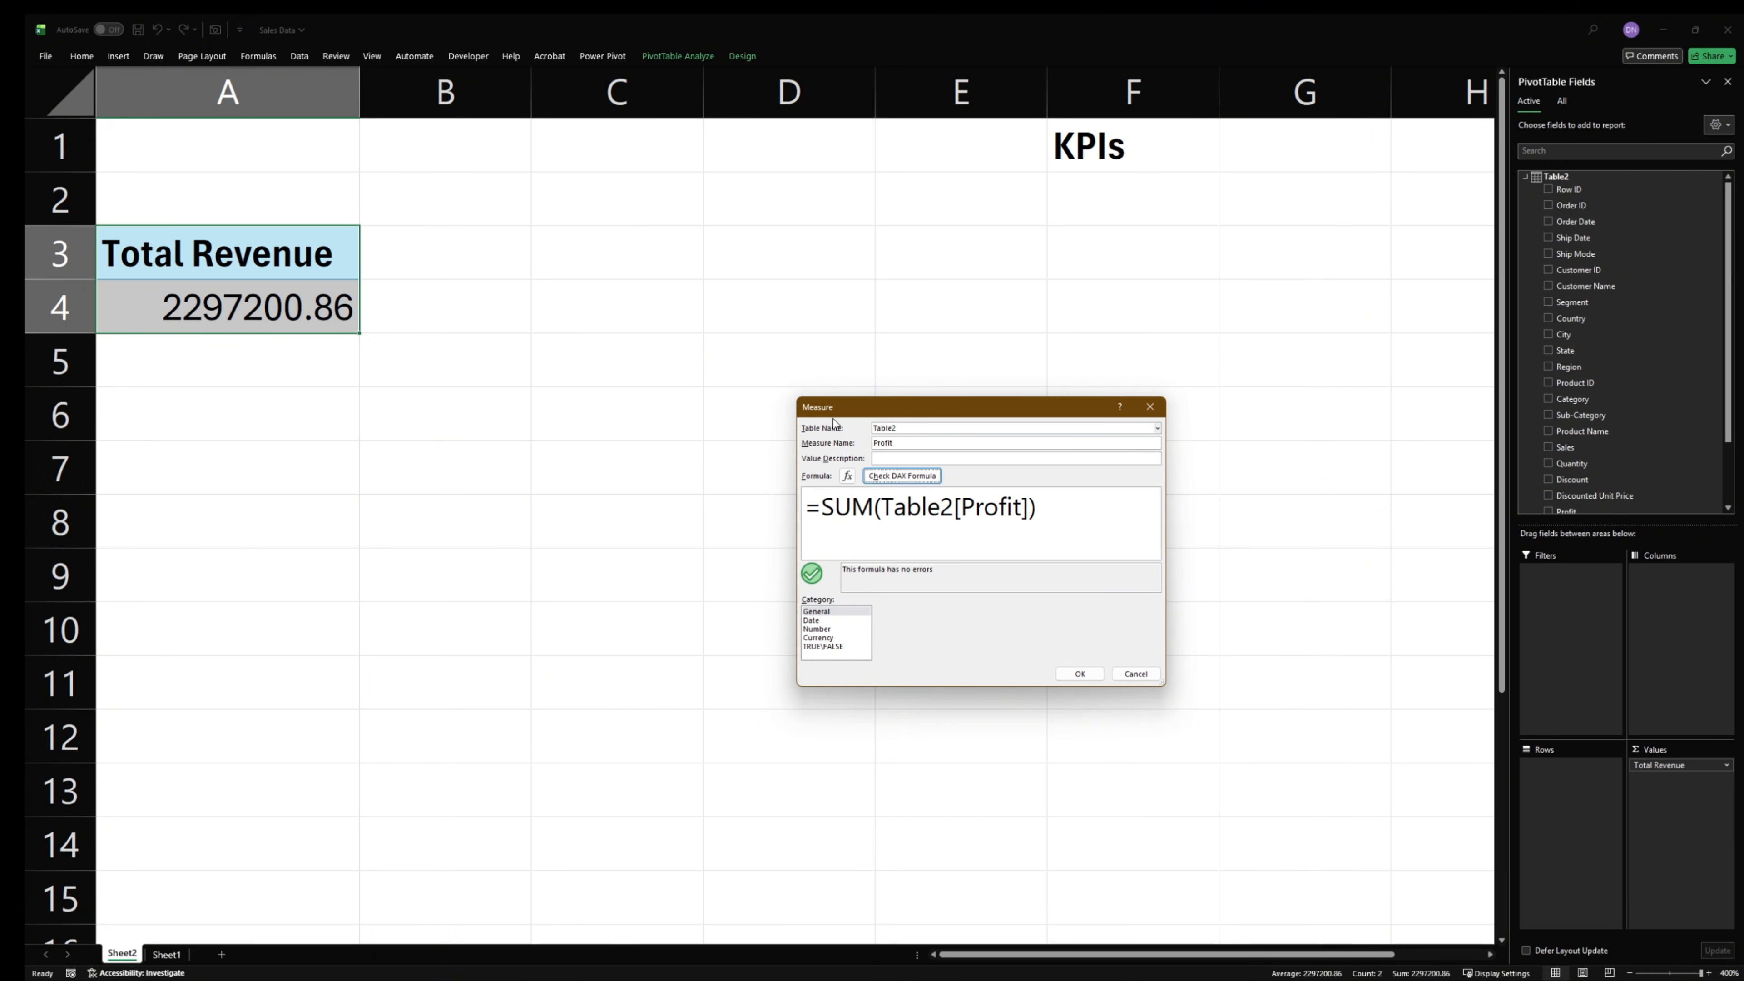
- Revise the name of the profit measure and save it
{"action": "left_click", "coordinate": [918, 443]}
{"action": "type", "text": "generated"}
{"action": "key", "text": "alt+h"}
{"action": "left_click", "coordinate": [1074, 672]}
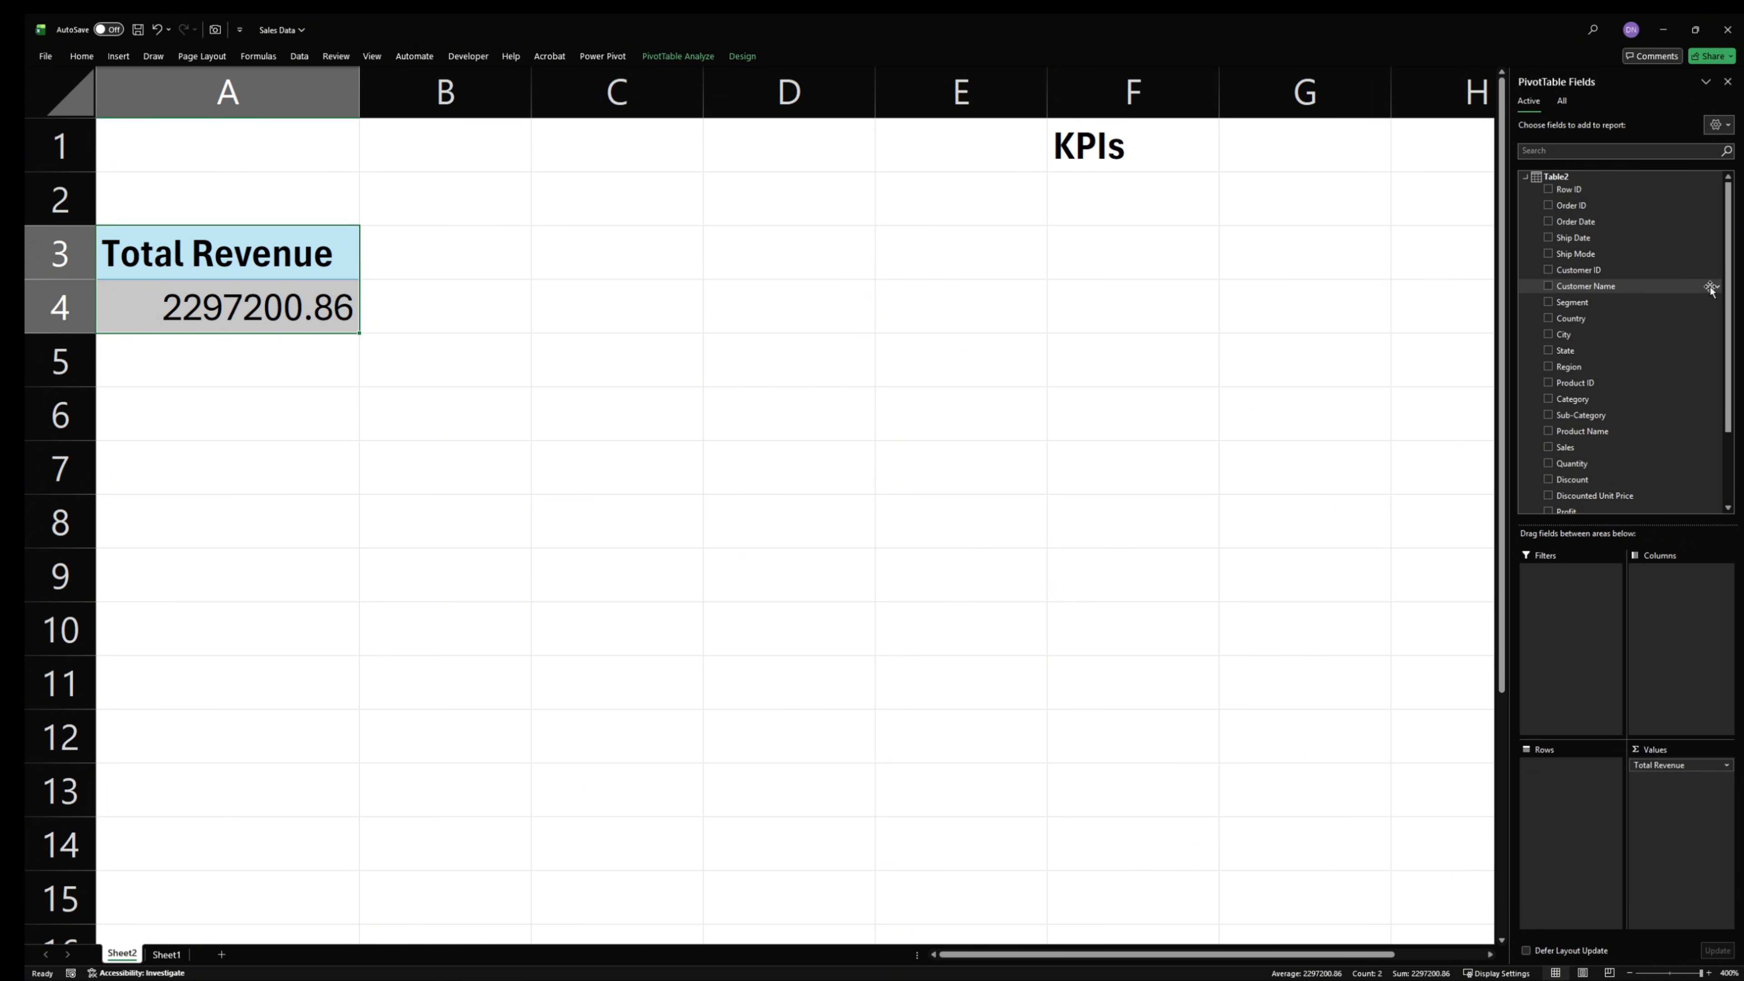
- Start another measure for Table2 and name it Total Orders
{"action": "right_click", "coordinate": [1600, 178]}
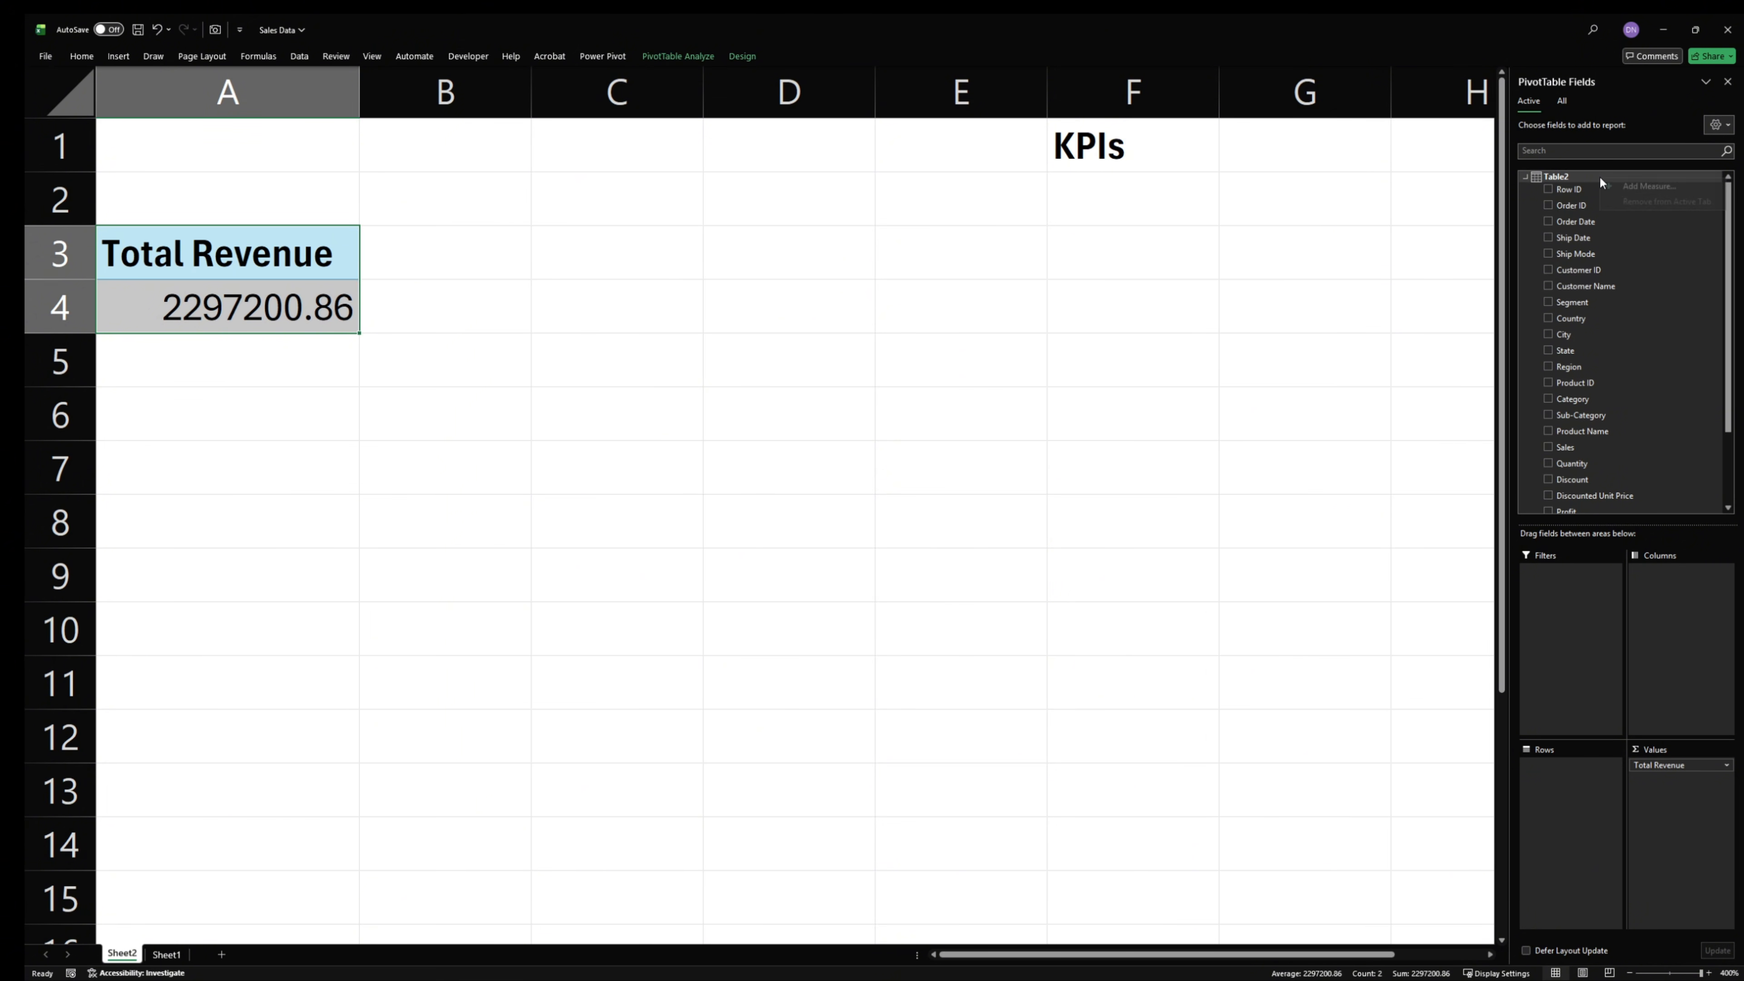
{"action": "left_click", "coordinate": [1648, 187]}
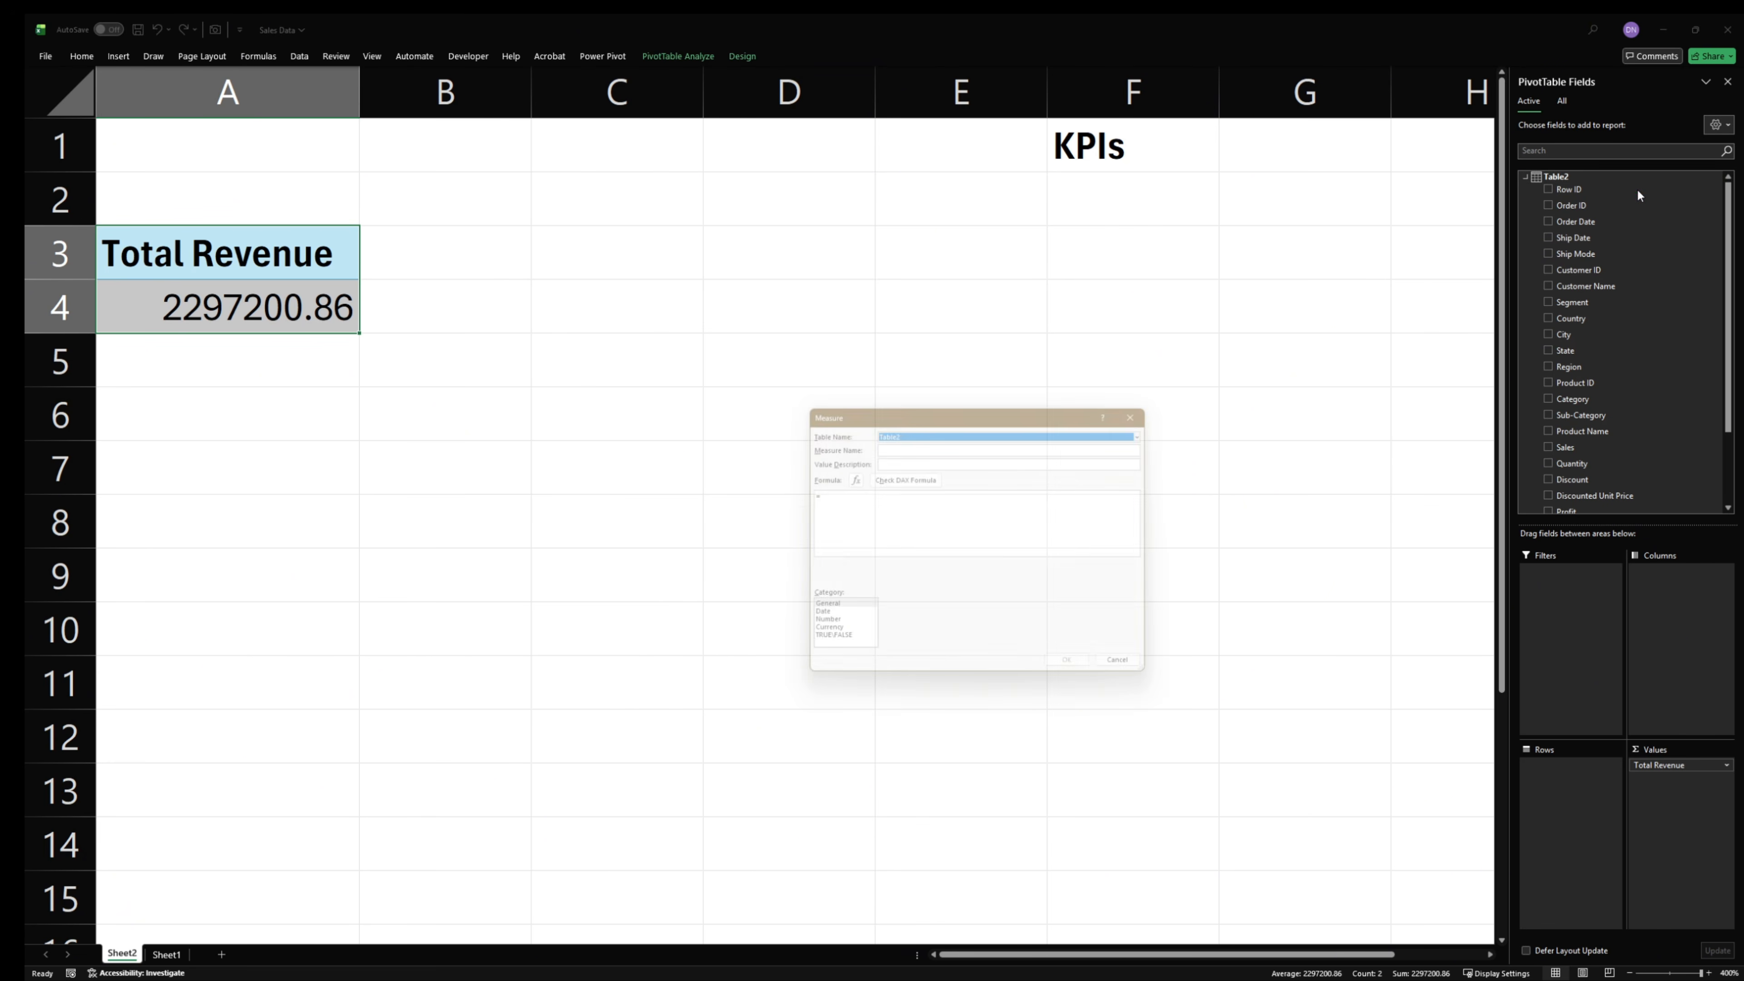
{"action": "left_click", "coordinate": [926, 443]}
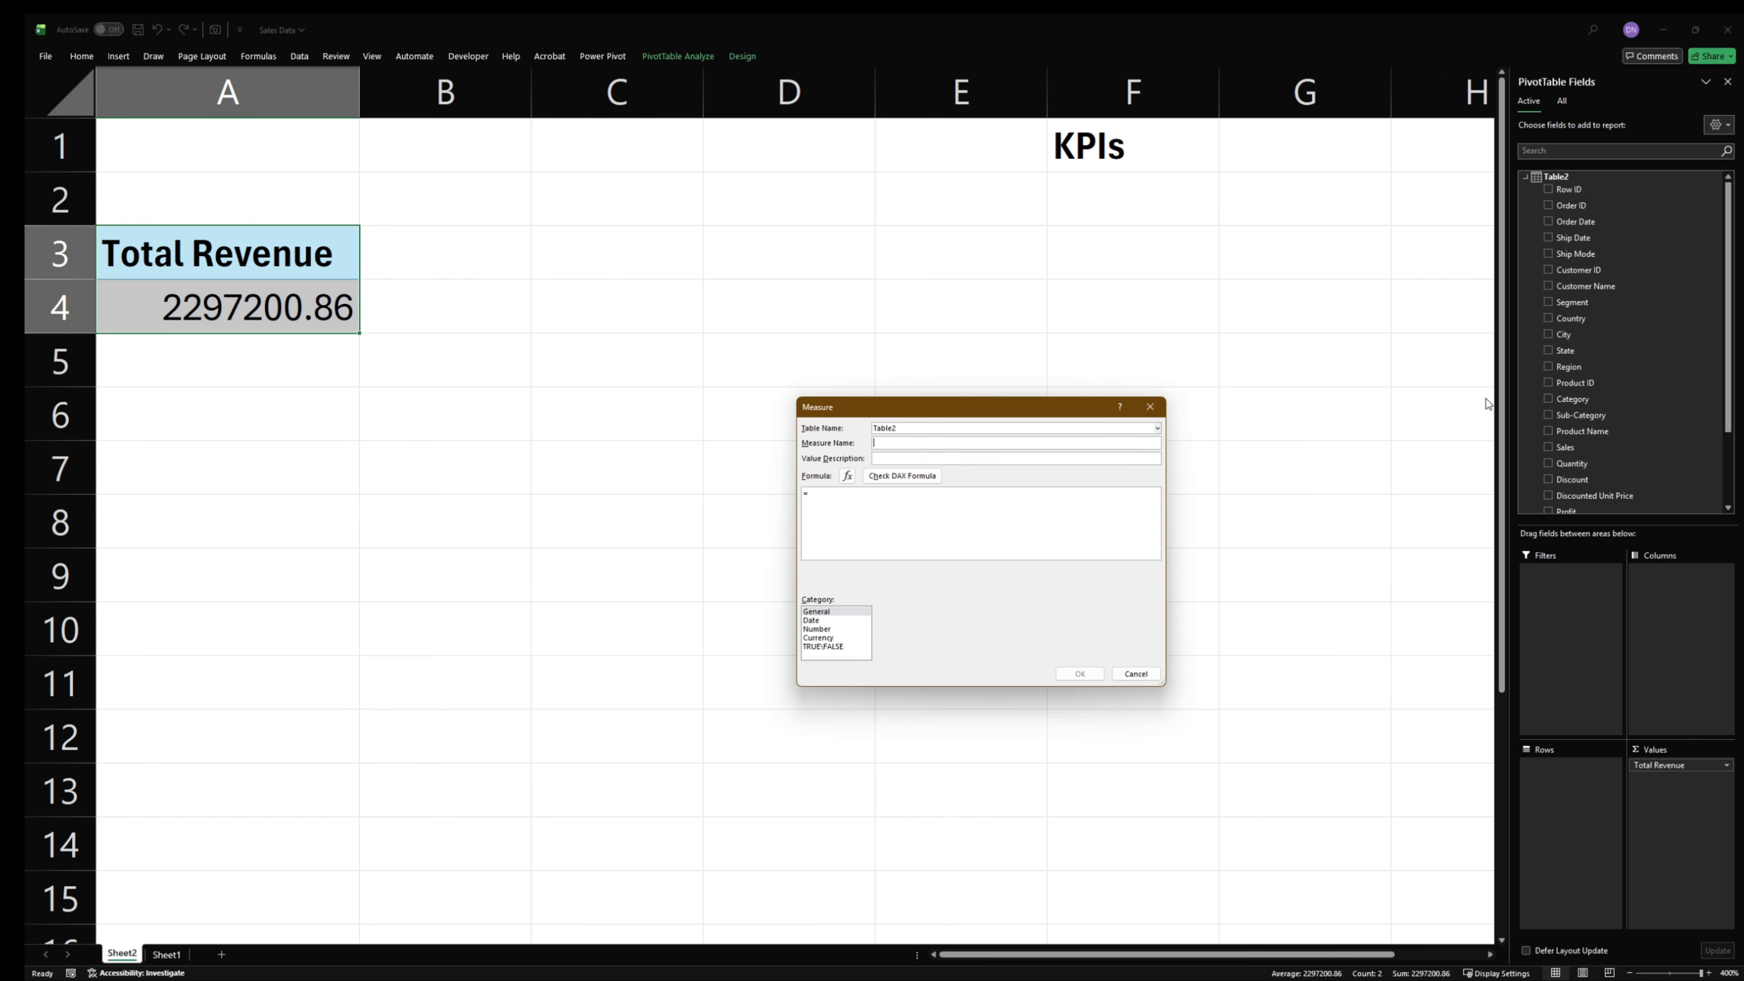
{"action": "type", "text": "Total Orders"}
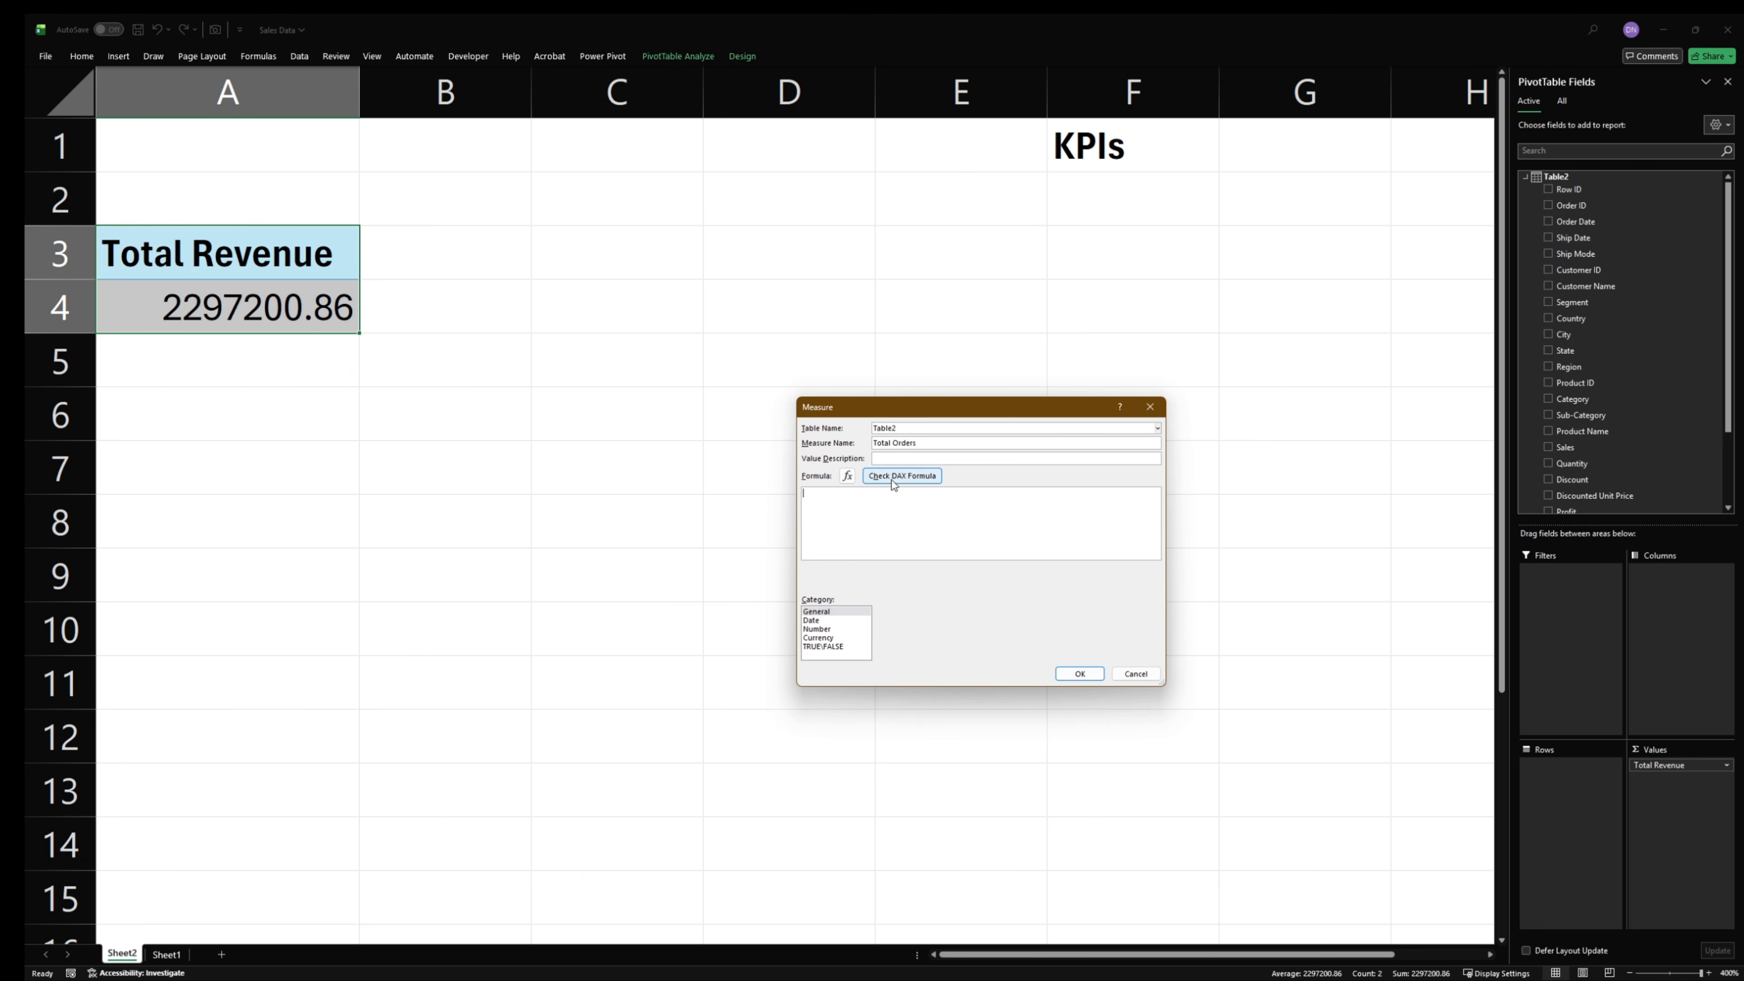
- Define Total Orders as =DISTINCTCOUNT(Table2[Order ID]), check the formula and save the measure
{"action": "left_click", "coordinate": [887, 514]}
{"action": "type", "text": "=dis"}
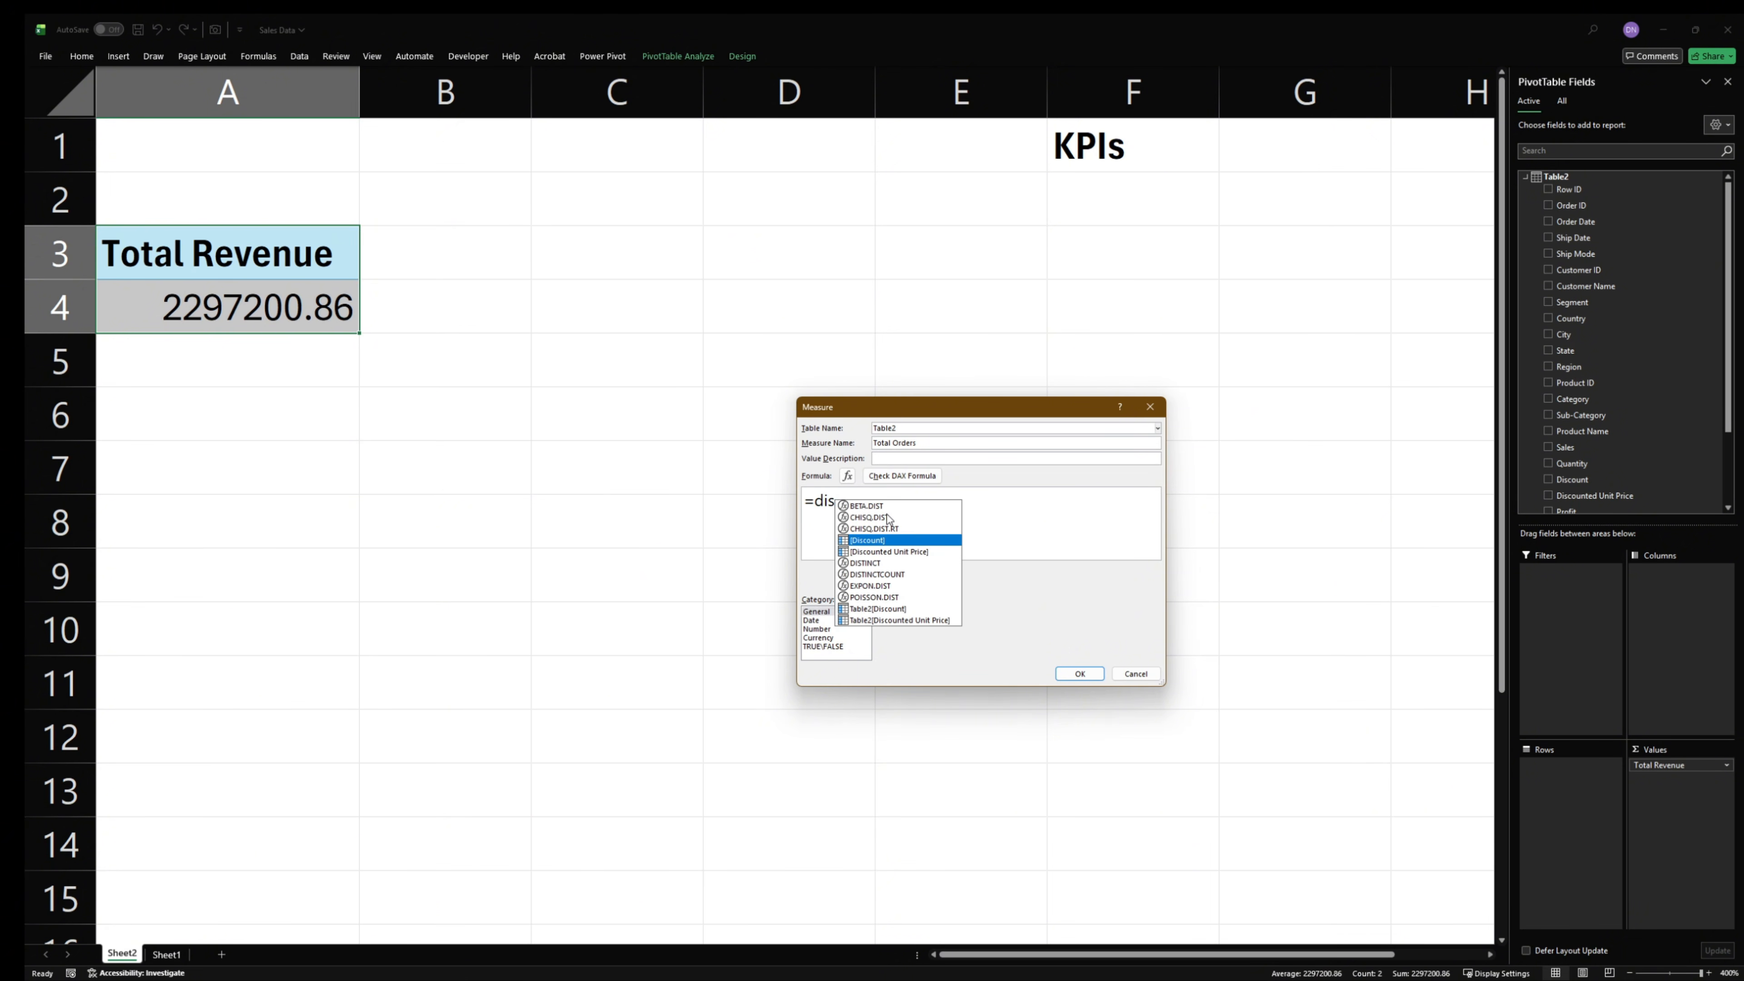
{"action": "type", "text": "ti"}
{"action": "double_click", "coordinate": [888, 517]}
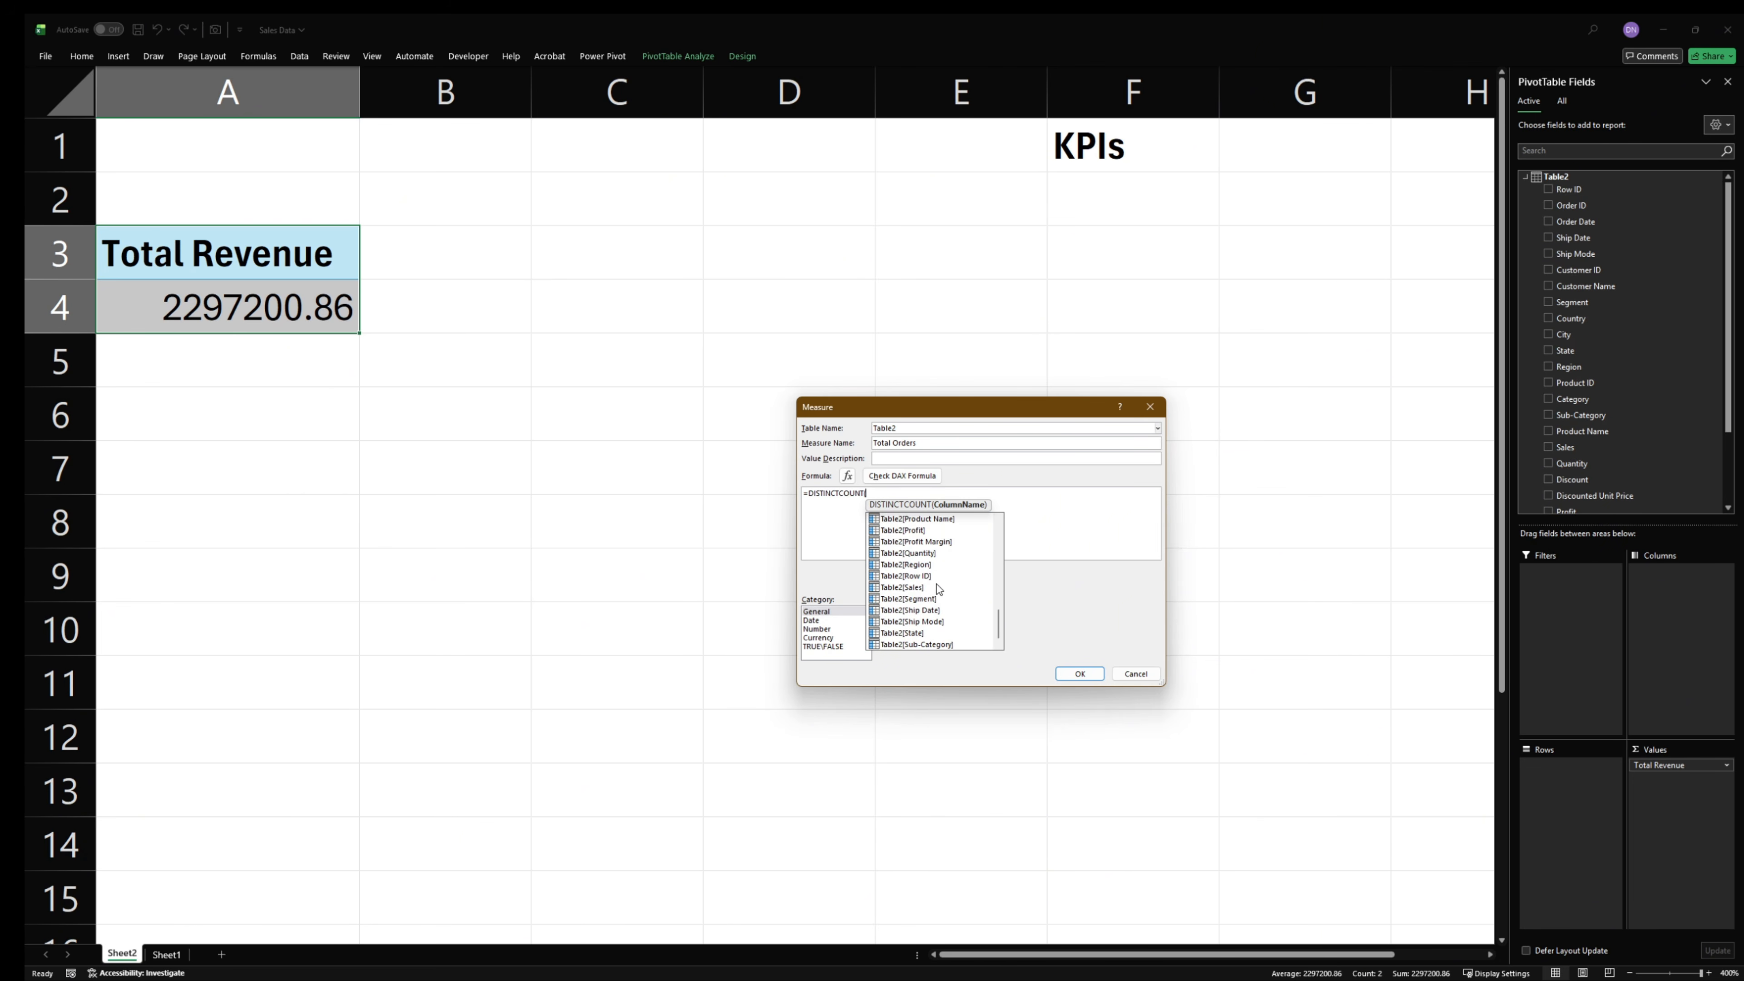
{"action": "scroll", "coordinate": [929, 593], "scroll_direction": "up", "scroll_amount": 6}
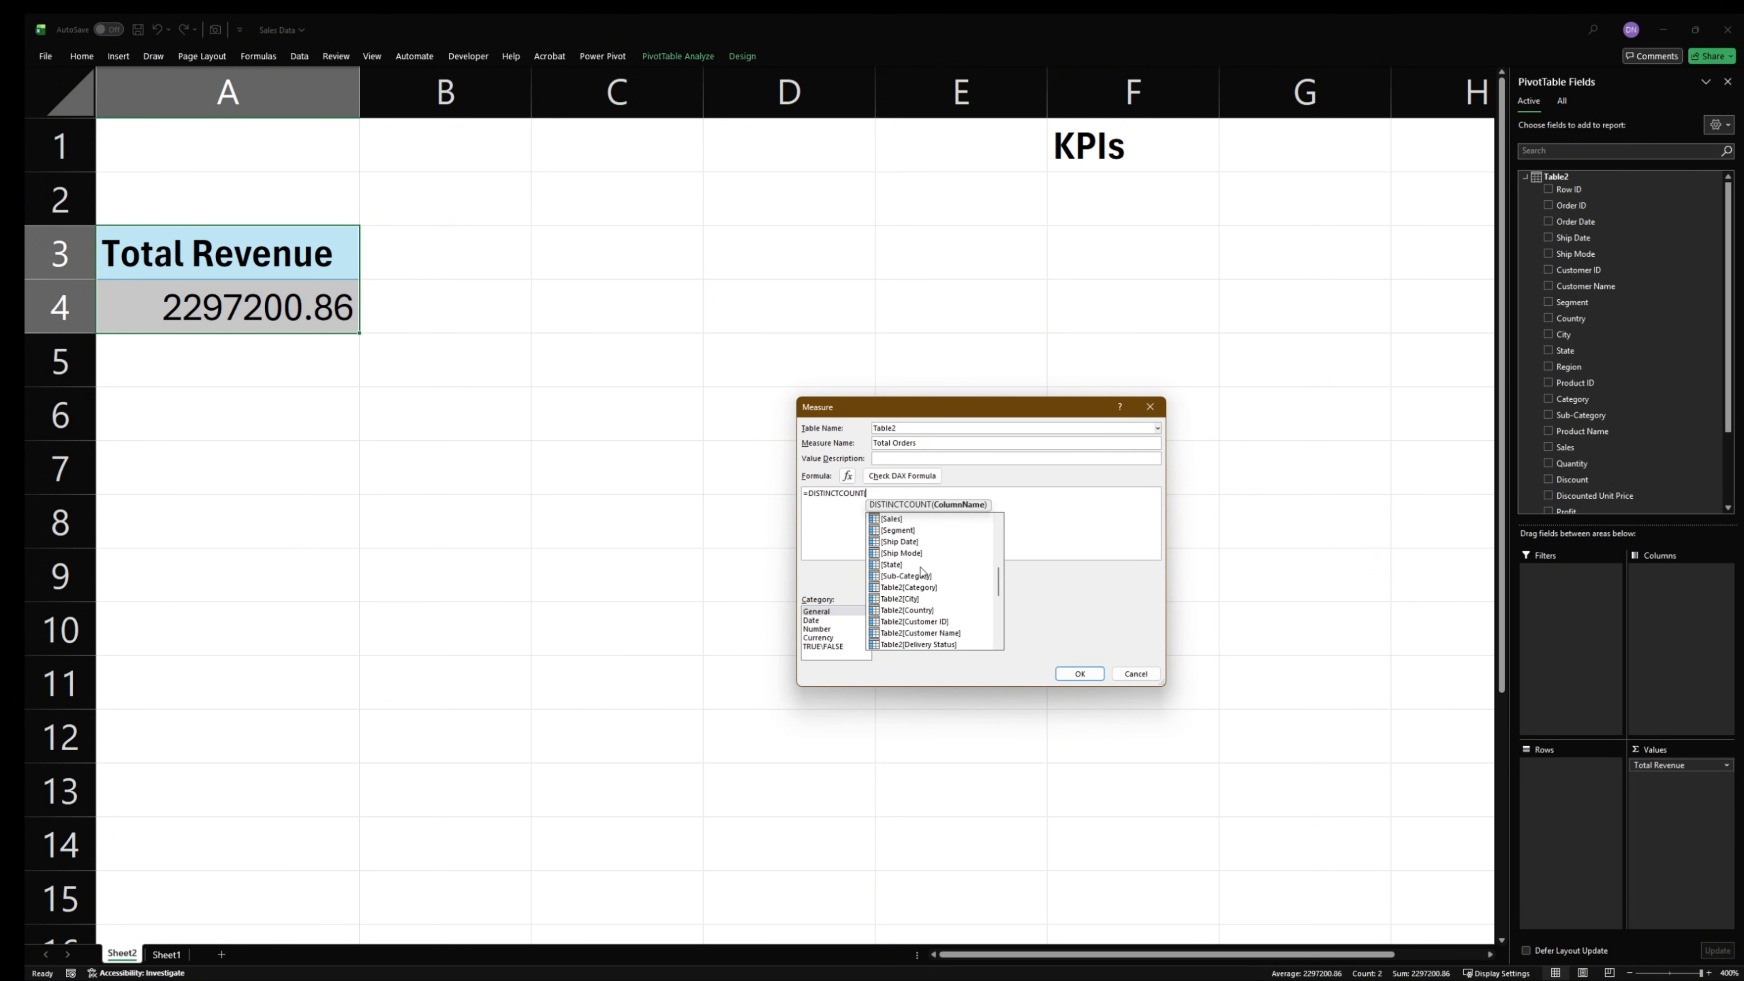
{"action": "scroll", "coordinate": [925, 584], "scroll_direction": "down", "scroll_amount": 6}
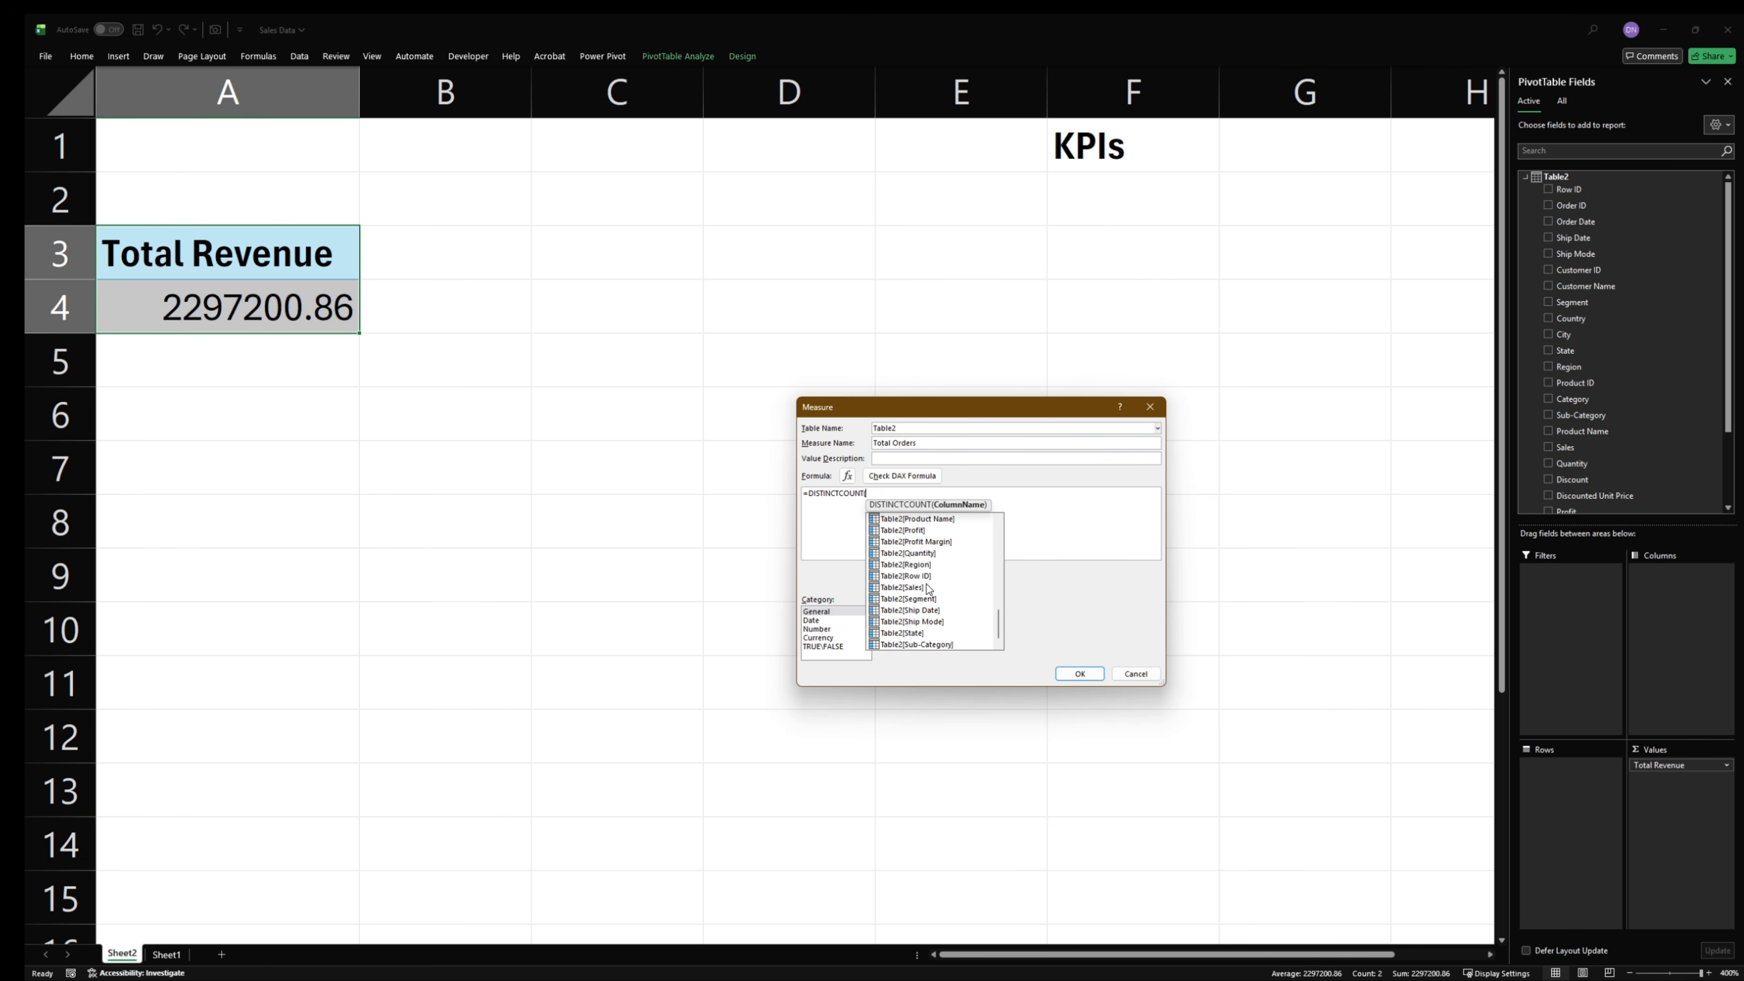
{"action": "scroll", "coordinate": [926, 586], "scroll_direction": "up", "scroll_amount": 1}
{"action": "double_click", "coordinate": [931, 529]}
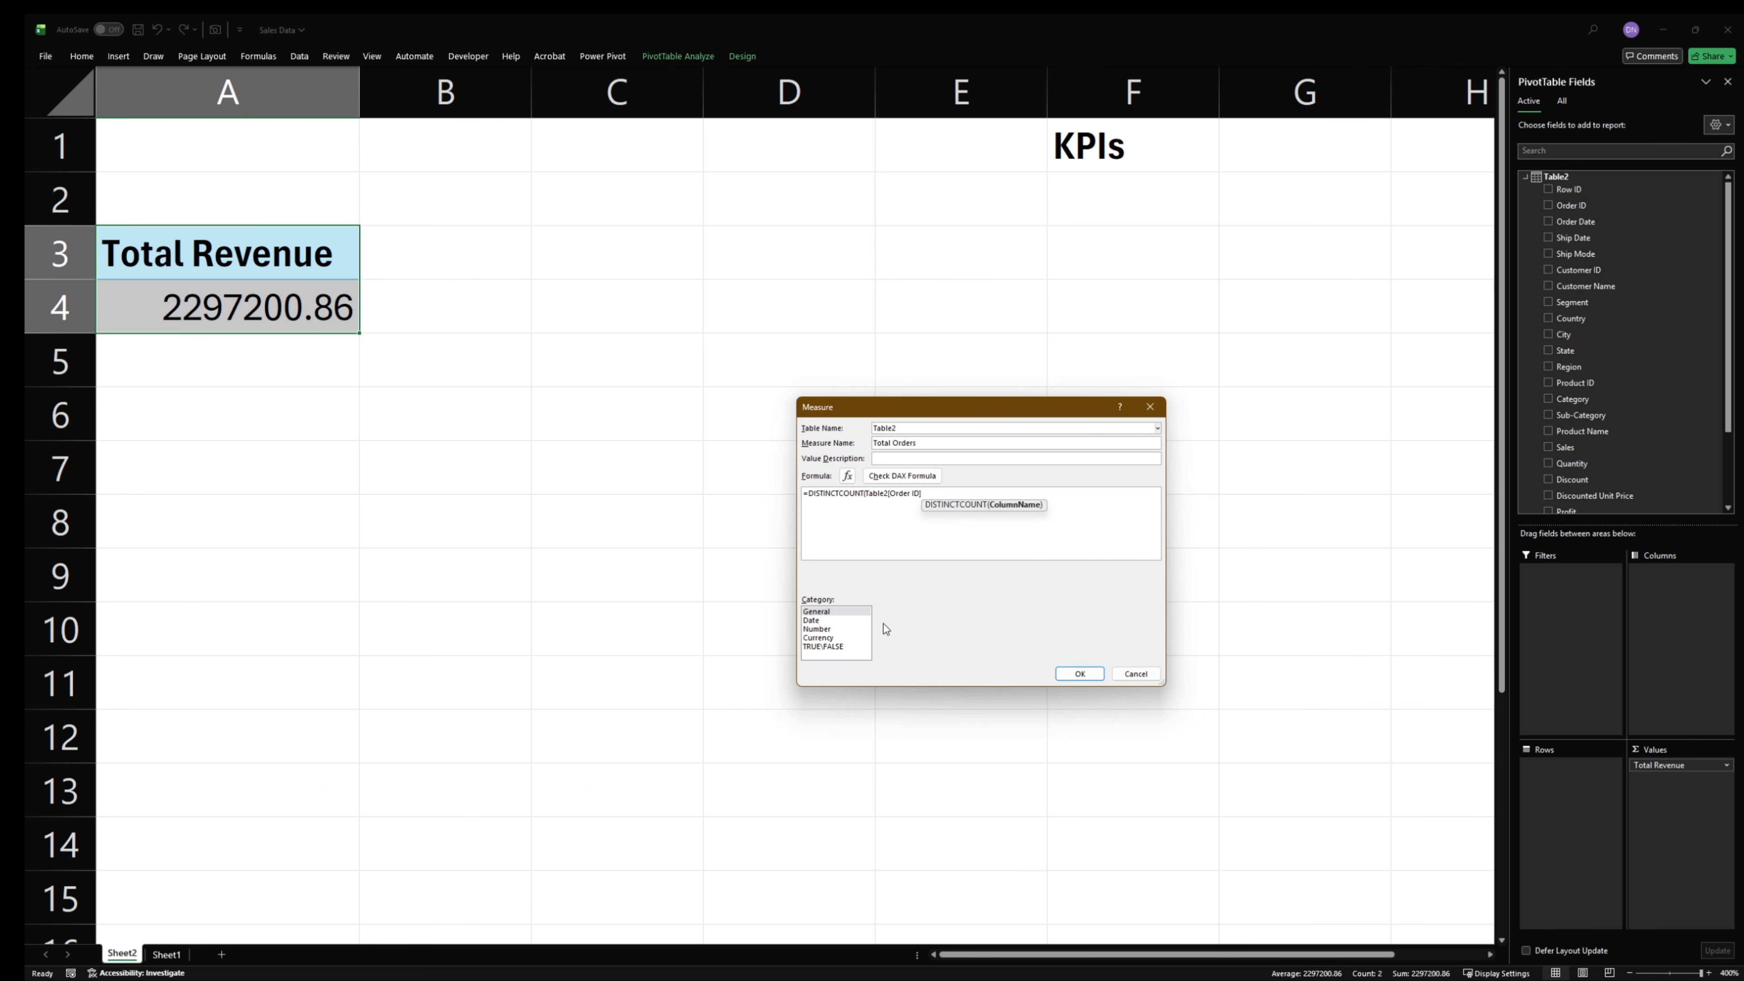
{"action": "type", "text": ")"}
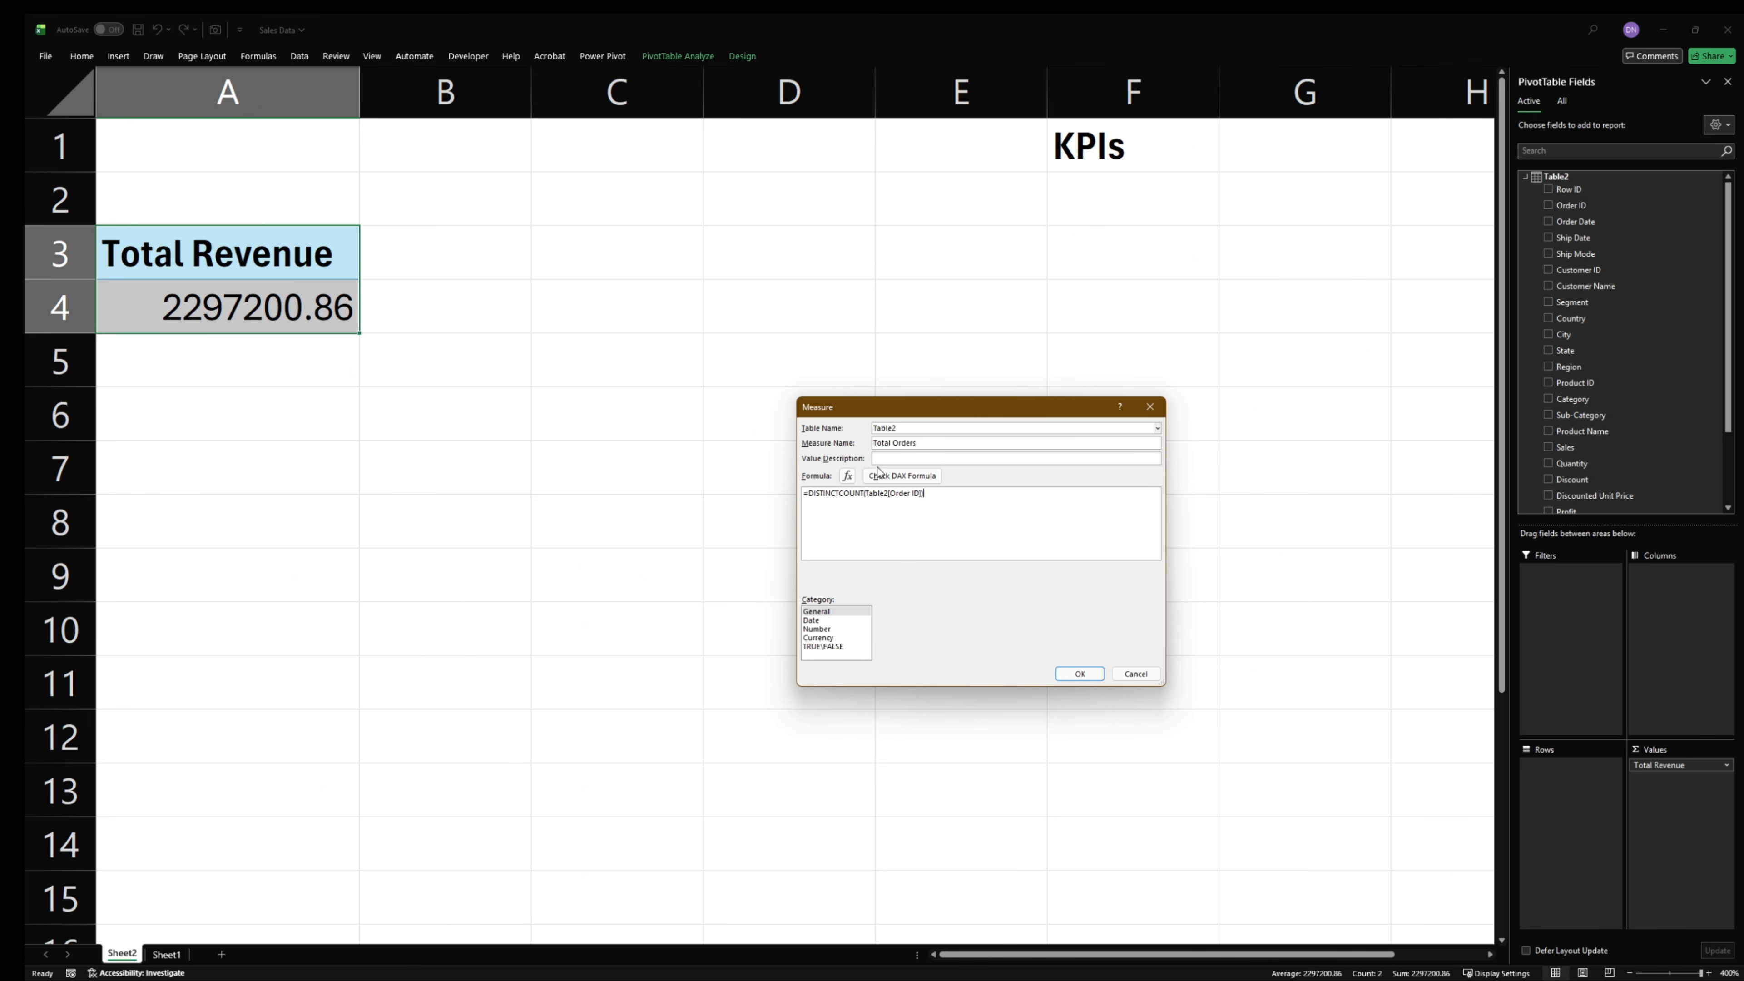
{"action": "left_click", "coordinate": [902, 475]}
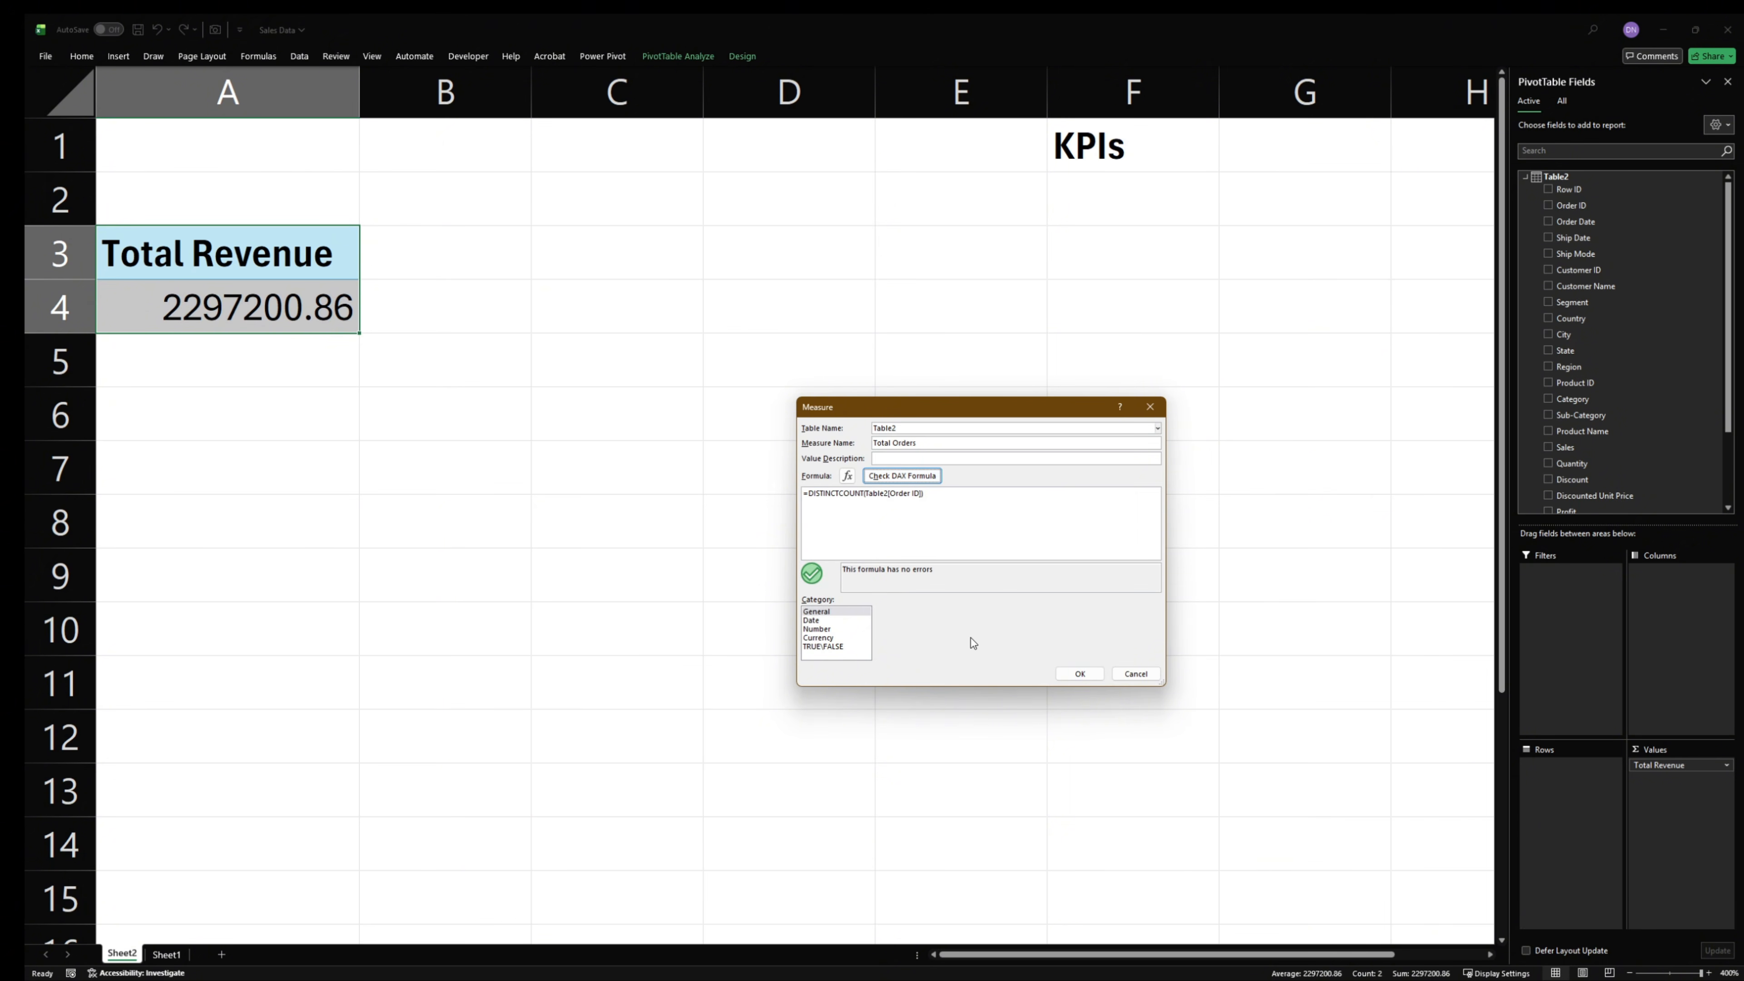
{"action": "left_click", "coordinate": [1080, 673]}
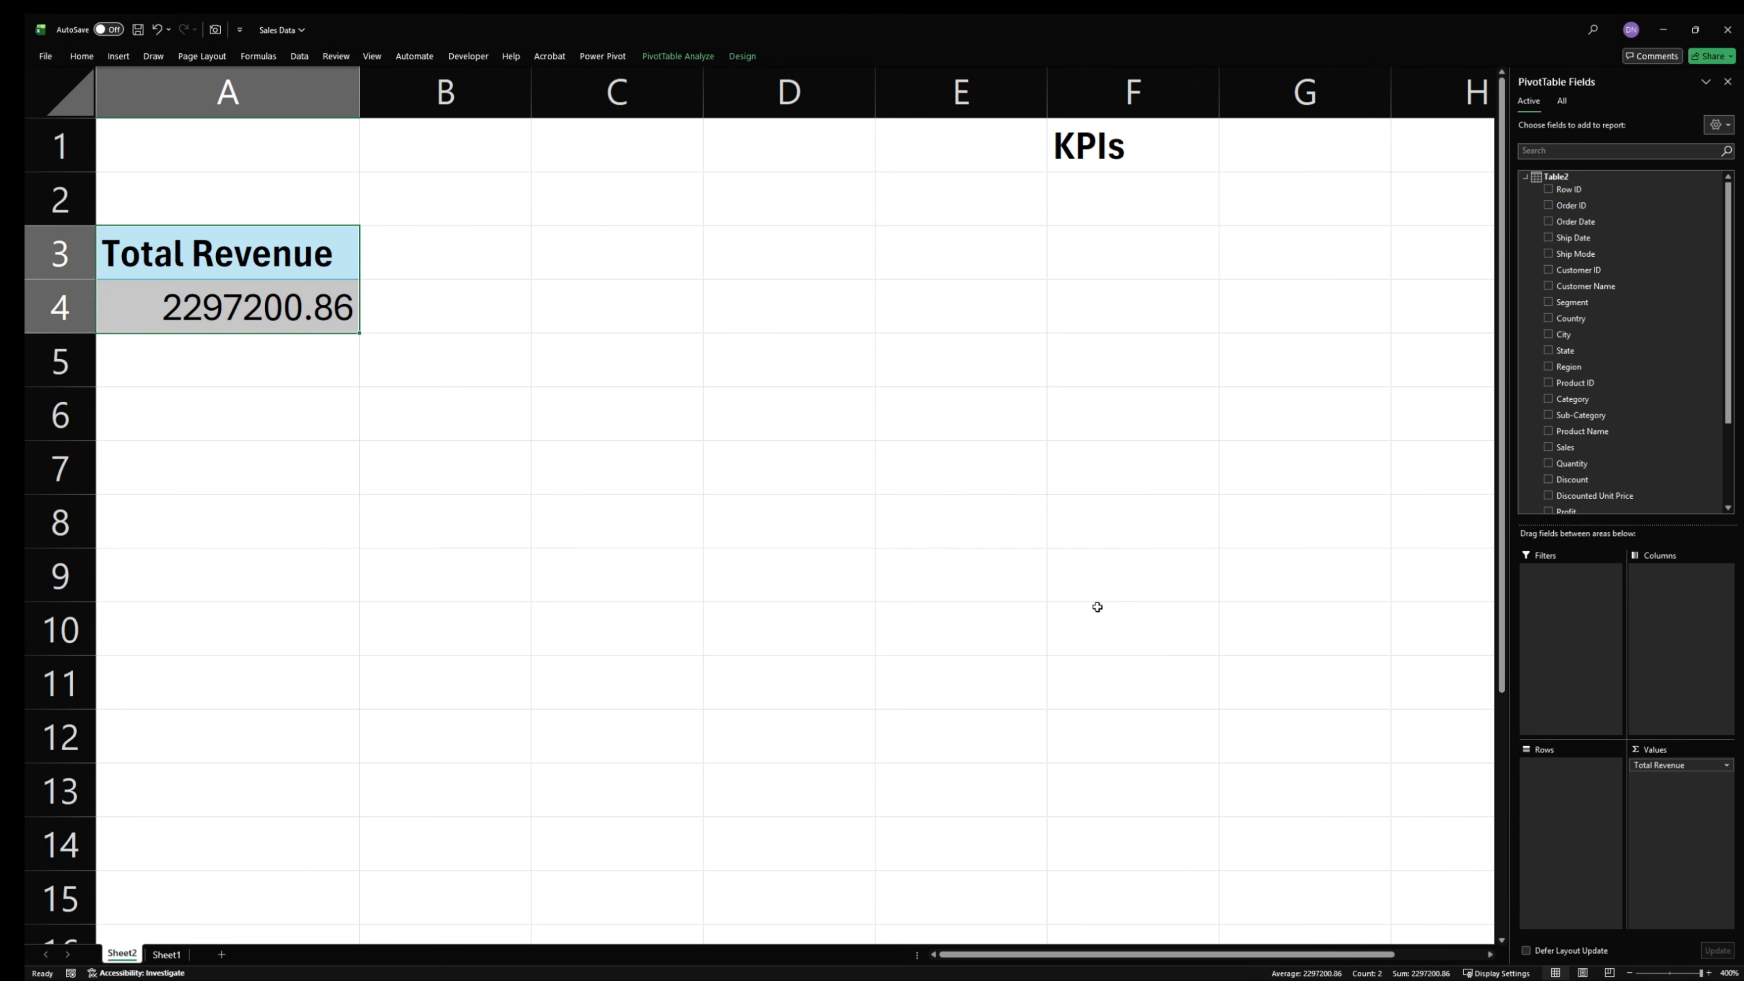
- Start another measure for Table2 and name it Avg Discount
{"action": "right_click", "coordinate": [1560, 175]}
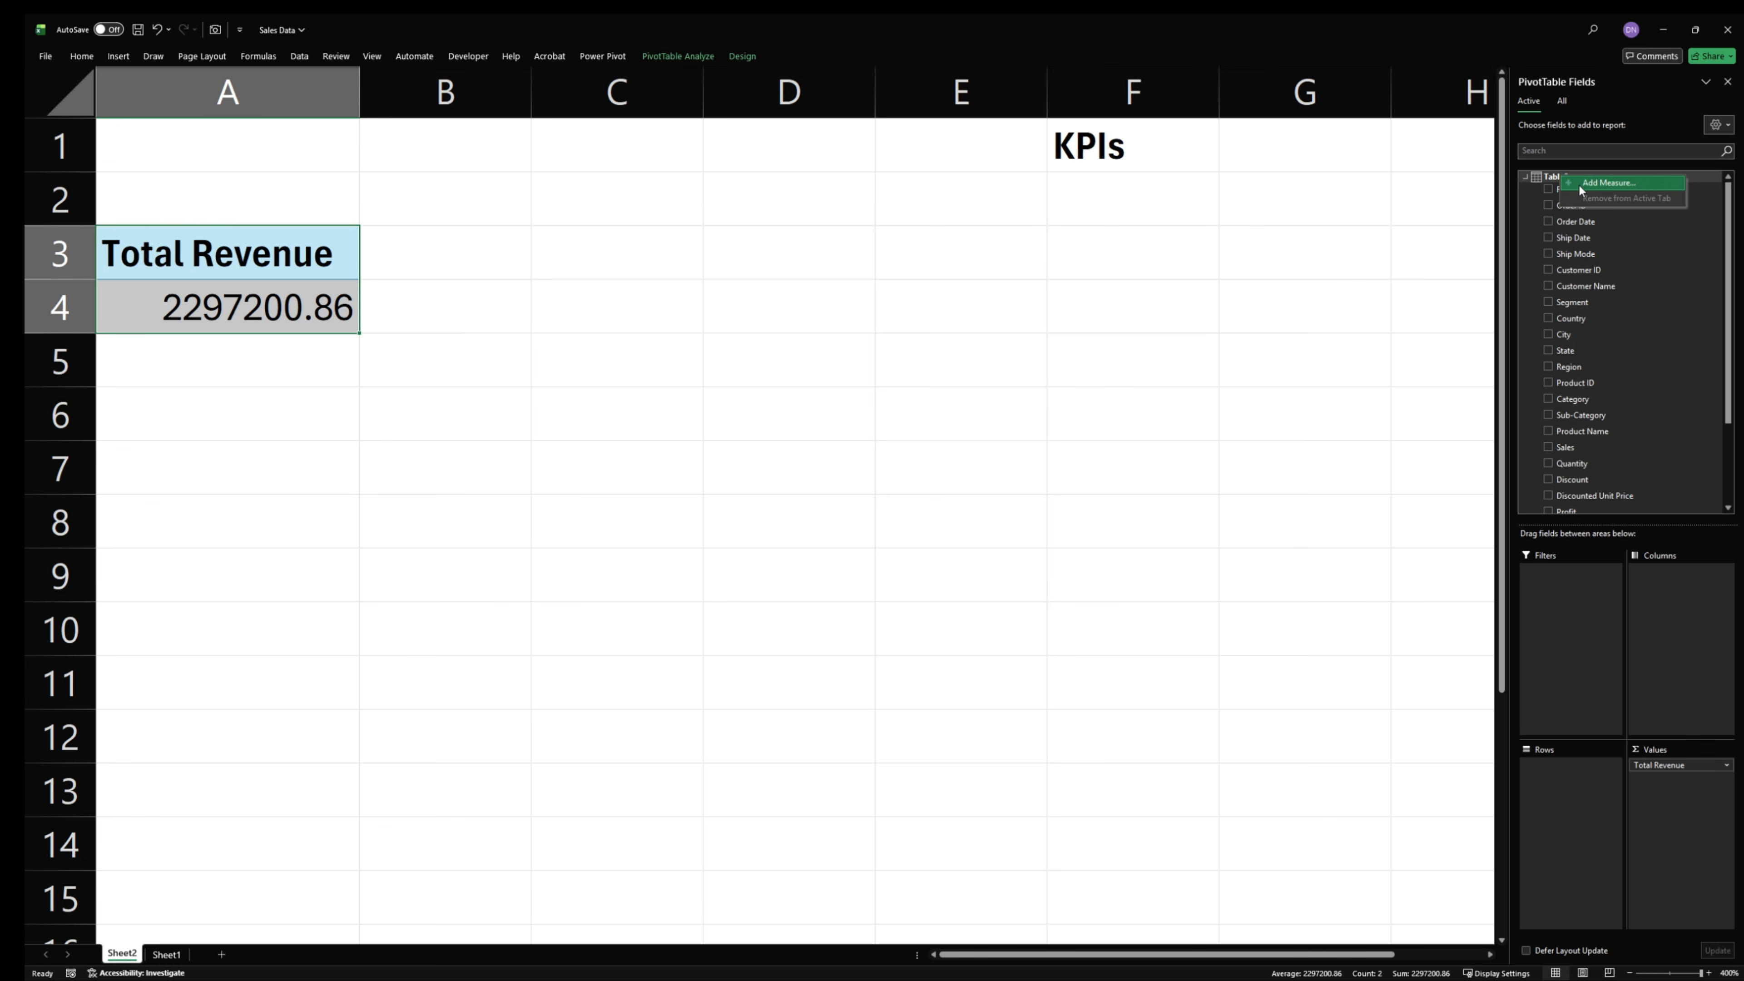
{"action": "left_click", "coordinate": [1578, 183]}
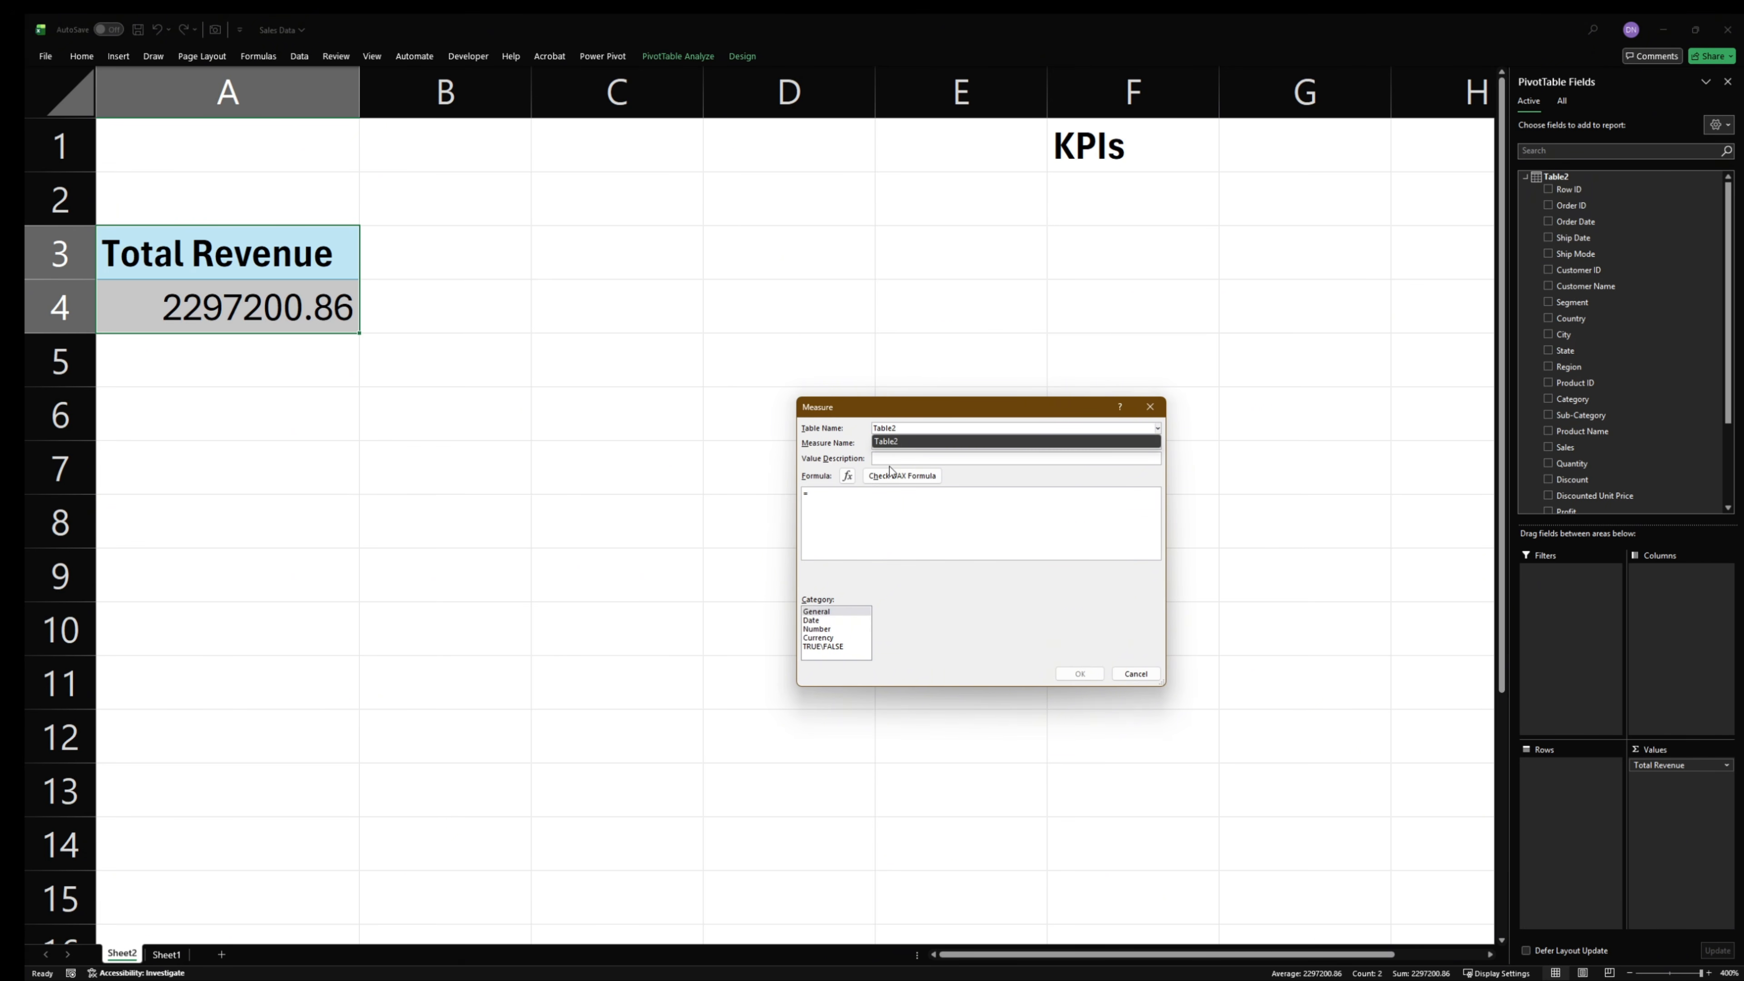
{"action": "left_click", "coordinate": [895, 442]}
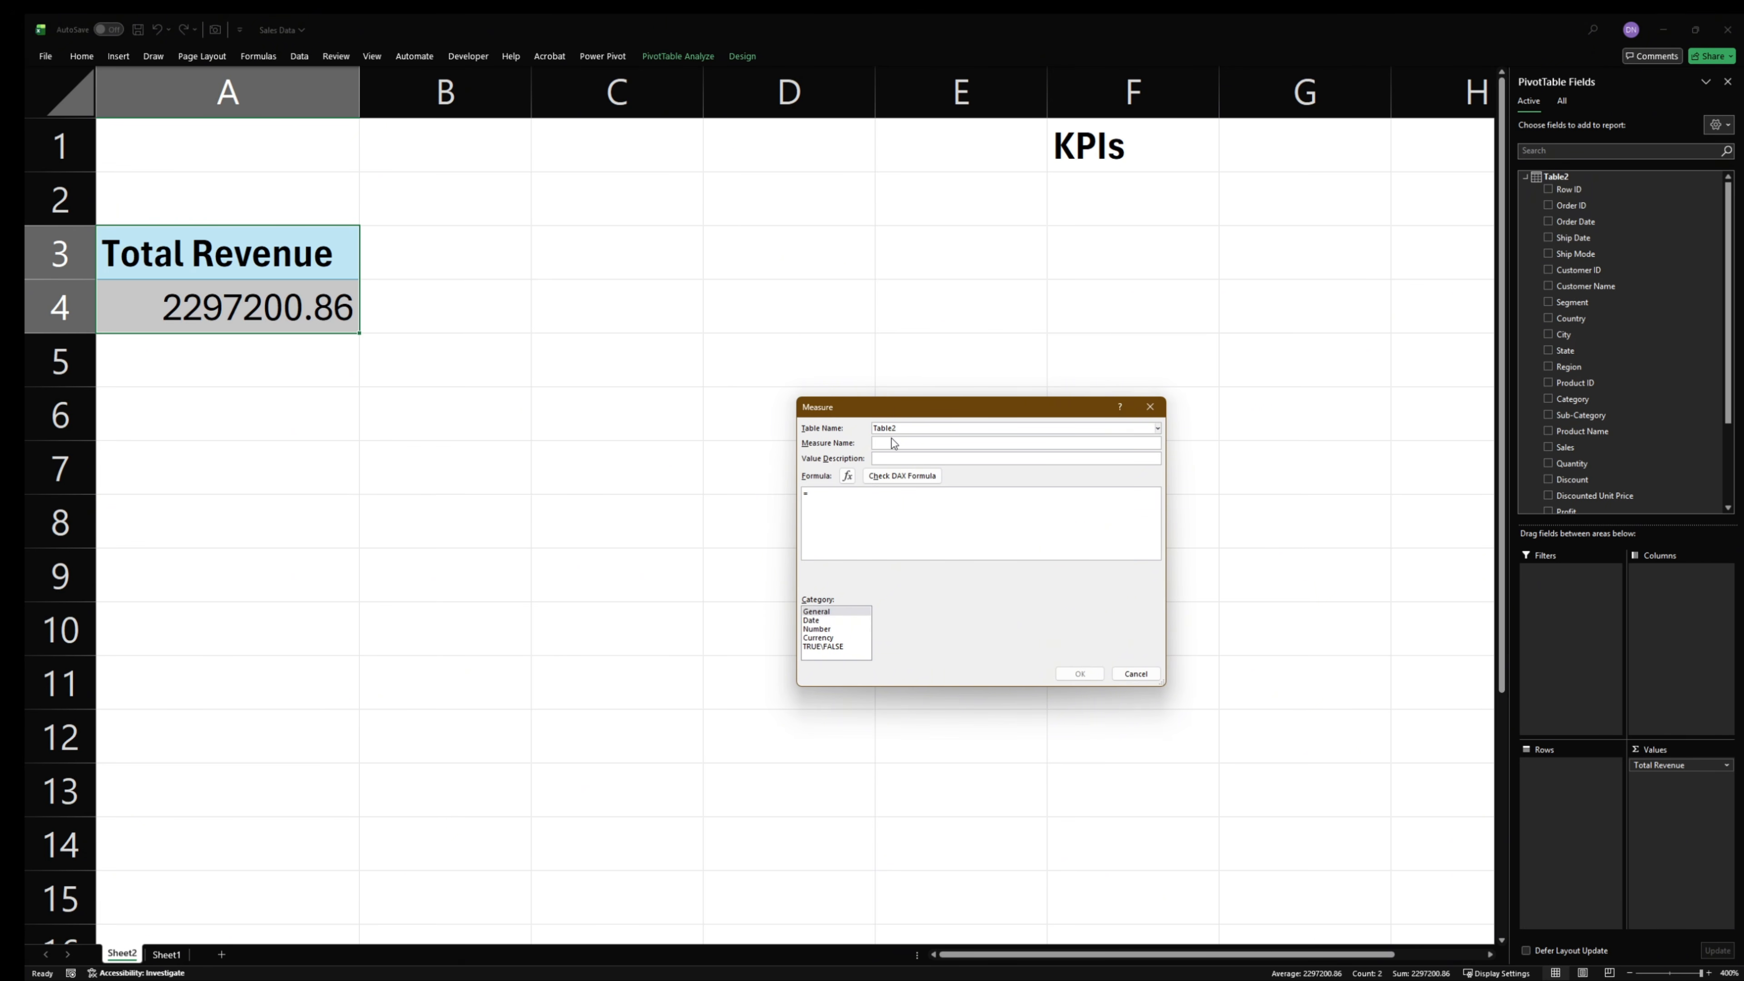
{"action": "type", "text": "Avg"}
{"action": "type", "text": " Discount"}
- Define Avg Discount as =AVERAGE(Table2[Discount]), check the formula and save the measure
{"action": "type", "text": "AV"}
{"action": "key", "text": "Tab"}
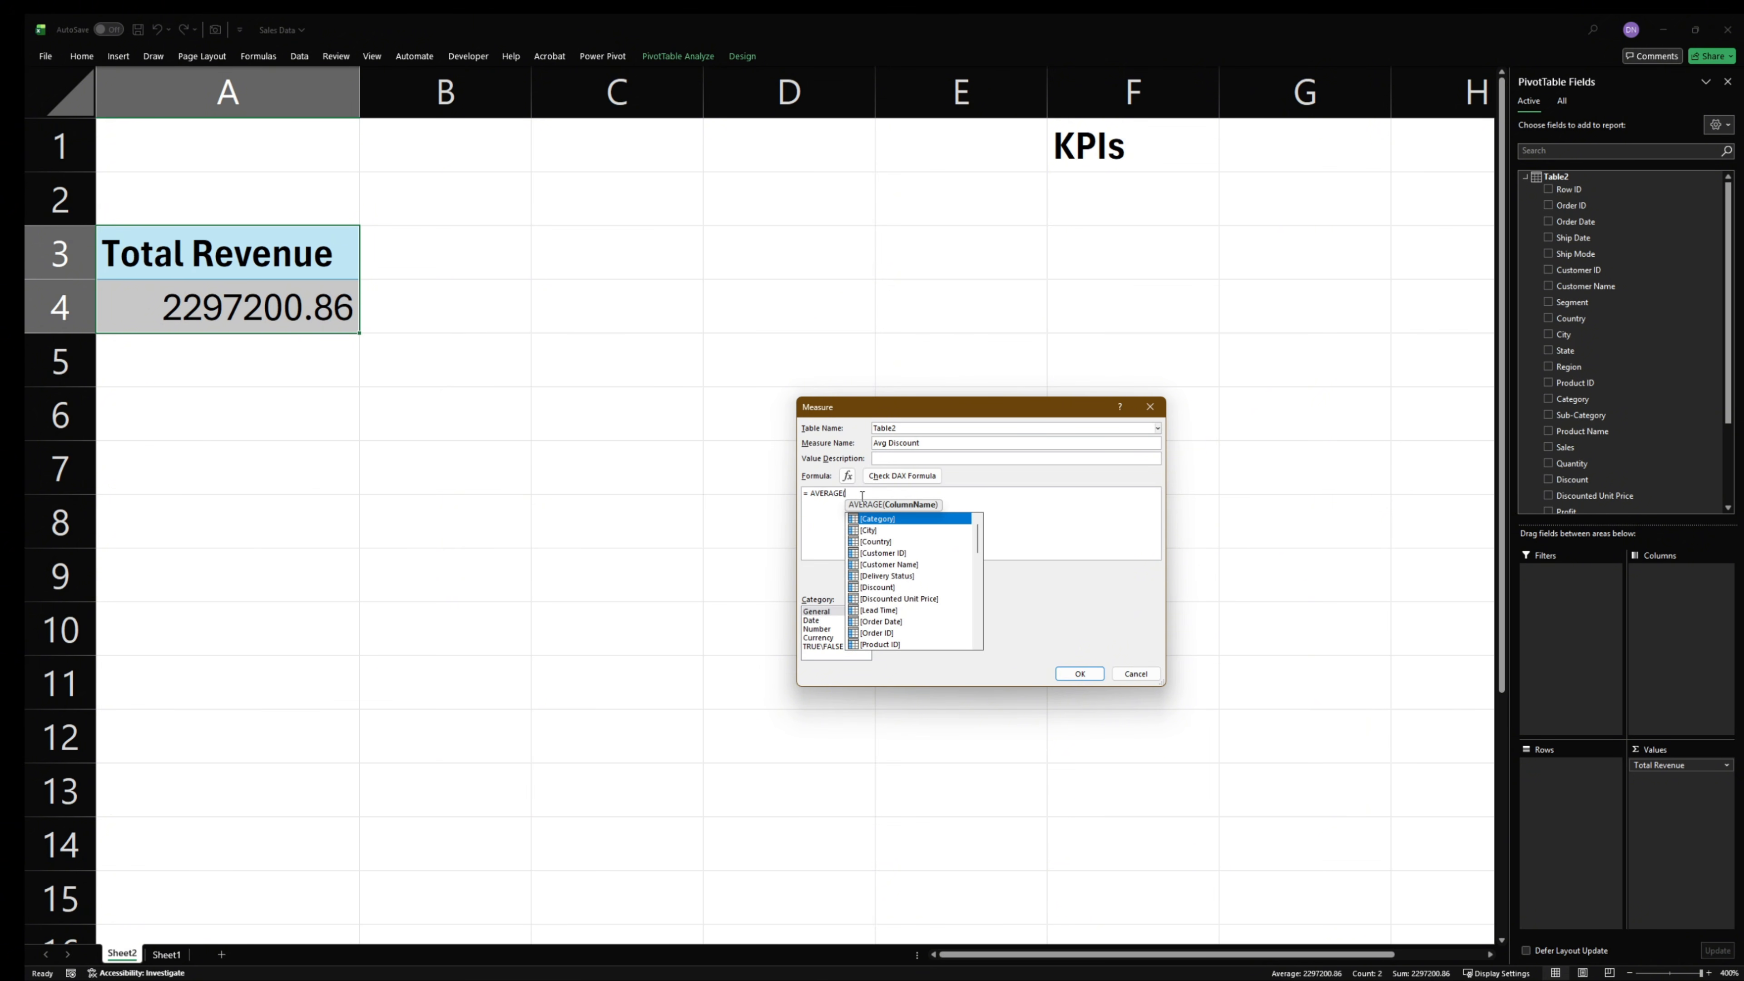
{"action": "type", "text": "dis"}
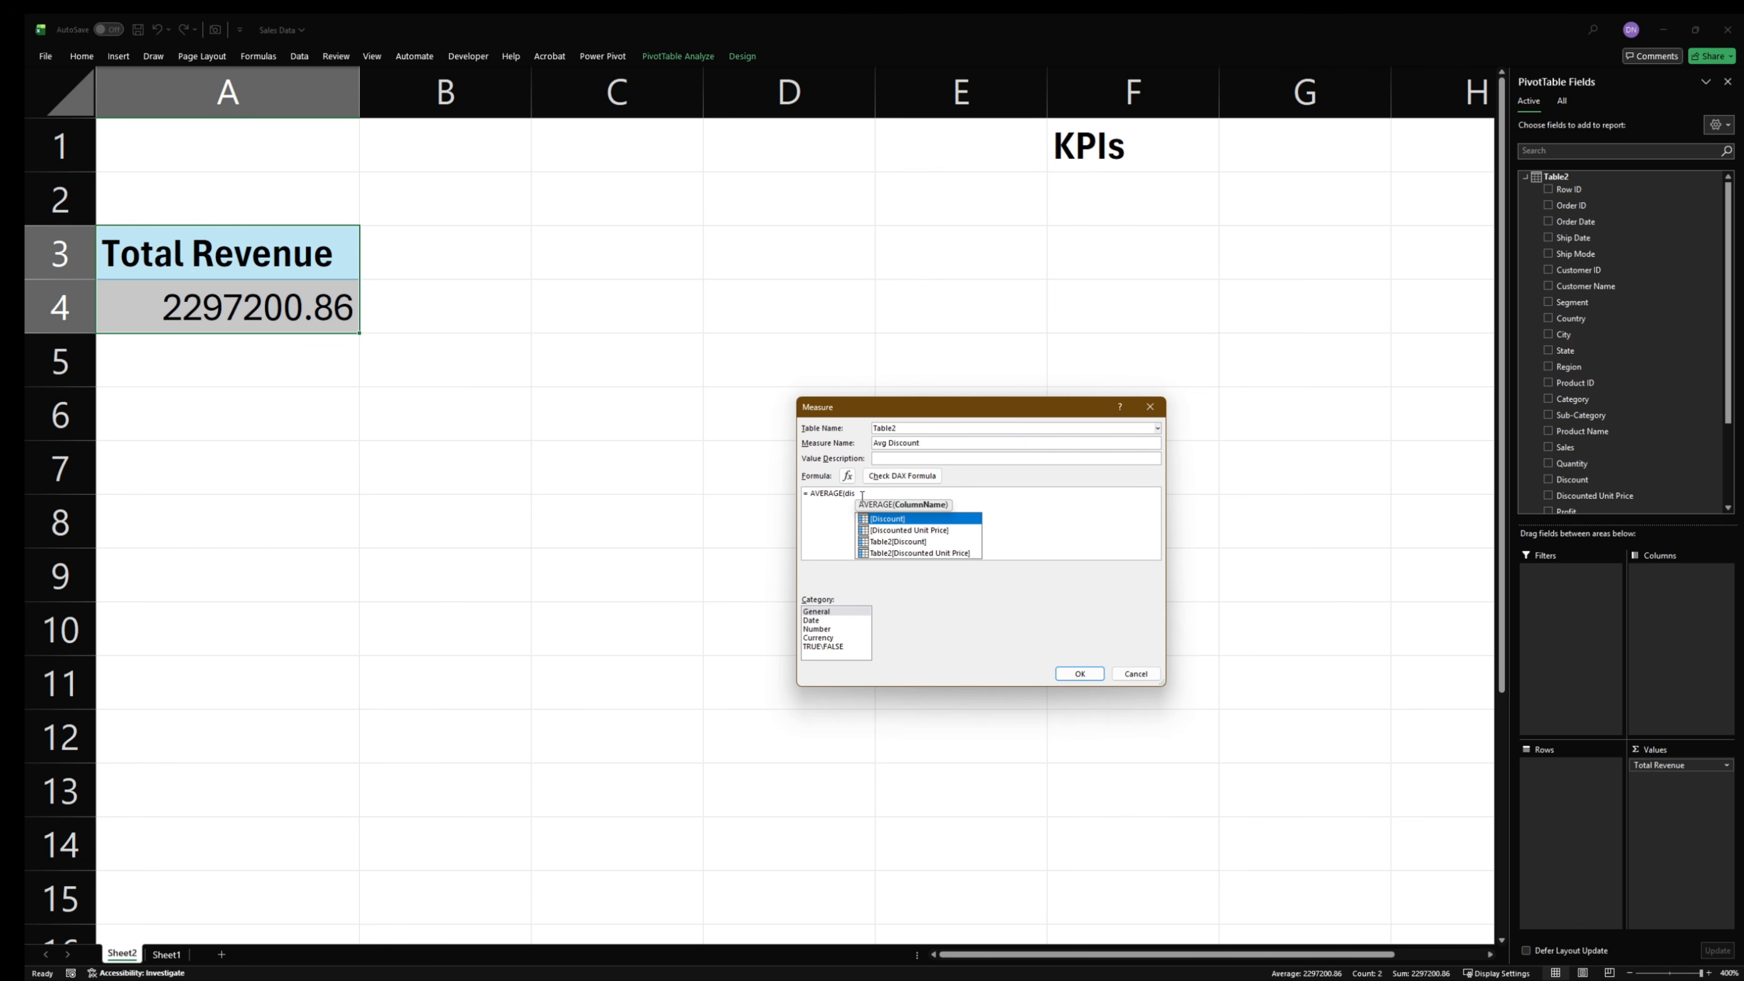
{"action": "double_click", "coordinate": [918, 543]}
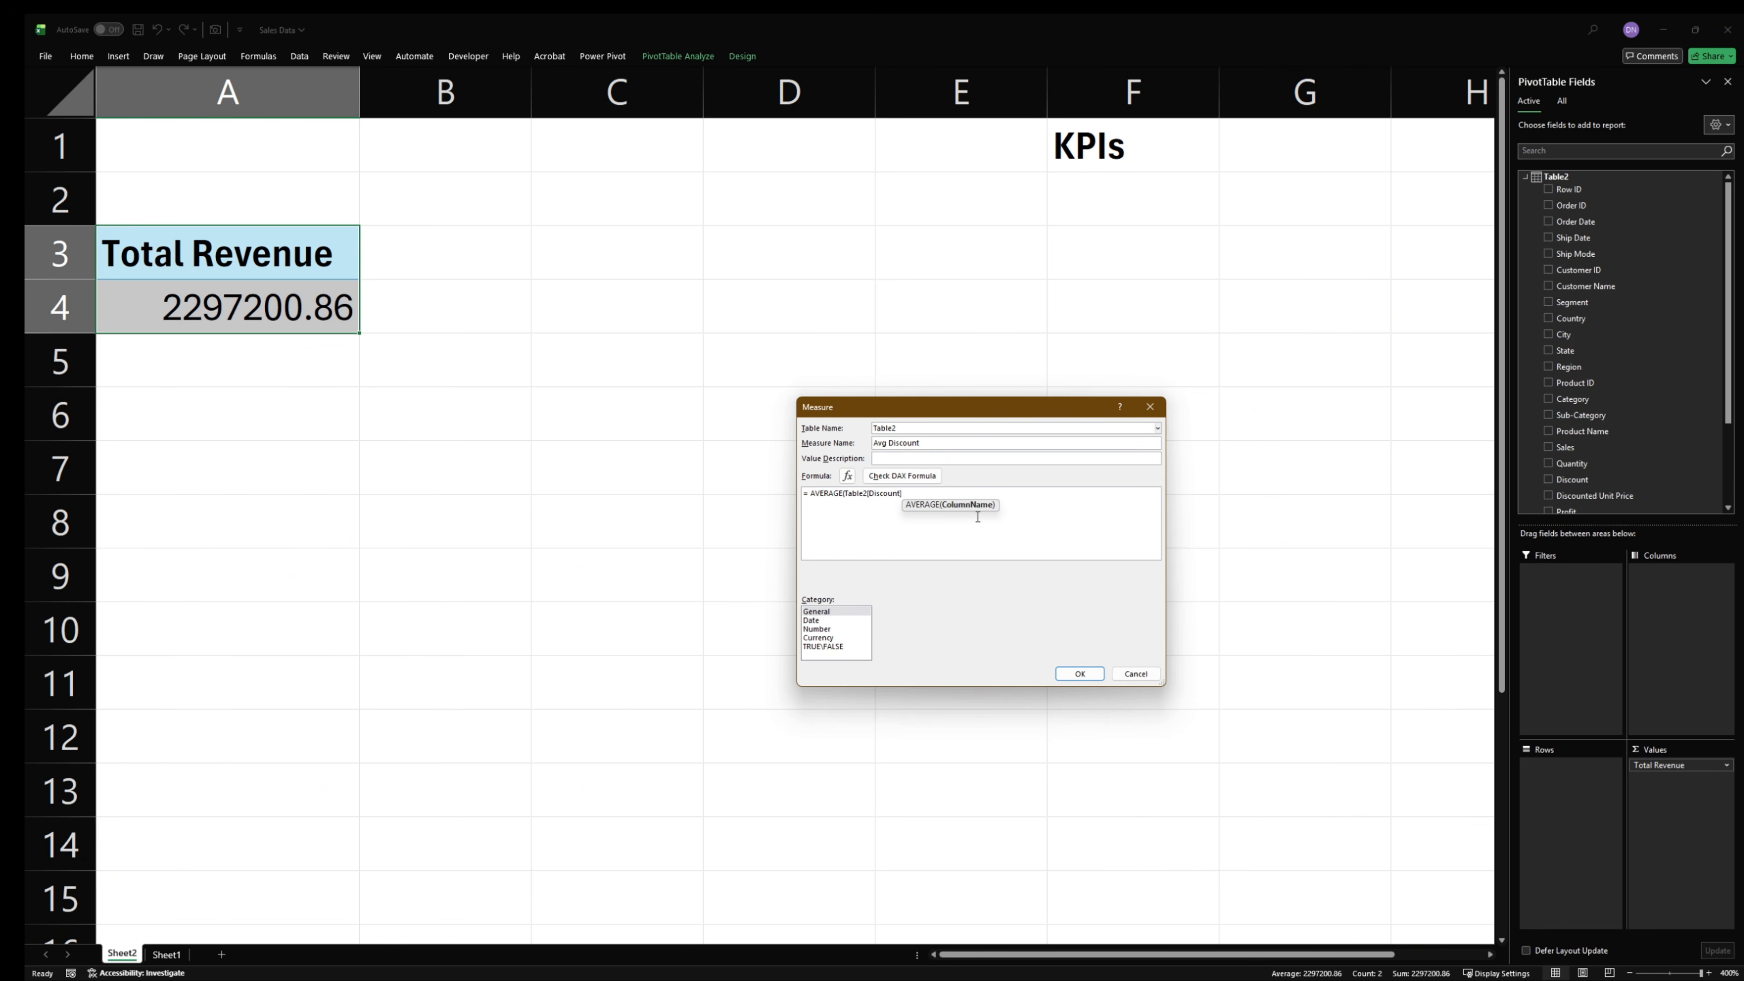
{"action": "type", "text": ")"}
{"action": "scroll", "coordinate": [978, 516], "scroll_direction": "up", "scroll_amount": 10}
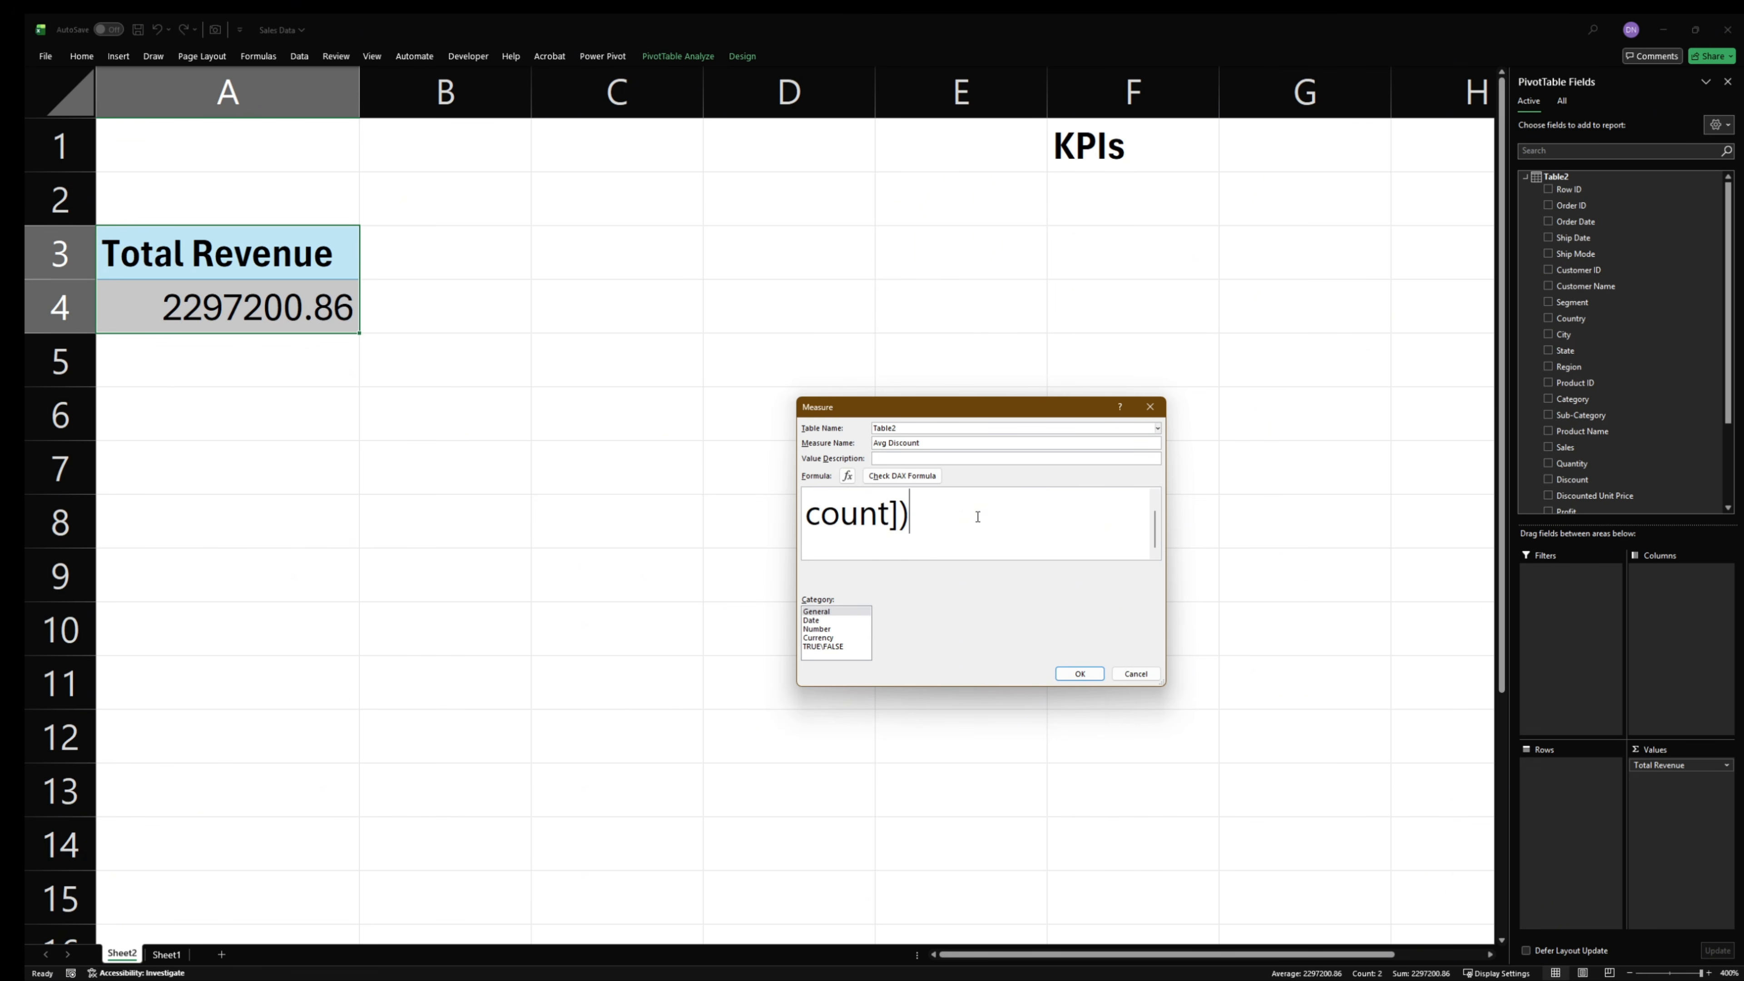
{"action": "scroll", "coordinate": [979, 520], "scroll_direction": "down", "scroll_amount": 12}
{"action": "scroll", "coordinate": [979, 520], "scroll_direction": "up", "scroll_amount": 10}
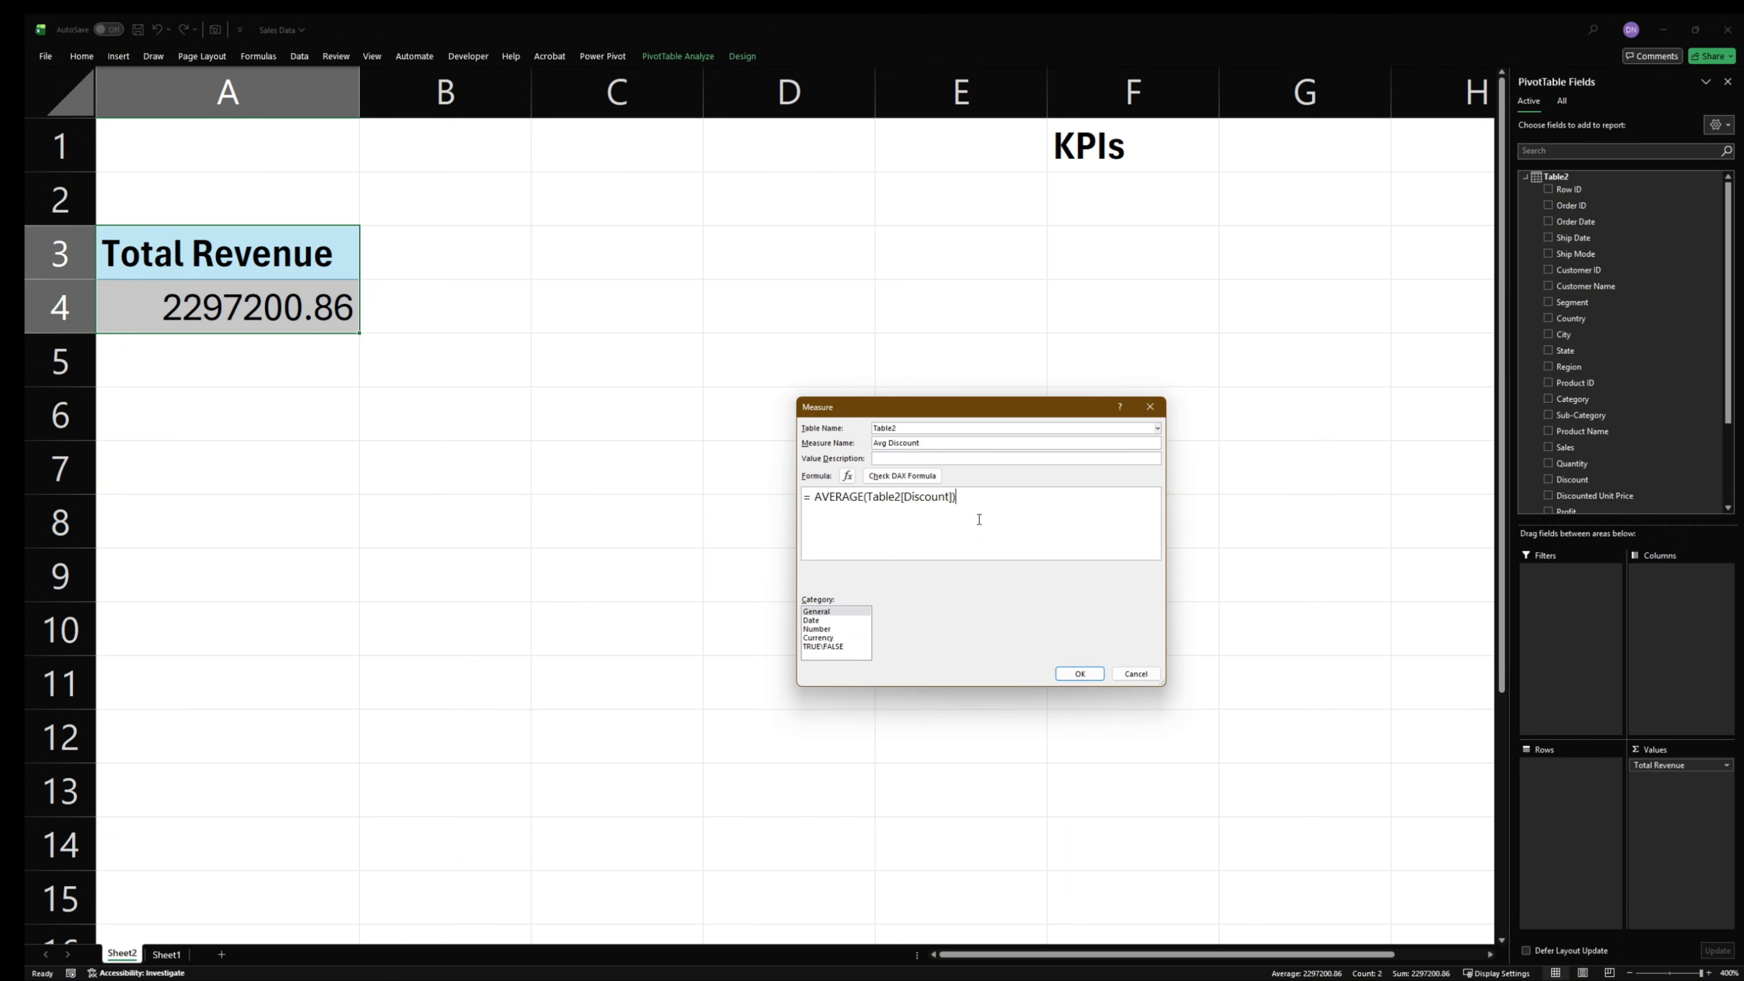
{"action": "left_click", "coordinate": [920, 479]}
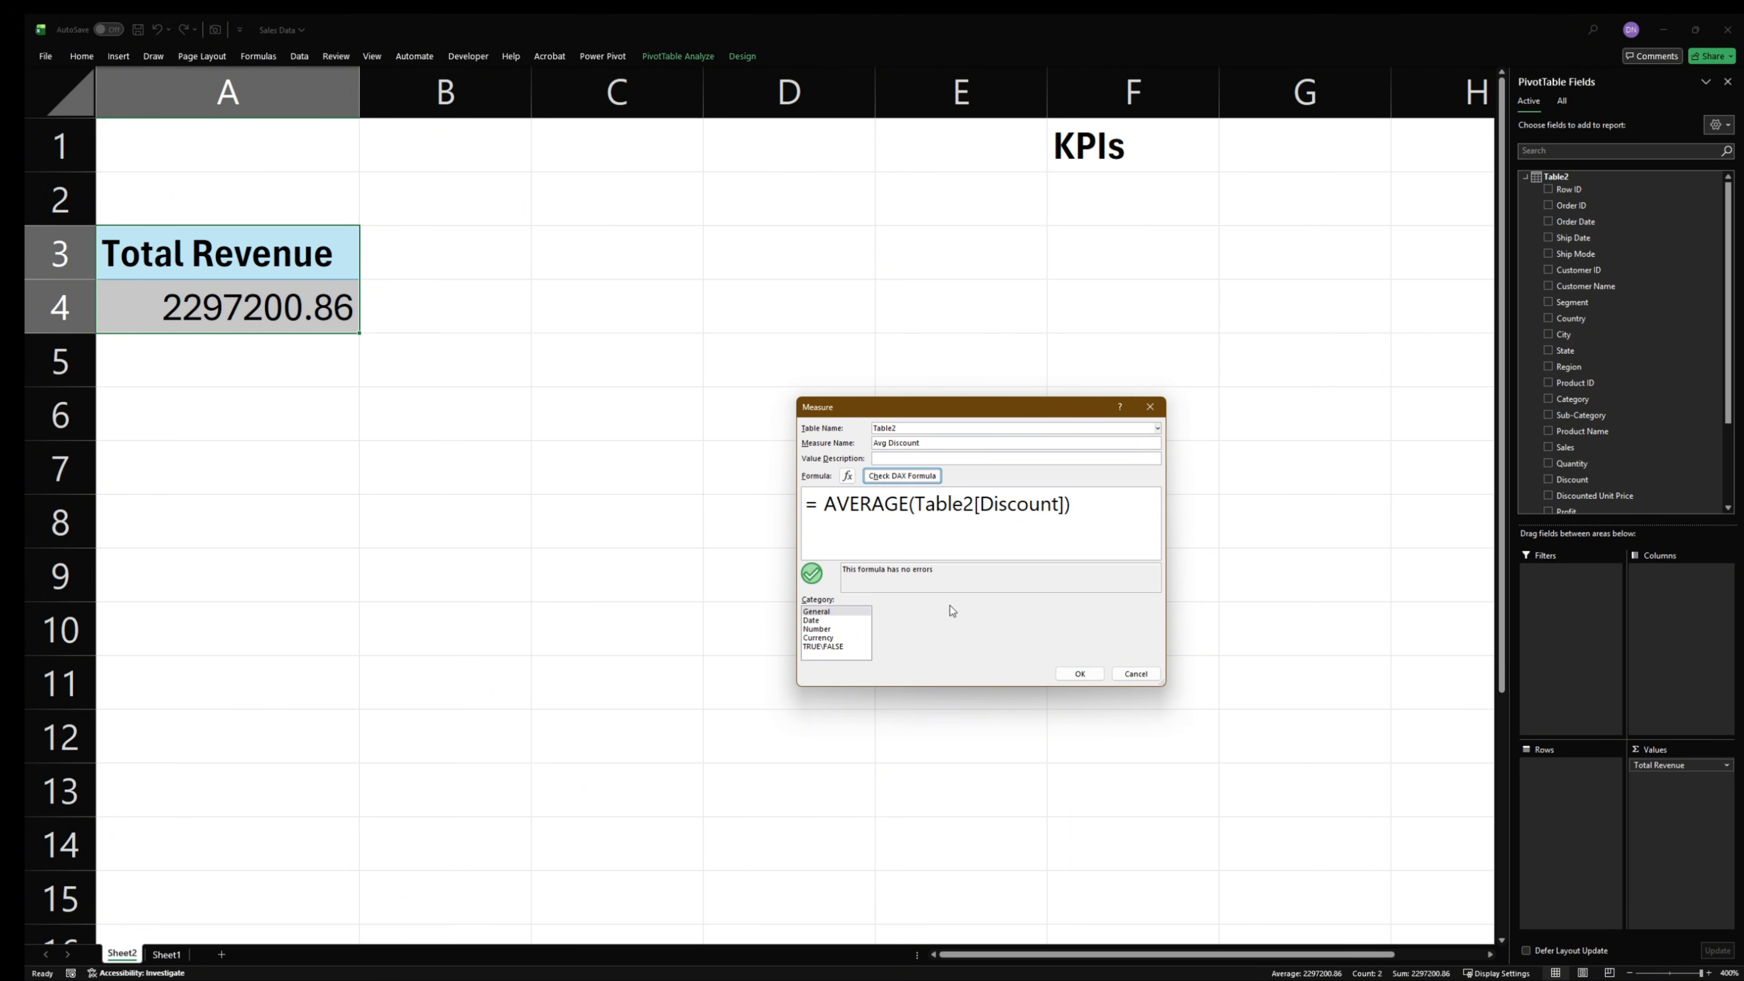
{"action": "left_click", "coordinate": [1080, 673]}
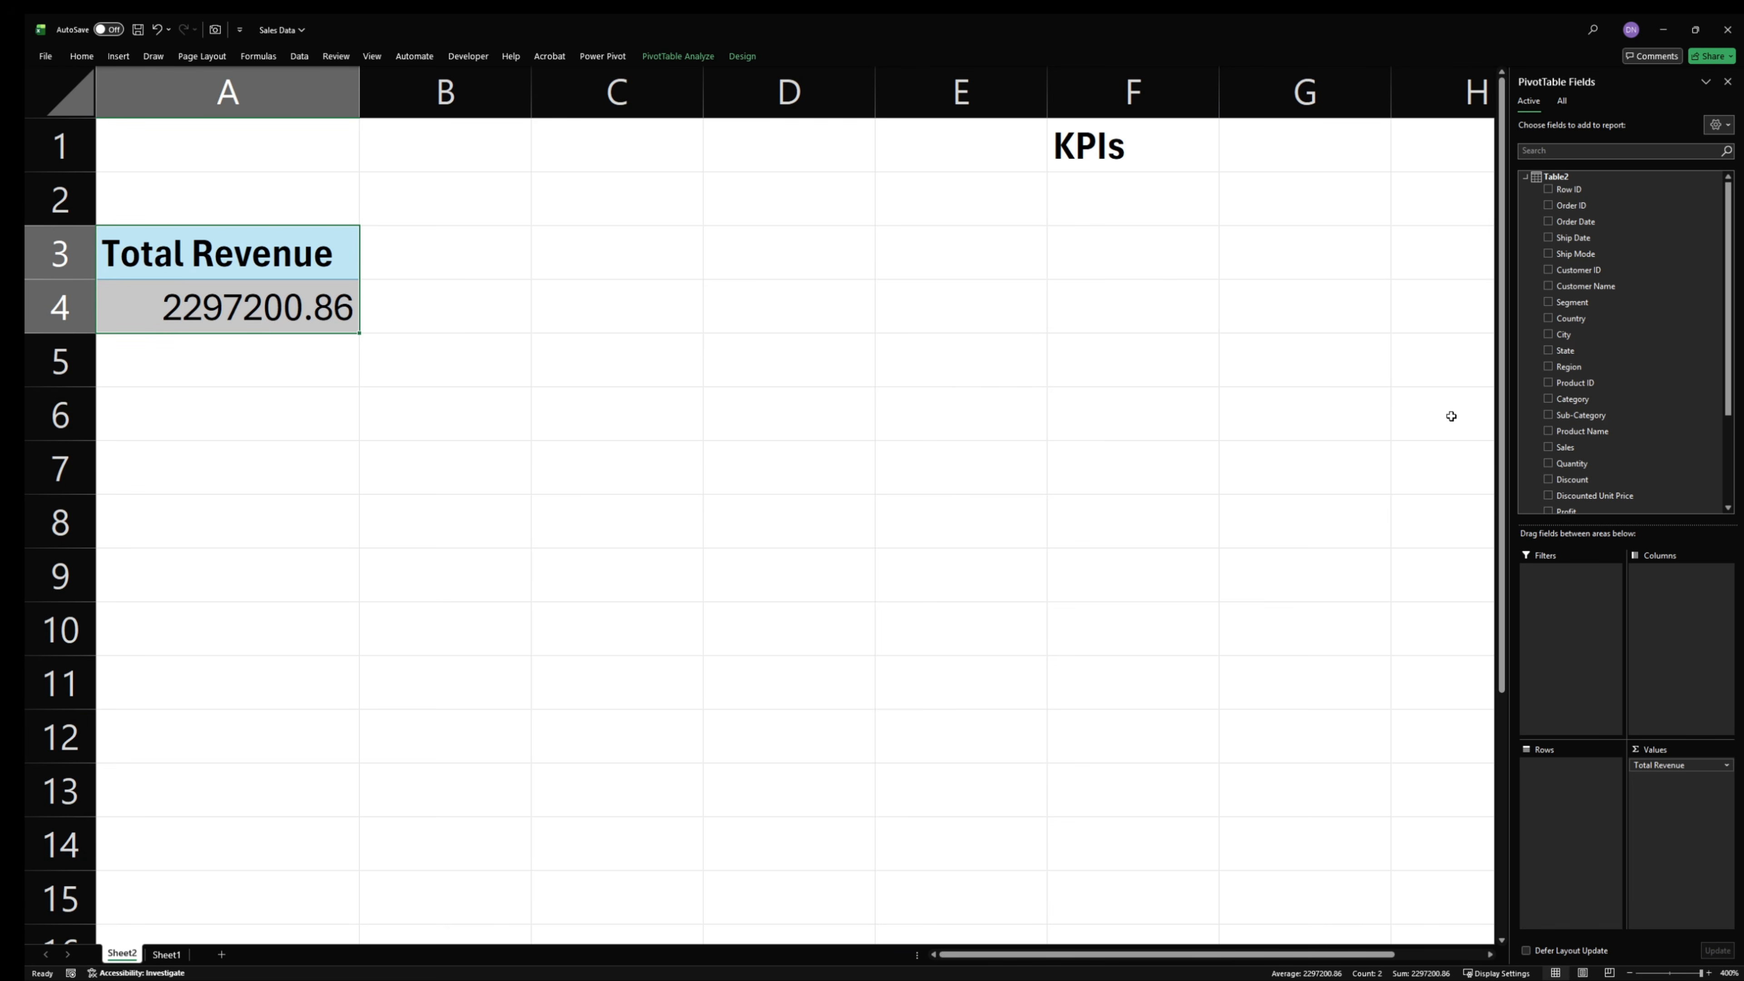
- Add the Profit generated, Total Orders and Avg Discount measures to the PivotTable values, in that order after Total Revenue
{"action": "scroll", "coordinate": [1593, 439], "scroll_direction": "down", "scroll_amount": 3}
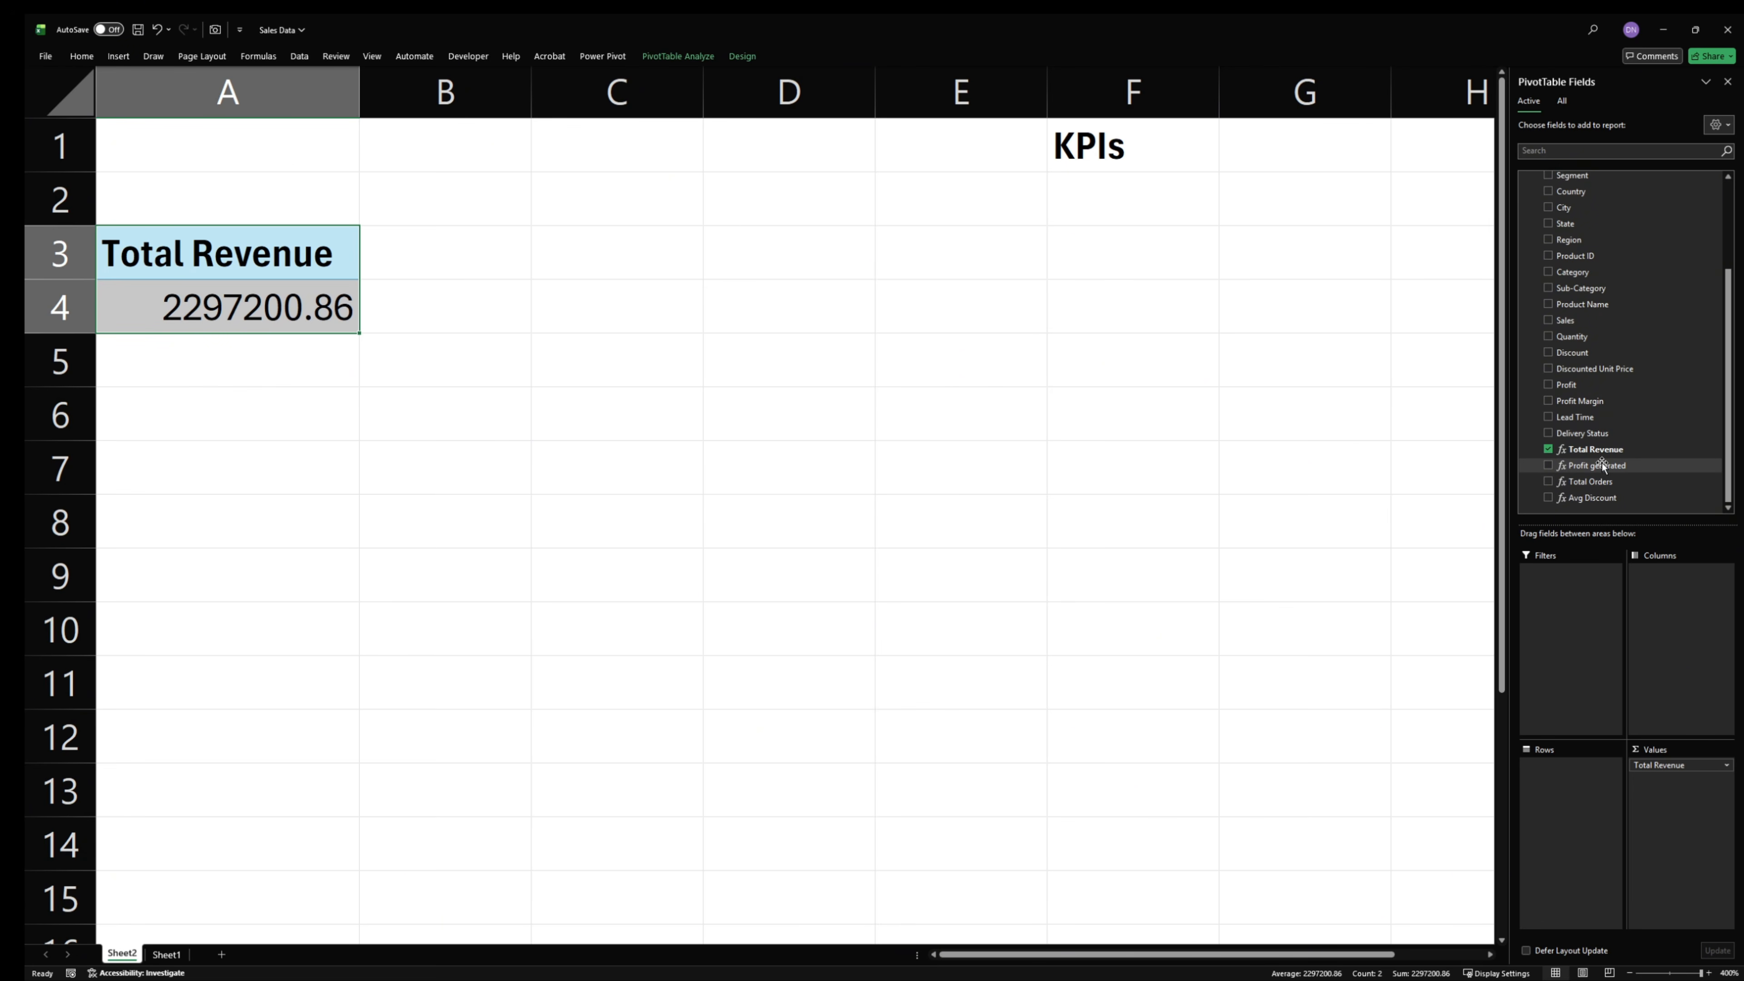
{"action": "left_click_drag", "start_coordinate": [1602, 467], "coordinate": [1661, 780]}
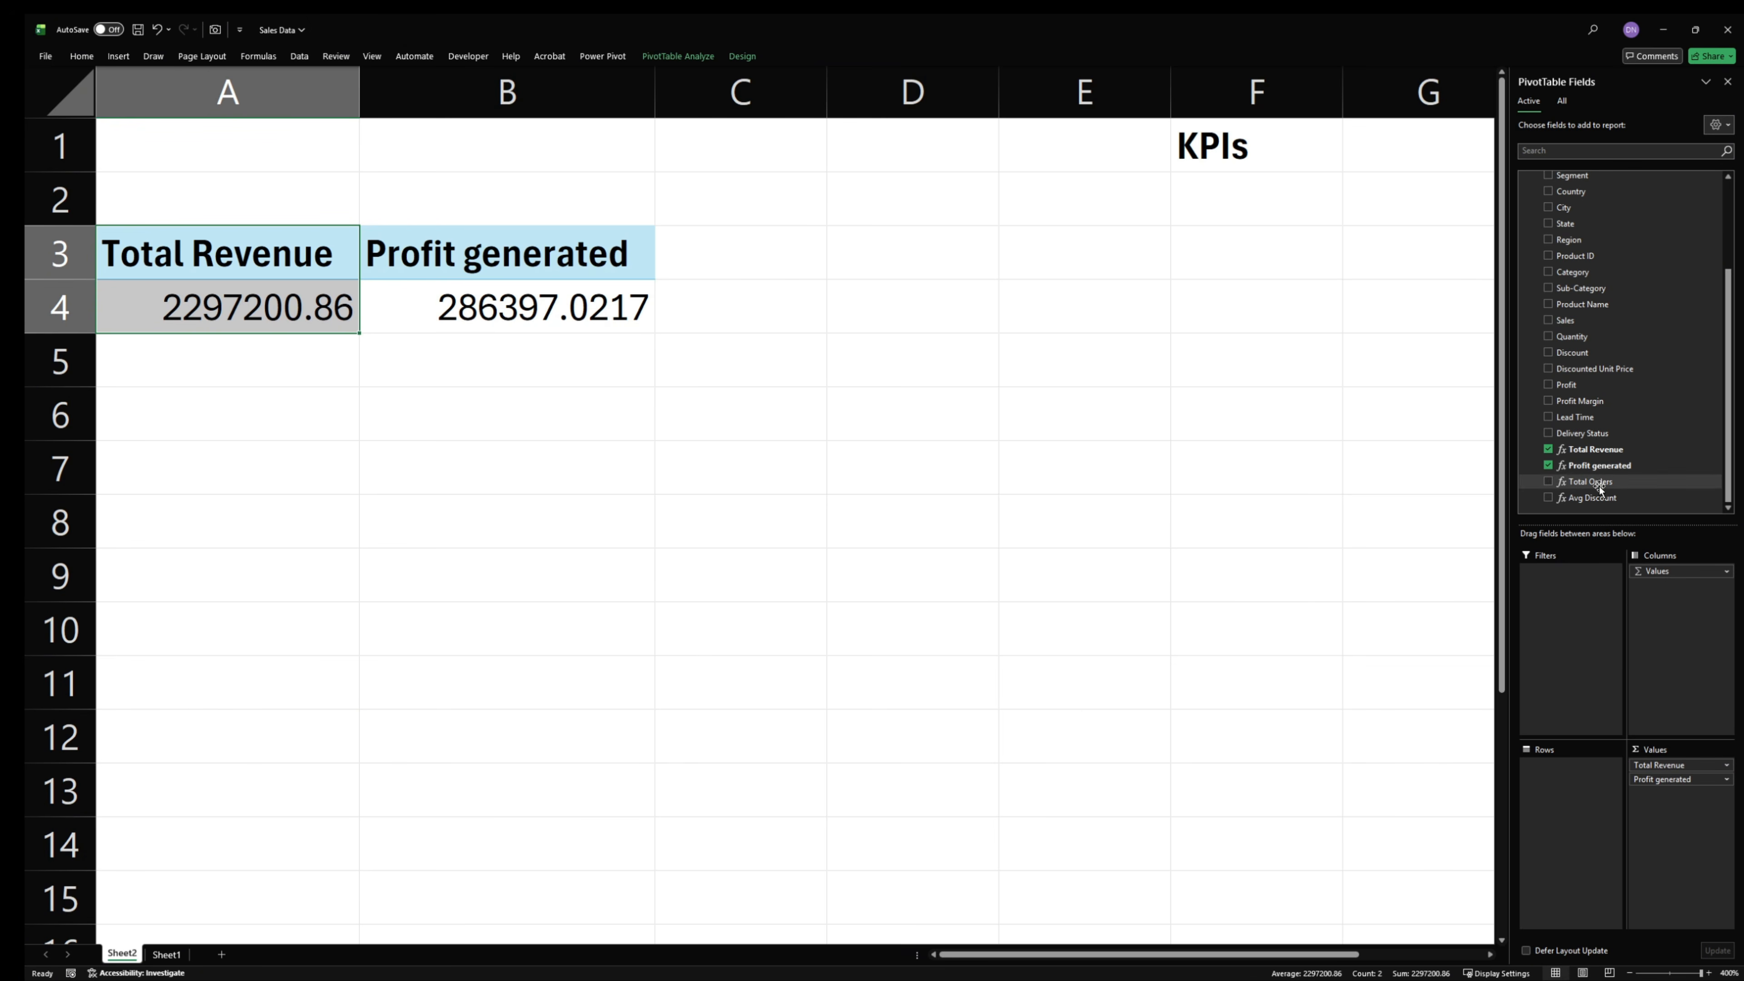
{"action": "left_click_drag", "start_coordinate": [1600, 486], "coordinate": [1682, 797]}
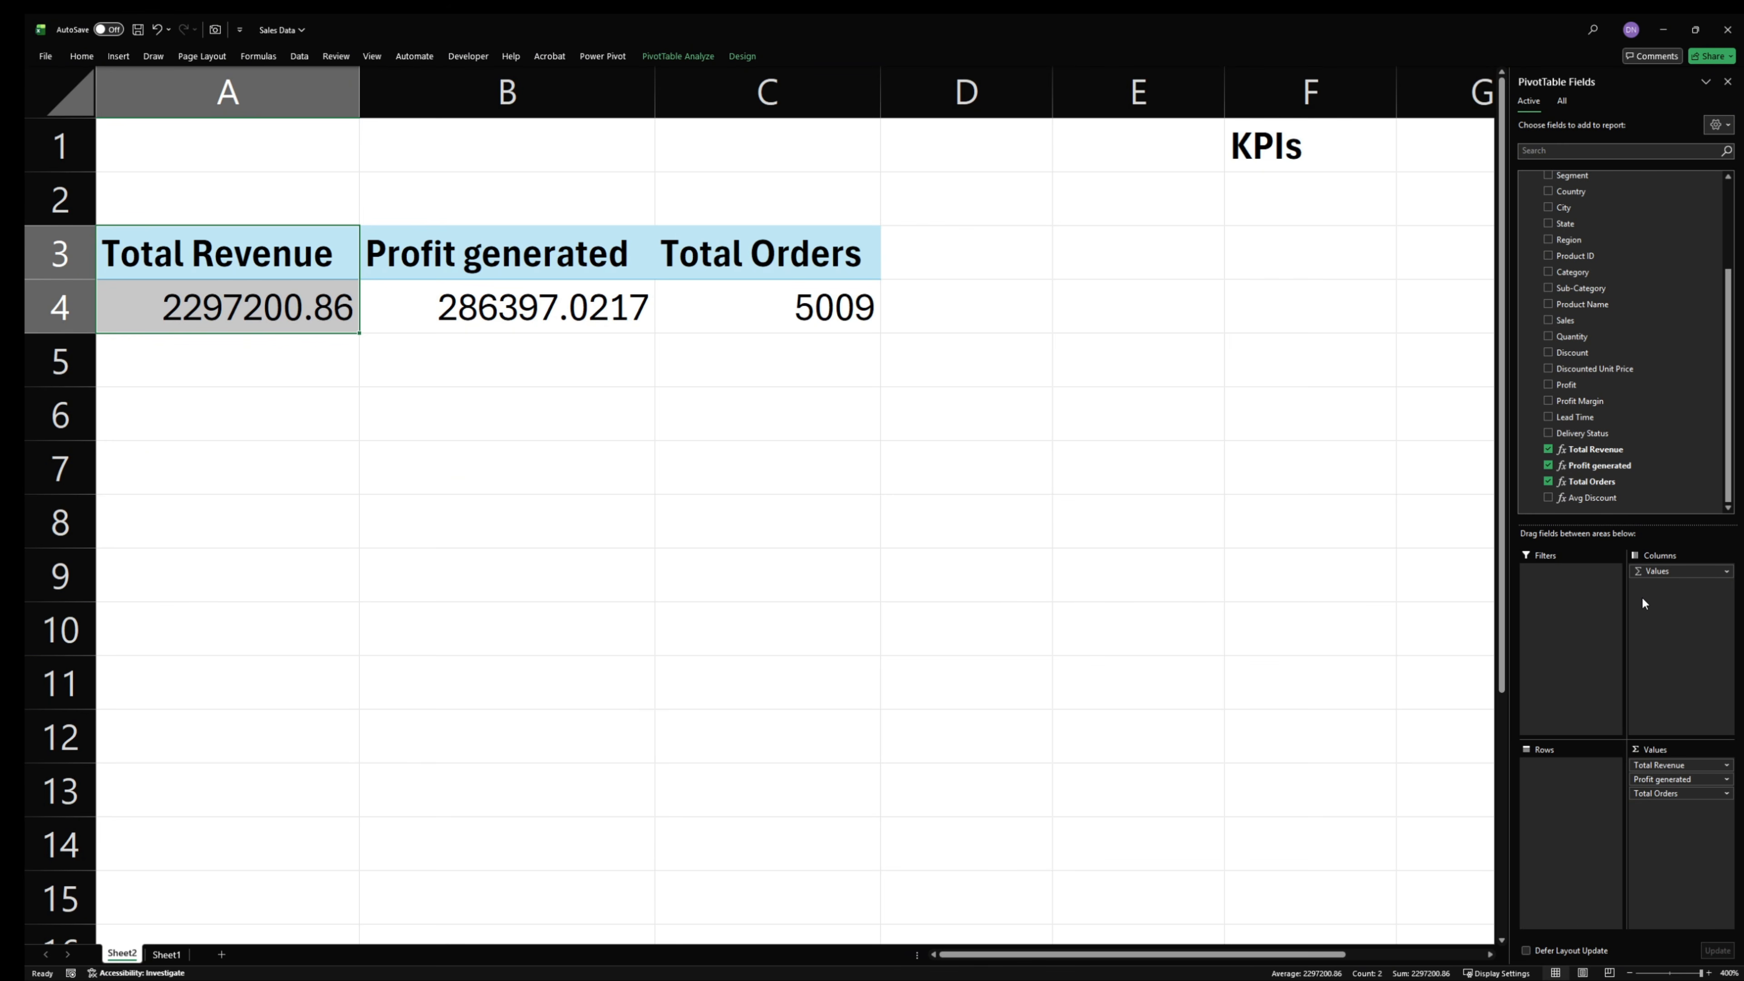
{"action": "left_click_drag", "start_coordinate": [1594, 498], "coordinate": [1699, 833]}
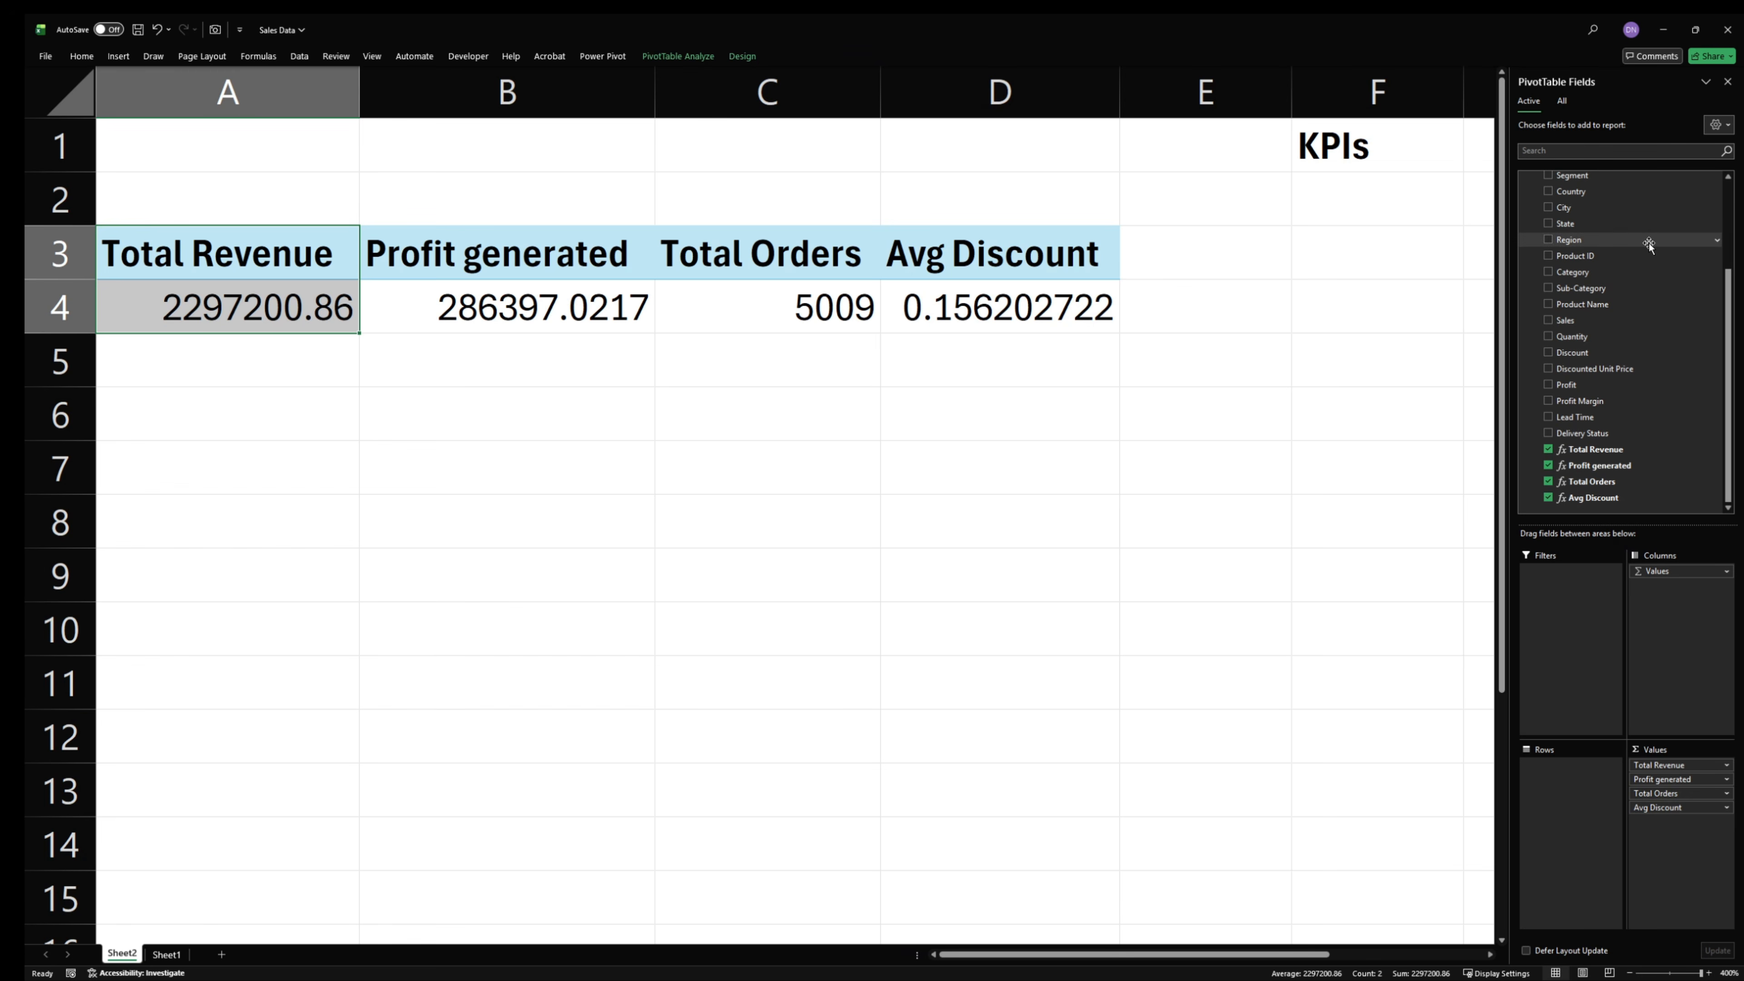
- Create a further Table2 measure and name it Total Quantity
{"action": "scroll", "coordinate": [1552, 206], "scroll_direction": "up", "scroll_amount": 3}
{"action": "right_click", "coordinate": [1550, 176]}
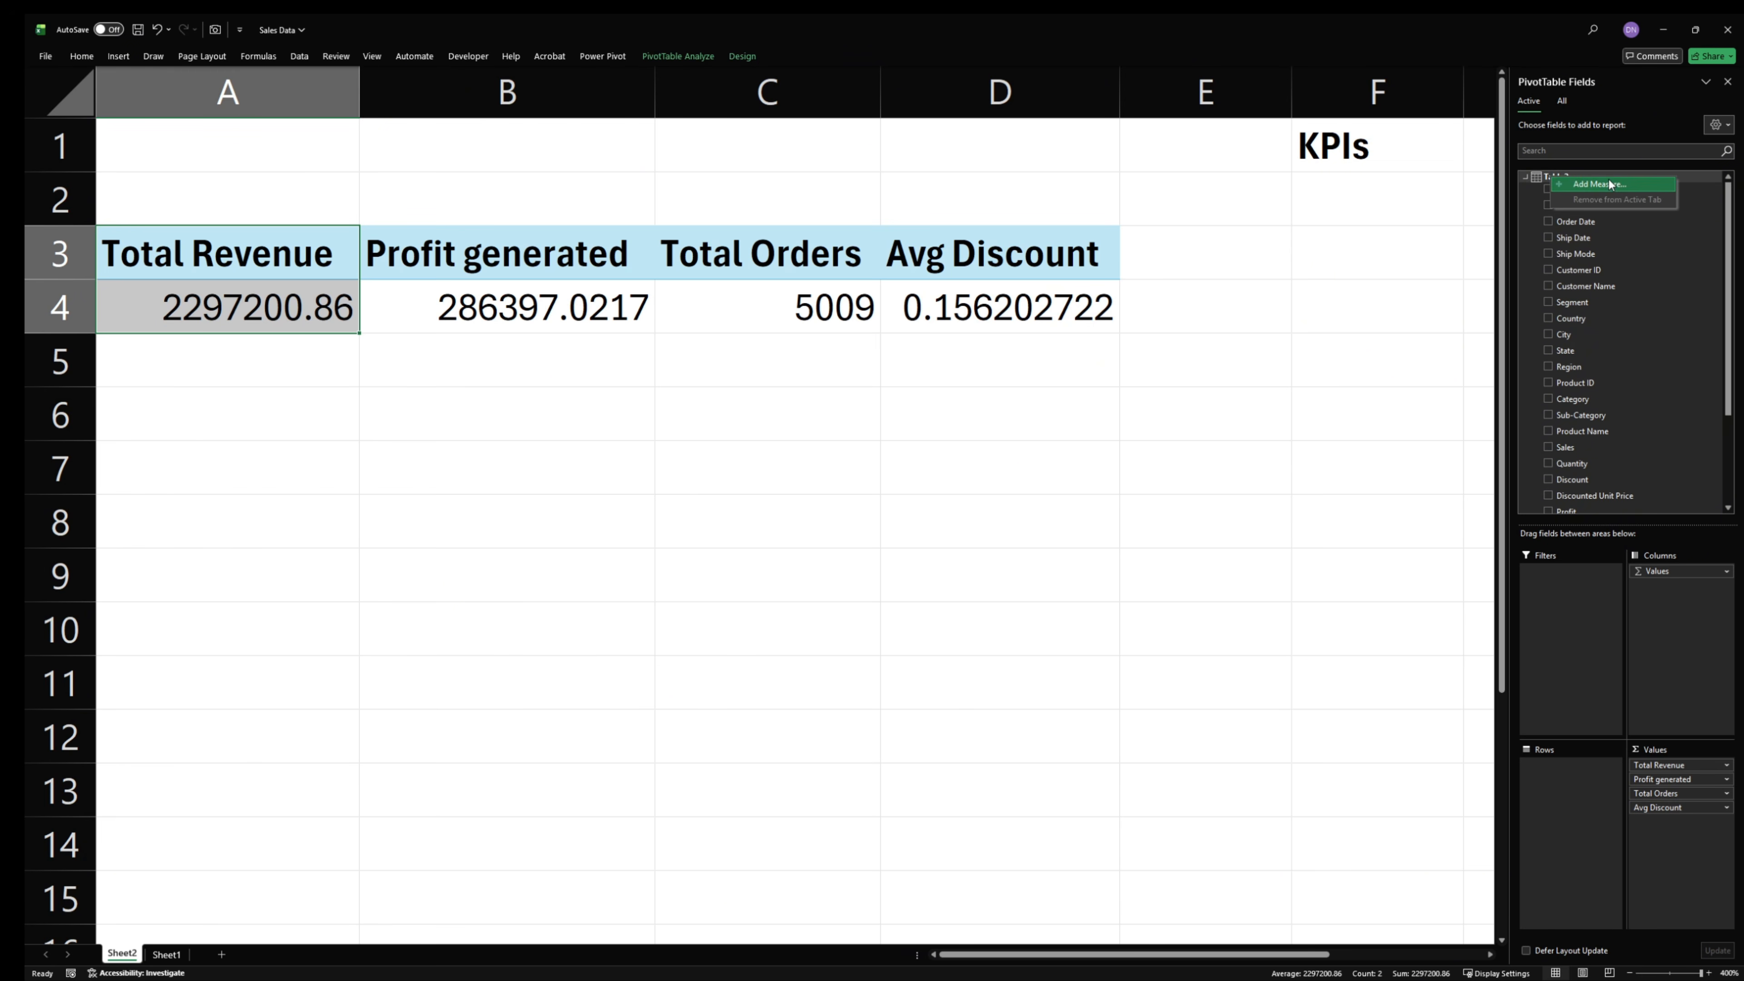
{"action": "left_click", "coordinate": [1607, 183]}
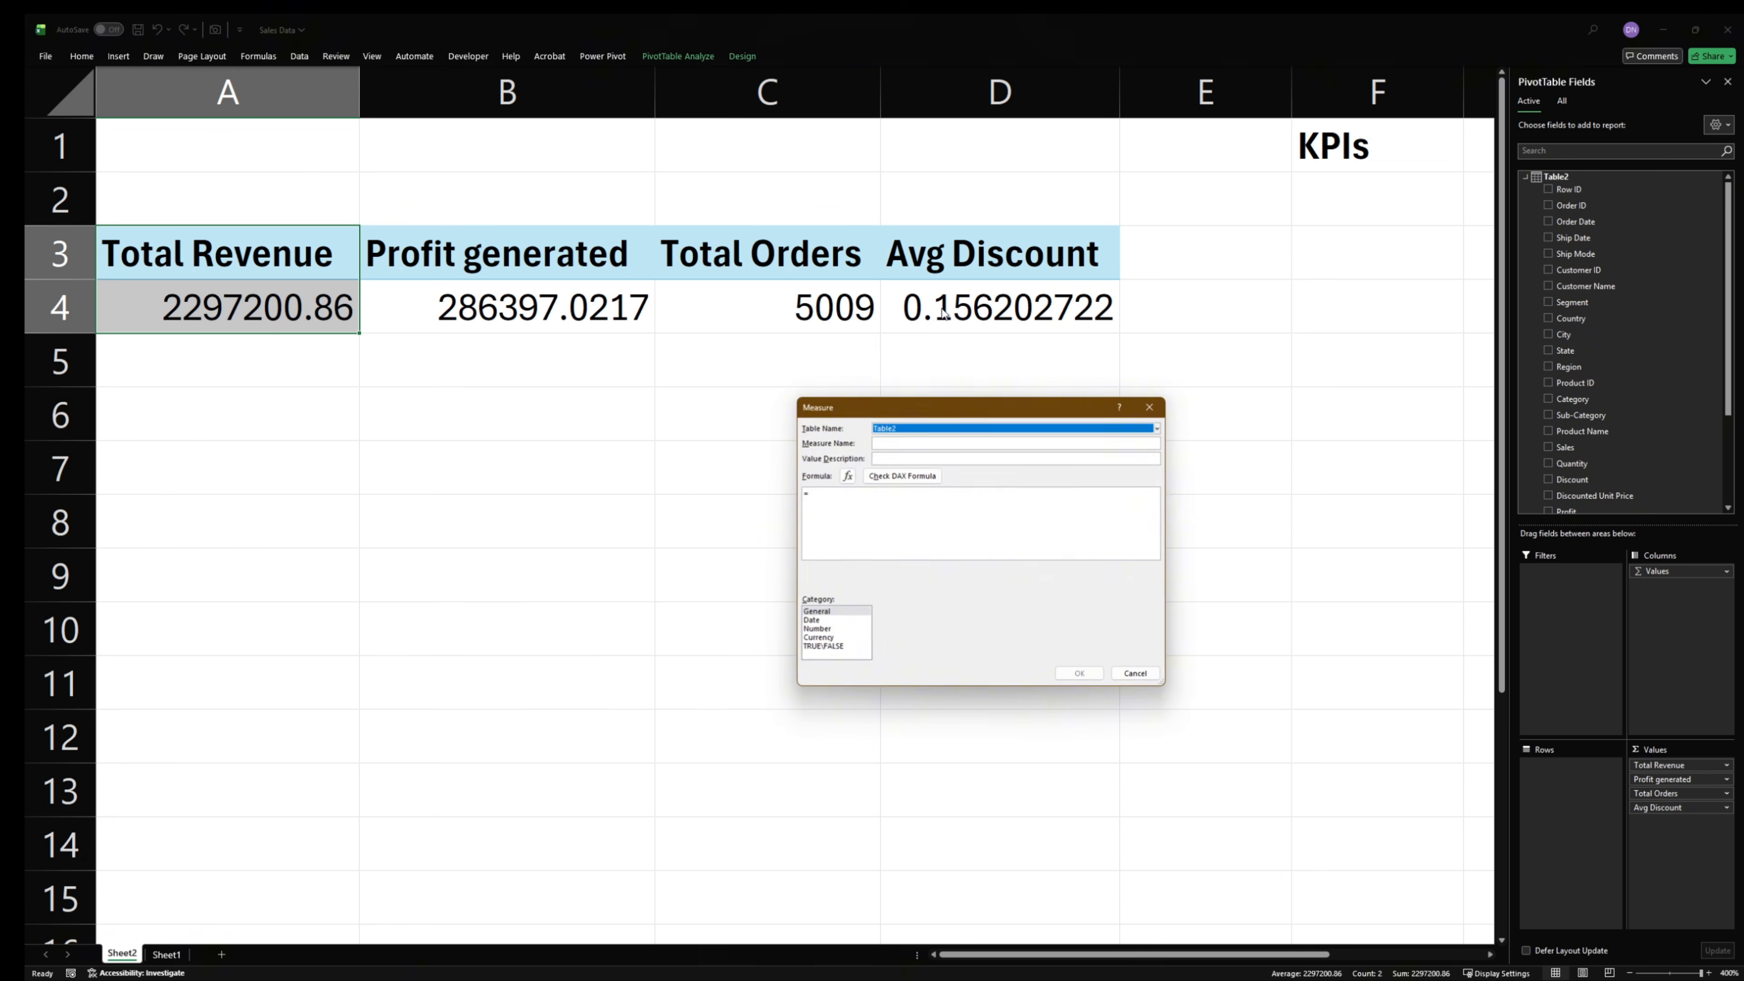
{"action": "left_click", "coordinate": [933, 447]}
{"action": "type", "text": "Total Quantity"}
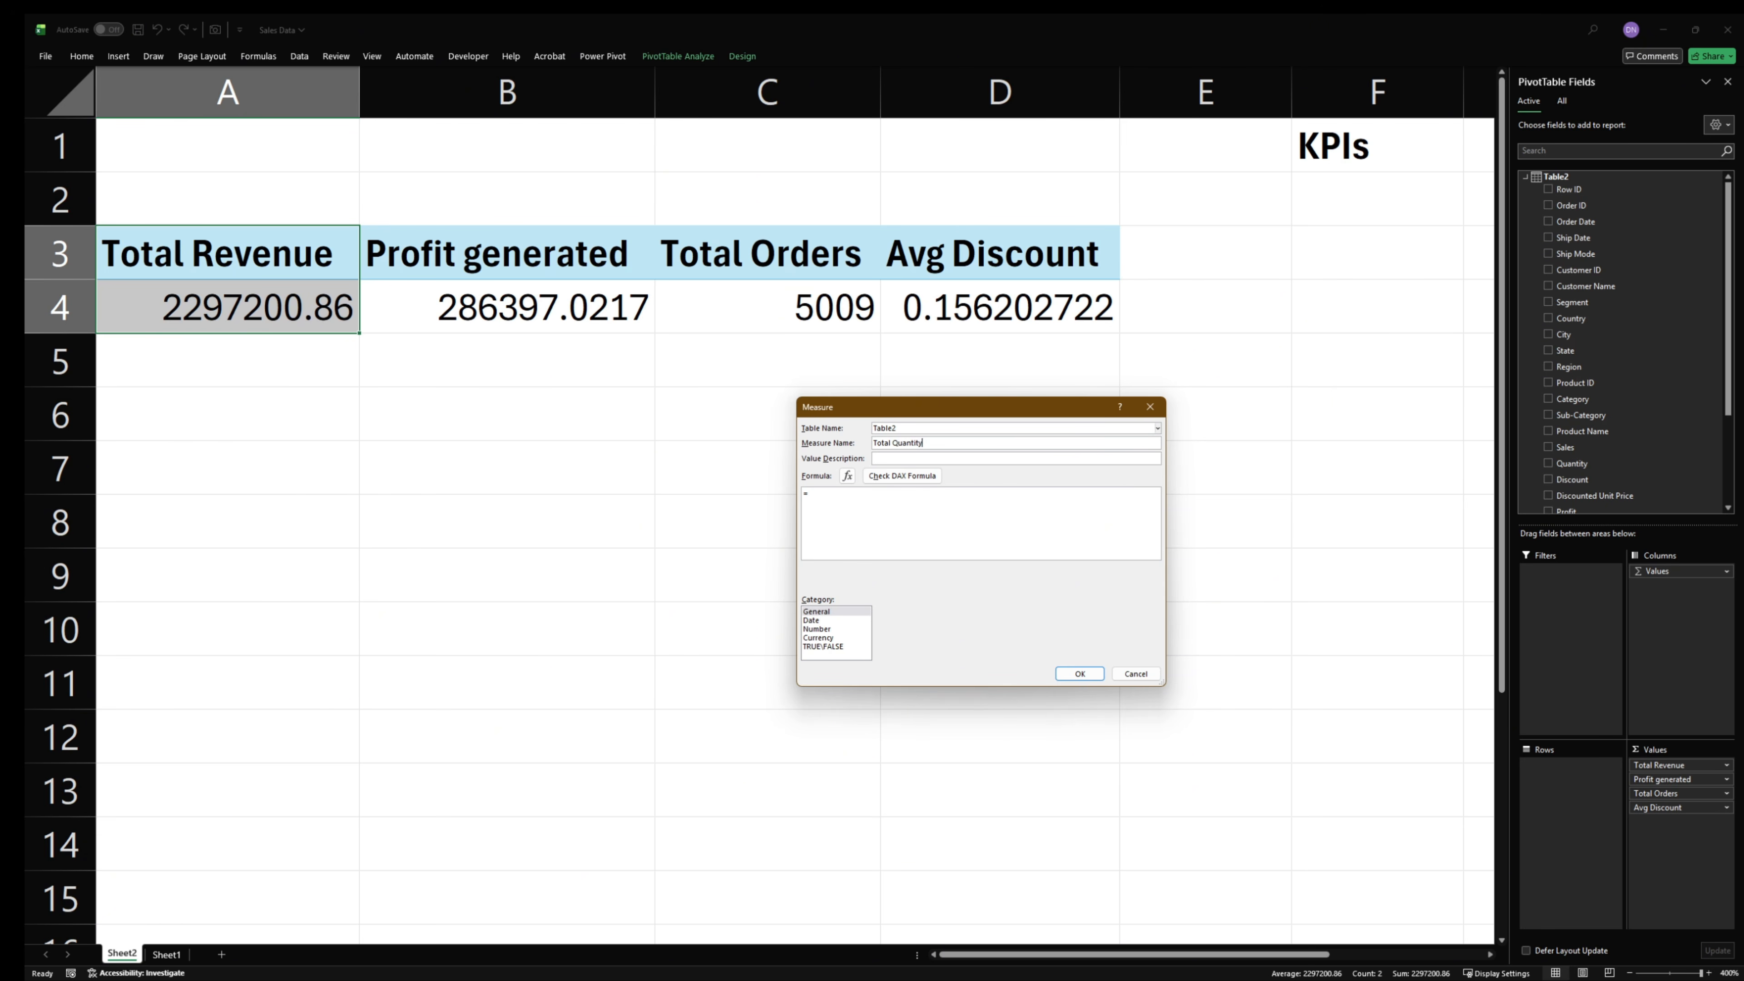
- Enter =SUM(Table2[Quantity]) as the formula of the Total Quantity measure
{"action": "scroll", "coordinate": [890, 498], "scroll_direction": "up", "scroll_amount": 3}
{"action": "type", "text": "SUM("}
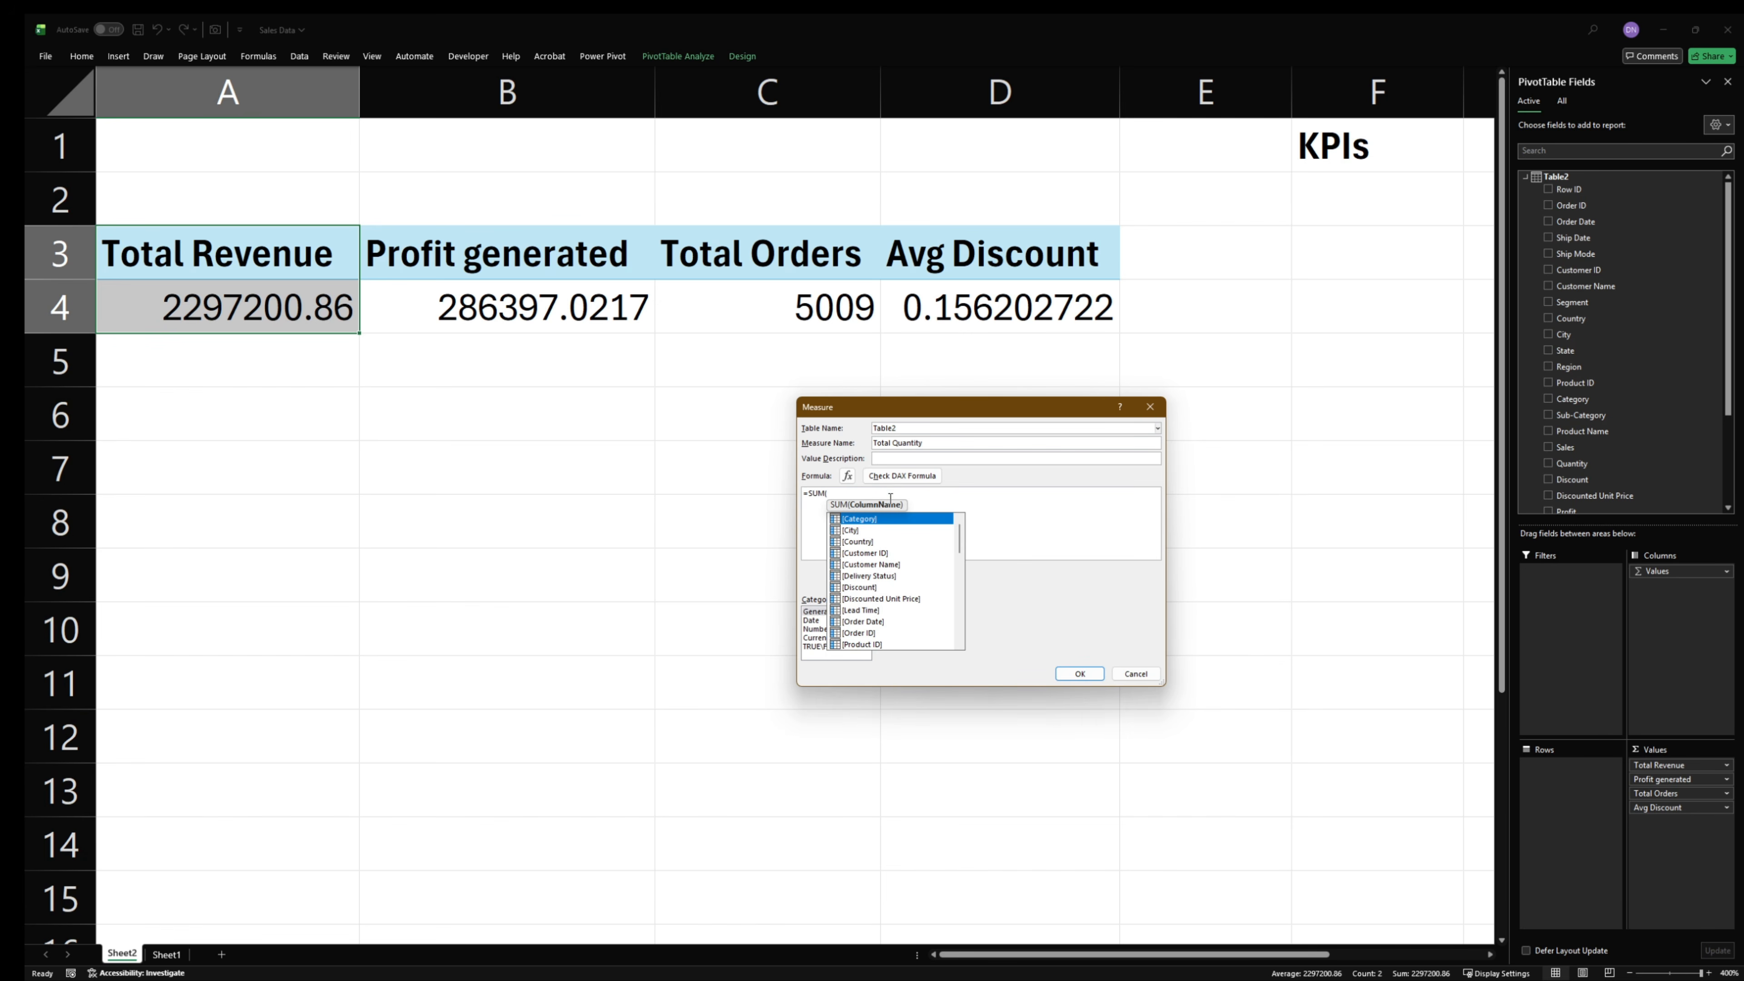
{"action": "type", "text": "qua"}
{"action": "key", "text": "Tab"}
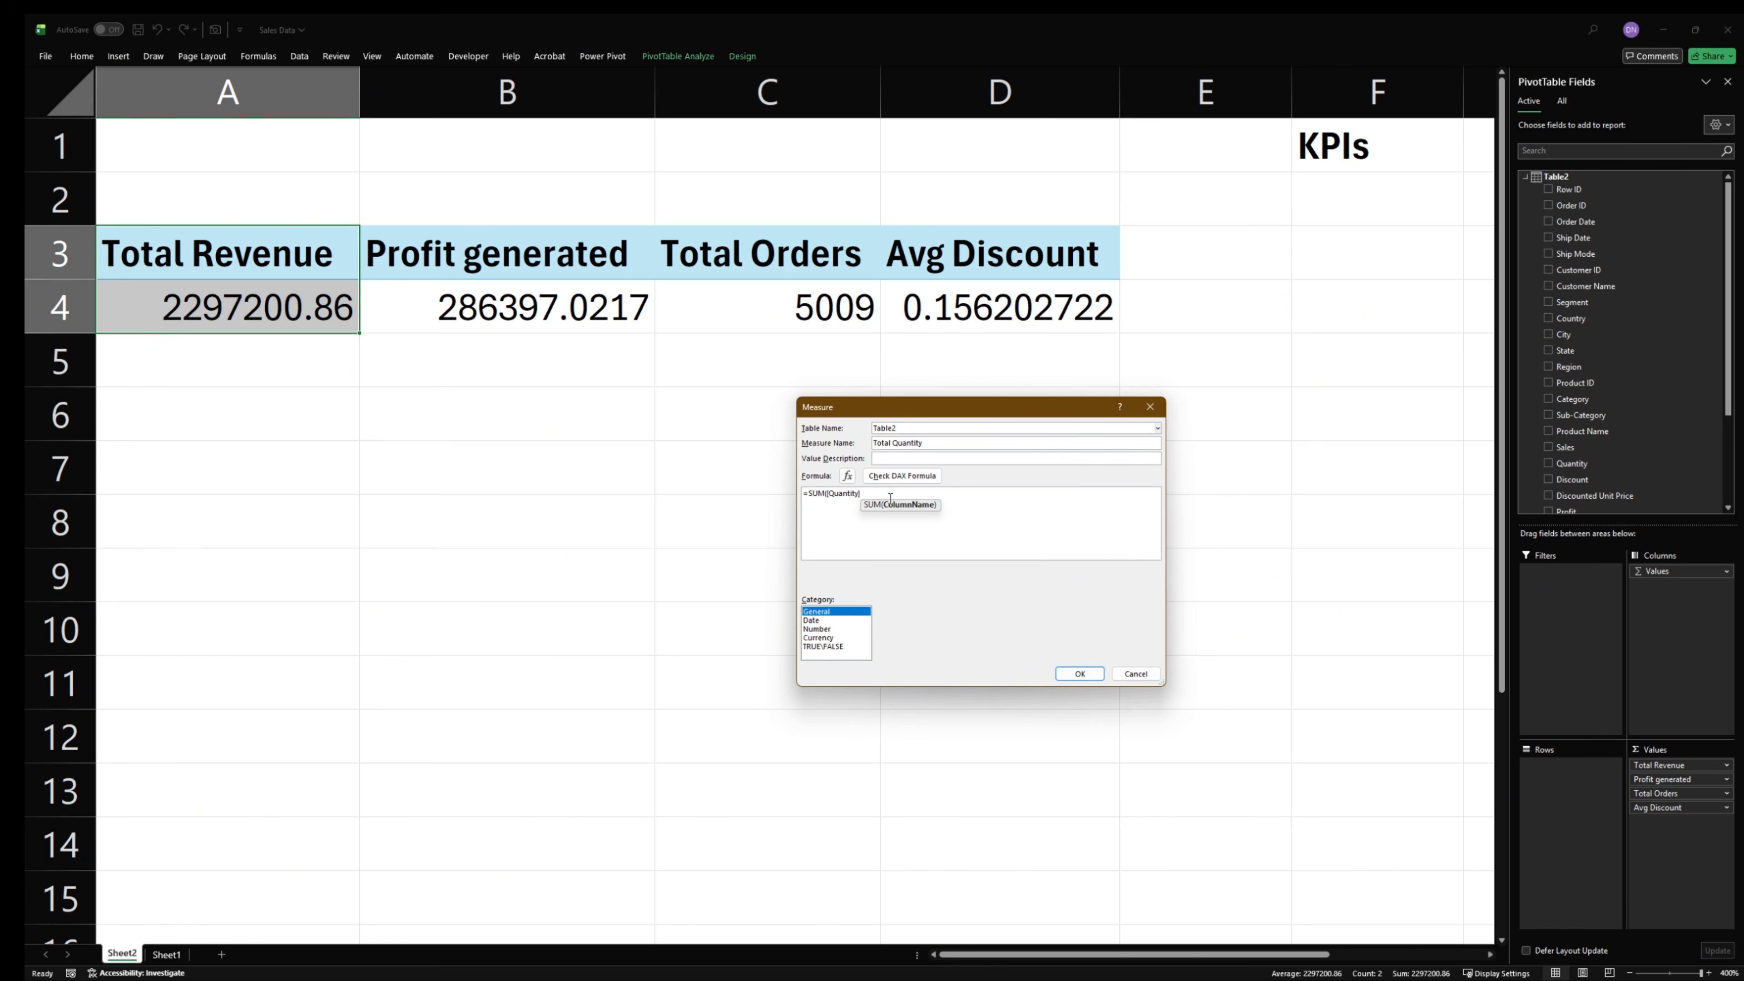
{"action": "left_click_drag", "start_coordinate": [881, 494], "coordinate": [827, 508]}
{"action": "type", "text": "q"}
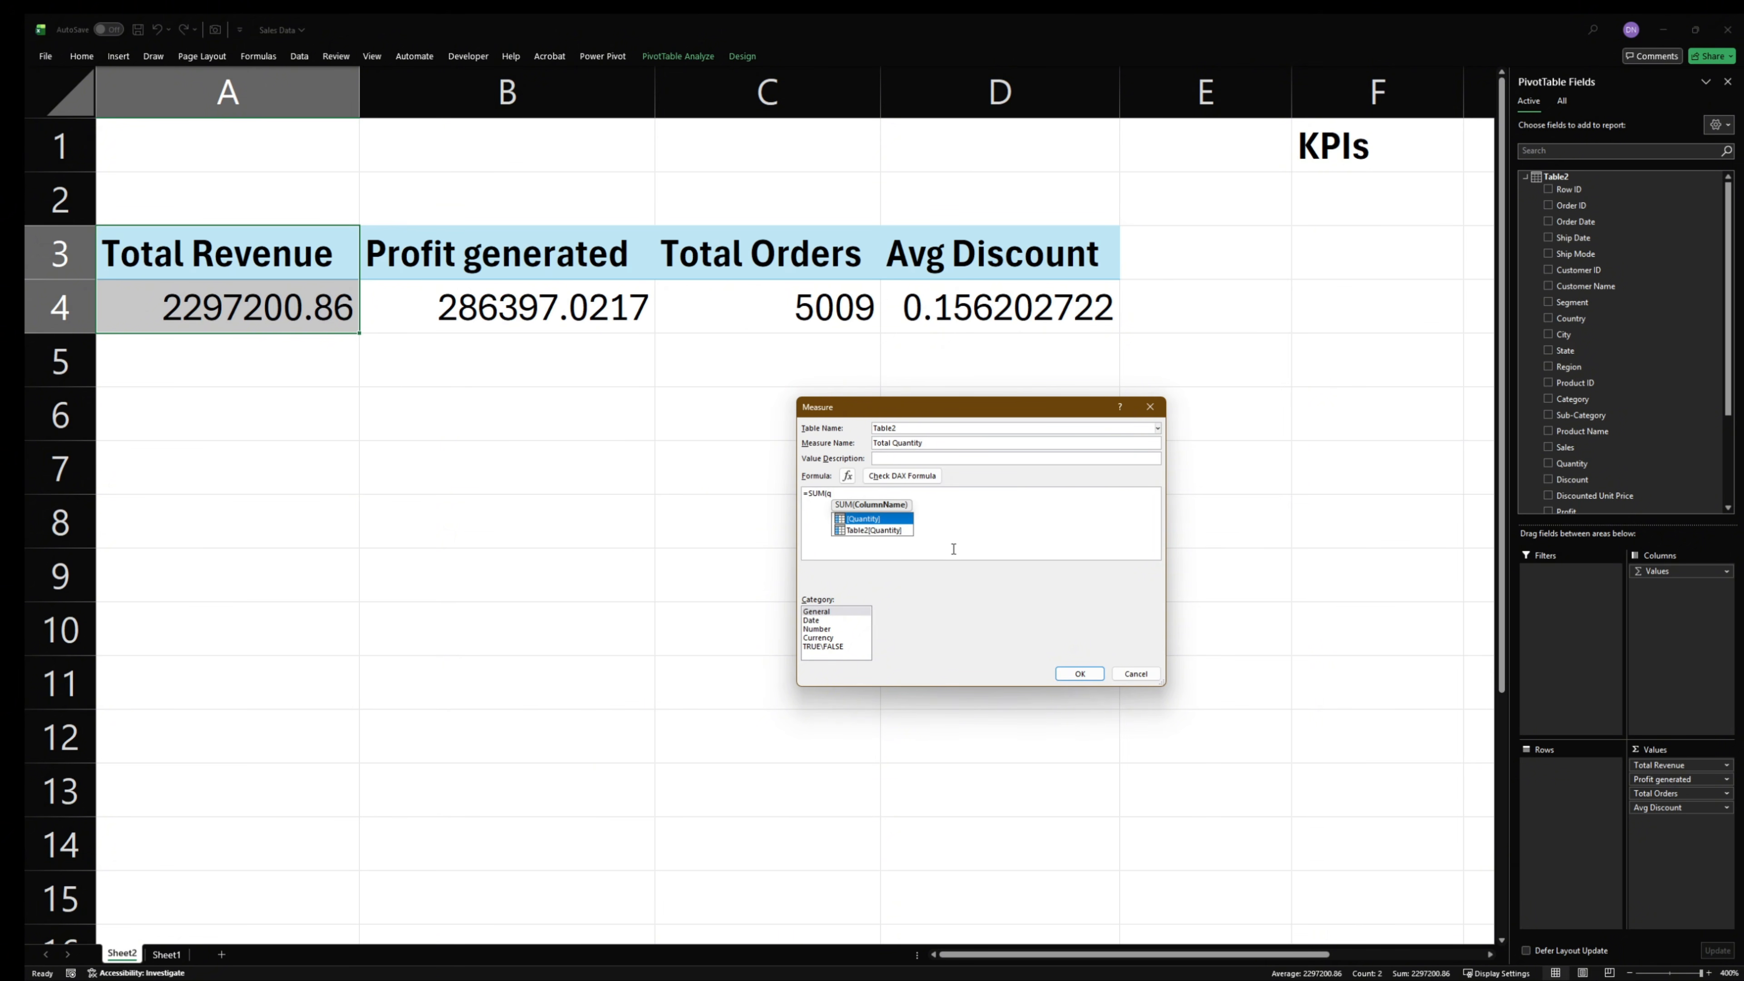
{"action": "double_click", "coordinate": [893, 530]}
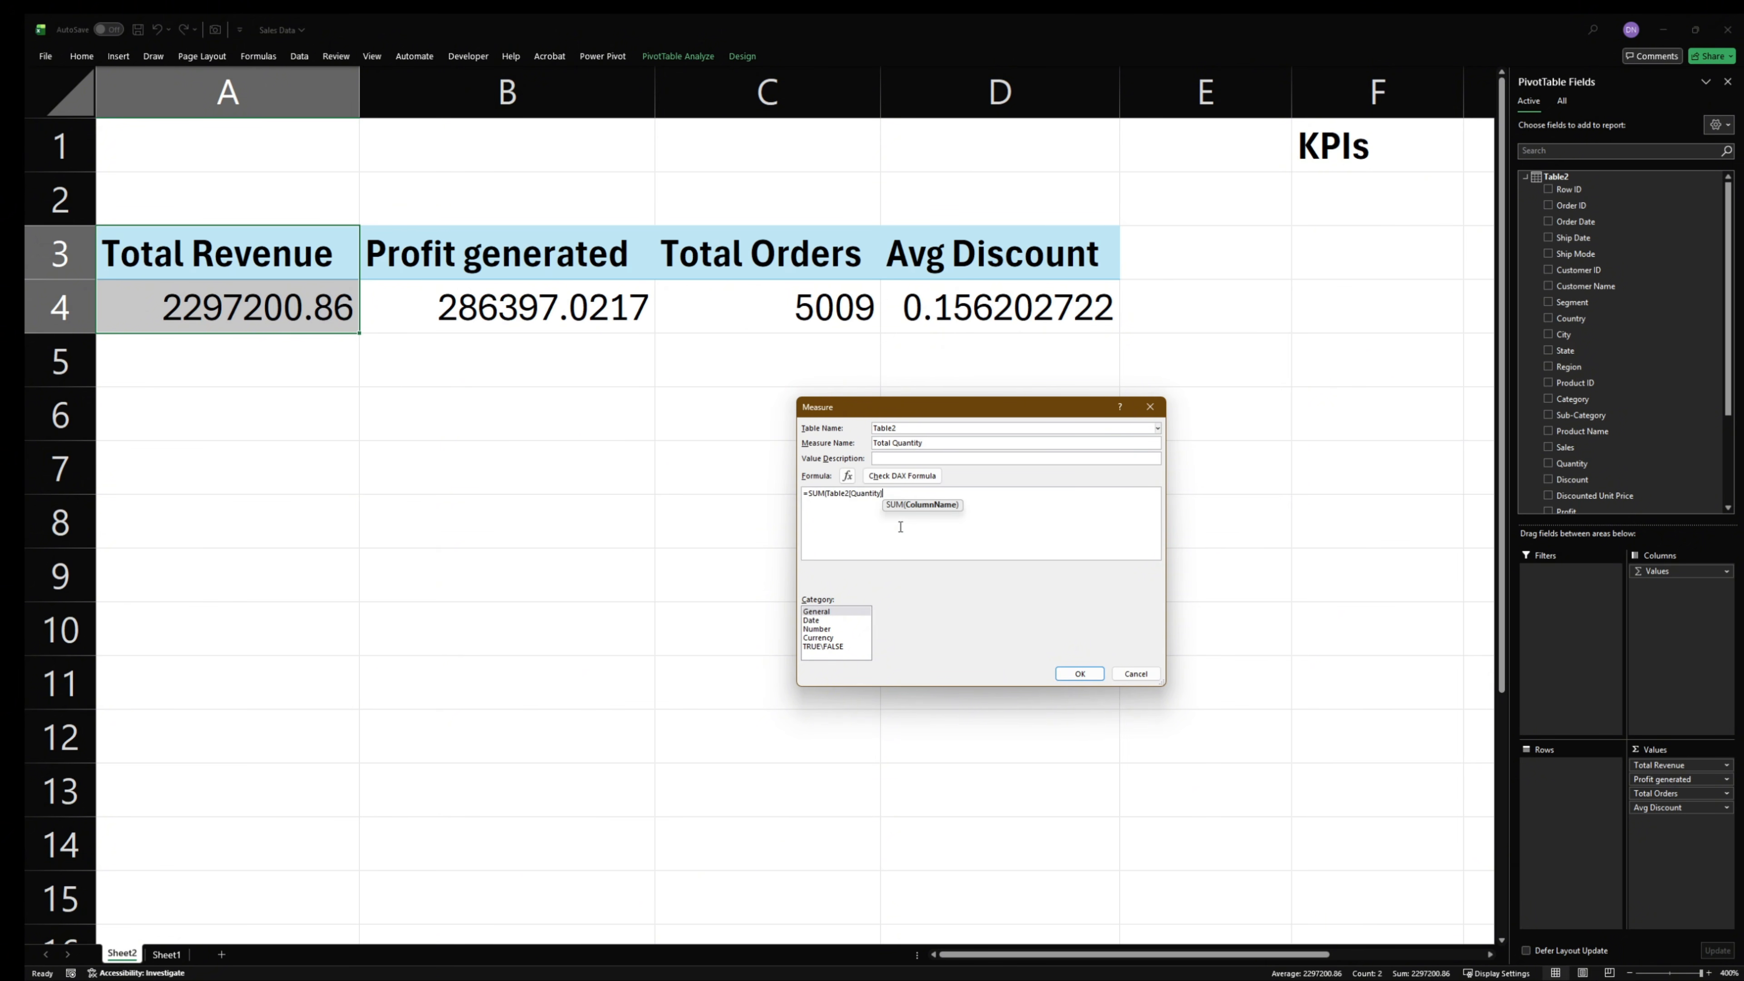
{"action": "type", "text": ")"}
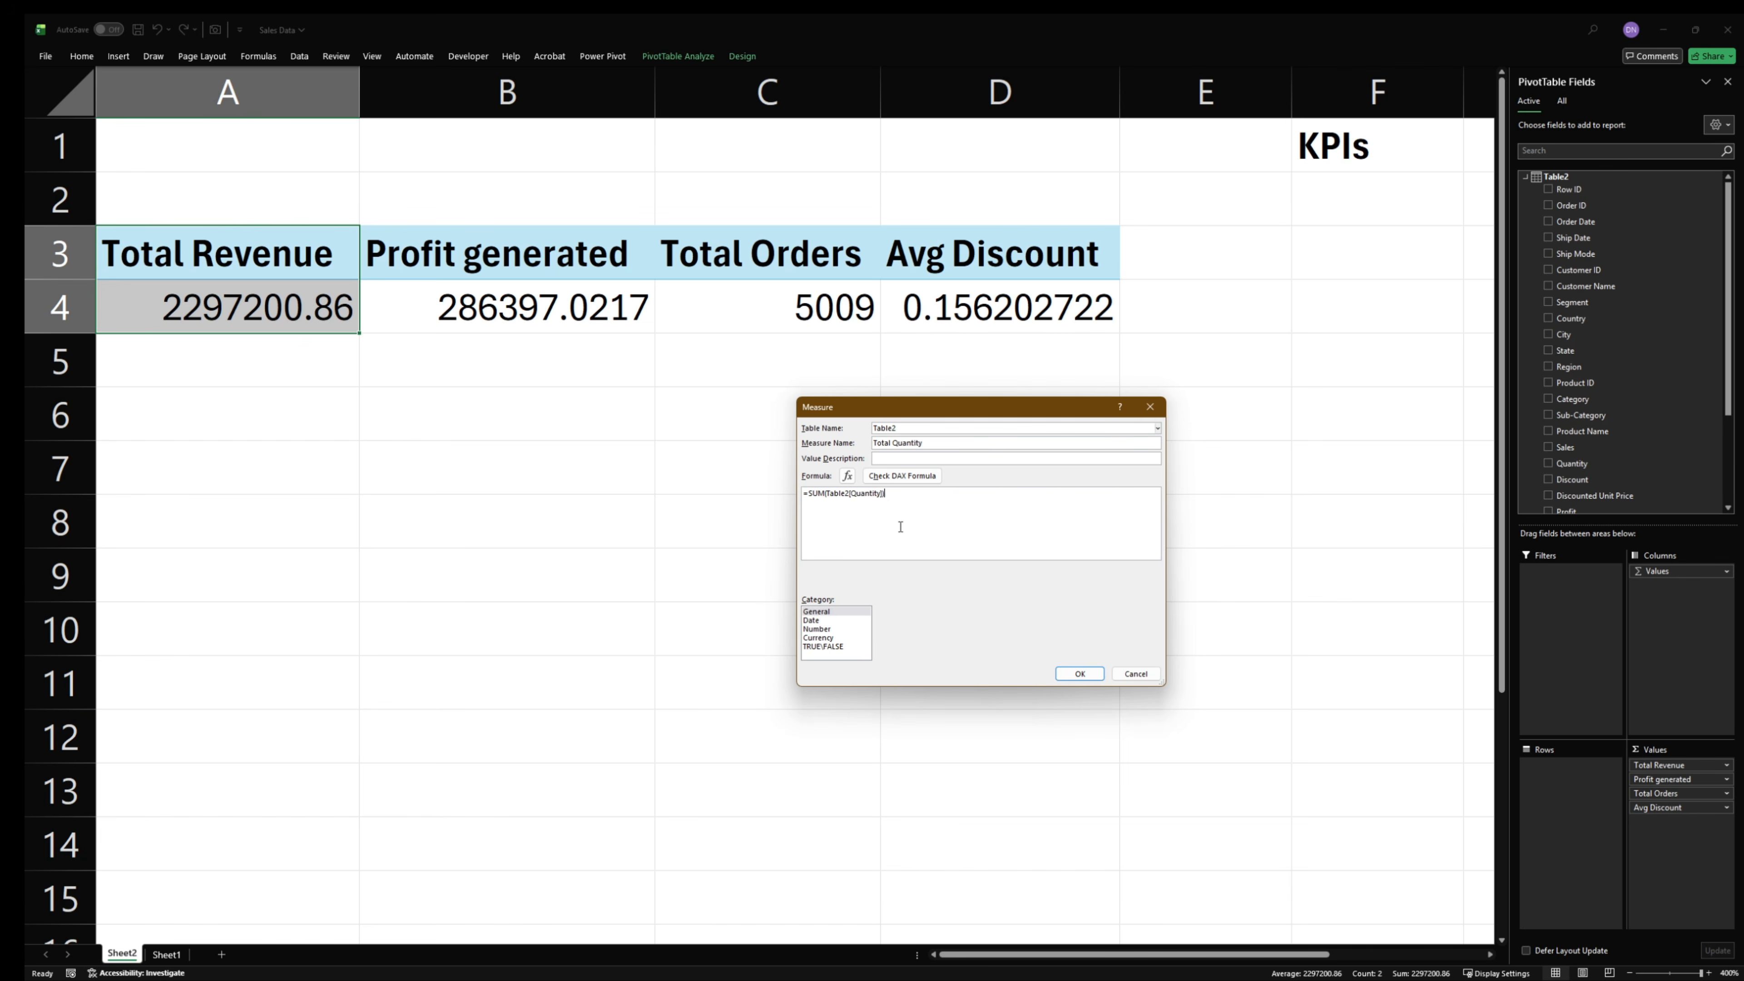
- Check and save the Total Quantity measure, and add it to the PivotTable values after Avg Discount
{"action": "left_click", "coordinate": [920, 476]}
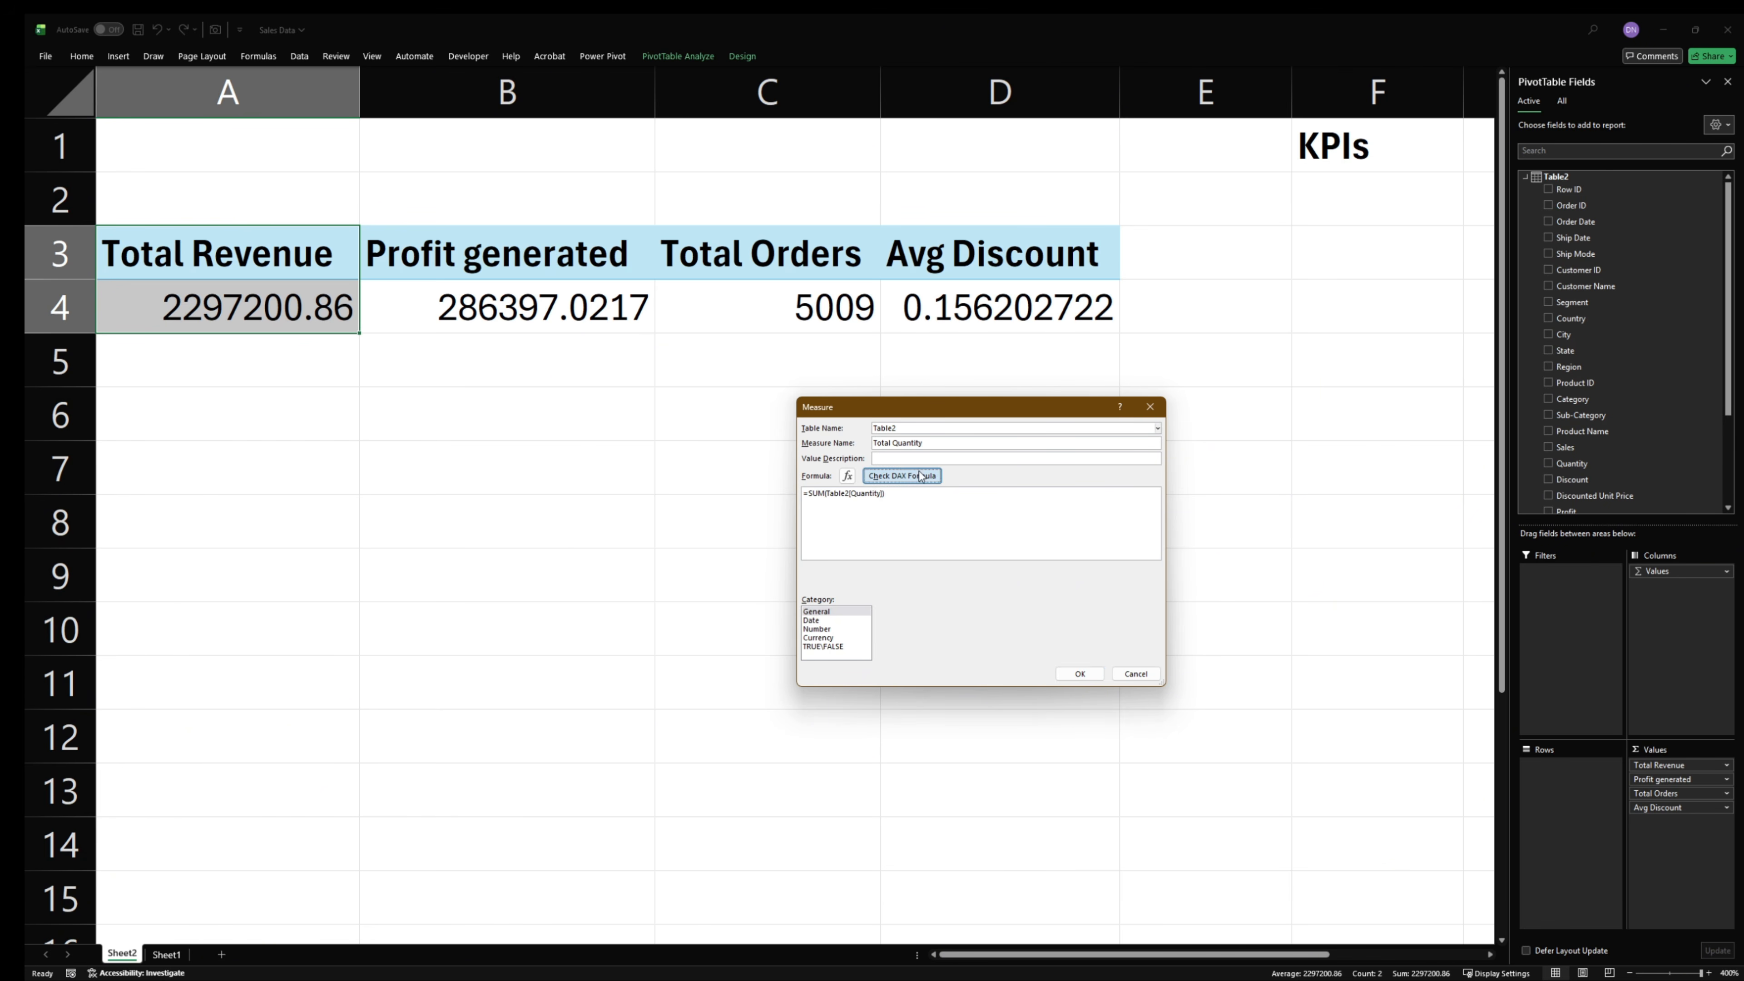
{"action": "left_click", "coordinate": [1079, 673]}
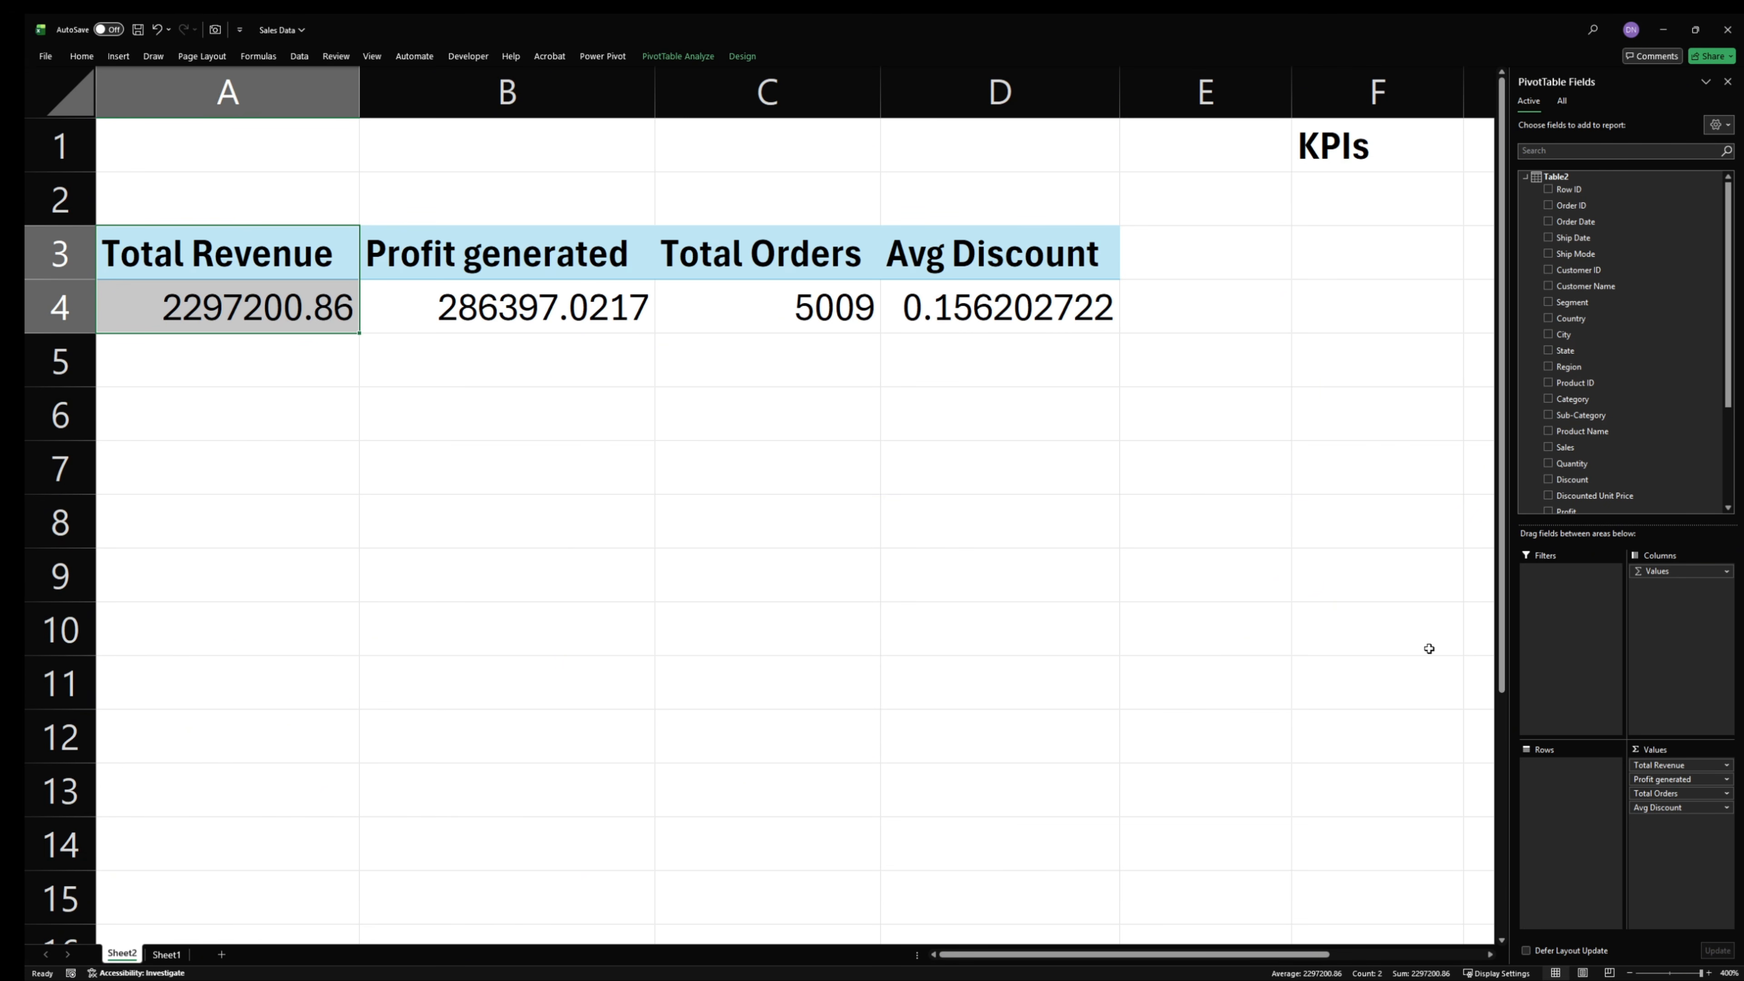
{"action": "scroll", "coordinate": [1570, 488], "scroll_direction": "down", "scroll_amount": 3}
{"action": "left_click_drag", "start_coordinate": [1595, 500], "coordinate": [1634, 816]}
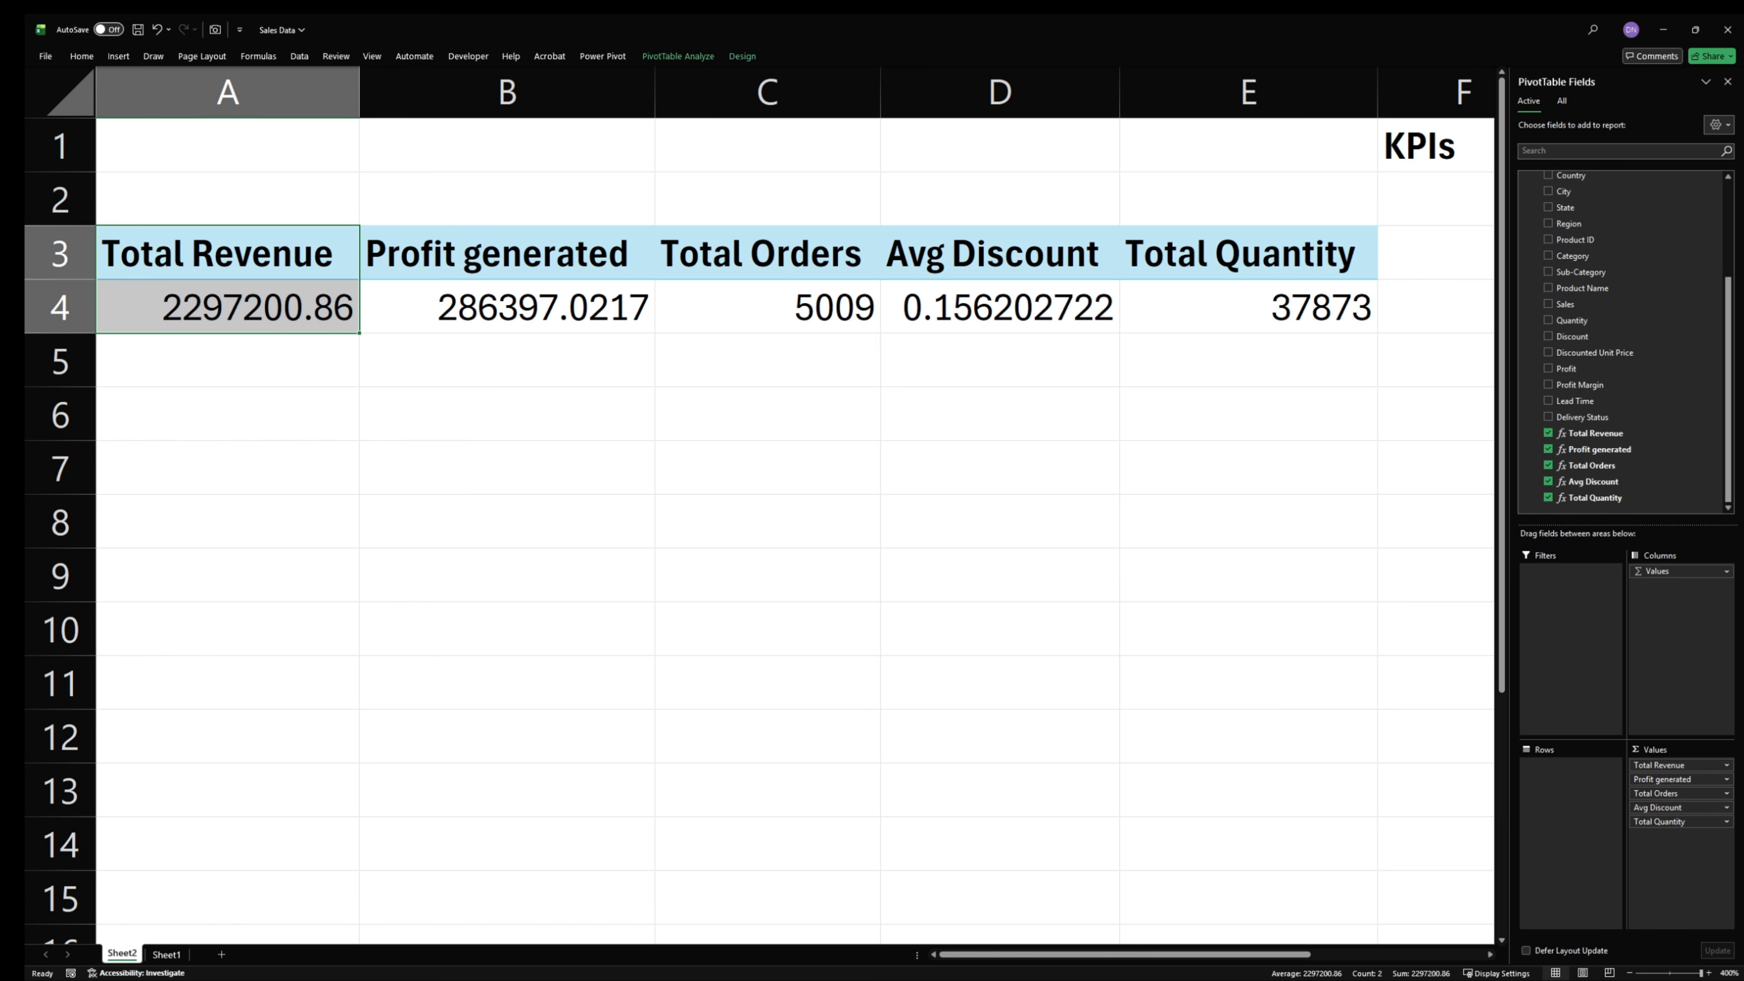
- Examine the average discount, total orders, profit generated and total revenue KPIs in the PivotTable
{"action": "key", "text": "alt+Tab"}
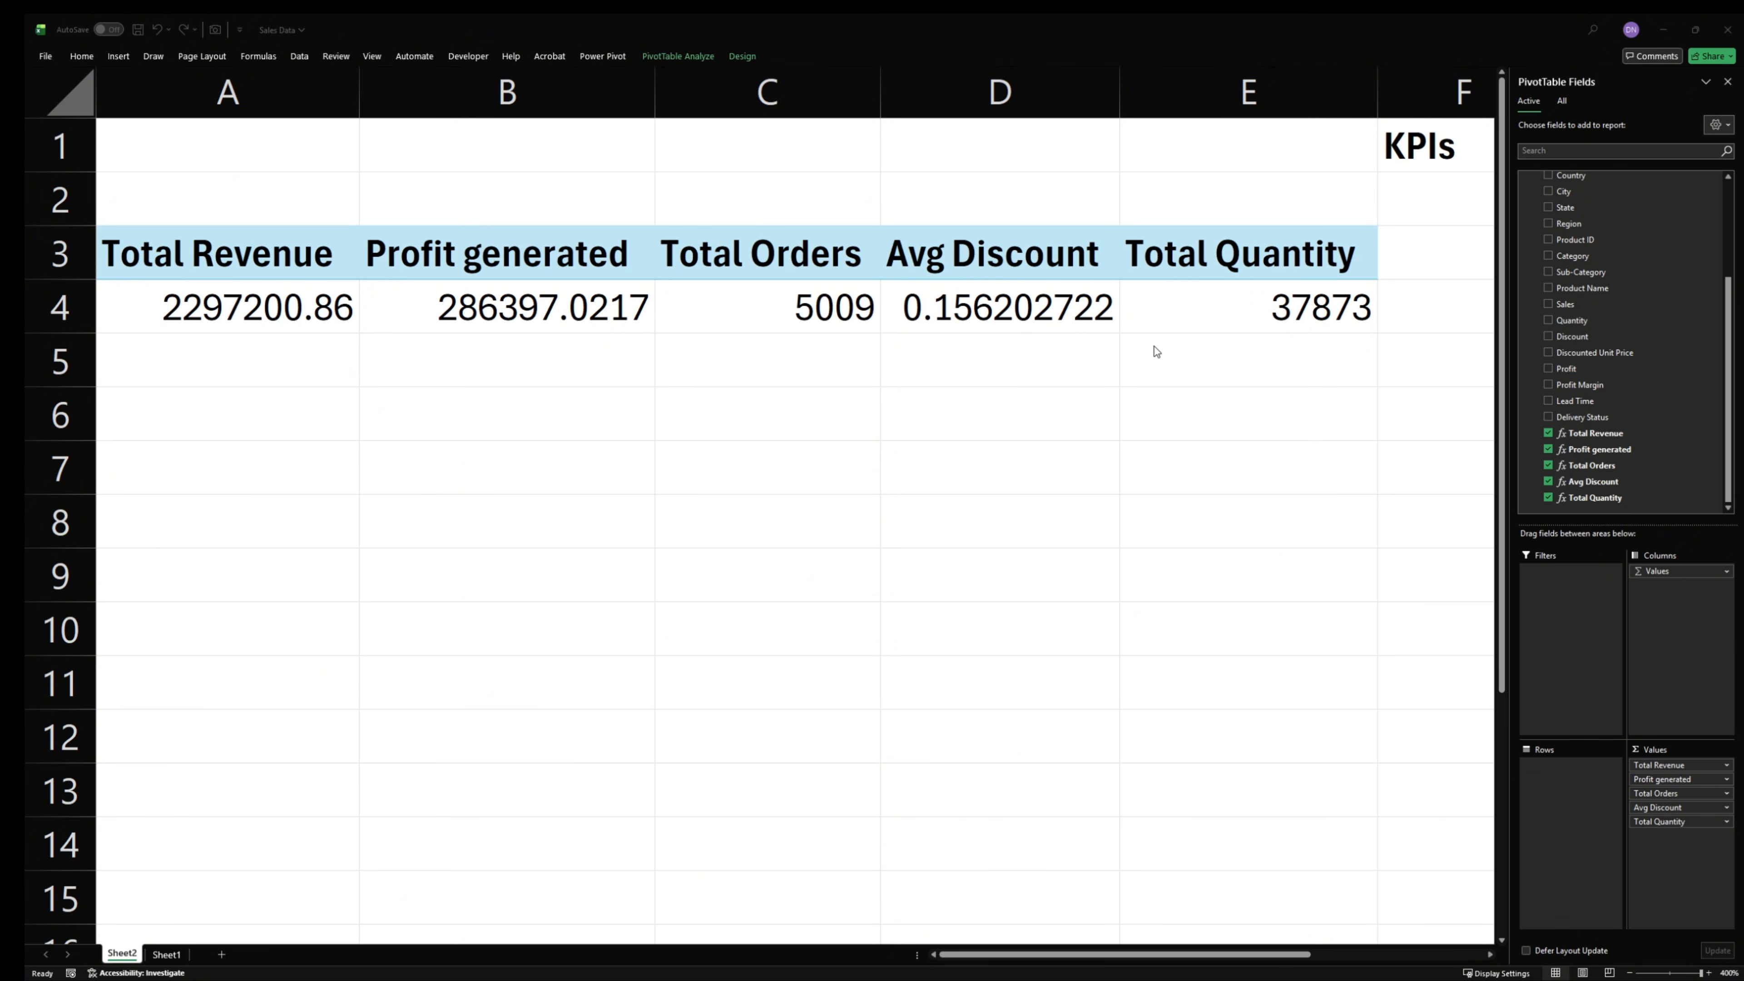
{"action": "key", "text": "alt+Tab"}
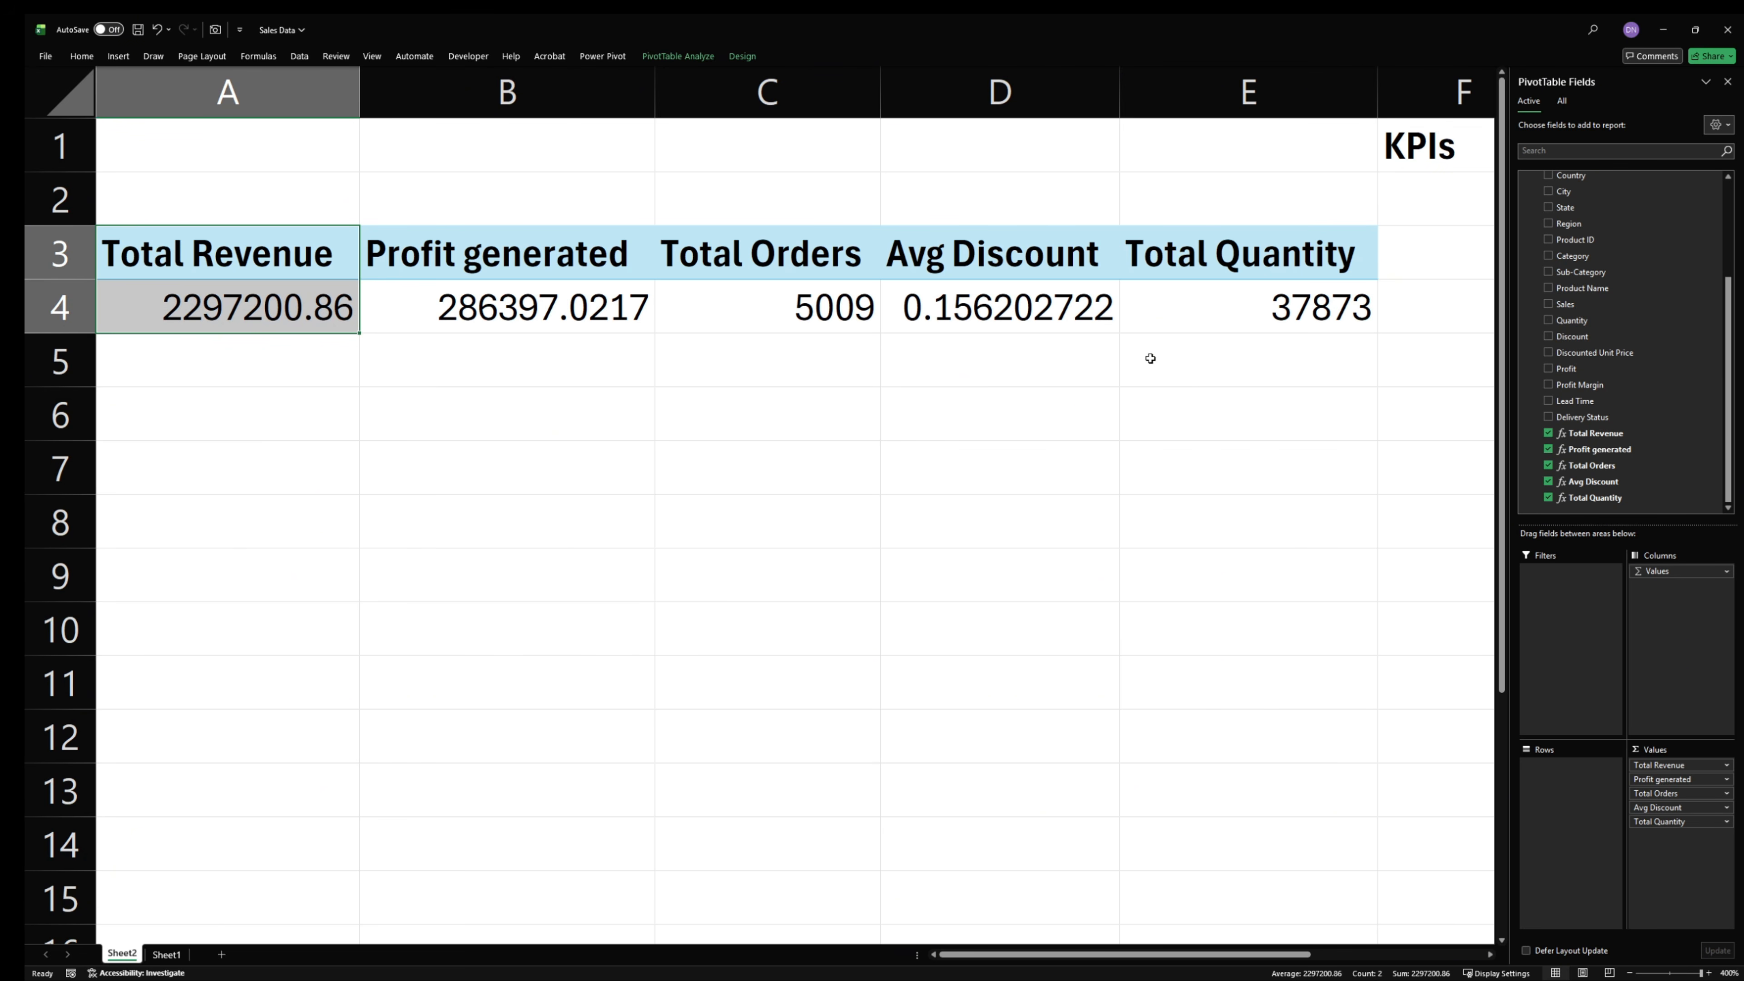
{"action": "left_click", "coordinate": [876, 323]}
{"action": "left_click", "coordinate": [1015, 328]}
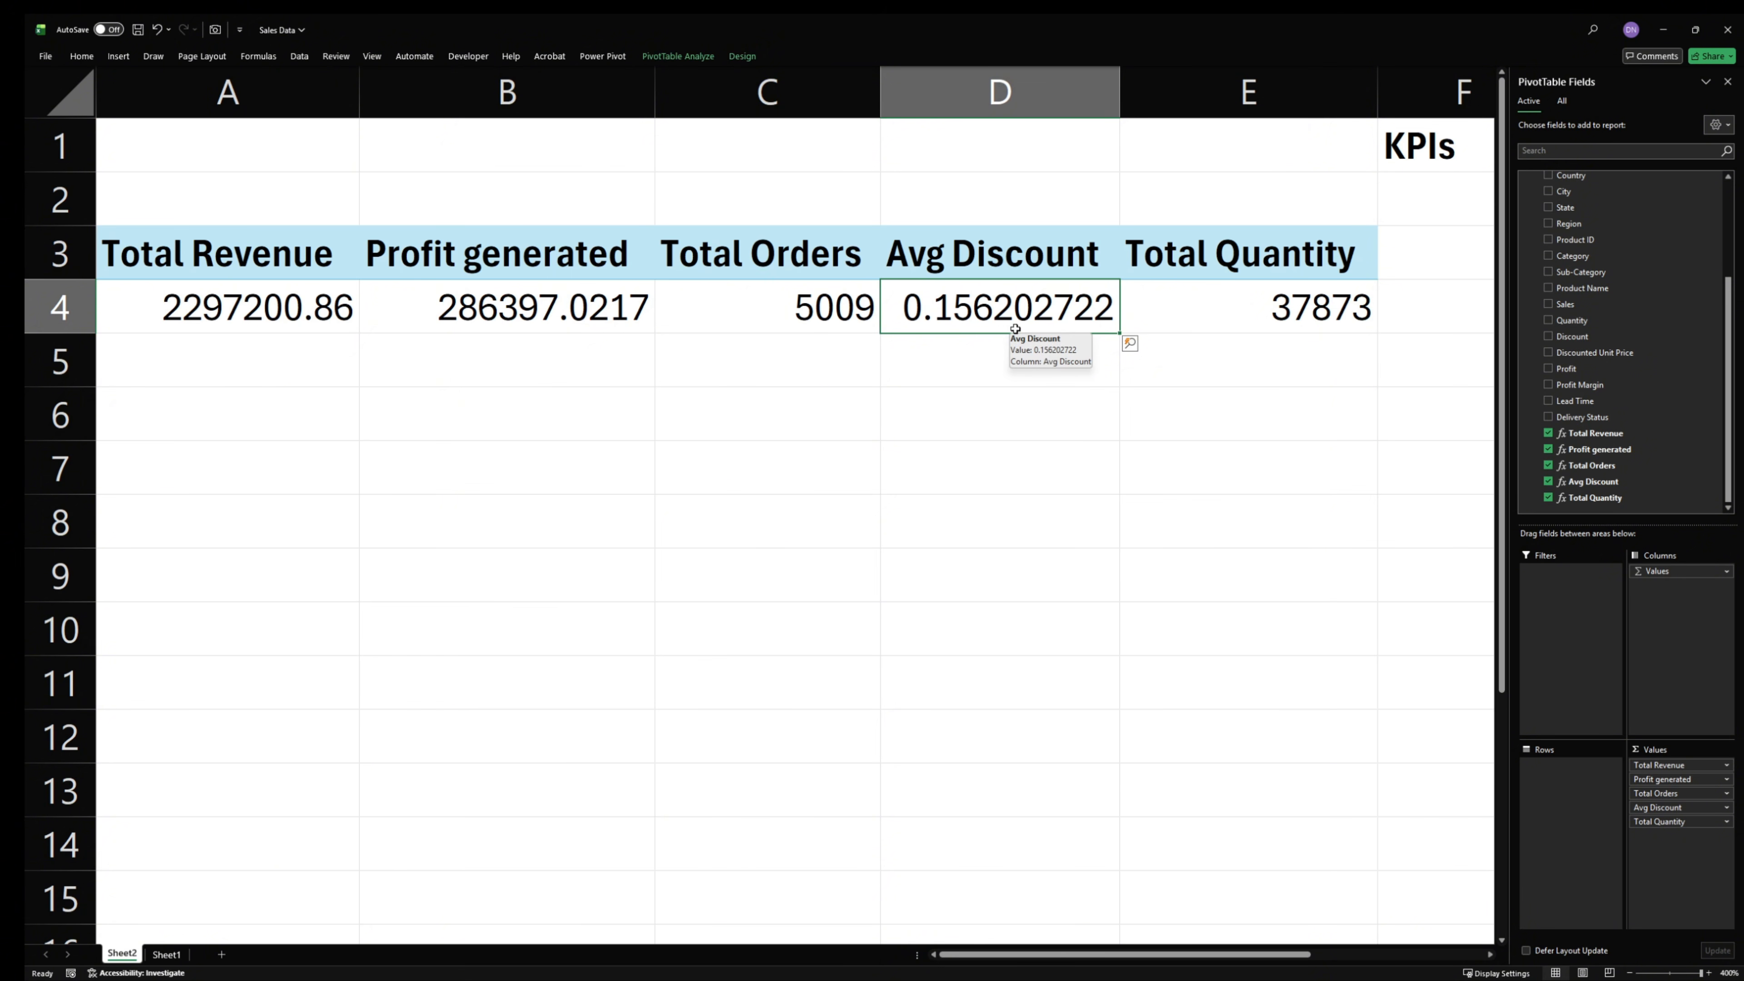
{"action": "left_click", "coordinate": [948, 461]}
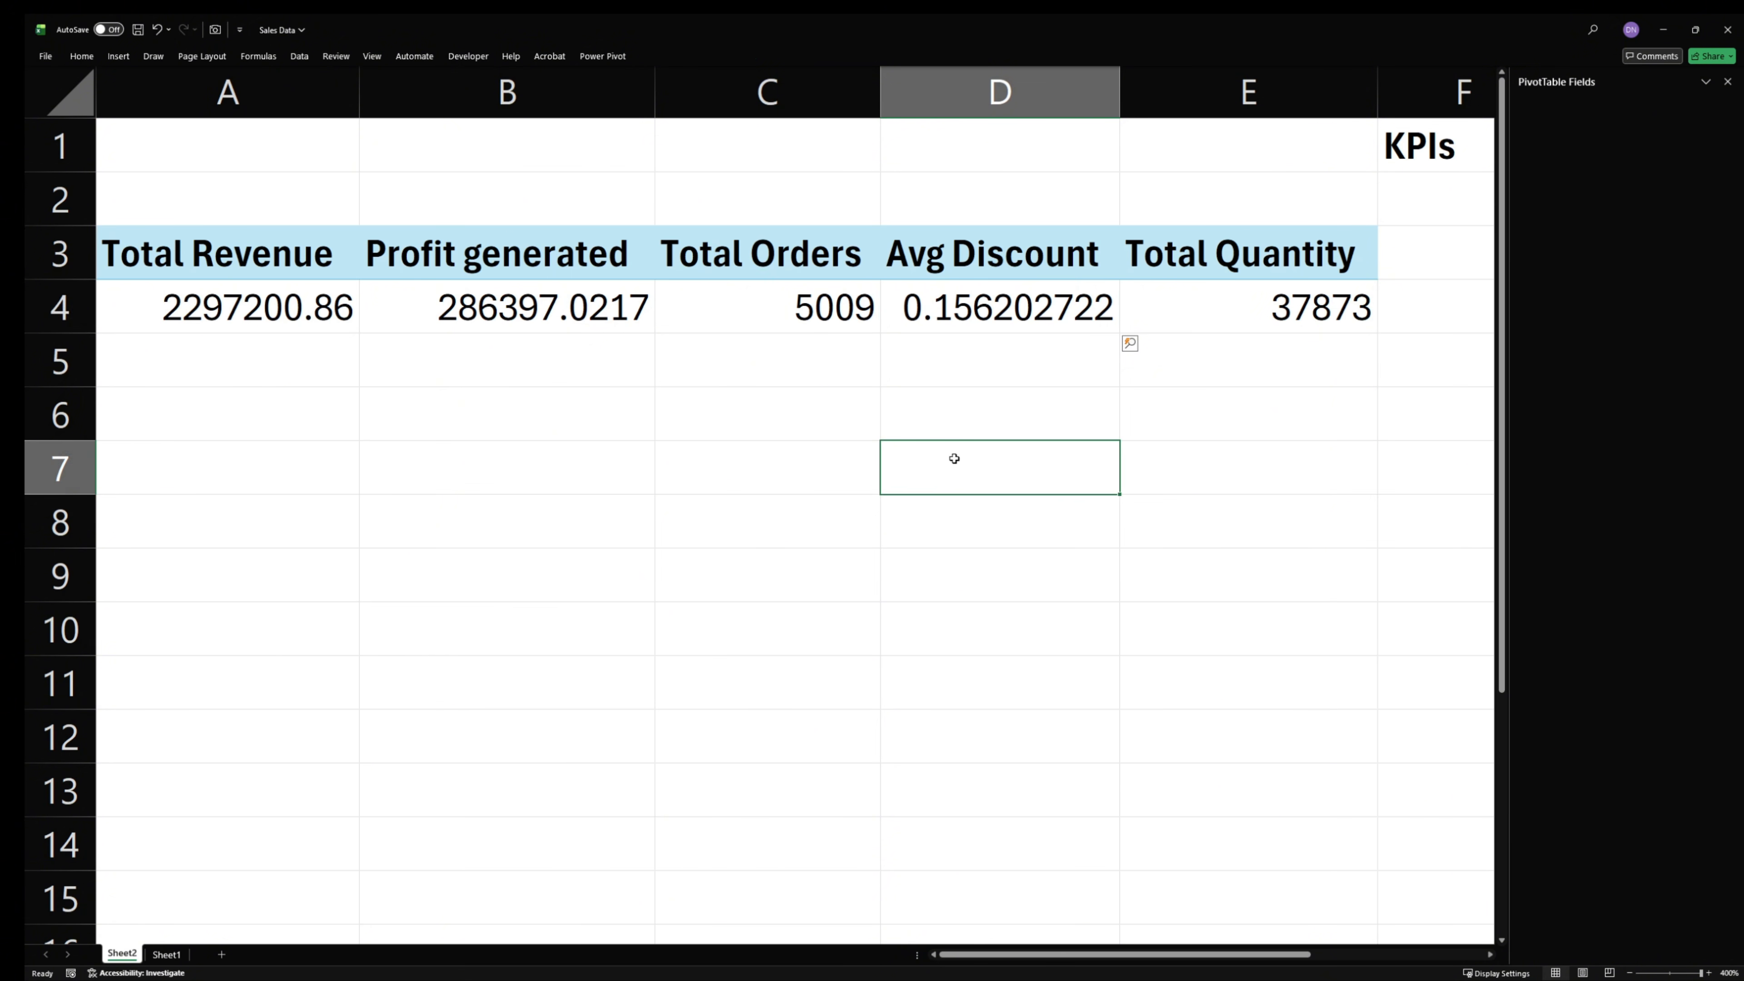
{"action": "left_click", "coordinate": [1024, 295]}
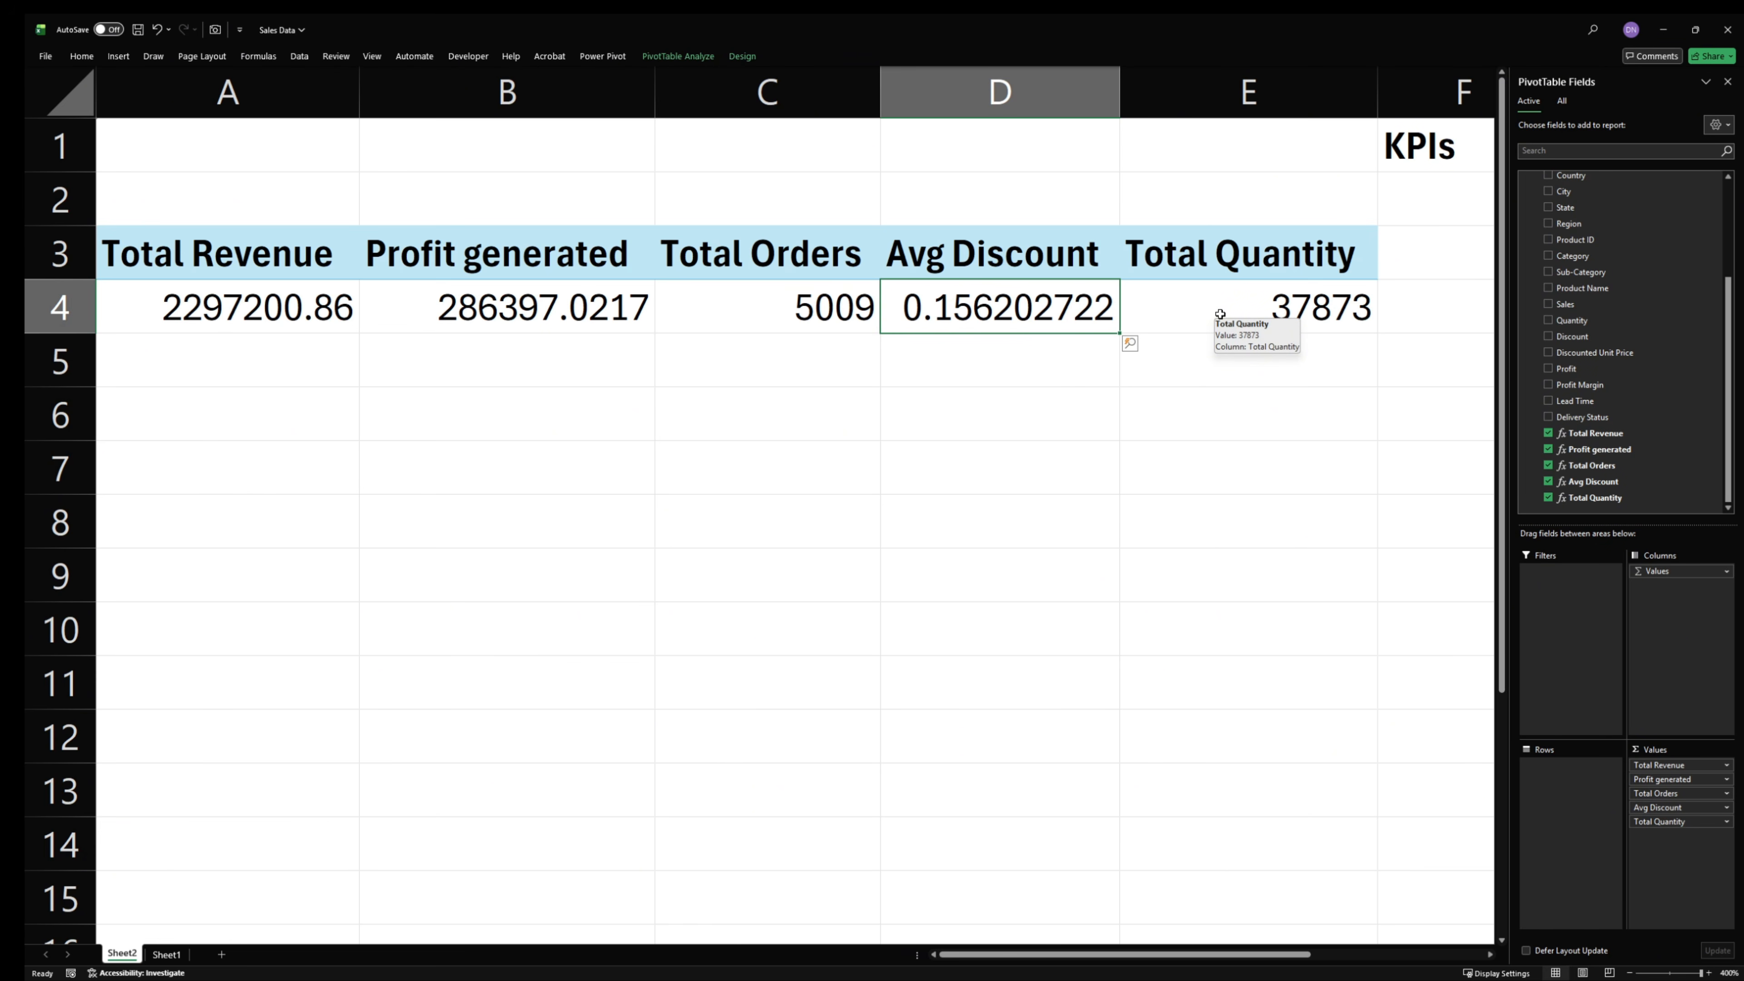
{"action": "left_click", "coordinate": [760, 323]}
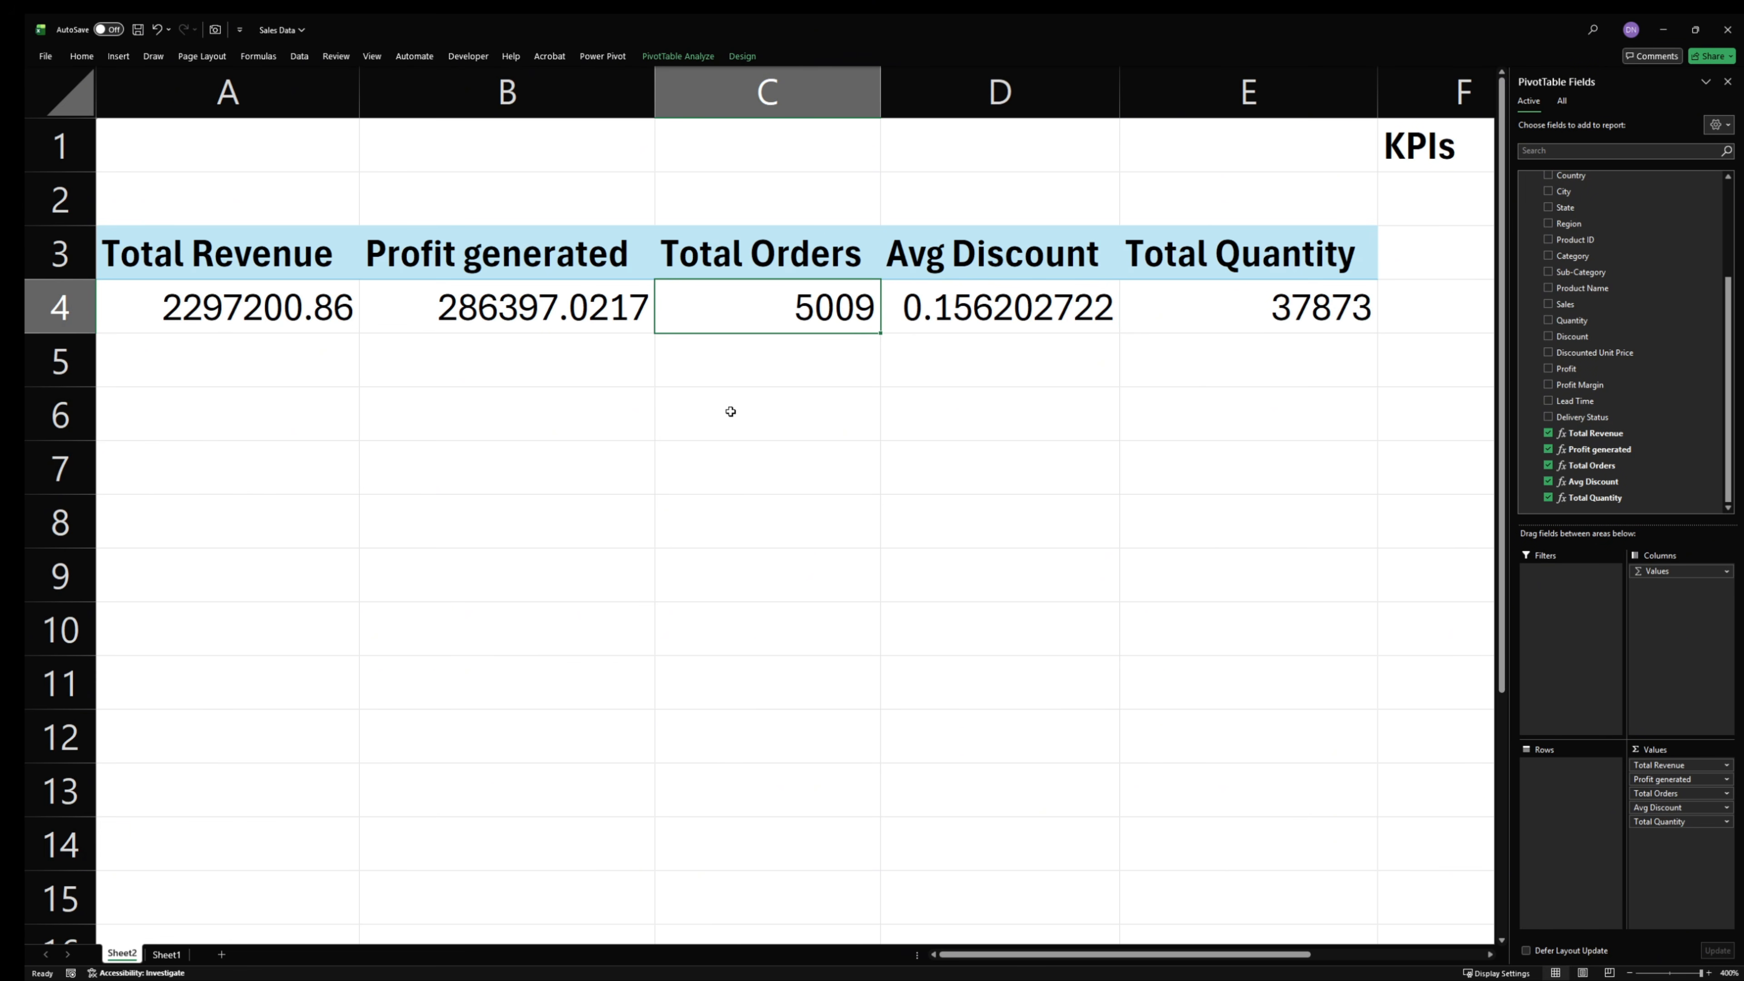
{"action": "left_click", "coordinate": [513, 327]}
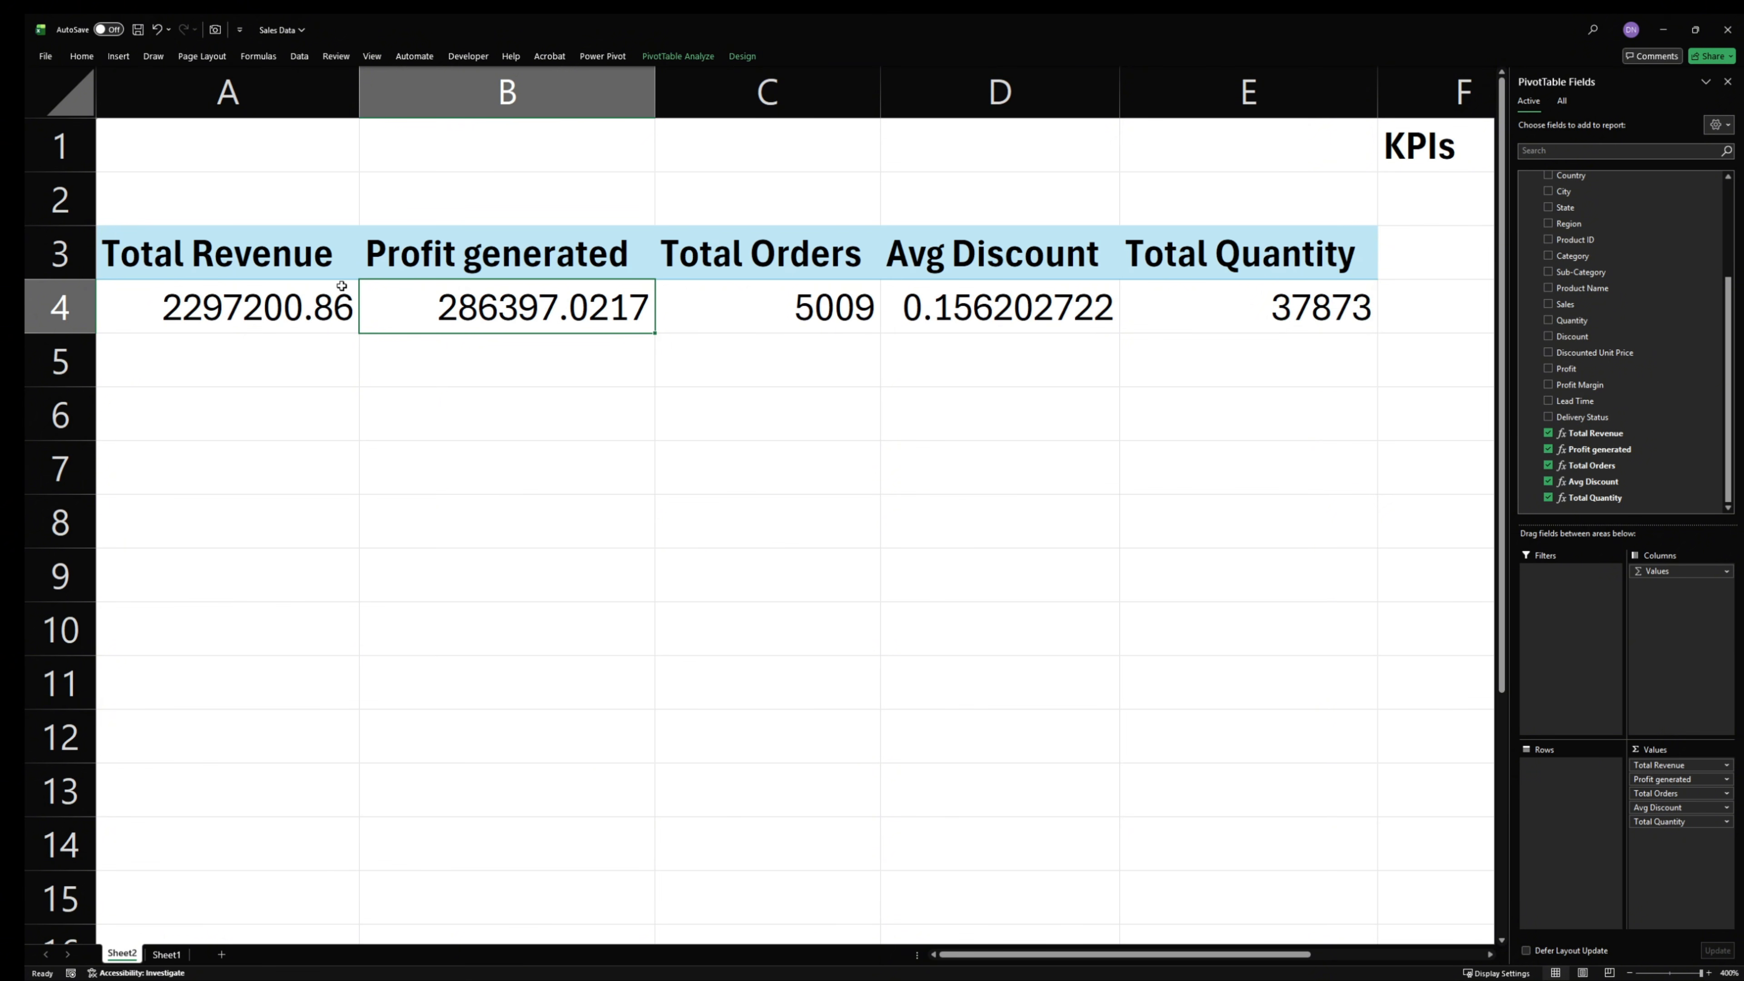
{"action": "left_click", "coordinate": [314, 268]}
- Open the workbook's Data Model for management in the Power Pivot window
{"action": "left_click", "coordinate": [299, 56]}
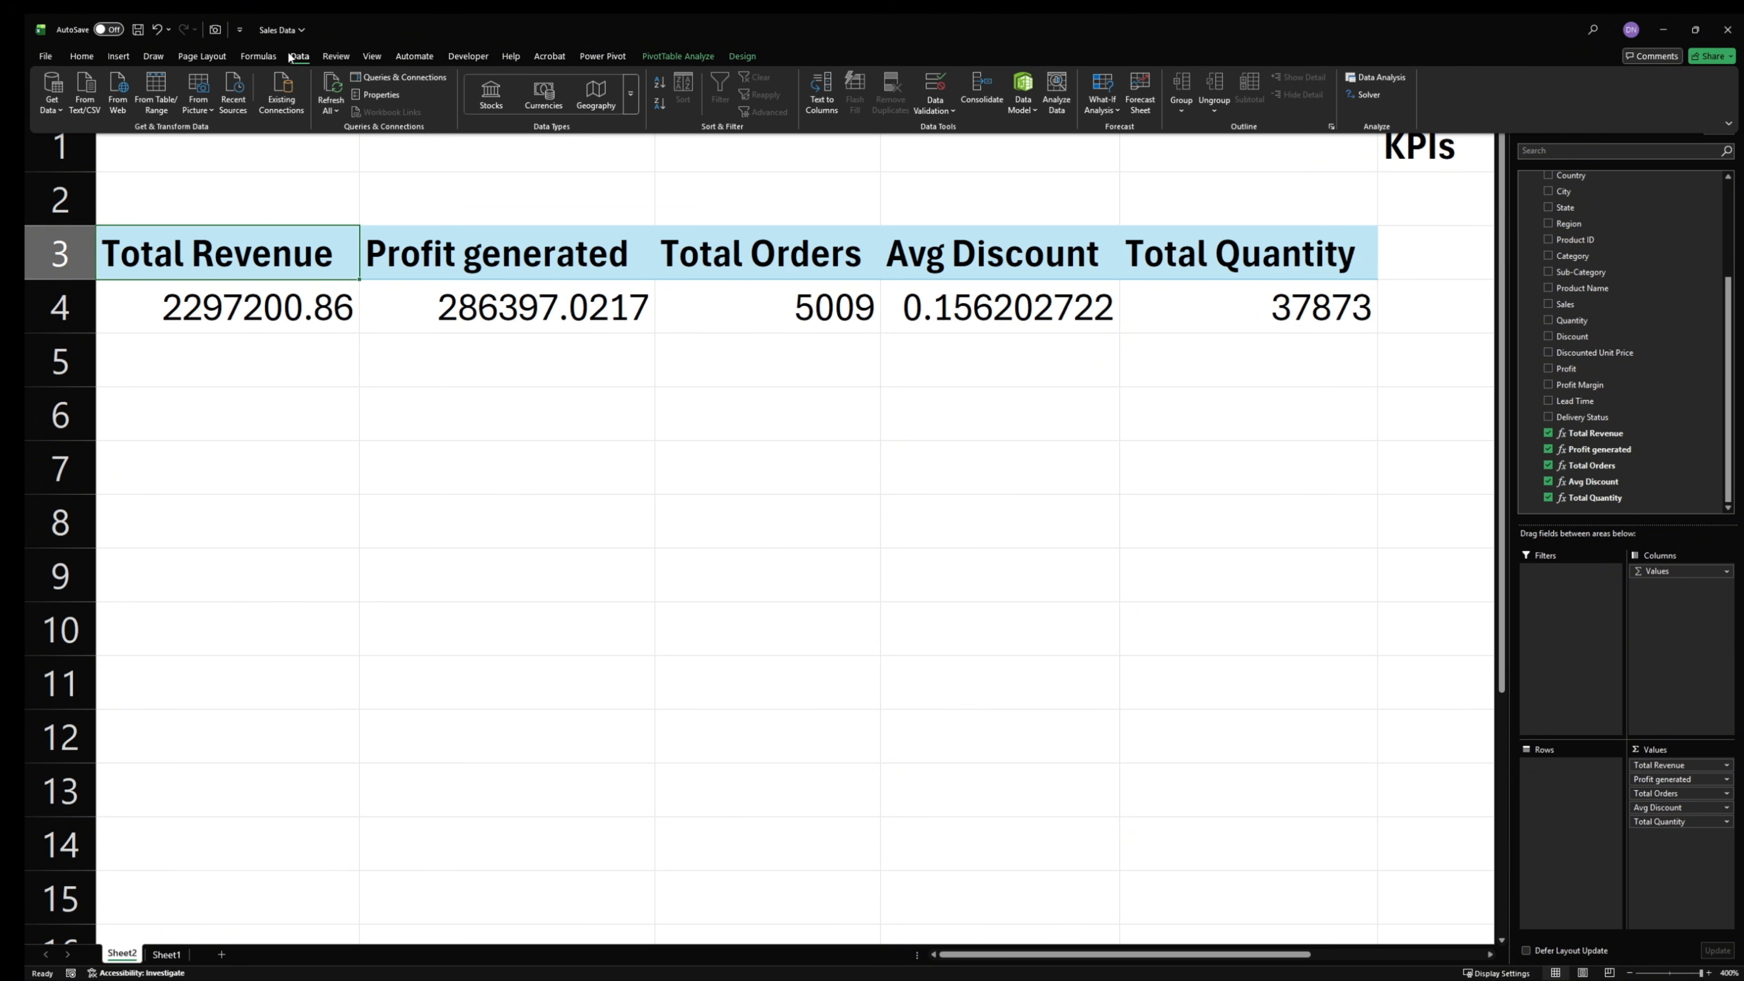
{"action": "left_click", "coordinate": [1027, 103]}
{"action": "left_click", "coordinate": [1037, 132]}
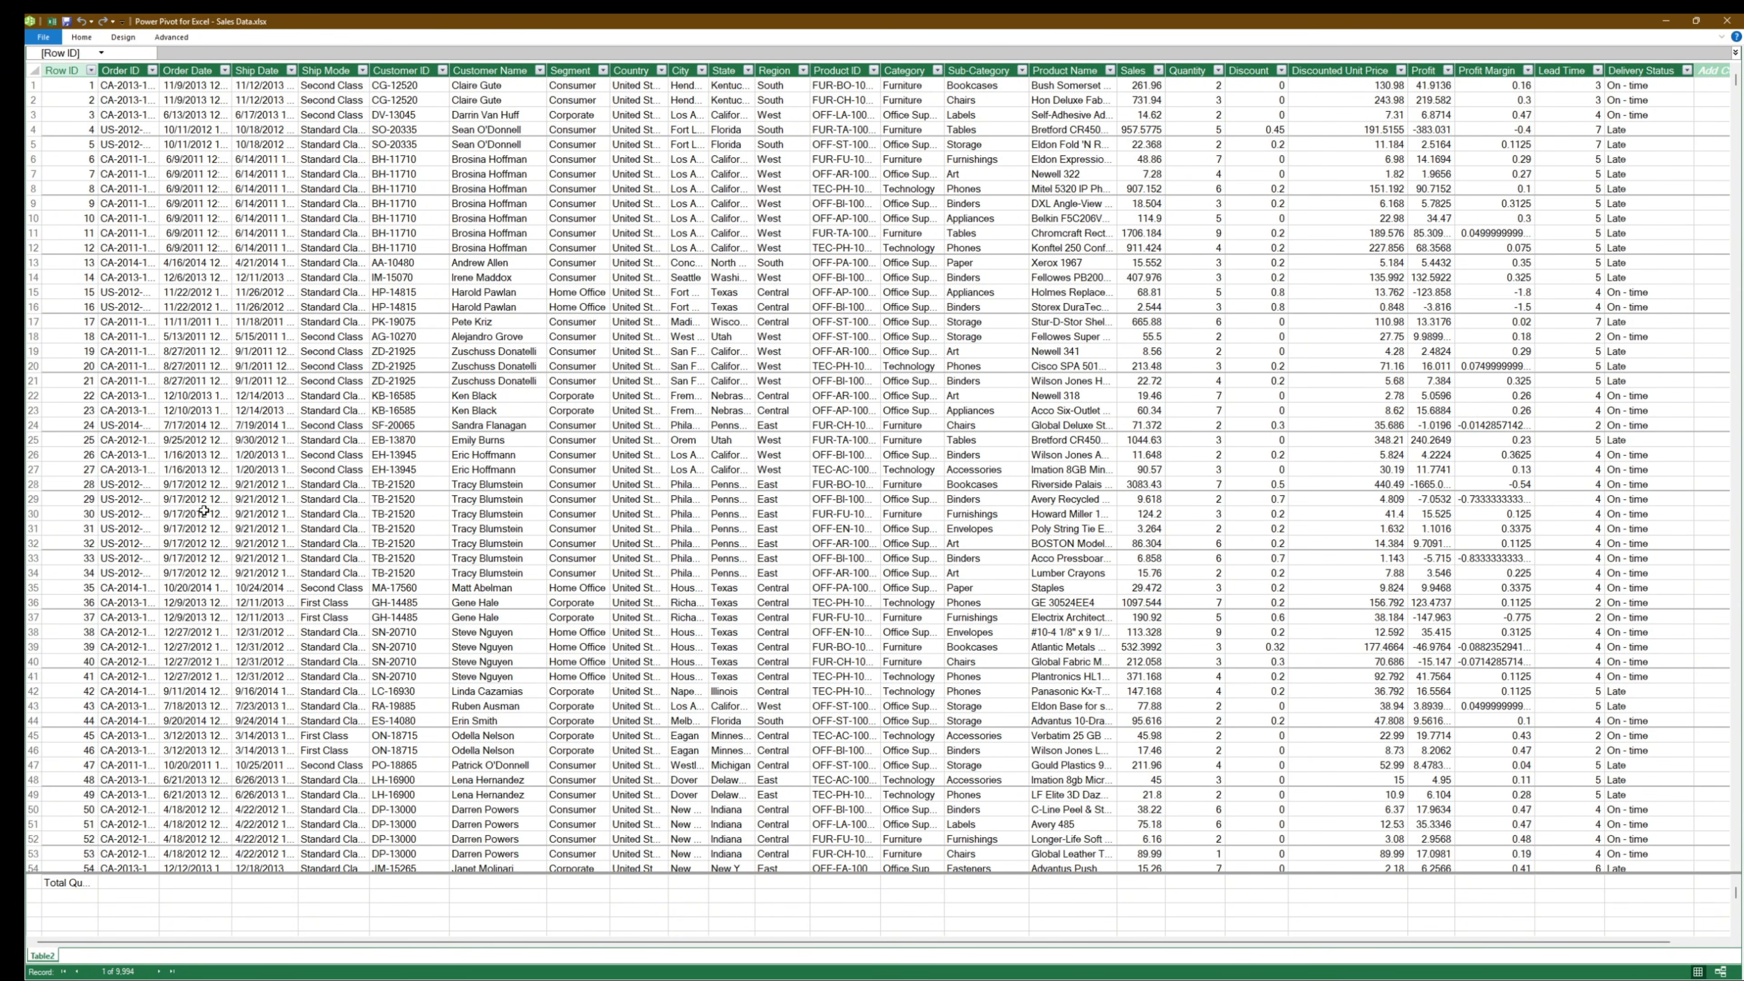
- Show the model in Diagram View and enlarge the Table2 box until all its columns and measures are listed
{"action": "left_click", "coordinate": [168, 39]}
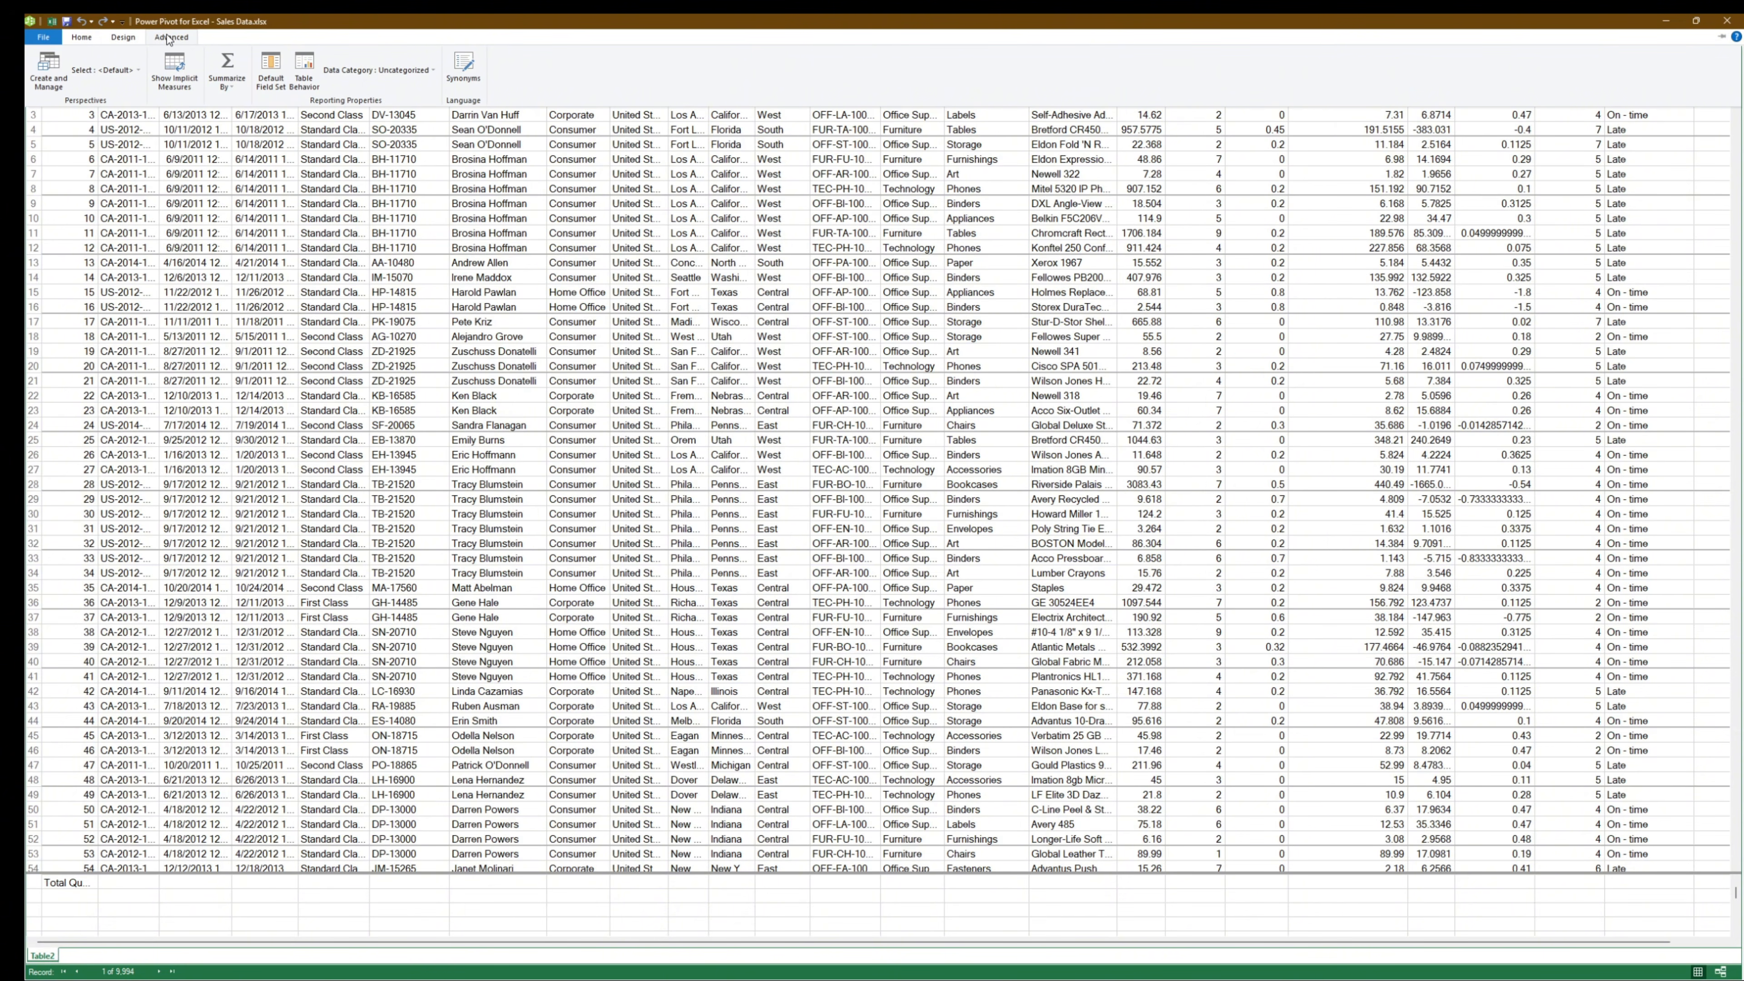
{"action": "left_click", "coordinate": [168, 39]}
{"action": "left_click", "coordinate": [168, 39]}
{"action": "left_click", "coordinate": [77, 38]}
{"action": "left_click", "coordinate": [79, 38]}
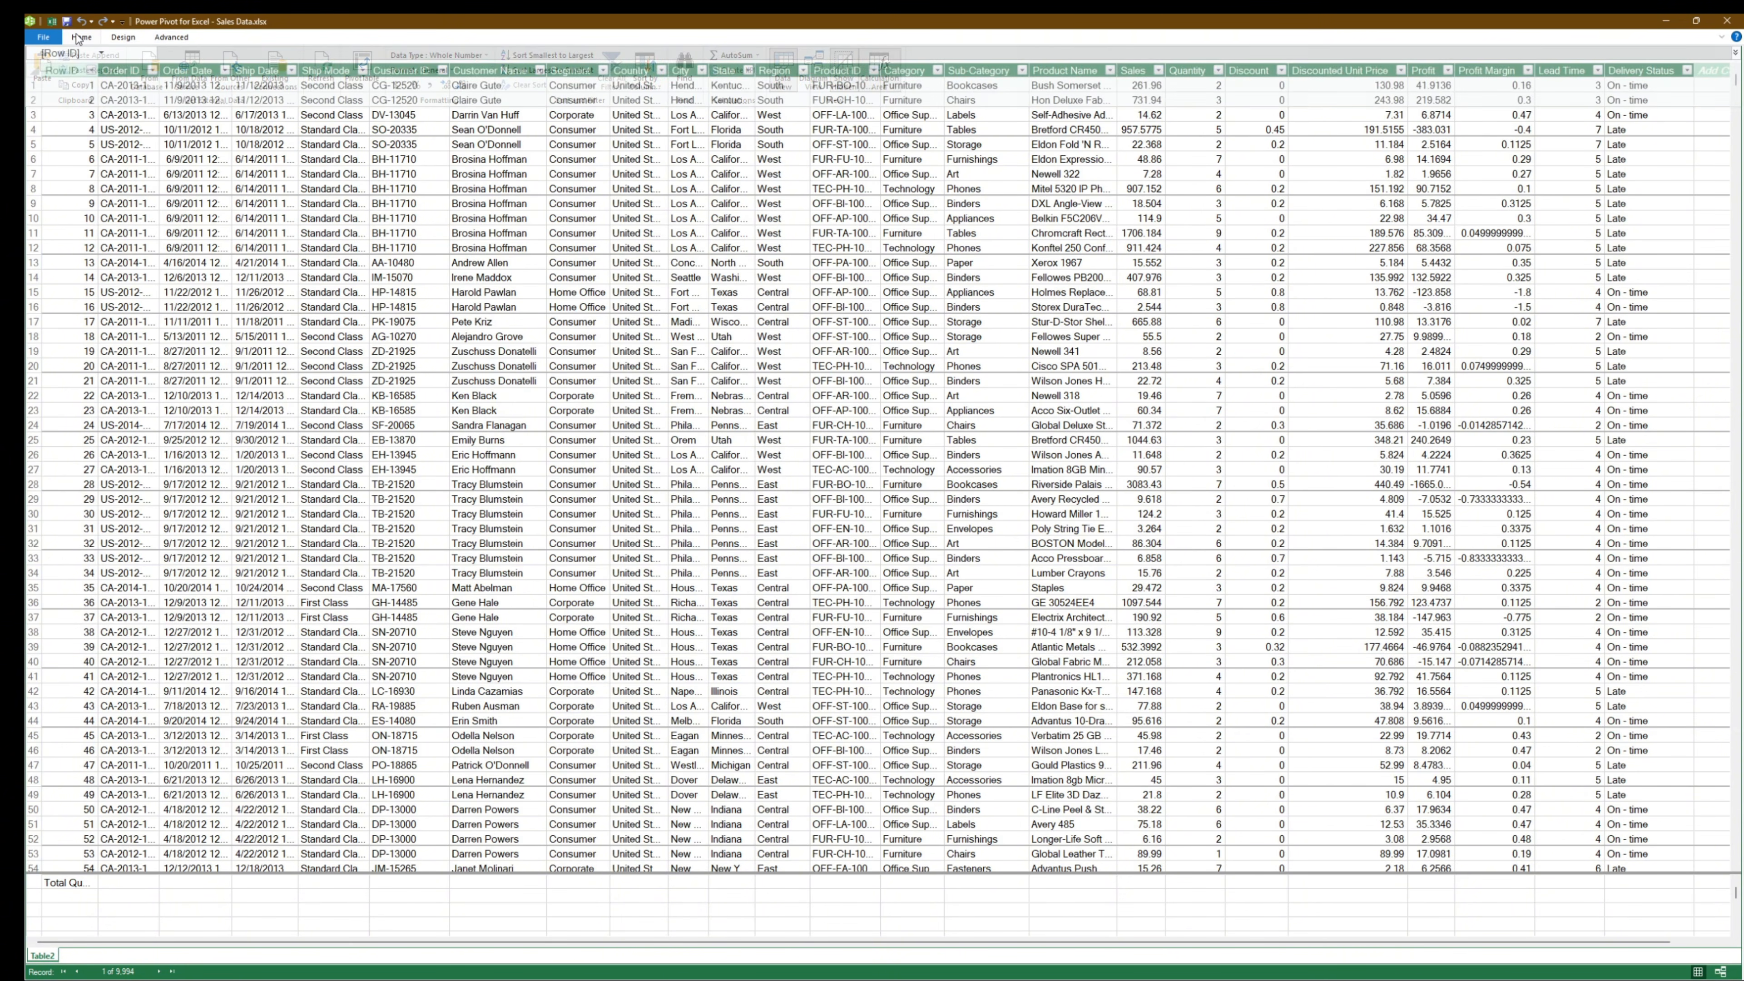
{"action": "left_click", "coordinate": [80, 41]}
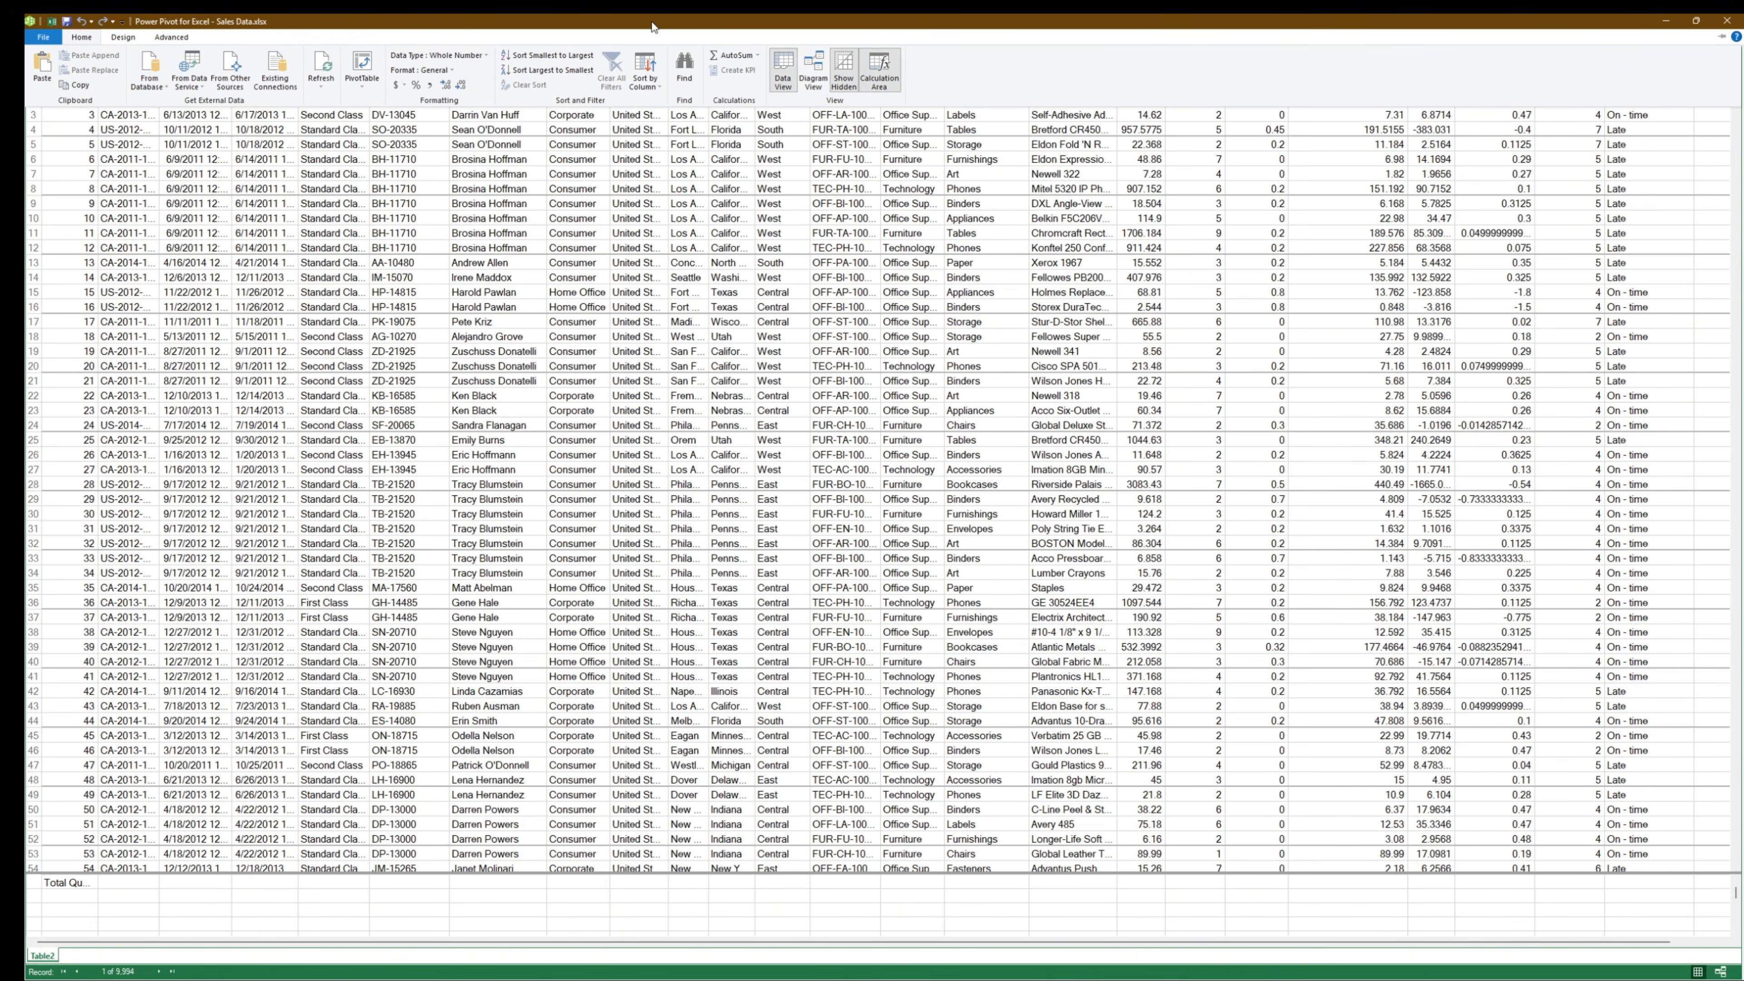
{"action": "left_click", "coordinate": [815, 70]}
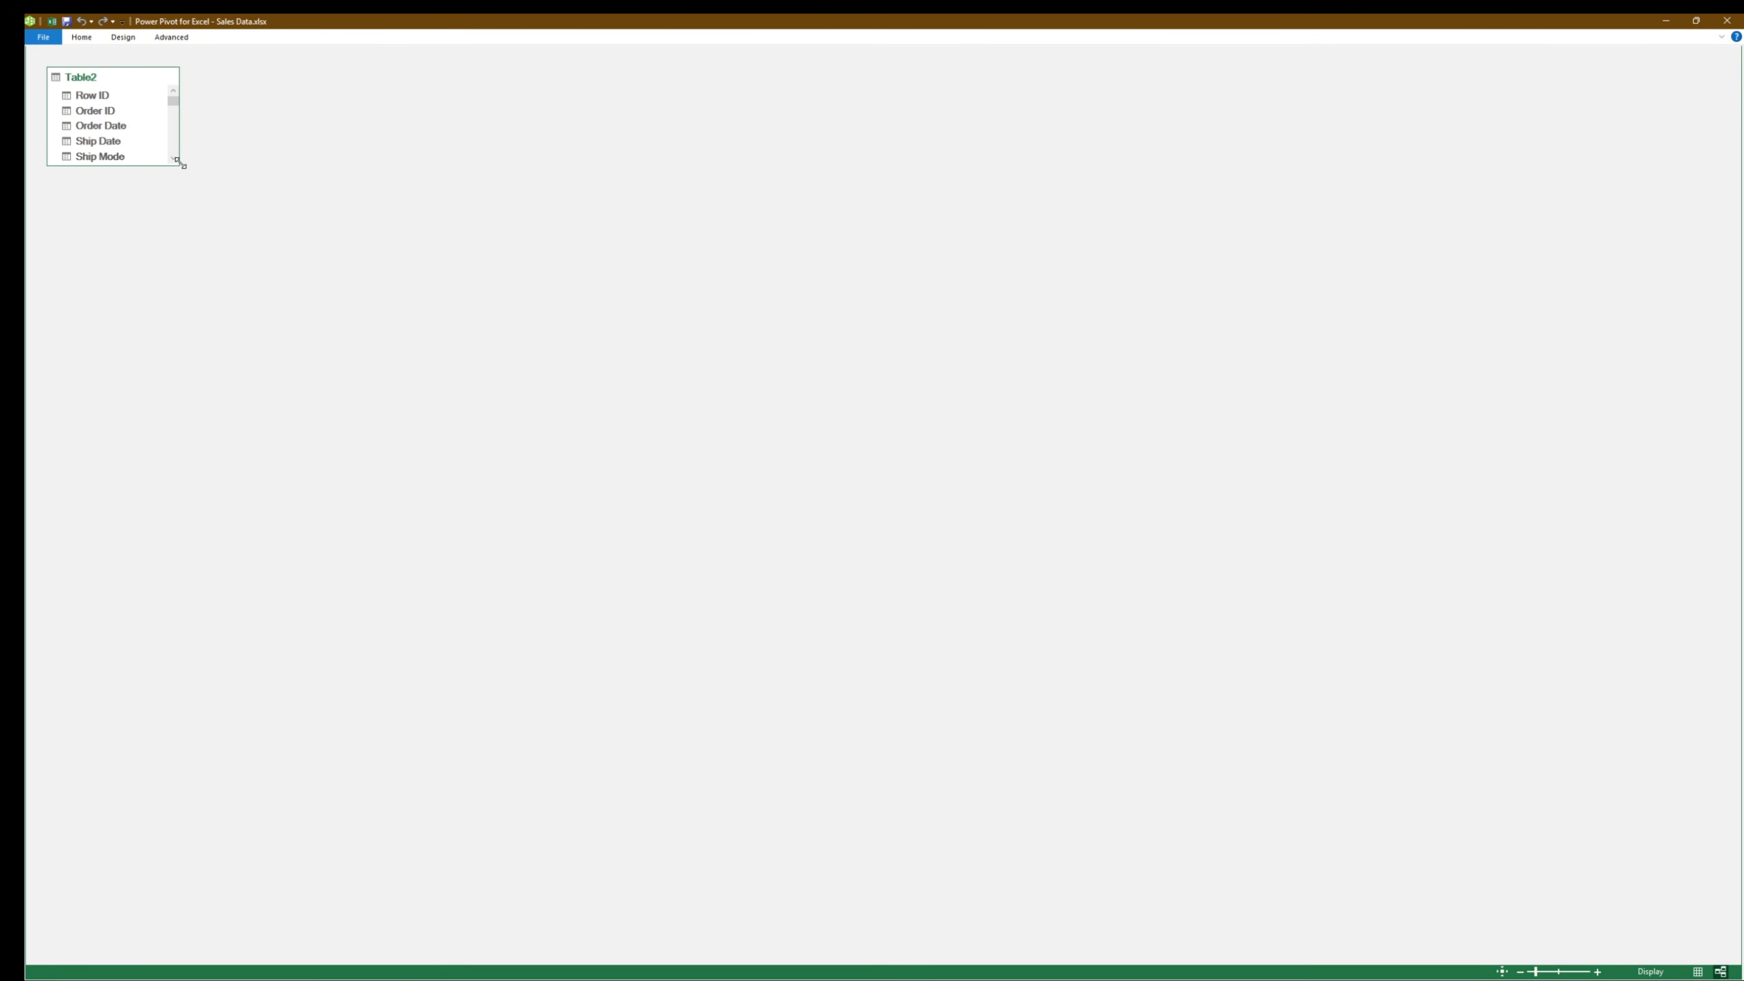
{"action": "left_click_drag", "start_coordinate": [179, 164], "coordinate": [283, 687]}
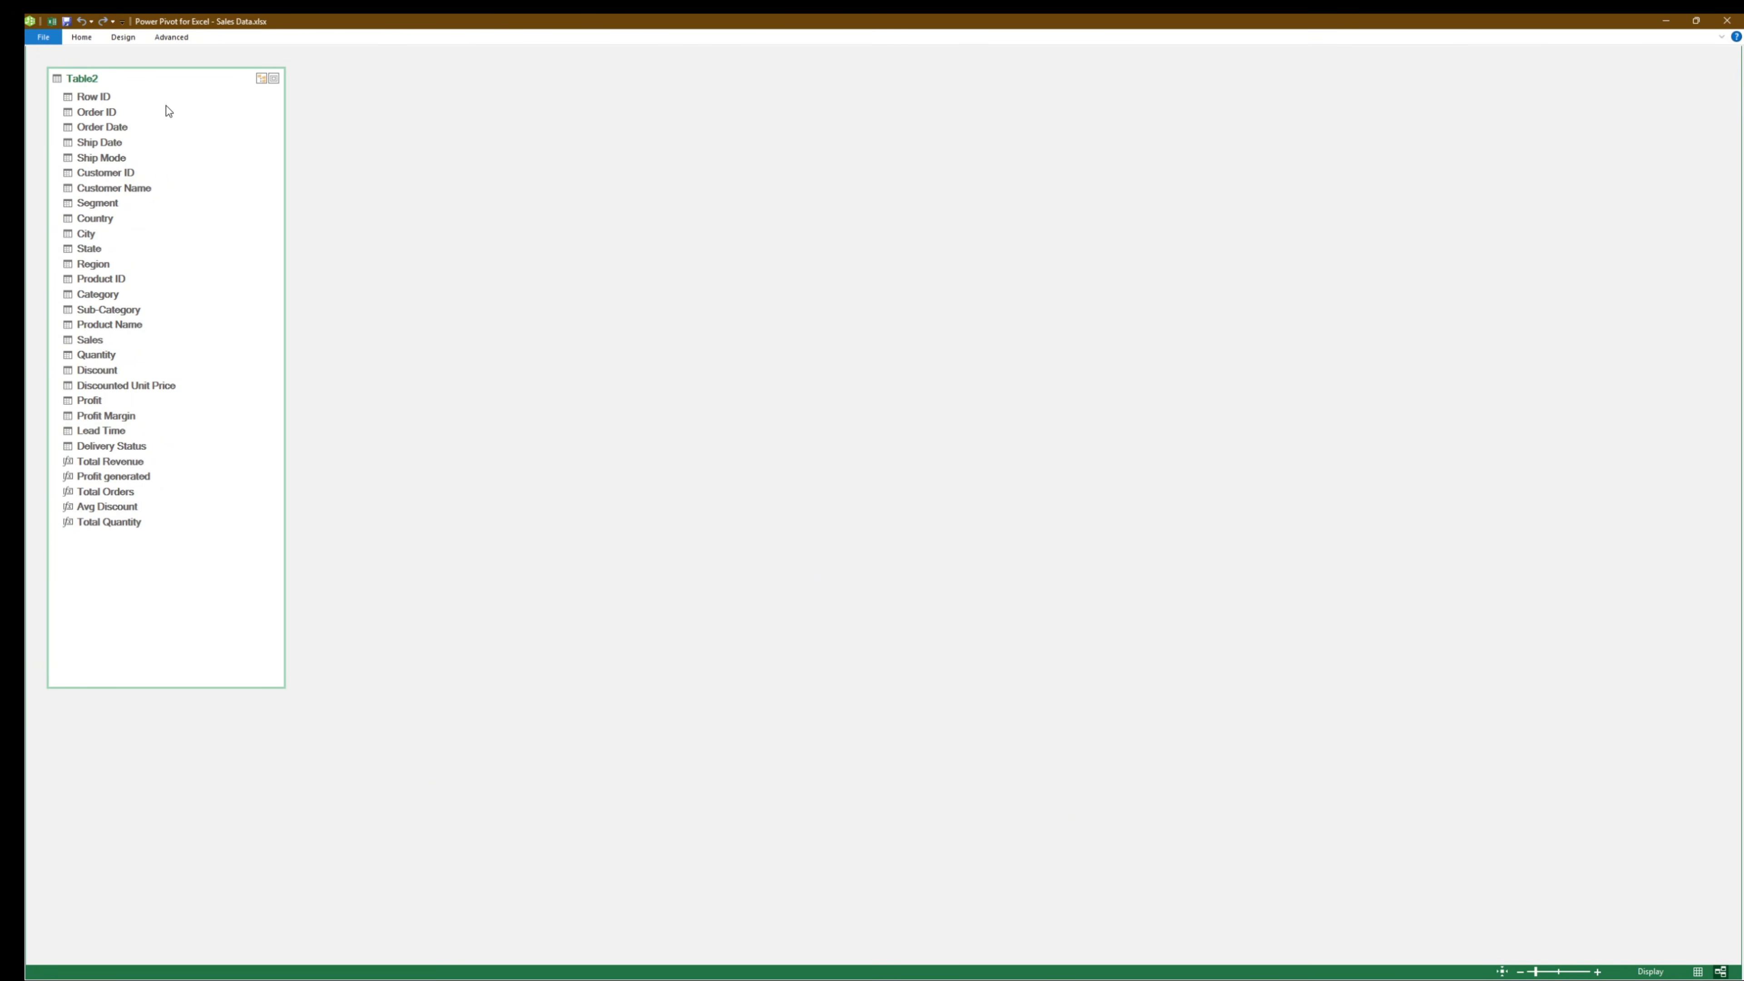
- Rename Table2 as Table1 in the model diagram
{"action": "double_click", "coordinate": [96, 79]}
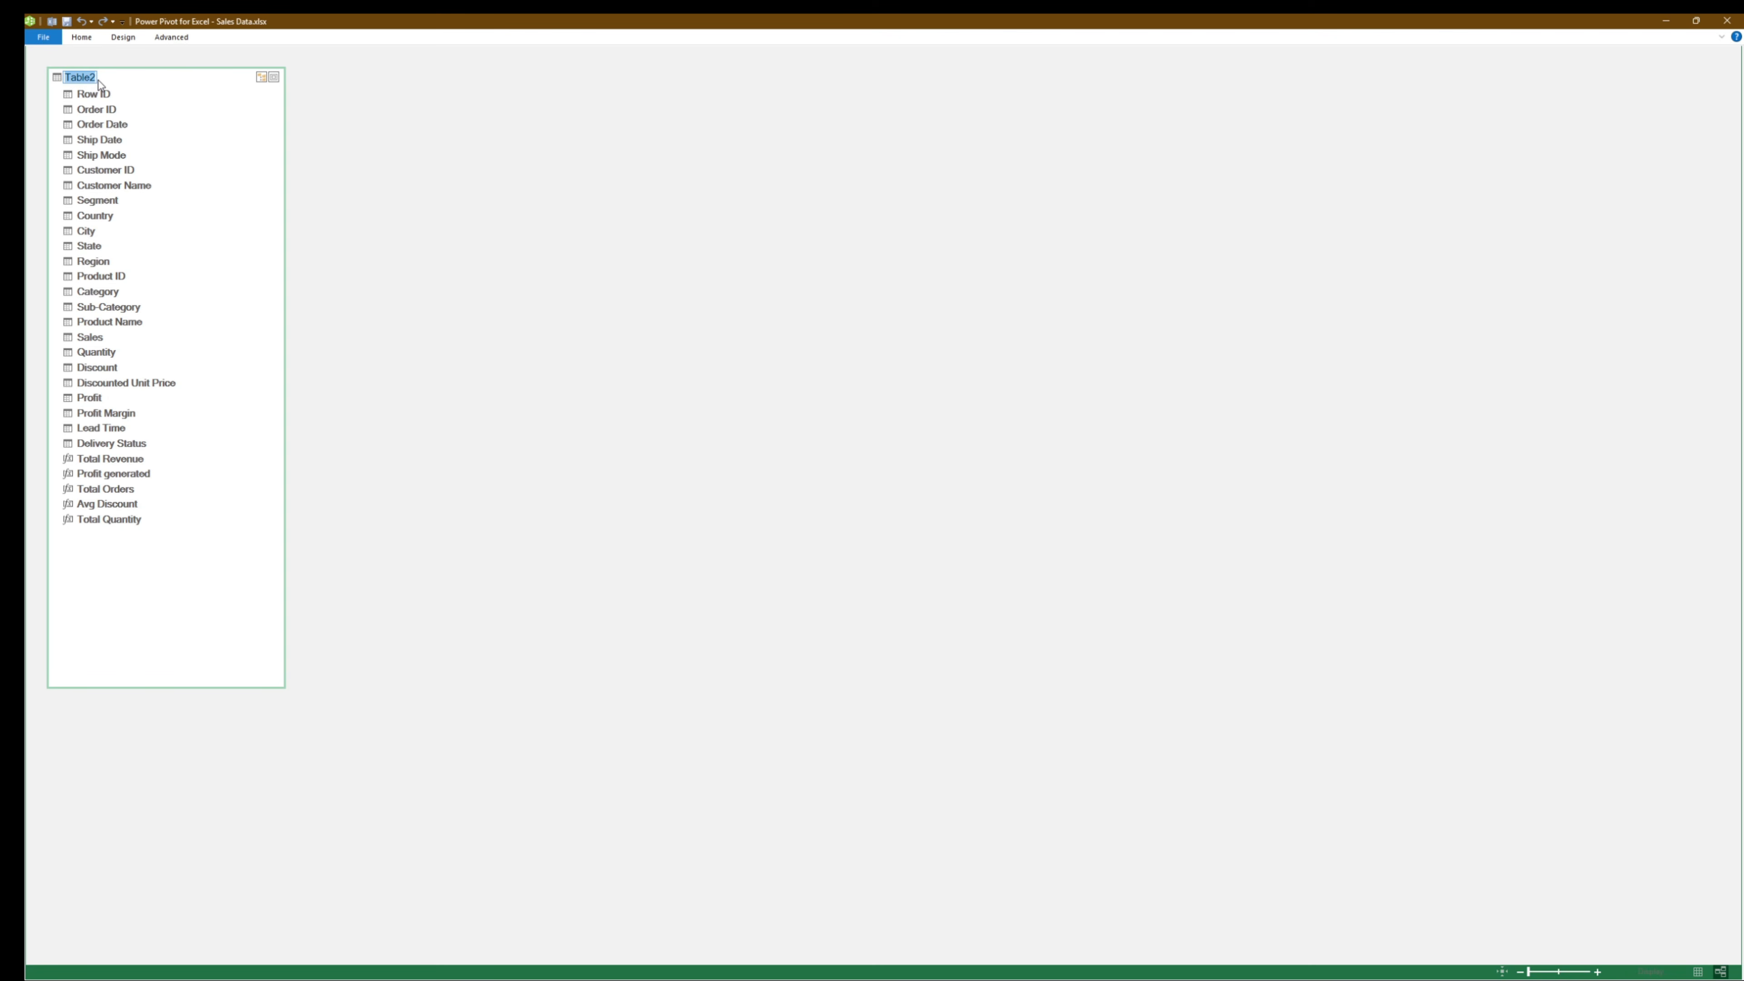
{"action": "type", "text": "Table1"}
{"action": "key", "text": "Return"}
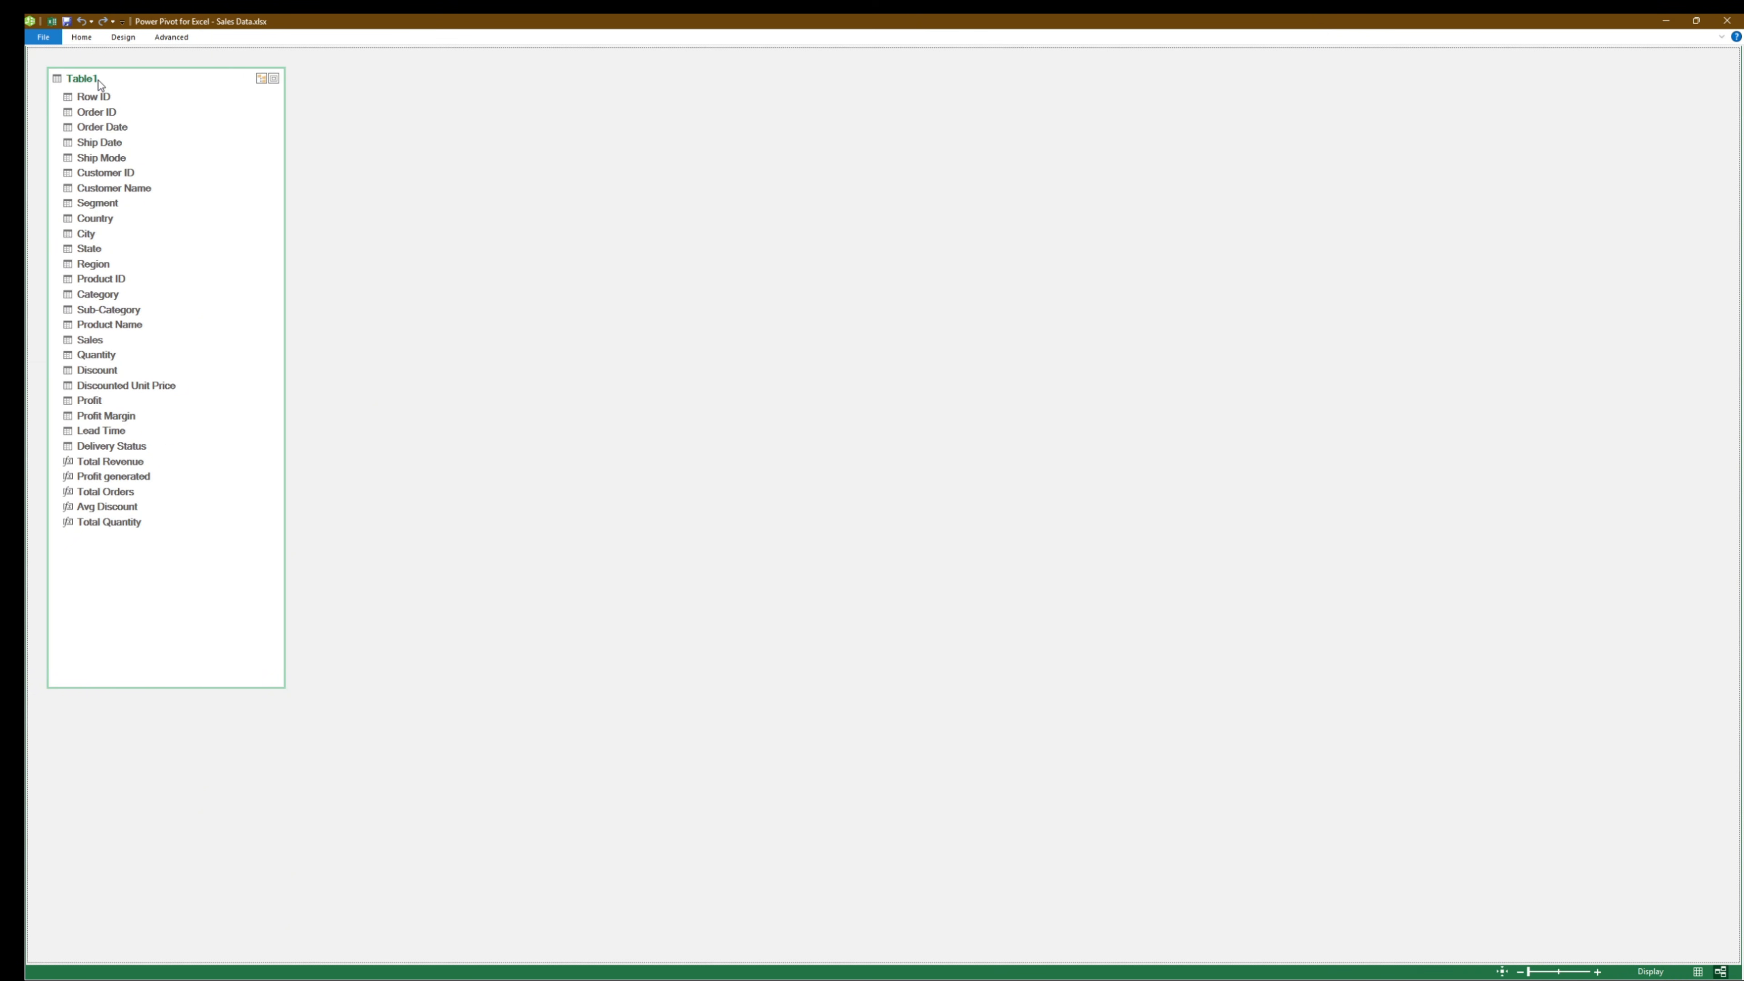
- Create a new date table in the model, and move and enlarge its box beside Table1 to list all its fields
{"action": "left_click", "coordinate": [85, 38]}
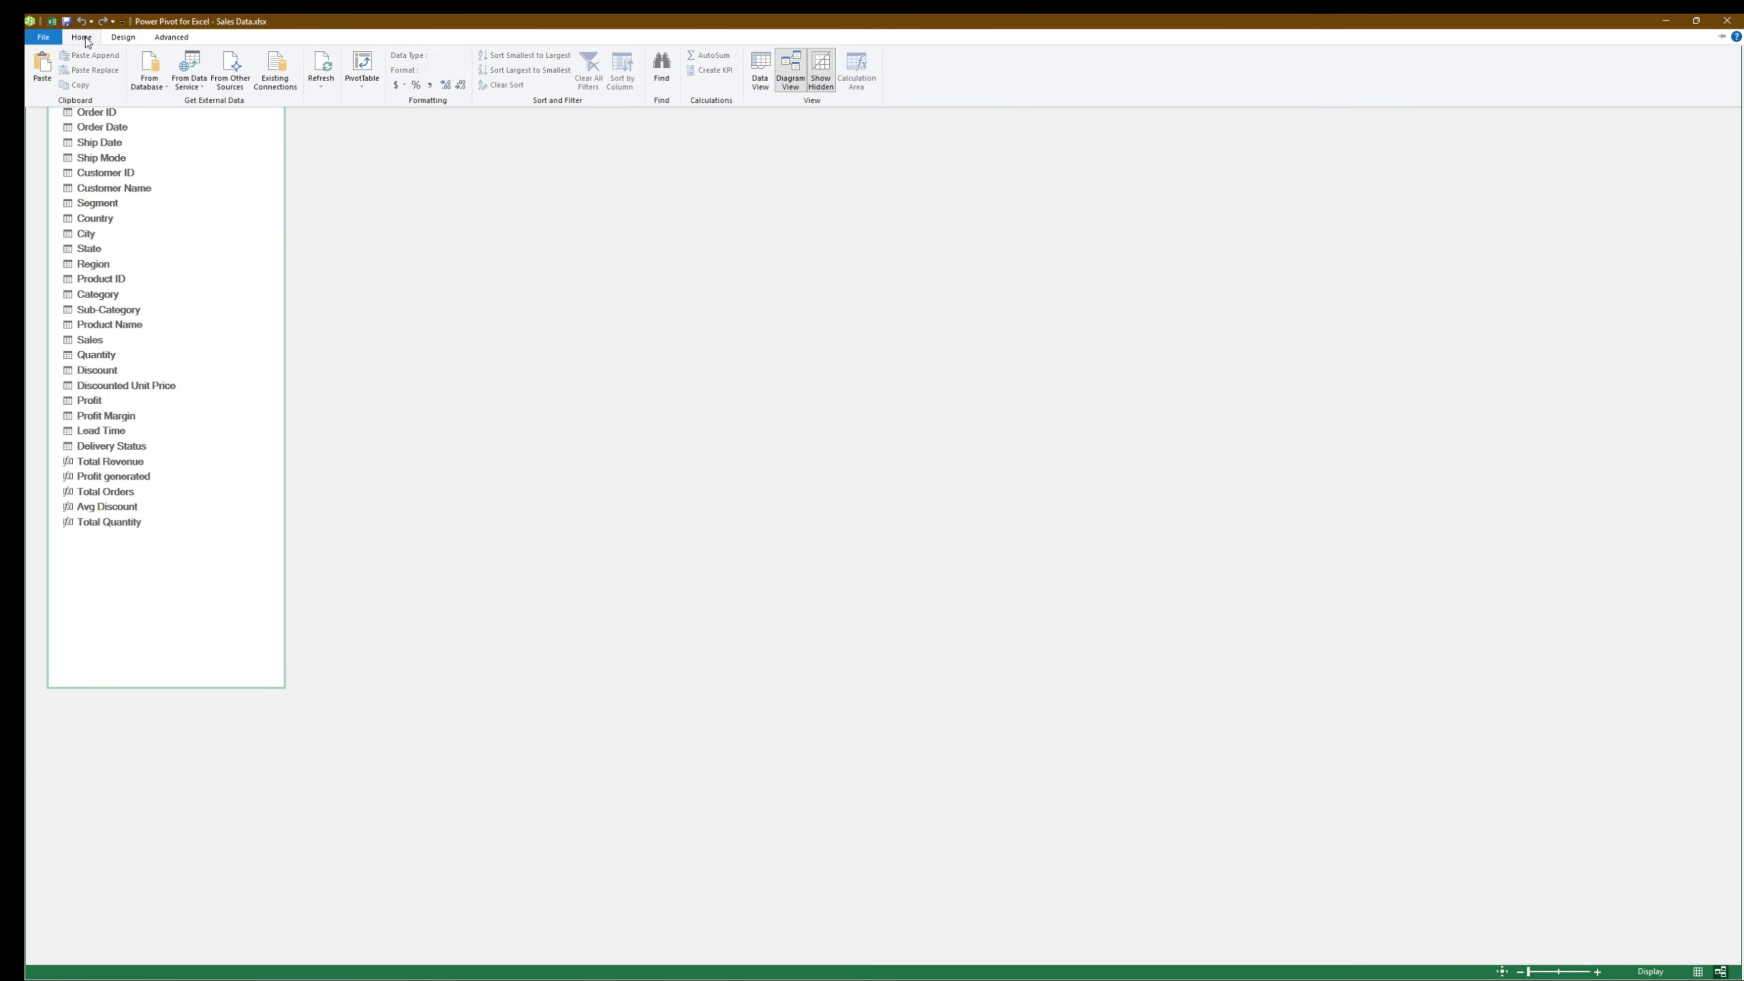
{"action": "left_click", "coordinate": [123, 37]}
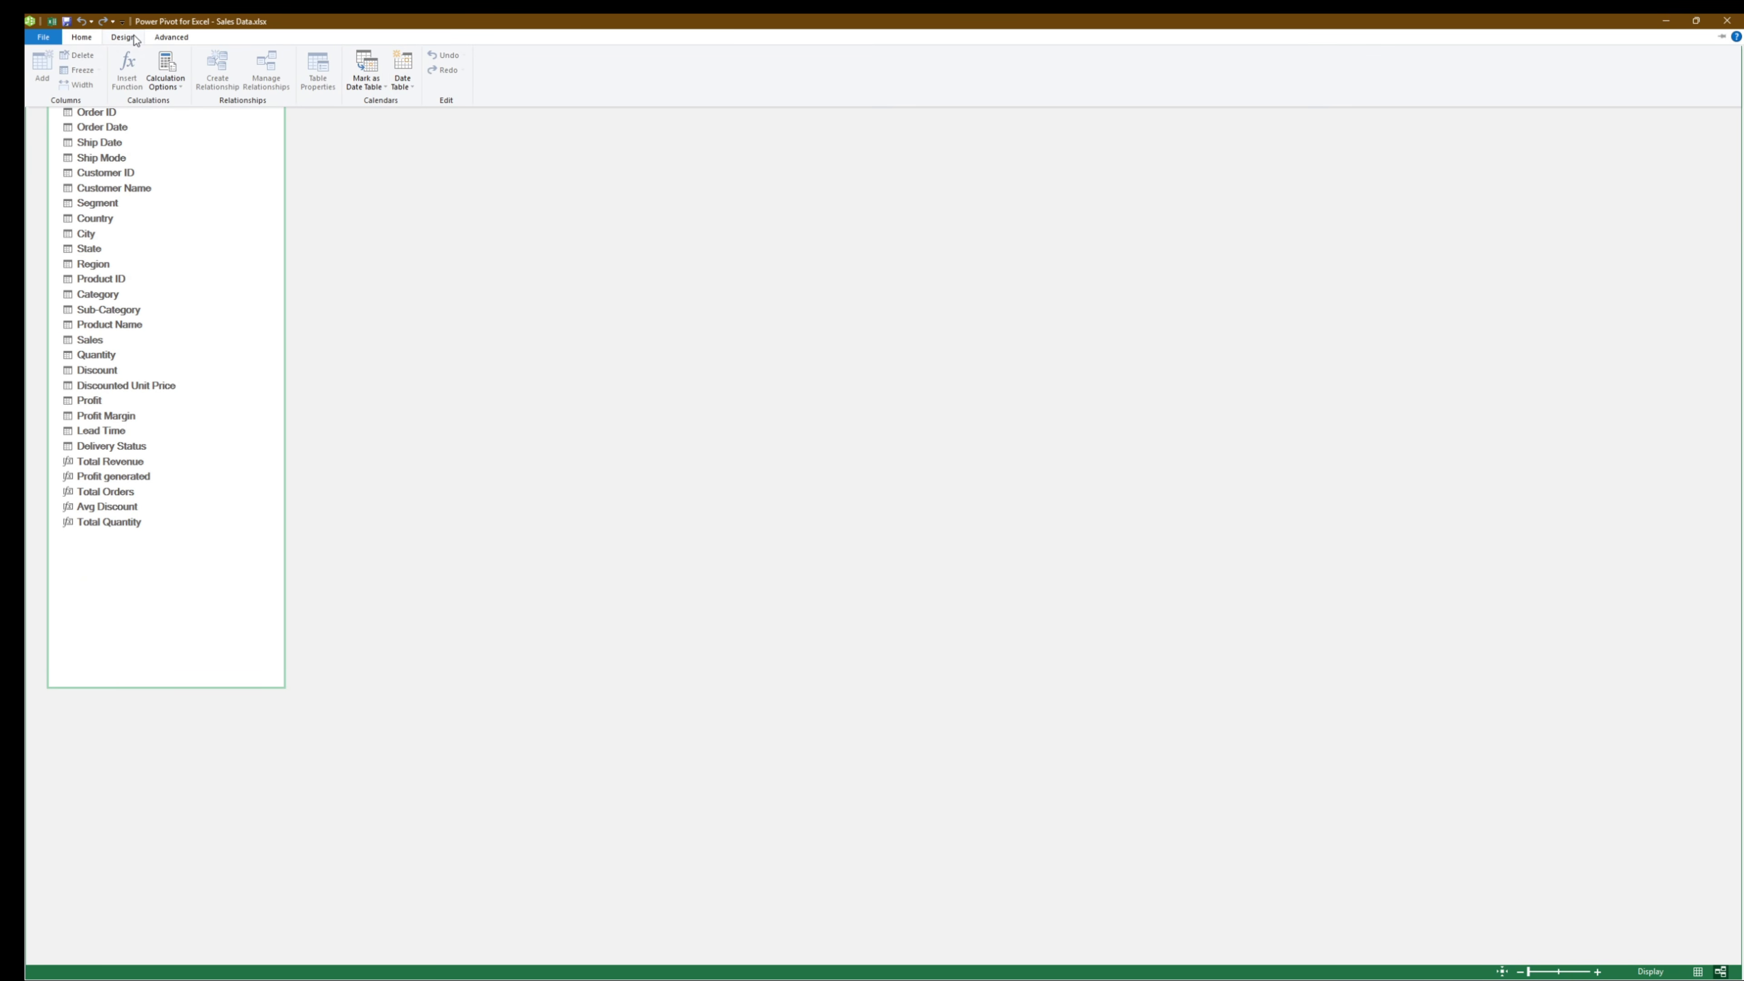
{"action": "left_click", "coordinate": [406, 81]}
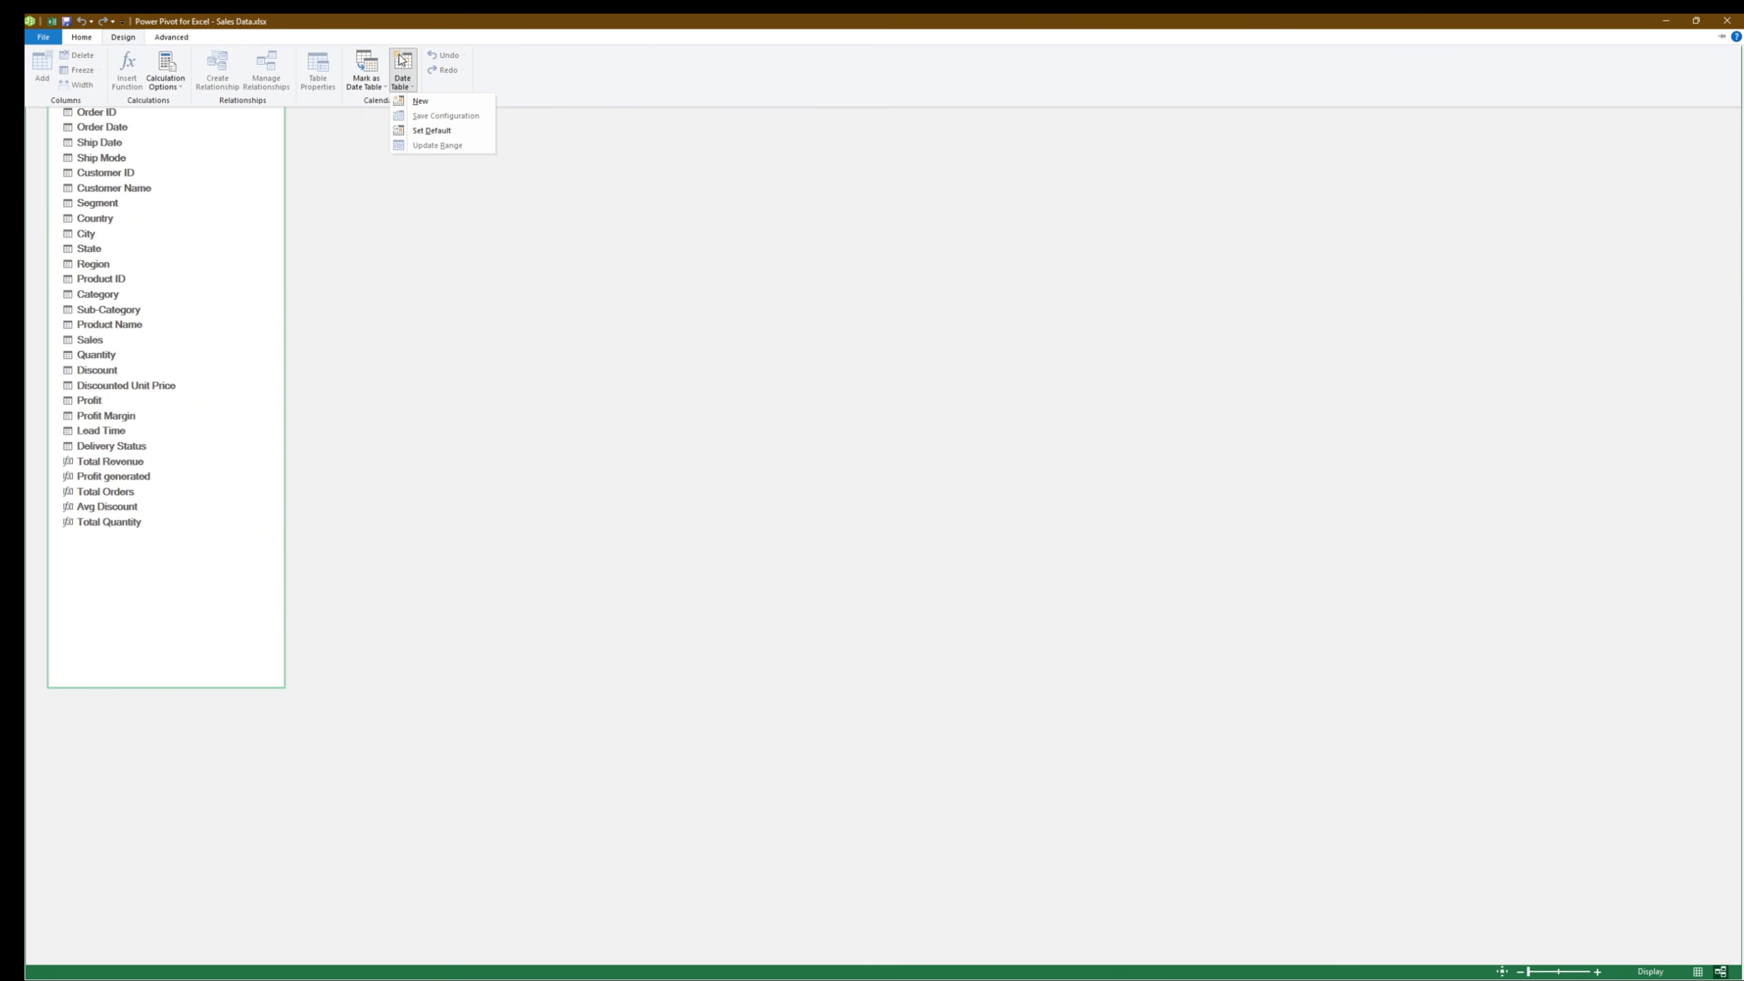
{"action": "left_click", "coordinate": [414, 101]}
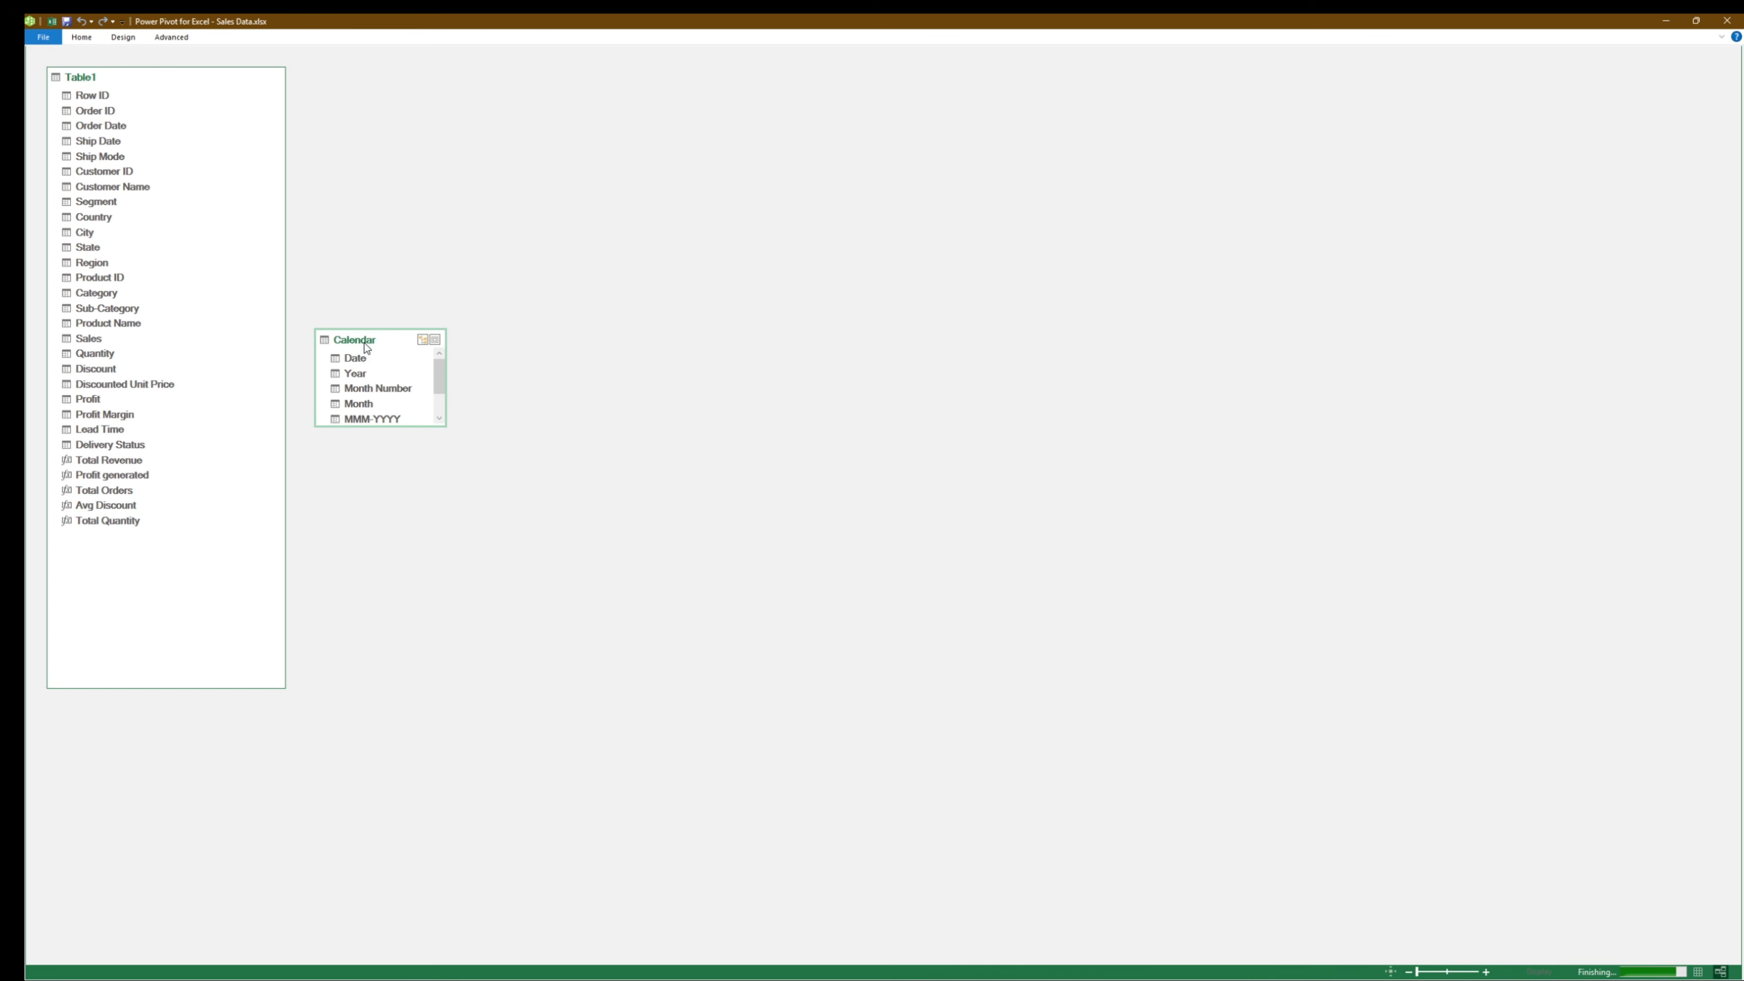
{"action": "left_click_drag", "start_coordinate": [488, 296], "coordinate": [506, 194]}
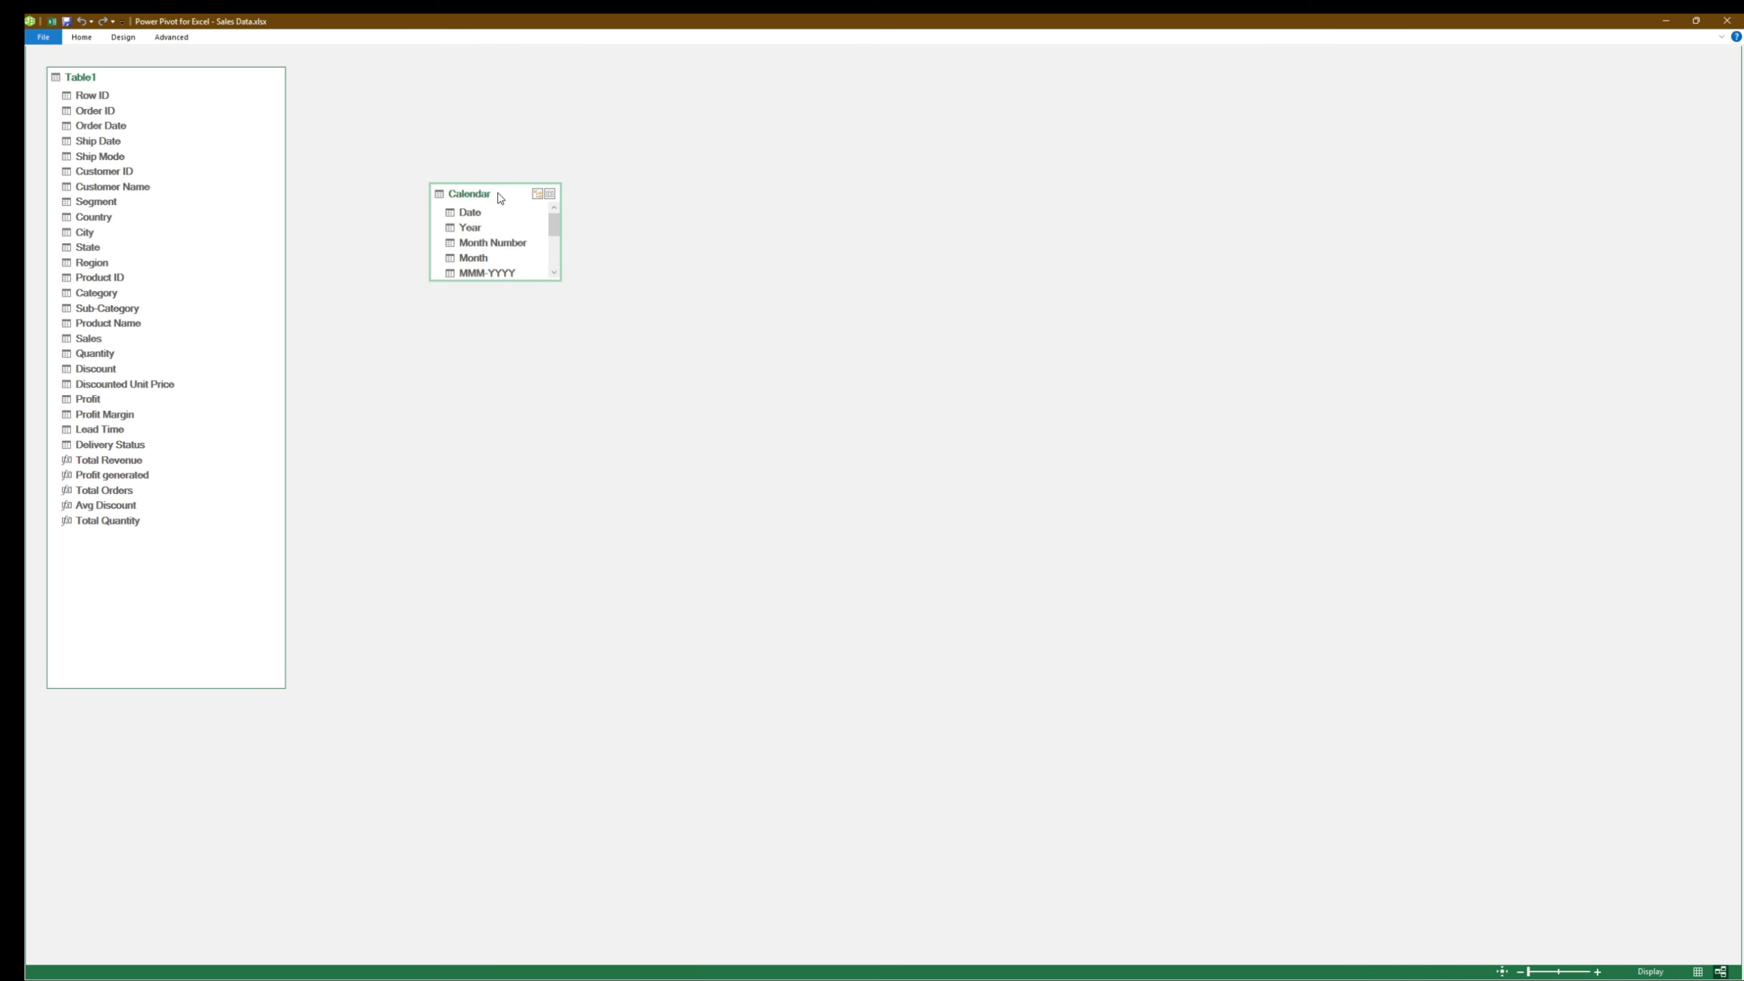
{"action": "left_click_drag", "start_coordinate": [569, 283], "coordinate": [747, 636]}
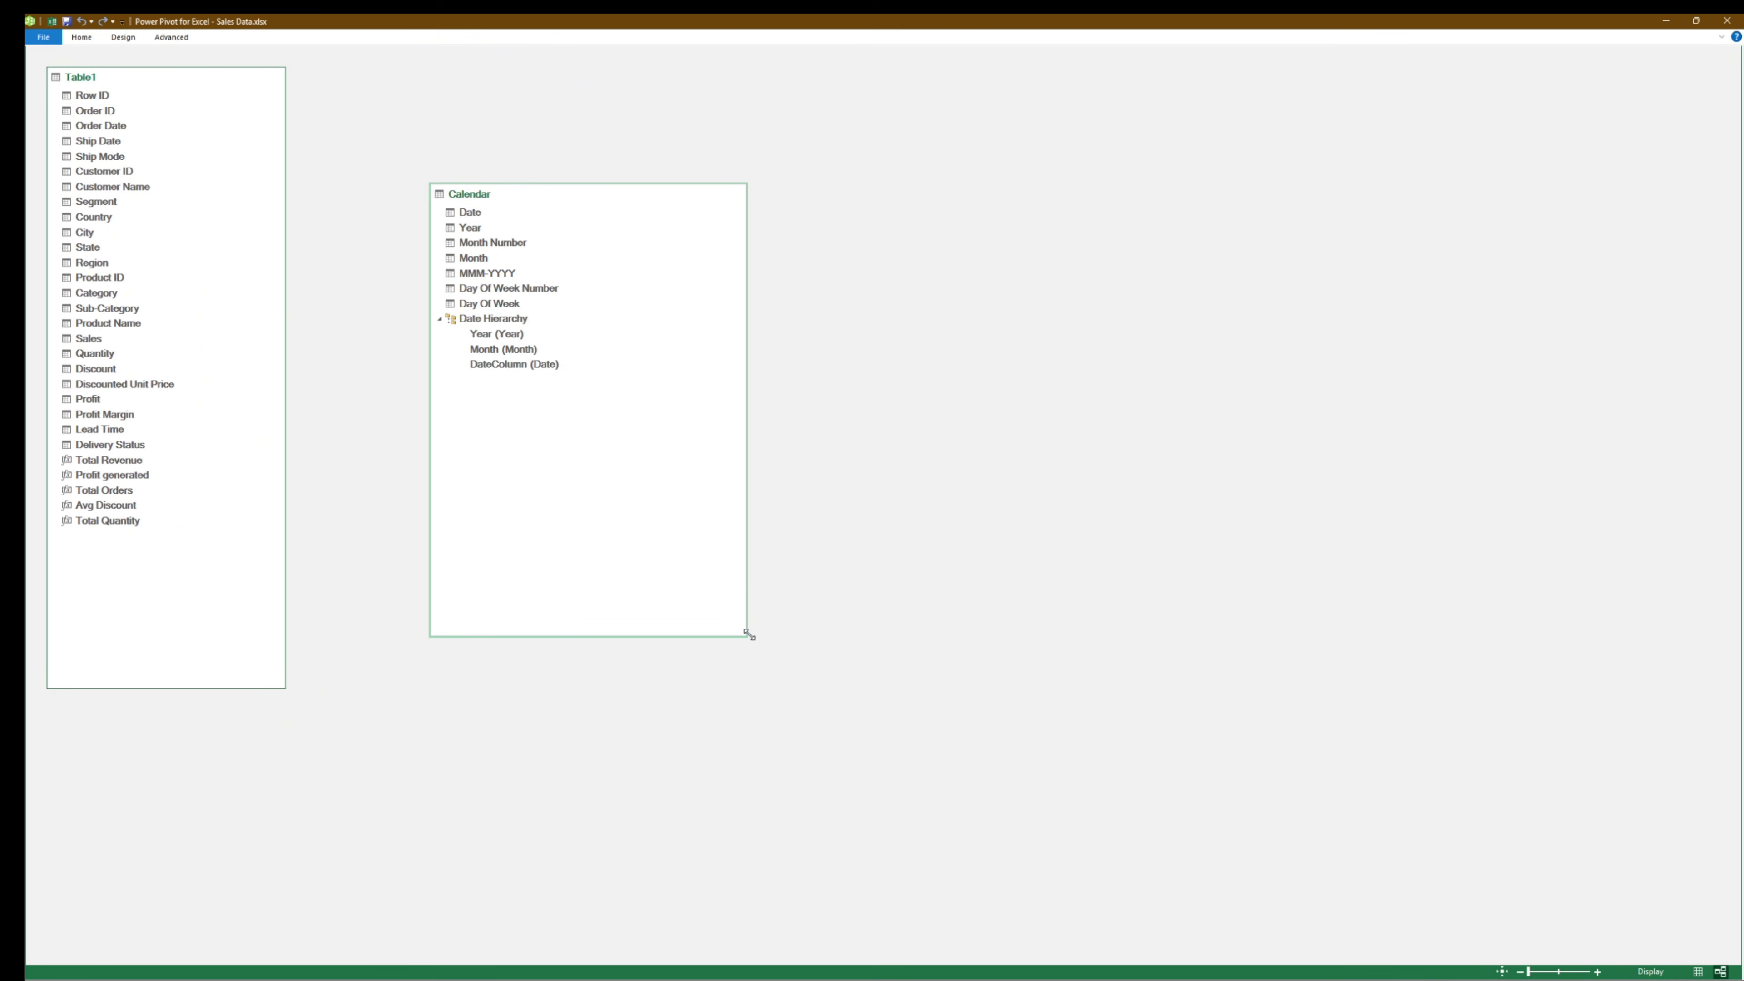
- Show the Calendar table in Data View, look through its rows and widen the Date column to fit the full dates
{"action": "left_click", "coordinate": [174, 39]}
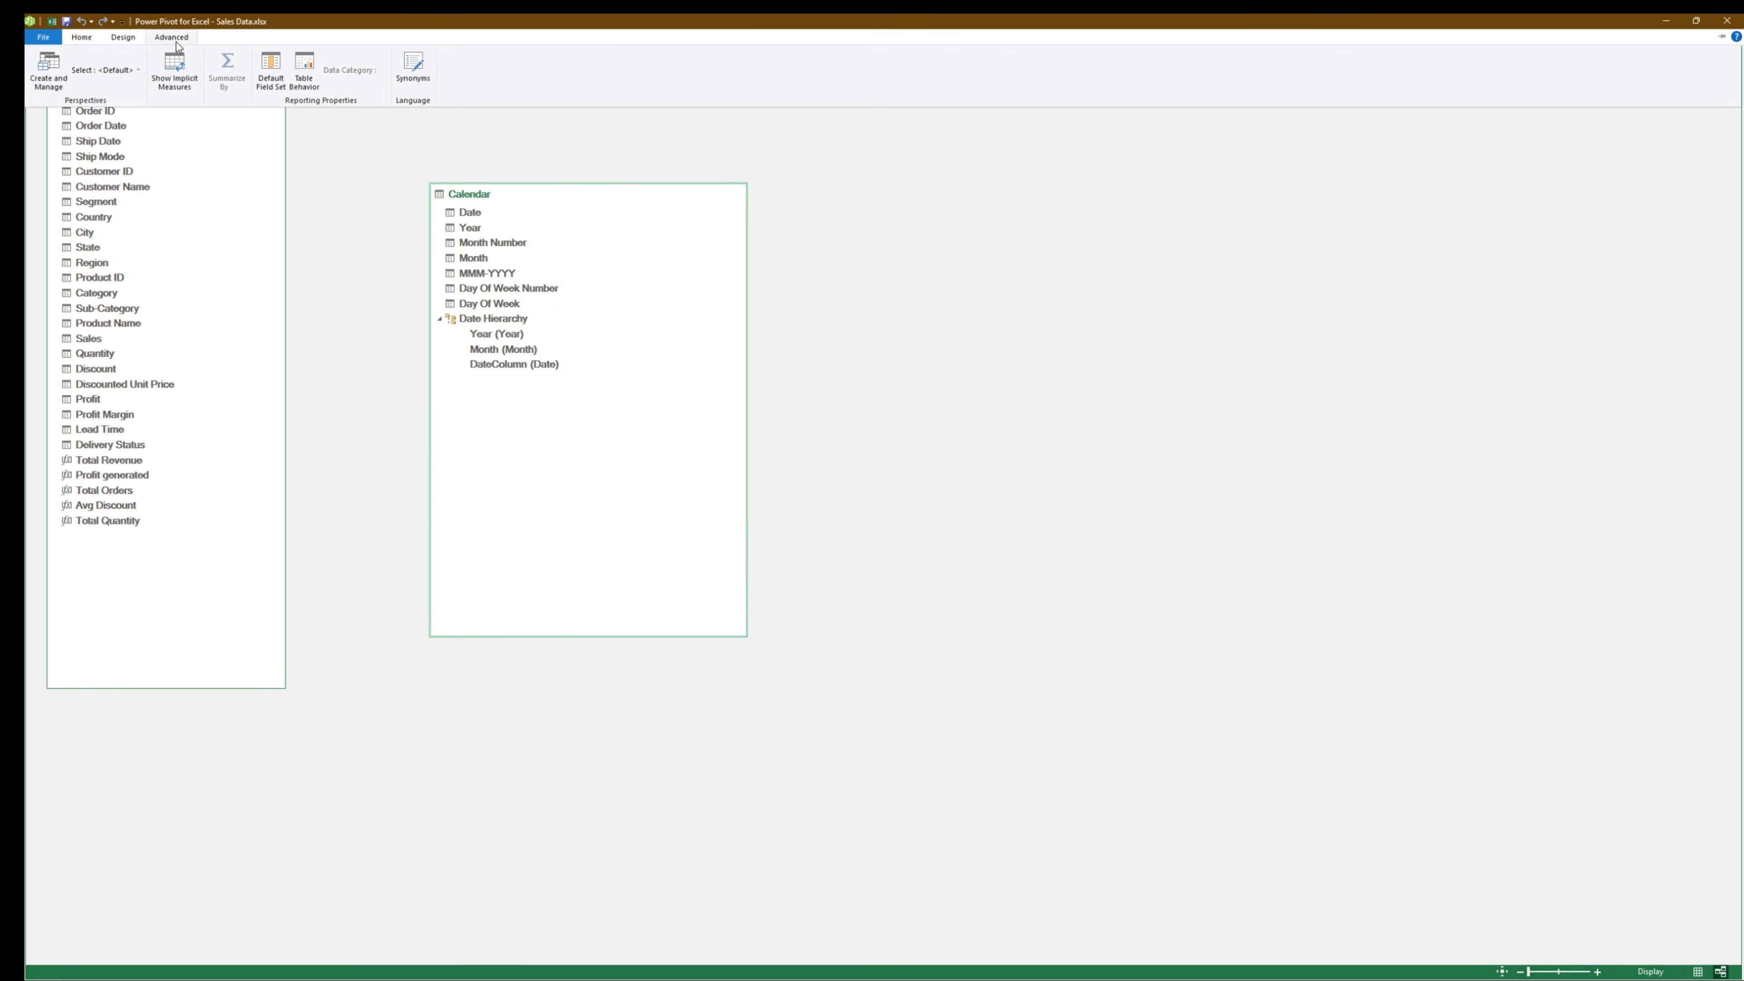
{"action": "left_click", "coordinate": [79, 38]}
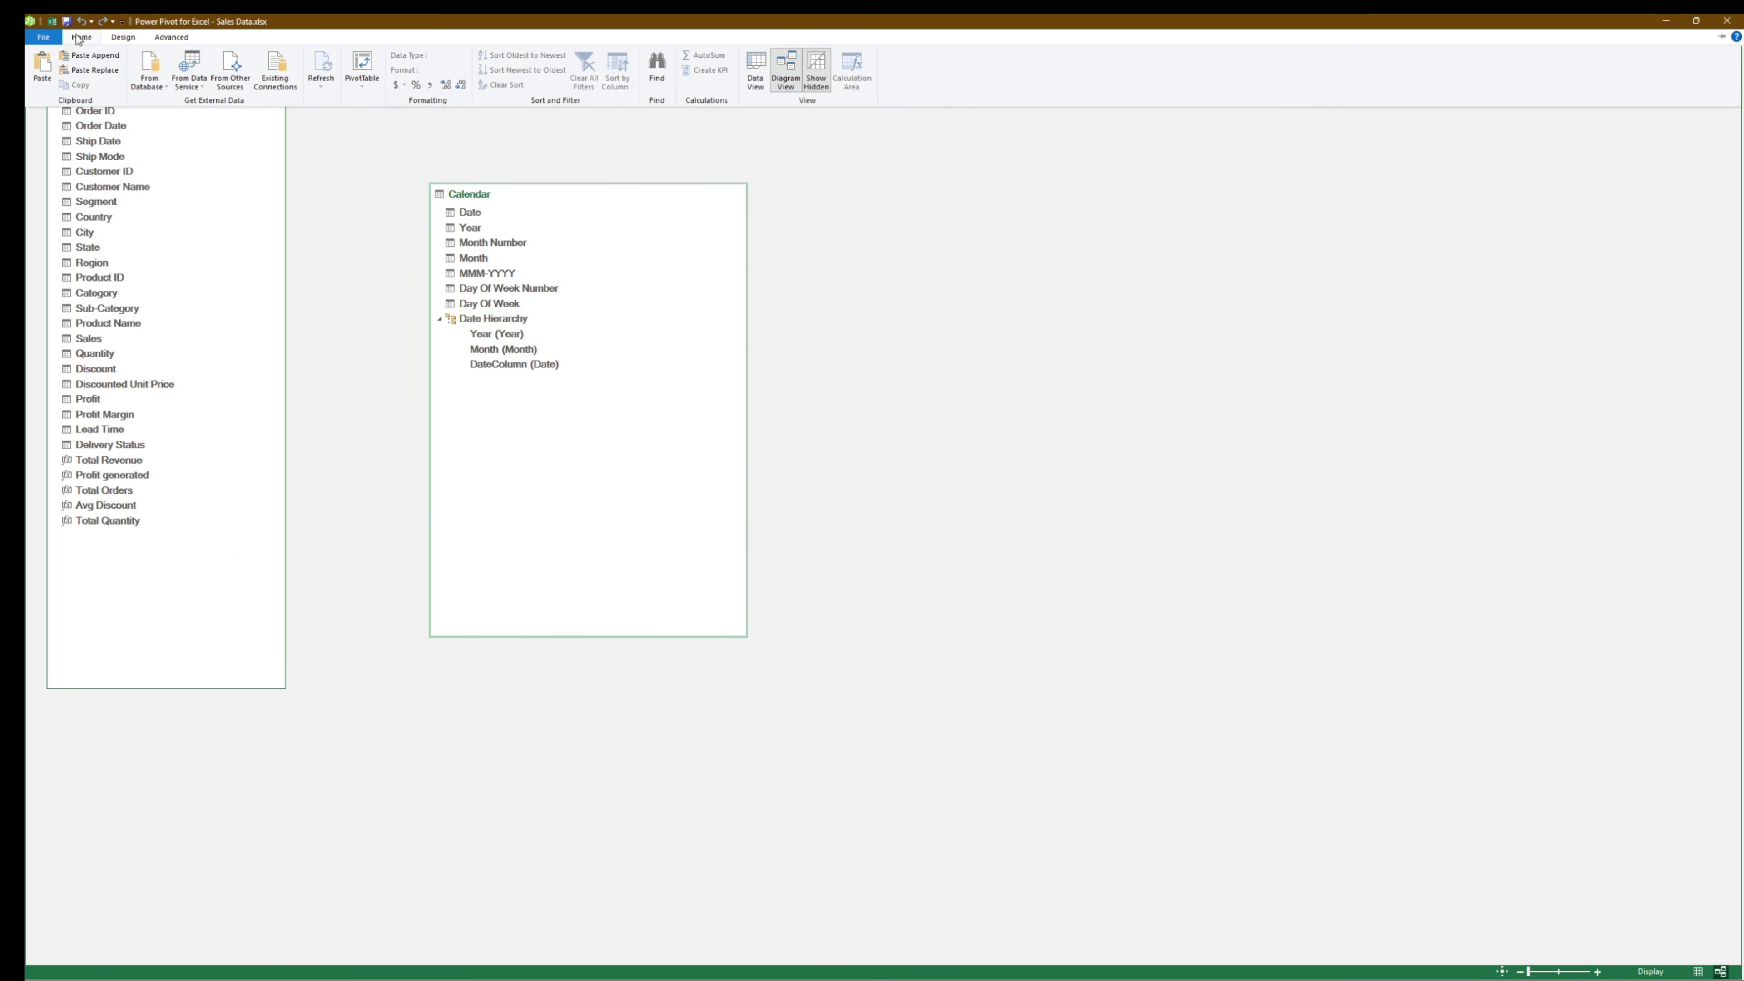
{"action": "left_click", "coordinate": [758, 71]}
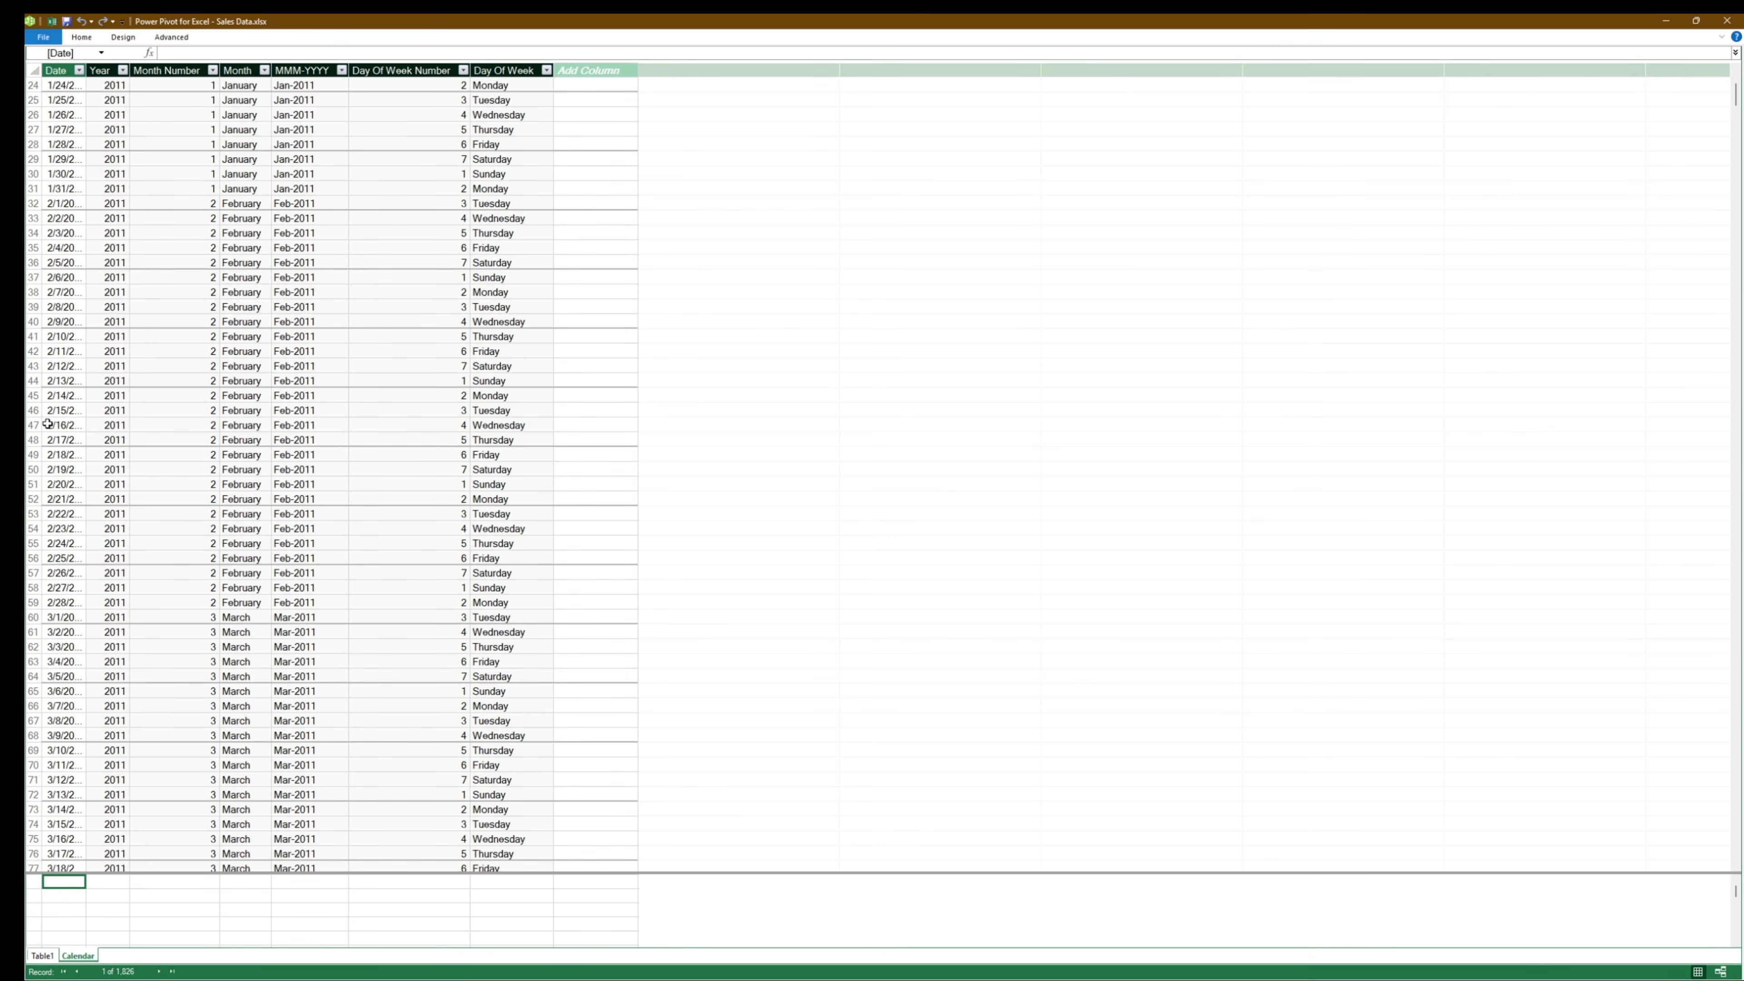
{"action": "scroll", "coordinate": [323, 556], "scroll_direction": "down", "scroll_amount": 20}
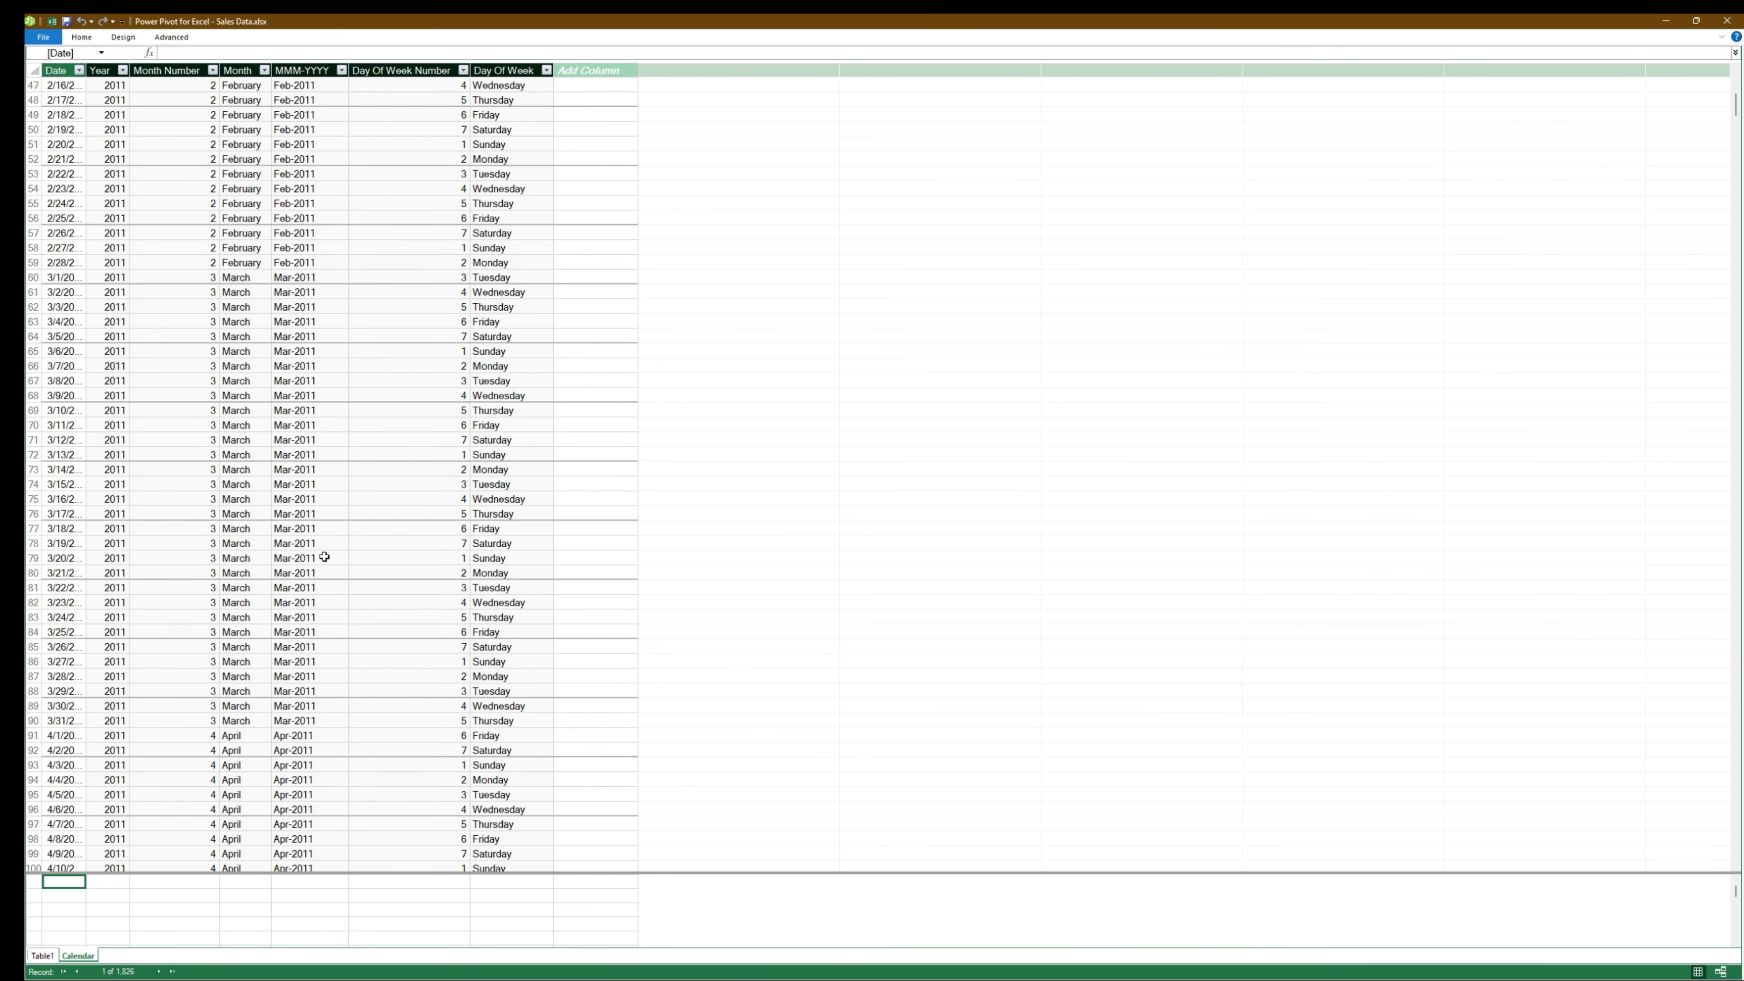
{"action": "scroll", "coordinate": [171, 226], "scroll_direction": "down", "scroll_amount": 6}
{"action": "scroll", "coordinate": [124, 202], "scroll_direction": "up", "scroll_amount": 20}
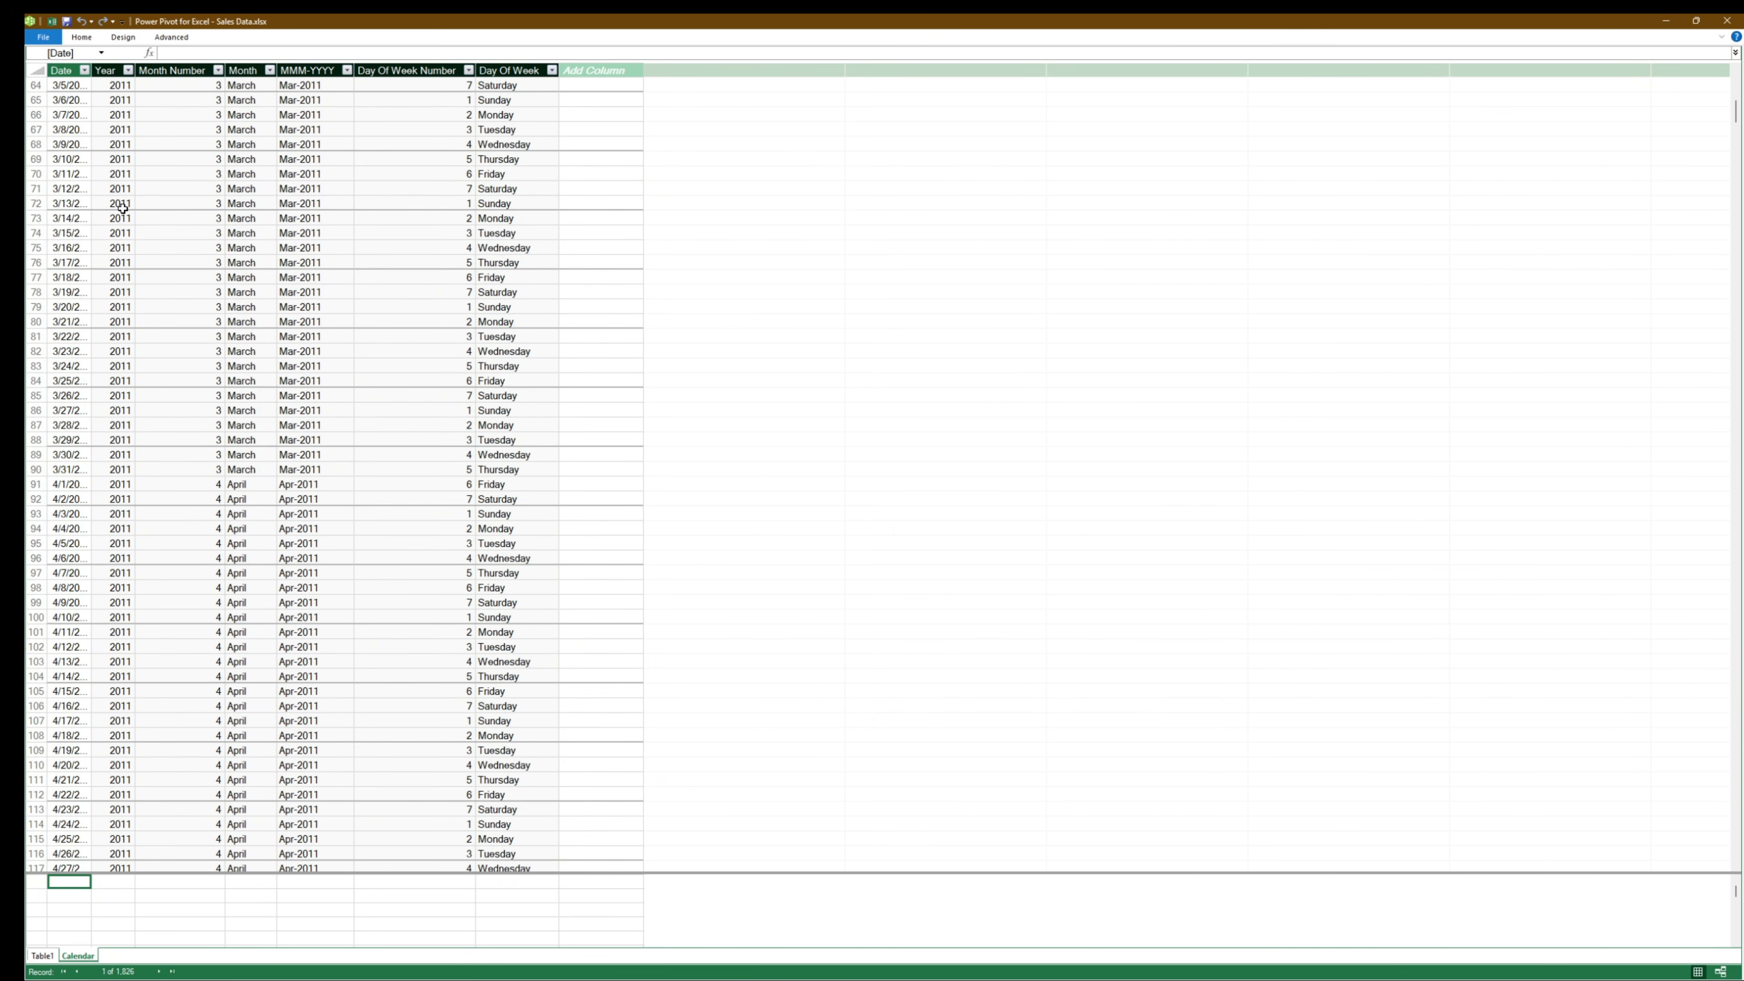
{"action": "scroll", "coordinate": [122, 206], "scroll_direction": "up", "scroll_amount": 10}
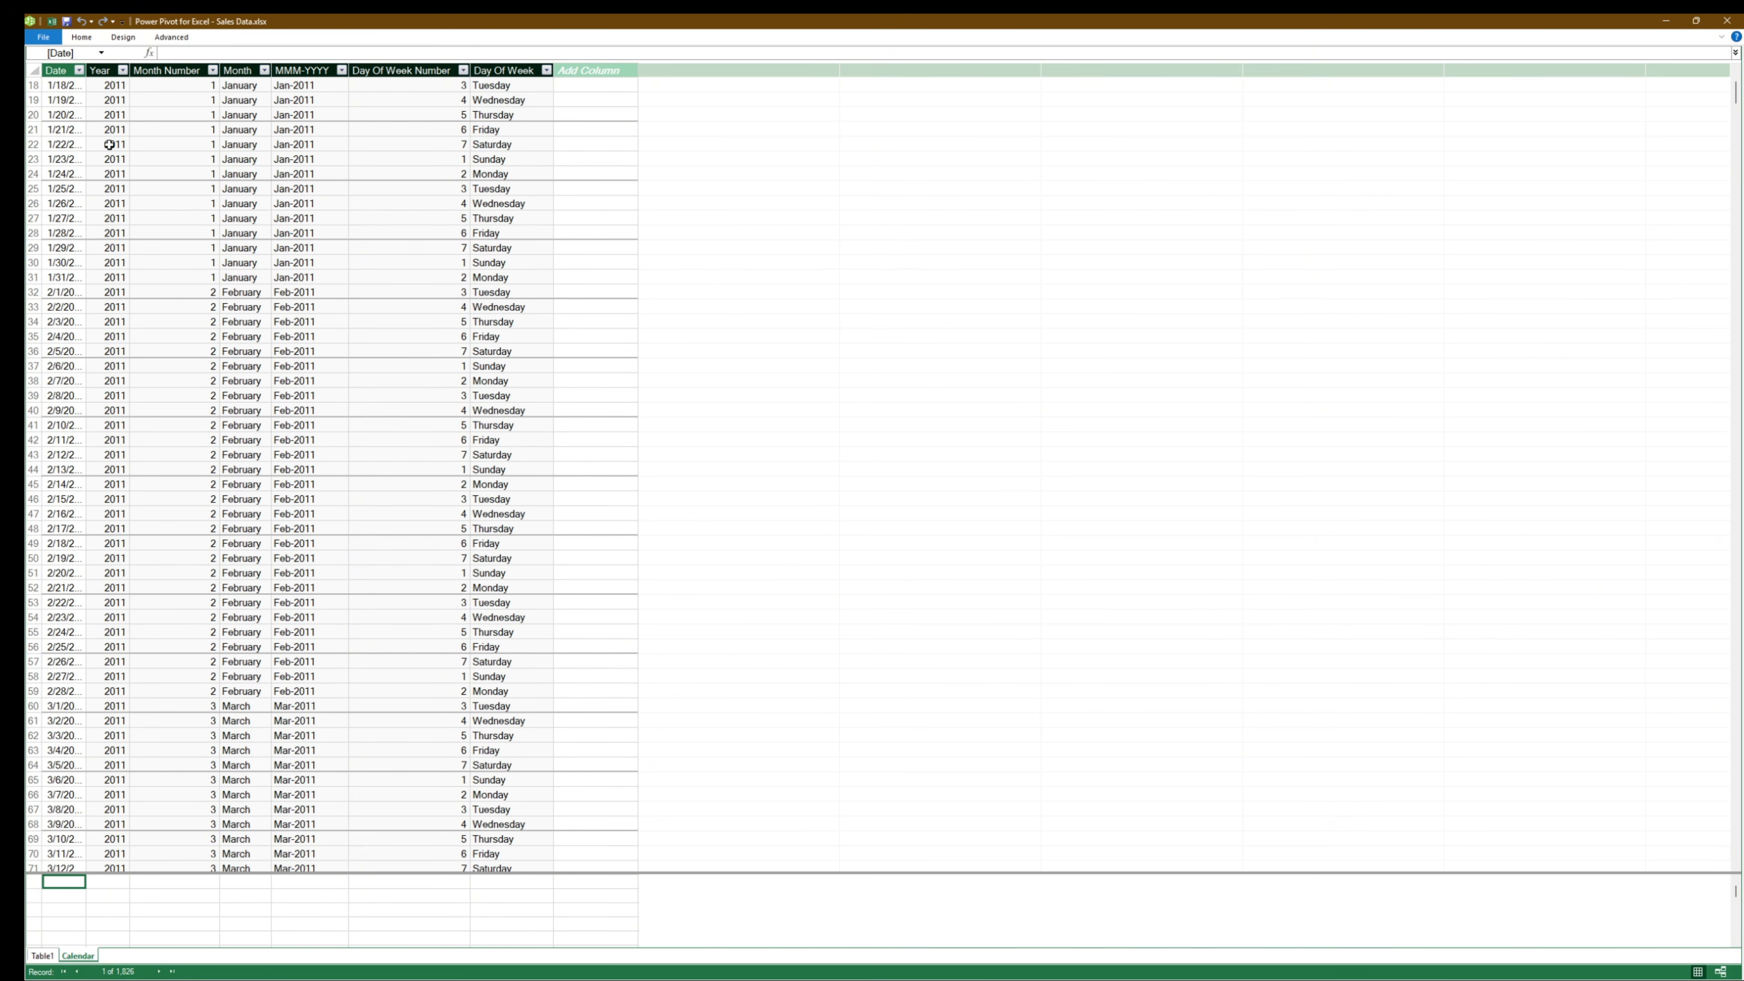
{"action": "double_click", "coordinate": [86, 75]}
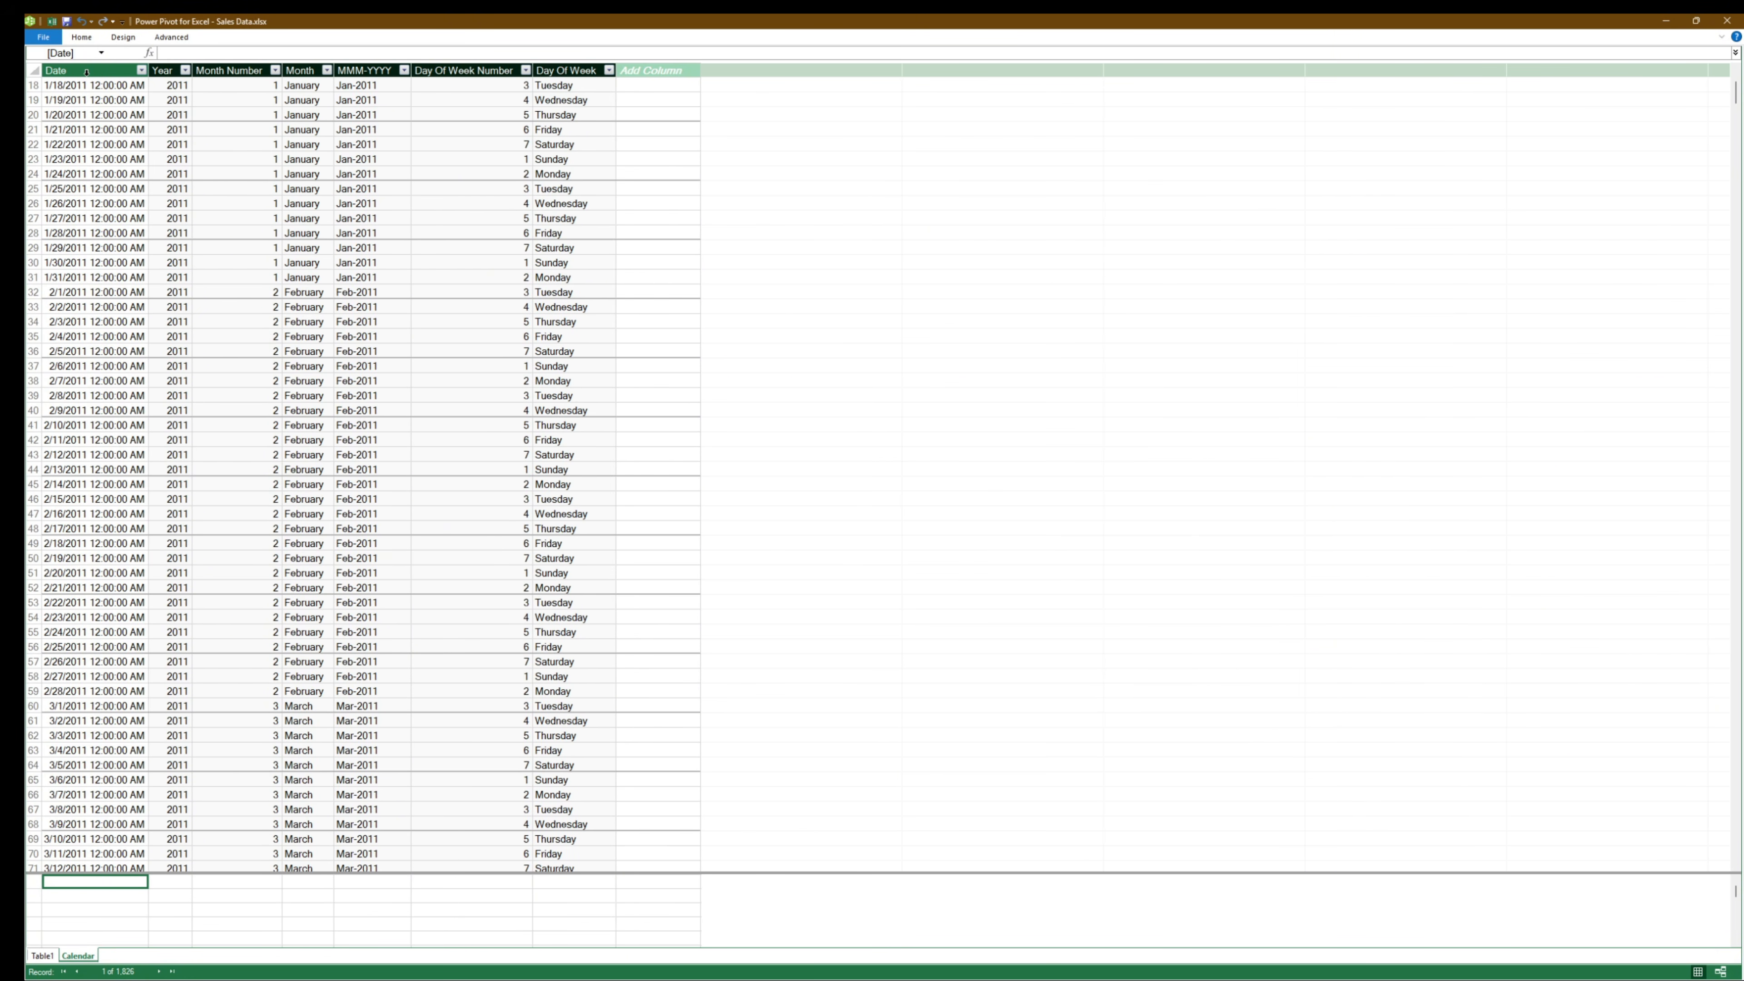
{"action": "scroll", "coordinate": [123, 421], "scroll_direction": "up", "scroll_amount": 6}
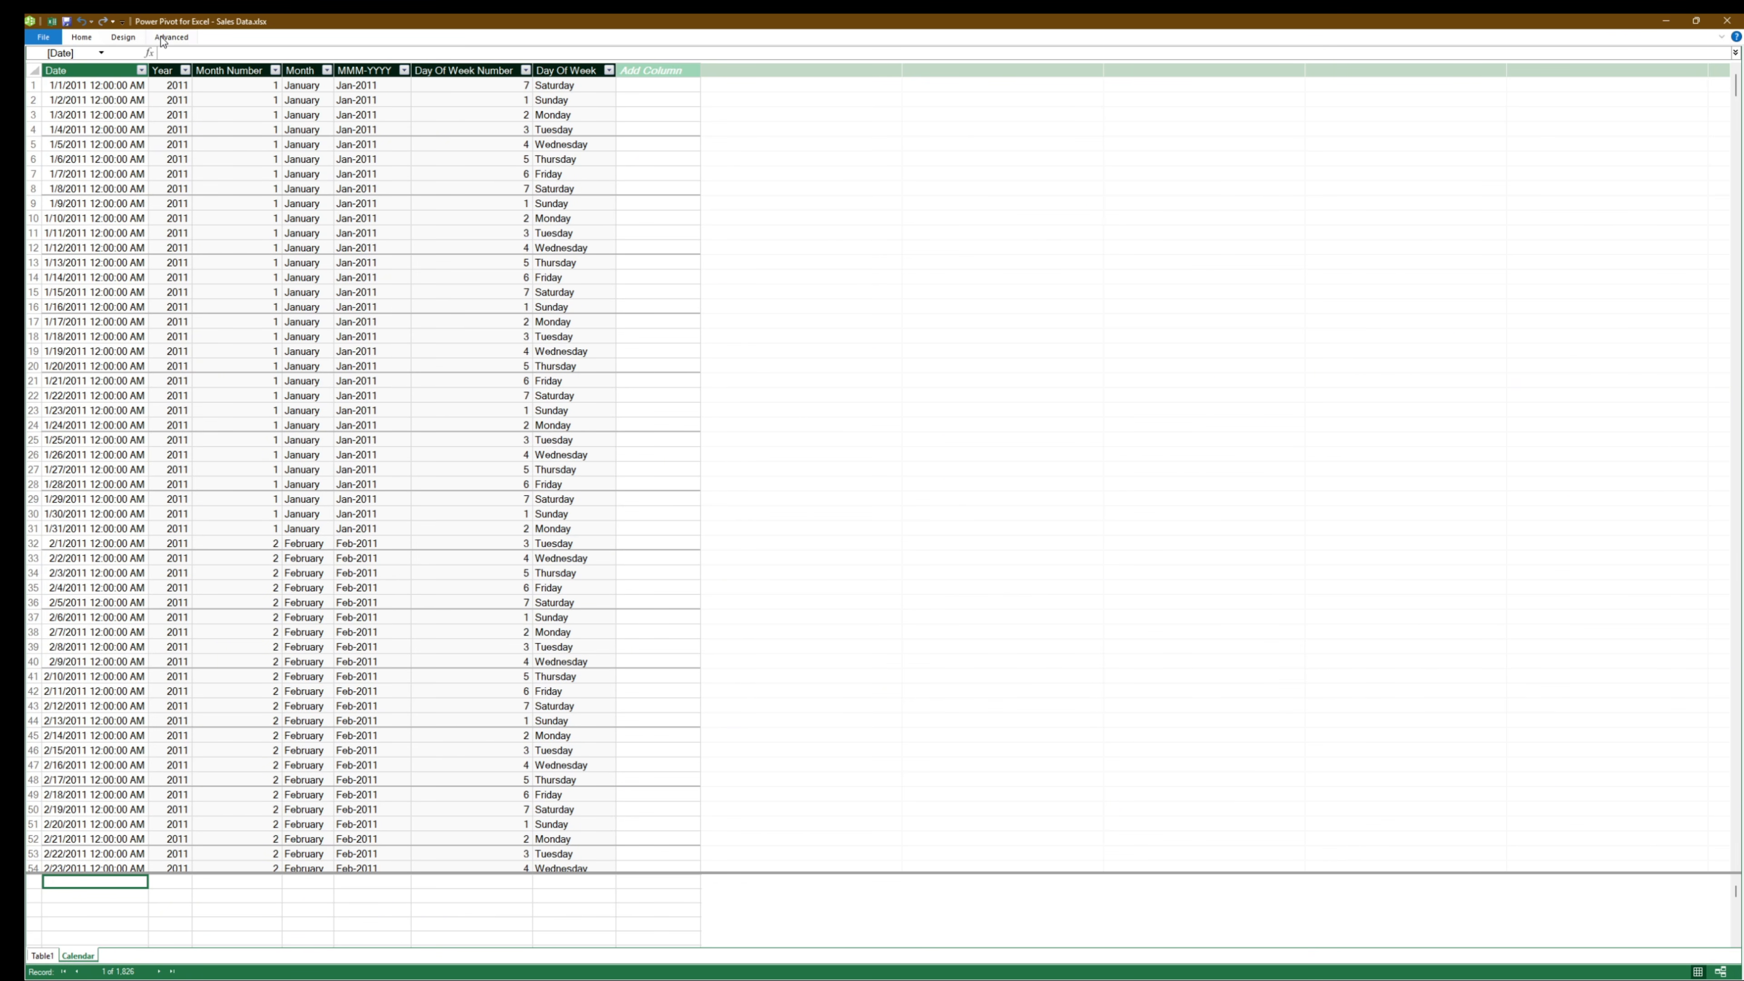
- Update the Calendar date table's range so that its end date is 12/31/2014
{"action": "left_click", "coordinate": [134, 38]}
{"action": "left_click", "coordinate": [415, 86]}
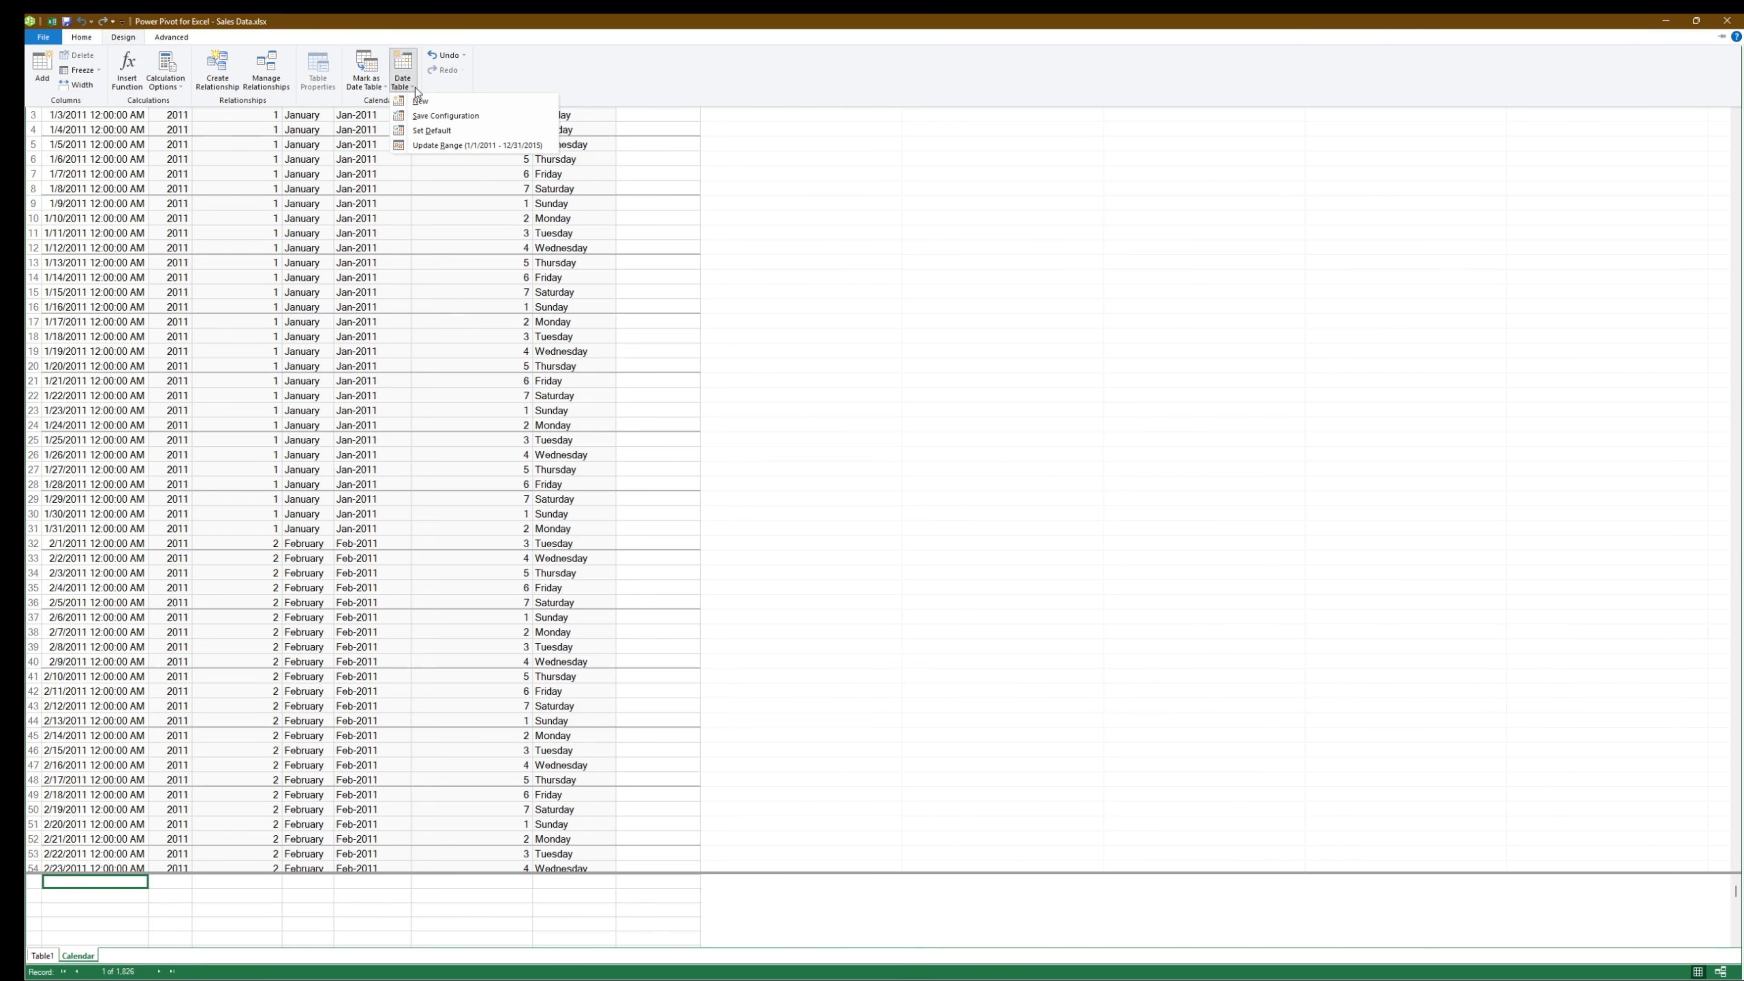
{"action": "left_click", "coordinate": [520, 144]}
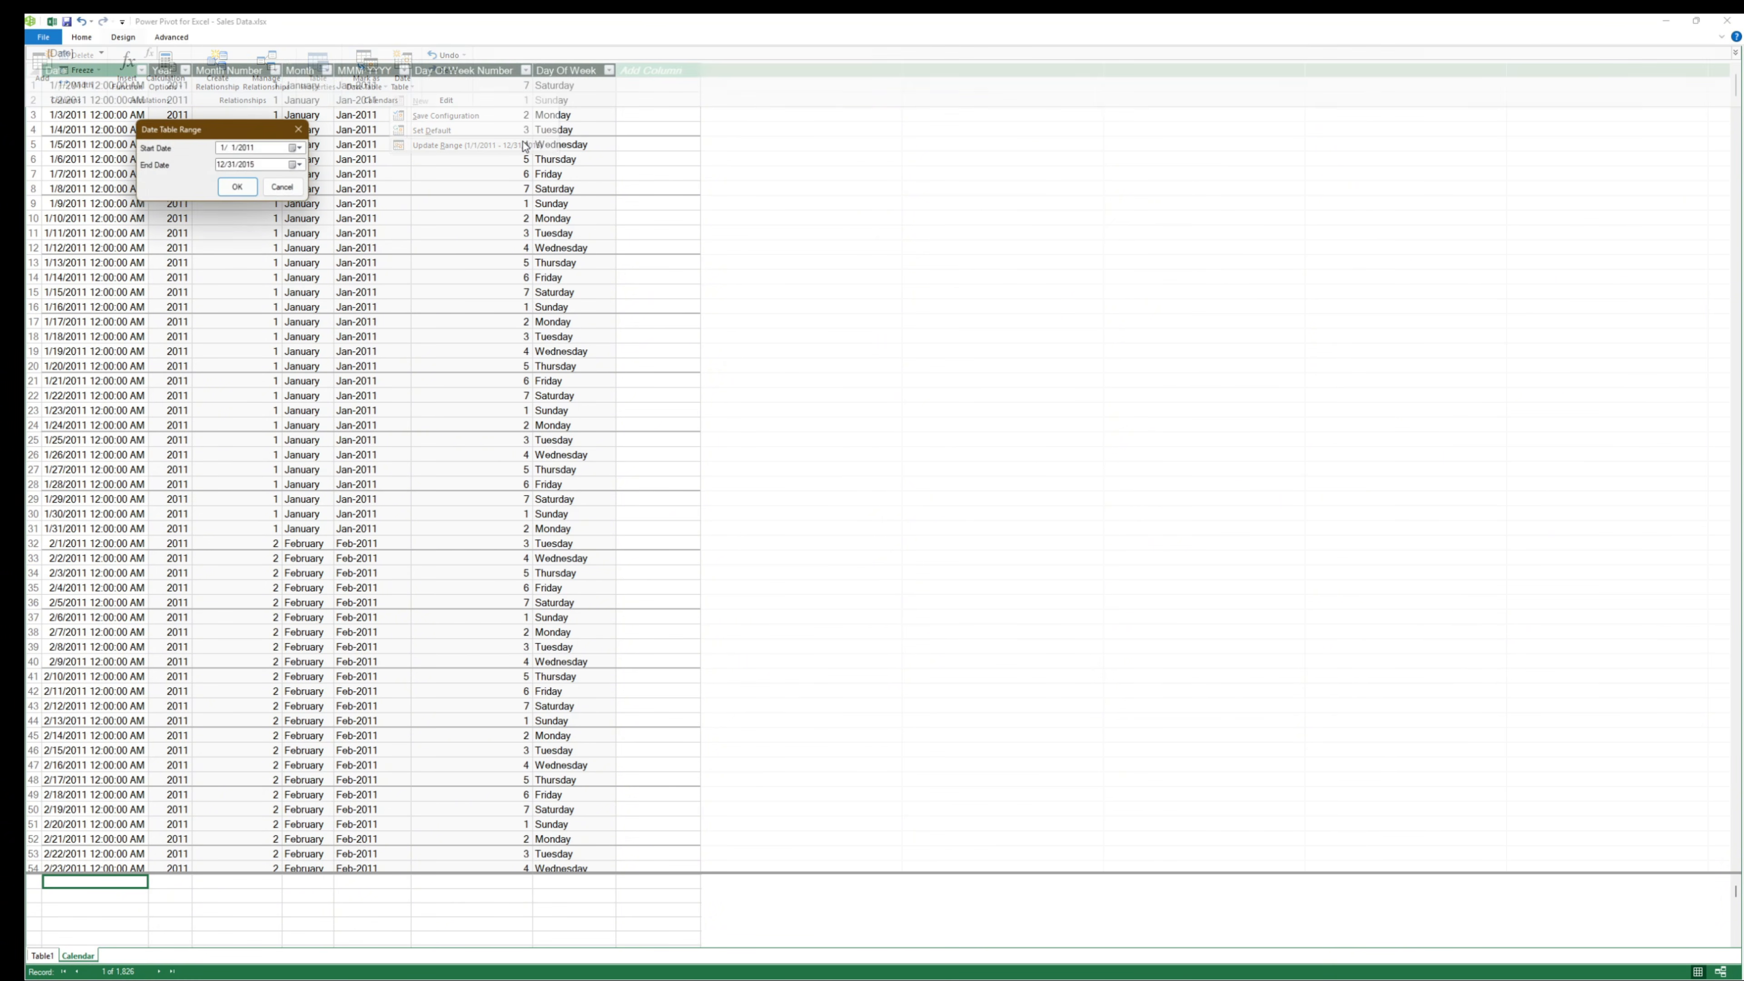
{"action": "left_click_drag", "start_coordinate": [261, 130], "coordinate": [948, 261]}
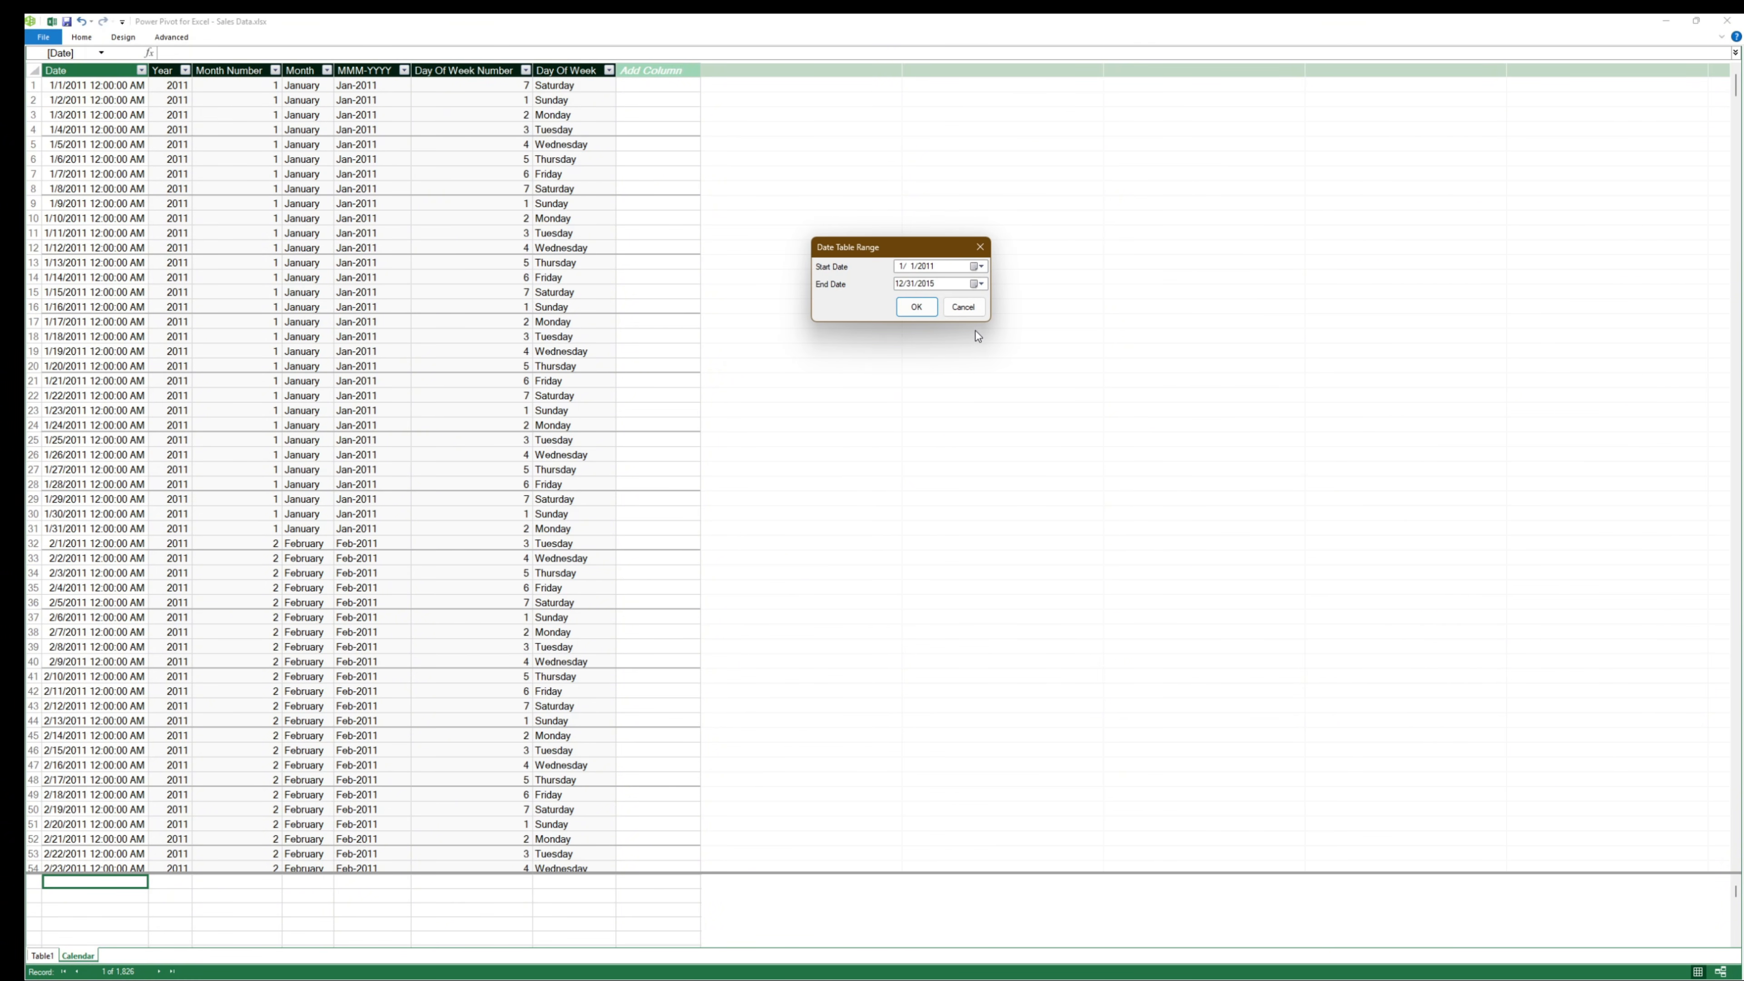
{"action": "left_click", "coordinate": [932, 283]}
{"action": "type", "text": "2014"}
{"action": "left_click", "coordinate": [918, 307]}
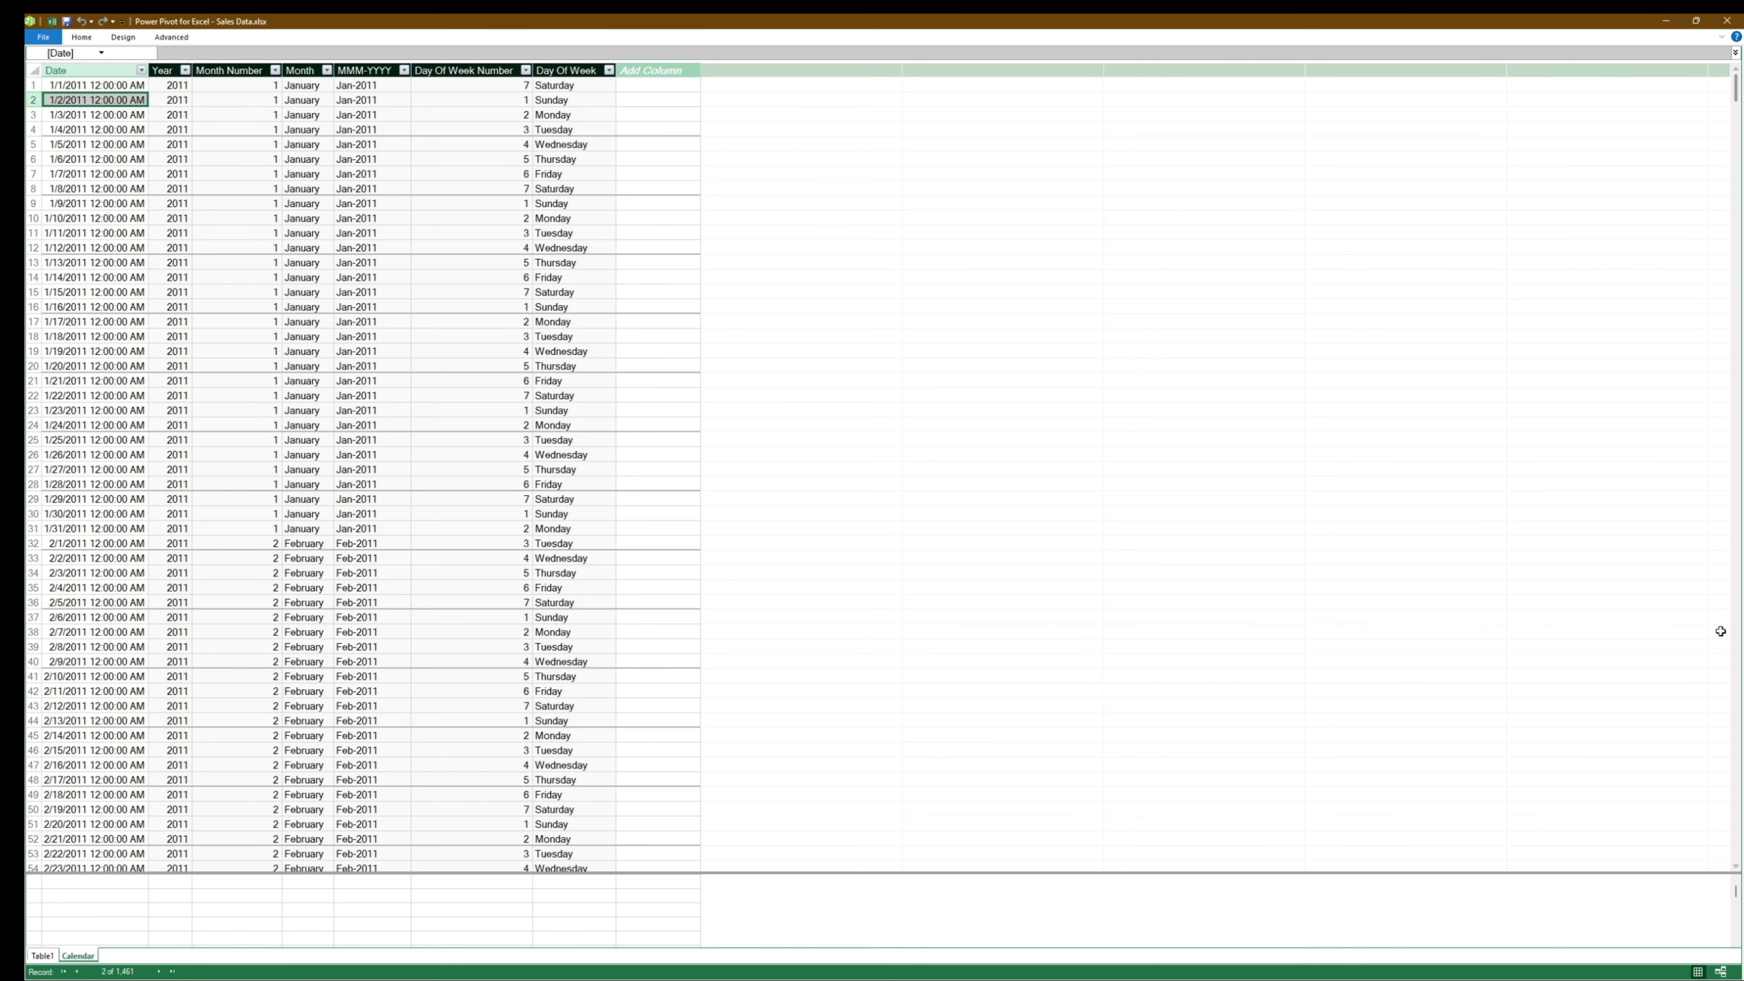
- Look through the Calendar table down to its final rows to check the last date
{"action": "left_click_drag", "start_coordinate": [1734, 89], "coordinate": [1737, 948]}
{"action": "scroll", "coordinate": [490, 724], "scroll_direction": "down", "scroll_amount": 20}
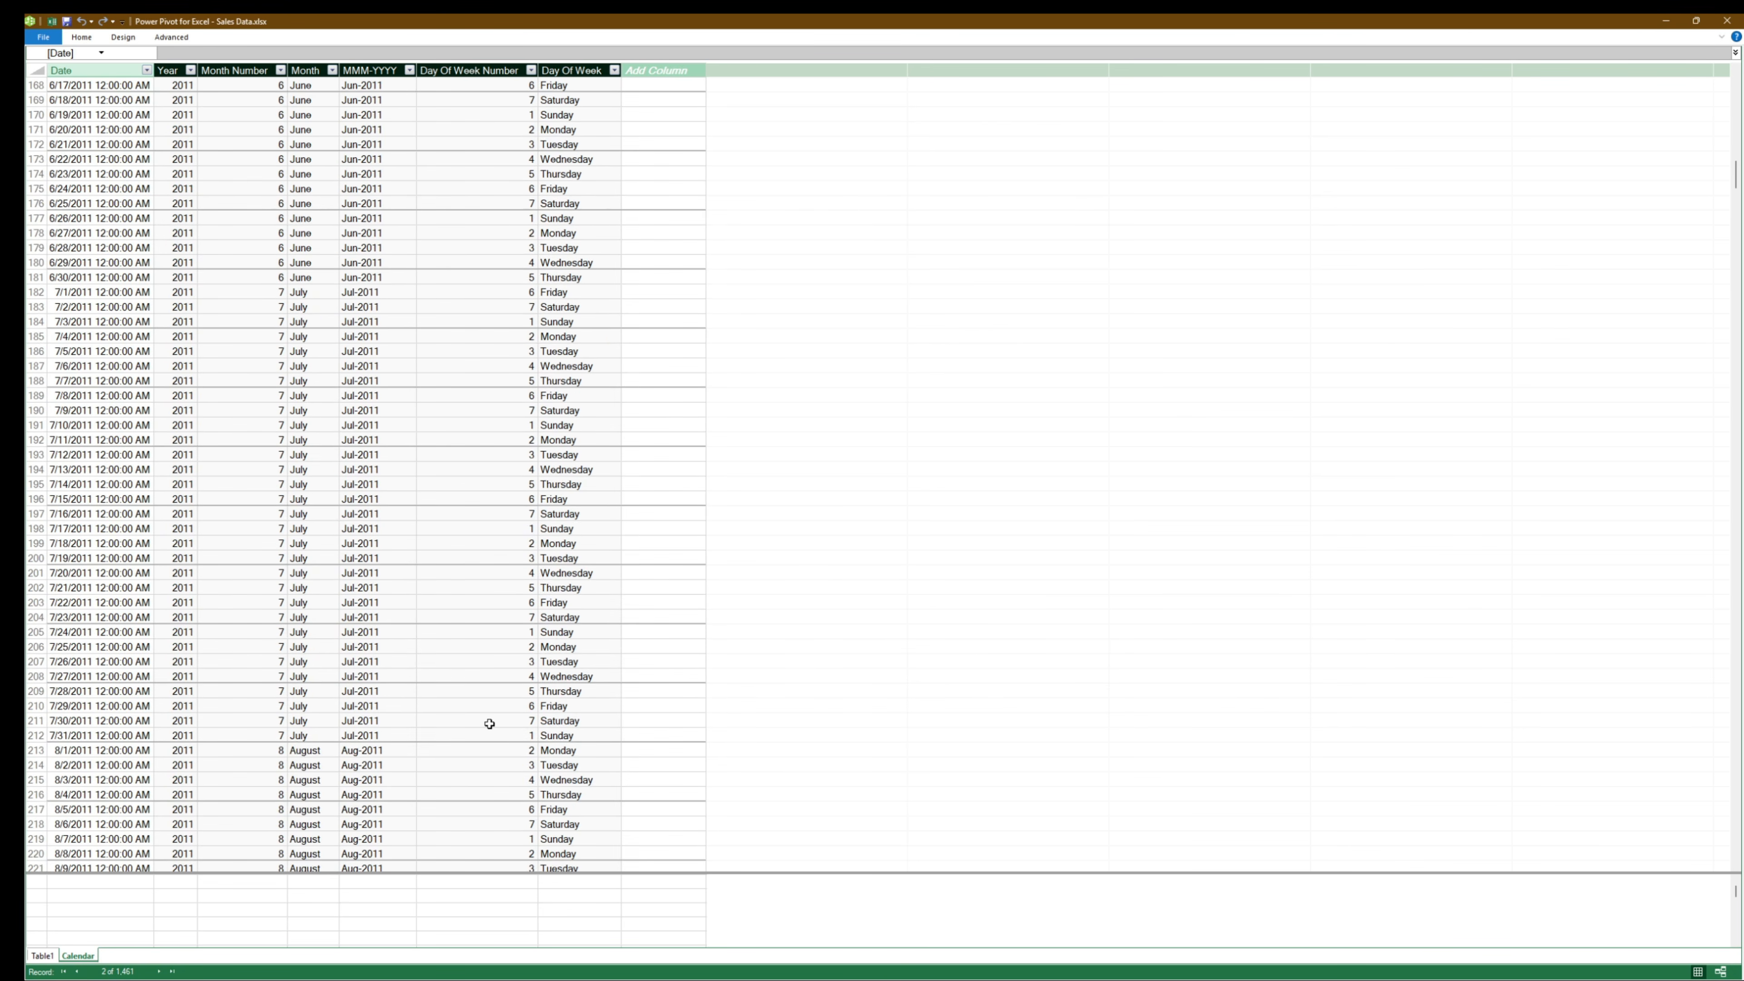
{"action": "scroll", "coordinate": [489, 724], "scroll_direction": "down", "scroll_amount": 20}
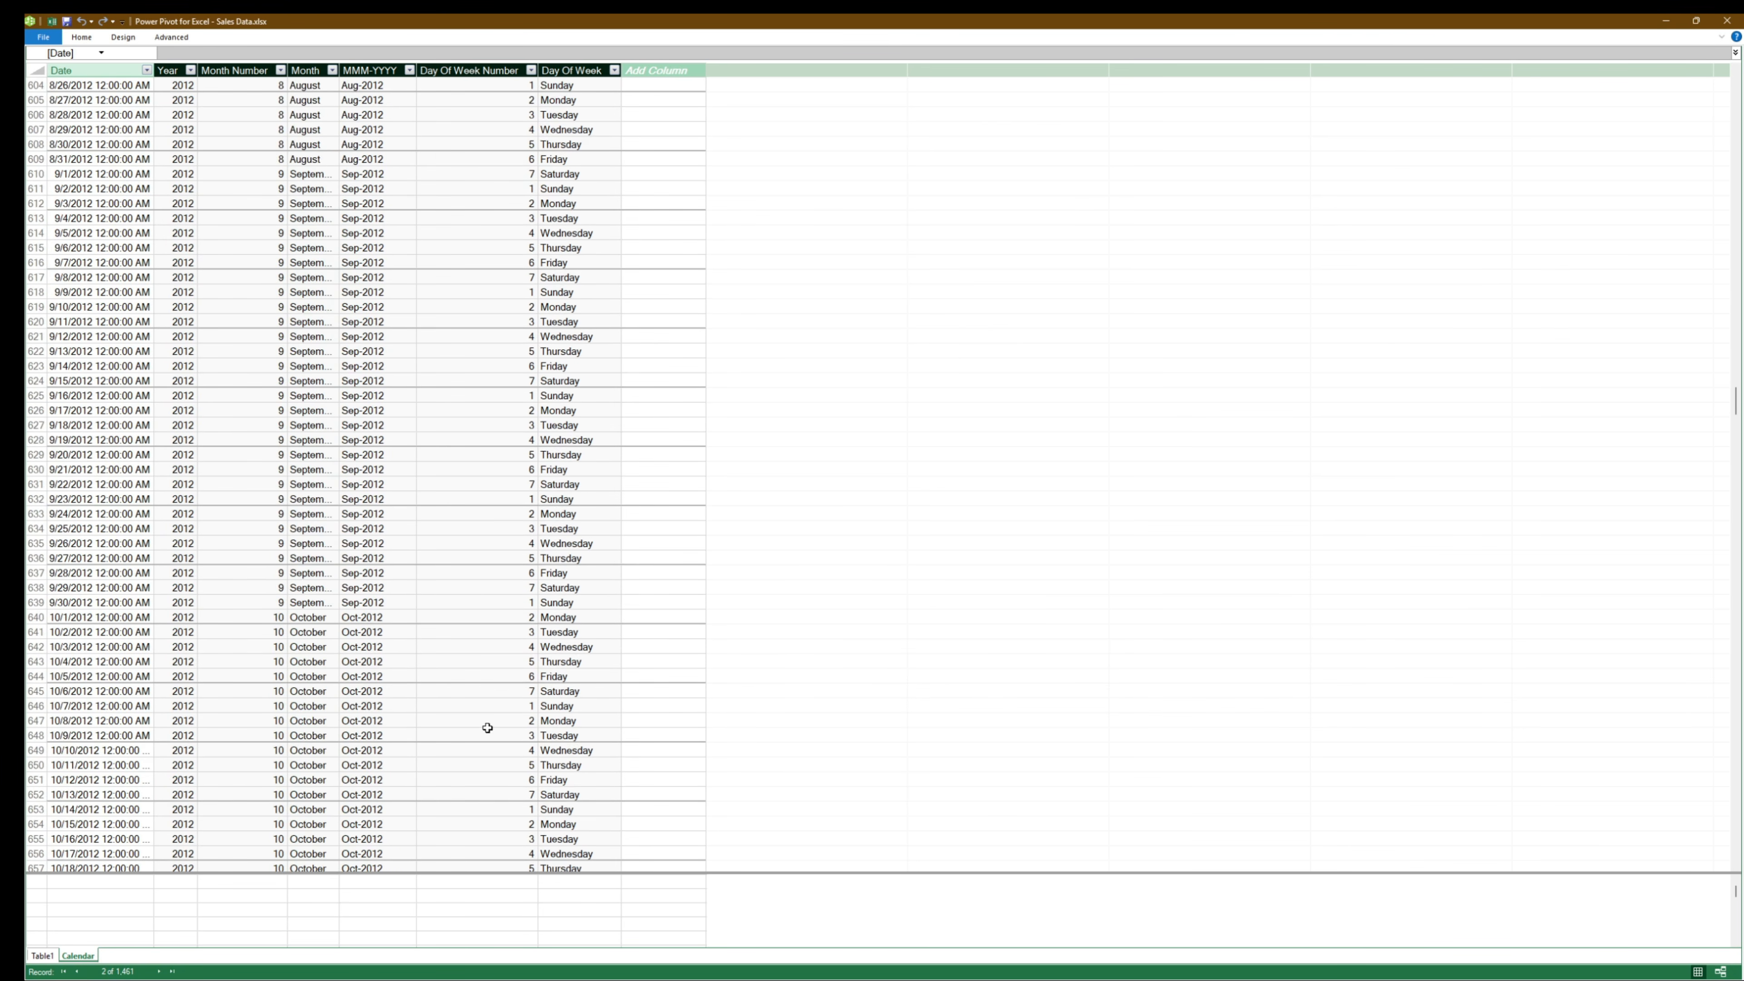
{"action": "scroll", "coordinate": [488, 728], "scroll_direction": "down", "scroll_amount": 18}
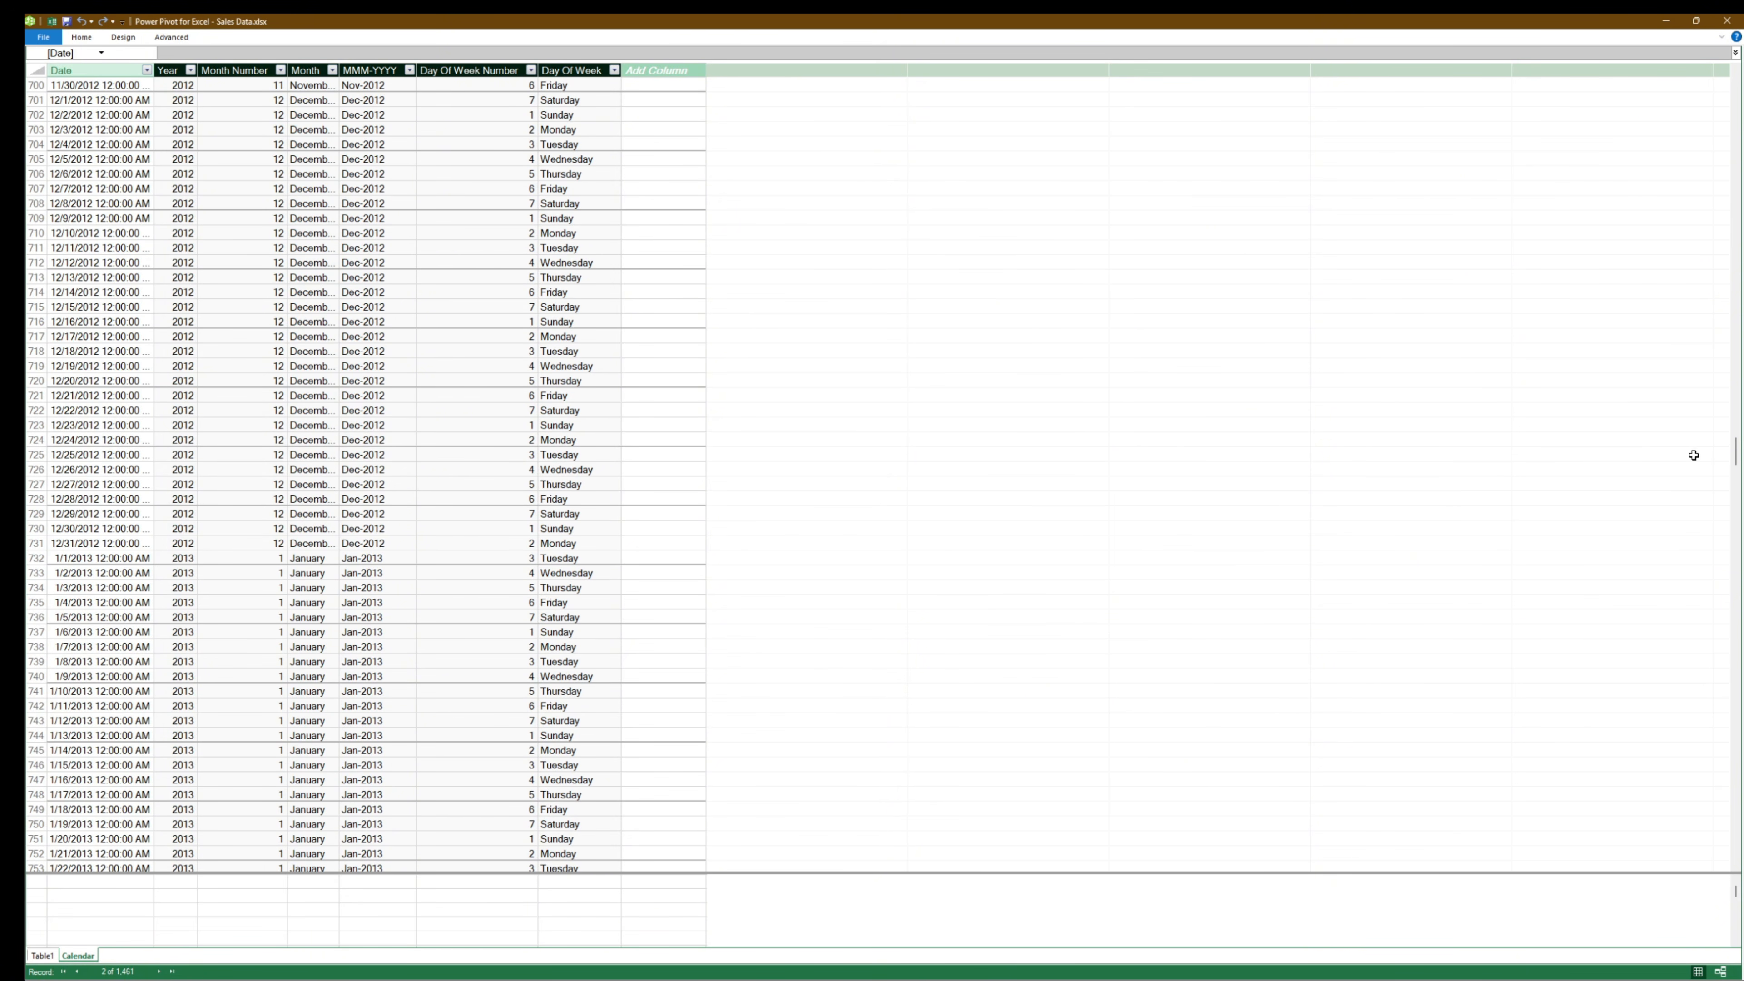
{"action": "left_click_drag", "start_coordinate": [1734, 452], "coordinate": [1703, 820]}
{"action": "scroll", "coordinate": [503, 628], "scroll_direction": "up", "scroll_amount": 7}
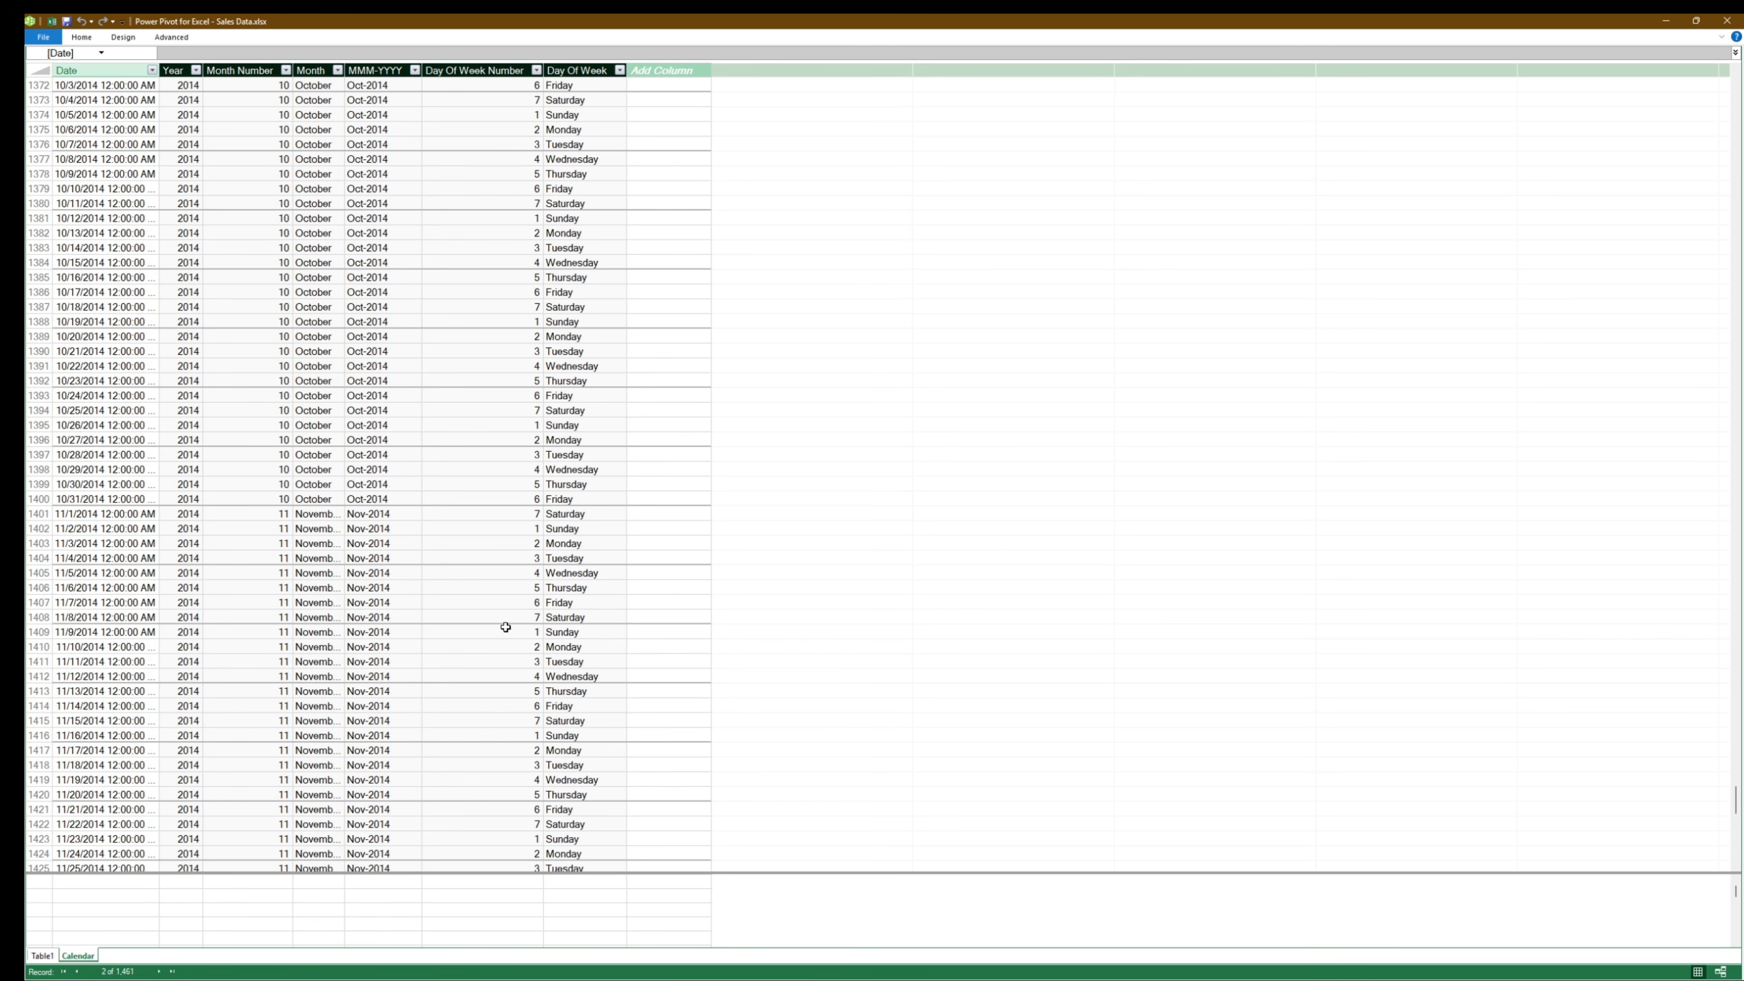
{"action": "scroll", "coordinate": [502, 629], "scroll_direction": "down", "scroll_amount": 20}
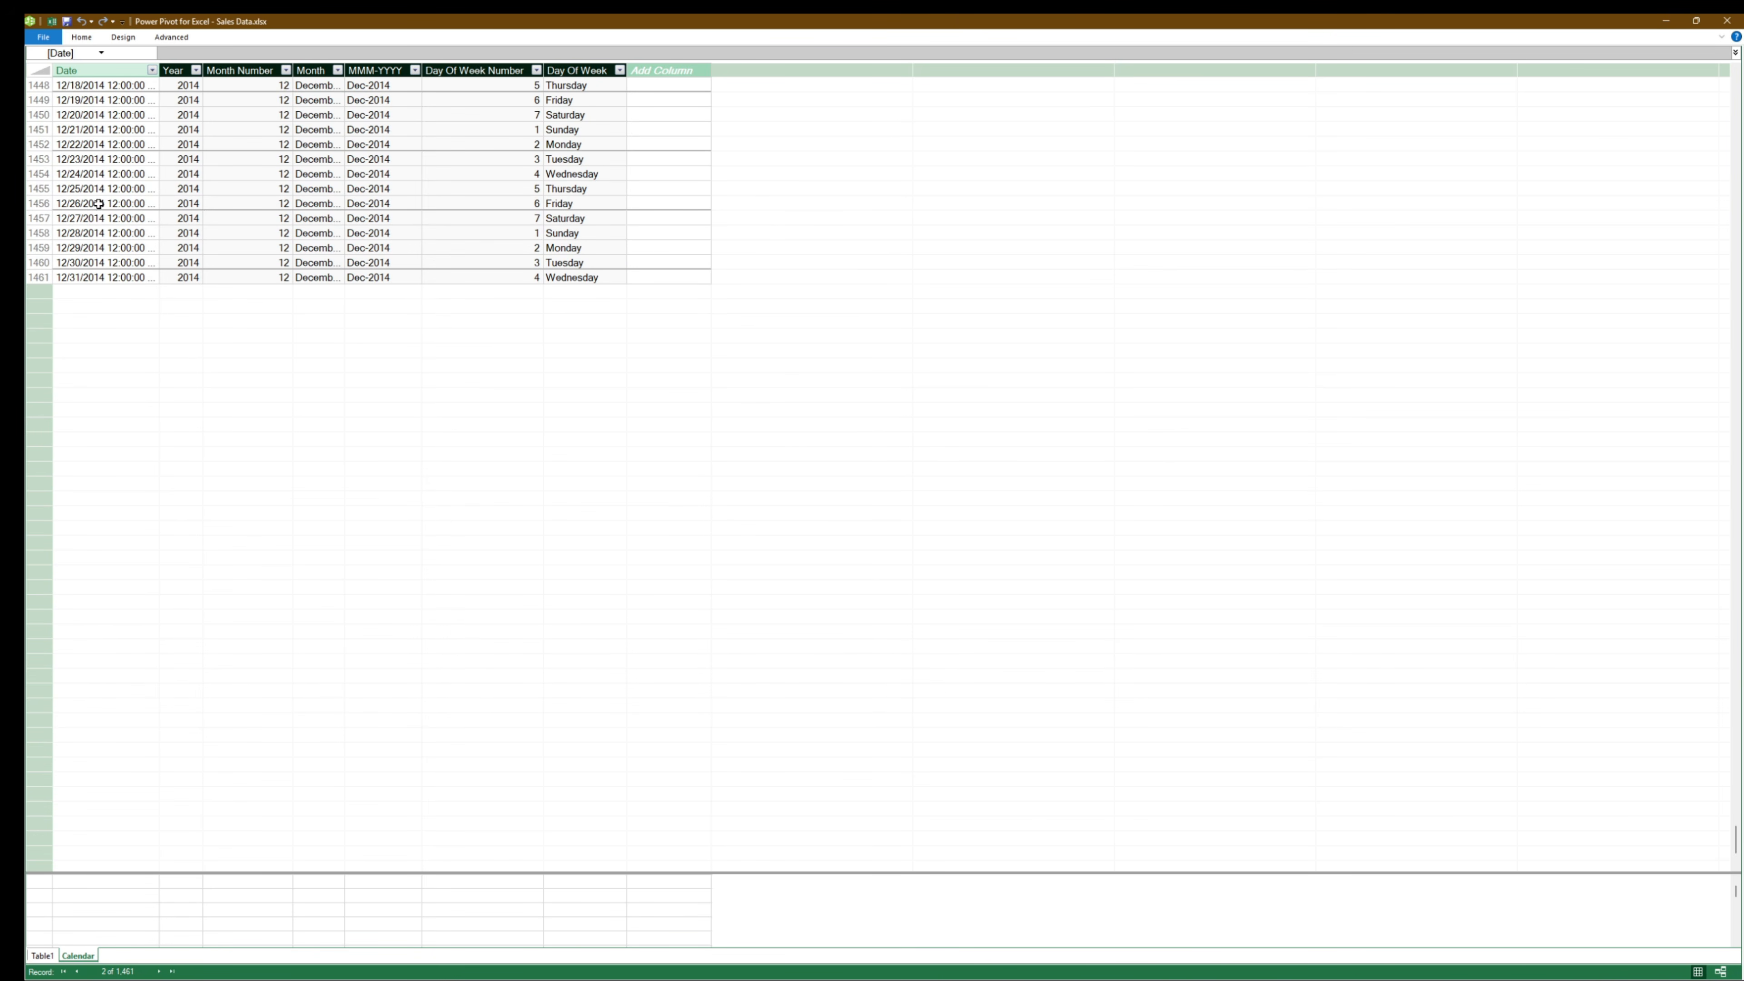
{"action": "scroll", "coordinate": [110, 136], "scroll_direction": "up", "scroll_amount": 2}
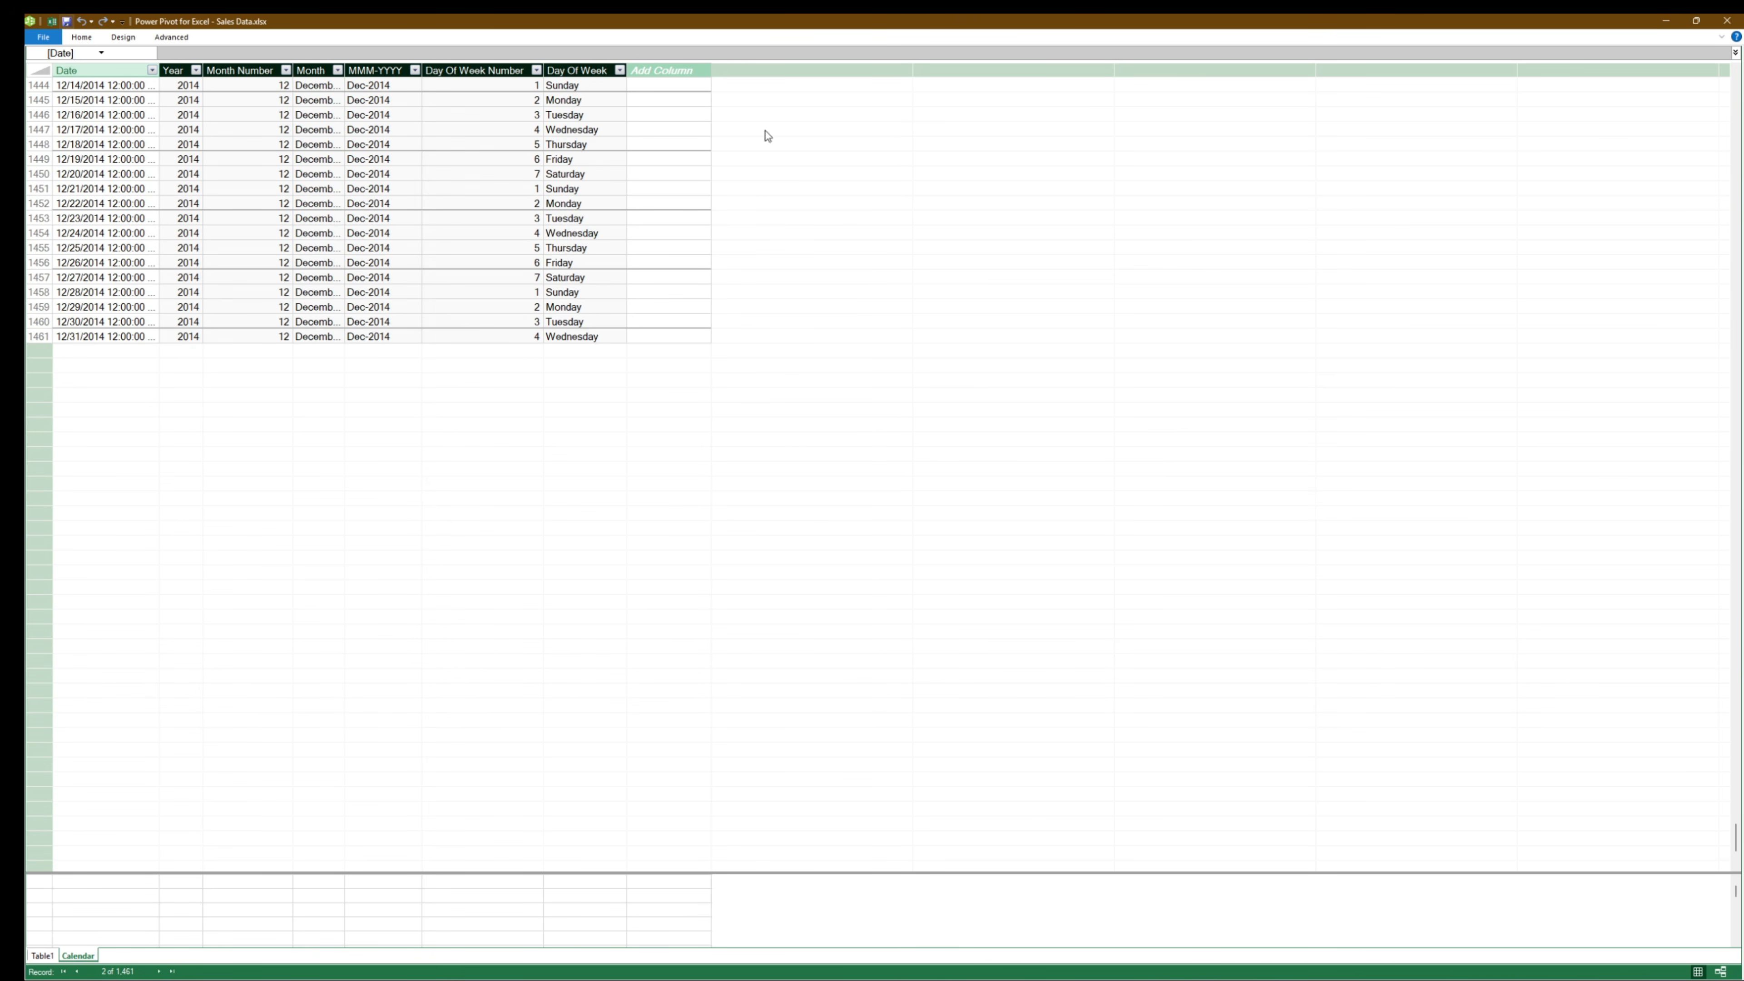
- Return to the start of the Calendar table and close Power Pivot to go back to the Excel workbook
{"action": "key", "text": "ctrl+Home"}
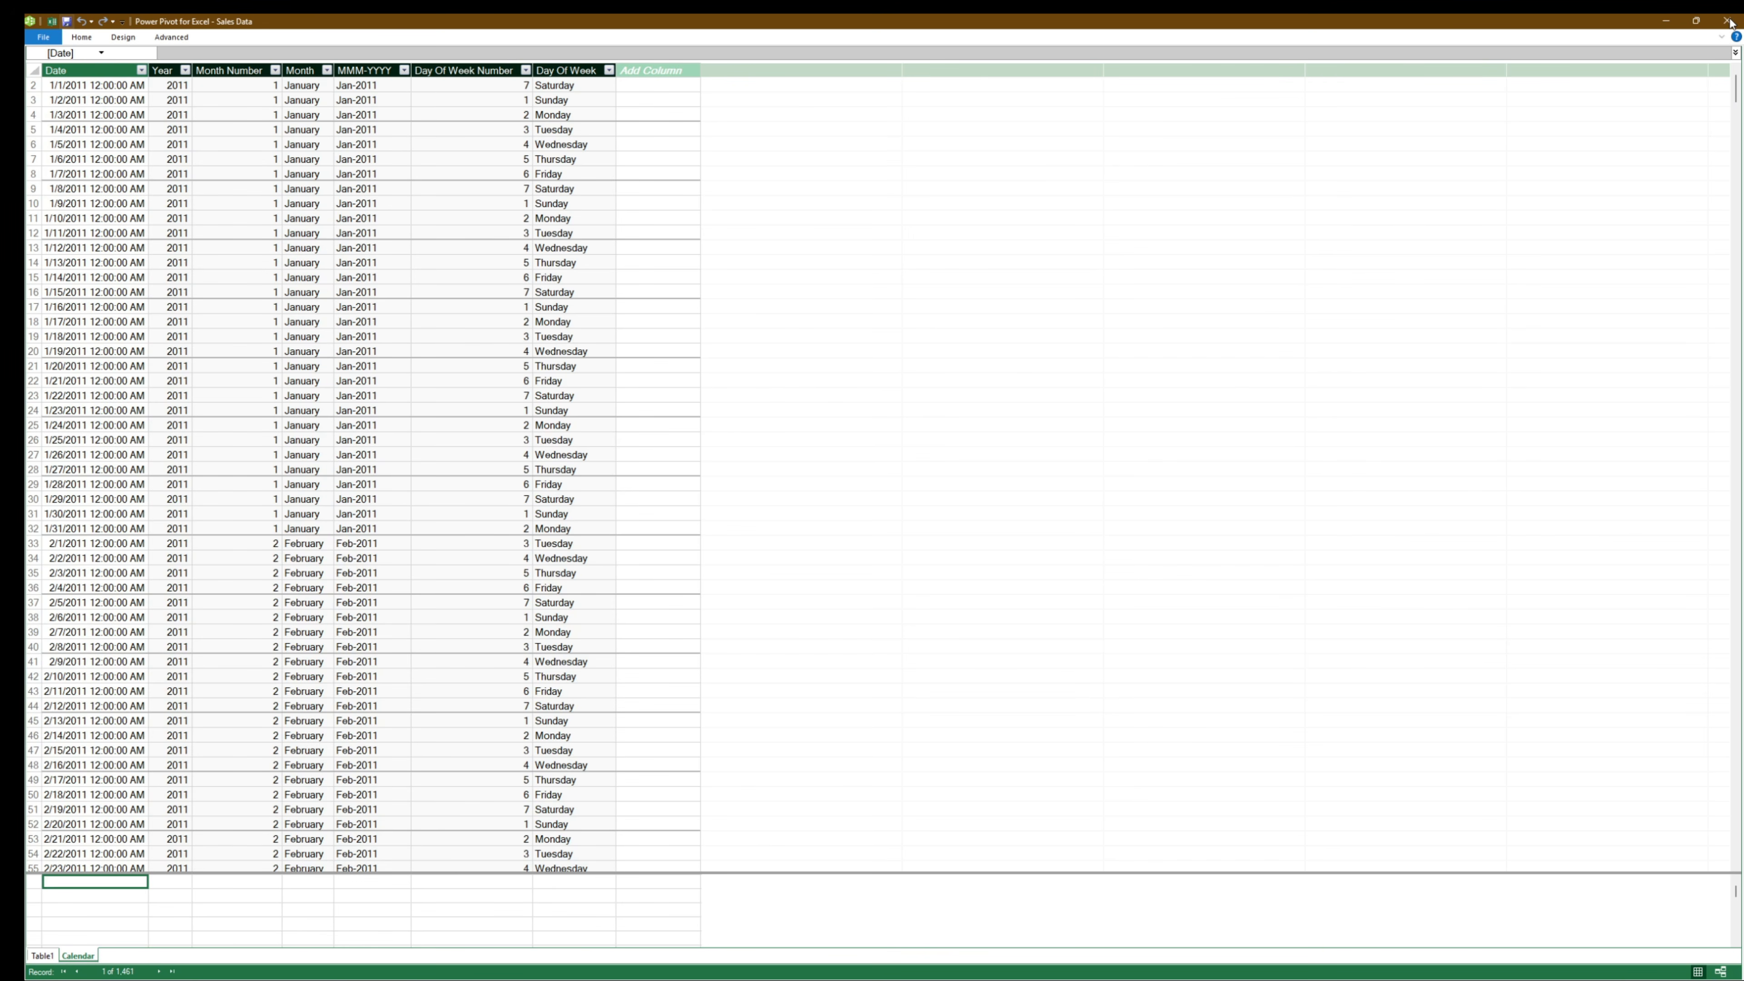
{"action": "left_click", "coordinate": [1727, 21]}
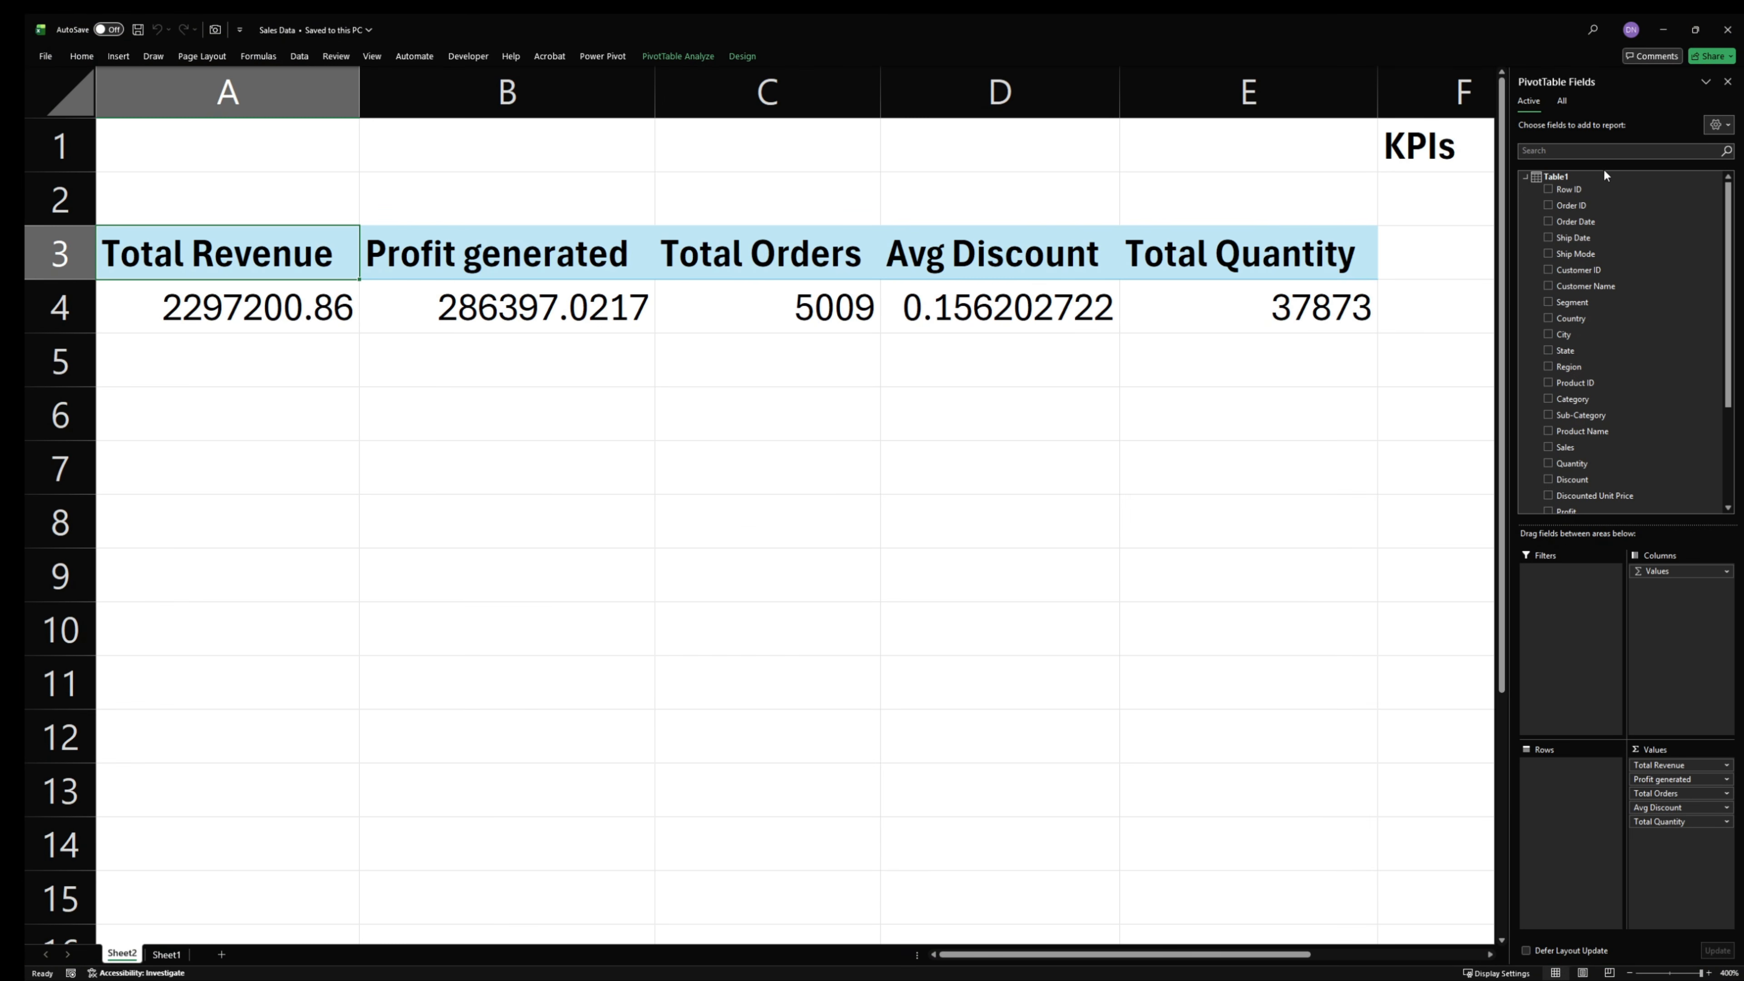
- List all Data Model tables in the PivotTable fields, expand the Calendar table, and return to the active fields
{"action": "left_click", "coordinate": [1560, 100]}
{"action": "left_click", "coordinate": [1525, 177]}
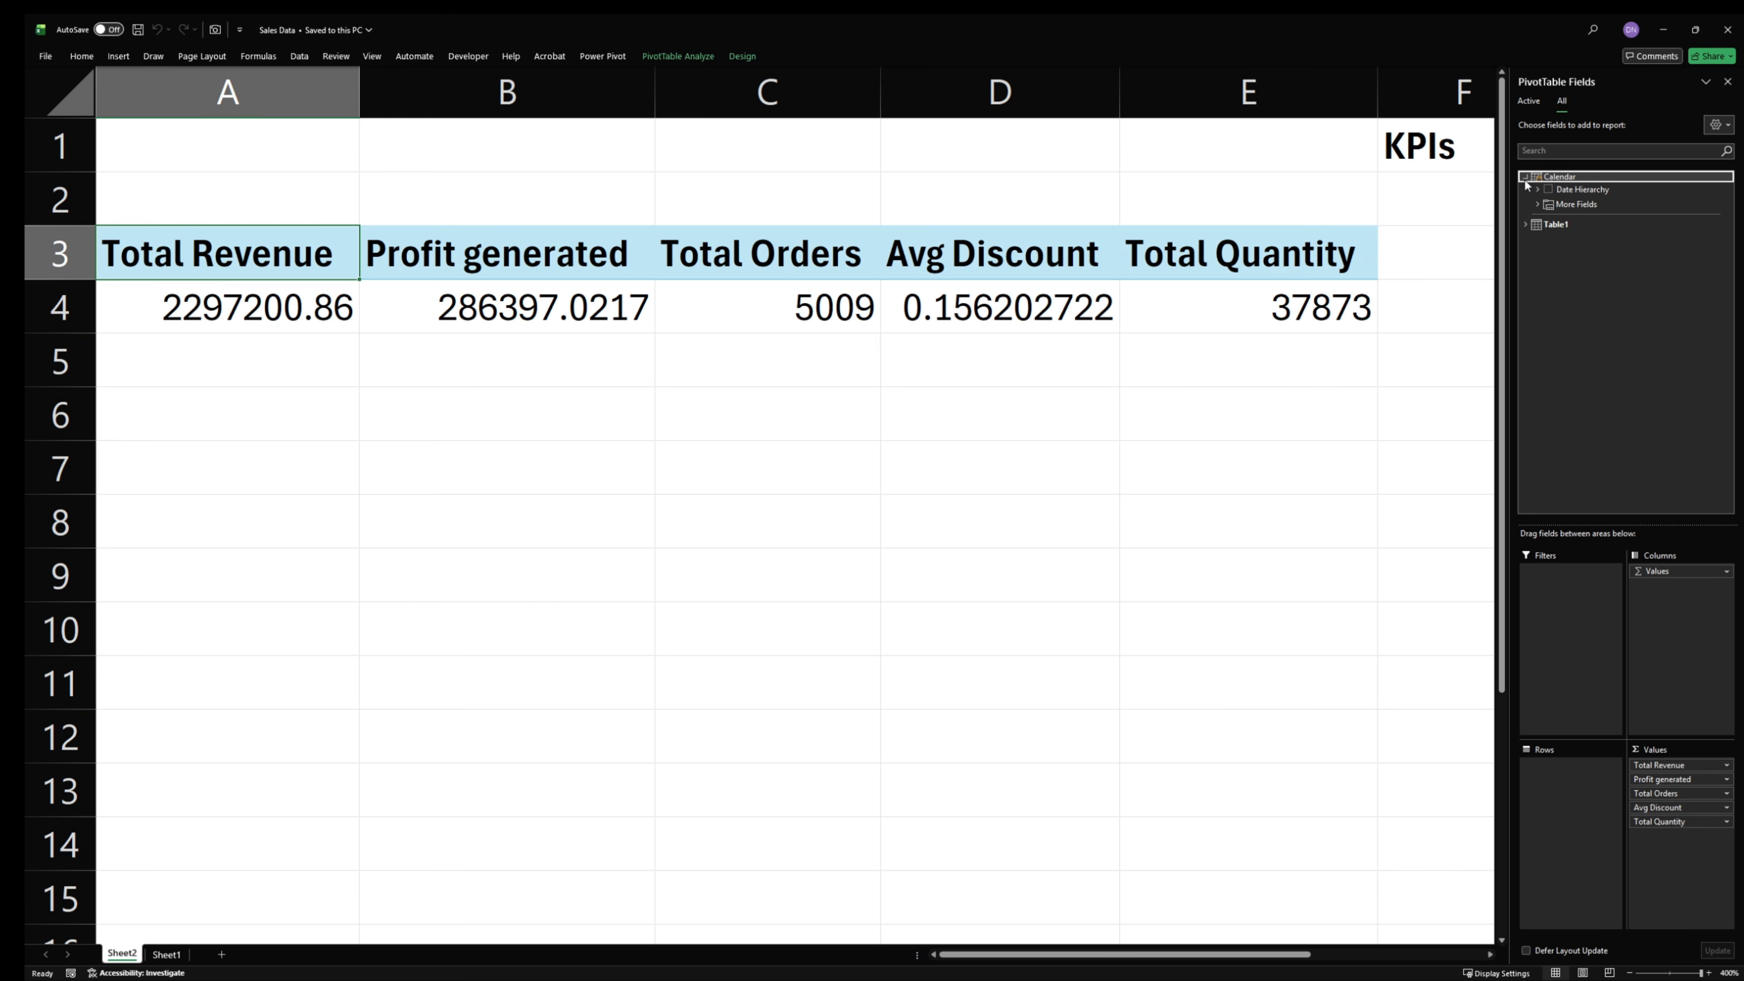
{"action": "left_click", "coordinate": [1528, 101]}
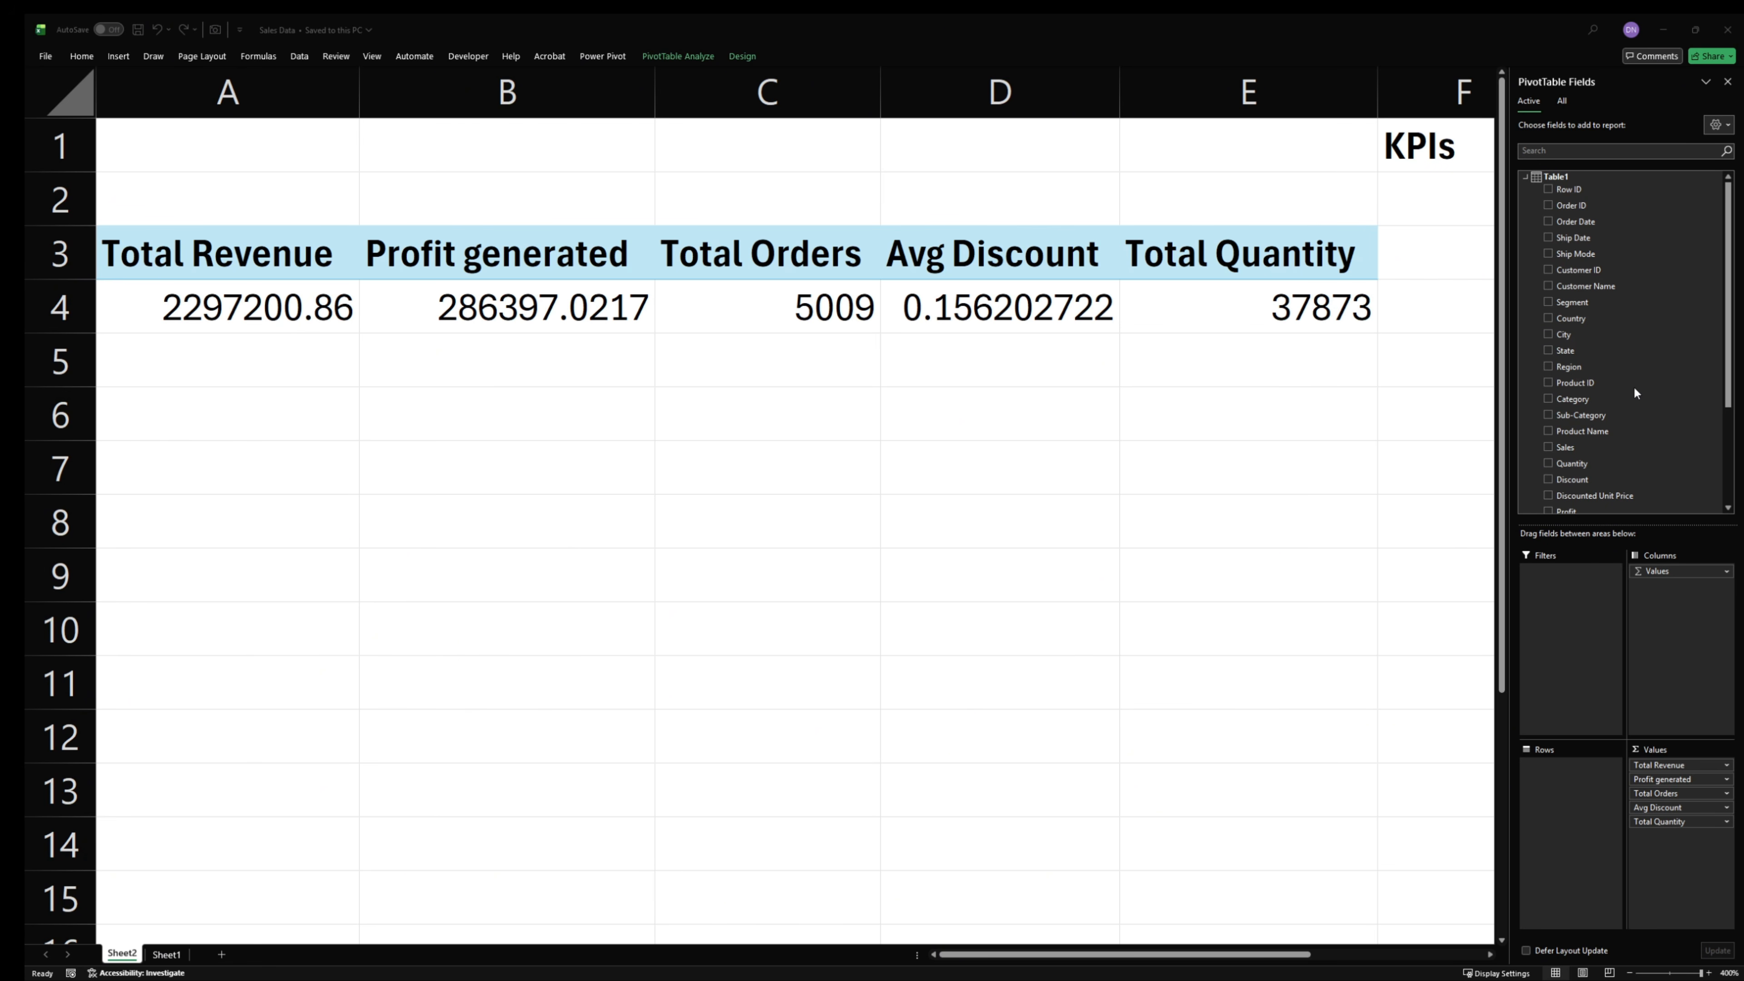
- Start a new measure in Table1 and paste in the year-over-year revenue DAX formula with a single leading equals sign
{"action": "scroll", "coordinate": [1638, 395], "scroll_direction": "down", "scroll_amount": 5}
{"action": "scroll", "coordinate": [1558, 202], "scroll_direction": "up", "scroll_amount": 5}
{"action": "right_click", "coordinate": [1557, 180]}
{"action": "left_click", "coordinate": [1641, 190]}
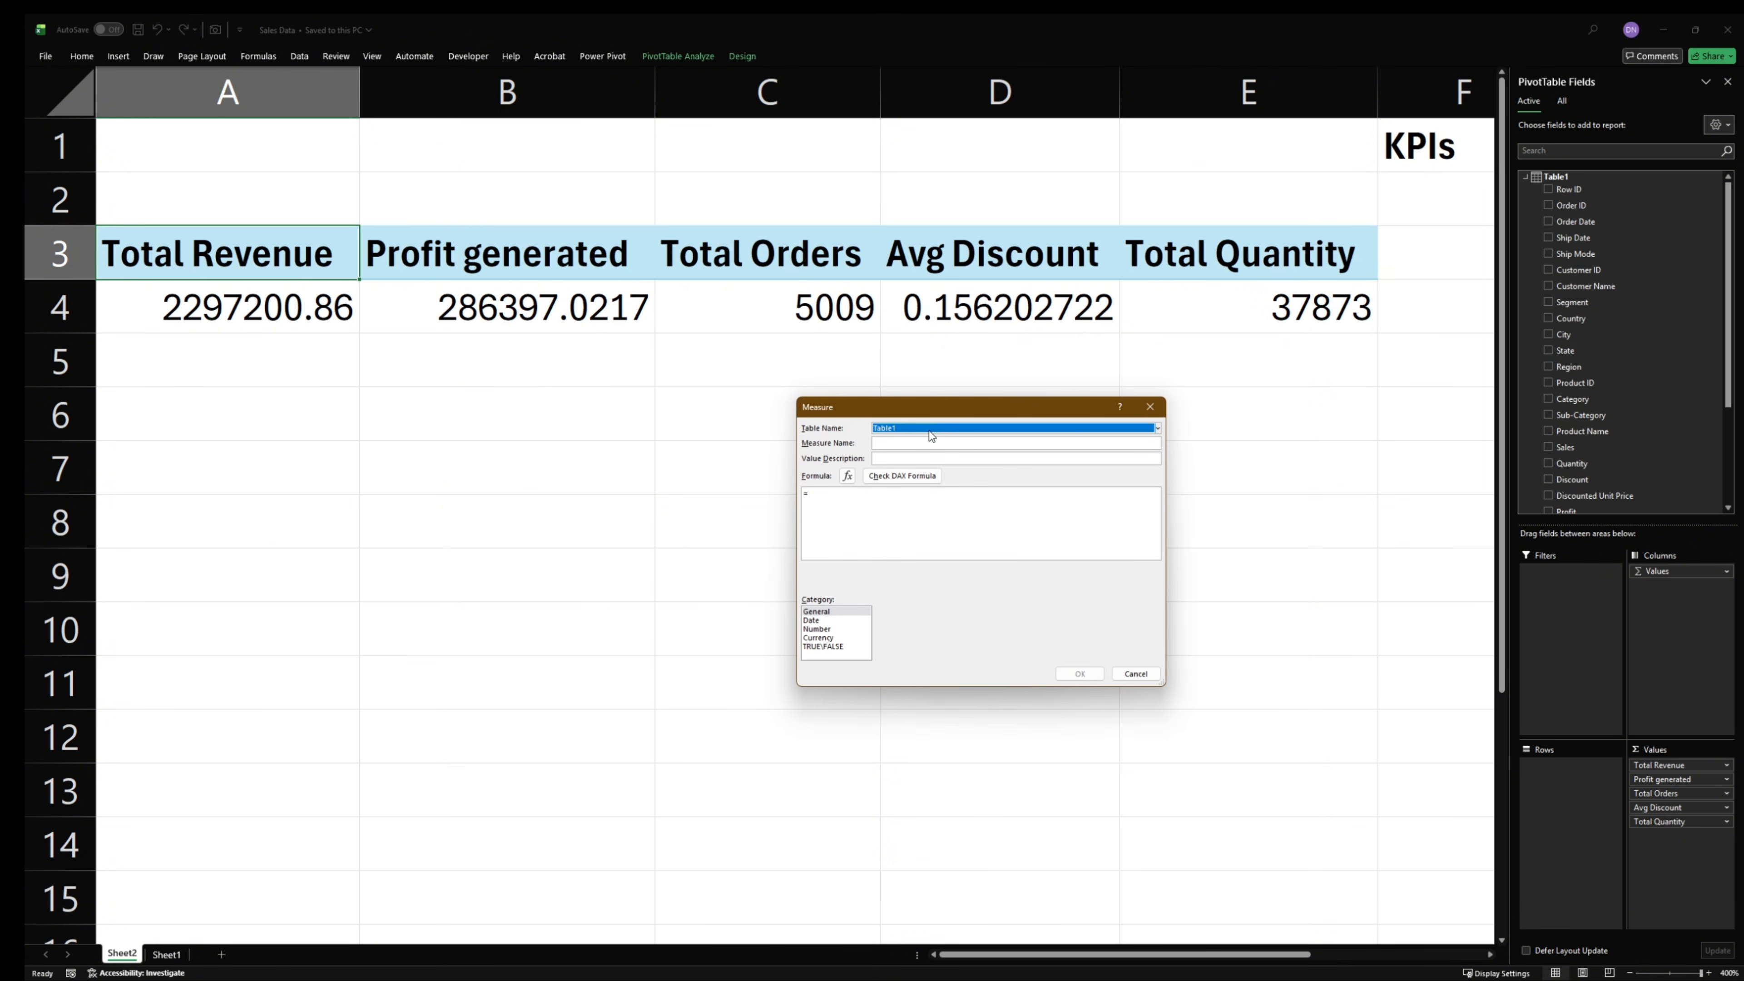
{"action": "left_click", "coordinate": [859, 495]}
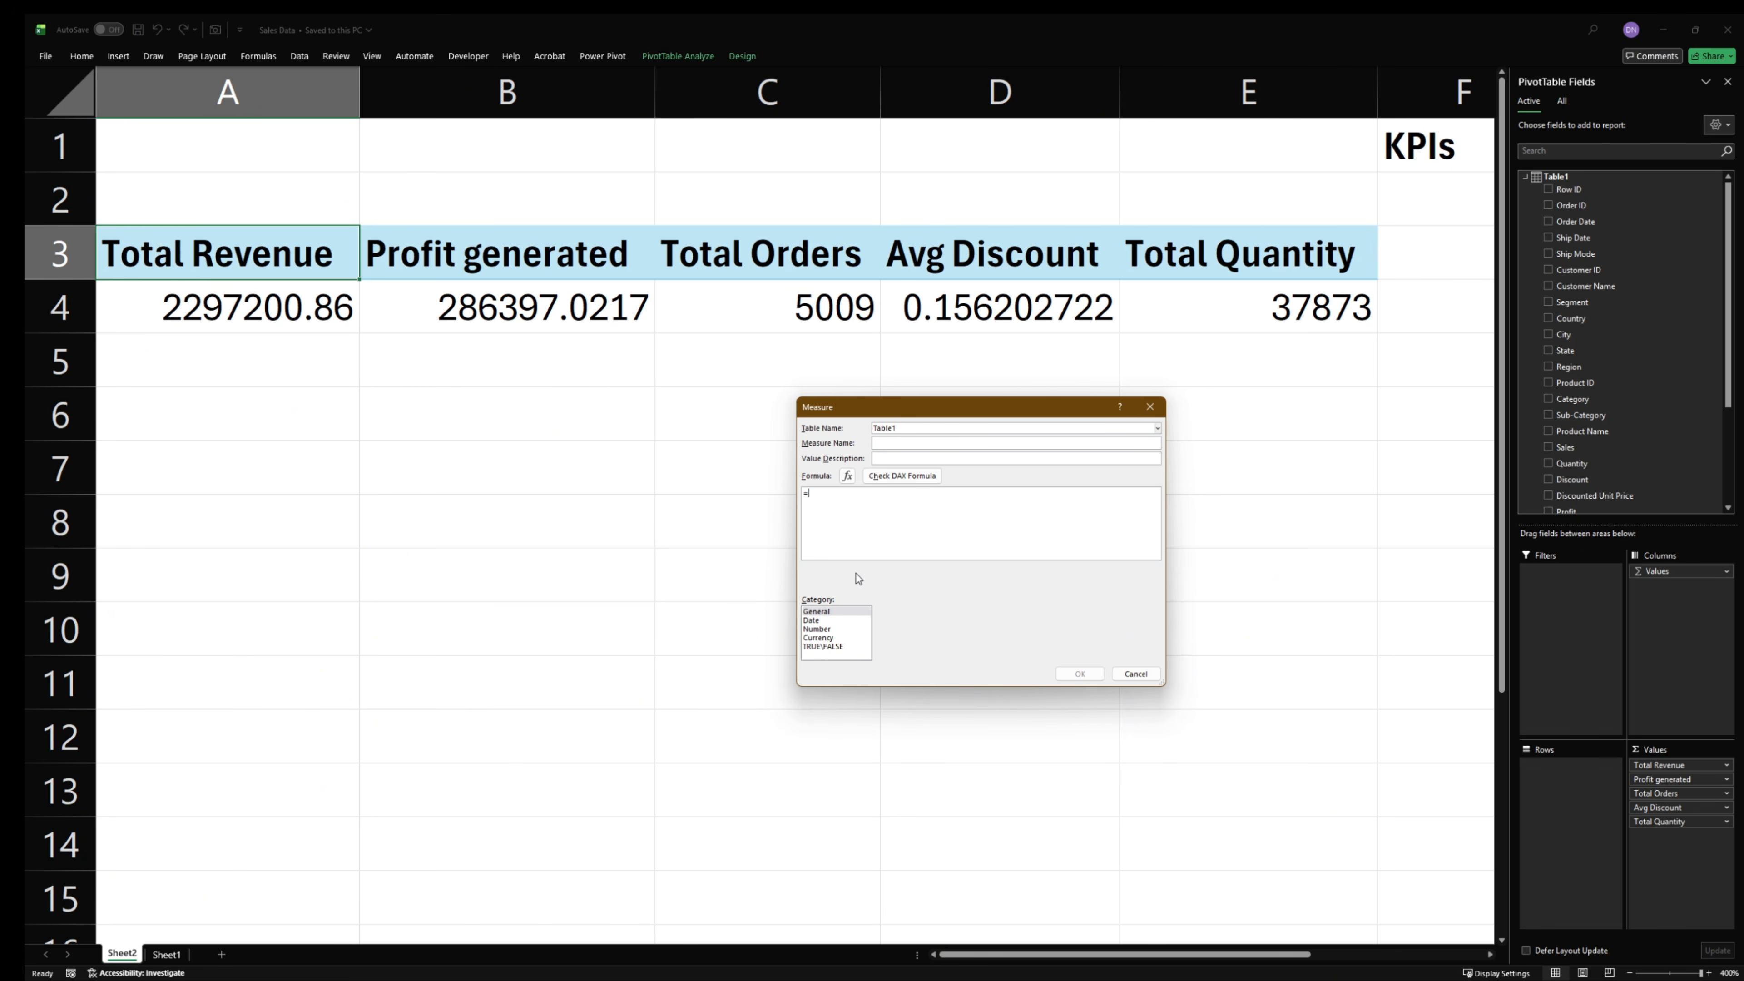
{"action": "key", "text": "ctrl+v"}
{"action": "scroll", "coordinate": [805, 496], "scroll_direction": "up", "scroll_amount": 5}
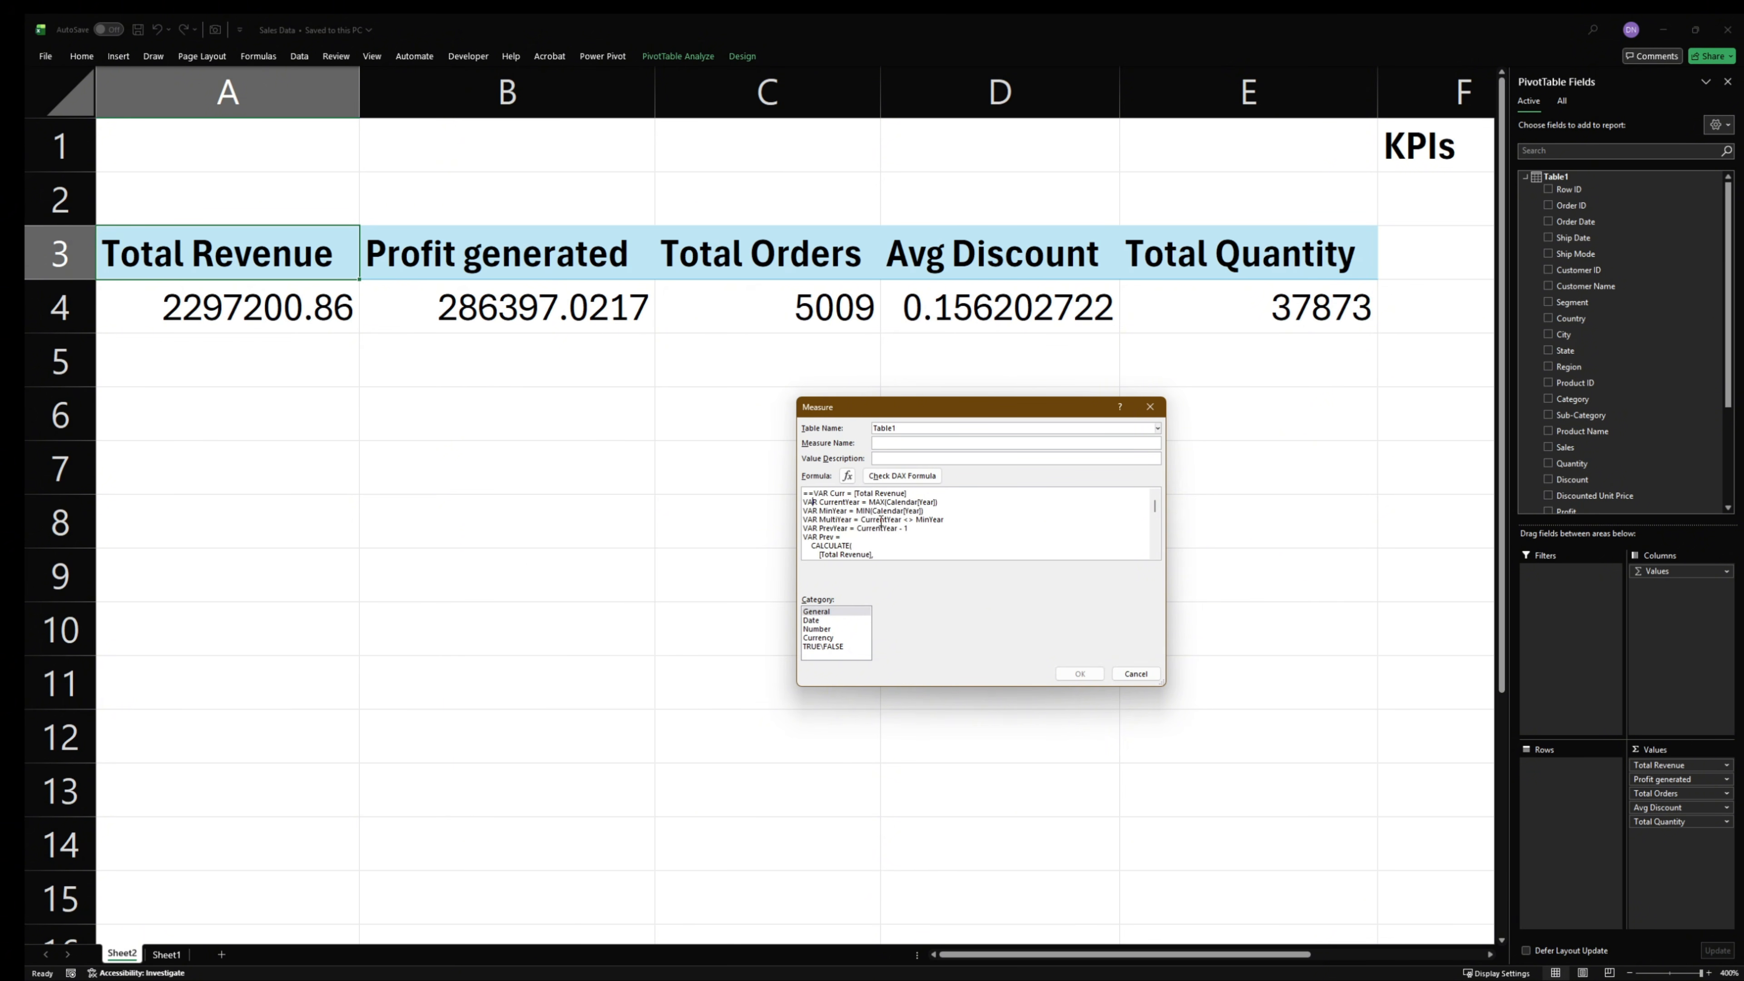
{"action": "key", "text": "BackSpace"}
- Name the measure Revenue YoY KPI, and reposition and enlarge the Measure dialog to fit the whole formula
{"action": "left_click", "coordinate": [961, 442]}
{"action": "type", "text": "Revenue YoY KPI"}
{"action": "left_click_drag", "start_coordinate": [970, 403], "coordinate": [841, 220]}
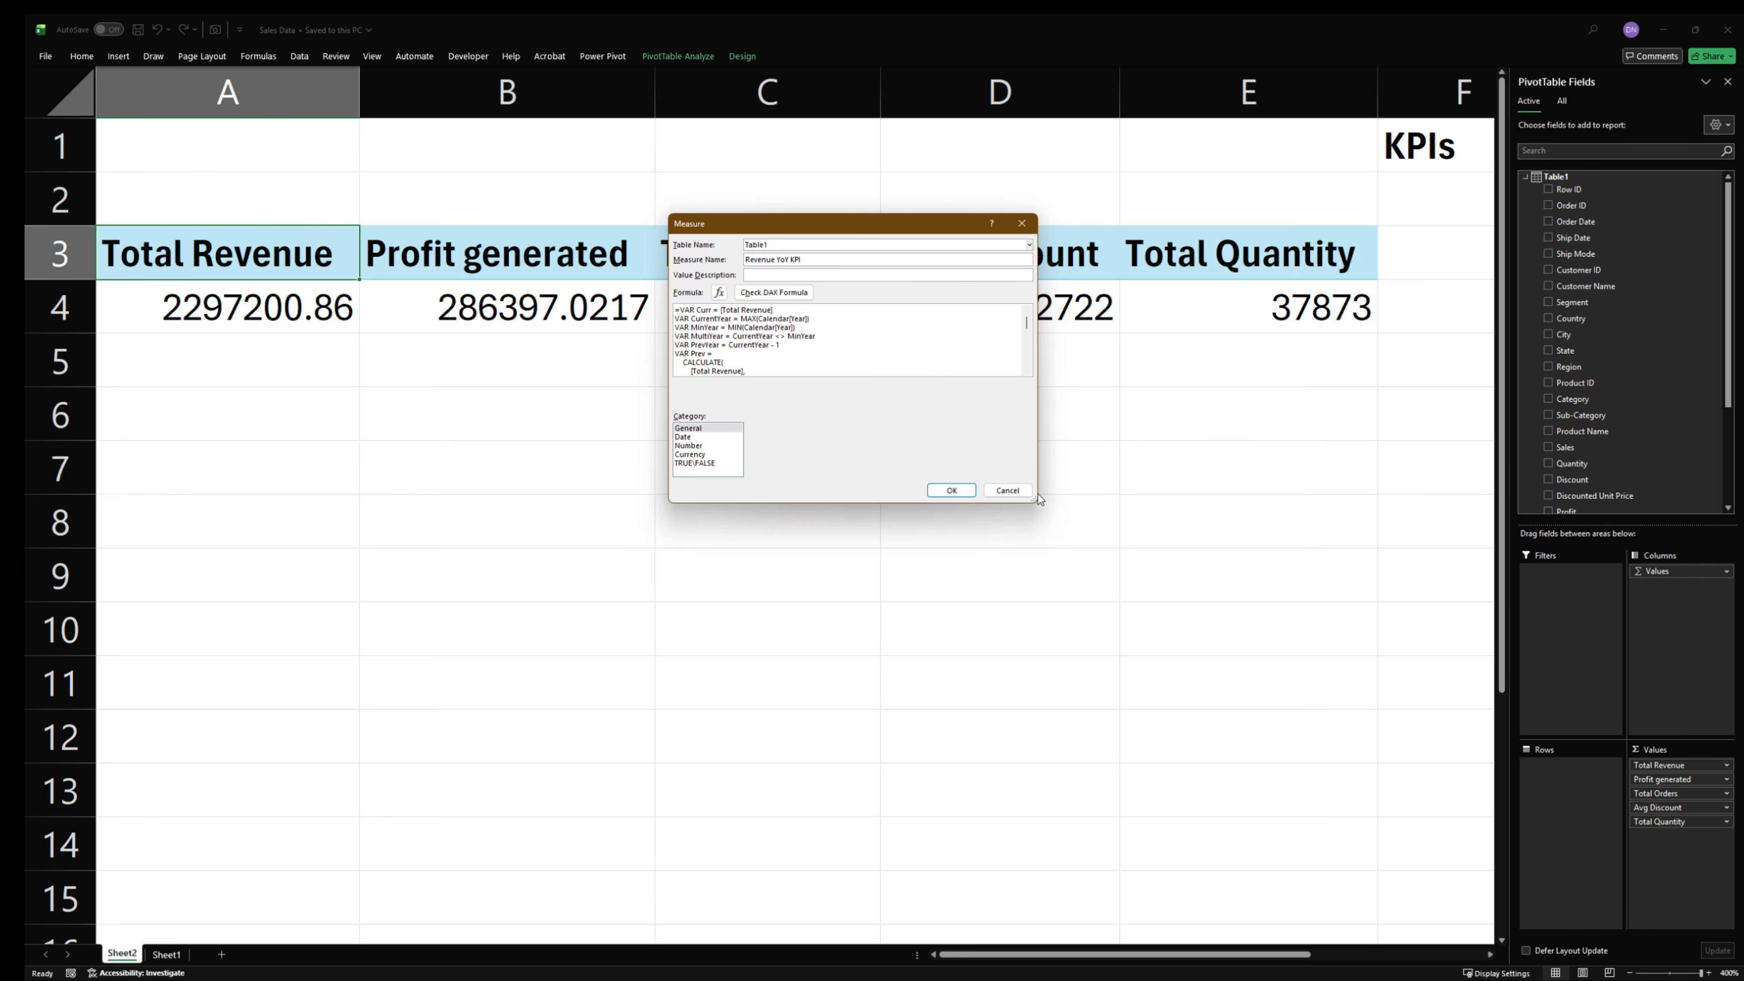
{"action": "left_click_drag", "start_coordinate": [1033, 495], "coordinate": [1214, 801]}
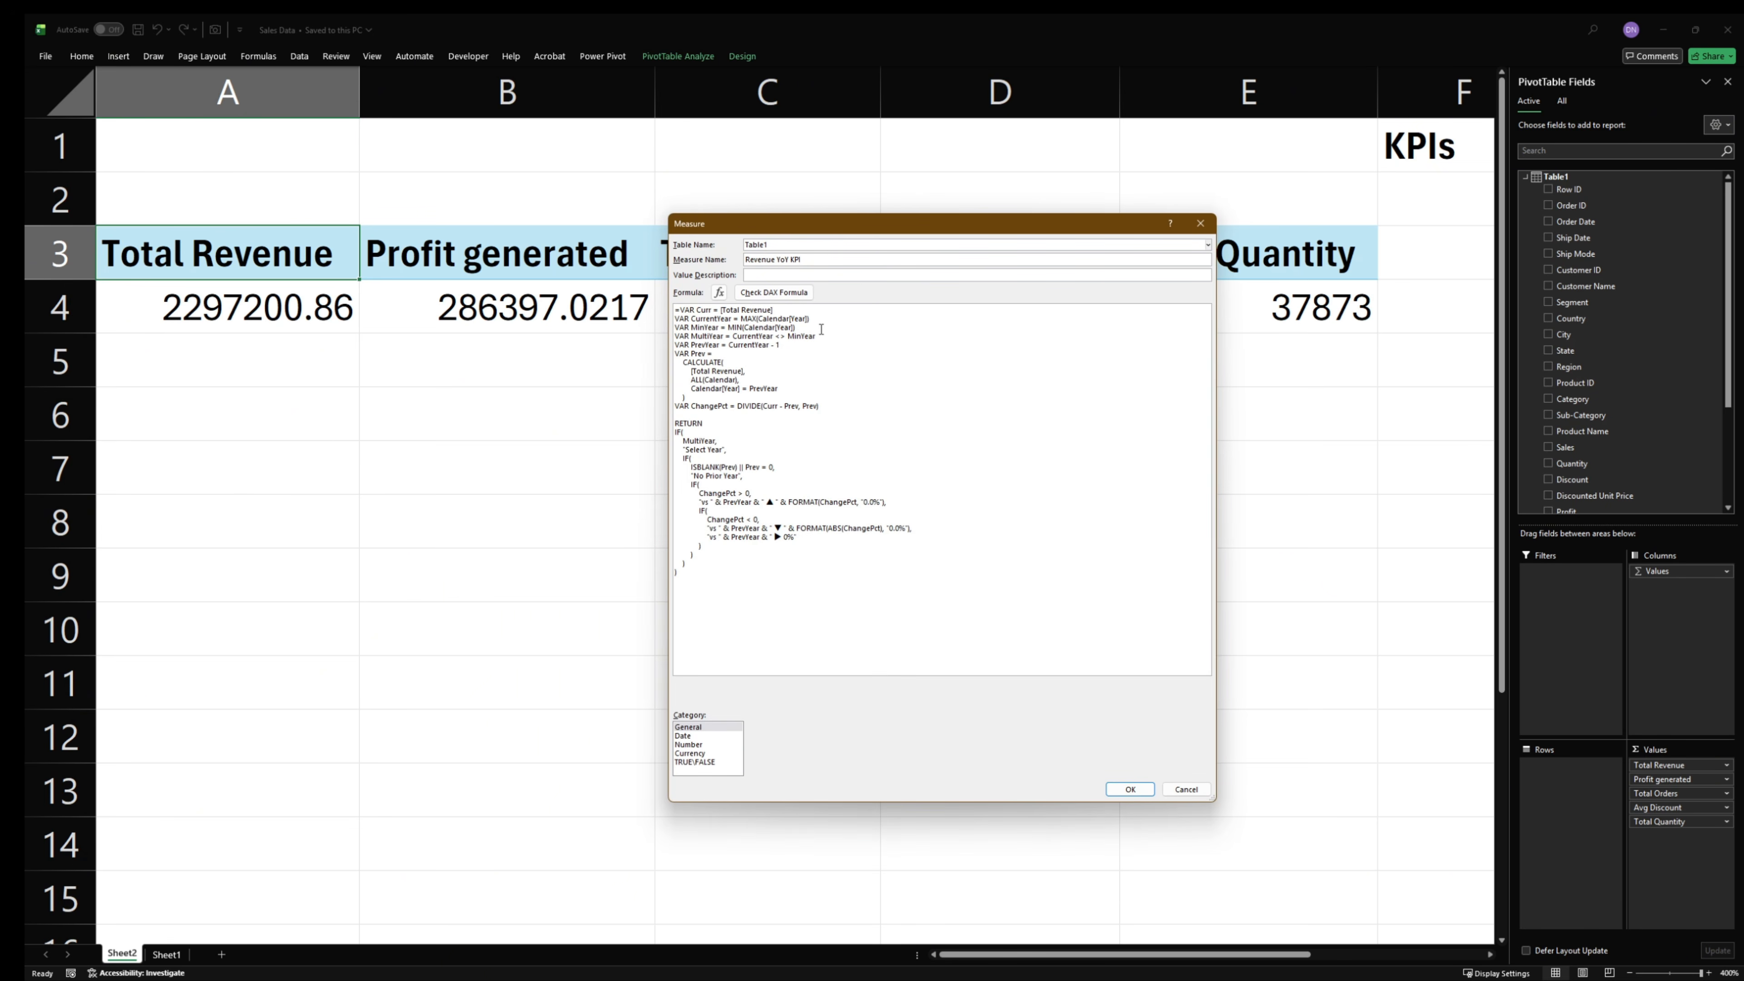
- Check the DAX formula for errors, enlarge its text and put VAR Curr on a new line below the equals sign
{"action": "left_click", "coordinate": [774, 292]}
{"action": "scroll", "coordinate": [846, 560], "scroll_direction": "up", "scroll_amount": 2}
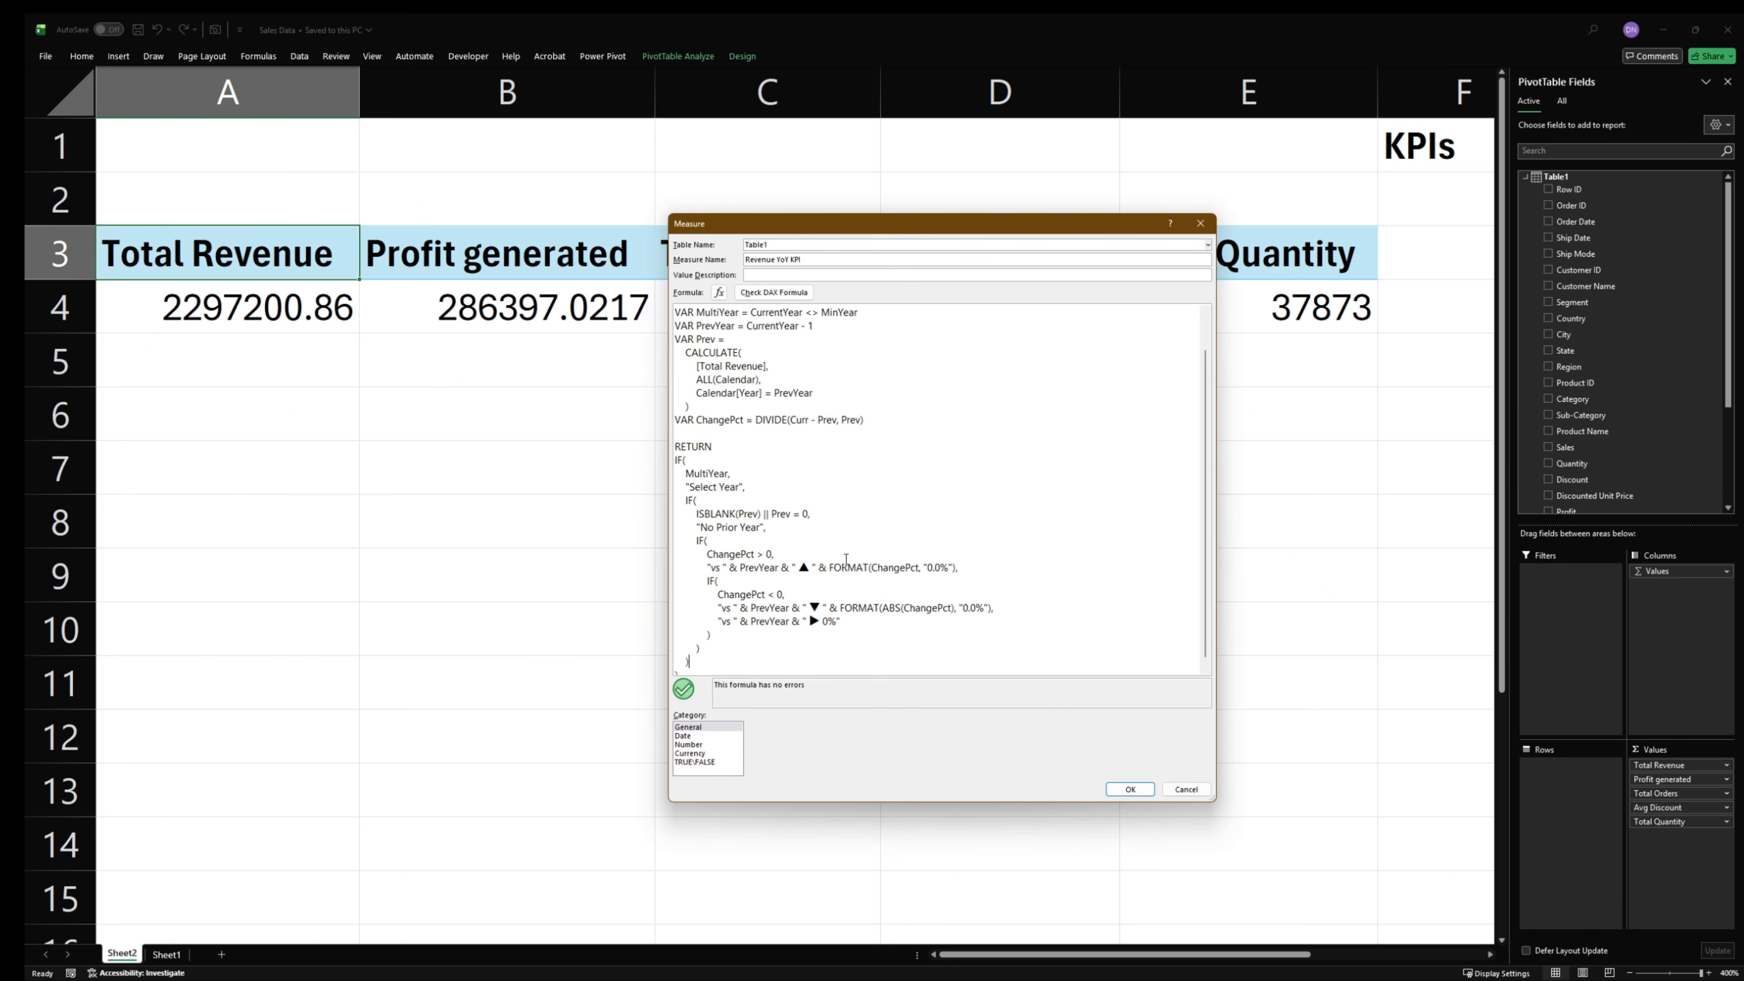
{"action": "scroll", "coordinate": [845, 560], "scroll_direction": "up", "scroll_amount": 5}
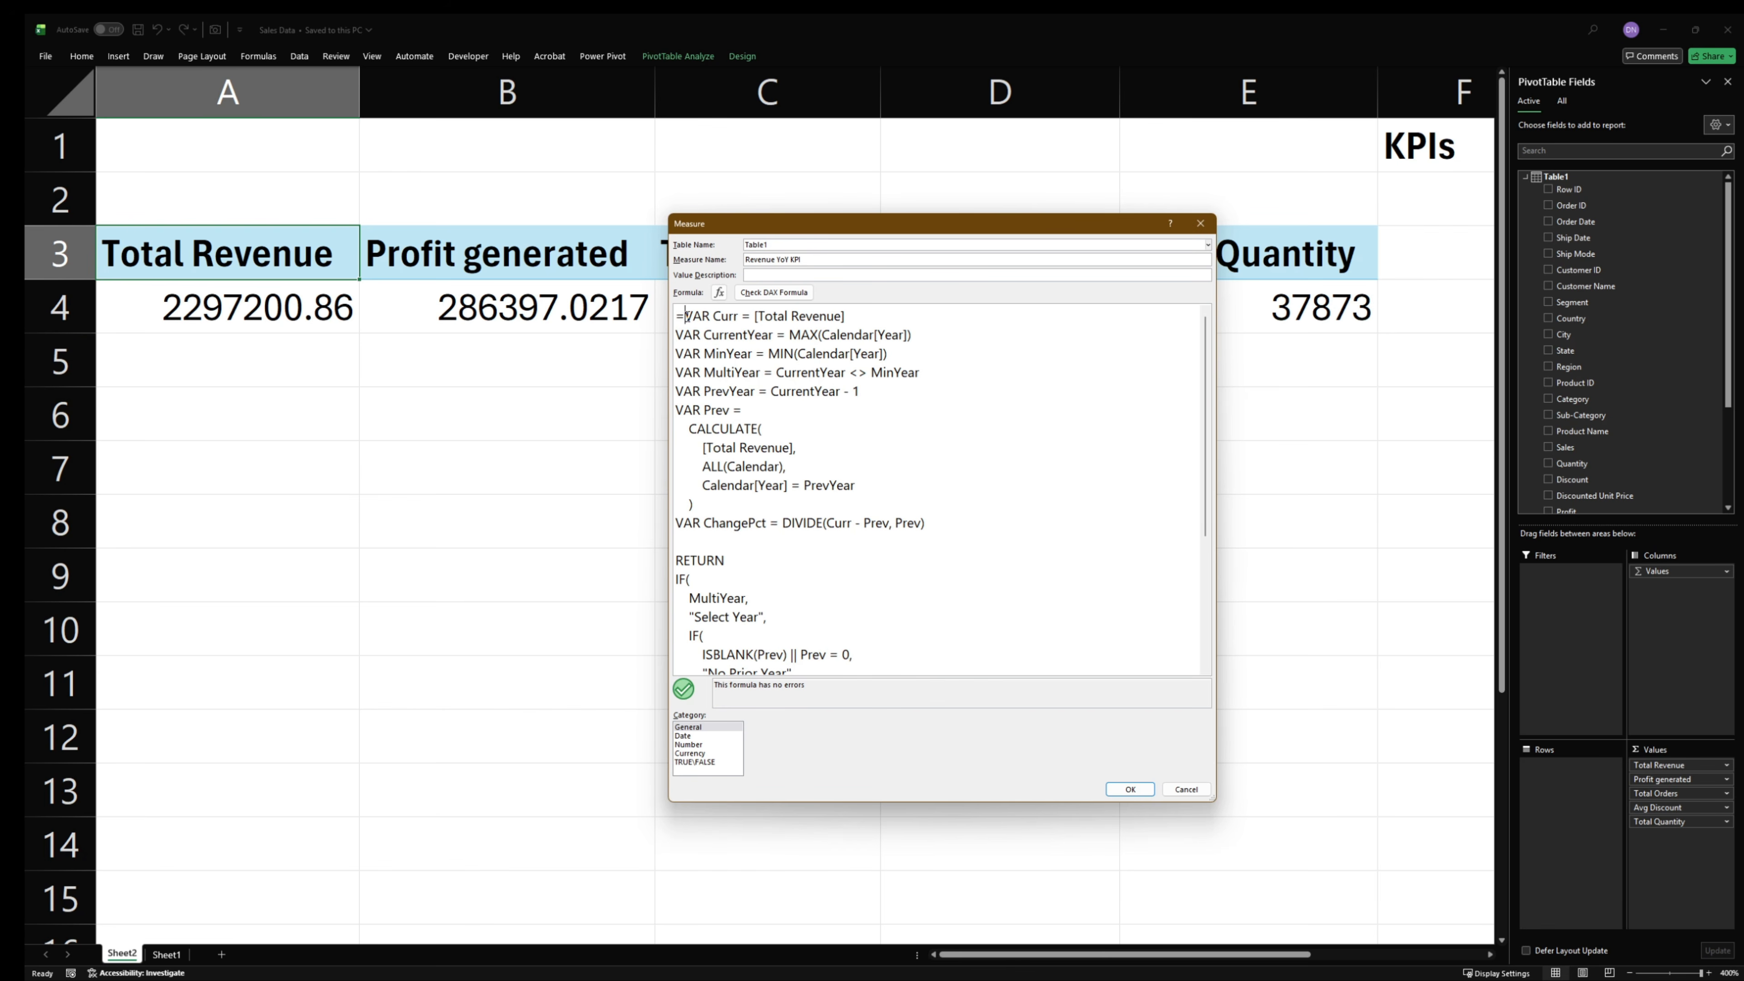
{"action": "scroll", "coordinate": [686, 317], "scroll_direction": "down", "scroll_amount": 5}
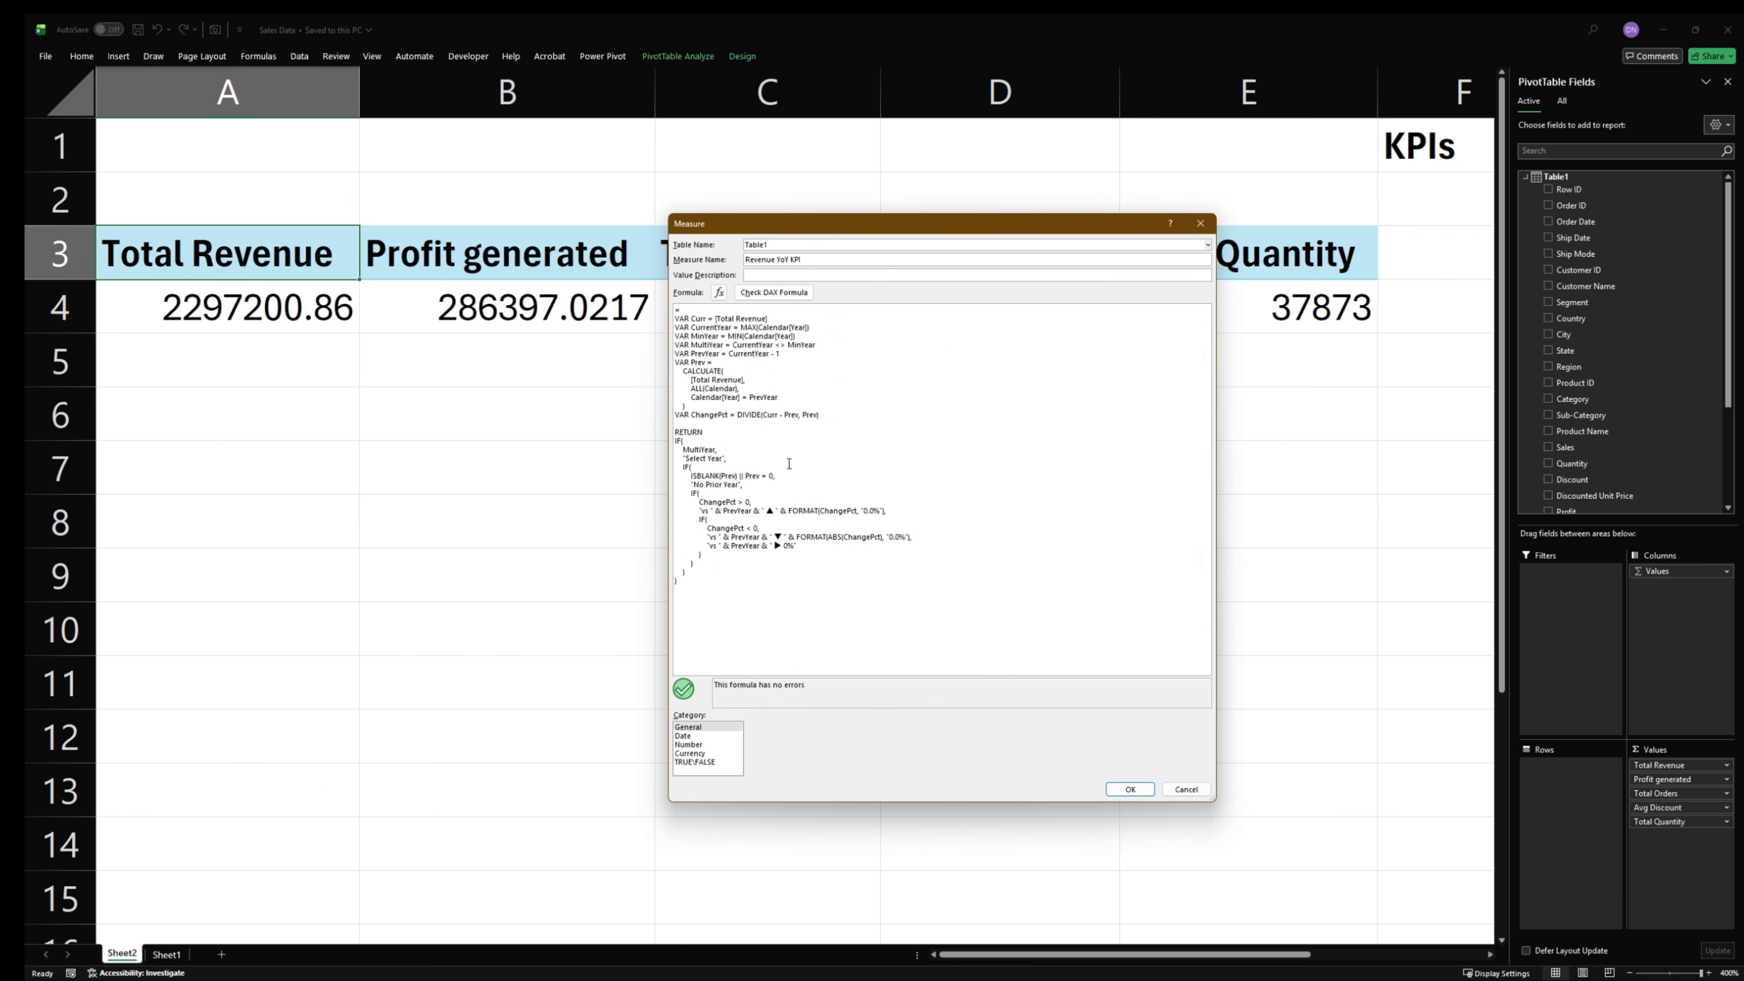
{"action": "scroll", "coordinate": [789, 464], "scroll_direction": "up", "scroll_amount": 5}
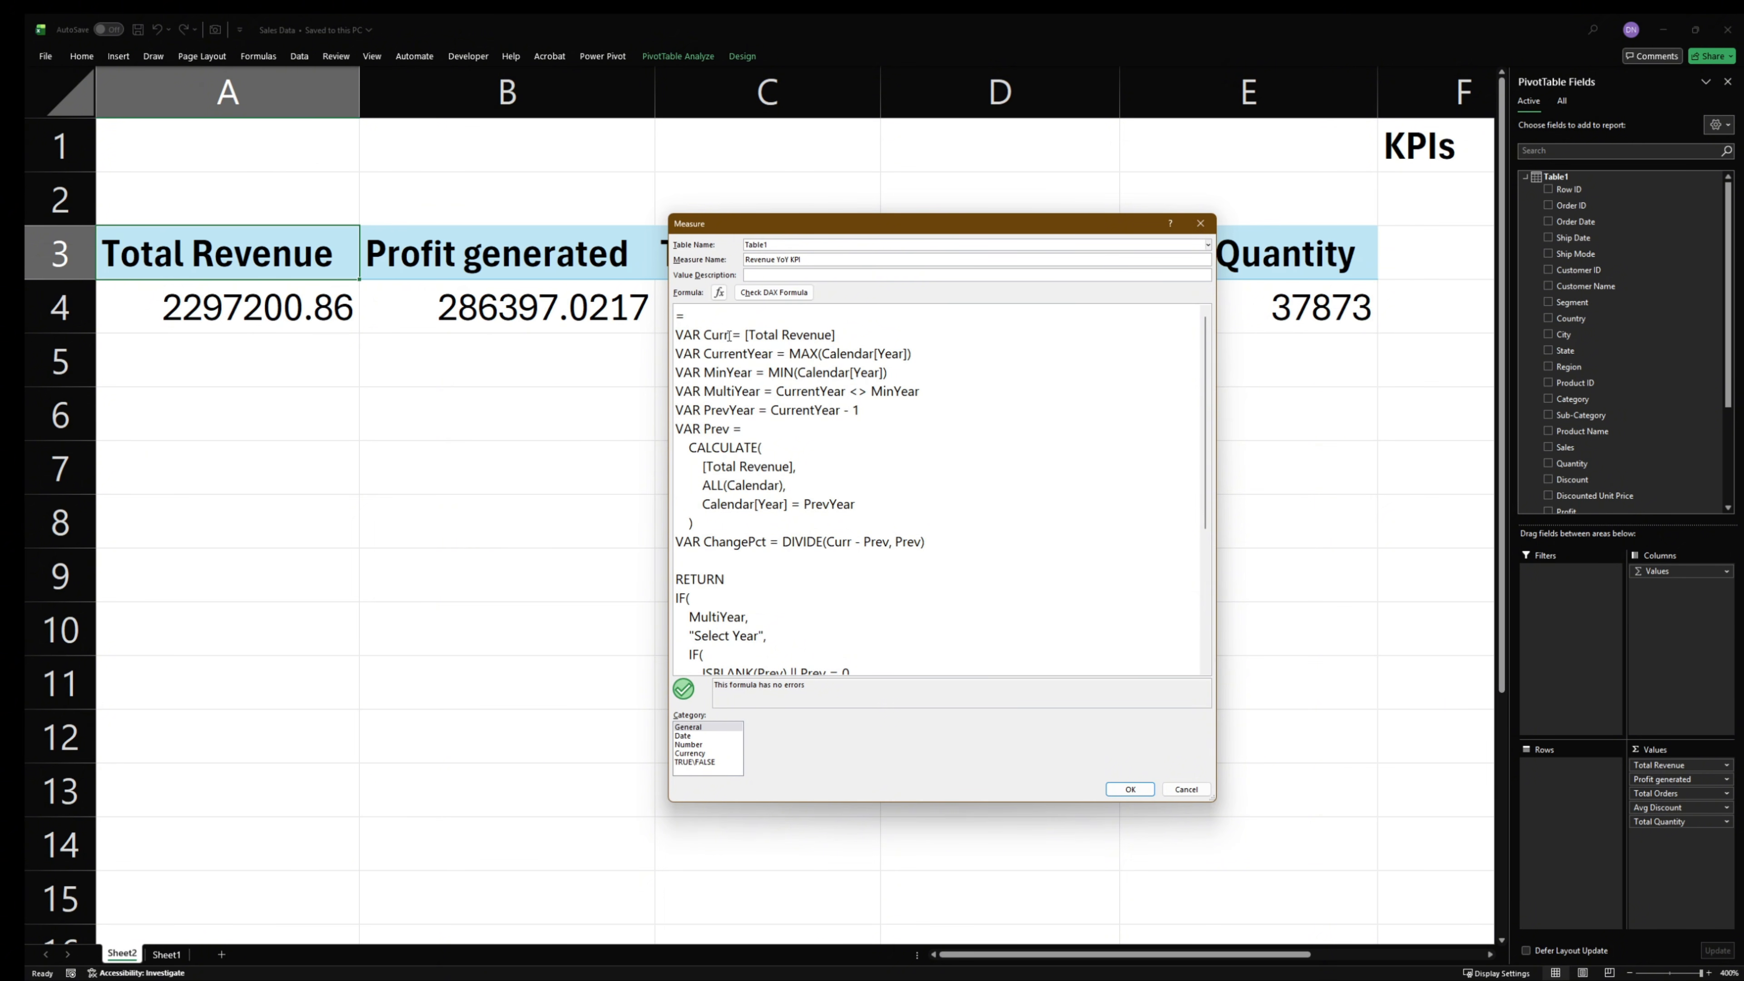
- Examine how the Curr, CurrentYear and MinYear variables are defined in the measure formula
{"action": "left_click_drag", "start_coordinate": [729, 335], "coordinate": [678, 338]}
{"action": "left_click", "coordinate": [834, 335]}
{"action": "left_click_drag", "start_coordinate": [834, 335], "coordinate": [744, 353]}
{"action": "scroll", "coordinate": [794, 411], "scroll_direction": "down", "scroll_amount": 4}
{"action": "scroll", "coordinate": [794, 411], "scroll_direction": "up", "scroll_amount": 4}
{"action": "left_click", "coordinate": [767, 364]}
{"action": "left_click_drag", "start_coordinate": [774, 354], "coordinate": [678, 359]}
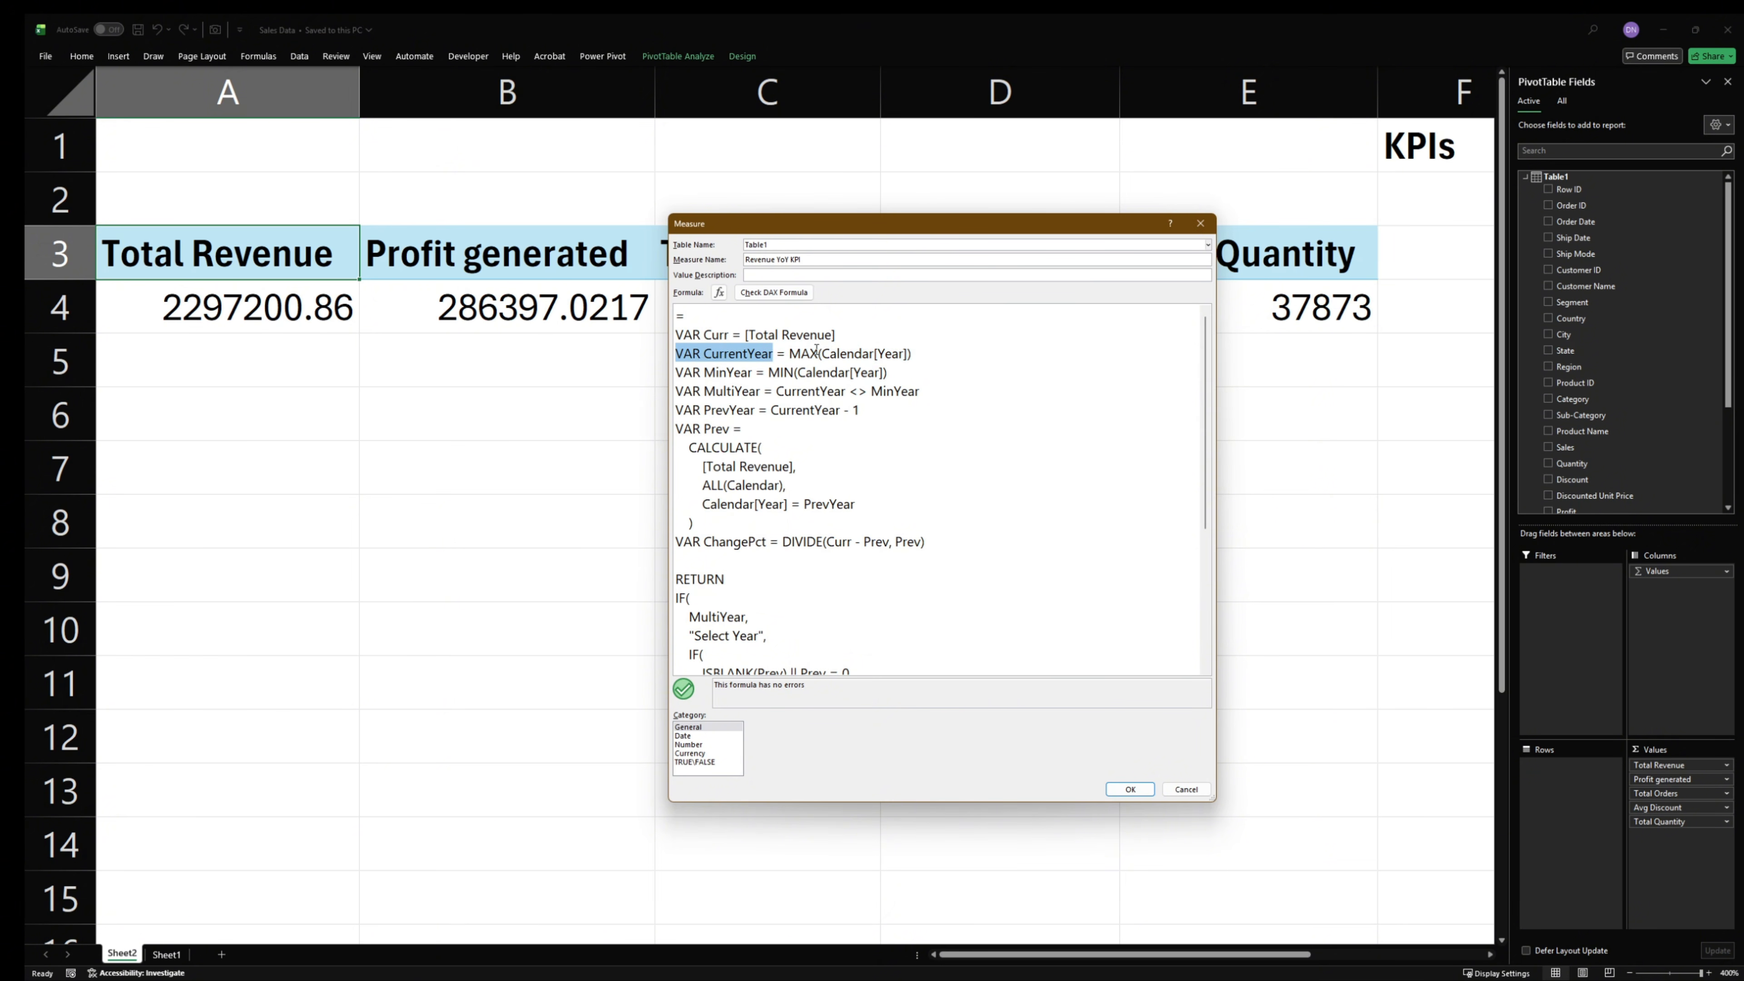
{"action": "left_click_drag", "start_coordinate": [789, 353], "coordinate": [909, 356]}
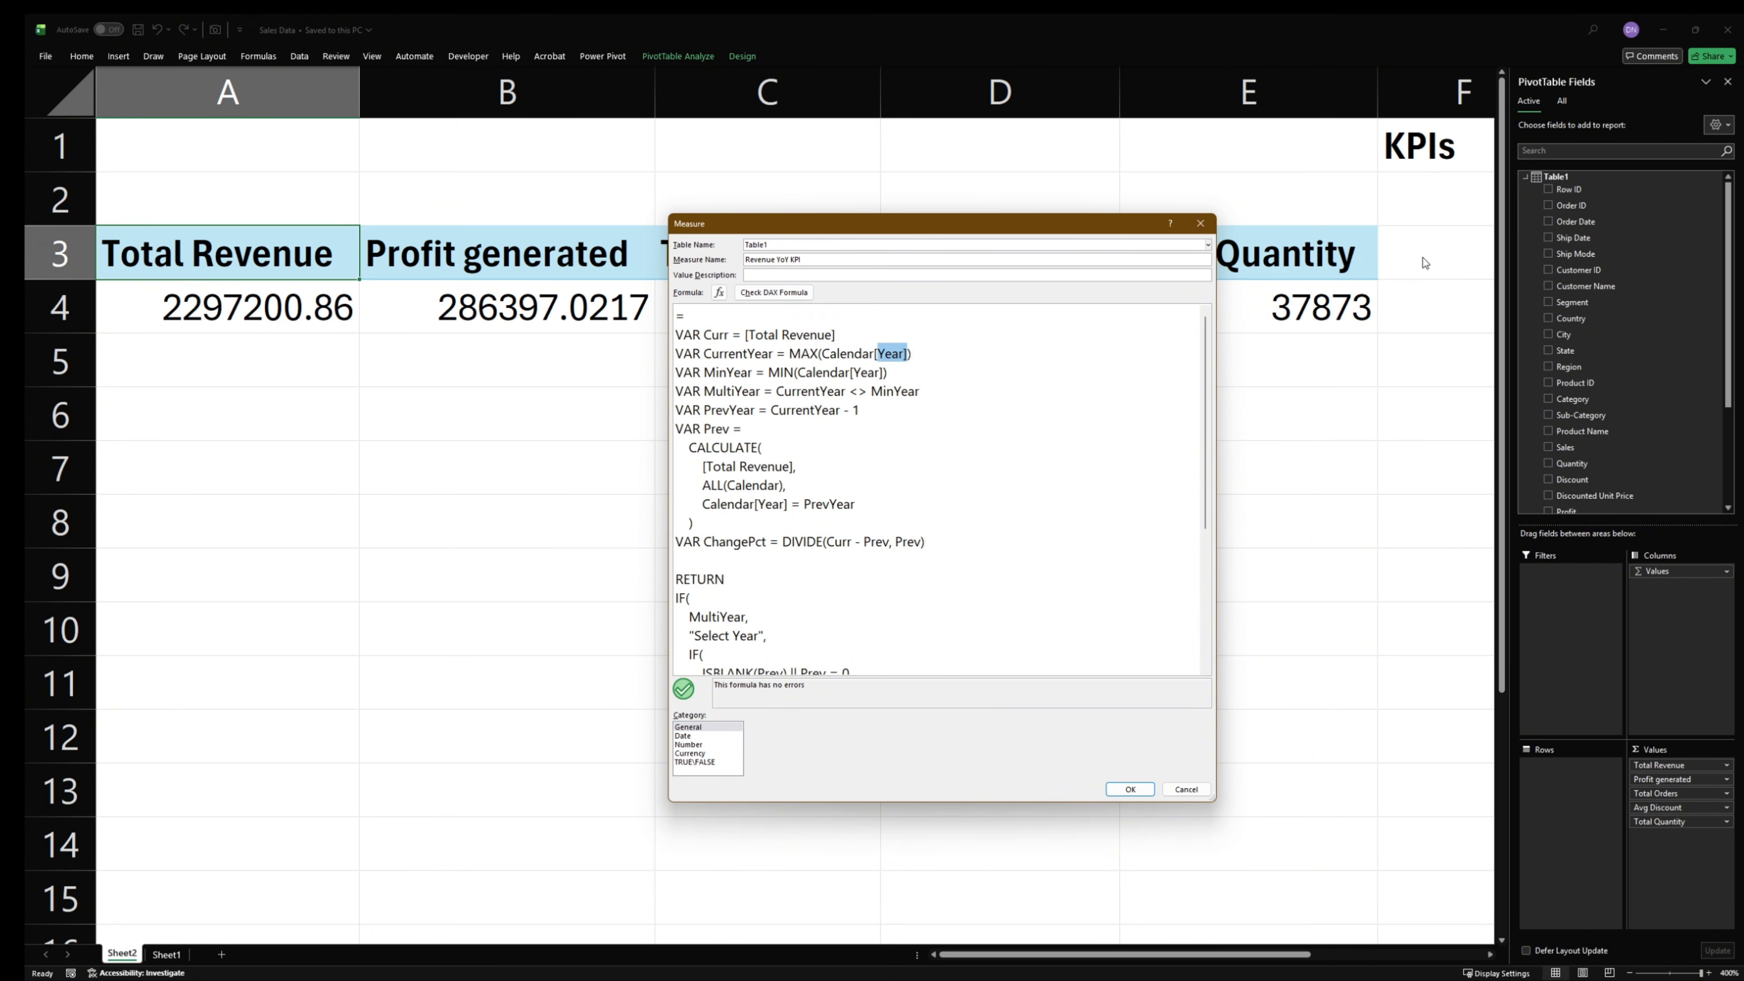
{"action": "left_click", "coordinate": [716, 373]}
{"action": "left_click_drag", "start_coordinate": [889, 373], "coordinate": [675, 373]}
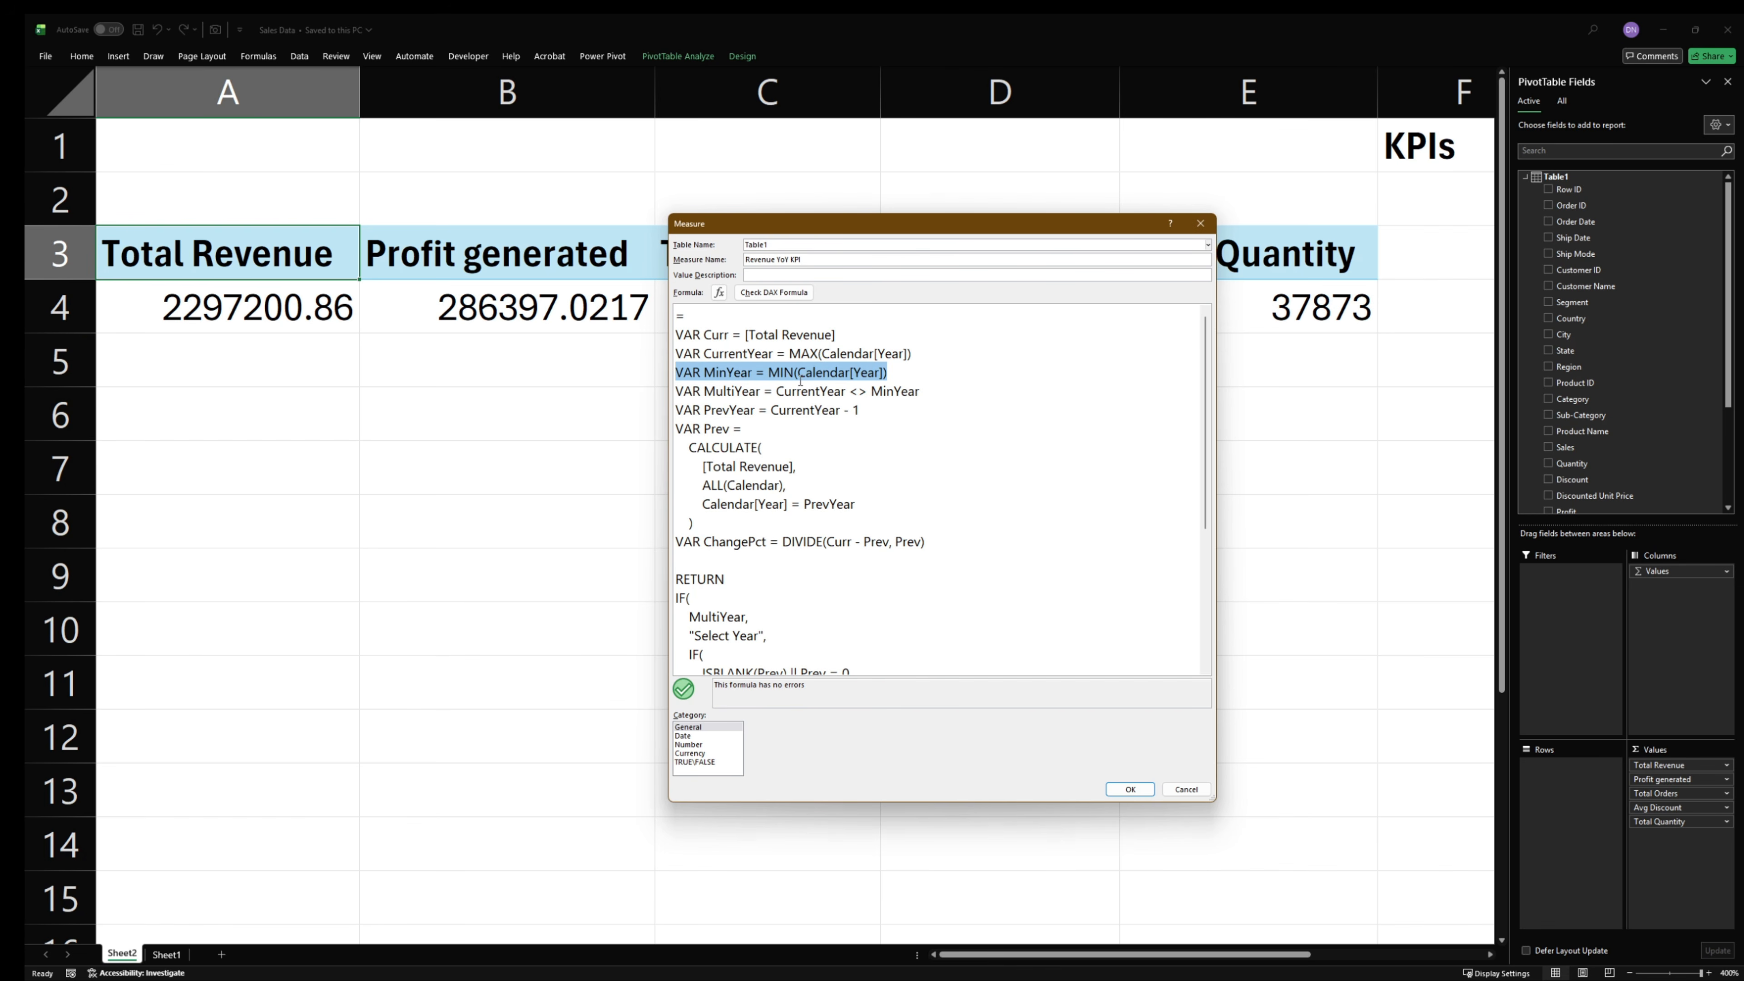
{"action": "left_click", "coordinate": [786, 373]}
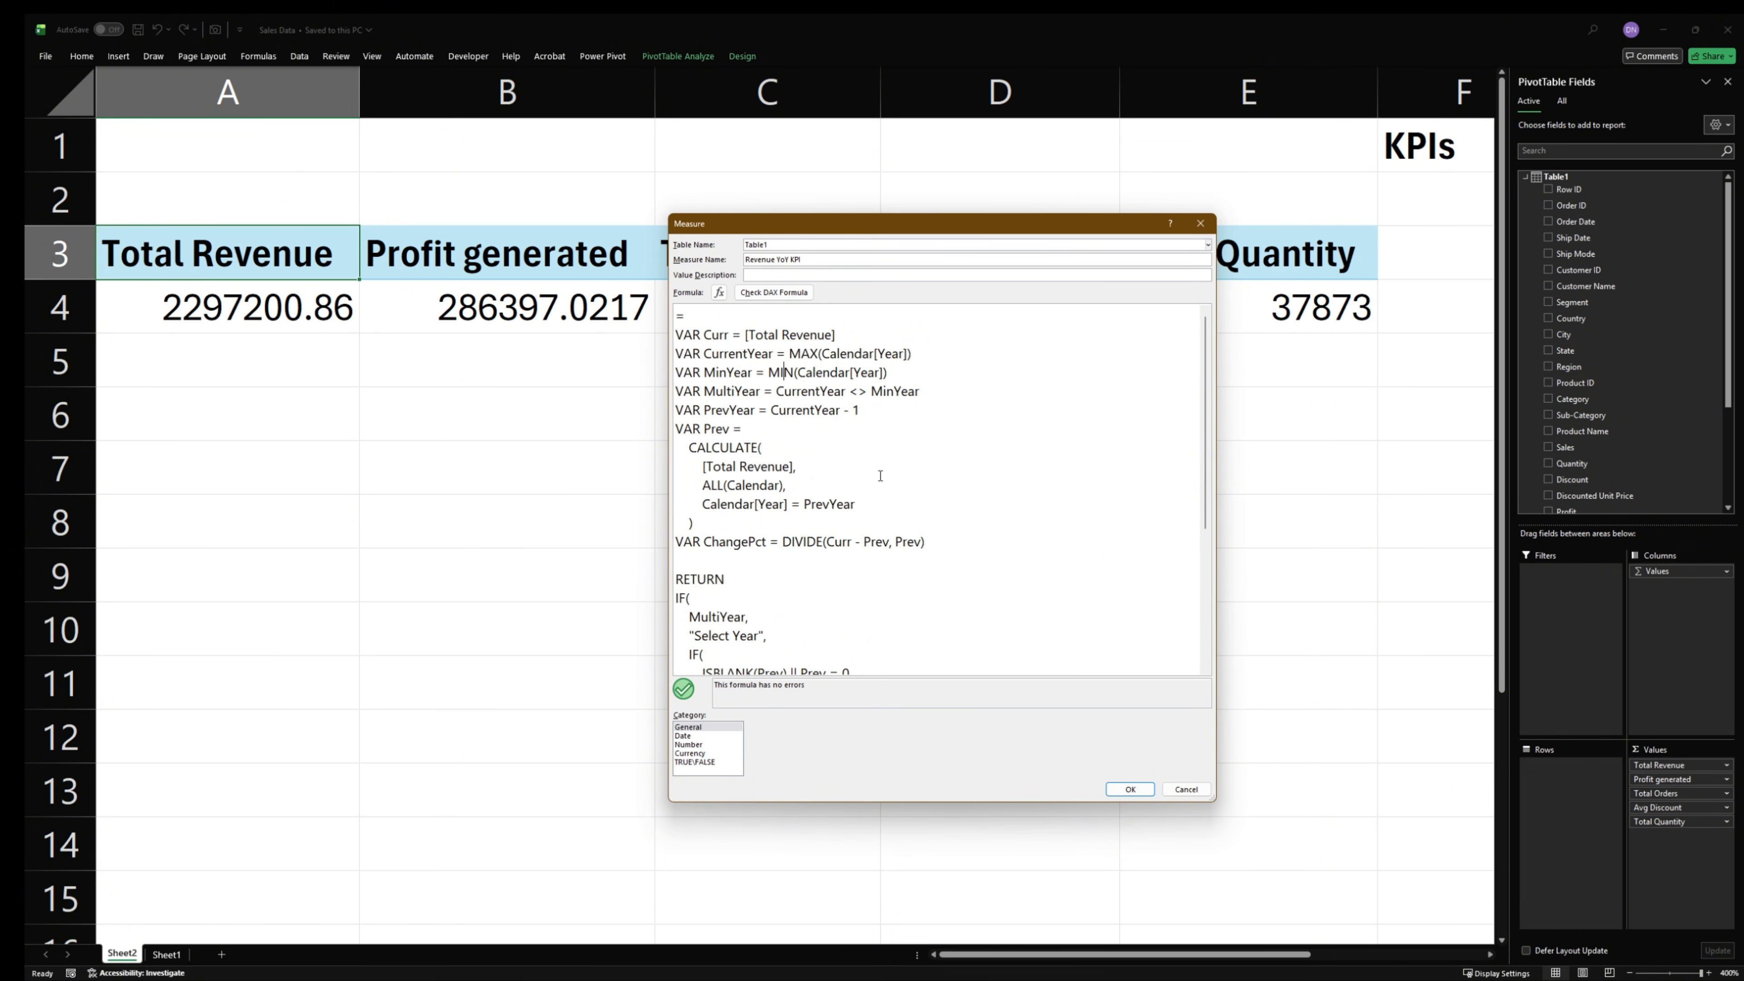
- Look over the formula's RETURN section and examine the MultiYear variable's comparison of CurrentYear with MinYear
{"action": "scroll", "coordinate": [881, 601], "scroll_direction": "down", "scroll_amount": 5}
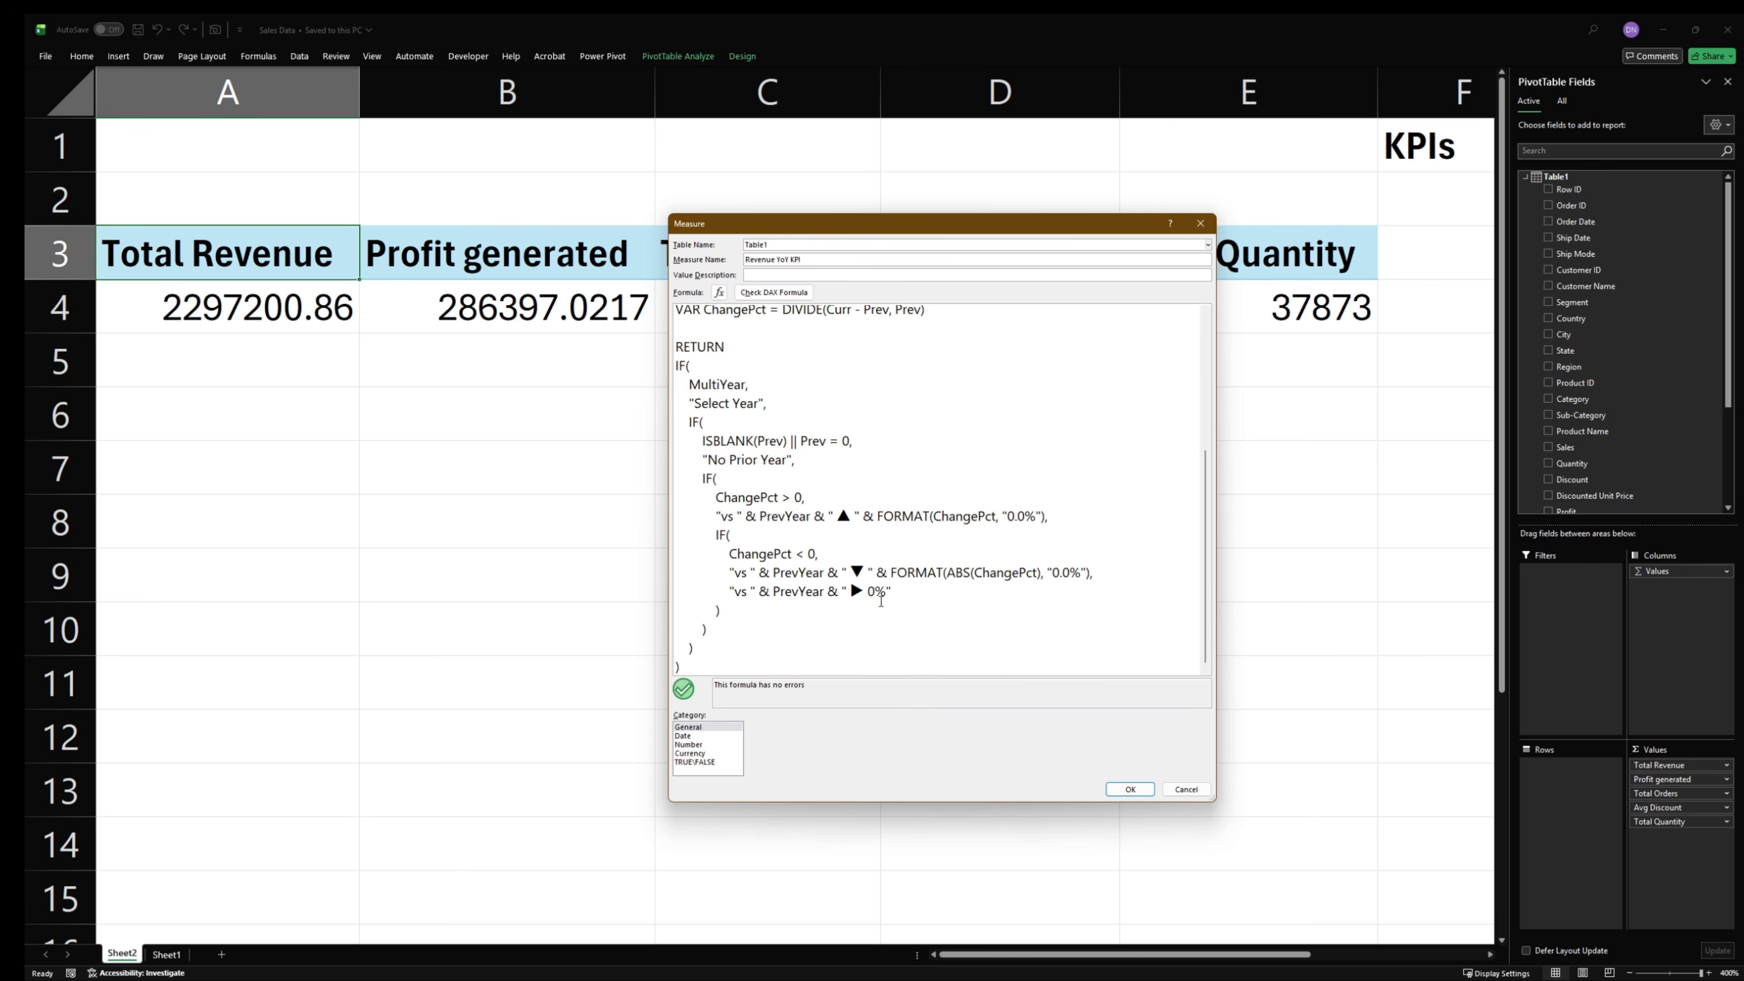
{"action": "scroll", "coordinate": [881, 601], "scroll_direction": "up", "scroll_amount": 4}
{"action": "scroll", "coordinate": [881, 601], "scroll_direction": "up", "scroll_amount": 1}
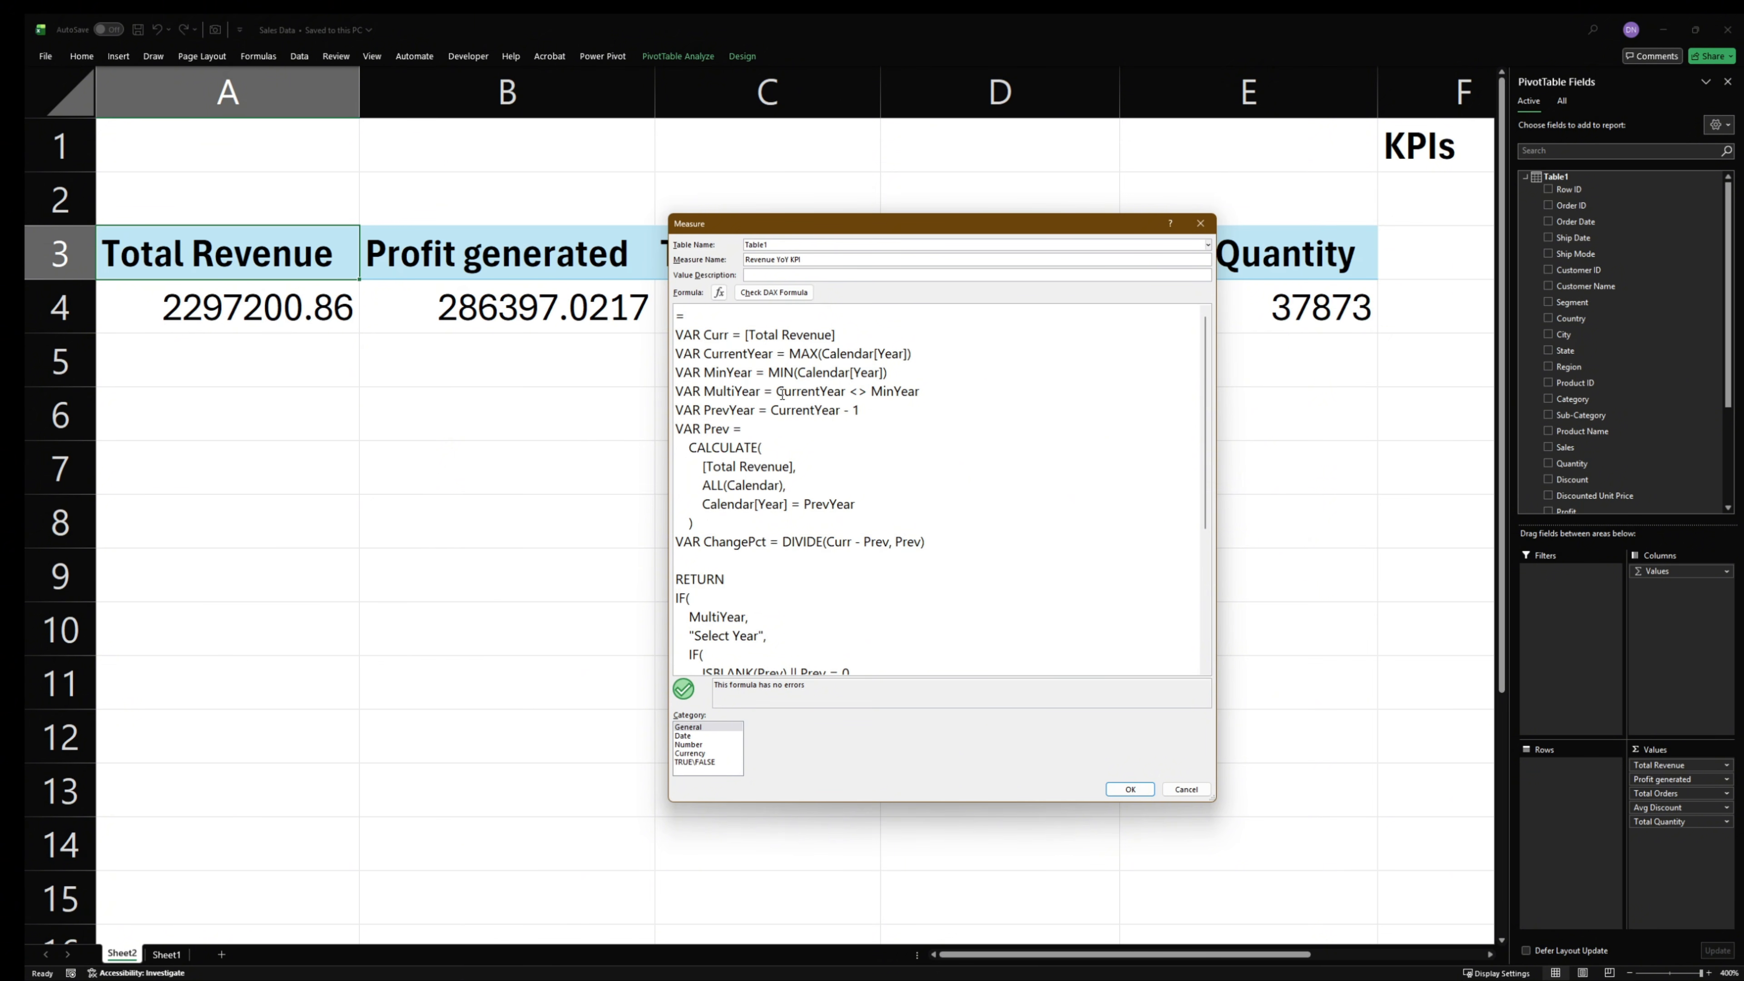
{"action": "left_click_drag", "start_coordinate": [776, 391], "coordinate": [980, 396]}
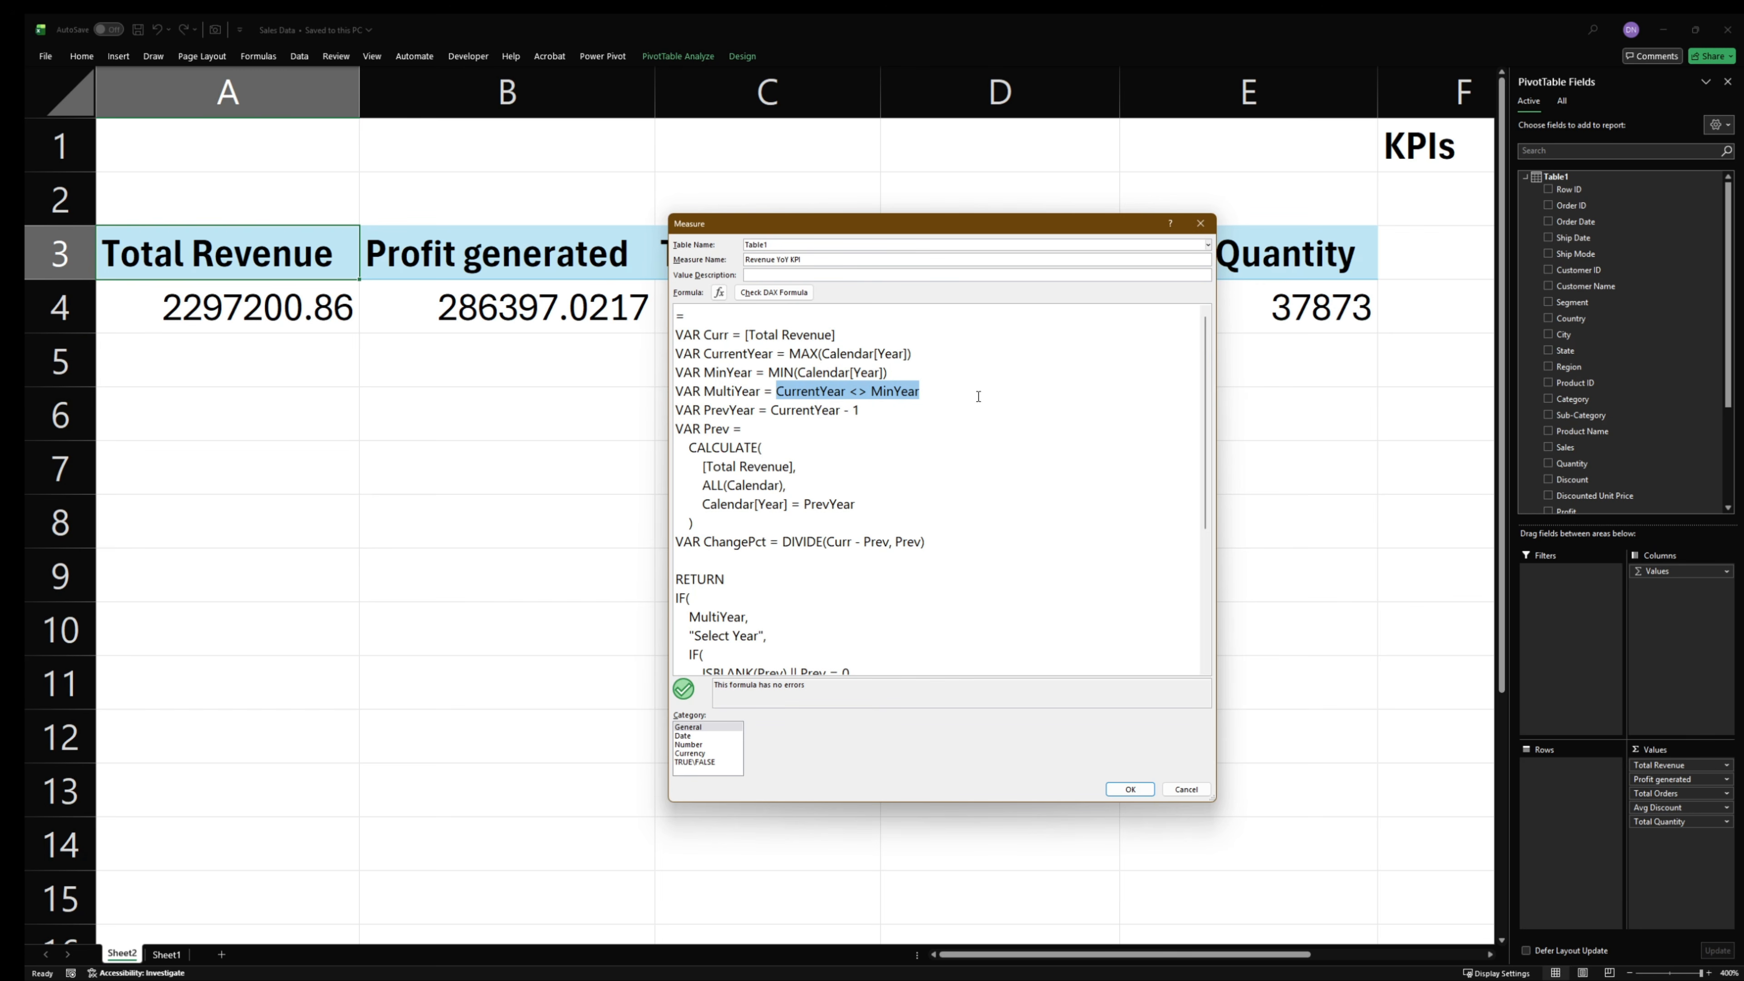
{"action": "left_click", "coordinate": [801, 391]}
{"action": "left_click_drag", "start_coordinate": [776, 391], "coordinate": [914, 393]}
{"action": "left_click", "coordinate": [856, 392]}
{"action": "left_click_drag", "start_coordinate": [867, 392], "coordinate": [852, 395]}
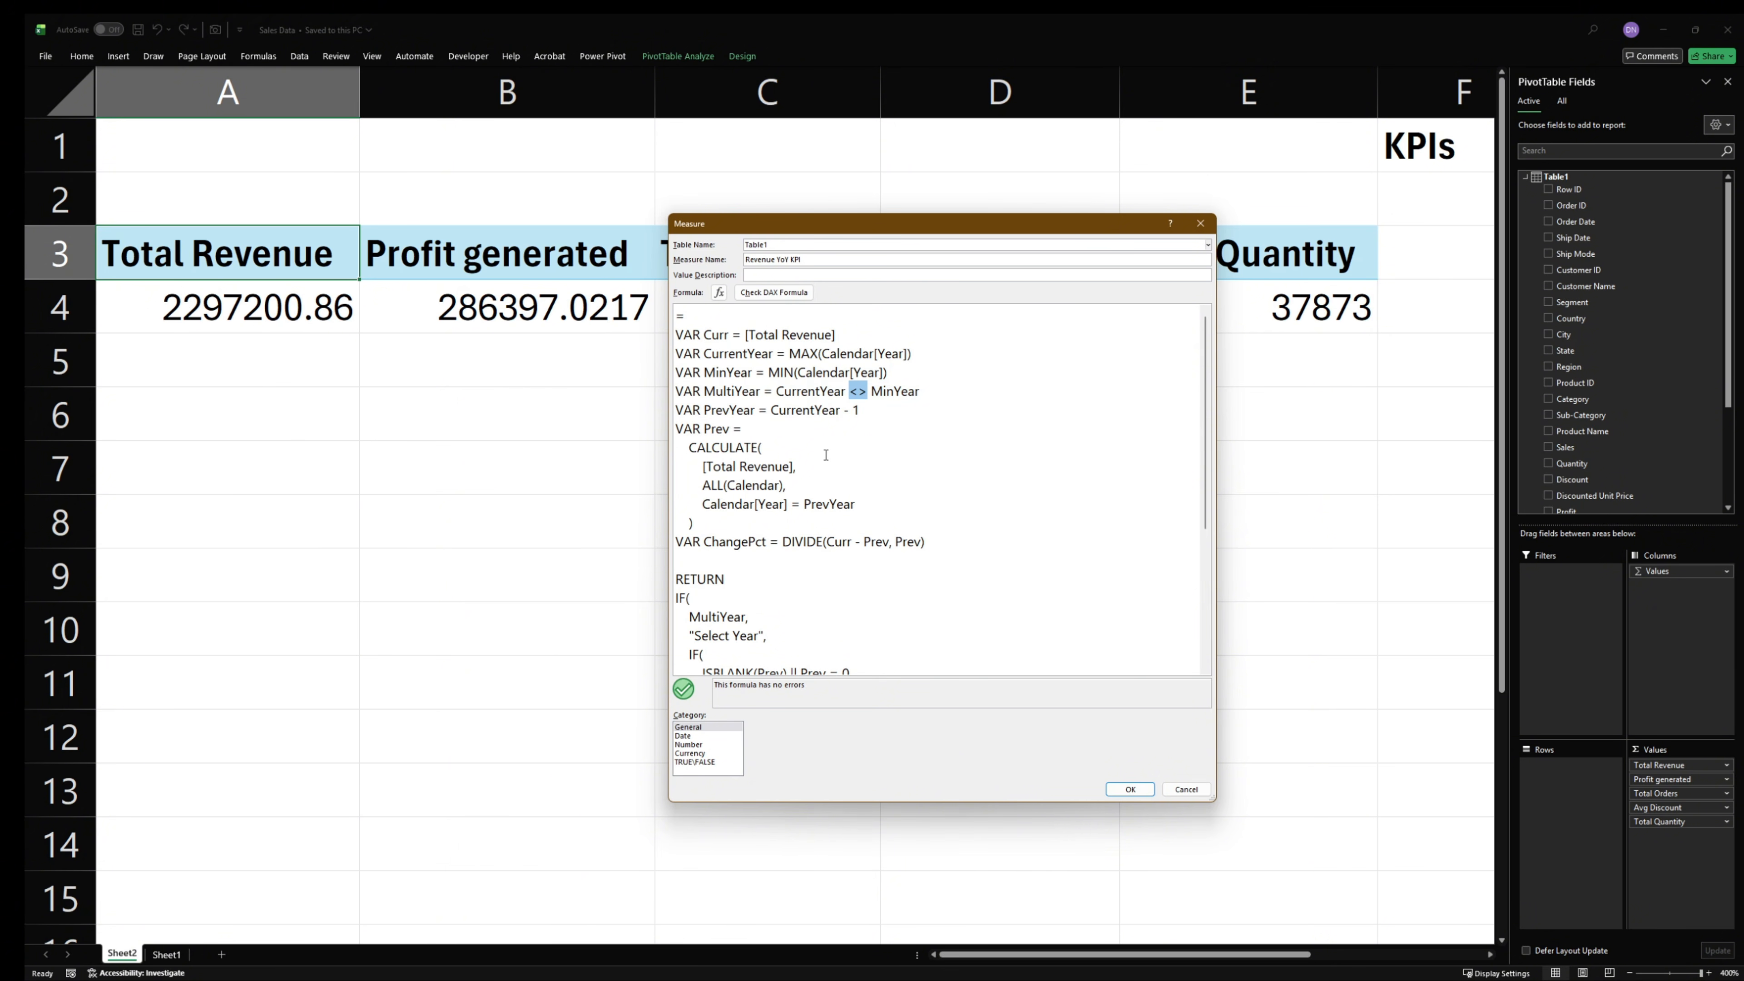
- Examine the PrevYear variable and the CALCULATE expression that defines the Prev variable
{"action": "left_click", "coordinate": [722, 410]}
{"action": "left_click_drag", "start_coordinate": [861, 411], "coordinate": [852, 411]}
{"action": "left_click_drag", "start_coordinate": [746, 434], "coordinate": [675, 432]}
{"action": "left_click_drag", "start_coordinate": [768, 447], "coordinate": [687, 448]}
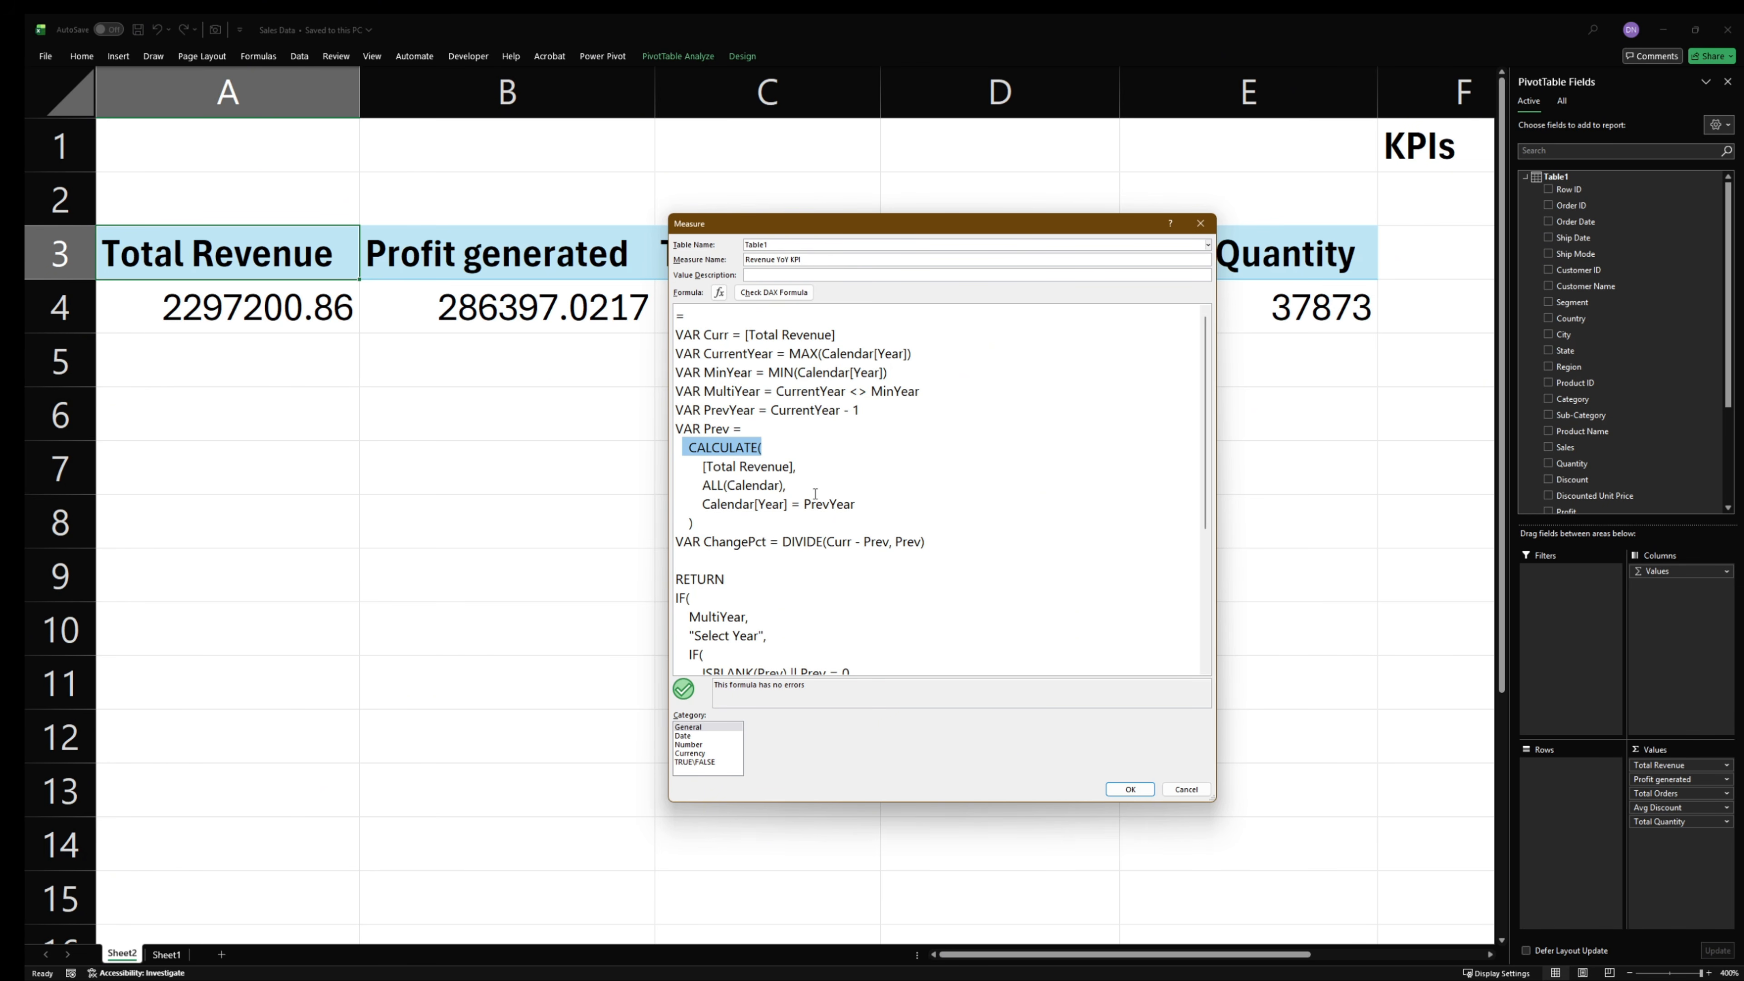
- Examine the ALL(Calendar) and Calendar[Year] = PrevYear filters of the Prev variable and the ChangePct definition
{"action": "left_click_drag", "start_coordinate": [701, 485], "coordinate": [865, 486]}
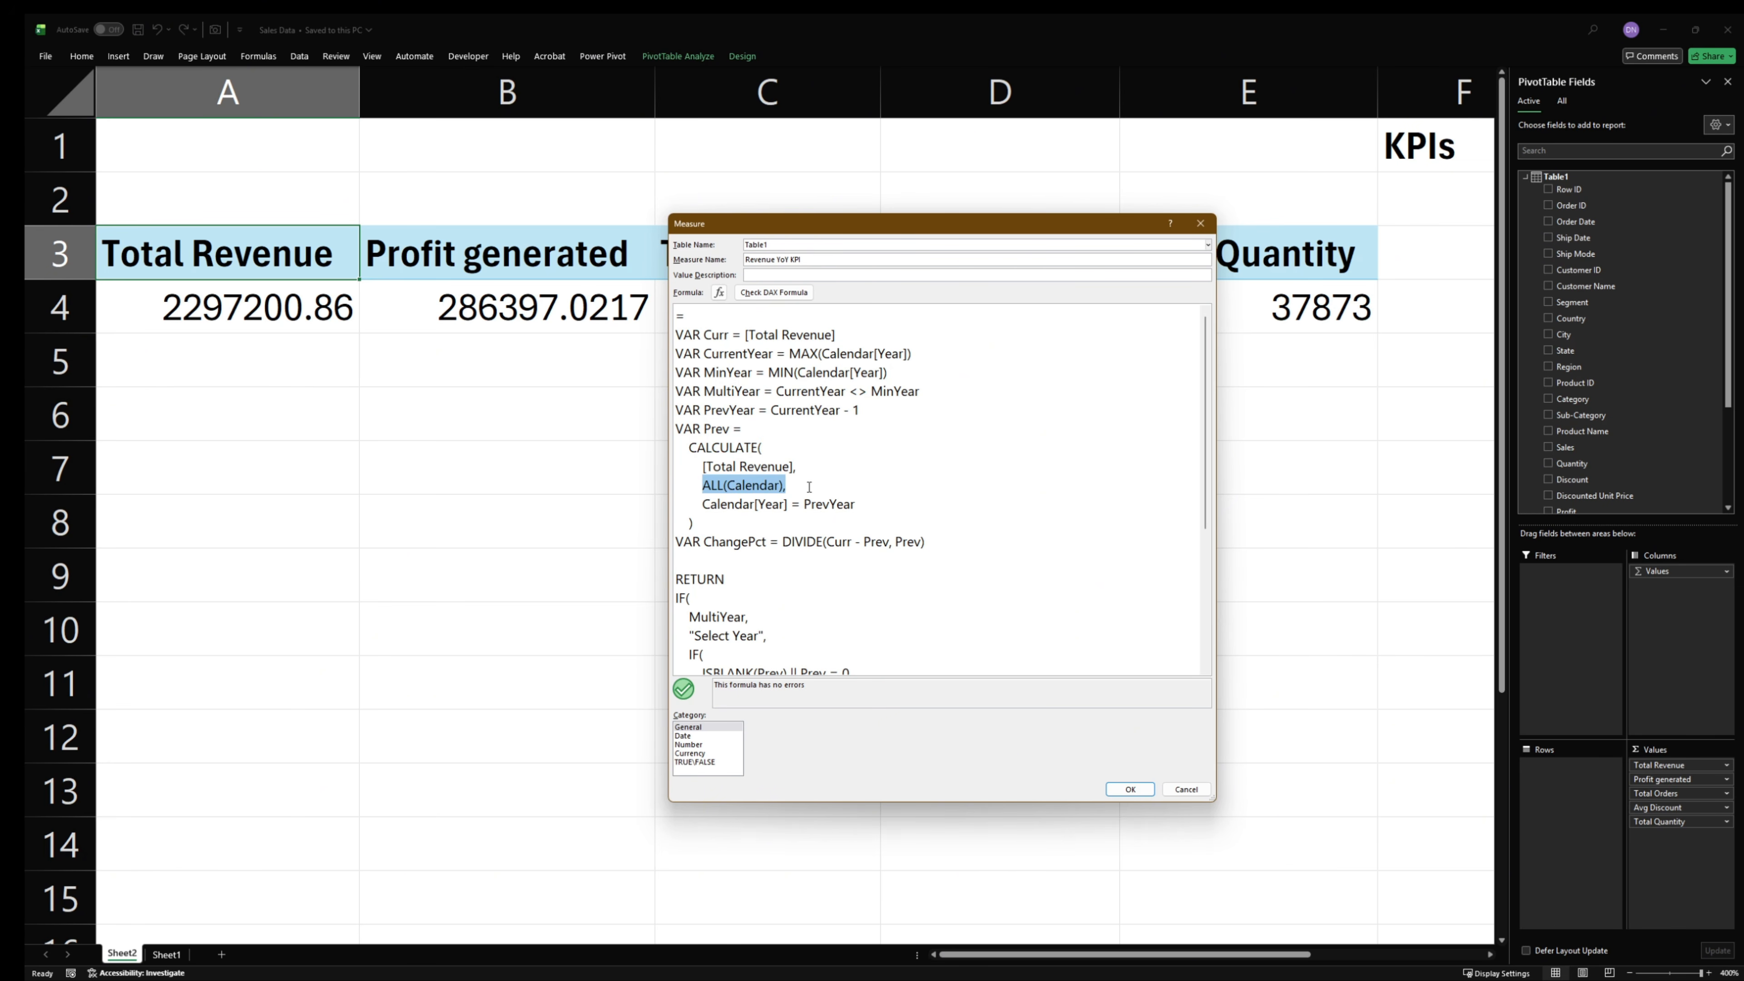
{"action": "left_click", "coordinate": [779, 502]}
{"action": "left_click_drag", "start_coordinate": [700, 502], "coordinate": [856, 499]}
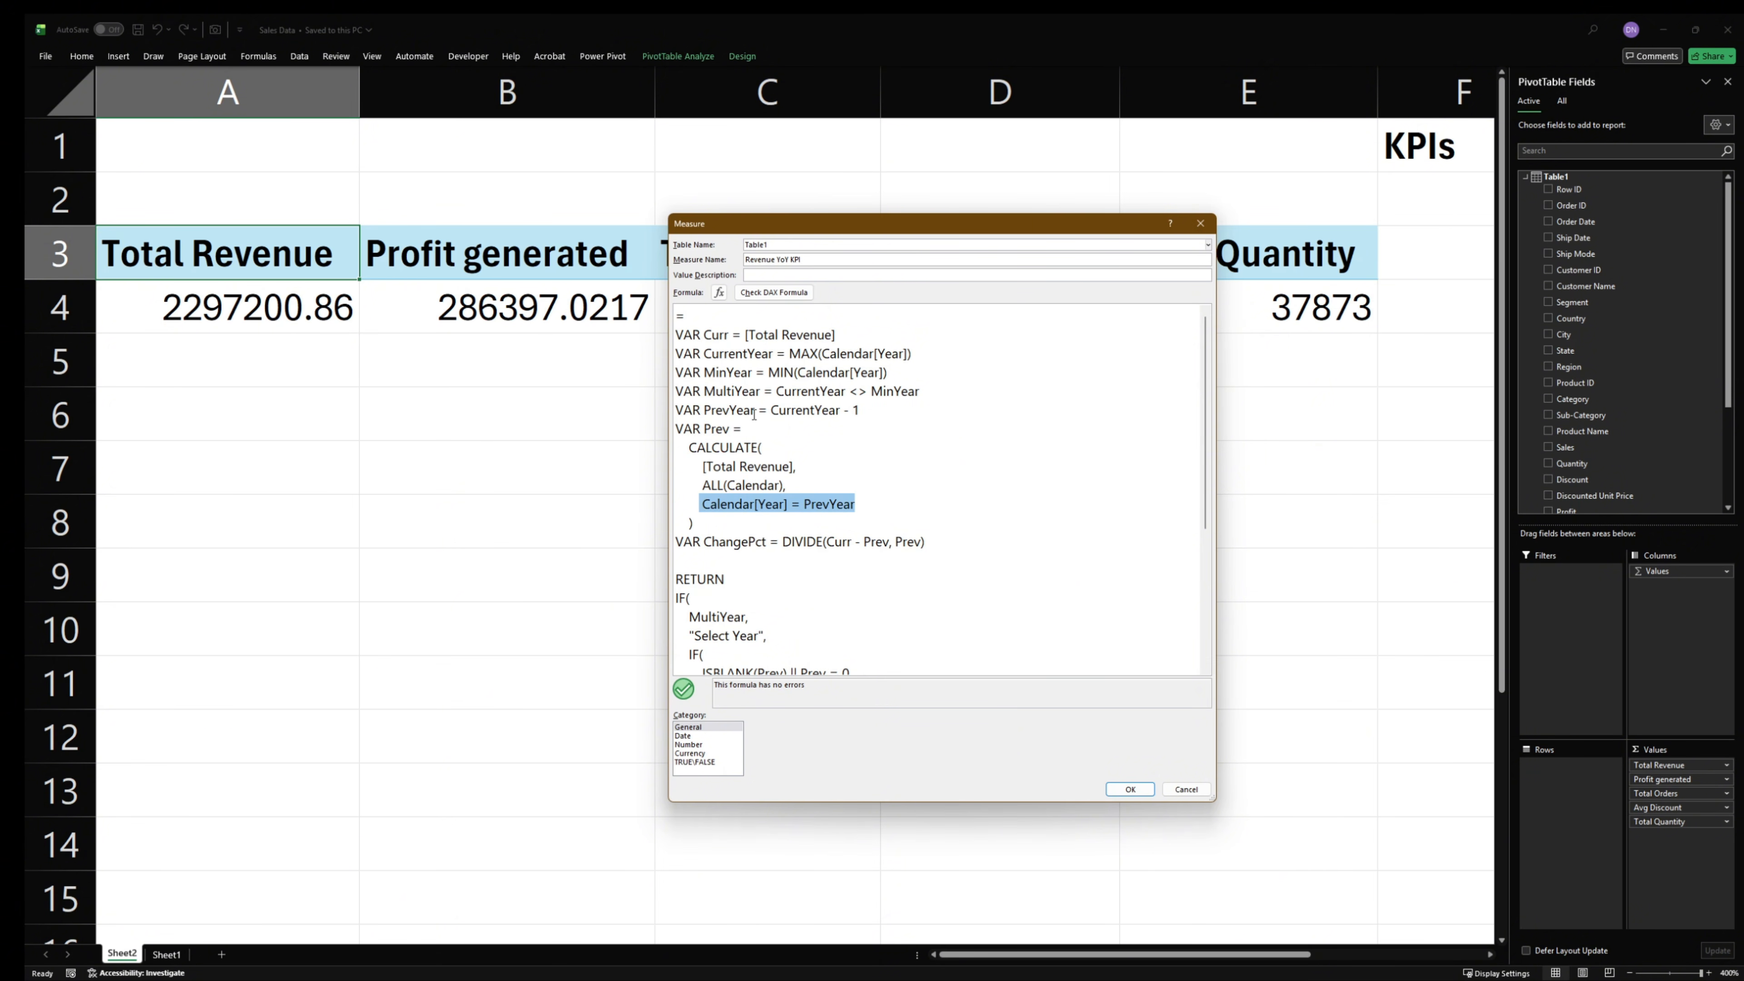
{"action": "scroll", "coordinate": [790, 524], "scroll_direction": "down", "scroll_amount": 2}
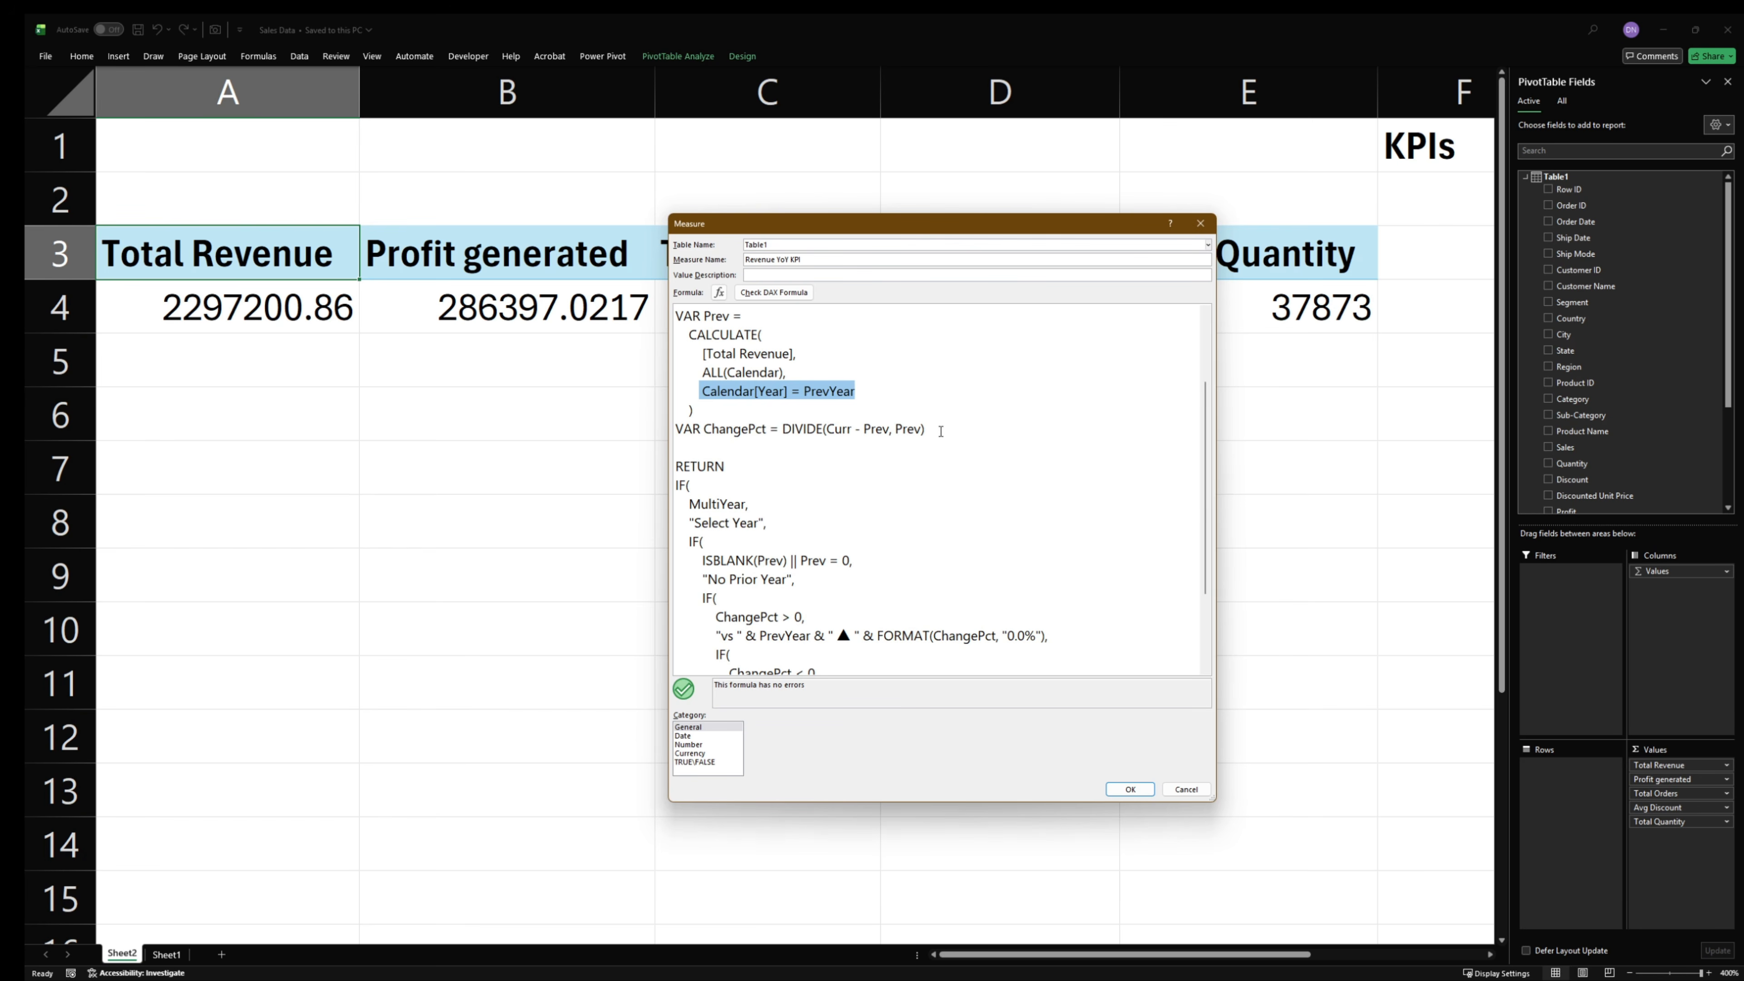
{"action": "left_click_drag", "start_coordinate": [927, 428], "coordinate": [673, 434]}
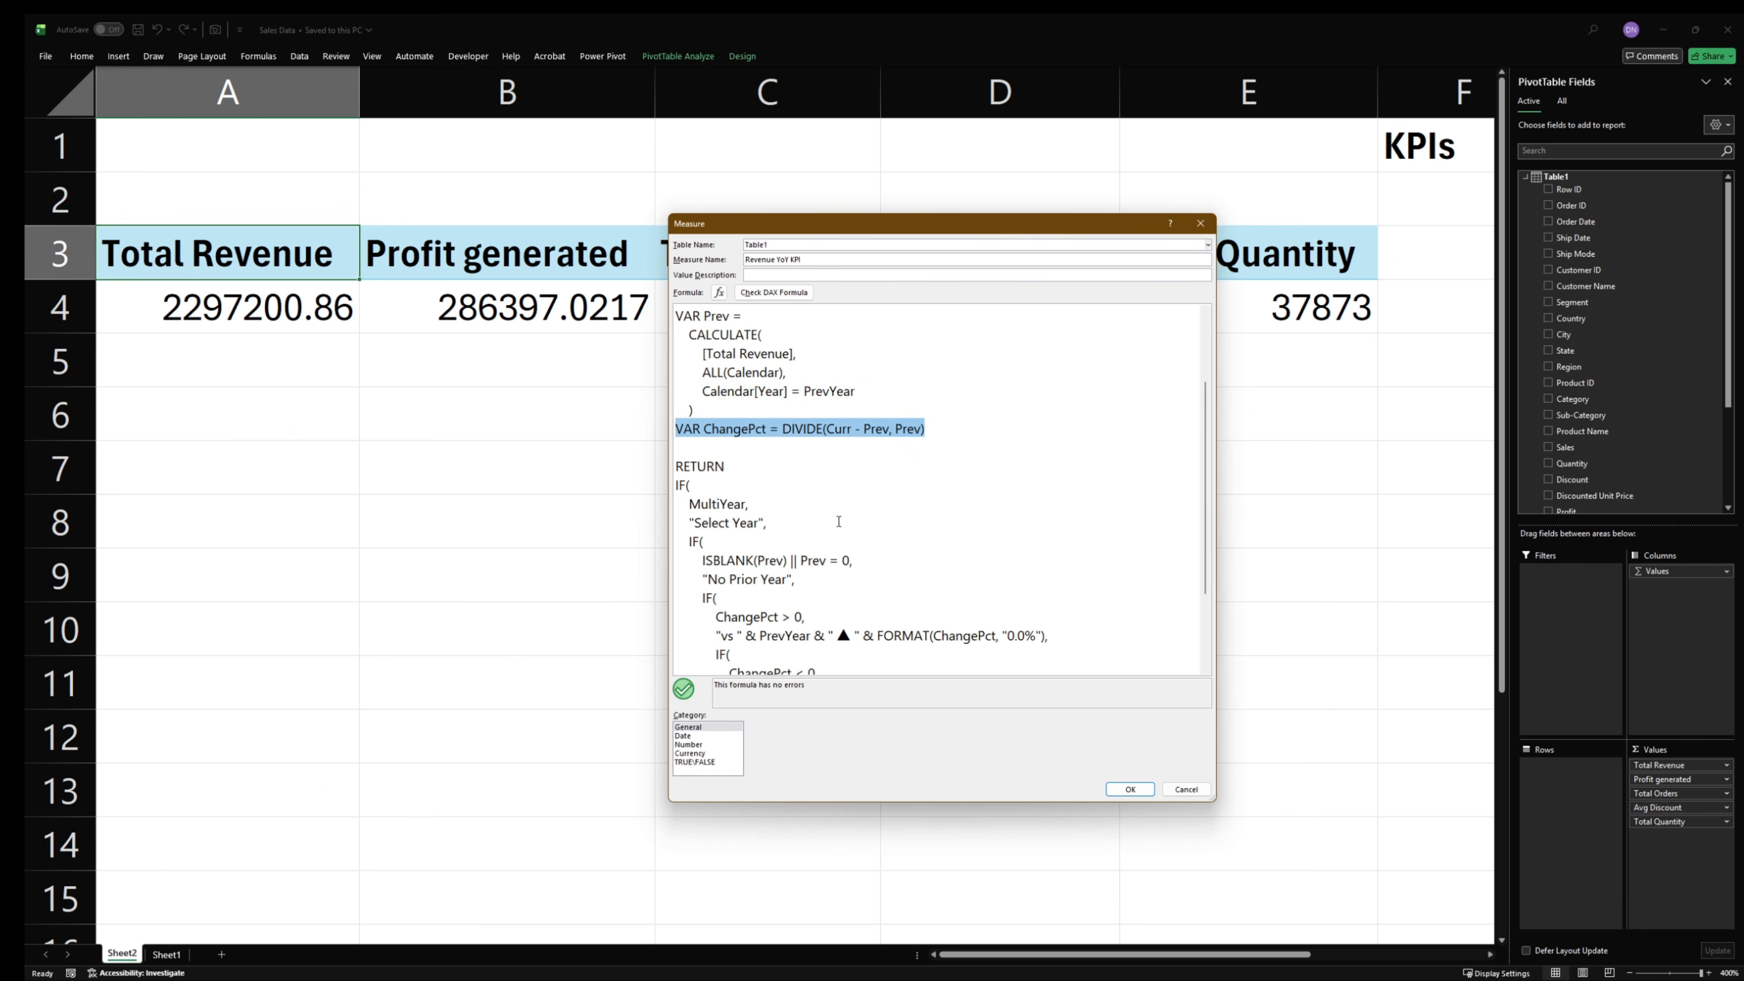
{"action": "scroll", "coordinate": [798, 486], "scroll_direction": "down", "scroll_amount": 2}
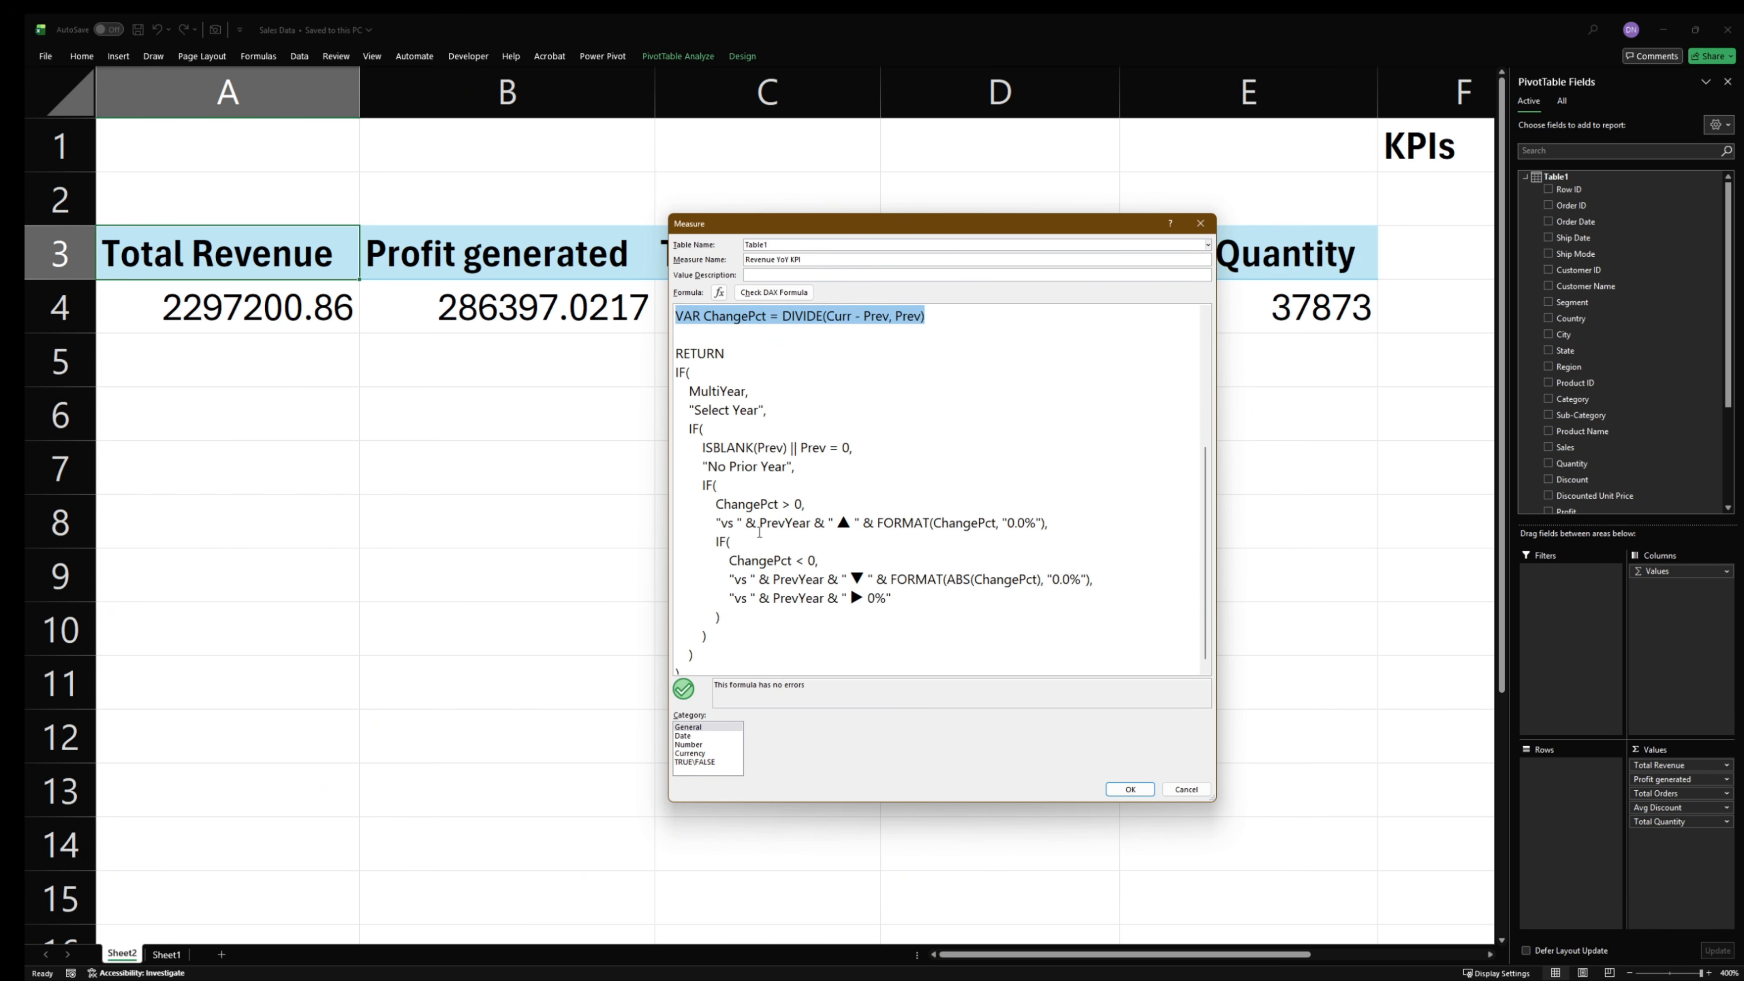
- Examine the formula's RETURN section, especially the text returned when ChangePct is above zero
{"action": "left_click_drag", "start_coordinate": [725, 353], "coordinate": [661, 353]}
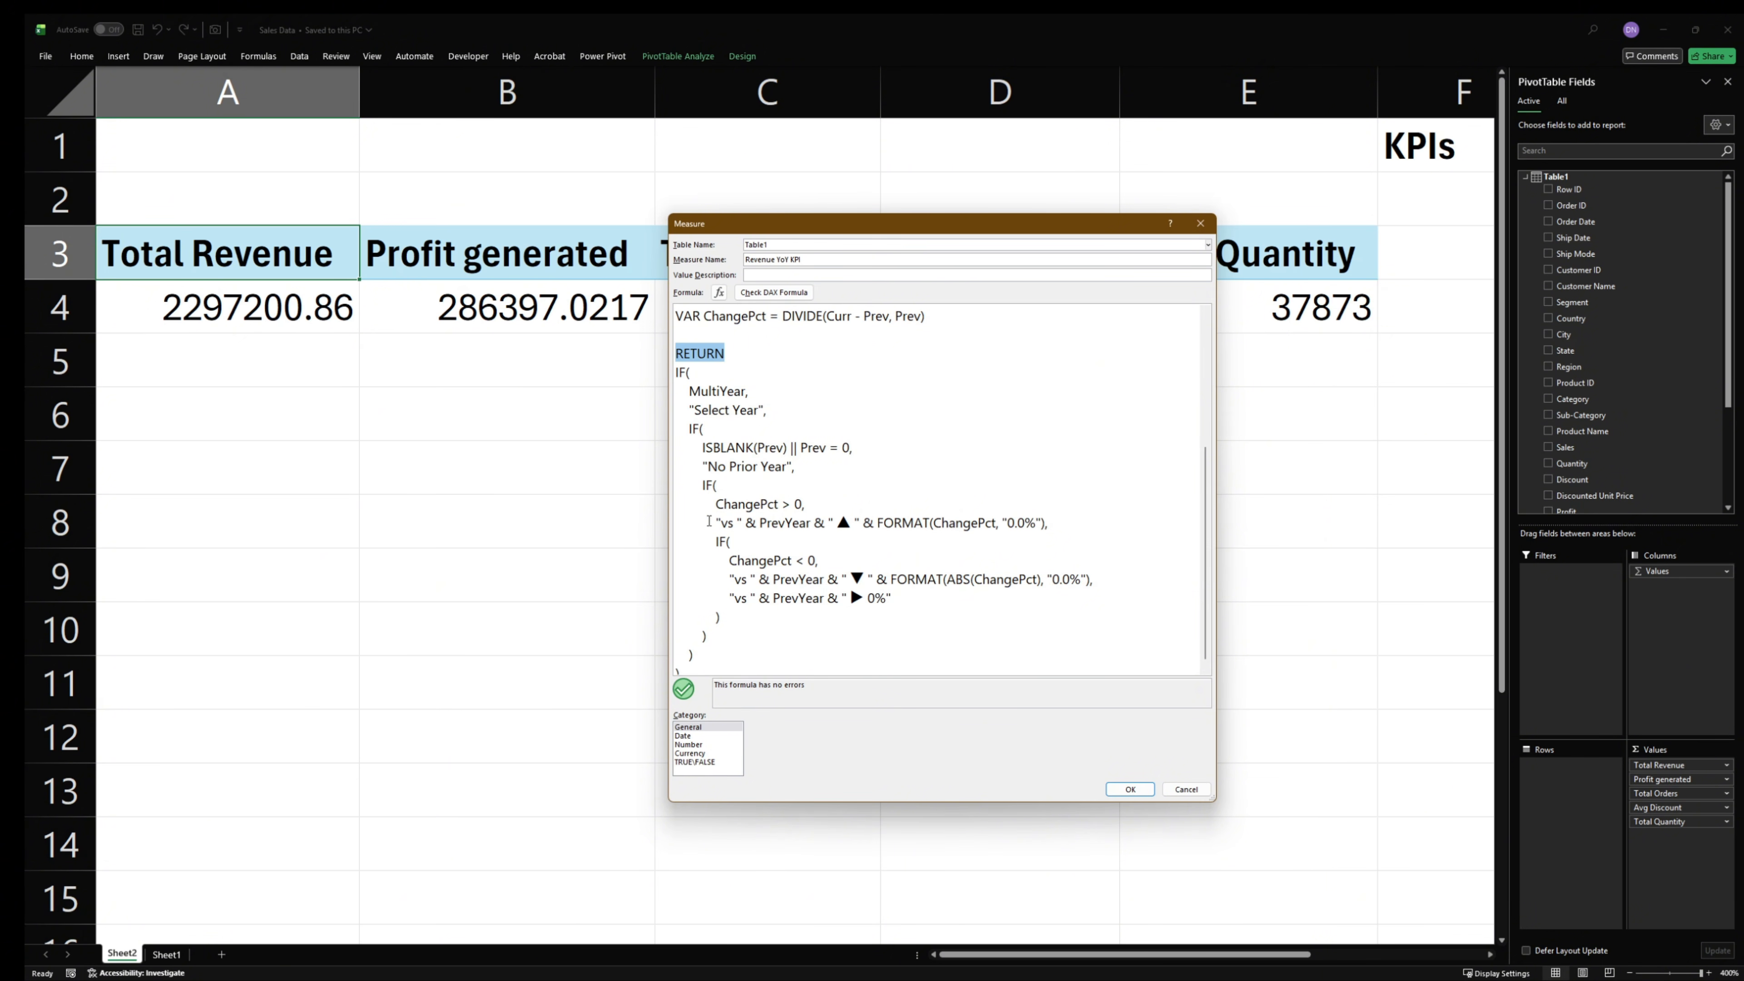
{"action": "left_click_drag", "start_coordinate": [1063, 526], "coordinate": [719, 529]}
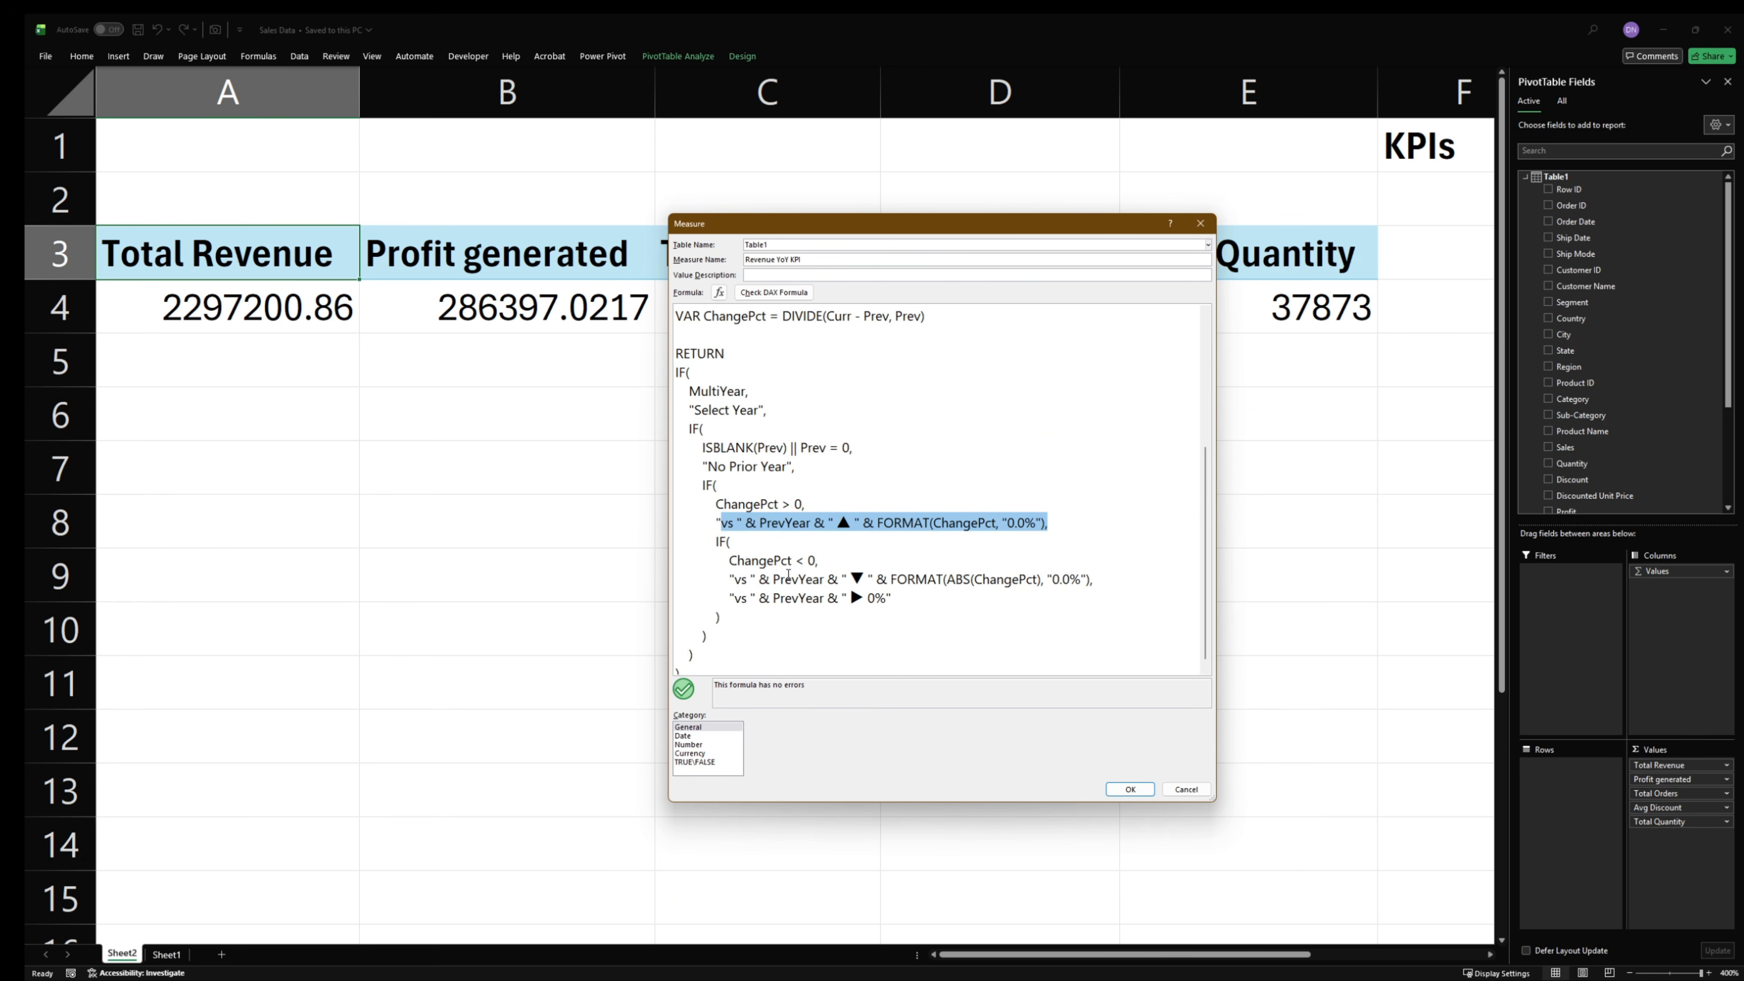
{"action": "scroll", "coordinate": [850, 585], "scroll_direction": "up", "scroll_amount": 1}
{"action": "scroll", "coordinate": [892, 570], "scroll_direction": "down", "scroll_amount": 1}
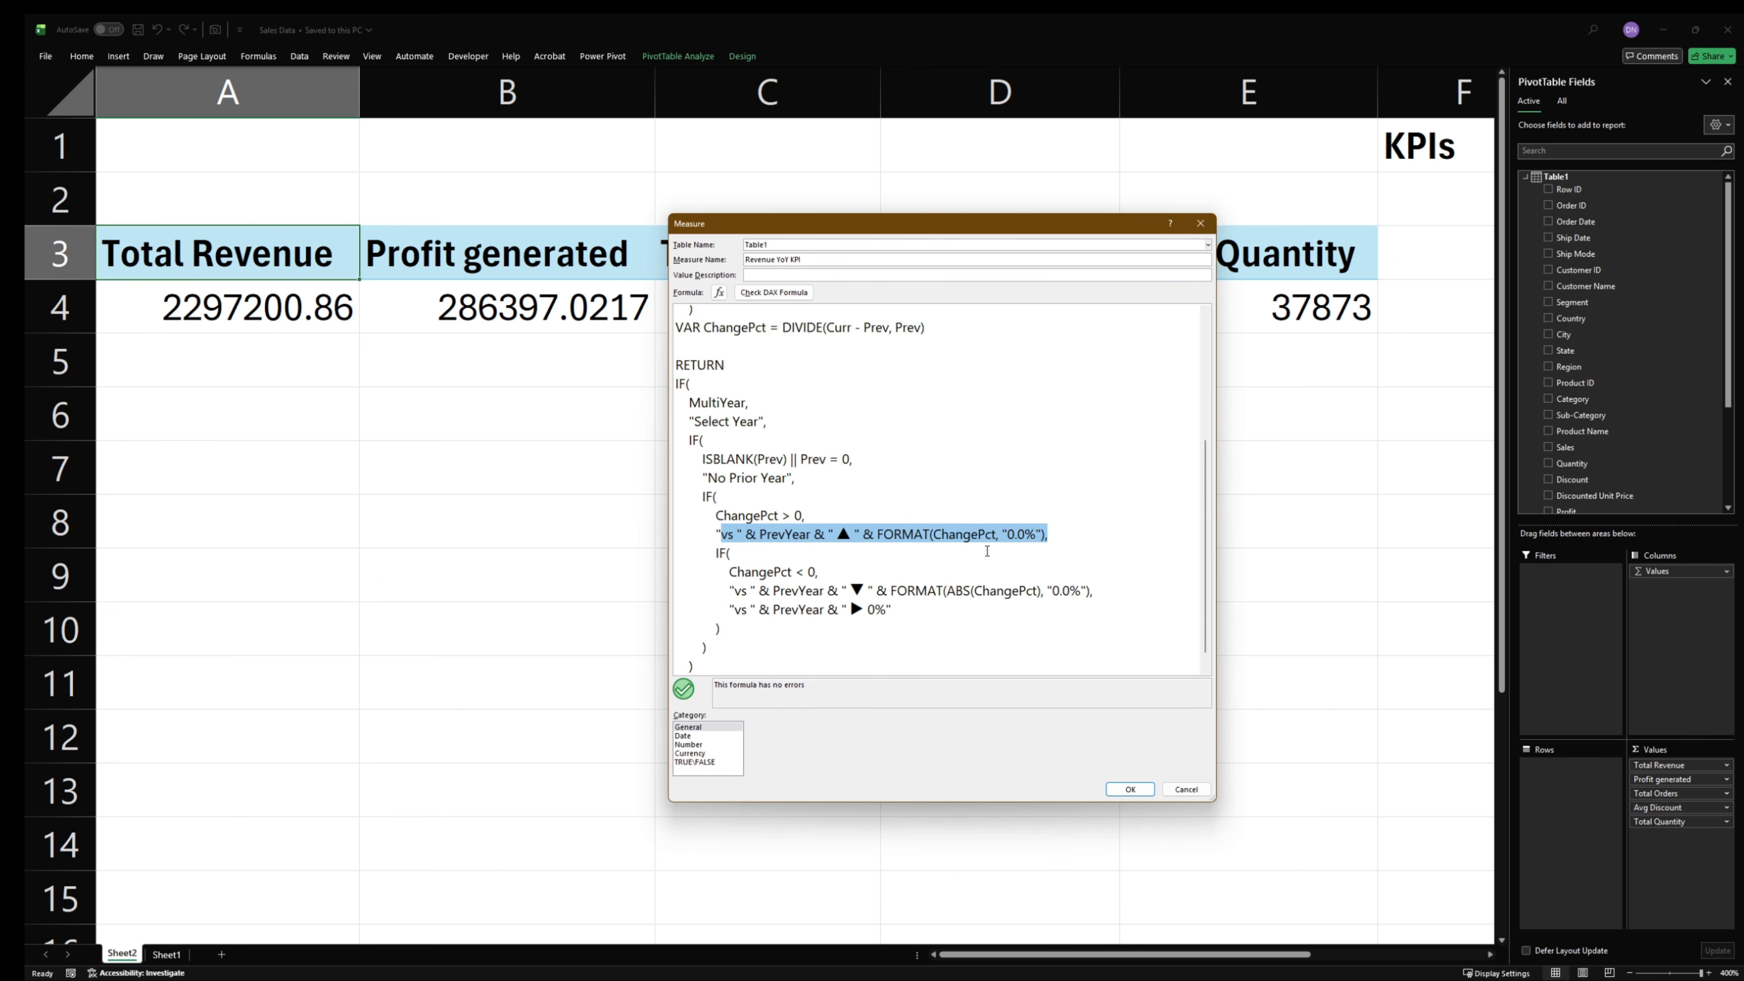
{"action": "scroll", "coordinate": [986, 551], "scroll_direction": "up", "scroll_amount": 5}
{"action": "scroll", "coordinate": [987, 551], "scroll_direction": "down", "scroll_amount": 2}
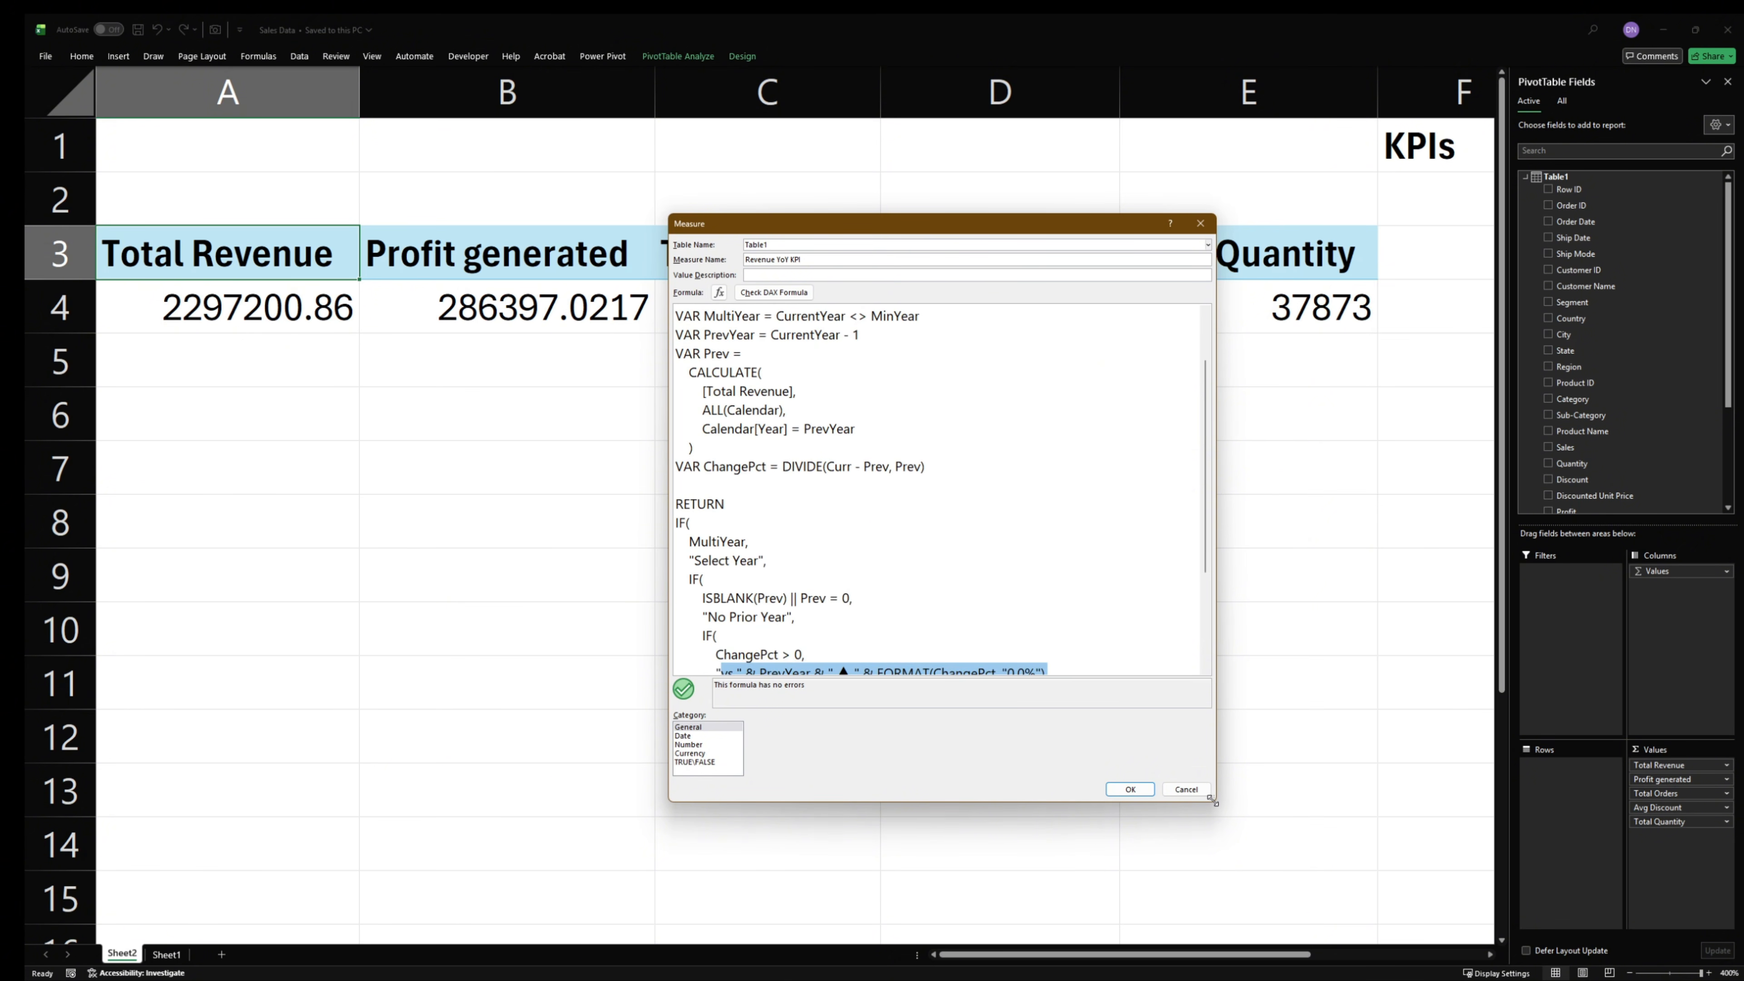
- Enlarge the Measure dialog to review the formula through its end, and save the Revenue YoY KPI measure
{"action": "left_click_drag", "start_coordinate": [1209, 799], "coordinate": [1246, 957]}
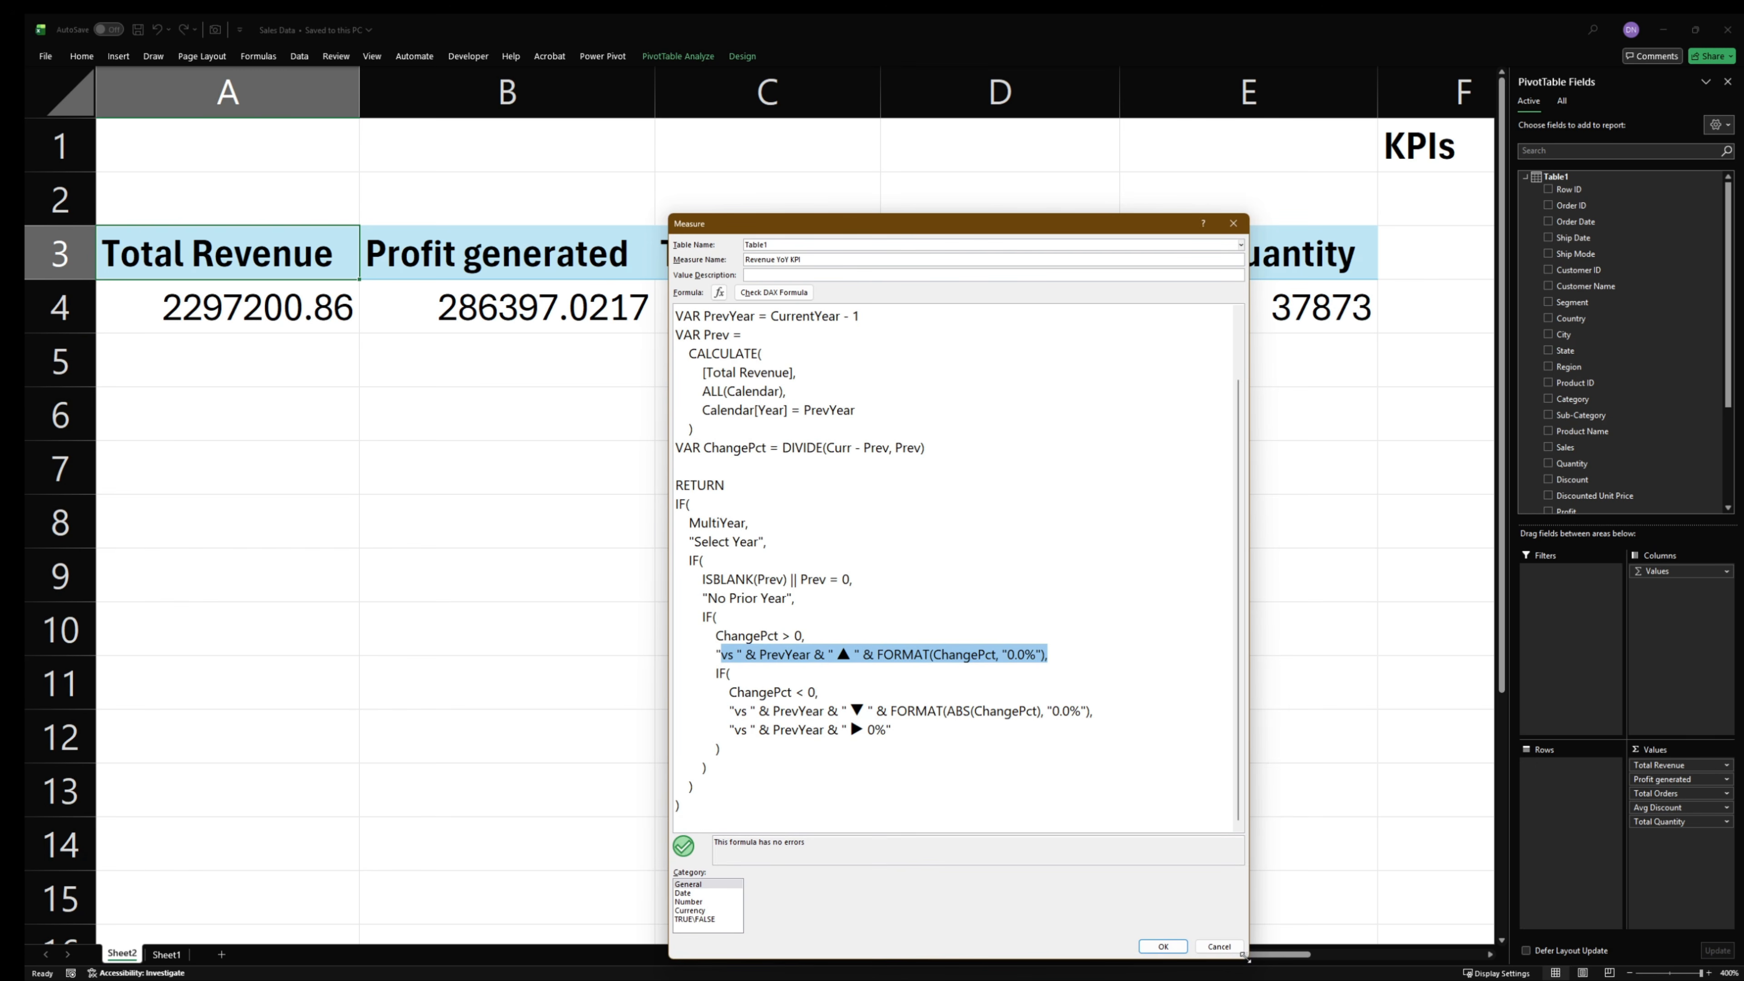
{"action": "scroll", "coordinate": [1108, 693], "scroll_direction": "up", "scroll_amount": 2}
{"action": "scroll", "coordinate": [1108, 693], "scroll_direction": "down", "scroll_amount": 2}
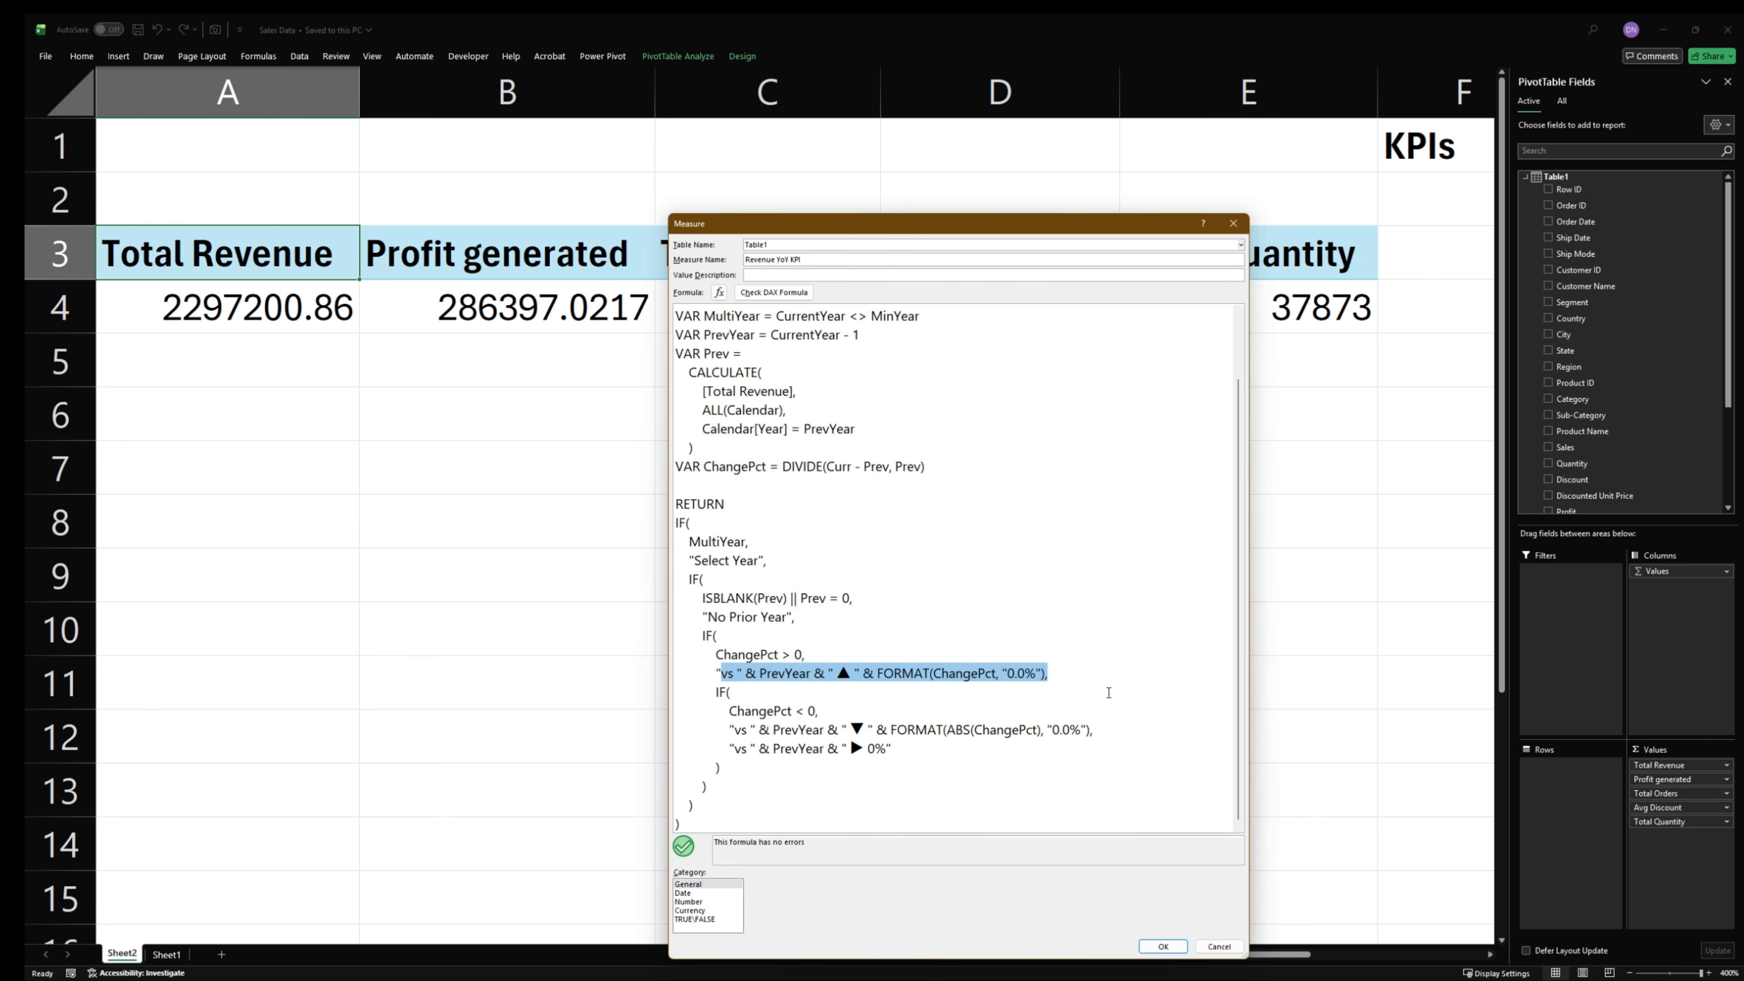
{"action": "left_click", "coordinate": [1164, 947]}
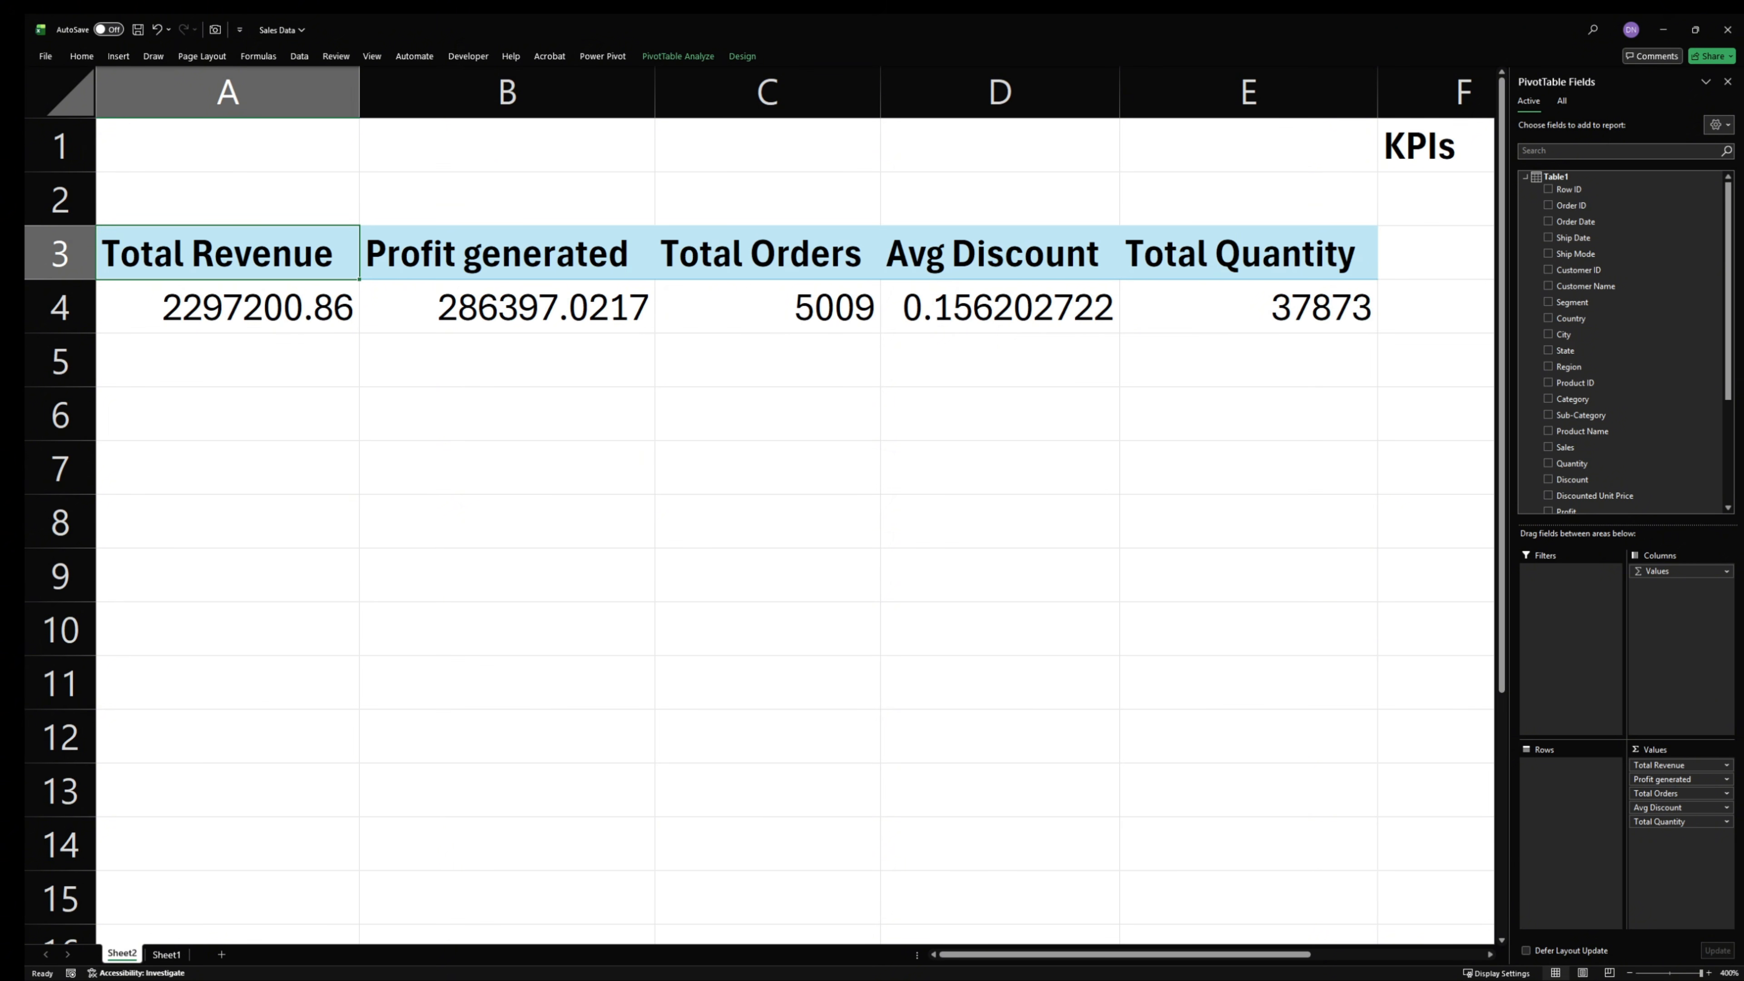
- Add a measure to Table1 named "Quanity YoY KPI" and paste in the year-over-year DAX formula based on [Total Quantity]
{"action": "key", "text": "alt+Tab"}
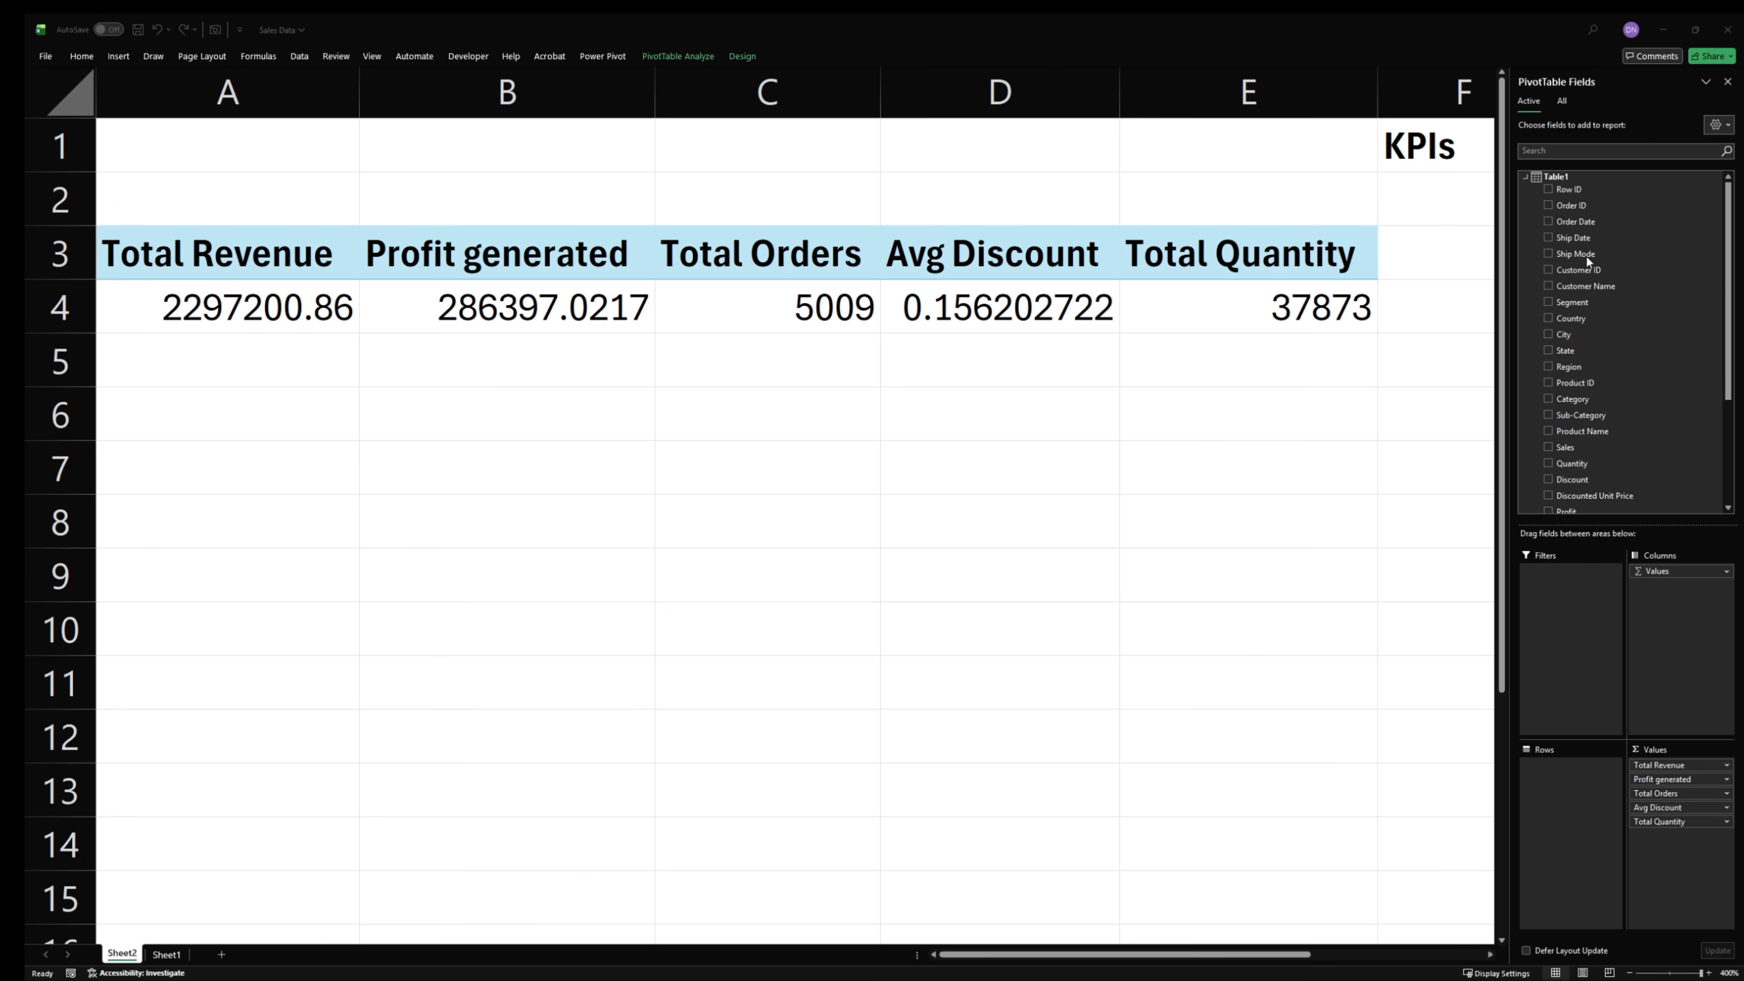
{"action": "left_click", "coordinate": [1546, 178]}
{"action": "right_click", "coordinate": [1579, 175]}
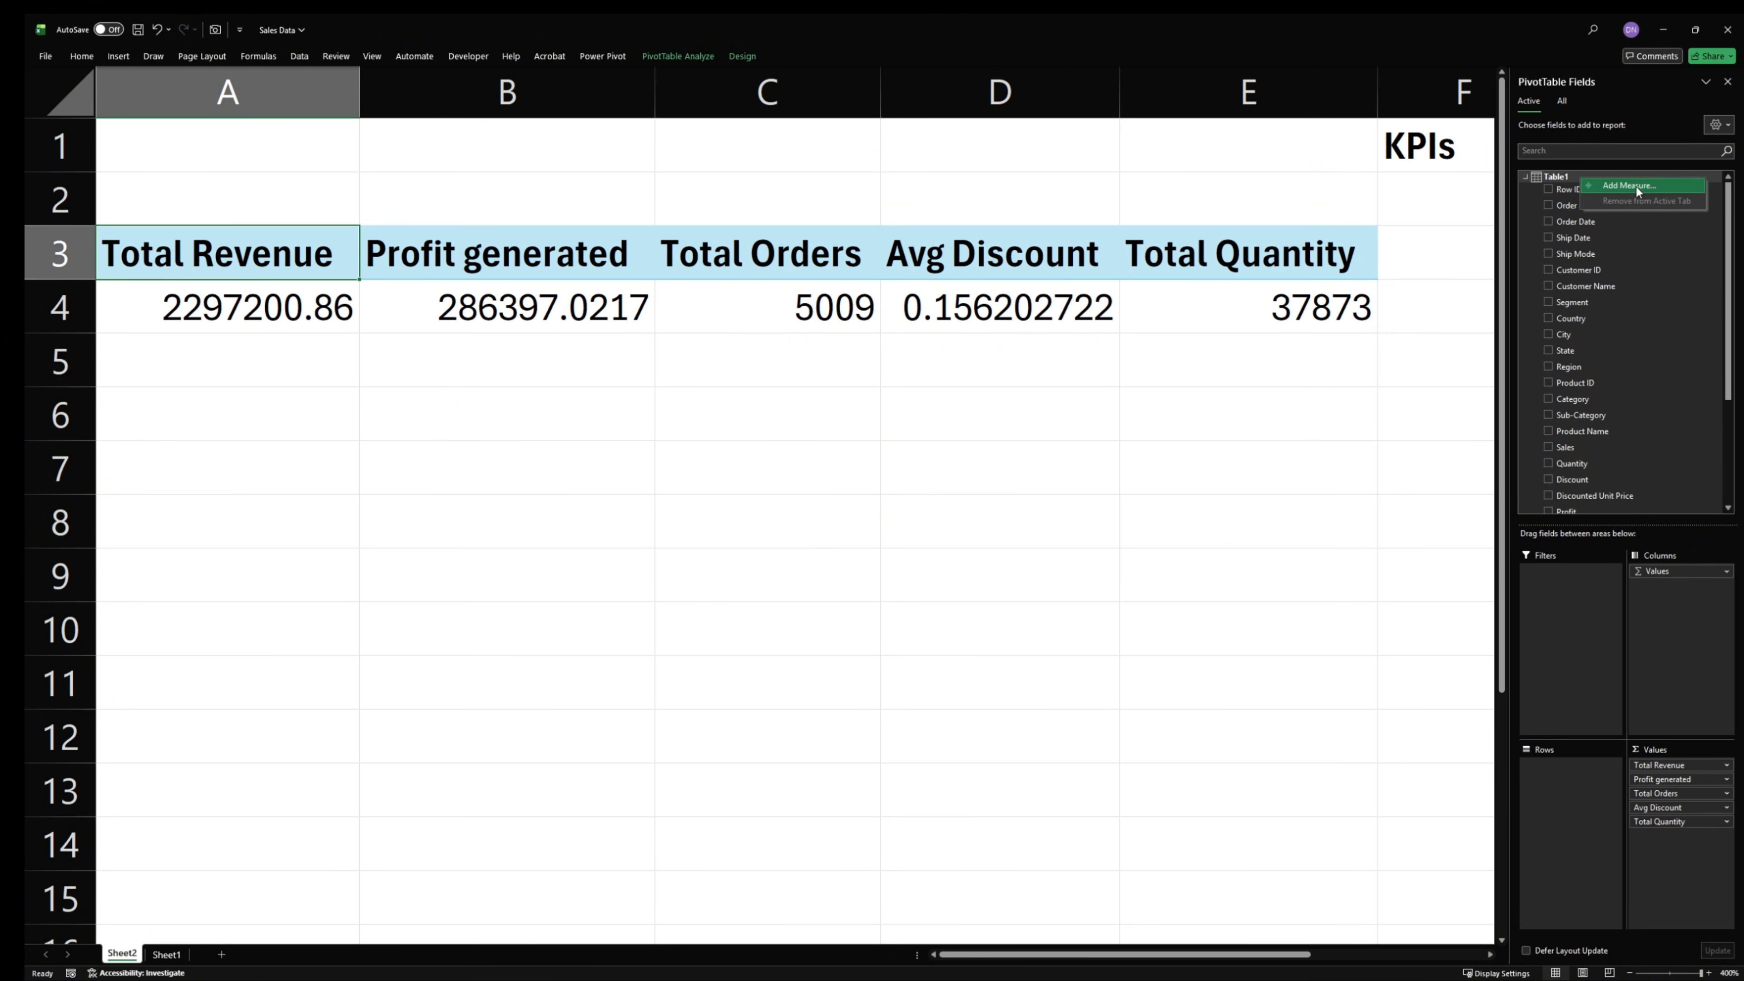
{"action": "left_click", "coordinate": [1636, 187]}
{"action": "left_click", "coordinate": [873, 487]}
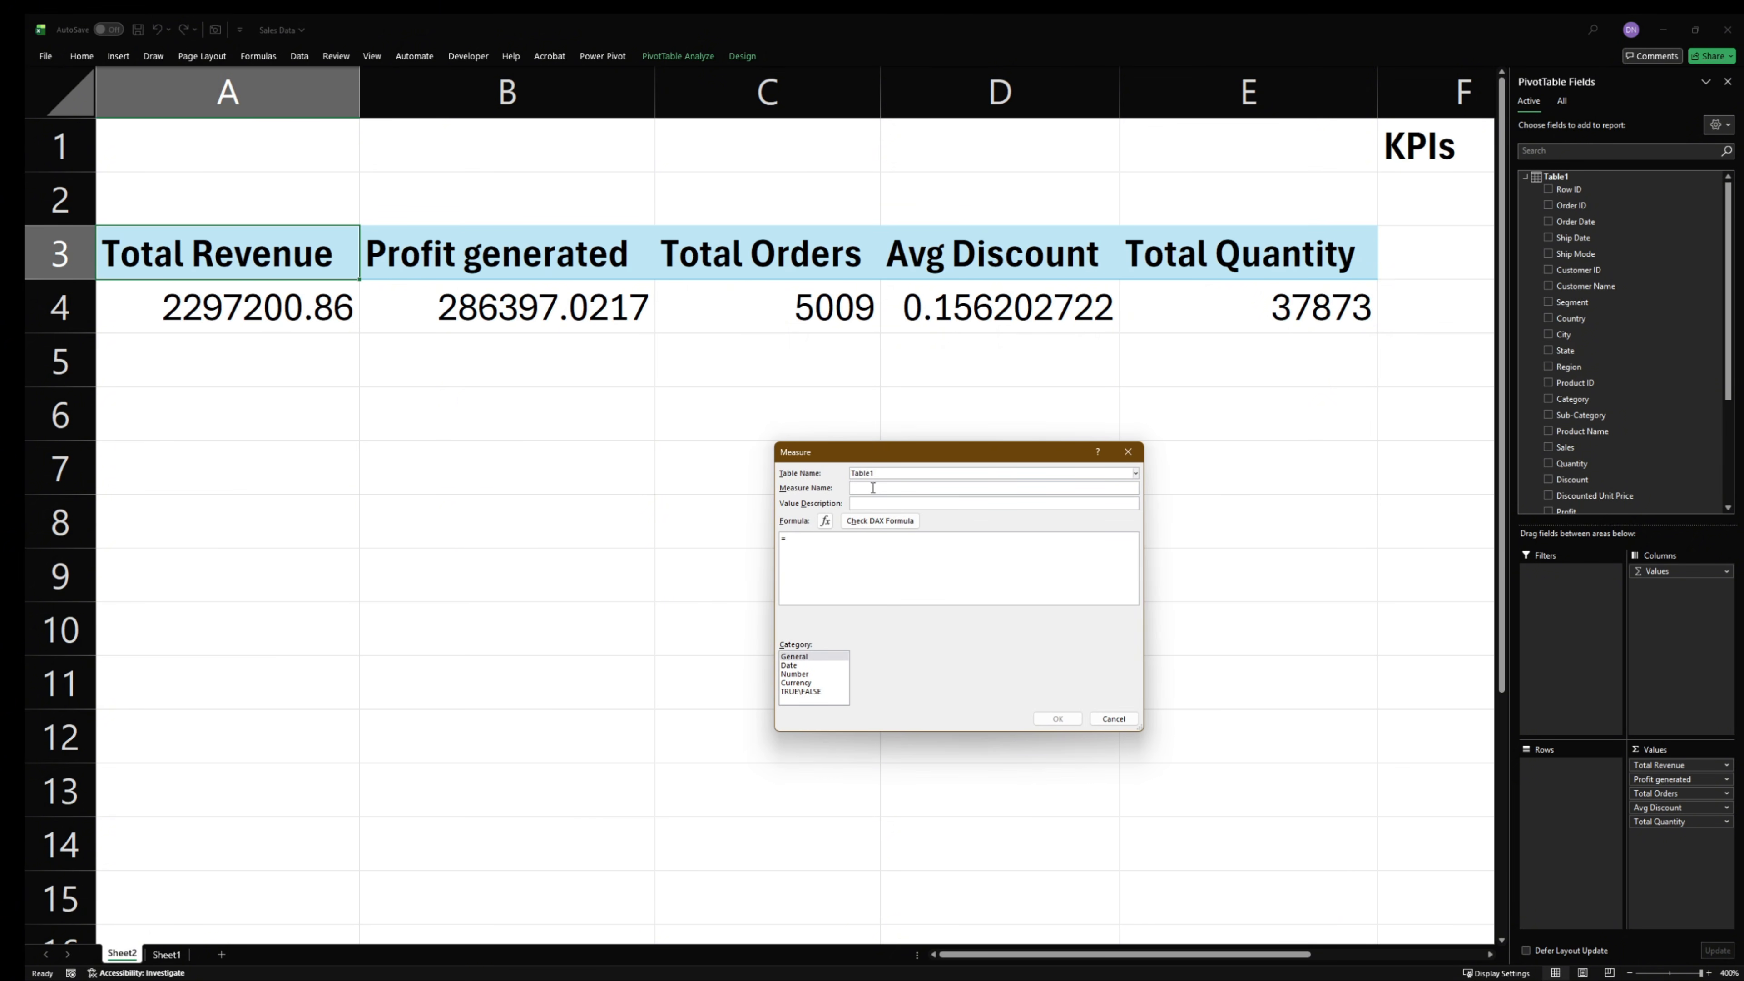
{"action": "type", "text": "Quanity YoY KPI"}
{"action": "left_click", "coordinate": [811, 543]}
{"action": "key", "text": "ctrl+v"}
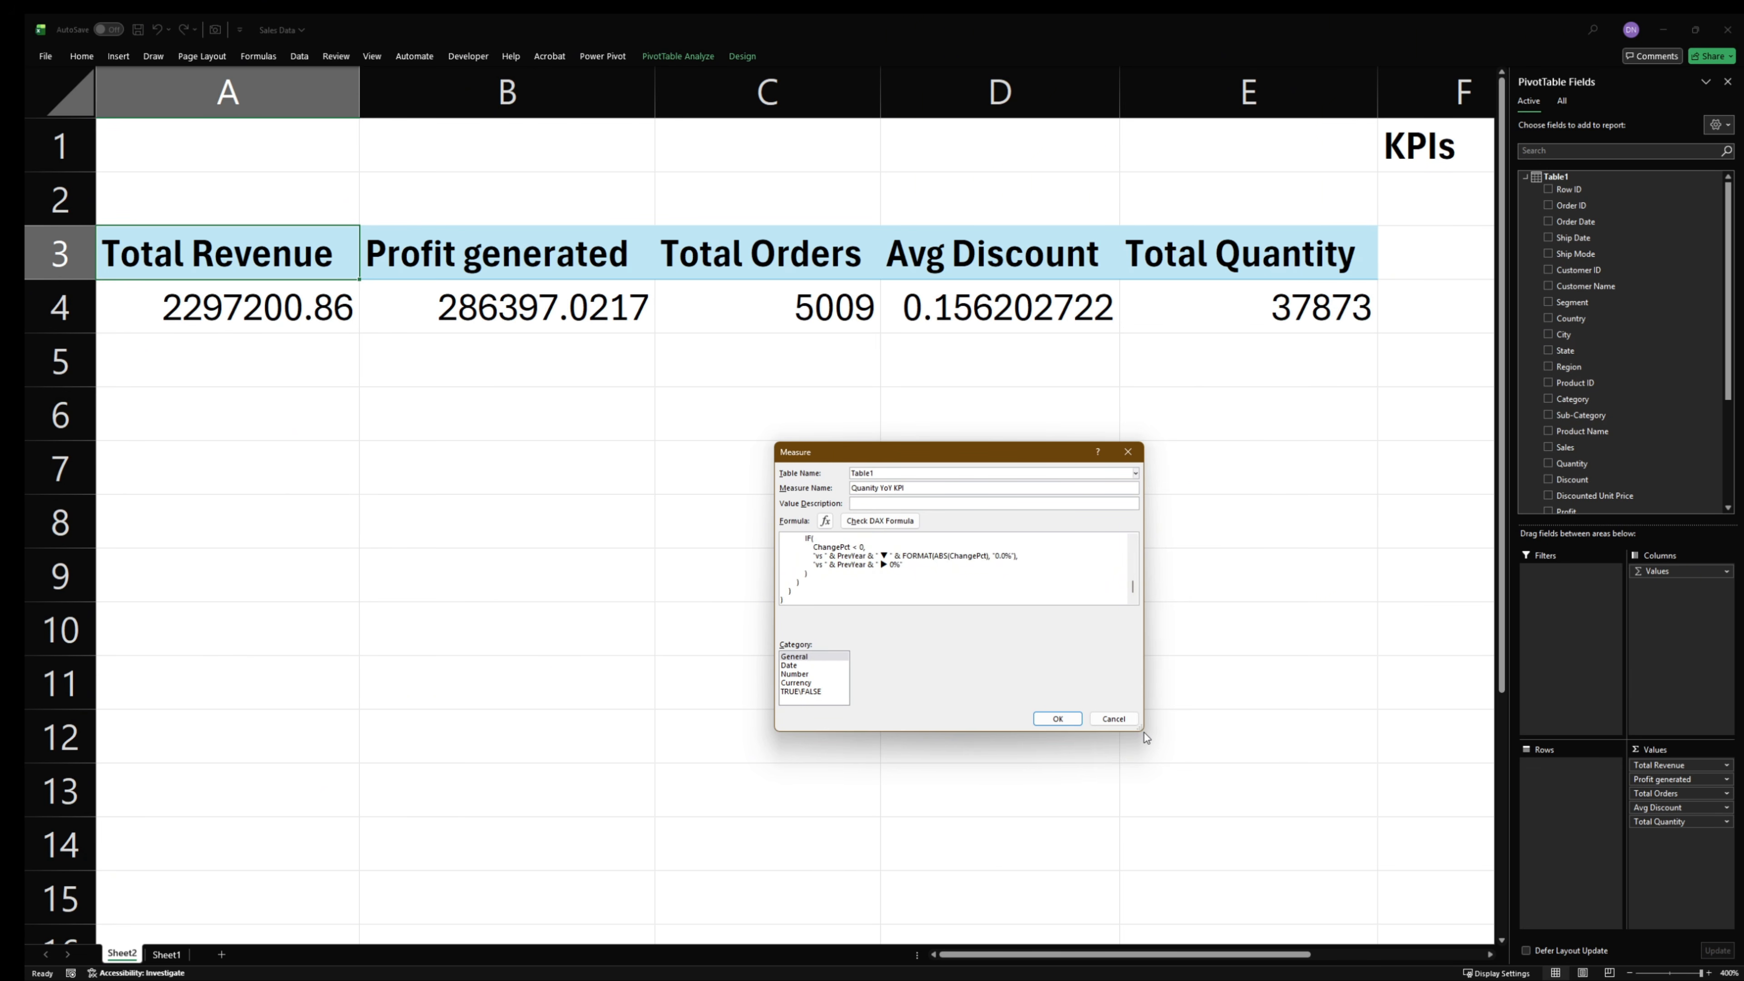
- Enlarge the Measure dialog and its formula text, and examine the two [Total Quantity] references
{"action": "left_click_drag", "start_coordinate": [1145, 737], "coordinate": [1333, 931]}
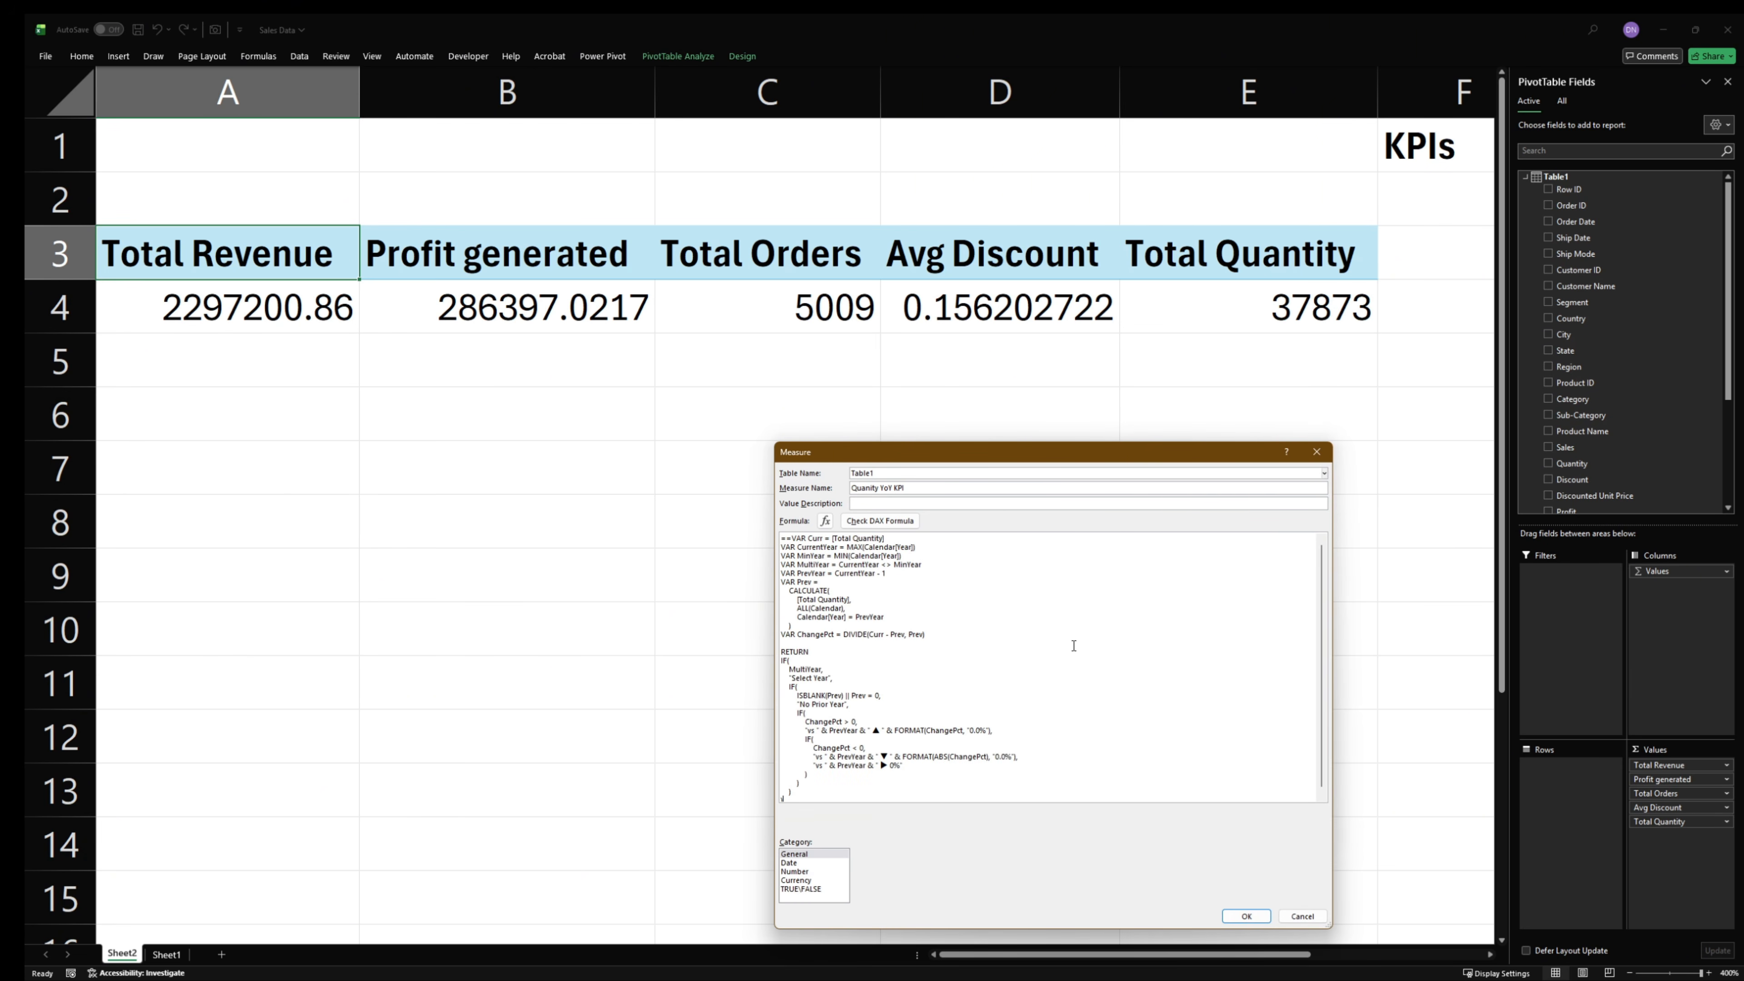
{"action": "scroll", "coordinate": [1073, 646], "scroll_direction": "up", "scroll_amount": 3, "text": "ctrl"}
{"action": "scroll", "coordinate": [1053, 642], "scroll_direction": "up", "scroll_amount": 10}
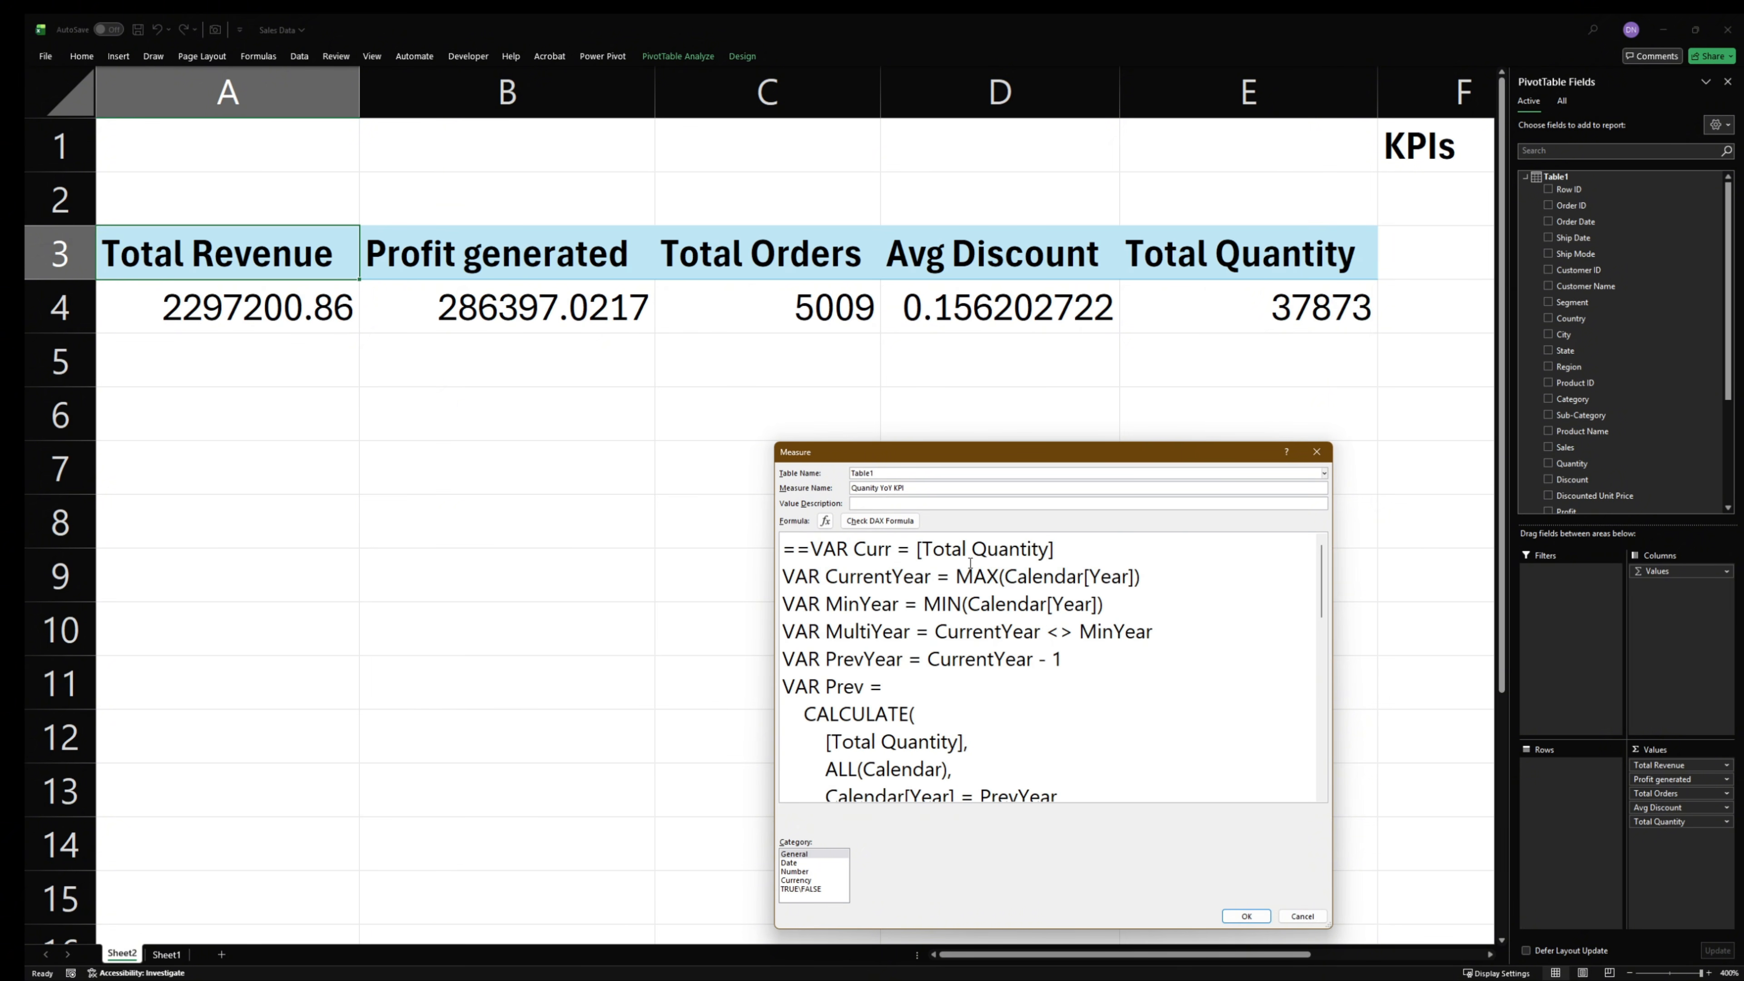
{"action": "left_click_drag", "start_coordinate": [920, 541], "coordinate": [1099, 538]}
{"action": "scroll", "coordinate": [1041, 659], "scroll_direction": "down", "scroll_amount": 1}
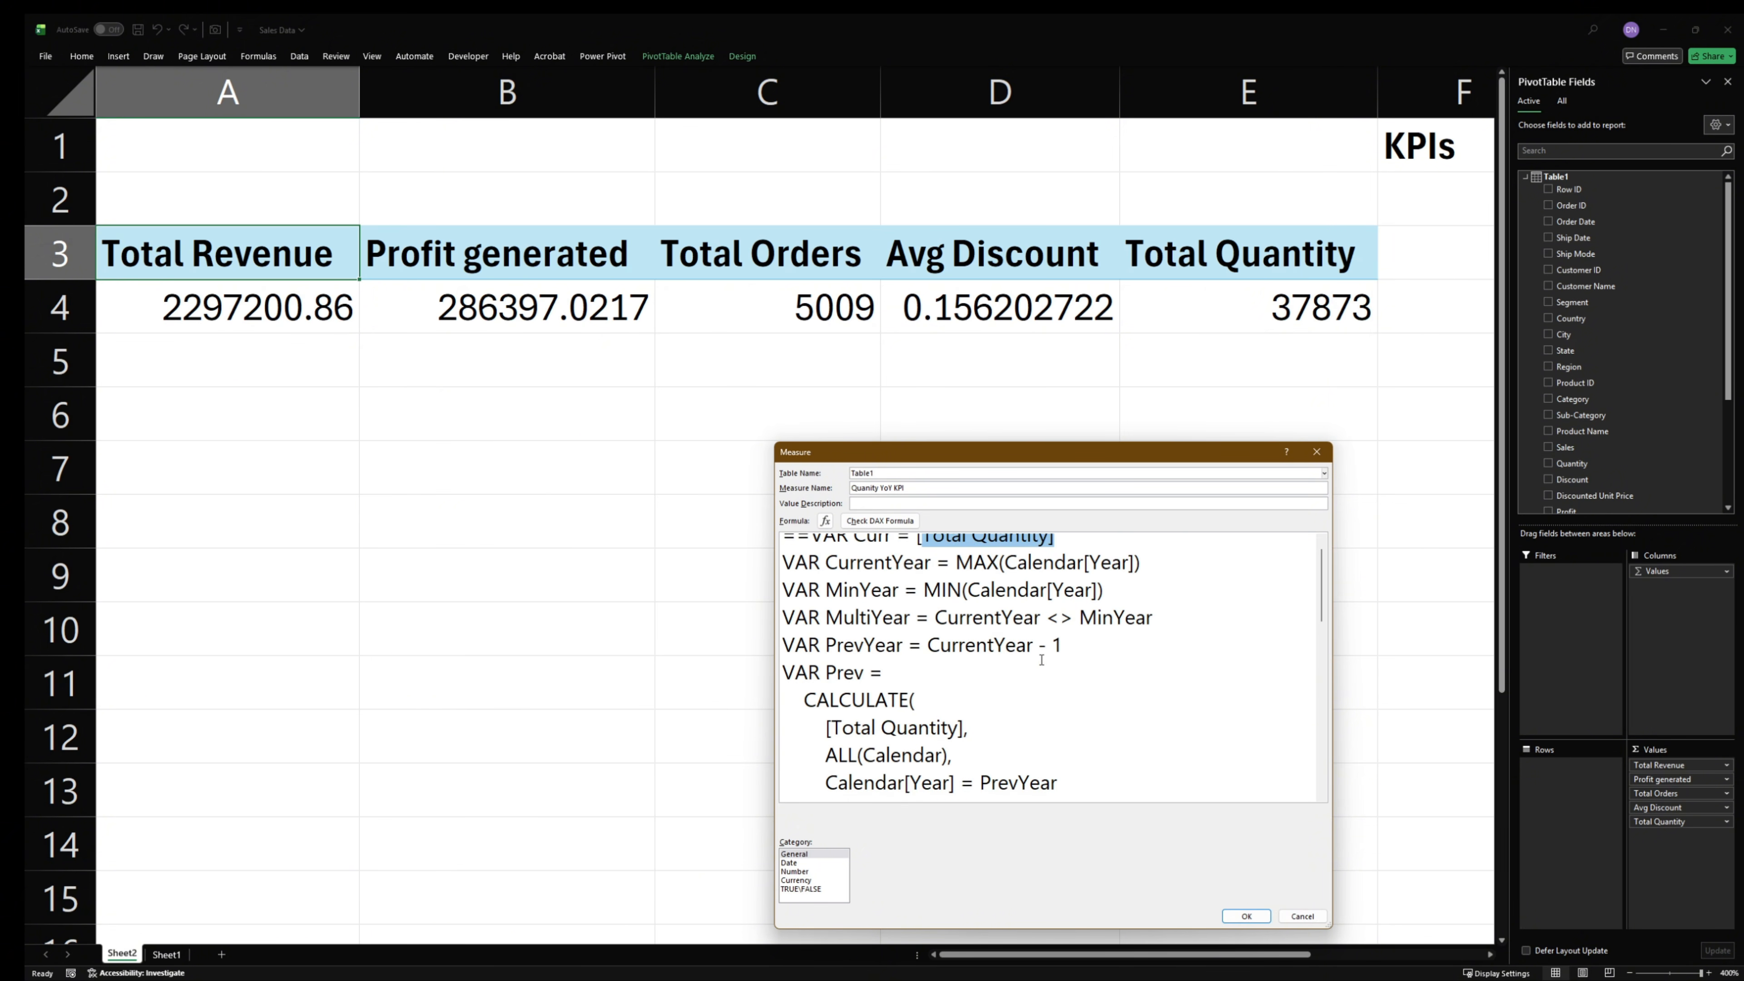
{"action": "left_click_drag", "start_coordinate": [823, 710], "coordinate": [1031, 713]}
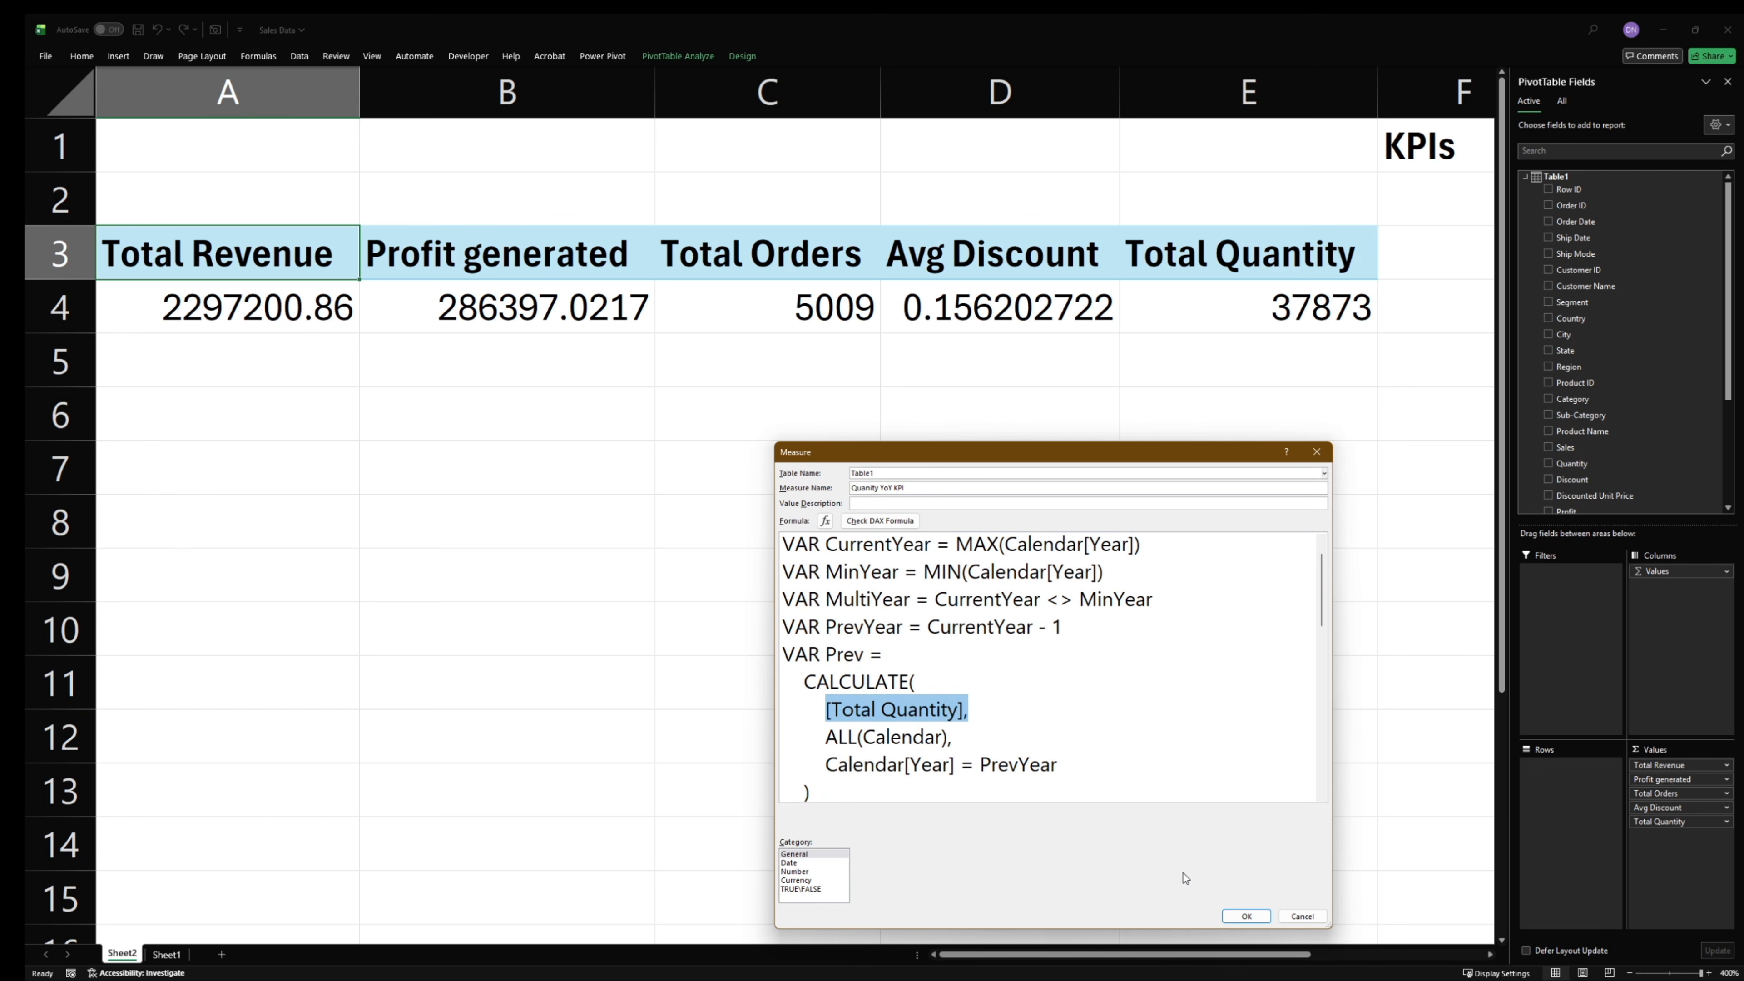
- Check the quantity measure's DAX formula, remove the duplicate equals sign before VAR Curr, recheck it and save the measure
{"action": "left_click", "coordinate": [882, 522]}
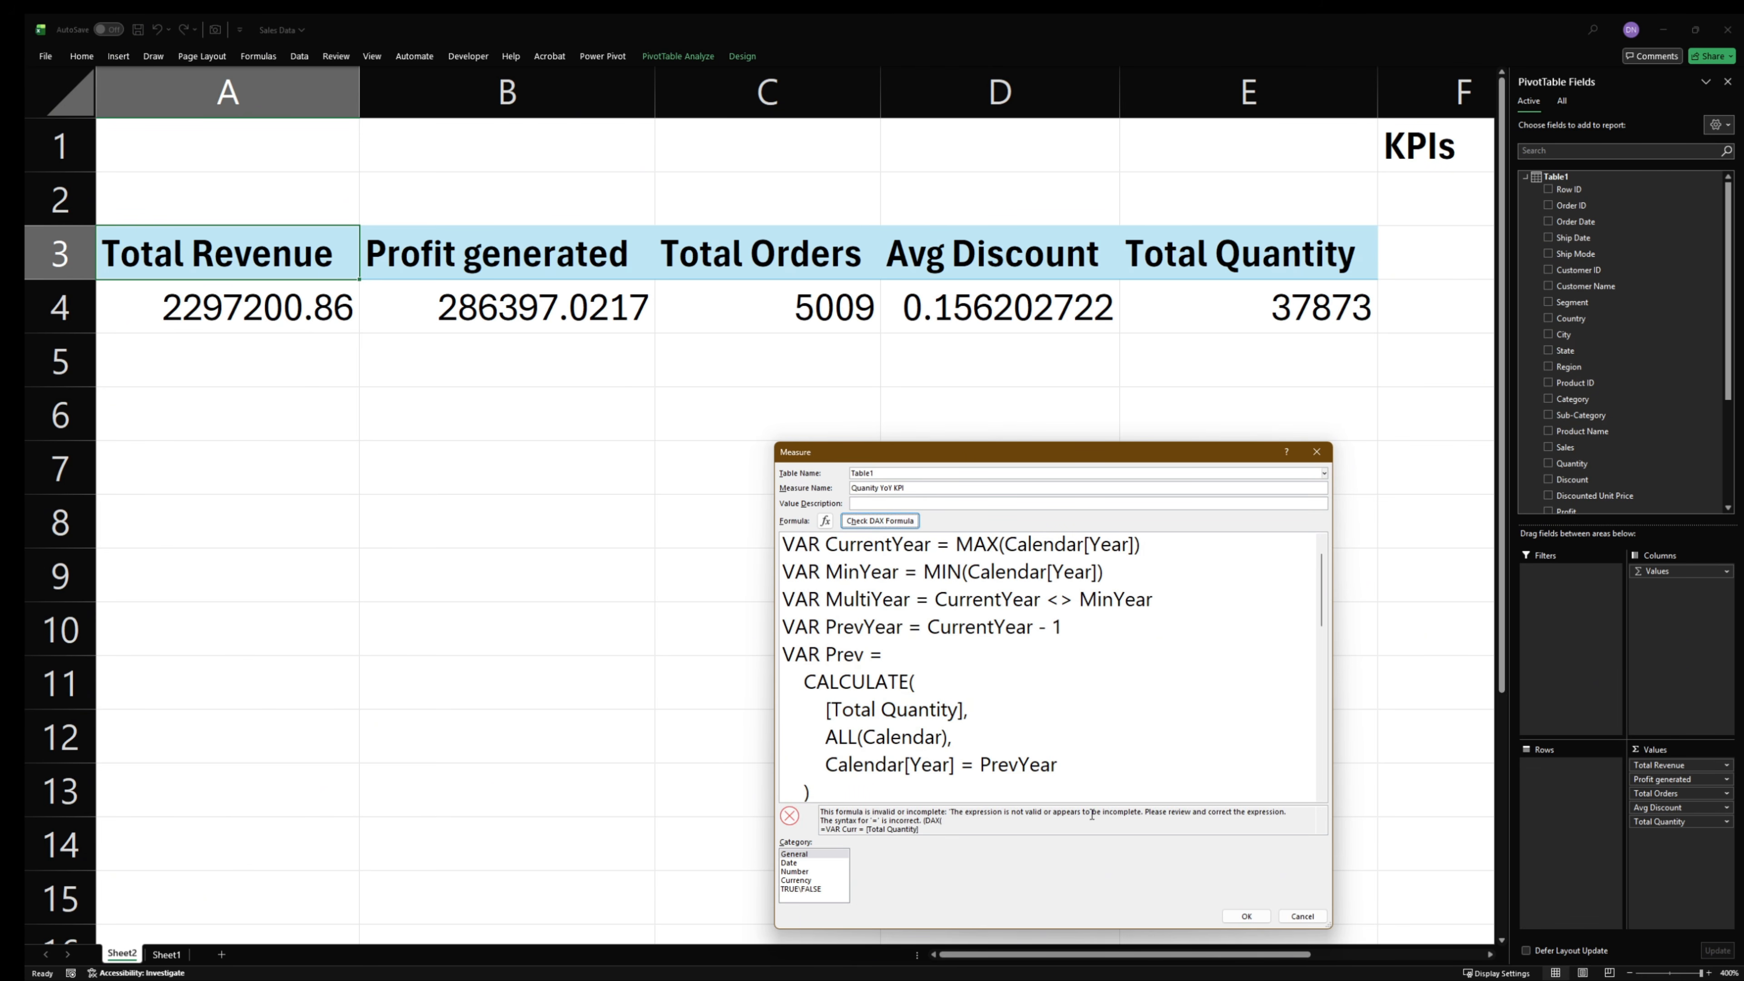
{"action": "scroll", "coordinate": [840, 576], "scroll_direction": "up", "scroll_amount": 1}
{"action": "scroll", "coordinate": [840, 576], "scroll_direction": "down", "scroll_amount": 1}
{"action": "scroll", "coordinate": [840, 576], "scroll_direction": "up", "scroll_amount": 1}
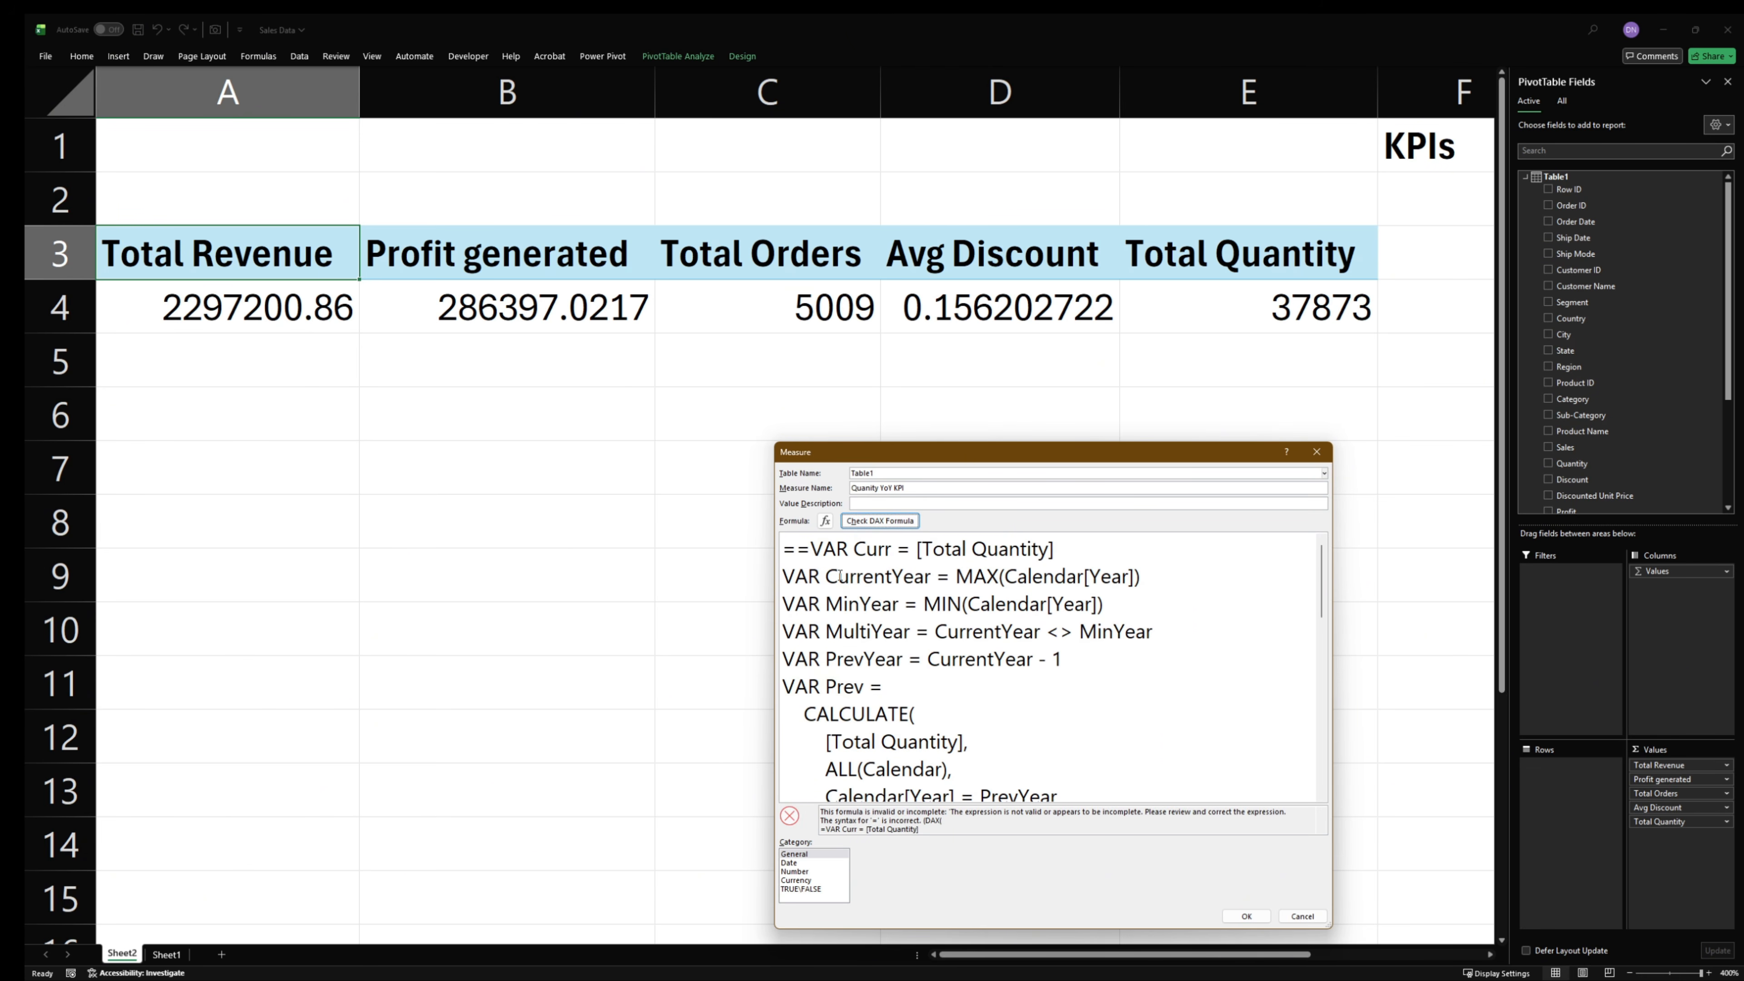
{"action": "left_click", "coordinate": [802, 550]}
{"action": "key", "text": "BackSpace"}
{"action": "left_click", "coordinate": [880, 521]}
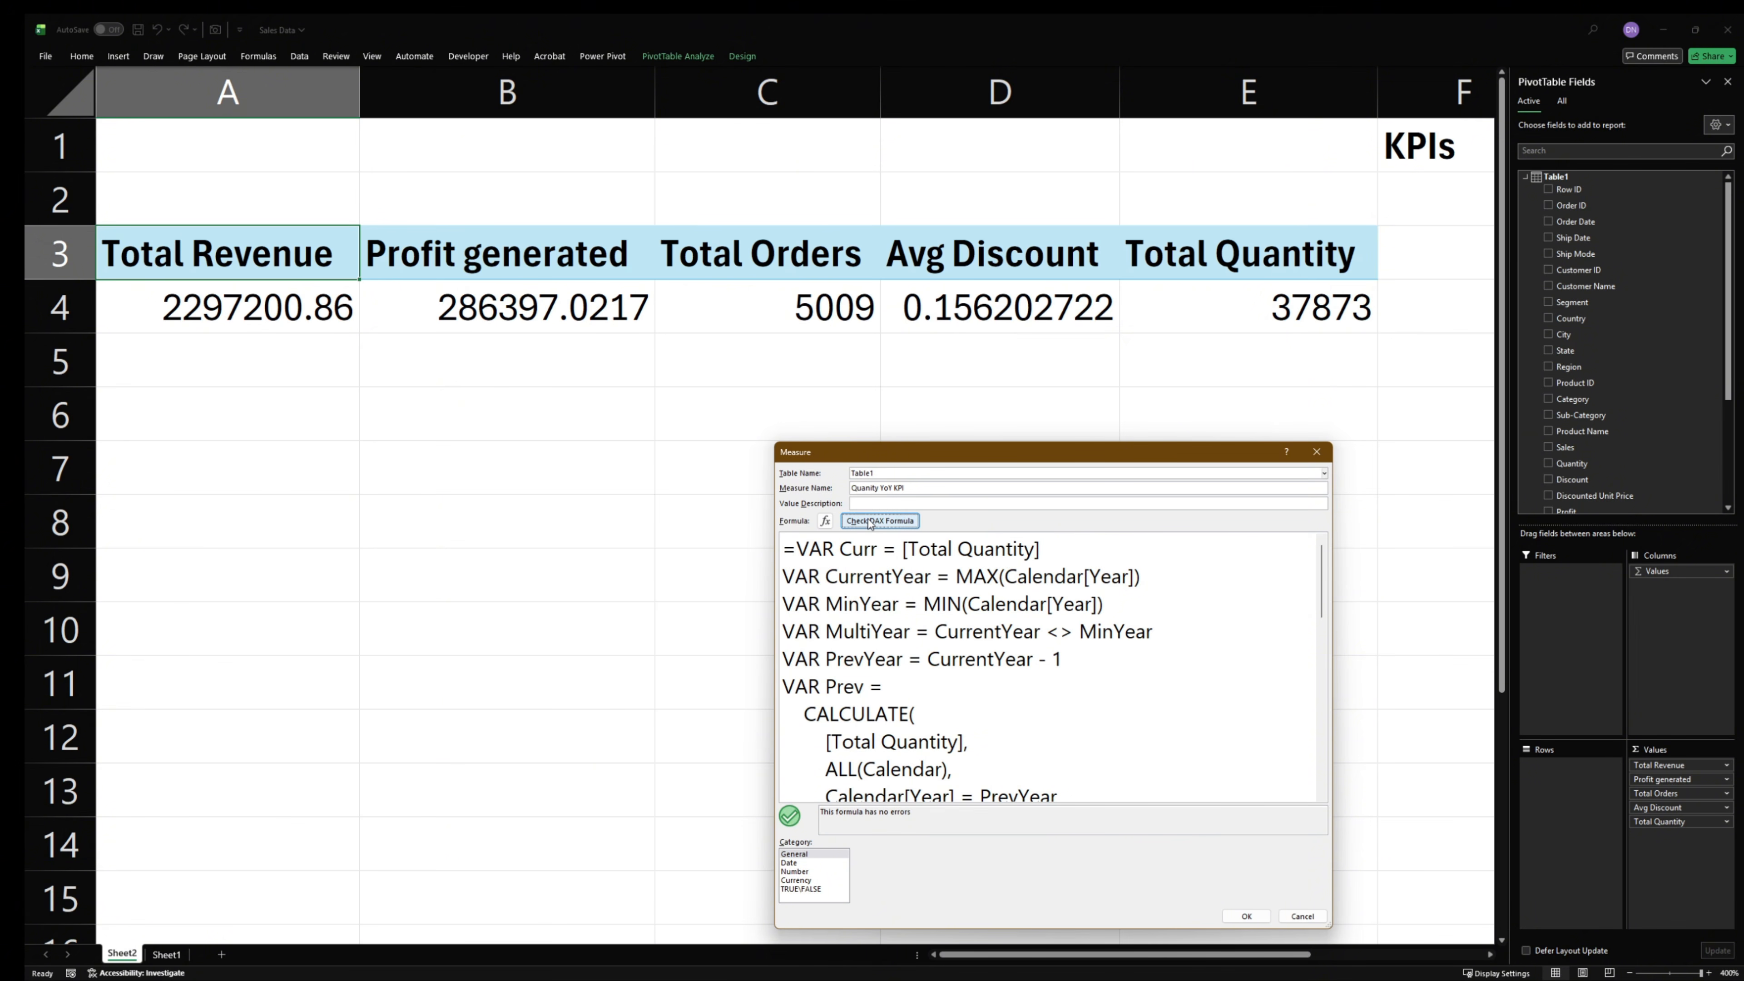
{"action": "left_click", "coordinate": [1242, 916]}
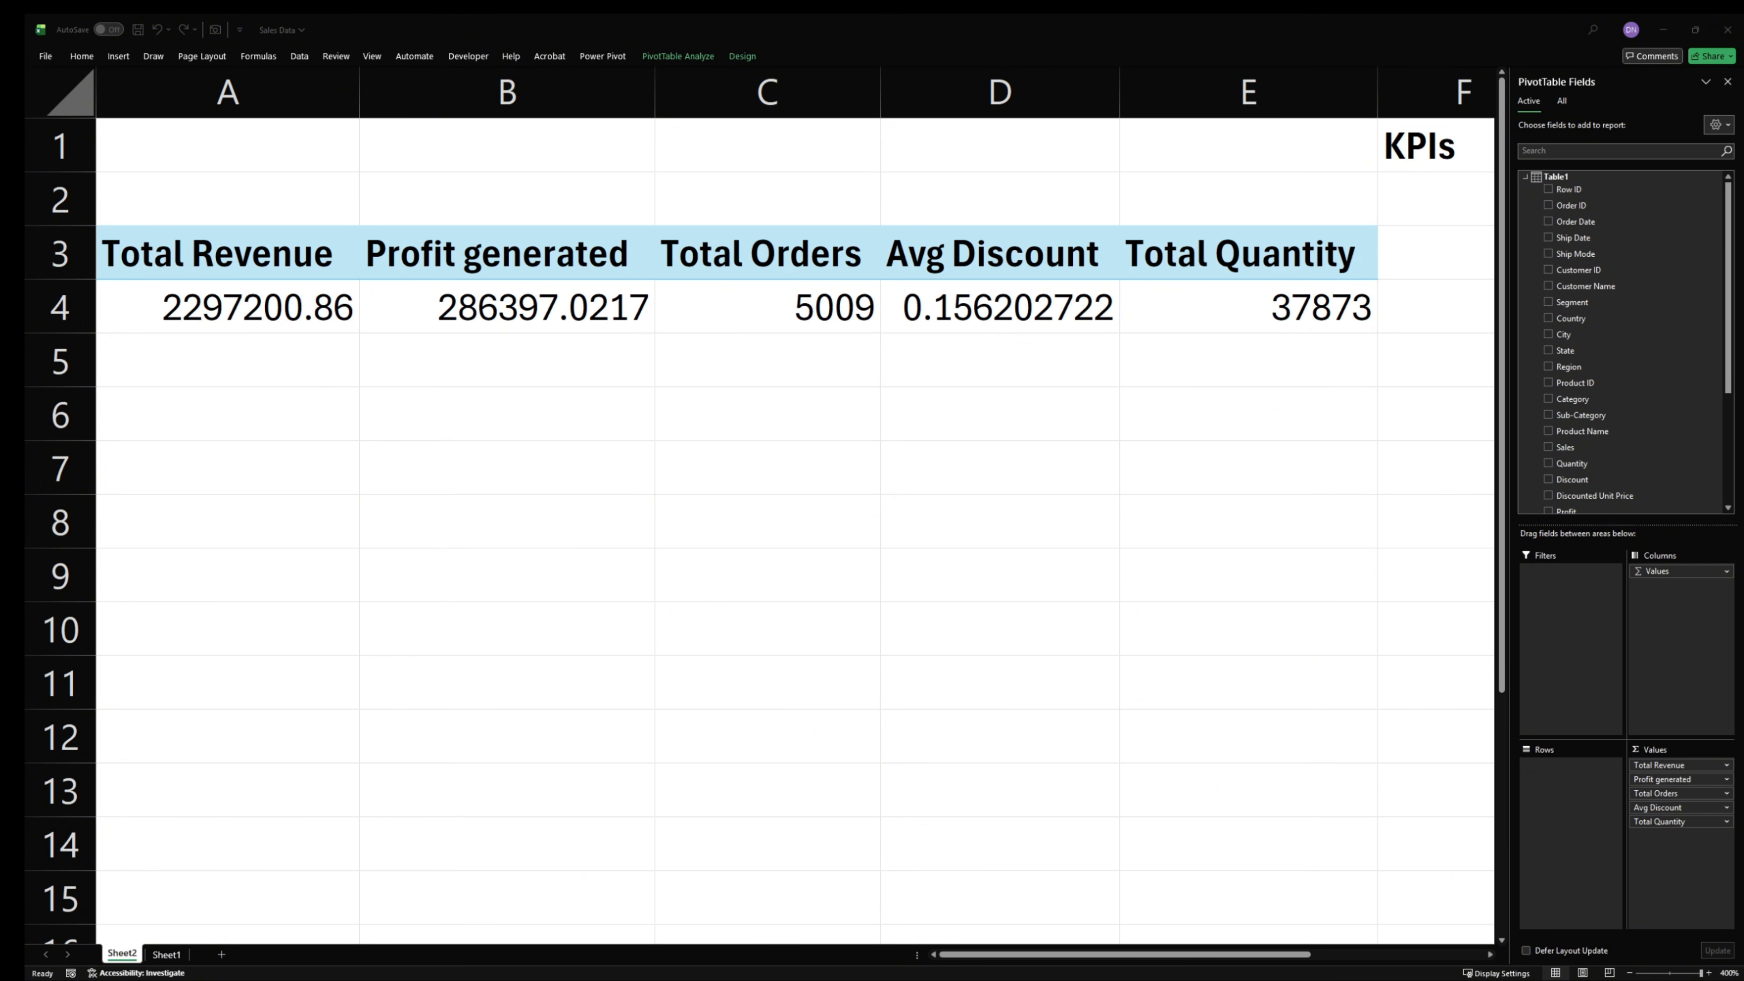
- Add another measure to Table1 with the pasted [Total Orders] year-over-year formula, keeping only one equals sign before VAR Curr
{"action": "right_click", "coordinate": [1564, 177]}
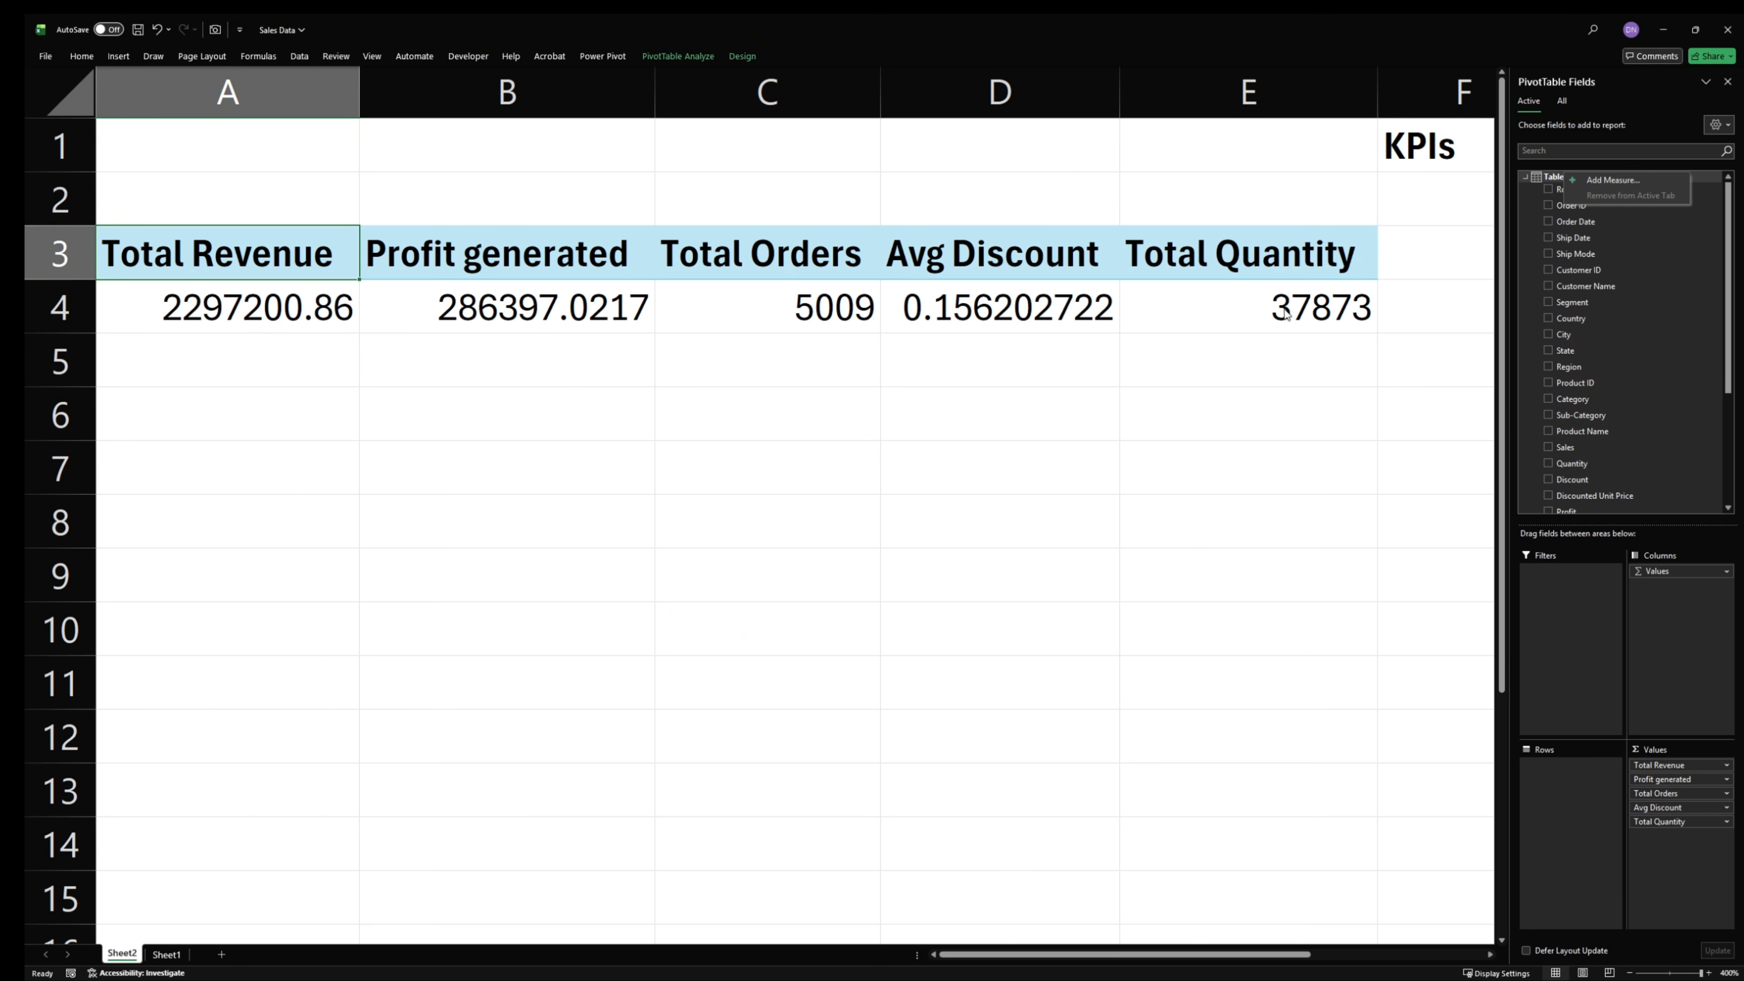
{"action": "left_click", "coordinate": [1606, 181]}
{"action": "left_click", "coordinate": [969, 564]}
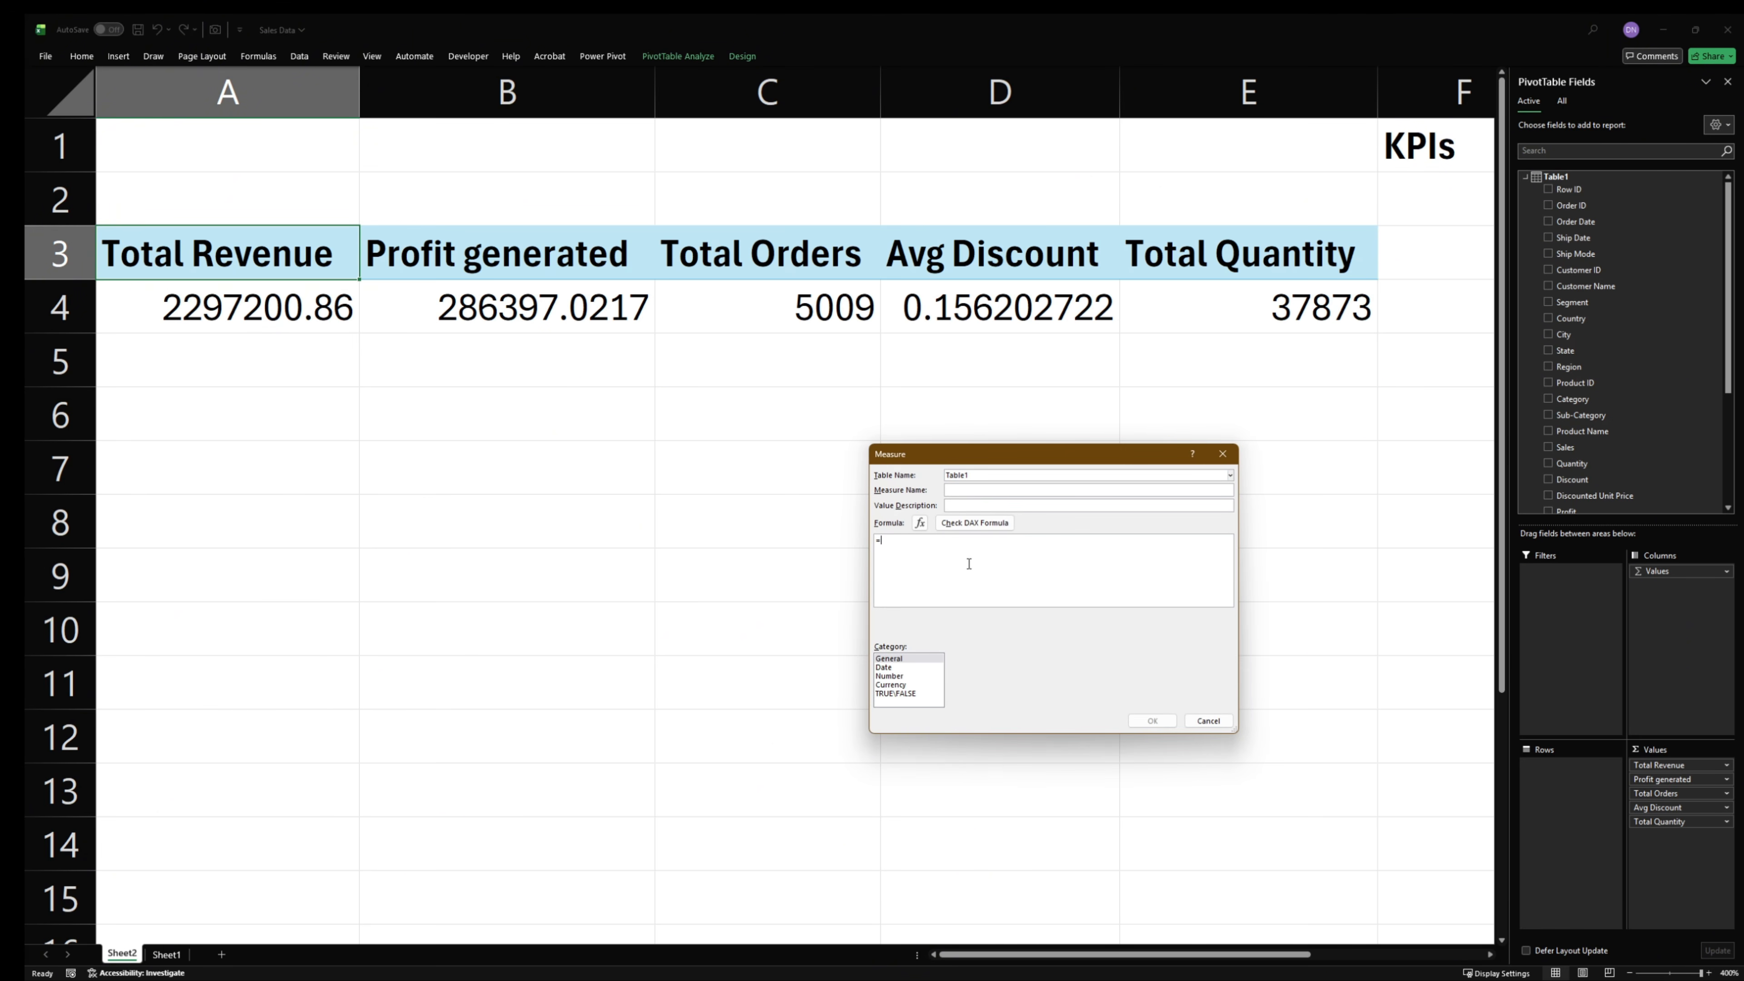
{"action": "key", "text": "ctrl+v"}
{"action": "scroll", "coordinate": [962, 570], "scroll_direction": "up", "scroll_amount": 5}
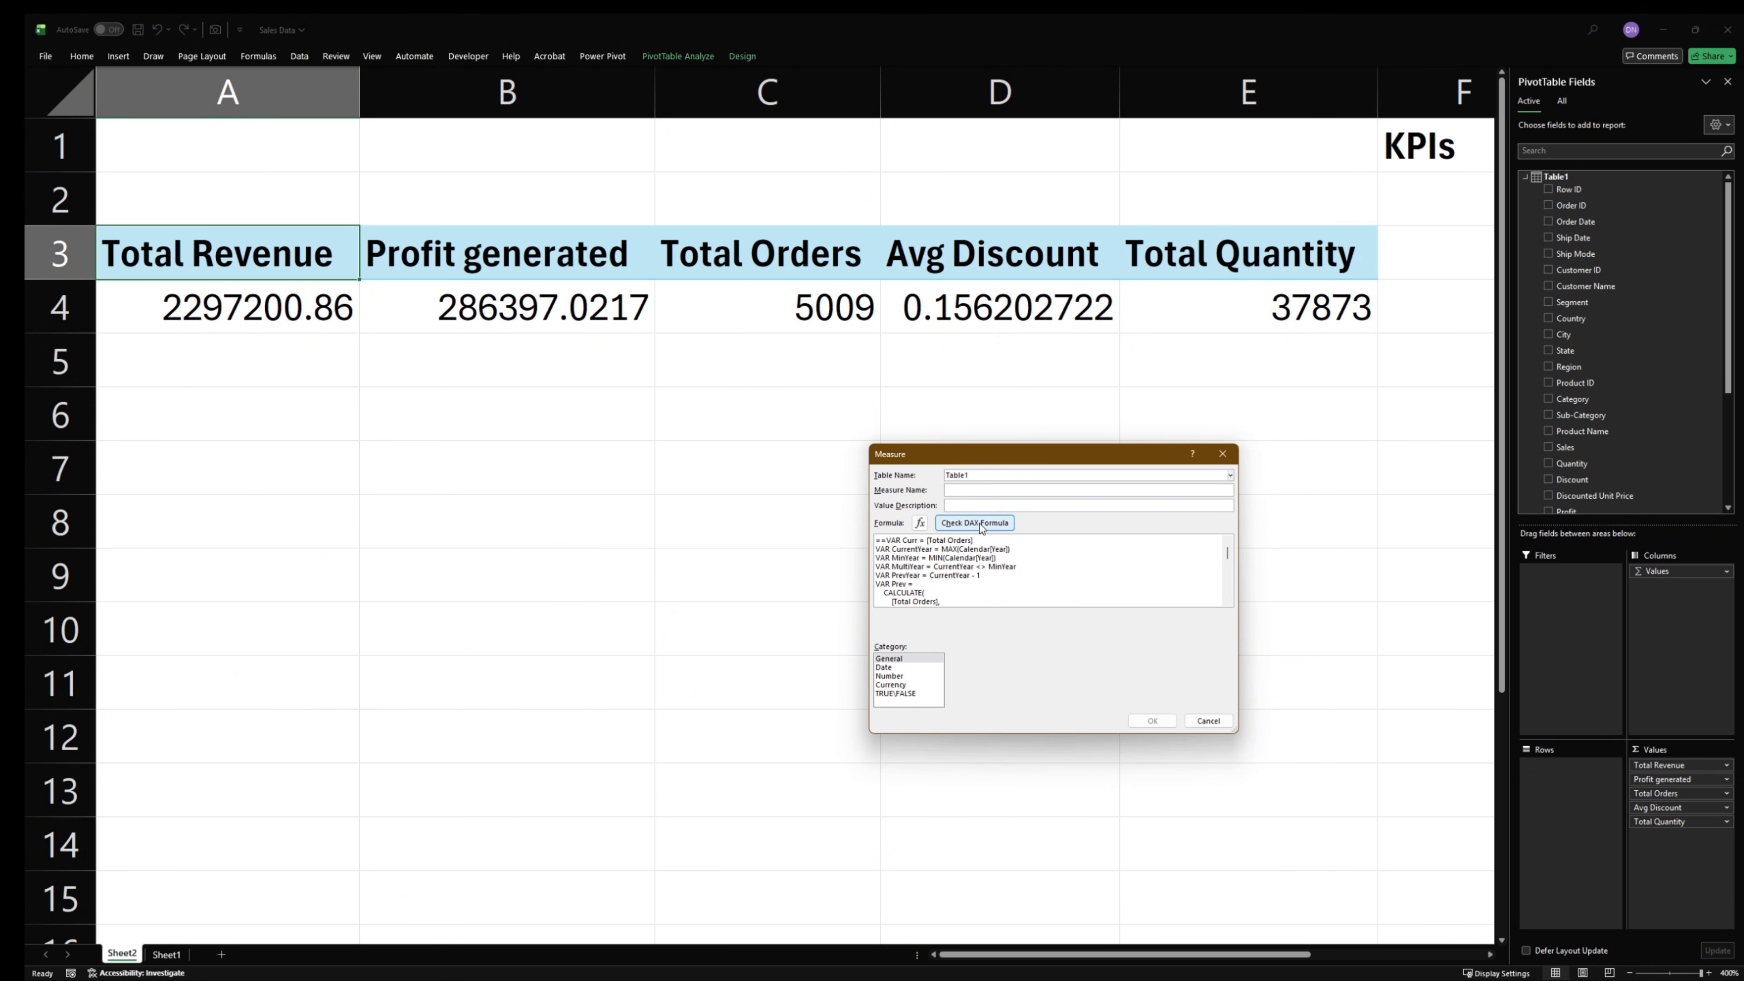
{"action": "left_click", "coordinate": [885, 541]}
{"action": "key", "text": "BackSpace"}
- Name the orders year-over-year measure, and save it after checking its DAX formula
{"action": "left_click", "coordinate": [995, 488]}
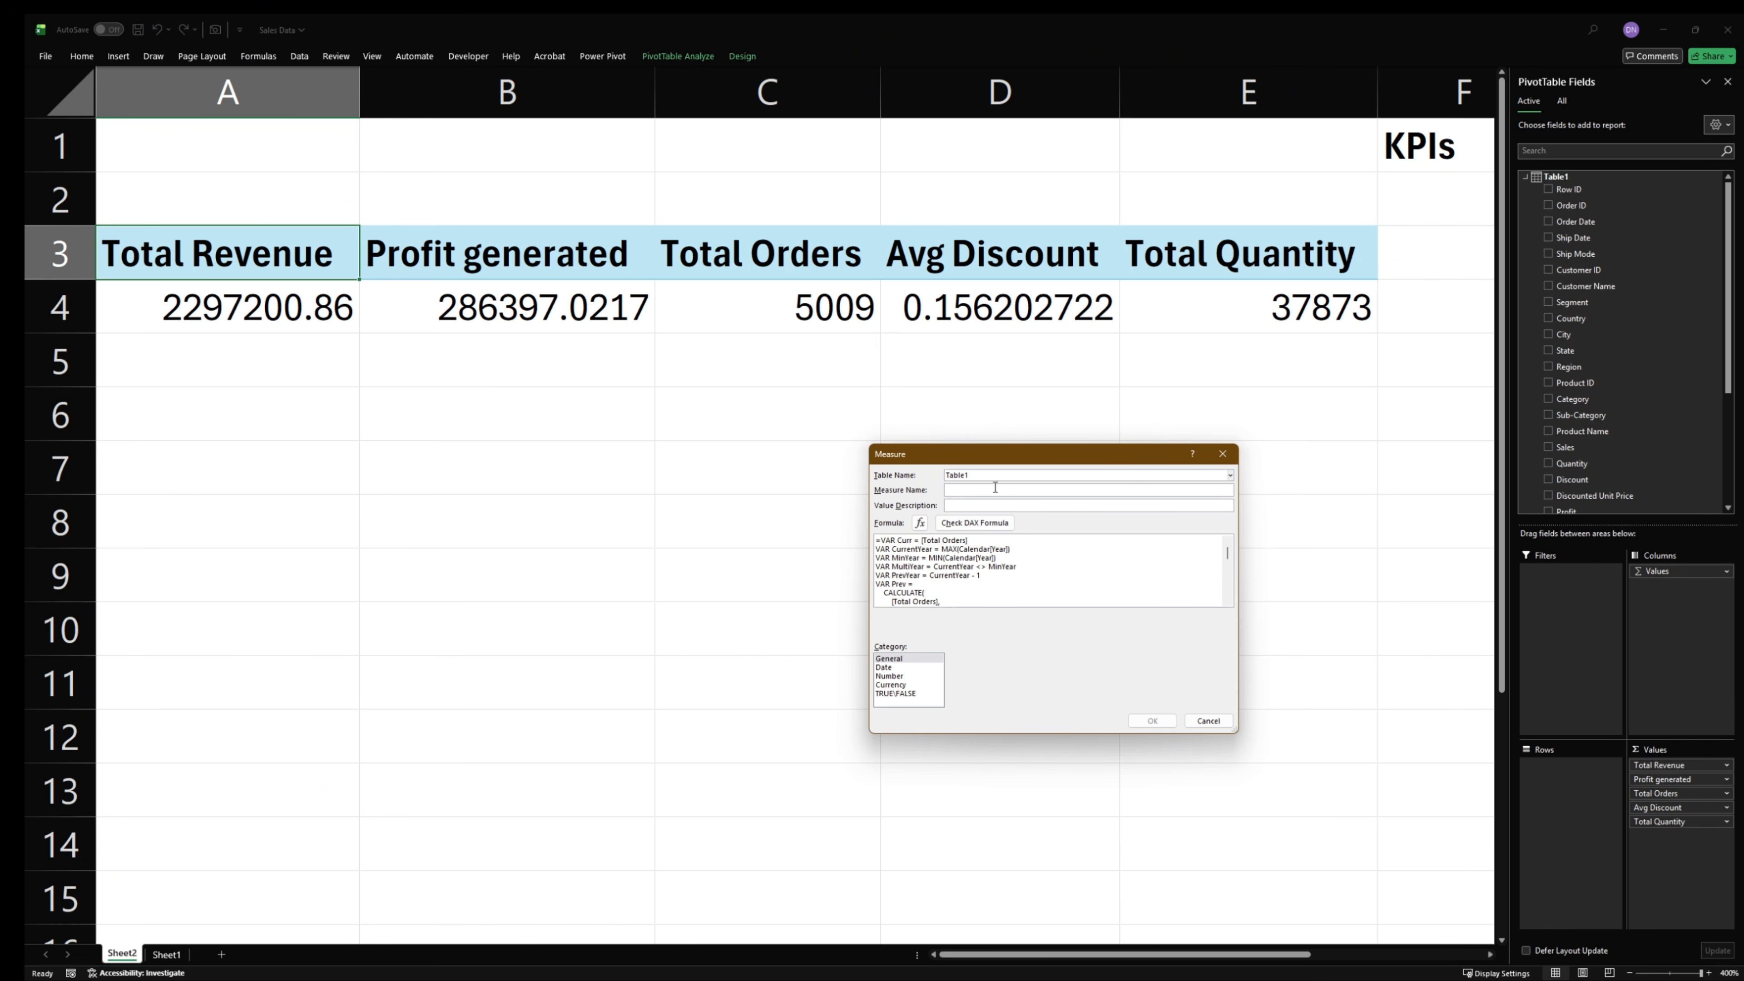
{"action": "type", "text": "Orders YoY KPI"}
{"action": "left_click", "coordinate": [975, 522]}
{"action": "left_click", "coordinate": [1152, 721]}
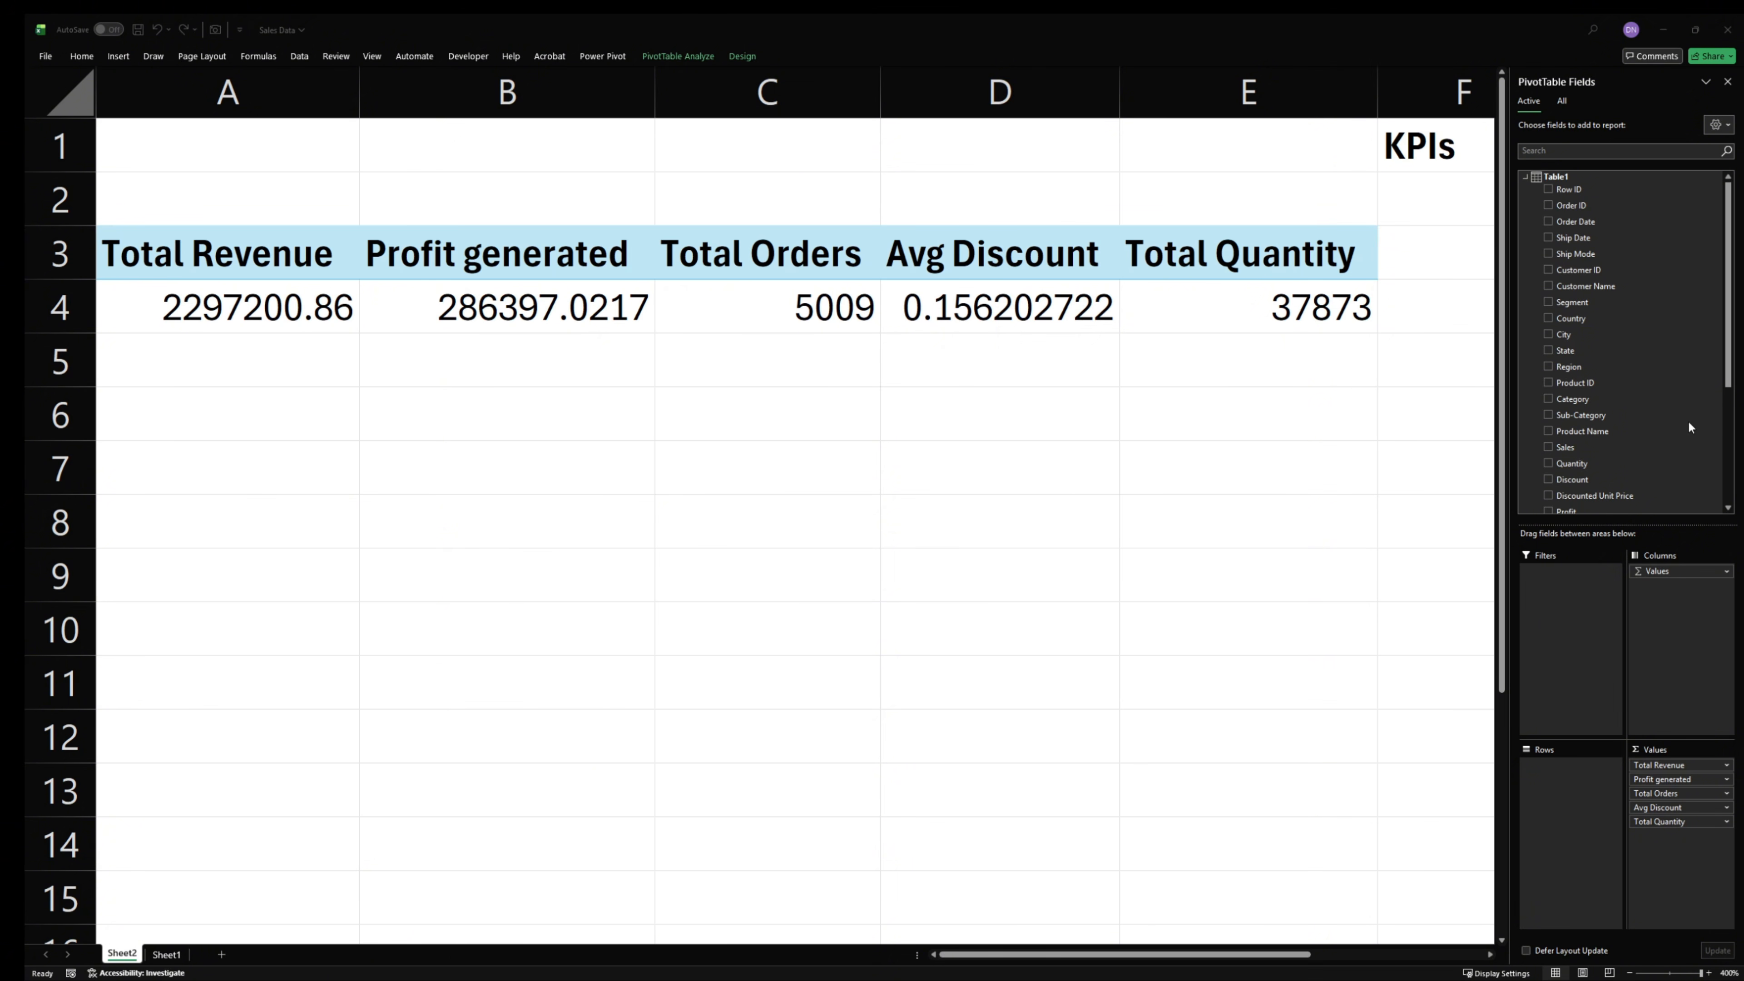
- Add another measure to Table1 and name it "Discount YoY Kpi"
{"action": "right_click", "coordinate": [1564, 176]}
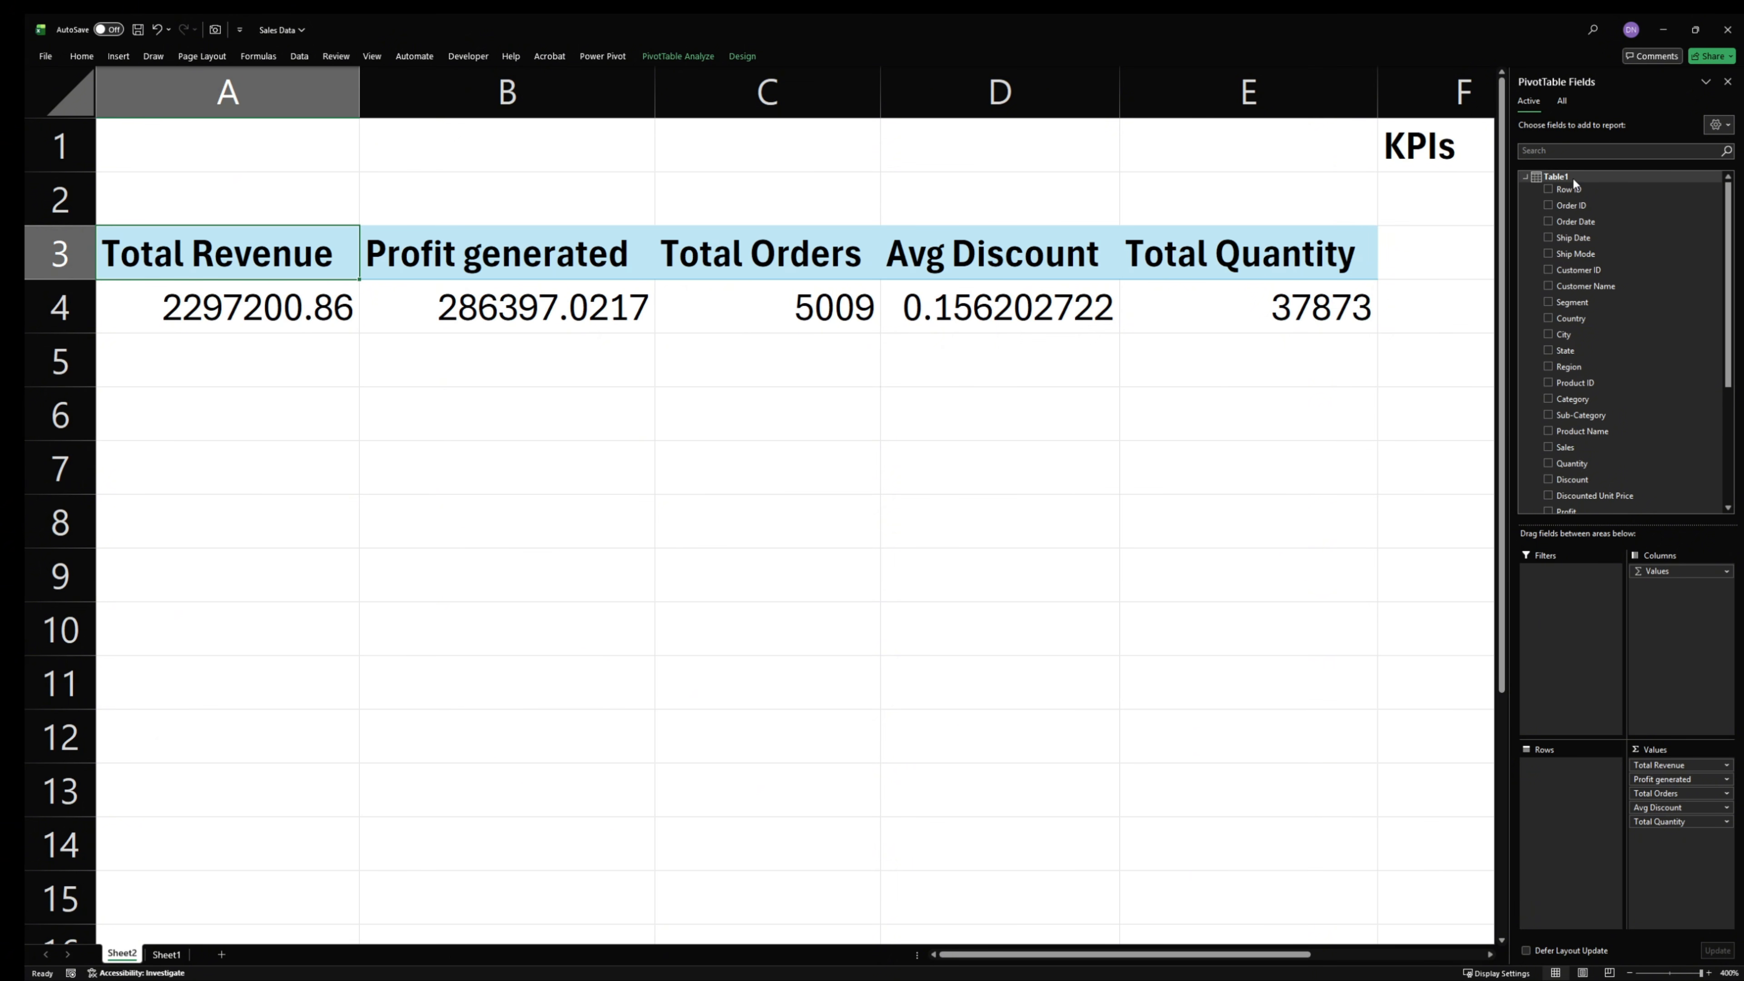
{"action": "left_click", "coordinate": [1636, 188]}
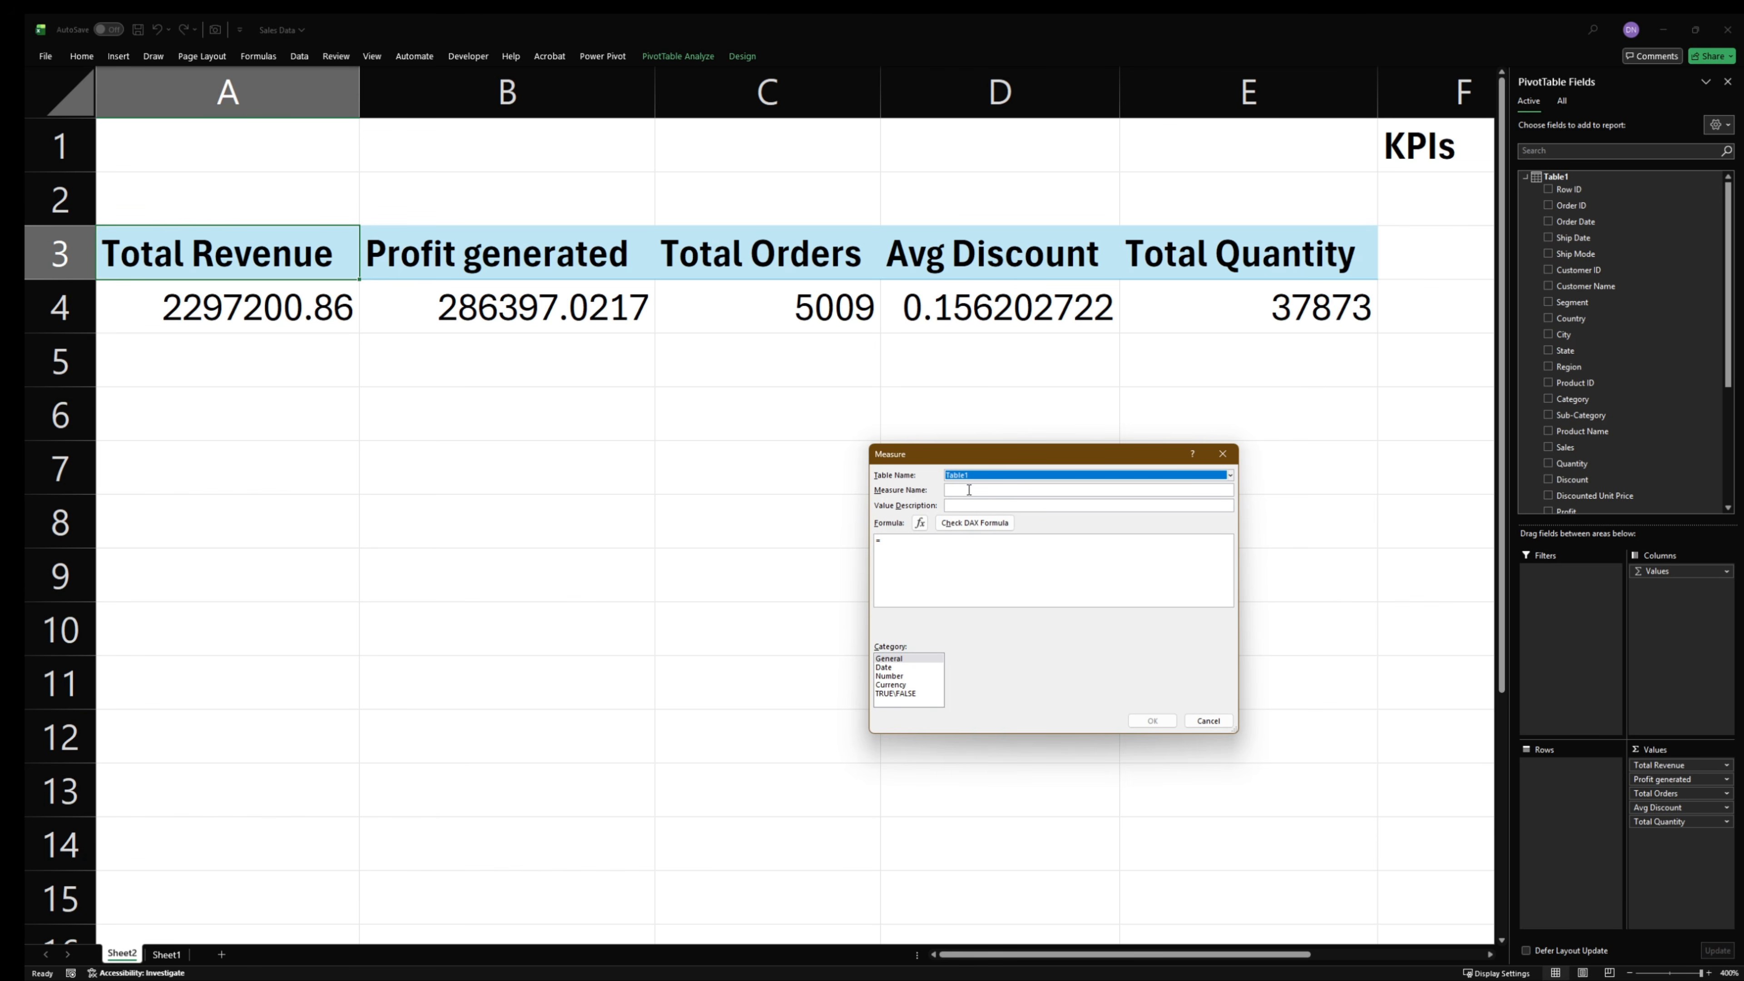
{"action": "type", "text": "V"}
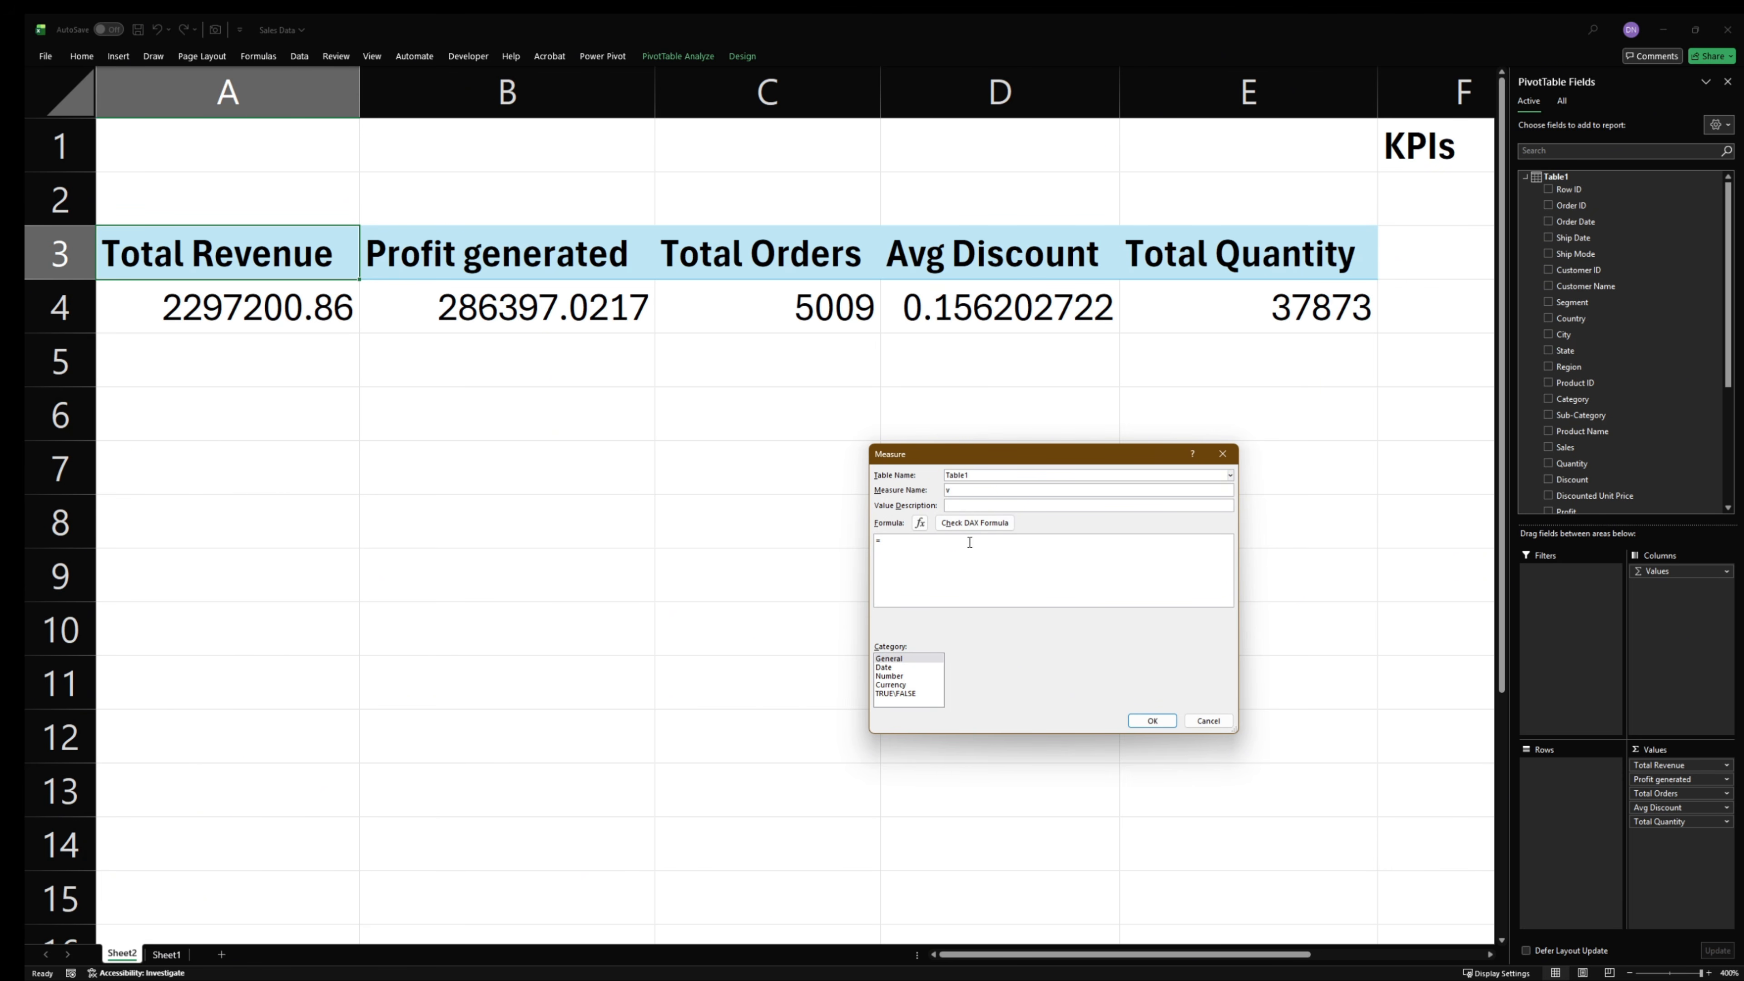
{"action": "left_click_drag", "start_coordinate": [981, 492], "coordinate": [856, 499]}
{"action": "left_click", "coordinate": [980, 490]}
{"action": "left_click_drag", "start_coordinate": [973, 492], "coordinate": [798, 495]}
{"action": "type", "text": "Discount YoY Kpiu"}
- Paste the [Avg Discount] year-over-year formula with a single leading equals sign, check it and save the measure
{"action": "key", "text": "ctrl+v"}
{"action": "scroll", "coordinate": [898, 540], "scroll_direction": "up", "scroll_amount": 5}
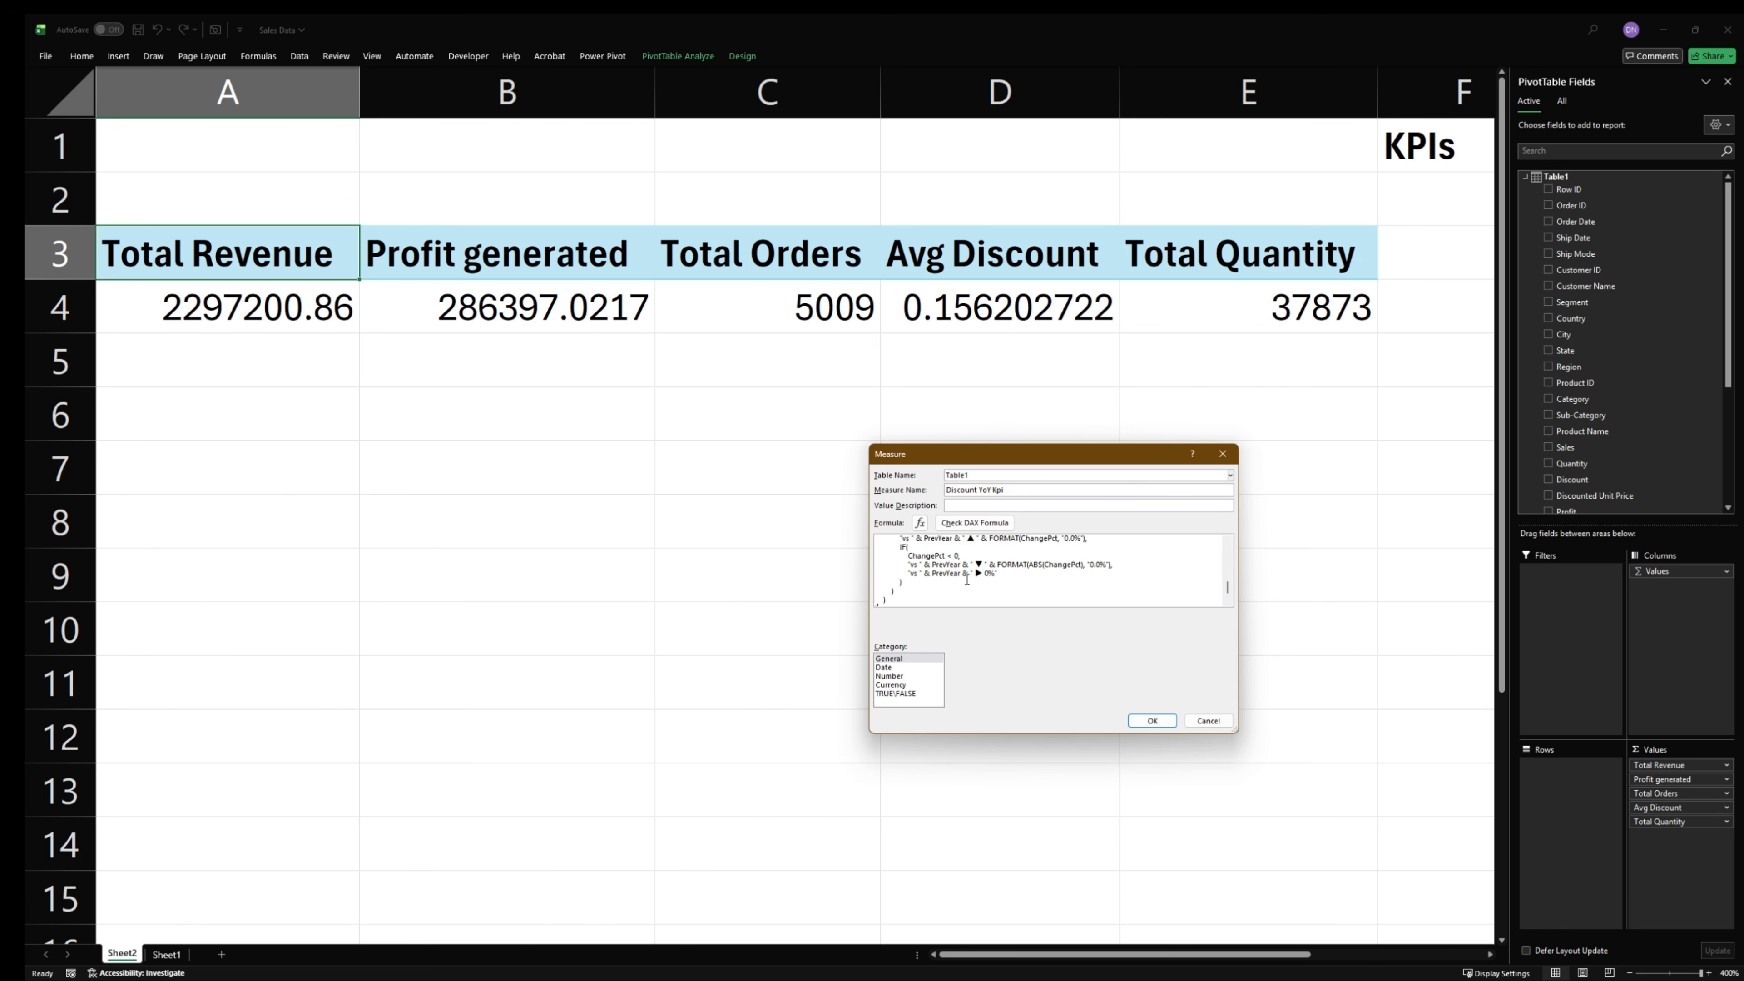
{"action": "left_click", "coordinate": [886, 542]}
{"action": "key", "text": "BackSpace"}
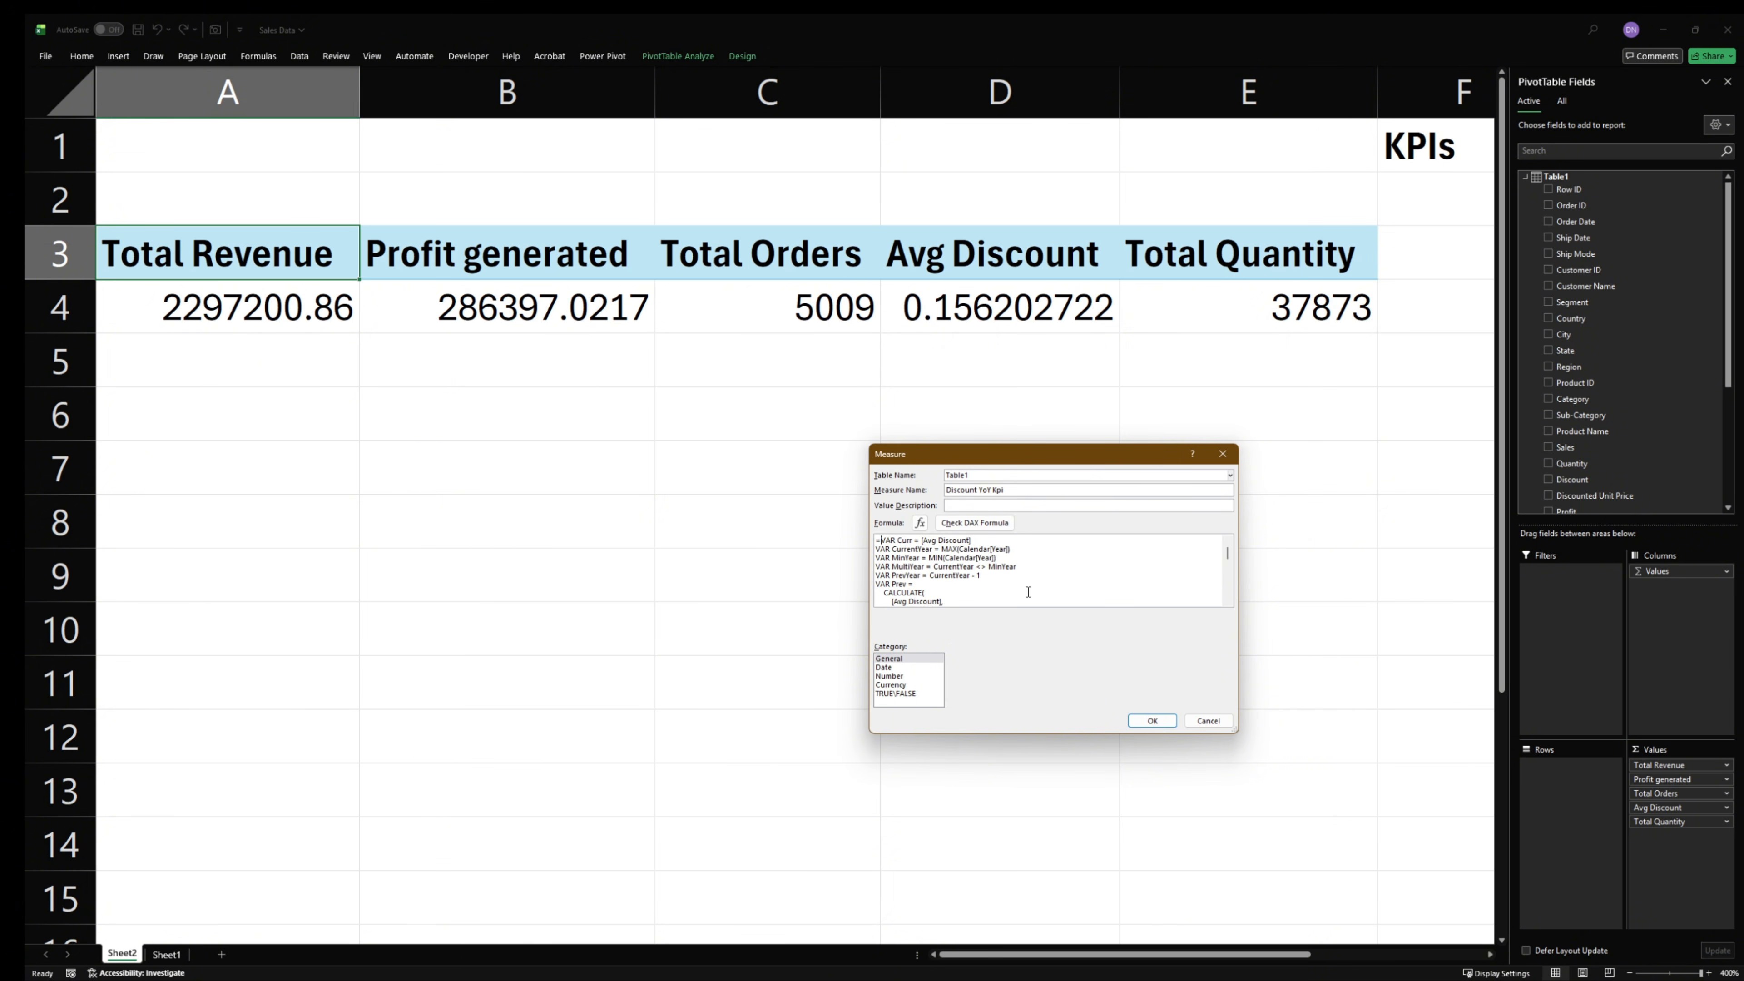
{"action": "left_click", "coordinate": [975, 522]}
{"action": "left_click", "coordinate": [1152, 721]}
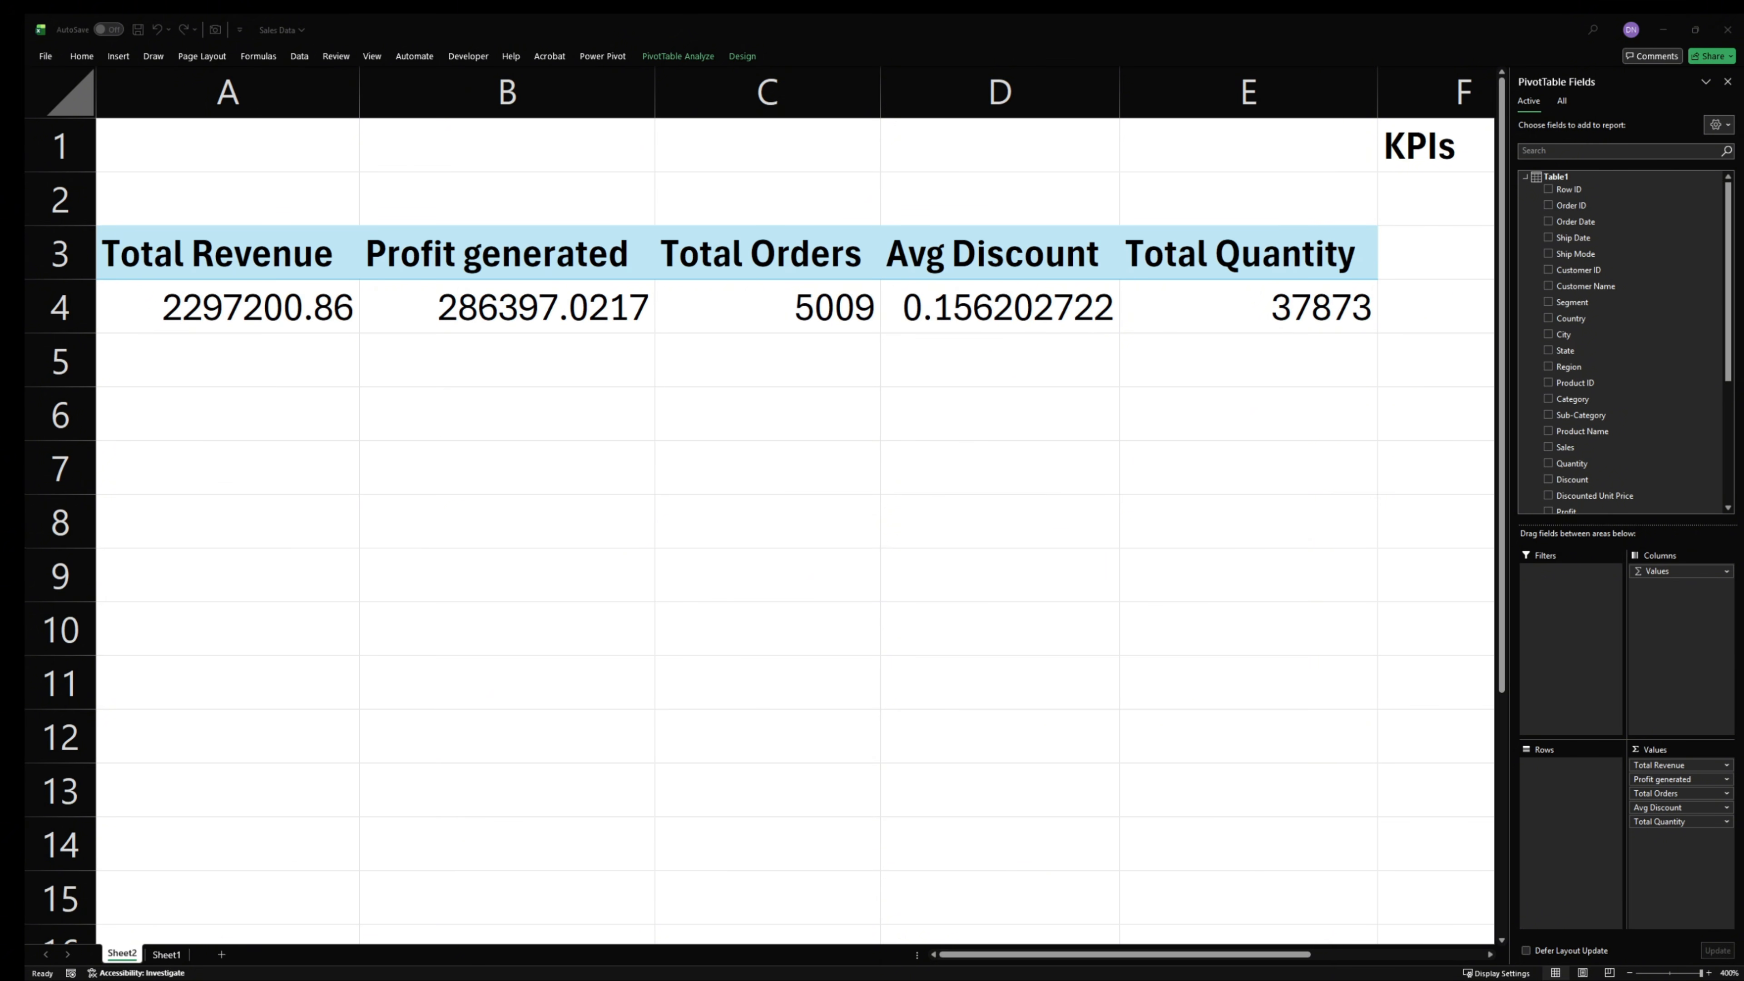
- Add a new measure to Table1 with the pasted previous-year [Total Revenue] formula, keeping only one equals sign before VAR SelectedYear
{"action": "right_click", "coordinate": [1556, 178]}
{"action": "left_click", "coordinate": [1568, 190]}
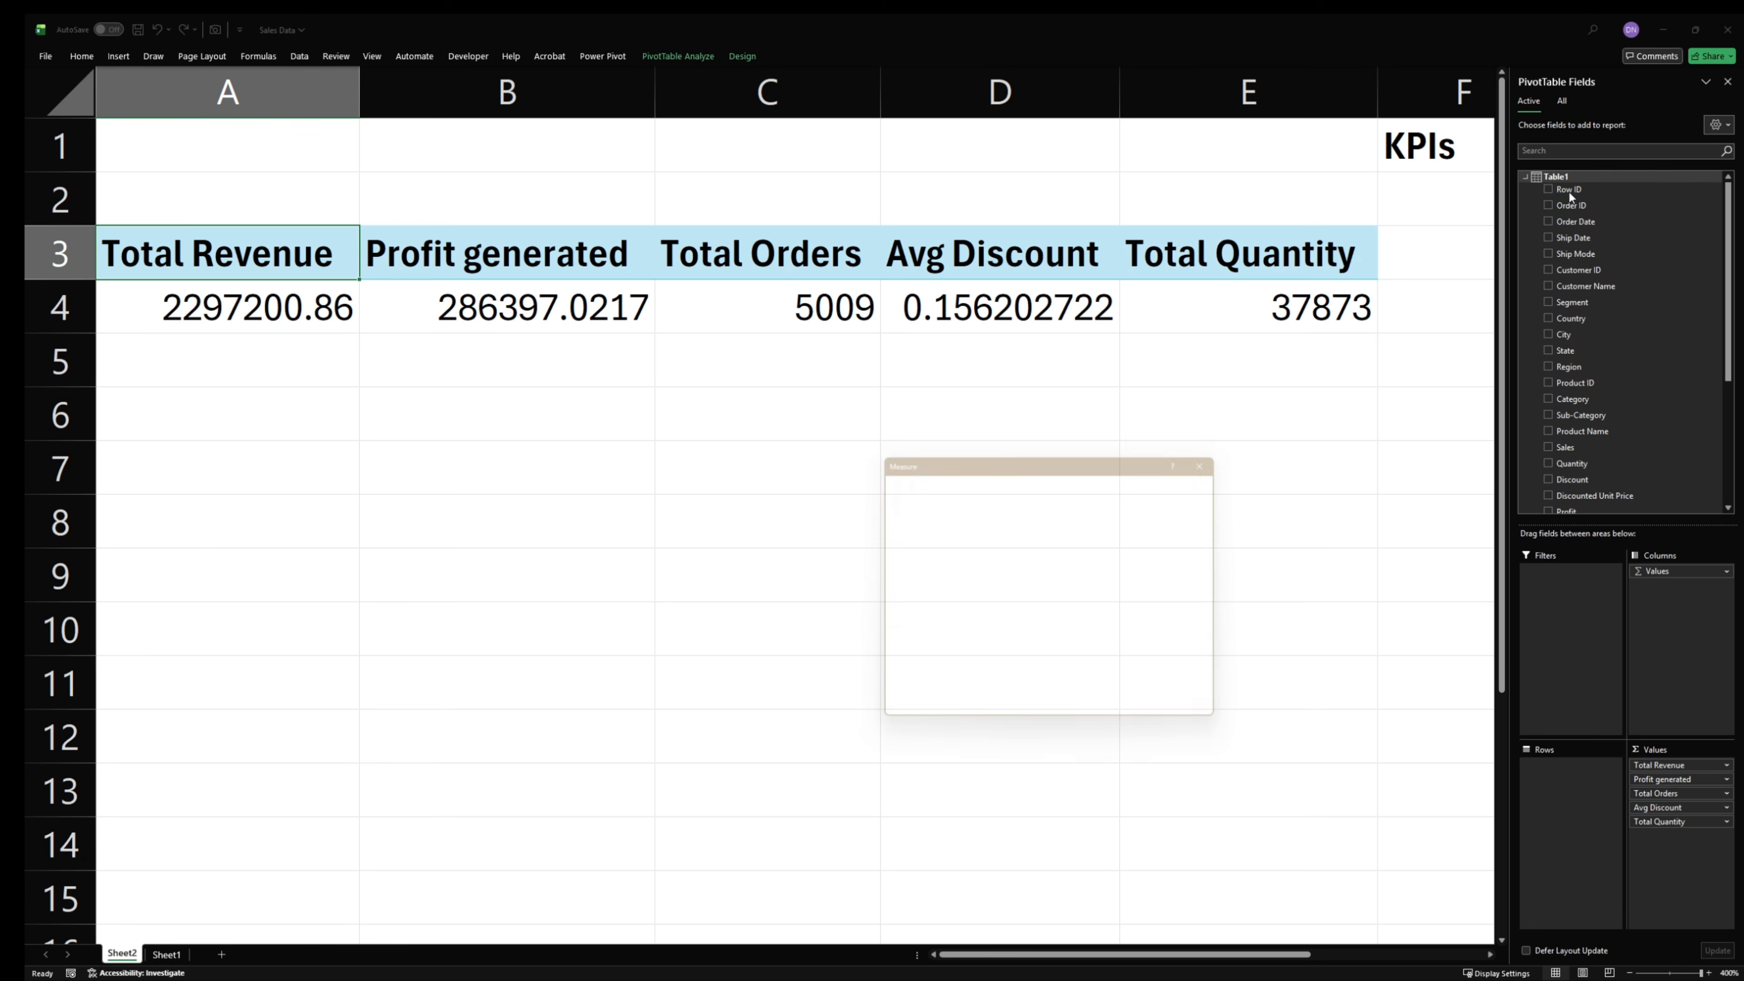
{"action": "left_click", "coordinate": [941, 546]}
{"action": "key", "text": "ctrl+v"}
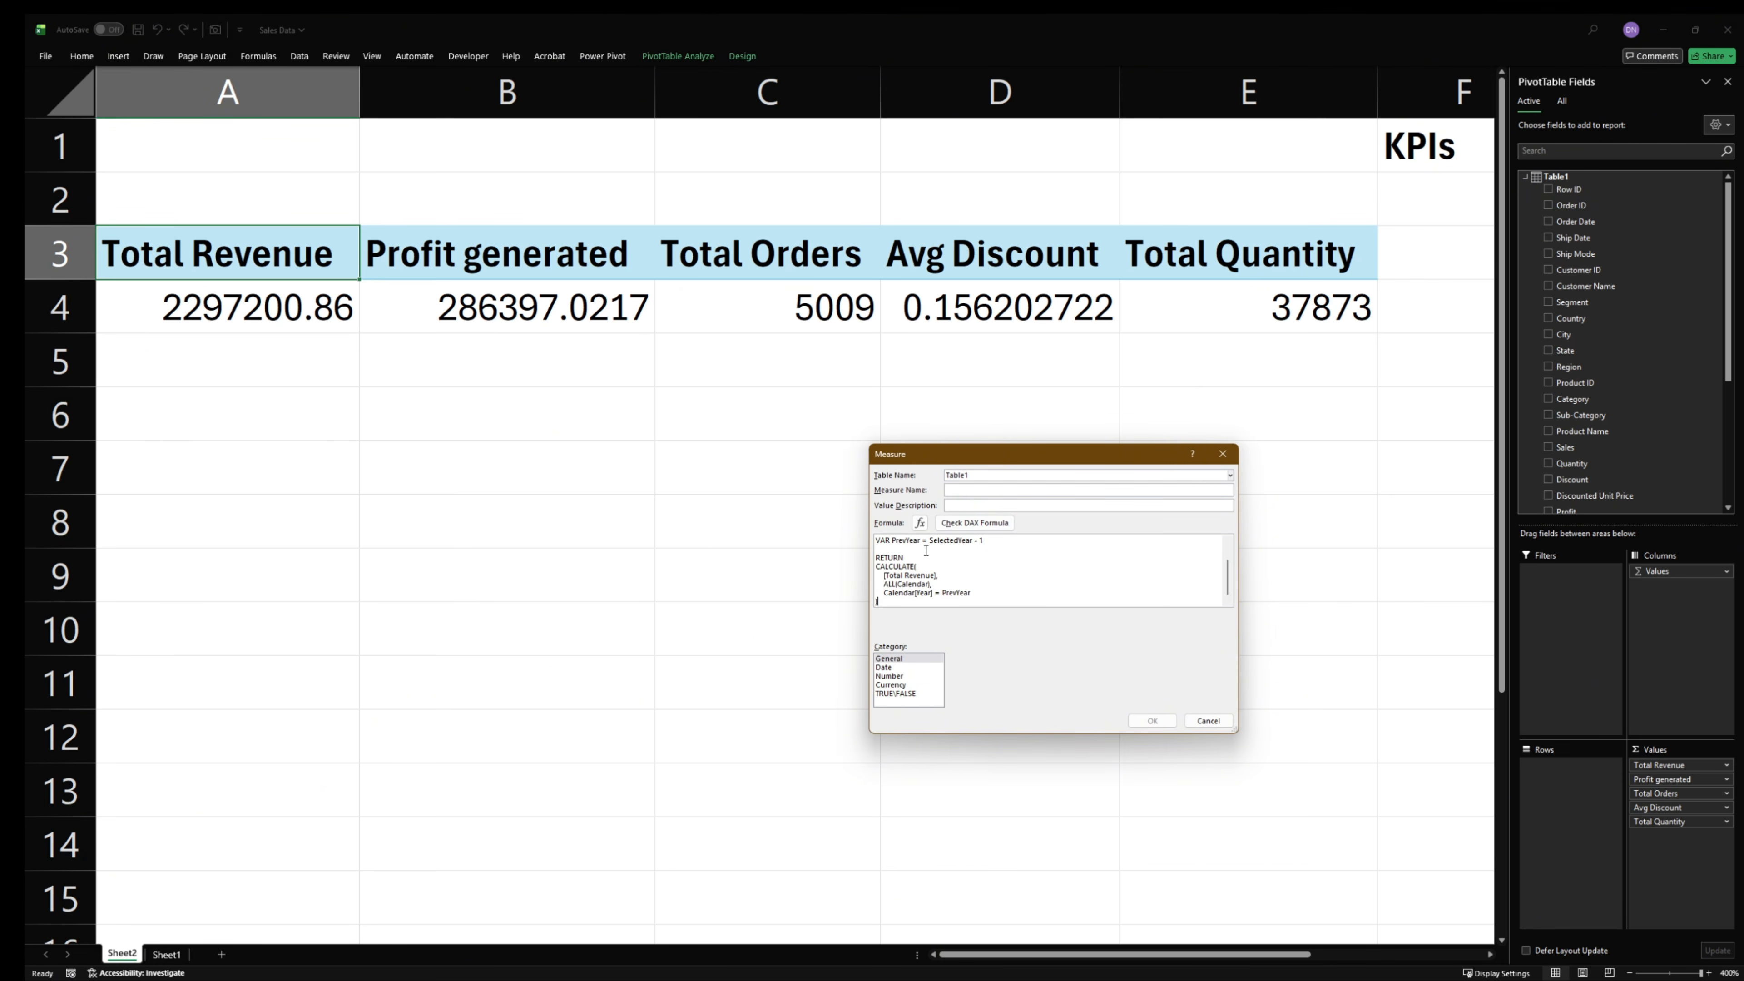
{"action": "left_click_drag", "start_coordinate": [886, 540], "coordinate": [883, 540]}
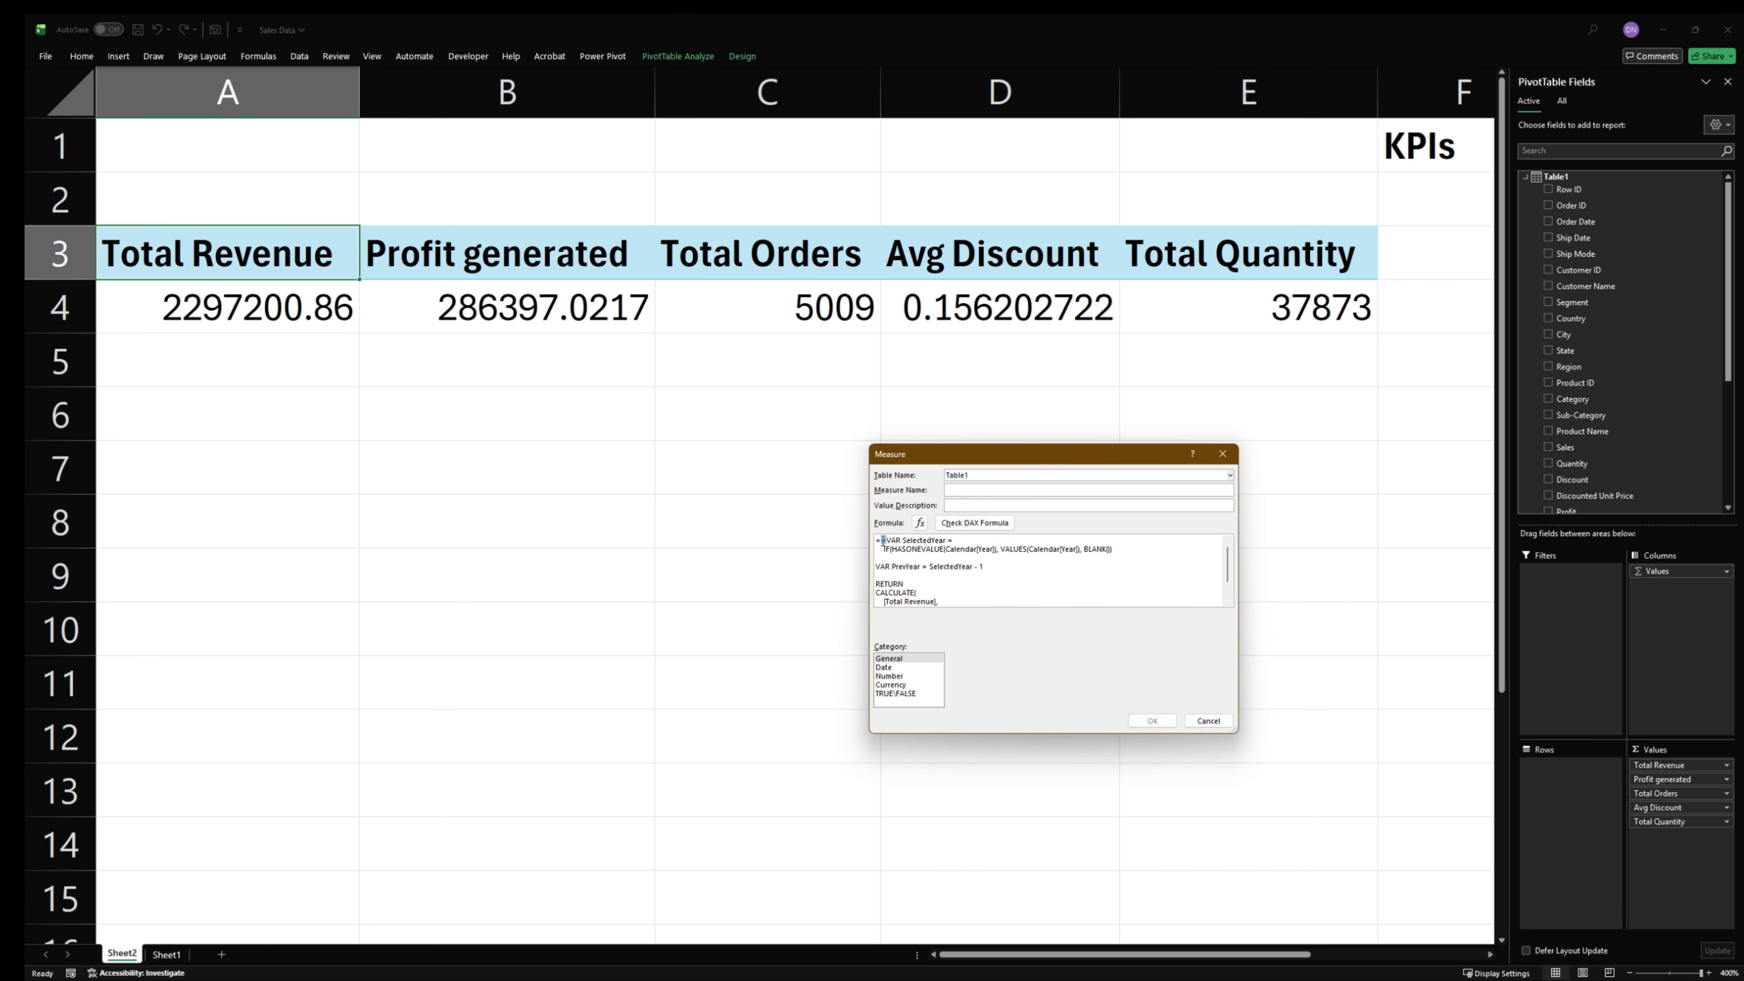
{"action": "key", "text": "BackSpace"}
- Name the measure "Total Revenue PY", put its formula on a new line after the equals sign, check the DAX and save it
{"action": "left_click", "coordinate": [1028, 488]}
{"action": "type", "text": "Total Revenue PY"}
{"action": "left_click_drag", "start_coordinate": [1029, 459], "coordinate": [744, 293]}
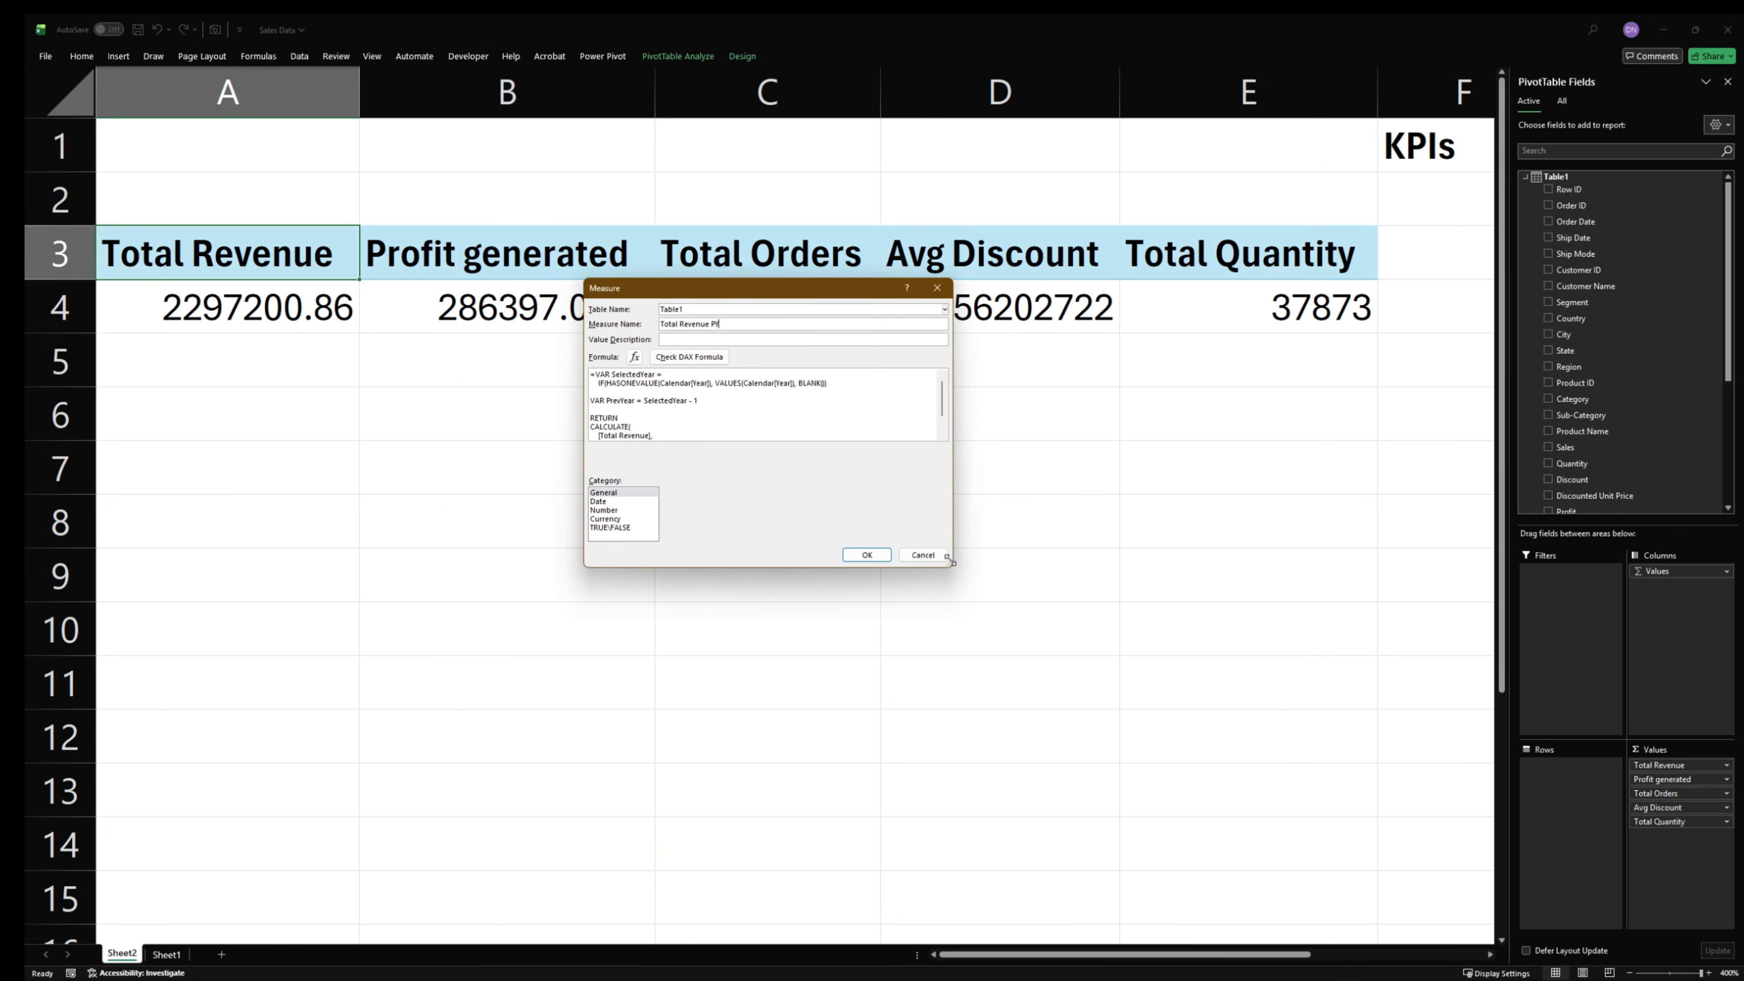
{"action": "left_click_drag", "start_coordinate": [950, 558], "coordinate": [1175, 784]}
{"action": "scroll", "coordinate": [796, 563], "scroll_direction": "up", "scroll_amount": 4}
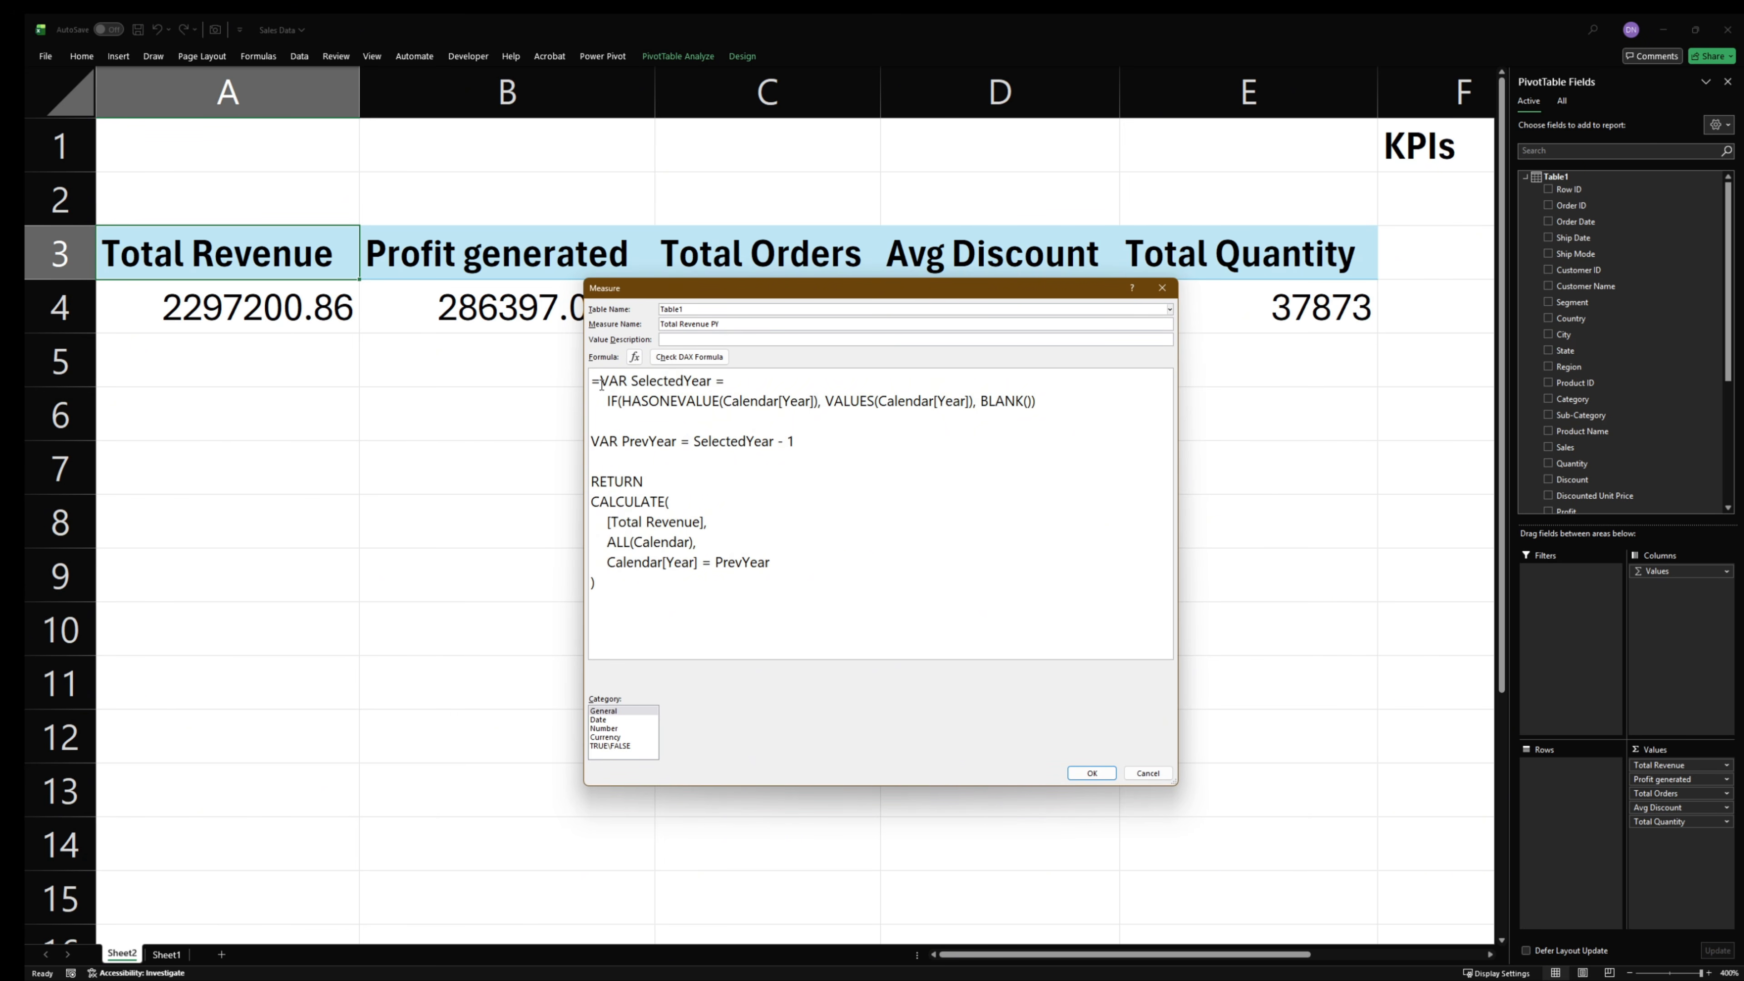
{"action": "scroll", "coordinate": [601, 383], "scroll_direction": "down", "scroll_amount": 4}
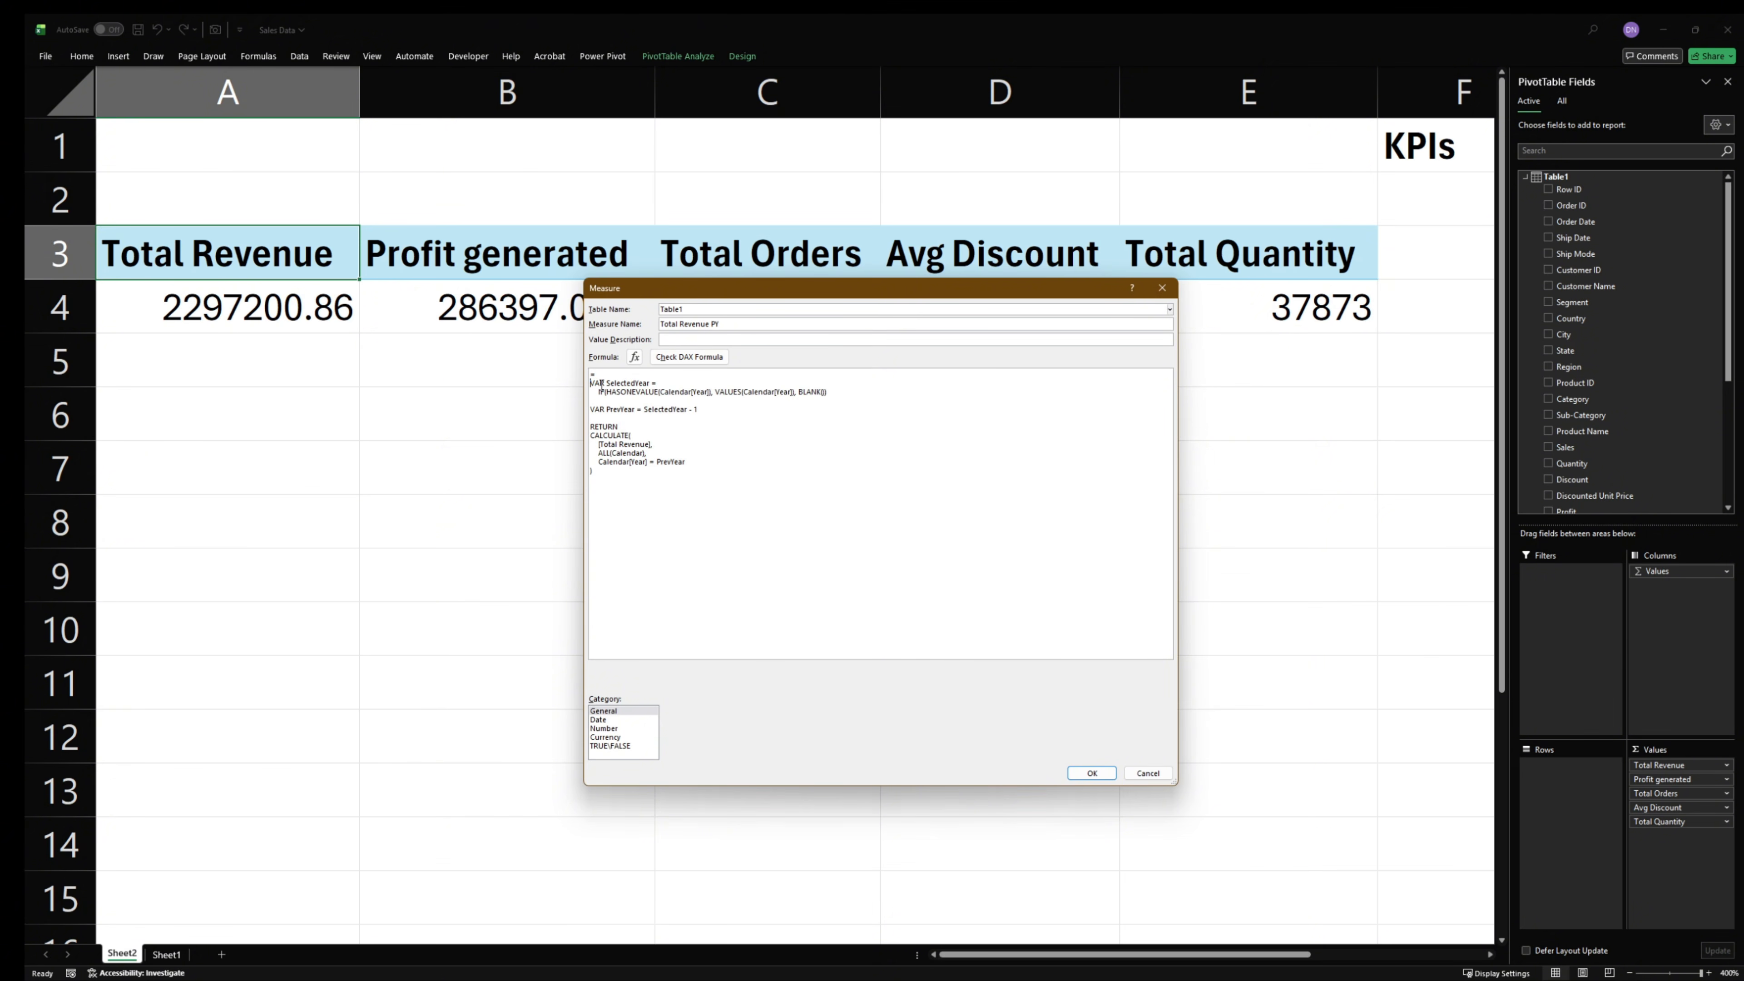
{"action": "scroll", "coordinate": [669, 437], "scroll_direction": "up", "scroll_amount": 4}
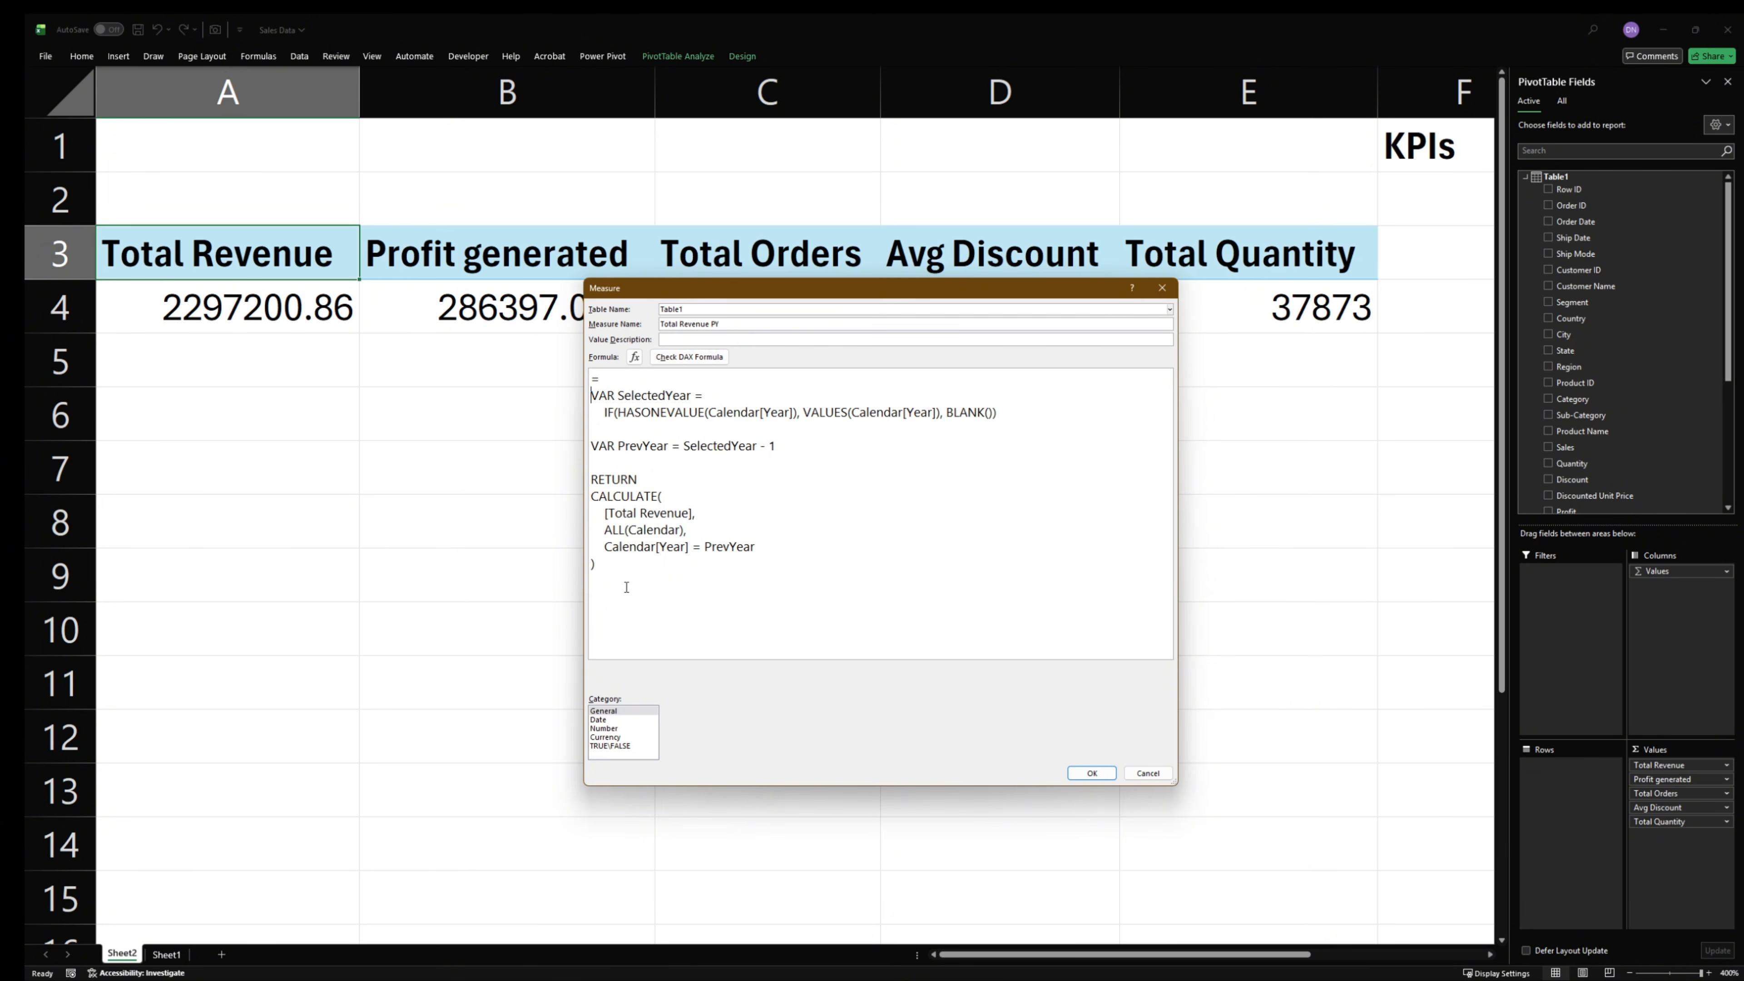
{"action": "left_click", "coordinate": [690, 362]}
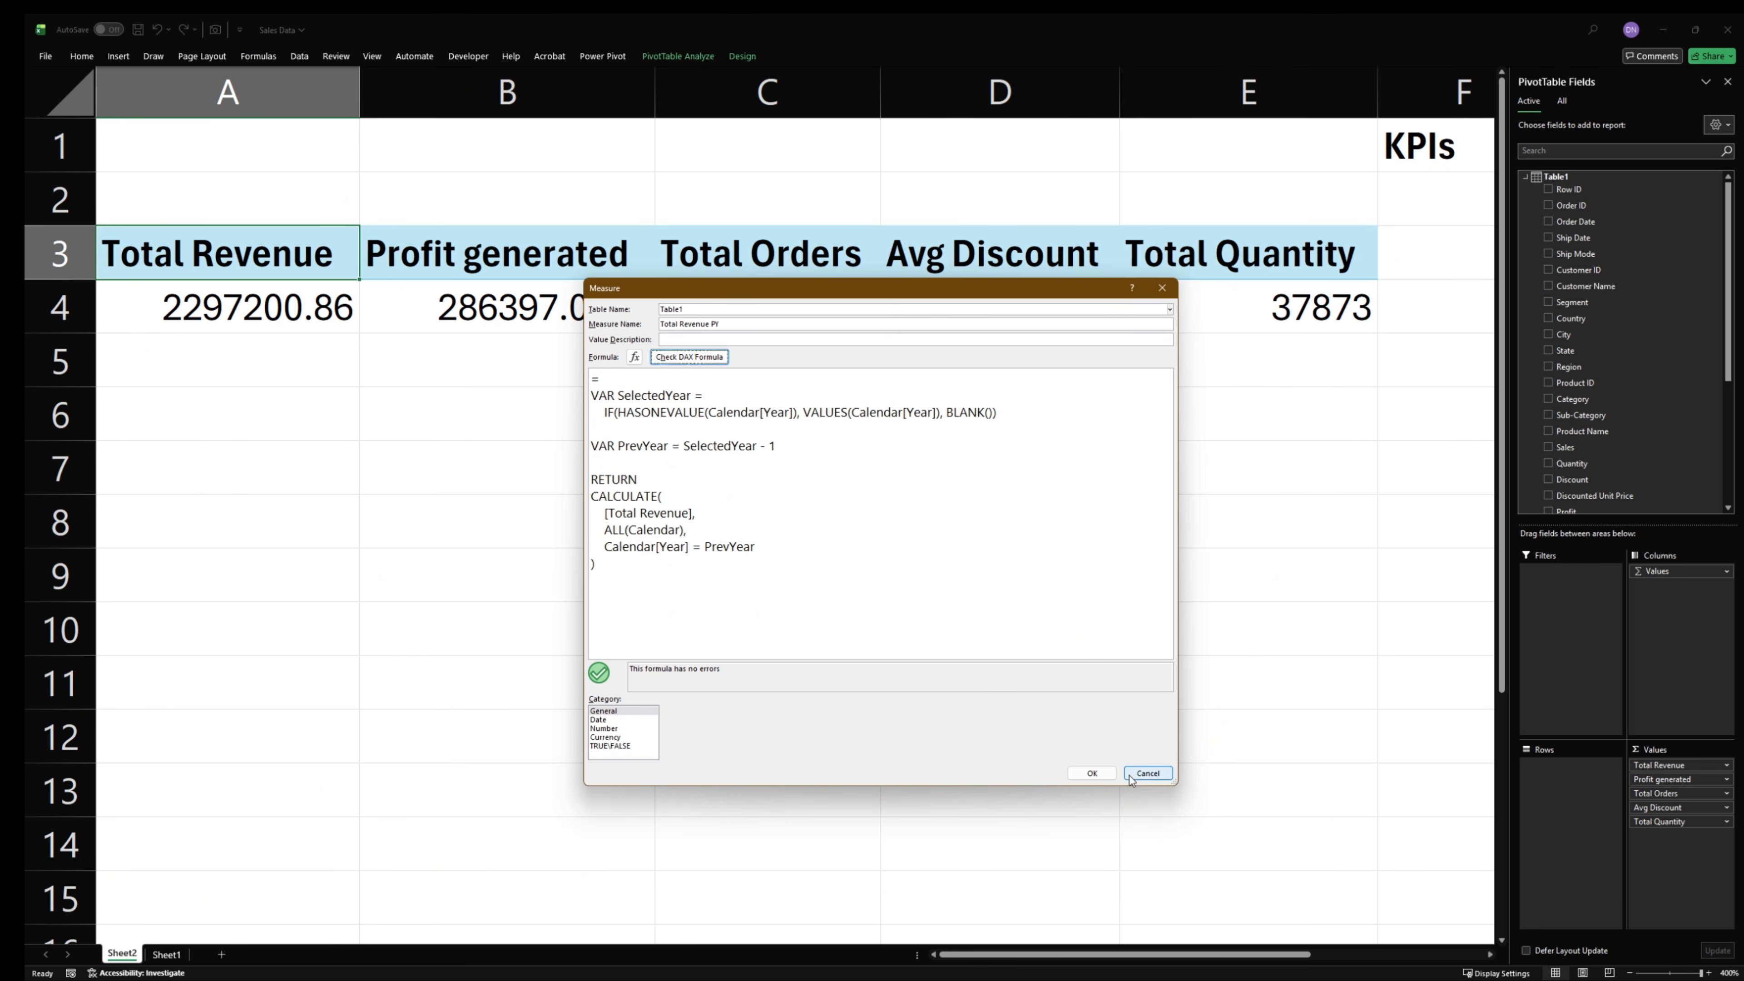
{"action": "left_click", "coordinate": [1092, 773]}
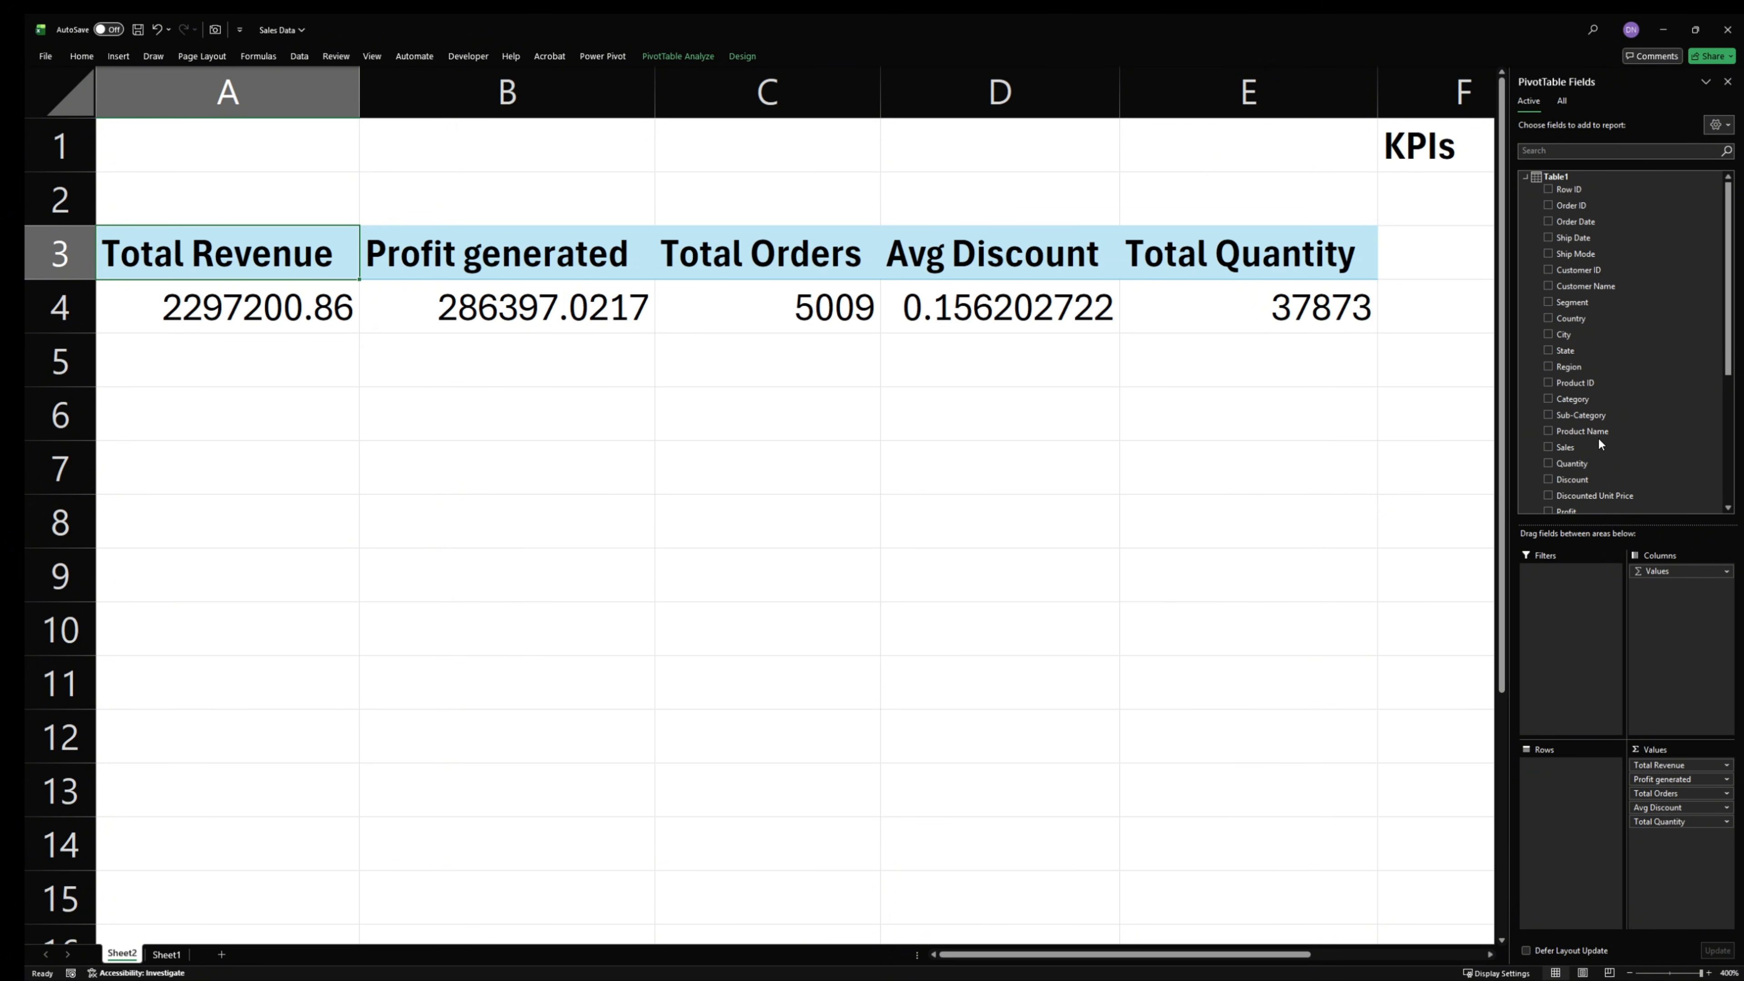
{"action": "scroll", "coordinate": [1613, 465], "scroll_direction": "down", "scroll_amount": 5}
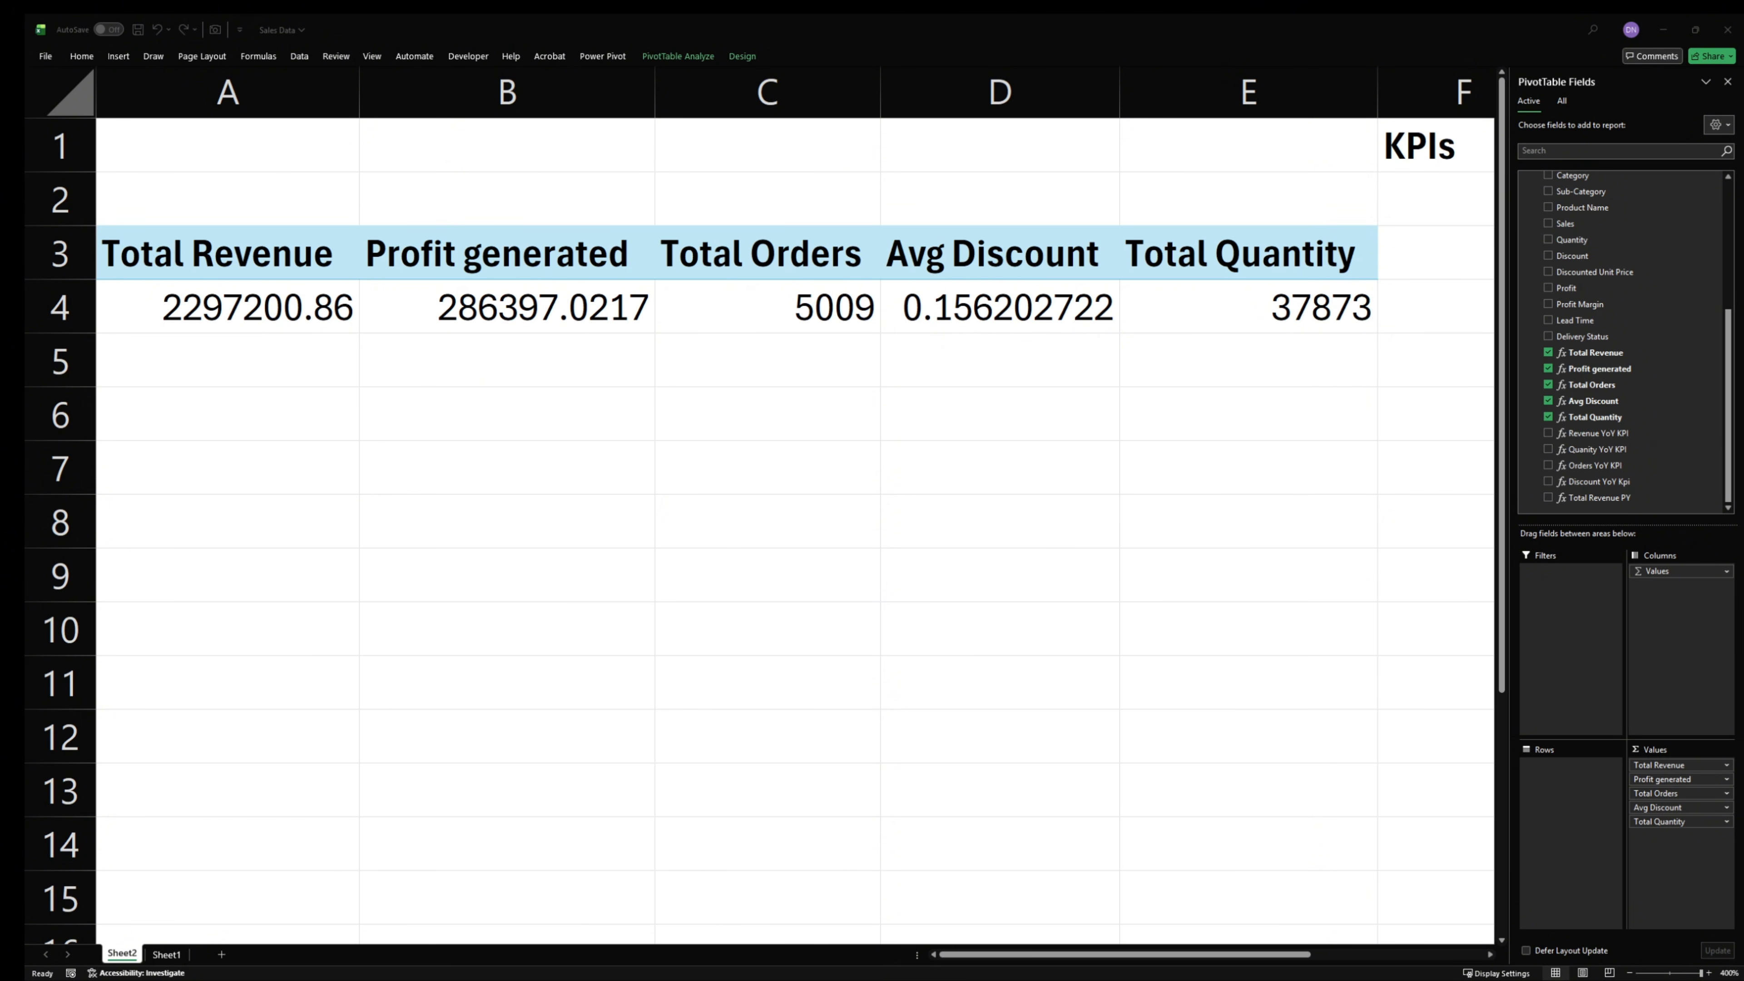
- Add another measure to Table1 and name it "Location Summary"
{"action": "scroll", "coordinate": [1583, 254], "scroll_direction": "up", "scroll_amount": 5}
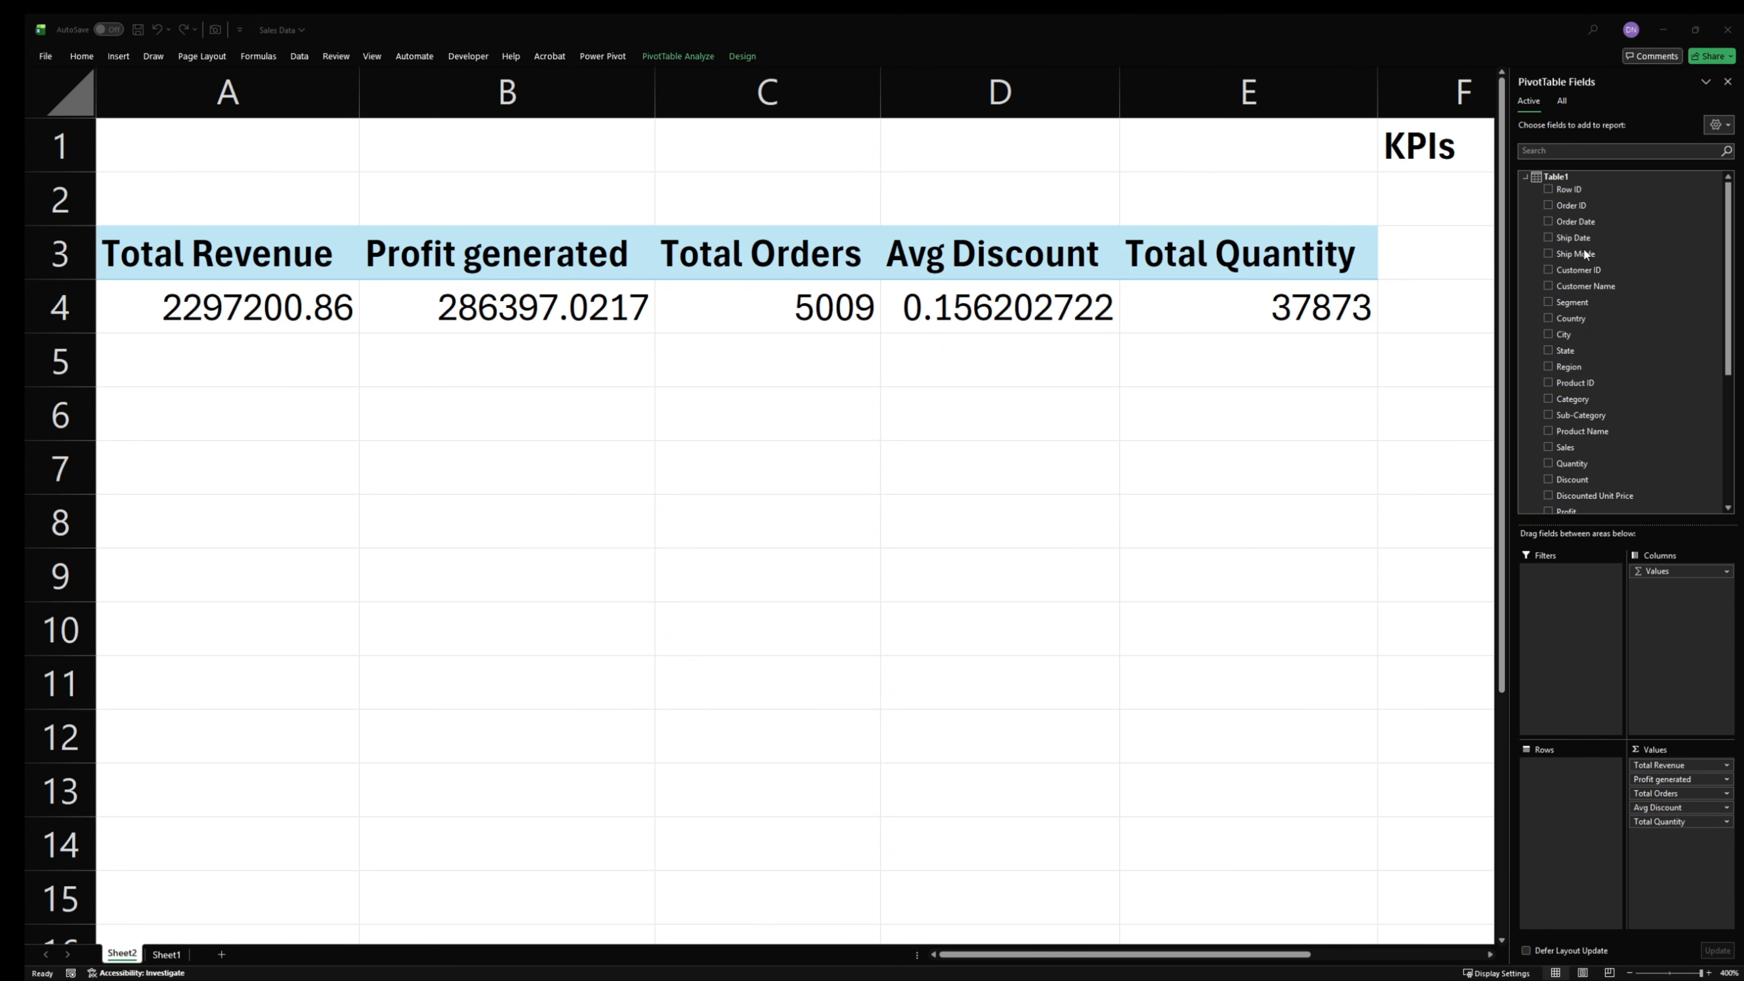
{"action": "right_click", "coordinate": [1566, 177]}
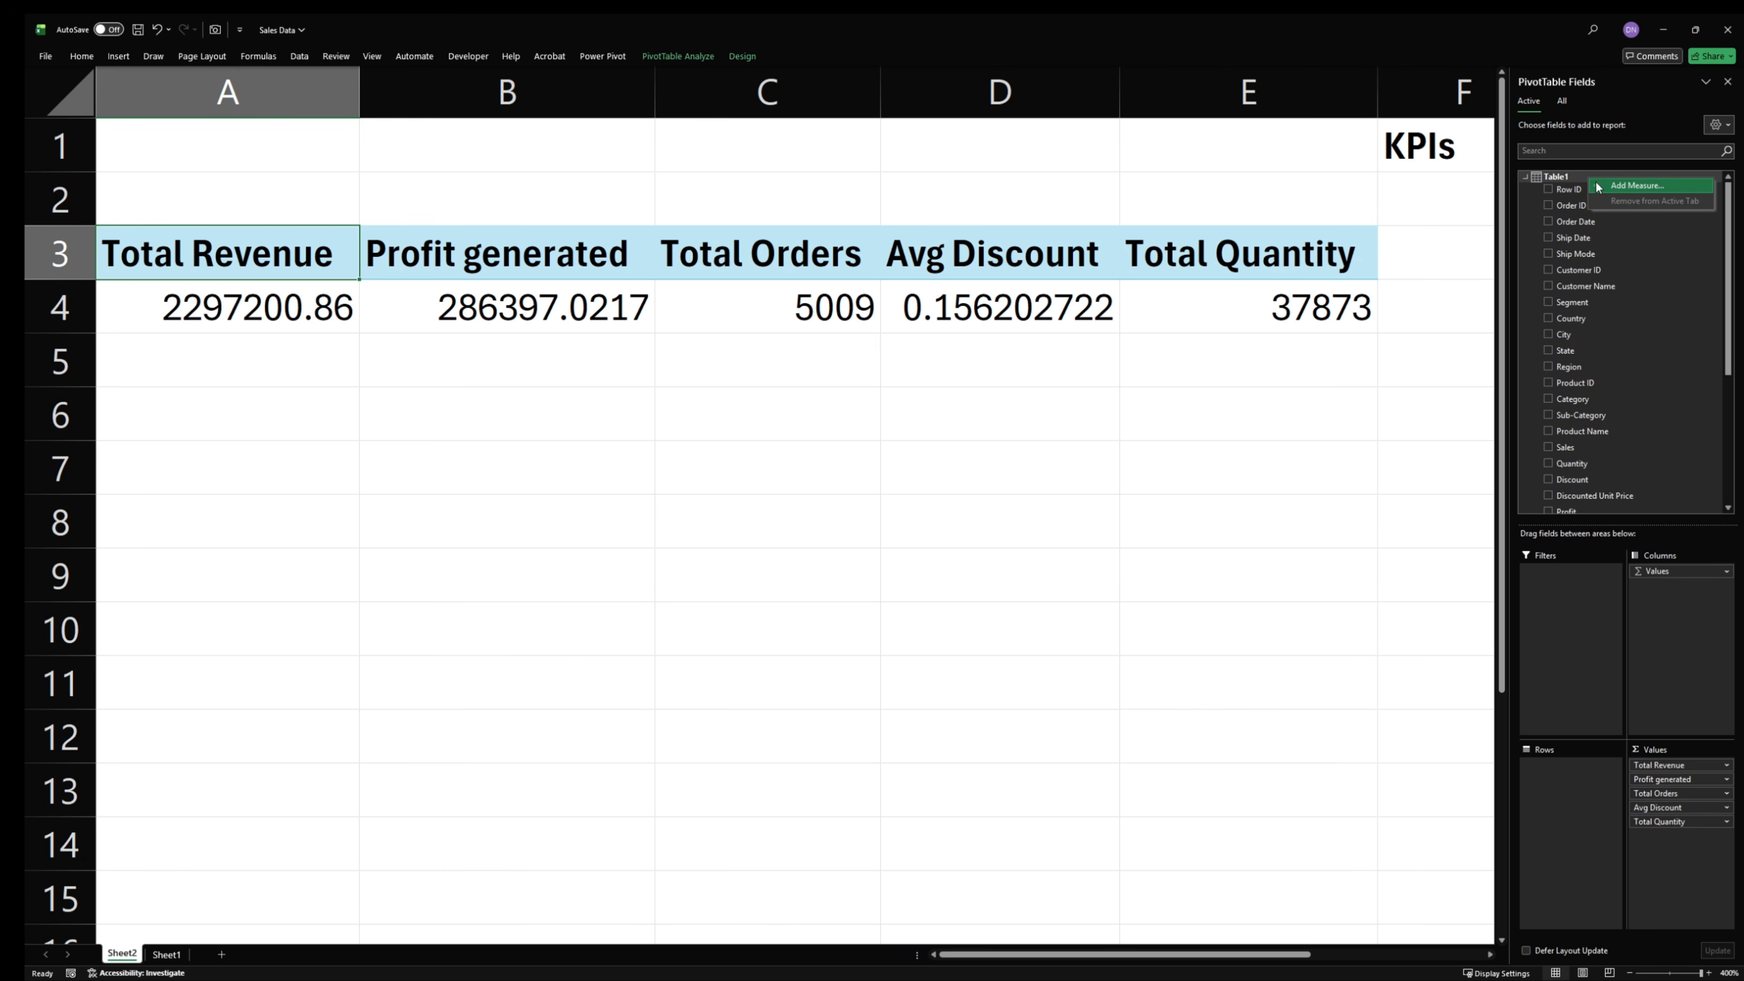
{"action": "left_click", "coordinate": [1668, 189]}
{"action": "left_click", "coordinate": [797, 435]}
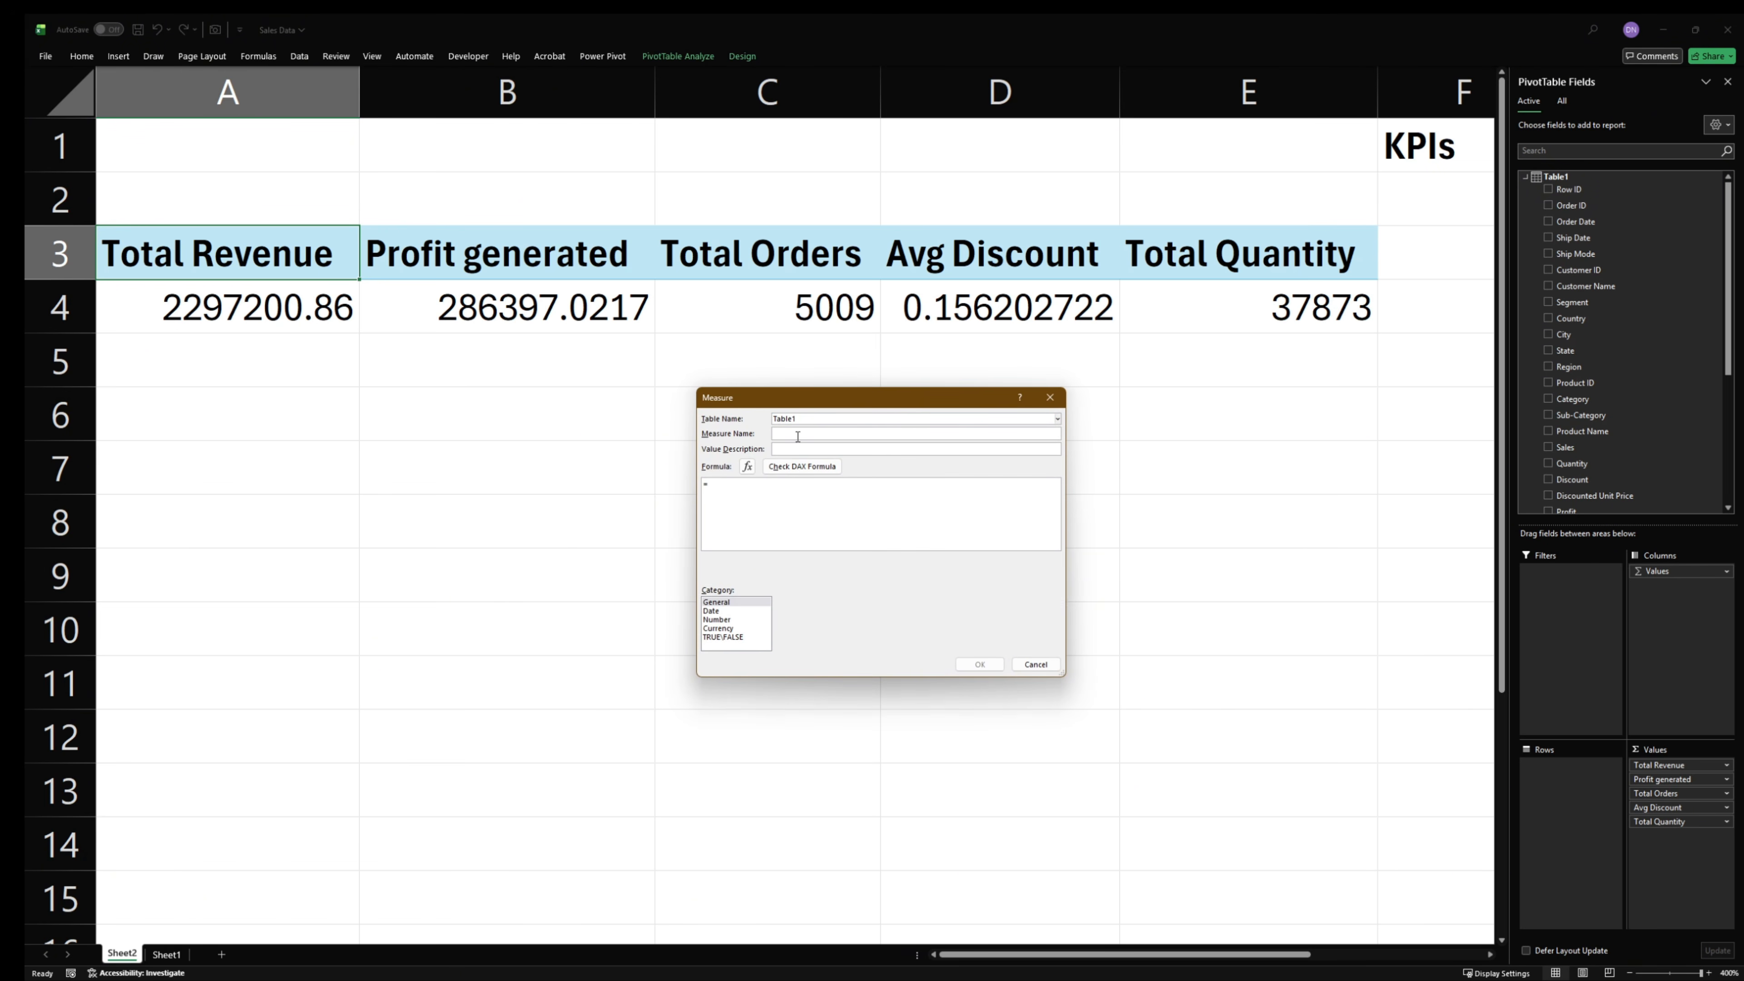
{"action": "type", "text": "Location Summary"}
- Paste the state and region summary DAX formula into the measure, keeping a single equals sign before VAR TopState1
{"action": "key", "text": "ctrl+v"}
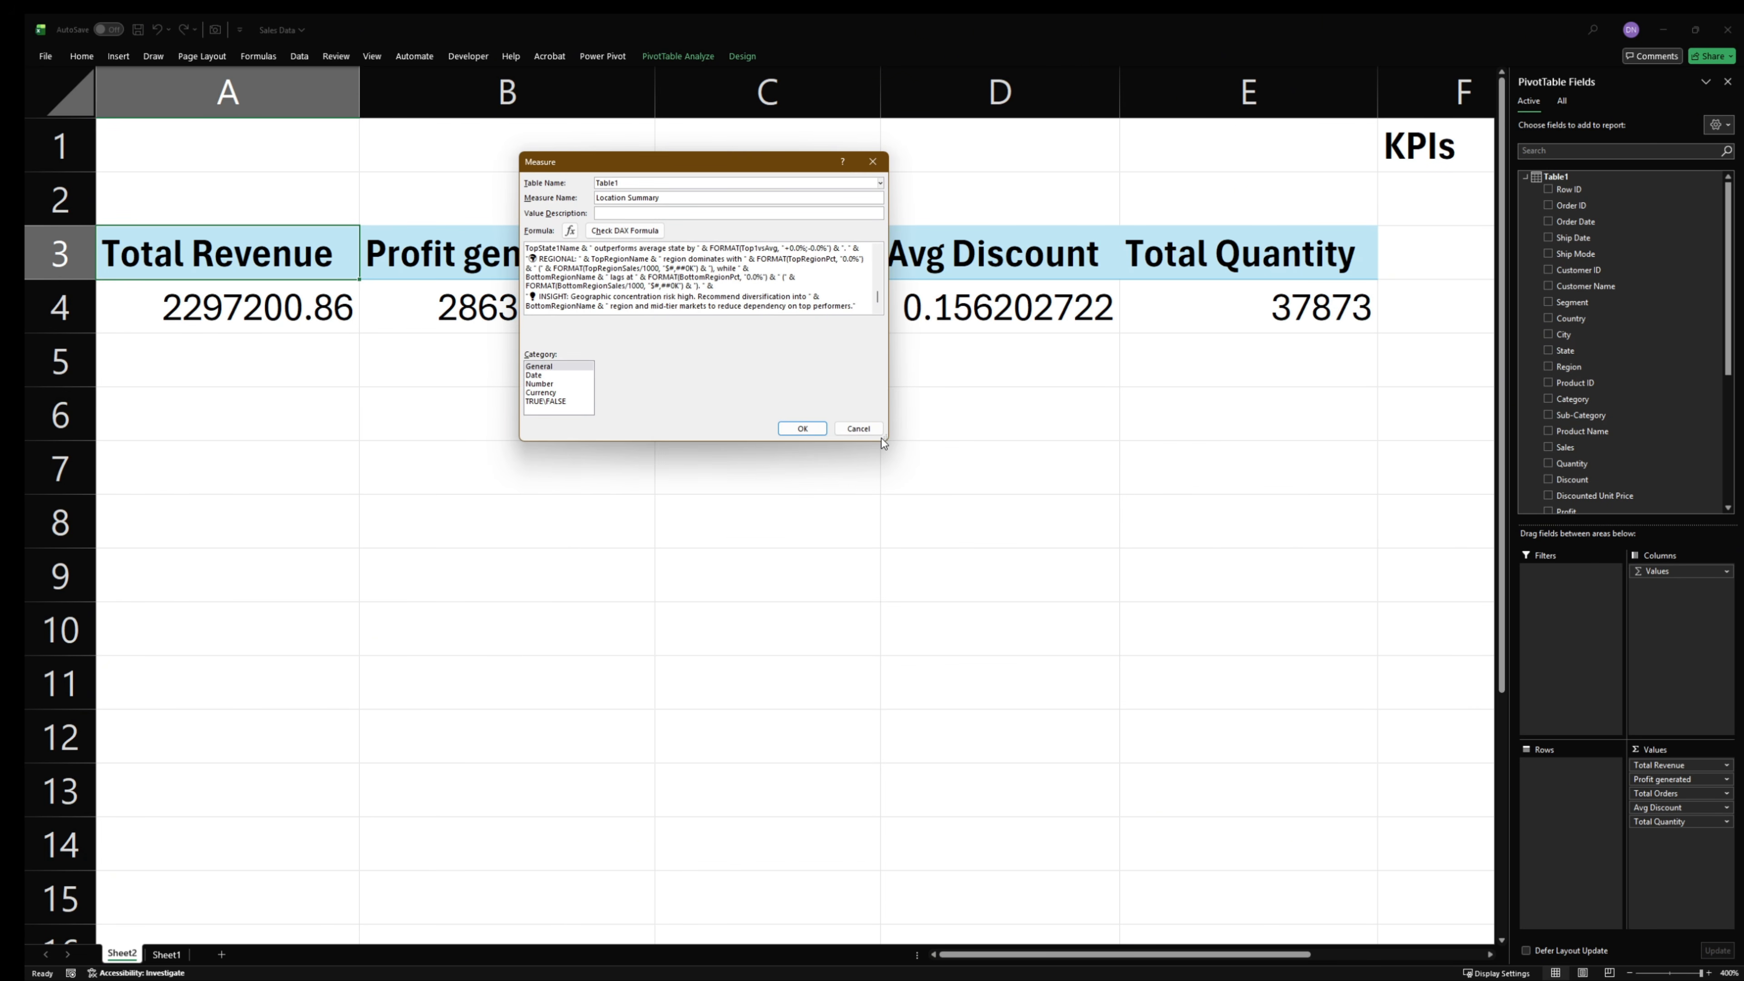
{"action": "left_click_drag", "start_coordinate": [886, 442], "coordinate": [1172, 804]}
{"action": "scroll", "coordinate": [819, 490], "scroll_direction": "up", "scroll_amount": 5, "text": "ctrl"}
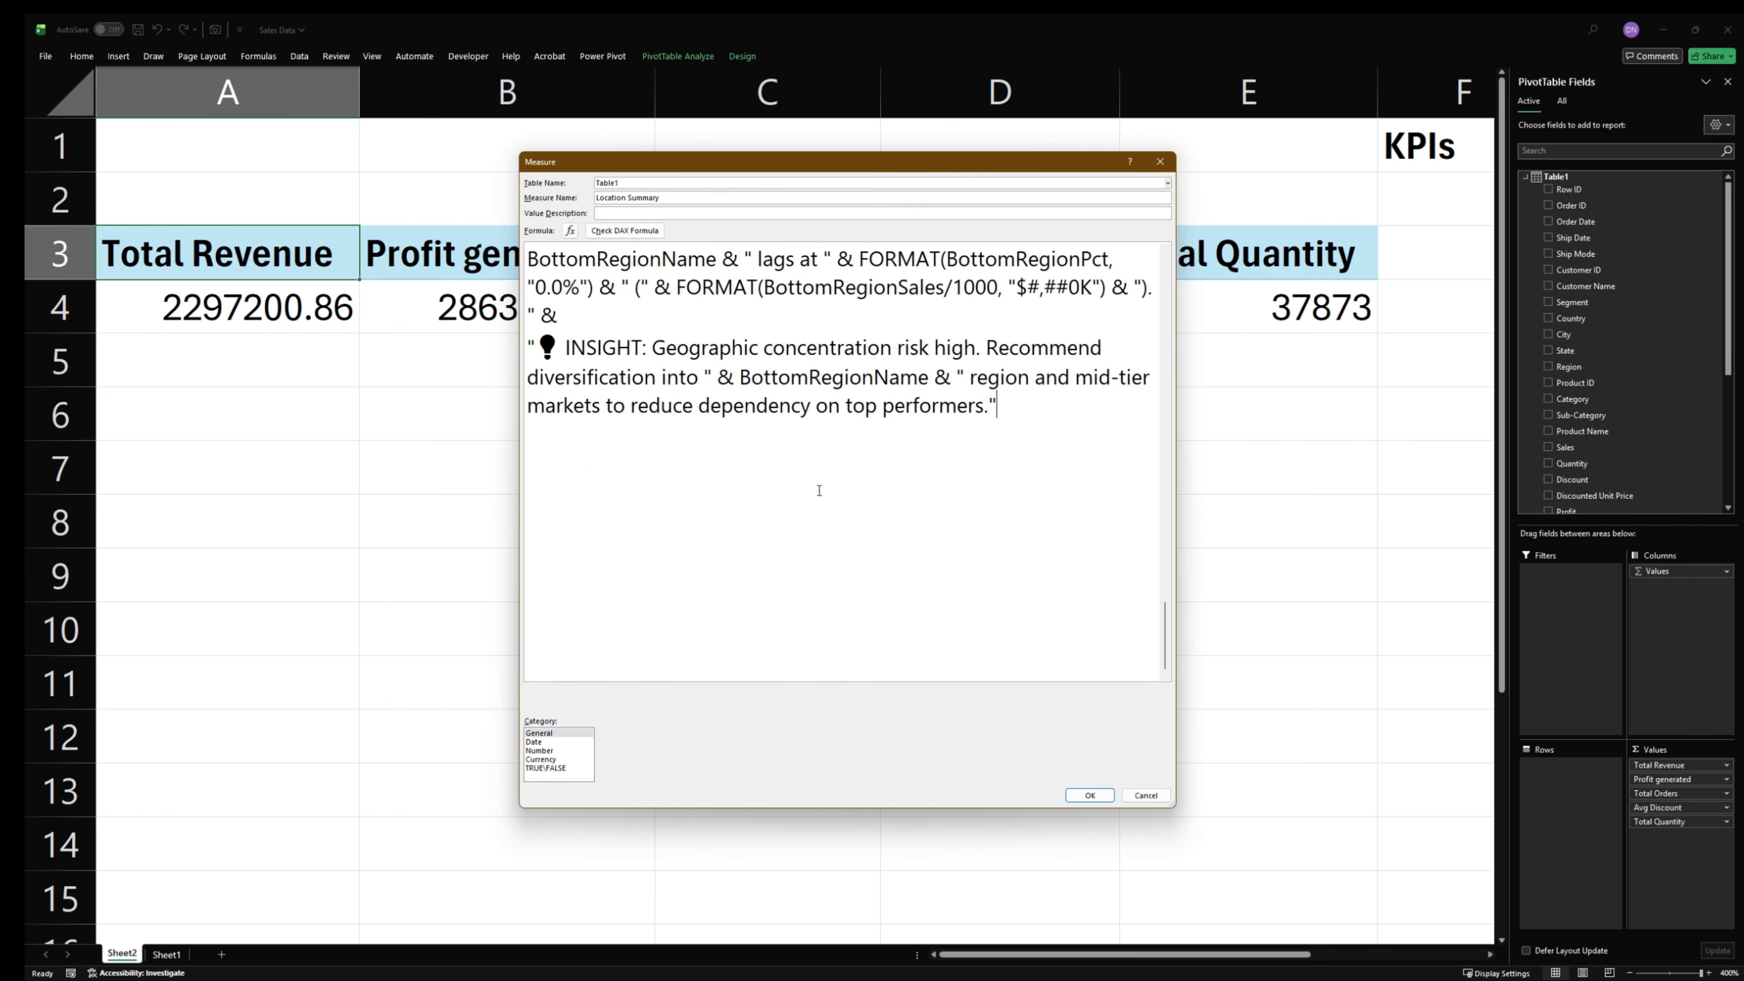
{"action": "scroll", "coordinate": [806, 480], "scroll_direction": "up", "scroll_amount": 15}
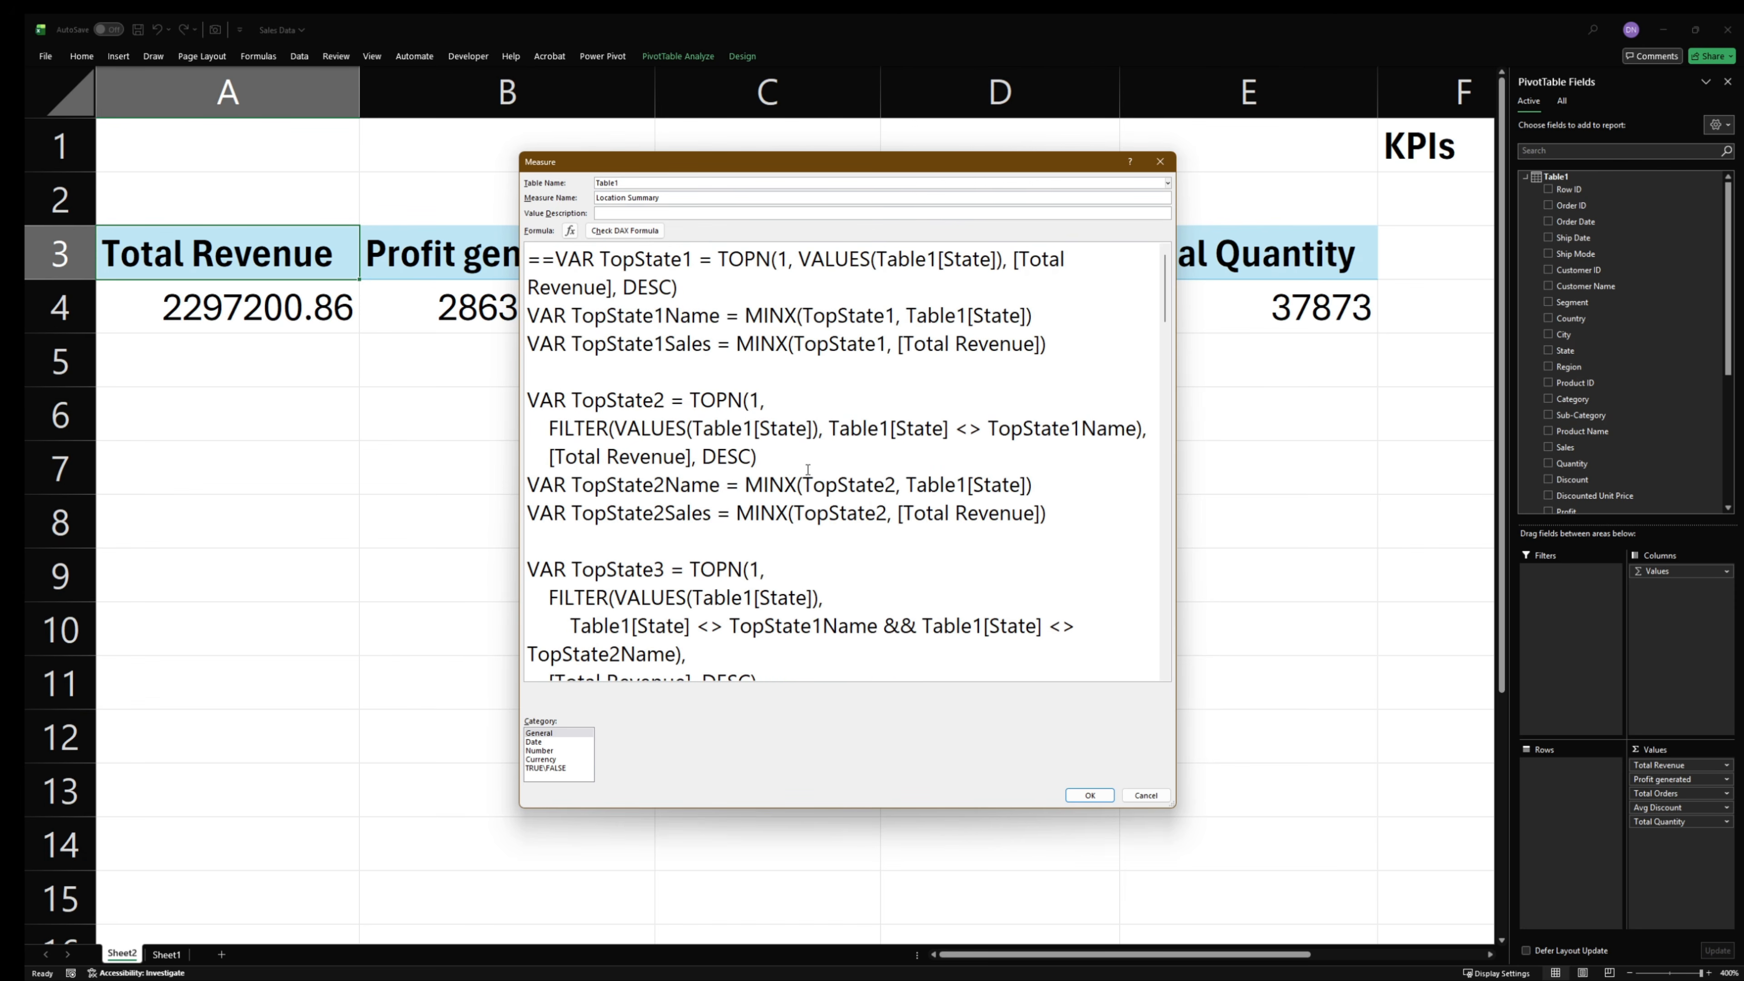
{"action": "left_click", "coordinate": [555, 268]}
{"action": "key", "text": "BackSpace"}
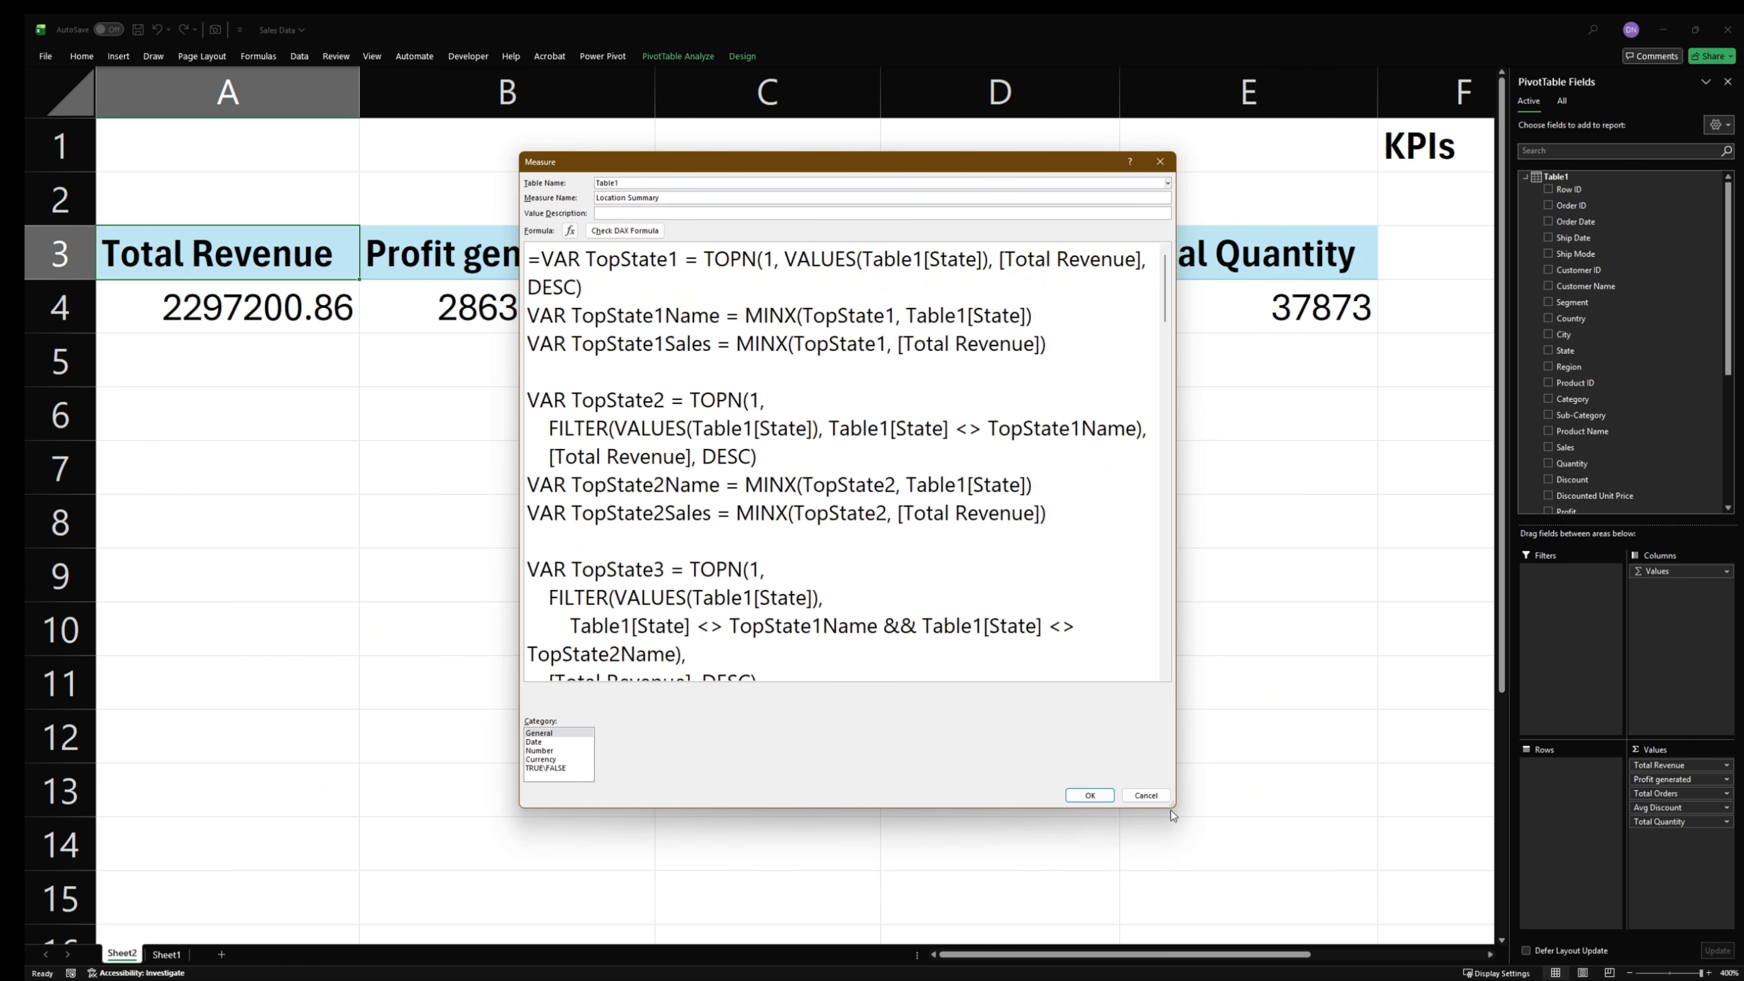
- Review the whole location summary formula, check its DAX syntax and save the measure
{"action": "left_click_drag", "start_coordinate": [1172, 805], "coordinate": [1315, 931]}
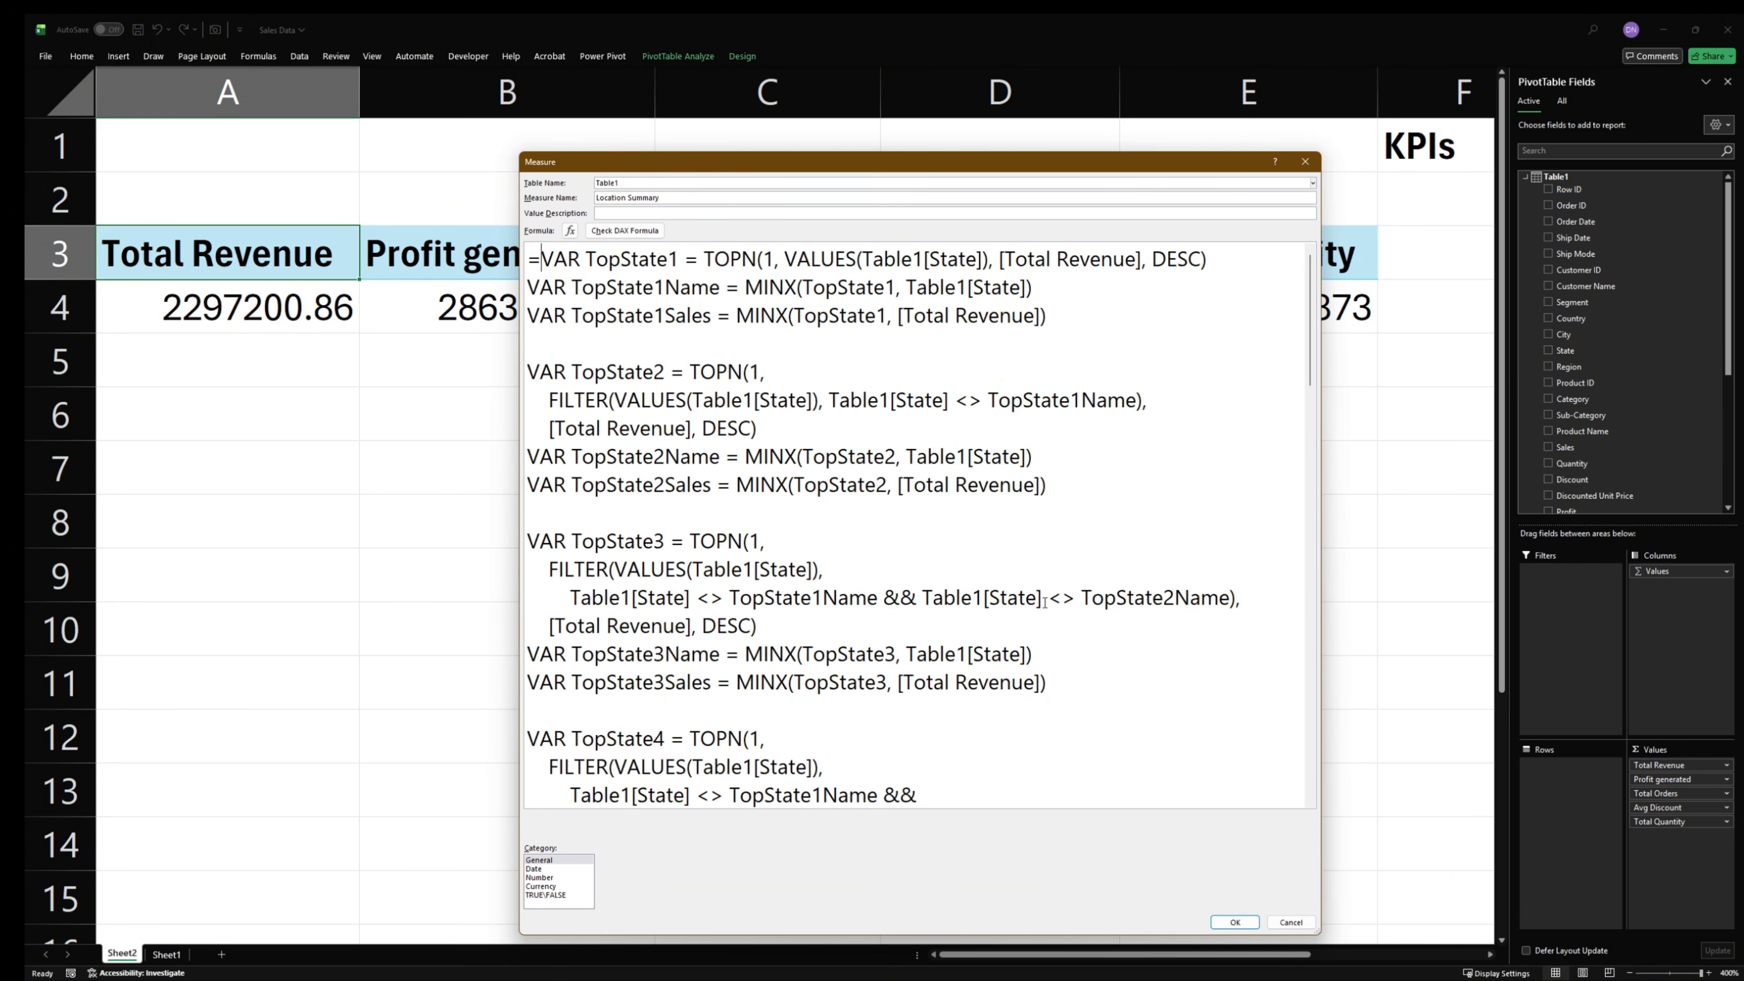
{"action": "scroll", "coordinate": [1013, 542], "scroll_direction": "down", "scroll_amount": 20}
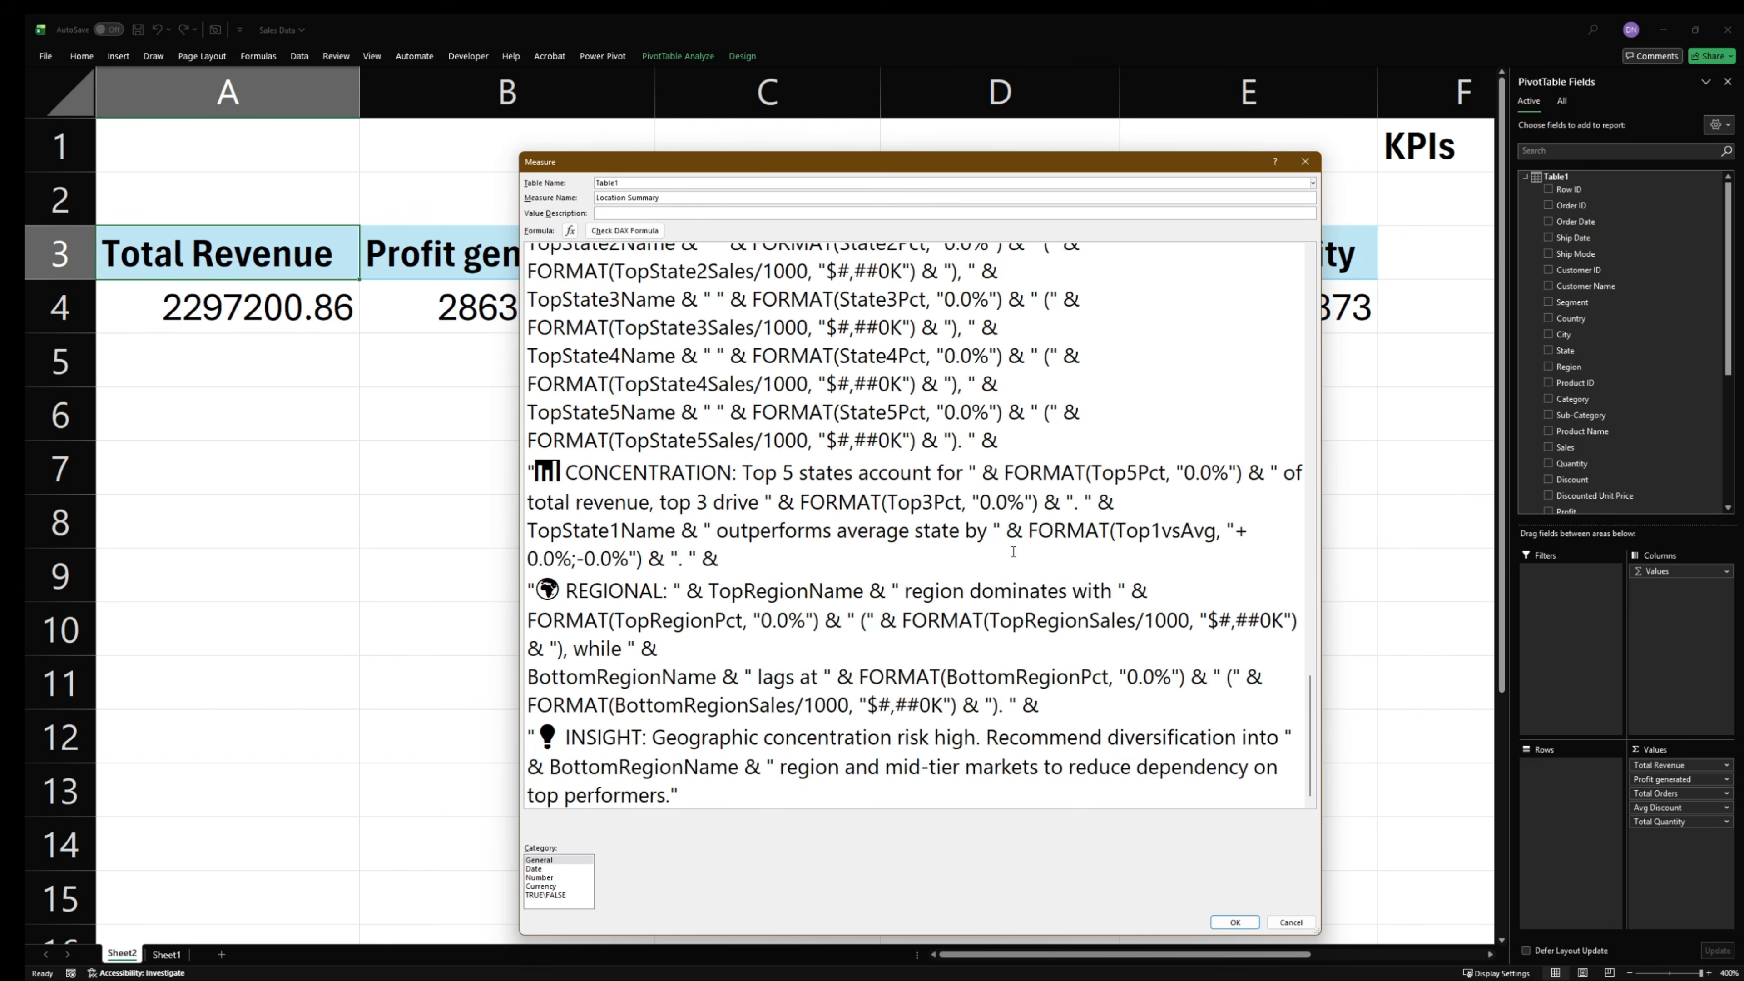
{"action": "scroll", "coordinate": [1006, 559], "scroll_direction": "up", "scroll_amount": 15}
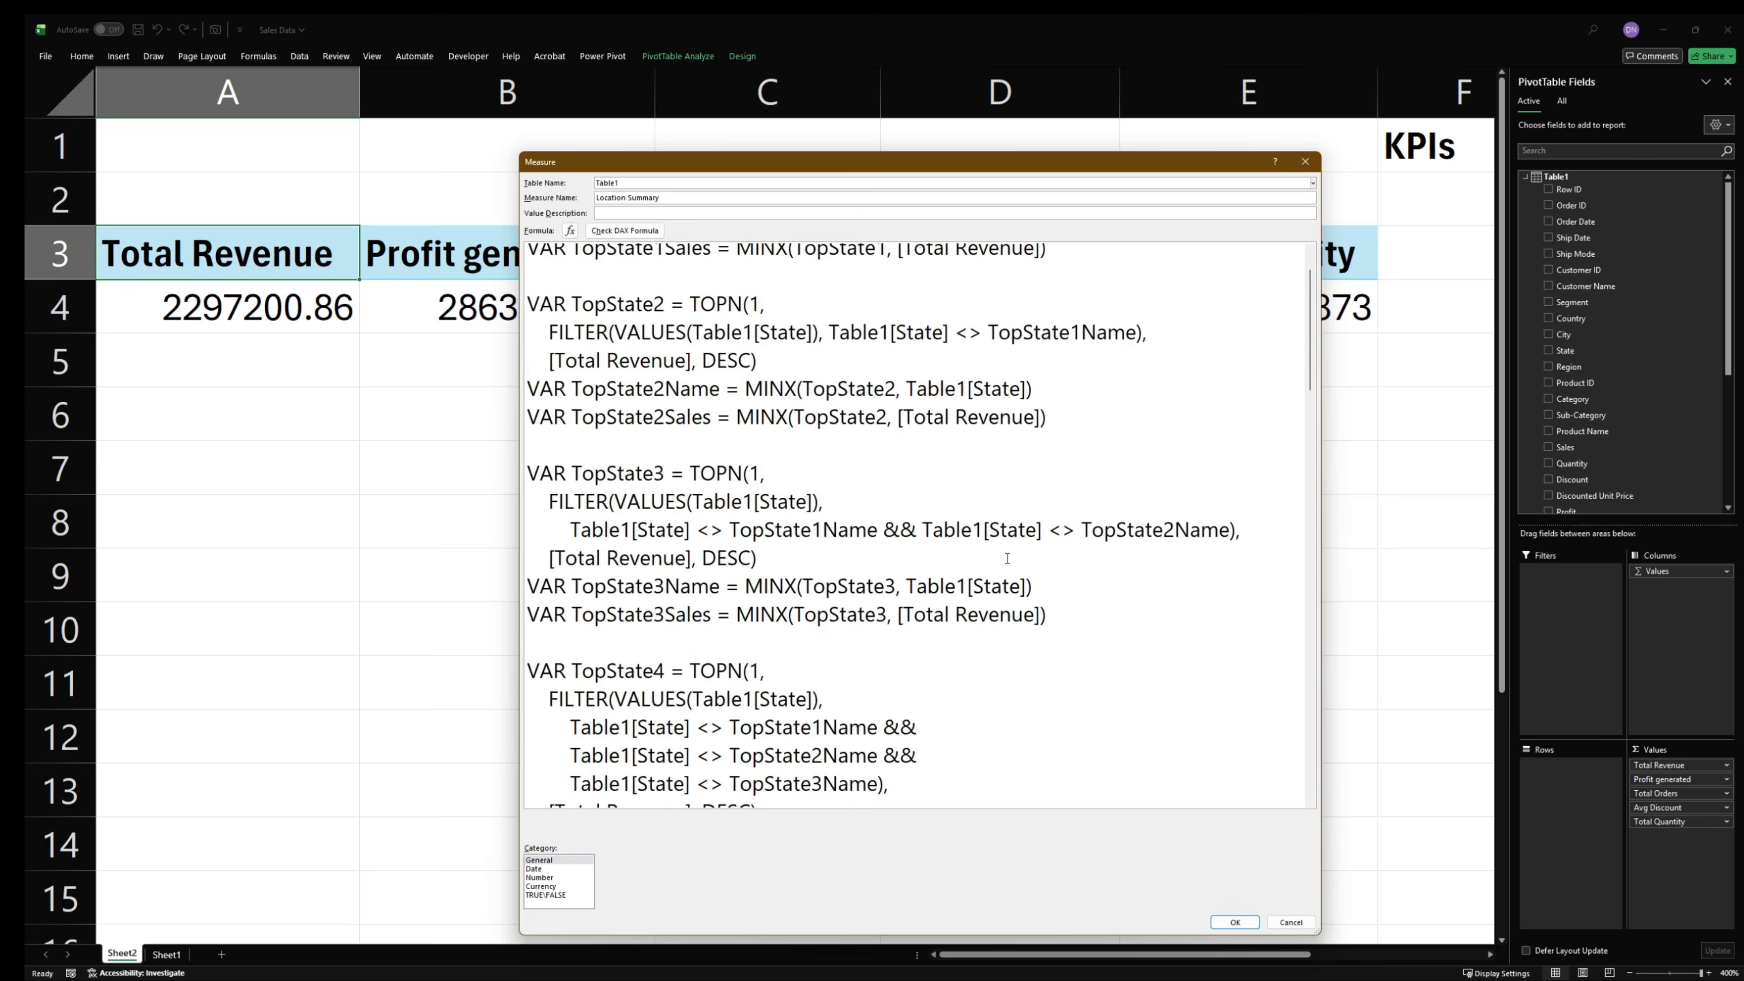
{"action": "left_click", "coordinate": [624, 230]}
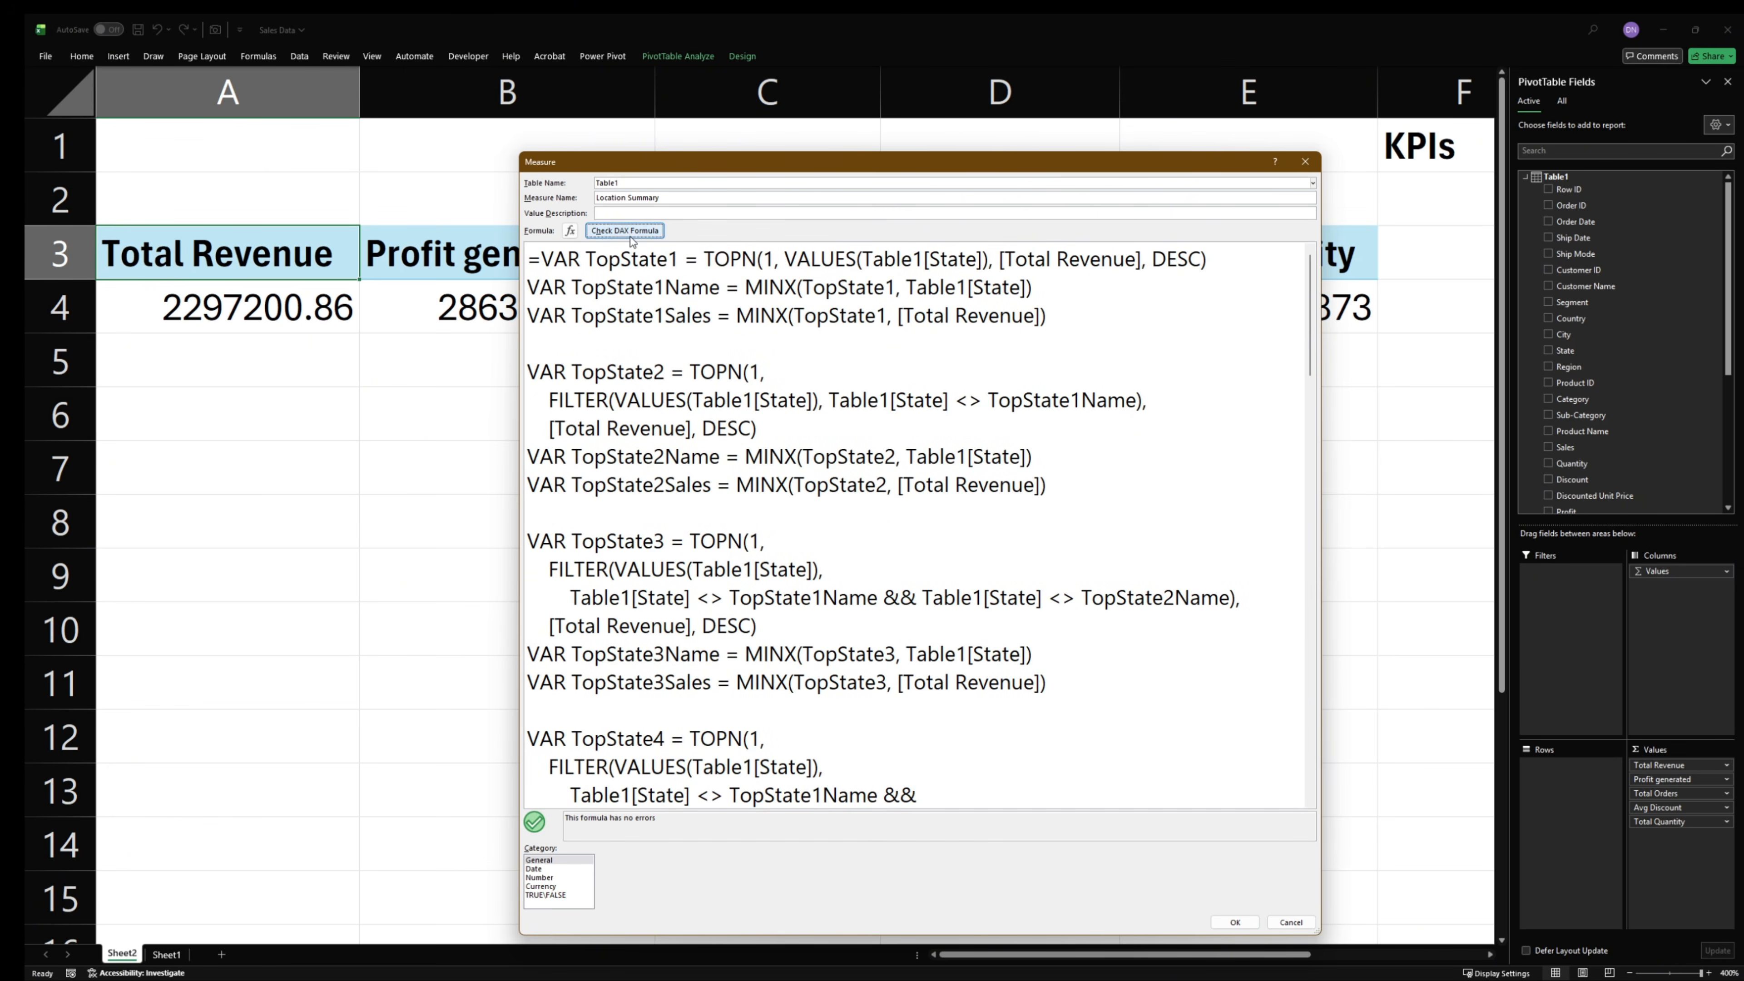
{"action": "scroll", "coordinate": [813, 524], "scroll_direction": "down", "scroll_amount": 7}
{"action": "scroll", "coordinate": [813, 524], "scroll_direction": "down", "scroll_amount": 15}
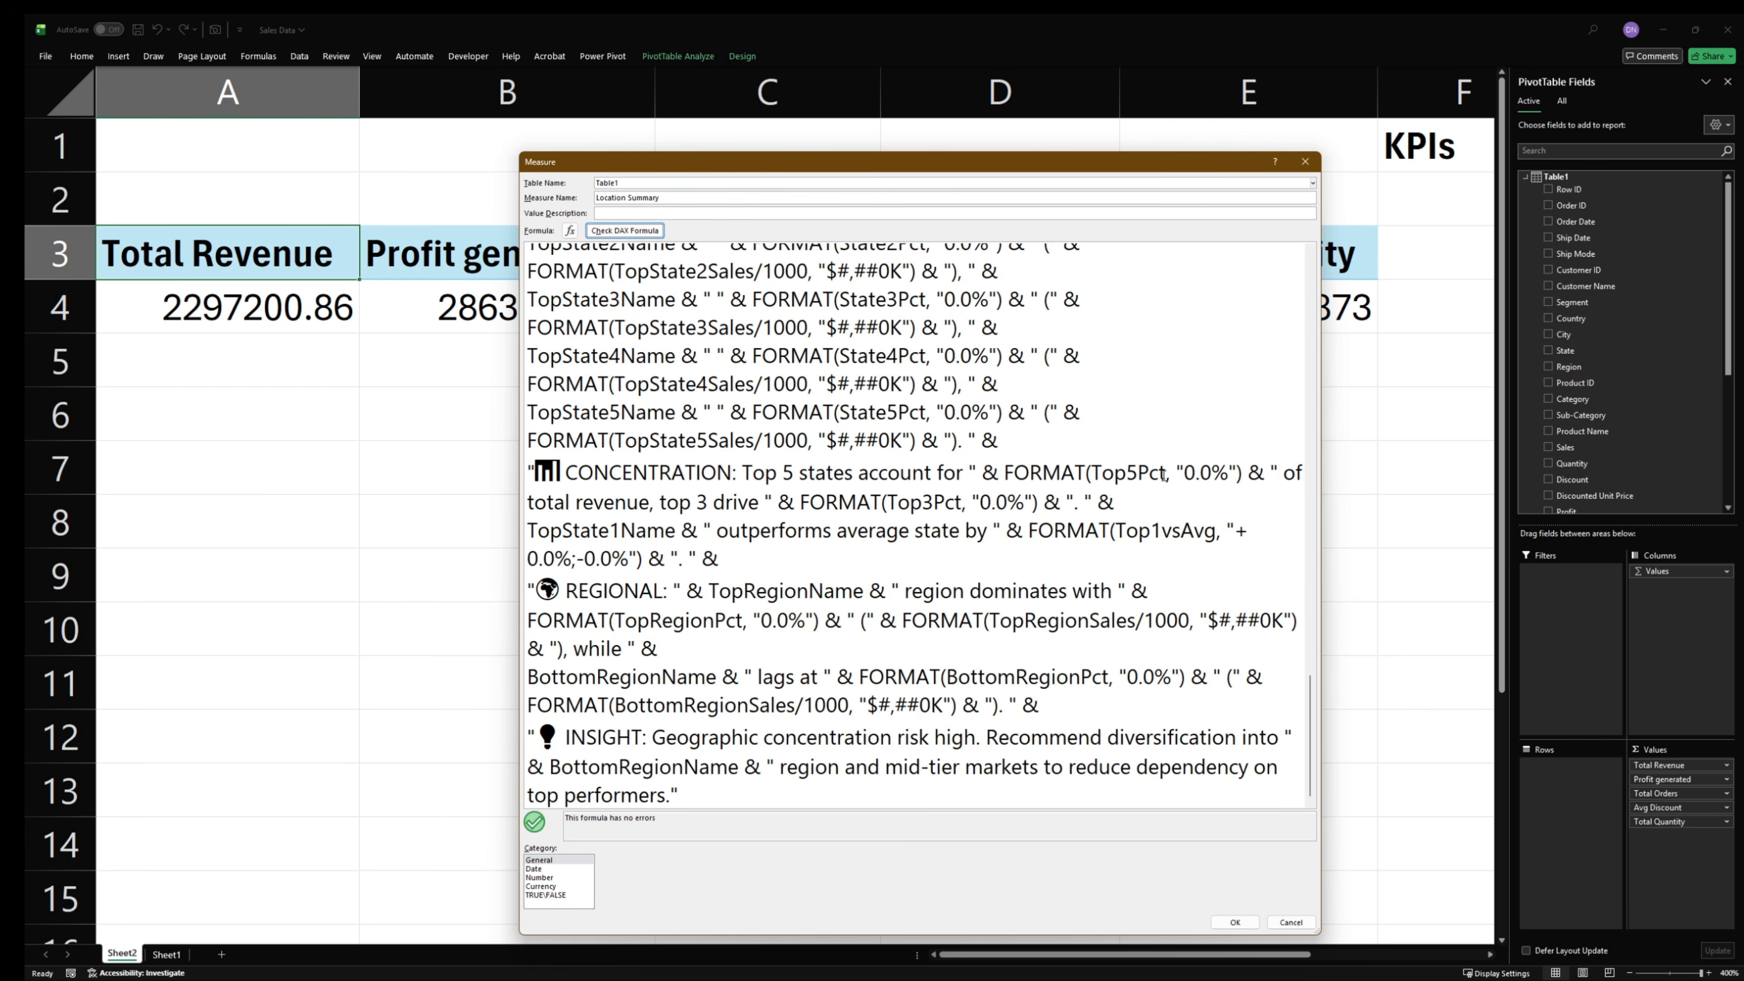
{"action": "left_click", "coordinate": [1244, 922]}
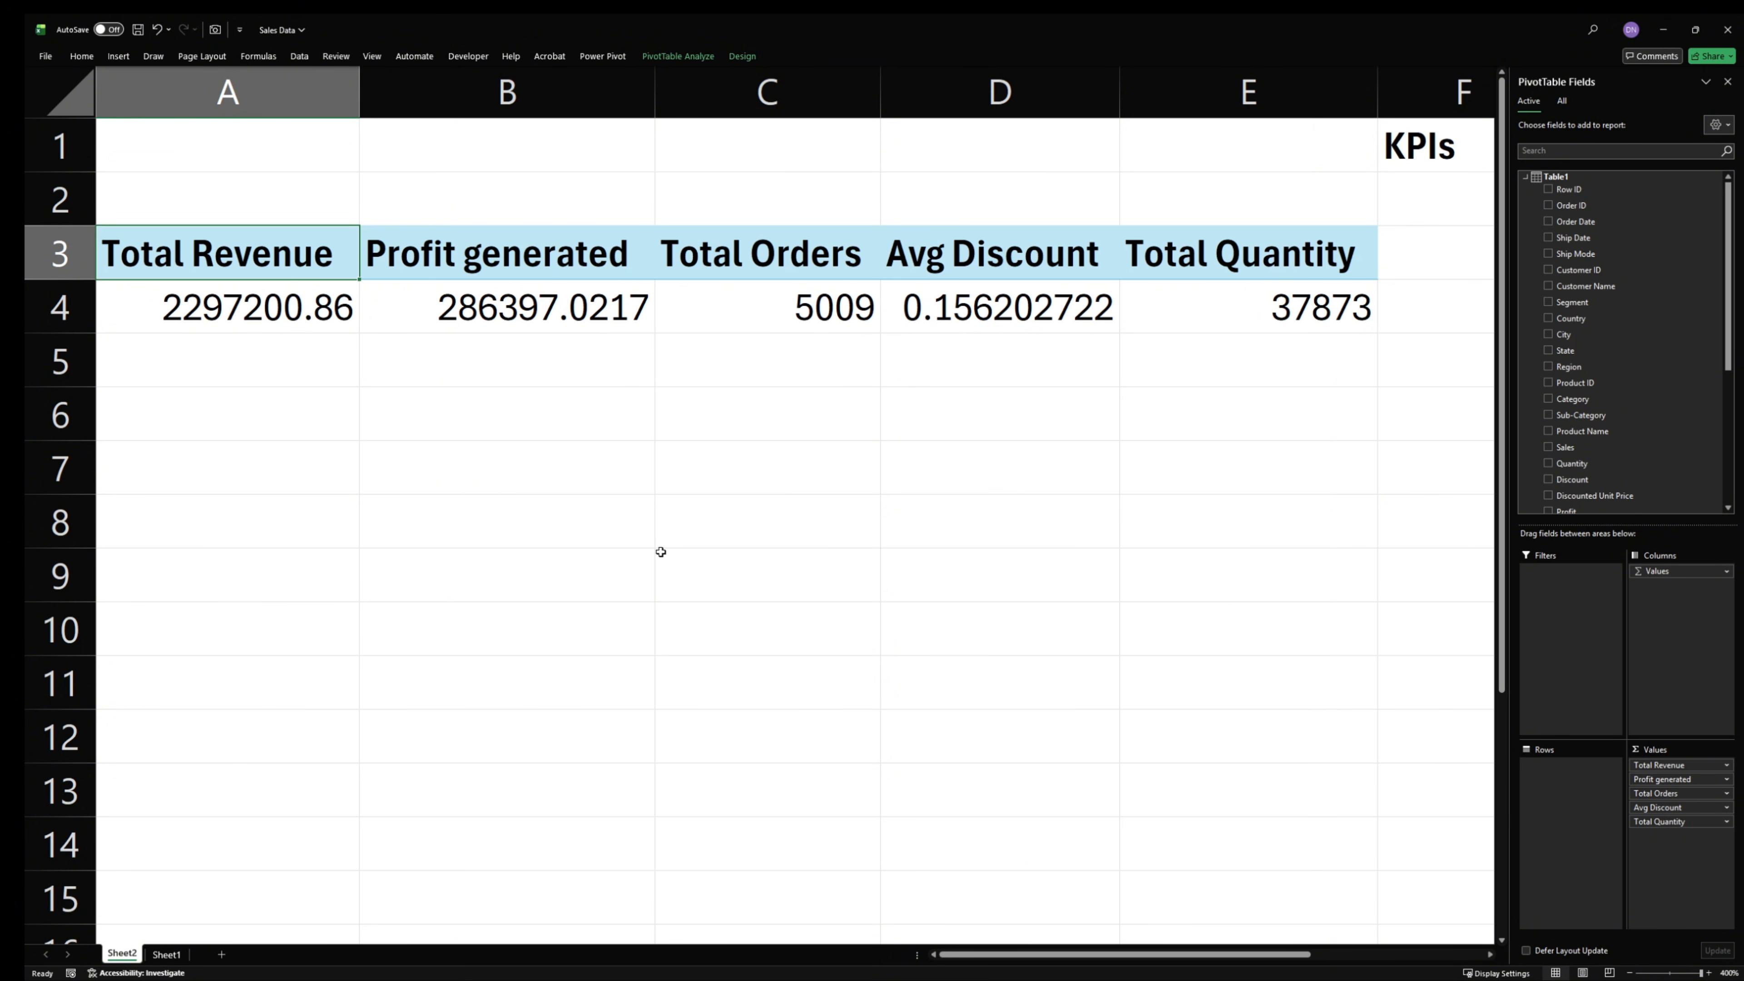
{"action": "left_click", "coordinate": [648, 542]}
{"action": "left_click", "coordinate": [238, 314]}
{"action": "left_click_drag", "start_coordinate": [464, 317], "coordinate": [110, 320]}
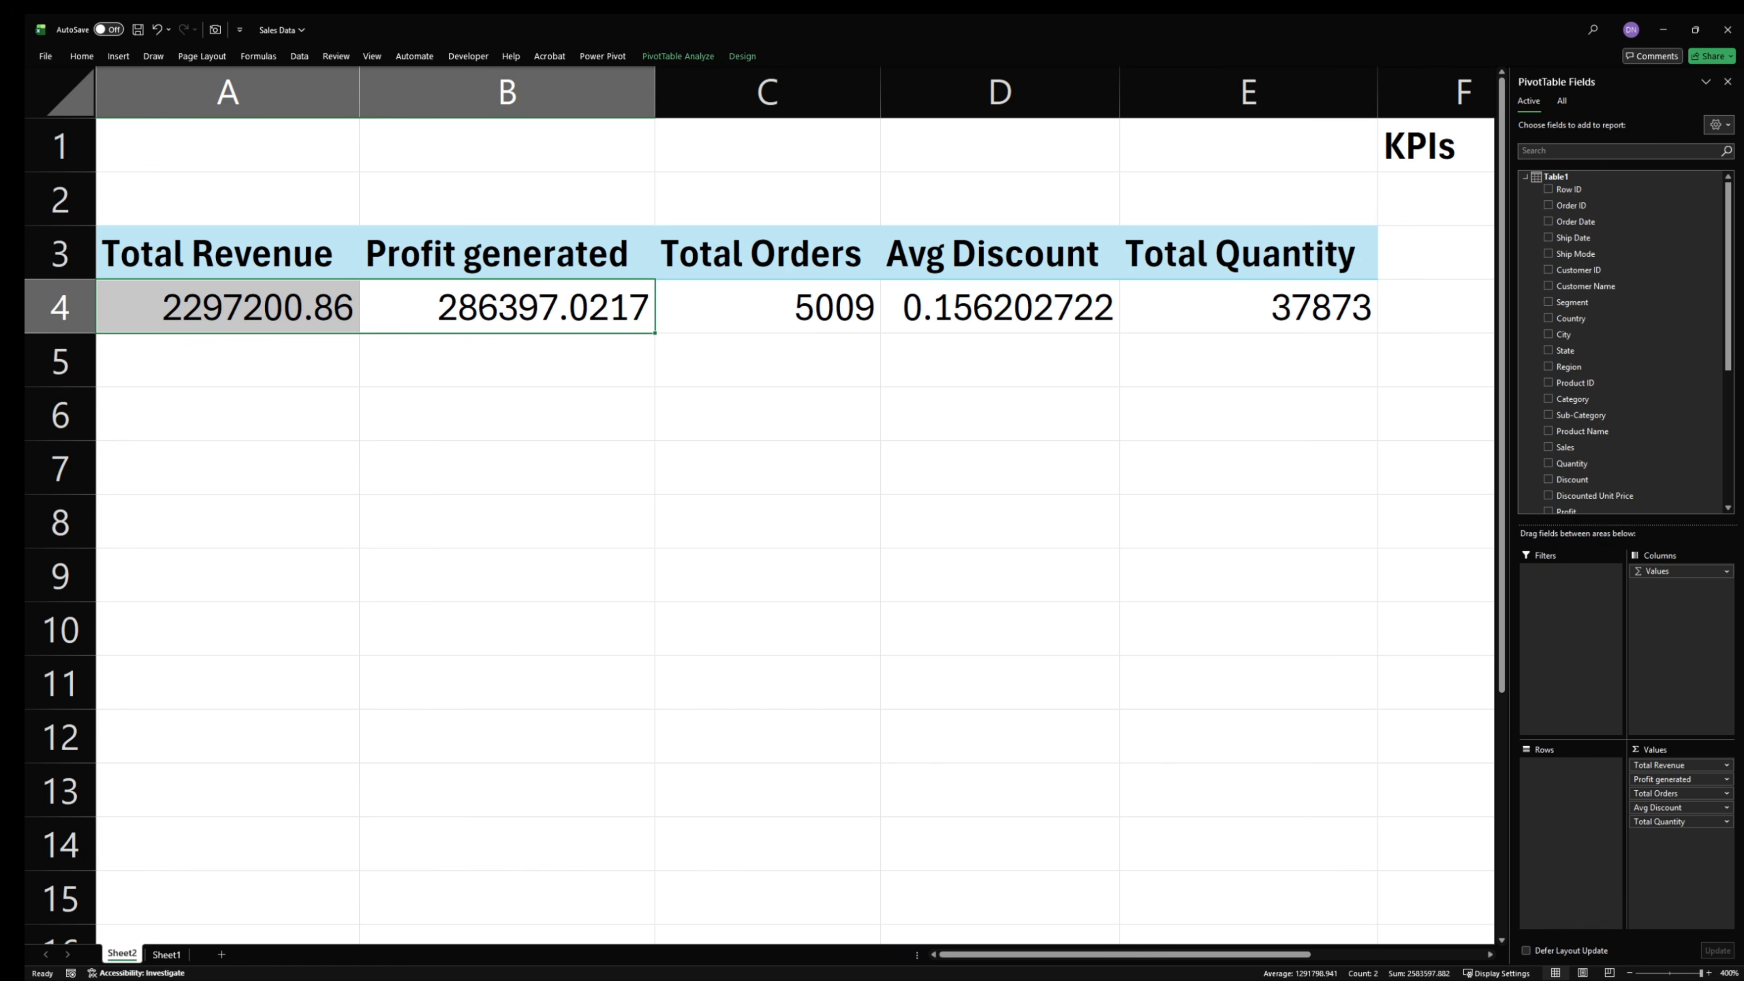
{"action": "key", "text": "alt+Tab"}
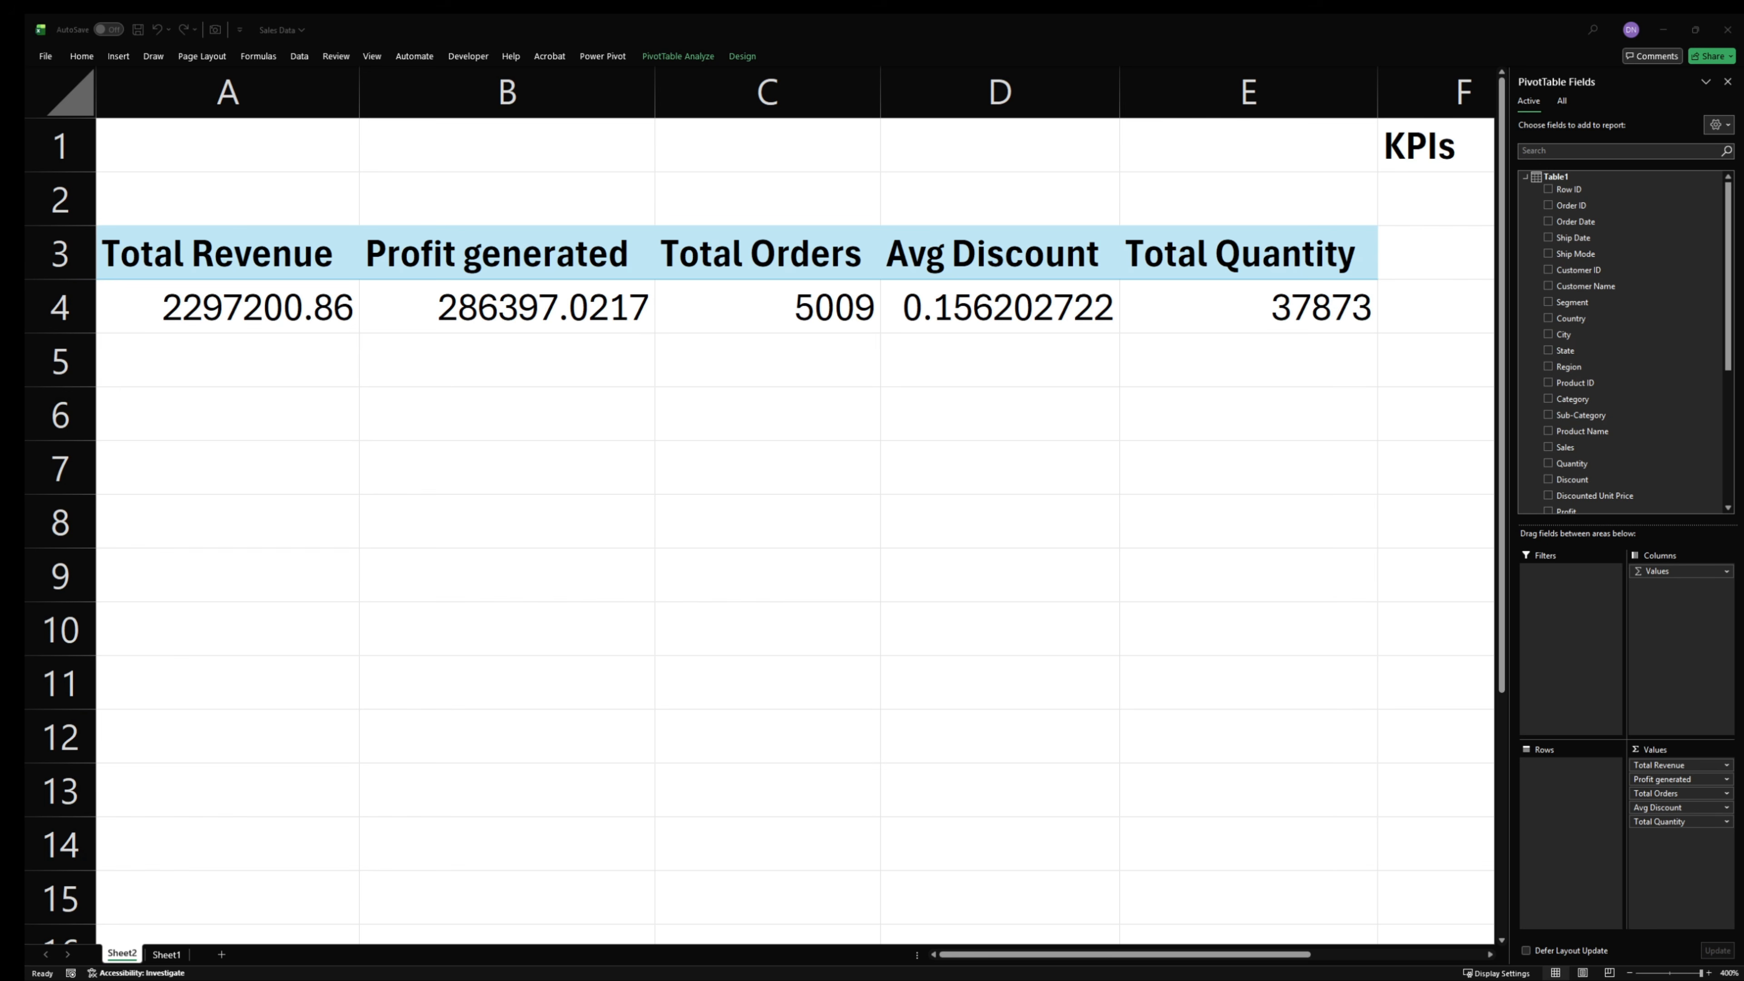
- Apply the custom number format [>=1000000]$#,##0.00,, "M";[>=1000]$#,##0.00, "K";$#,##0.00 to the Total Revenue and Profit generated values in A4:B4
{"action": "left_click_drag", "start_coordinate": [512, 321], "coordinate": [562, 330]}
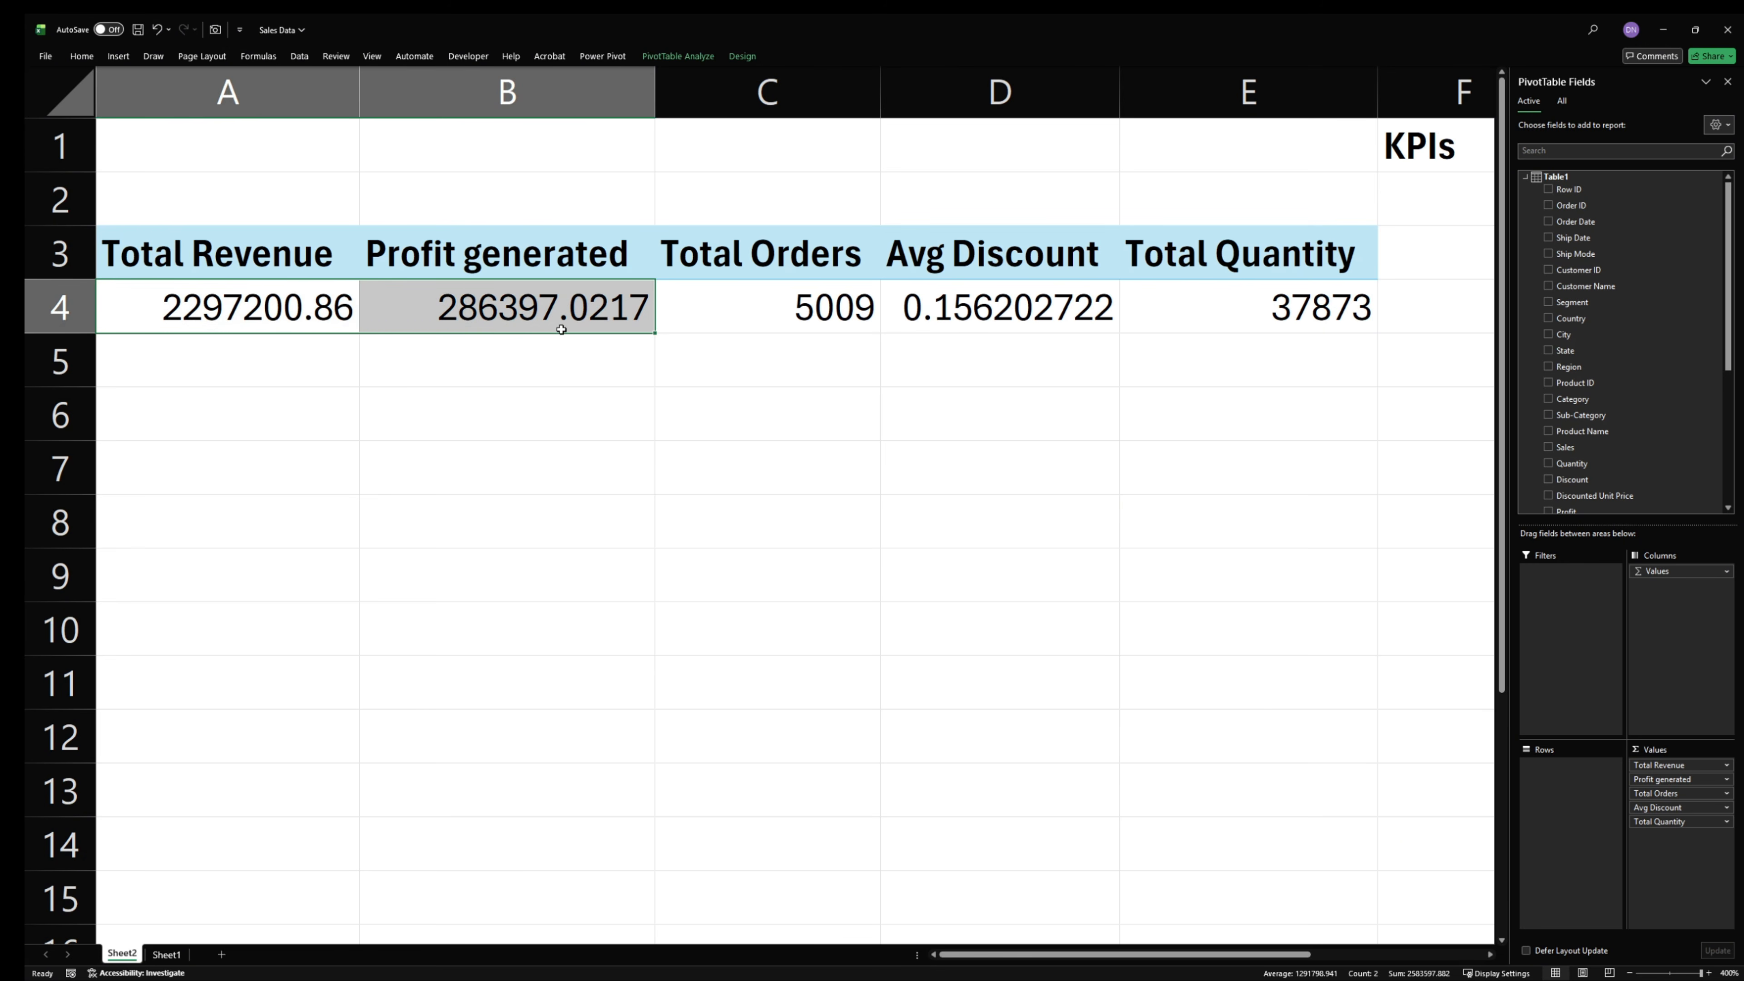
{"action": "left_click", "coordinate": [81, 56]}
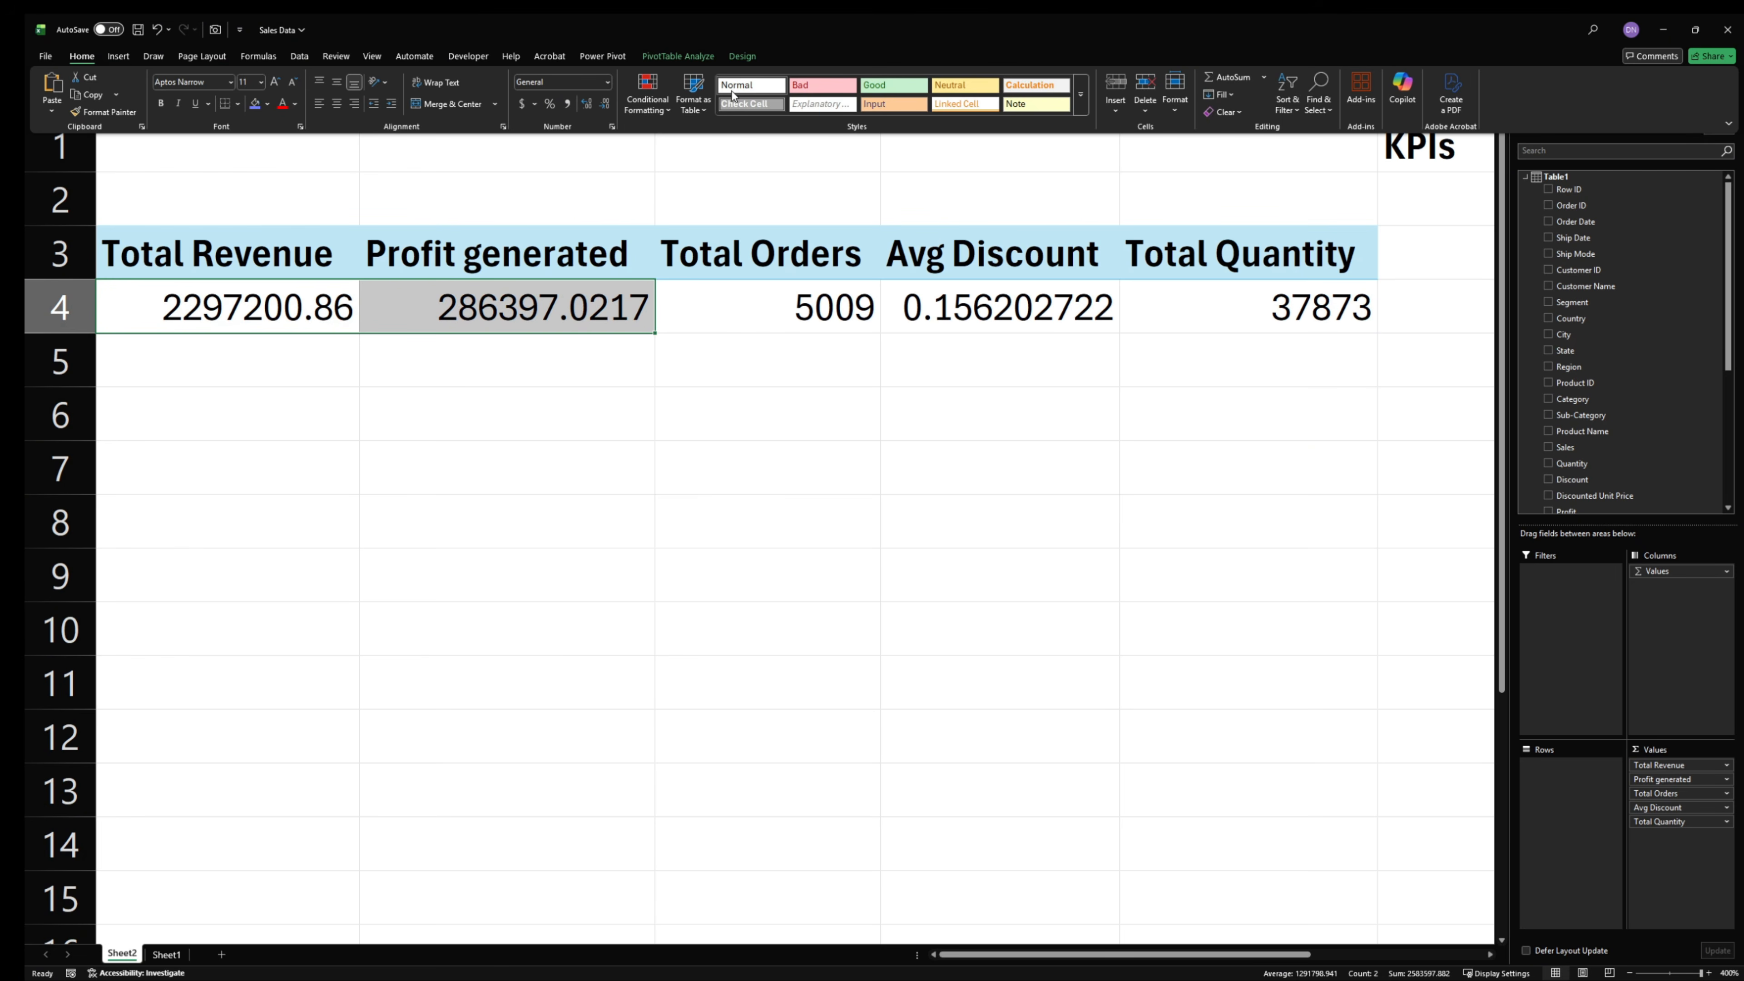
{"action": "left_click", "coordinate": [660, 113]}
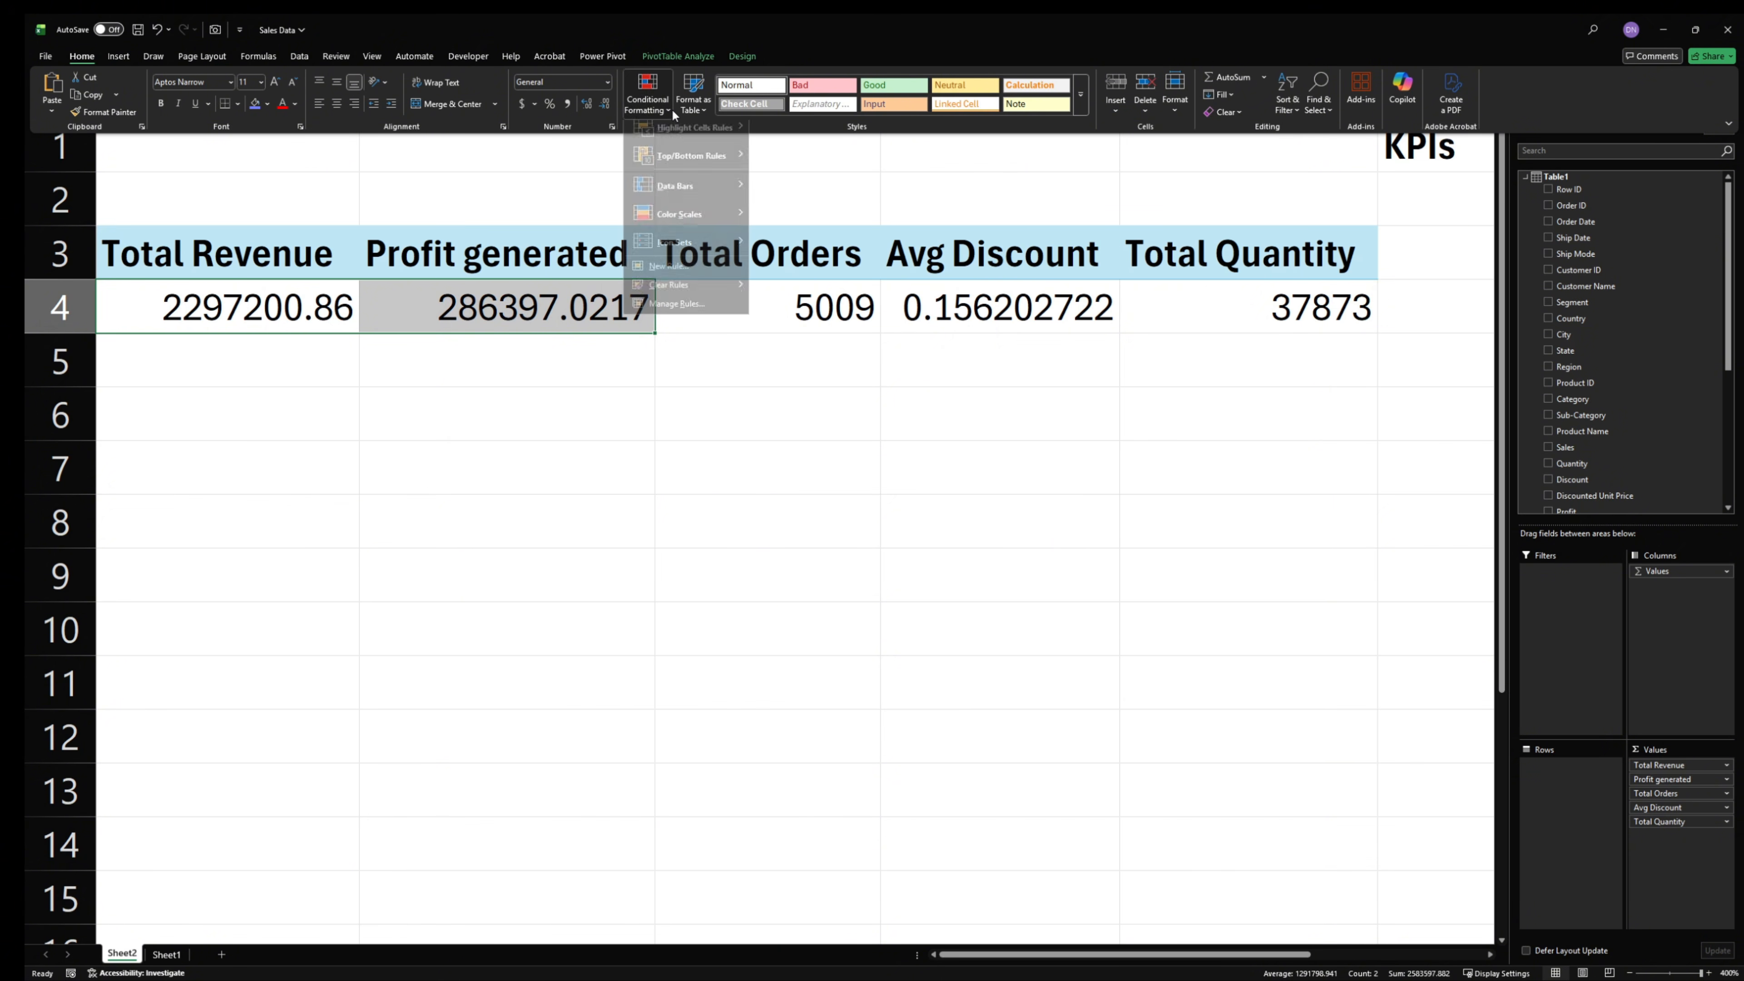
{"action": "left_click", "coordinate": [607, 83]}
{"action": "left_click", "coordinate": [596, 458]}
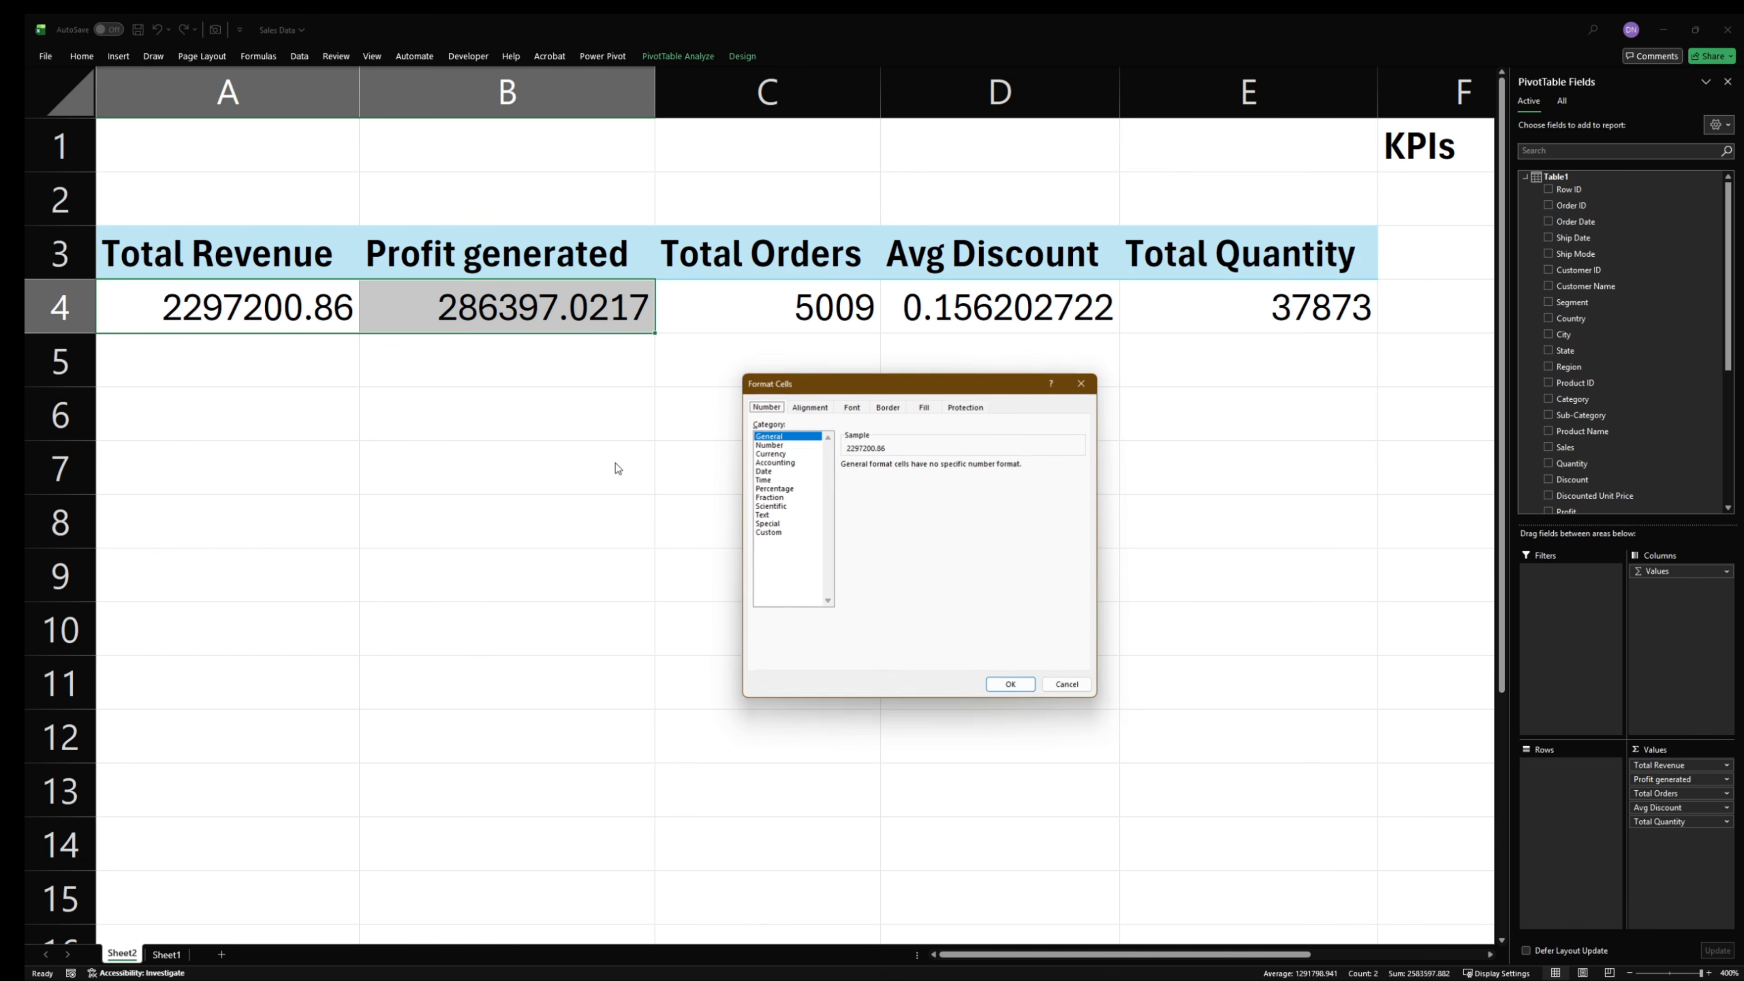
{"action": "left_click", "coordinate": [782, 534]}
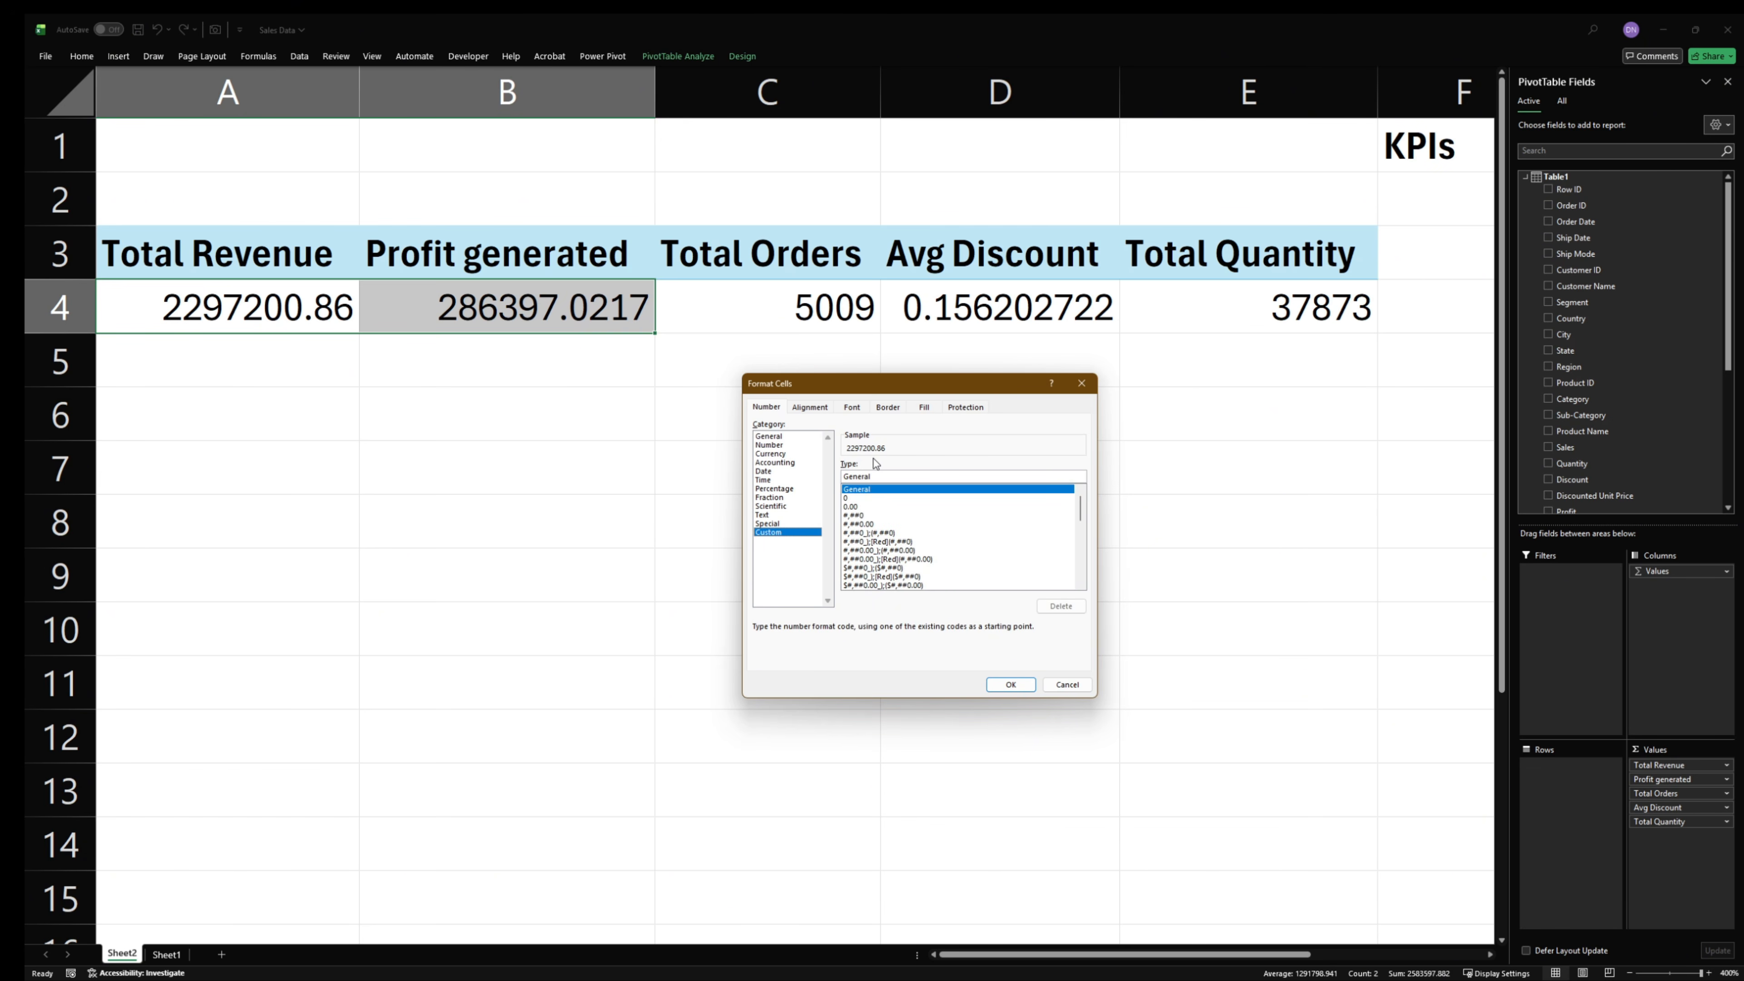
{"action": "left_click", "coordinate": [891, 559]}
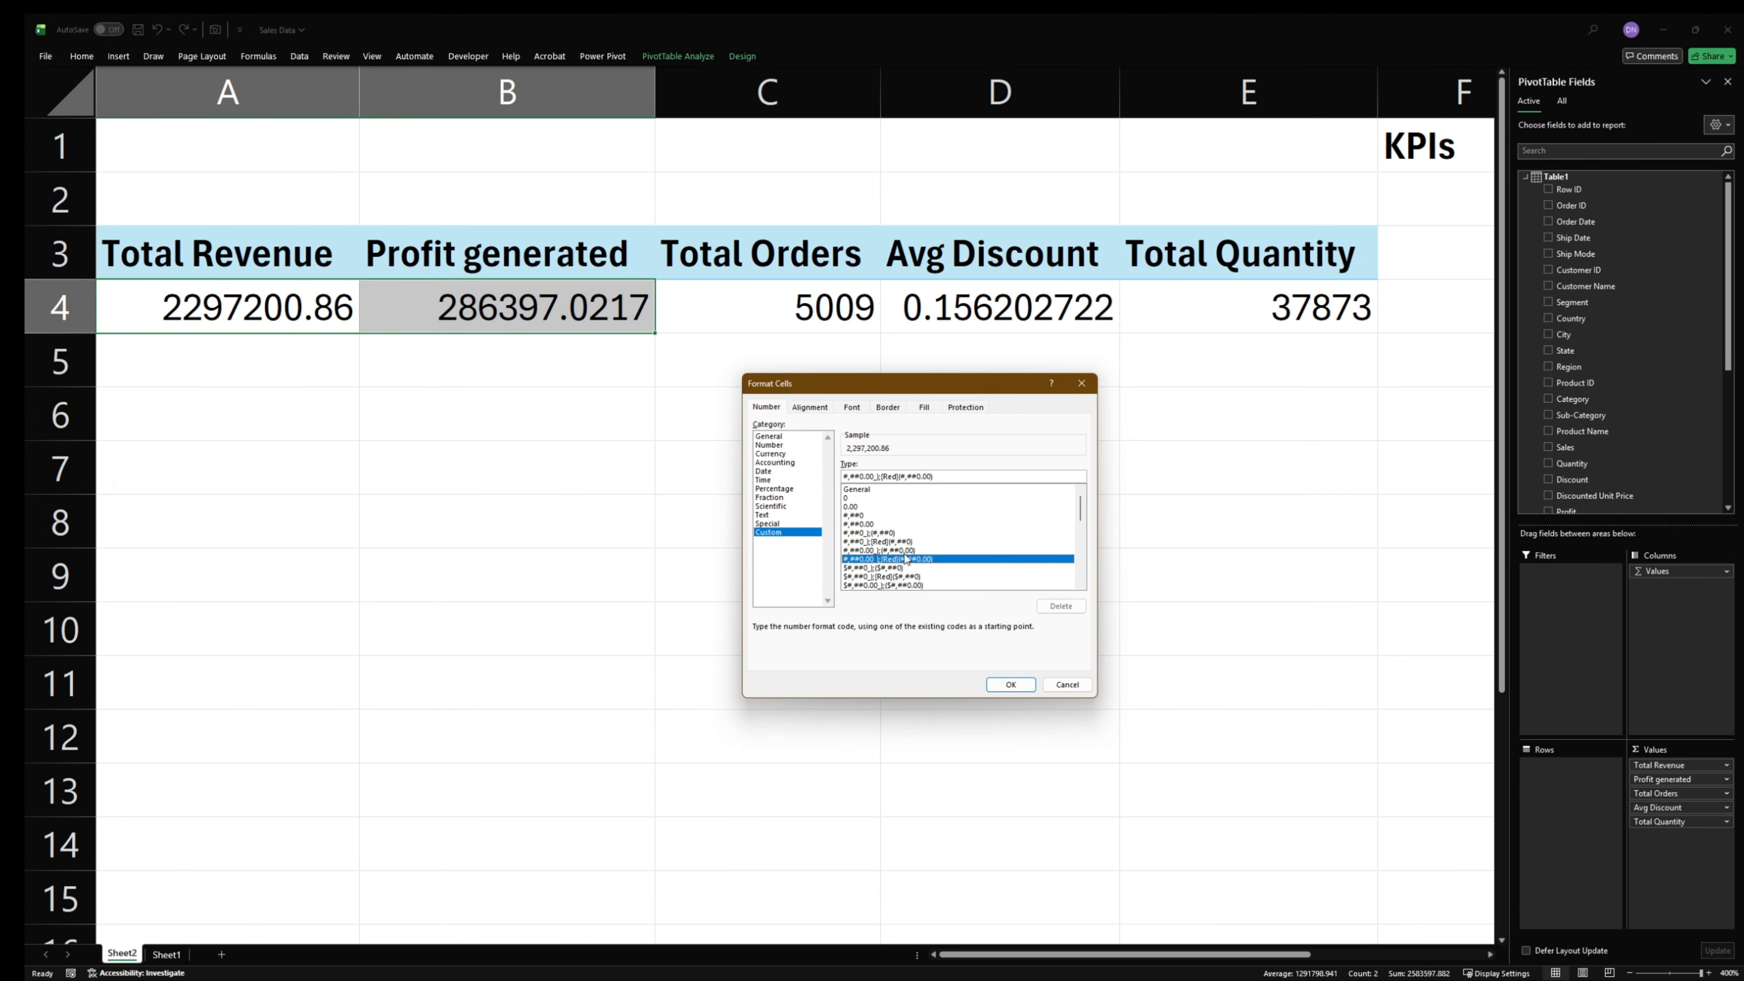
{"action": "left_click", "coordinate": [872, 576]}
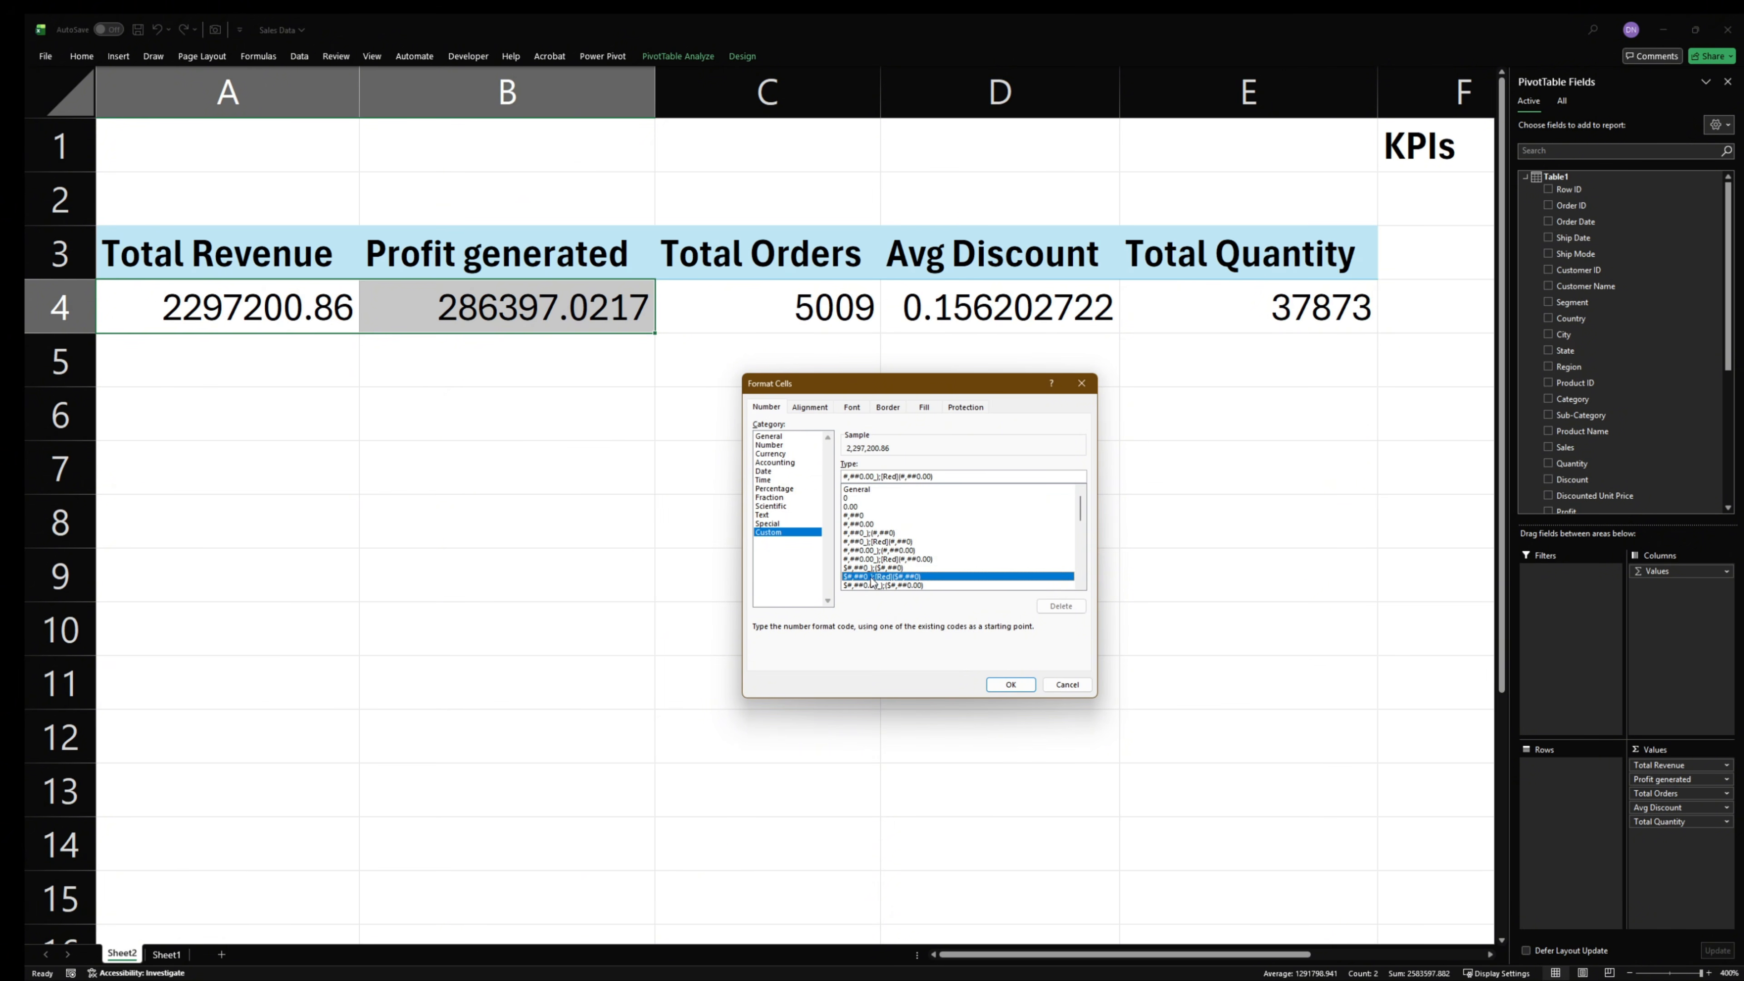
{"action": "left_click_drag", "start_coordinate": [935, 473], "coordinate": [763, 474]}
{"action": "type", "text": "[>=1000000]$#,##0.00,, \"M\";[>=1000]$#,##0.00, \"K\";$#,##0.00"}
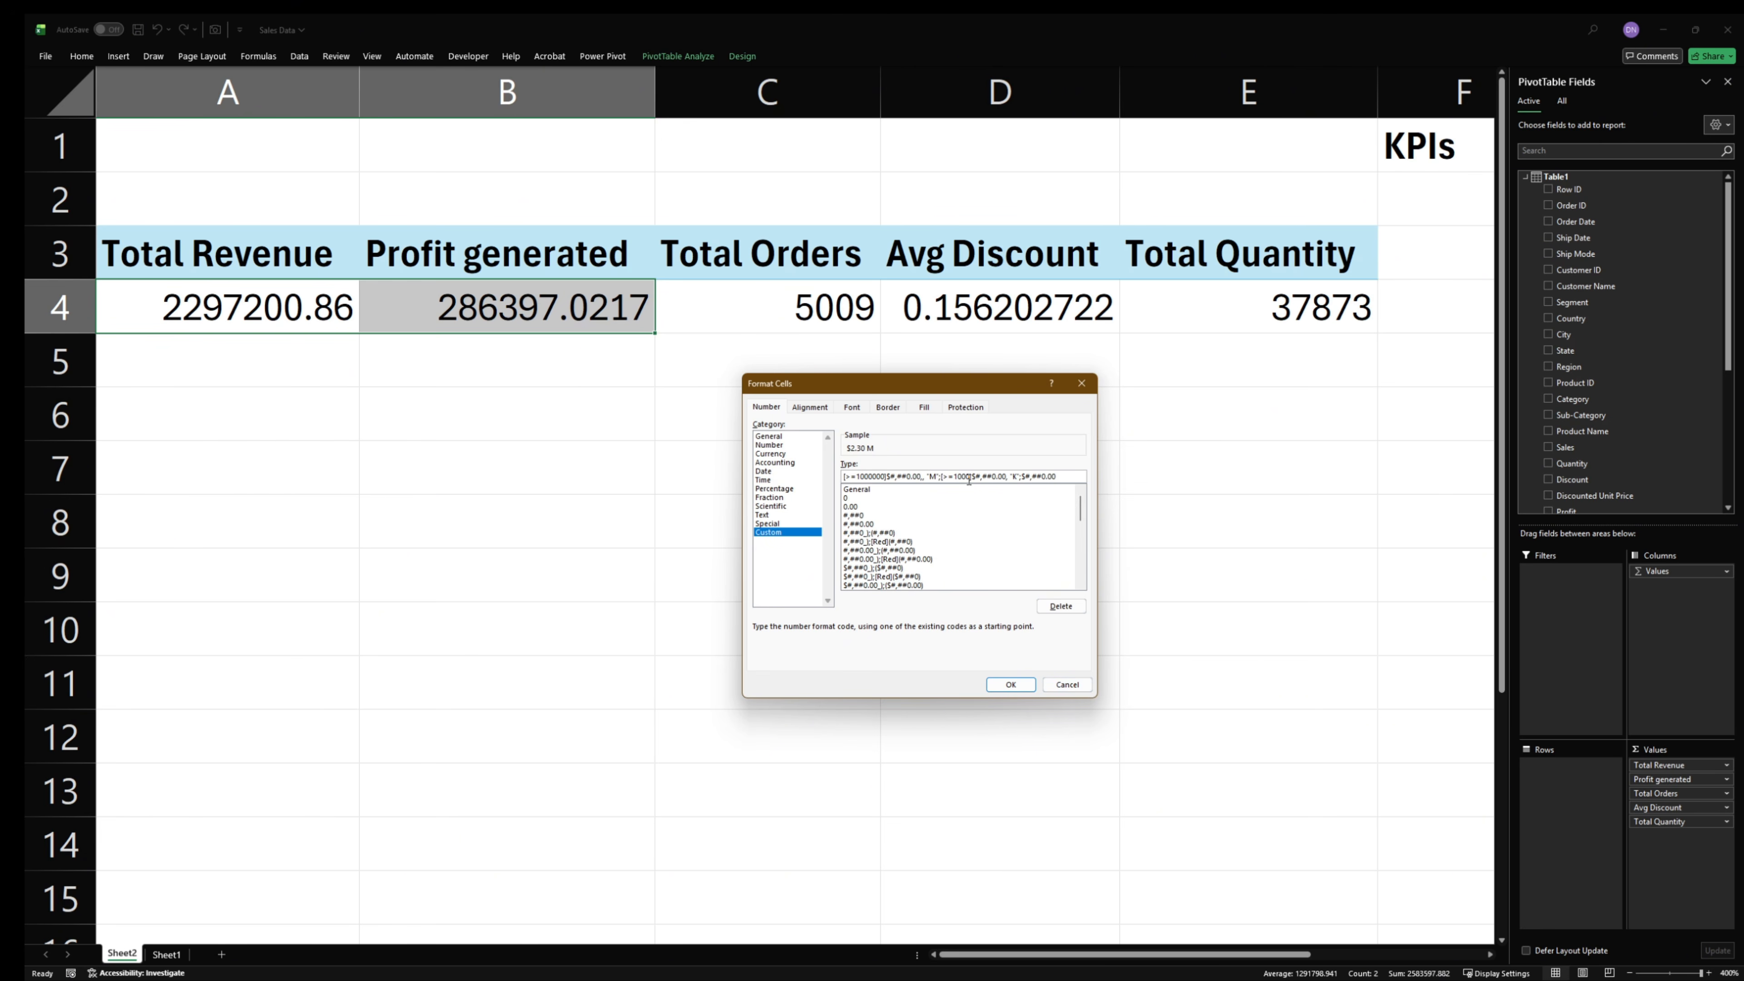
{"action": "left_click_drag", "start_coordinate": [1066, 479], "coordinate": [763, 474]}
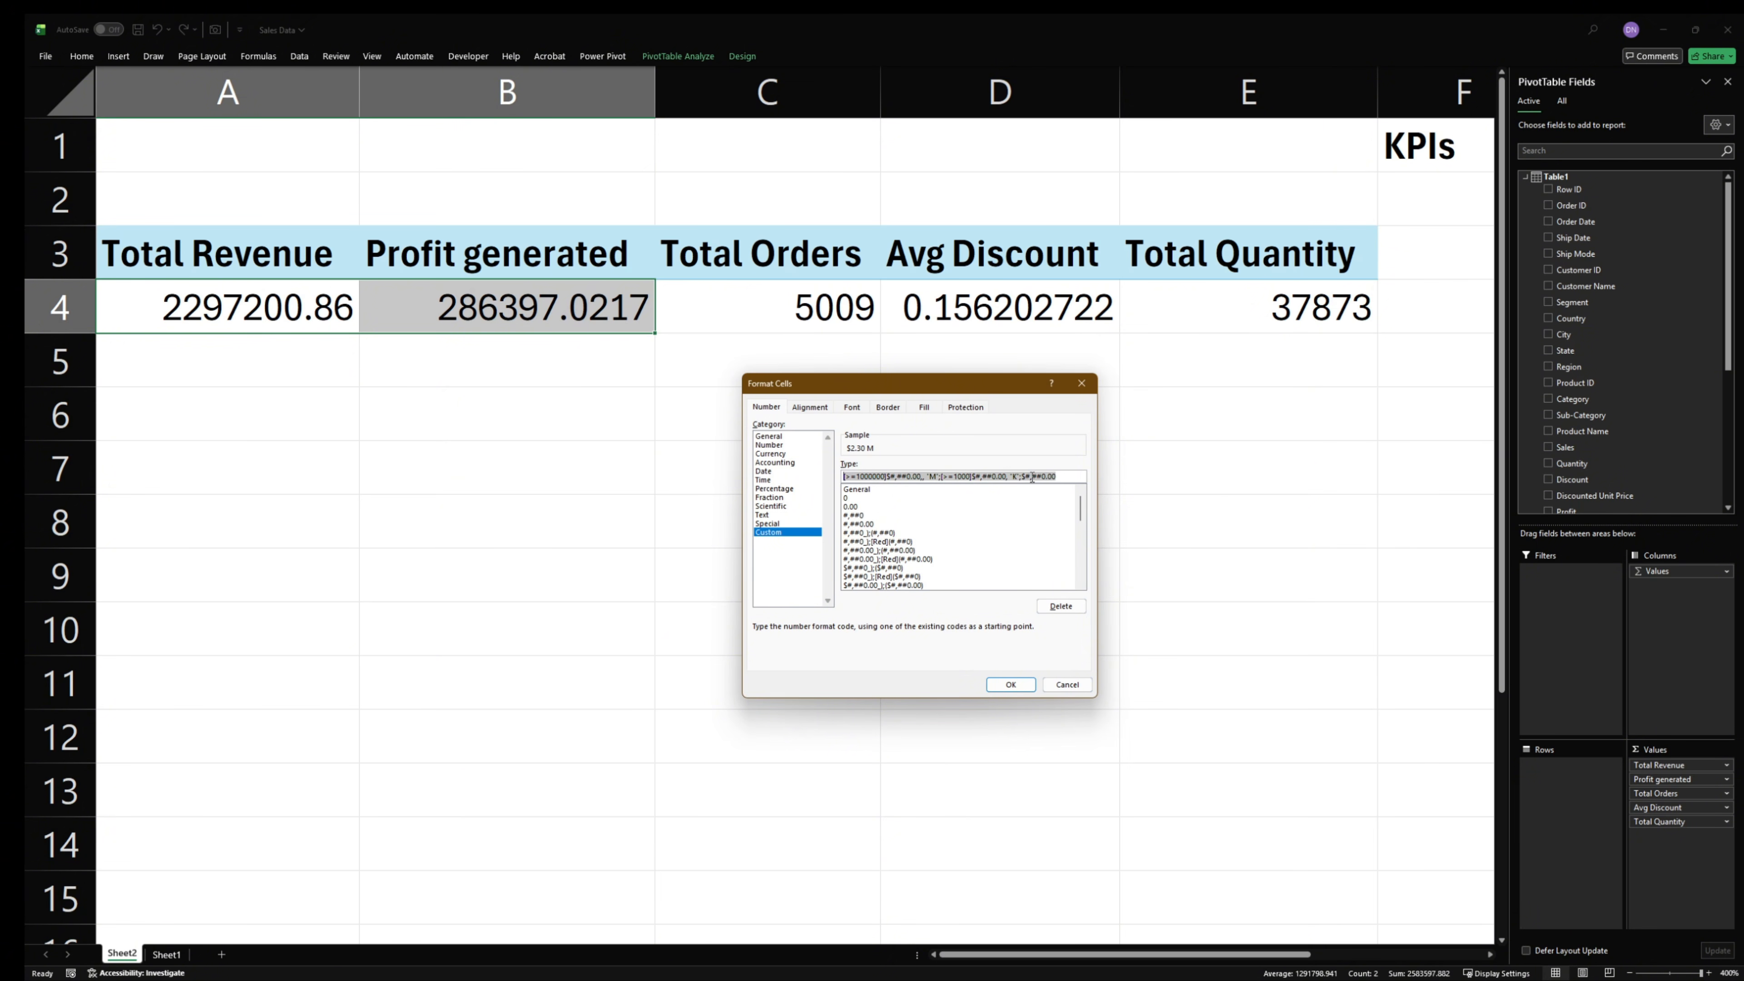
{"action": "left_click", "coordinate": [1011, 685]}
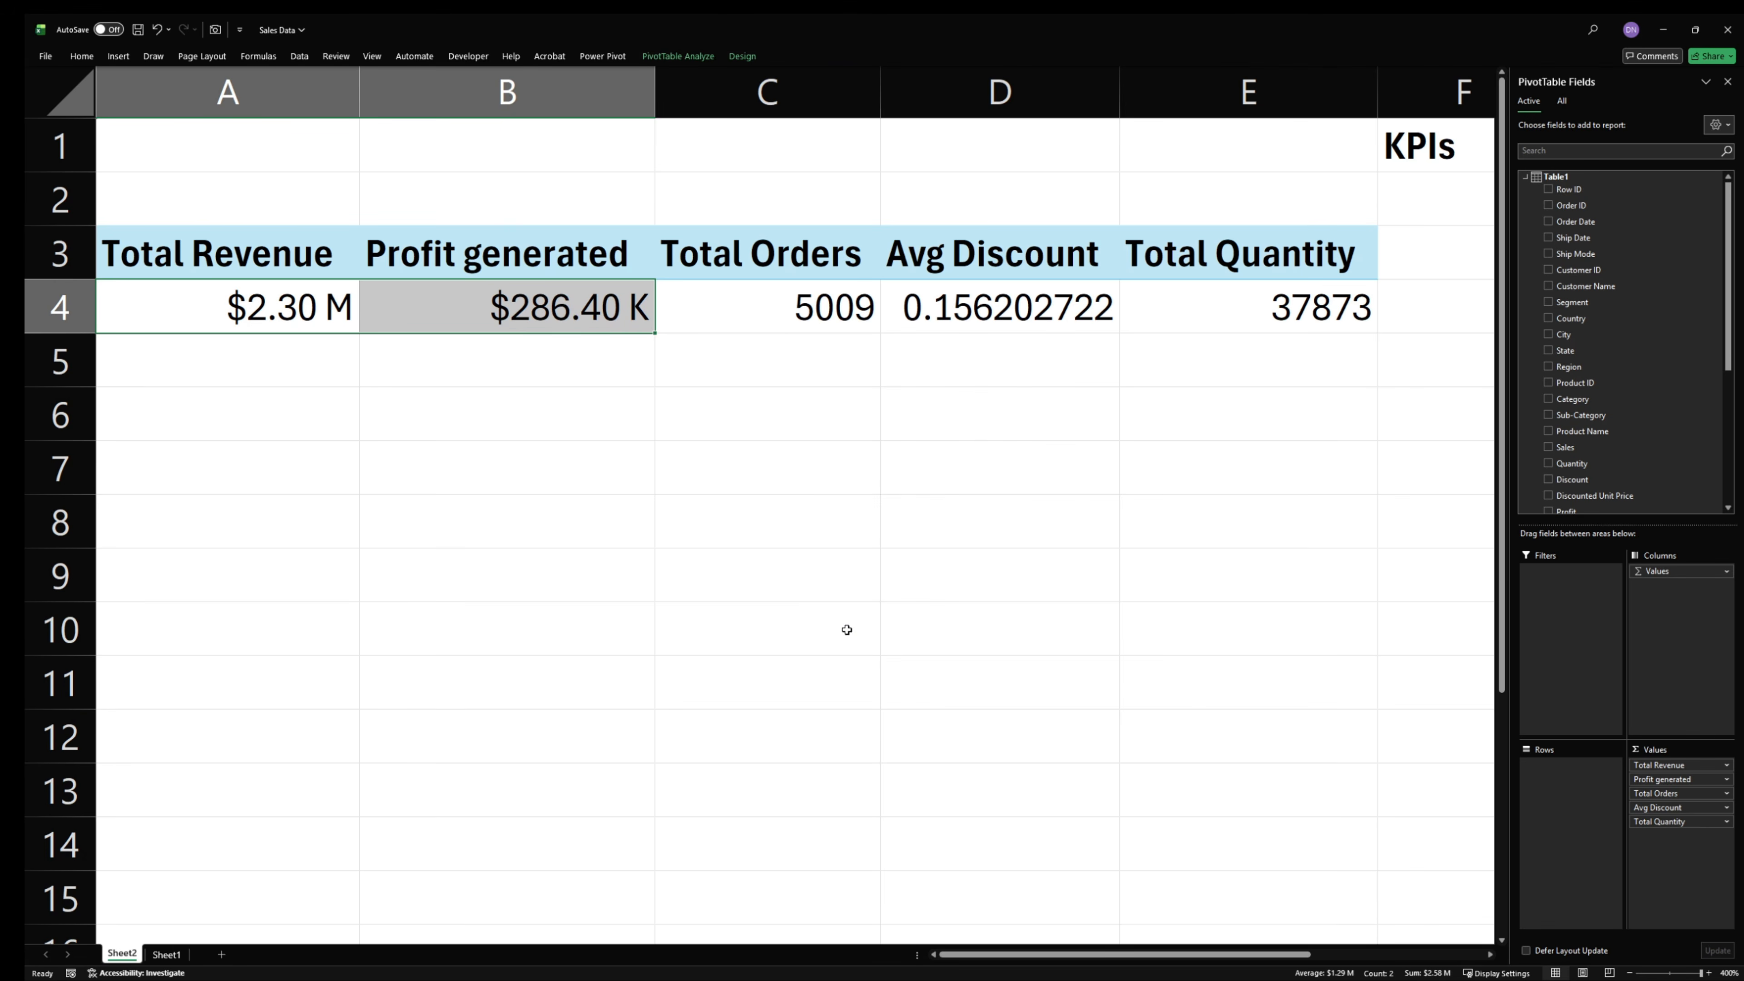
{"action": "left_click", "coordinate": [347, 390]}
{"action": "left_click_drag", "start_coordinate": [261, 315], "coordinate": [644, 308]}
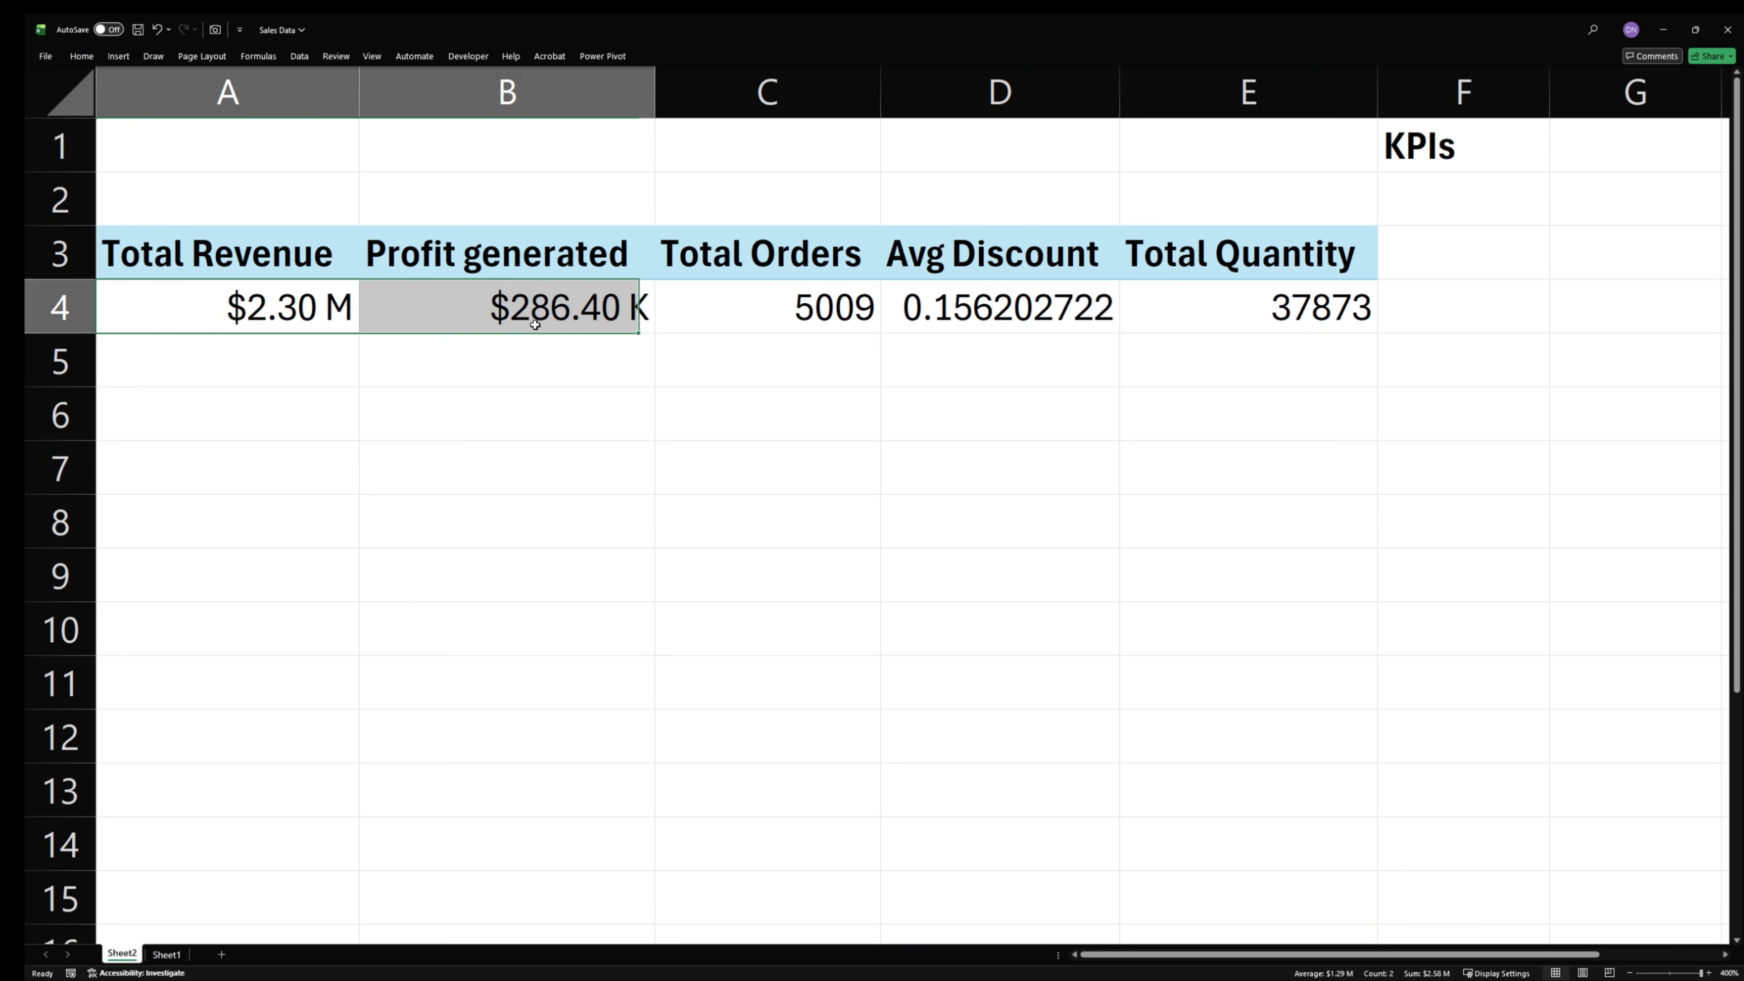
{"action": "left_click", "coordinate": [816, 533]}
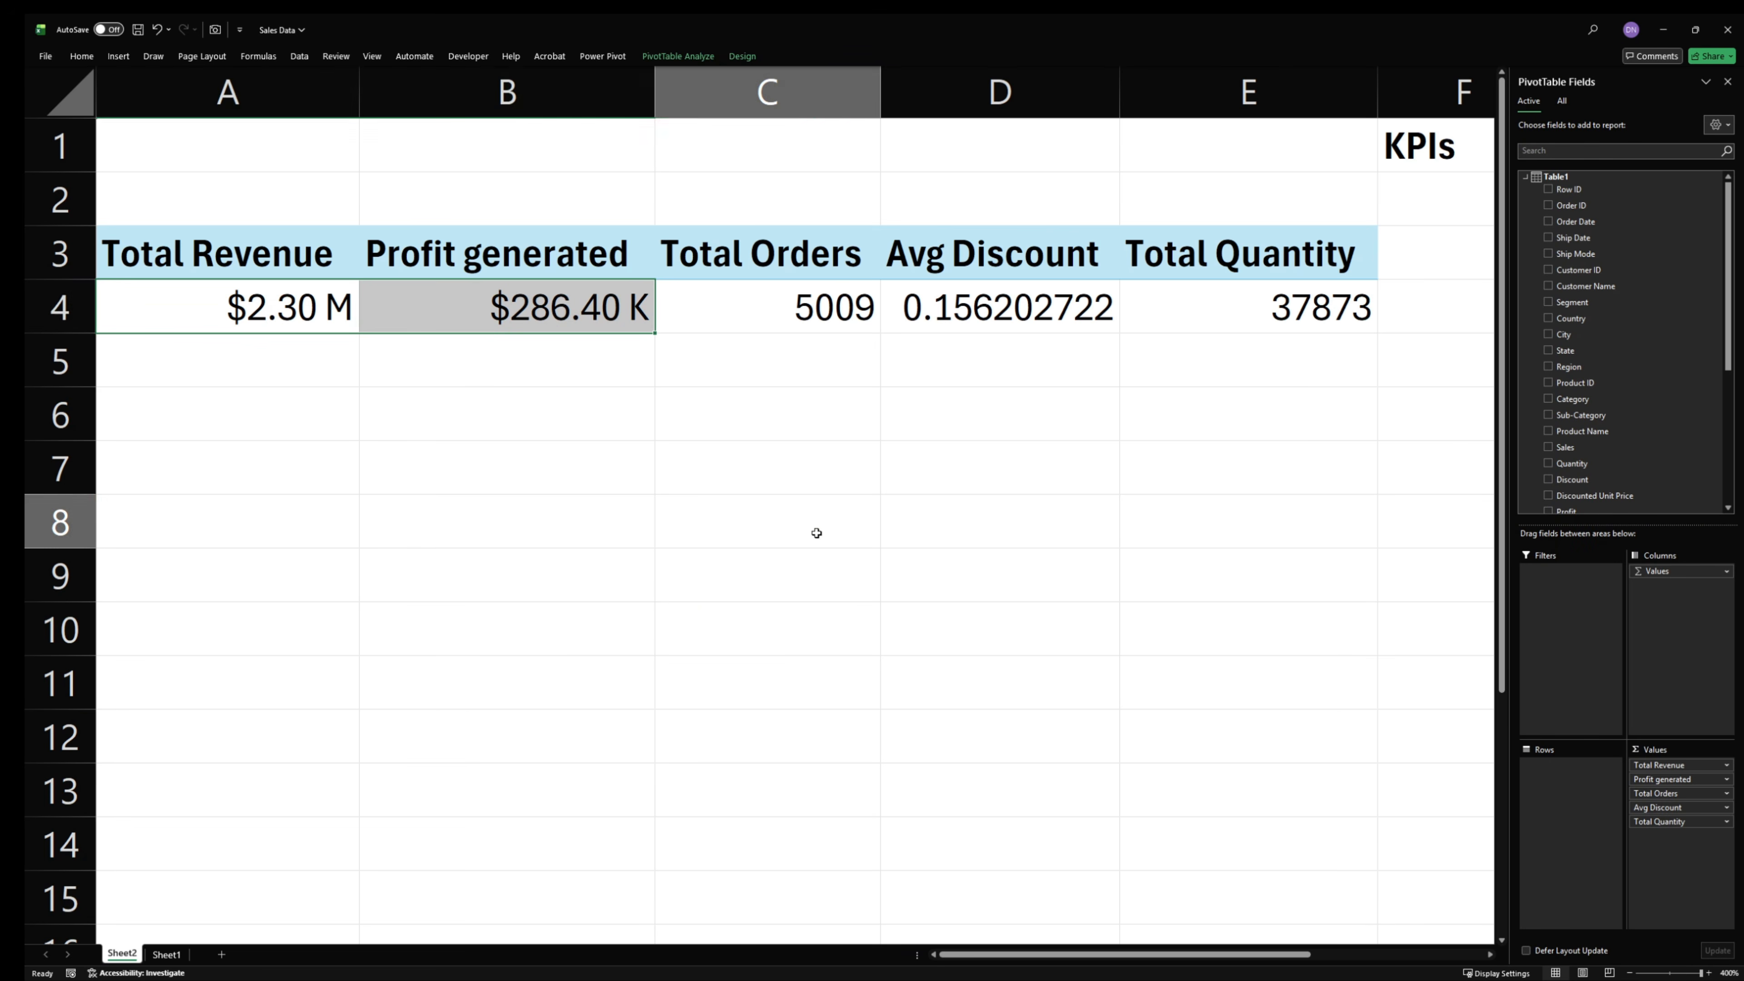
- Format the Total Orders and Total Quantity values with thousands separators and no decimal places
{"action": "left_click", "coordinate": [1253, 320]}
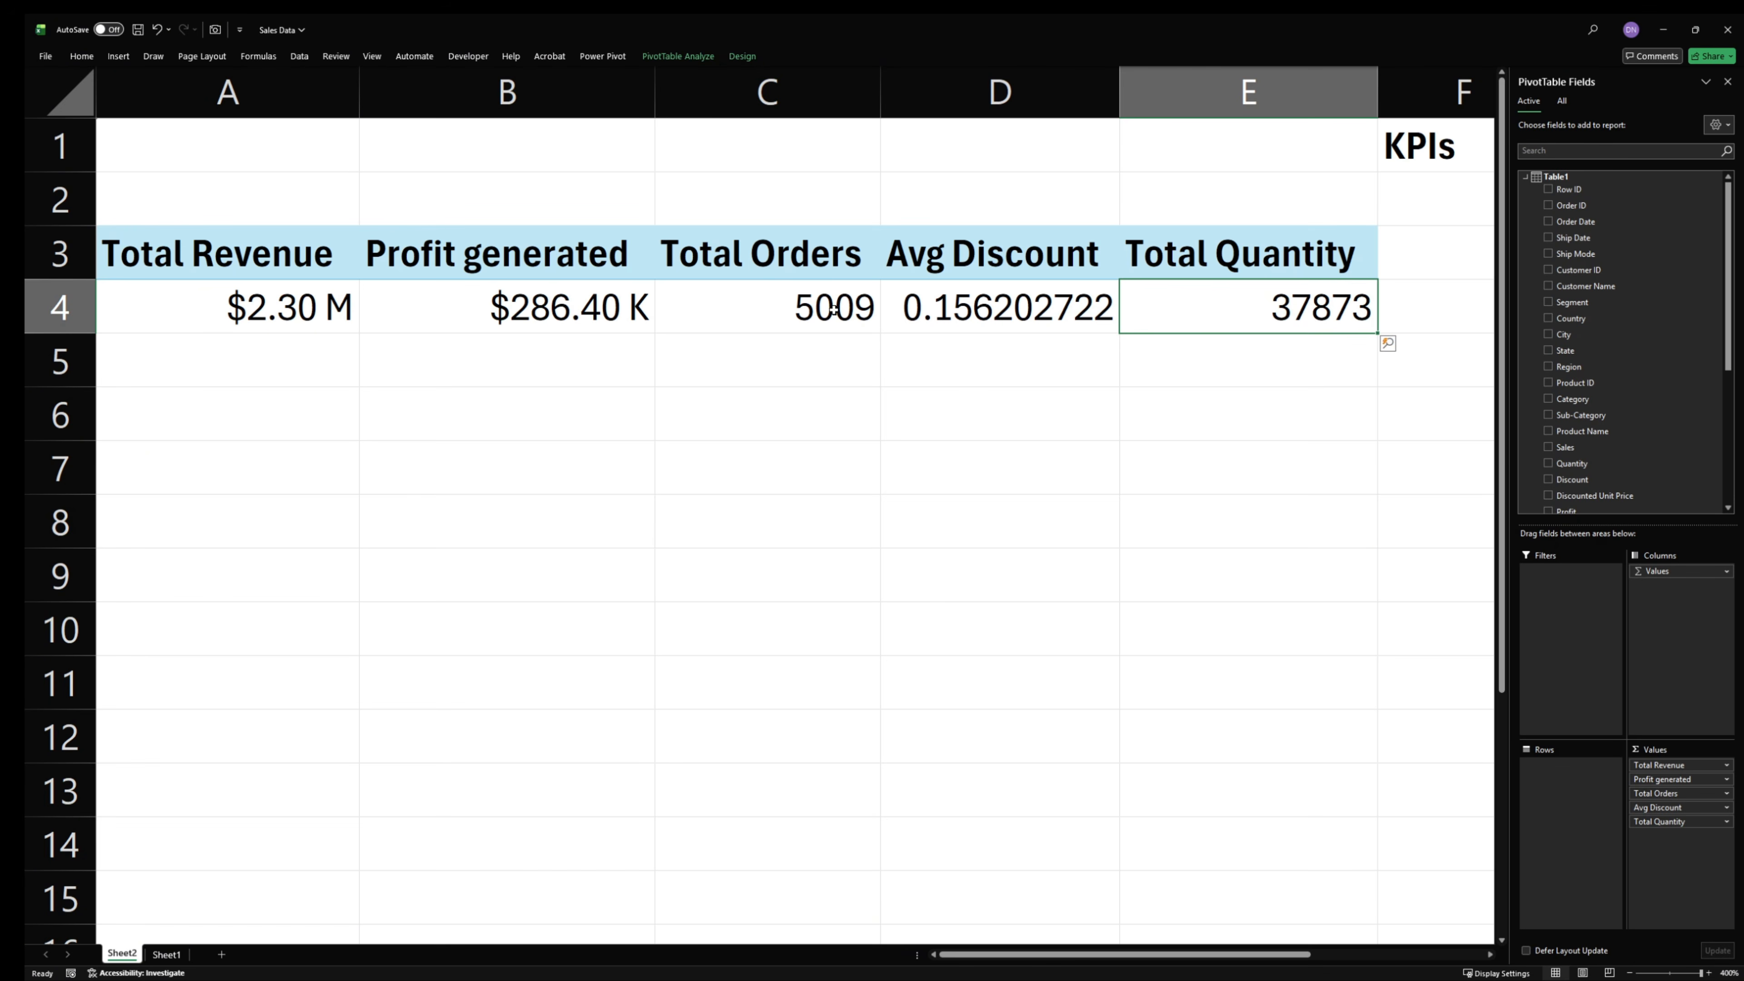
{"action": "left_click", "coordinate": [831, 311], "text": "ctrl"}
{"action": "left_click", "coordinate": [75, 58]}
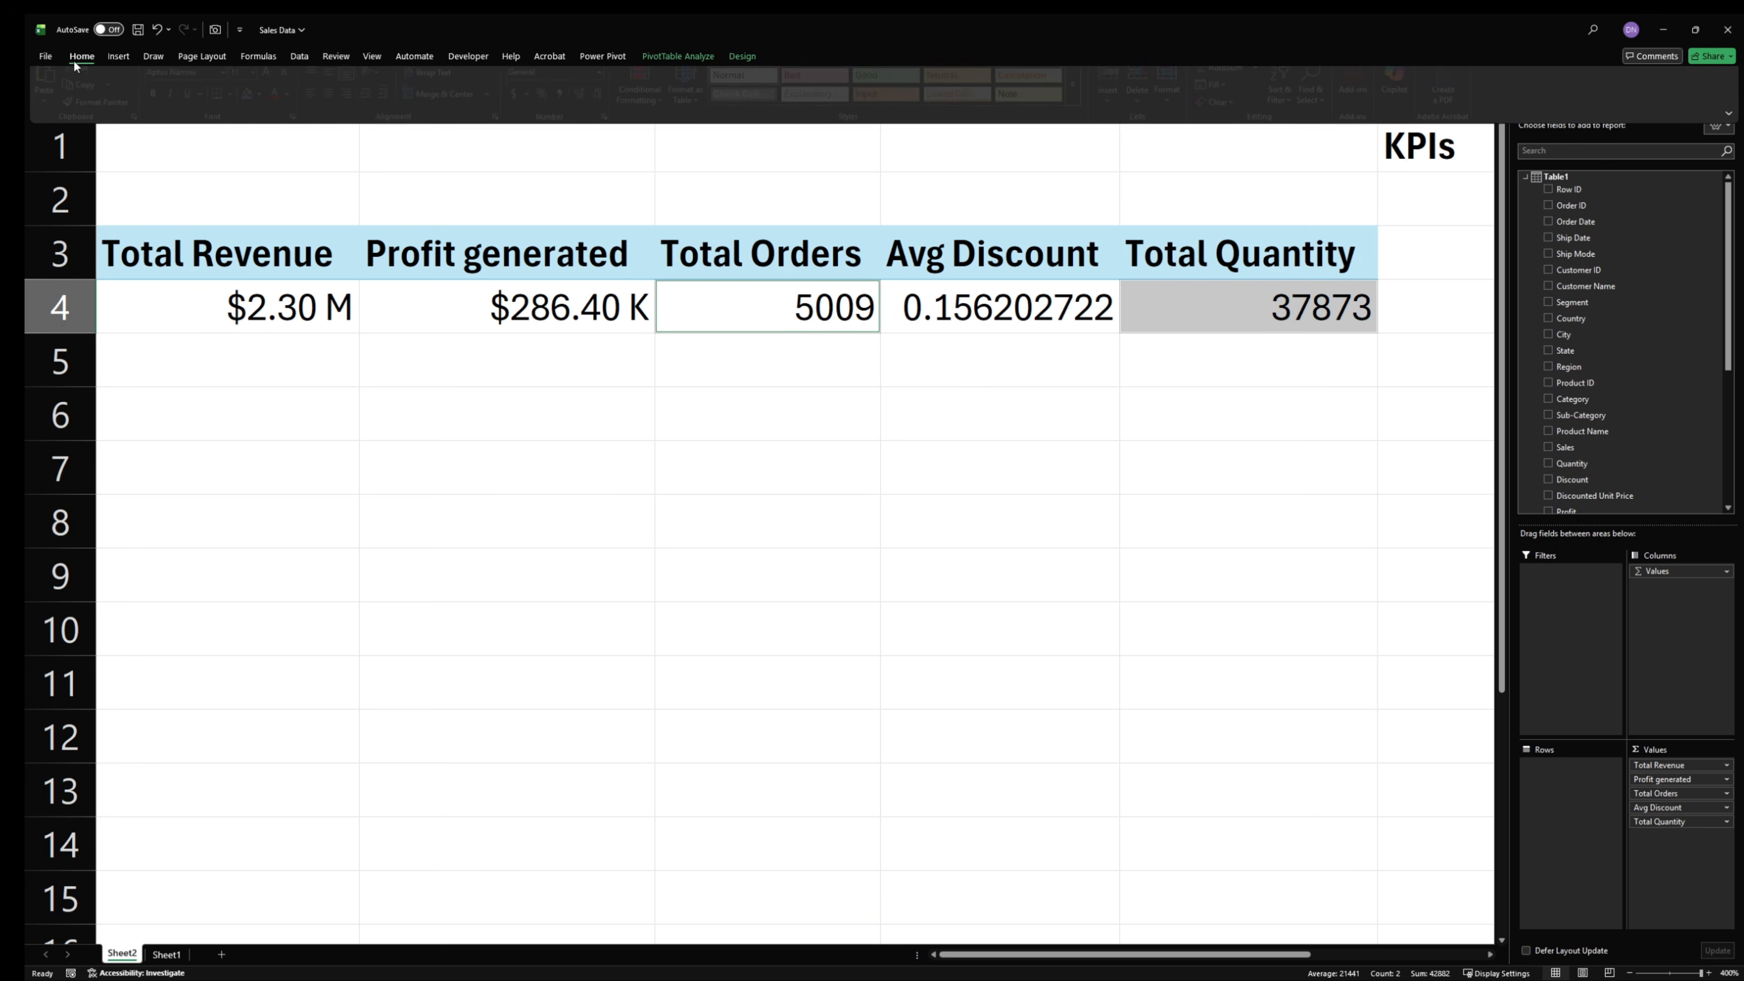
{"action": "left_click", "coordinate": [568, 99]}
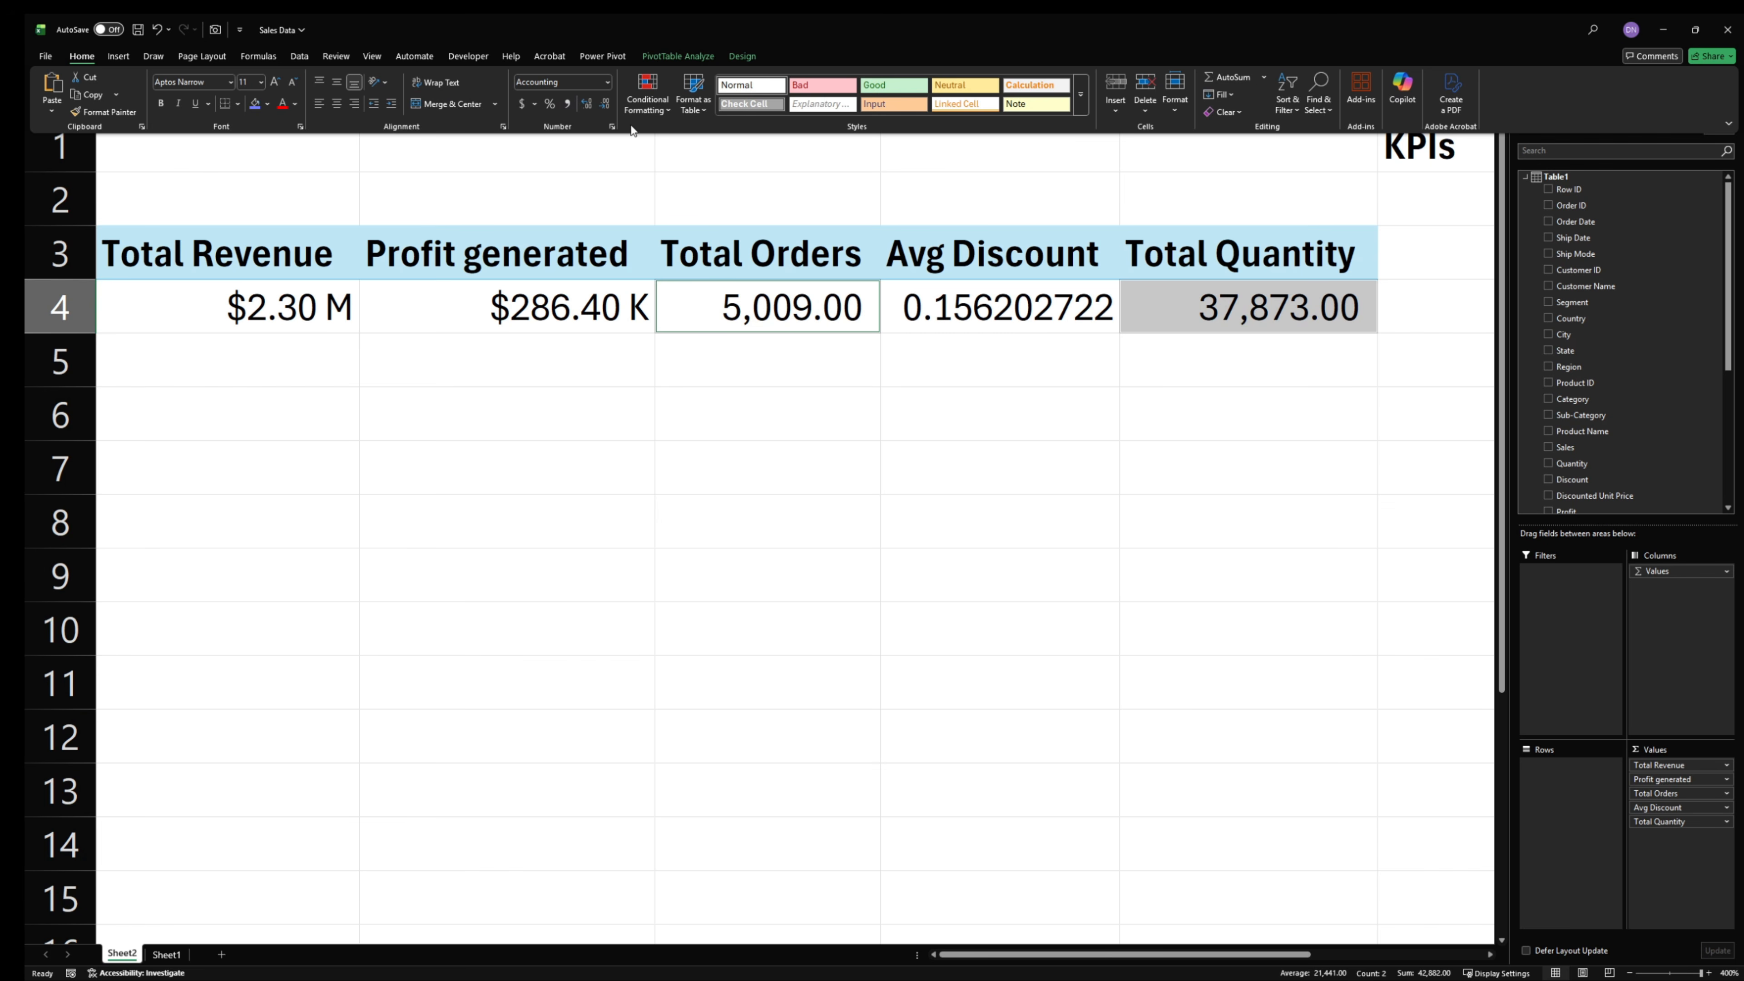
{"action": "left_click", "coordinate": [603, 104]}
{"action": "left_click", "coordinate": [603, 104]}
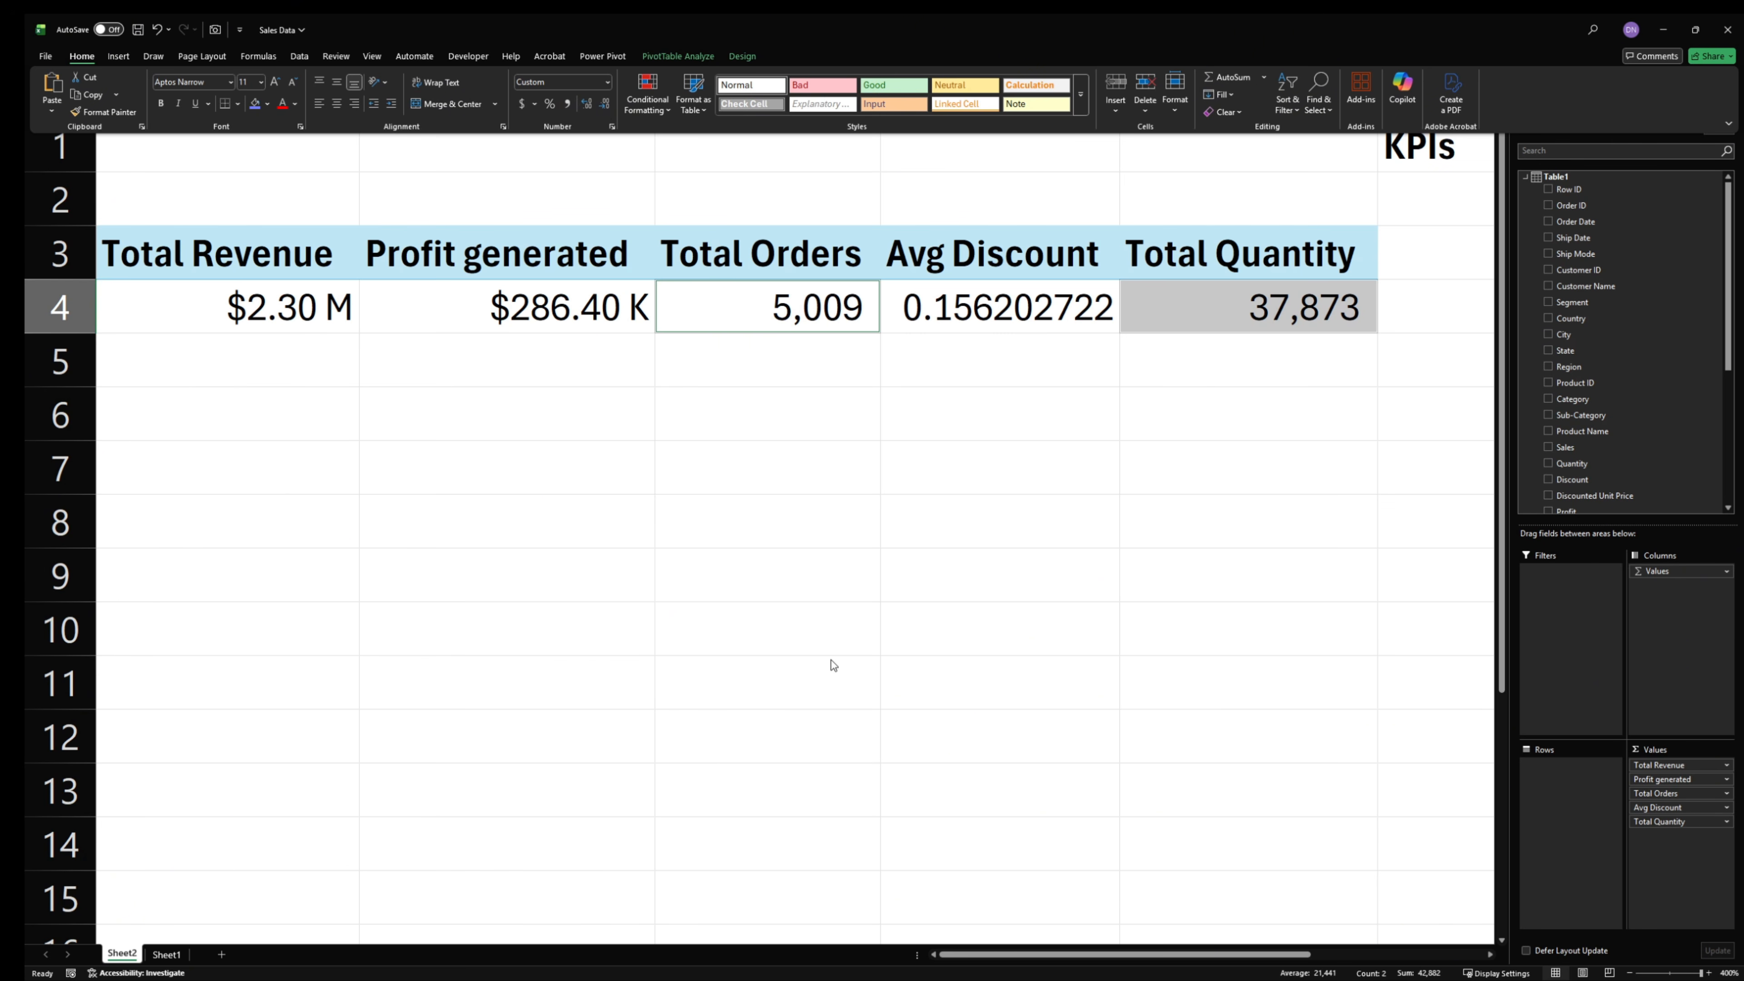
- Format the Avg Discount value in D4 as a percentage with two decimal places
{"action": "left_click", "coordinate": [970, 315]}
{"action": "left_click", "coordinate": [81, 56]}
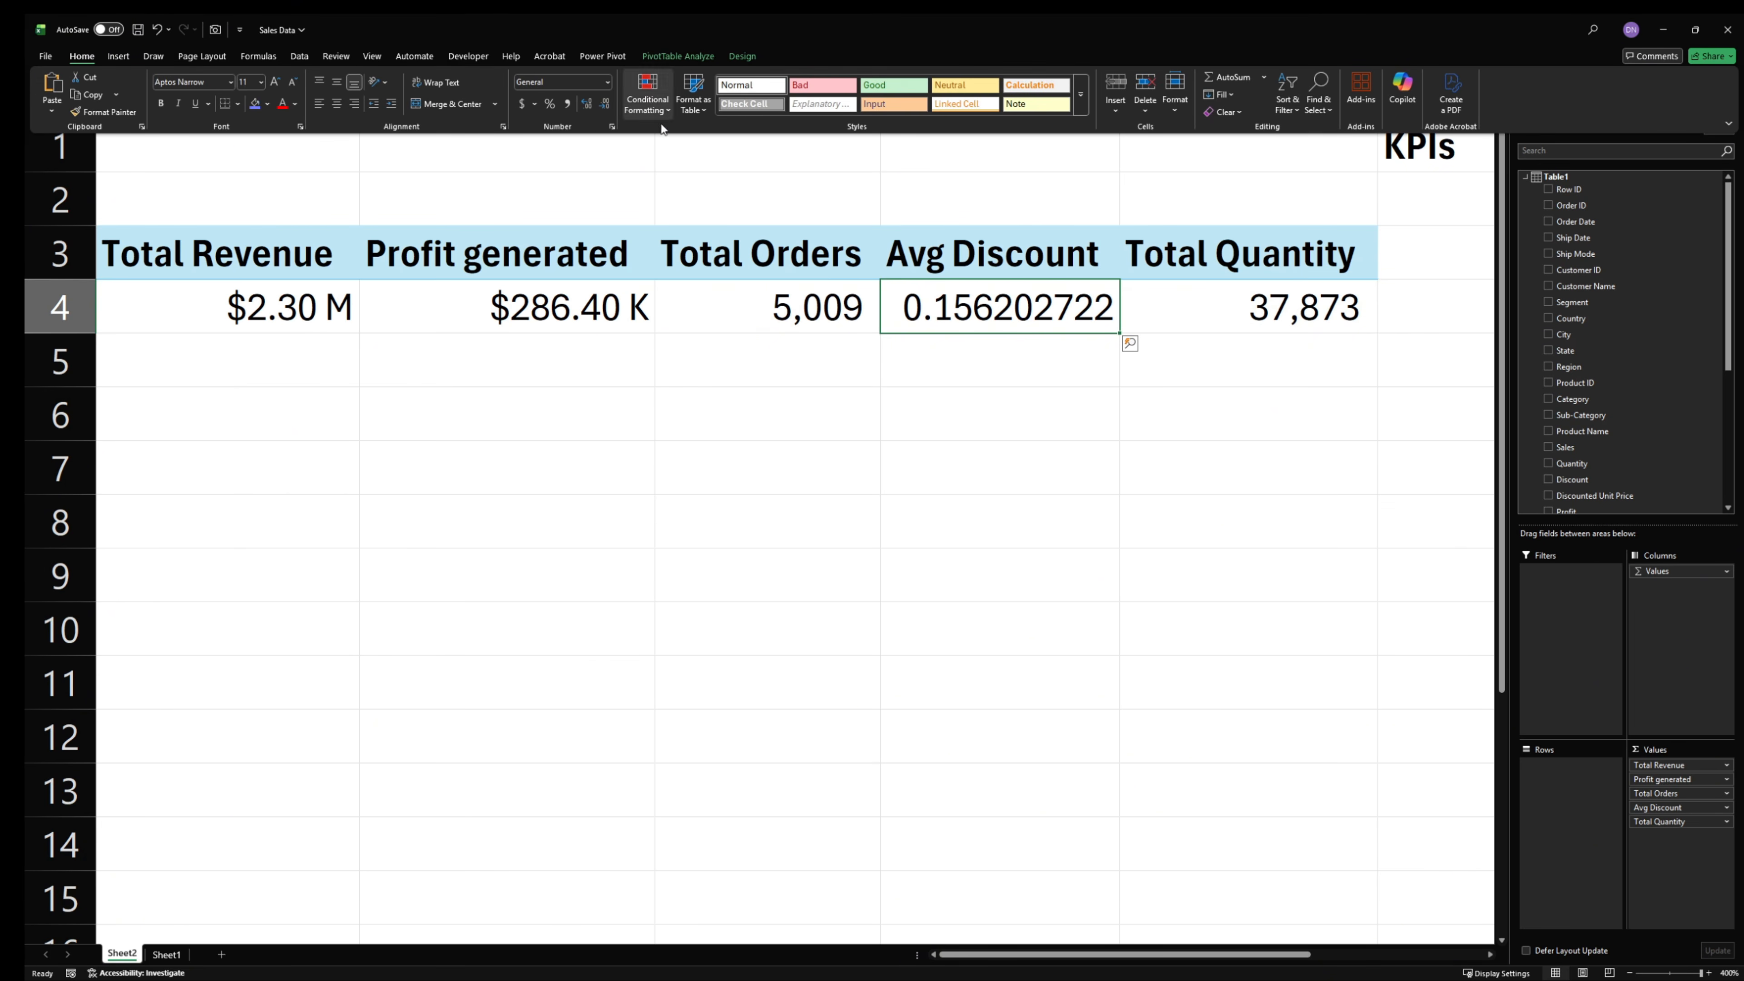
{"action": "left_click", "coordinate": [549, 103]}
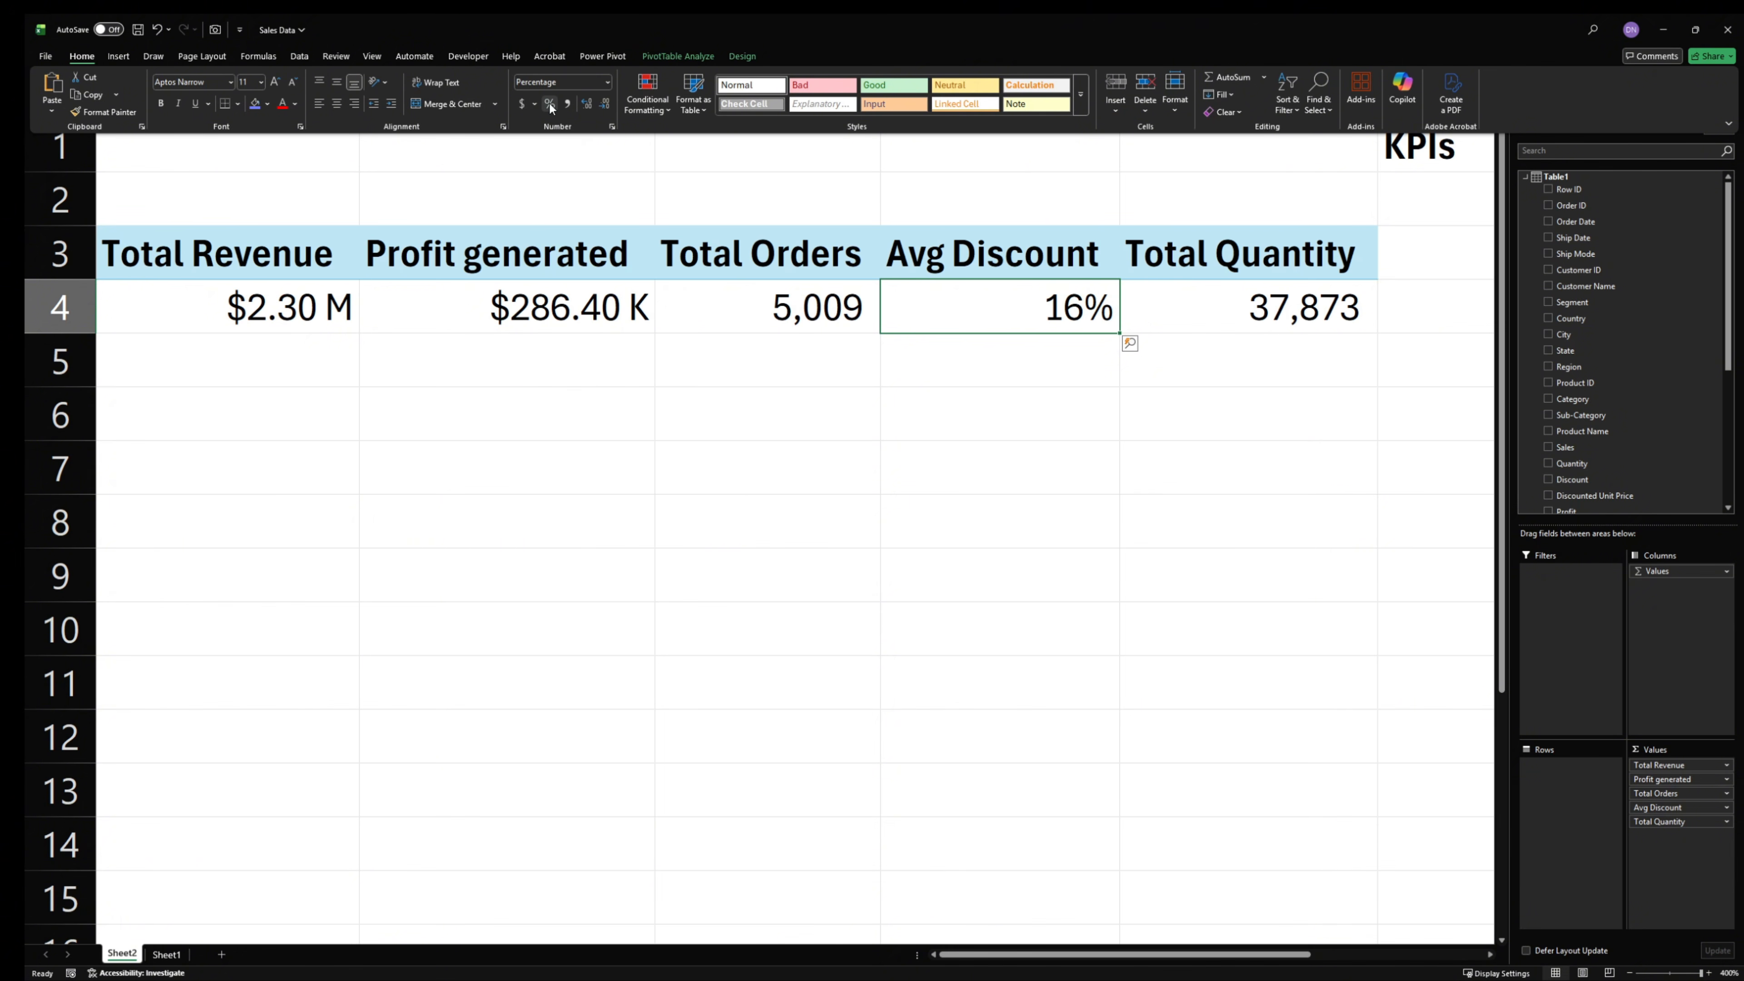
{"action": "left_click", "coordinate": [583, 108]}
{"action": "left_click", "coordinate": [583, 108]}
{"action": "left_click", "coordinate": [669, 520]}
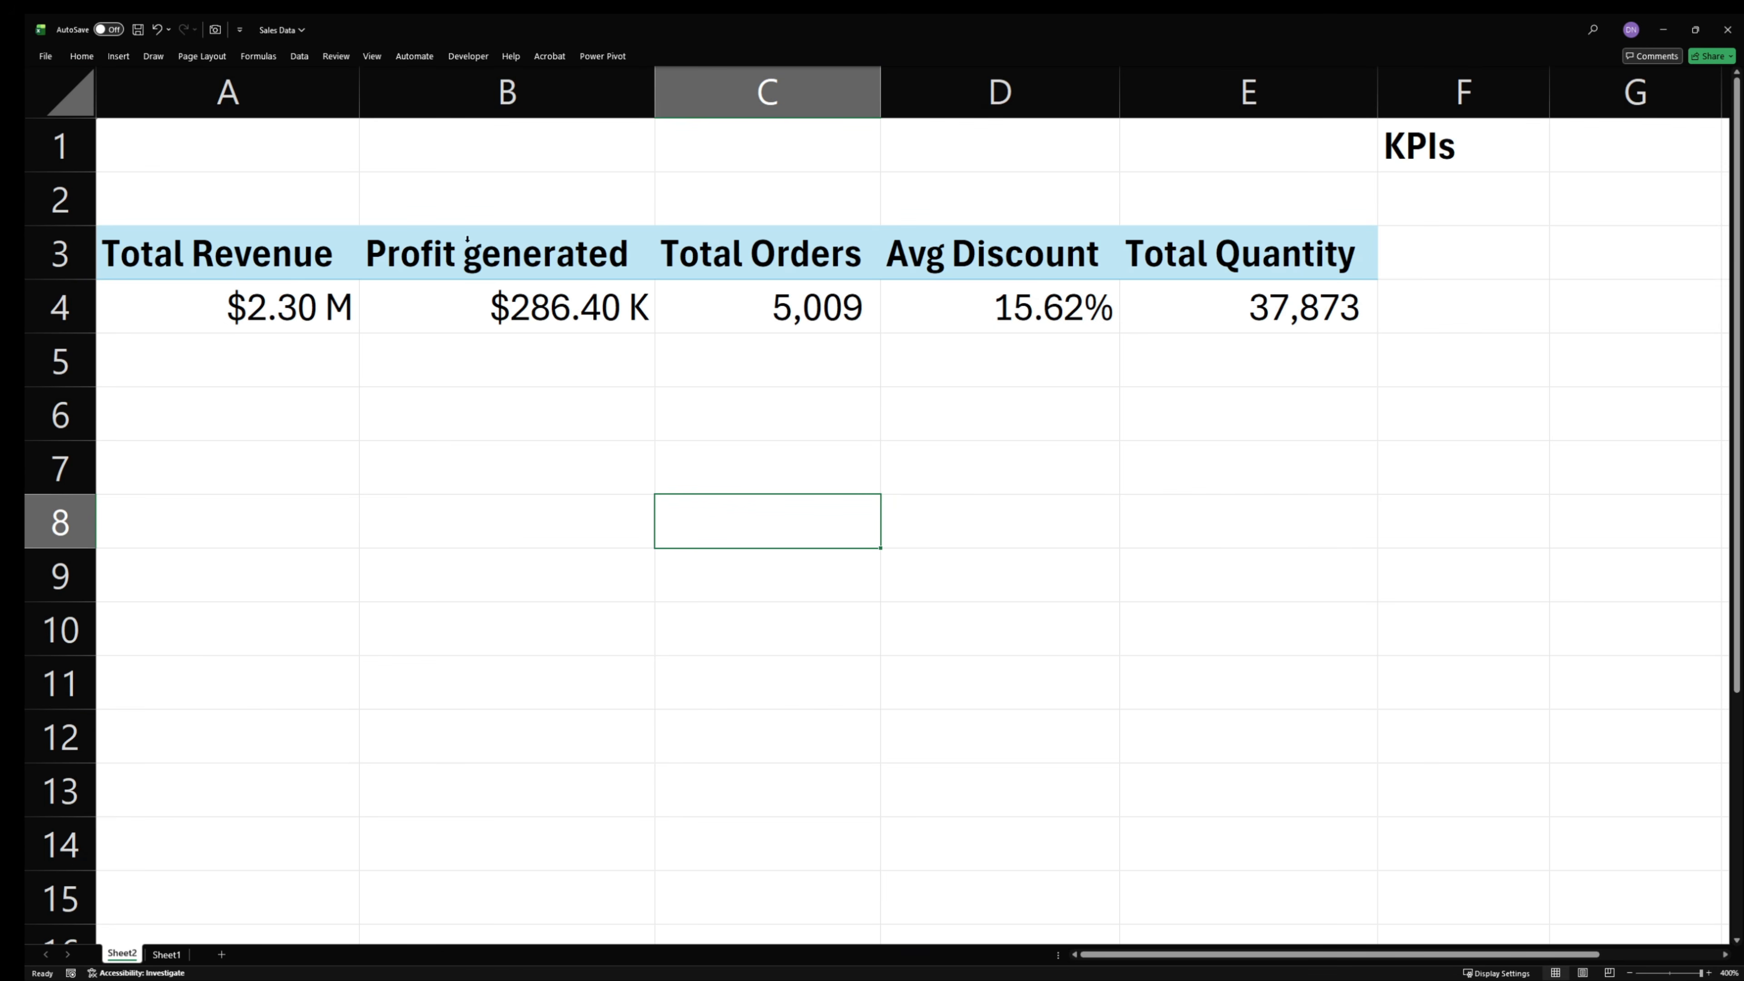
- Move the KPIs heading from F1 to B1 above the PivotTable
{"action": "left_click", "coordinate": [1467, 140]}
{"action": "left_click_drag", "start_coordinate": [1487, 173], "coordinate": [611, 147]}
{"action": "left_click", "coordinate": [479, 494]}
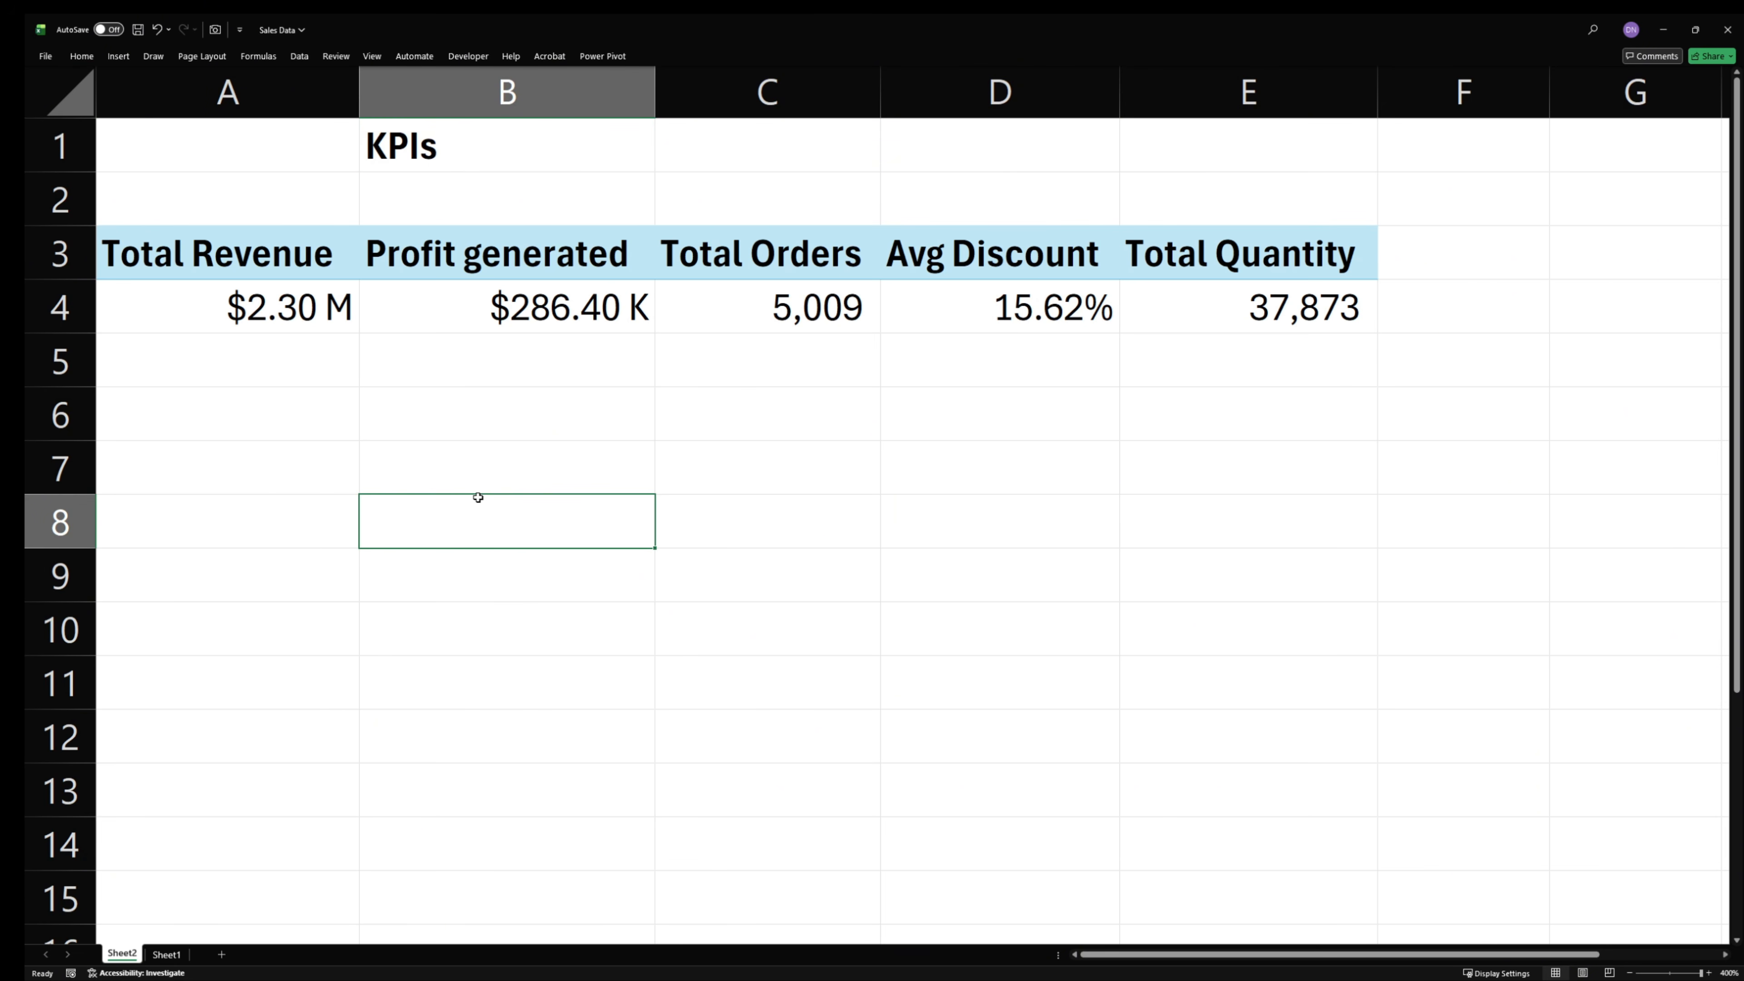
- Enter the heading "KPI Cards Elements" in cell B6
{"action": "left_click", "coordinate": [429, 379]}
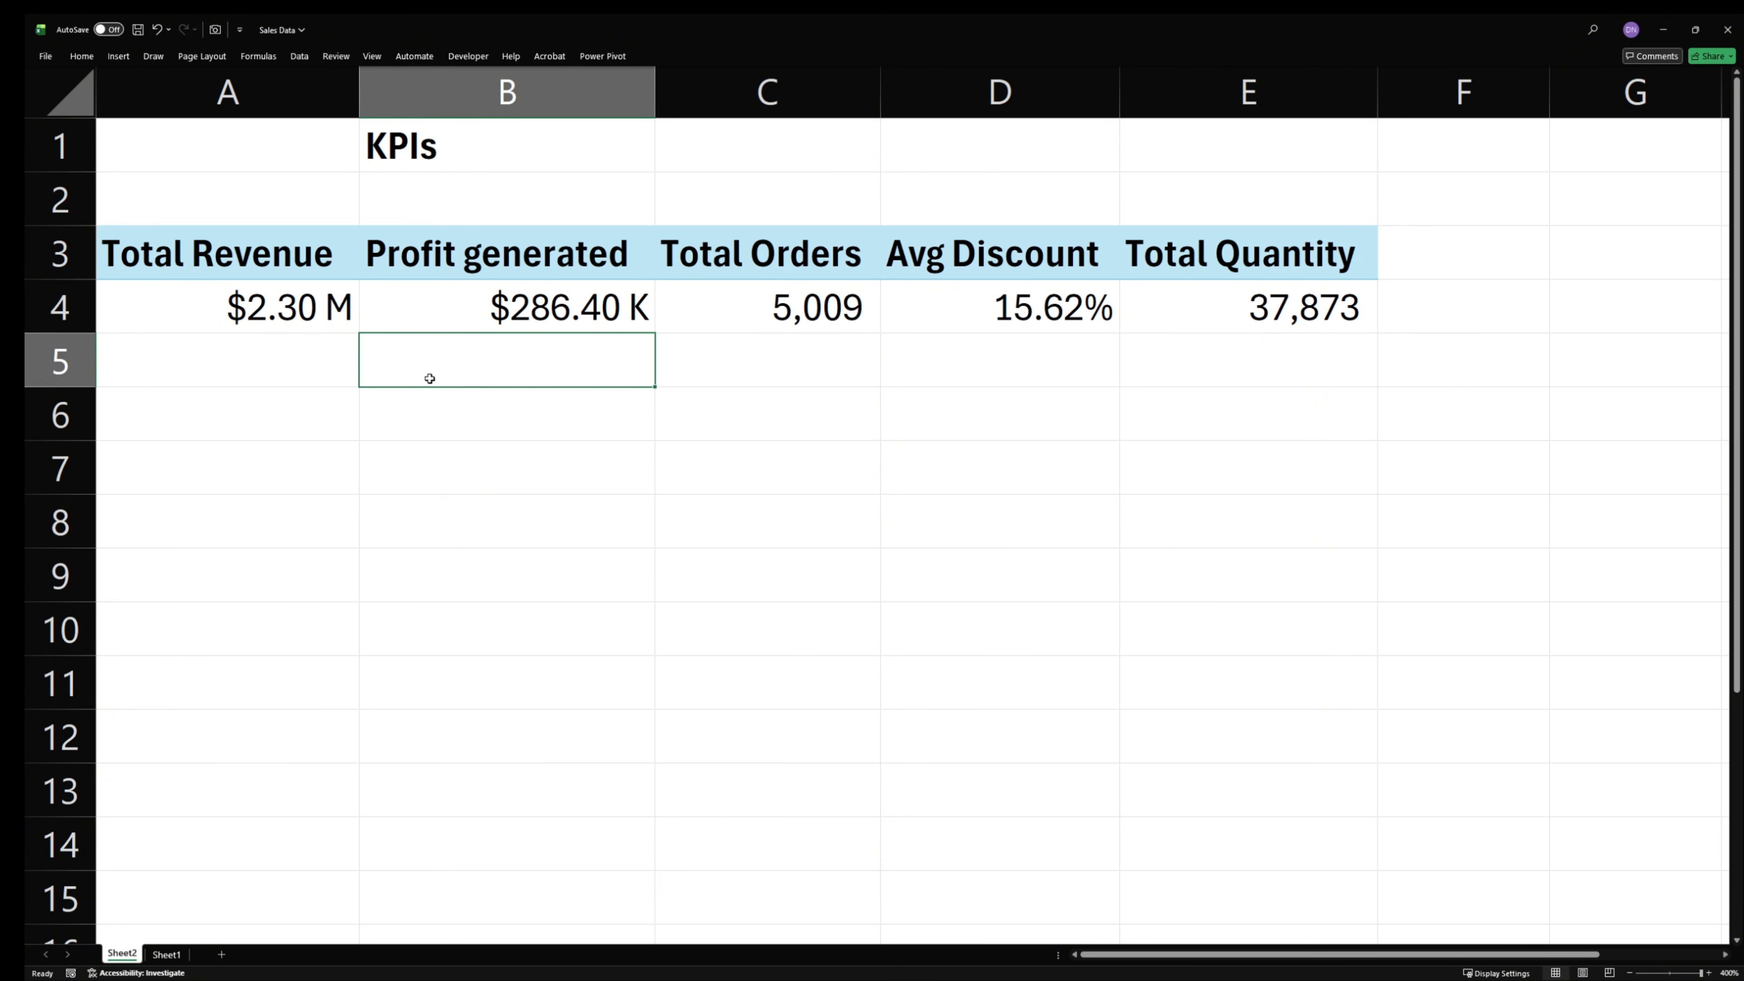
{"action": "left_click", "coordinate": [419, 420]}
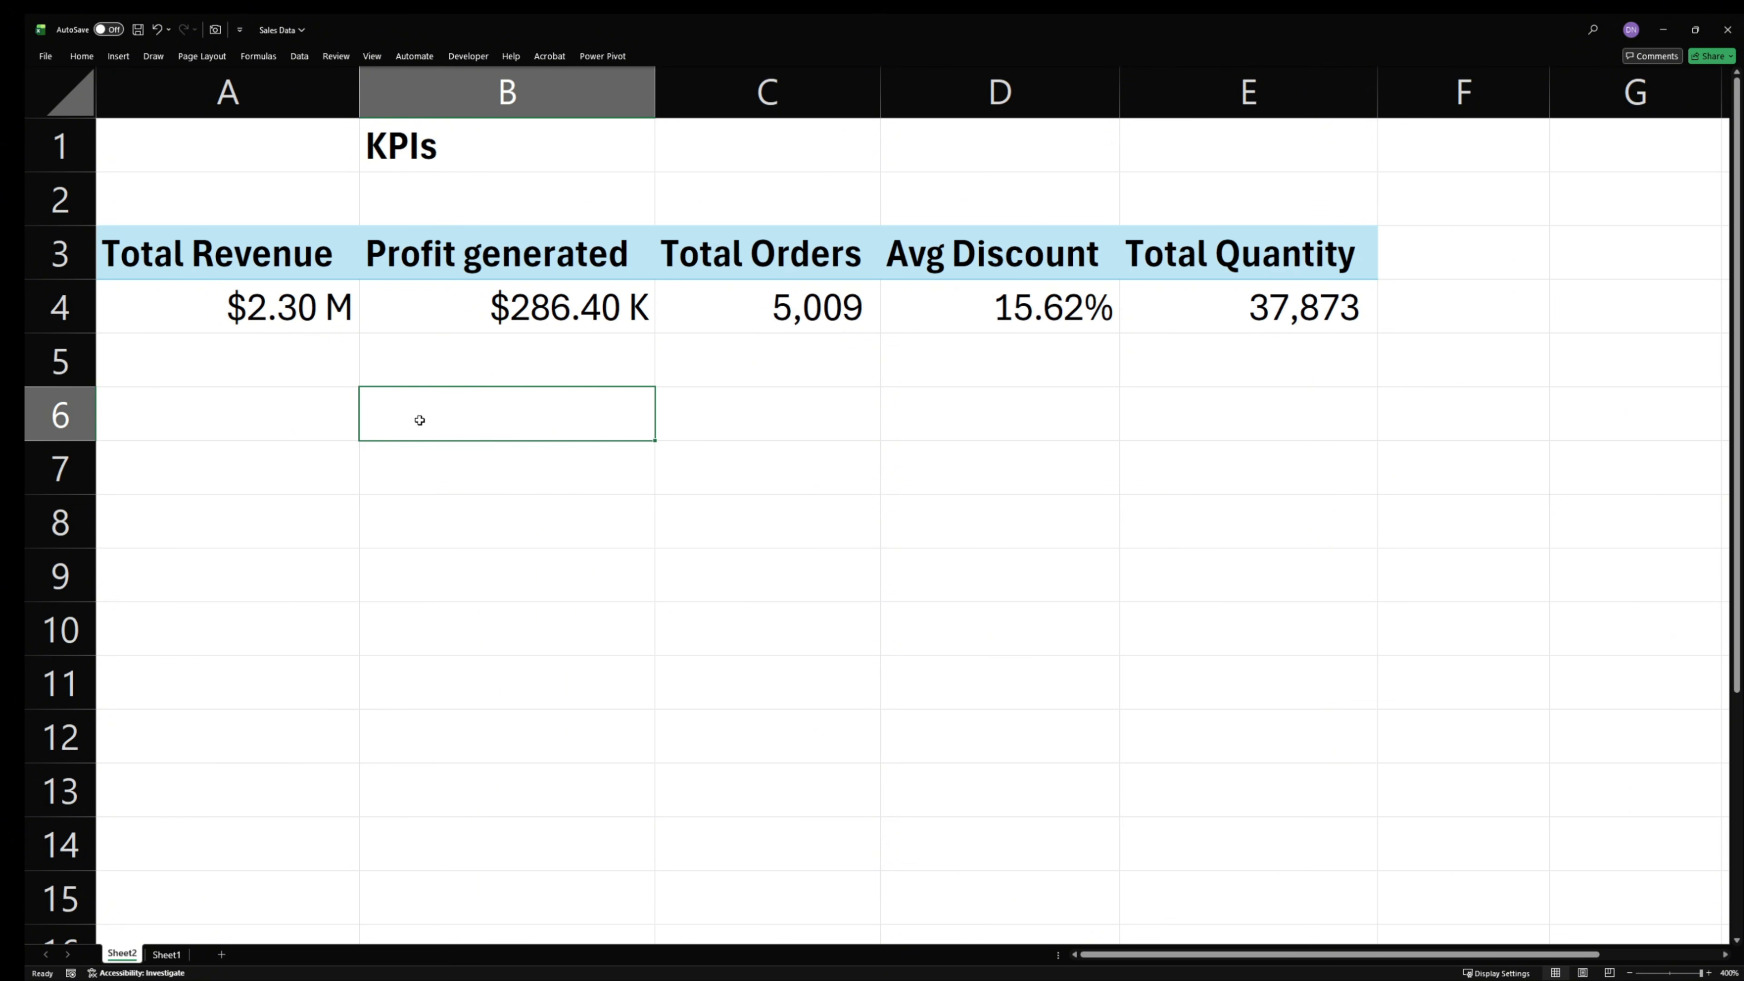
{"action": "left_click", "coordinate": [308, 407]}
{"action": "left_click", "coordinate": [450, 415]}
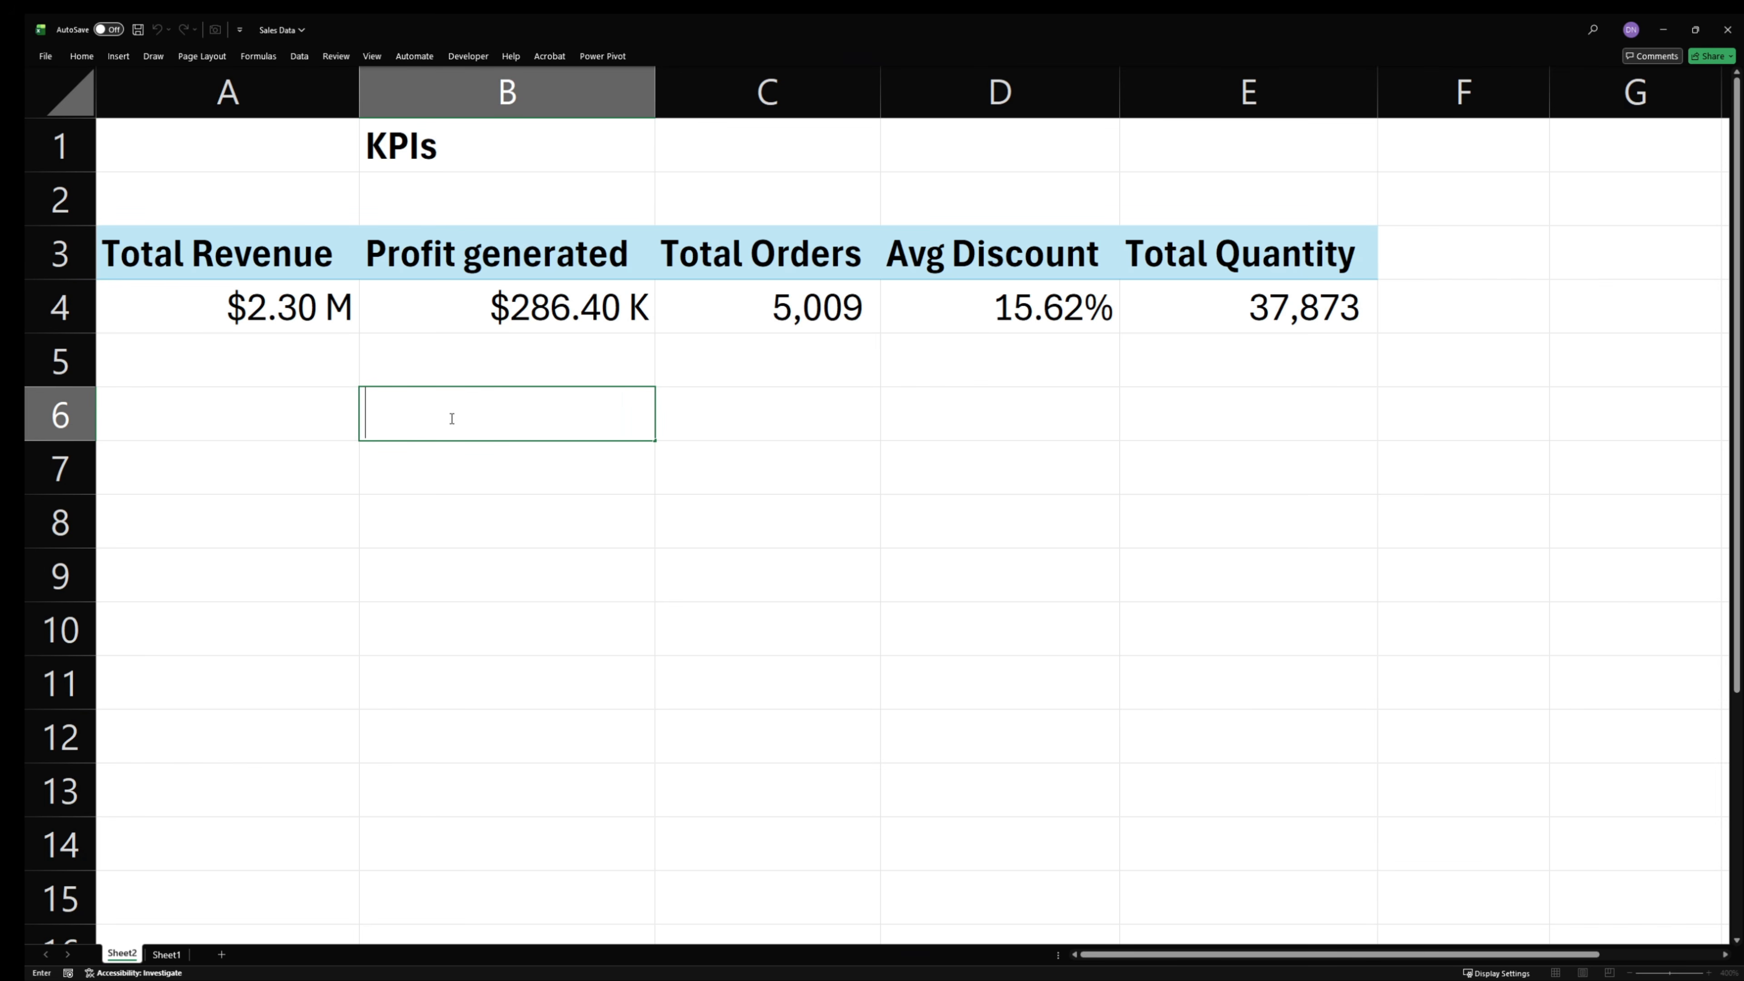
{"action": "type", "text": "Ki"}
{"action": "key", "text": "BackSpace"}
{"action": "type", "text": "PI Cards"}
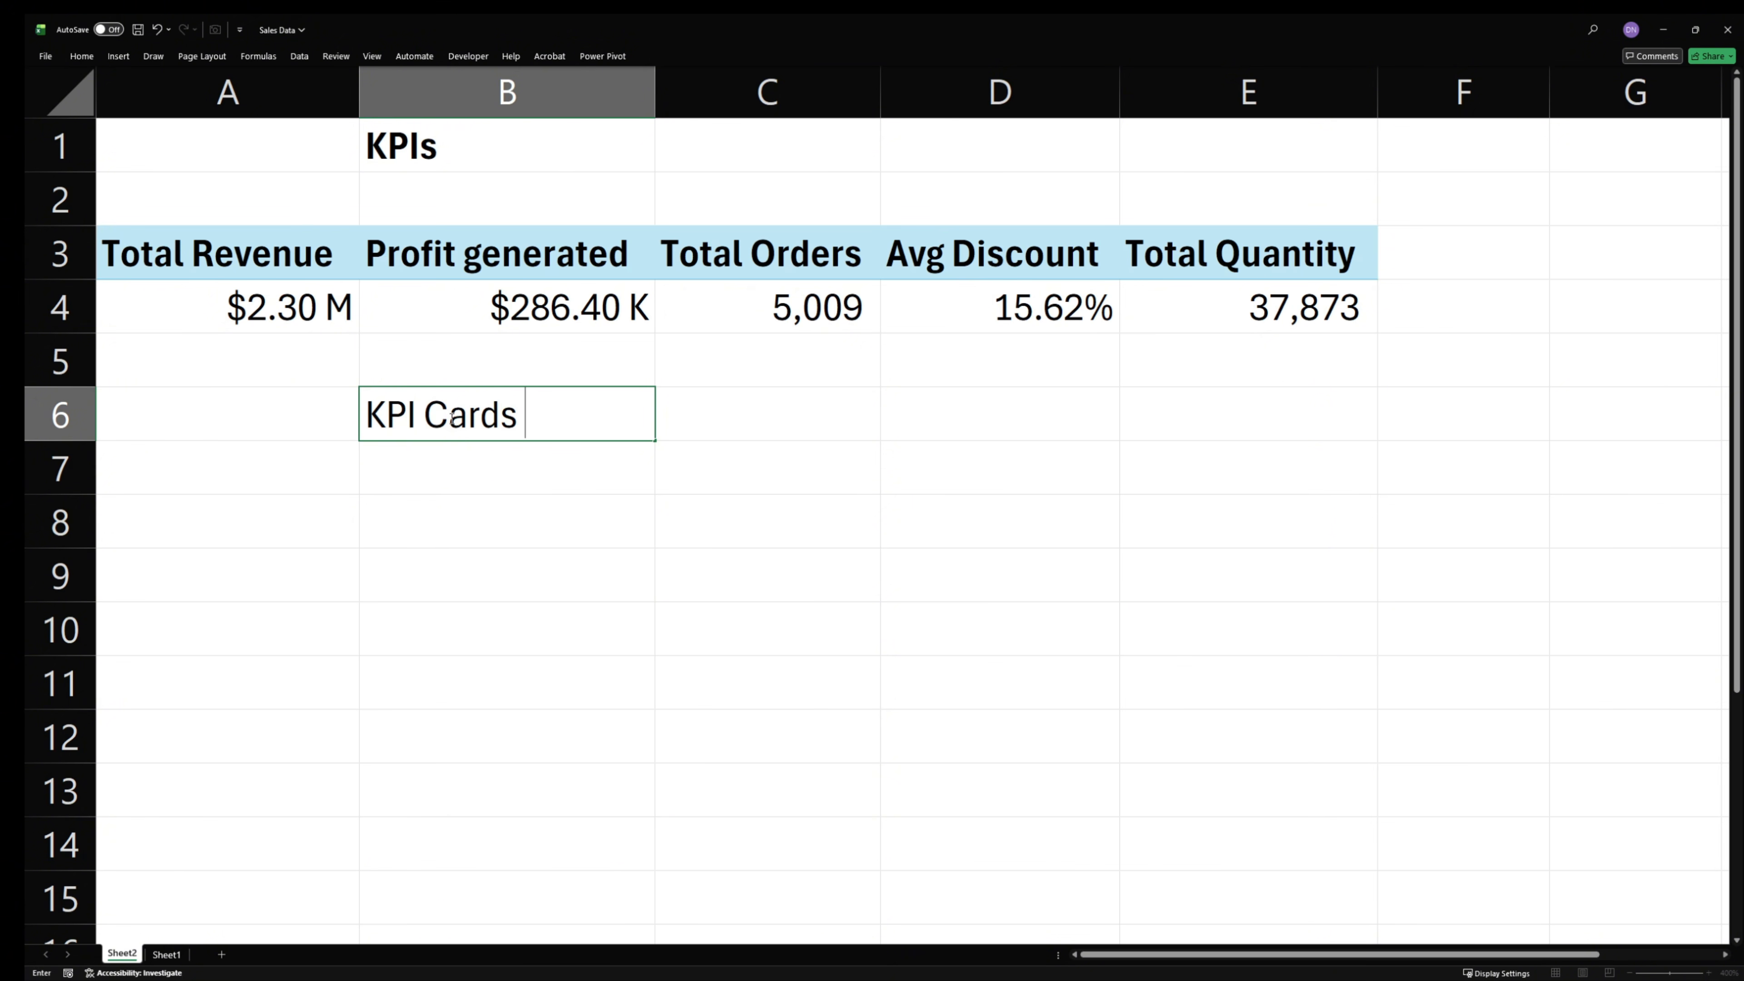
{"action": "type", "text": " Elemehn"}
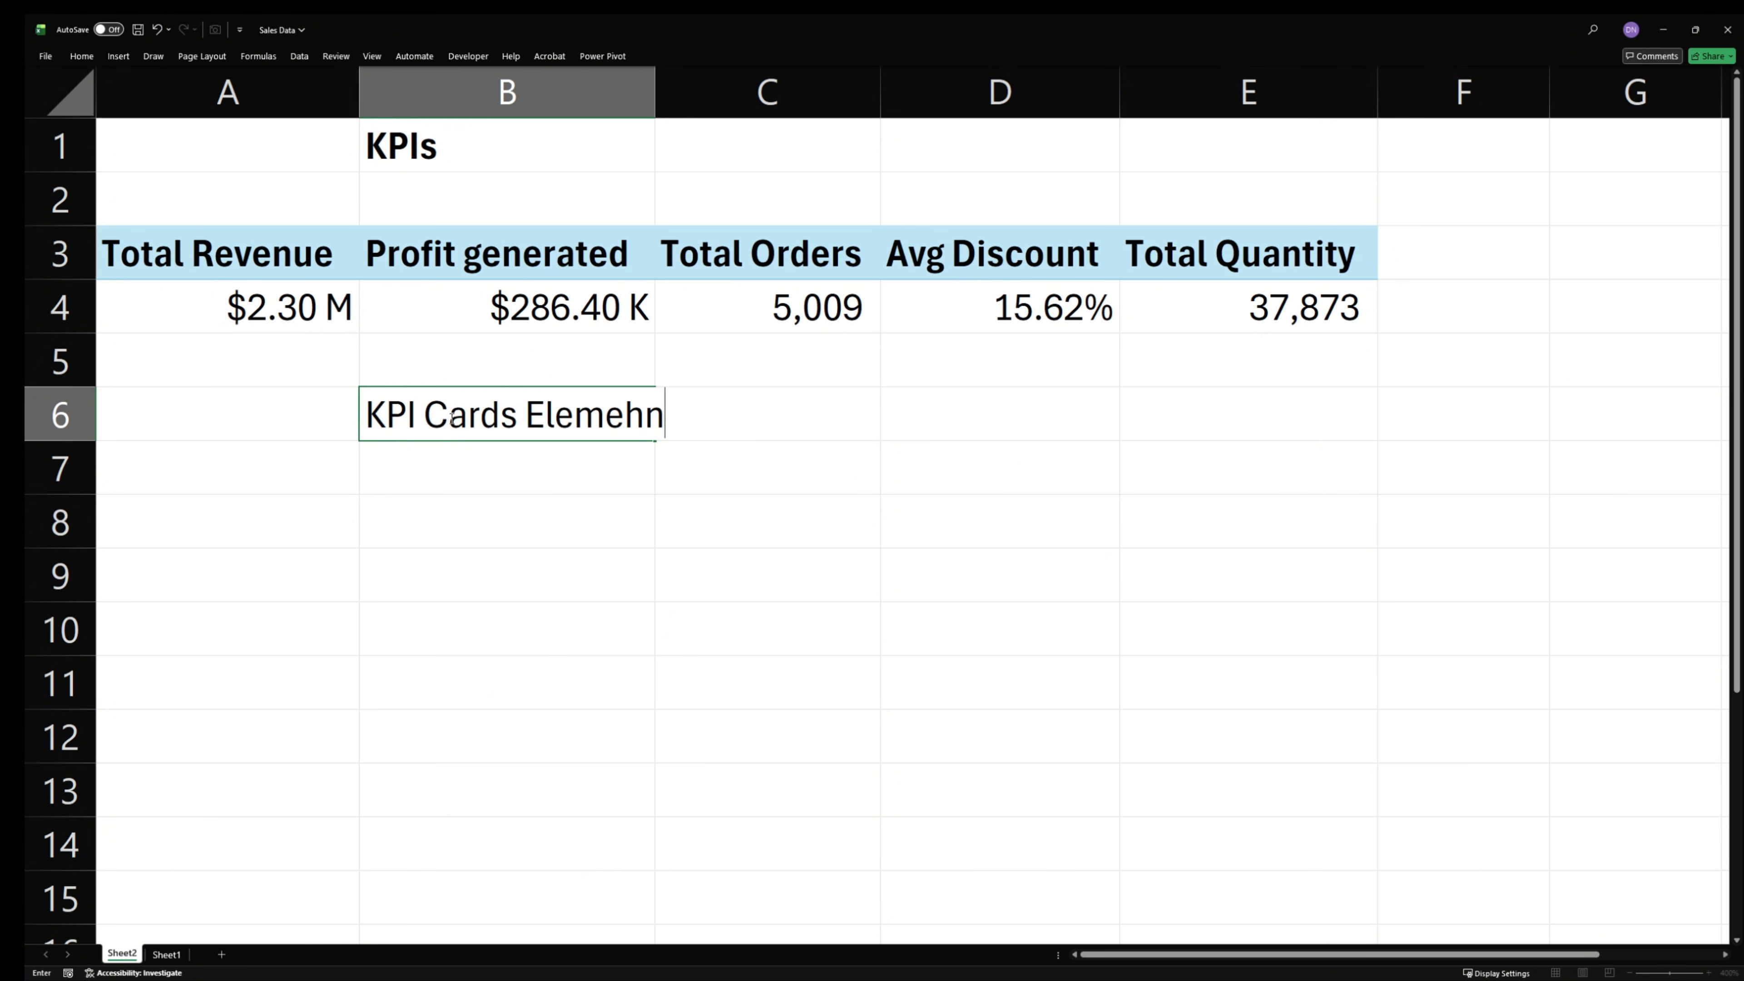
{"action": "key", "text": "BackSpace"}
{"action": "key", "text": "BackSpace"}
{"action": "type", "text": "nts"}
{"action": "key", "text": "Return"}
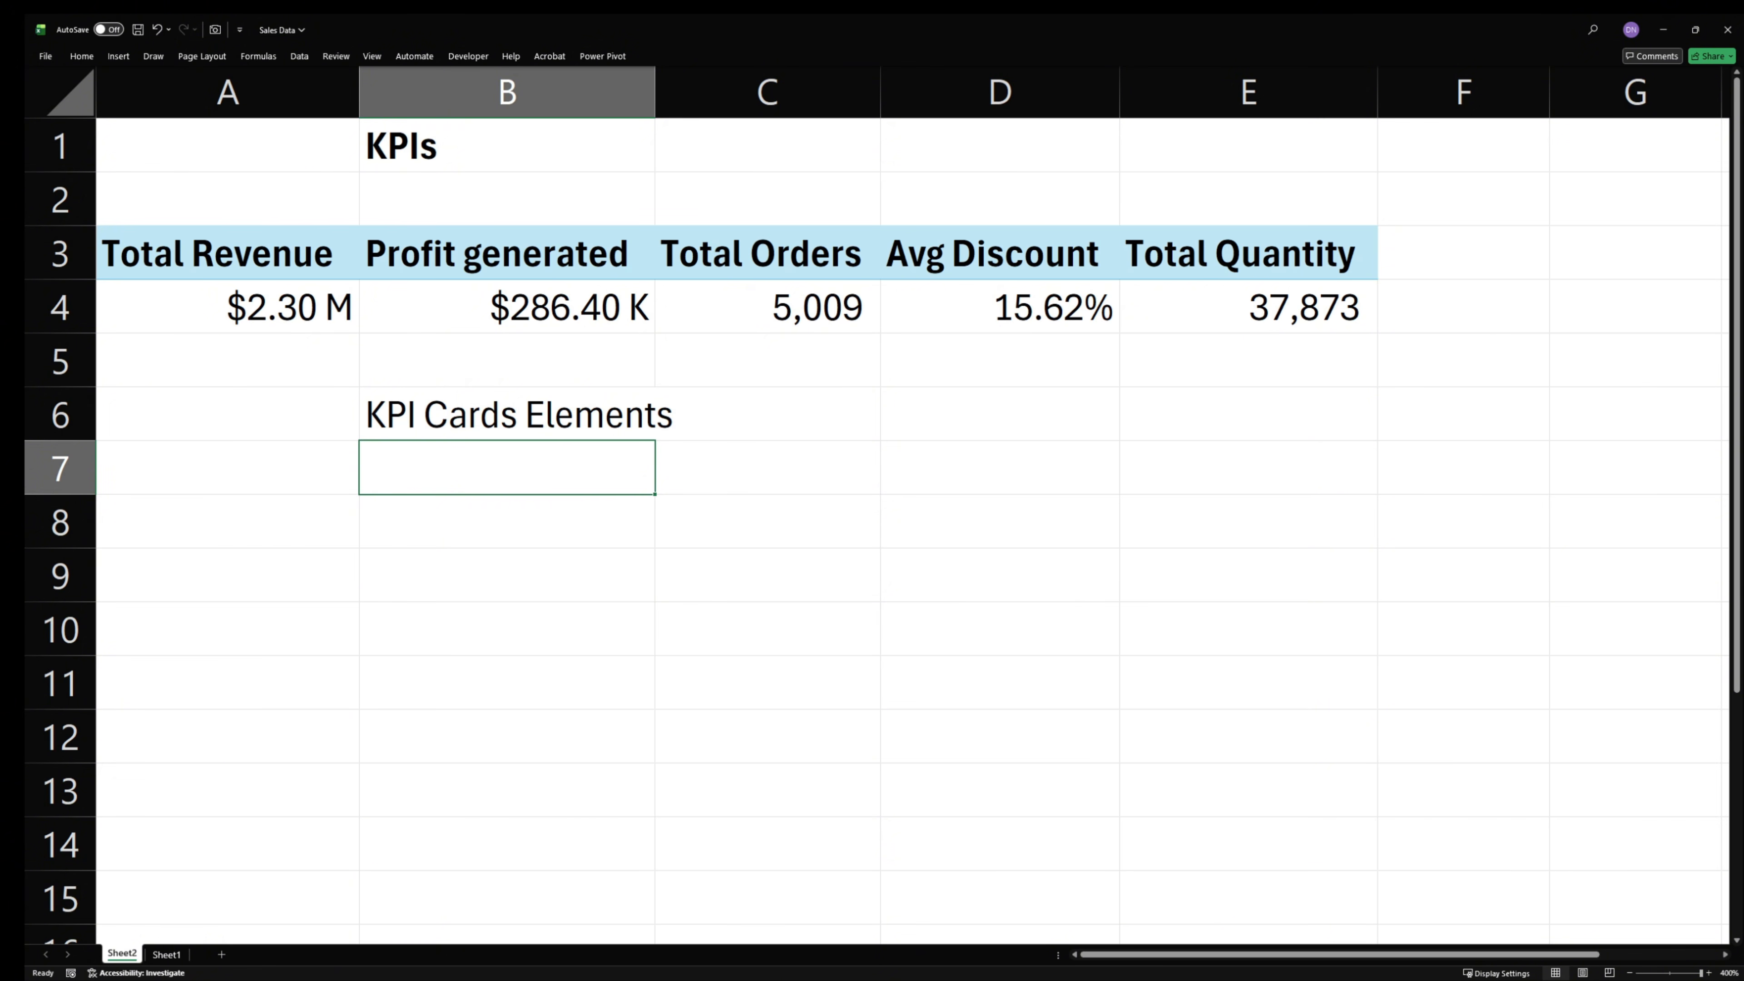
- Examine the KPI cards on the Sales workbook's Dashboard sheet, filter the year to 2014, and return to the Sales Data workbook
{"action": "left_click_drag", "start_coordinate": [1743, 550], "coordinate": [866, 15]}
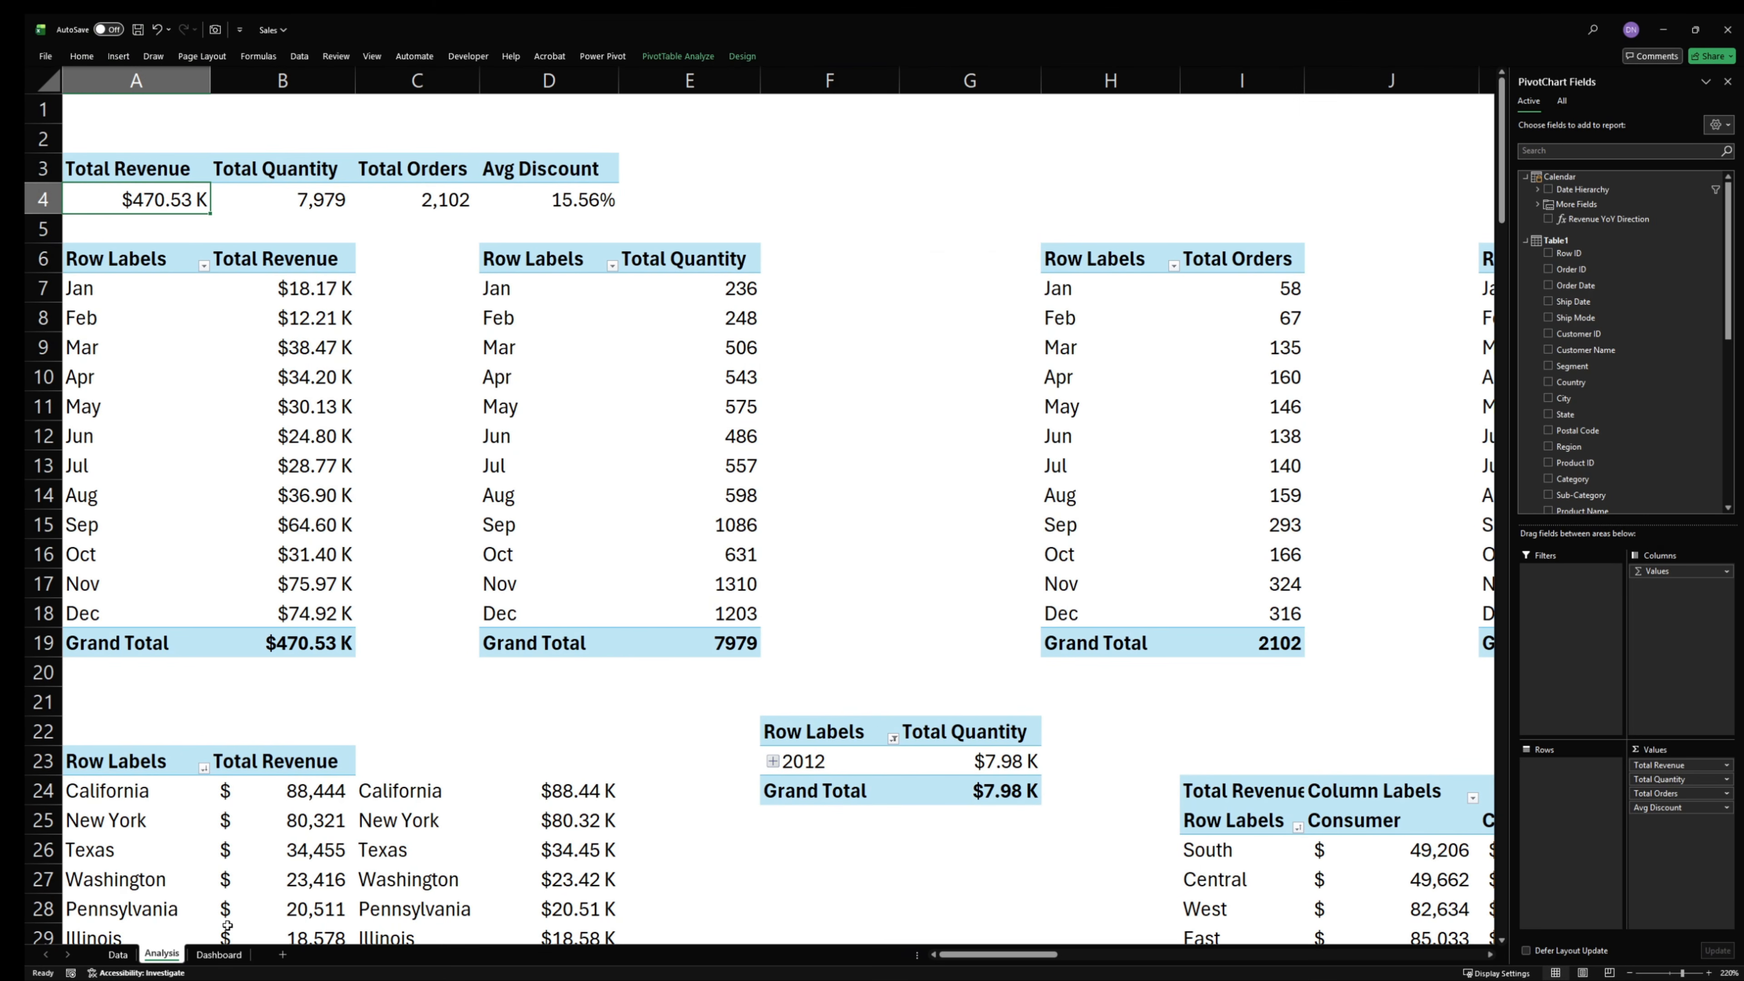
{"action": "left_click", "coordinate": [218, 954]}
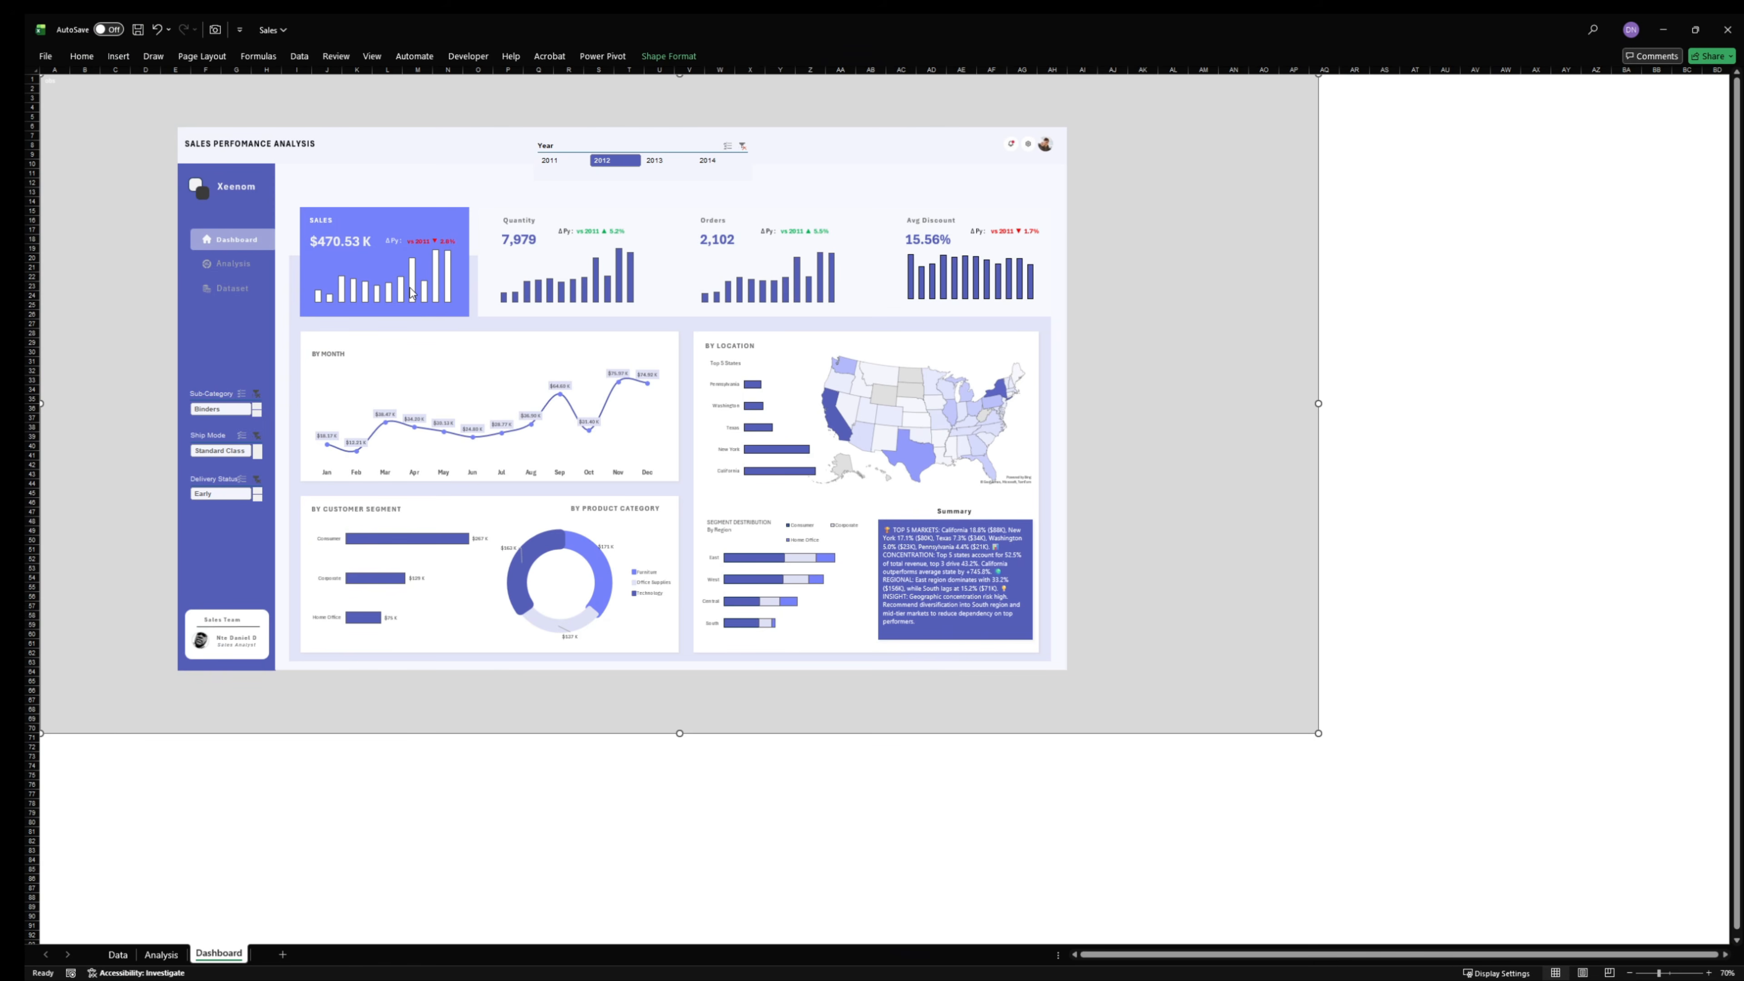
{"action": "mouse_move", "coordinate": [410, 292]}
{"action": "left_click", "coordinate": [712, 162]}
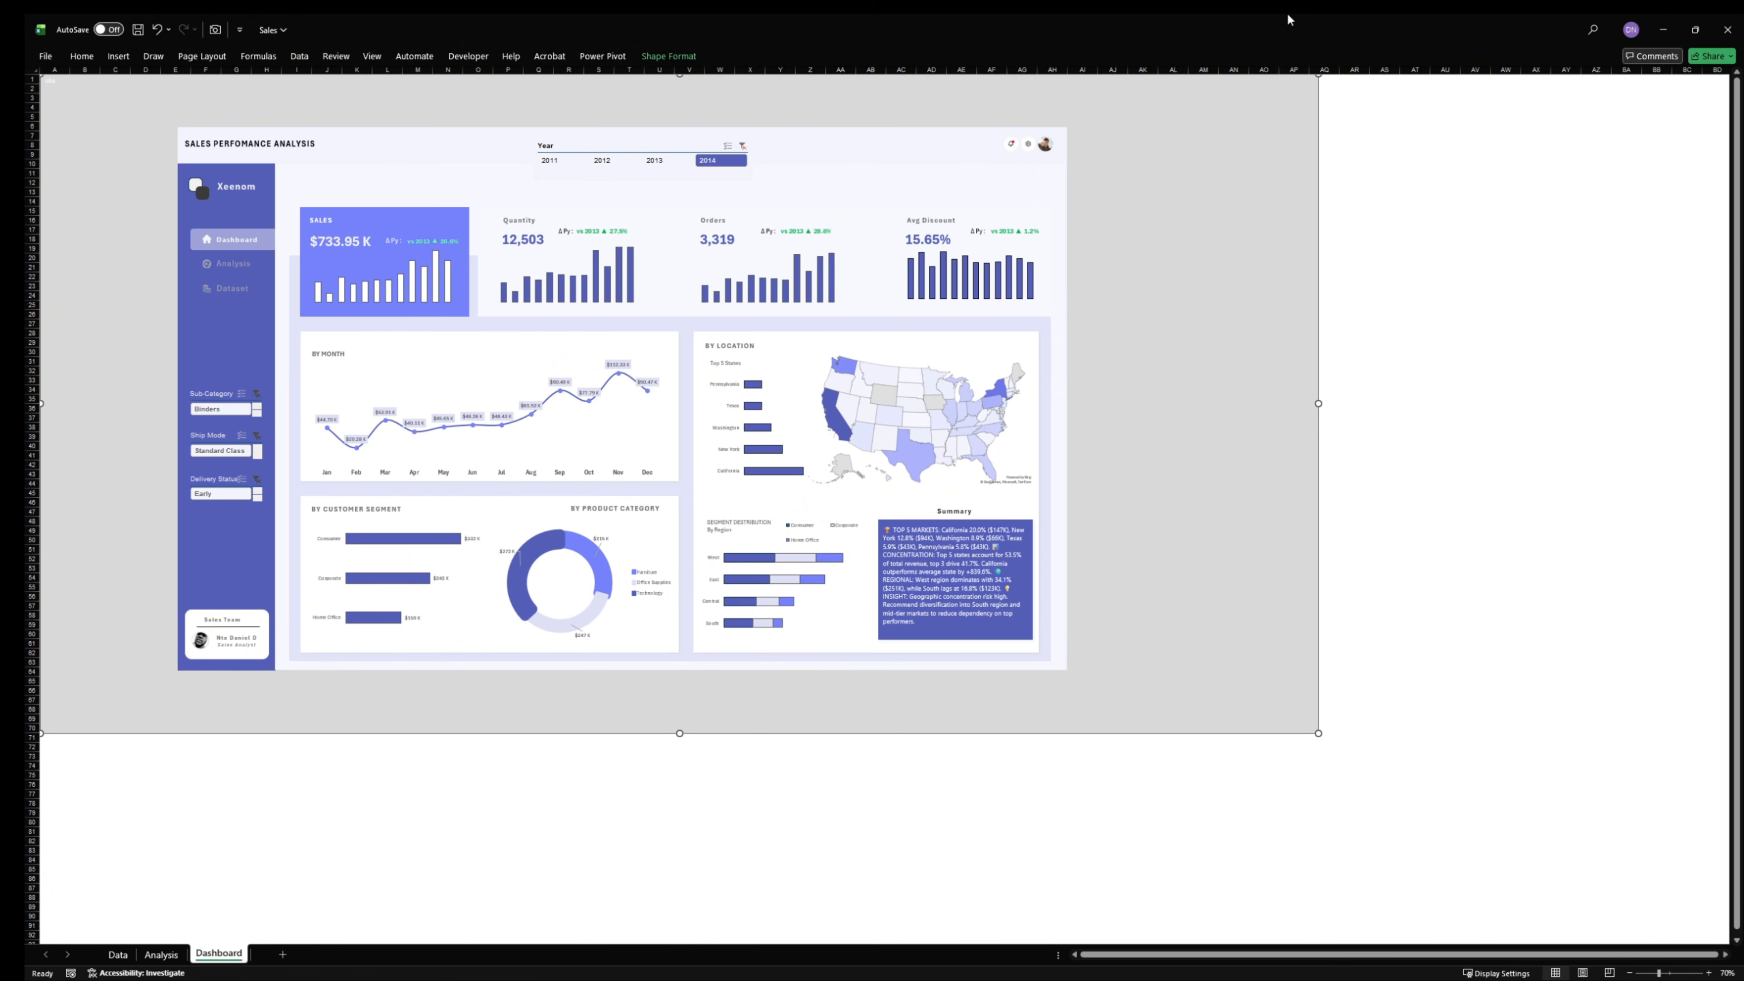
{"action": "left_click_drag", "start_coordinate": [1290, 20], "coordinate": [1702, 976]}
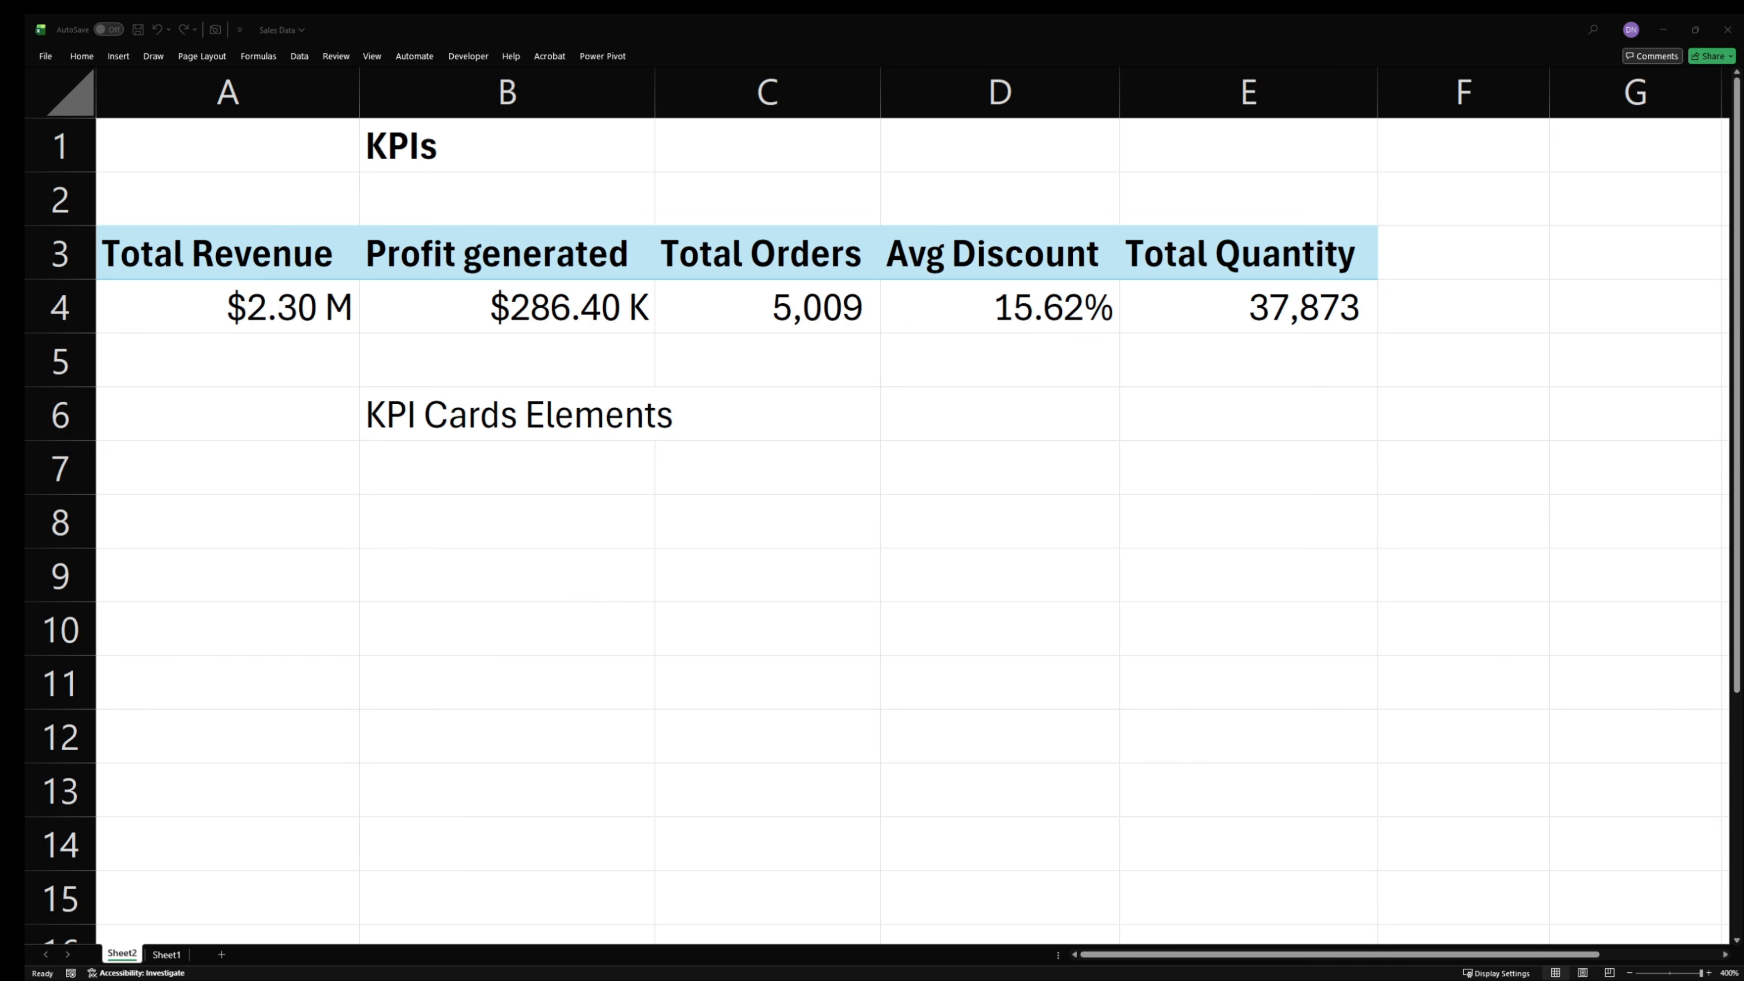
- Make the KPI Cards Elements heading in B6 bold
{"action": "left_click", "coordinate": [411, 420]}
{"action": "left_click", "coordinate": [411, 412]}
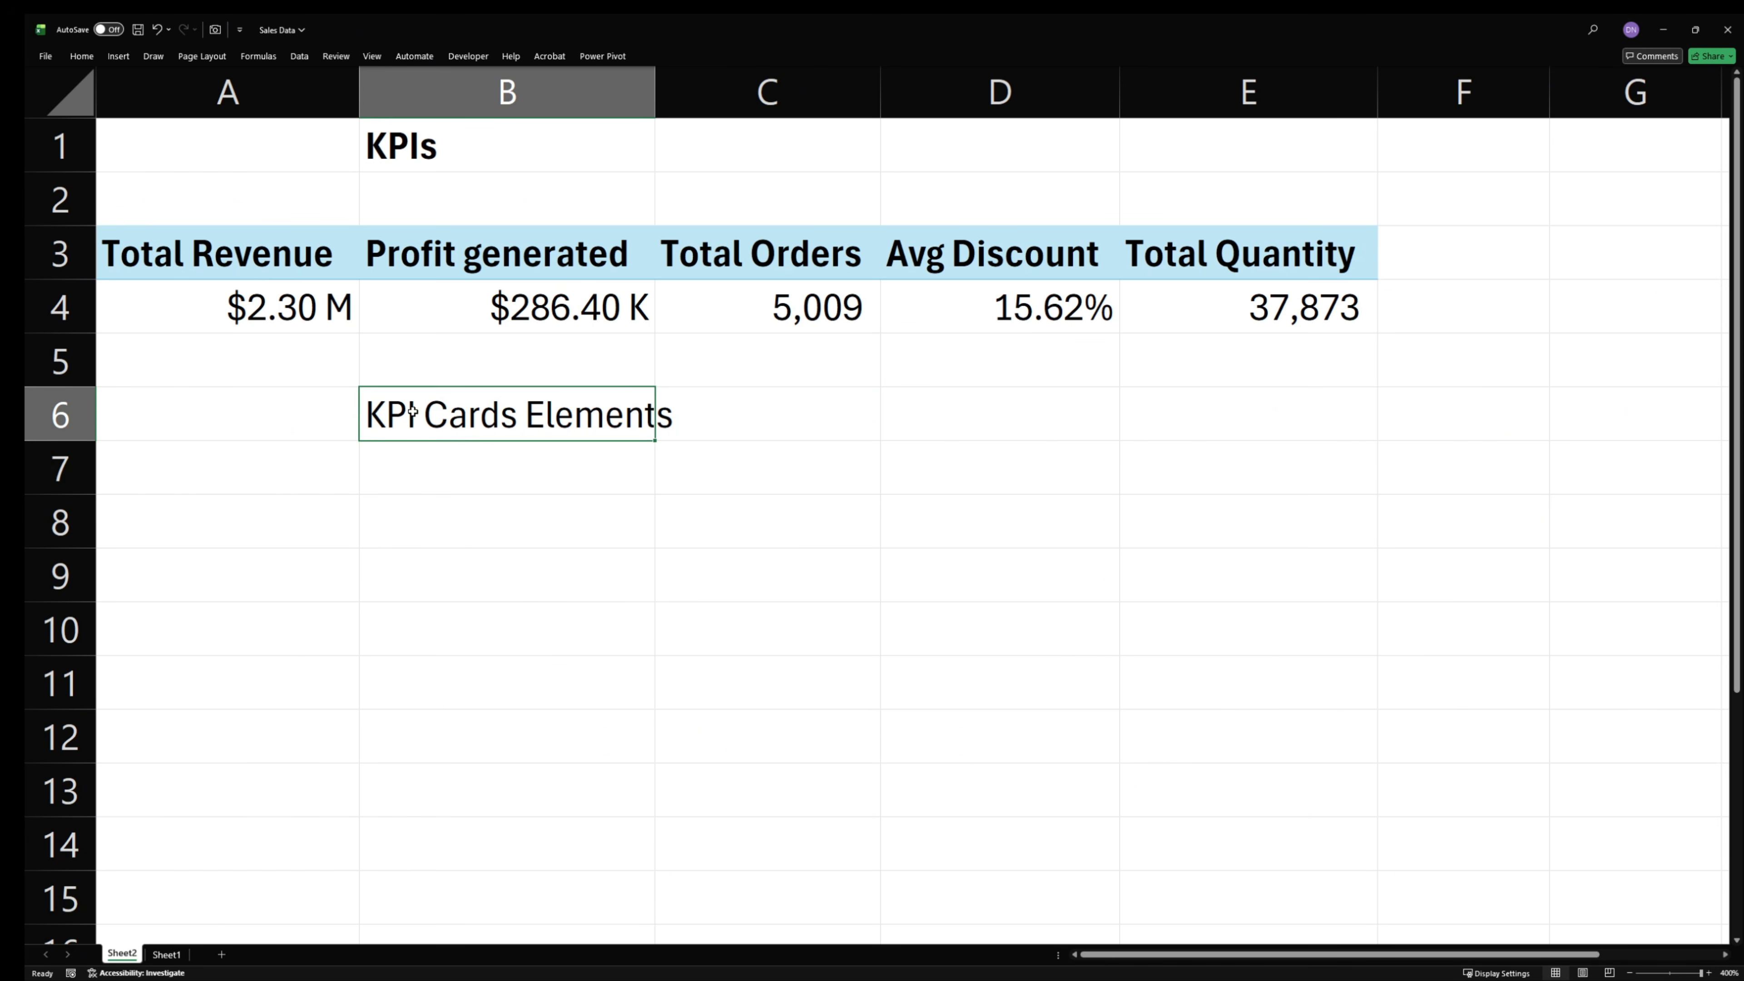
{"action": "key", "text": "ctrl+b"}
{"action": "left_click", "coordinate": [372, 471]}
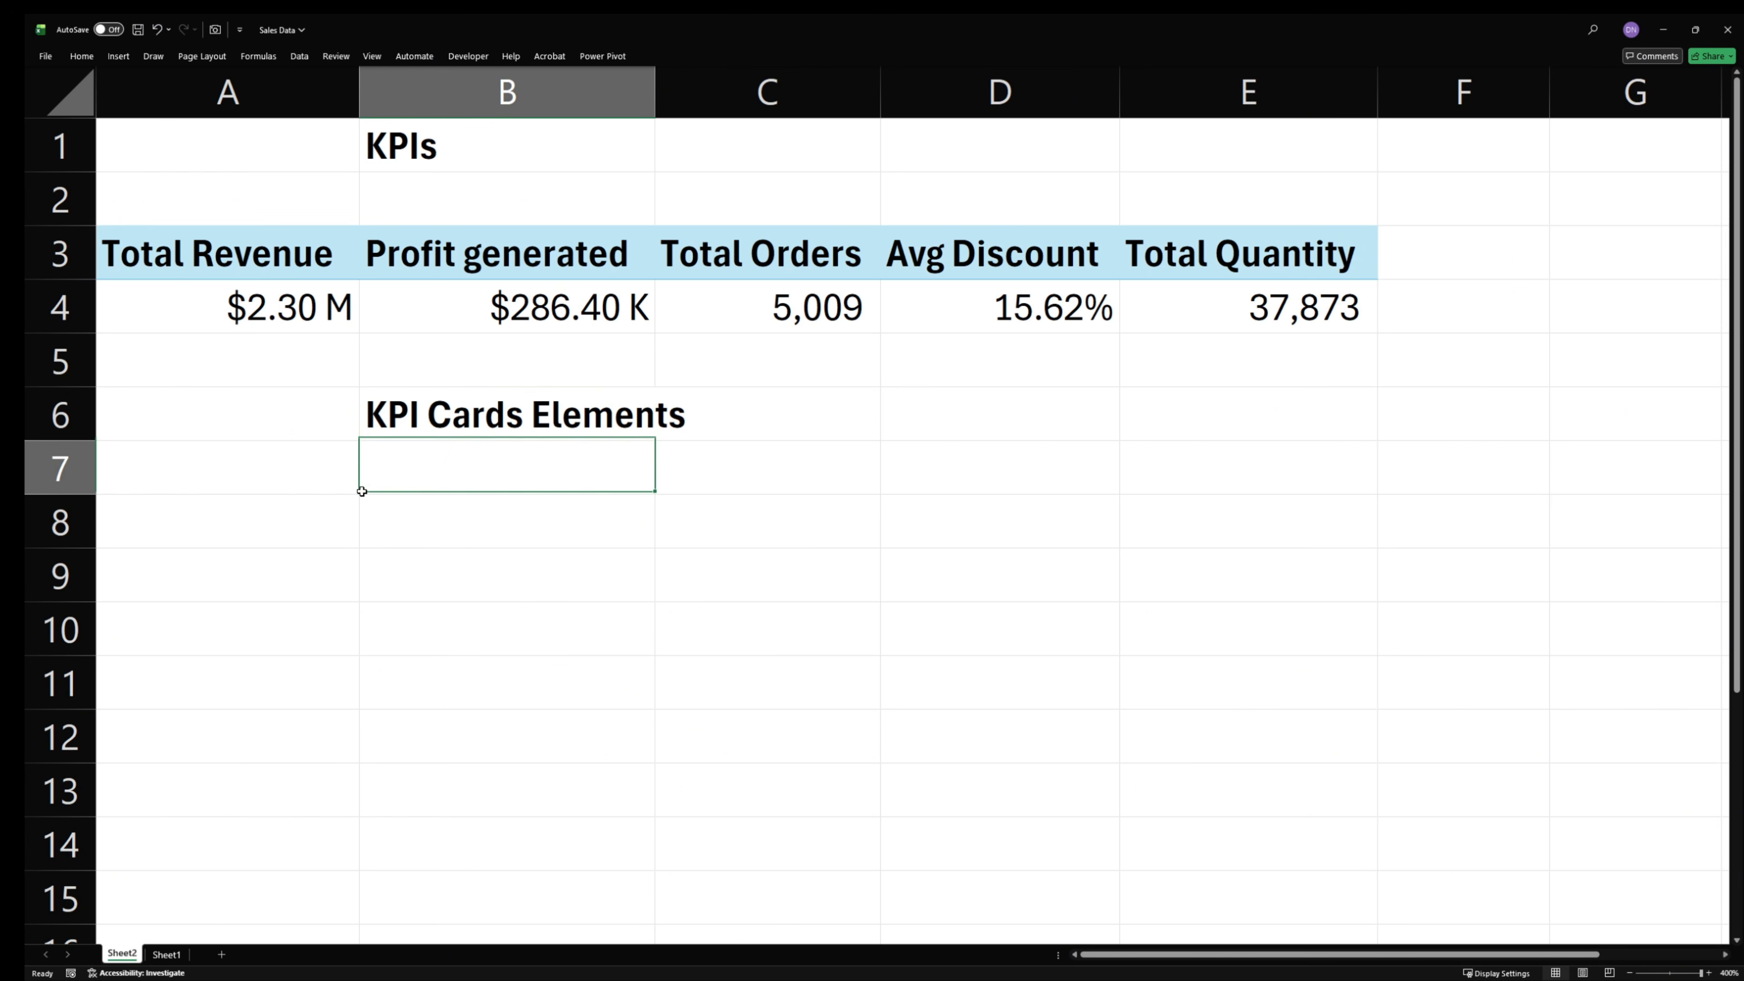
- Copy the KPI PivotTable in A3:E4 to A8 and remove every value field except Total Revenue from the copy
{"action": "left_click", "coordinate": [241, 421]}
{"action": "left_click", "coordinate": [279, 539]}
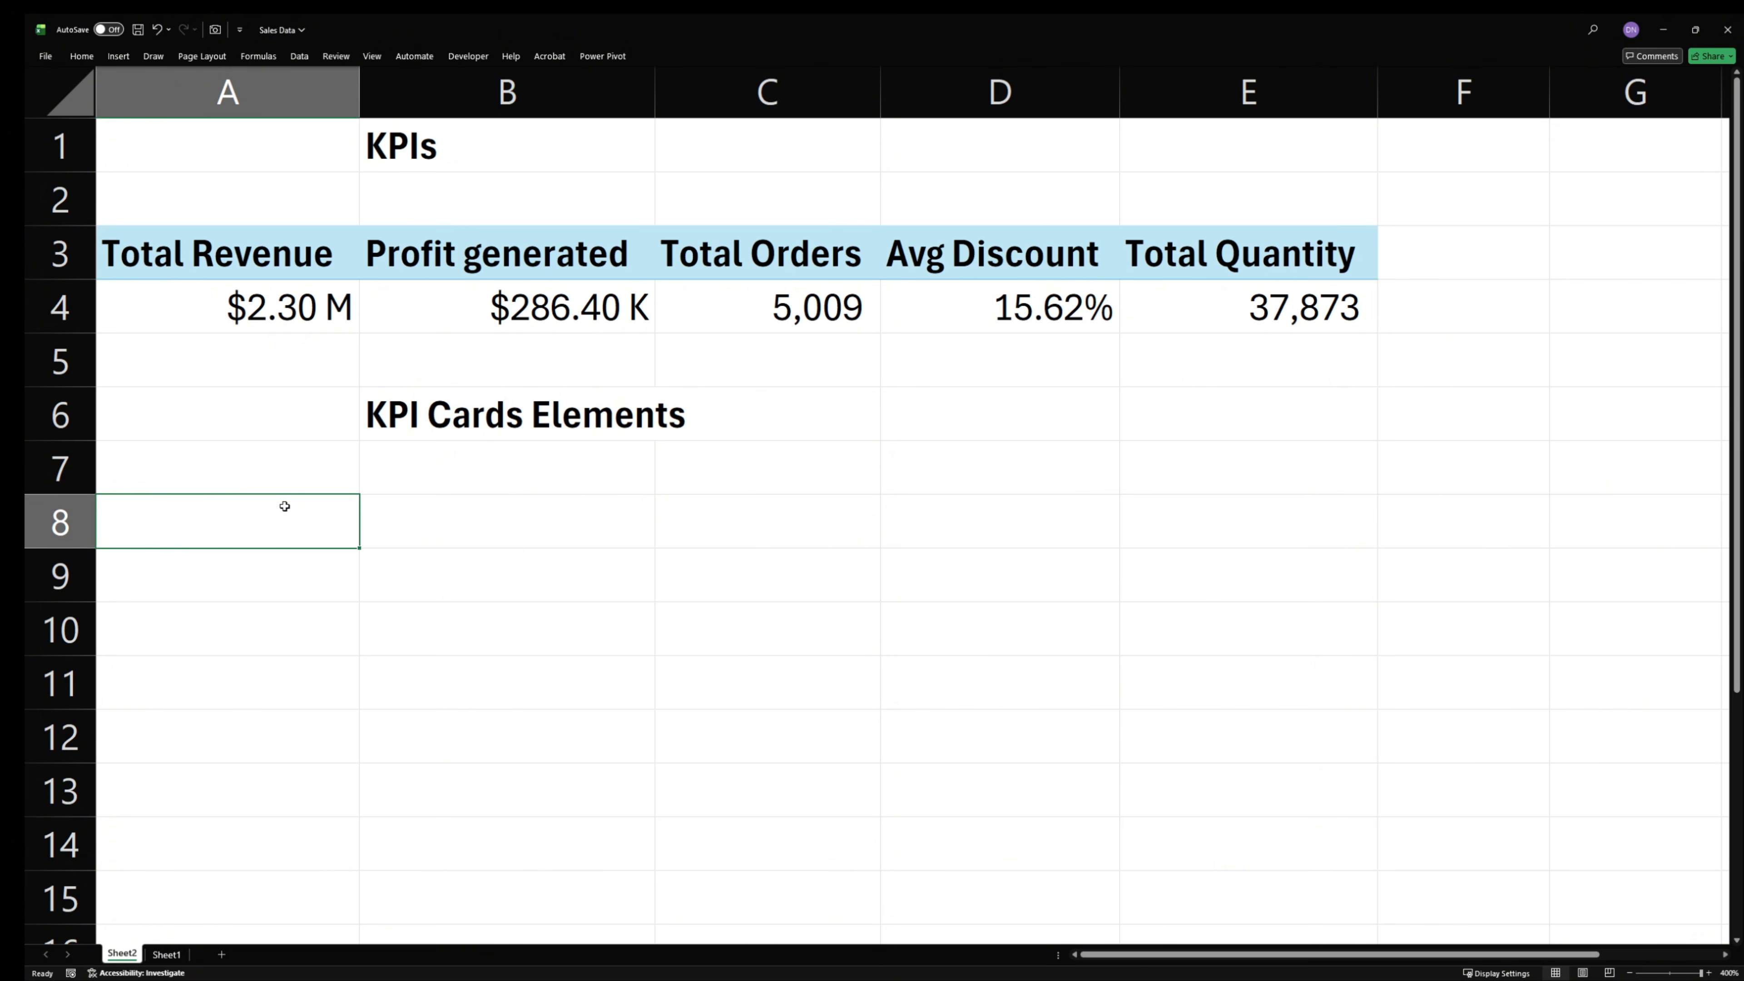
{"action": "left_click", "coordinate": [298, 318]}
{"action": "left_click_drag", "start_coordinate": [267, 246], "coordinate": [1249, 319]}
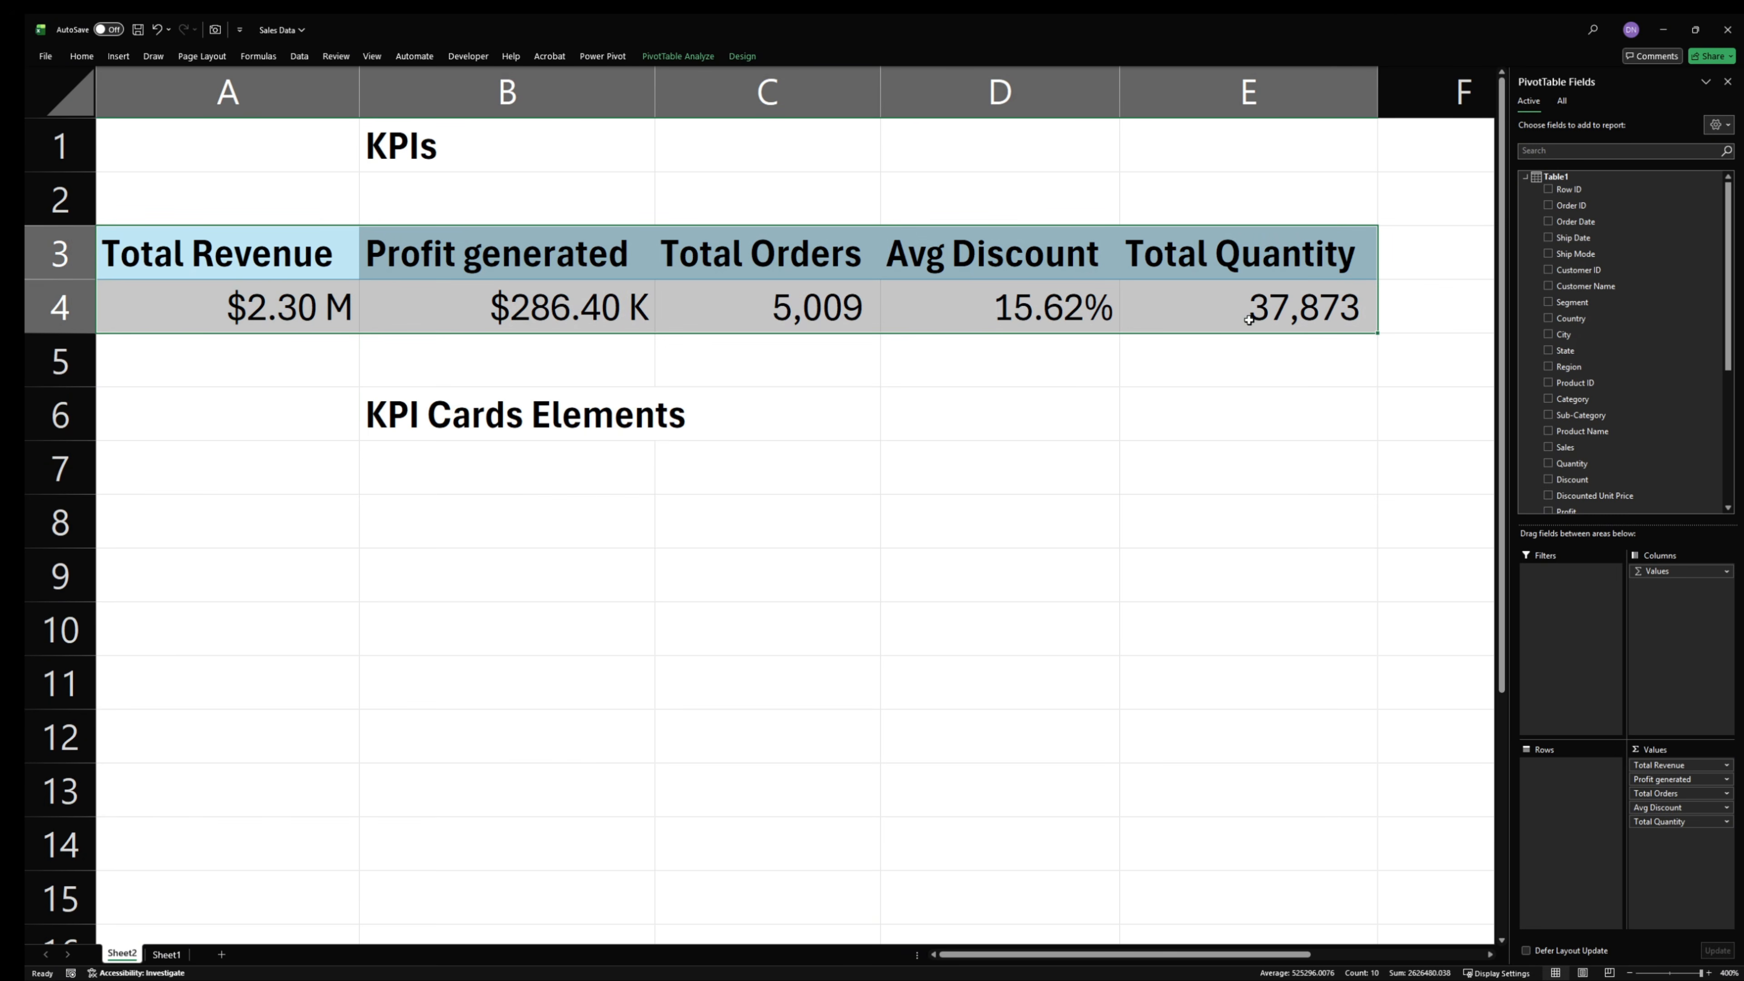
{"action": "key", "text": "ctrl+c"}
{"action": "left_click", "coordinate": [261, 509]}
{"action": "key", "text": "ctrl+v"}
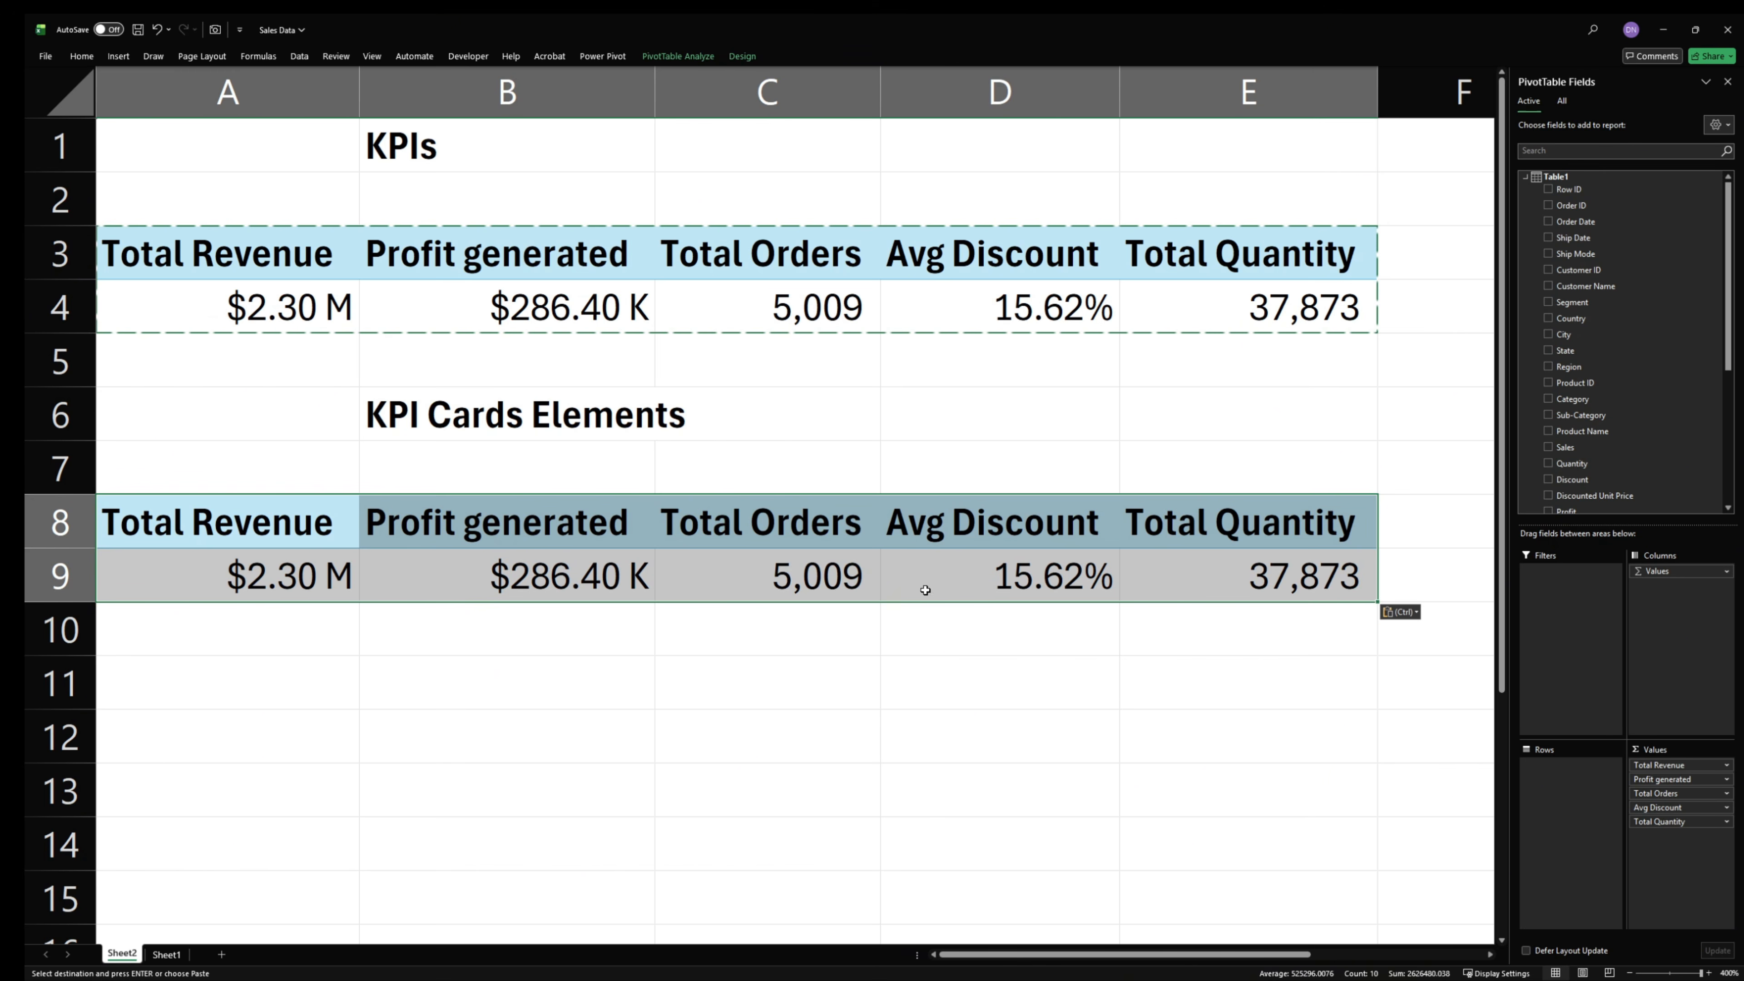
{"action": "left_click_drag", "start_coordinate": [1661, 822], "coordinate": [1343, 798]}
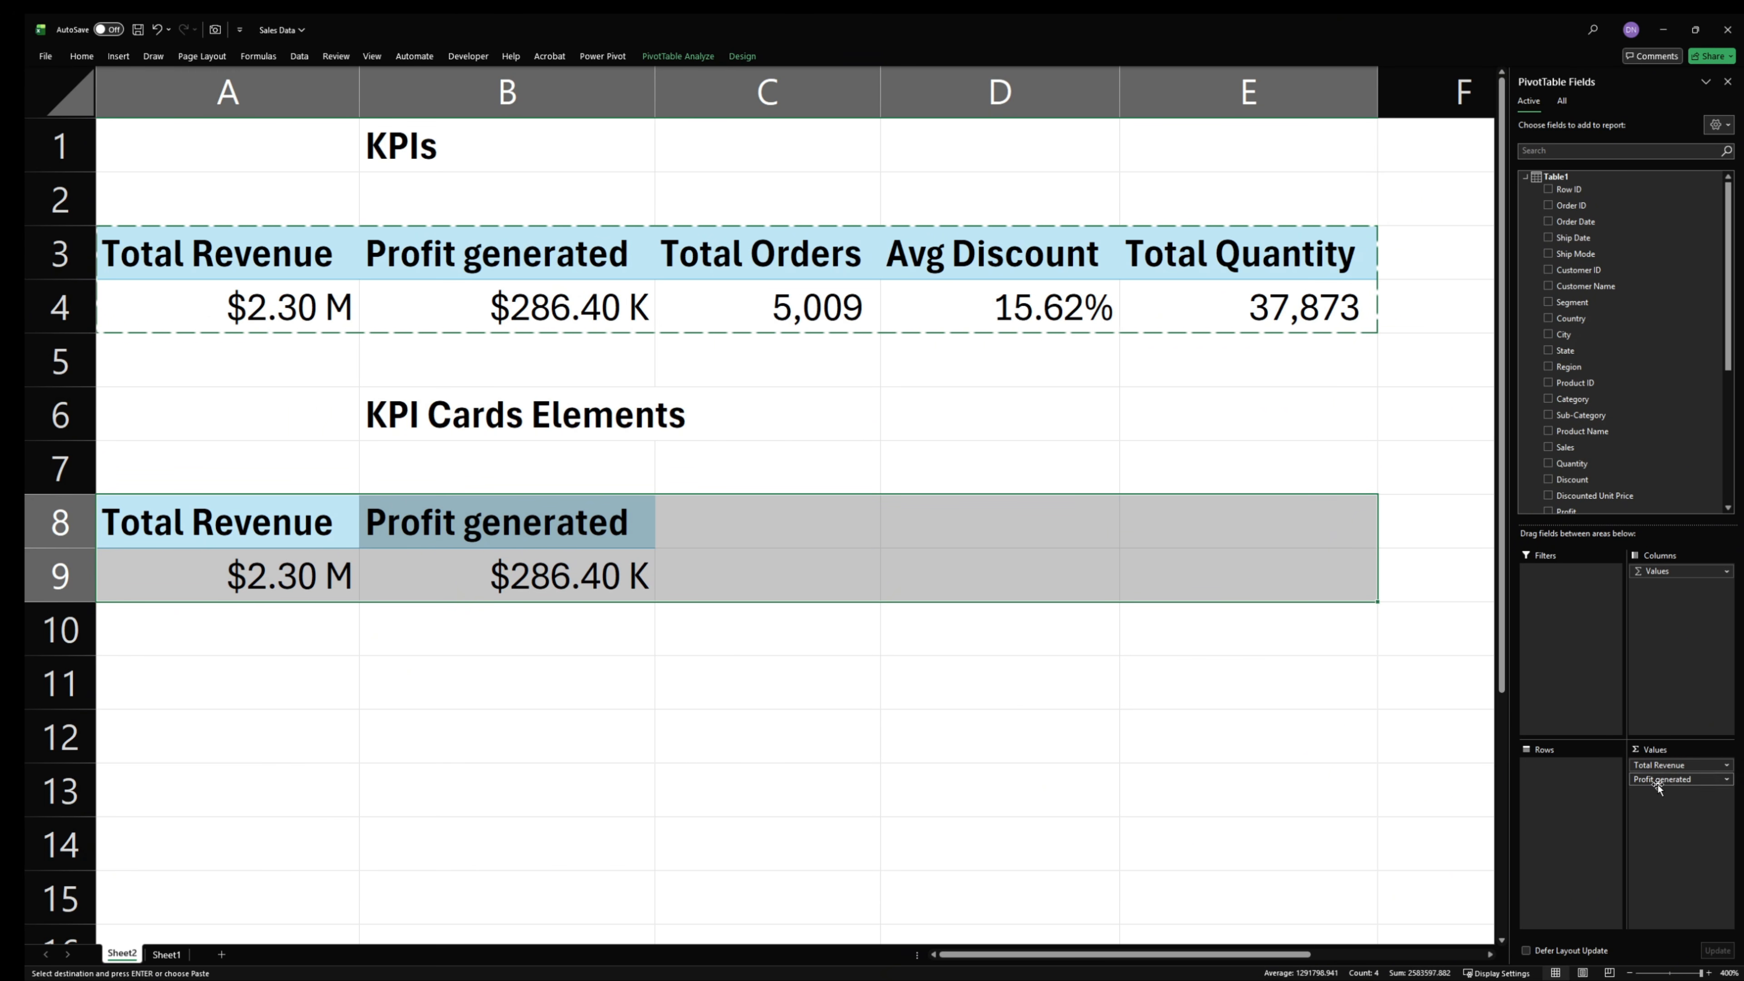
{"action": "left_click_drag", "start_coordinate": [1658, 786], "coordinate": [1238, 763]}
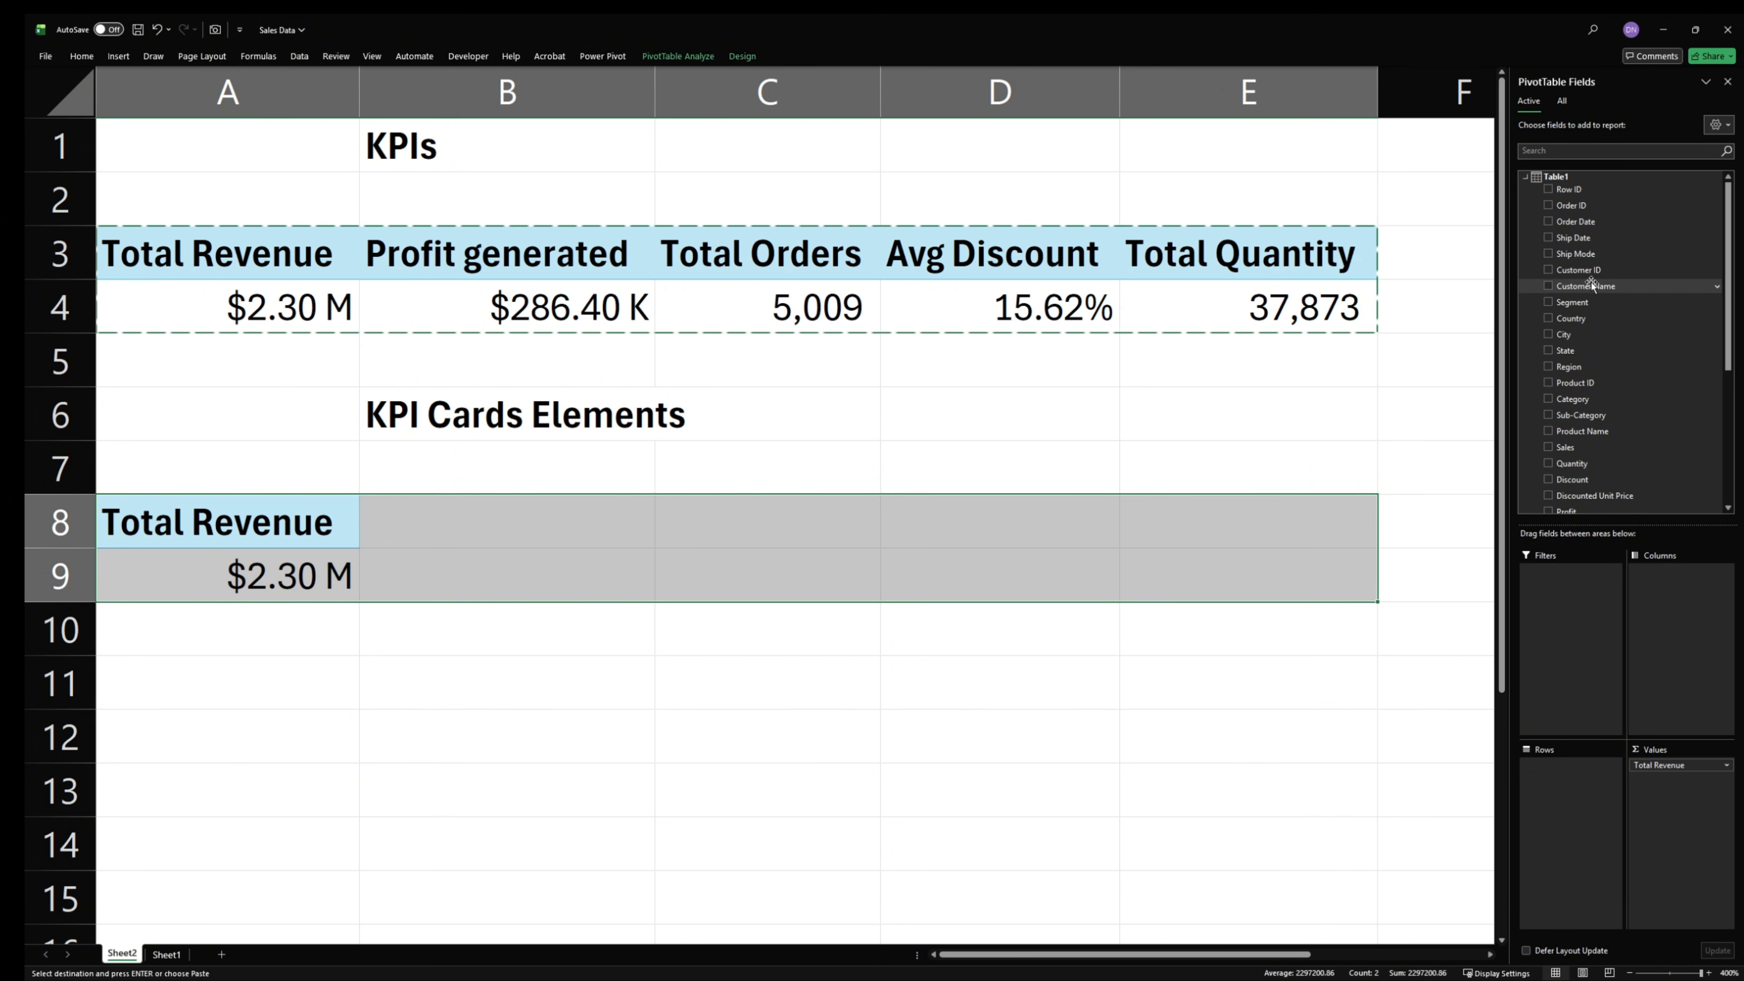
- Show the fields of all tables, expand Calendar and add its Date Hierarchy to the rows of the copied PivotTable
{"action": "left_click", "coordinate": [1562, 102]}
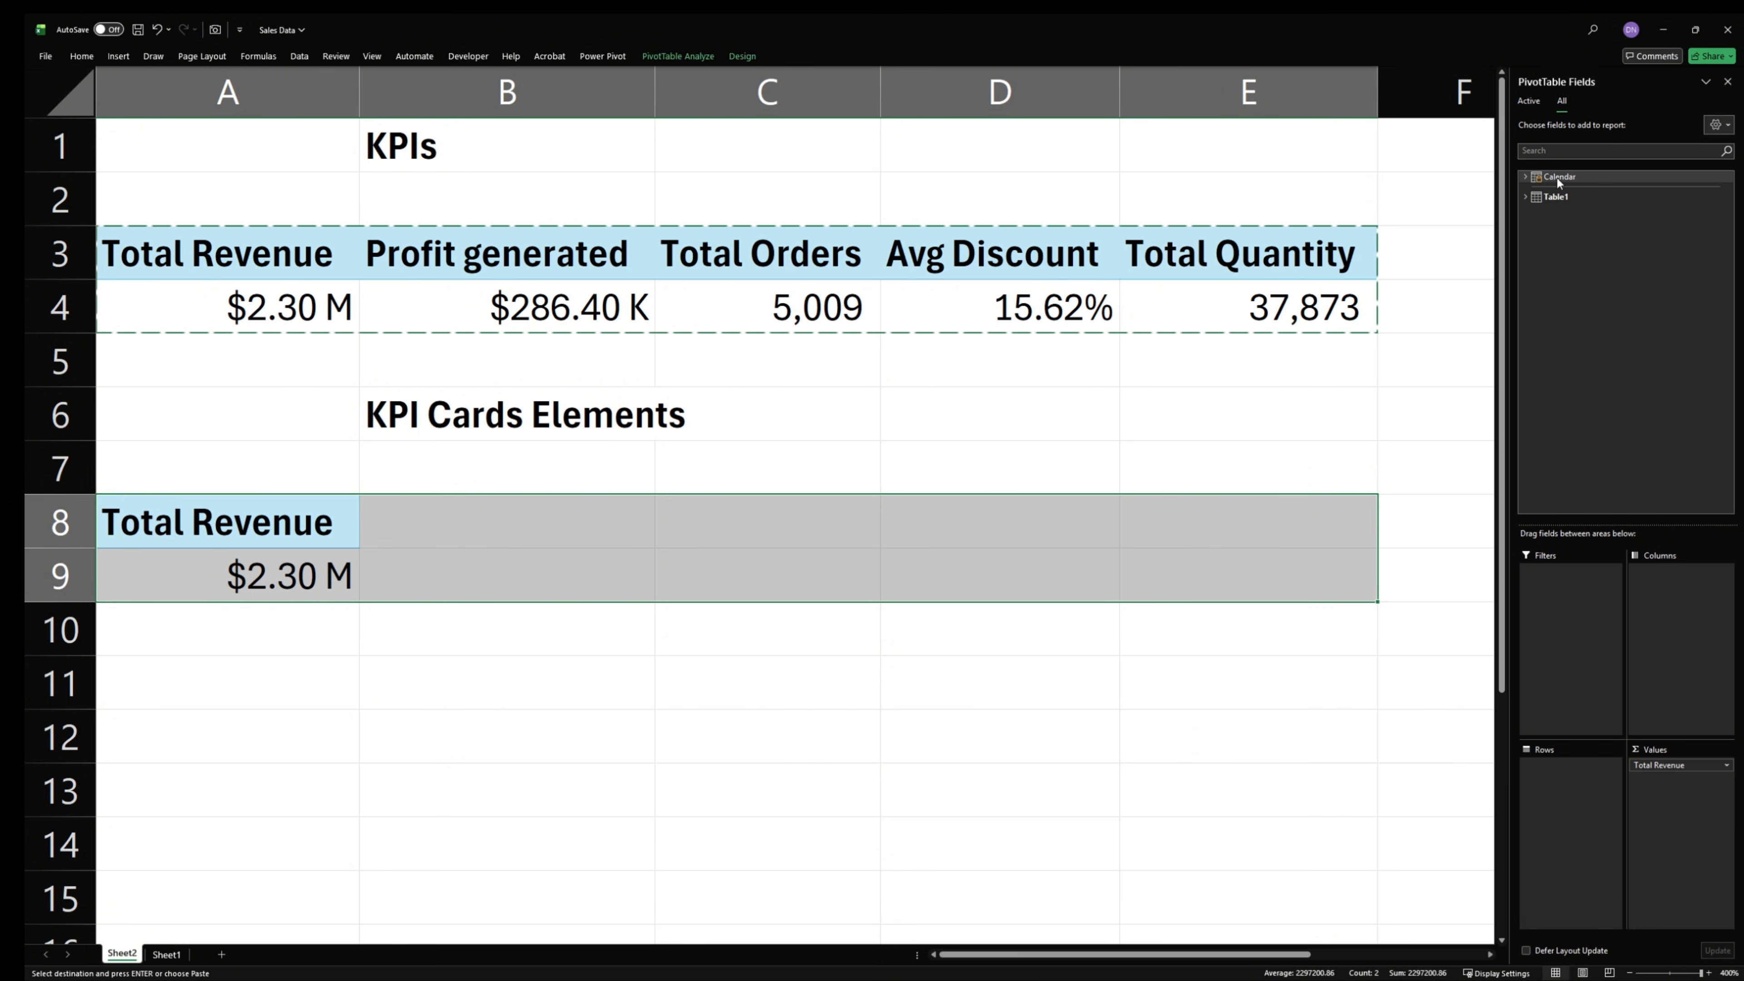
{"action": "left_click", "coordinate": [1525, 178]}
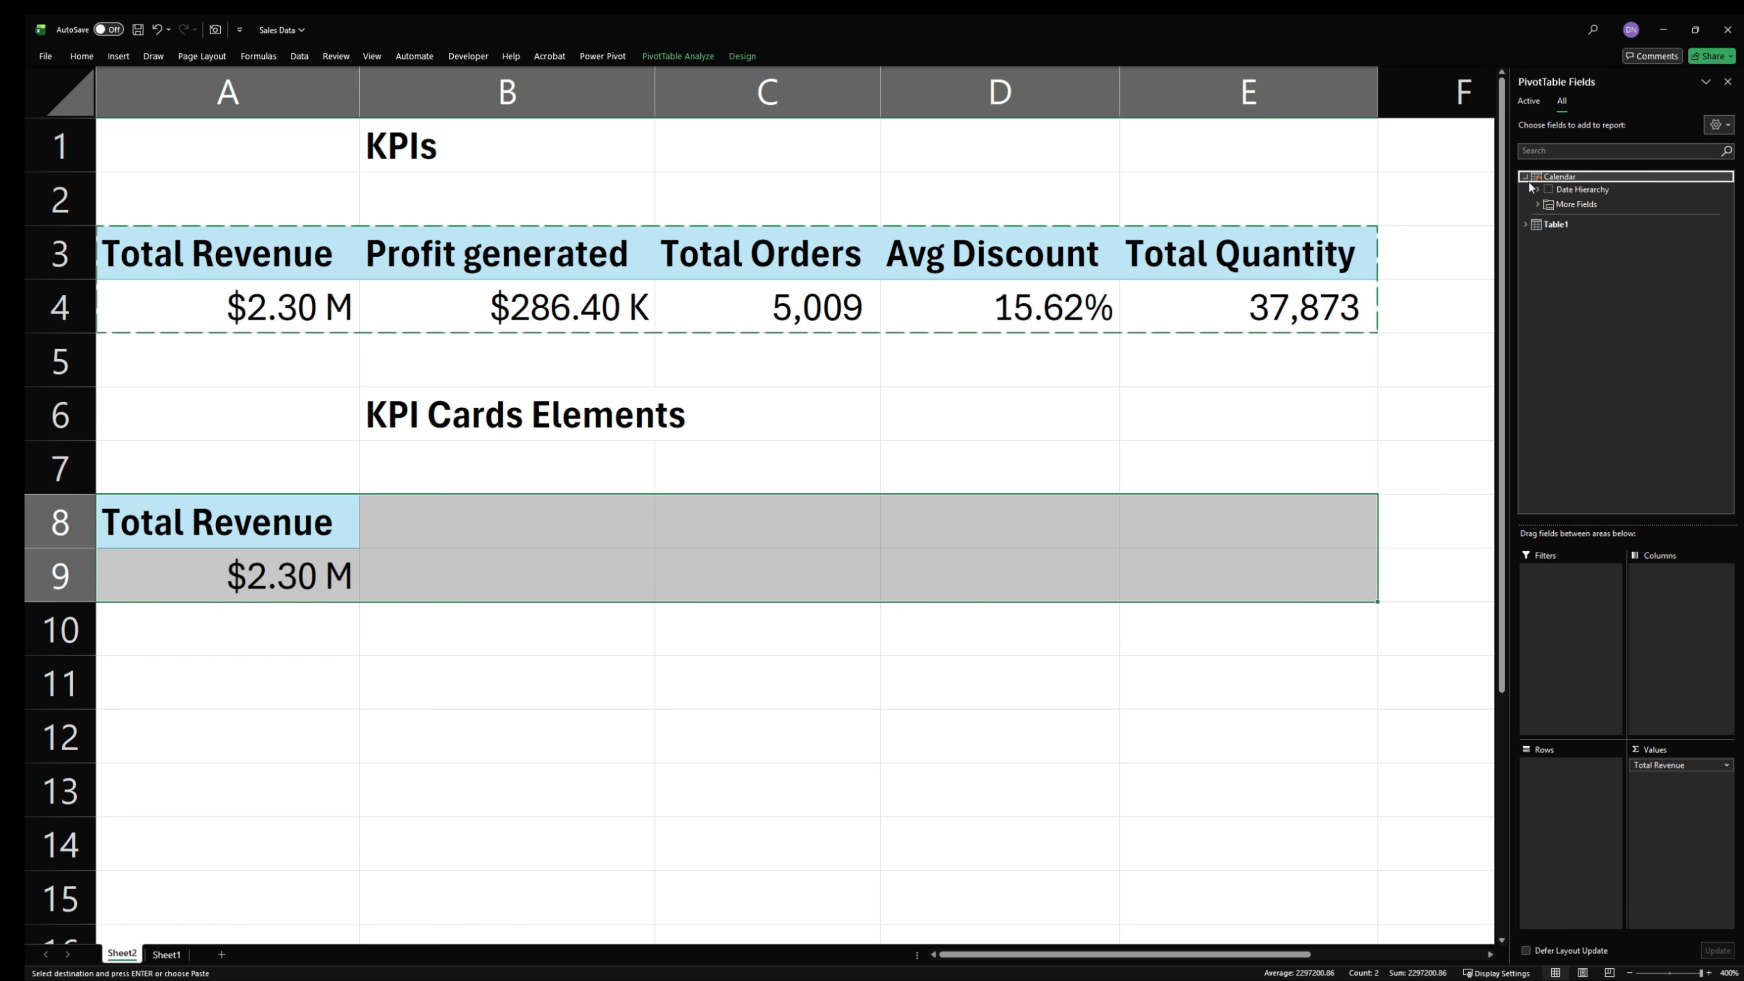
{"action": "left_click", "coordinate": [1532, 189]}
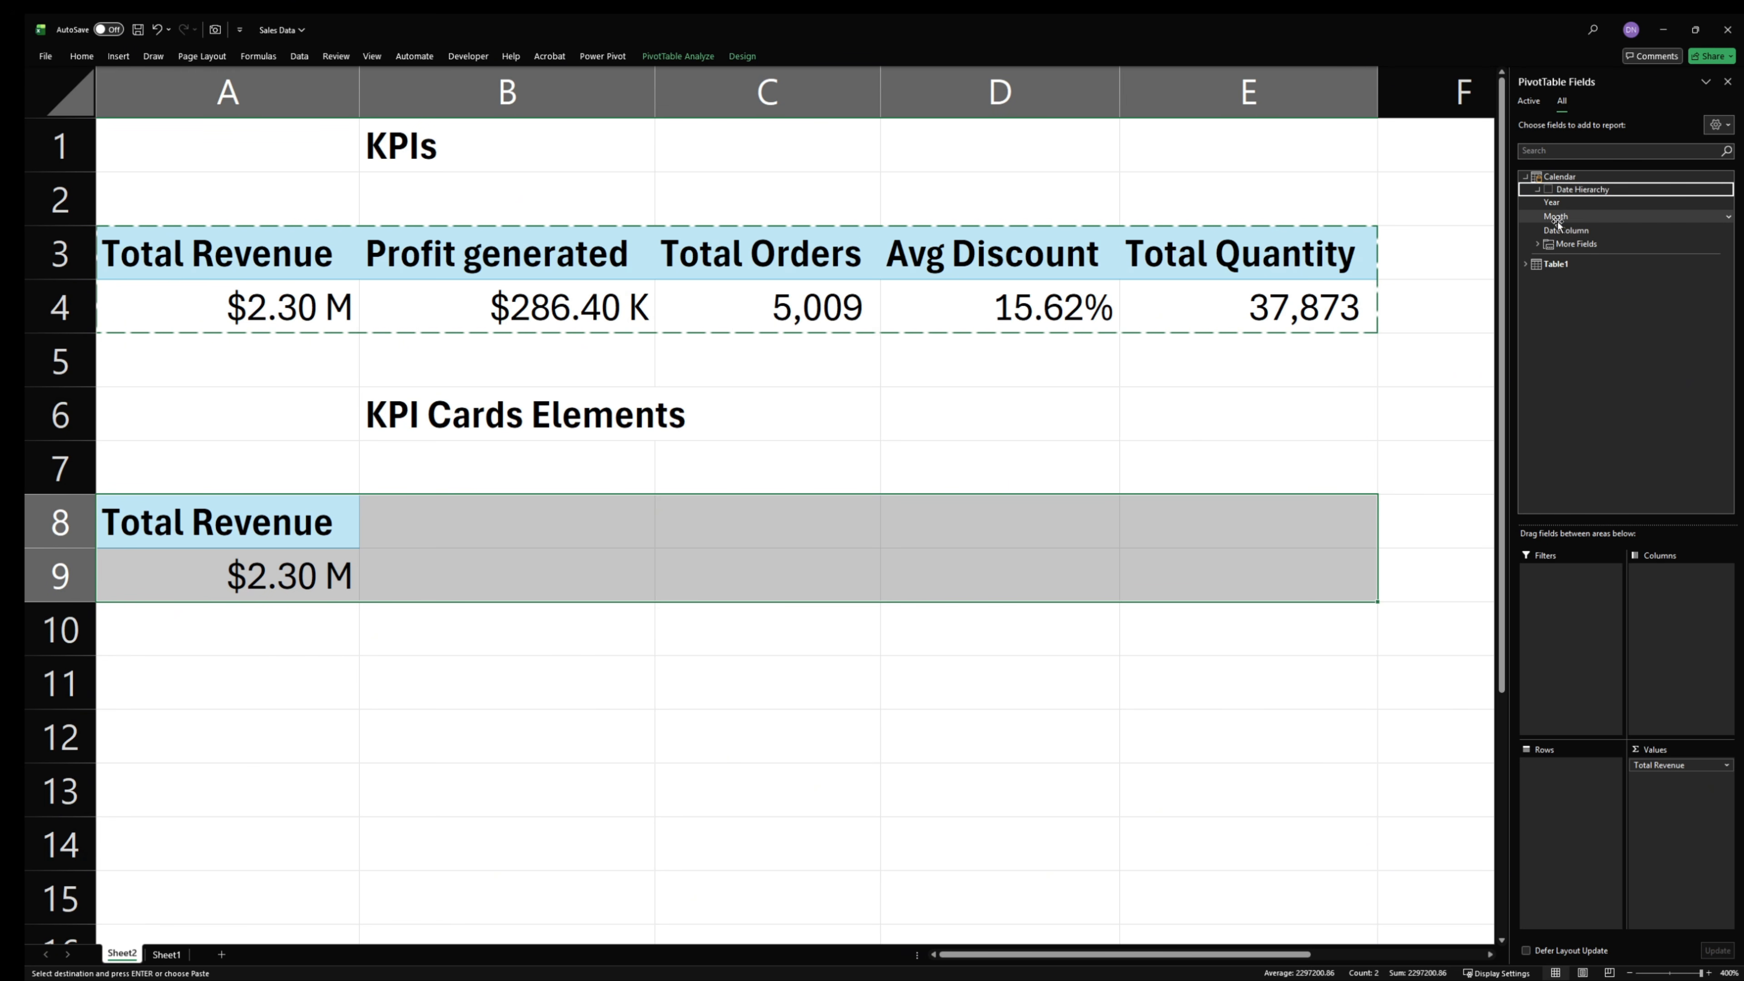
{"action": "left_click_drag", "start_coordinate": [1555, 215], "coordinate": [1394, 764]}
{"action": "left_click_drag", "start_coordinate": [1562, 216], "coordinate": [1587, 800]}
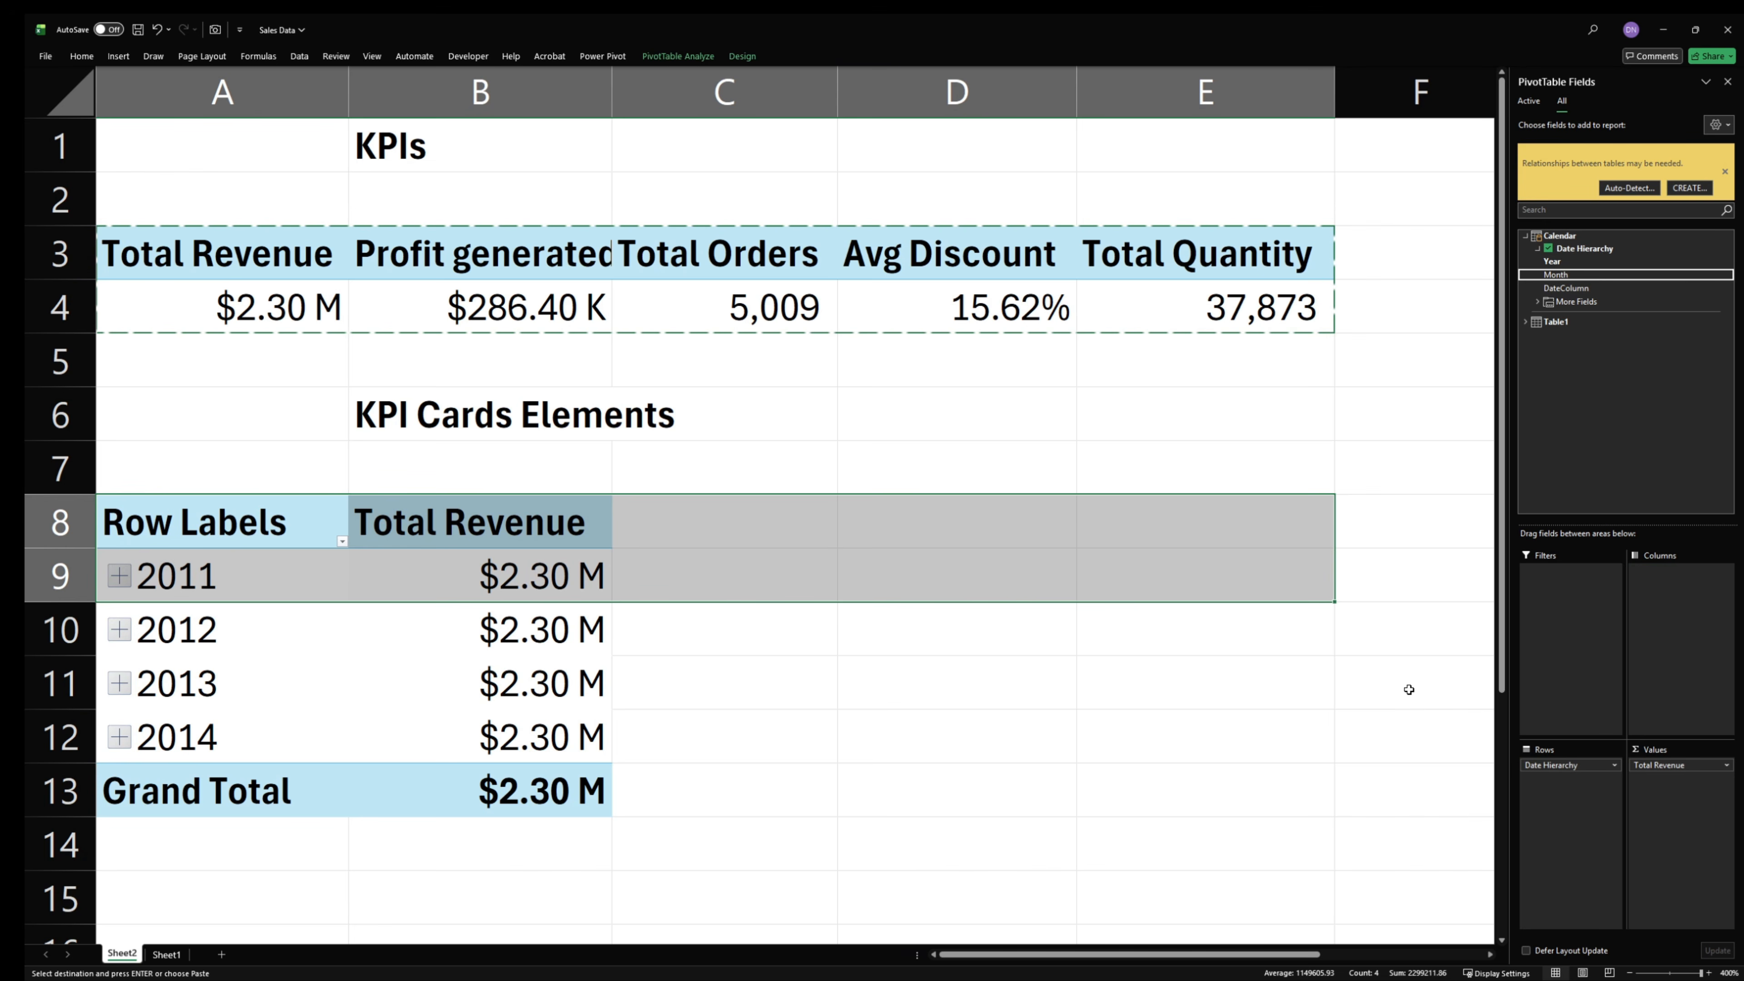
- Replace the Date Hierarchy row field with the Month field from Calendar's More Fields
{"action": "left_click", "coordinate": [1538, 302]}
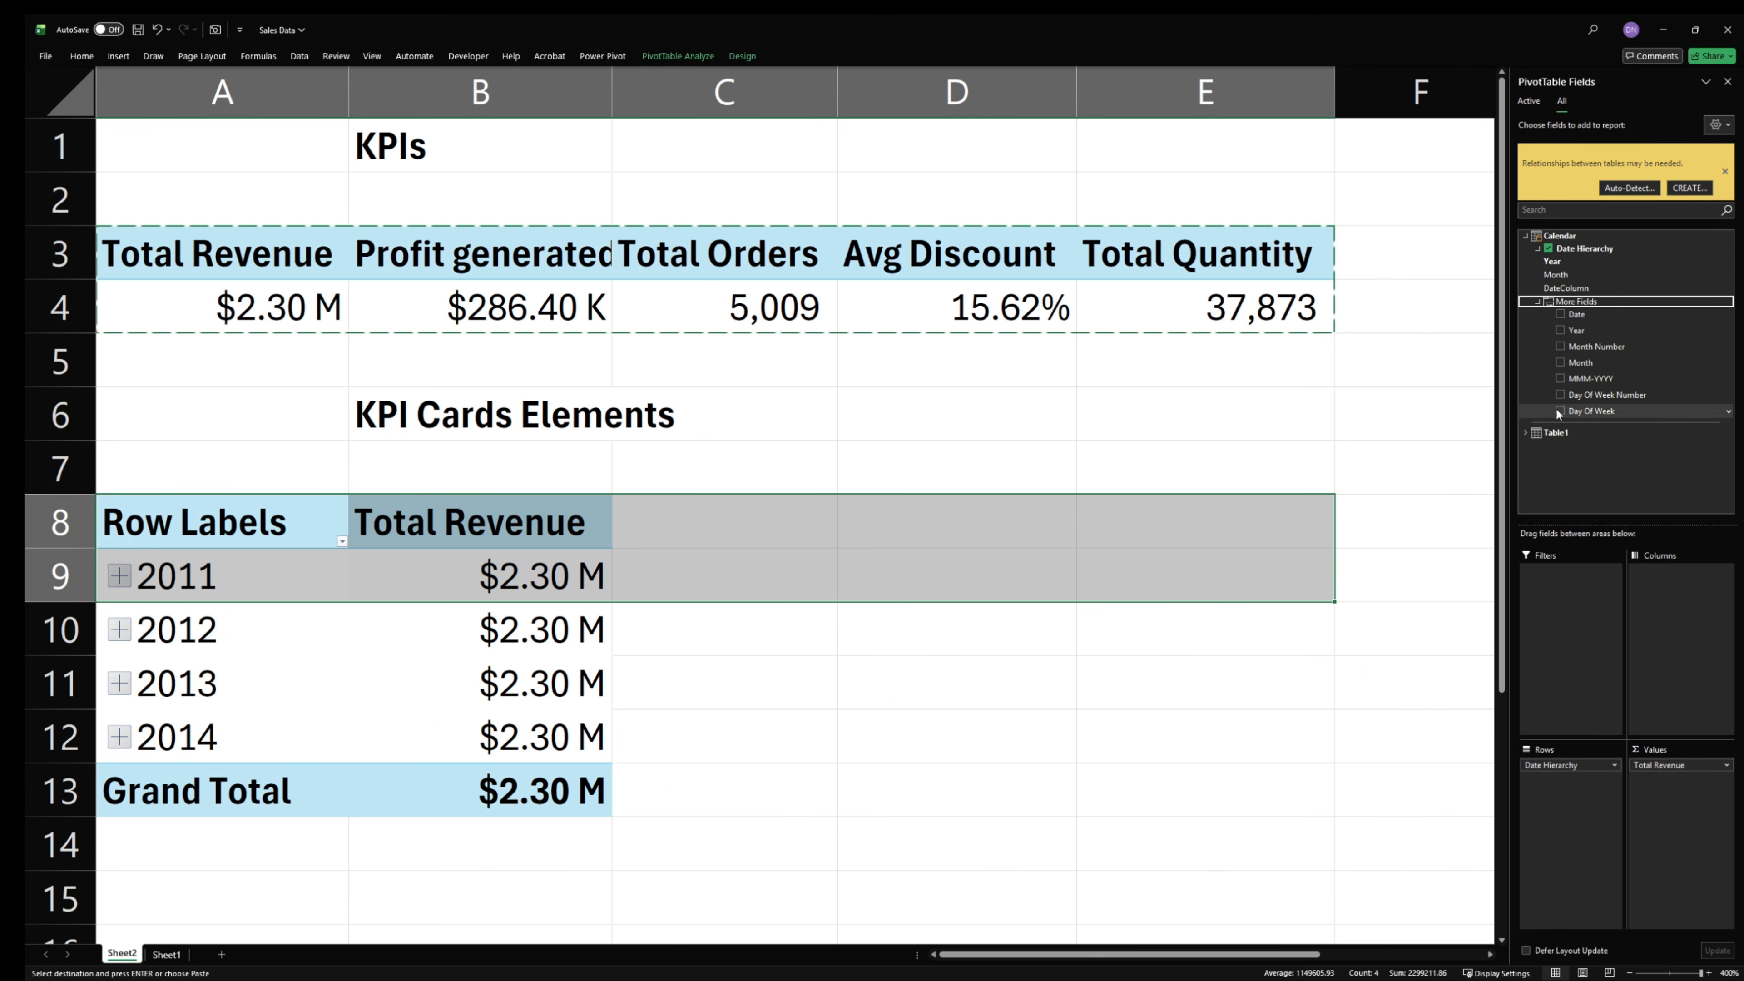
{"action": "left_click_drag", "start_coordinate": [1573, 765], "coordinate": [1553, 519]}
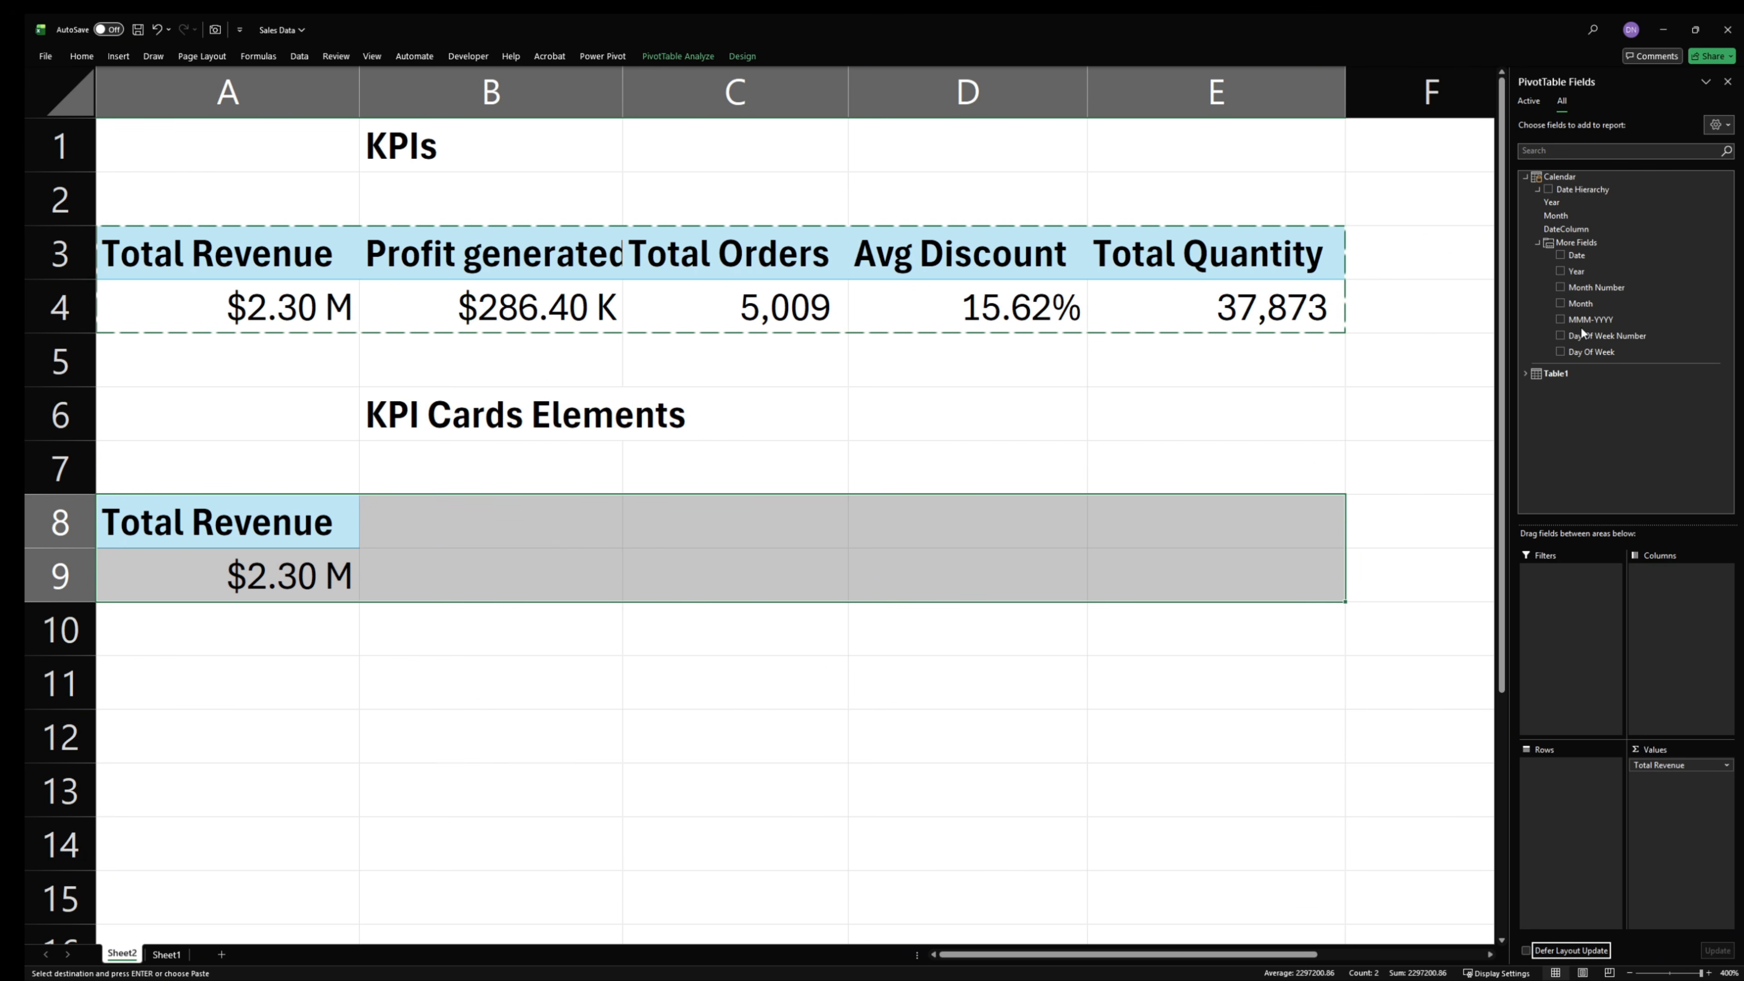
{"action": "left_click_drag", "start_coordinate": [1592, 303], "coordinate": [1572, 782]}
- Turn off column autofit, cell formatting preservation and the grand totals for rows and columns in the copied PivotTable's options
{"action": "scroll", "coordinate": [1249, 708], "scroll_direction": "down", "scroll_amount": 3}
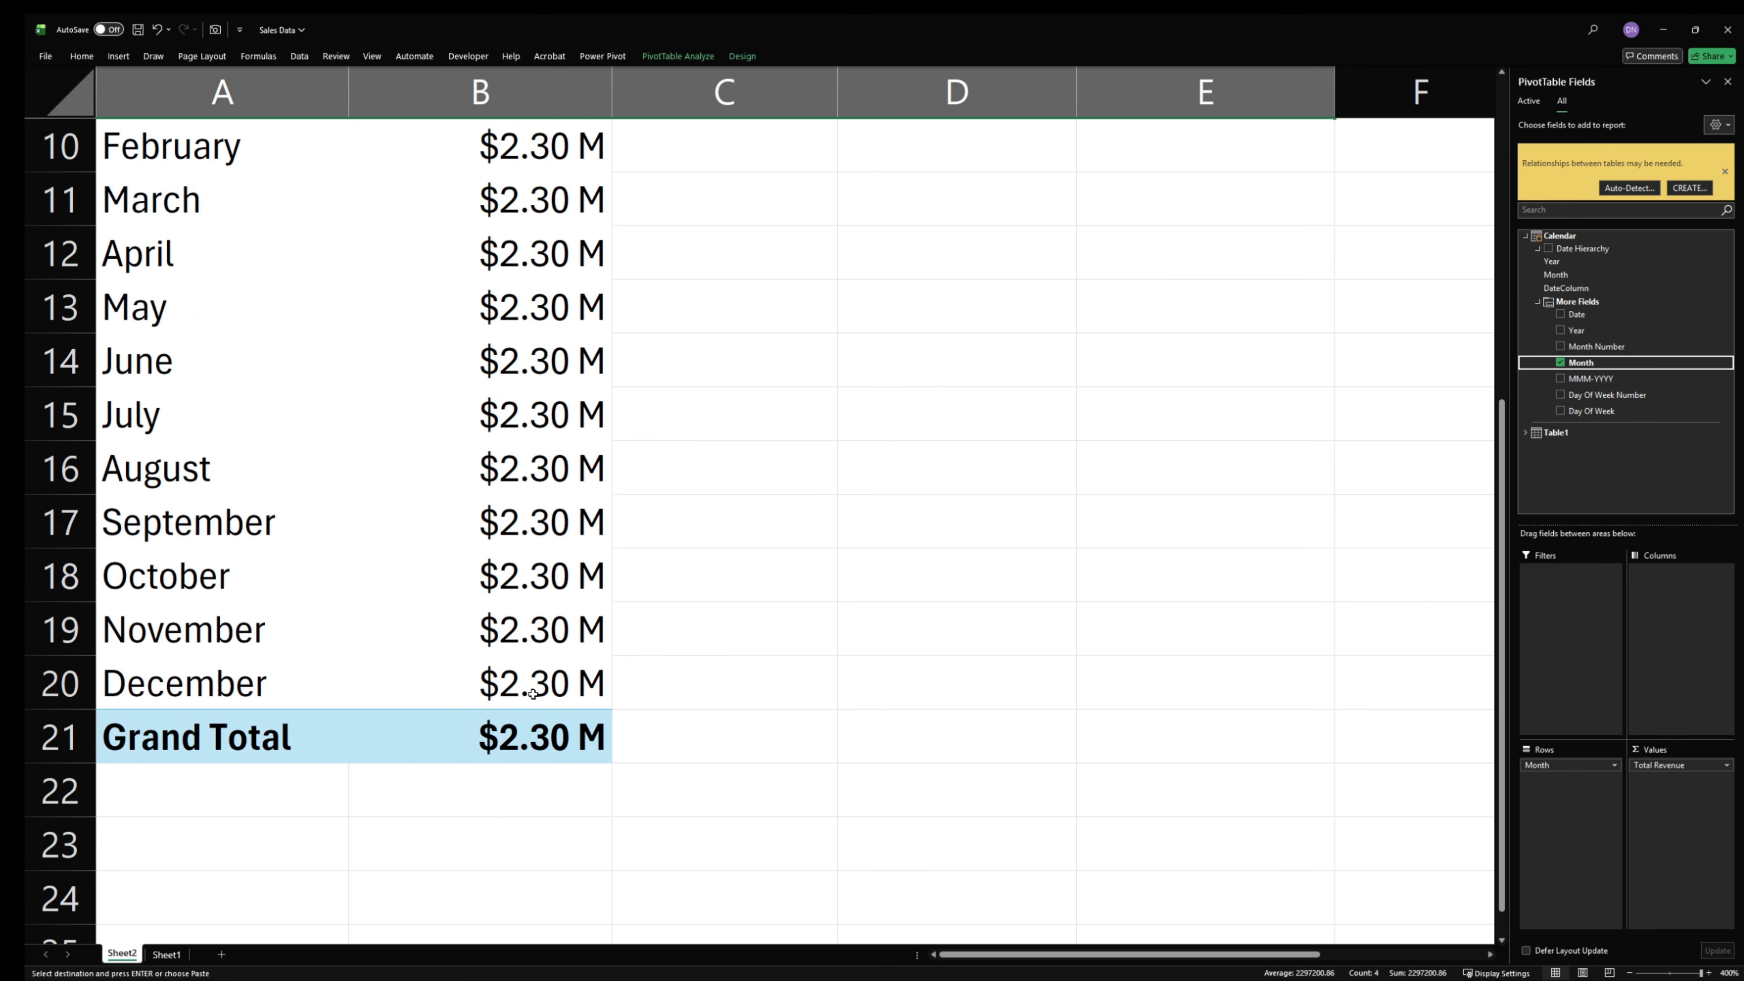
{"action": "right_click", "coordinate": [510, 748]}
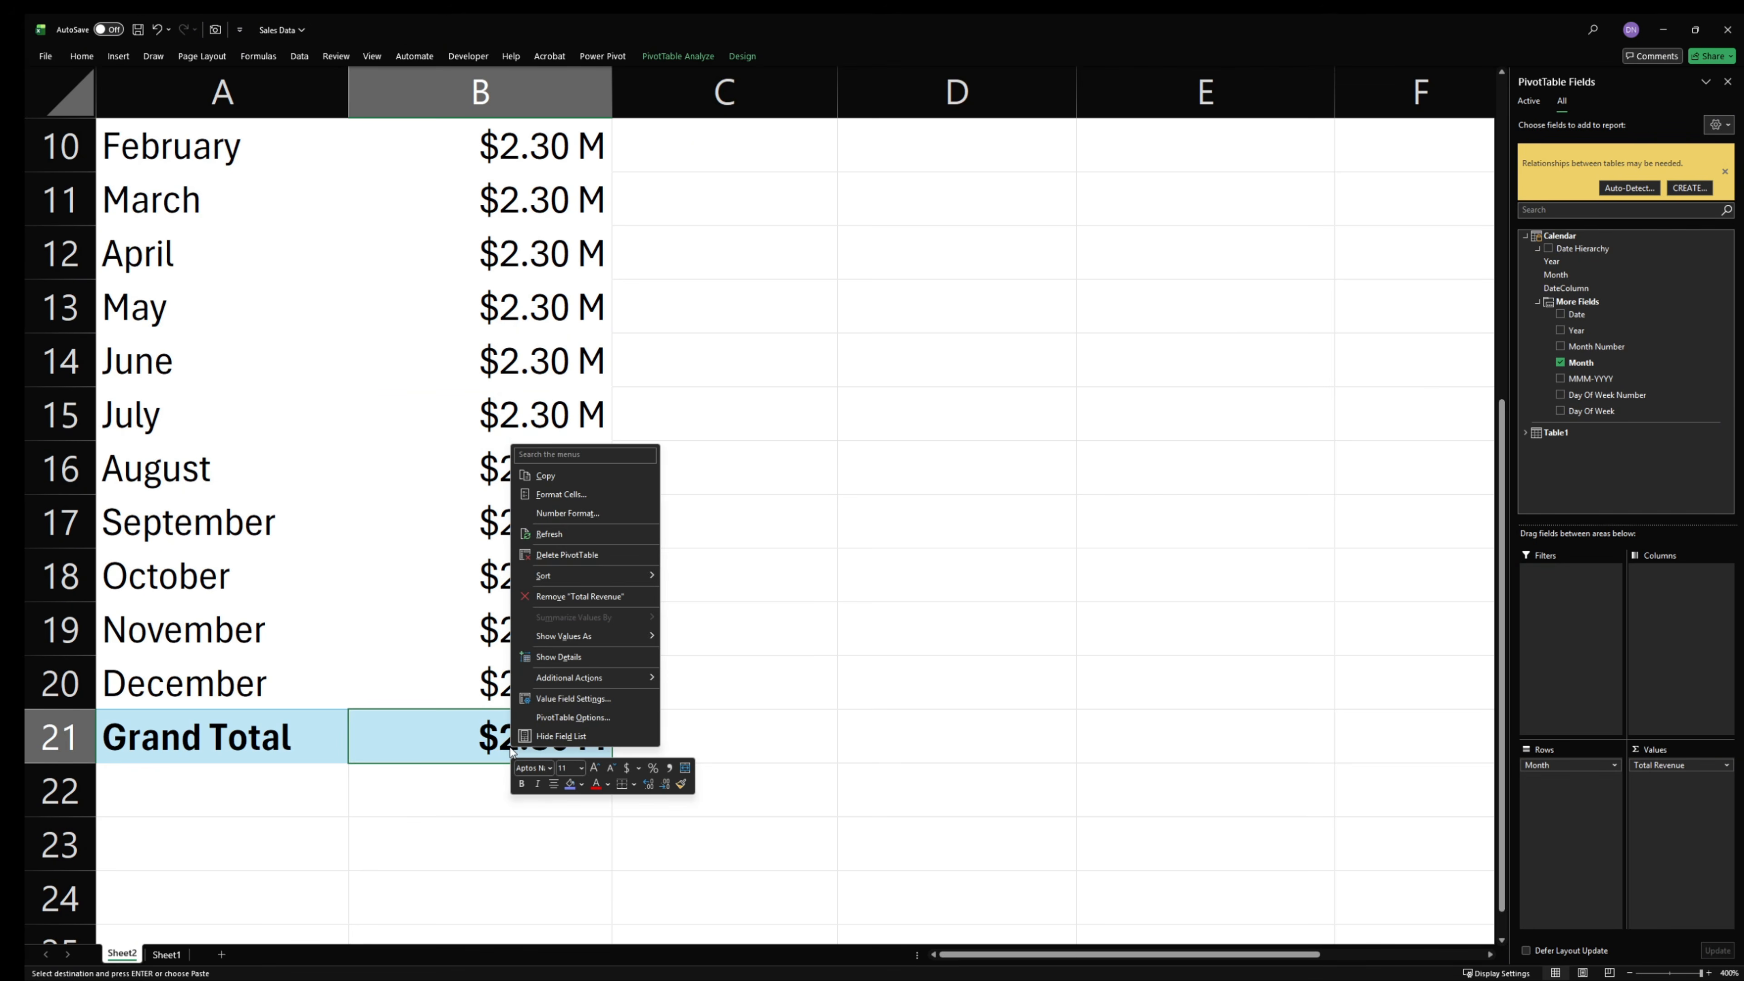
{"action": "left_click", "coordinate": [607, 718]}
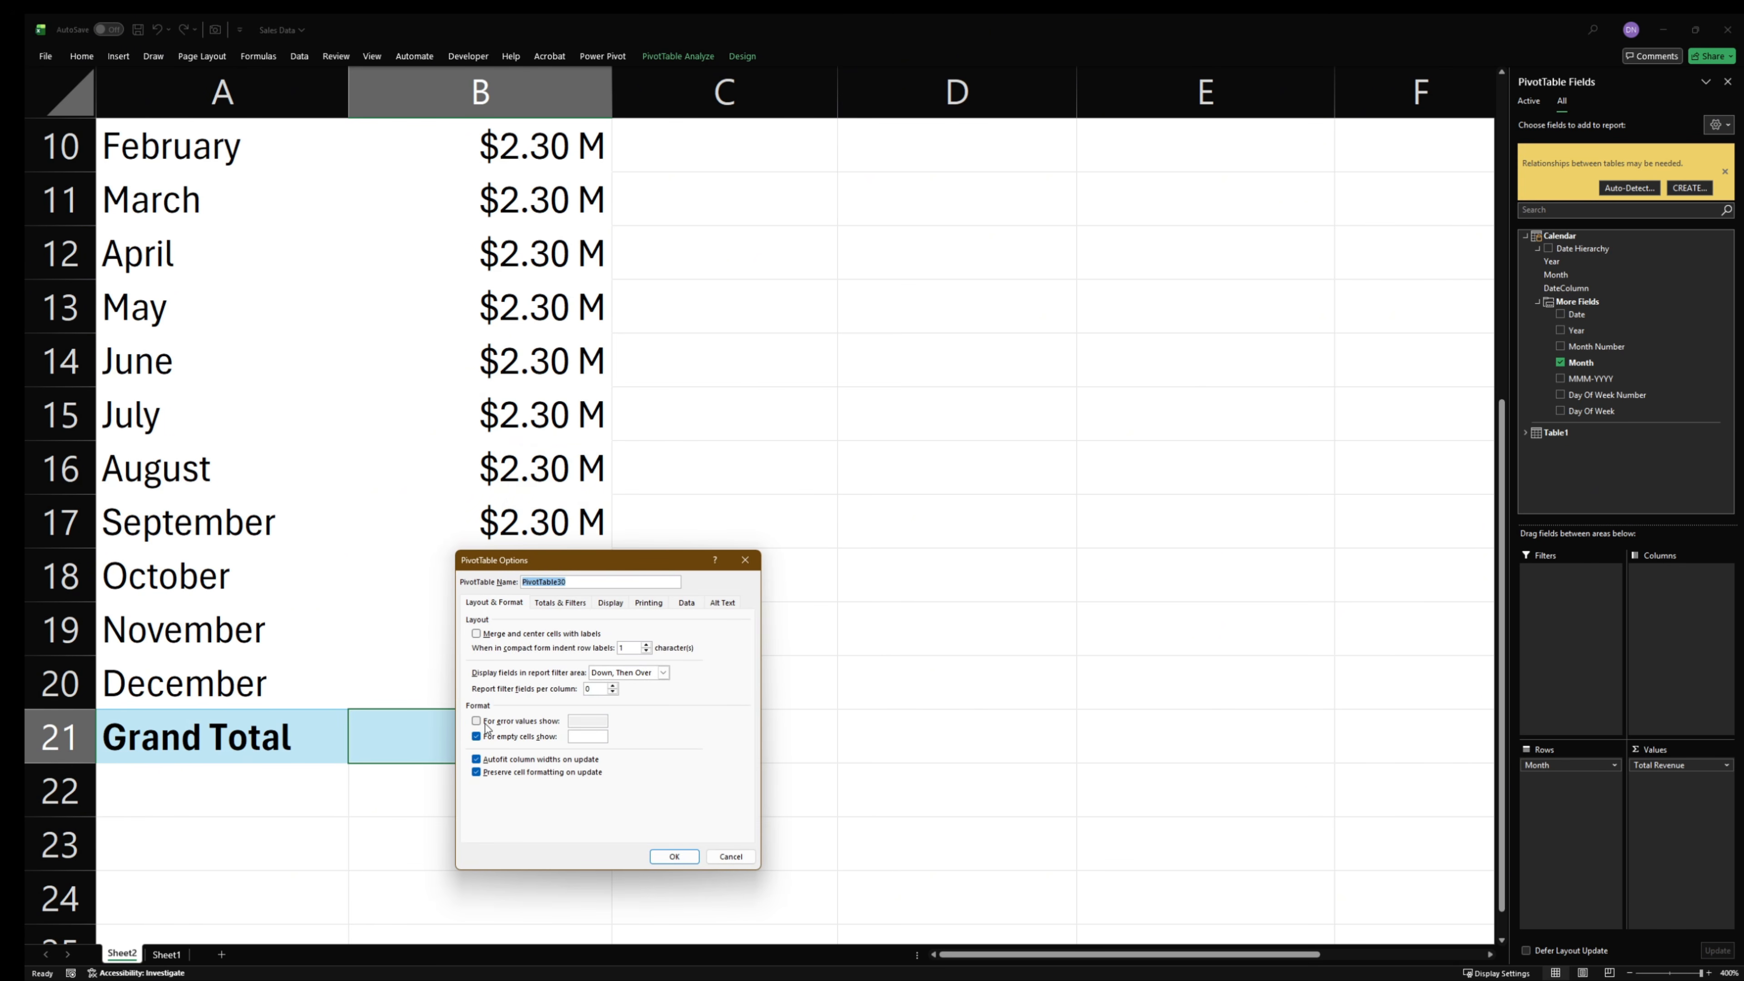
{"action": "left_click", "coordinate": [500, 760]}
{"action": "left_click", "coordinate": [504, 773]}
{"action": "left_click", "coordinate": [560, 603]}
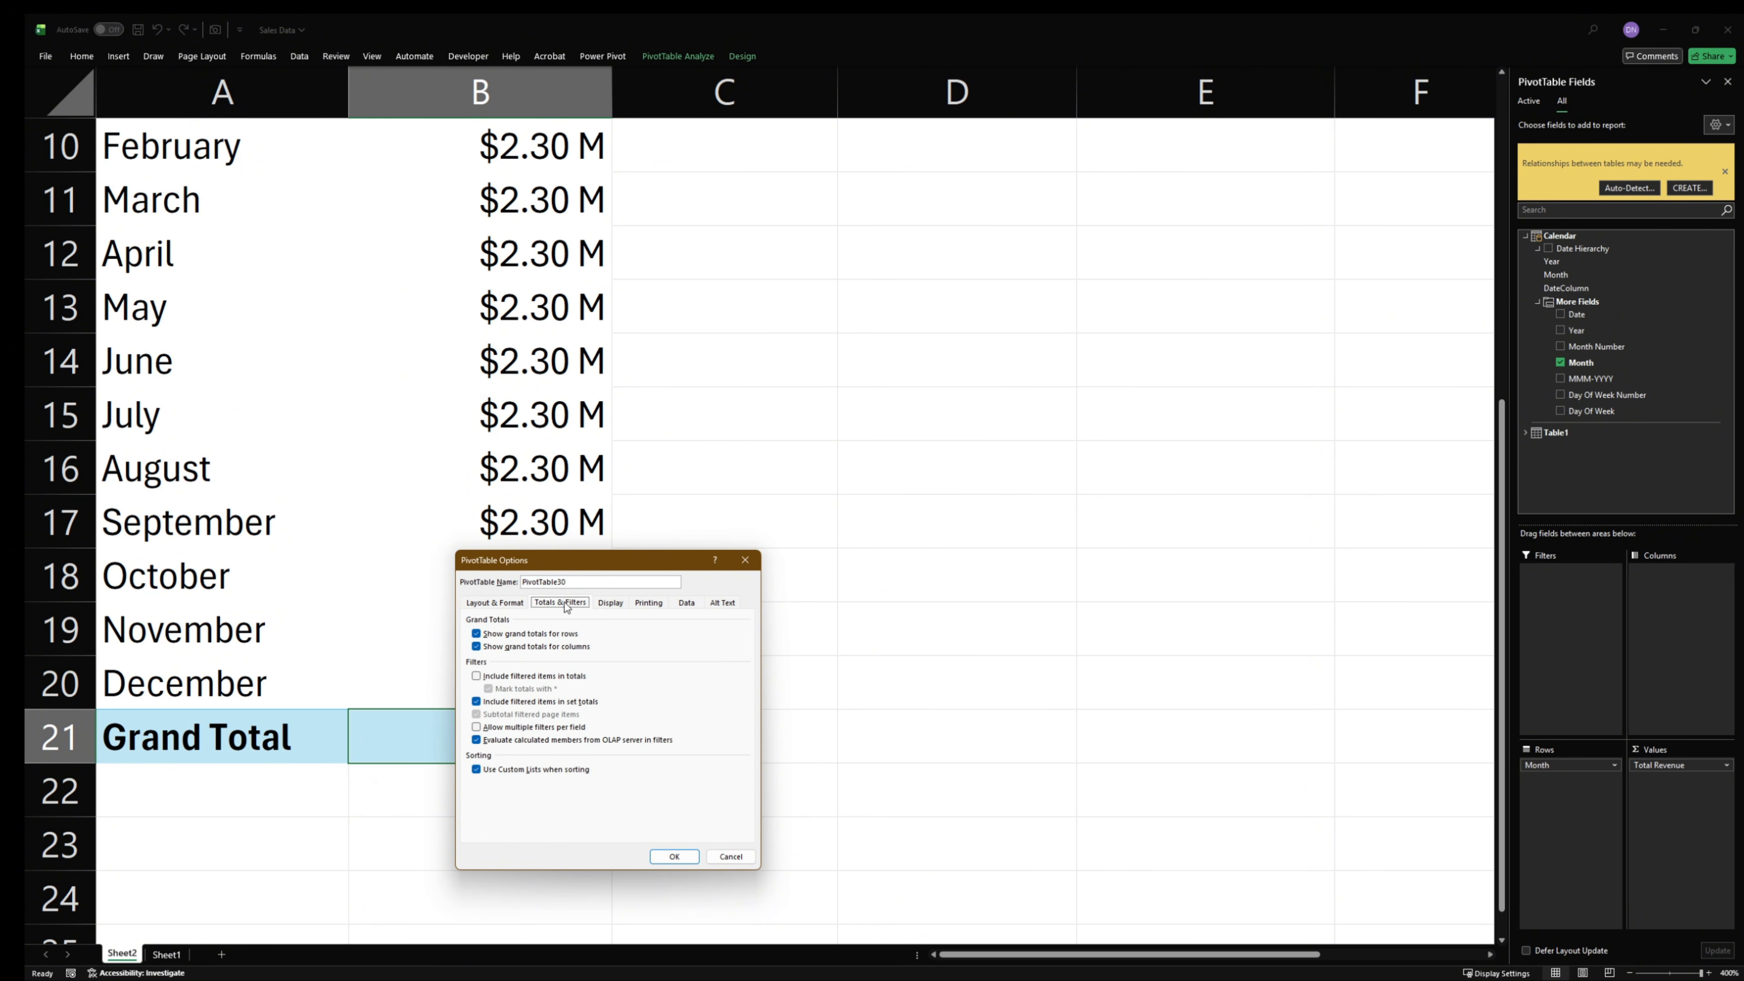
{"action": "left_click", "coordinate": [508, 635]}
{"action": "left_click", "coordinate": [509, 647]}
{"action": "left_click", "coordinate": [668, 856]}
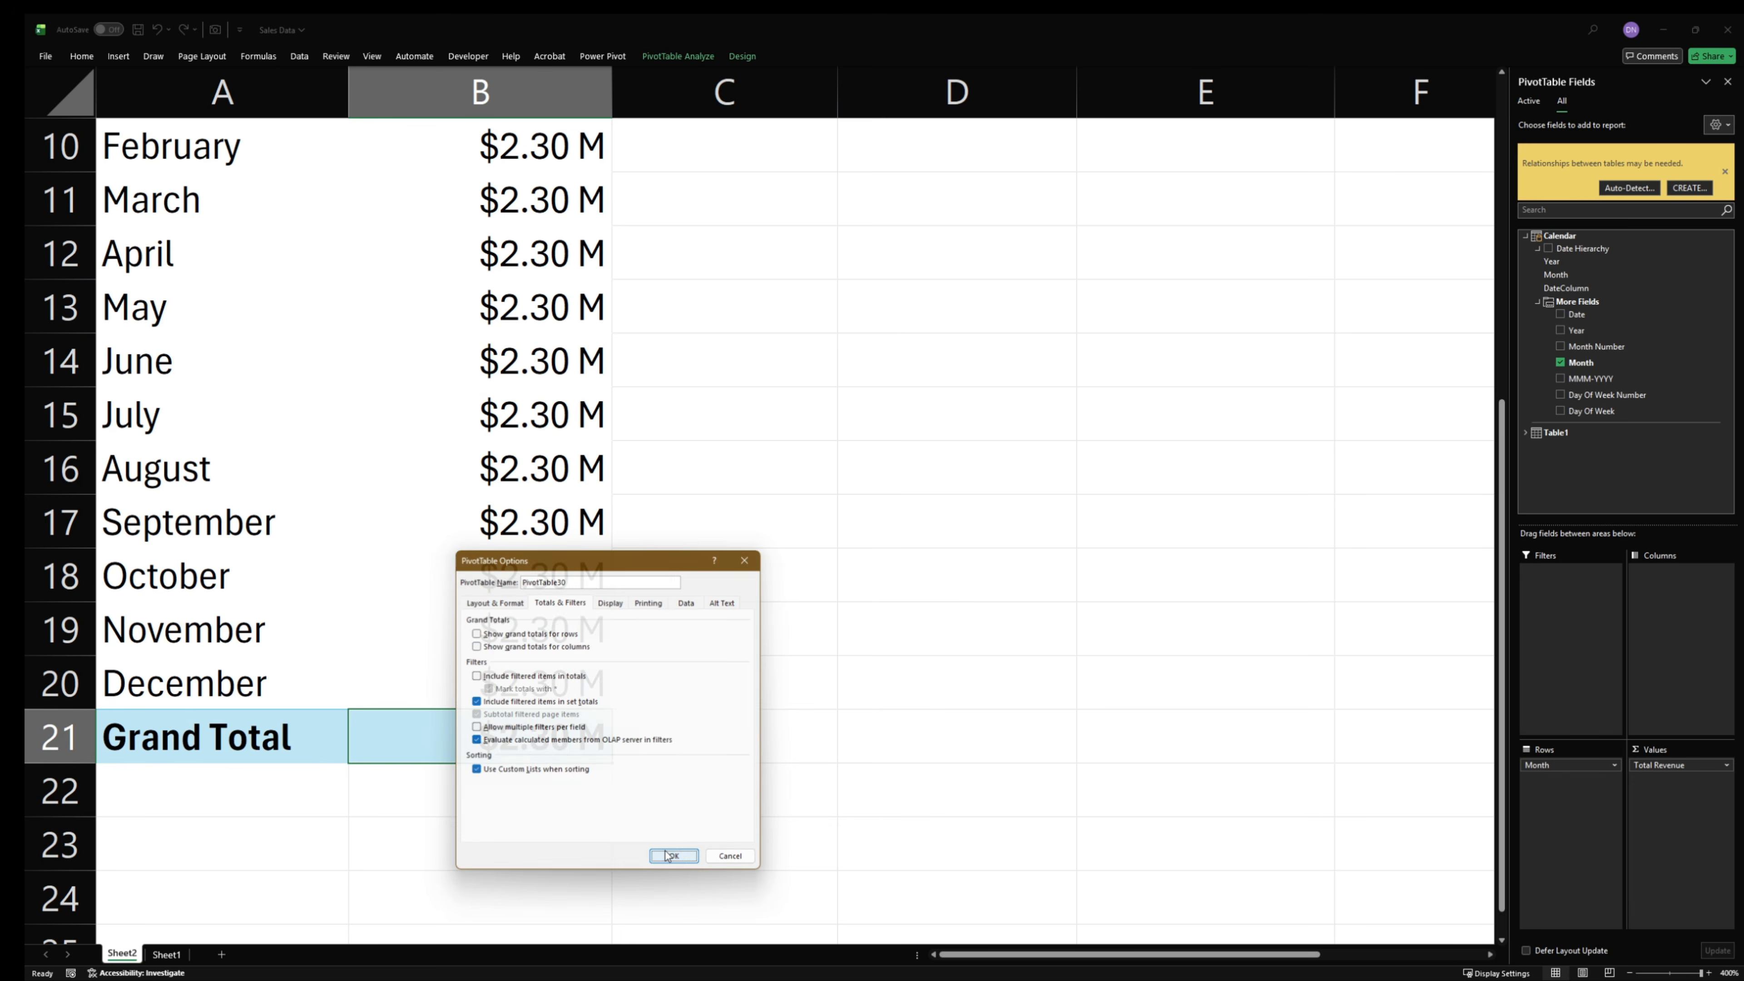
- Examine the Total Revenue values of the individual months in B9:B20 of the copied PivotTable
{"action": "scroll", "coordinate": [622, 786], "scroll_direction": "up", "scroll_amount": 3}
{"action": "scroll", "coordinate": [556, 700], "scroll_direction": "down", "scroll_amount": 11, "text": "ctrl"}
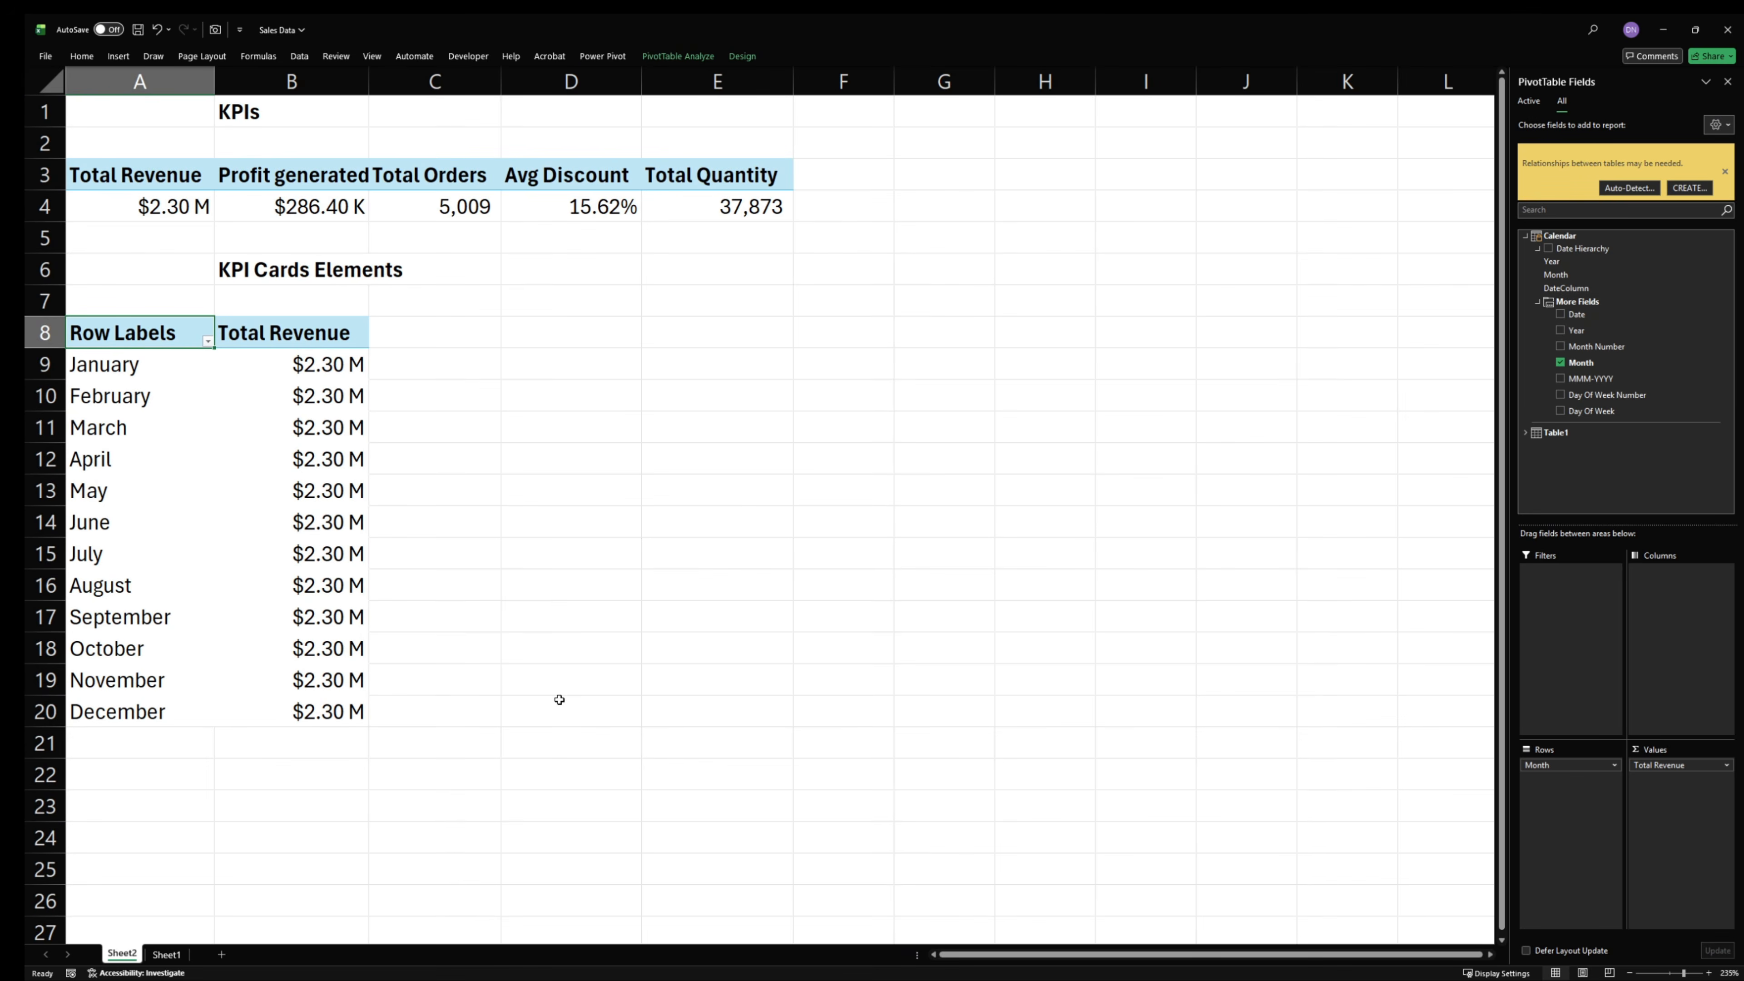
{"action": "scroll", "coordinate": [559, 699], "scroll_direction": "up", "scroll_amount": 5, "text": "ctrl"}
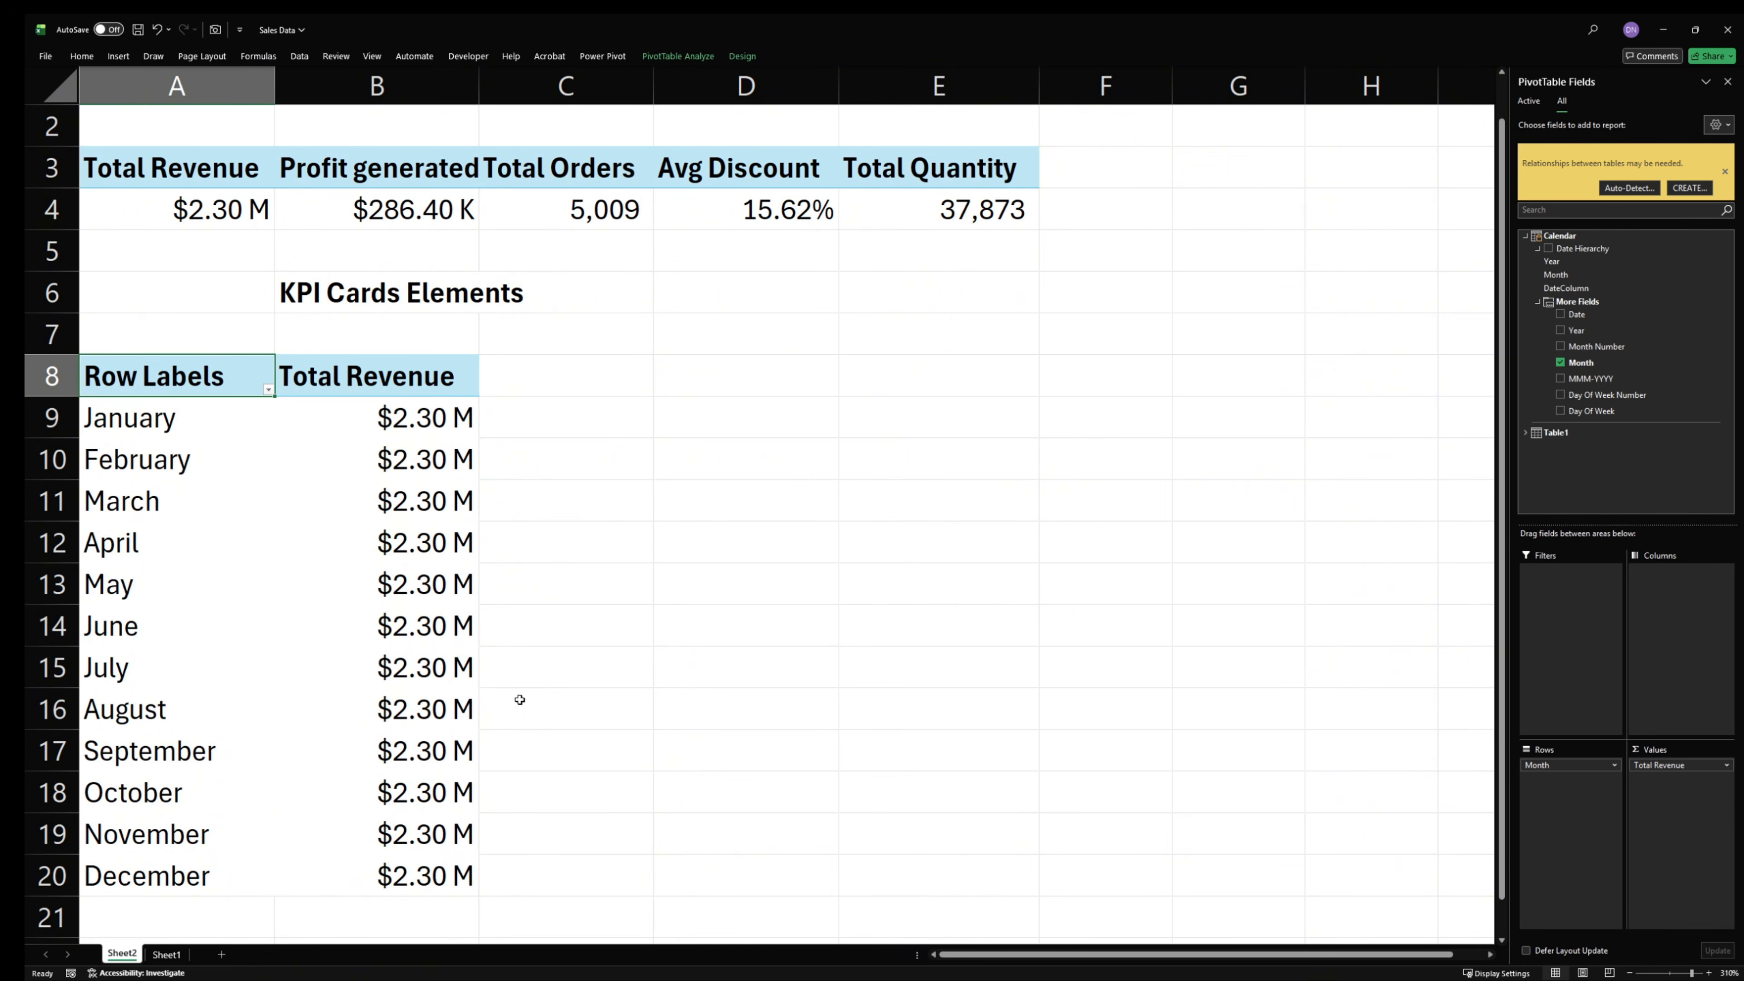
{"action": "left_click", "coordinate": [416, 602]}
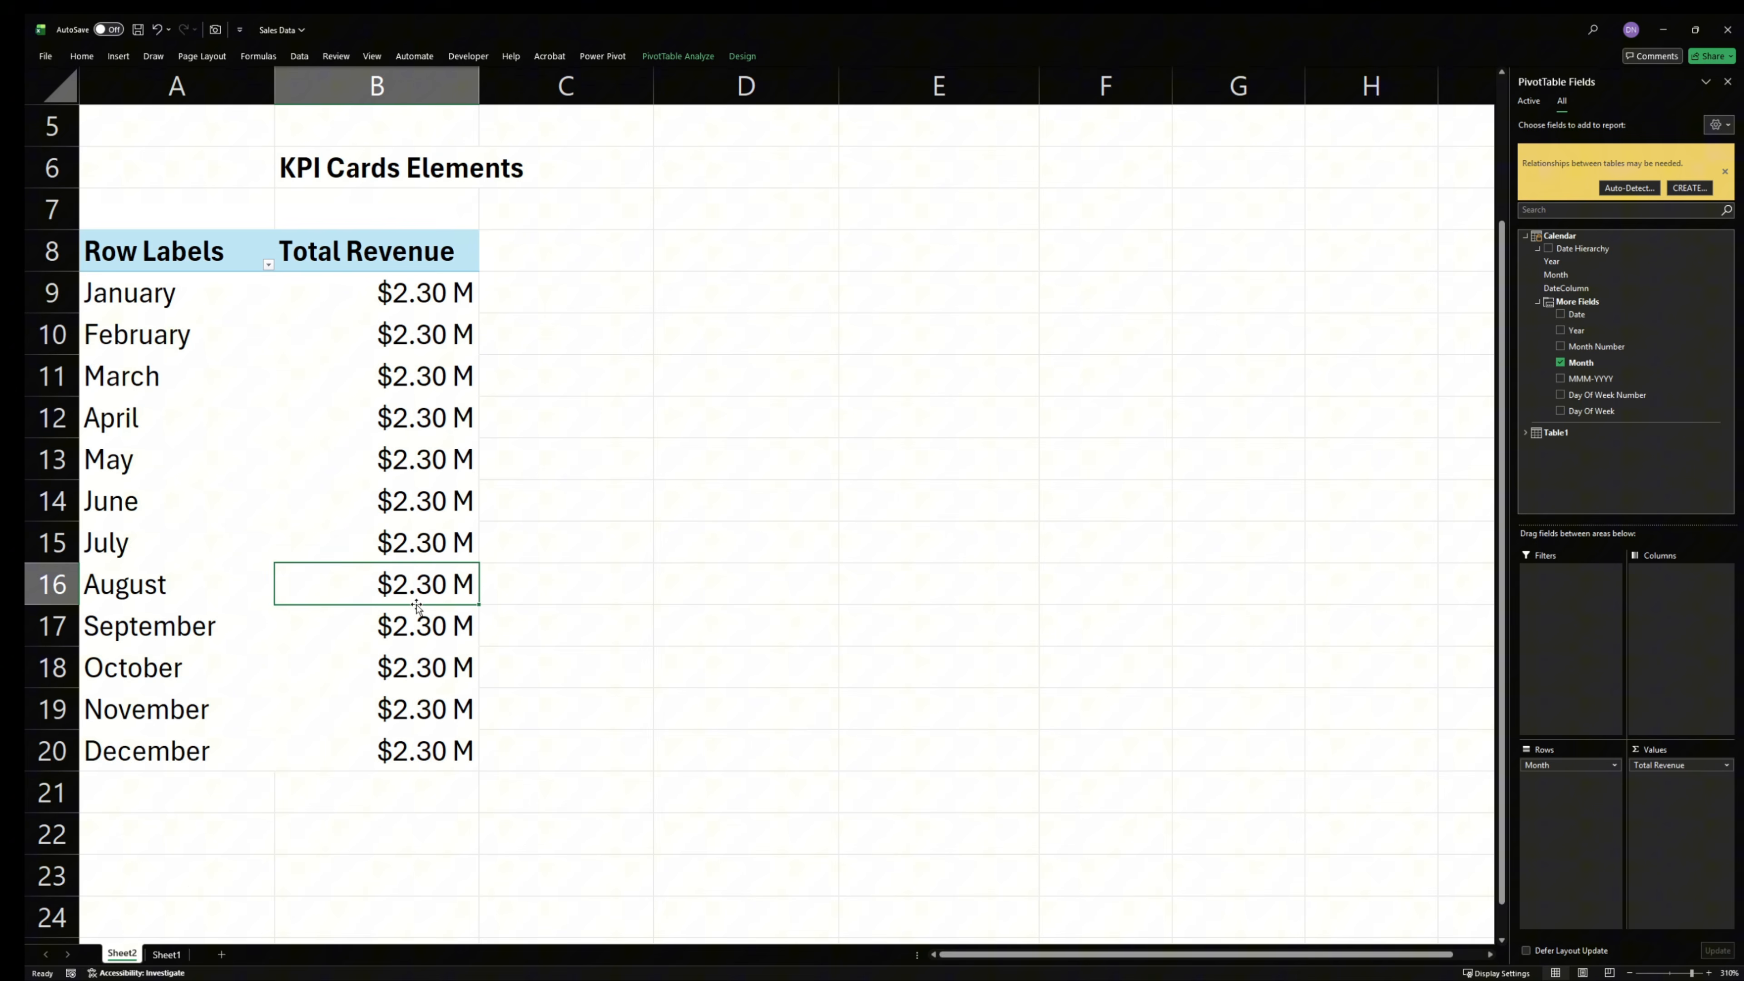
{"action": "left_click", "coordinate": [457, 491]}
{"action": "left_click", "coordinate": [423, 623]}
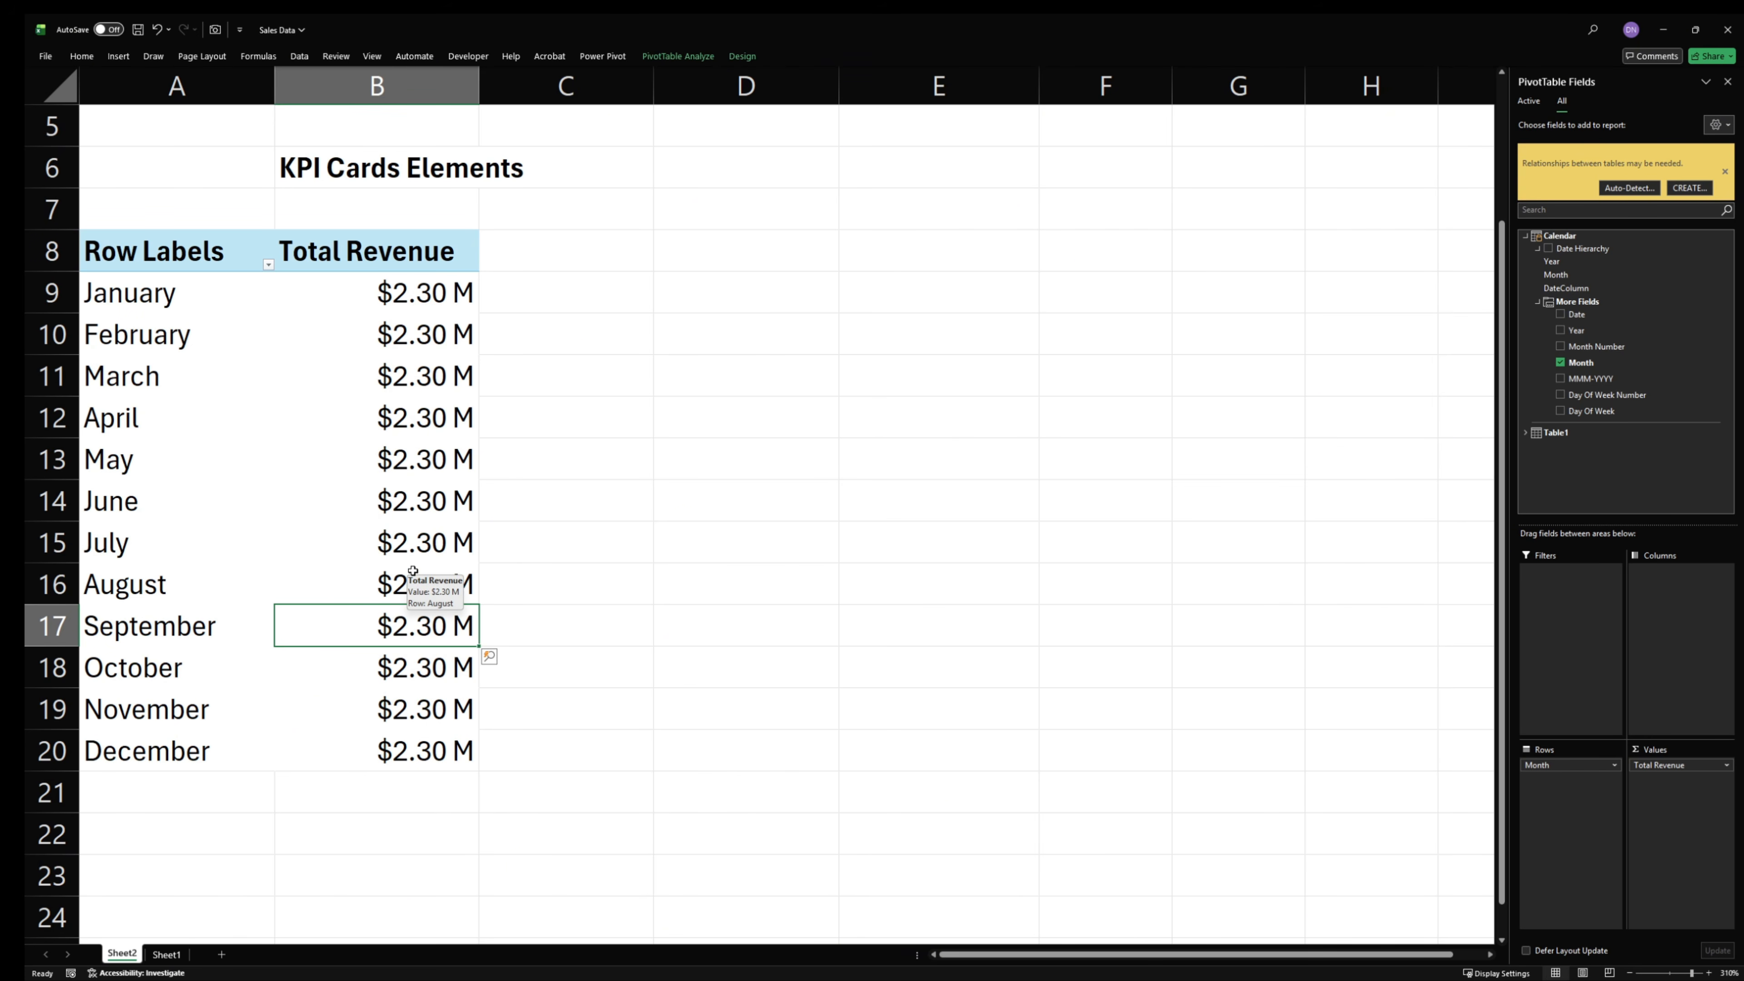
{"action": "key", "text": "alt+Tab"}
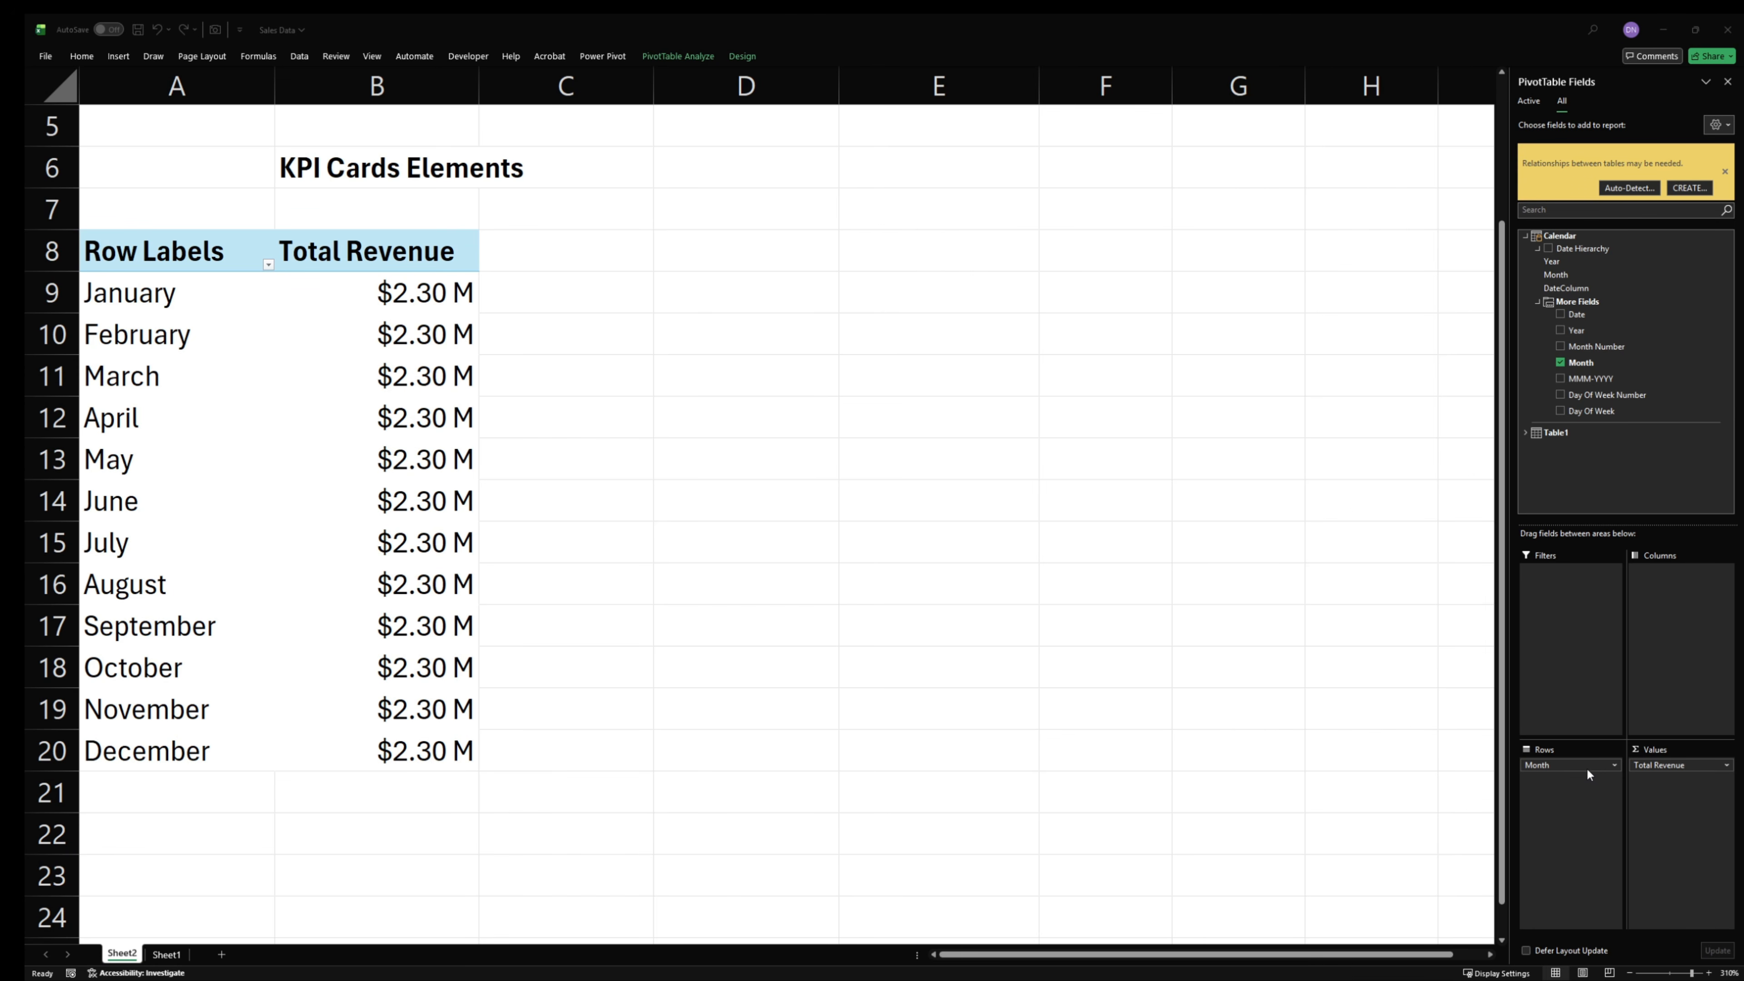
{"action": "key", "text": "alt+Tab"}
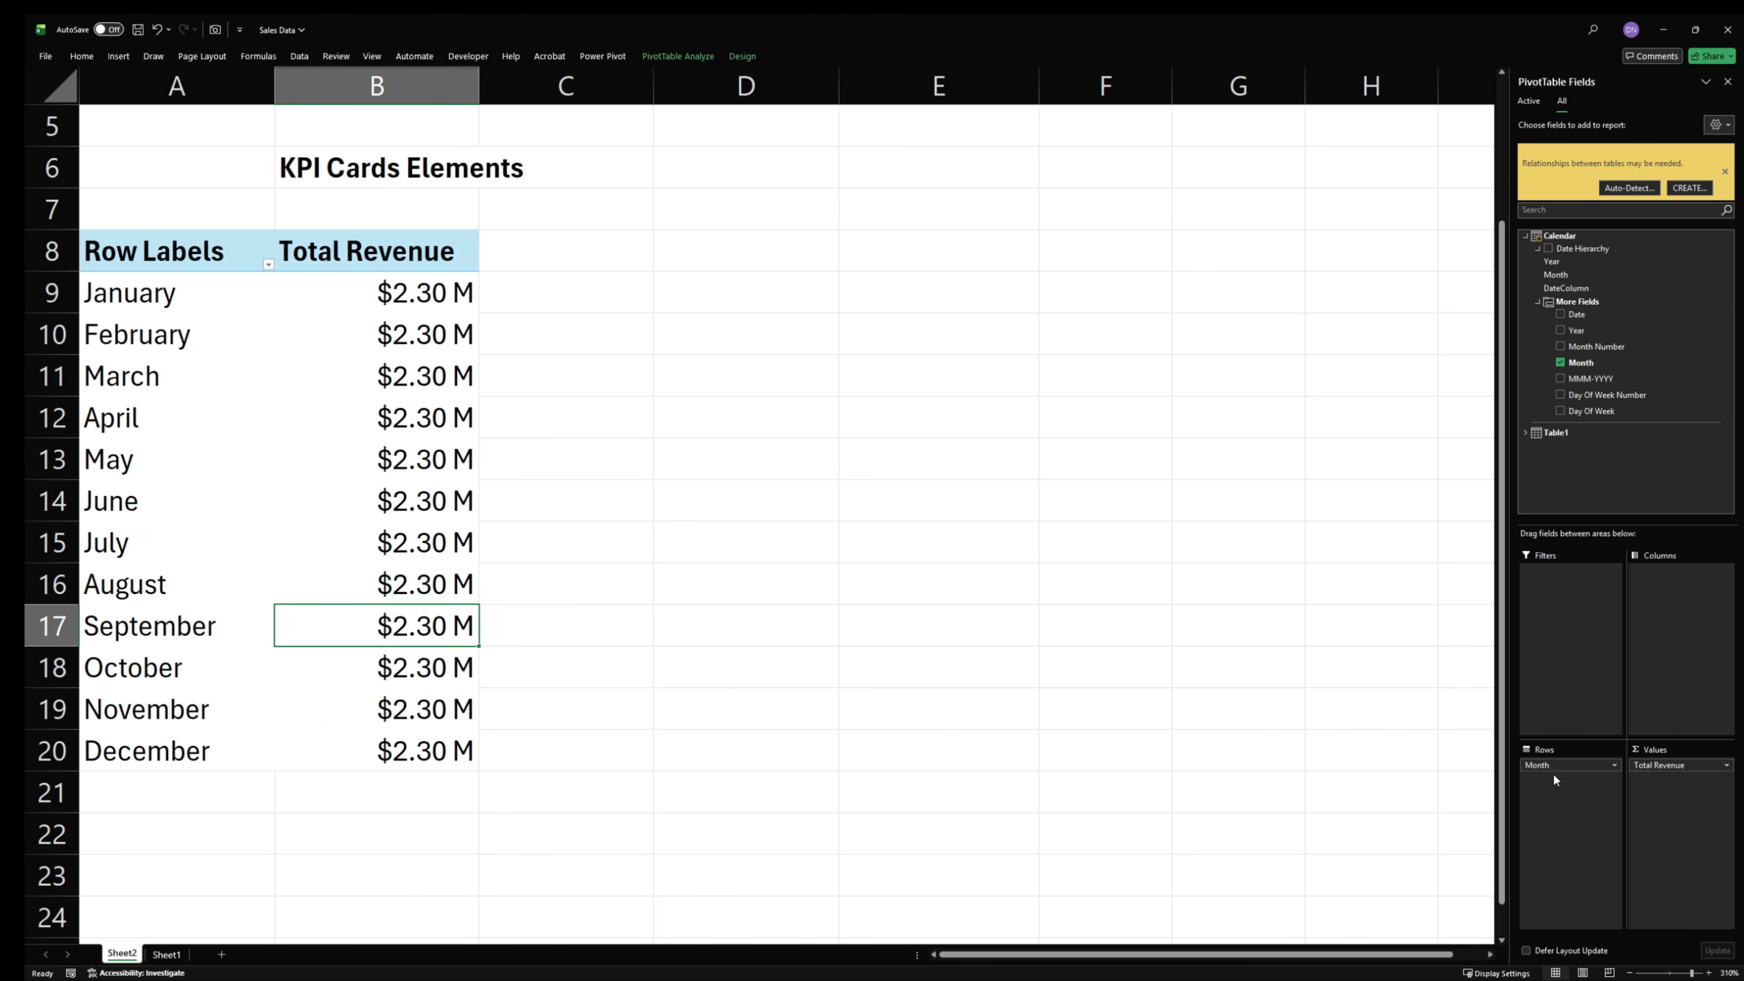
- Replace the Month row field of the copied PivotTable with Order Date from Table1
{"action": "left_click_drag", "start_coordinate": [1557, 770], "coordinate": [1564, 447]}
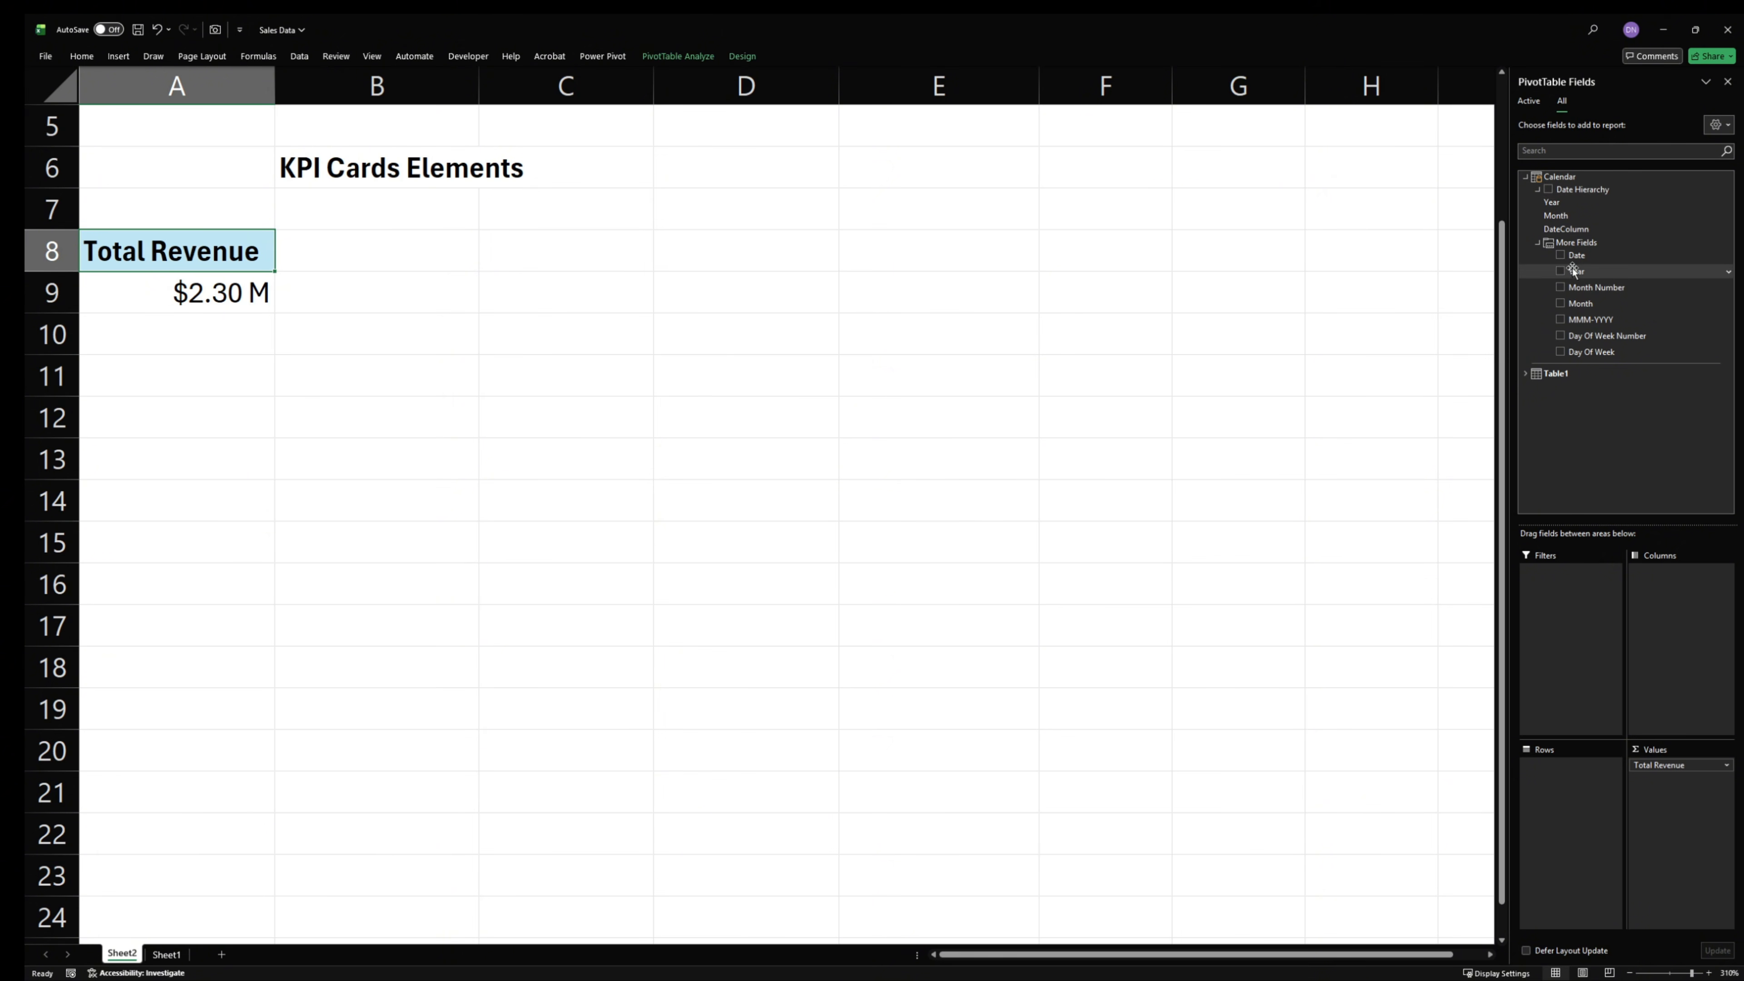
{"action": "left_click", "coordinate": [1526, 374]}
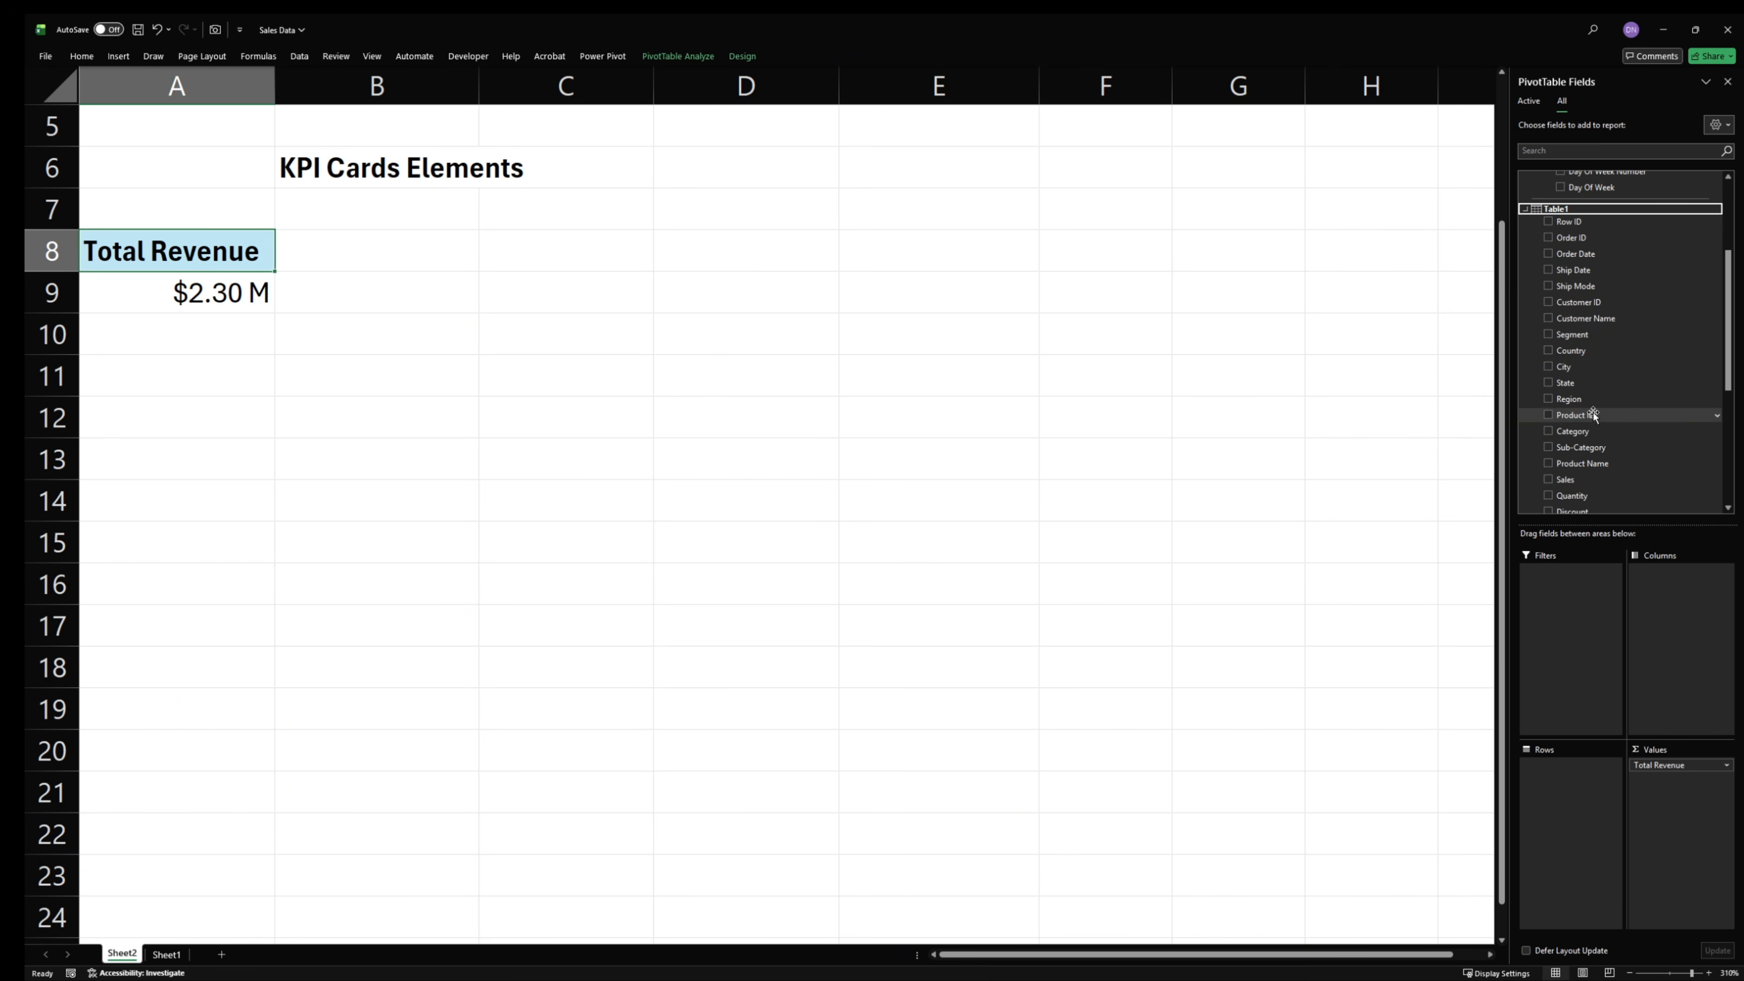
{"action": "left_click_drag", "start_coordinate": [1576, 254], "coordinate": [1553, 817]}
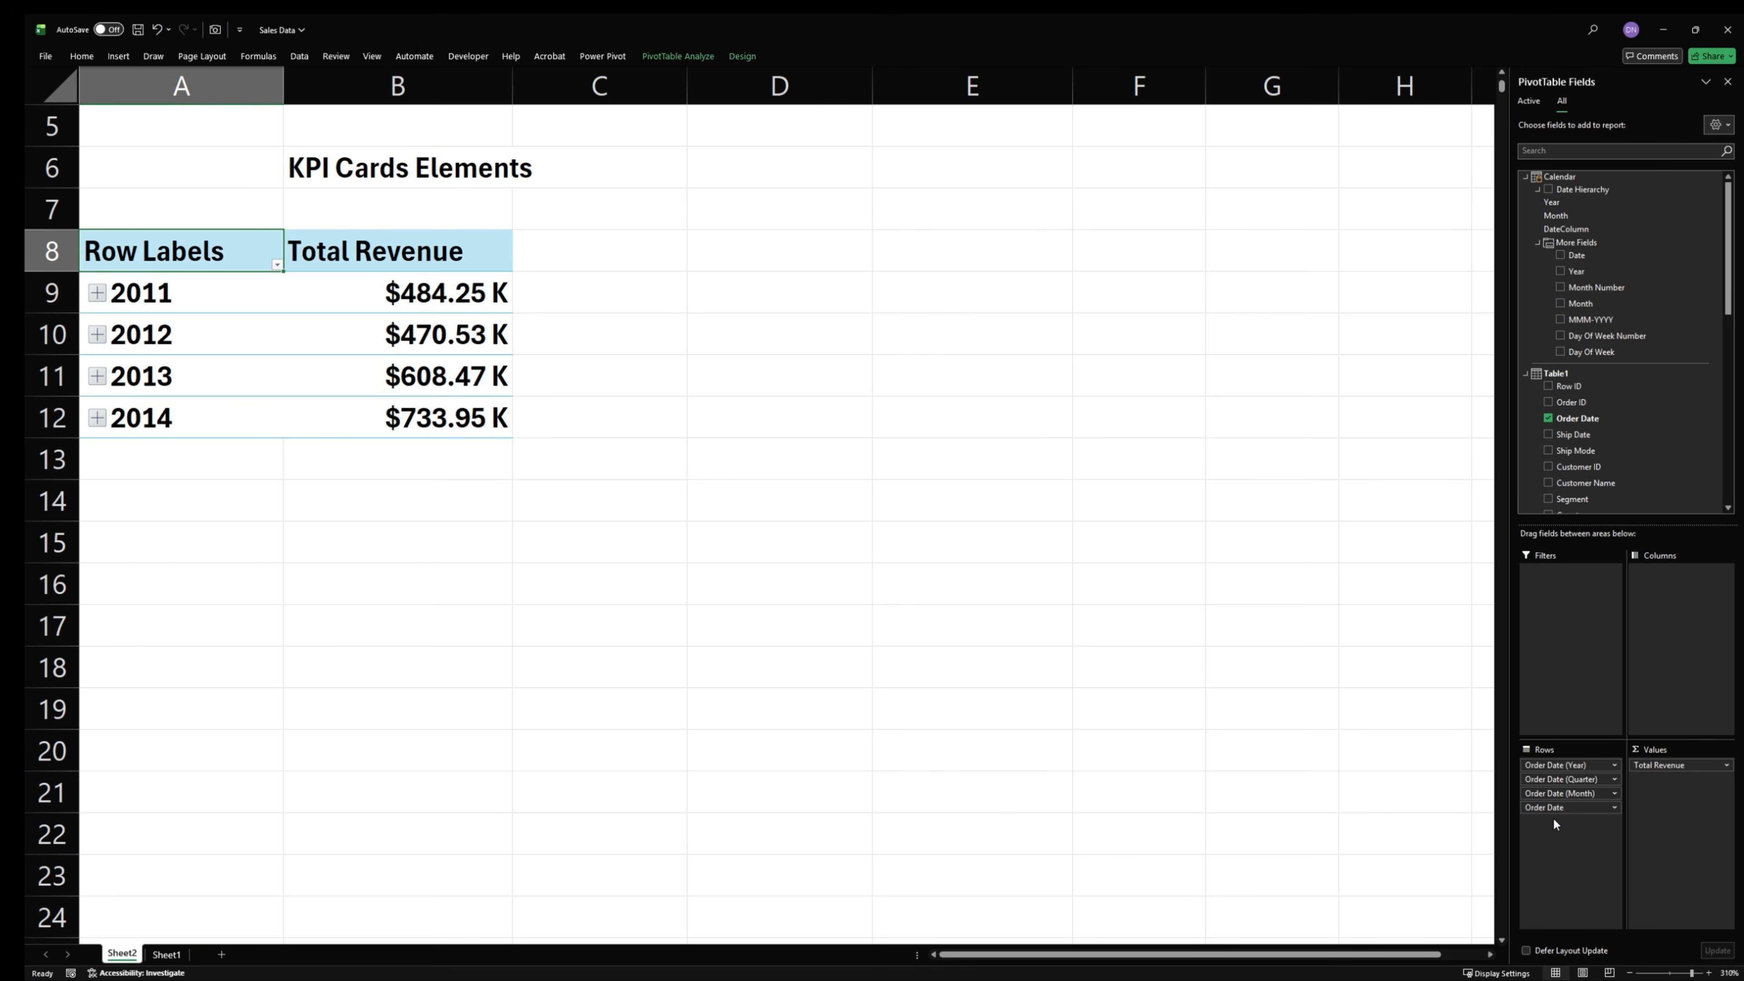
- Remove Order Date, Order Date (Quarter) and Order Date (Year) from the rows, keeping only Order Date (Month)
{"action": "left_click_drag", "start_coordinate": [1553, 808], "coordinate": [1419, 823]}
{"action": "left_click_drag", "start_coordinate": [1572, 778], "coordinate": [1406, 778]}
{"action": "left_click_drag", "start_coordinate": [1572, 773], "coordinate": [1414, 765]}
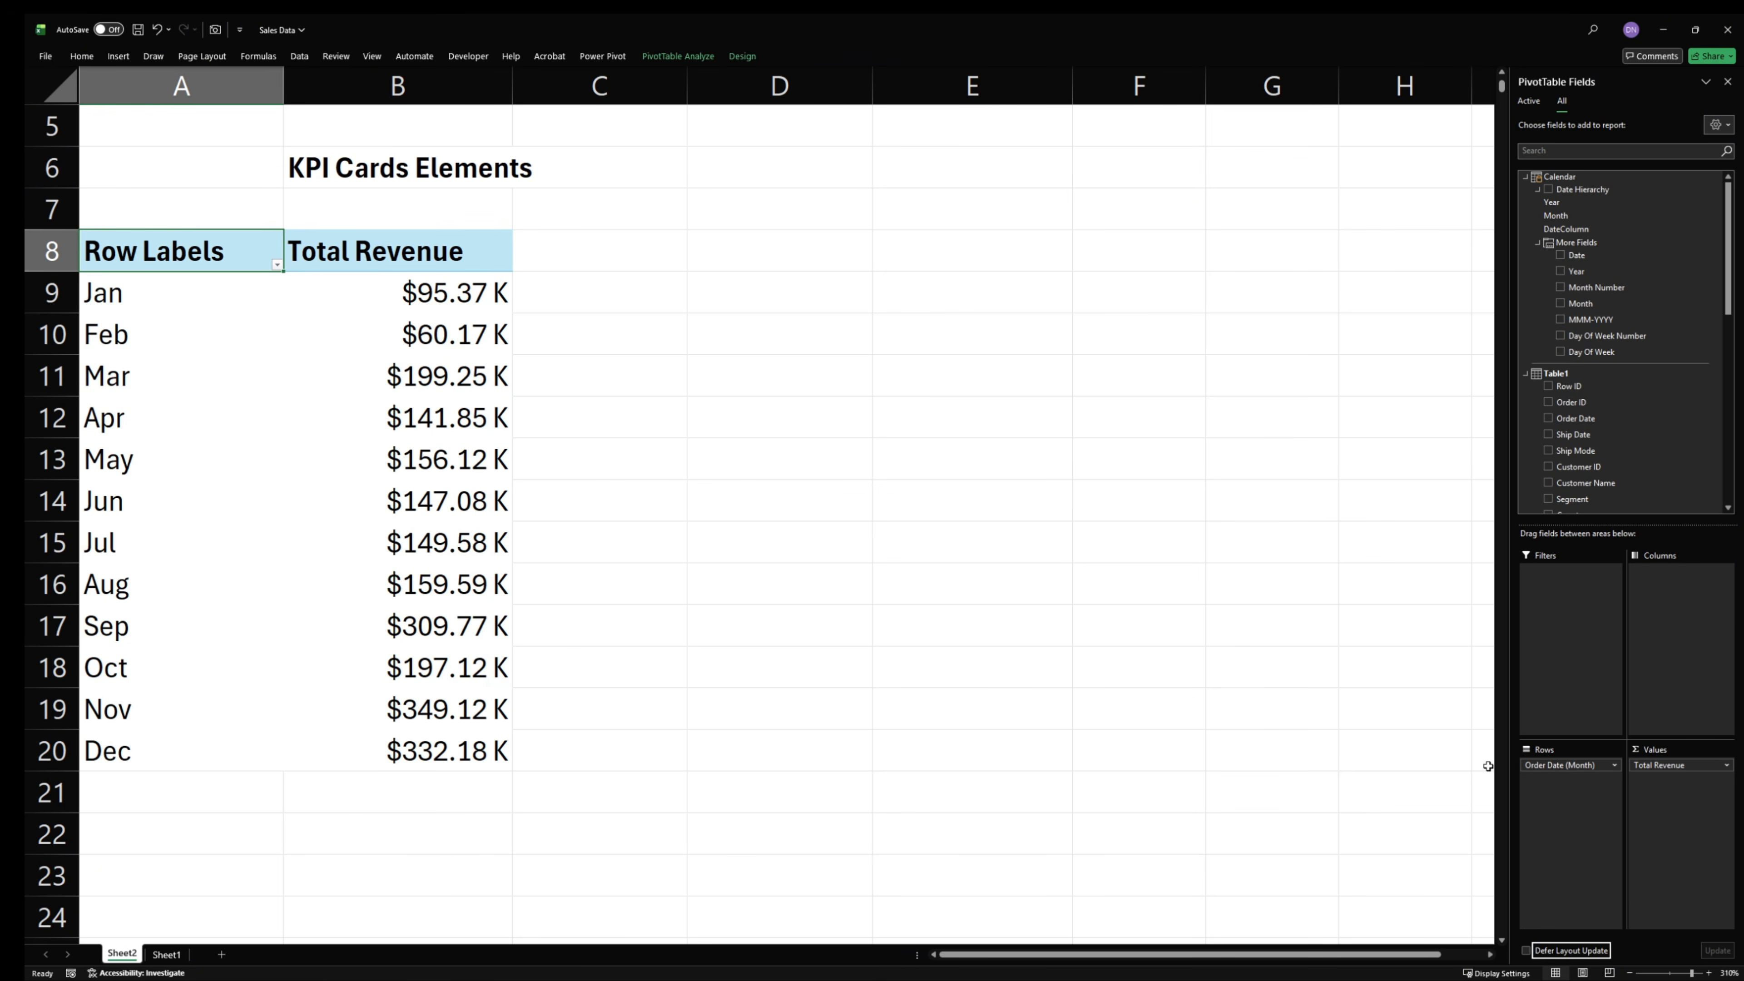
- Add a slicer for Calendar's Month field and place it beside the PivotTable over columns D to G
{"action": "left_click", "coordinate": [393, 418]}
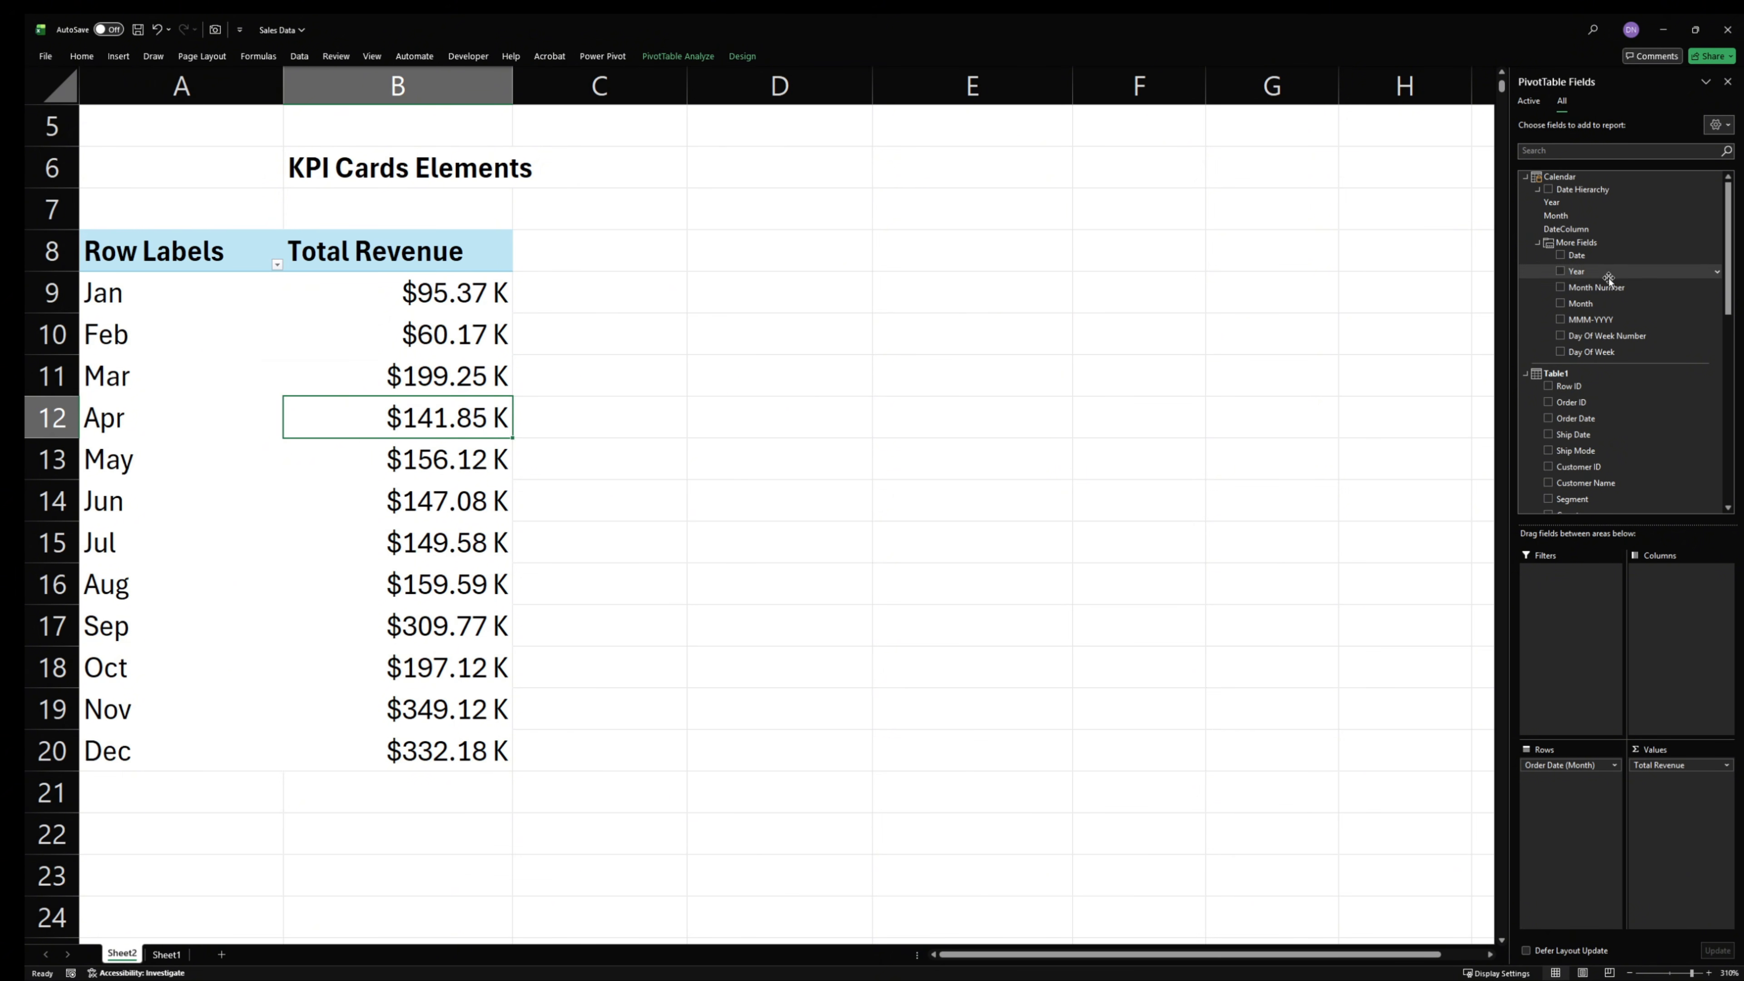
{"action": "right_click", "coordinate": [1590, 304]}
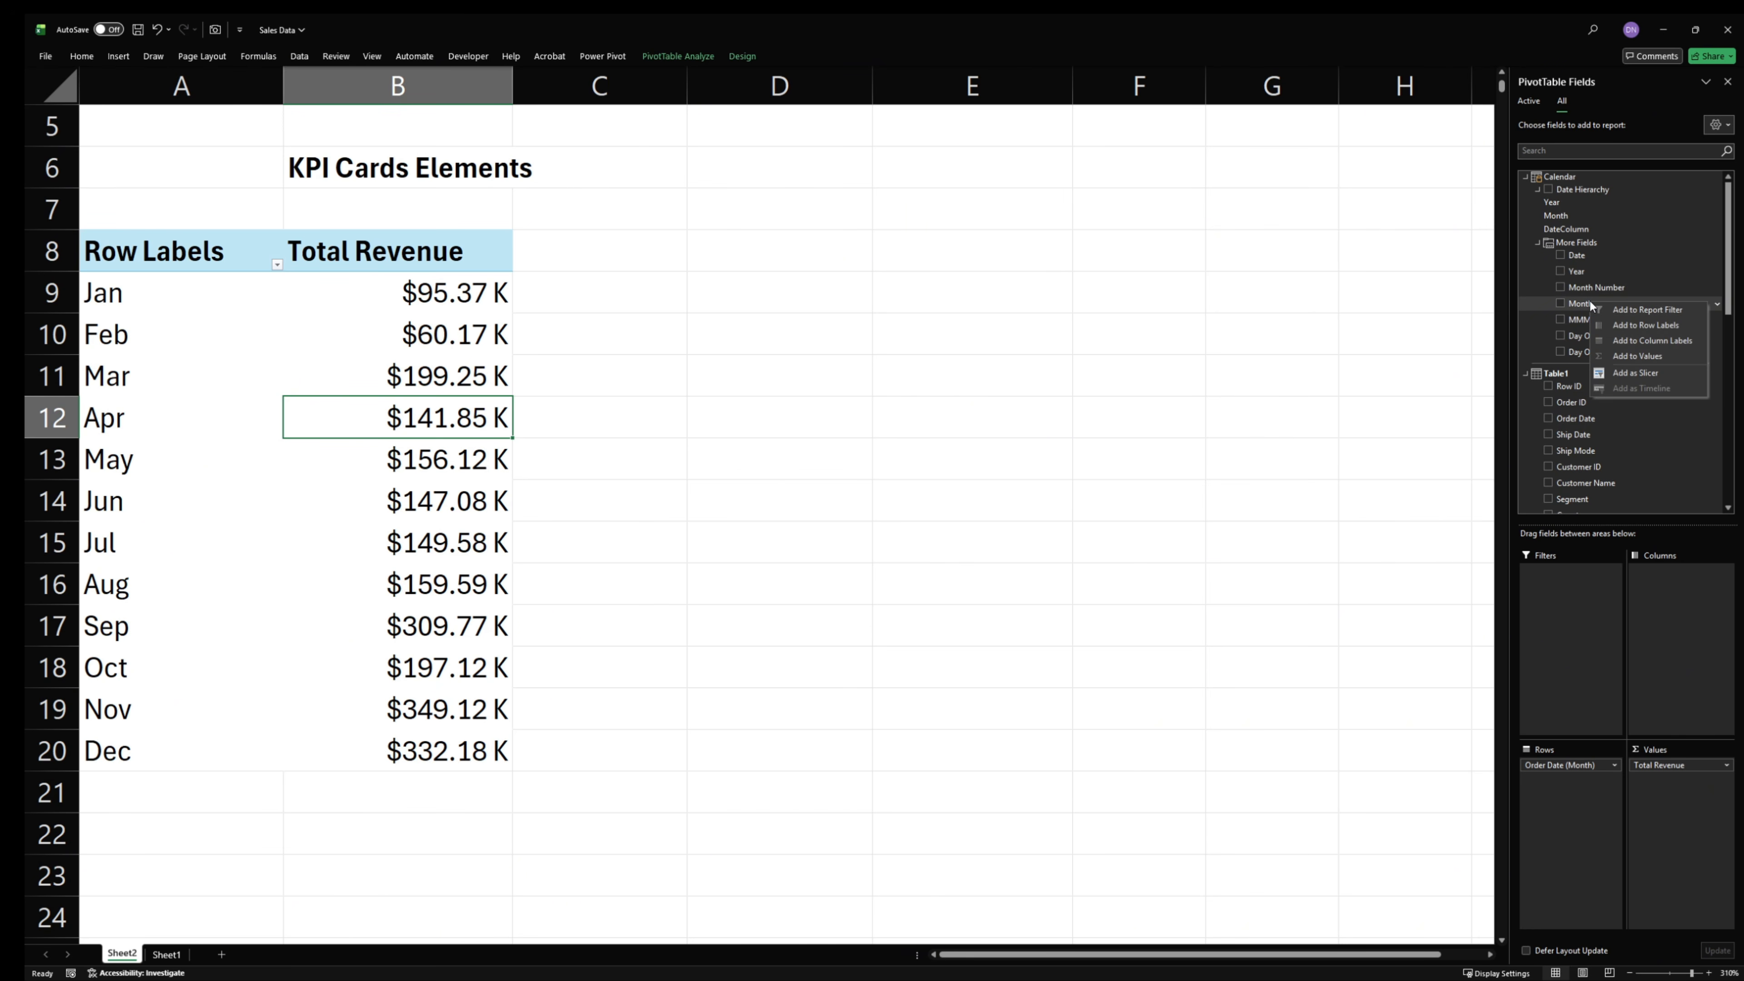
{"action": "left_click", "coordinate": [1635, 373]}
{"action": "left_click_drag", "start_coordinate": [838, 309], "coordinate": [1044, 224]}
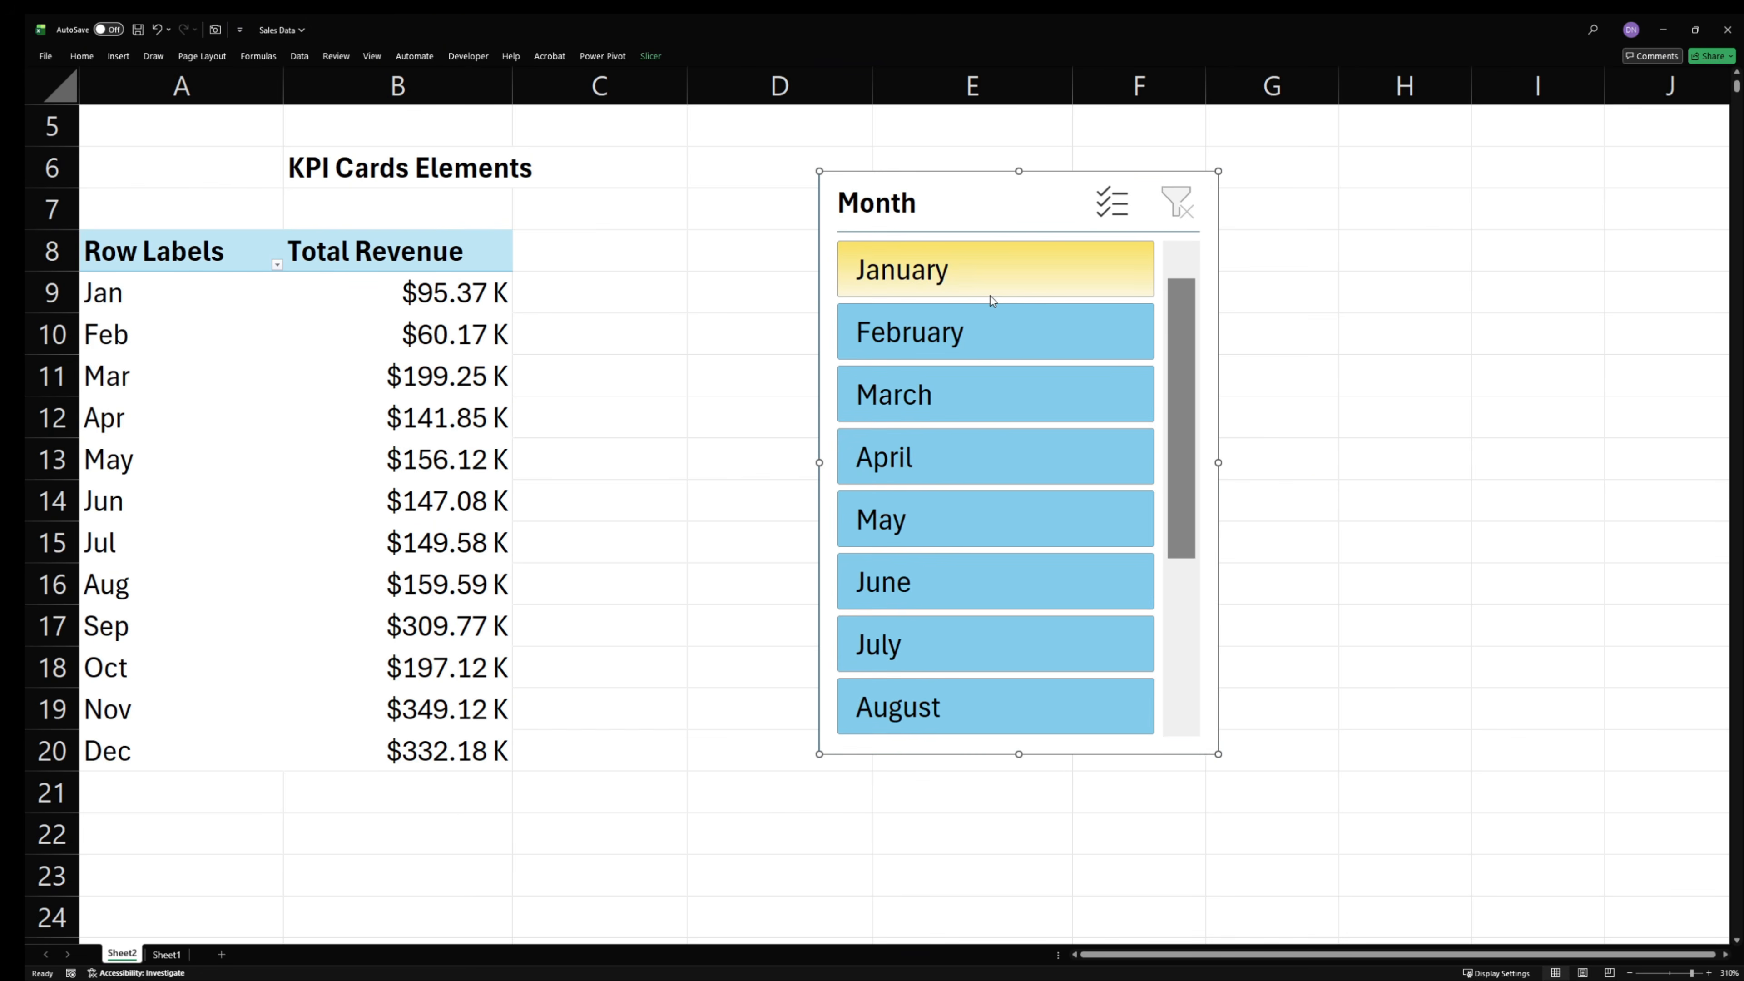
- Test the Month slicer with February, March and April, and move the slicer slightly lower on the sheet
{"action": "left_click", "coordinate": [995, 328]}
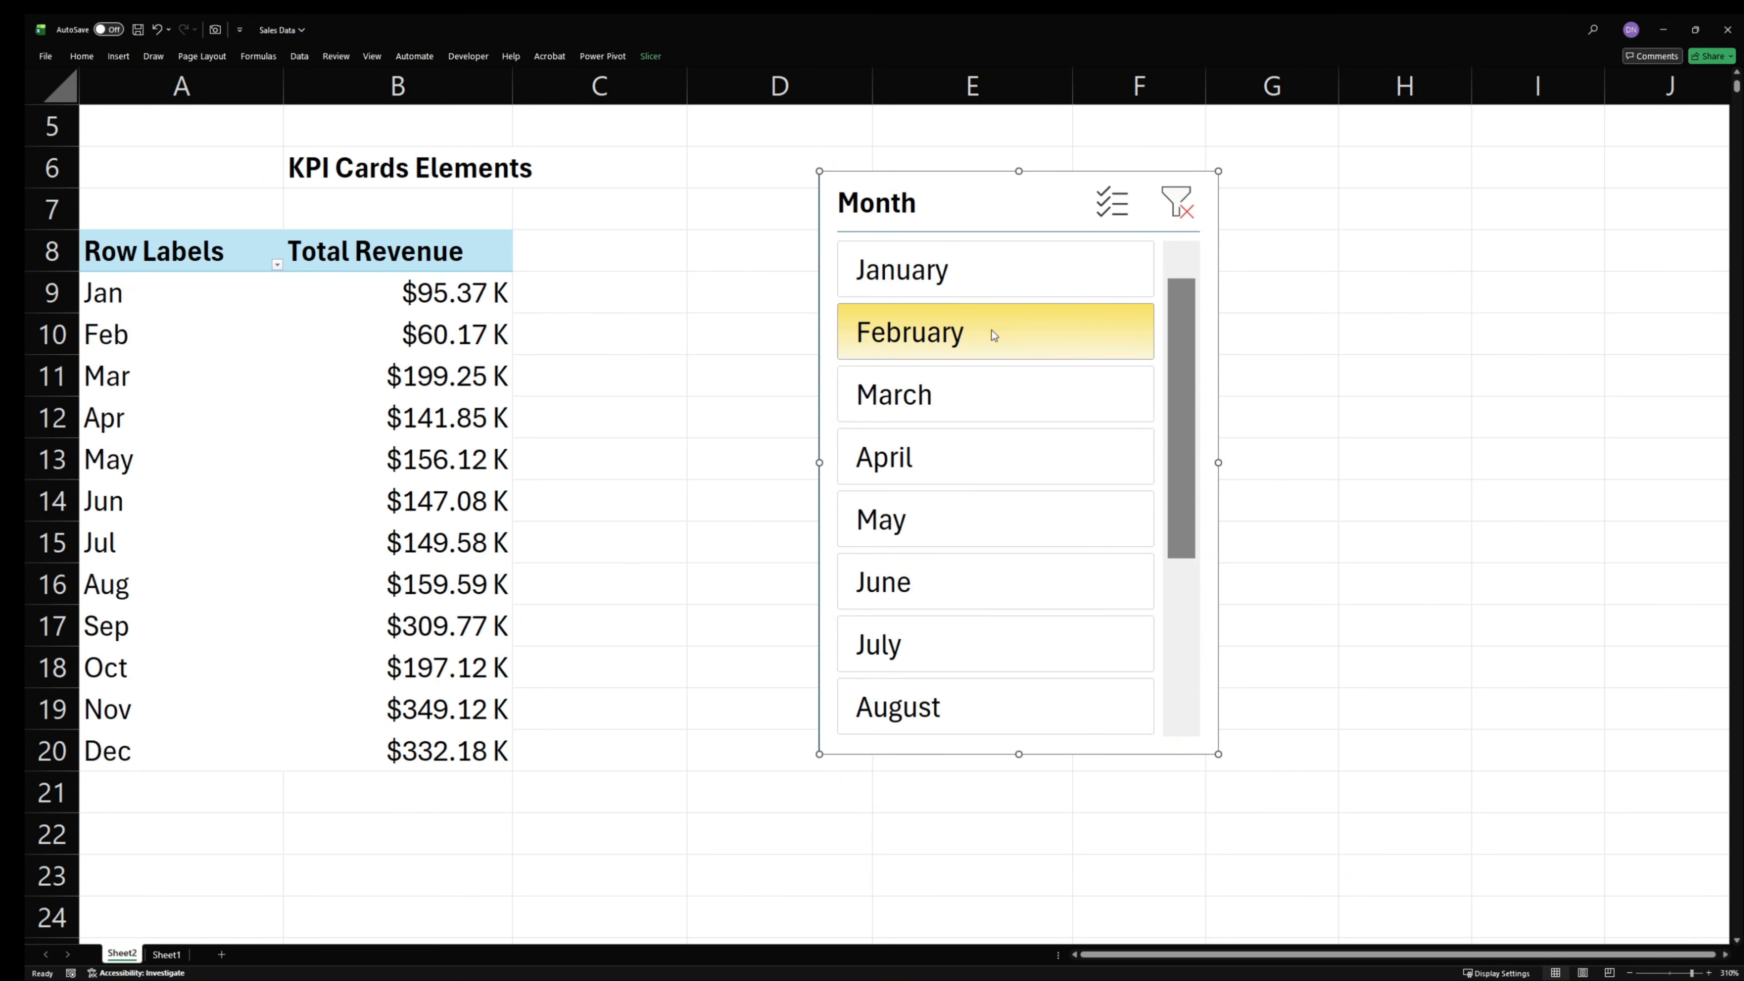
{"action": "left_click", "coordinate": [970, 395]}
{"action": "left_click", "coordinate": [961, 455]}
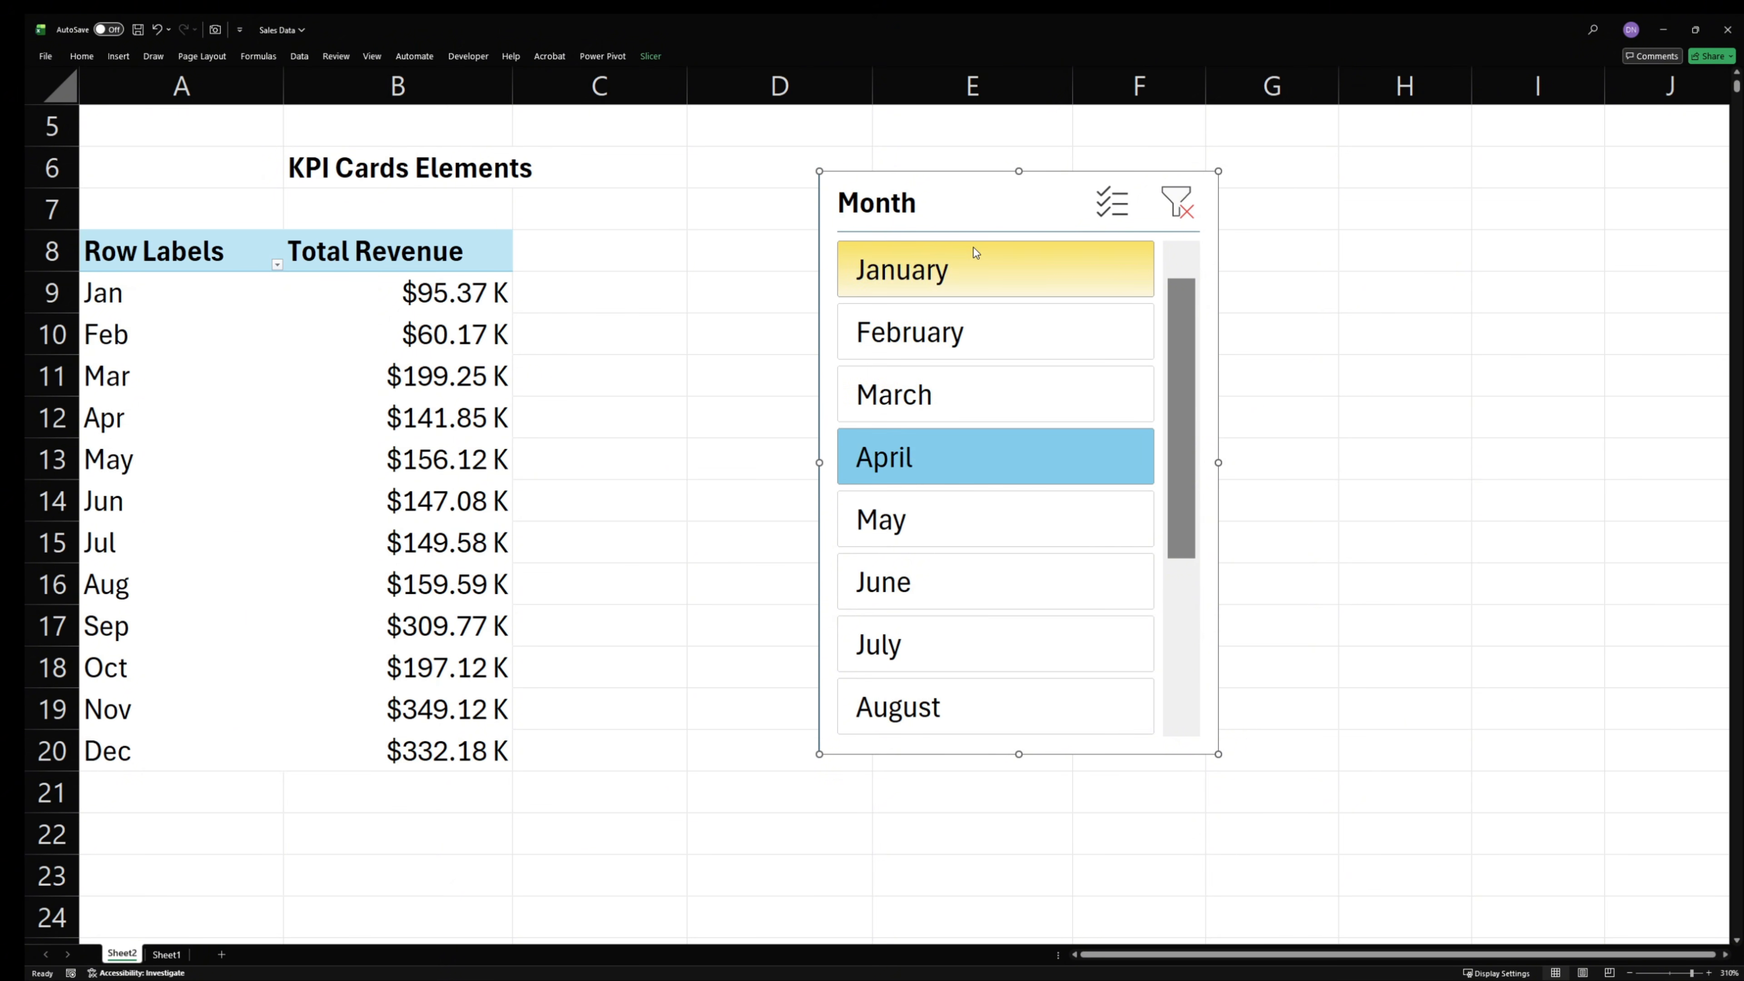
{"action": "left_click_drag", "start_coordinate": [974, 206], "coordinate": [1031, 289]}
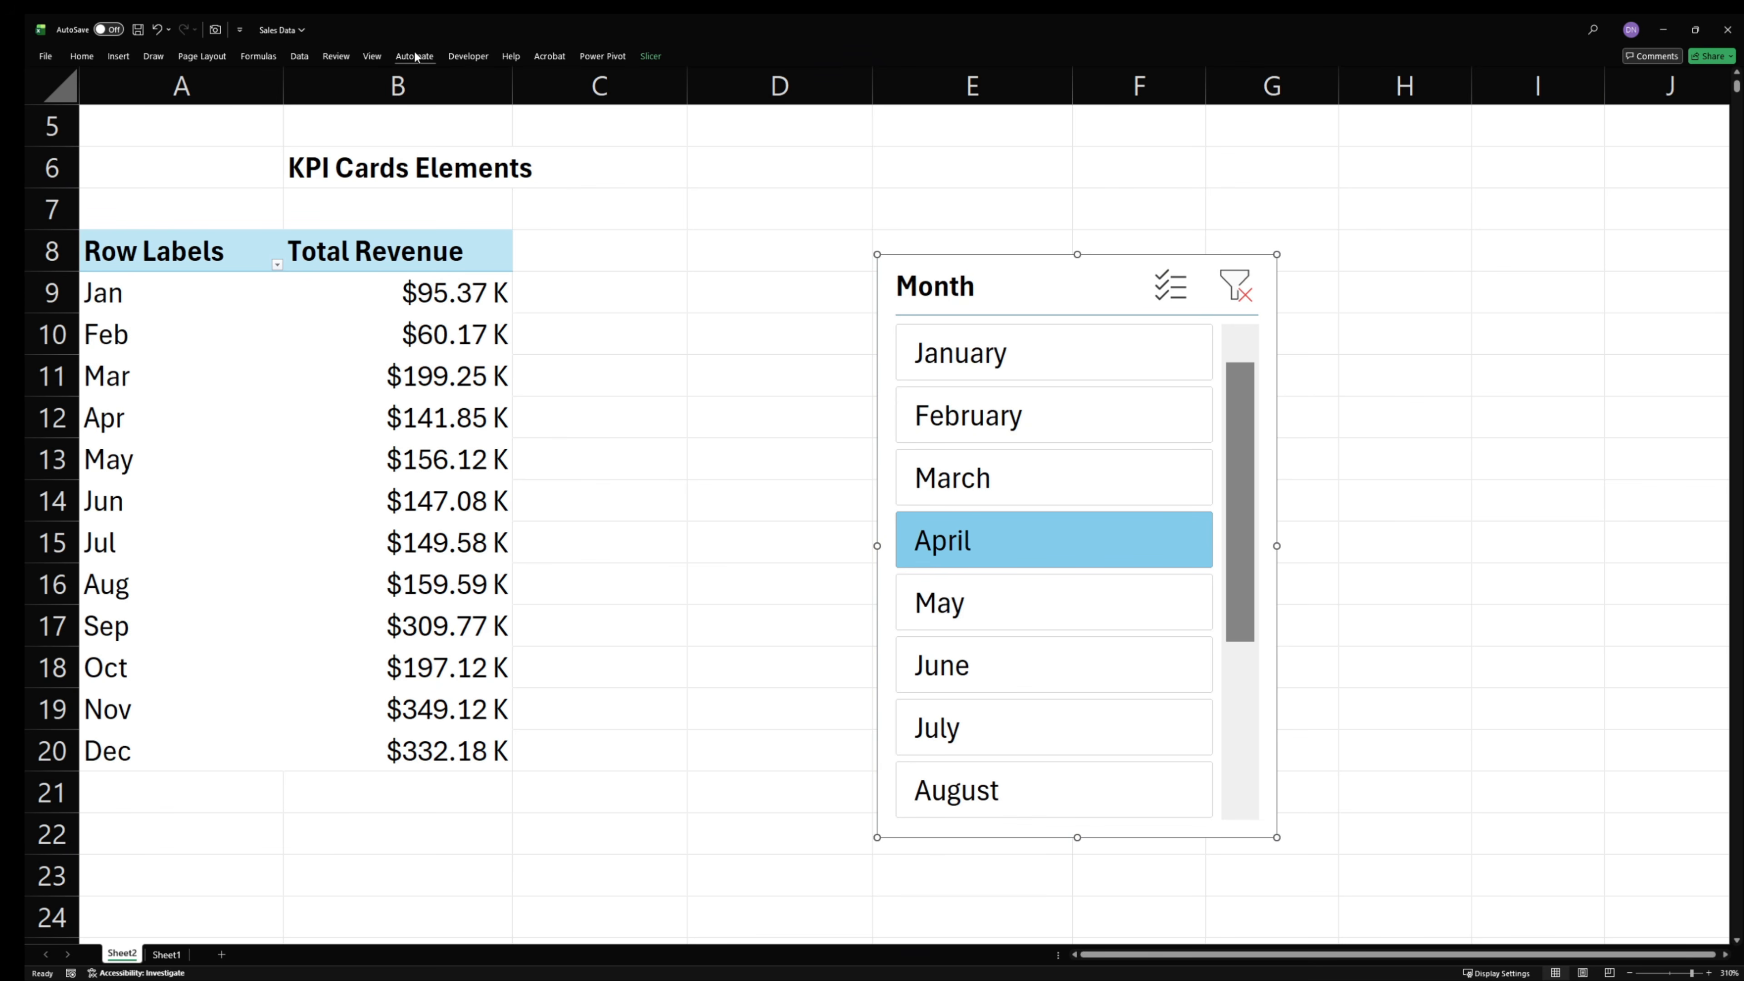
- Open the workbook's Data Model in Power Pivot and show its tables in Diagram View
{"action": "left_click", "coordinate": [300, 56]}
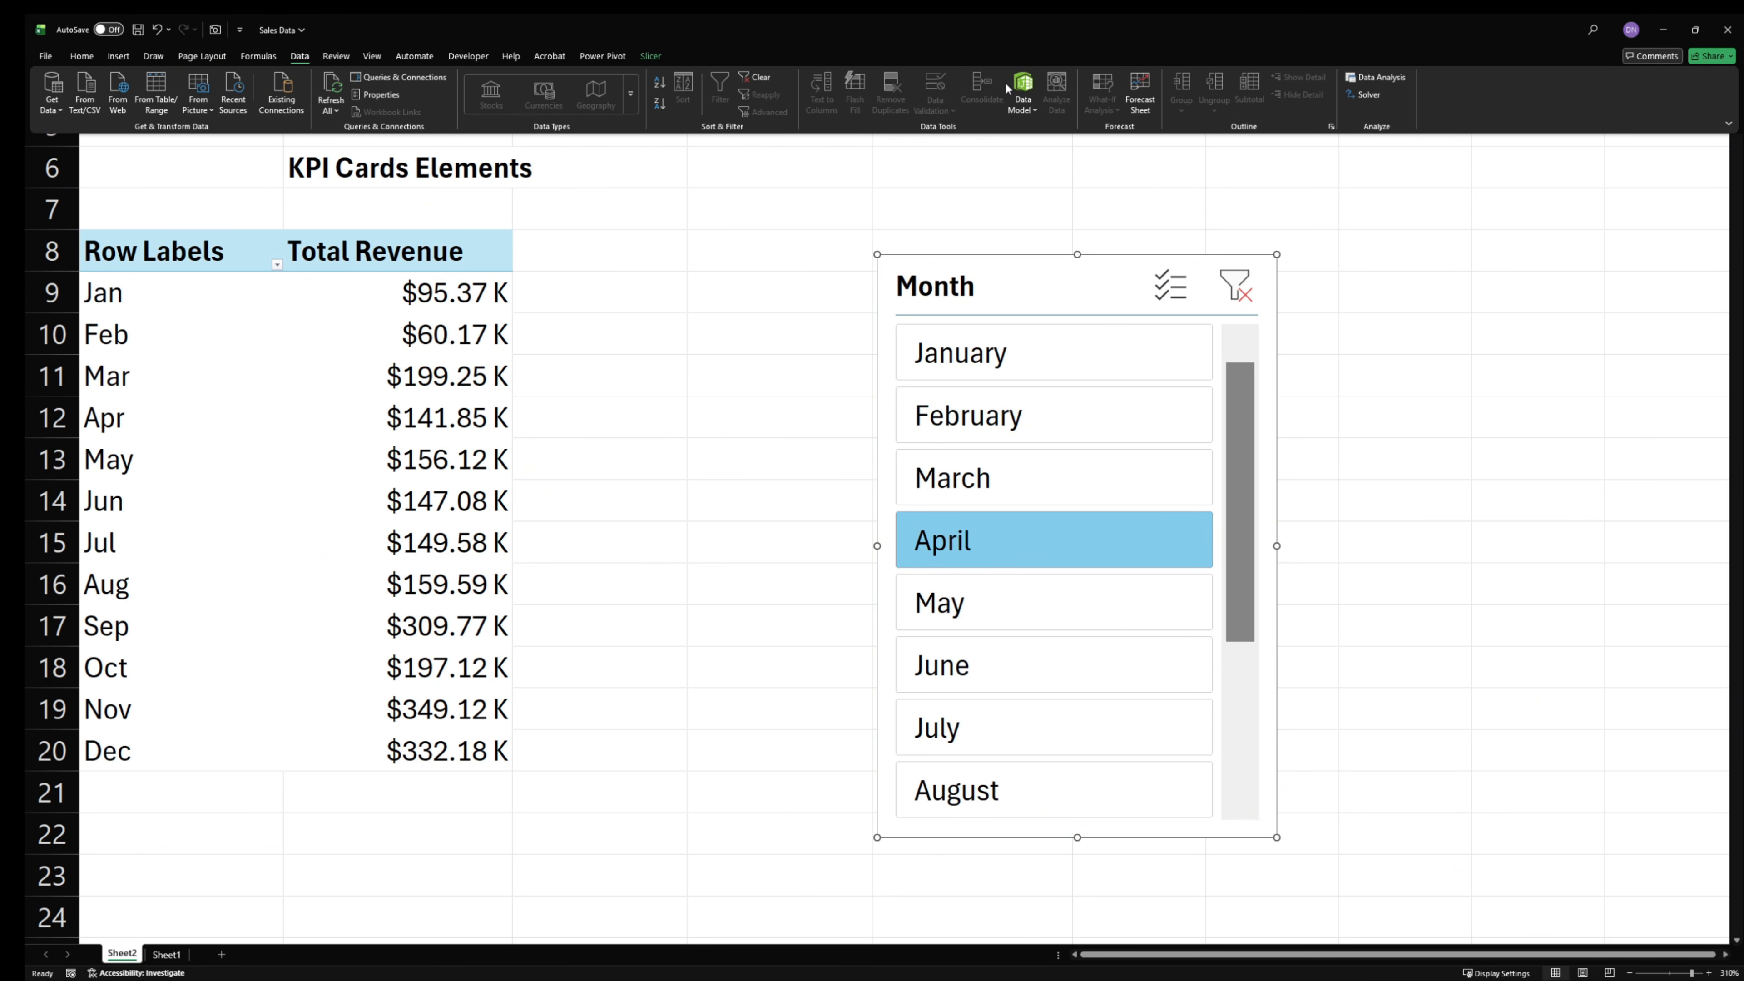
{"action": "left_click", "coordinate": [1023, 95]}
{"action": "left_click", "coordinate": [1040, 136]}
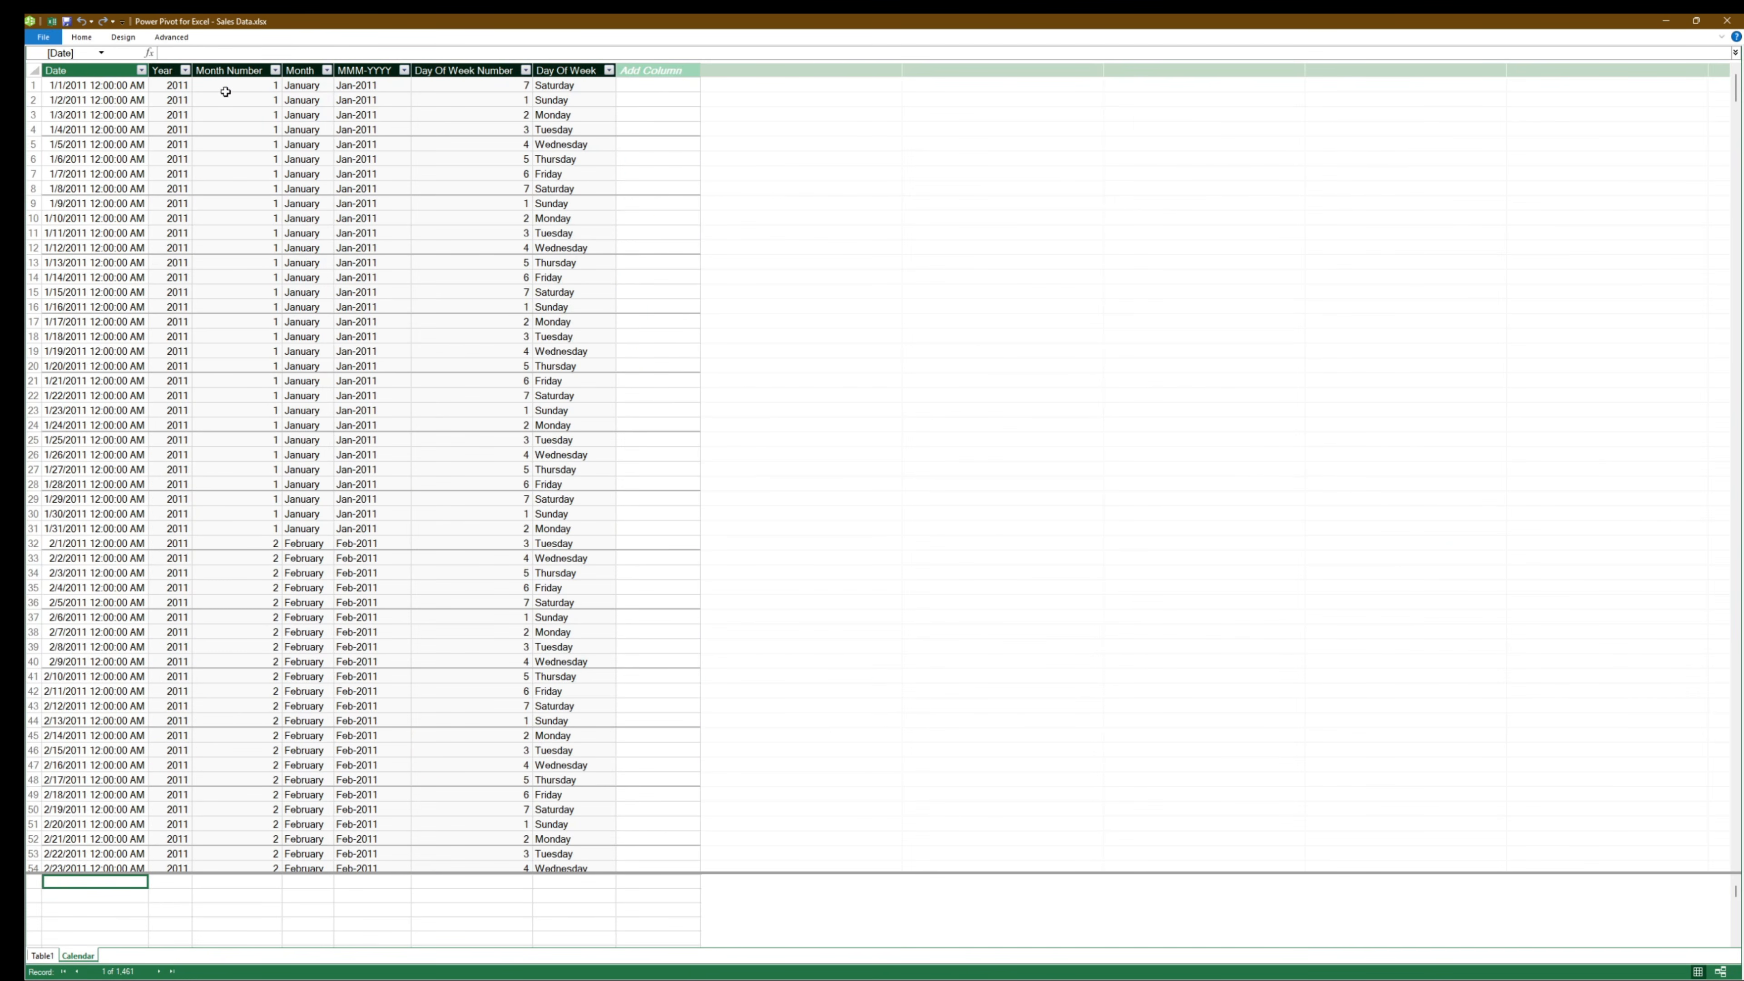
{"action": "left_click", "coordinate": [81, 37]}
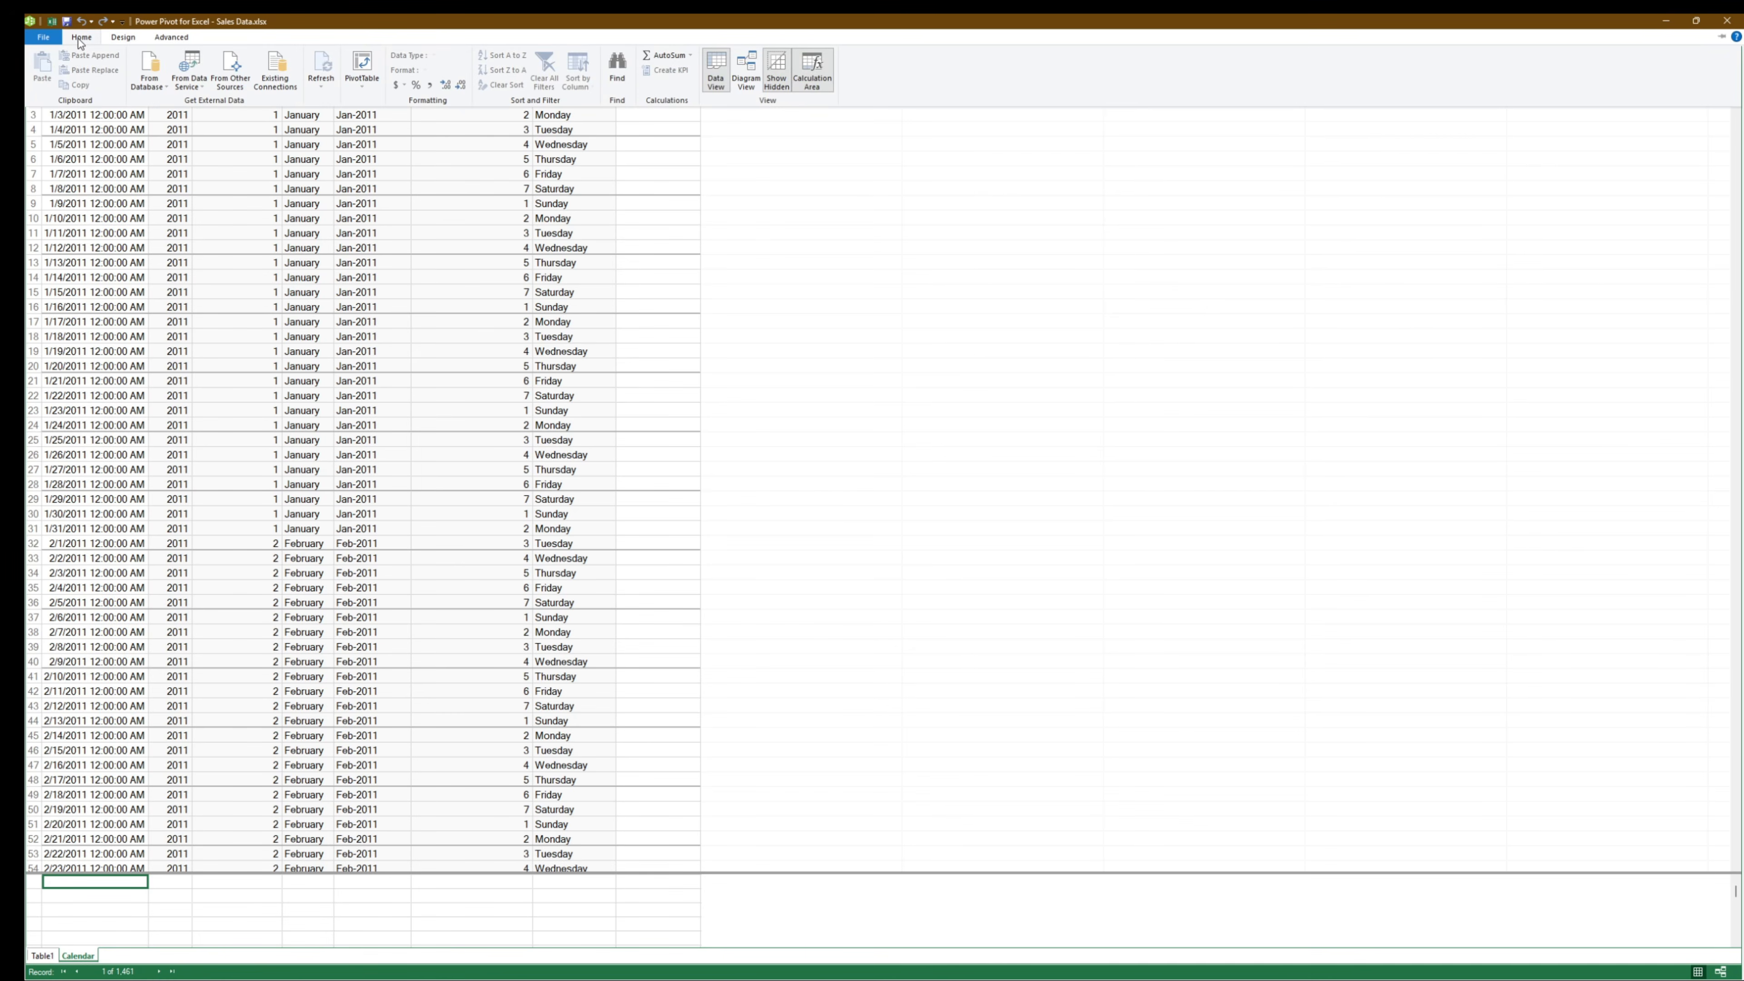
{"action": "left_click", "coordinate": [747, 67]}
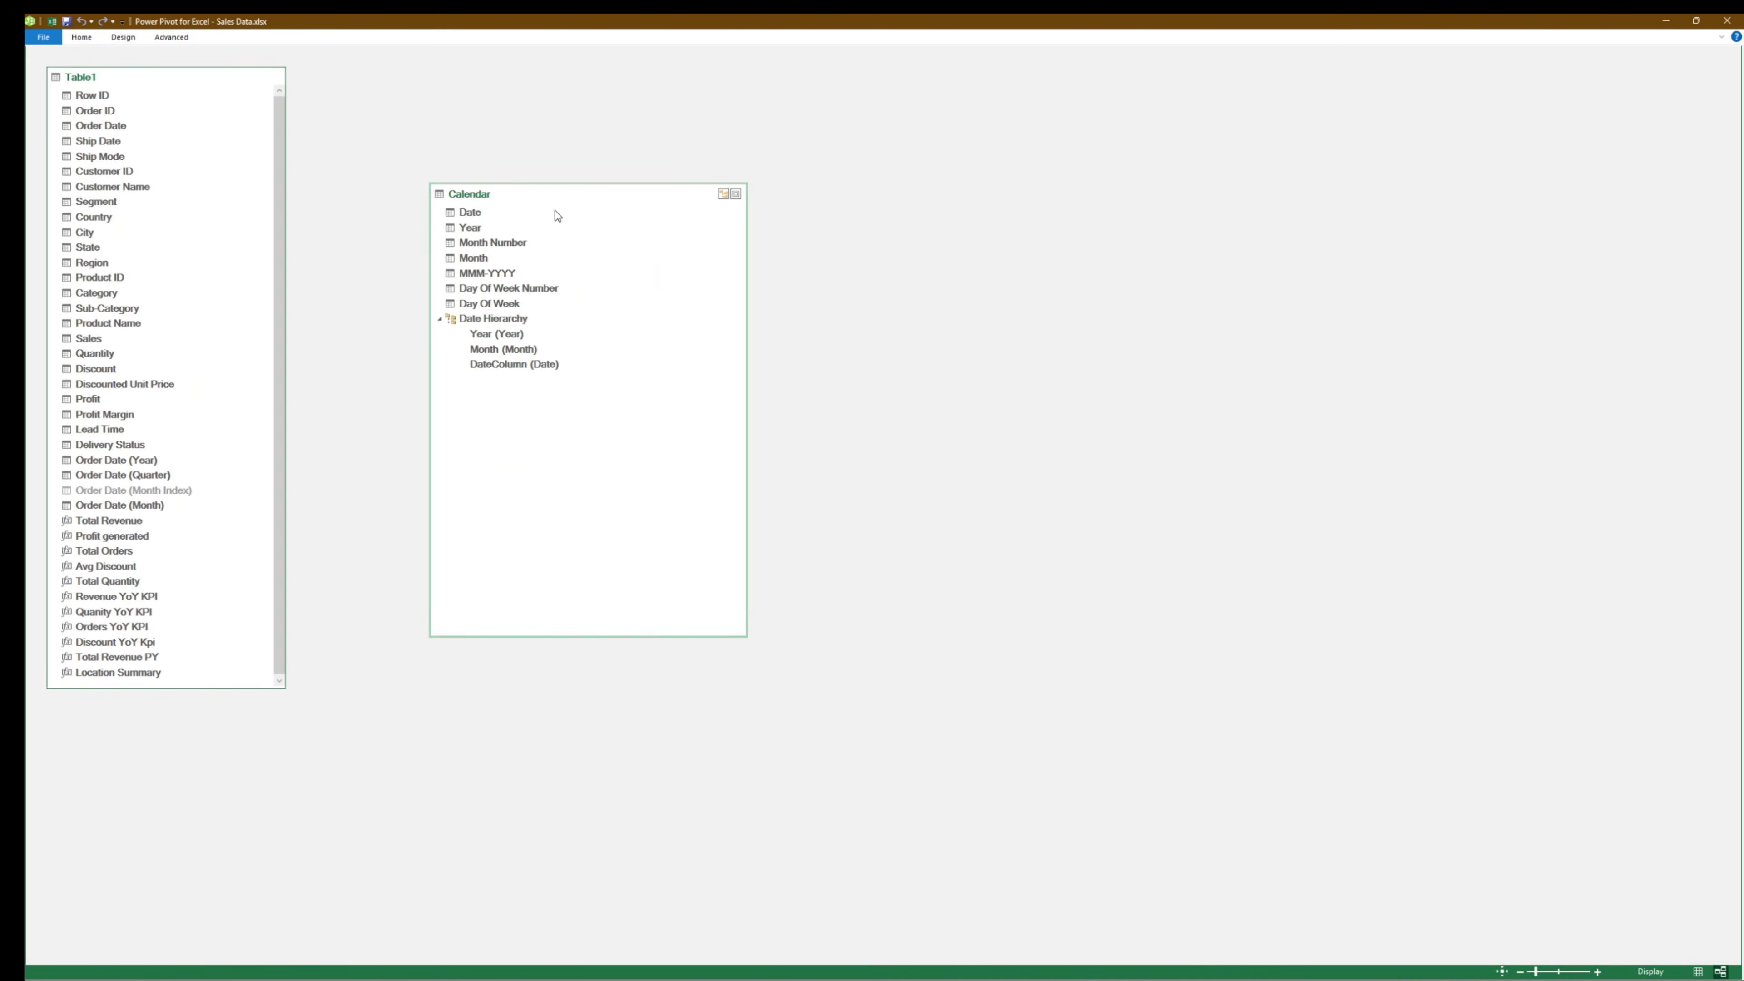
- Reposition the Calendar and Table1 boxes and create a relationship between Calendar's Date and Table1's Order Date
{"action": "left_click_drag", "start_coordinate": [554, 194], "coordinate": [653, 211]}
{"action": "left_click_drag", "start_coordinate": [197, 81], "coordinate": [303, 138]}
{"action": "left_click_drag", "start_coordinate": [686, 227], "coordinate": [265, 622]}
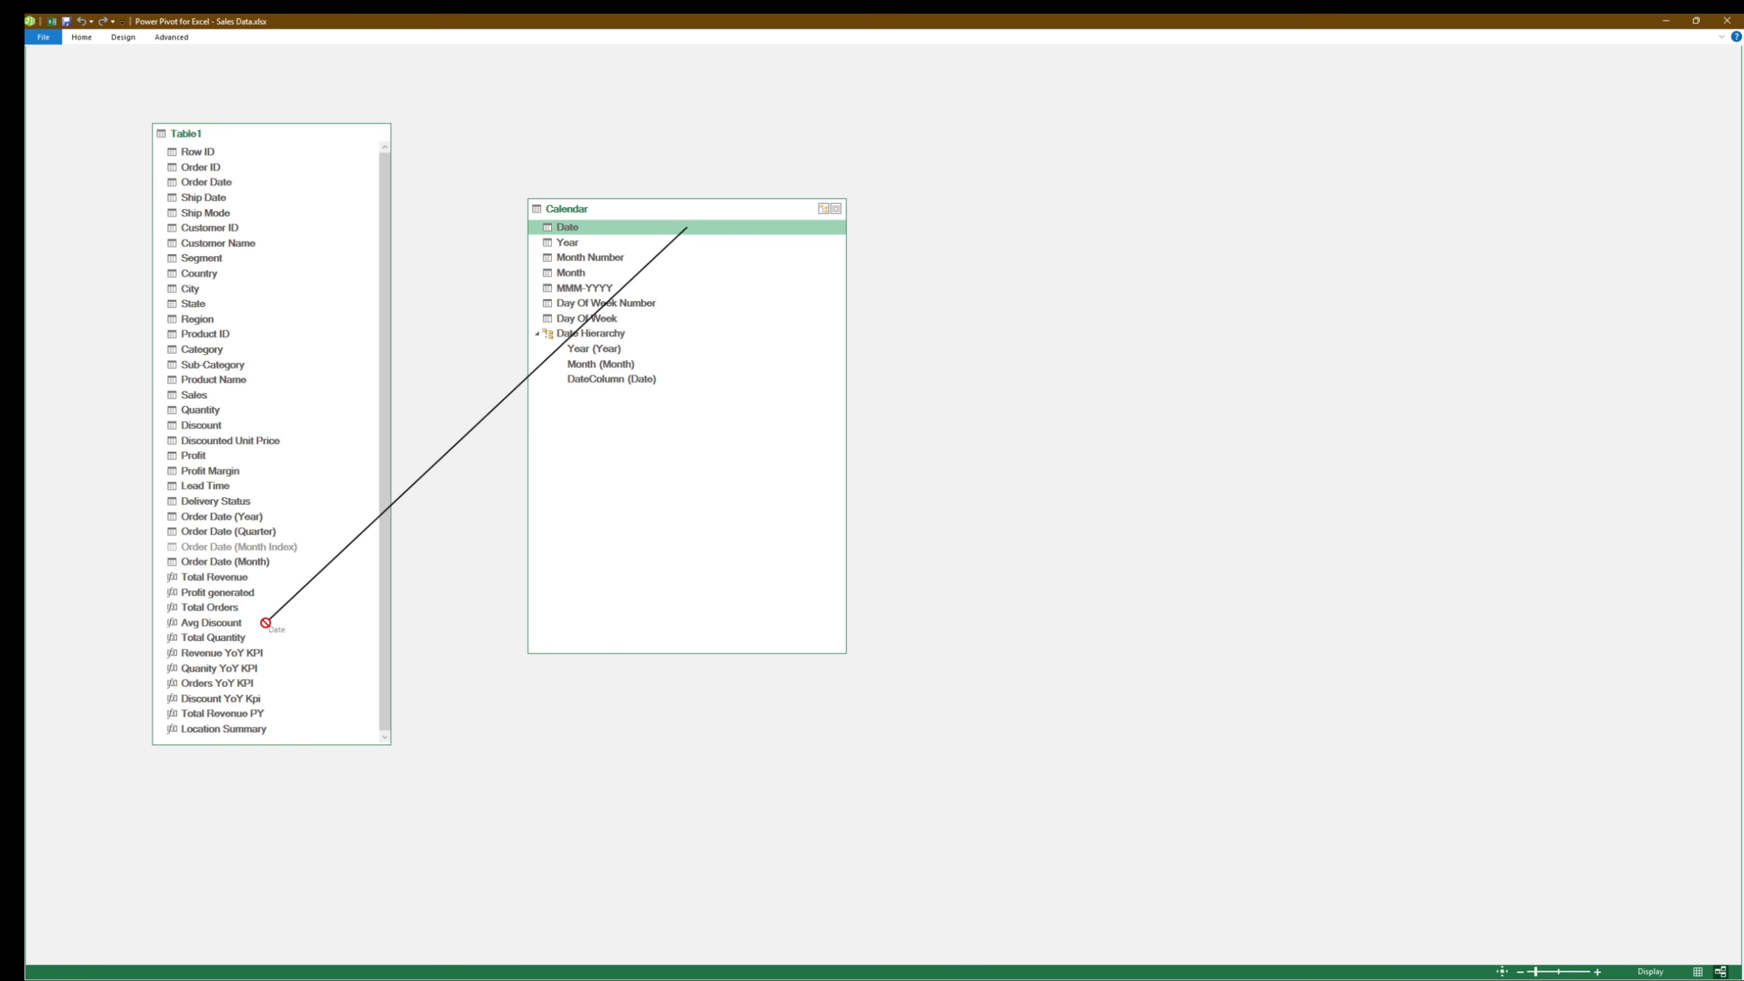
{"action": "left_click_drag", "start_coordinate": [266, 622], "coordinate": [218, 182]}
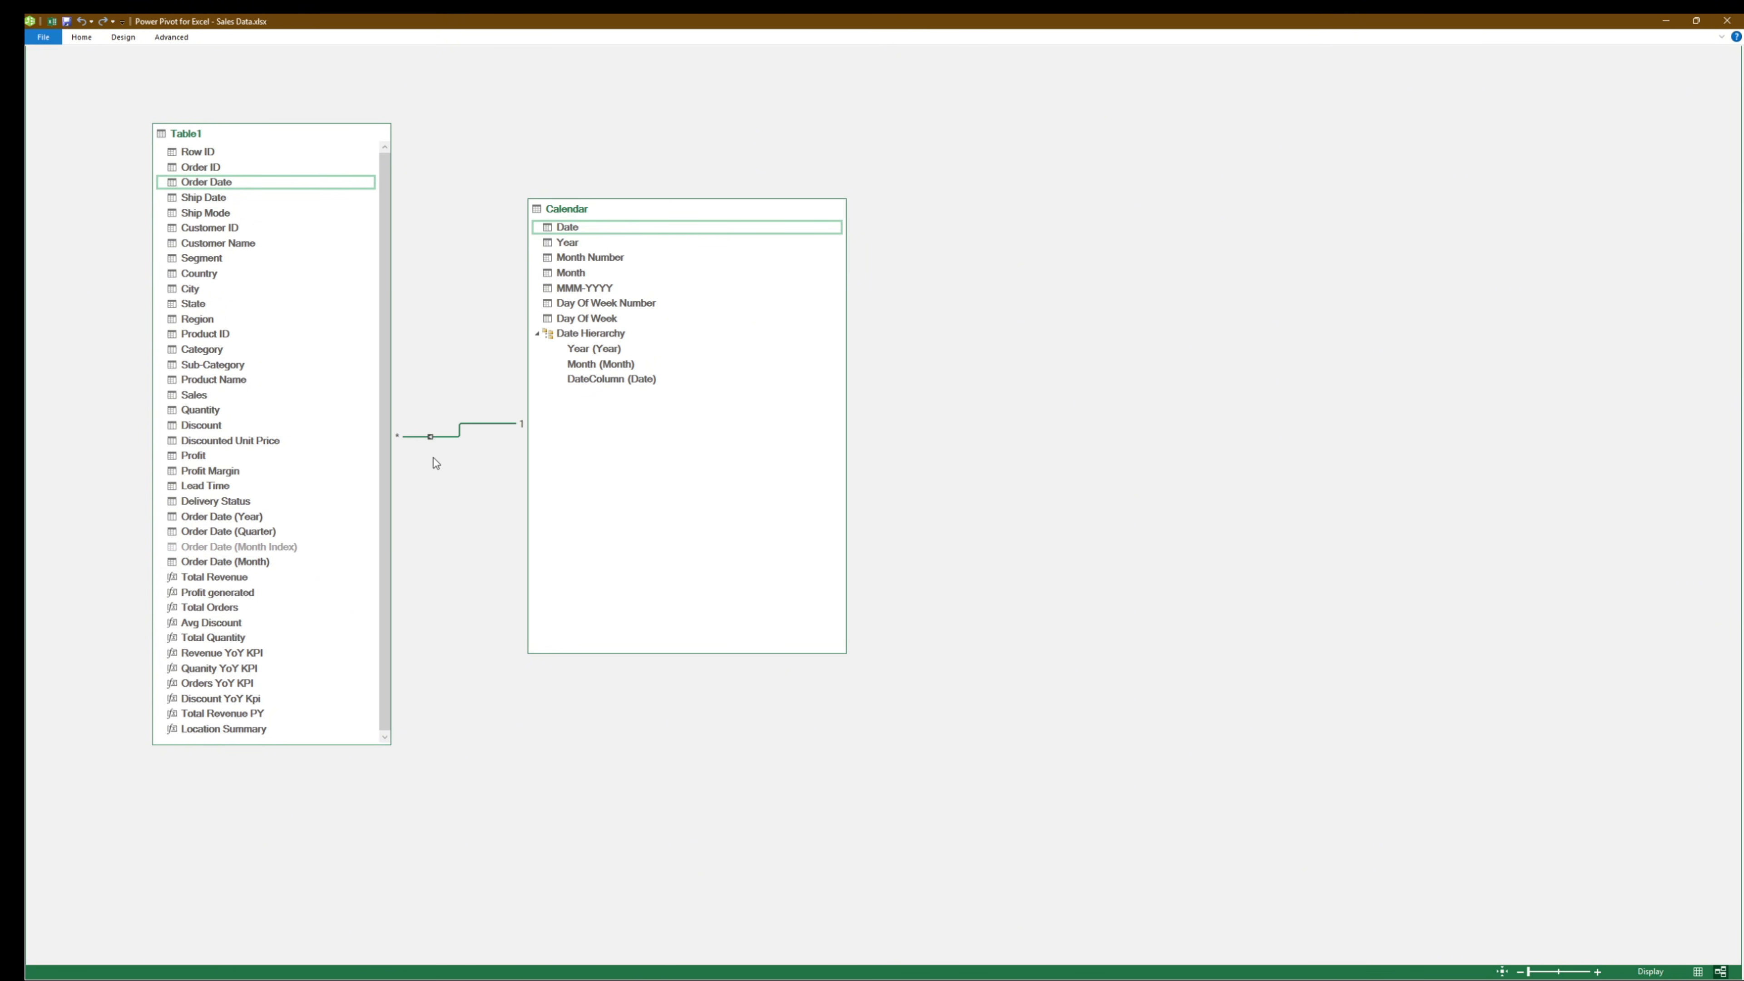
- Inspect the columns linked by the Table1–Calendar relationship without editing it, and return to the Excel worksheet
{"action": "double_click", "coordinate": [433, 437]}
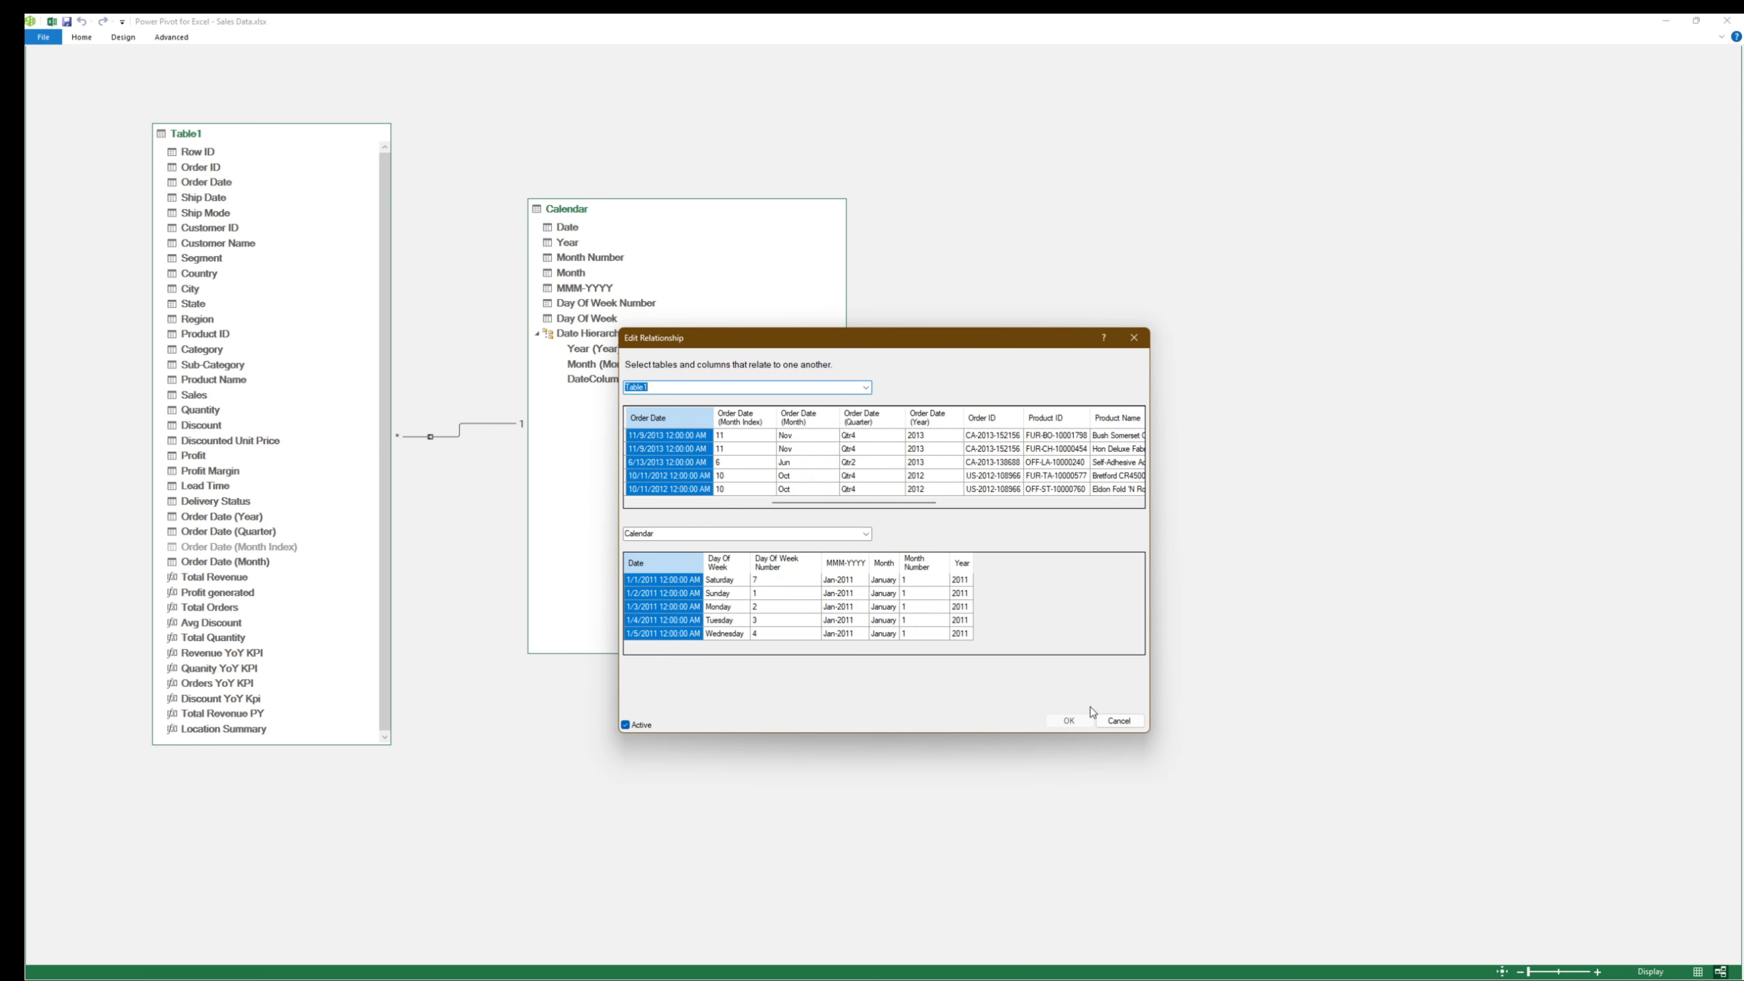
{"action": "left_click", "coordinate": [1117, 723]}
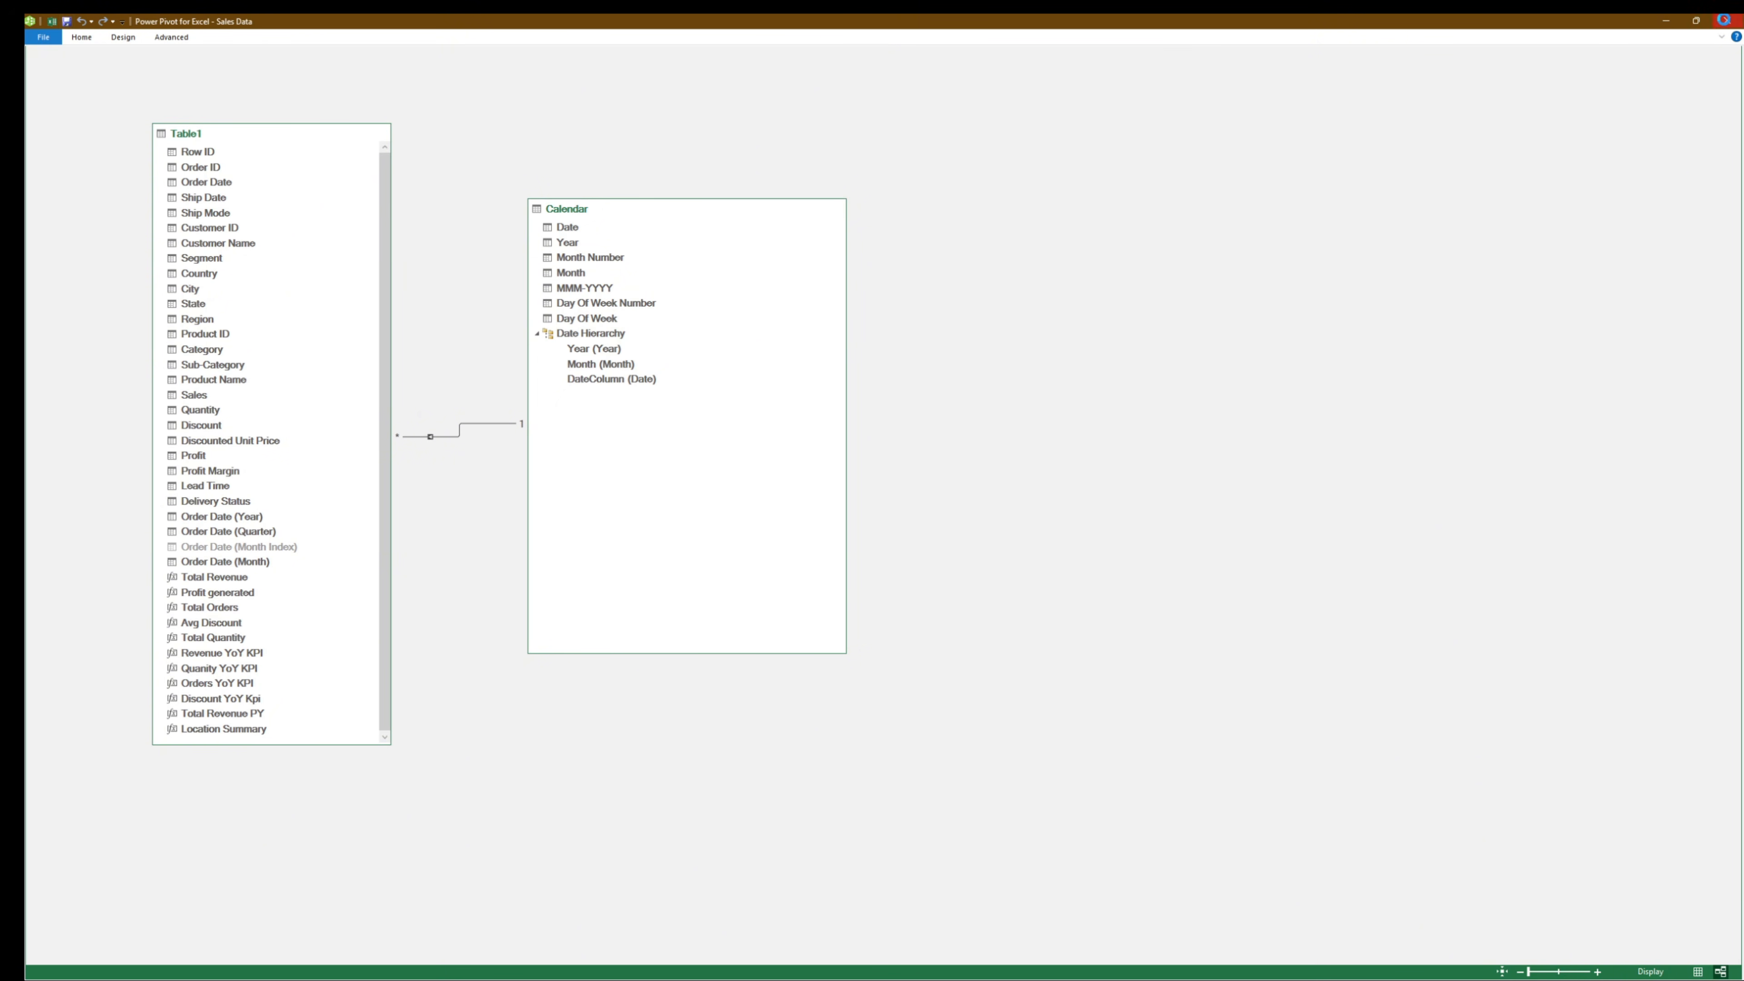
{"action": "left_click", "coordinate": [1725, 24]}
- Test the Month slicer on the PivotTable by selecting July, June, May, April, March and August in turn
{"action": "left_click", "coordinate": [963, 725]}
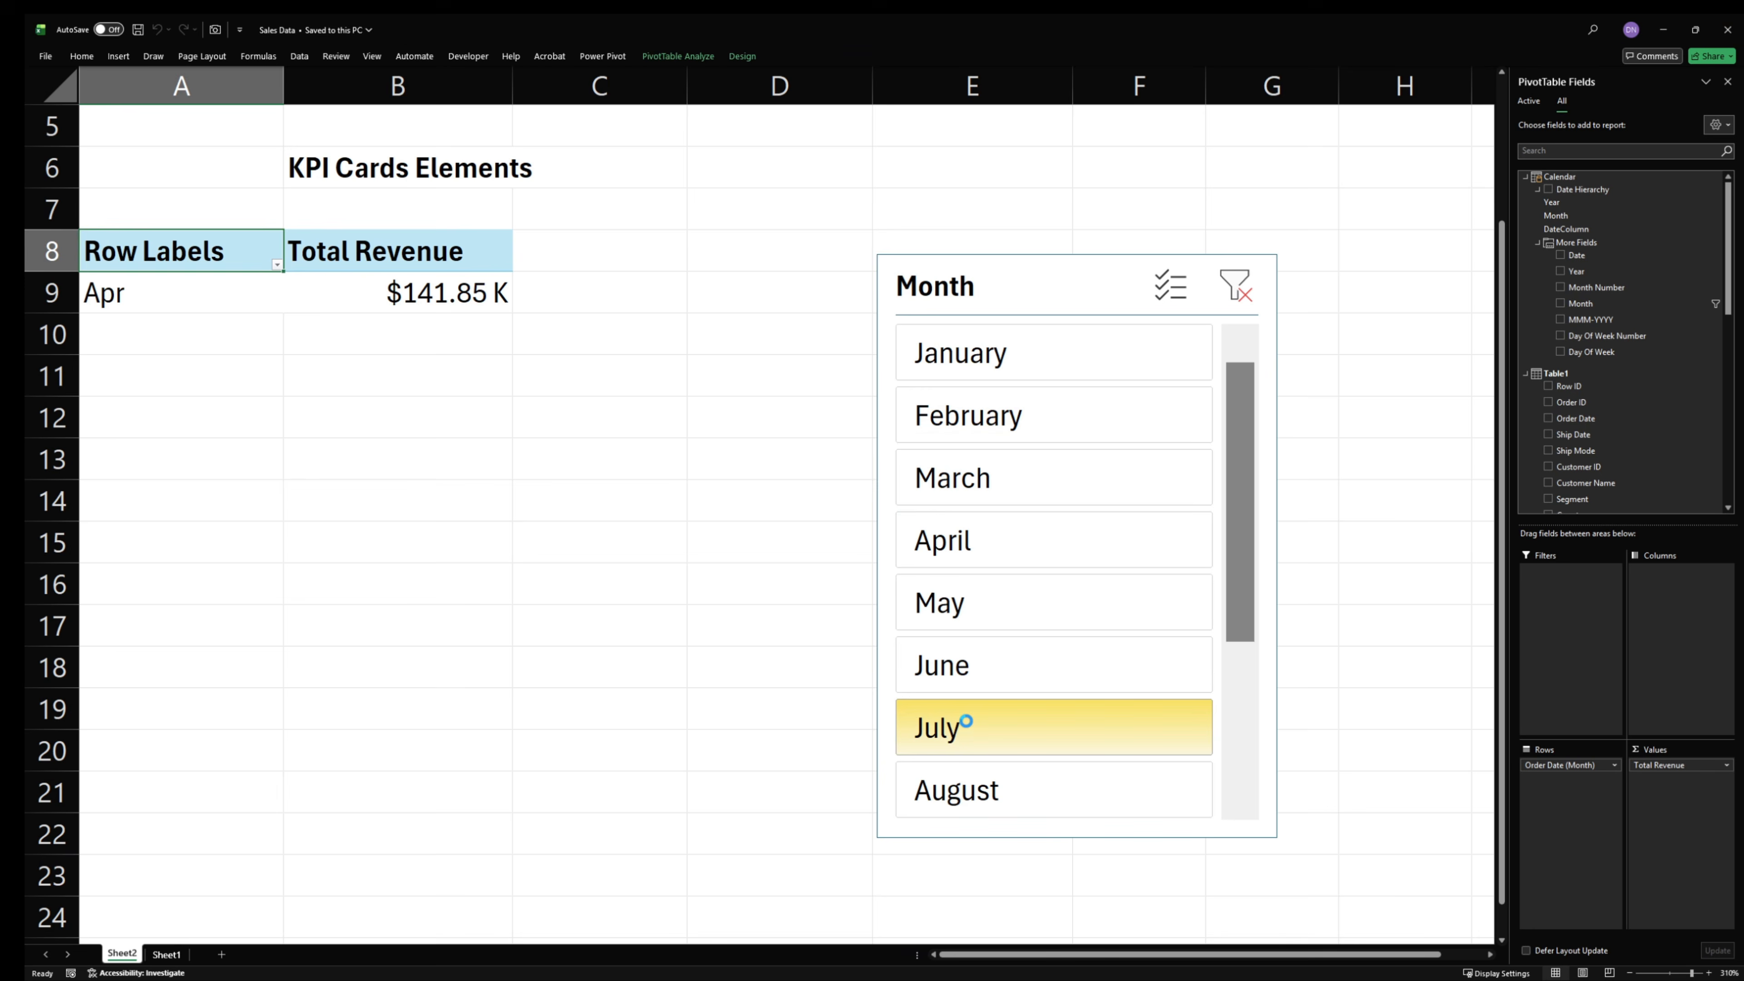
{"action": "left_click", "coordinate": [1005, 663]}
{"action": "left_click", "coordinate": [1006, 598]}
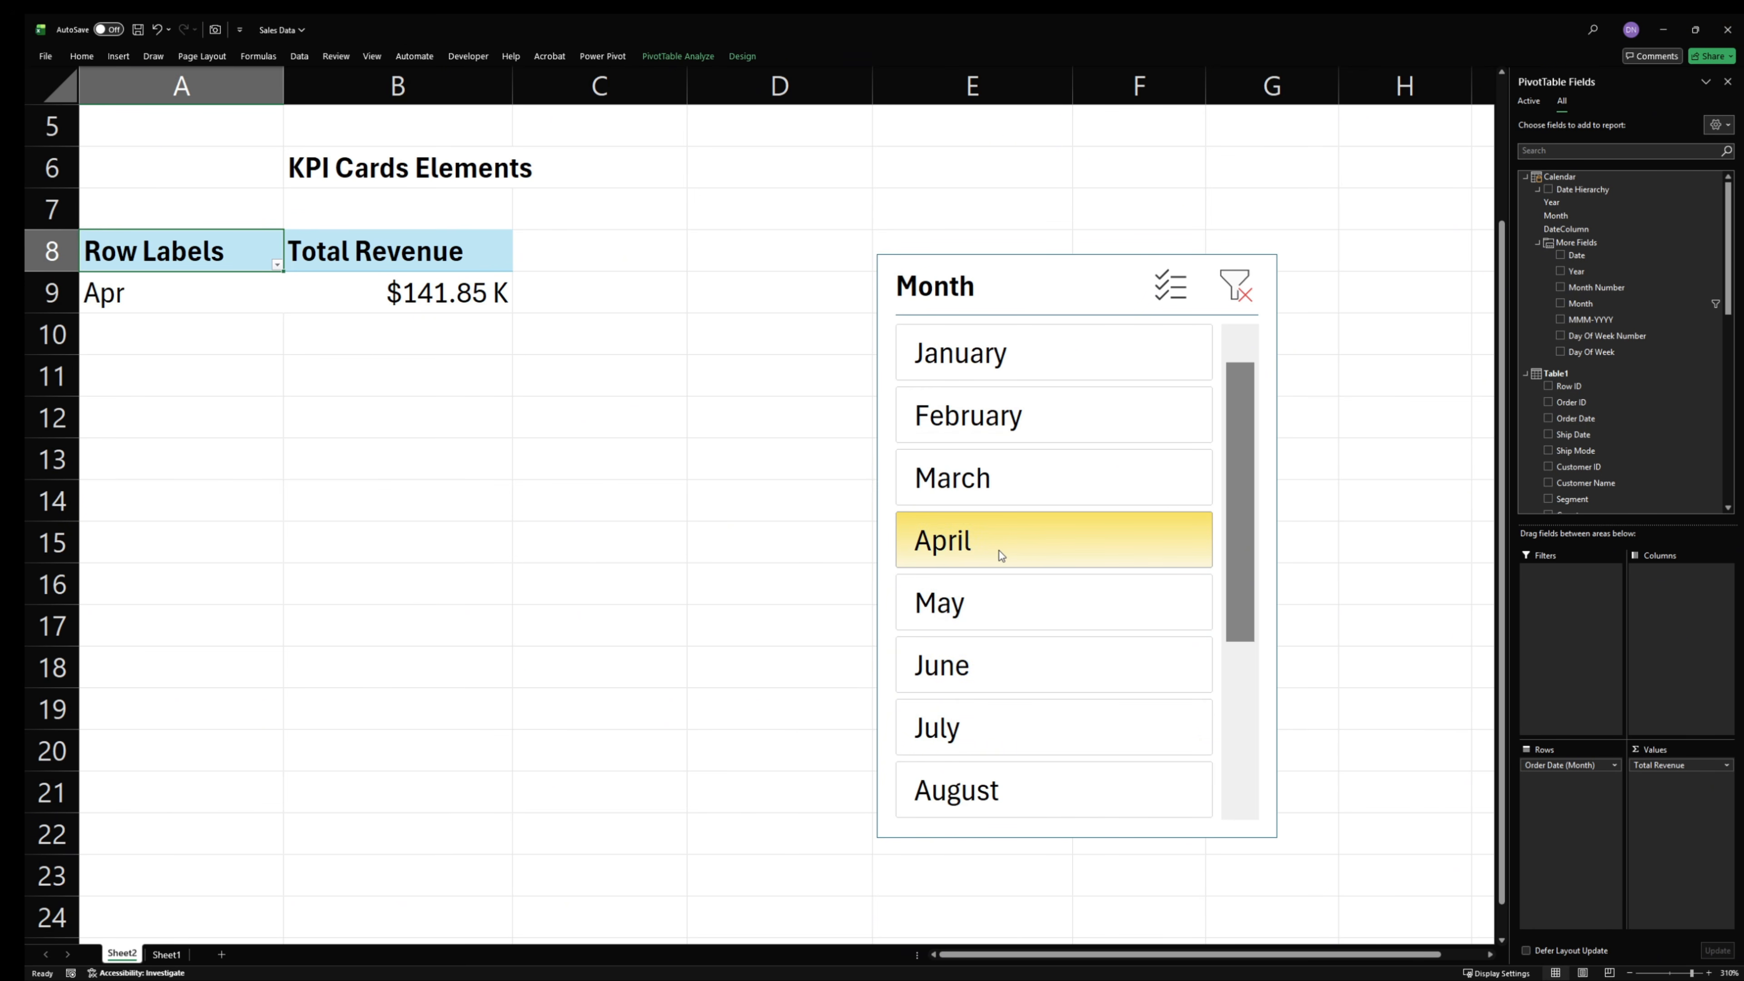
{"action": "left_click", "coordinate": [1053, 475]}
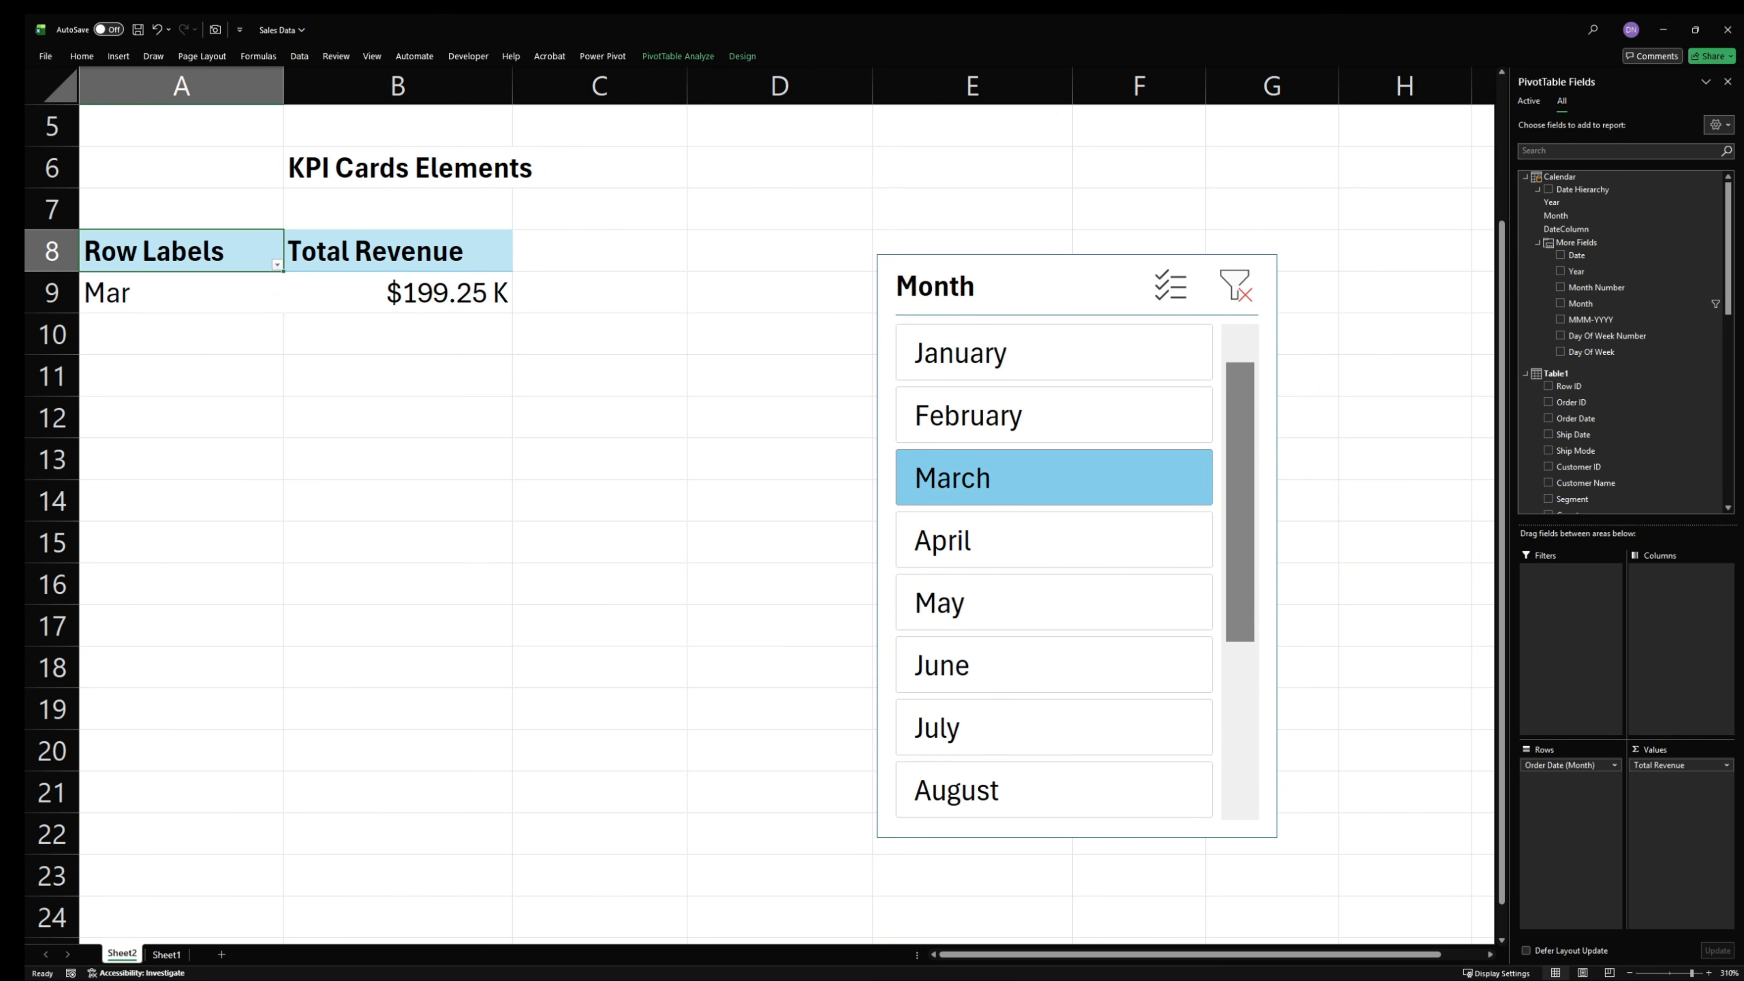
{"action": "left_click", "coordinate": [1180, 786]}
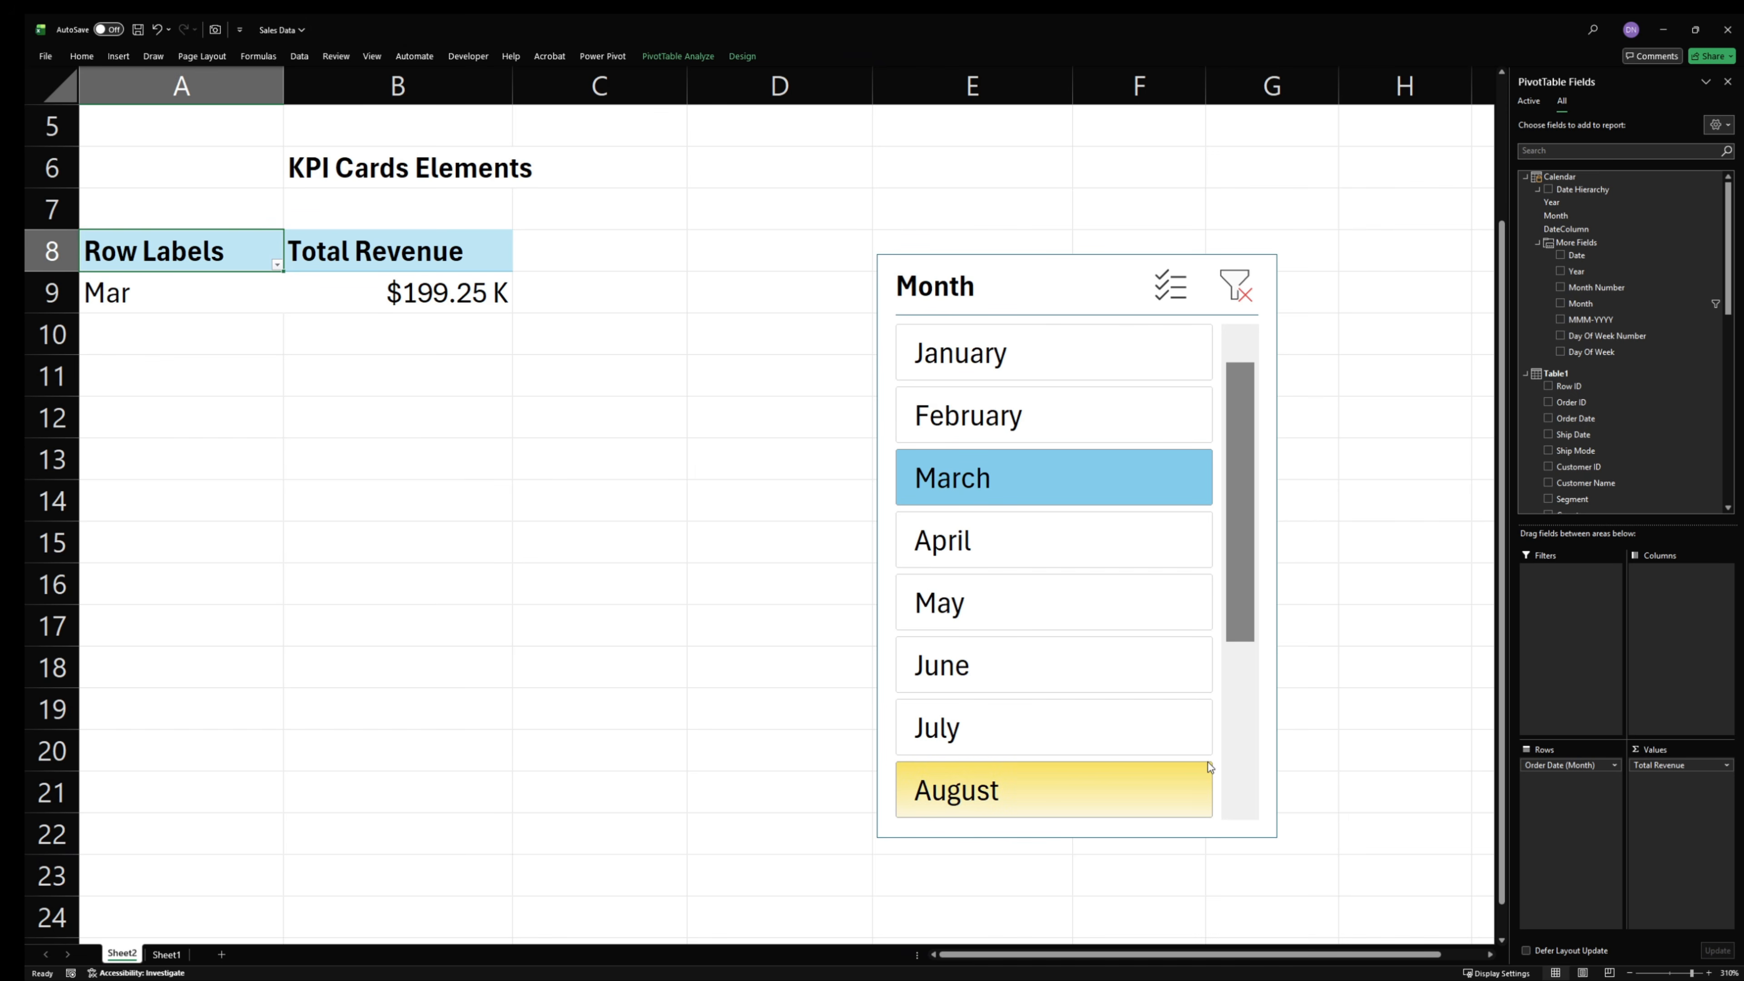
- Clear the Month slicer's filter so that all months are selected
{"action": "scroll", "coordinate": [1339, 764], "scroll_direction": "down", "scroll_amount": 3}
{"action": "scroll", "coordinate": [1343, 775], "scroll_direction": "up", "scroll_amount": 5}
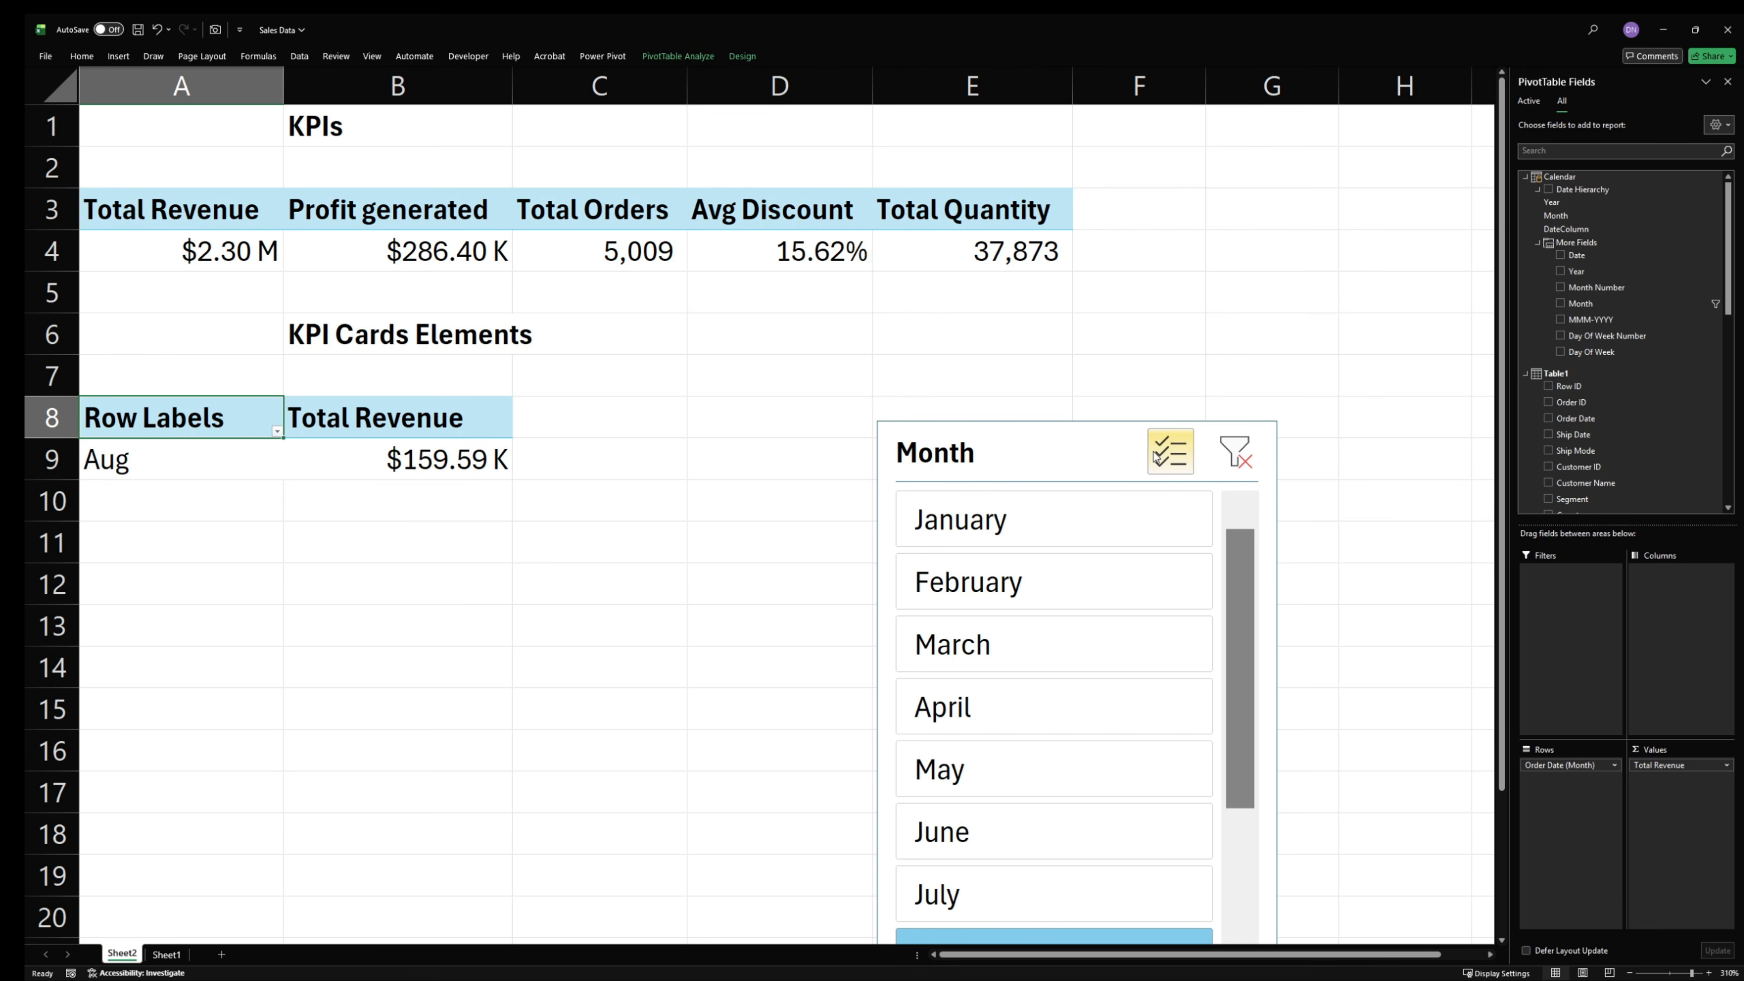
{"action": "left_click", "coordinate": [1147, 454]}
{"action": "left_click", "coordinate": [1235, 452]}
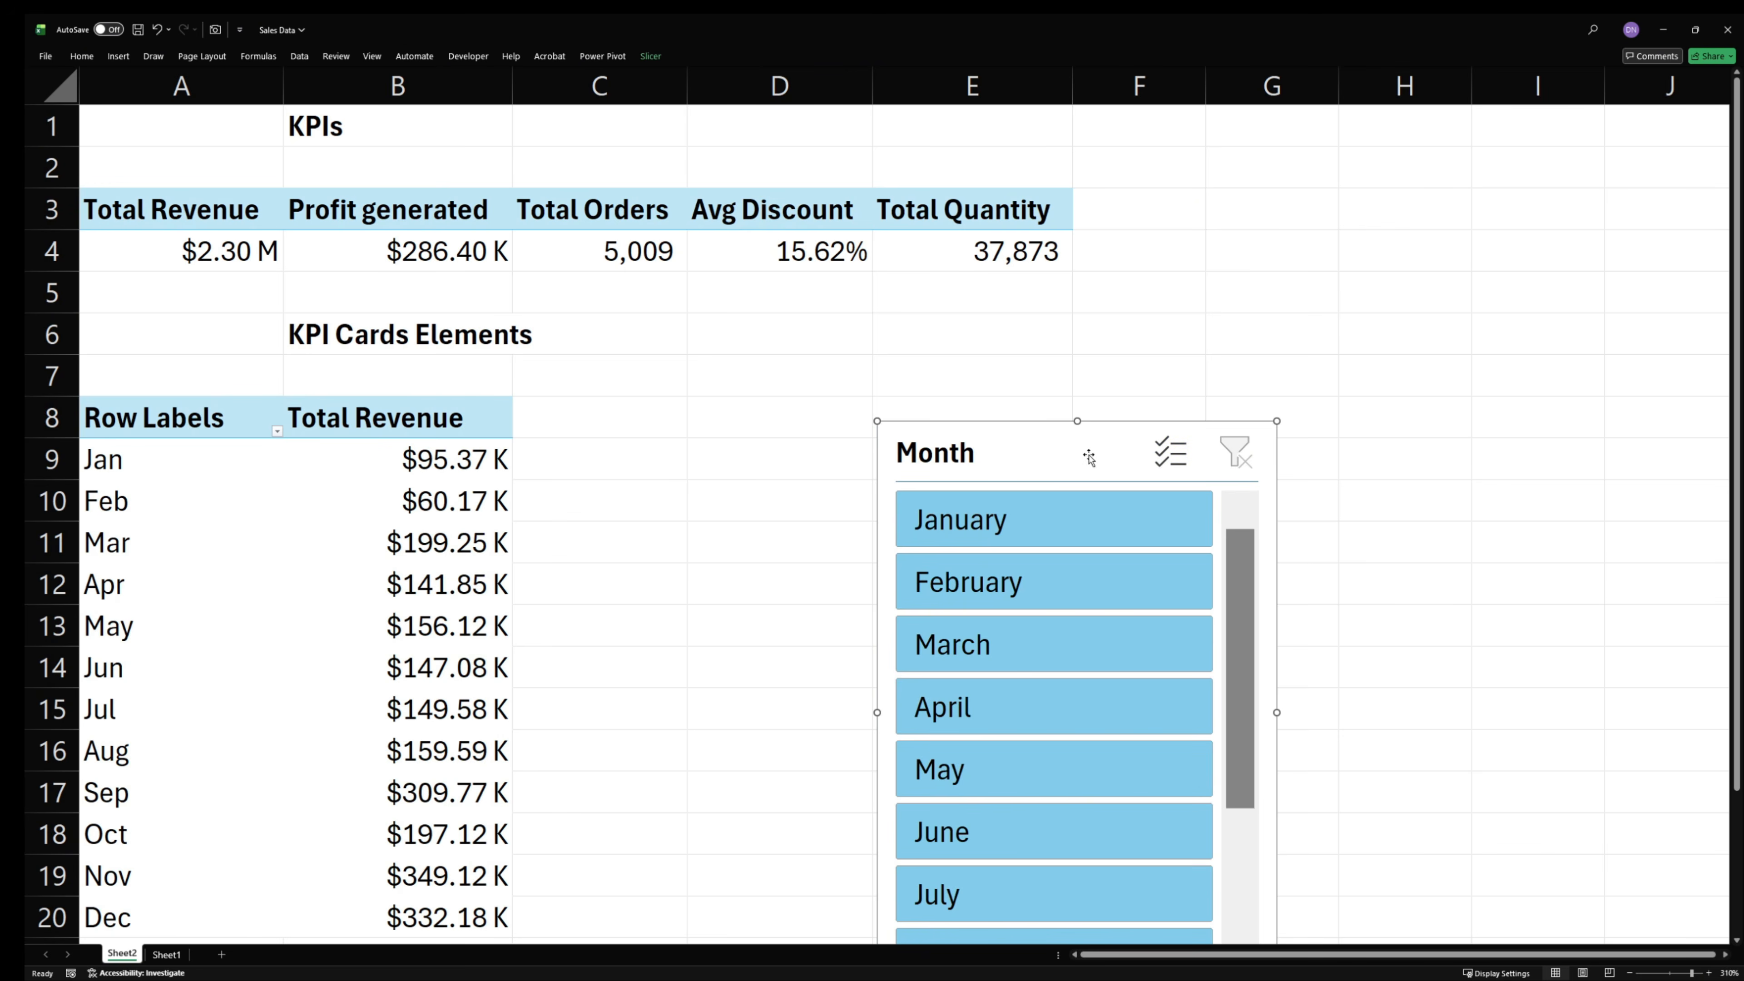
- Delete the Month slicer from the worksheet
{"action": "right_click", "coordinate": [1069, 452]}
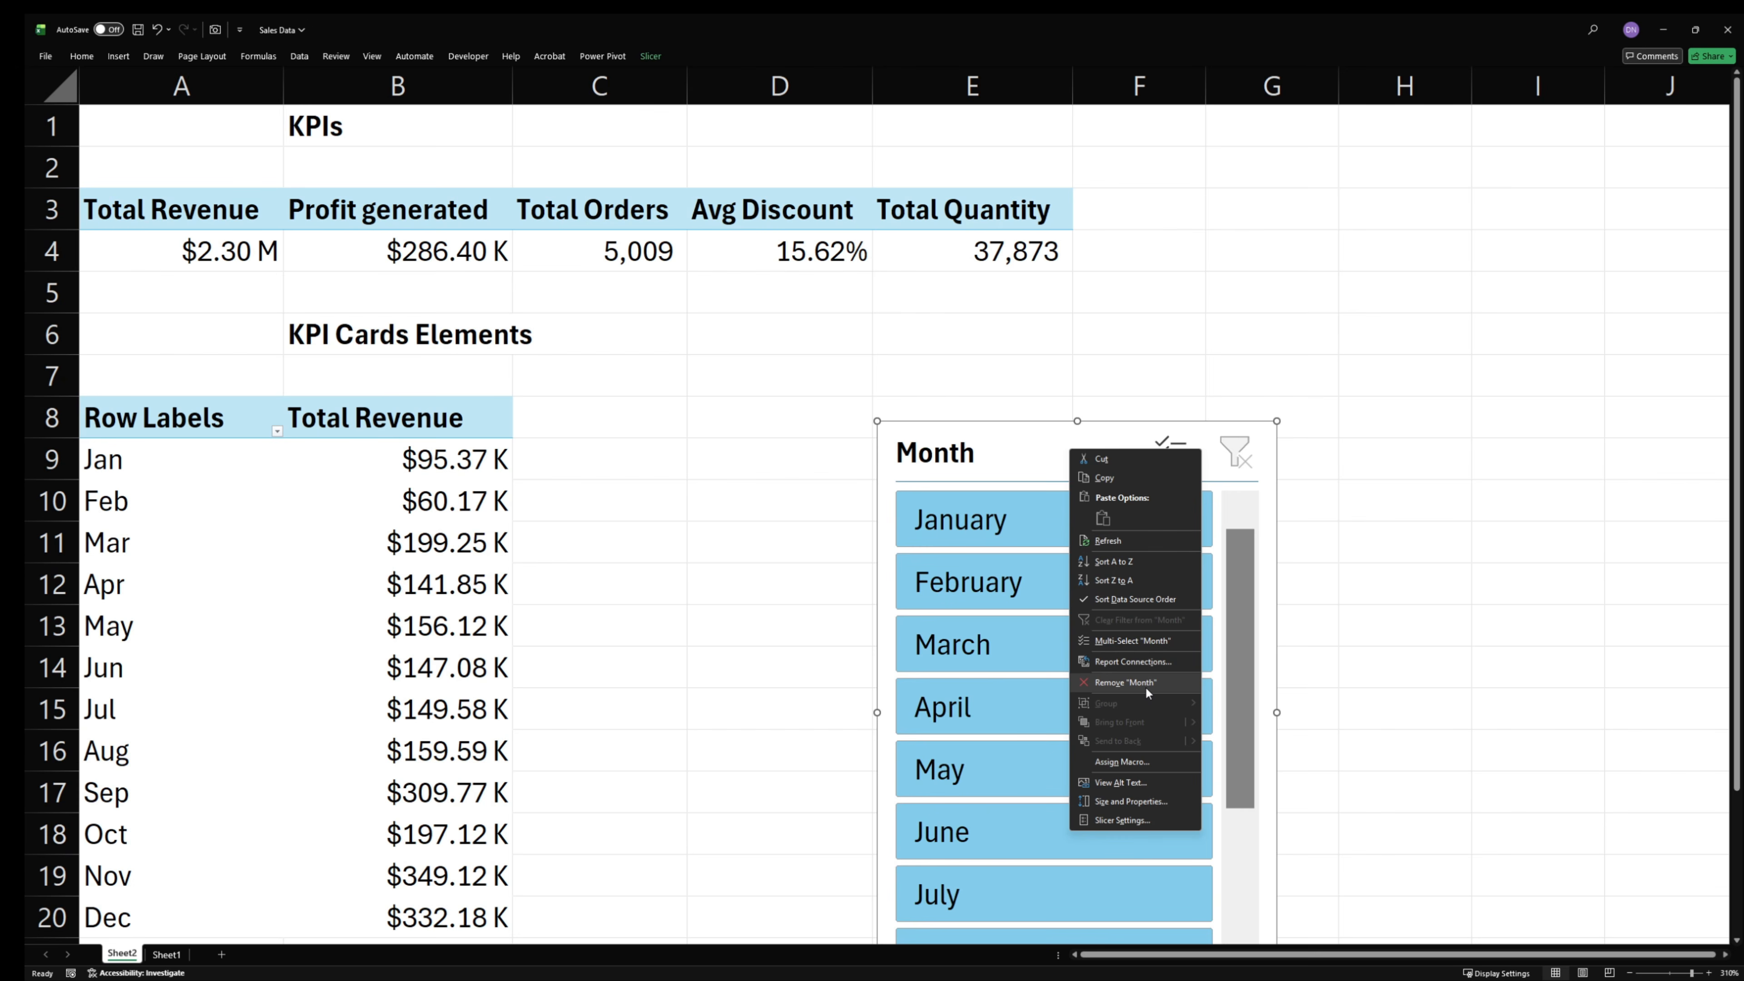
{"action": "right_click", "coordinate": [1065, 427]}
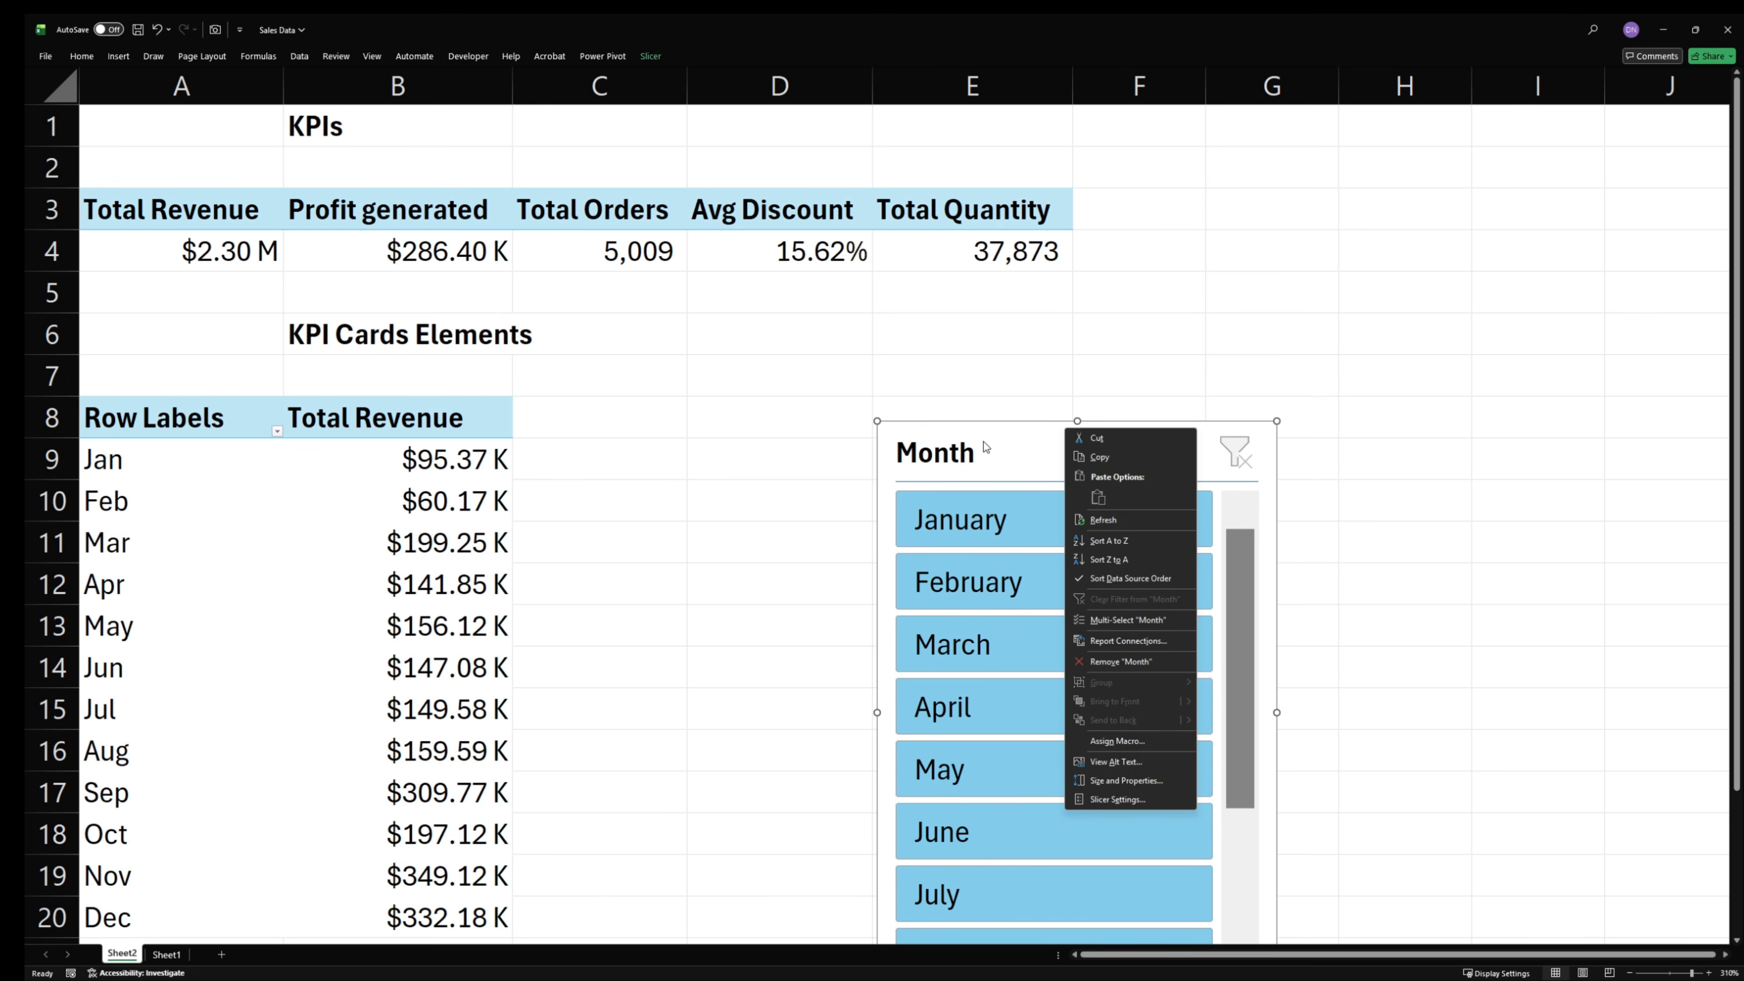
{"action": "key", "text": "Escape"}
{"action": "key", "text": "Delete"}
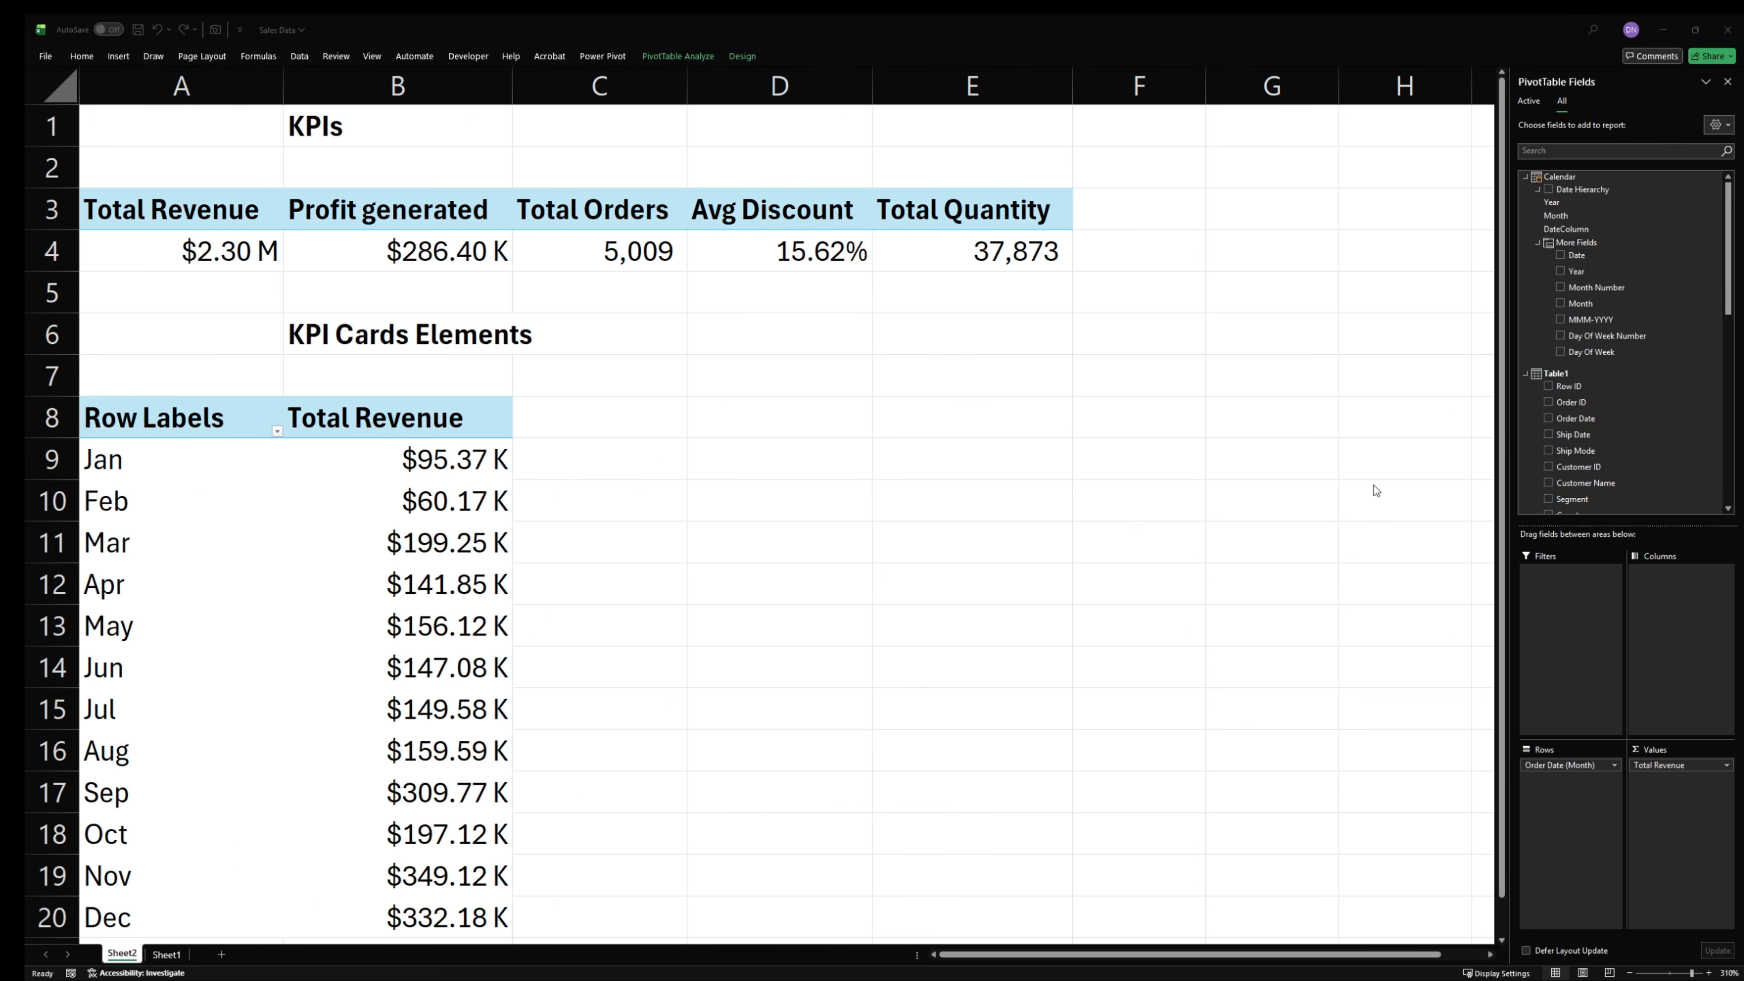
- Add the Total Revenue PY measure to the values of the monthly revenue PivotTable and review both revenue columns
{"action": "scroll", "coordinate": [1652, 415], "scroll_direction": "down", "scroll_amount": 10}
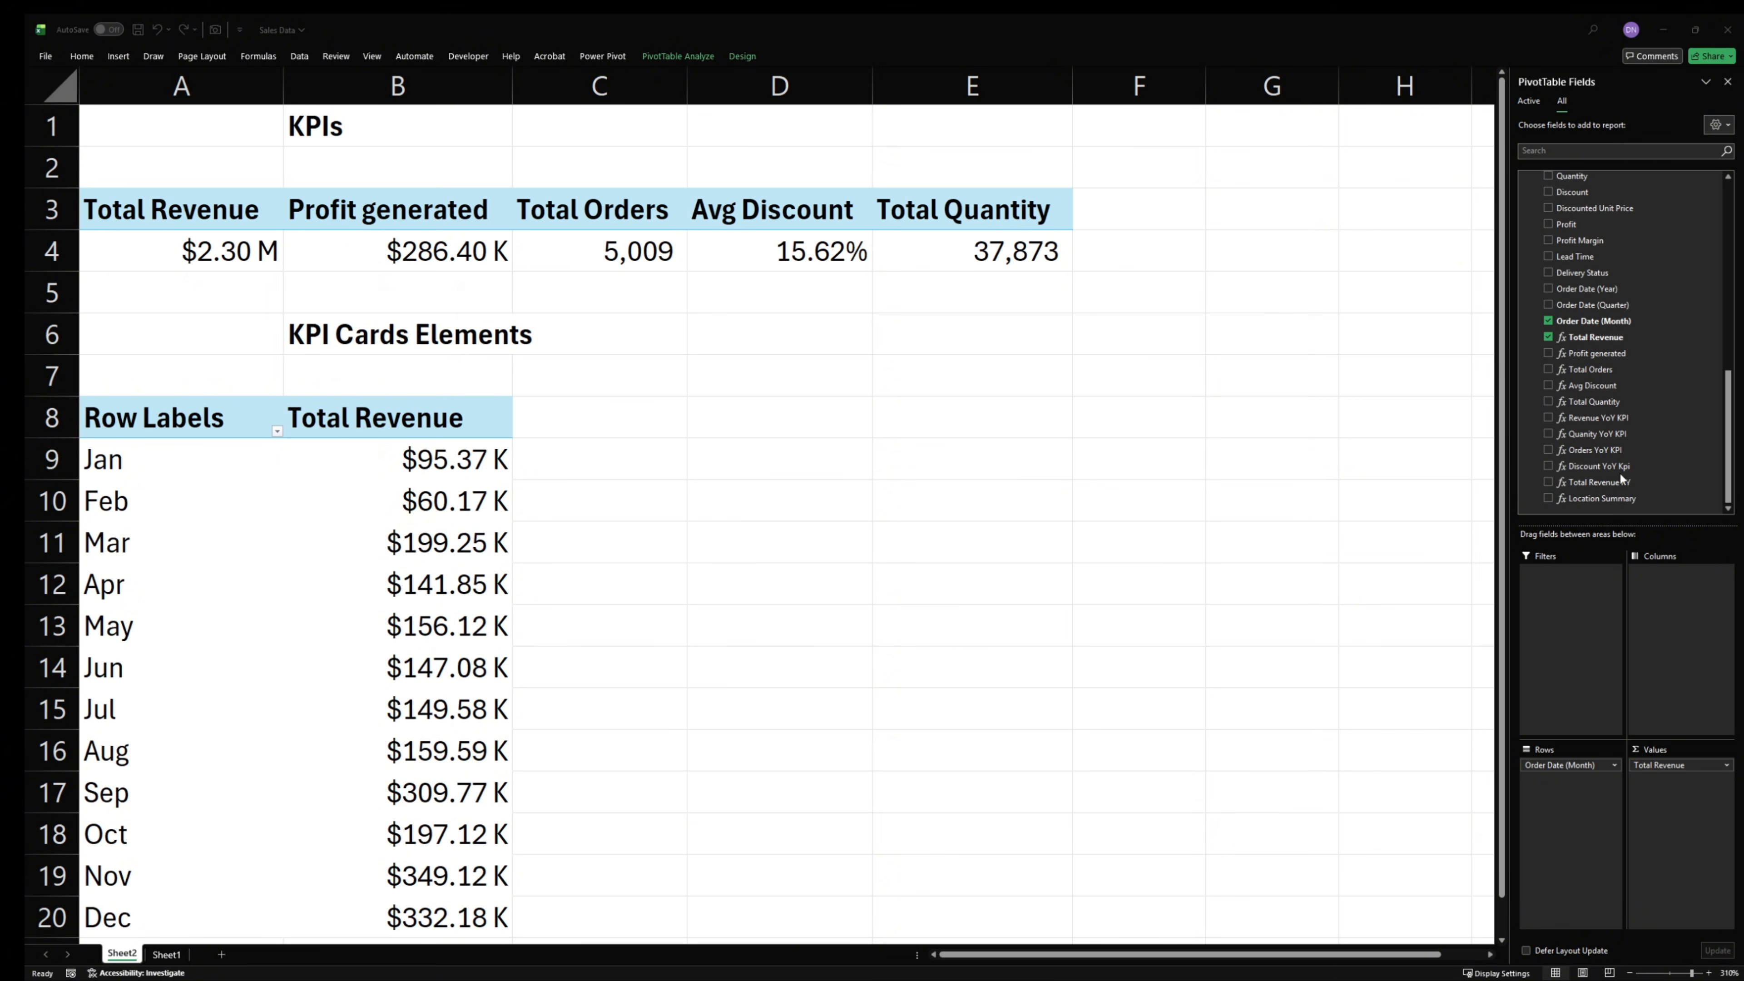
{"action": "left_click", "coordinate": [1607, 481]}
{"action": "left_click_drag", "start_coordinate": [1607, 484], "coordinate": [1673, 804]}
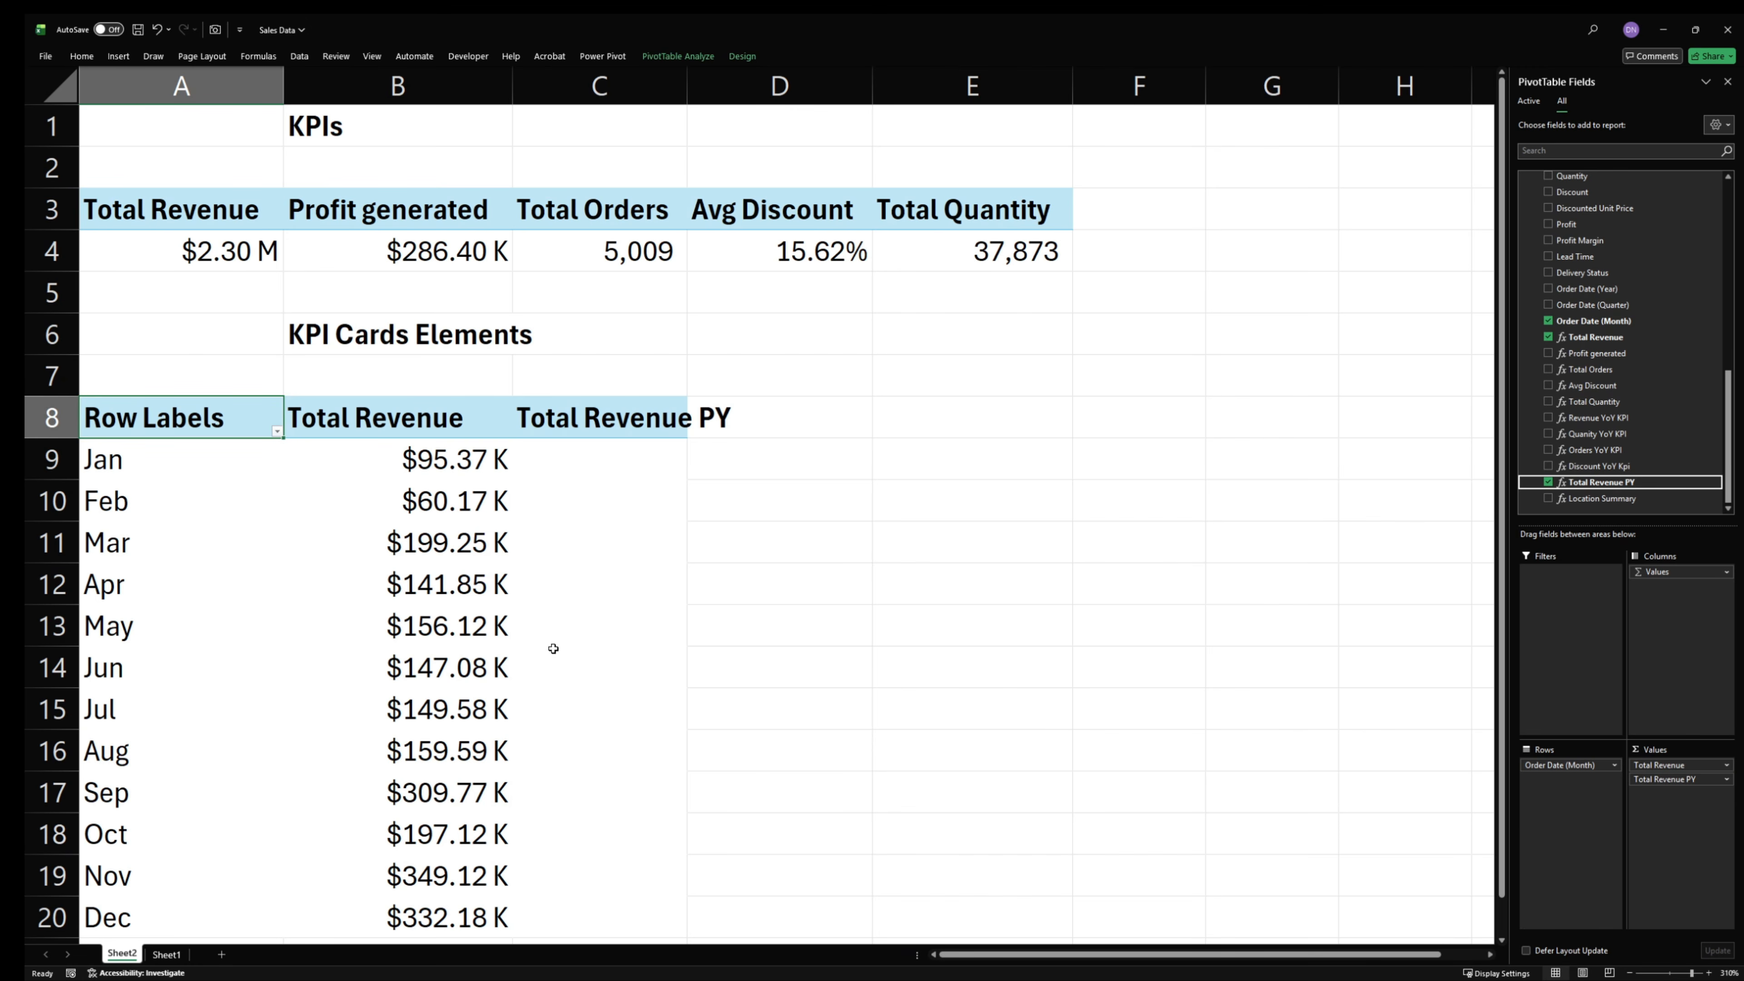
{"action": "scroll", "coordinate": [553, 648], "scroll_direction": "down", "scroll_amount": 2}
{"action": "left_click", "coordinate": [597, 221]}
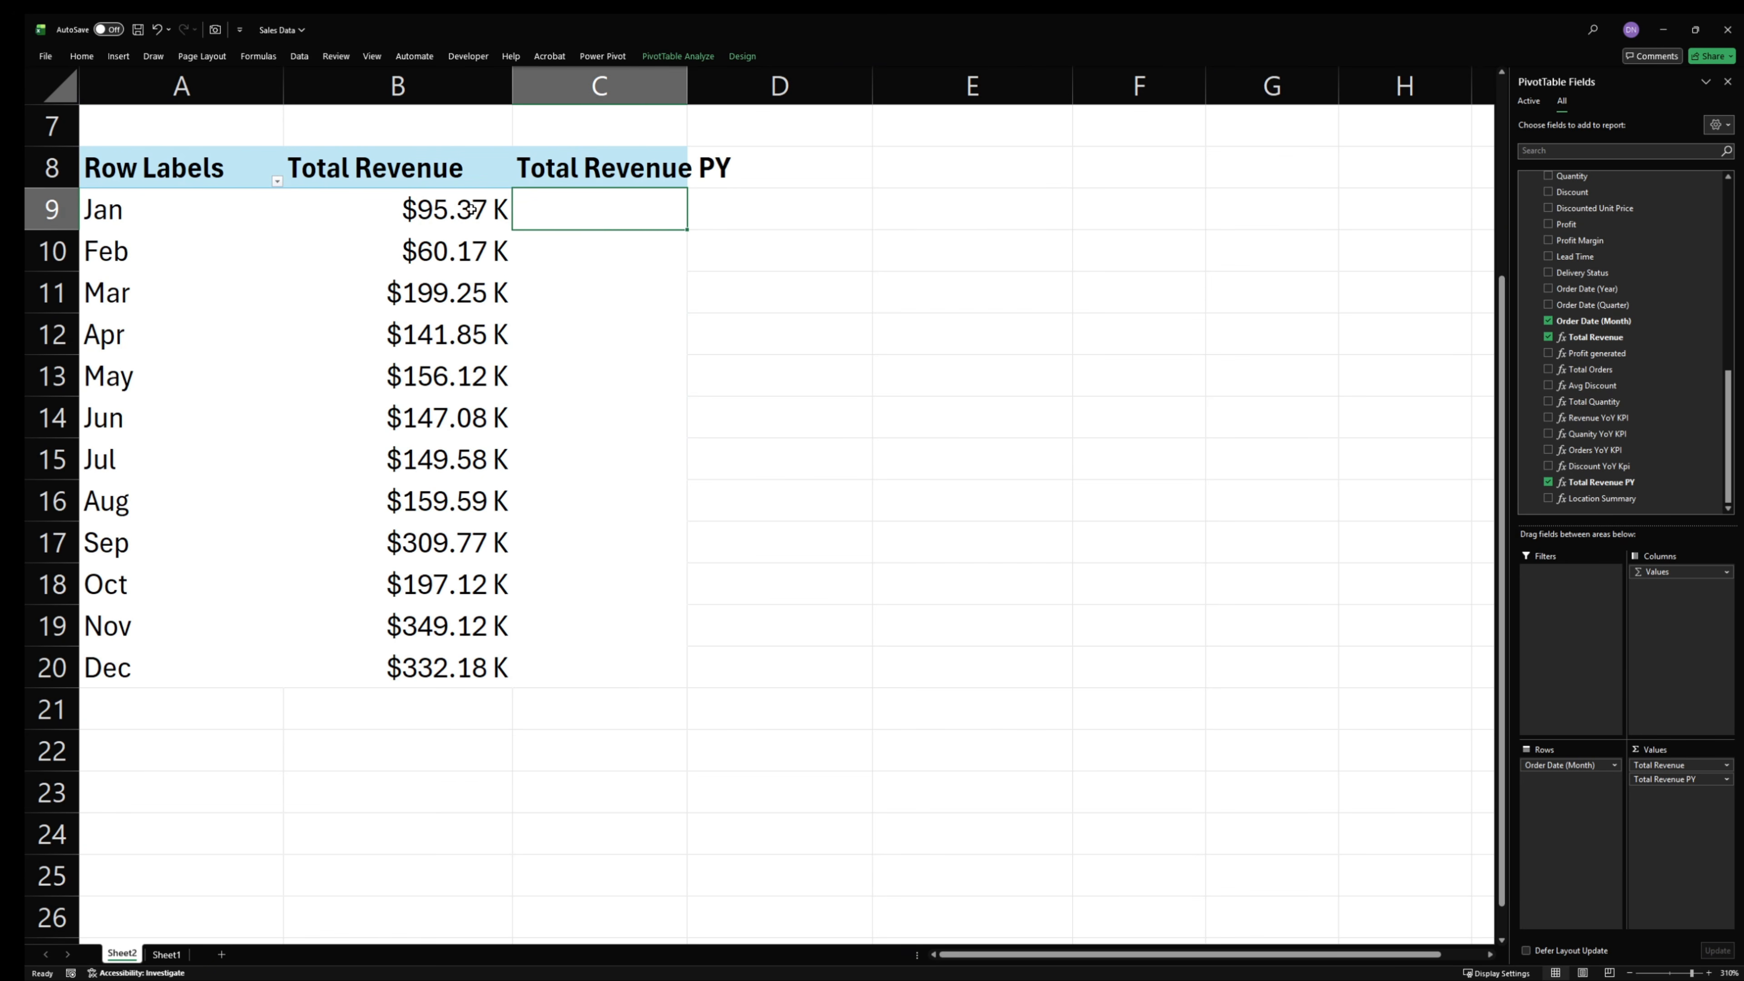
{"action": "left_click_drag", "start_coordinate": [472, 210], "coordinate": [457, 658]}
{"action": "left_click_drag", "start_coordinate": [581, 223], "coordinate": [575, 667]}
{"action": "left_click", "coordinate": [467, 333]}
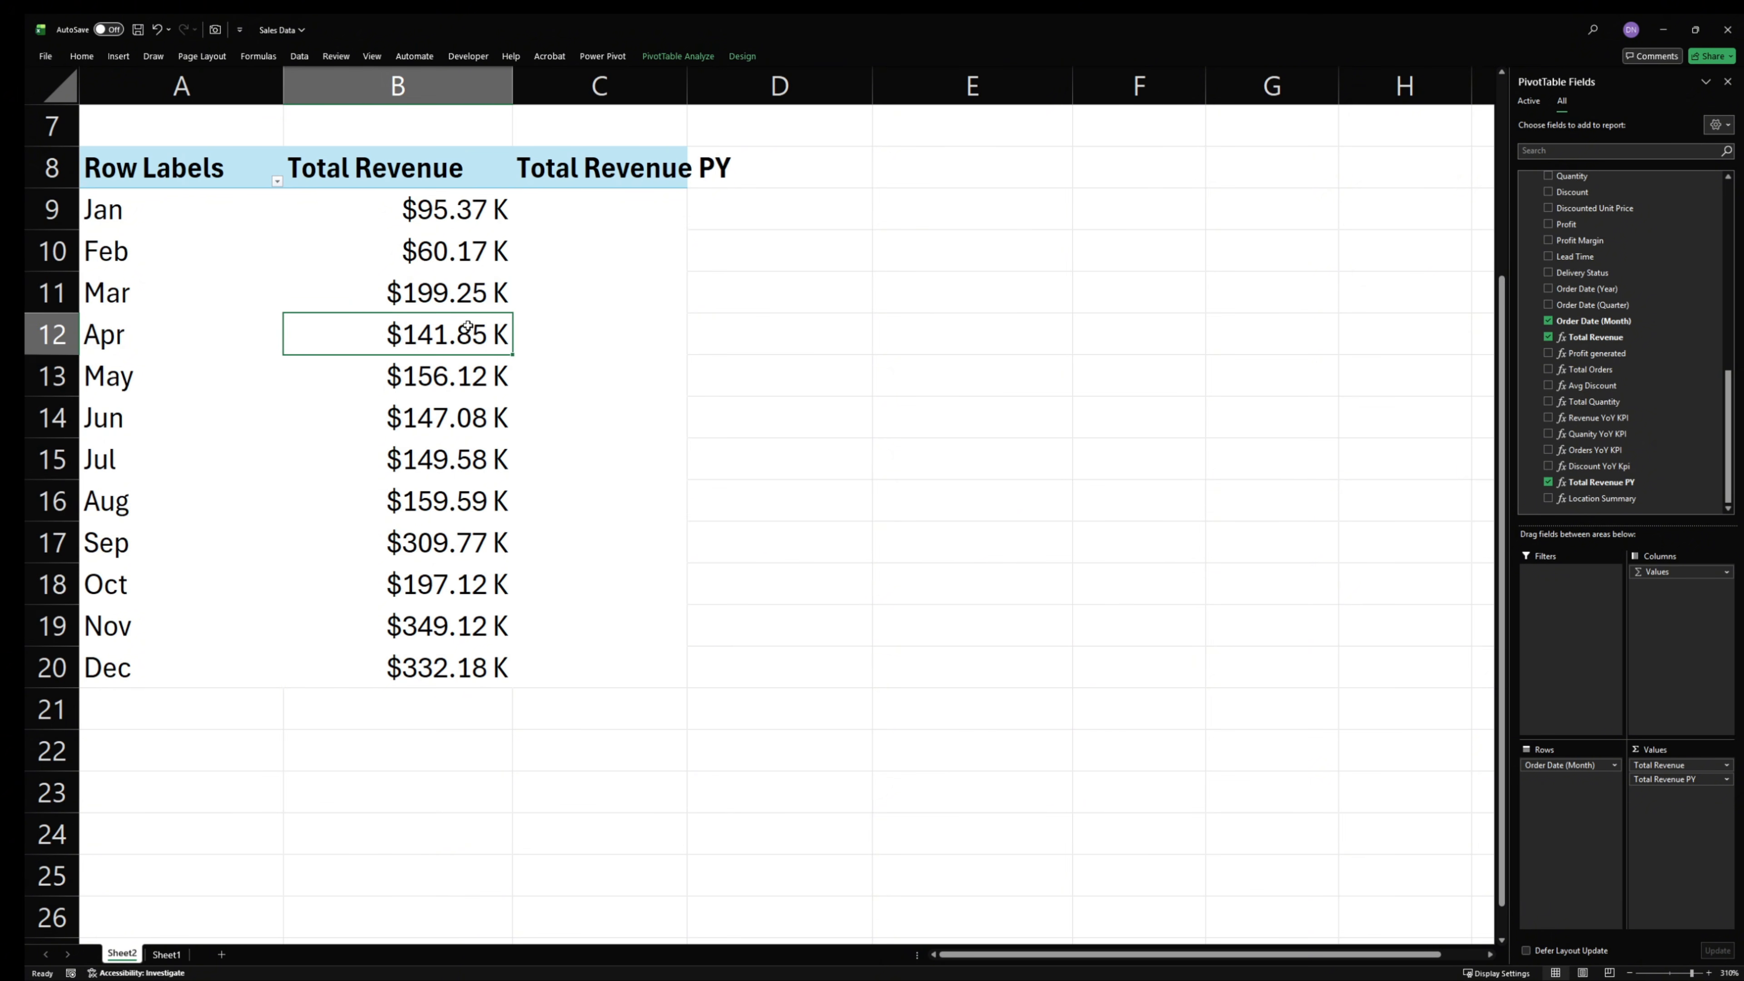
- Label the revenue PivotTable with a bold "REV" heading in cell A7
{"action": "scroll", "coordinate": [178, 278], "scroll_direction": "up", "scroll_amount": 1}
{"action": "left_click_drag", "start_coordinate": [132, 298], "coordinate": [533, 320]}
{"action": "double_click", "coordinate": [137, 293]}
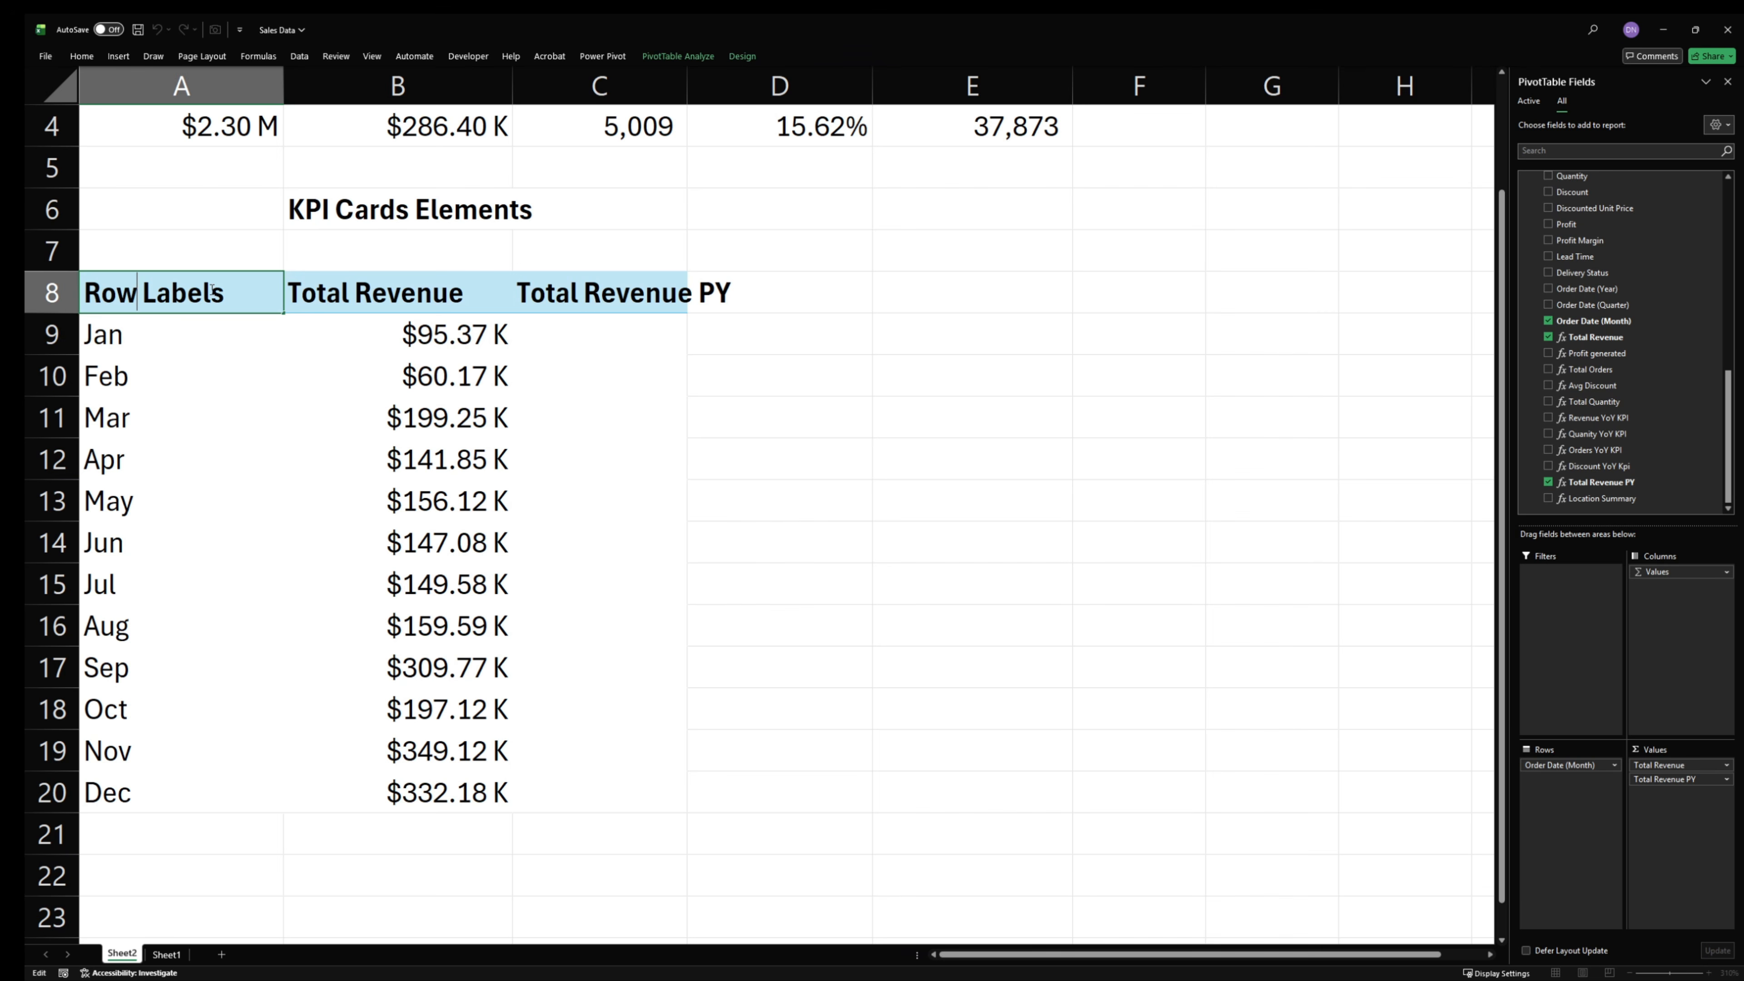
{"action": "left_click", "coordinate": [332, 252]}
{"action": "double_click", "coordinate": [207, 254]}
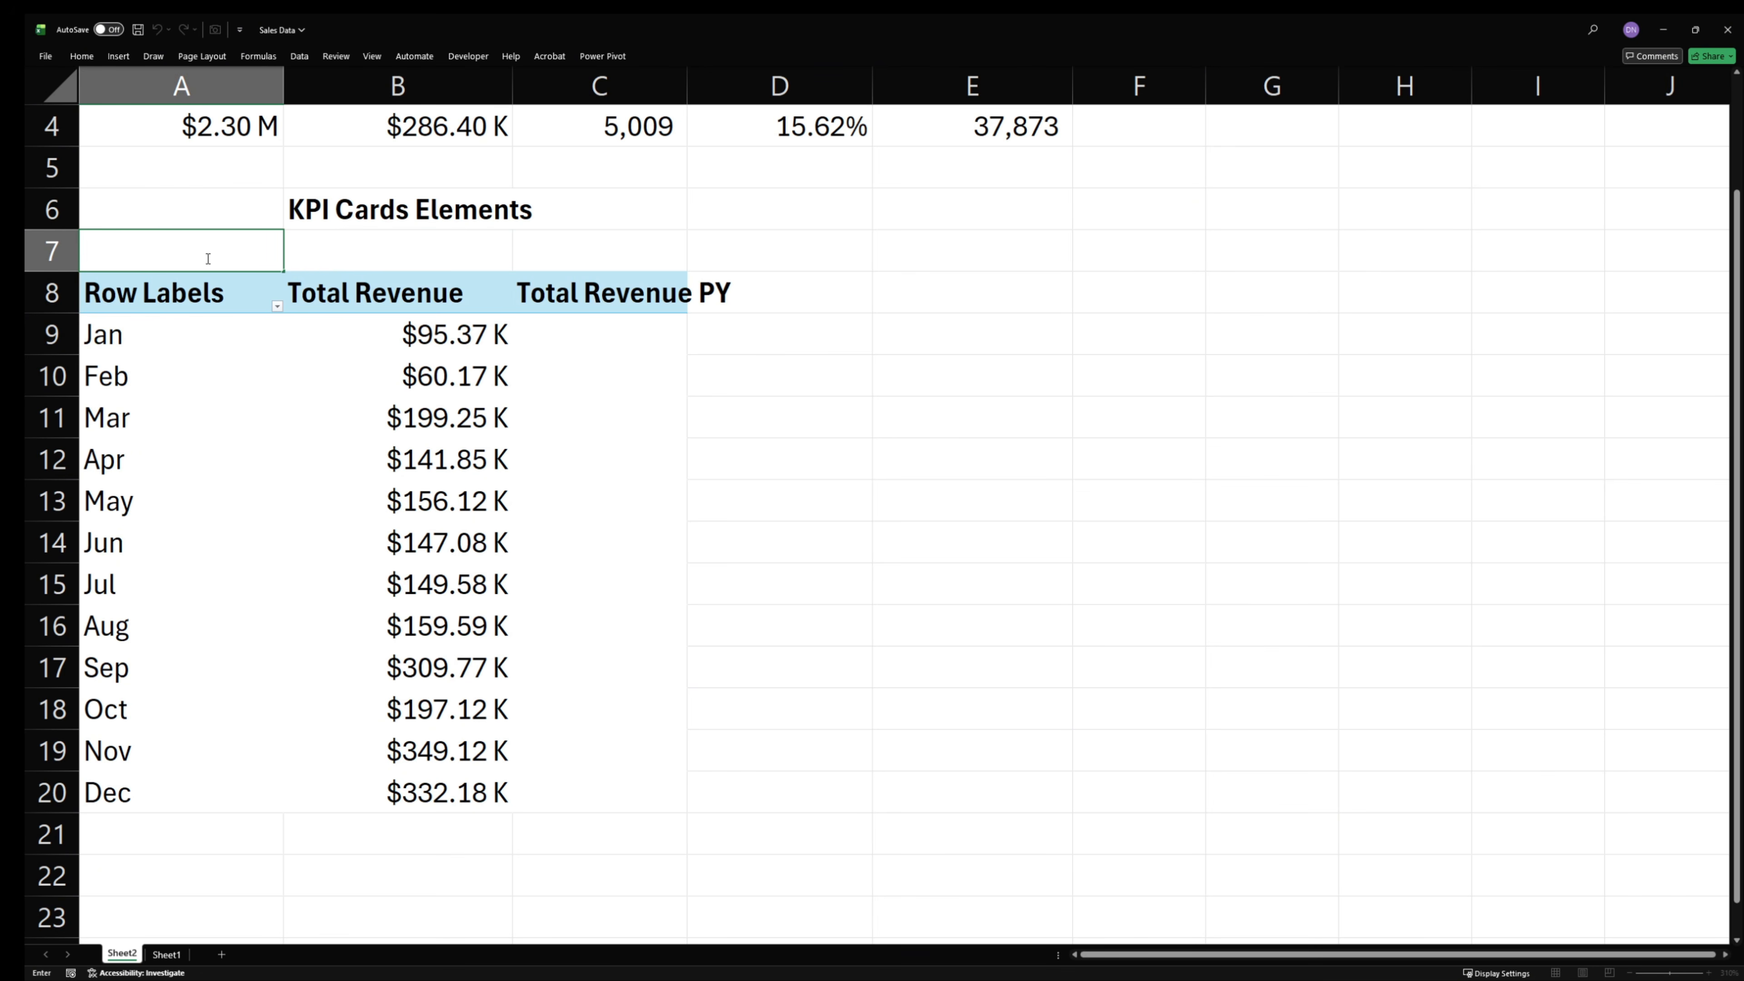
{"action": "type", "text": "REV"}
{"action": "key", "text": "ctrl+Return"}
{"action": "key", "text": "ctrl+b"}
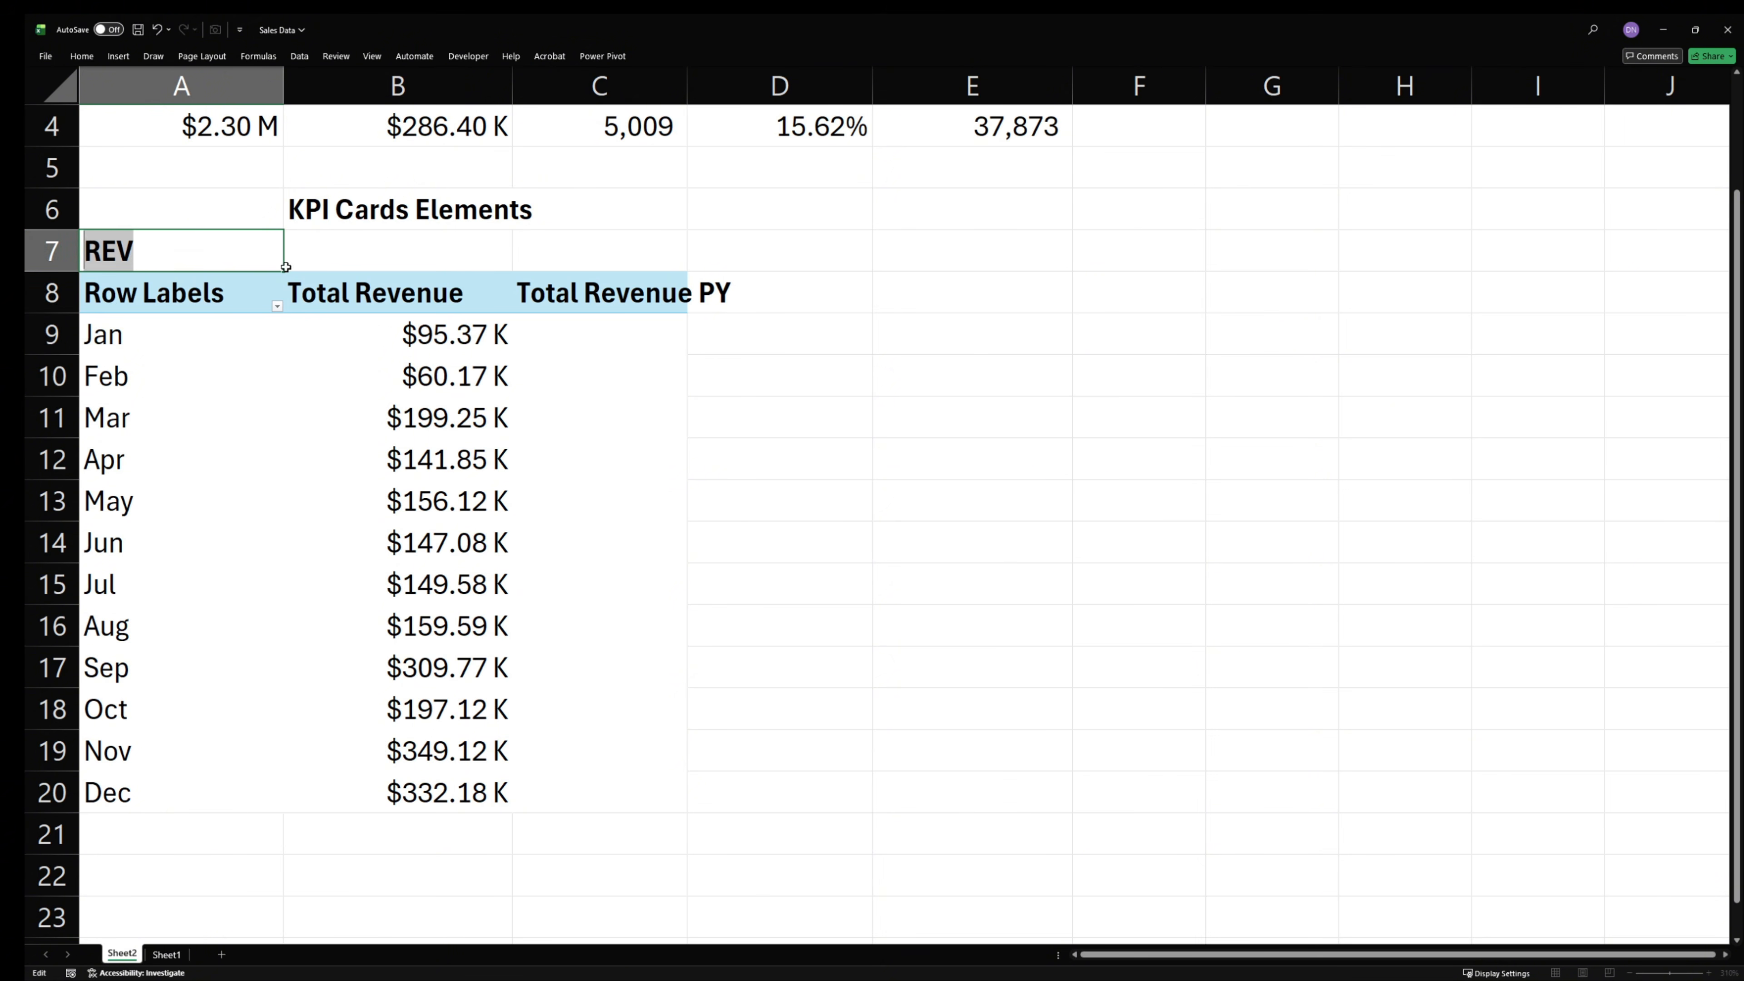
{"action": "left_click", "coordinate": [213, 363]}
- Copy the REV heading and its PivotTable (A7:C20) to cell E7
{"action": "left_click_drag", "start_coordinate": [206, 252], "coordinate": [594, 786]}
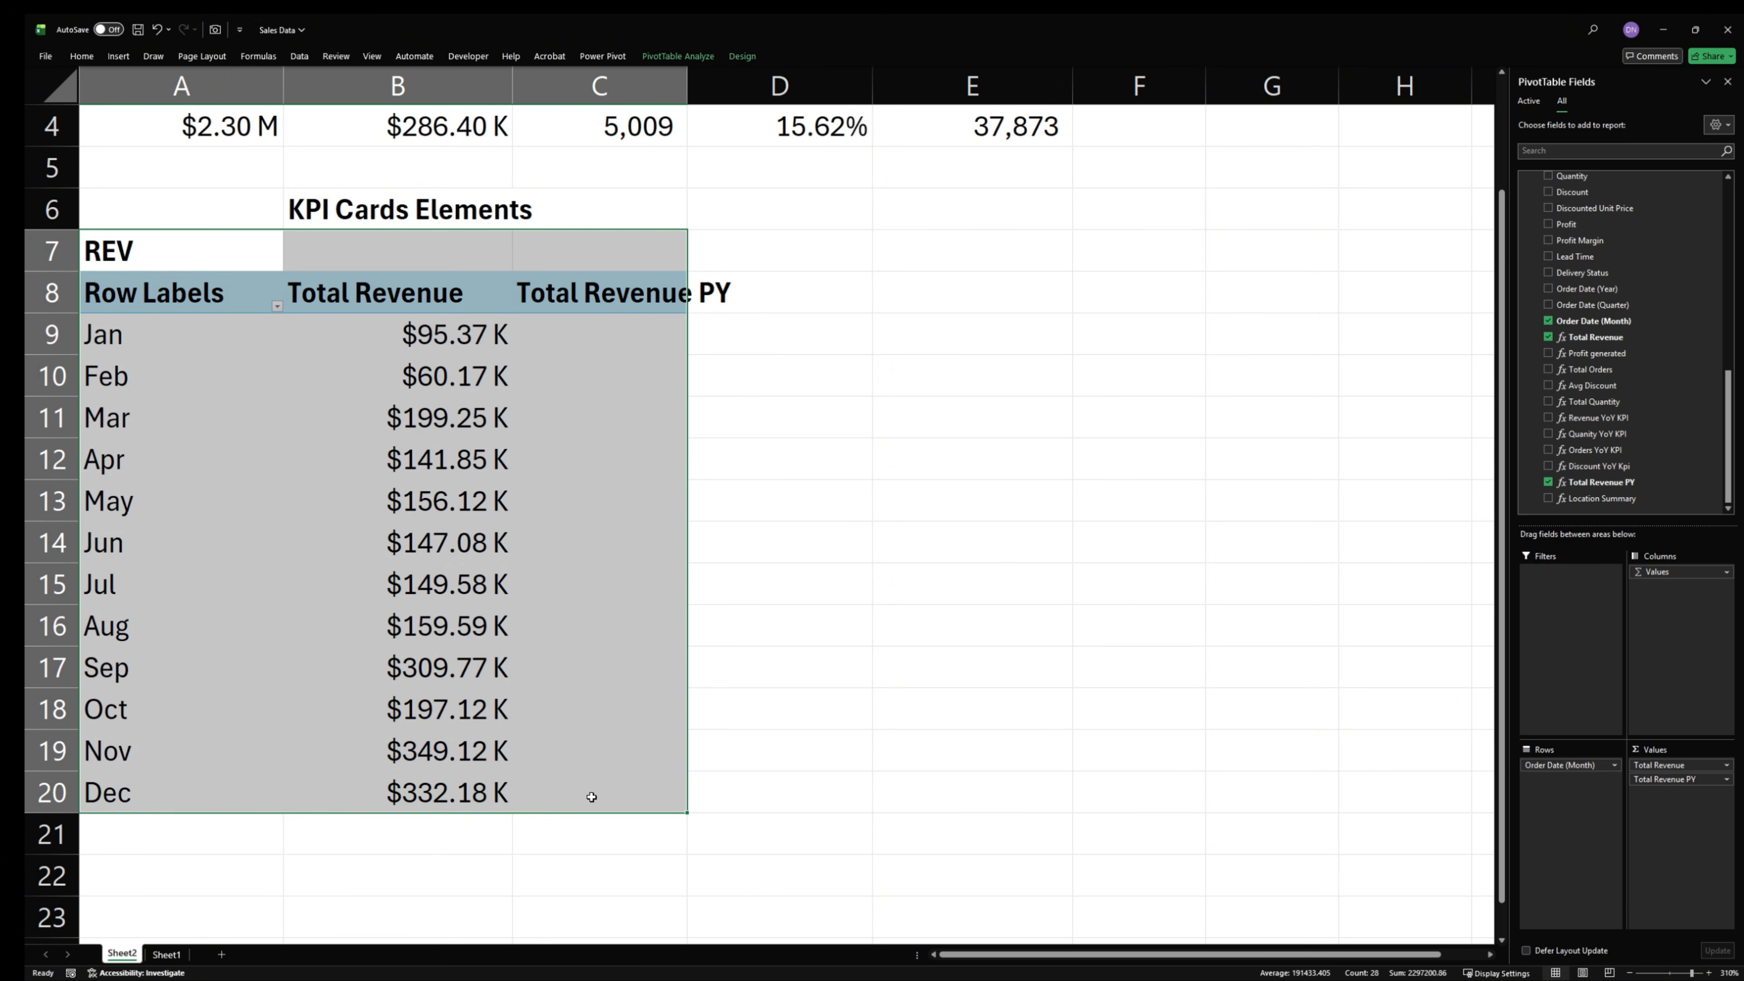
{"action": "key", "text": "ctrl+c"}
{"action": "left_click", "coordinate": [942, 227]}
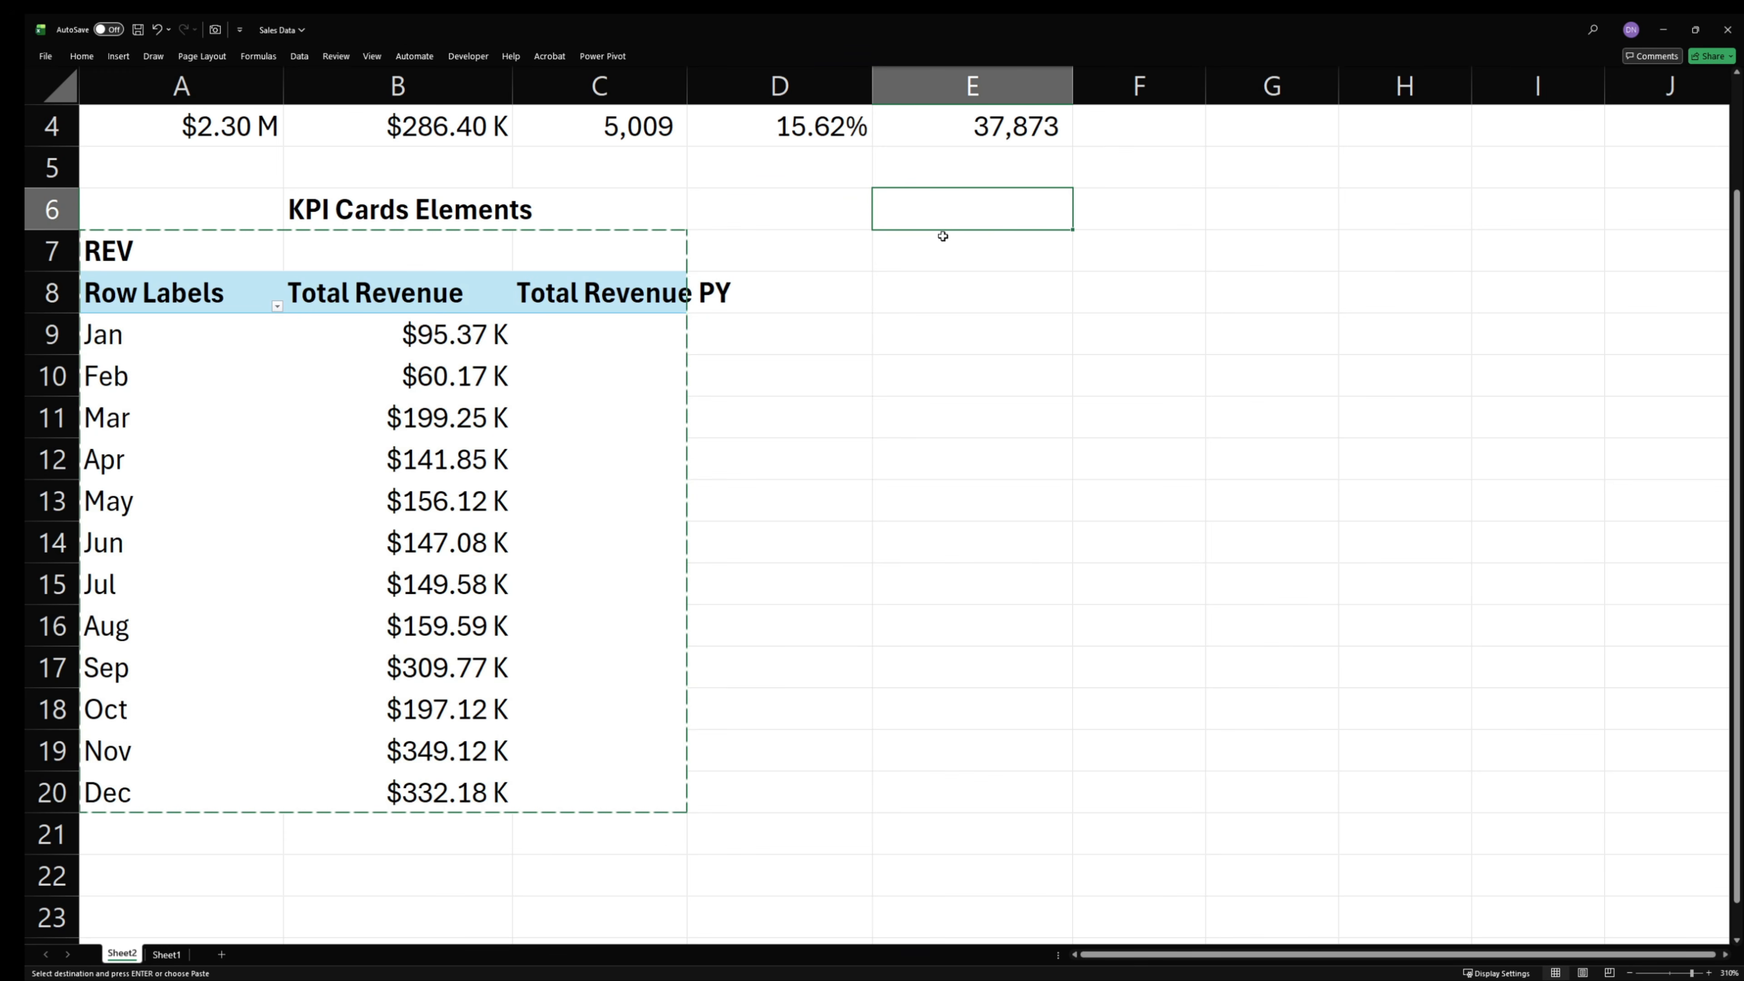
{"action": "left_click", "coordinate": [960, 252]}
{"action": "key", "text": "ctrl+v"}
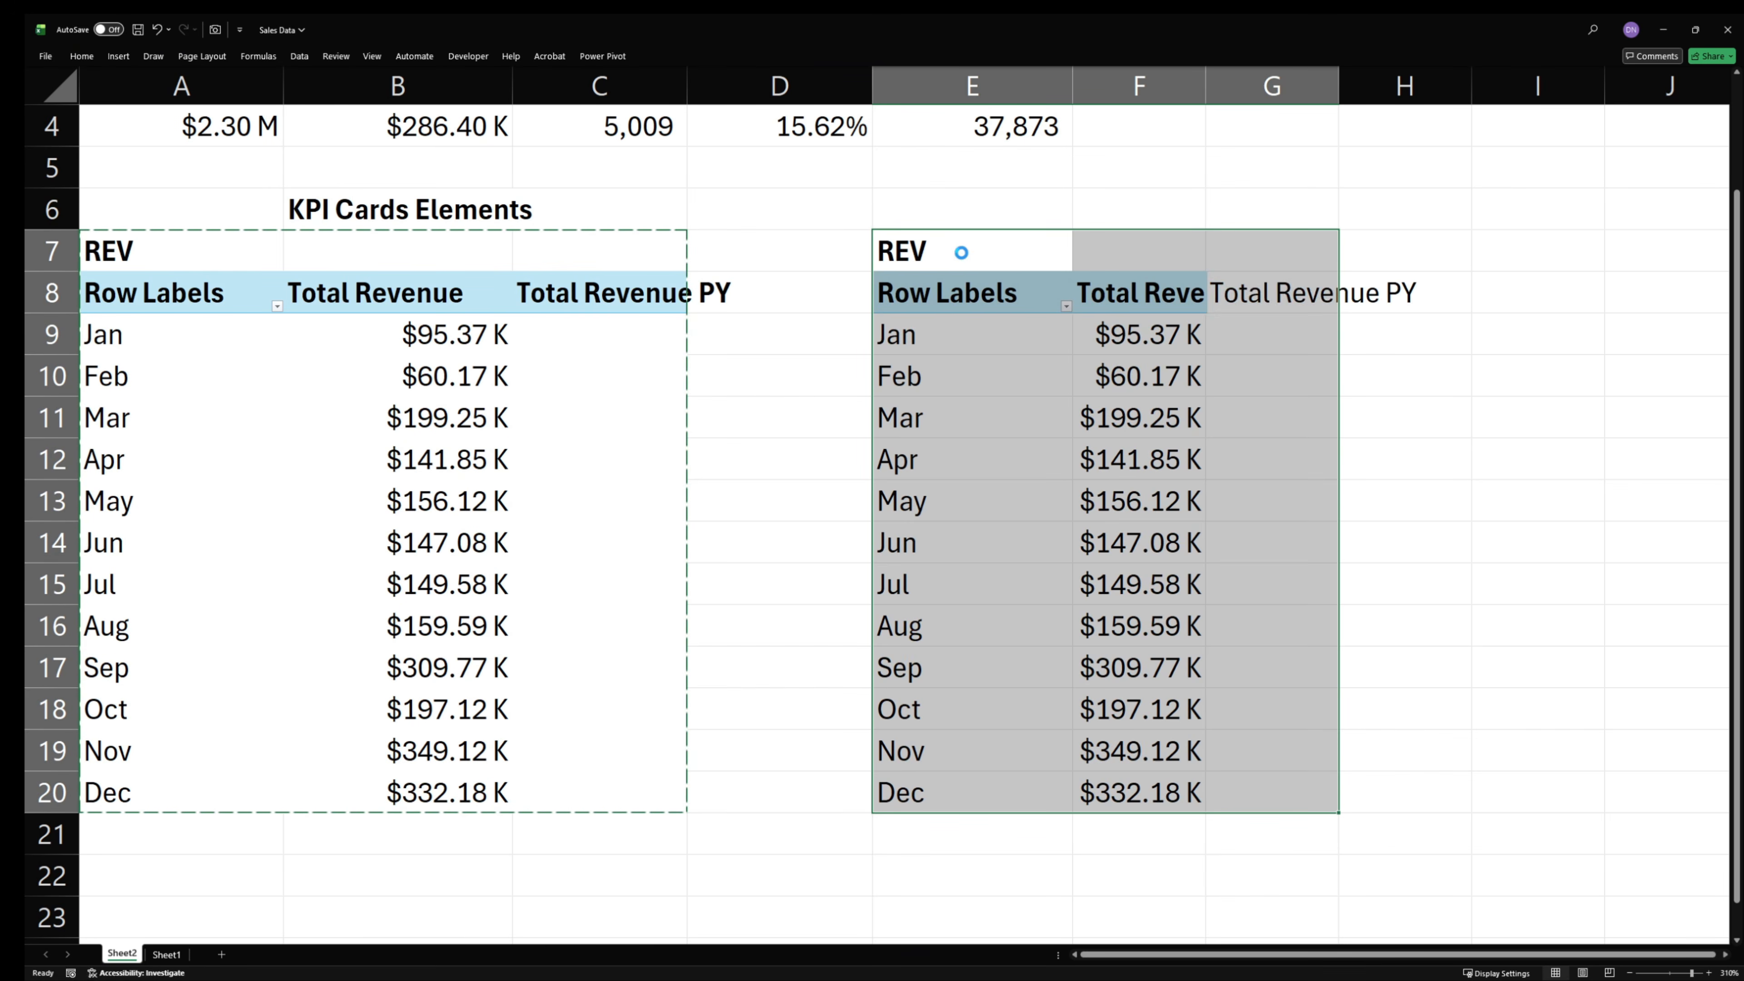
- Replace Total Revenue with the Total Orders measure in the values of the PivotTable copied to column E
{"action": "left_click", "coordinate": [1144, 576]}
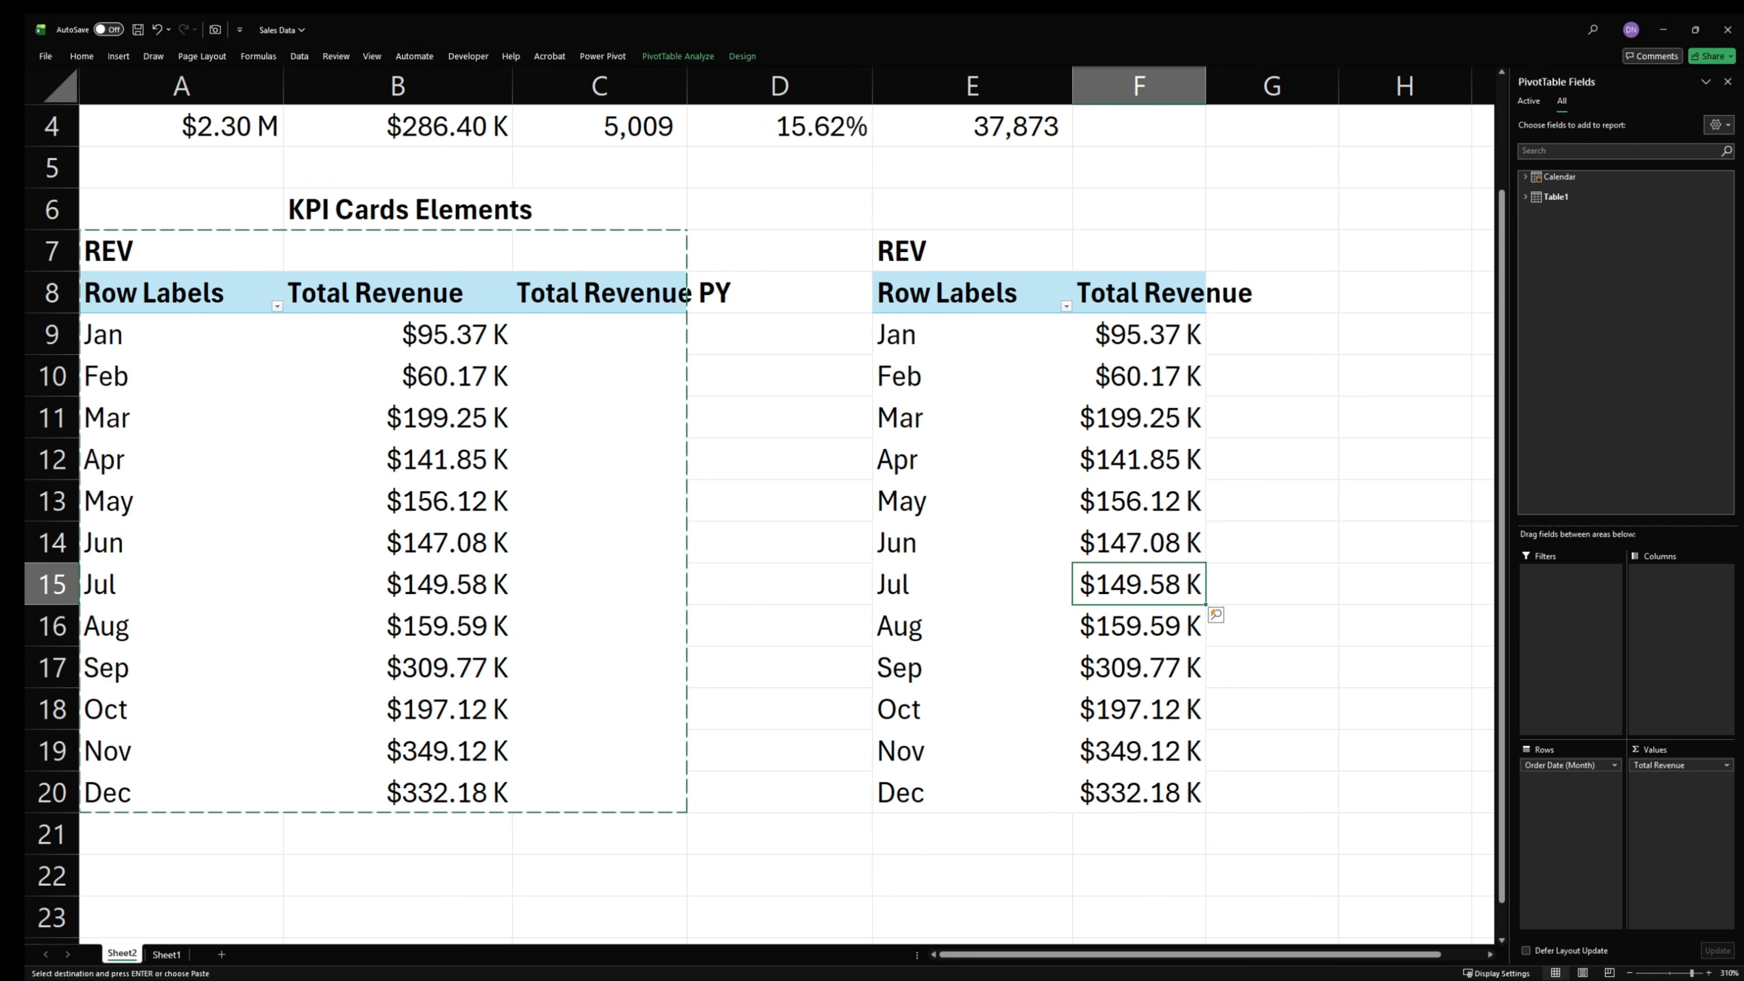
{"action": "right_click", "coordinate": [1083, 540]}
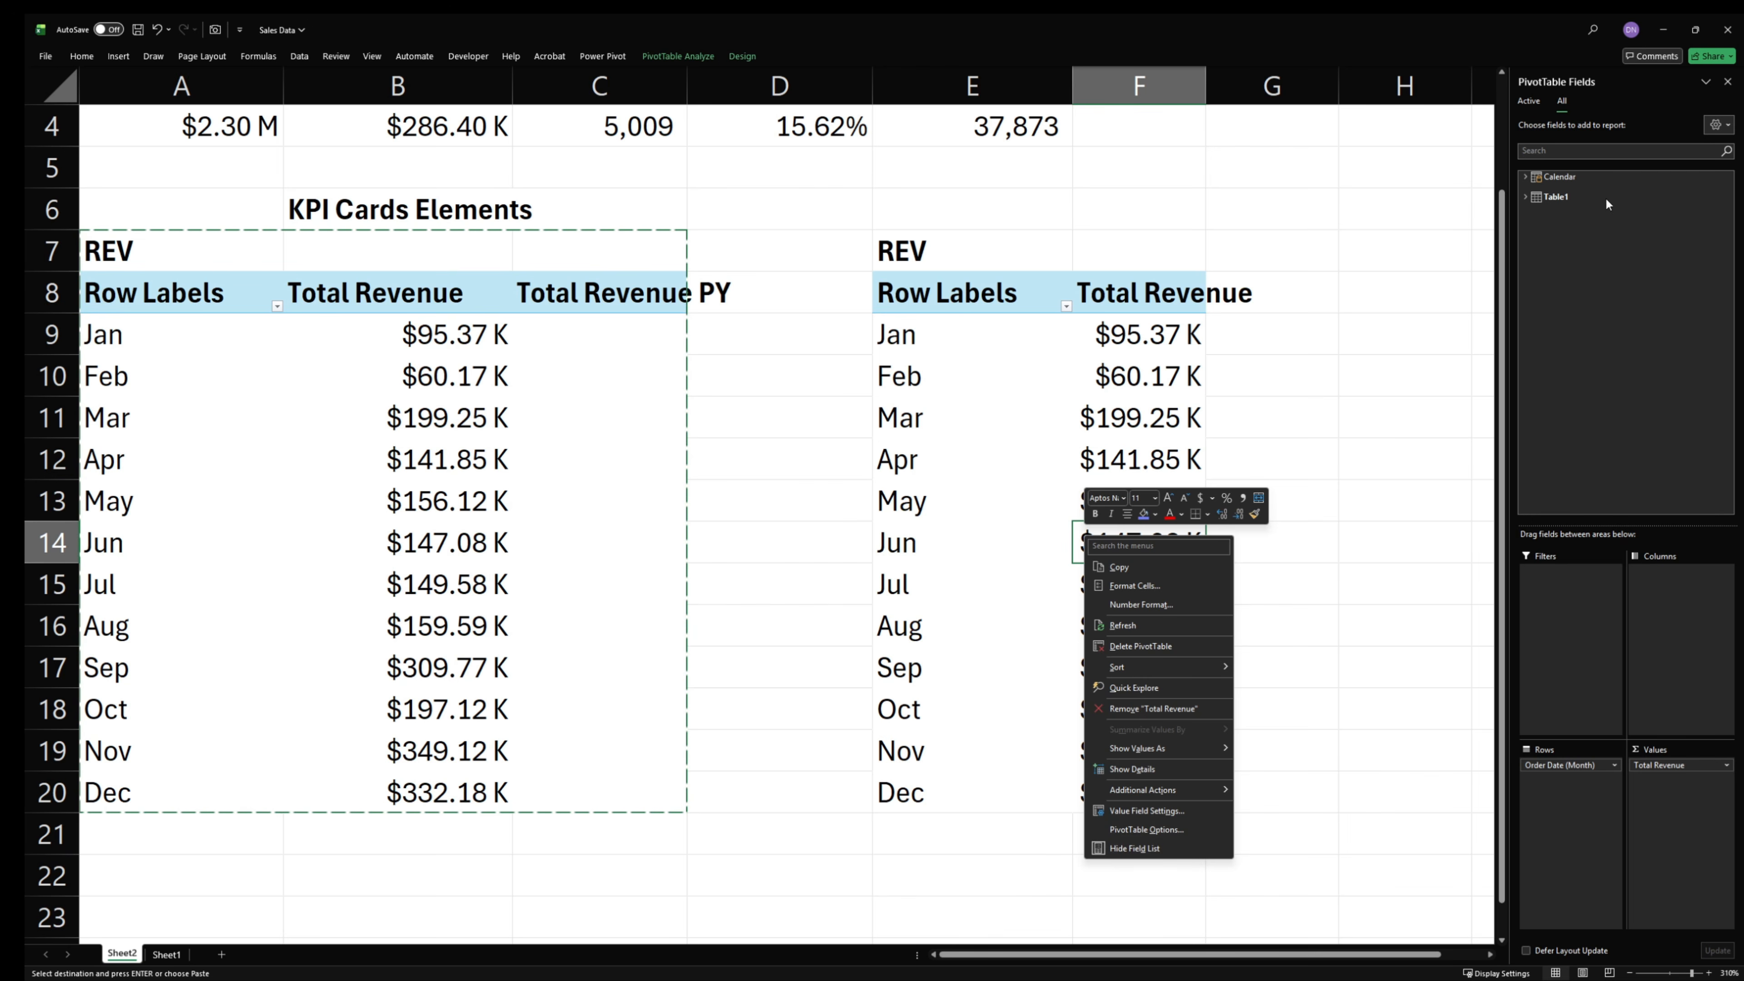
{"action": "left_click", "coordinate": [1527, 102]}
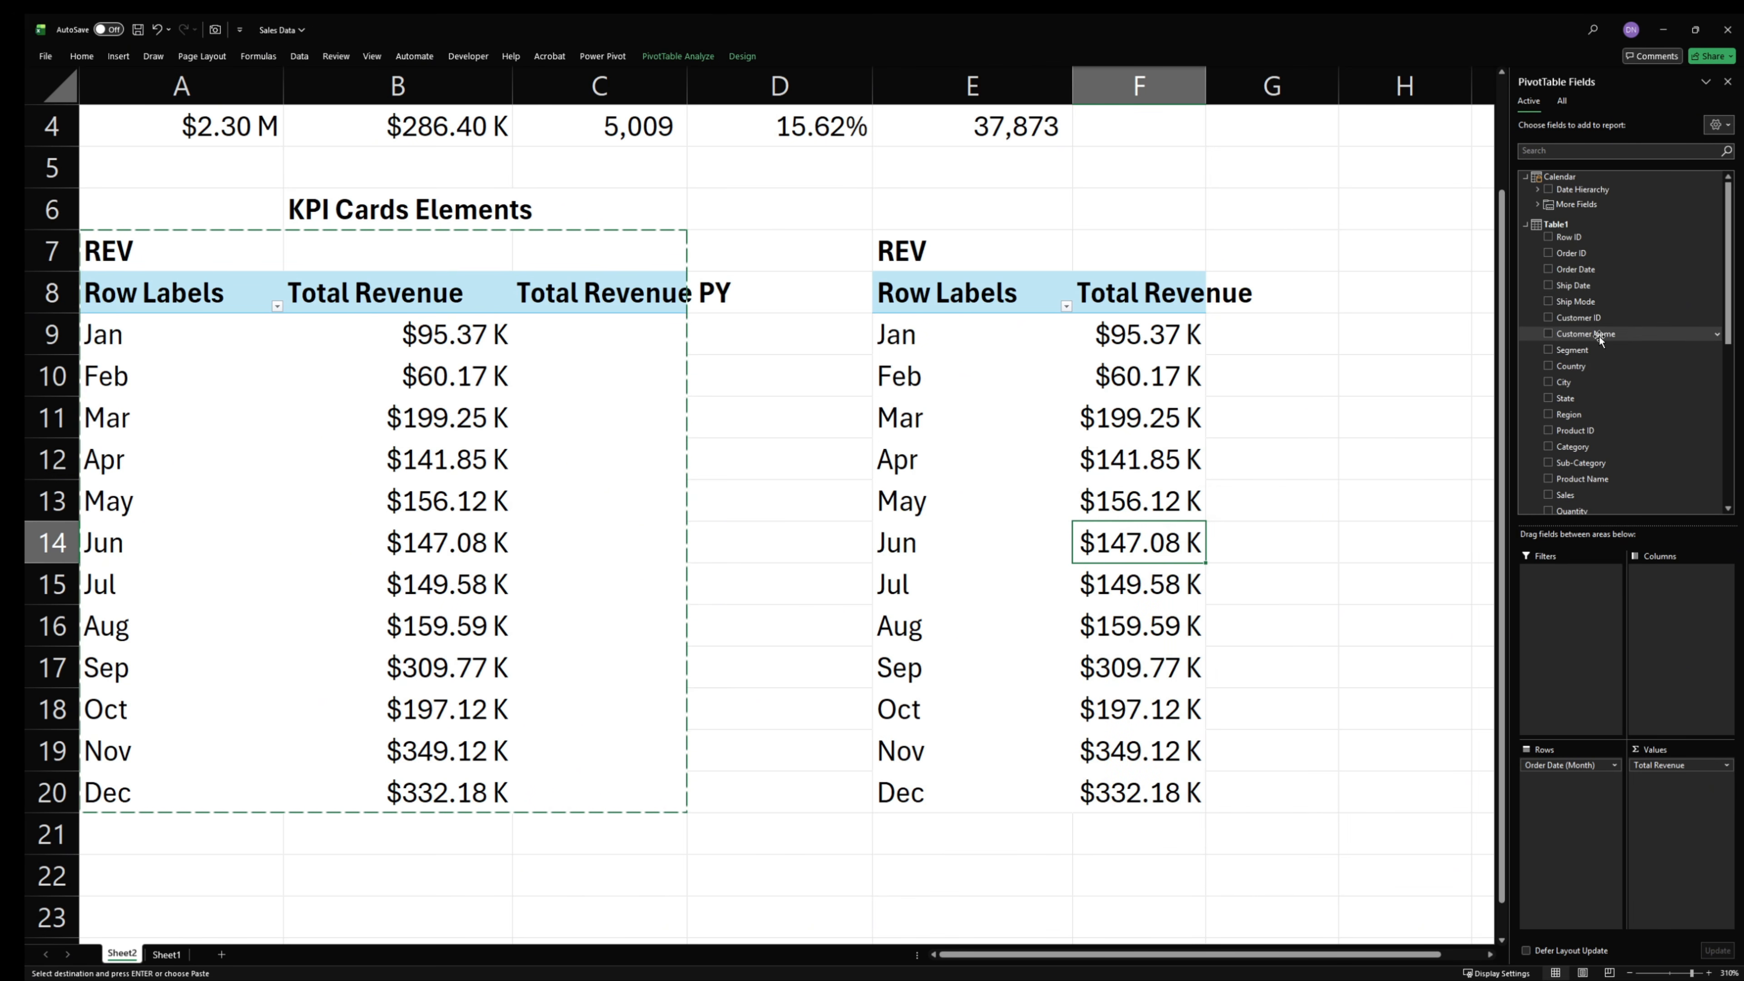
{"action": "scroll", "coordinate": [1607, 384], "scroll_direction": "down", "scroll_amount": 5}
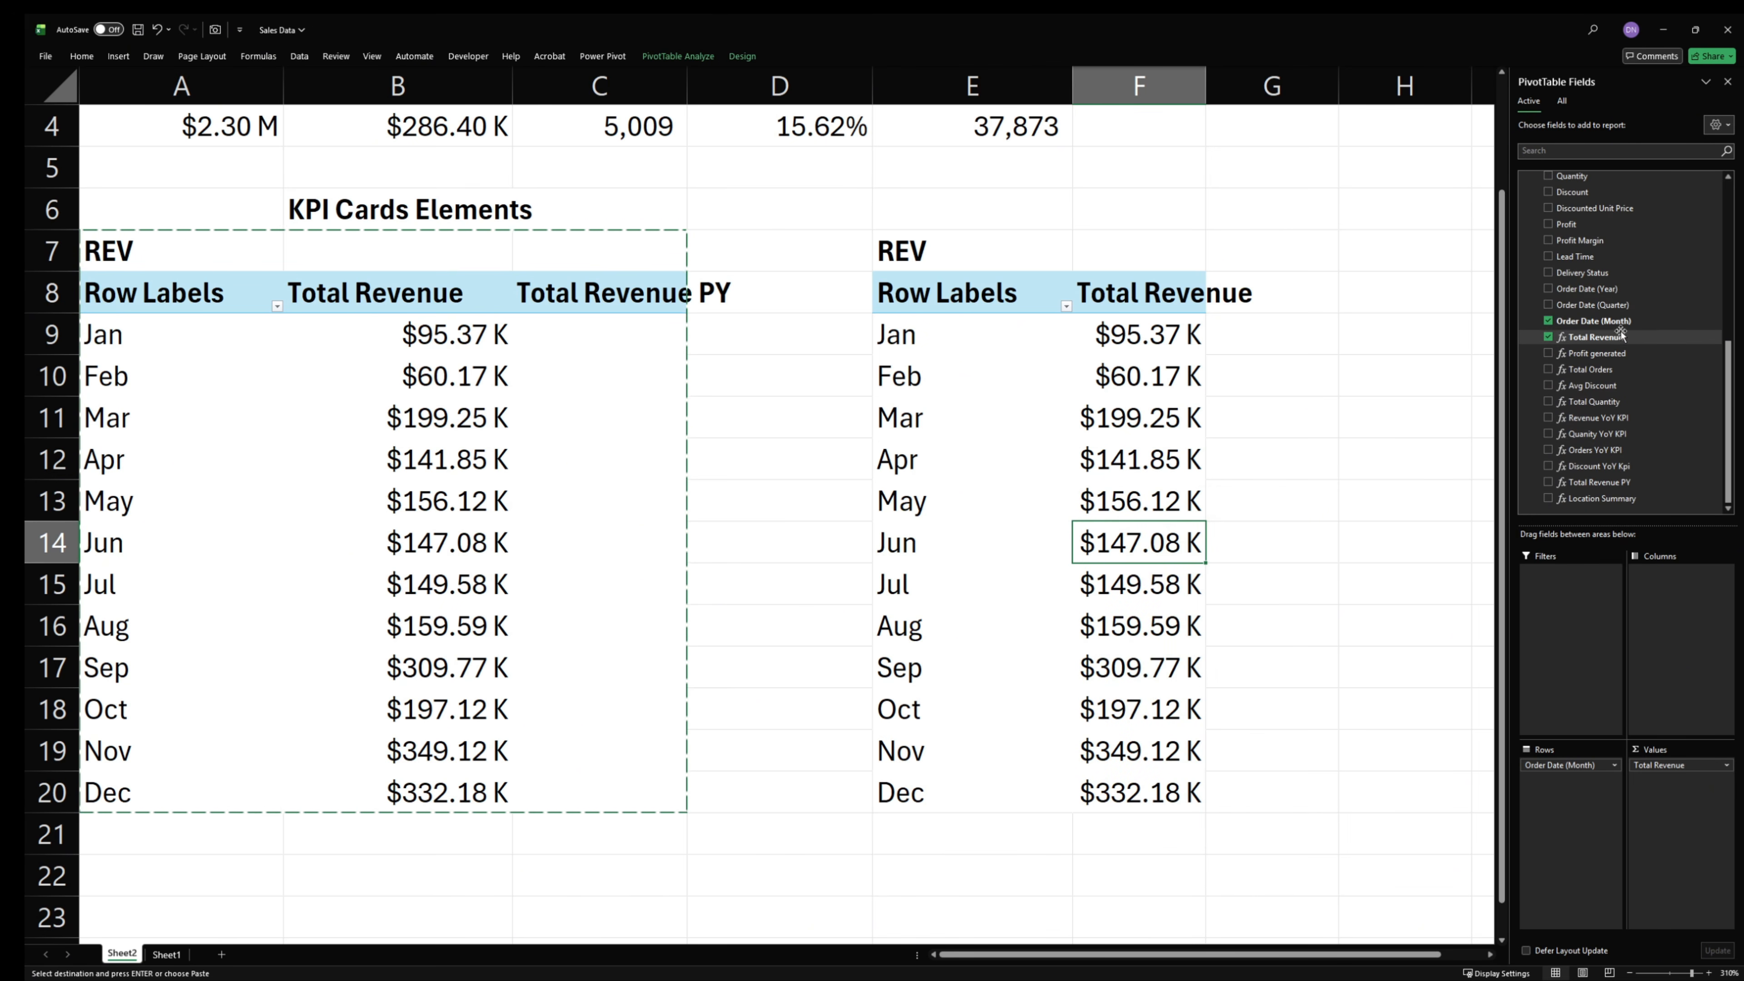
{"action": "left_click_drag", "start_coordinate": [1618, 375], "coordinate": [1689, 828]}
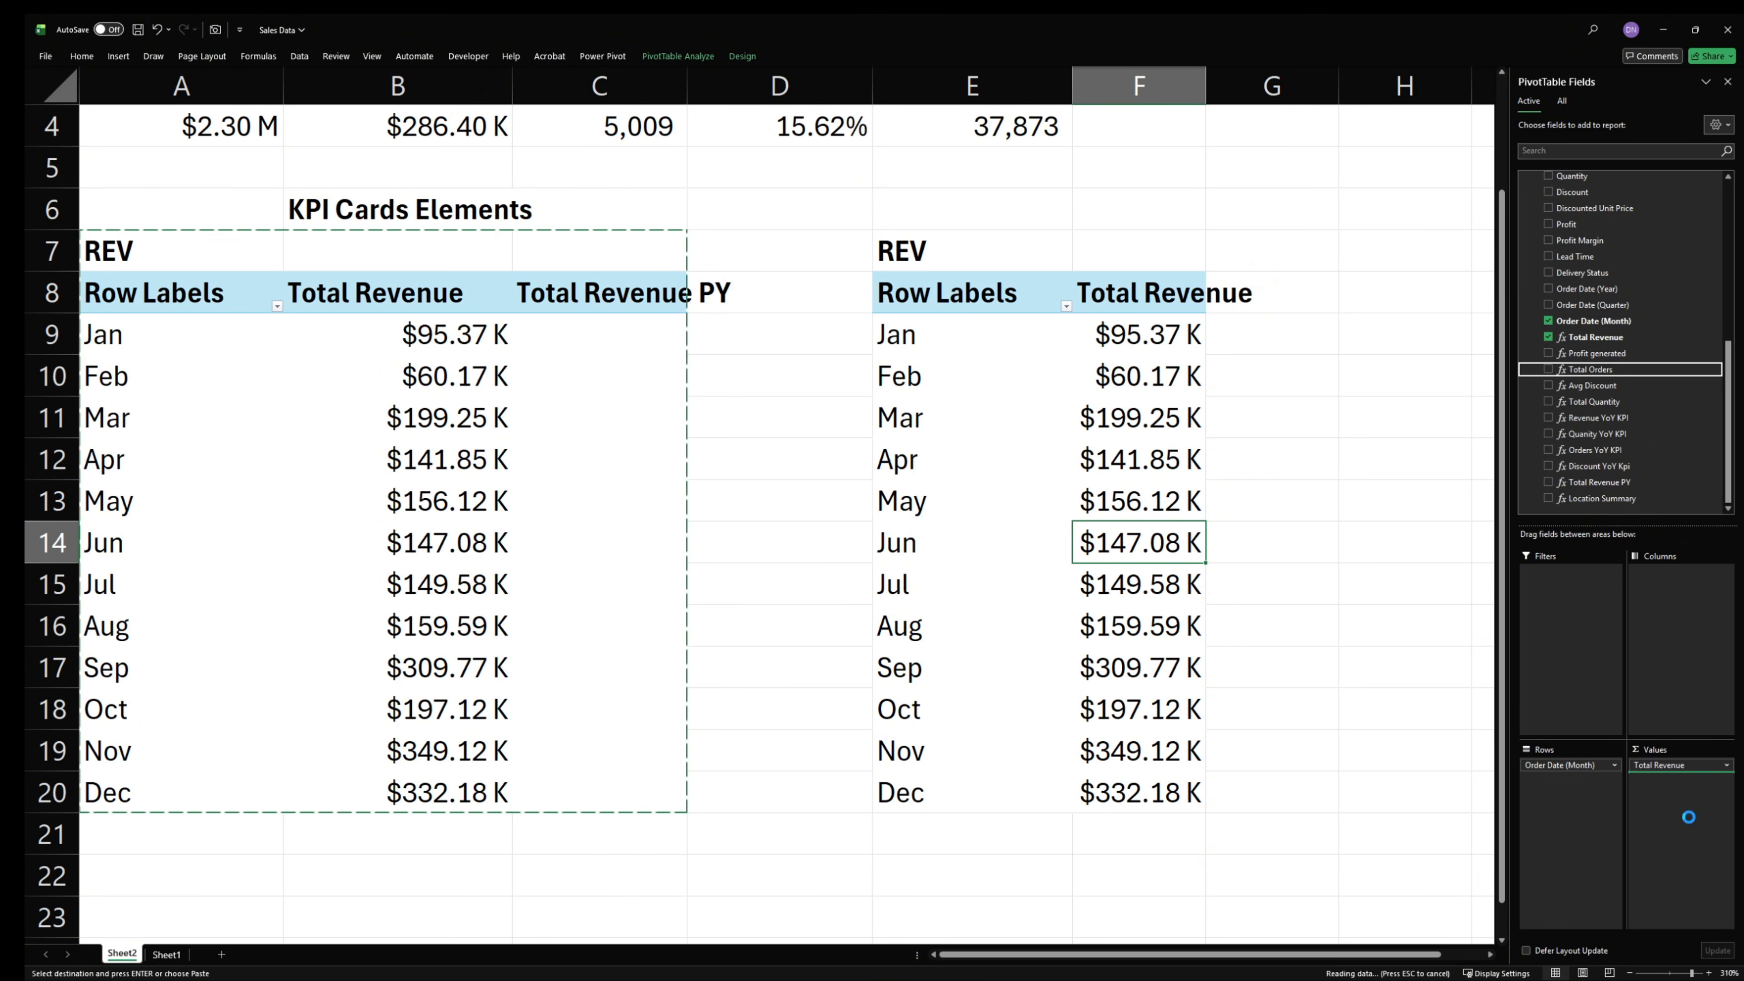
- Change the heading in cell E7 to "Orders"
{"action": "double_click", "coordinate": [951, 253]}
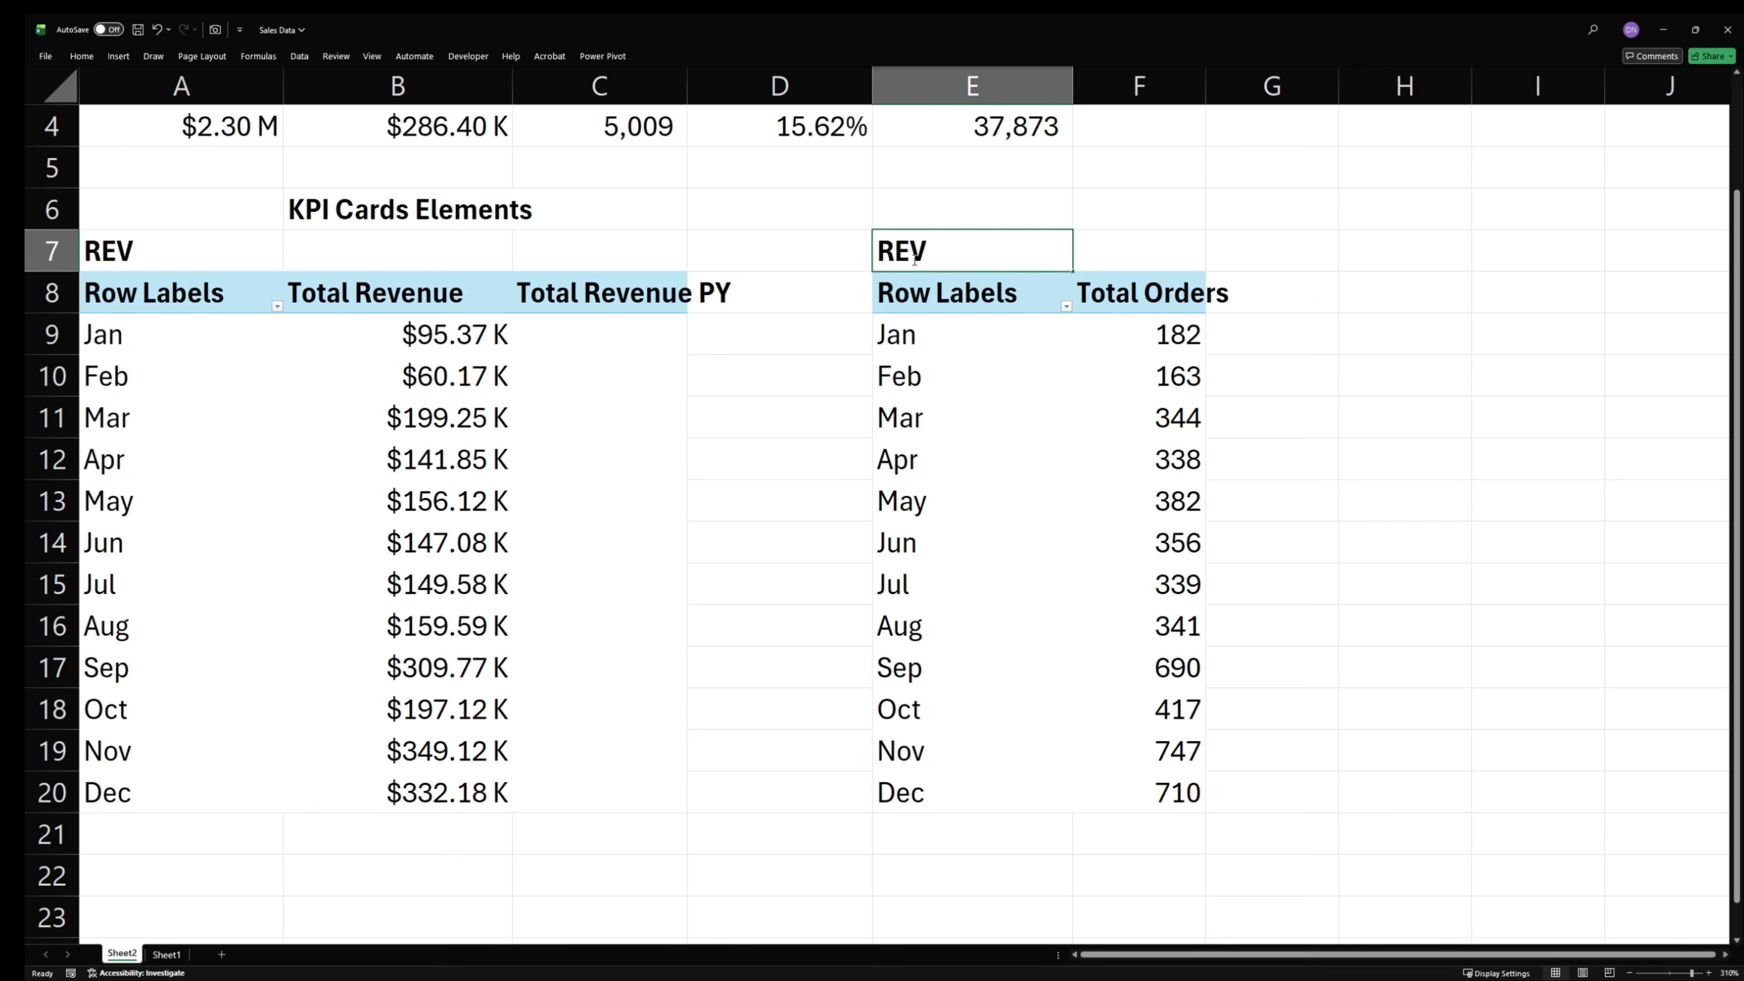
{"action": "left_click_drag", "start_coordinate": [944, 252], "coordinate": [702, 246]}
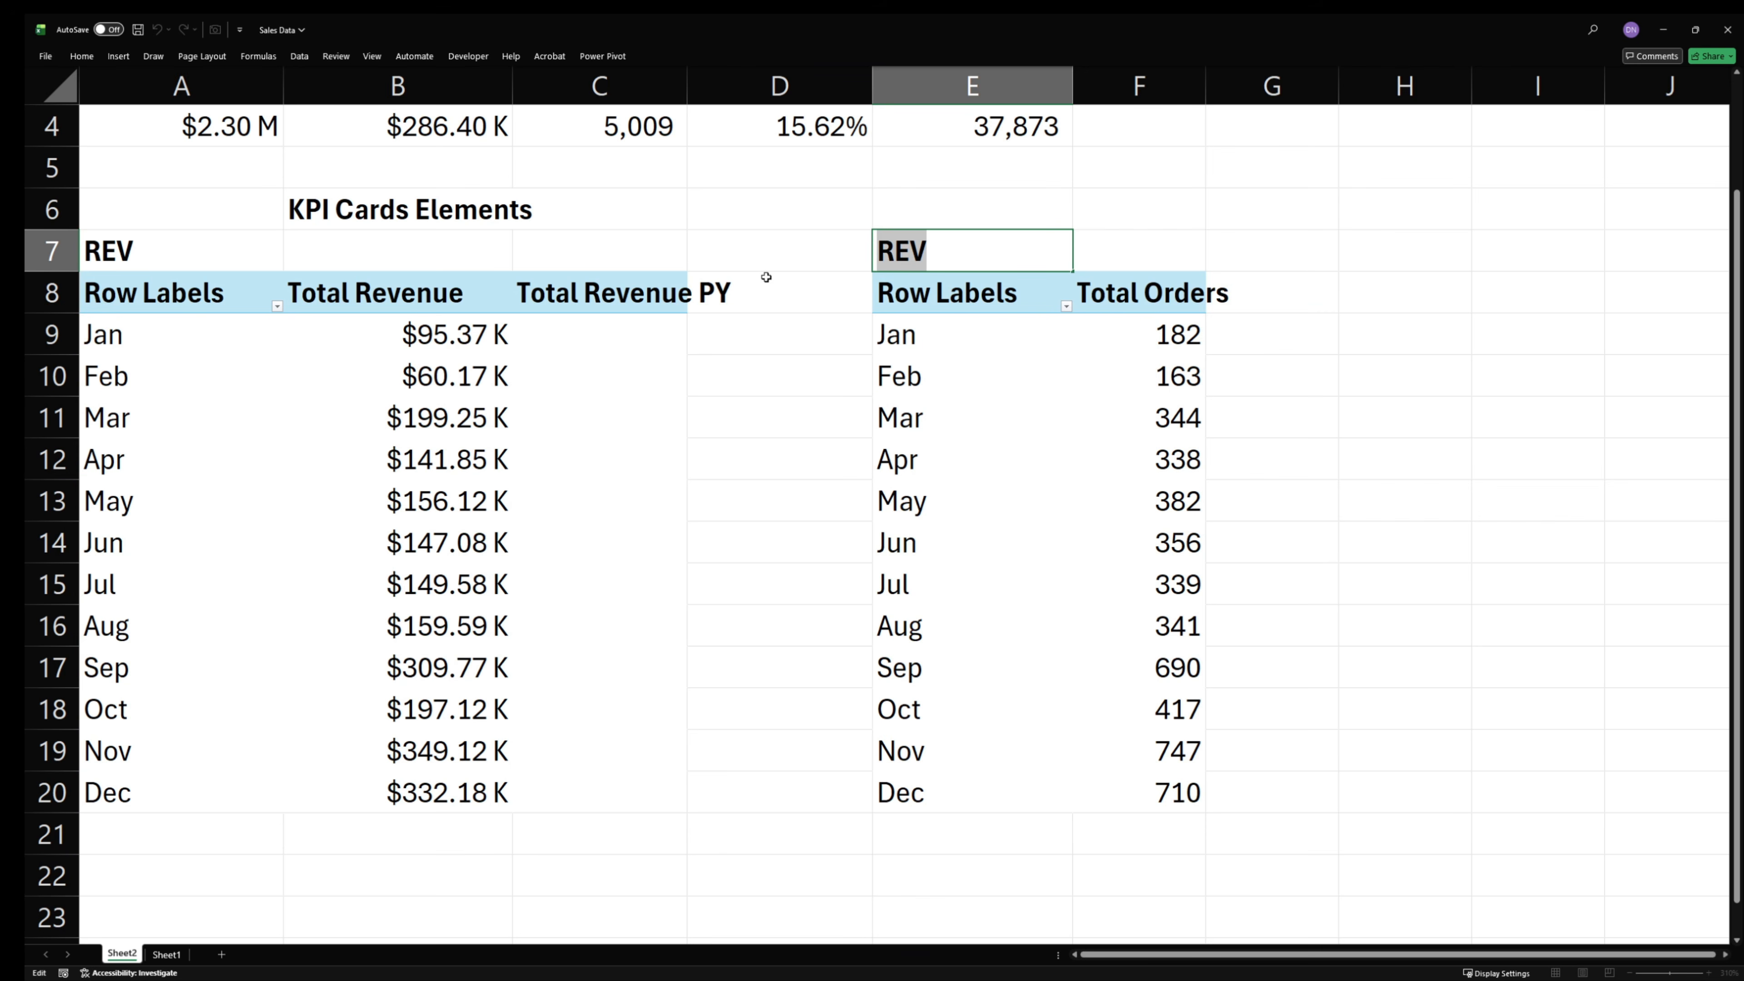
{"action": "type", "text": "rders"}
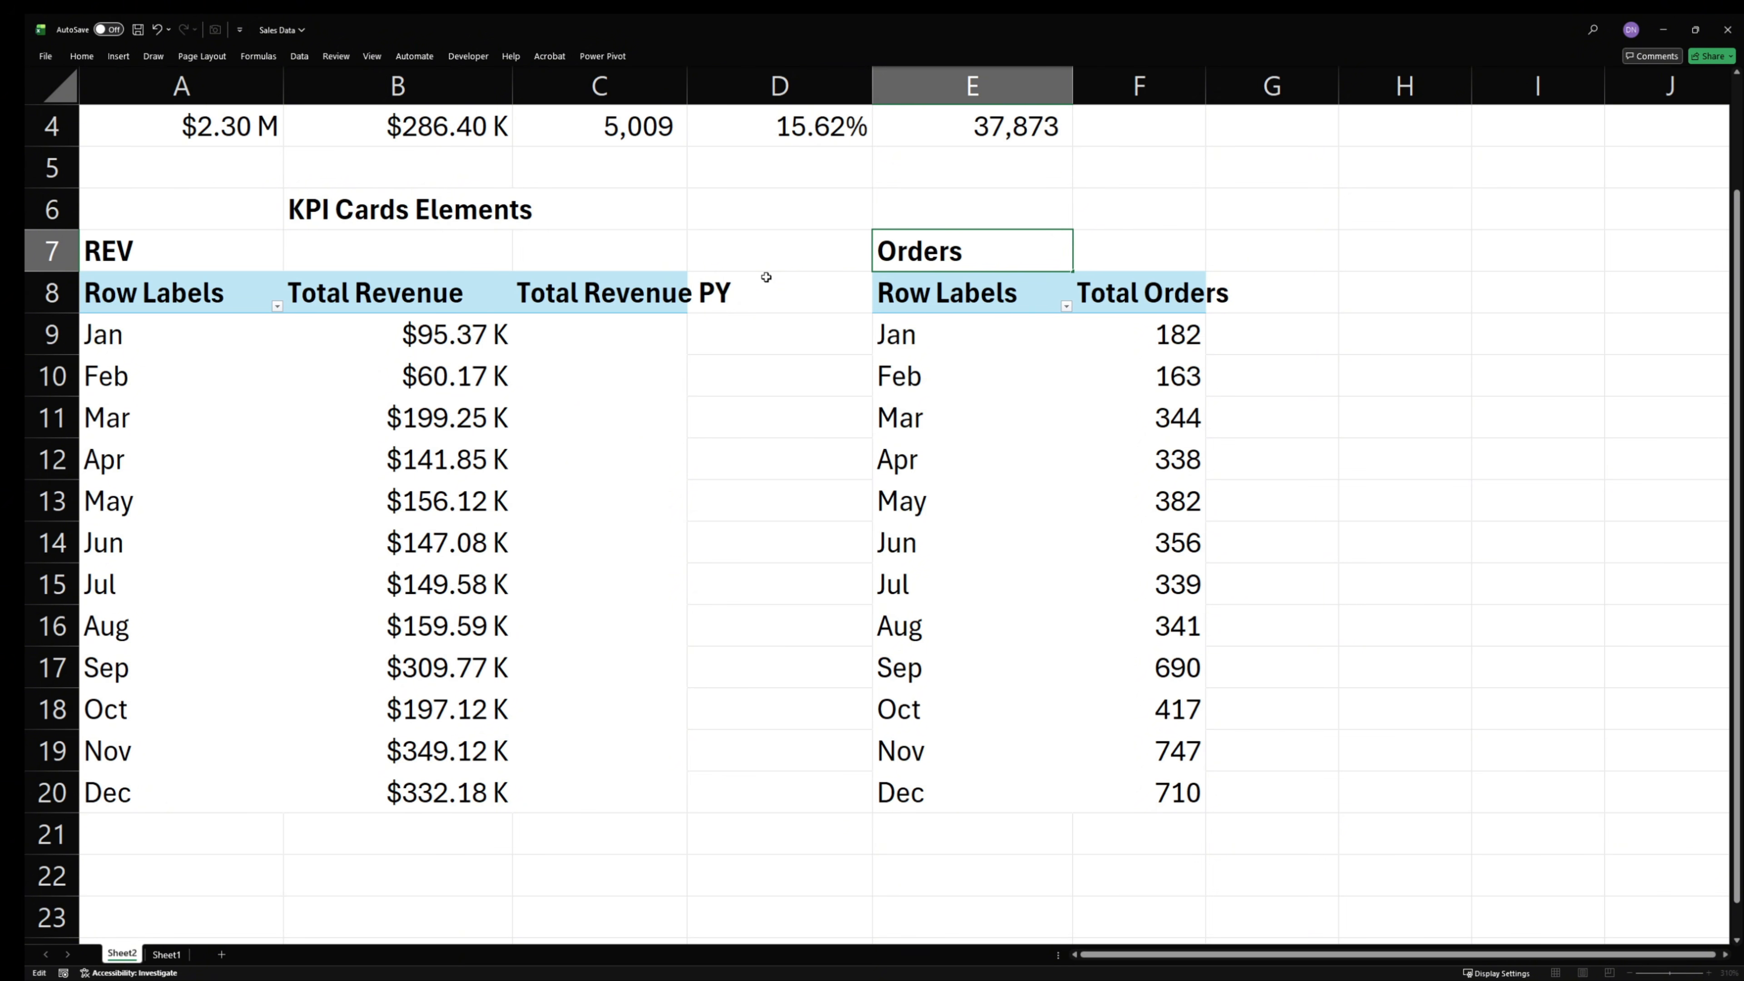
{"action": "left_click", "coordinate": [1035, 422]}
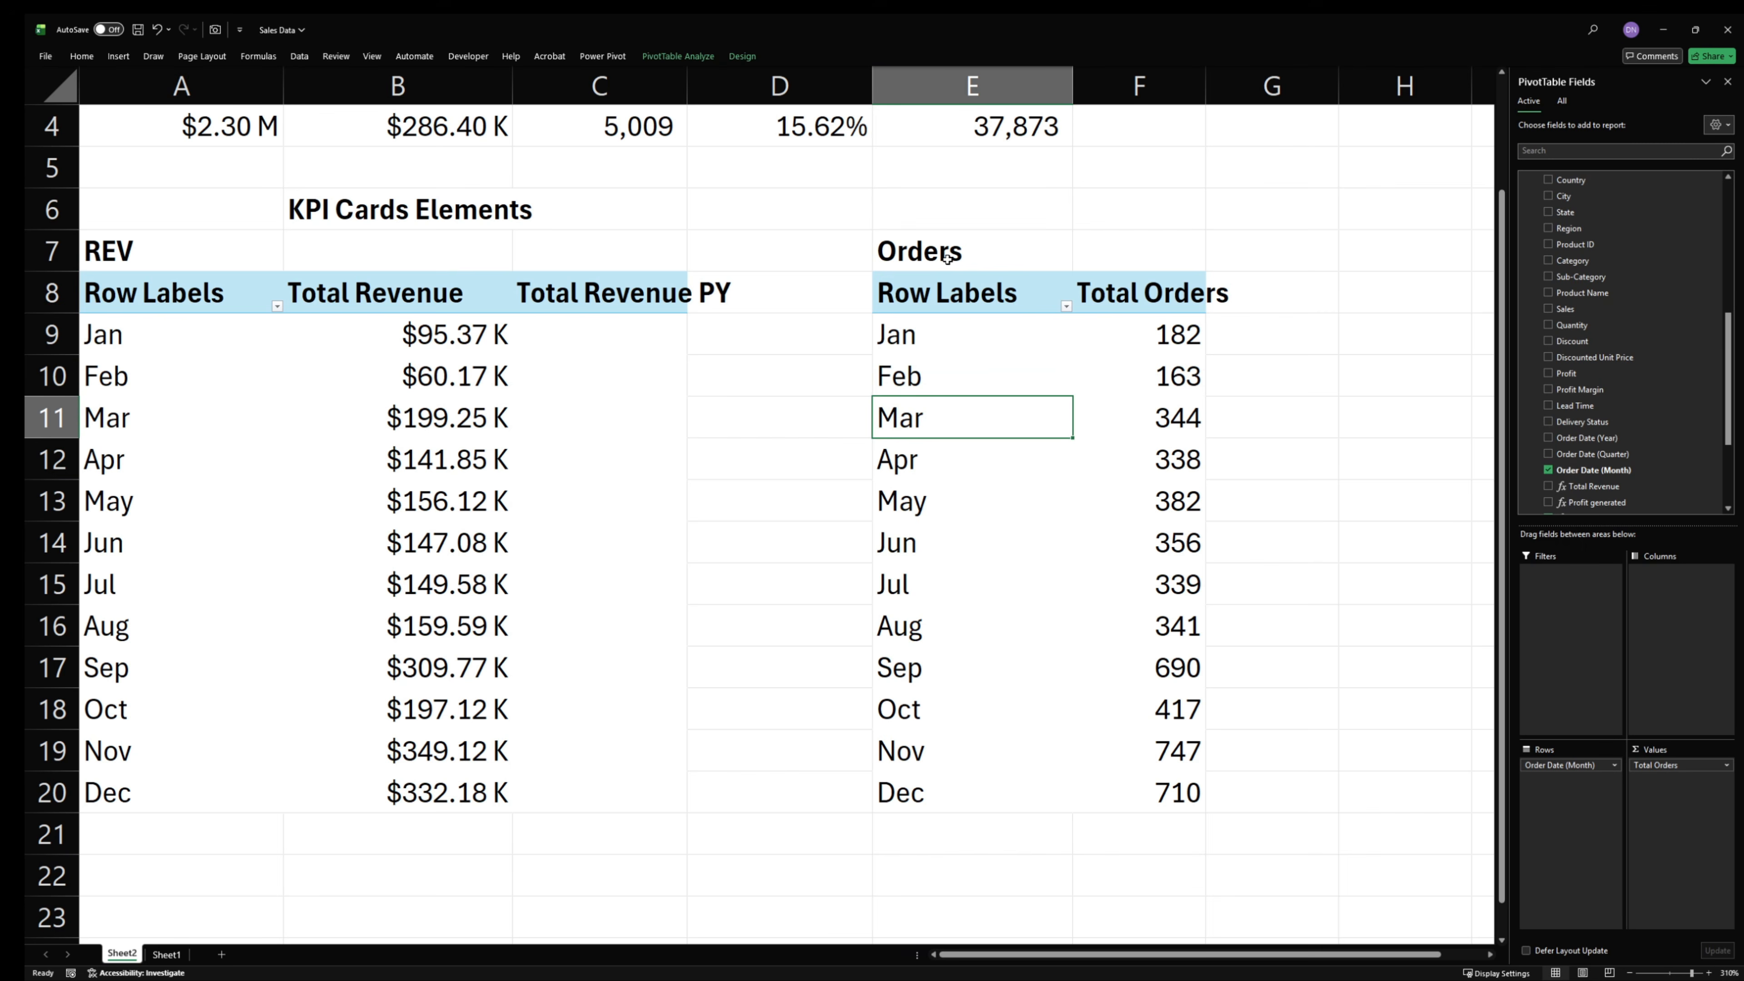
- Copy the Orders heading and its PivotTable (E7:F20) to cell H7
{"action": "left_click_drag", "start_coordinate": [950, 250], "coordinate": [1127, 804]}
{"action": "key", "text": "ctrl+c"}
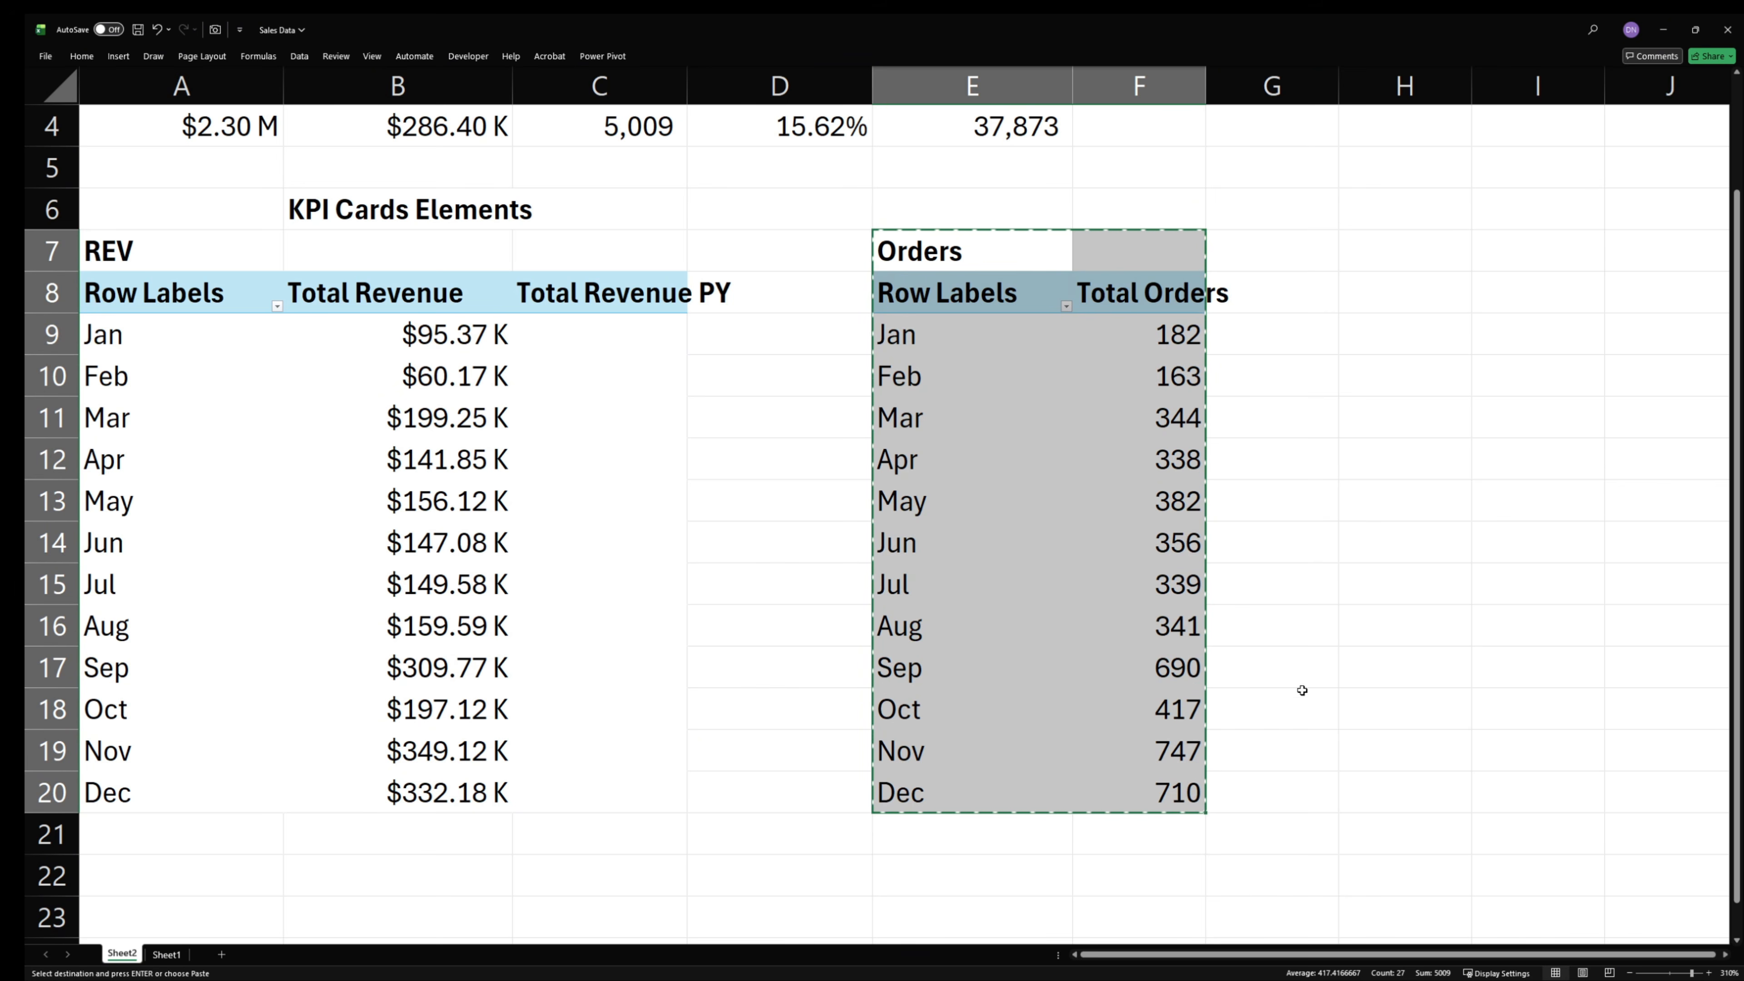
{"action": "left_click", "coordinate": [1410, 237]}
{"action": "key", "text": "ctrl+v"}
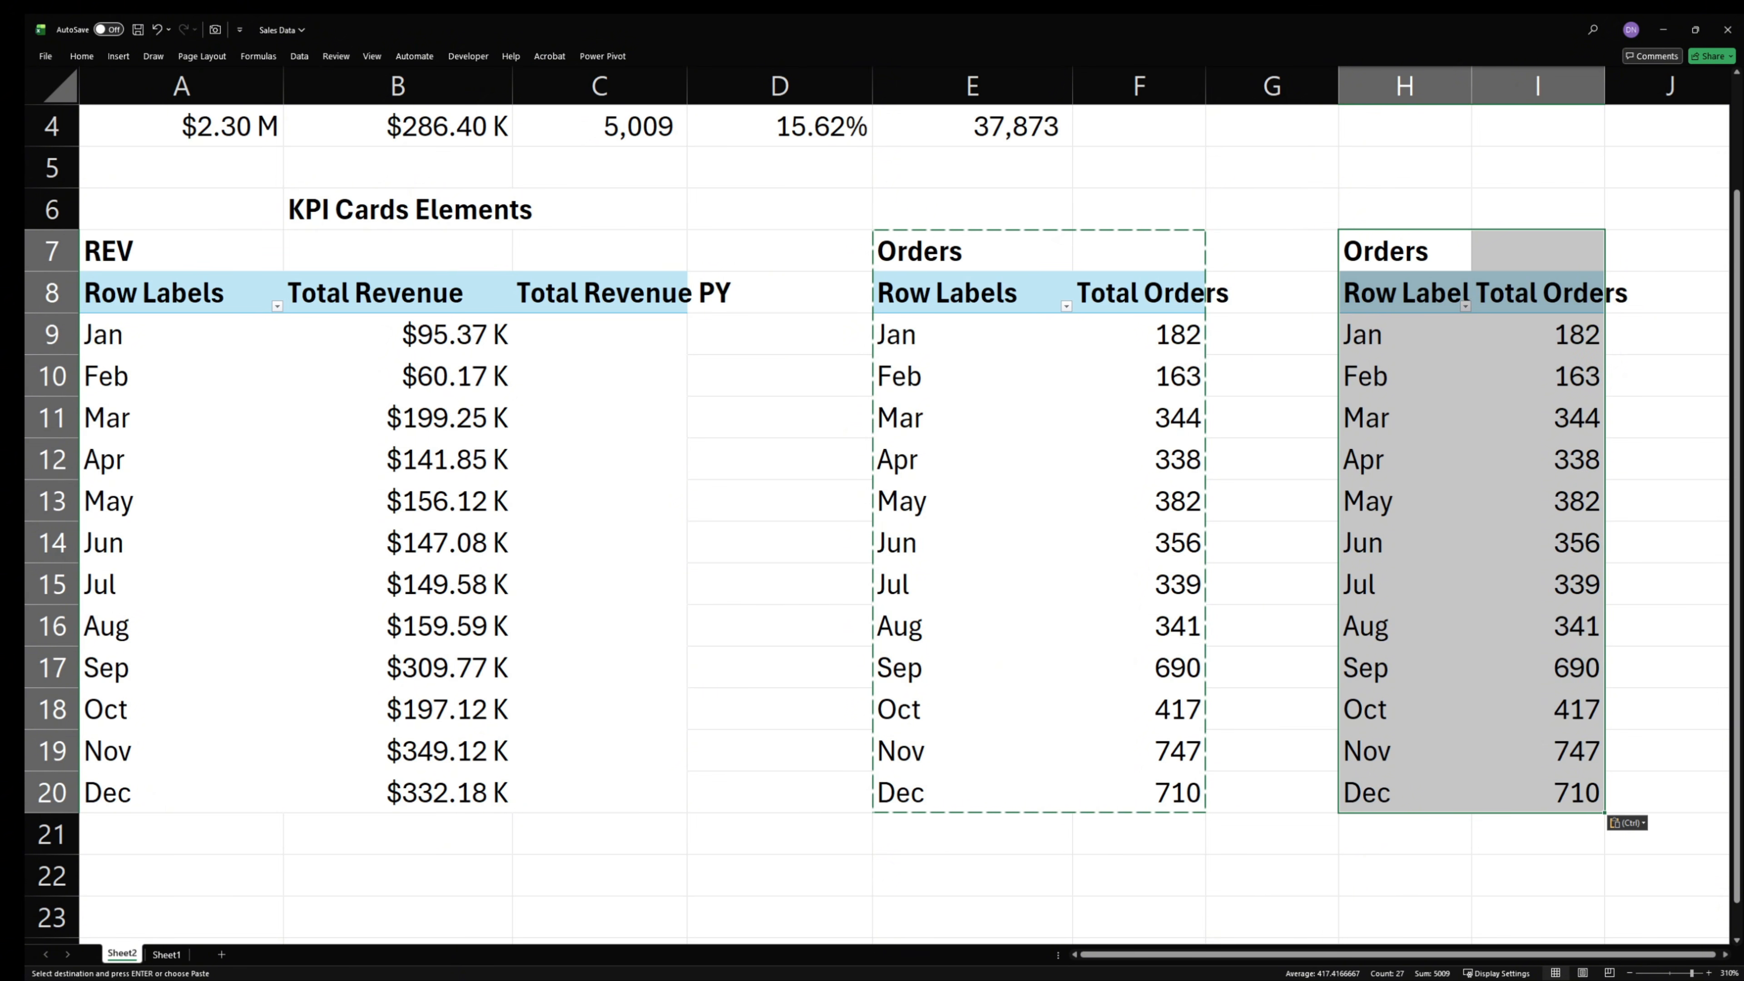
- Replace Total Orders with the Total Quantity measure in the values of the PivotTable copied to column H
{"action": "key", "text": "alt+Tab"}
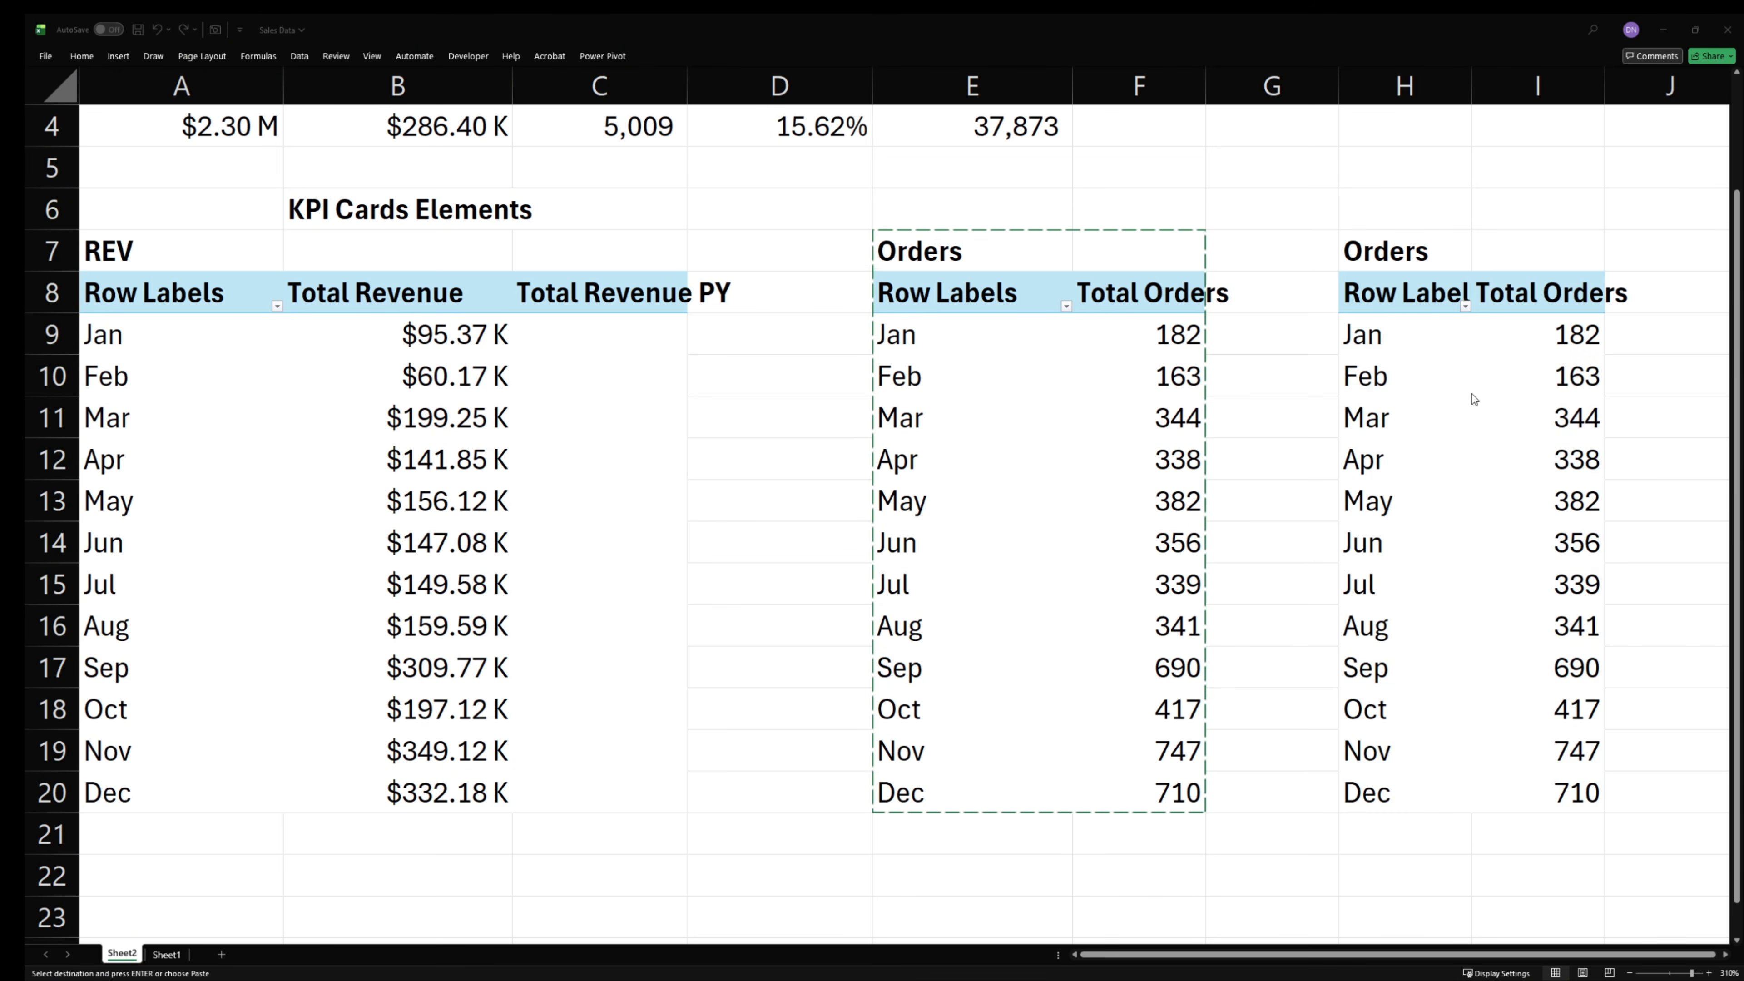
{"action": "right_click", "coordinate": [1473, 399]}
{"action": "left_click", "coordinate": [1399, 547]}
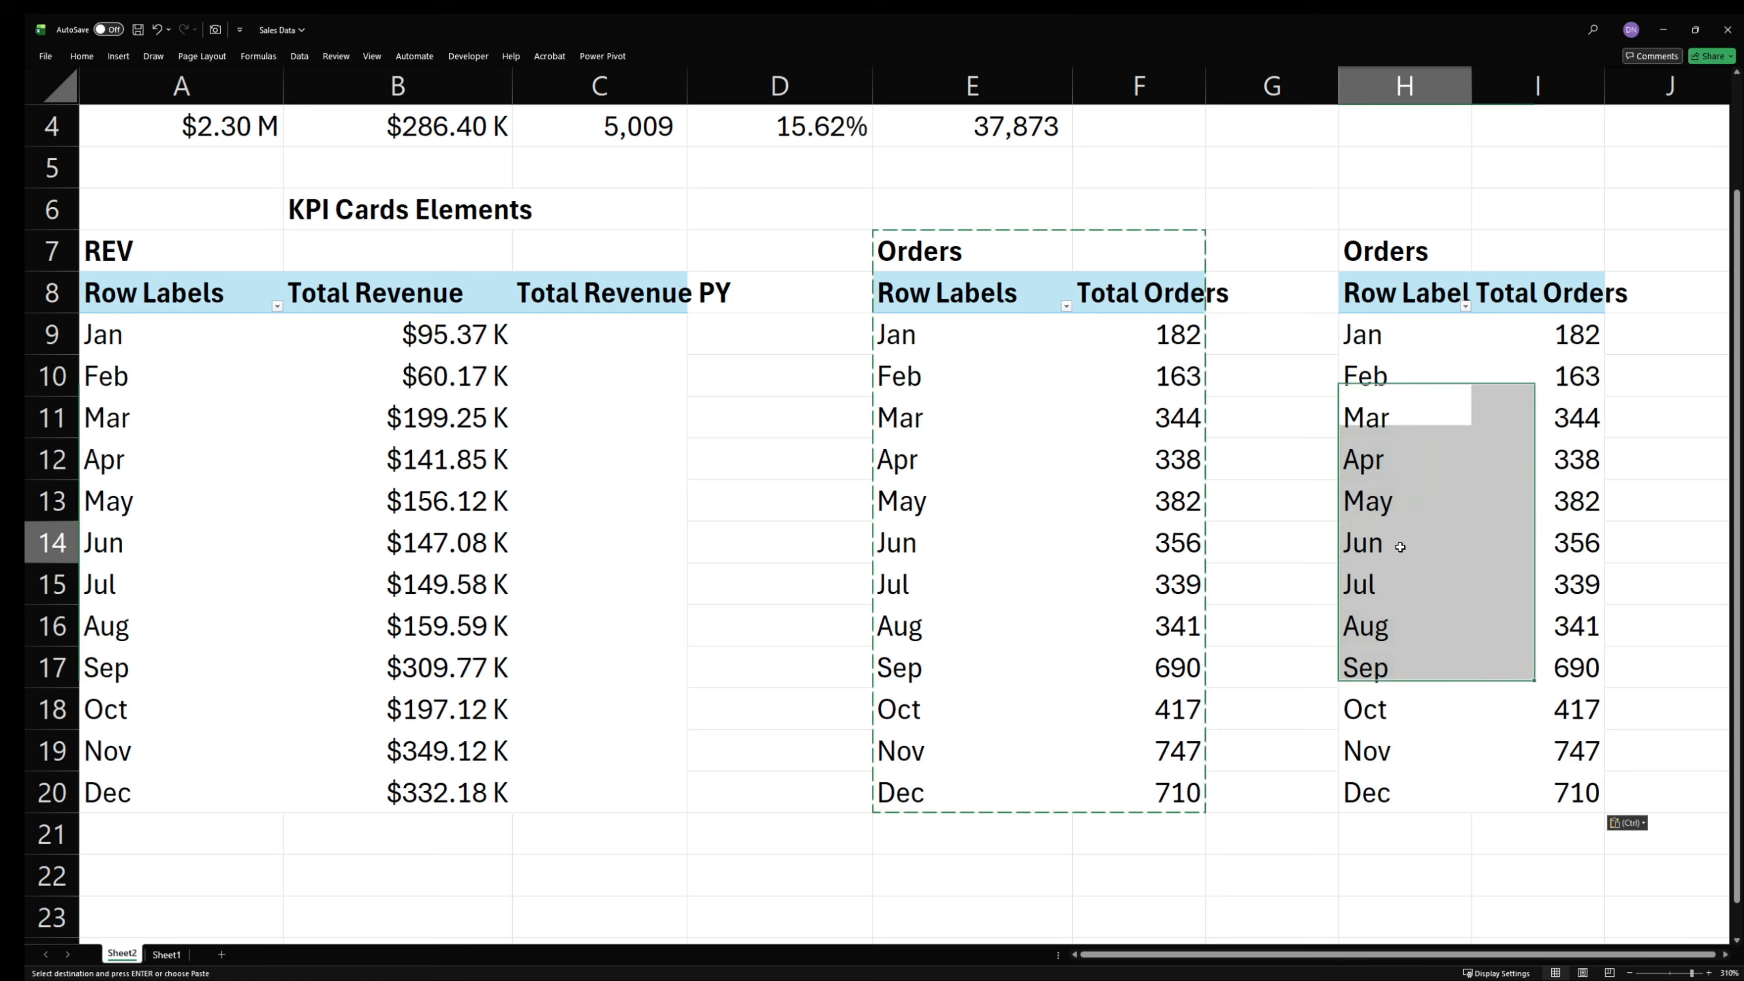
{"action": "scroll", "coordinate": [1620, 503], "scroll_direction": "down", "scroll_amount": 5}
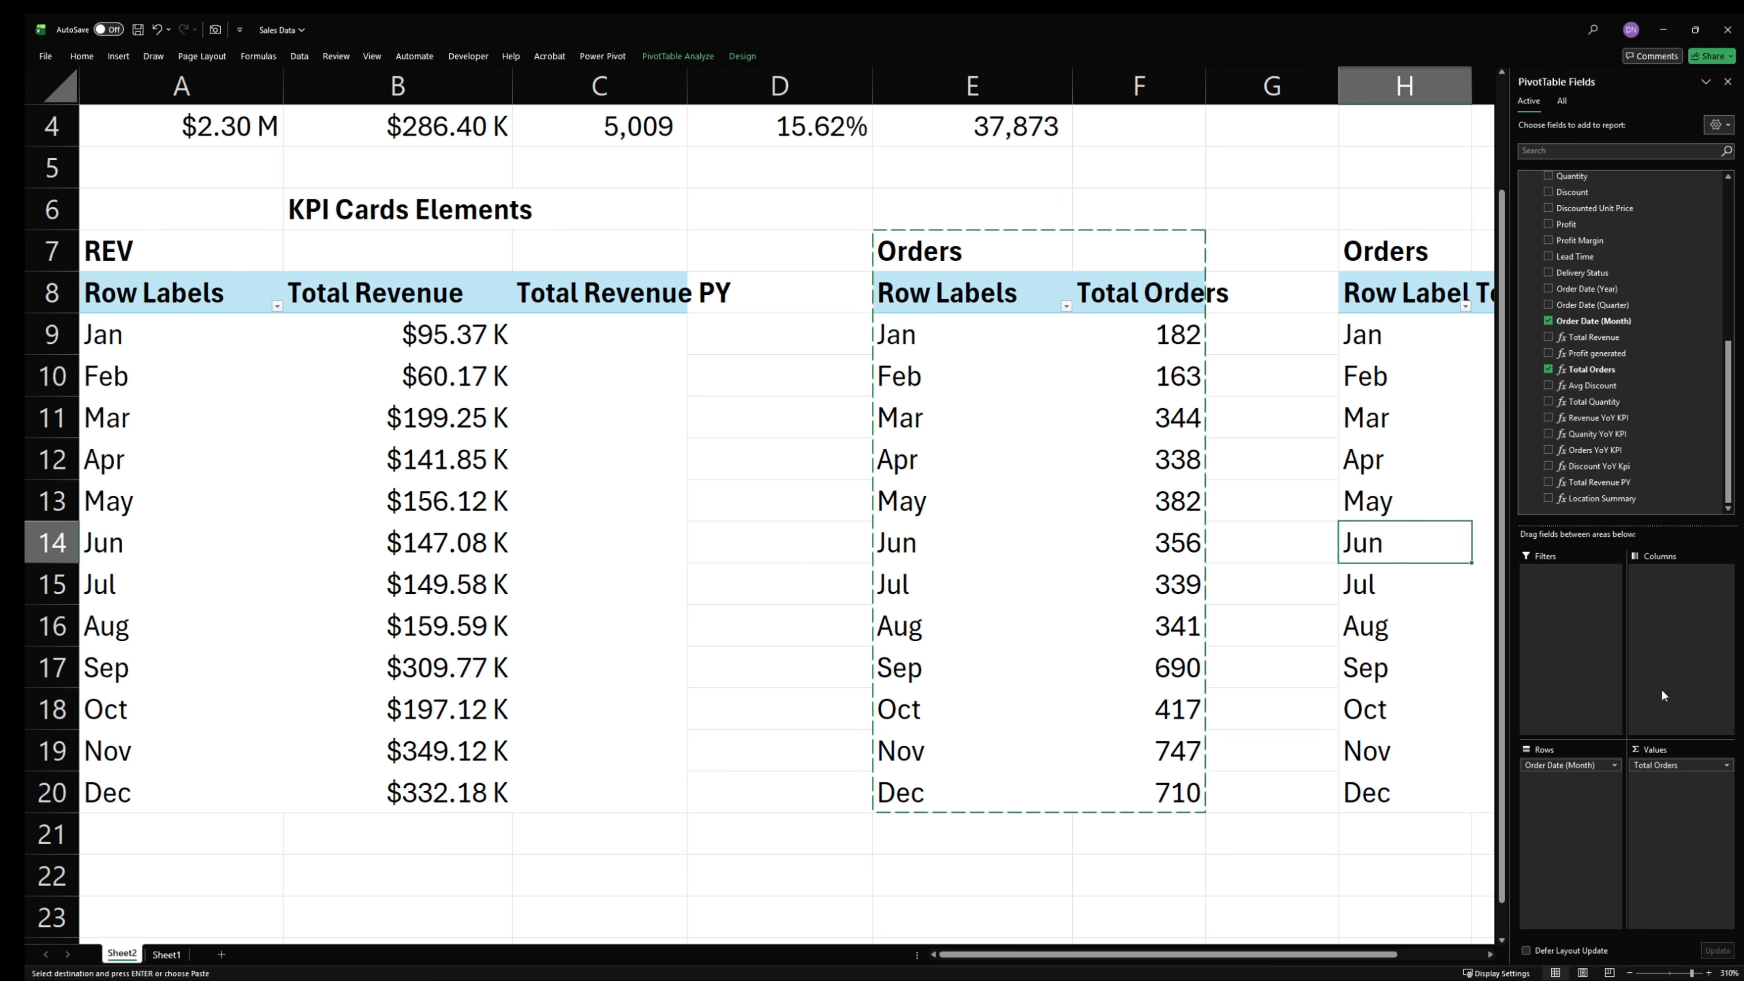
{"action": "left_click_drag", "start_coordinate": [1674, 765], "coordinate": [1366, 341]}
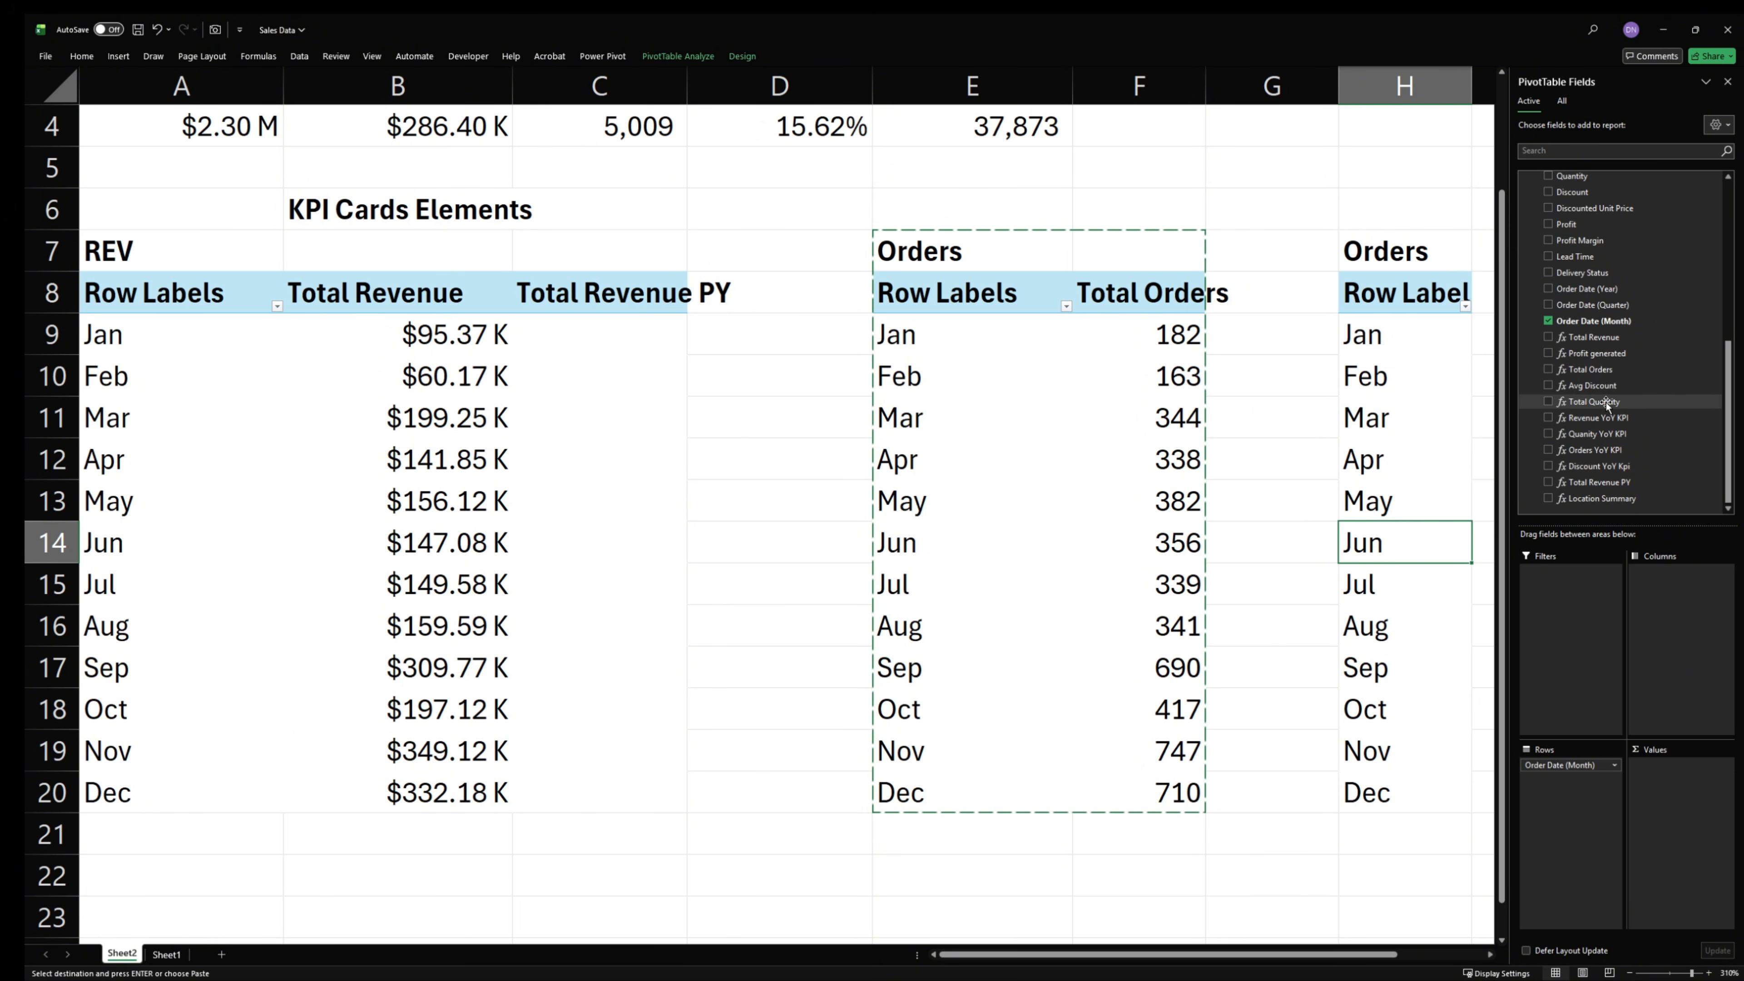
{"action": "left_click_drag", "start_coordinate": [1594, 401], "coordinate": [1675, 797]}
{"action": "left_click_drag", "start_coordinate": [1260, 954], "coordinate": [1346, 954]}
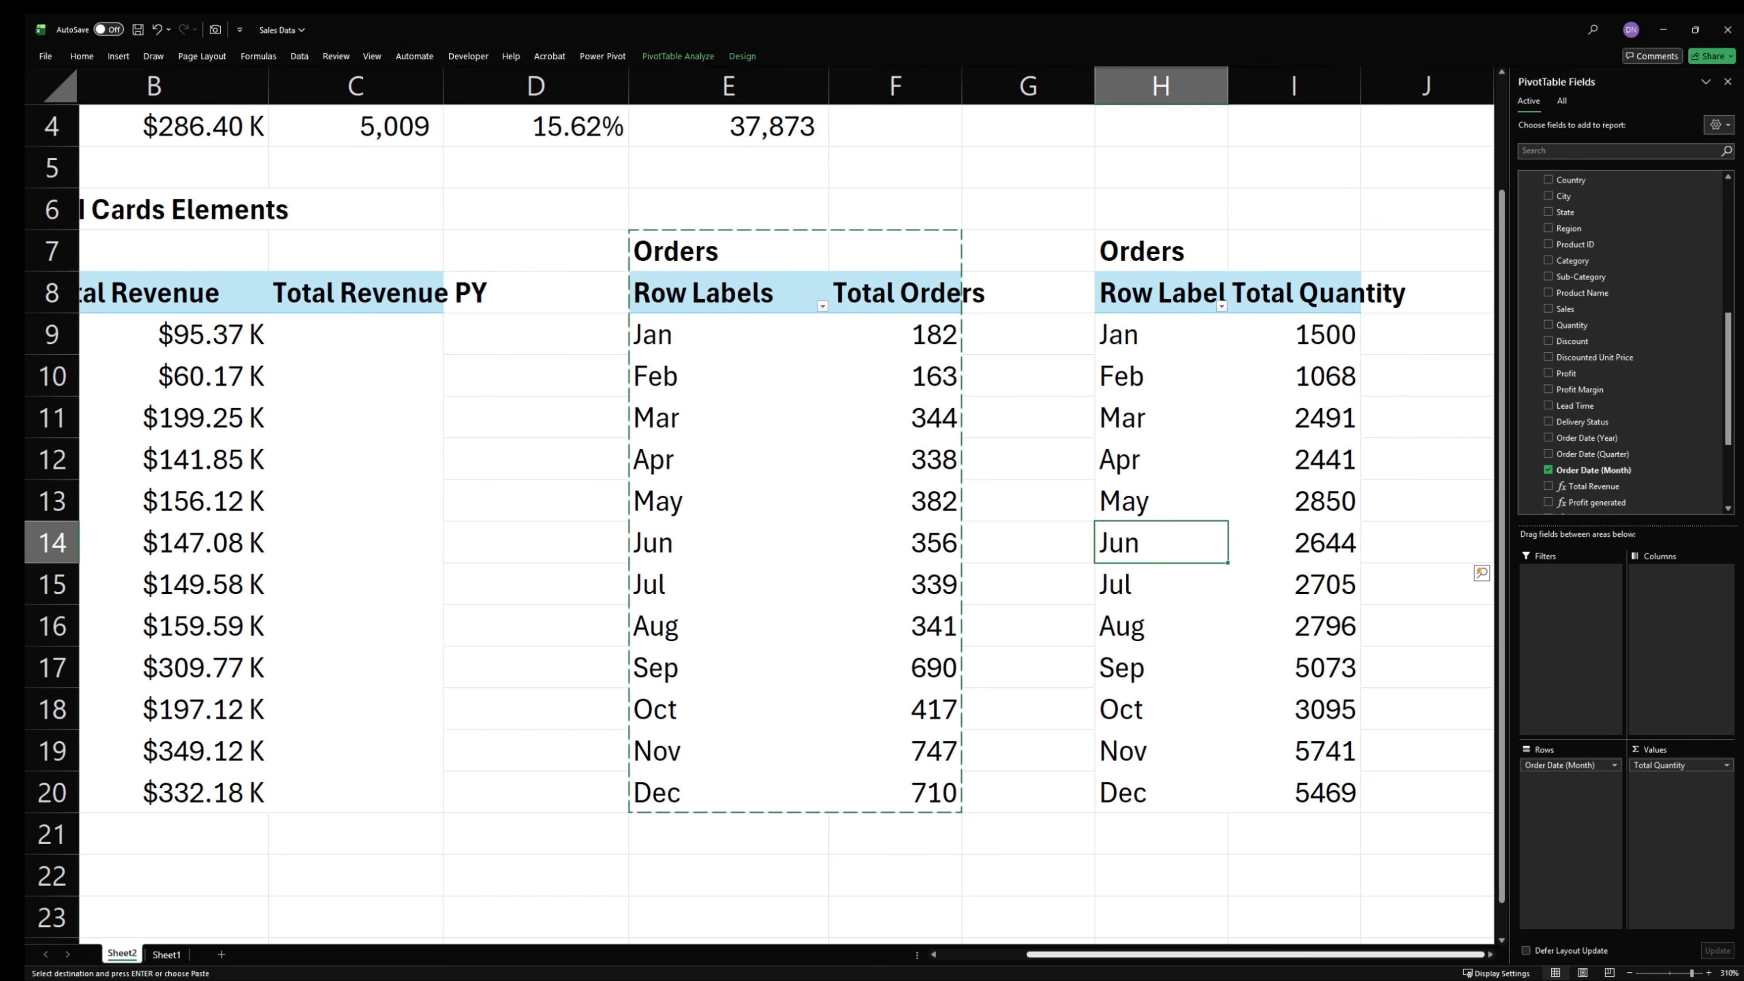
- Change the heading in cell H7 to "qty"
{"action": "left_click", "coordinate": [1141, 240]}
{"action": "double_click", "coordinate": [1143, 246]}
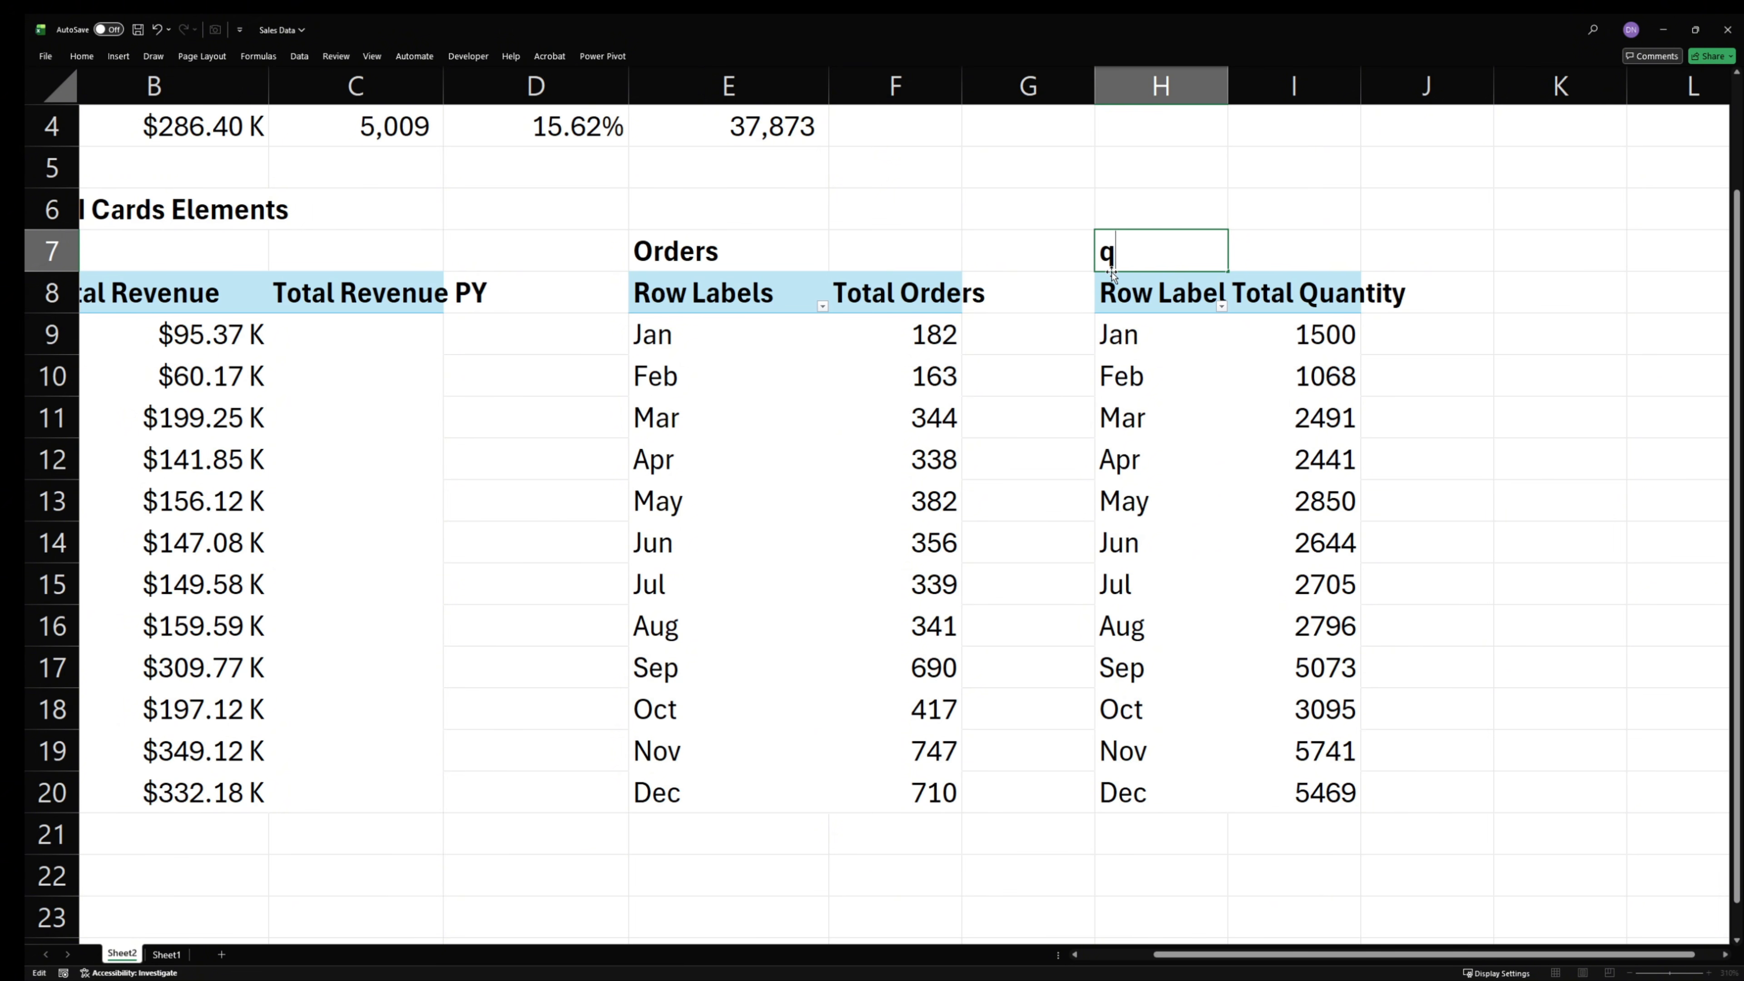
{"action": "key", "text": "Return"}
- Copy the qty heading and its PivotTable (H7:I20) to cell K7
{"action": "left_click_drag", "start_coordinate": [1133, 251], "coordinate": [1277, 816]}
{"action": "key", "text": "ctrl+c"}
{"action": "left_click", "coordinate": [1522, 262]}
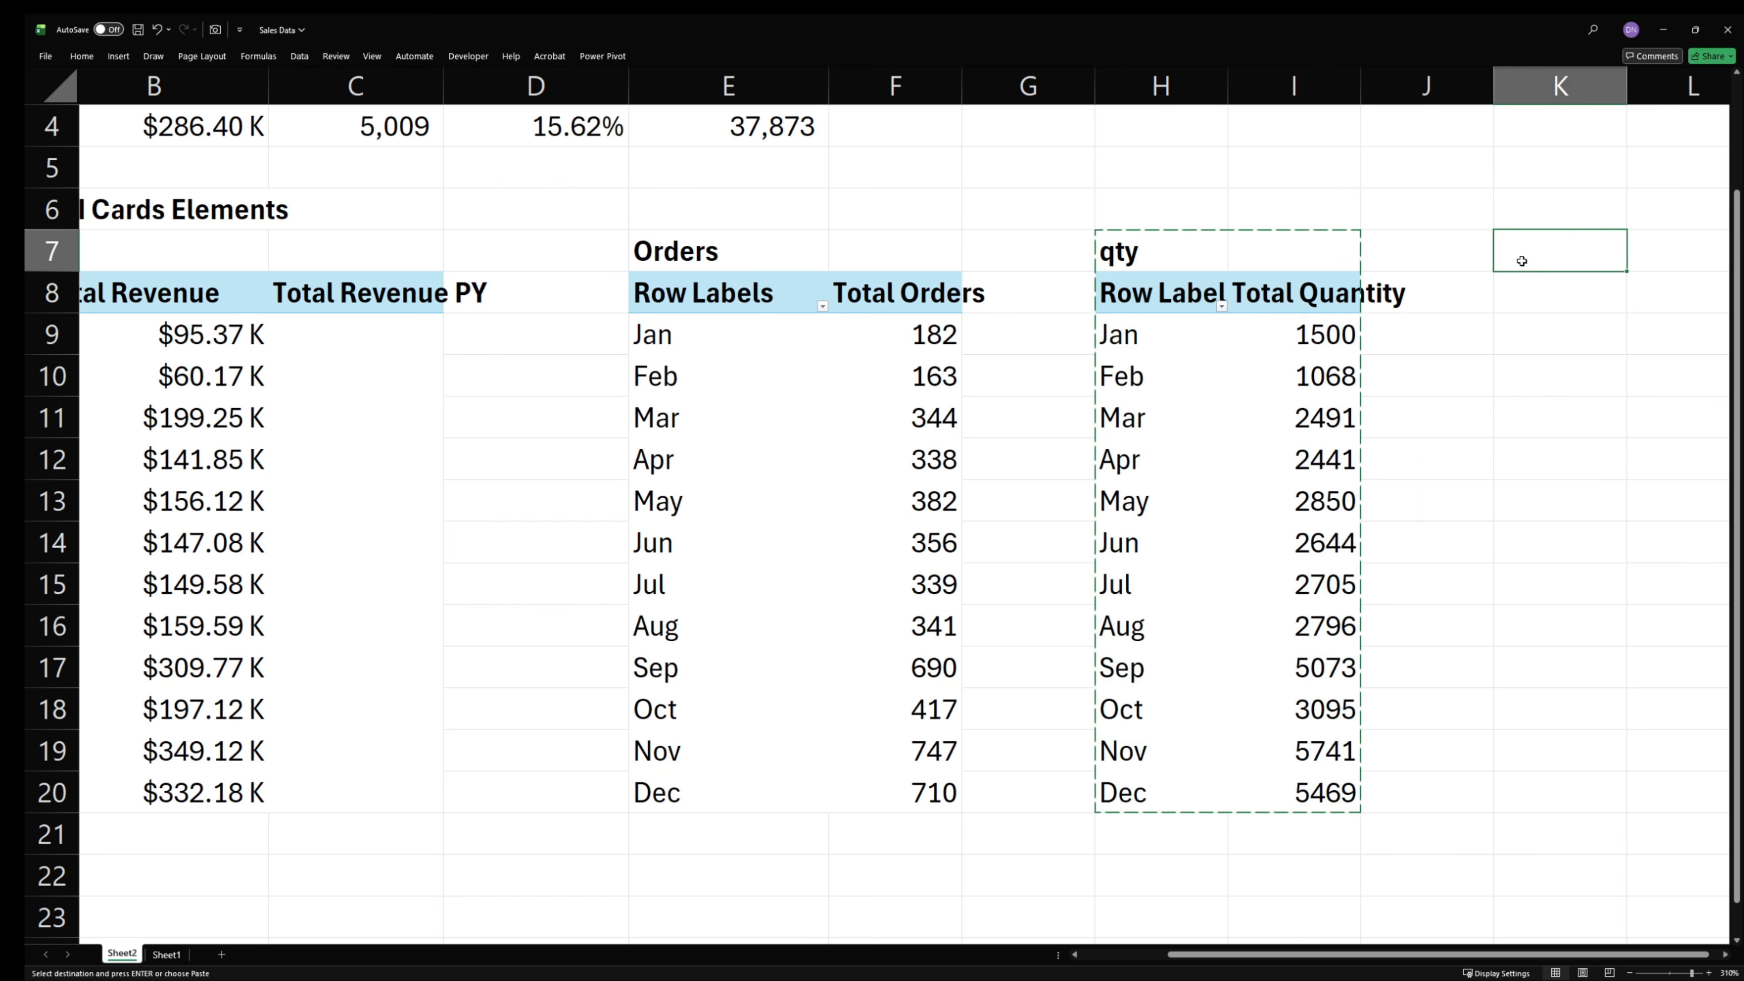
{"action": "key", "text": "ctrl+v"}
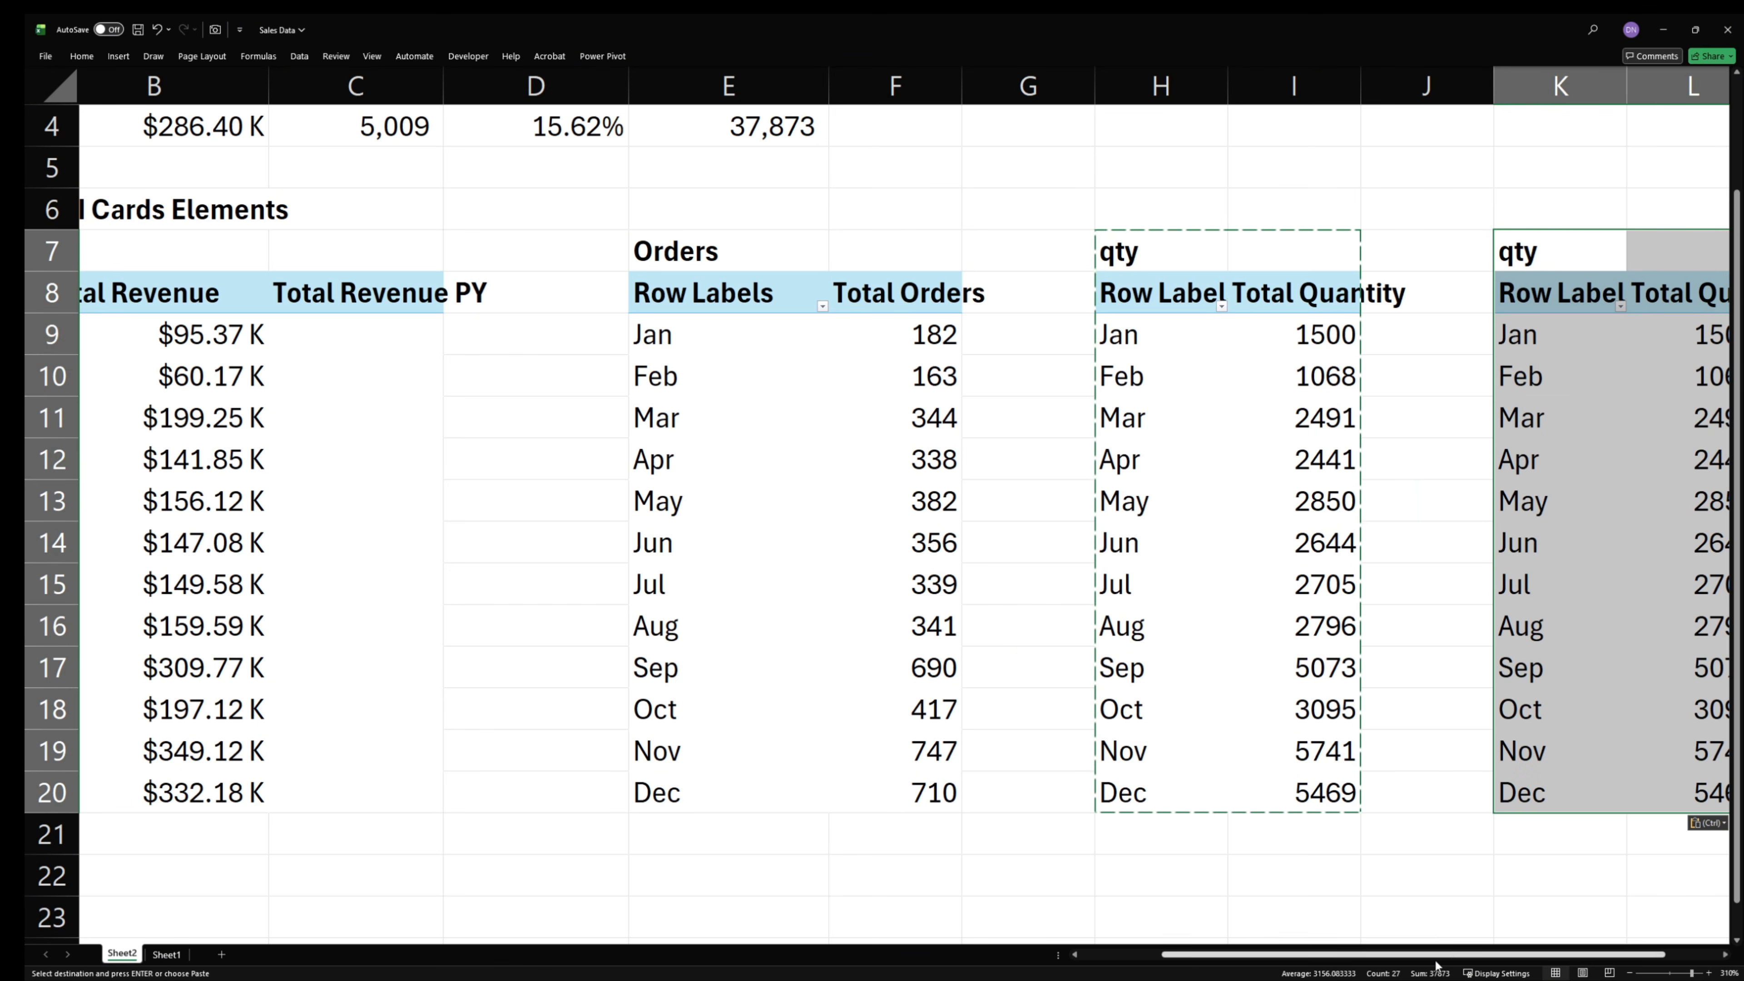
{"action": "left_click_drag", "start_coordinate": [1444, 956], "coordinate": [1498, 955]}
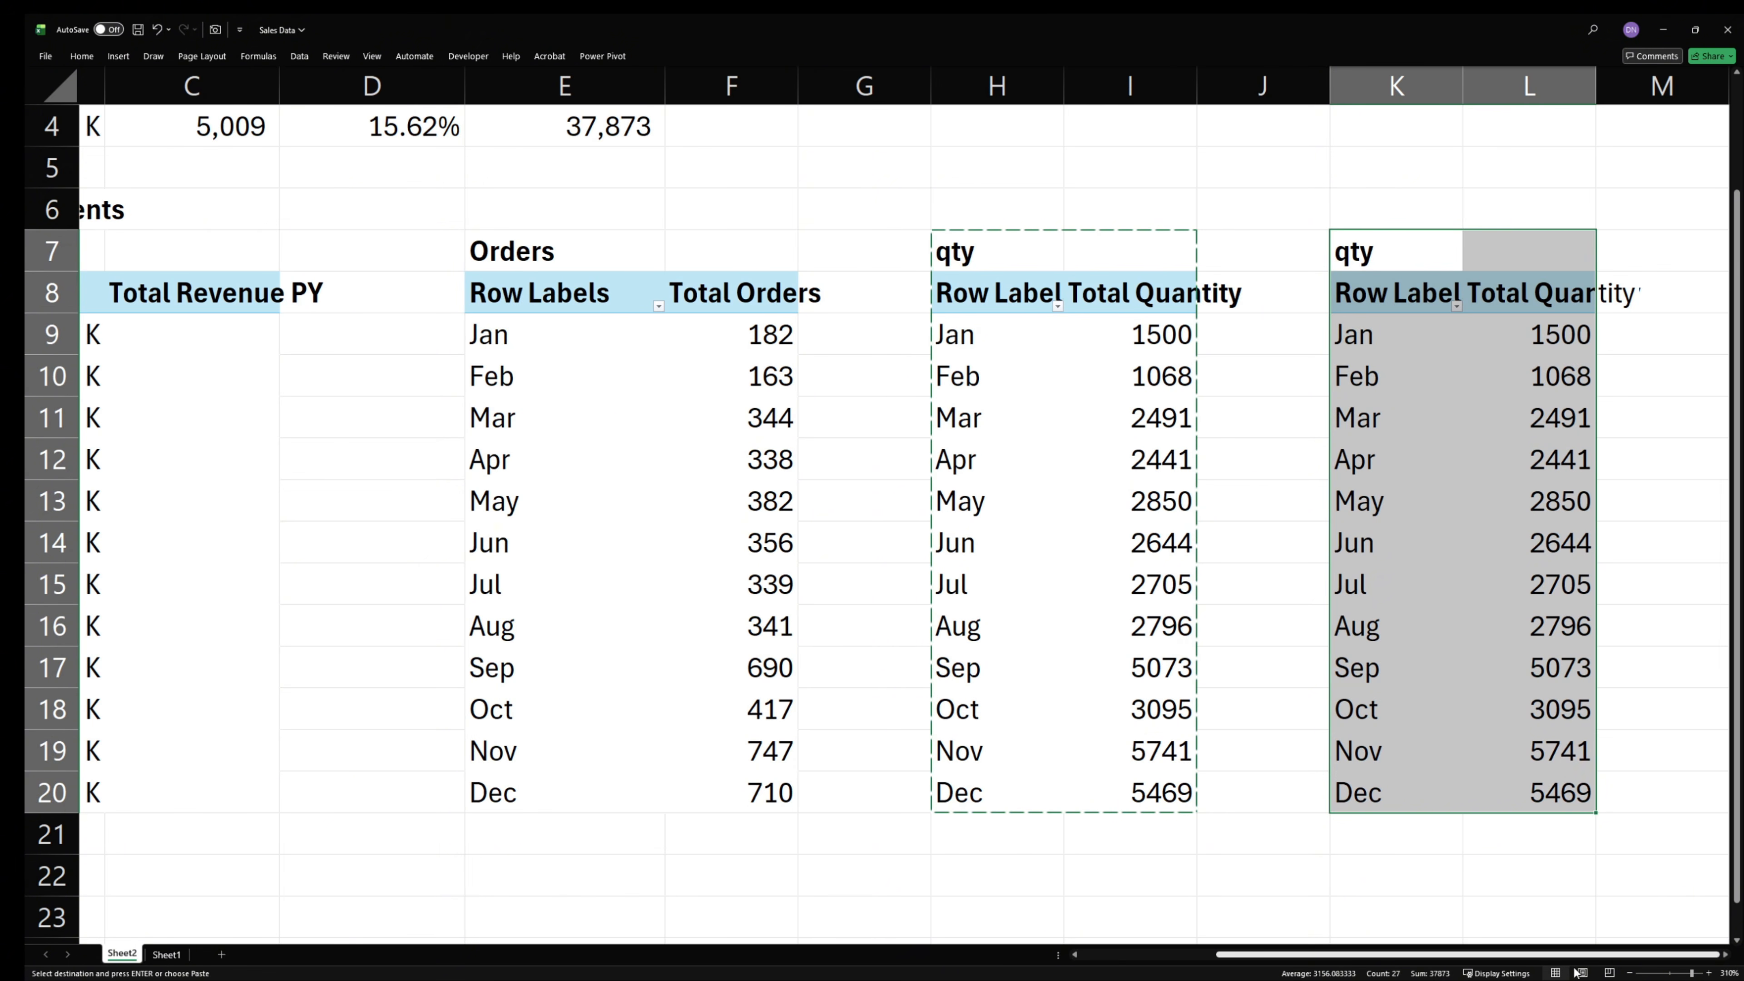
- Replace Total Quantity with the Avg Discount measure in the values of the PivotTable copied to column K
{"action": "left_click", "coordinate": [1412, 275]}
{"action": "left_click", "coordinate": [1449, 467]}
{"action": "scroll", "coordinate": [1600, 415], "scroll_direction": "down", "scroll_amount": 5}
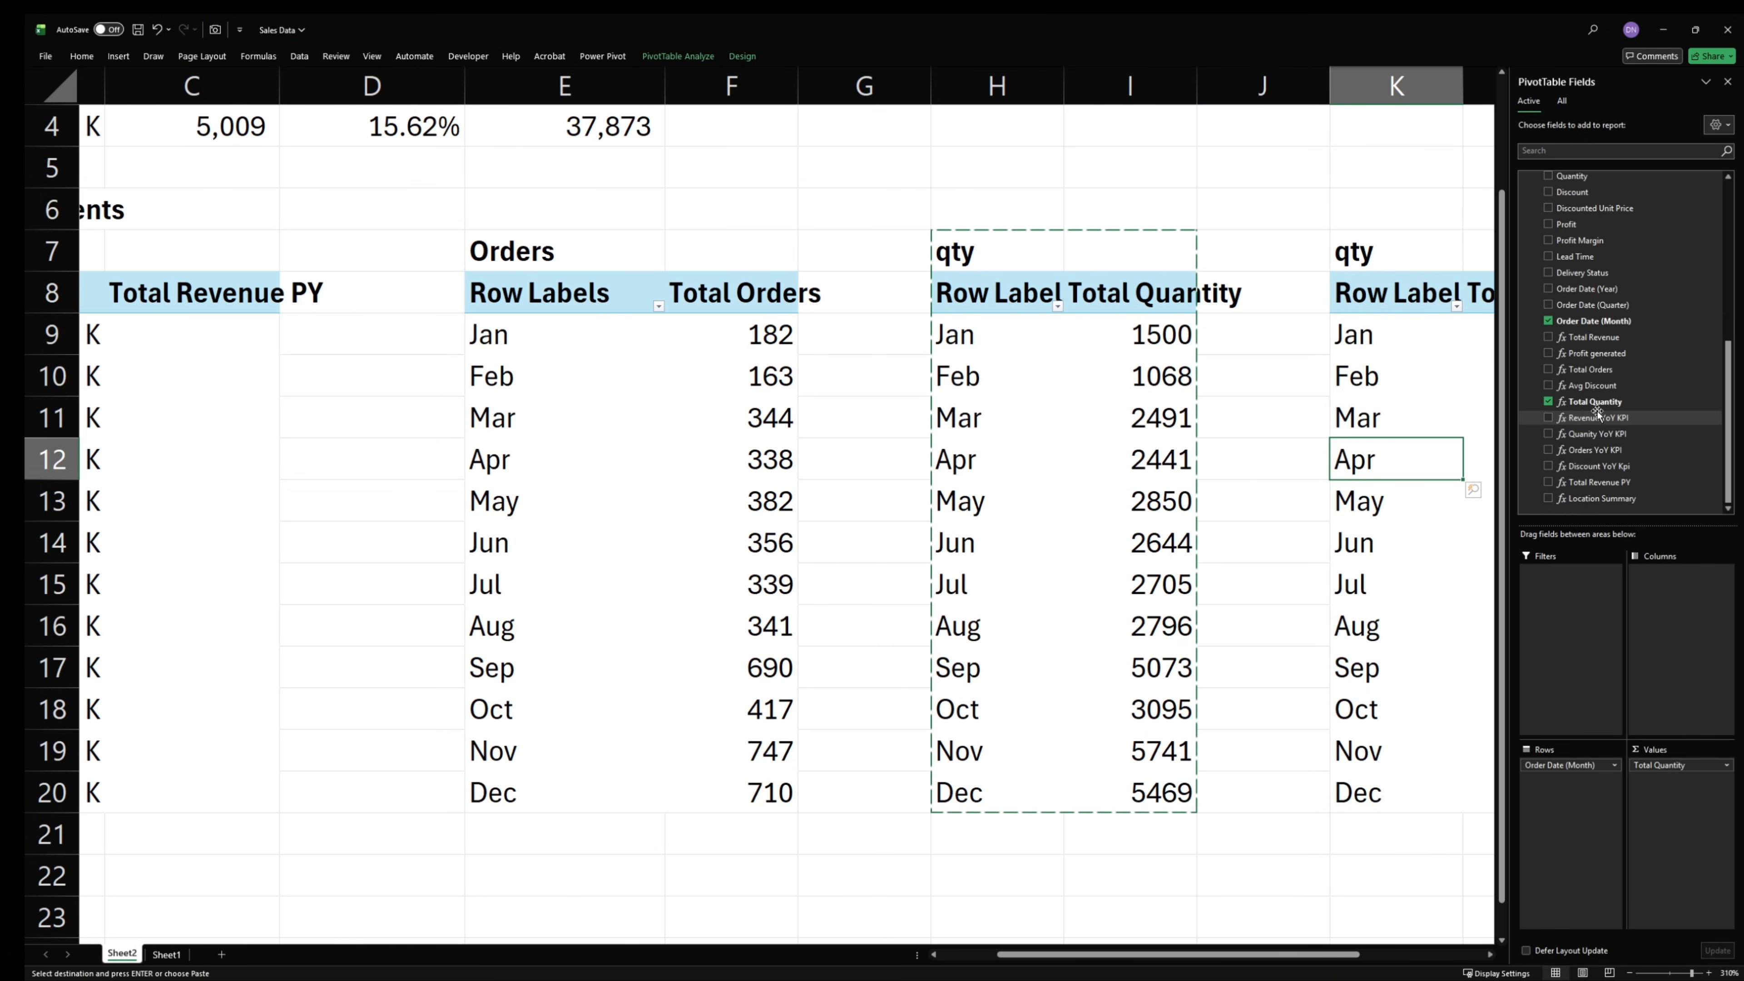
{"action": "left_click_drag", "start_coordinate": [1678, 765], "coordinate": [1370, 640]}
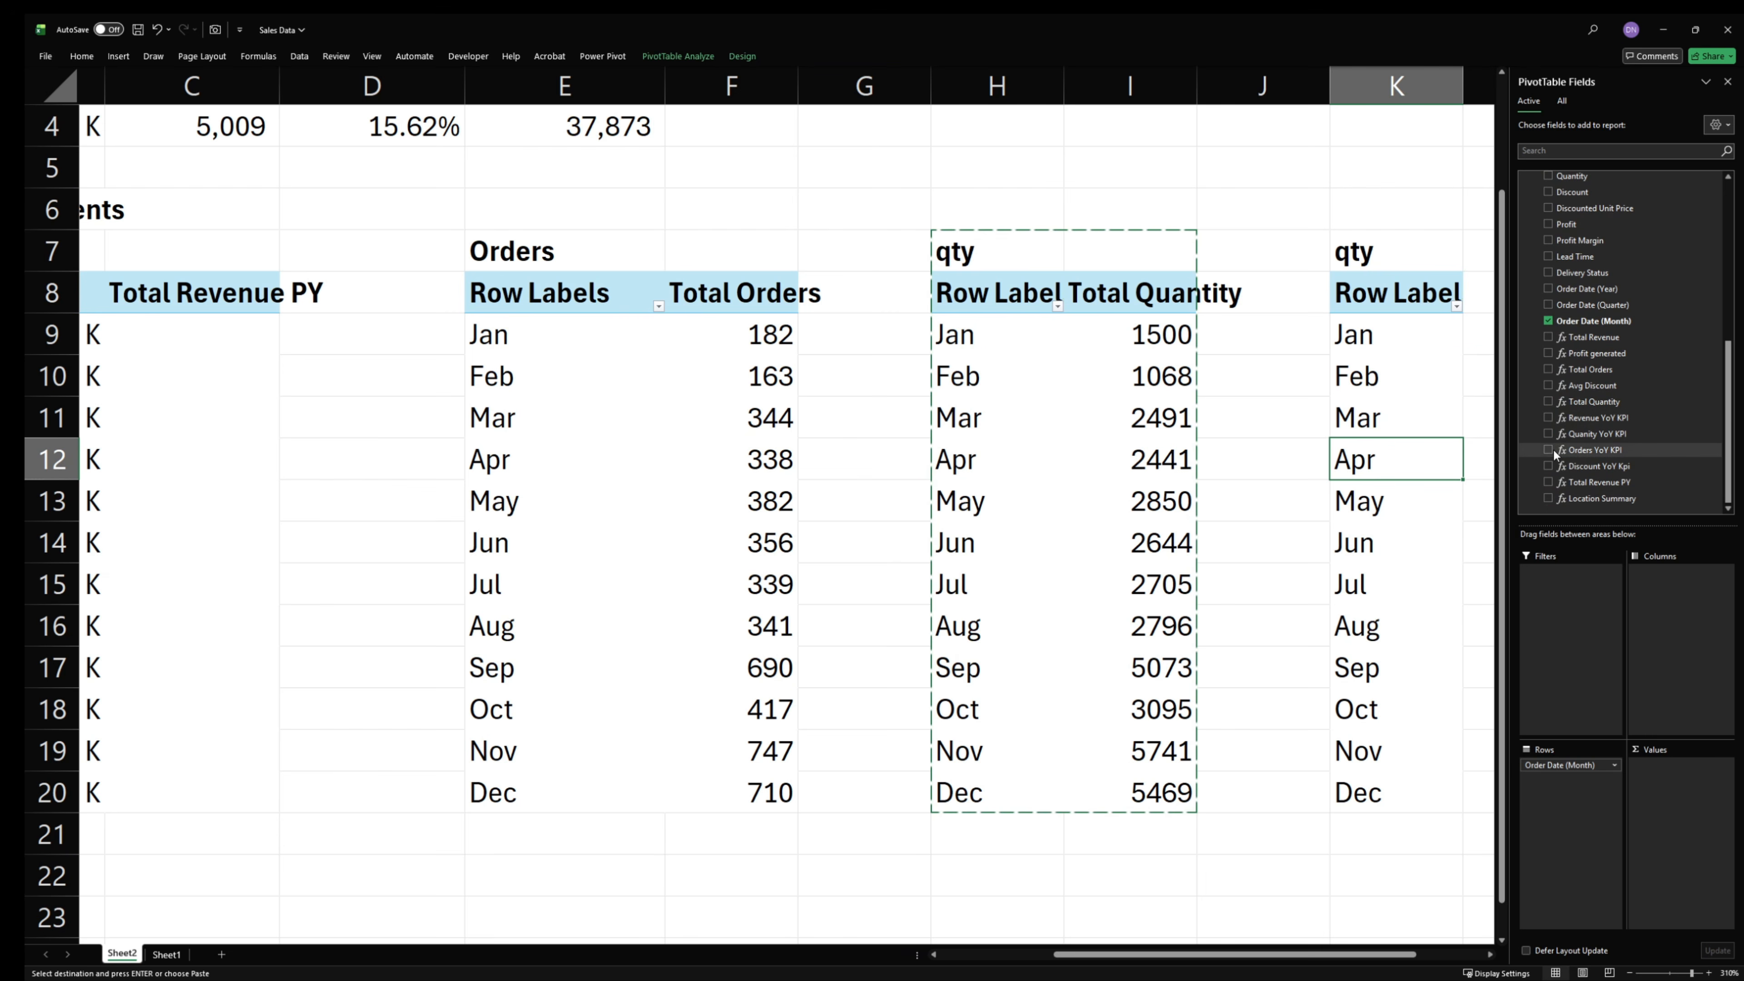
{"action": "left_click_drag", "start_coordinate": [1591, 386], "coordinate": [1673, 804]}
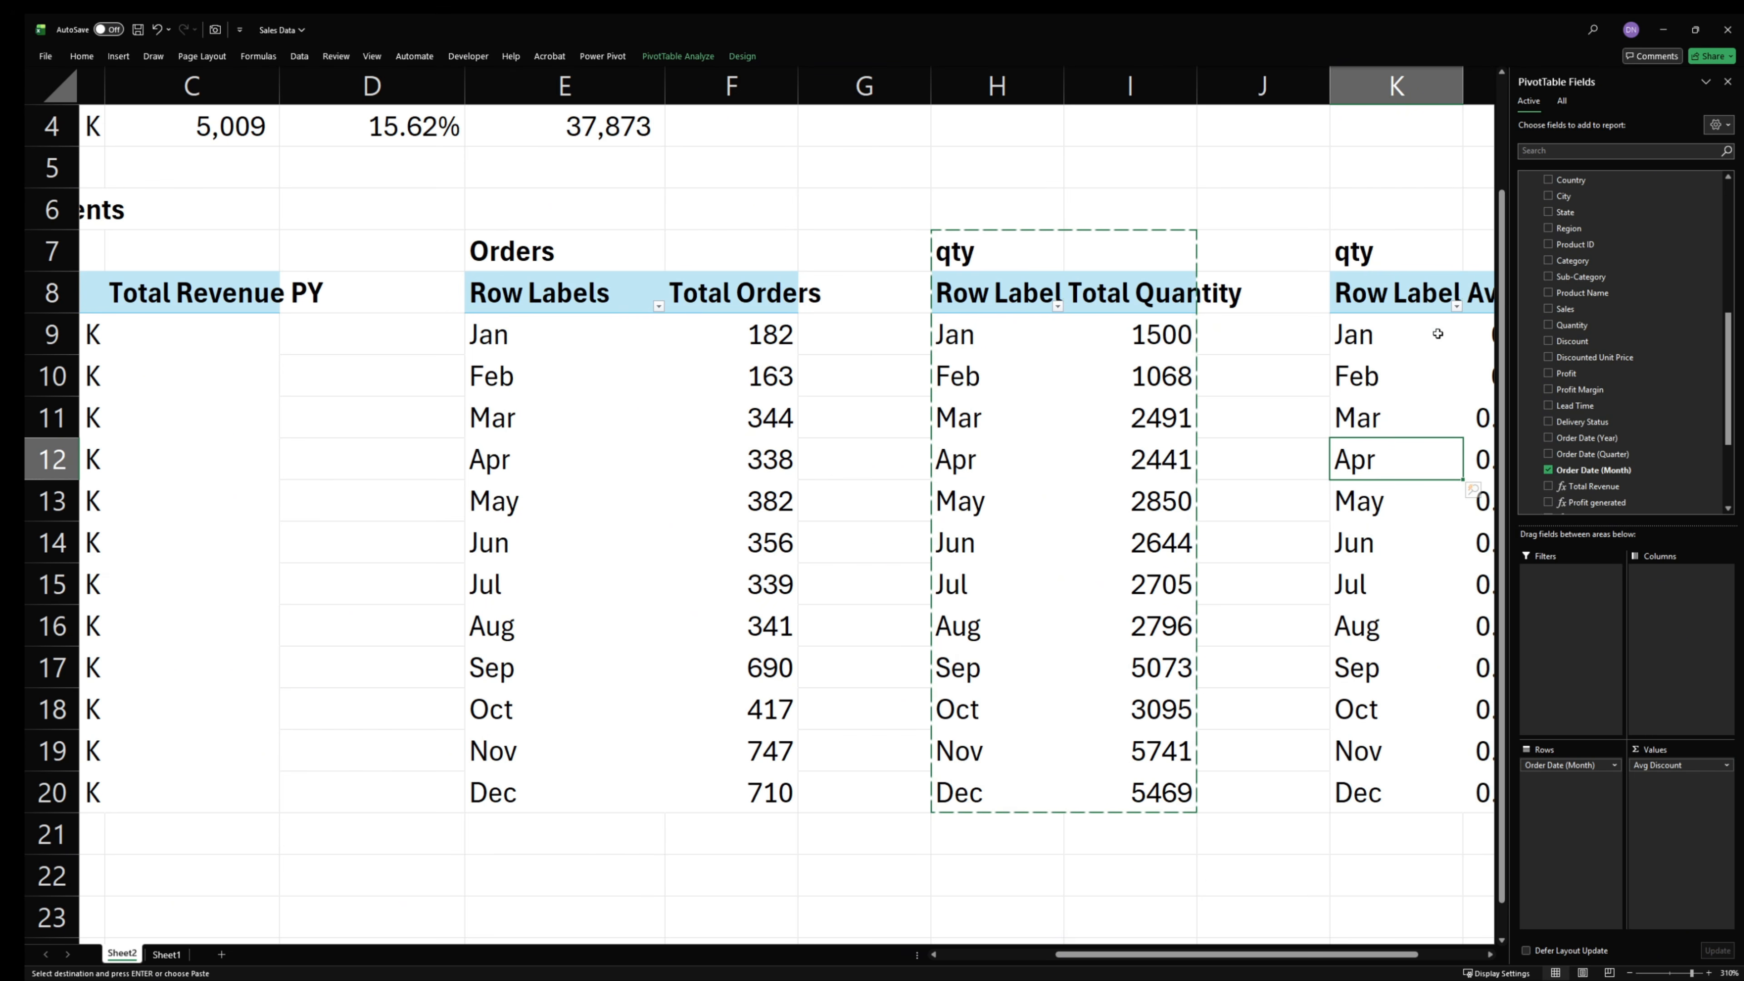
- Change the heading in cell K7 to "Discount"
{"action": "left_click", "coordinate": [1374, 251]}
{"action": "double_click", "coordinate": [1374, 252]}
{"action": "left_click_drag", "start_coordinate": [1374, 251], "coordinate": [1317, 252]}
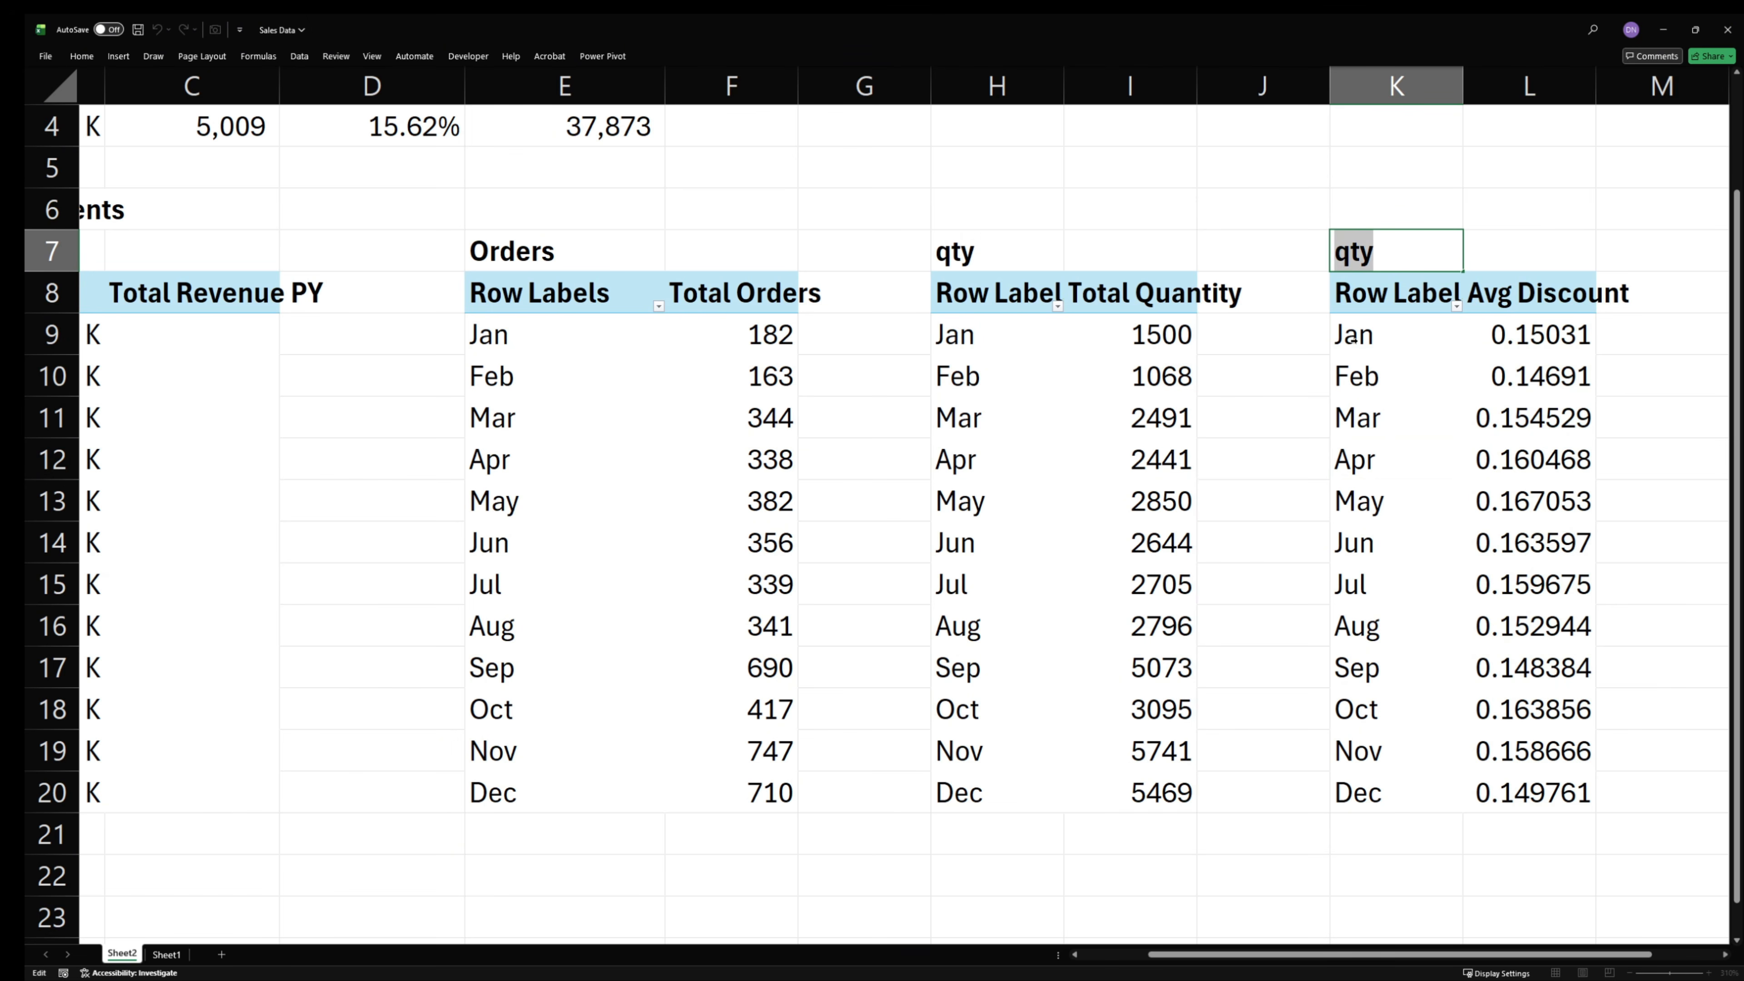
{"action": "type", "text": "D"}
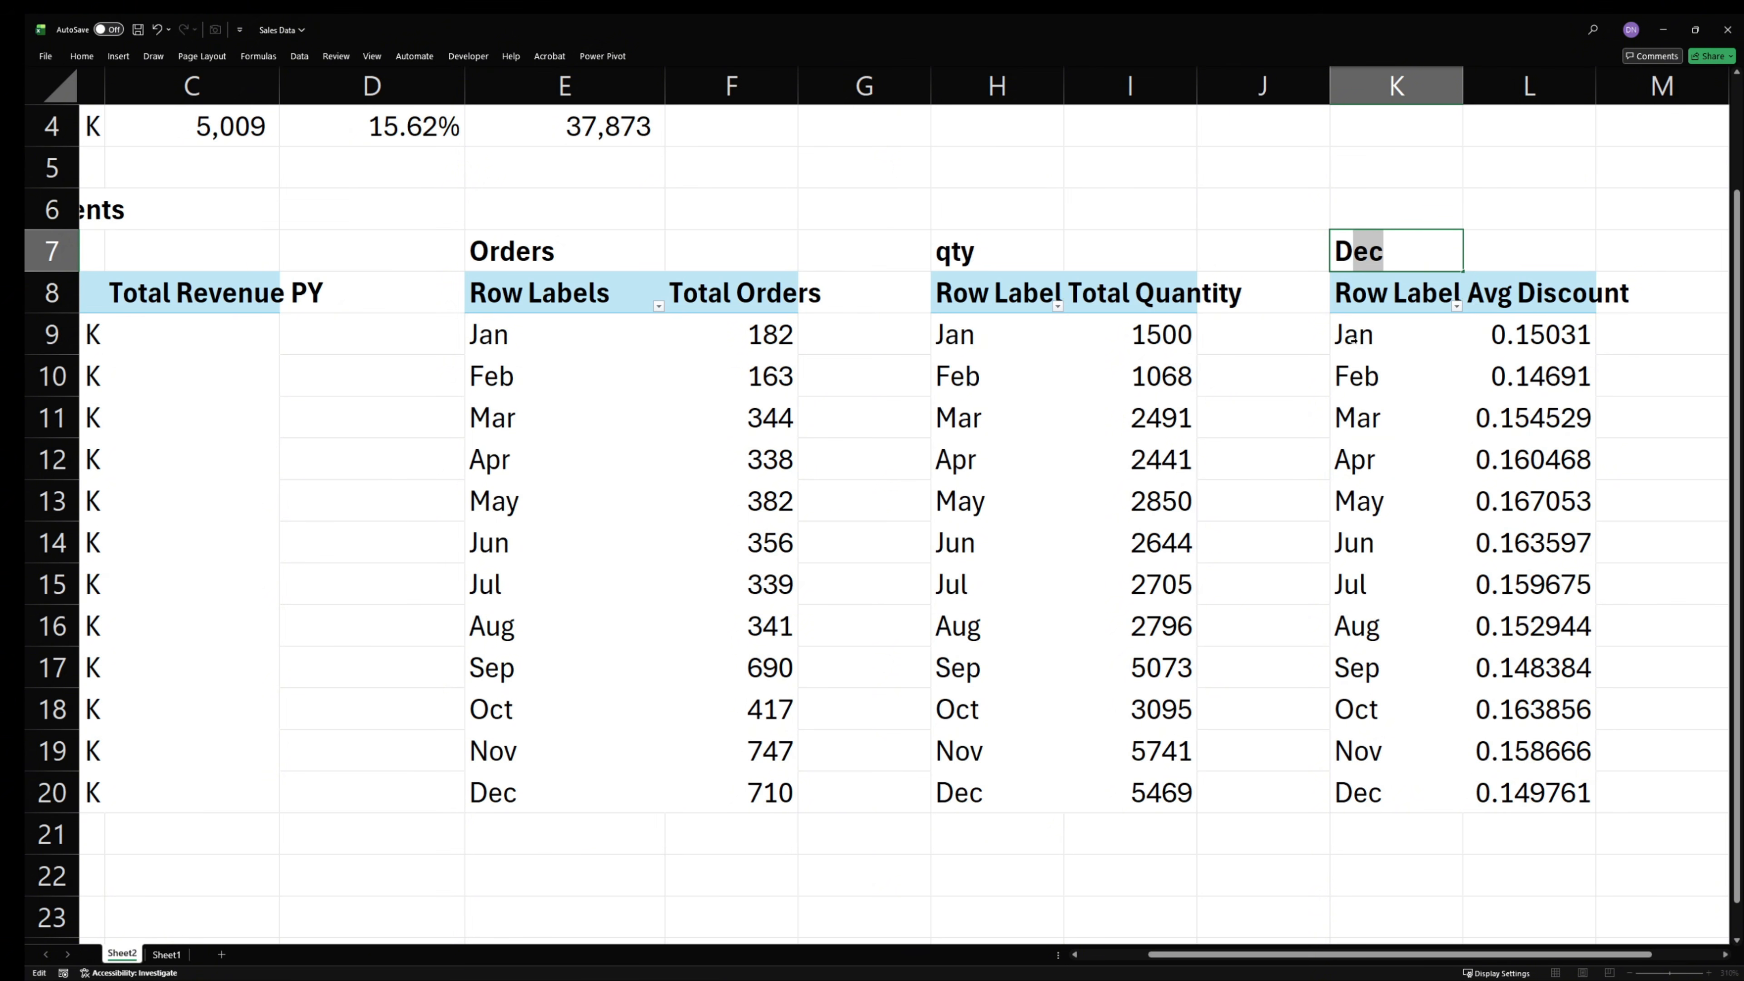
{"action": "type", "text": "iscount"}
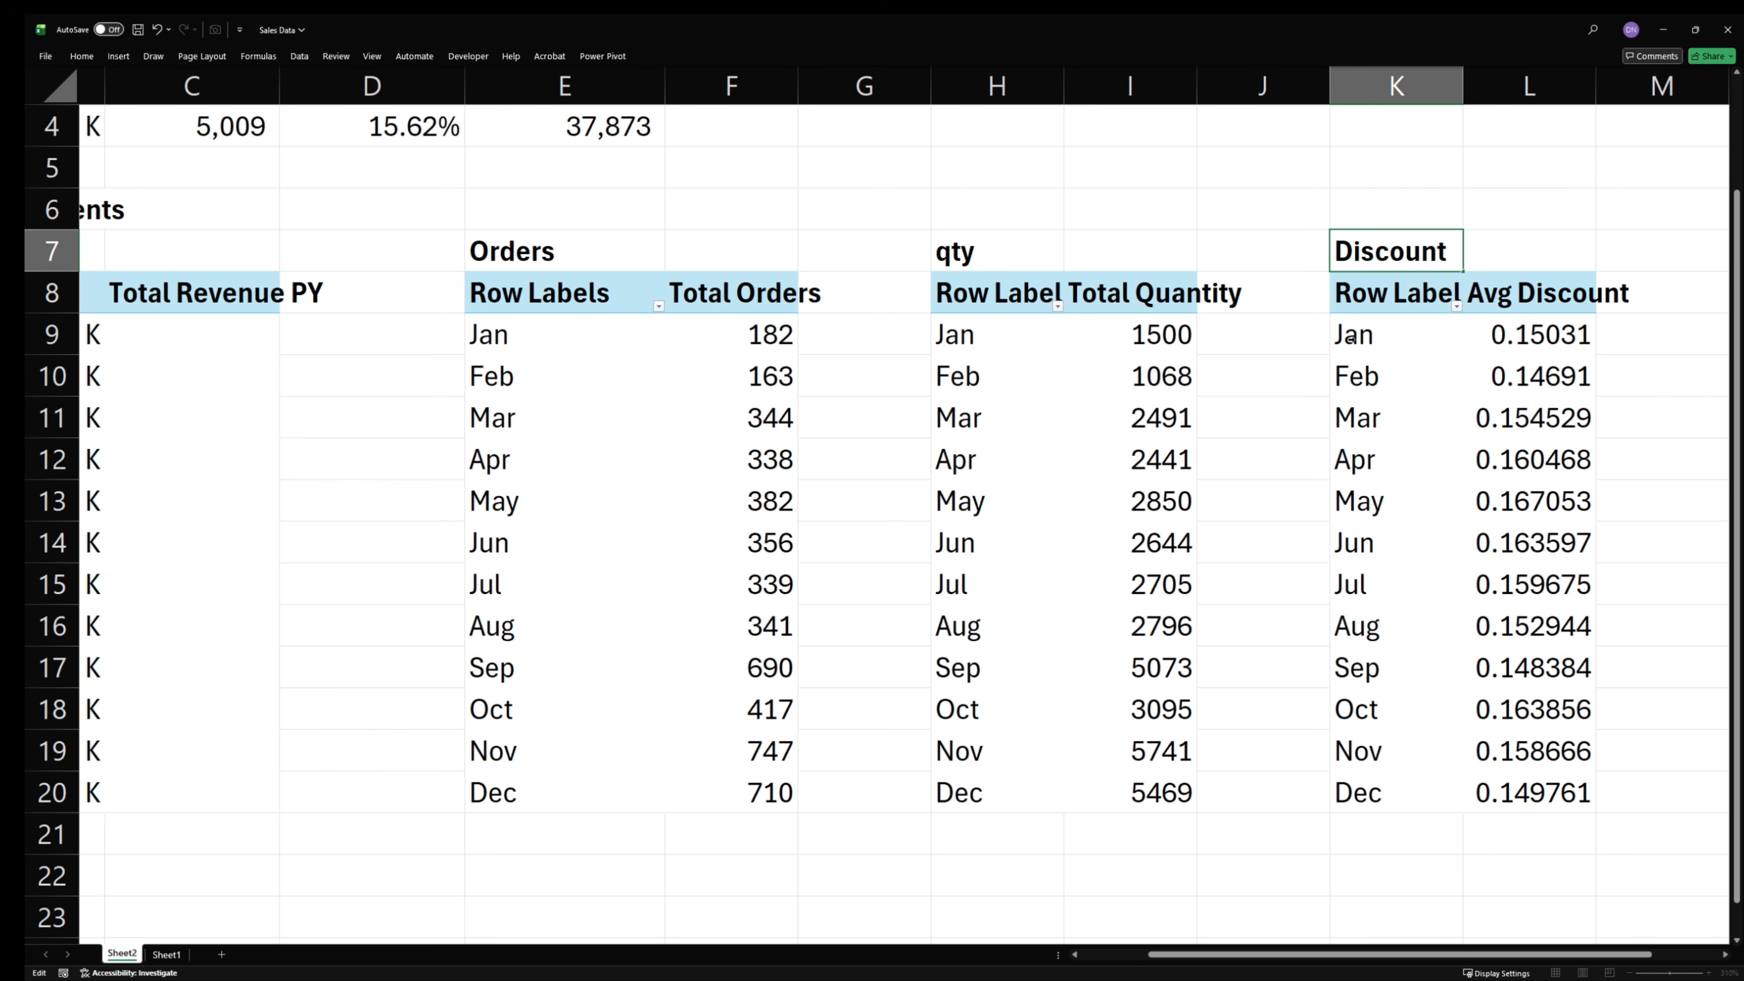
{"action": "key", "text": "Return"}
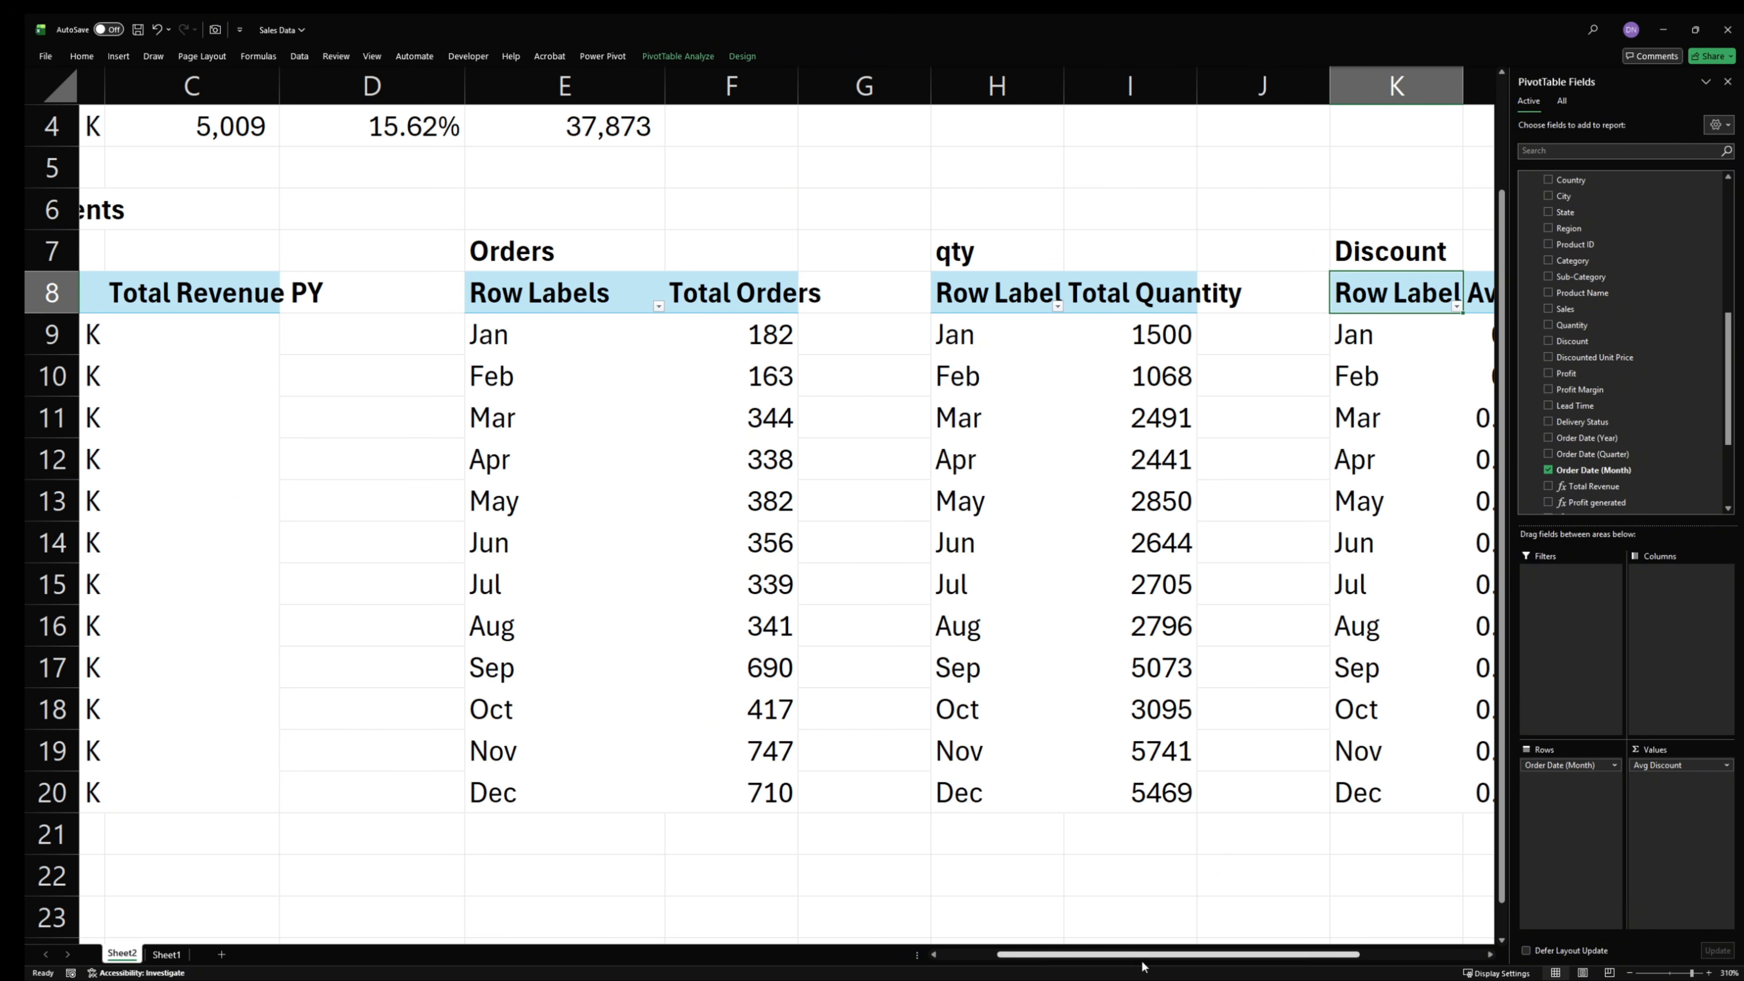
- Fill M4:M22 and A23:M23 with violet-blue as a border around the KPI PivotTables
{"action": "left_click_drag", "start_coordinate": [1151, 958], "coordinate": [1277, 958]}
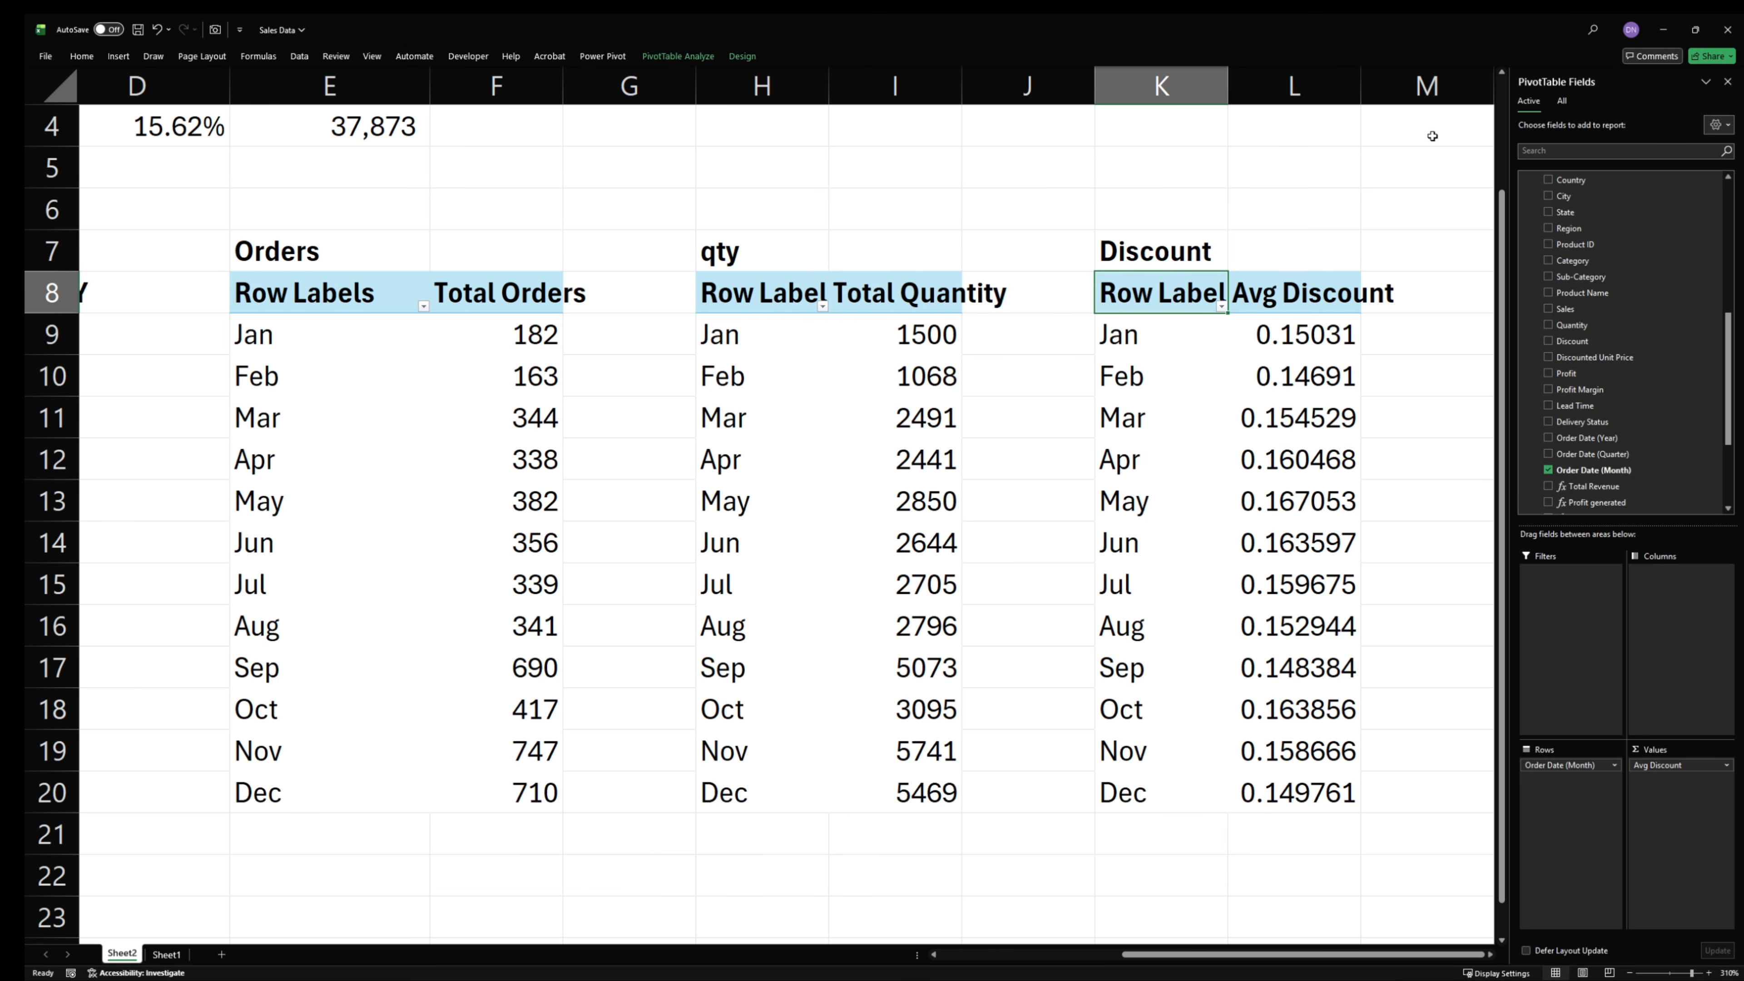
{"action": "left_click_drag", "start_coordinate": [1432, 136], "coordinate": [165, 813]}
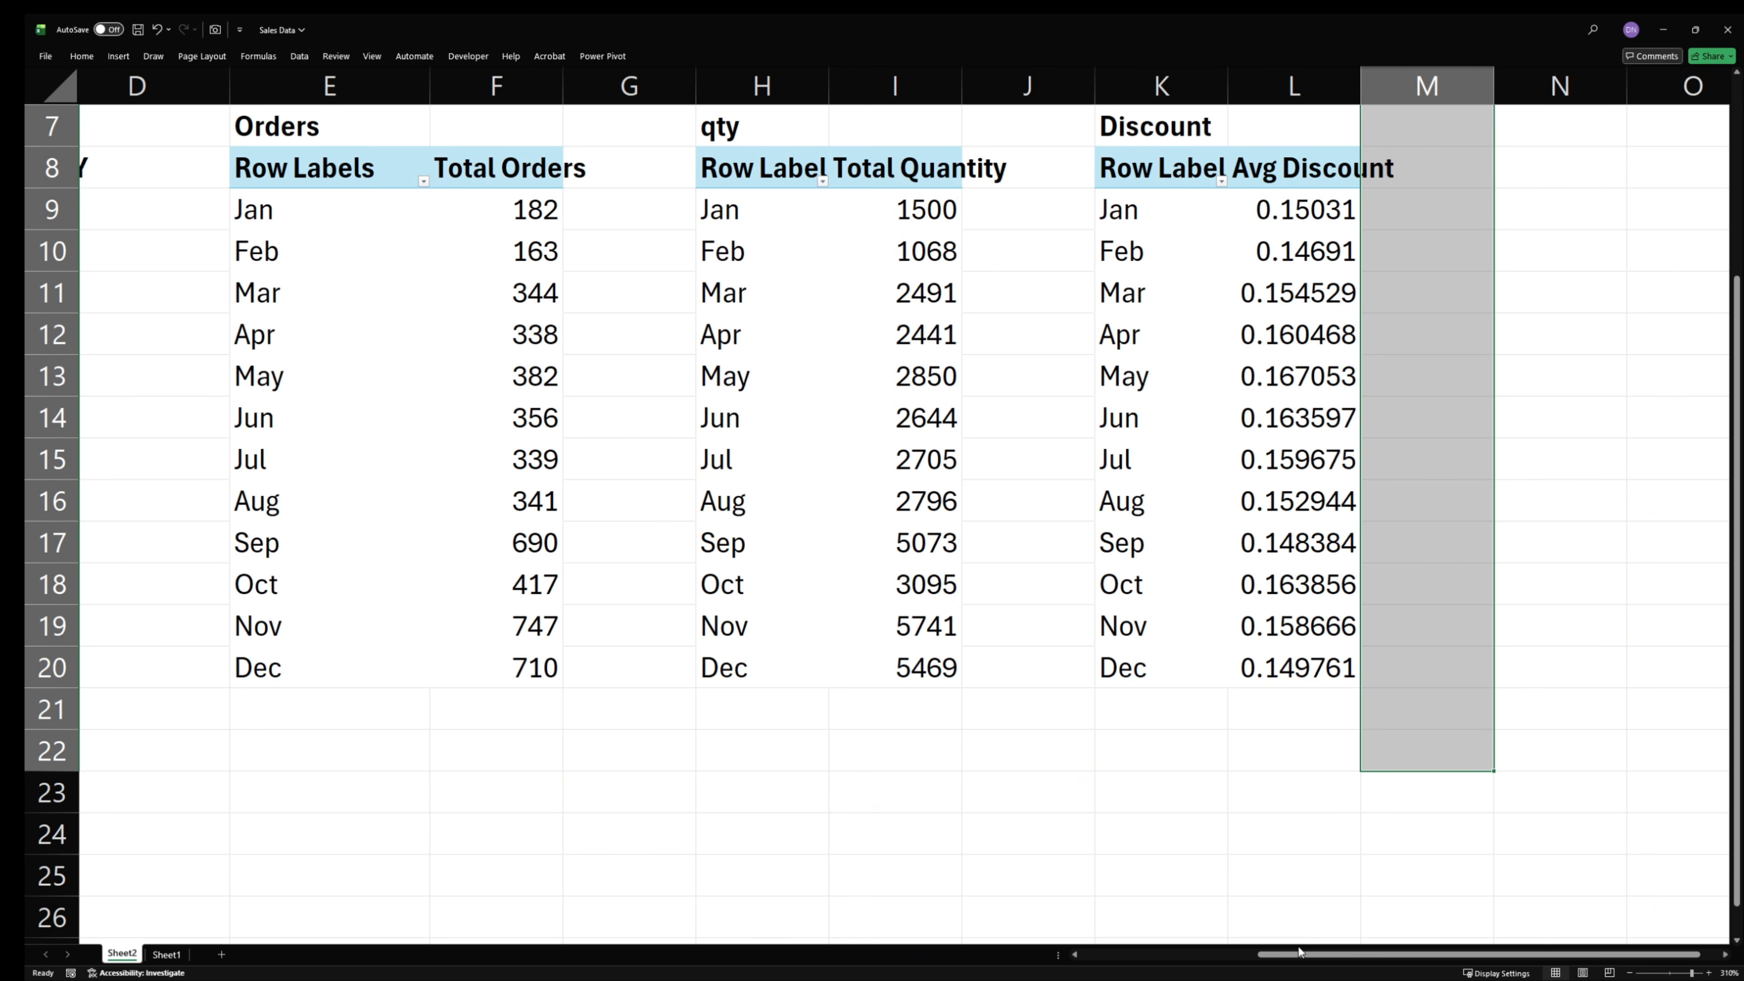
{"action": "scroll", "coordinate": [1354, 962], "scroll_direction": "left", "scroll_amount": 4}
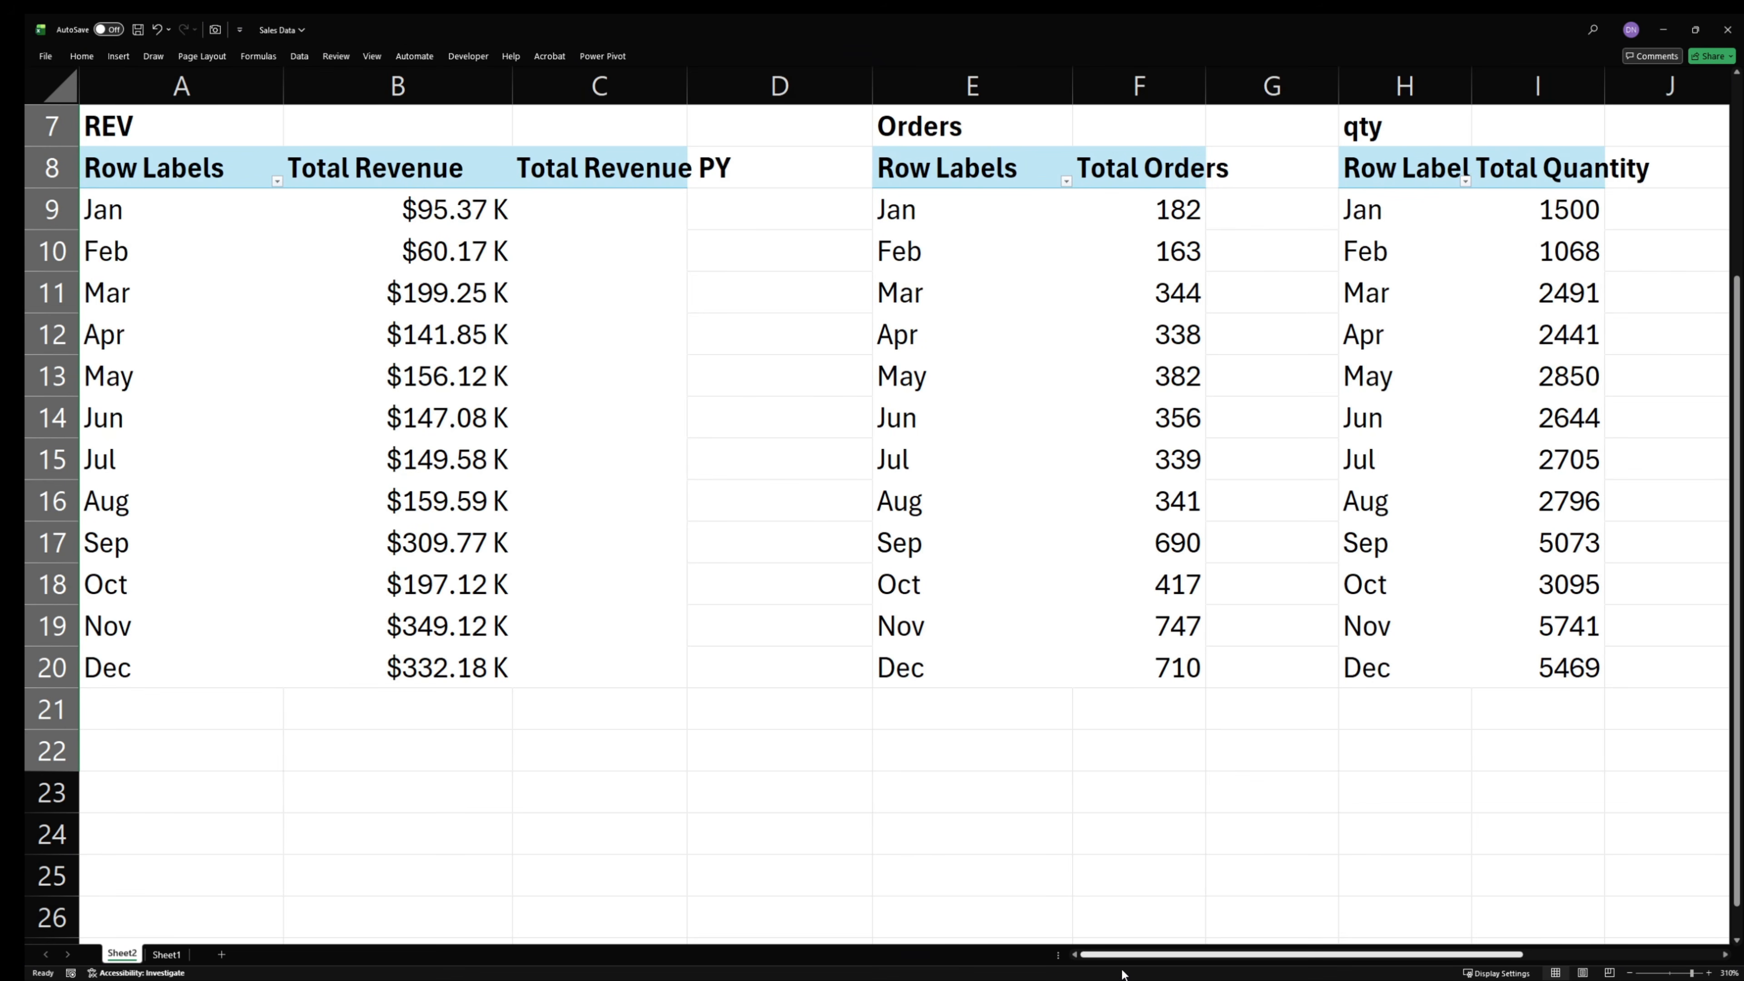
{"action": "left_click_drag", "start_coordinate": [110, 807], "coordinate": [1621, 806]}
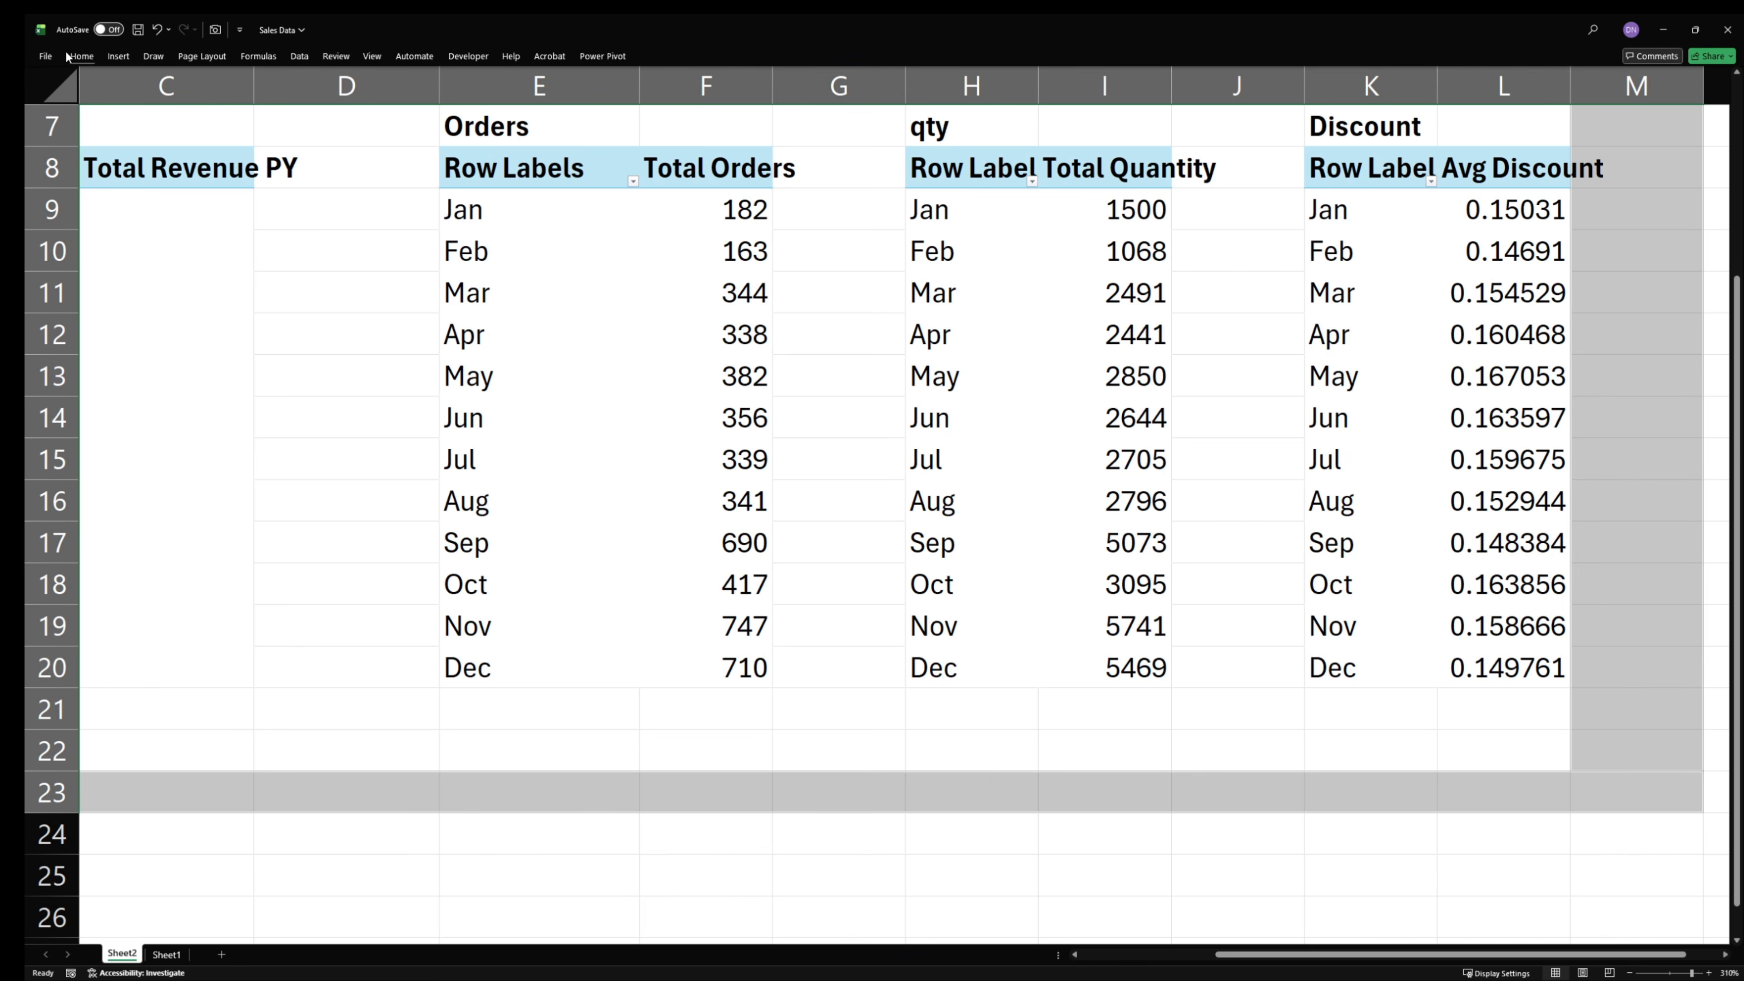
{"action": "left_click", "coordinate": [81, 56]}
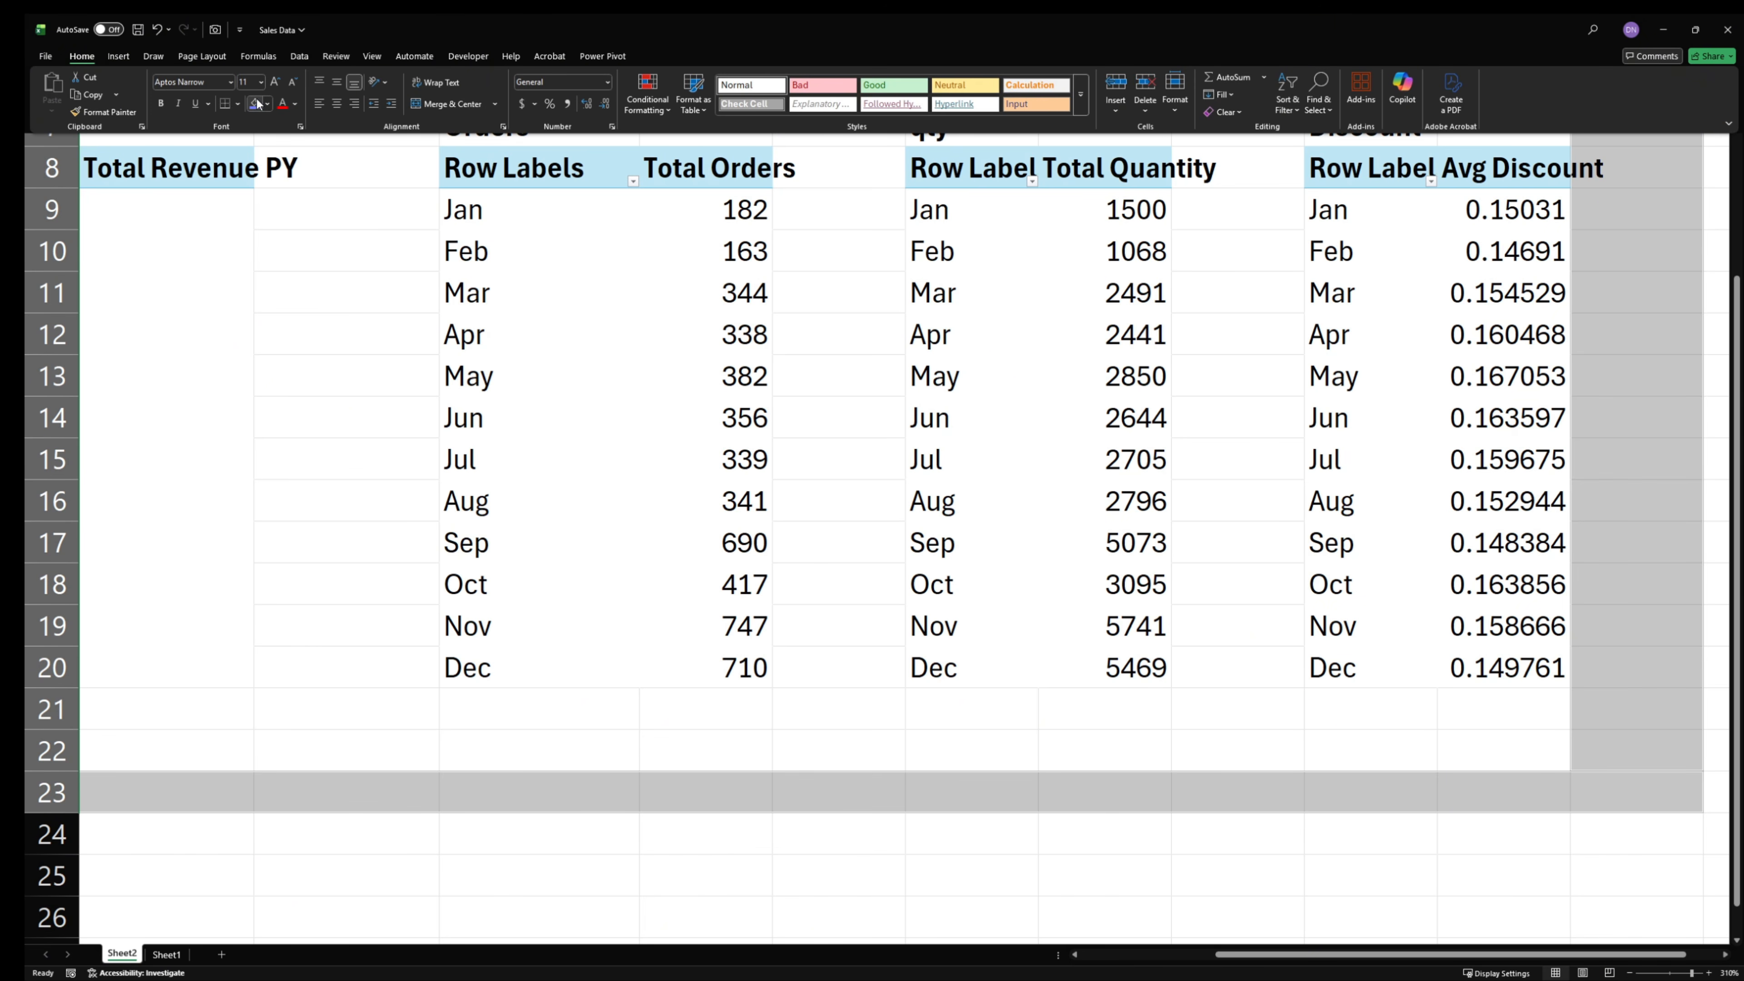
{"action": "scroll", "coordinate": [1492, 741], "scroll_direction": "left", "scroll_amount": 2}
{"action": "scroll", "coordinate": [1493, 741], "scroll_direction": "up", "scroll_amount": 2}
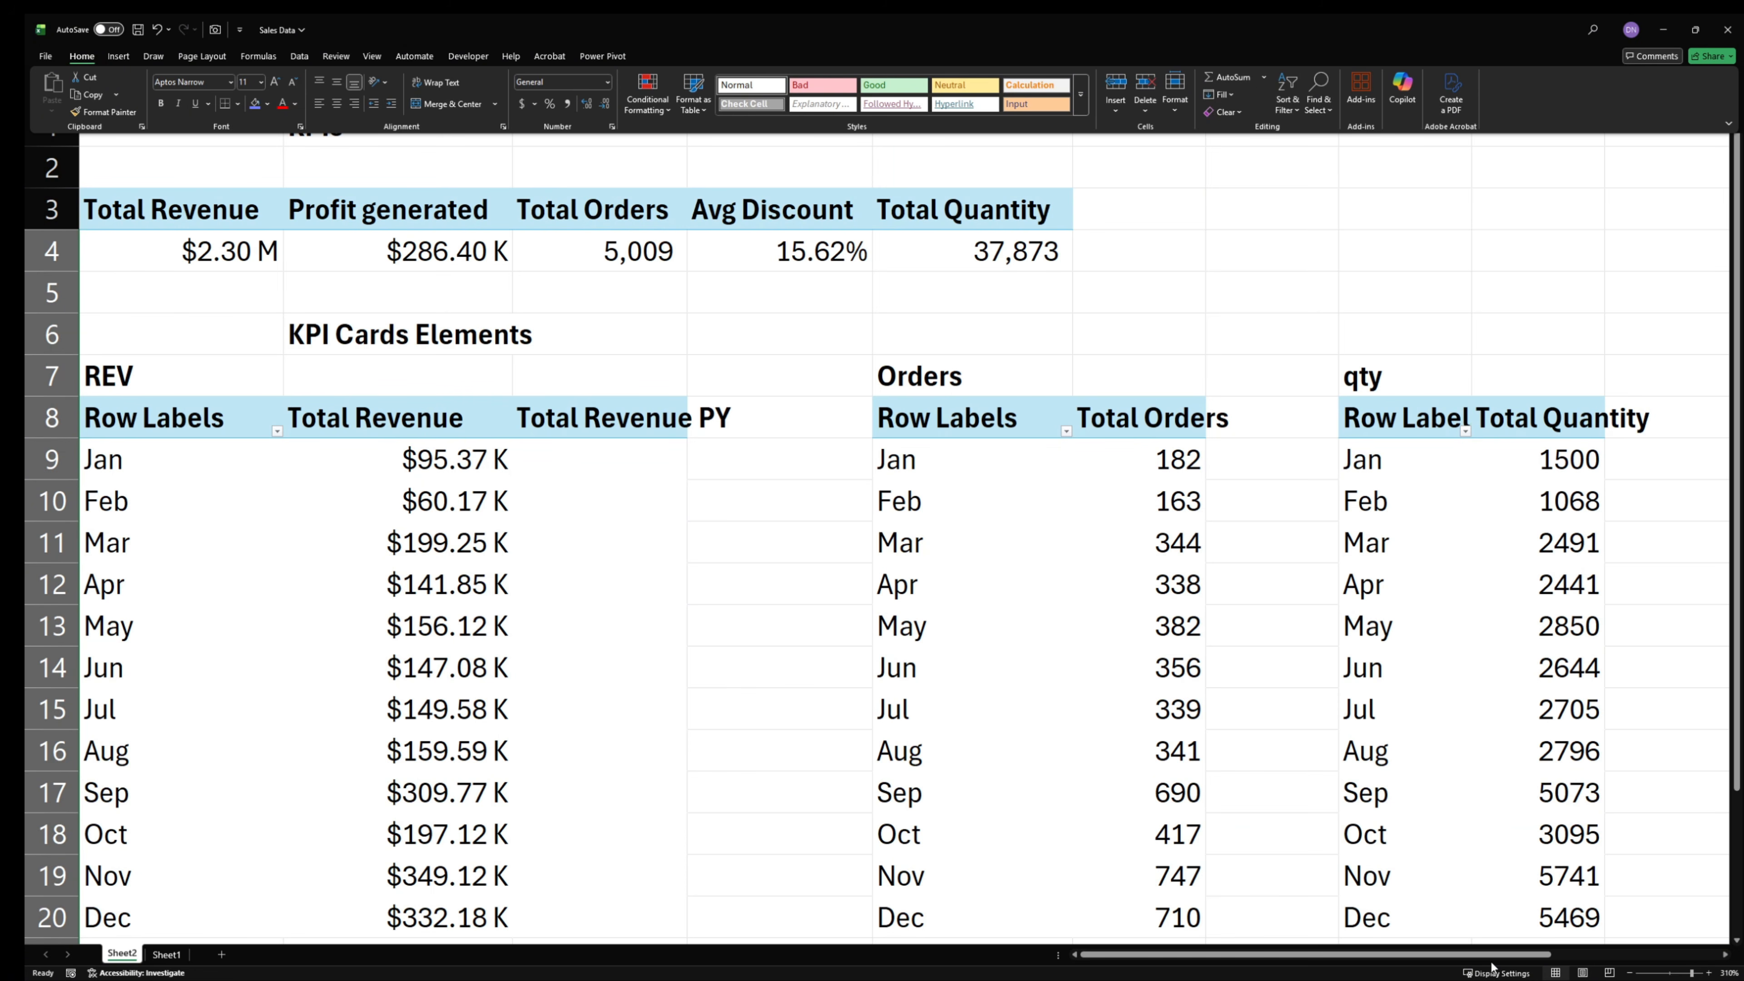
{"action": "left_click", "coordinate": [1531, 956]}
{"action": "left_click_drag", "start_coordinate": [1531, 955], "coordinate": [1701, 956]}
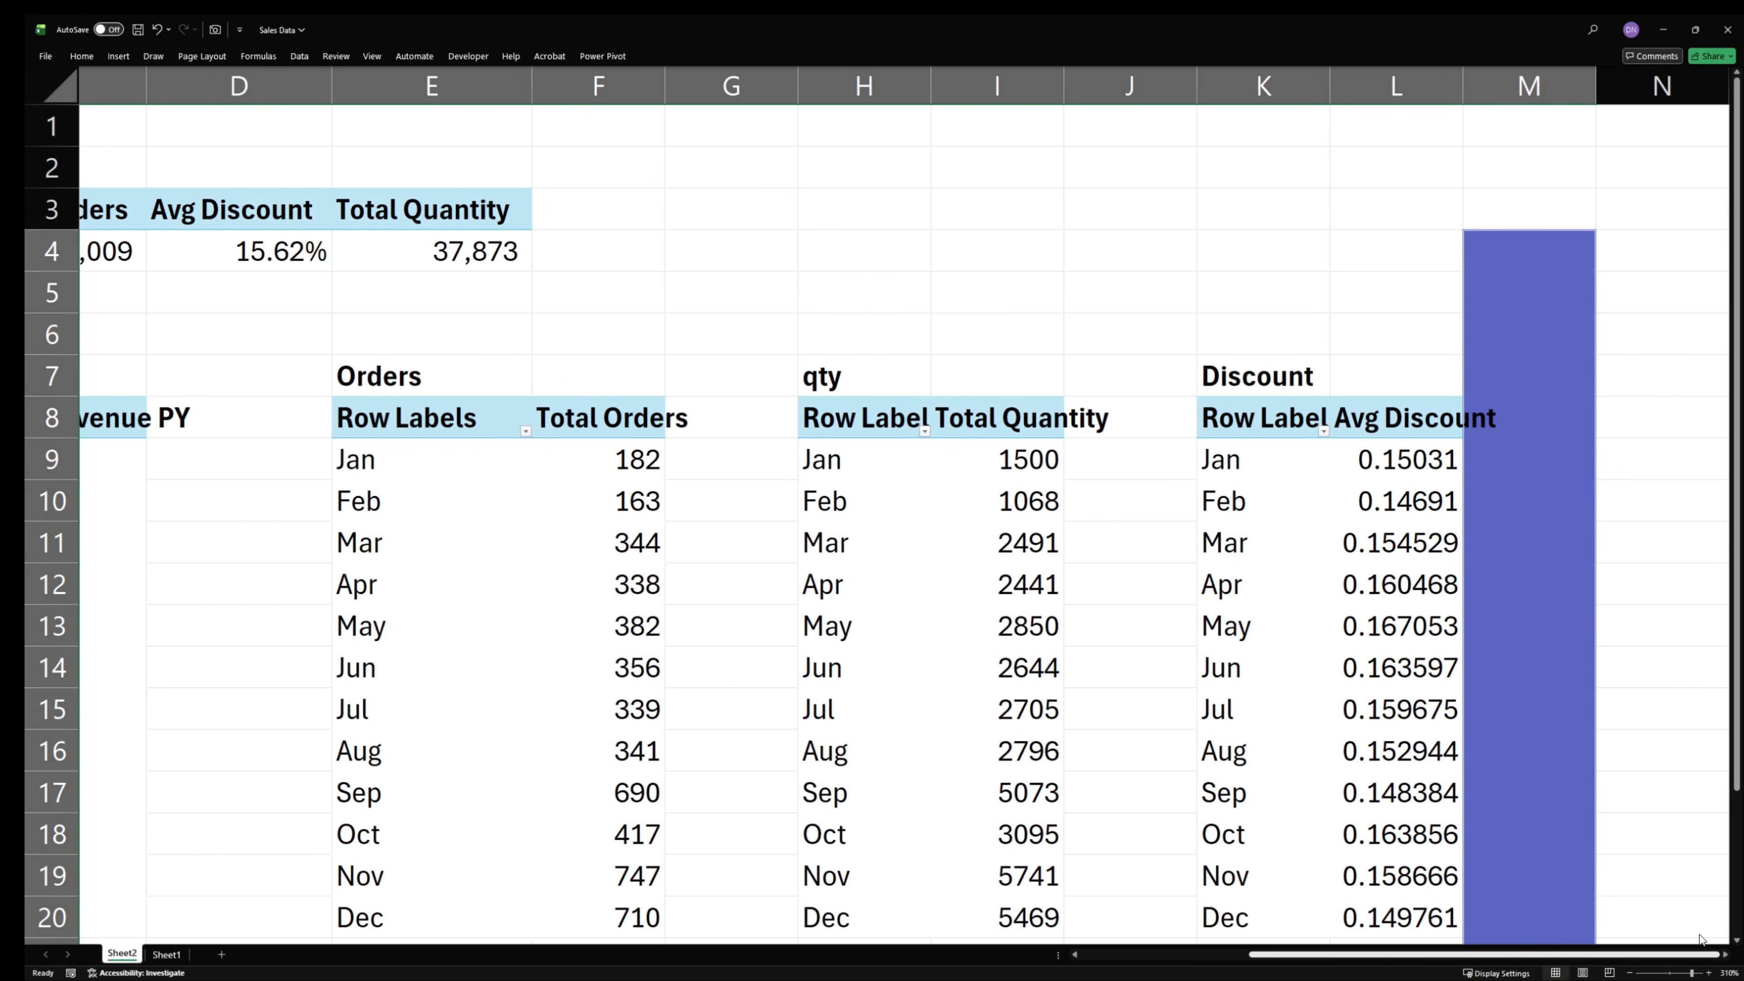
- Extend the violet-blue border fill in column M up to row 1 by filling M1:M4
{"action": "left_click", "coordinate": [1527, 219]}
{"action": "left_click", "coordinate": [1522, 250]}
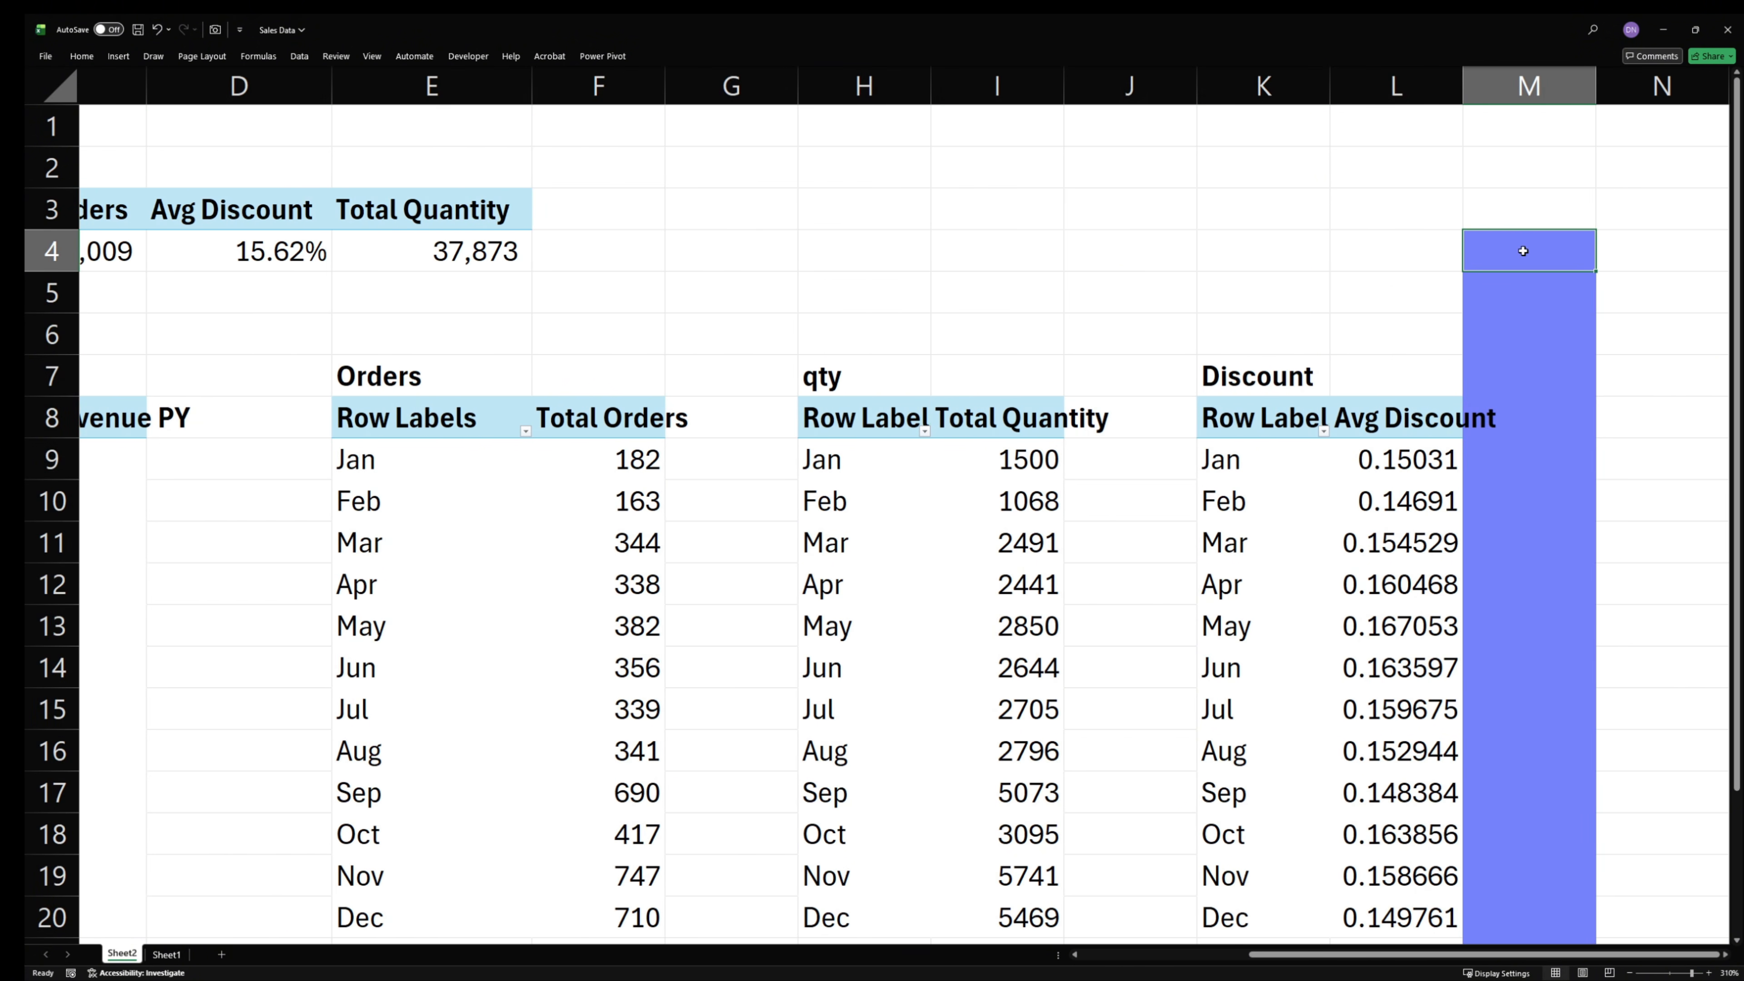
{"action": "left_click_drag", "start_coordinate": [1522, 238], "coordinate": [1504, 120]}
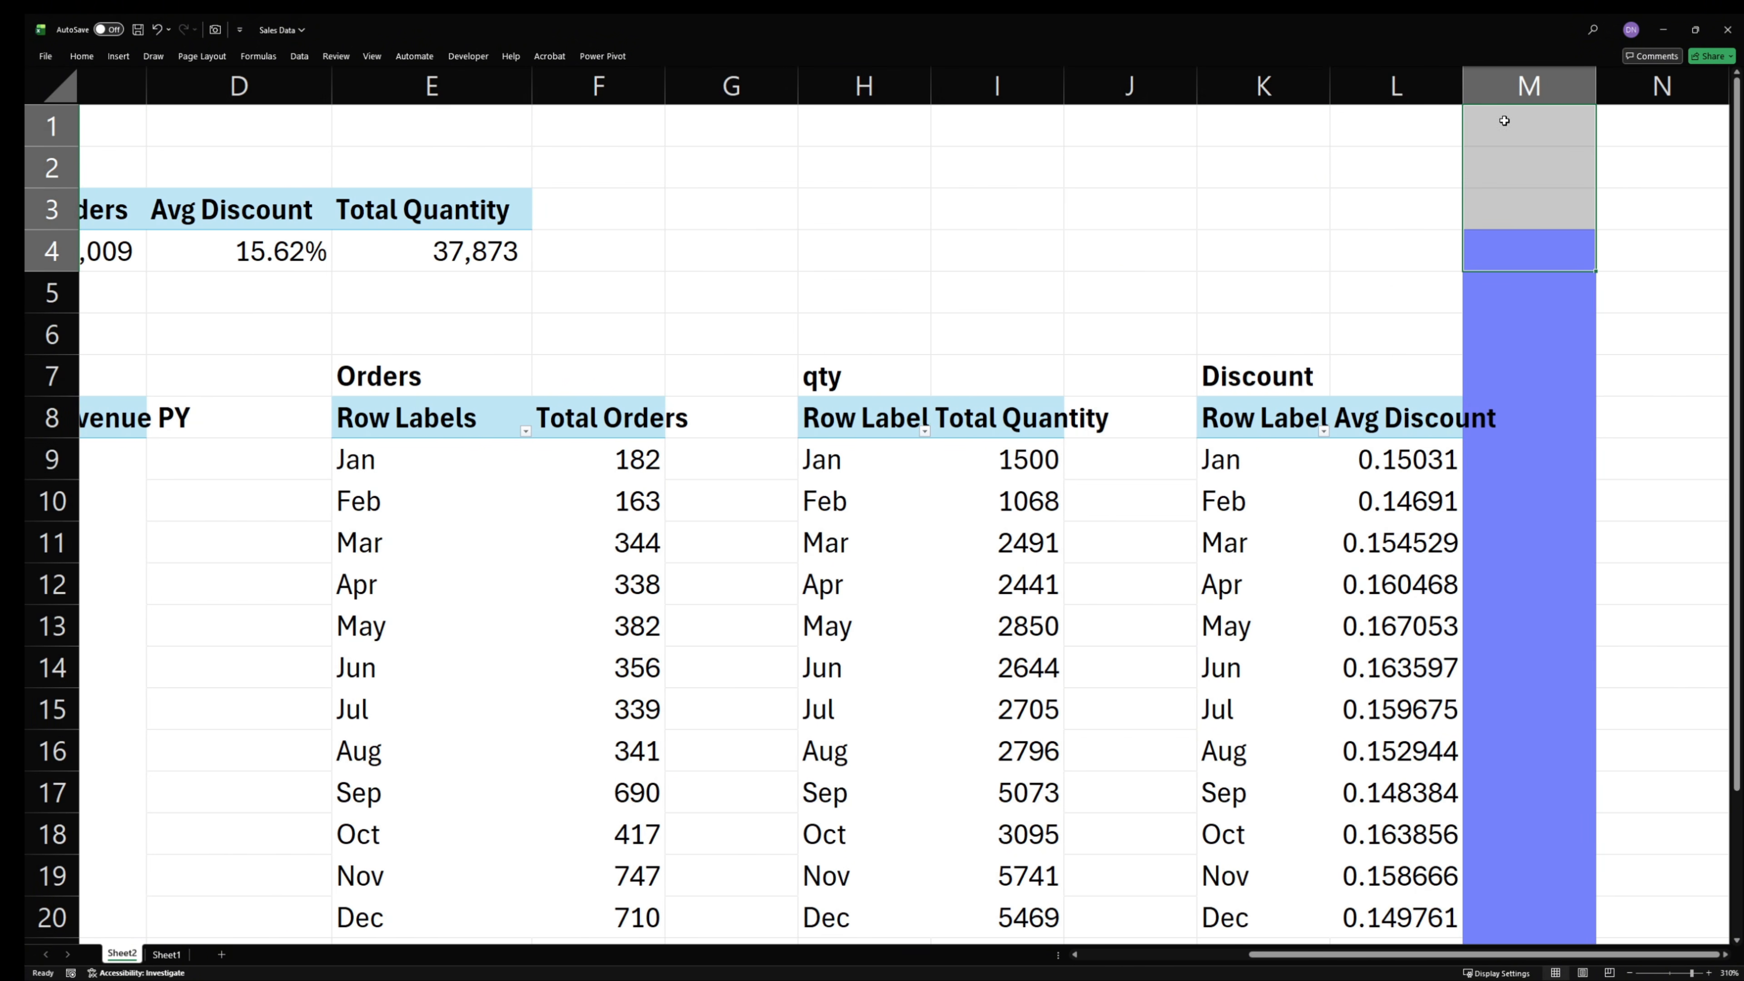
{"action": "left_click", "coordinate": [81, 55]}
{"action": "left_click", "coordinate": [254, 103]}
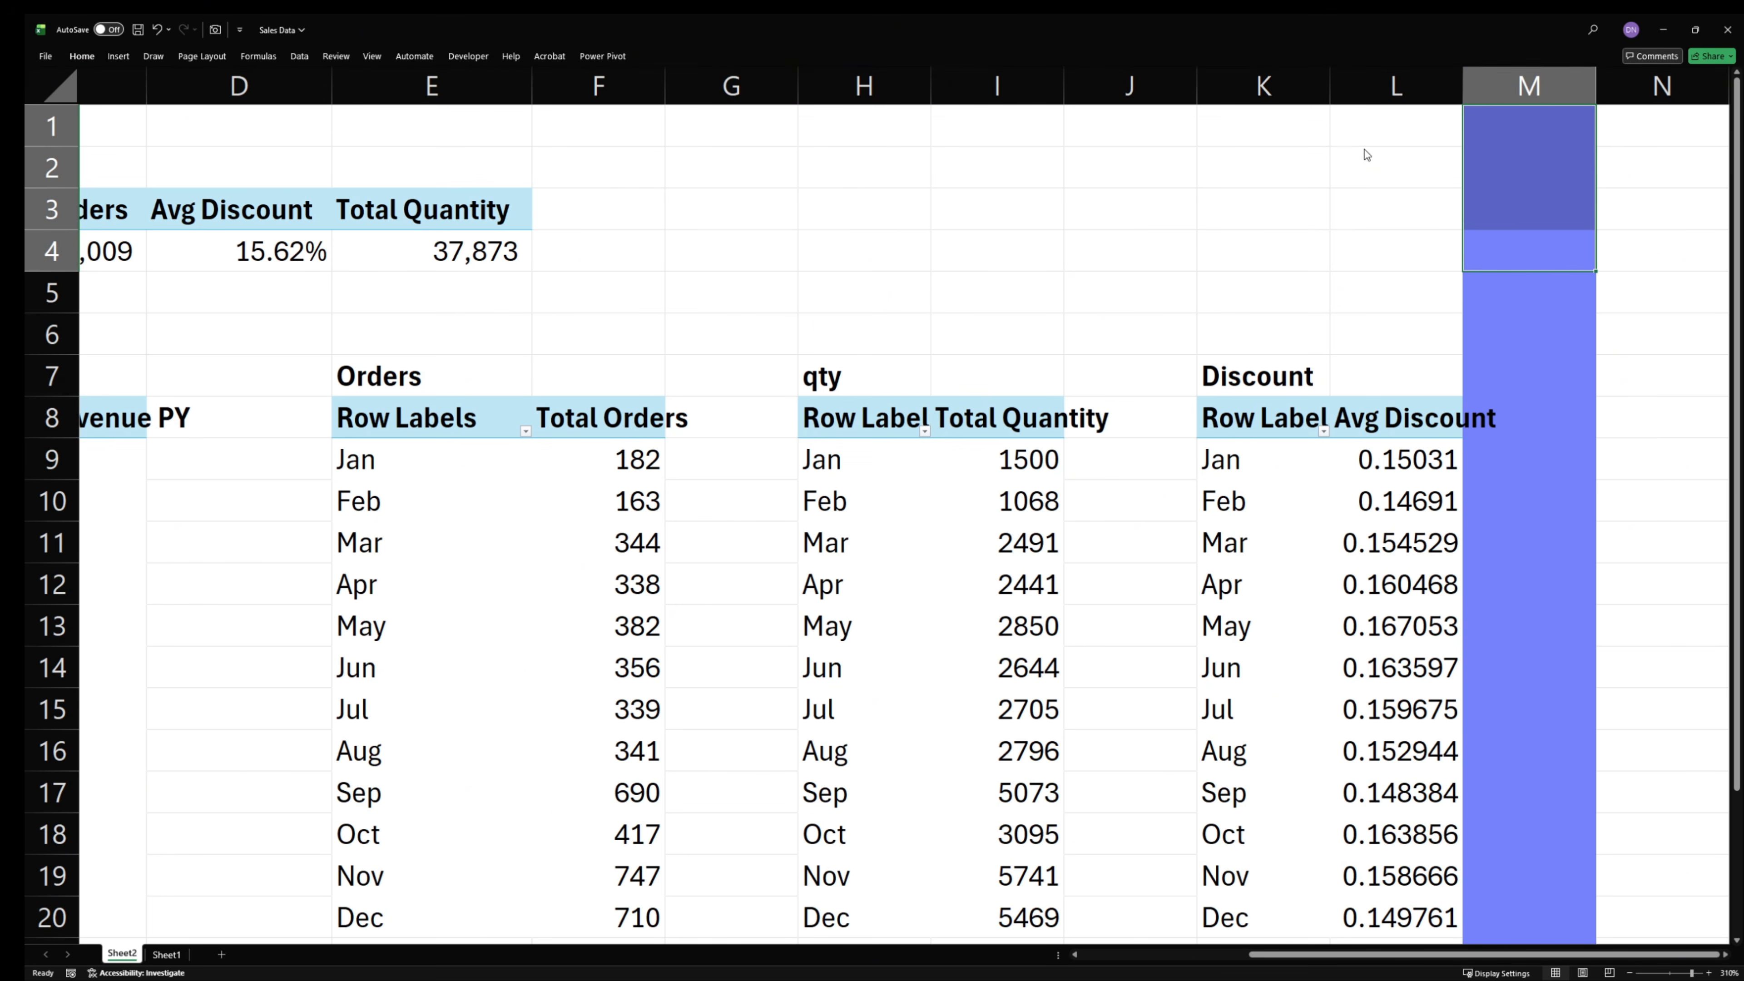
- Autofit column L to the Avg Discount values and narrow the blue border column M
{"action": "double_click", "coordinate": [1458, 80]}
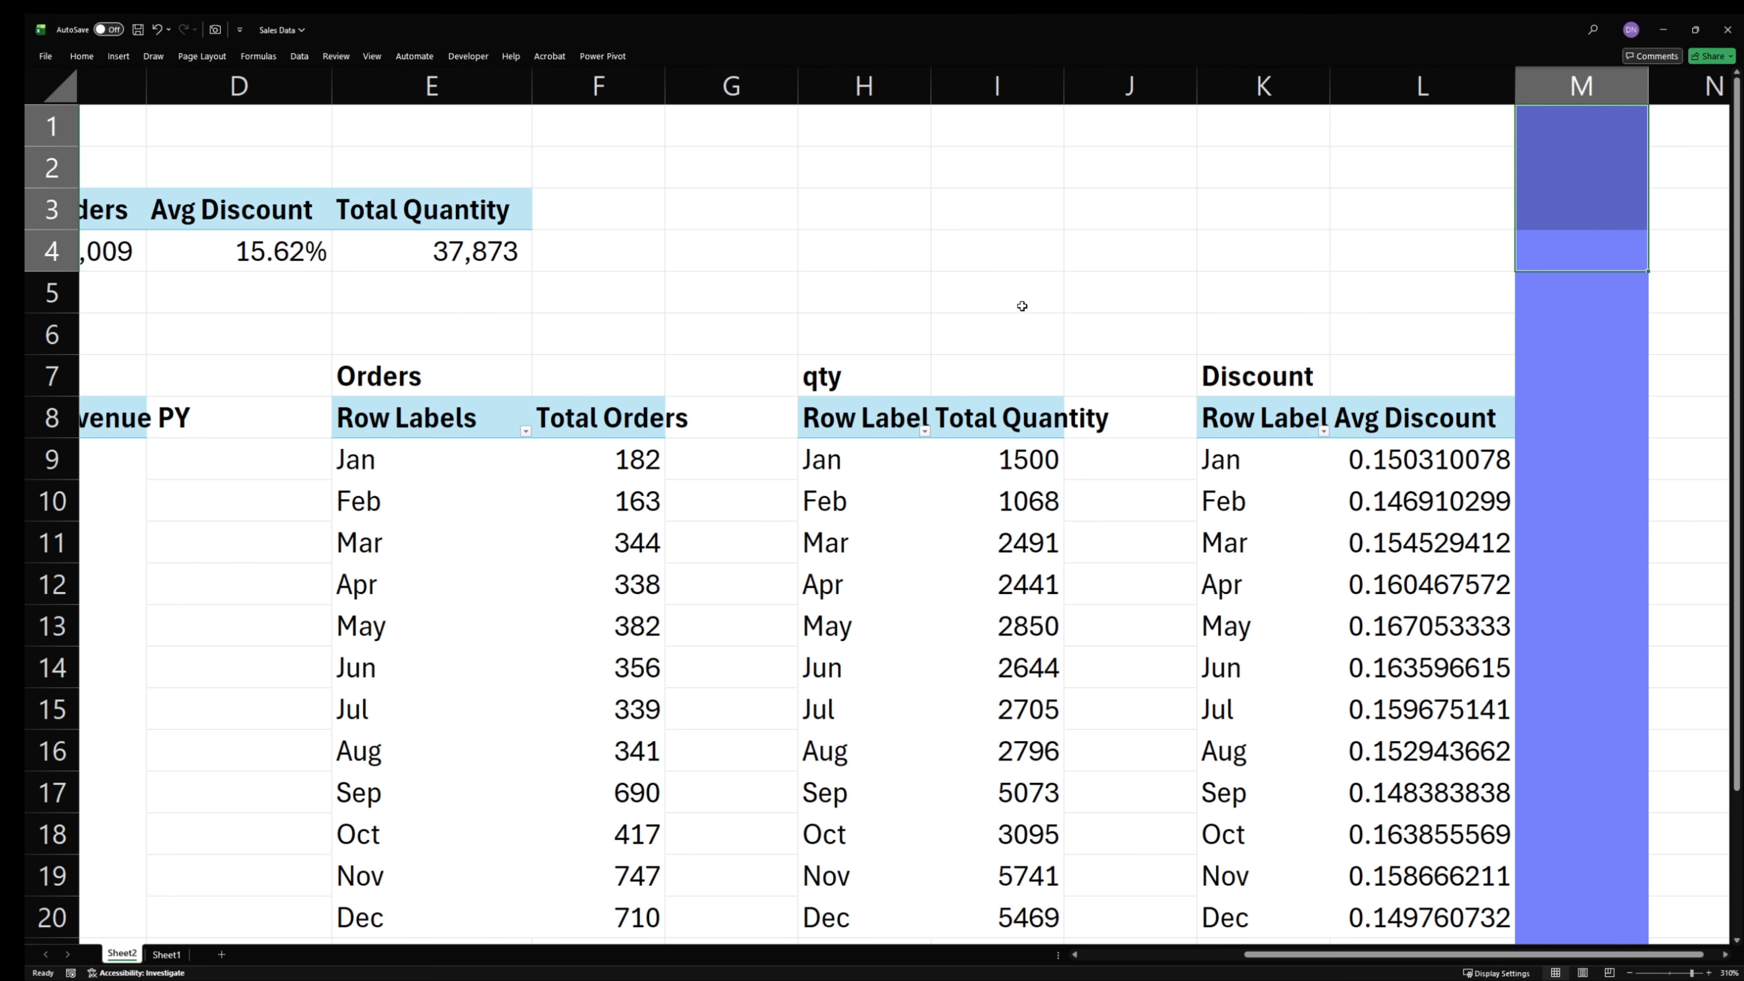
{"action": "scroll", "coordinate": [1021, 305], "scroll_direction": "down", "scroll_amount": 2}
{"action": "scroll", "coordinate": [1020, 306], "scroll_direction": "down", "scroll_amount": 6}
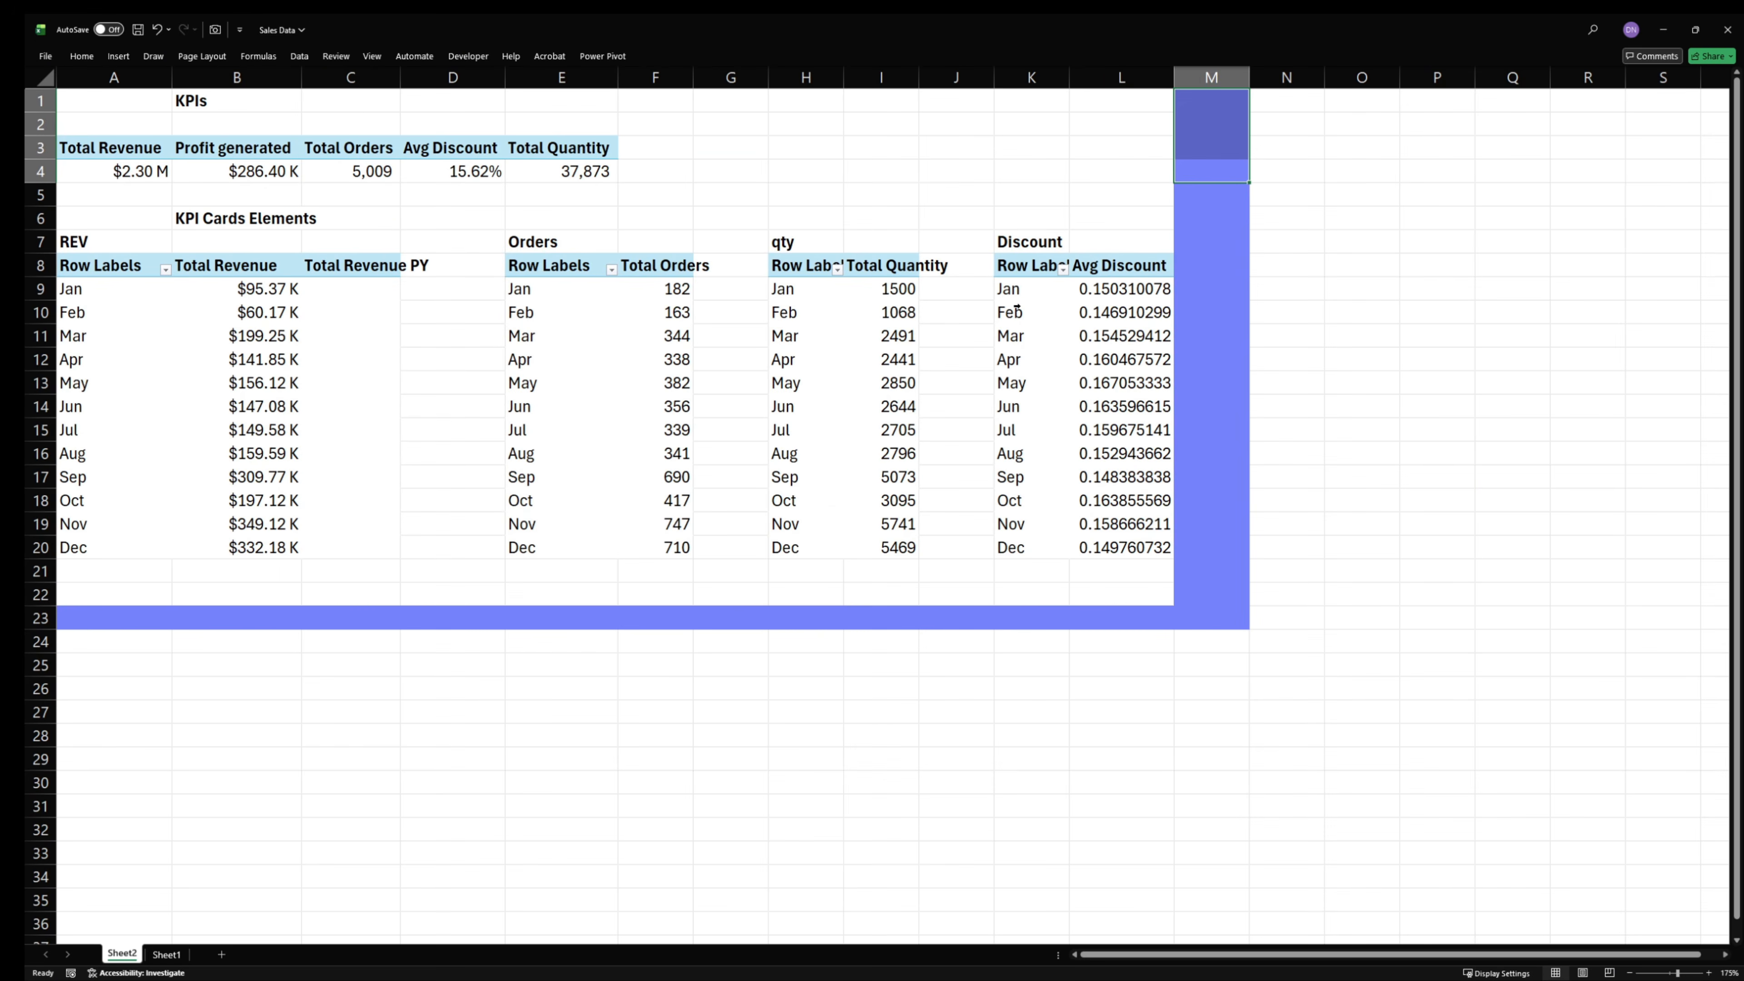
{"action": "left_click_drag", "start_coordinate": [1355, 83], "coordinate": [1310, 83]}
{"action": "left_click", "coordinate": [831, 393]}
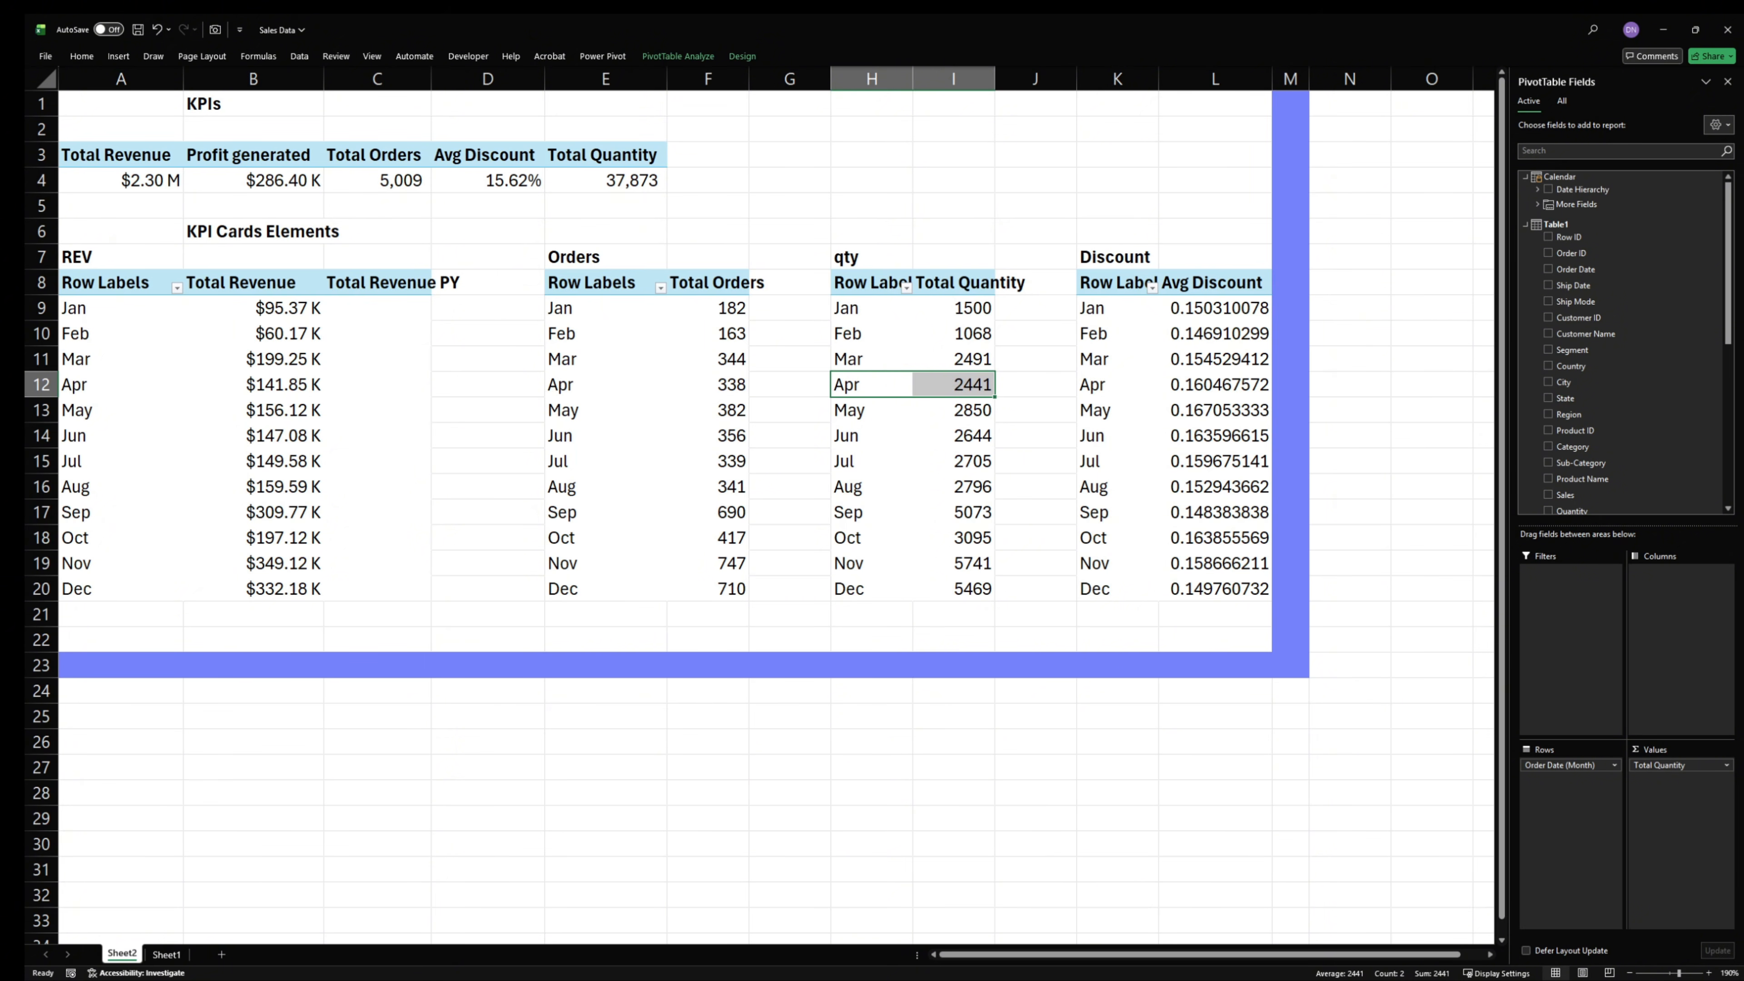
- Switch to the Sales workbook and open its finished Dashboard sheet
{"action": "key", "text": "alt+Tab"}
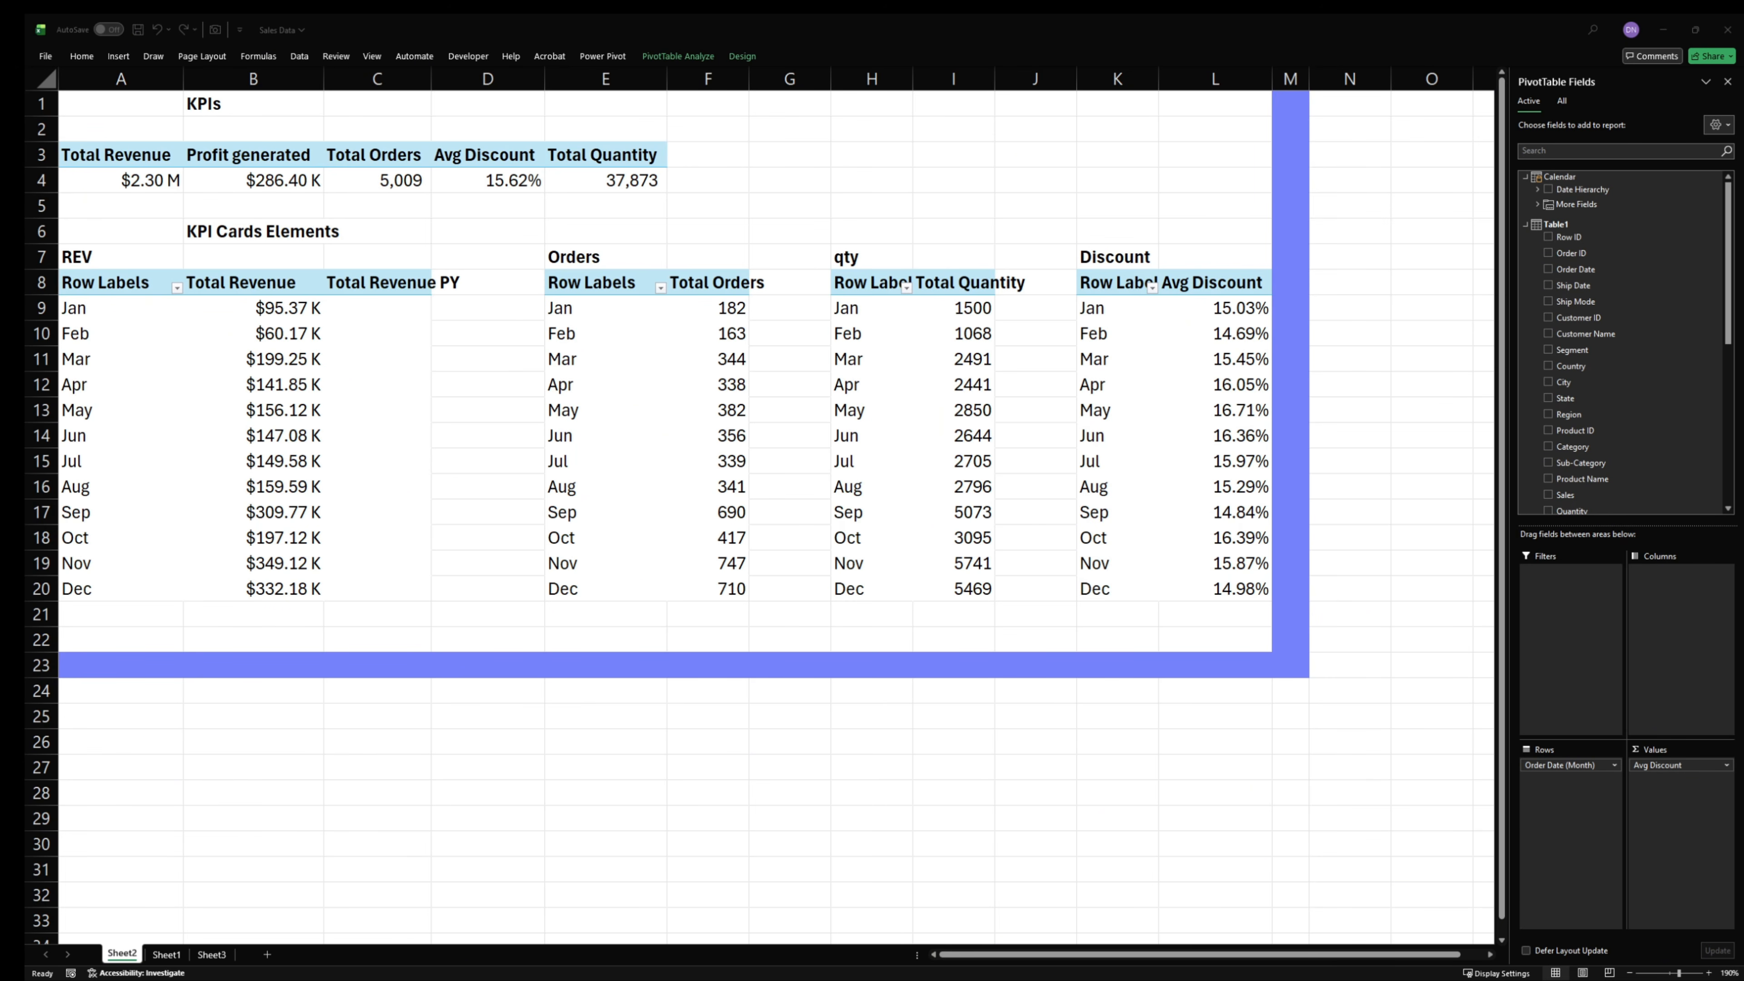
{"action": "mouse_move", "coordinate": [767, 972]}
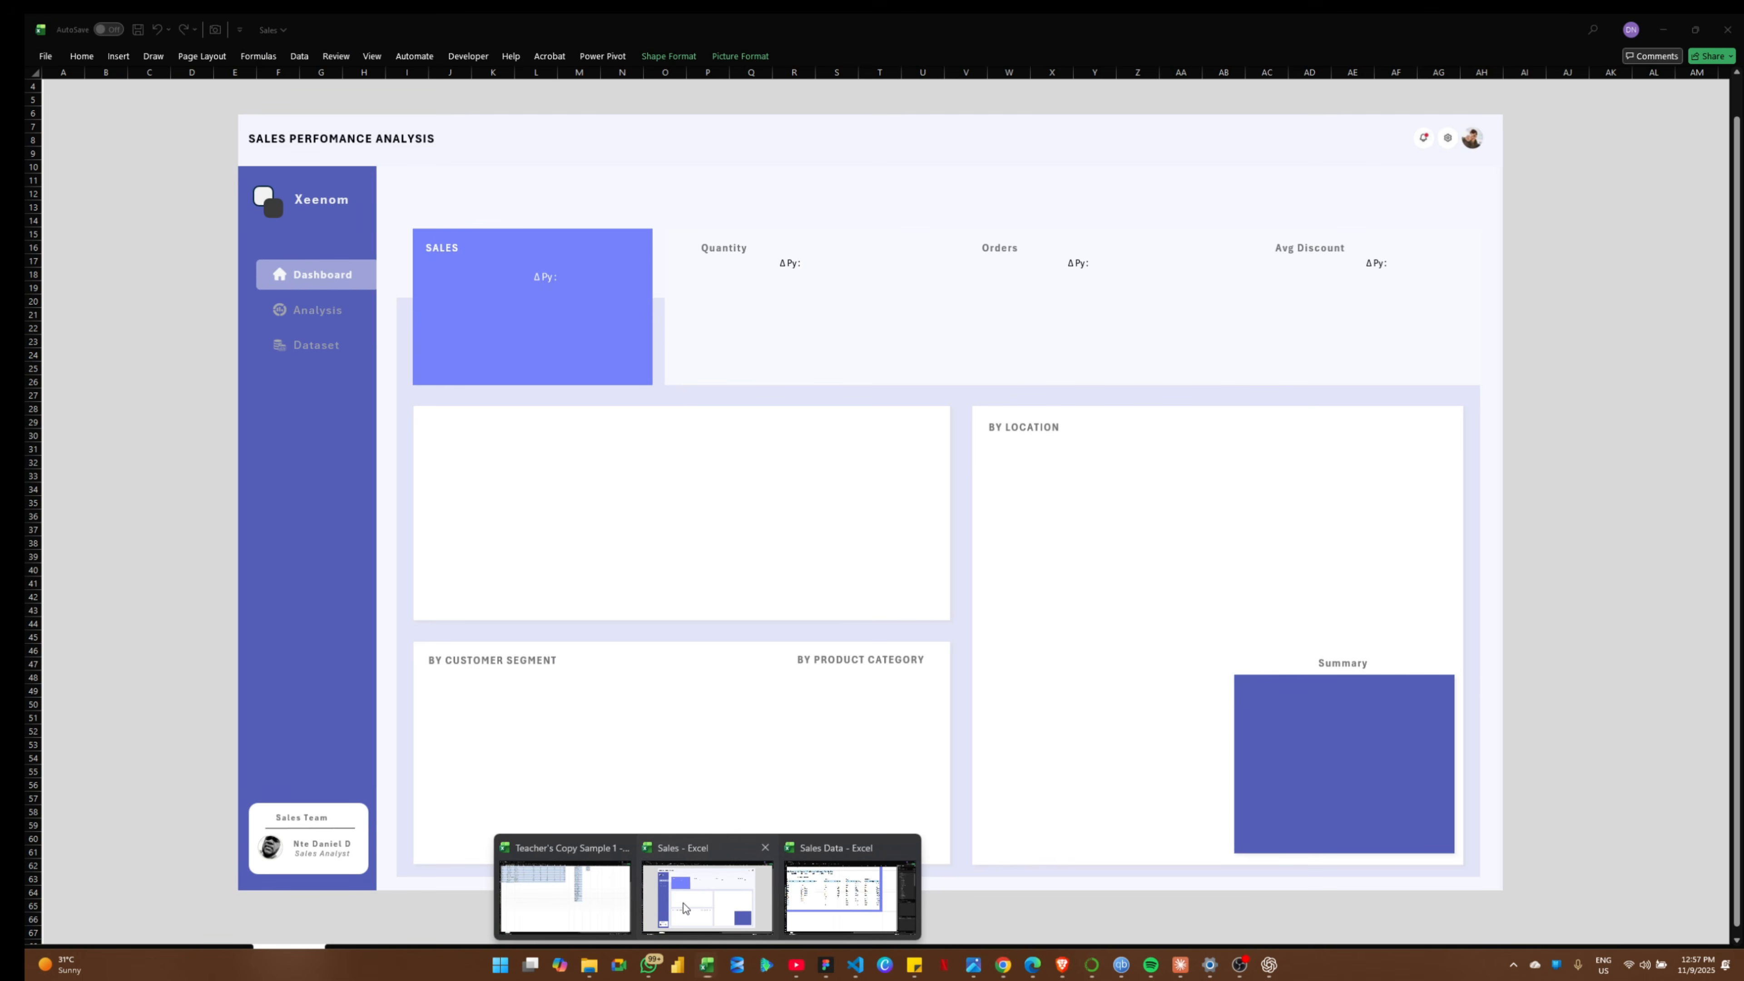
{"action": "left_click", "coordinate": [683, 908]}
{"action": "left_click_drag", "start_coordinate": [1286, 21], "coordinate": [1743, 659]}
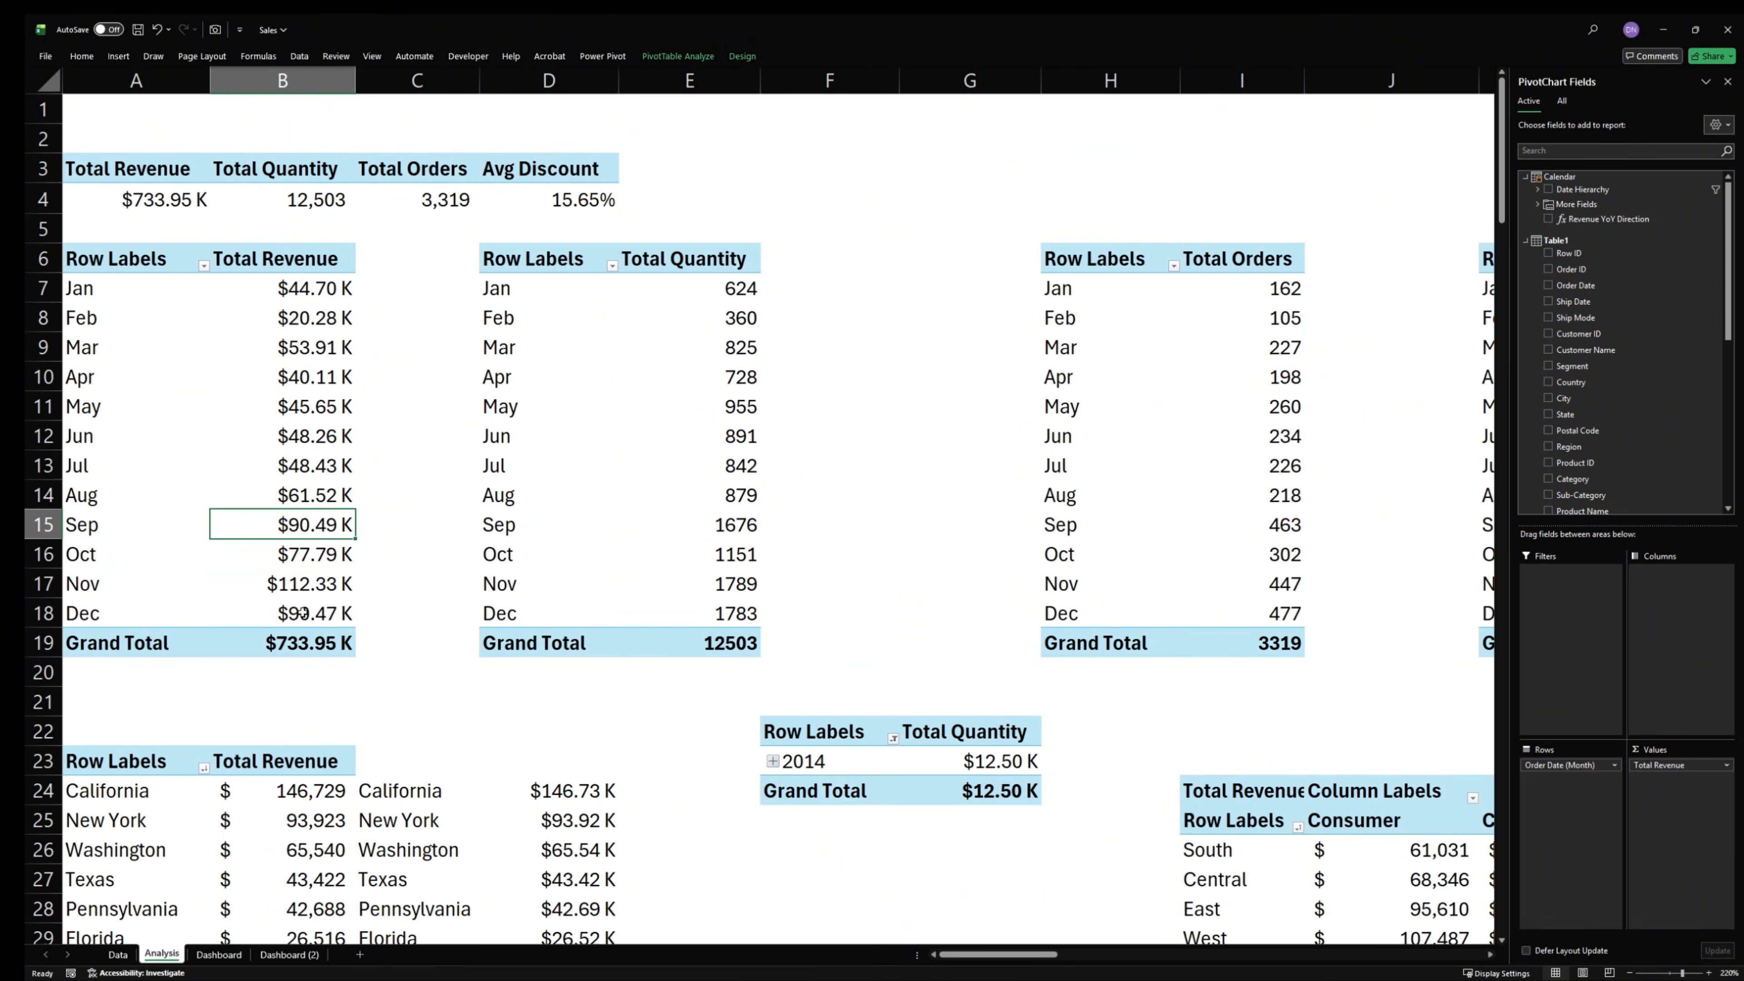
{"action": "left_click", "coordinate": [226, 956]}
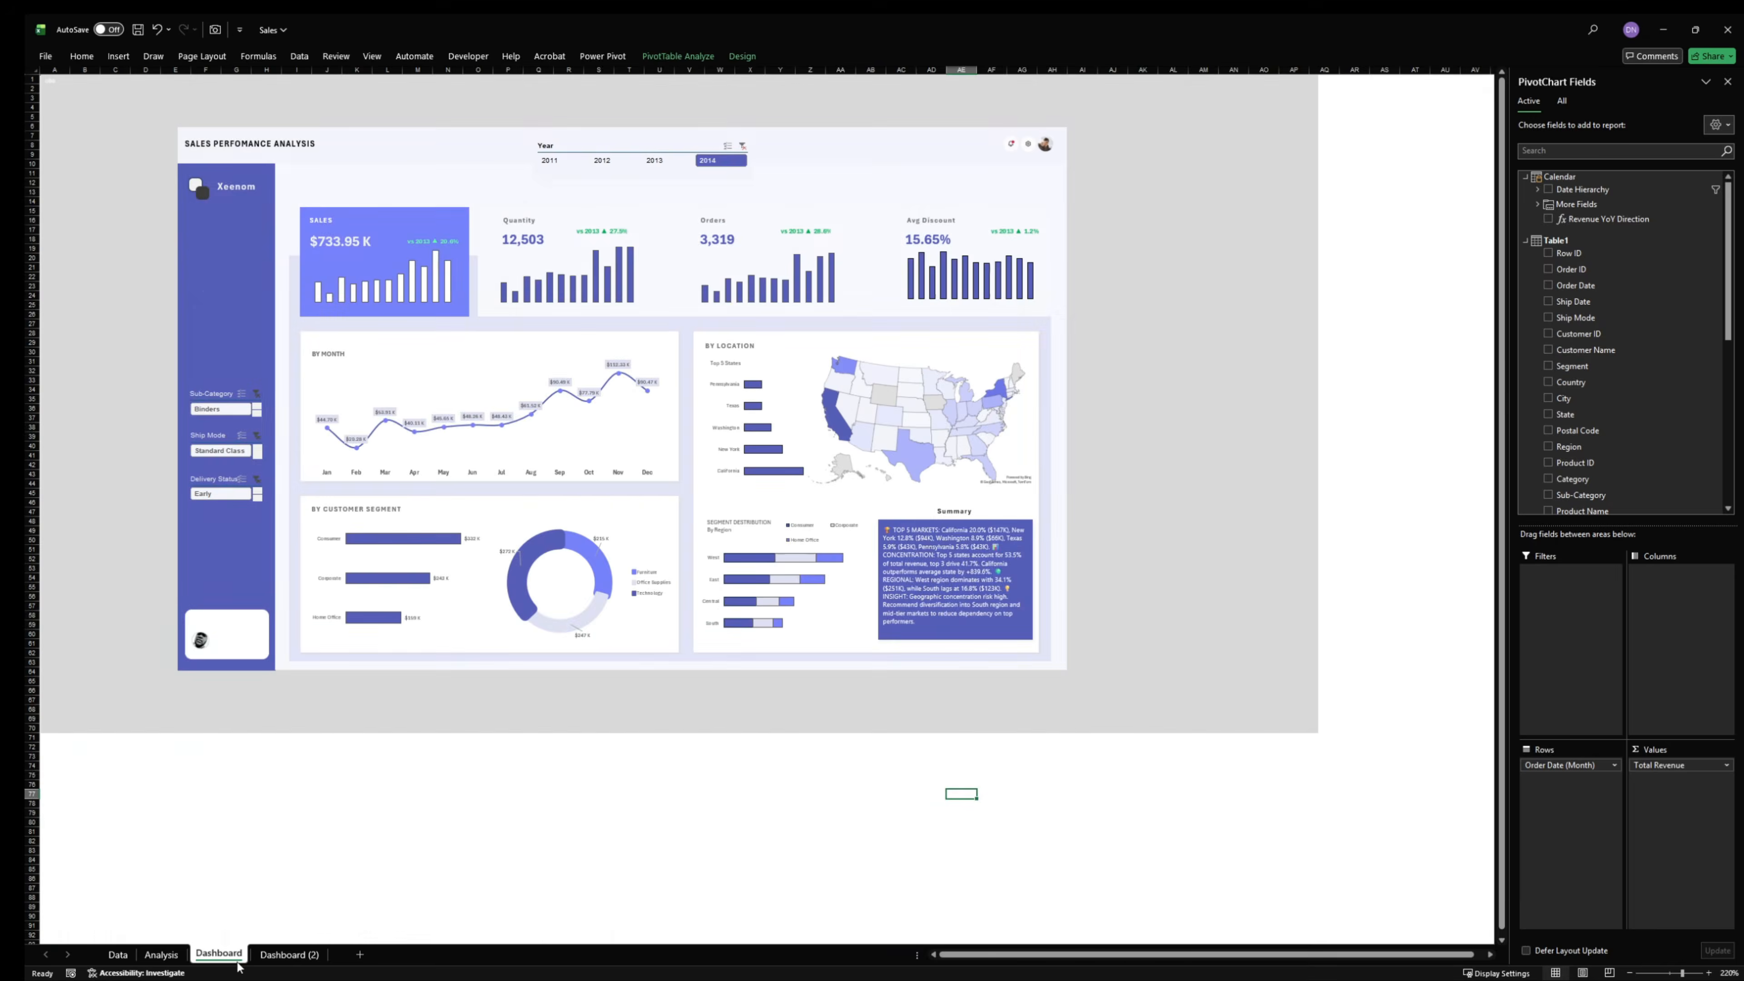
- Examine the finished dashboard's monthly, customer segment, product category, location and region charts, and the PivotTables on the Analysis sheet
{"action": "scroll", "coordinate": [439, 796], "scroll_direction": "up", "scroll_amount": 10}
{"action": "scroll", "coordinate": [440, 795], "scroll_direction": "up", "scroll_amount": 6}
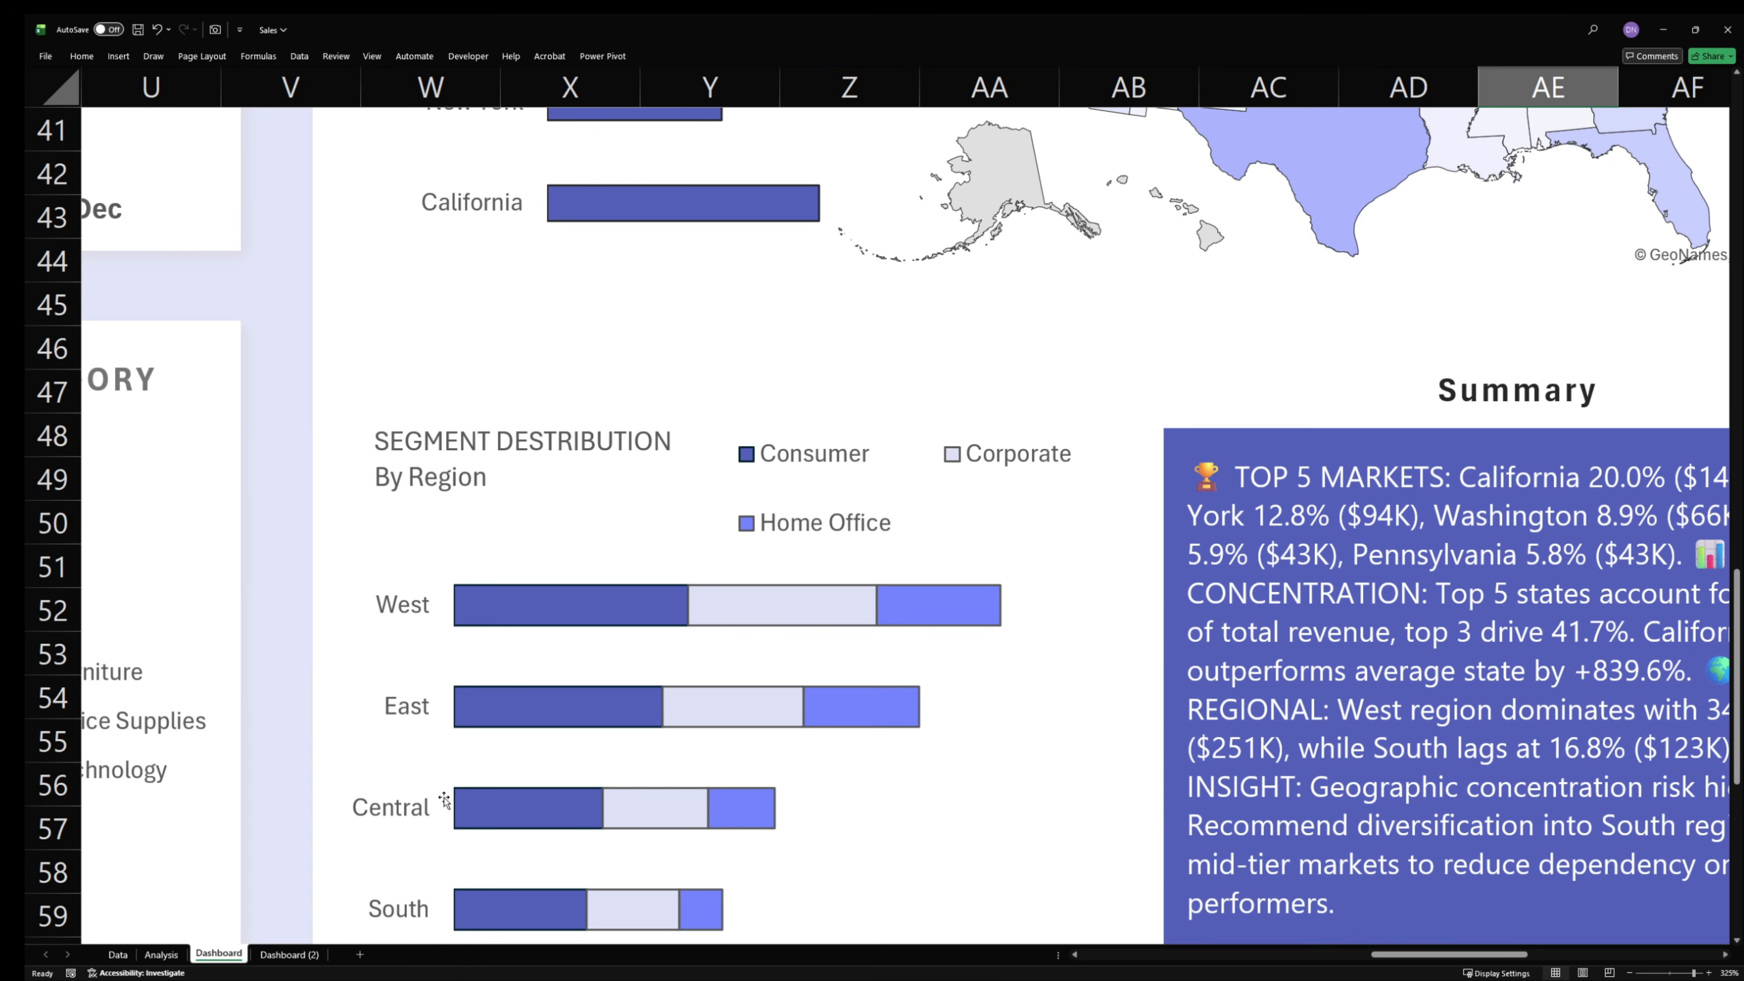
{"action": "scroll", "coordinate": [451, 804], "scroll_direction": "down", "scroll_amount": 7}
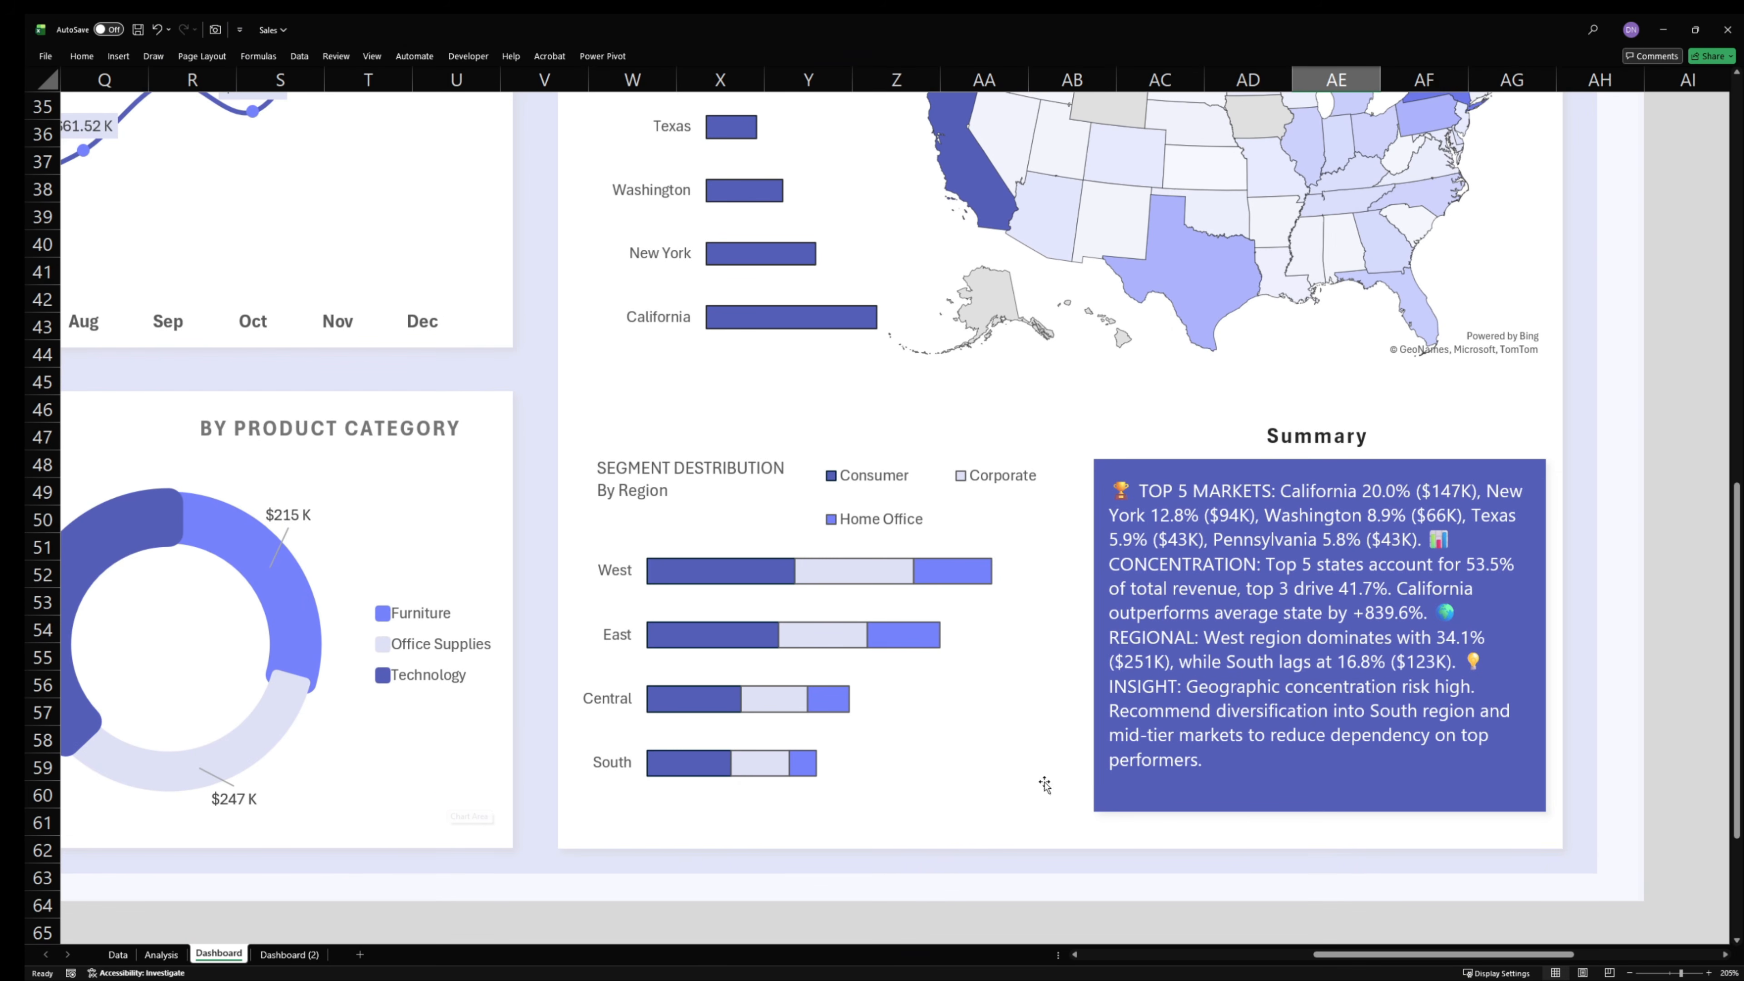
{"action": "left_click_drag", "start_coordinate": [1343, 955], "coordinate": [1208, 955]}
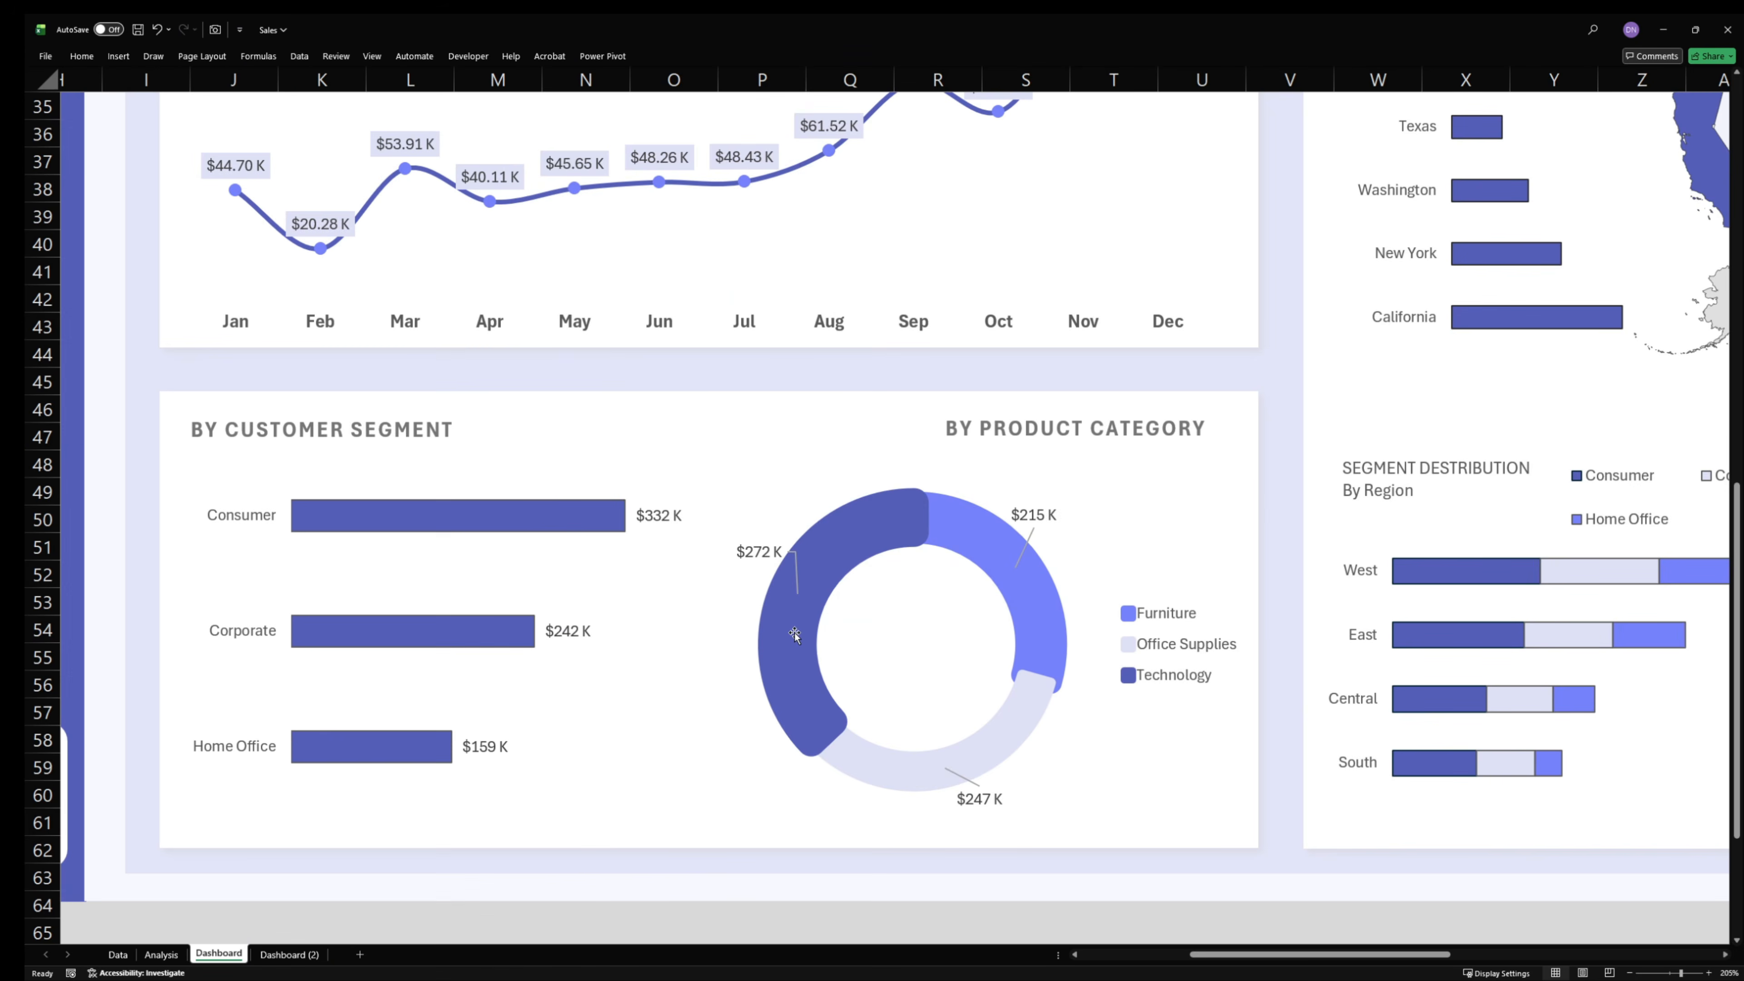
{"action": "scroll", "coordinate": [792, 633], "scroll_direction": "down", "scroll_amount": 2}
{"action": "scroll", "coordinate": [828, 572], "scroll_direction": "up", "scroll_amount": 2}
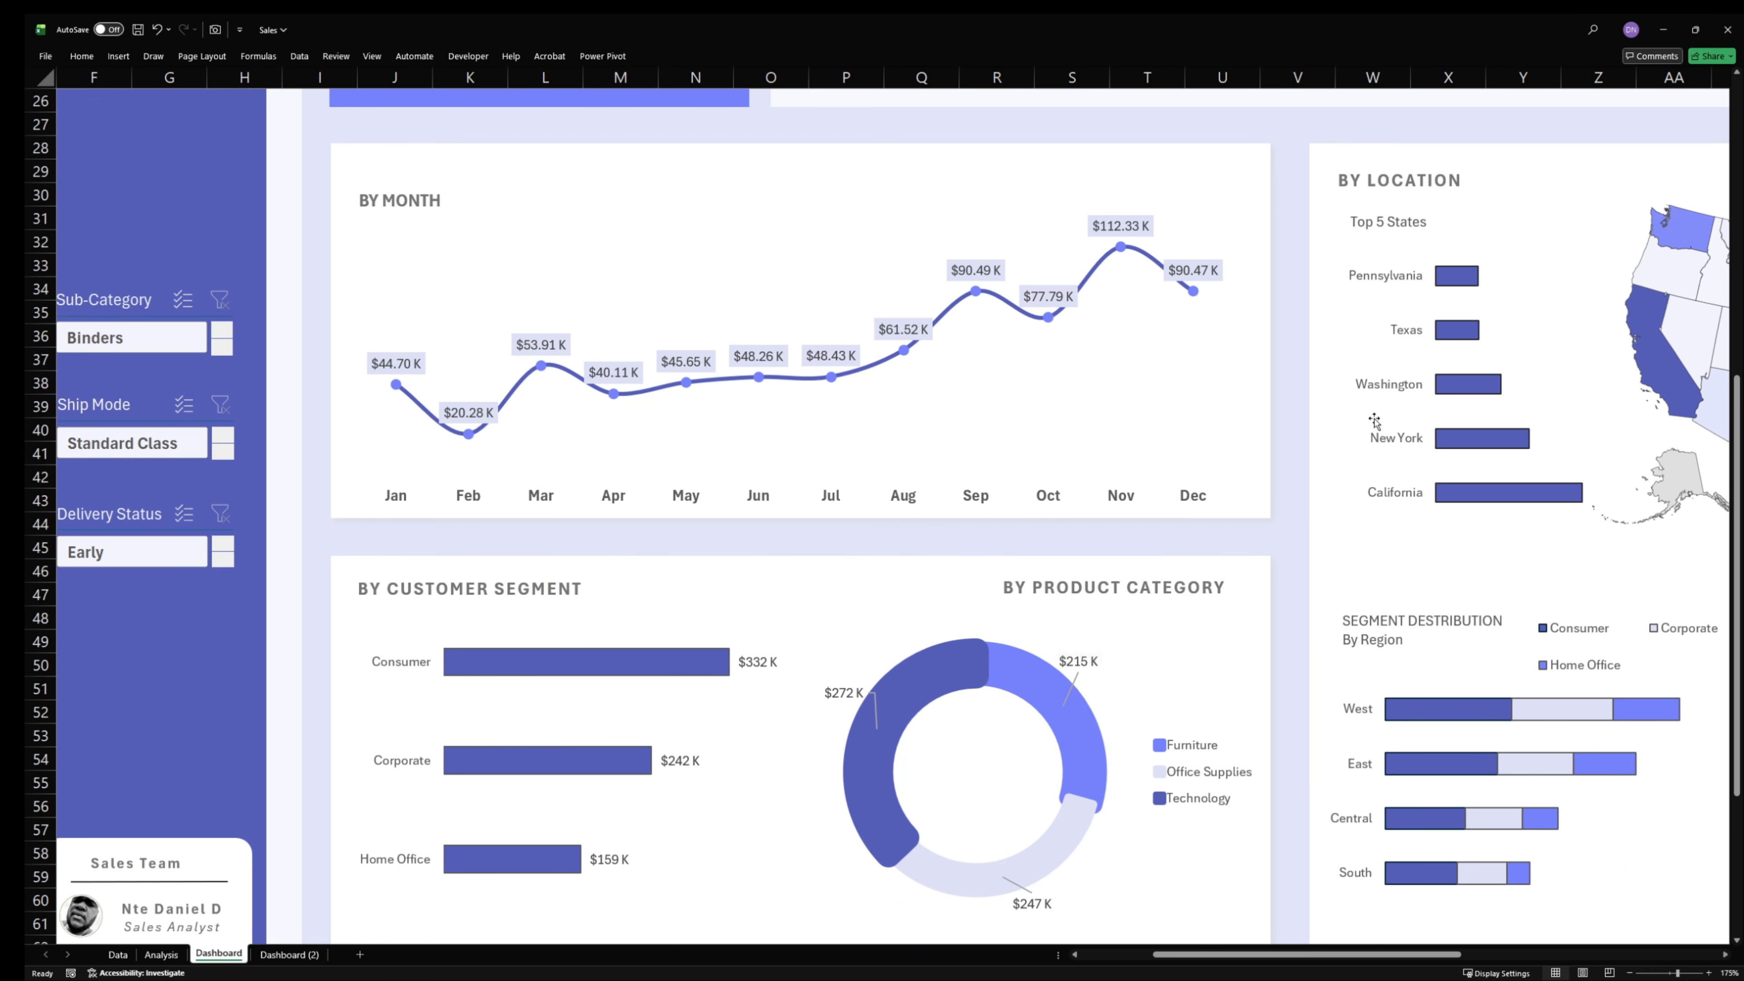
{"action": "scroll", "coordinate": [1417, 953], "scroll_direction": "right", "scroll_amount": 3}
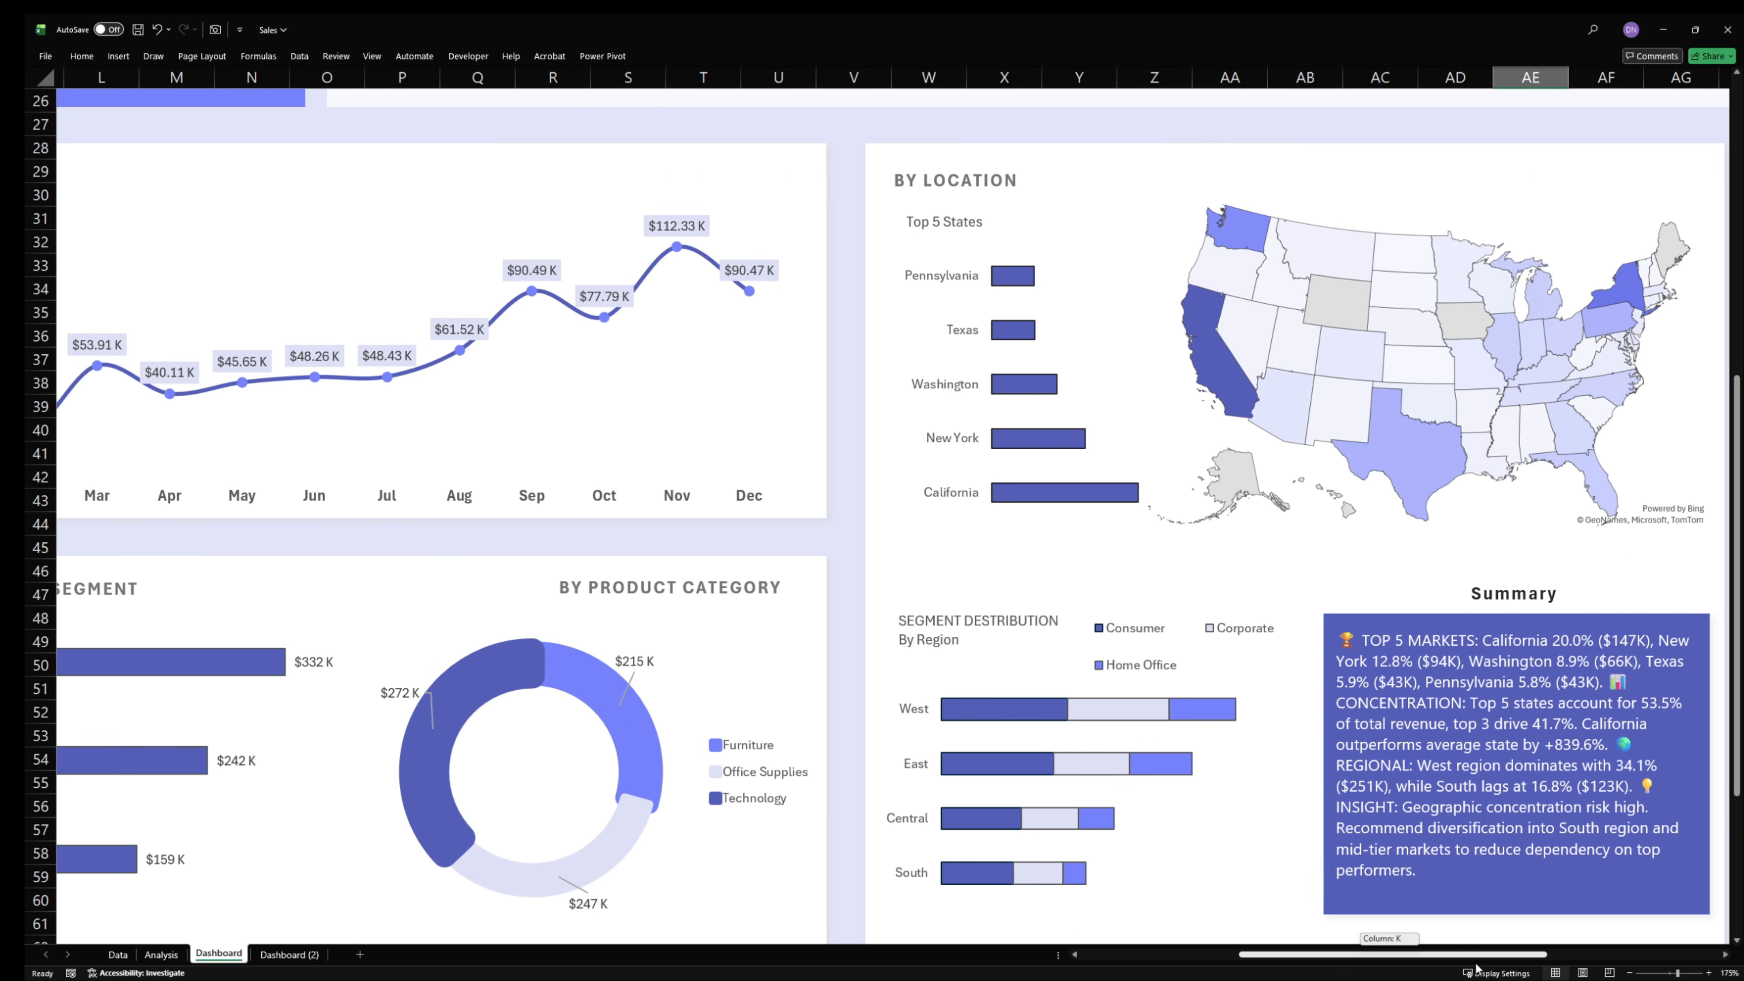
{"action": "scroll", "coordinate": [1441, 769], "scroll_direction": "down", "scroll_amount": 3, "text": "ctrl"}
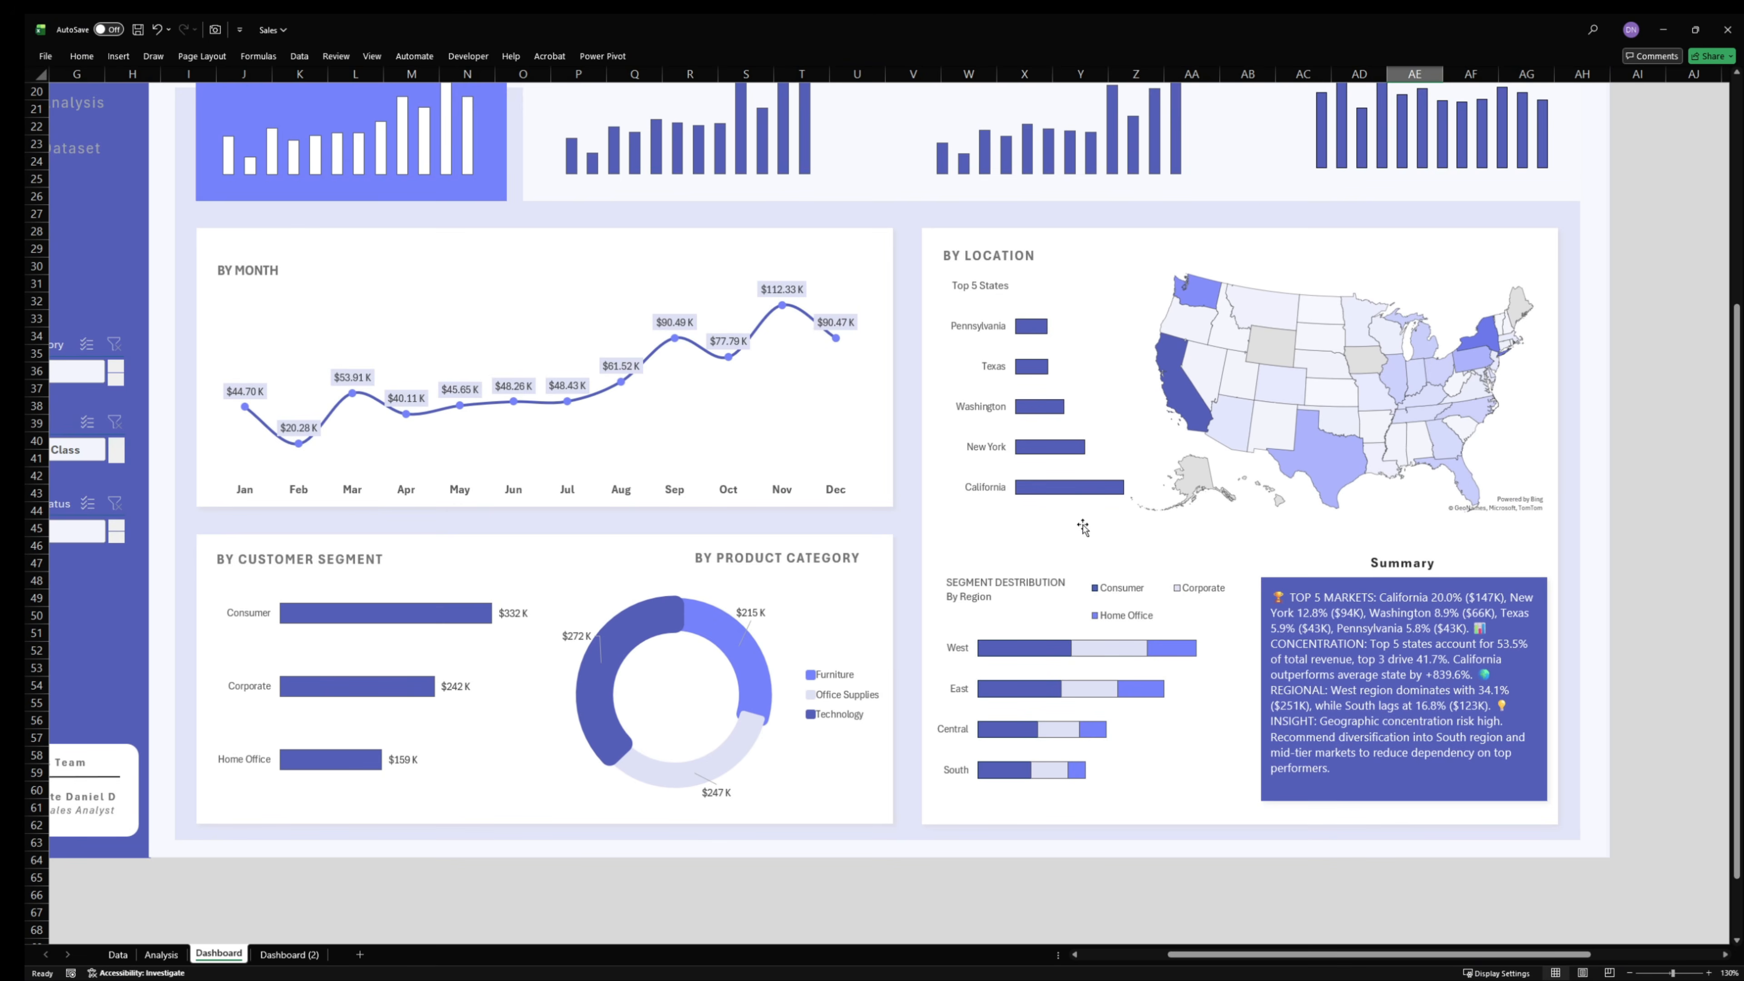
{"action": "scroll", "coordinate": [1069, 580], "scroll_direction": "up", "scroll_amount": 2}
{"action": "scroll", "coordinate": [1069, 580], "scroll_direction": "down", "scroll_amount": 1, "text": "ctrl"}
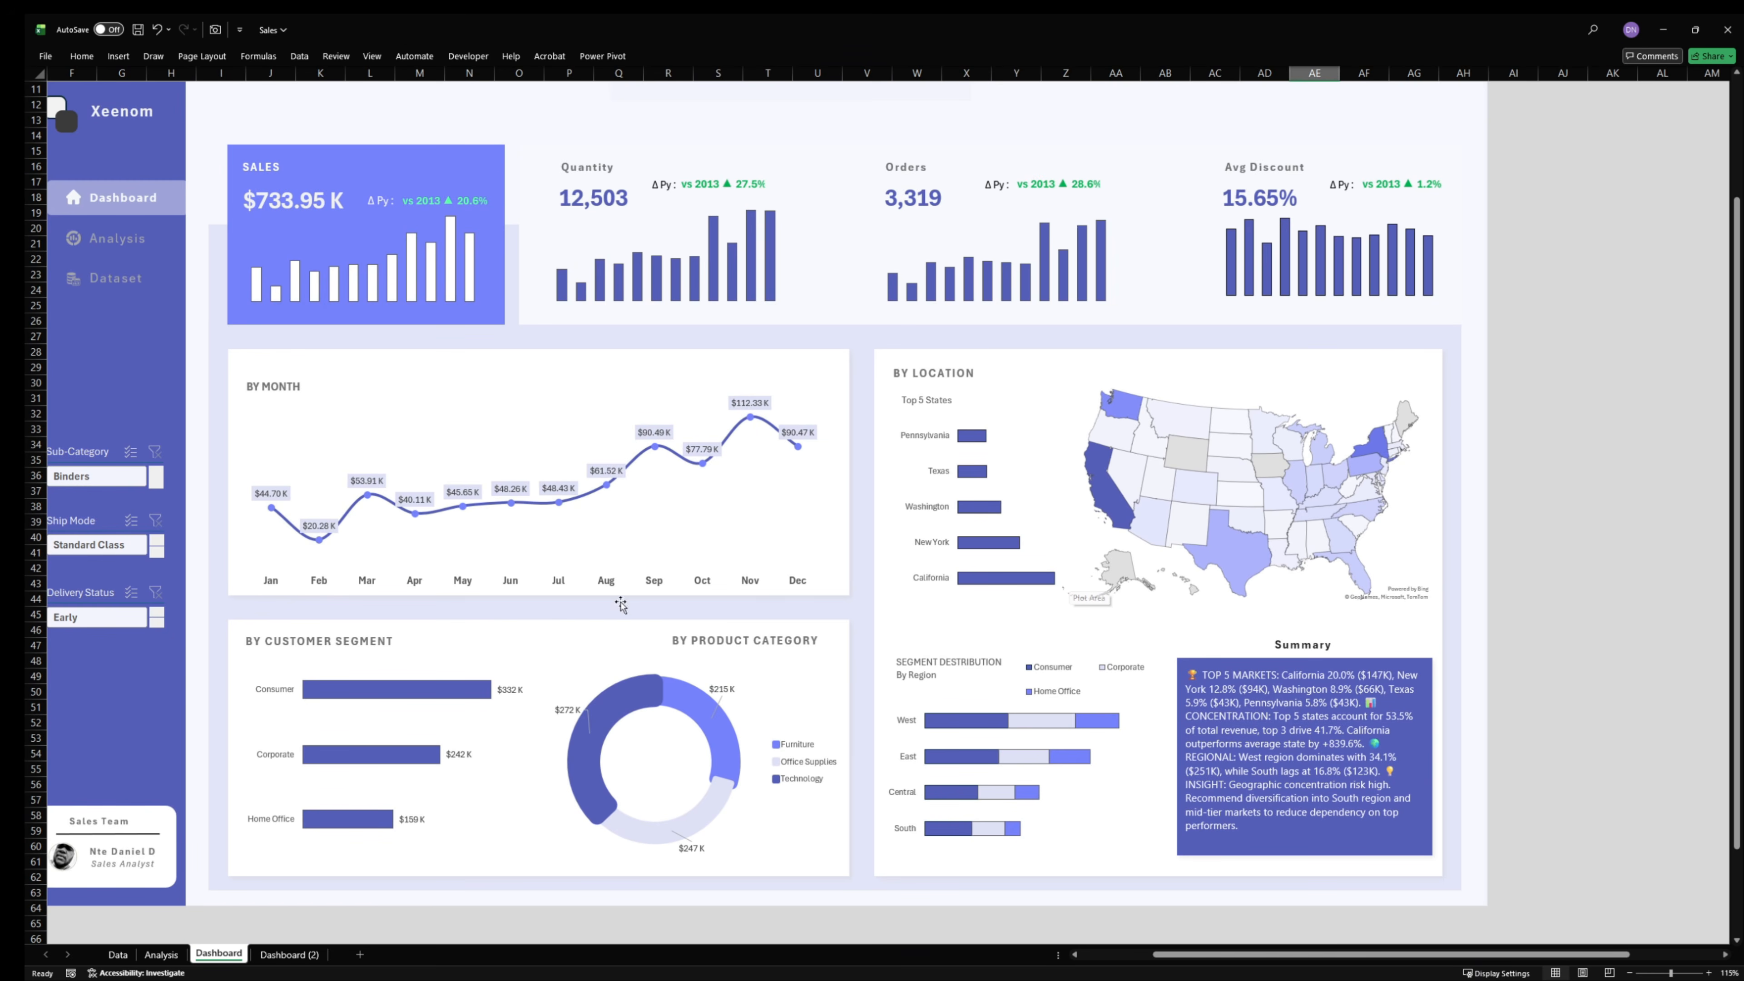
{"action": "left_click", "coordinate": [161, 954]}
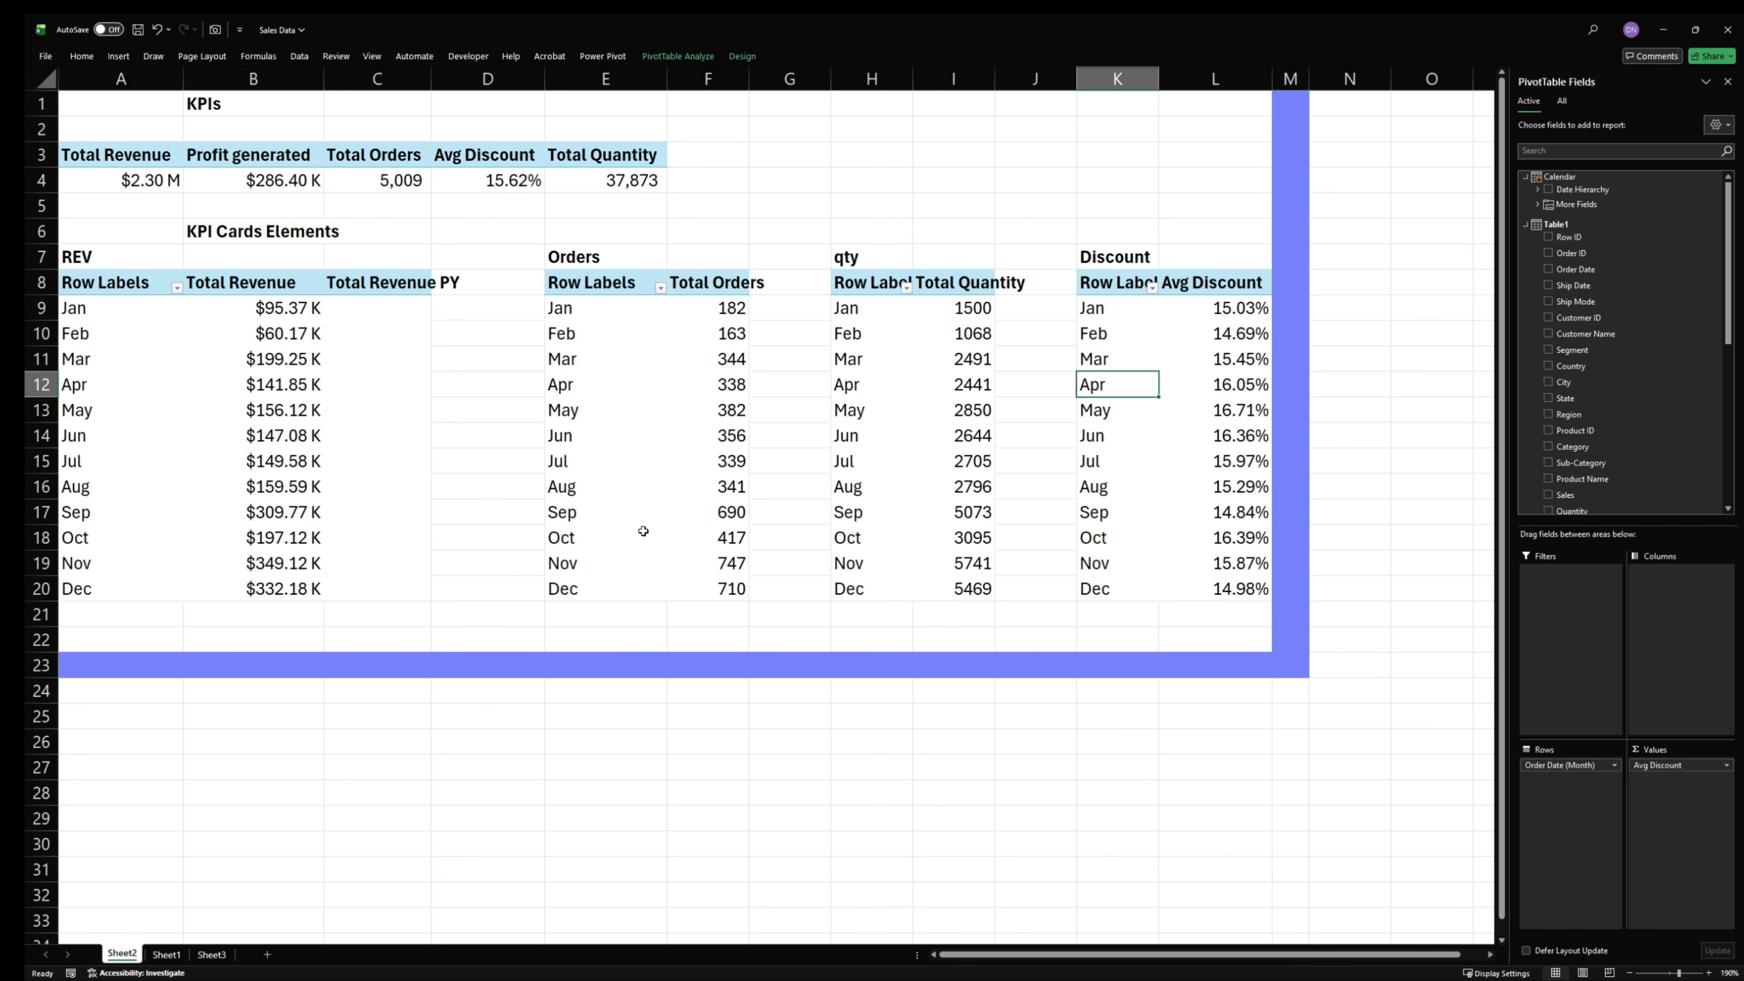
- Switch back to the Sales Data workbook and enter a bold Analysis heading in cell C25 of Sheet2, below the blue border
{"action": "left_click", "coordinate": [642, 590]}
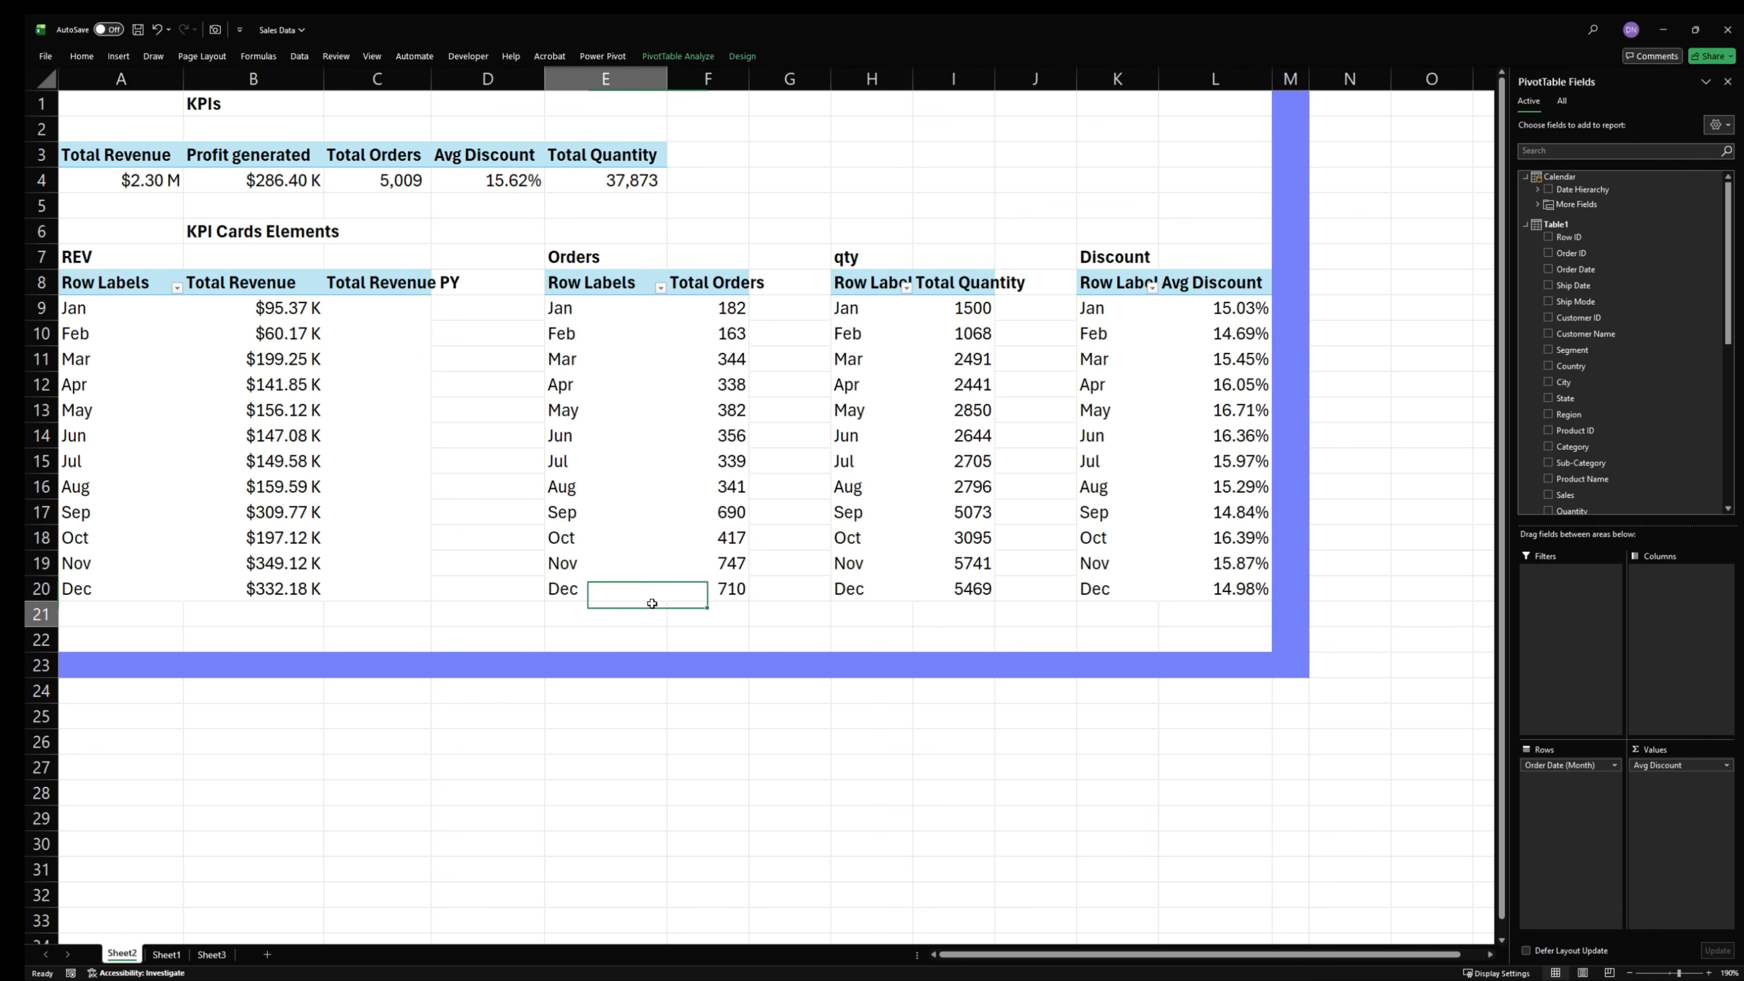
{"action": "left_click", "coordinate": [638, 612]}
{"action": "left_click", "coordinate": [376, 712]}
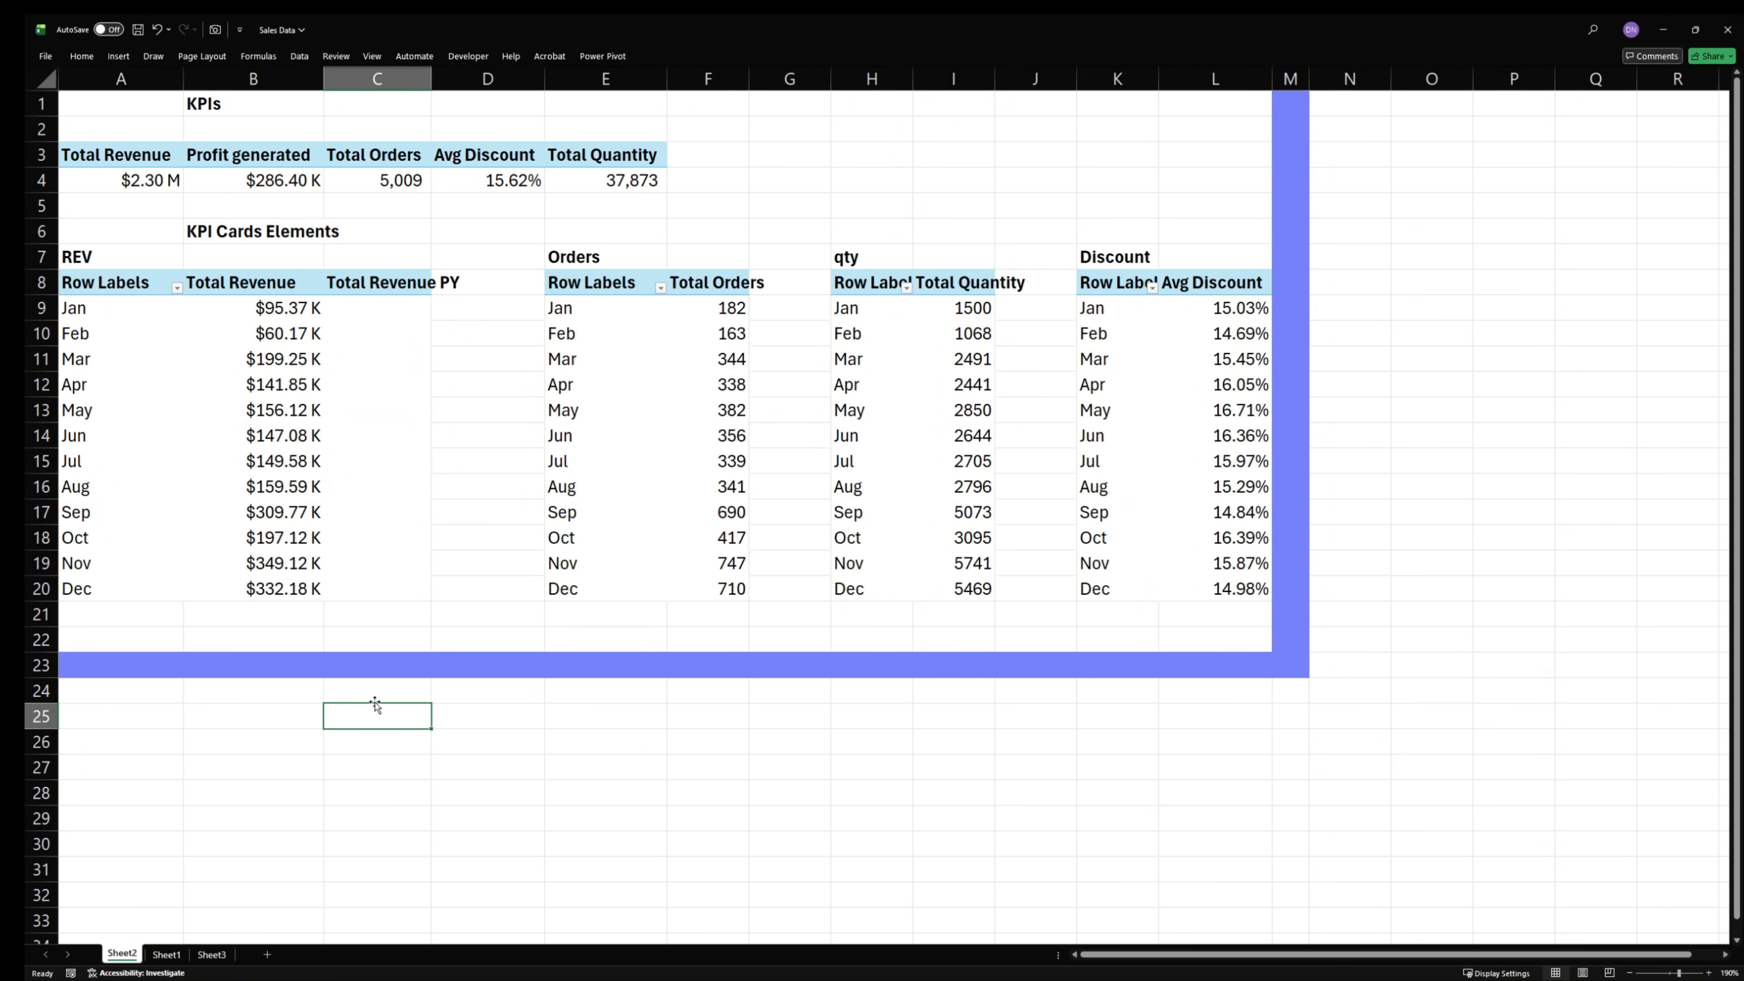
{"action": "left_click", "coordinate": [376, 691]}
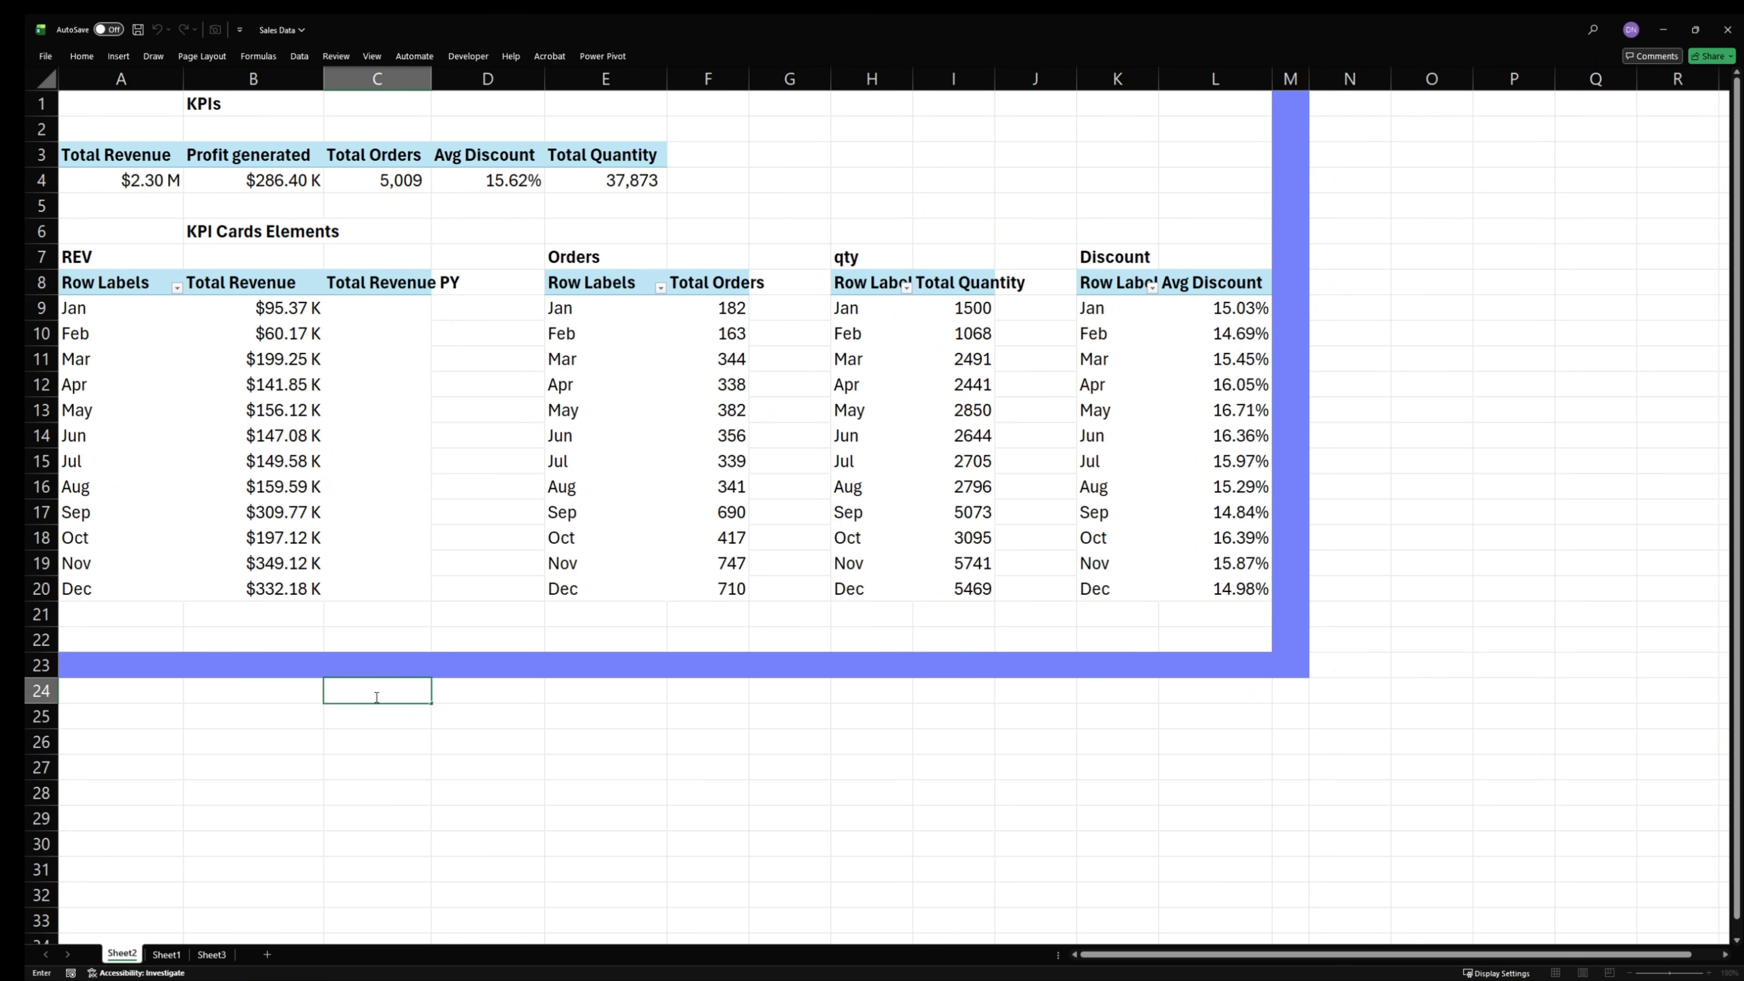
{"action": "left_click", "coordinate": [353, 717]}
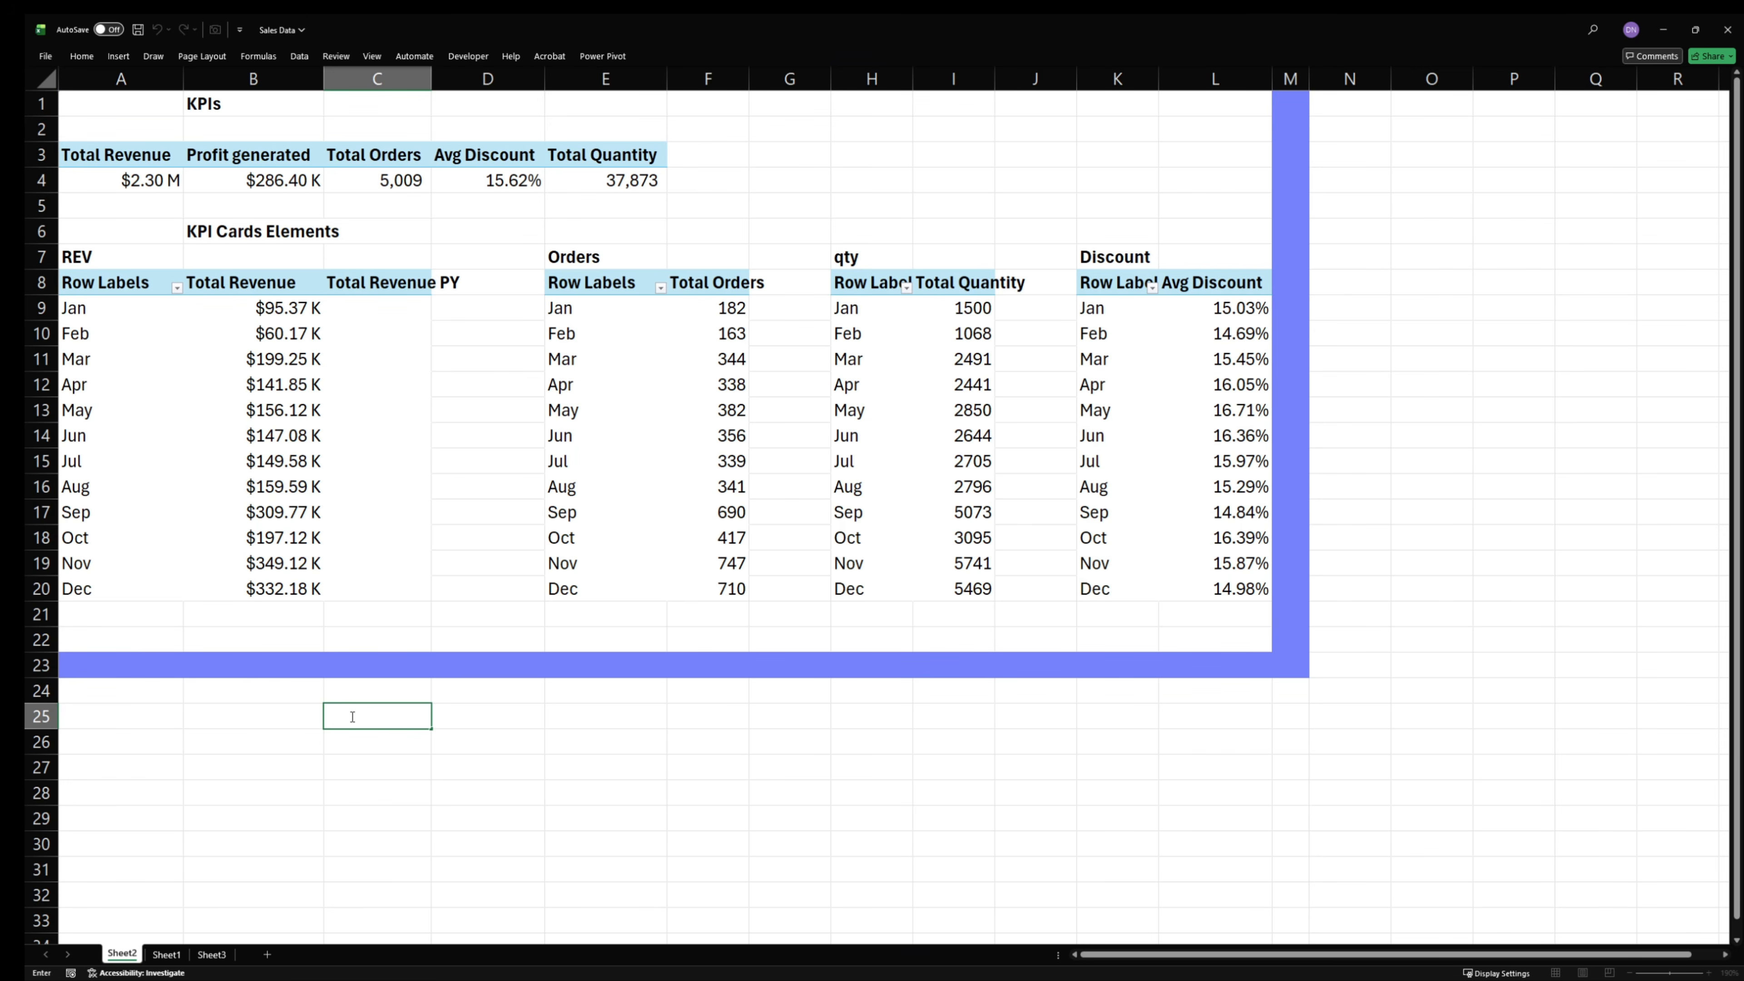
{"action": "type", "text": "Analysis"}
{"action": "double_click", "coordinate": [351, 717]}
{"action": "key", "text": "ctrl+b"}
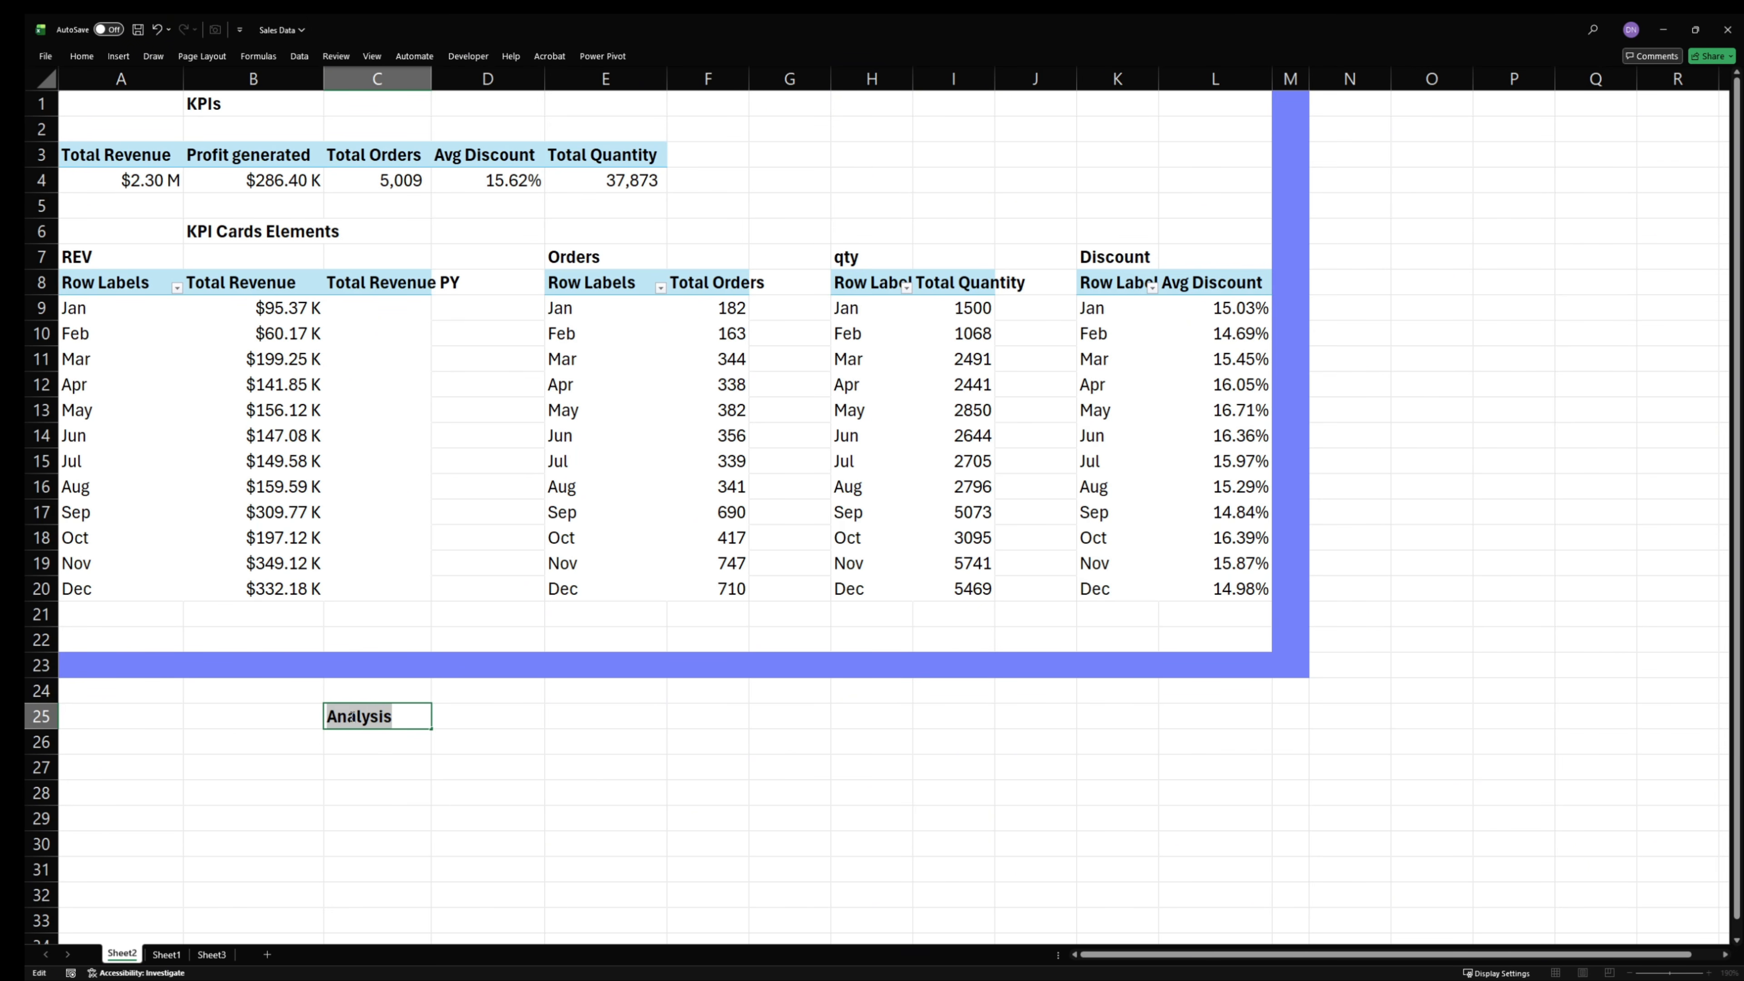
- Enter the bold heading Monthly Trend in cell A26, below the Analysis heading
{"action": "left_click", "coordinate": [103, 740]}
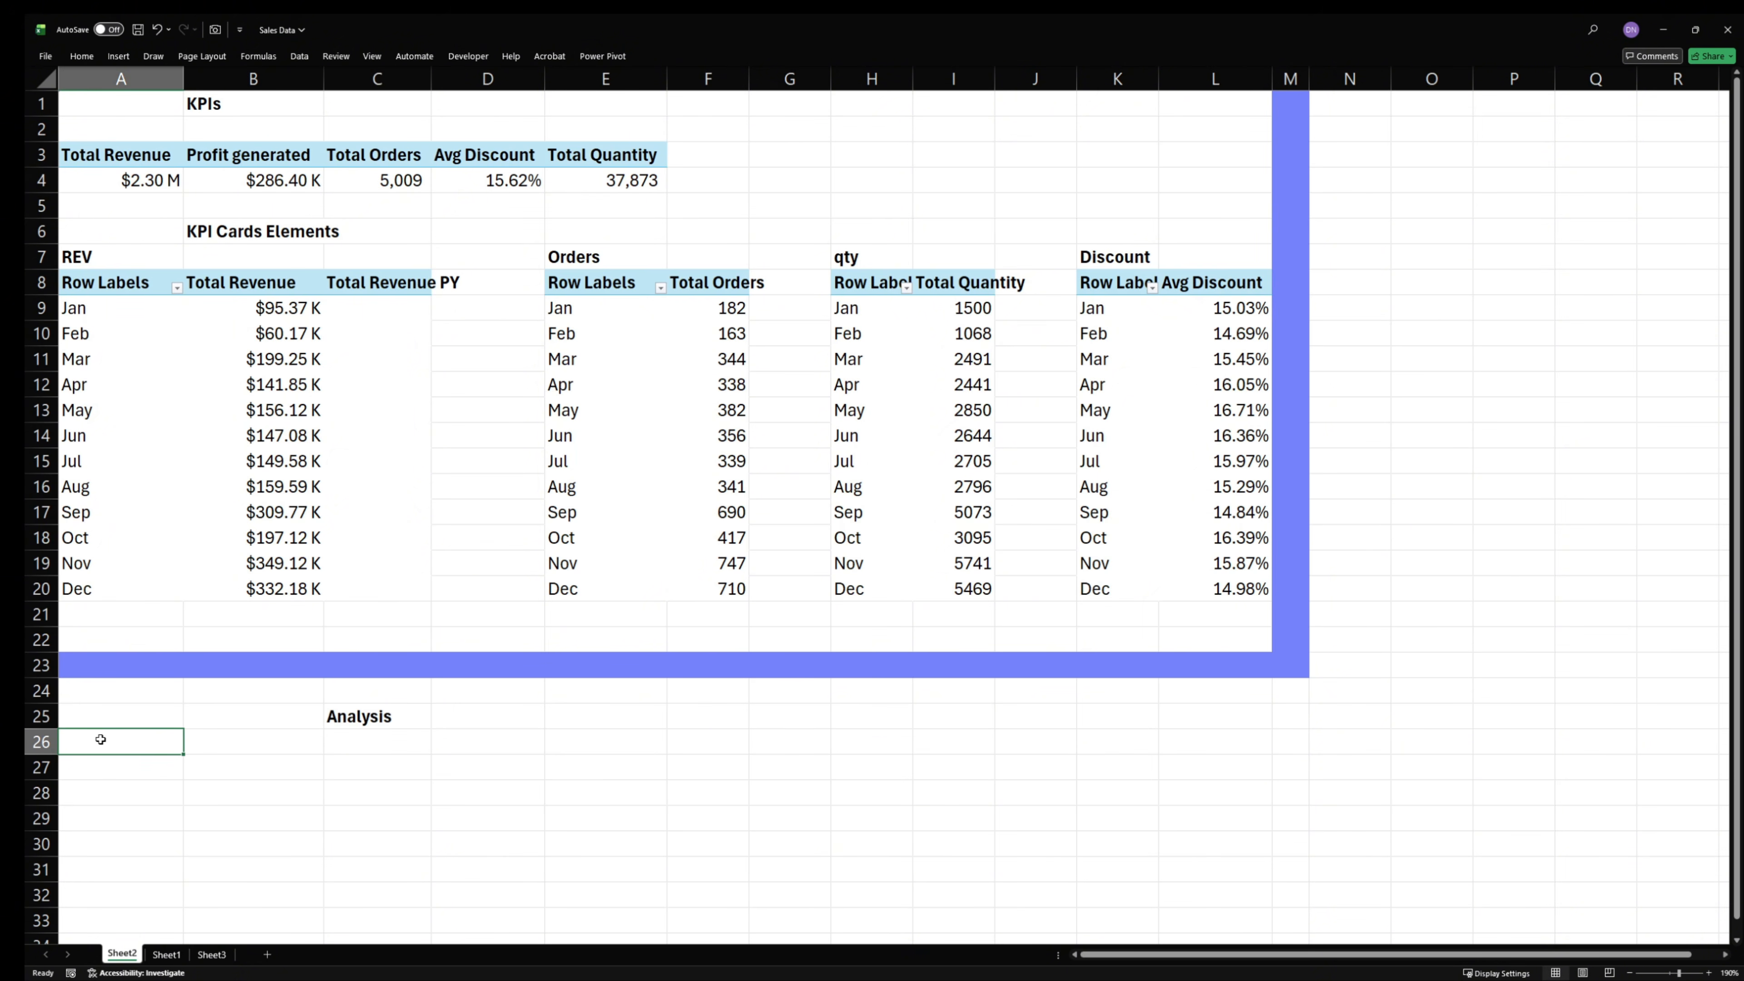
{"action": "type", "text": "Monthlymn"}
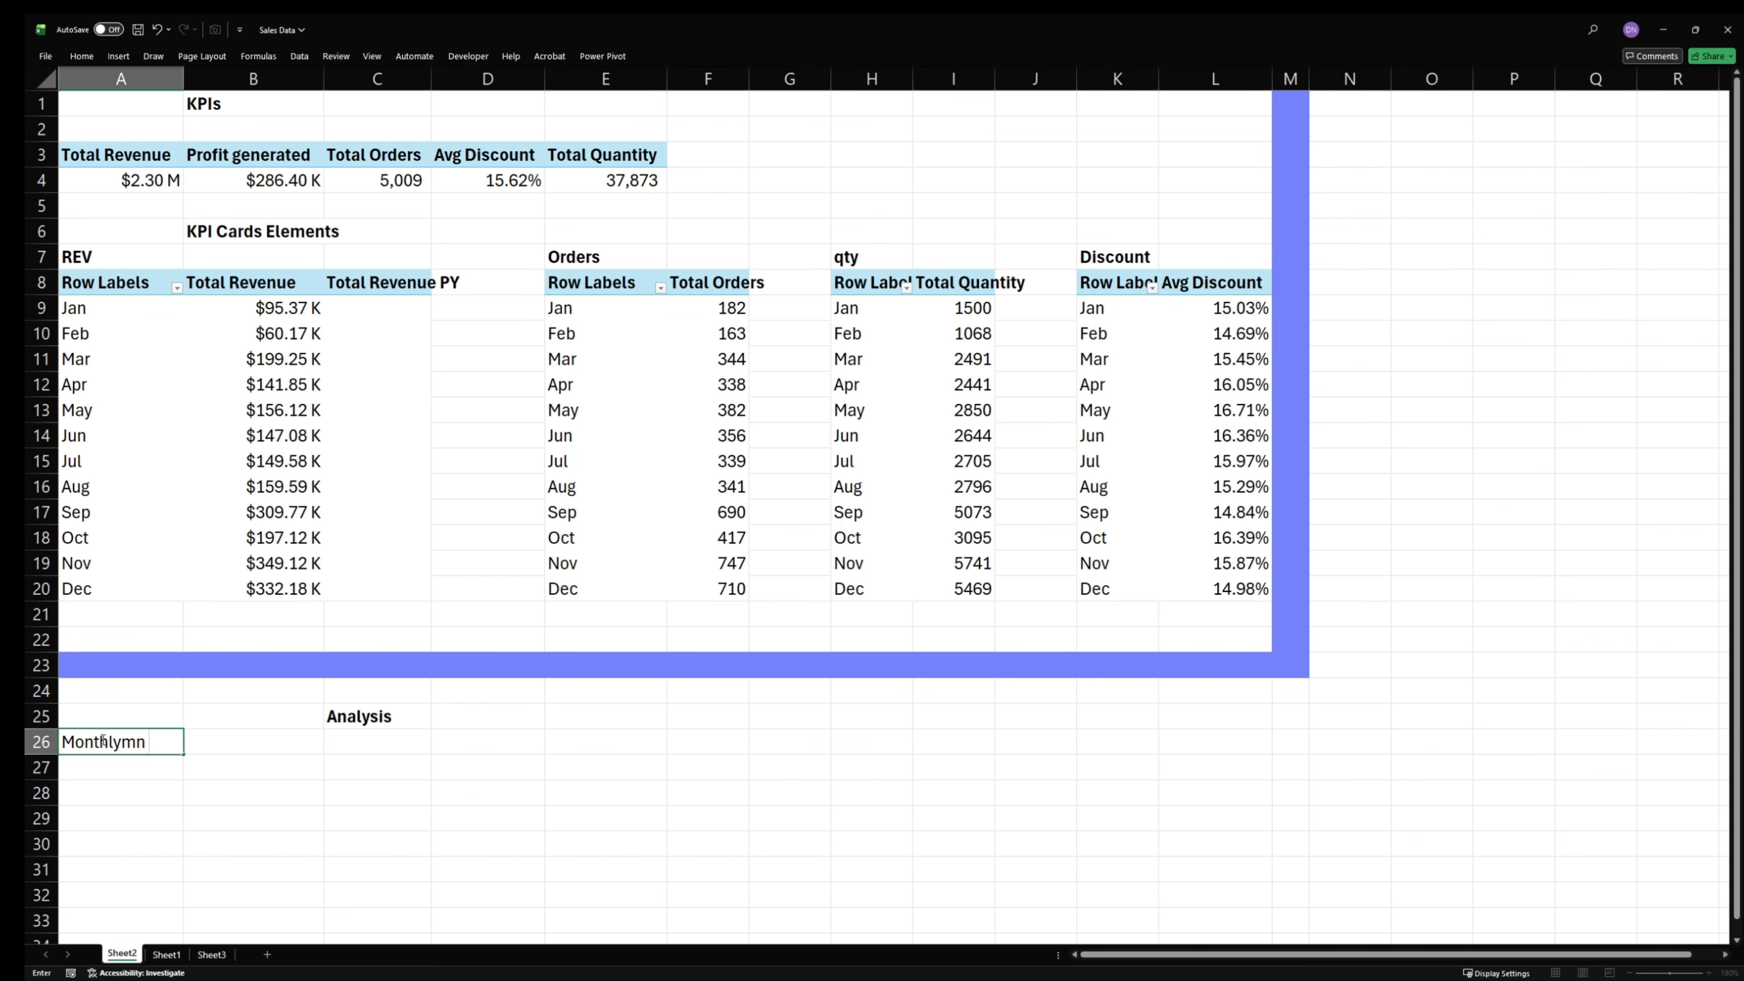
{"action": "key", "text": "BackSpace"}
{"action": "key", "text": "BackSpace"}
{"action": "key", "text": "BackSpace"}
{"action": "type", "text": "Trend"}
{"action": "key", "text": "Return"}
{"action": "left_click", "coordinate": [101, 739]}
{"action": "key", "text": "ctrl+b"}
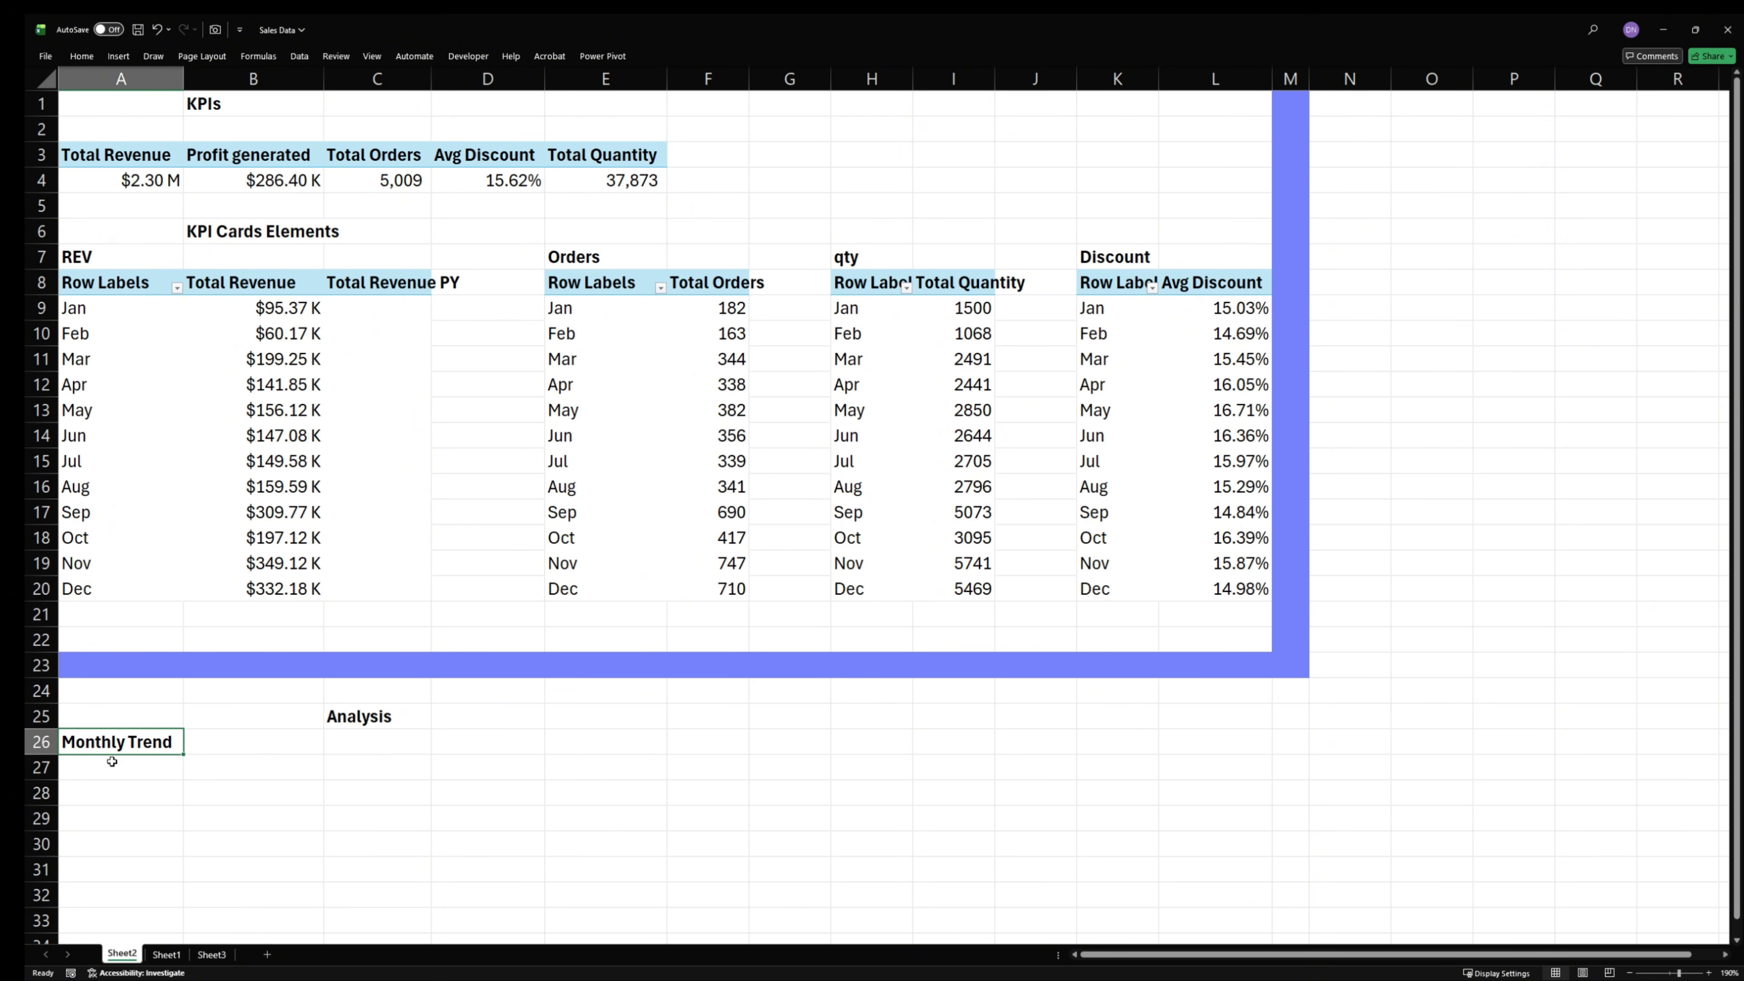
- Copy the REV label and its monthly revenue PivotTable from A7:C20 and paste them at cell A28 under Monthly Trend
{"action": "left_click", "coordinate": [172, 837]}
{"action": "left_click", "coordinate": [106, 277]}
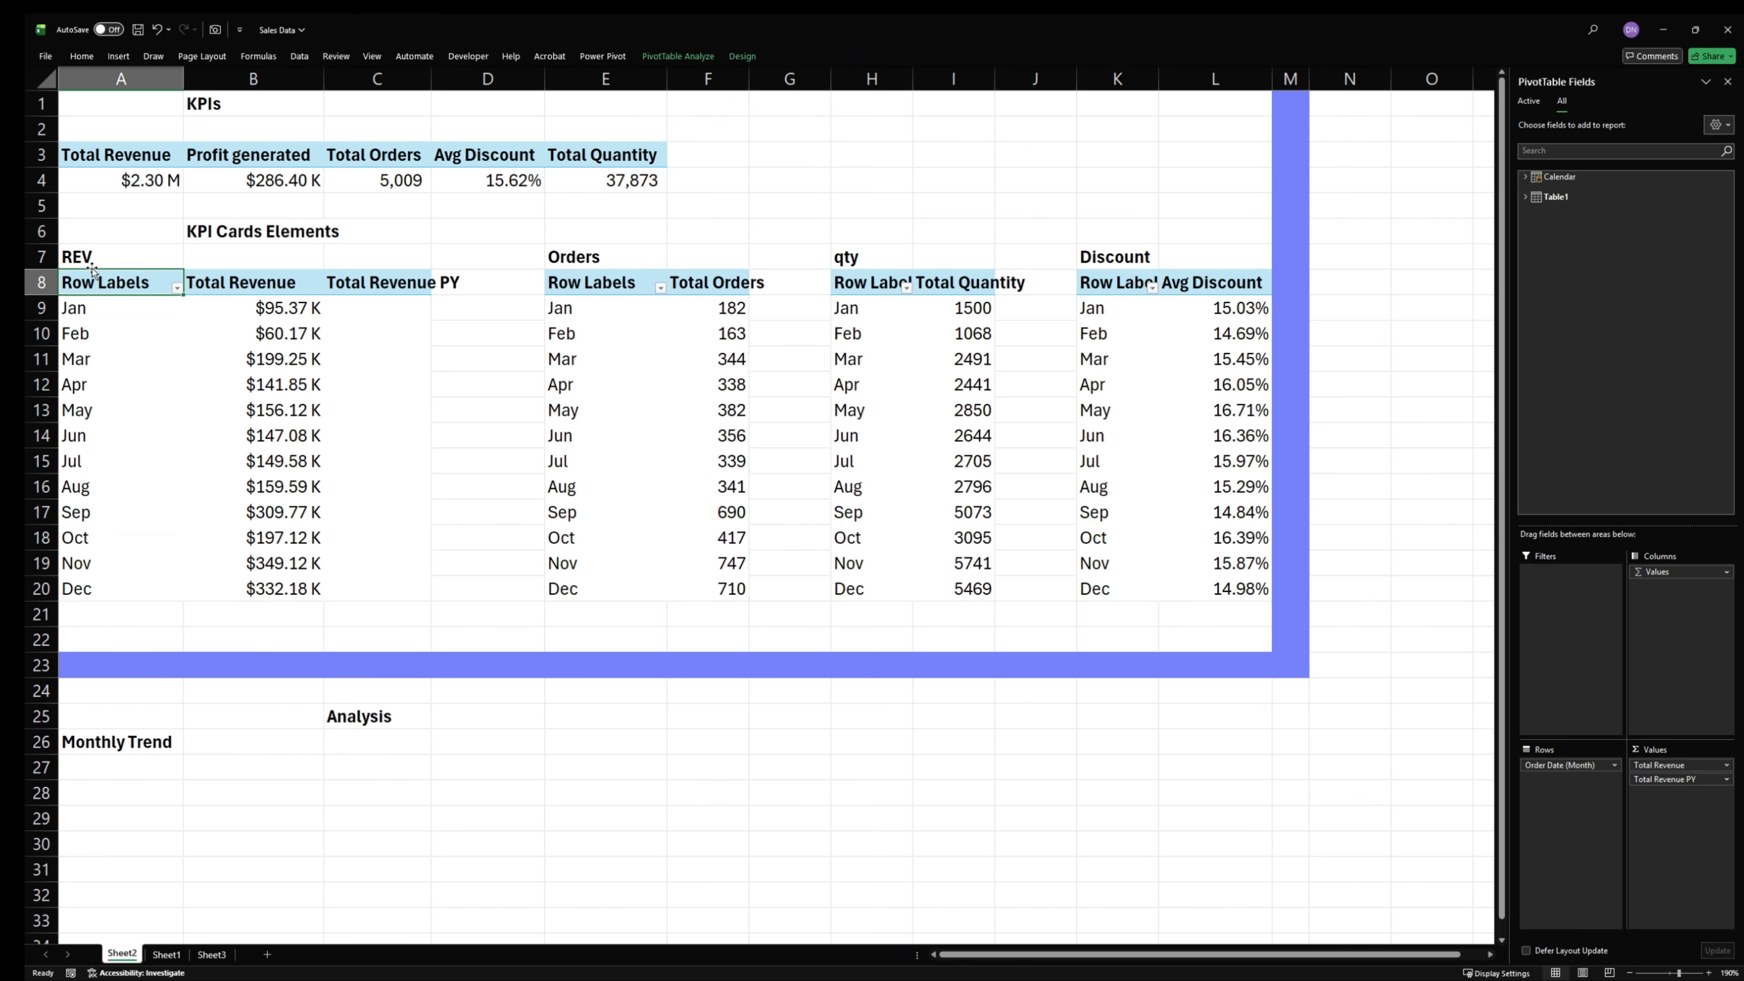
{"action": "left_click_drag", "start_coordinate": [94, 265], "coordinate": [395, 588]}
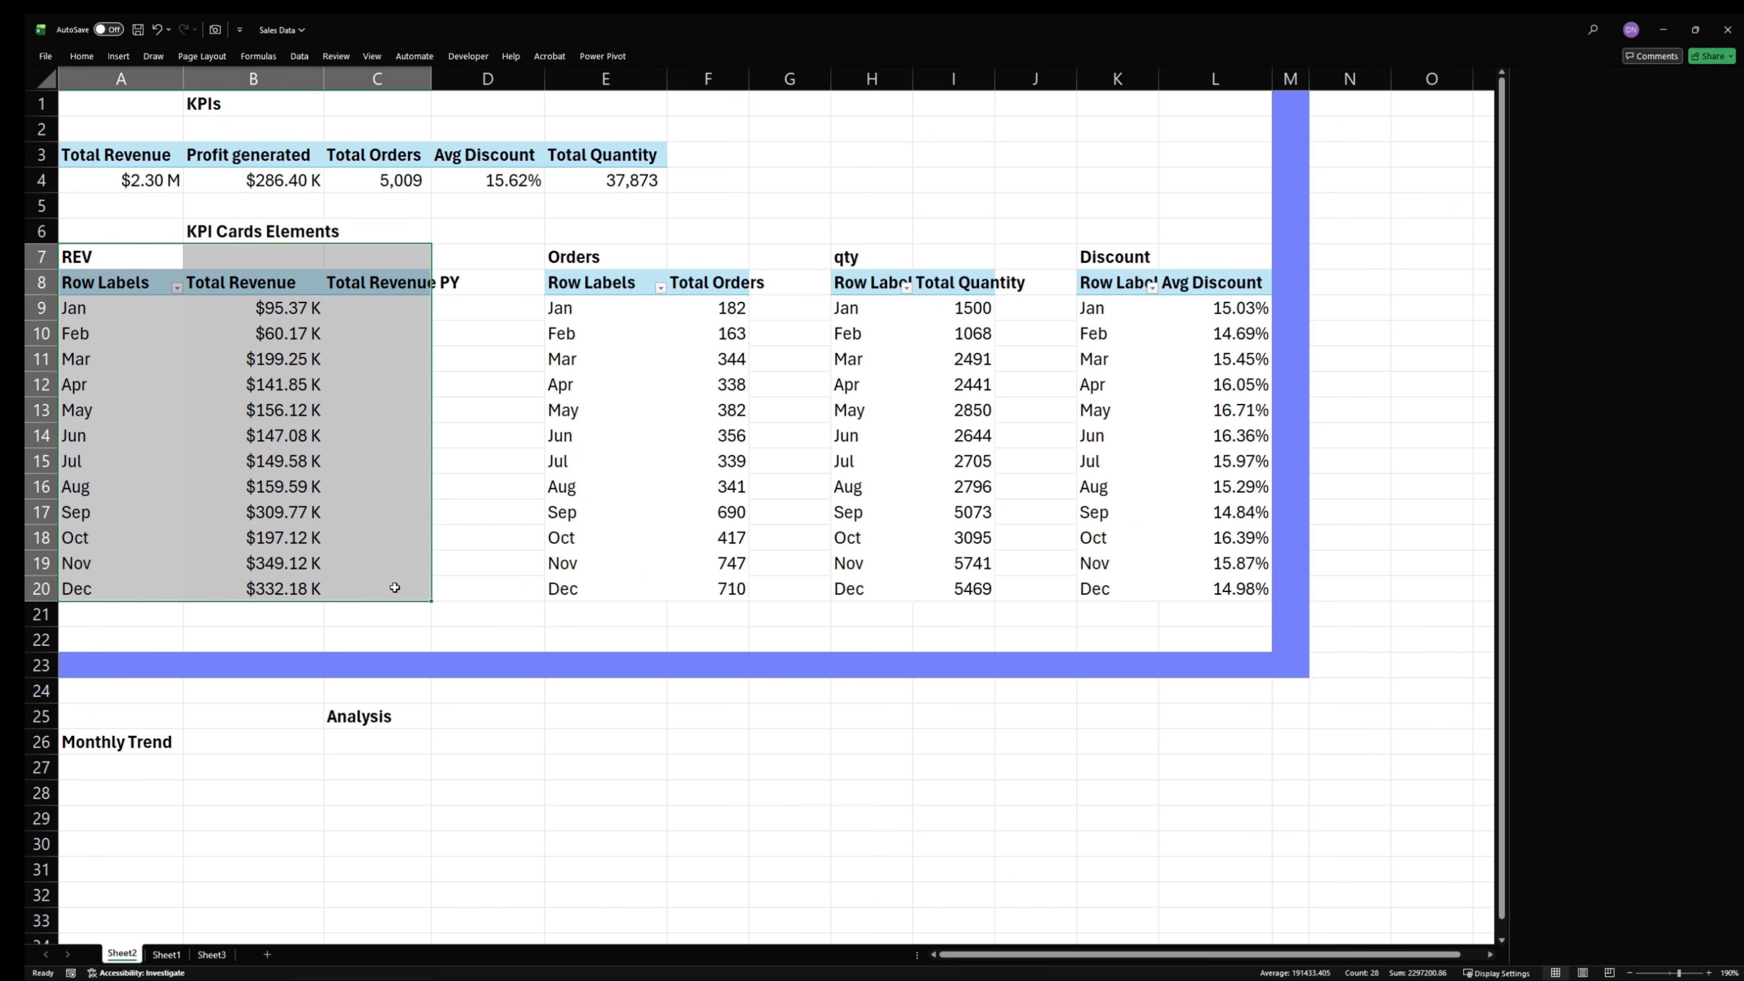
{"action": "key", "text": "ctrl+c"}
{"action": "left_click", "coordinate": [146, 788]}
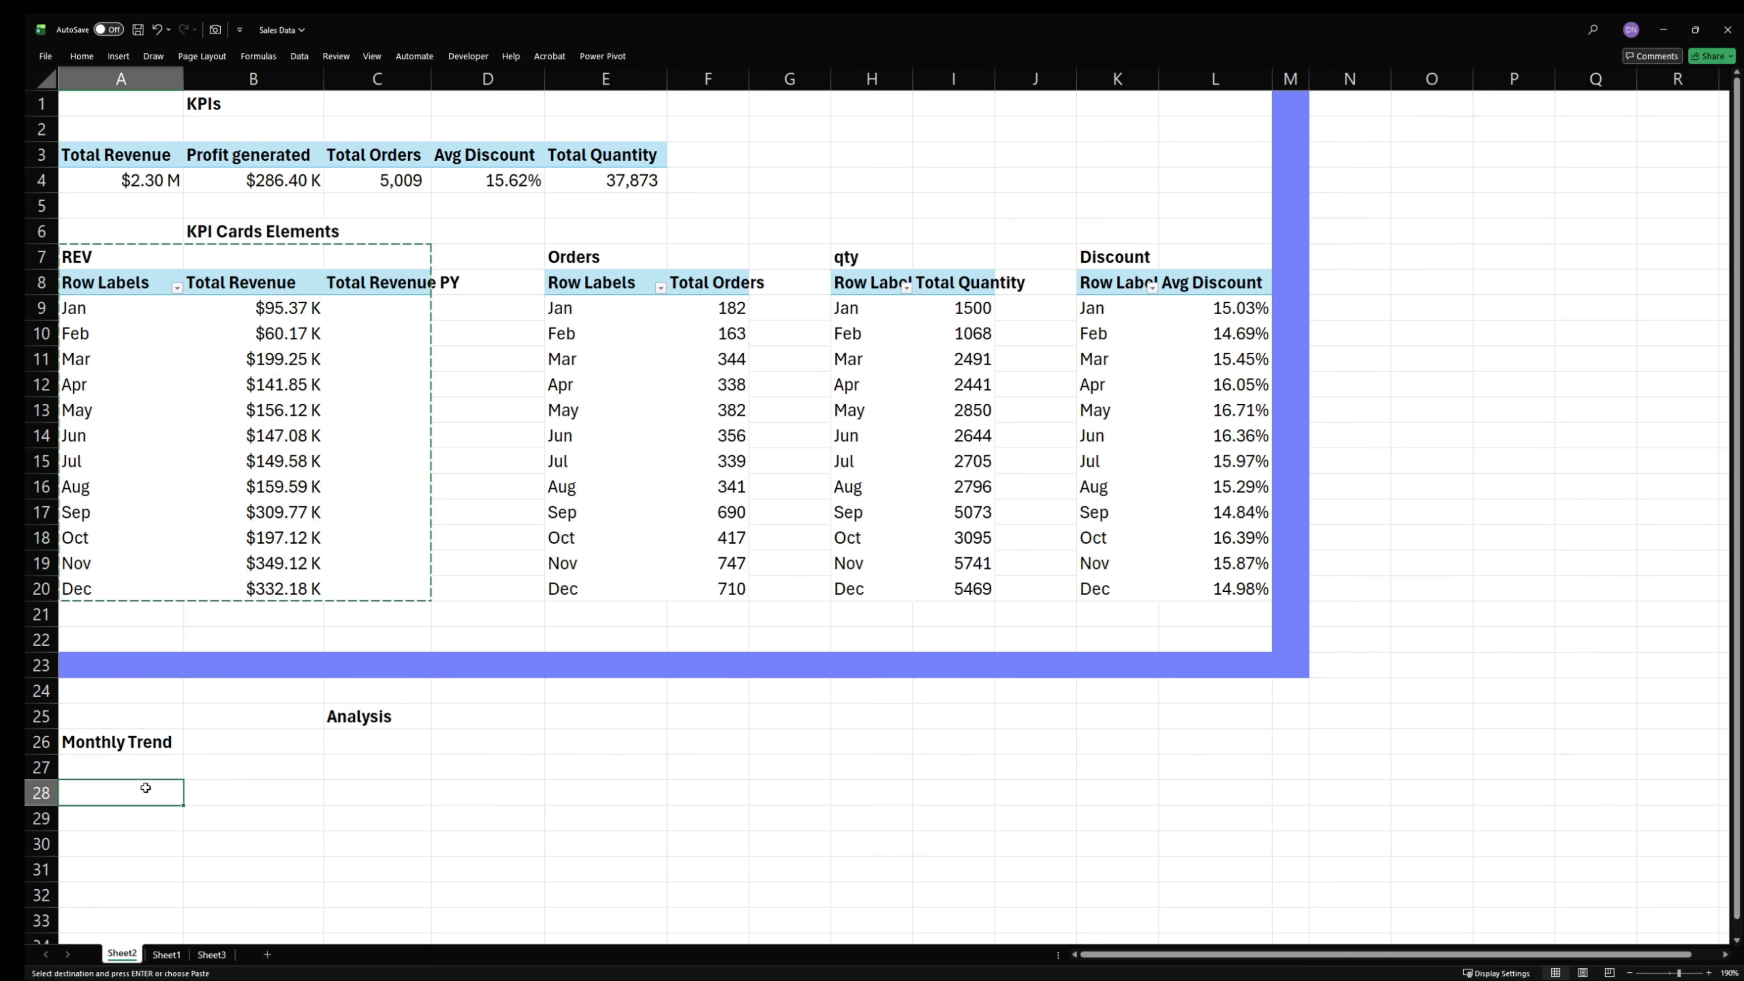
{"action": "key", "text": "ctrl+v"}
{"action": "scroll", "coordinate": [289, 719], "scroll_direction": "down", "scroll_amount": 4}
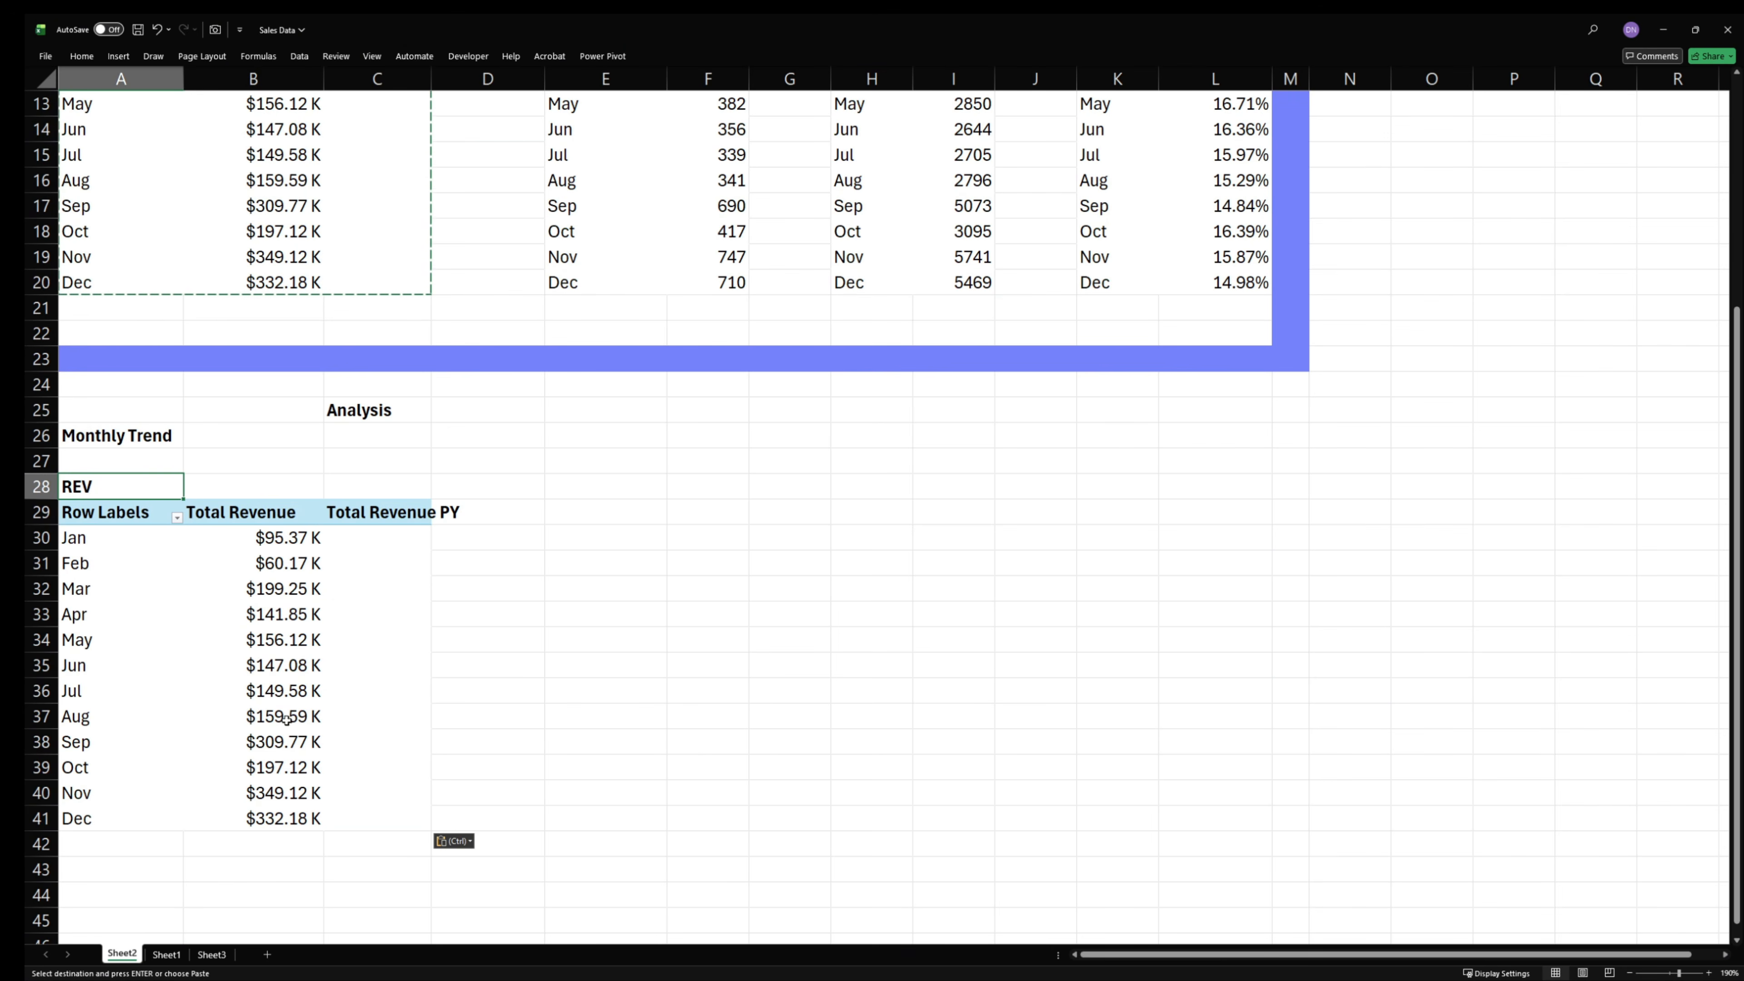
{"action": "scroll", "coordinate": [247, 679], "scroll_direction": "up", "scroll_amount": 4}
- Remove the Total Revenue PY measure from the original REV PivotTable in the KPI Cards Elements section
{"action": "left_click", "coordinate": [335, 359]}
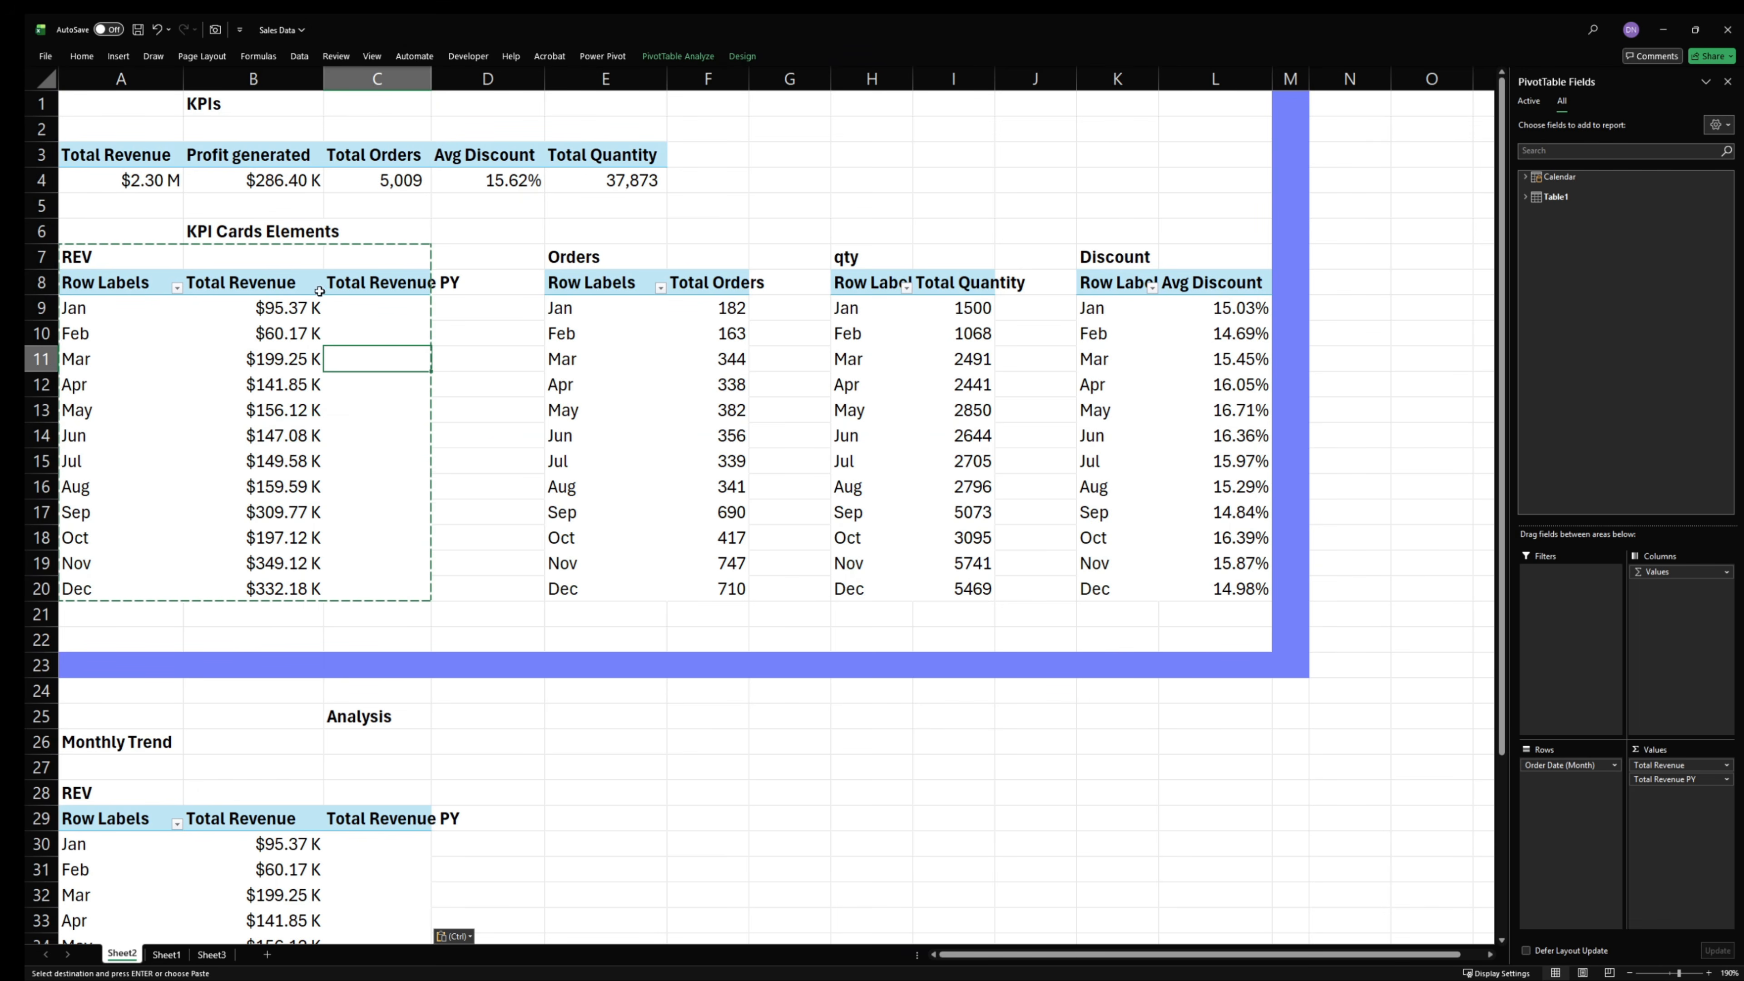
{"action": "left_click", "coordinate": [269, 336]}
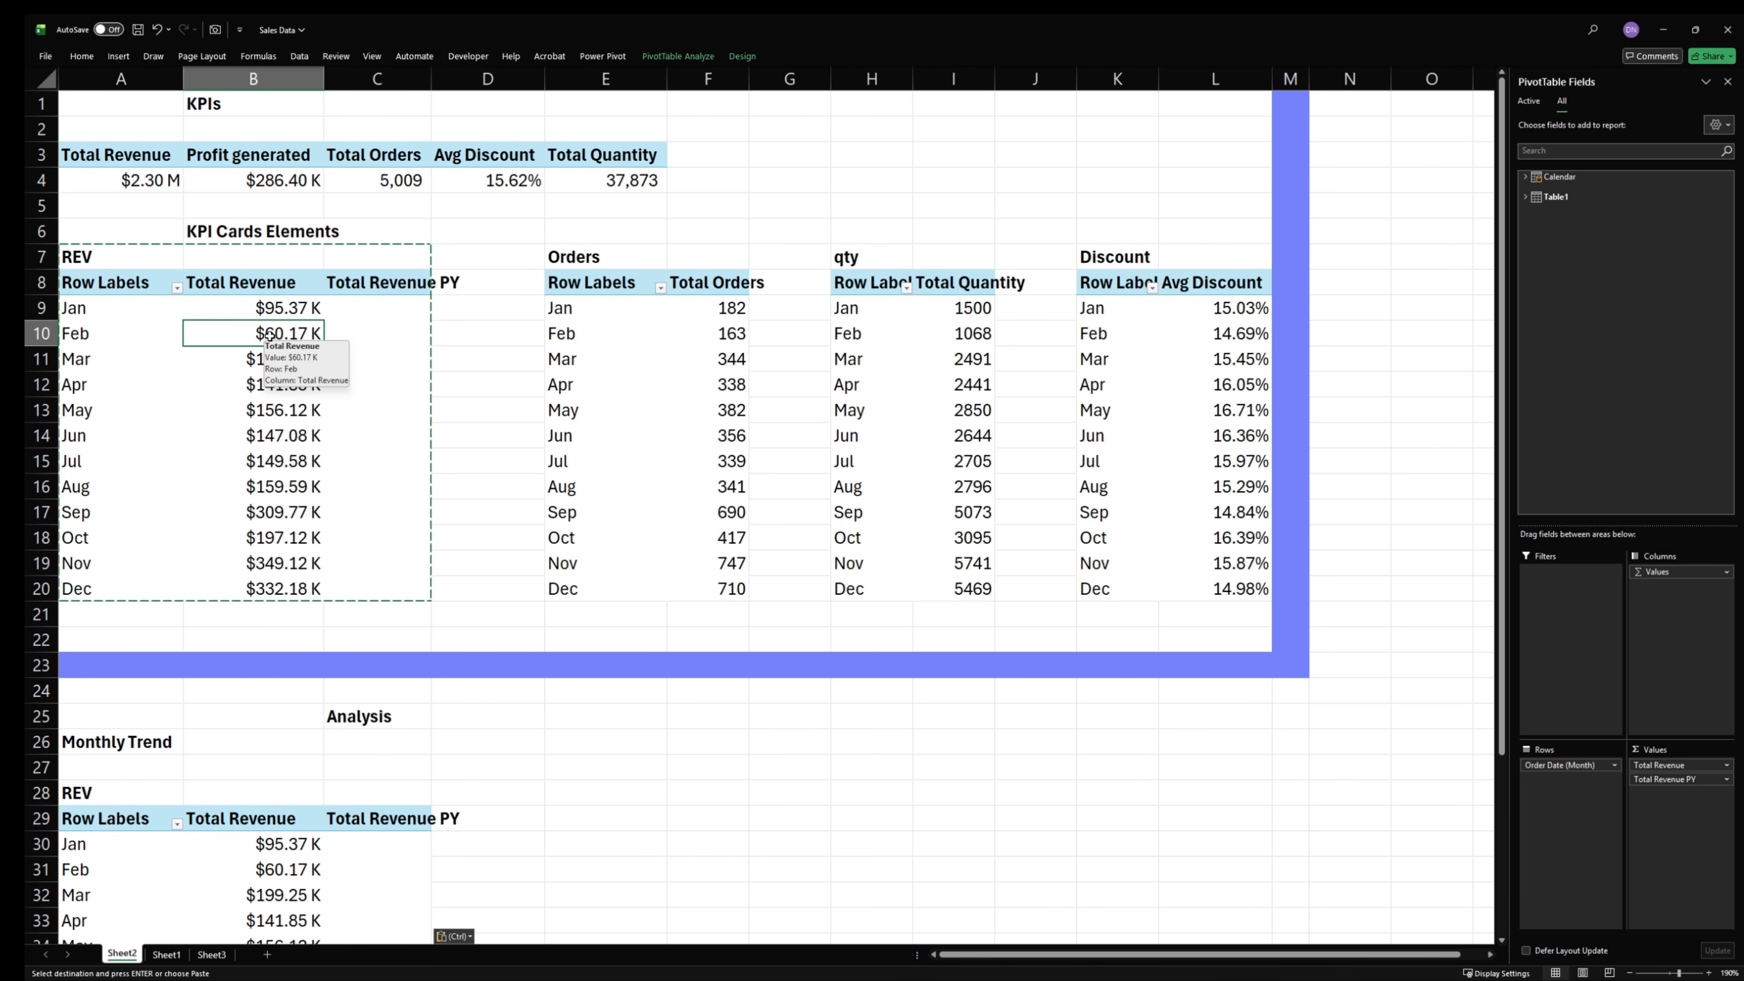
{"action": "left_click", "coordinate": [388, 332]}
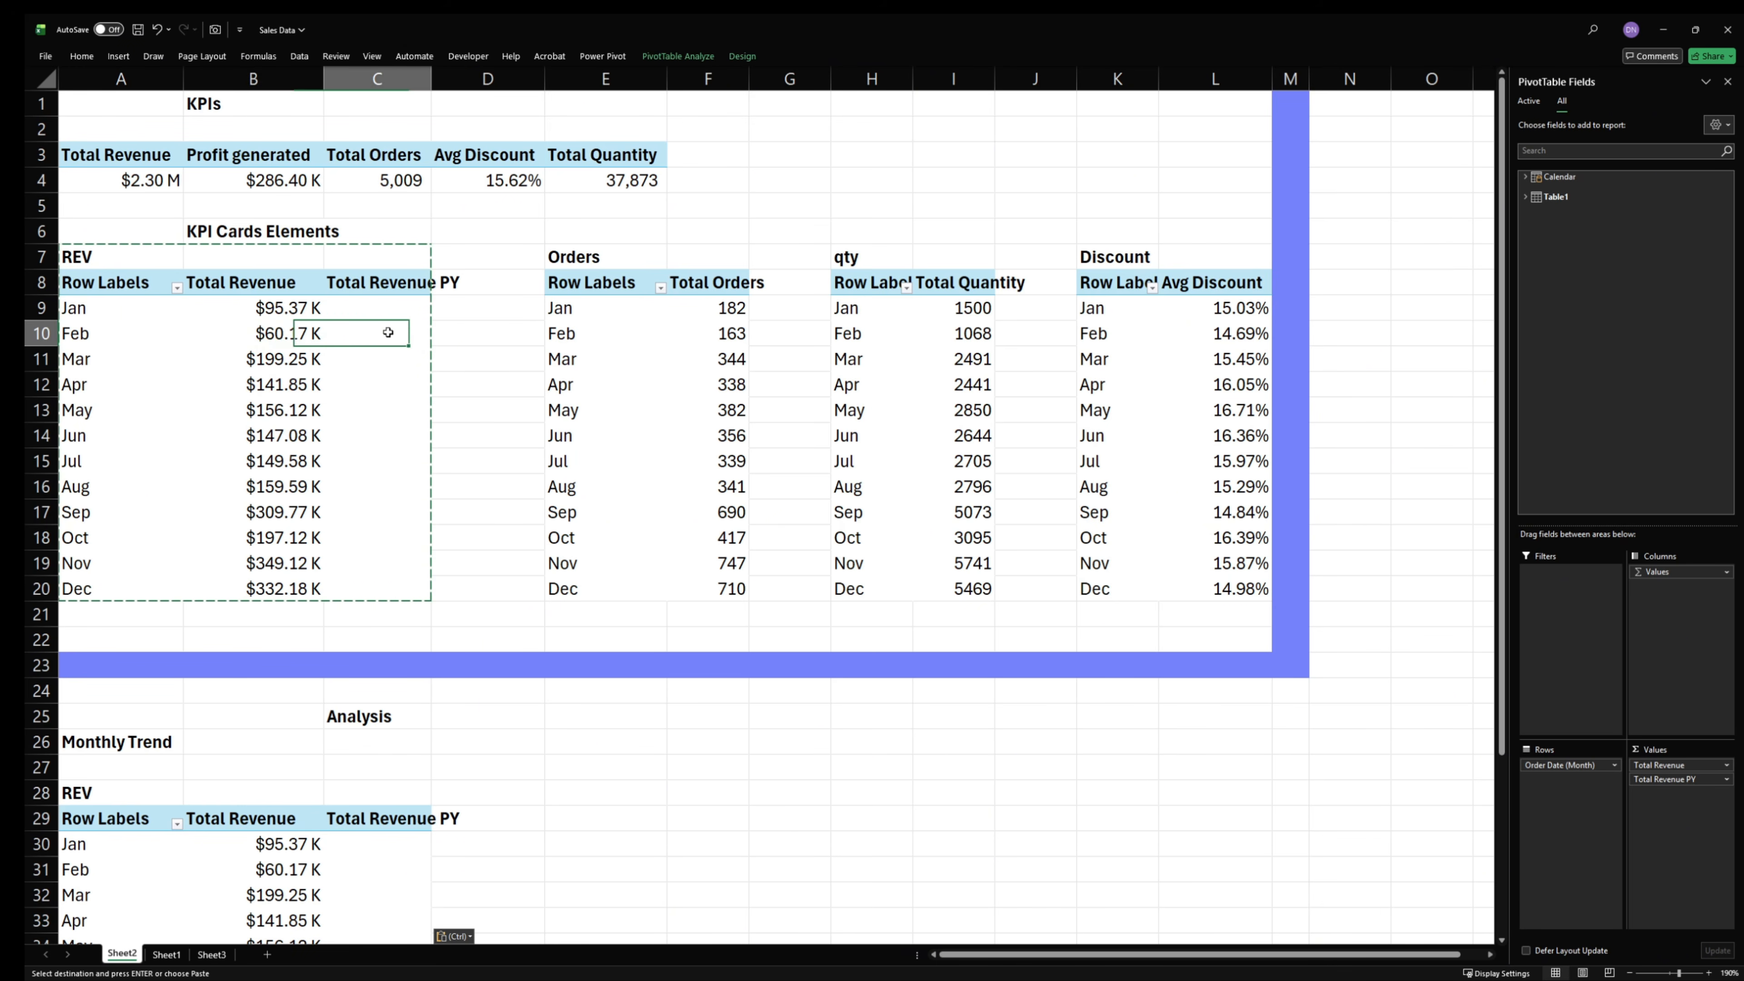
{"action": "left_click", "coordinate": [254, 328]}
{"action": "left_click_drag", "start_coordinate": [1670, 781], "coordinate": [1366, 467]}
{"action": "left_click", "coordinate": [374, 346]}
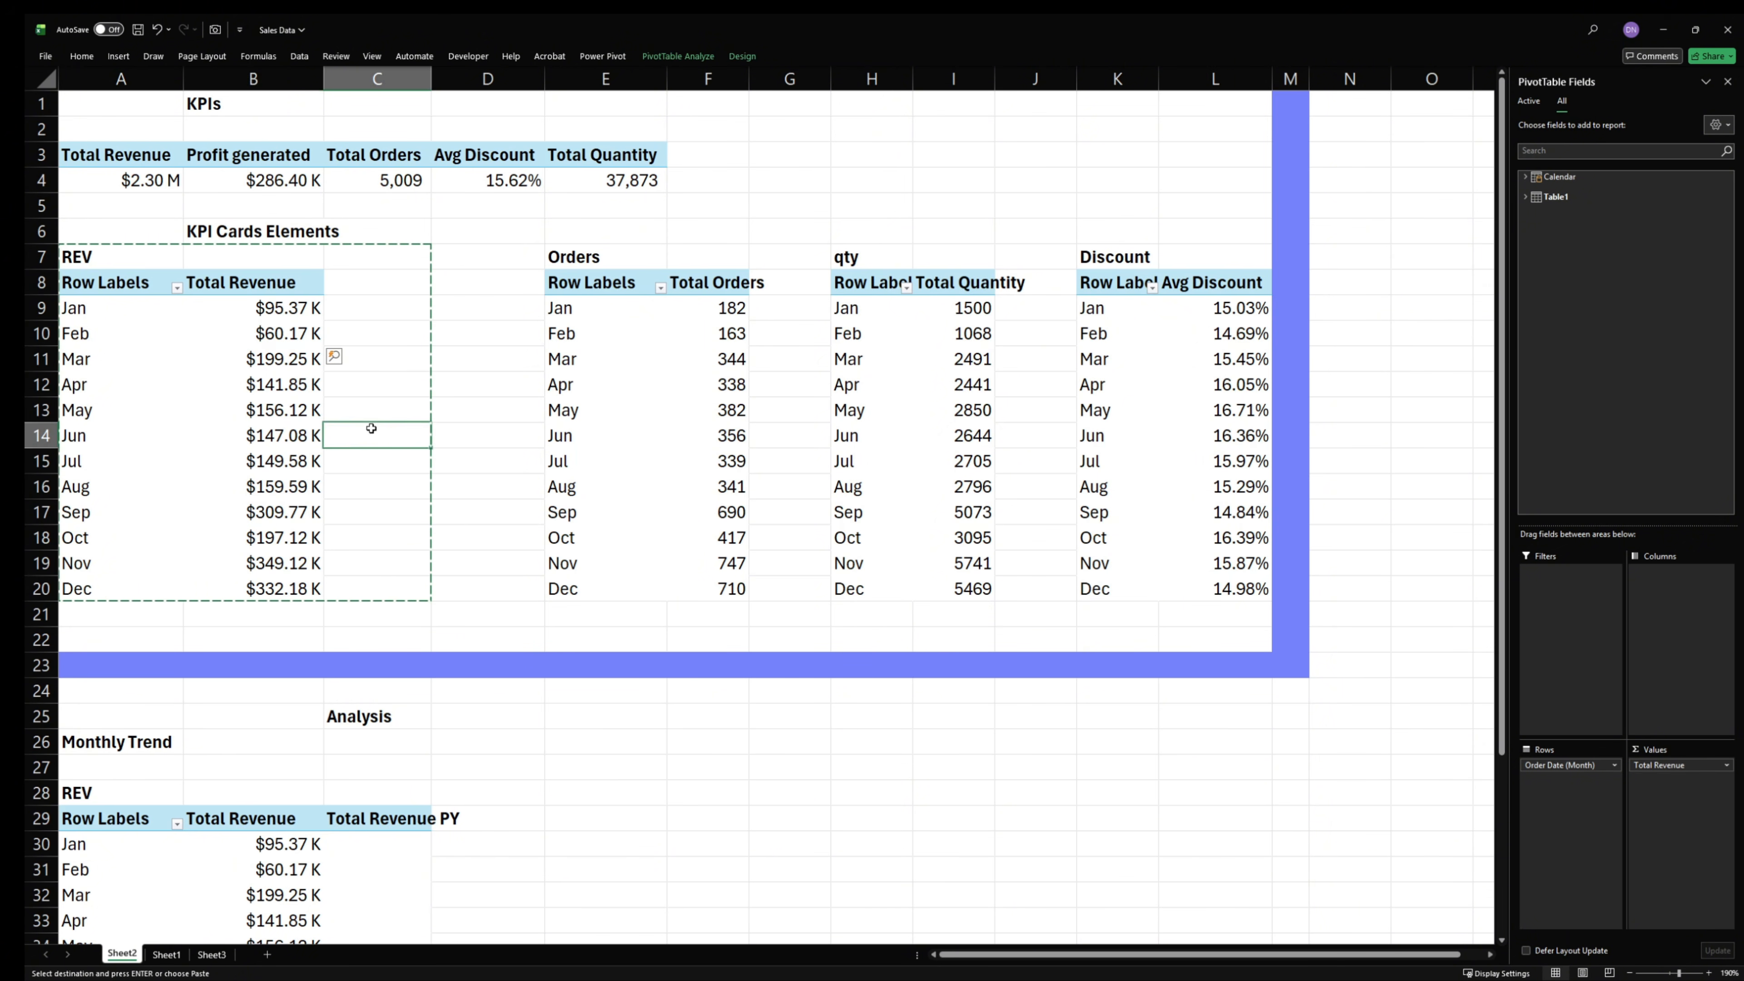
- Add a slicer for the Calendar table's Year field to the Monthly Trend PivotTable
{"action": "scroll", "coordinate": [373, 413], "scroll_direction": "down", "scroll_amount": 8}
{"action": "left_click", "coordinate": [337, 324]}
{"action": "left_click", "coordinate": [213, 261]}
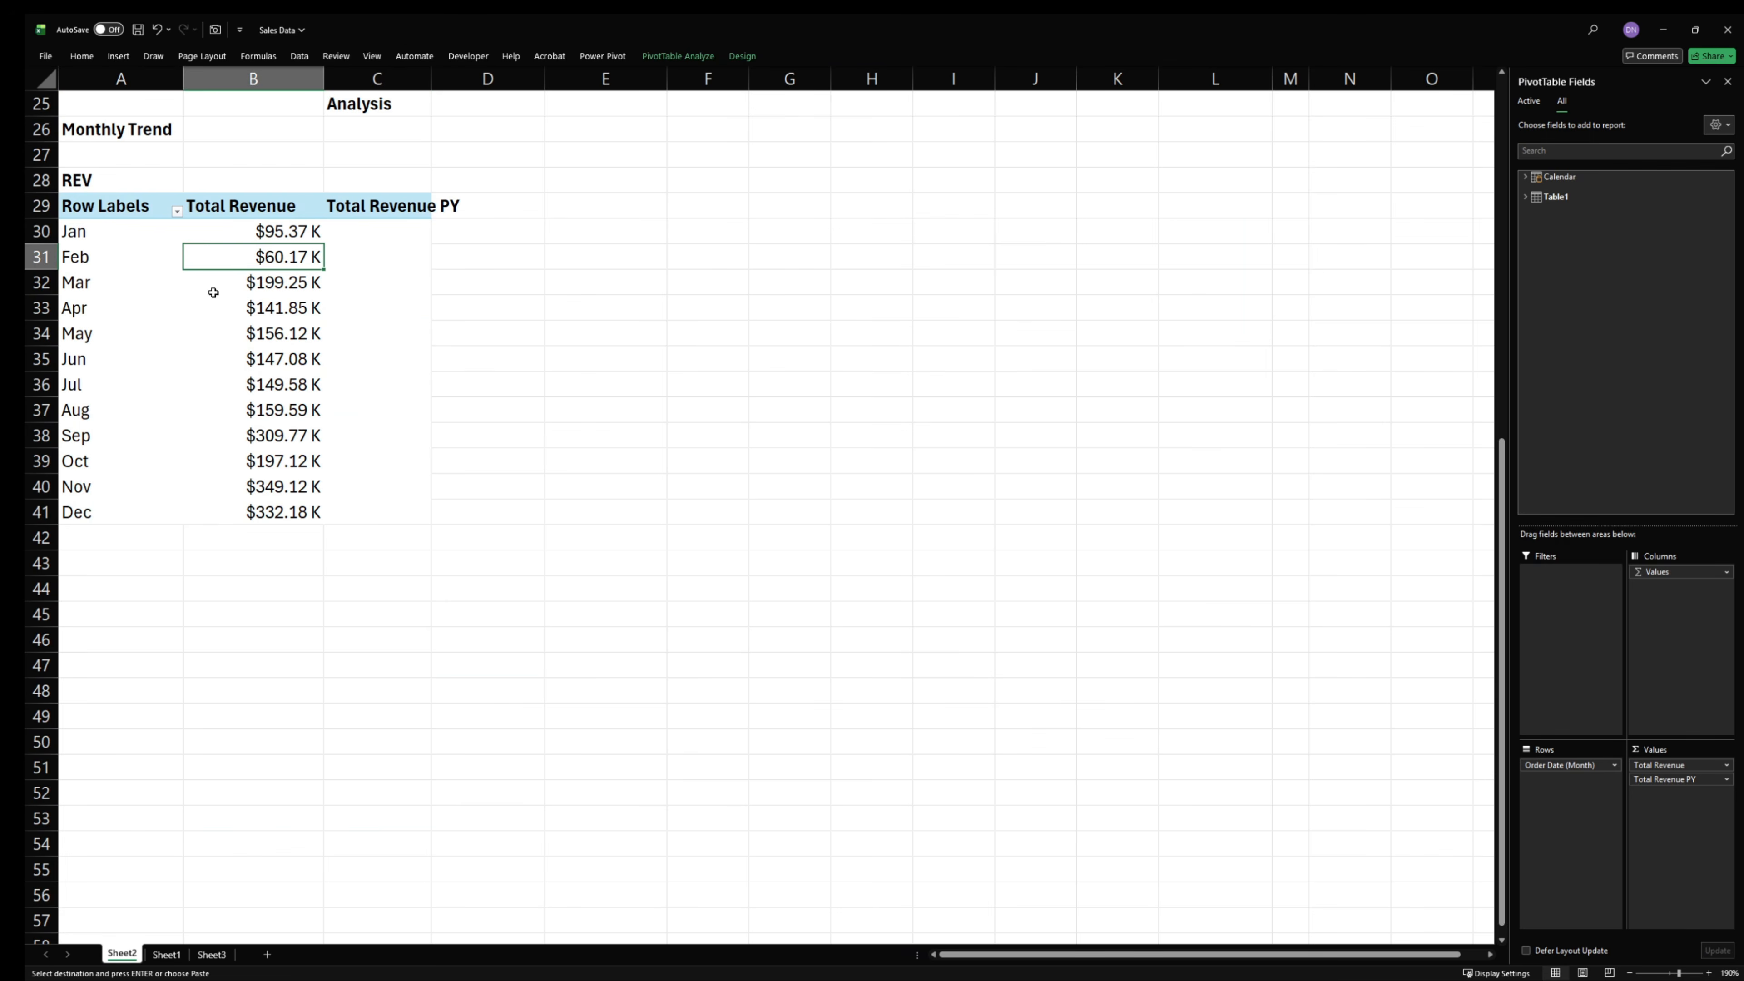
{"action": "scroll", "coordinate": [218, 323], "scroll_direction": "up", "scroll_amount": 1}
{"action": "left_click", "coordinate": [238, 460]}
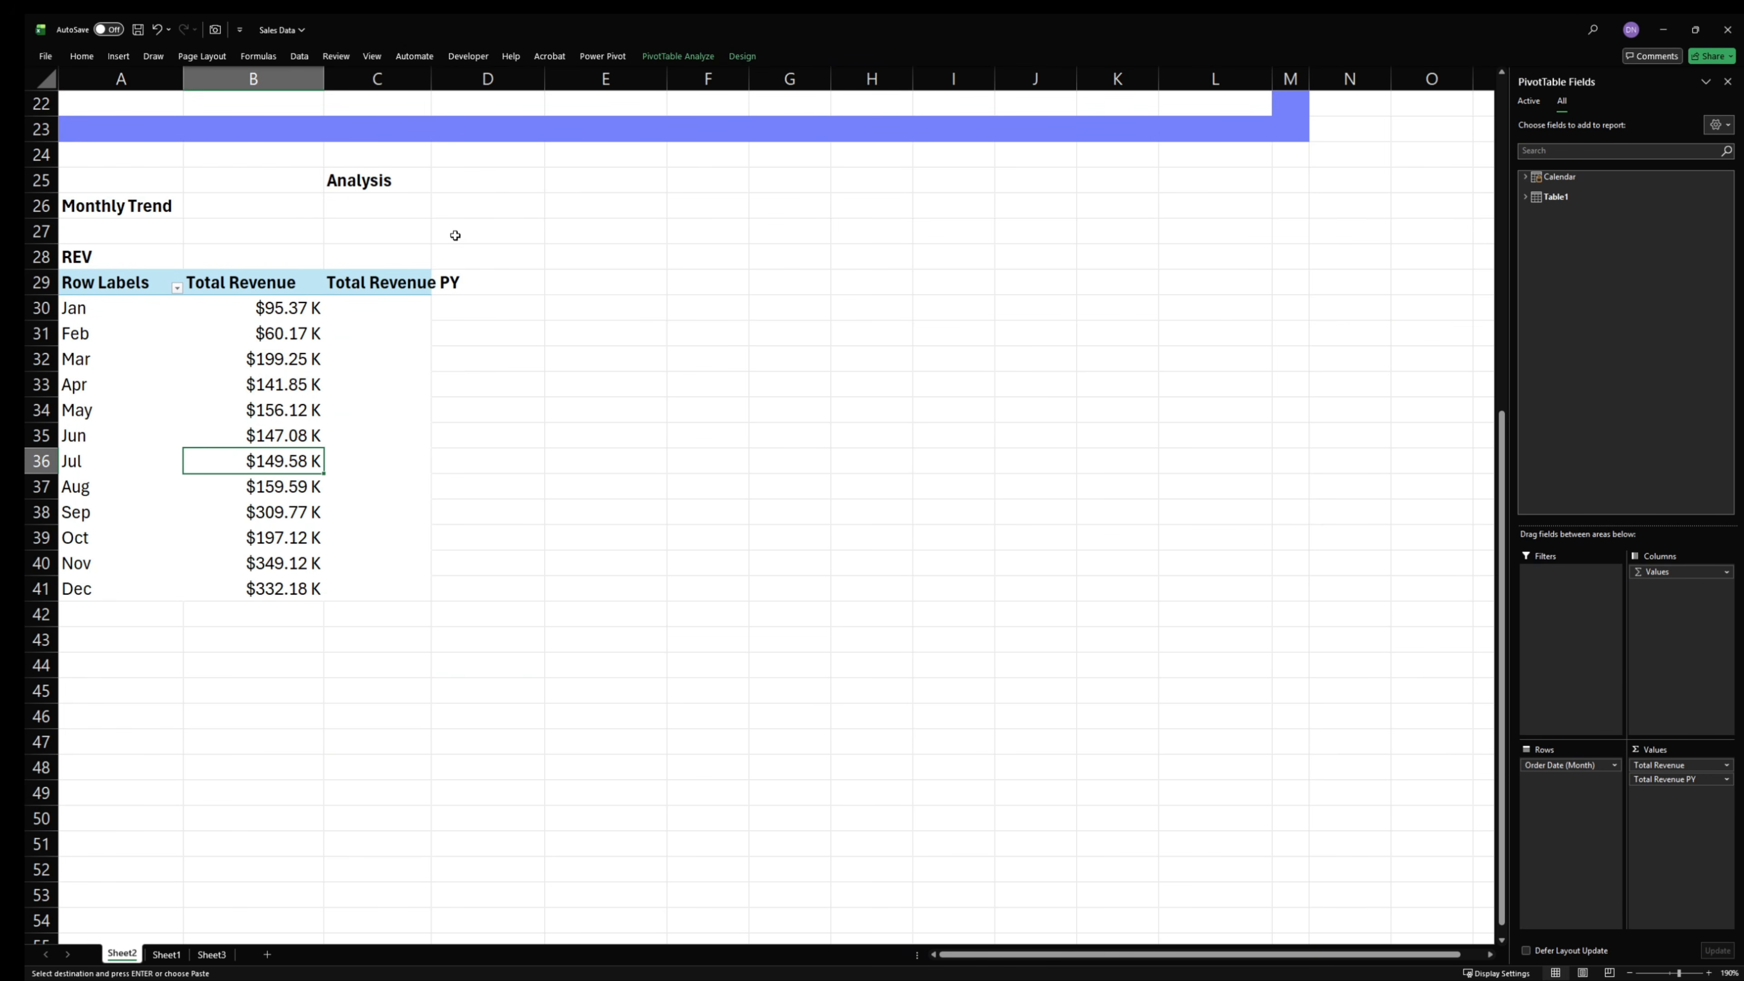
{"action": "left_click", "coordinate": [370, 286]}
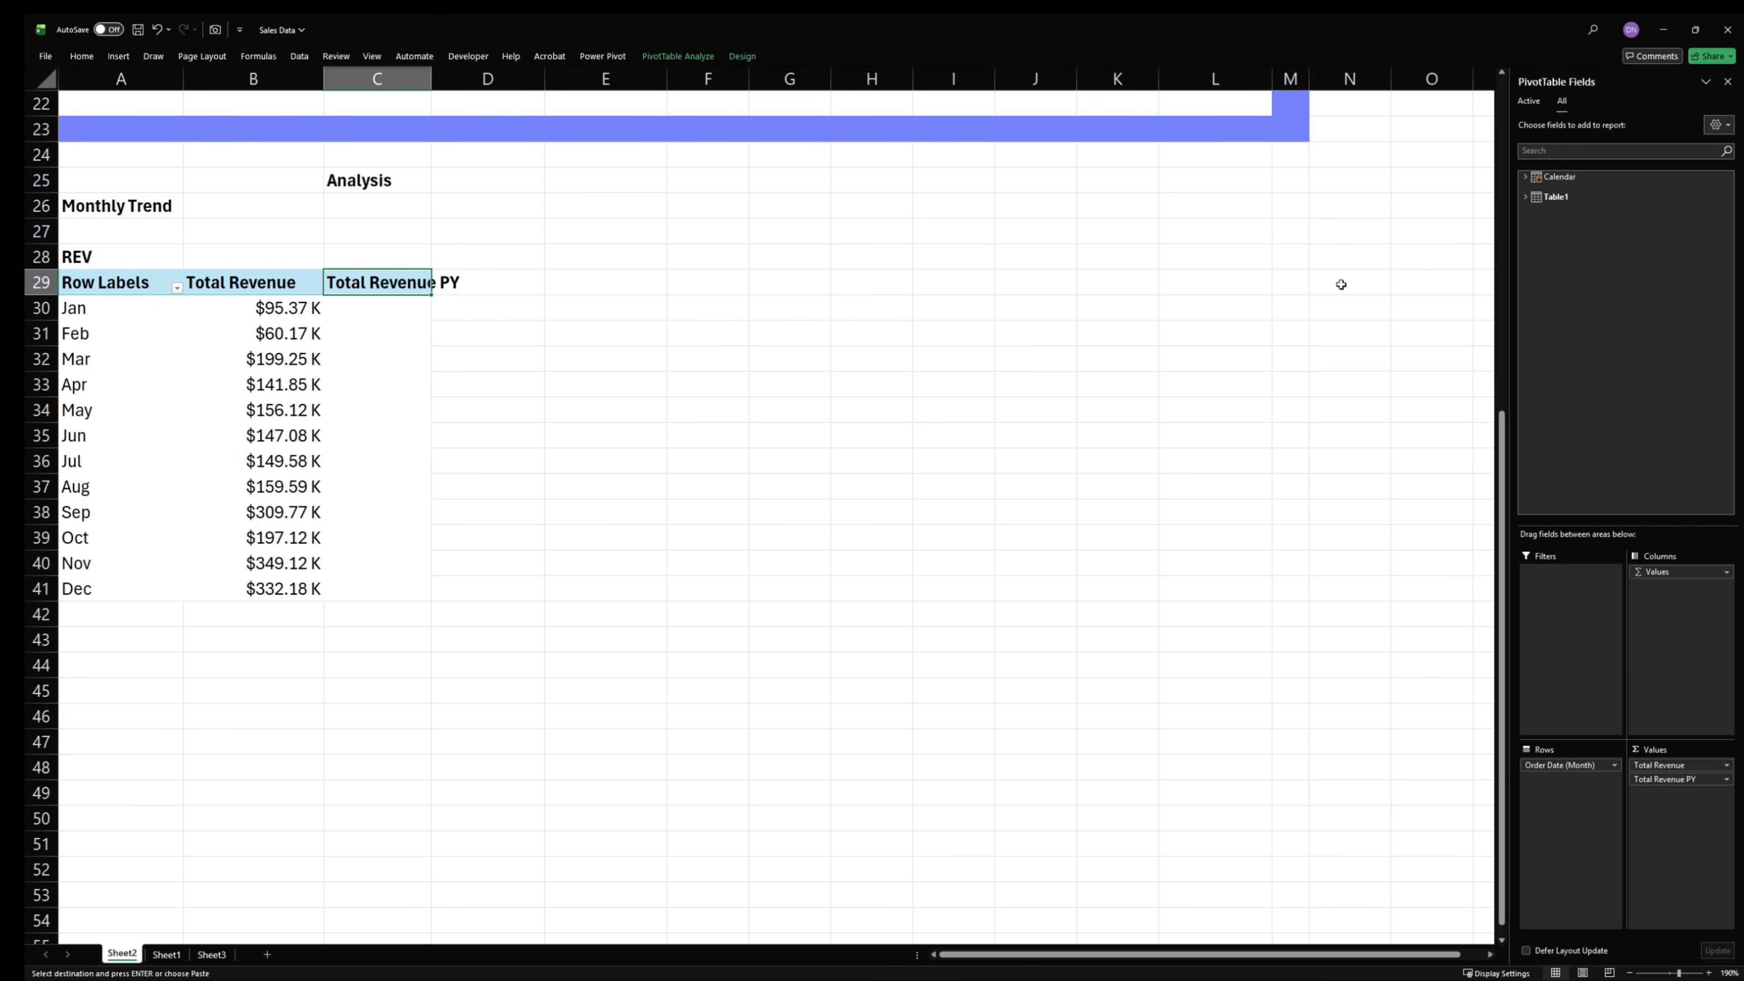
{"action": "left_click", "coordinate": [1526, 177]}
{"action": "left_click", "coordinate": [1538, 205]}
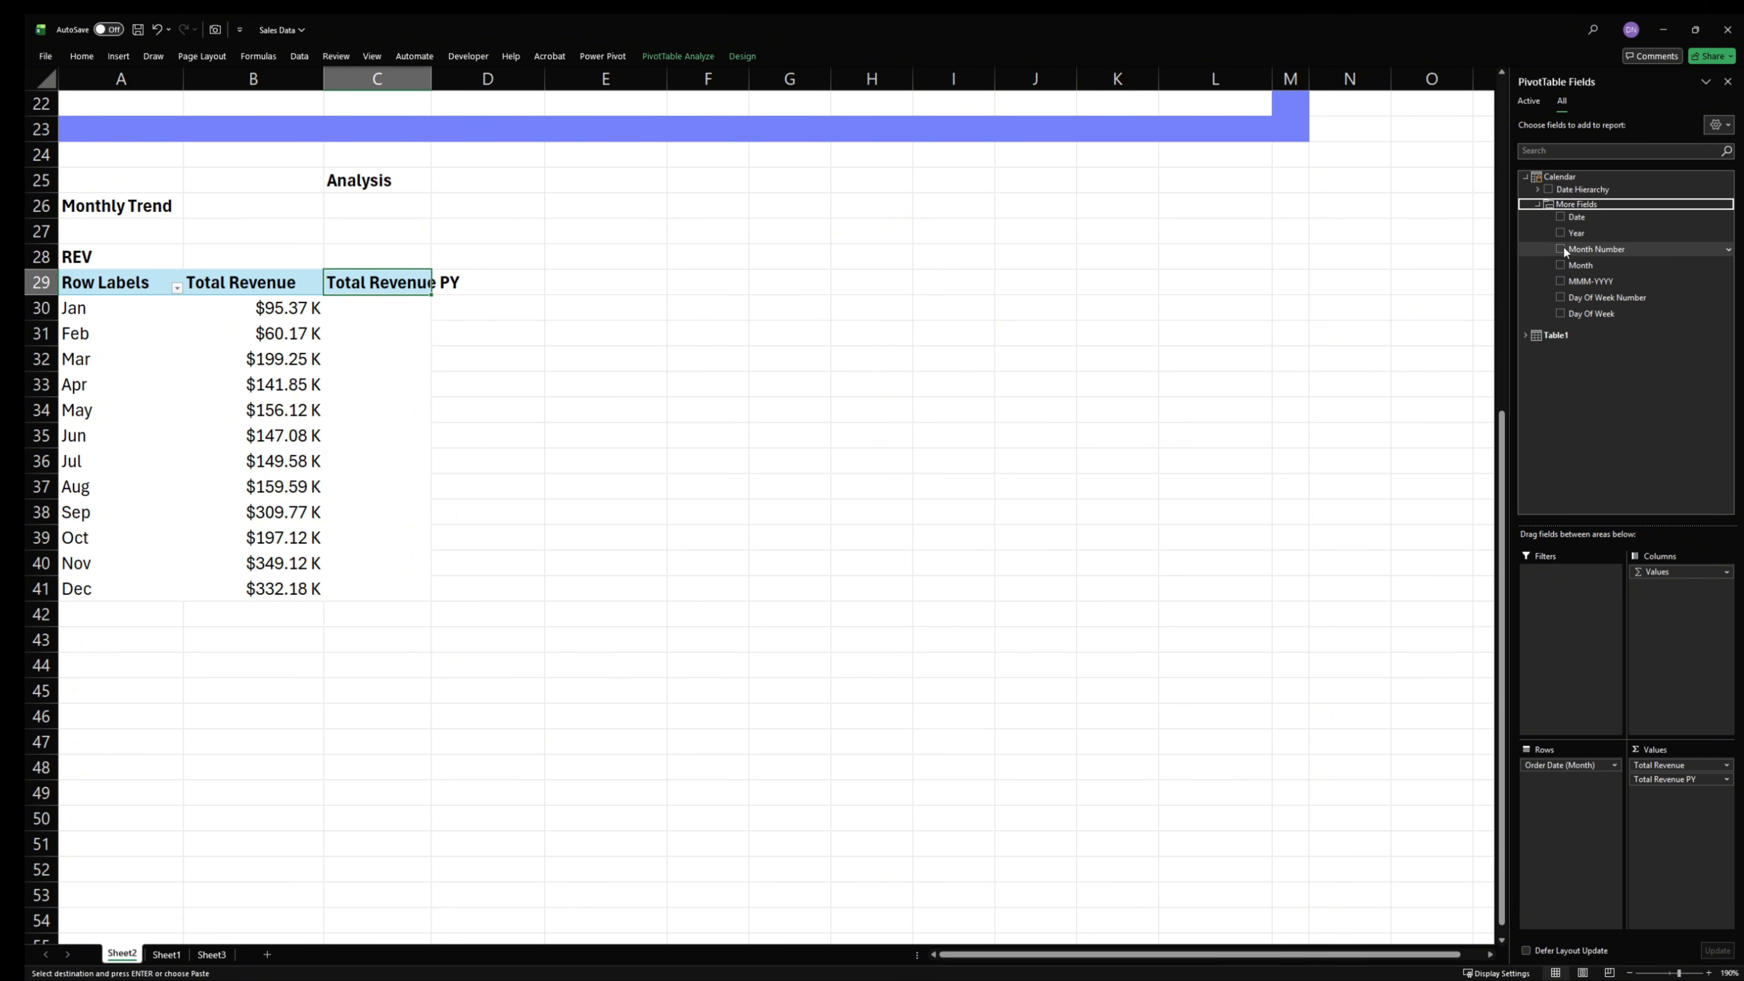
{"action": "right_click", "coordinate": [1573, 233]}
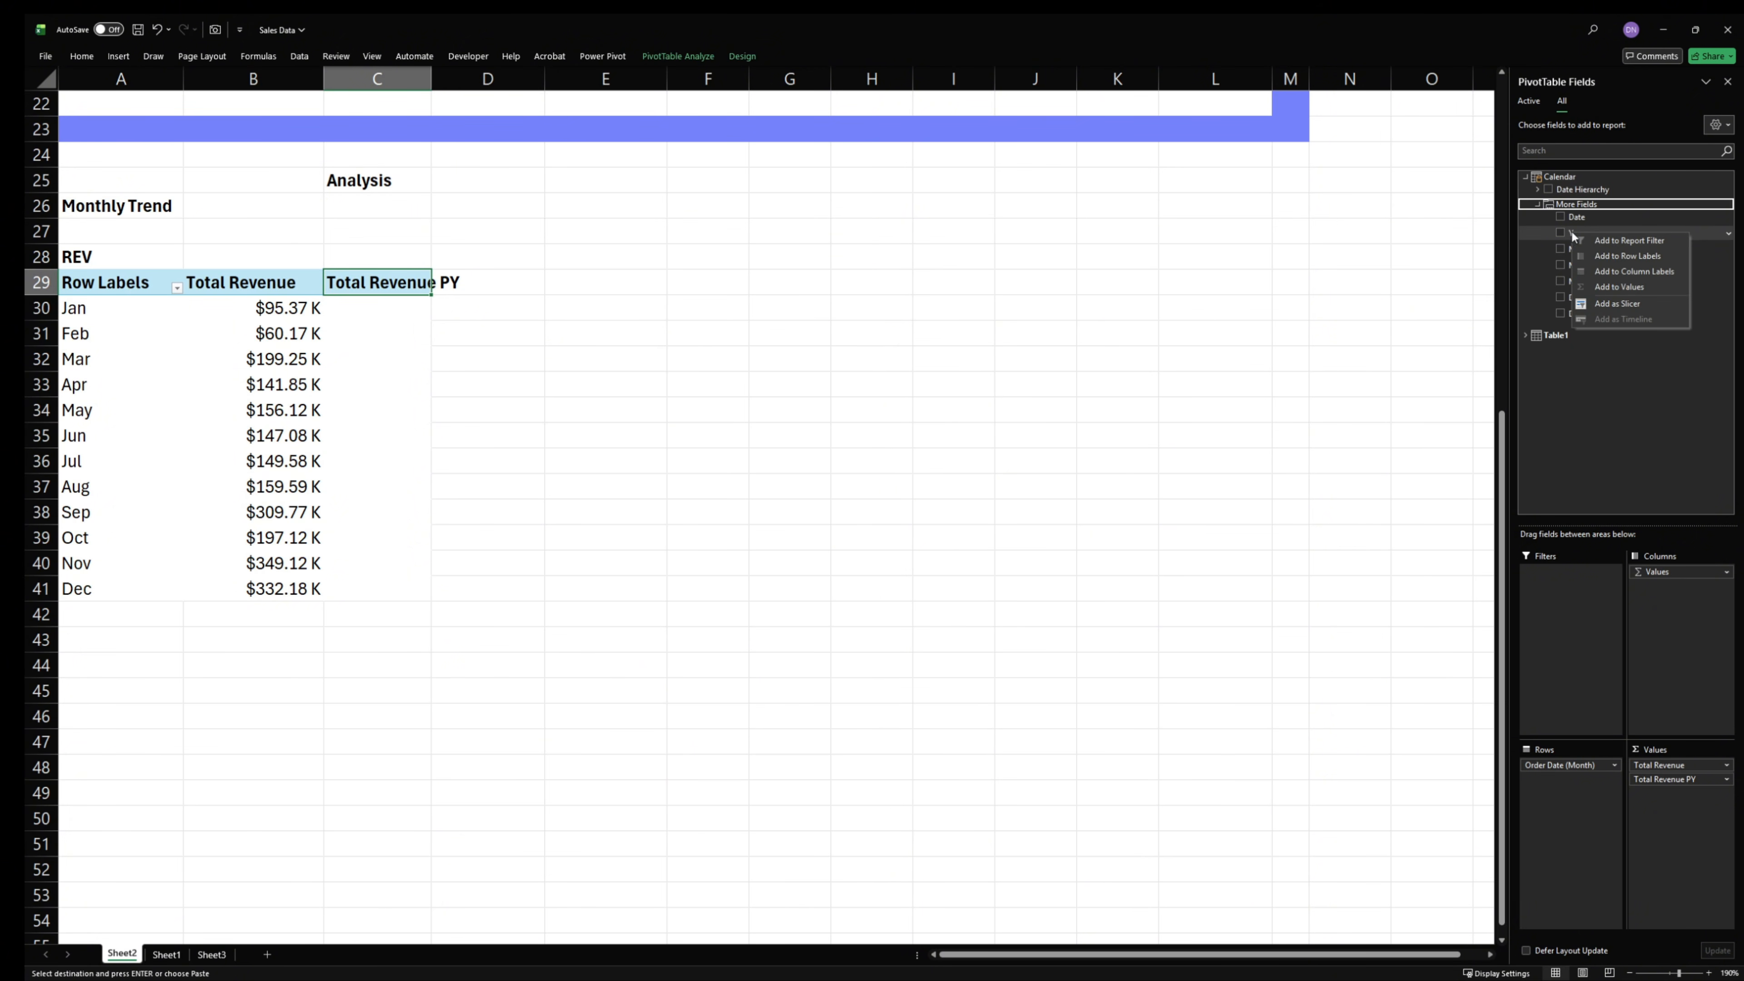
{"action": "left_click", "coordinate": [1639, 304]}
- Filter the Monthly Trend PivotTable by each year from 2011 to 2014 to compare revenue with the prior year, then clear the filter
{"action": "left_click", "coordinate": [796, 412]}
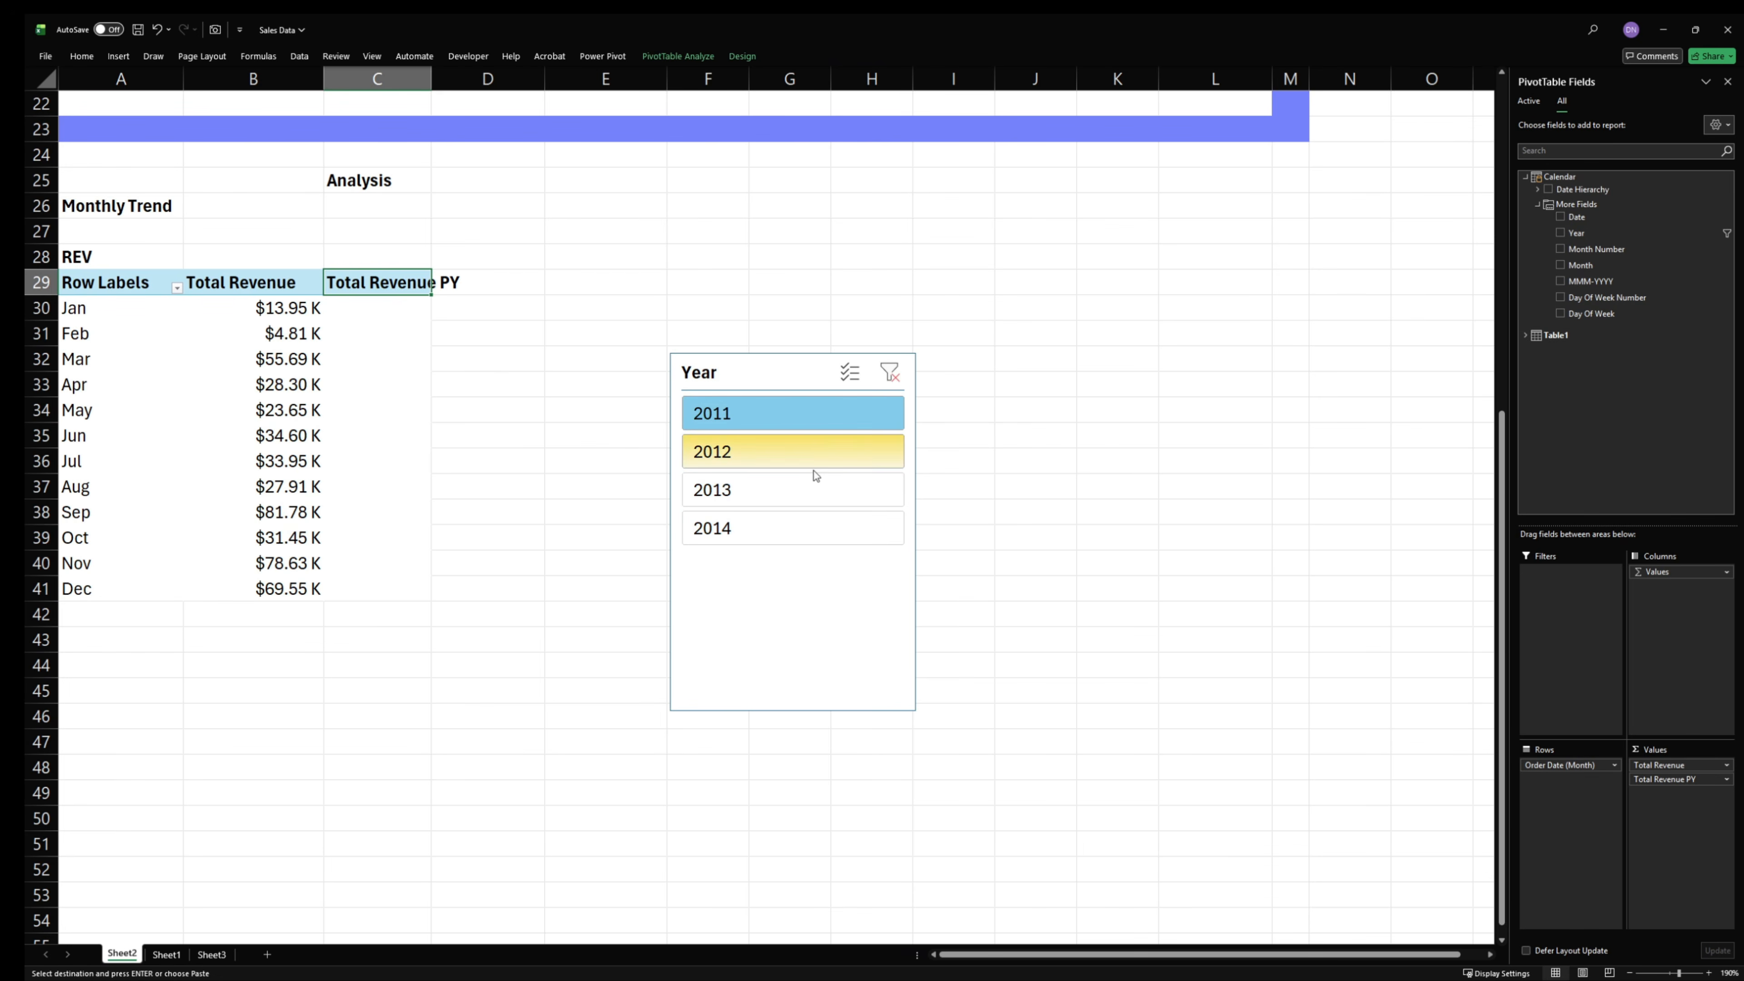
{"action": "left_click", "coordinate": [795, 466]}
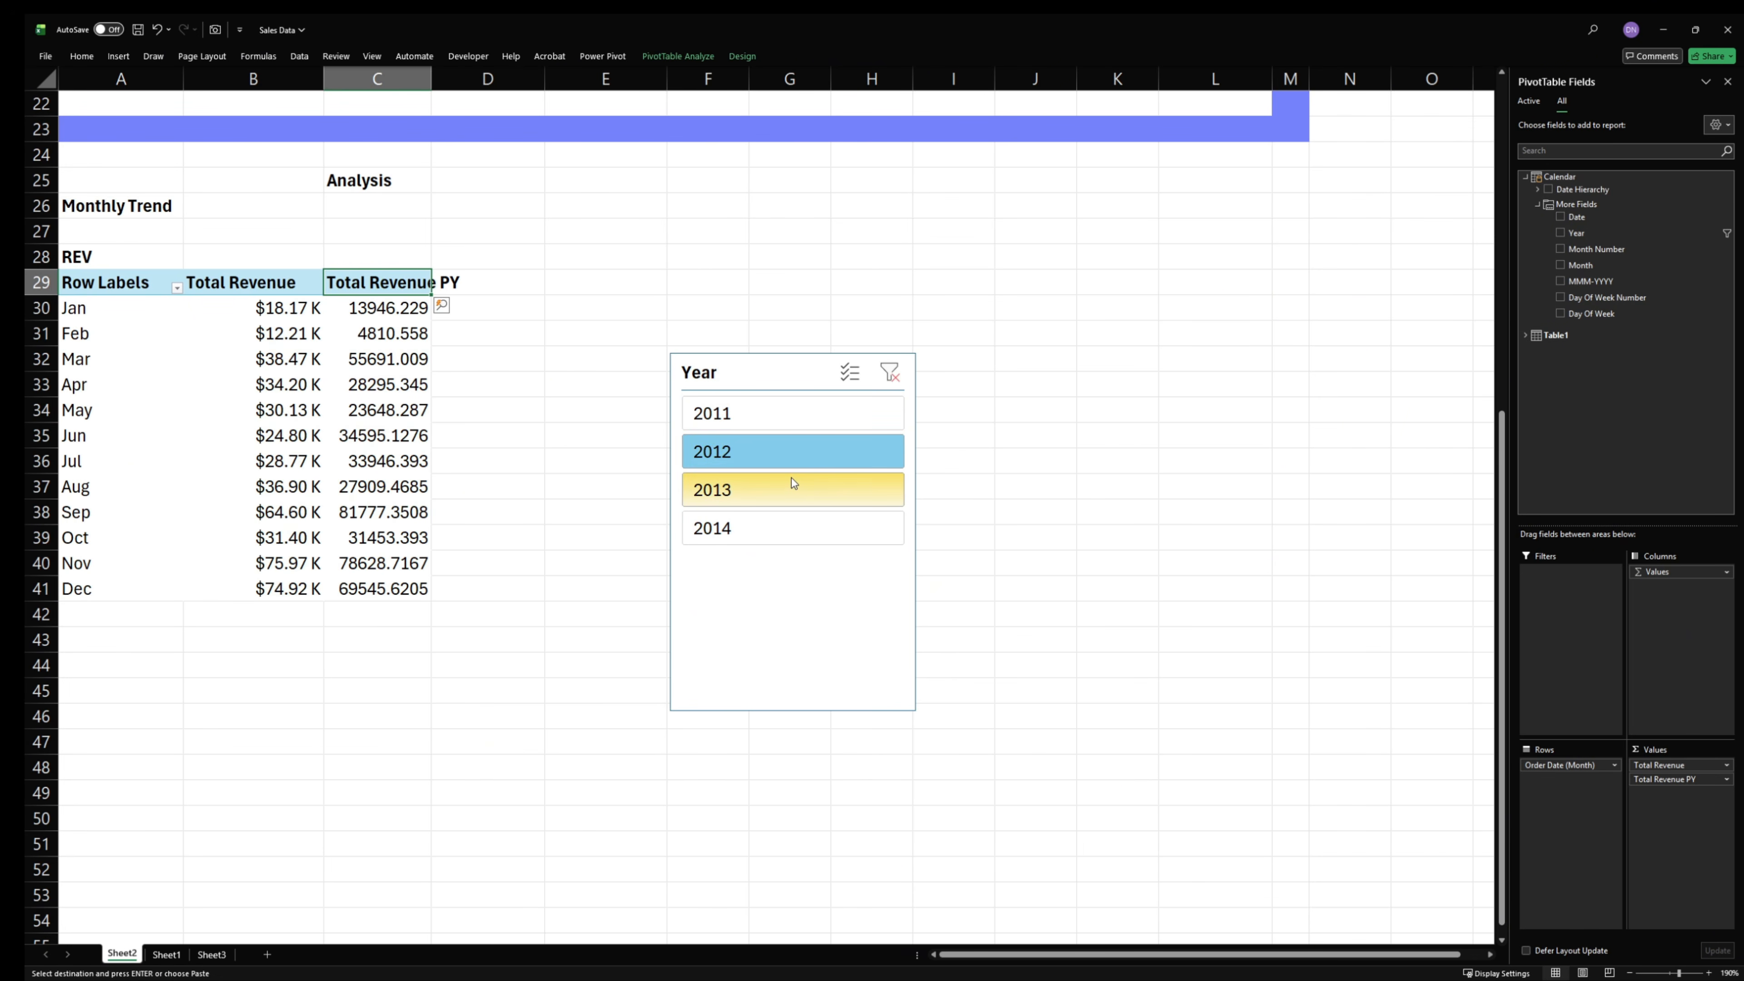
{"action": "left_click", "coordinate": [770, 498]}
{"action": "left_click", "coordinate": [765, 539]}
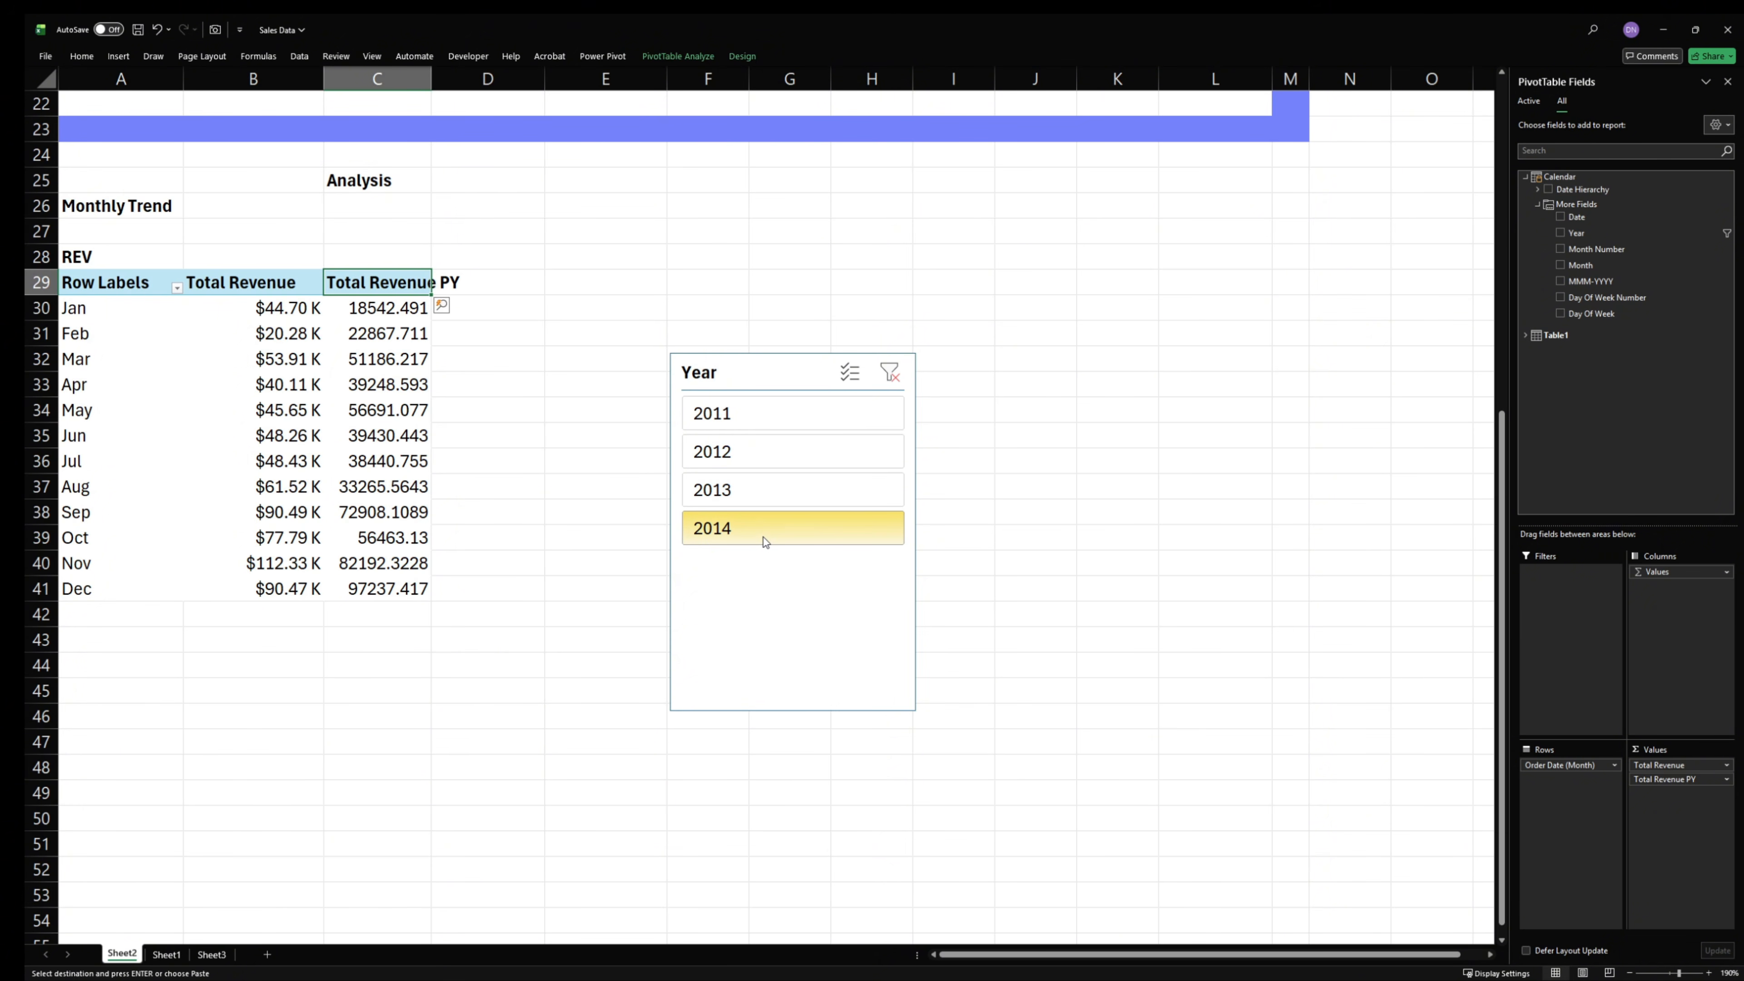
{"action": "left_click", "coordinate": [757, 489]}
{"action": "left_click", "coordinate": [769, 453]}
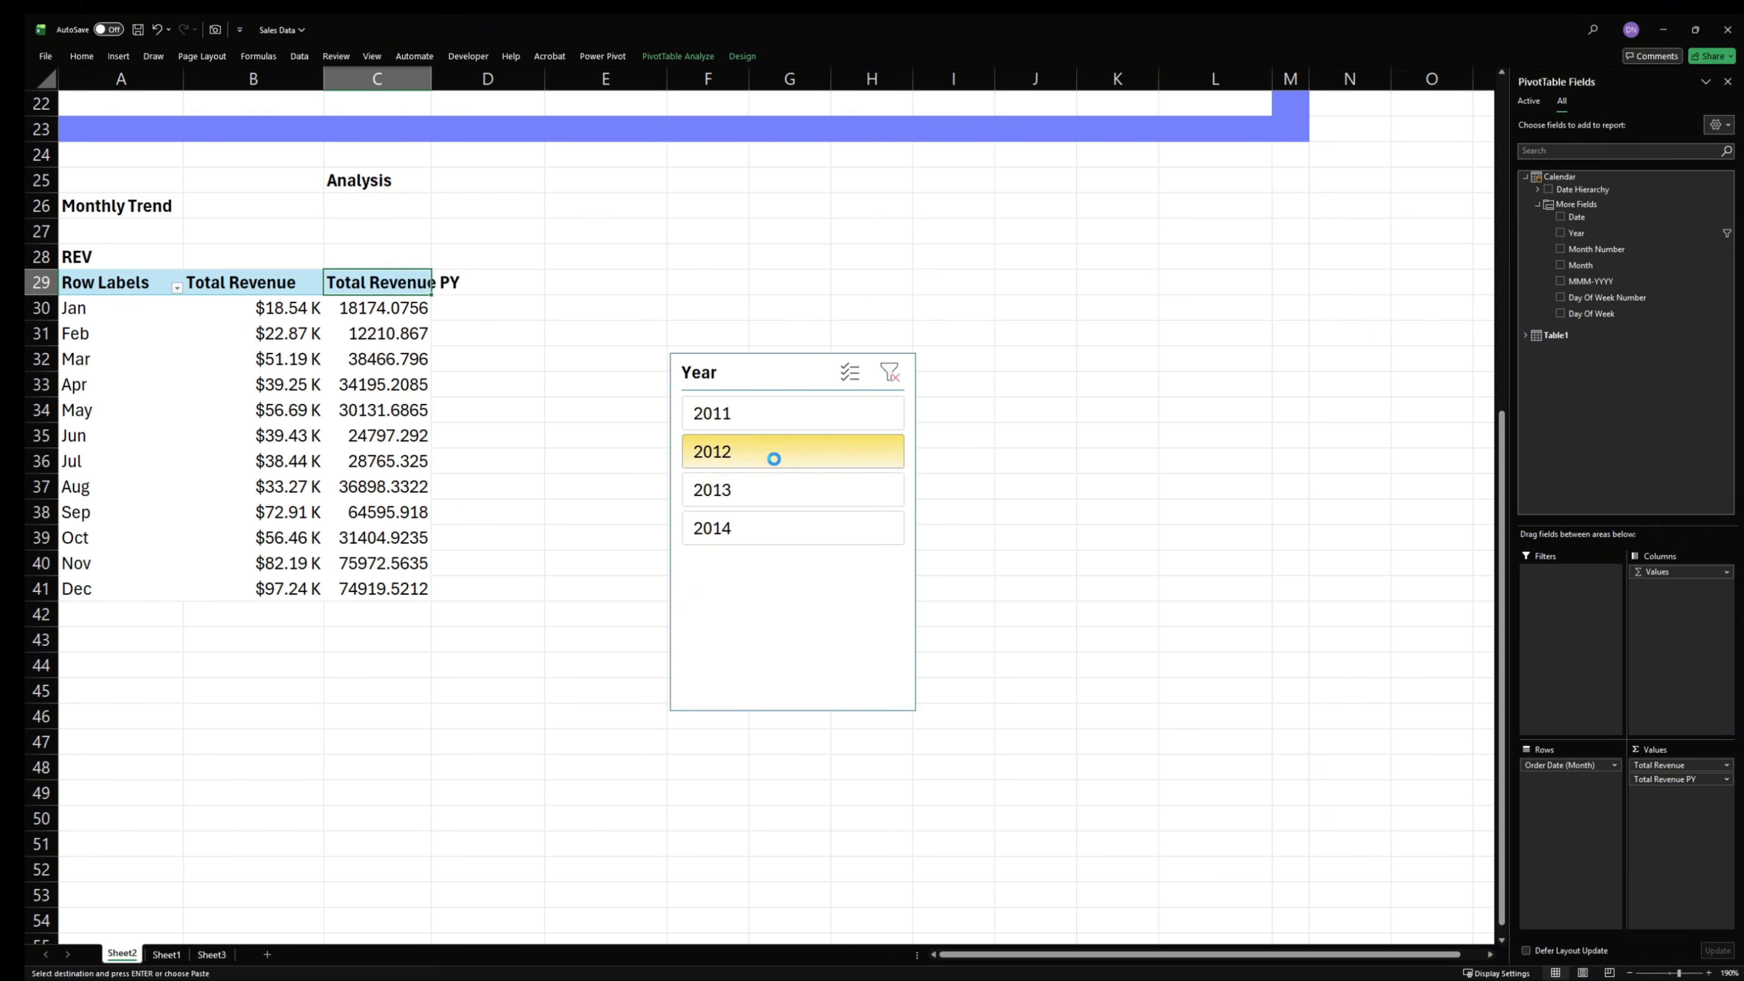
{"action": "left_click", "coordinate": [771, 423]}
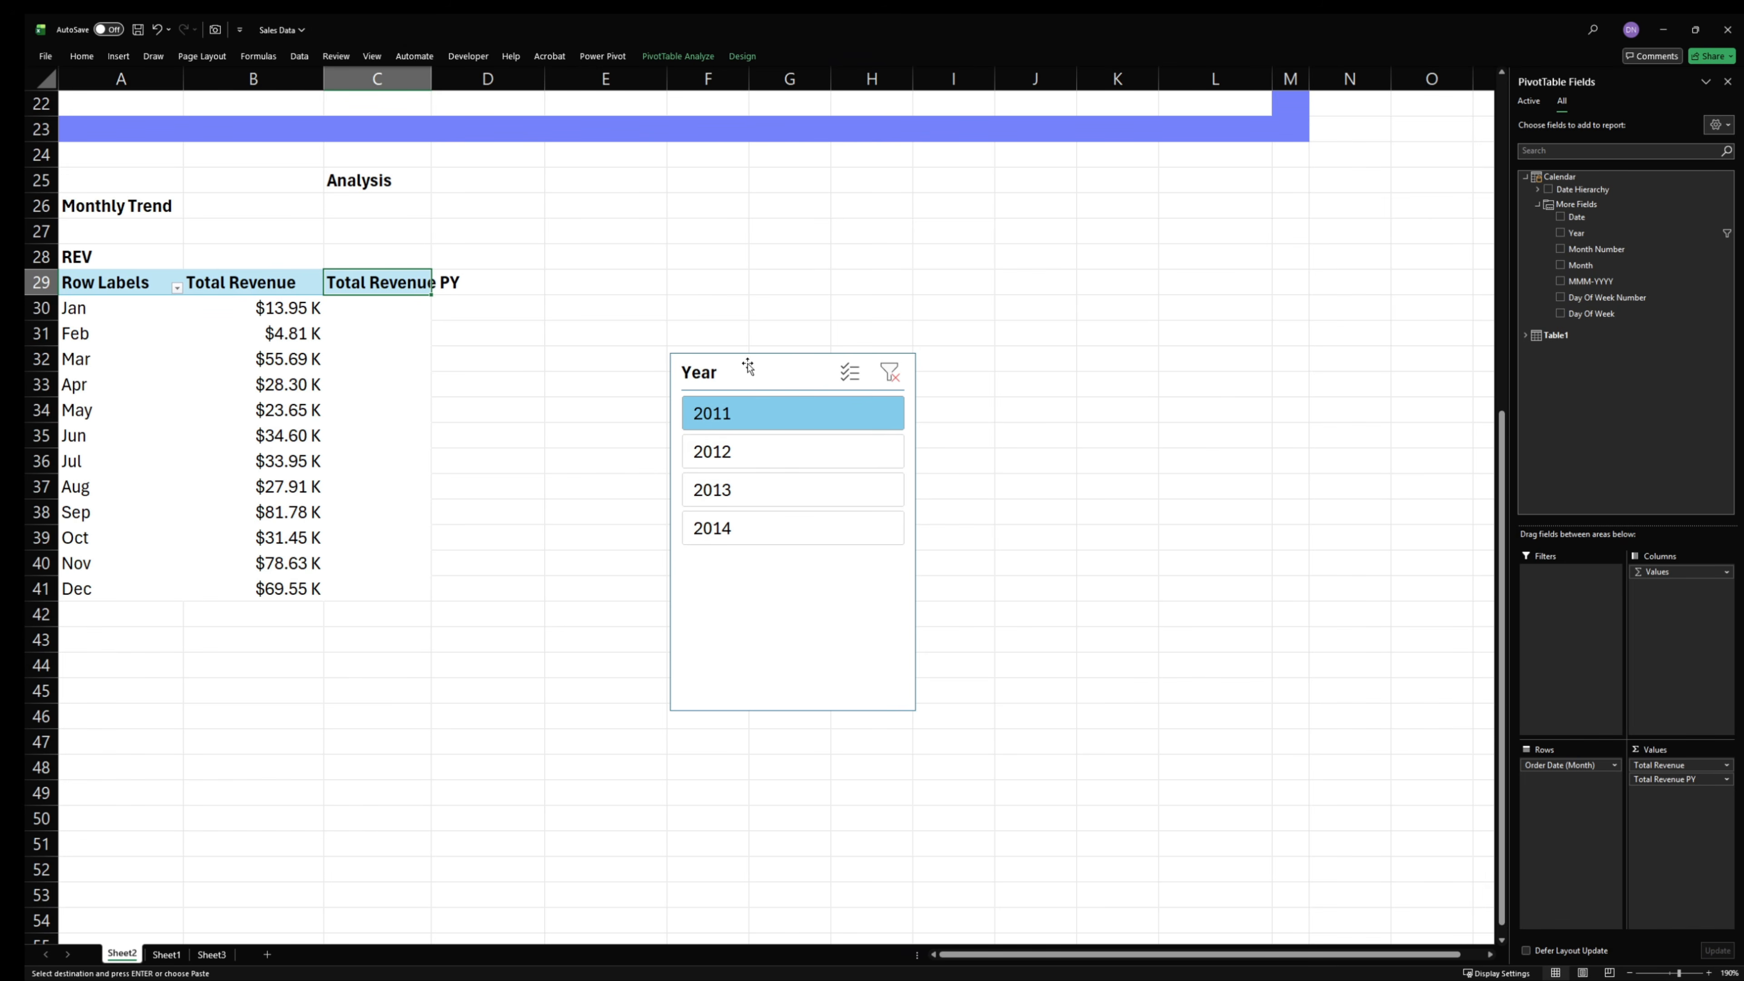
{"action": "left_click", "coordinate": [890, 371]}
- Delete the Year slicer beside the Monthly Trend PivotTable
{"action": "left_click", "coordinate": [780, 375]}
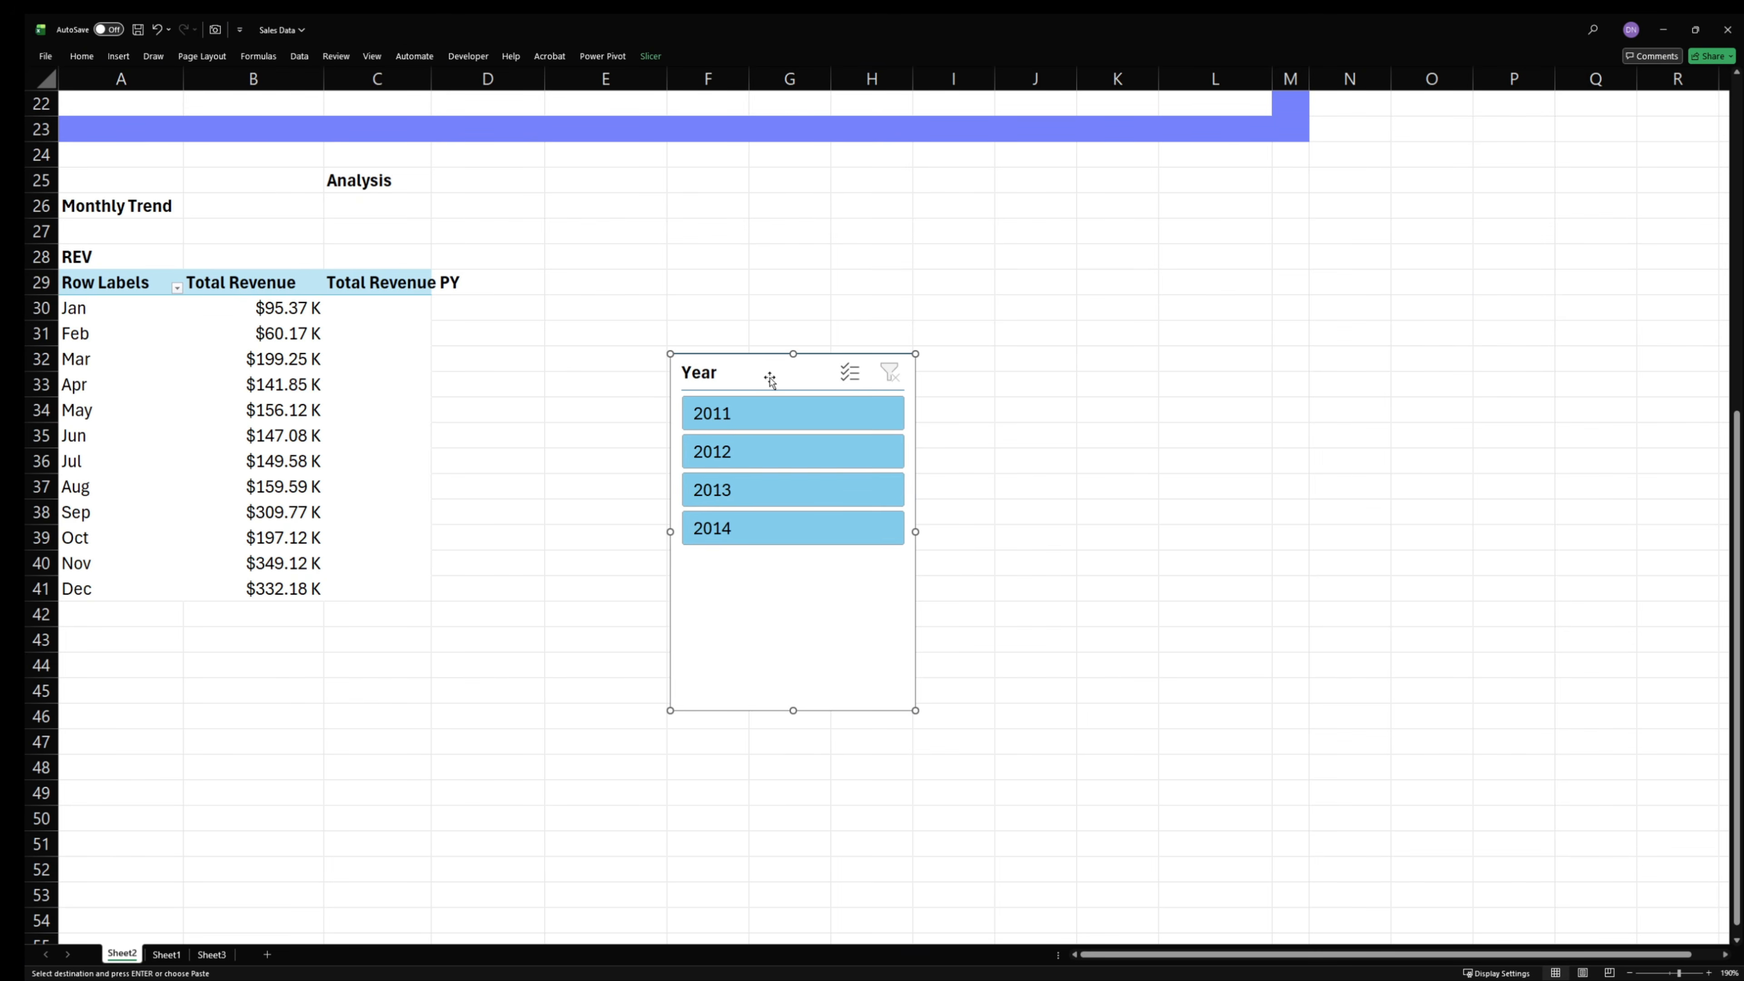
{"action": "right_click", "coordinate": [773, 378]}
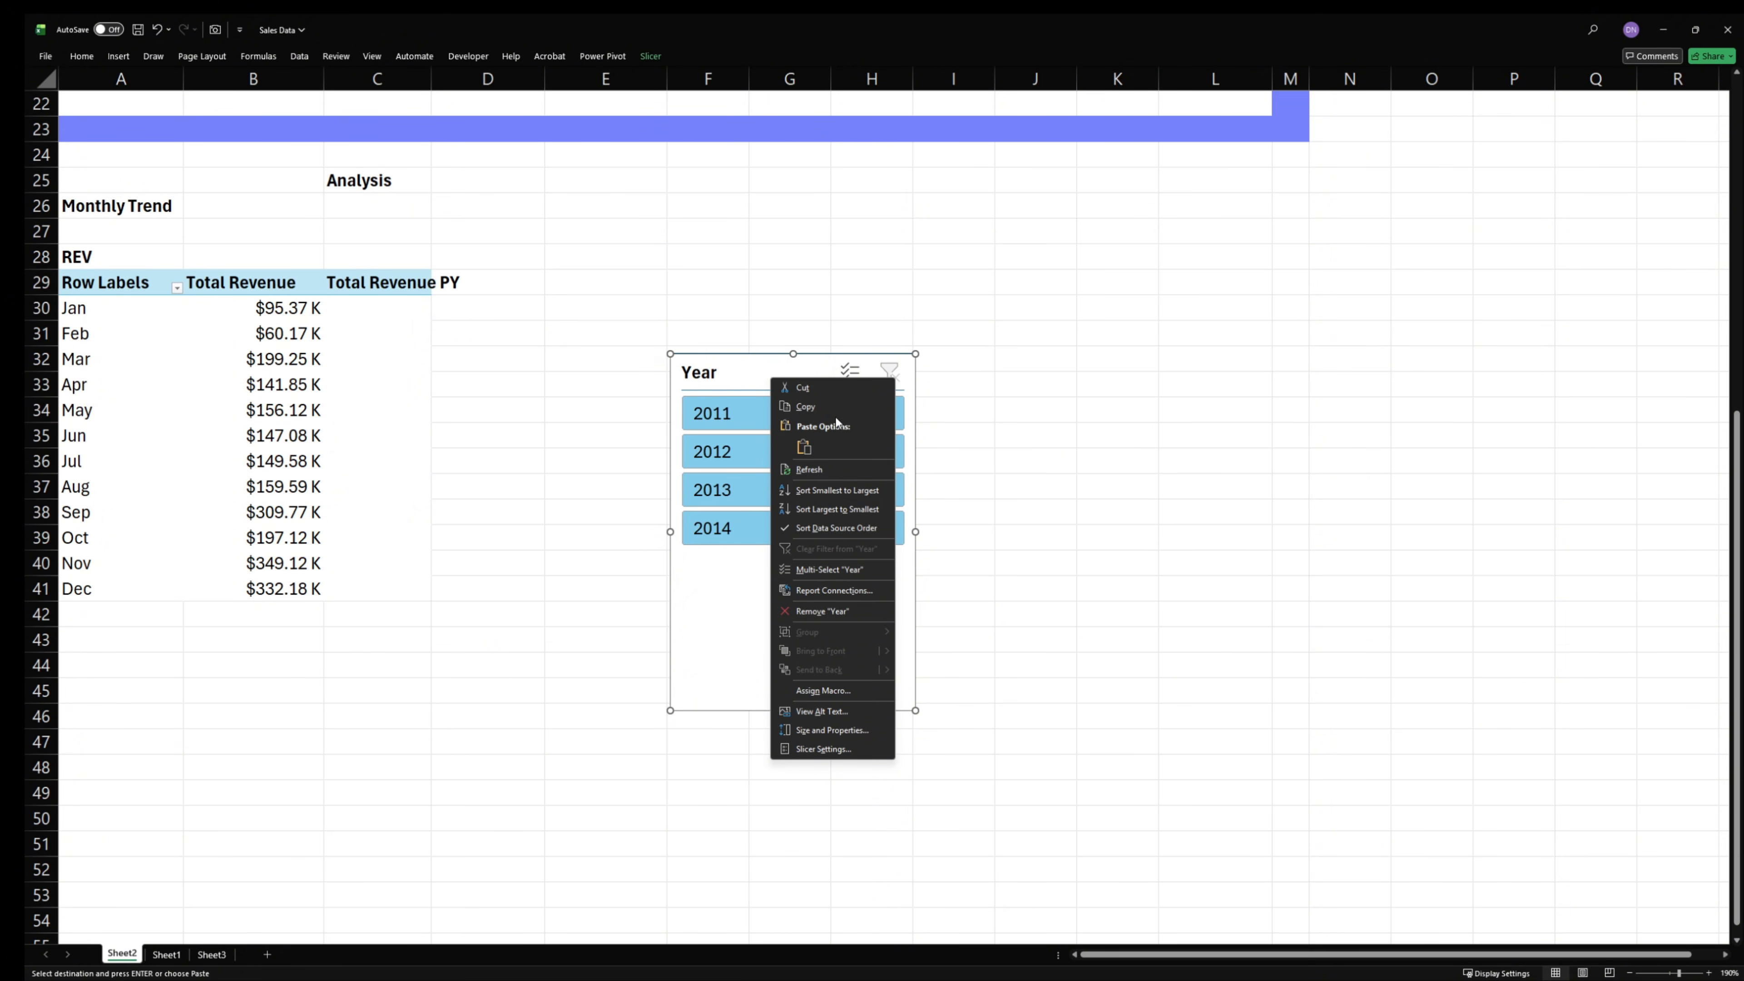
{"action": "left_click", "coordinate": [786, 371]}
{"action": "key", "text": "Delete"}
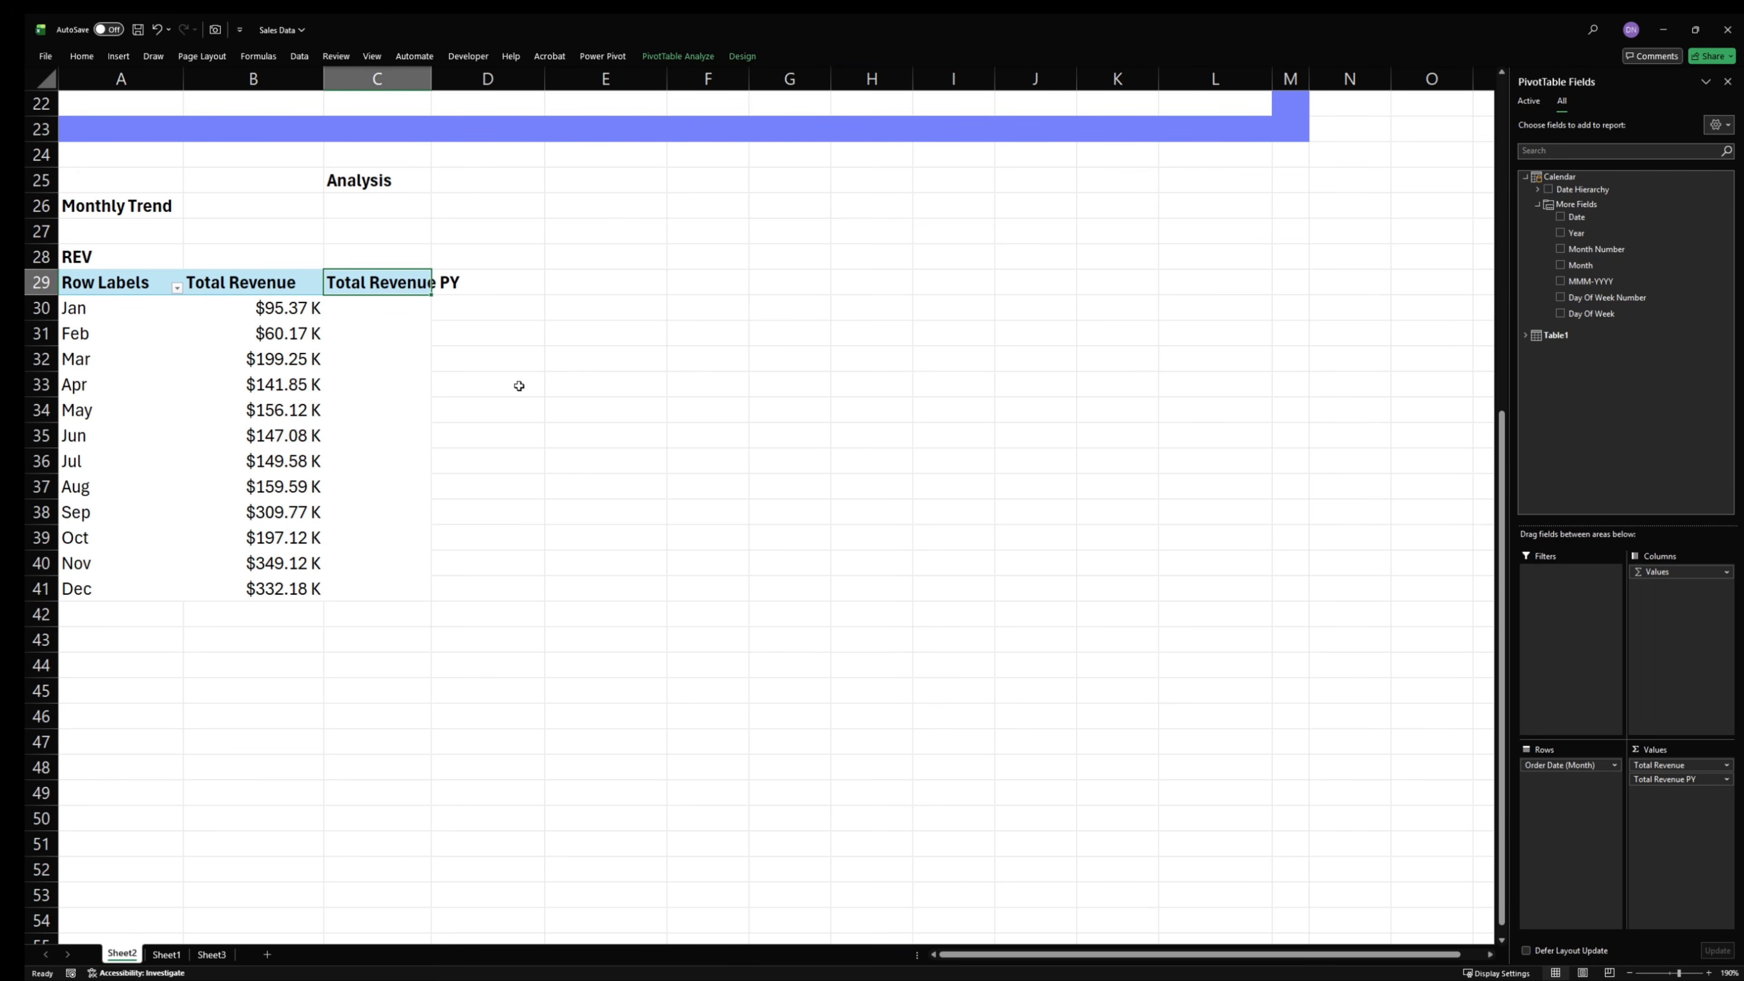
{"action": "left_click", "coordinate": [517, 386]}
{"action": "left_click", "coordinate": [124, 285]}
{"action": "left_click_drag", "start_coordinate": [123, 285], "coordinate": [396, 581]}
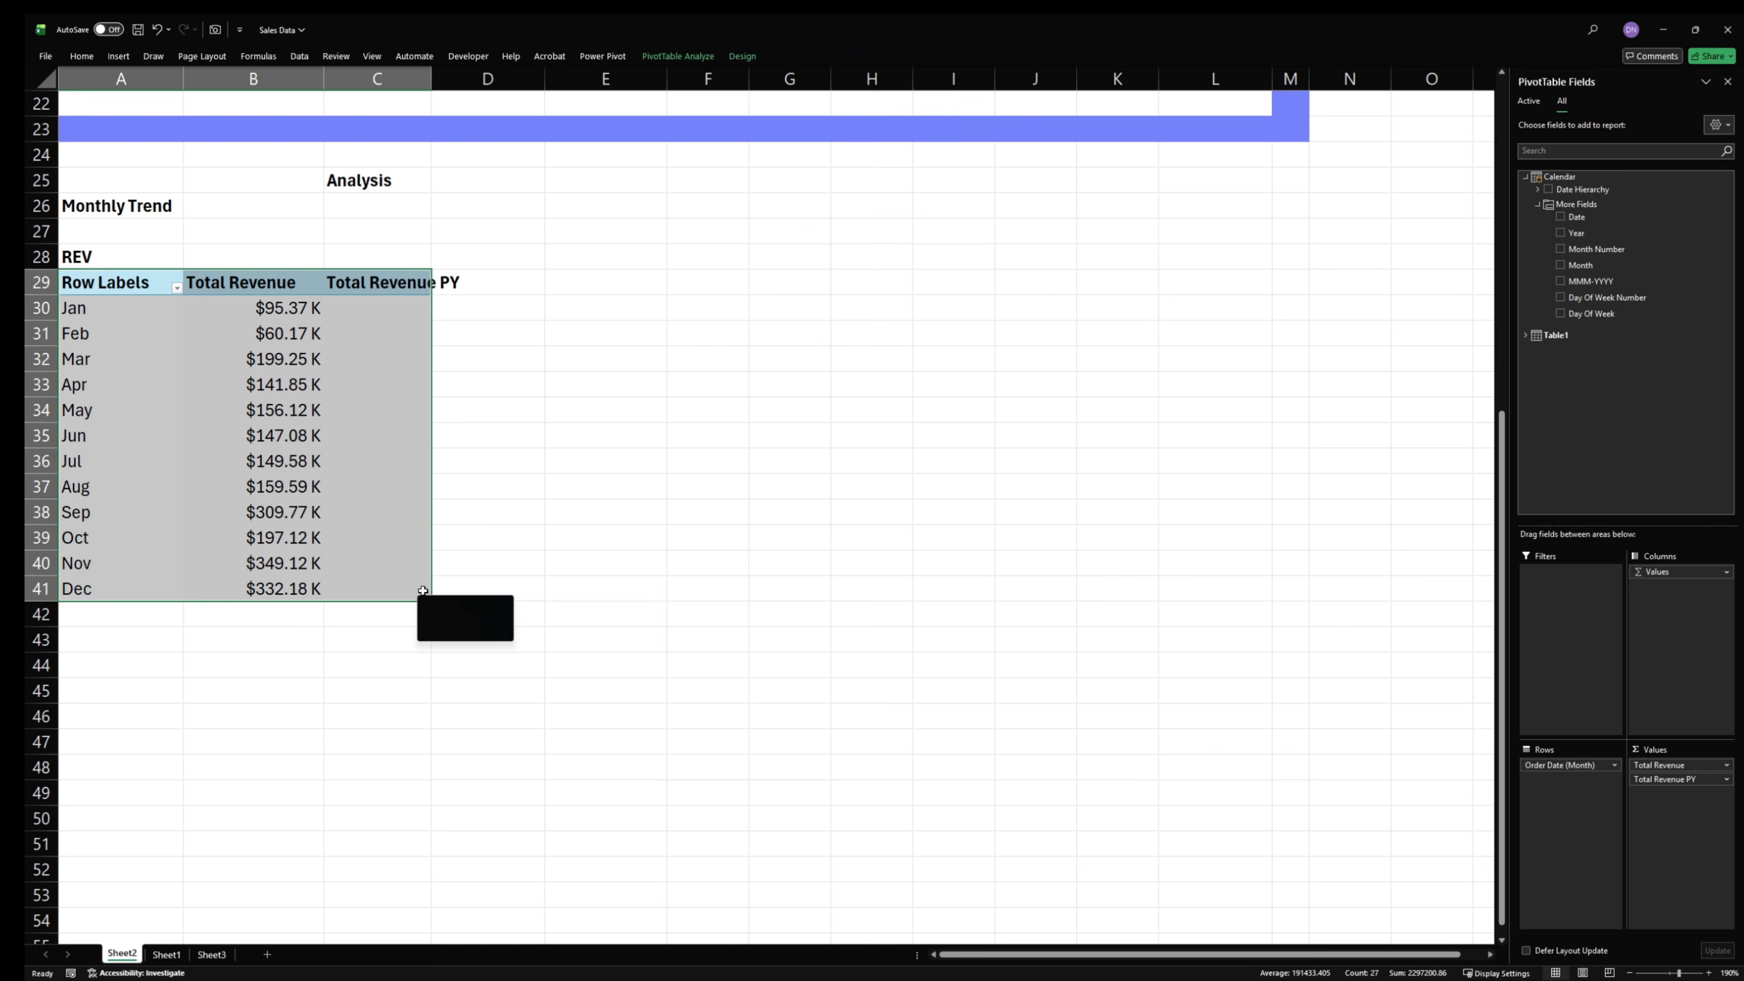
{"action": "left_click", "coordinate": [313, 393]}
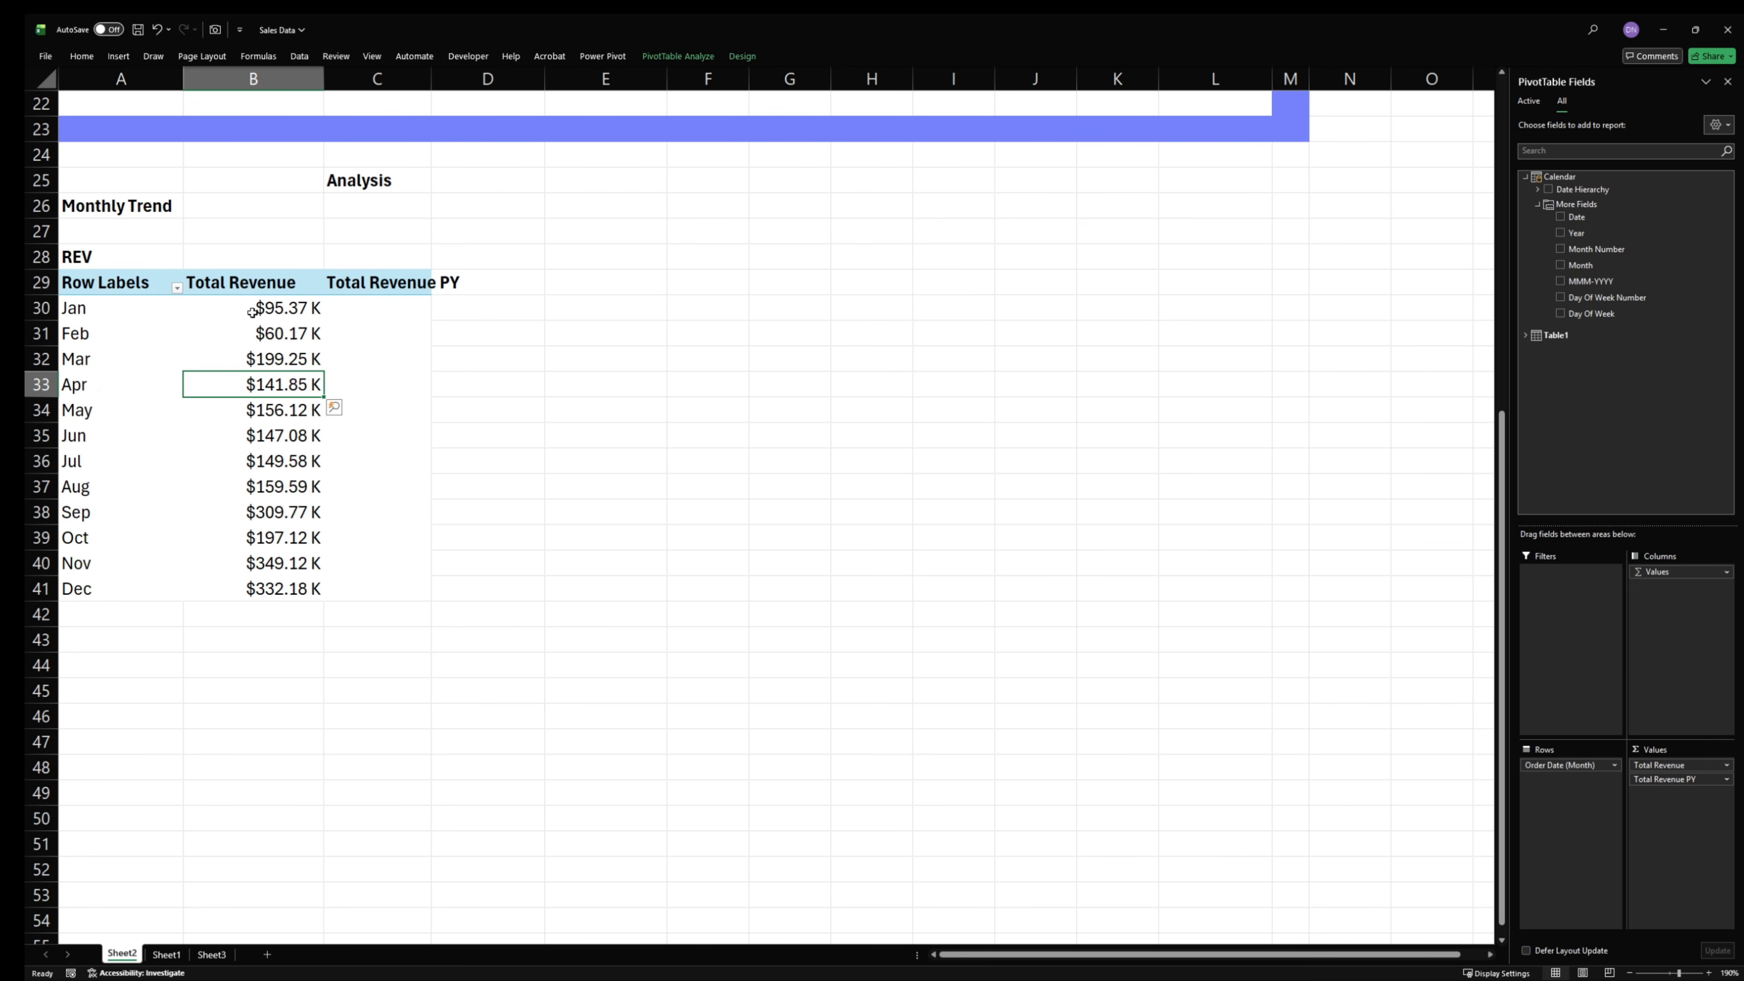
{"action": "left_click_drag", "start_coordinate": [253, 285], "coordinate": [278, 587]}
{"action": "left_click_drag", "start_coordinate": [426, 285], "coordinate": [420, 588]}
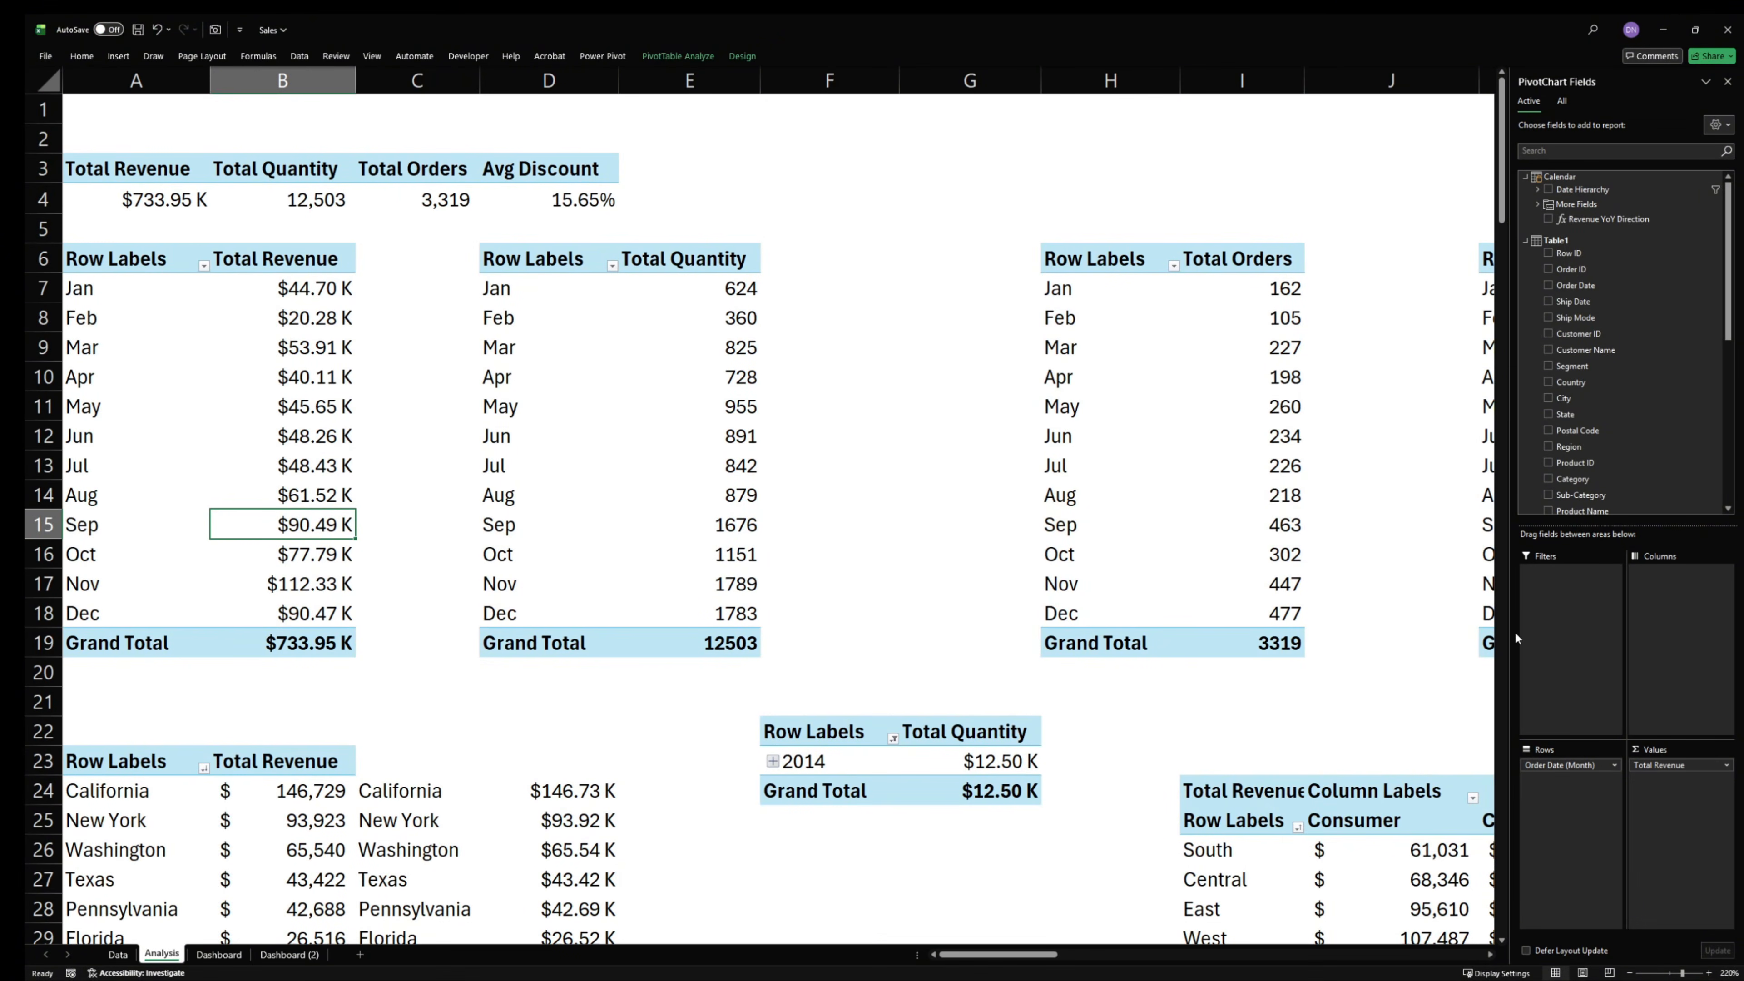
{"action": "left_click", "coordinate": [1696, 30]}
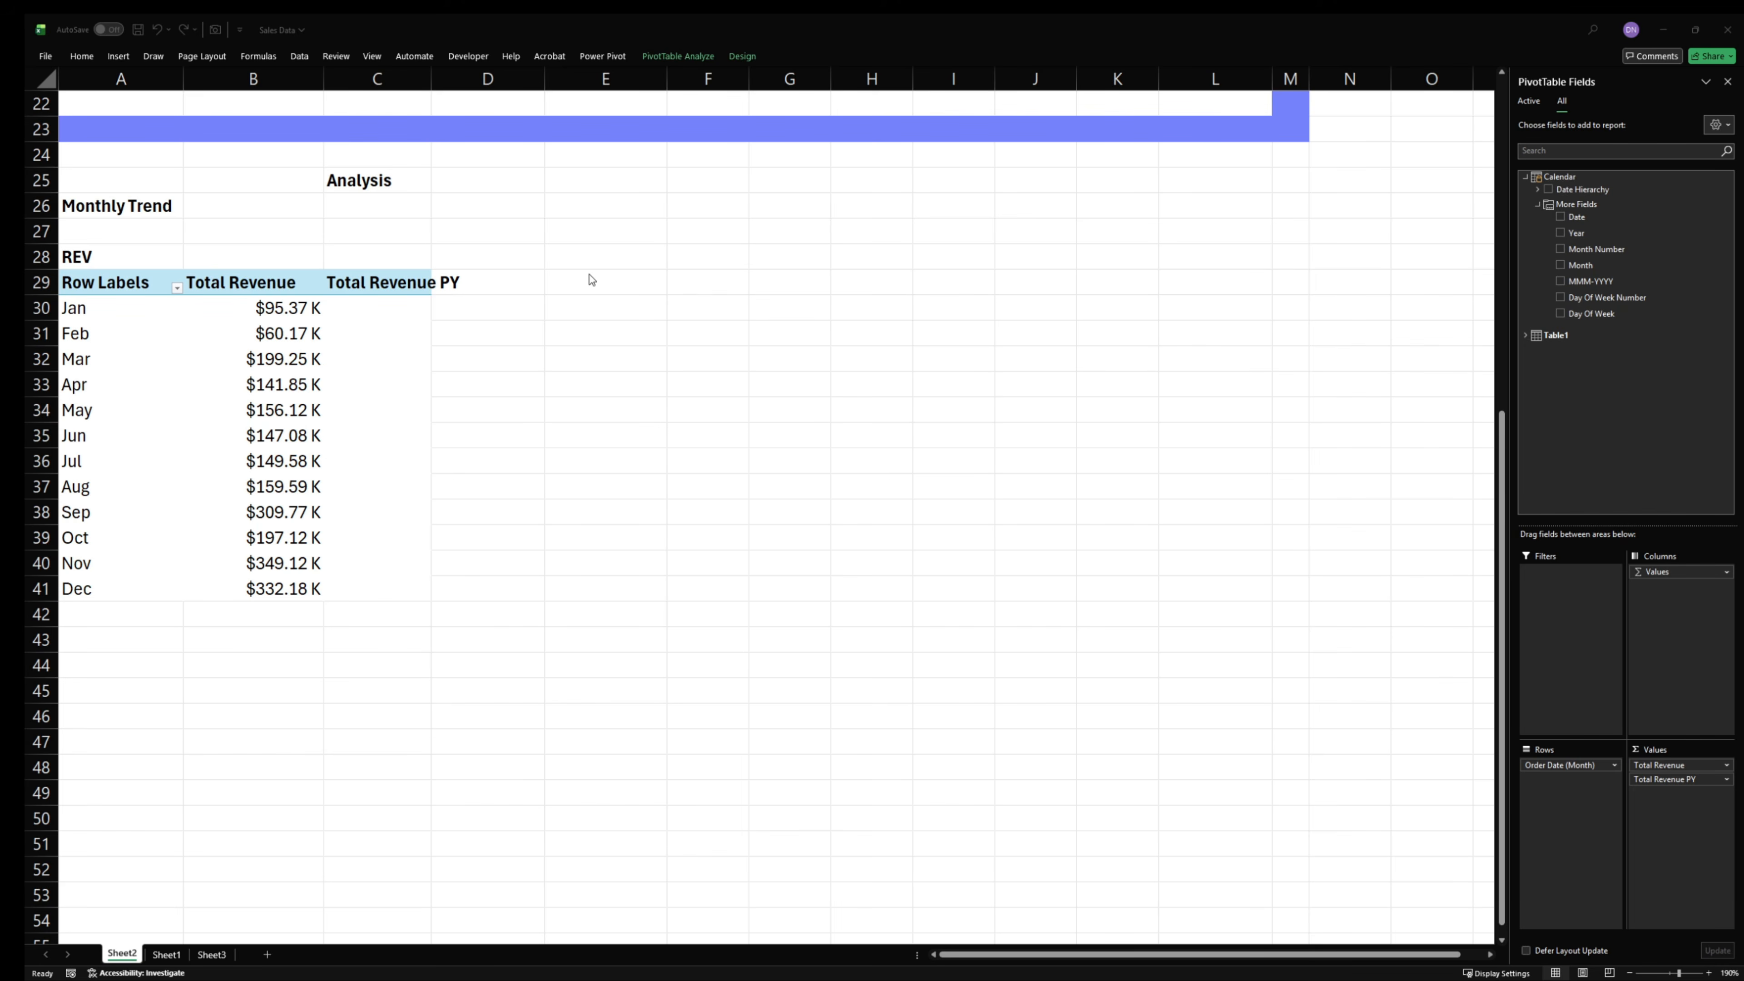
- Copy the whole Monthly Trend PivotTable and paste the duplicate at cell A45
{"action": "left_click", "coordinate": [209, 363]}
{"action": "left_click", "coordinate": [97, 280]}
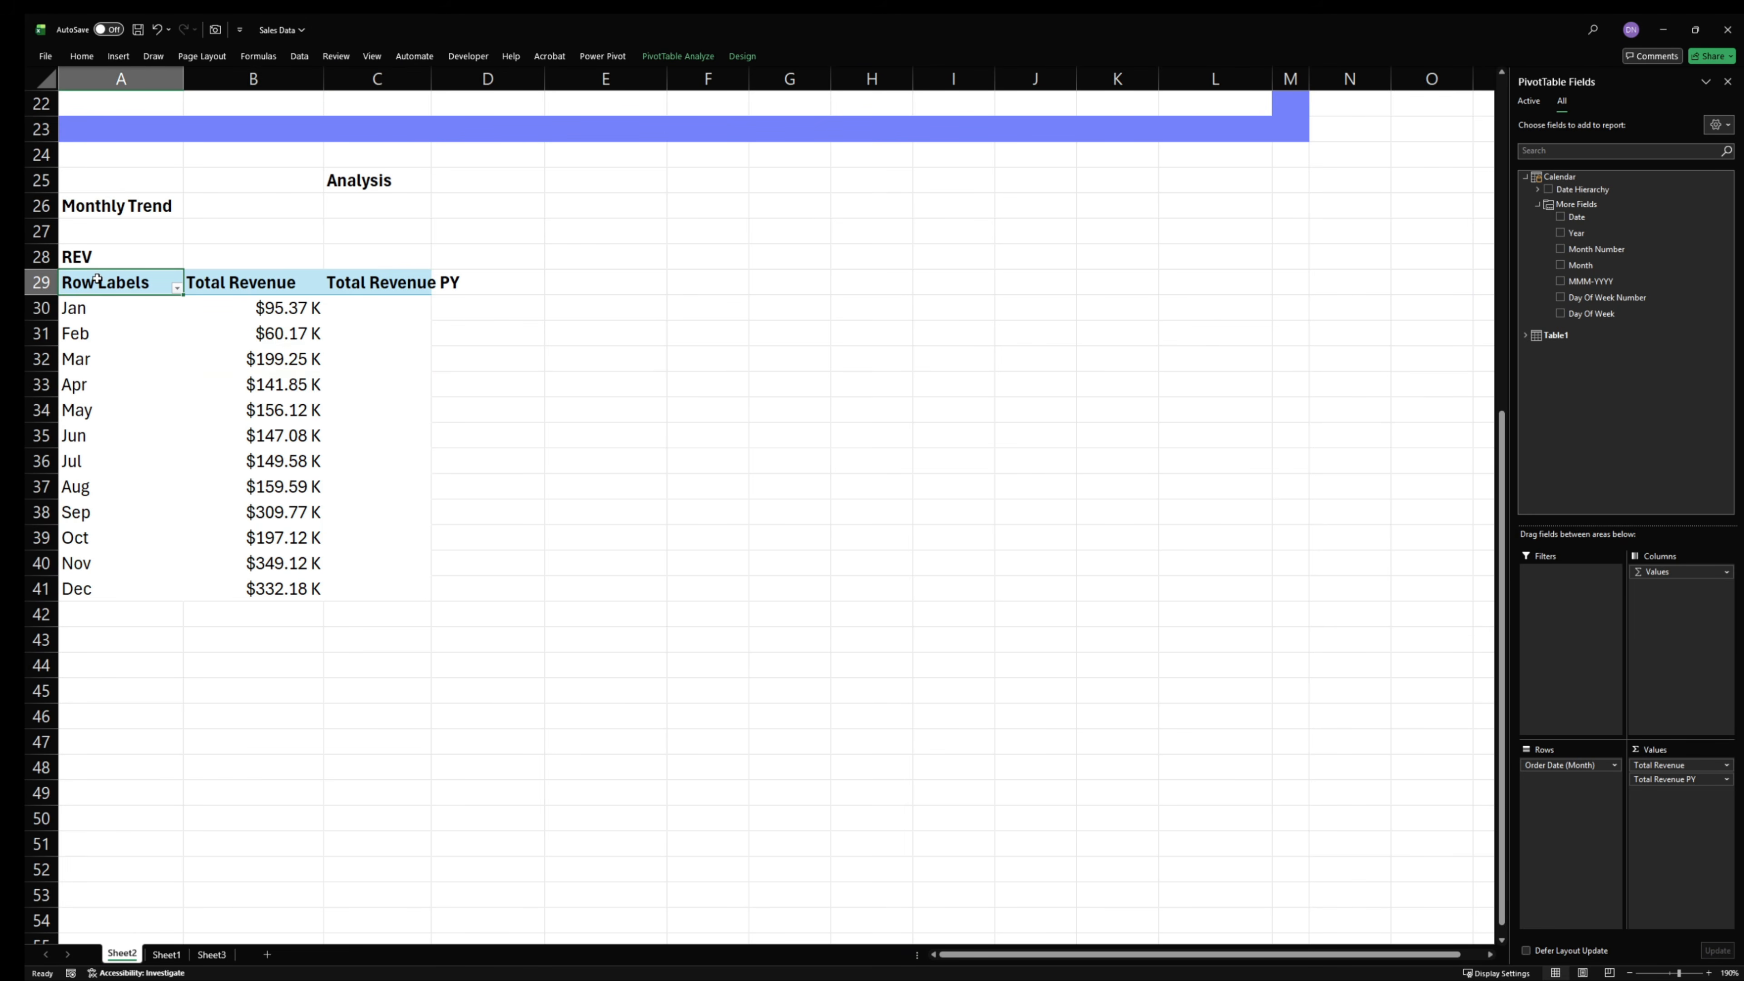
{"action": "left_click_drag", "start_coordinate": [96, 280], "coordinate": [389, 585]}
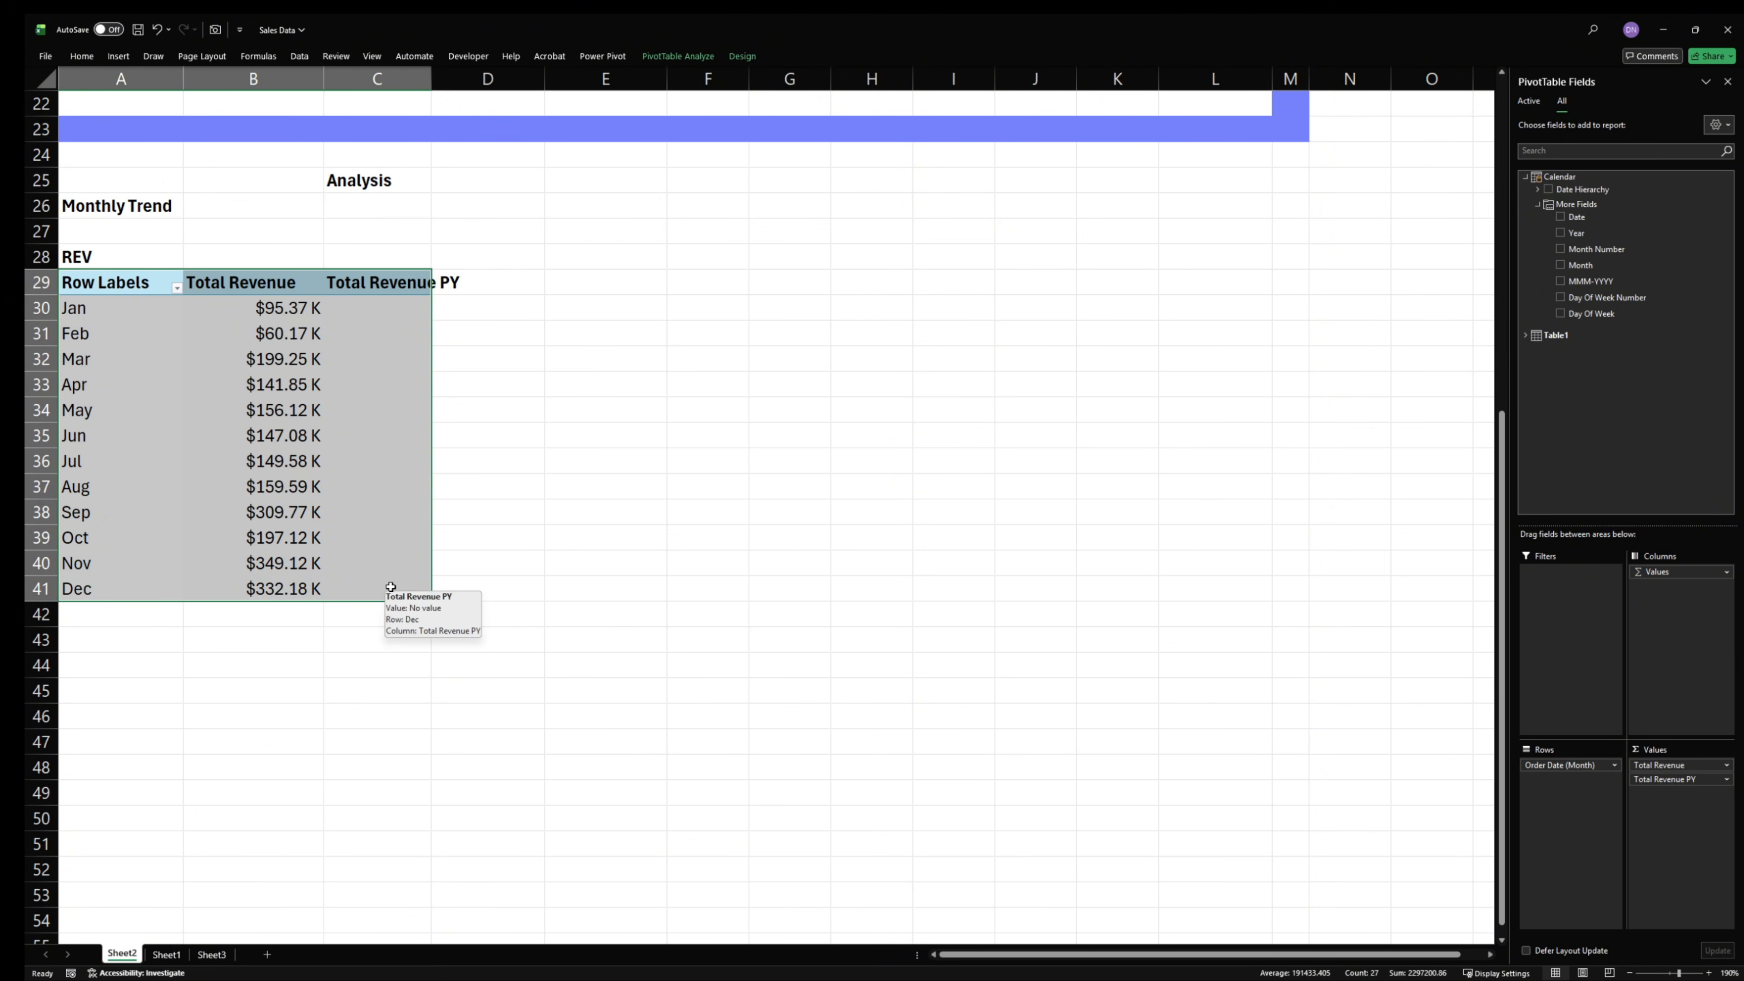
{"action": "key", "text": "ctrl+c"}
{"action": "left_click", "coordinate": [116, 701]}
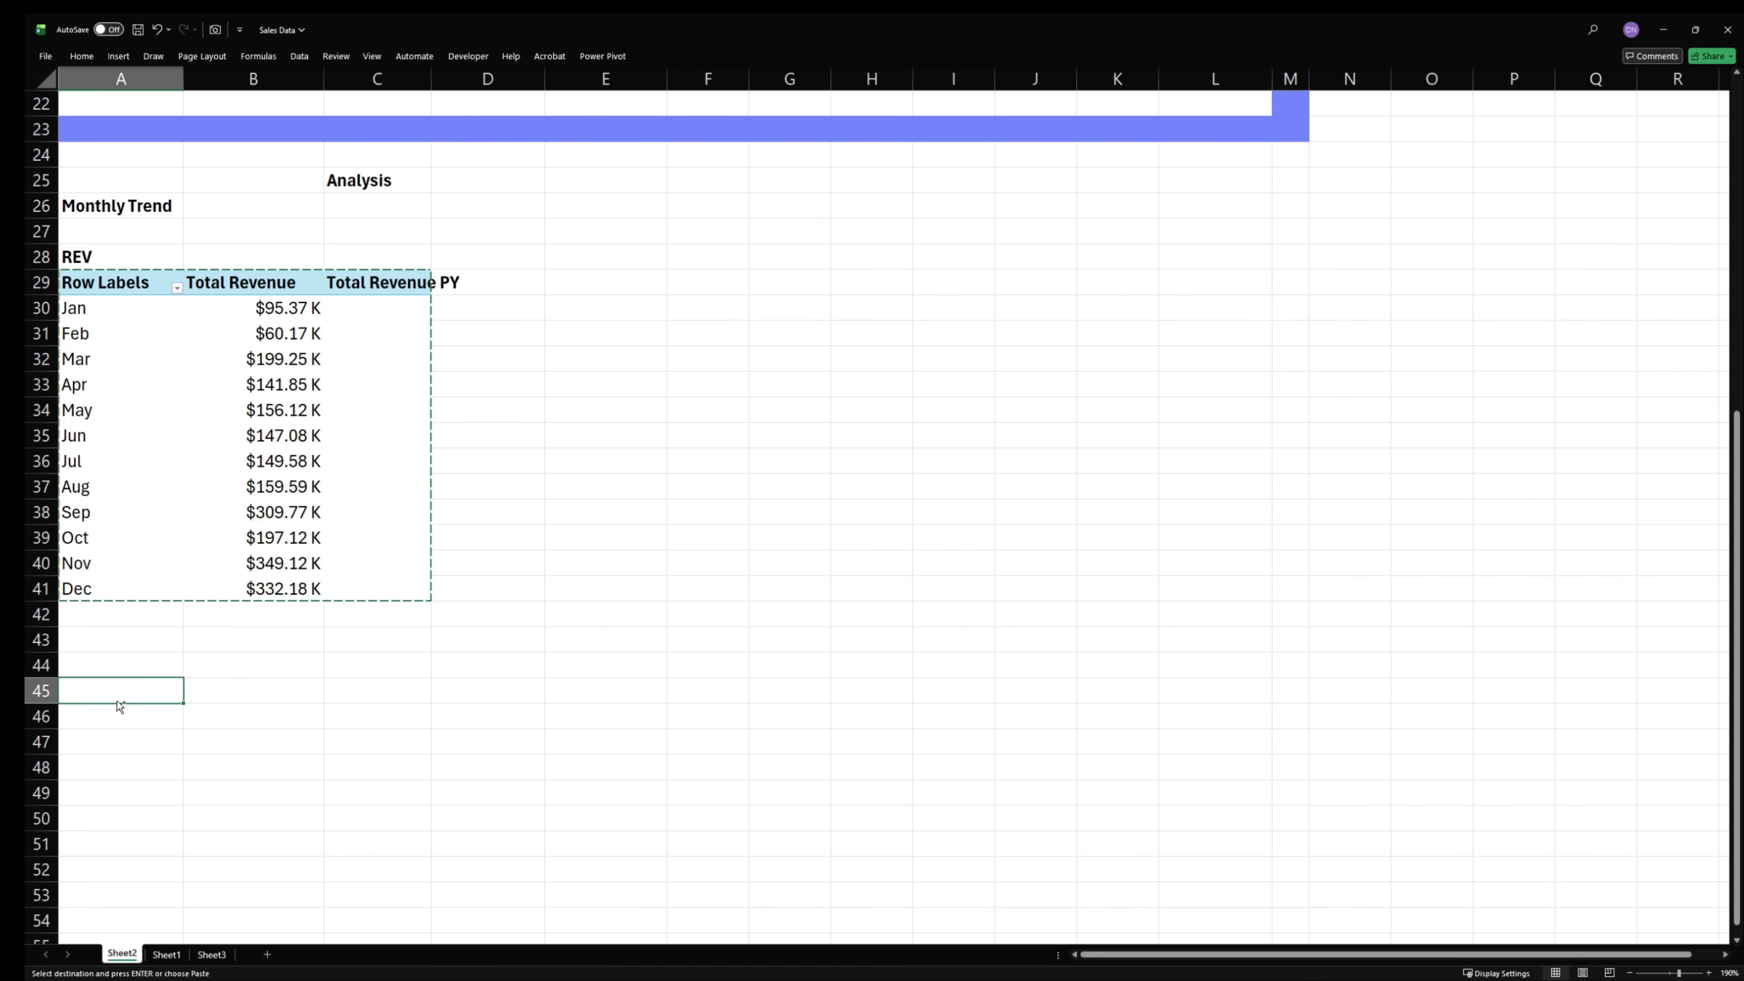
{"action": "key", "text": "ctrl+v"}
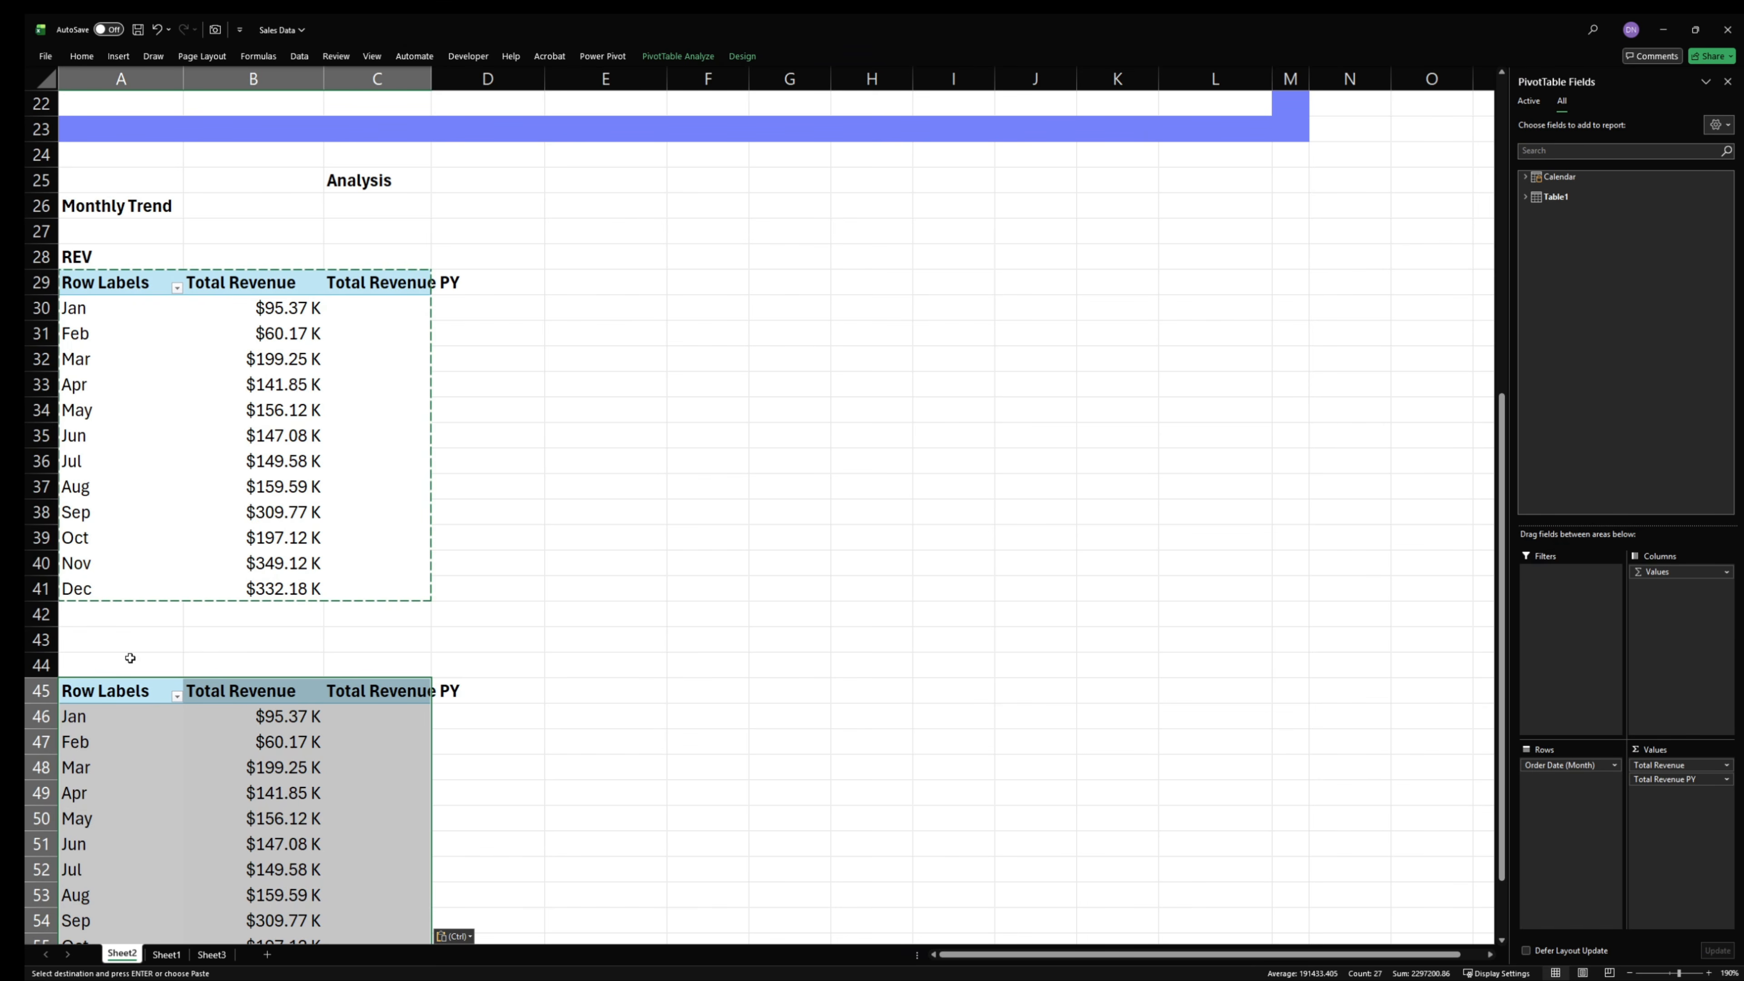
- In the PivotTable at A45, remove the Total Revenue PY measure and replace the Order Date (Month) row field with Category
{"action": "scroll", "coordinate": [147, 760], "scroll_direction": "down", "scroll_amount": 1}
{"action": "left_click", "coordinate": [283, 707]}
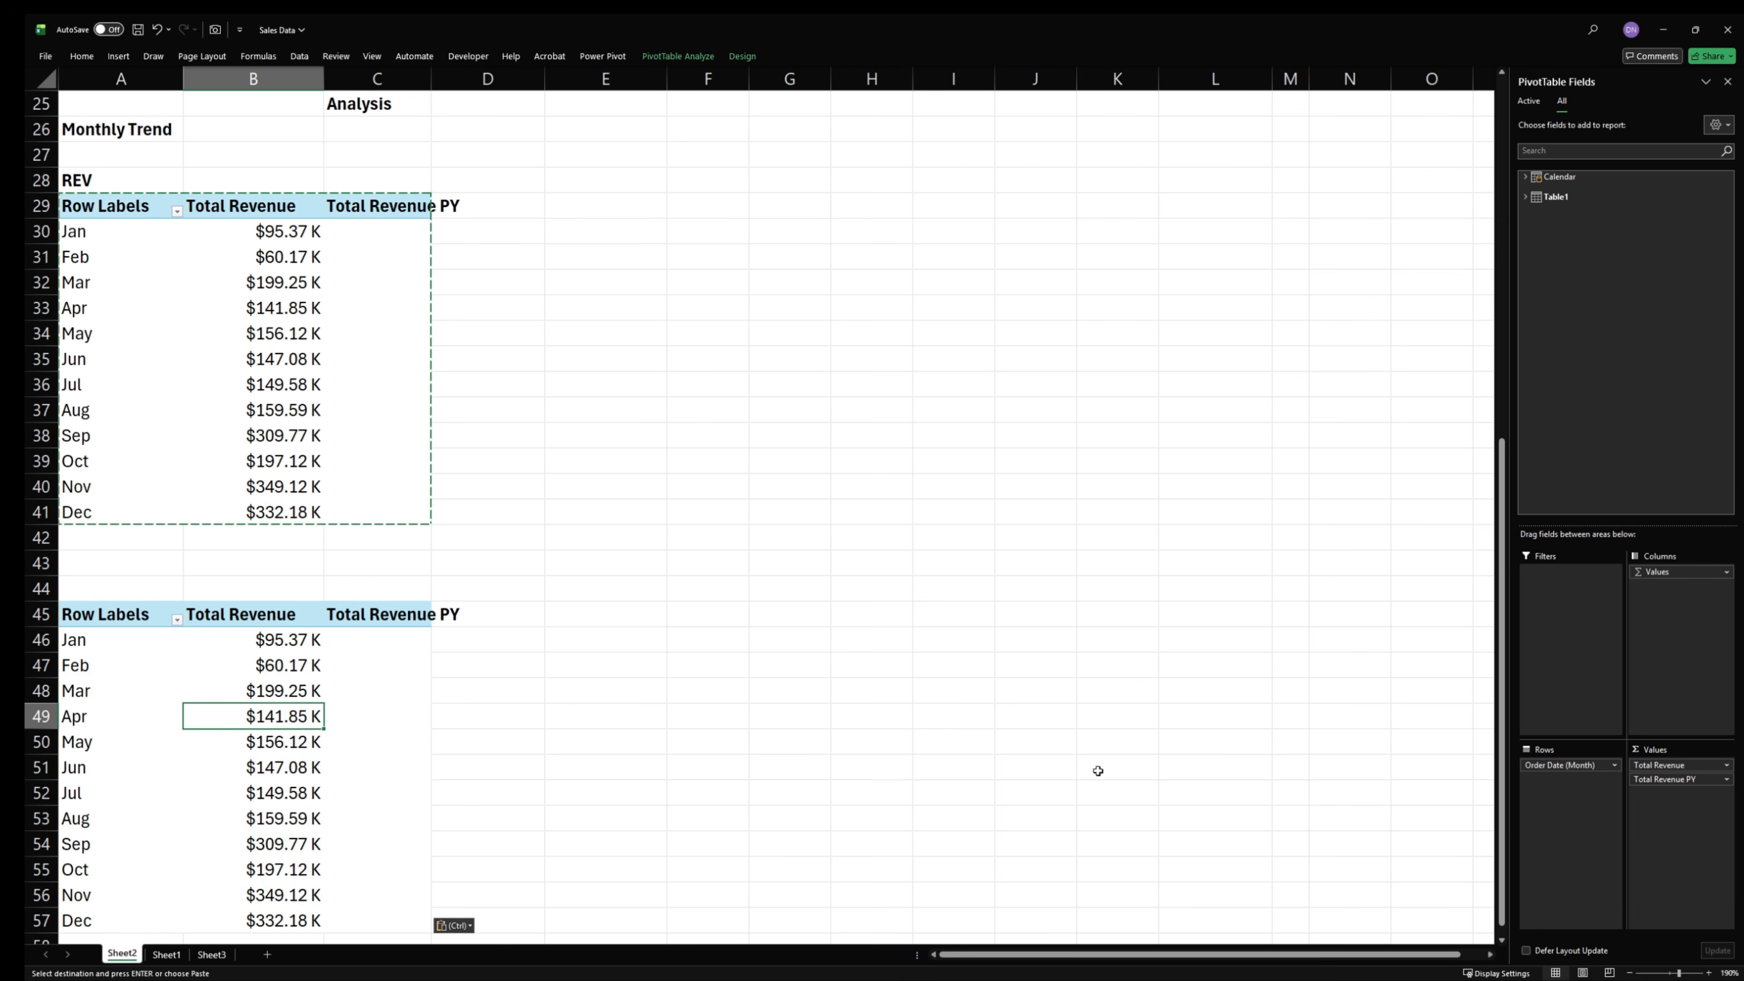
{"action": "left_click_drag", "start_coordinate": [1672, 780], "coordinate": [1108, 708]}
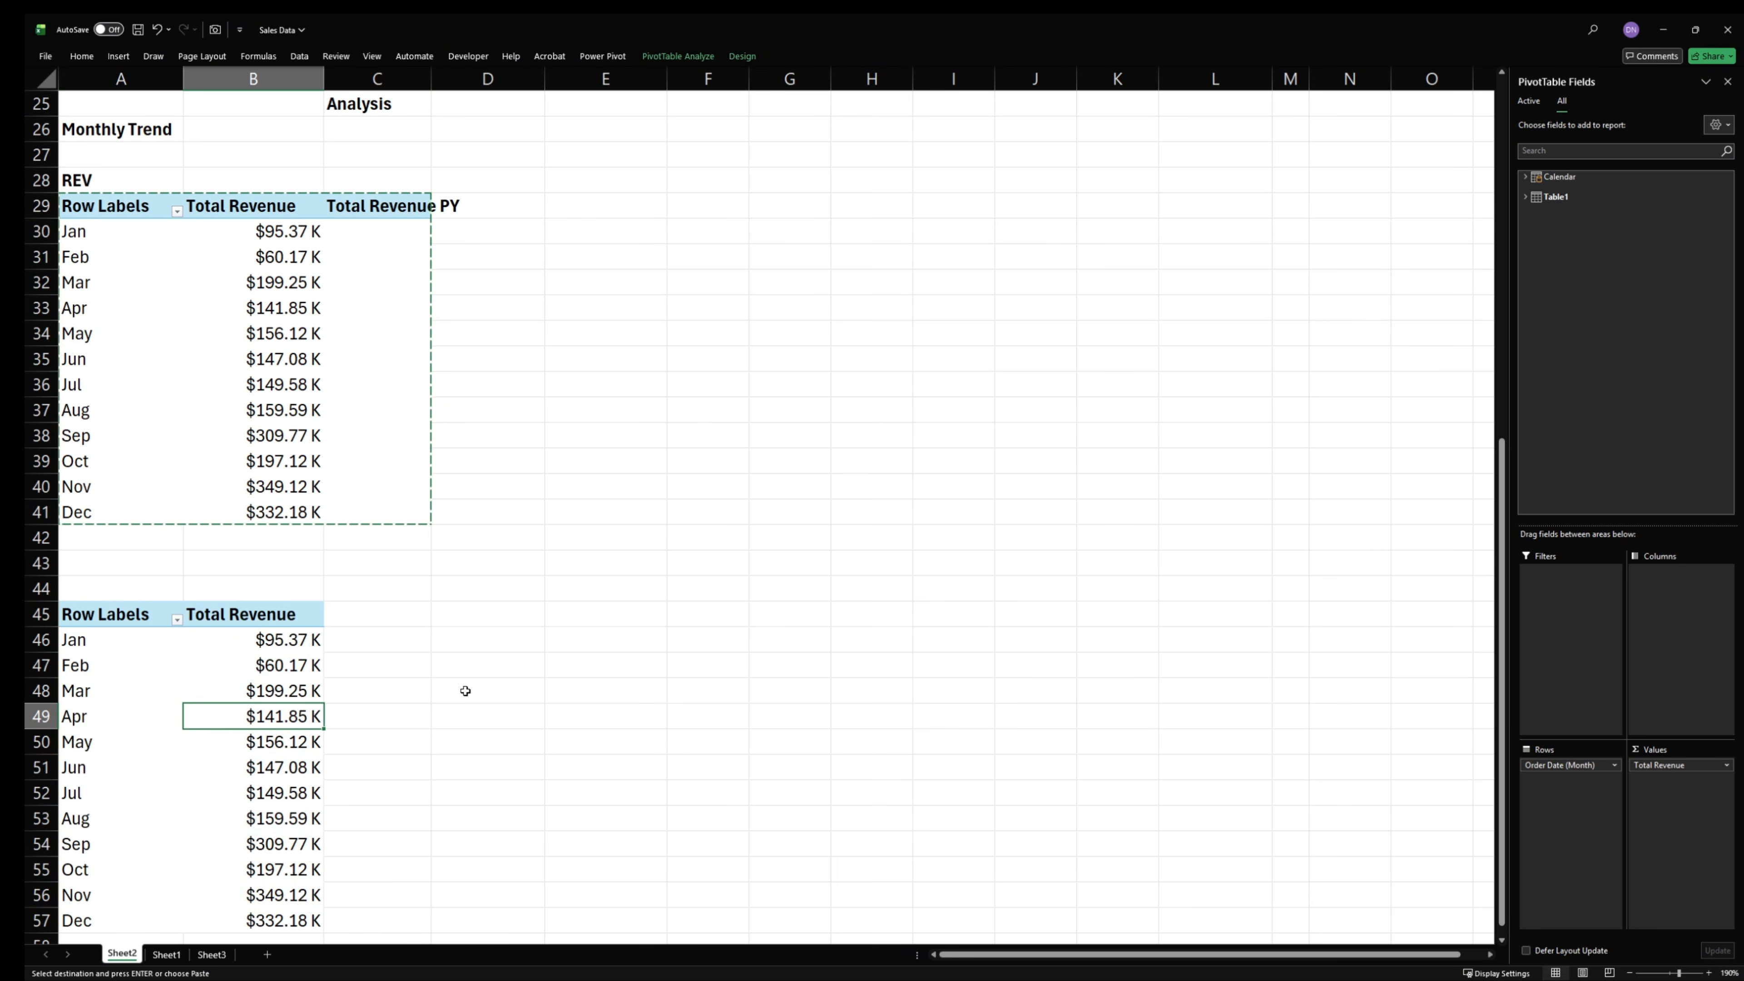
{"action": "left_click", "coordinate": [1532, 179]}
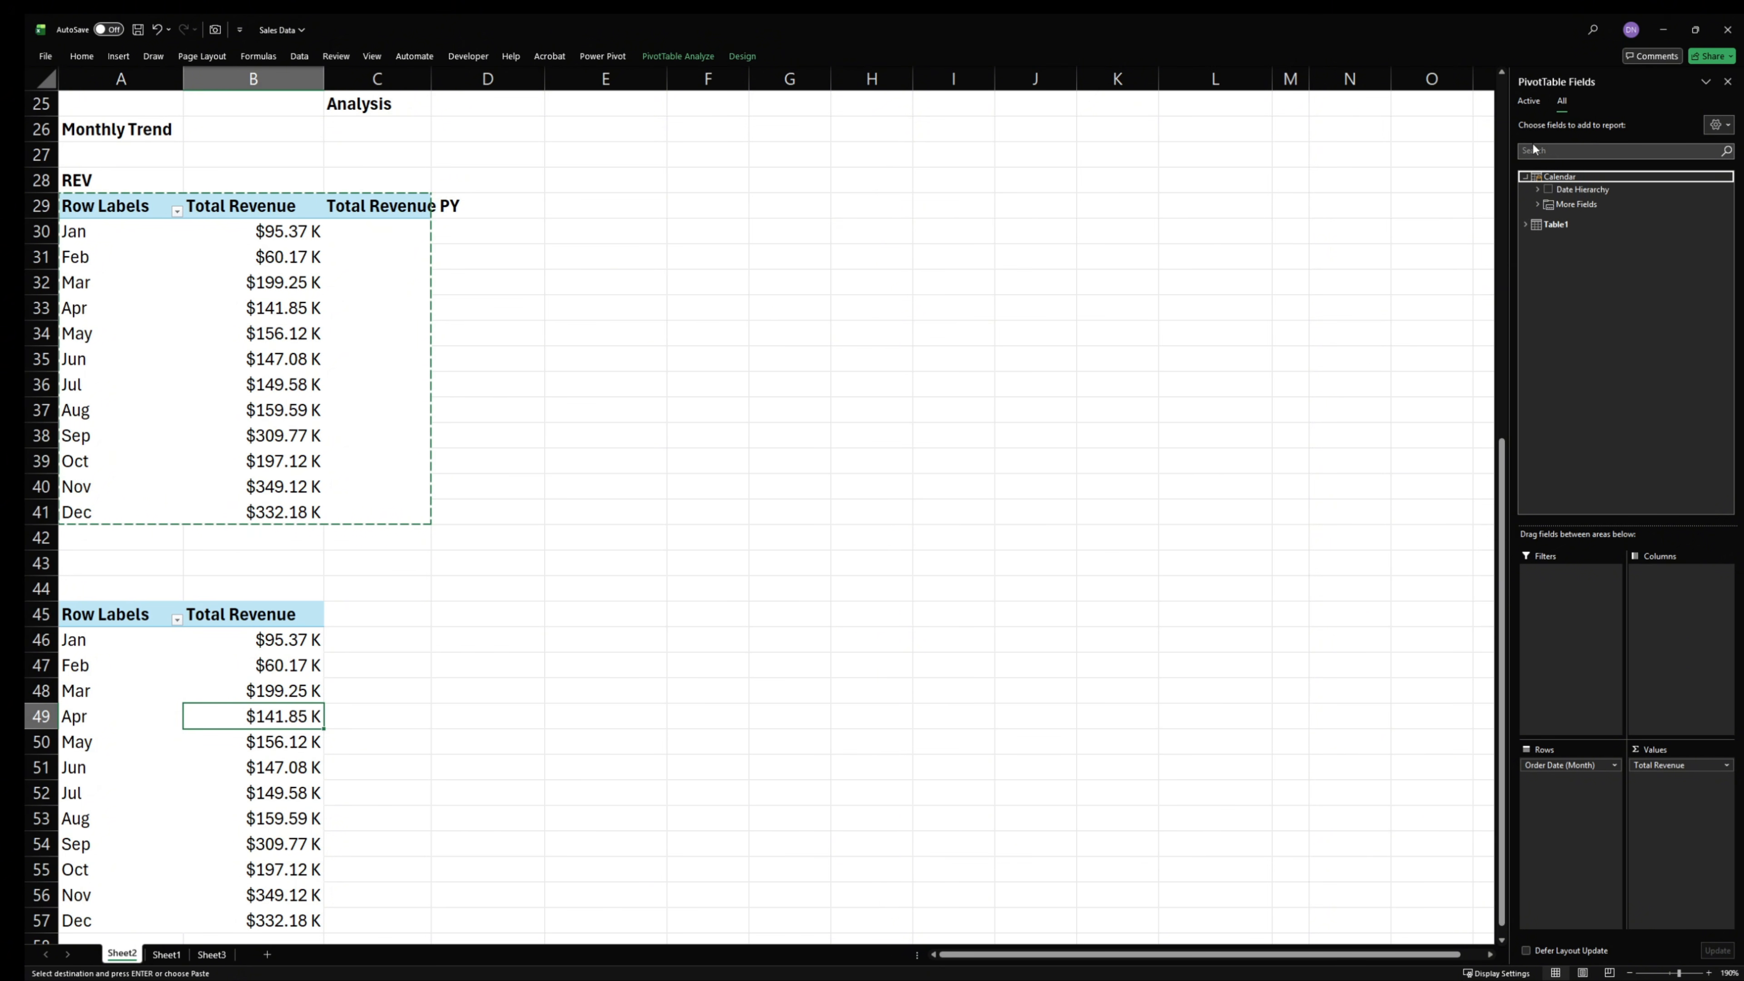
{"action": "left_click", "coordinate": [1529, 103]}
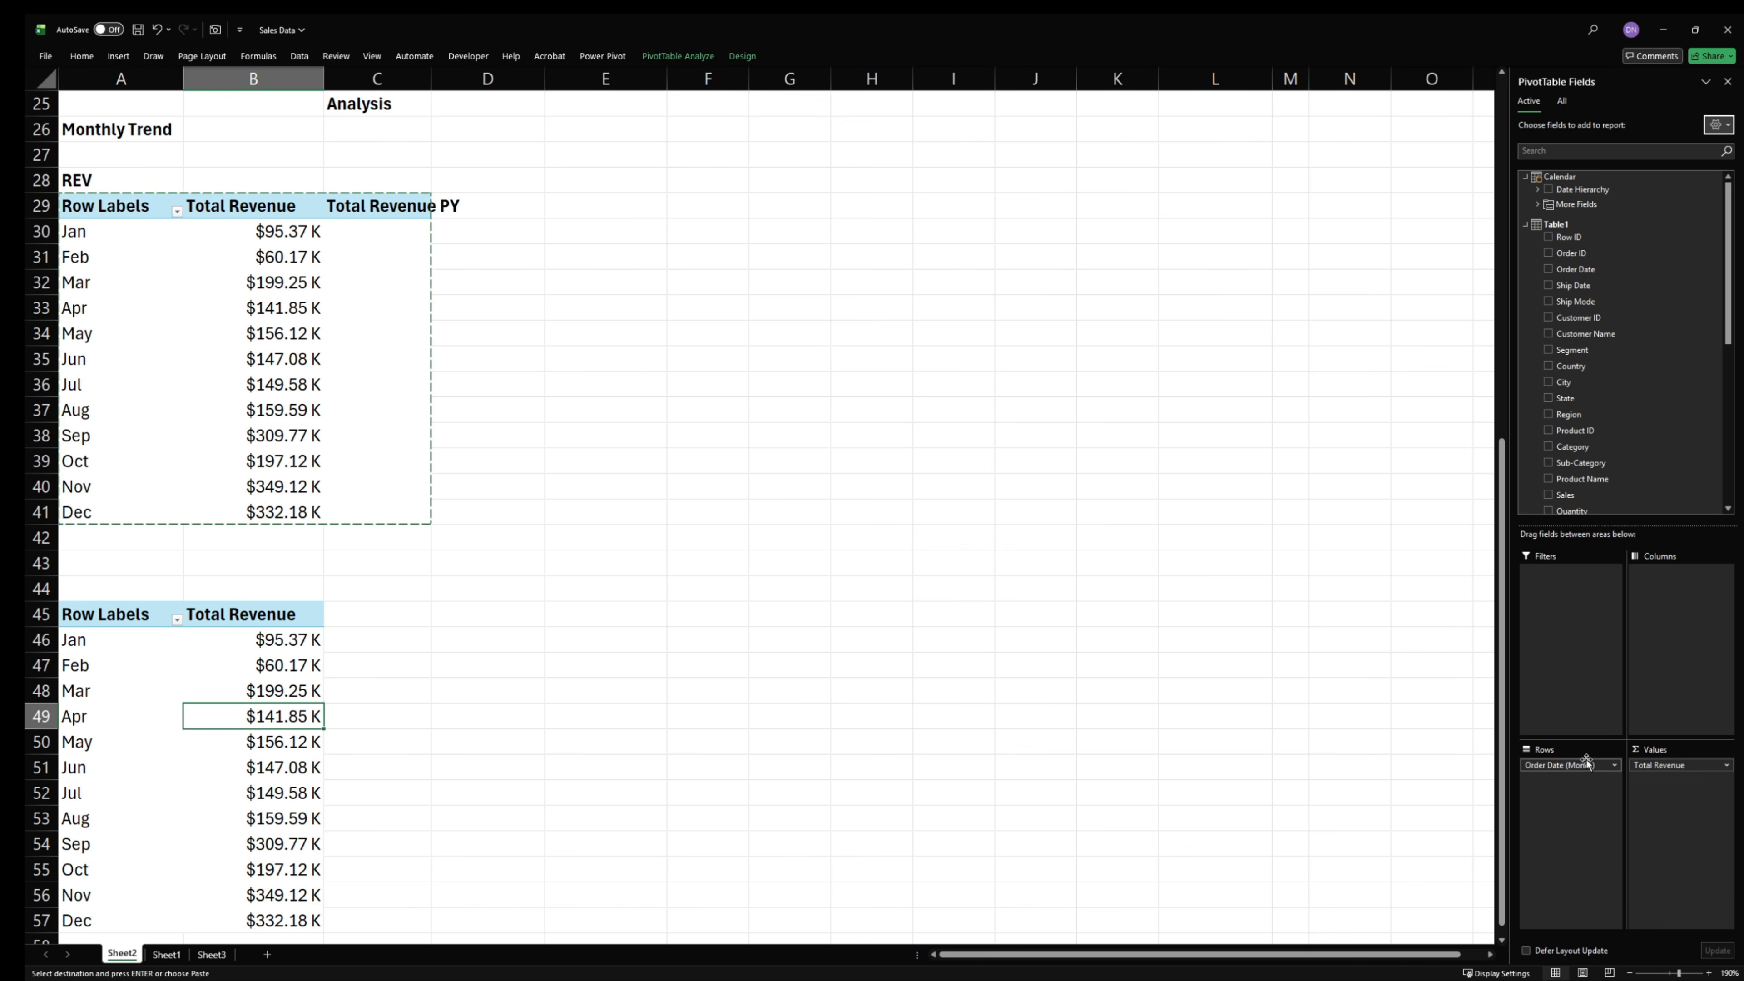
{"action": "left_click_drag", "start_coordinate": [1567, 764], "coordinate": [1345, 749]}
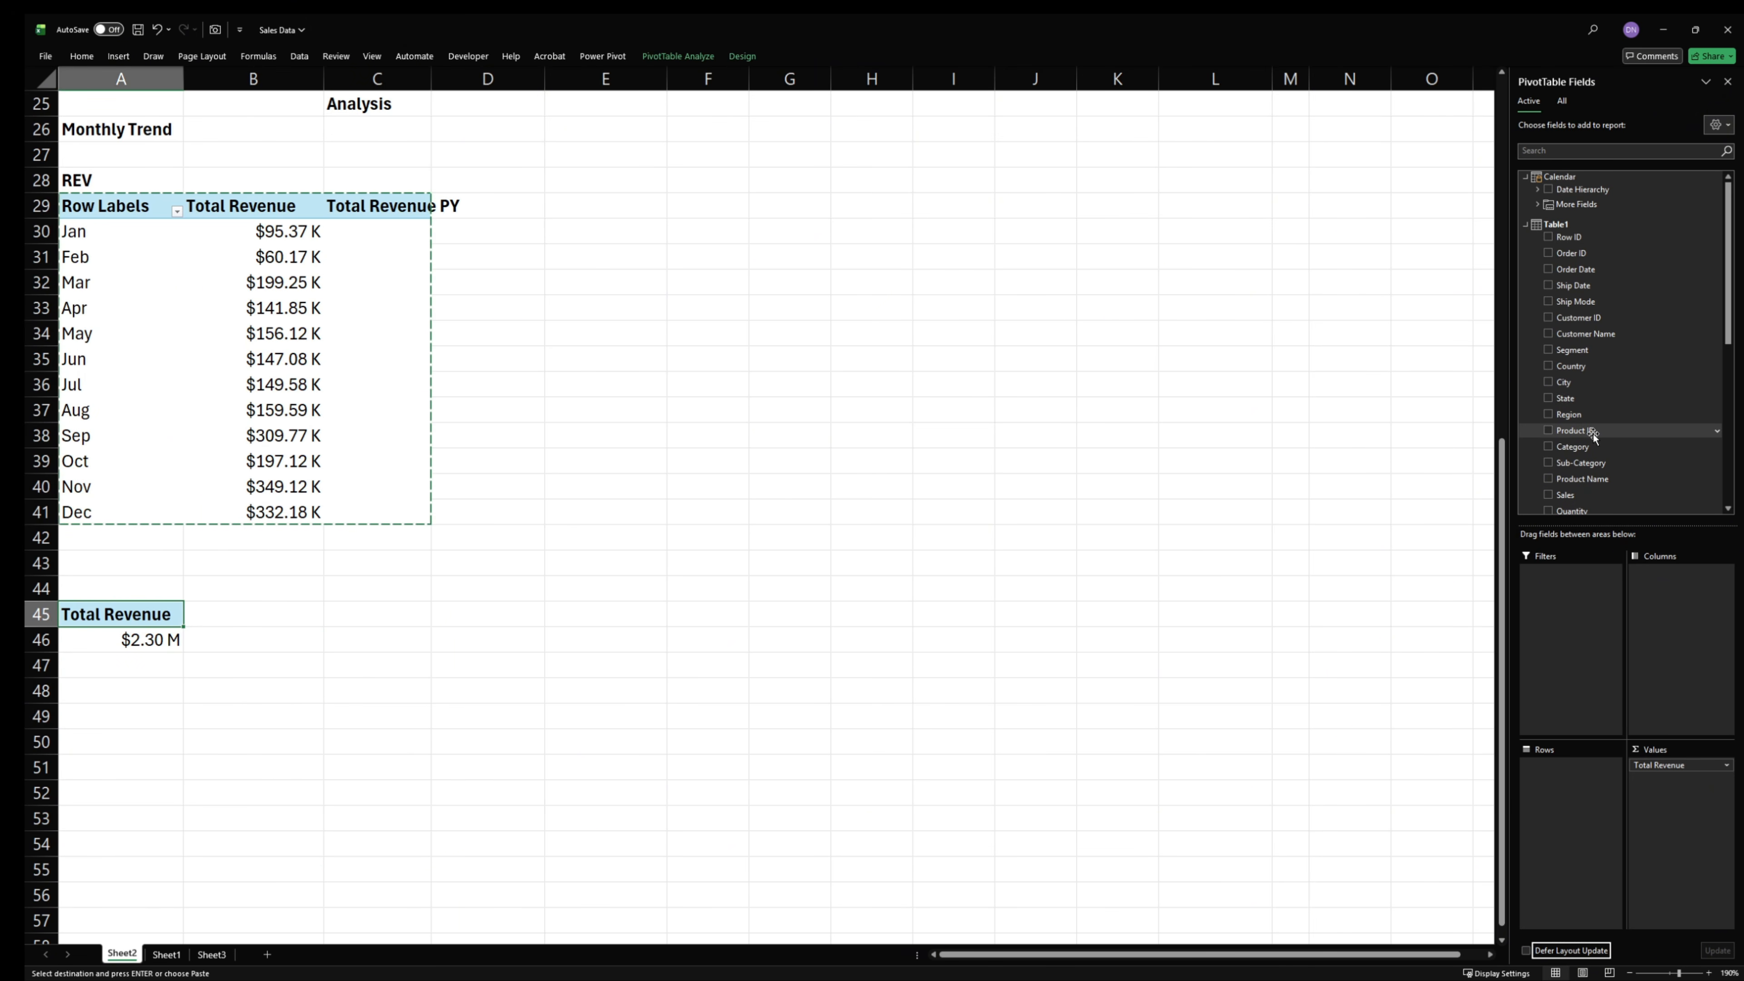
{"action": "left_click_drag", "start_coordinate": [1588, 448], "coordinate": [1571, 787]}
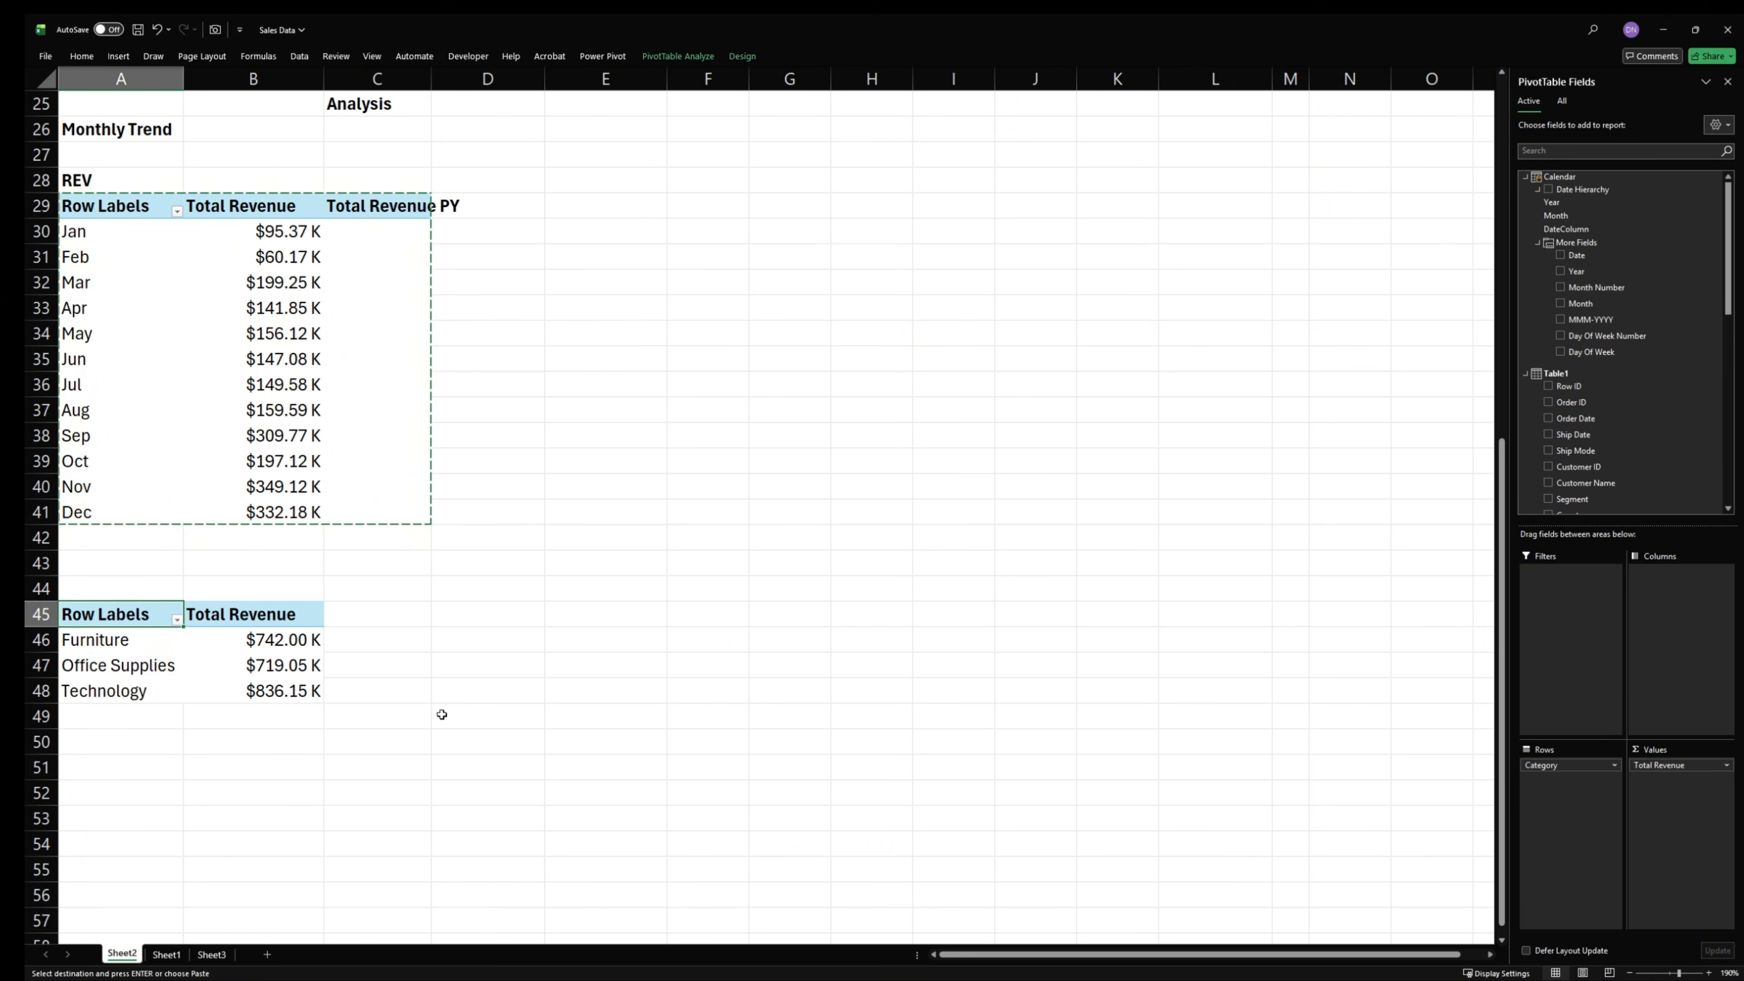
- Copy the category PivotTable and paste the duplicate at cell D45
{"action": "left_click", "coordinate": [309, 662]}
{"action": "left_click", "coordinate": [173, 614]}
{"action": "left_click_drag", "start_coordinate": [173, 613], "coordinate": [244, 687]}
{"action": "key", "text": "ctrl+c"}
{"action": "left_click", "coordinate": [502, 611]}
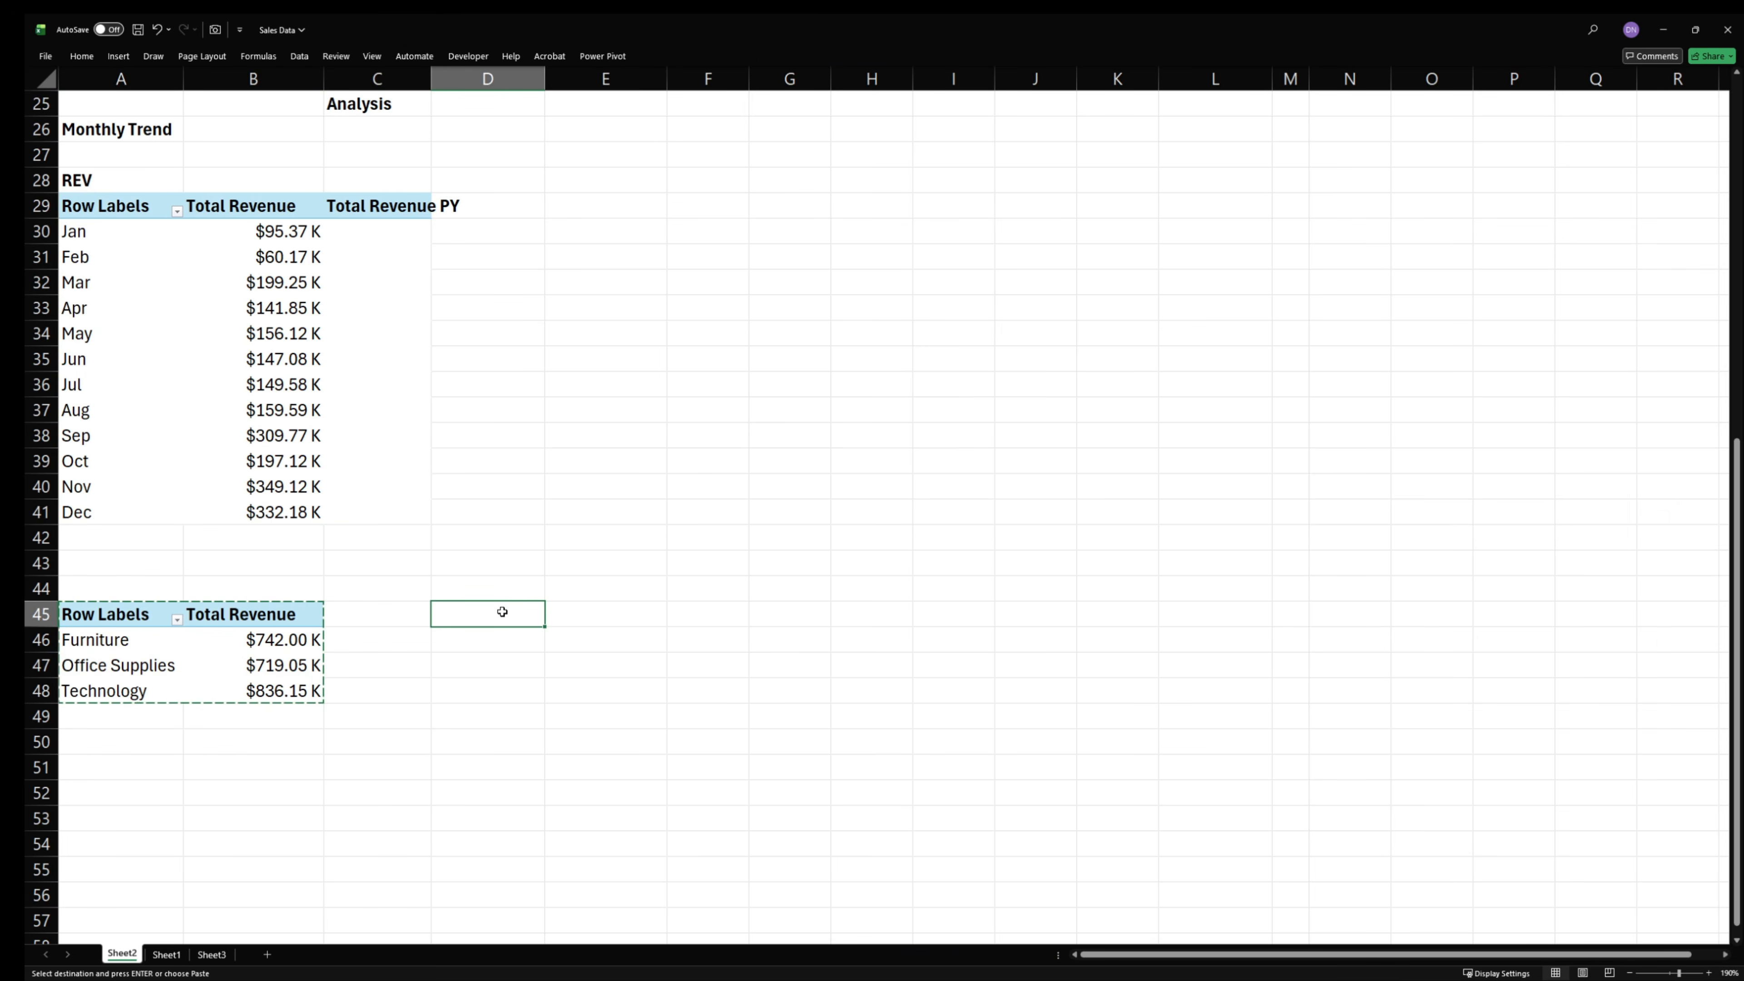
{"action": "key", "text": "ctrl+v"}
- Replace the Category row field with Segment in the PivotTable at D45
{"action": "left_click_drag", "start_coordinate": [1567, 768], "coordinate": [1345, 539]}
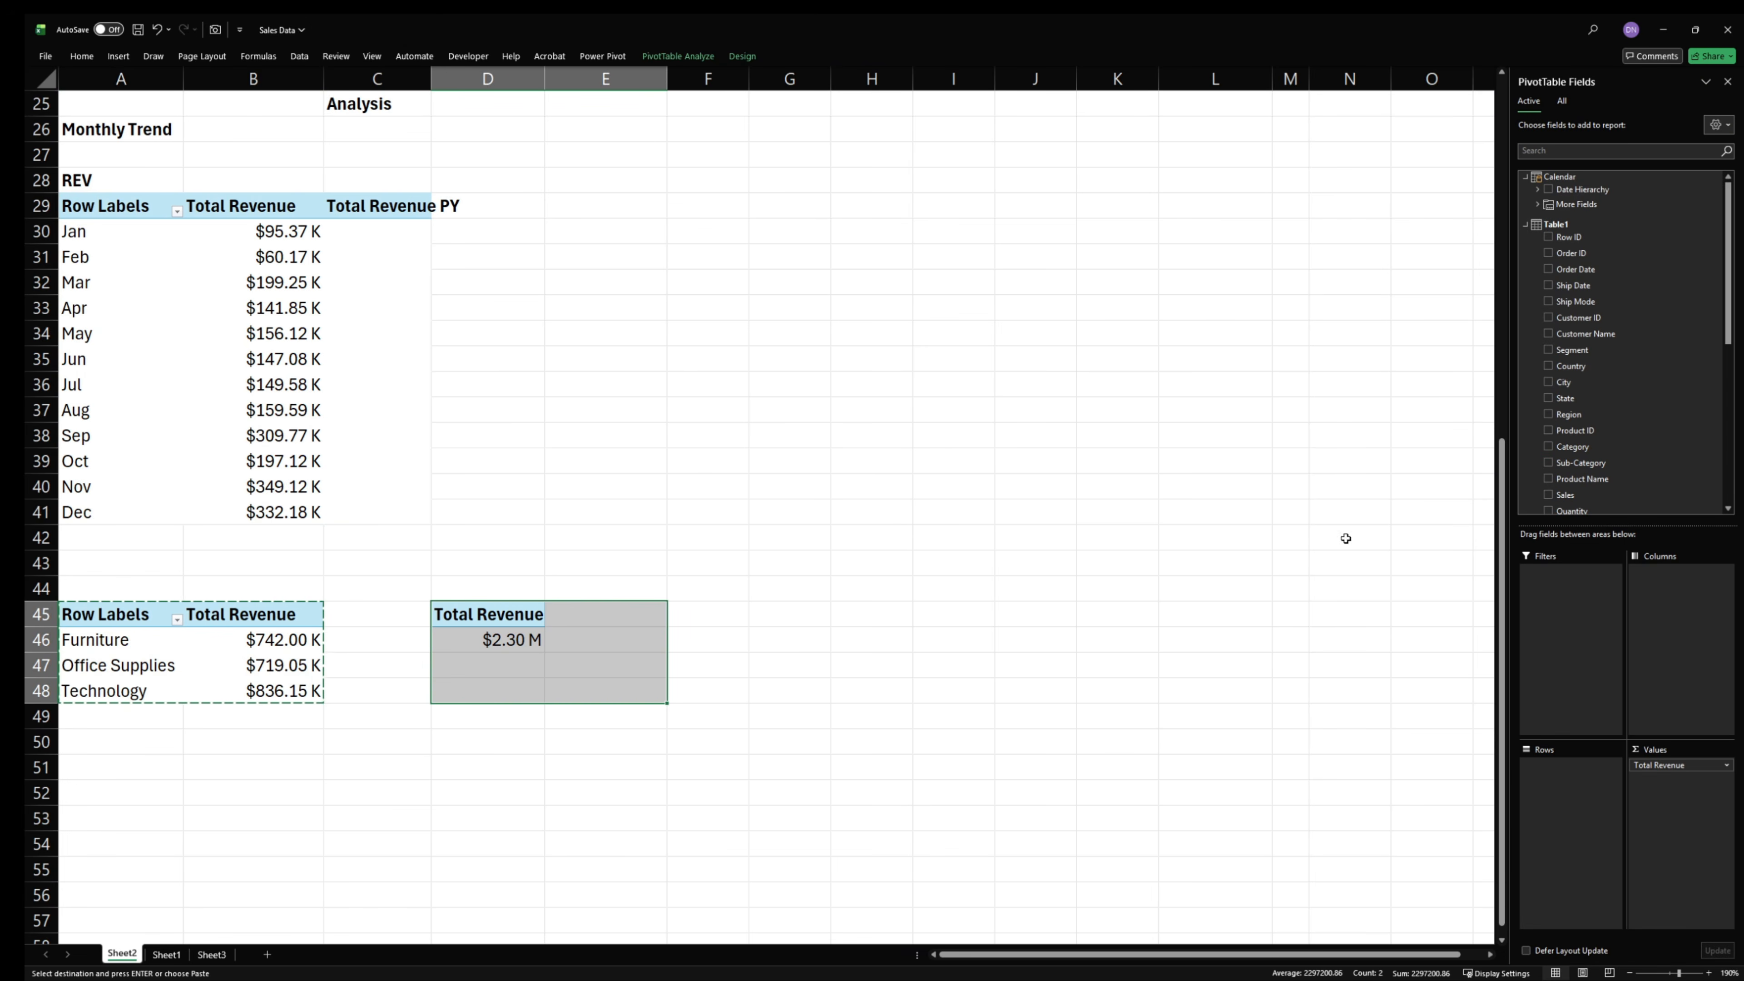
{"action": "scroll", "coordinate": [1581, 385], "scroll_direction": "down", "scroll_amount": 2}
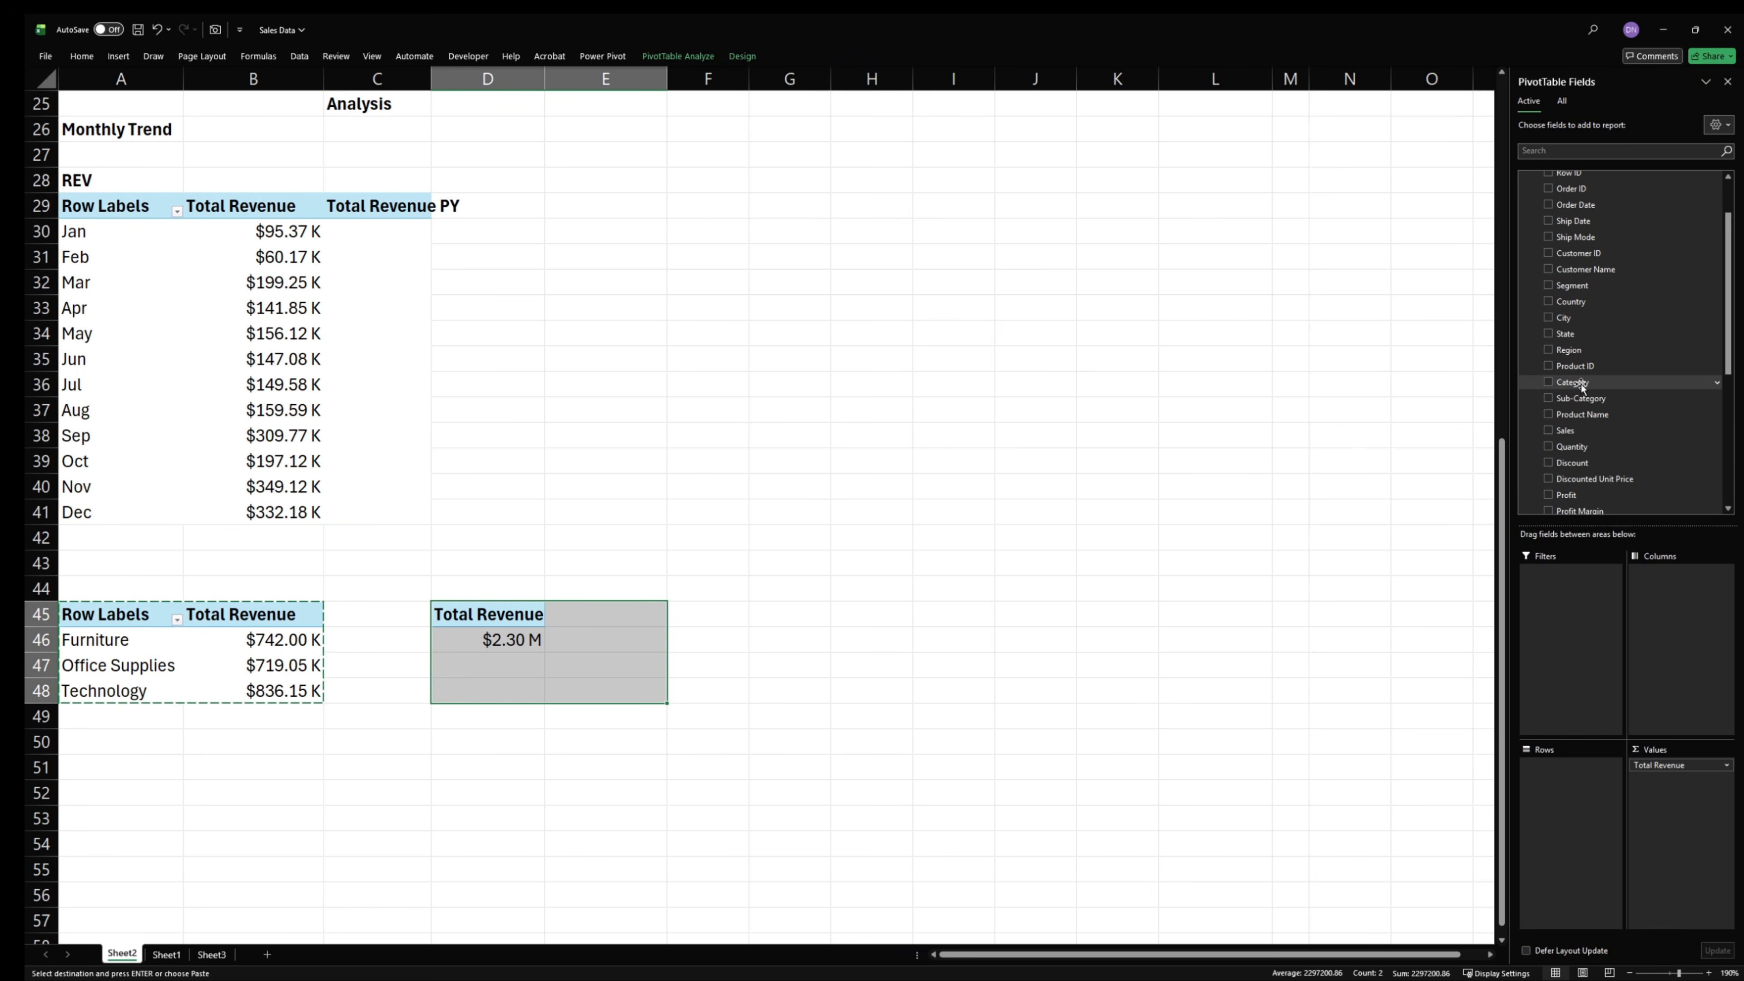
{"action": "scroll", "coordinate": [1582, 381], "scroll_direction": "up", "scroll_amount": 2}
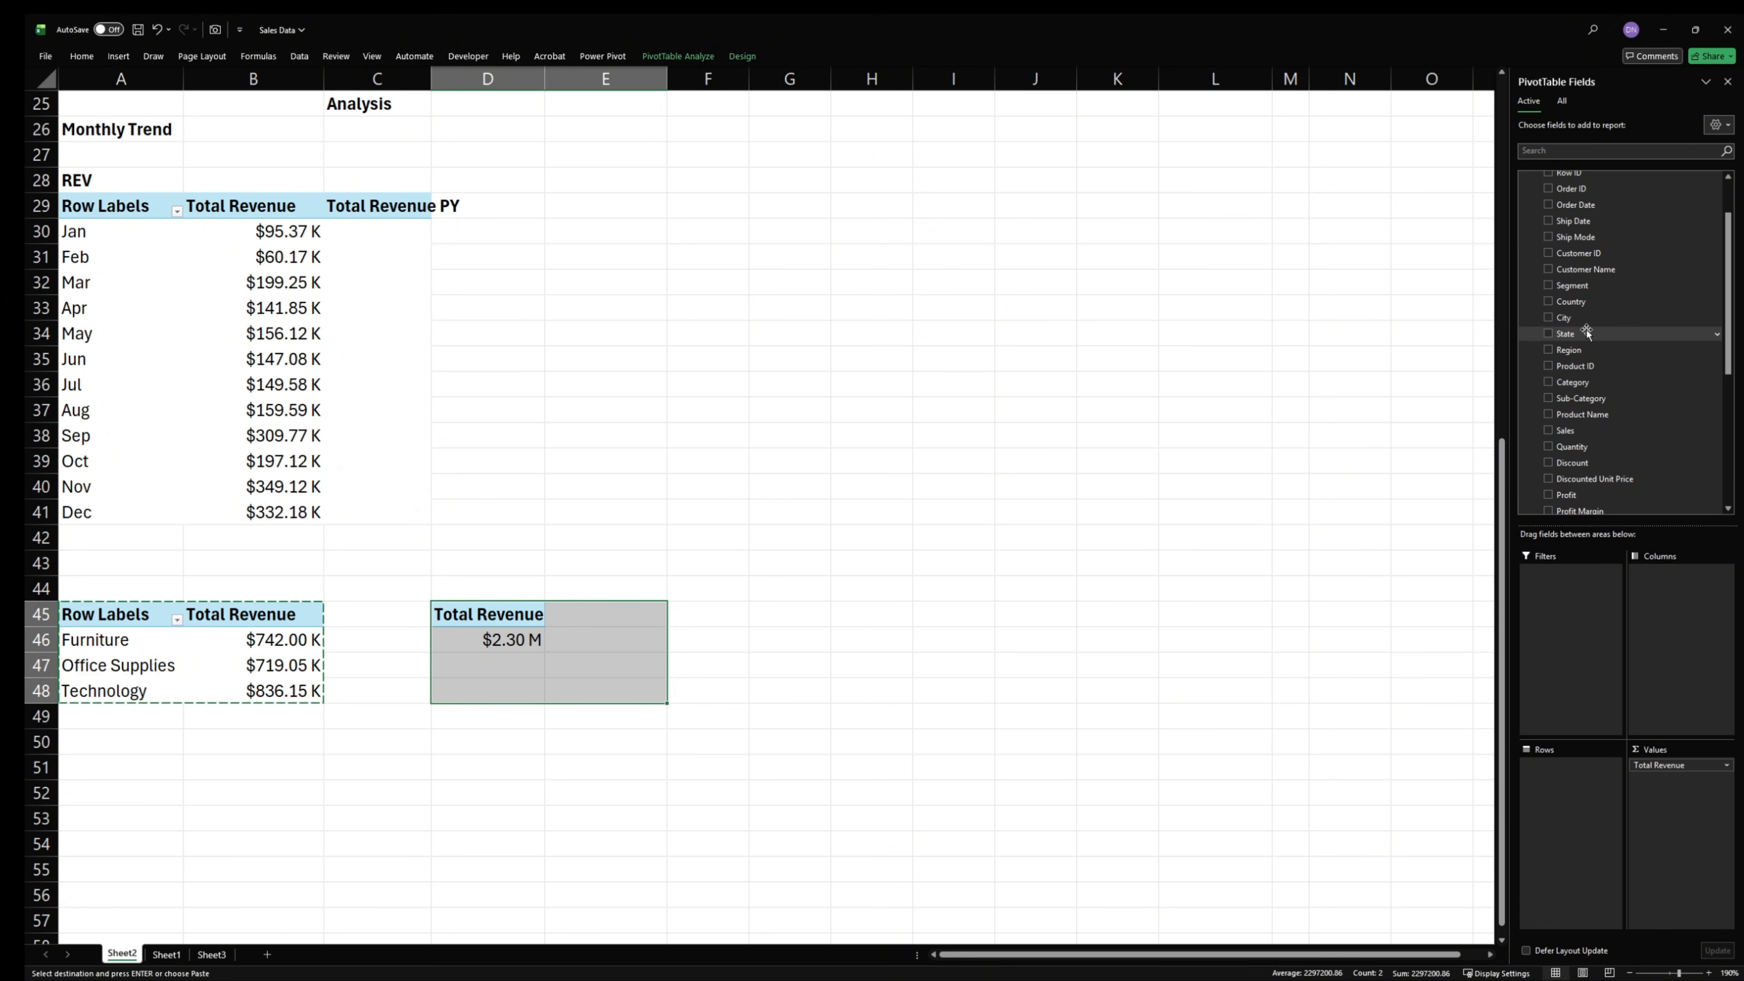
{"action": "left_click_drag", "start_coordinate": [1576, 285], "coordinate": [1578, 810]}
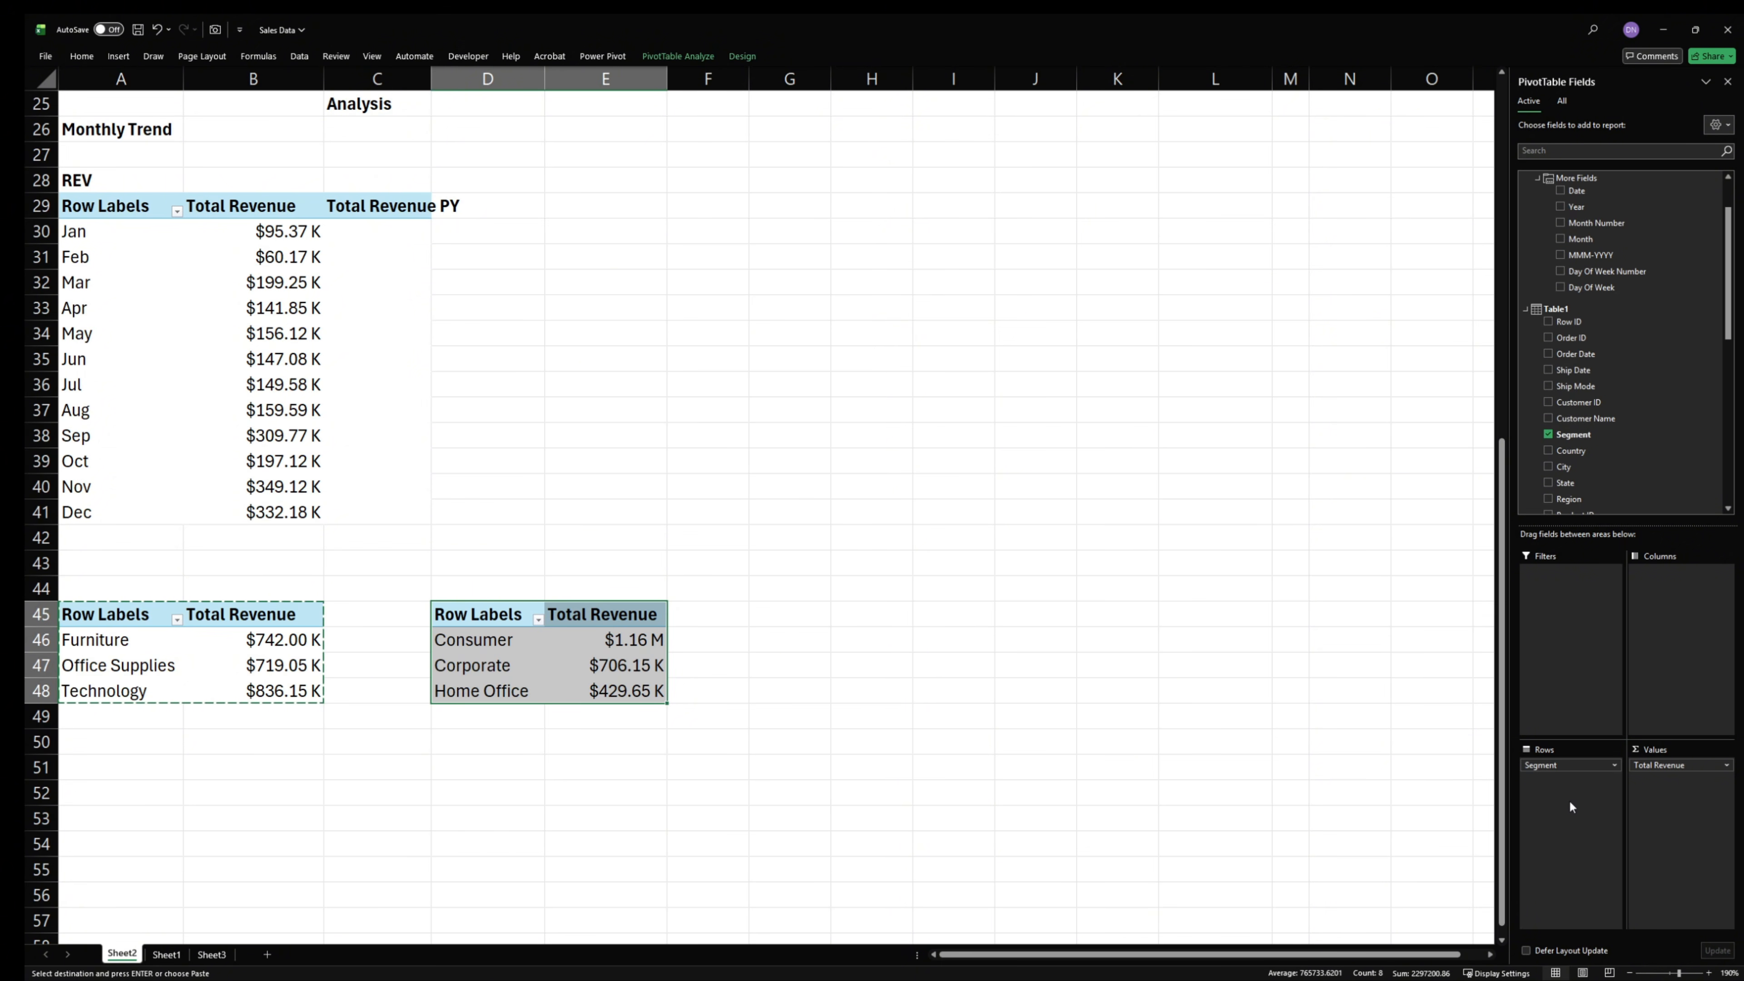
- Label the category PivotTable "Product Cat" in cell A44
{"action": "left_click", "coordinate": [337, 759]}
{"action": "left_click", "coordinate": [122, 580]}
{"action": "double_click", "coordinate": [122, 580]}
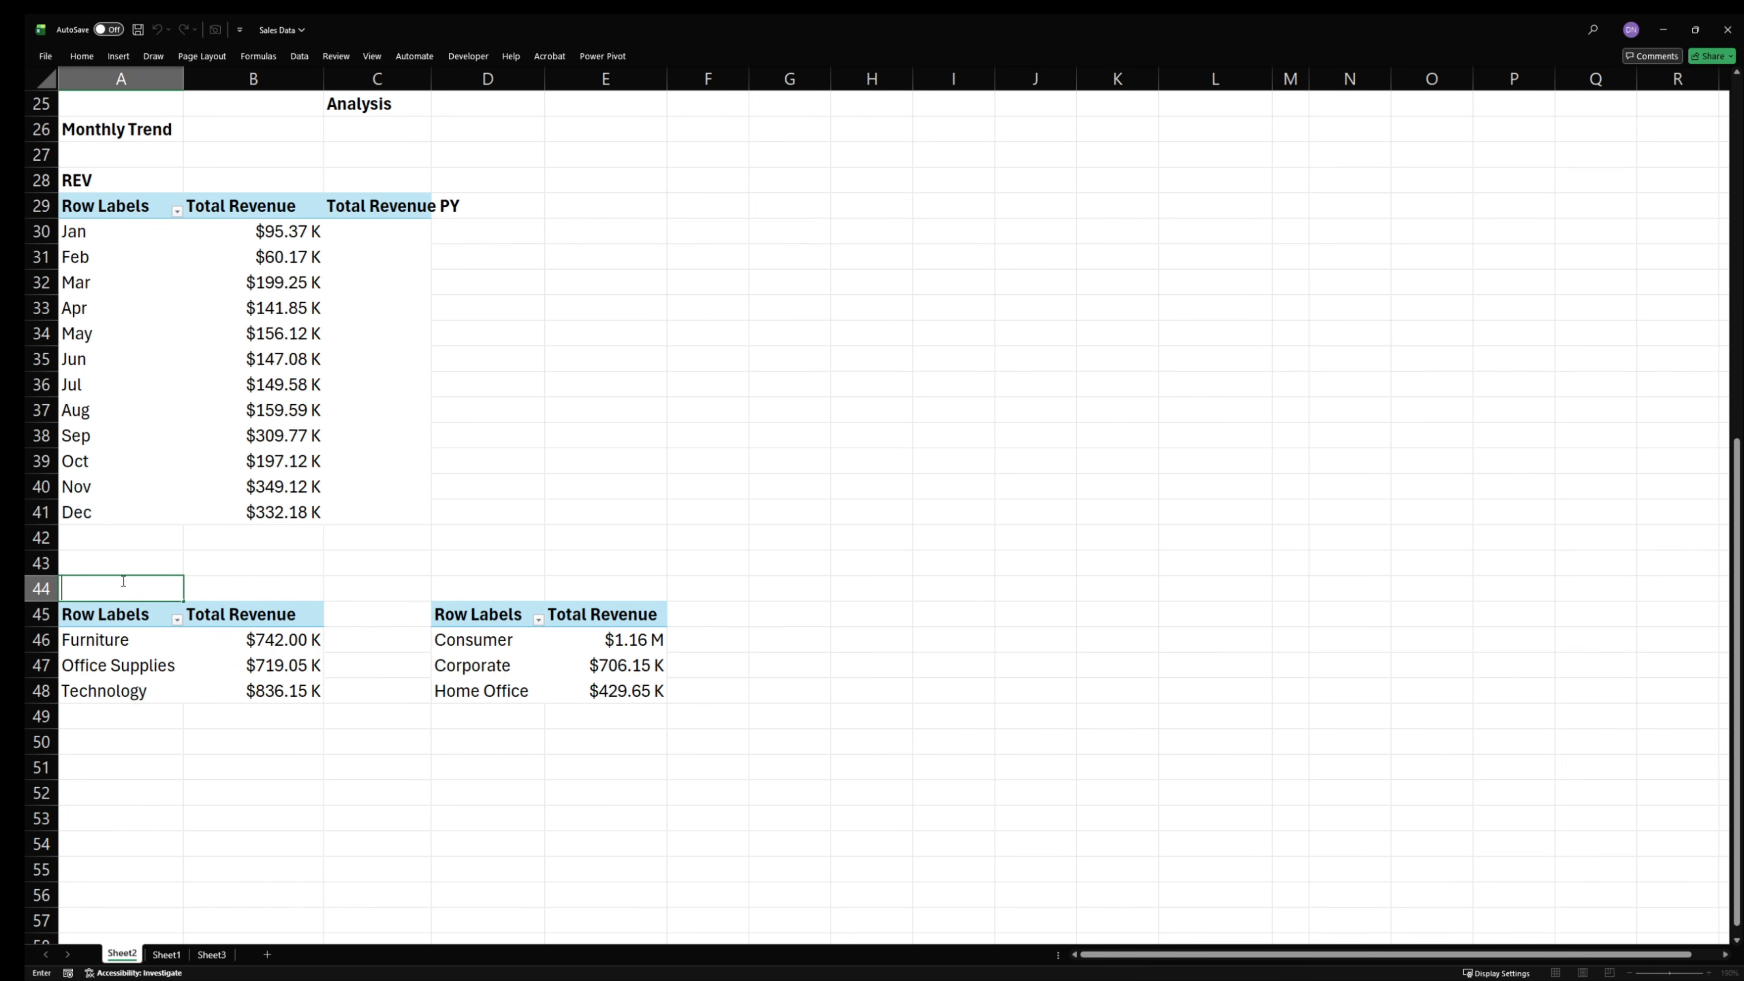
{"action": "type", "text": "Product Cat"}
- Label the segment PivotTable "Cust Seg" in cell D44
{"action": "left_click", "coordinate": [467, 581]}
{"action": "type", "text": "="}
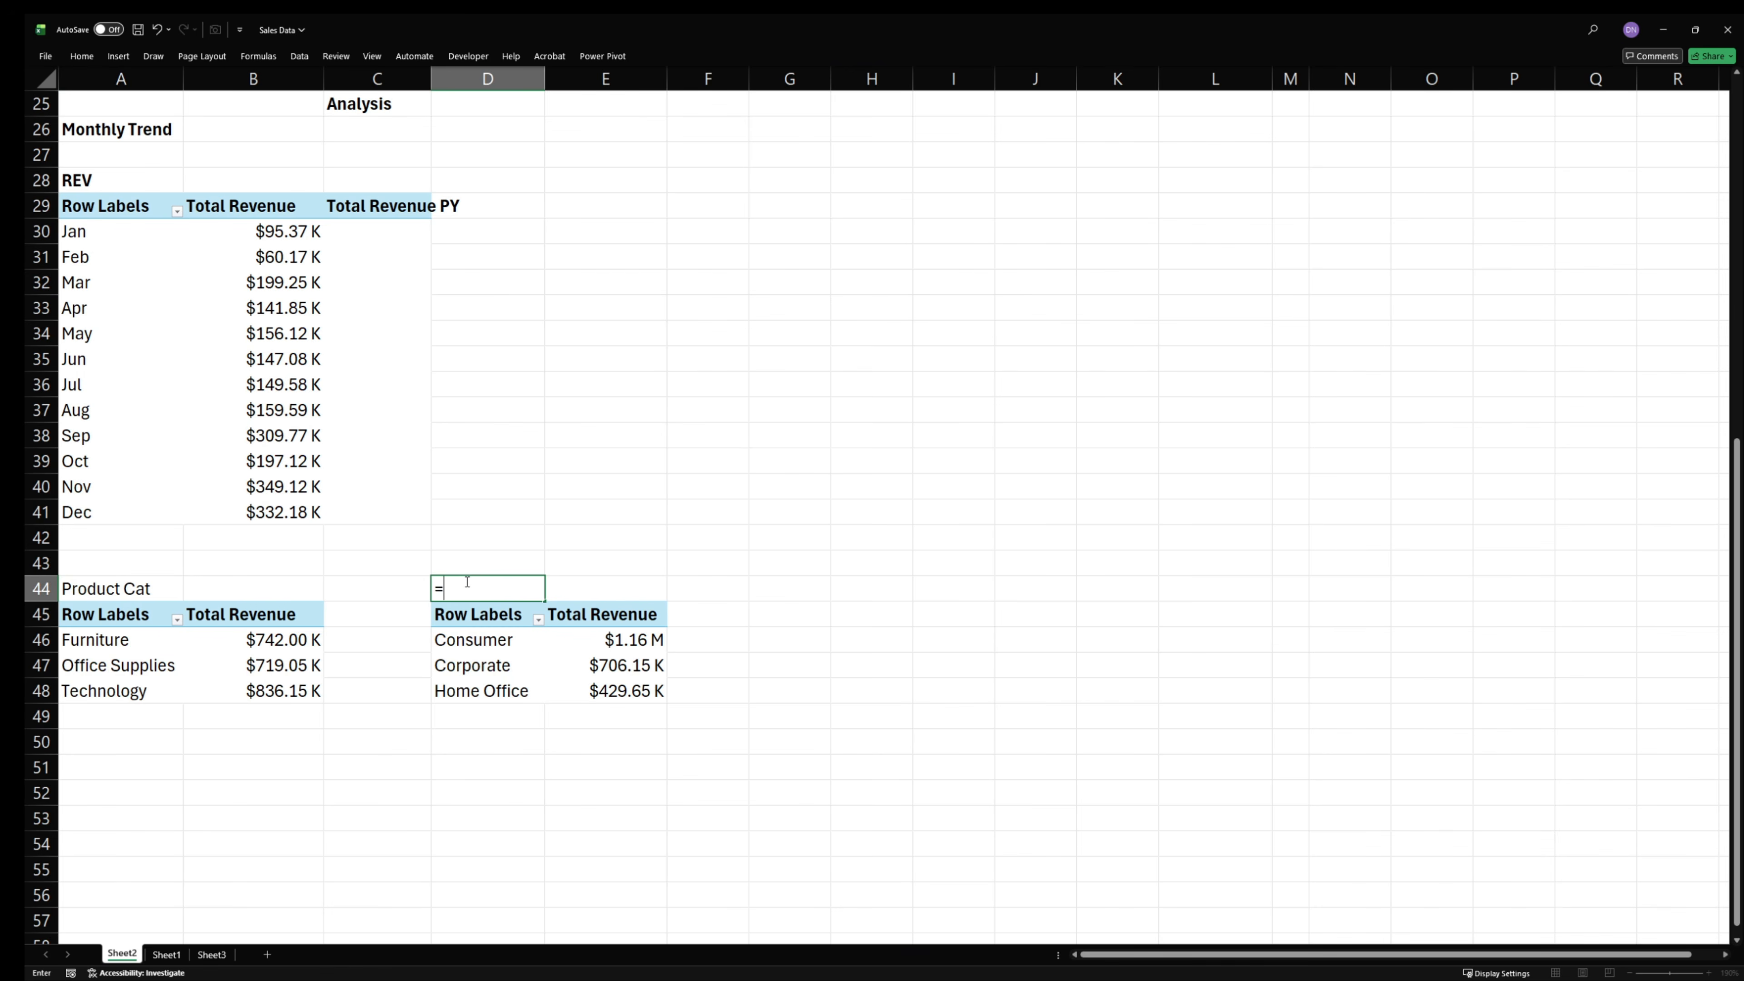
{"action": "type", "text": "Cust Set"}
{"action": "key", "text": "BackSpace"}
{"action": "type", "text": "g"}
{"action": "key", "text": "Return"}
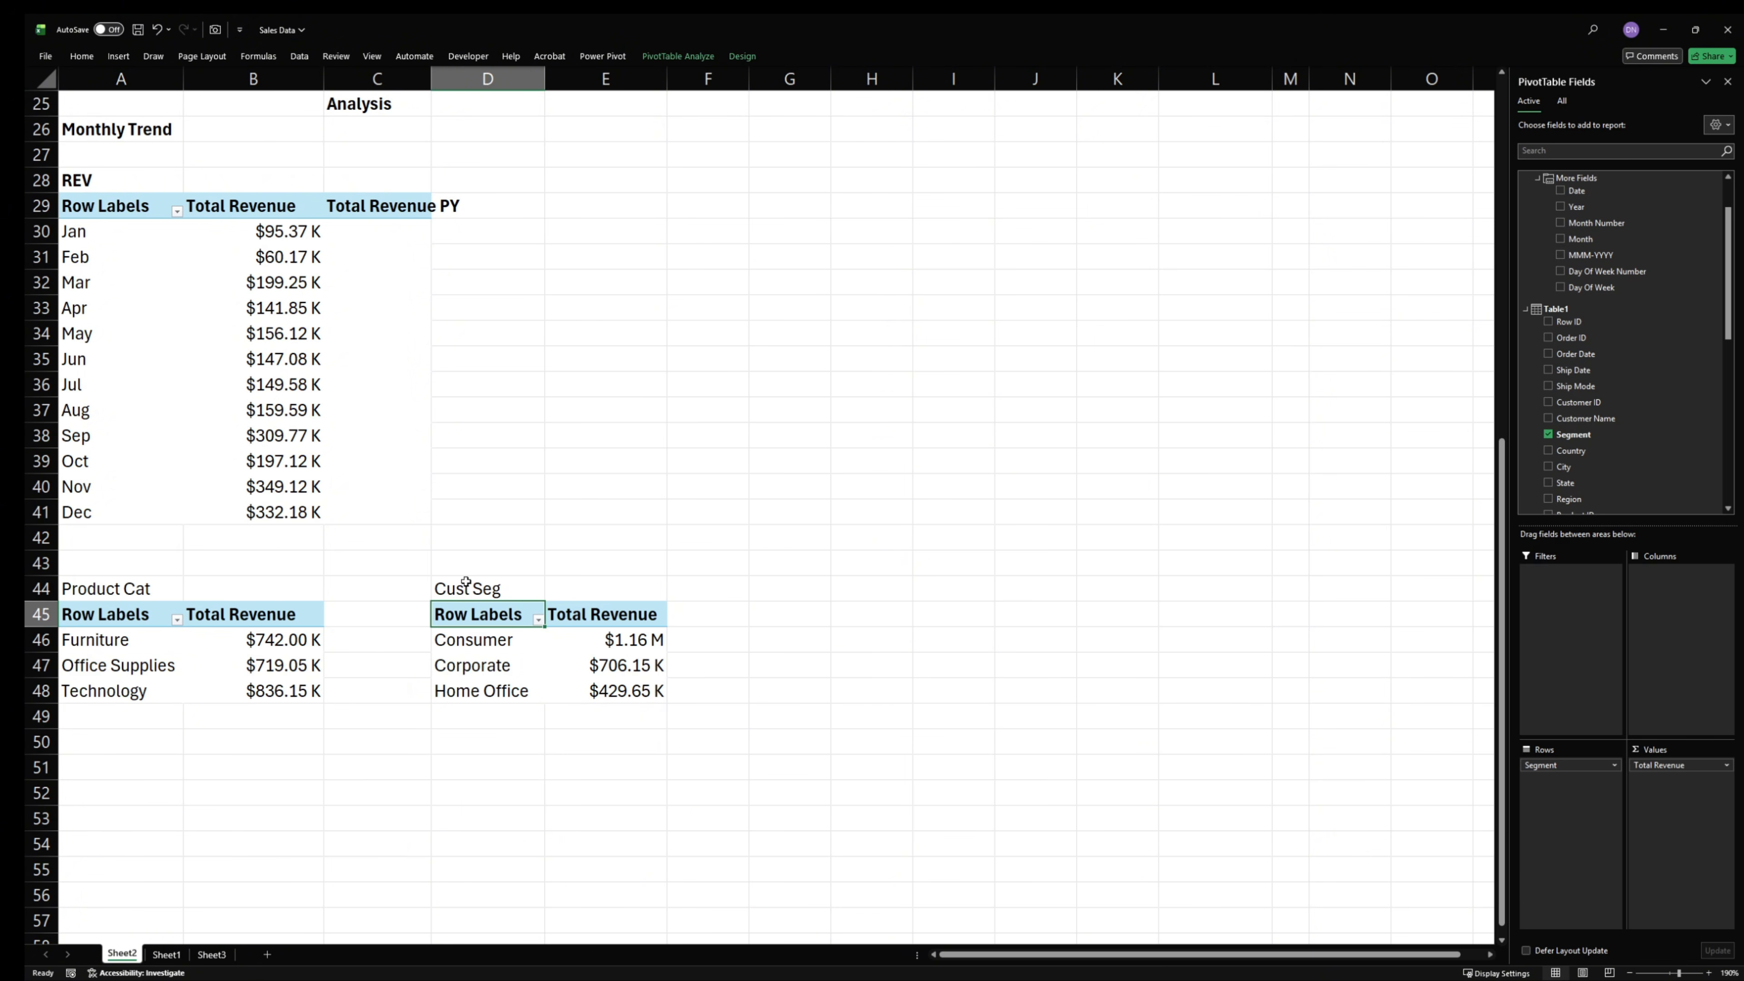
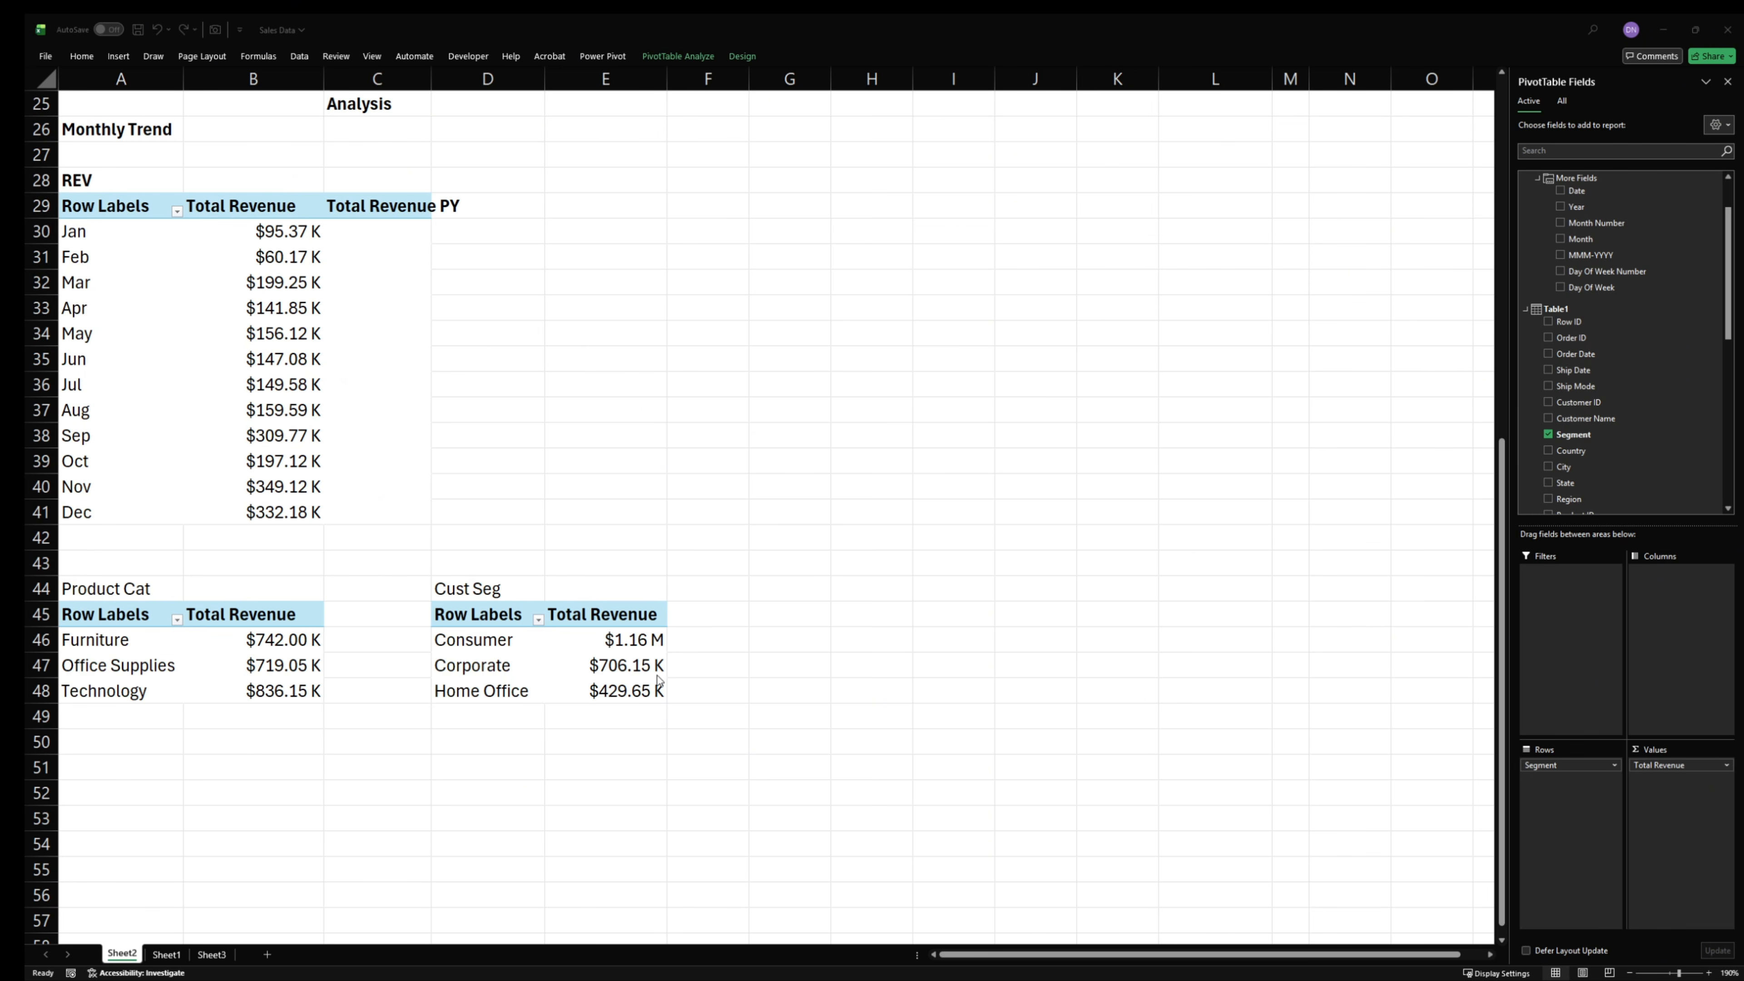
{"action": "scroll", "coordinate": [1664, 460], "scroll_direction": "down", "scroll_amount": 3}
{"action": "scroll", "coordinate": [1664, 460], "scroll_direction": "down", "scroll_amount": 2}
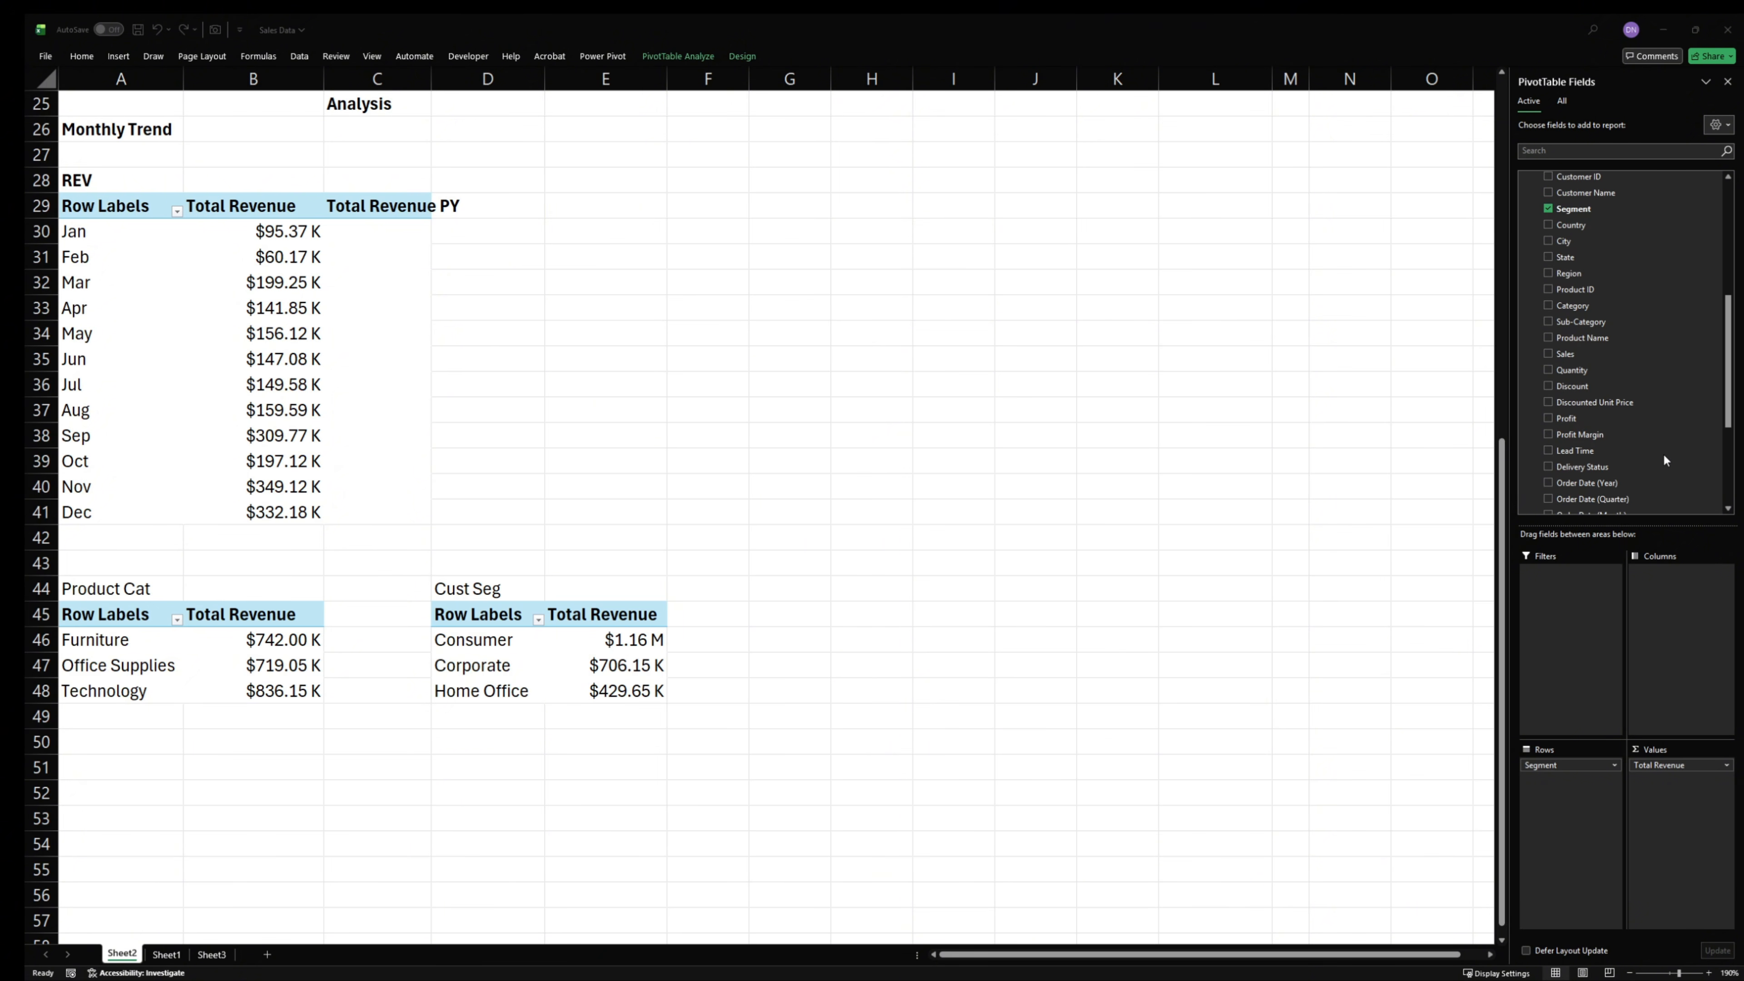
{"action": "scroll", "coordinate": [1665, 453], "scroll_direction": "down", "scroll_amount": 1}
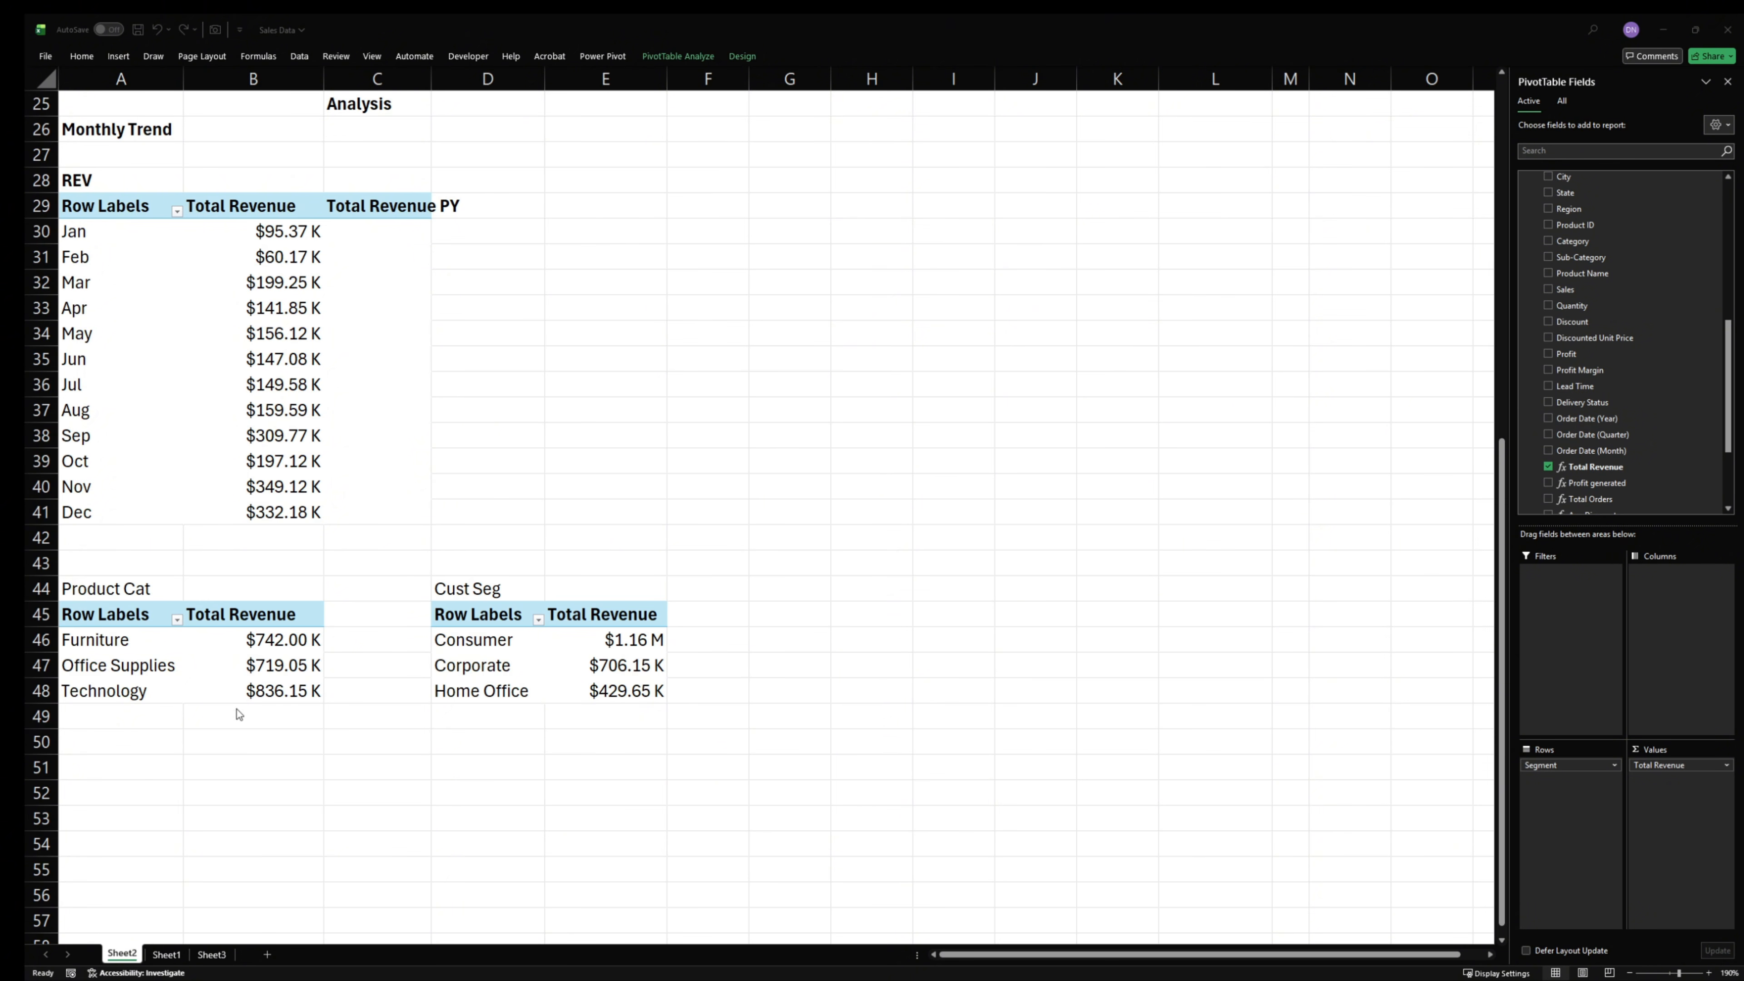
- Enter the heading "Geographical Analysis" in cell A51 and make it bold
{"action": "left_click", "coordinate": [126, 764]}
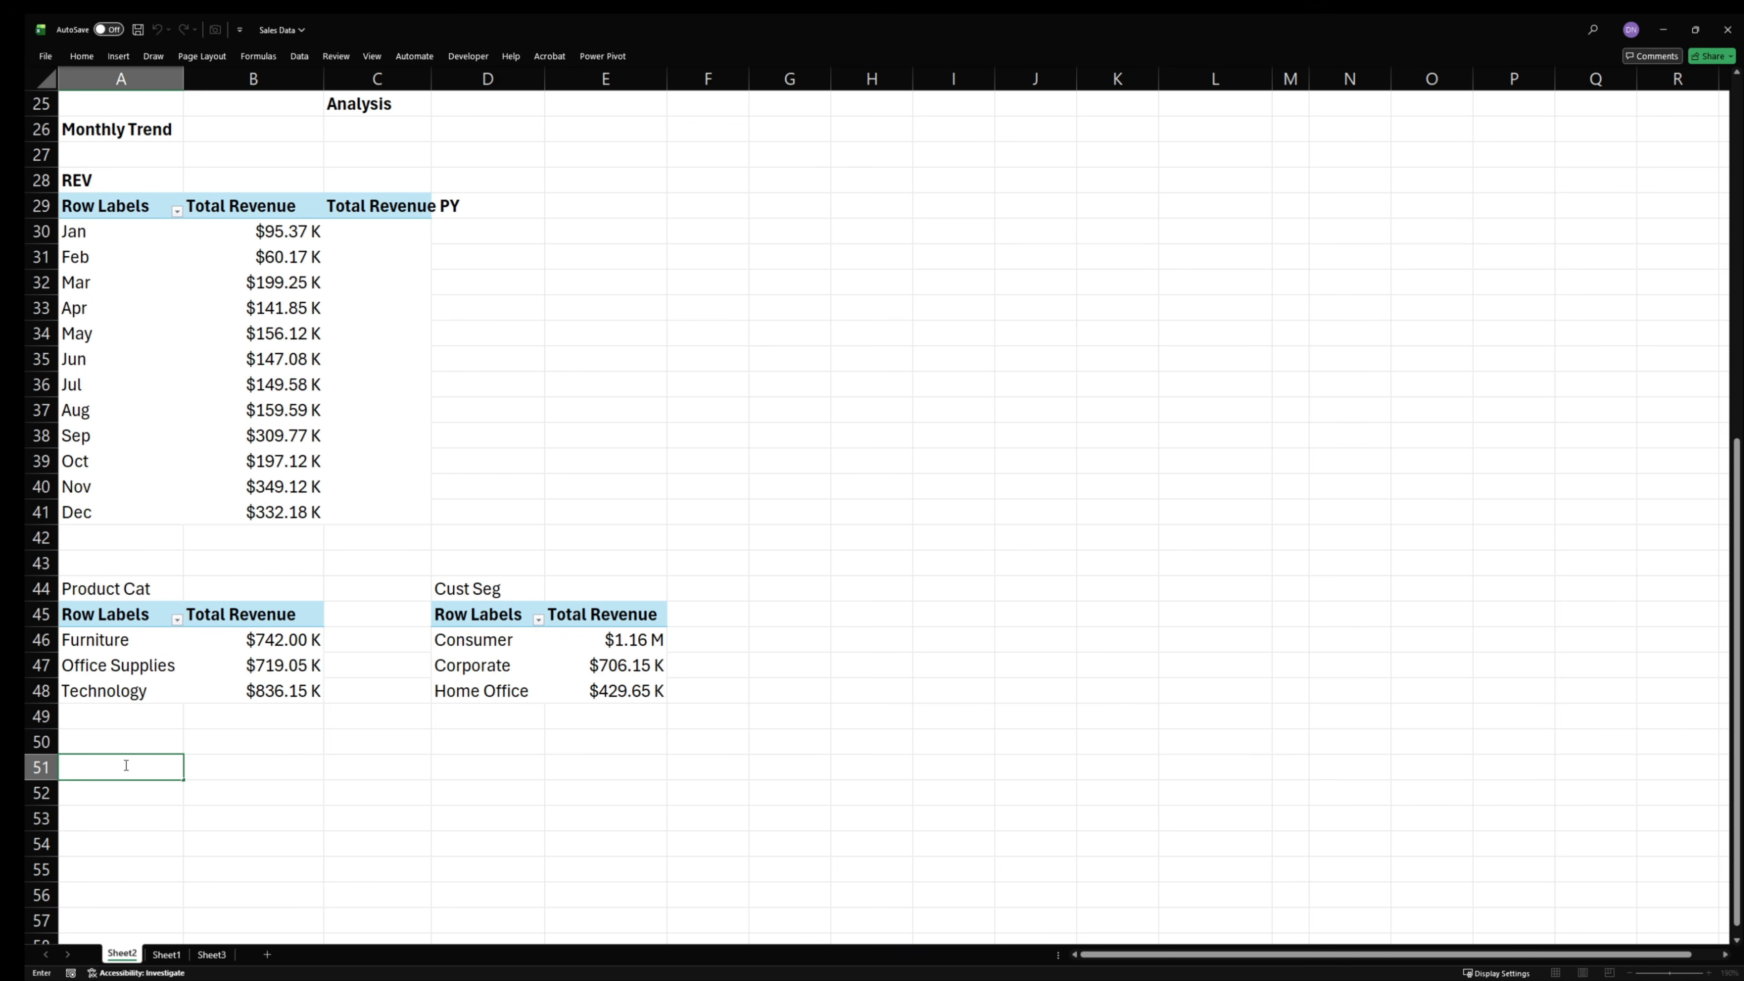
{"action": "type", "text": "Geography"}
{"action": "key", "text": "BackSpace"}
{"action": "key", "text": "BackSpace"}
{"action": "type", "text": "ical Analysis"}
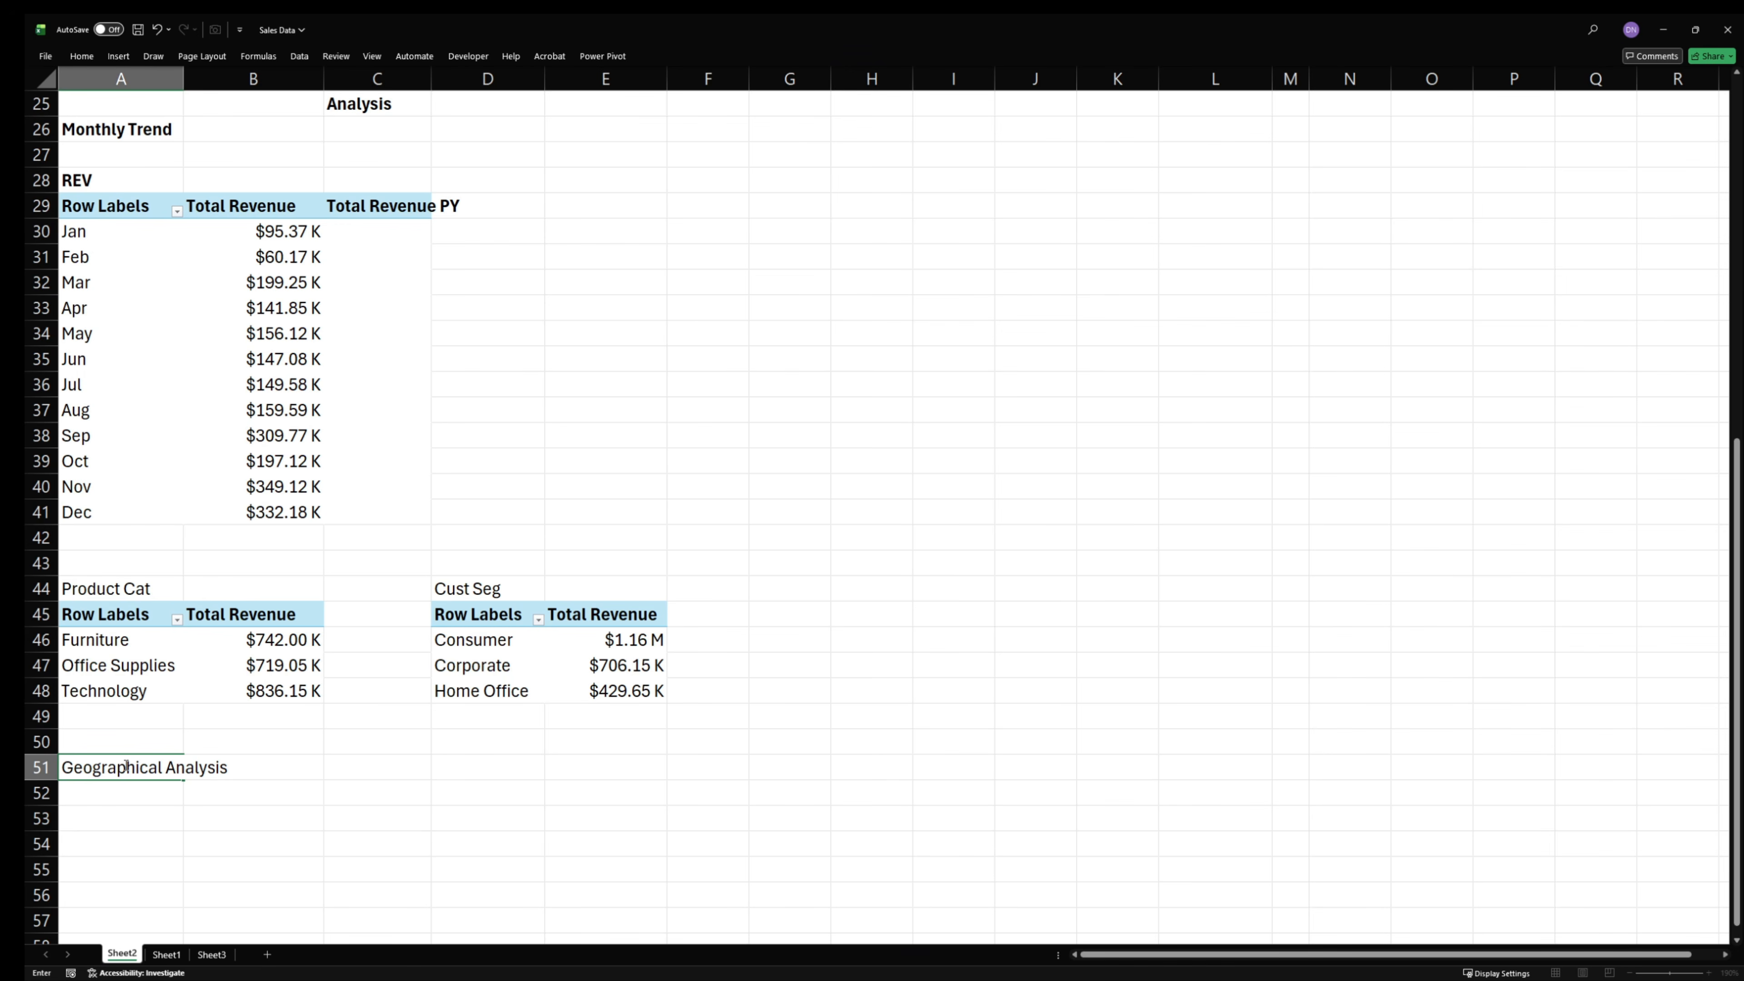
{"action": "key", "text": "ctrl+a"}
{"action": "key", "text": "ctrl+b"}
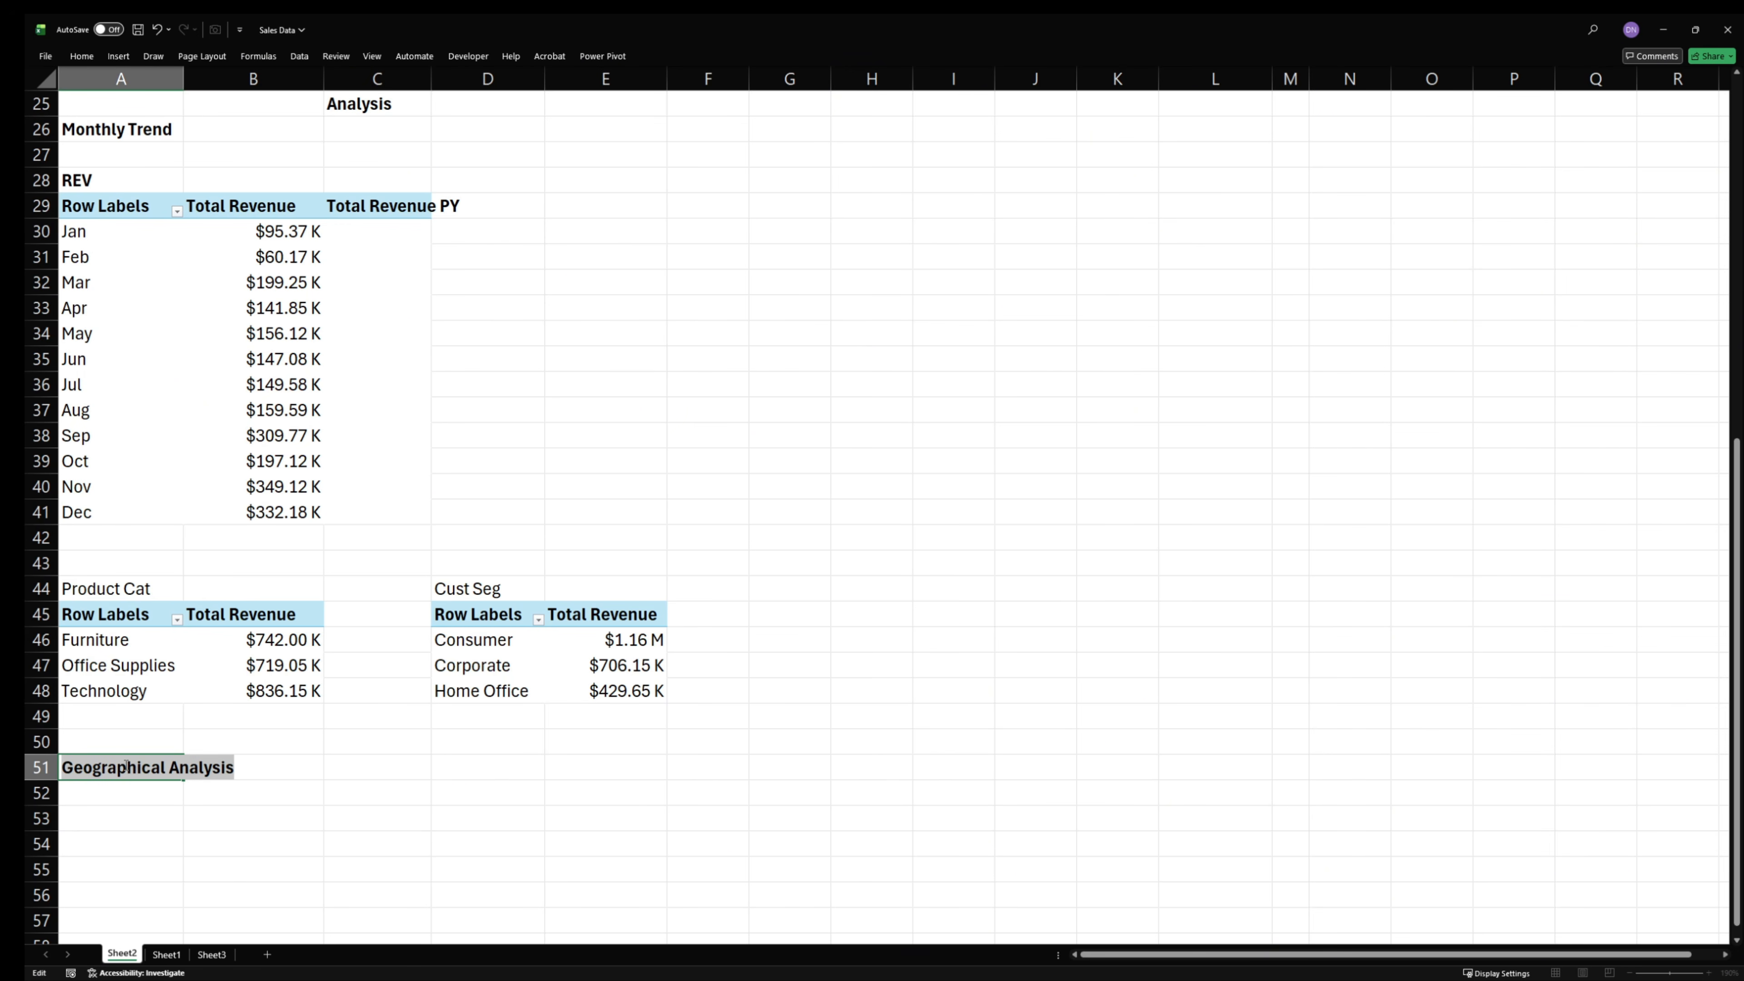
- Make the "Product Cat" and "Cust Seg" labels in A44 and D44 bold
{"action": "left_click", "coordinate": [116, 590]}
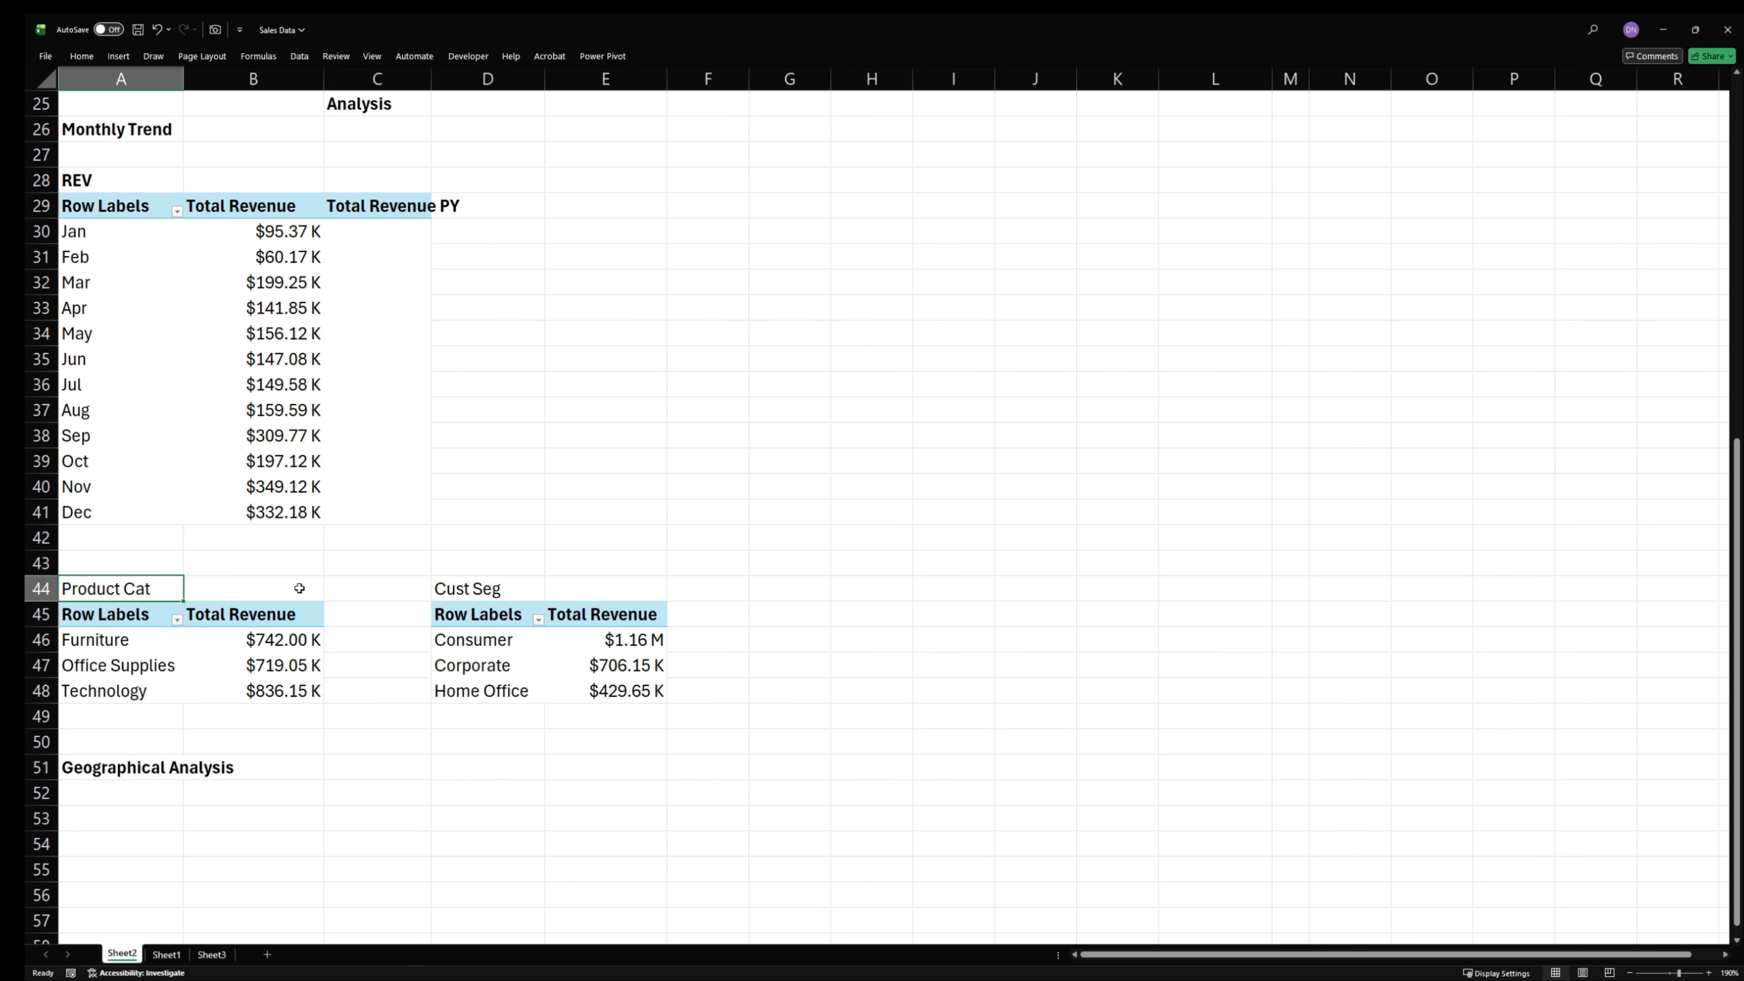
{"action": "left_click", "coordinate": [470, 590], "text": "ctrl"}
{"action": "key", "text": "ctrl+b"}
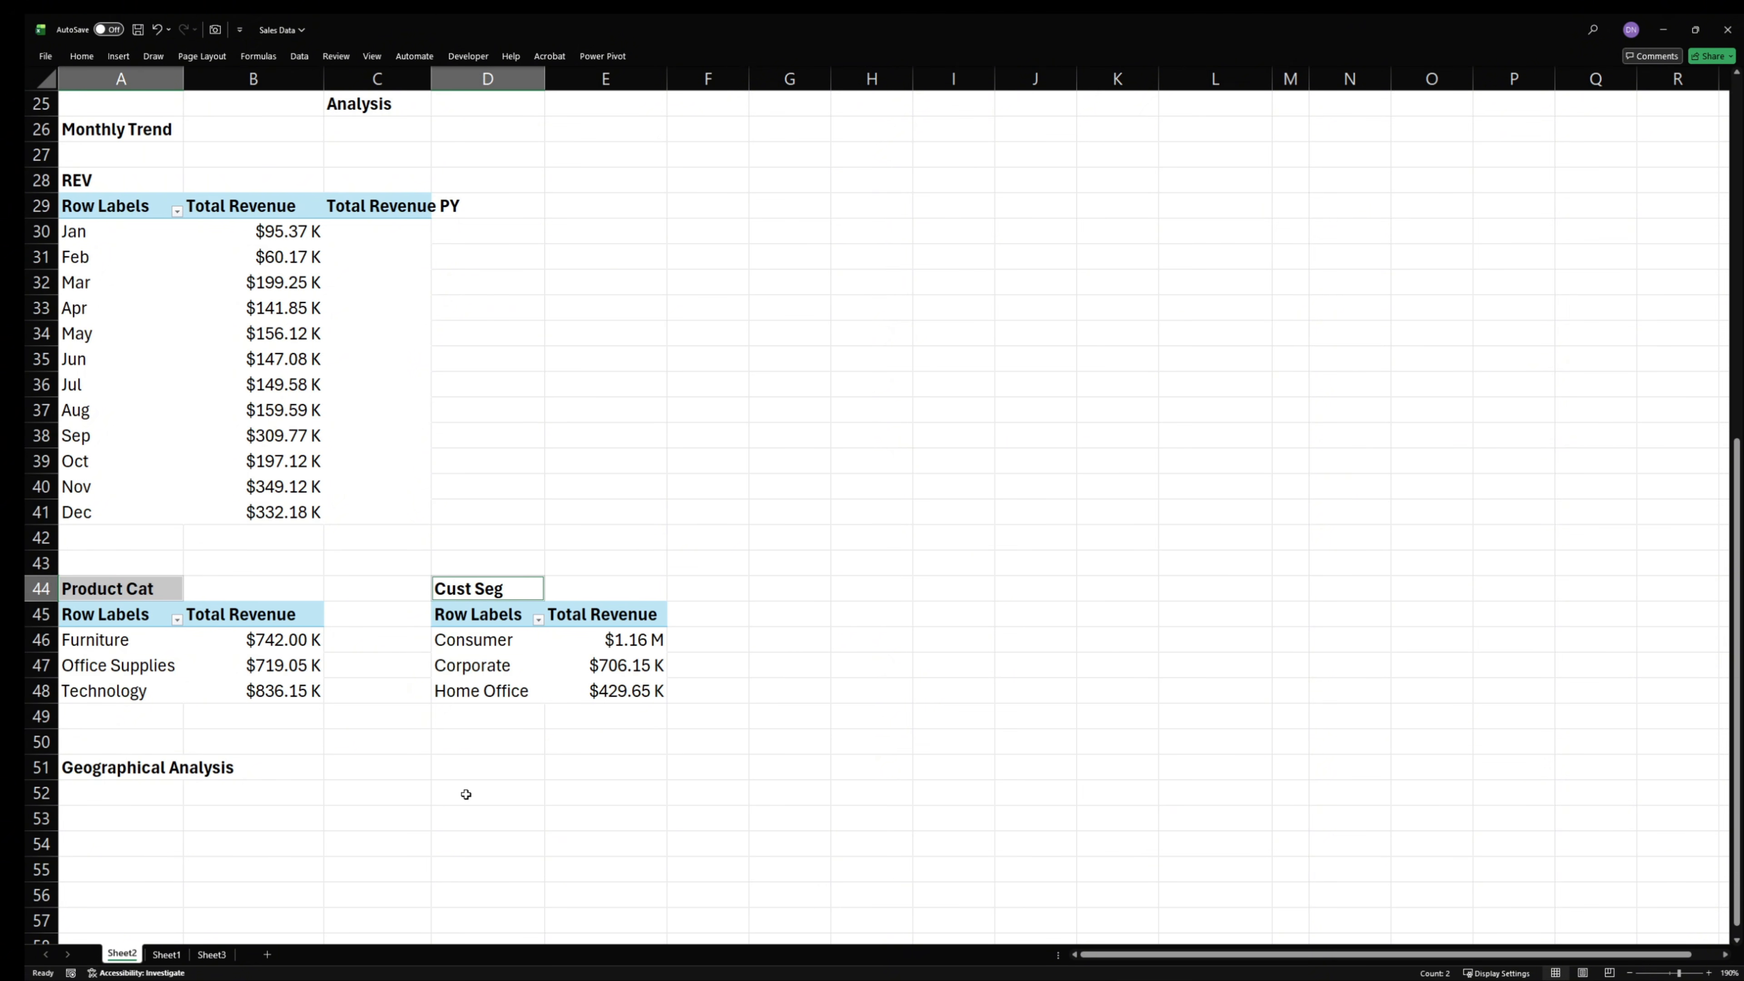
- Copy the category PivotTable at A45:B48 and paste the duplicate at cell A53
{"action": "left_click", "coordinate": [202, 814]}
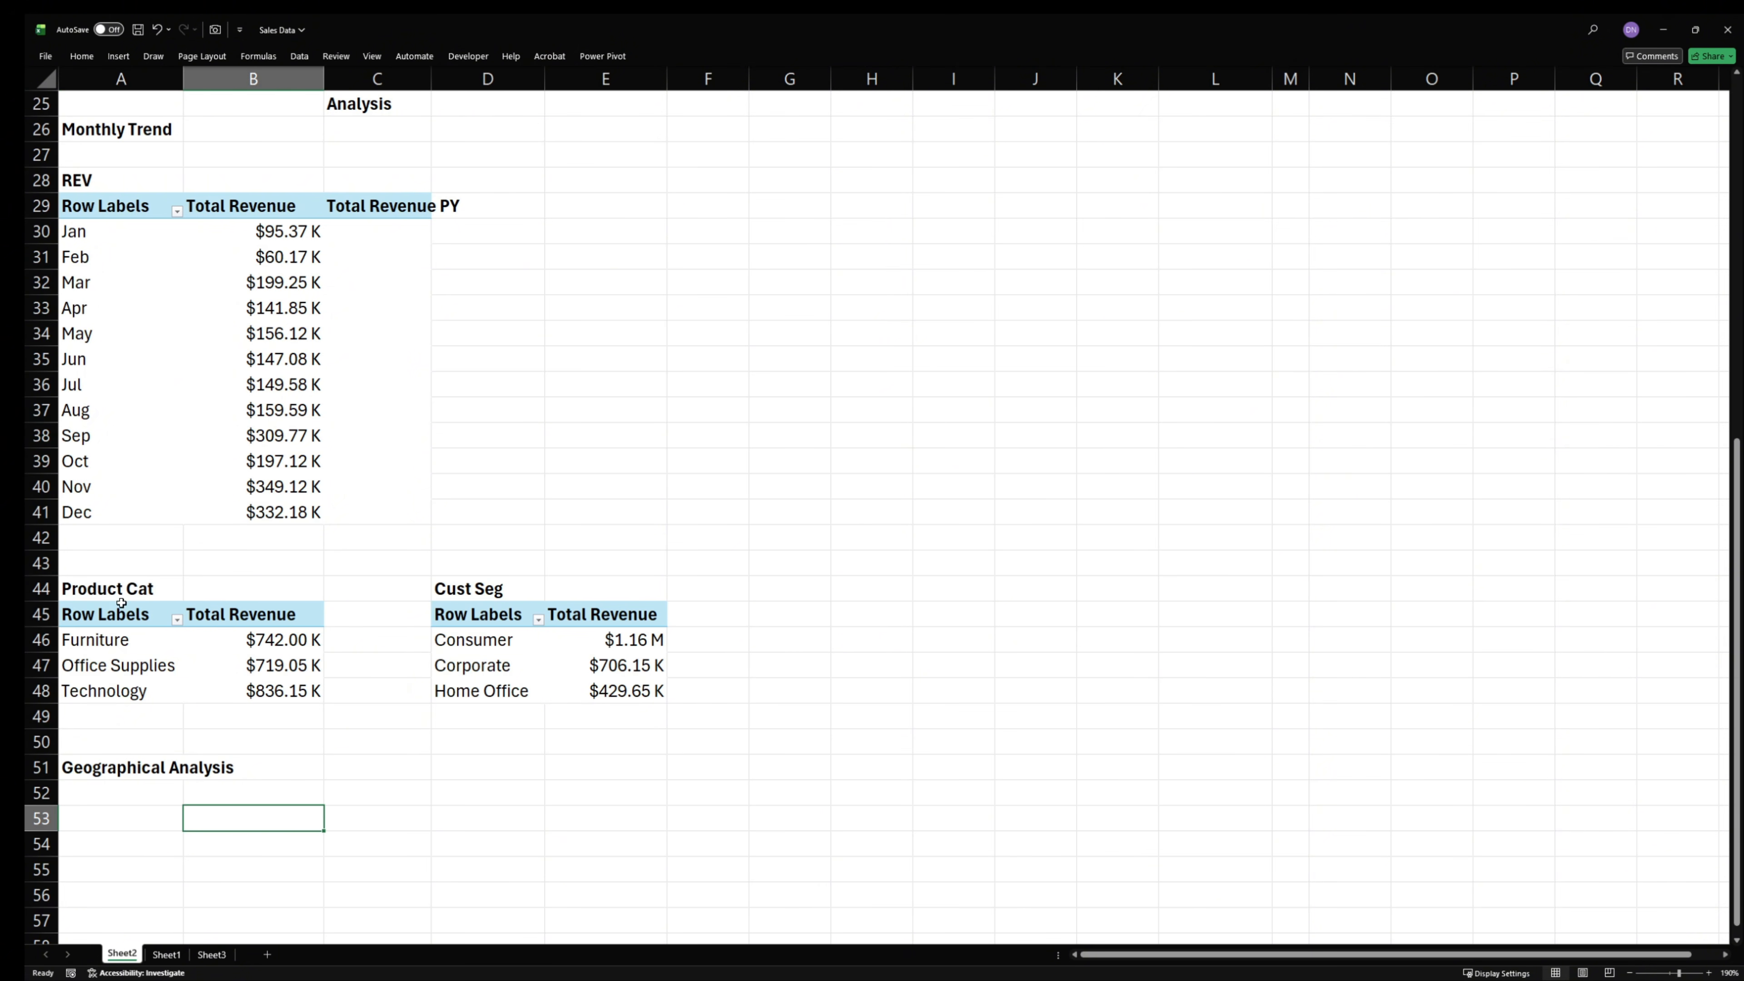
{"action": "left_click_drag", "start_coordinate": [115, 611], "coordinate": [231, 685]}
{"action": "key", "text": "ctrl+c"}
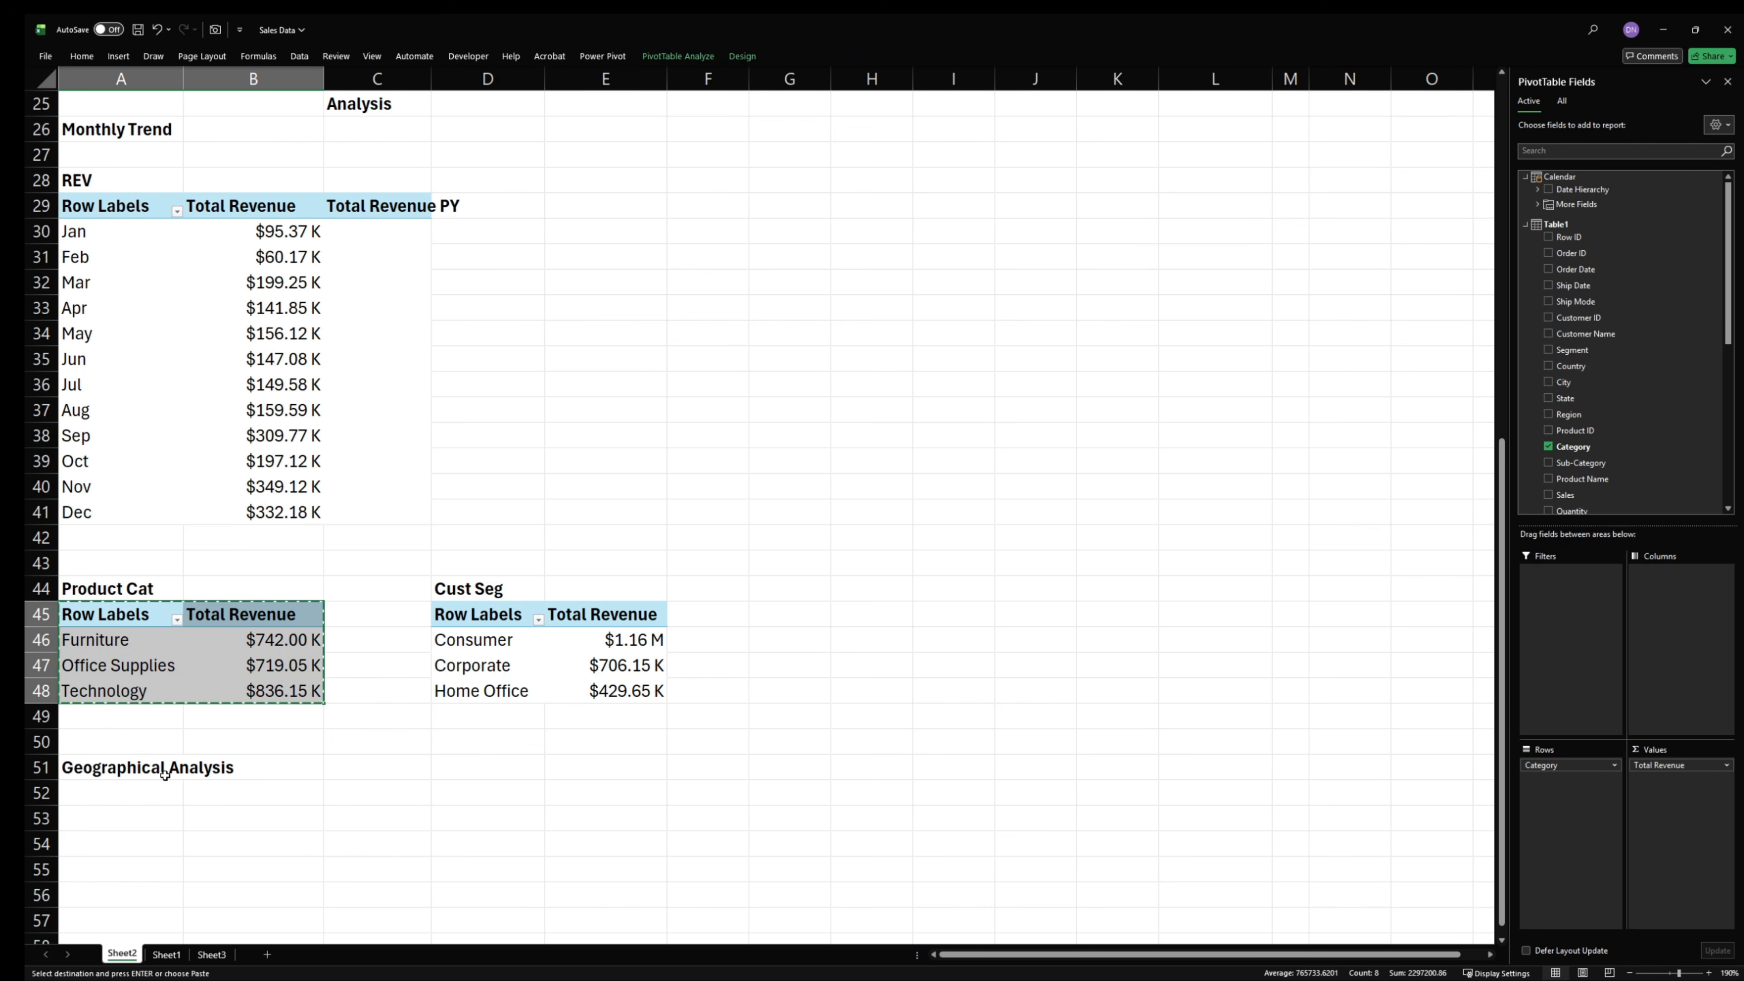
{"action": "left_click", "coordinate": [109, 815]}
{"action": "key", "text": "ctrl+v"}
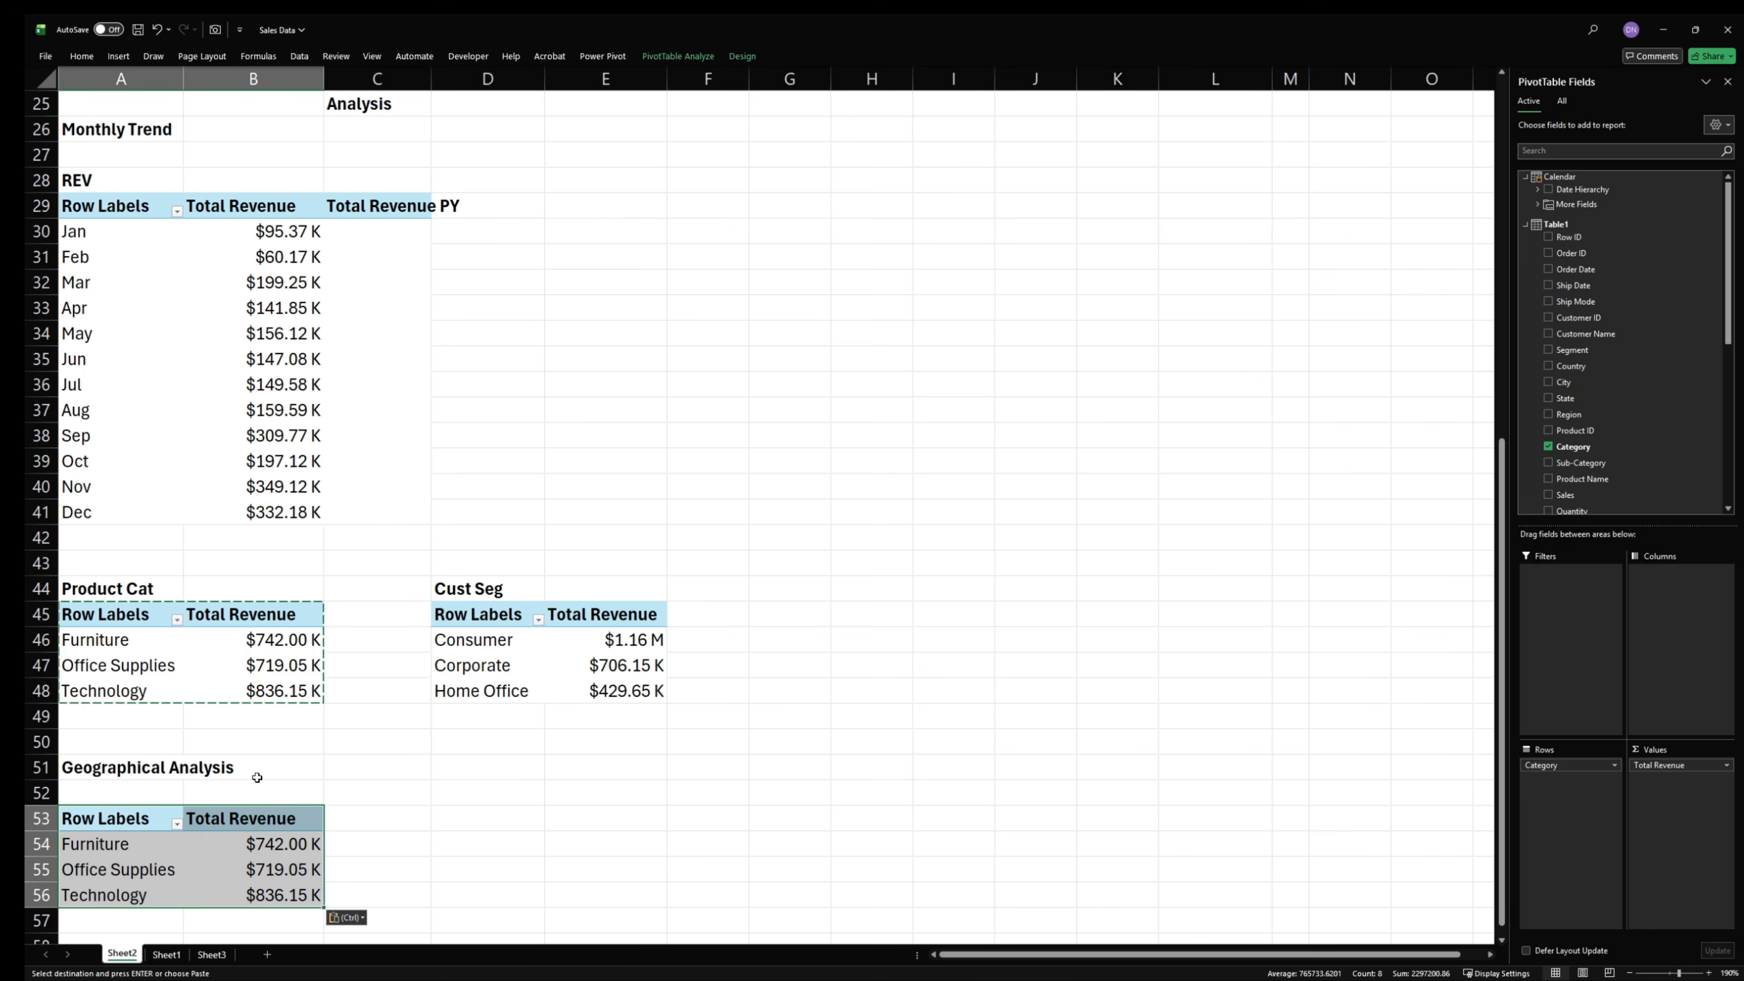
{"action": "scroll", "coordinate": [268, 749], "scroll_direction": "down", "scroll_amount": 8}
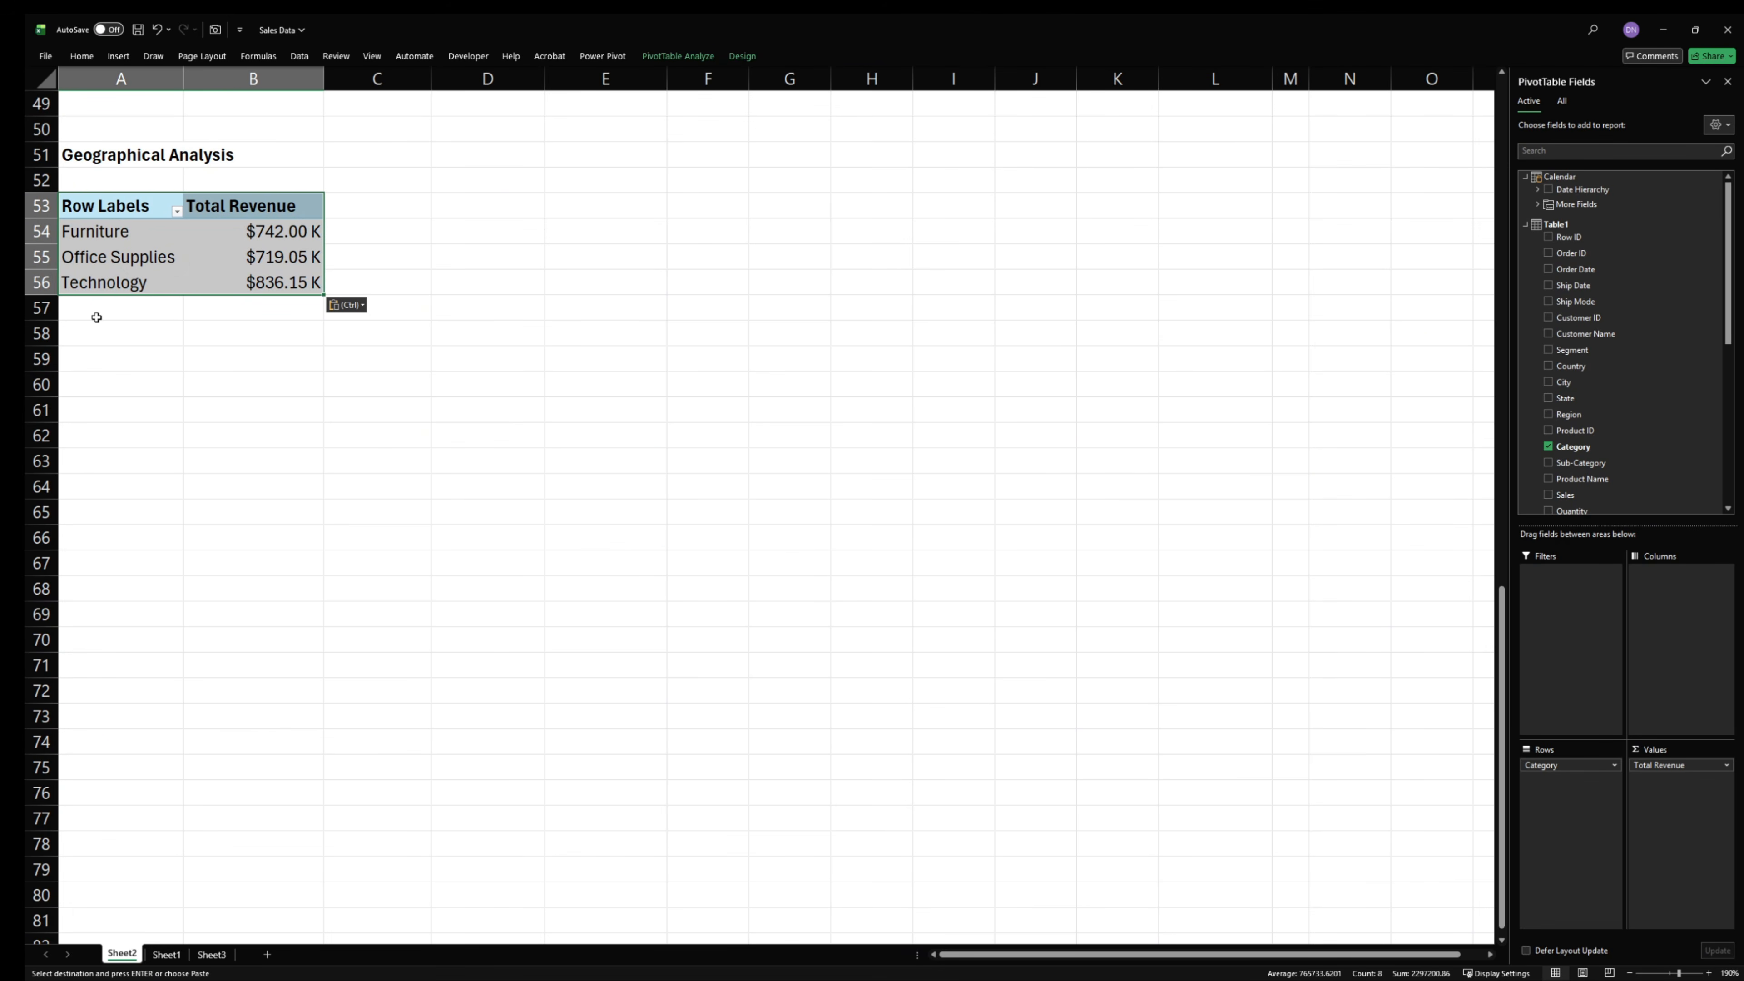
{"action": "scroll", "coordinate": [206, 391], "scroll_direction": "up", "scroll_amount": 1}
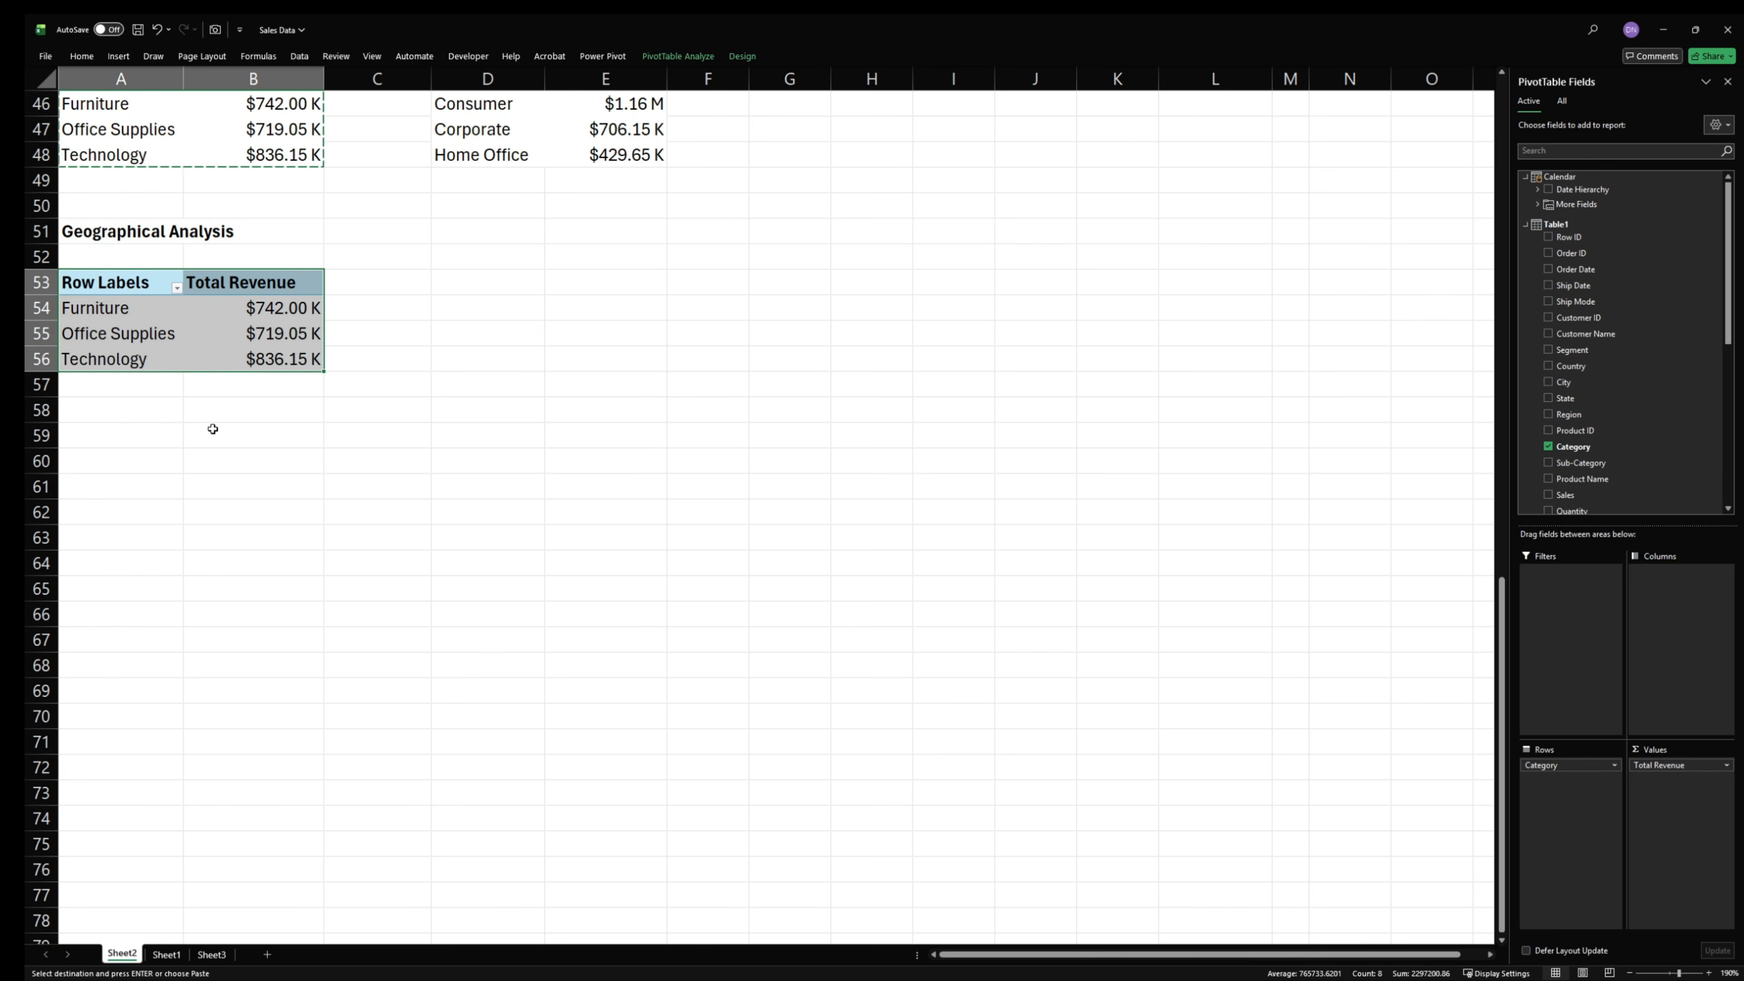
- Replace the Category row field with State in the PivotTable at A53
{"action": "left_click", "coordinate": [167, 311]}
{"action": "left_click_drag", "start_coordinate": [132, 282], "coordinate": [209, 360]}
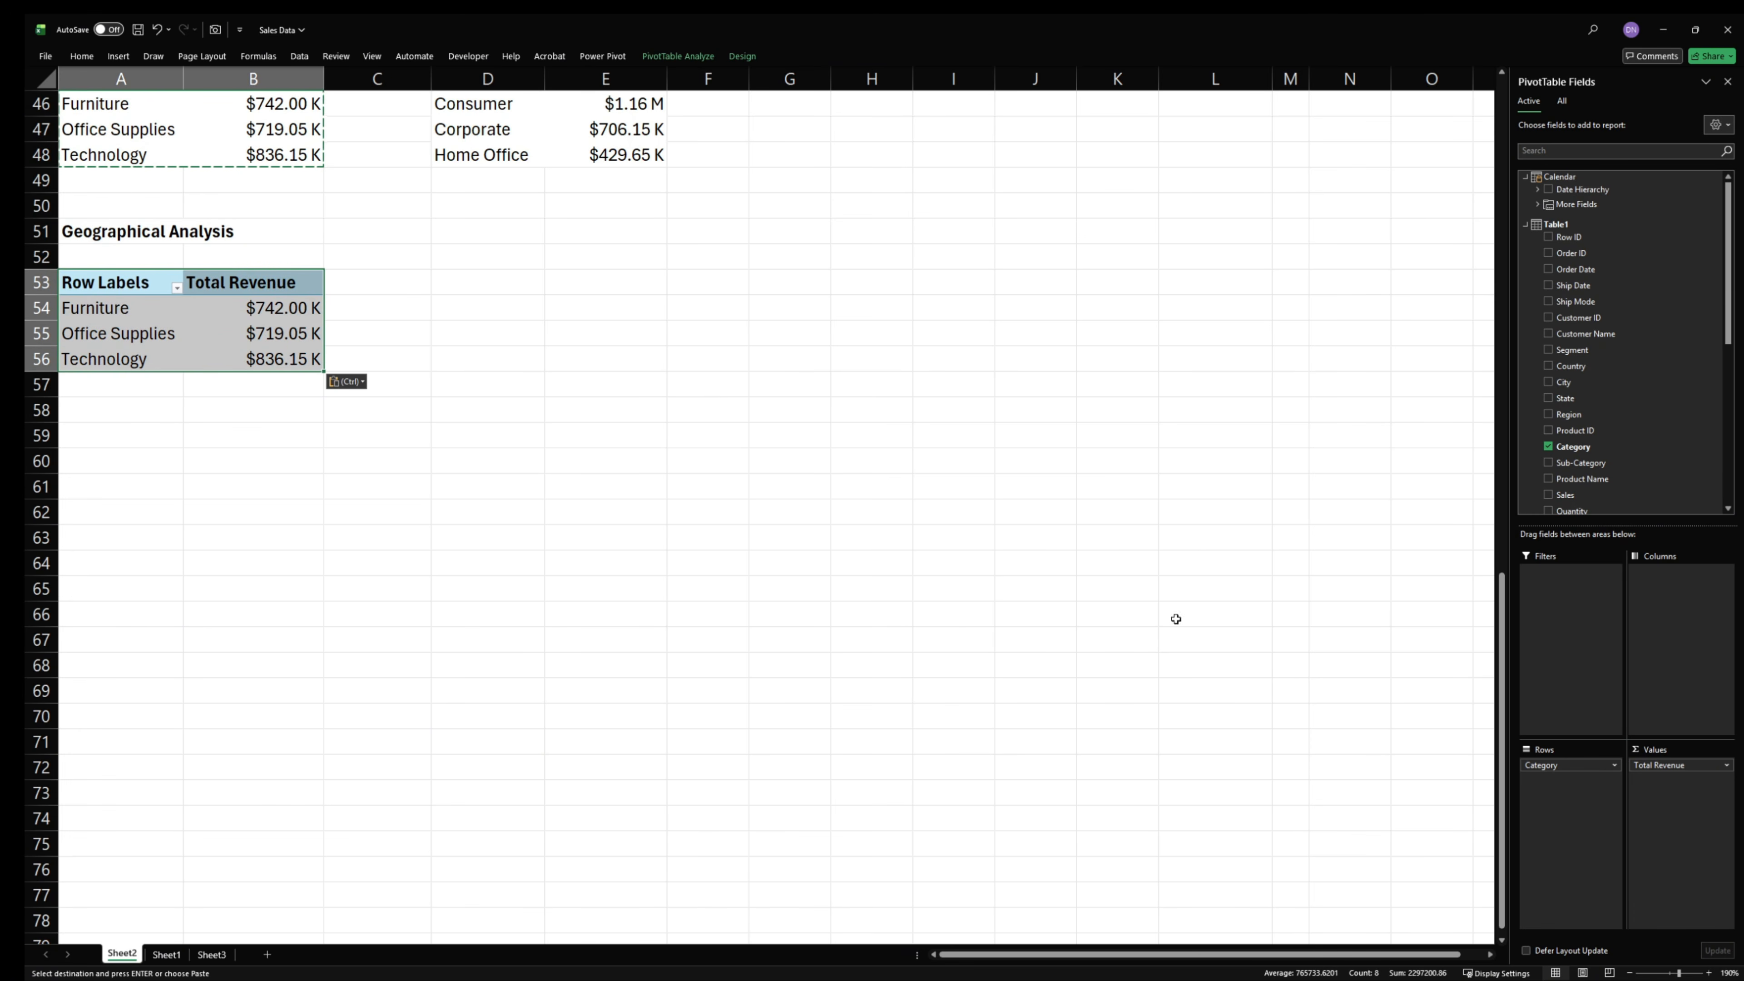
{"action": "left_click_drag", "start_coordinate": [1565, 765], "coordinate": [975, 690]}
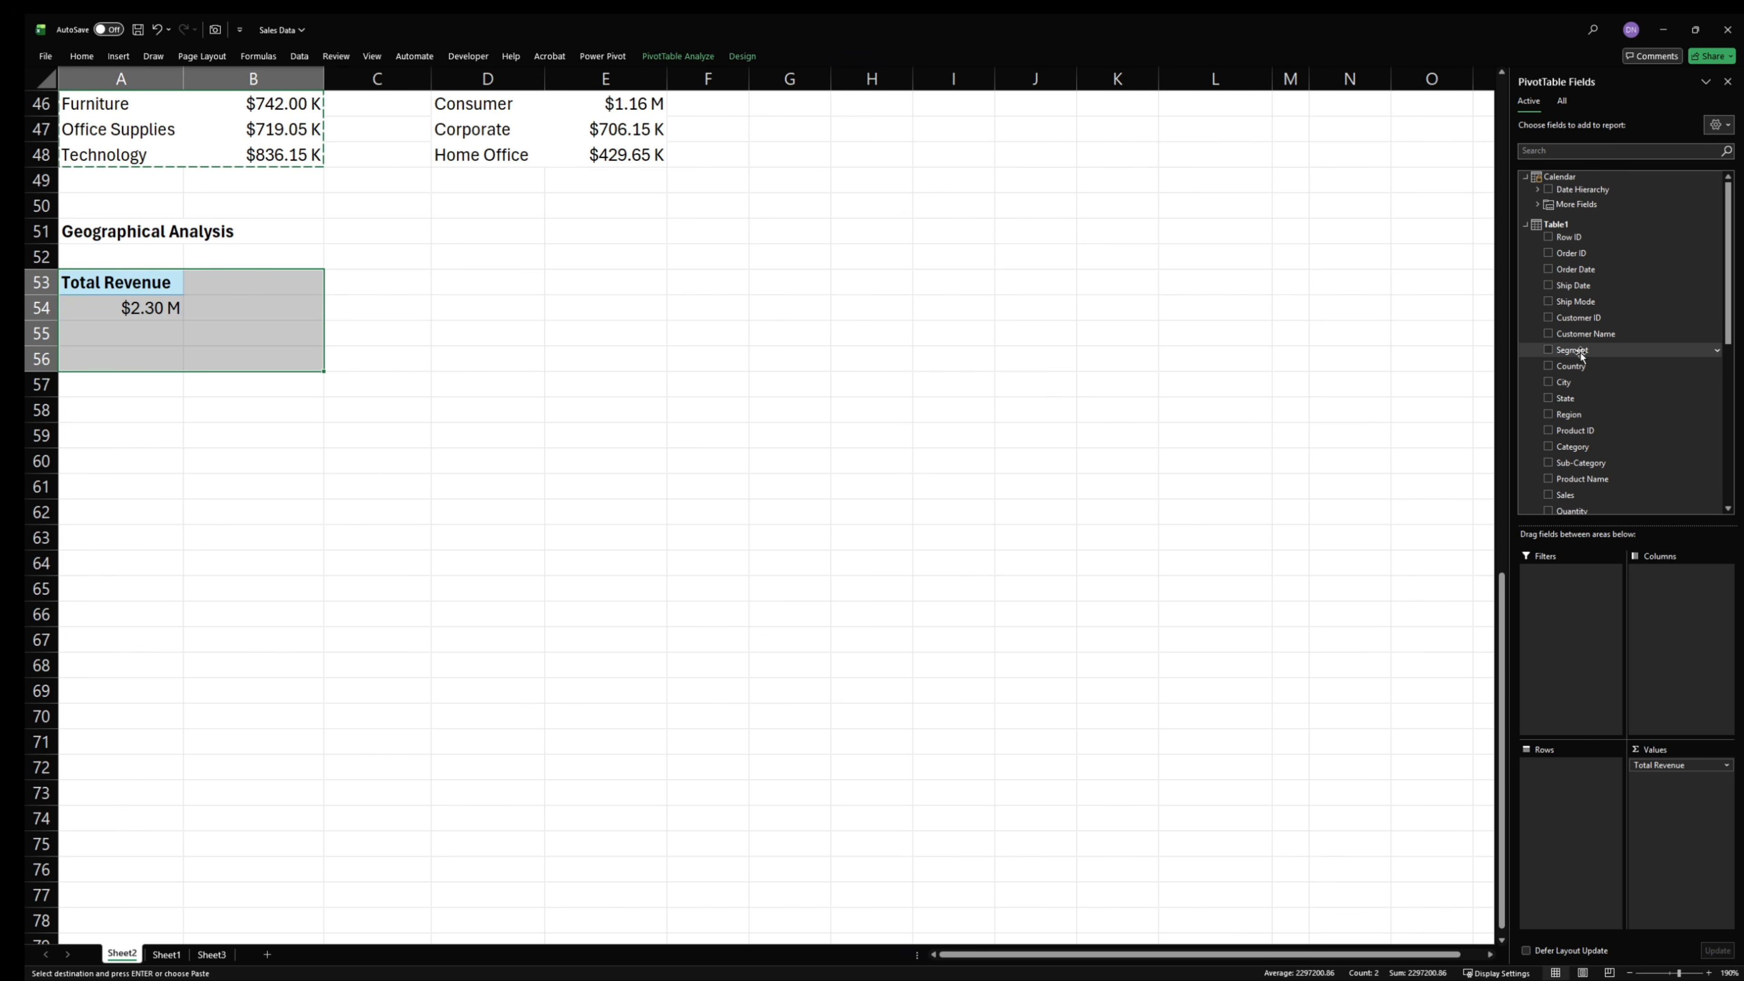
{"action": "left_click_drag", "start_coordinate": [1570, 398], "coordinate": [1298, 384]}
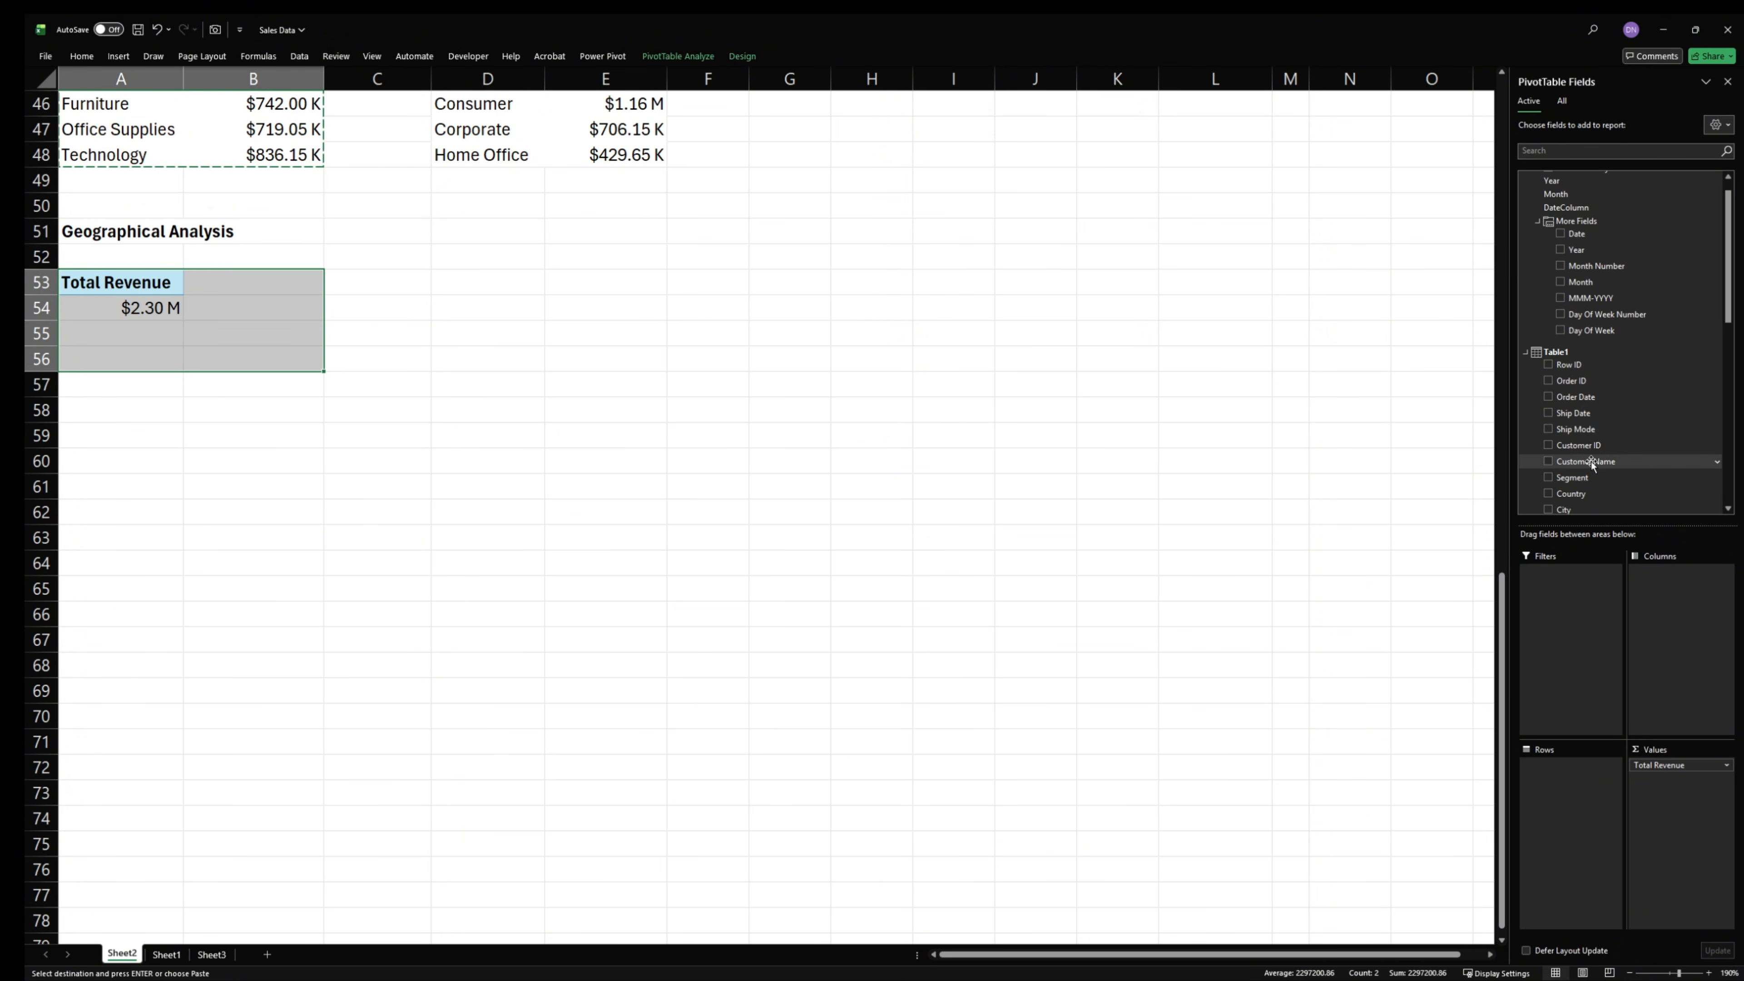
{"action": "scroll", "coordinate": [1609, 464], "scroll_direction": "down", "scroll_amount": 5}
{"action": "scroll", "coordinate": [1618, 464], "scroll_direction": "up", "scroll_amount": 6}
{"action": "scroll", "coordinate": [1618, 463], "scroll_direction": "down", "scroll_amount": 2}
{"action": "scroll", "coordinate": [1618, 464], "scroll_direction": "down", "scroll_amount": 3}
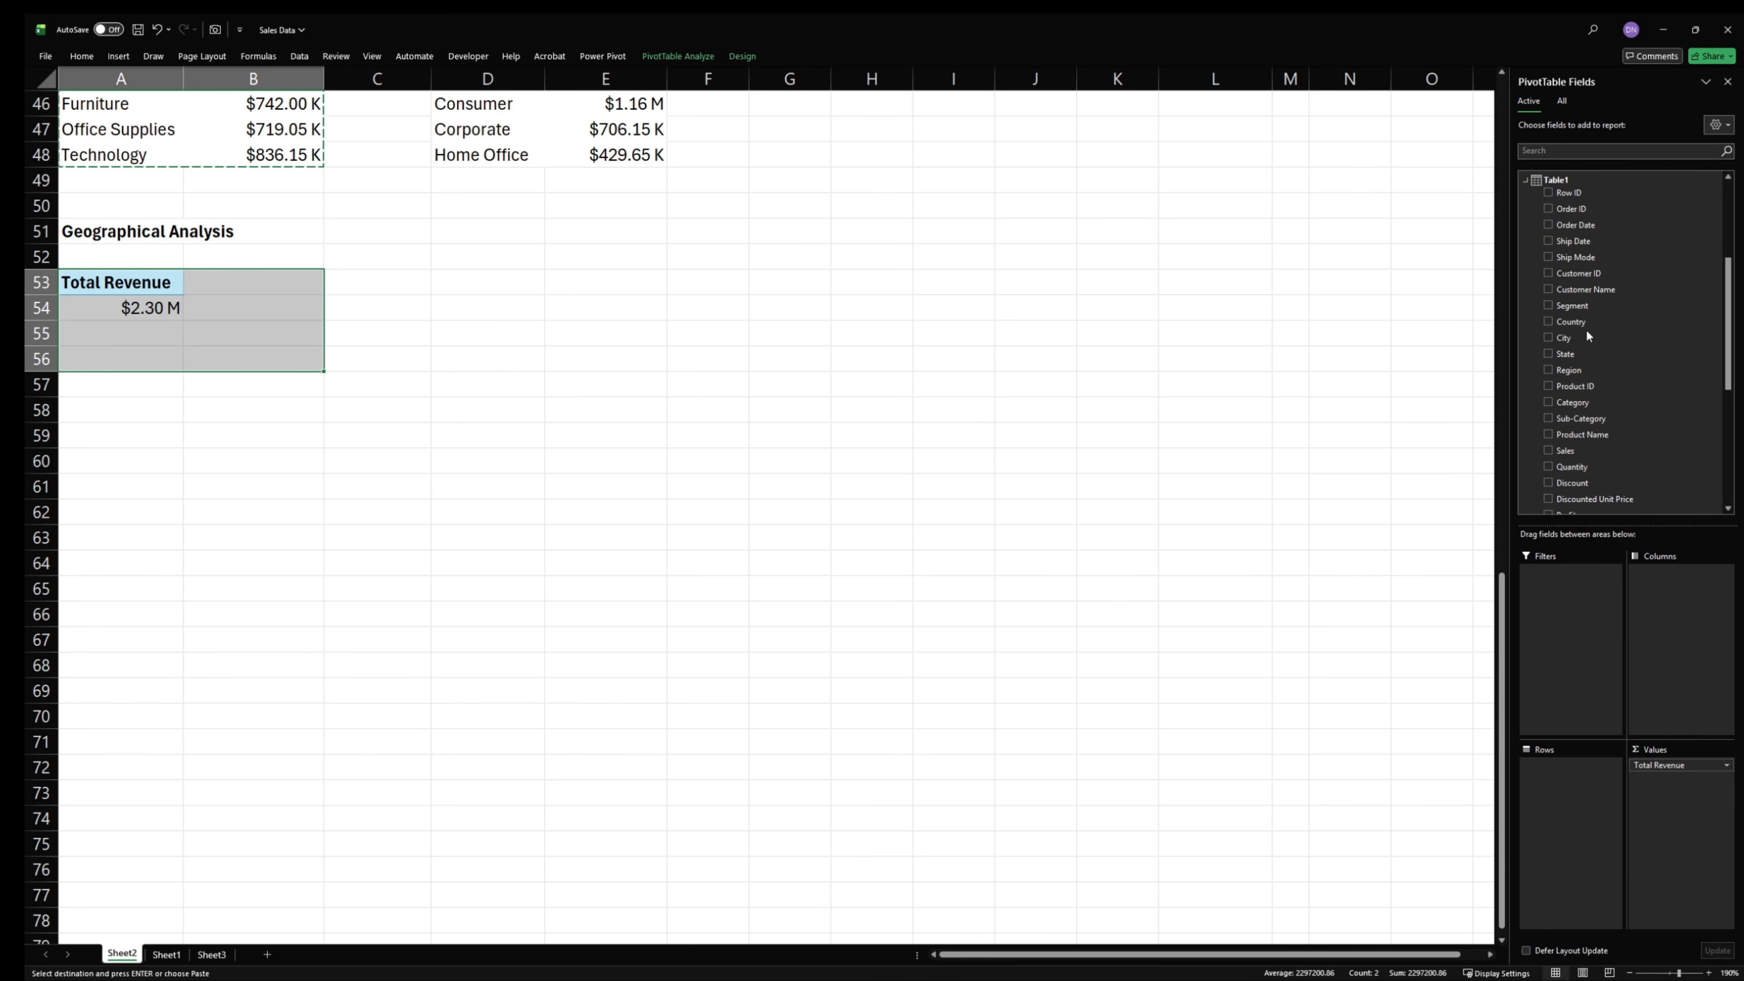
{"action": "left_click_drag", "start_coordinate": [1579, 353], "coordinate": [1567, 116]}
{"action": "left_click_drag", "start_coordinate": [1562, 787], "coordinate": [1563, 784]}
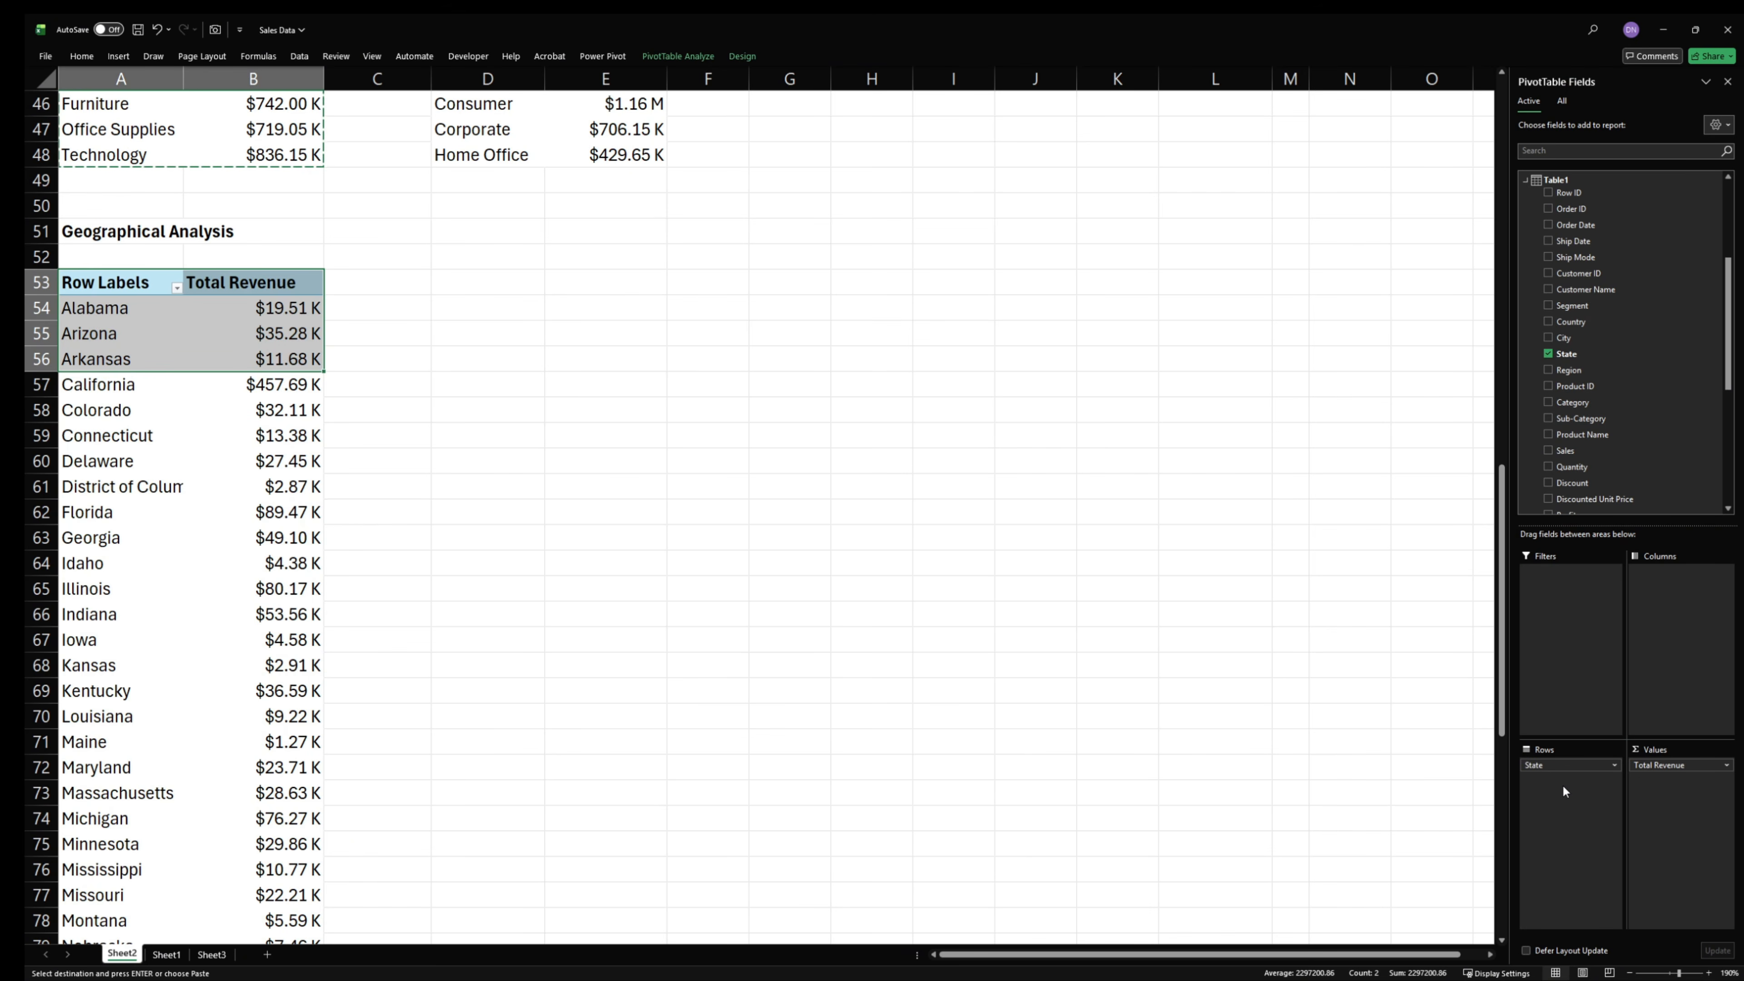
- Sort the state PivotTable by Total Revenue from largest to smallest
{"action": "scroll", "coordinate": [203, 666], "scroll_direction": "down", "scroll_amount": 2}
{"action": "scroll", "coordinate": [233, 739], "scroll_direction": "up", "scroll_amount": 3}
{"action": "scroll", "coordinate": [233, 738], "scroll_direction": "up", "scroll_amount": 6}
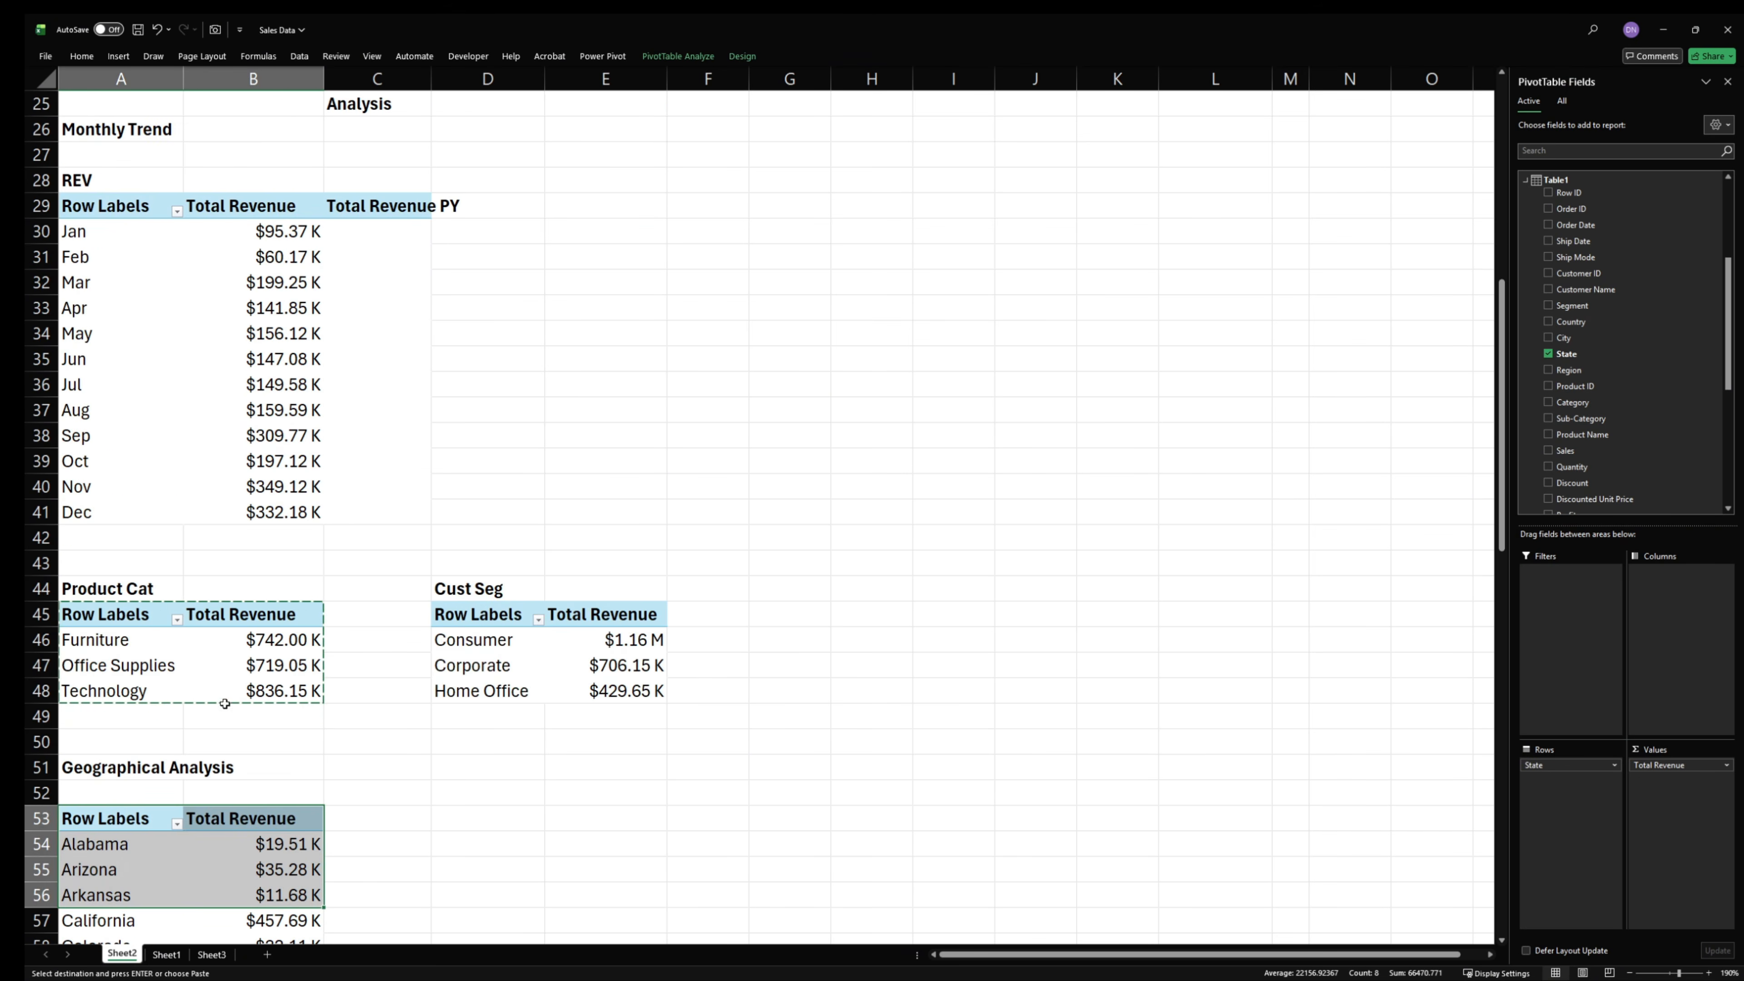
{"action": "scroll", "coordinate": [233, 738], "scroll_direction": "down", "scroll_amount": 6}
{"action": "left_click", "coordinate": [264, 401]}
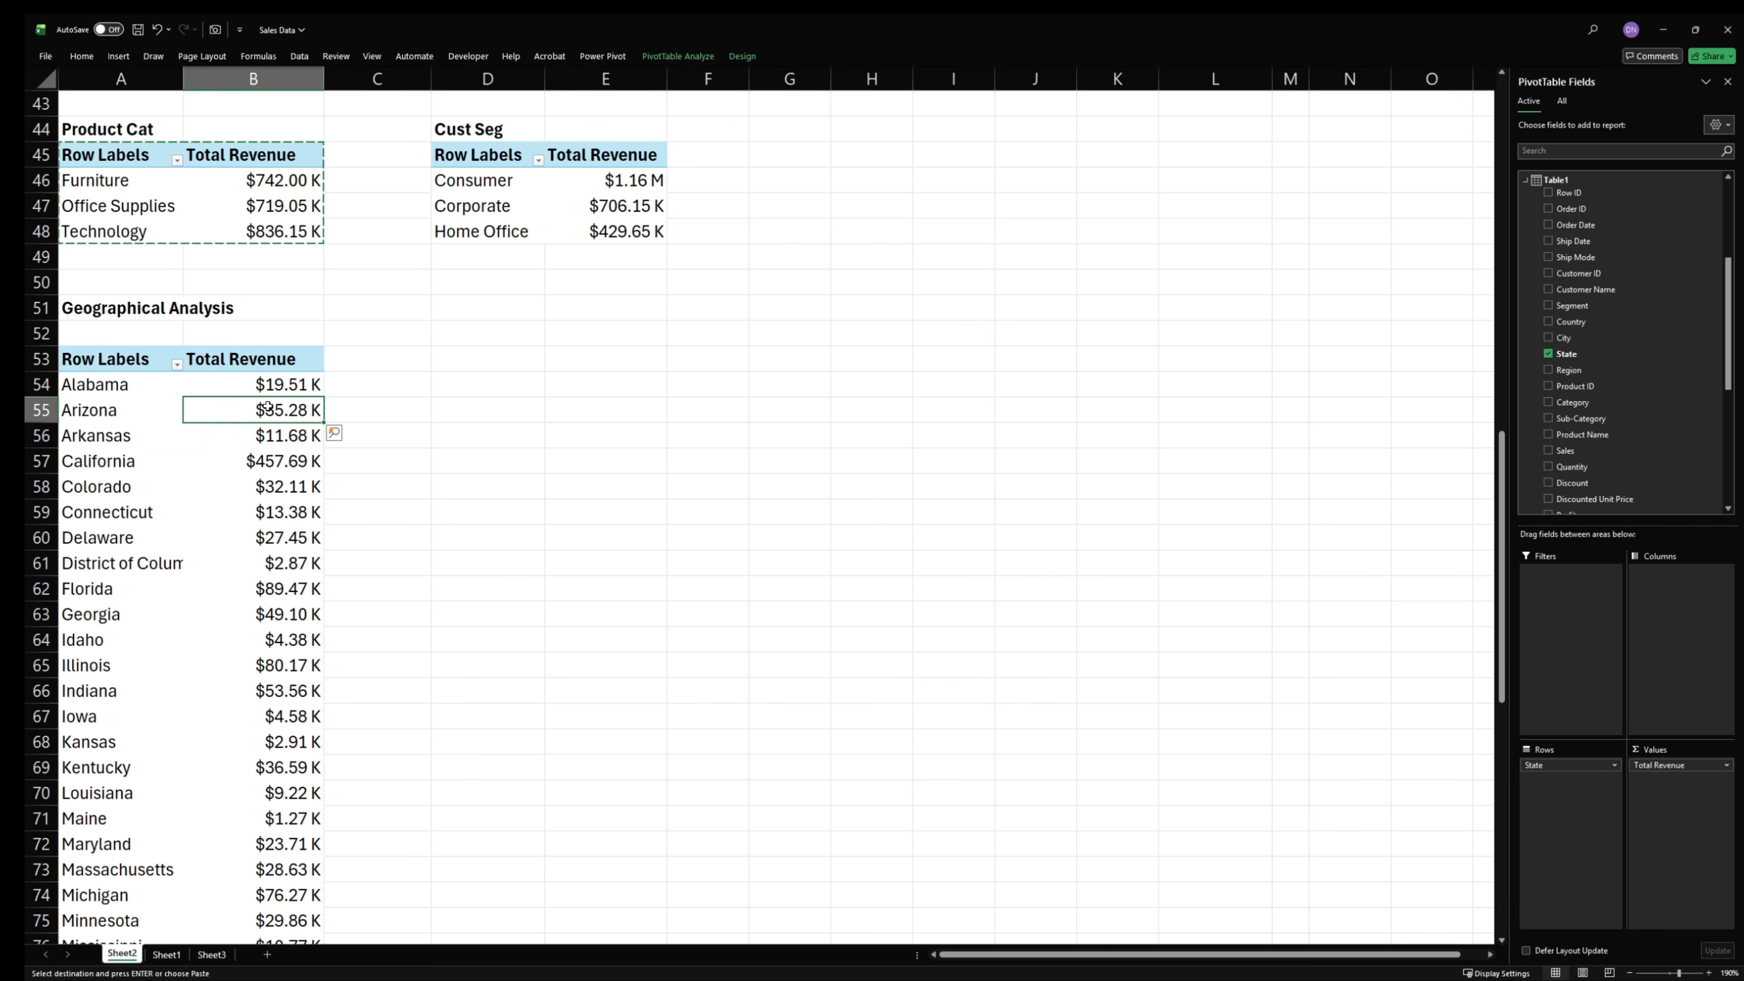
{"action": "right_click", "coordinate": [272, 407]}
{"action": "mouse_move", "coordinate": [339, 536]}
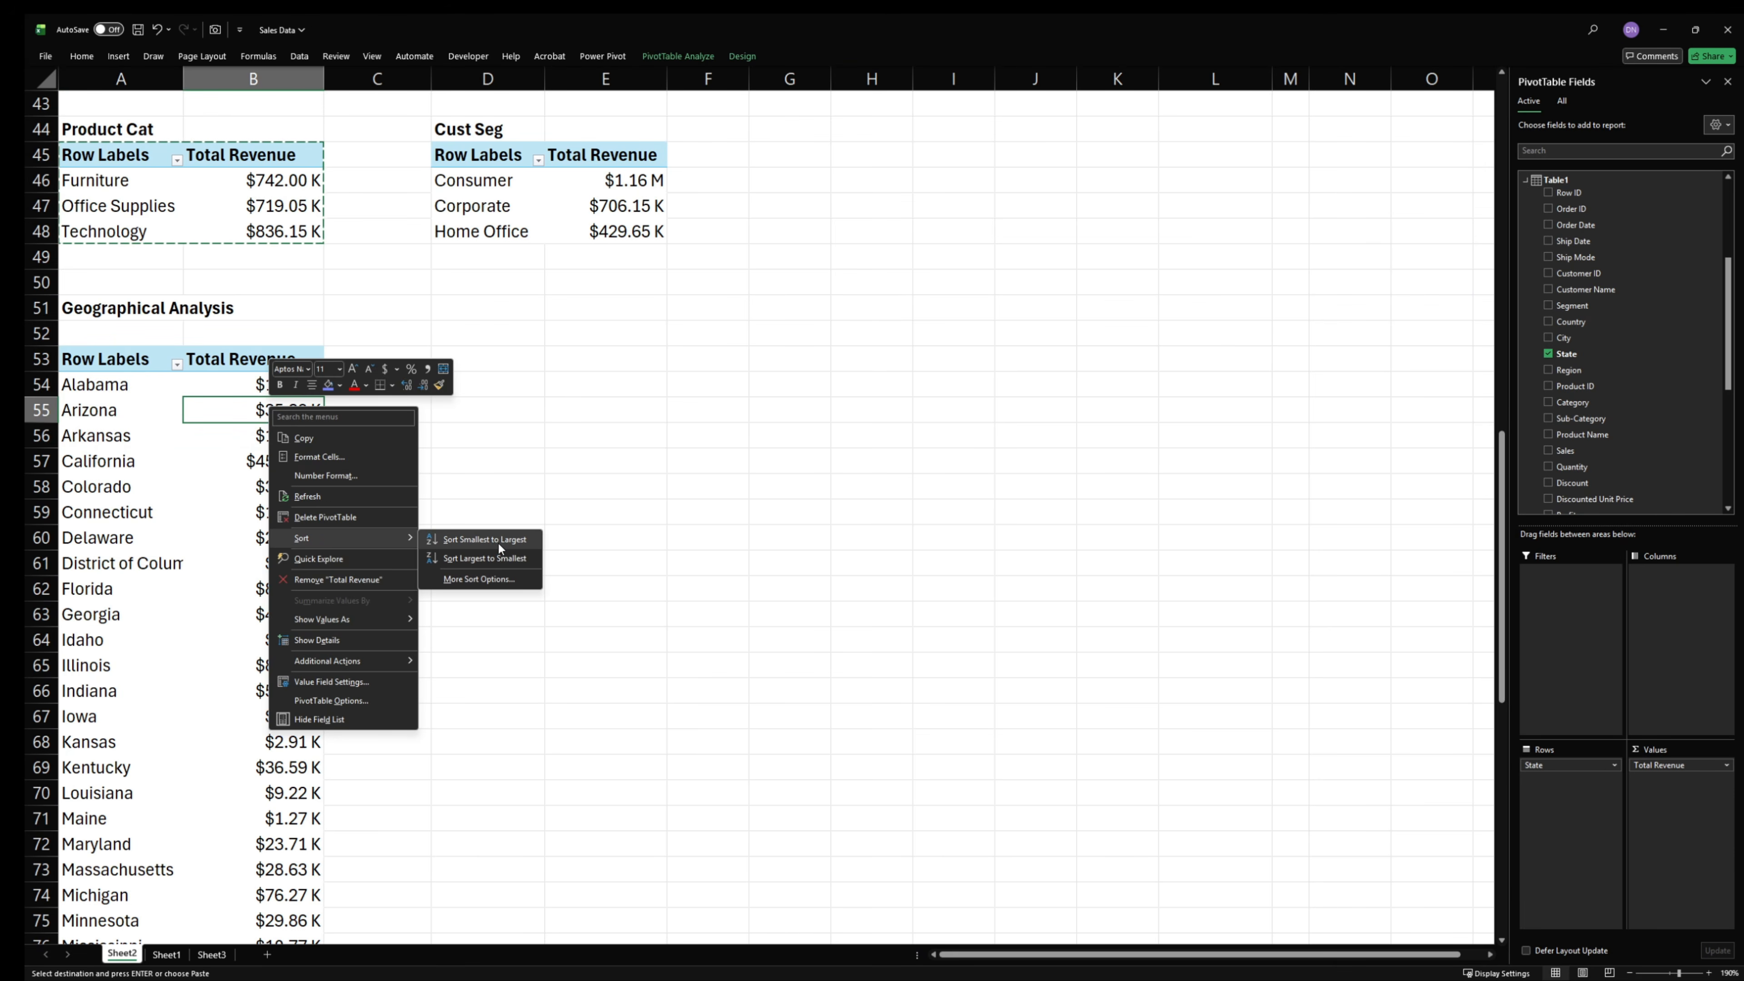
{"action": "left_click", "coordinate": [484, 557]}
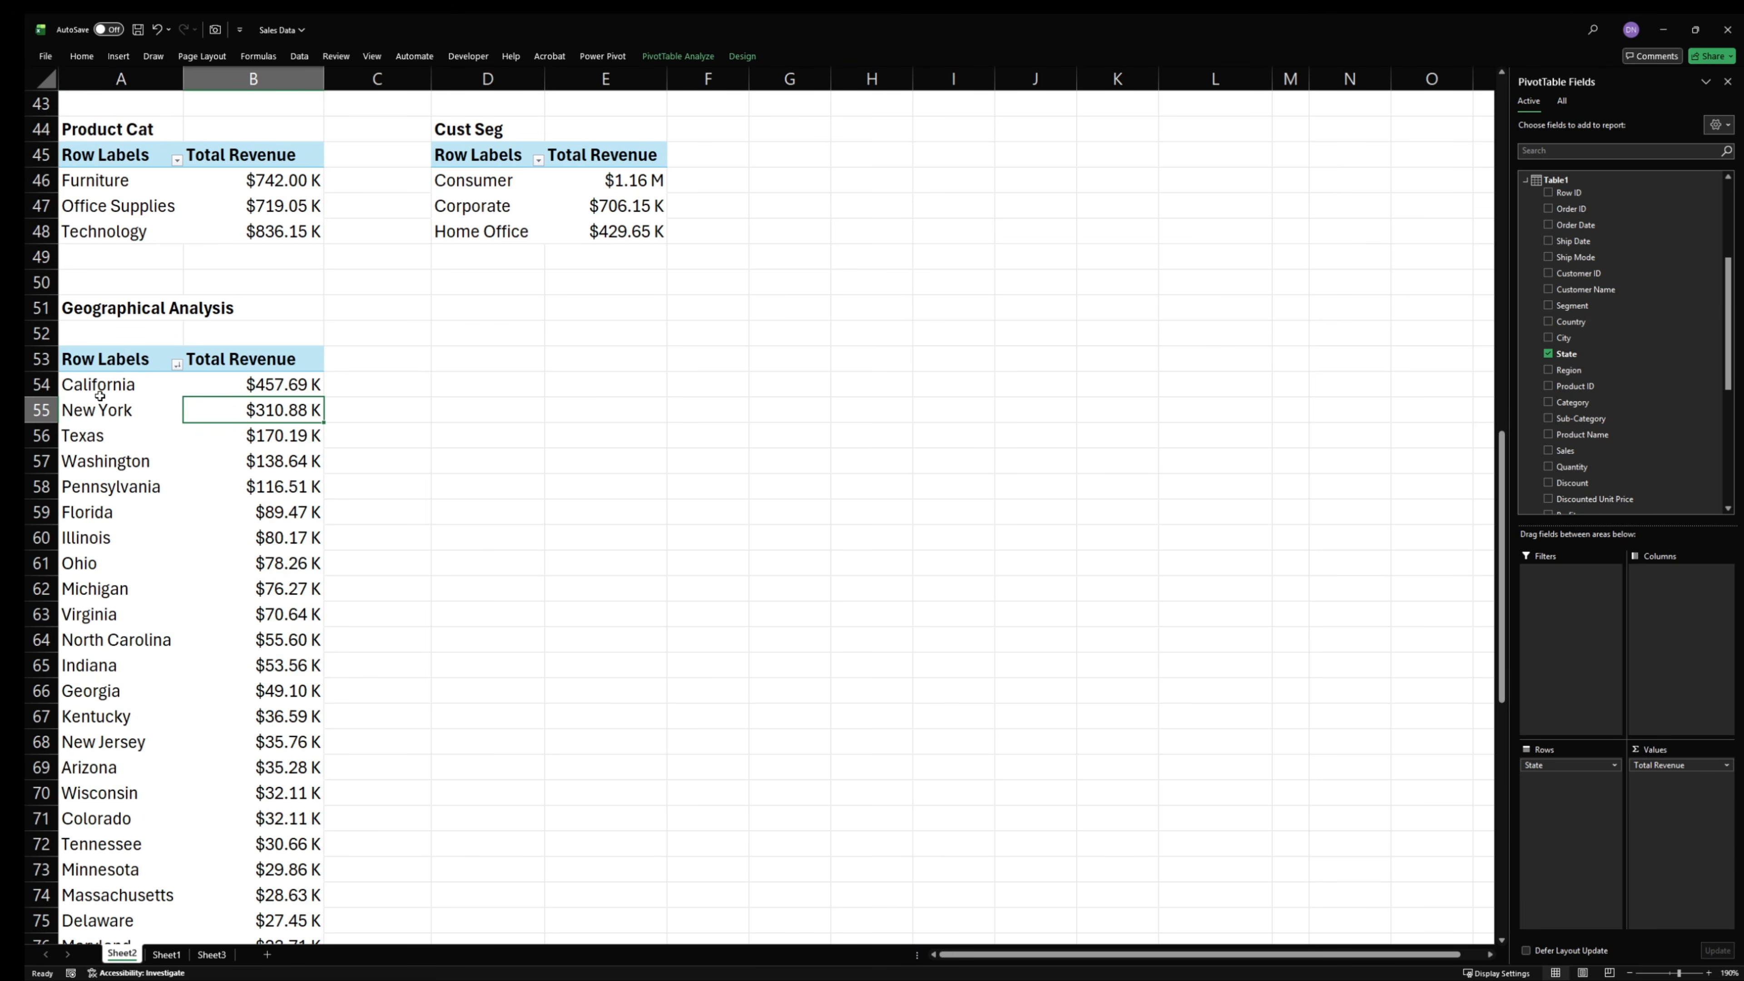
- Enter =A54 in cell C54 and fill the formula across to column D and down to row 102
{"action": "left_click_drag", "start_coordinate": [100, 390], "coordinate": [303, 812]}
{"action": "double_click", "coordinate": [380, 383]}
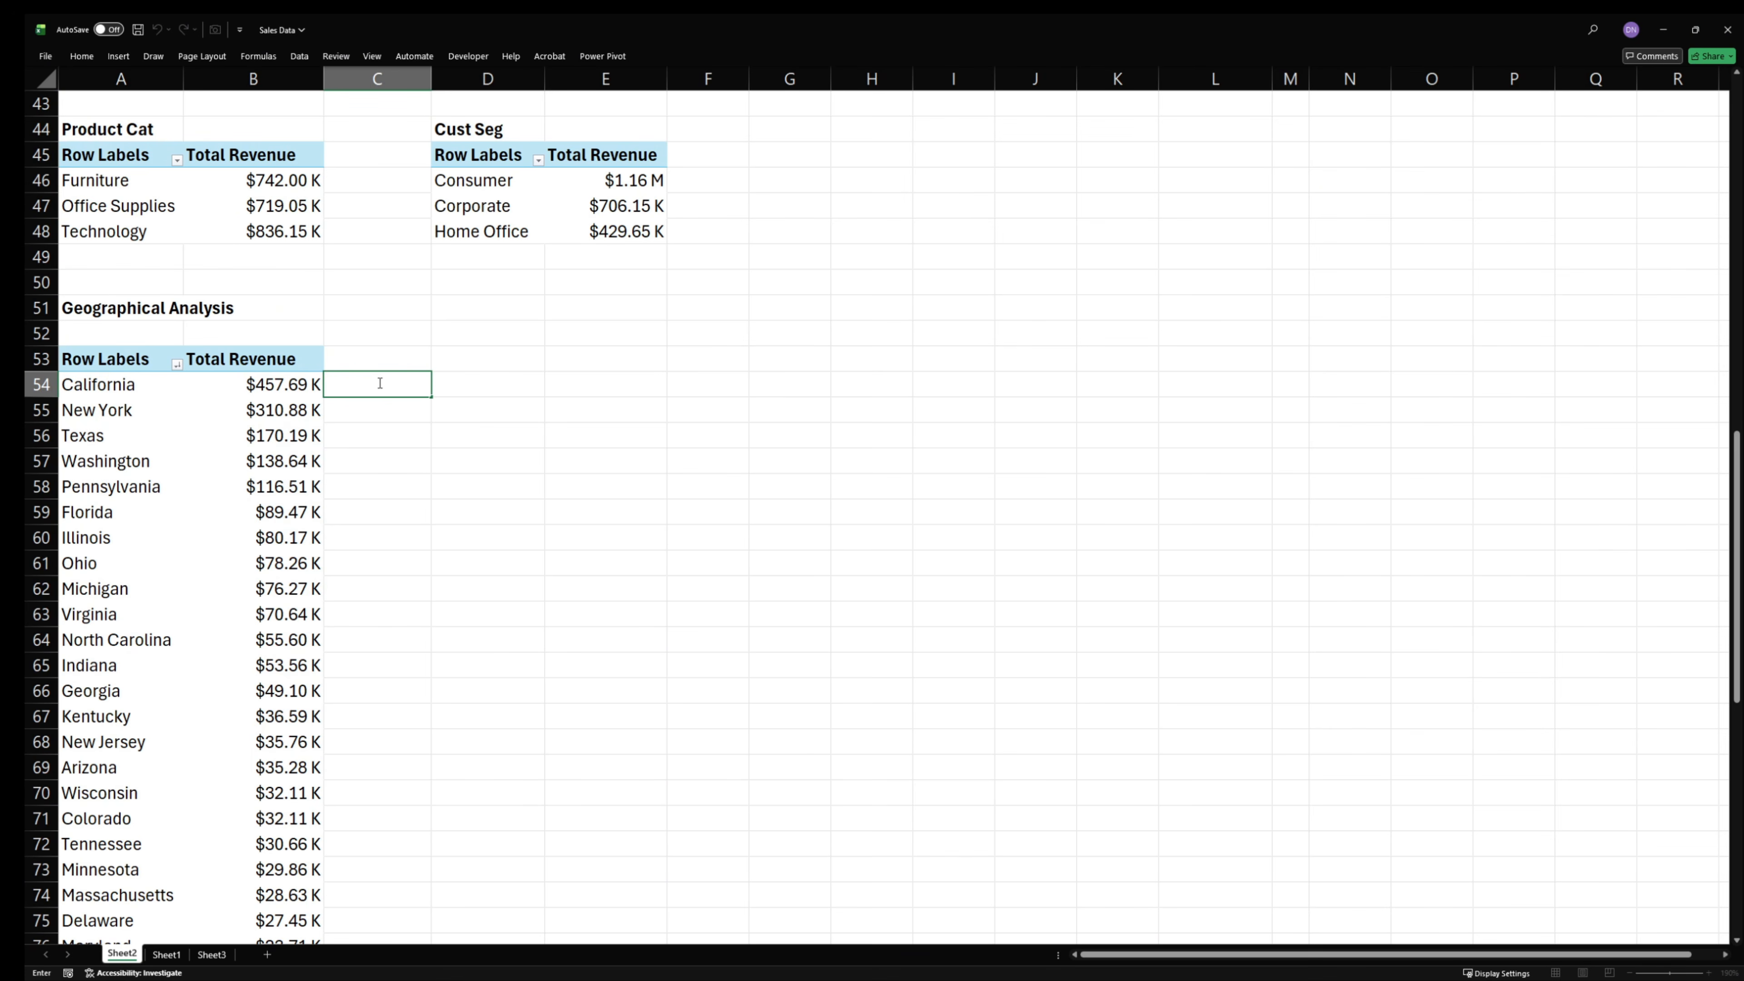
{"action": "type", "text": "="}
{"action": "left_click", "coordinate": [134, 385]}
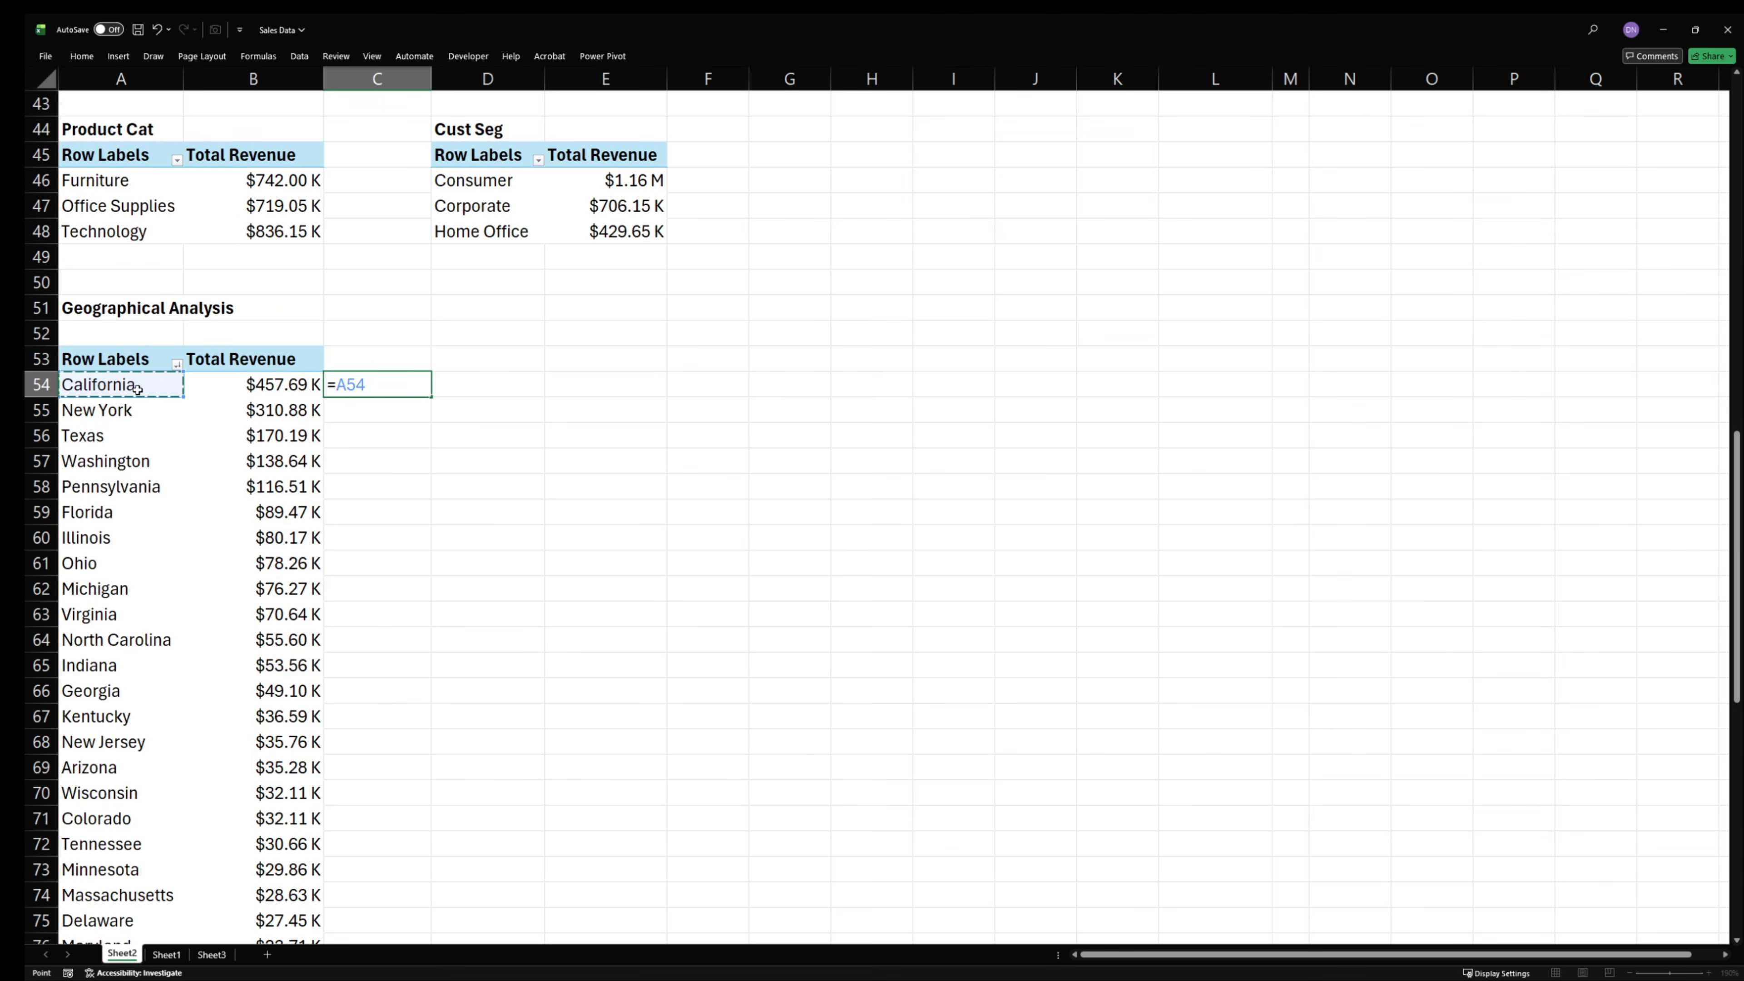
{"action": "key", "text": "Return"}
{"action": "left_click", "coordinate": [350, 388]}
{"action": "left_click_drag", "start_coordinate": [430, 400], "coordinate": [544, 404]}
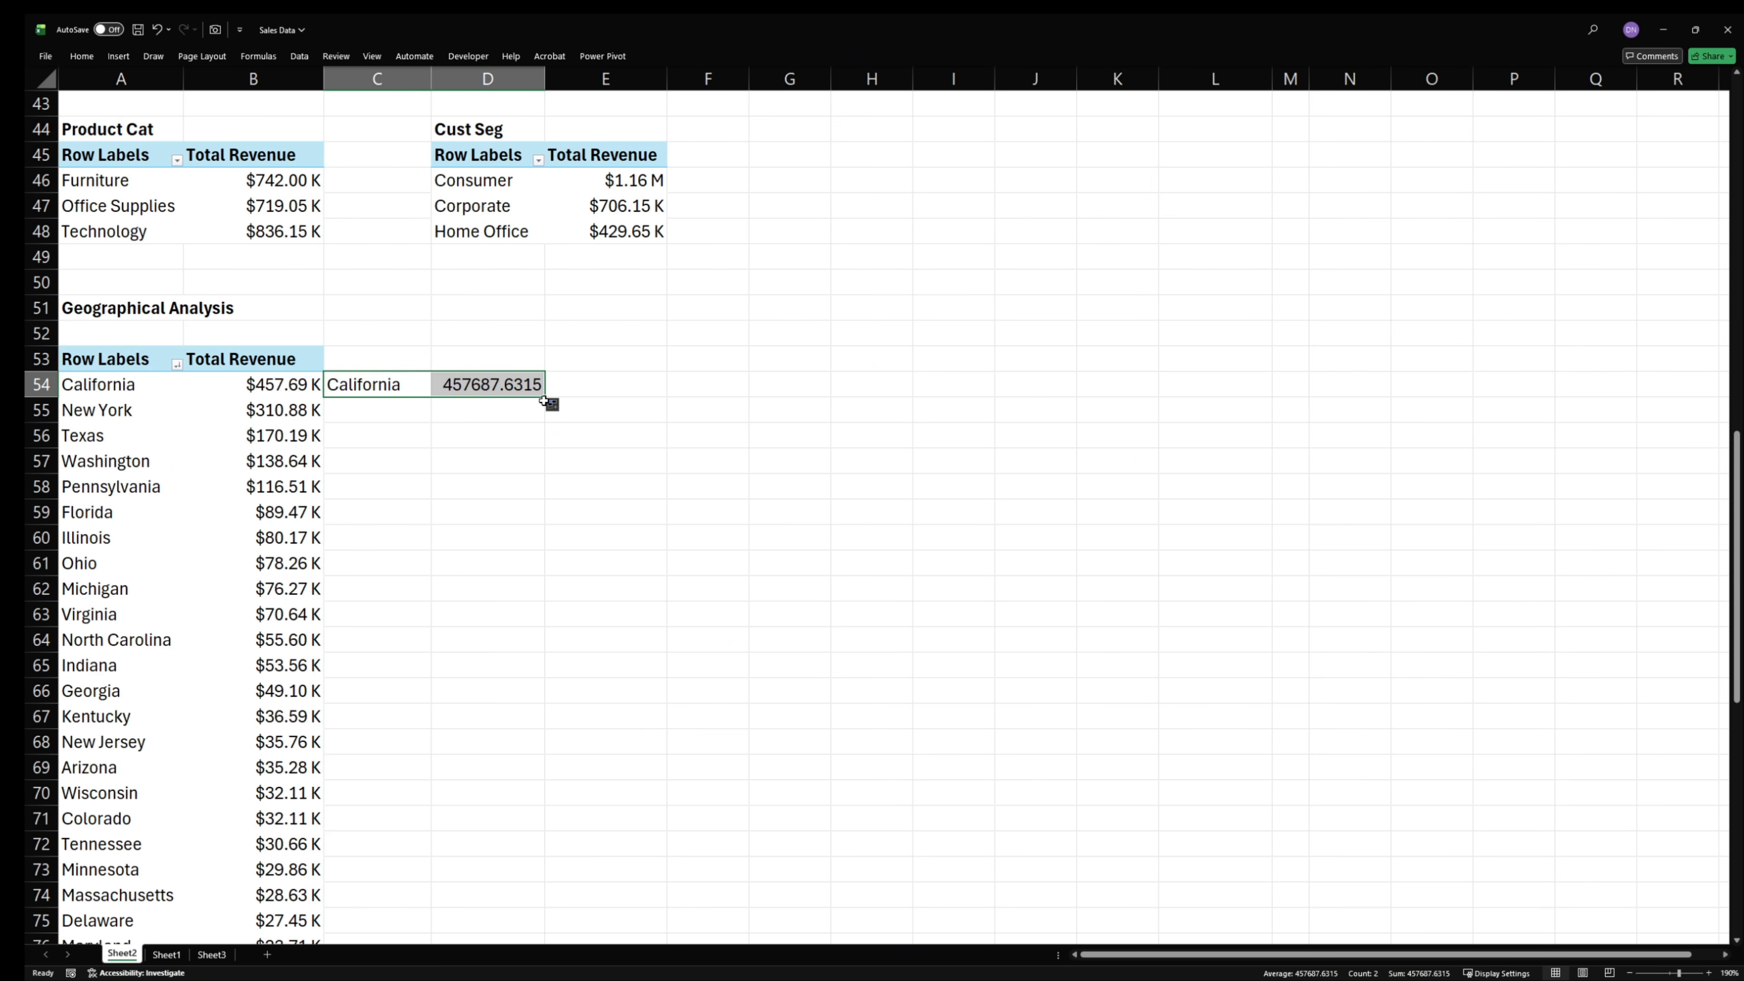
{"action": "double_click", "coordinate": [544, 398]}
{"action": "scroll", "coordinate": [444, 694], "scroll_direction": "down", "scroll_amount": 13}
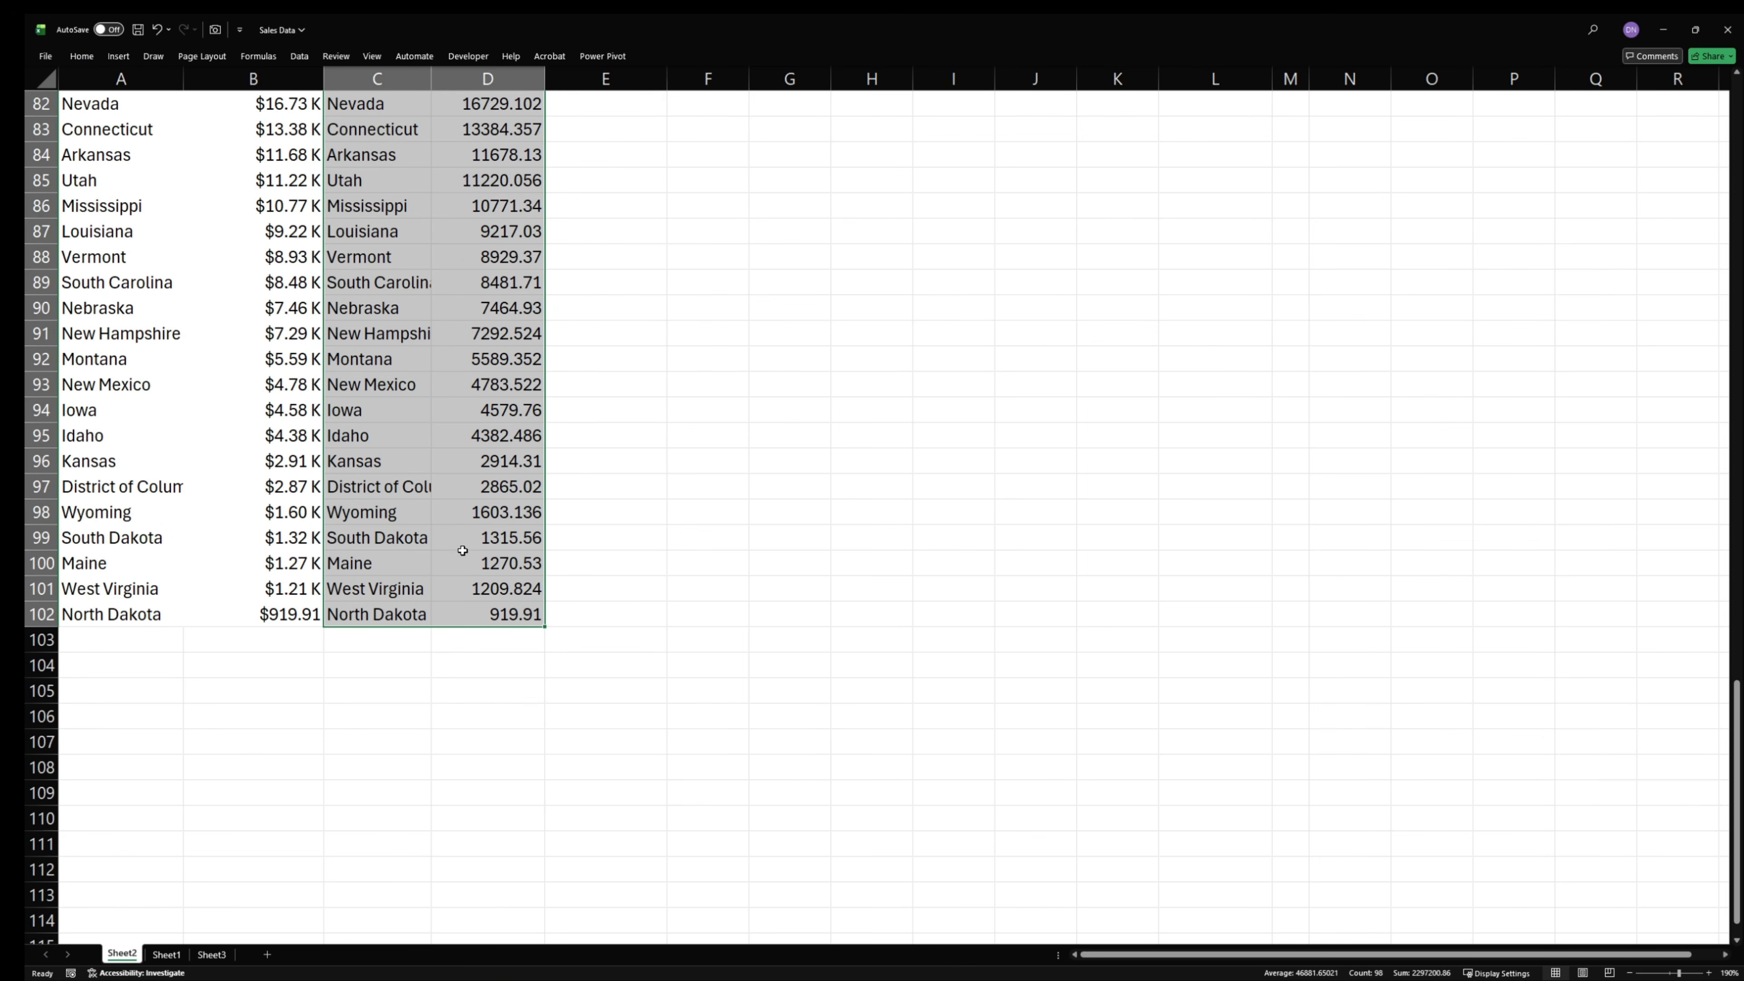
{"action": "scroll", "coordinate": [444, 694], "scroll_direction": "up", "scroll_amount": 5}
{"action": "left_click", "coordinate": [456, 663]}
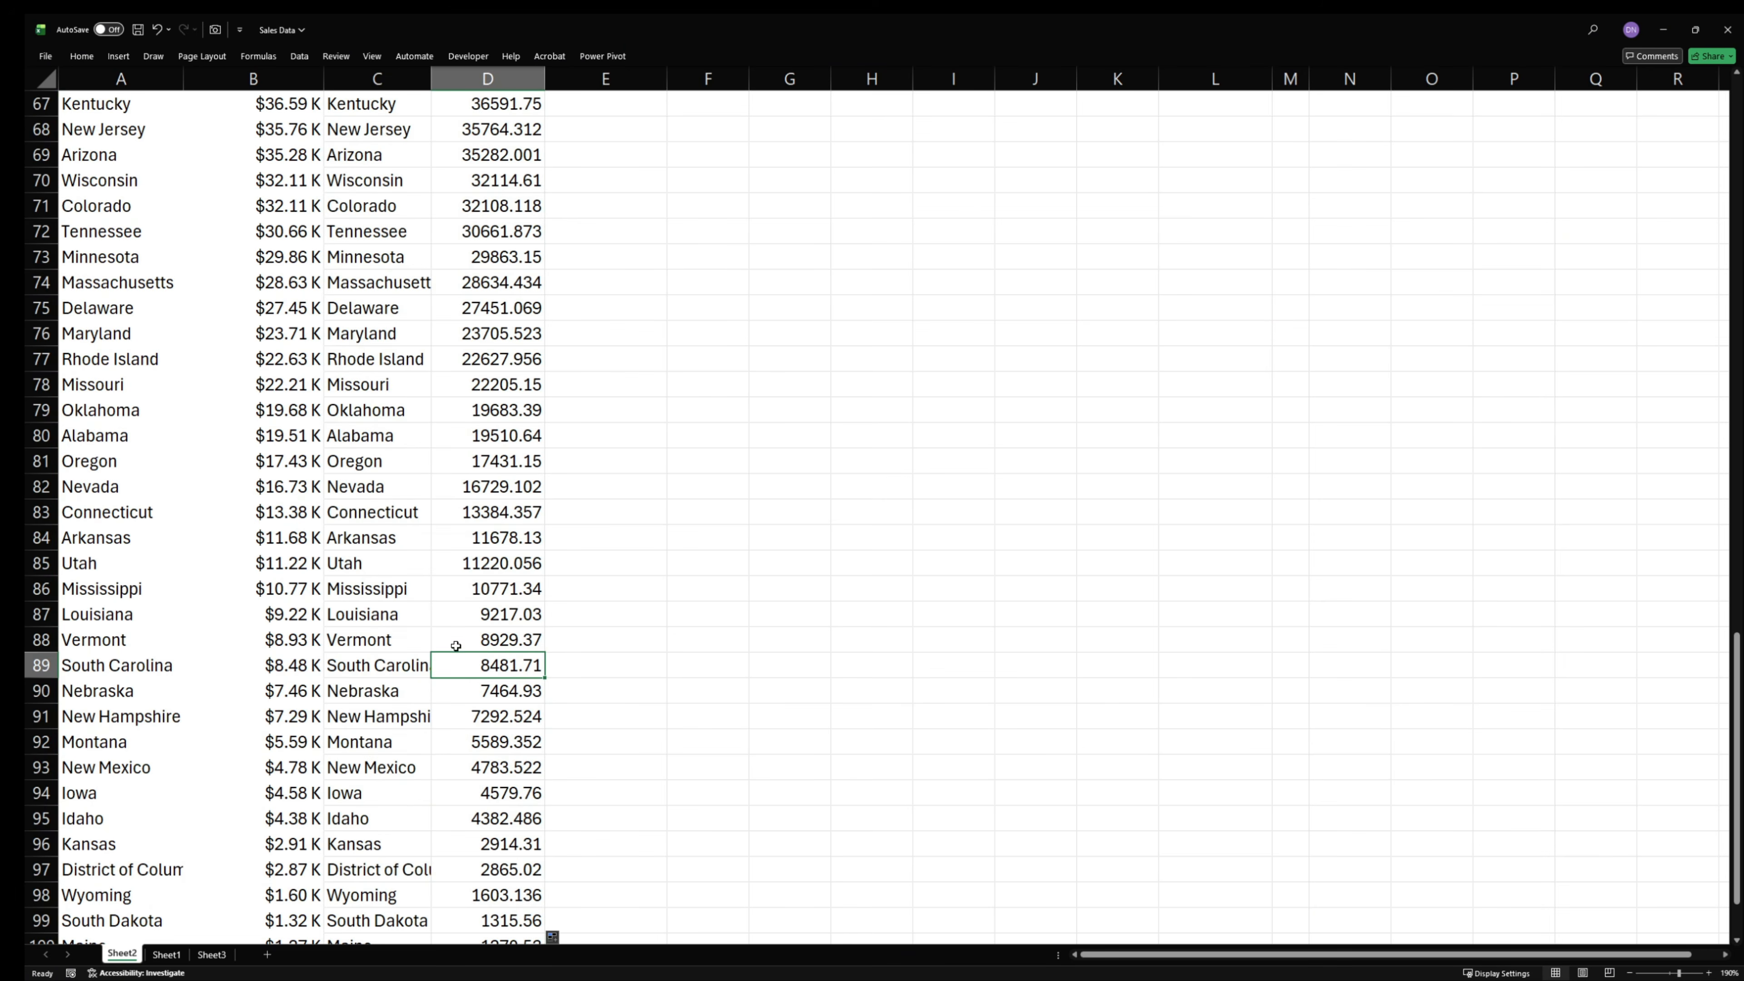
{"action": "scroll", "coordinate": [459, 646], "scroll_direction": "up", "scroll_amount": 3}
{"action": "scroll", "coordinate": [460, 632], "scroll_direction": "up", "scroll_amount": 7}
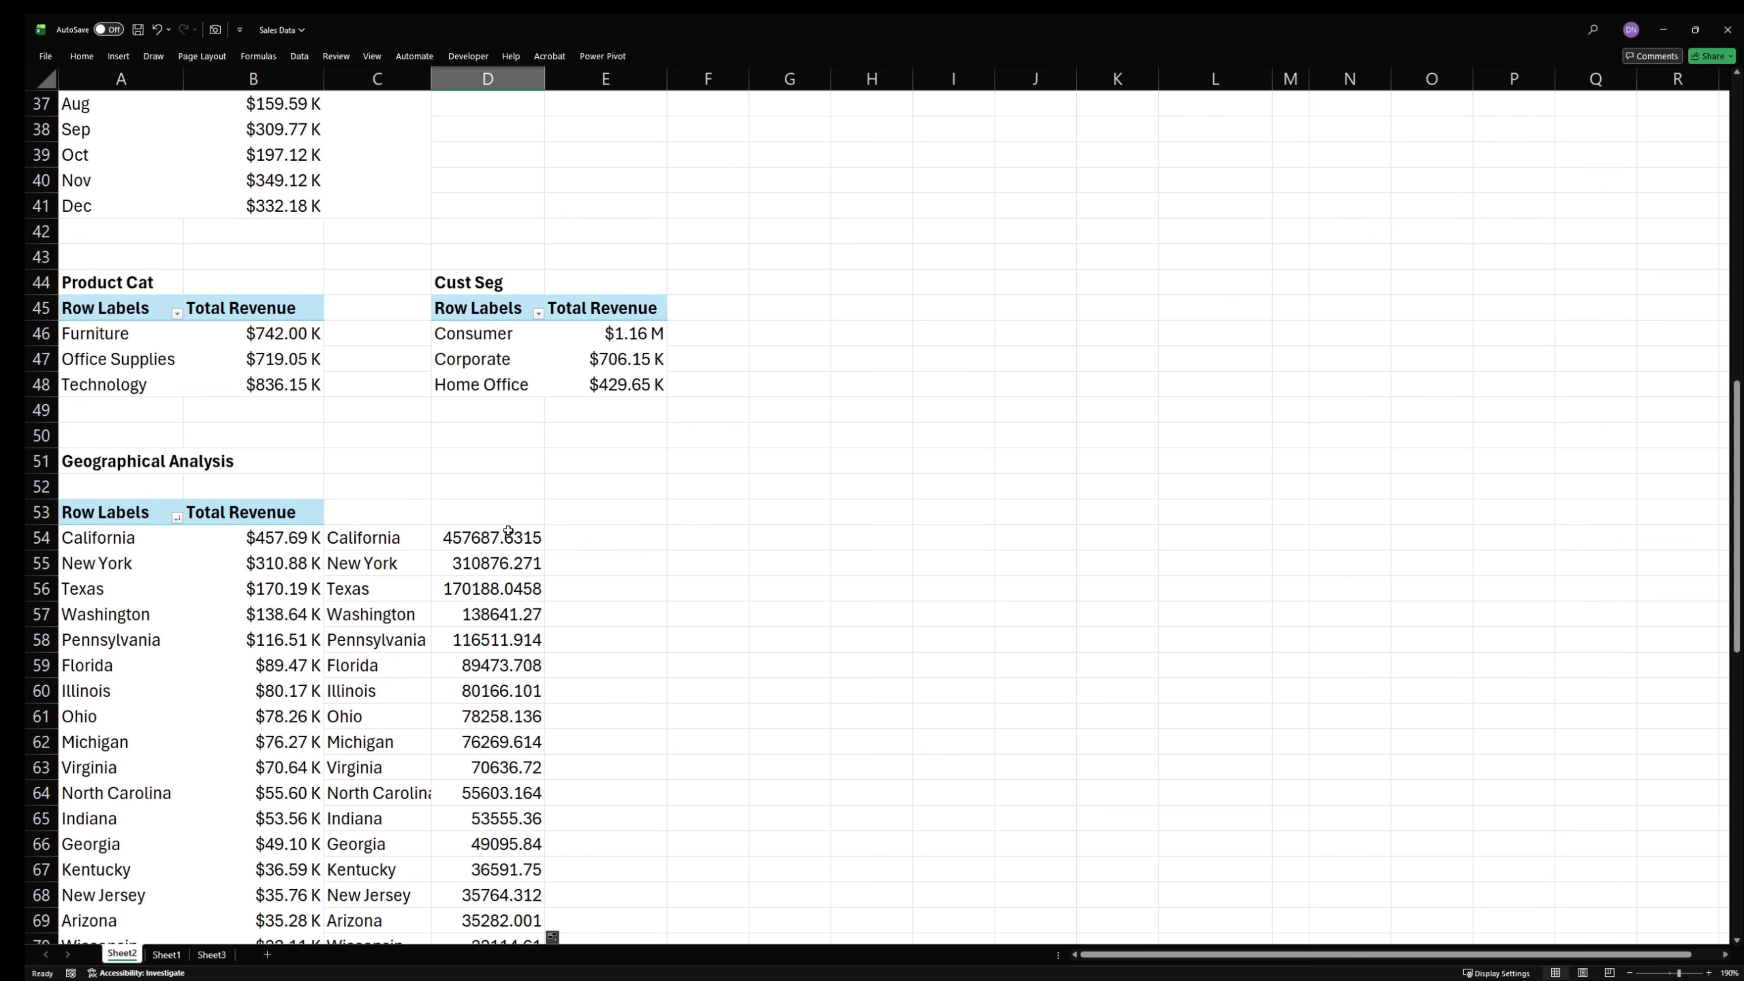
- Copy the revenue number format from B54 onto the linked values in D54:D102 with Format Painter
{"action": "left_click_drag", "start_coordinate": [508, 540], "coordinate": [512, 905]}
{"action": "scroll", "coordinate": [412, 721], "scroll_direction": "up", "scroll_amount": 20}
{"action": "scroll", "coordinate": [302, 858], "scroll_direction": "down", "scroll_amount": 20}
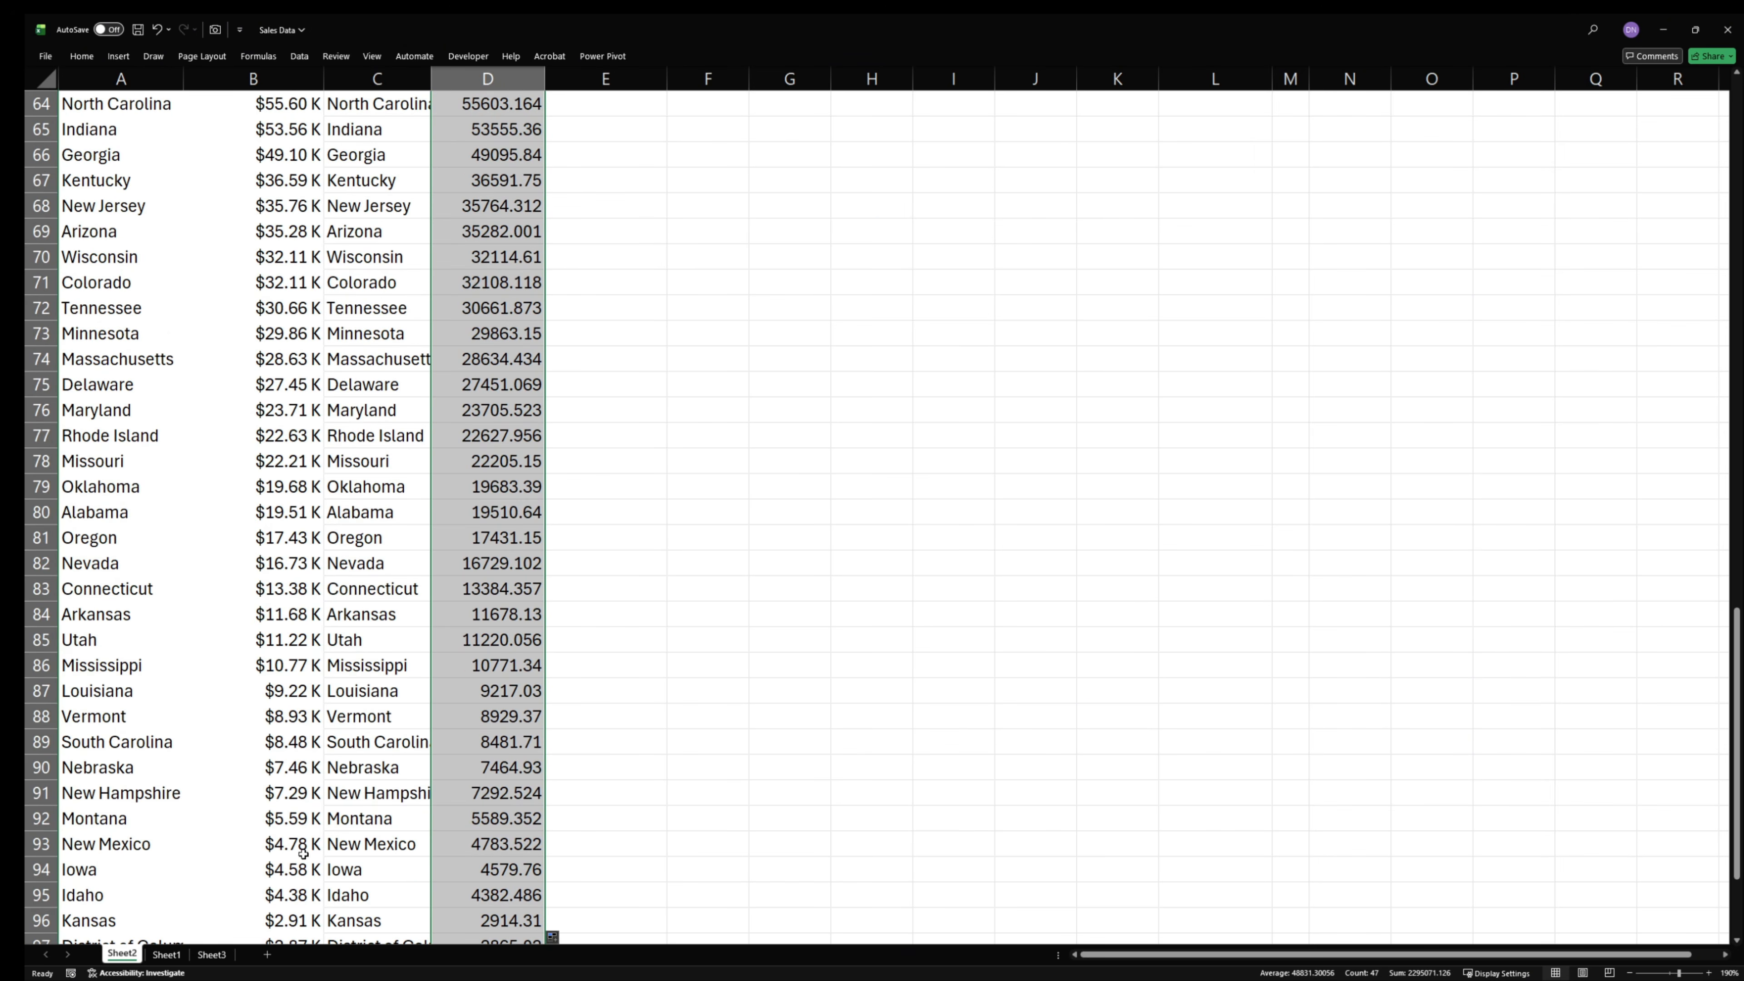
{"action": "left_click", "coordinate": [304, 635]}
{"action": "scroll", "coordinate": [307, 598], "scroll_direction": "up", "scroll_amount": 20}
{"action": "scroll", "coordinate": [313, 798], "scroll_direction": "down", "scroll_amount": 8}
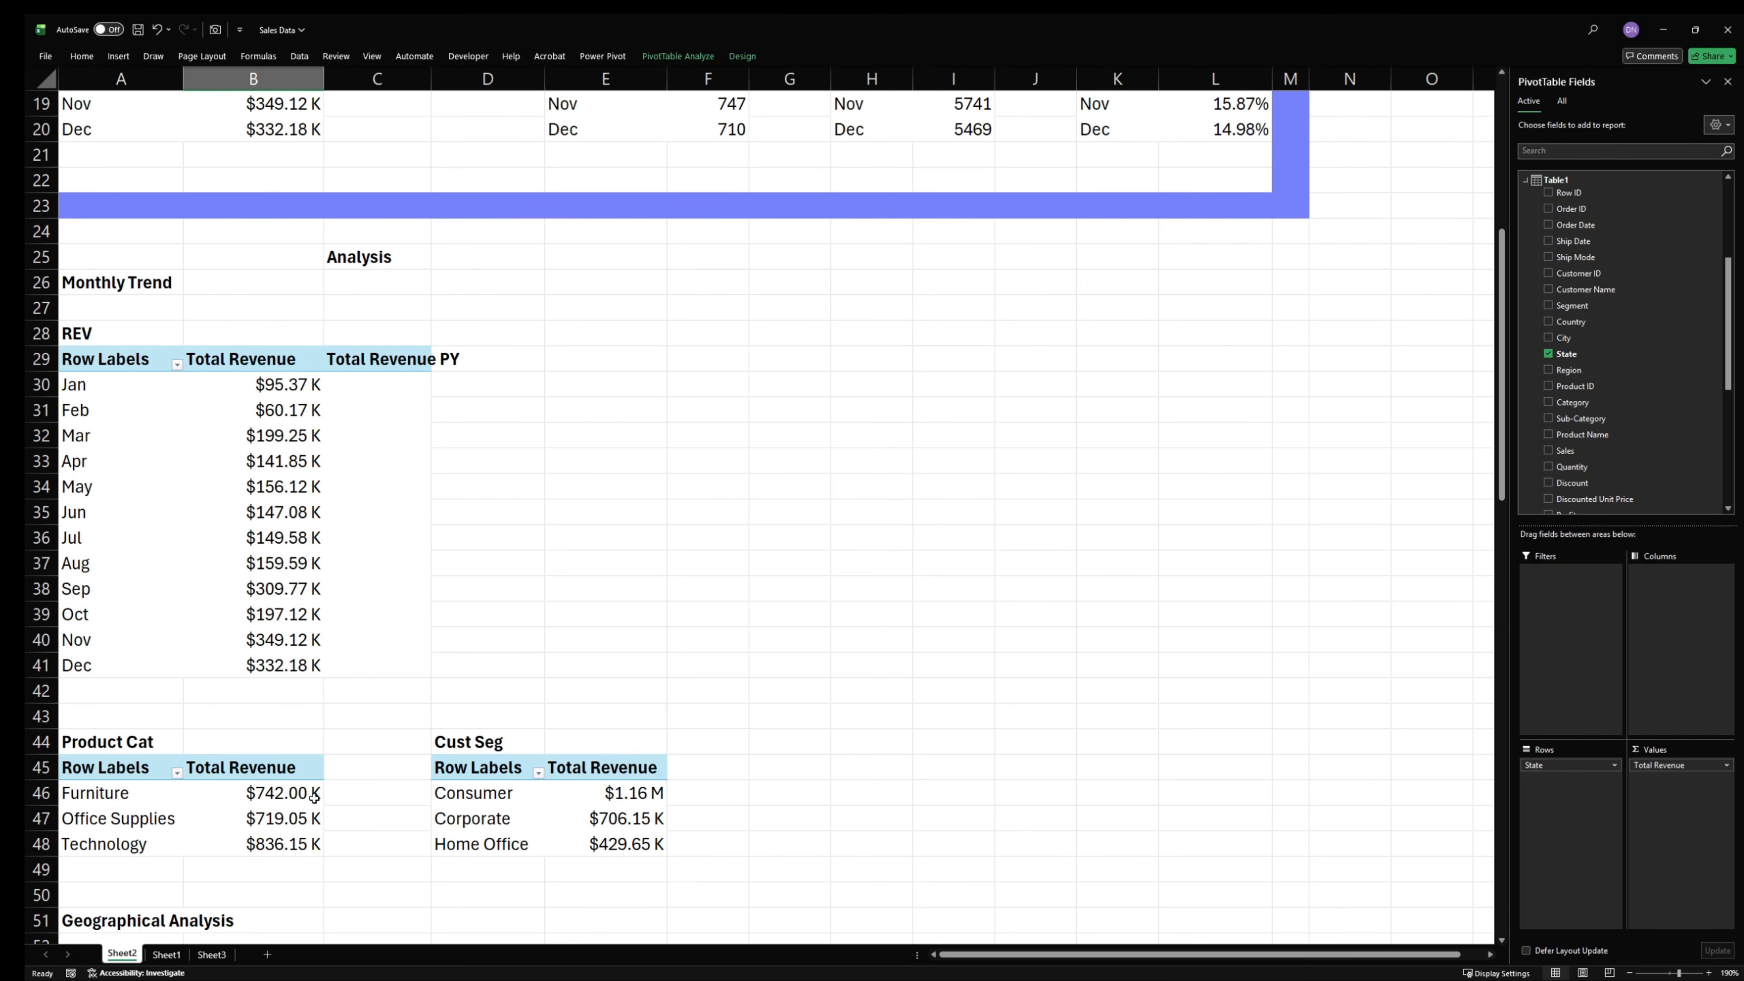
{"action": "scroll", "coordinate": [314, 799], "scroll_direction": "down", "scroll_amount": 3}
{"action": "left_click", "coordinate": [290, 616]}
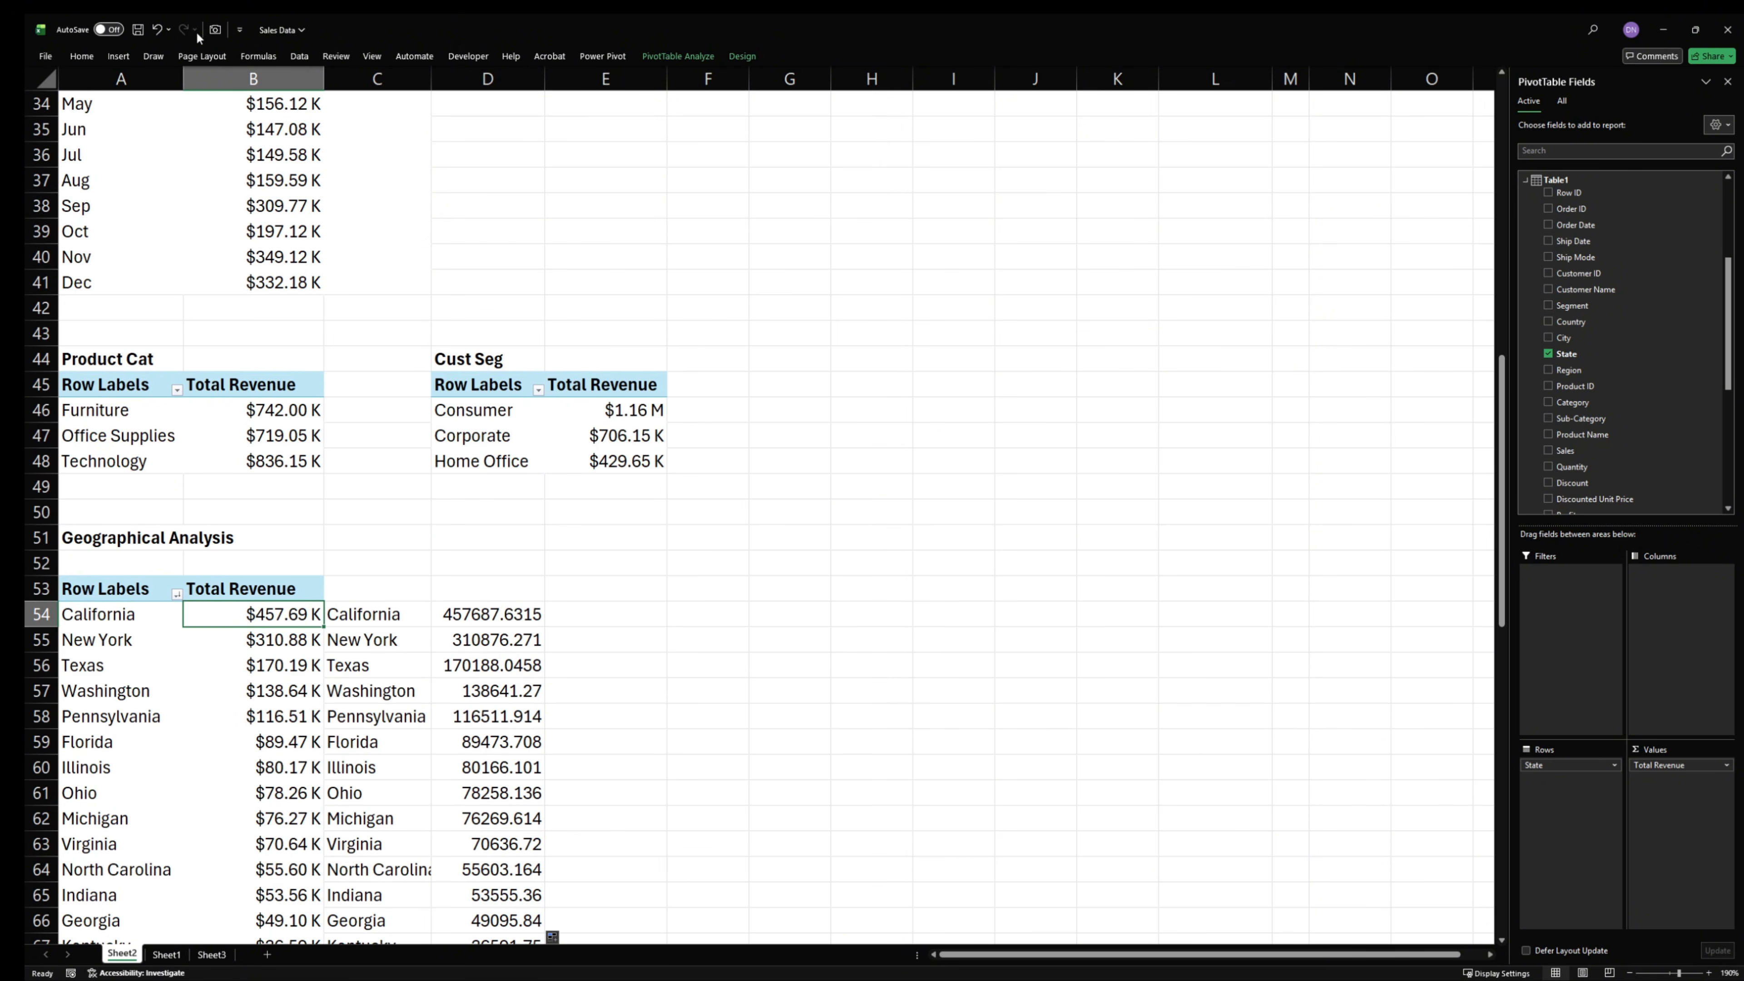
{"action": "left_click", "coordinate": [82, 55]}
{"action": "left_click", "coordinate": [104, 111]}
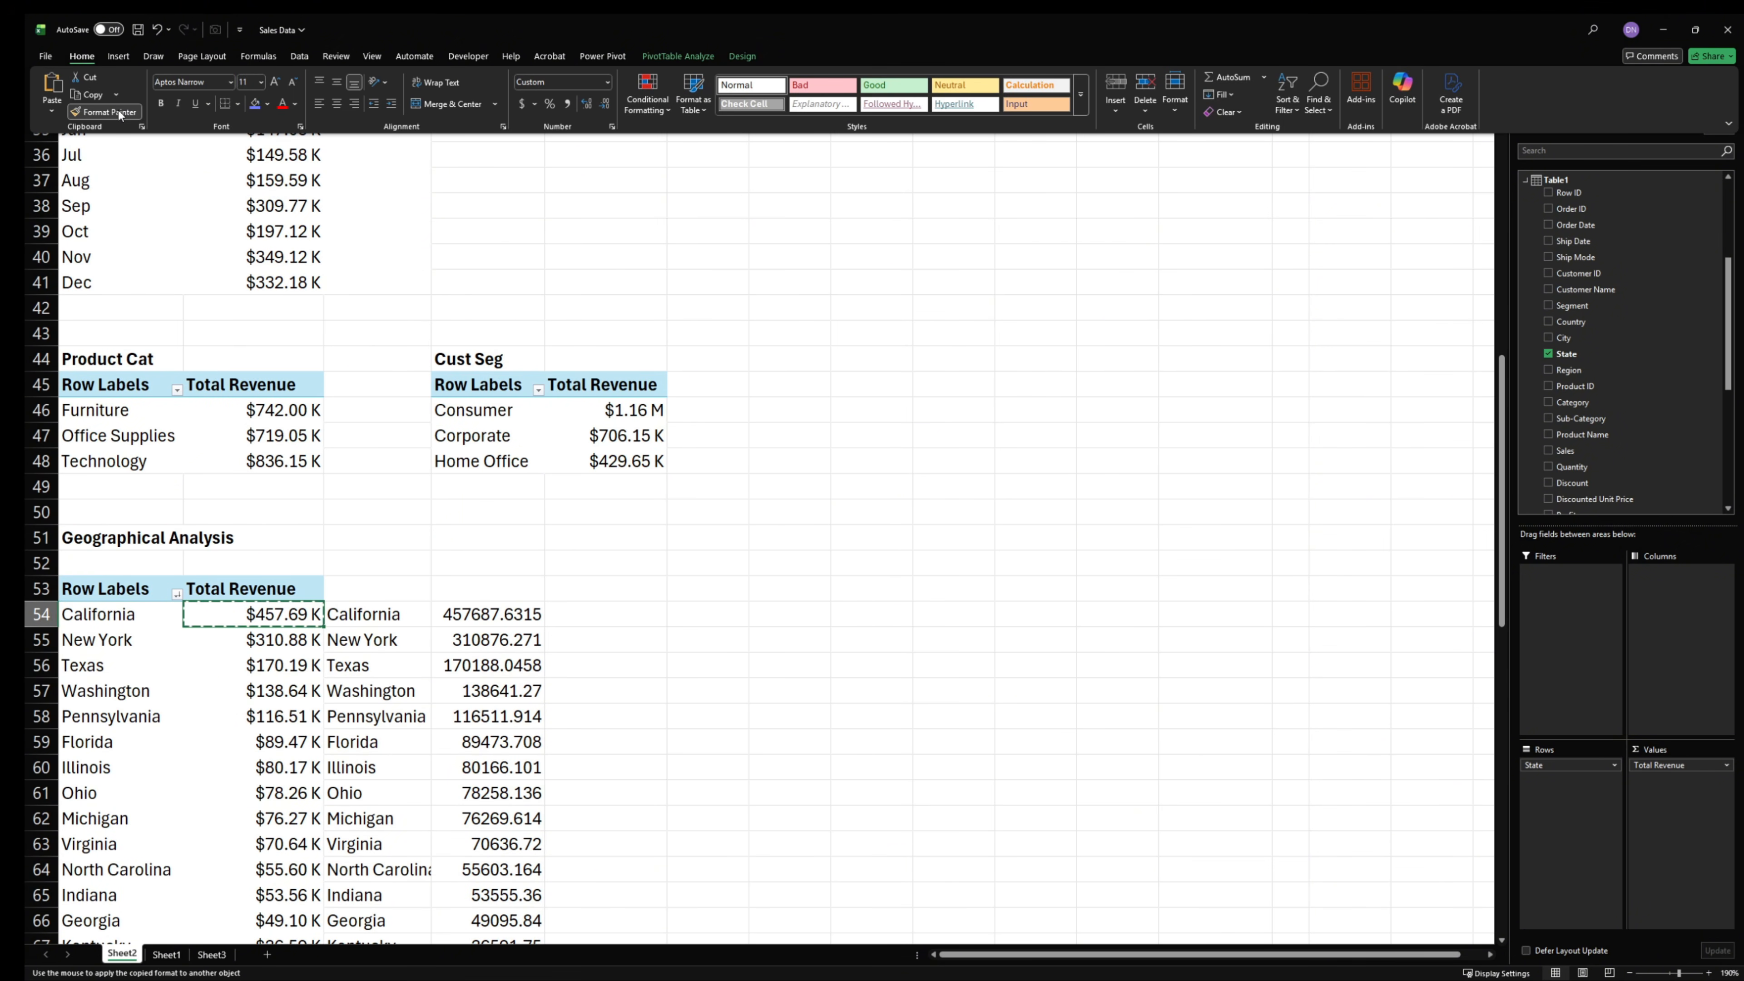
{"action": "scroll", "coordinate": [601, 714], "scroll_direction": "down", "scroll_amount": 1}
{"action": "mouse_move", "coordinate": [498, 546]}
{"action": "left_mouse_down"}
{"action": "mouse_move", "coordinate": [515, 595]}
{"action": "mouse_move", "coordinate": [504, 976]}
{"action": "mouse_move", "coordinate": [509, 941]}
{"action": "left_mouse_up"}
{"action": "scroll", "coordinate": [539, 718], "scroll_direction": "down", "scroll_amount": 3}
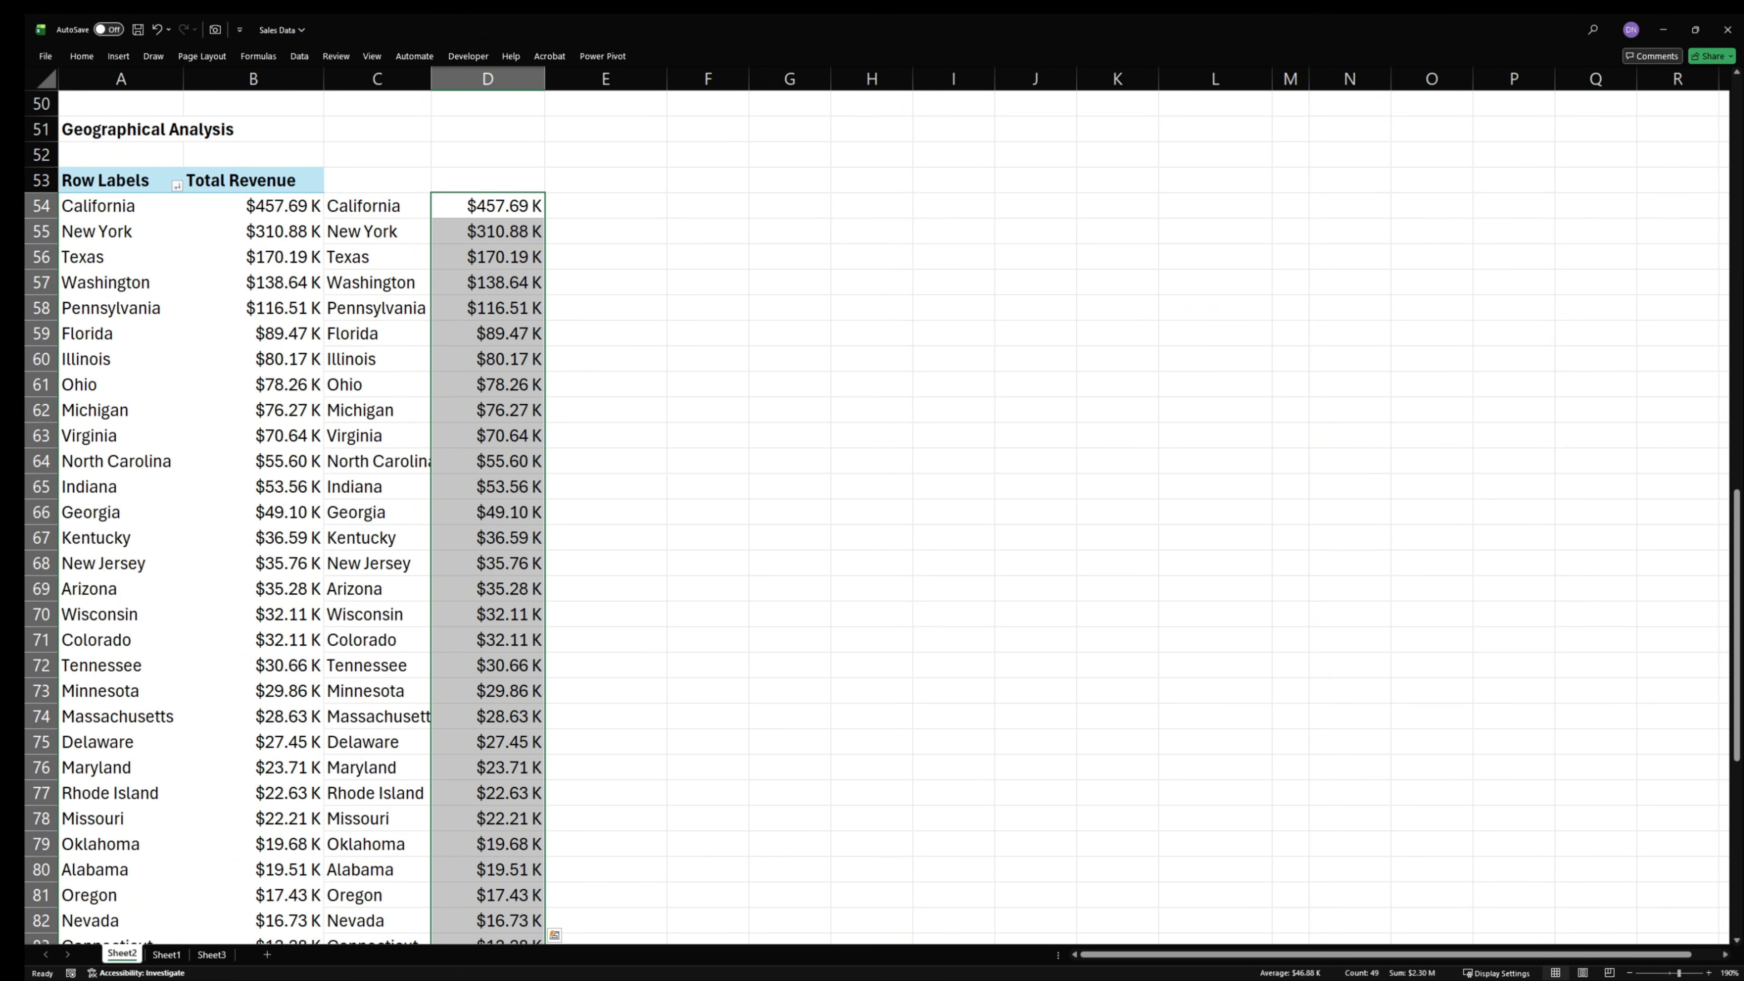
- Label the state PivotTable "State" in cell A52
{"action": "scroll", "coordinate": [1086, 701], "scroll_direction": "up", "scroll_amount": 10}
{"action": "scroll", "coordinate": [1068, 701], "scroll_direction": "down", "scroll_amount": 2}
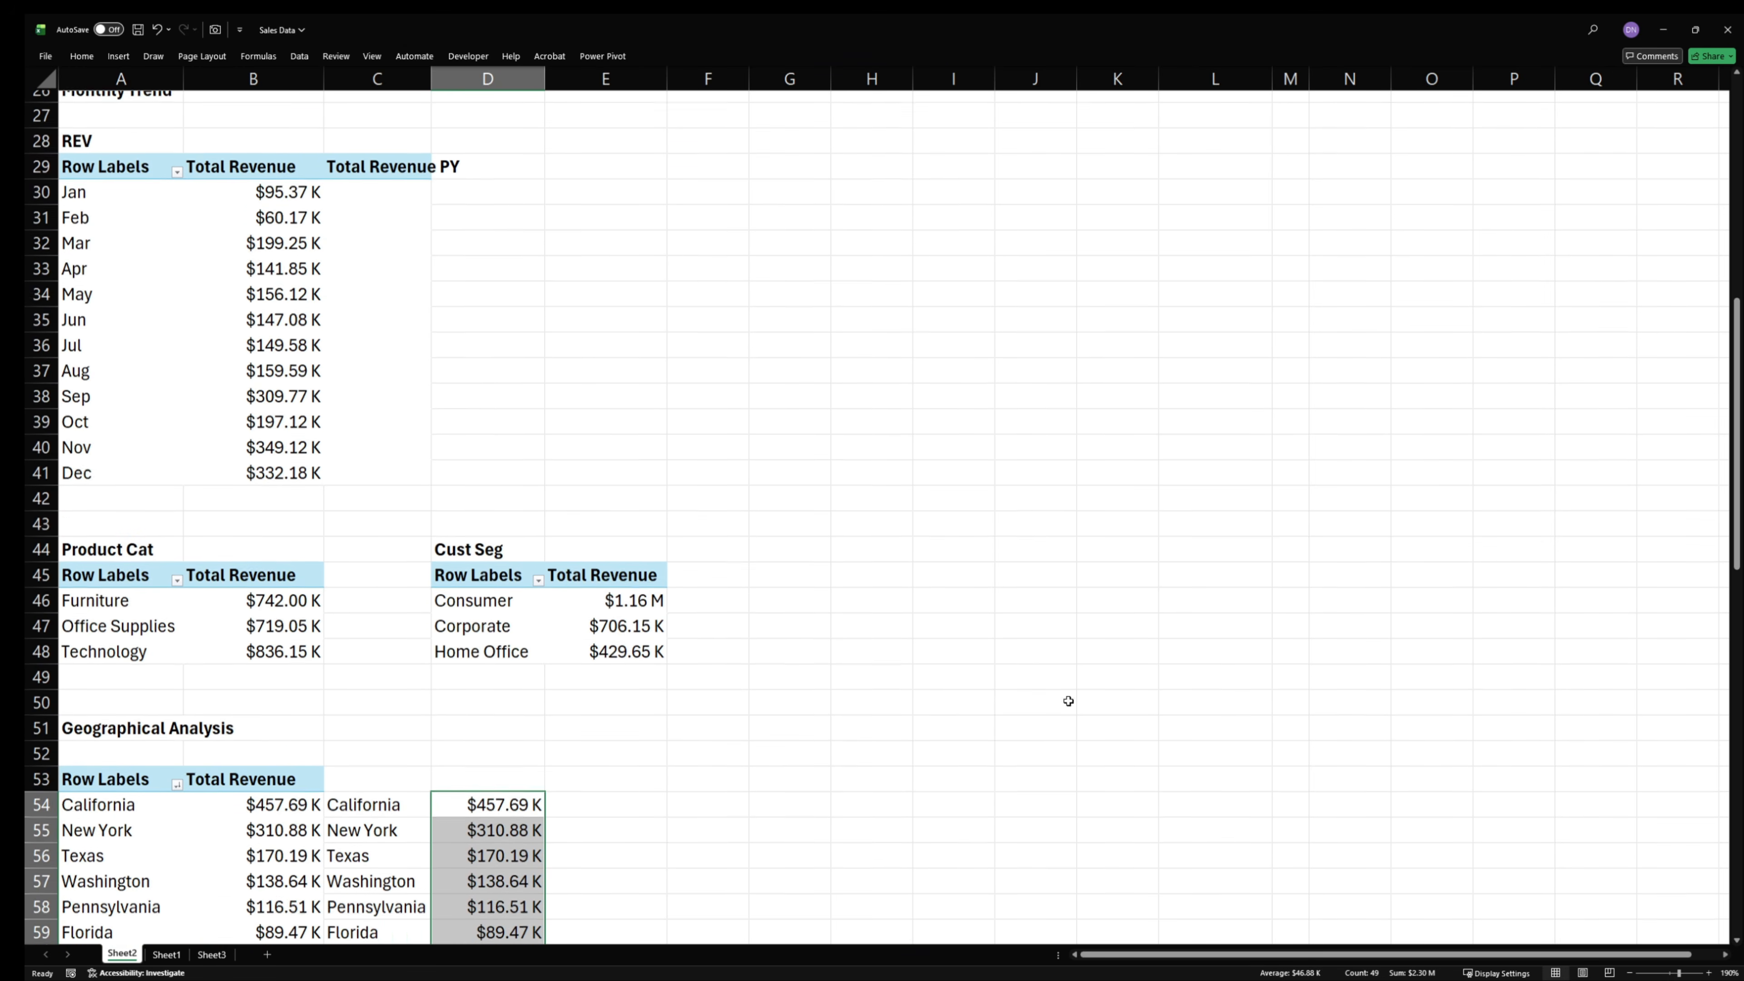
{"action": "scroll", "coordinate": [767, 658], "scroll_direction": "down", "scroll_amount": 3}
{"action": "left_click", "coordinate": [137, 538]}
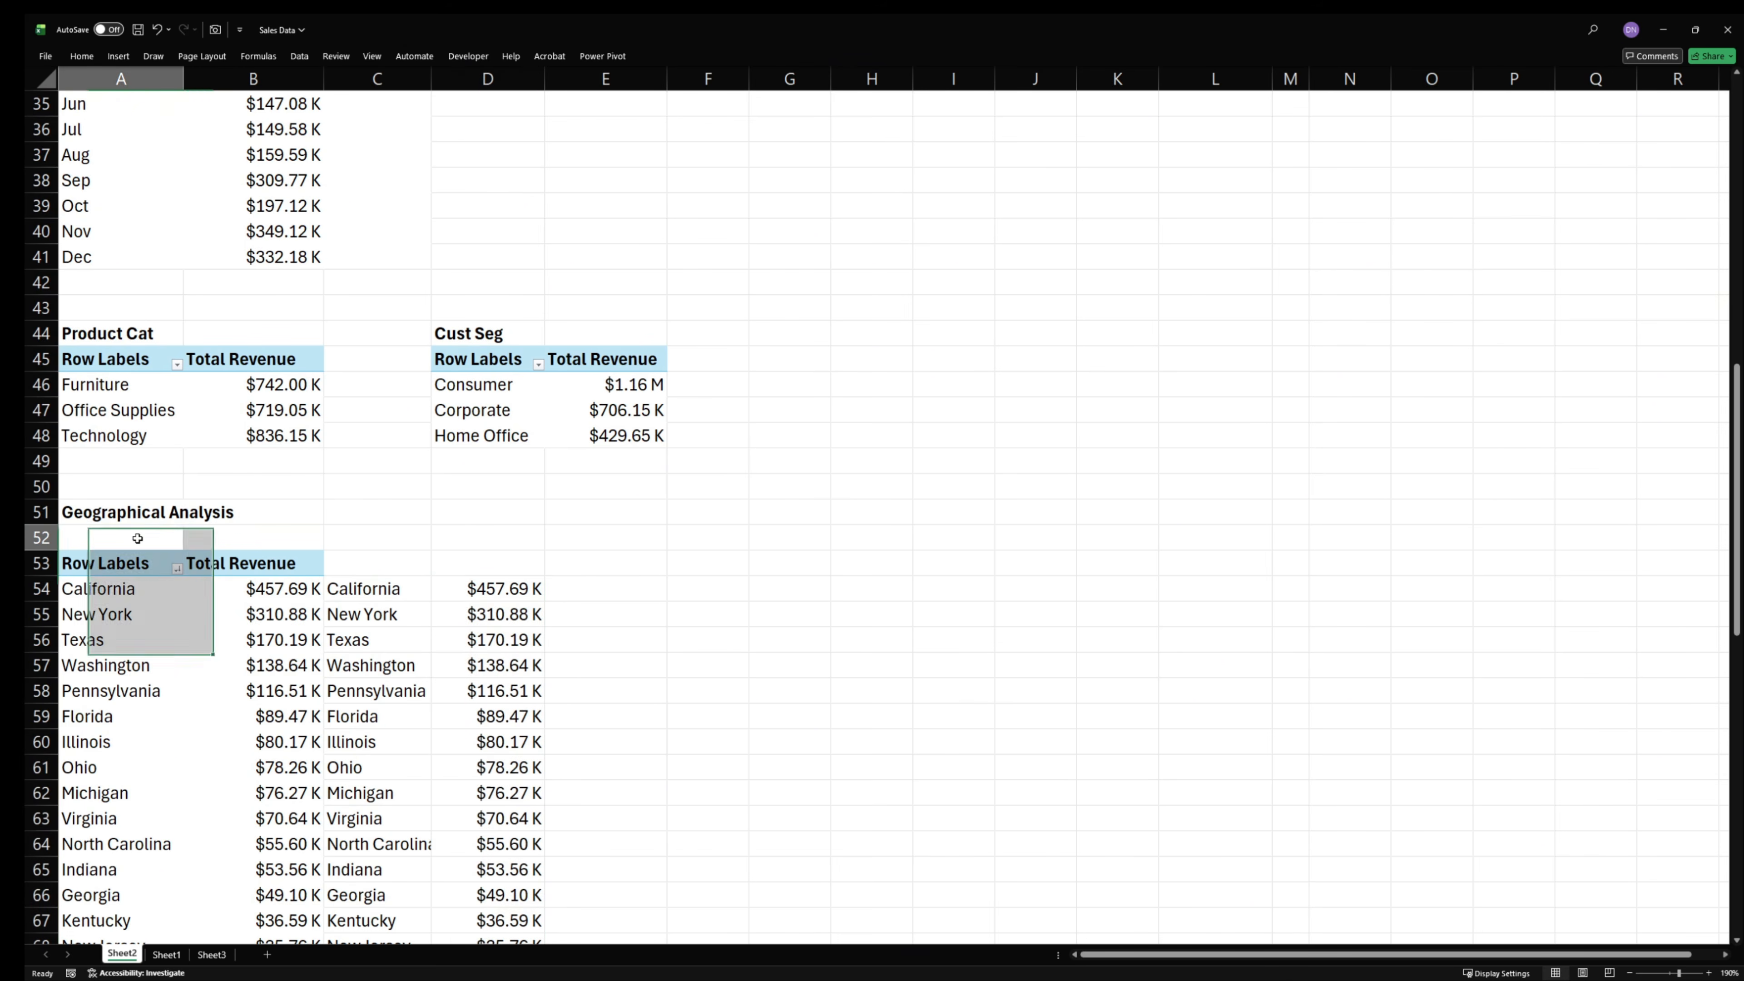
{"action": "double_click", "coordinate": [138, 538]}
{"action": "type", "text": "State"}
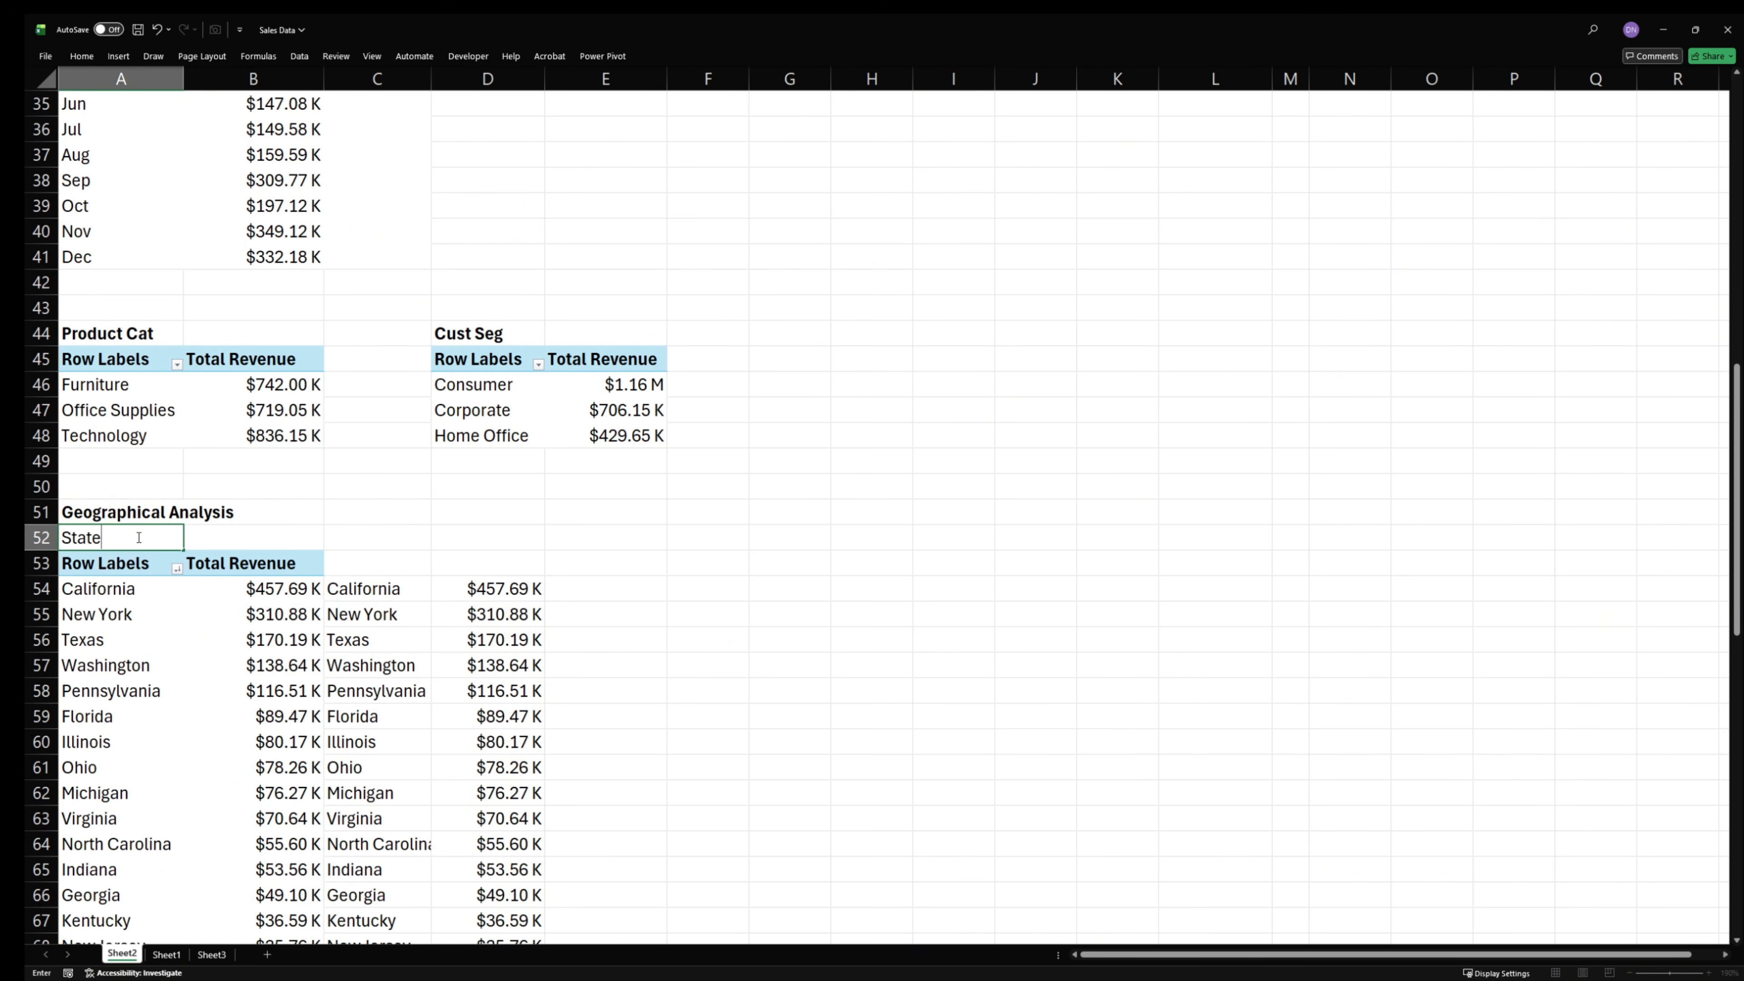
{"action": "key", "text": "Return"}
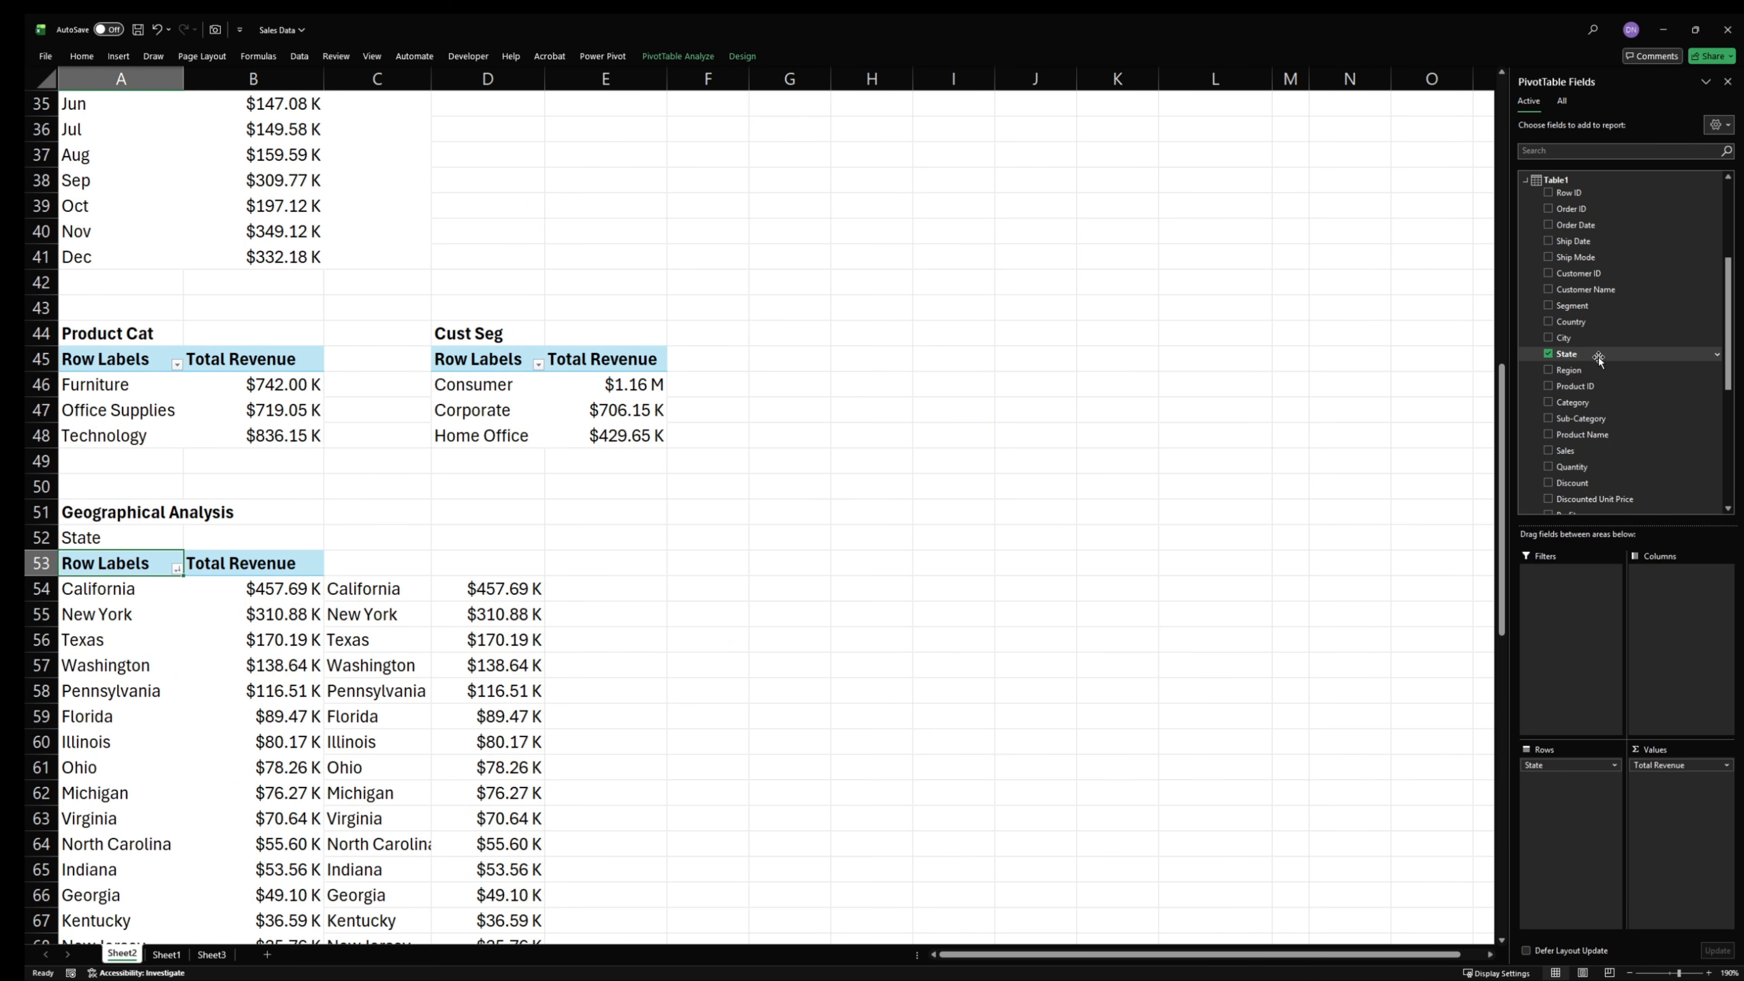
- Copy the whole state PivotTable, including its headers, and paste the copy at cell F54
{"action": "scroll", "coordinate": [755, 515], "scroll_direction": "up", "scroll_amount": 1}
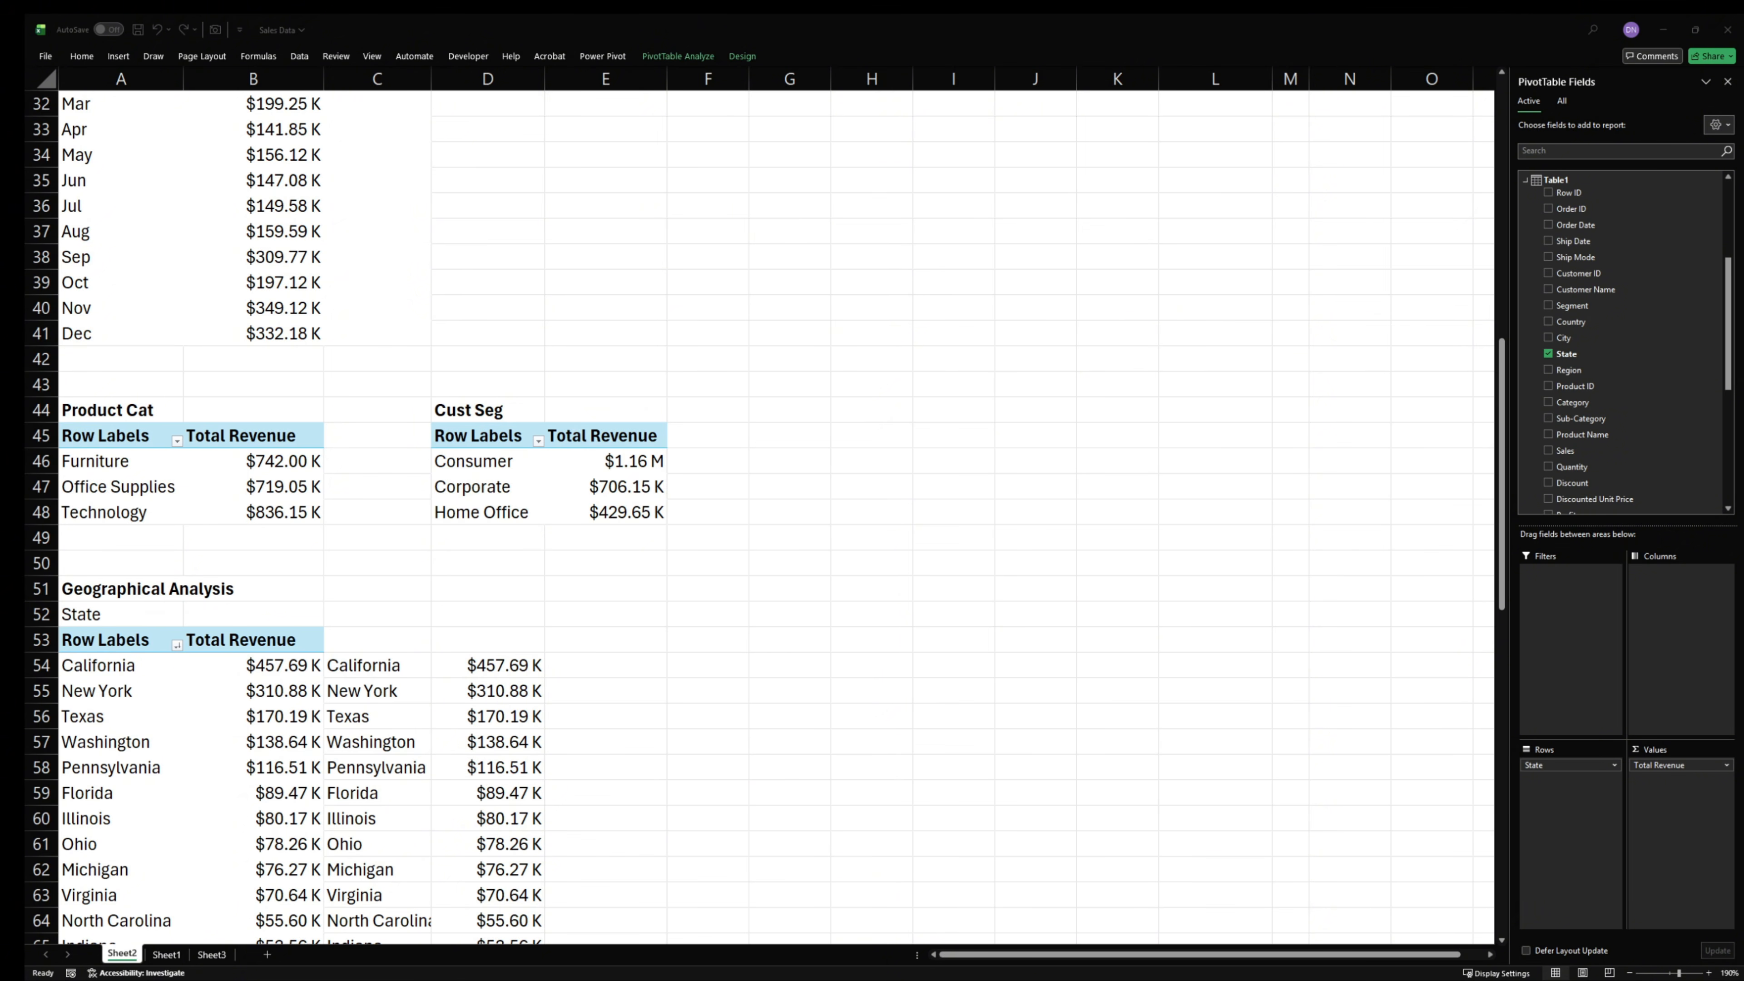
{"action": "left_click_drag", "start_coordinate": [110, 635], "coordinate": [238, 887]}
{"action": "key", "text": "ctrl+c"}
{"action": "scroll", "coordinate": [864, 603], "scroll_direction": "up", "scroll_amount": 11}
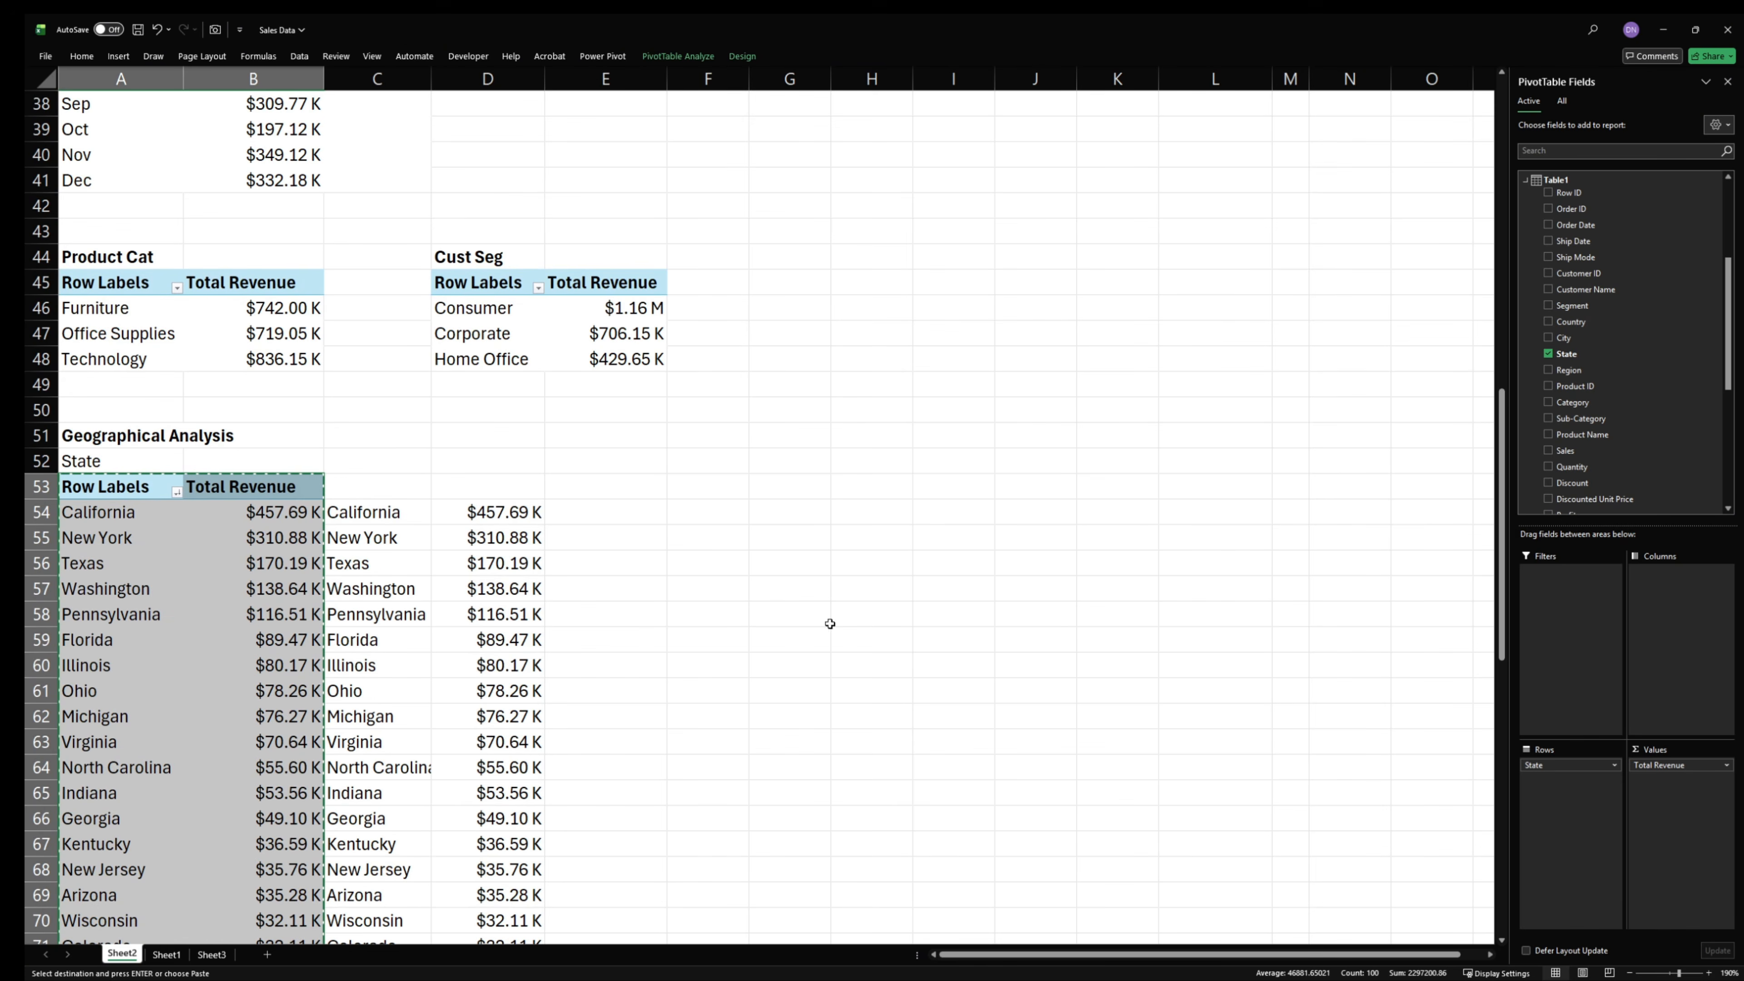
{"action": "left_click", "coordinate": [735, 512]}
{"action": "key", "text": "ctrl+v"}
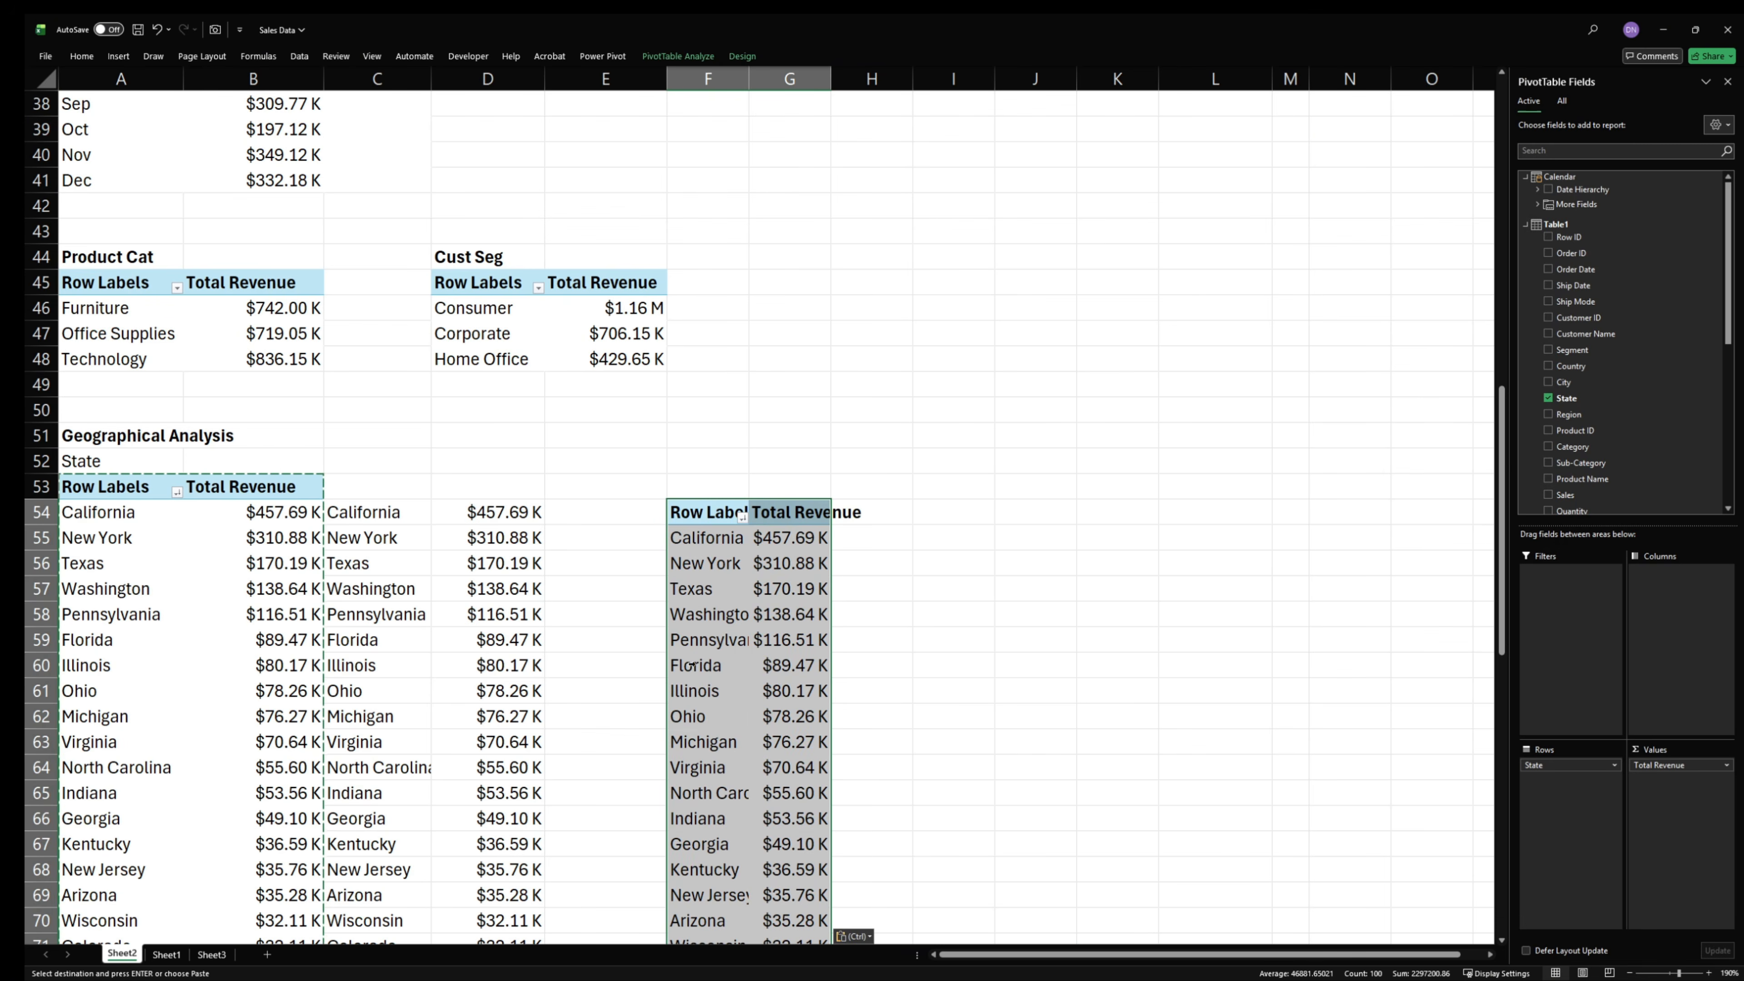
- Replace State with Region in the rows of the copied PivotTable and add Segment to its columns
{"action": "left_click_drag", "start_coordinate": [1545, 768], "coordinate": [1185, 515]}
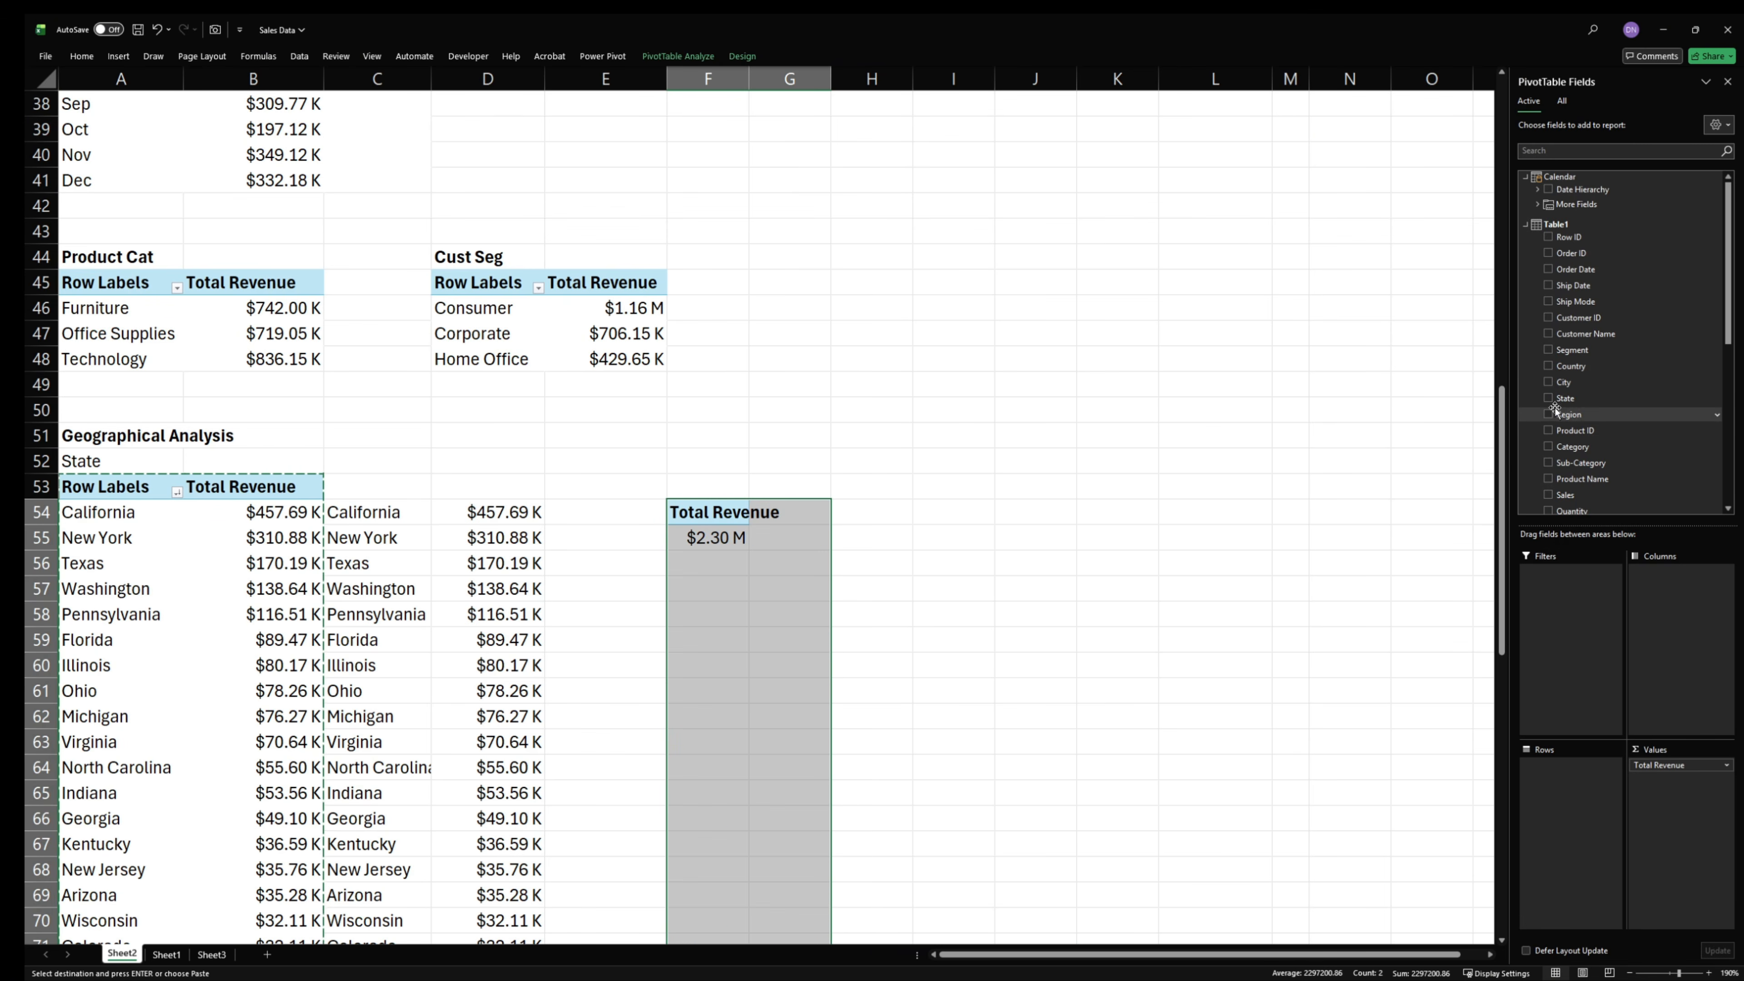
{"action": "left_click_drag", "start_coordinate": [1569, 414], "coordinate": [1576, 797]}
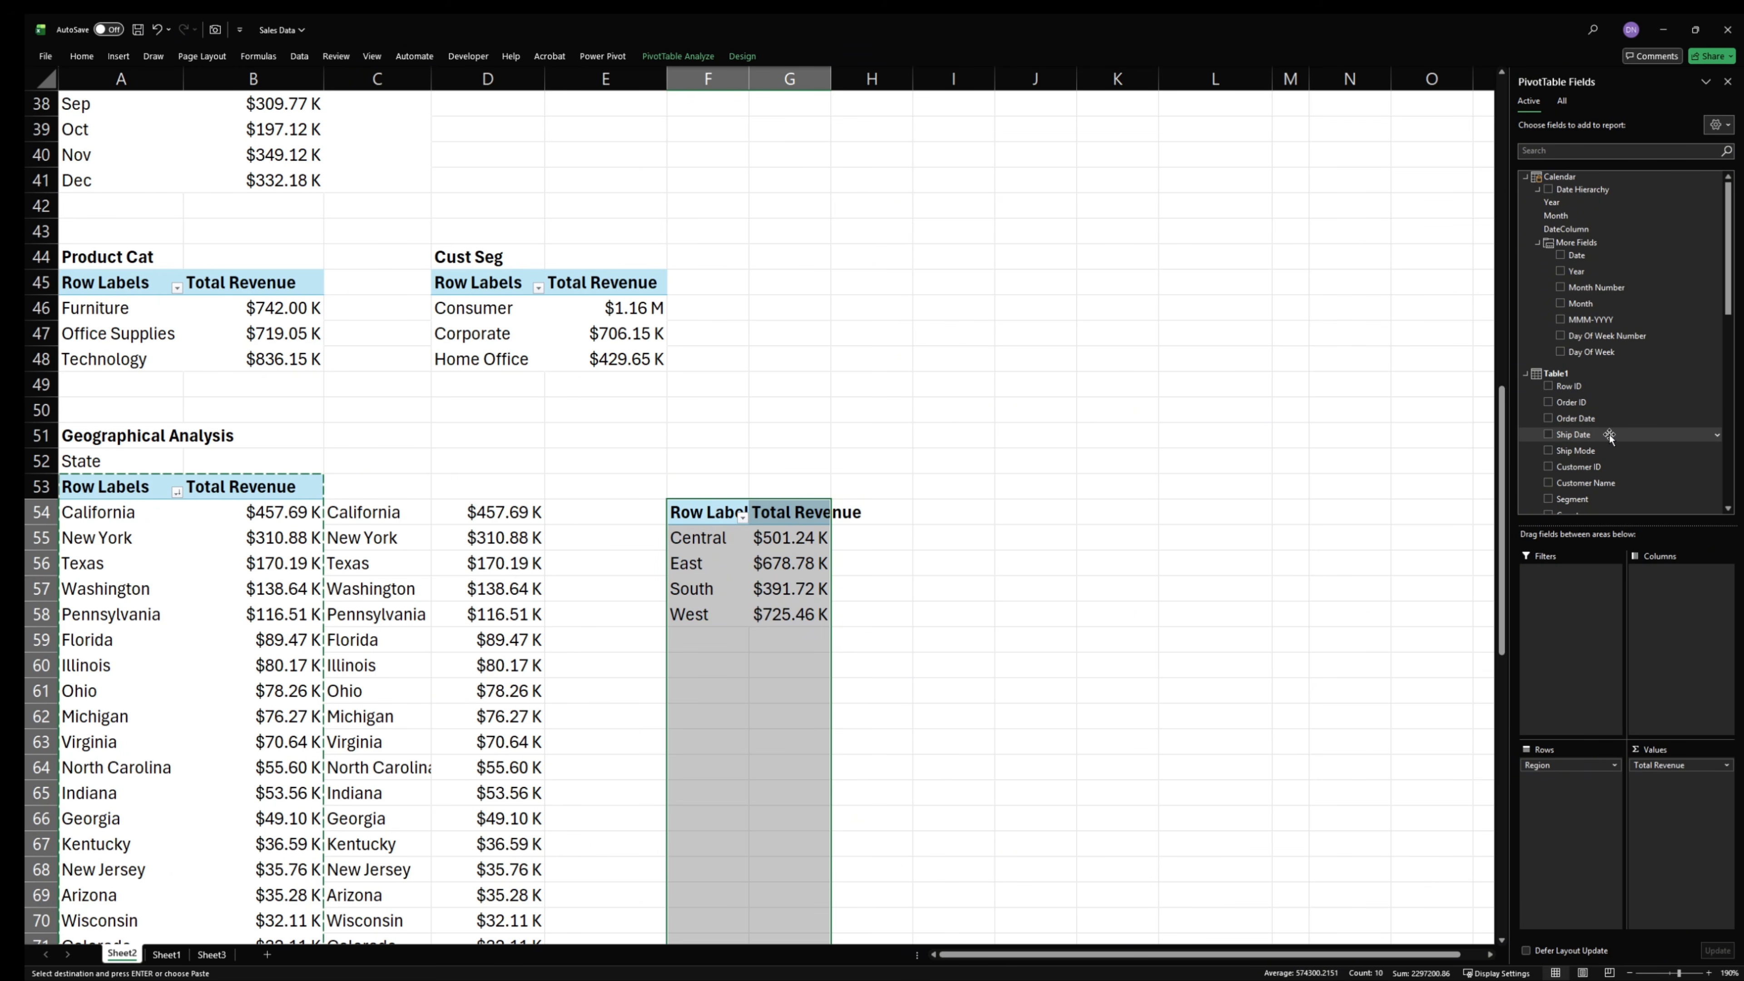
{"action": "scroll", "coordinate": [1619, 453], "scroll_direction": "down", "scroll_amount": 2}
{"action": "scroll", "coordinate": [1619, 479], "scroll_direction": "down", "scroll_amount": 3}
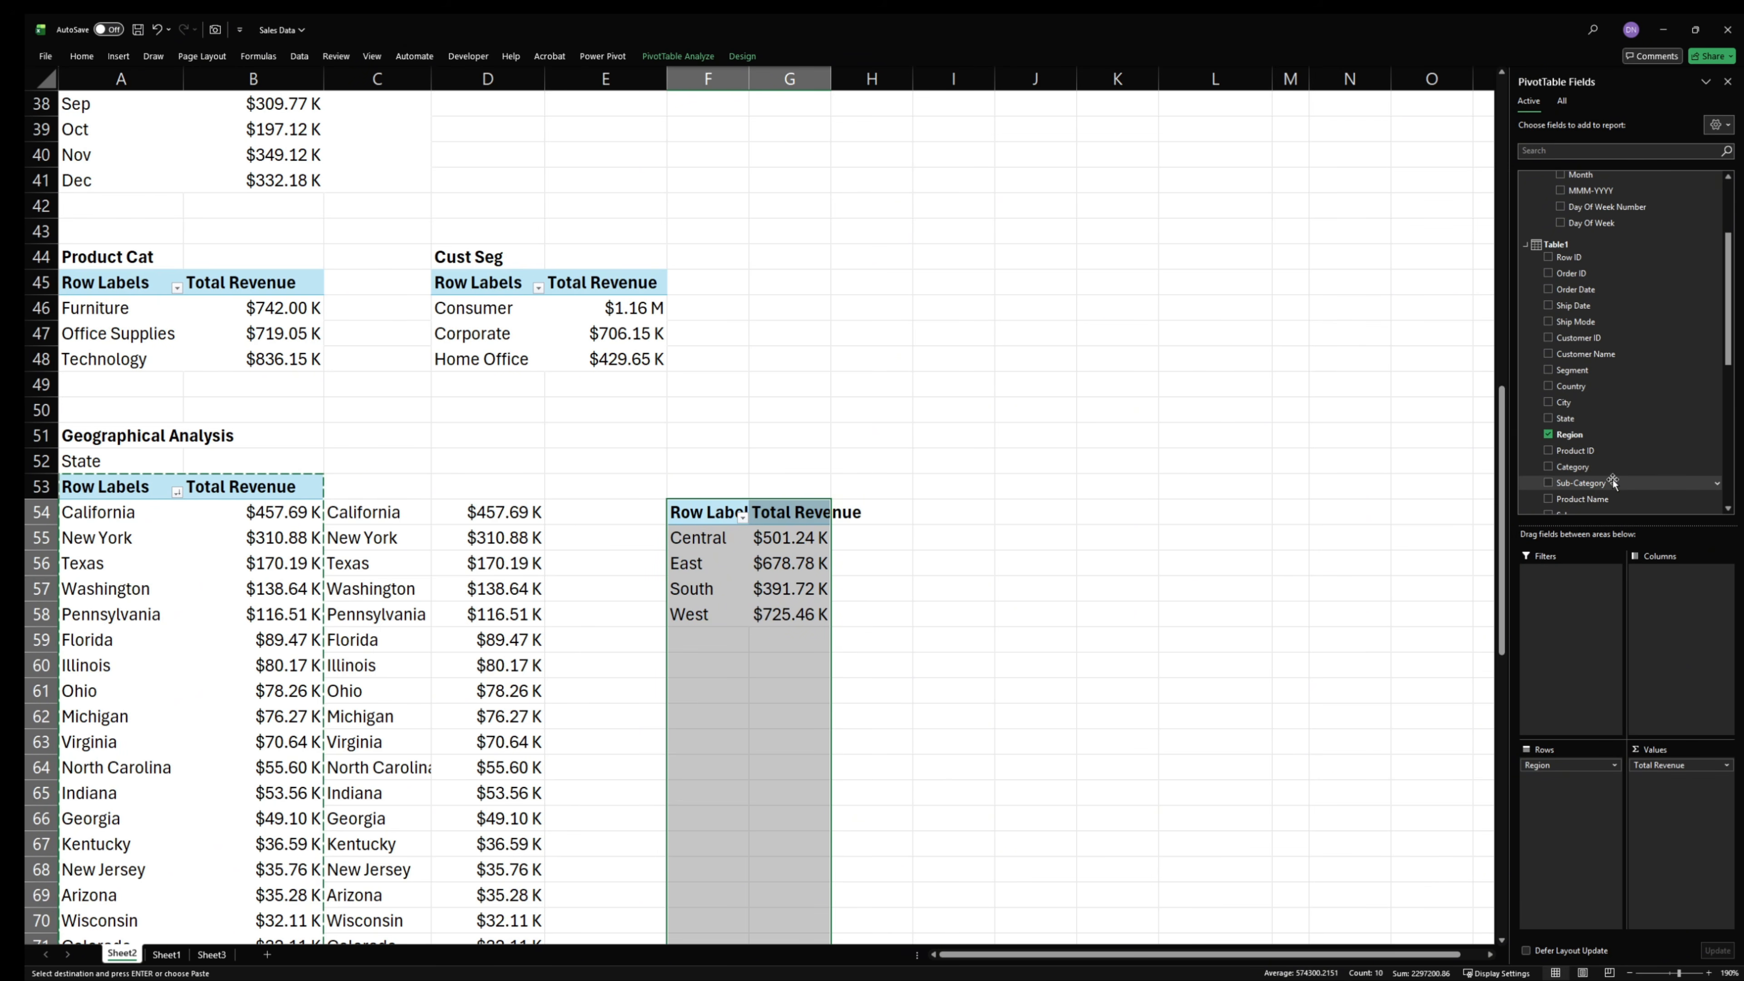
{"action": "scroll", "coordinate": [1600, 484], "scroll_direction": "down", "scroll_amount": 1}
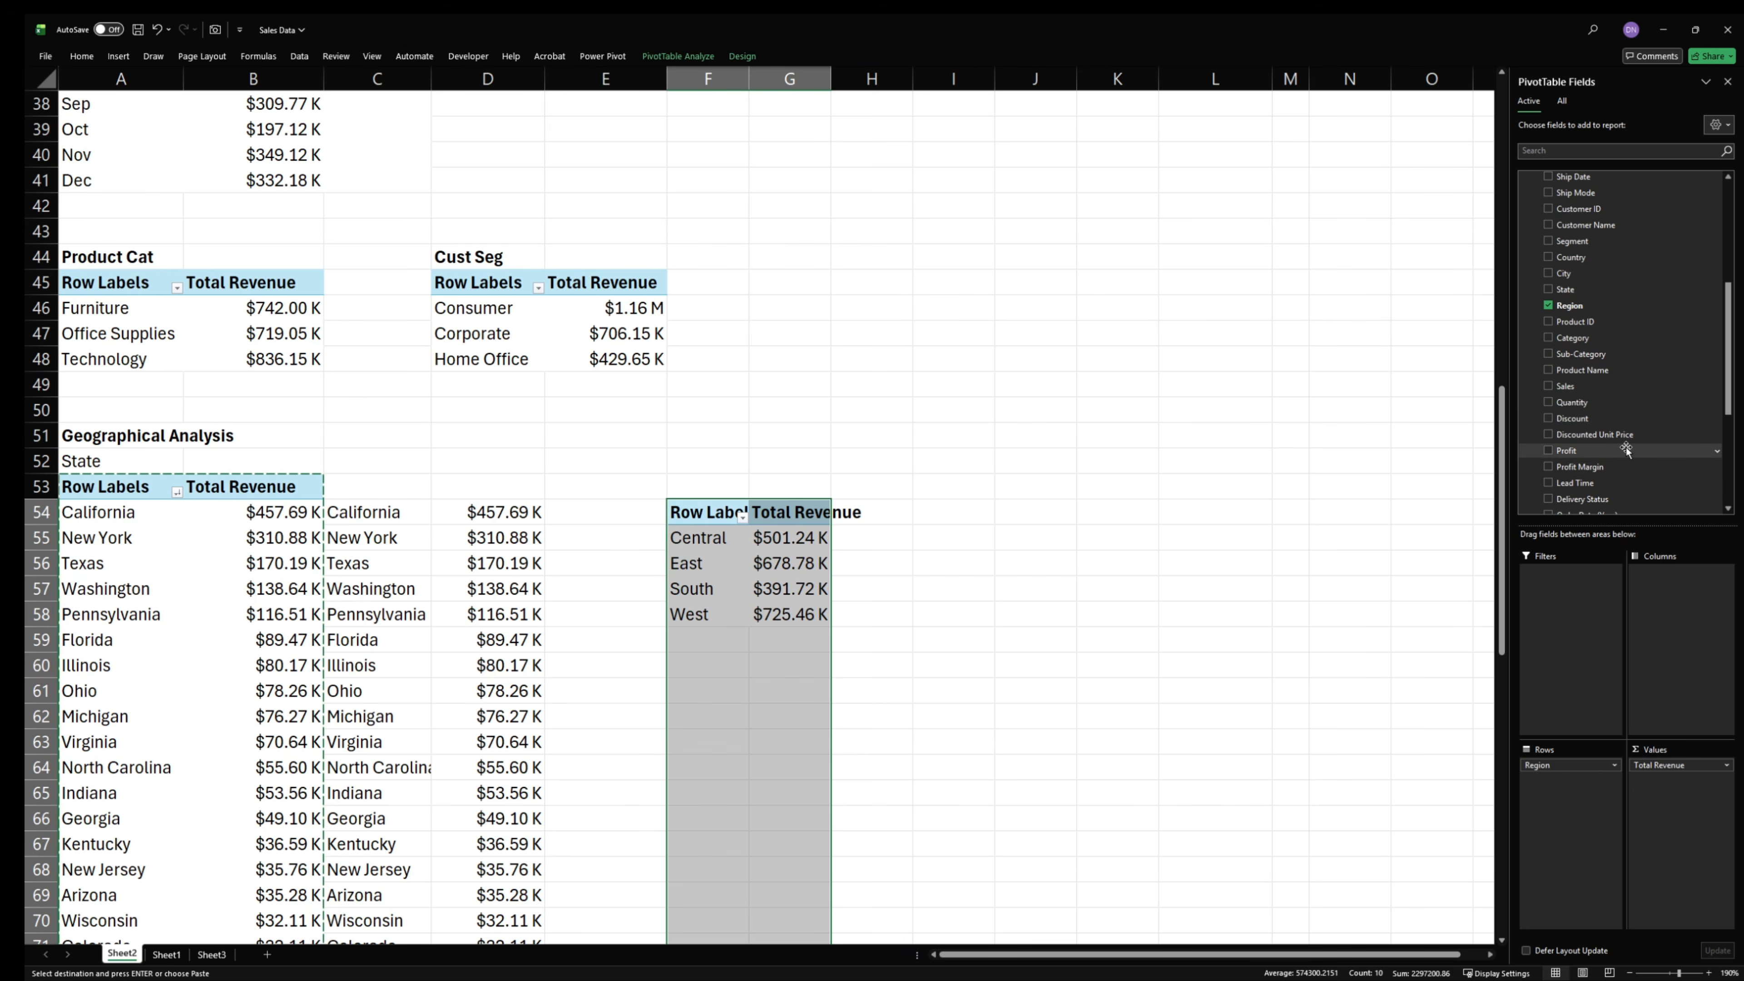
{"action": "left_click_drag", "start_coordinate": [1571, 240], "coordinate": [1651, 636]}
{"action": "left_click_drag", "start_coordinate": [729, 563], "coordinate": [926, 631]}
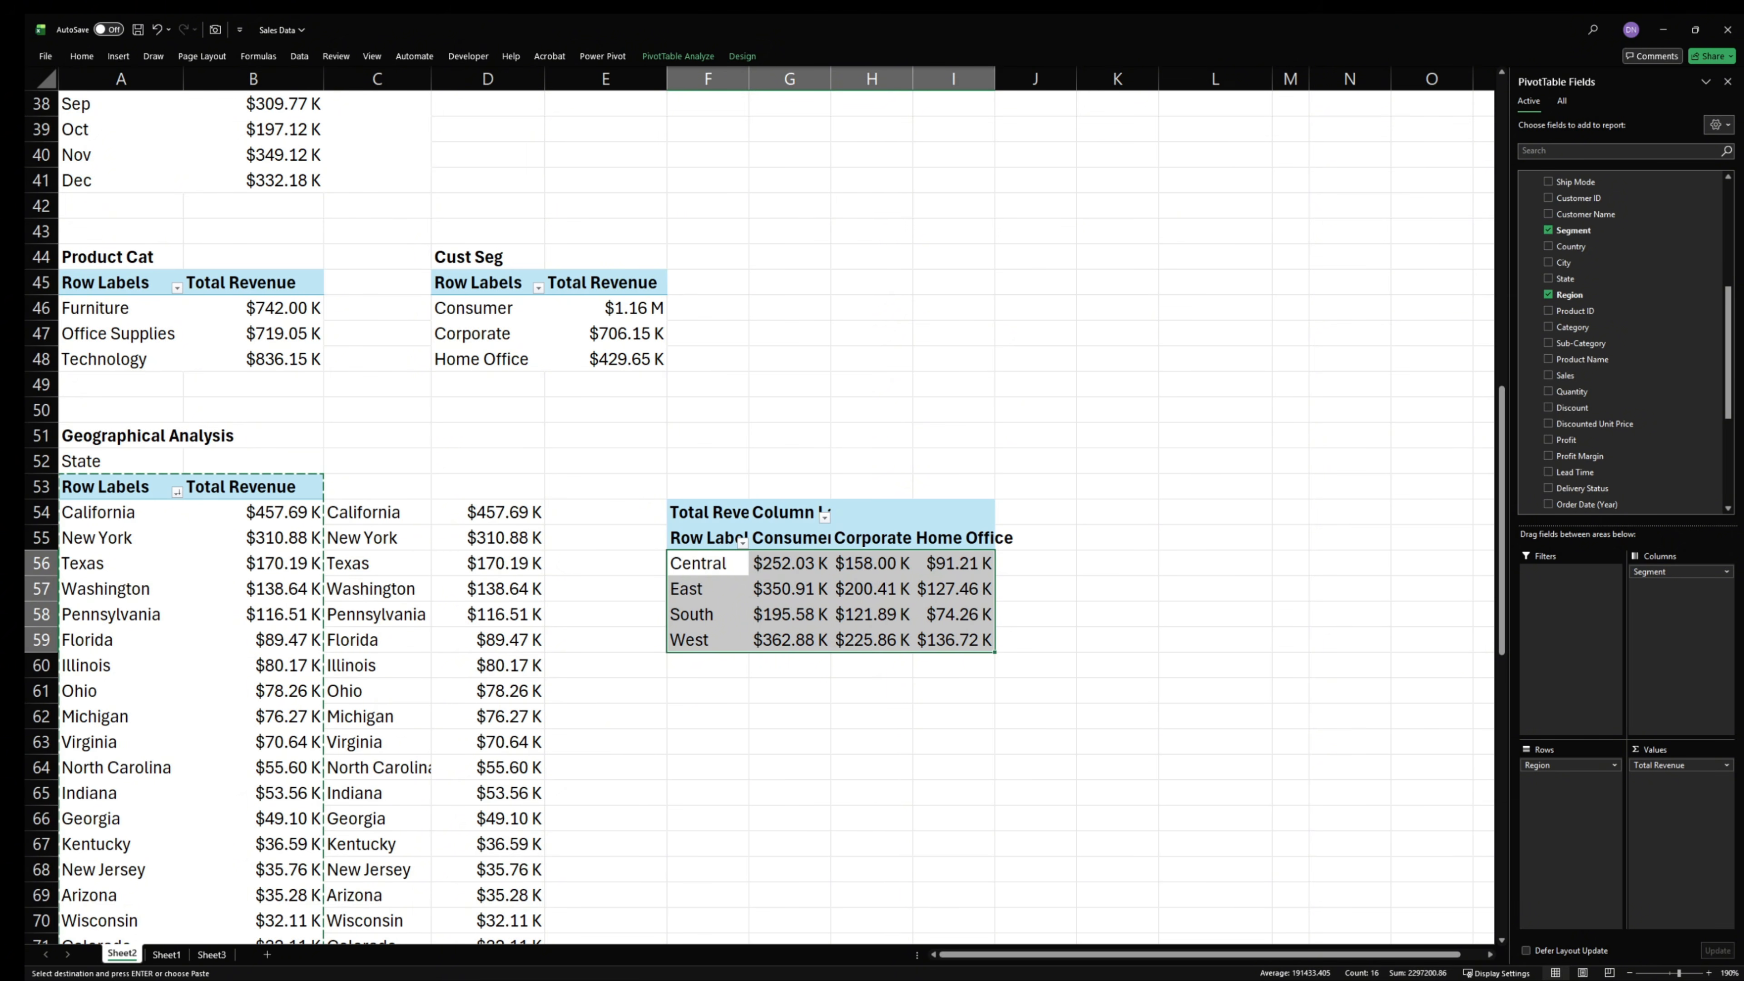
{"action": "left_click", "coordinate": [817, 596]}
{"action": "key", "text": "Right"}
{"action": "key", "text": "Right"}
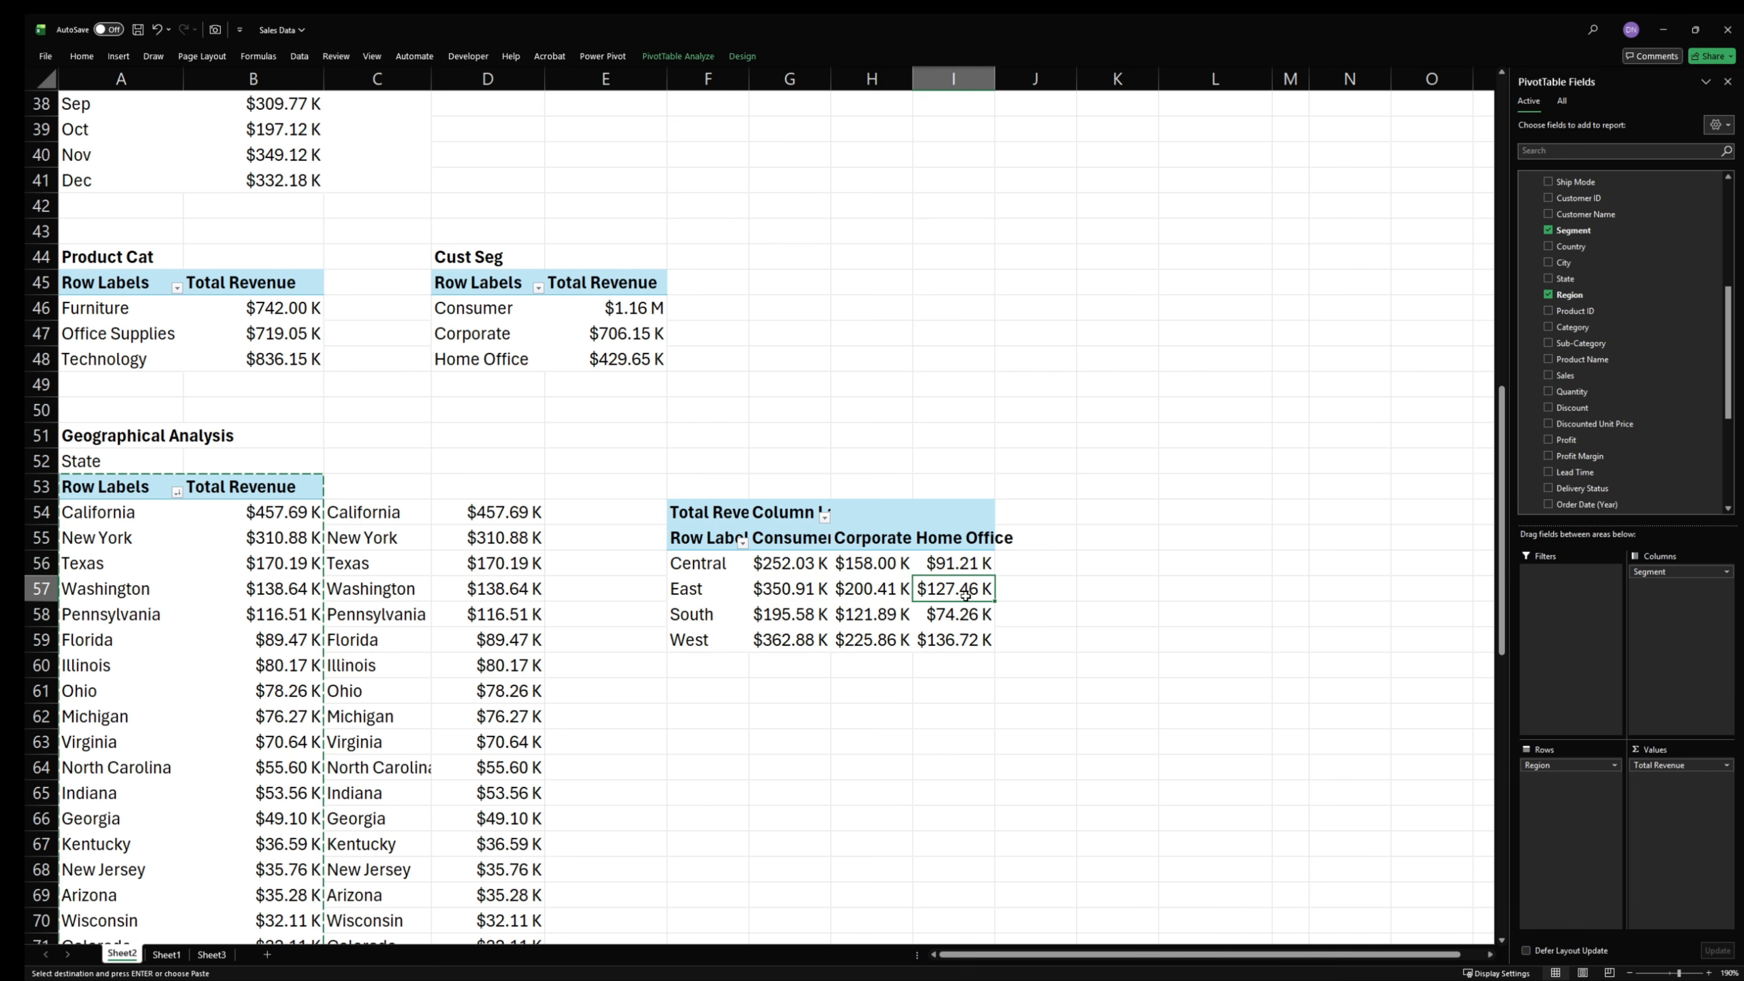
{"action": "left_click", "coordinate": [877, 646]}
{"action": "left_click", "coordinate": [943, 640]}
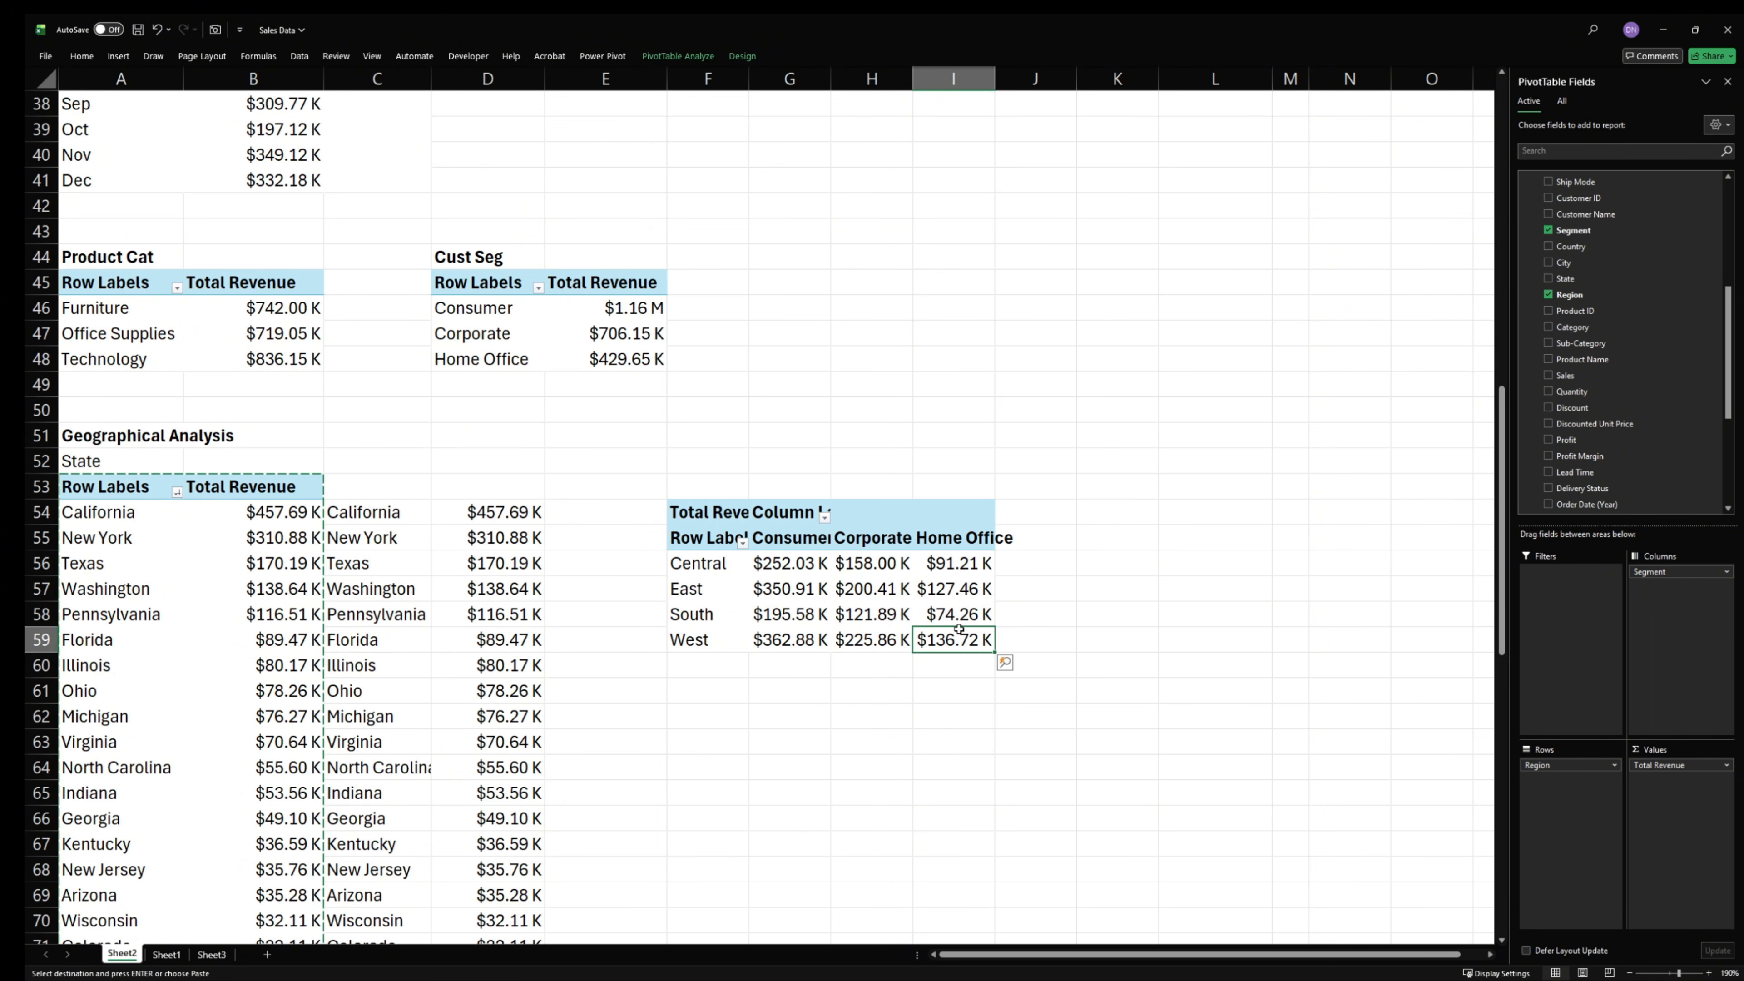
- Sort the regions in the region-by-segment PivotTable by Total Revenue from largest to smallest
{"action": "mouse_move", "coordinate": [878, 642]}
{"action": "right_click", "coordinate": [790, 567]}
{"action": "mouse_move", "coordinate": [922, 693]}
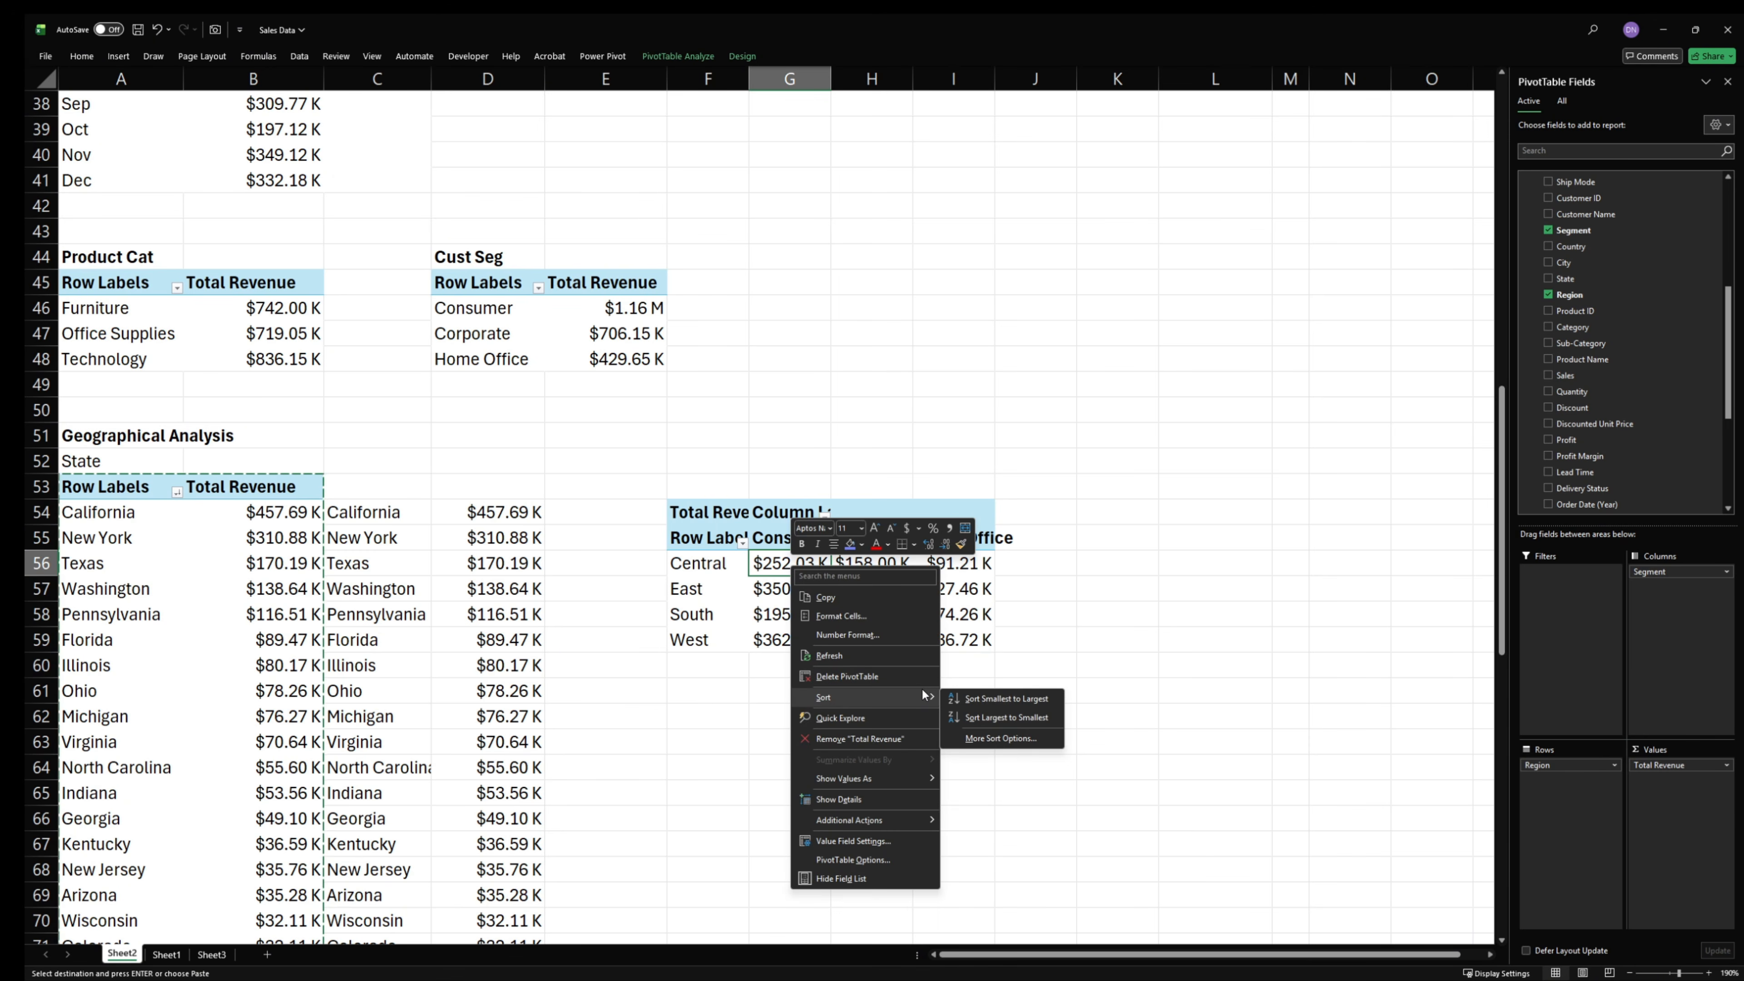
{"action": "left_click", "coordinate": [1004, 717]}
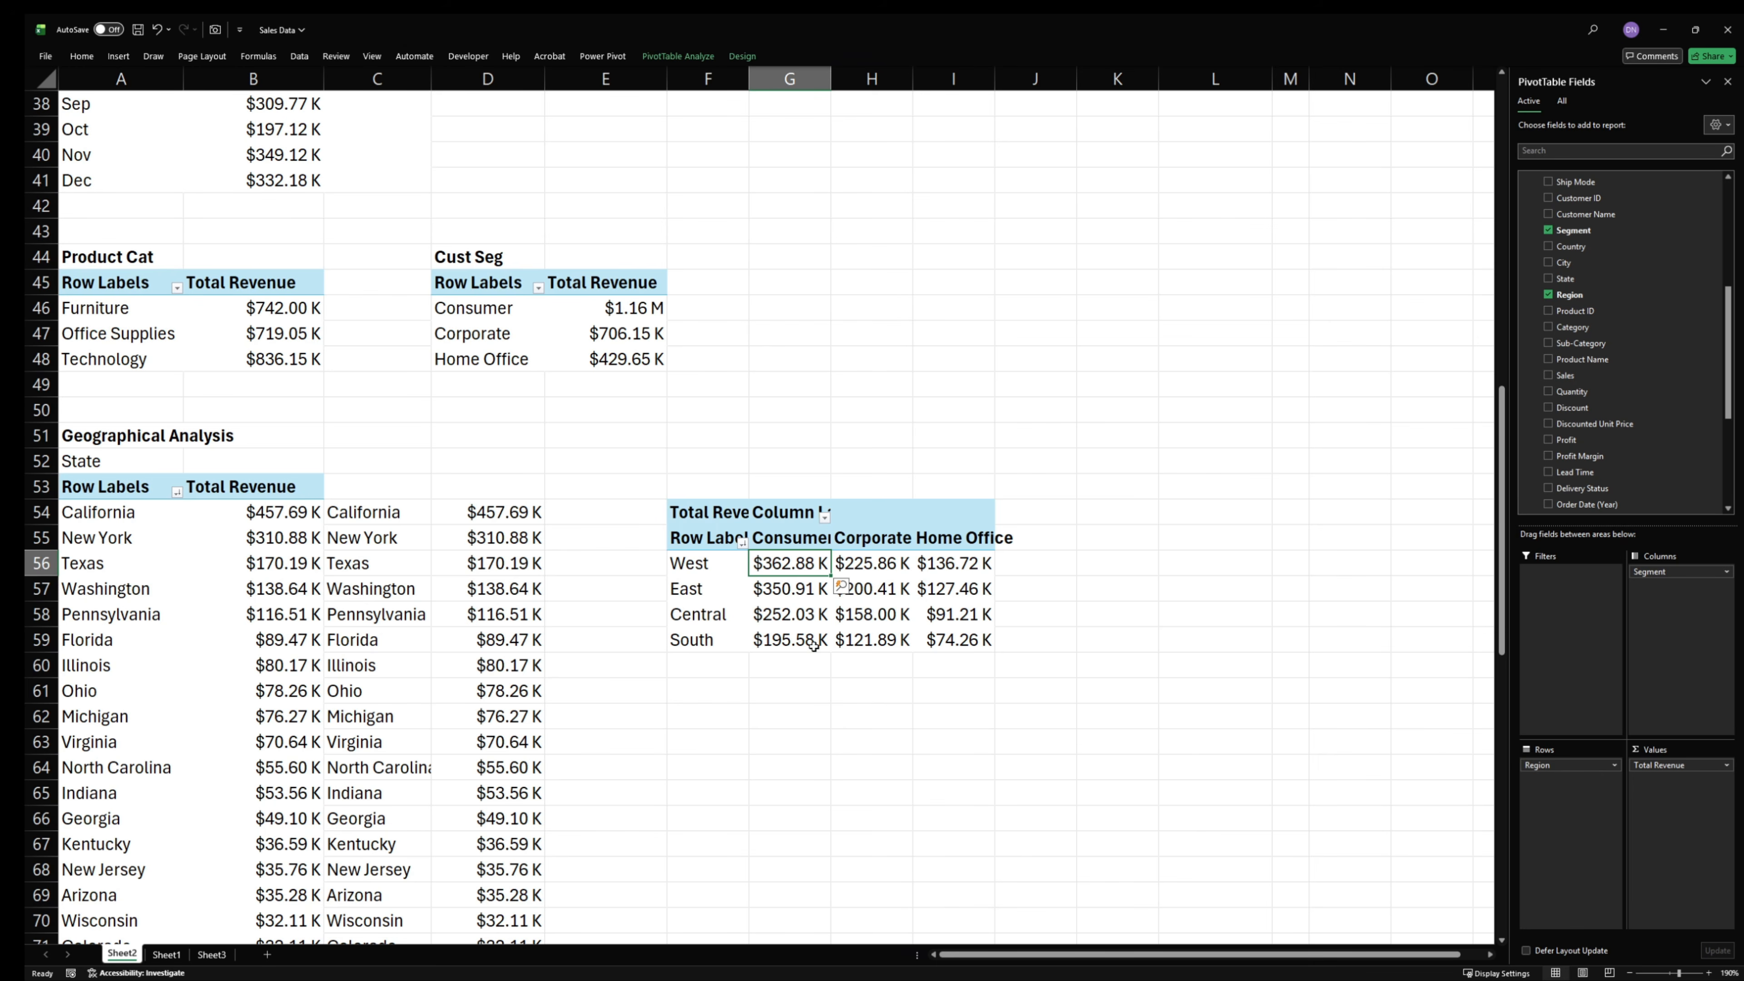
{"action": "right_click", "coordinate": [787, 566]}
{"action": "mouse_move", "coordinate": [885, 697]}
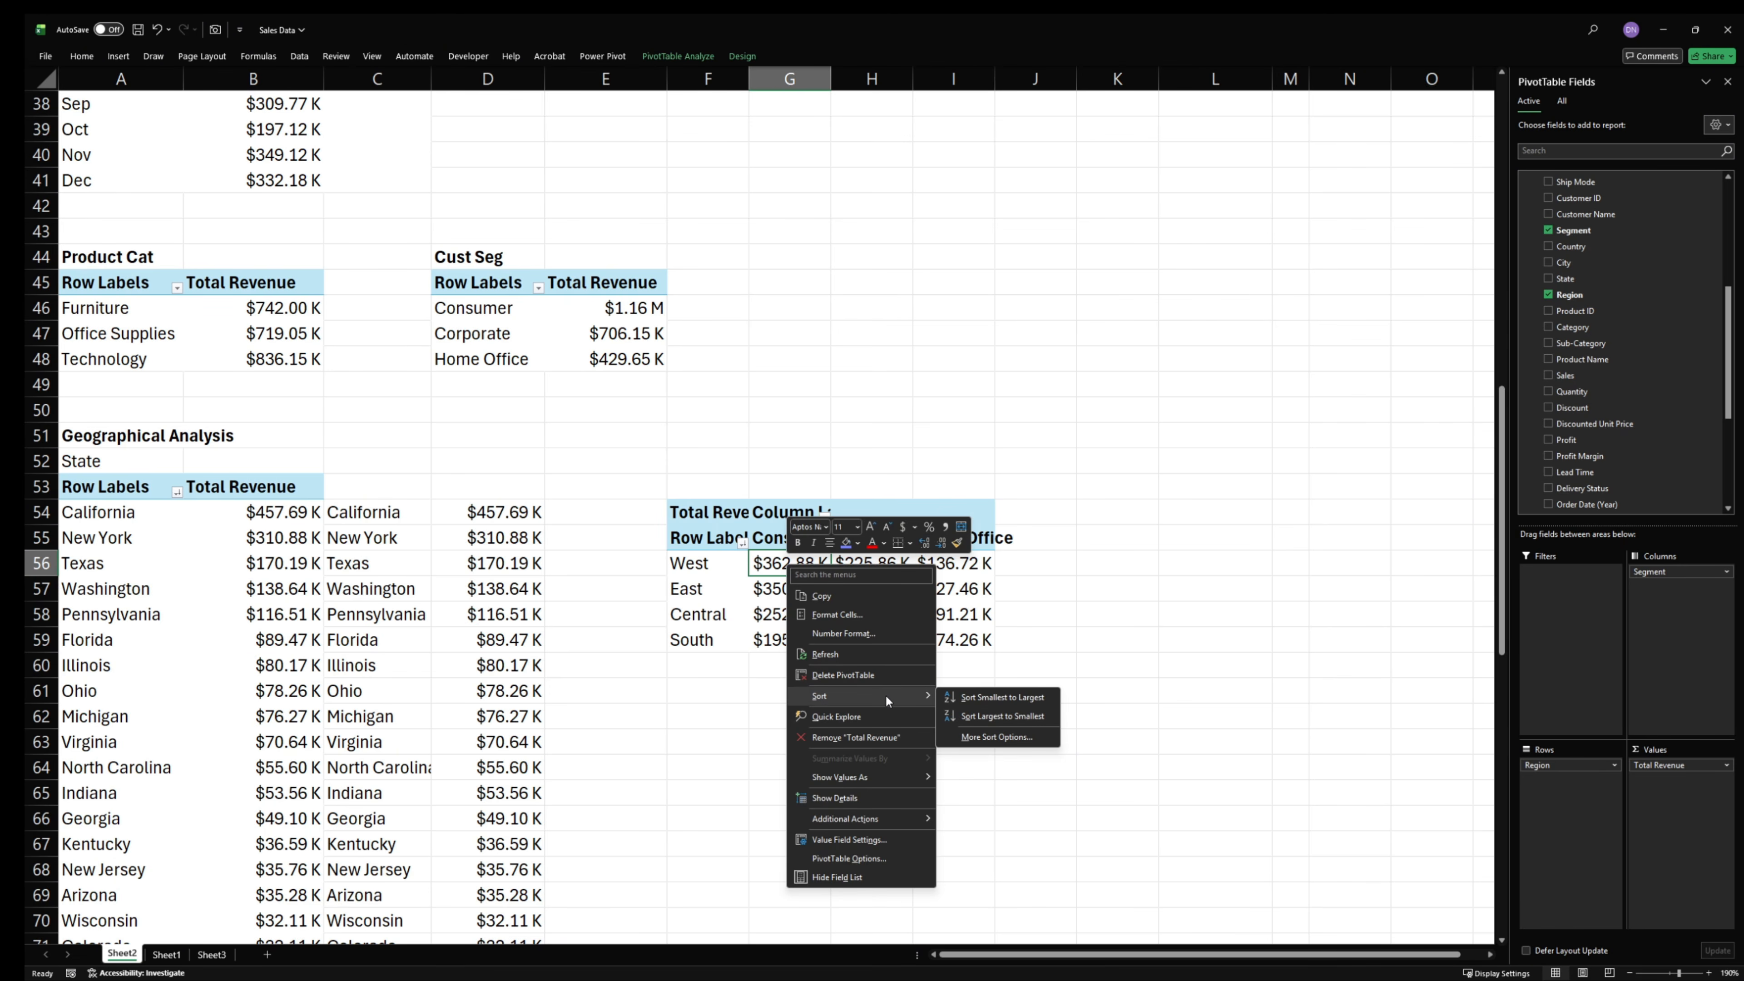
{"action": "left_click", "coordinate": [997, 715]}
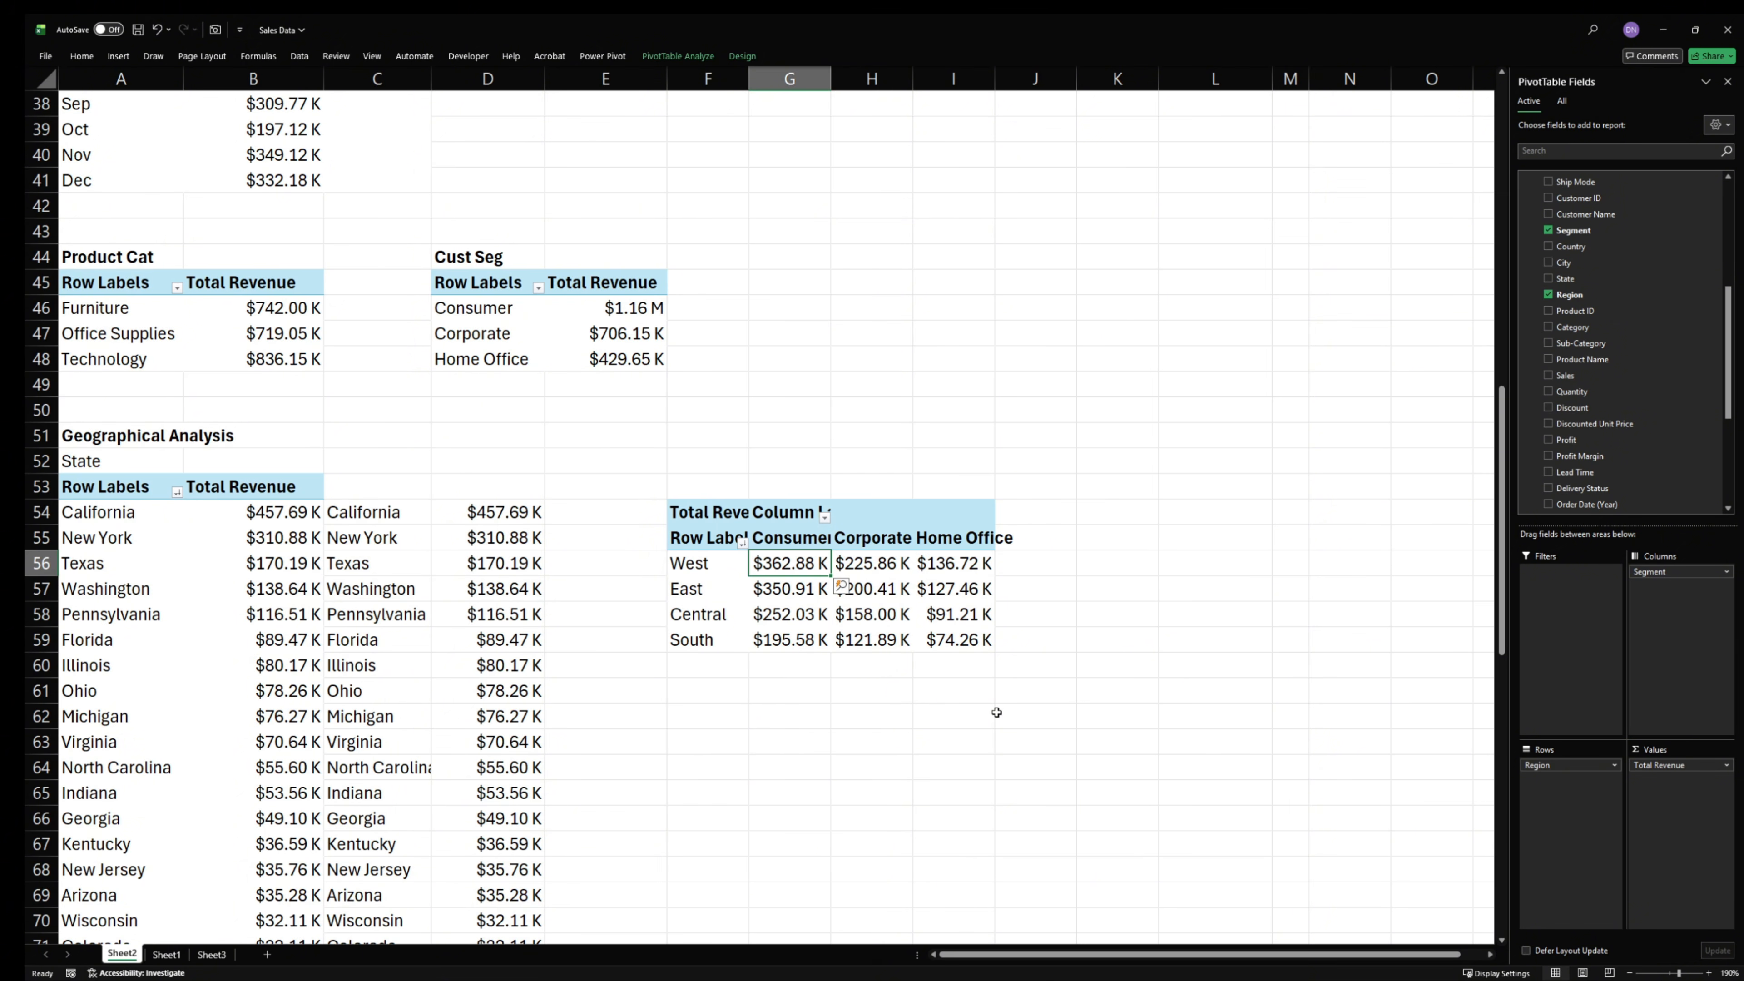
- Sort the regions in the region-by-segment PivotTable by Total Revenue from smallest to largest
{"action": "right_click", "coordinate": [801, 568]}
{"action": "mouse_move", "coordinate": [886, 694]}
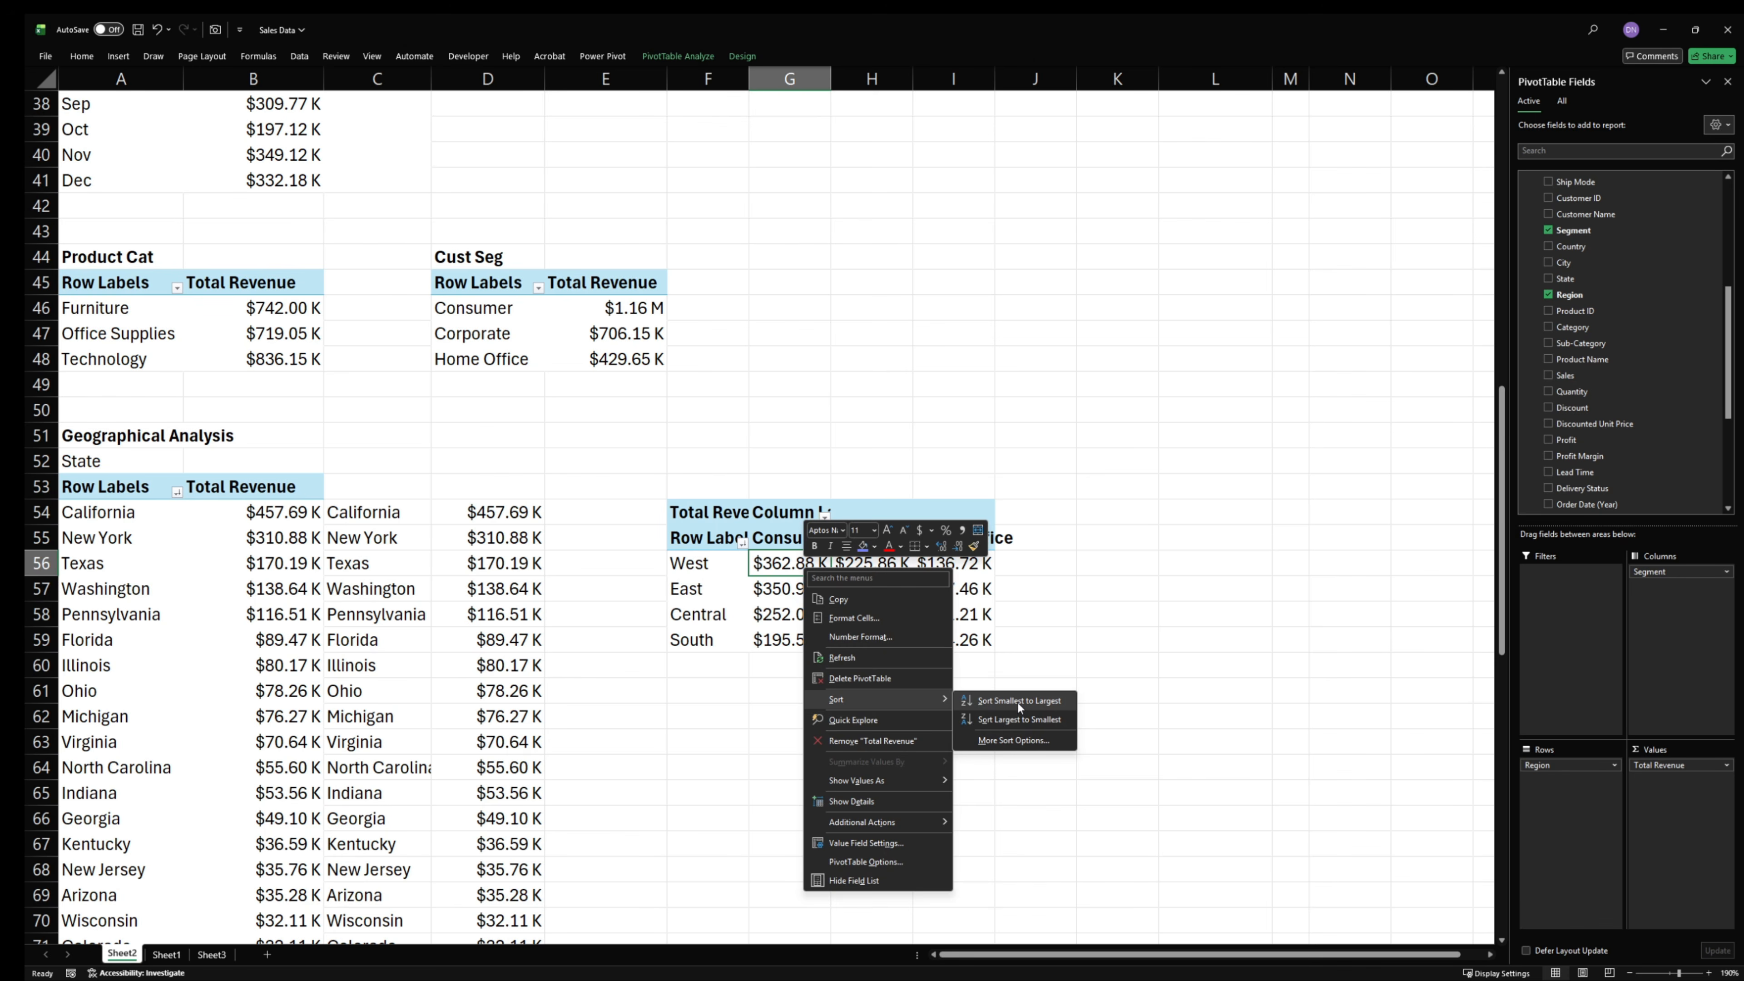
{"action": "left_click", "coordinate": [1014, 700]}
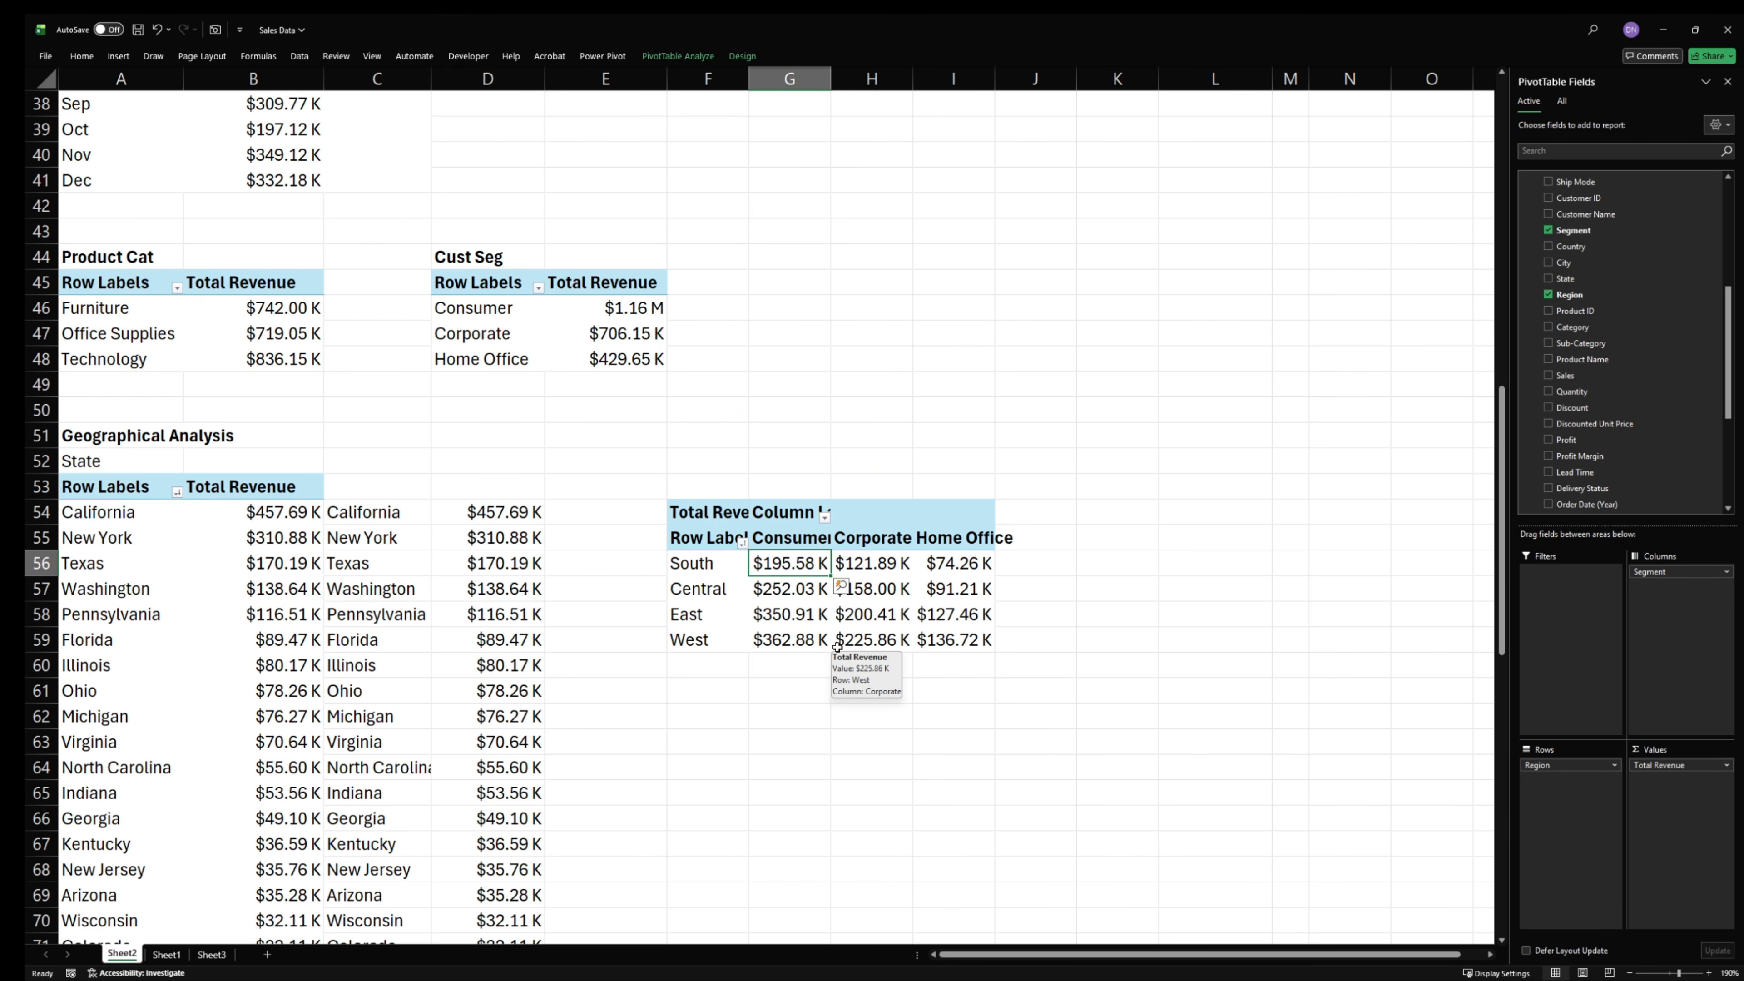
{"action": "left_click", "coordinate": [837, 646]}
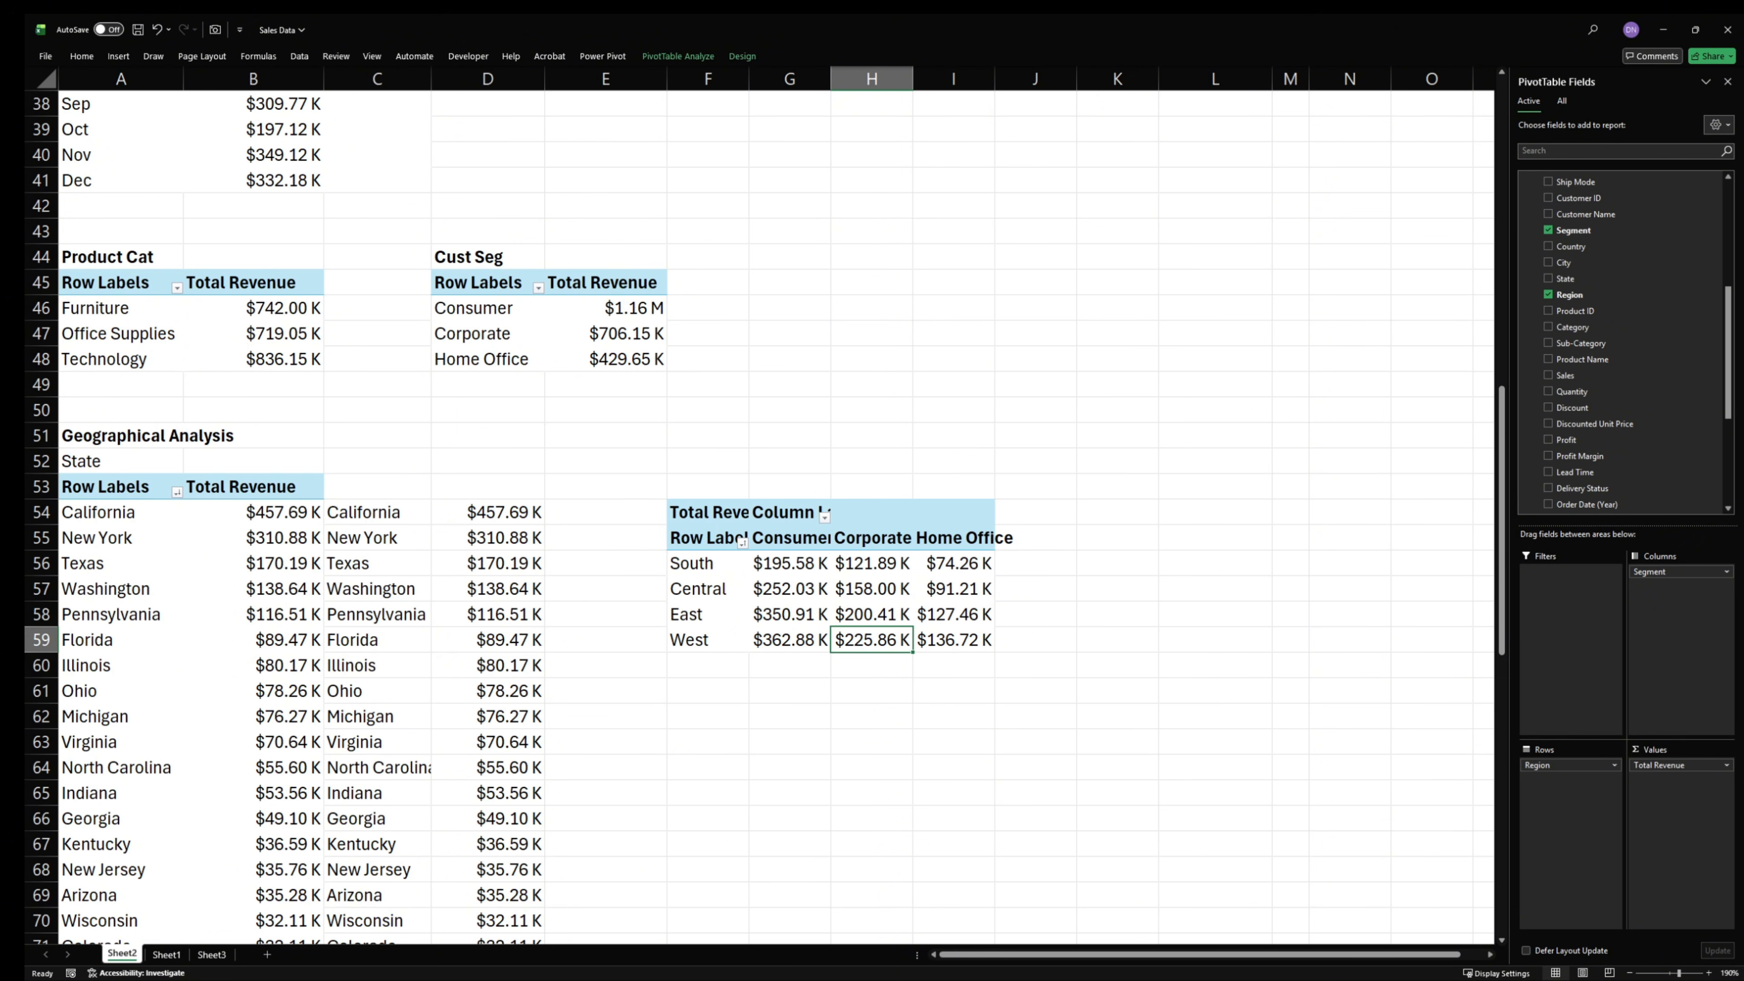
- Copy the KPI PivotTable in A3:E4 and paste it at cell O2, beyond the KPI block's blue border
{"action": "key", "text": "alt+Tab"}
{"action": "scroll", "coordinate": [1031, 508], "scroll_direction": "up", "scroll_amount": 12}
{"action": "scroll", "coordinate": [1031, 508], "scroll_direction": "up", "scroll_amount": 1}
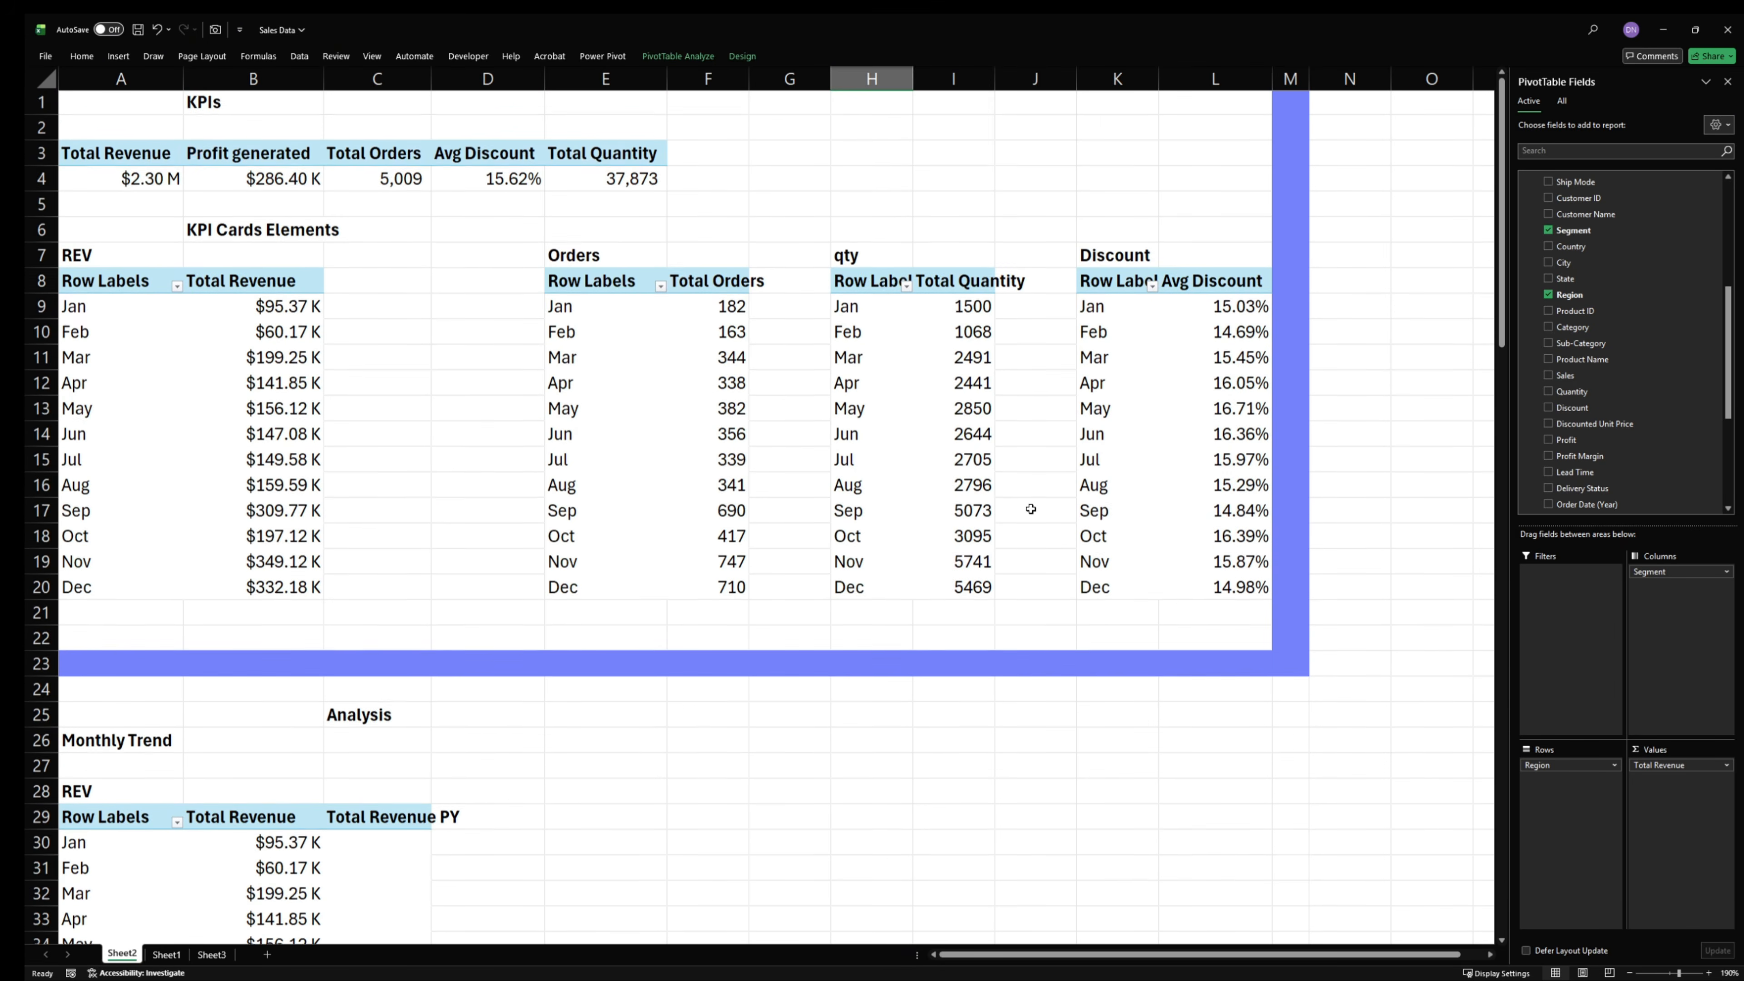
{"action": "left_click_drag", "start_coordinate": [86, 160], "coordinate": [586, 197]}
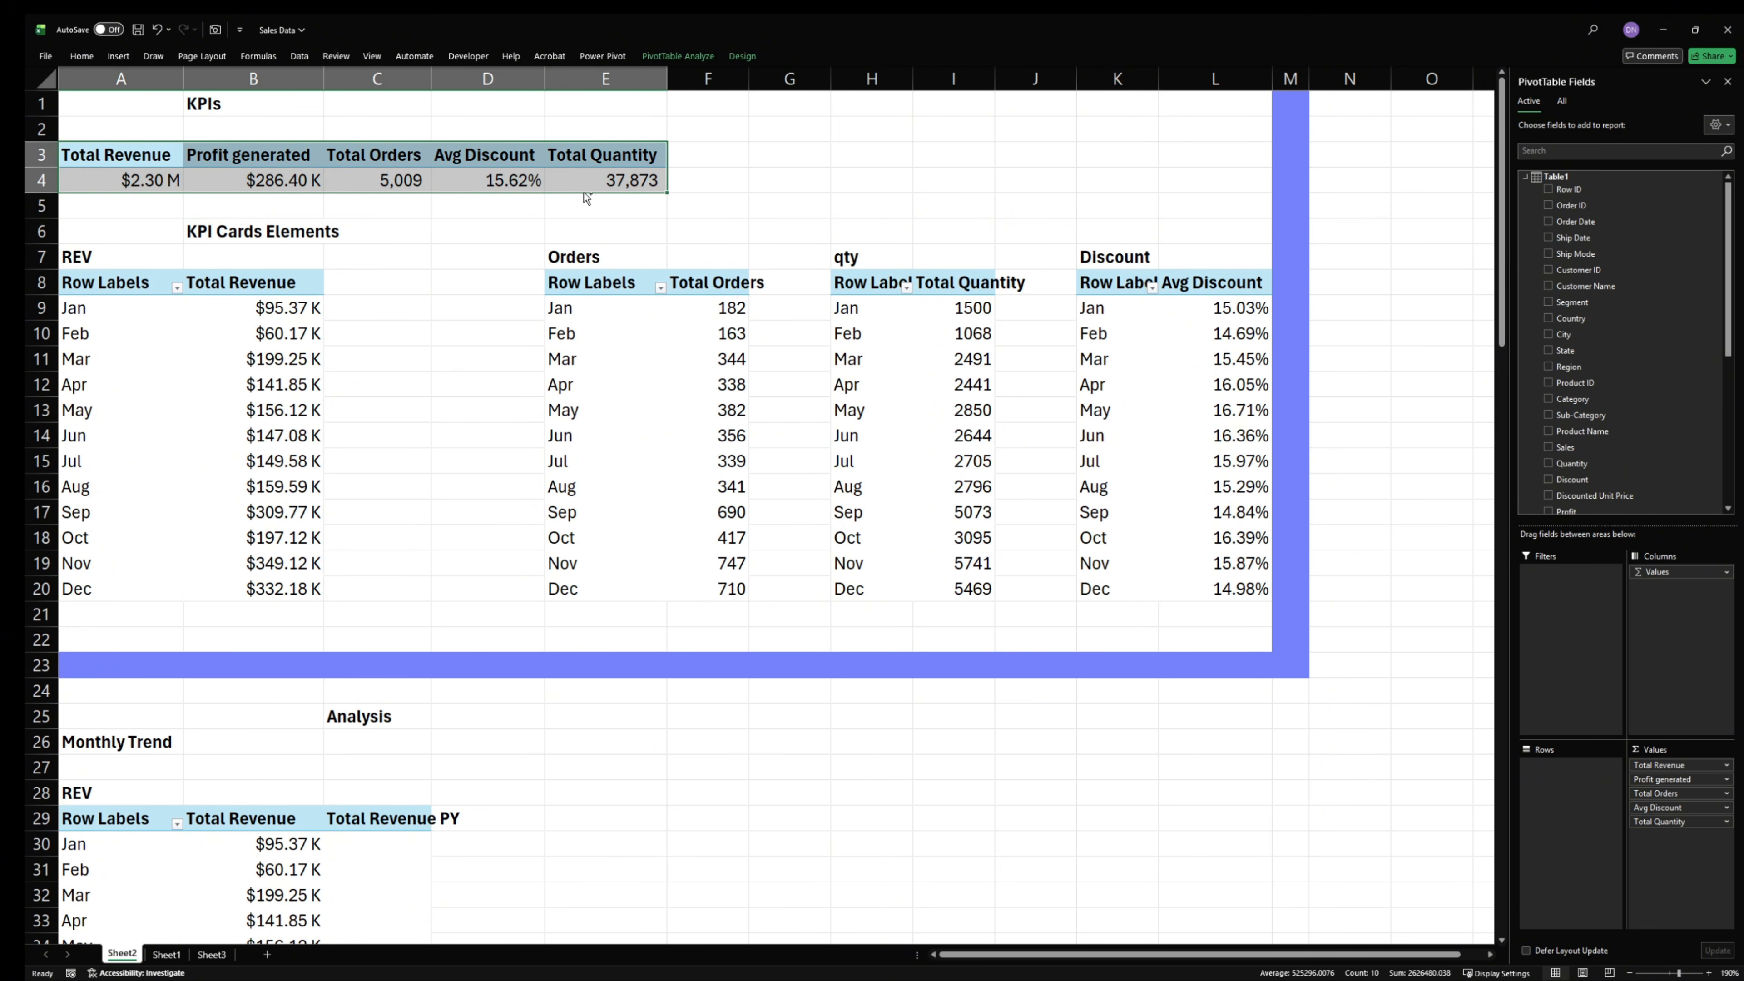
{"action": "key", "text": "ctrl+c"}
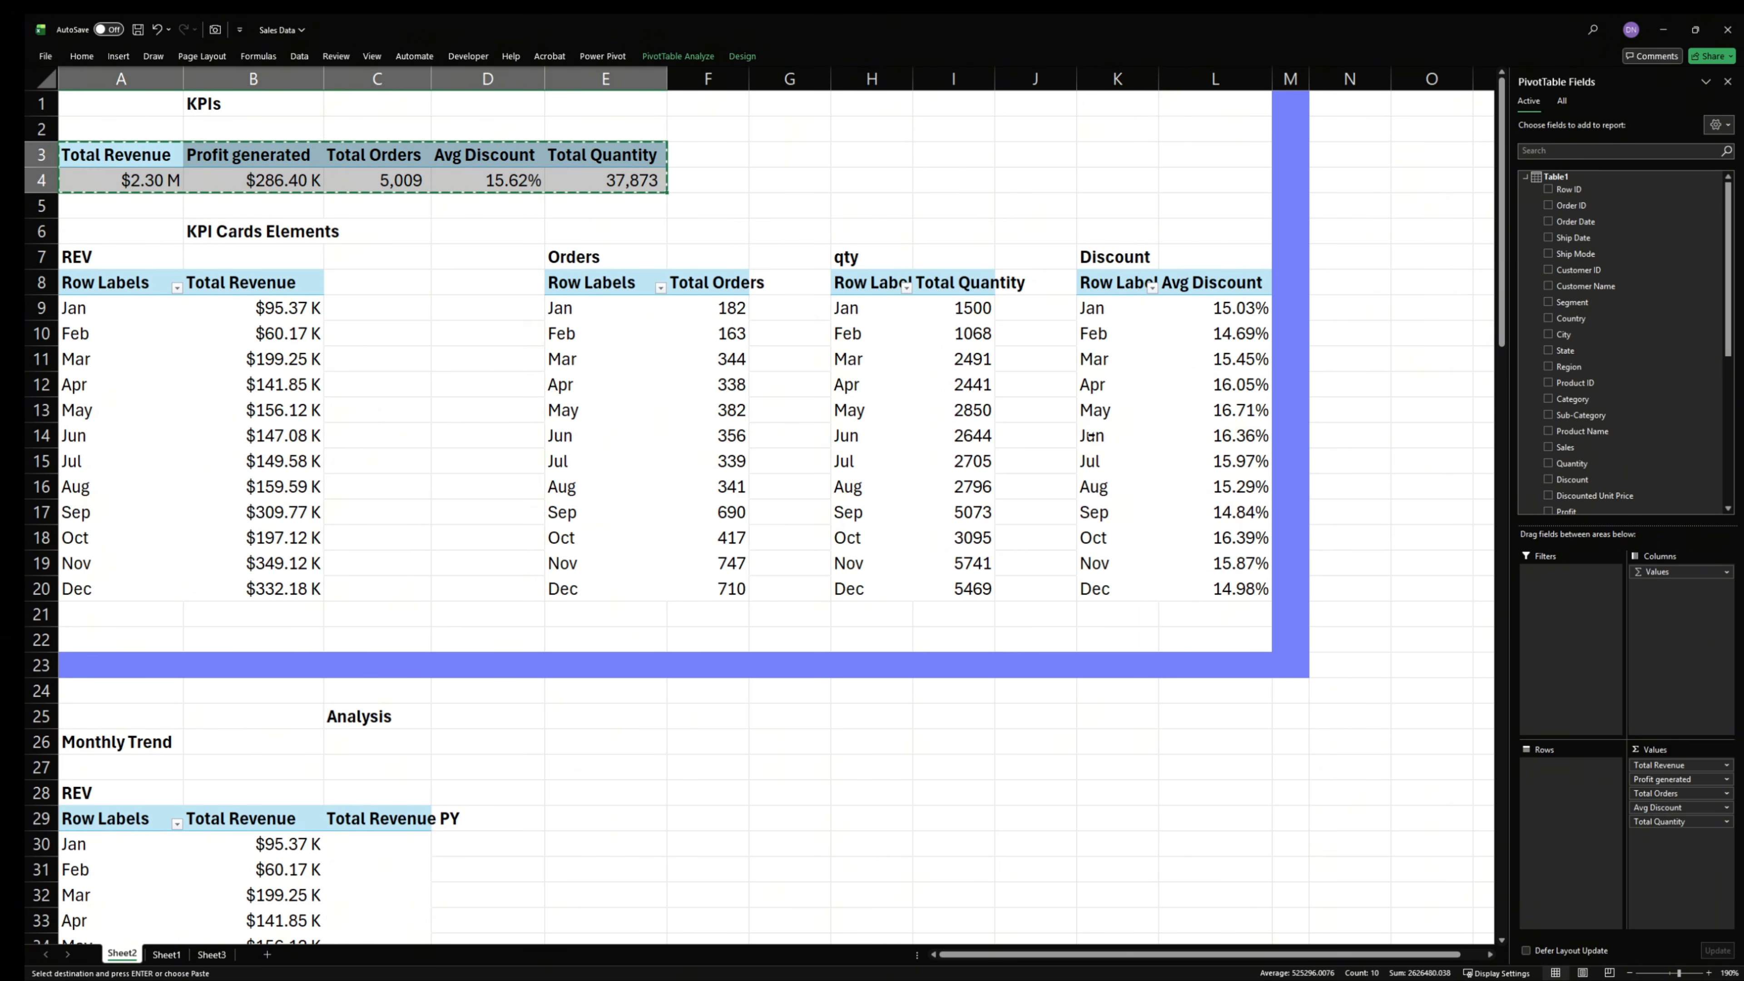
{"action": "left_click", "coordinate": [1490, 956]}
{"action": "left_click", "coordinate": [1490, 956]}
{"action": "left_click", "coordinate": [1490, 956]}
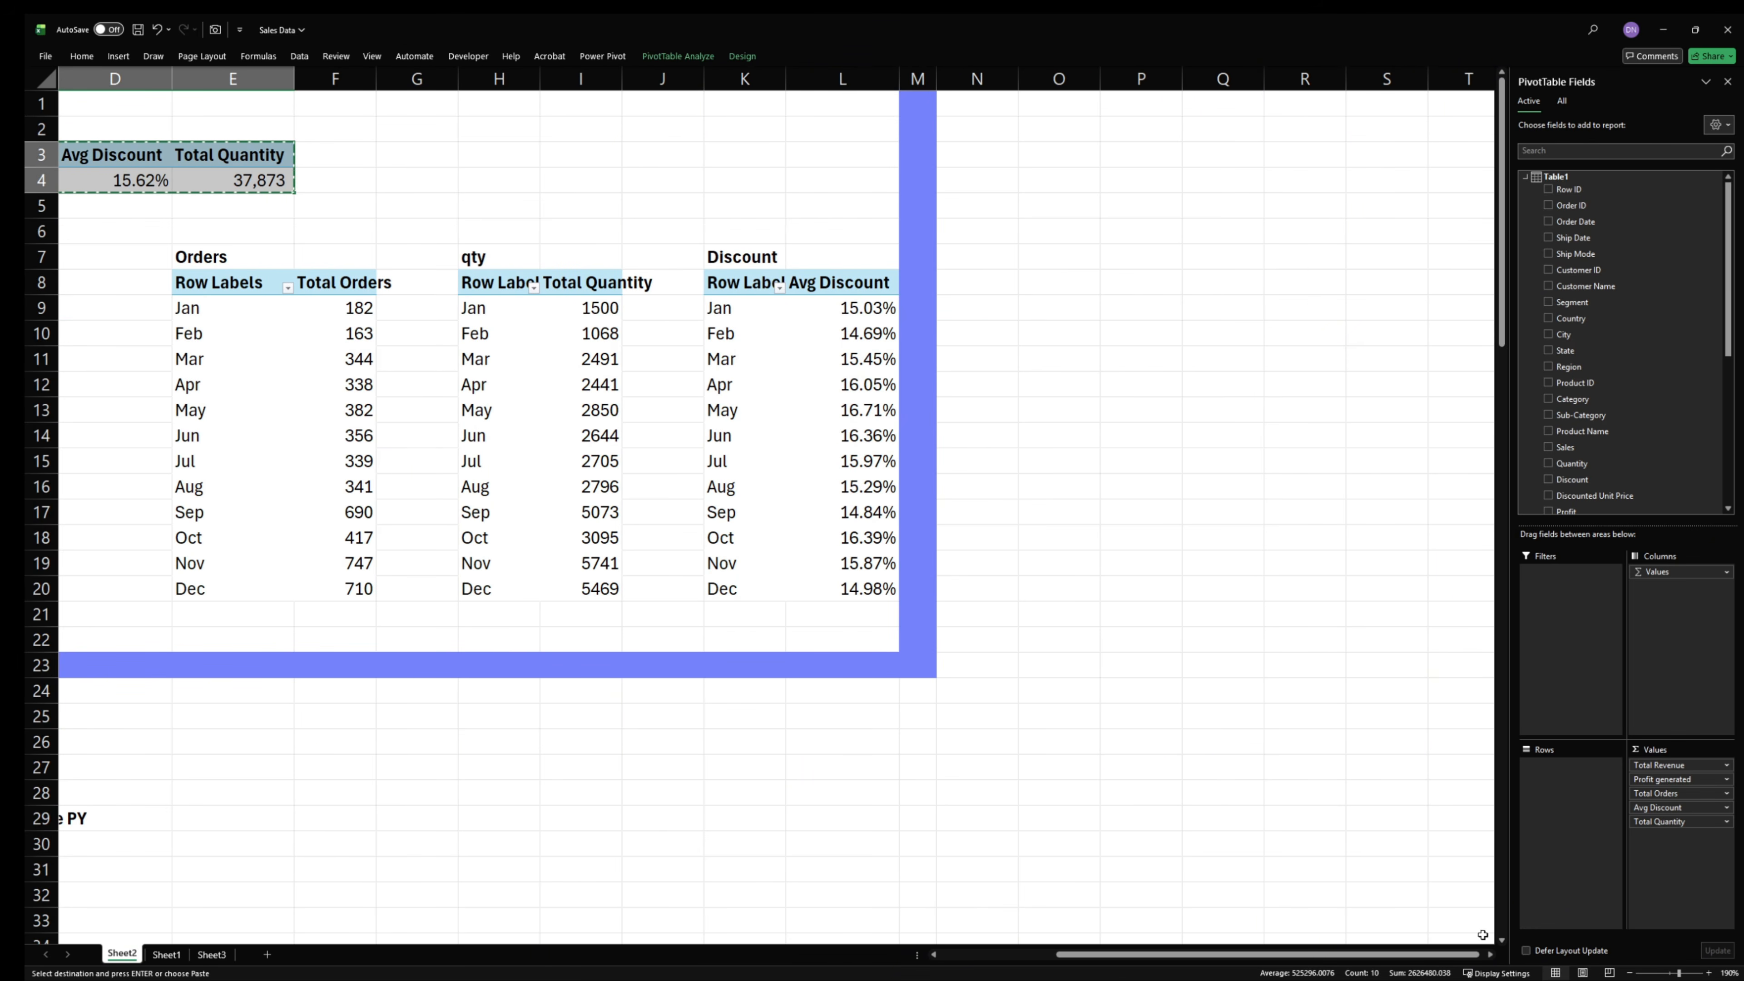
{"action": "left_click", "coordinate": [1053, 128]}
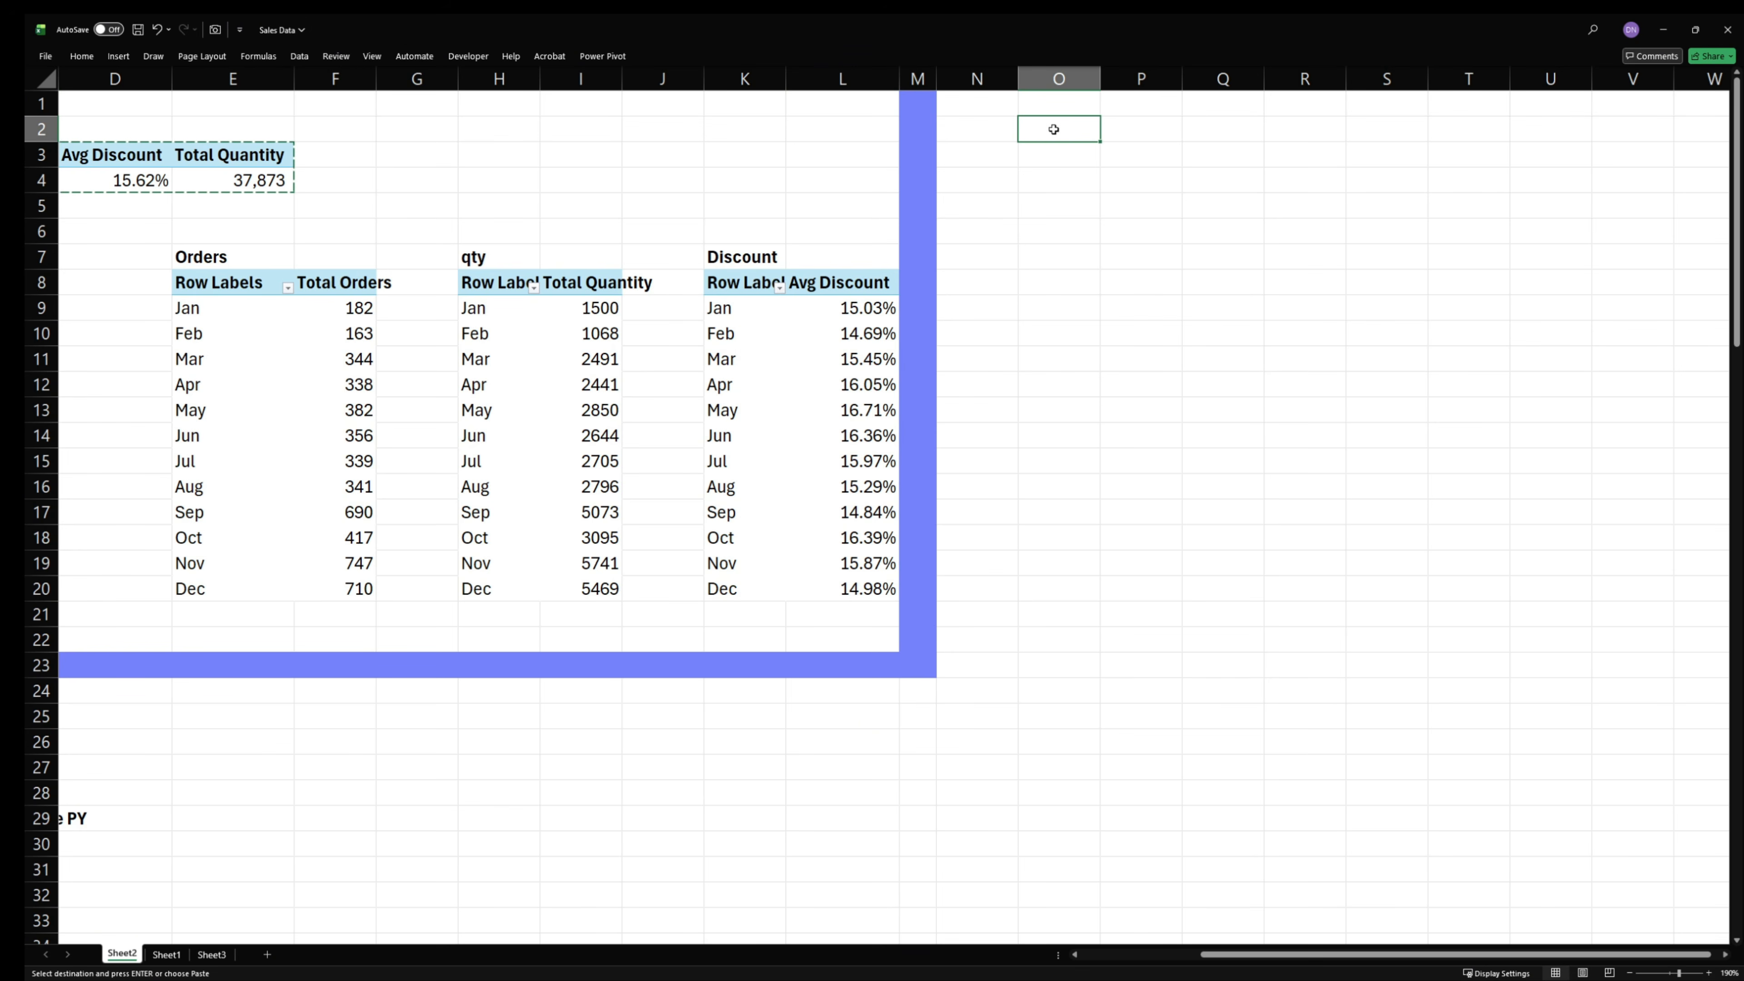
{"action": "key", "text": "ctrl+v"}
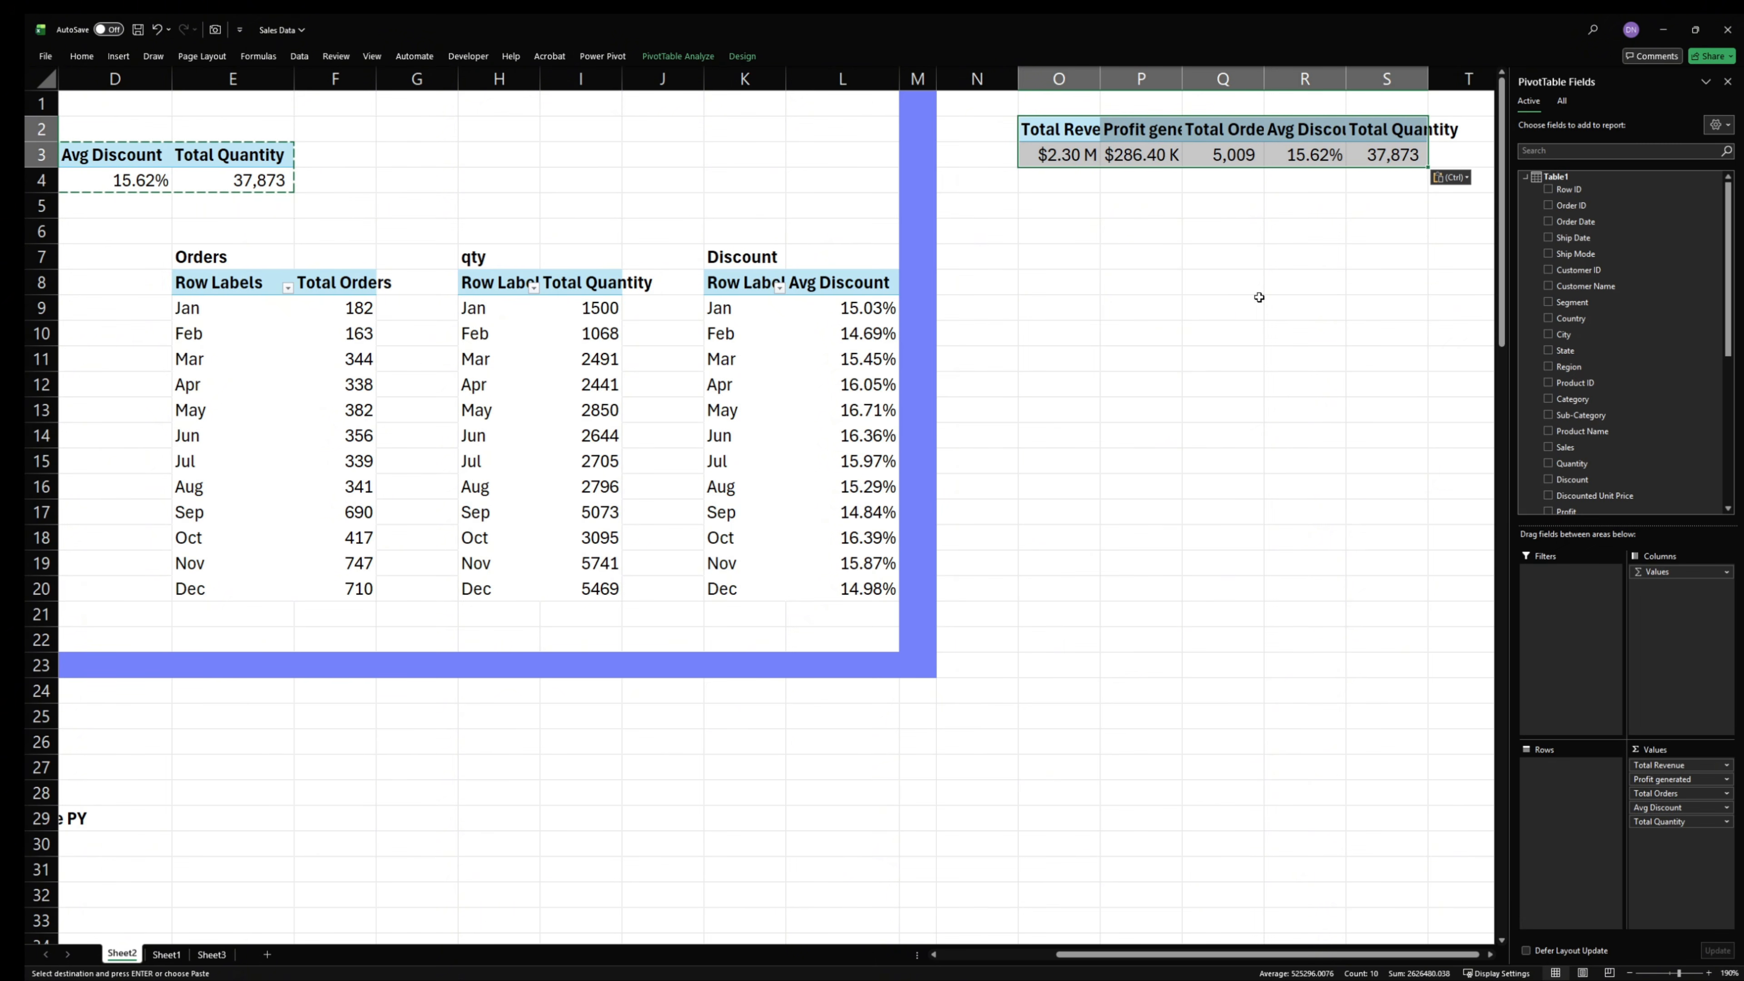
- AutoFit columns O through S to the headers of the copied KPI PivotTable
{"action": "left_click", "coordinate": [1490, 957]}
{"action": "left_click", "coordinate": [1490, 956]}
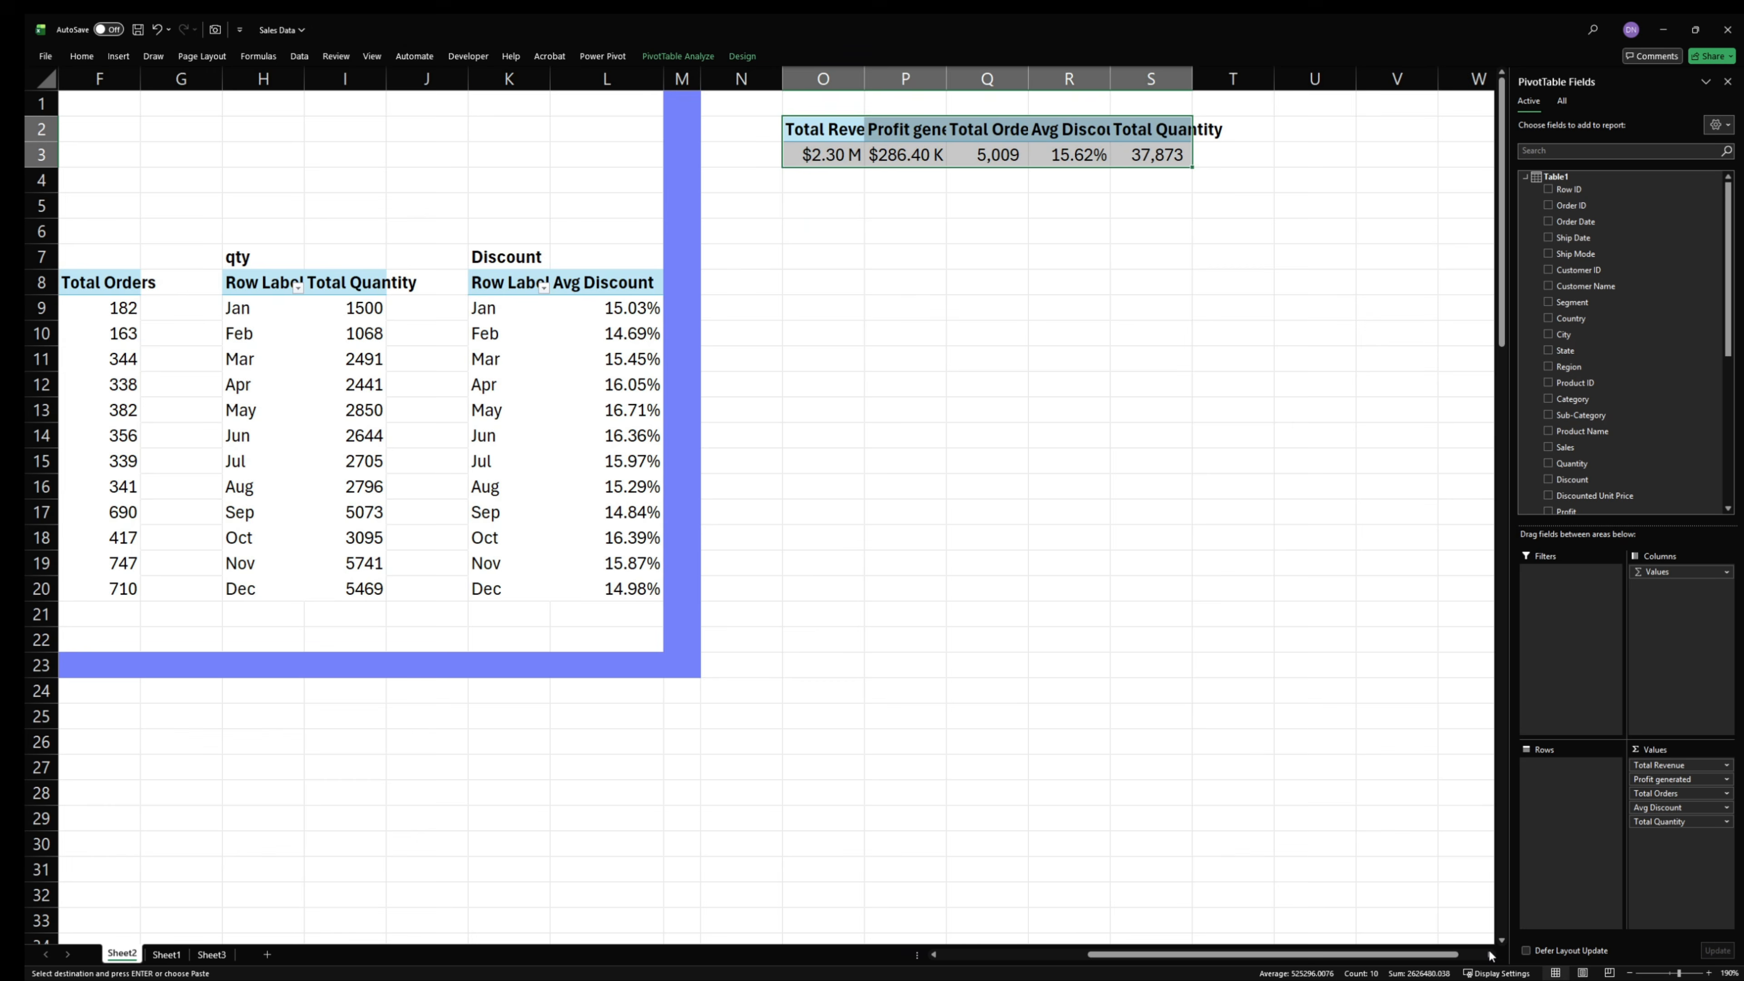
{"action": "double_click", "coordinate": [865, 88]}
{"action": "double_click", "coordinate": [990, 78]}
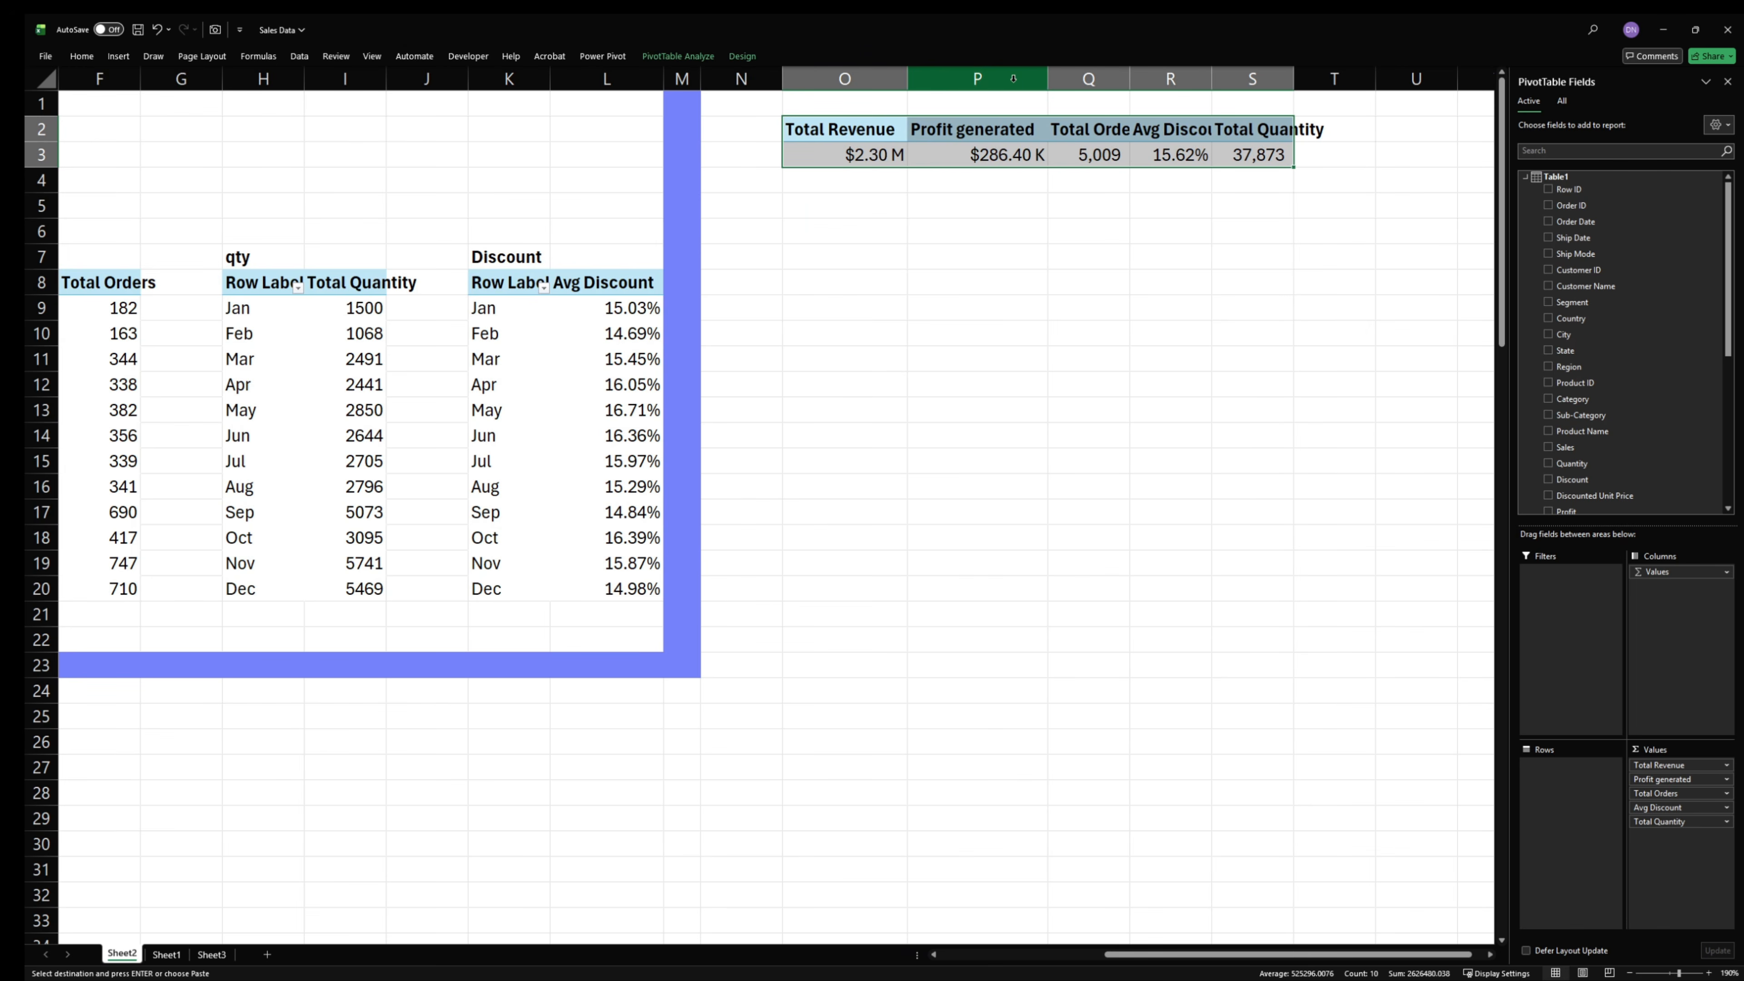
{"action": "double_click", "coordinate": [1129, 78]}
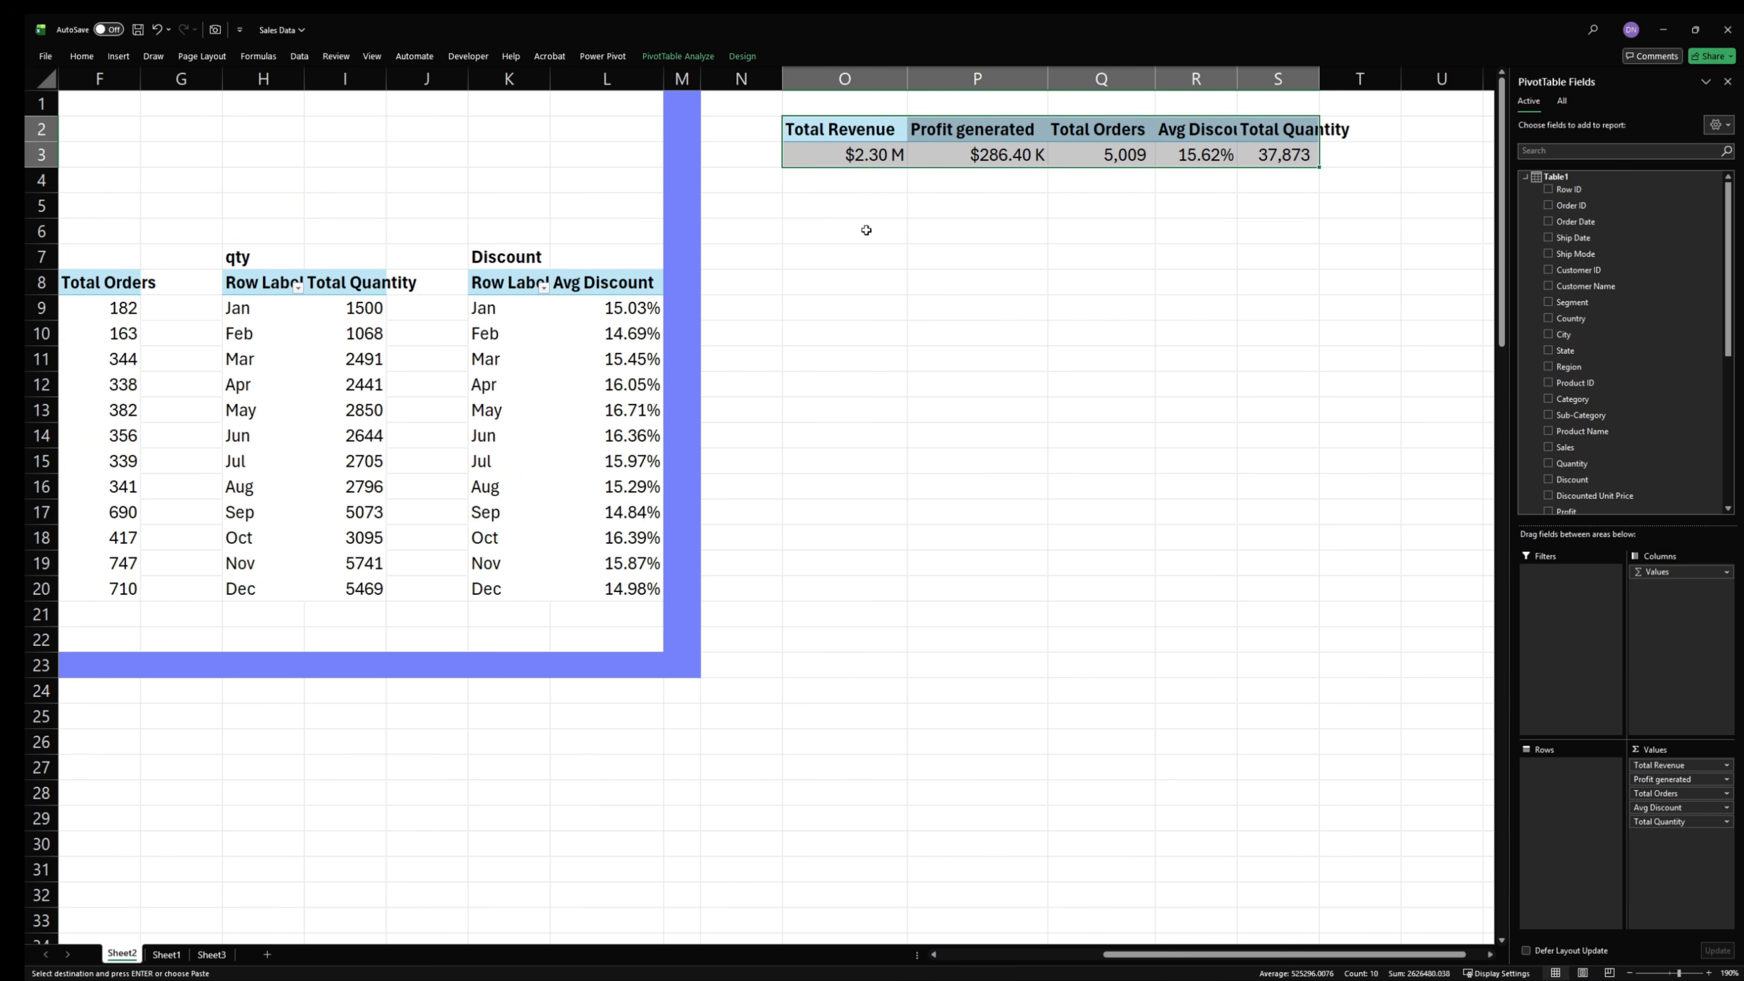
{"action": "double_click", "coordinate": [1236, 78]}
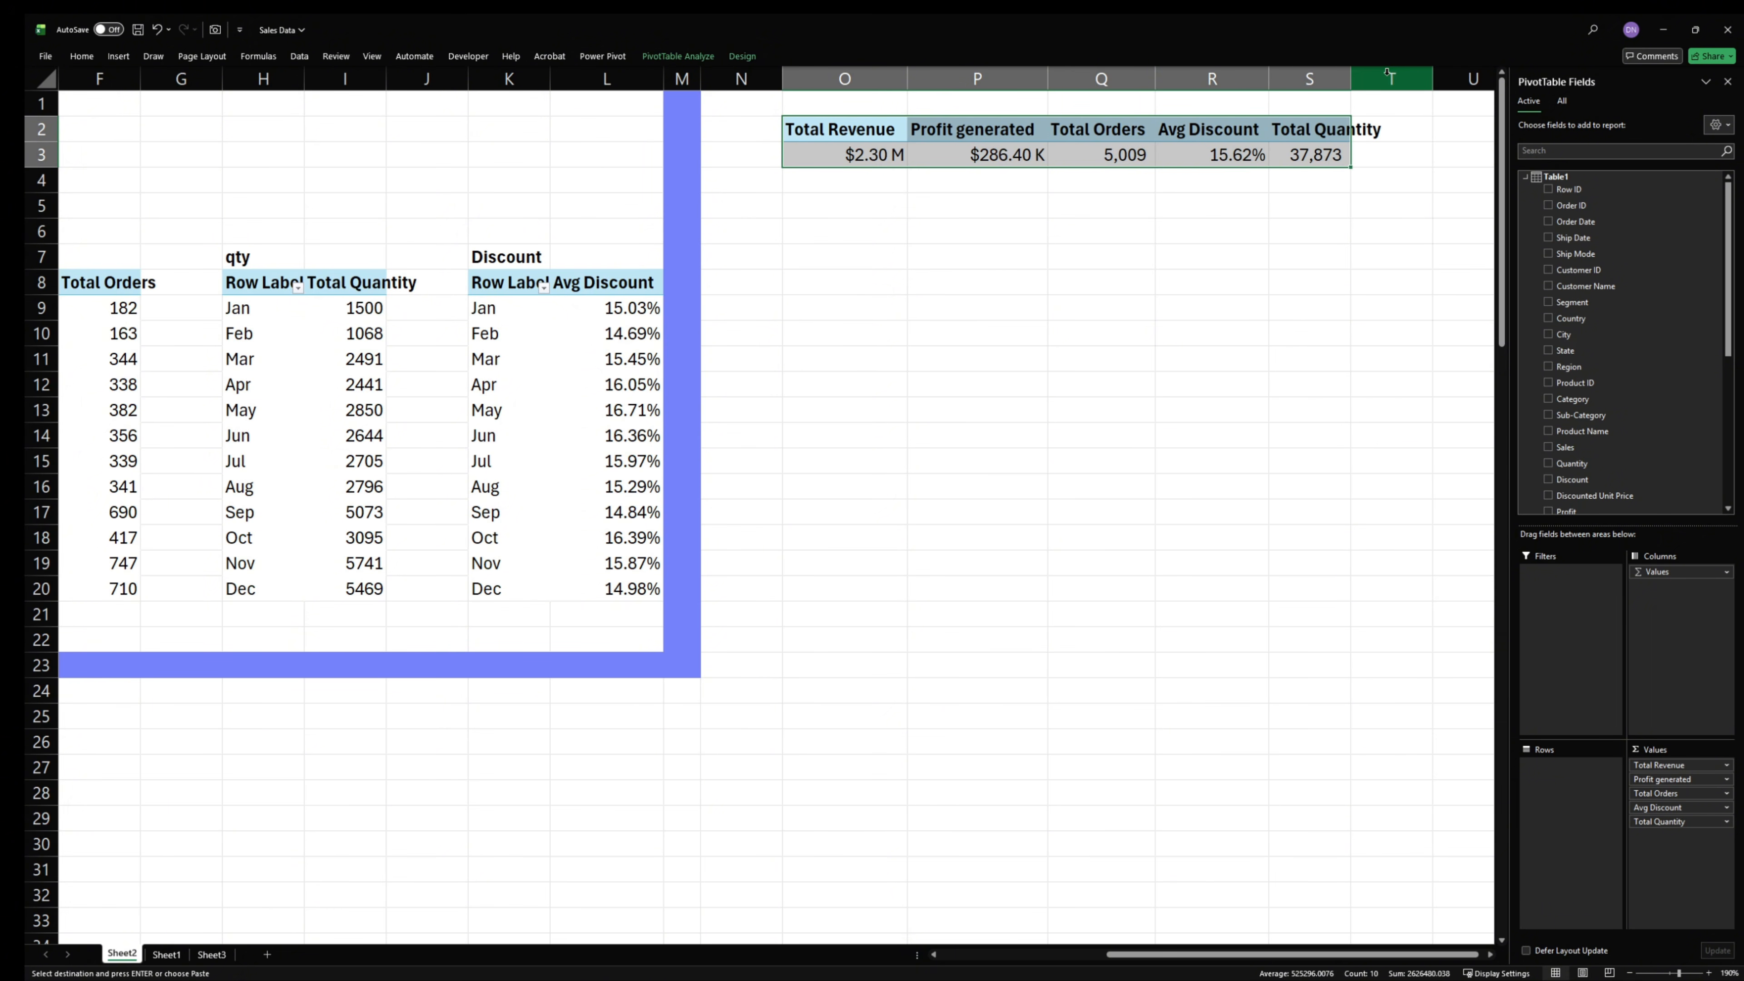
{"action": "double_click", "coordinate": [1351, 78]}
{"action": "left_click", "coordinate": [1359, 76]}
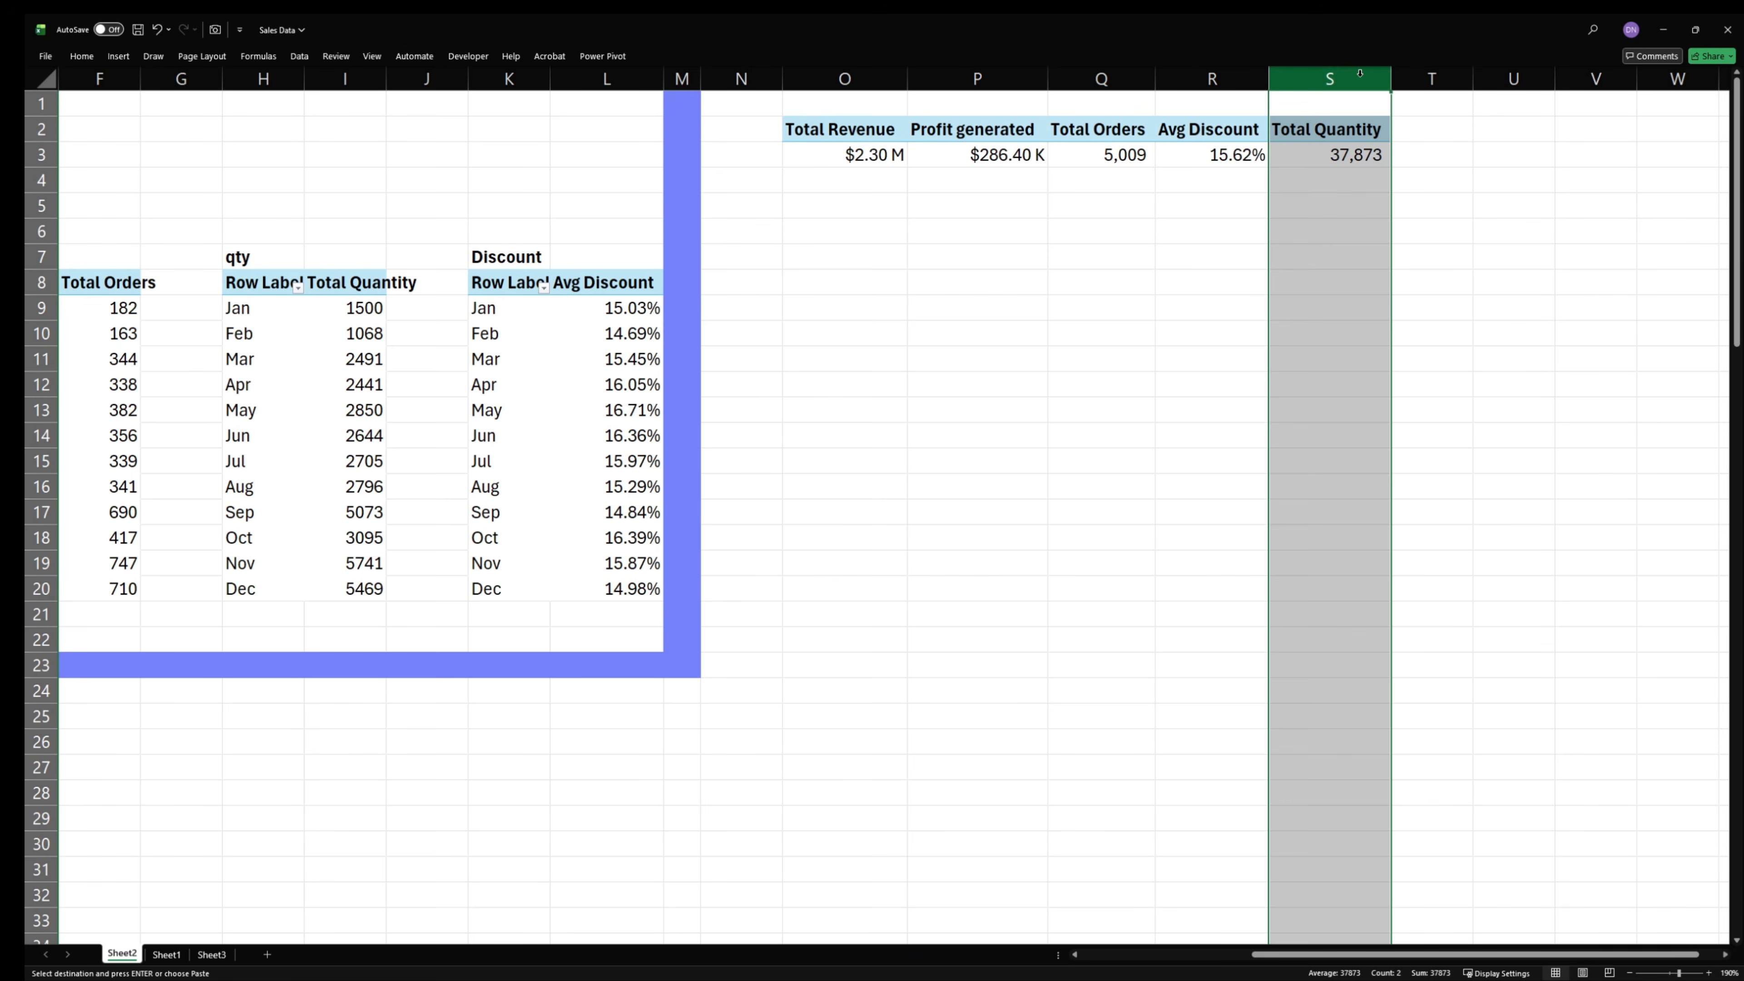
{"action": "left_click", "coordinate": [1125, 233]}
- Center the KPI values in O3:S3 of the copied PivotTable horizontally
{"action": "left_click", "coordinate": [1345, 152]}
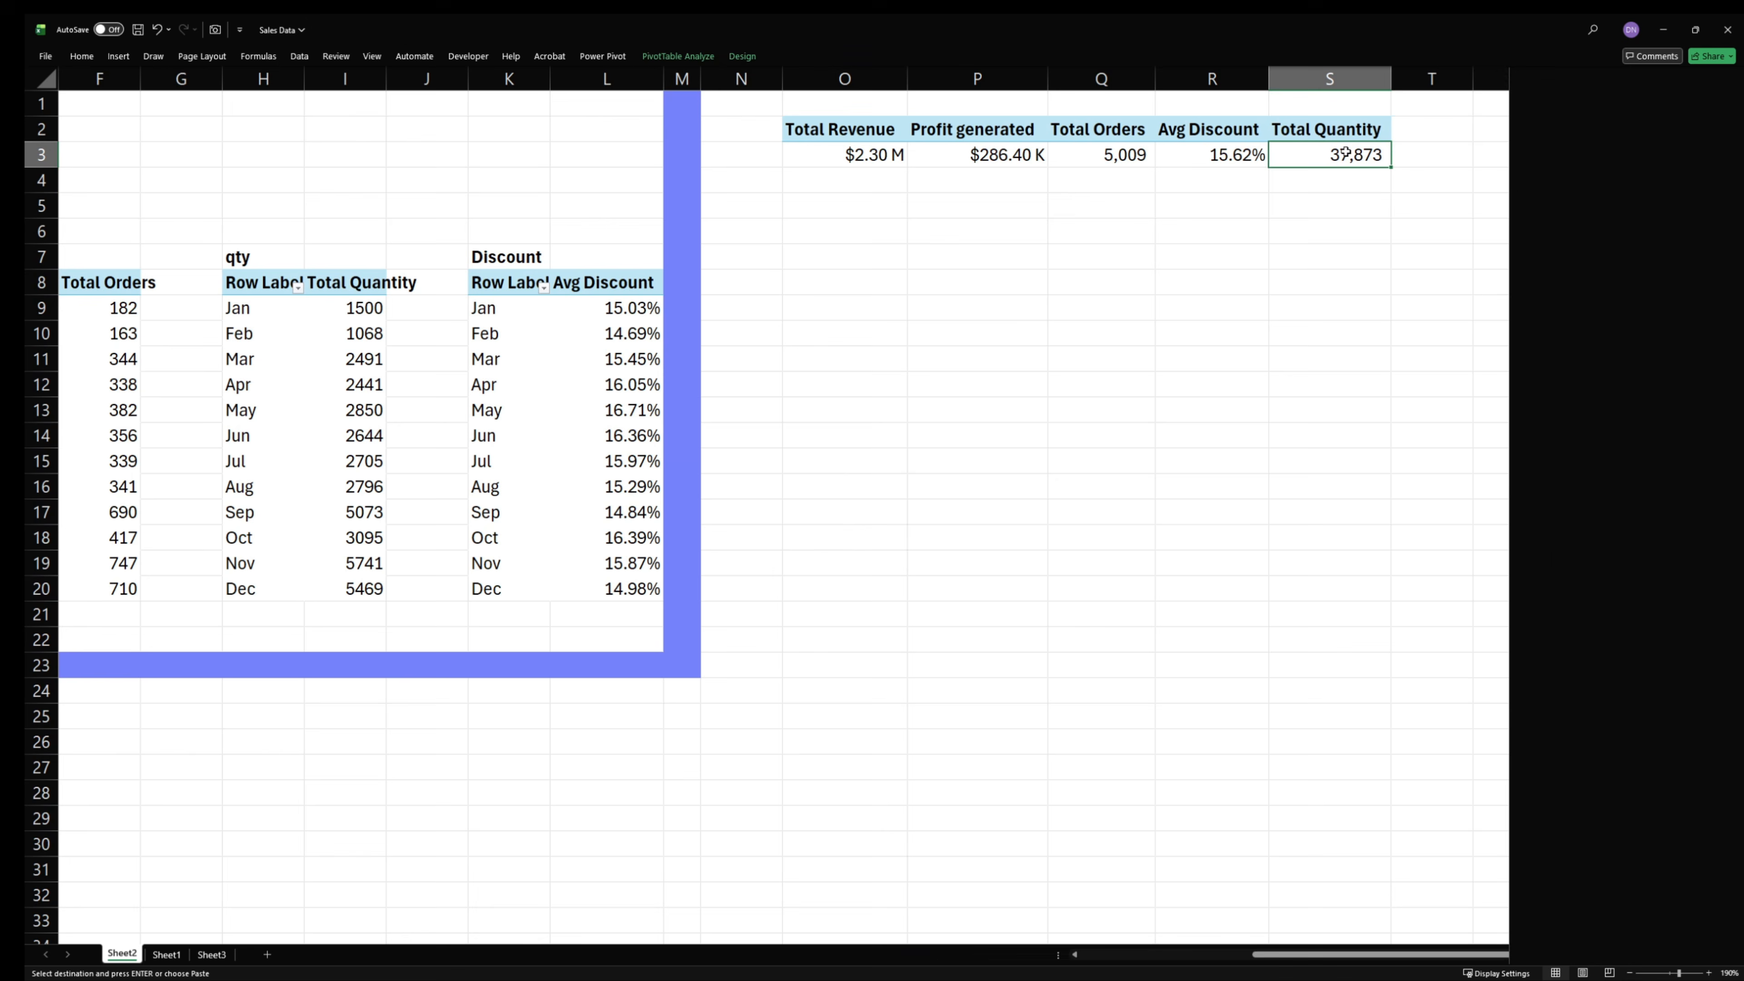
{"action": "left_click_drag", "start_coordinate": [1345, 152], "coordinate": [805, 160]}
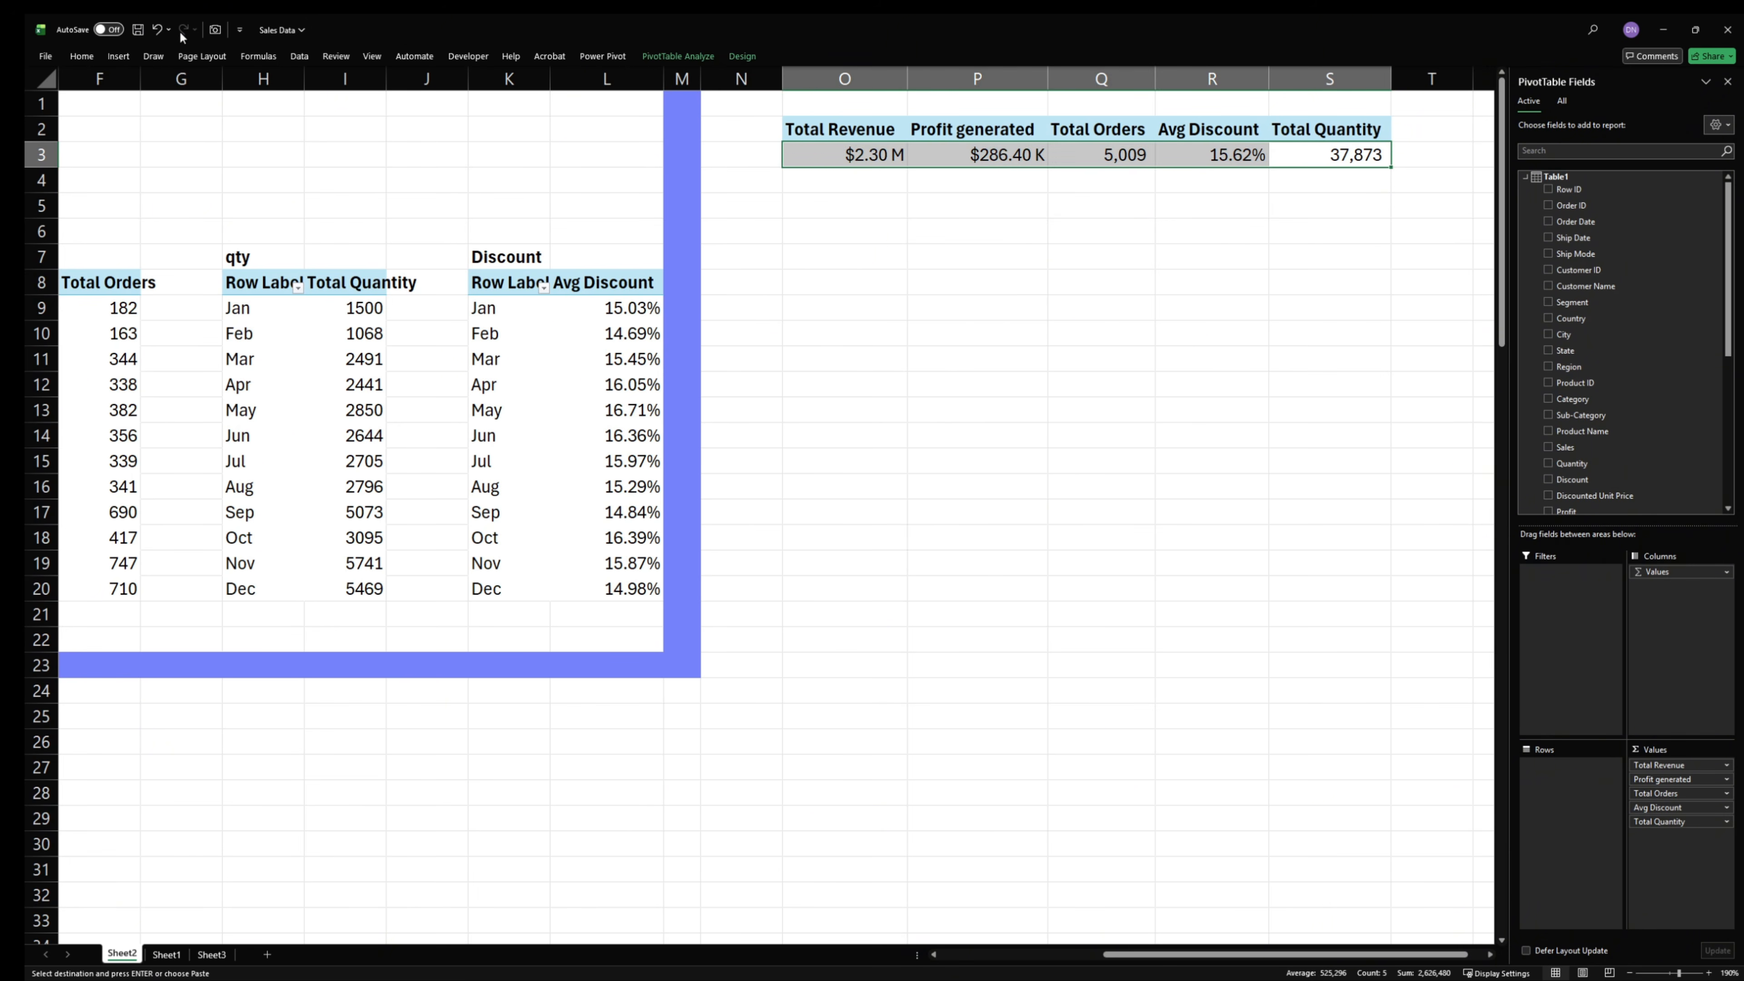
{"action": "left_click", "coordinate": [79, 57]}
{"action": "left_click", "coordinate": [336, 103]}
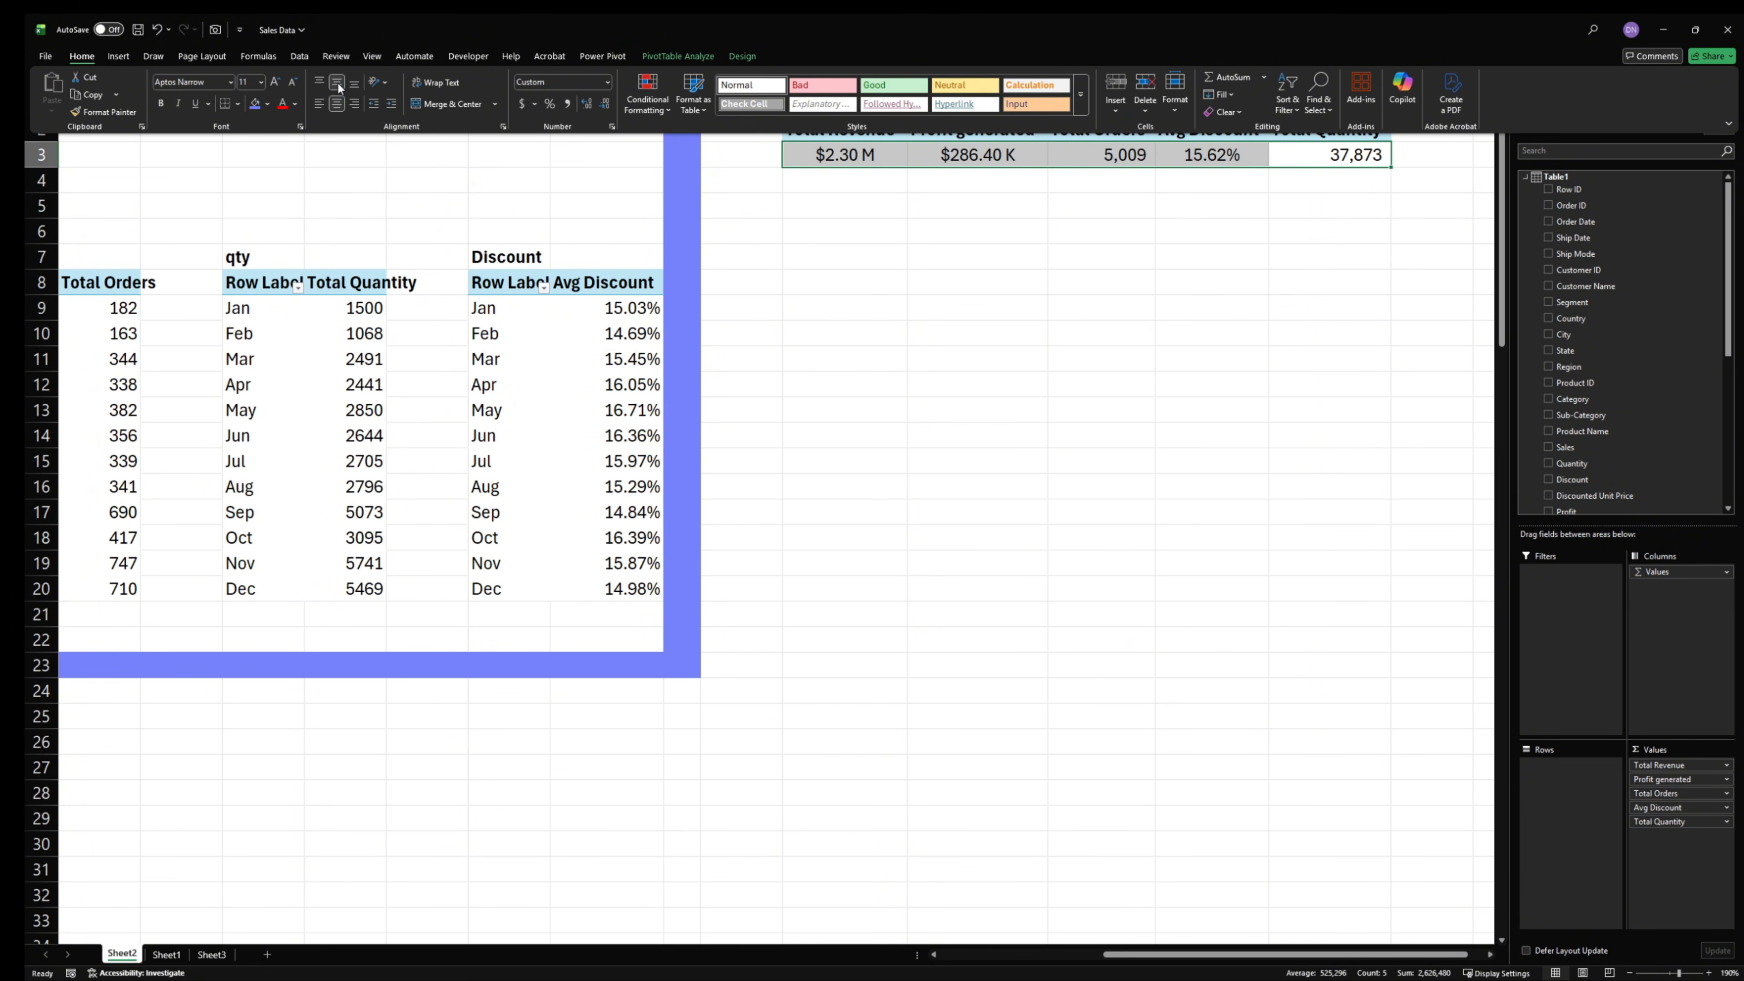
{"action": "left_click", "coordinate": [1079, 293]}
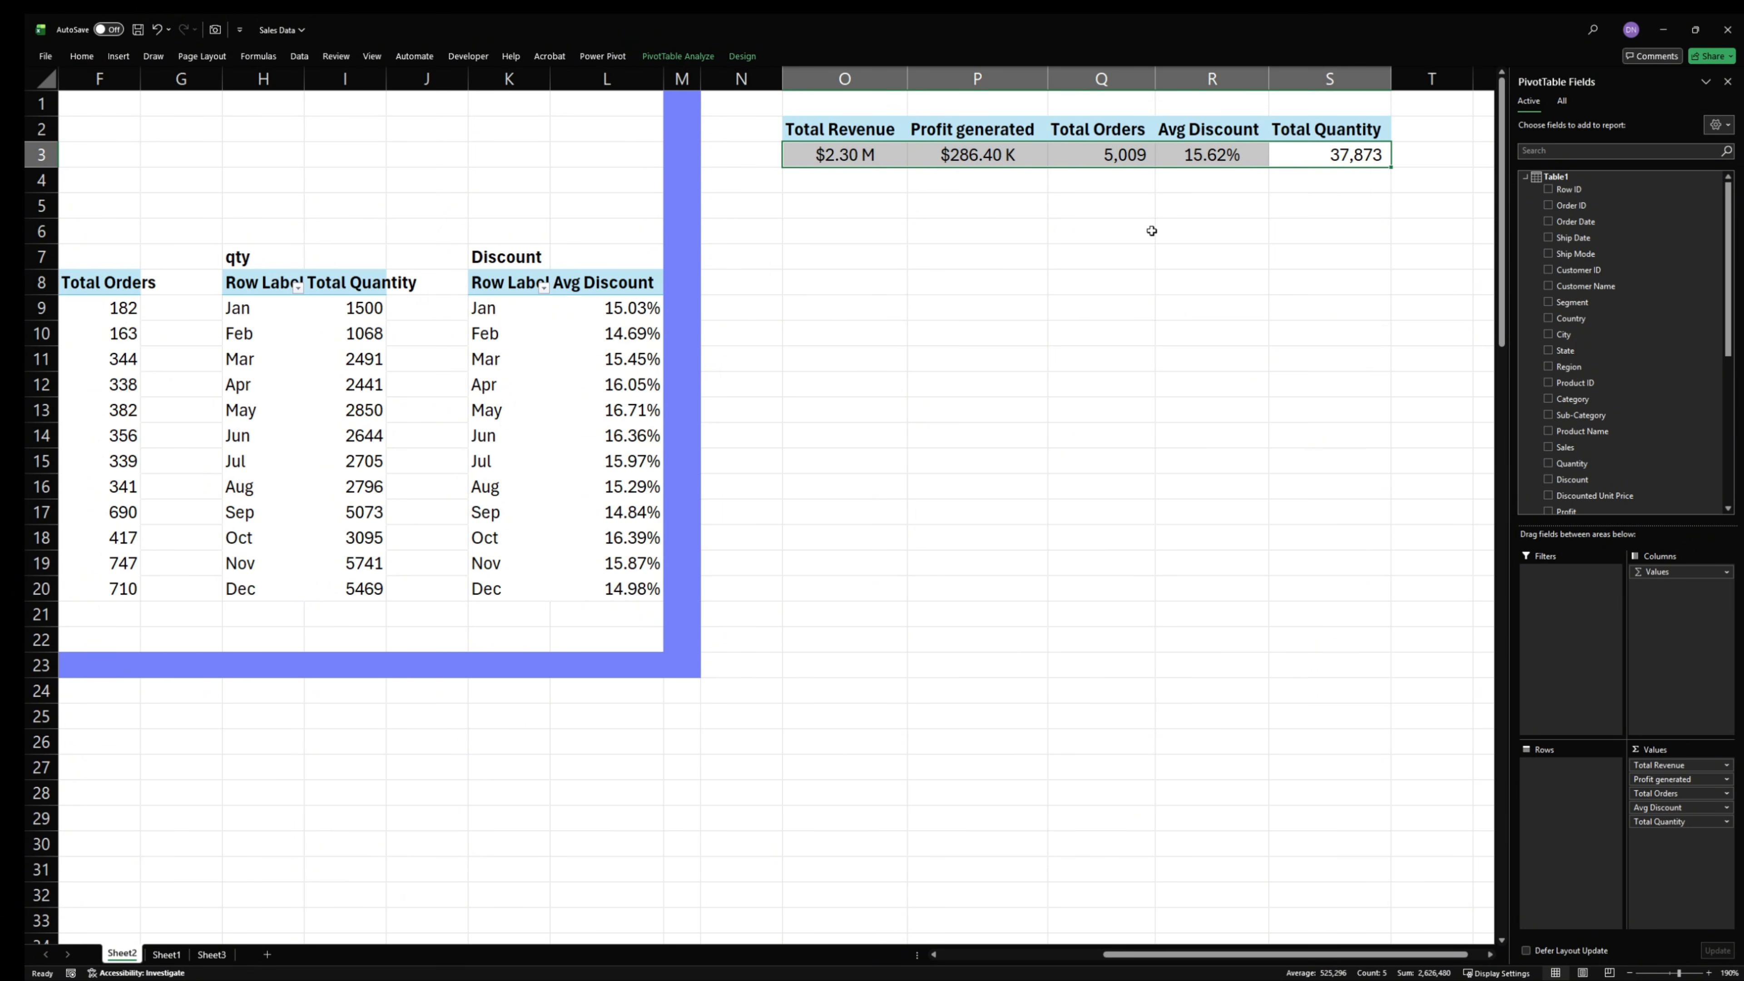
{"action": "left_click", "coordinate": [1080, 213]}
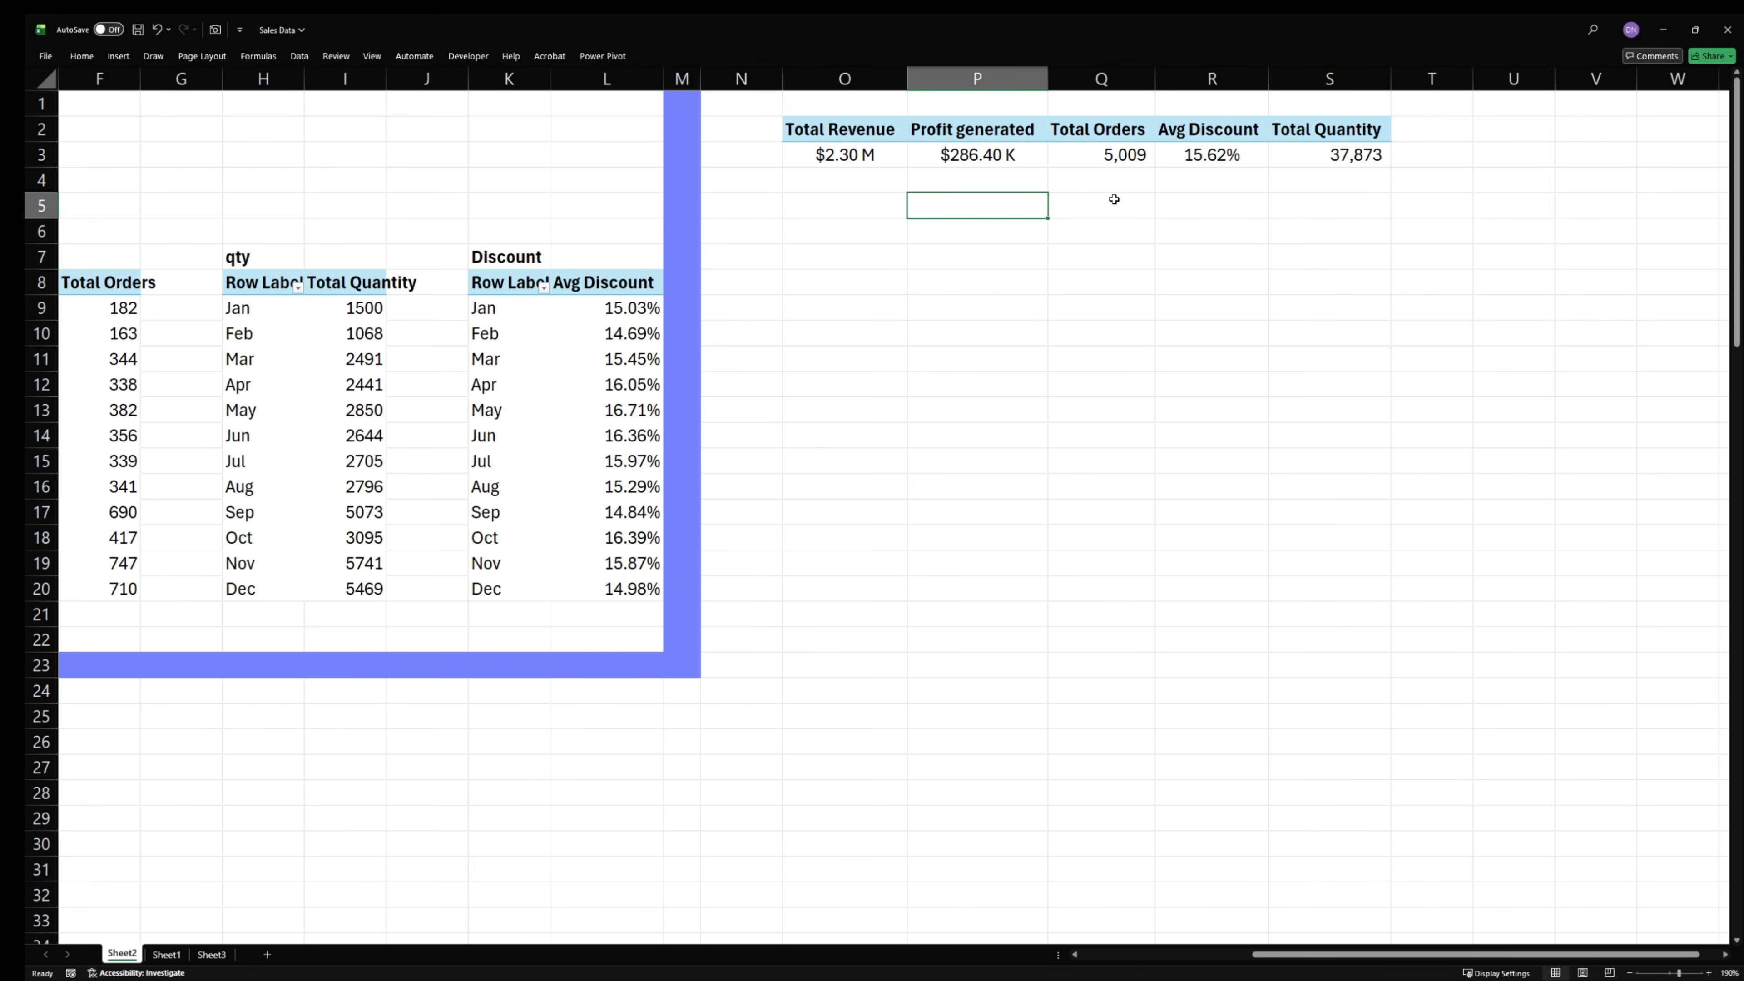
- Remove Total Quantity from the values of the copied KPI PivotTable at O2
{"action": "left_click", "coordinate": [1165, 155]}
{"action": "left_click", "coordinate": [1139, 154]}
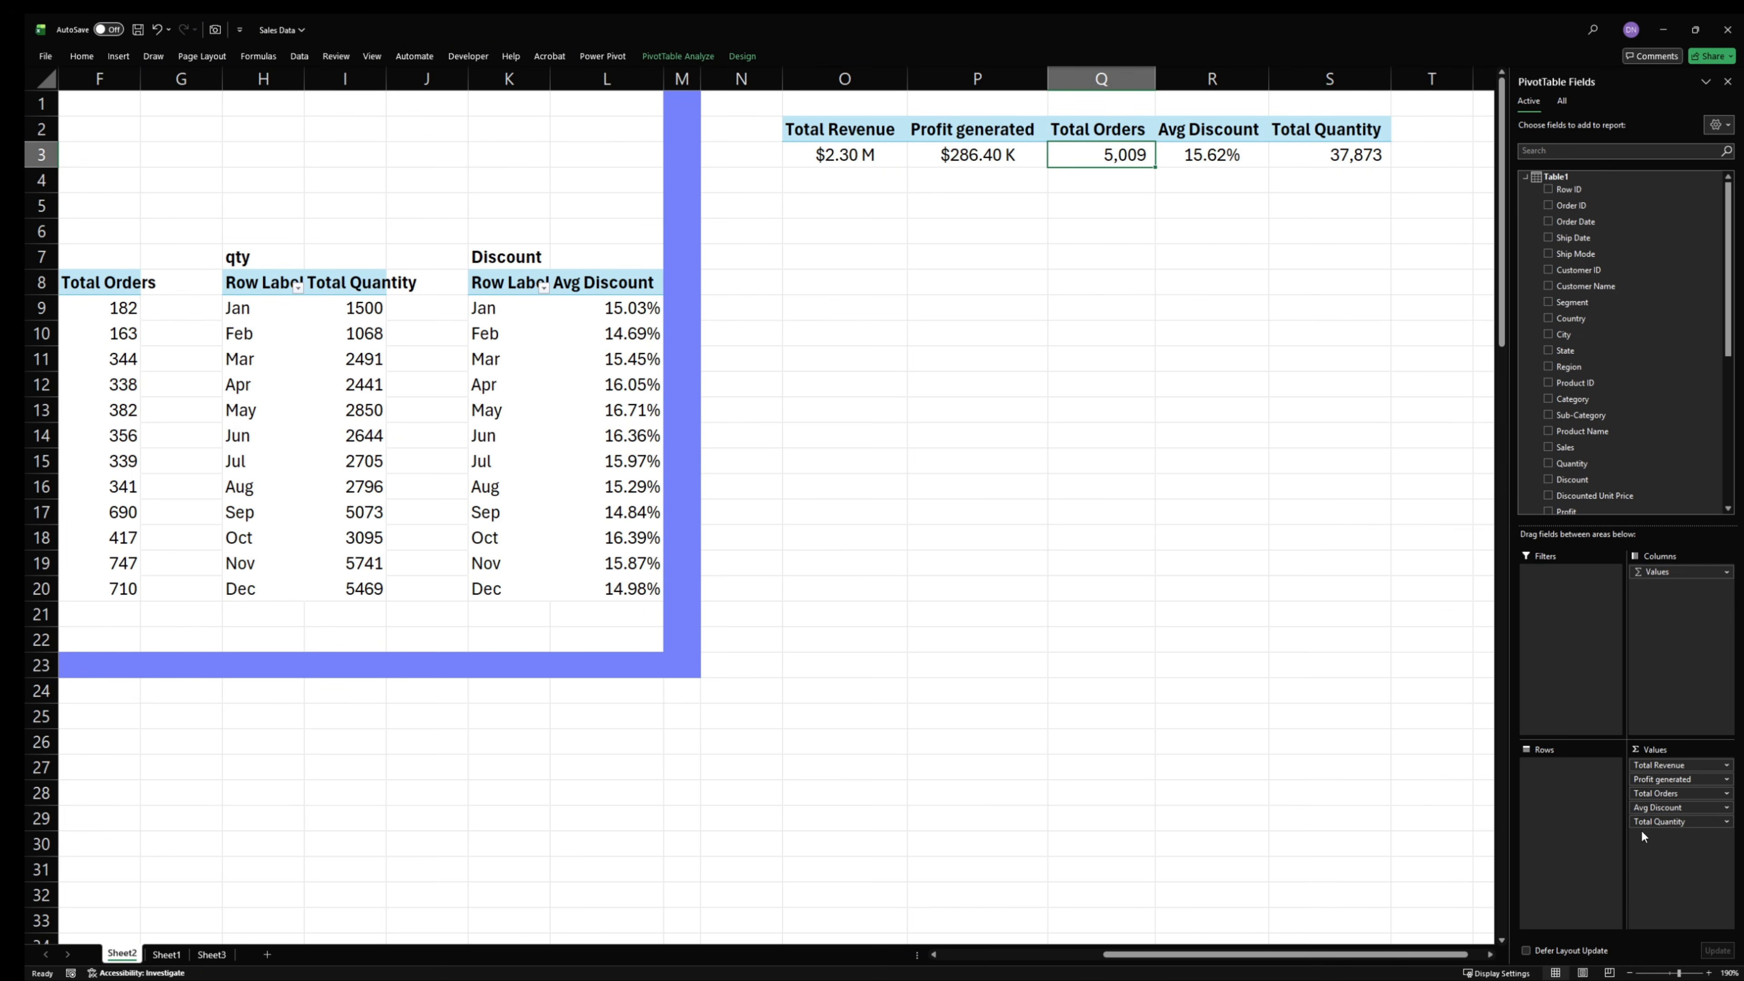
{"action": "left_click_drag", "start_coordinate": [1646, 822], "coordinate": [1350, 825]}
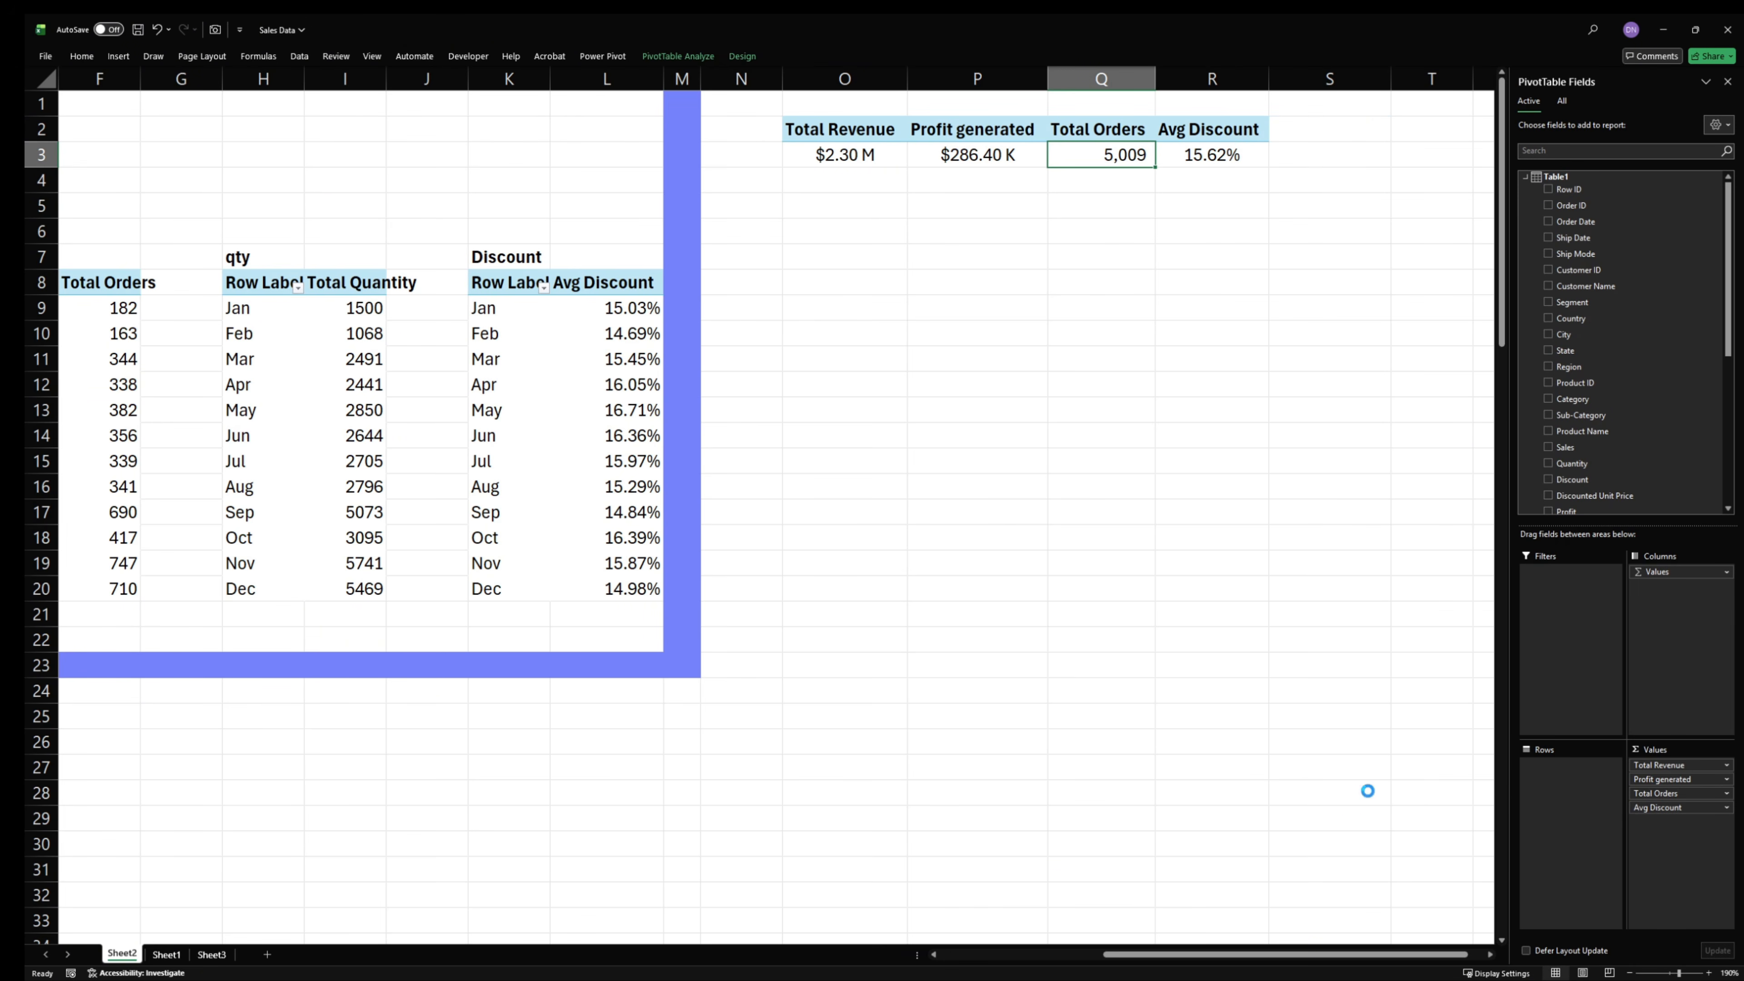
- Remove Avg Discount, Total Orders, Profit generated and Total Revenue from the values of the copied PivotTable at O2
{"action": "left_click_drag", "start_coordinate": [1675, 807], "coordinate": [1294, 804]}
{"action": "left_click_drag", "start_coordinate": [1675, 779], "coordinate": [1178, 783]}
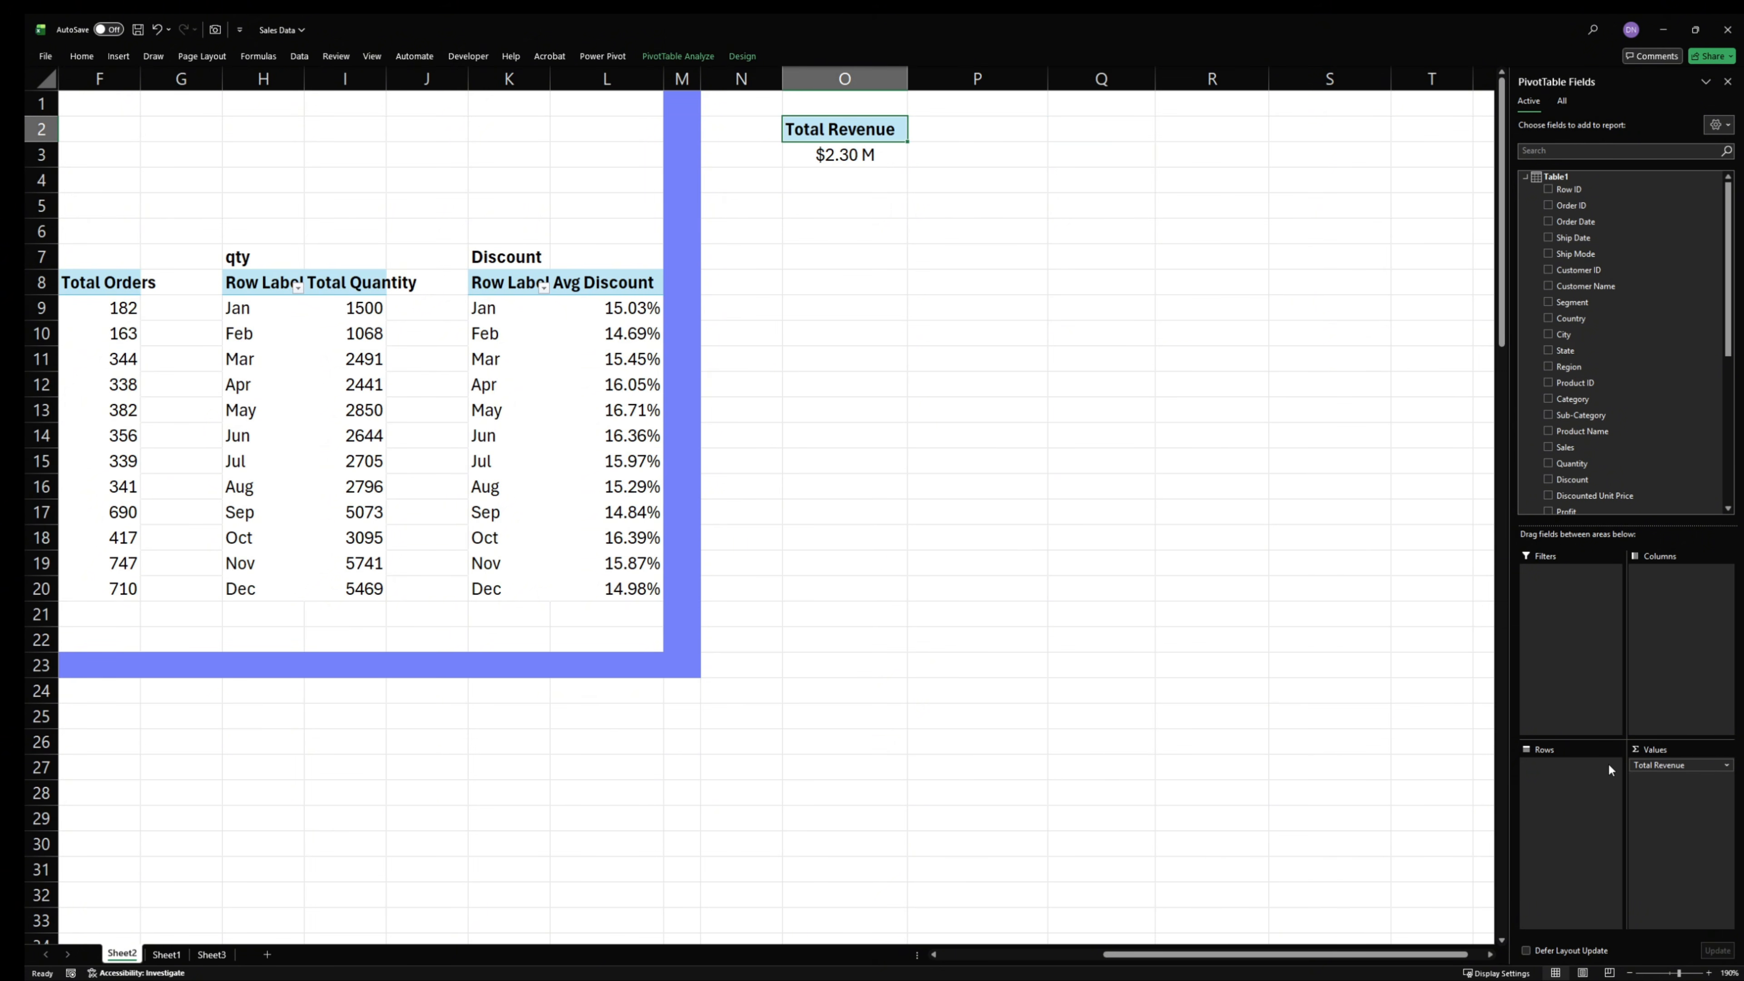
{"action": "left_click_drag", "start_coordinate": [1655, 764], "coordinate": [1235, 687]}
- Add Revenue YoY KPI, Quanity YoY KPI, Orders YoY KPI and Discount YoY Kpi as values of the PivotTable at O2
{"action": "scroll", "coordinate": [1619, 412], "scroll_direction": "down", "scroll_amount": 6}
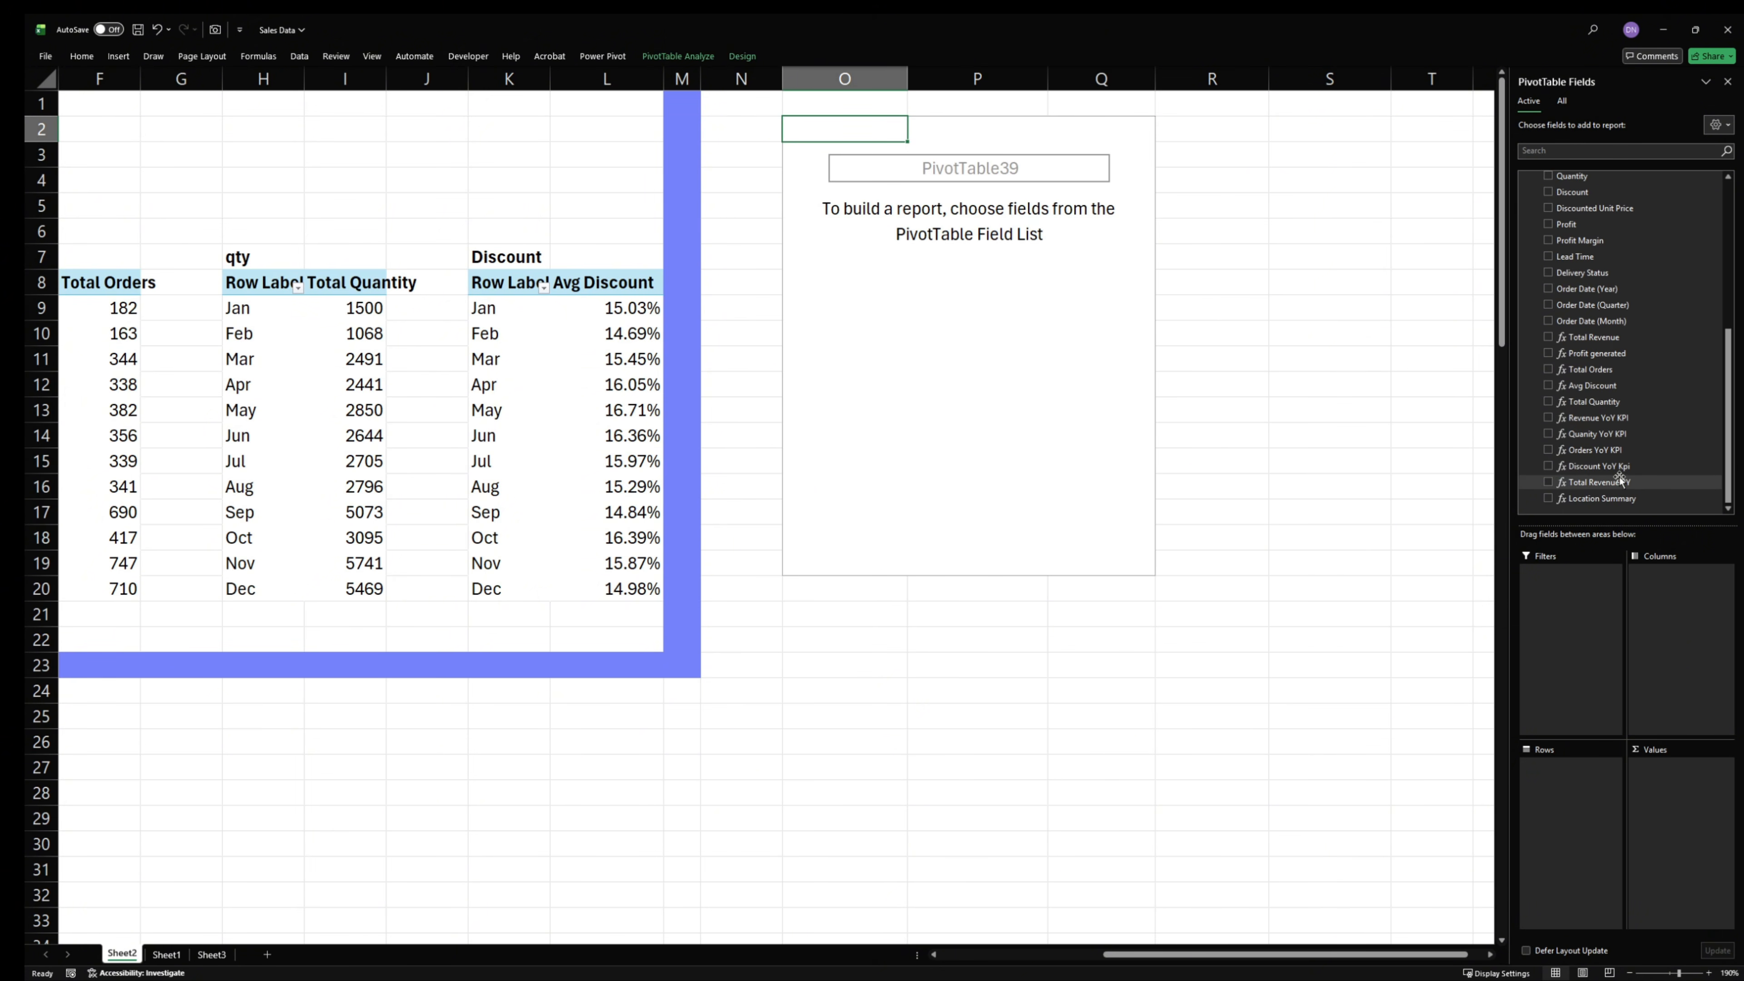
{"action": "left_click_drag", "start_coordinate": [1600, 417], "coordinate": [1682, 858]}
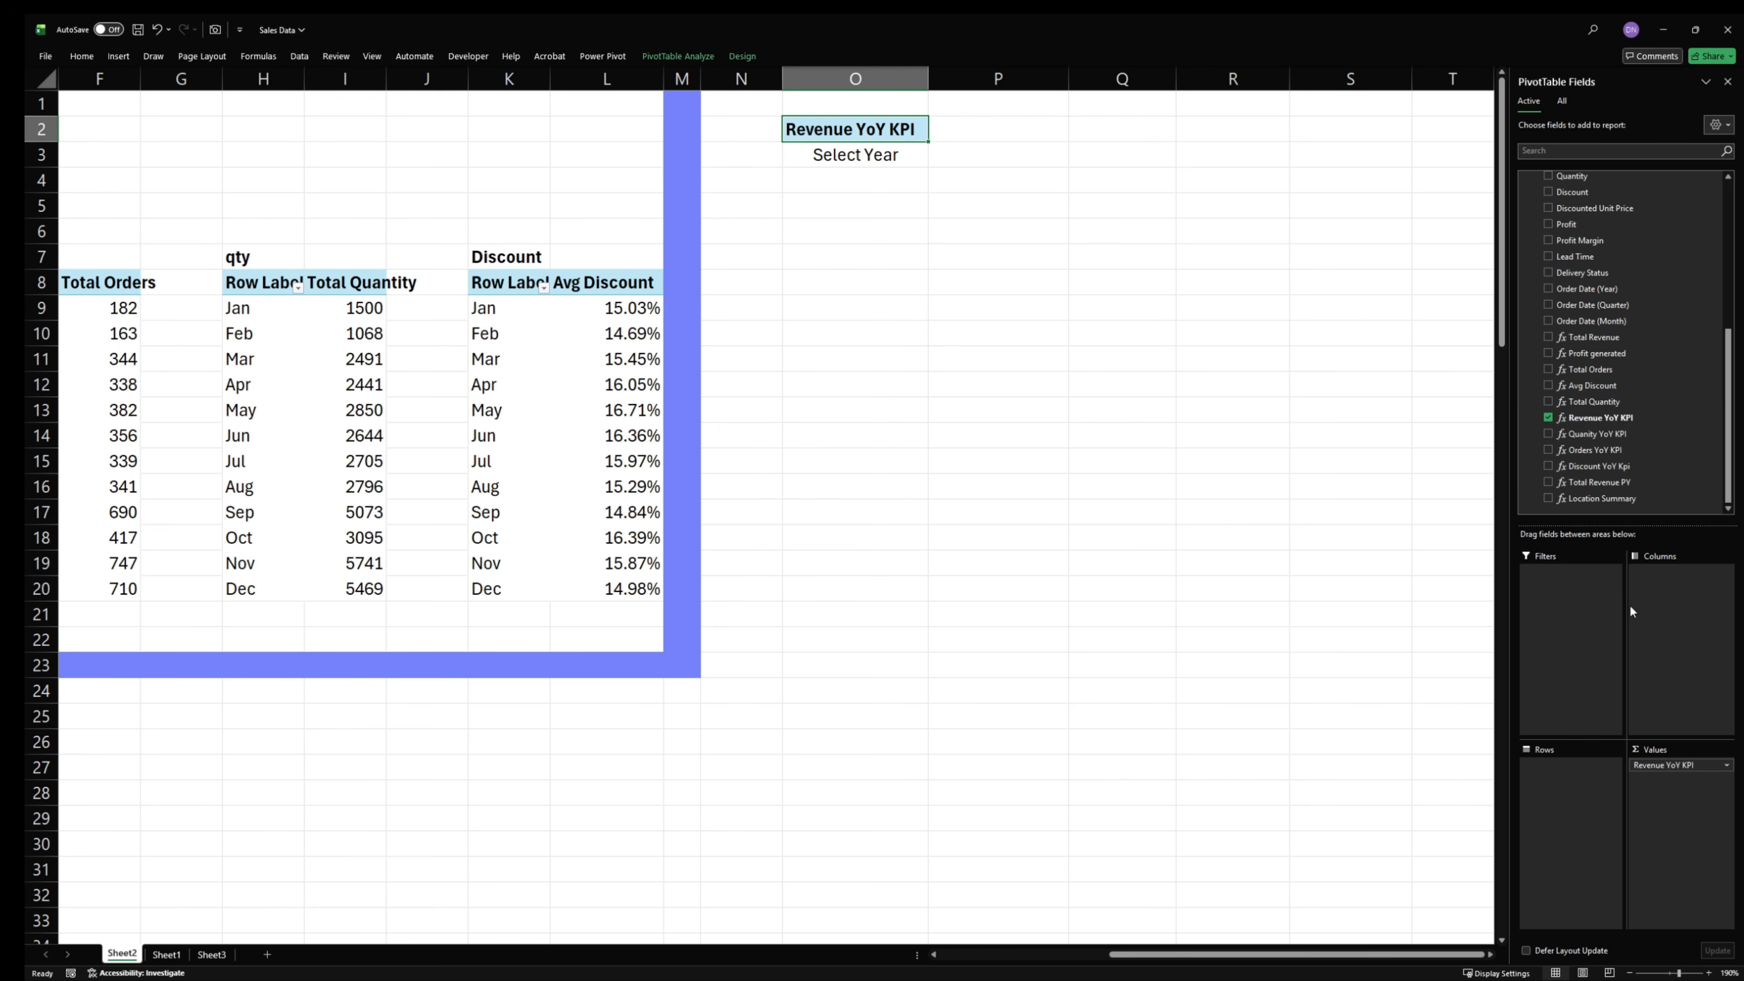
{"action": "left_click_drag", "start_coordinate": [1586, 433], "coordinate": [1714, 829]}
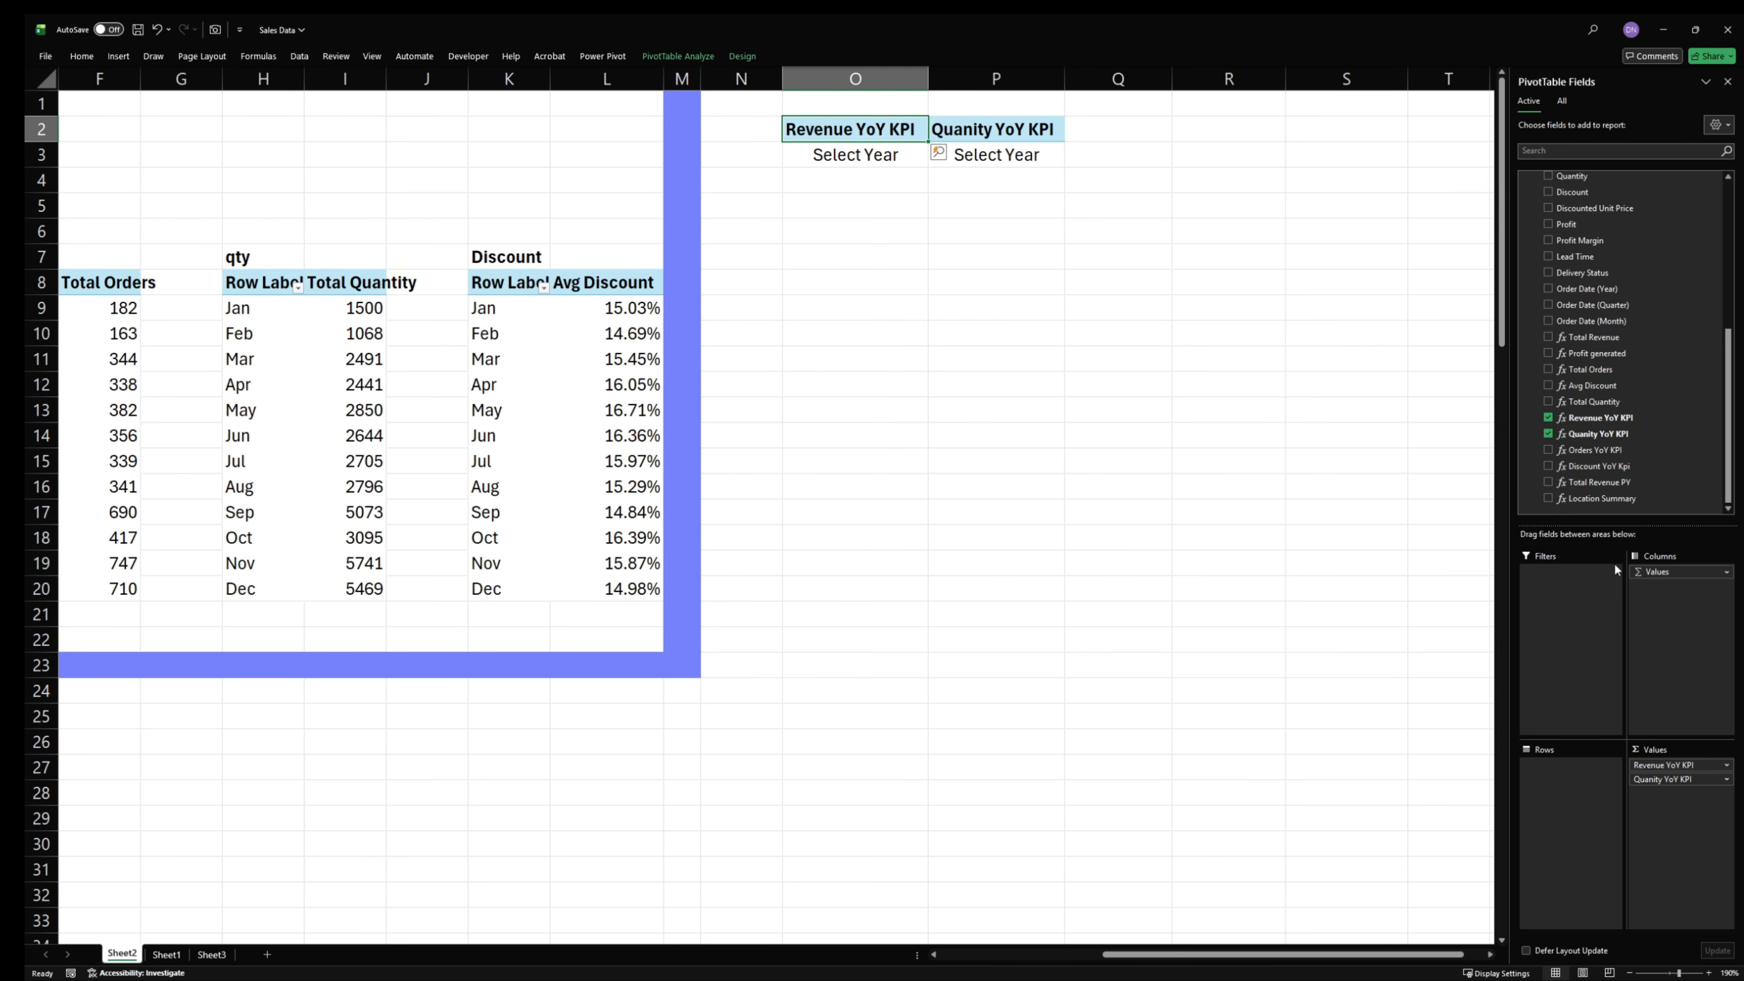
{"action": "left_click_drag", "start_coordinate": [1597, 454], "coordinate": [1683, 829]}
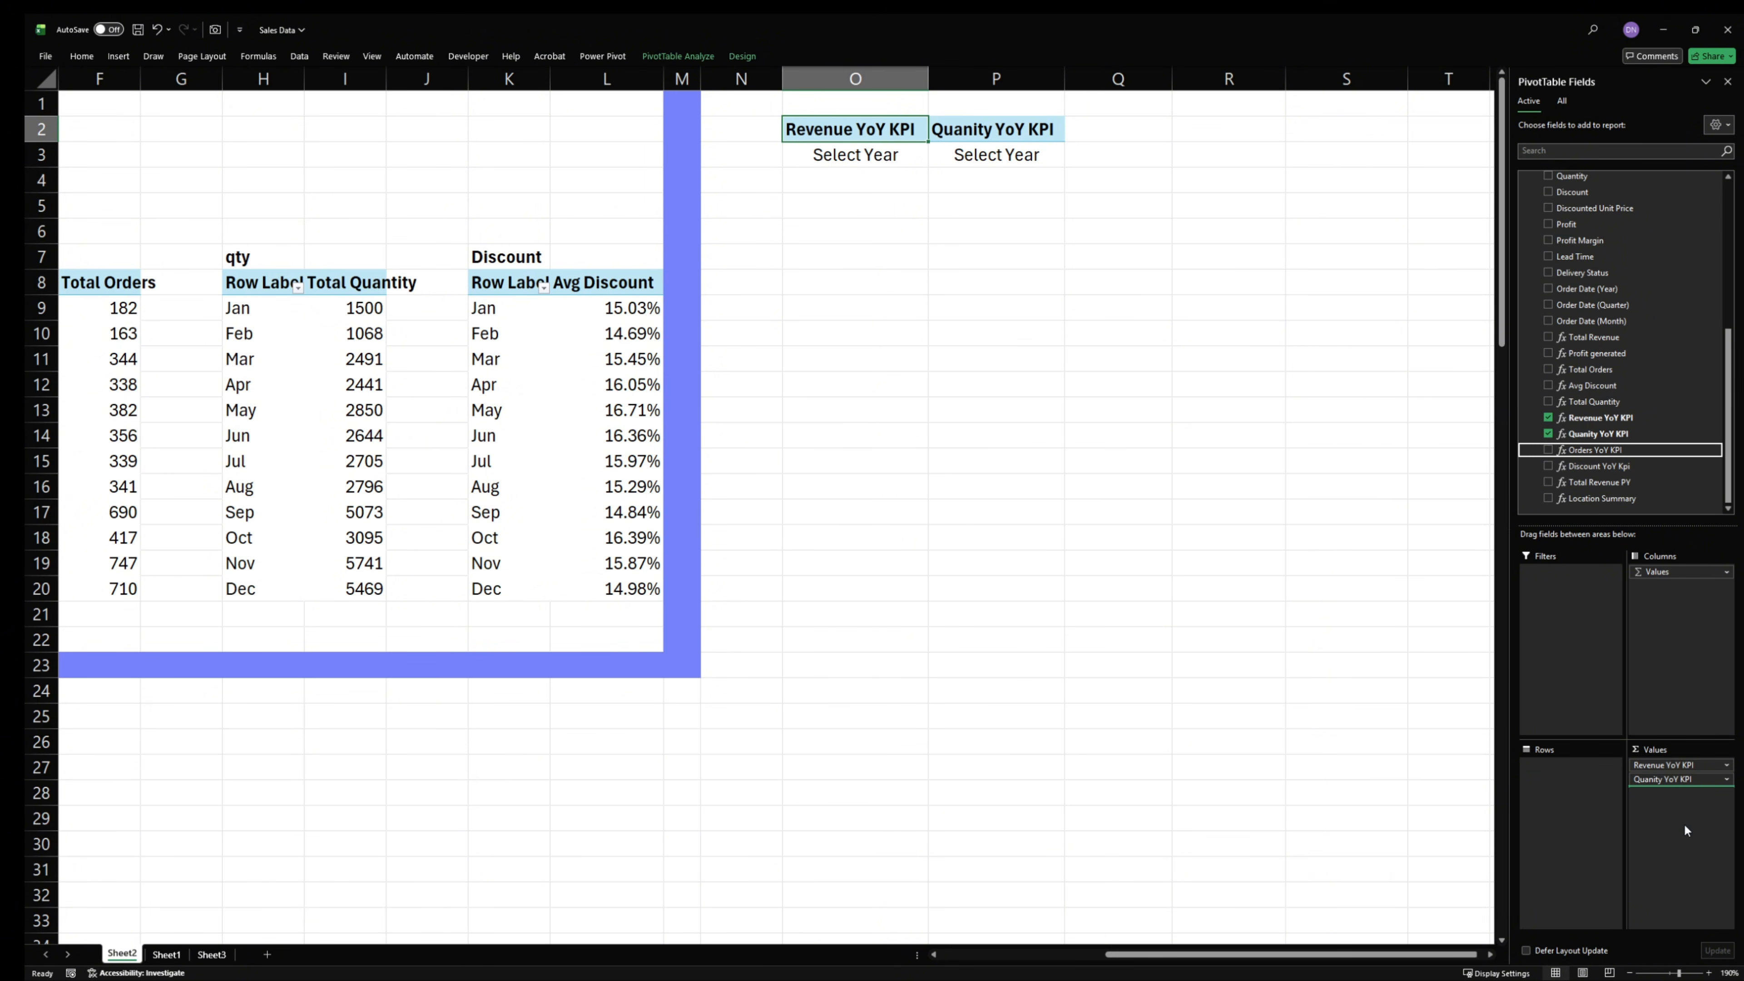
{"action": "left_click_drag", "start_coordinate": [1596, 467], "coordinate": [1675, 831]}
{"action": "left_click_drag", "start_coordinate": [1243, 155], "coordinate": [851, 155]}
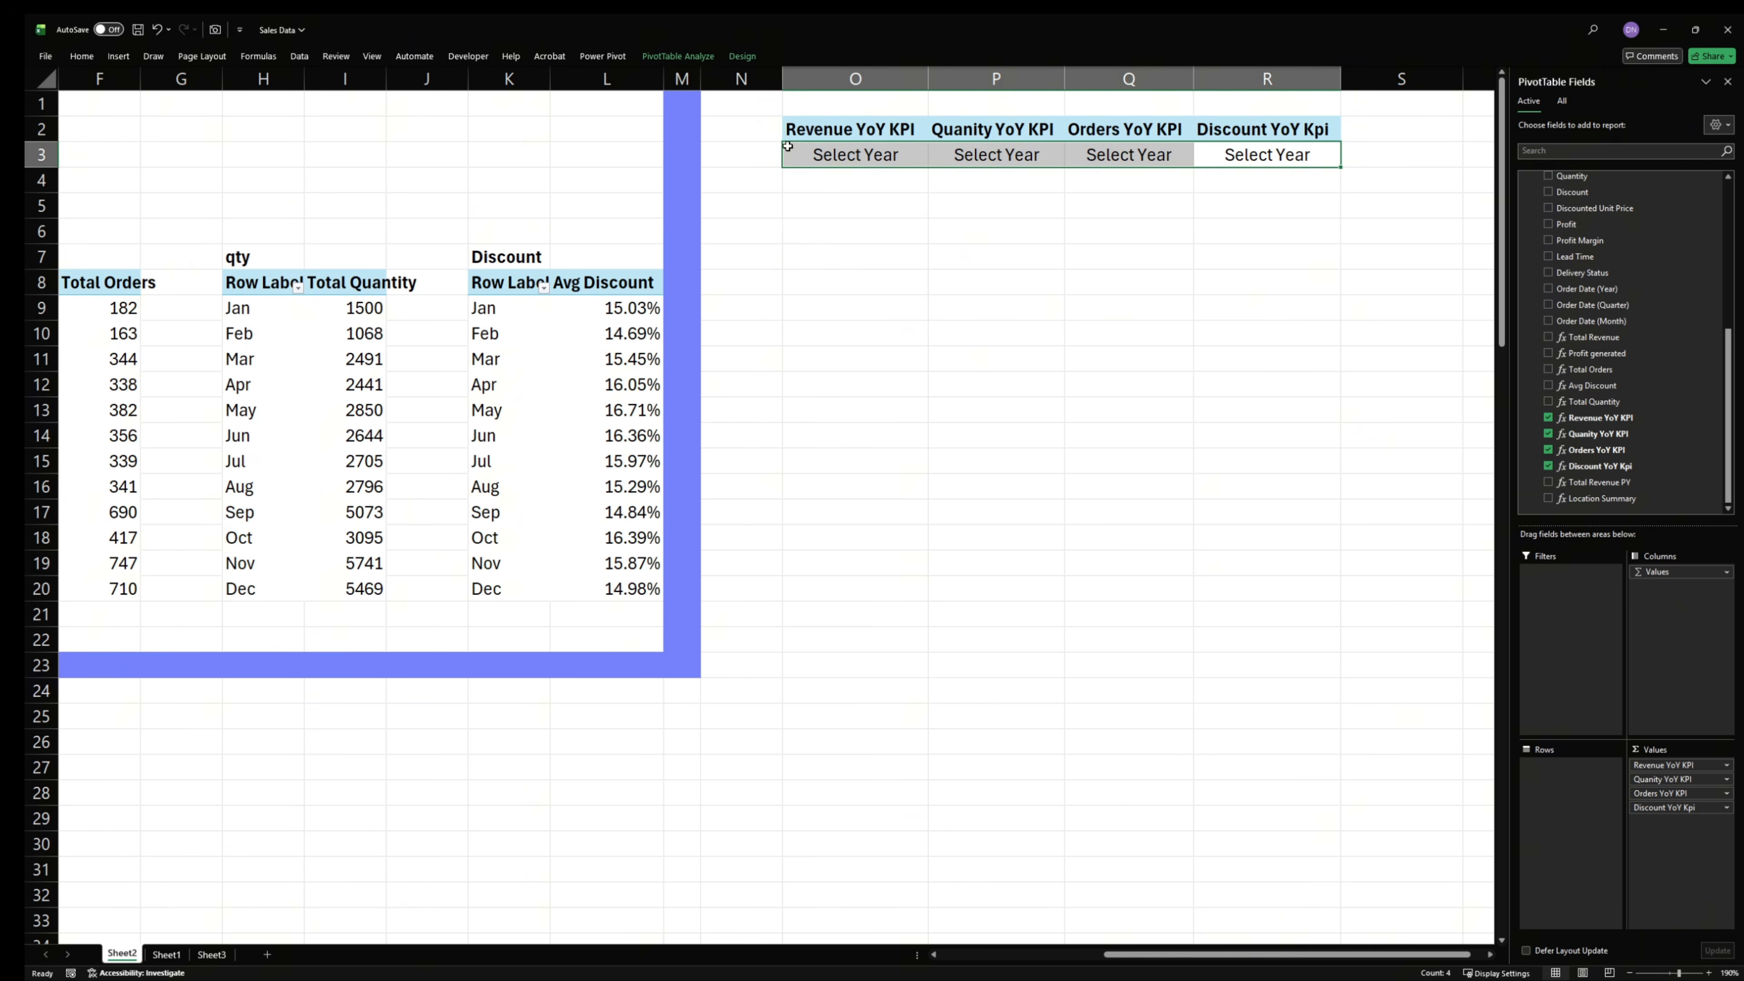
{"action": "left_click", "coordinate": [994, 298]}
{"action": "left_click", "coordinate": [873, 148]}
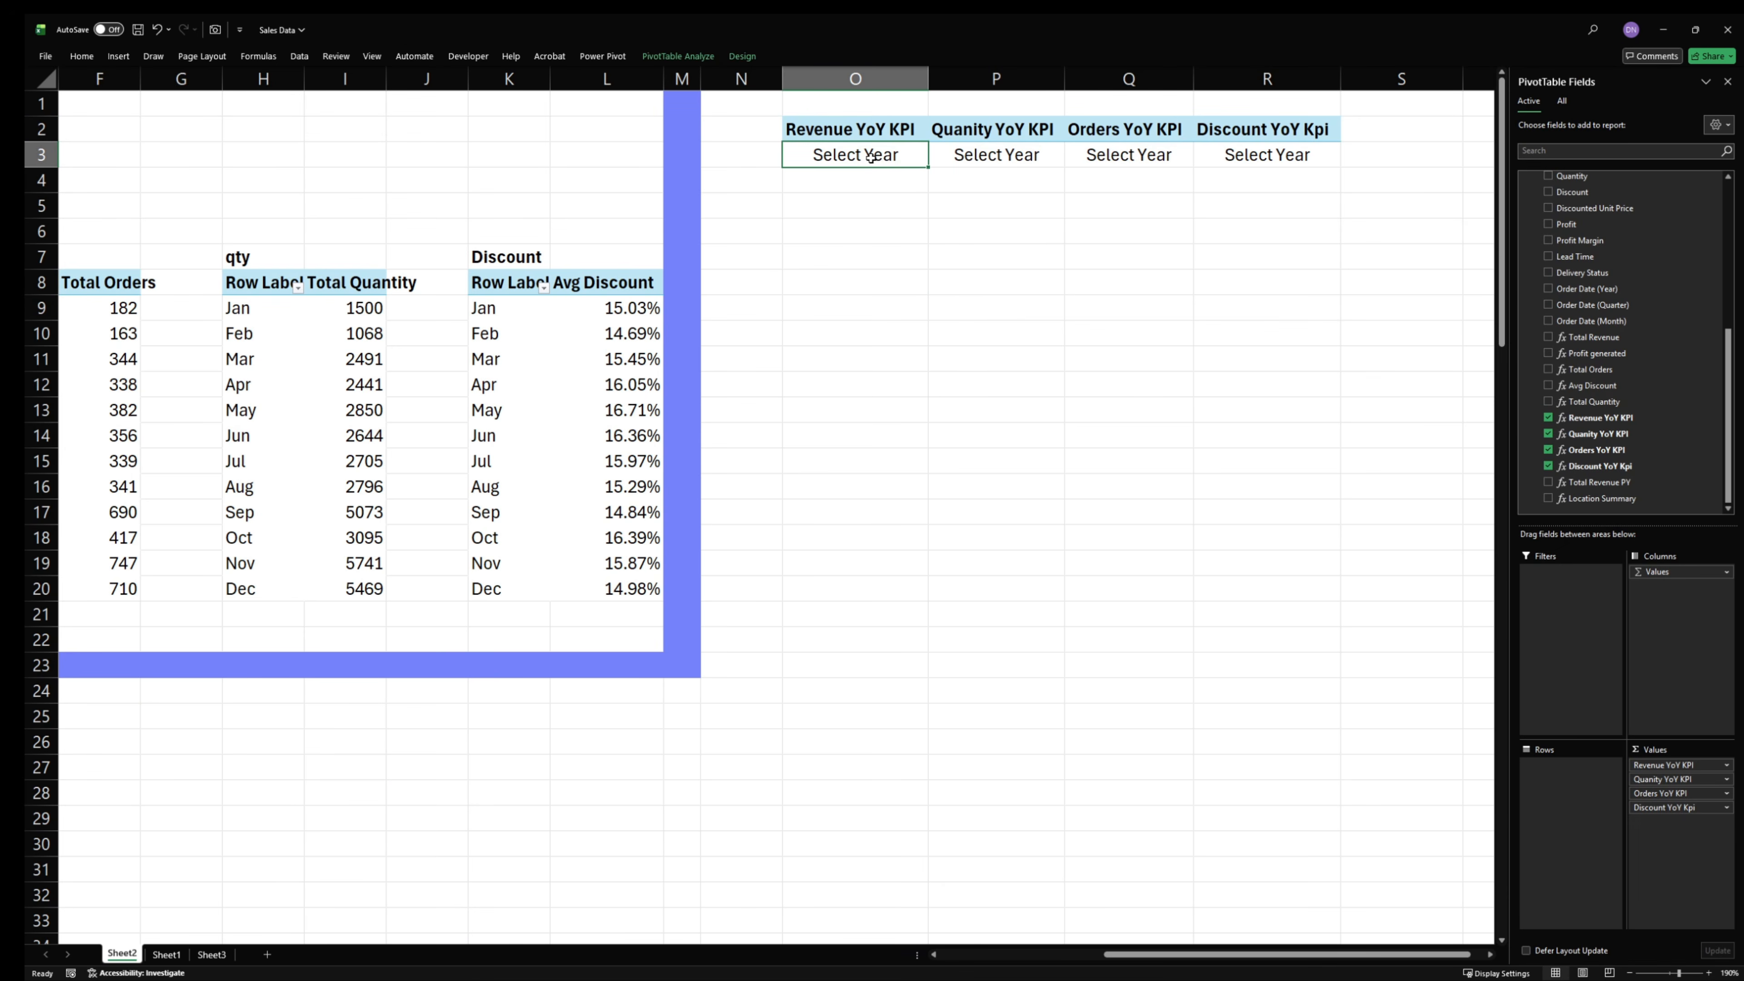
{"action": "double_click", "coordinate": [871, 157]}
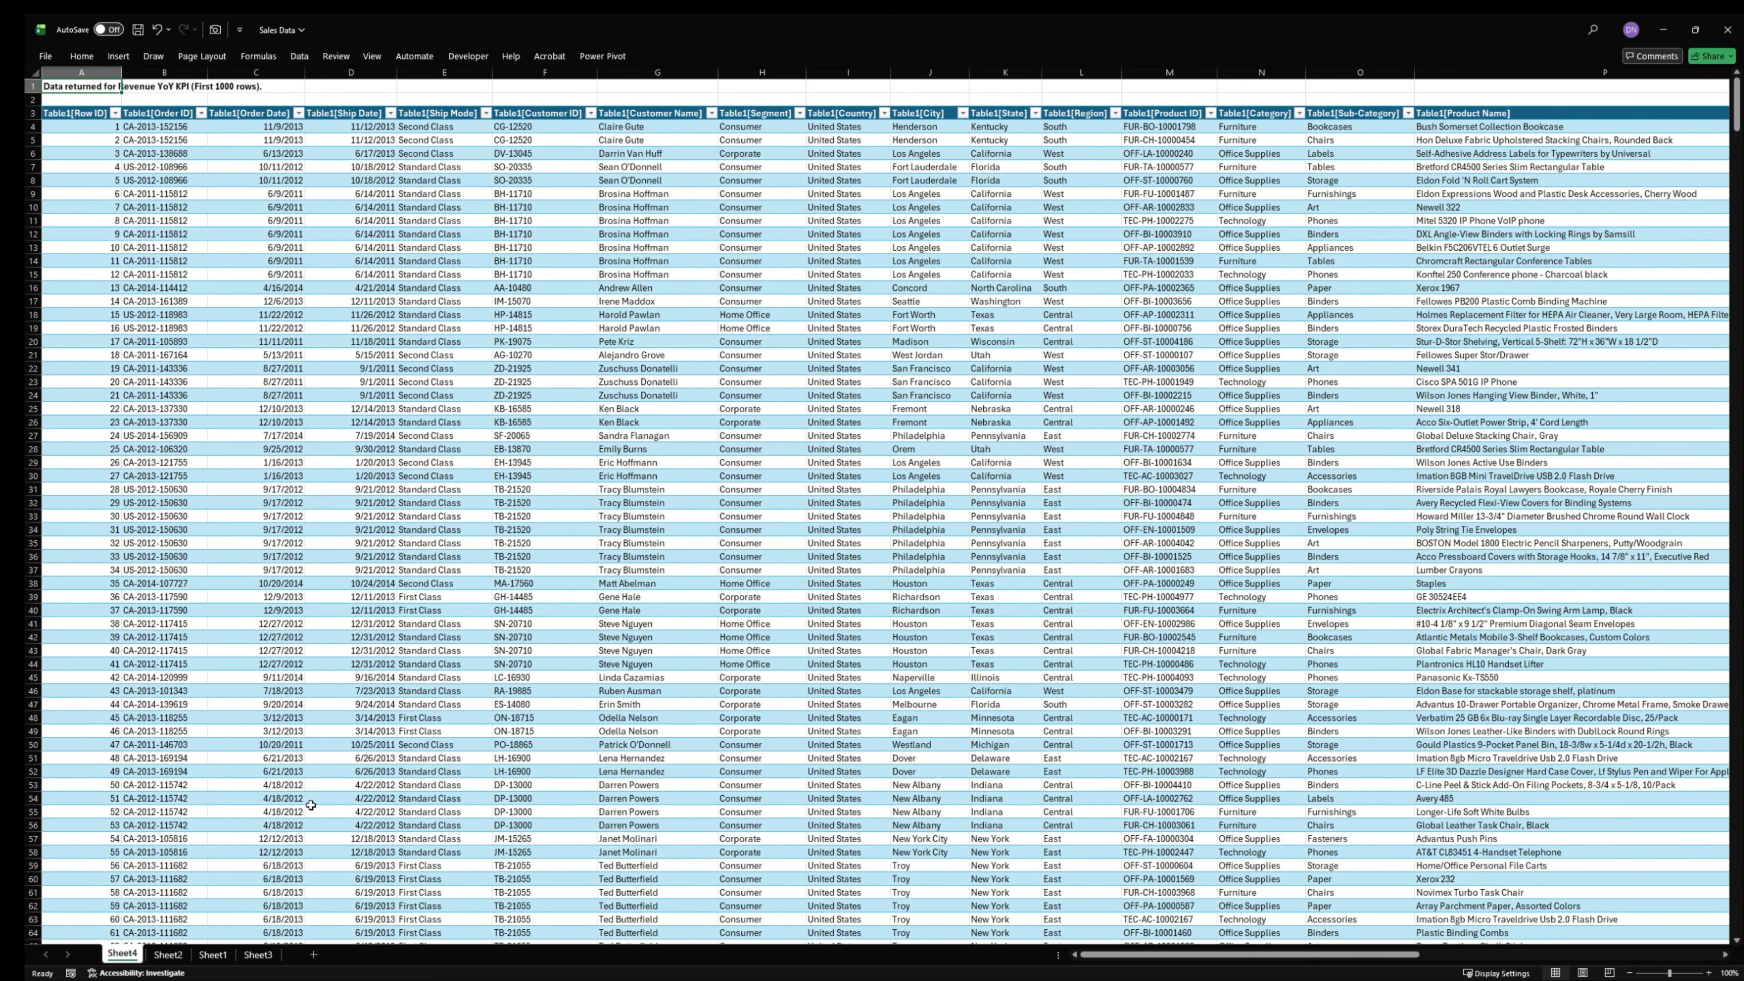
{"action": "right_click", "coordinate": [118, 955]}
{"action": "left_click", "coordinate": [199, 770]}
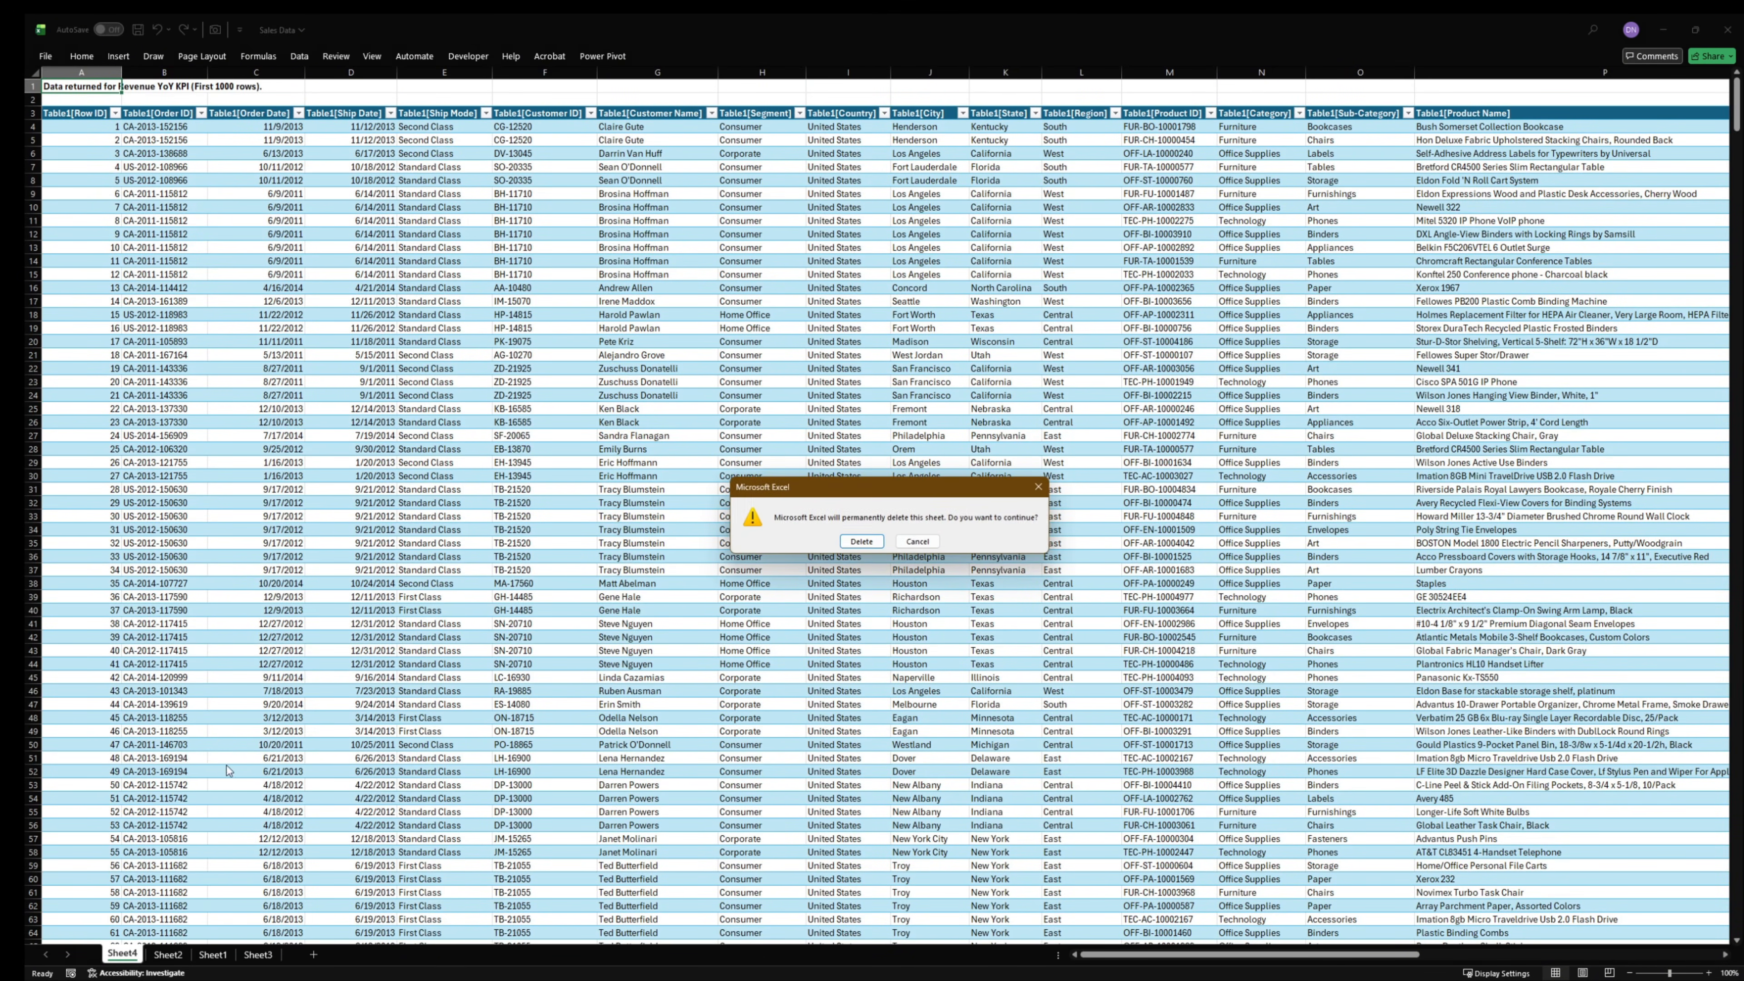
{"action": "left_click", "coordinate": [861, 541]}
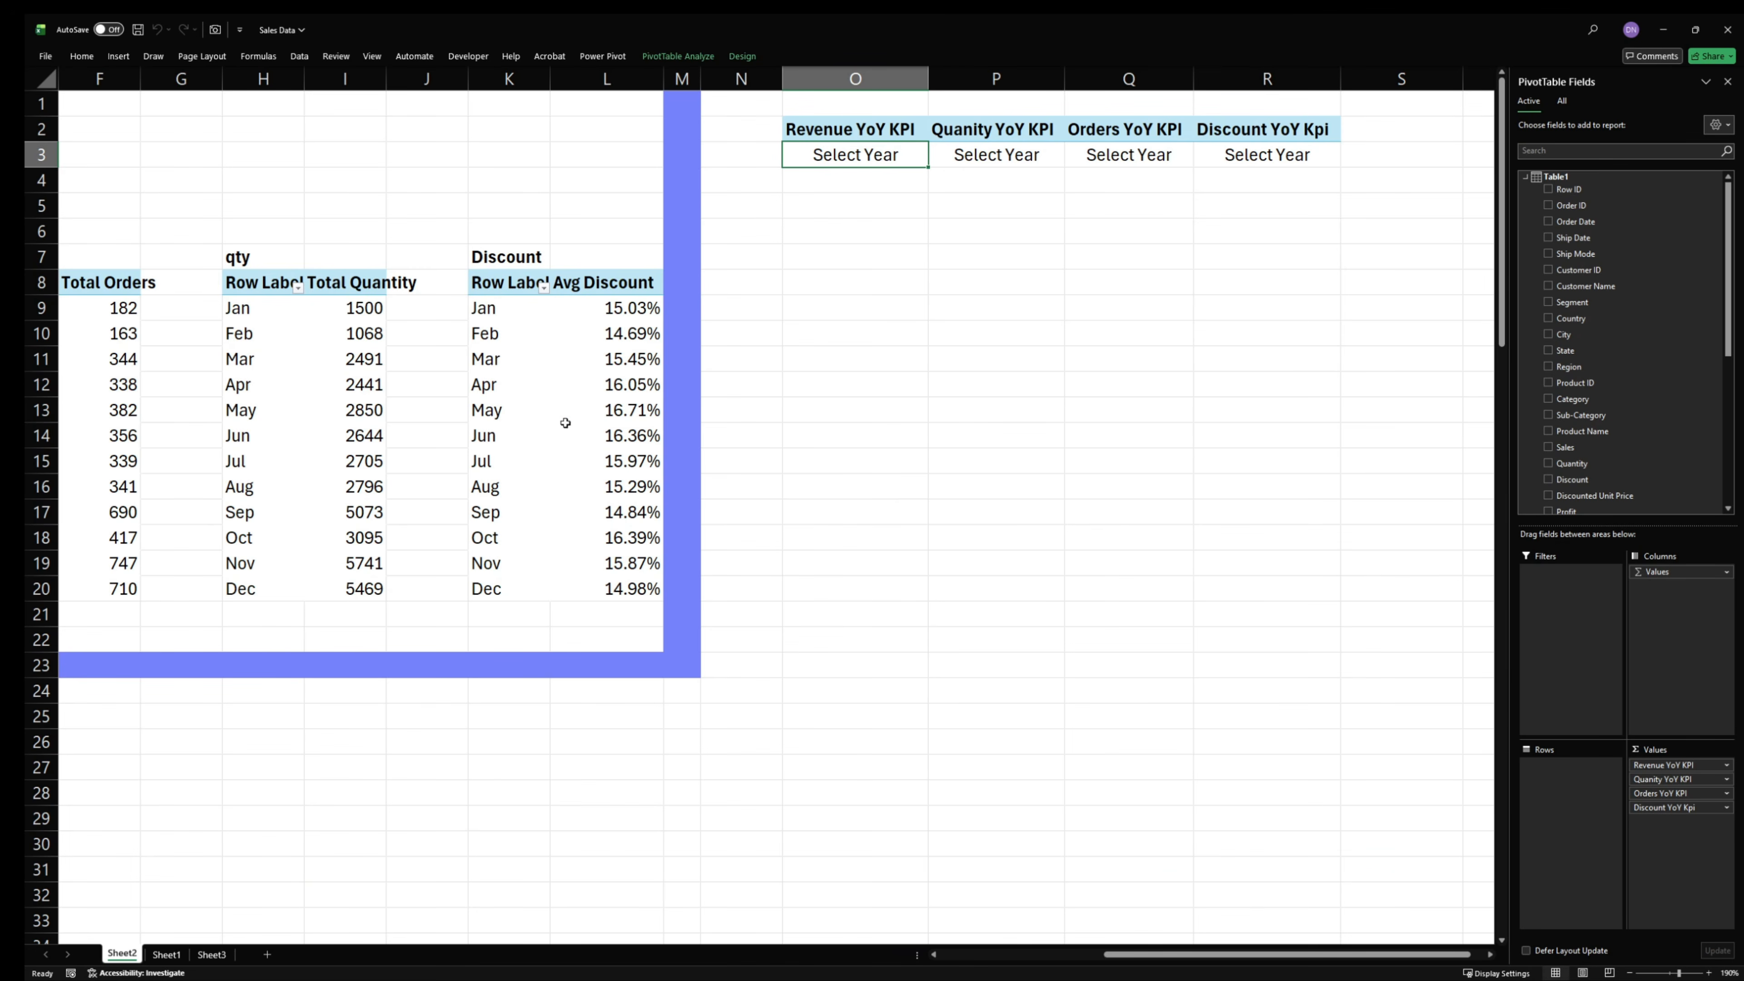
- Move Sheet1 ahead of Sheet2 and rename it Dataset
{"action": "left_click_drag", "start_coordinate": [204, 961], "coordinate": [199, 960]}
{"action": "left_click", "coordinate": [122, 955]}
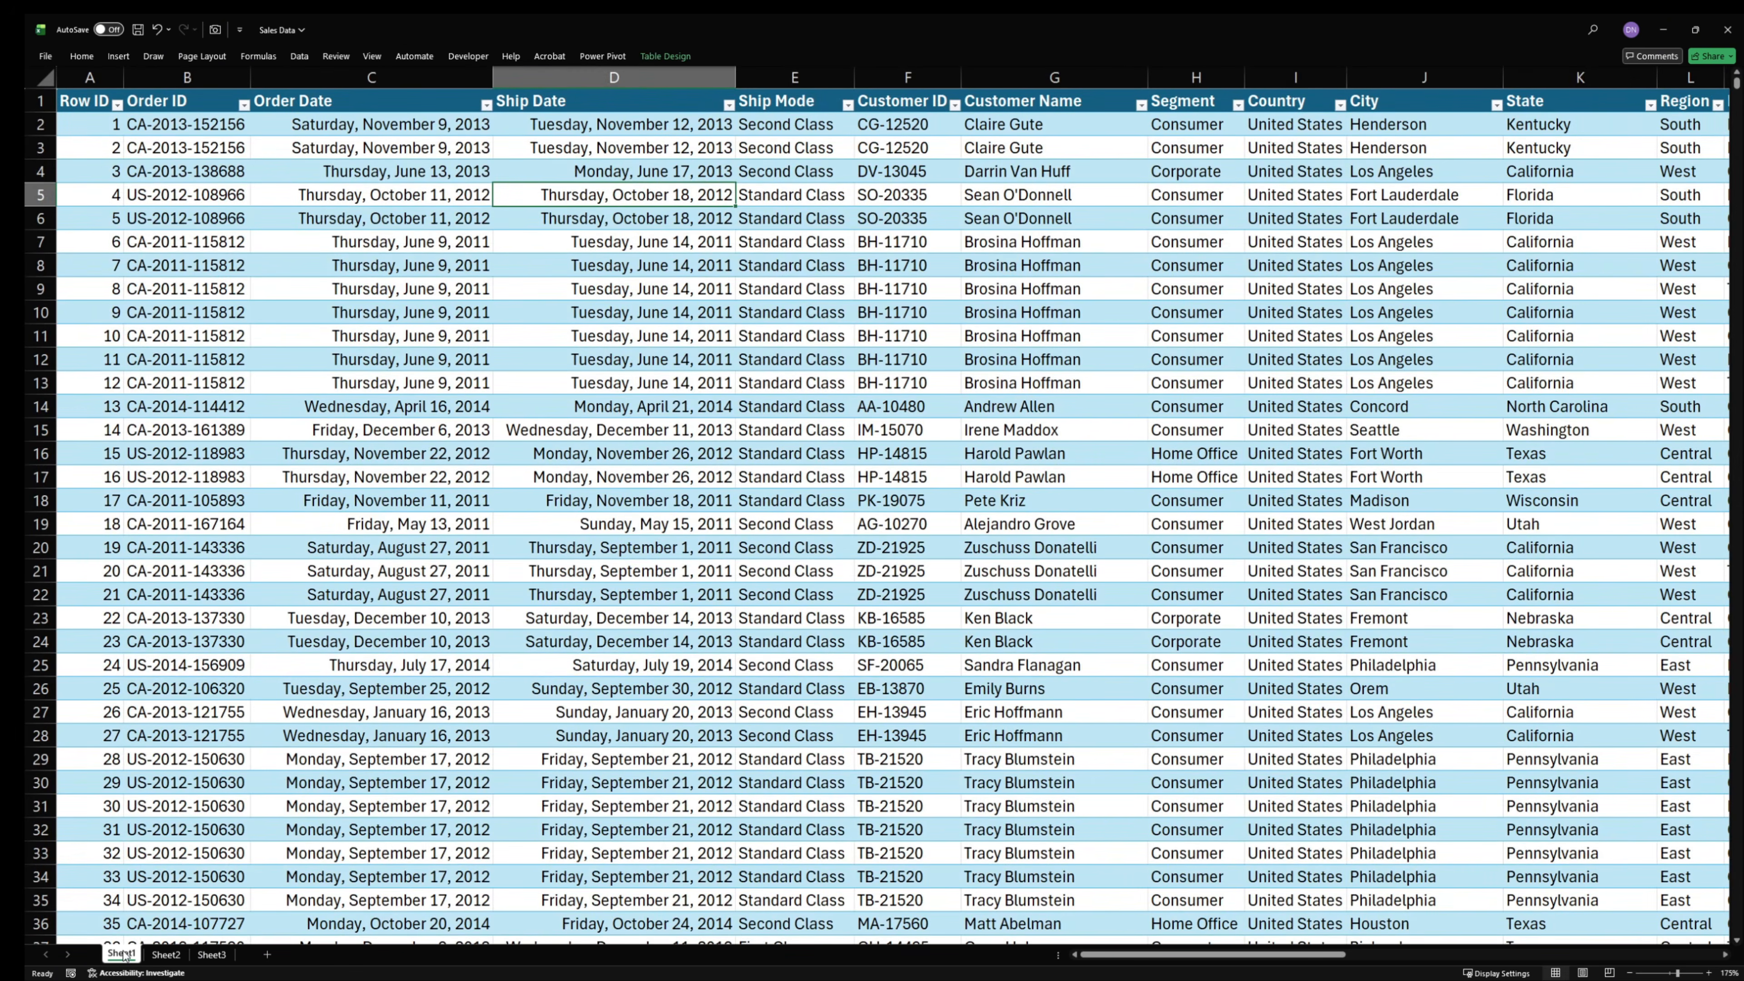
{"action": "type", "text": "Dataset"}
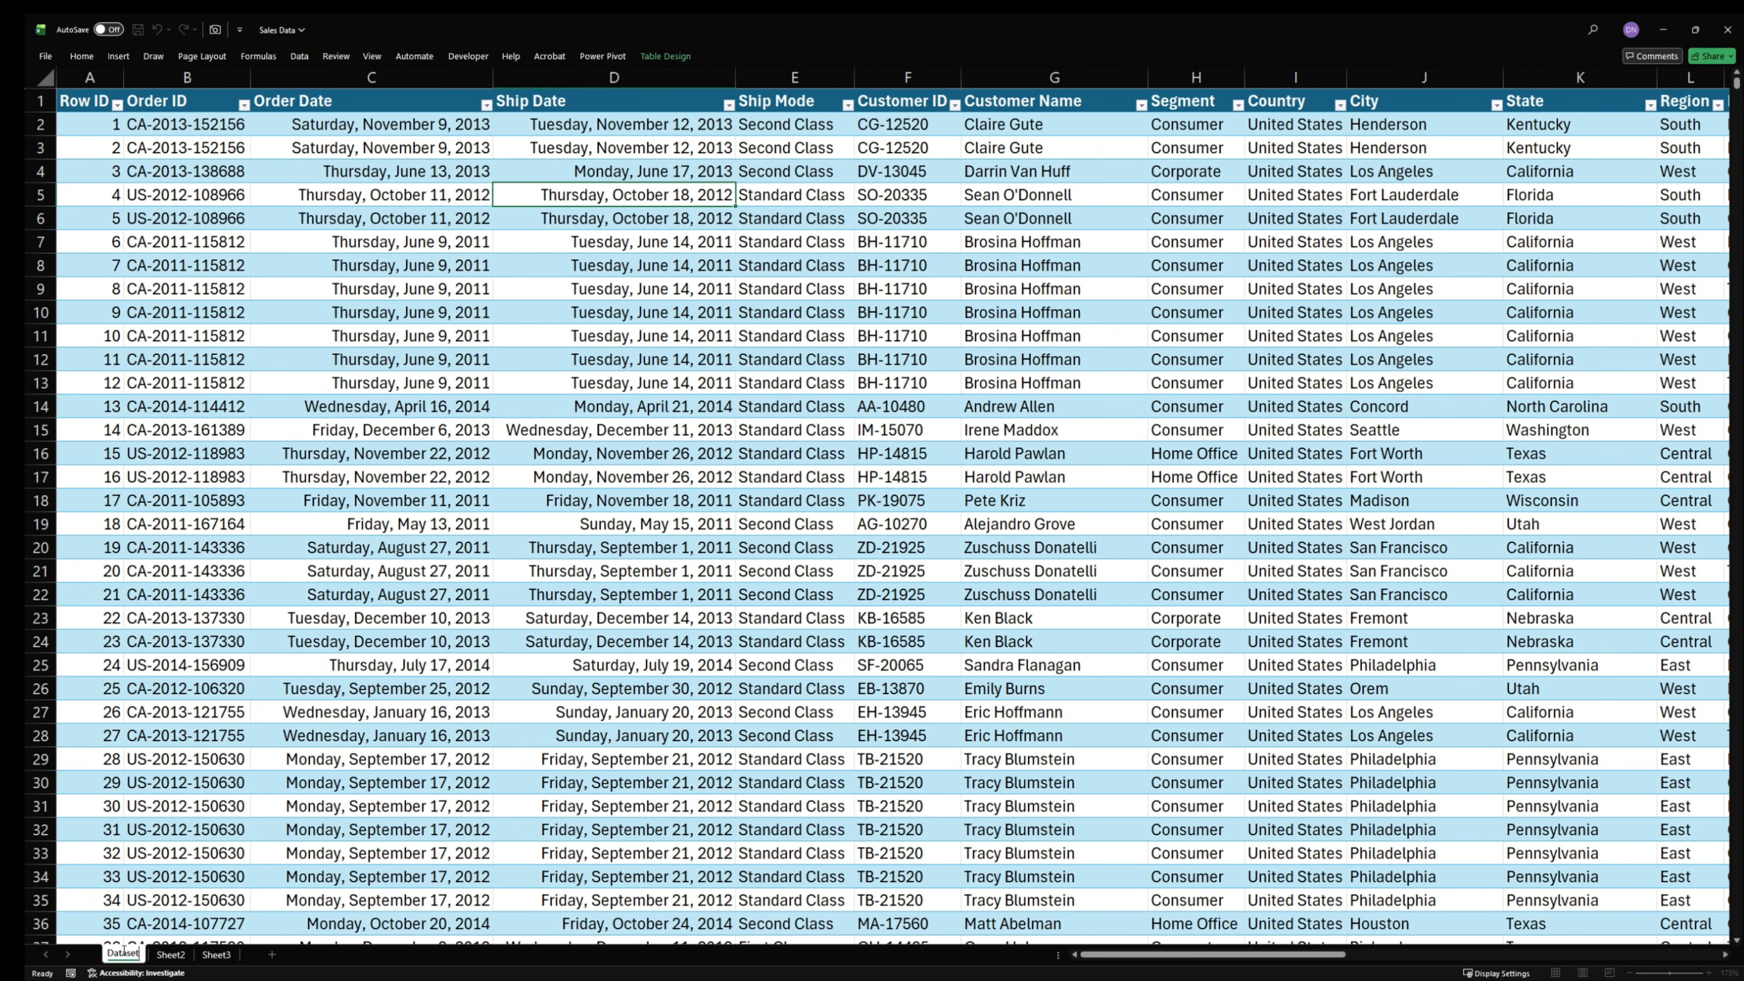
{"action": "key", "text": "Return"}
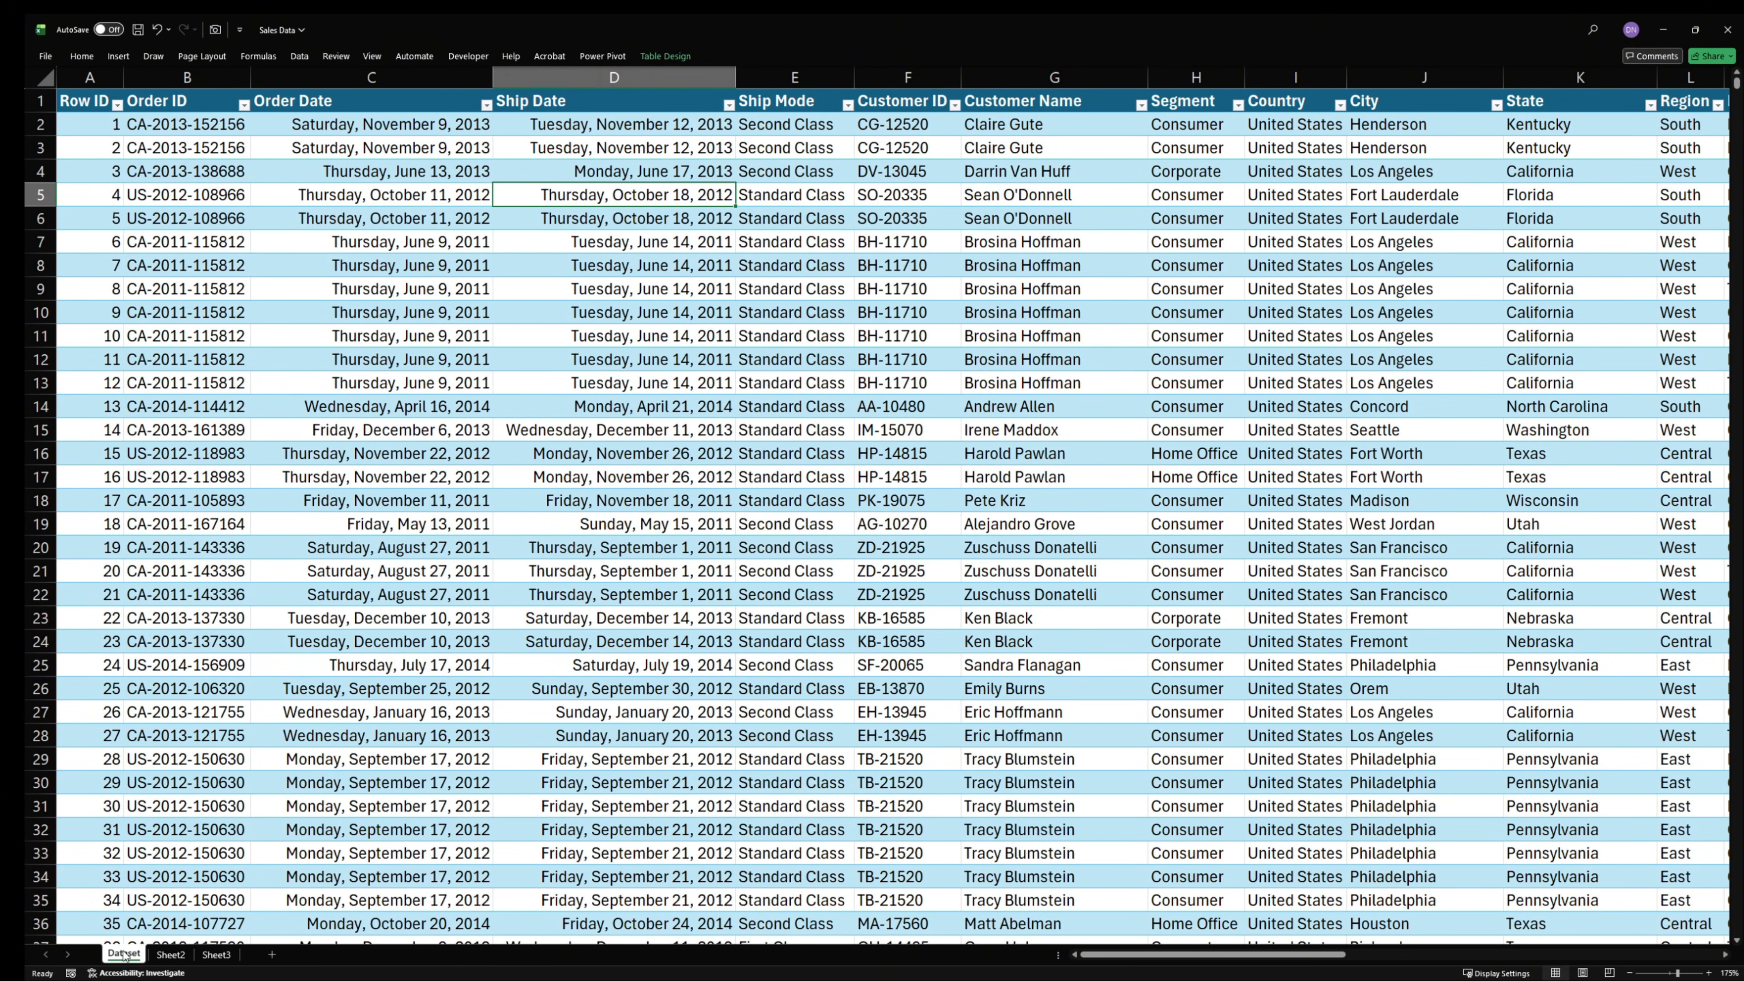
- Rename Sheet2, which holds the PivotTables, as Analysis
{"action": "left_click", "coordinate": [162, 953]}
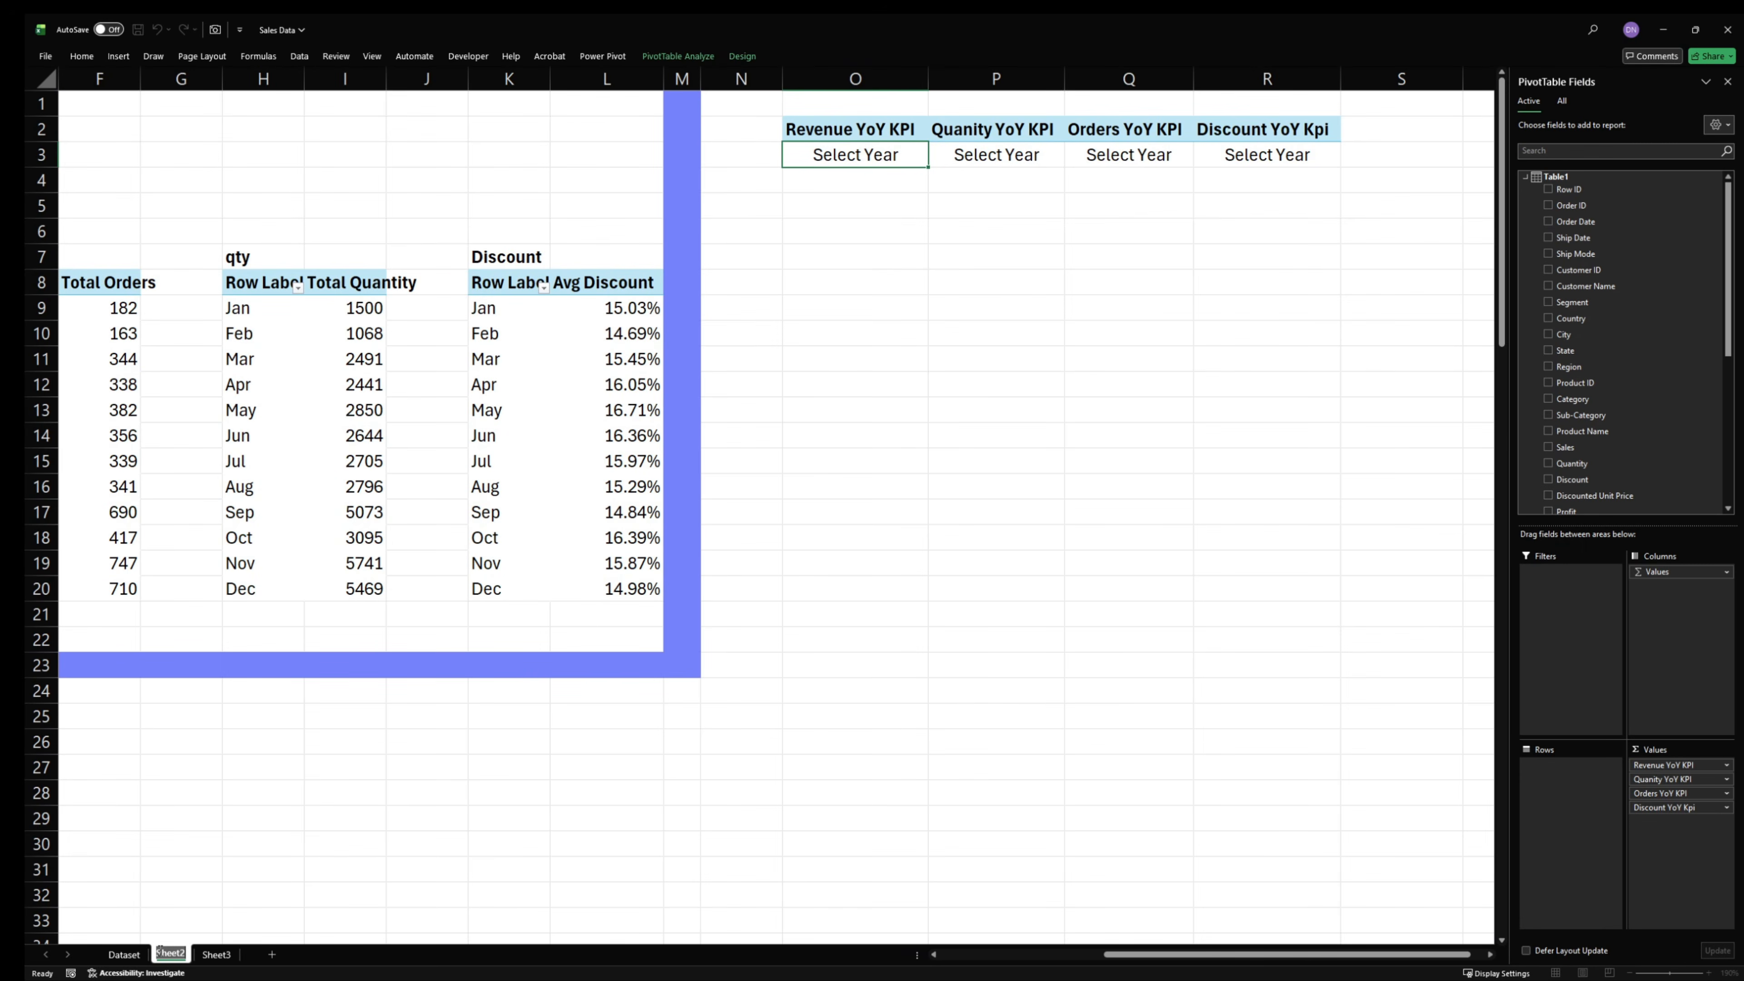
{"action": "type", "text": "Analysis"}
{"action": "key", "text": "Return"}
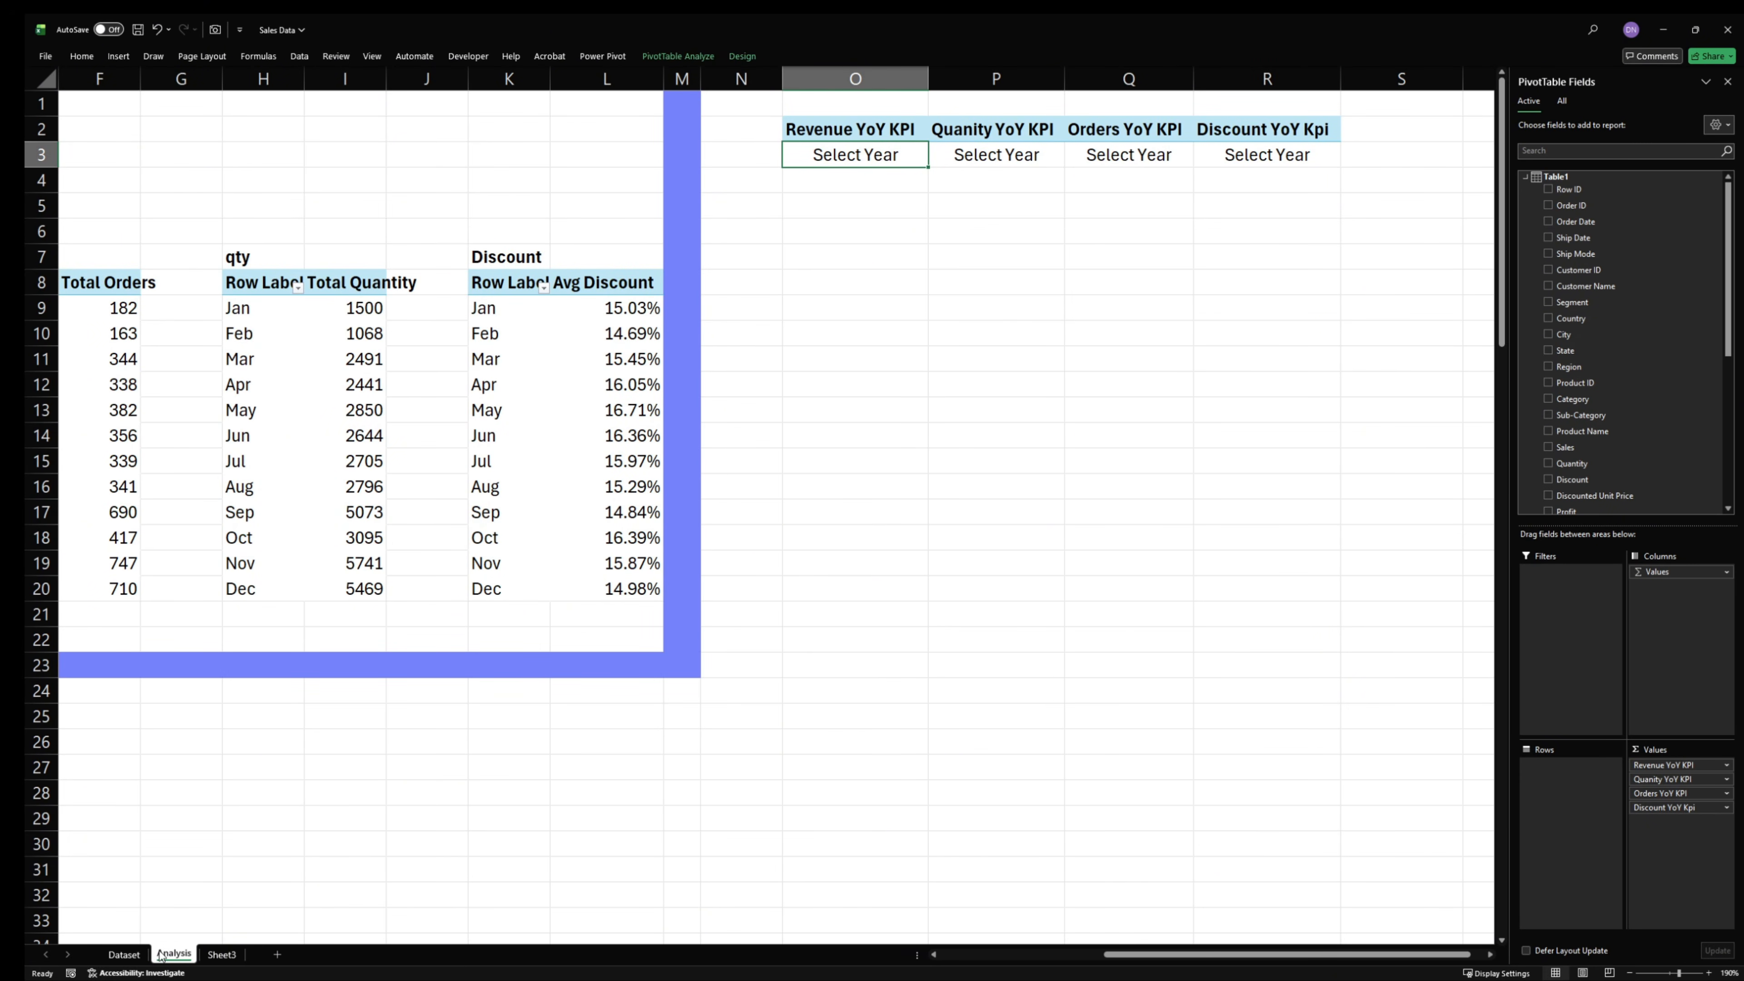
- Rename the empty Sheet3 as Dashboard
{"action": "left_click", "coordinate": [220, 954]}
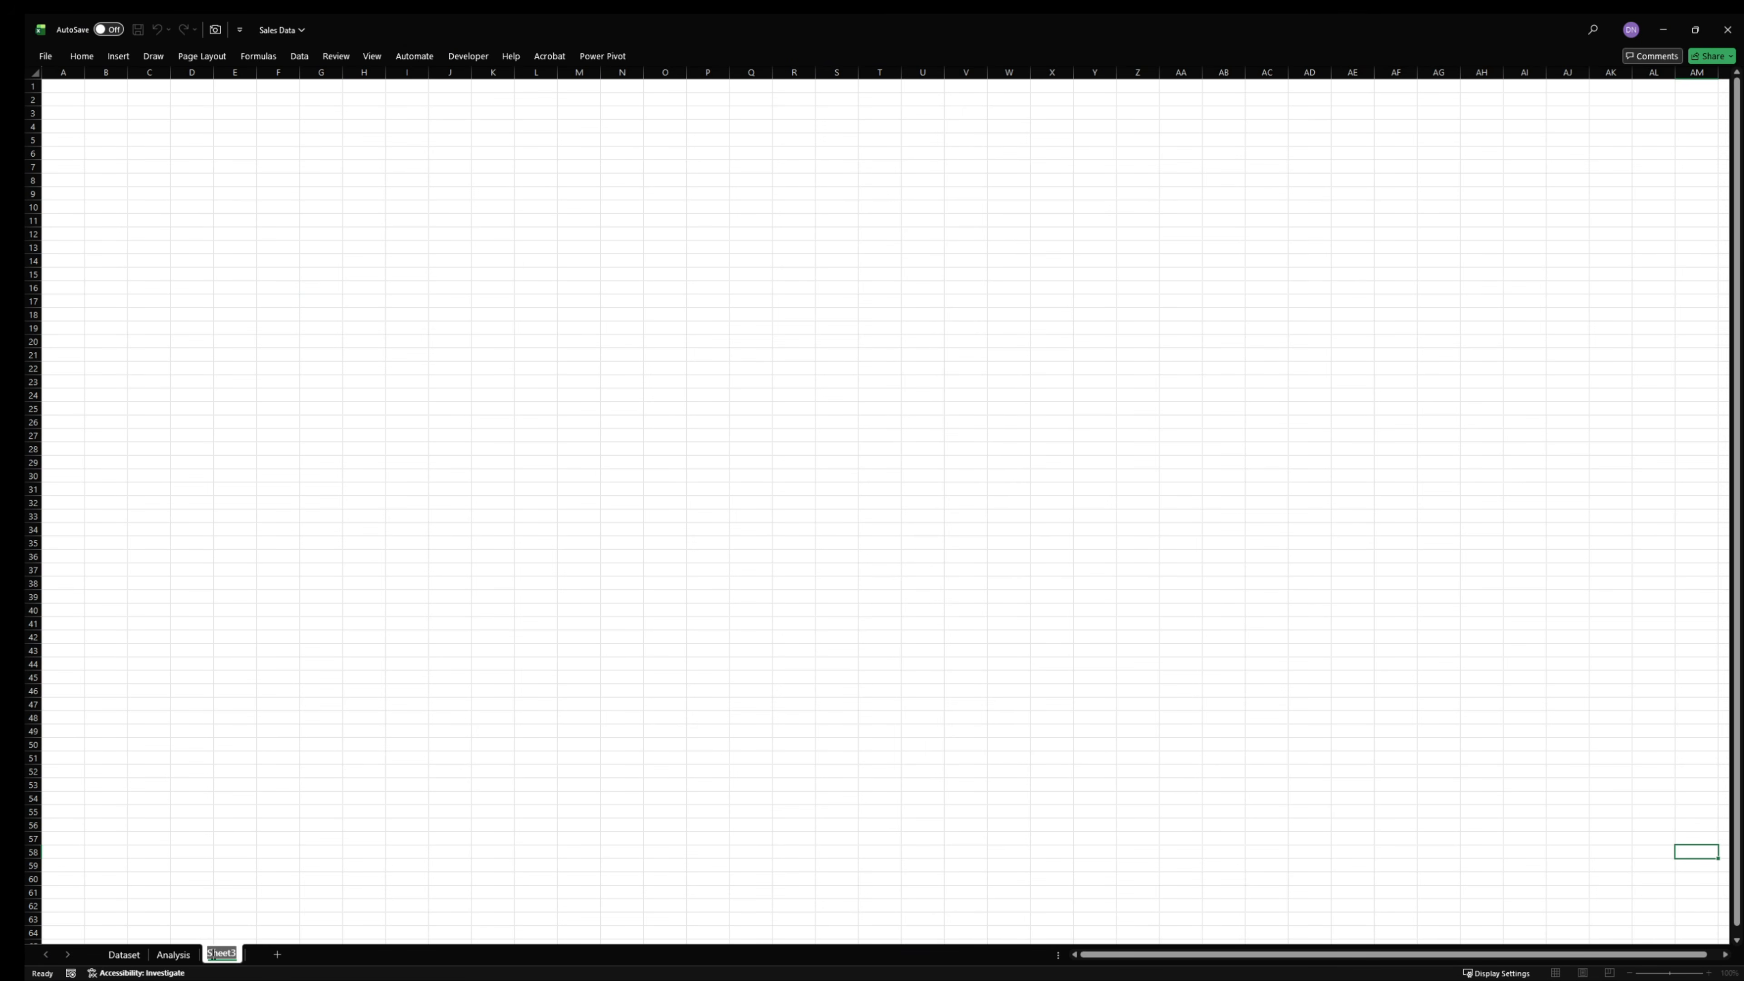
{"action": "type", "text": "Dashboard"}
{"action": "key", "text": "Return"}
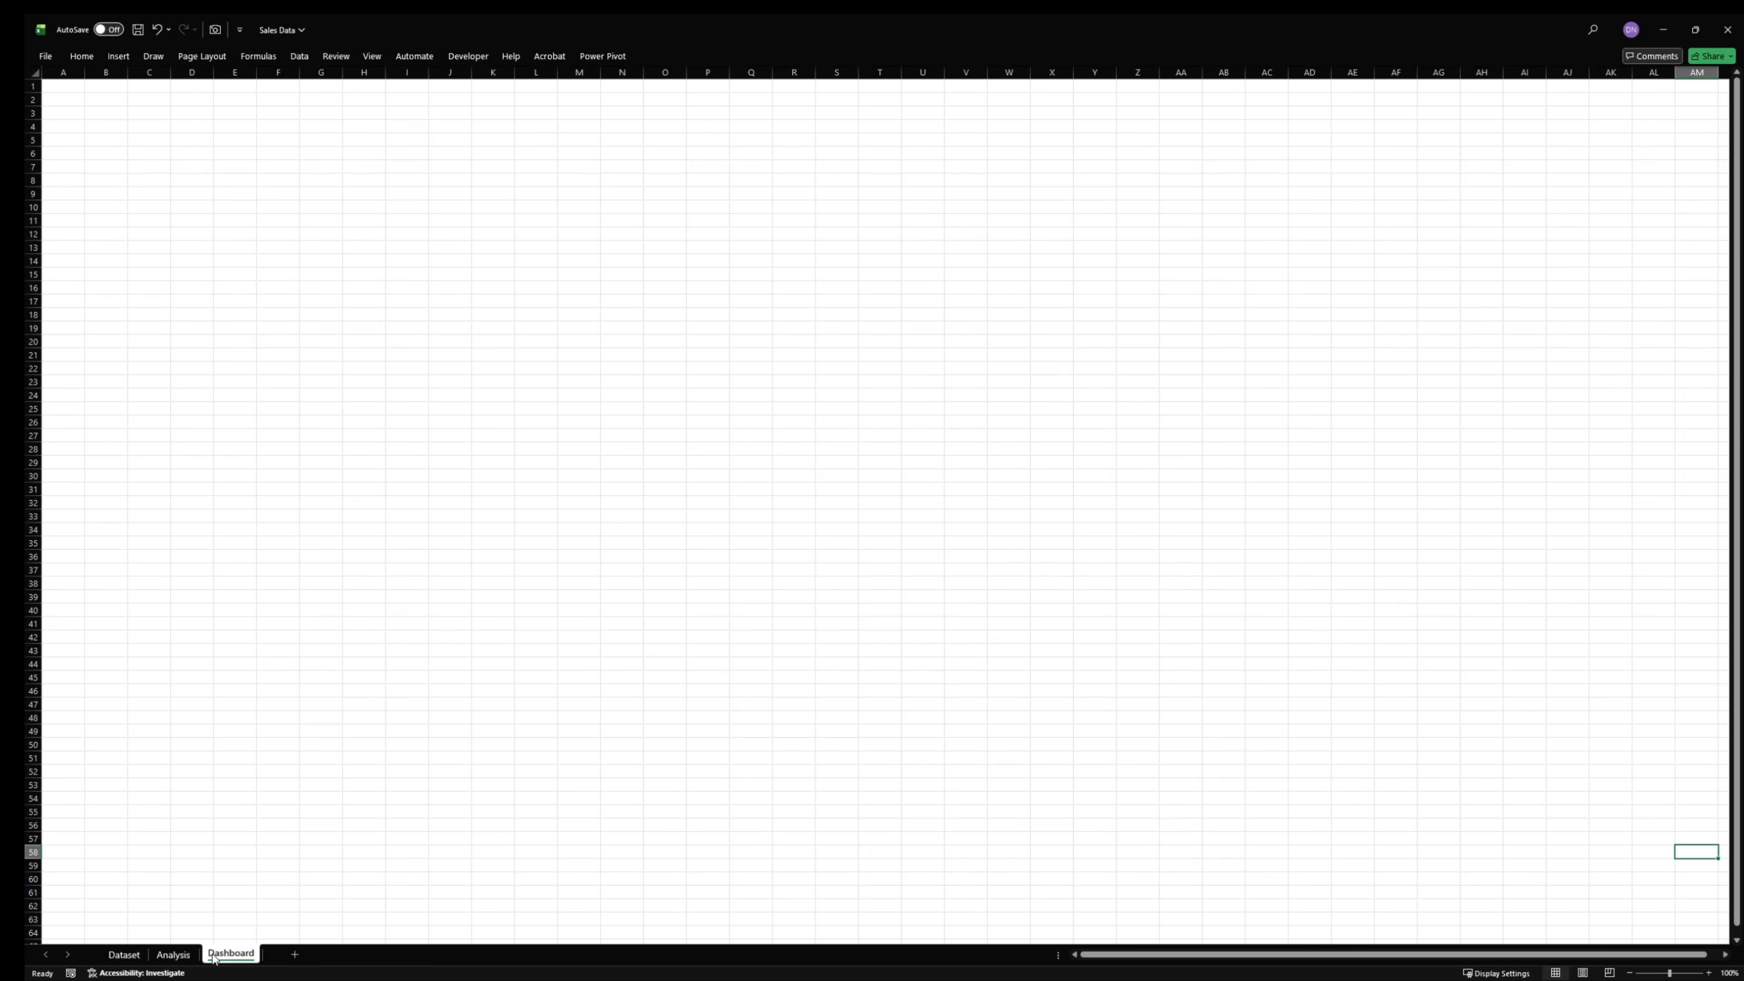
- On the Analysis sheet, link the four YoY KPI values of O3:R3 into O5:R5 with direct cell references
{"action": "left_click", "coordinate": [173, 953]}
{"action": "left_click", "coordinate": [253, 955]}
{"action": "left_click", "coordinate": [174, 953]}
{"action": "left_click", "coordinate": [1024, 437]}
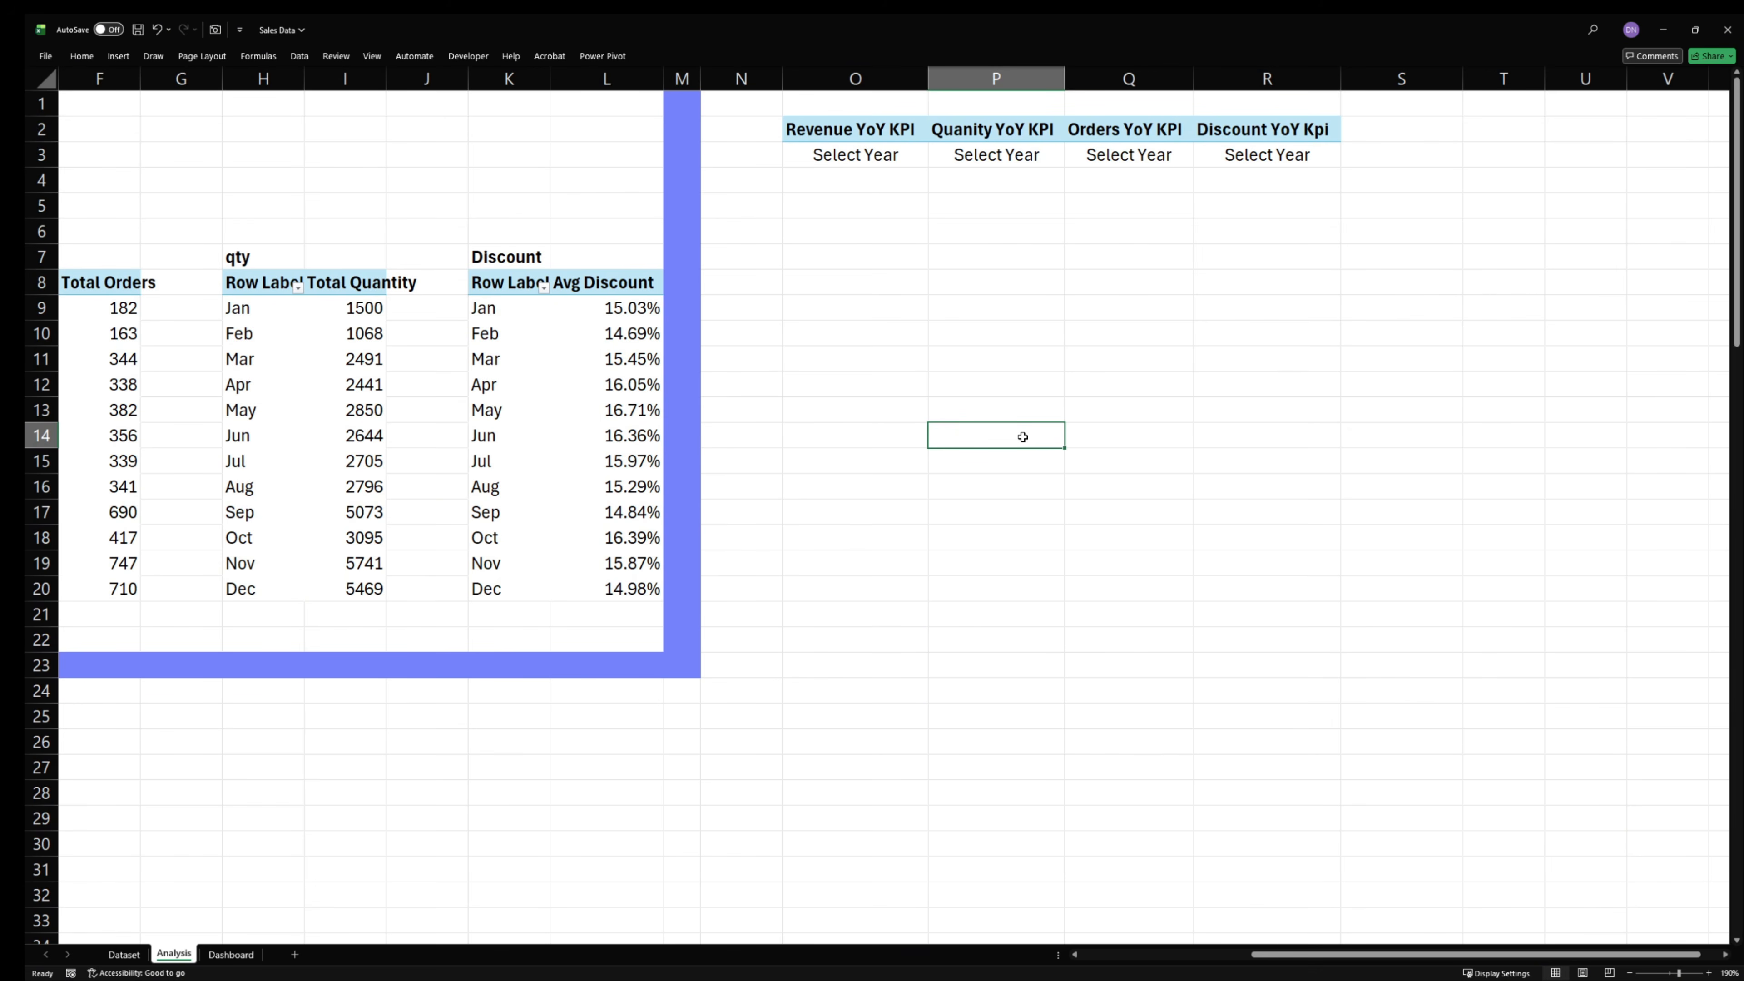
{"action": "left_click", "coordinate": [892, 194]}
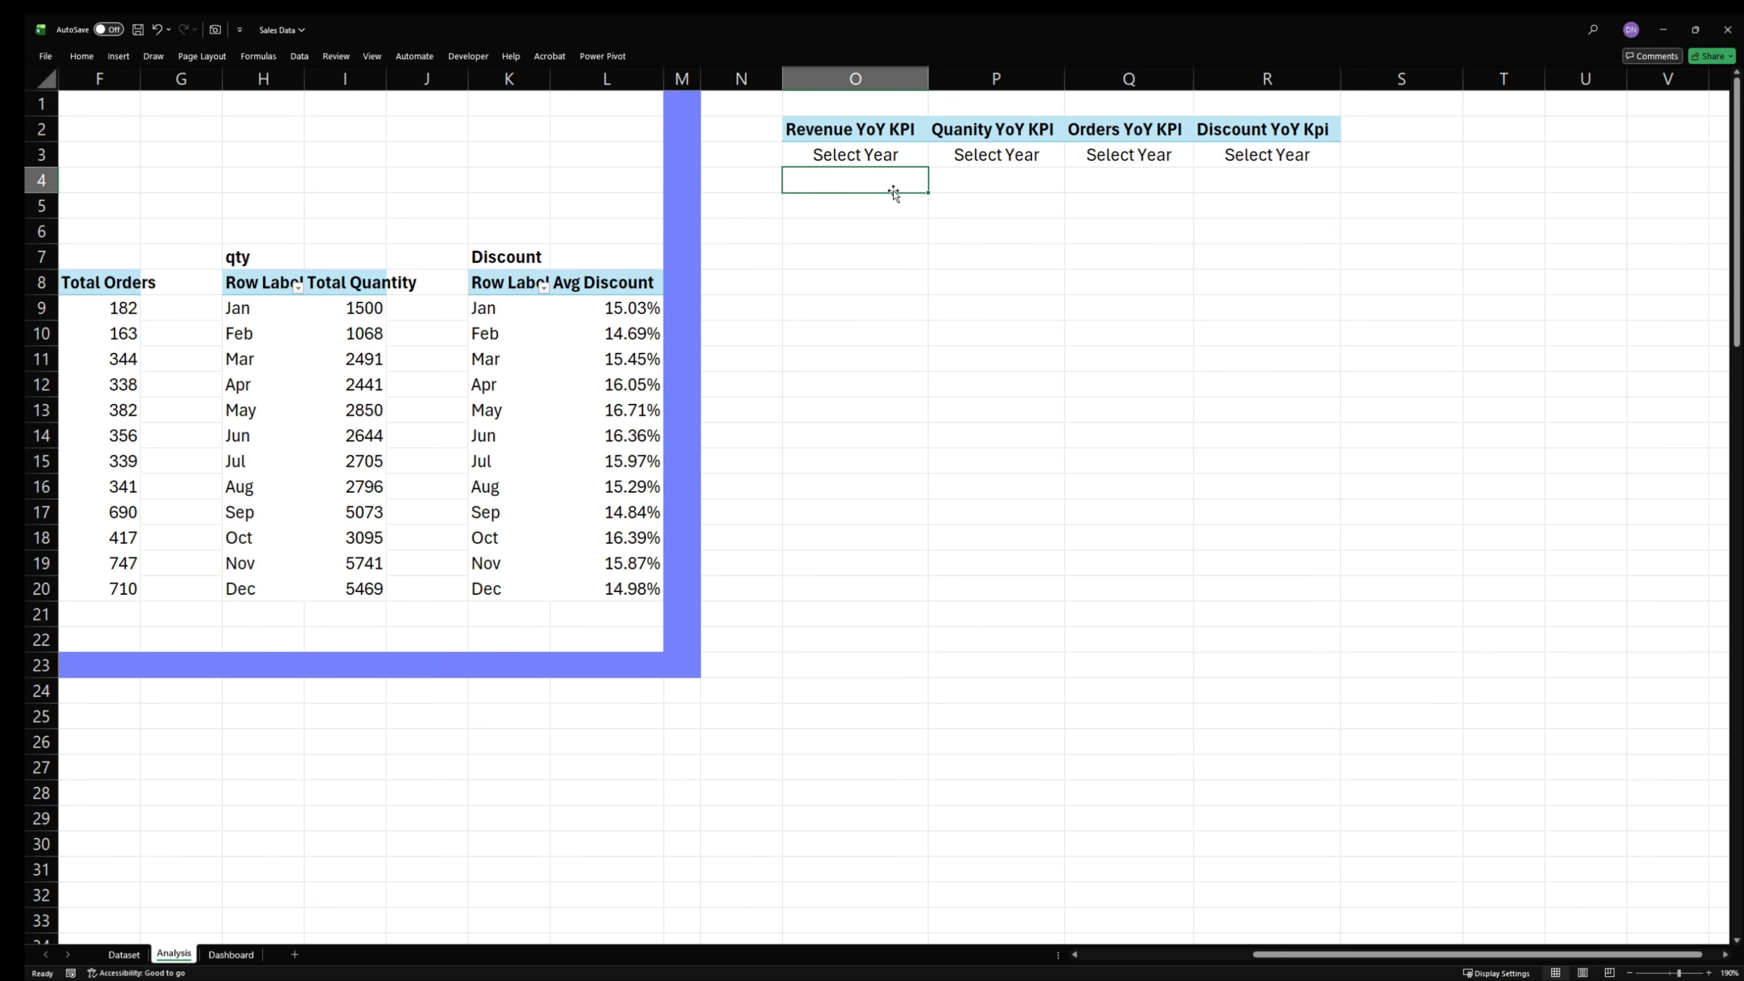
{"action": "type", "text": "="}
{"action": "left_click", "coordinate": [891, 158]}
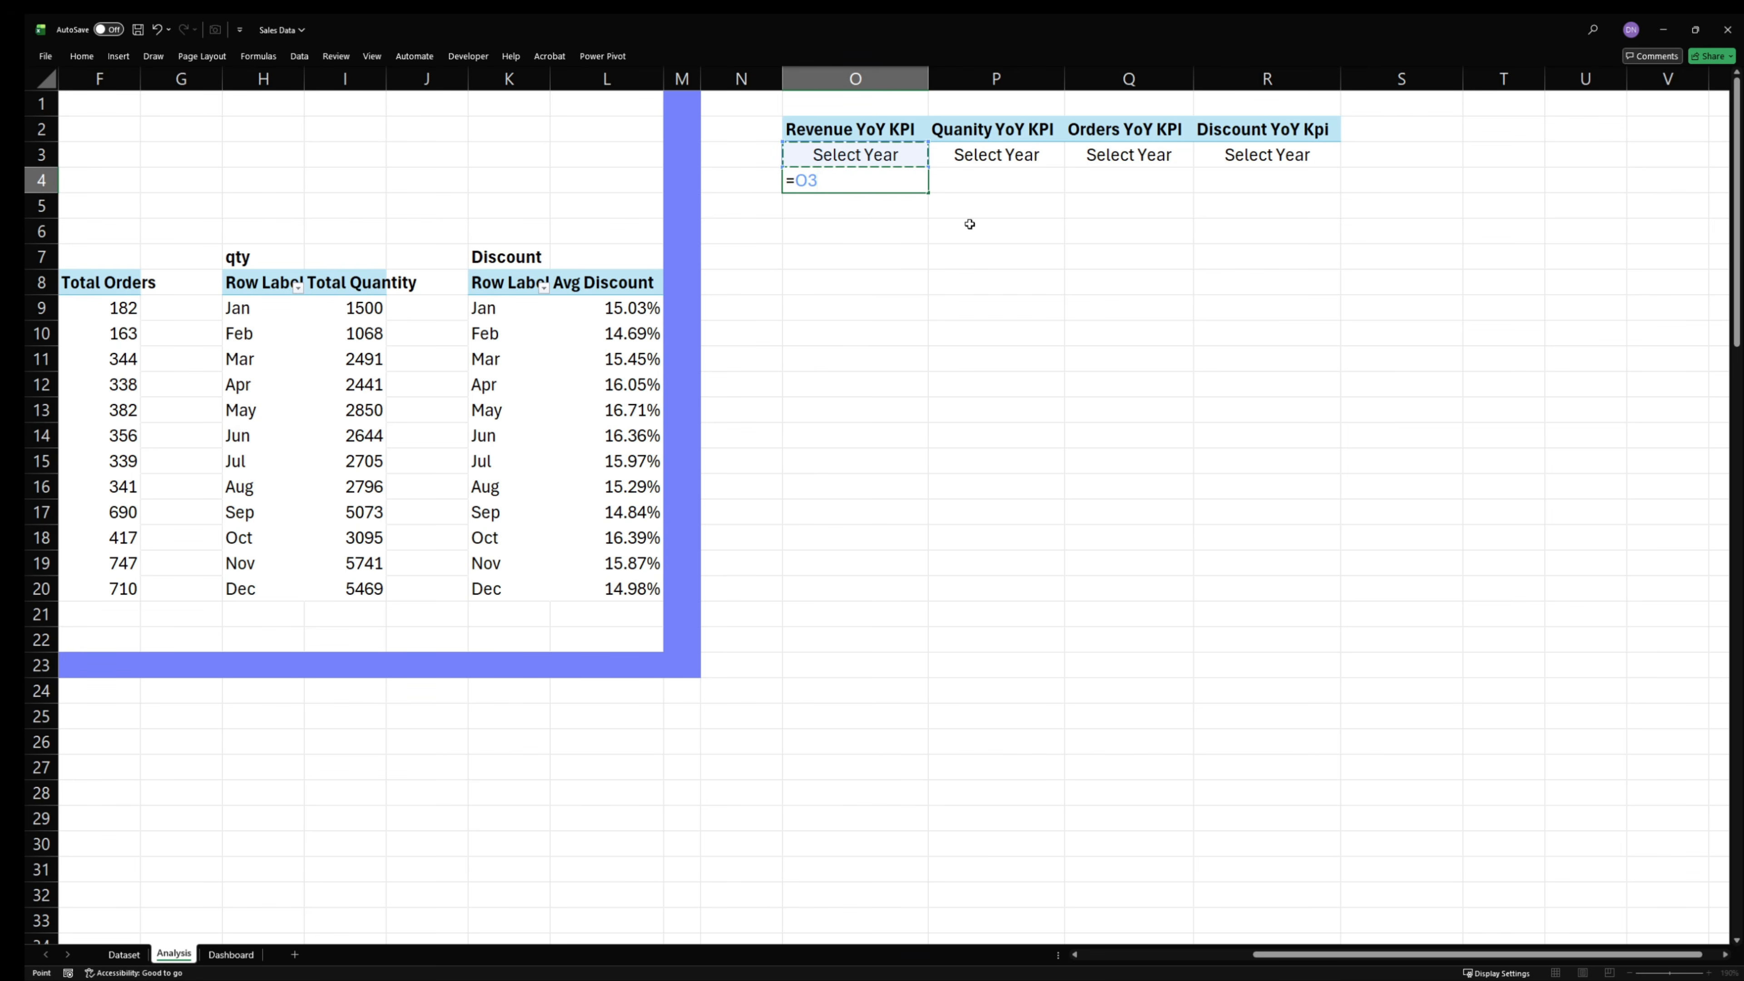
{"action": "key", "text": "Return"}
{"action": "left_click", "coordinate": [898, 182]}
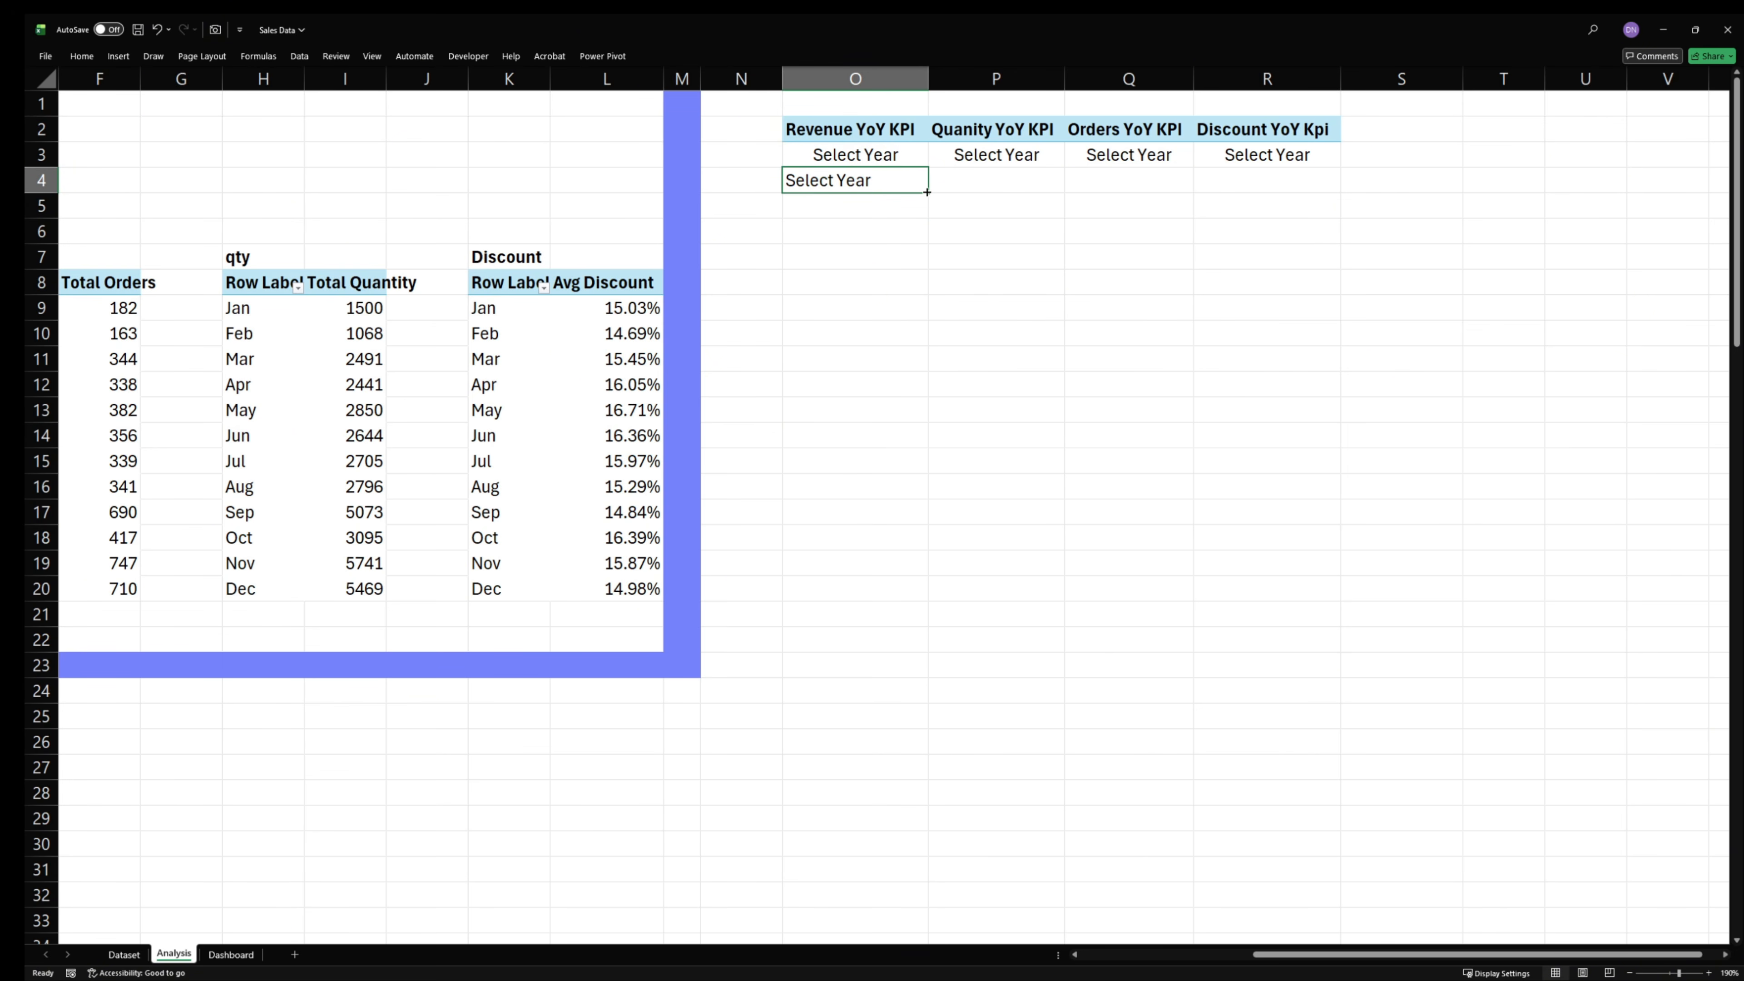
{"action": "left_click_drag", "start_coordinate": [926, 192], "coordinate": [1192, 221]}
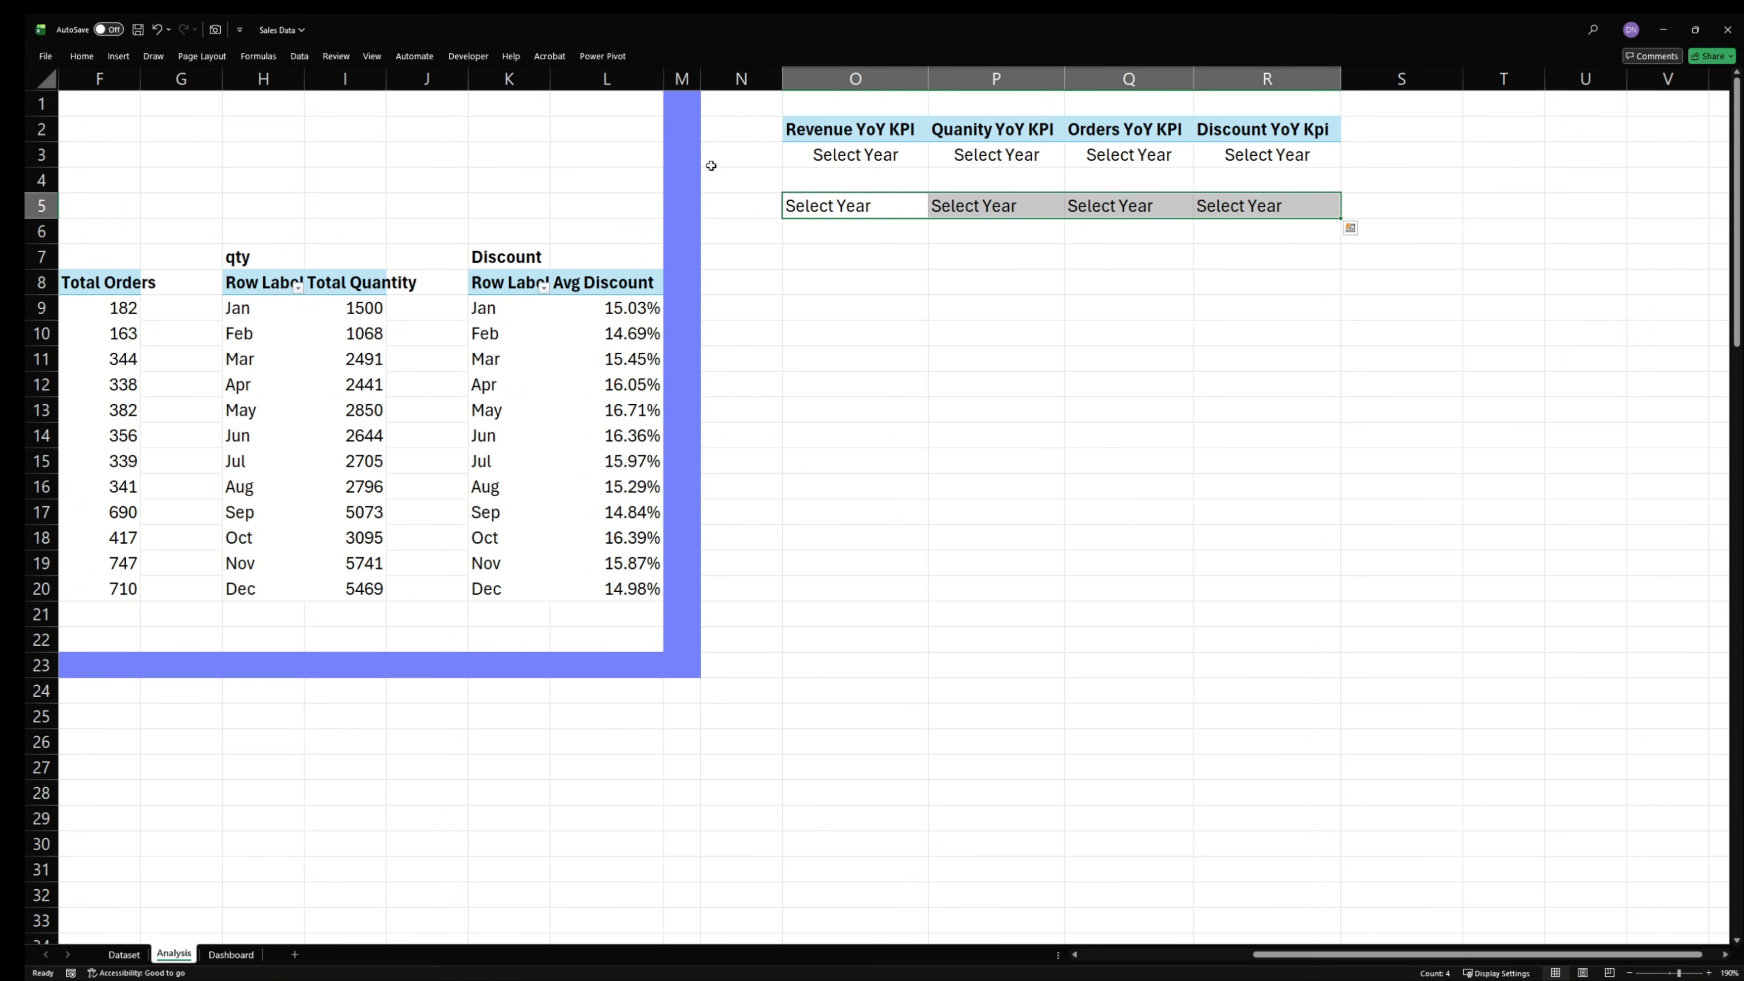
- Center the linked YoY KPI cells O5:R5 horizontally
{"action": "left_click", "coordinate": [80, 56]}
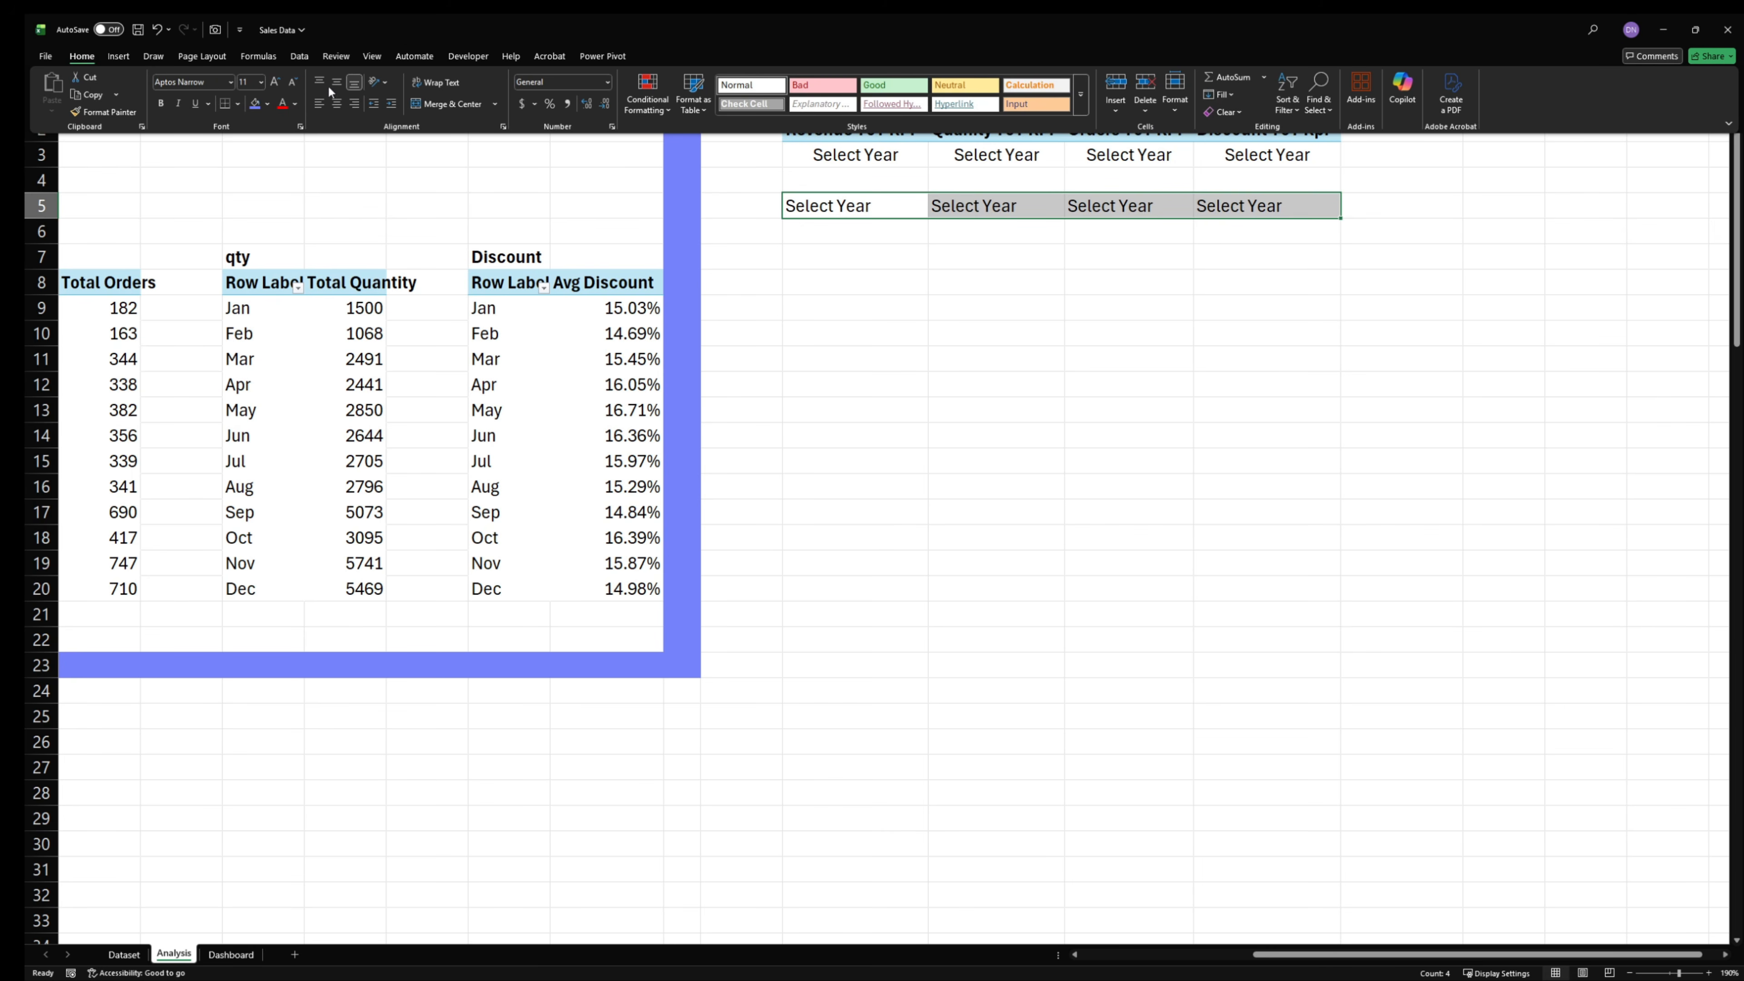
{"action": "left_click", "coordinate": [335, 104]}
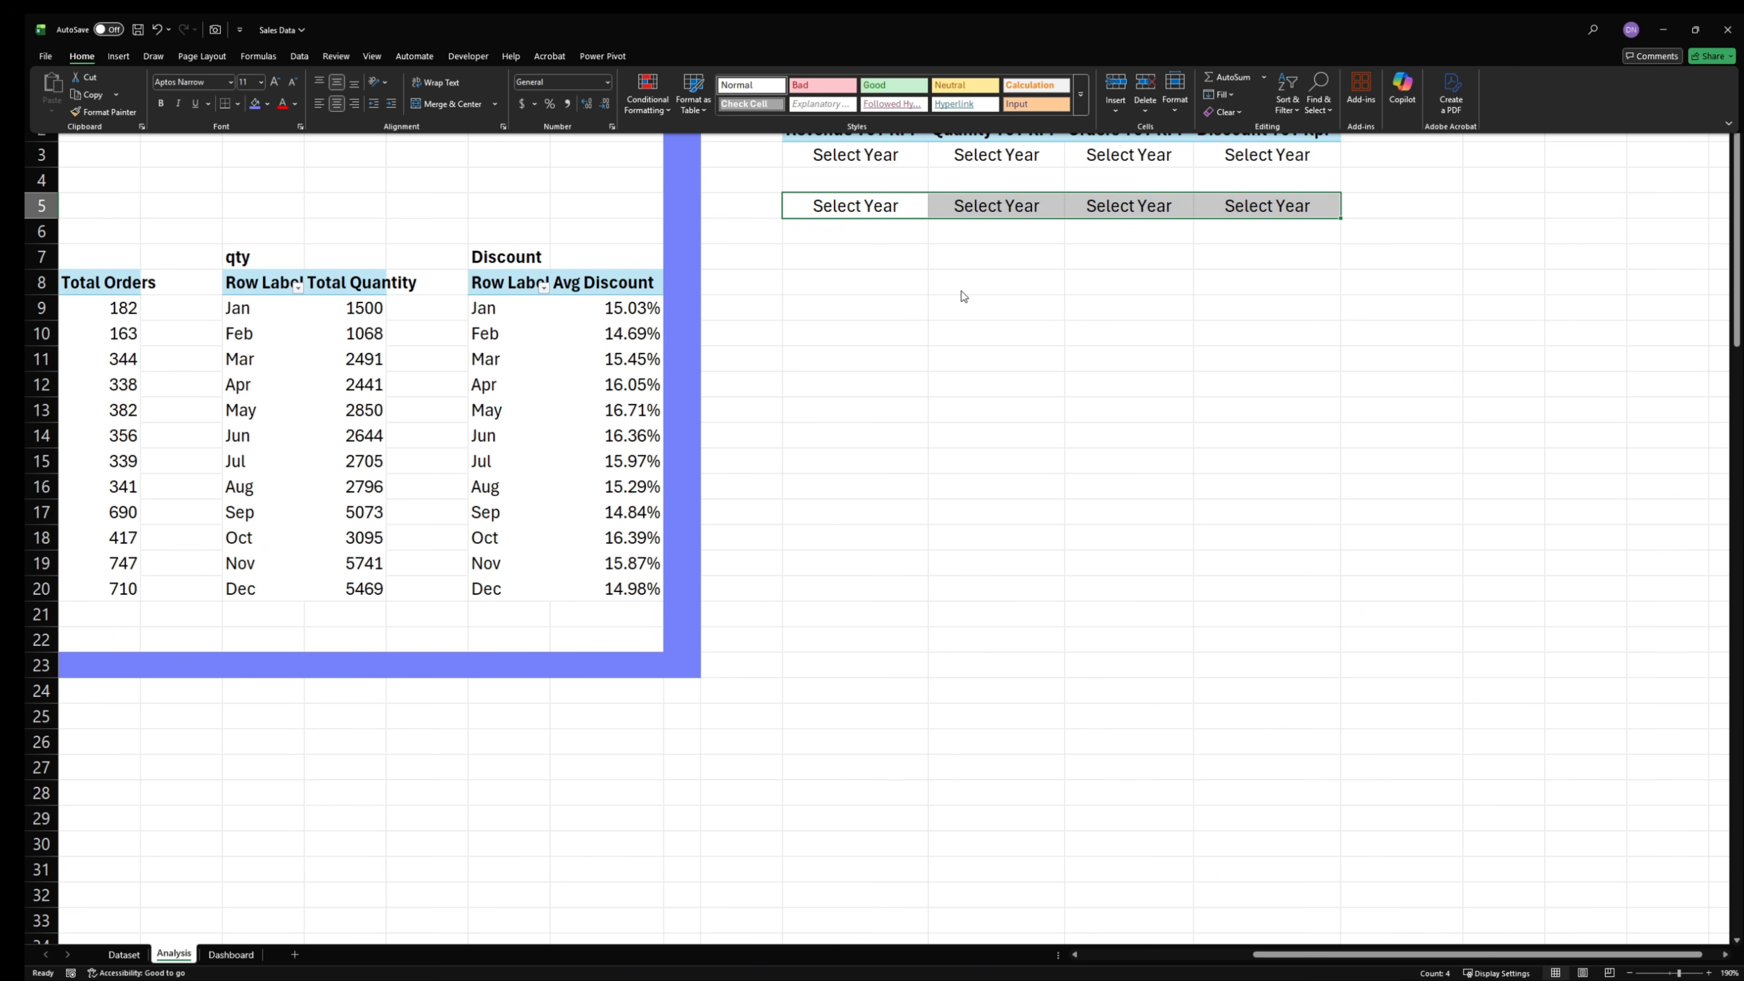
{"action": "left_click", "coordinate": [1021, 350]}
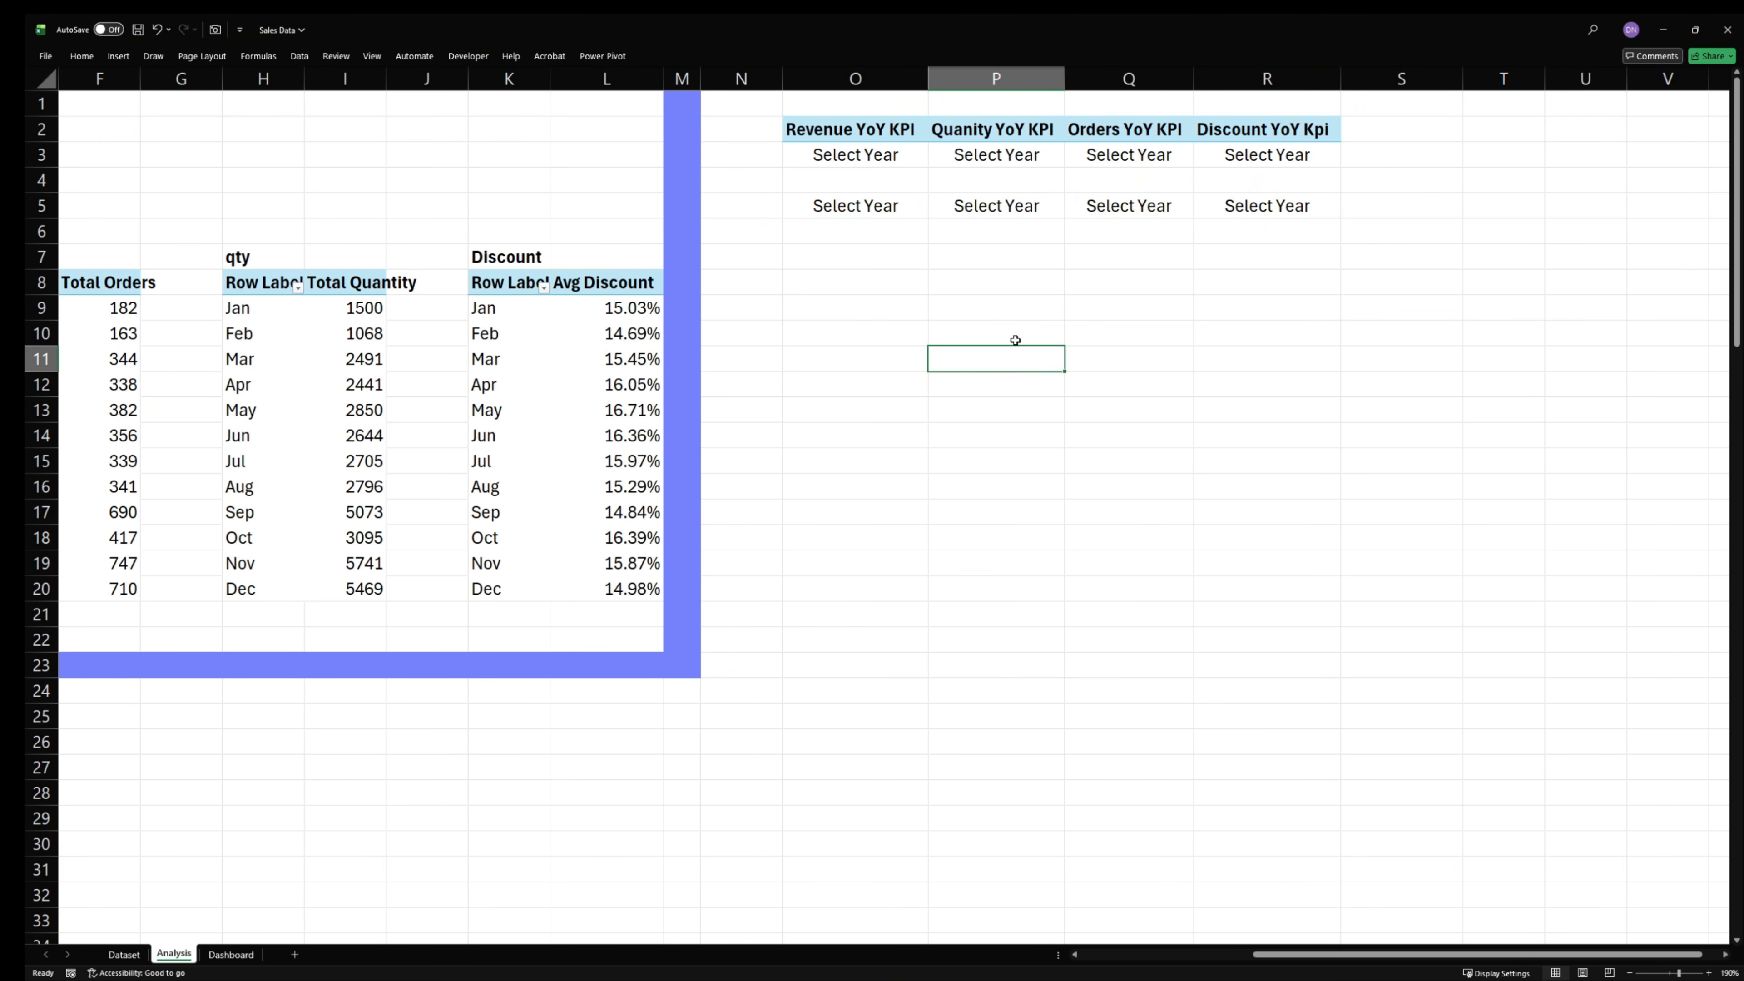
{"action": "left_click", "coordinate": [884, 210]}
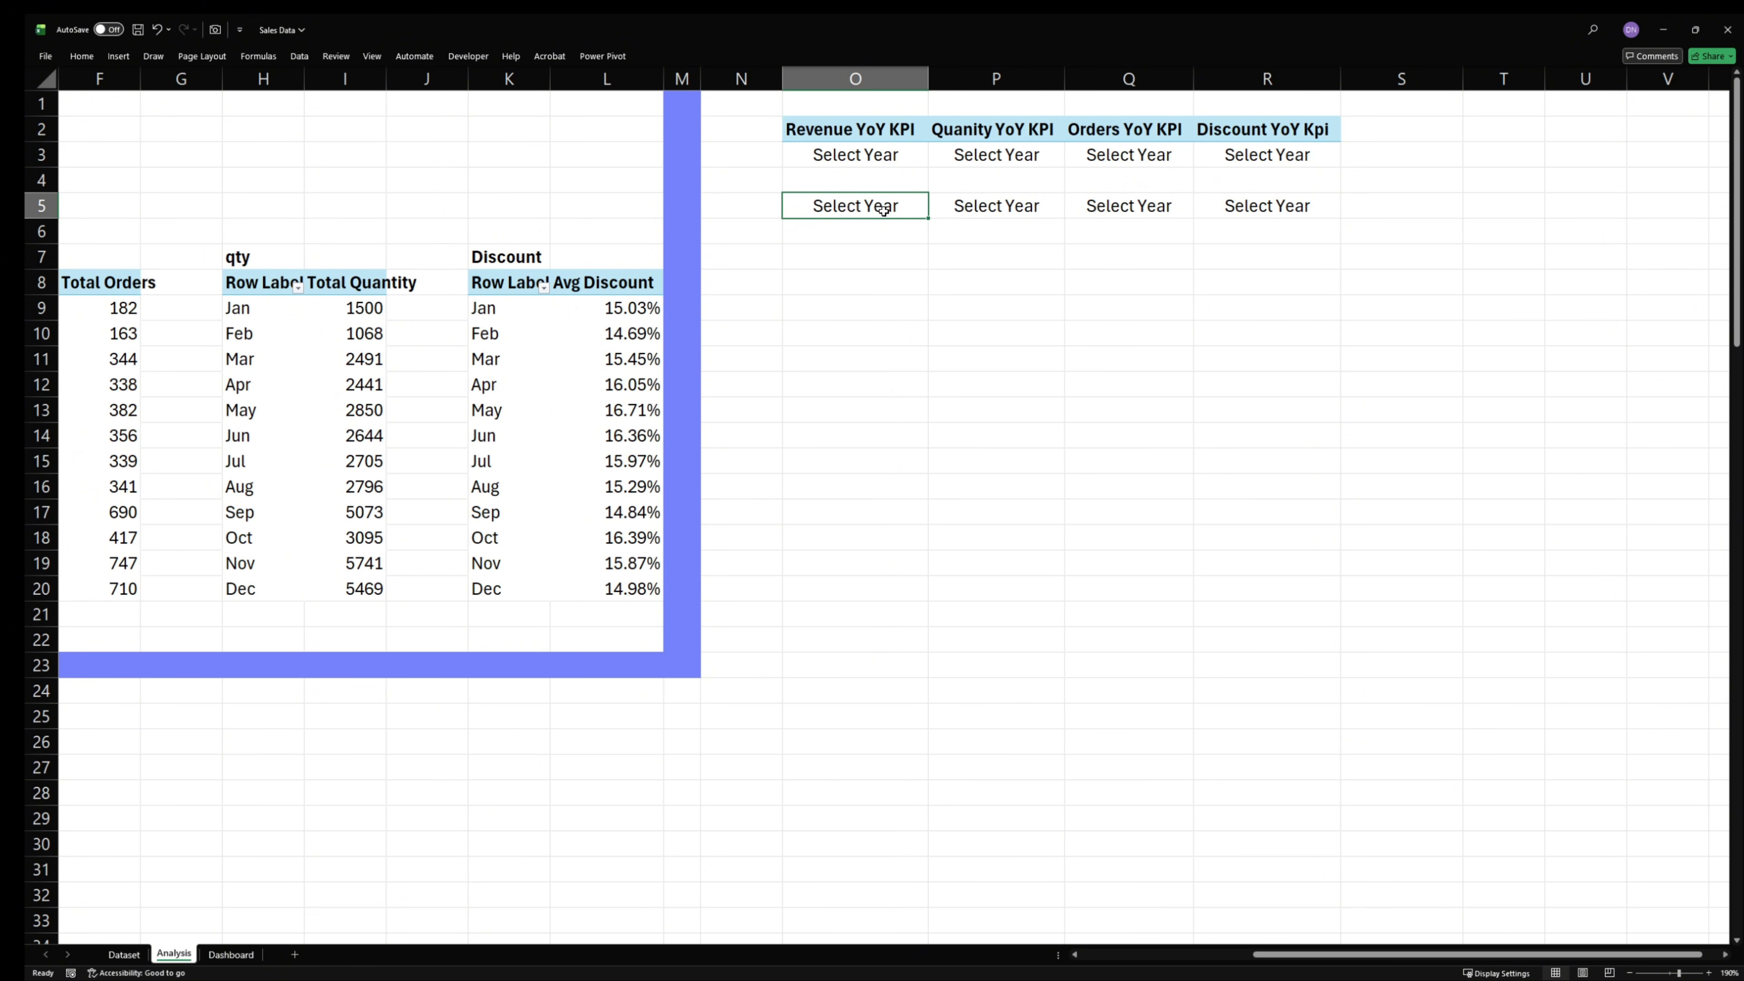
{"action": "left_click", "coordinate": [958, 232]}
{"action": "left_click_drag", "start_coordinate": [999, 207], "coordinate": [1244, 205]}
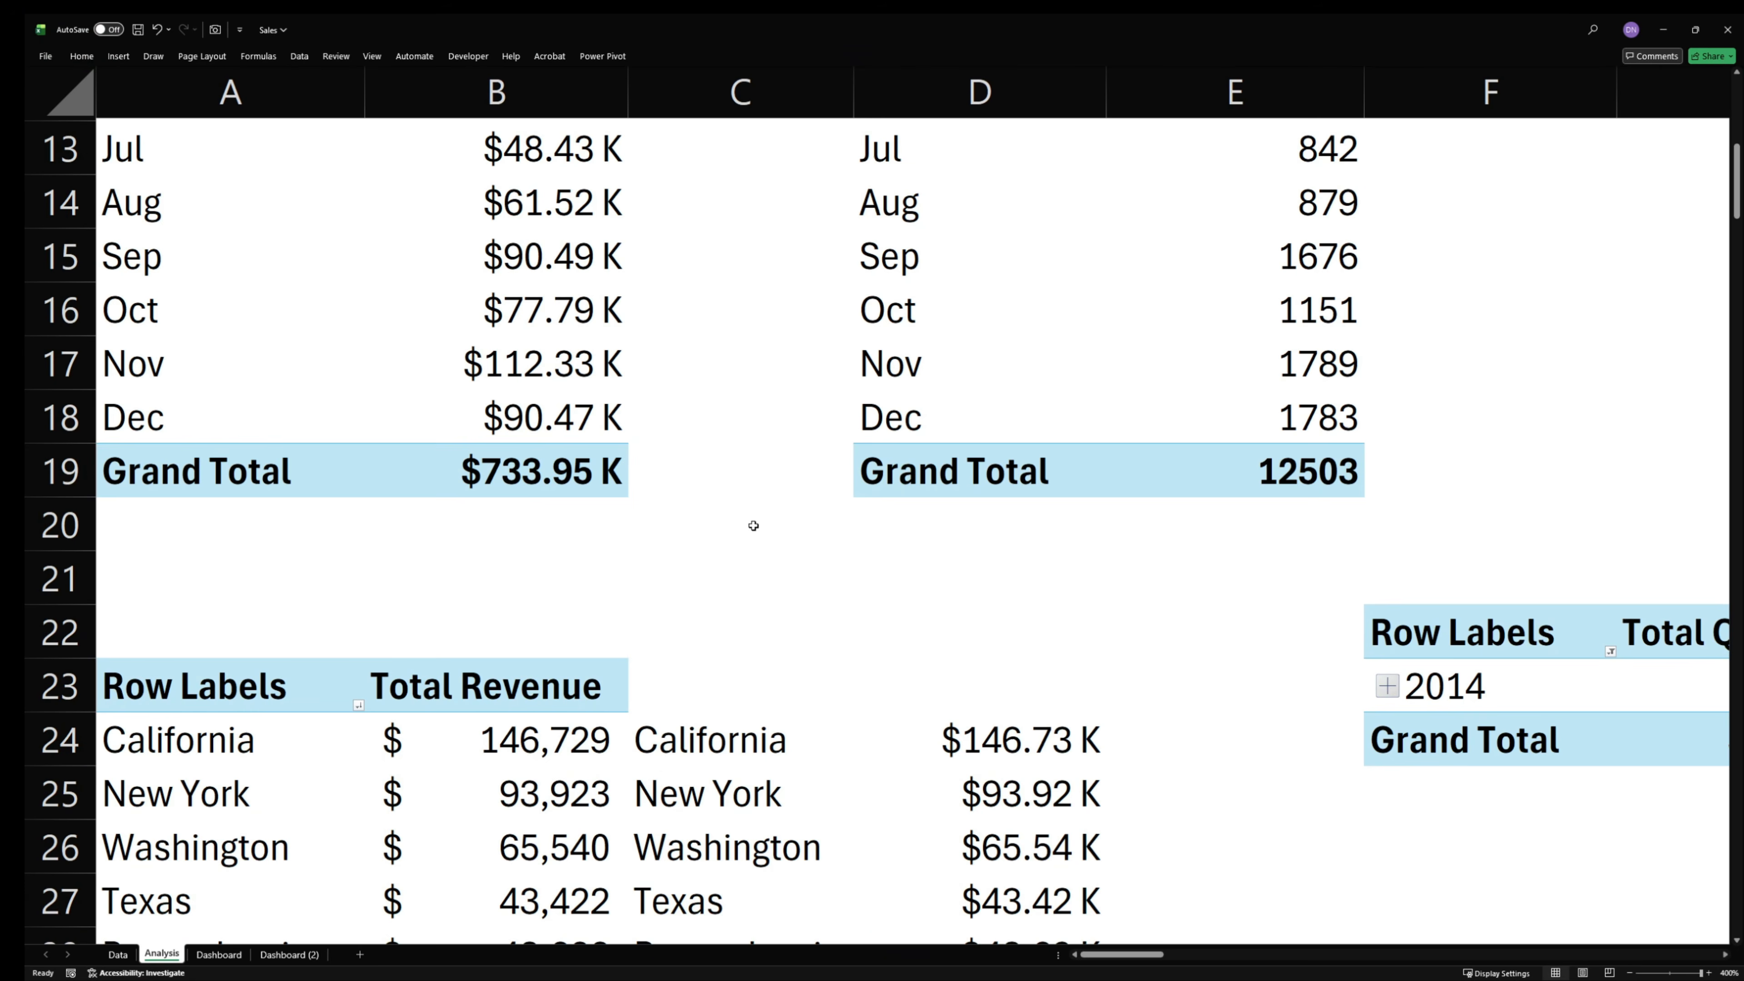
- Switch to the Sales workbook and examine the YoY KPI values in N3:Q3 on its Analysis sheet
{"action": "scroll", "coordinate": [790, 549], "scroll_direction": "up", "scroll_amount": 4}
{"action": "left_click_drag", "start_coordinate": [1125, 954], "coordinate": [1286, 962]}
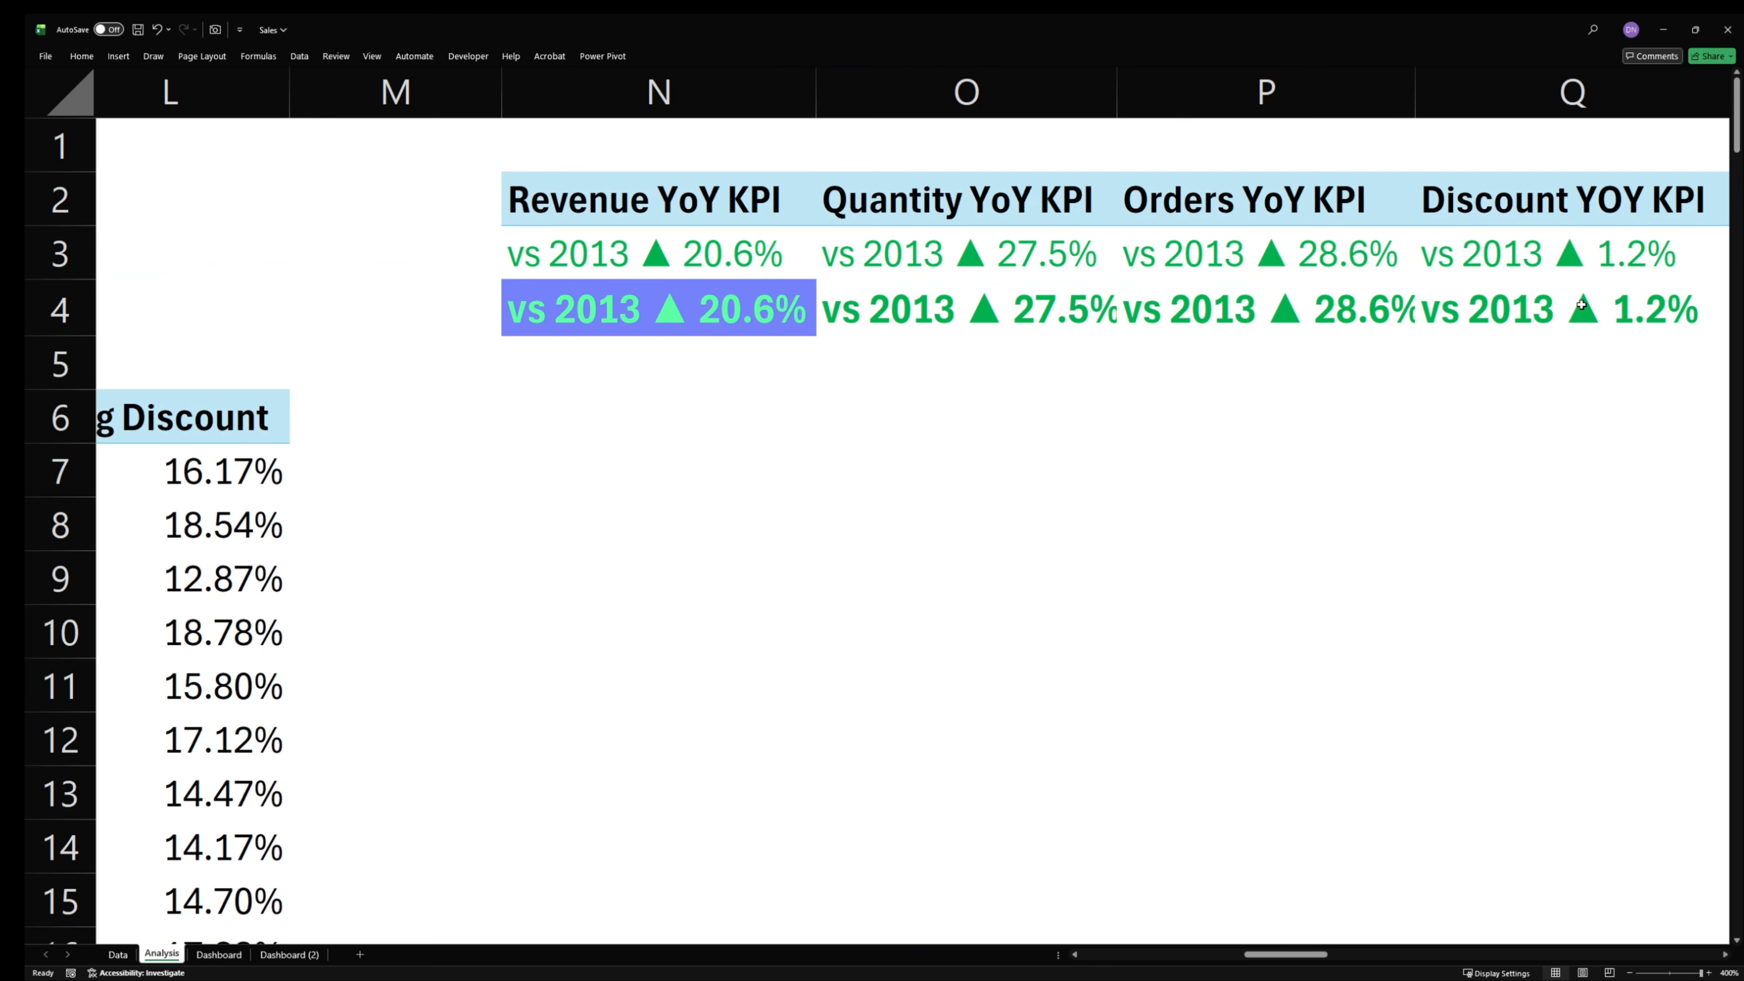
{"action": "left_click_drag", "start_coordinate": [1636, 265], "coordinate": [705, 270]}
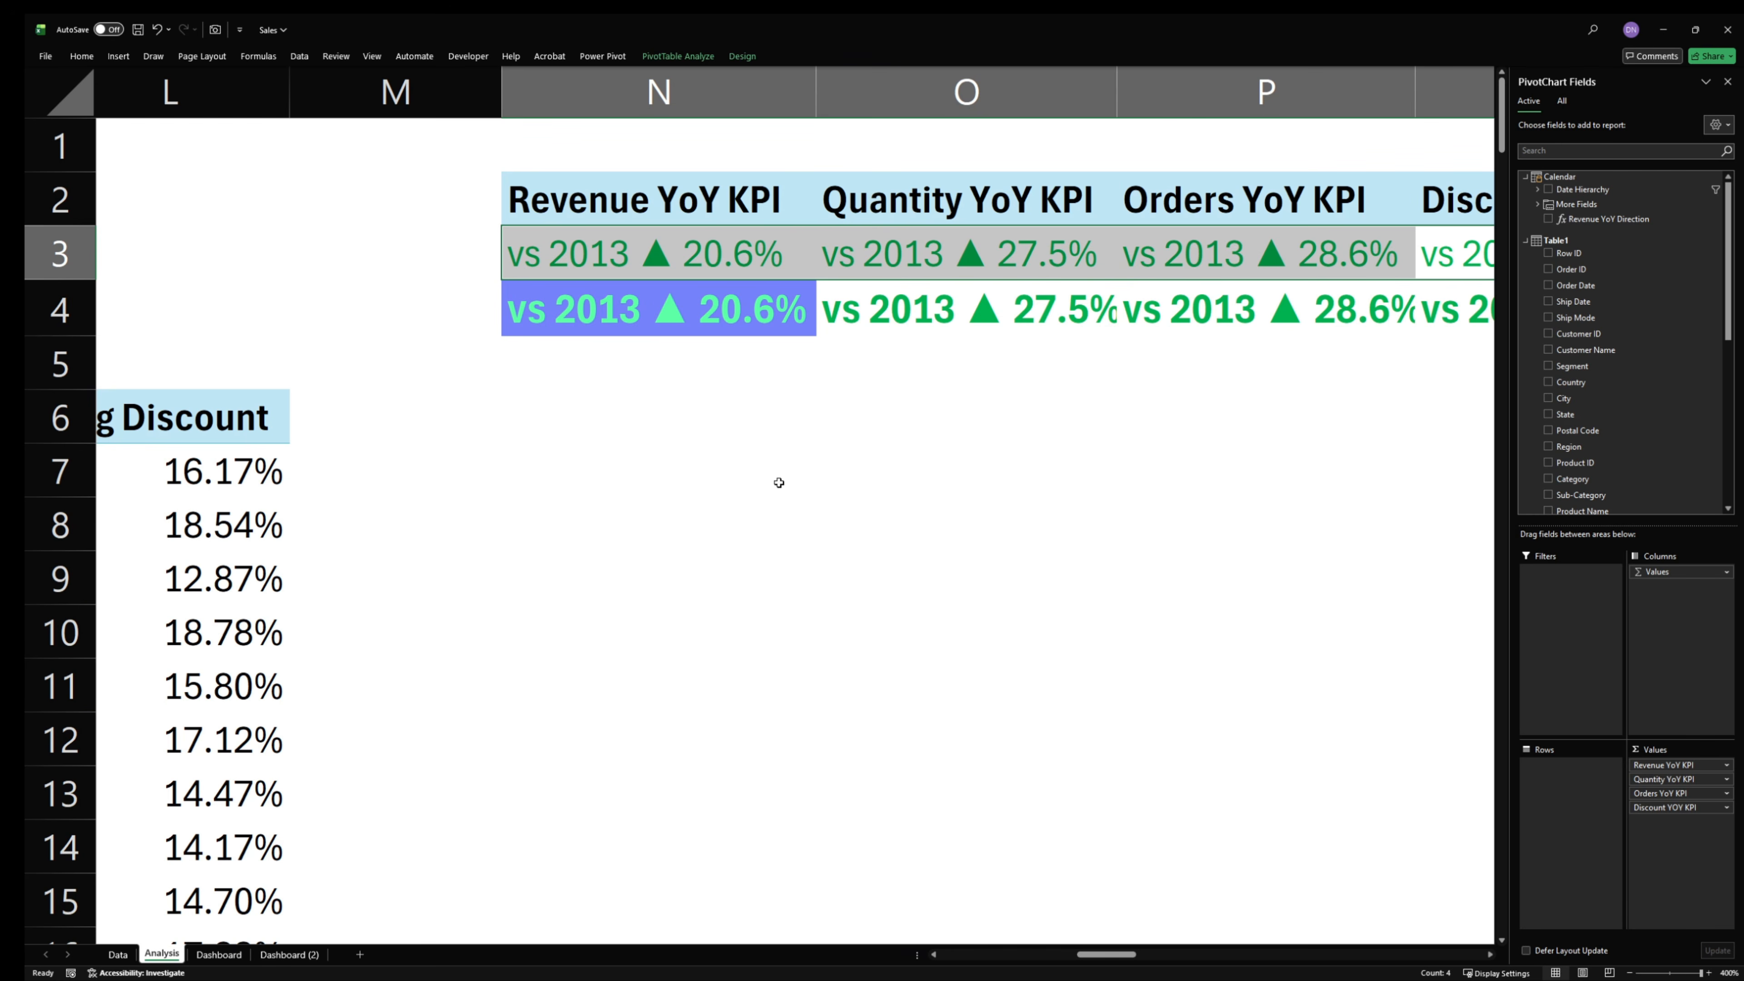
{"action": "left_click", "coordinate": [996, 330]}
{"action": "left_click", "coordinate": [685, 273]}
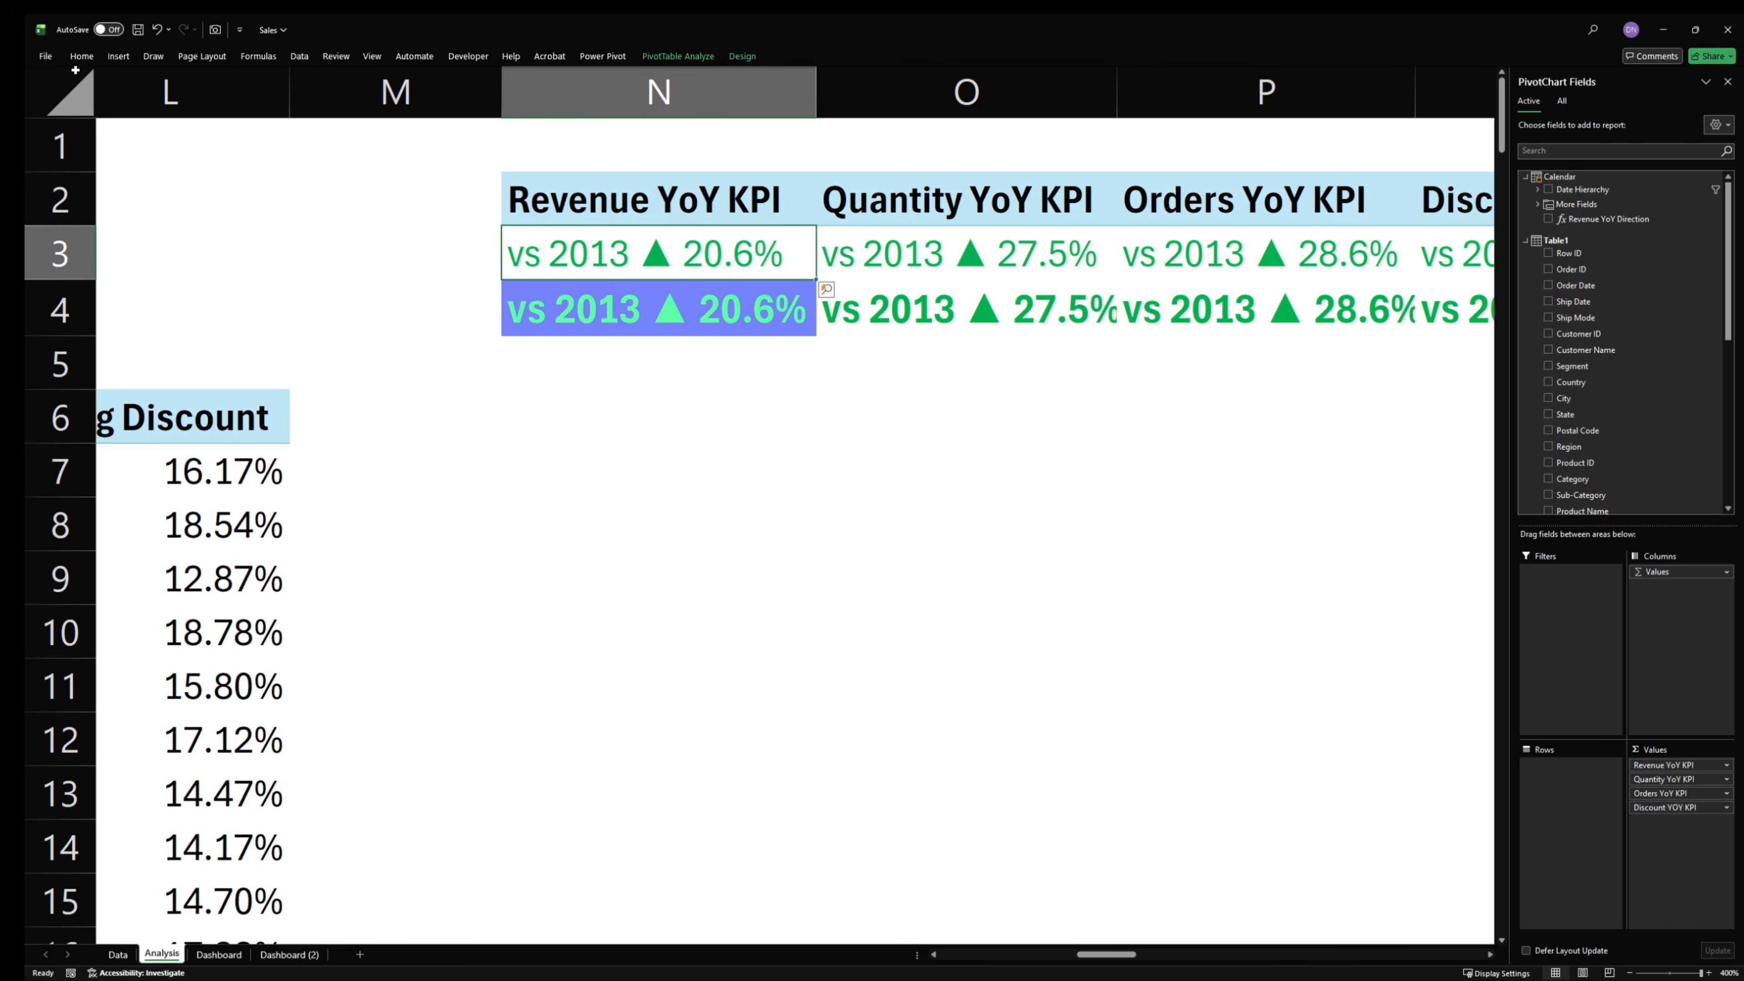
- Examine the Sales workbook's ▲ and ▼ conditional formatting rules that color the YoY KPI cells N3:Q3
{"action": "left_click", "coordinate": [81, 57]}
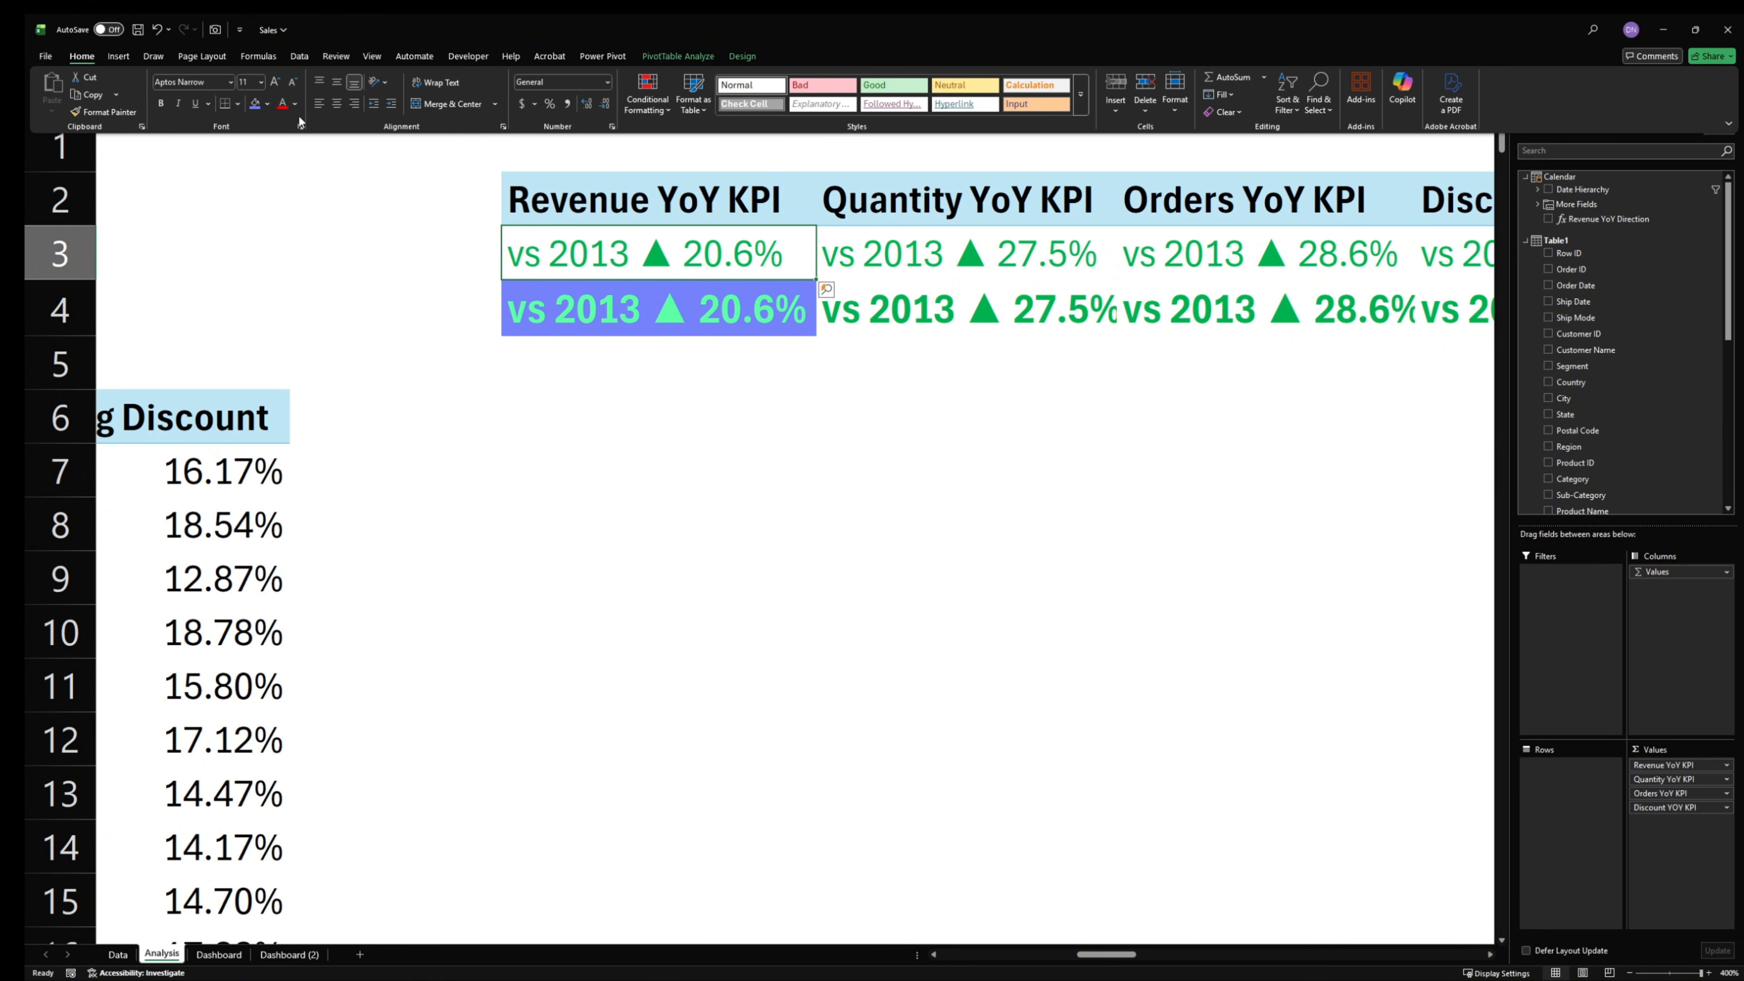
{"action": "left_click", "coordinate": [647, 95]}
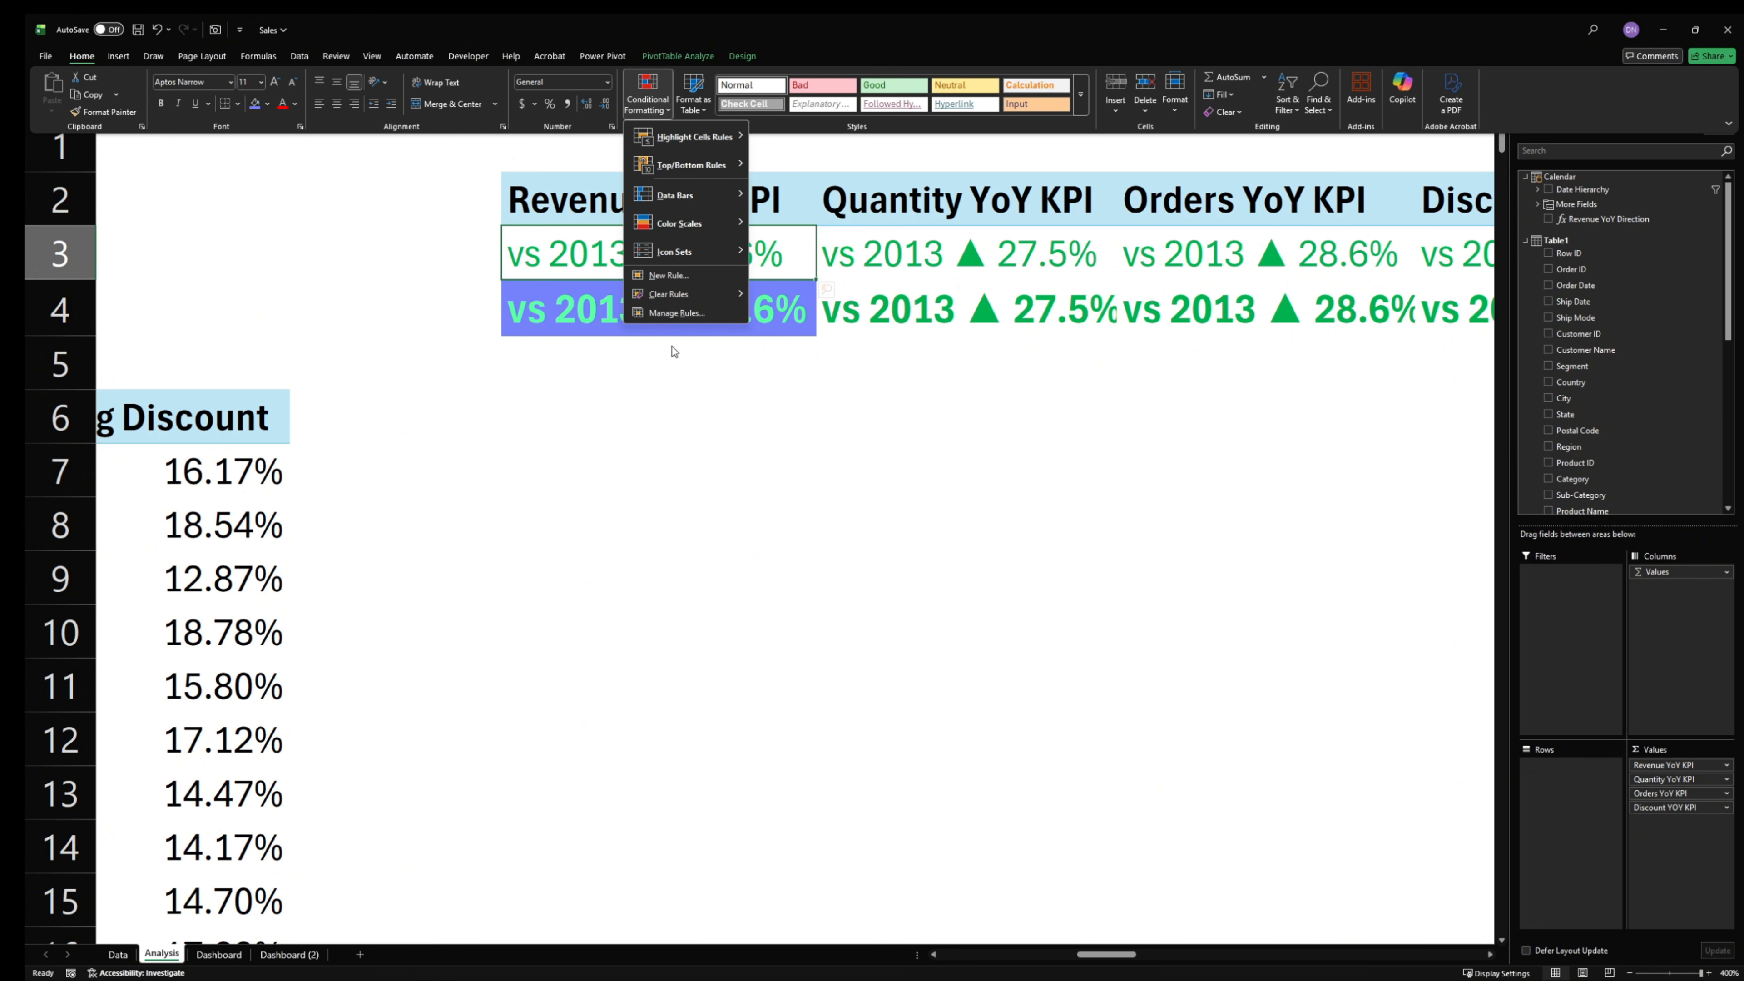
{"action": "left_click", "coordinate": [675, 314]}
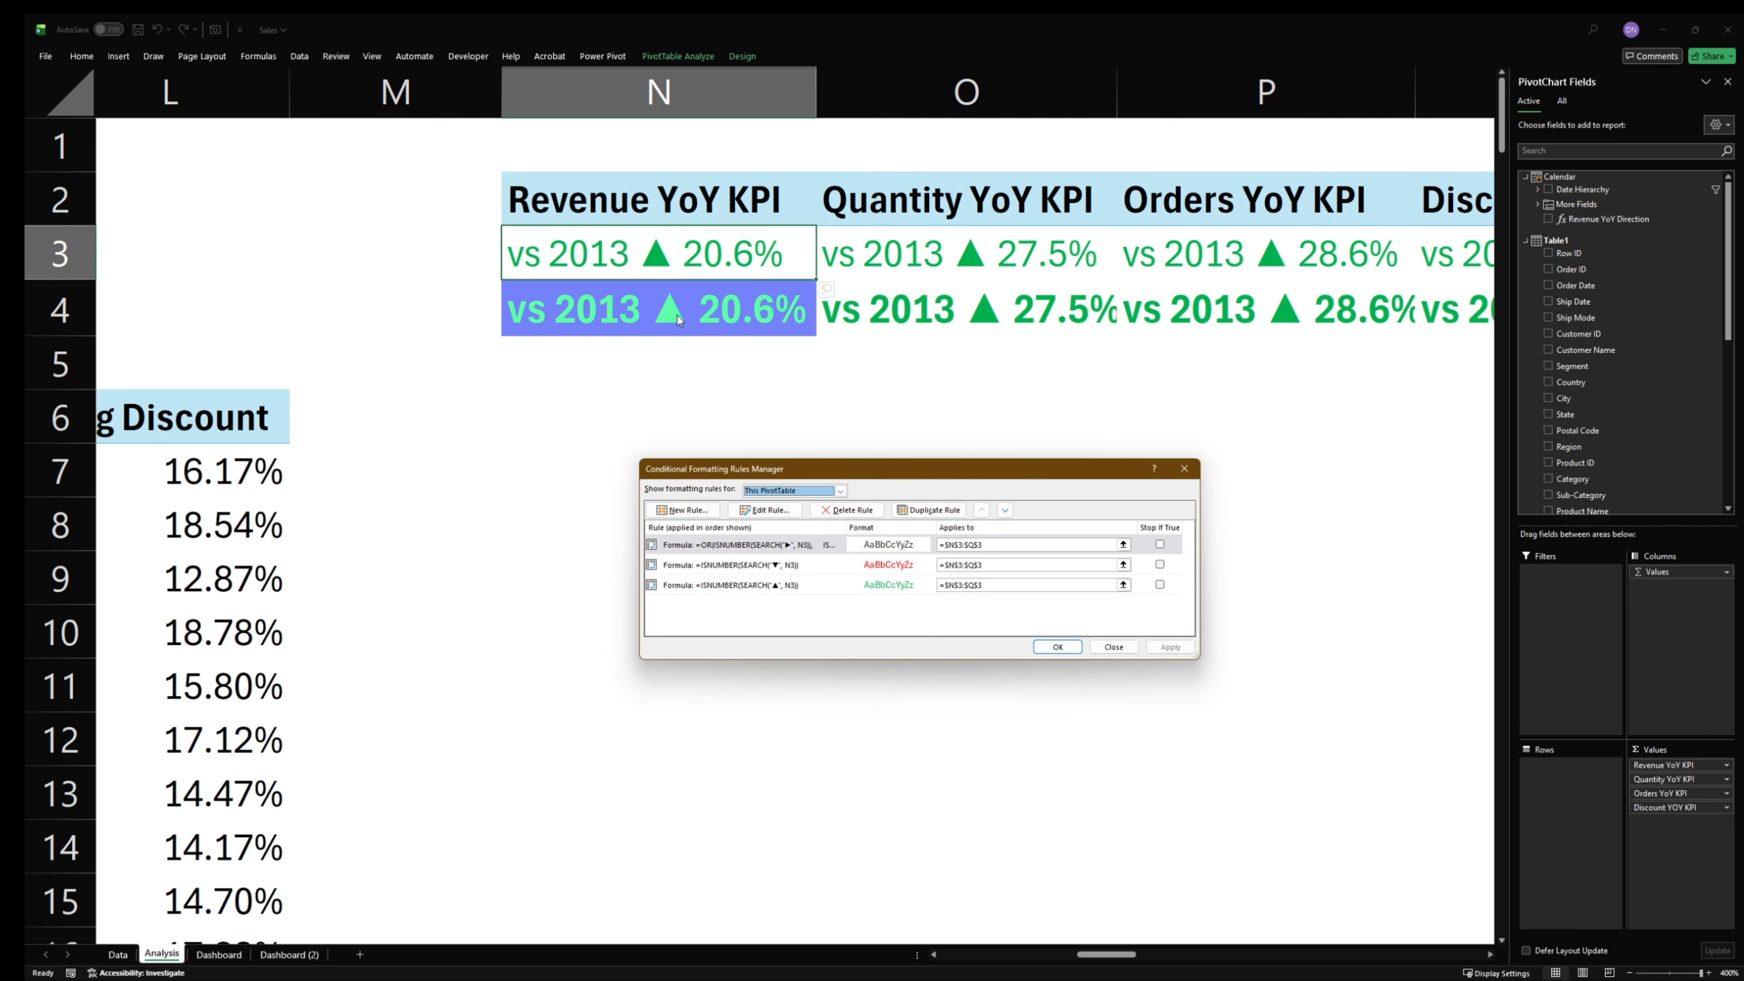
{"action": "left_click", "coordinate": [755, 546]}
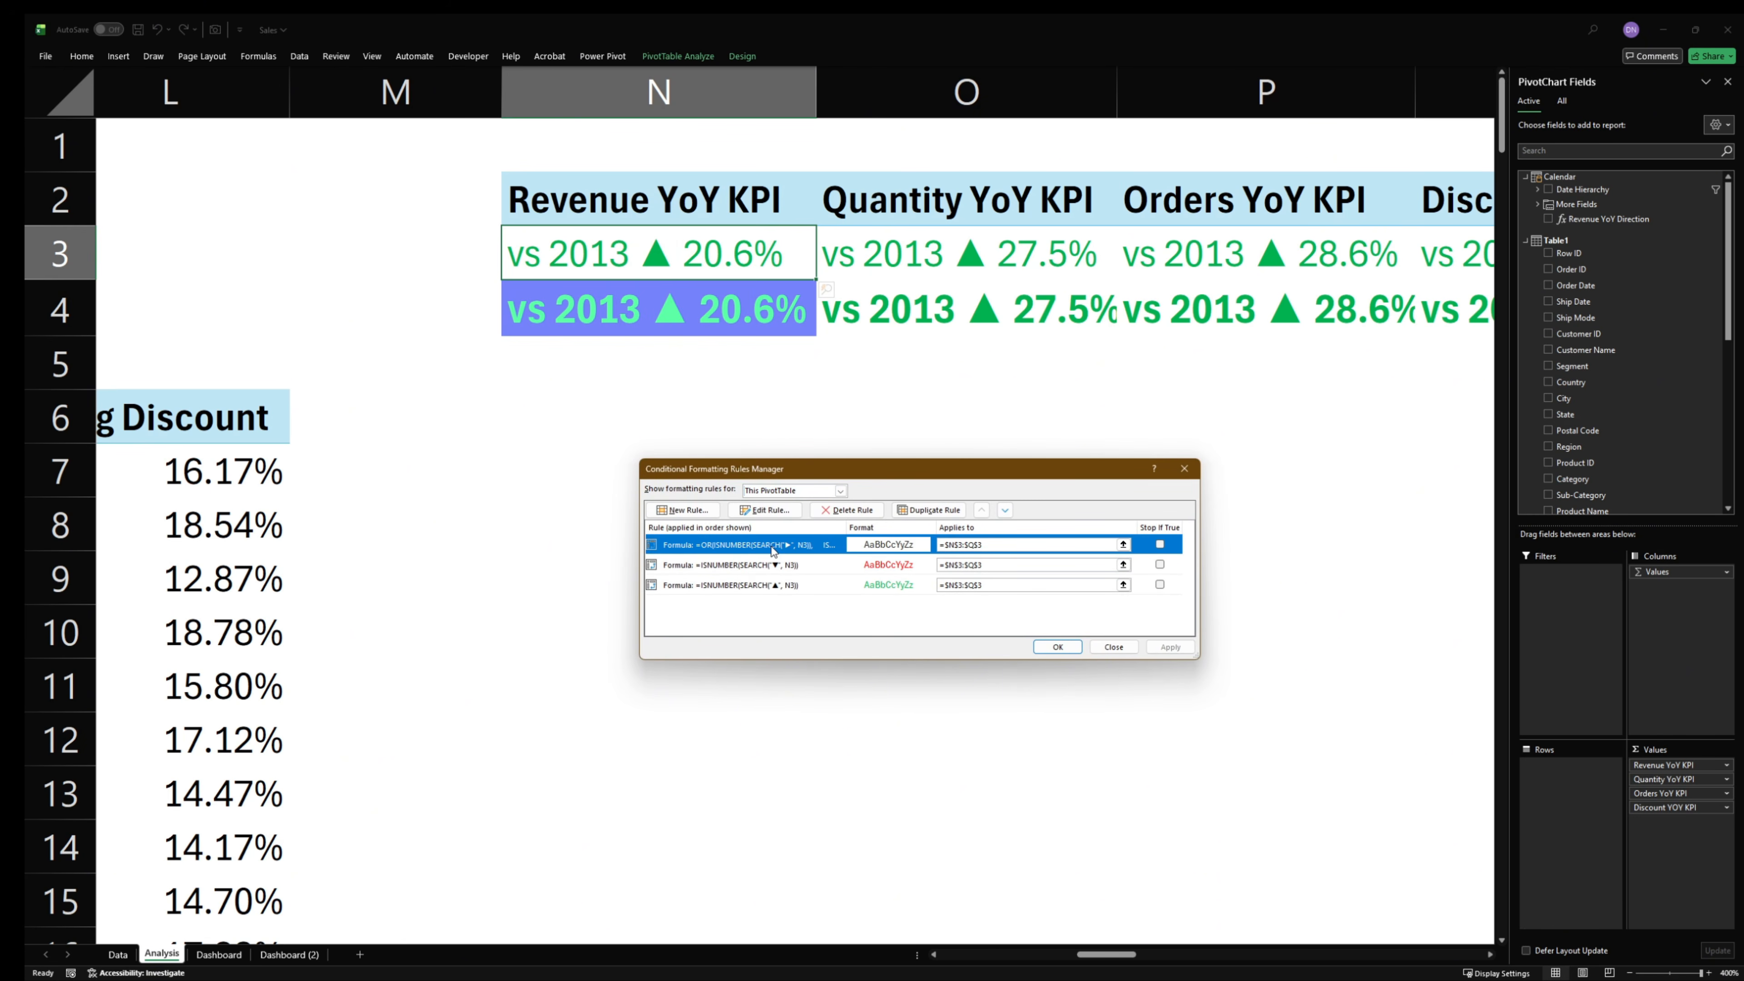
{"action": "double_click", "coordinate": [756, 586]}
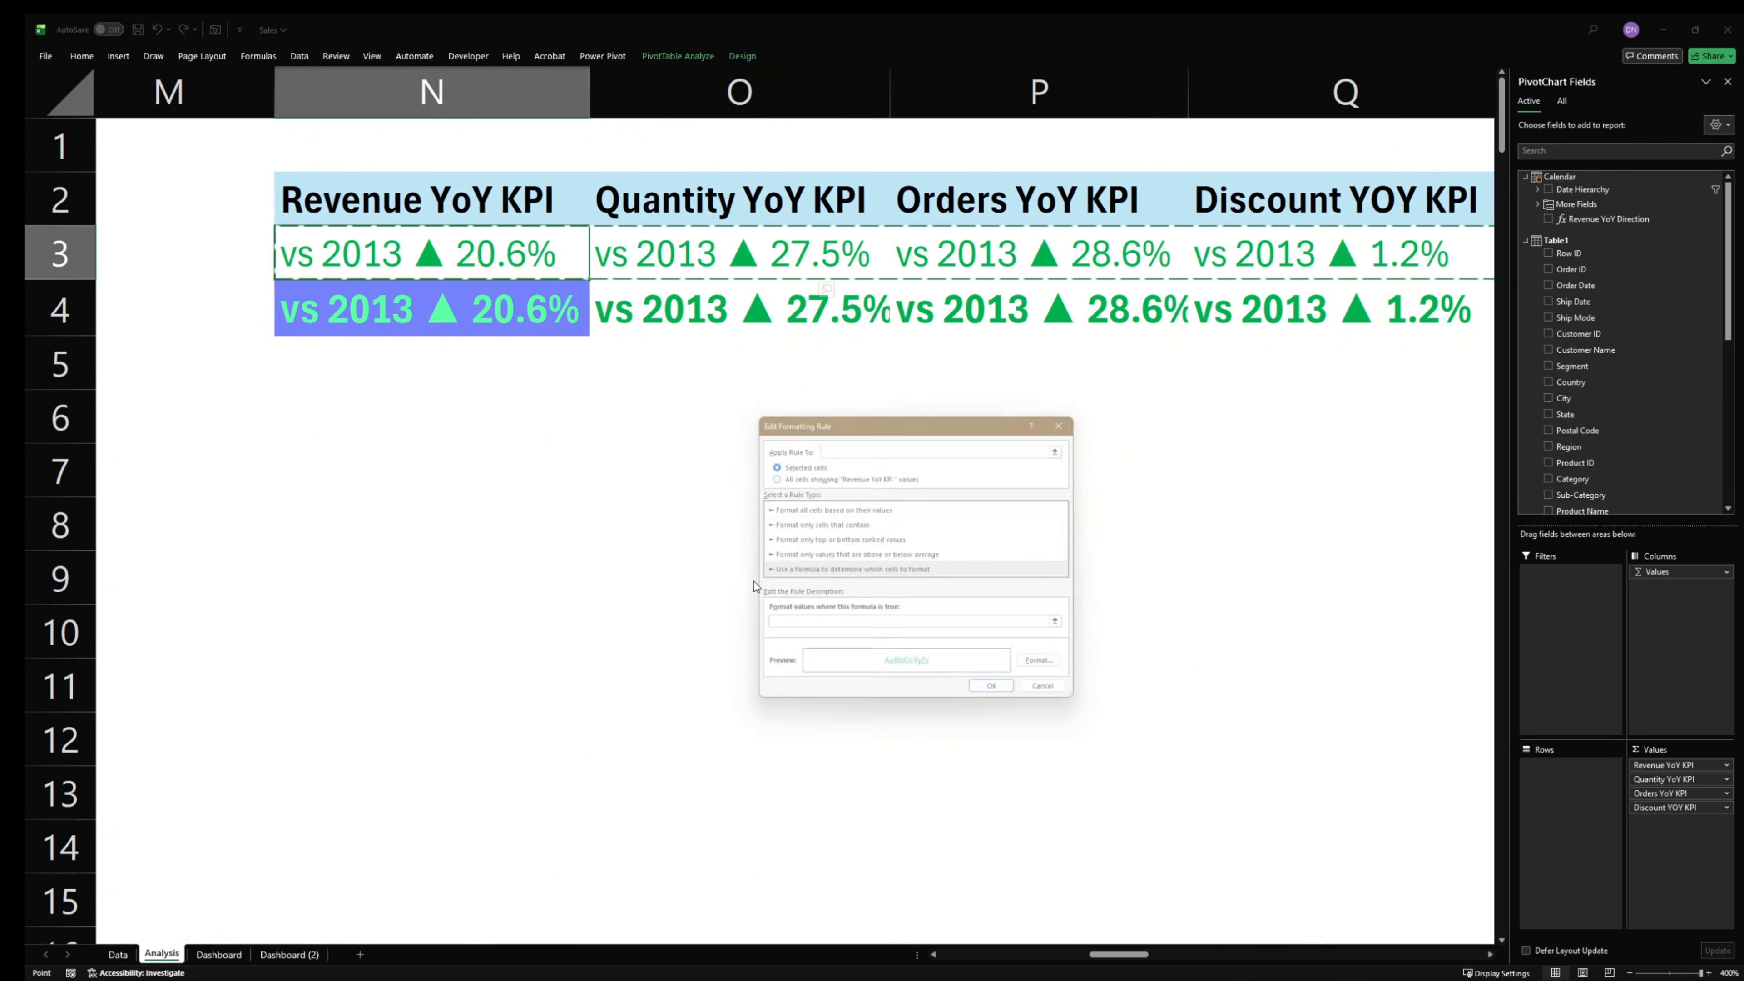
{"action": "left_click_drag", "start_coordinate": [924, 629], "coordinate": [642, 630]}
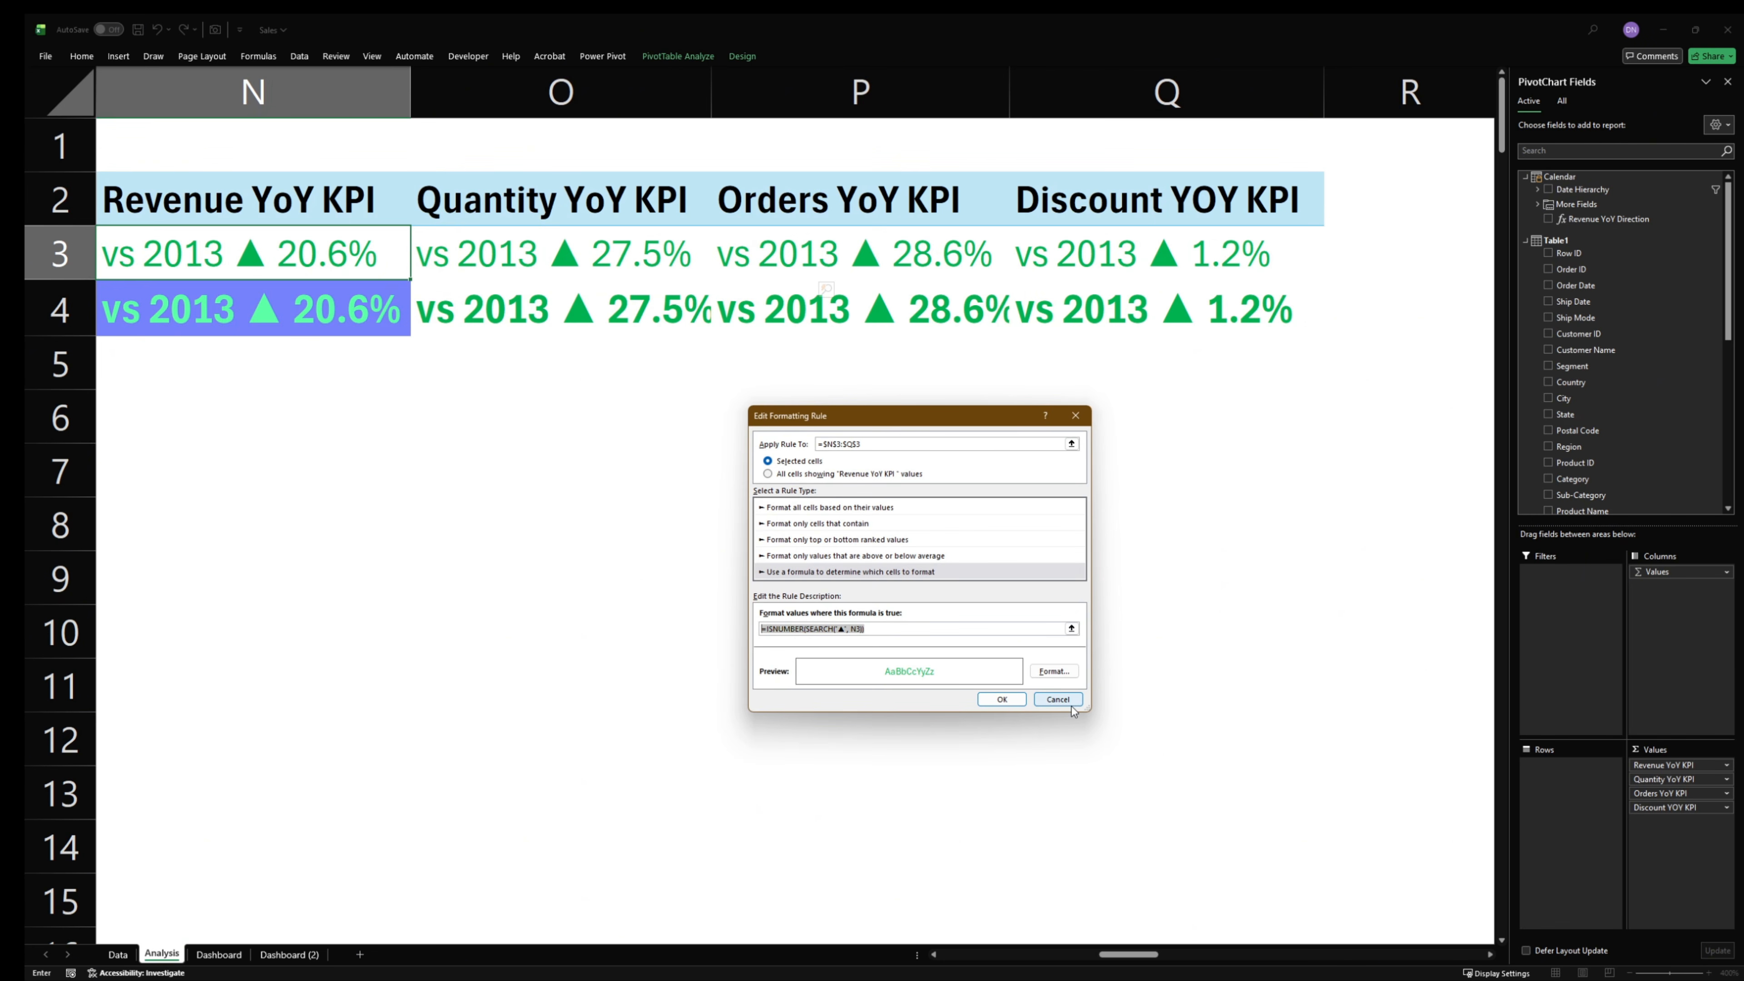
{"action": "left_click", "coordinate": [1058, 700]}
{"action": "double_click", "coordinate": [741, 565]}
{"action": "left_click", "coordinate": [1058, 700]}
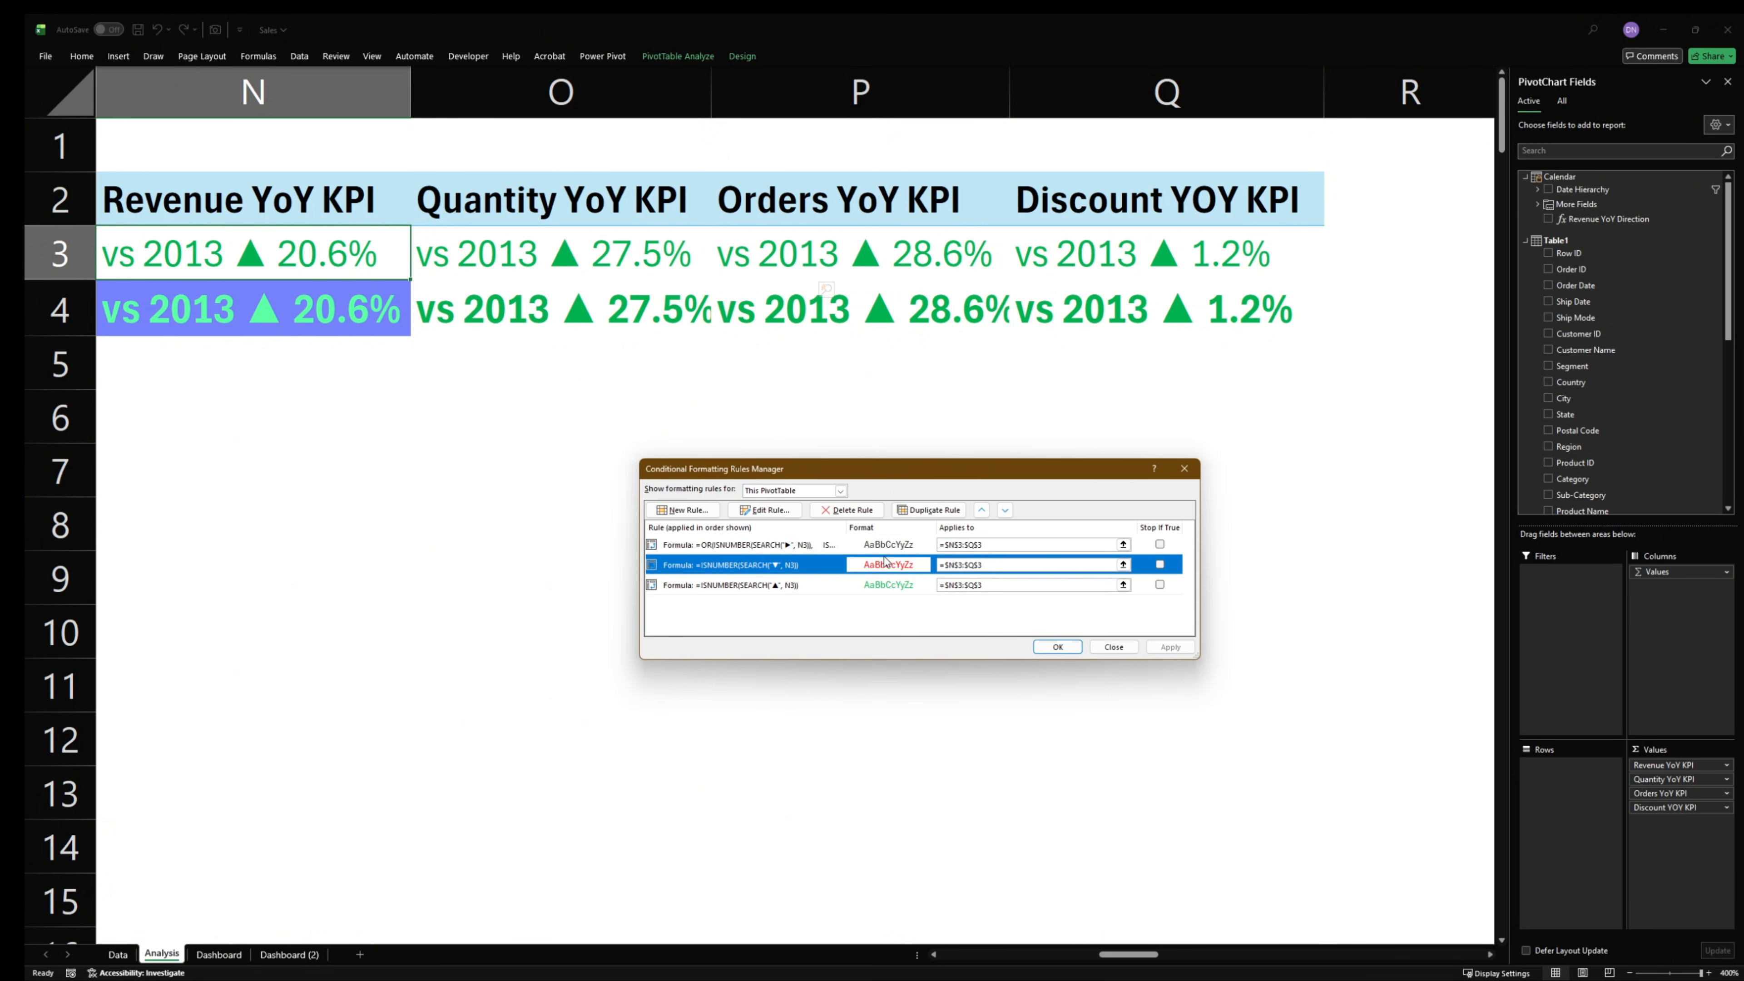
- Read the full OR formula of the ► conditional formatting rule through to its end, leaving the rule unedited
{"action": "double_click", "coordinate": [756, 547]}
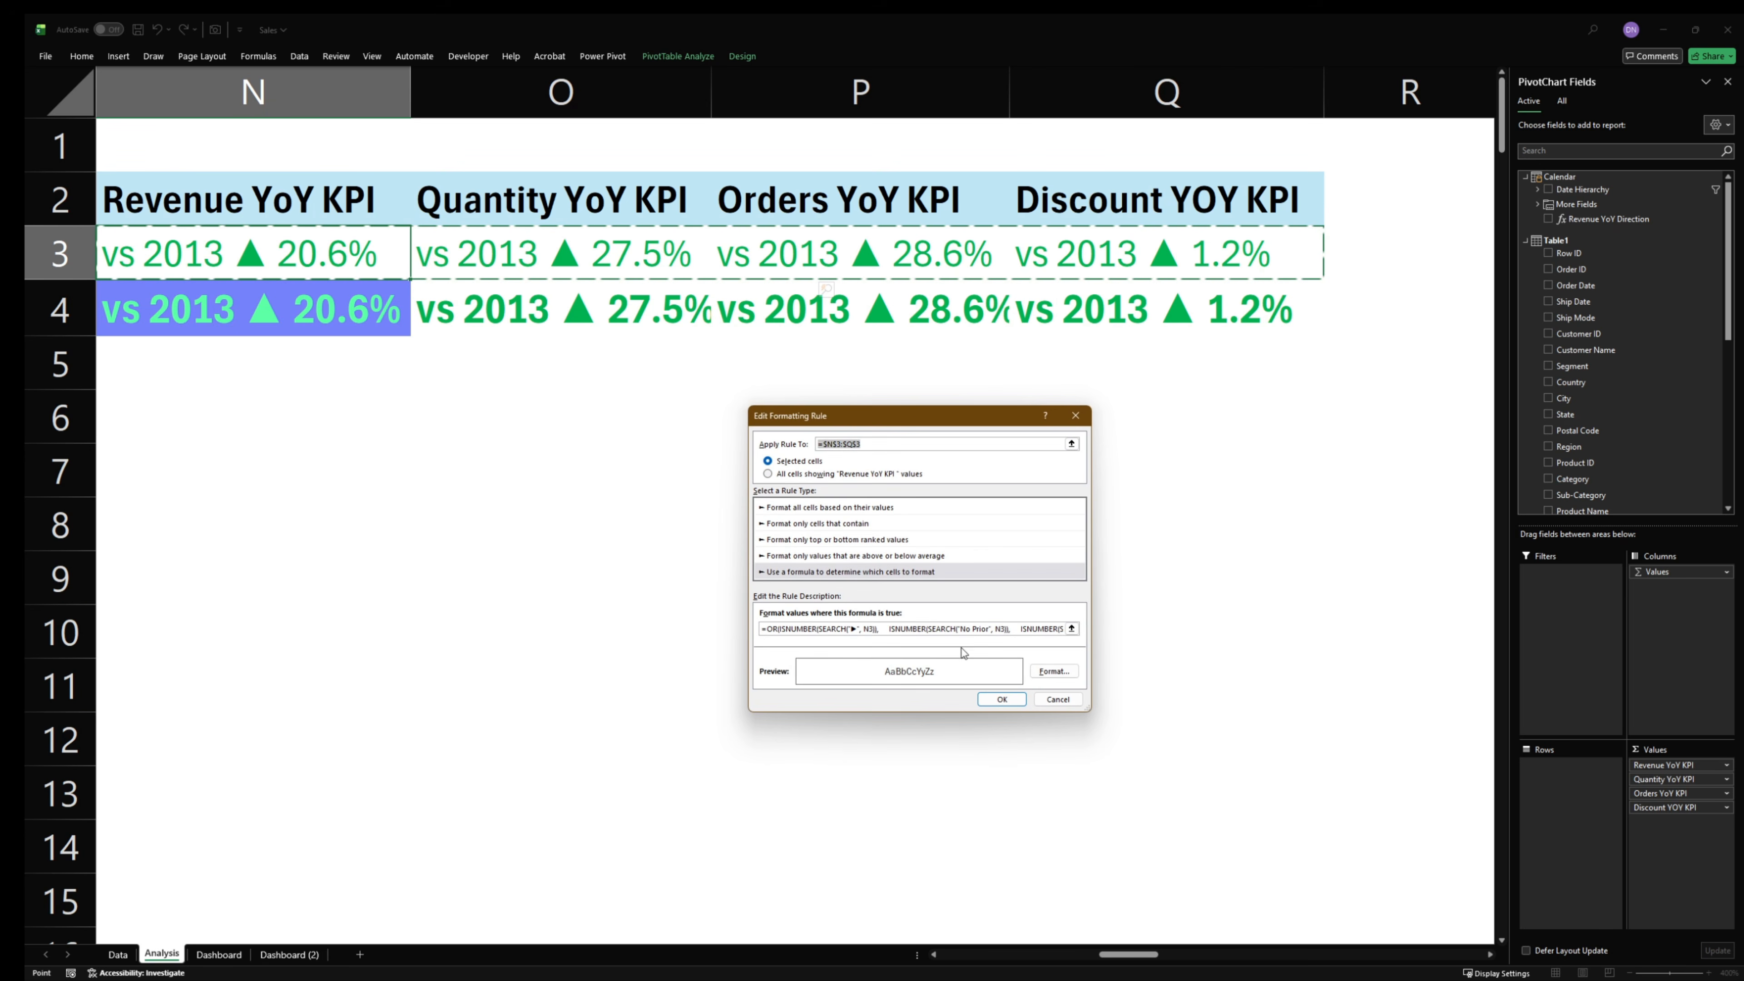
{"action": "left_click", "coordinate": [959, 624]}
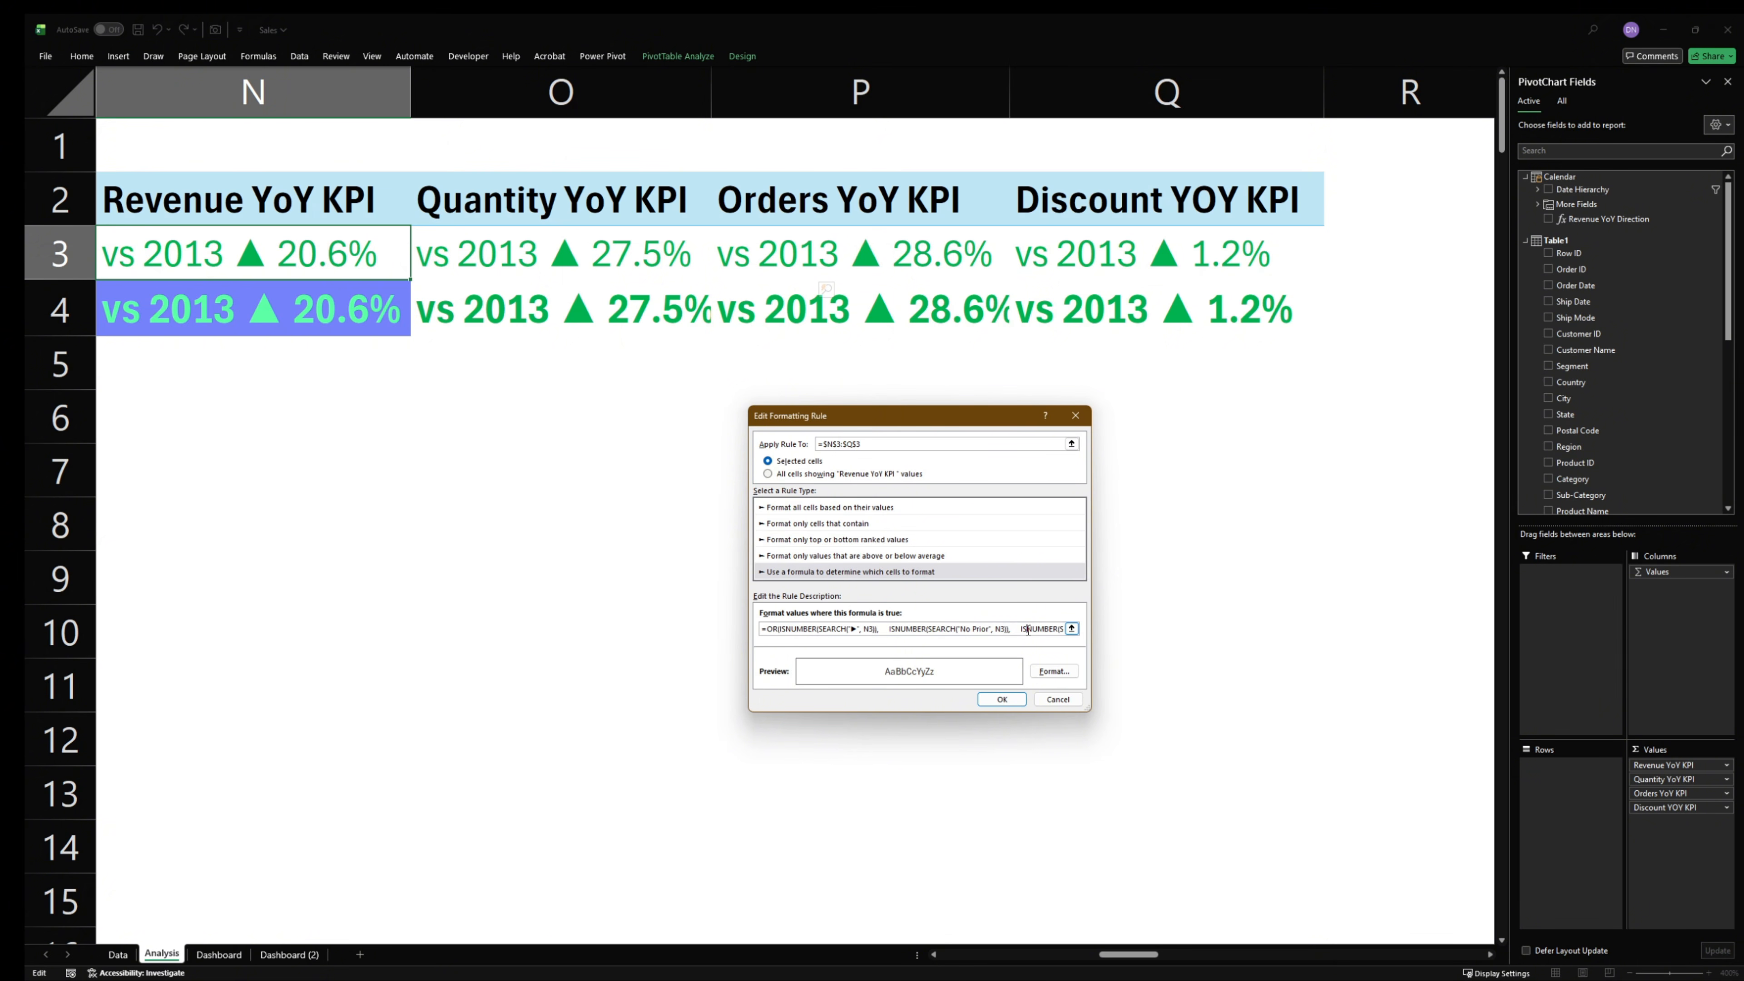
{"action": "key", "text": "Right"}
{"action": "key", "text": "Right"}
{"action": "key", "text": "Right"}
{"action": "key", "text": "Right"}
{"action": "key", "text": "Right"}
{"action": "key", "text": "Right"}
{"action": "key", "text": "Right"}
{"action": "key", "text": "Right"}
{"action": "key", "text": "Right"}
{"action": "key", "text": "Right"}
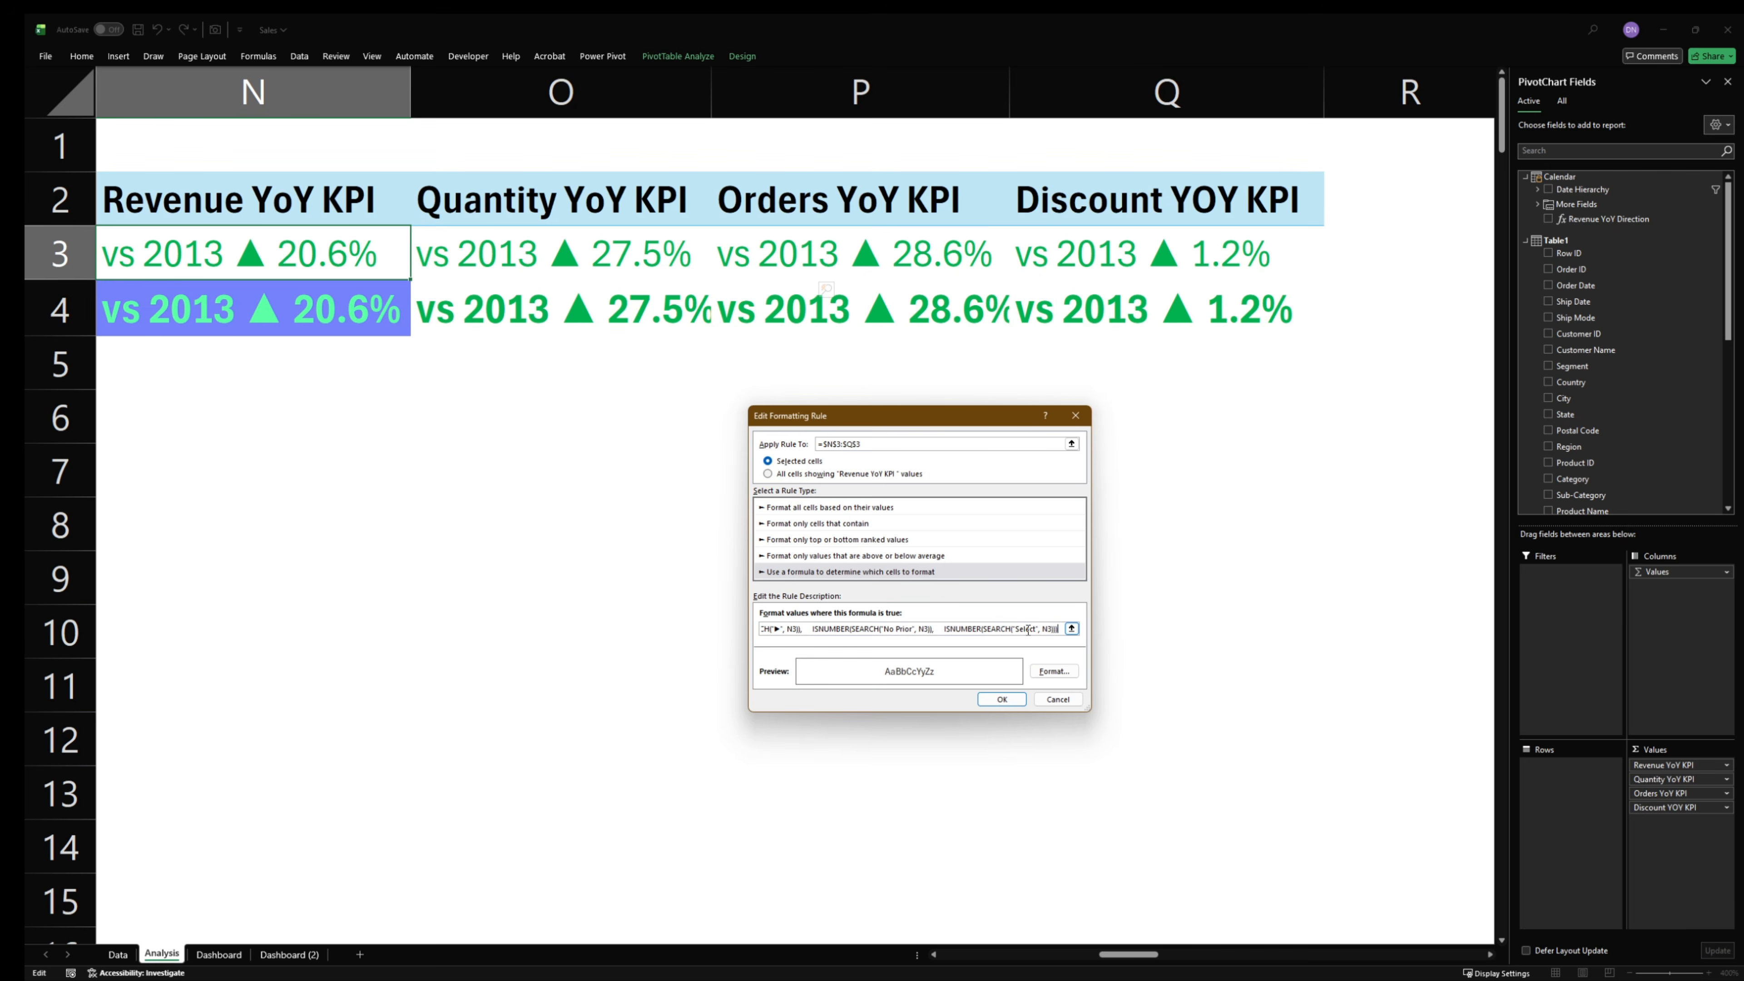
{"action": "left_click", "coordinate": [1058, 700]}
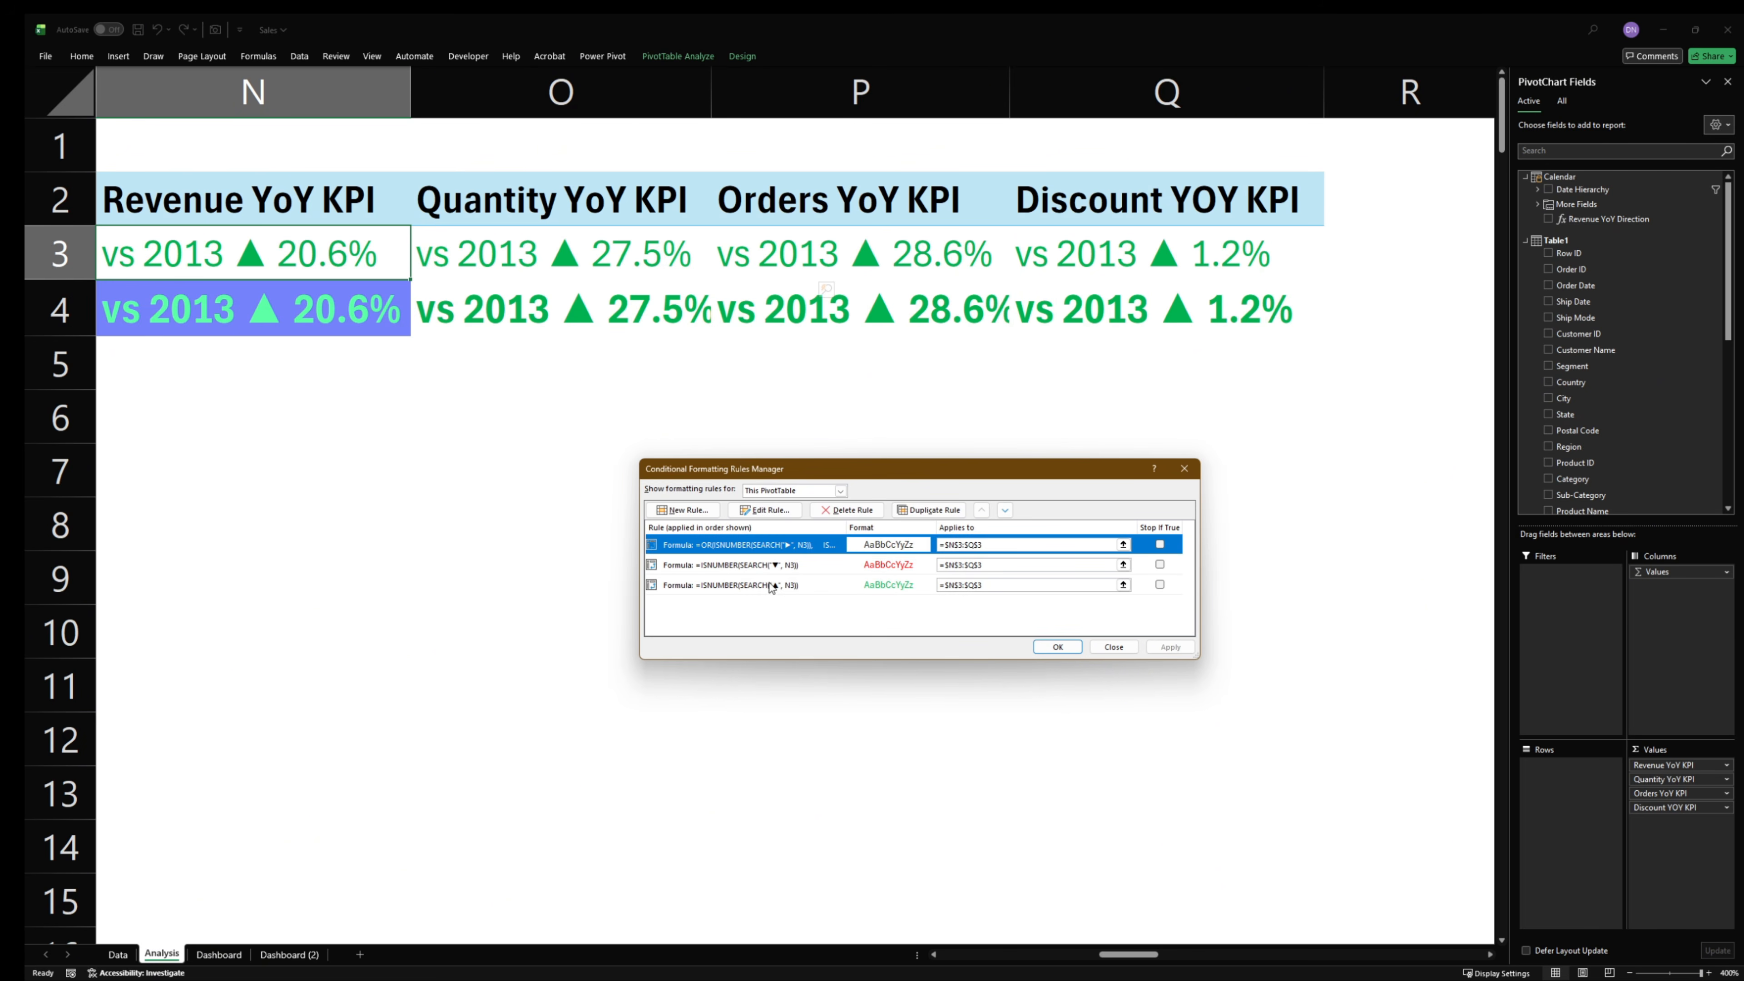
{"action": "double_click", "coordinate": [752, 549]}
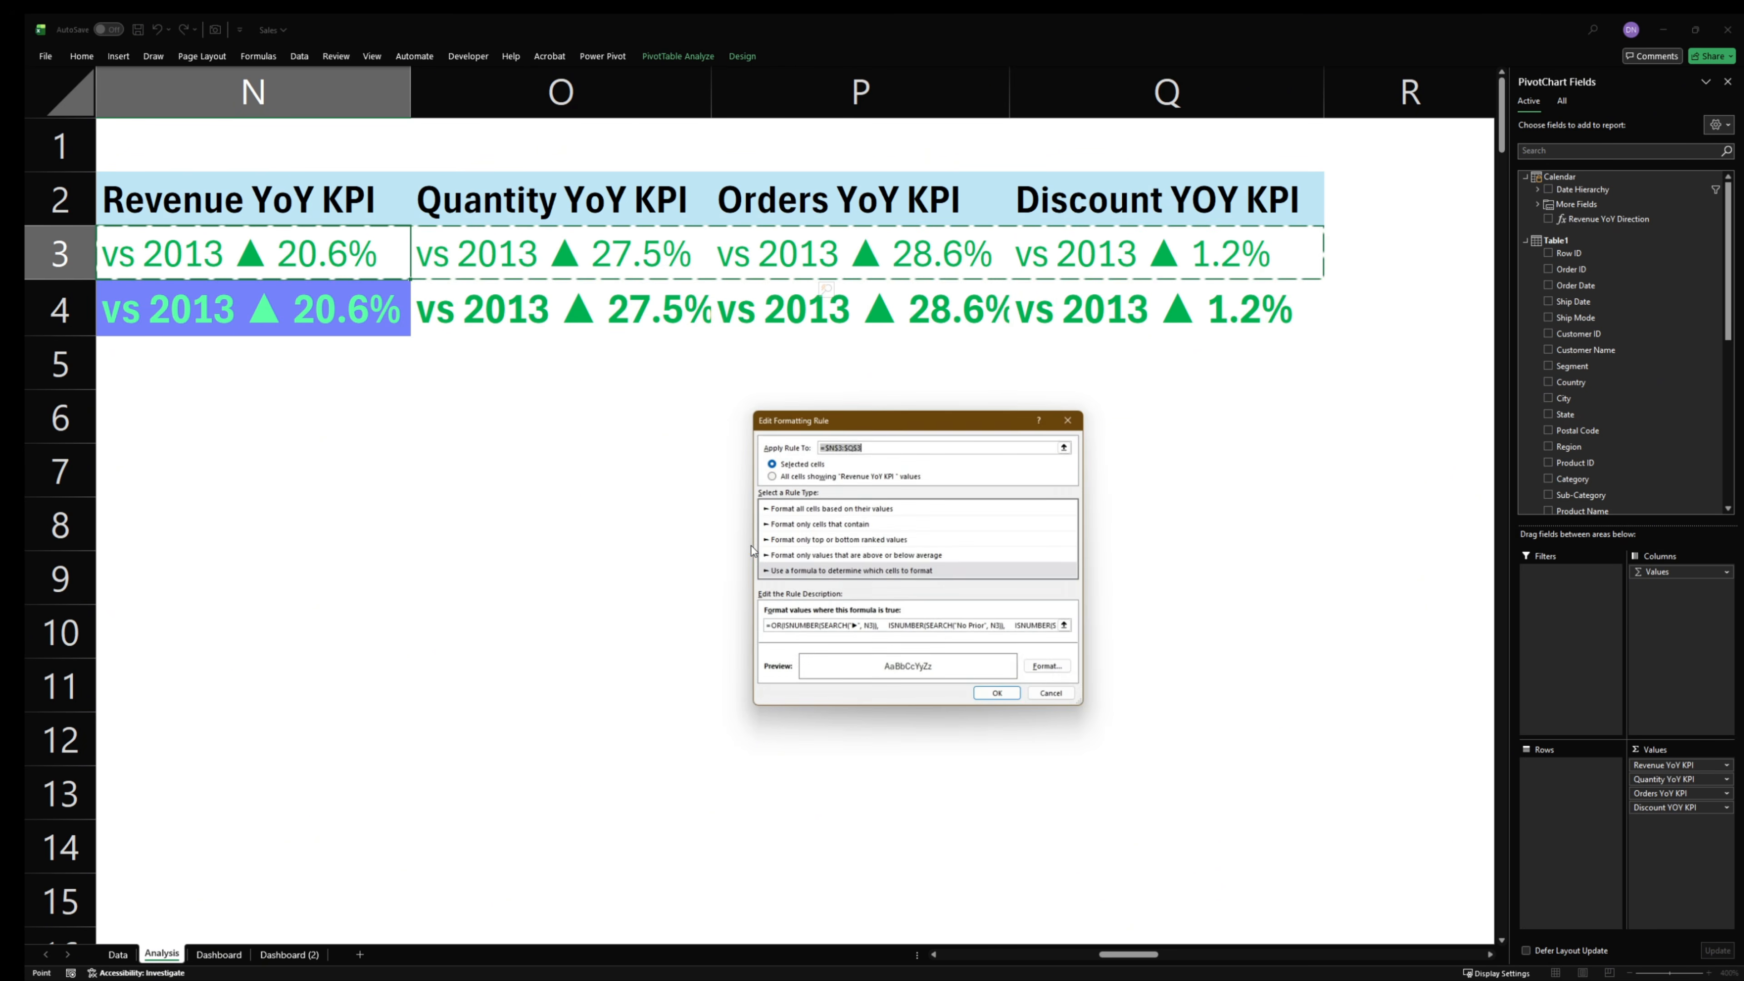
{"action": "left_click", "coordinate": [1048, 631]}
{"action": "key", "text": "Right"}
{"action": "key", "text": "Right"}
{"action": "key", "text": "Right"}
{"action": "key", "text": "Right"}
{"action": "key", "text": "Right"}
{"action": "key", "text": "Right"}
{"action": "key", "text": "Right"}
{"action": "key", "text": "Right"}
{"action": "key", "text": "Right"}
{"action": "key", "text": "Right"}
{"action": "key", "text": "Right"}
{"action": "key", "text": "Right"}
{"action": "key", "text": "Right"}
{"action": "key", "text": "Right"}
{"action": "key", "text": "Right"}
{"action": "key", "text": "Right"}
{"action": "key", "text": "Right"}
{"action": "key", "text": "Right"}
{"action": "key", "text": "Right"}
{"action": "key", "text": "Right"}
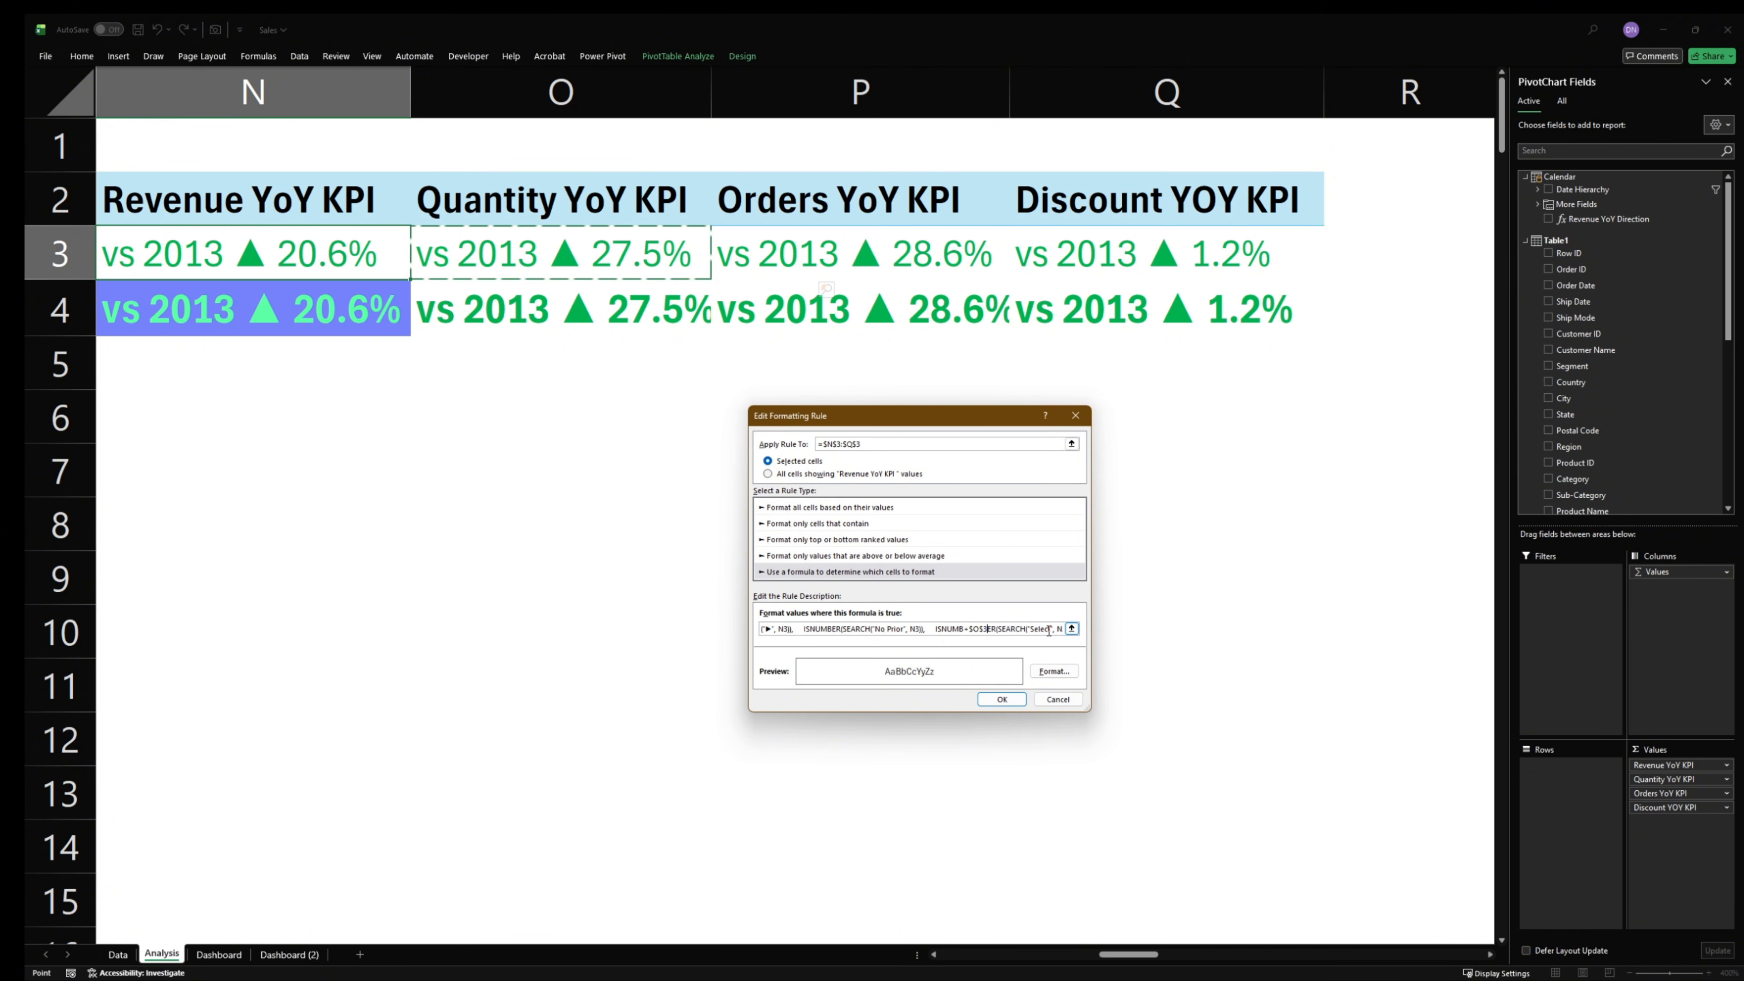
{"action": "key", "text": "Right"}
{"action": "key", "text": "Right"}
{"action": "key", "text": "Right"}
{"action": "key", "text": "Right"}
{"action": "key", "text": "Right"}
{"action": "key", "text": "Right"}
{"action": "key", "text": "Right"}
{"action": "key", "text": "Right"}
{"action": "key", "text": "Right"}
{"action": "key", "text": "Right"}
{"action": "key", "text": "Right"}
{"action": "key", "text": "Right"}
{"action": "key", "text": "Right"}
{"action": "key", "text": "Right"}
{"action": "key", "text": "Right"}
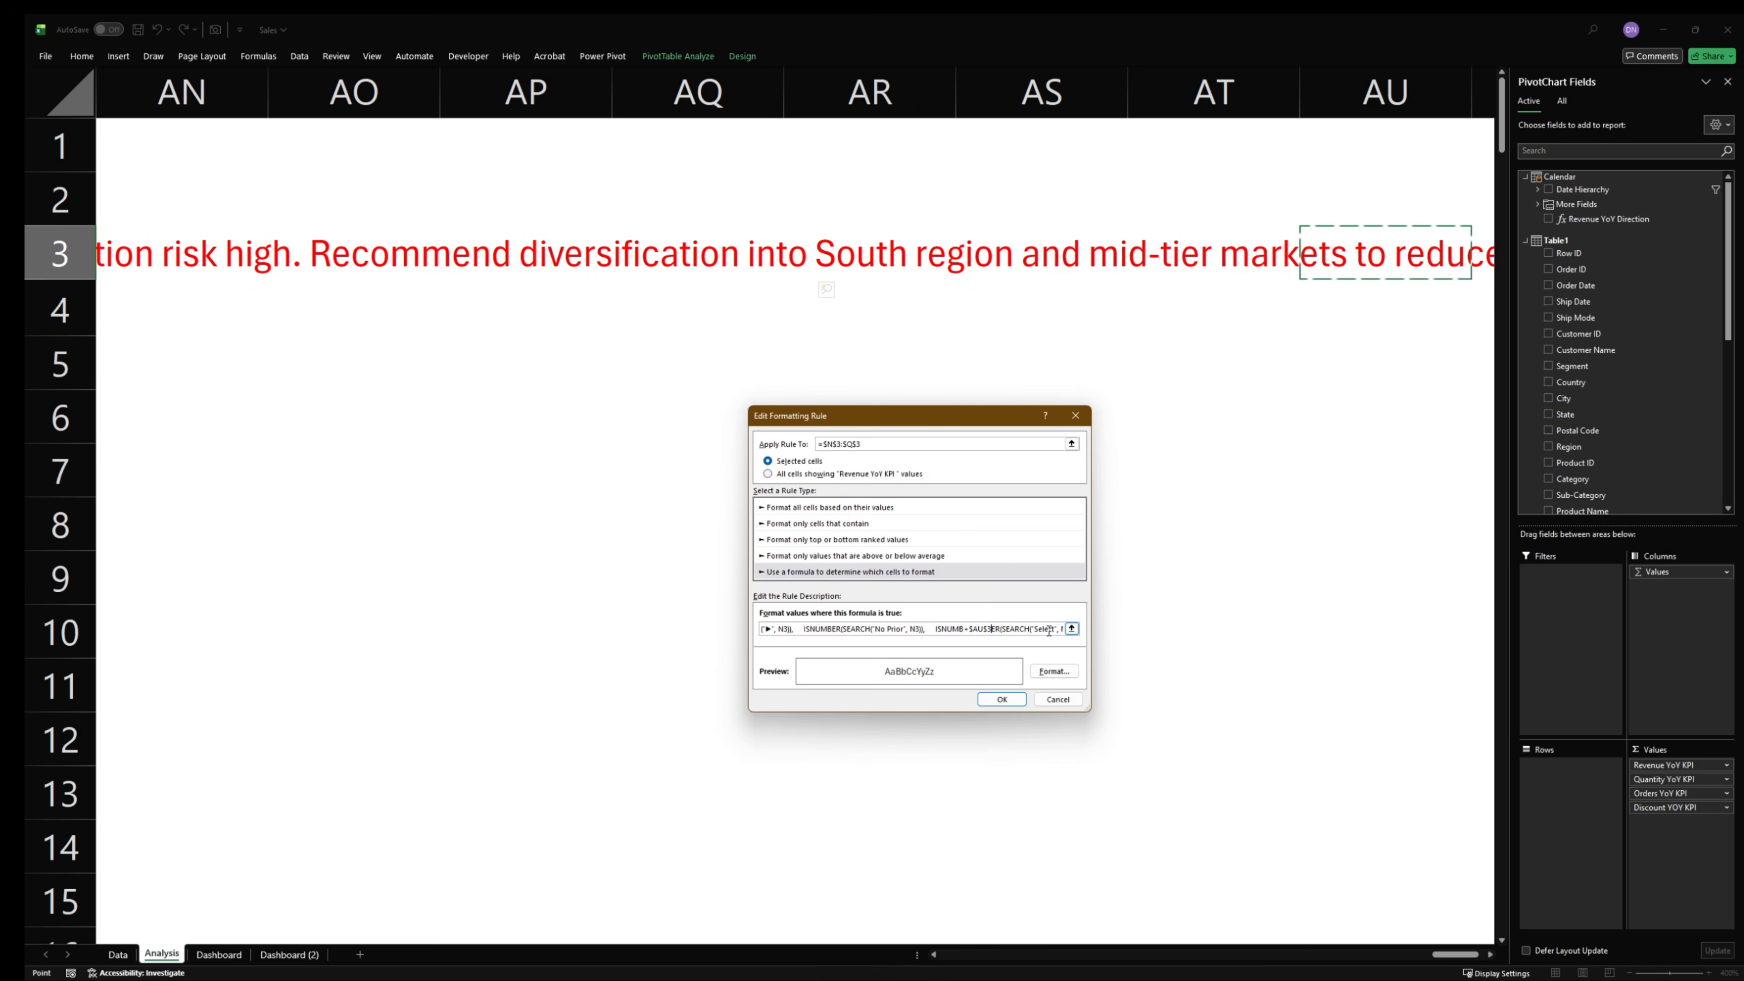
{"action": "key", "text": "Escape"}
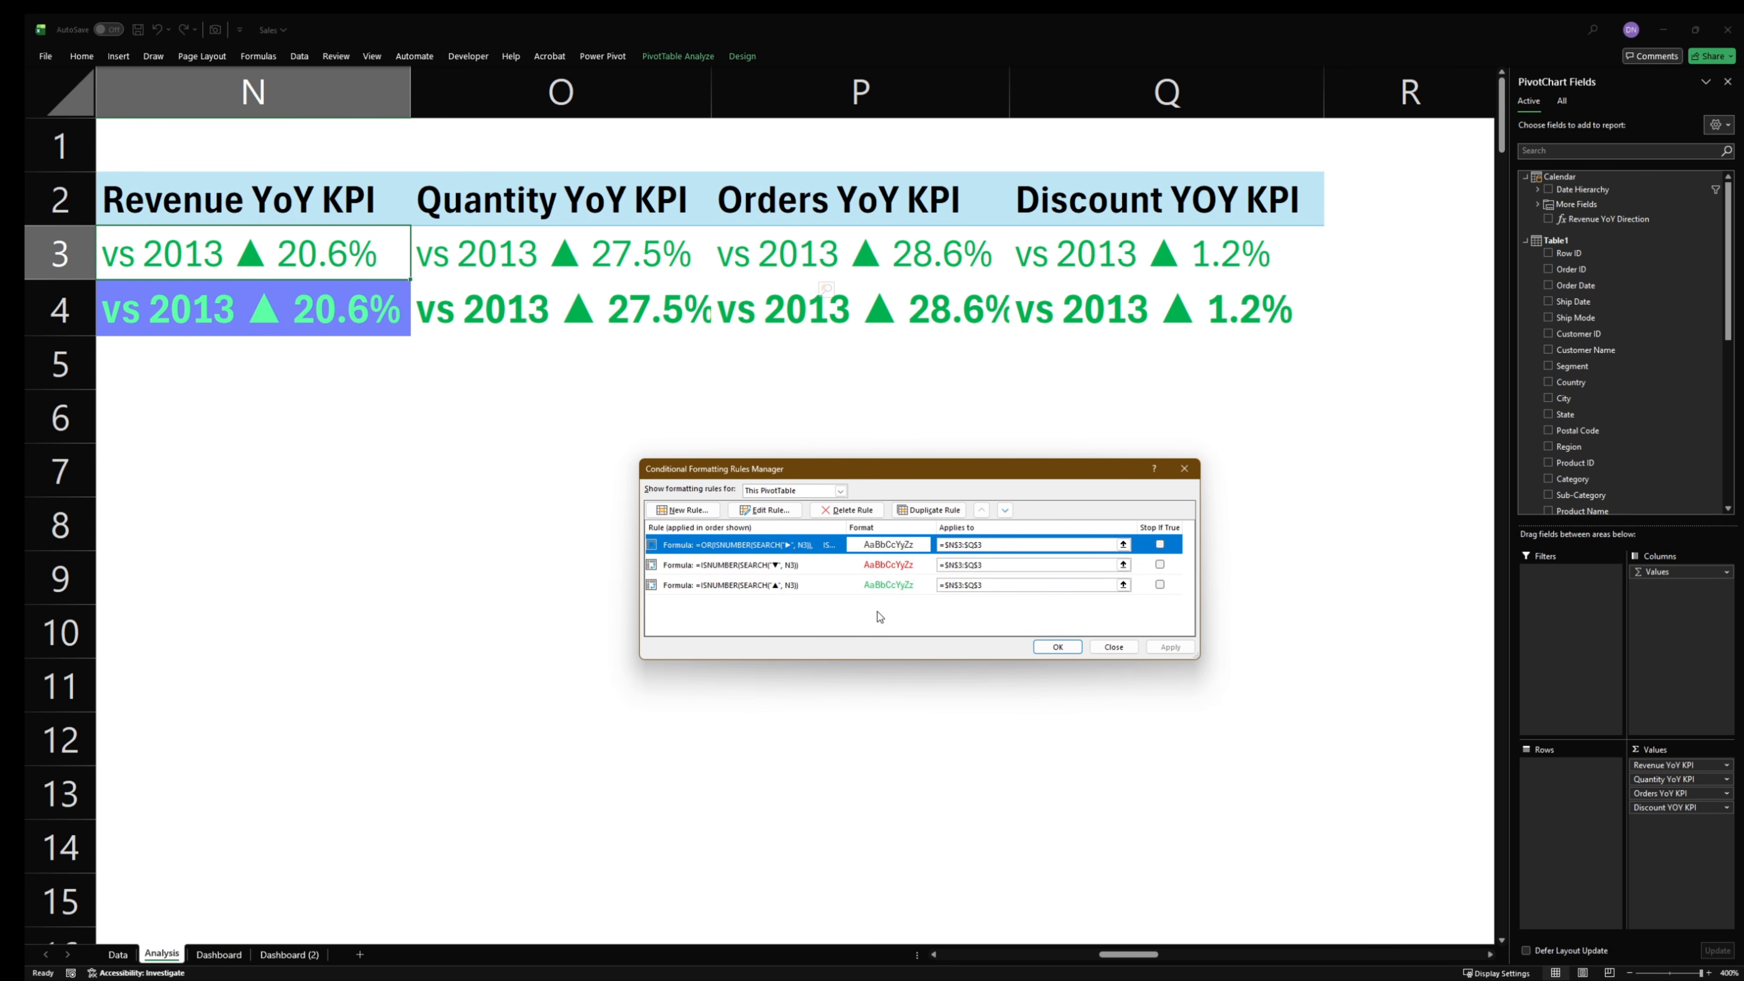
- Copy the complete OR formula from the ► rule and close the rule dialogs without changes
{"action": "double_click", "coordinate": [730, 545]}
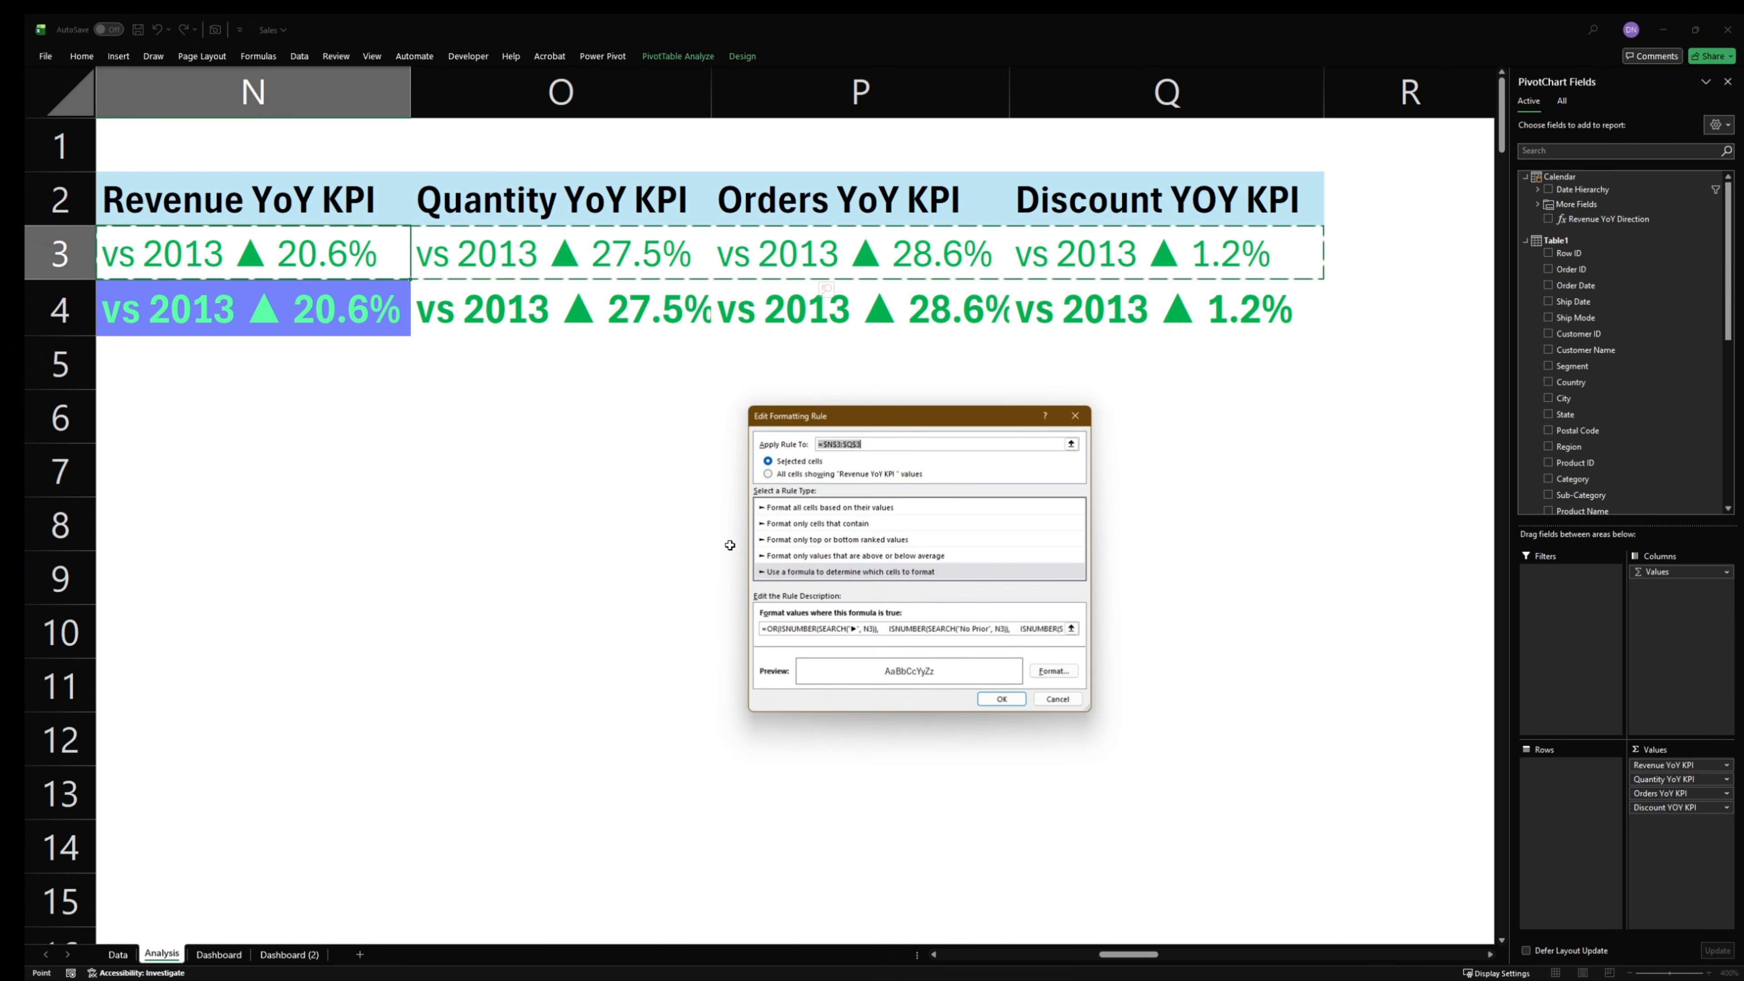
{"action": "left_click", "coordinate": [823, 628]}
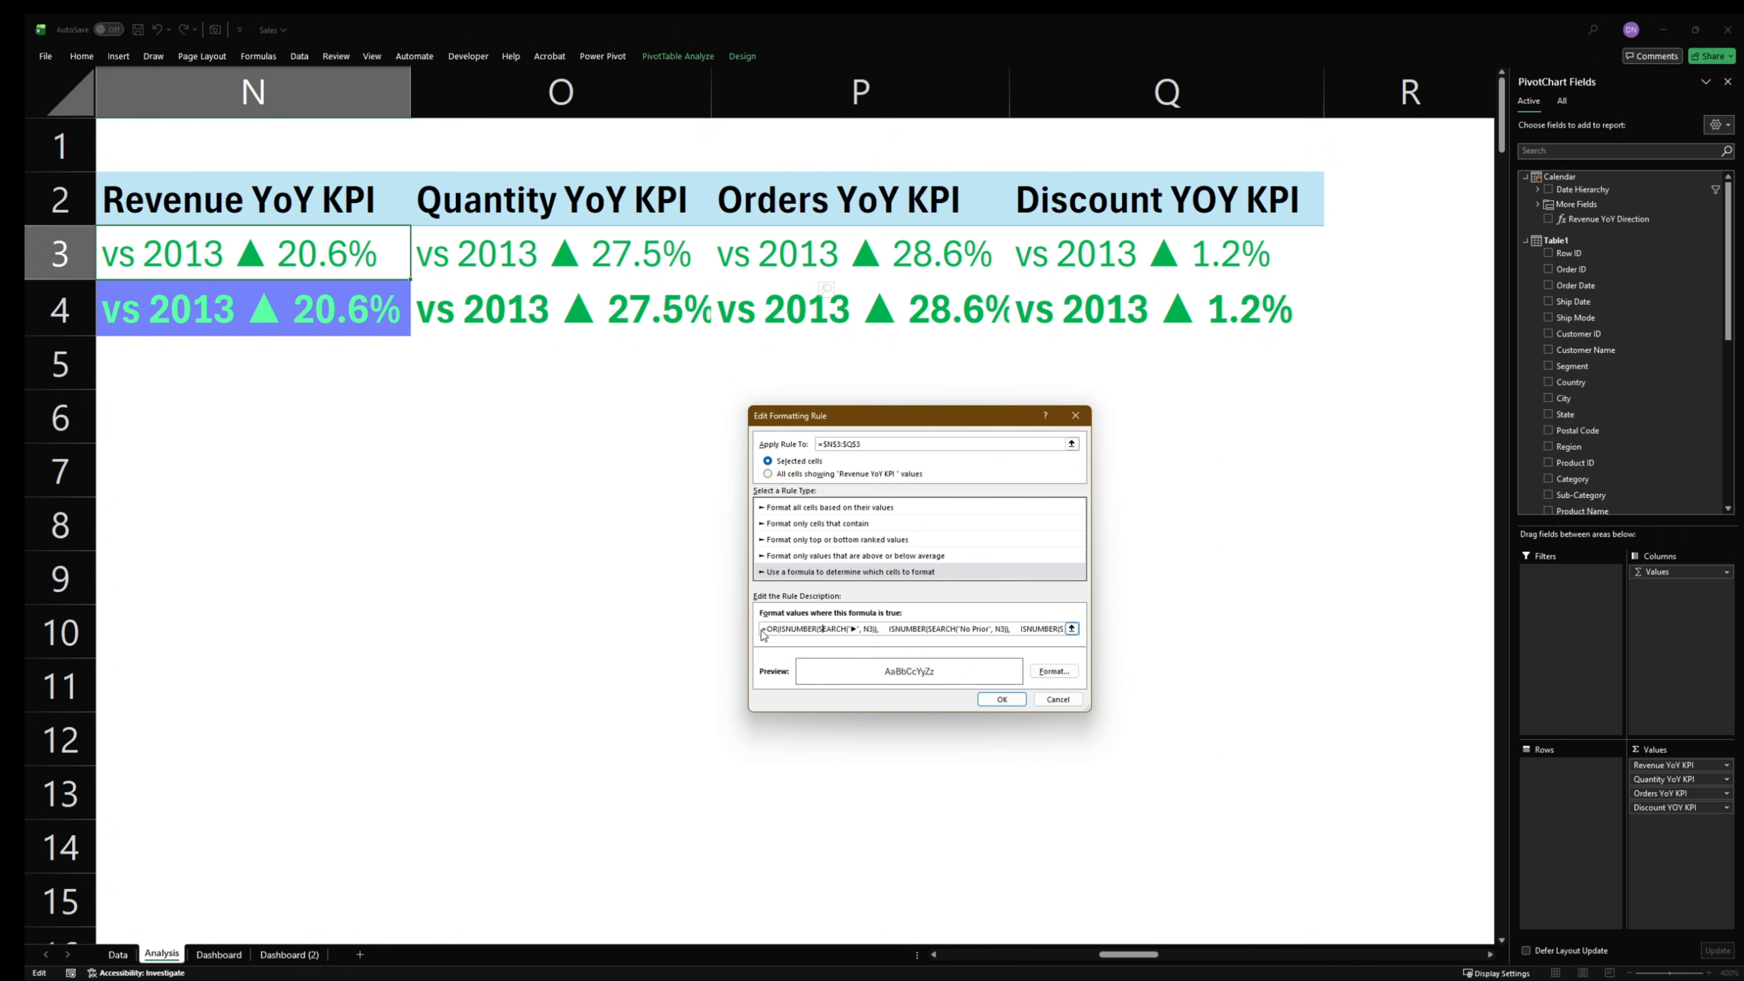
{"action": "left_click_drag", "start_coordinate": [763, 630], "coordinate": [1072, 632]}
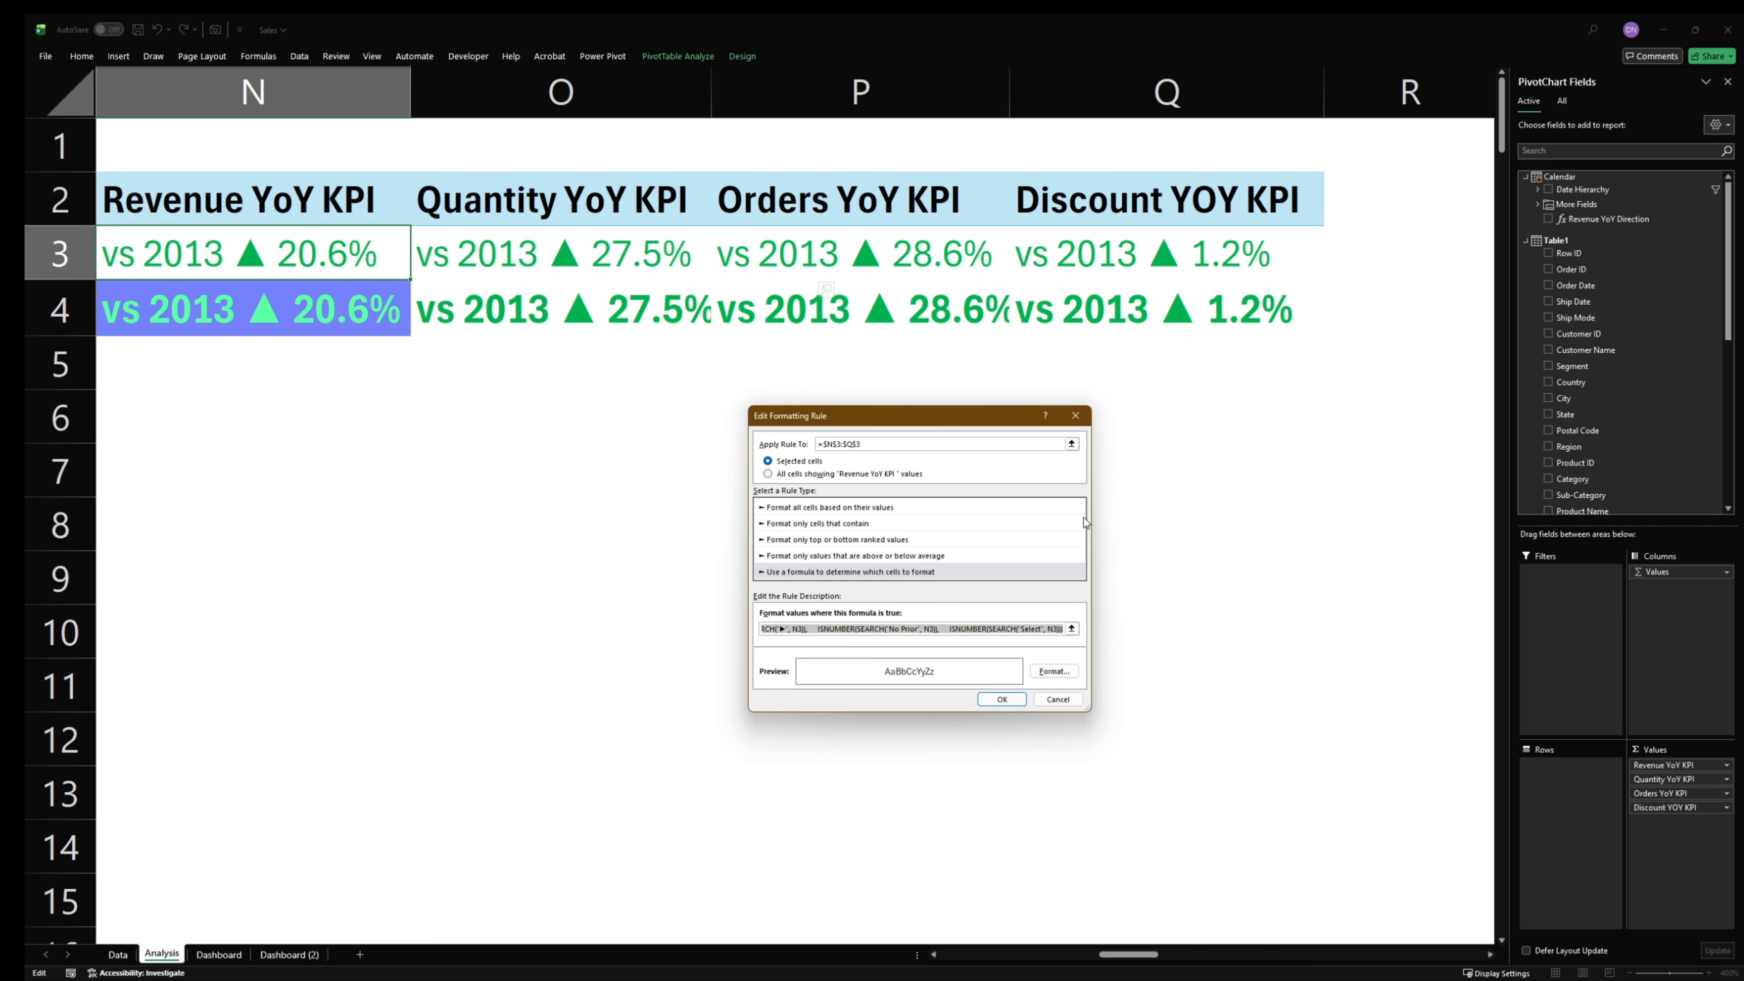
{"action": "left_click", "coordinate": [1061, 702]}
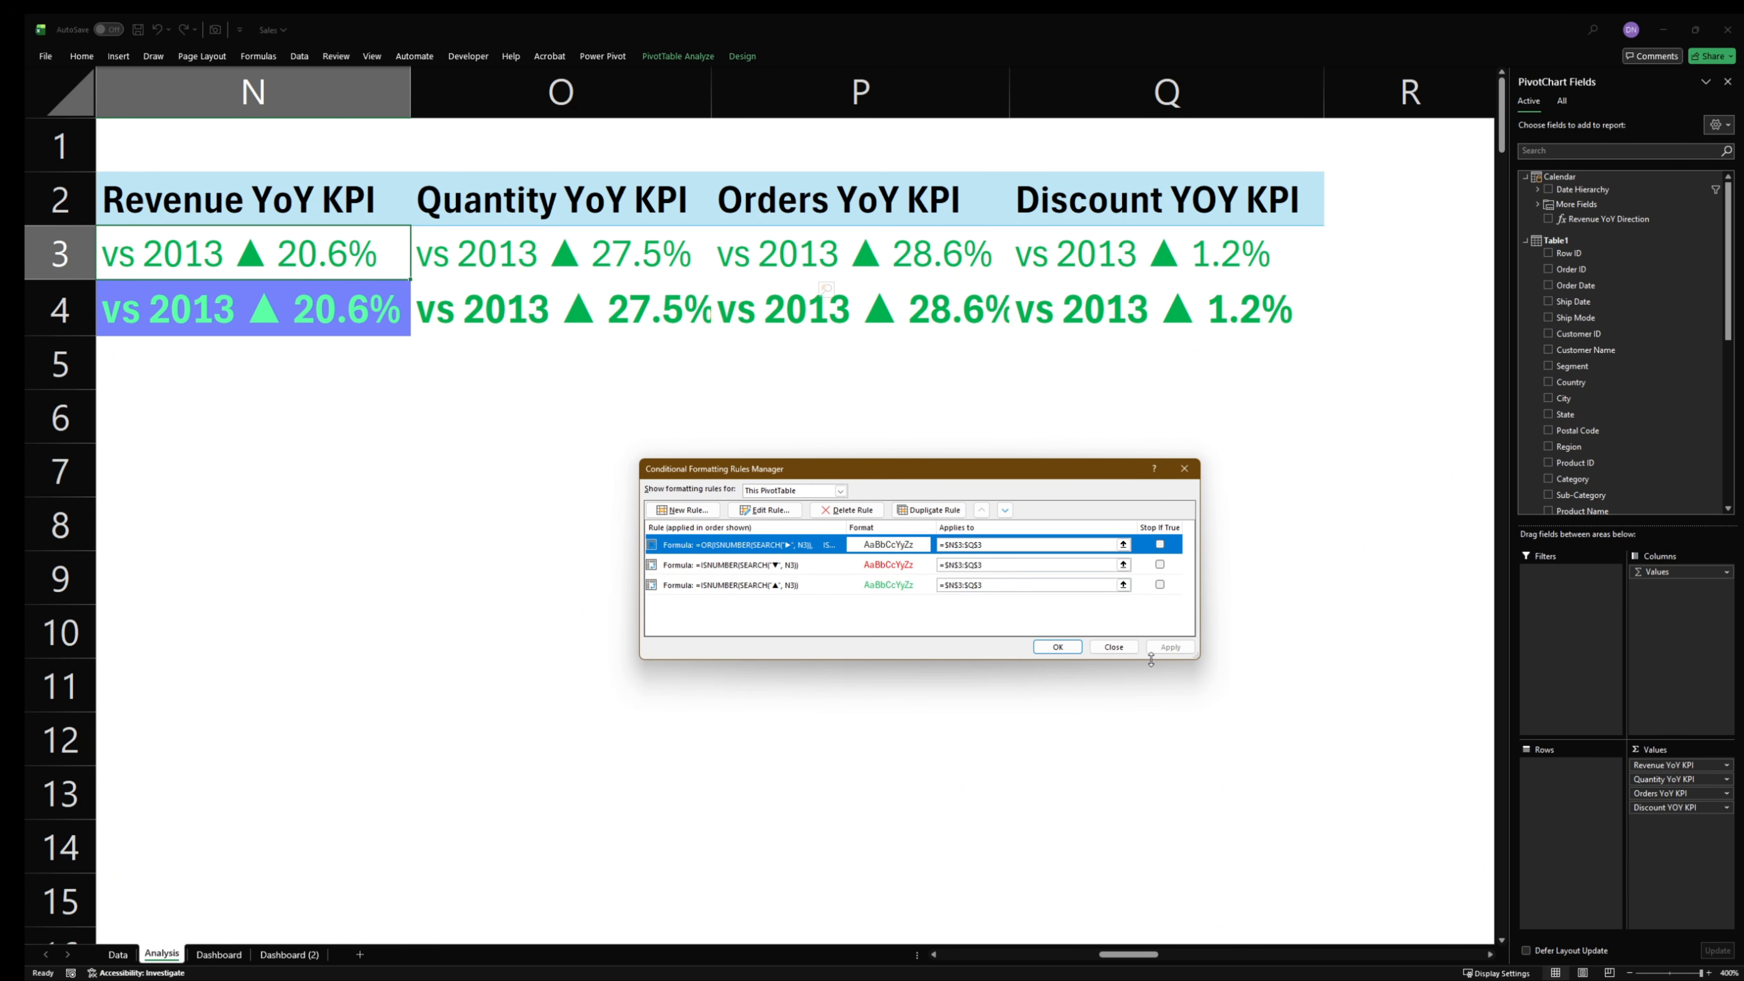
{"action": "left_click", "coordinate": [1114, 646]}
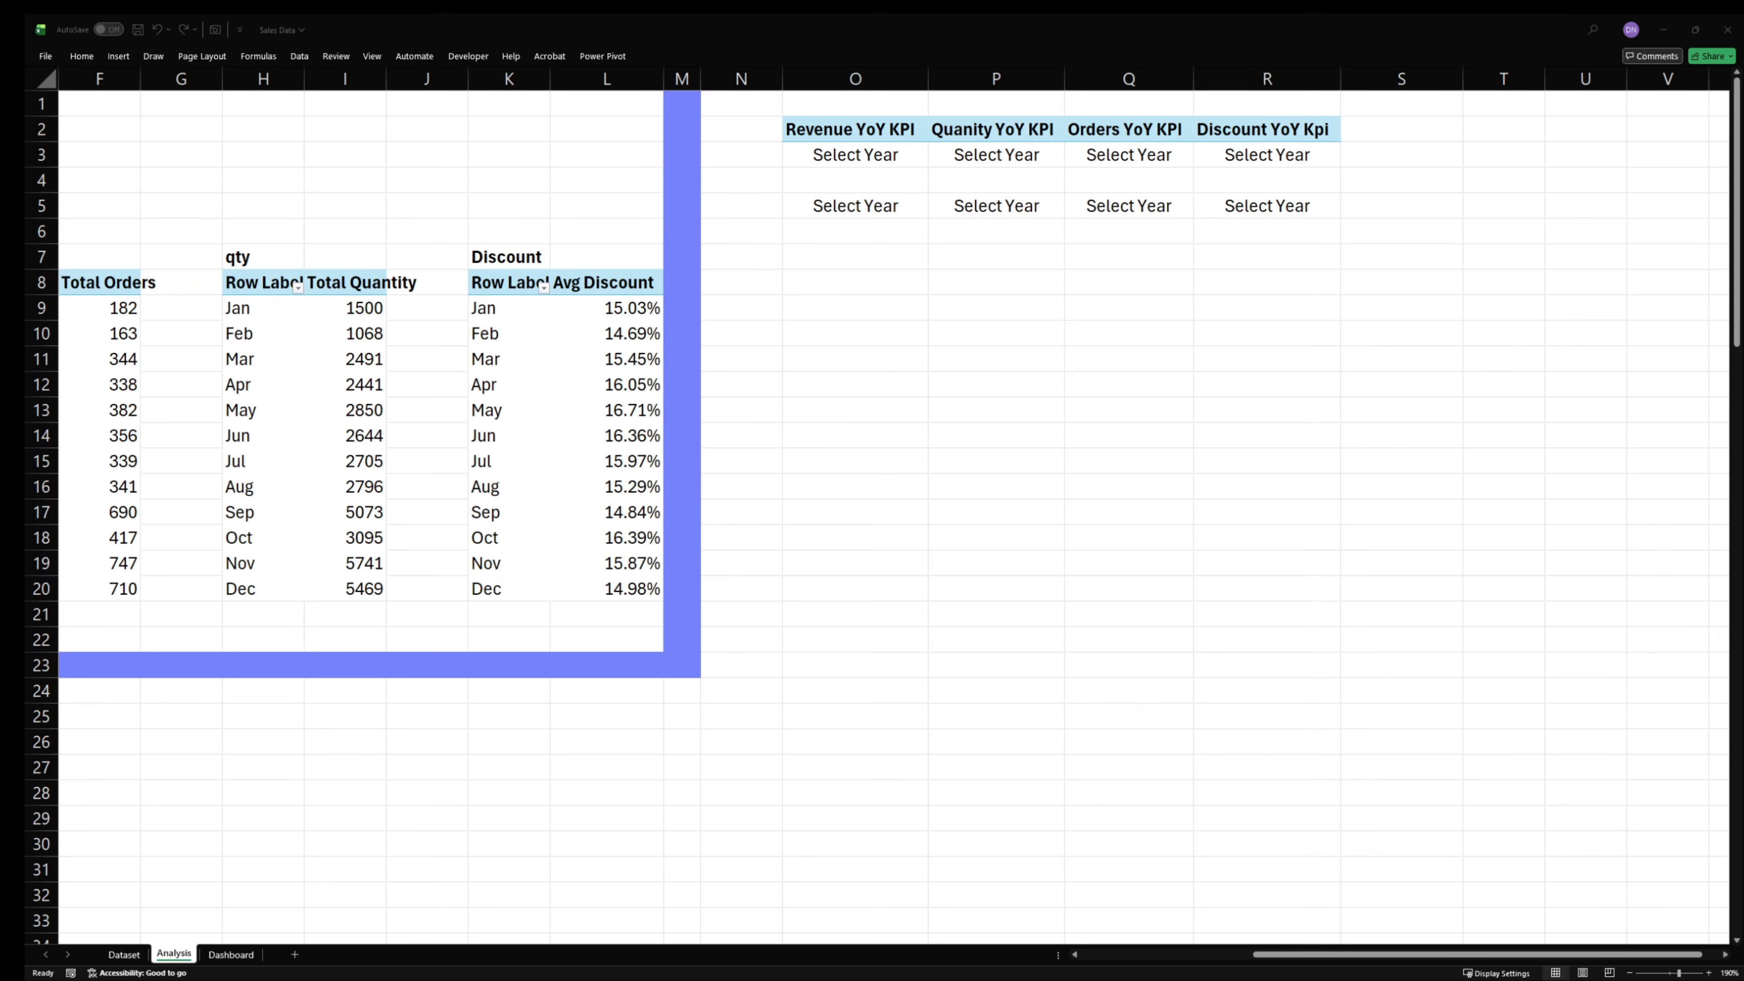
- In the Sales Data workbook, start a formula-based conditional formatting rule for O3:R3 and paste the copied OR formula covering ►, No Prior and Select
{"action": "left_click_drag", "start_coordinate": [936, 182], "coordinate": [1339, 214]}
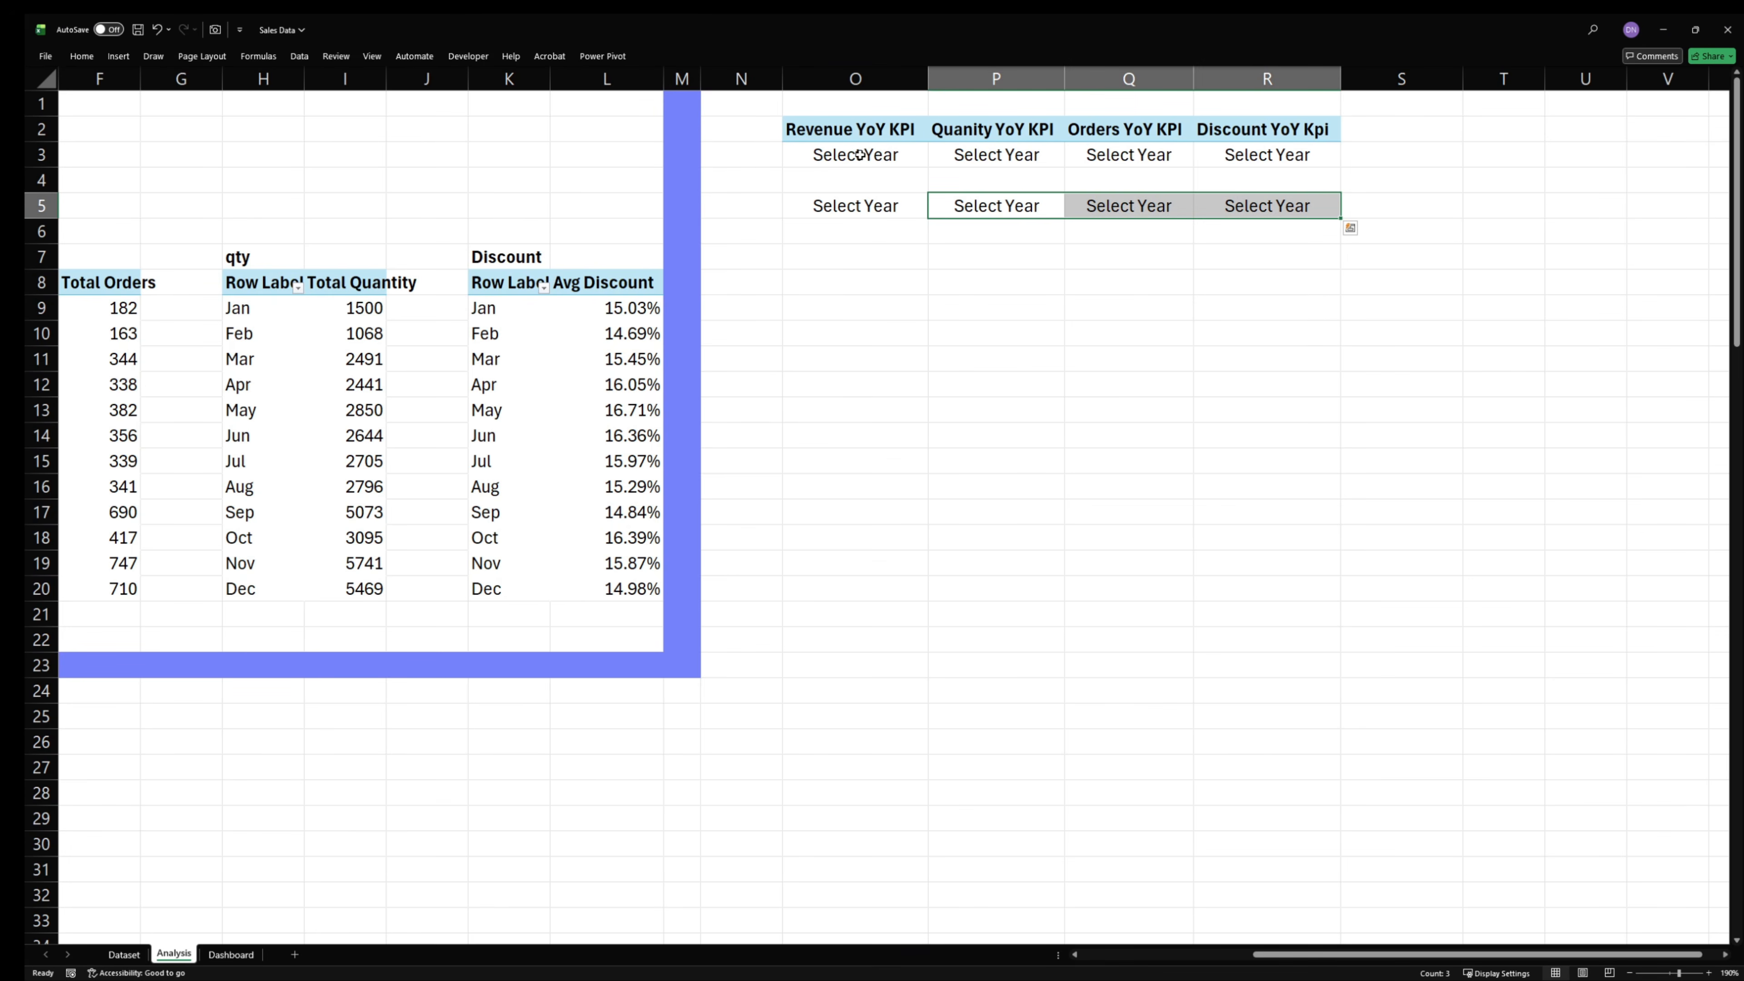
{"action": "left_click", "coordinate": [1289, 173]}
{"action": "left_click_drag", "start_coordinate": [885, 156], "coordinate": [1270, 156]}
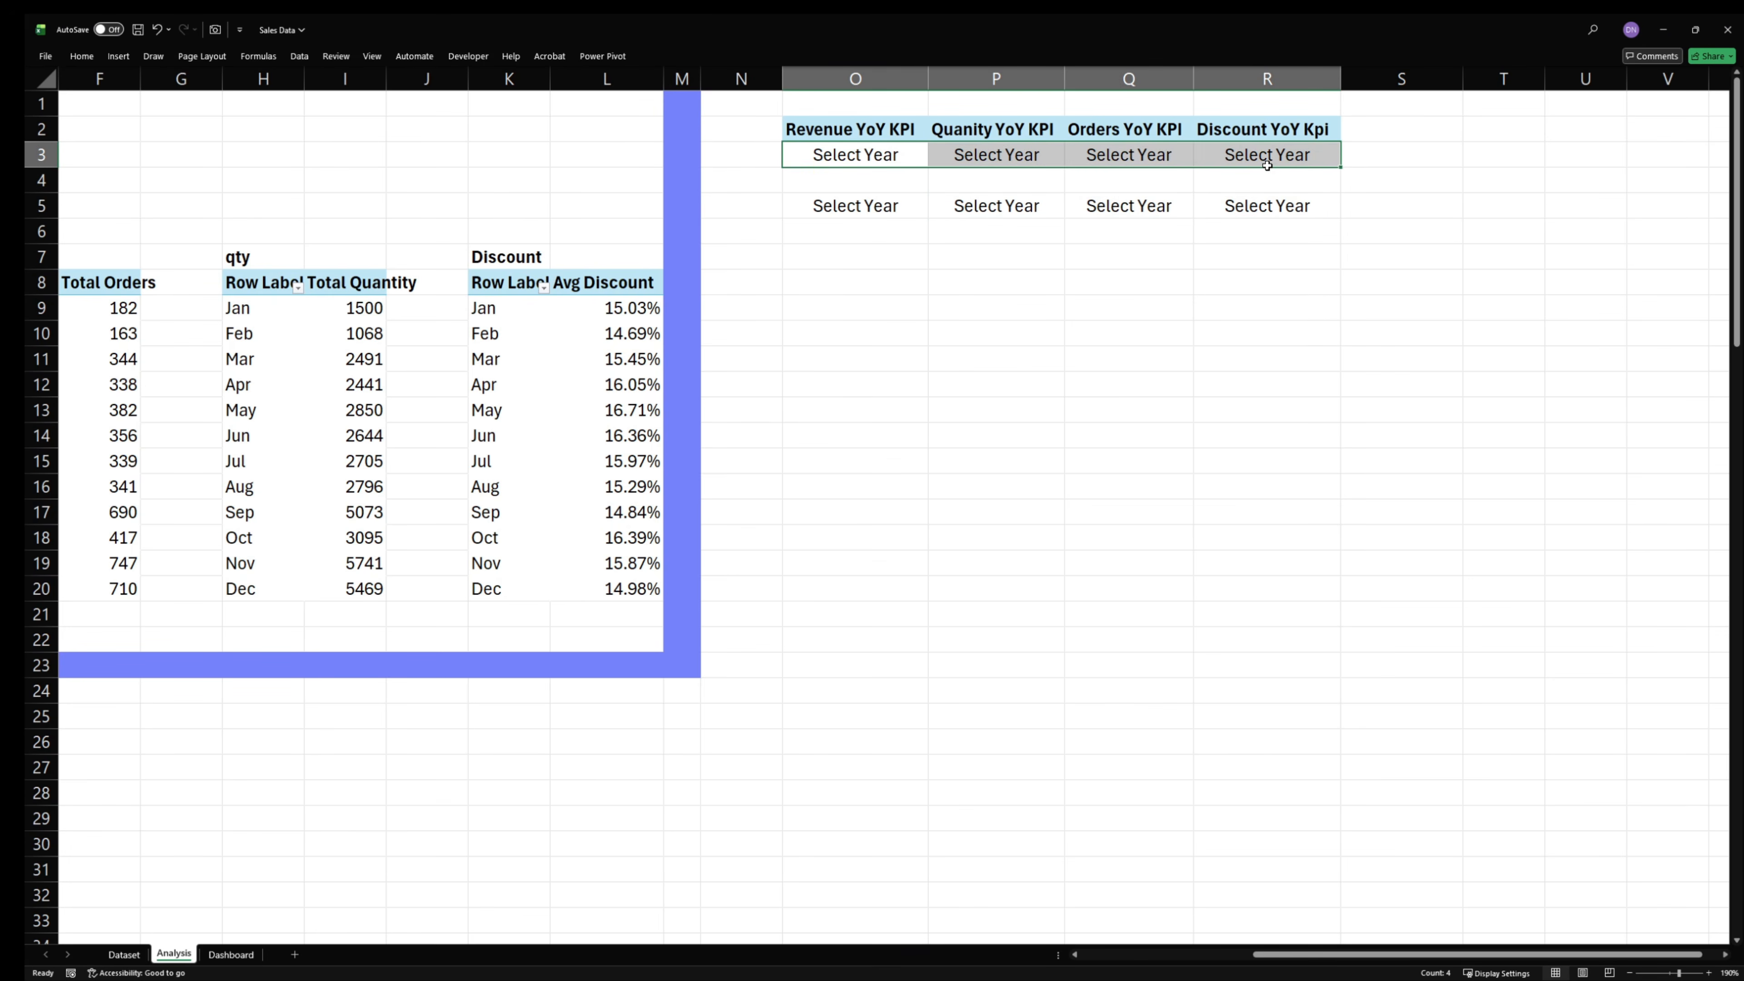
{"action": "left_click", "coordinate": [82, 59]}
{"action": "left_click", "coordinate": [638, 111]}
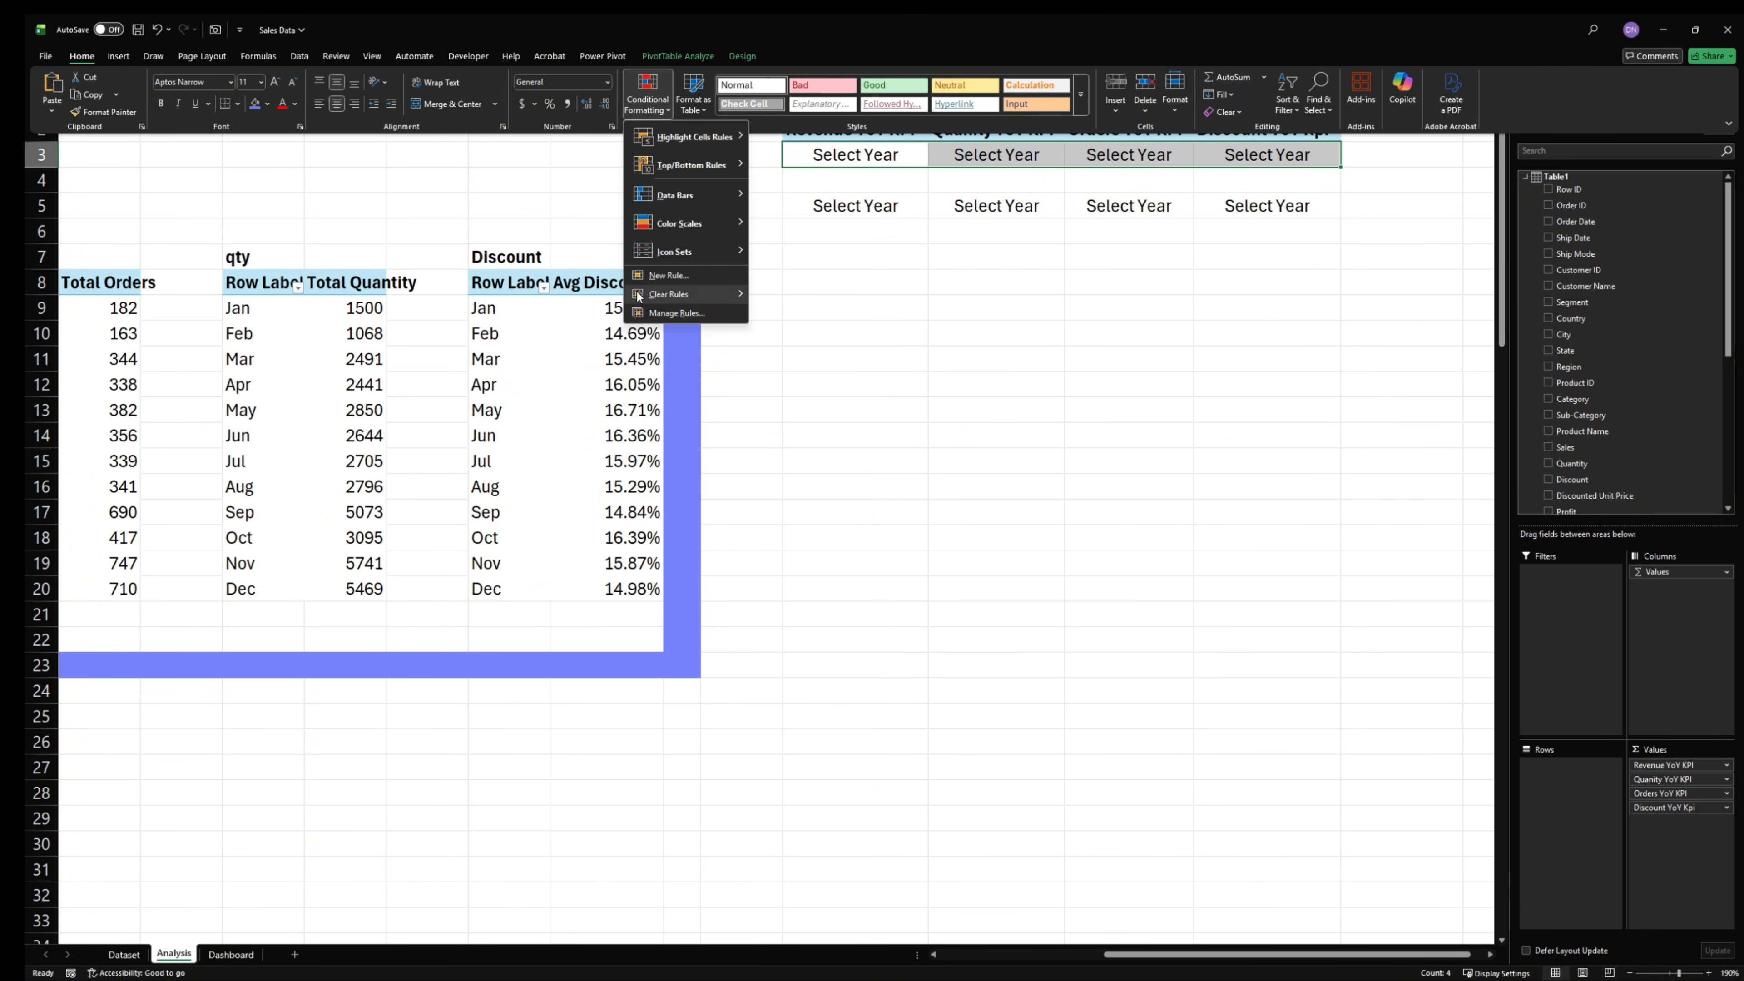
{"action": "left_click", "coordinate": [703, 274]}
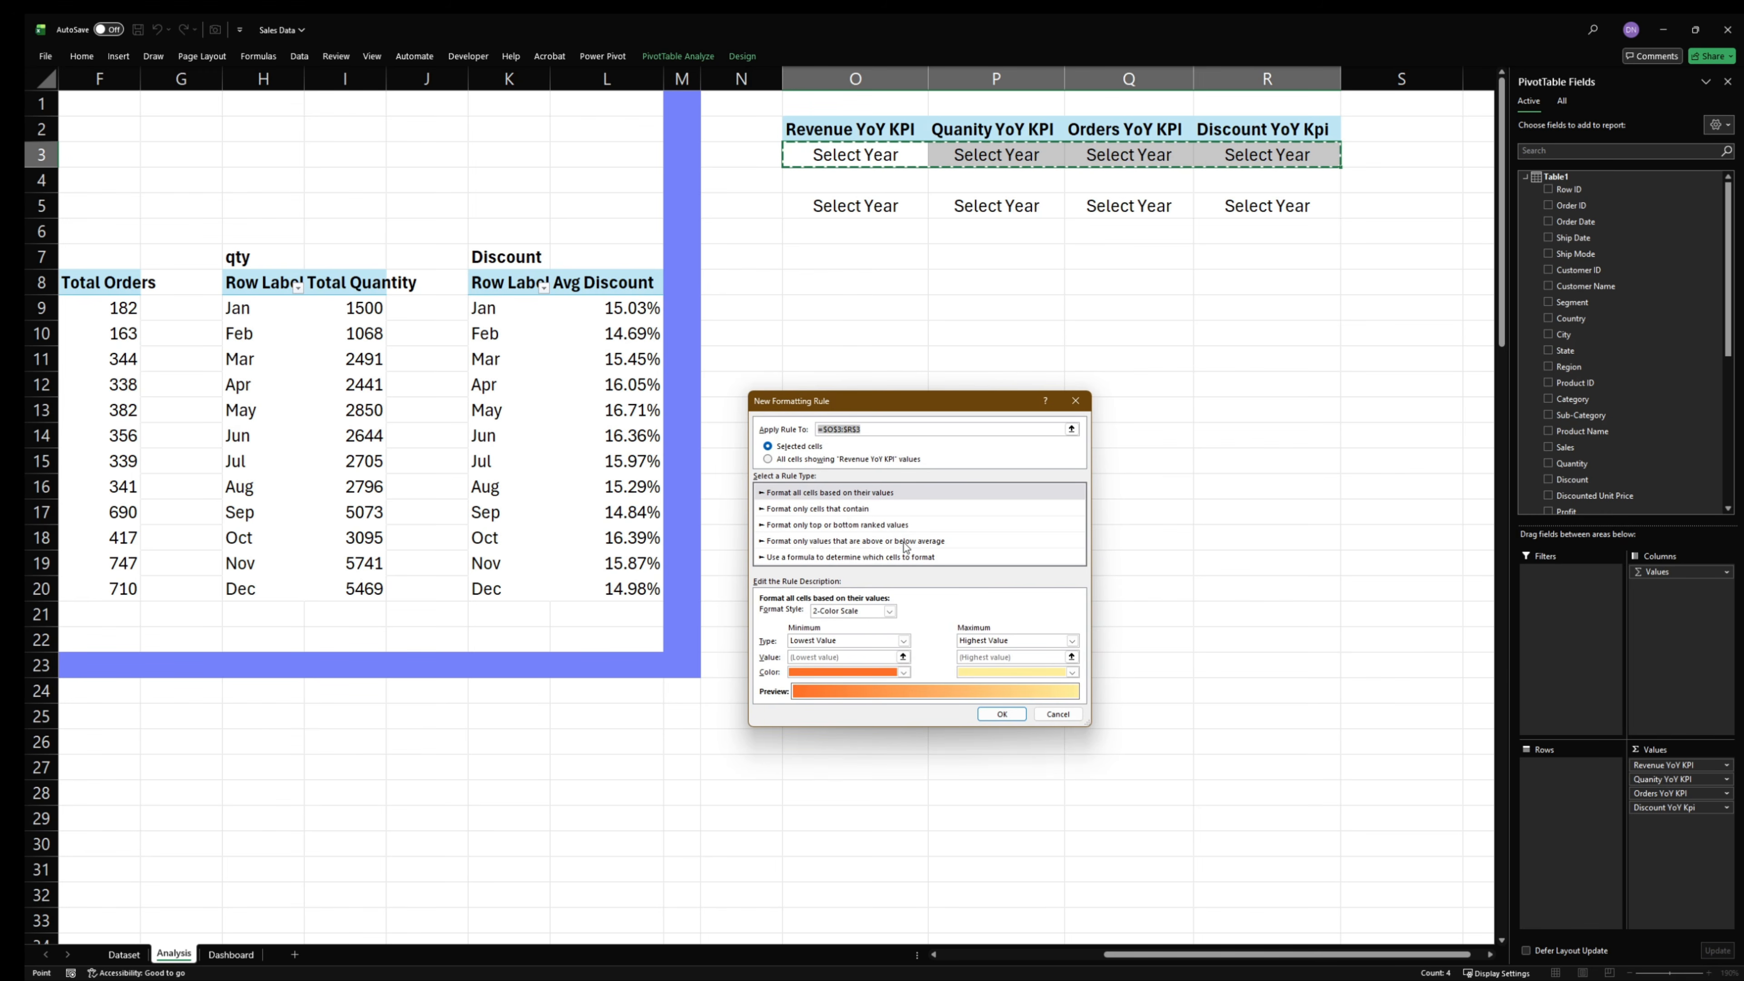
{"action": "left_click", "coordinate": [876, 558]}
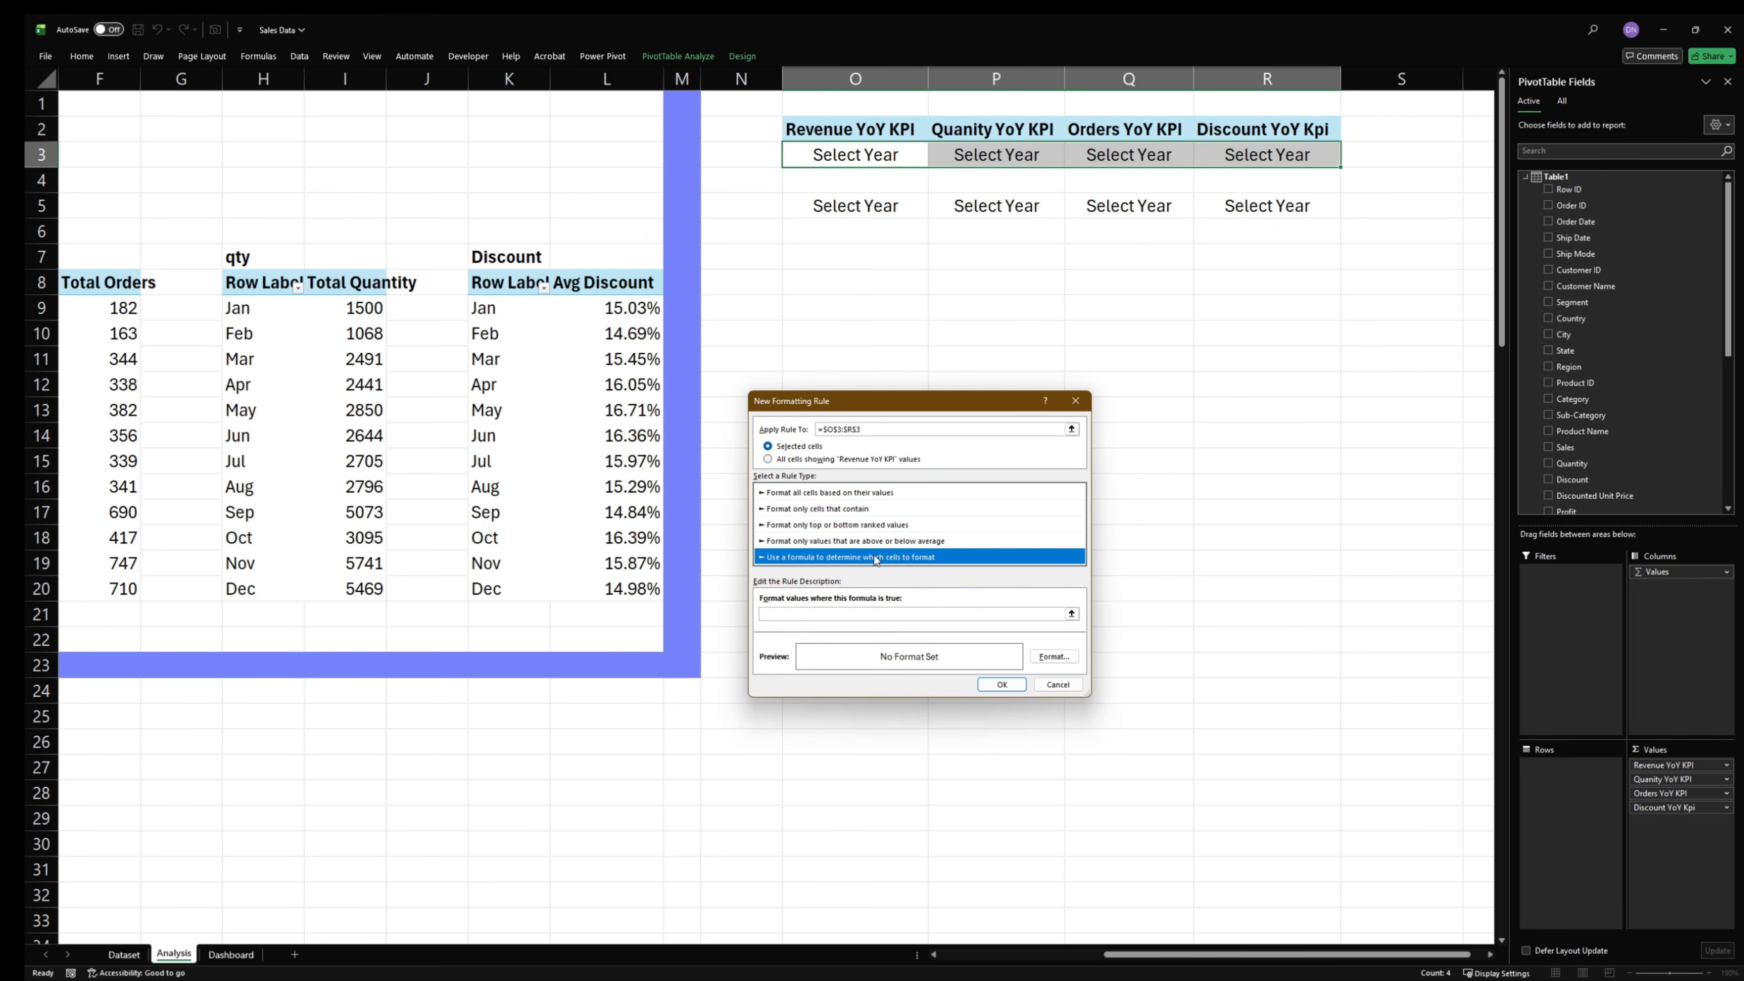
{"action": "left_click", "coordinate": [828, 613]}
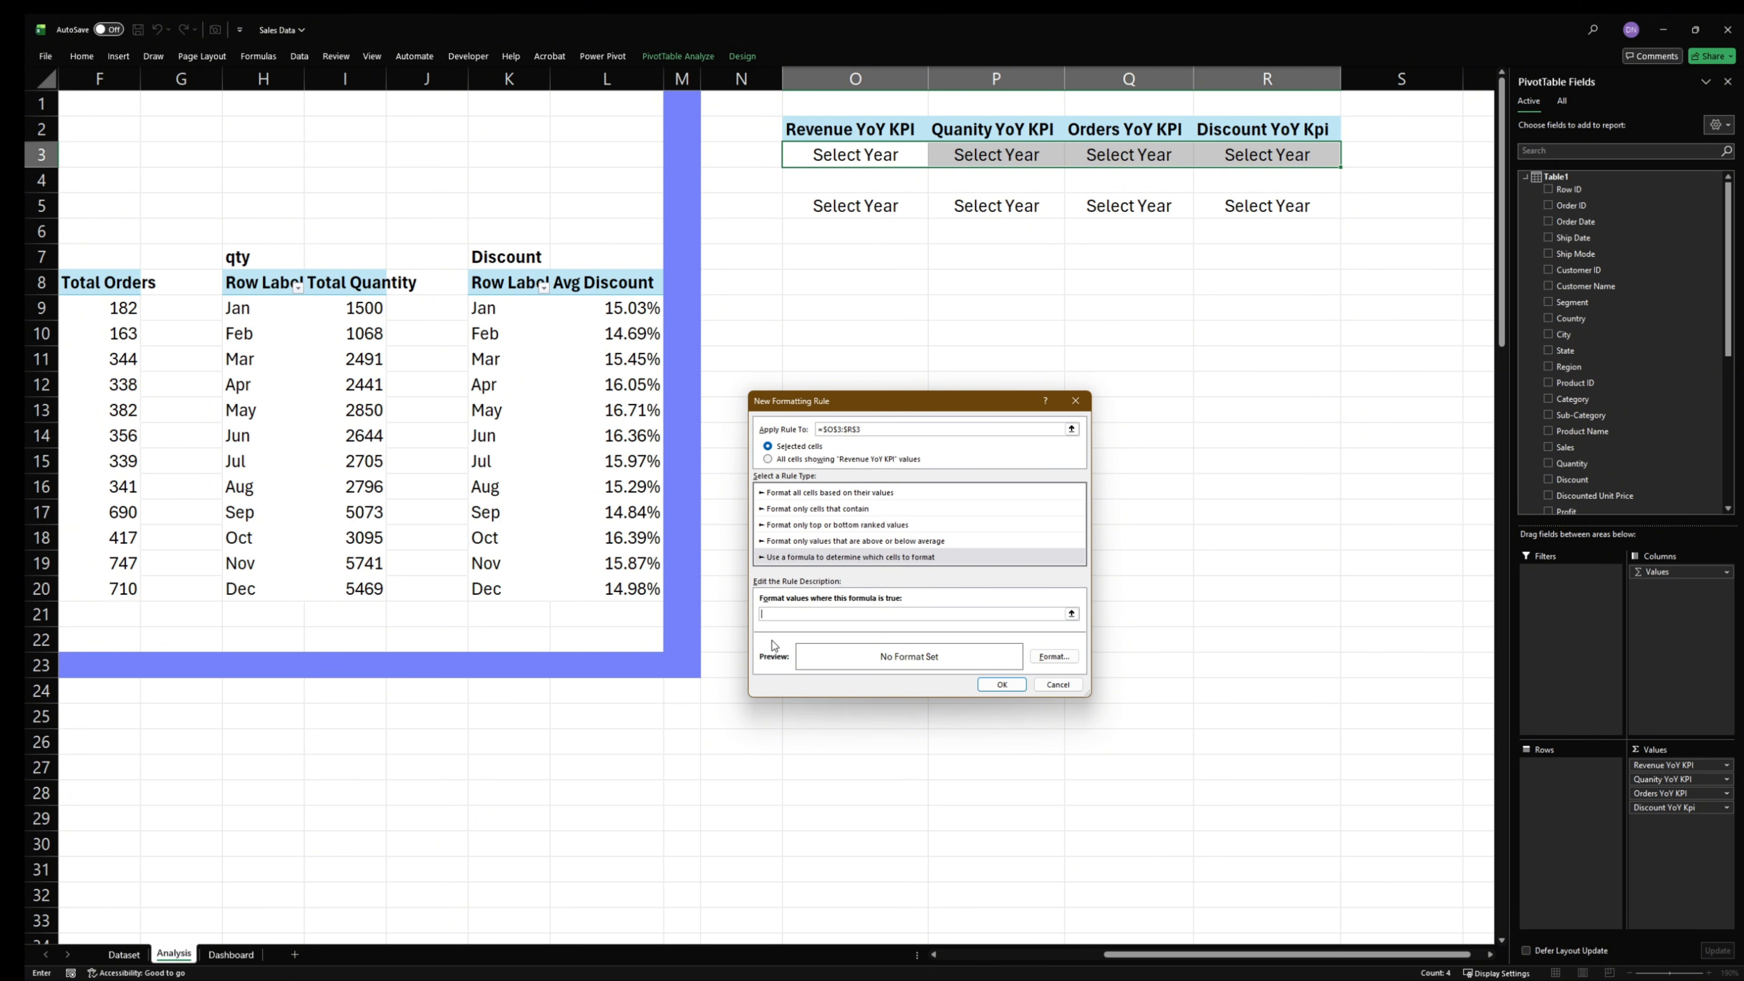
{"action": "type", "text": "v"}
{"action": "type", "text": "=OR(ISNUMBER(SEARCH(\"No Prior\", N3)), ISNUMBER(SEARCH(\"Select\", N3)))"}
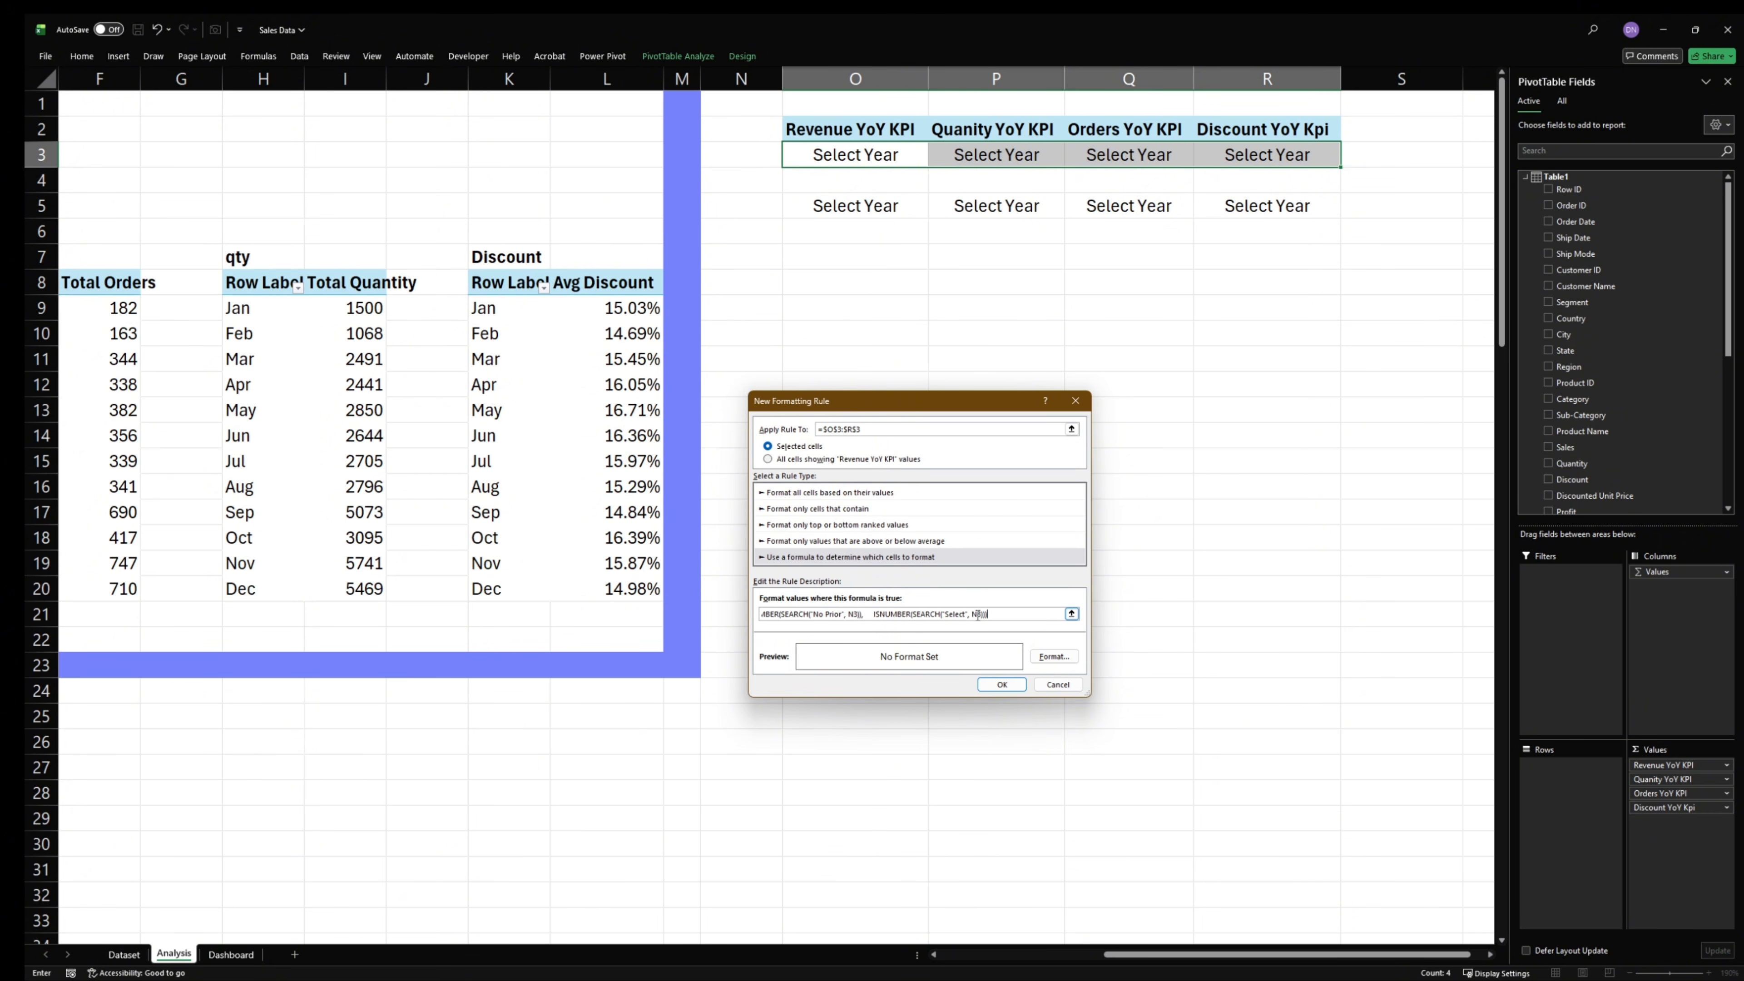
{"action": "left_click_drag", "start_coordinate": [999, 615], "coordinate": [696, 611]}
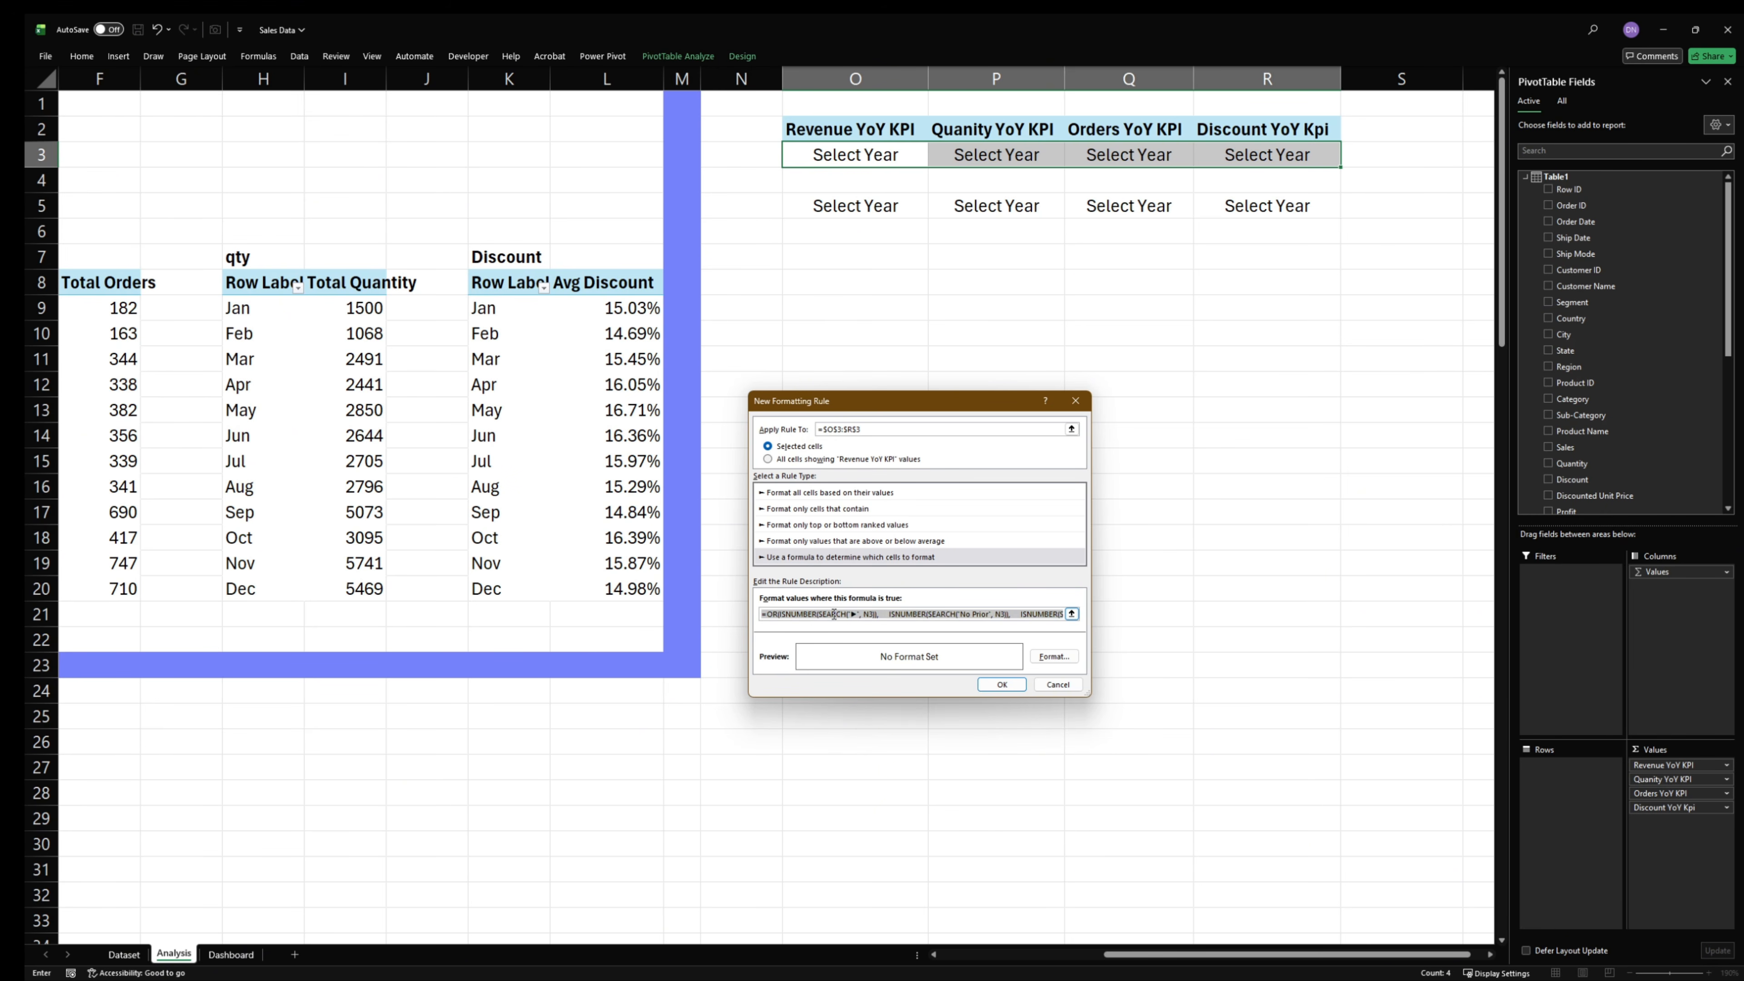
- Accept the Automatic font color as the rule's format and save the rule for O3:R3
{"action": "left_click", "coordinate": [1054, 656]}
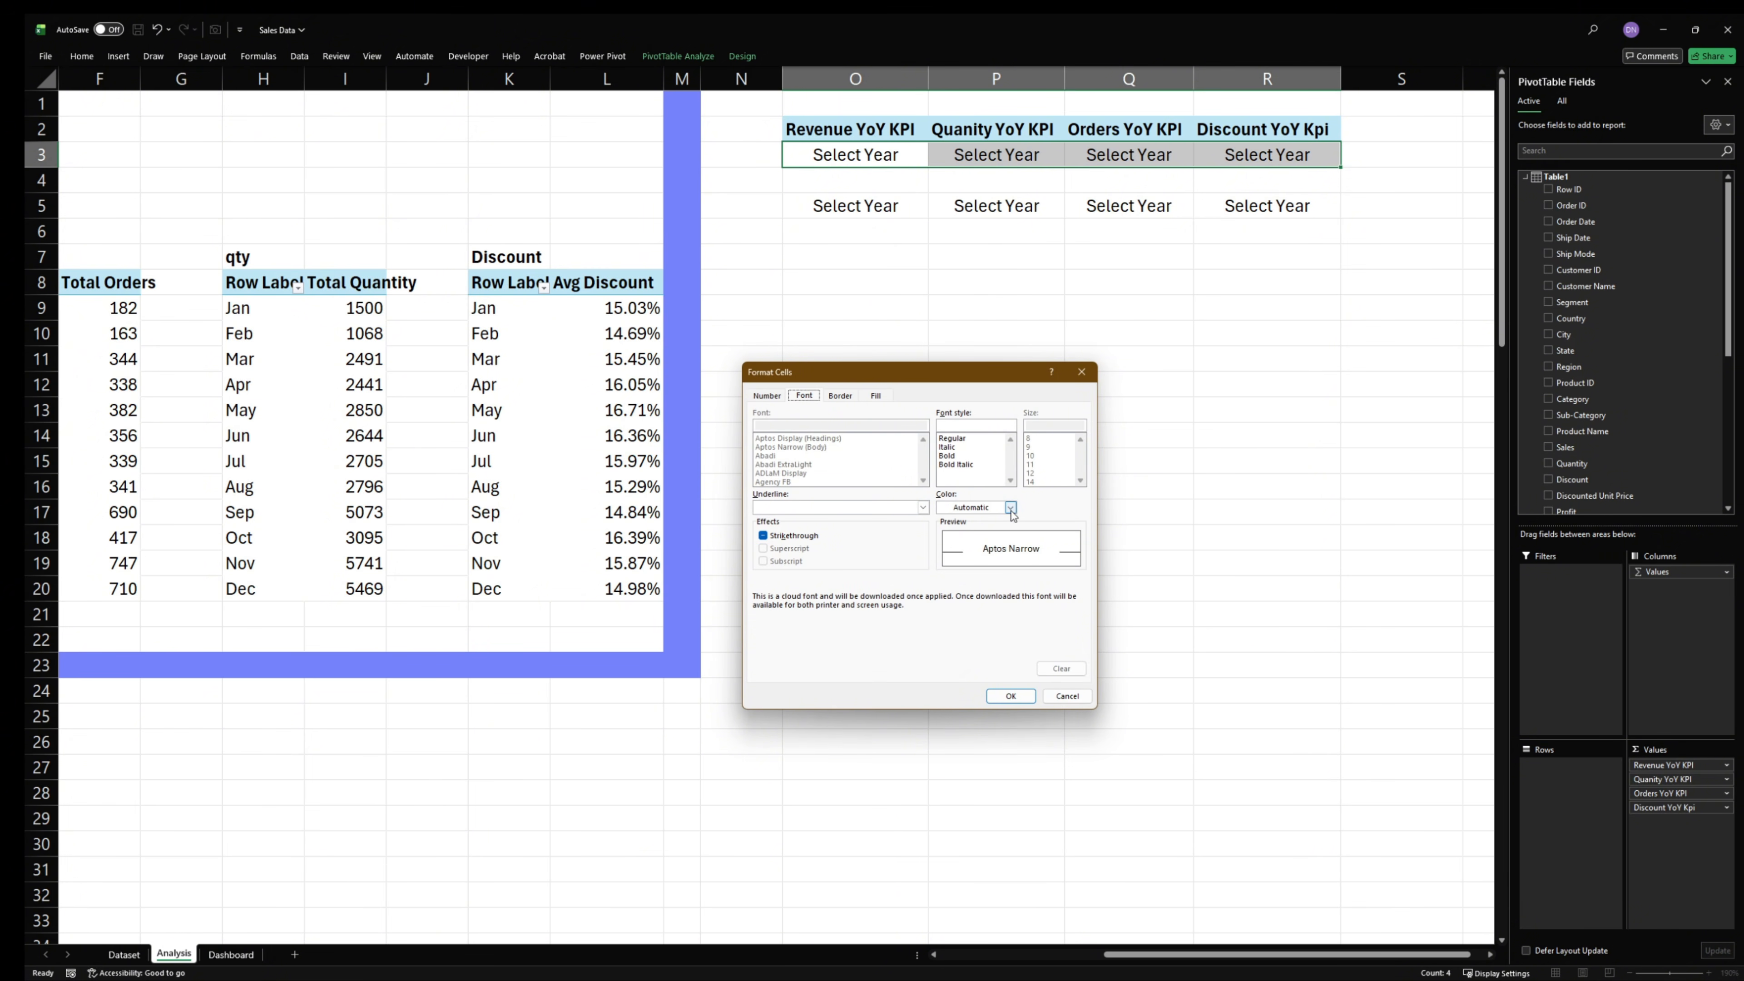
{"action": "left_click", "coordinate": [1011, 695]}
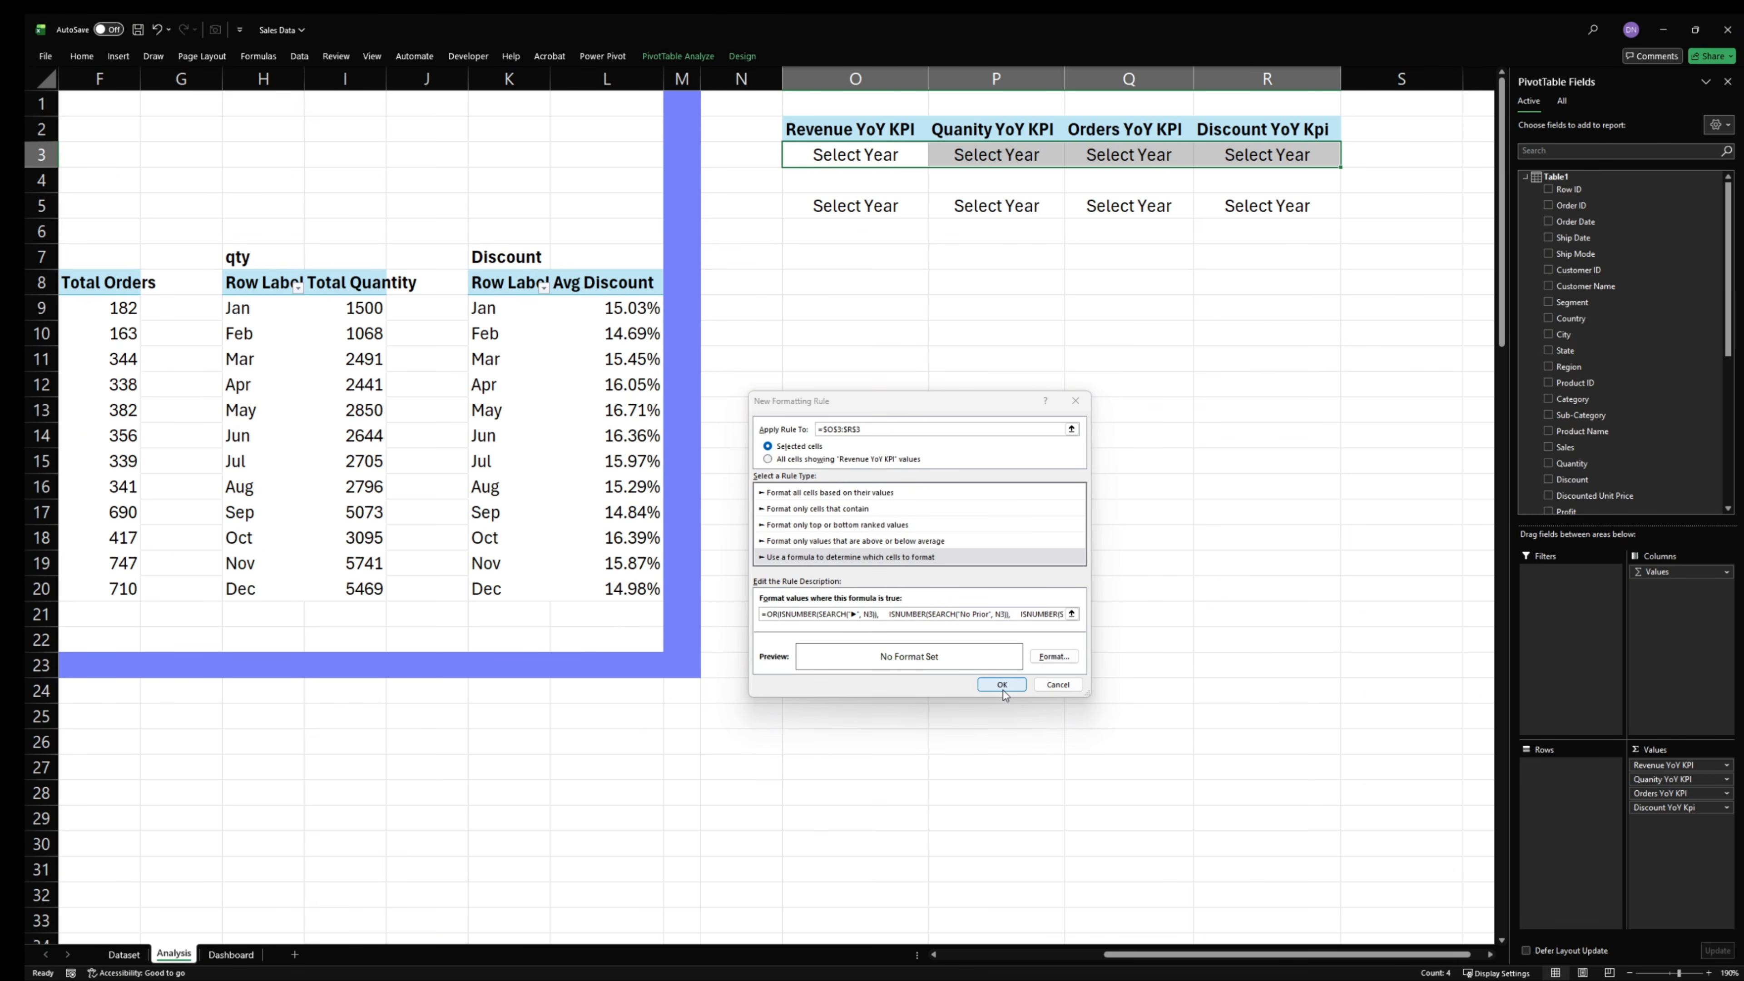
{"action": "left_click", "coordinate": [1002, 686]}
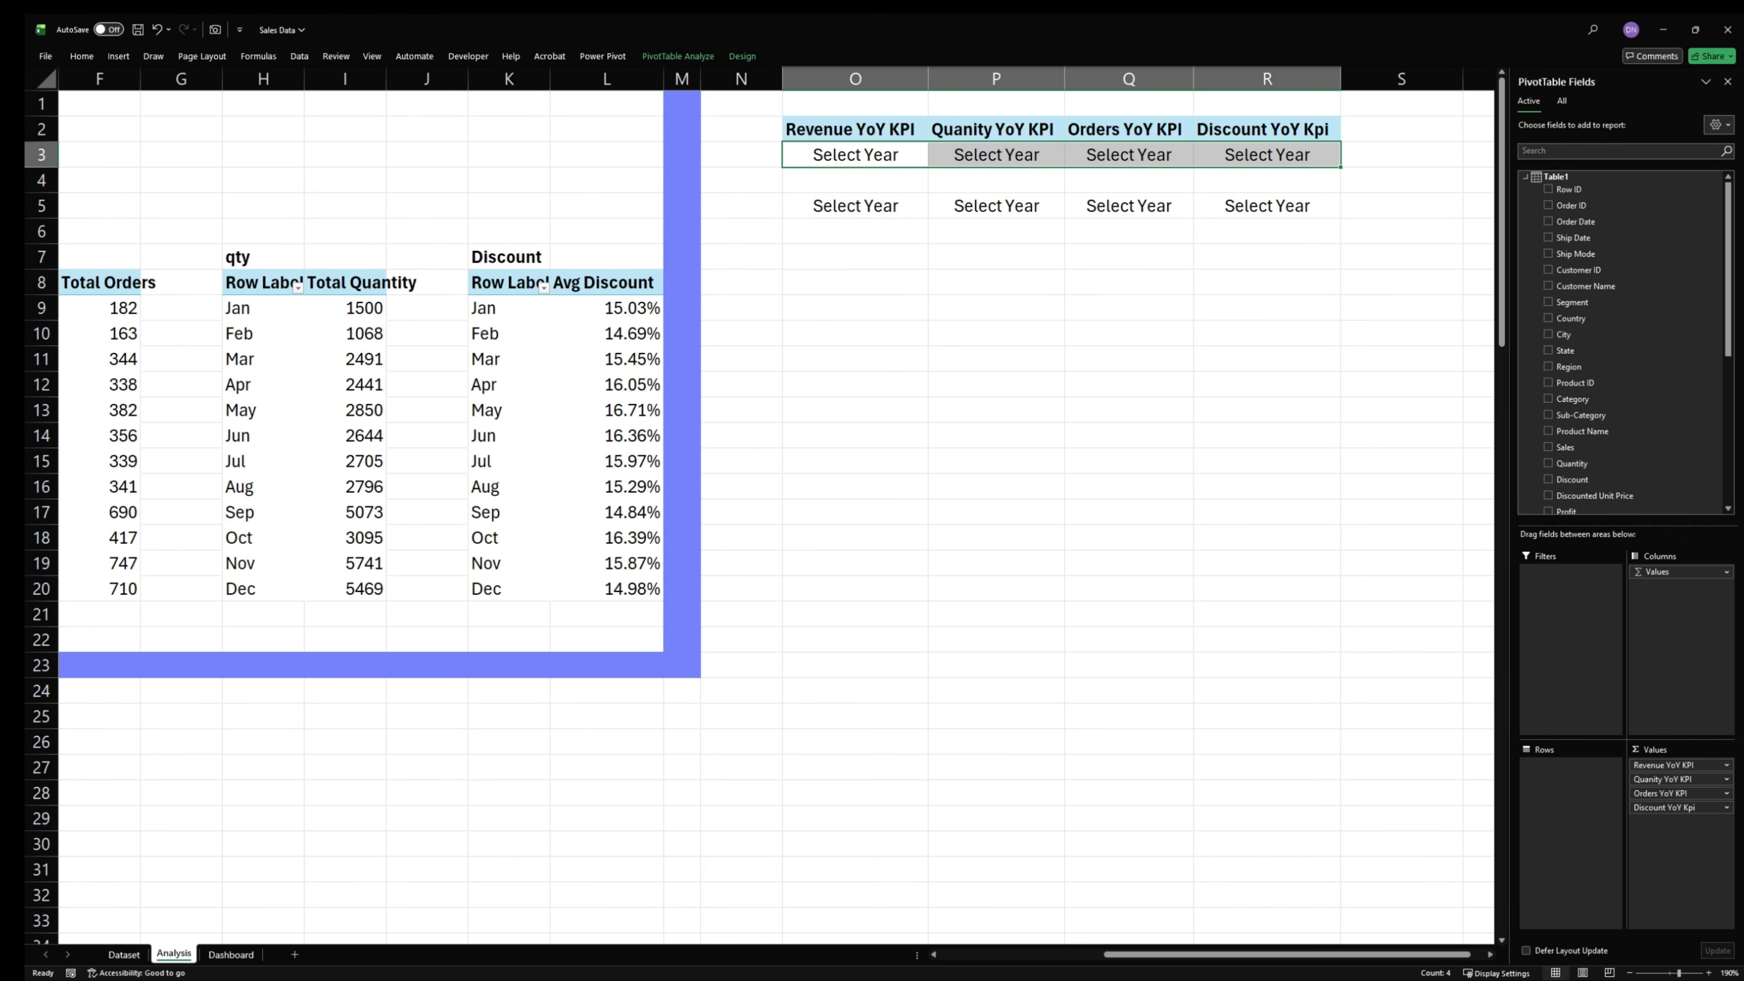
- Start a formula-based conditional formatting rule for O3:R3 in the Sales Data workbook, using the copied formula =ISNUMBER(SEARCH("▼", N3))
{"action": "key", "text": "alt+Tab"}
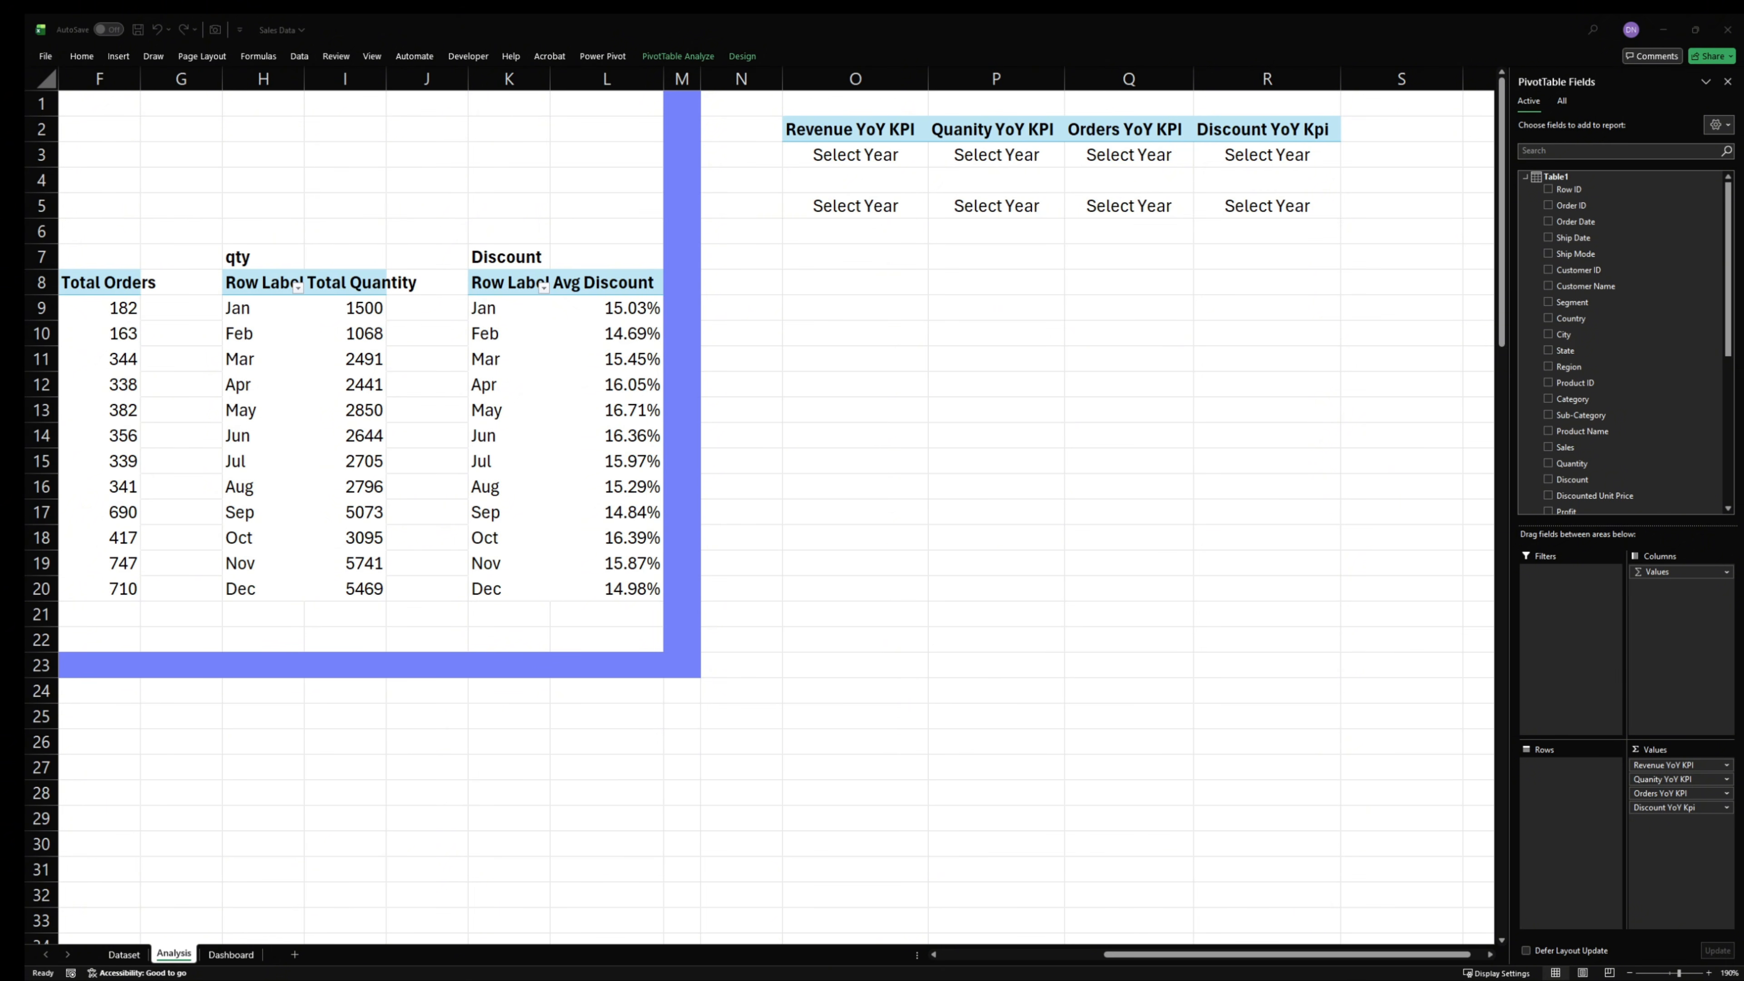
{"action": "left_click_drag", "start_coordinate": [855, 154], "coordinate": [1266, 154]}
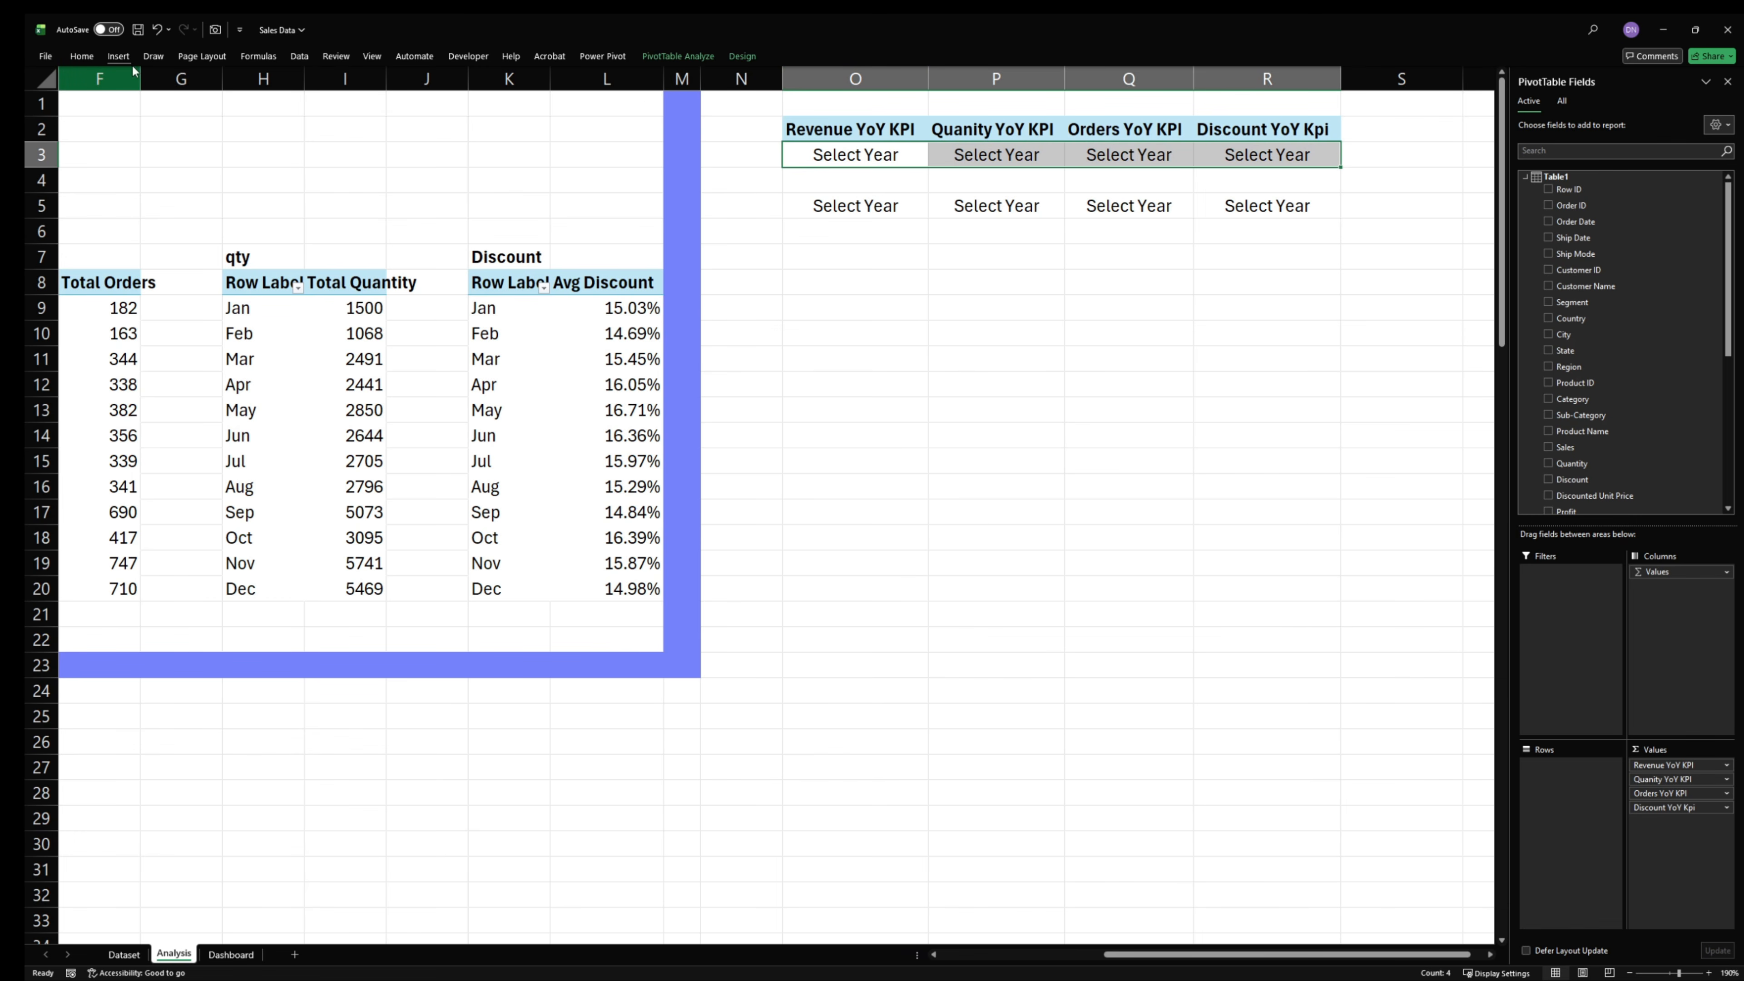
{"action": "left_click", "coordinate": [82, 62]}
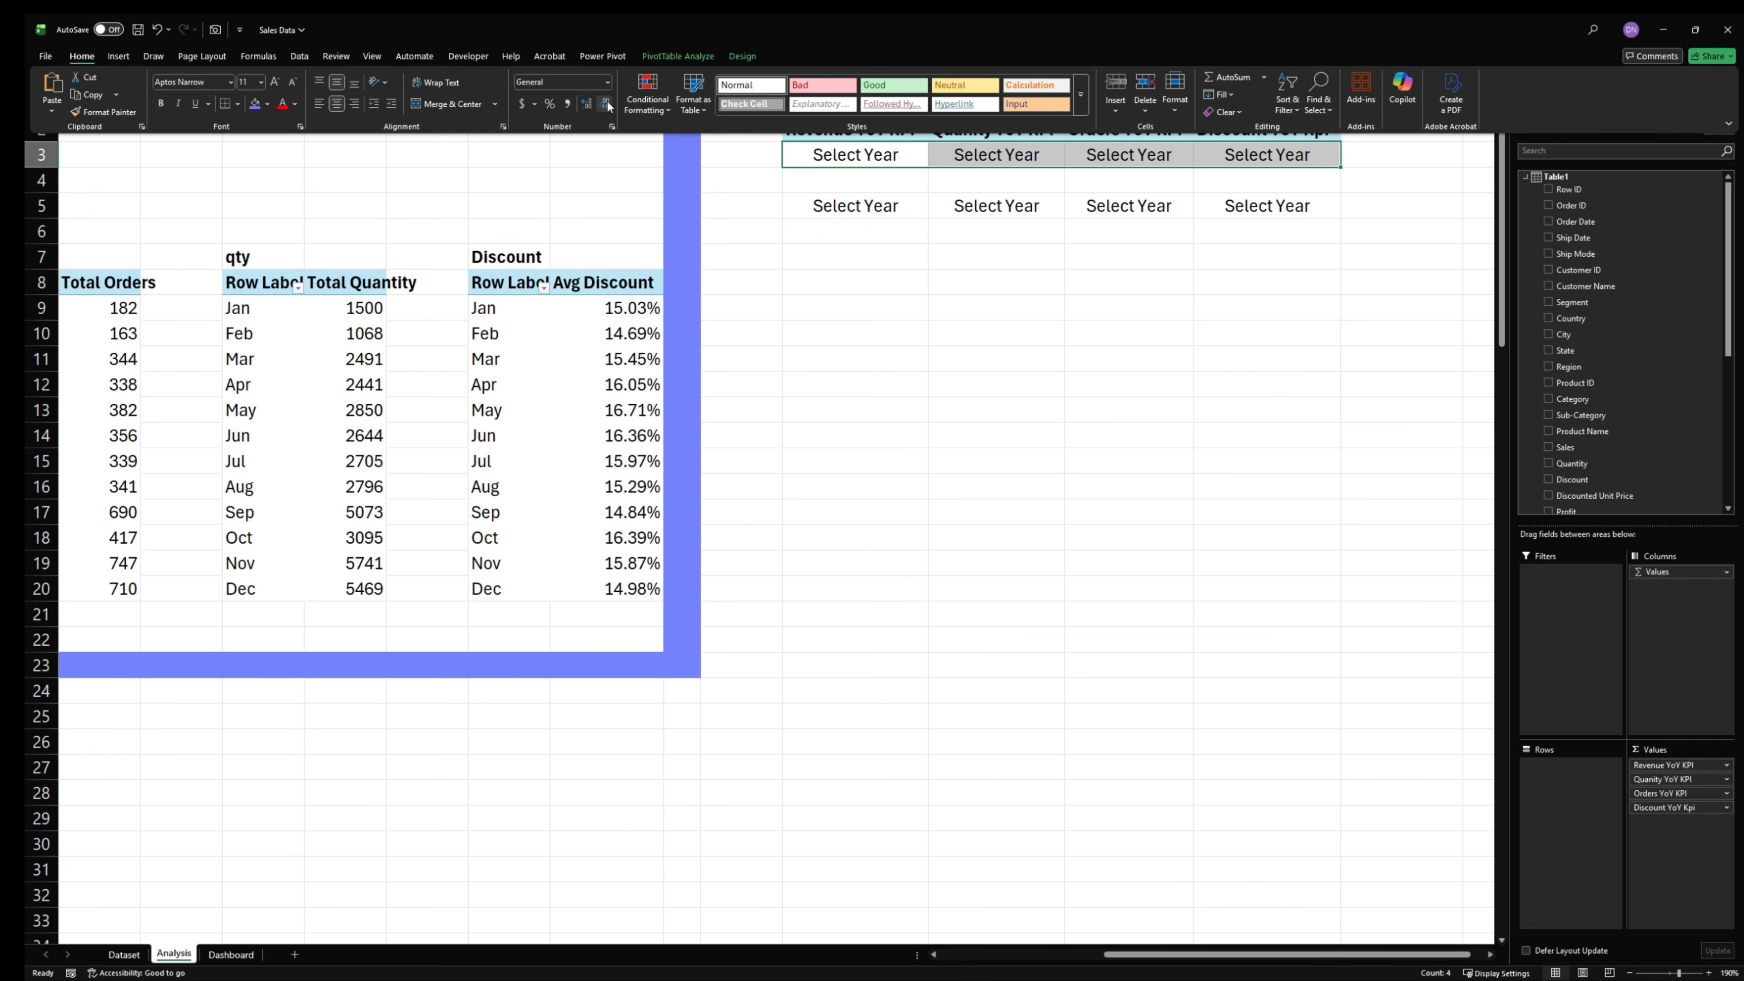
{"action": "left_click", "coordinate": [648, 96]}
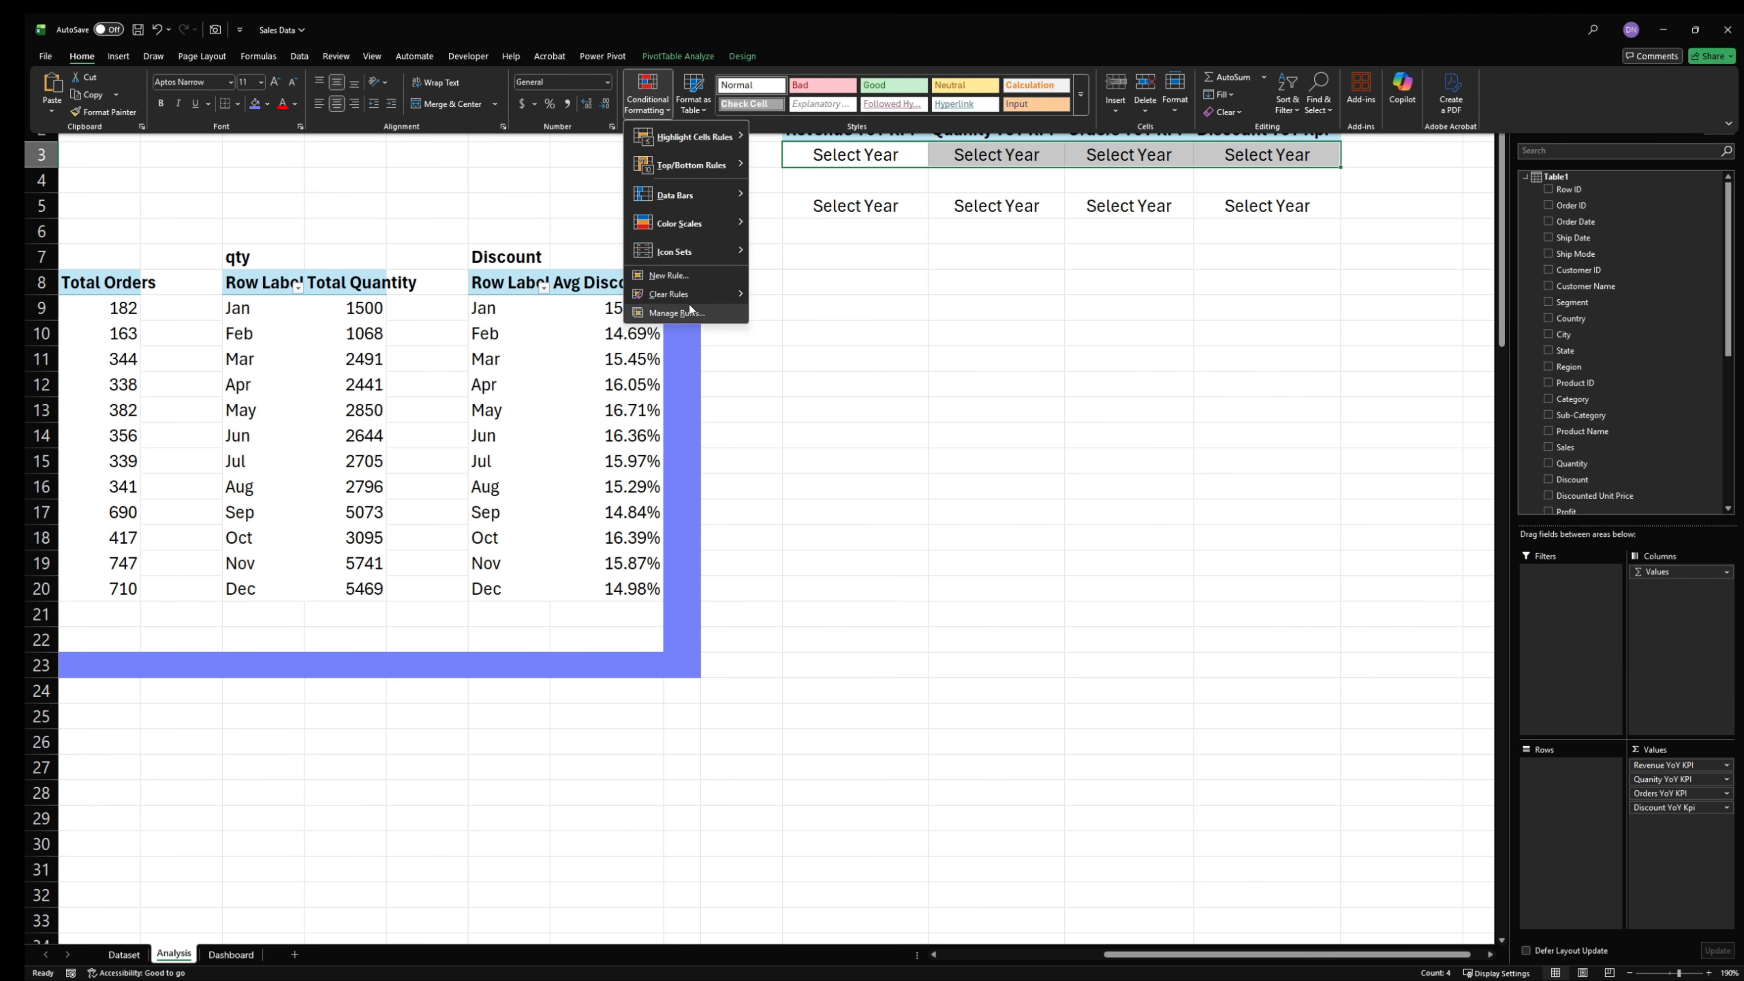
{"action": "left_click", "coordinate": [678, 276]}
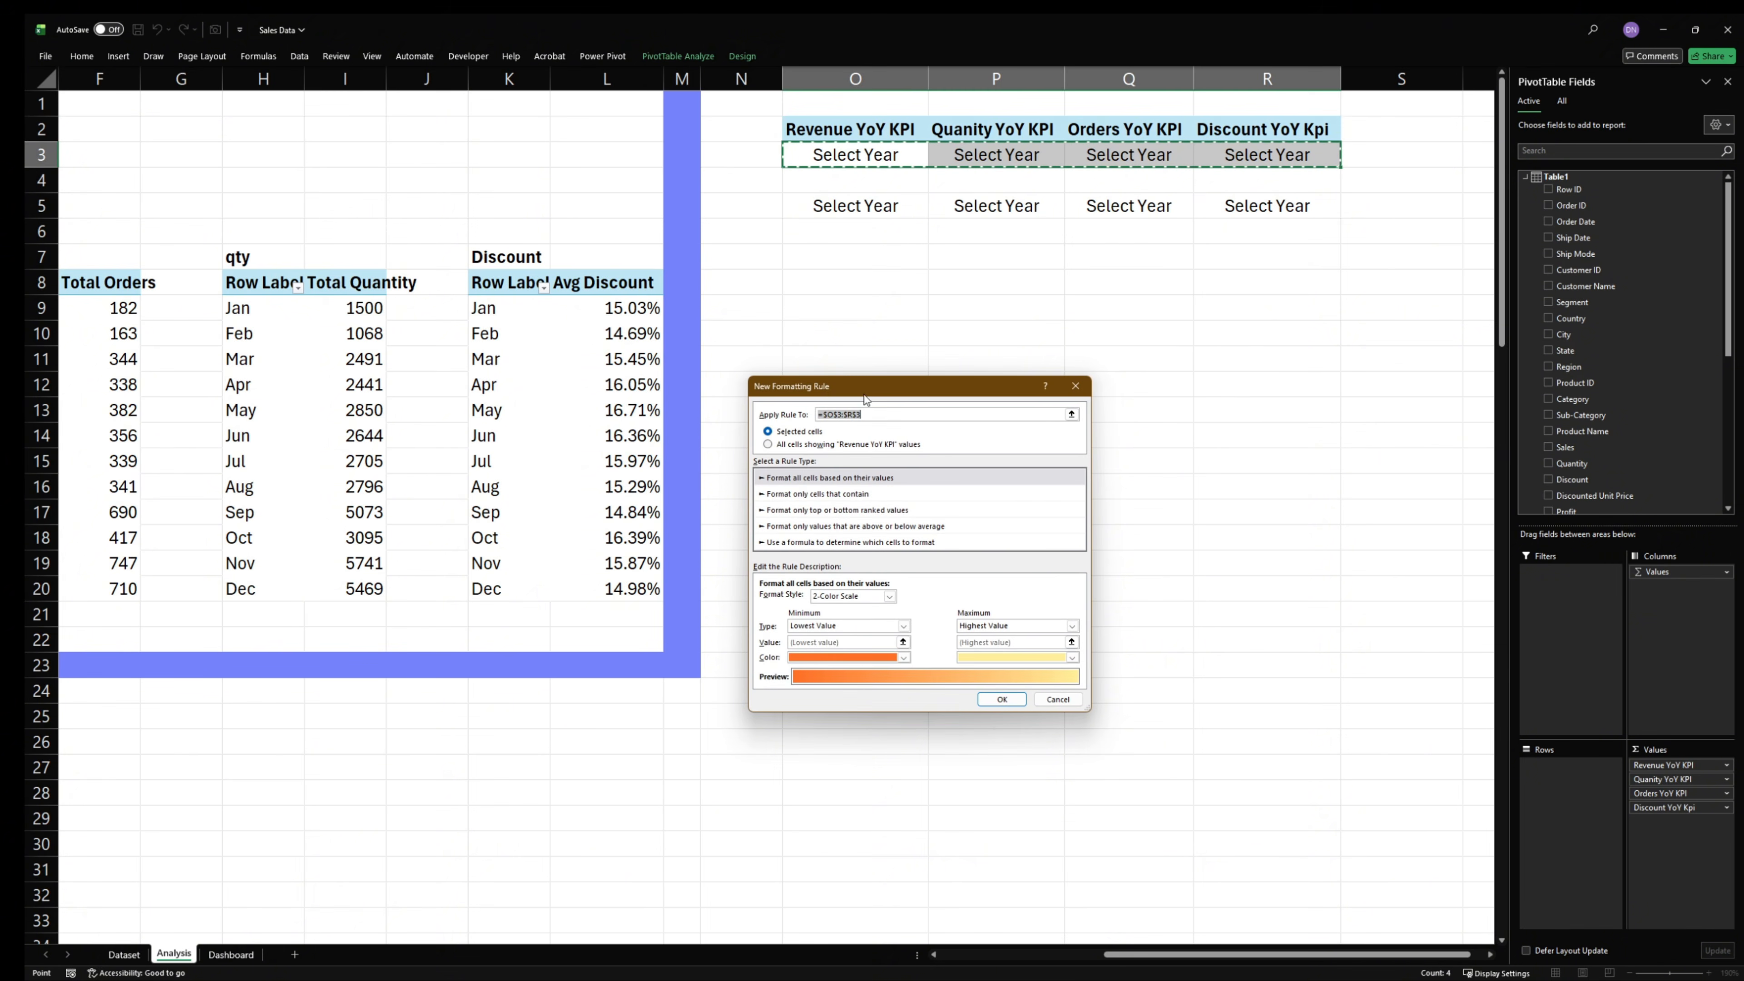
{"action": "left_click", "coordinate": [913, 543]}
{"action": "left_click", "coordinate": [854, 598]}
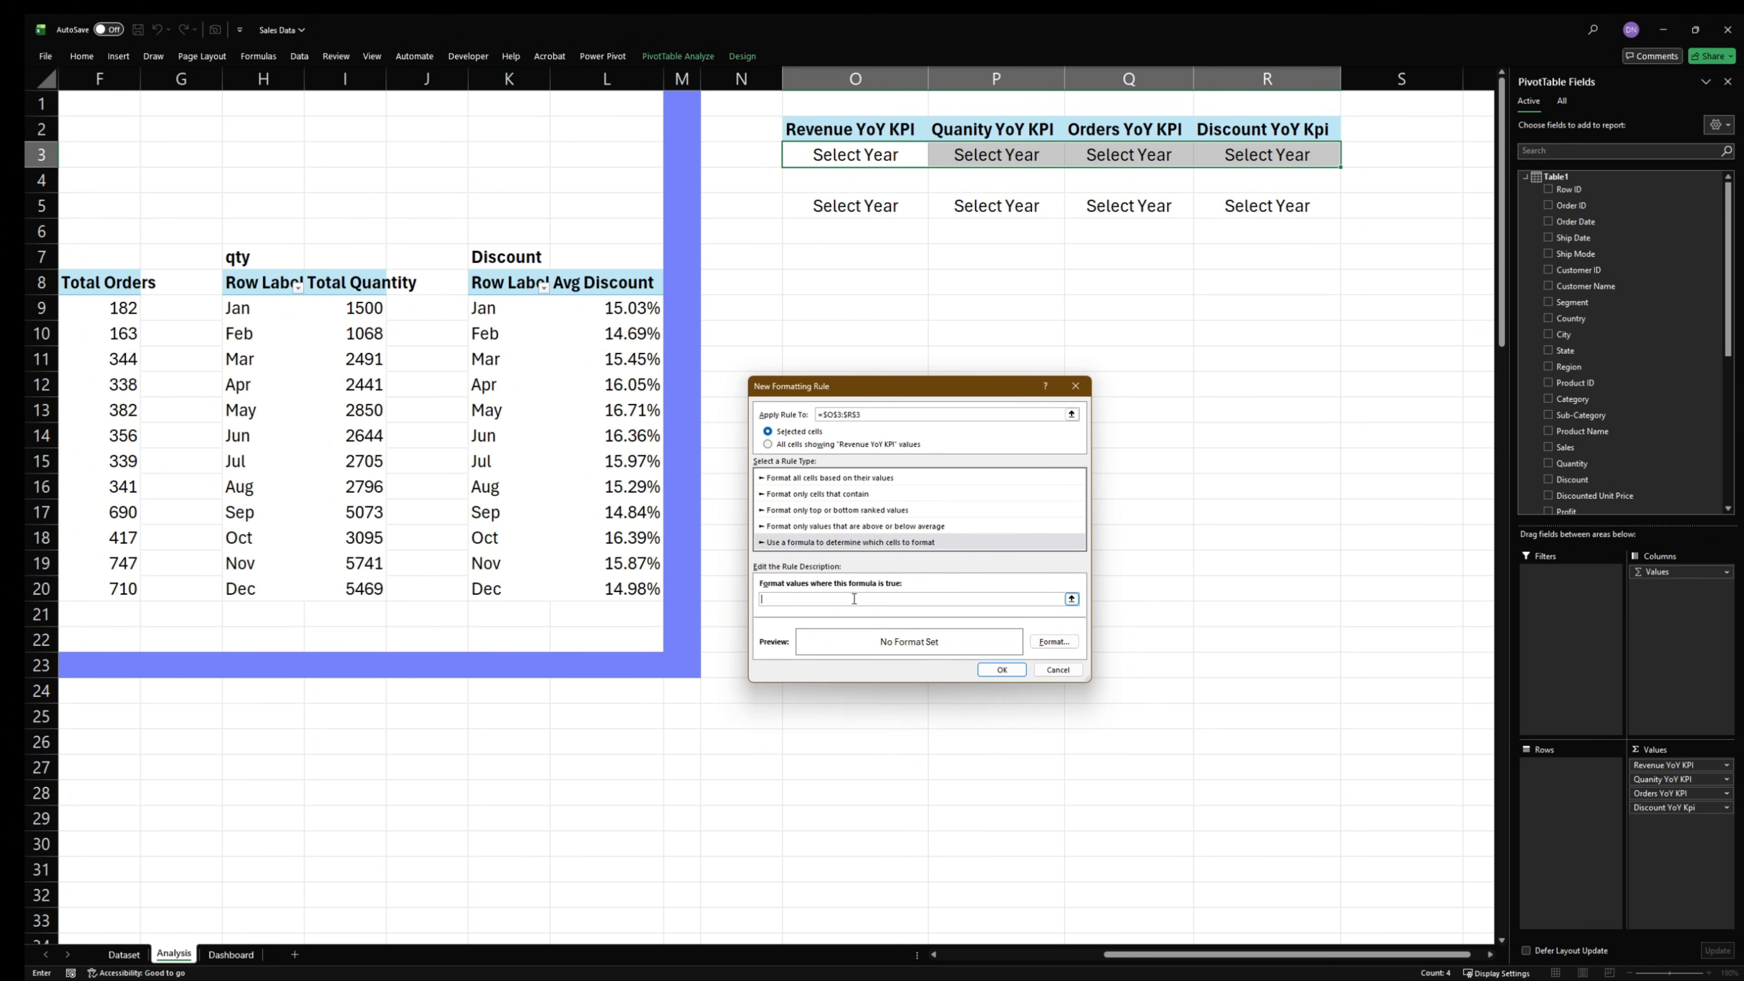
{"action": "type", "text": "=ISNUMBER(SEARCH(\"▼\", N3))"}
{"action": "left_click_drag", "start_coordinate": [1090, 680], "coordinate": [1116, 766]}
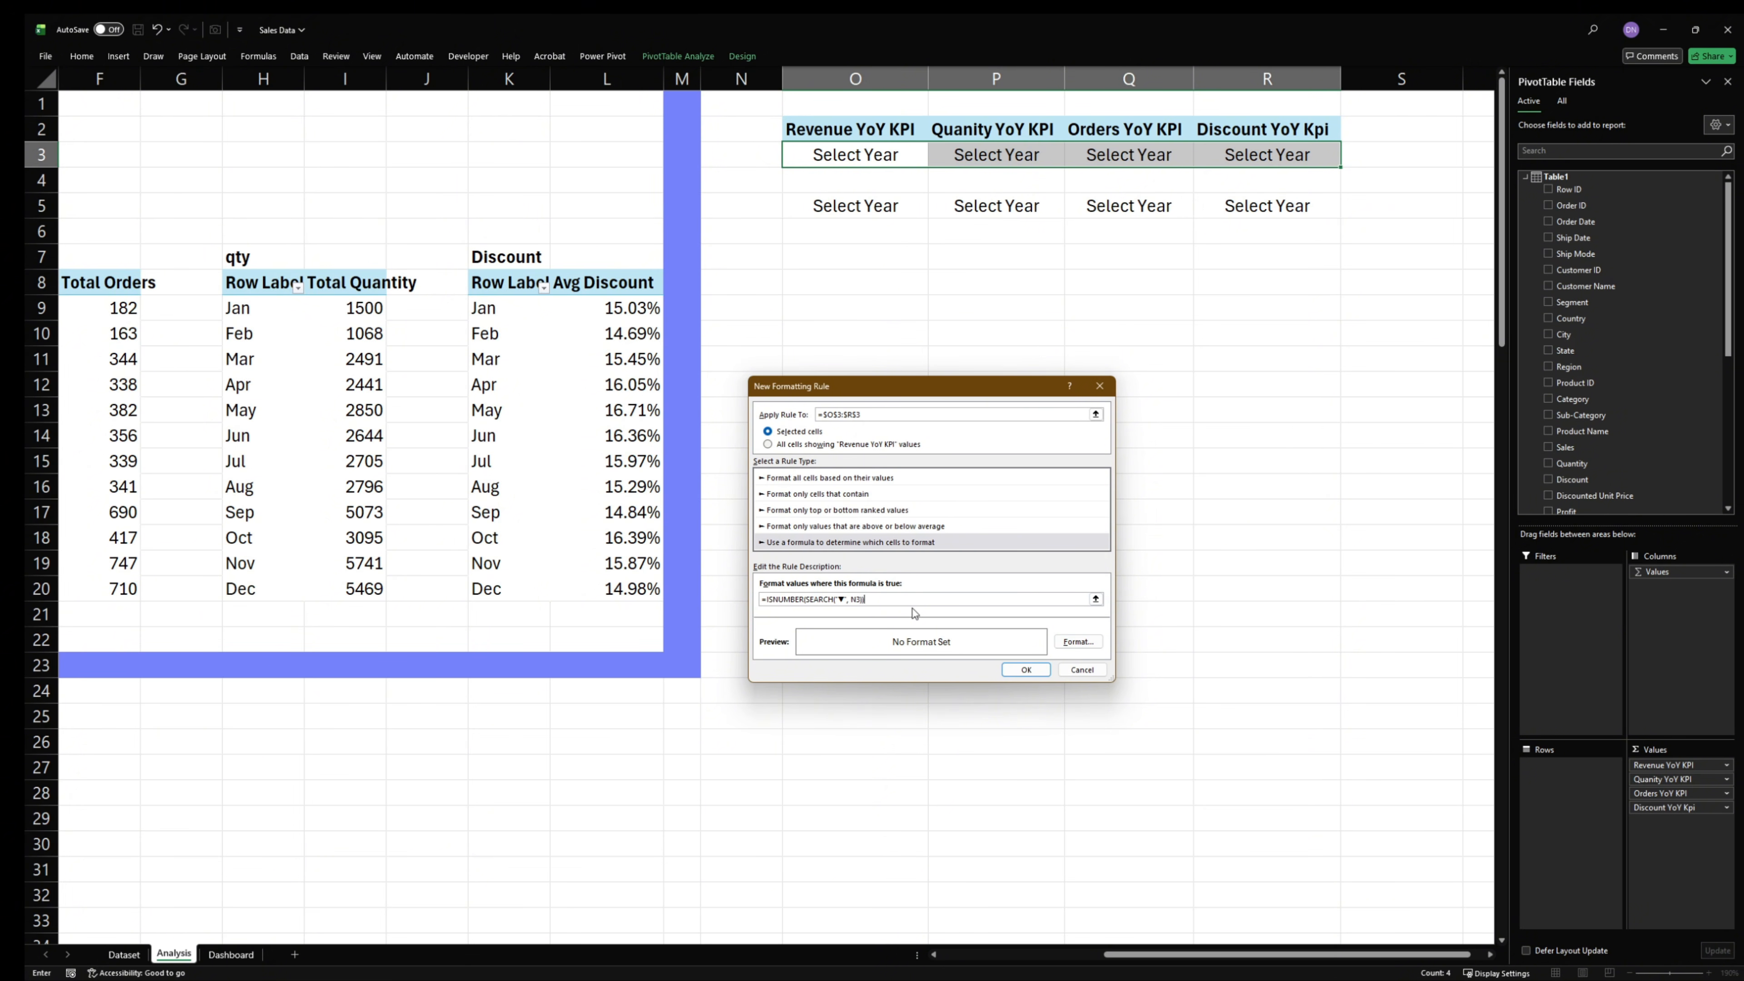
- Set the ▼ rule's font color to standard Red and save the rule for O3:R3
{"action": "left_click", "coordinate": [1078, 642]}
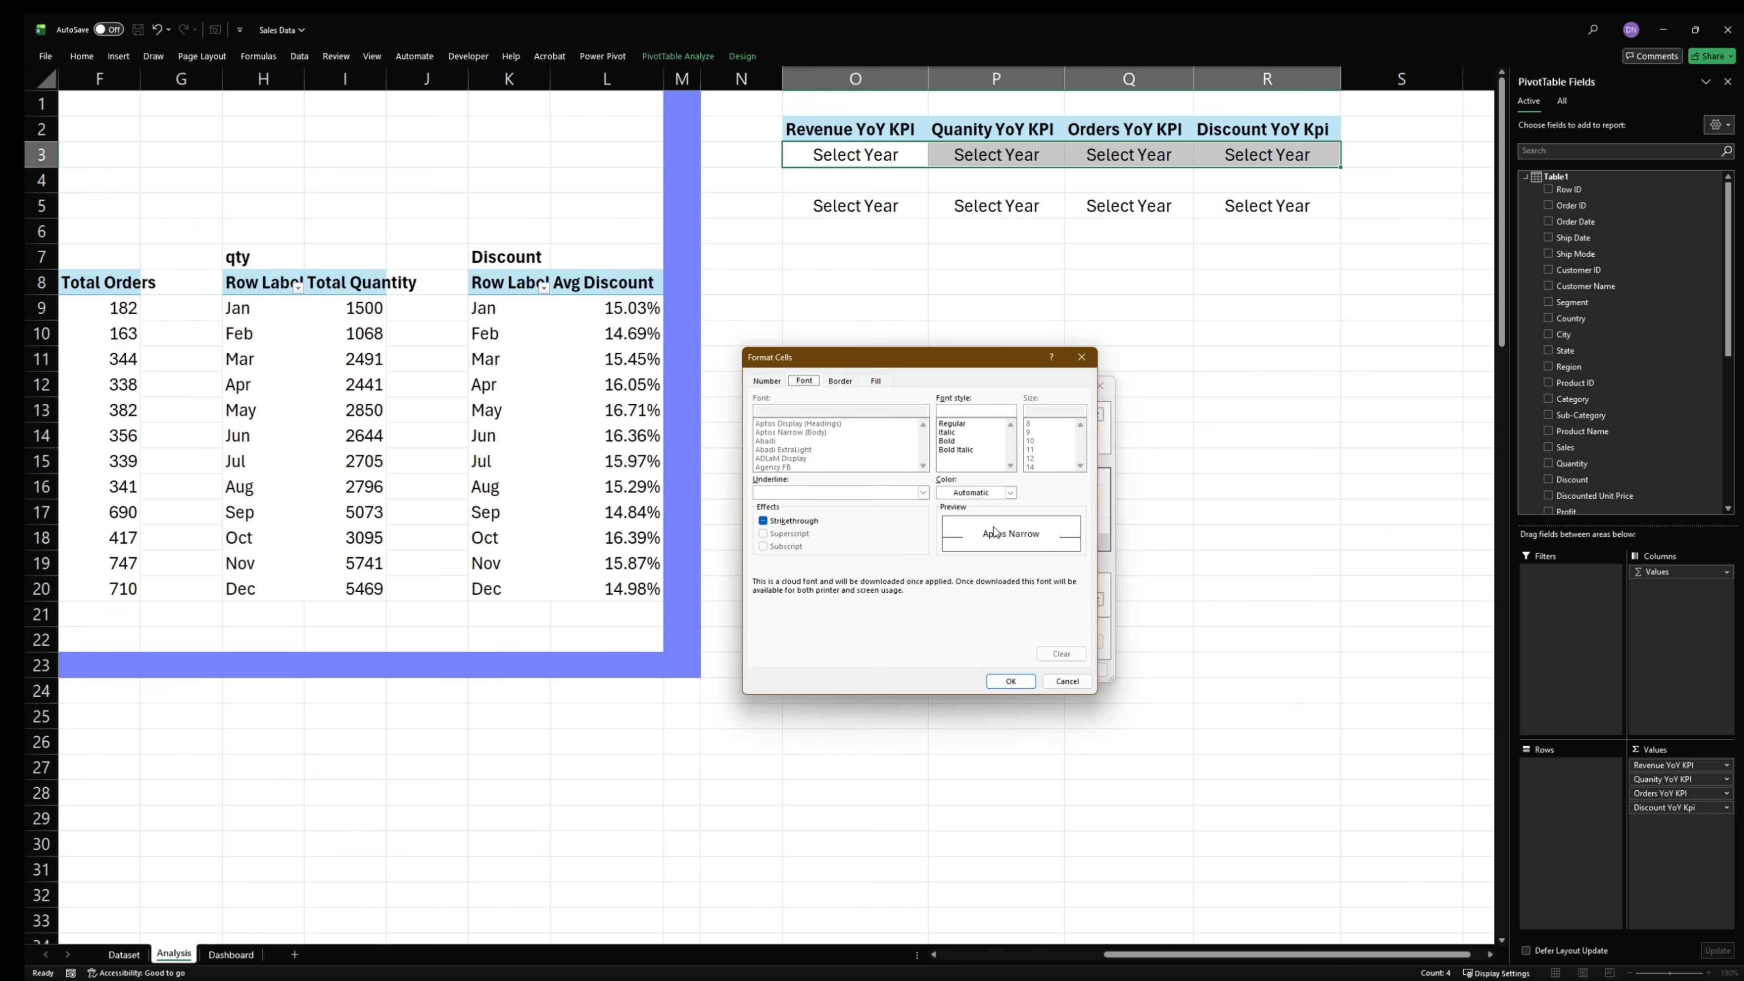
{"action": "left_click", "coordinate": [1009, 493]}
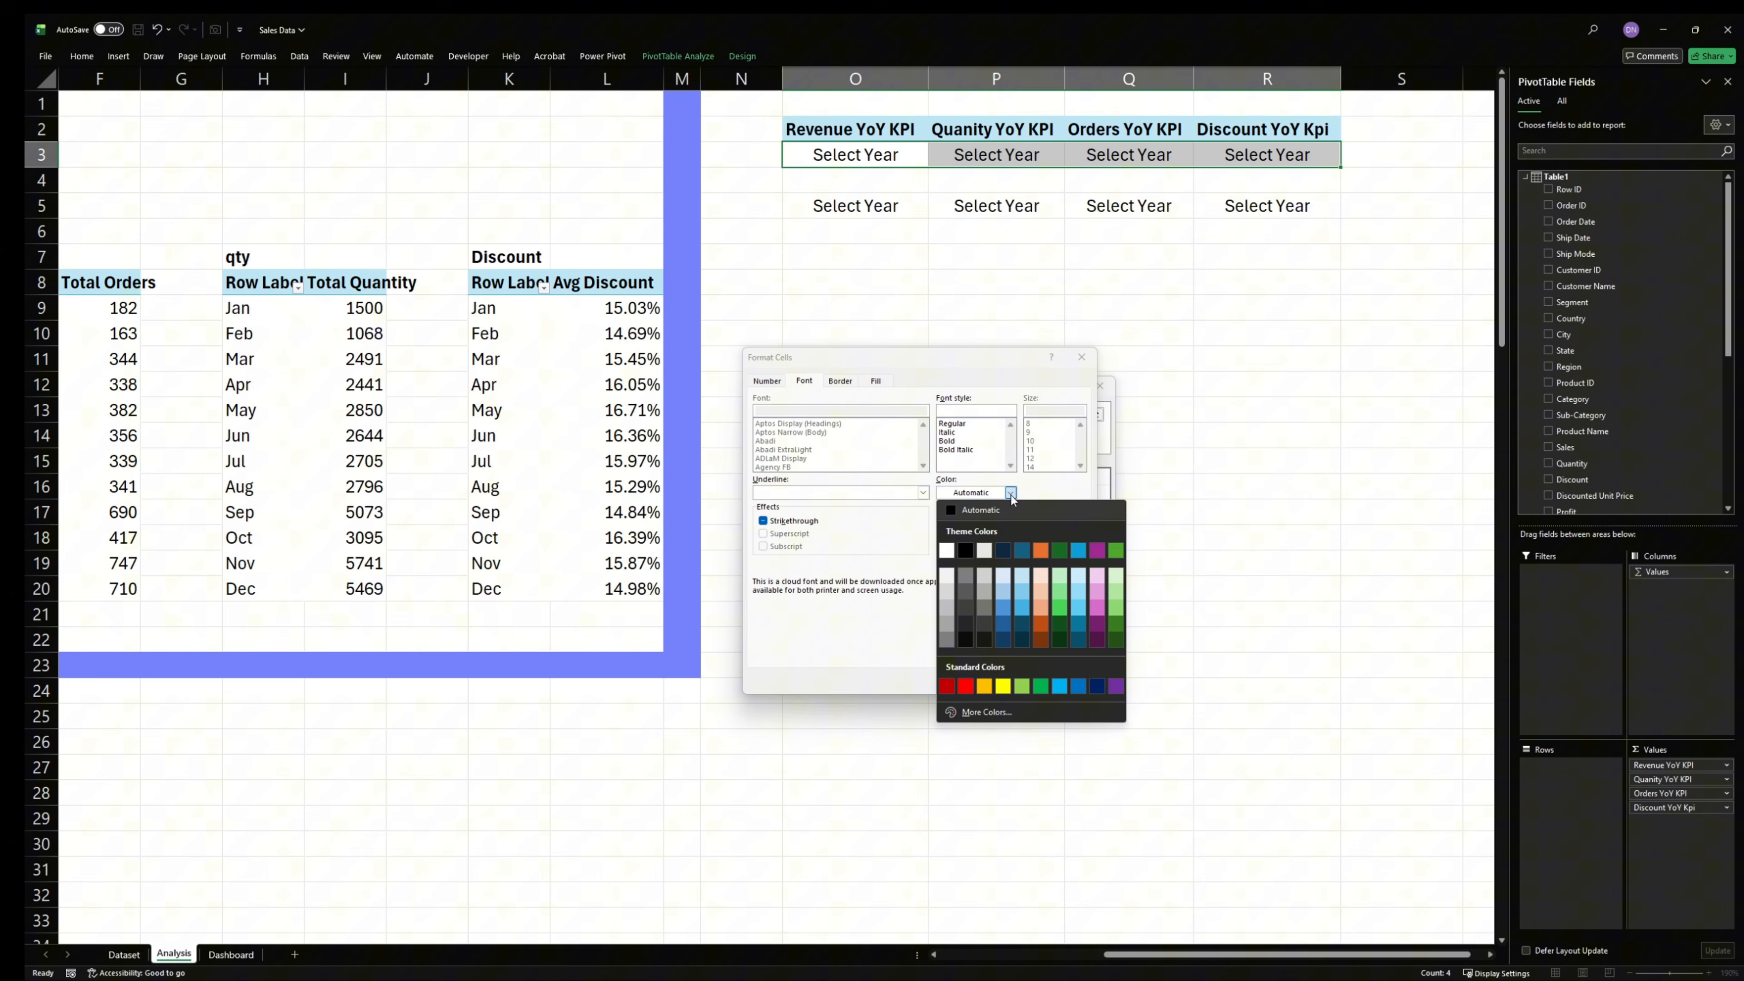
{"action": "left_click", "coordinate": [965, 686]}
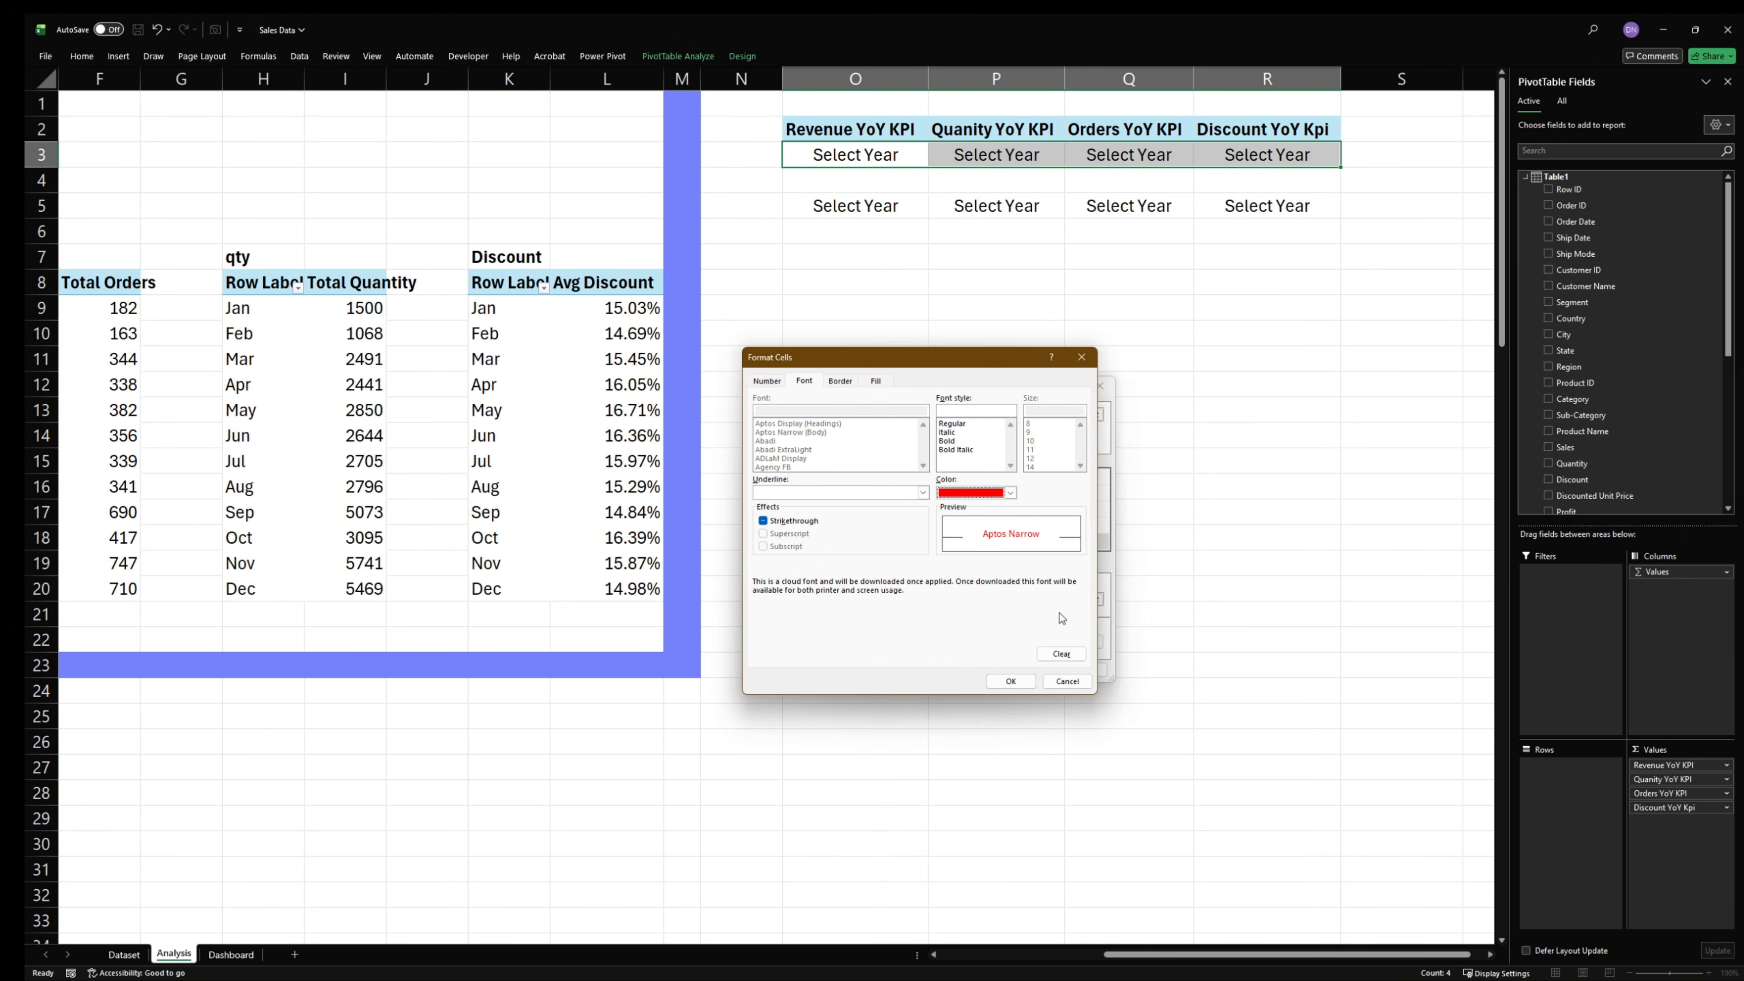
{"action": "left_click", "coordinate": [1011, 683]}
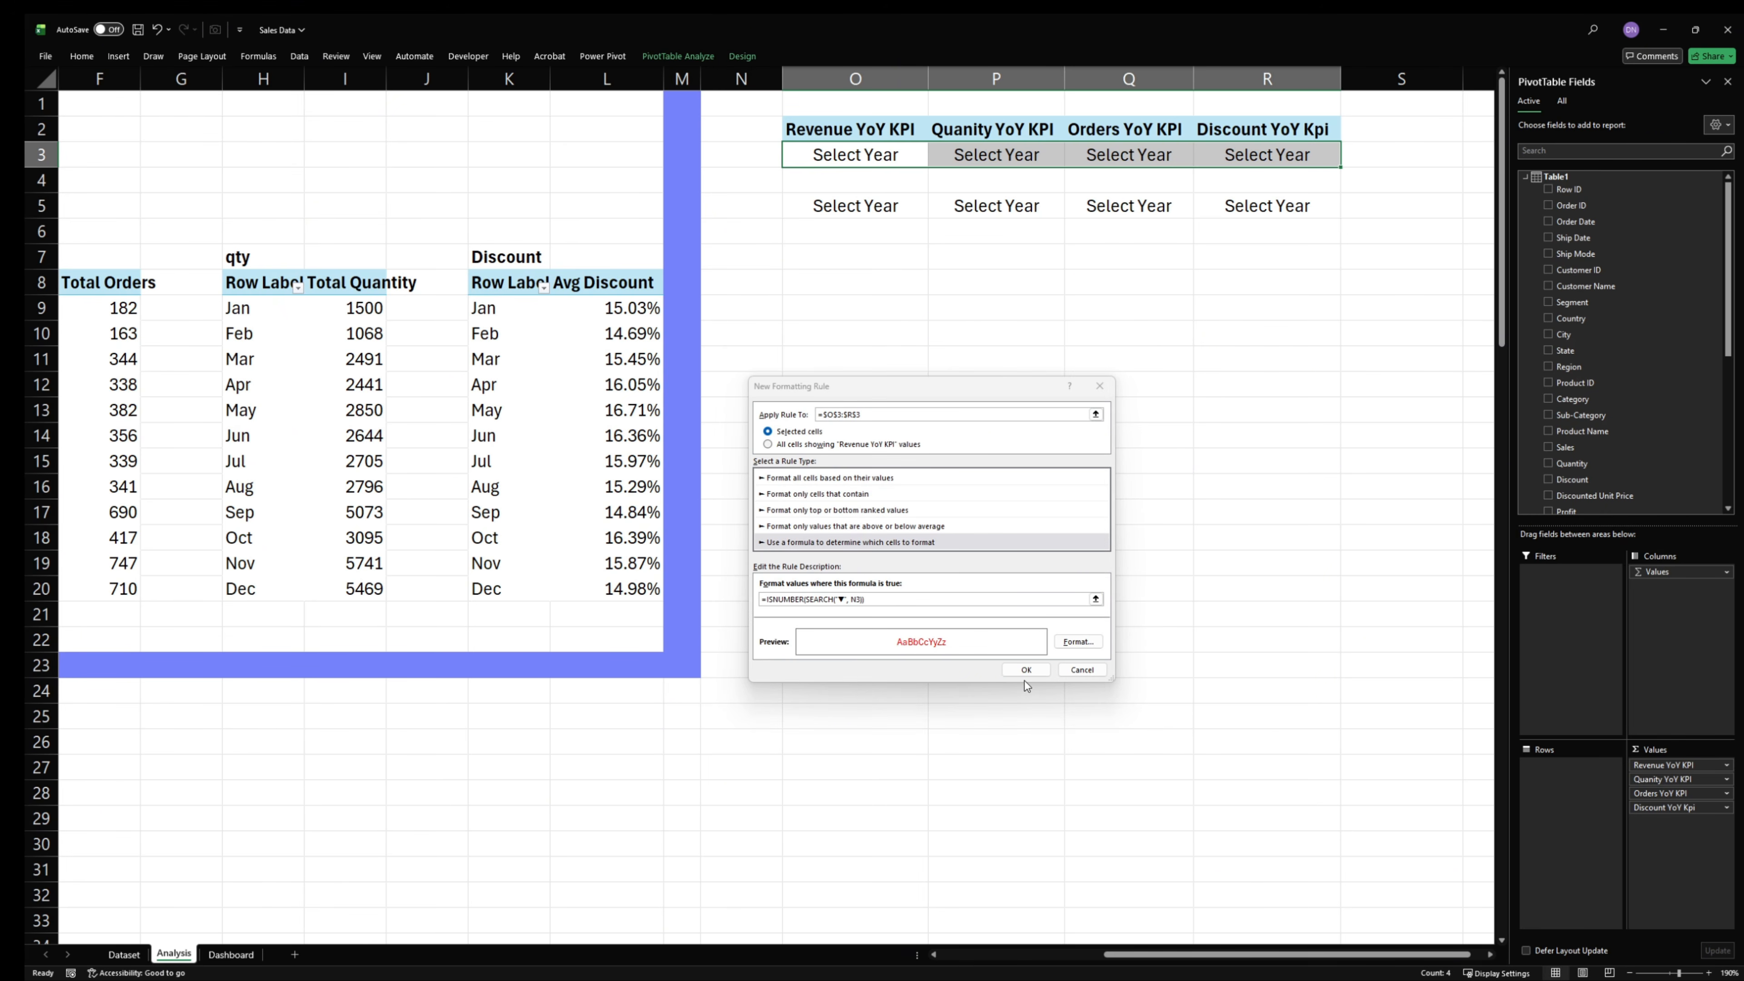
{"action": "left_click", "coordinate": [1025, 672]}
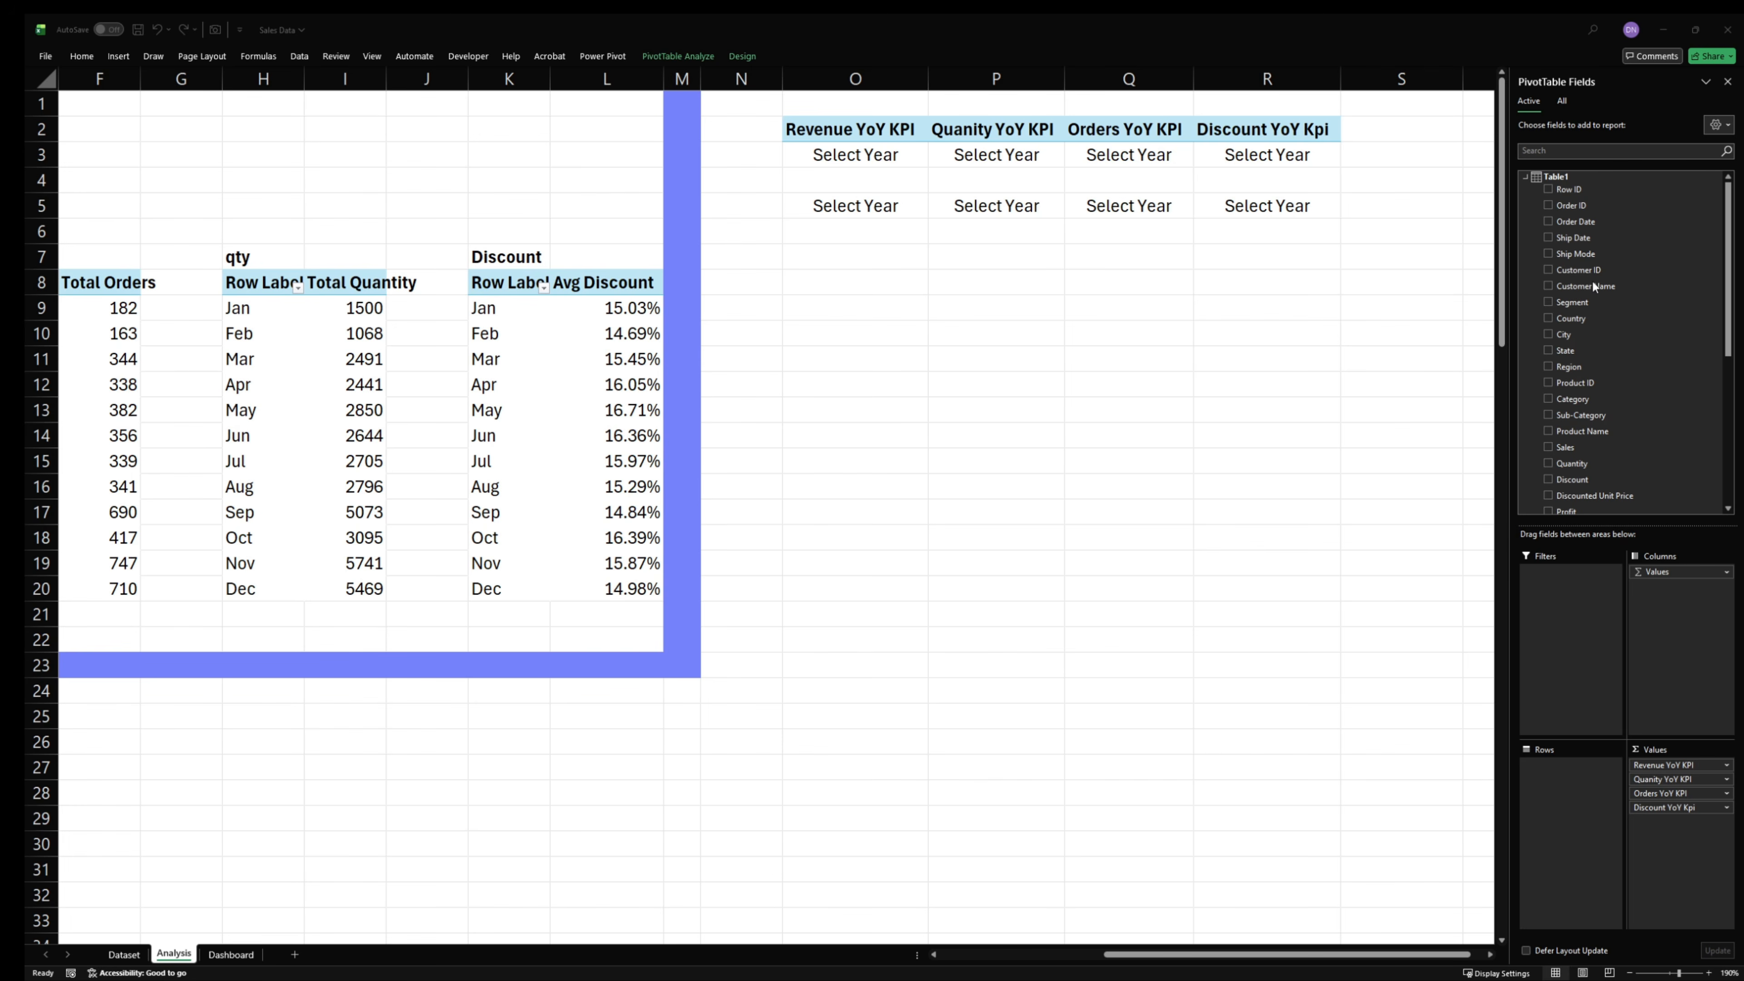
- Start another formula-based conditional formatting rule for O3:R3, pasting the formula =ISNUMBER(SEARCH("▲", N3))
{"action": "left_click_drag", "start_coordinate": [833, 157], "coordinate": [1229, 156]}
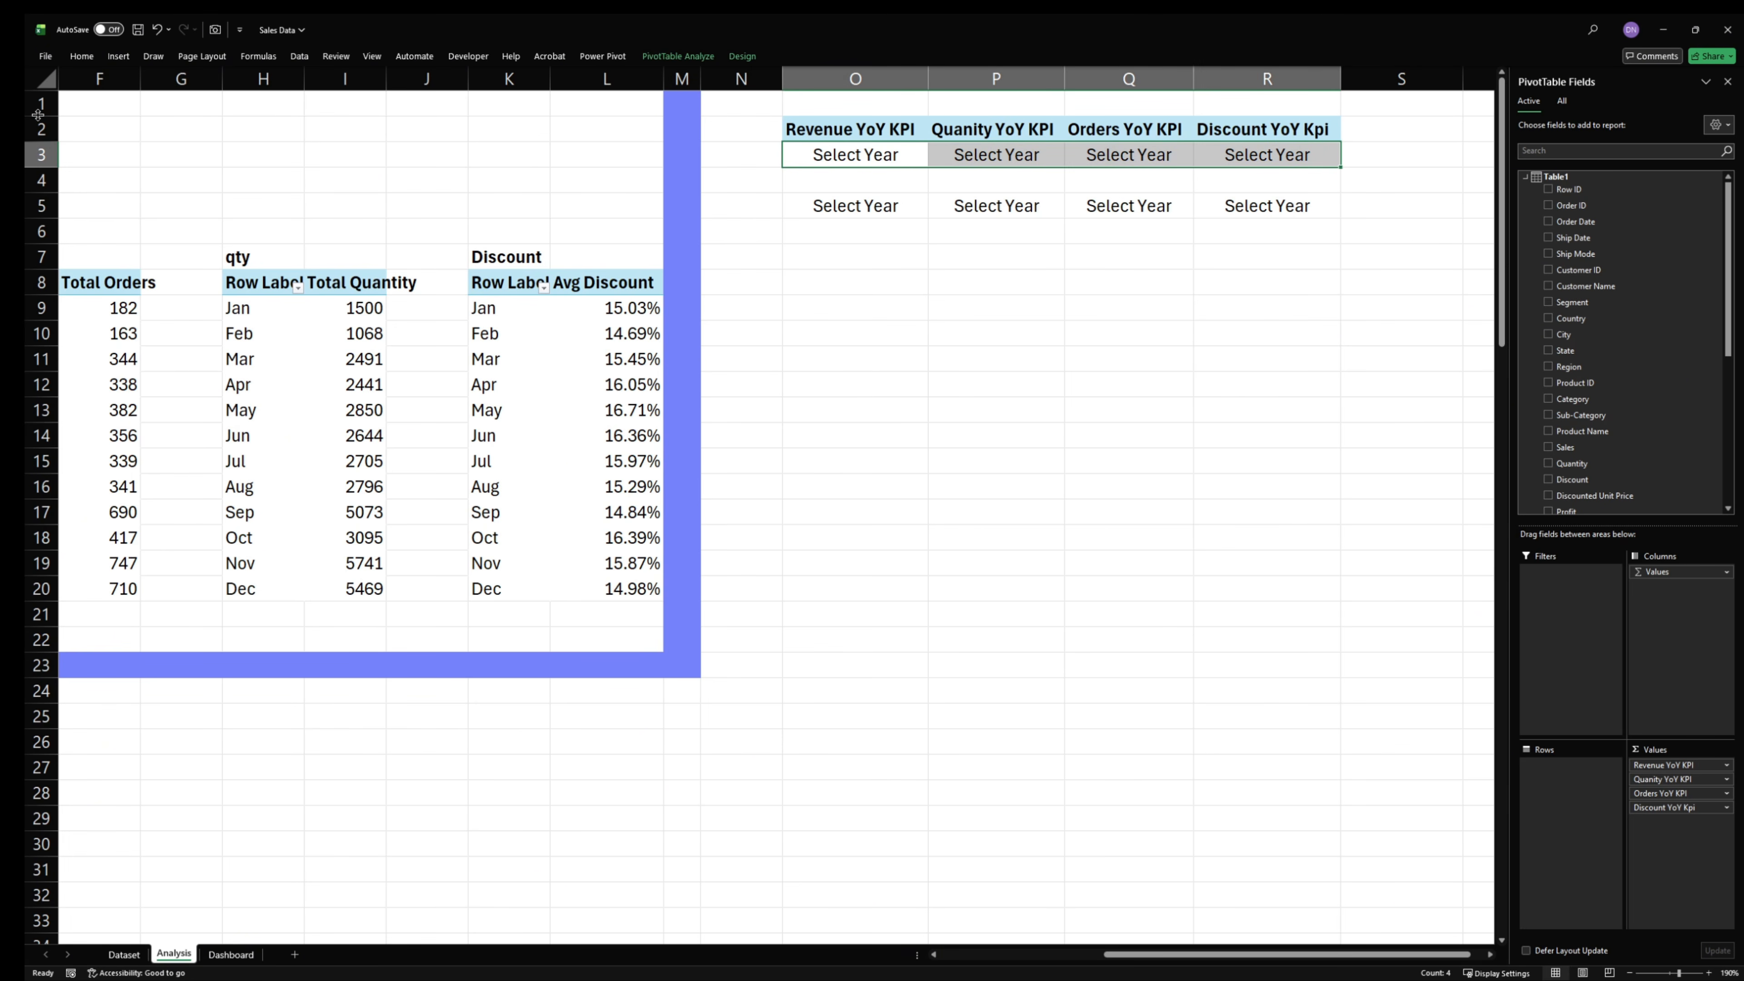
{"action": "left_click", "coordinate": [81, 56]}
{"action": "left_click", "coordinate": [657, 110]}
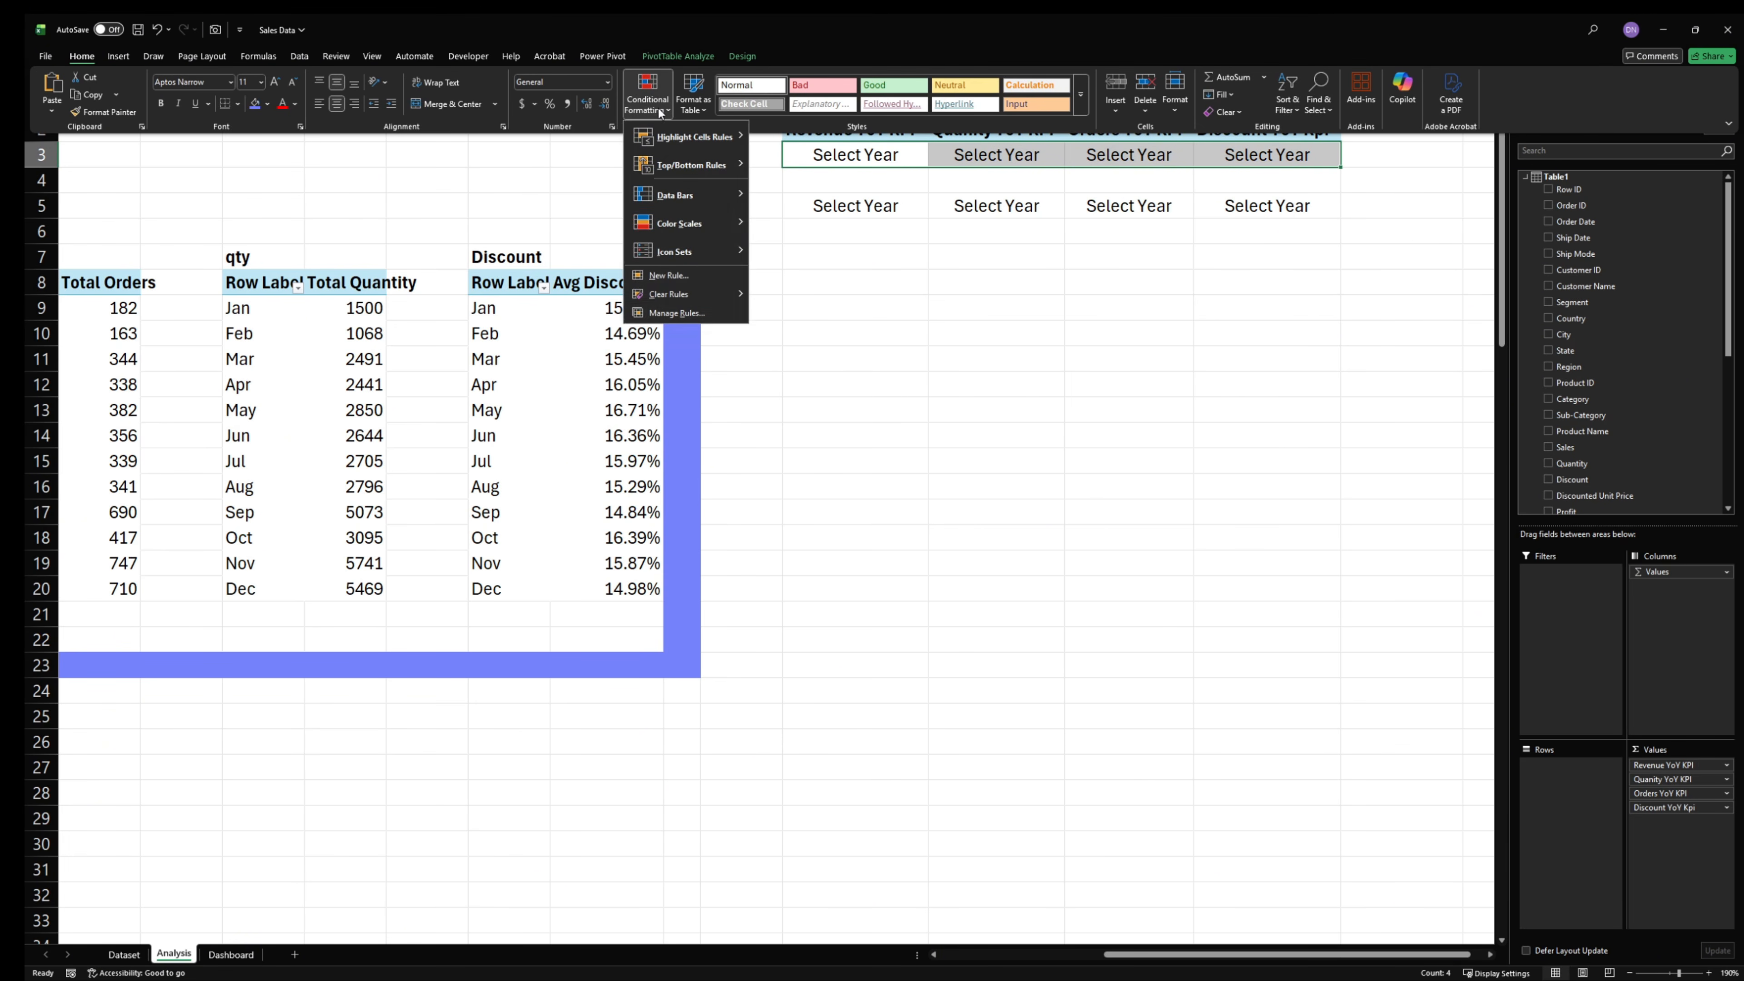
{"action": "left_click", "coordinate": [684, 271]}
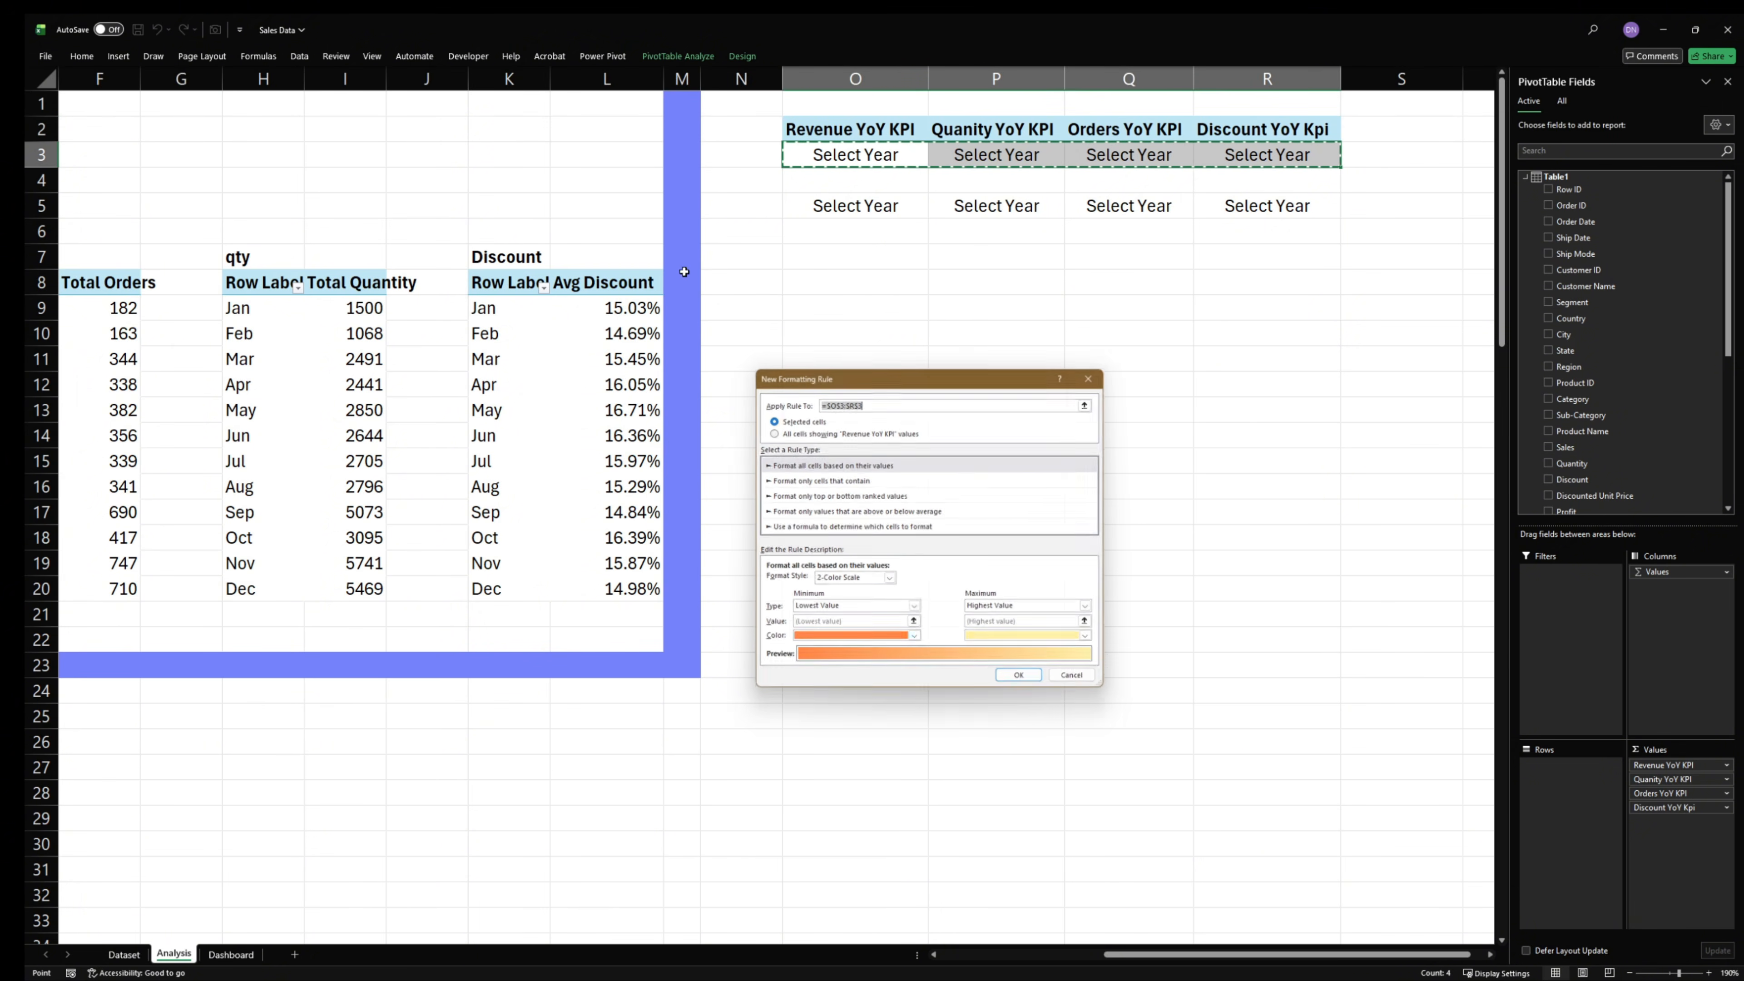
{"action": "left_click", "coordinate": [852, 526]}
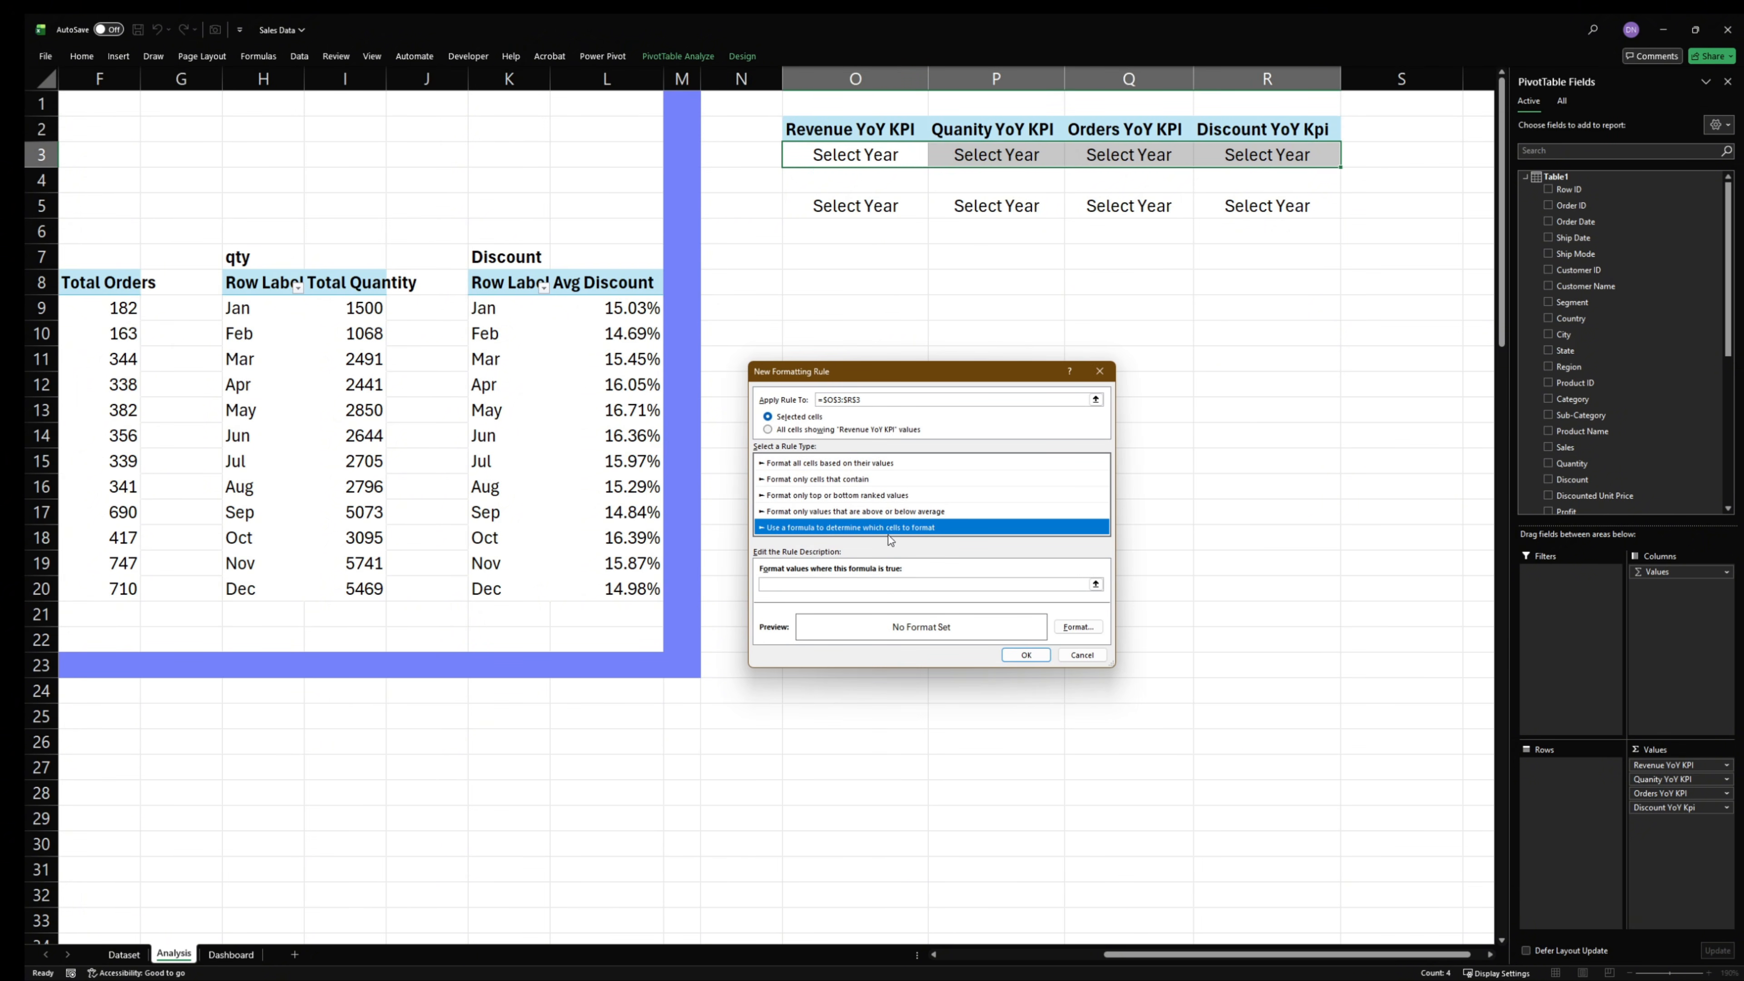
{"action": "left_click", "coordinate": [911, 585]}
{"action": "type", "text": "=ISNUMBER(SEARCH(\"▲\", N3))"}
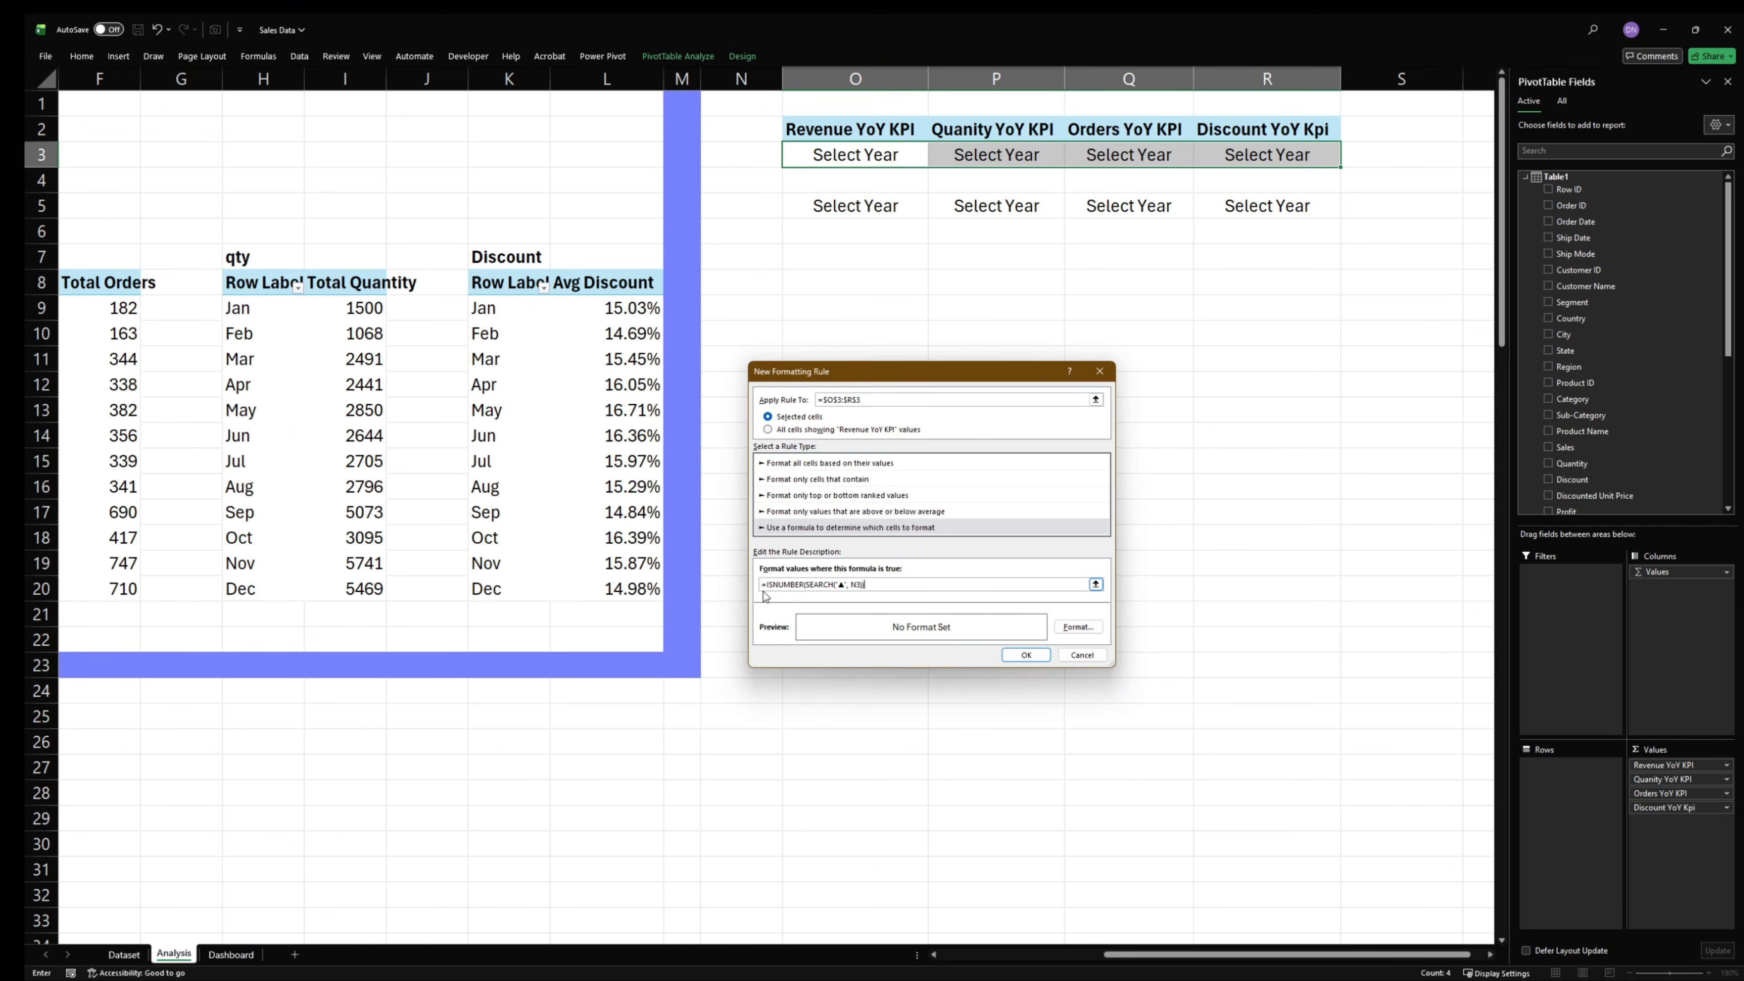
{"action": "left_click", "coordinate": [1096, 585]}
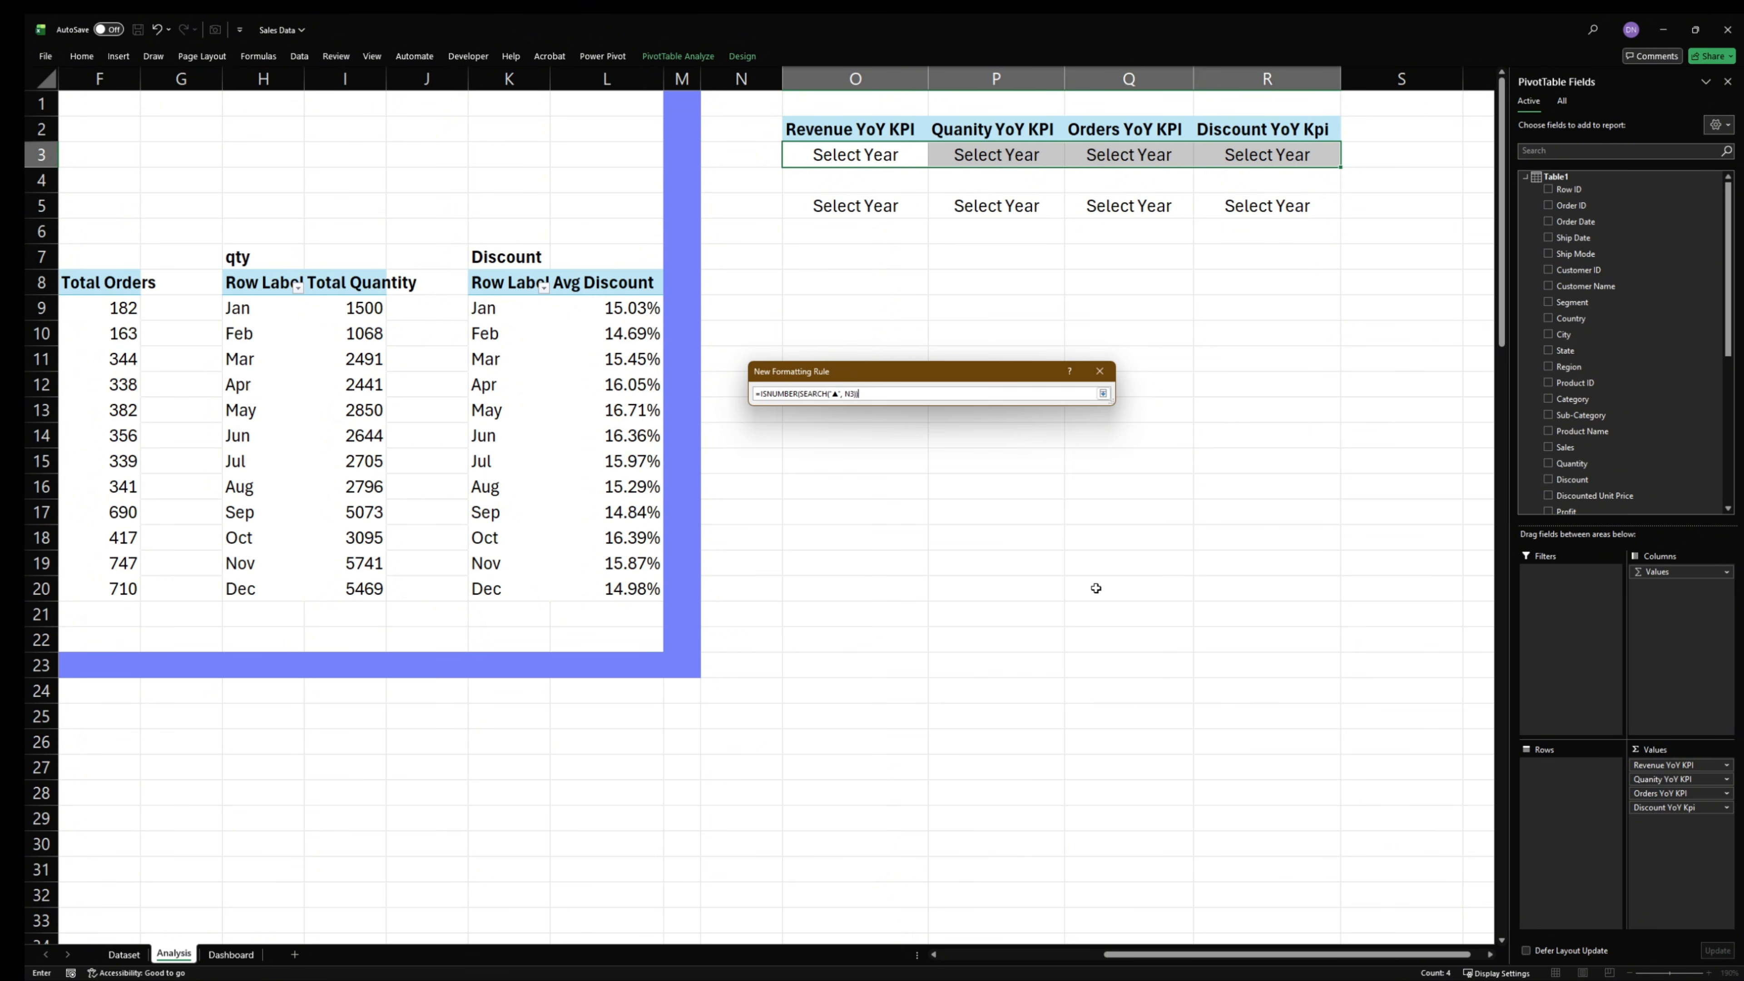
{"action": "left_click", "coordinate": [1099, 395]}
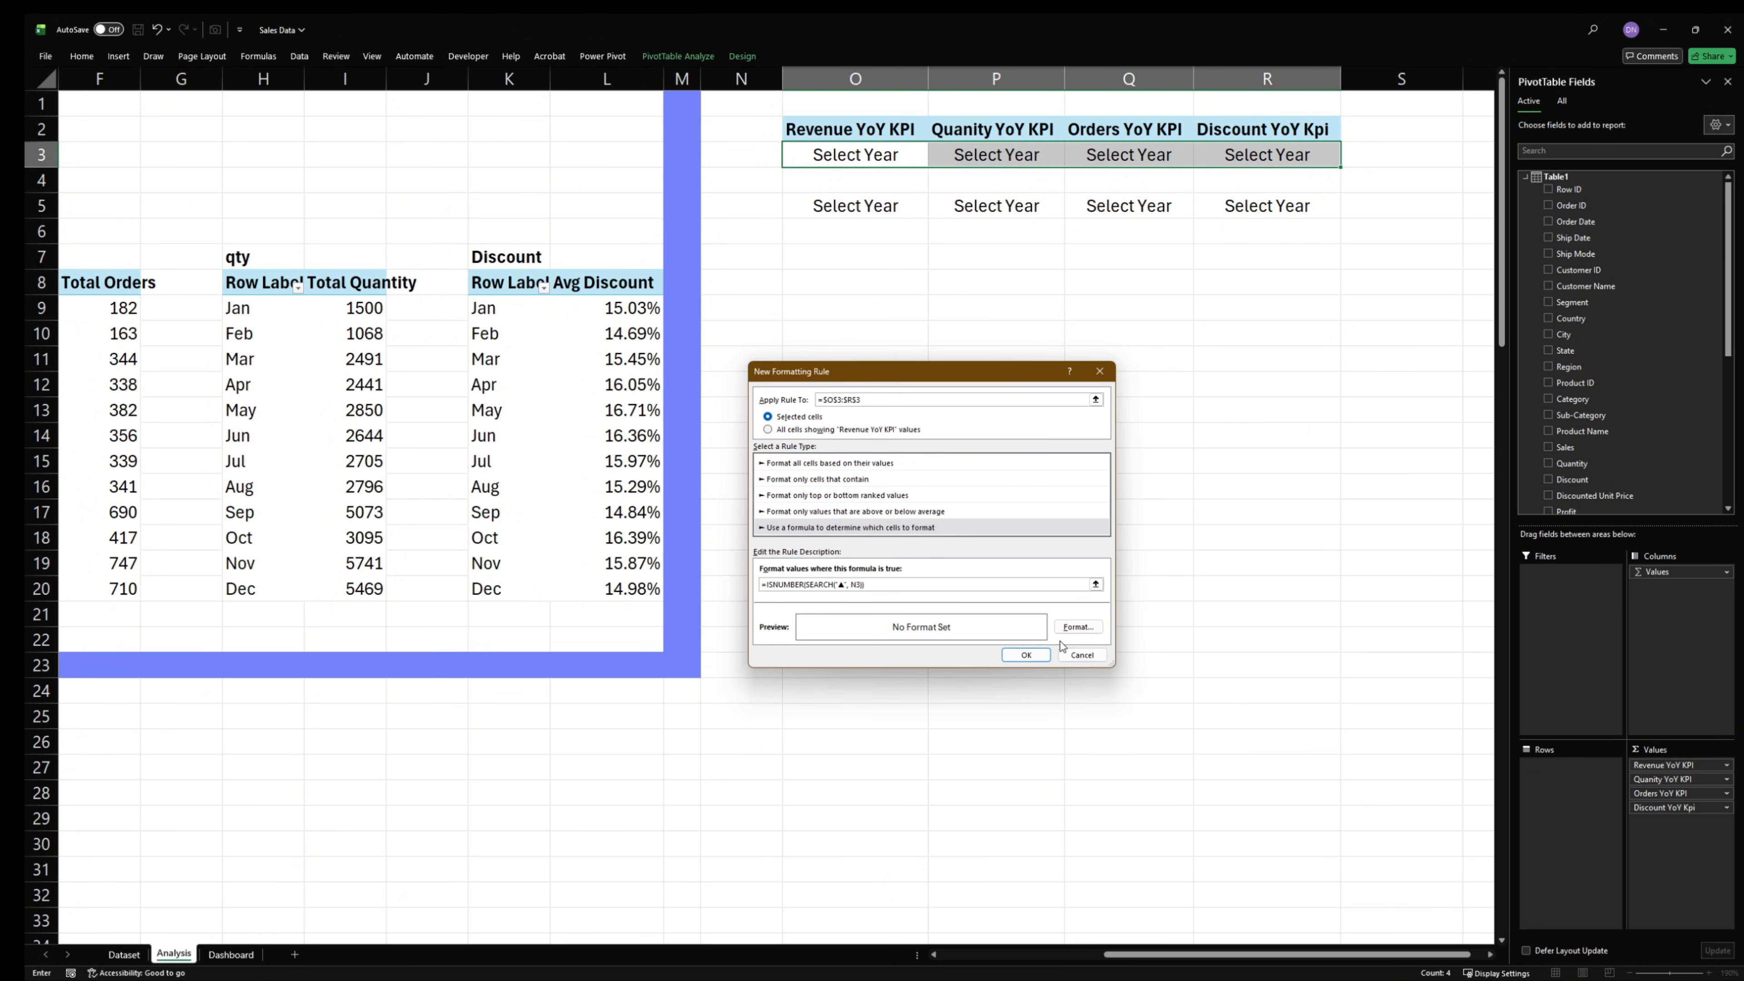
- Set the ▲ rule's font color to standard Green, save the rule and deselect the KPI cells
{"action": "left_click", "coordinate": [1078, 626]}
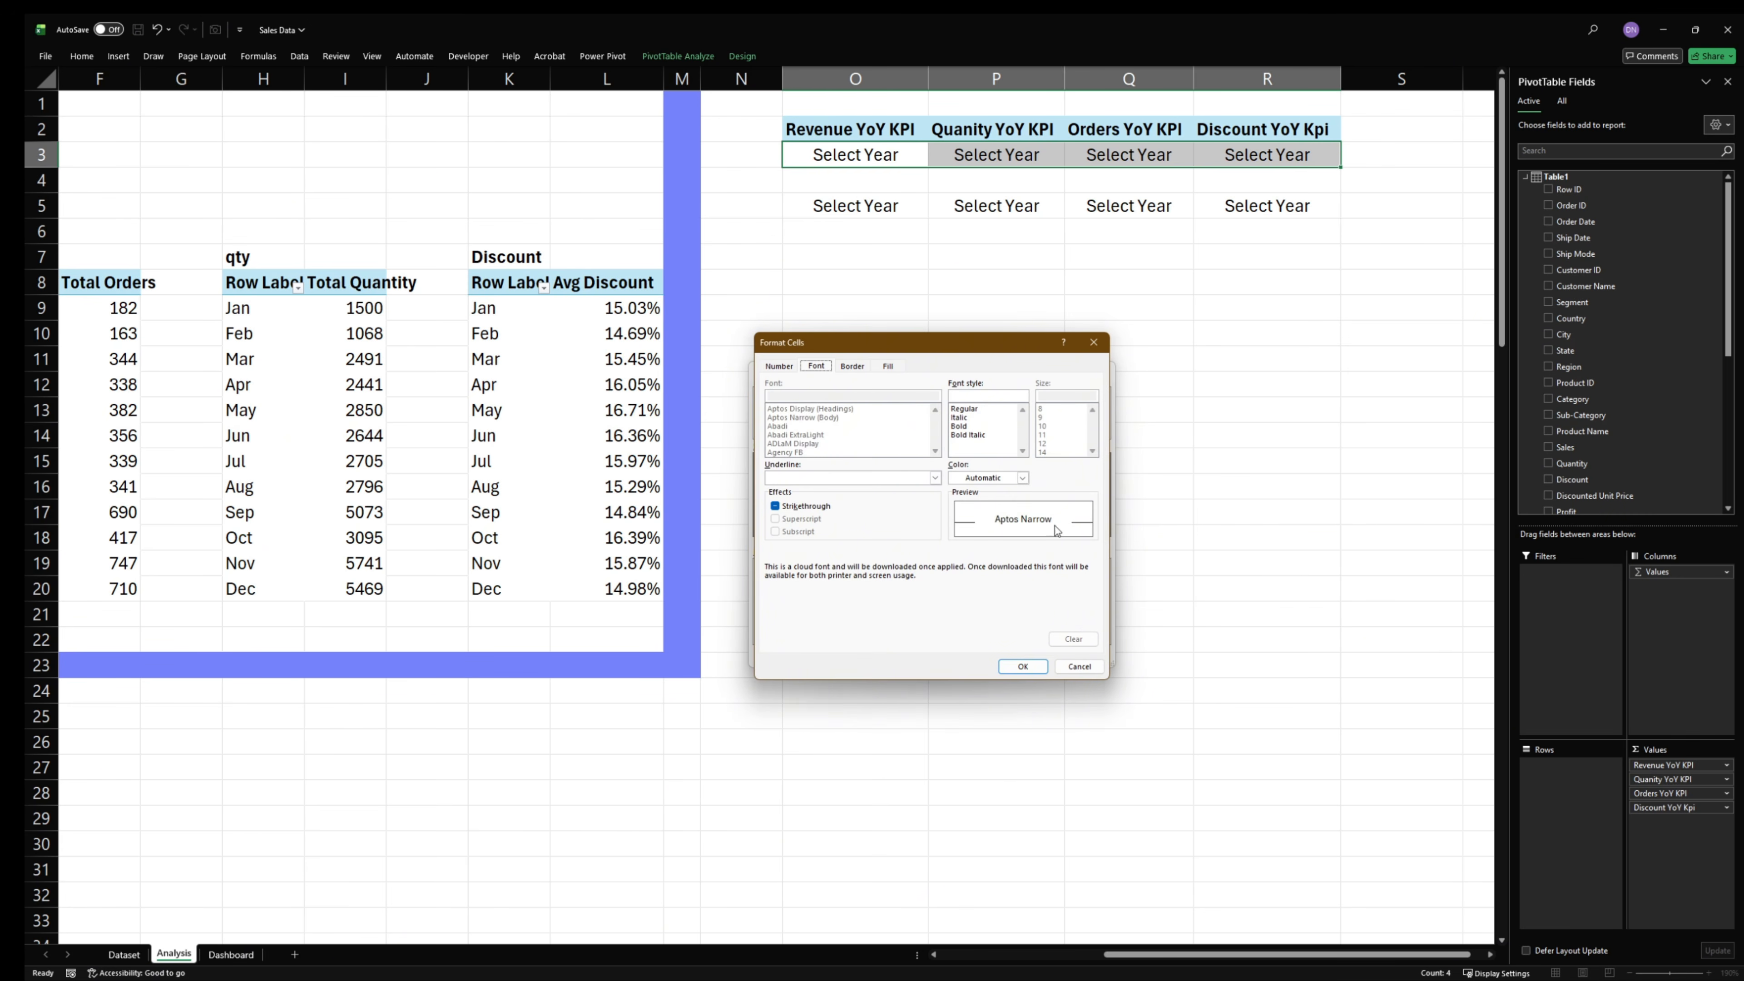
{"action": "left_click", "coordinate": [1022, 477]}
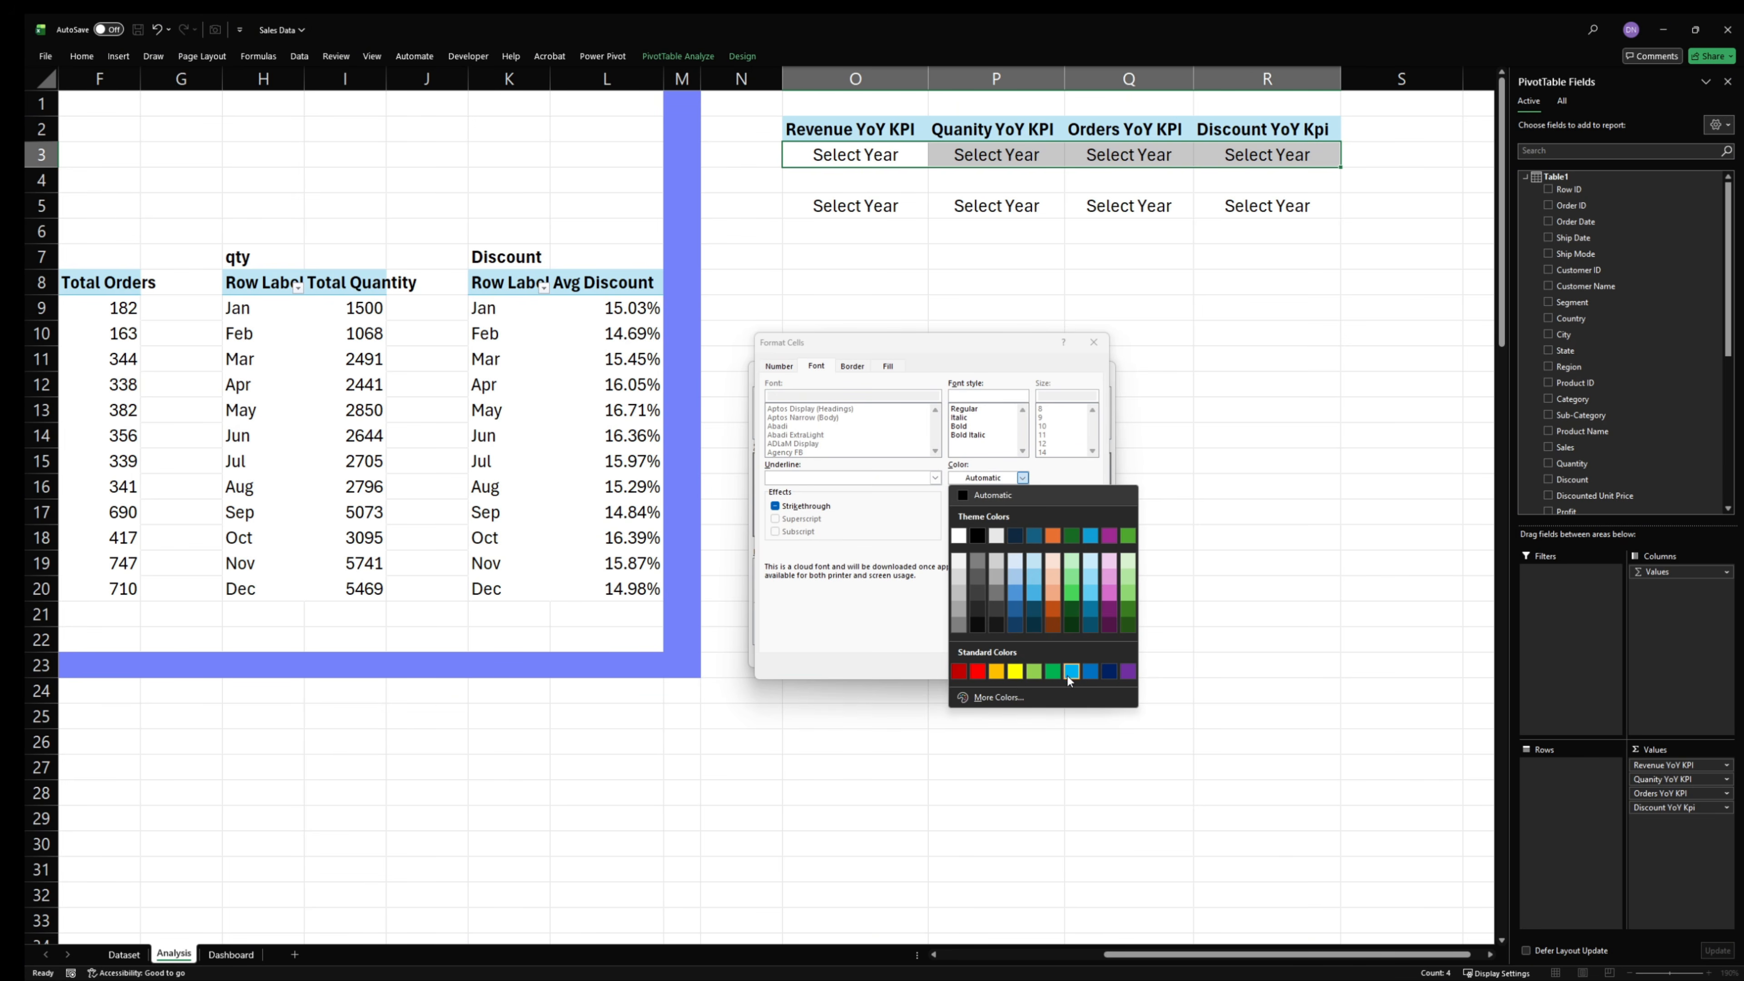
{"action": "left_click", "coordinate": [1053, 671]}
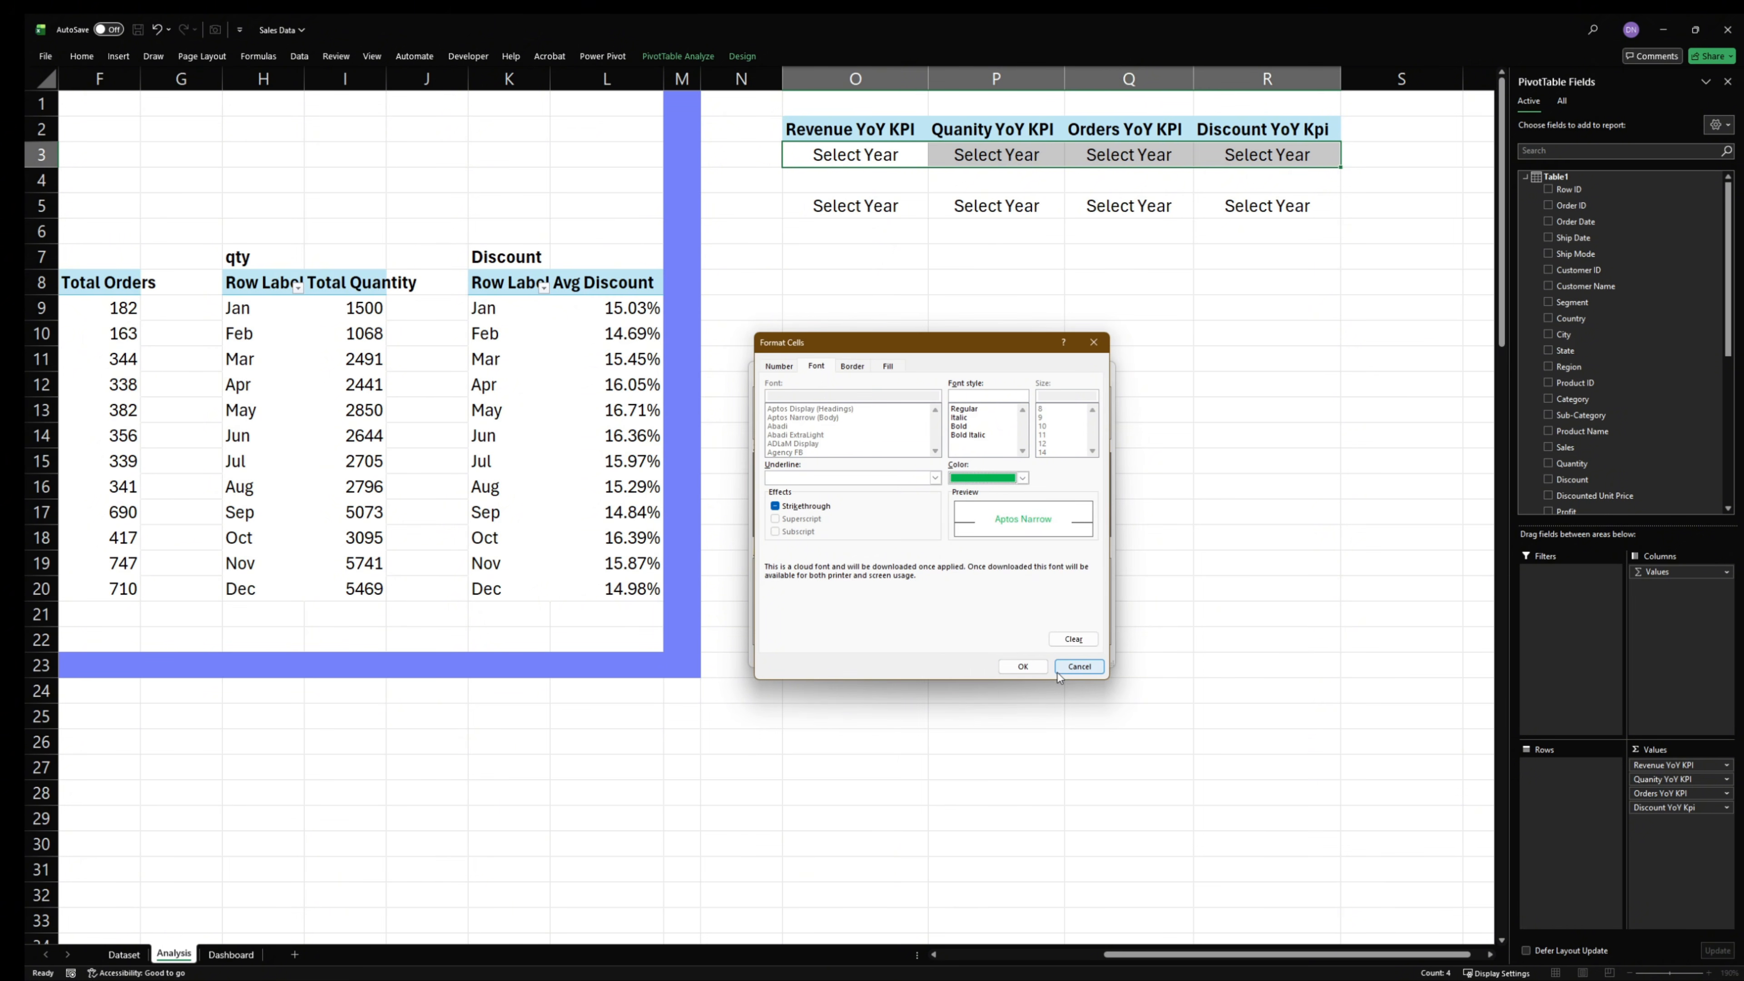
{"action": "left_click", "coordinate": [1022, 666]}
{"action": "left_click", "coordinate": [1027, 654]}
{"action": "left_click", "coordinate": [932, 376]}
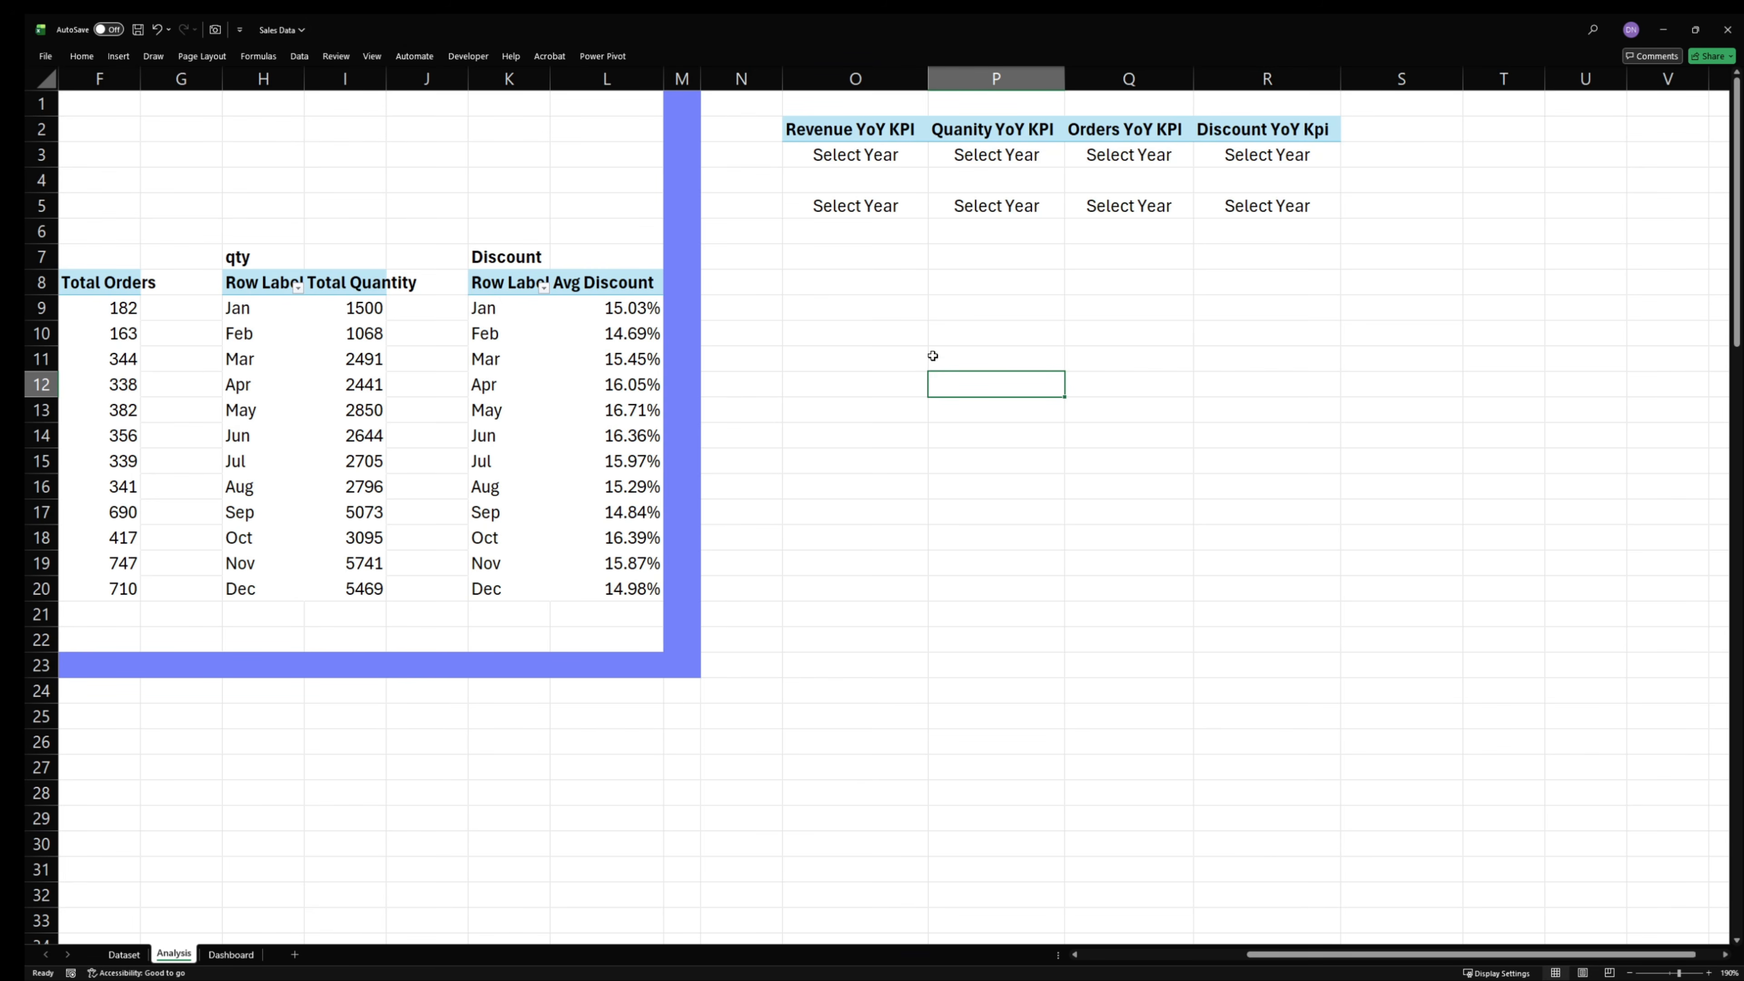
- Add a slicer for the Calendar table's Year field to the YoY KPI PivotTable and place it below the KPI cells
{"action": "left_click", "coordinate": [1001, 156]}
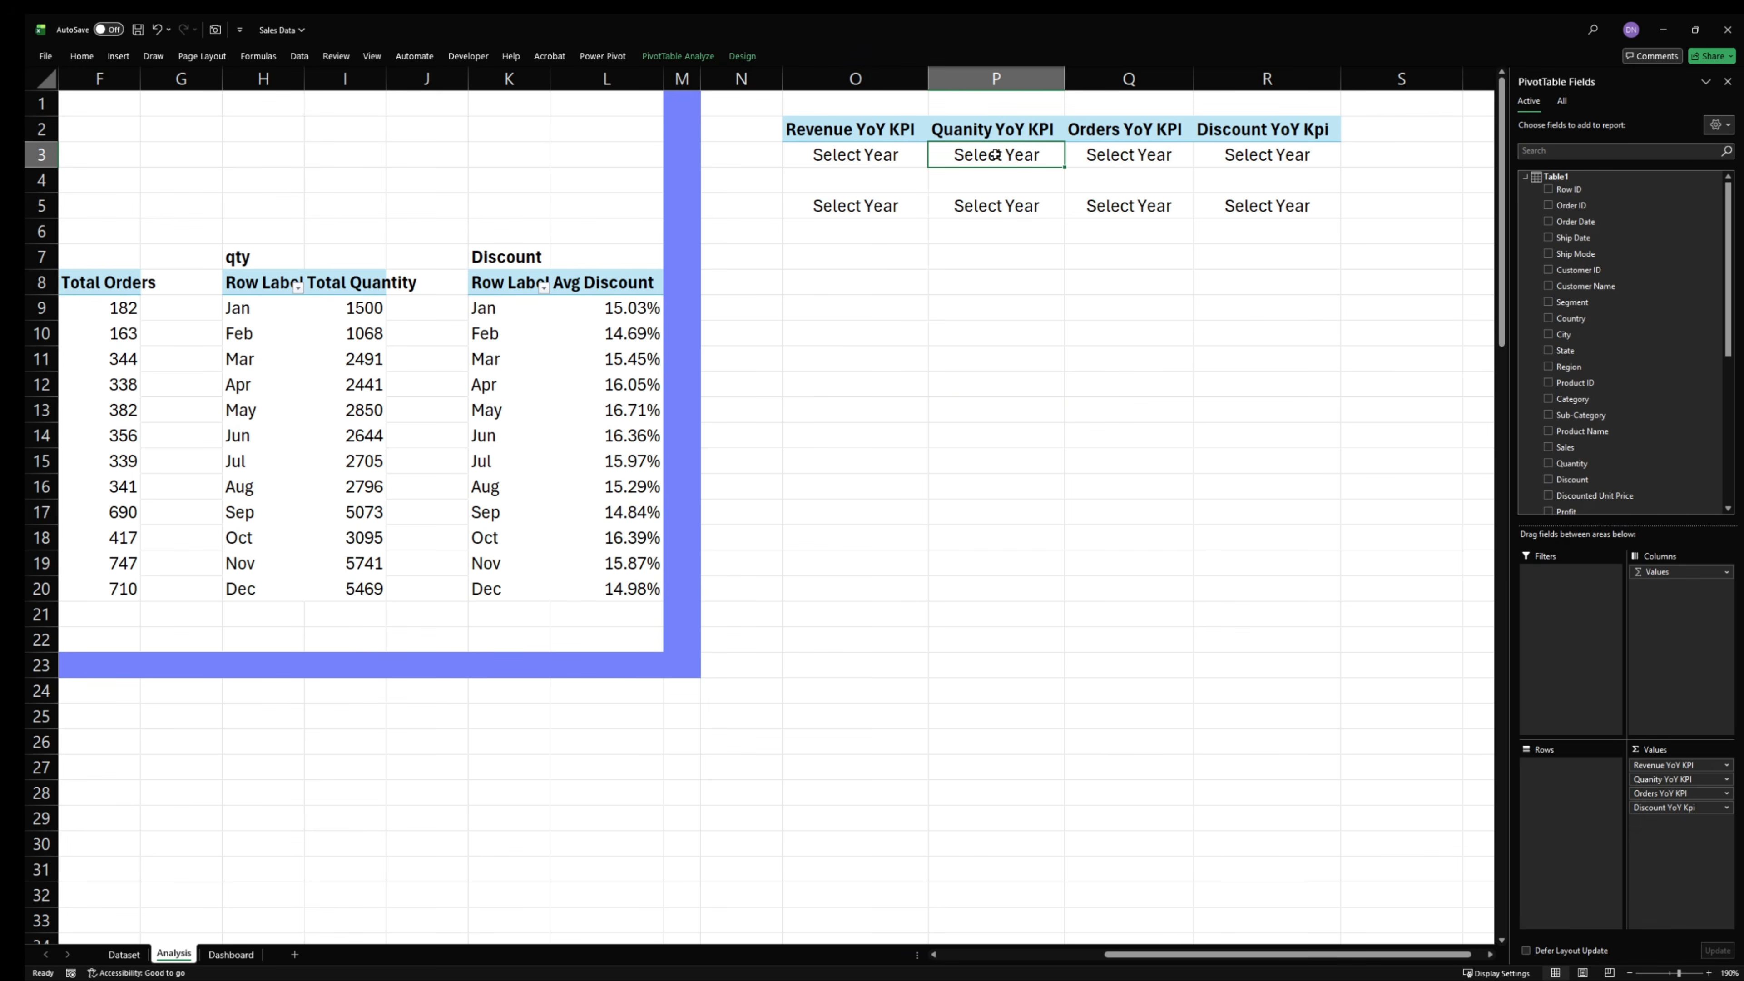
{"action": "scroll", "coordinate": [1578, 494], "scroll_direction": "down", "scroll_amount": 1}
{"action": "scroll", "coordinate": [1579, 497], "scroll_direction": "up", "scroll_amount": 2}
{"action": "left_click", "coordinate": [1562, 101]}
{"action": "left_click", "coordinate": [1568, 177]}
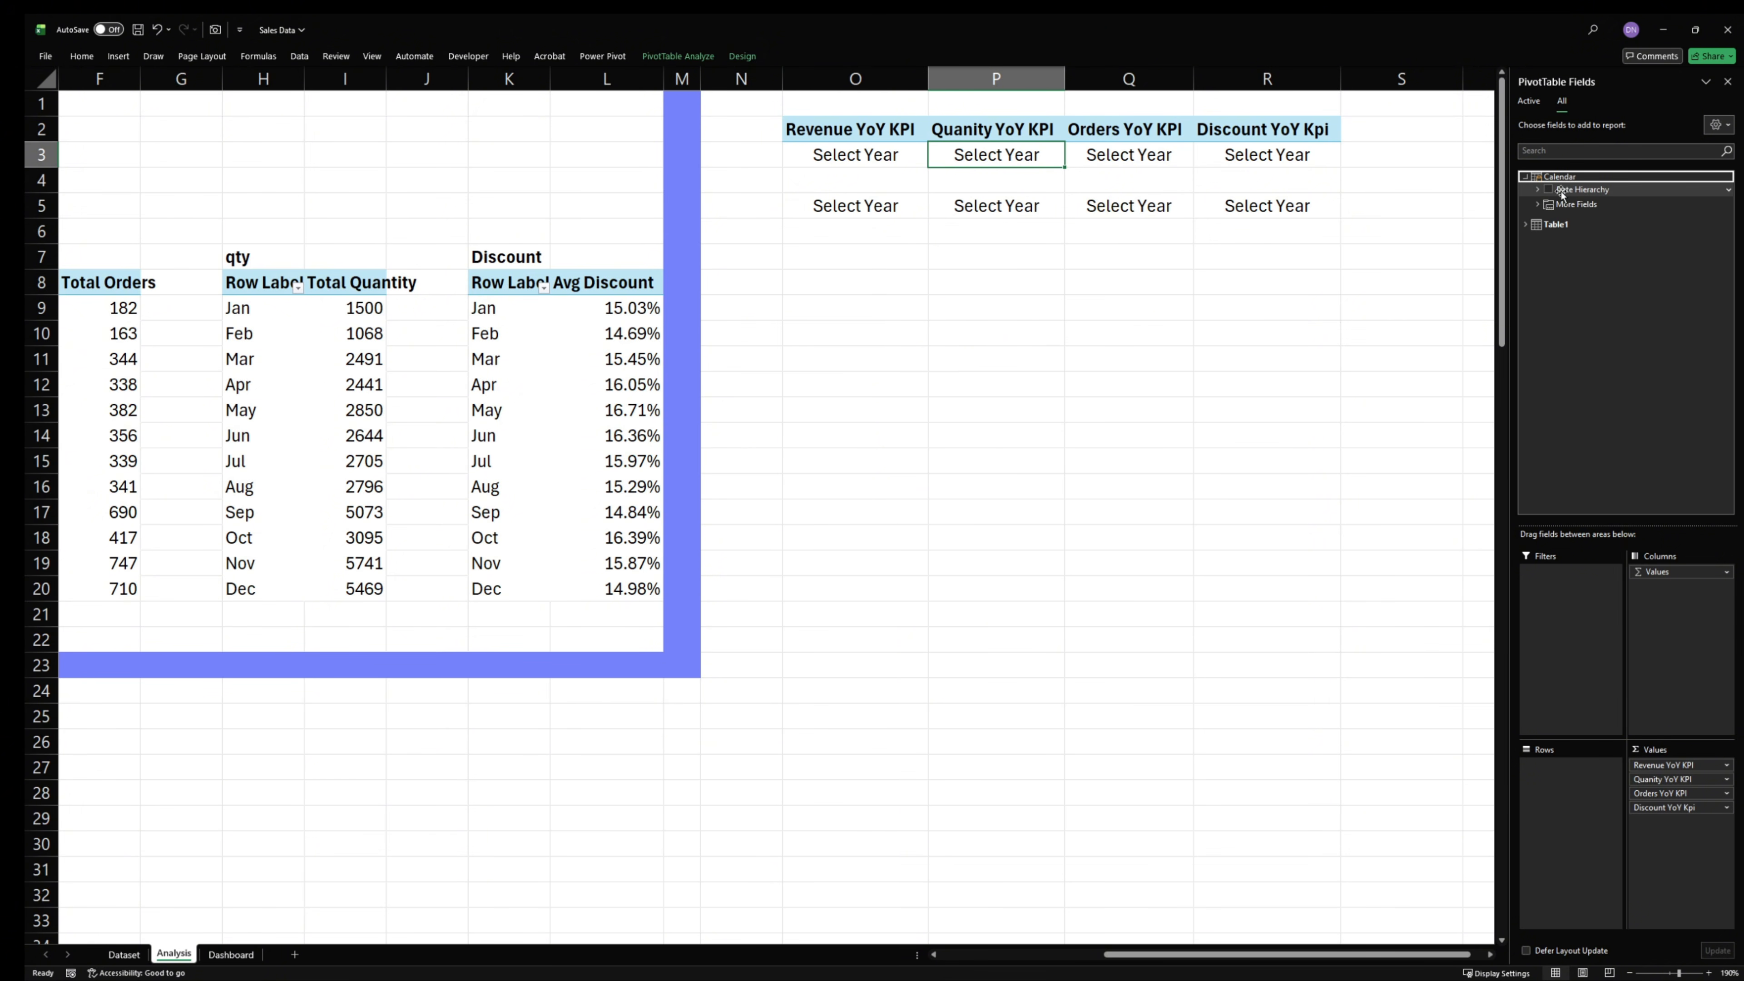
{"action": "left_click", "coordinate": [1537, 204]}
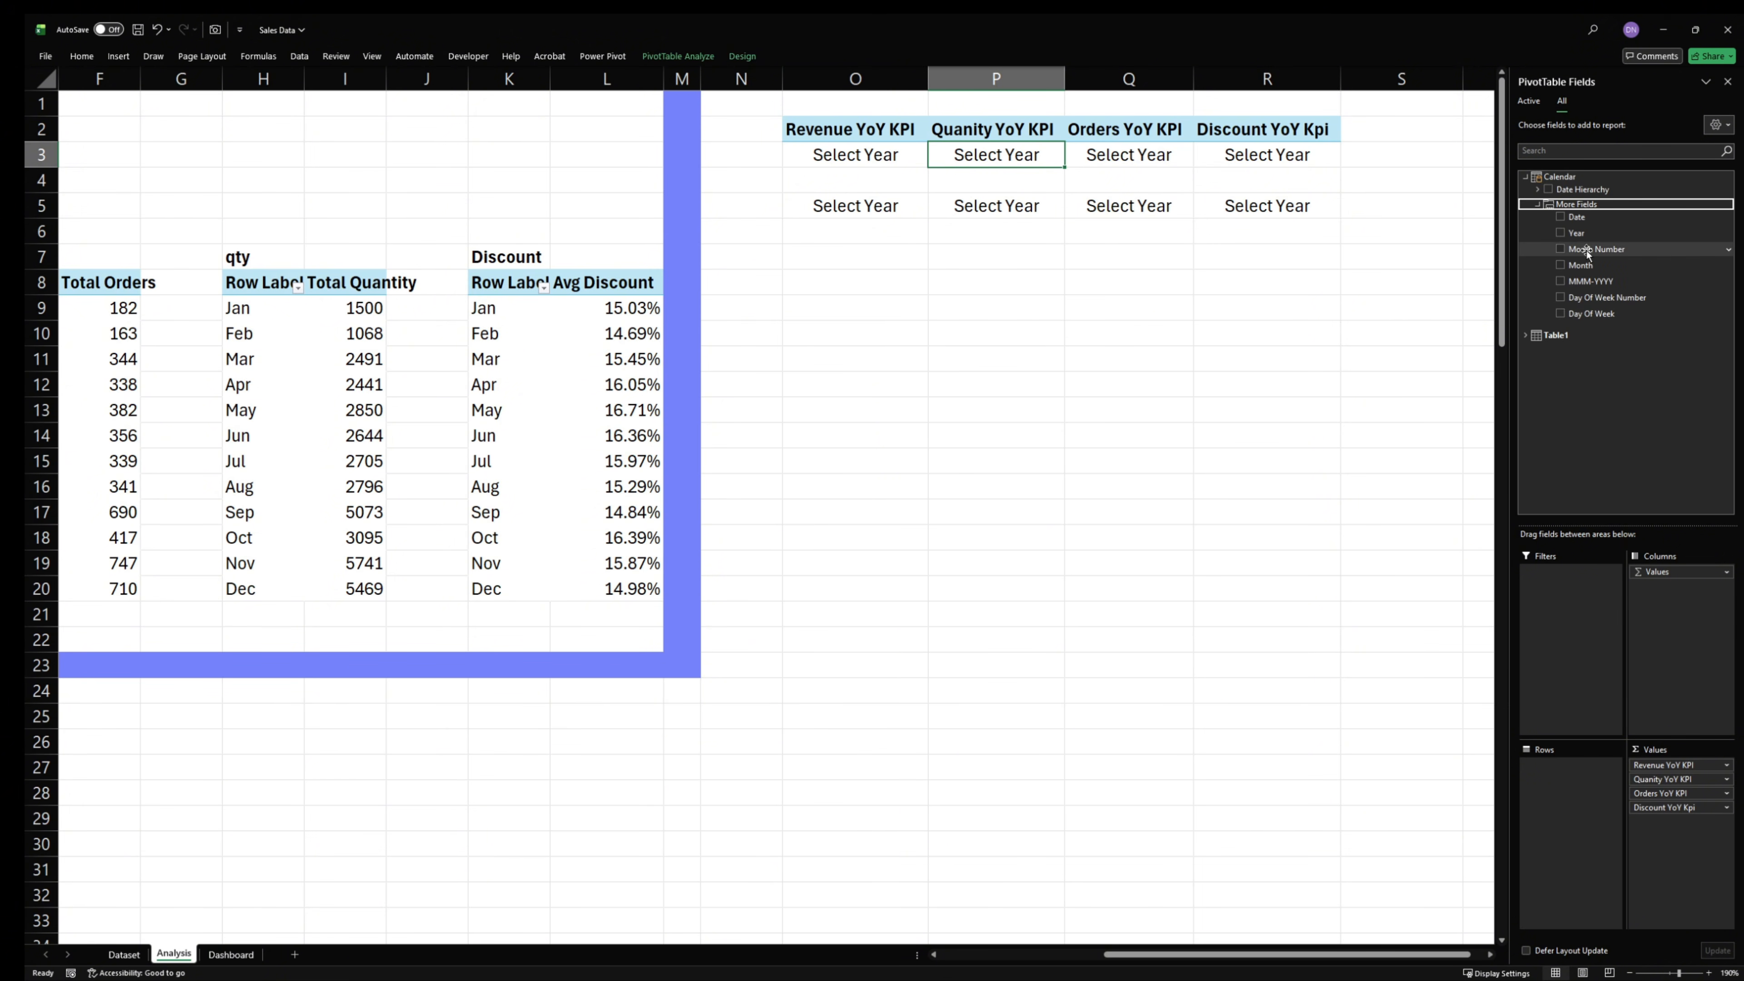
{"action": "right_click", "coordinate": [1583, 233]}
{"action": "left_click", "coordinate": [1657, 302]}
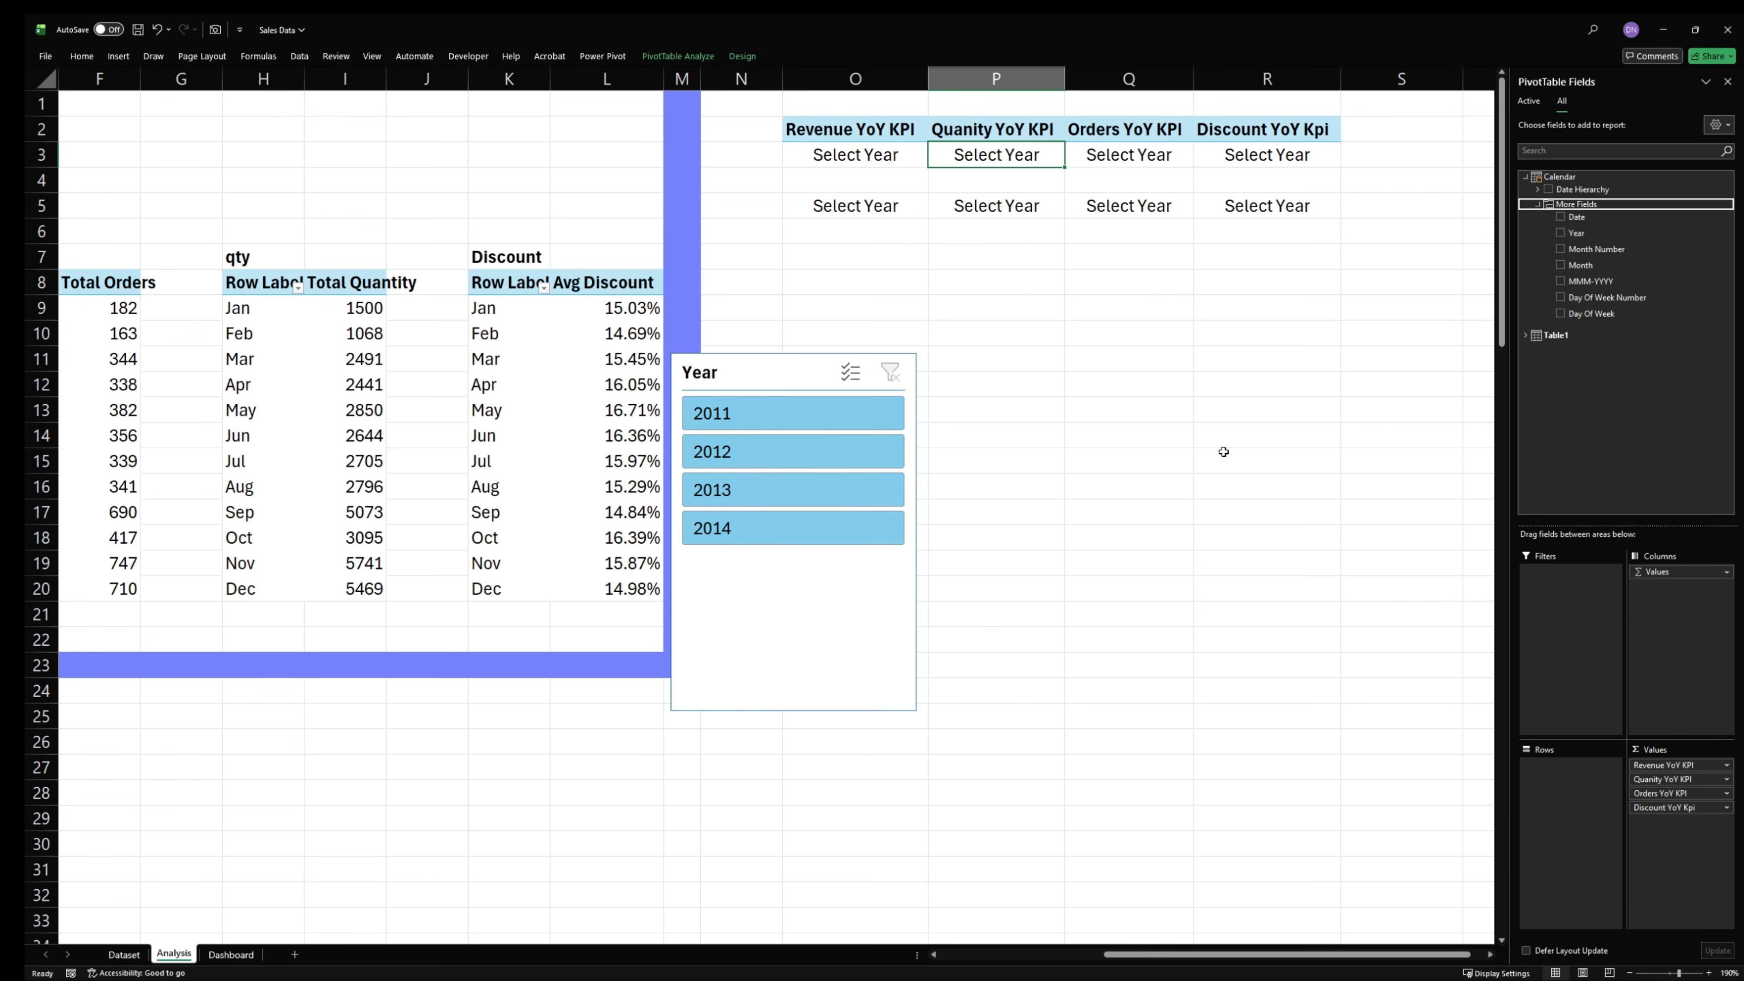
{"action": "left_click_drag", "start_coordinate": [791, 382], "coordinate": [986, 469]}
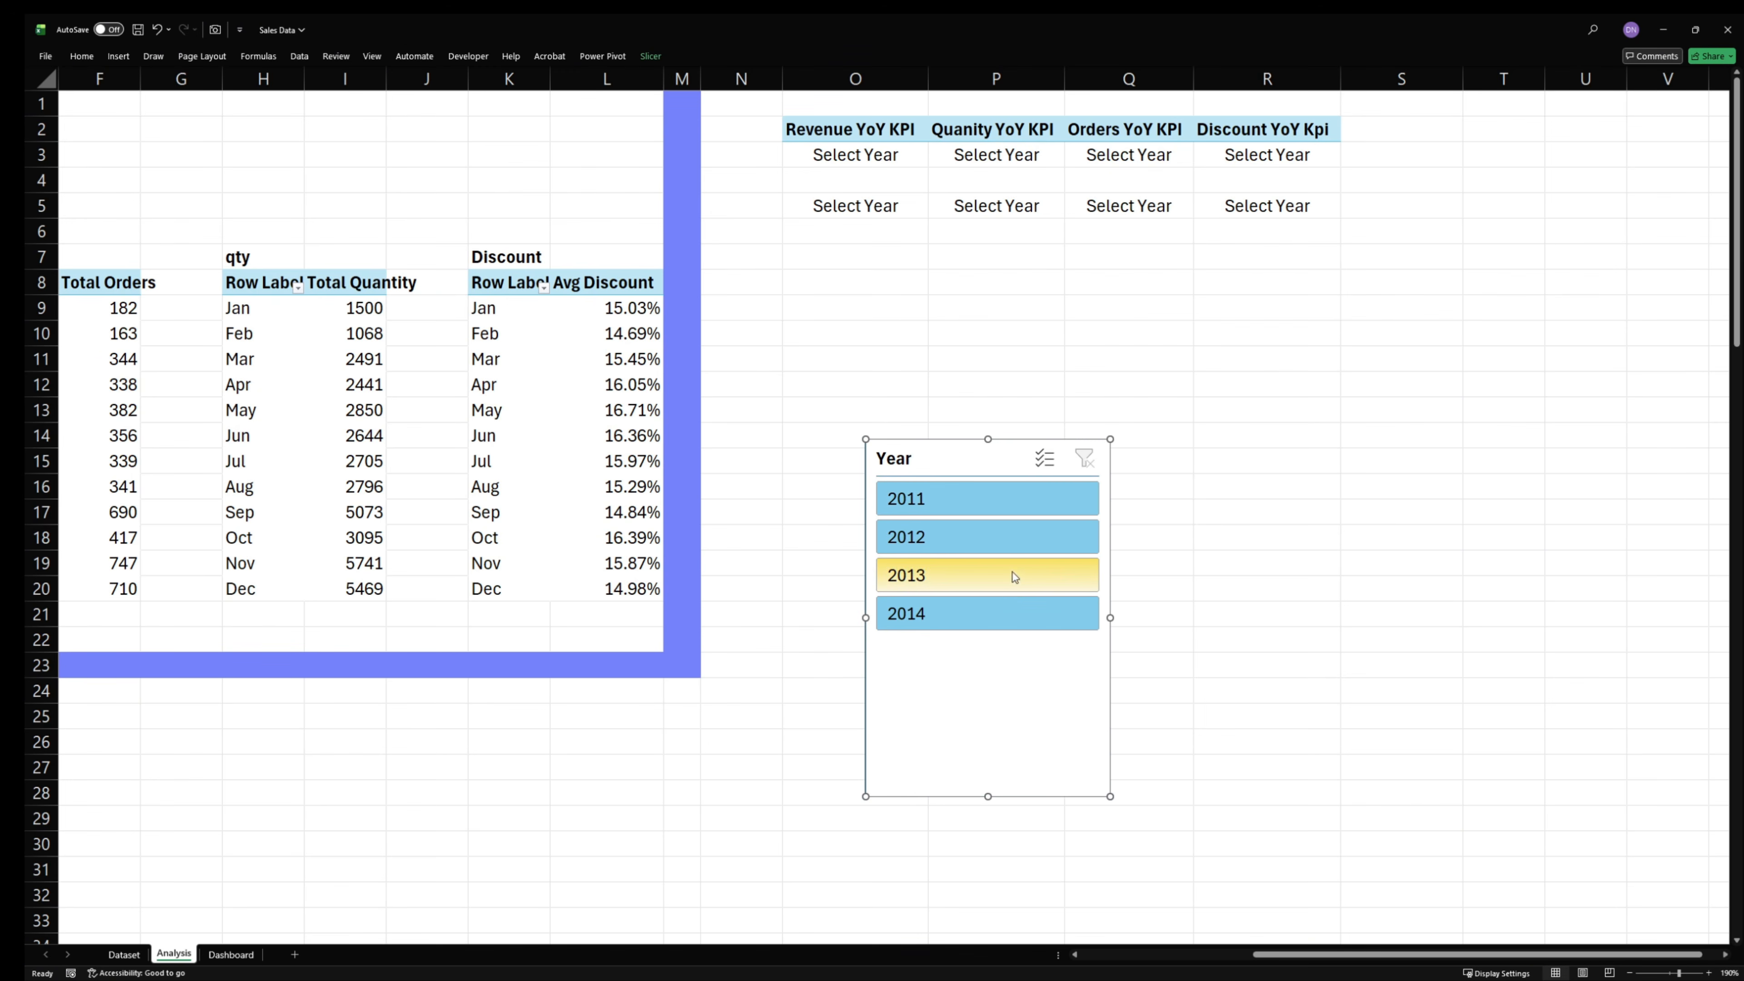
- Filter the KPI PivotTable by 2014, 2013, 2012 and 2011 individually, rechecking 2014 and 2013, to examine the conditional font colors
{"action": "left_click", "coordinate": [985, 614]}
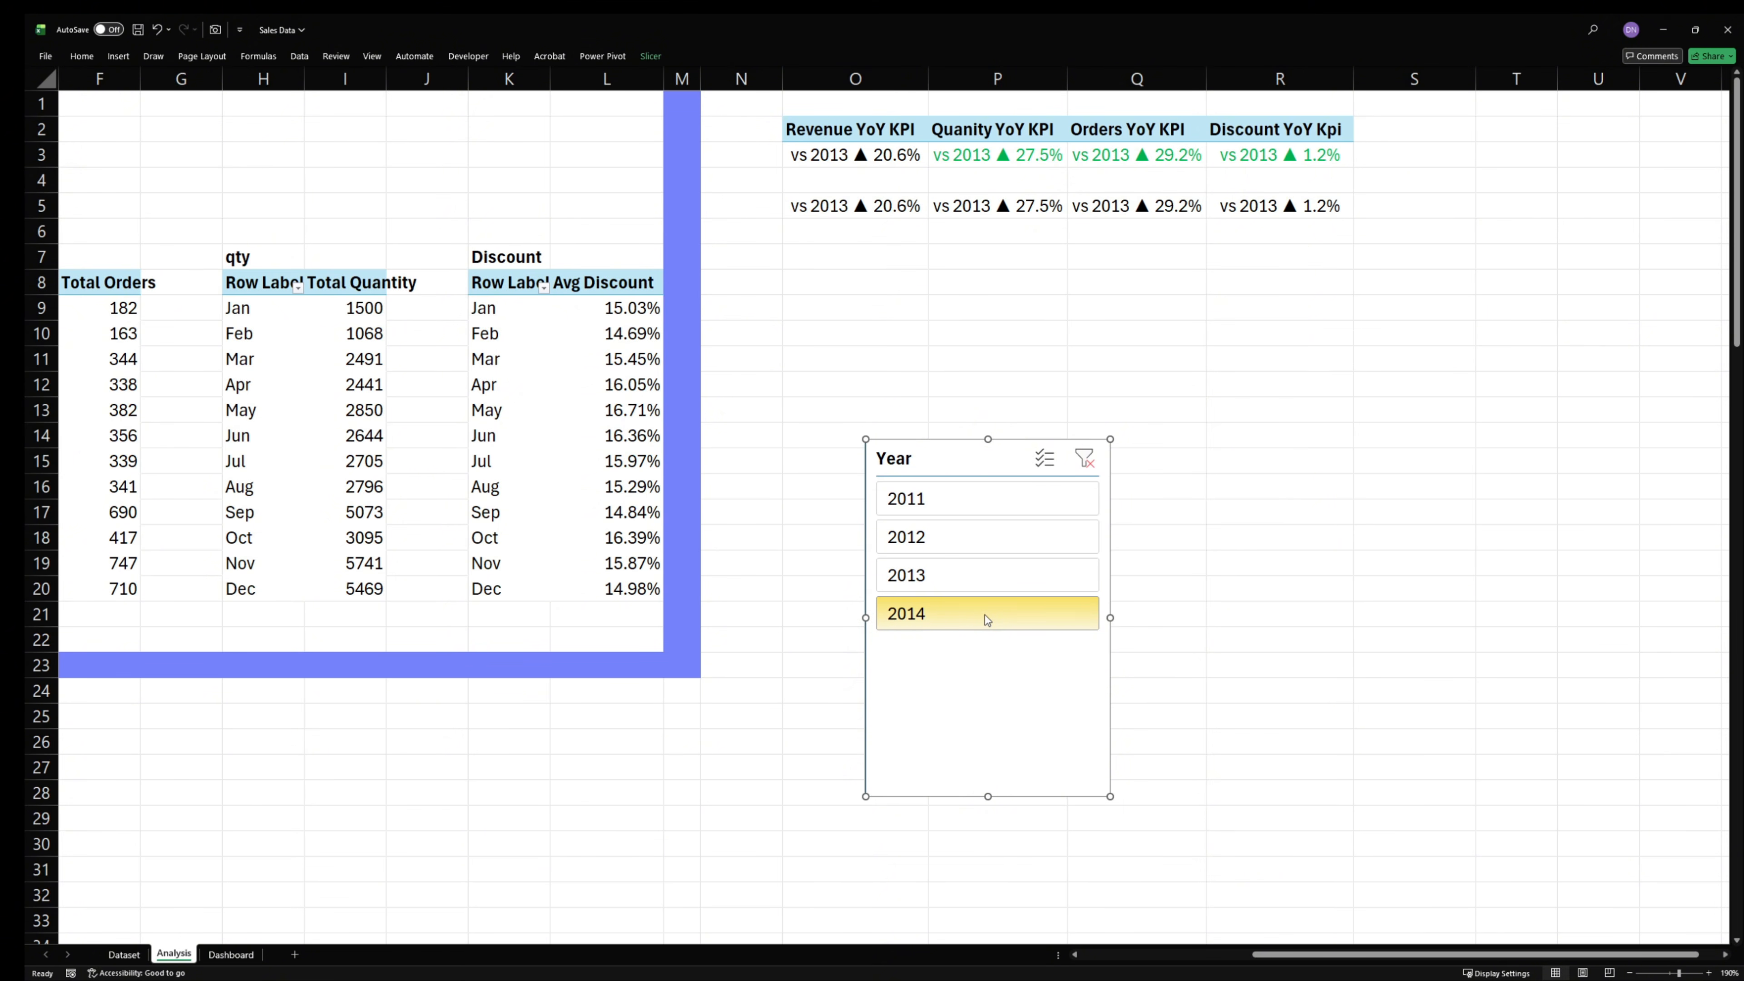
{"action": "left_click", "coordinate": [953, 584]}
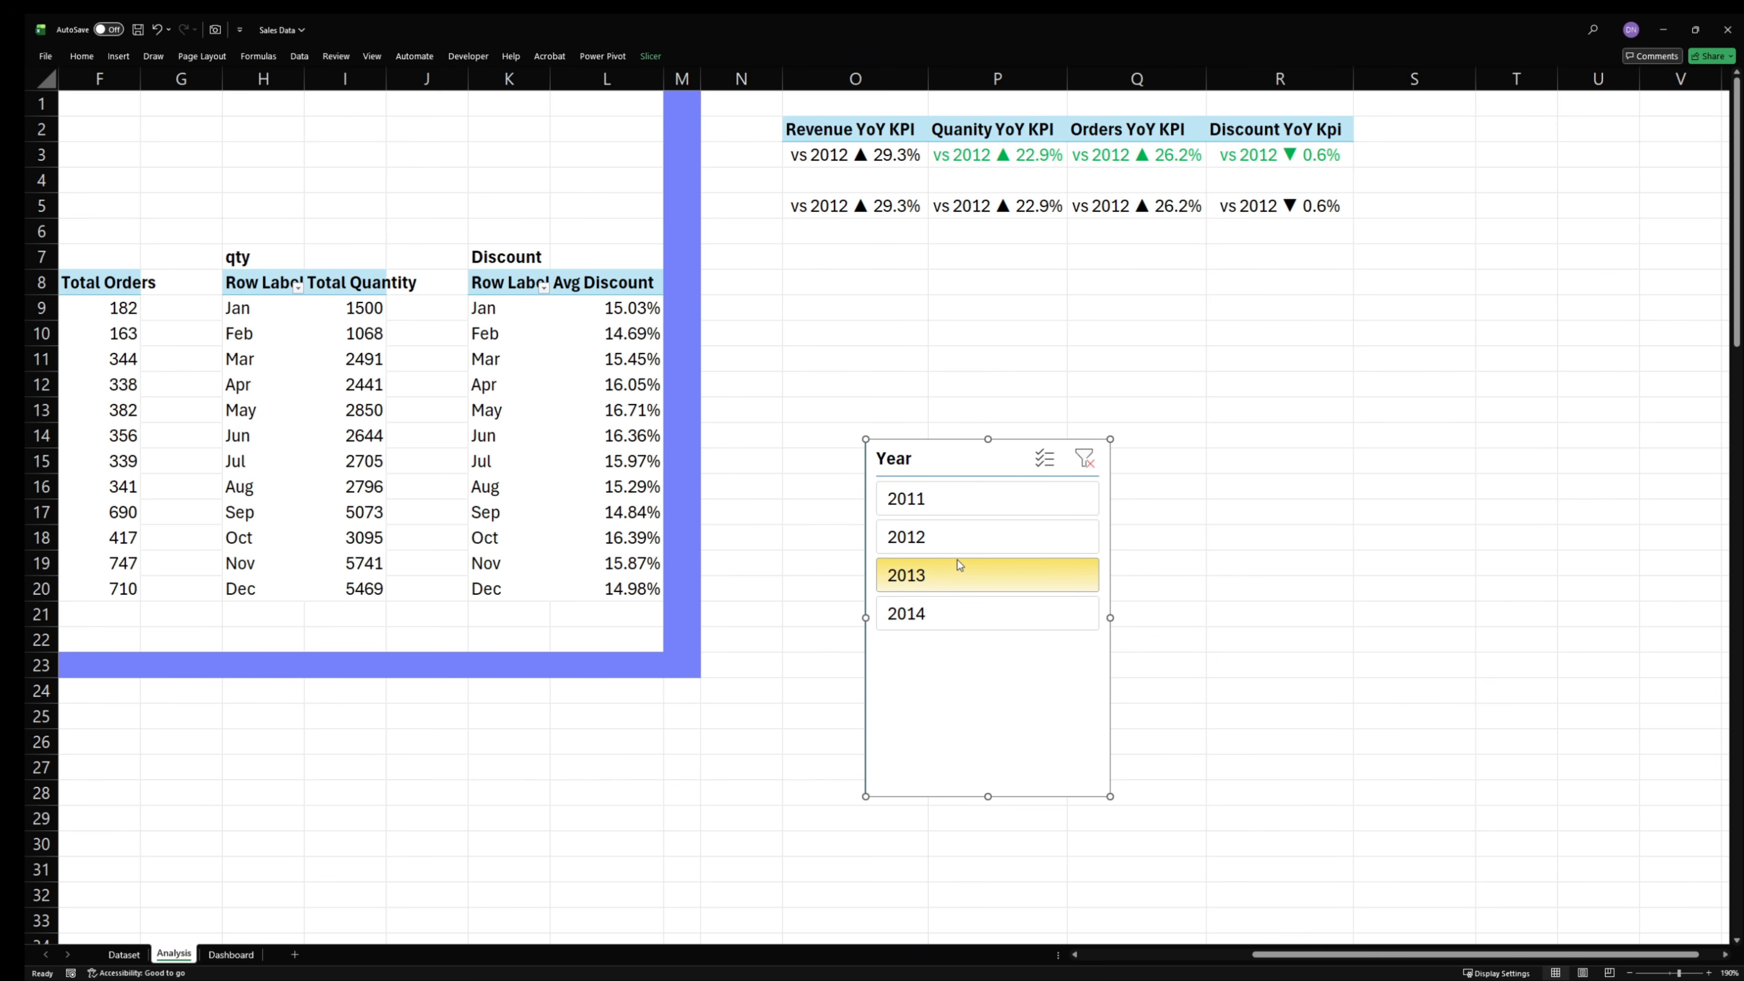
{"action": "left_click", "coordinate": [959, 546]}
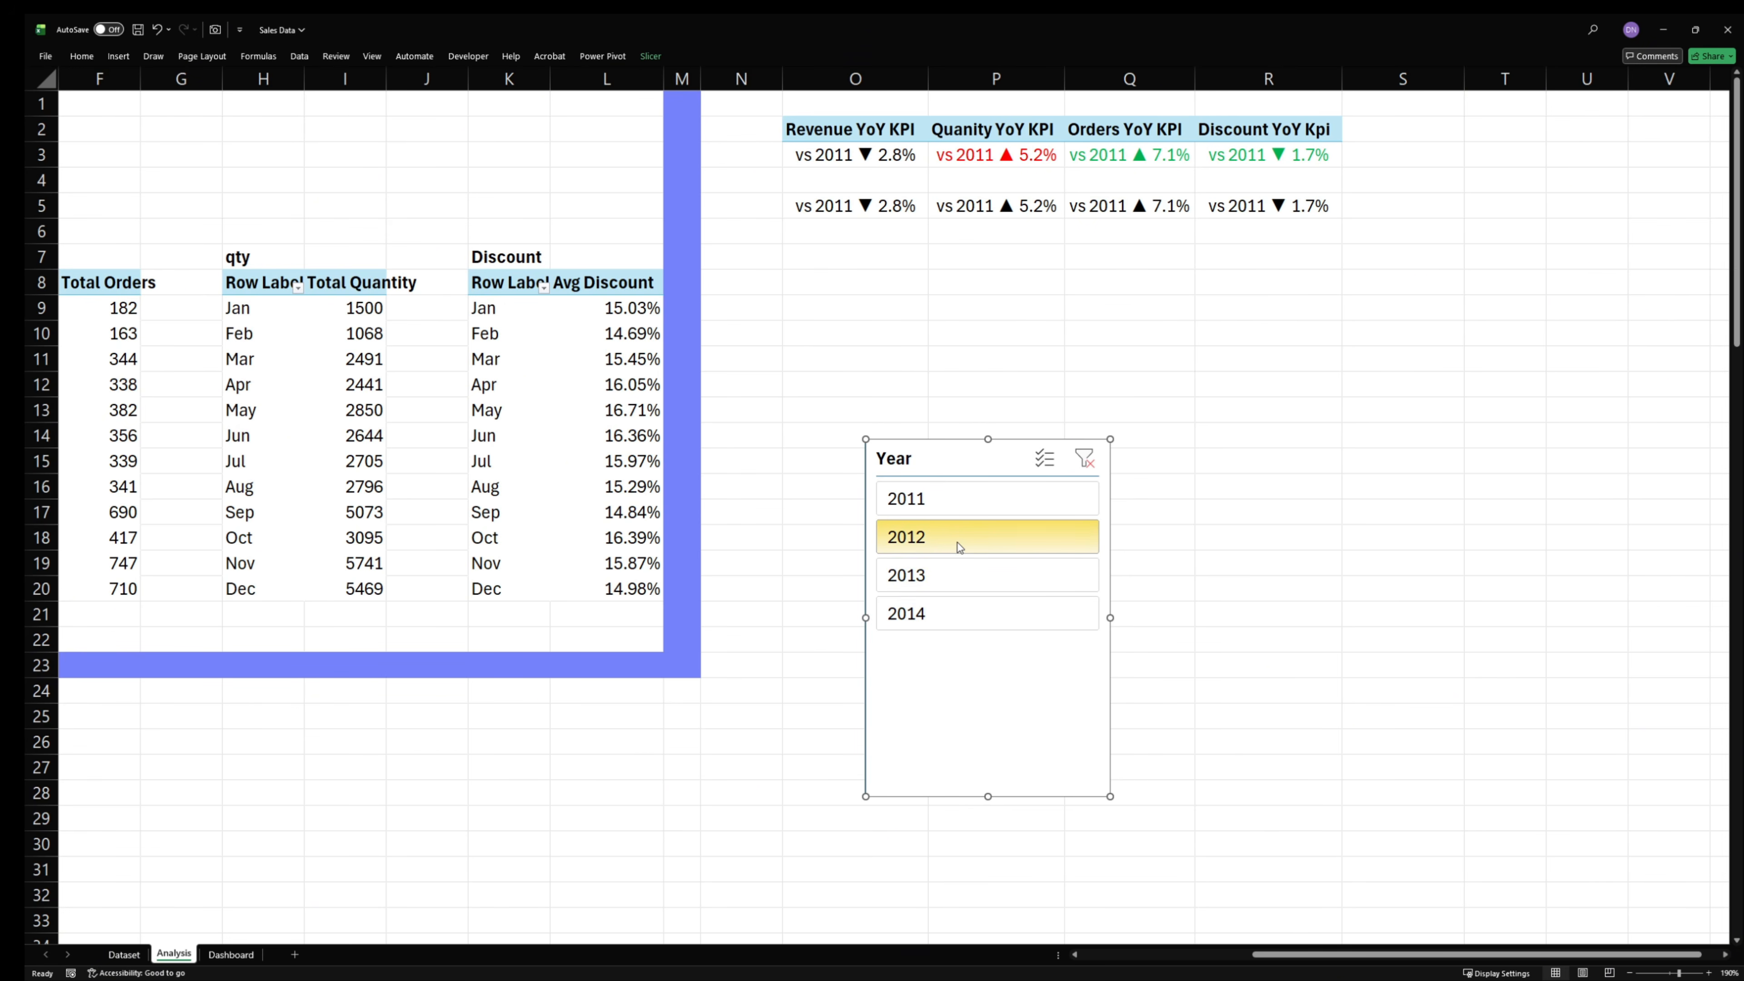
{"action": "left_click", "coordinate": [955, 509]}
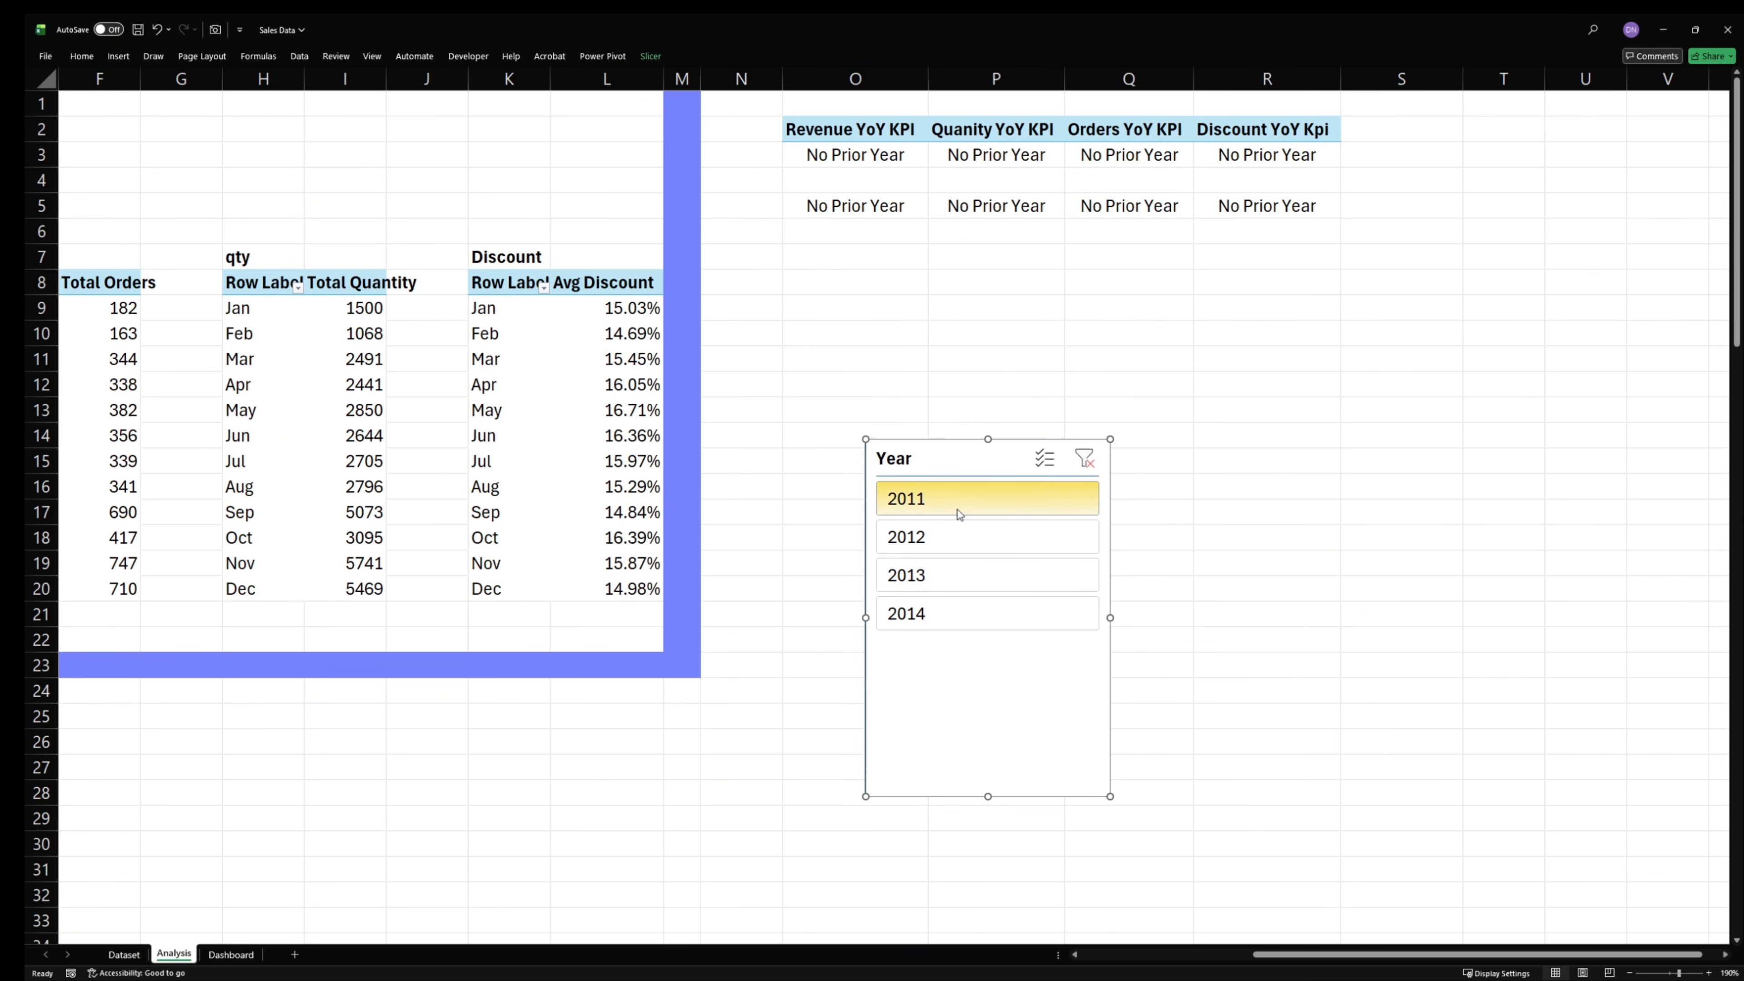
{"action": "left_click", "coordinate": [969, 613]}
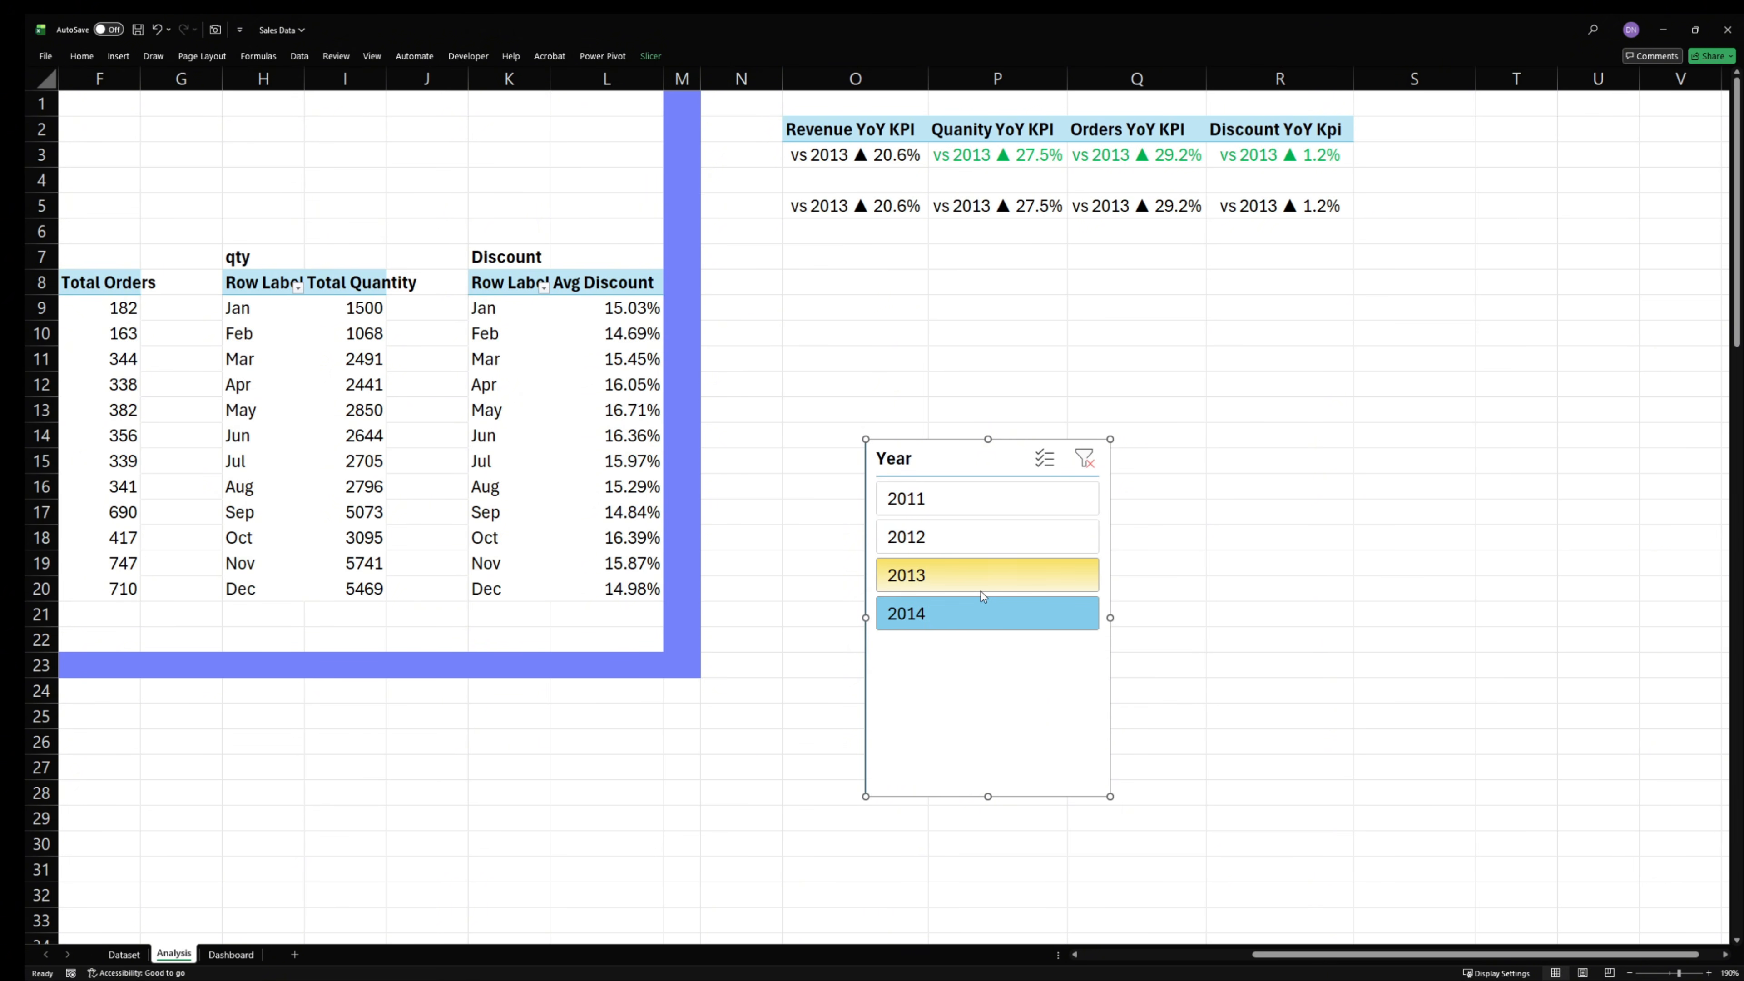
{"action": "left_click", "coordinate": [989, 574]}
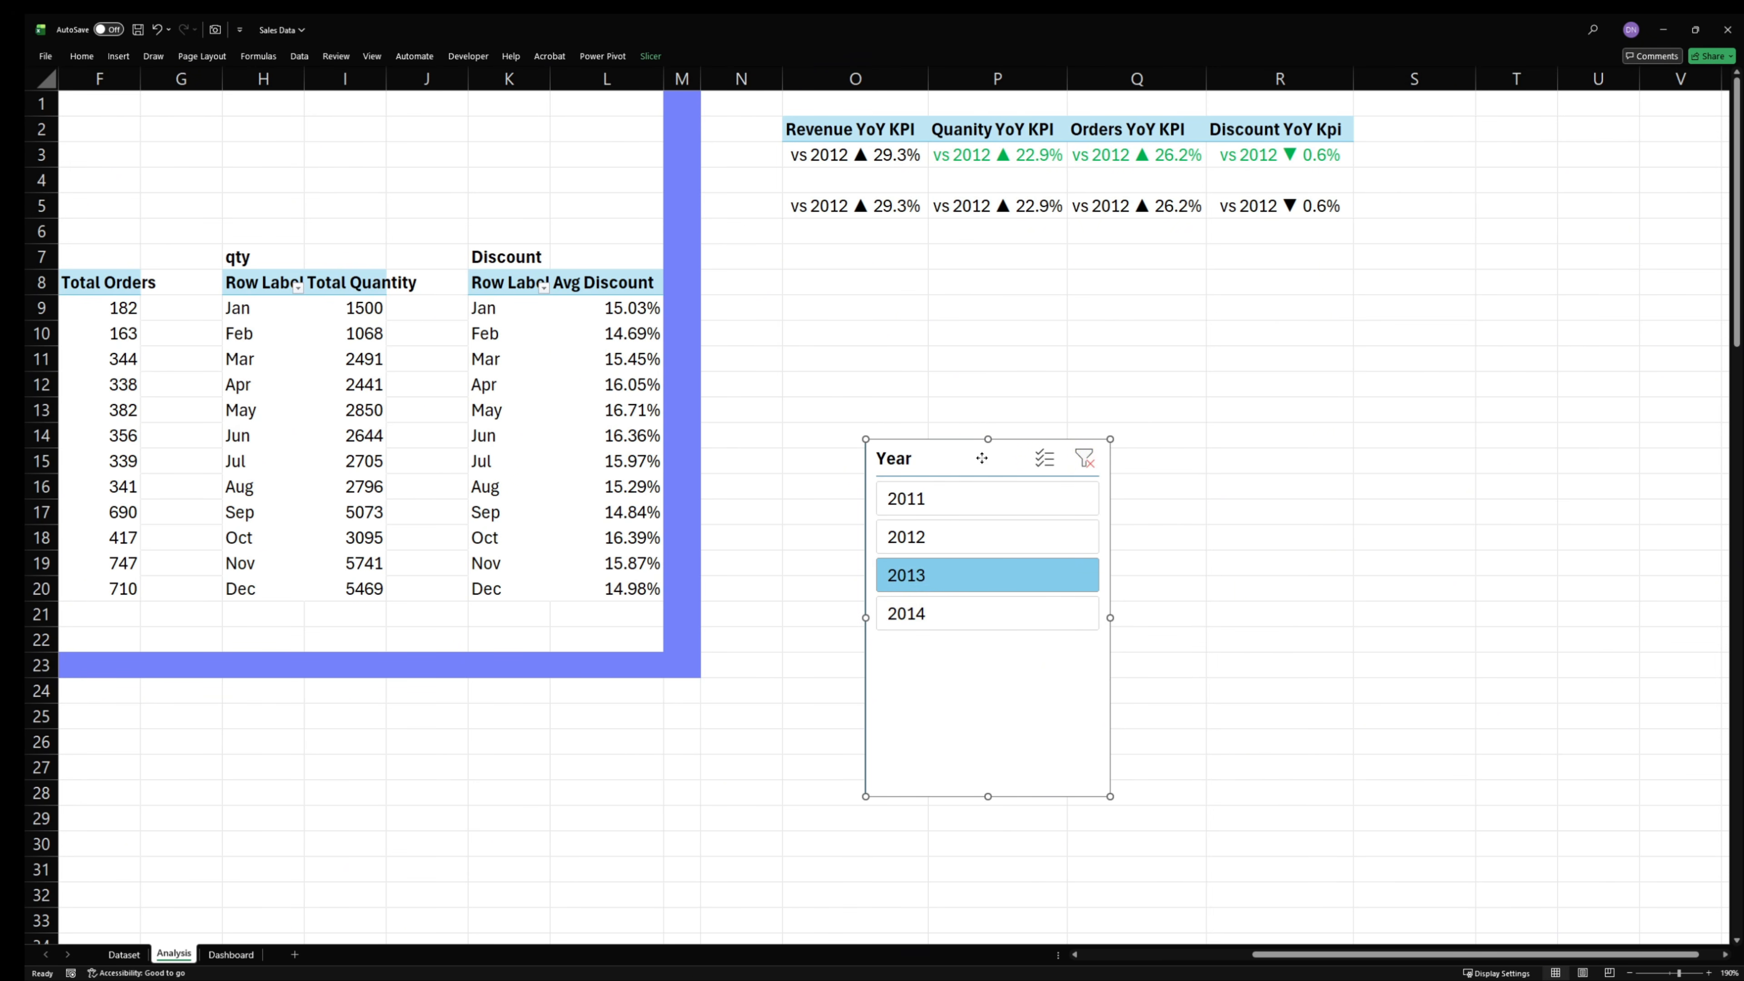
- Move the Year slicer over columns R and S, starting around row 12, and clear its year filter
{"action": "left_click_drag", "start_coordinate": [986, 462], "coordinate": [1373, 414]}
{"action": "left_click", "coordinate": [1471, 410]}
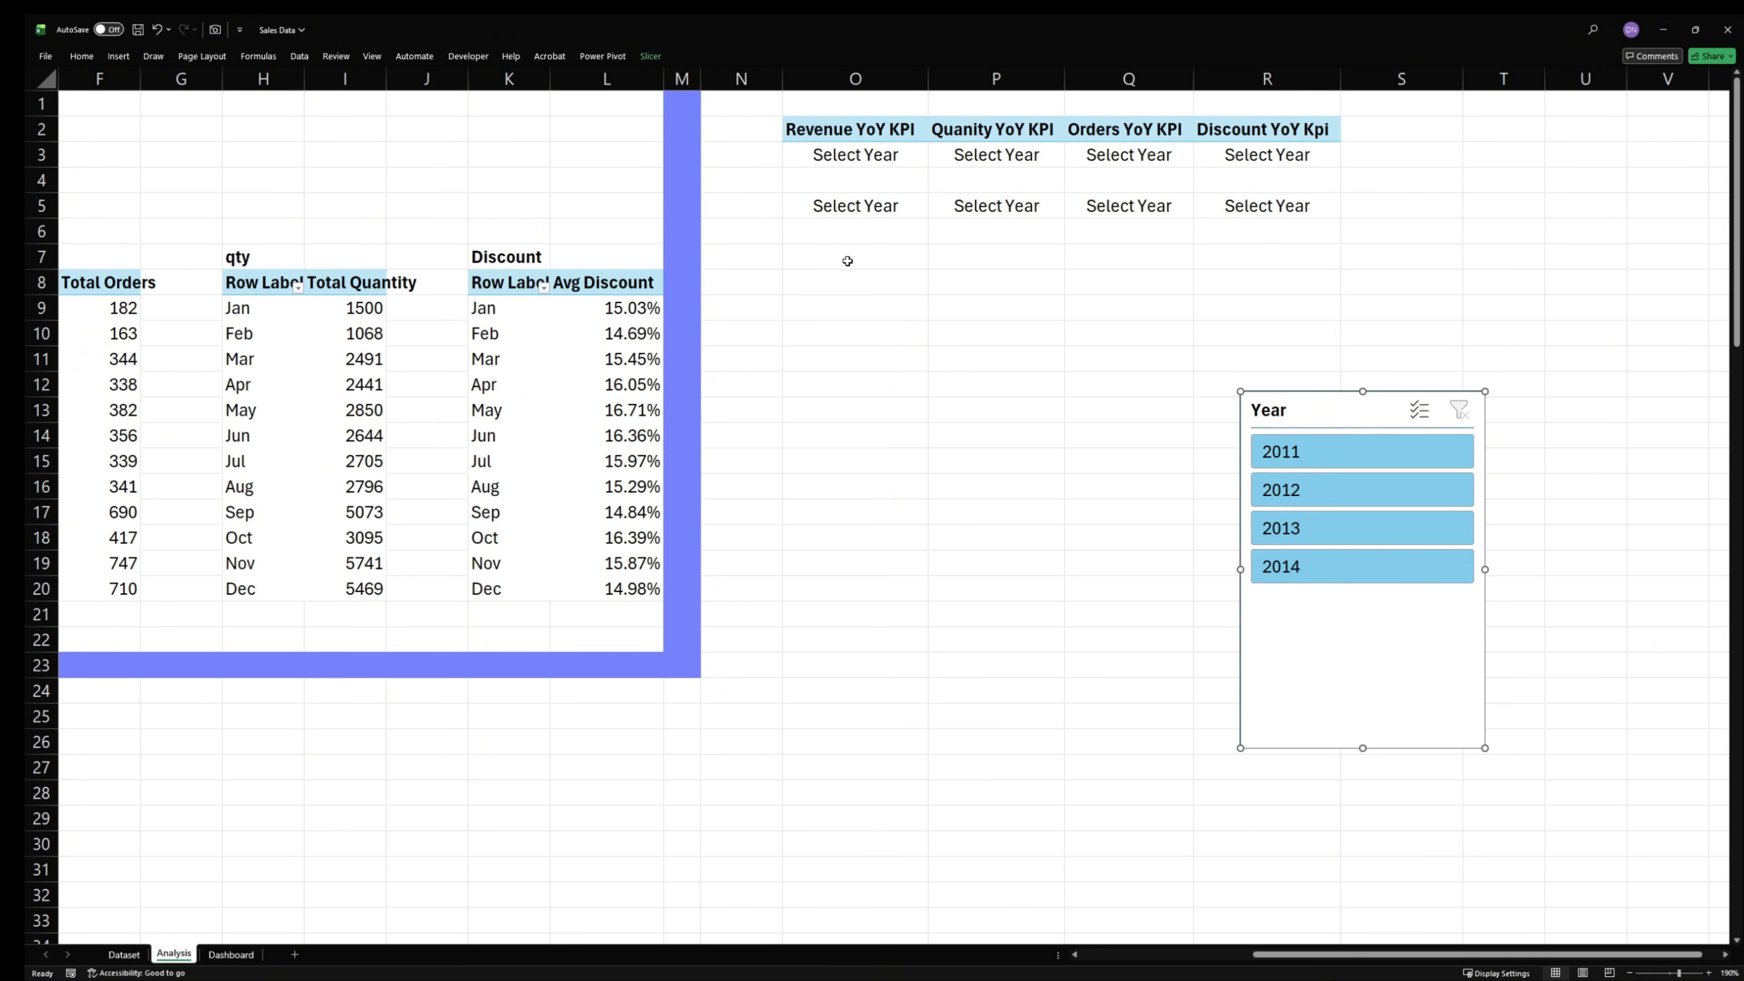
- Copy the formatting of the Quanity YoY KPI cell P3 onto the Revenue YoY KPI cell O3 with Format Painter
{"action": "left_click", "coordinate": [892, 181]}
{"action": "left_click", "coordinate": [1002, 157]}
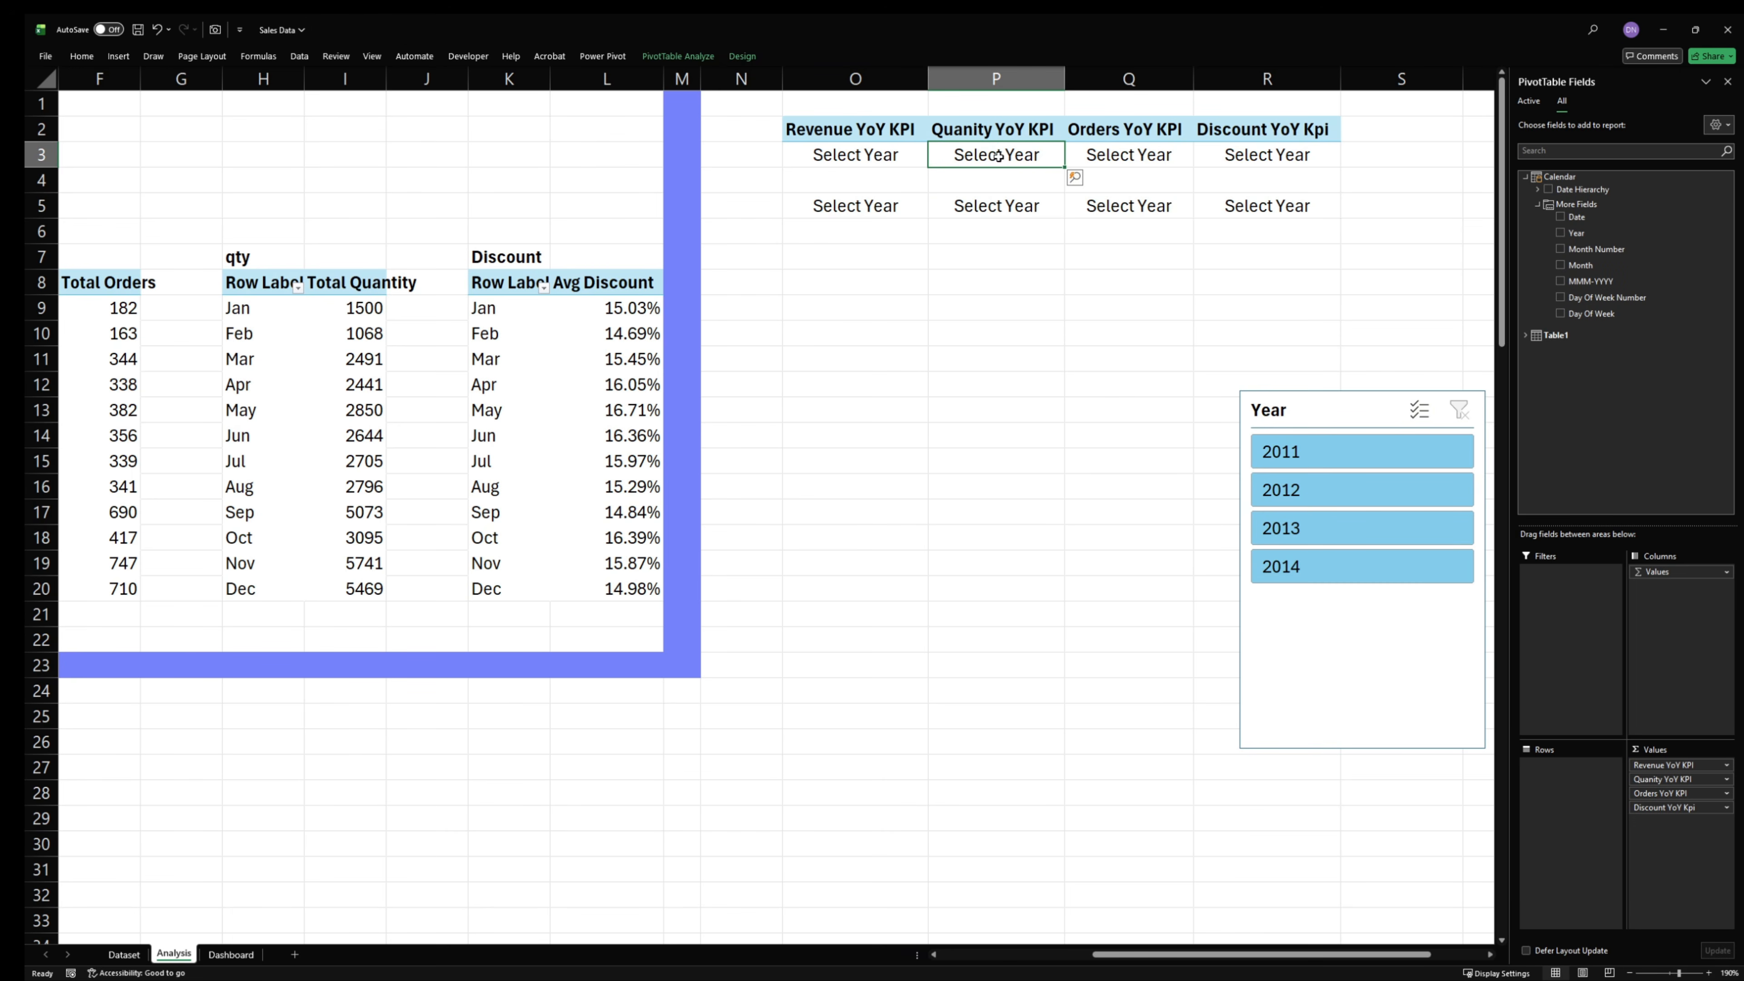
{"action": "left_click", "coordinate": [79, 58]}
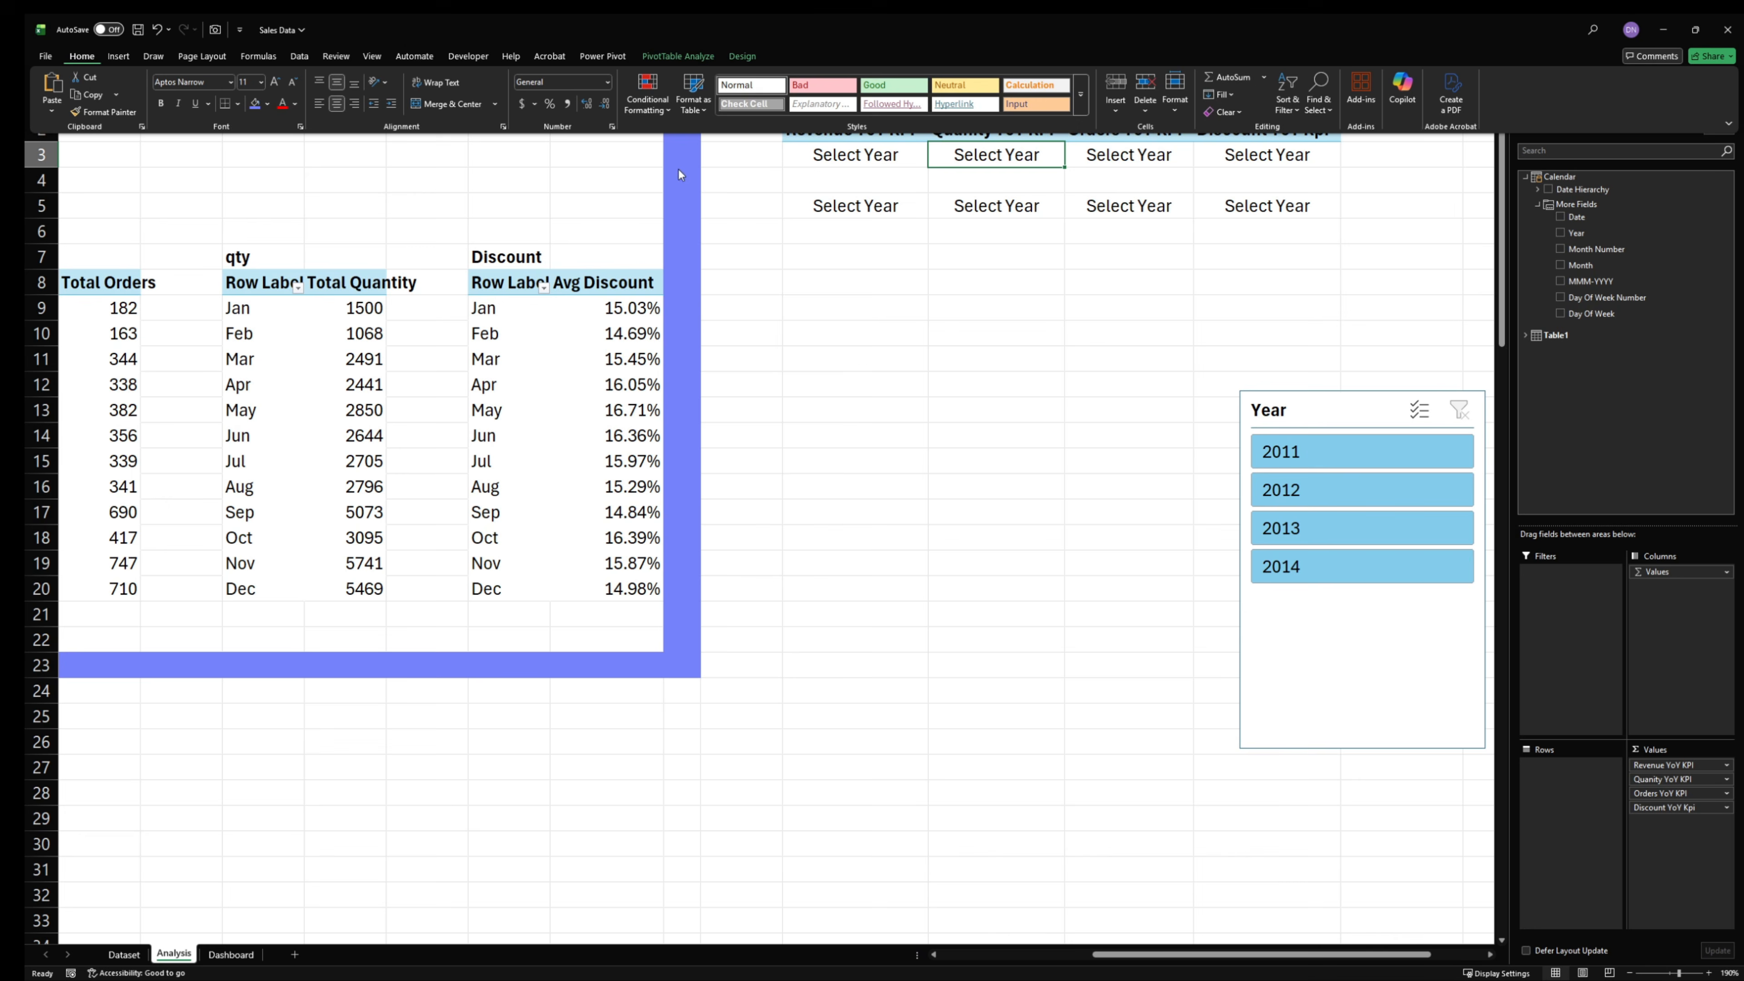
{"action": "left_click", "coordinate": [103, 112]}
{"action": "left_click", "coordinate": [856, 160]}
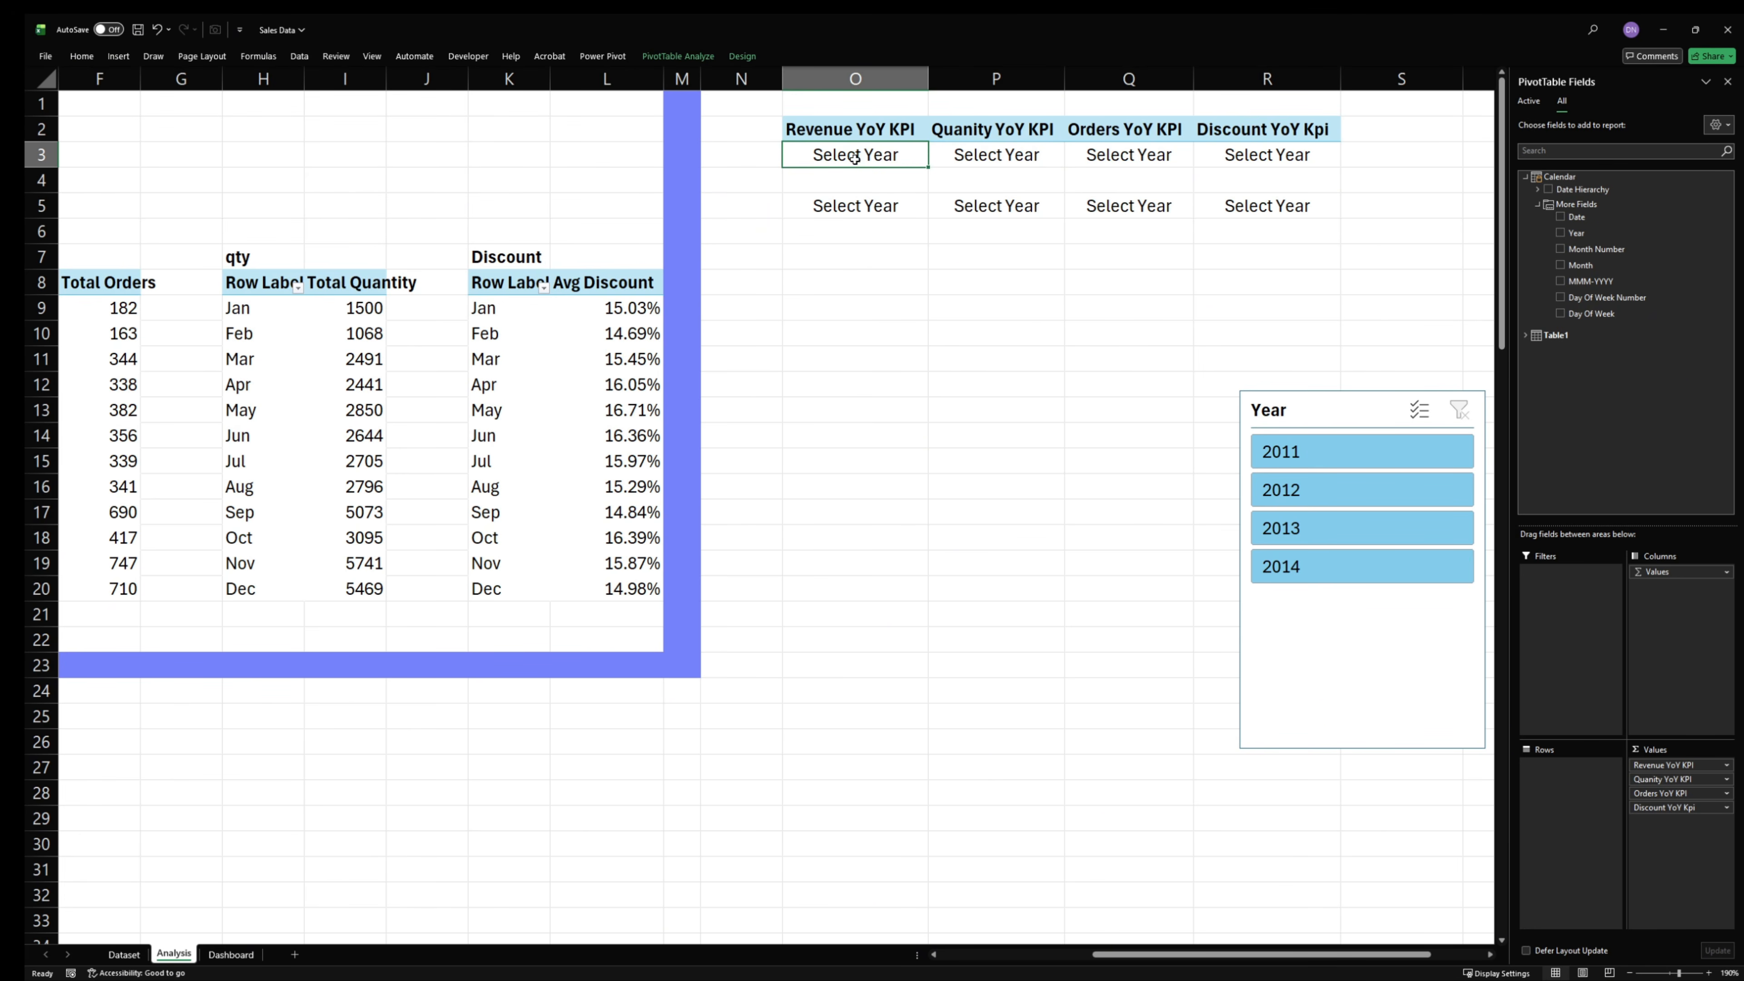
- Filter the KPI PivotTable by 2014, 2013, 2012 and 2011 individually to examine the font color of the Revenue YoY KPI cell
{"action": "left_click", "coordinate": [1286, 577]}
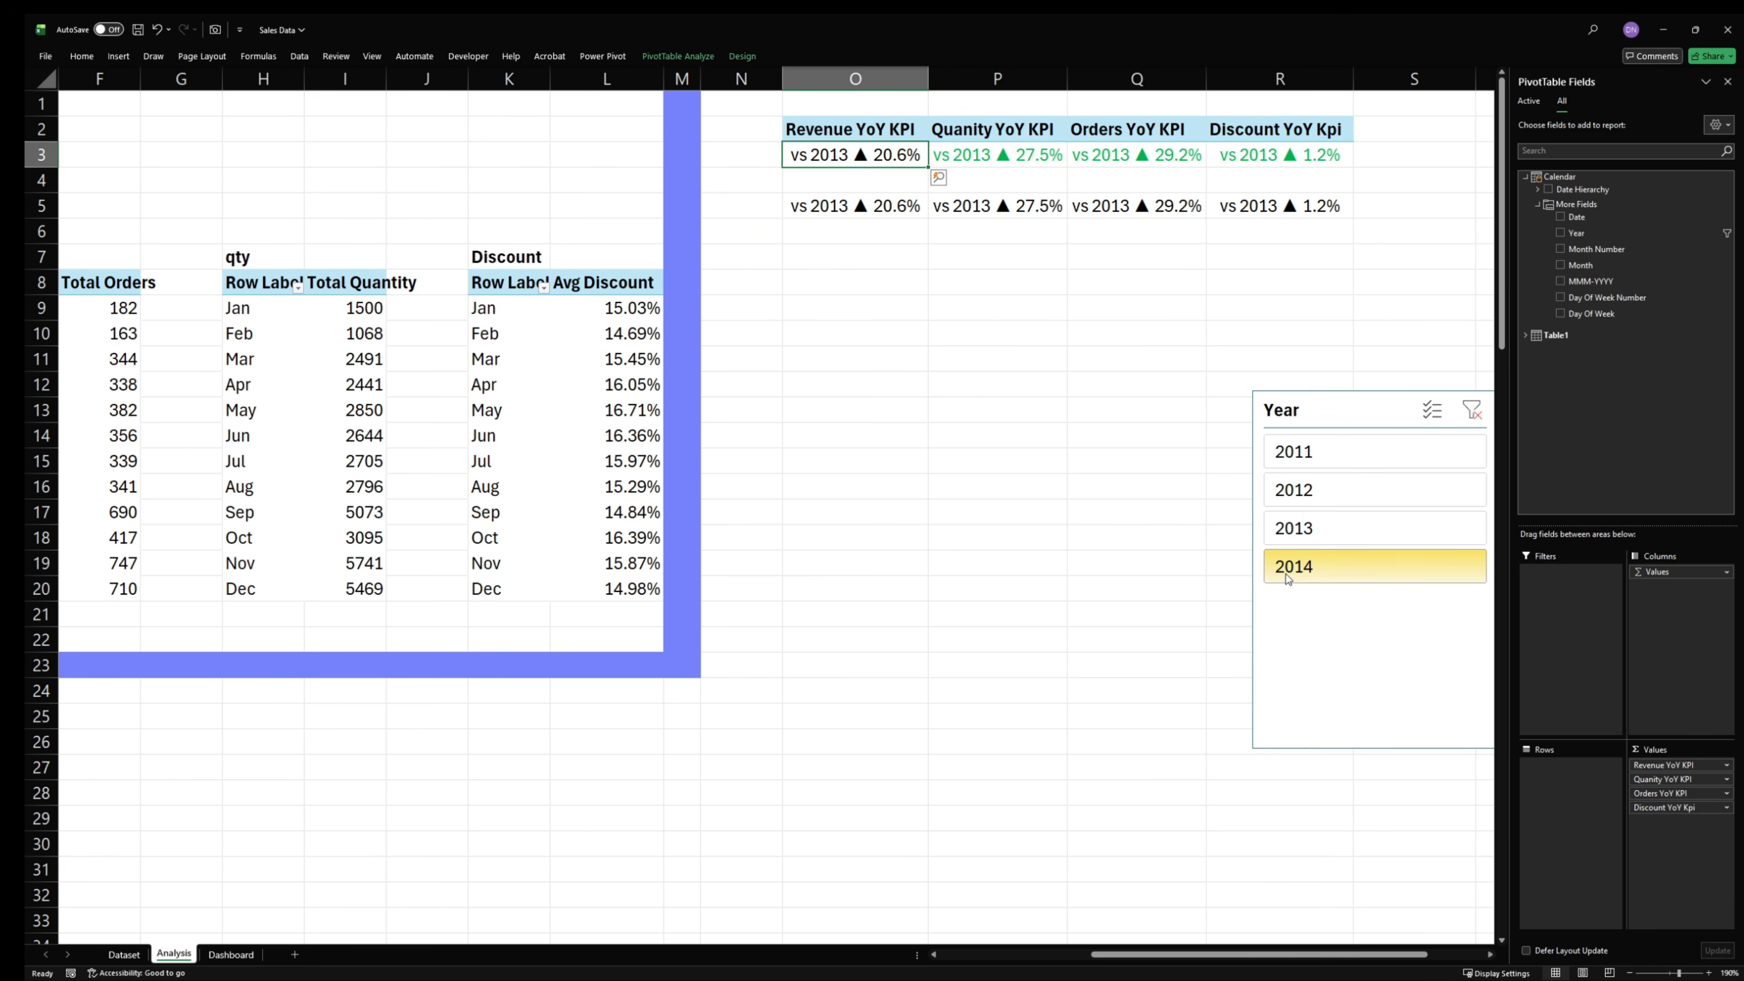
{"action": "left_click", "coordinate": [1320, 535]}
{"action": "left_click", "coordinate": [1320, 496]}
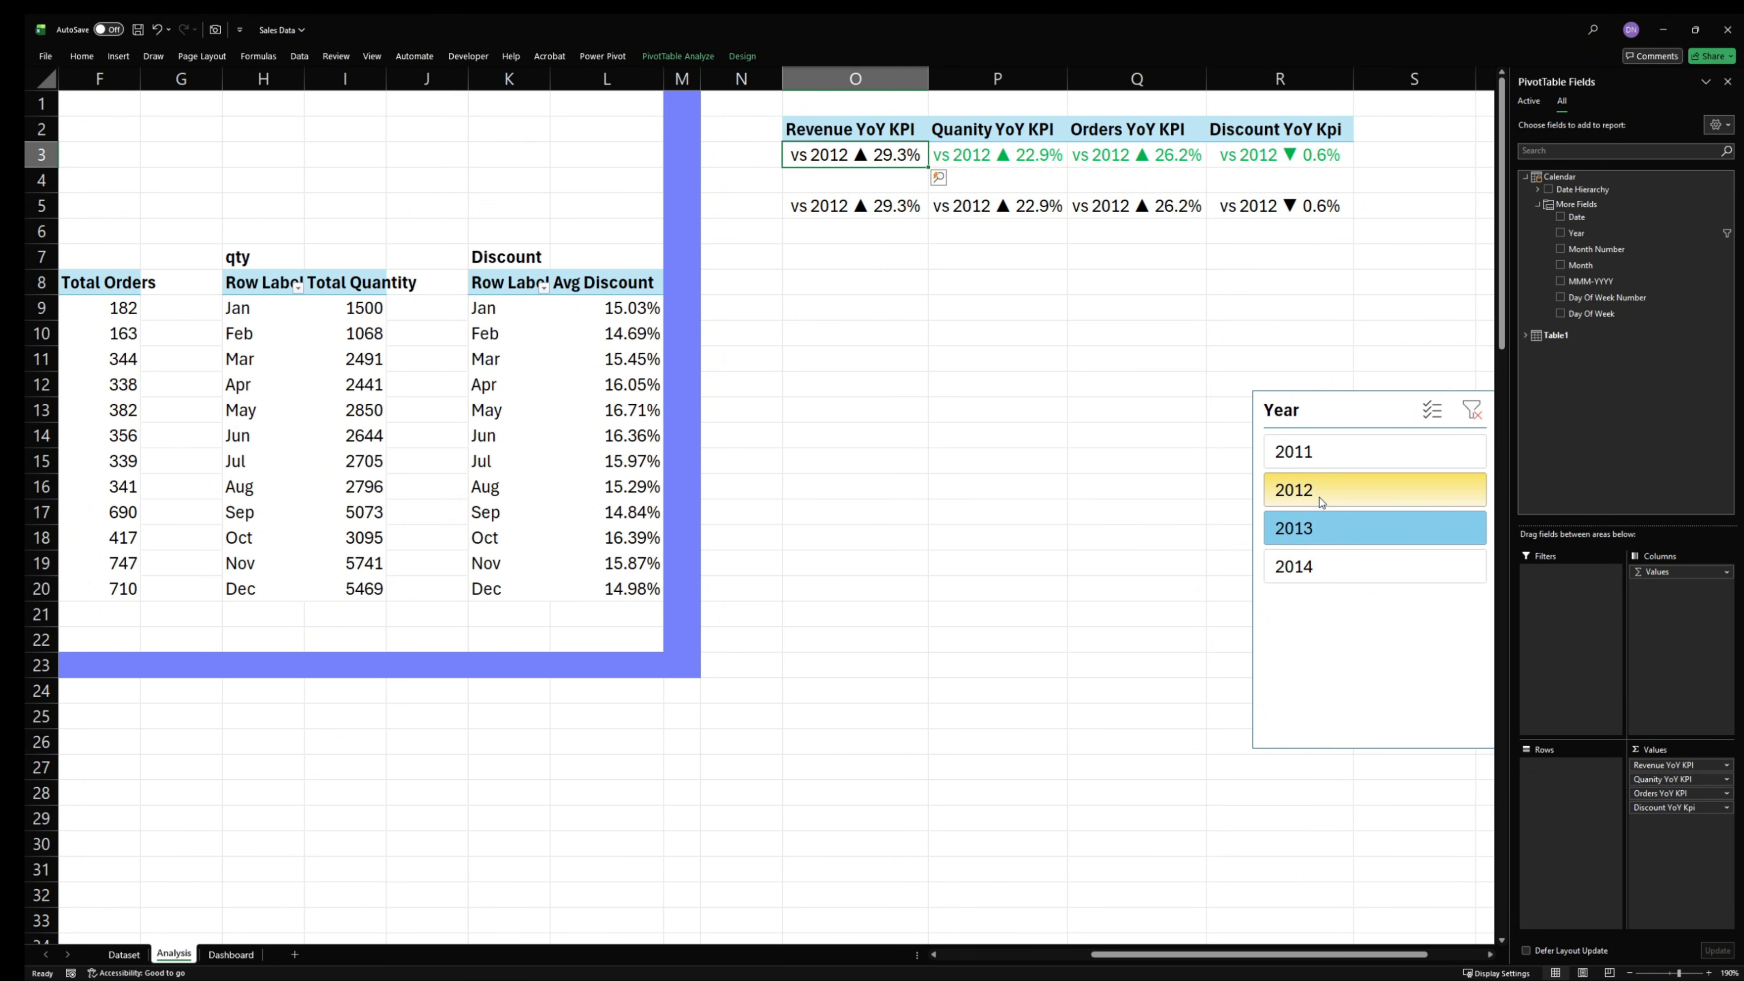
{"action": "left_click", "coordinate": [1324, 458]}
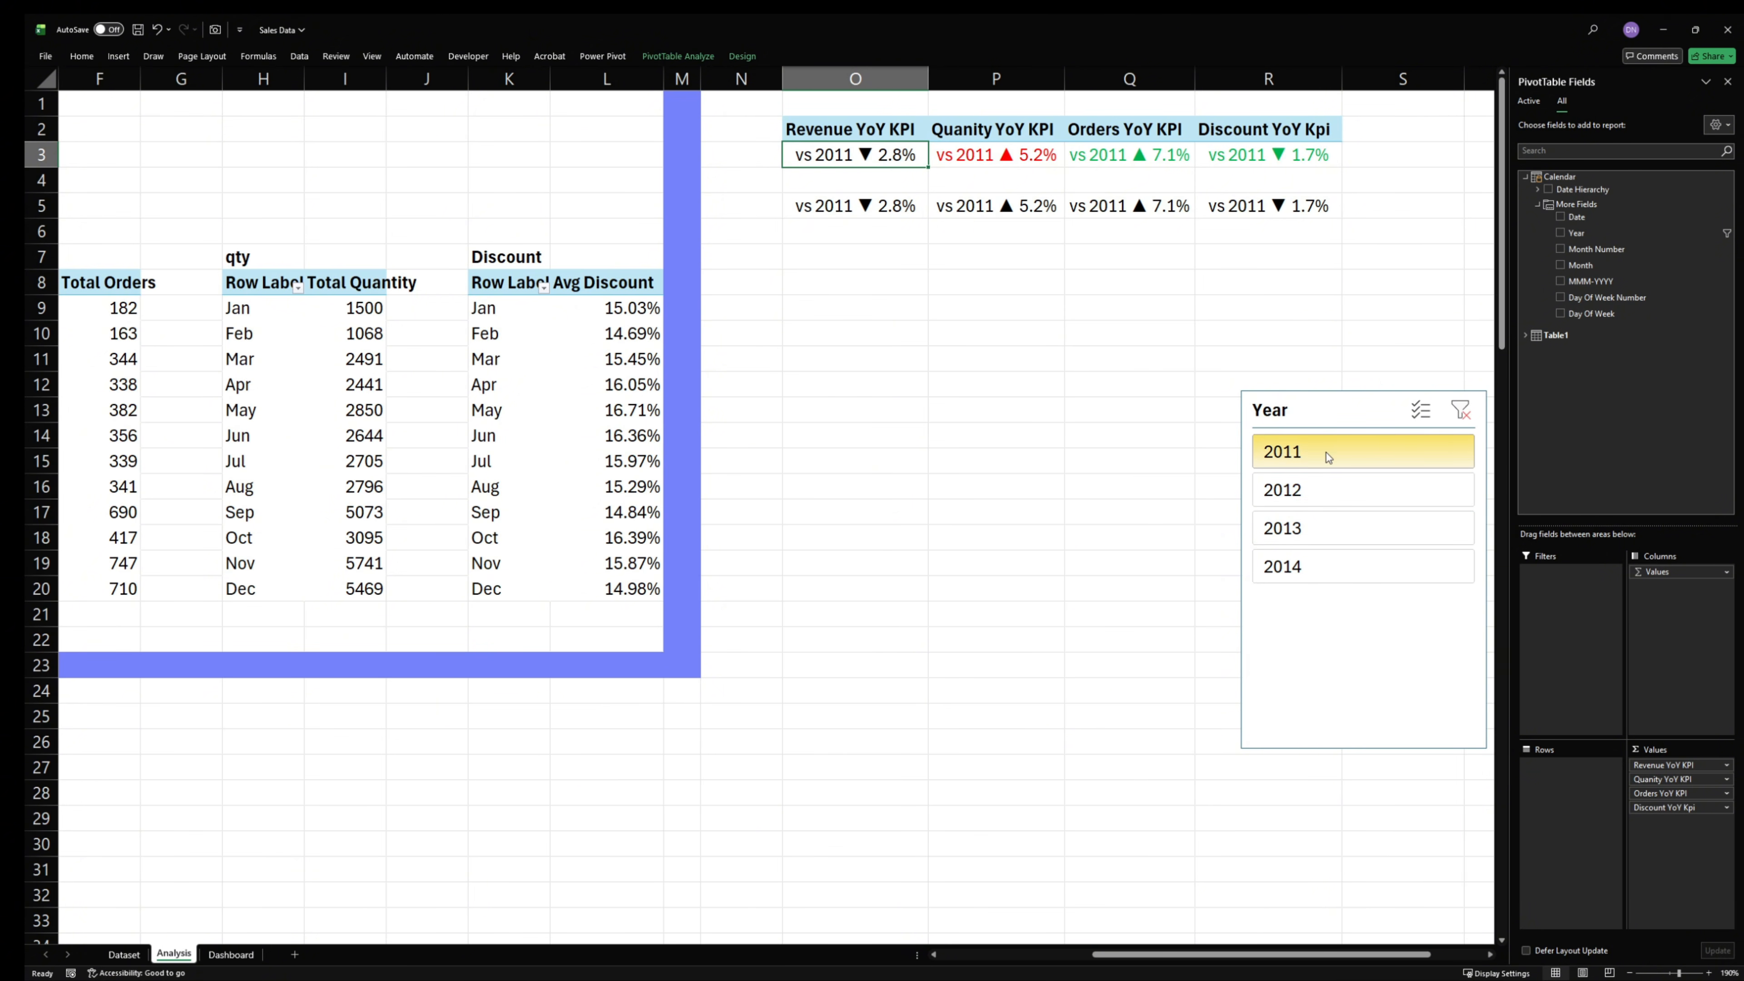
{"action": "left_click", "coordinate": [869, 136]}
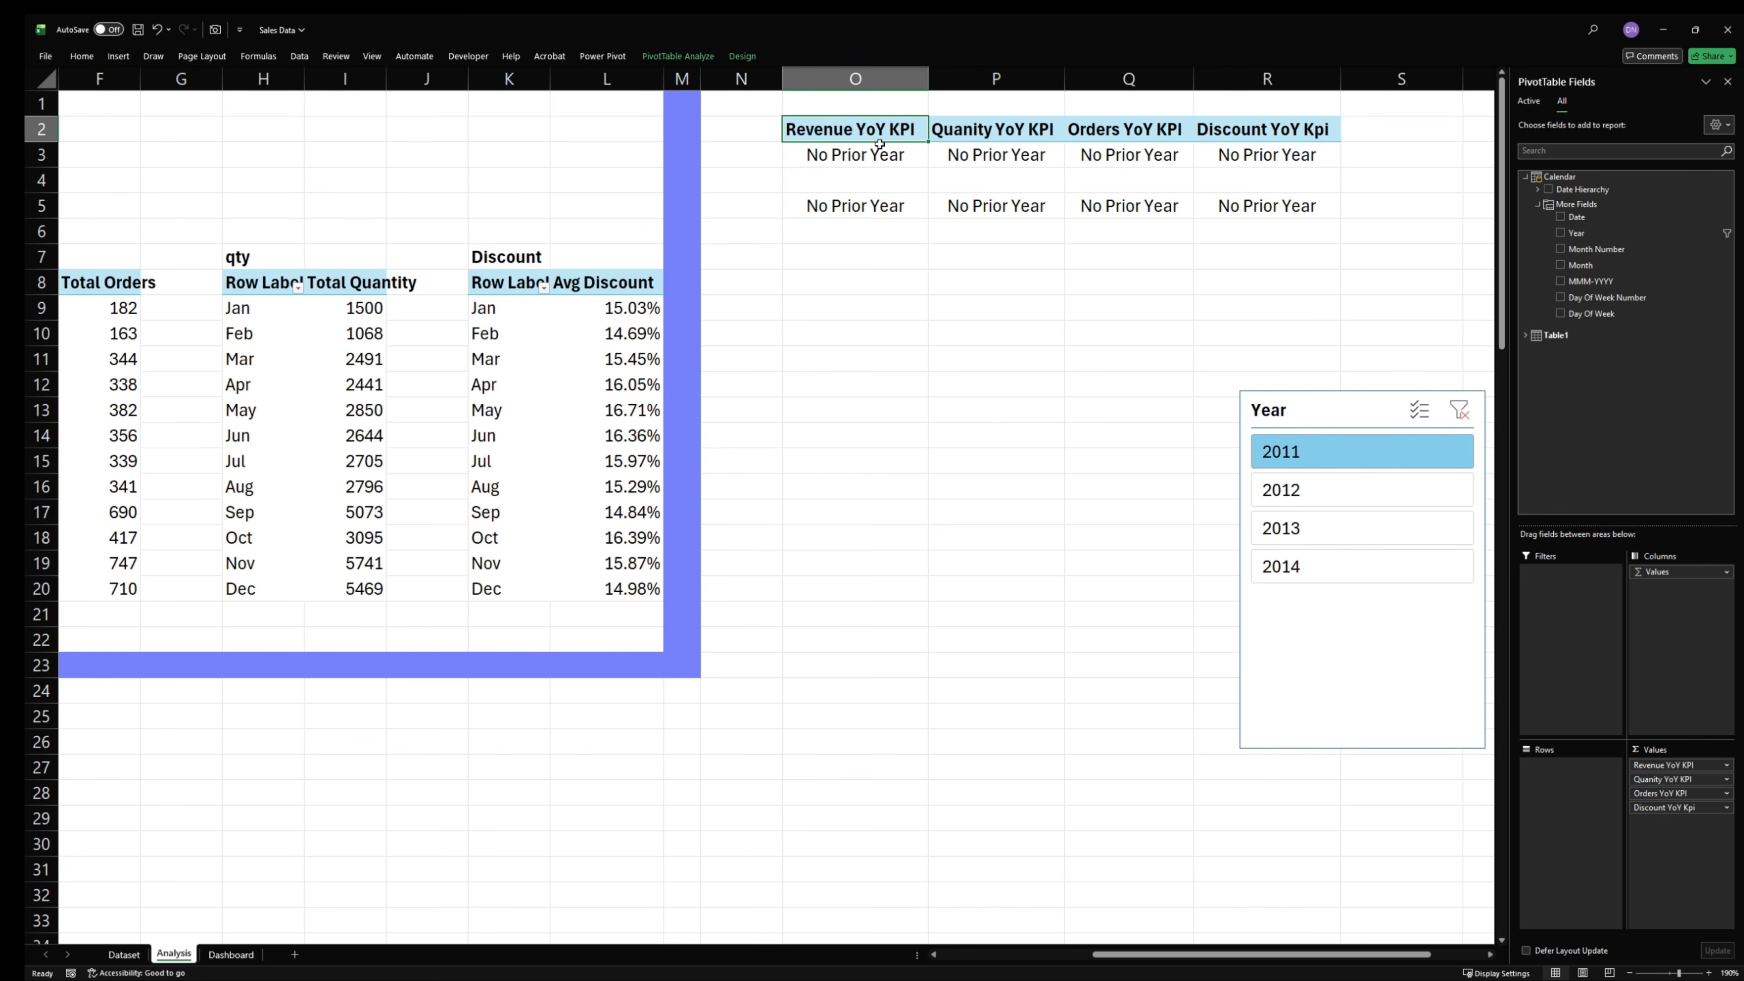
{"action": "left_click", "coordinate": [880, 154]}
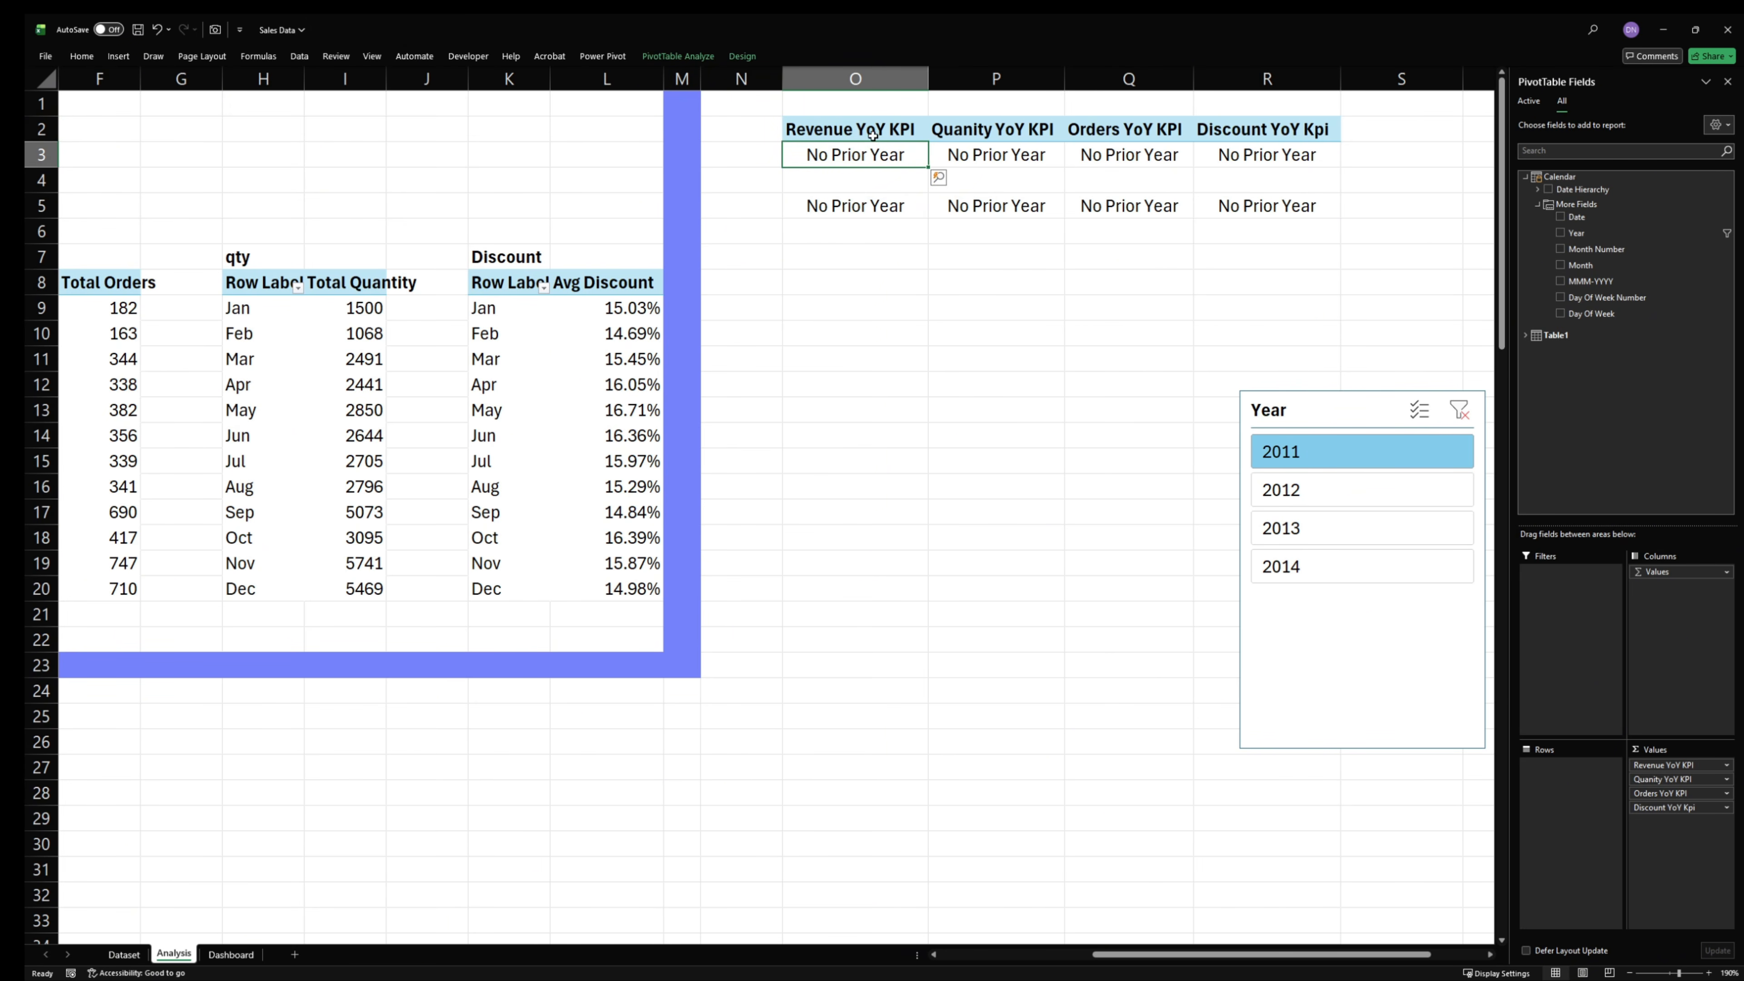
- Open the conditional formatting Rules Manager for the KPI cells O3:R3 and move it clear of the Year slicer
{"action": "left_click_drag", "start_coordinate": [841, 136], "coordinate": [916, 160]}
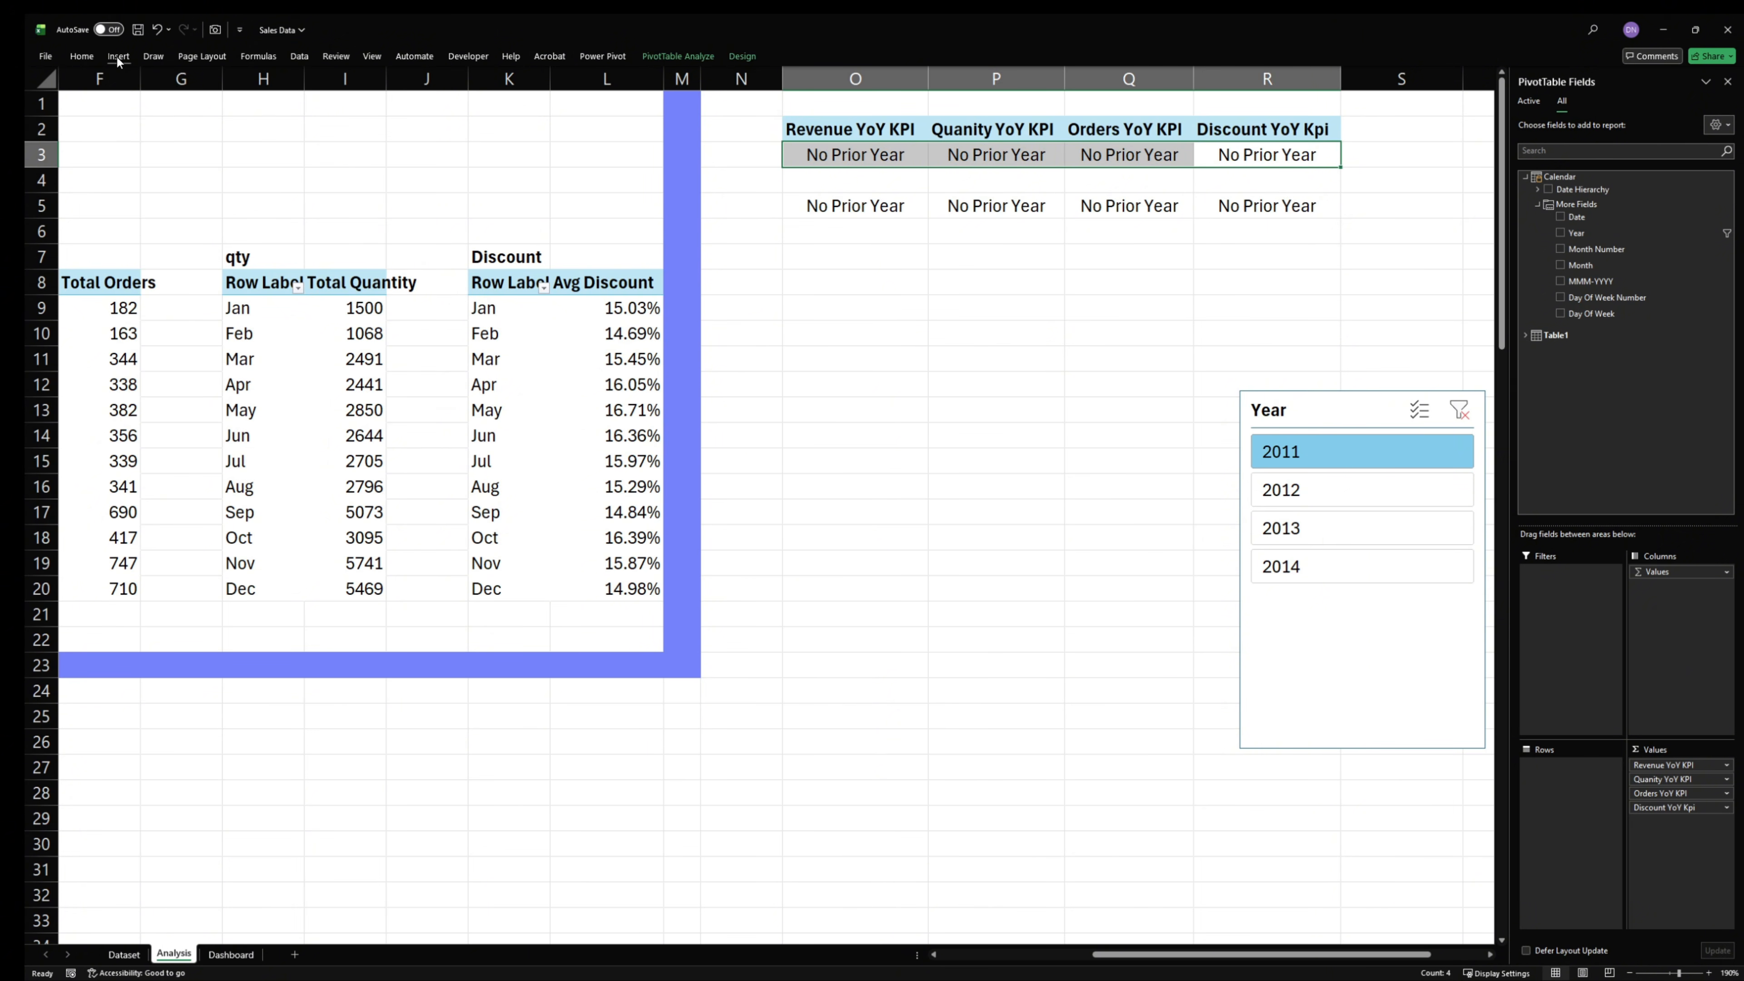
{"action": "left_click", "coordinate": [80, 56]}
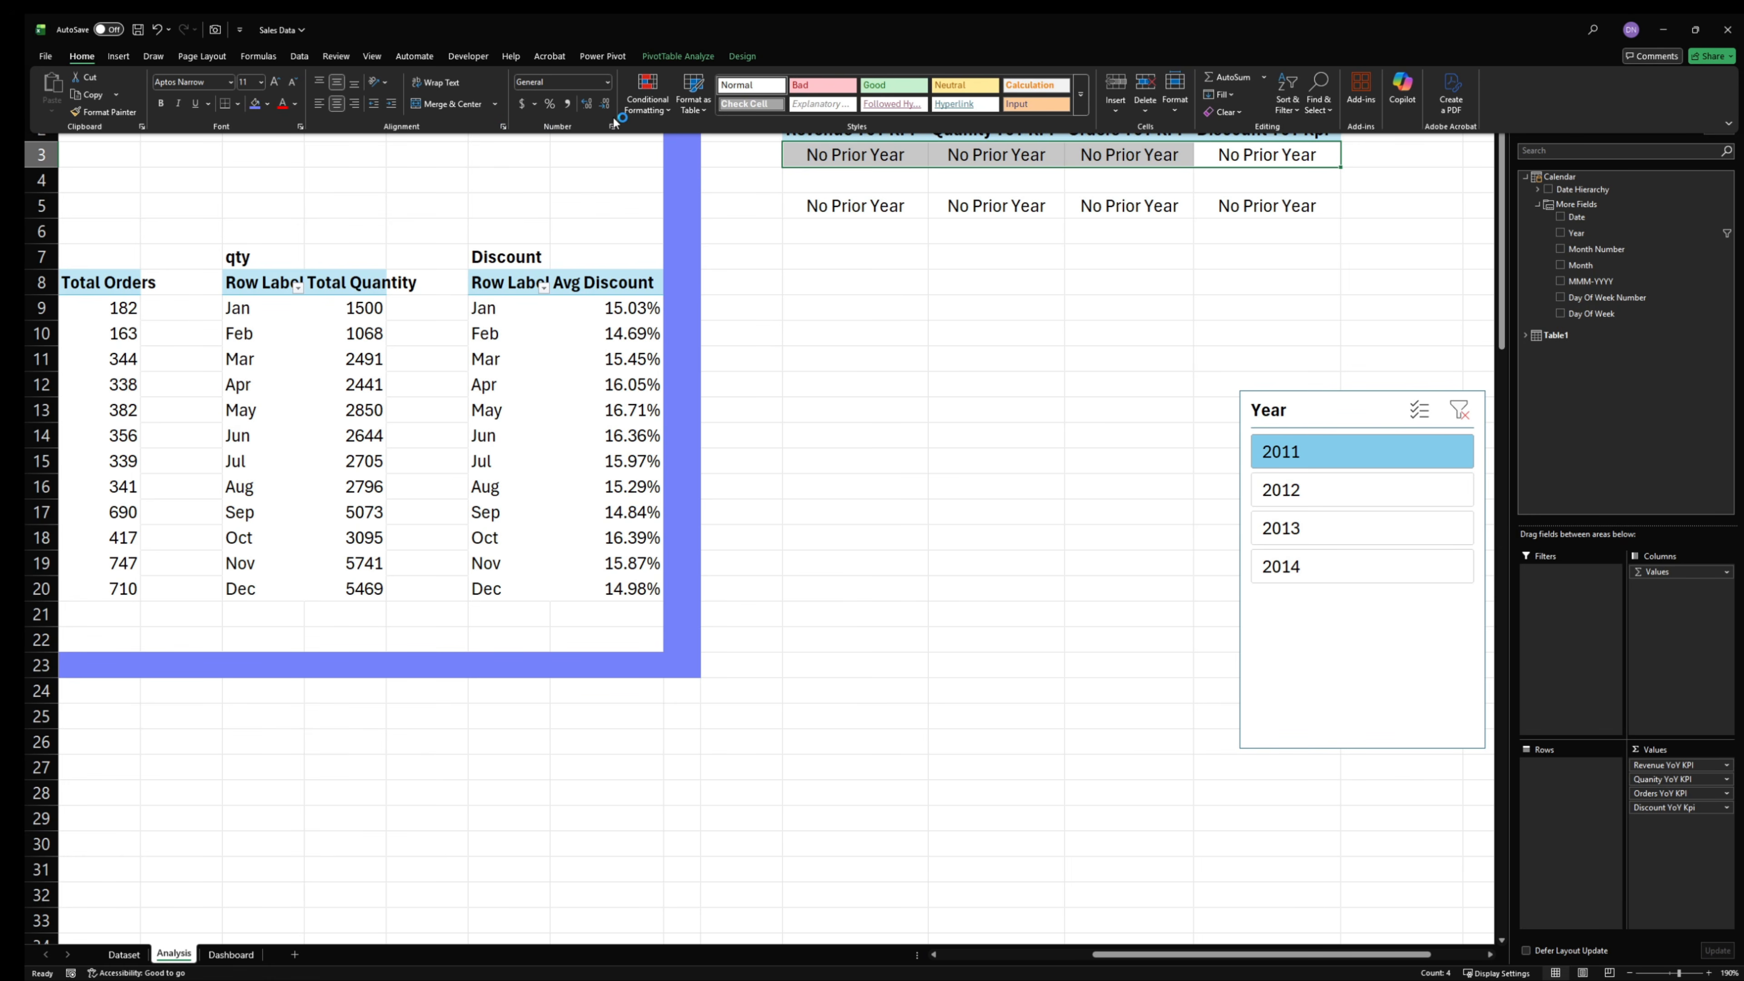
{"action": "left_click", "coordinate": [650, 109]}
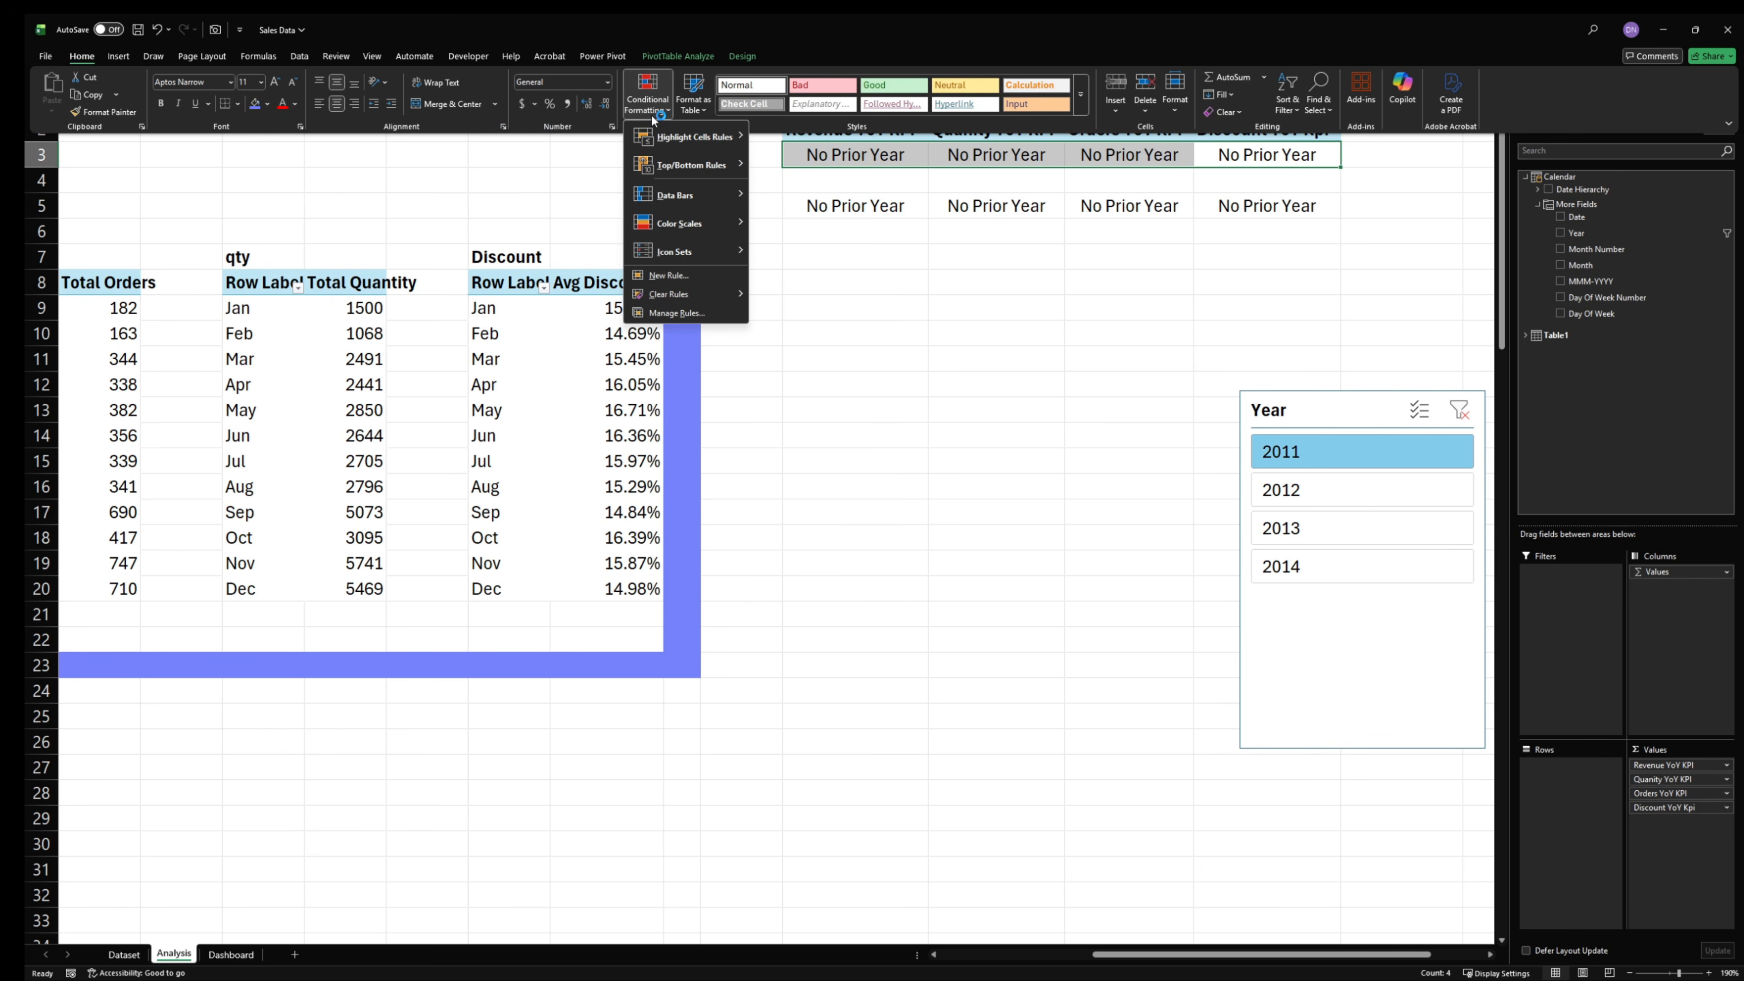
{"action": "left_click", "coordinate": [677, 312]}
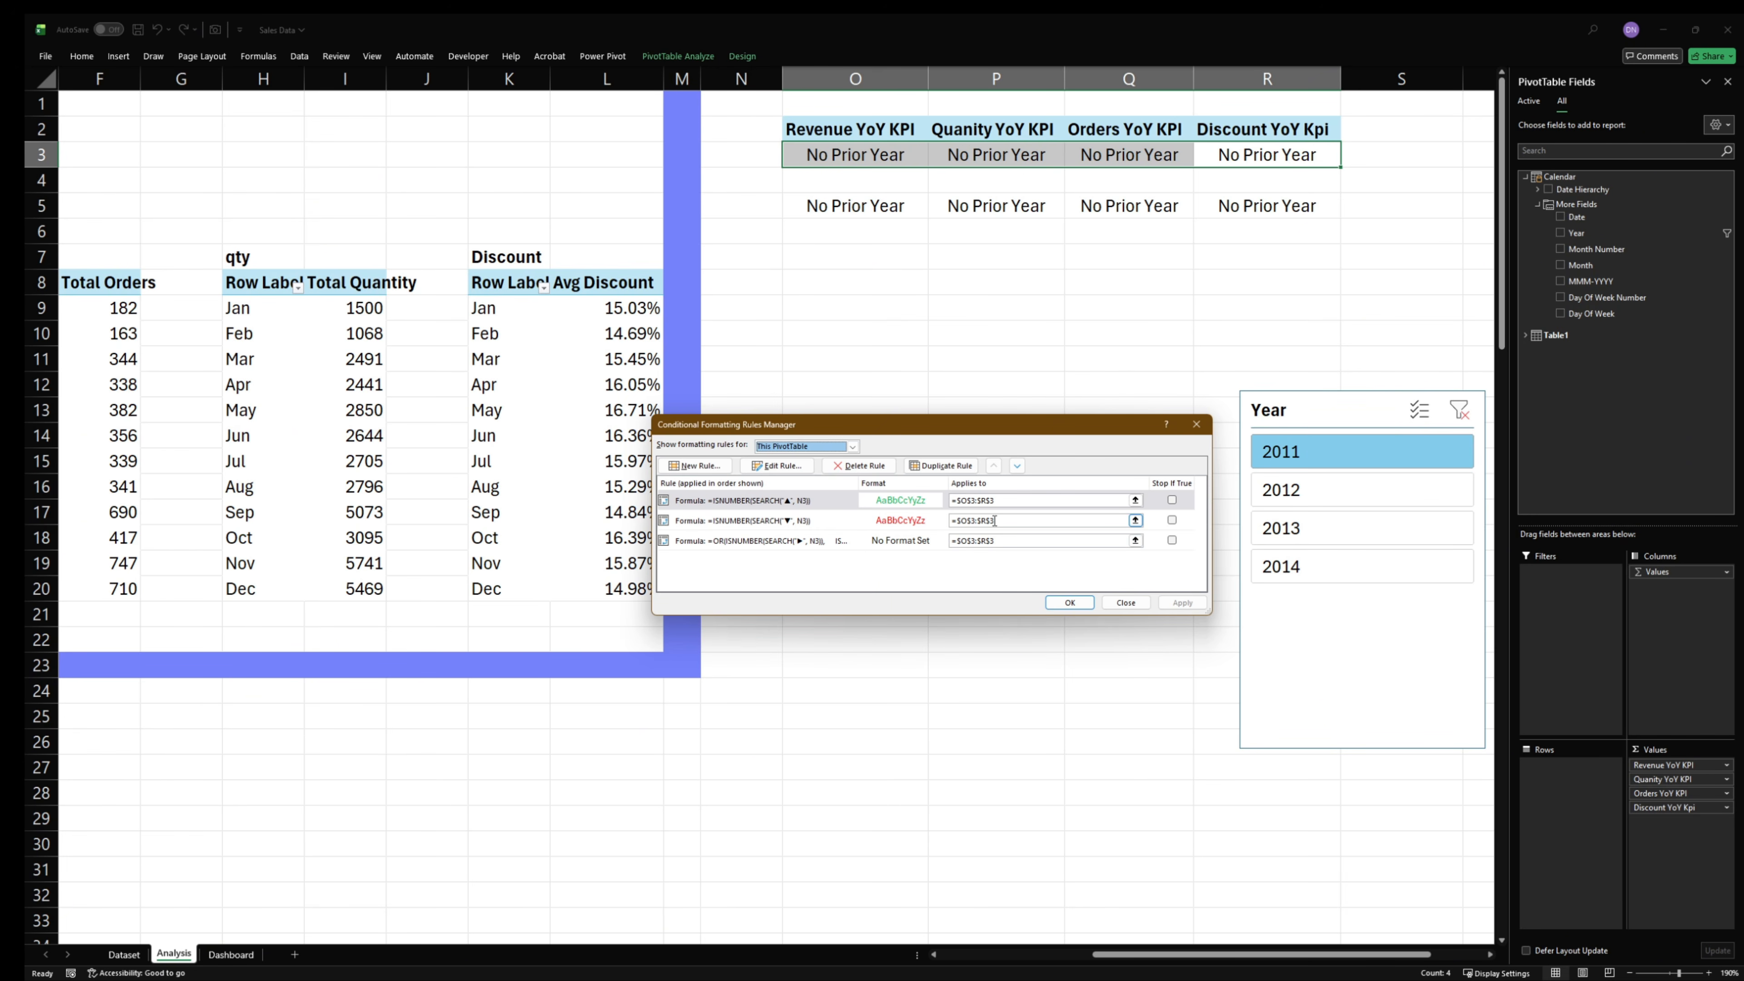
{"action": "left_click_drag", "start_coordinate": [987, 431], "coordinate": [784, 430]}
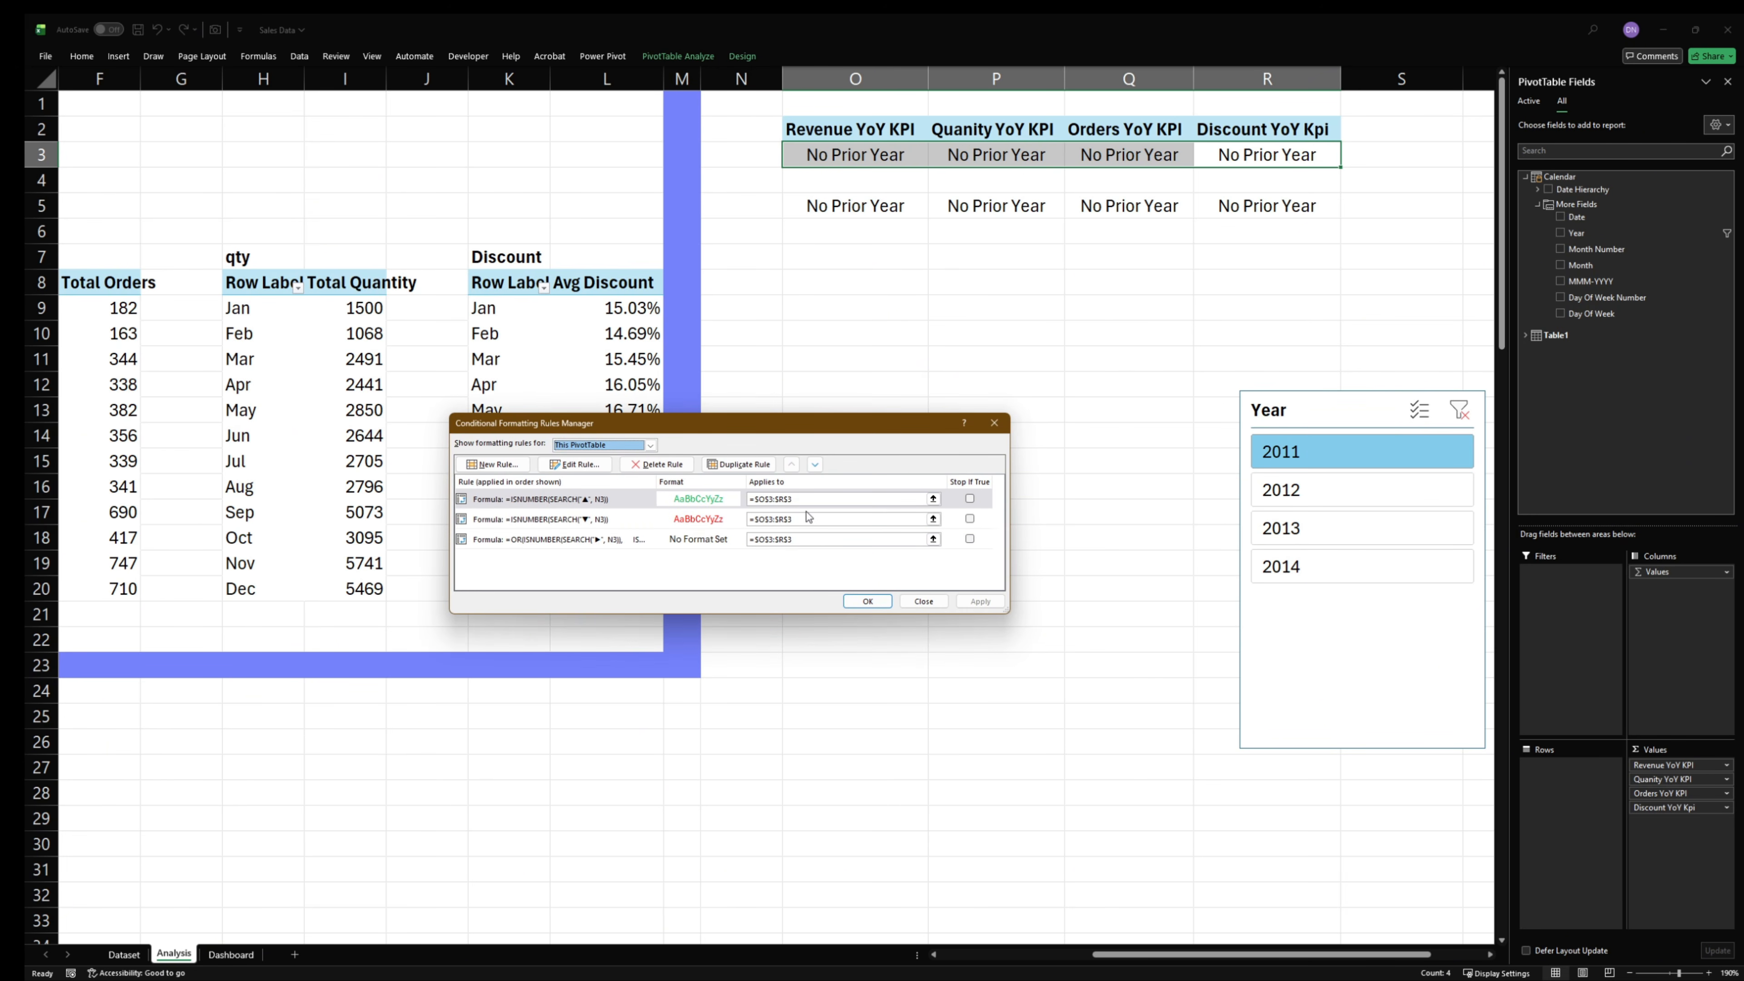
- Try to replace the ▲ rule's applied range with cell $O$5
{"action": "left_click_drag", "start_coordinate": [808, 499], "coordinate": [755, 500]}
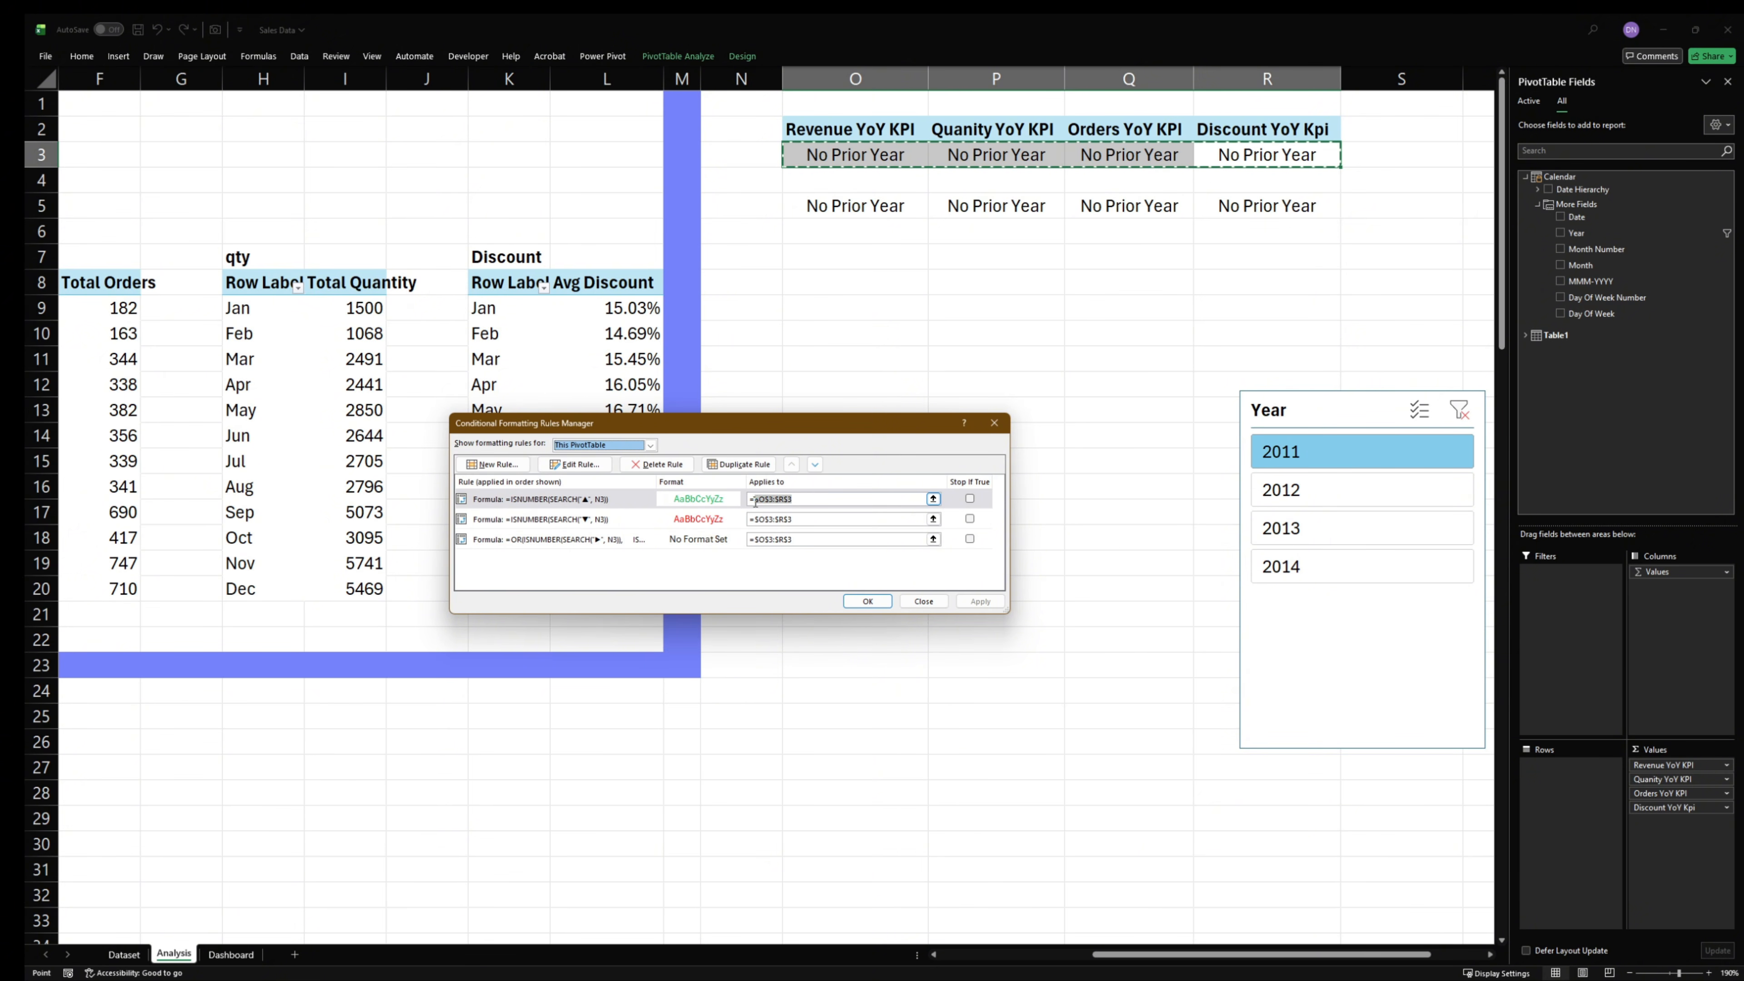
{"action": "left_click", "coordinate": [829, 163]}
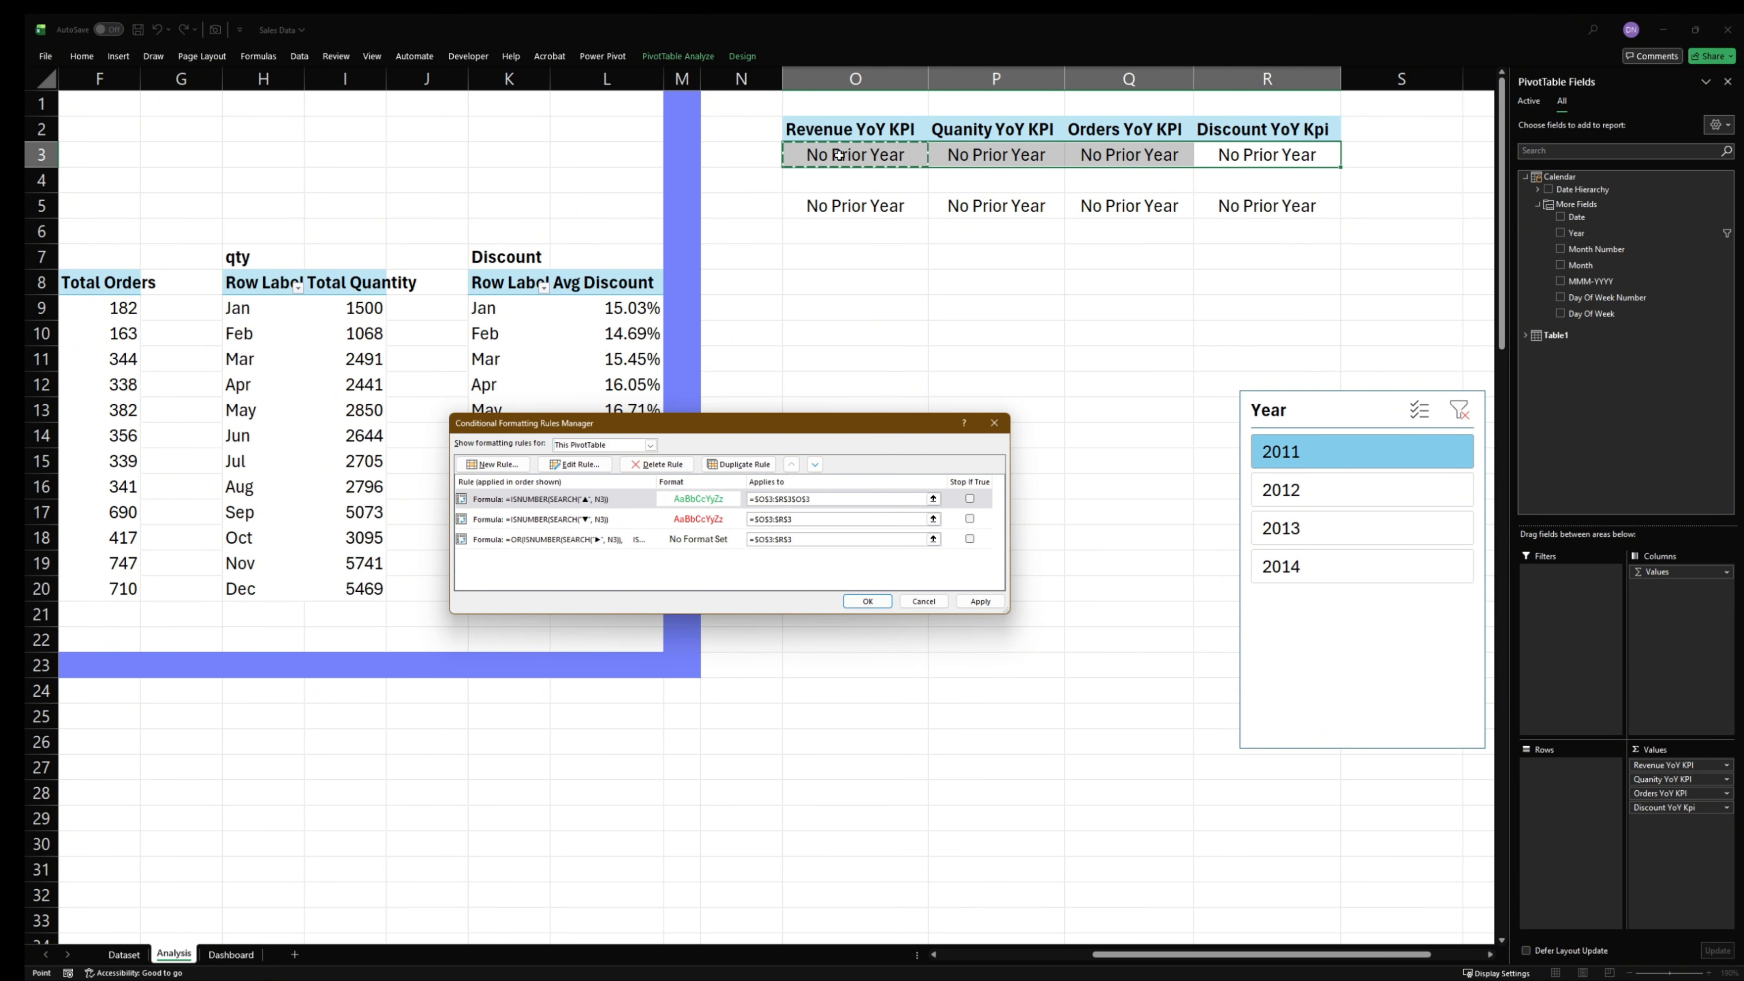
{"action": "left_click", "coordinate": [829, 498]}
{"action": "key", "text": "BackSpace"}
{"action": "key", "text": "BackSpace"}
{"action": "key", "text": "BackSpace"}
{"action": "key", "text": "BackSpace"}
{"action": "key", "text": "BackSpace"}
{"action": "key", "text": "BackSpace"}
{"action": "key", "text": "BackSpace"}
{"action": "key", "text": "BackSpace"}
{"action": "key", "text": "BackSpace"}
{"action": "key", "text": "BackSpace"}
{"action": "key", "text": "BackSpace"}
{"action": "key", "text": "BackSpace"}
{"action": "key", "text": "BackSpace"}
{"action": "type", "text": "="}
{"action": "left_click", "coordinate": [832, 215]}
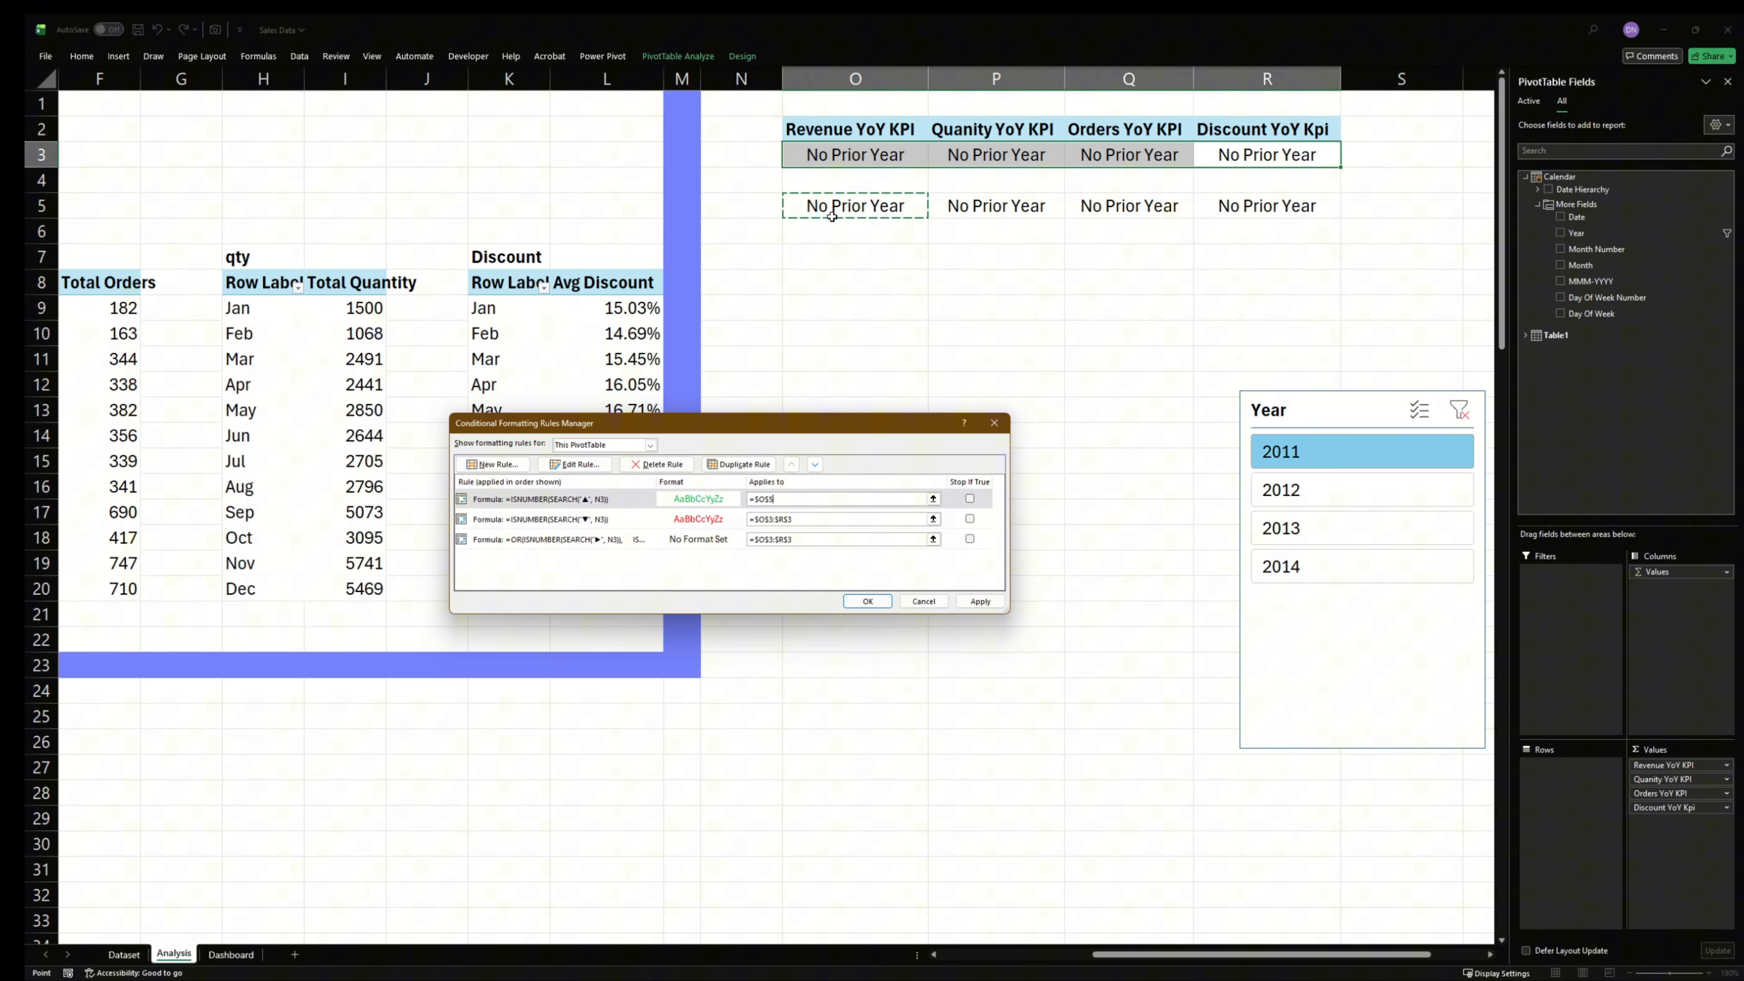
- Retry $O$5 as the ▲ rule's applied range and try $P$5 as the ▼ rule's applied range
{"action": "left_click", "coordinate": [823, 518]}
{"action": "left_click_drag", "start_coordinate": [819, 520], "coordinate": [755, 520]}
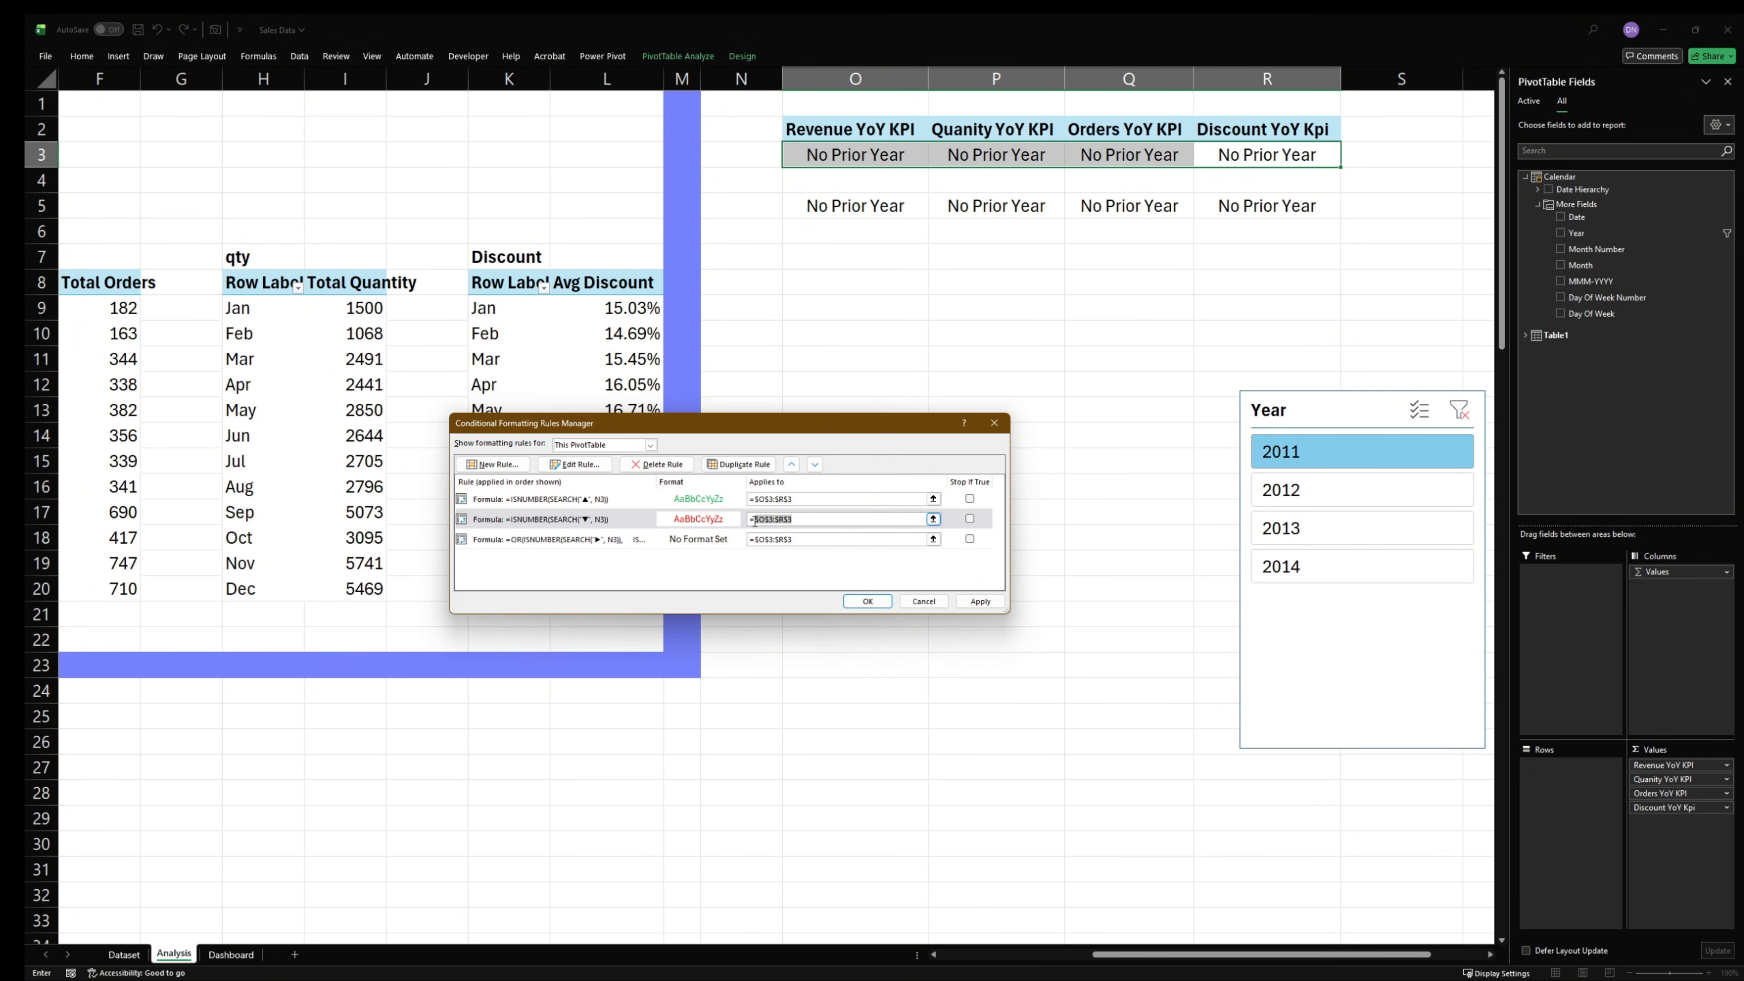
{"action": "left_click", "coordinate": [790, 499]}
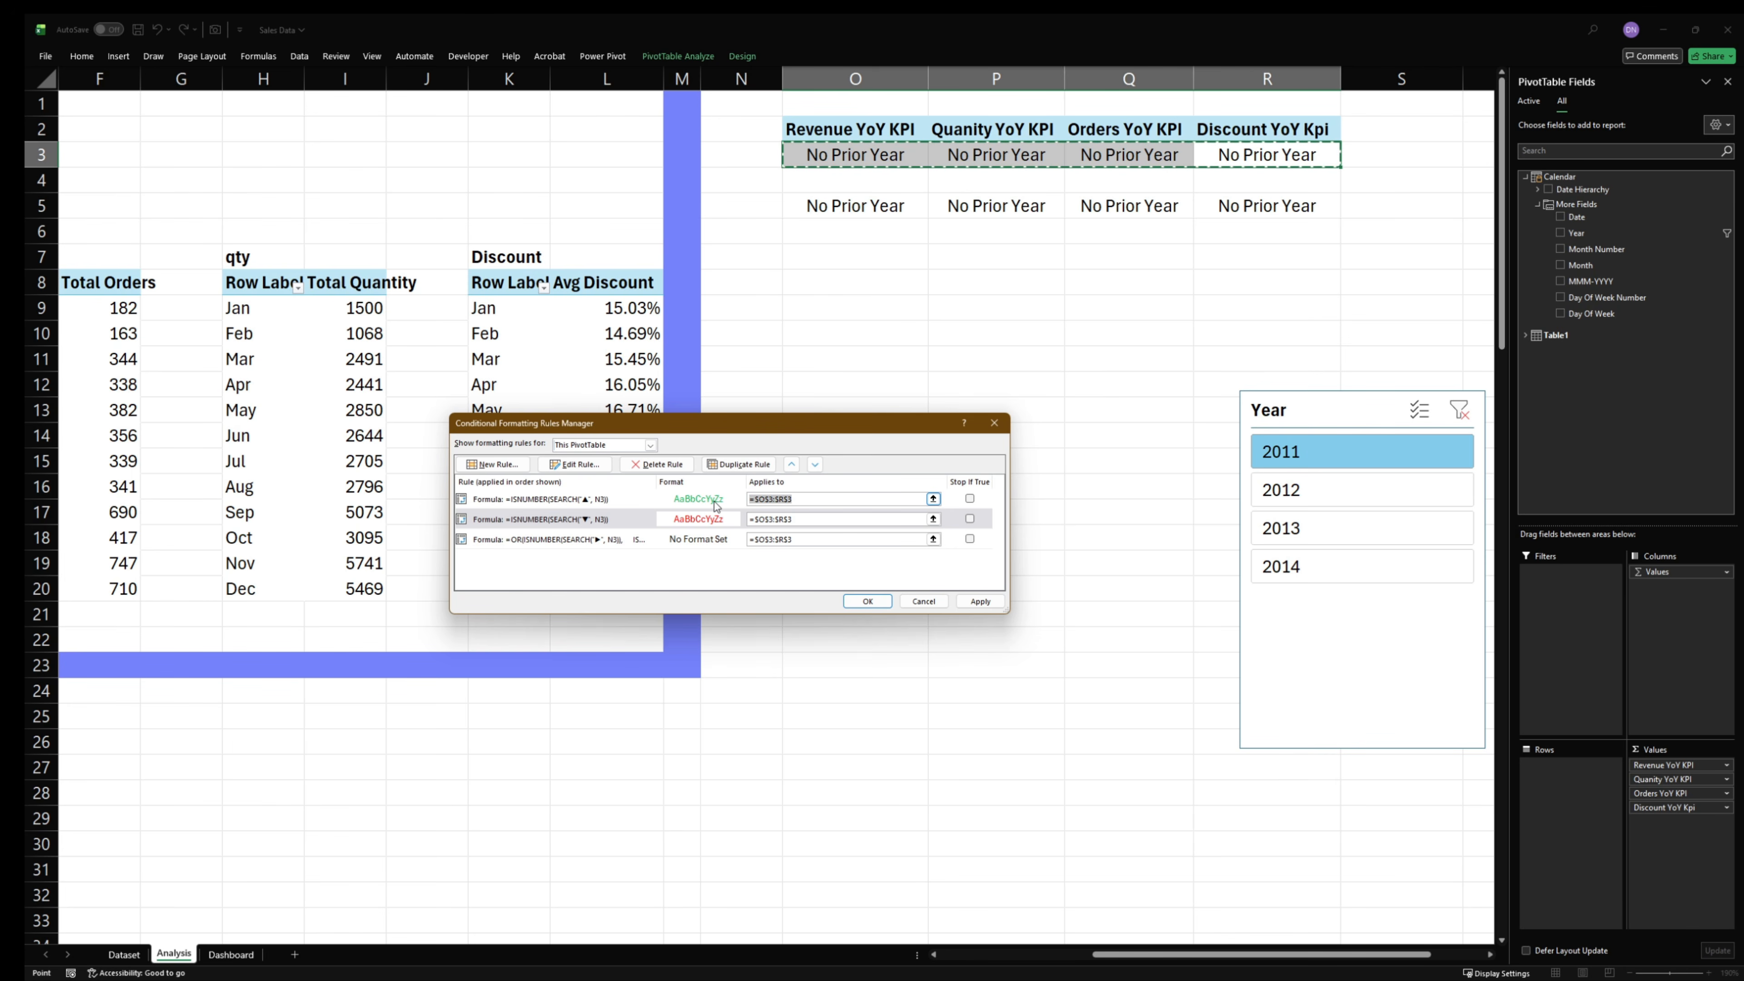
{"action": "key", "text": "BackSpace"}
{"action": "left_click", "coordinate": [846, 206]}
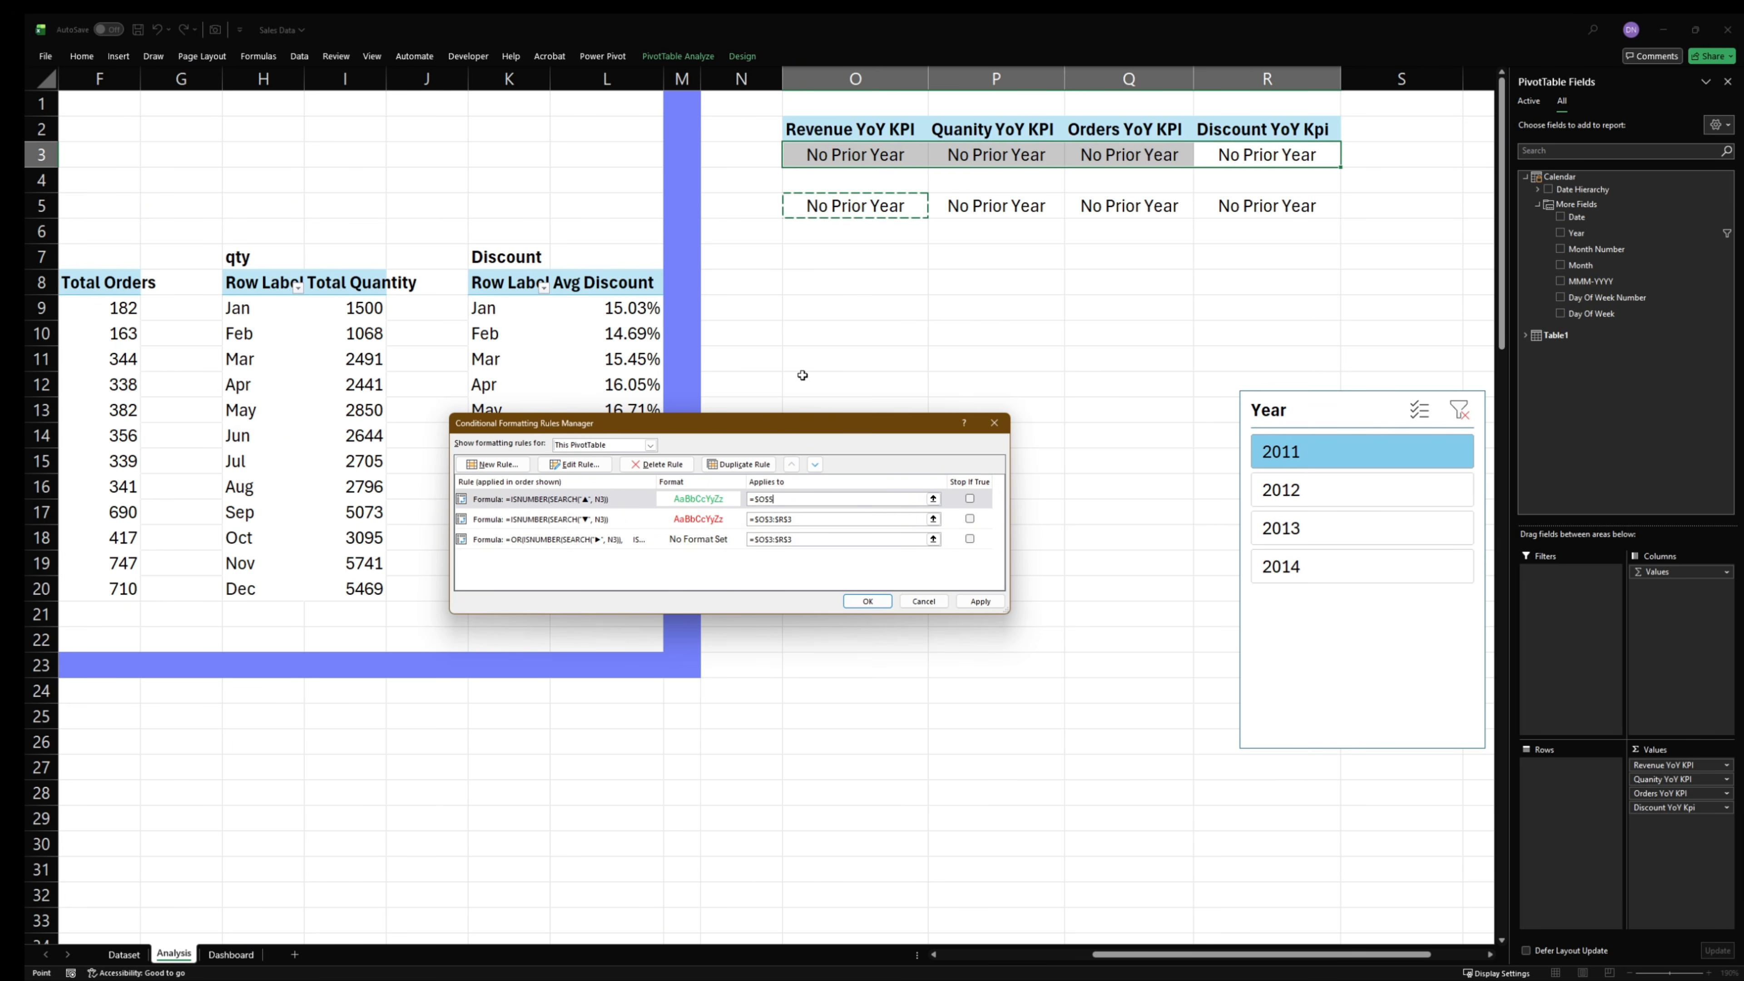
{"action": "left_click", "coordinate": [738, 528]}
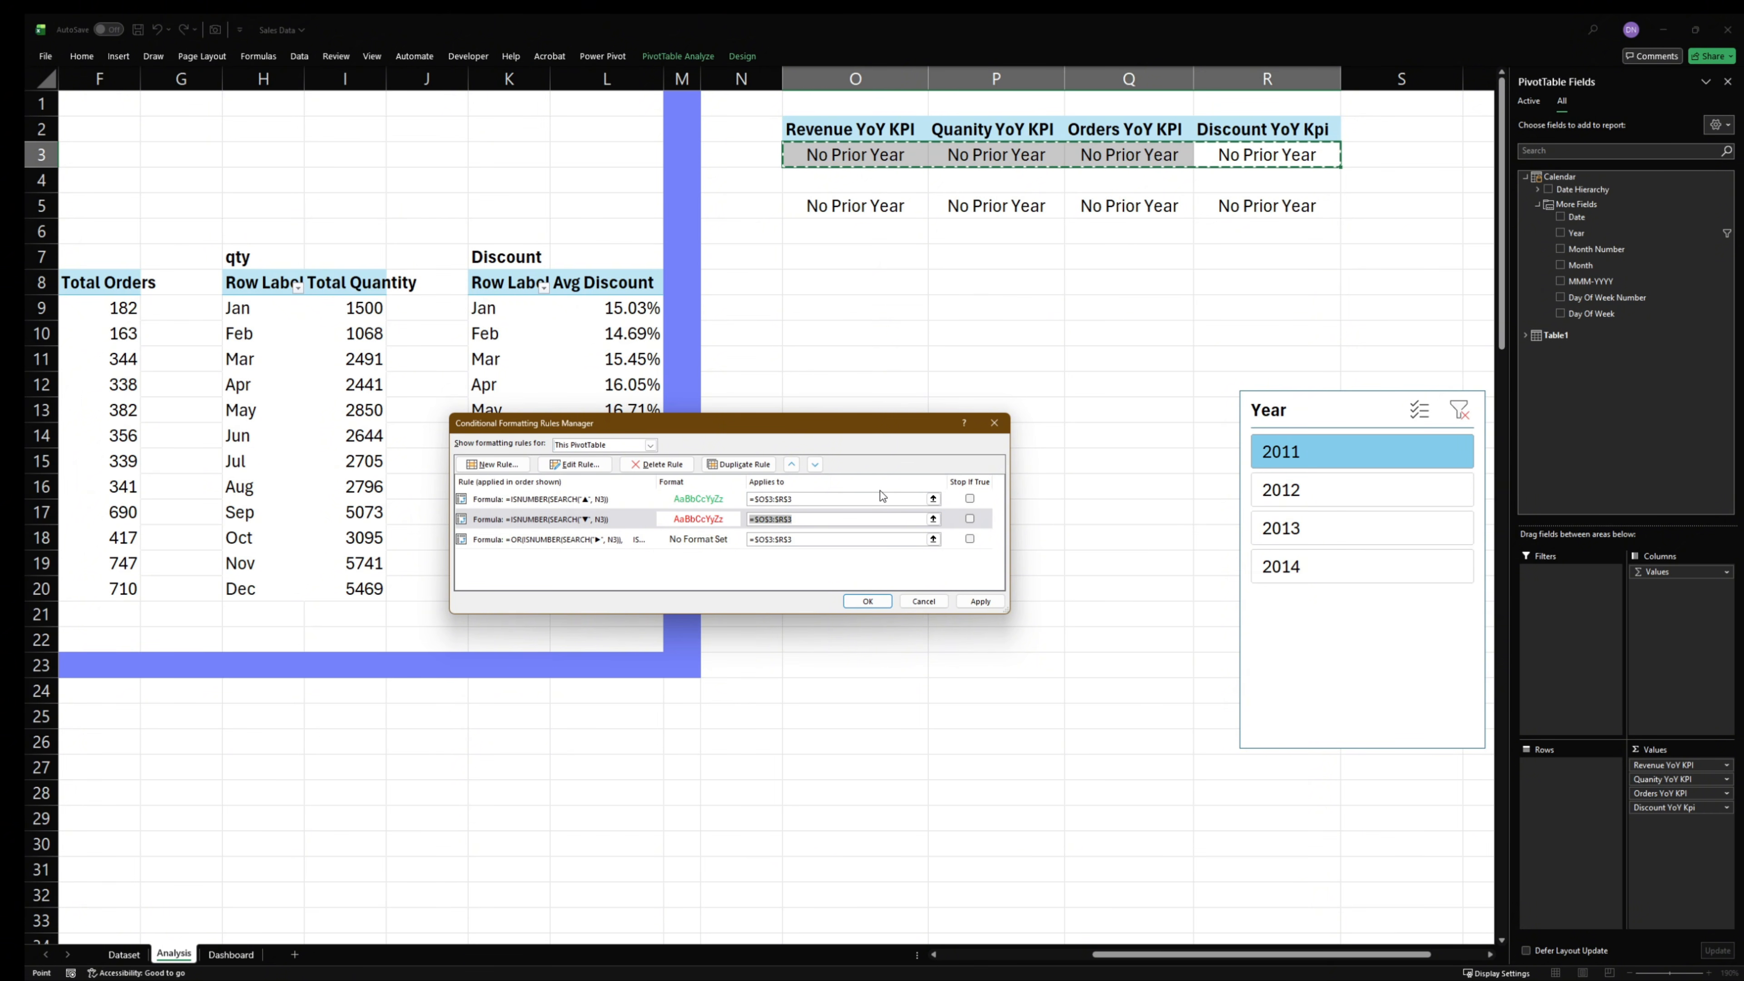
{"action": "key", "text": "BackSpace"}
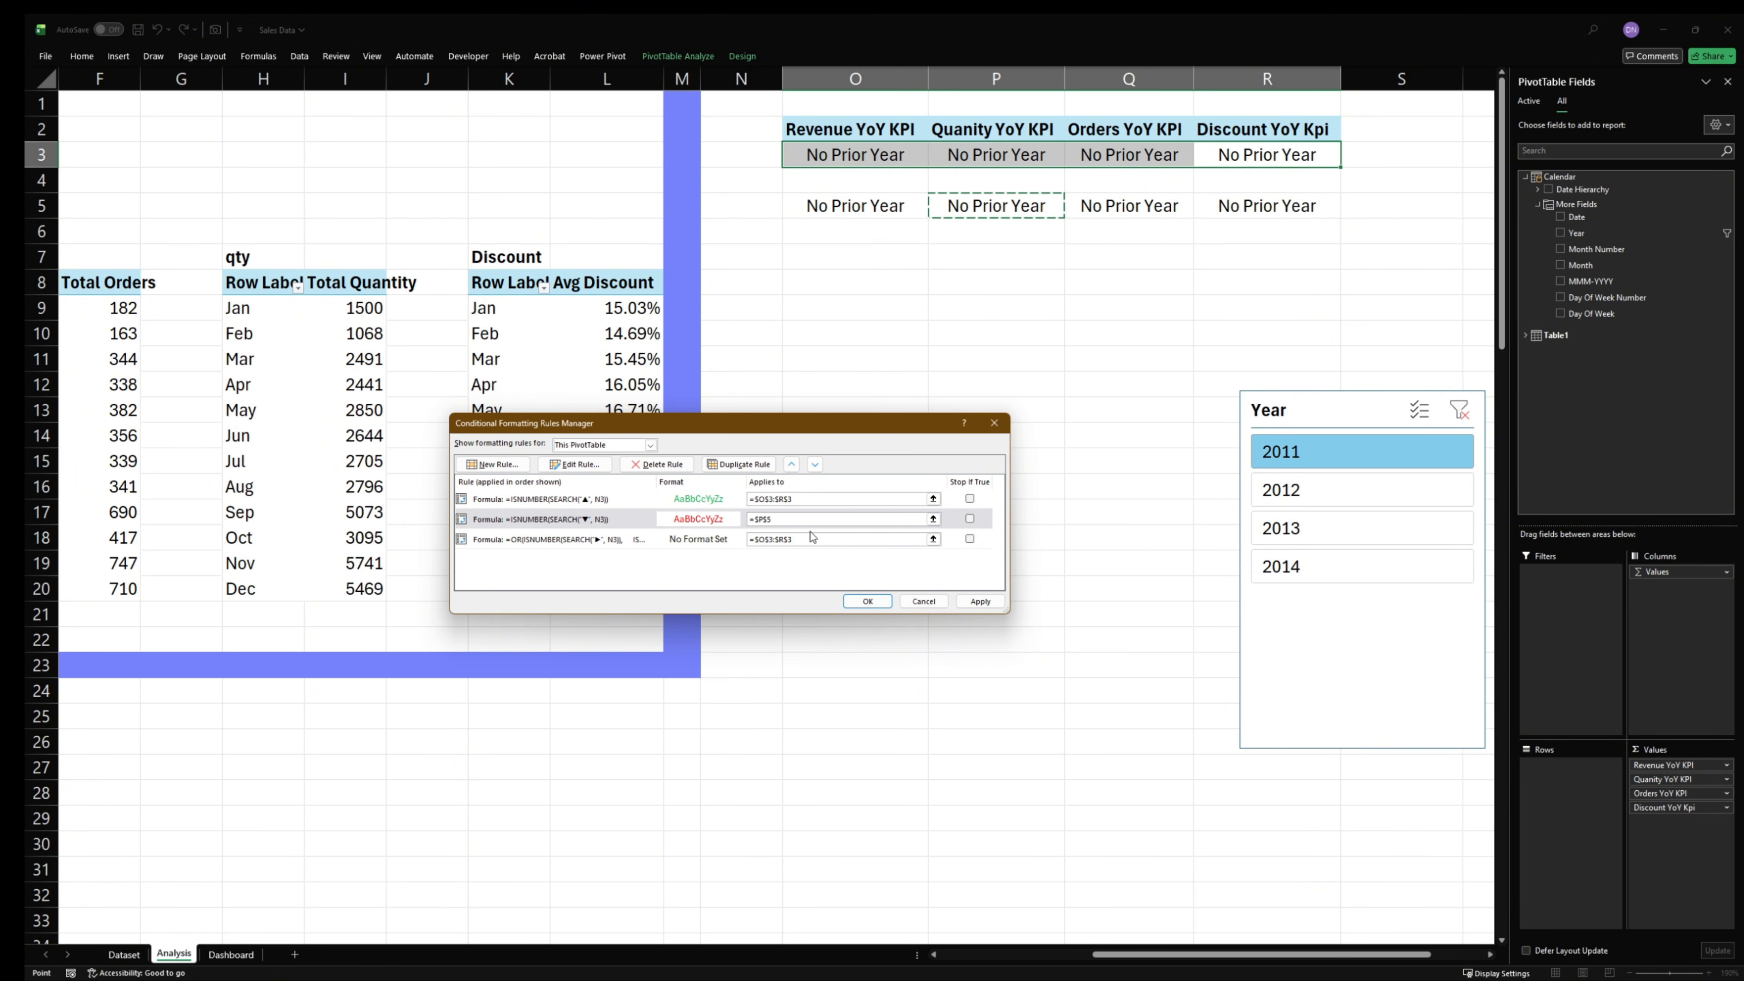
{"action": "left_click", "coordinate": [814, 536]}
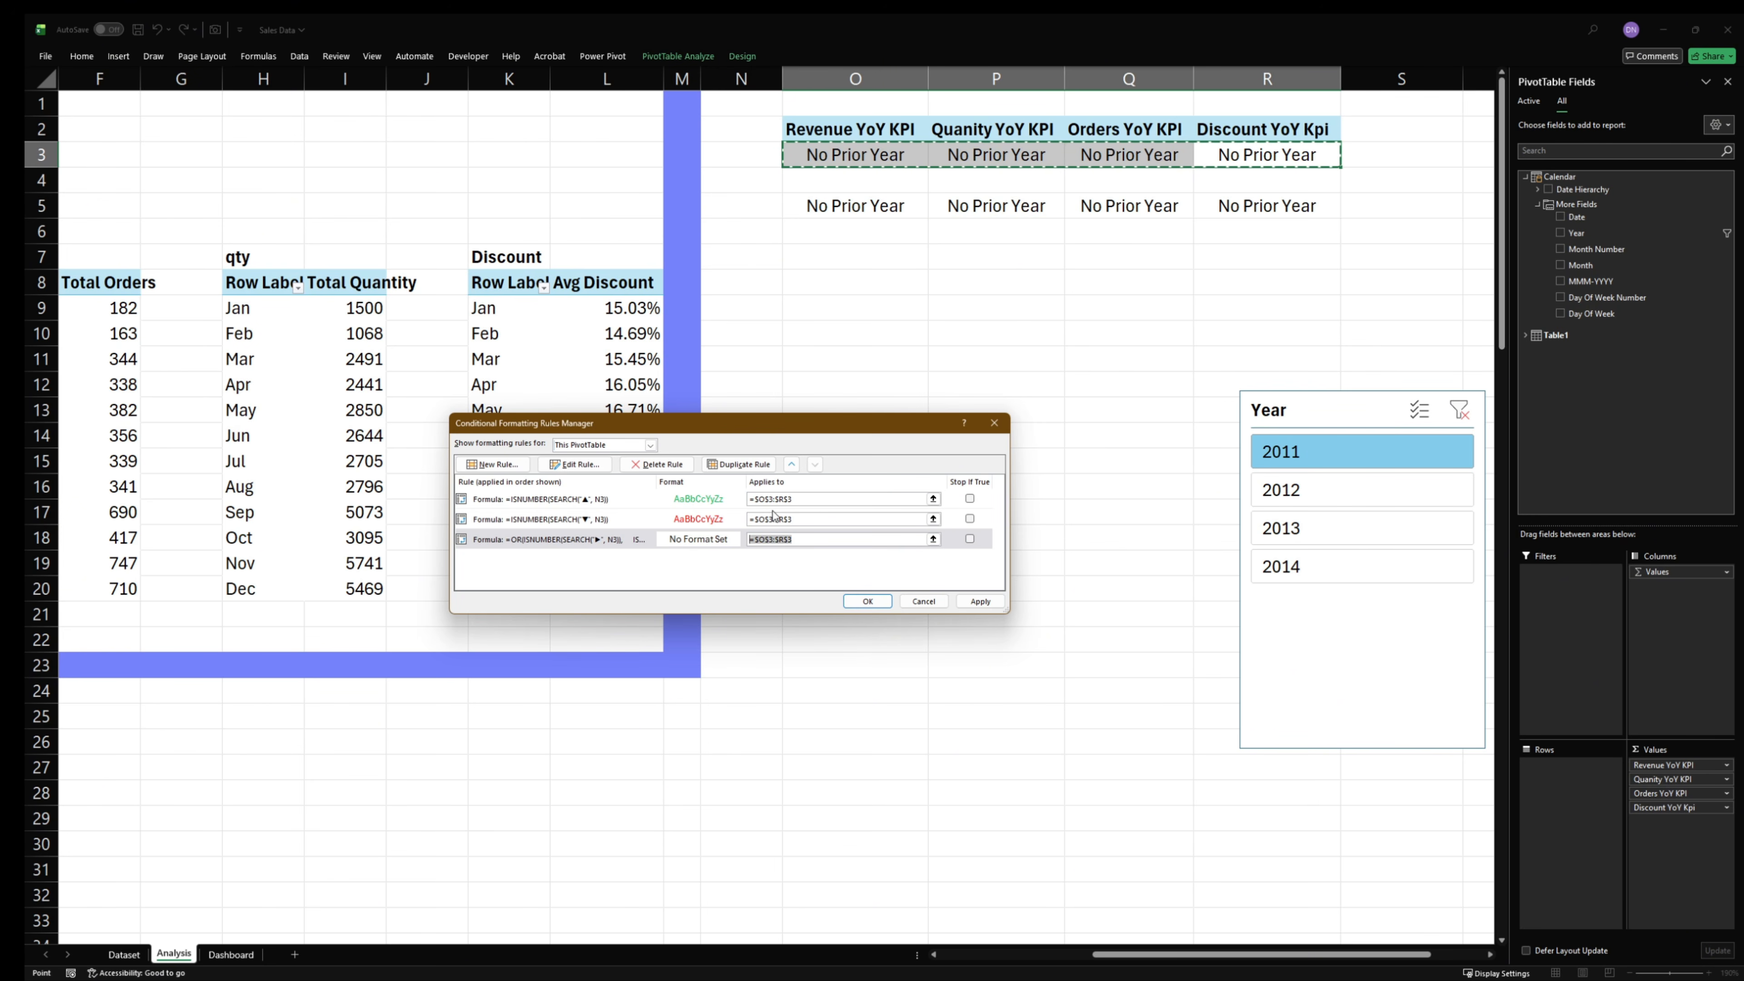
{"action": "left_click", "coordinate": [819, 499]}
- Enable Stop If True for the ▲, ▼ and OR formatting rules
{"action": "left_click", "coordinate": [970, 499]}
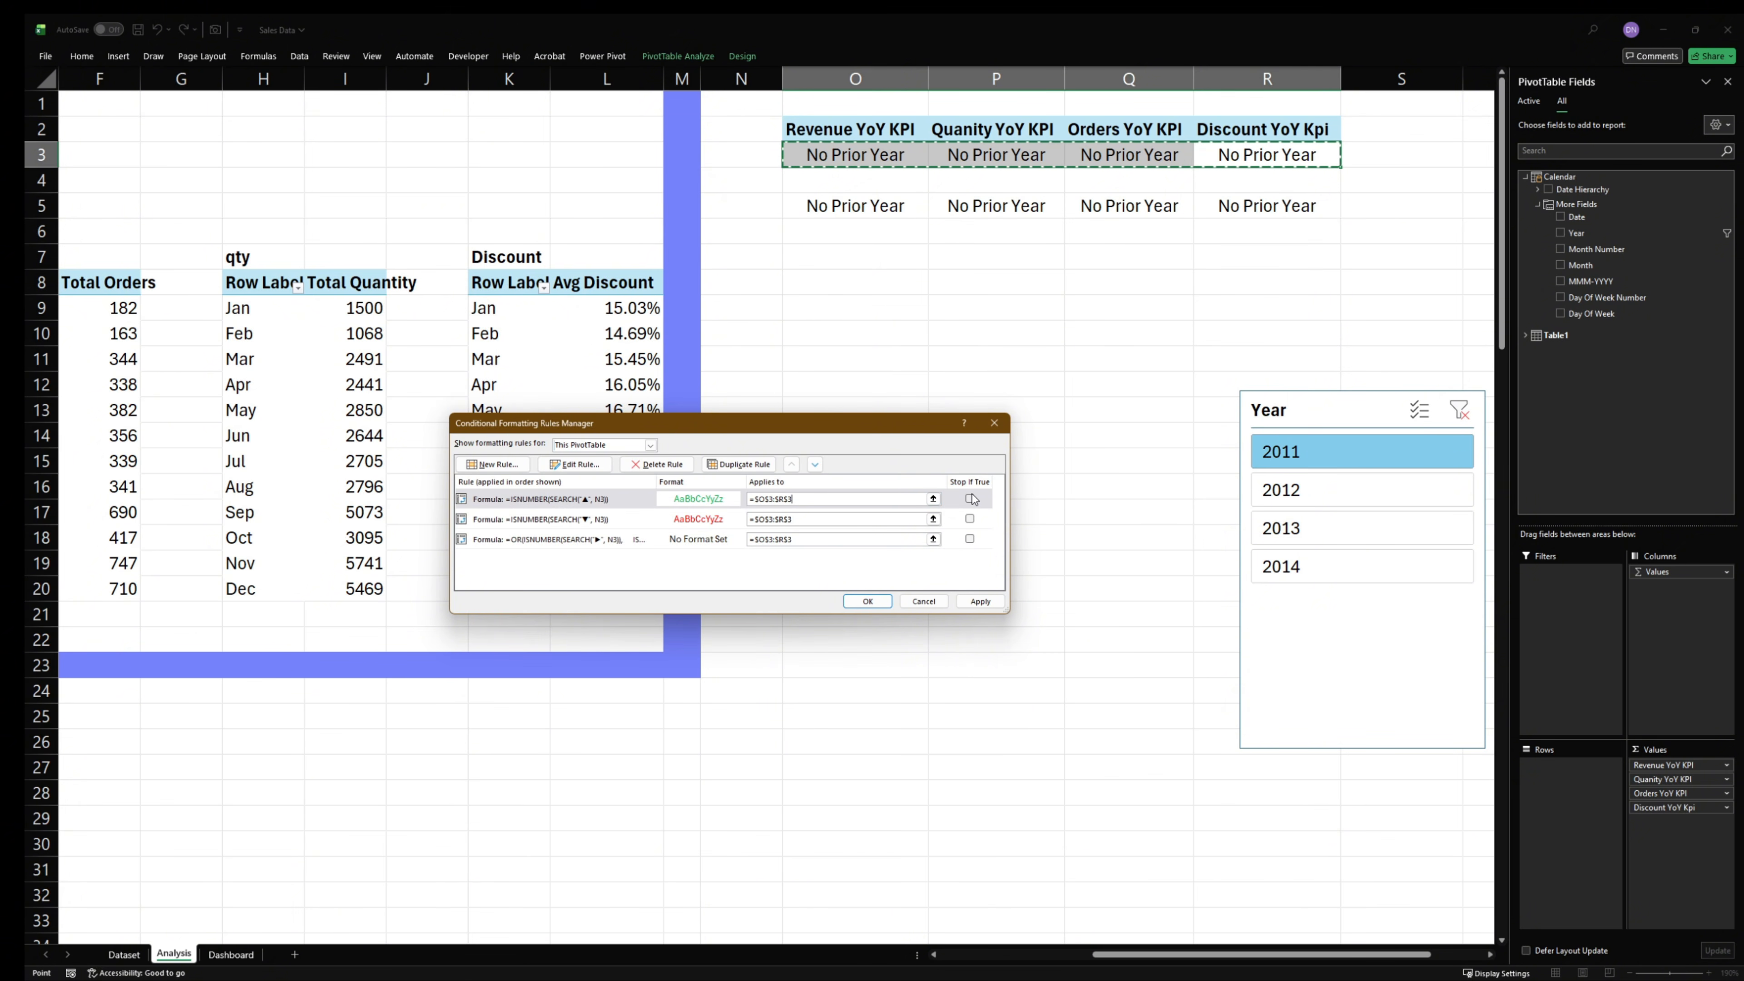
{"action": "left_click", "coordinate": [970, 519]}
{"action": "left_click", "coordinate": [970, 520]}
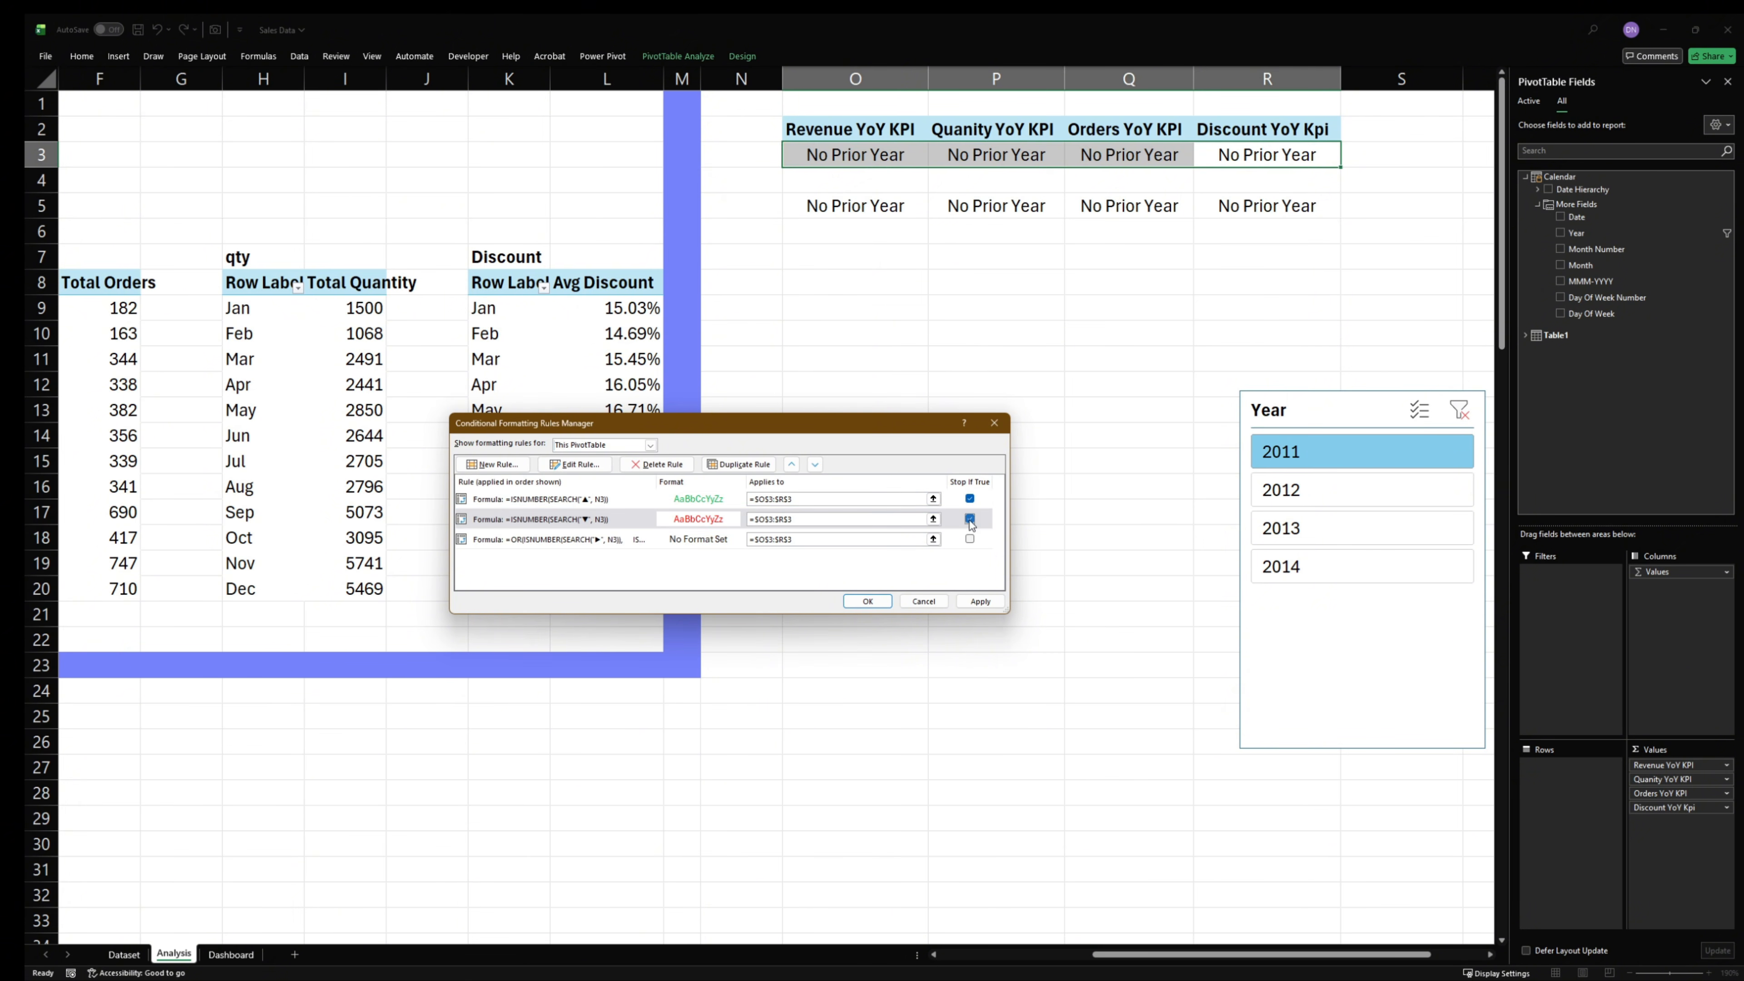
{"action": "left_click", "coordinate": [969, 540]}
{"action": "left_click", "coordinate": [969, 540]}
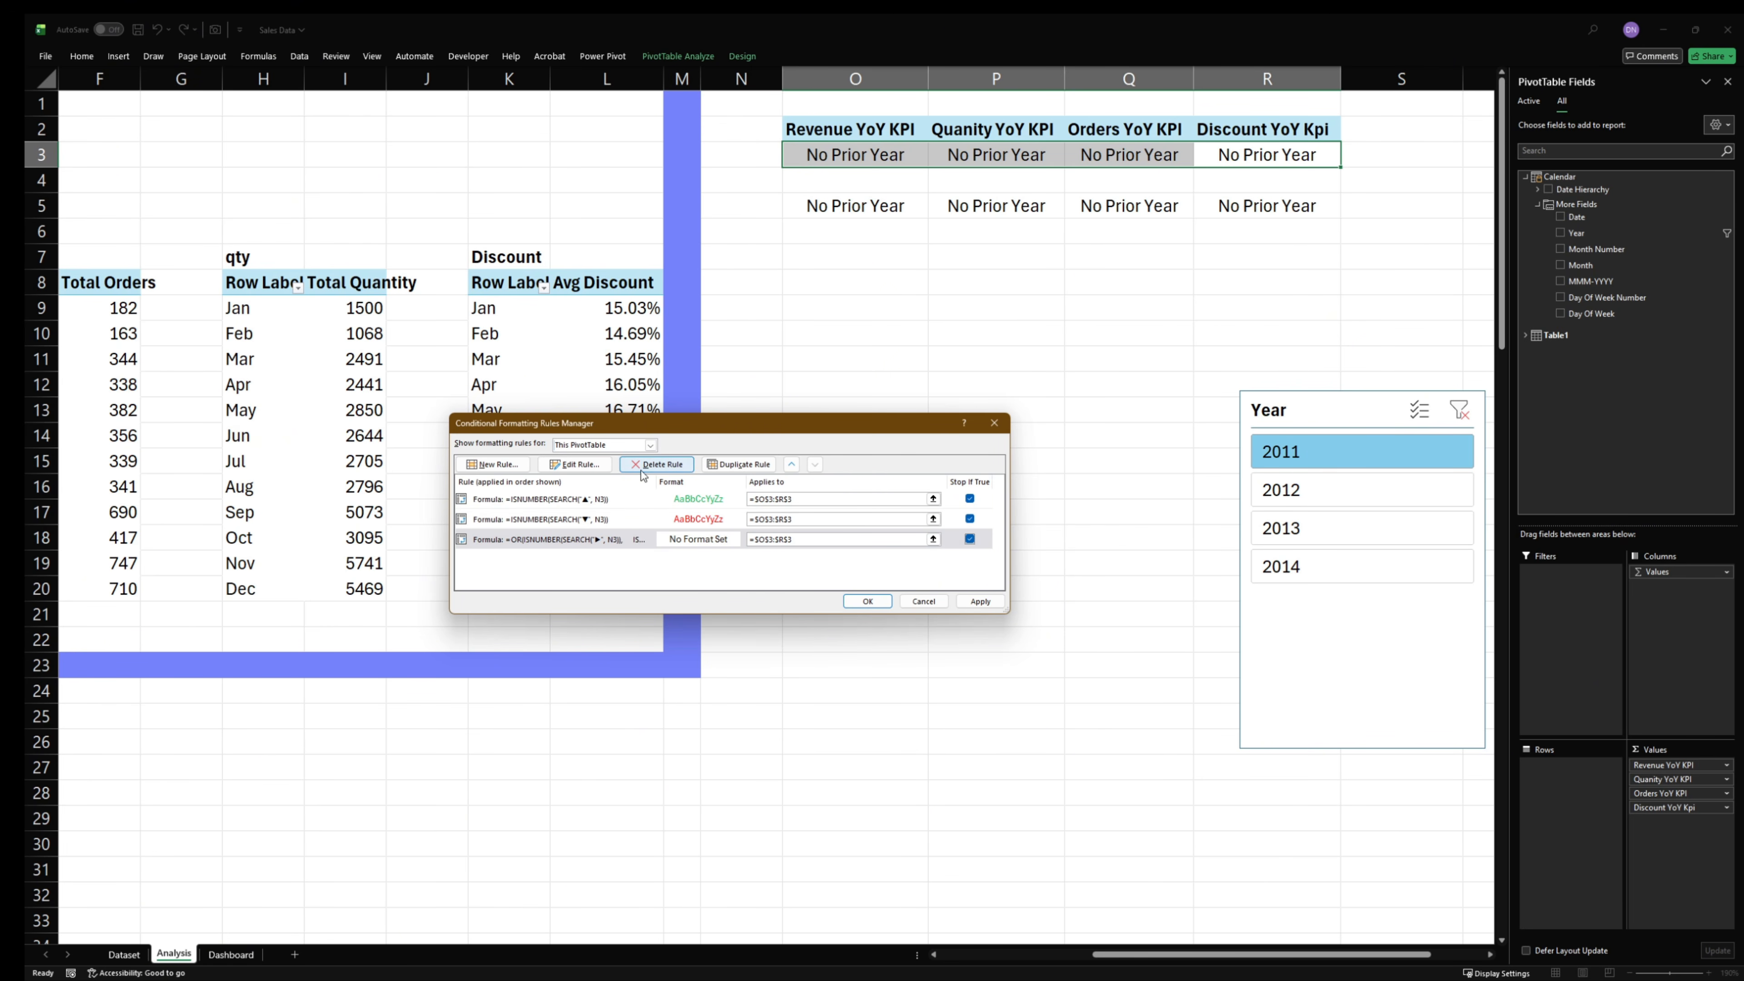
- Move the OR rule to the top of the rule order, apply the changes and deselect the KPI cells
{"action": "left_click", "coordinate": [792, 464]}
{"action": "left_click", "coordinate": [791, 464]}
{"action": "left_click", "coordinate": [602, 544]}
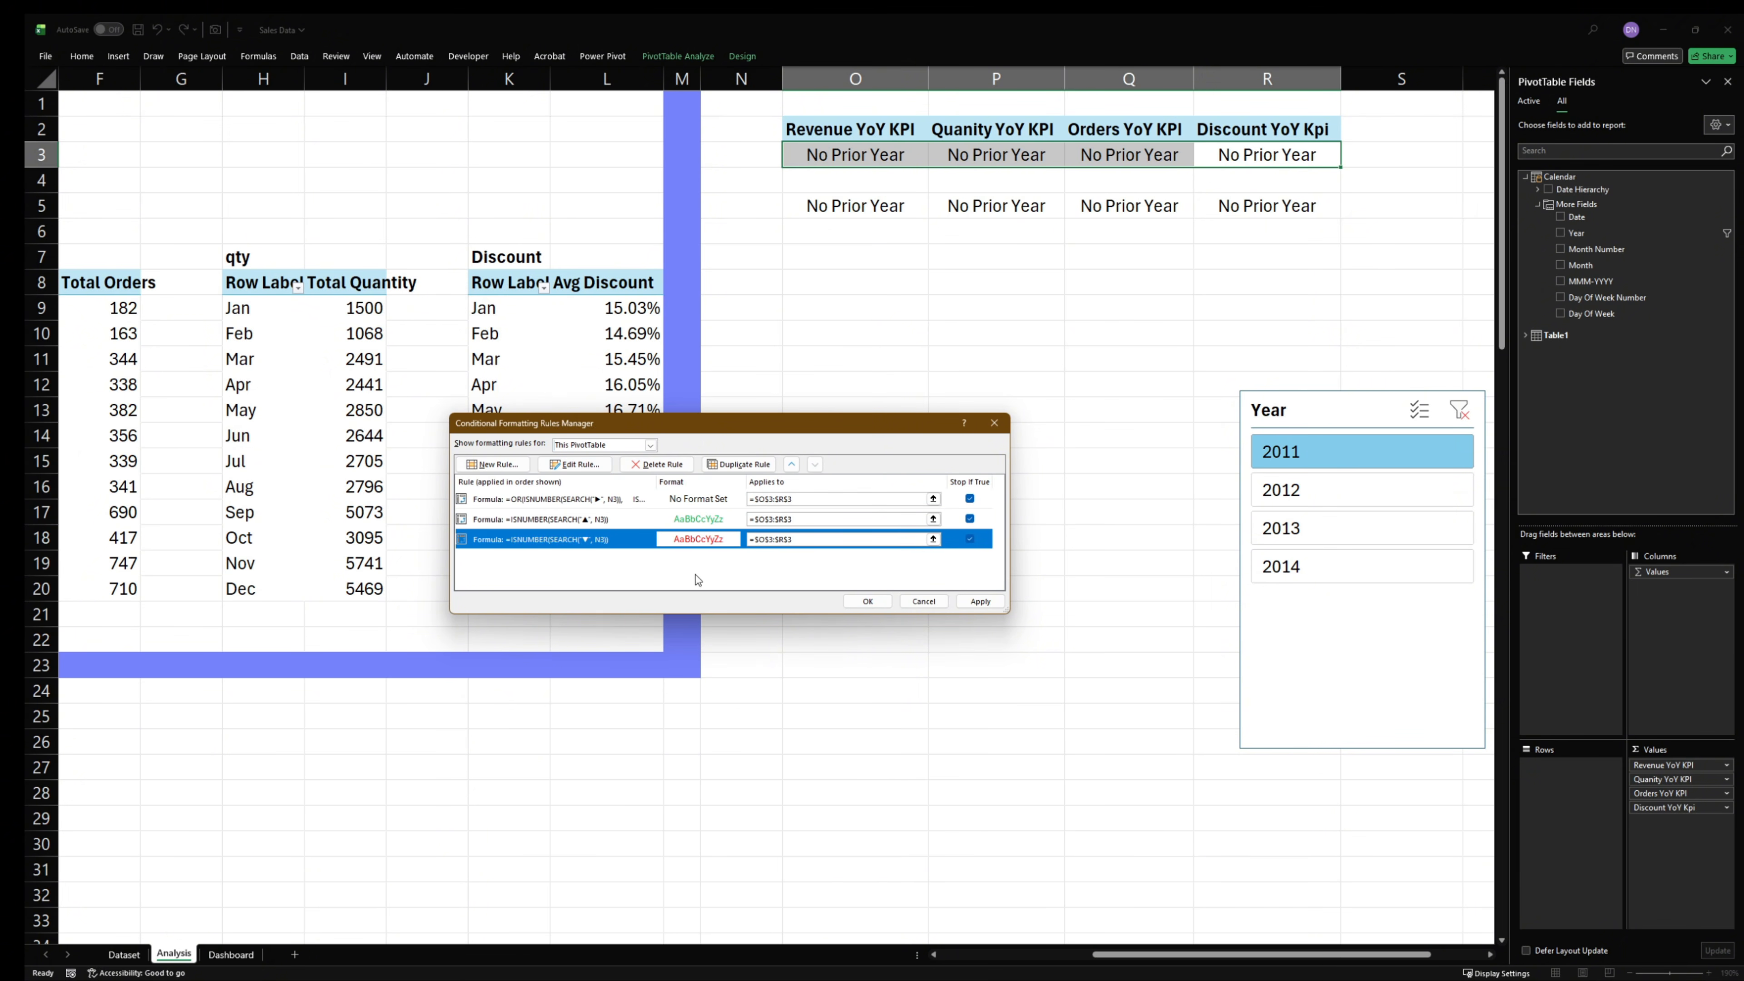
{"action": "left_click", "coordinate": [964, 608]}
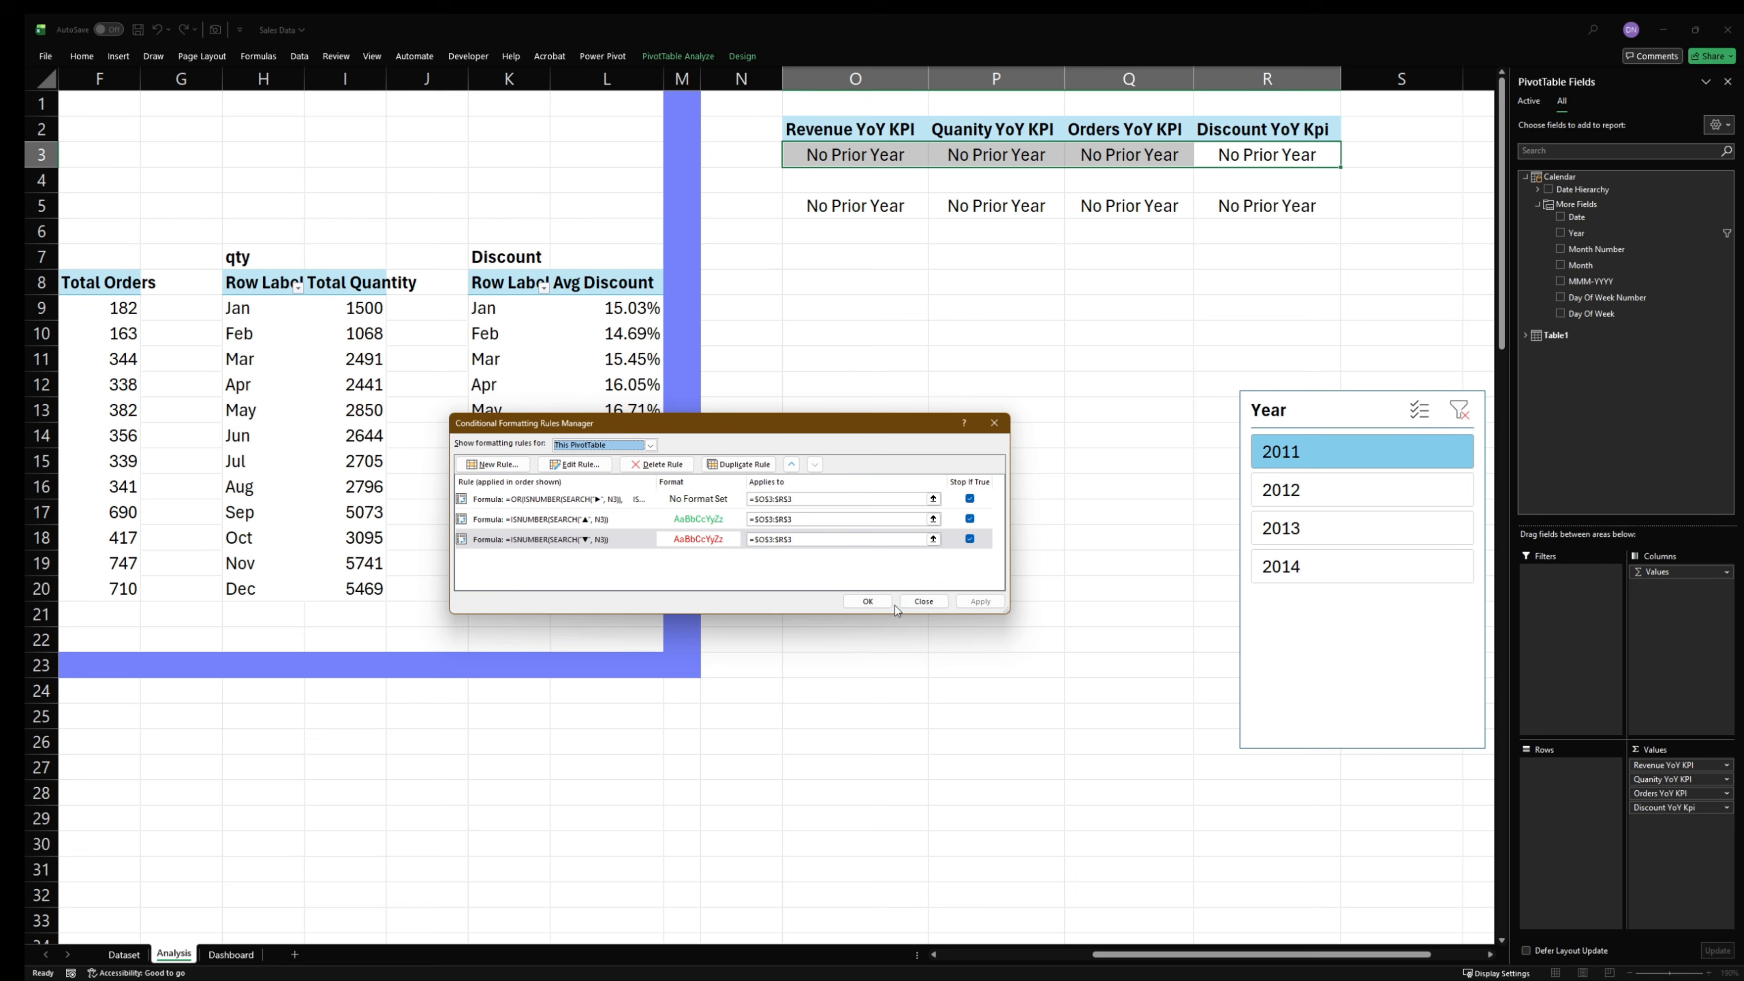
{"action": "left_click", "coordinate": [867, 601]}
{"action": "left_click", "coordinate": [885, 440]}
- Filter the KPI PivotTable by each year from 2014 to 2011, rechecking 2012, 2013 and 2014, to examine the colors under the reordered rules
{"action": "left_click", "coordinate": [1280, 575]}
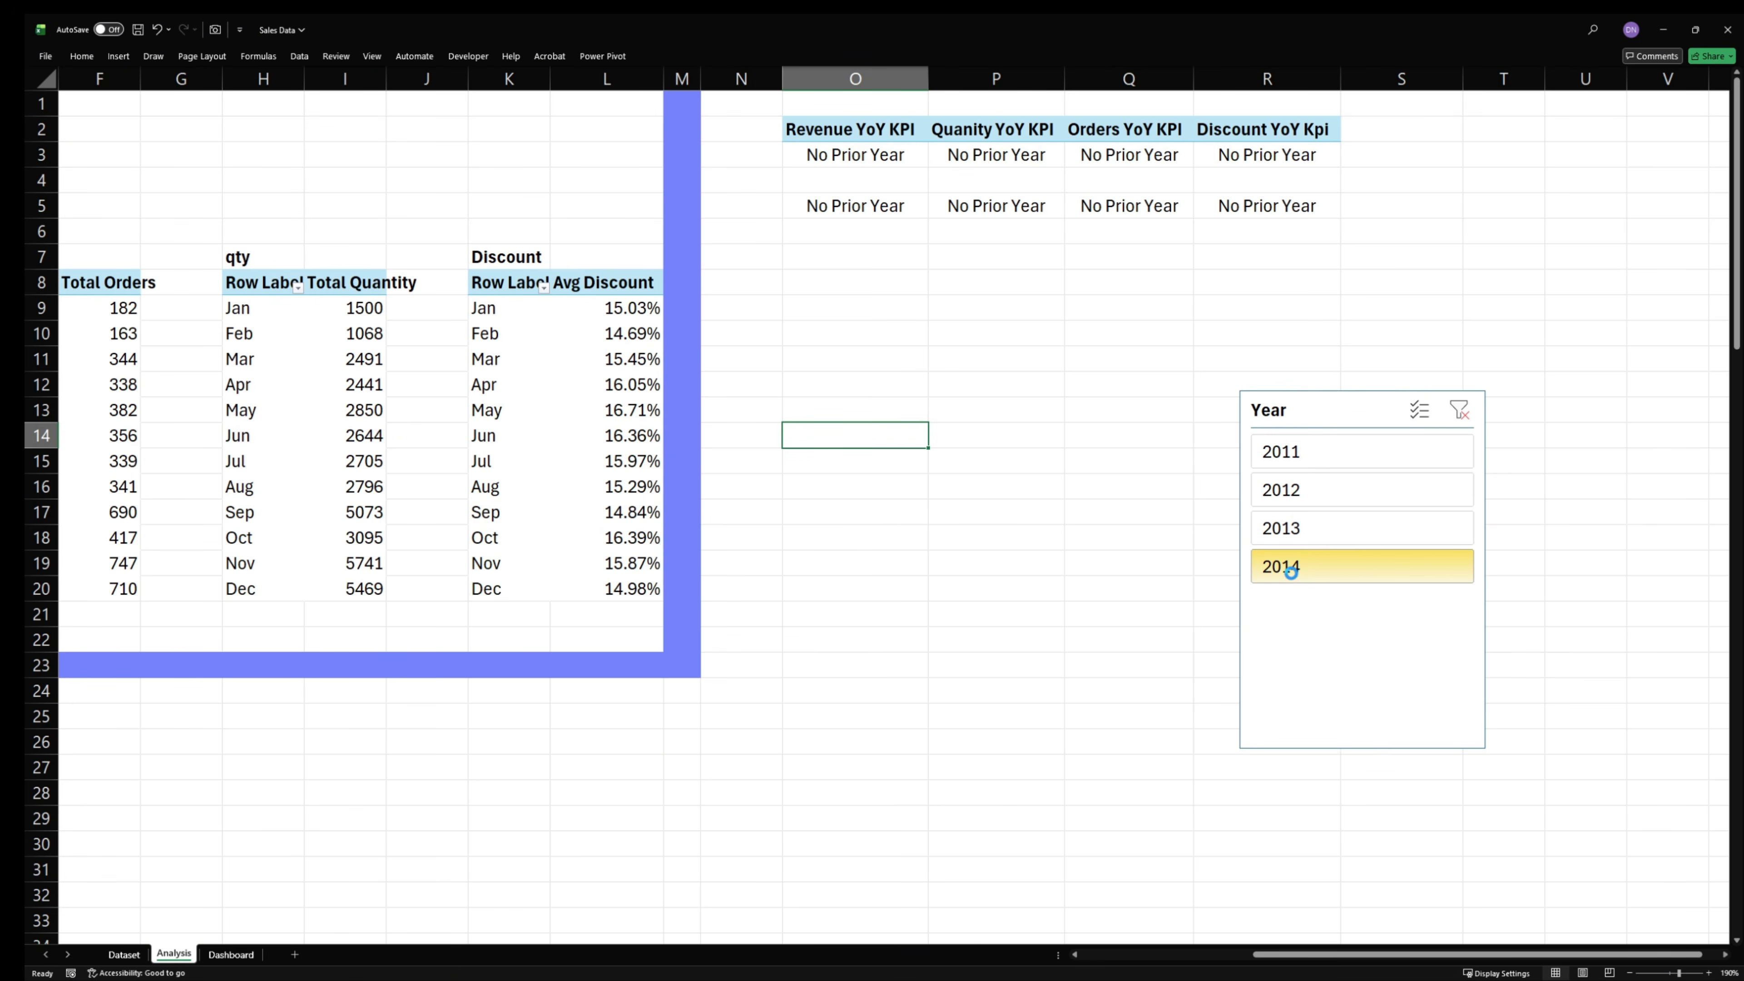
{"action": "left_click", "coordinate": [1300, 535]}
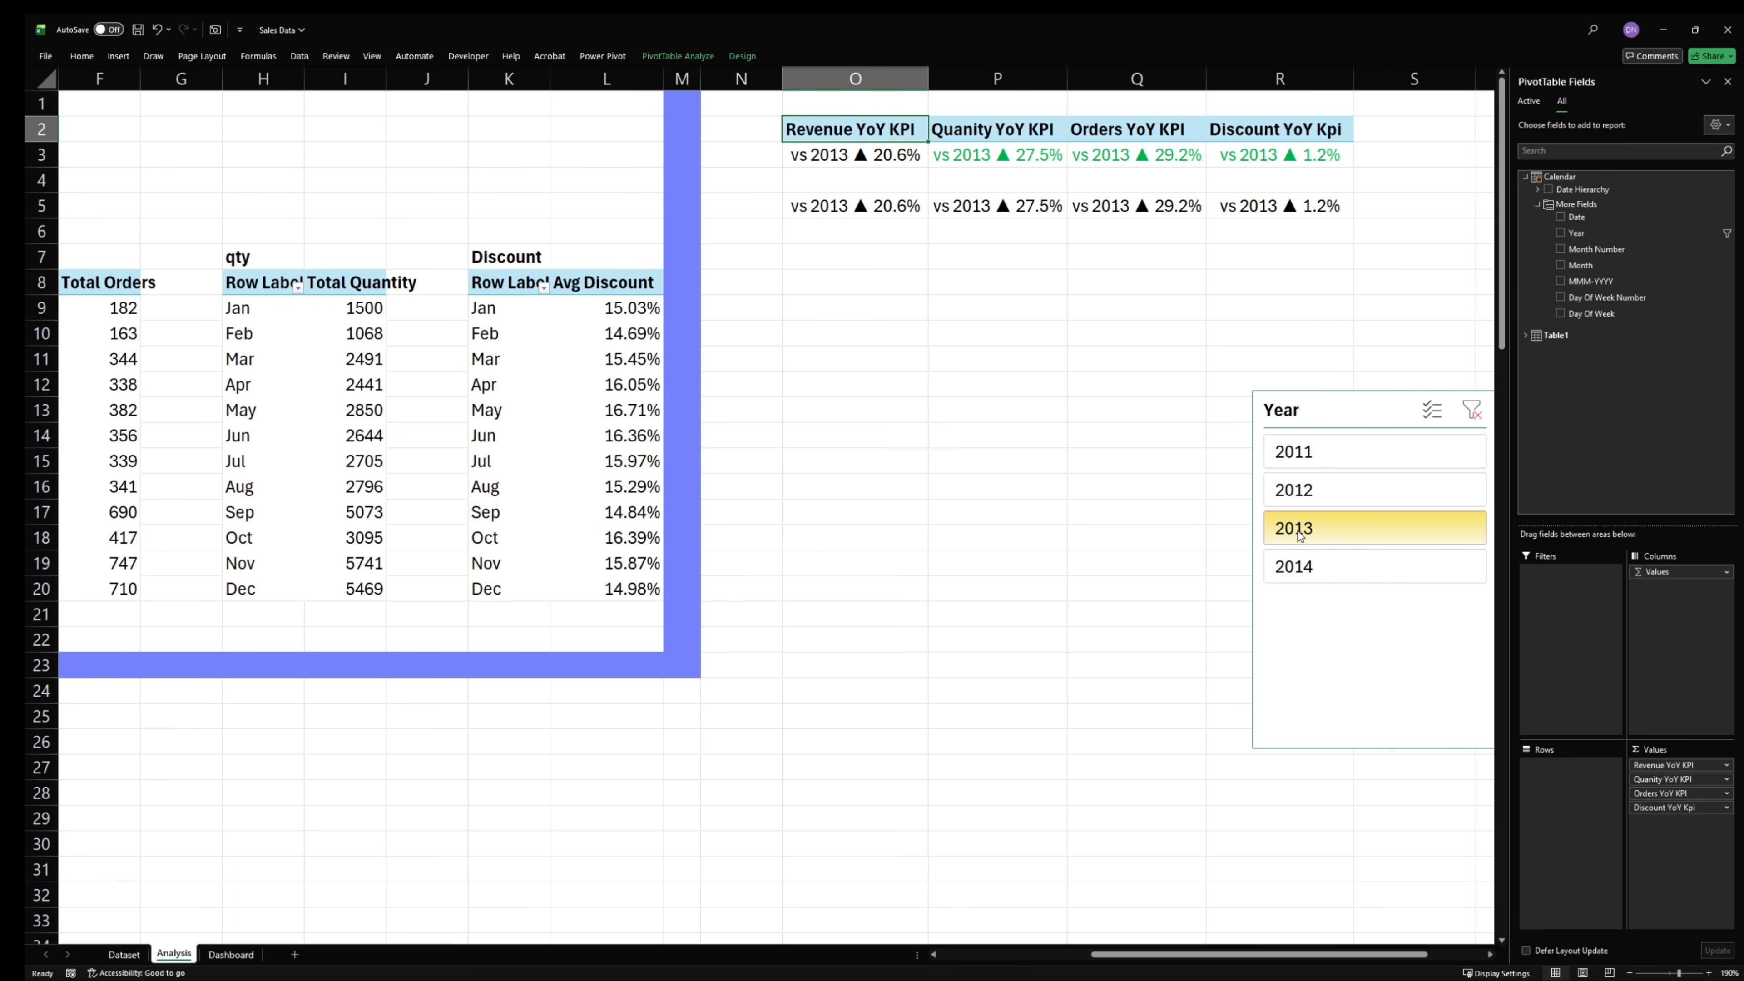
{"action": "left_click", "coordinate": [1298, 503]}
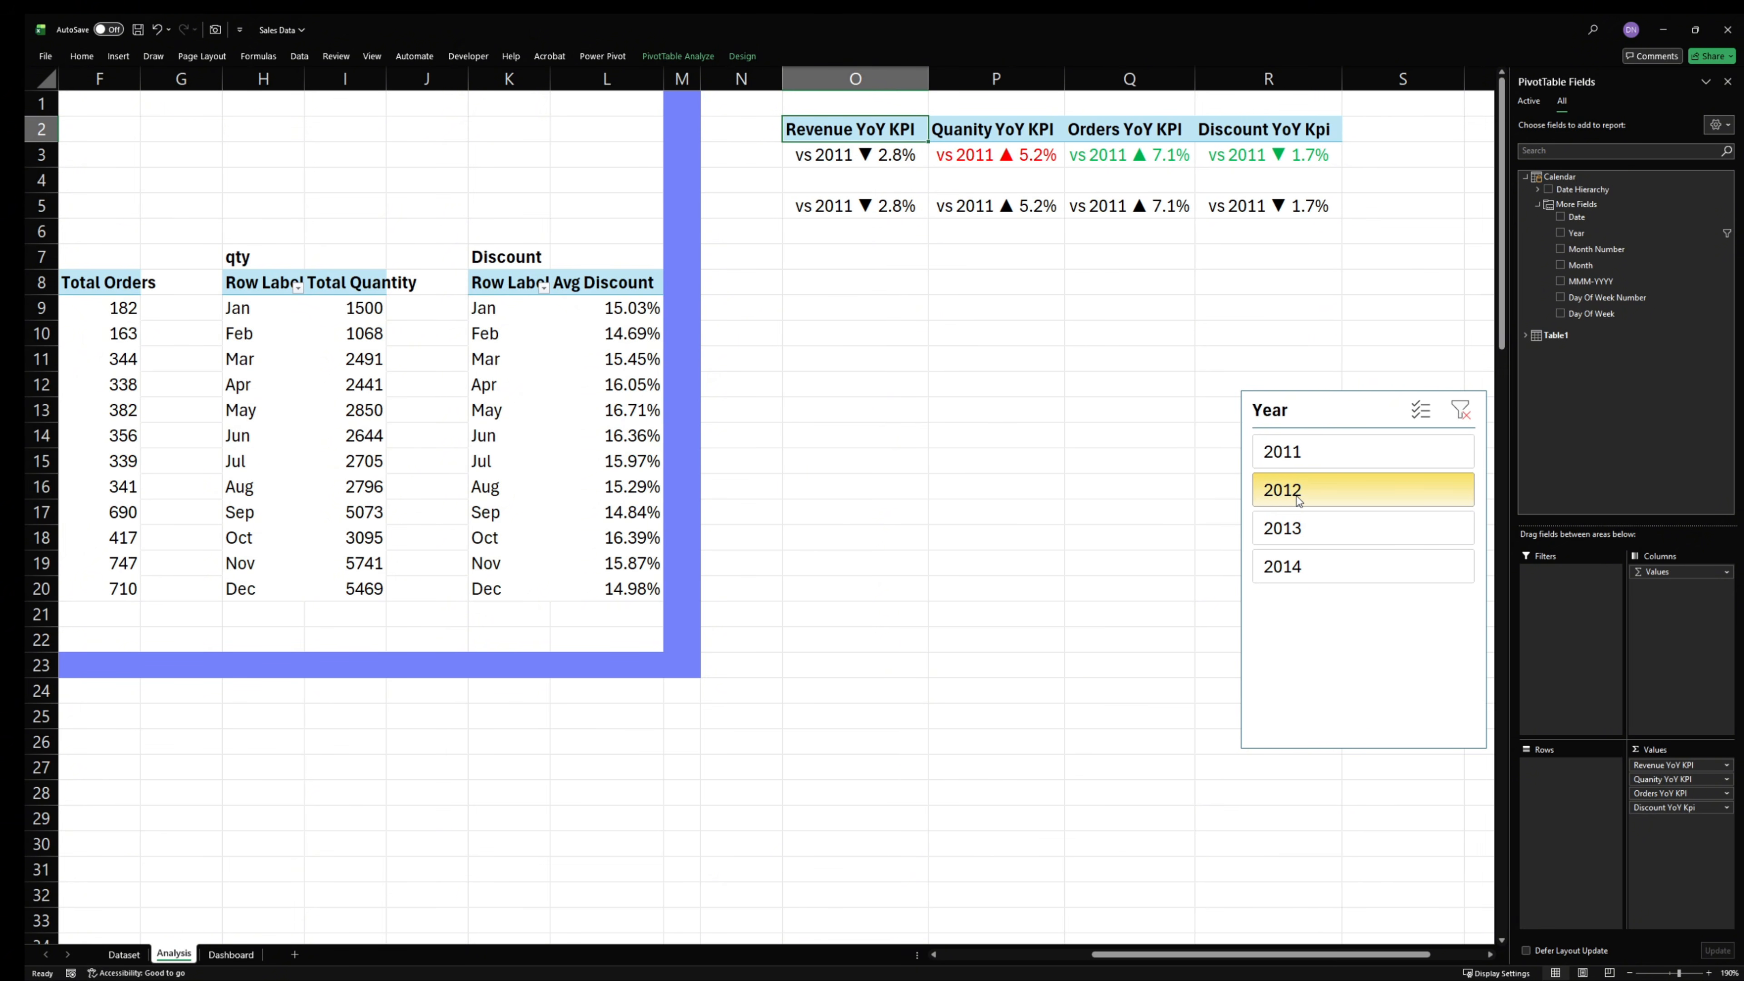
{"action": "left_click", "coordinate": [1300, 455]}
{"action": "left_click", "coordinate": [1303, 490]}
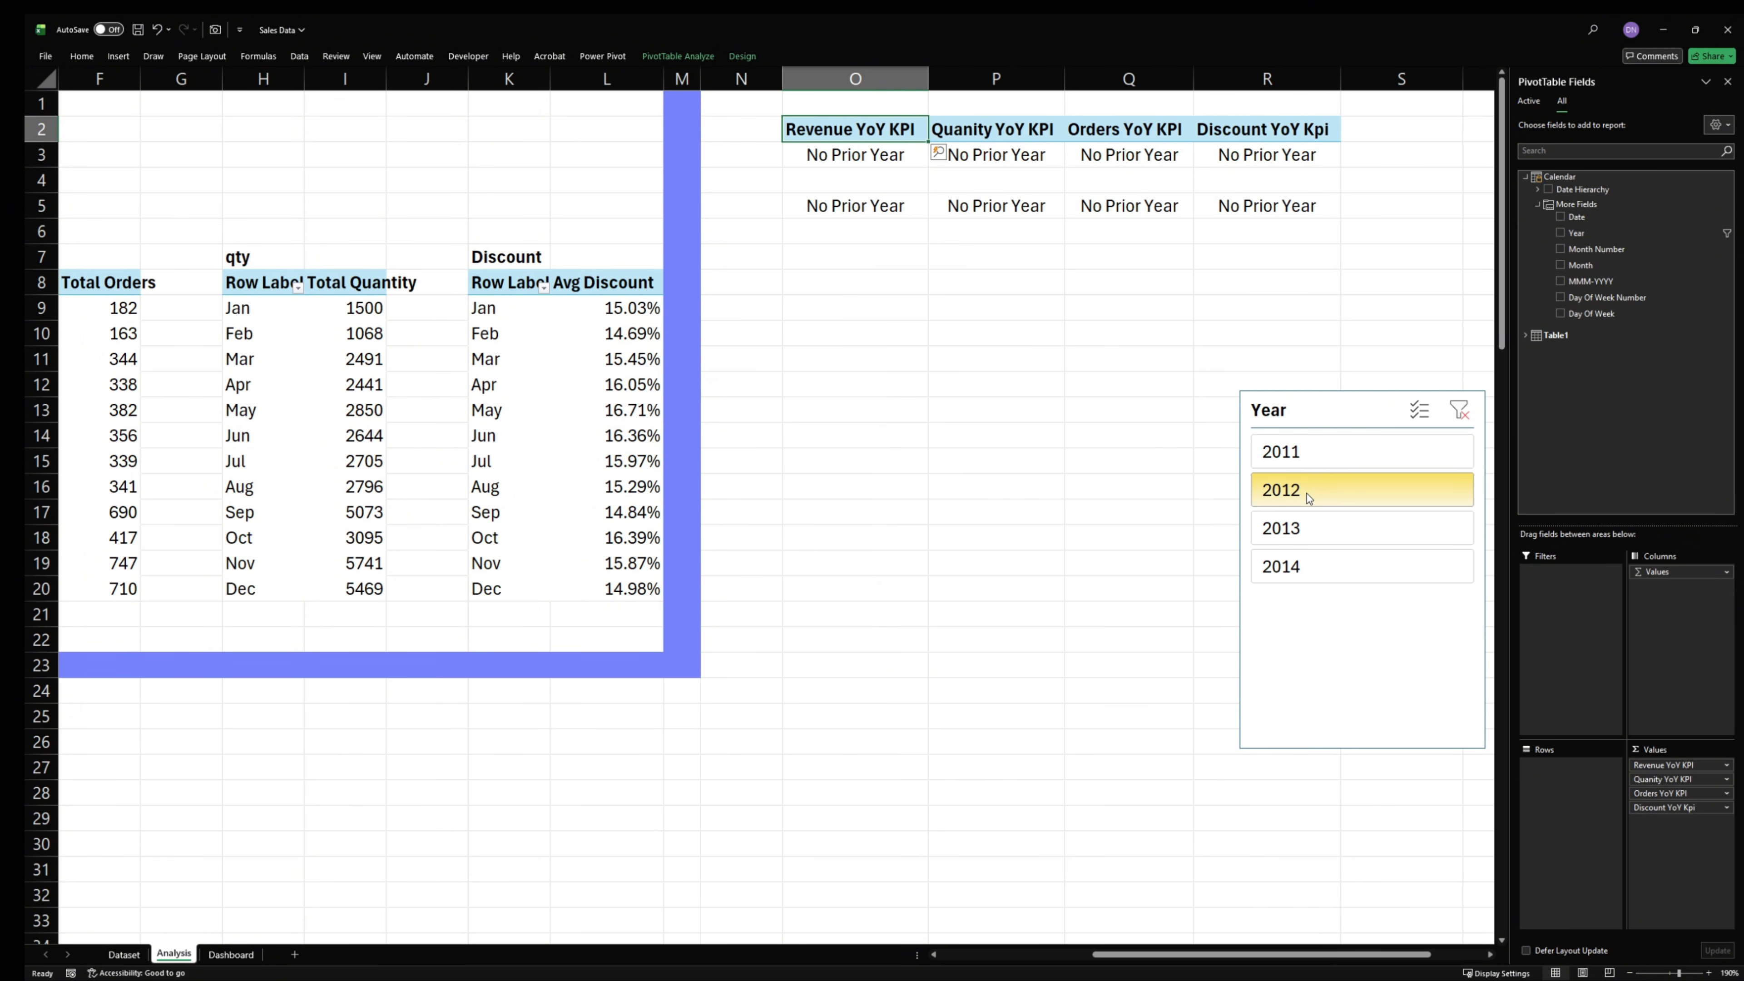
{"action": "left_click", "coordinate": [1304, 516]}
{"action": "left_click", "coordinate": [1302, 570]}
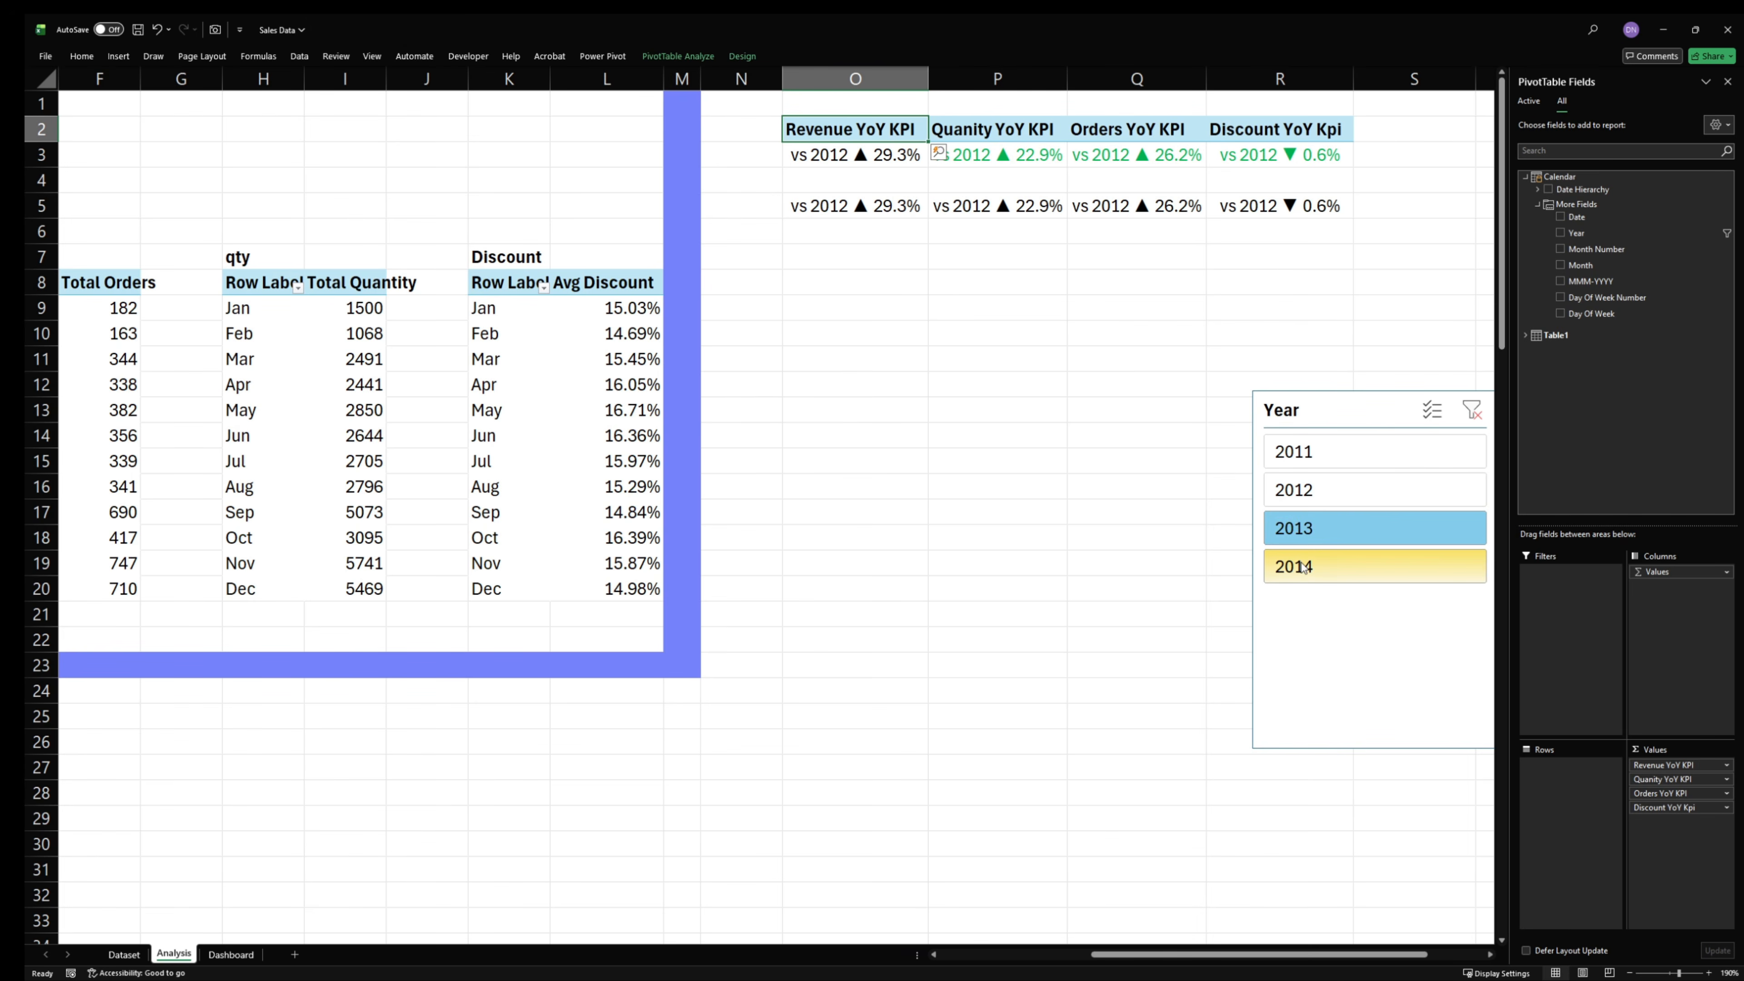
{"action": "left_click", "coordinate": [1308, 535]}
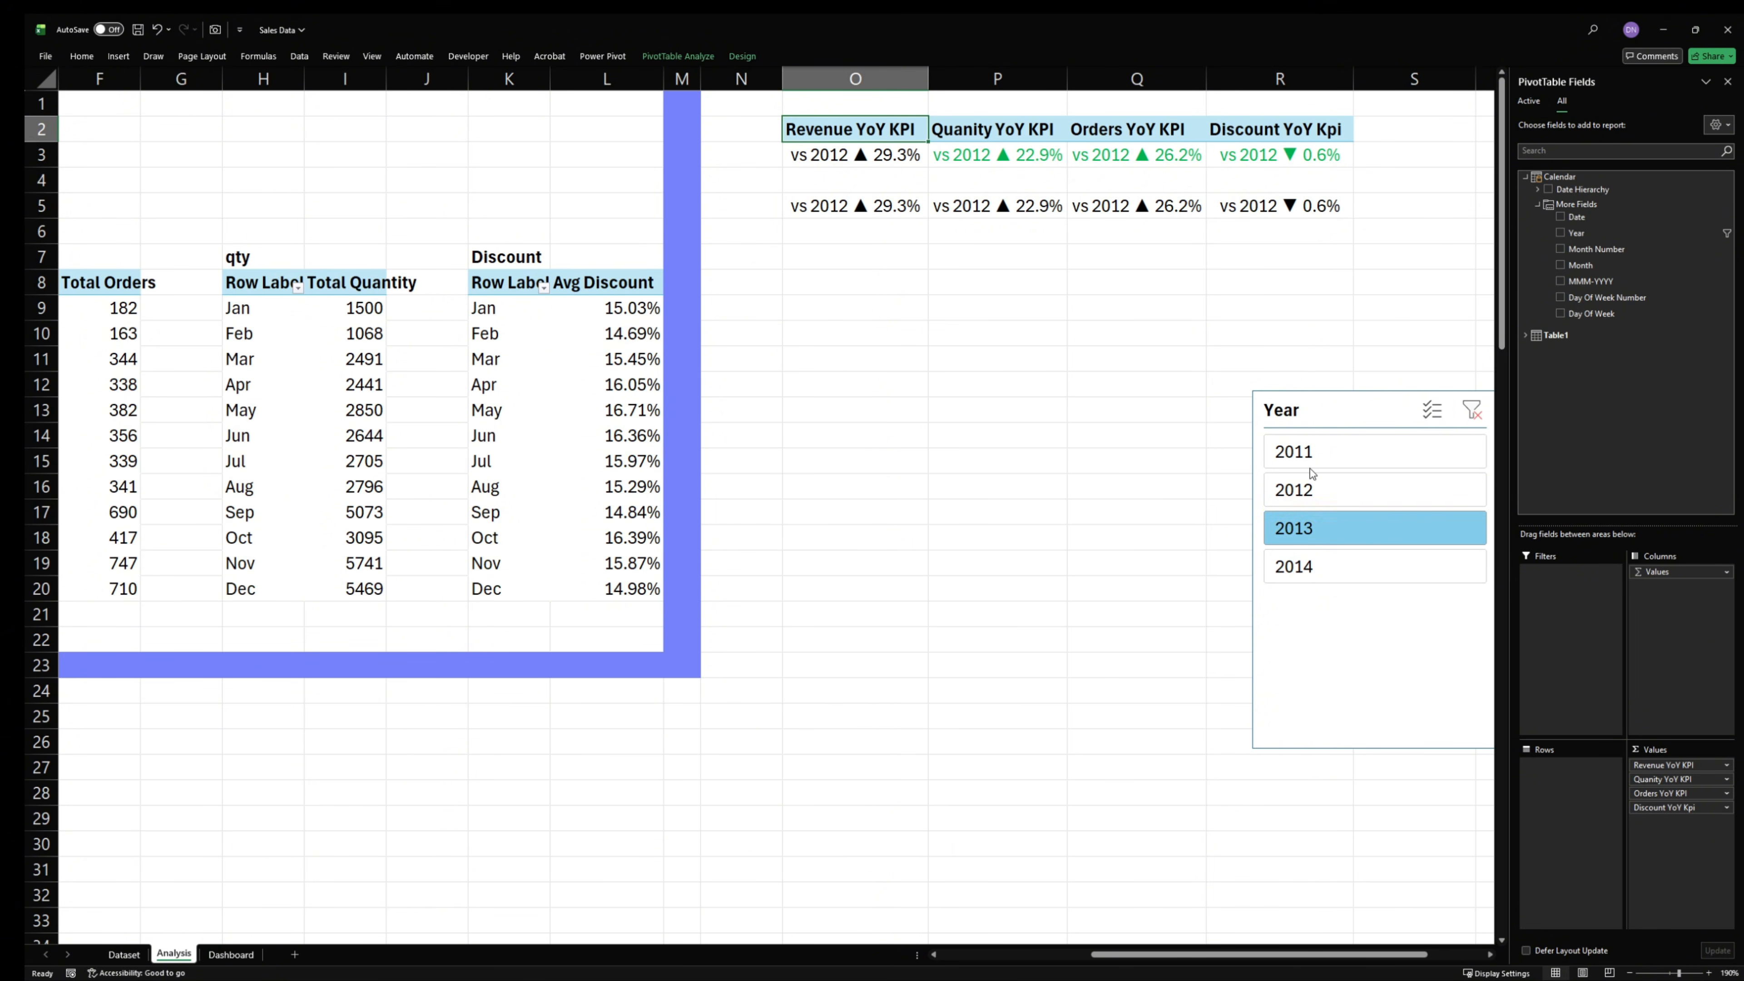
- Move the Year slicer over columns P and Q, starting around row 12, and filter it by 2011
{"action": "left_click_drag", "start_coordinate": [1308, 403], "coordinate": [993, 404]}
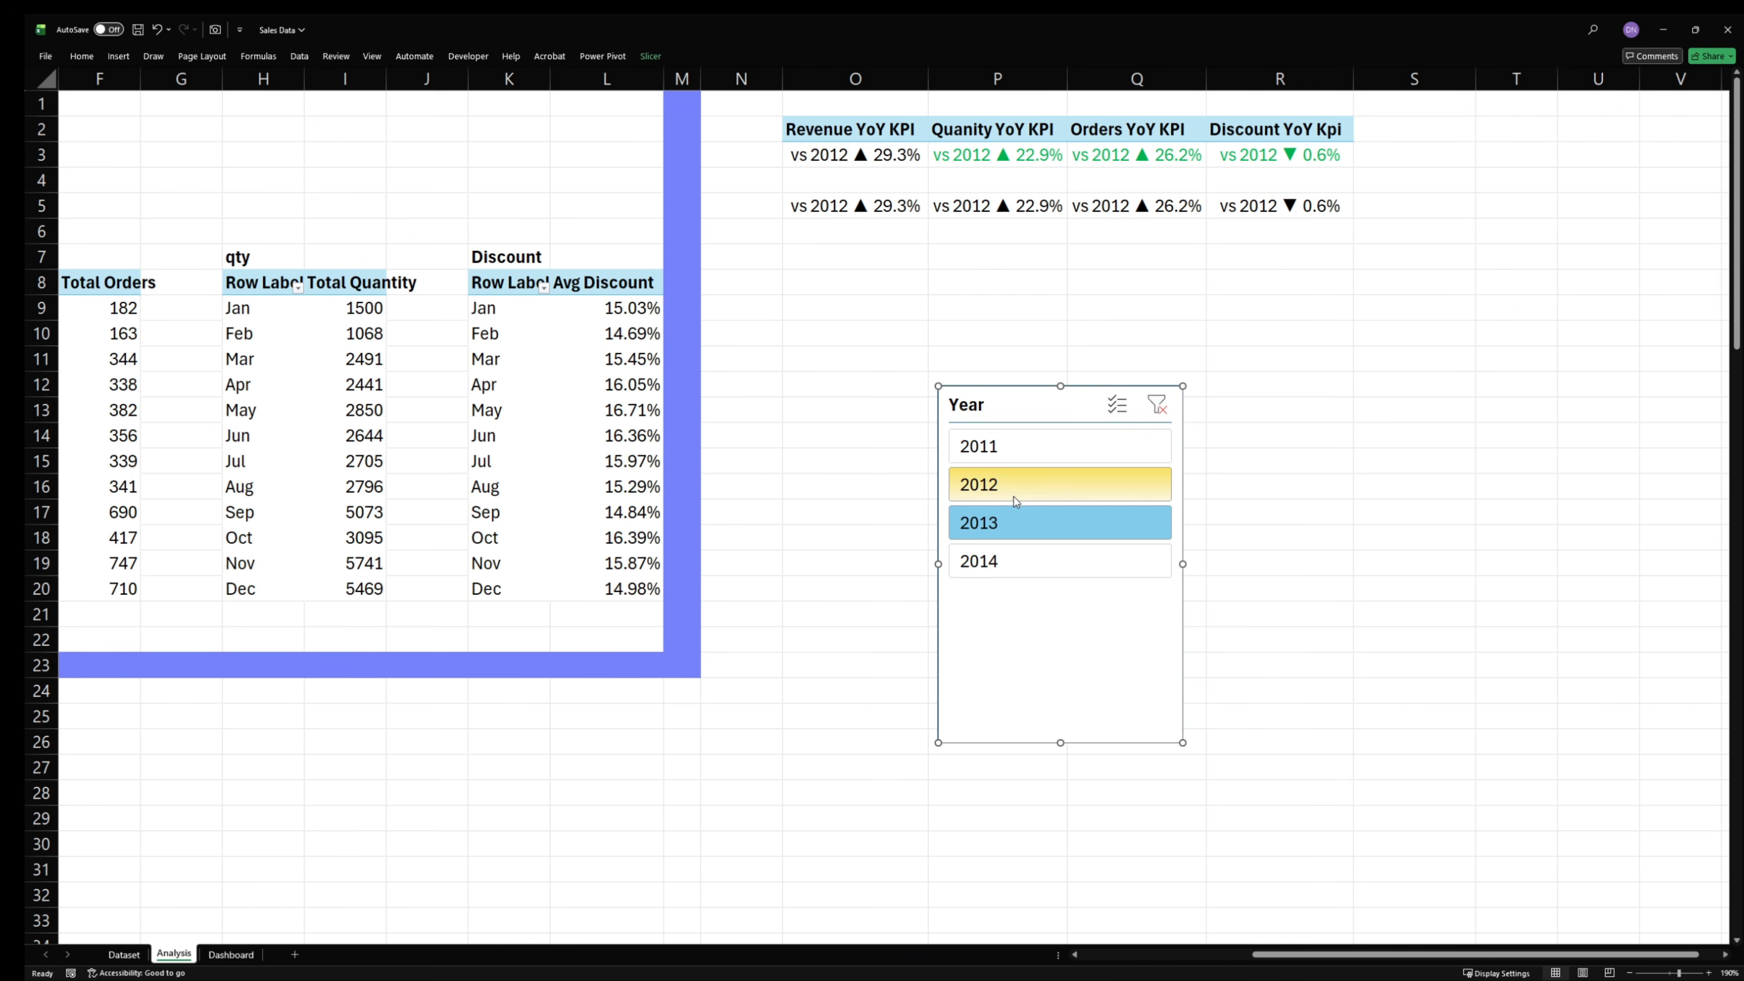
{"action": "left_click", "coordinate": [1006, 448]}
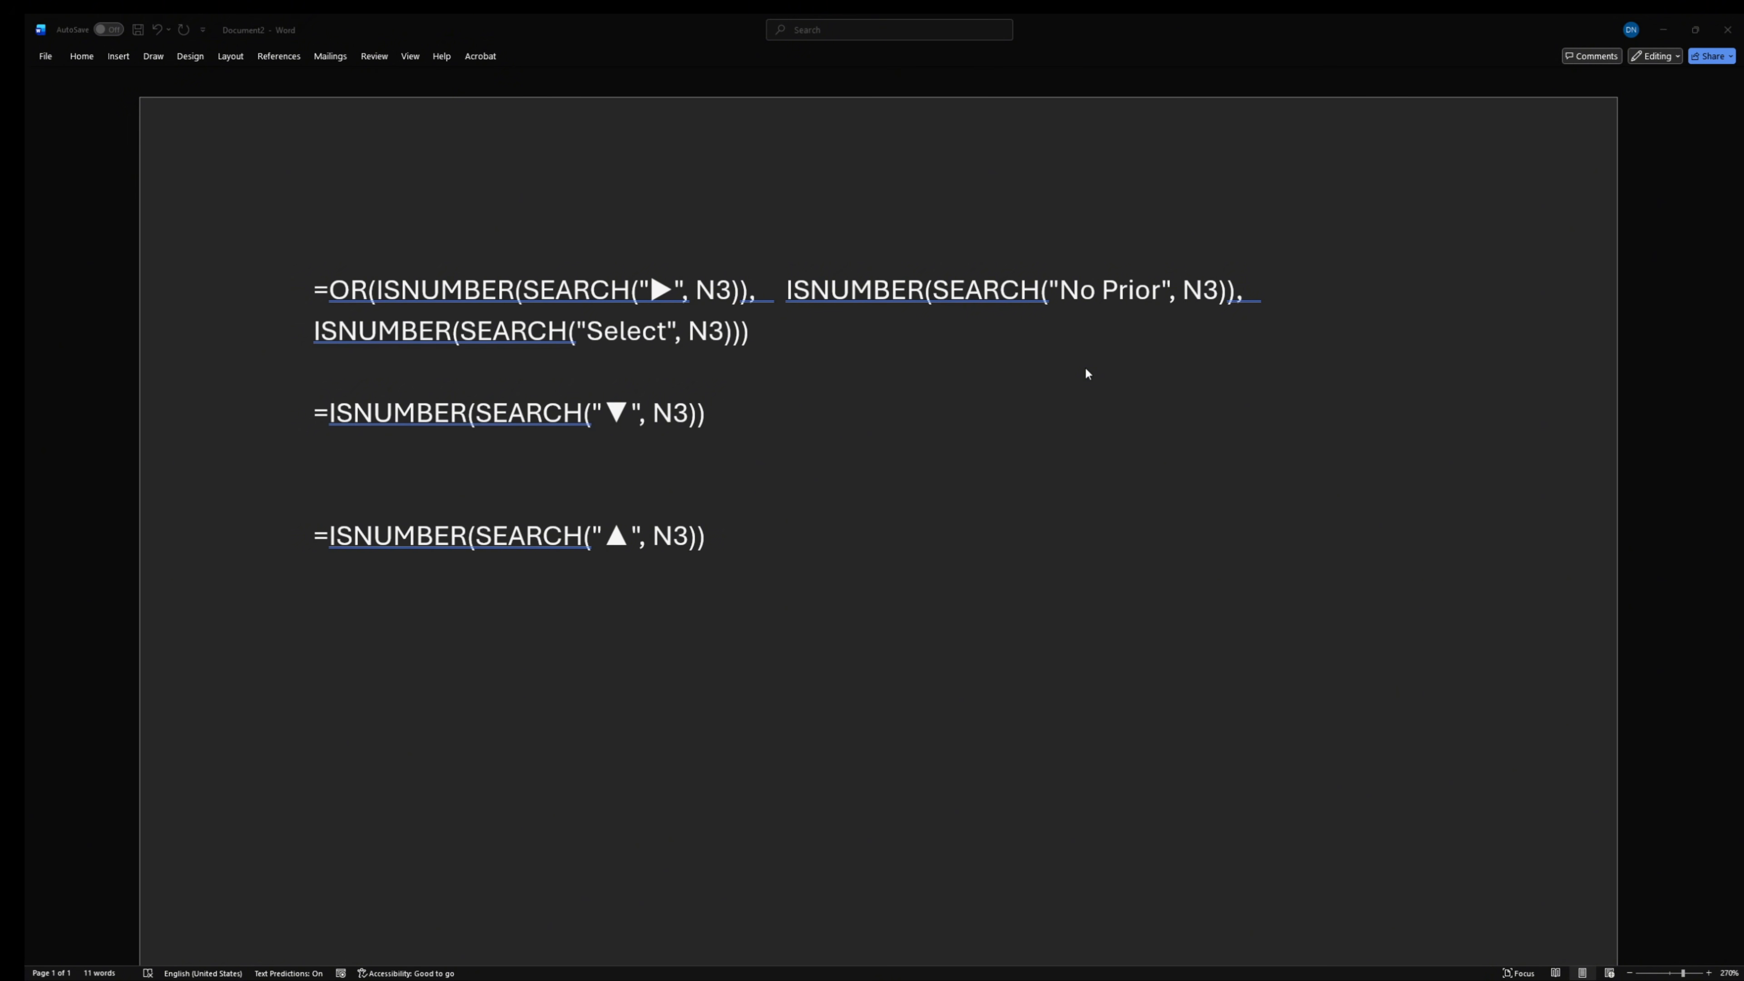
- Place the Word formula notes over the worksheet to examine the first N3 reference in the OR formula, and return to Excel
{"action": "left_click_drag", "start_coordinate": [1113, 20], "coordinate": [1024, 295]}
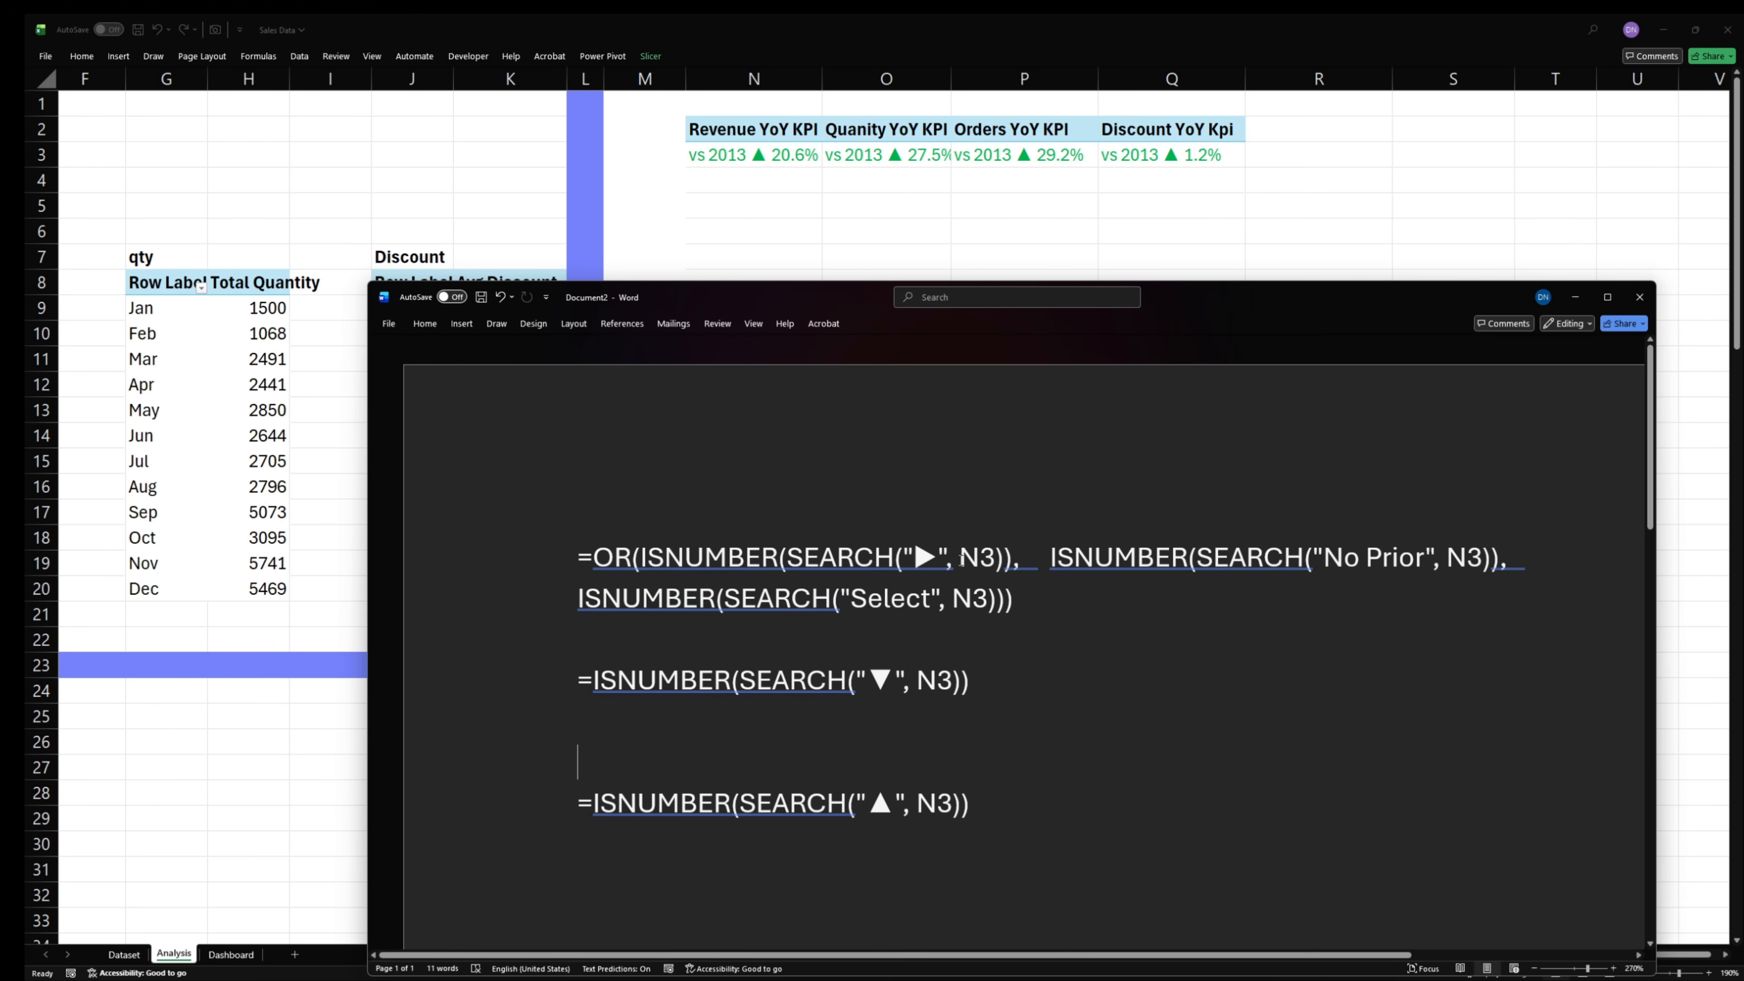
{"action": "left_click_drag", "start_coordinate": [960, 558], "coordinate": [995, 558]}
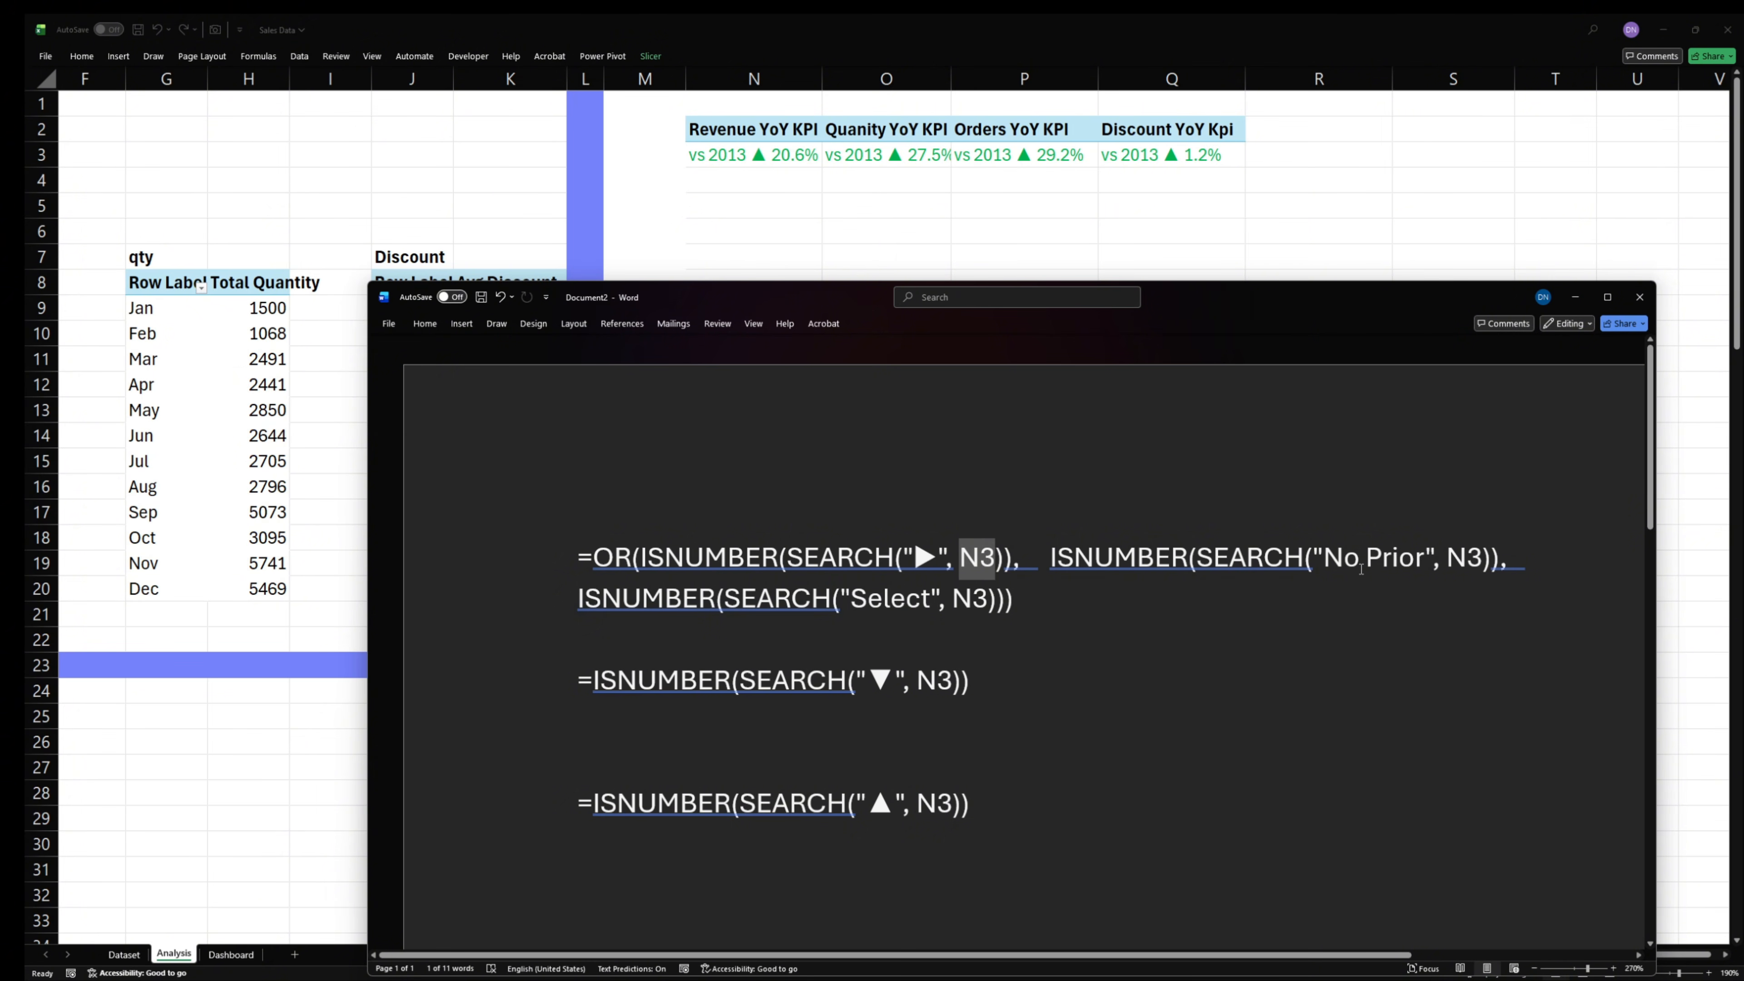
{"action": "key", "text": "ctrl+d"}
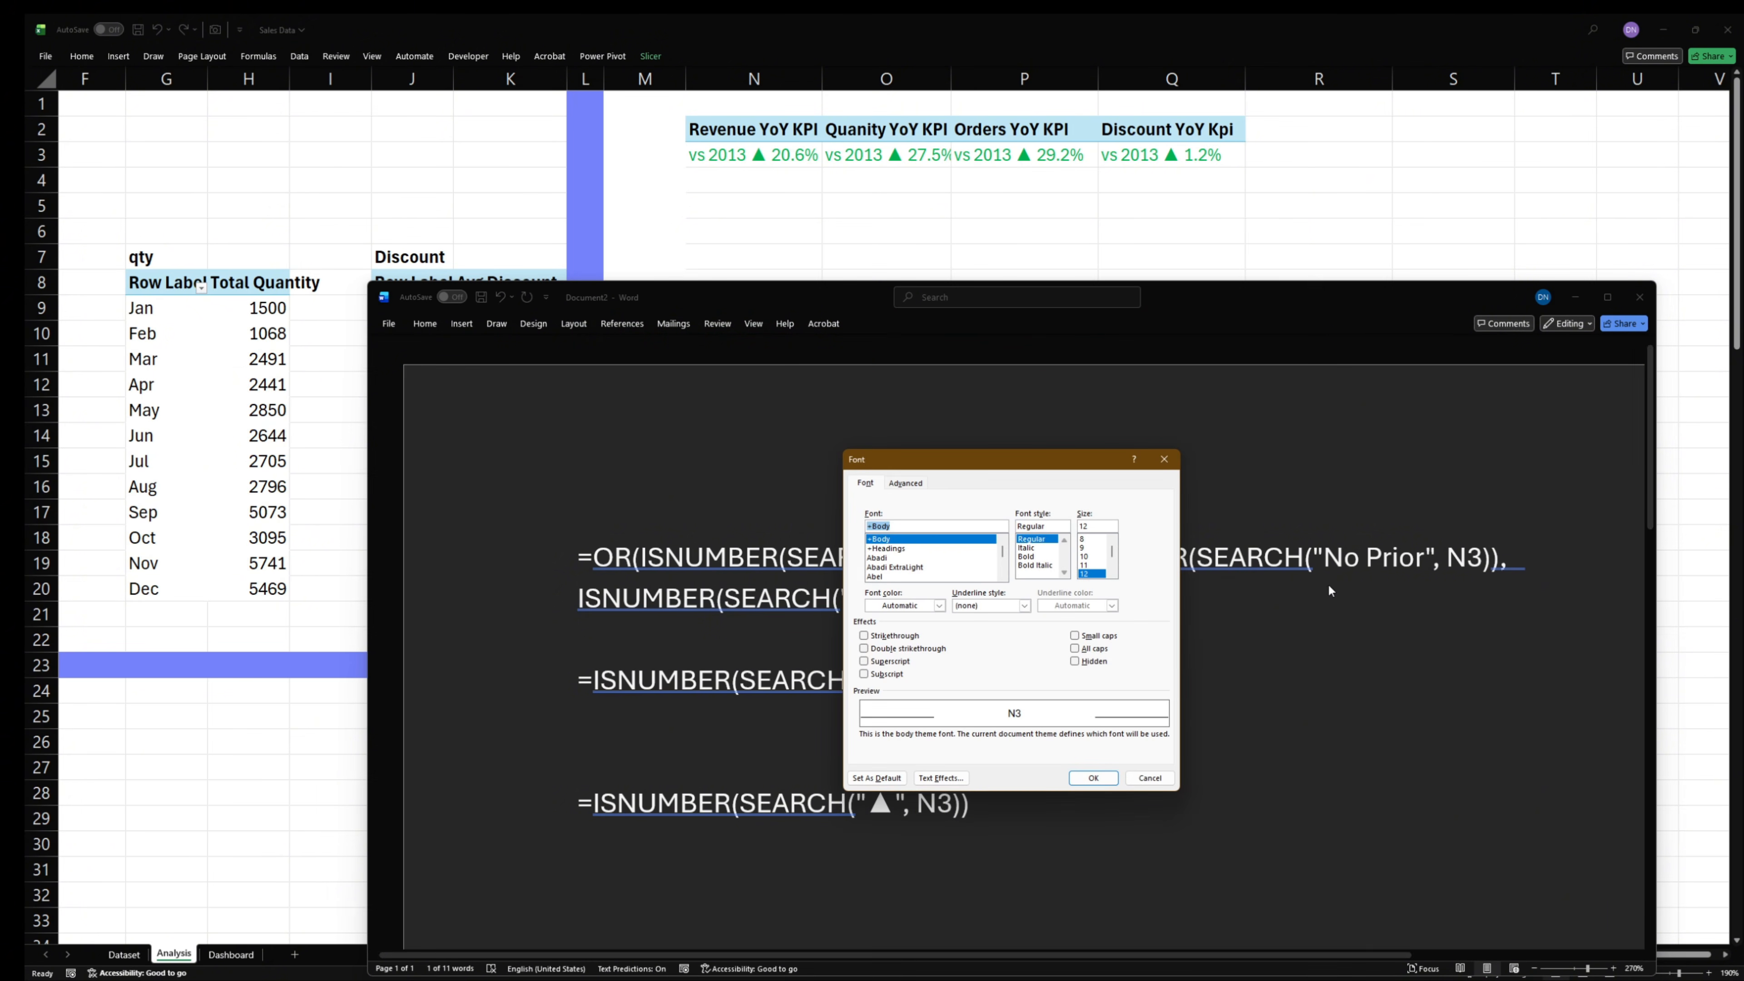
{"action": "left_click", "coordinate": [1152, 776]}
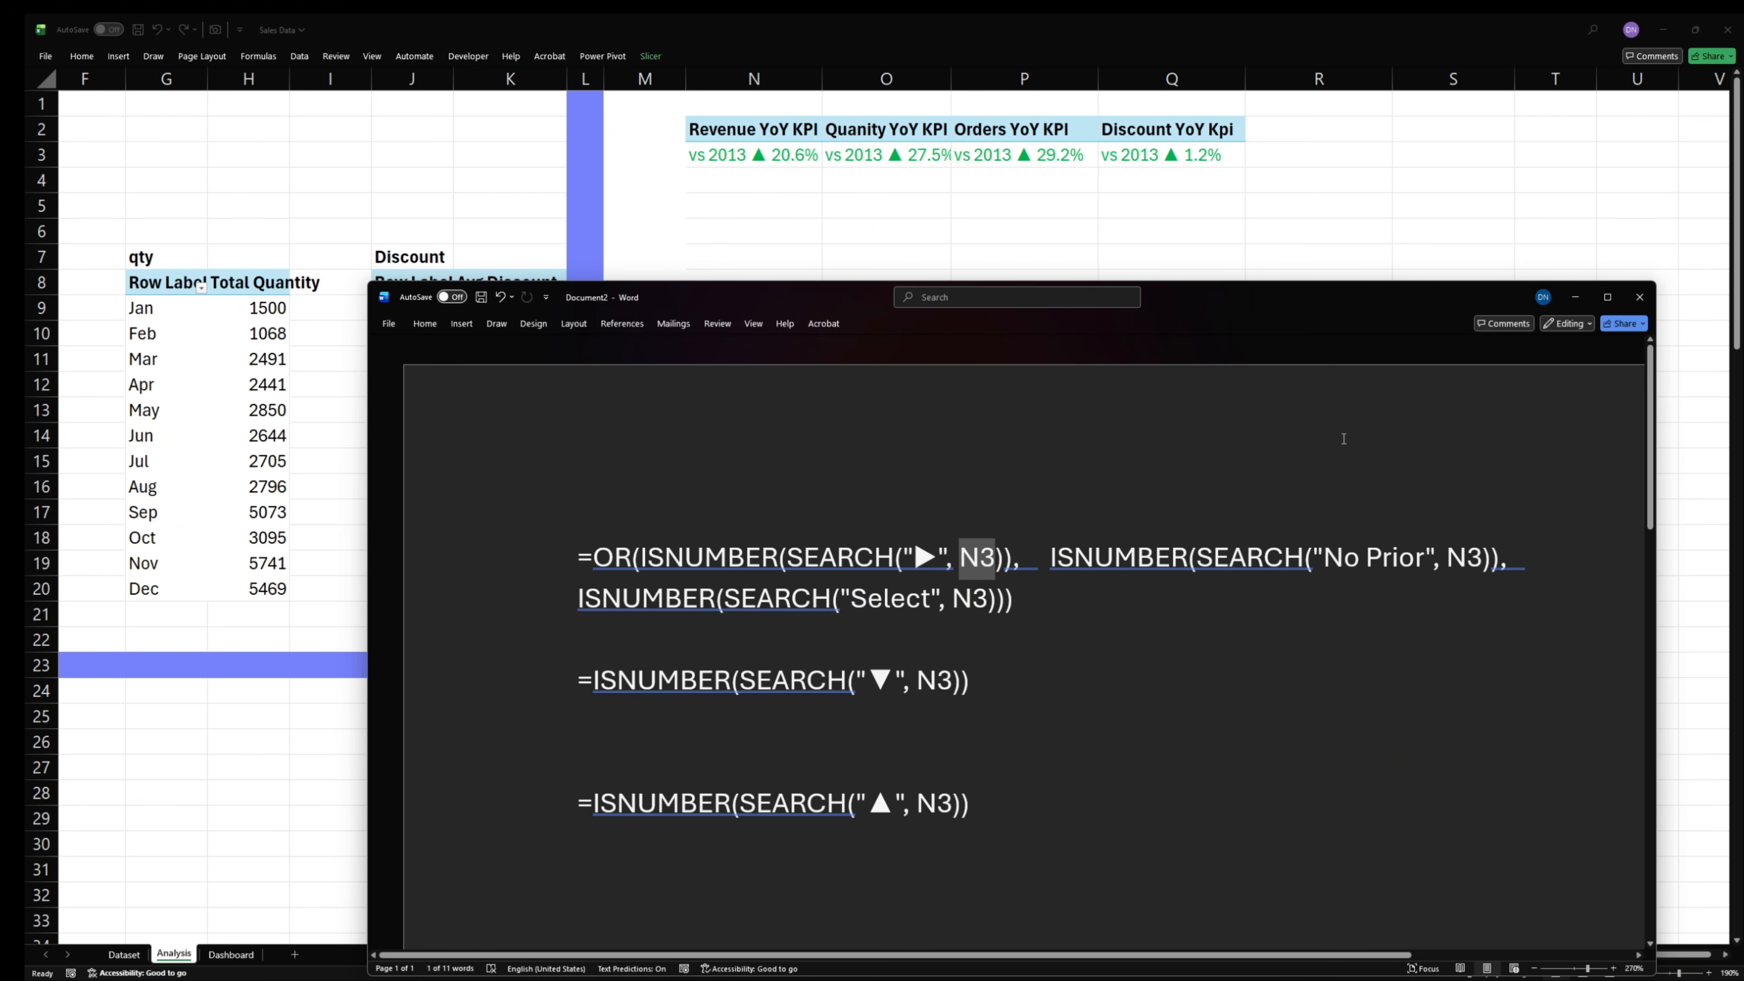
{"action": "left_click", "coordinate": [1571, 307]}
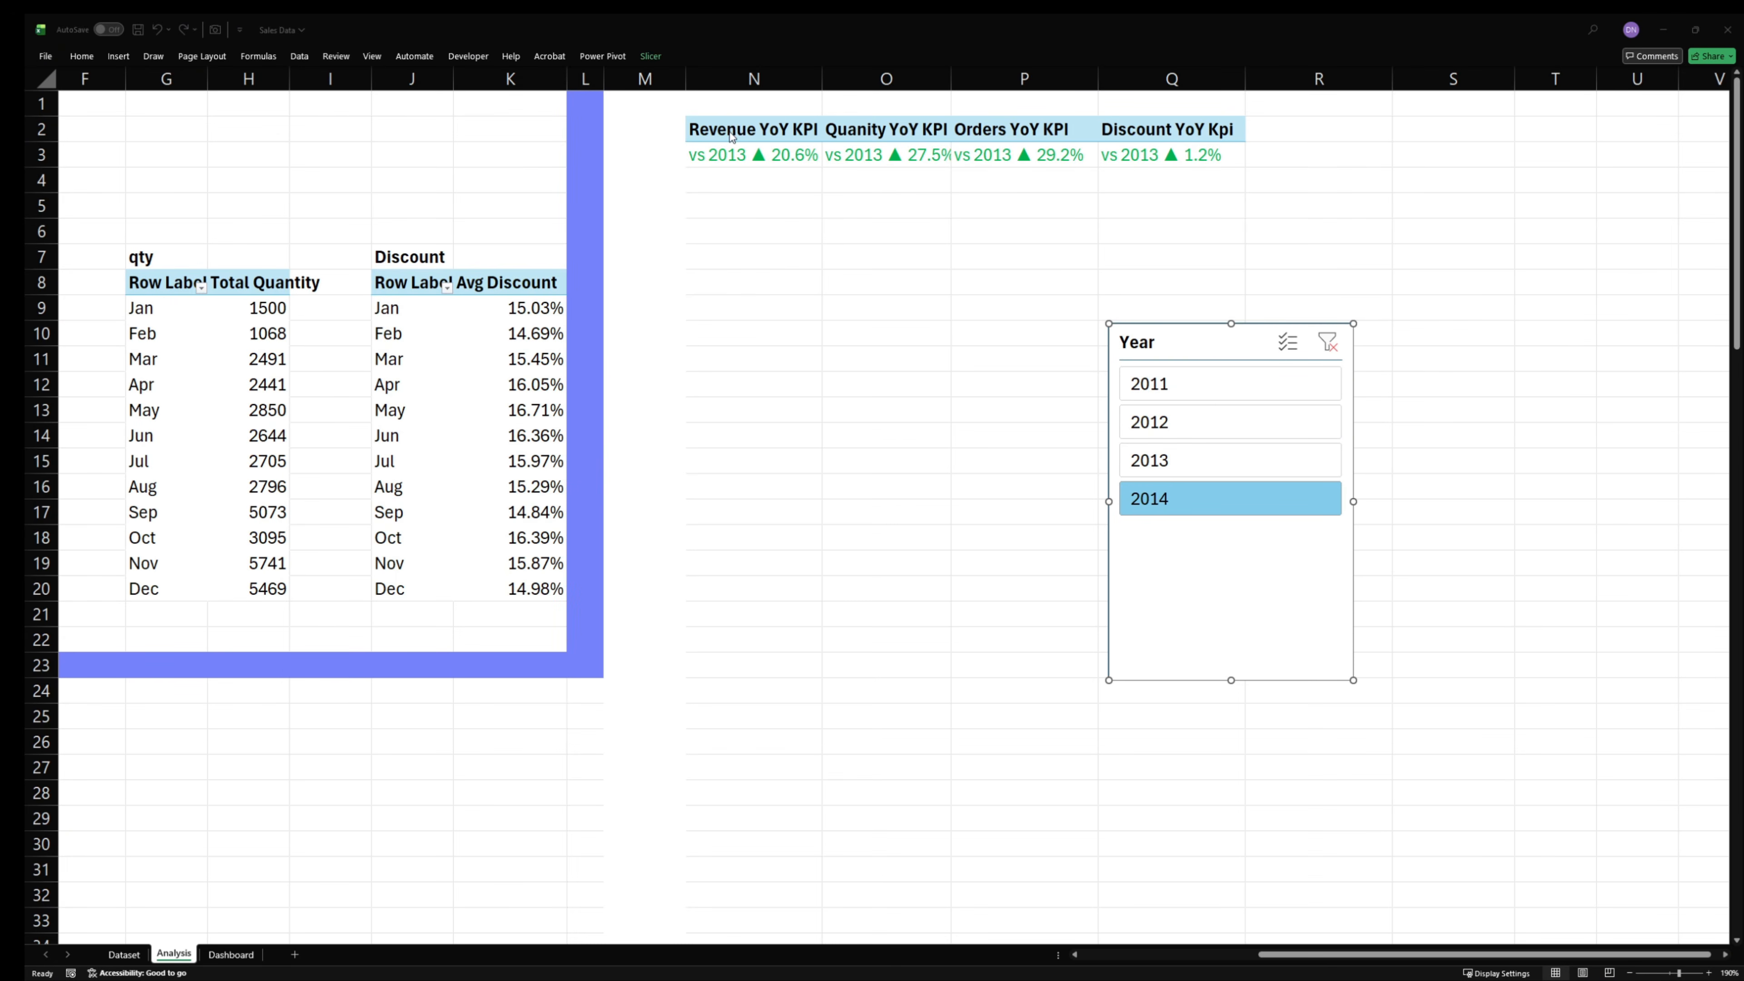
- Review the conditional formatting rules of KPI cells N3:Q3 and open the ▼ formula rule for editing
{"action": "left_click_drag", "start_coordinate": [700, 157], "coordinate": [1229, 157]}
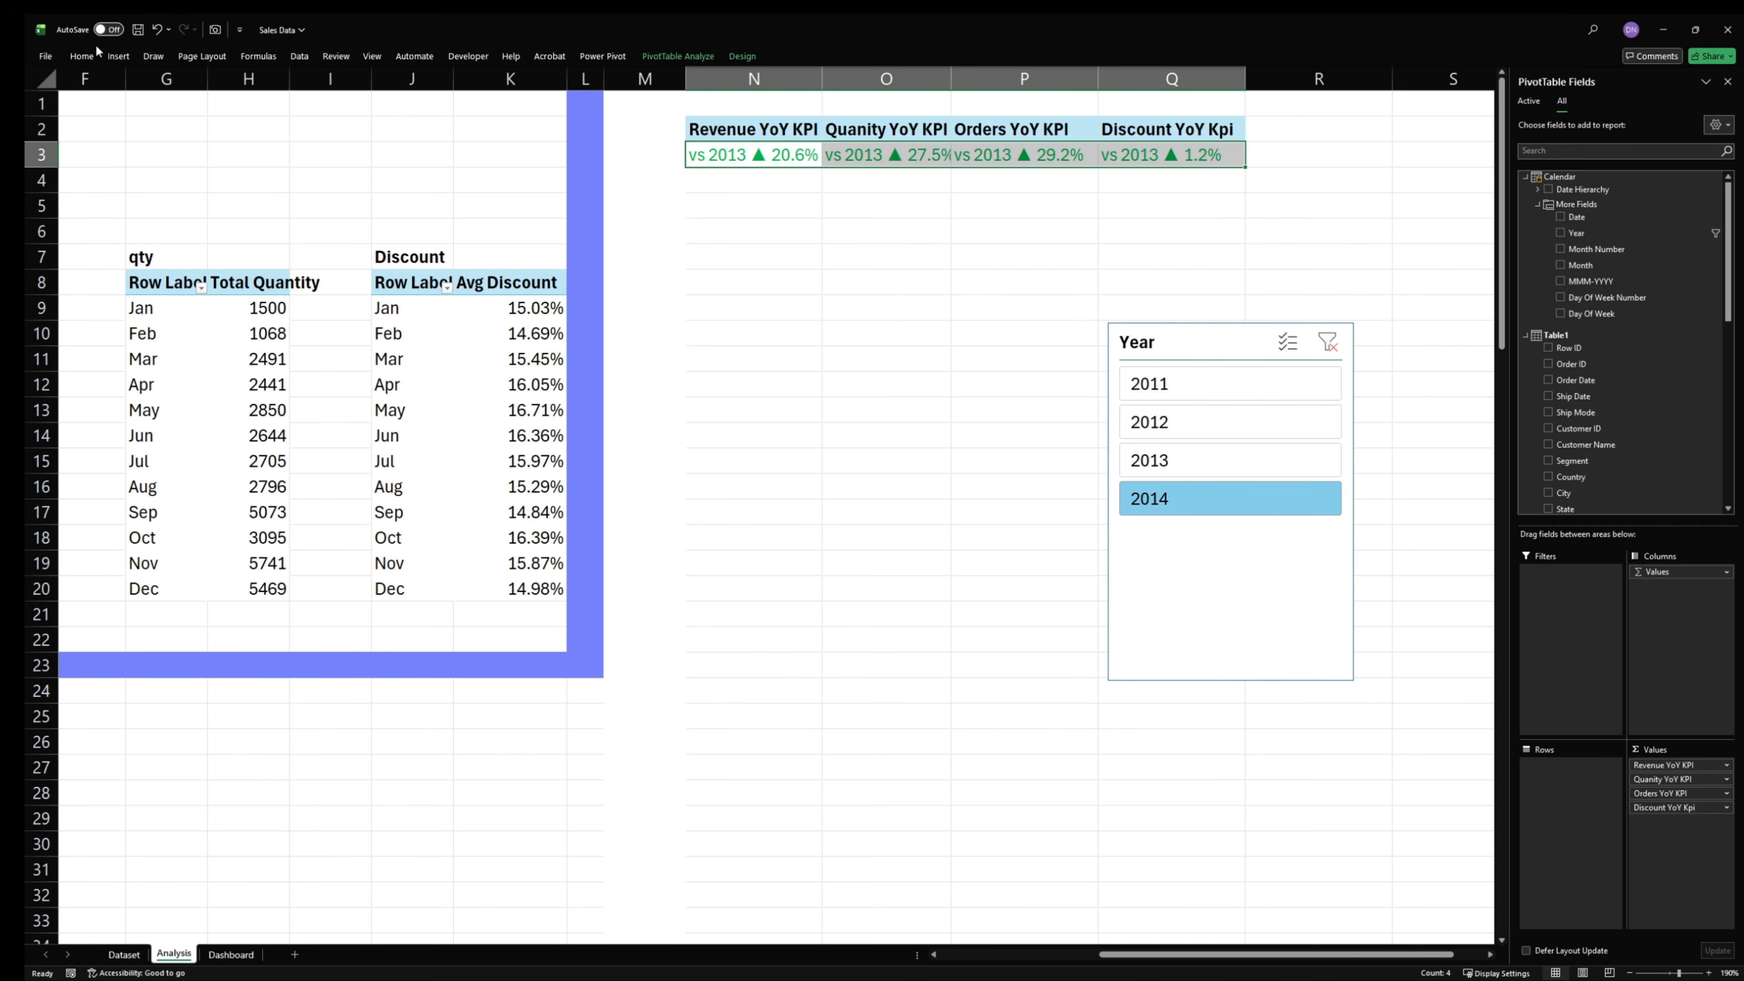
{"action": "left_click", "coordinate": [82, 56]}
{"action": "left_click", "coordinate": [663, 106]}
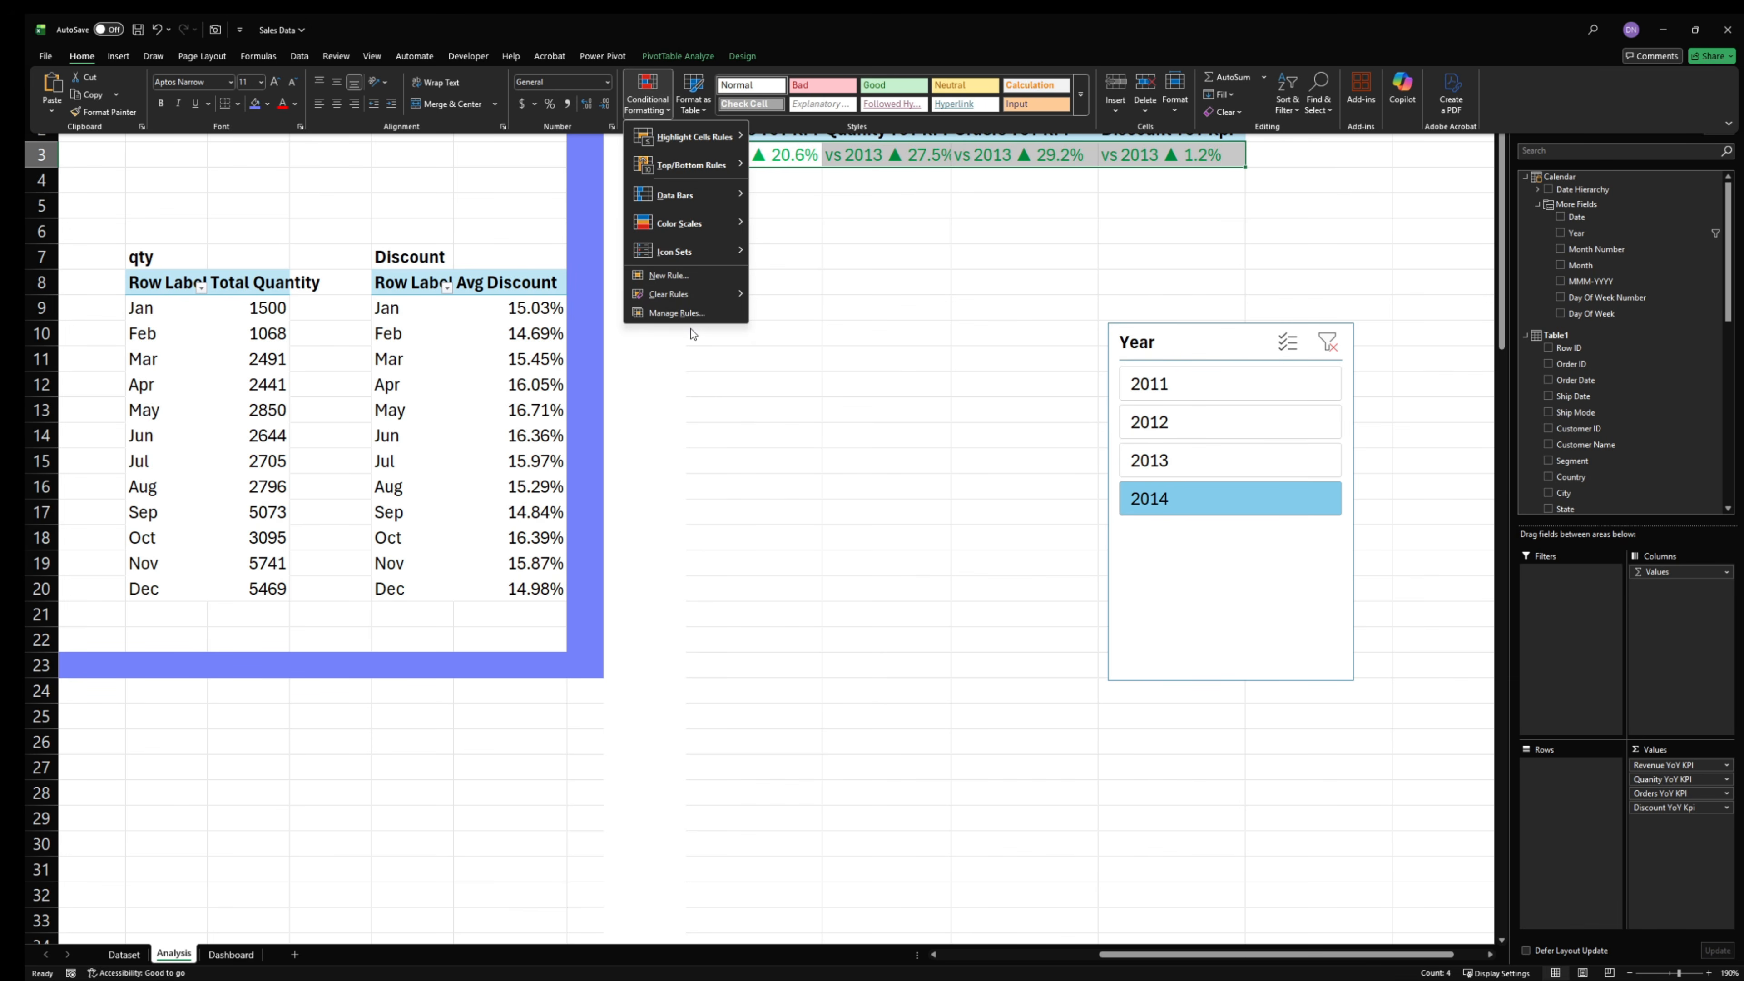
{"action": "left_click", "coordinate": [691, 327]}
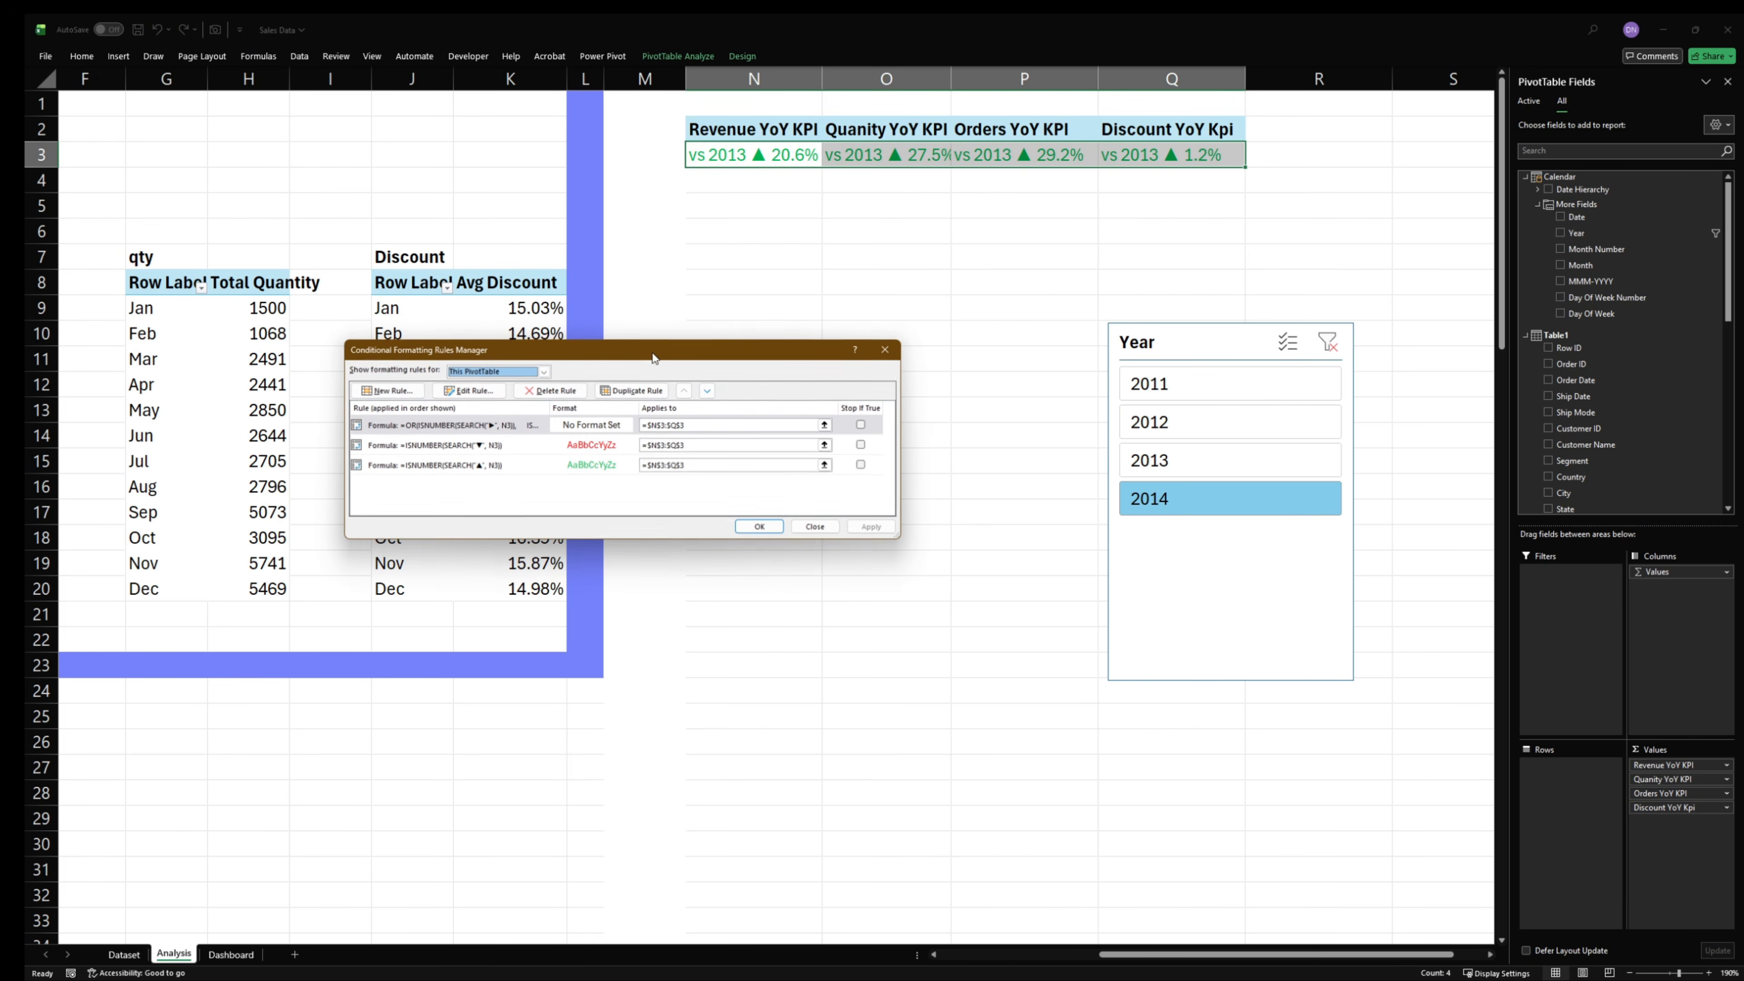
{"action": "left_click", "coordinate": [445, 427]}
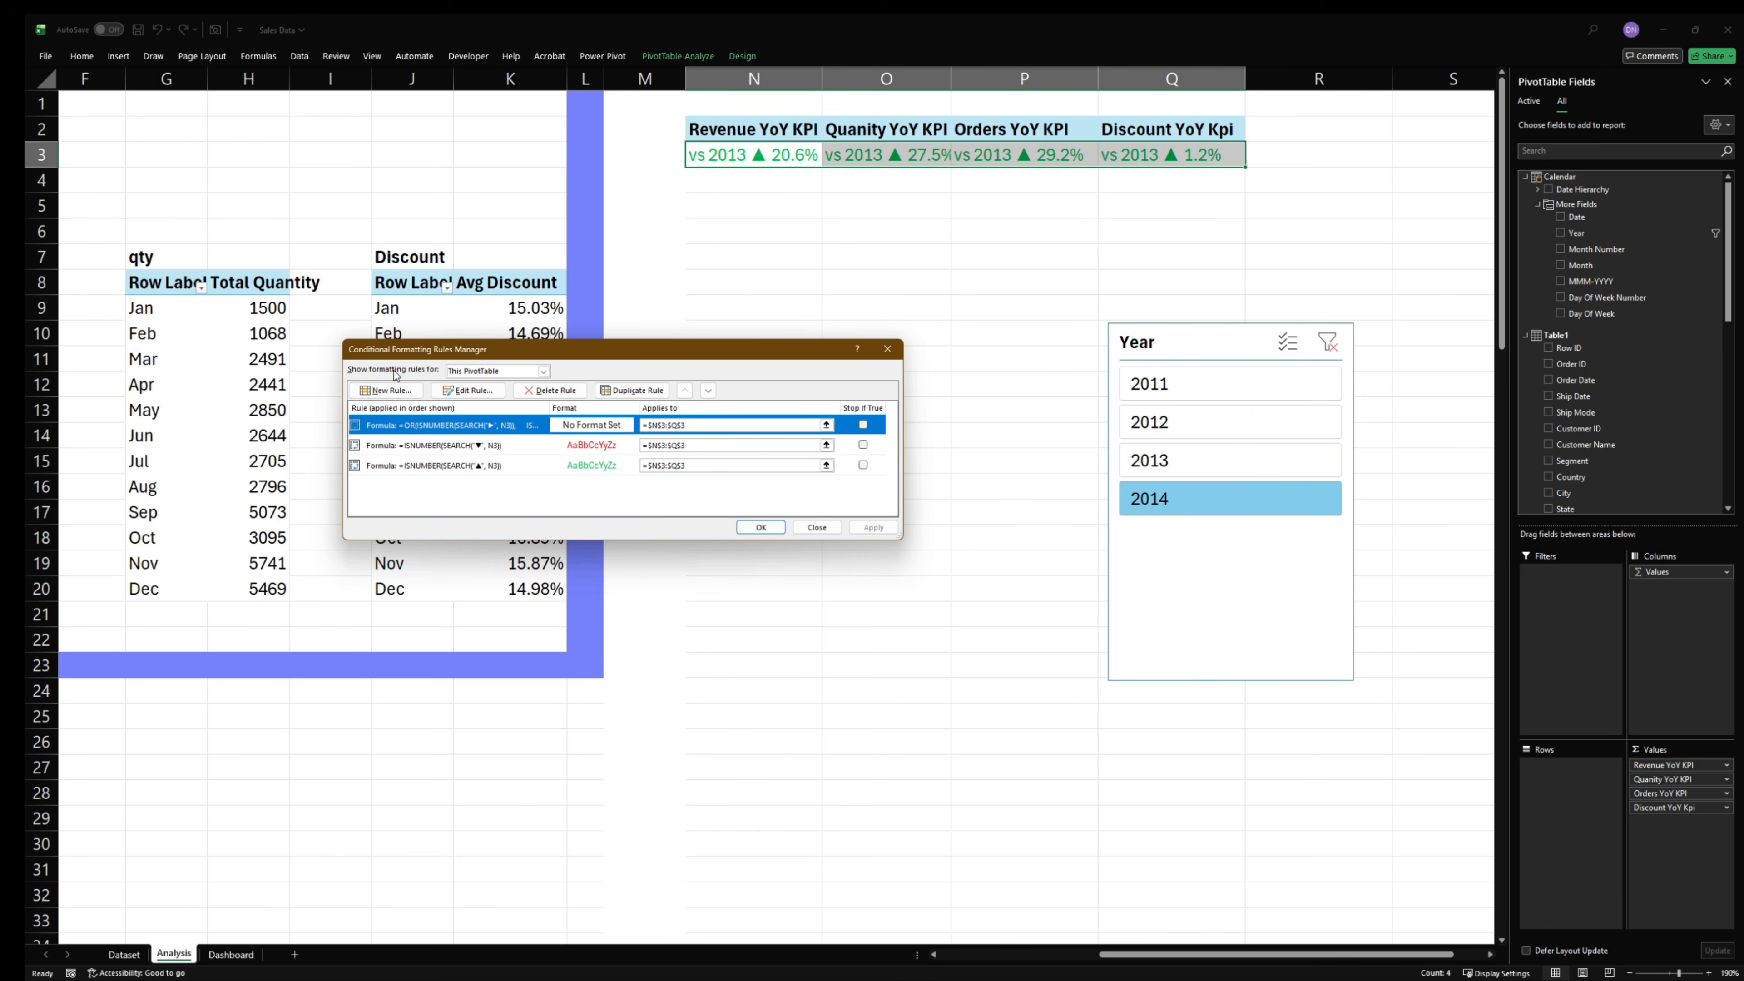
{"action": "left_click", "coordinate": [416, 446]}
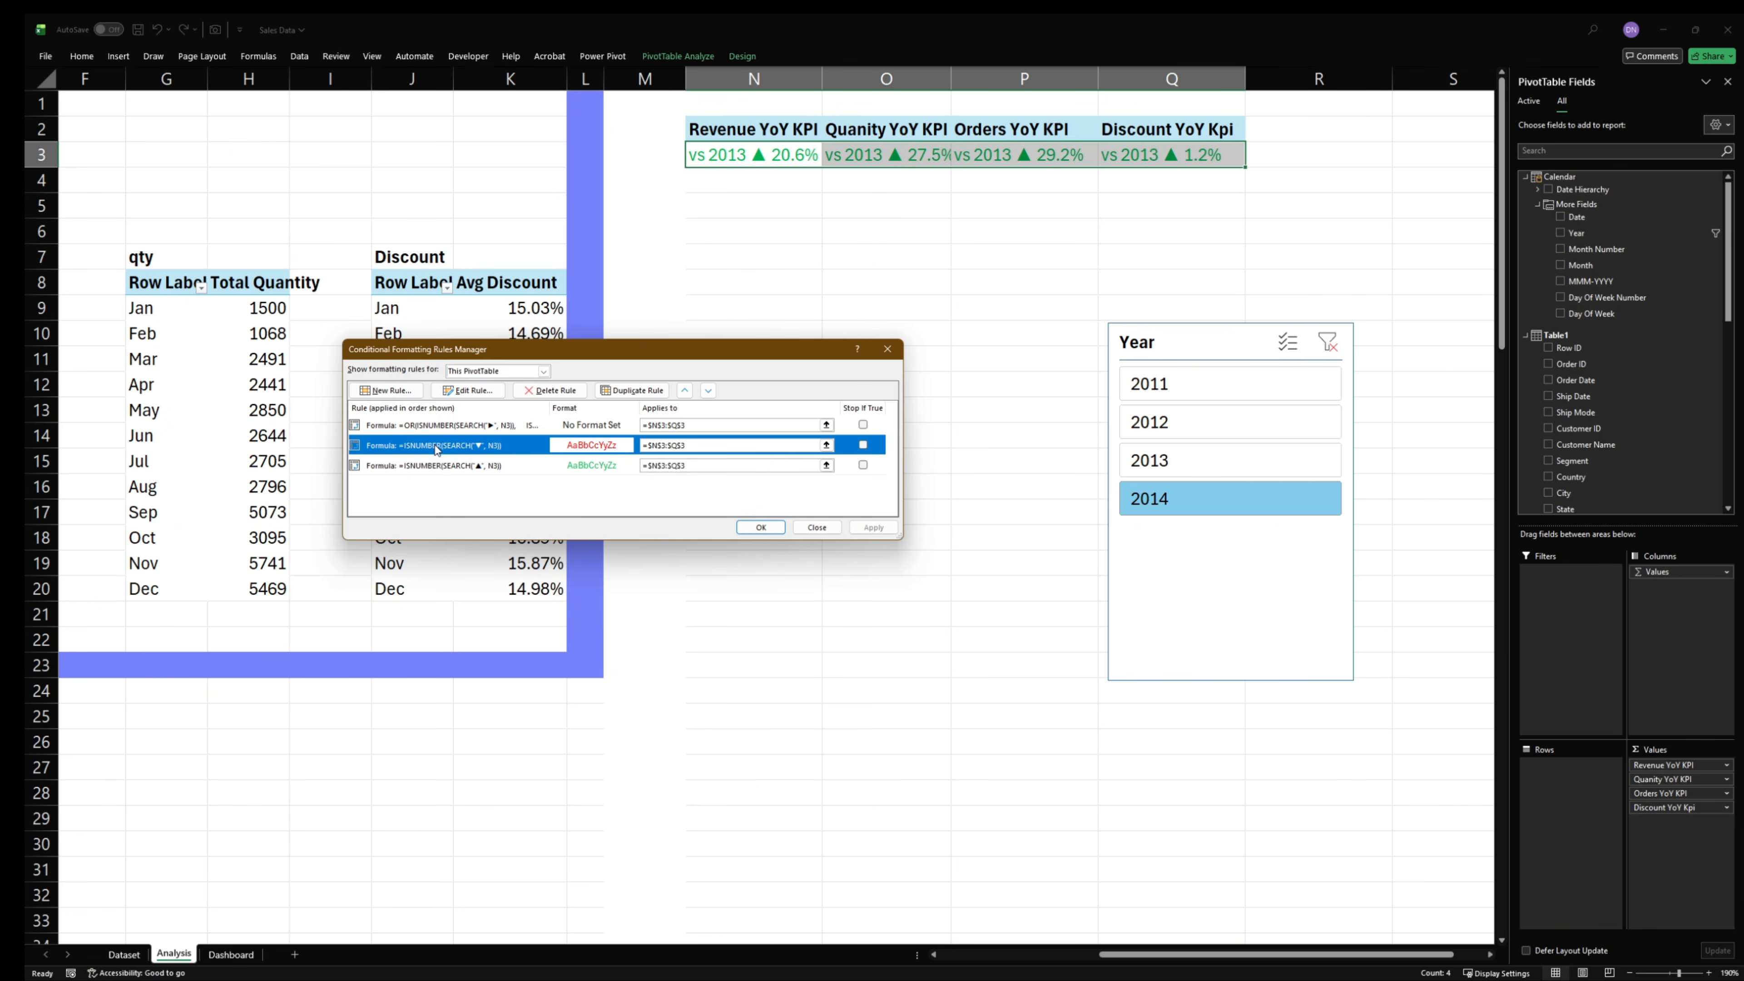
{"action": "double_click", "coordinate": [457, 446]}
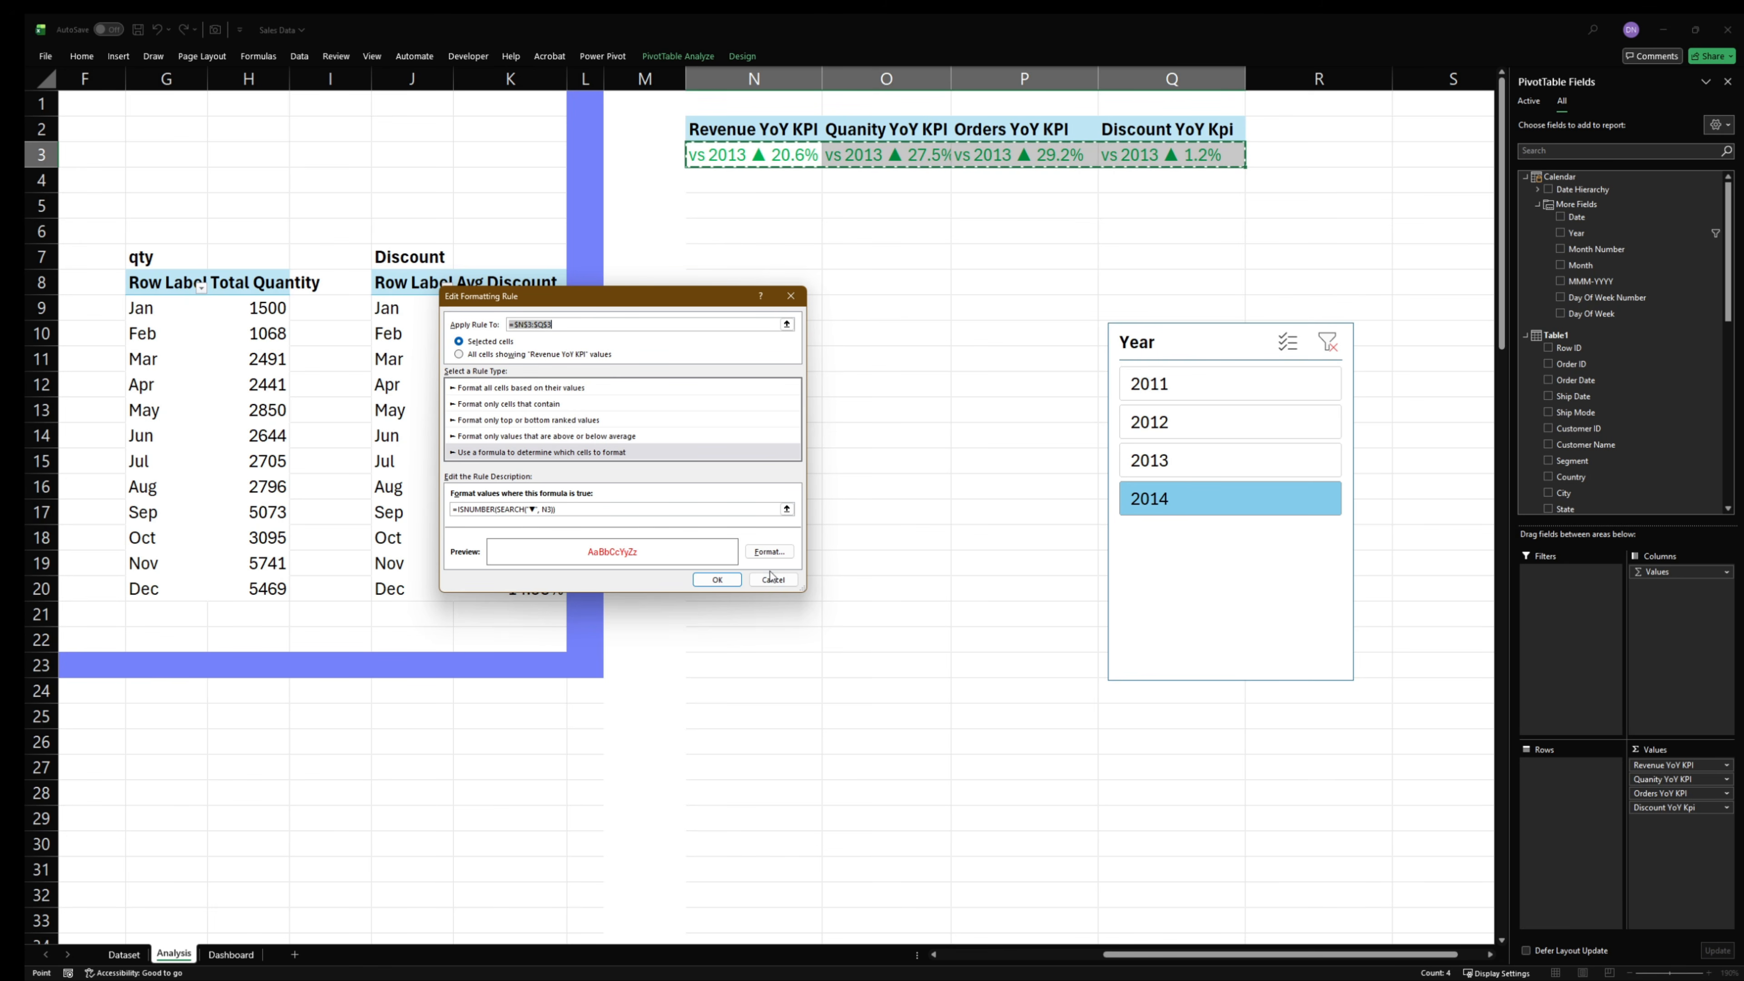
- Examine the font color settings of the ▼ rule for the KPI cells and leave the rule unchanged
{"action": "left_click", "coordinate": [759, 554]}
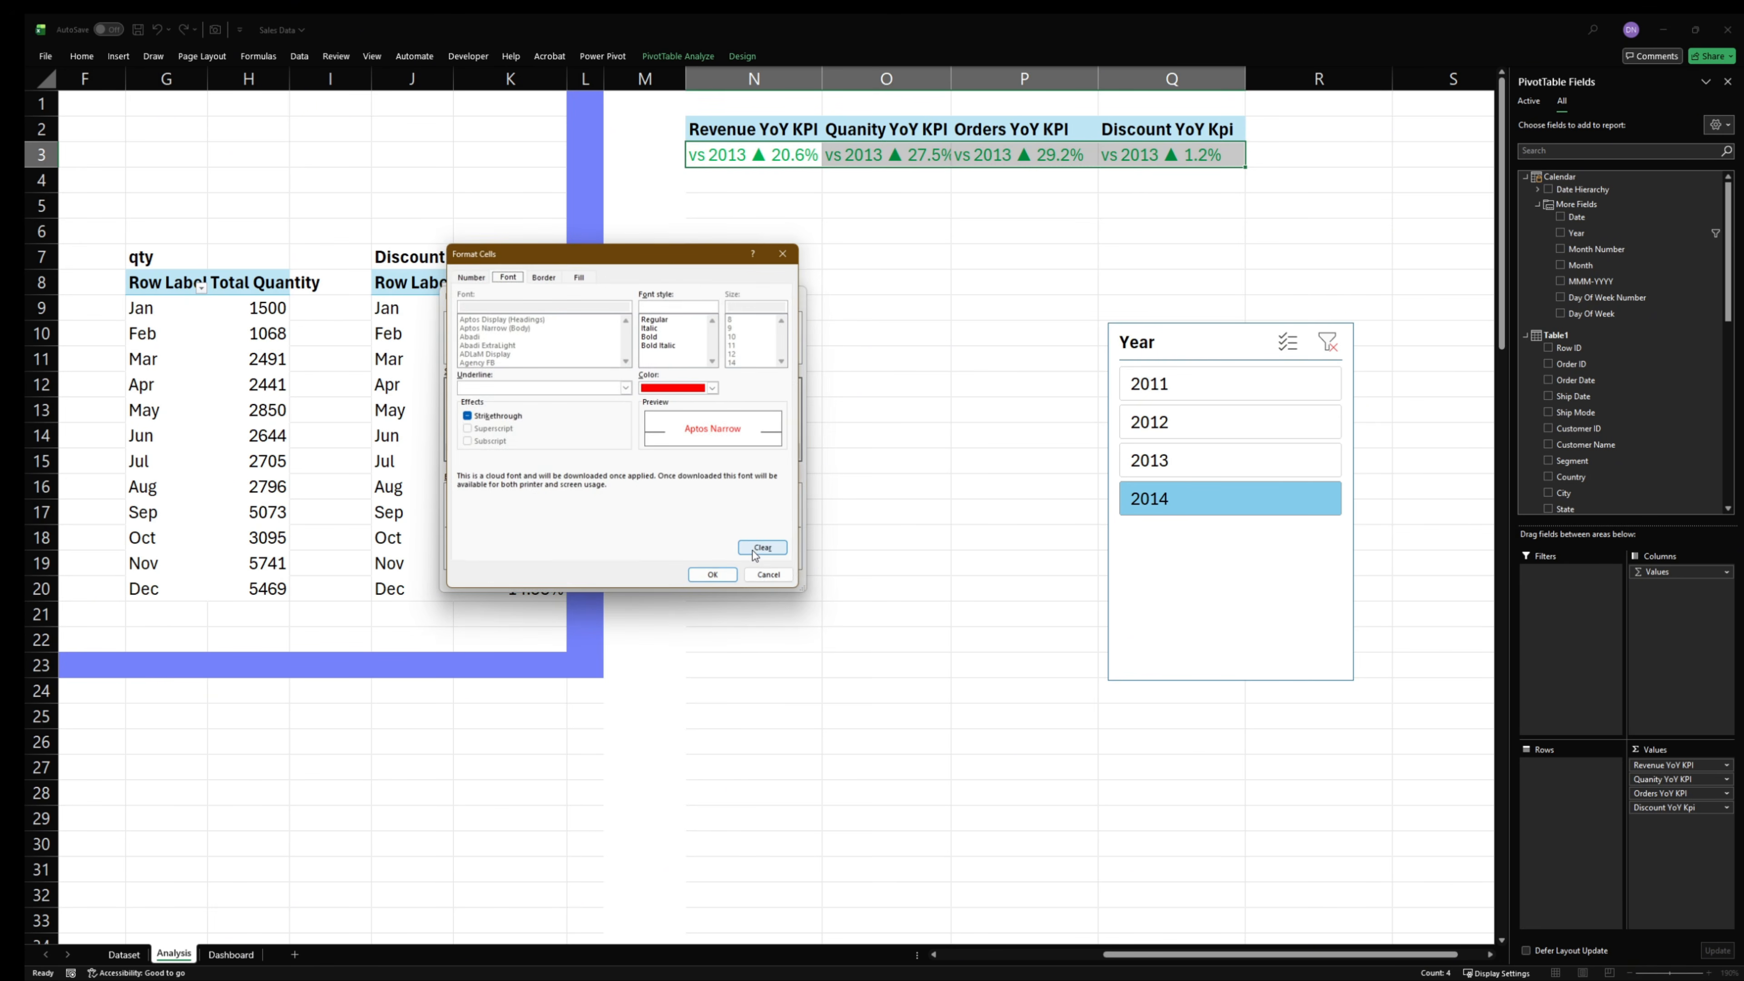
{"action": "left_click", "coordinate": [714, 389]}
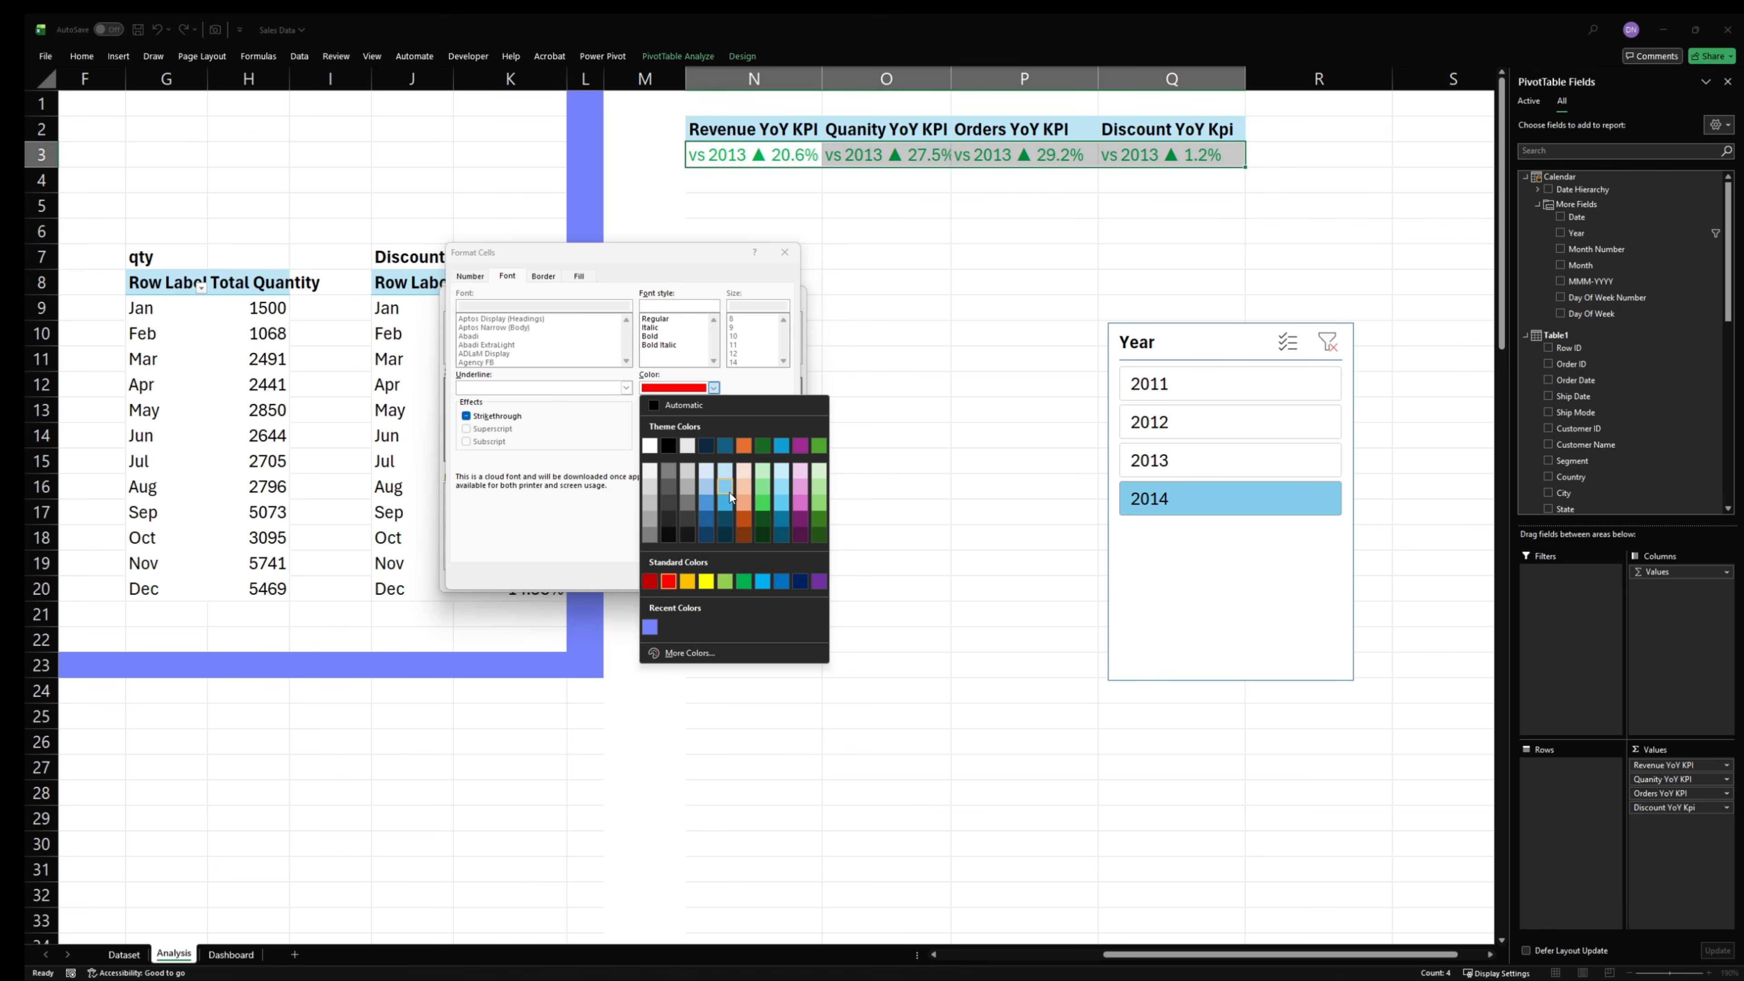
{"action": "left_click", "coordinate": [557, 553]}
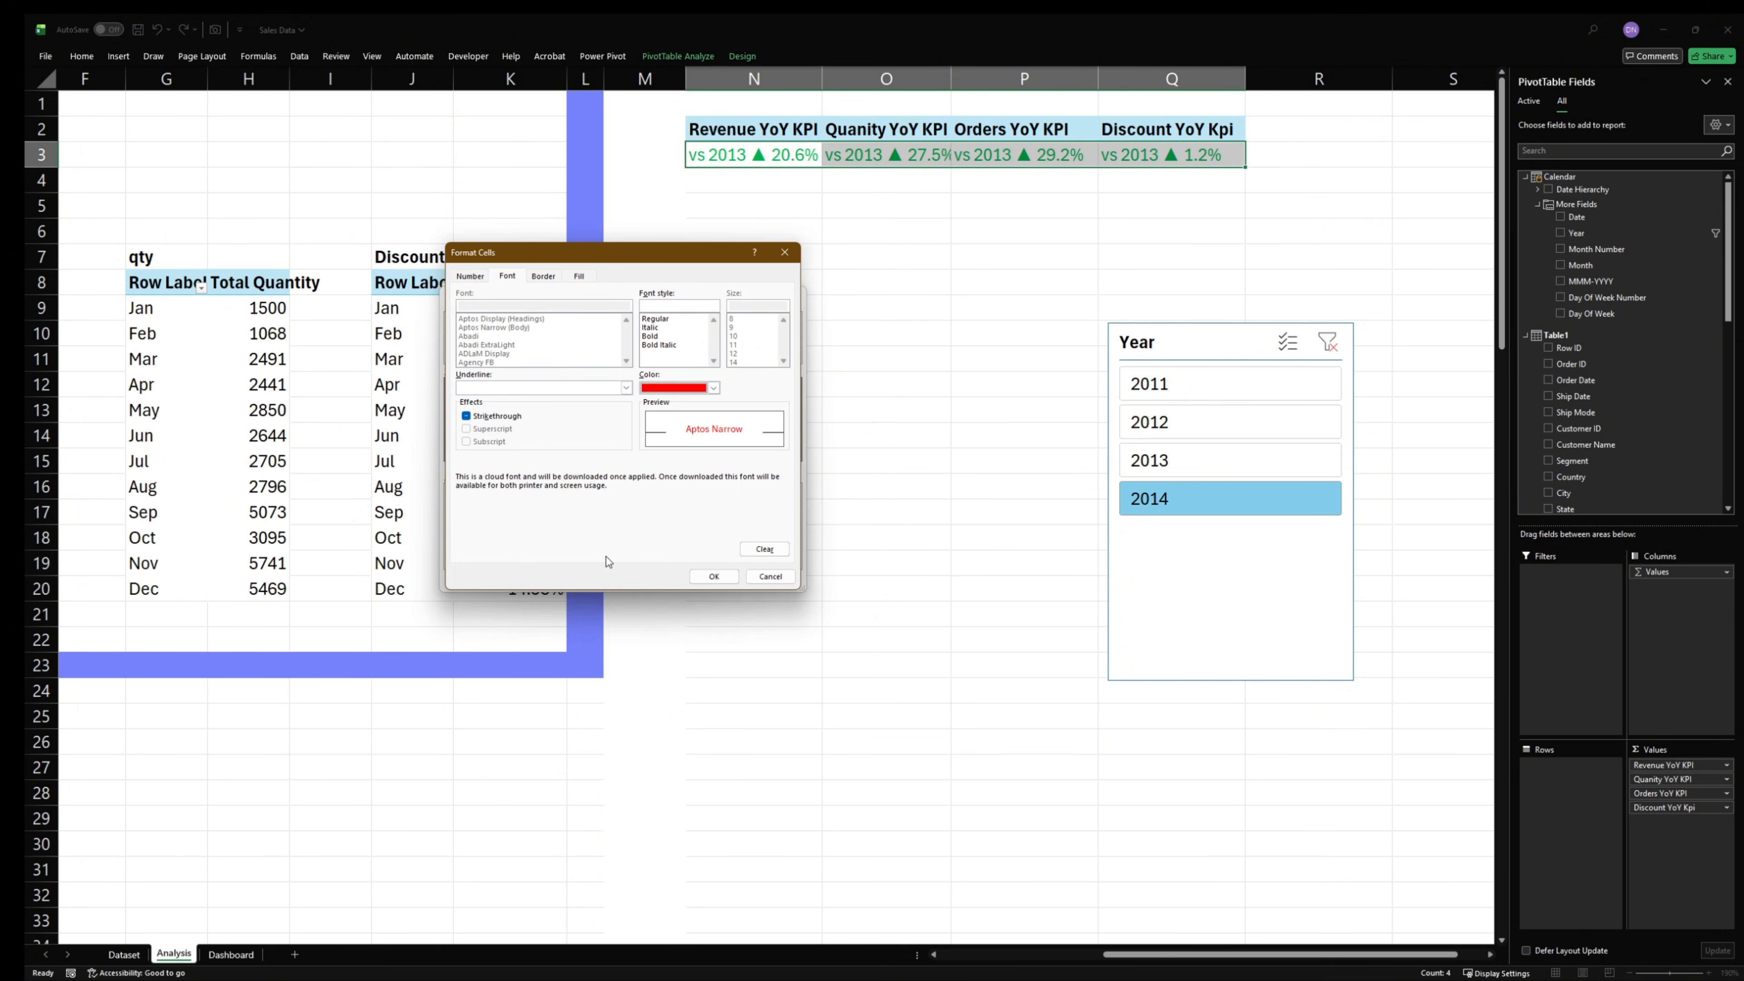
{"action": "left_click", "coordinate": [769, 575]}
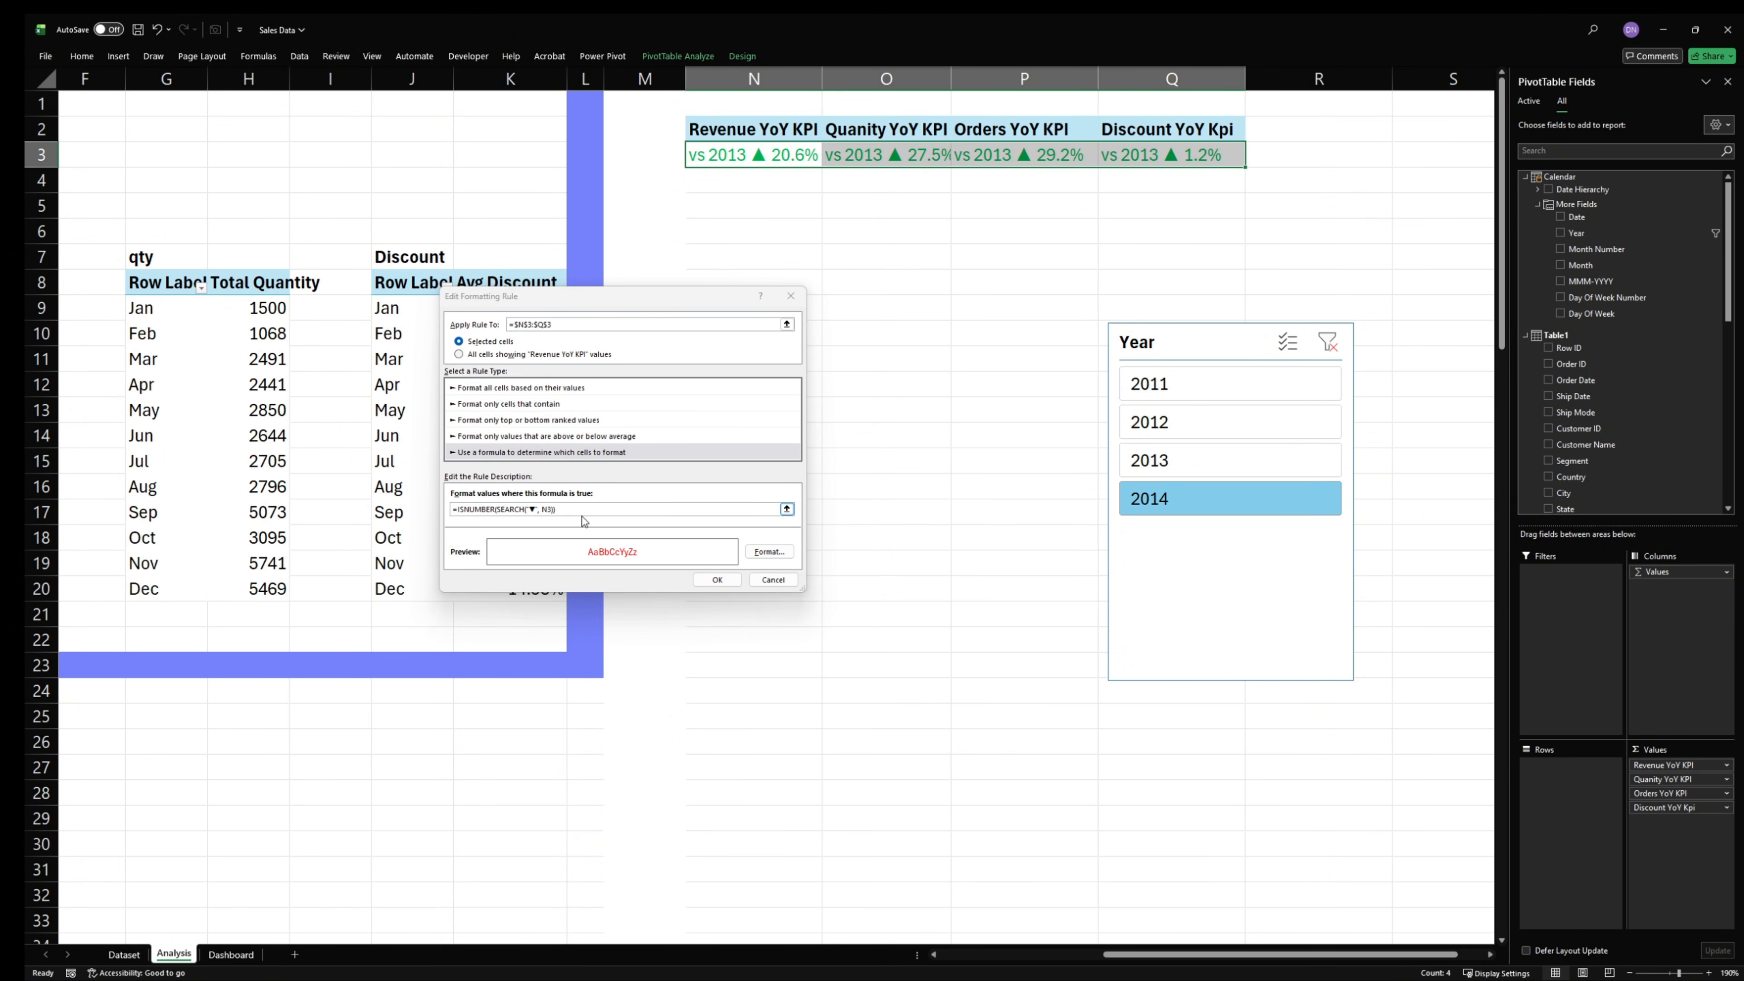
{"action": "left_click", "coordinate": [773, 579]}
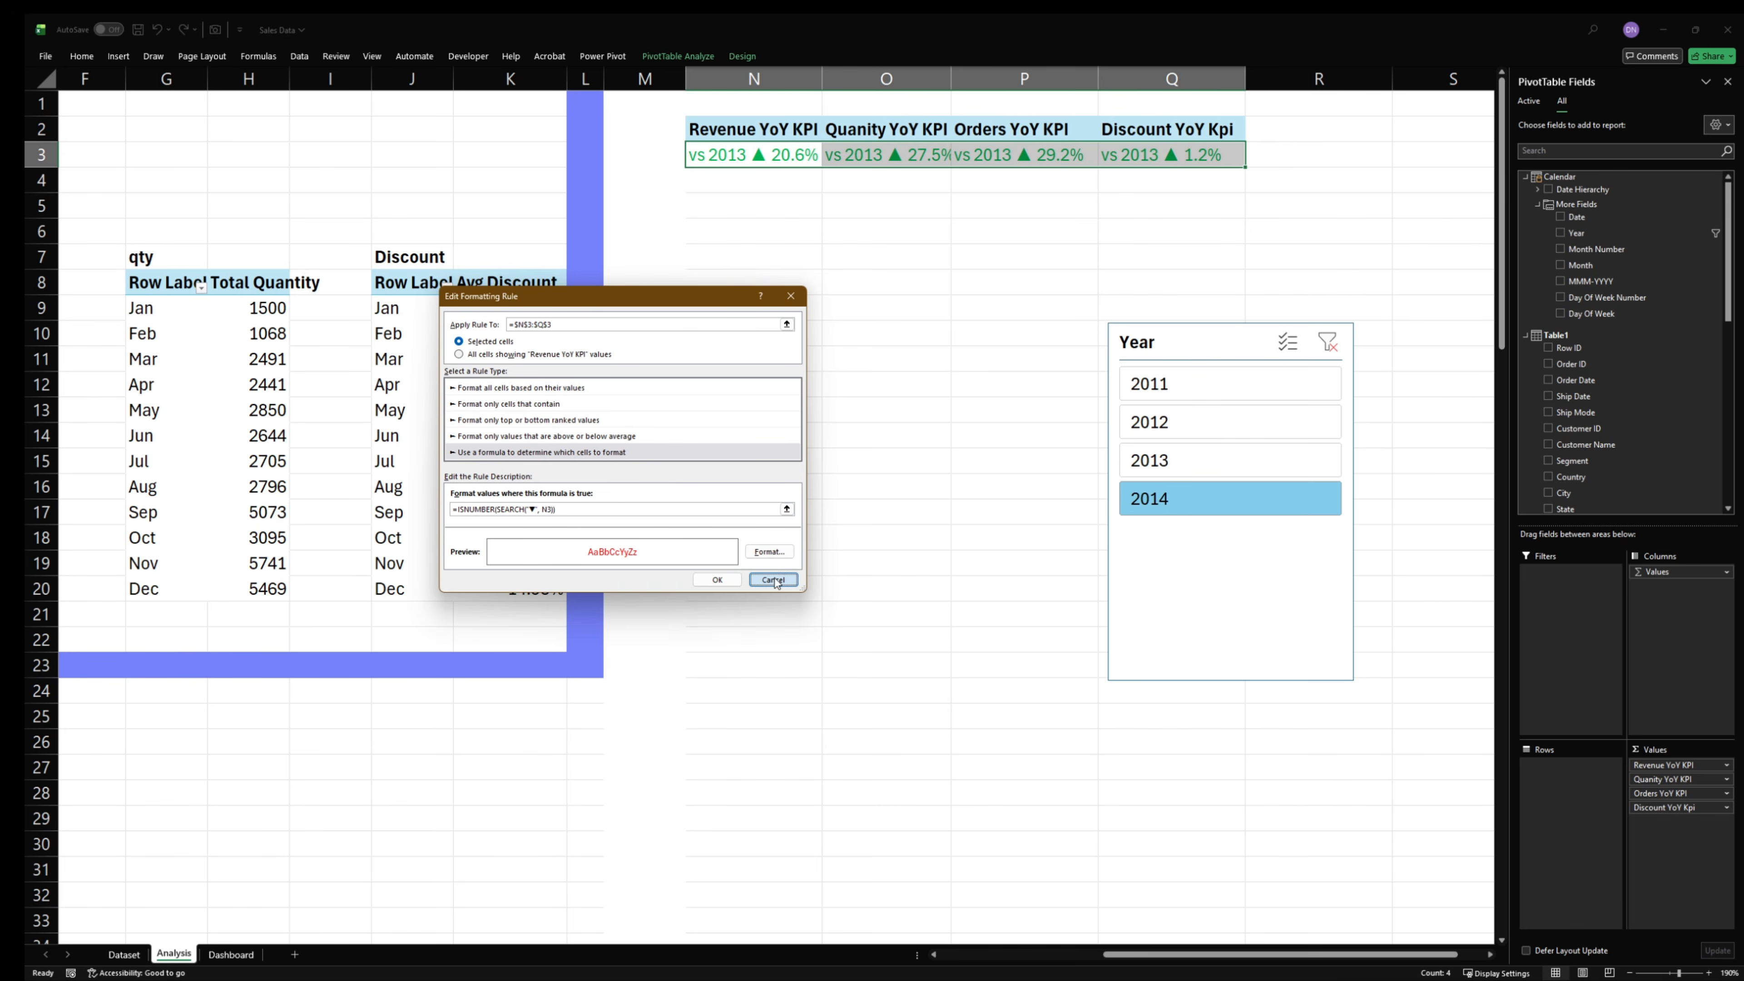
- Inspect the ▲ rule and the OR rule's last ISNUMBER(SEARCH) condition, and close the rule dialogs
{"action": "double_click", "coordinate": [480, 466]}
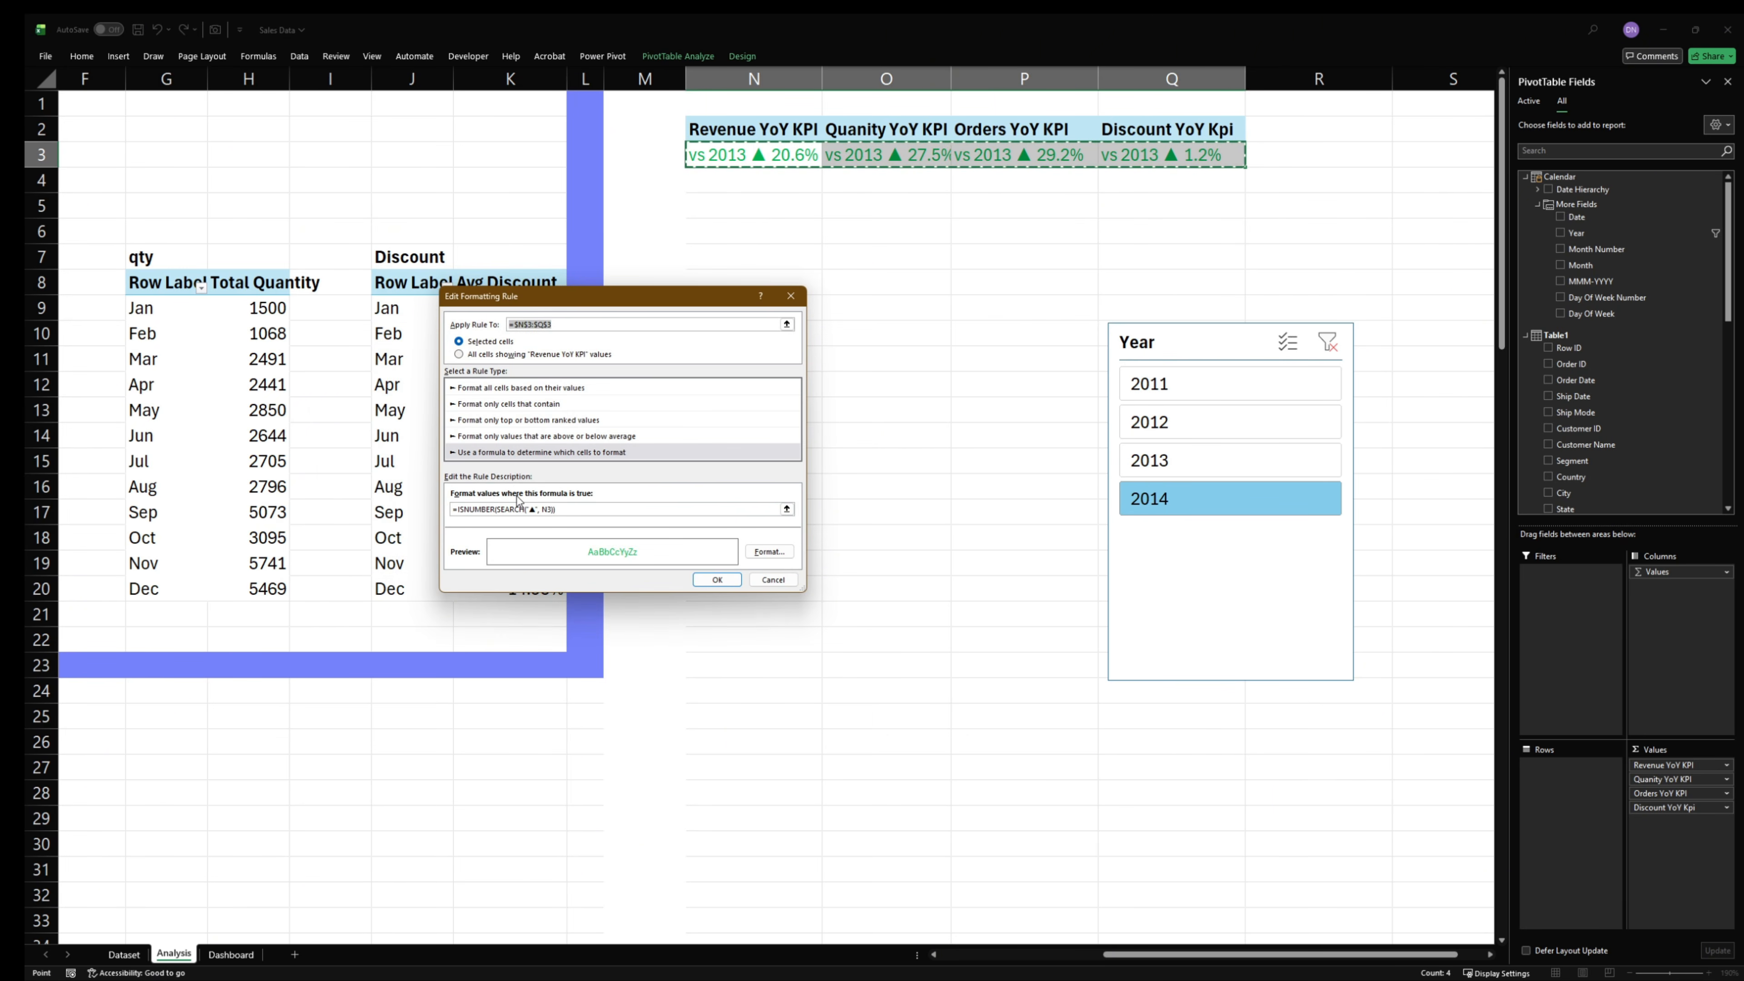
{"action": "left_click", "coordinate": [766, 579]}
{"action": "double_click", "coordinate": [468, 426]}
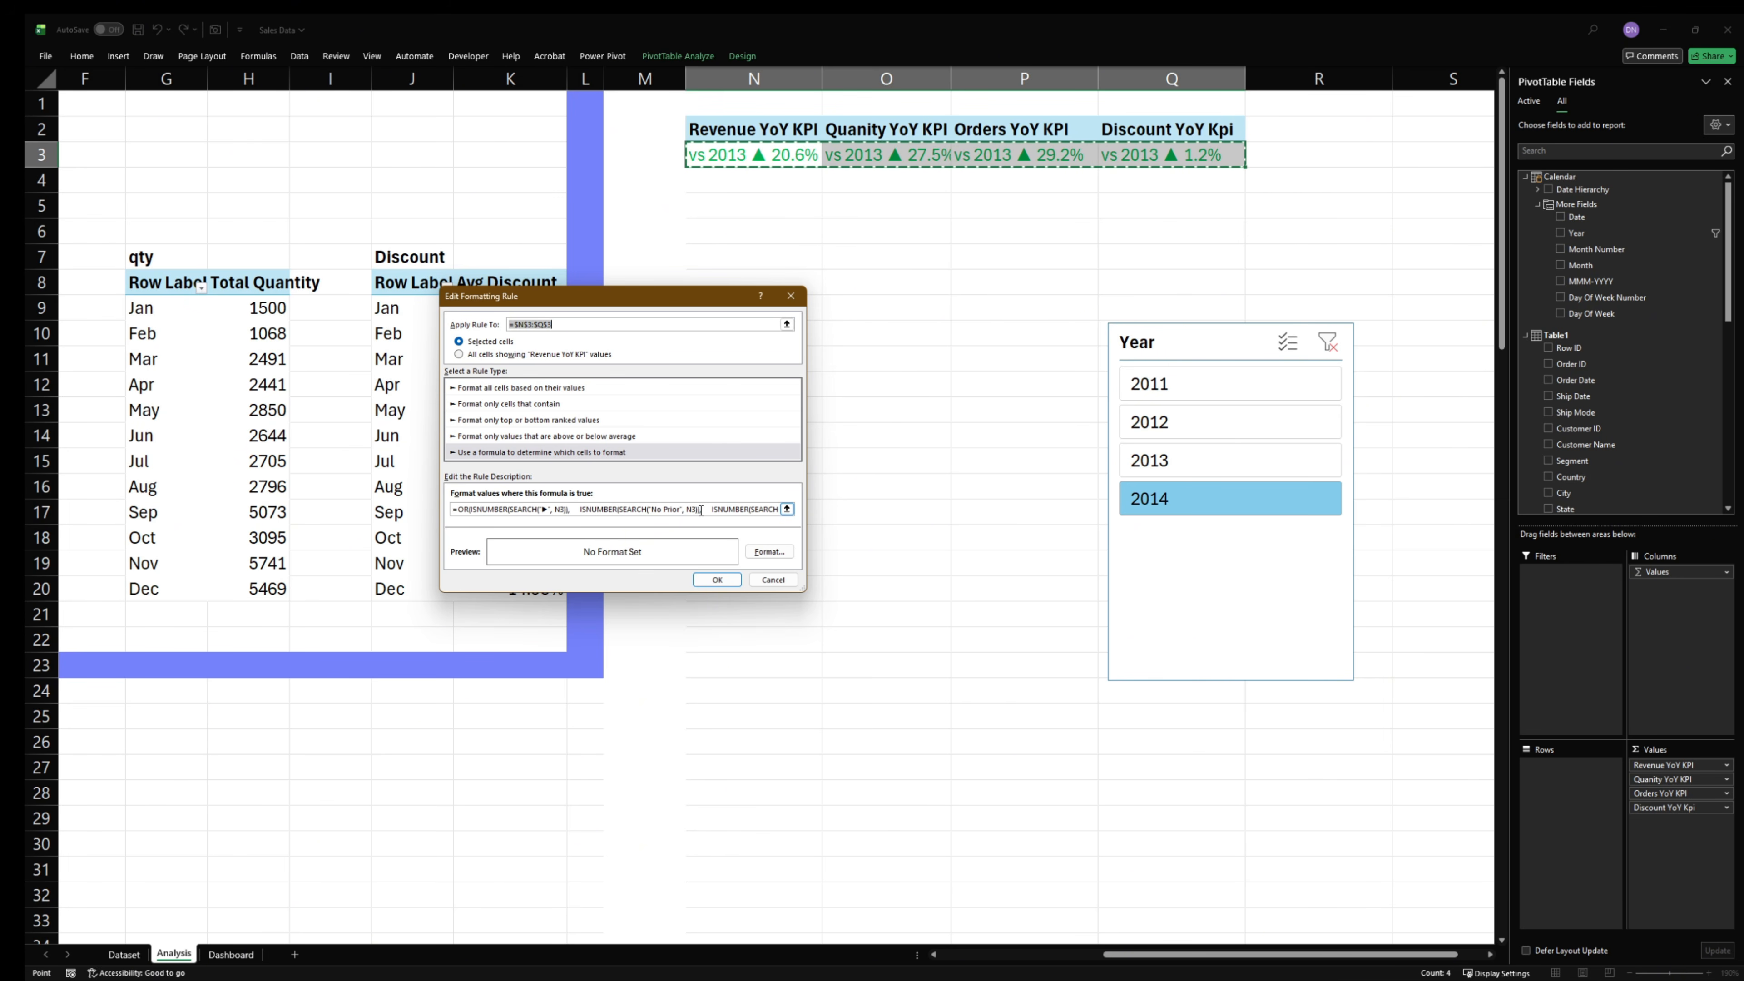
{"action": "left_click_drag", "start_coordinate": [712, 509], "coordinate": [769, 515]}
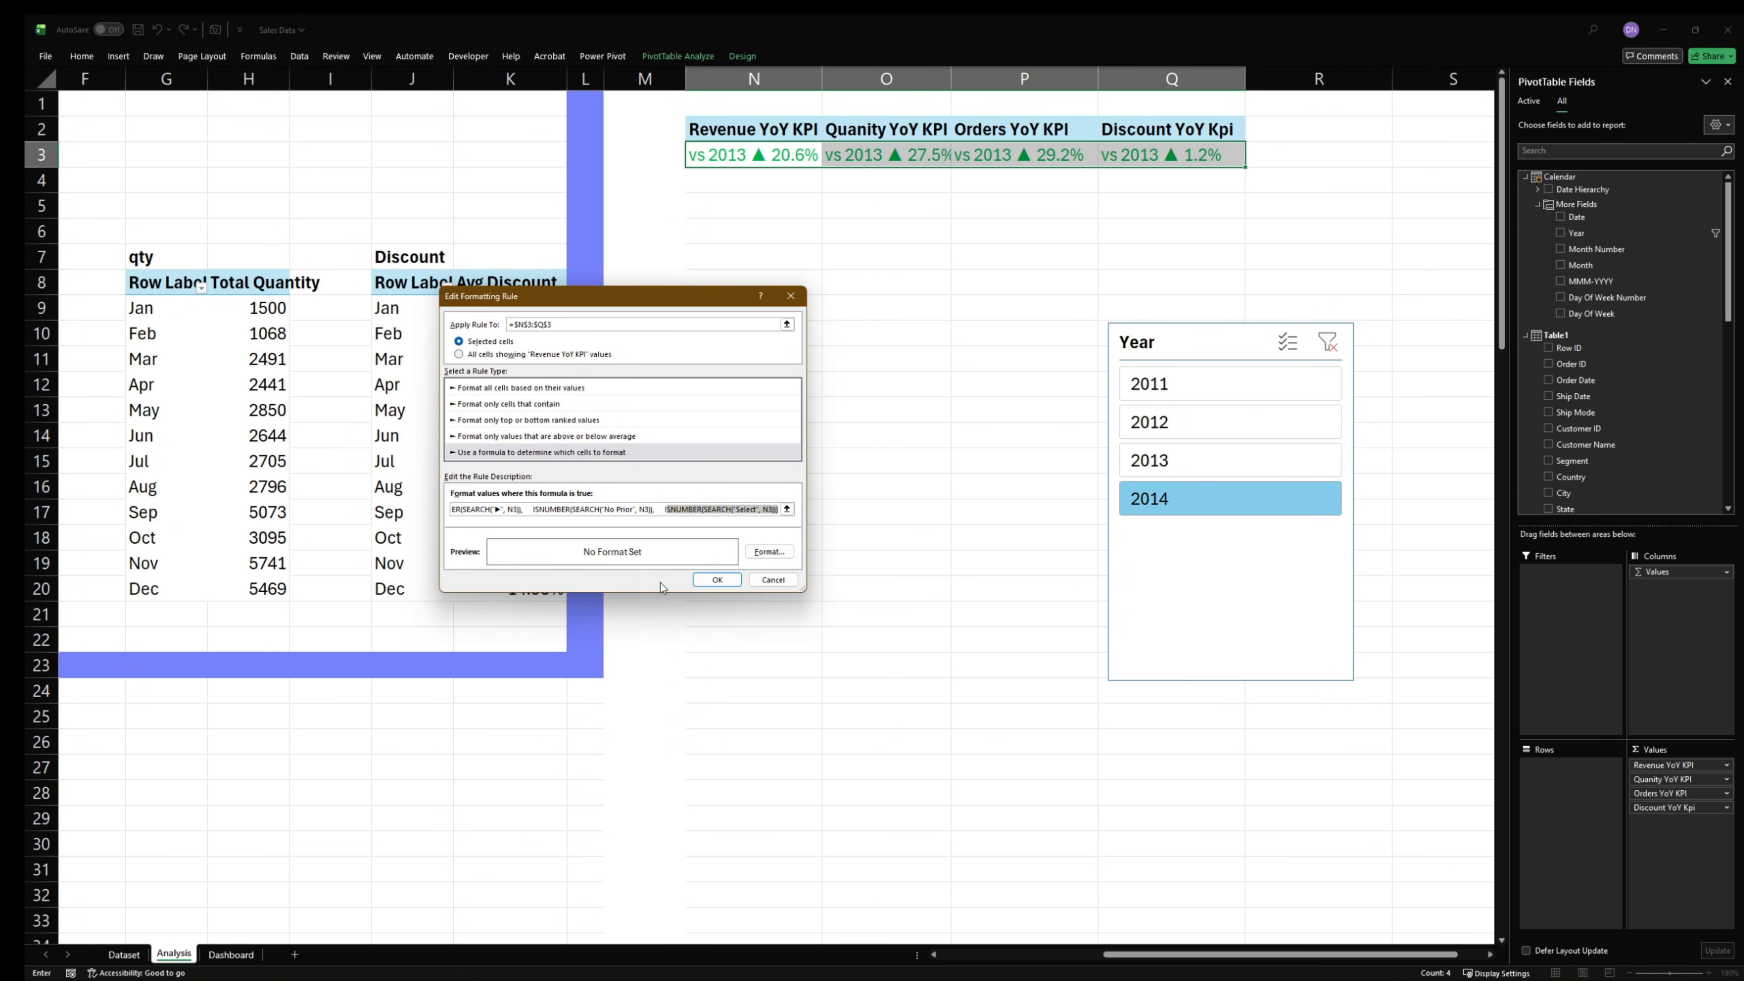
{"action": "left_click", "coordinate": [715, 581]}
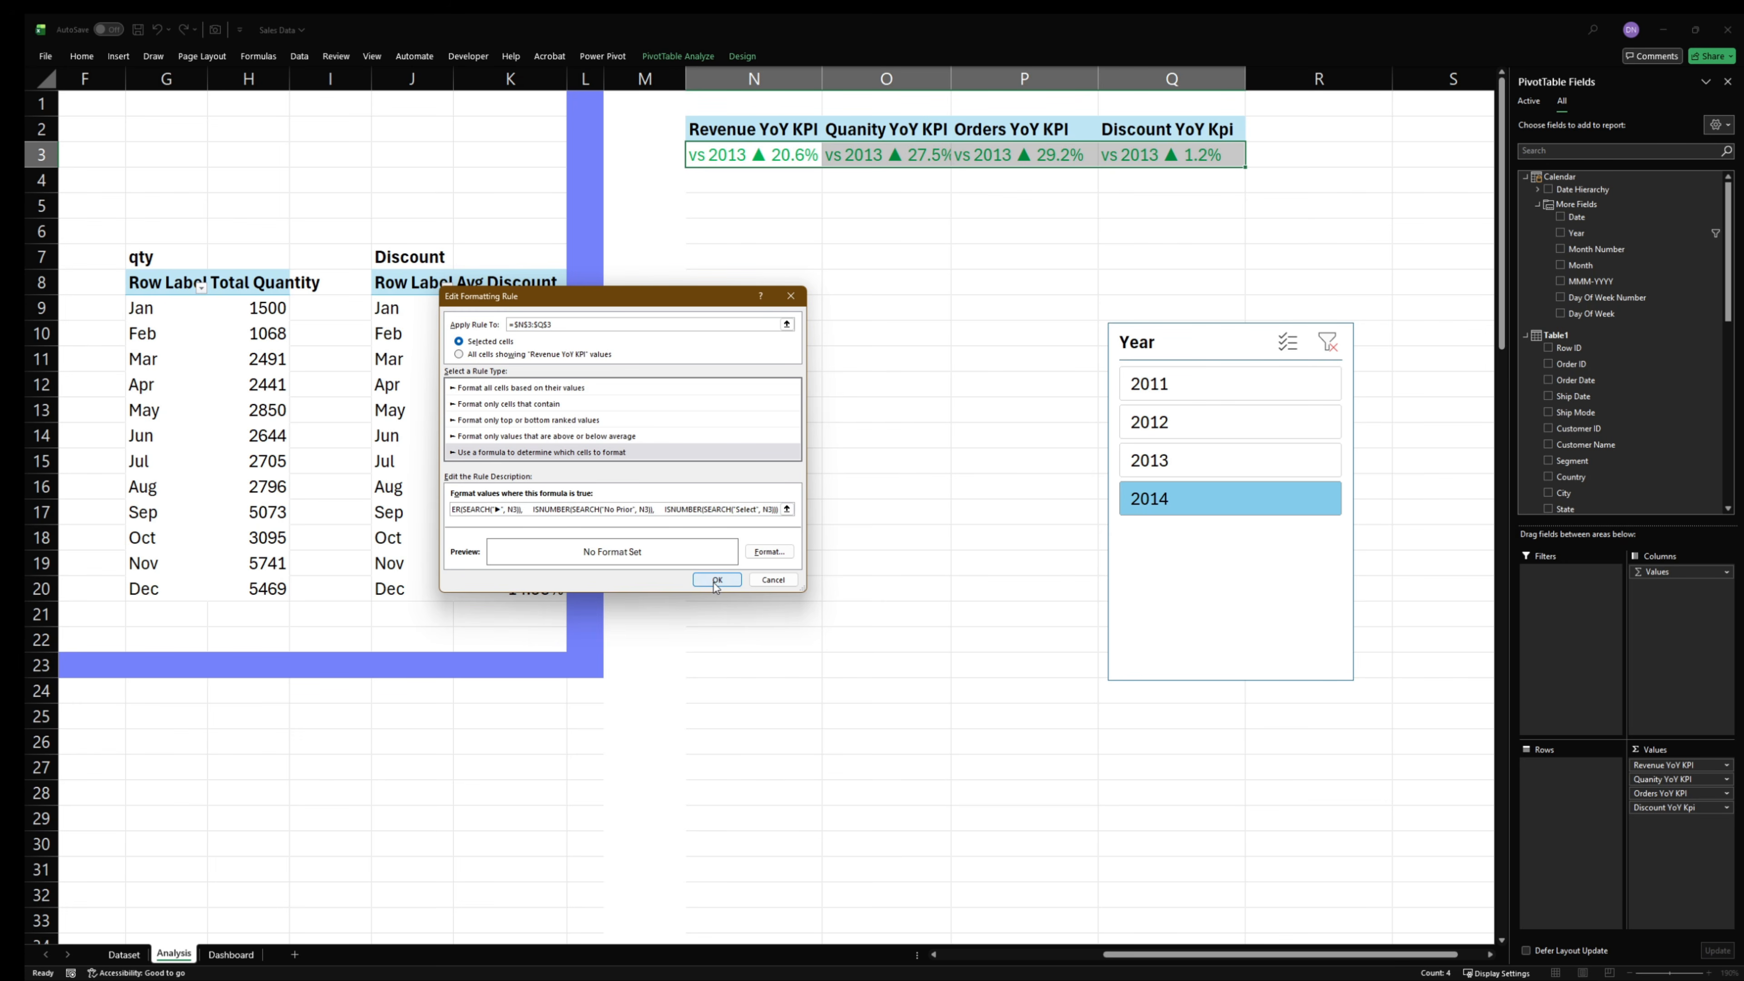
{"action": "left_click", "coordinate": [762, 535]}
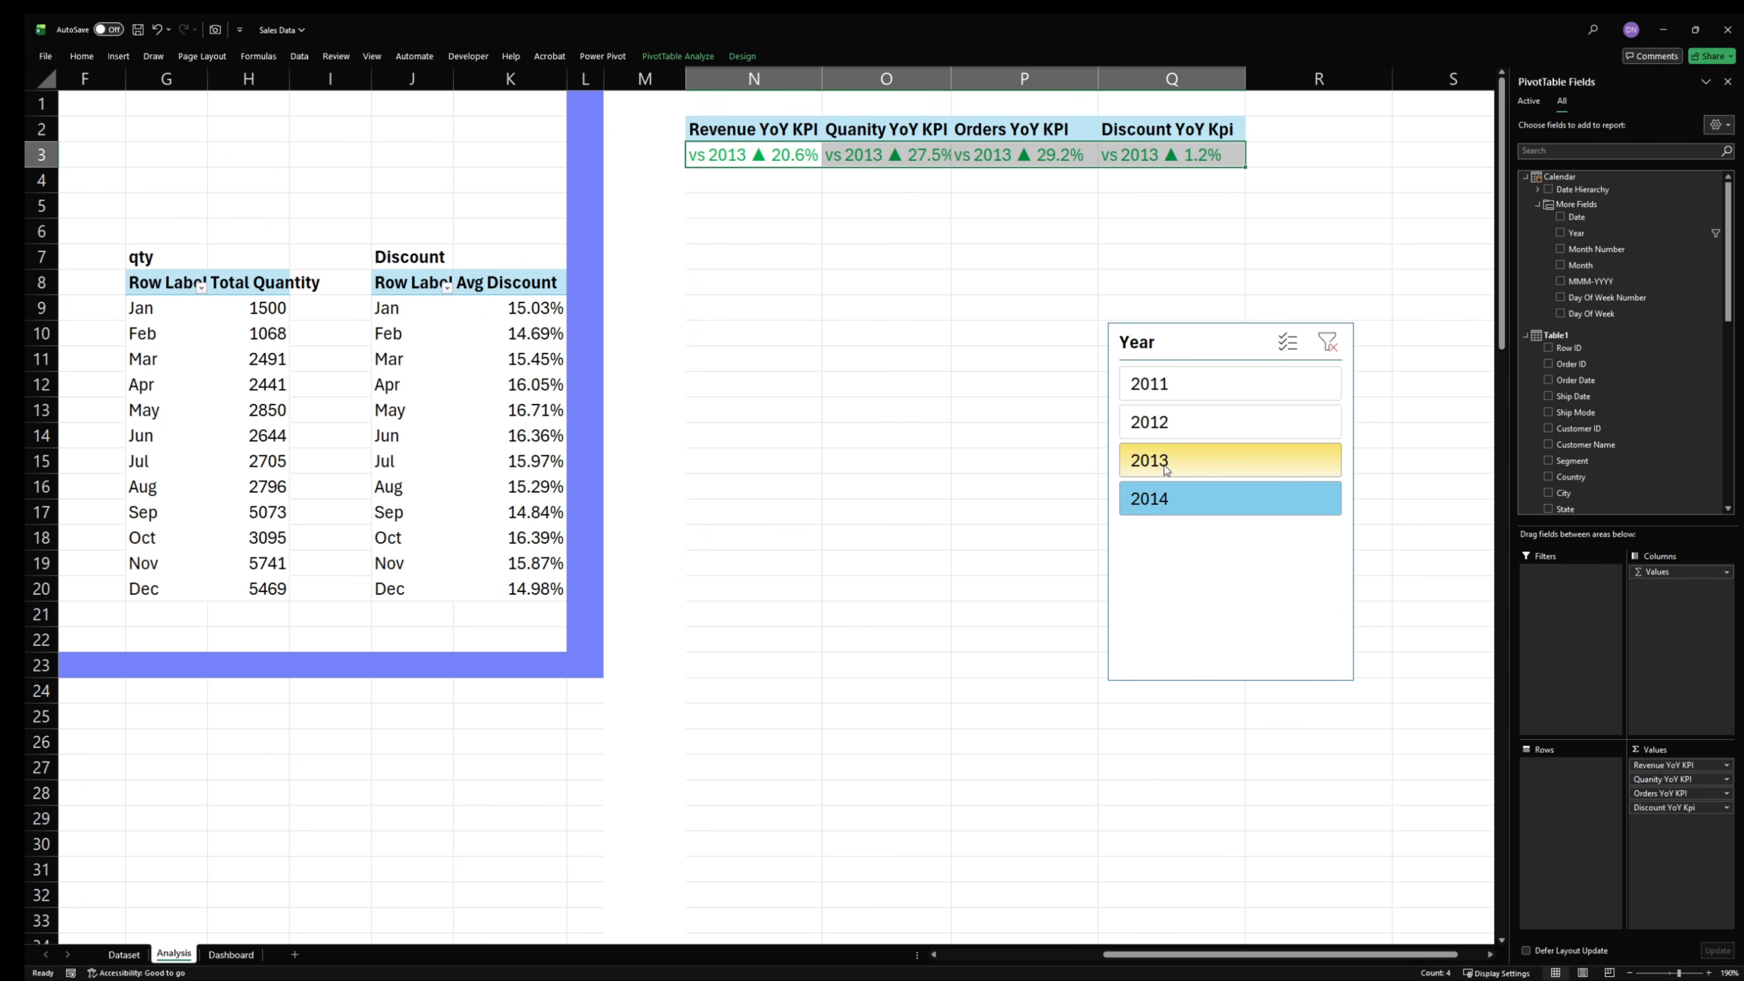
- Filter the KPI PivotTable by 2013, 2012, 2011, 2014, 2013 and 2012 to examine the arrow colors
{"action": "left_click", "coordinate": [1180, 458]}
{"action": "left_click", "coordinate": [1176, 420]}
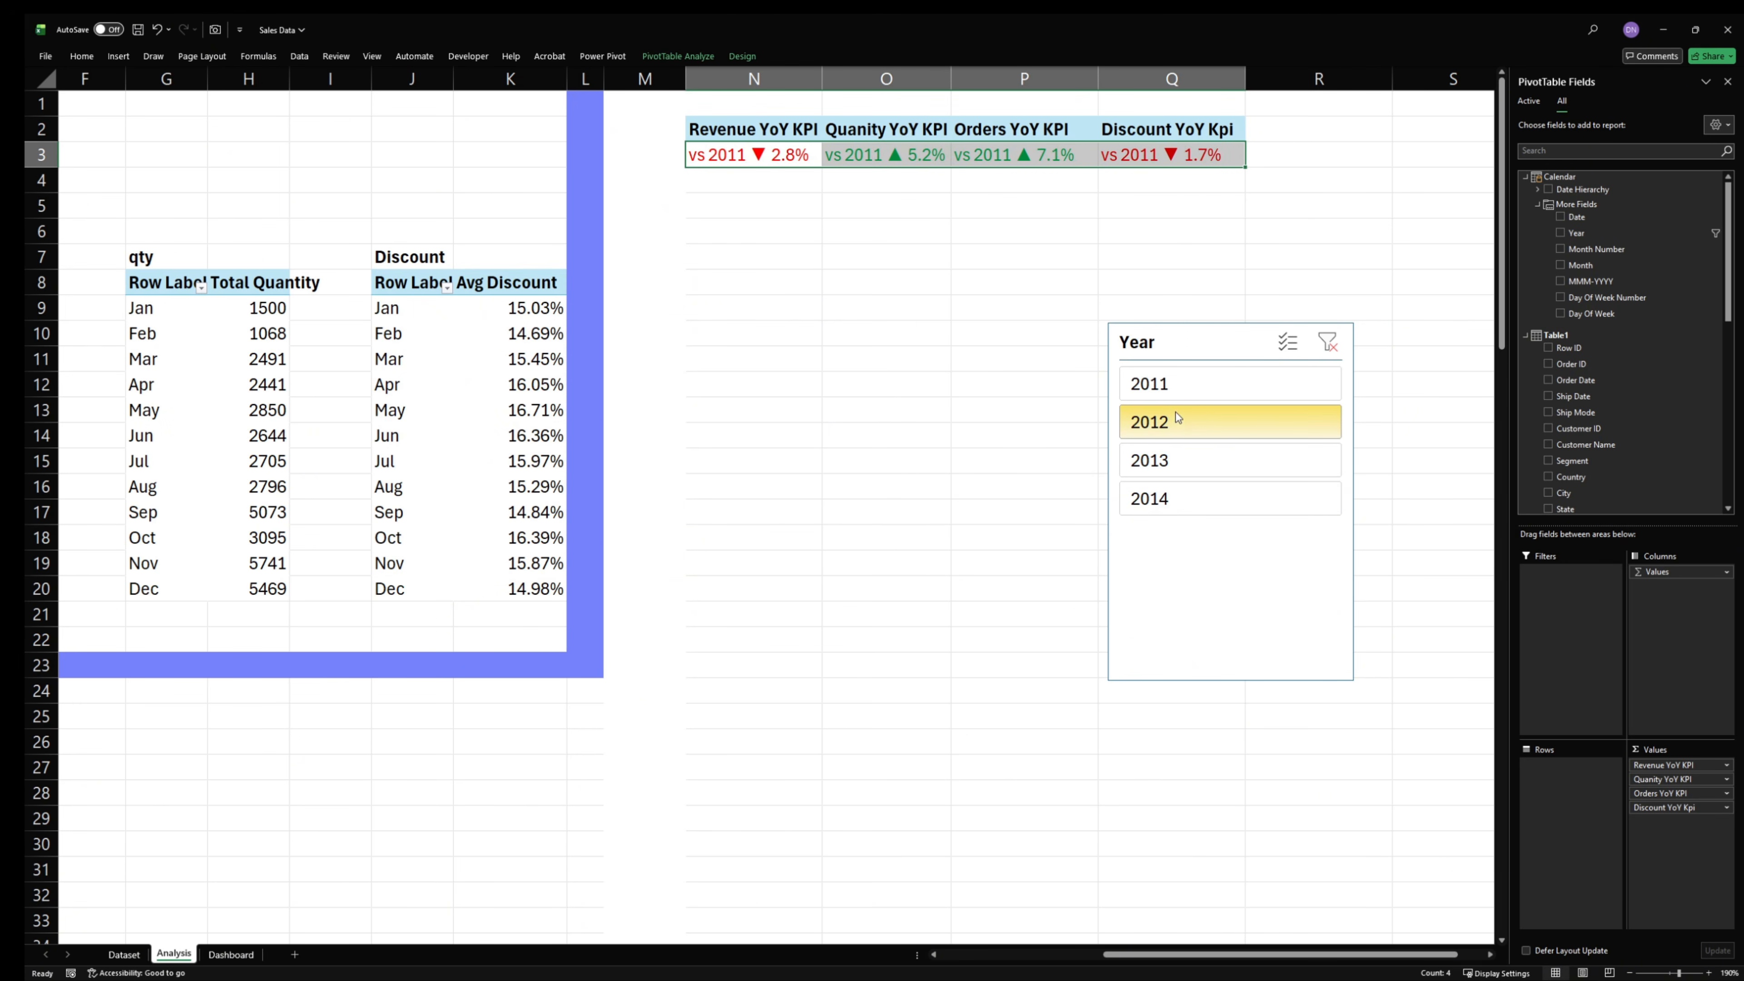
{"action": "left_click", "coordinate": [1171, 385]}
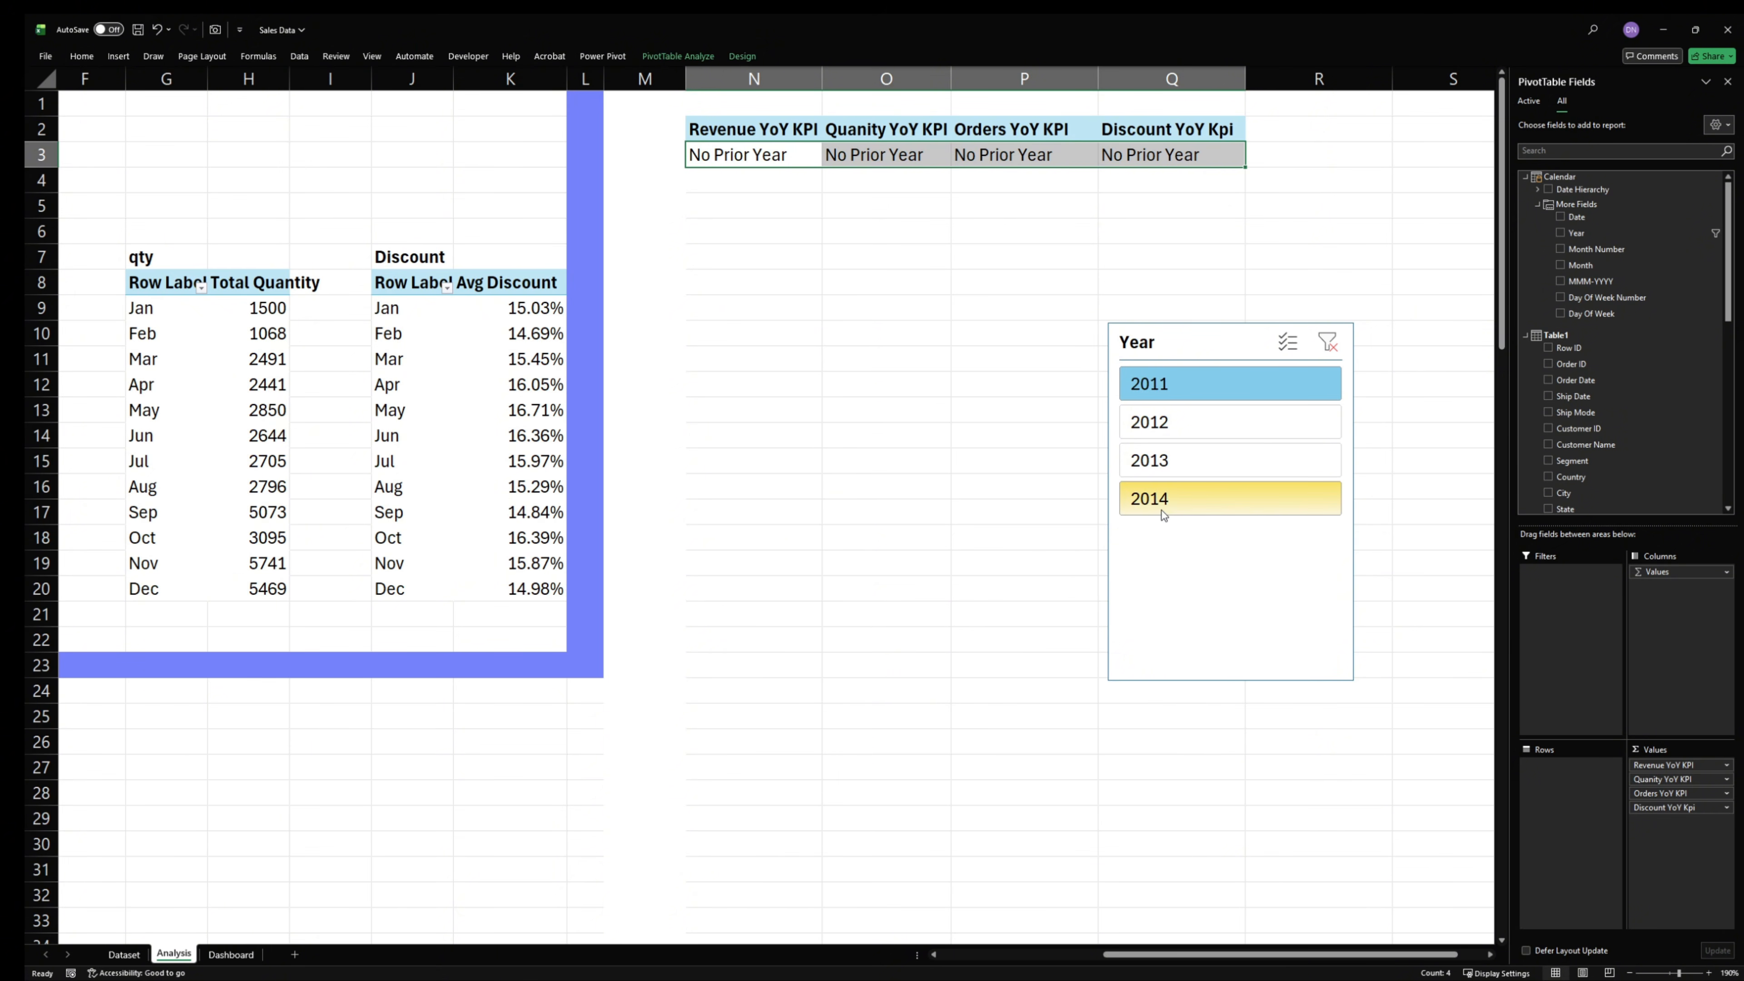
{"action": "left_click", "coordinate": [1165, 496]}
{"action": "left_click", "coordinate": [1160, 458]}
{"action": "left_click", "coordinate": [1162, 422]}
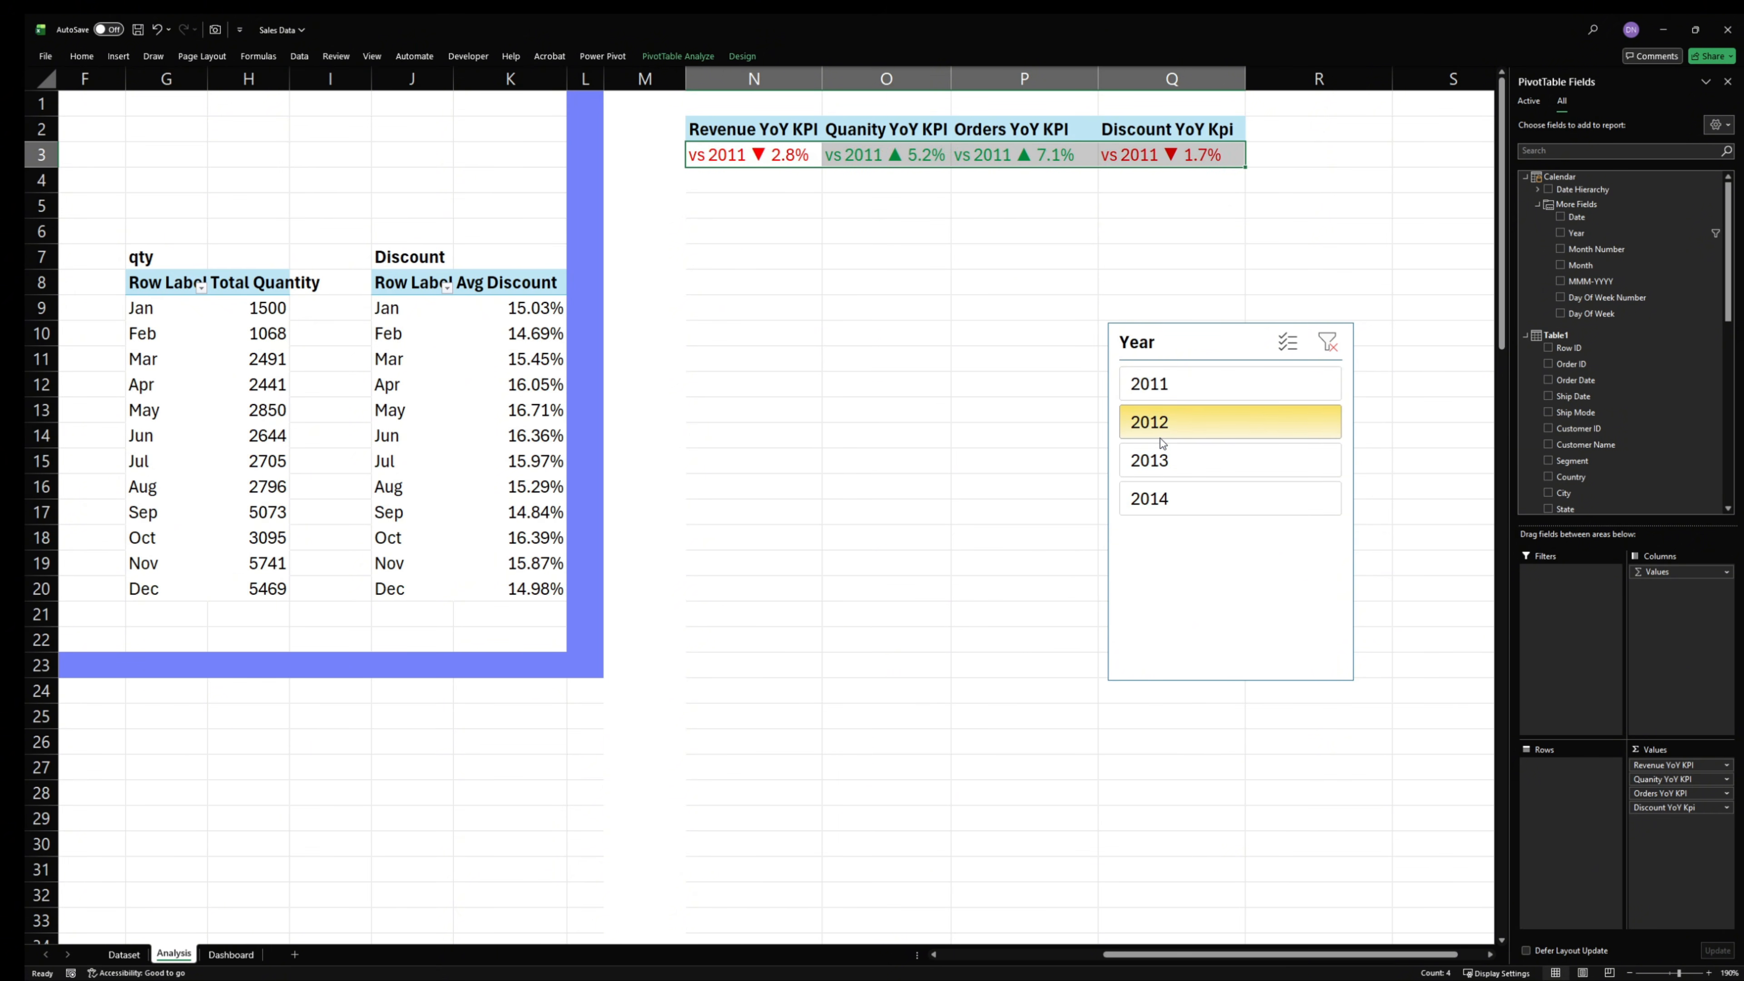
{"action": "left_click", "coordinate": [1137, 594]}
- Link cell N5 to the revenue KPI in N3 with a cell reference formula
{"action": "left_click", "coordinate": [811, 315]}
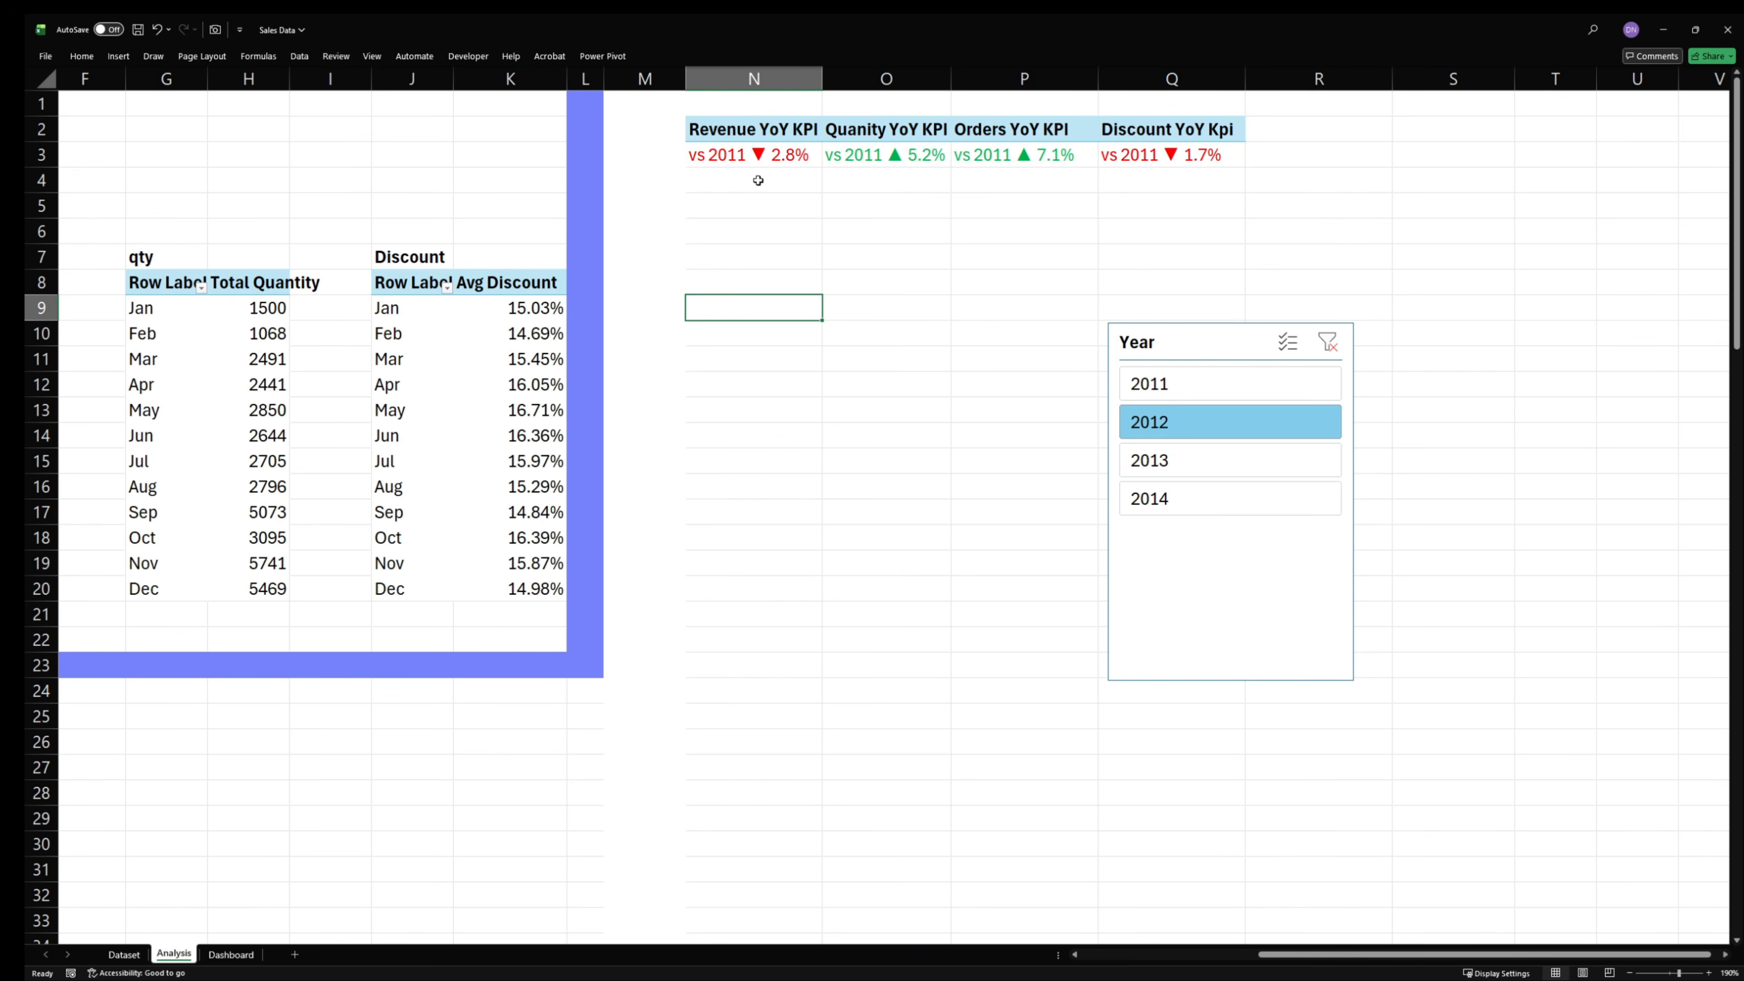
{"action": "double_click", "coordinate": [762, 197]}
{"action": "type", "text": "="}
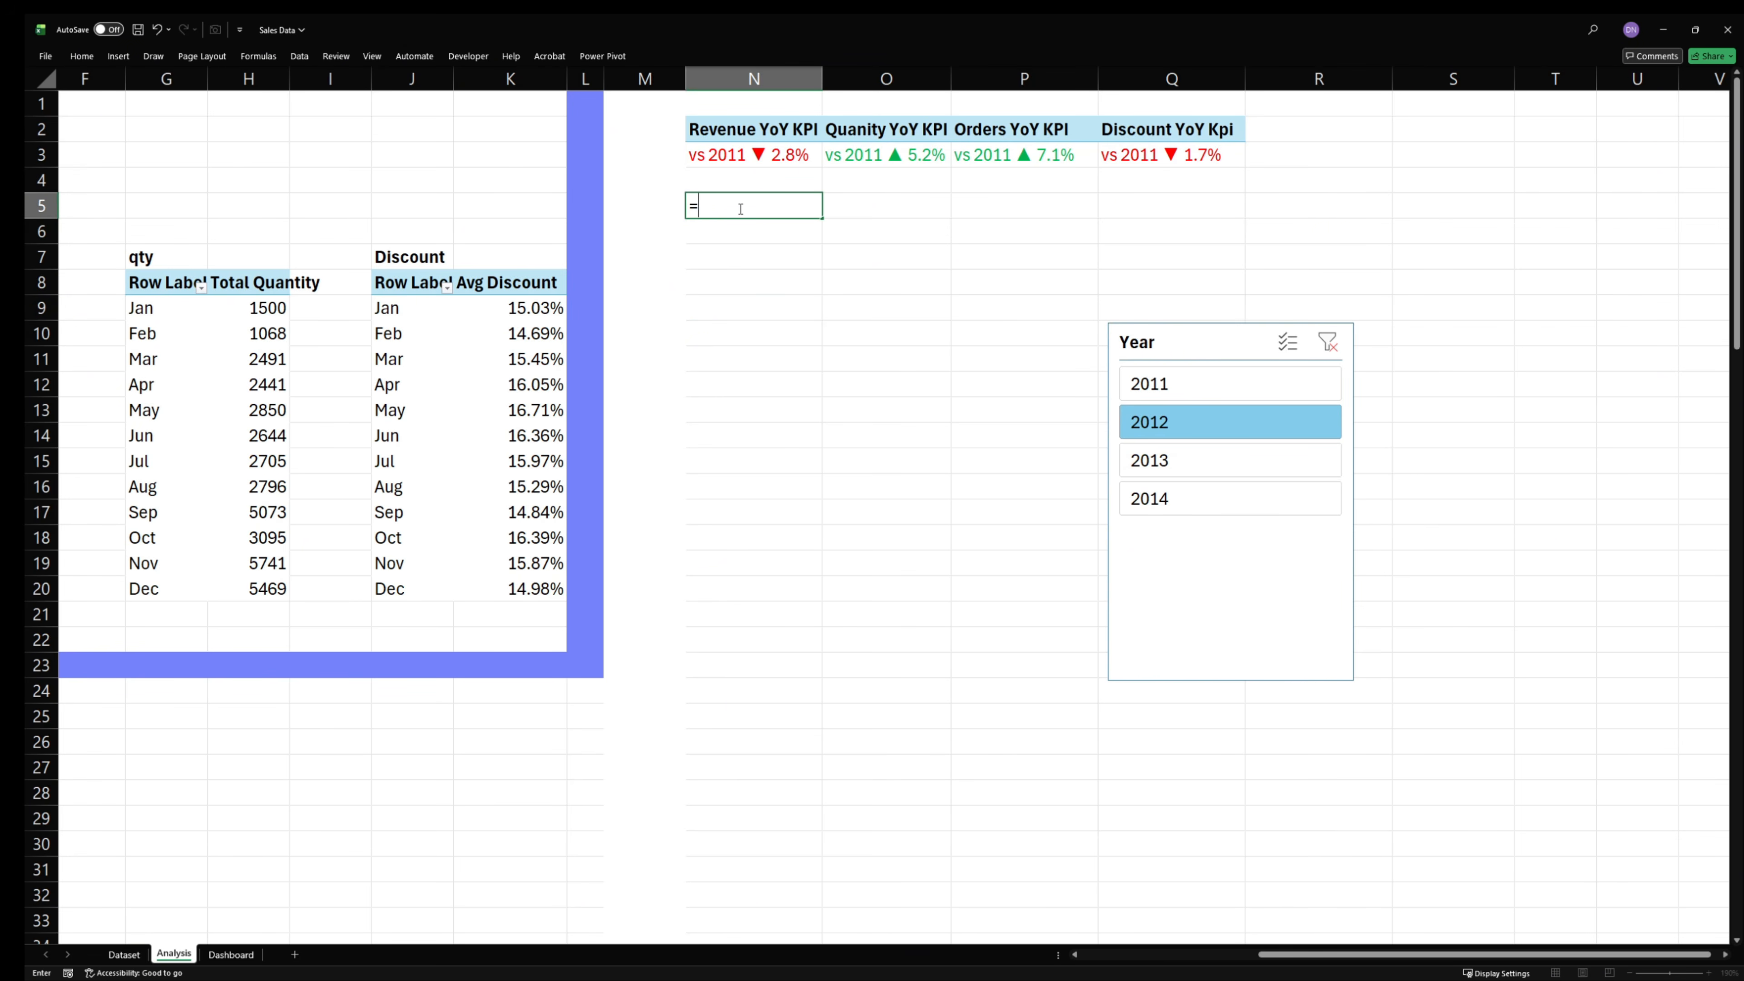
{"action": "left_click", "coordinate": [738, 157]}
{"action": "key", "text": "Return"}
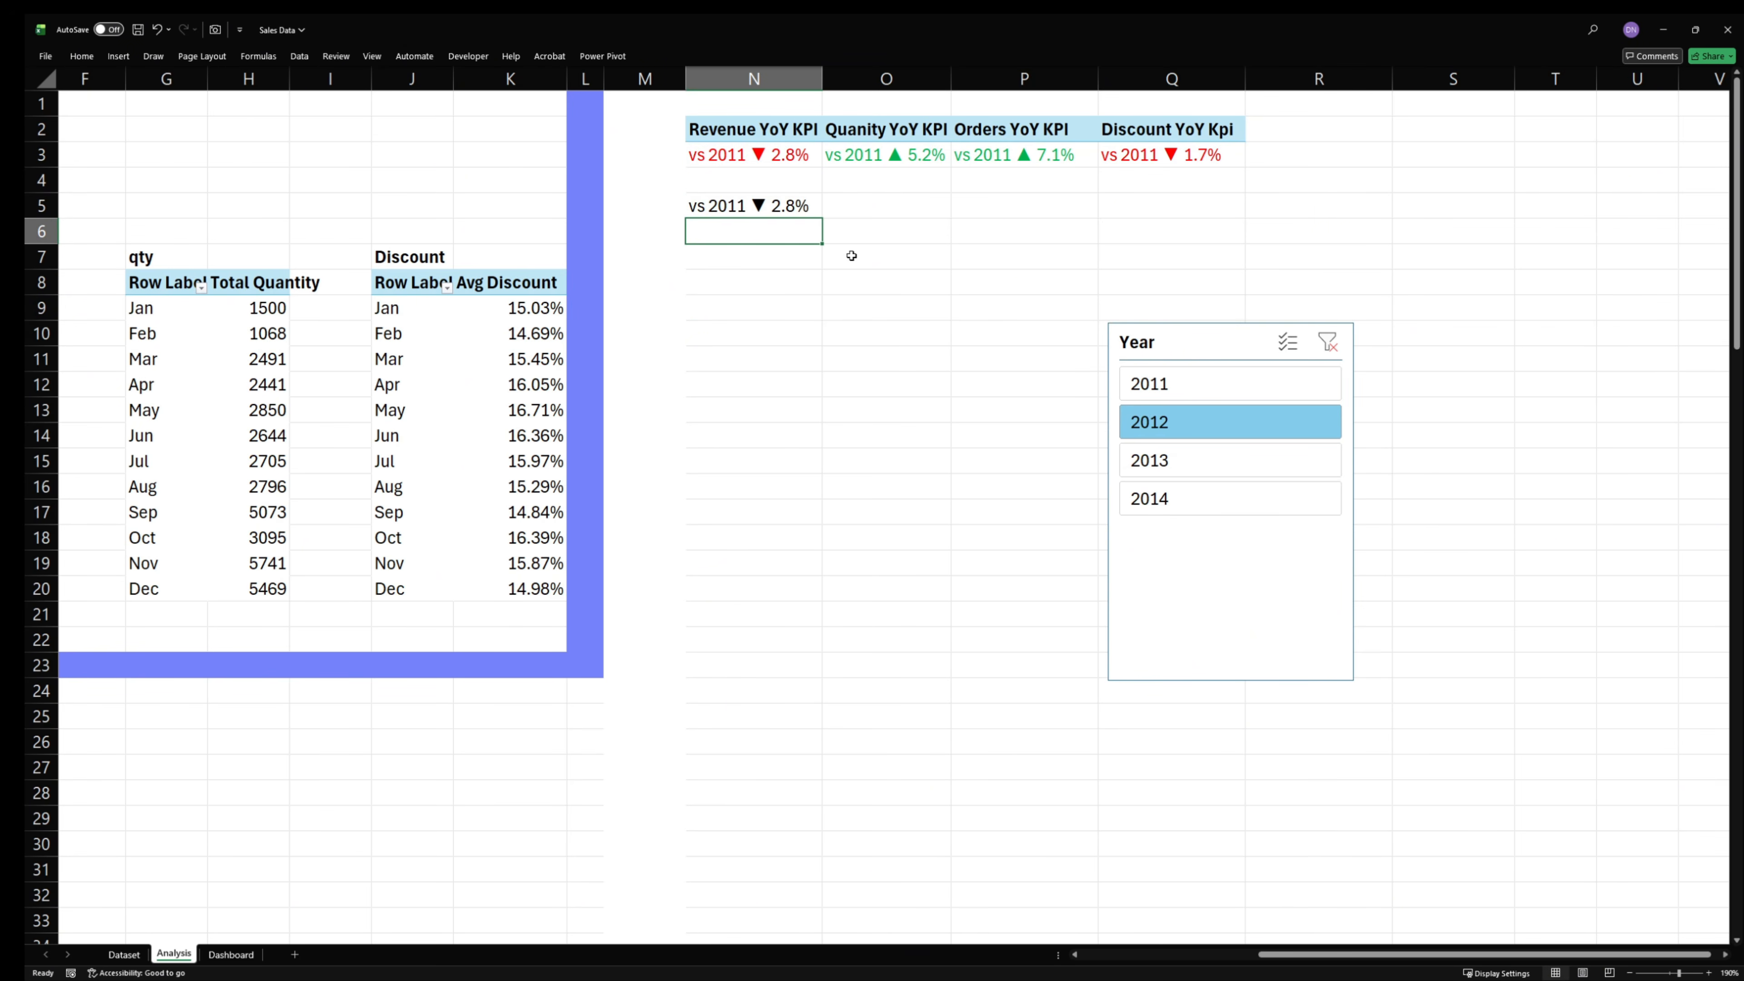
- Fill the N5 formula across to Q5, try the Fill Formatting Only option, and undo the fill
{"action": "left_click", "coordinate": [778, 209]}
{"action": "left_click_drag", "start_coordinate": [822, 218], "coordinate": [1210, 228]}
{"action": "left_click", "coordinate": [892, 307]}
{"action": "left_click", "coordinate": [680, 334]}
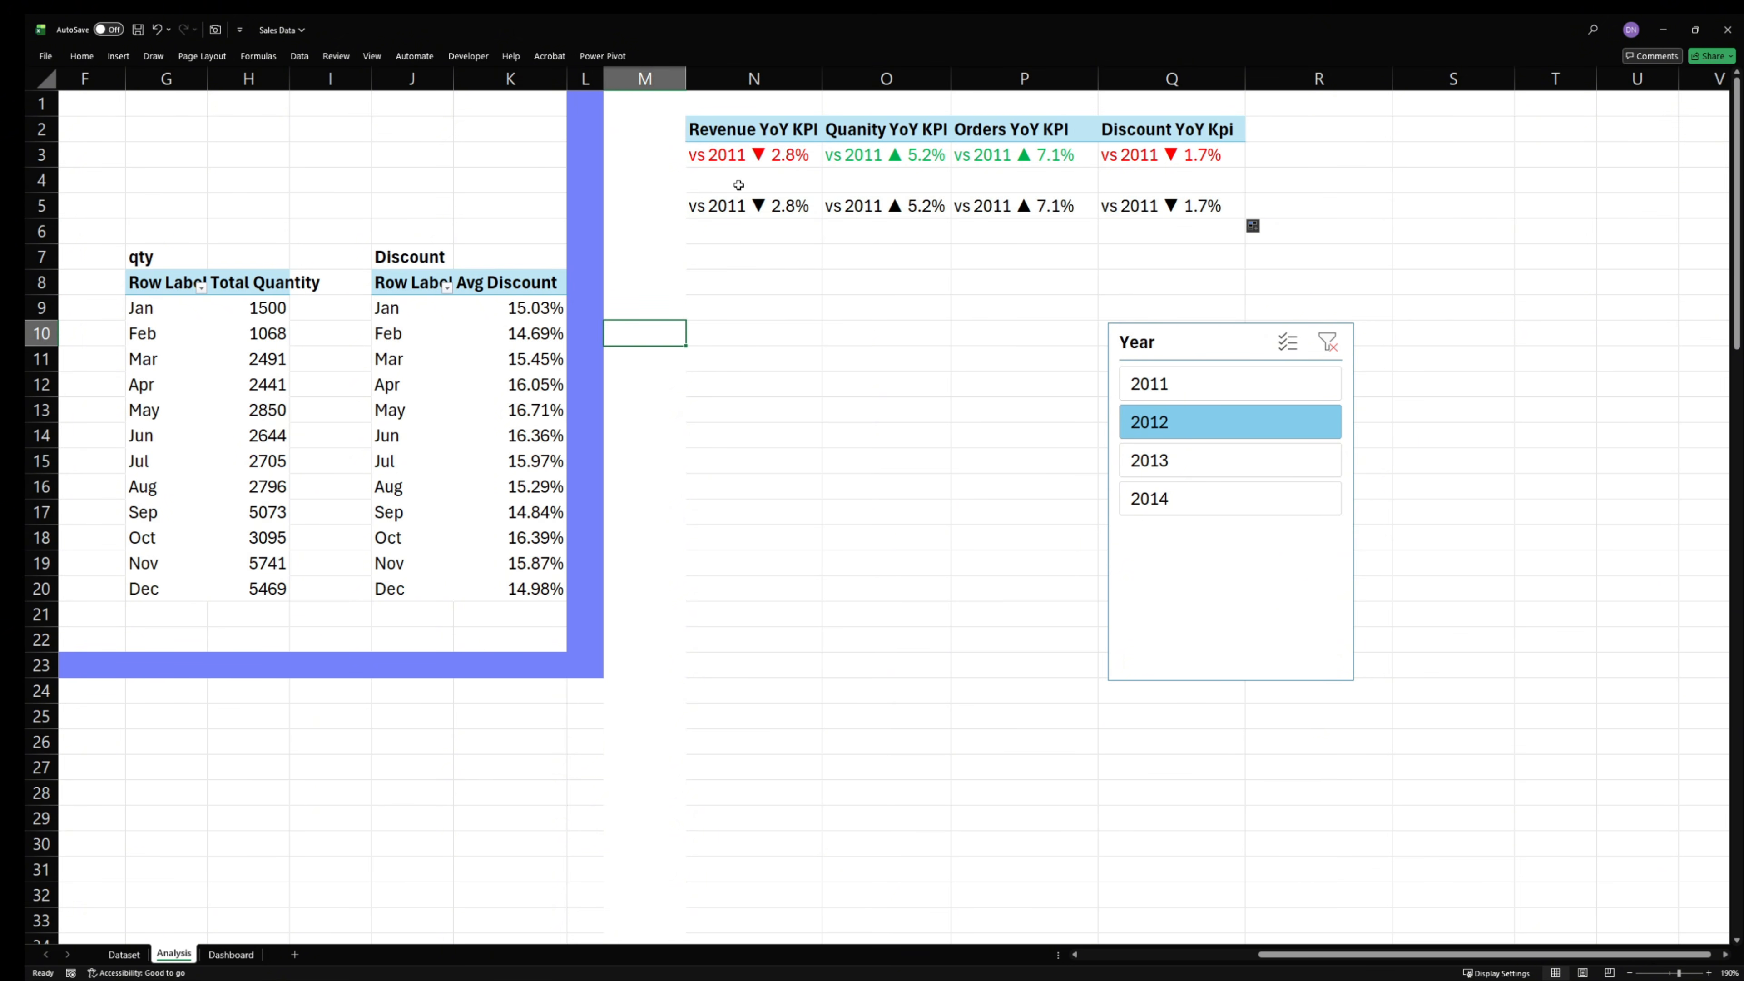
{"action": "left_click", "coordinate": [1249, 221]}
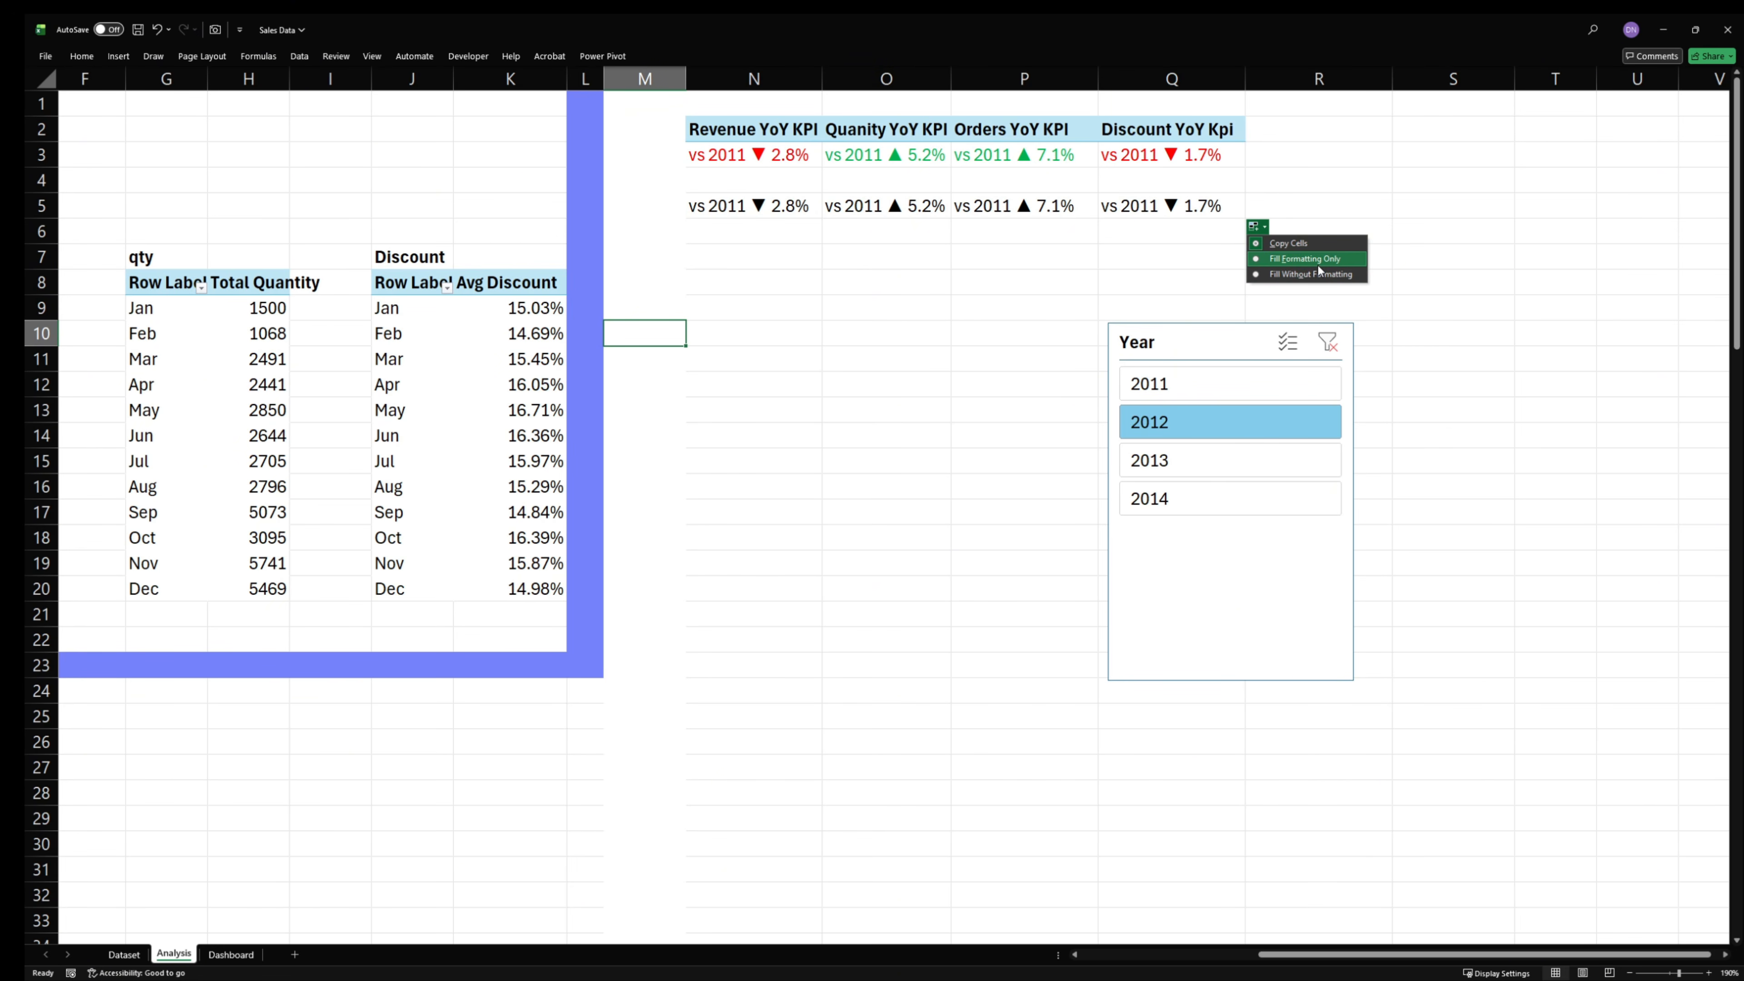
{"action": "left_click", "coordinate": [1304, 259]}
{"action": "key", "text": "ctrl+z"}
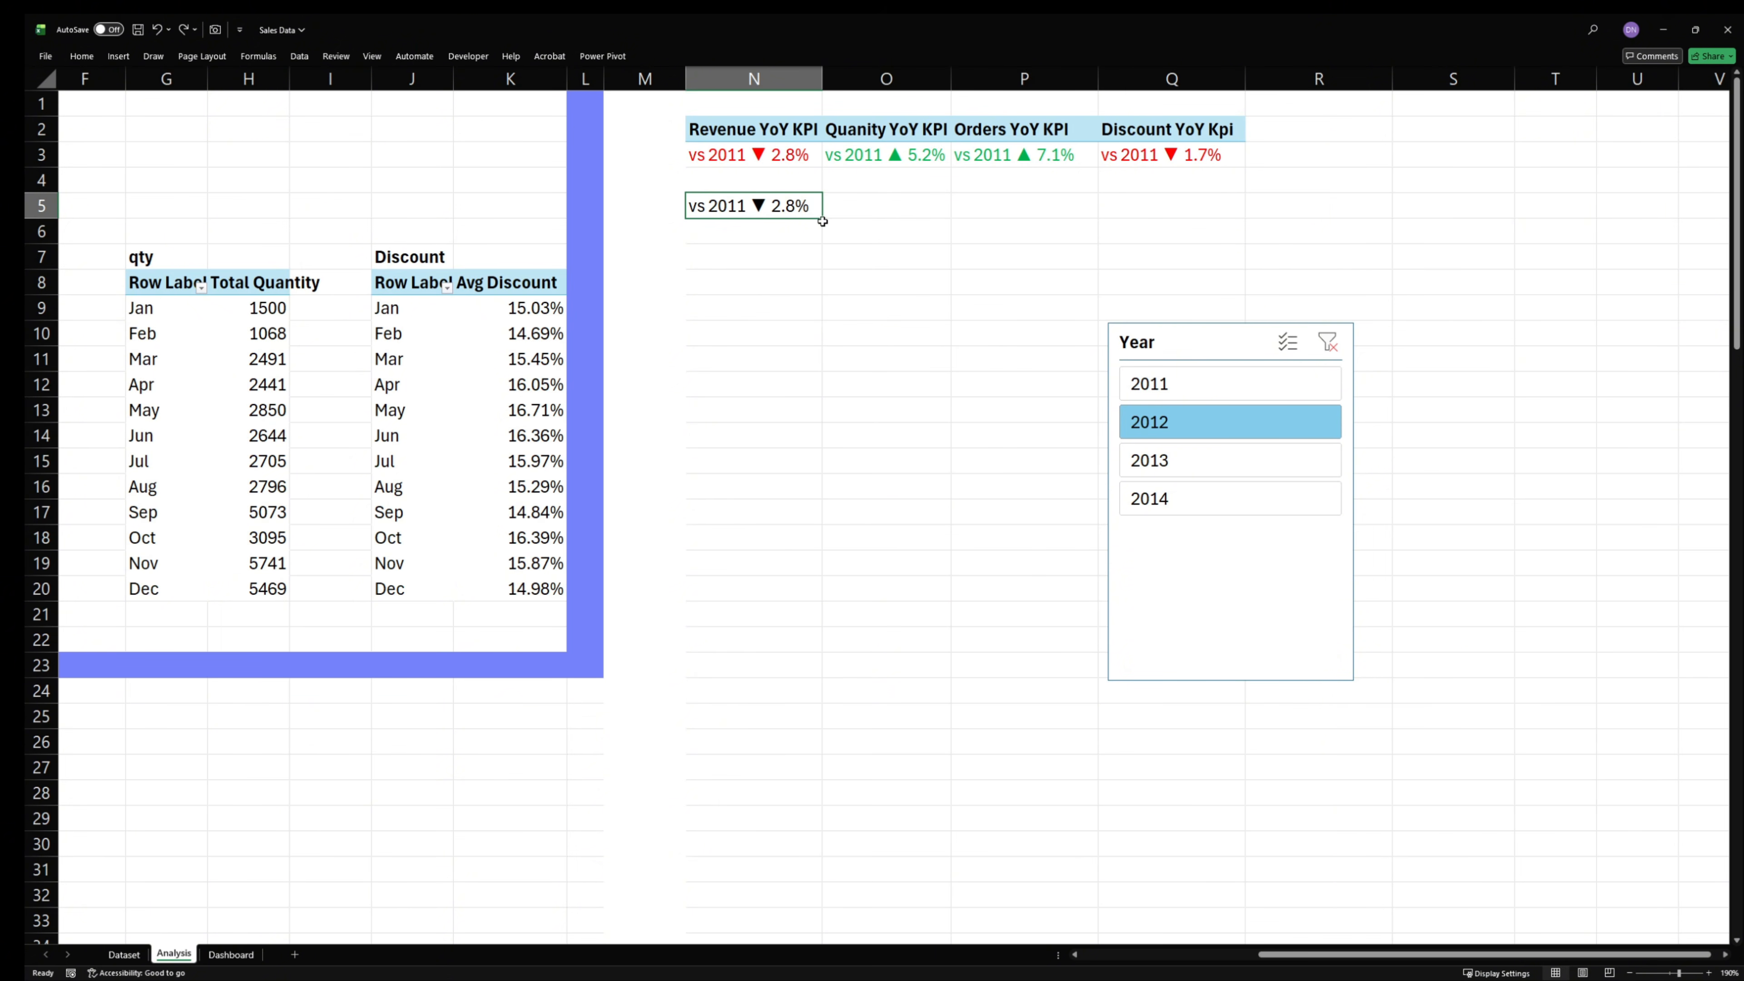
- Fill the N5 formula across to Q5 and copy the formatting of N3:Q3 onto N5:Q5 with Format Painter
{"action": "left_click_drag", "start_coordinate": [823, 221], "coordinate": [1248, 221]}
{"action": "left_click", "coordinate": [969, 302]}
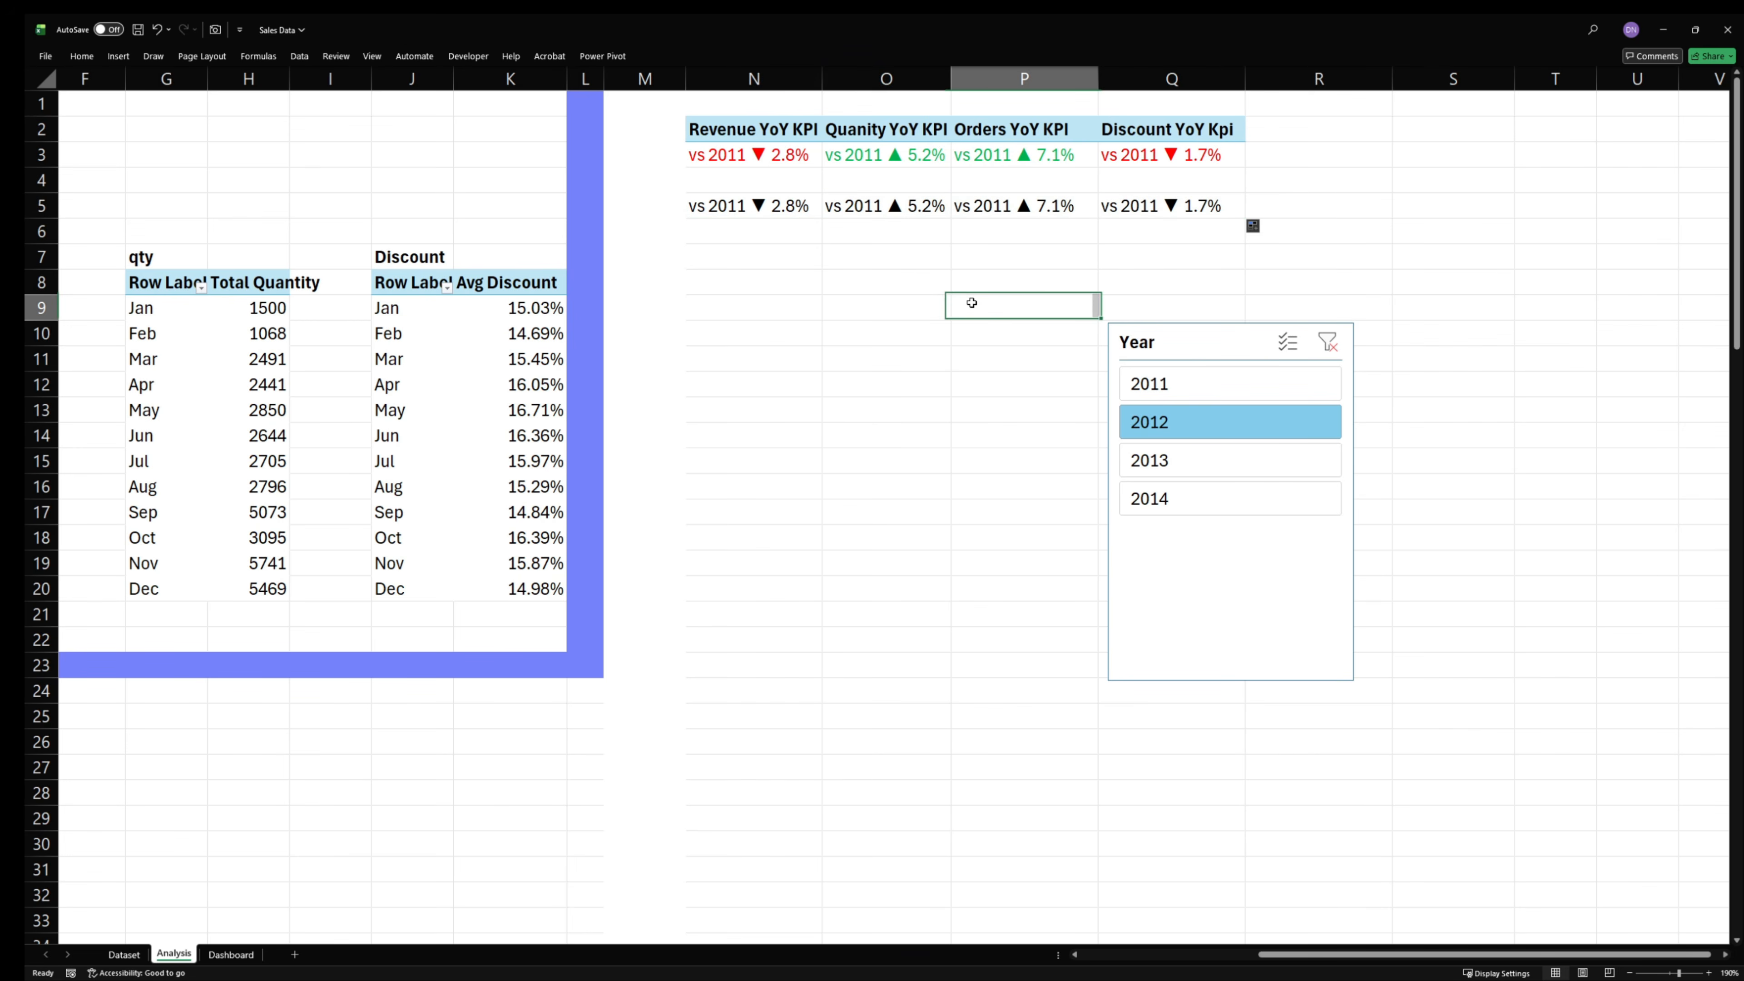
{"action": "left_click_drag", "start_coordinate": [714, 159], "coordinate": [1170, 158]}
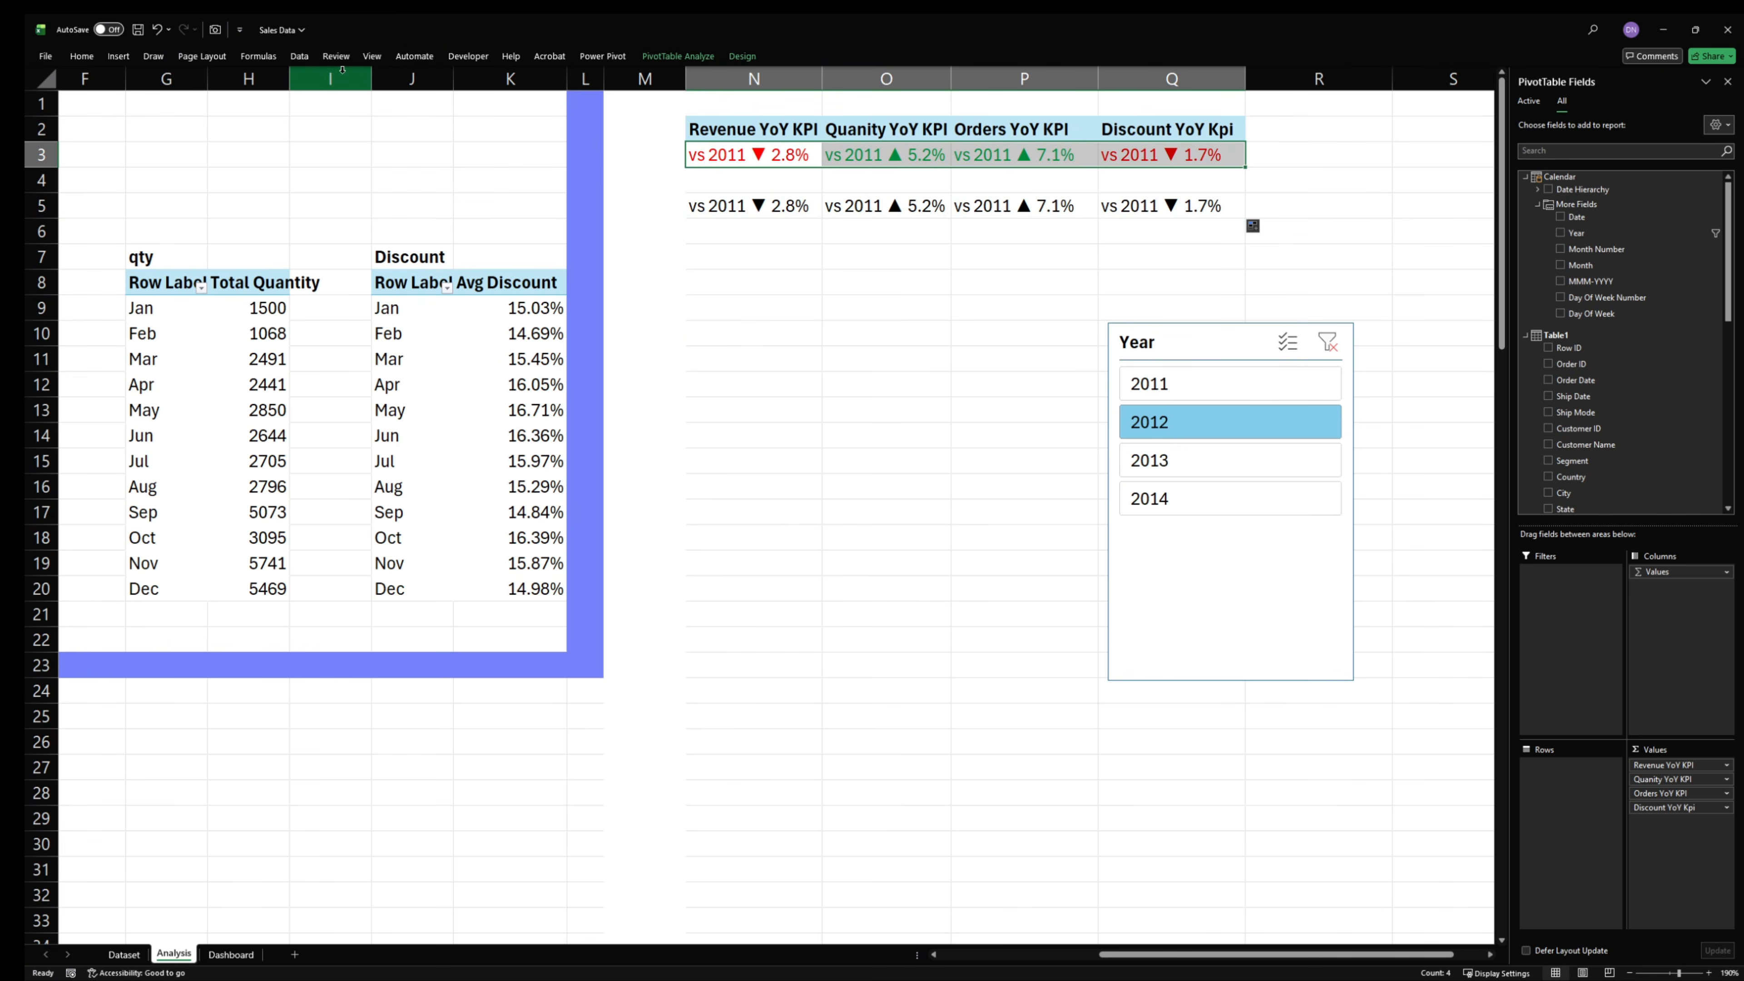
{"action": "left_click", "coordinate": [82, 56]}
{"action": "left_click", "coordinate": [146, 120]}
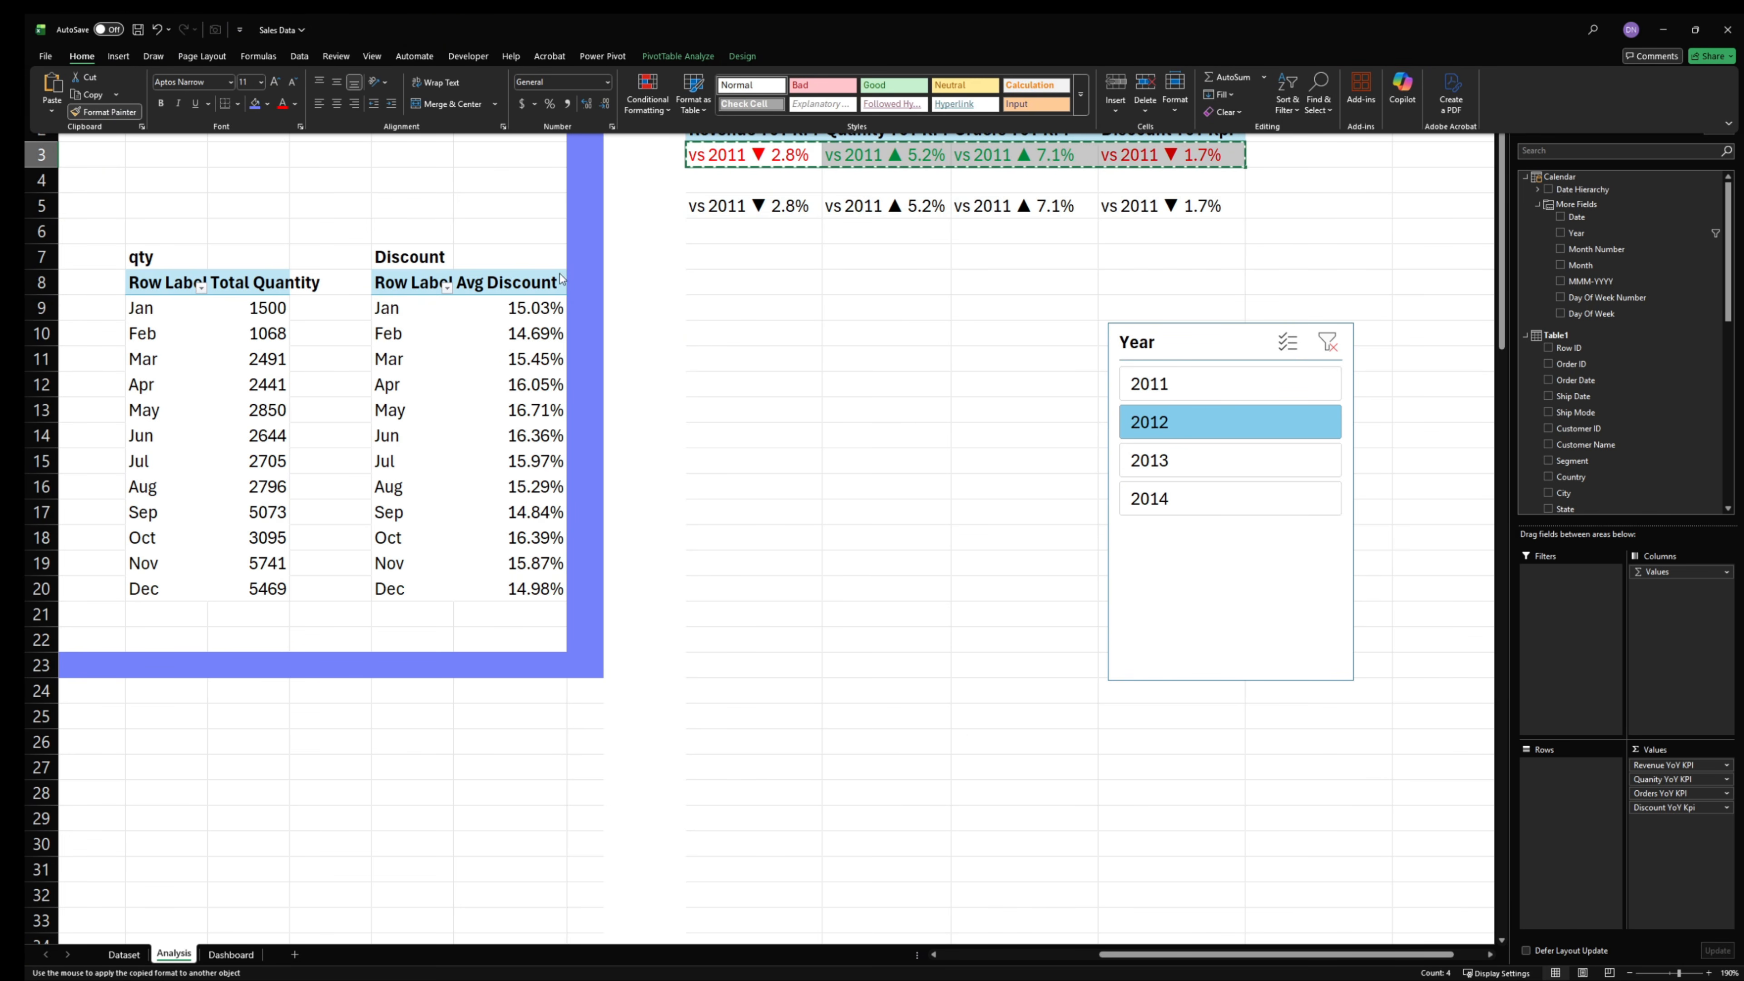
{"action": "left_click_drag", "start_coordinate": [707, 206], "coordinate": [1229, 206]}
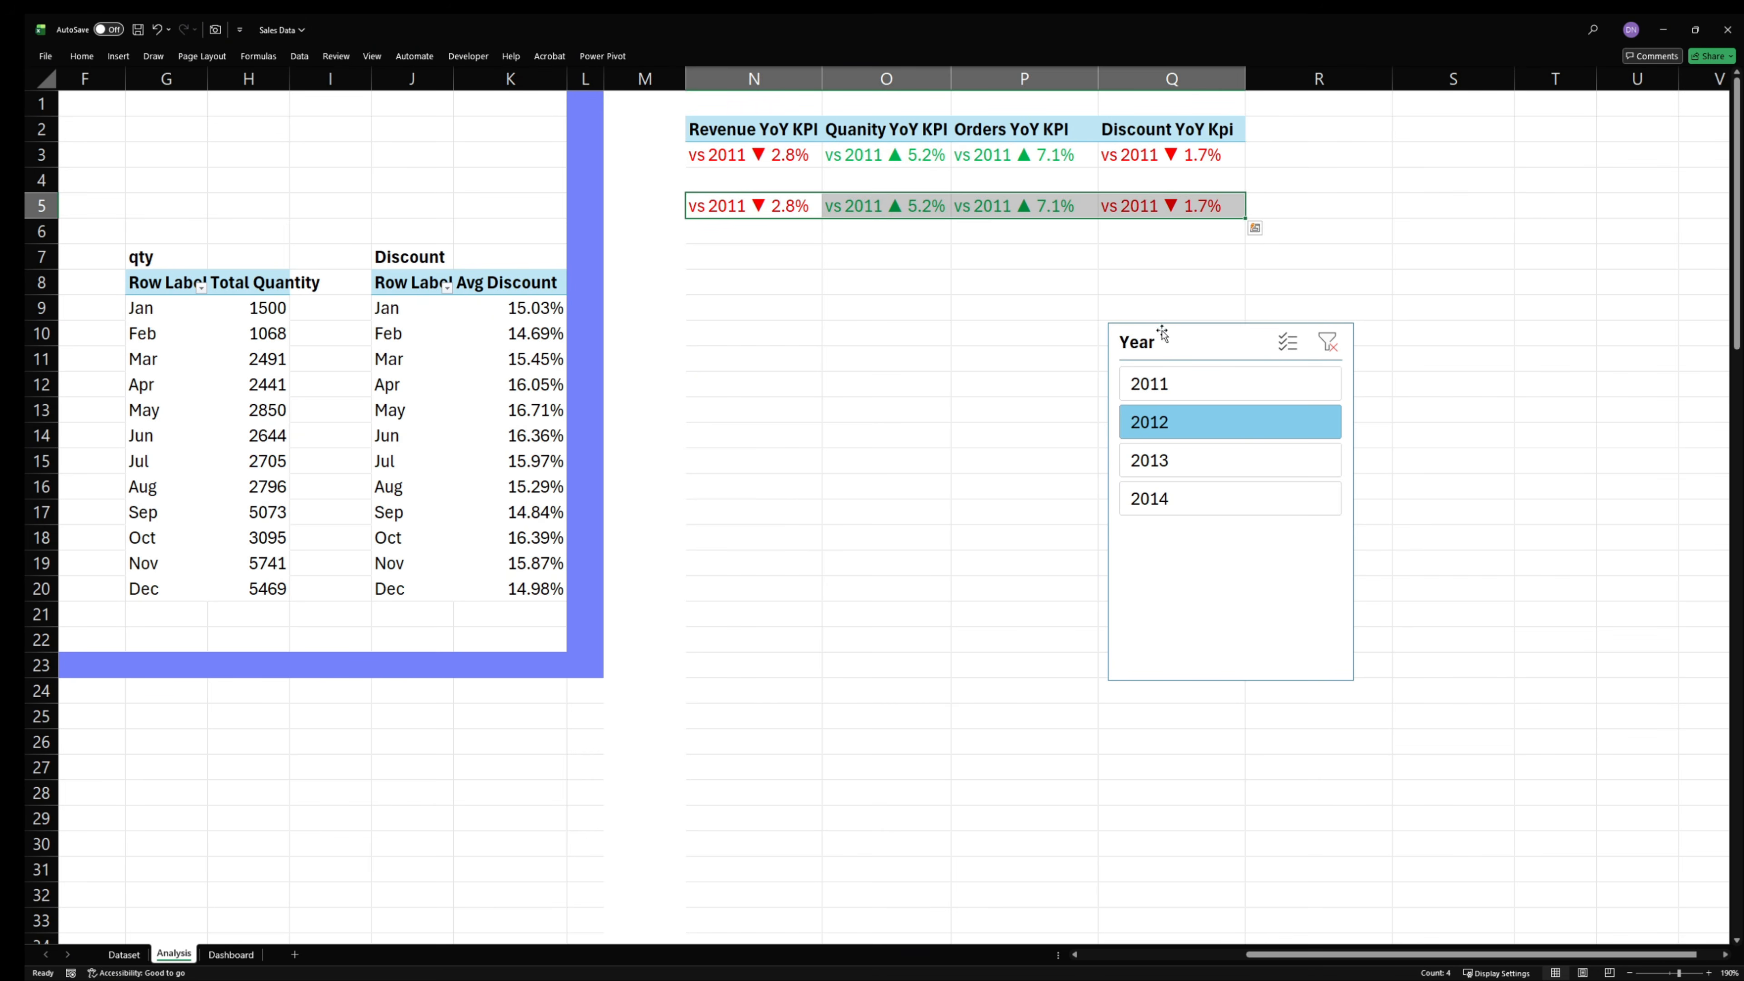
- Filter by 2014, 2013, 2012 and 2011 to compare the colors of the linked cells with the KPI PivotTable
{"action": "left_click", "coordinate": [885, 613]}
{"action": "left_click", "coordinate": [1230, 488]}
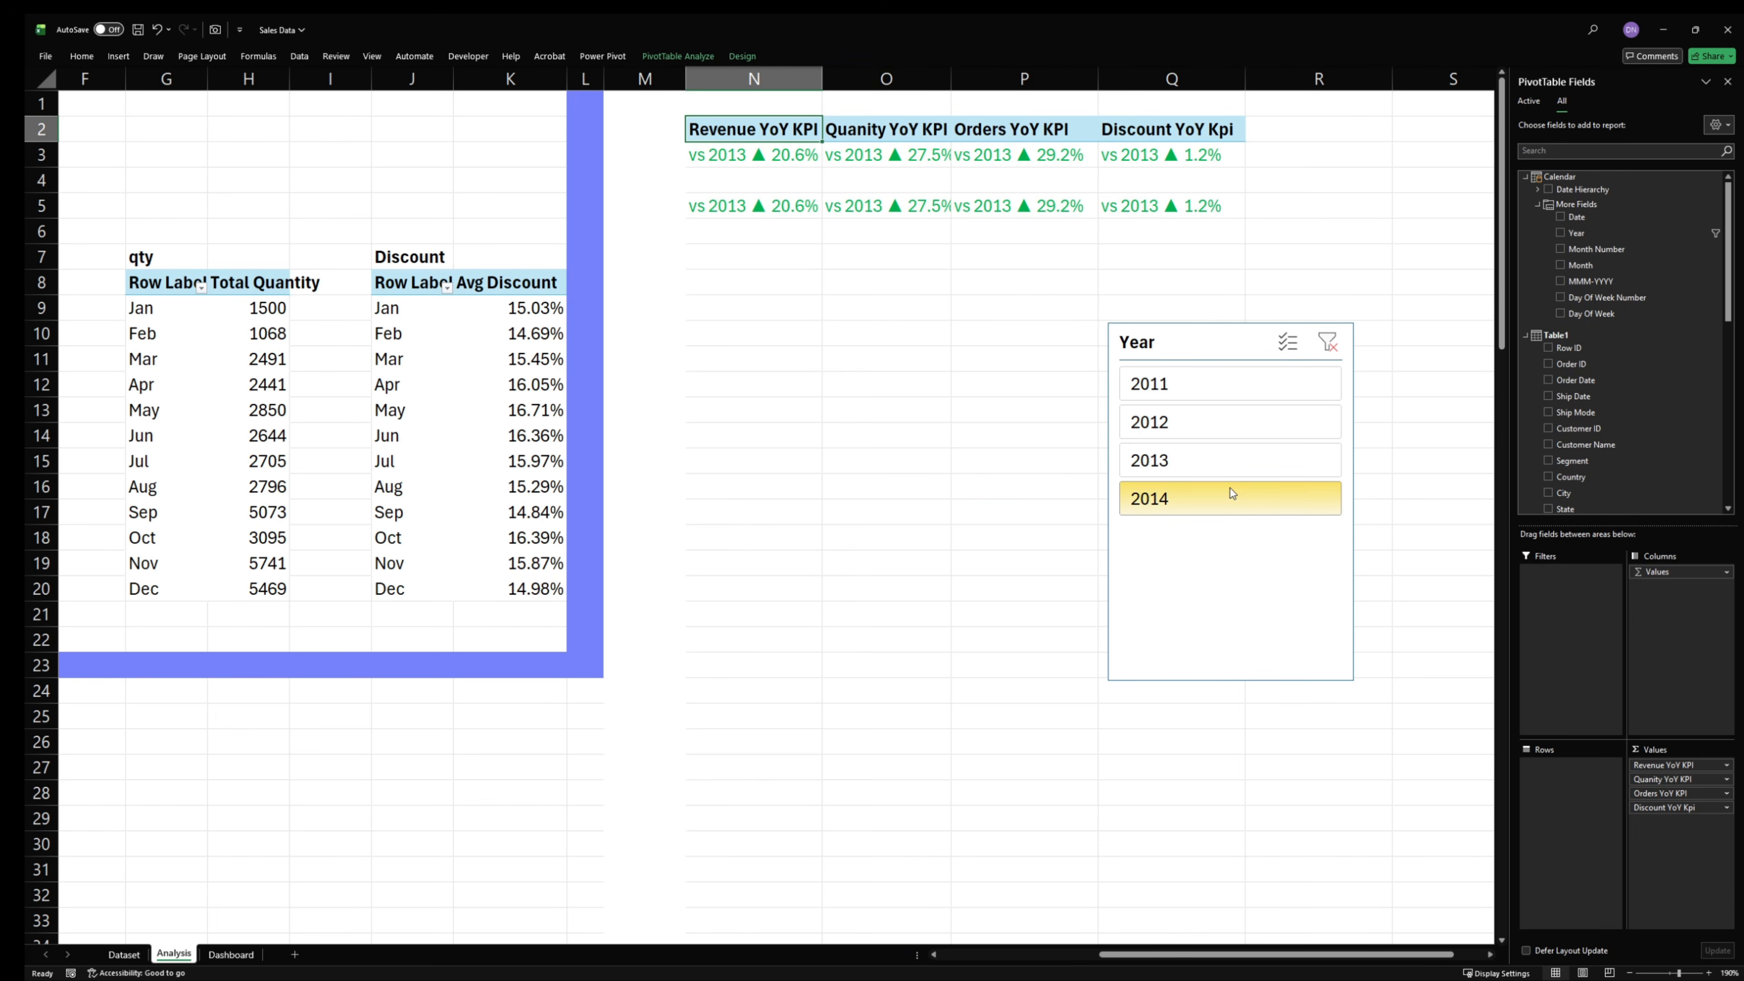
{"action": "left_click", "coordinate": [1225, 464]}
{"action": "left_click", "coordinate": [1224, 437]}
{"action": "left_click", "coordinate": [1207, 380]}
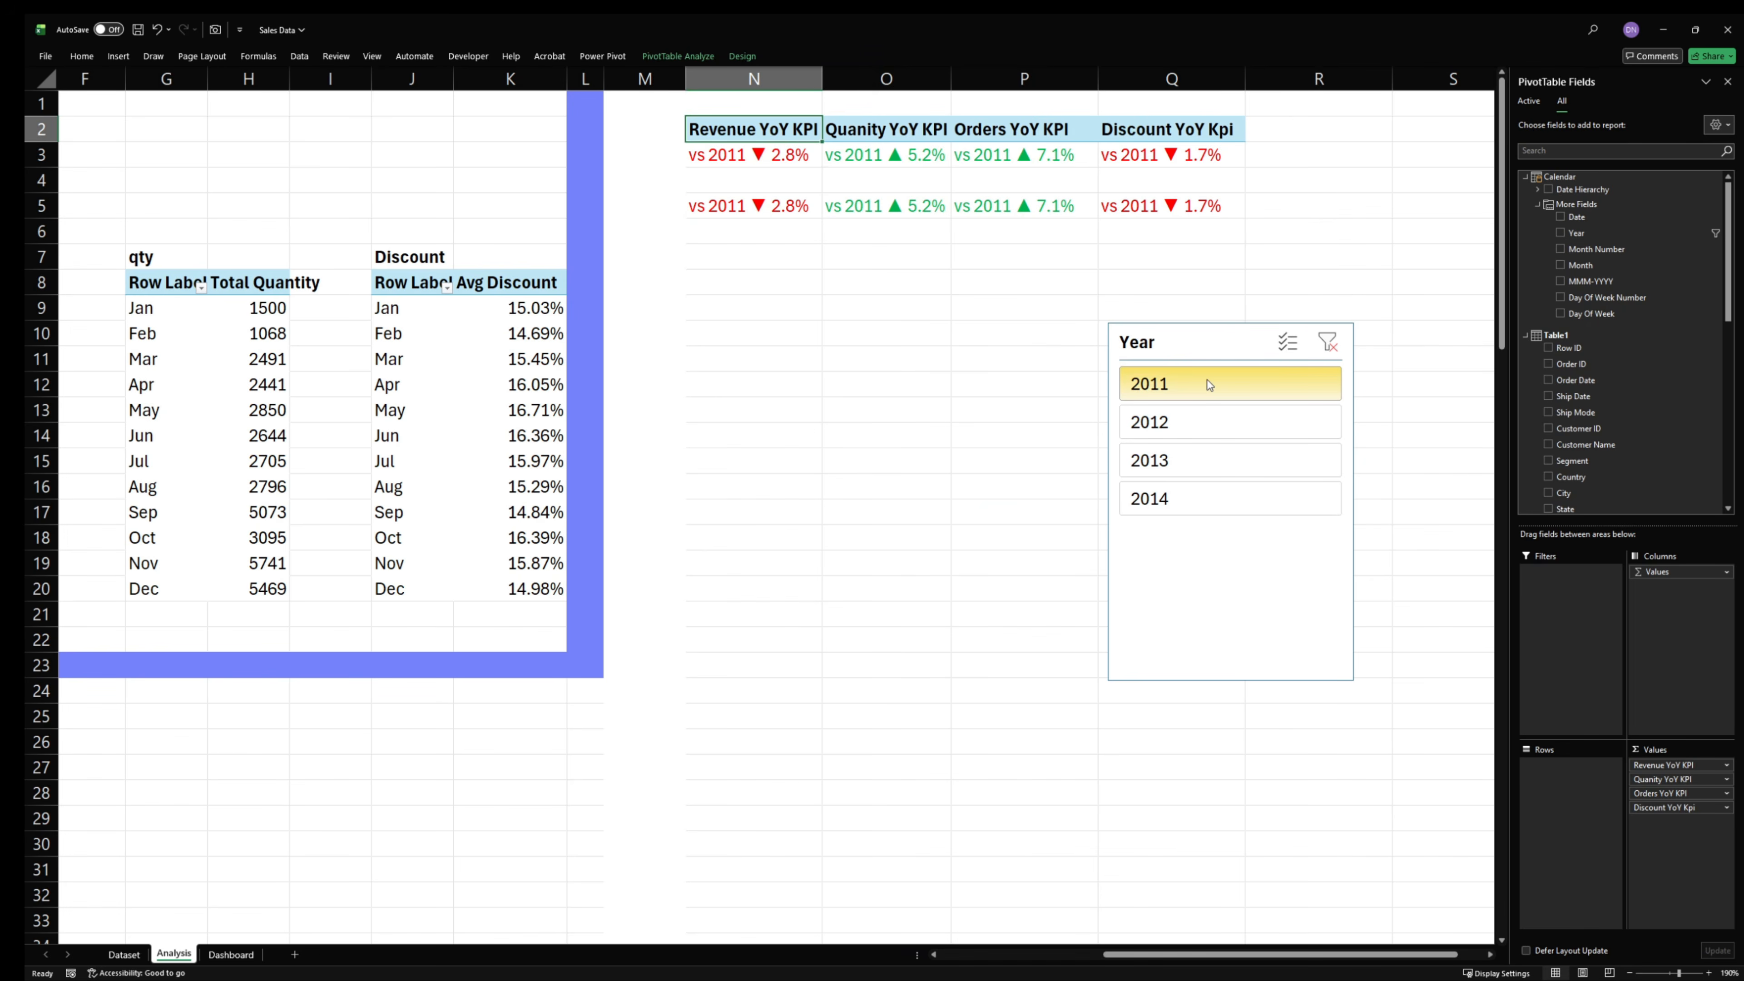
{"action": "left_click", "coordinate": [899, 368]}
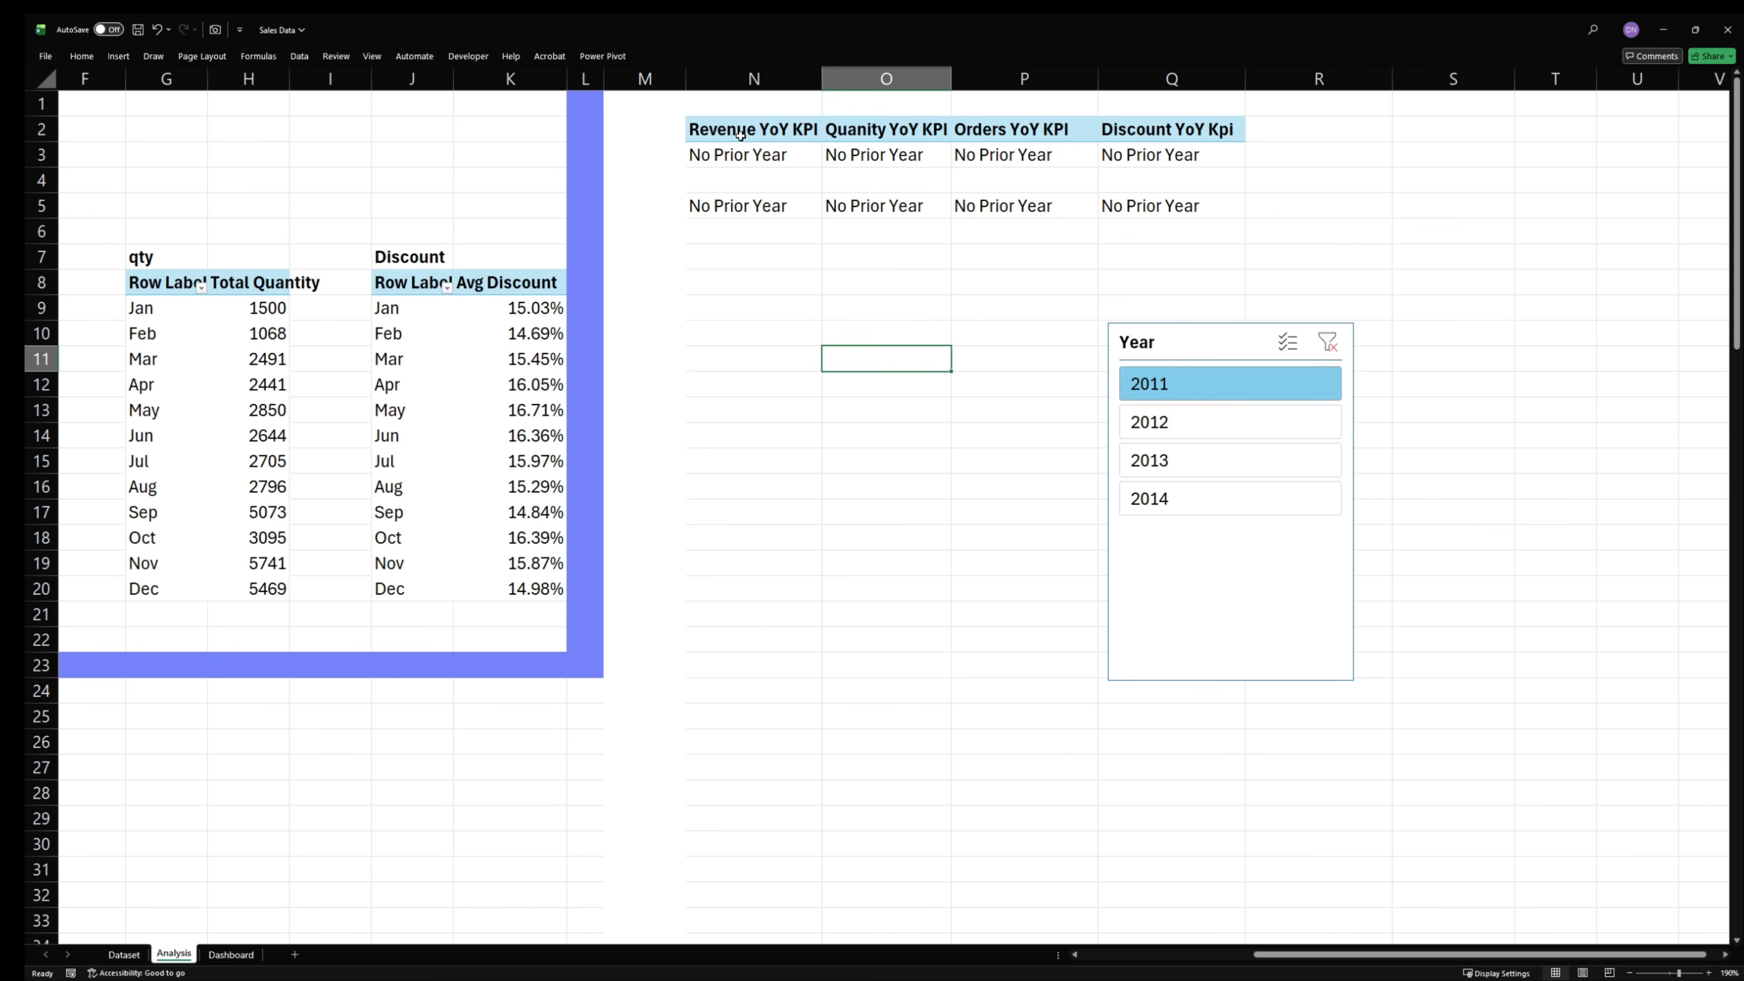
- Copy the KPI PivotTable in N2:Q3 and paste it at cell T2
{"action": "left_click_drag", "start_coordinate": [740, 135], "coordinate": [1113, 167]}
{"action": "key", "text": "ctrl+c"}
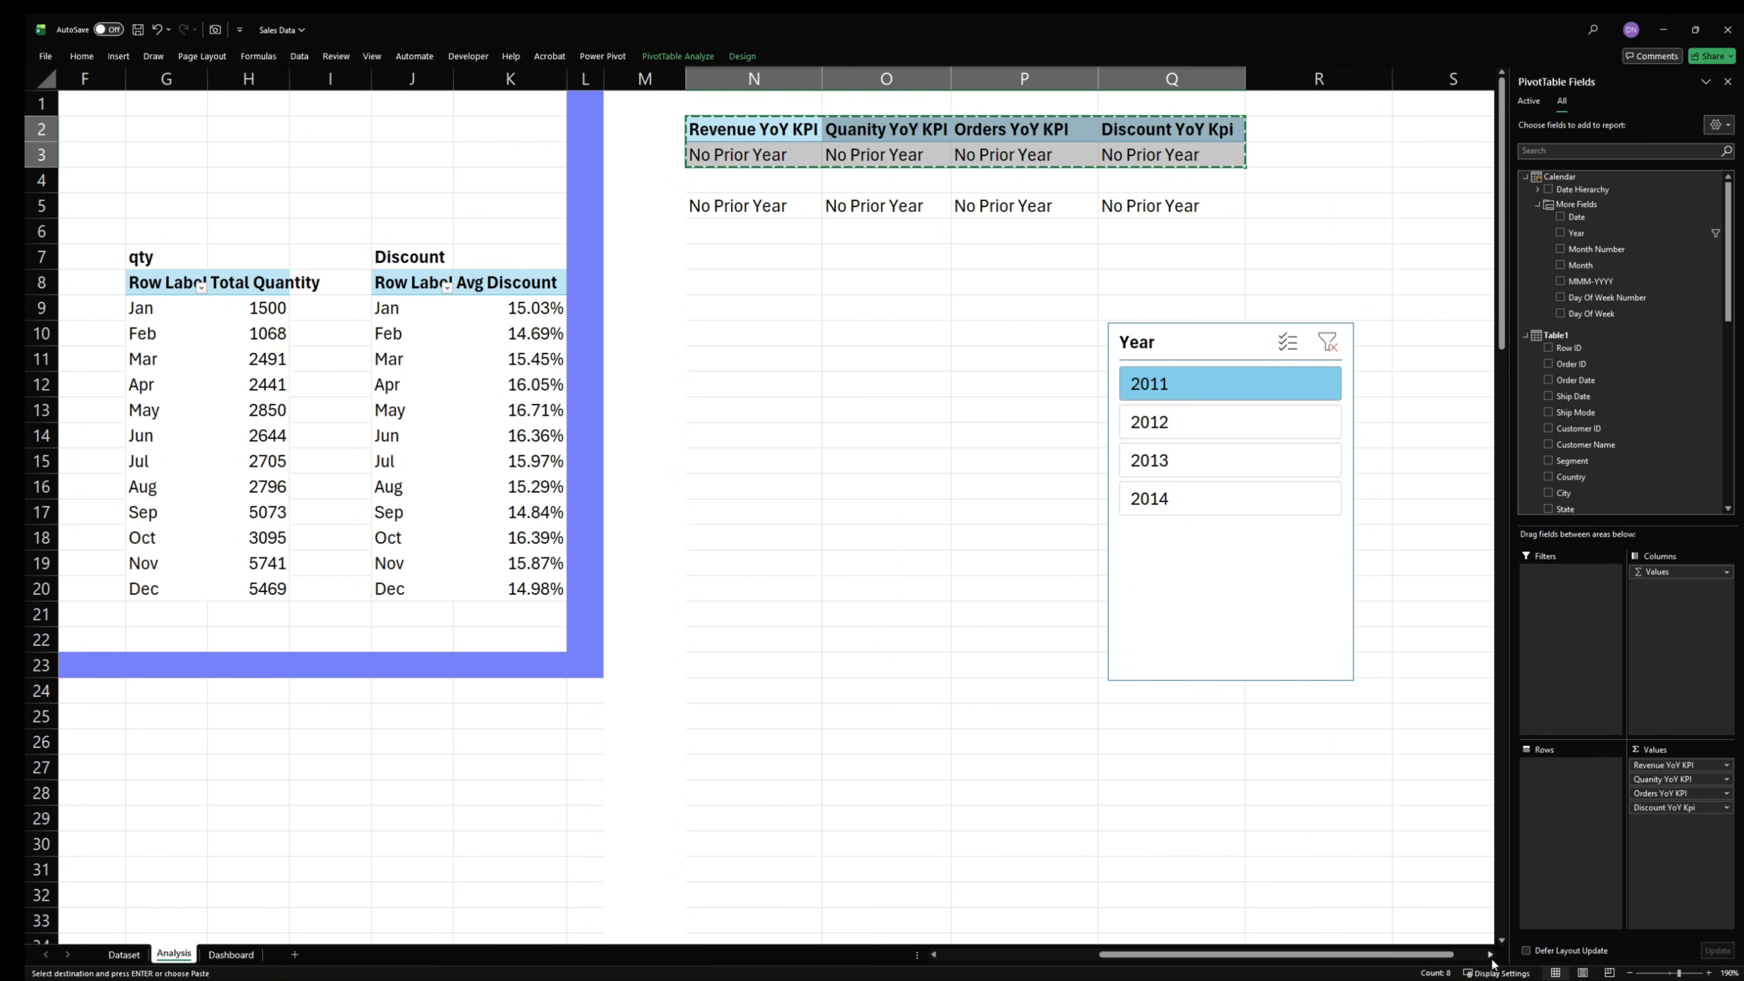
{"action": "scroll", "coordinate": [1490, 954], "scroll_direction": "right", "scroll_amount": 4}
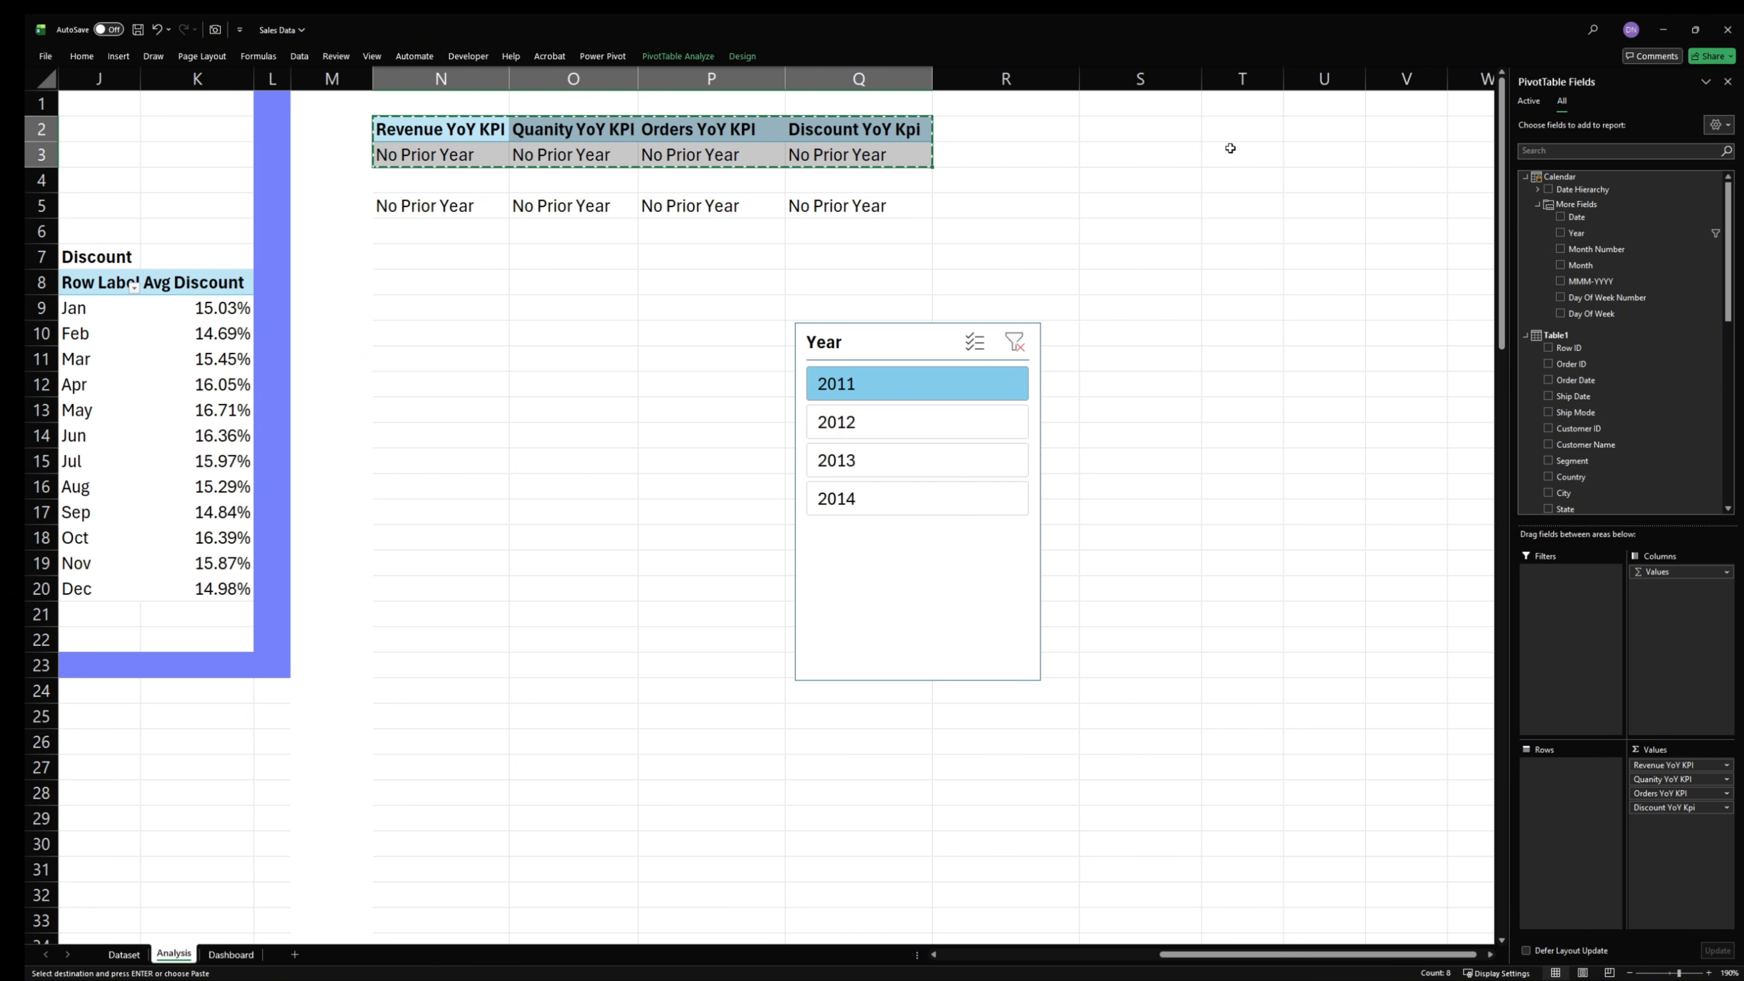
{"action": "left_click", "coordinate": [1228, 132]}
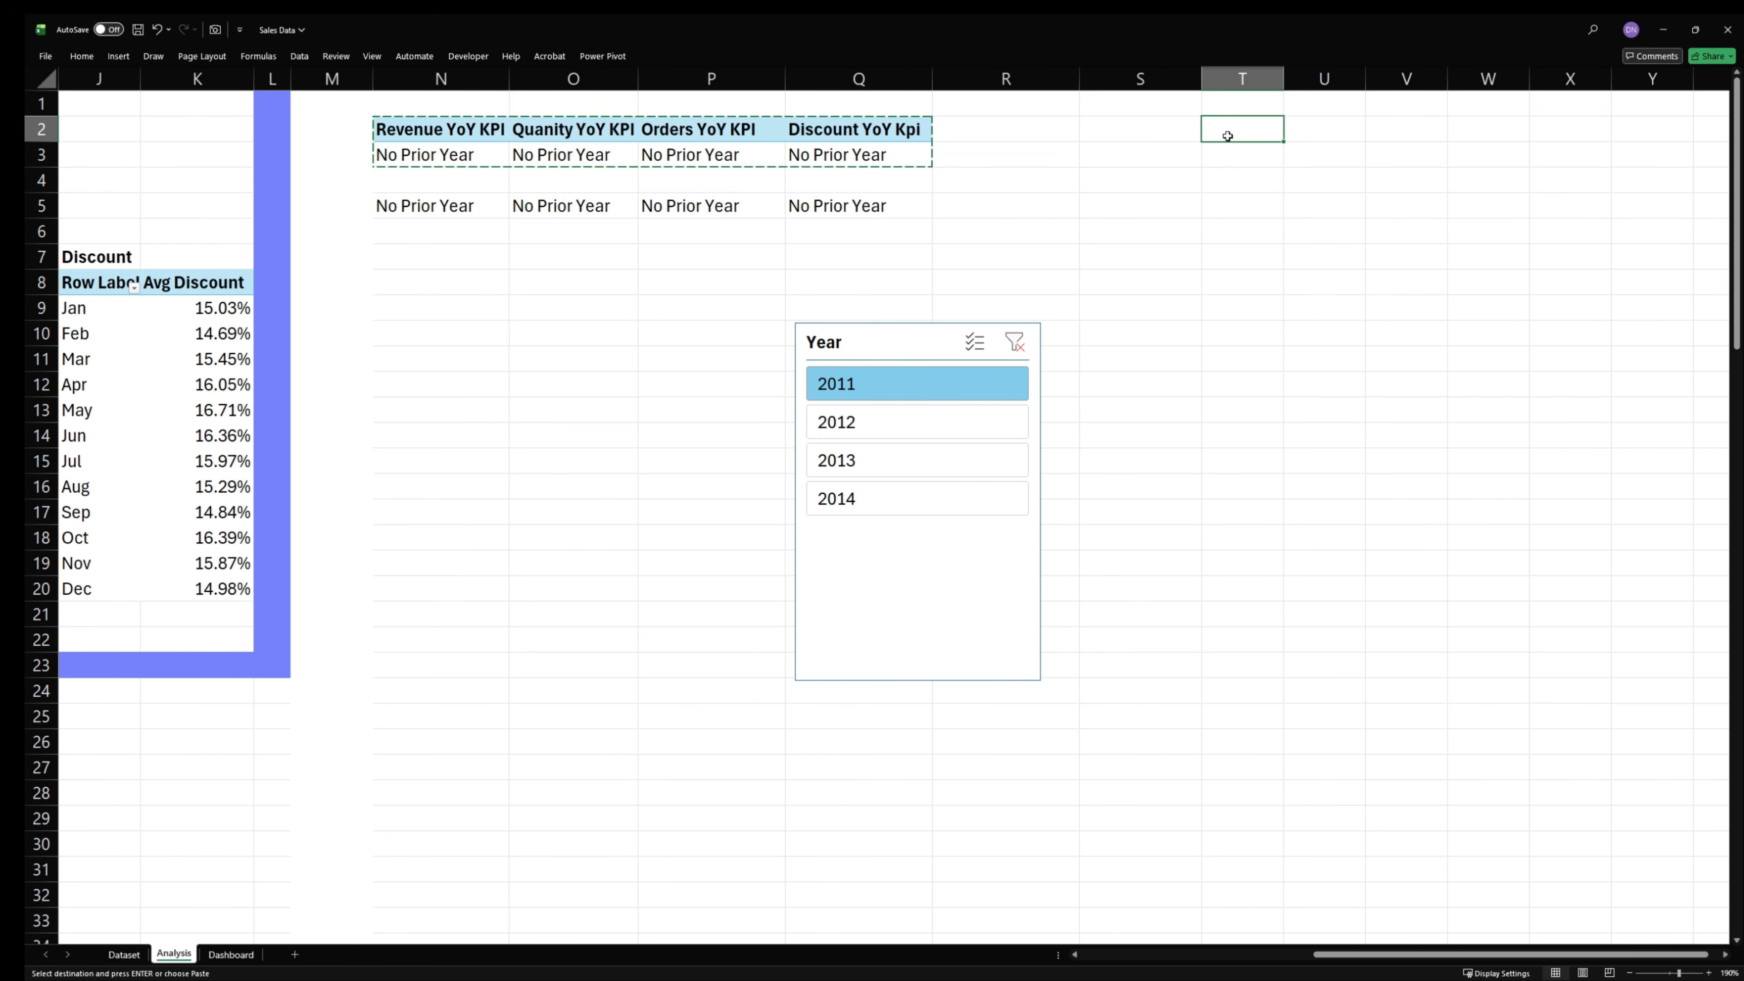
{"action": "key", "text": "ctrl+v"}
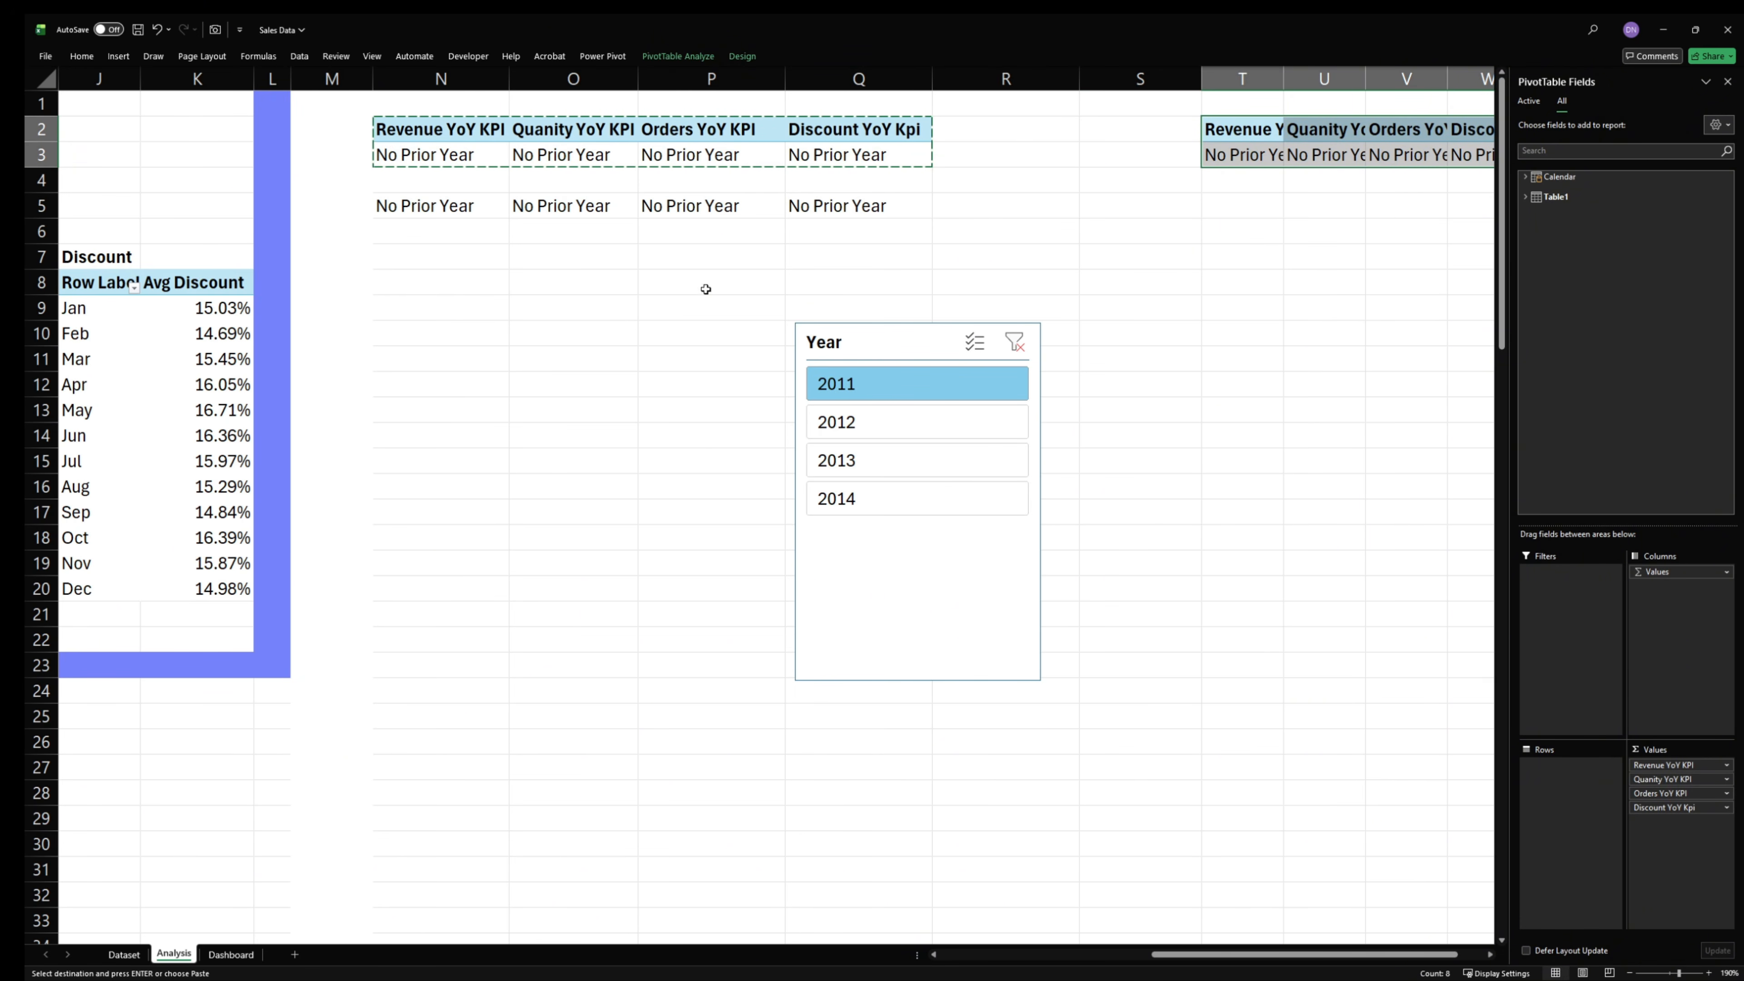
- Center the linked KPI texts in N5:Q5 horizontally
{"action": "left_click", "coordinate": [568, 230]}
{"action": "left_click_drag", "start_coordinate": [412, 206], "coordinate": [876, 205]}
{"action": "left_click", "coordinate": [81, 56]}
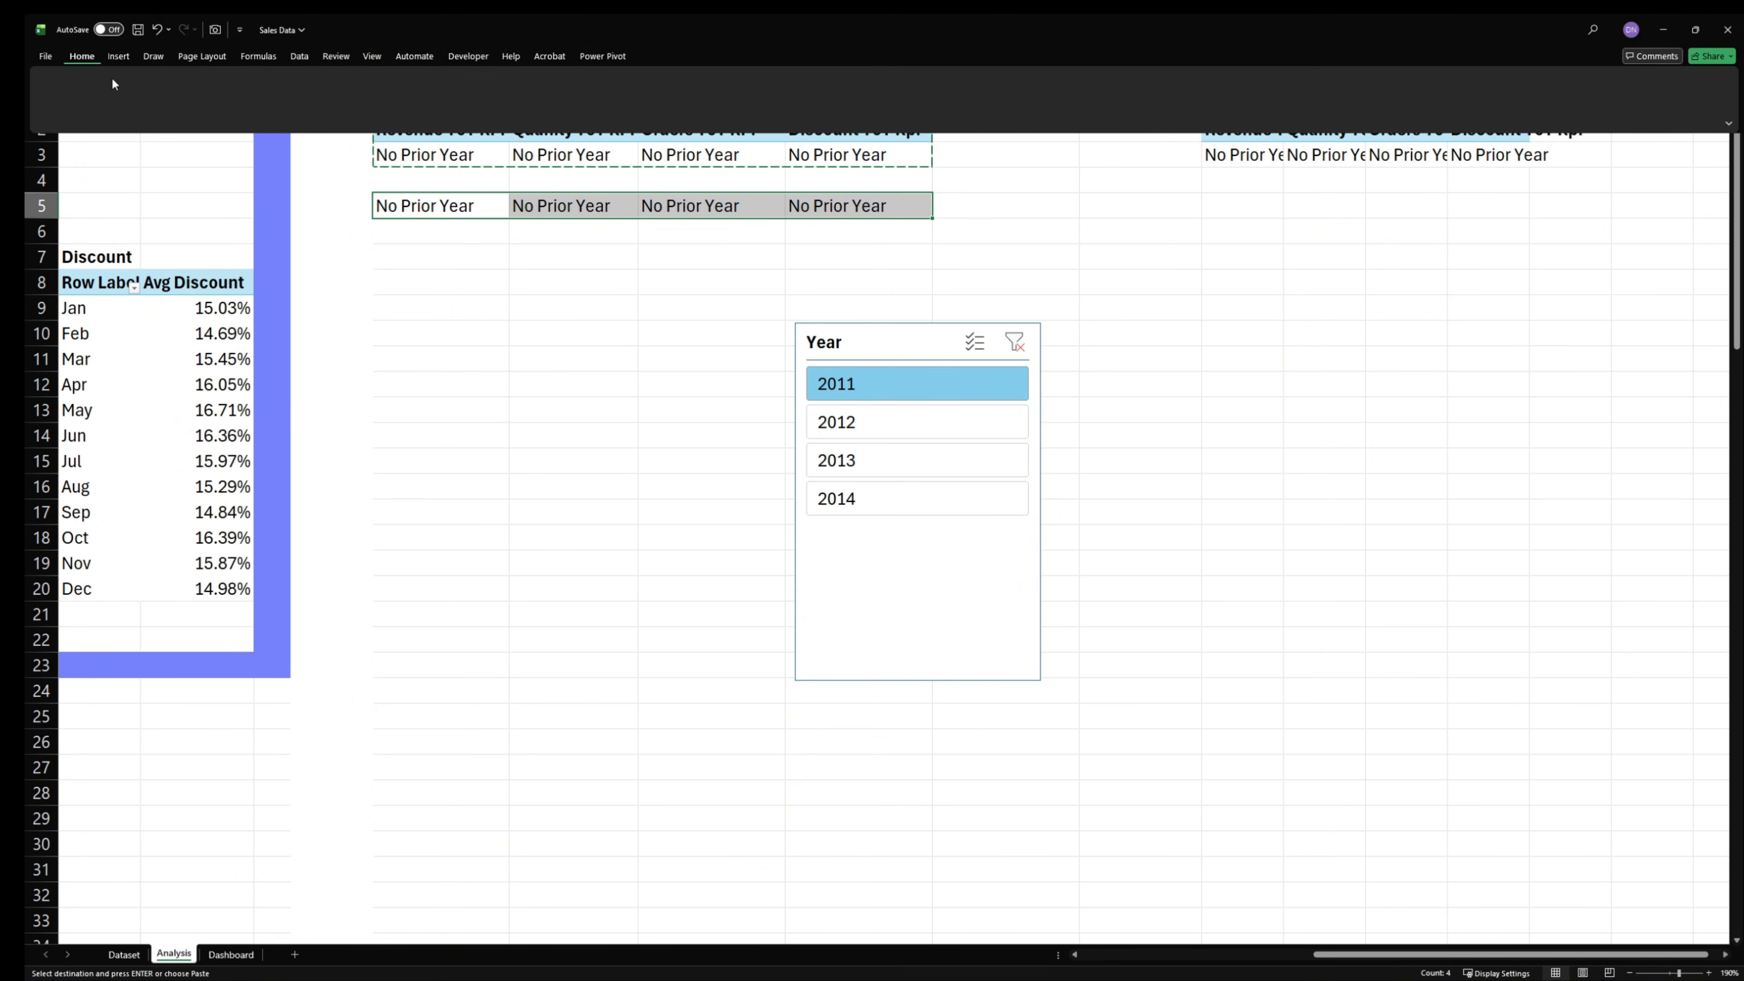
{"action": "left_click", "coordinate": [335, 83]}
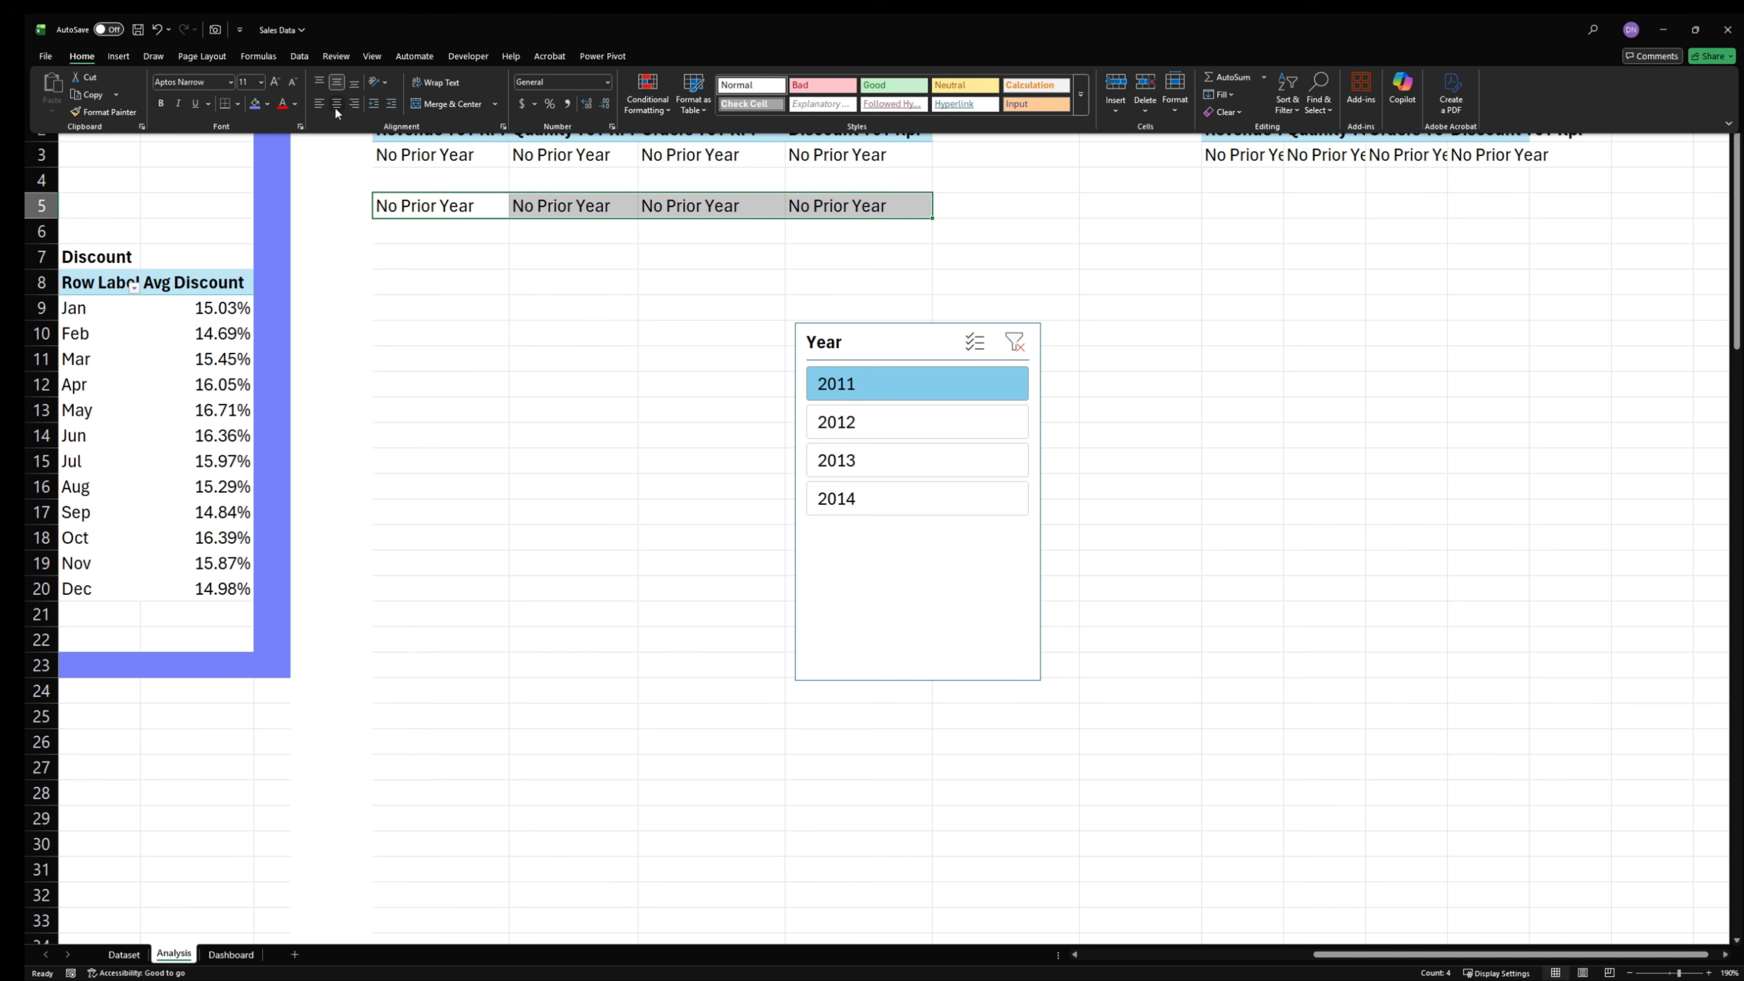
{"action": "left_click", "coordinate": [335, 107]}
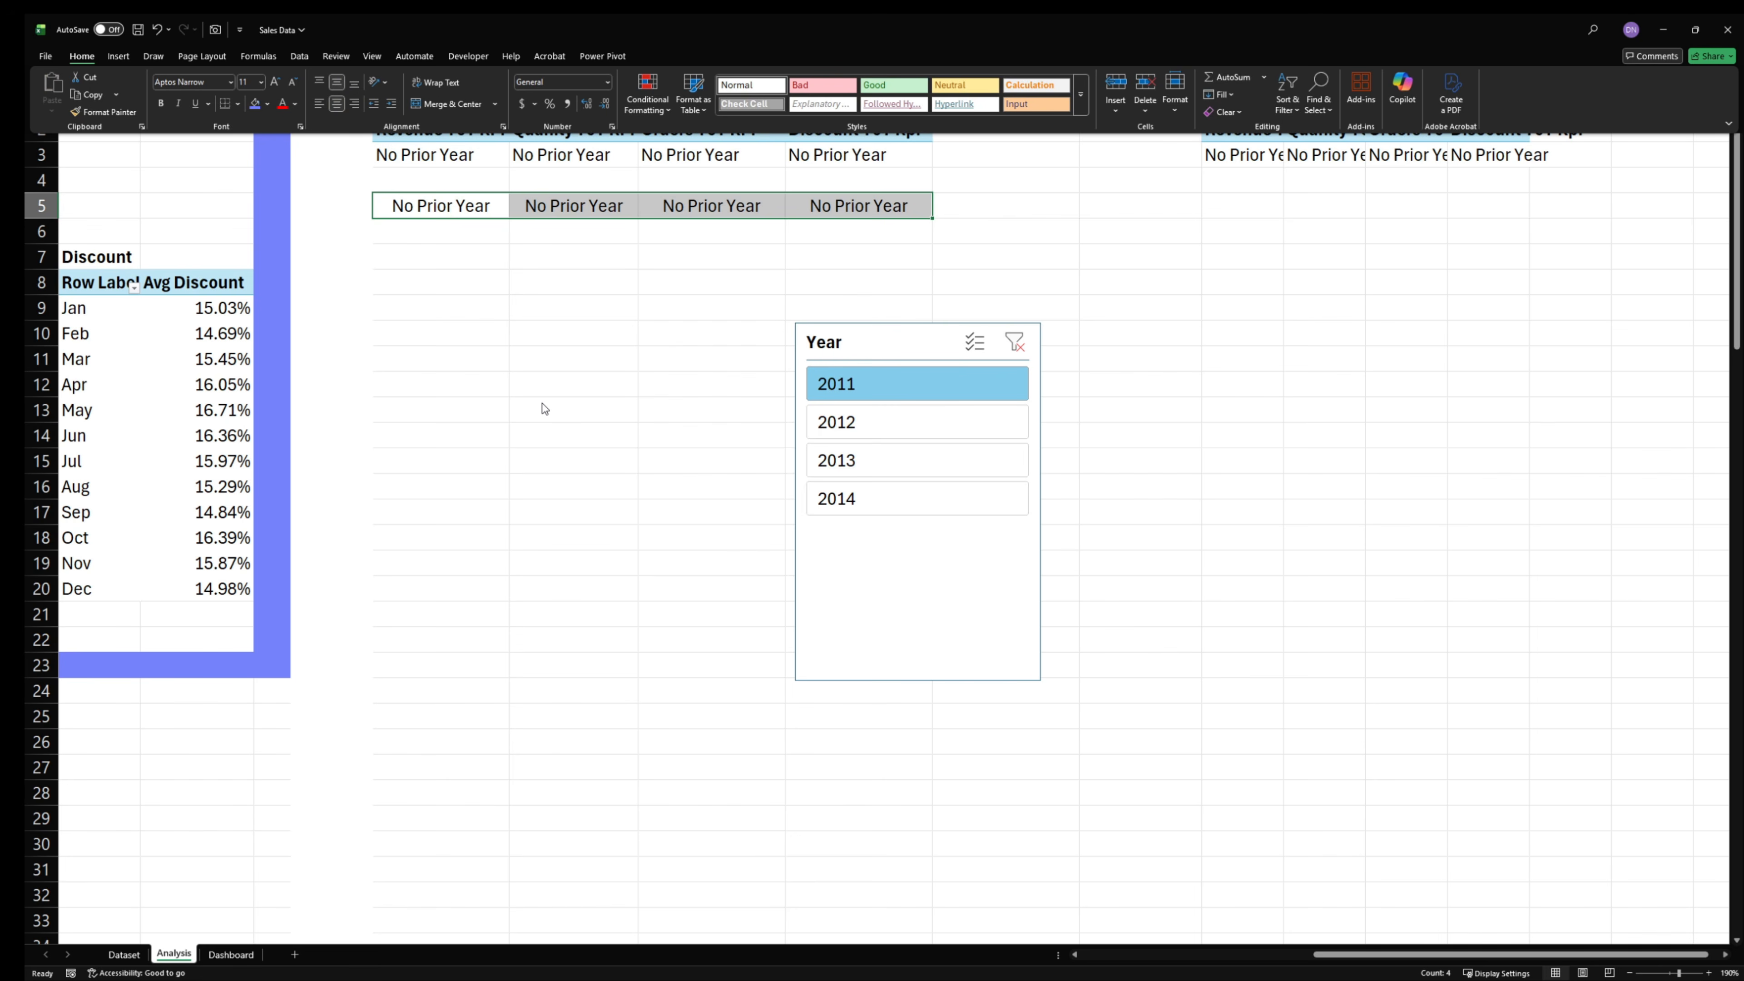
{"action": "left_click", "coordinate": [1167, 309]}
- Remove the Discount, Orders, Quantity and Revenue YoY KPI values from the copied PivotTable at T2
{"action": "left_click", "coordinate": [1249, 157]}
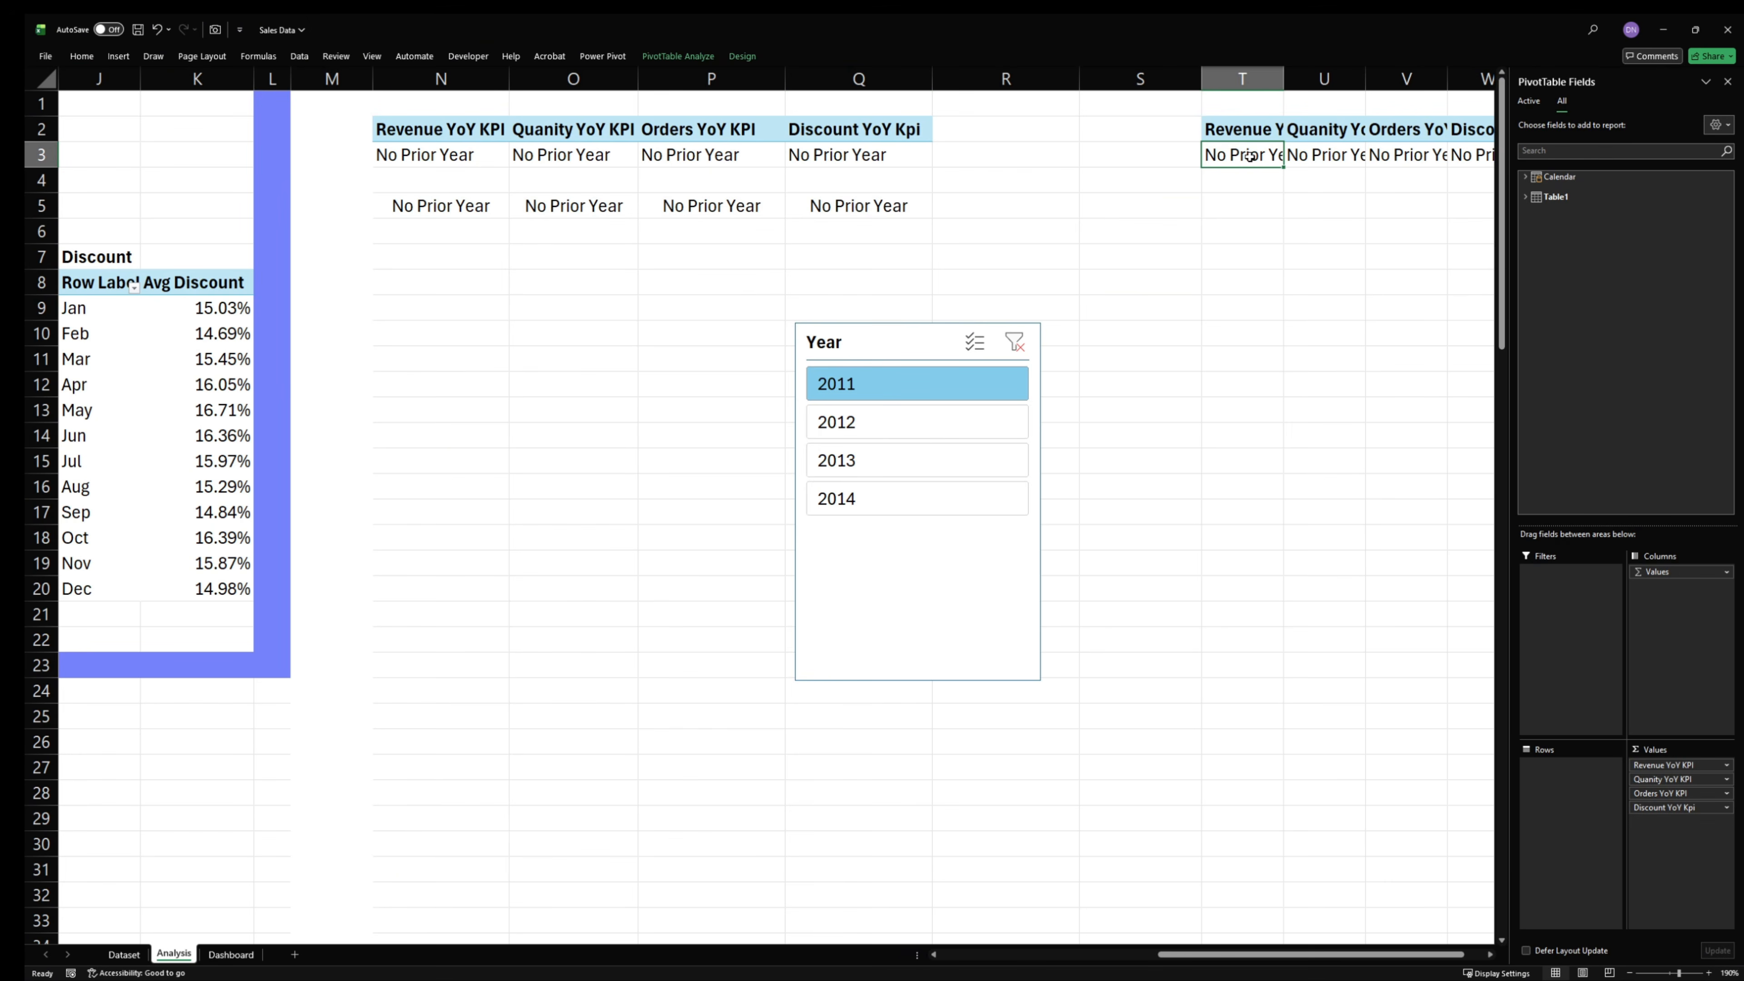
{"action": "left_click_drag", "start_coordinate": [1655, 808], "coordinate": [1435, 758]}
{"action": "left_click_drag", "start_coordinate": [1659, 794], "coordinate": [1462, 786]}
{"action": "left_click_drag", "start_coordinate": [1659, 779], "coordinate": [1420, 791]}
{"action": "left_click_drag", "start_coordinate": [1675, 766], "coordinate": [1311, 557]}
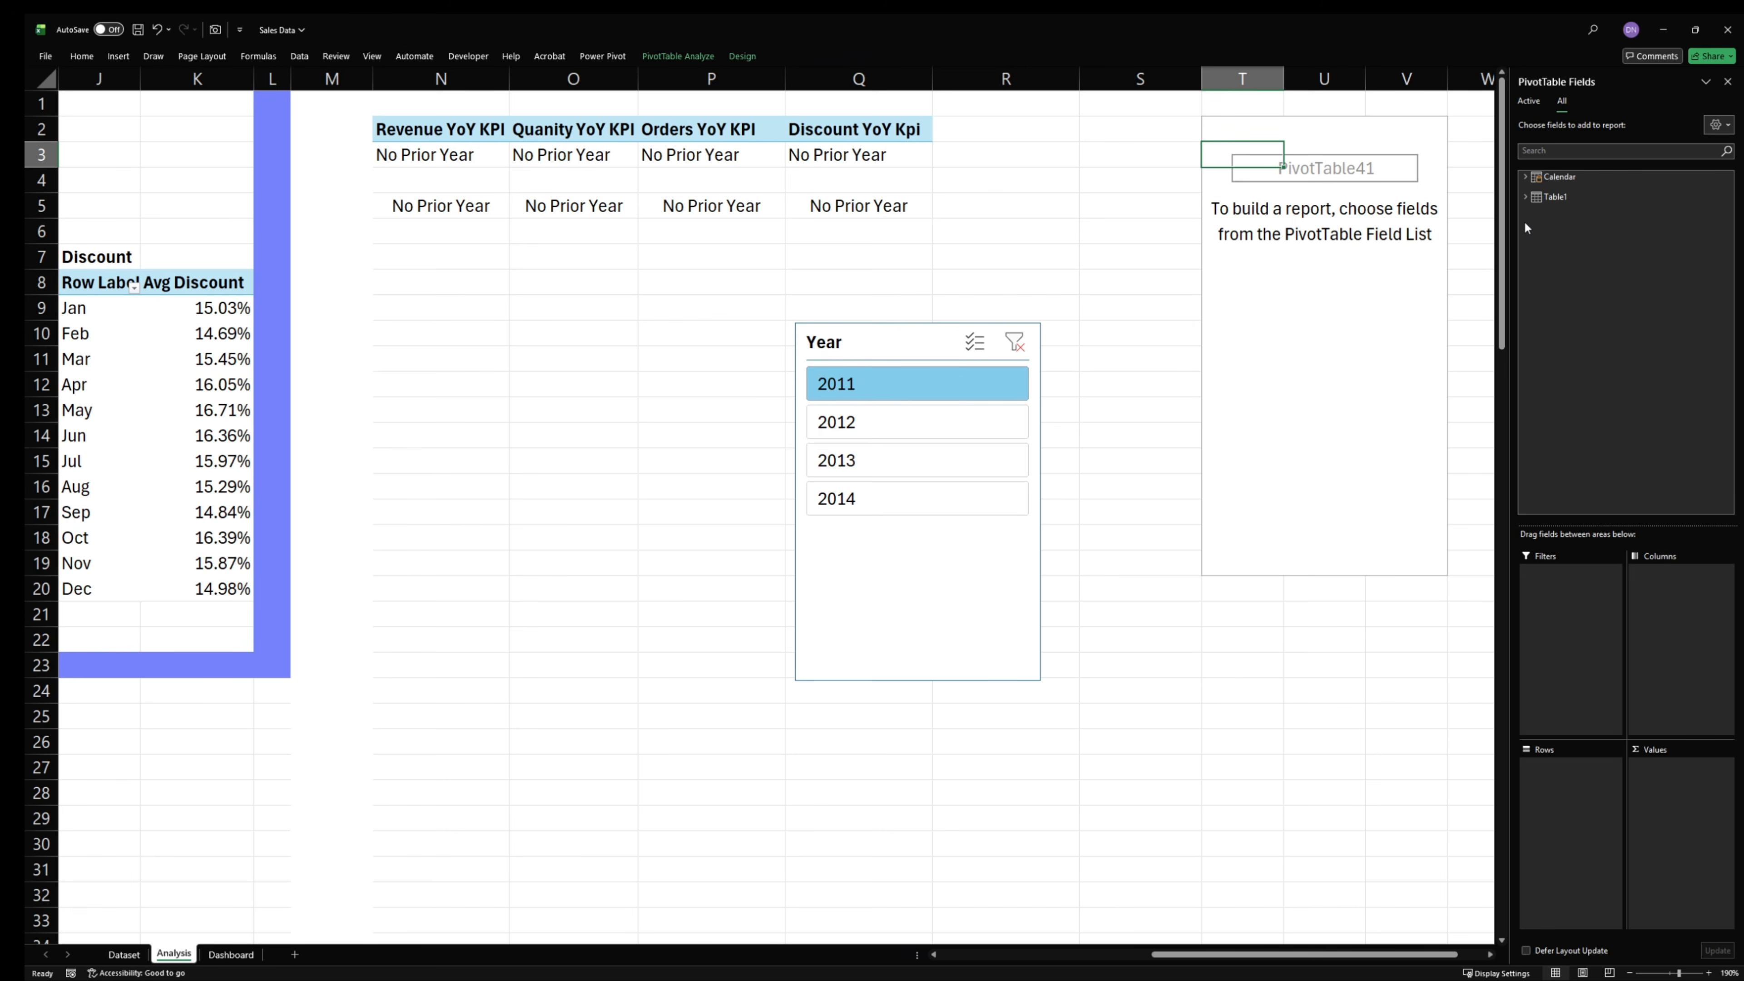
- Add the Location Summary measure from Table1 to the values of the PivotTable at T2 and close the field list
{"action": "left_click", "coordinate": [1527, 198]}
{"action": "scroll", "coordinate": [1641, 446], "scroll_direction": "down", "scroll_amount": 5}
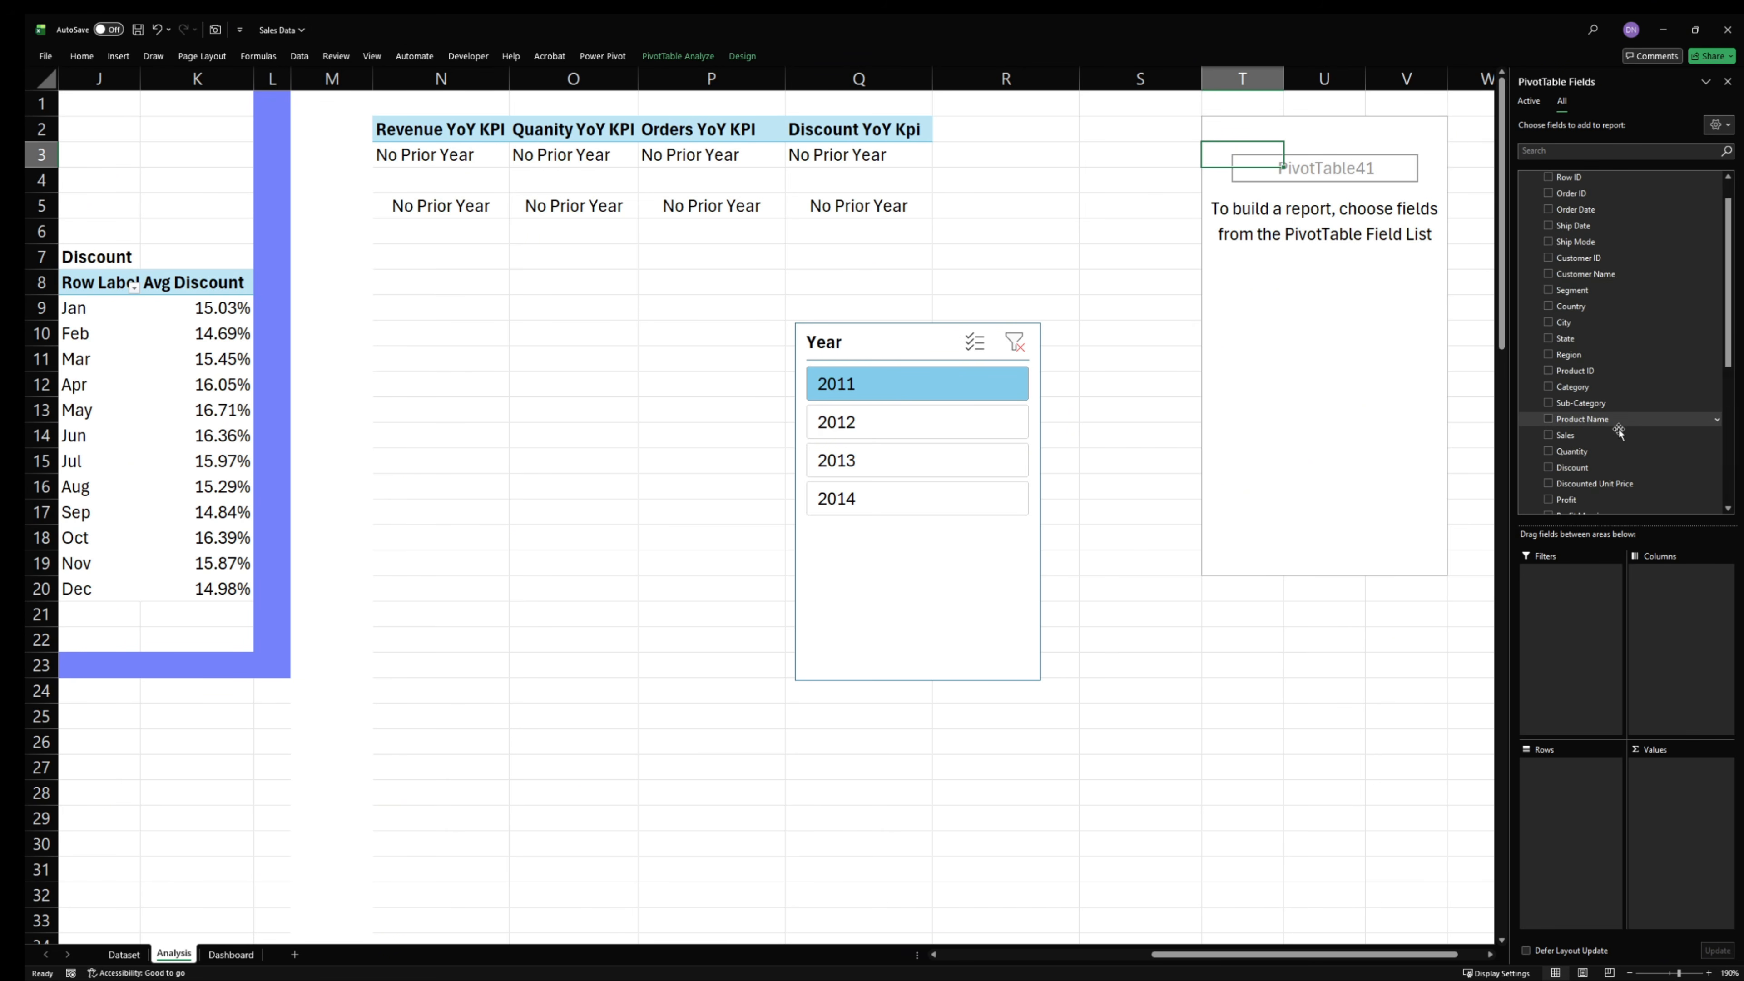
{"action": "left_click_drag", "start_coordinate": [1627, 498], "coordinate": [1645, 832]}
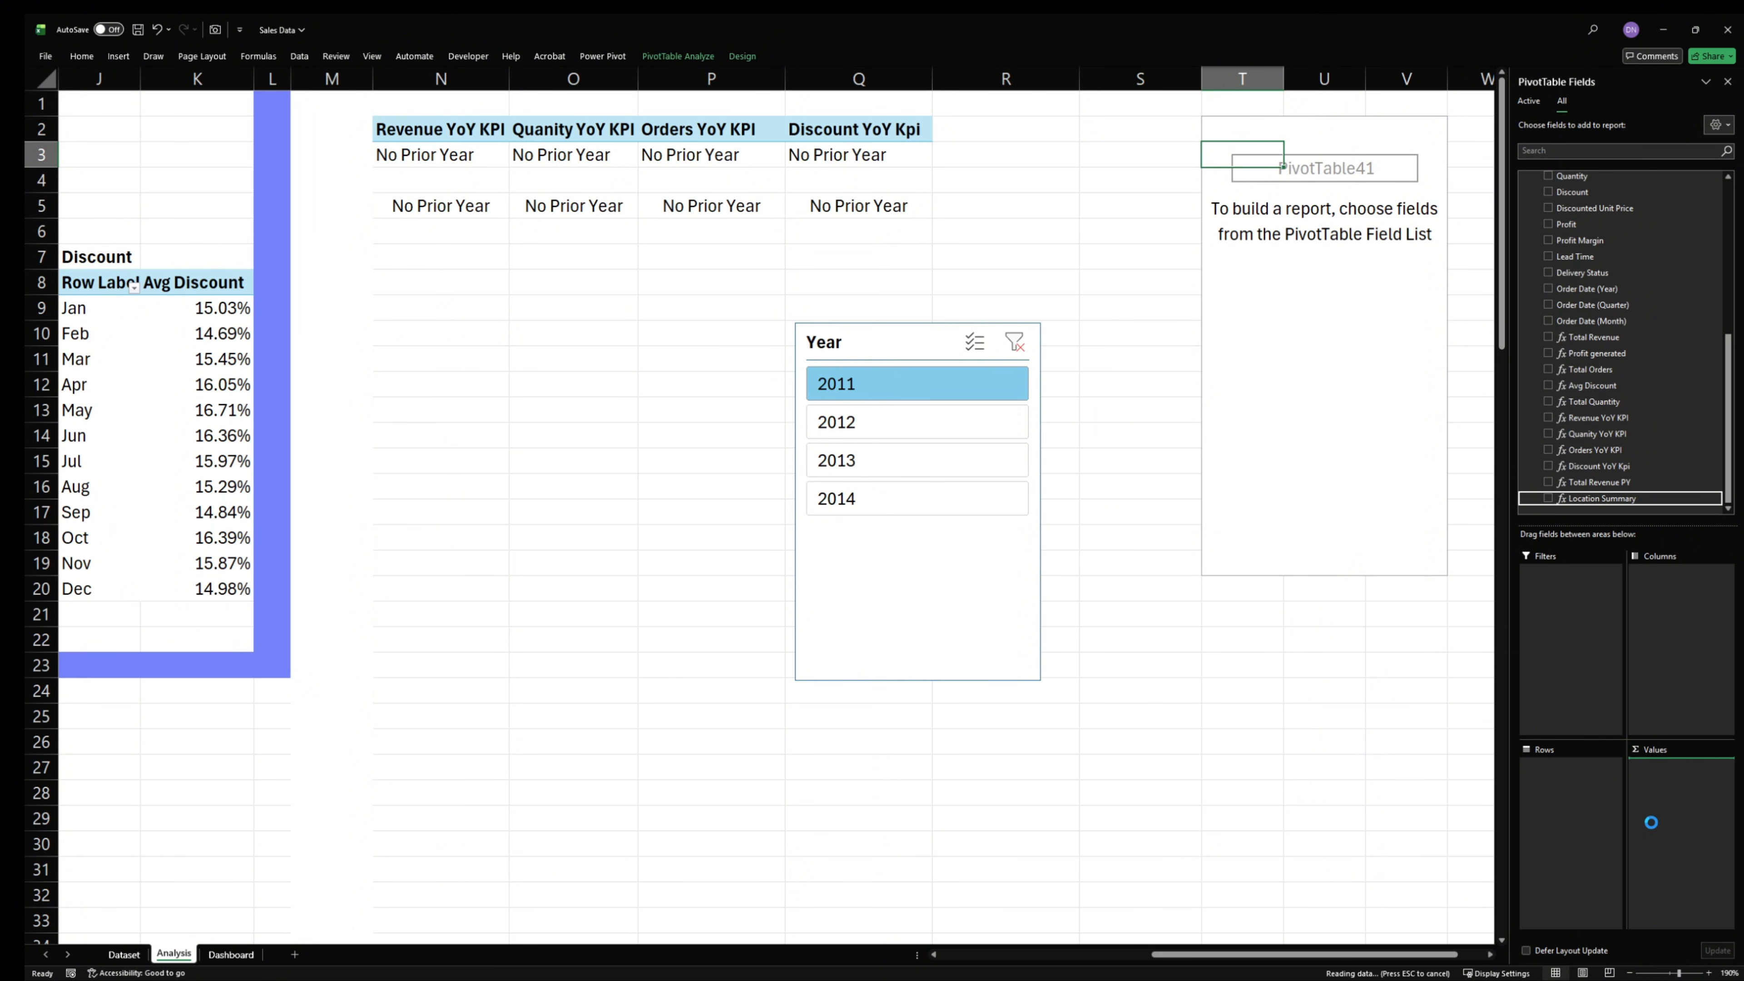
{"action": "left_click_drag", "start_coordinate": [1282, 955], "coordinate": [1095, 946]}
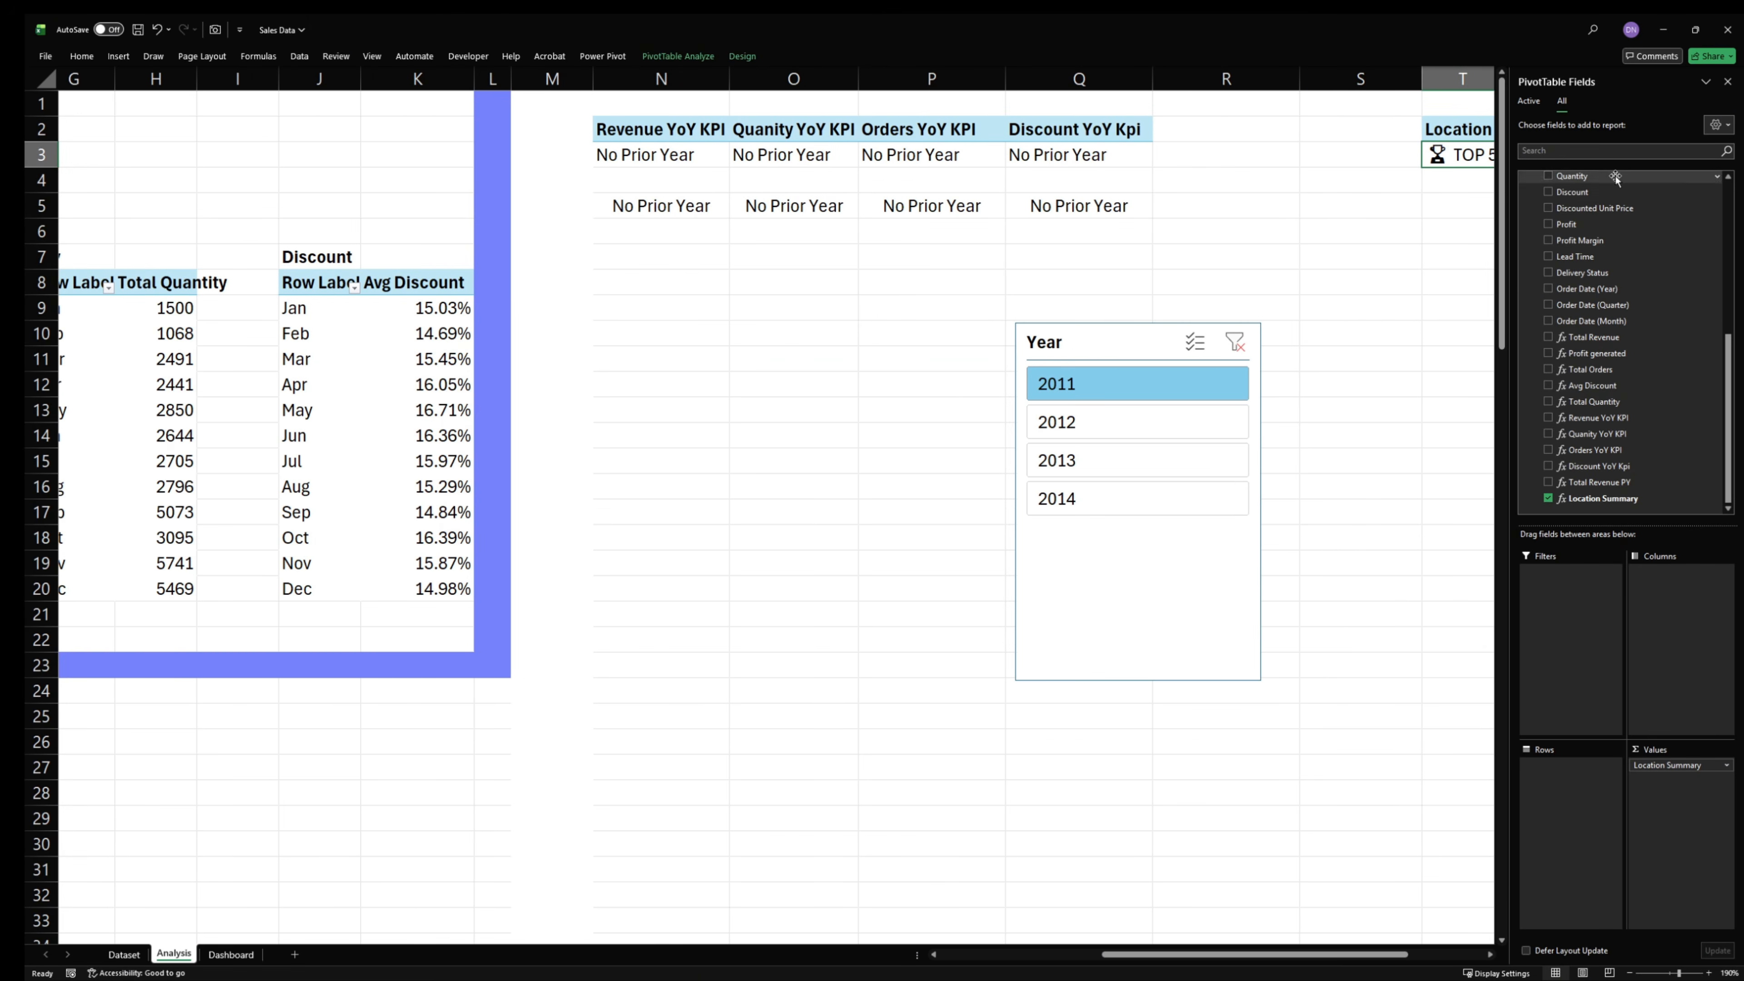
{"action": "left_click", "coordinate": [1727, 81]}
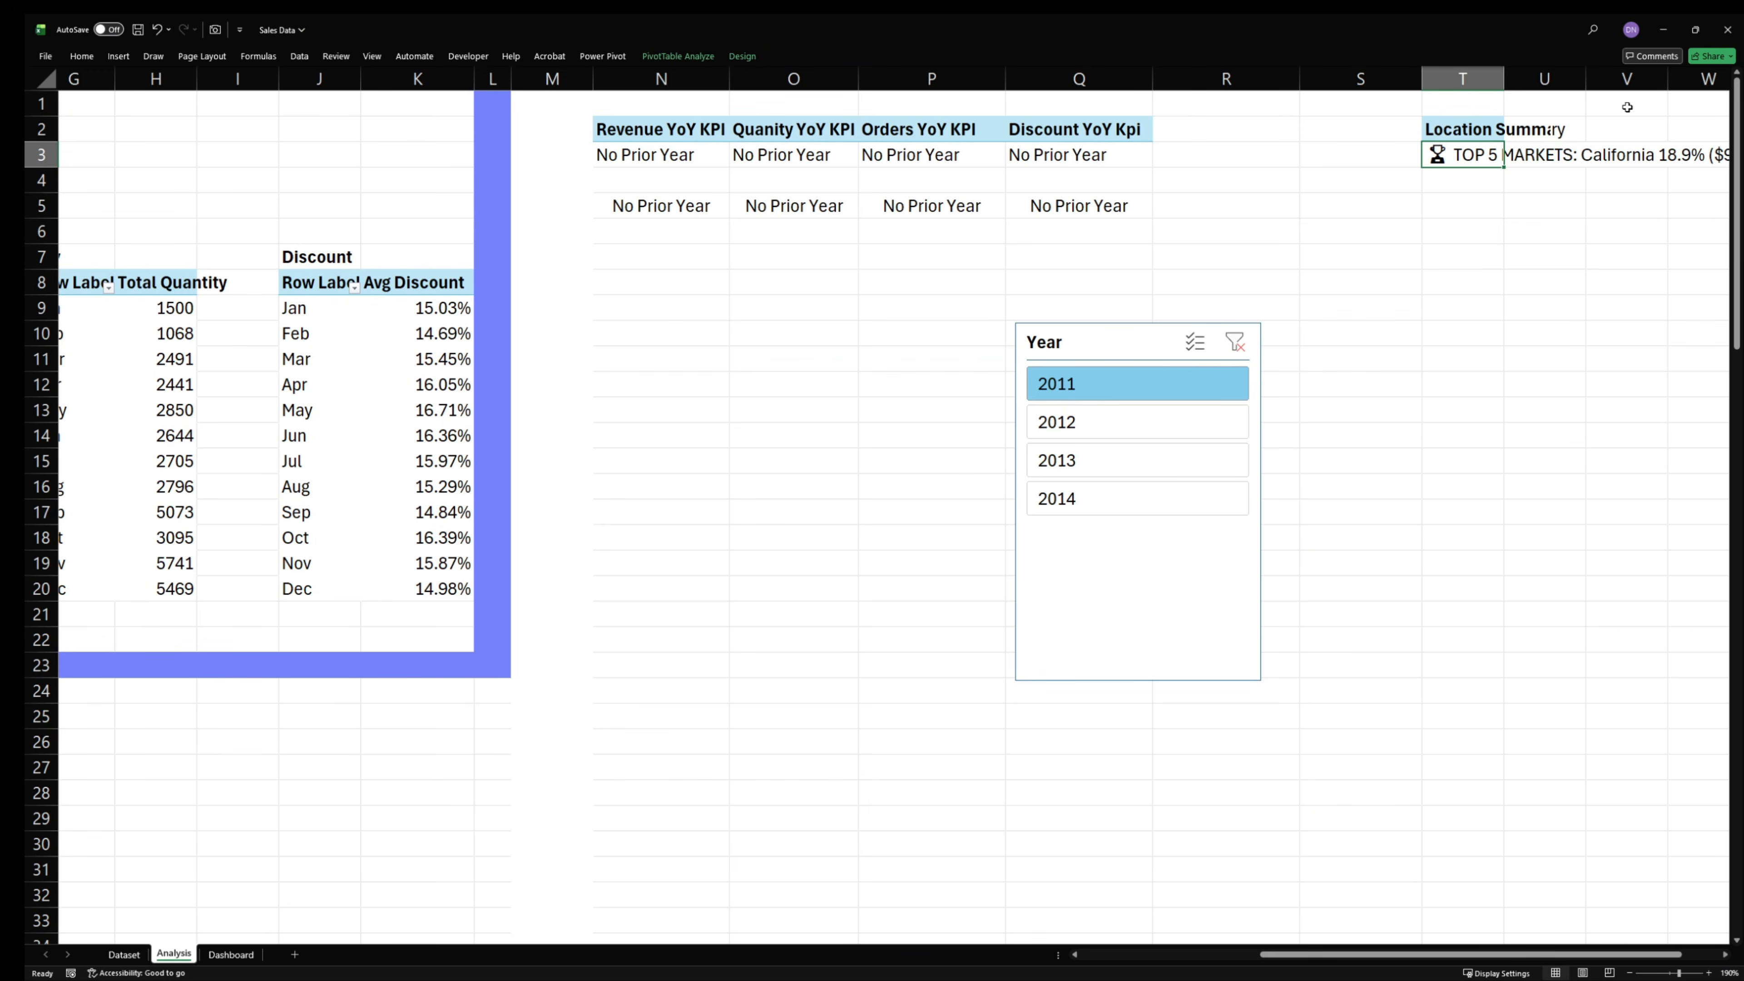
- Delete the Year slicer from the Analysis sheet
{"action": "left_click", "coordinate": [1131, 350]}
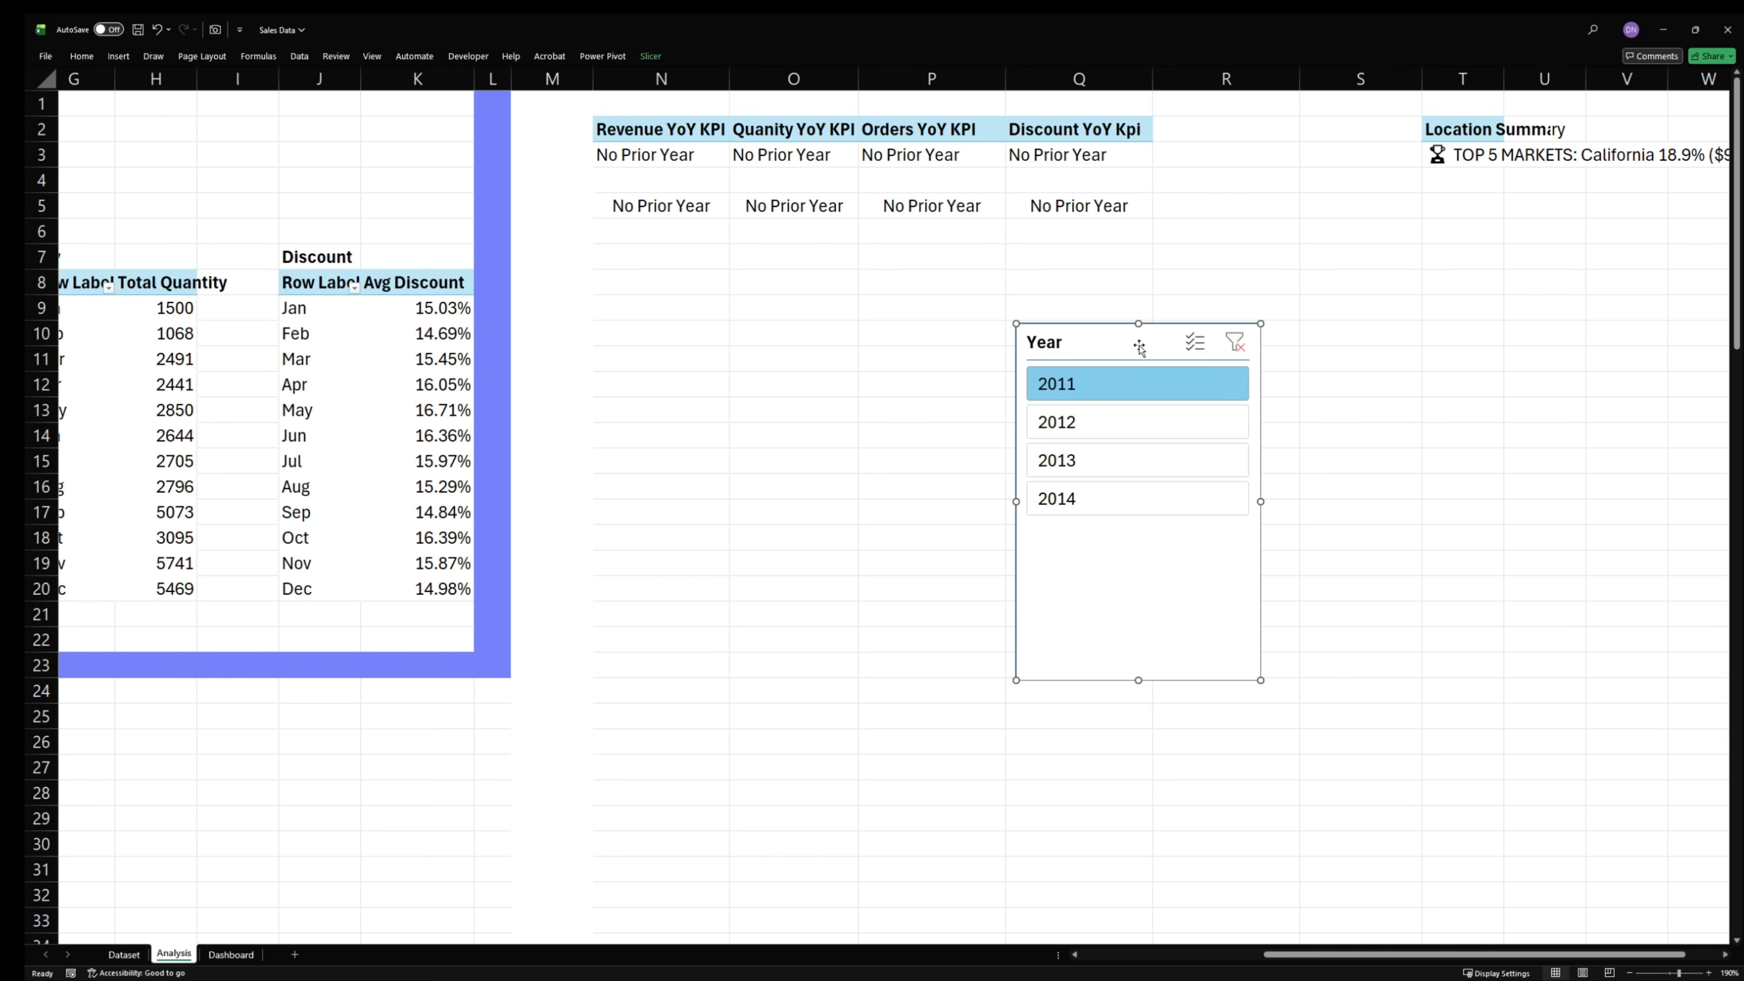
{"action": "key", "text": "Delete"}
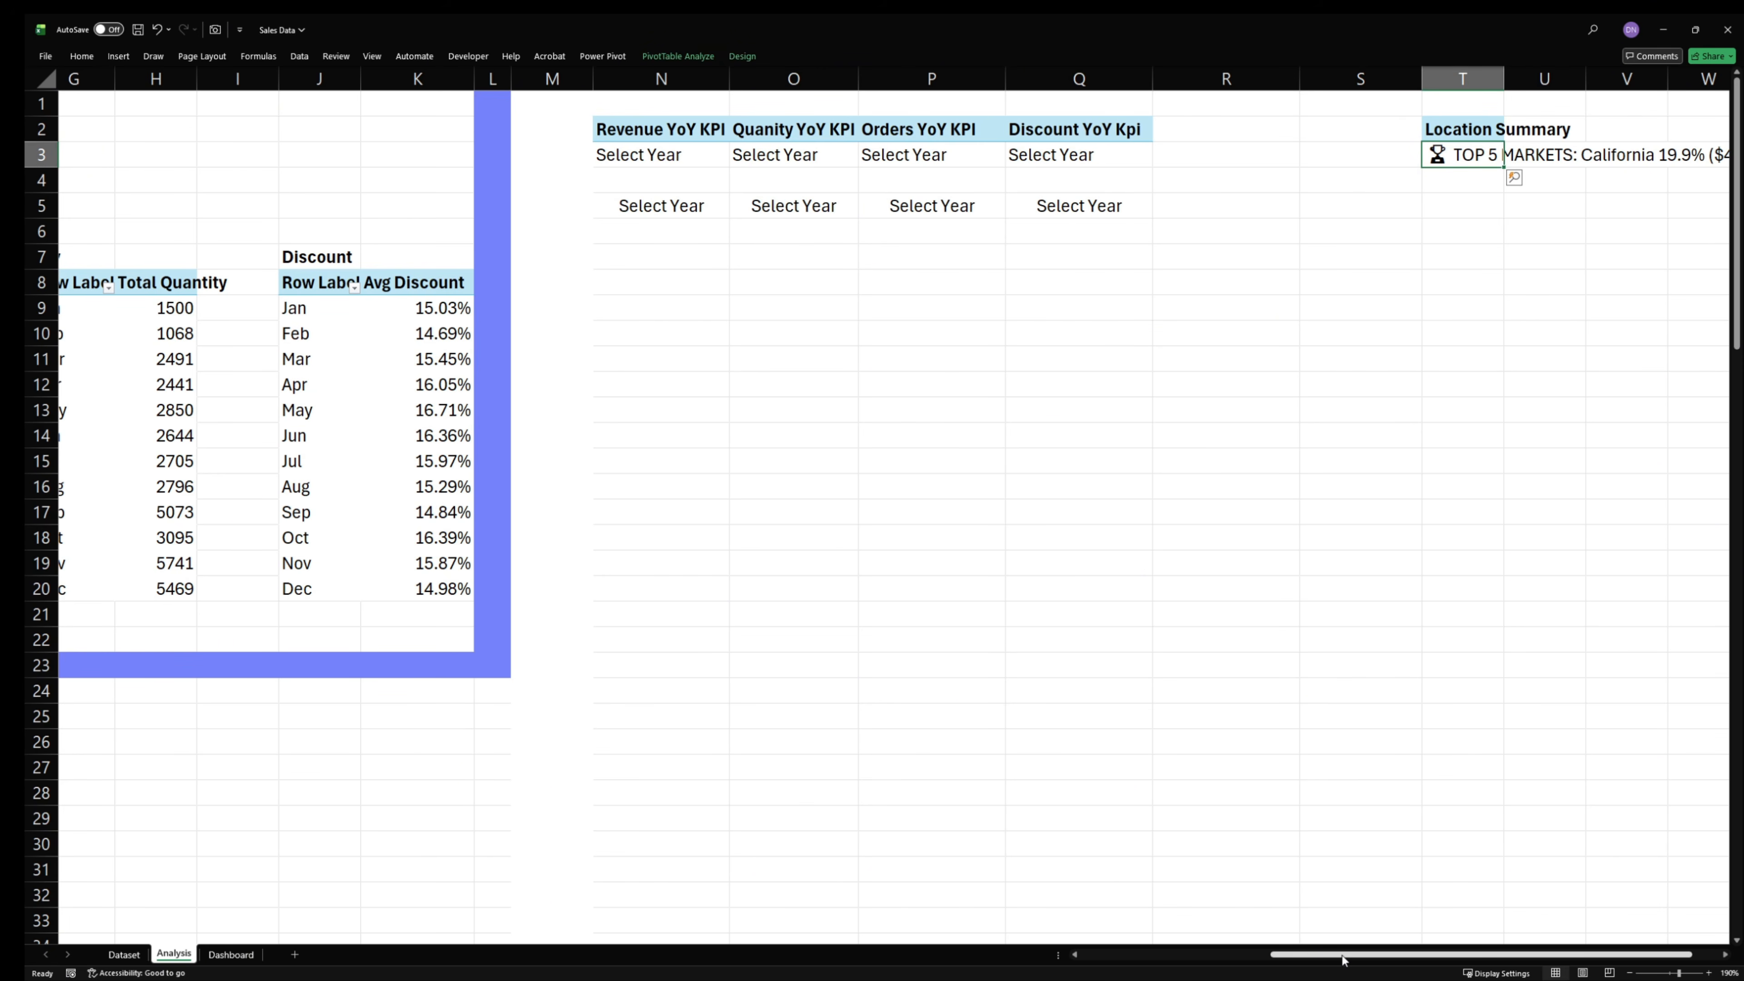
{"action": "left_click_drag", "start_coordinate": [1344, 961], "coordinate": [1126, 961]}
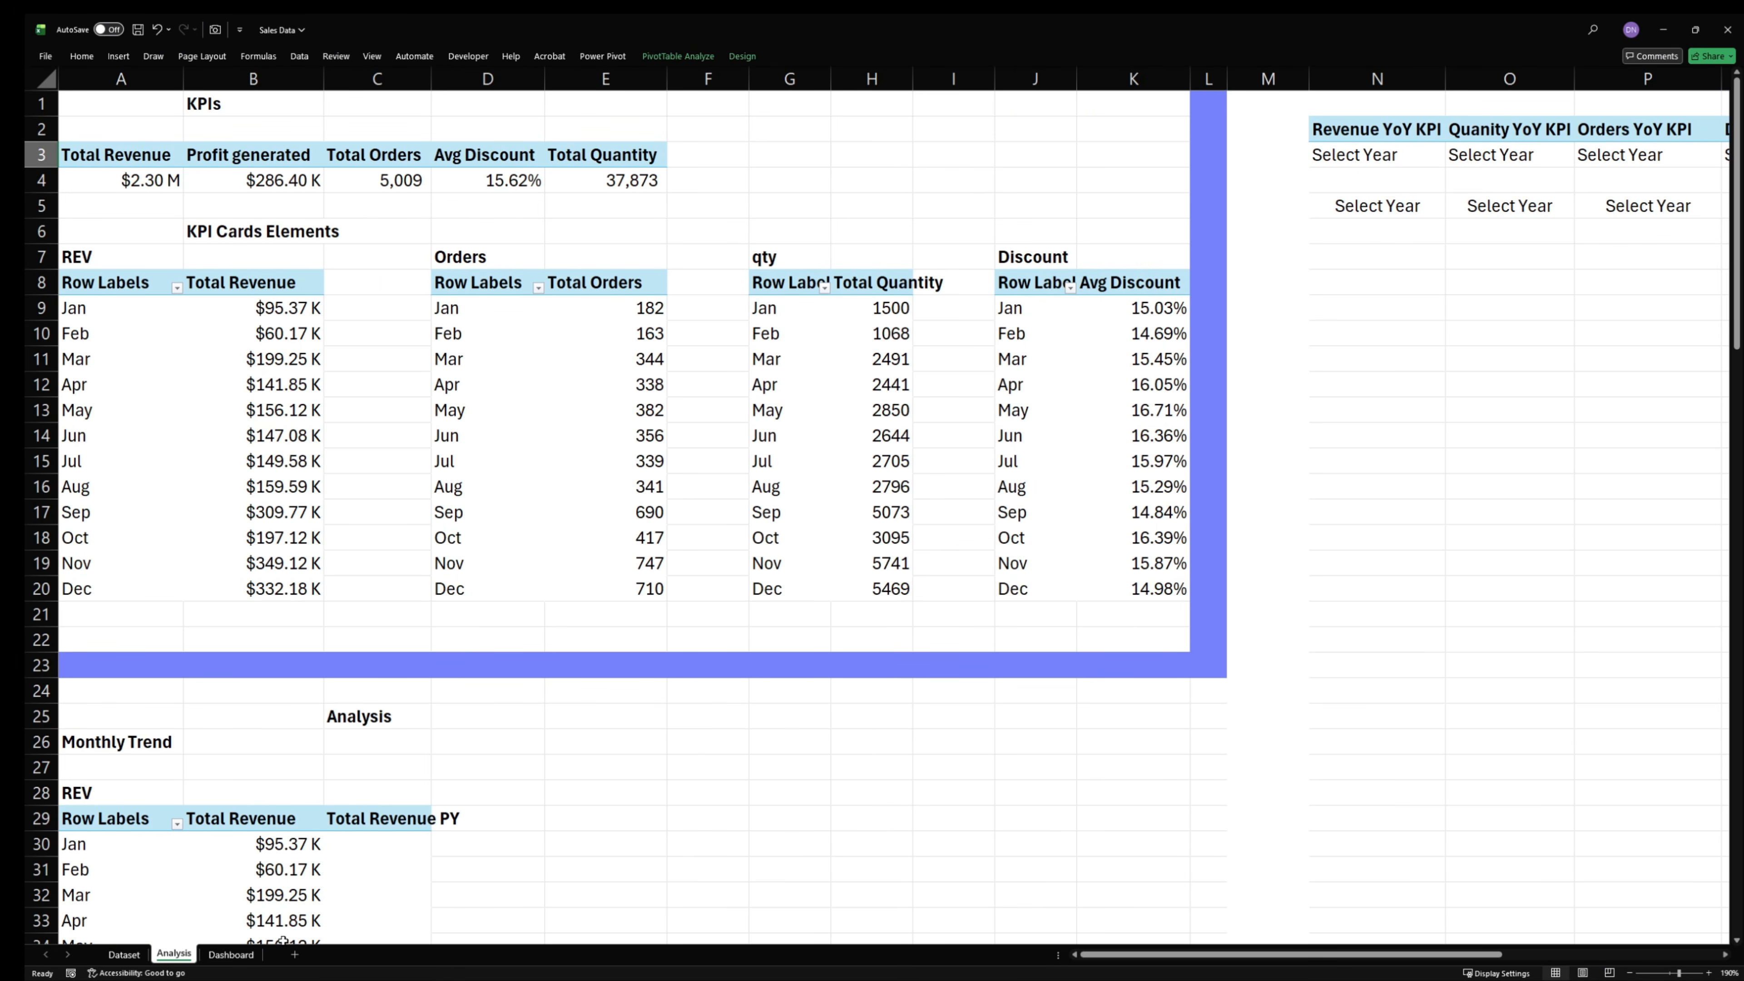
- Hide the gridlines and the row and column headings on the Dashboard sheet
{"action": "left_click", "coordinate": [124, 955]}
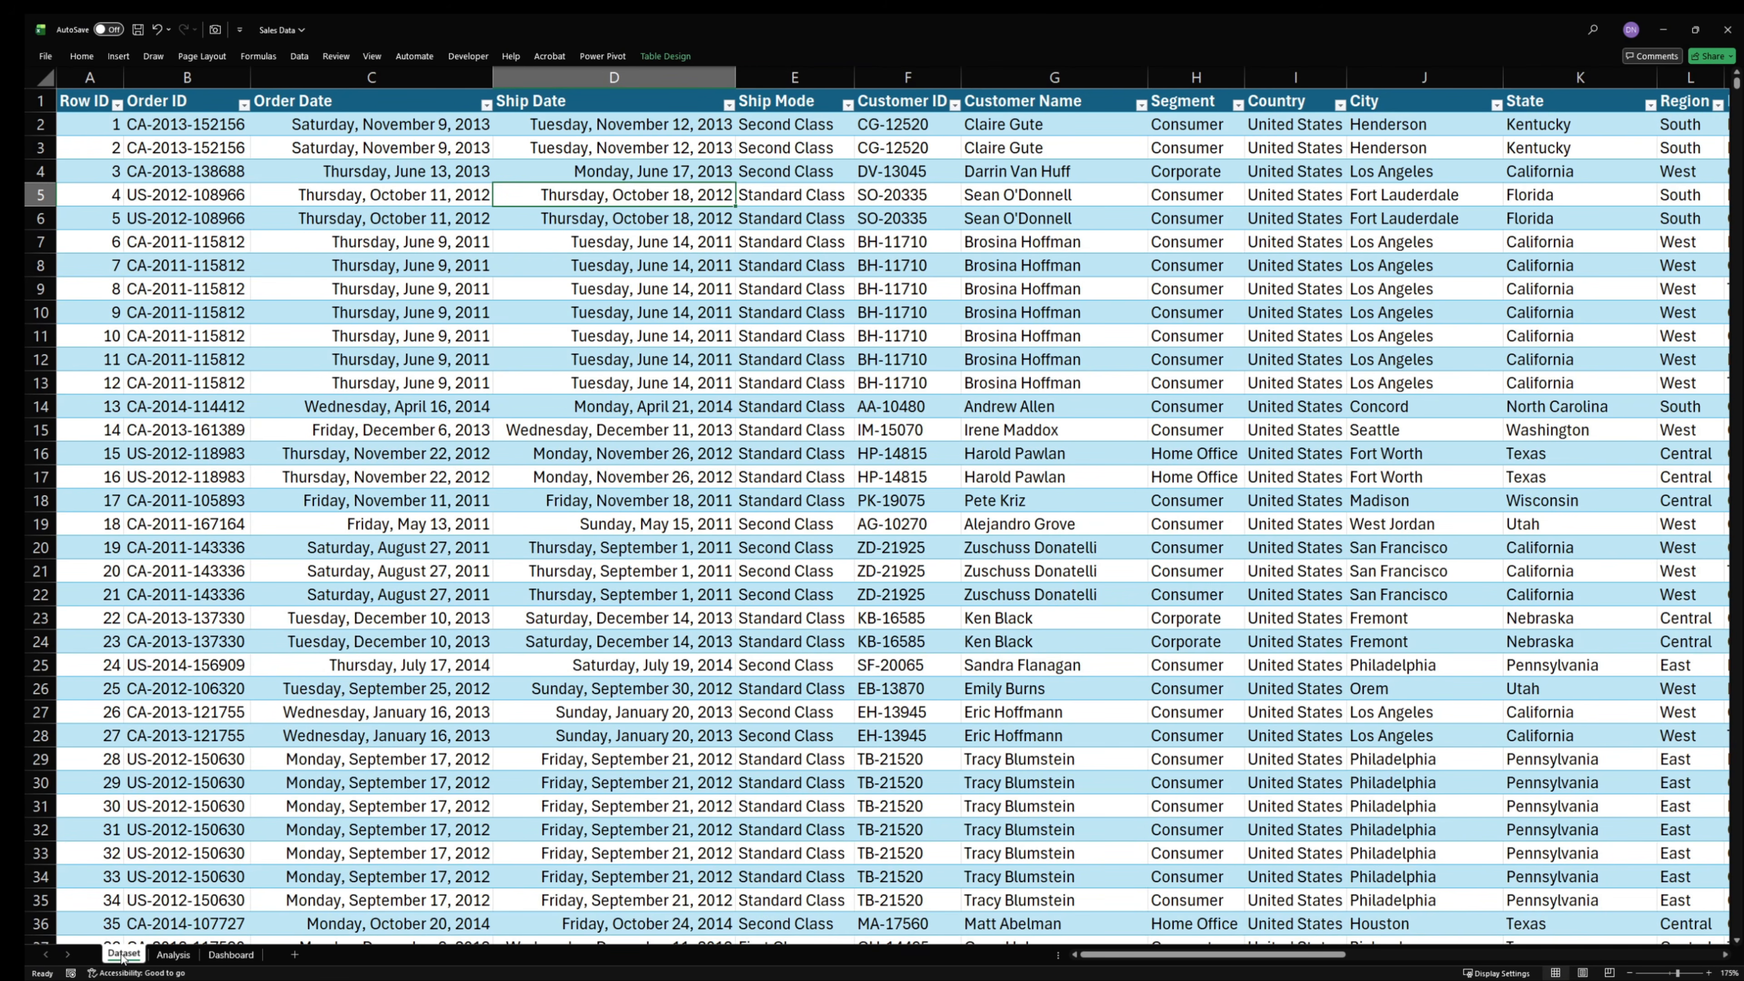
{"action": "left_click", "coordinate": [173, 955]}
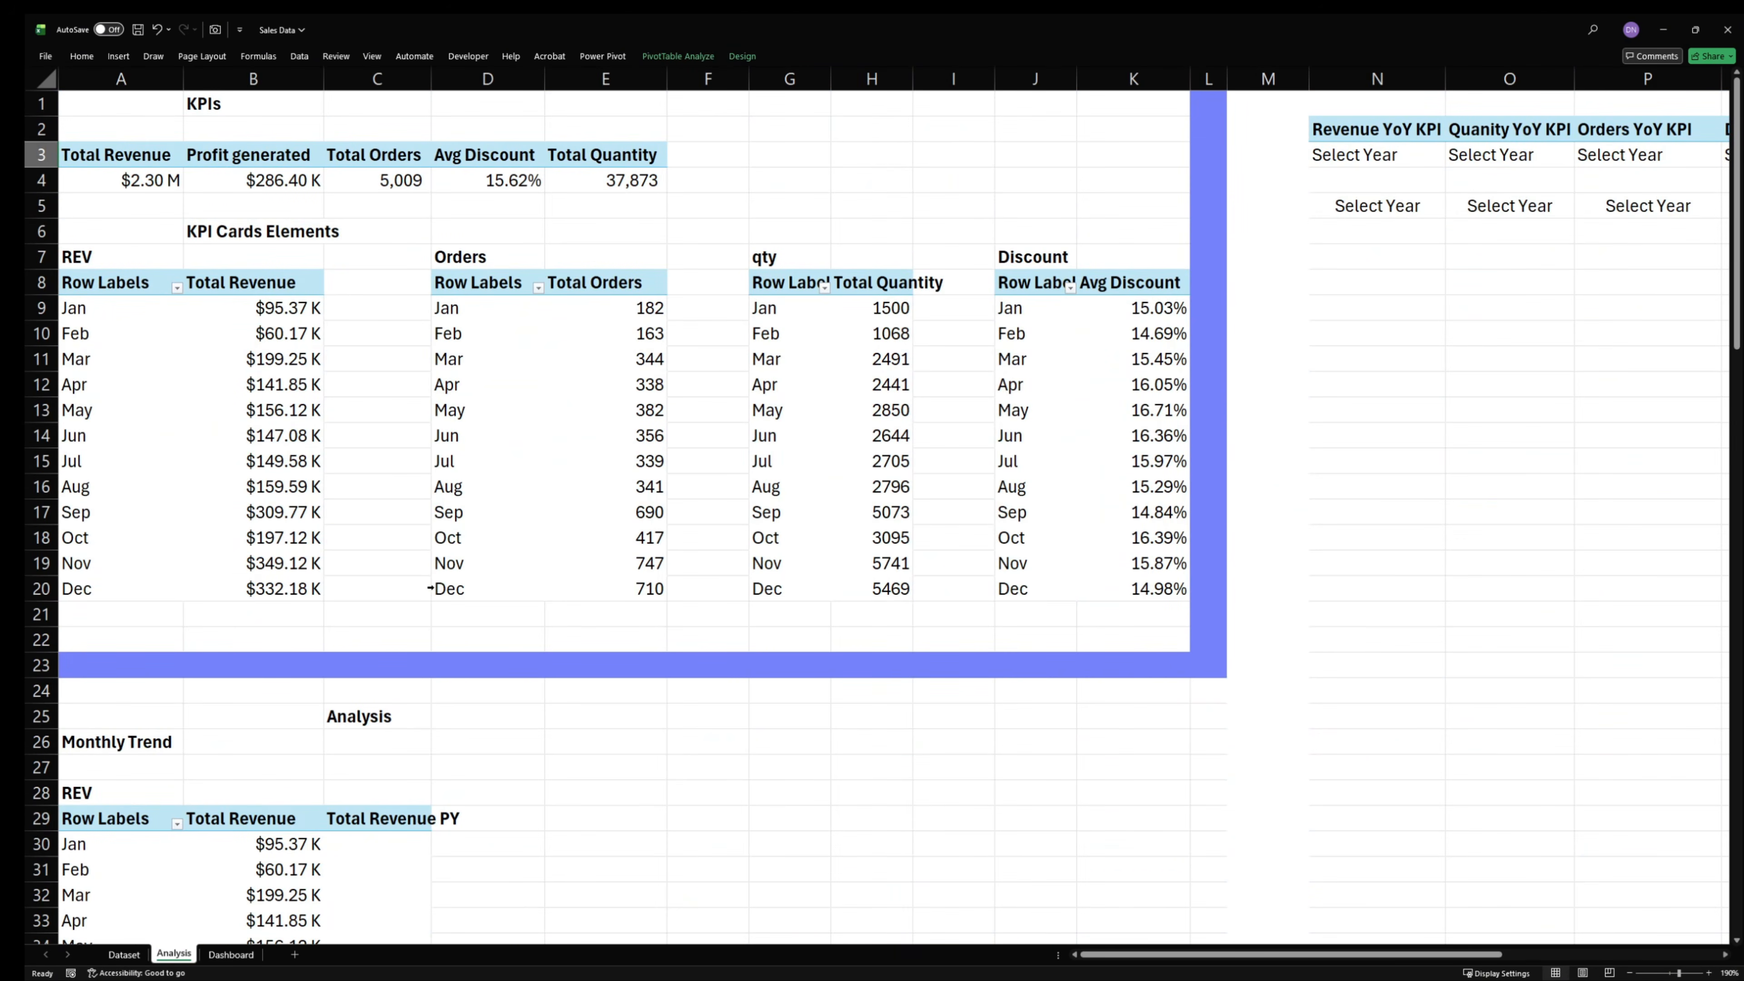
{"action": "left_click", "coordinate": [229, 955]}
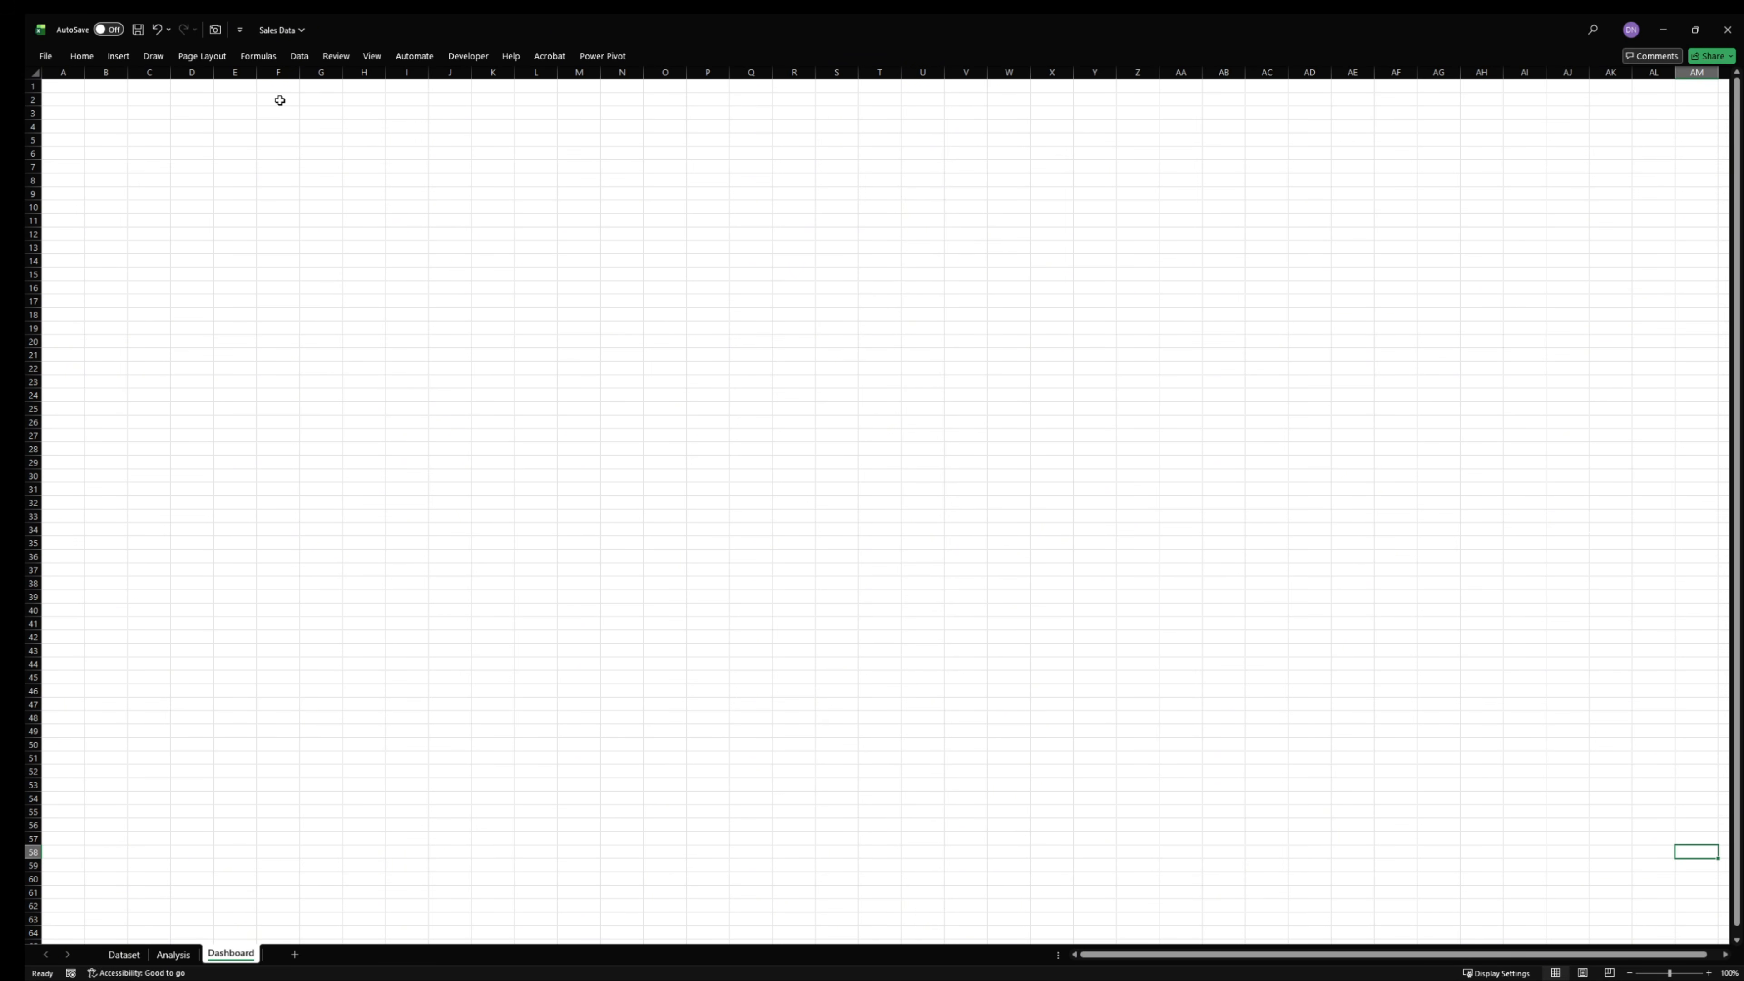
{"action": "left_click", "coordinate": [371, 55]}
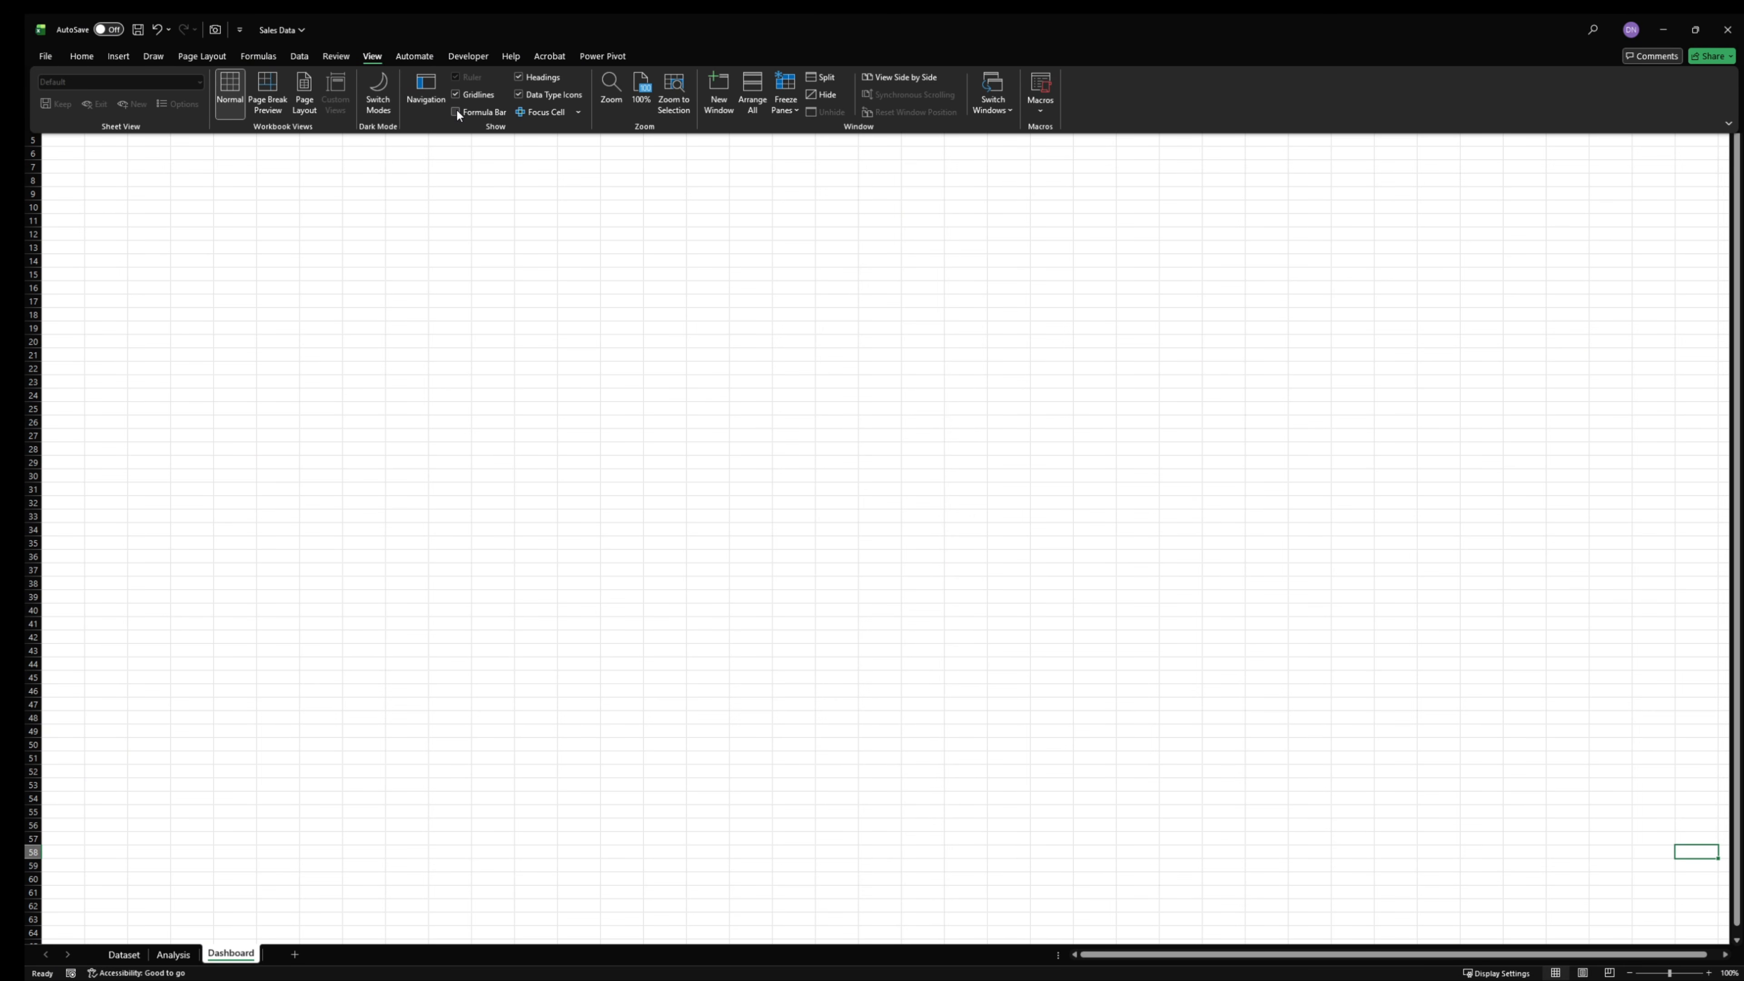
{"action": "left_click", "coordinate": [467, 96]}
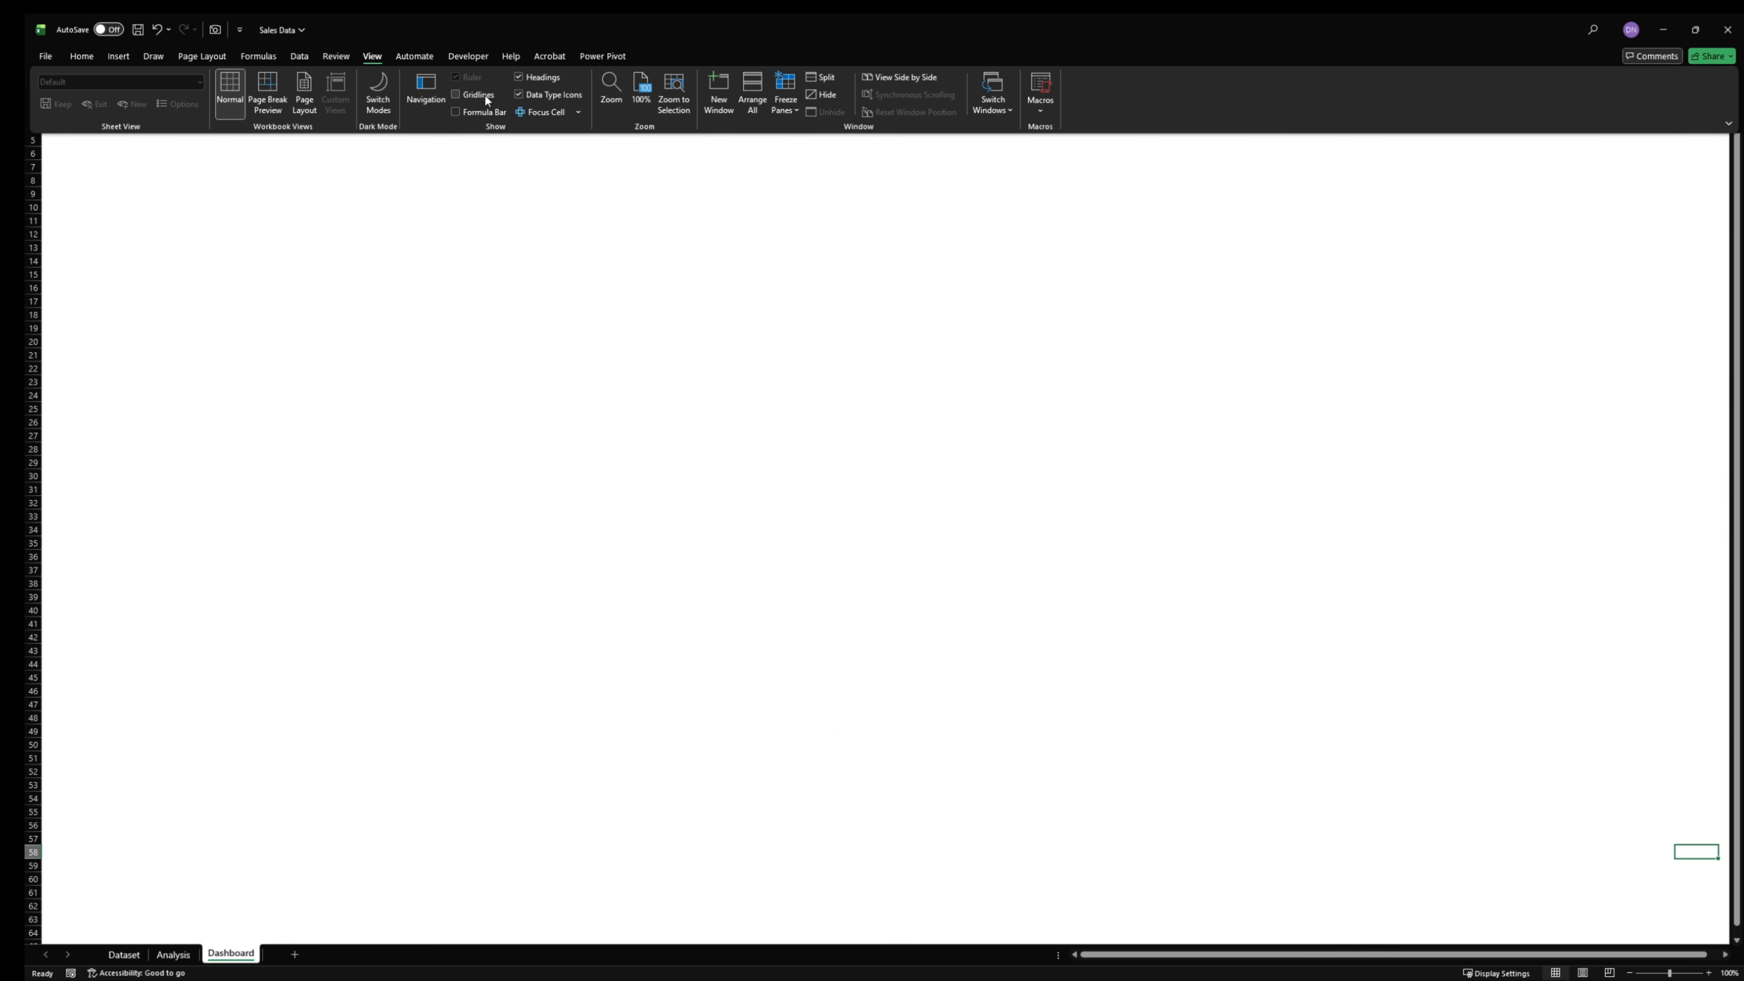
{"action": "left_click", "coordinate": [519, 76]}
{"action": "left_click", "coordinate": [582, 305]}
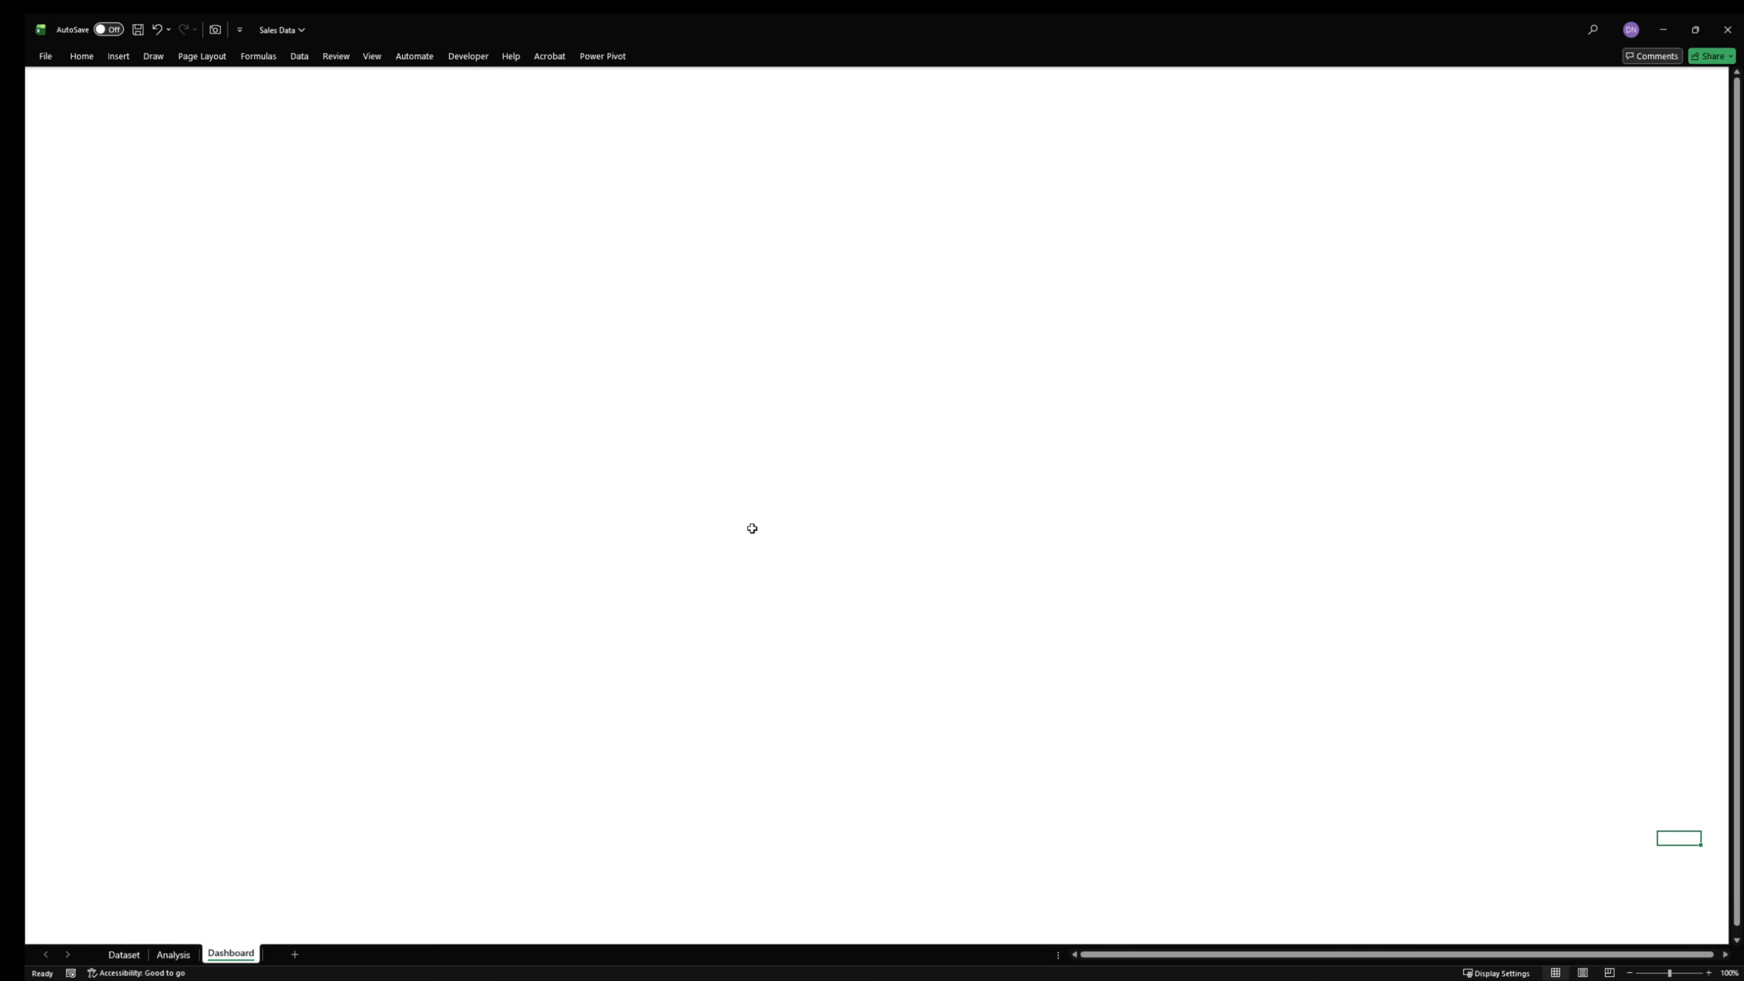
{"action": "left_click", "coordinate": [649, 549]}
{"action": "left_click", "coordinate": [798, 445]}
- Show the formula bar and the gridlines on the Dashboard sheet
{"action": "left_click", "coordinate": [372, 57]}
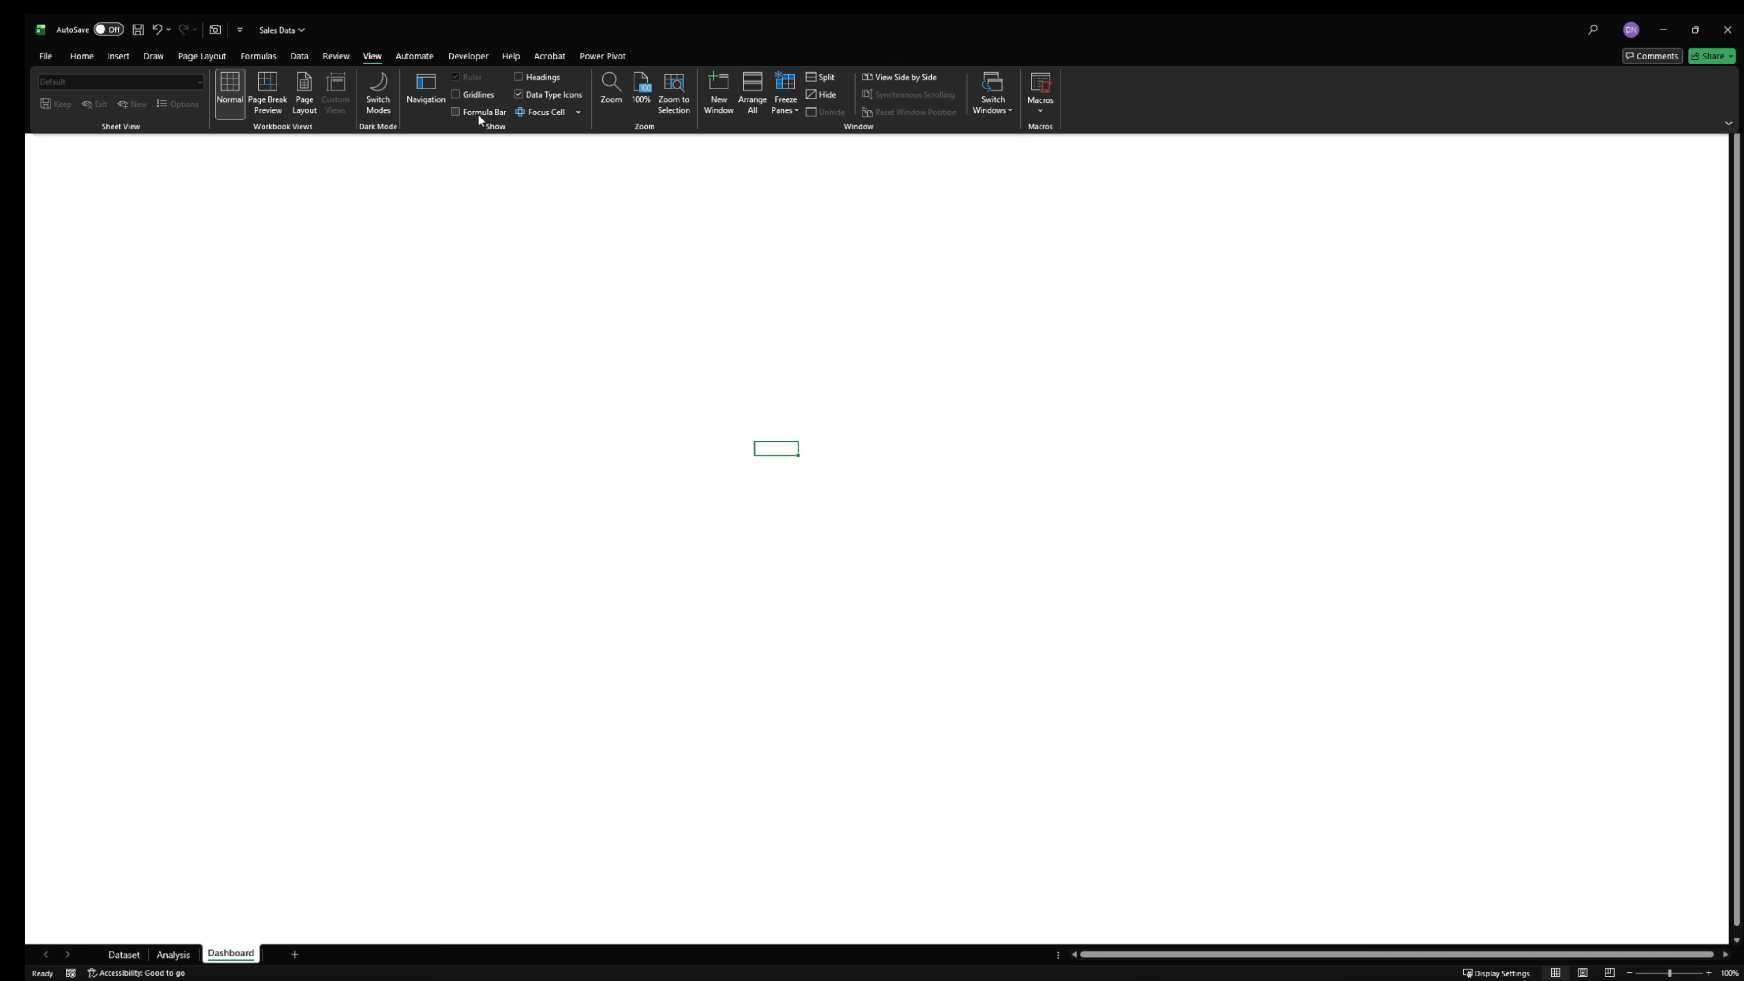
{"action": "left_click", "coordinate": [477, 111]}
{"action": "left_click", "coordinate": [478, 94]}
{"action": "left_click", "coordinate": [536, 342]}
{"action": "left_click", "coordinate": [593, 393]}
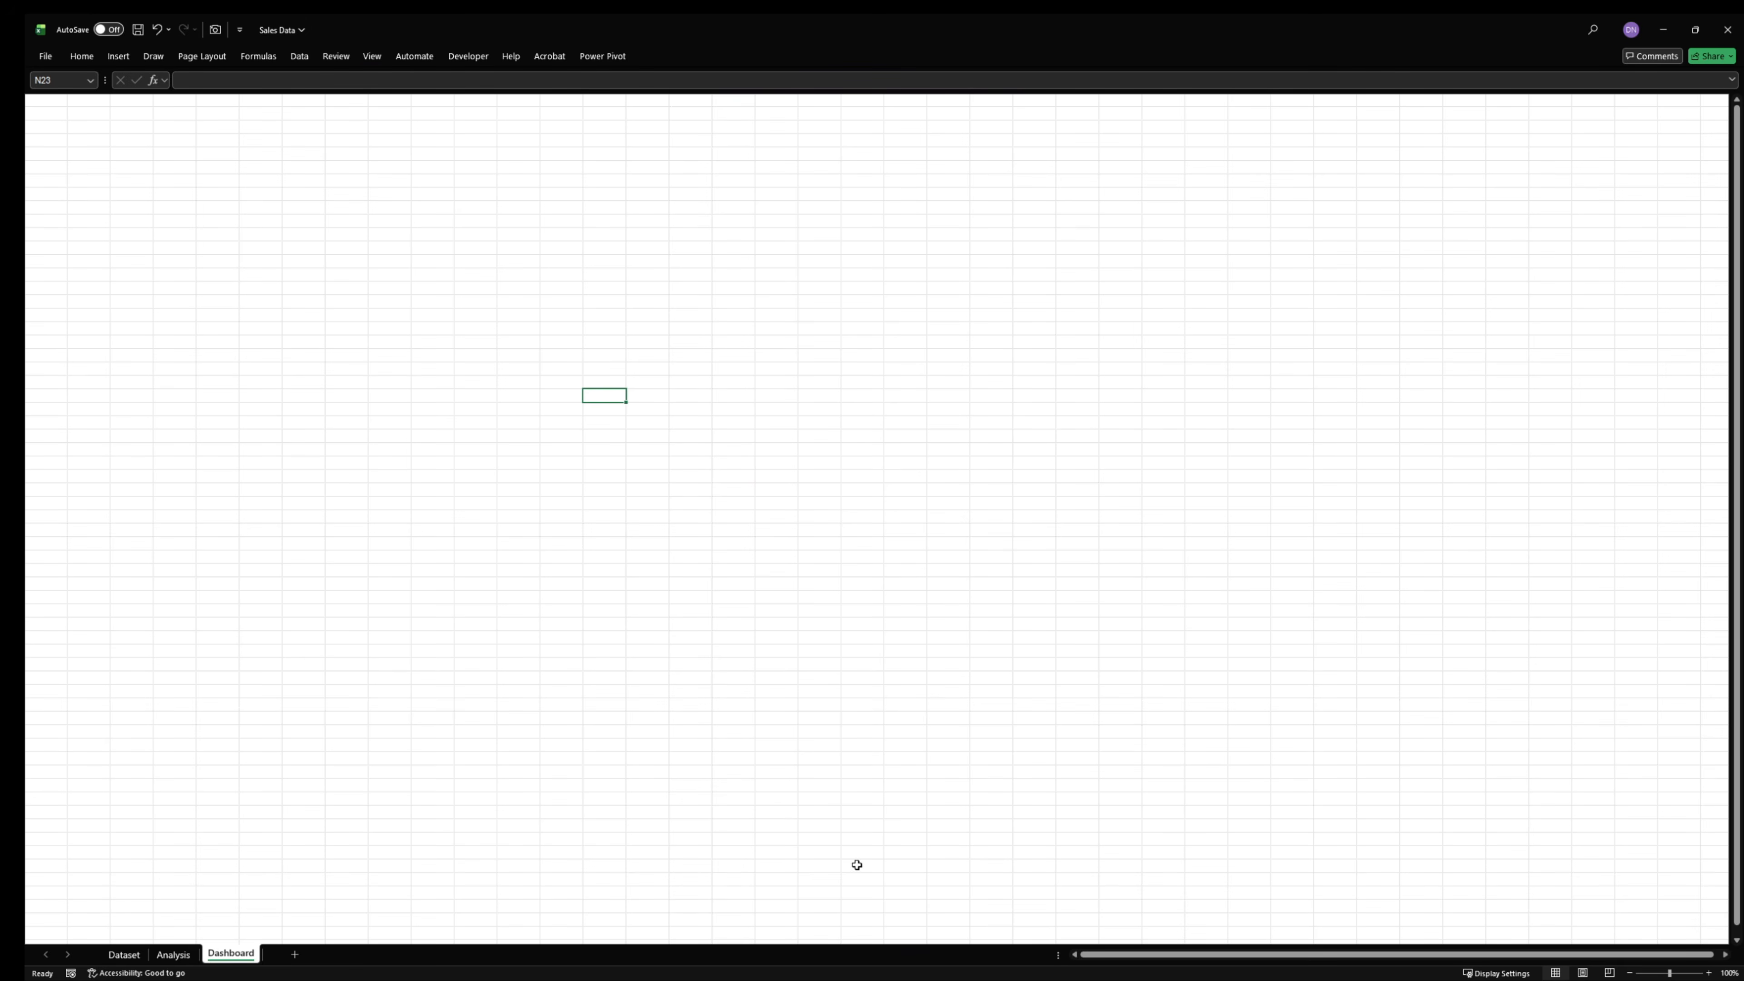
{"action": "left_click", "coordinate": [725, 435]}
{"action": "left_click", "coordinate": [123, 58]}
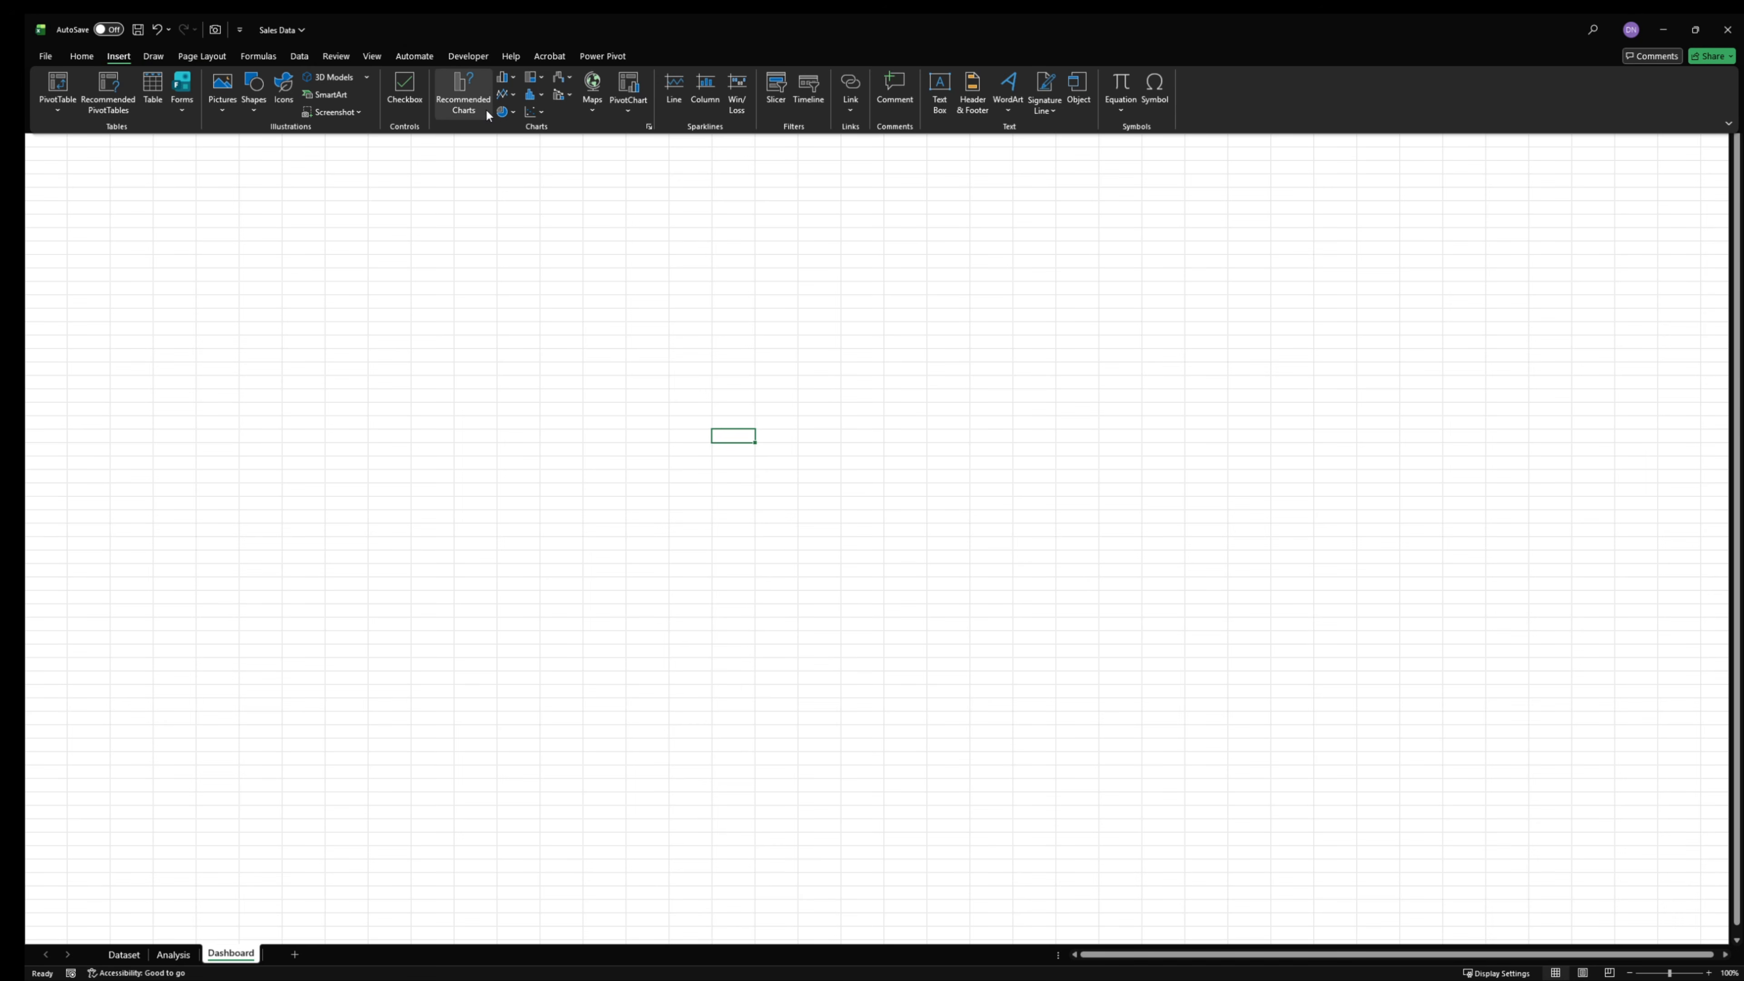
{"action": "left_click", "coordinate": [486, 109]}
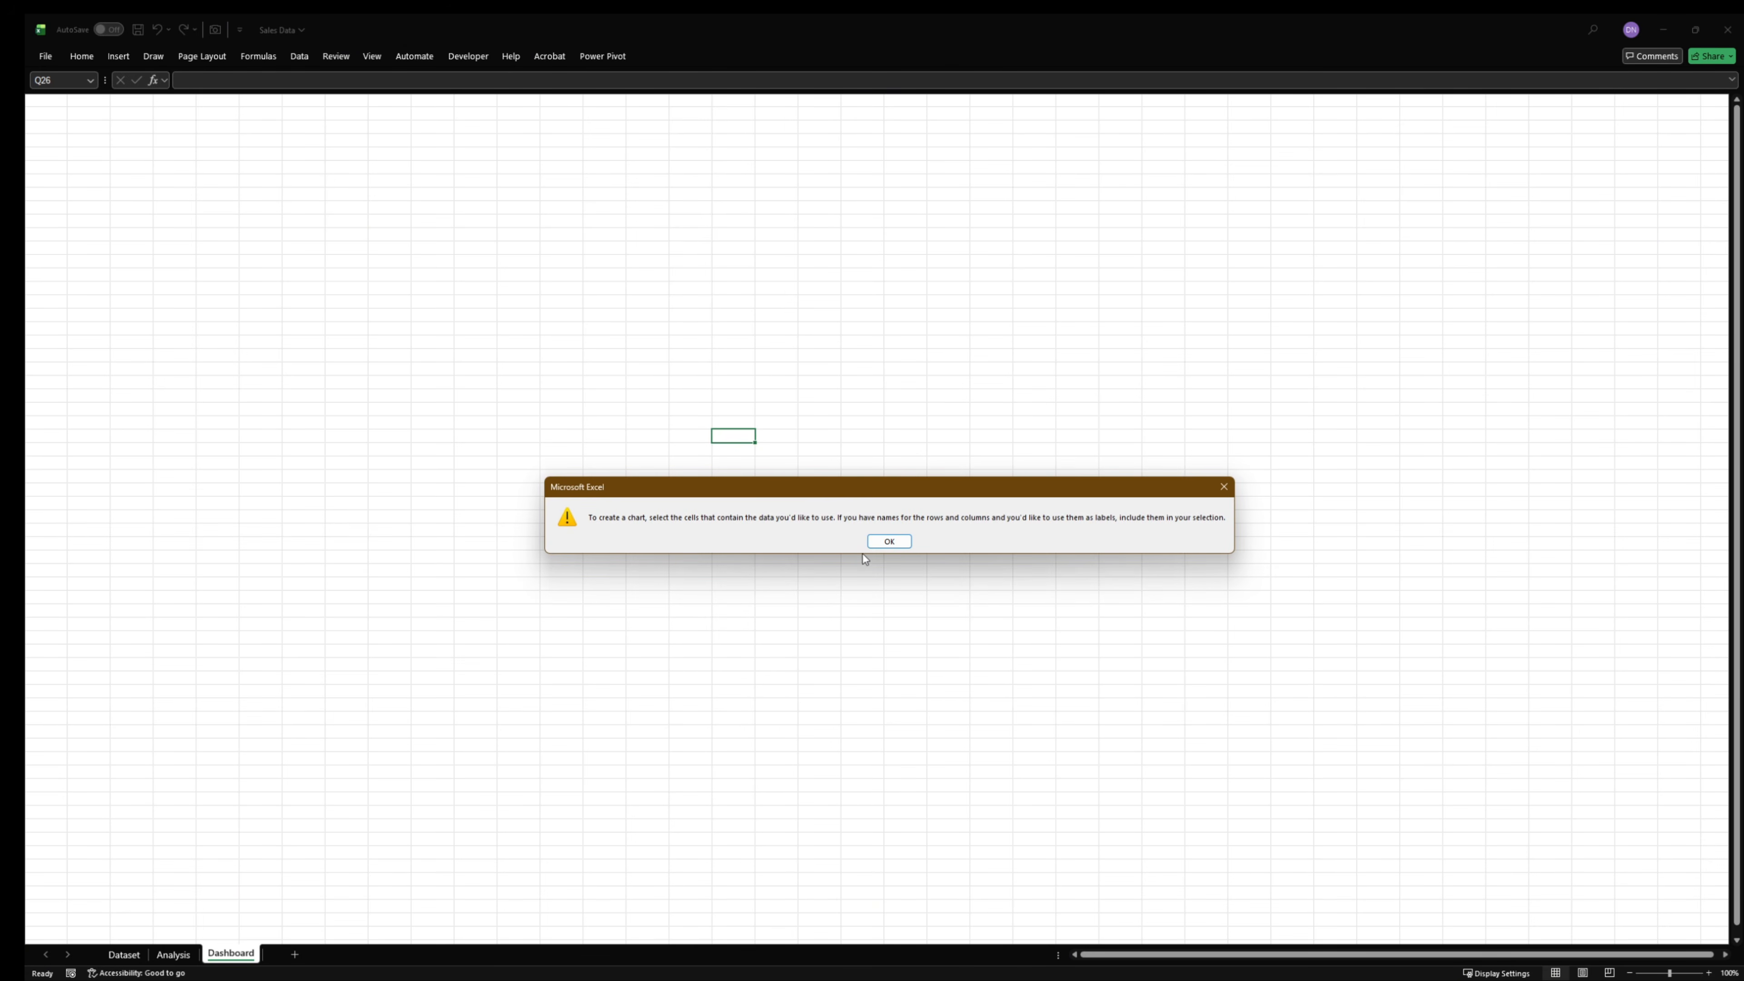
{"action": "left_click", "coordinate": [890, 539]}
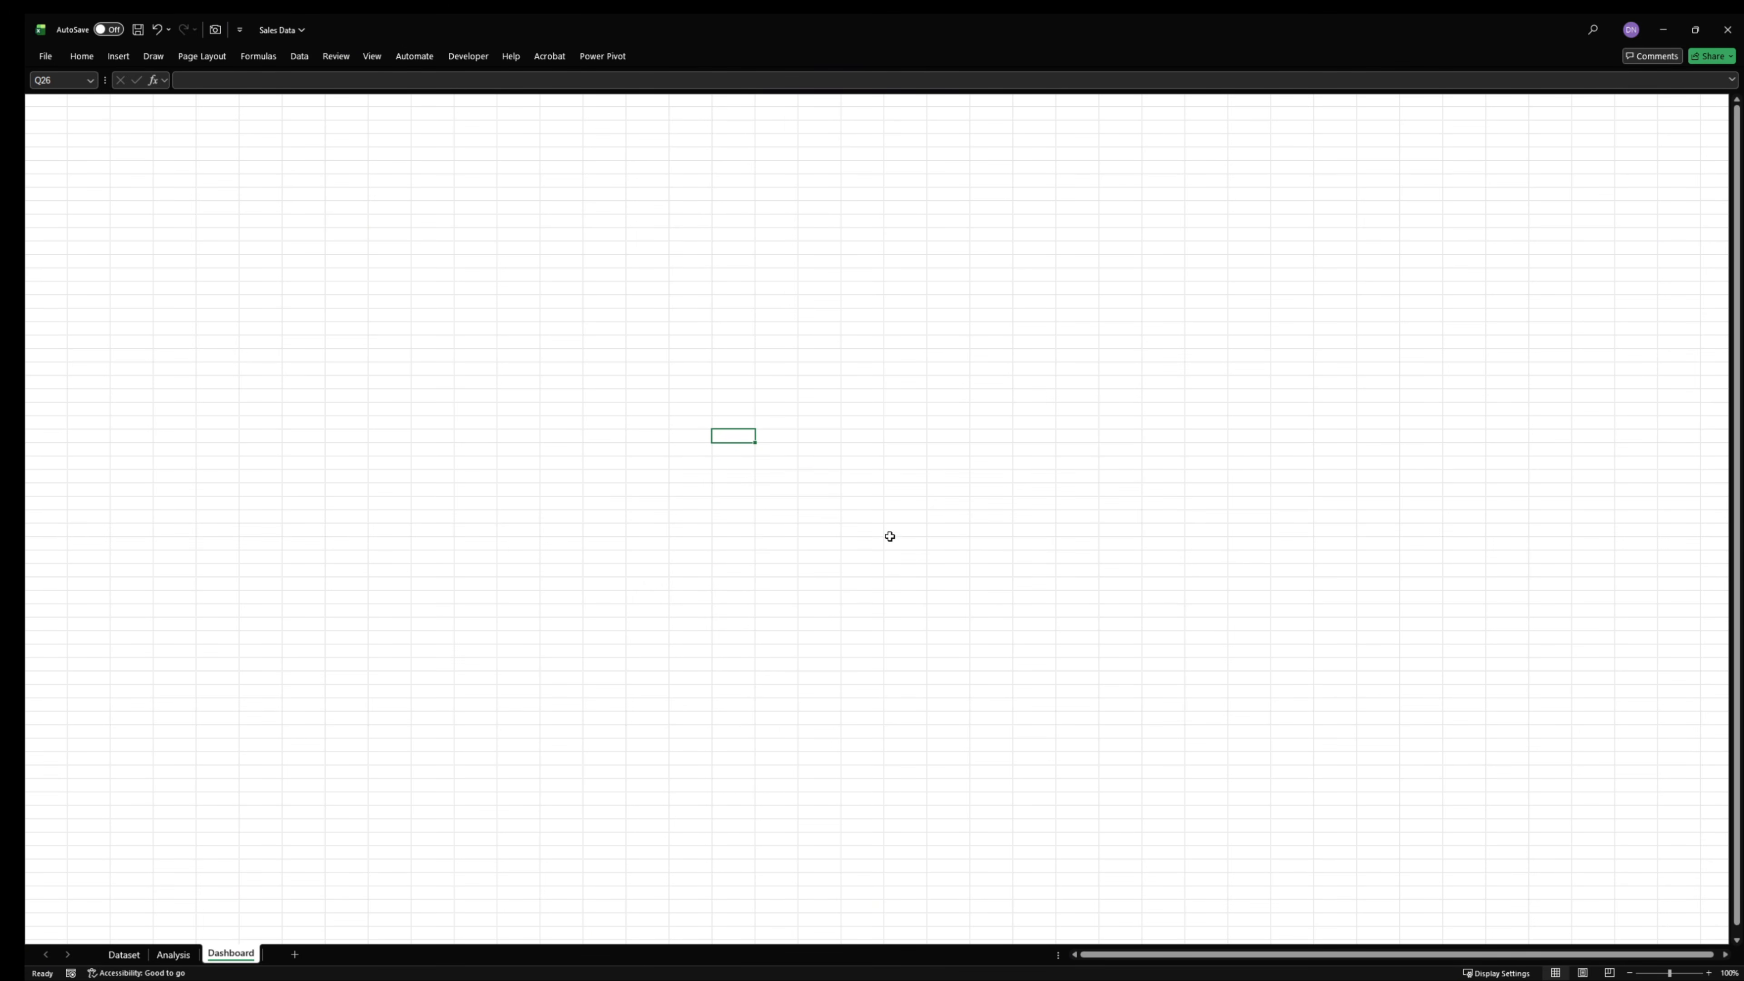
- Draw a large rectangle on the Dashboard sheet and move it into the sheet's upper-left corner
{"action": "left_click", "coordinate": [129, 56]}
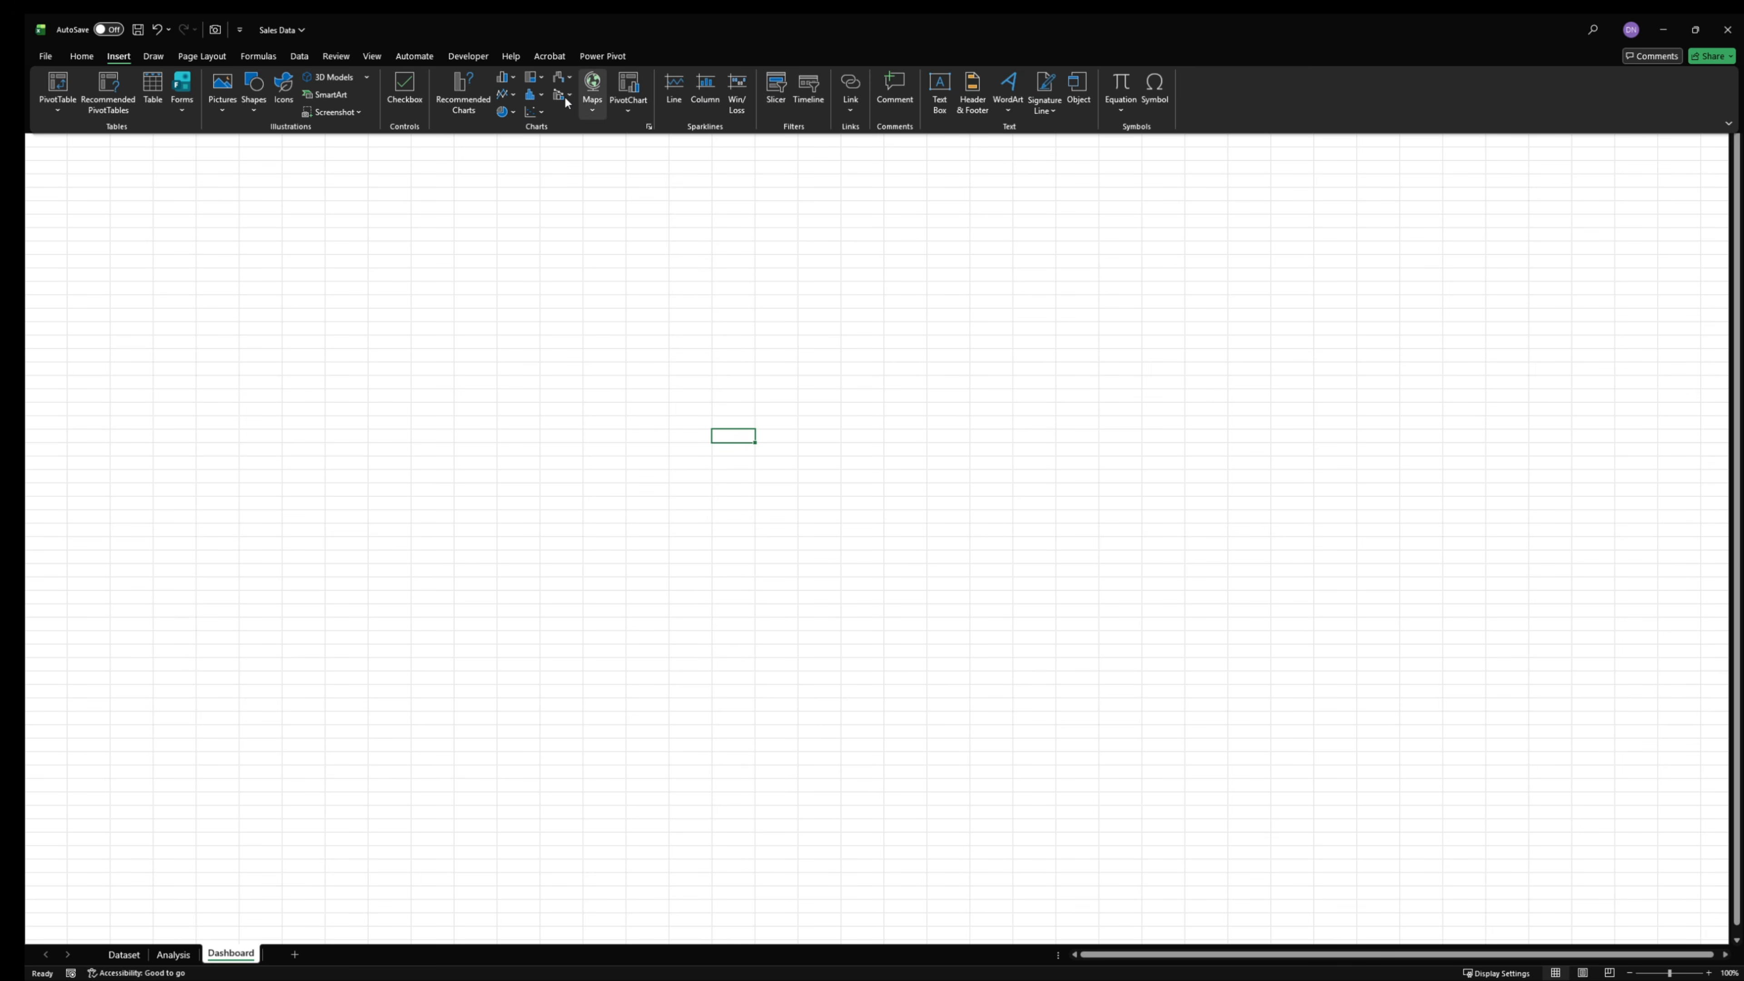
{"action": "left_click", "coordinate": [258, 106]}
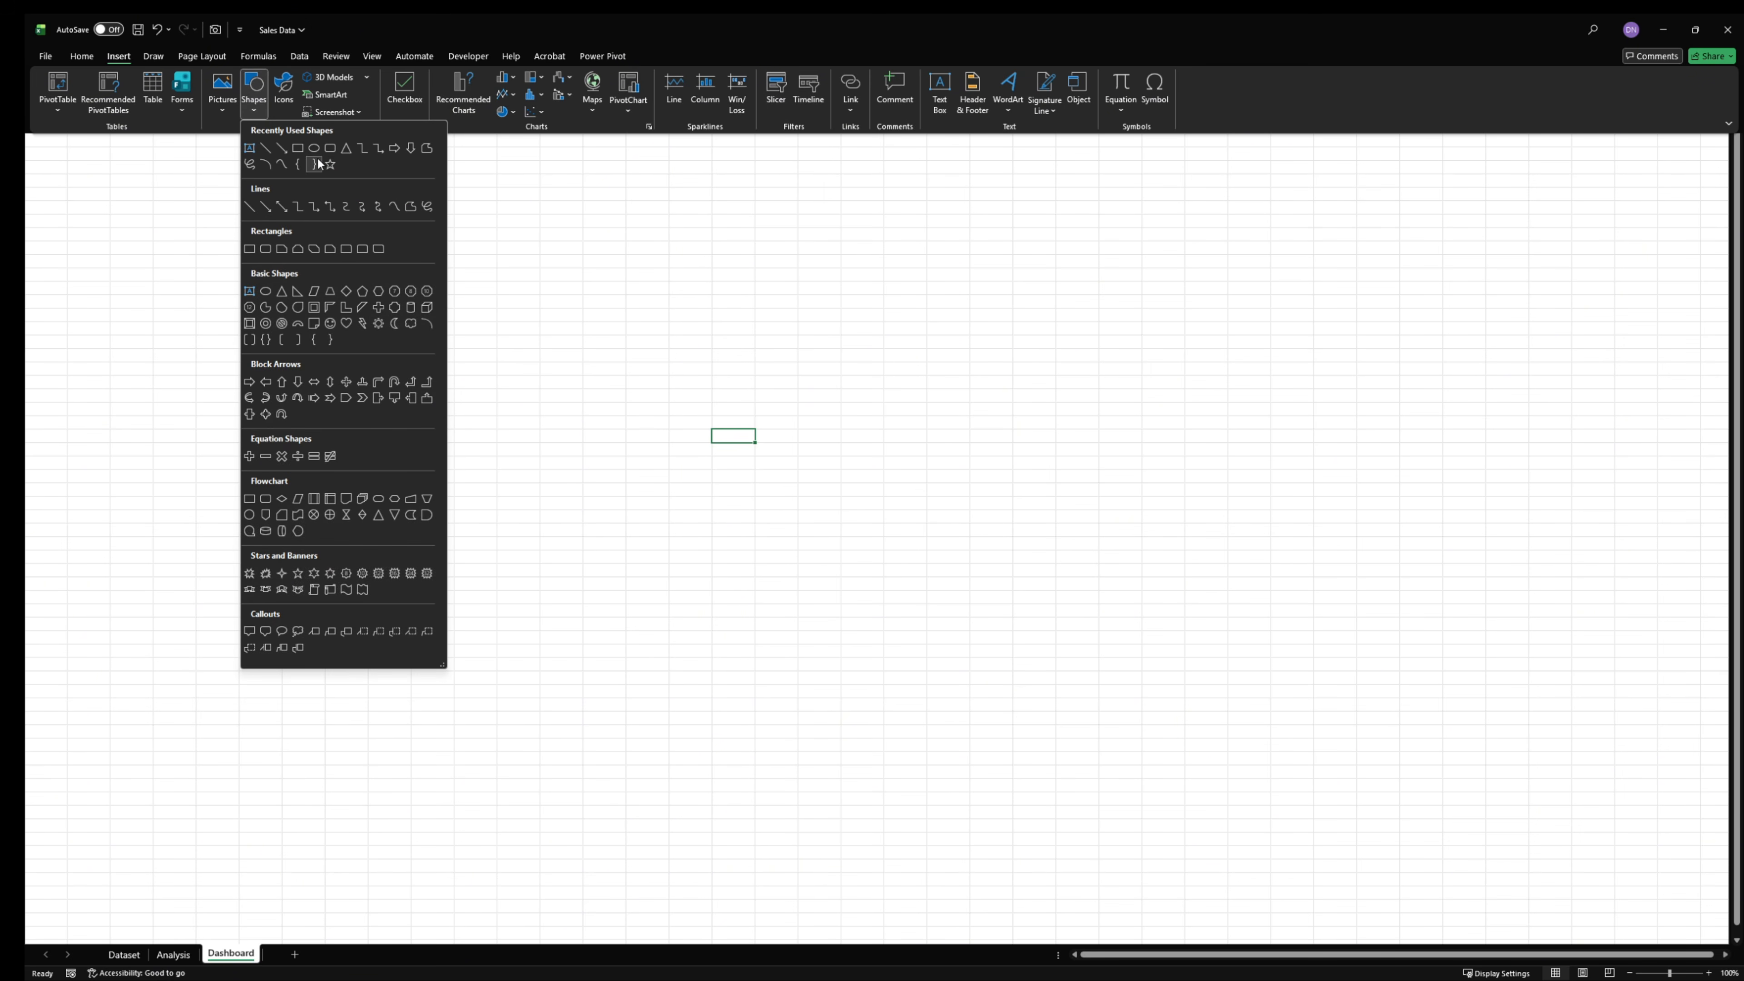
{"action": "left_click", "coordinate": [298, 148]}
{"action": "left_click_drag", "start_coordinate": [526, 253], "coordinate": [1195, 758]}
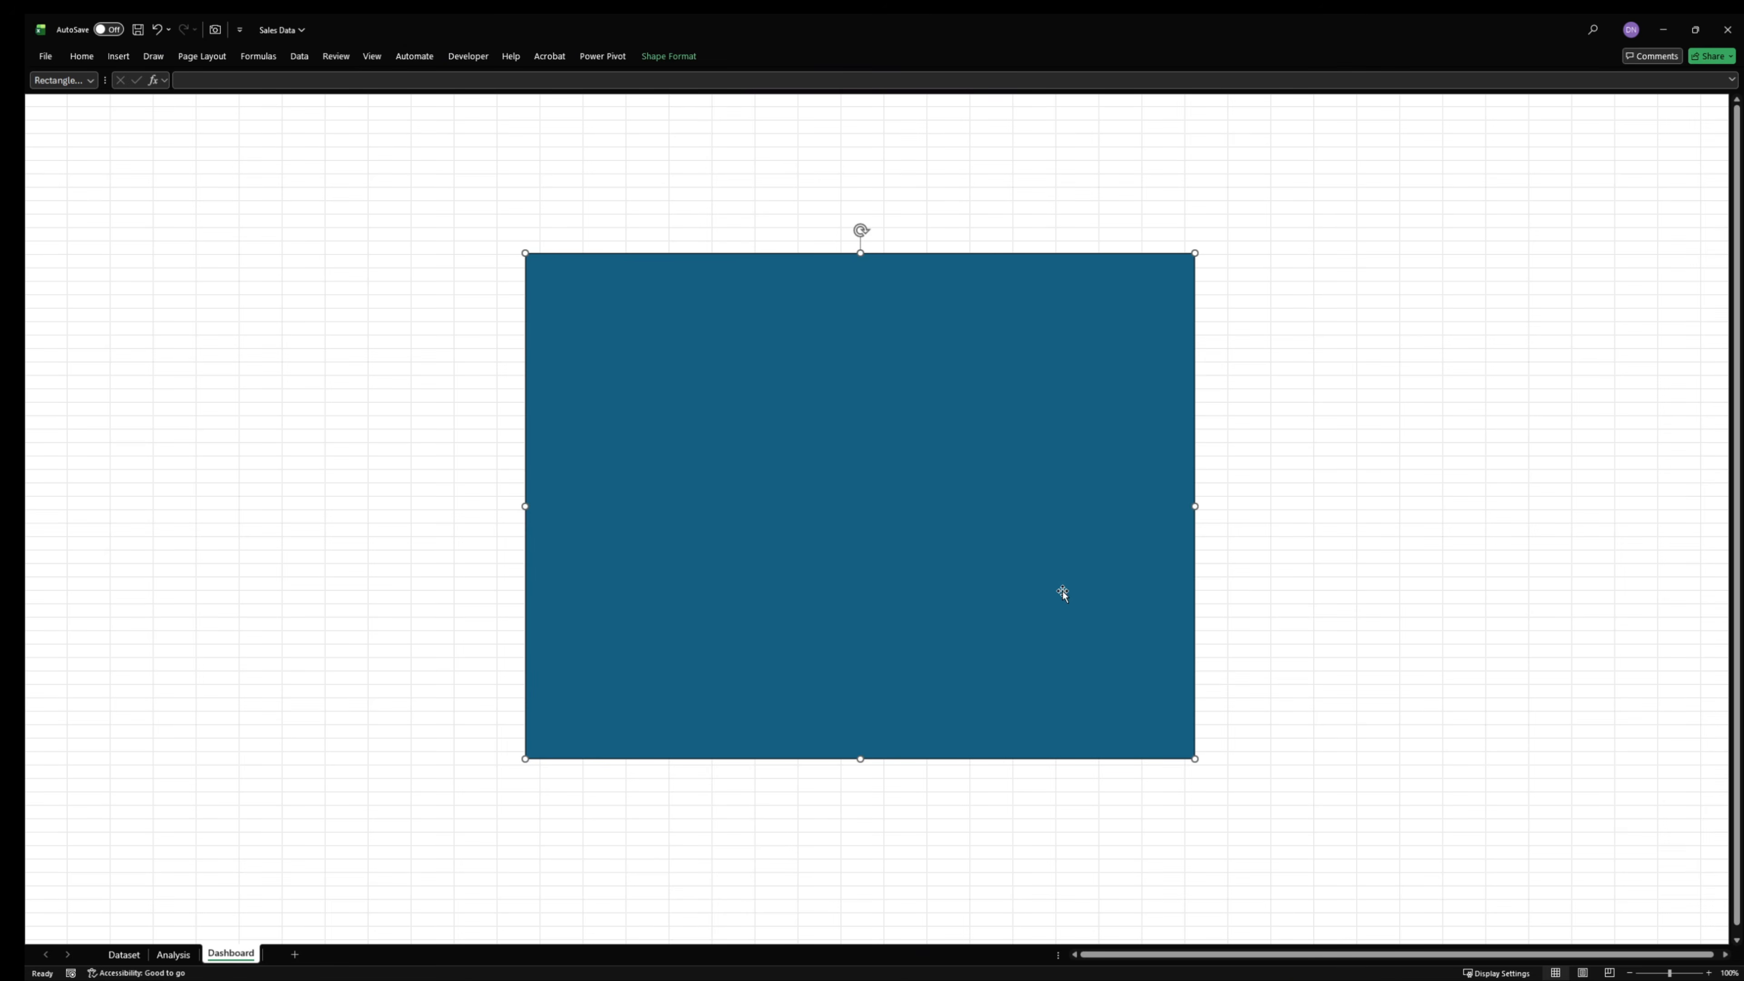
{"action": "left_click_drag", "start_coordinate": [1063, 595], "coordinate": [498, 373]}
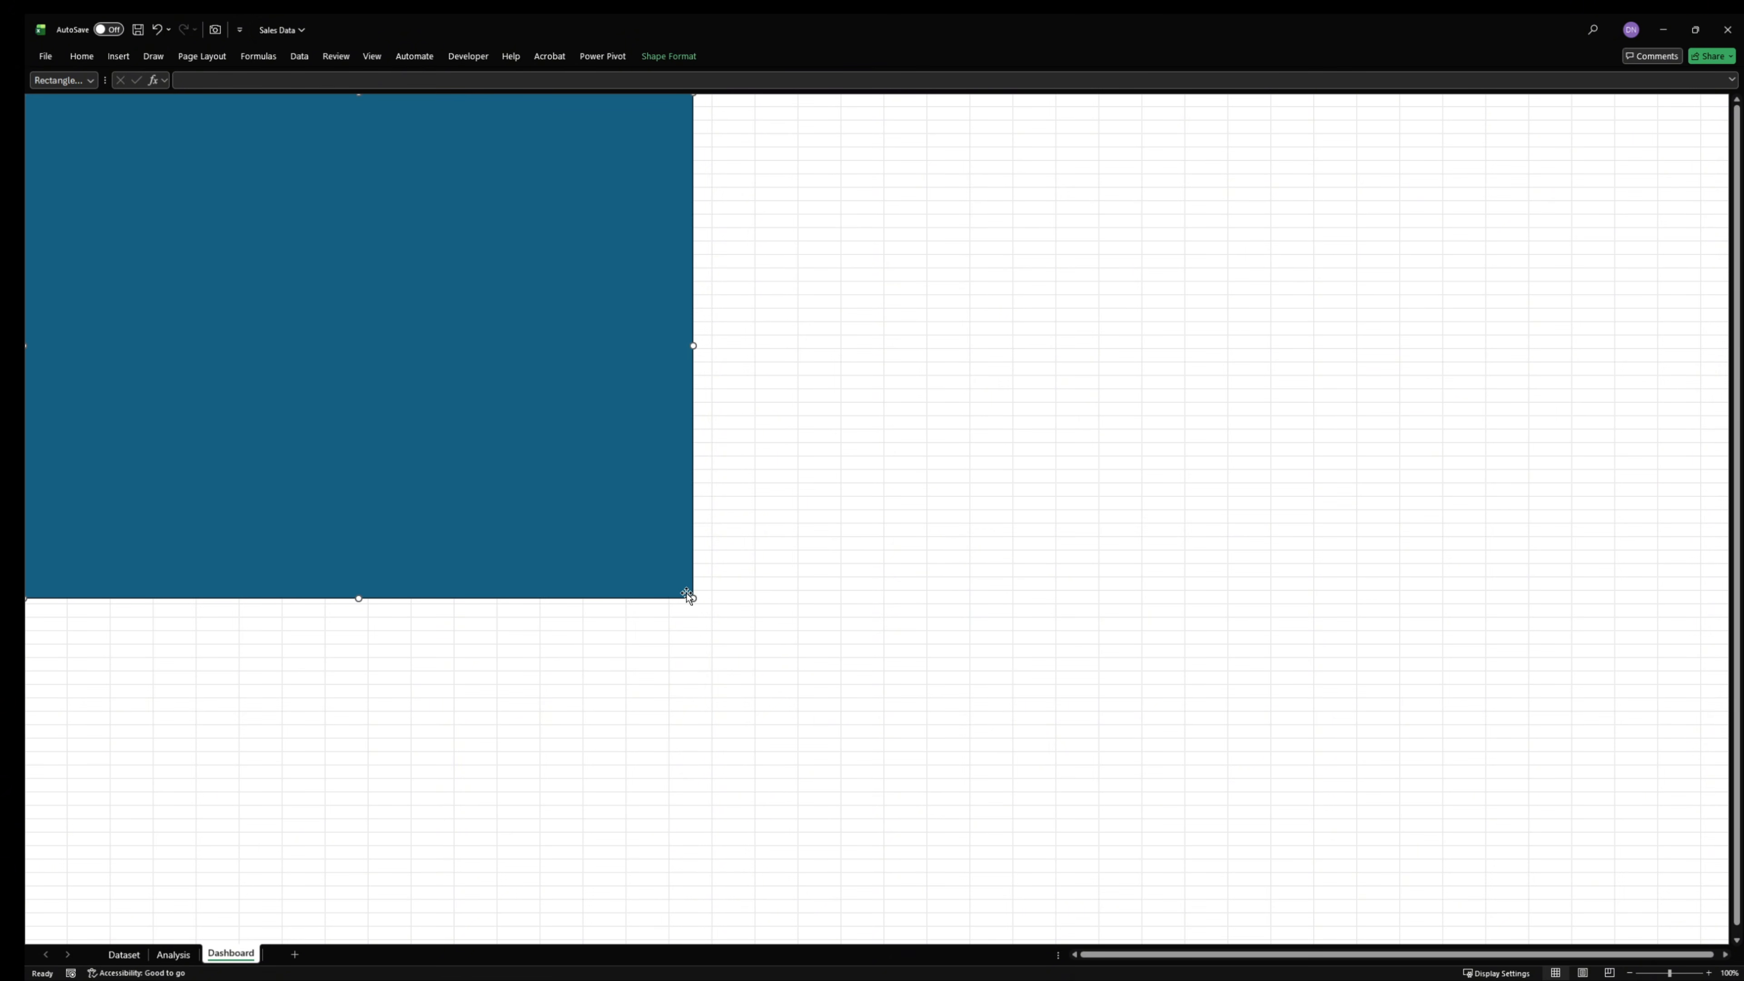
{"action": "mouse_move", "coordinate": [689, 597]}
{"action": "left_mouse_down"}
{"action": "mouse_move", "coordinate": [1467, 756]}
{"action": "mouse_move", "coordinate": [691, 604]}
{"action": "left_mouse_up"}
- Hide the formula bar and the gridlines on the Dashboard sheet
{"action": "left_click", "coordinate": [371, 56]}
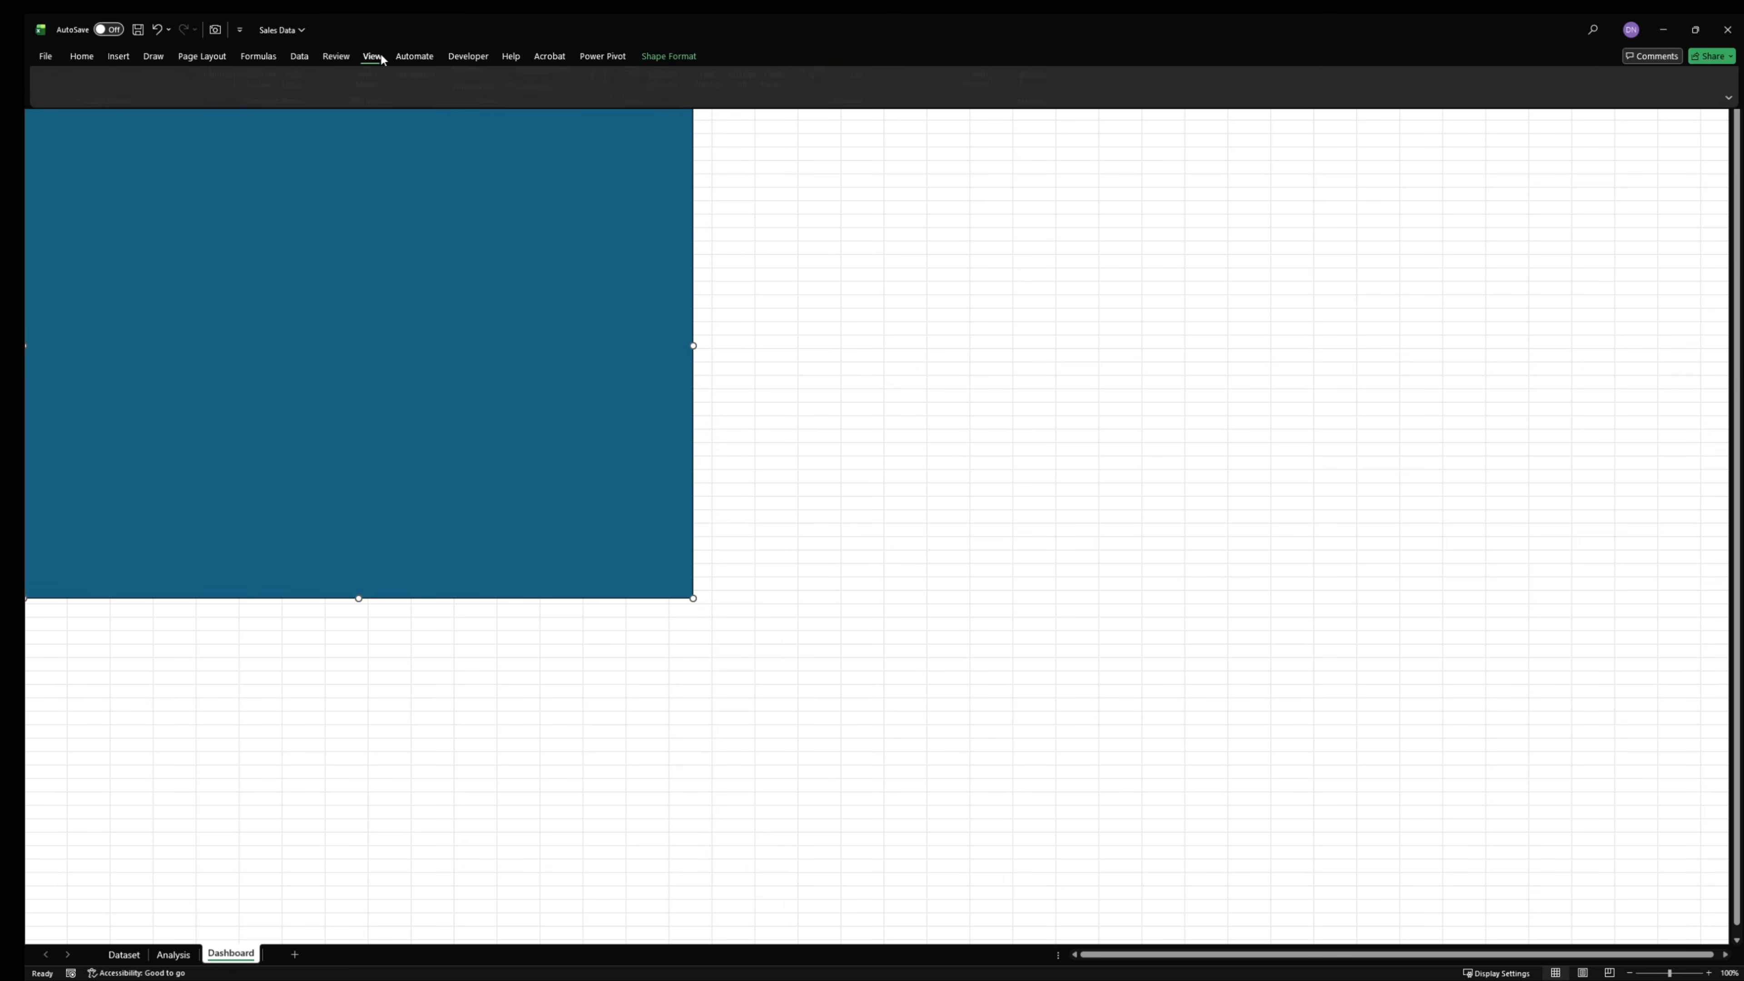
{"action": "left_click", "coordinate": [471, 113]}
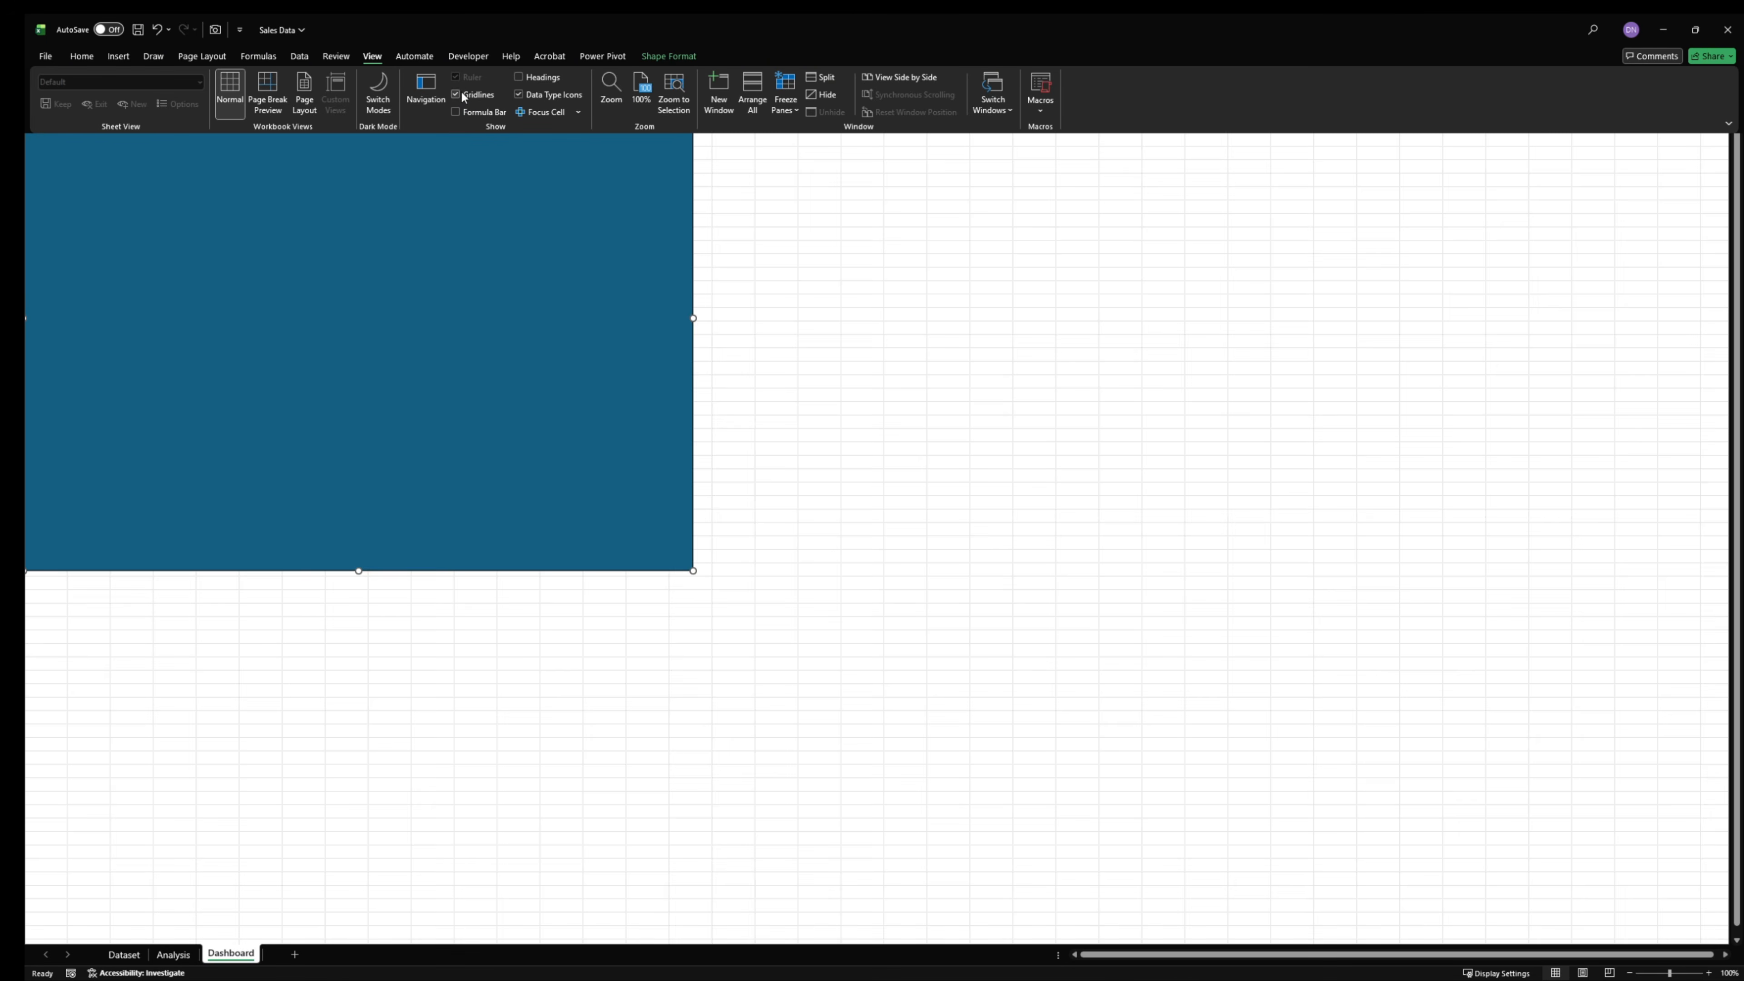
{"action": "left_click", "coordinate": [464, 96]}
{"action": "left_click", "coordinate": [915, 439]}
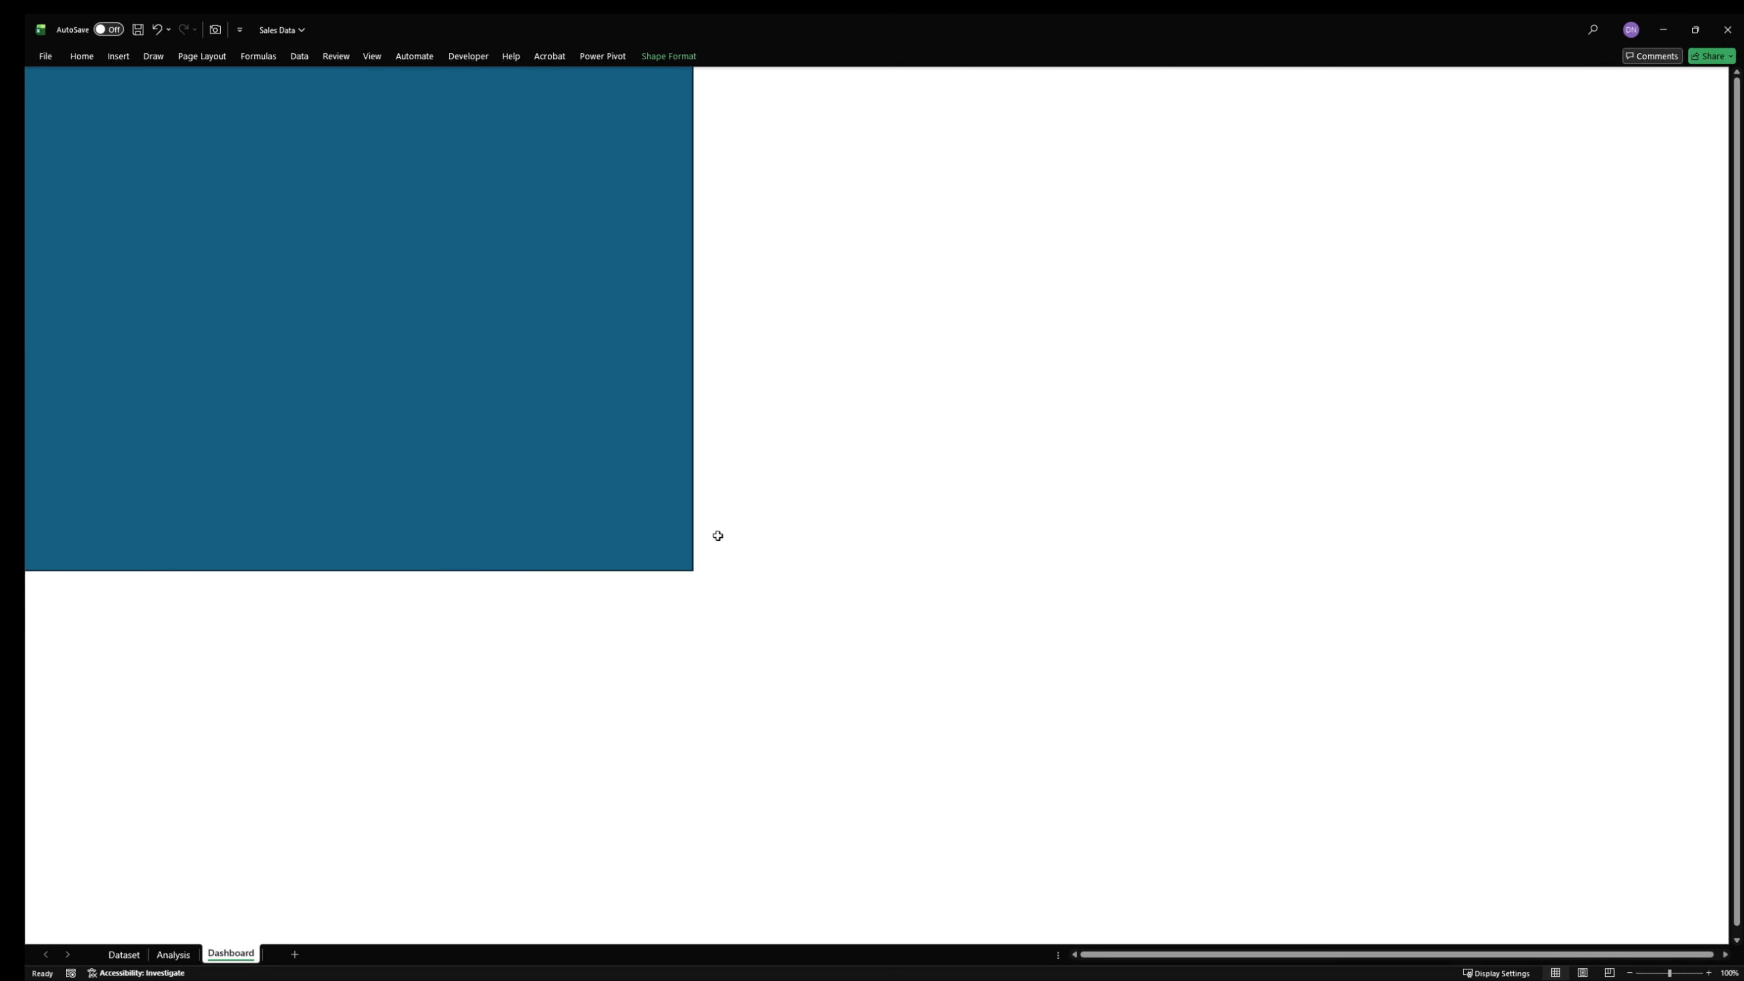
- Enlarge the rectangle so that it covers the whole visible area of the Dashboard sheet and extends slightly past its right edge
{"action": "left_click", "coordinate": [694, 569]}
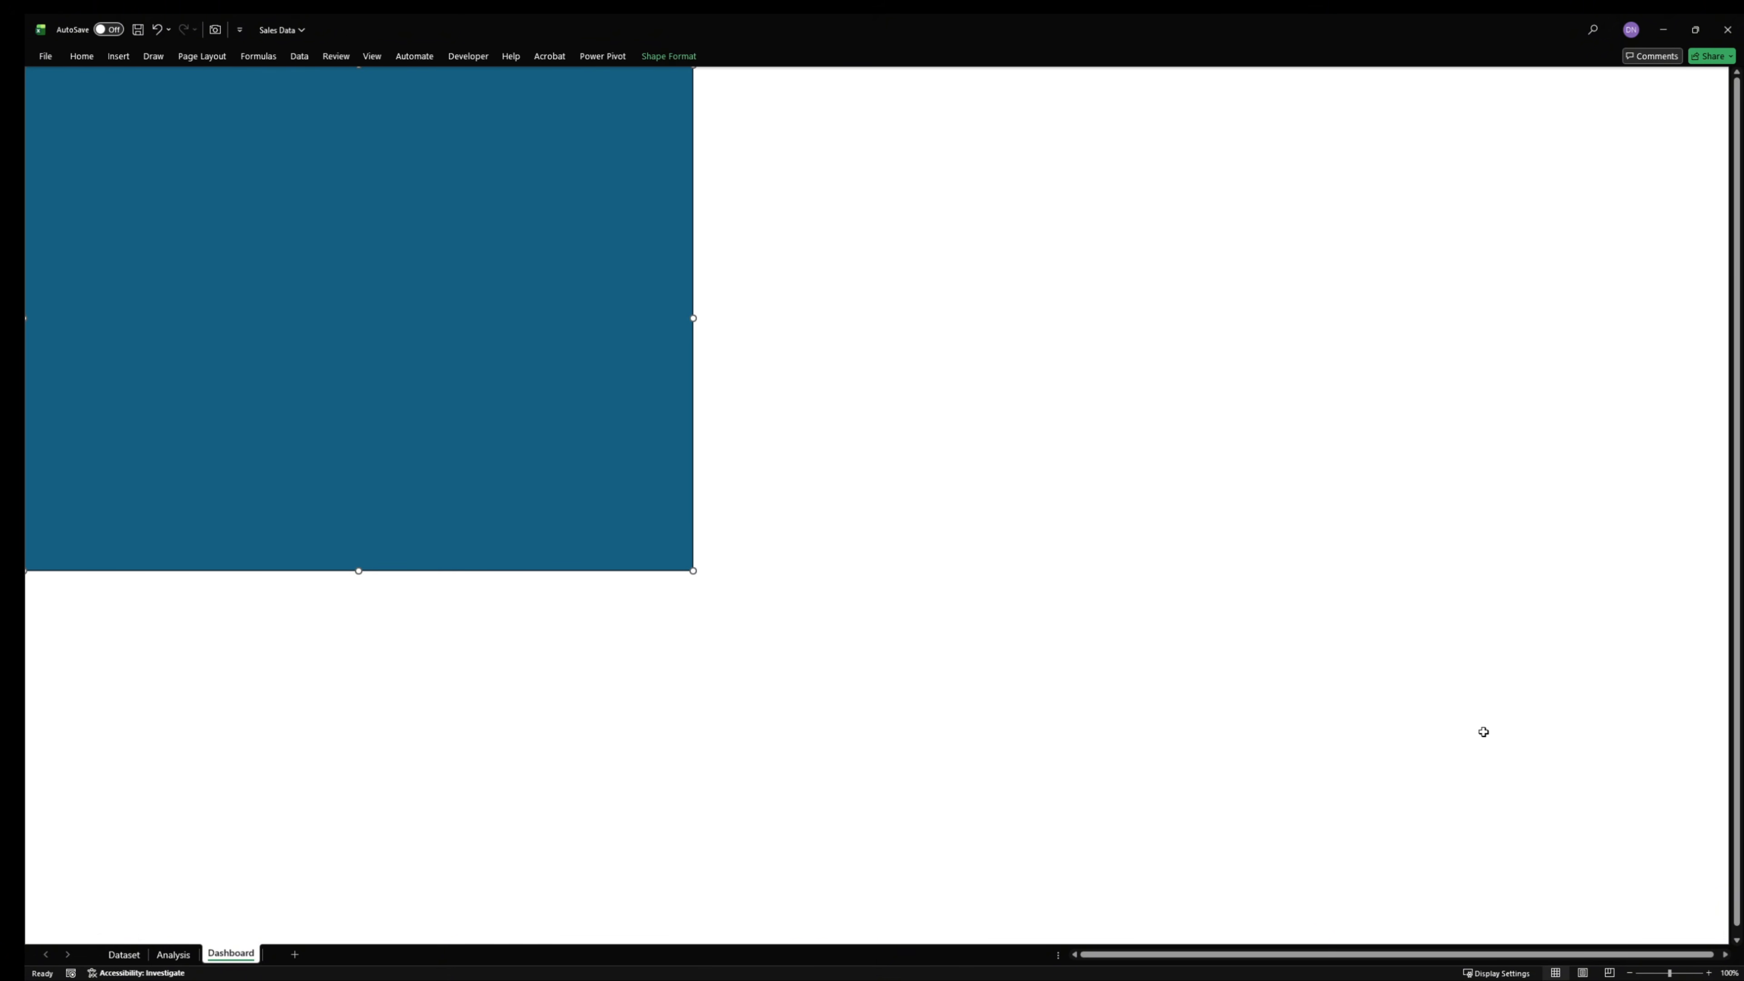
{"action": "left_click_drag", "start_coordinate": [693, 569], "coordinate": [1726, 947]}
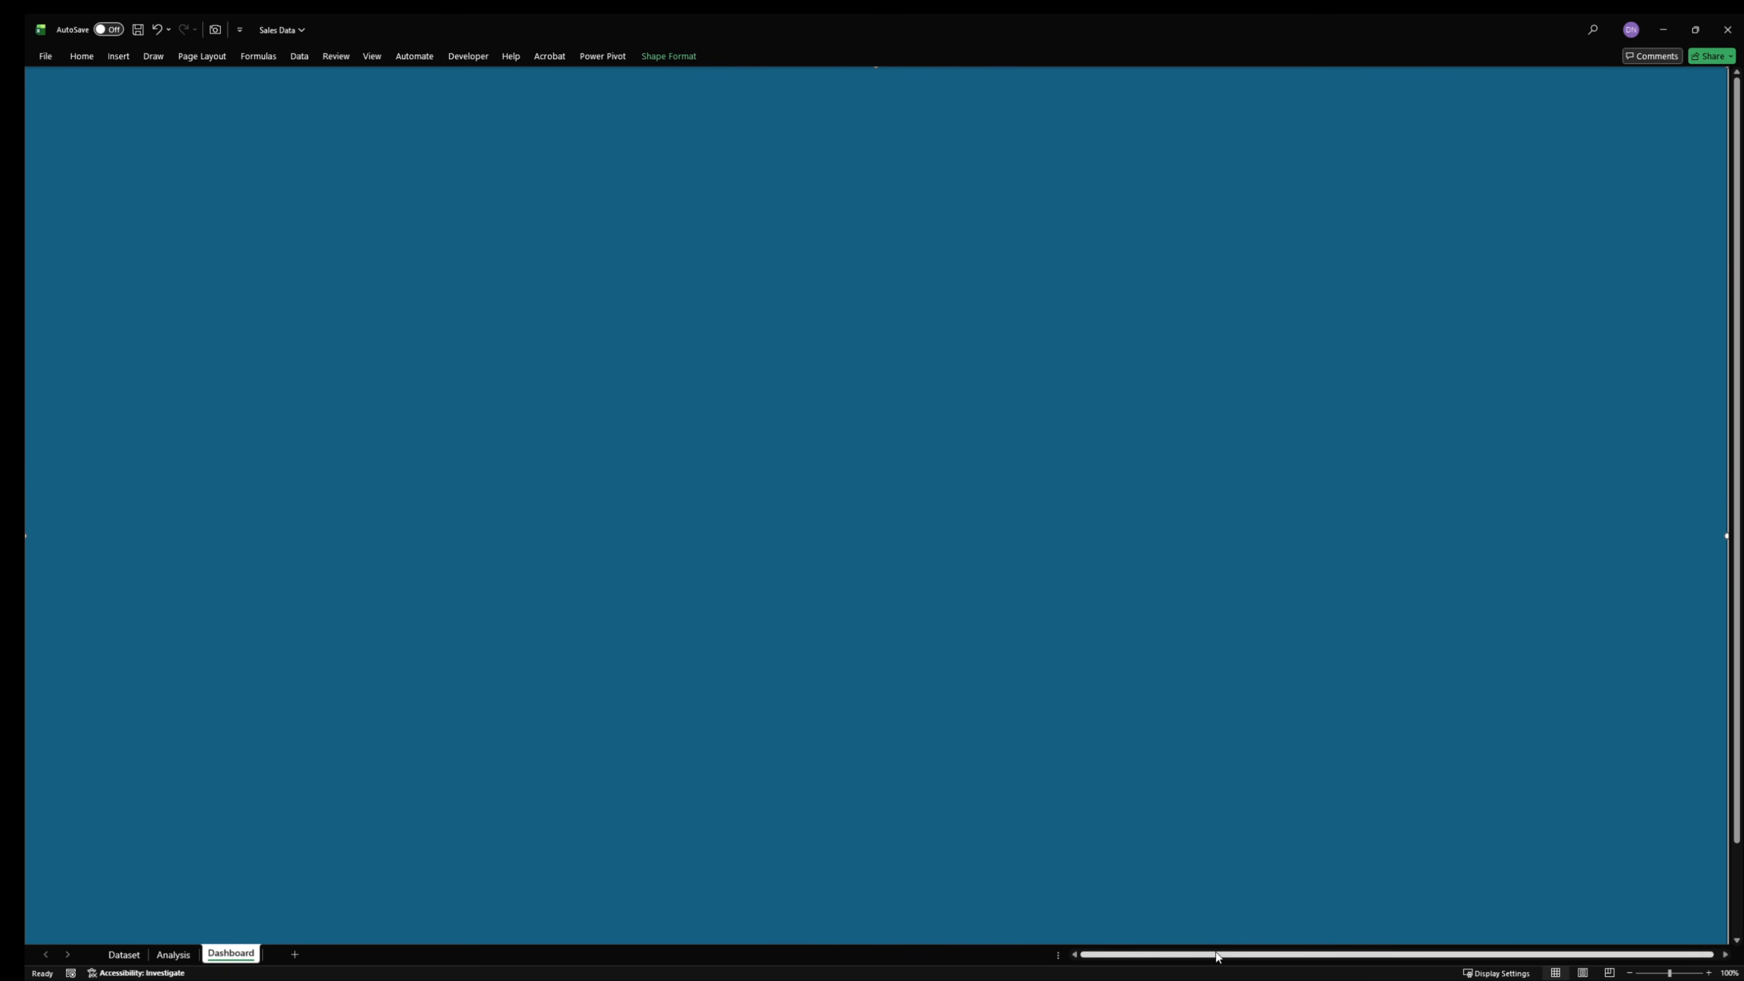
{"action": "left_click_drag", "start_coordinate": [1217, 955], "coordinate": [1225, 955]}
{"action": "scroll", "coordinate": [1423, 708], "scroll_direction": "down", "scroll_amount": 6}
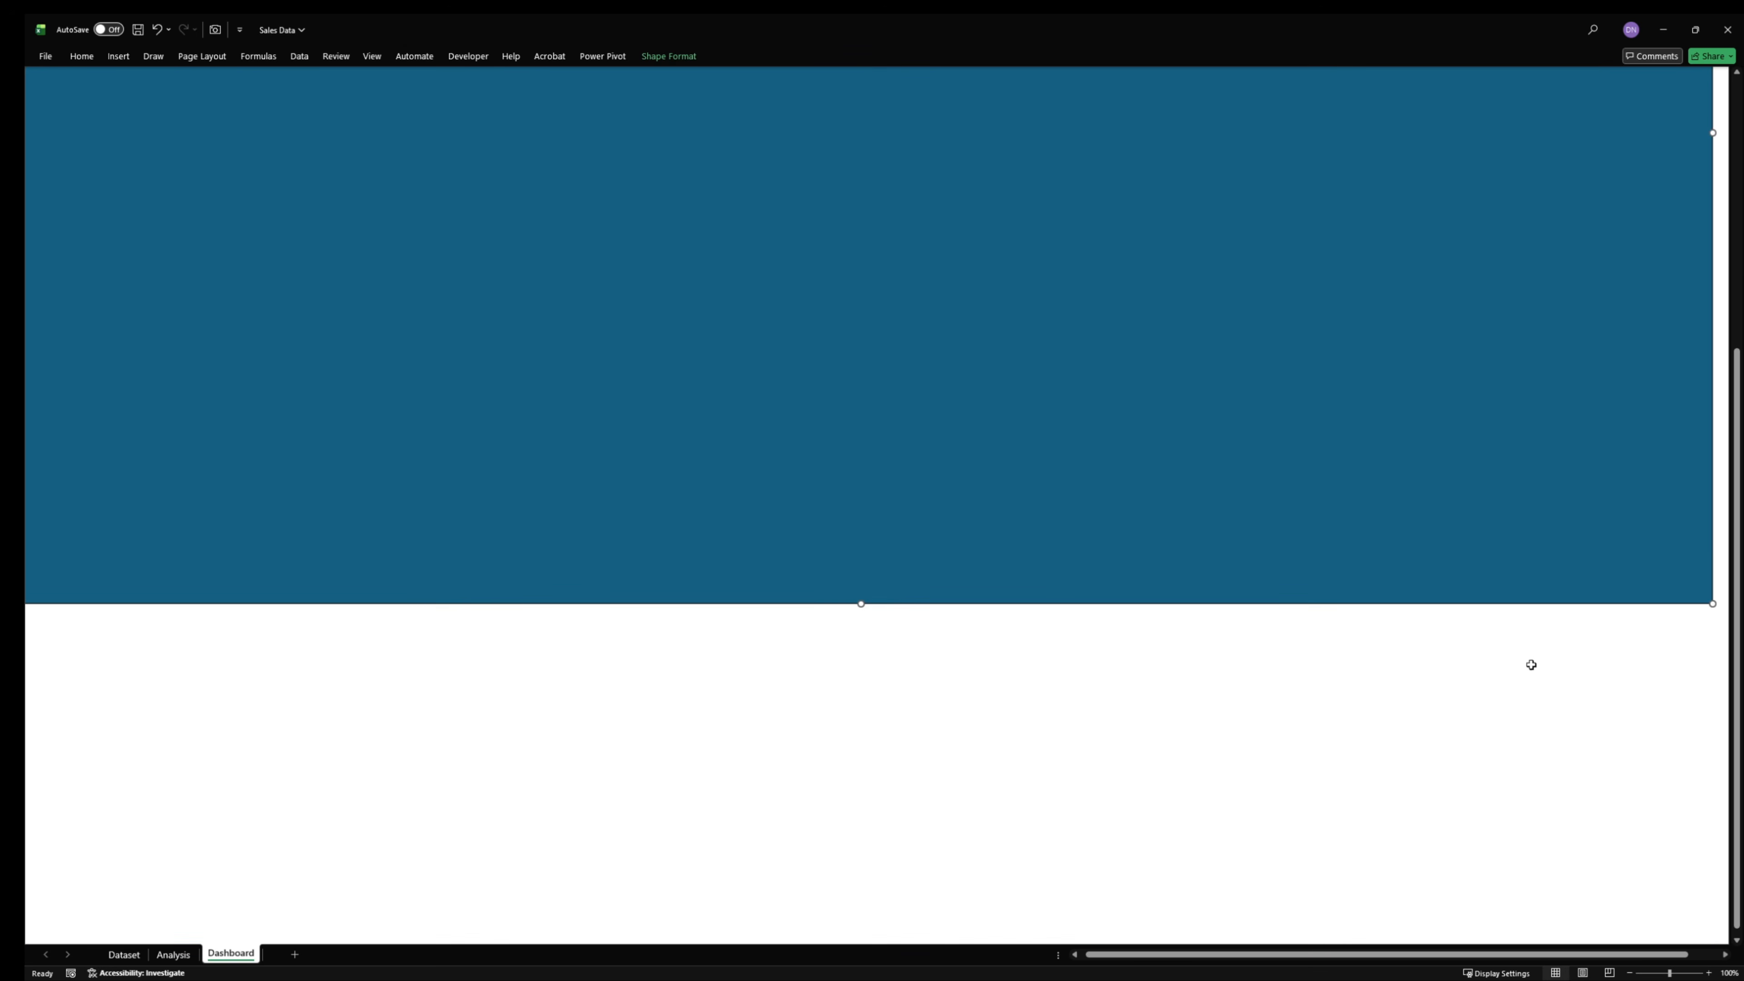
{"action": "left_click_drag", "start_coordinate": [1712, 600], "coordinate": [1731, 601]}
{"action": "scroll", "coordinate": [1342, 701], "scroll_direction": "up", "scroll_amount": 6}
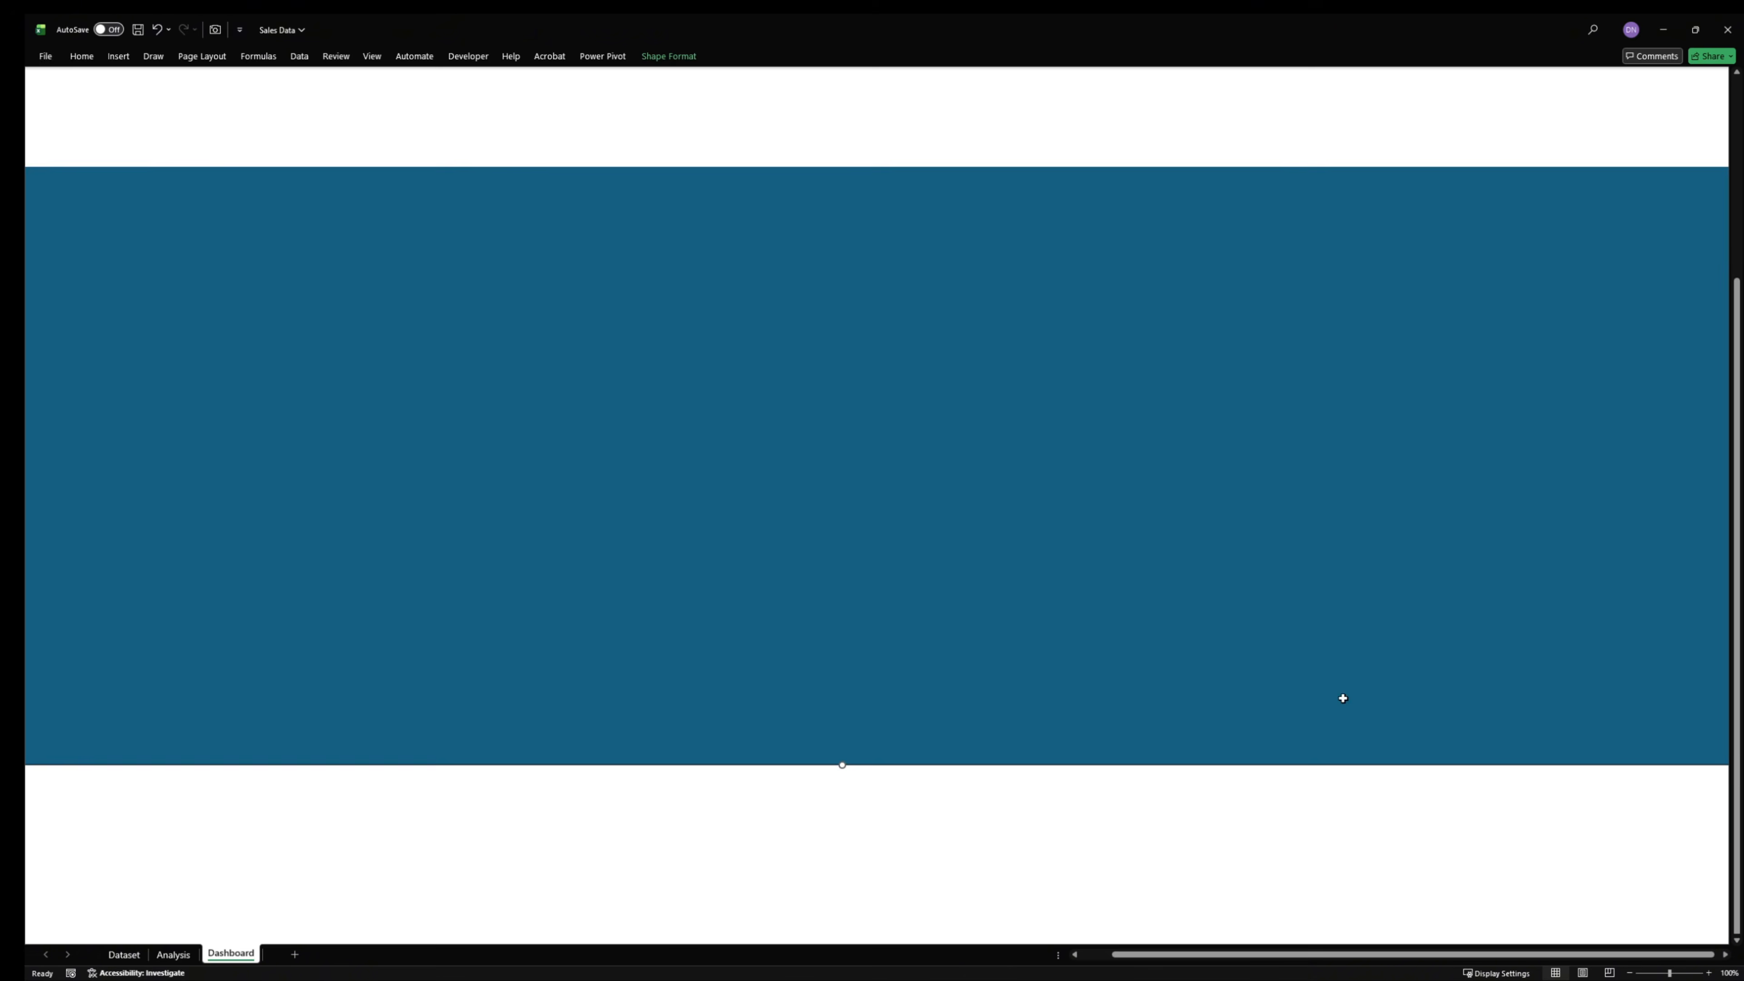
{"action": "left_click_drag", "start_coordinate": [1171, 955], "coordinate": [1140, 955]}
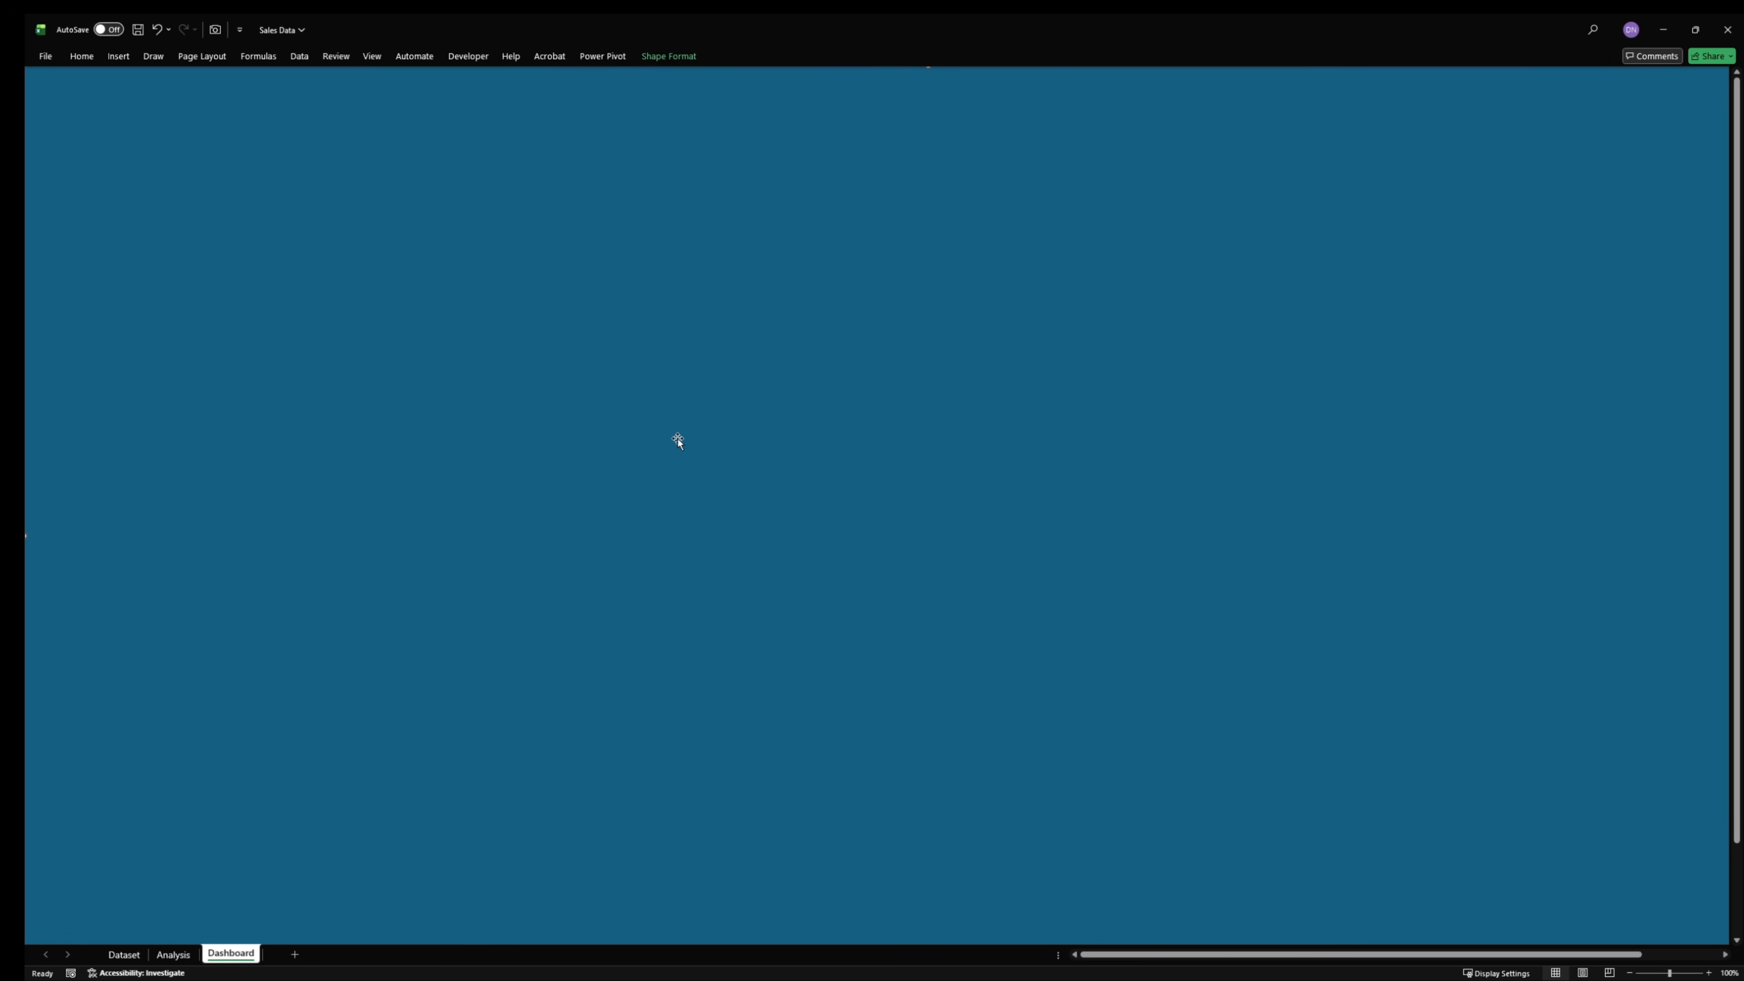
- Remove the outline of the background rectangle and open its fill settings
{"action": "right_click", "coordinate": [730, 382]}
{"action": "left_click", "coordinate": [806, 733]}
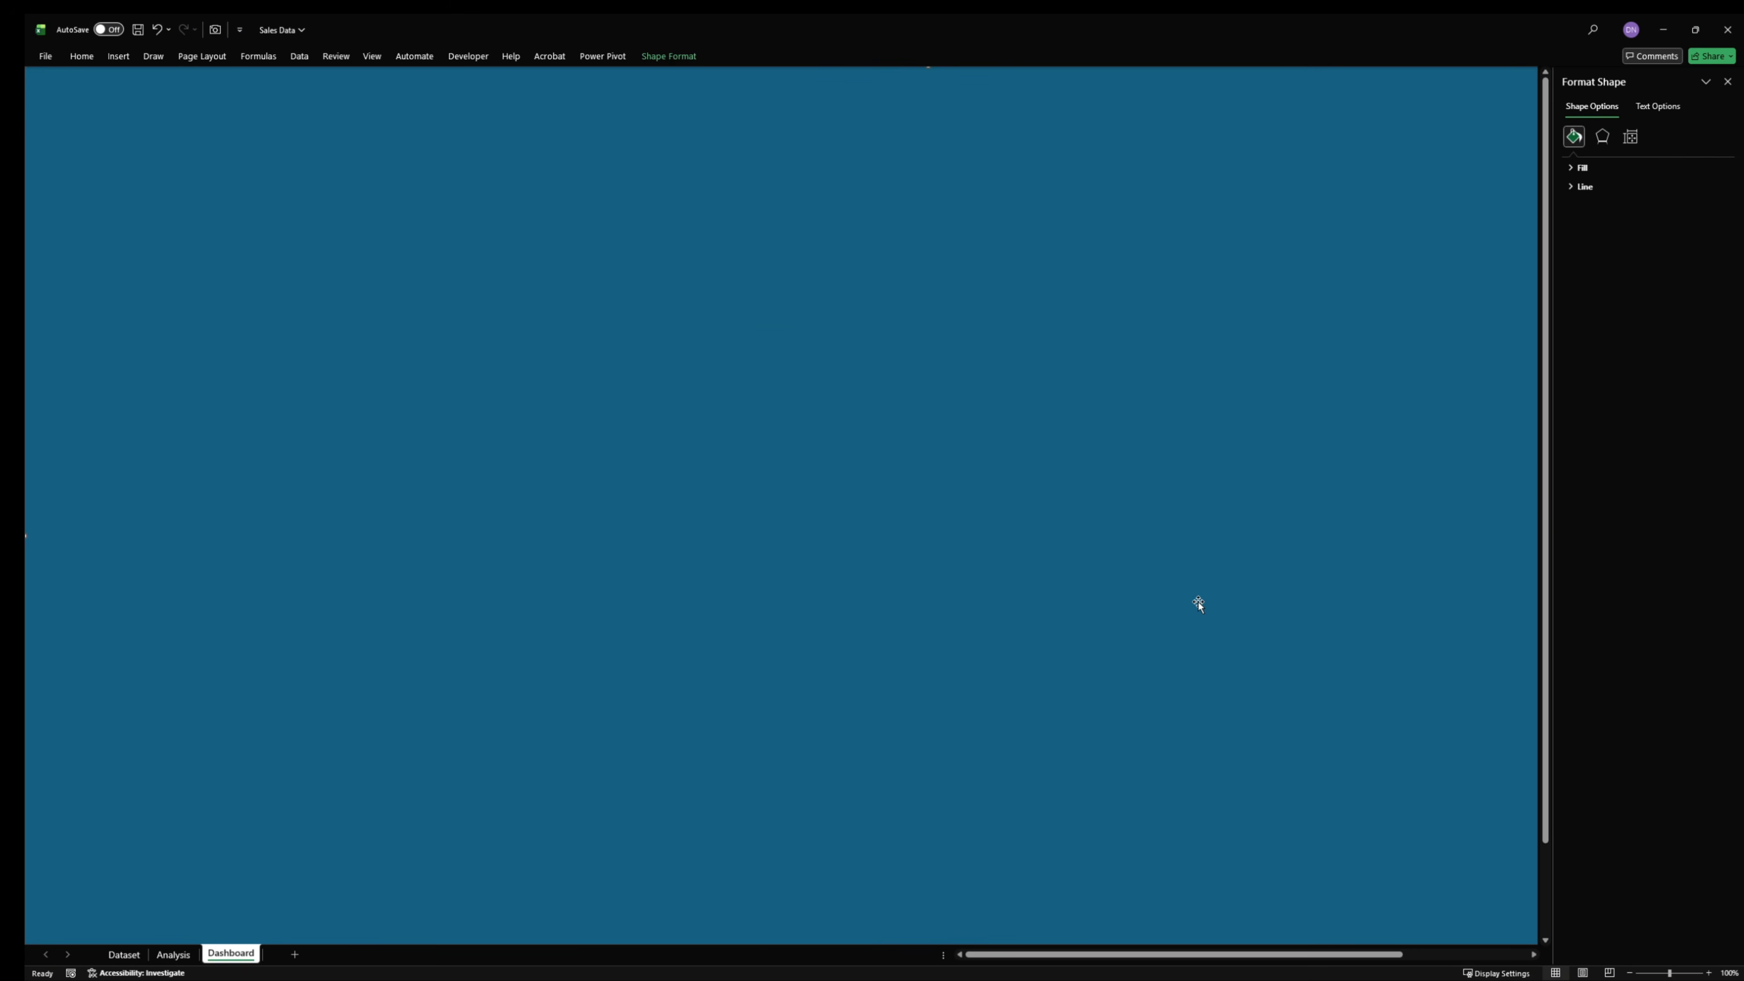
{"action": "left_click", "coordinate": [1613, 184]}
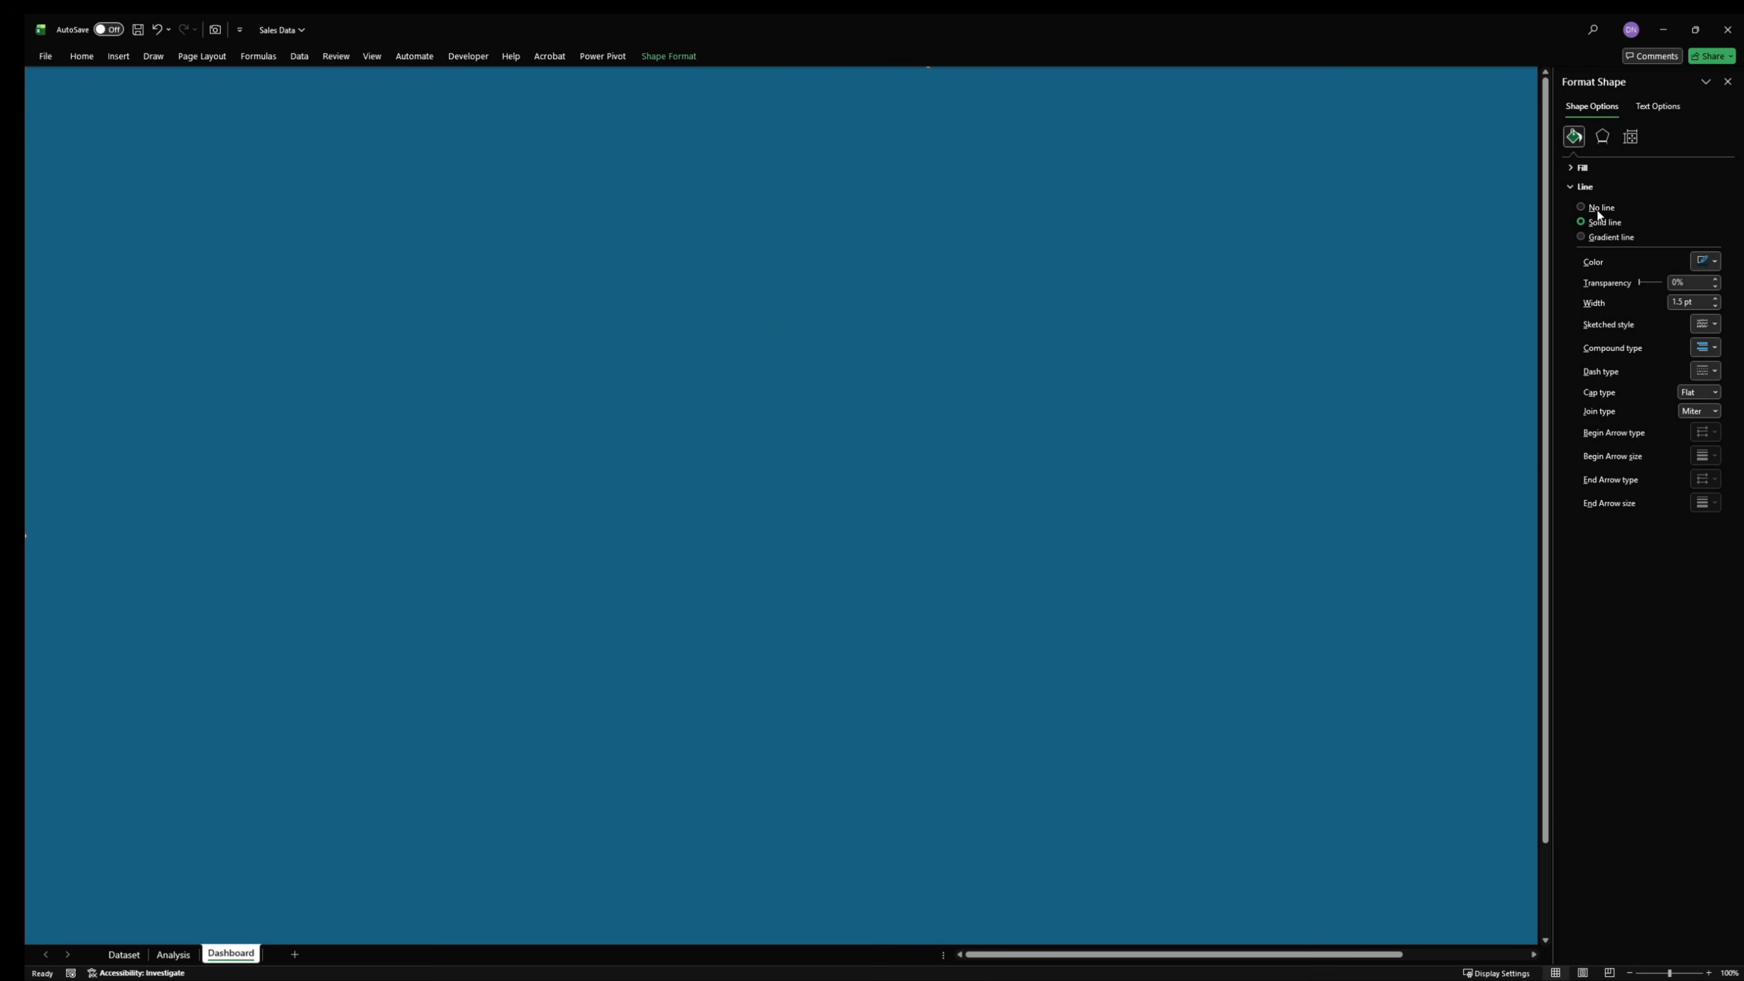
{"action": "left_click", "coordinate": [1596, 208]}
{"action": "left_click", "coordinate": [1574, 168]}
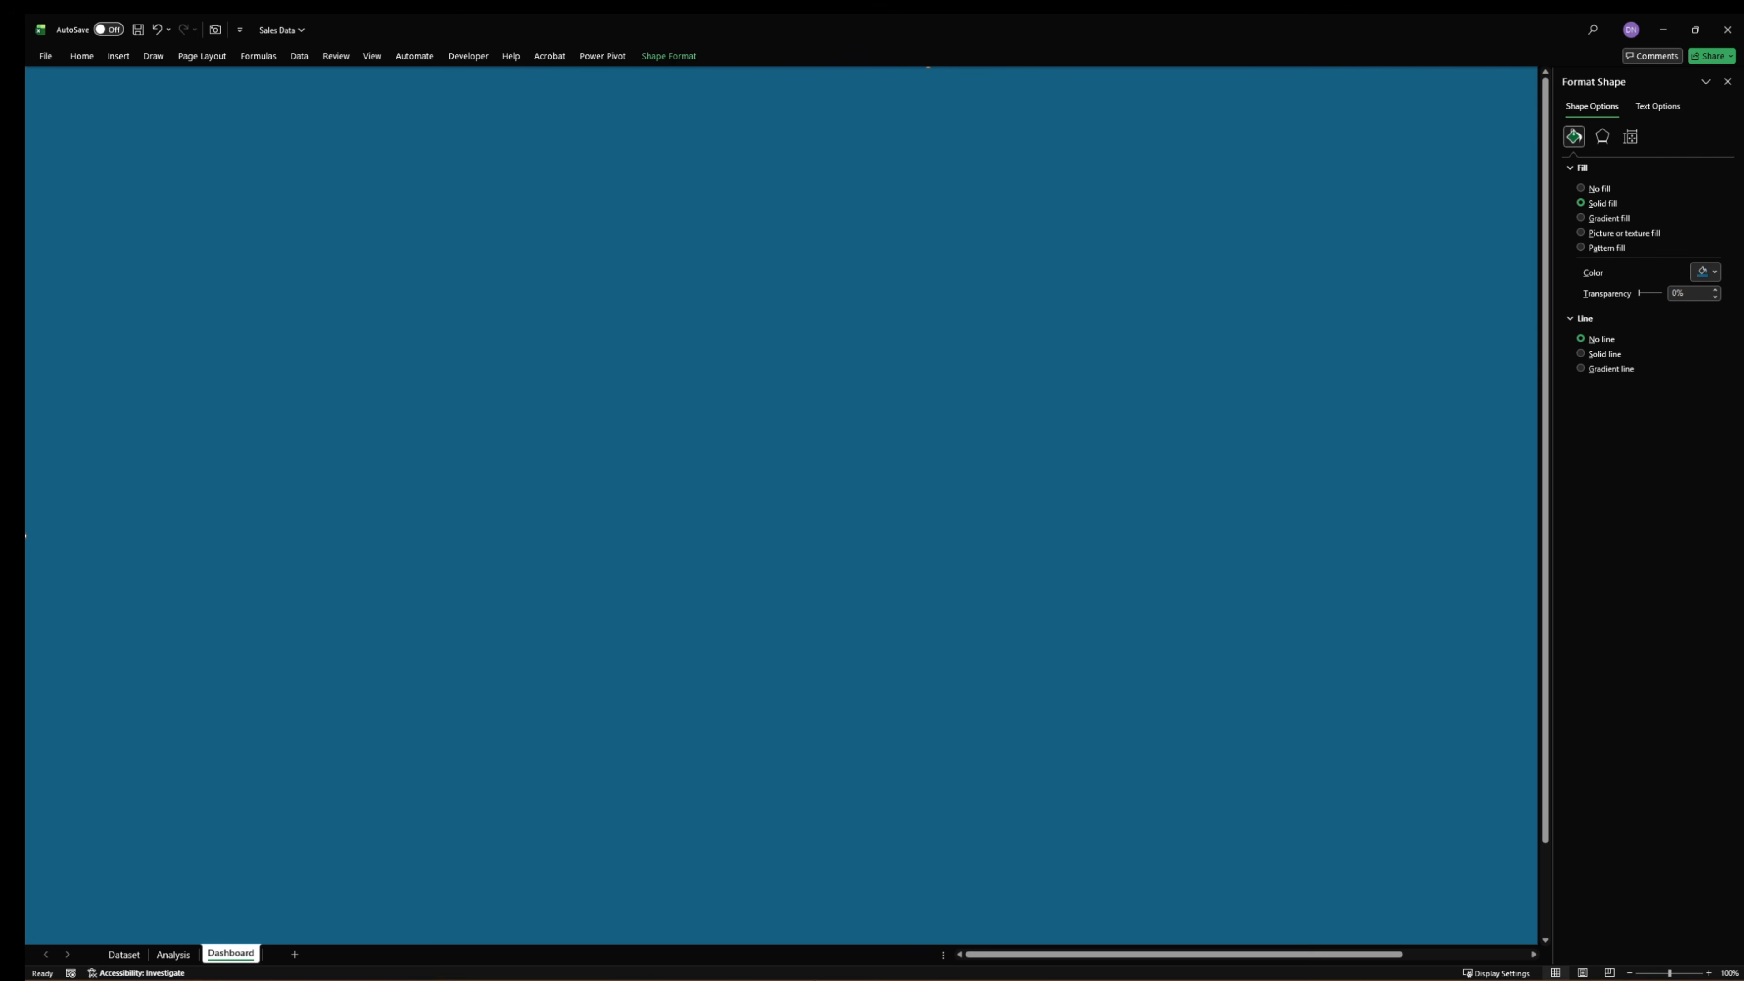
- Switch to the Sales workbook and open its Dashboard (2) sheet with the layout shapes
{"action": "mouse_move", "coordinate": [1215, 976]}
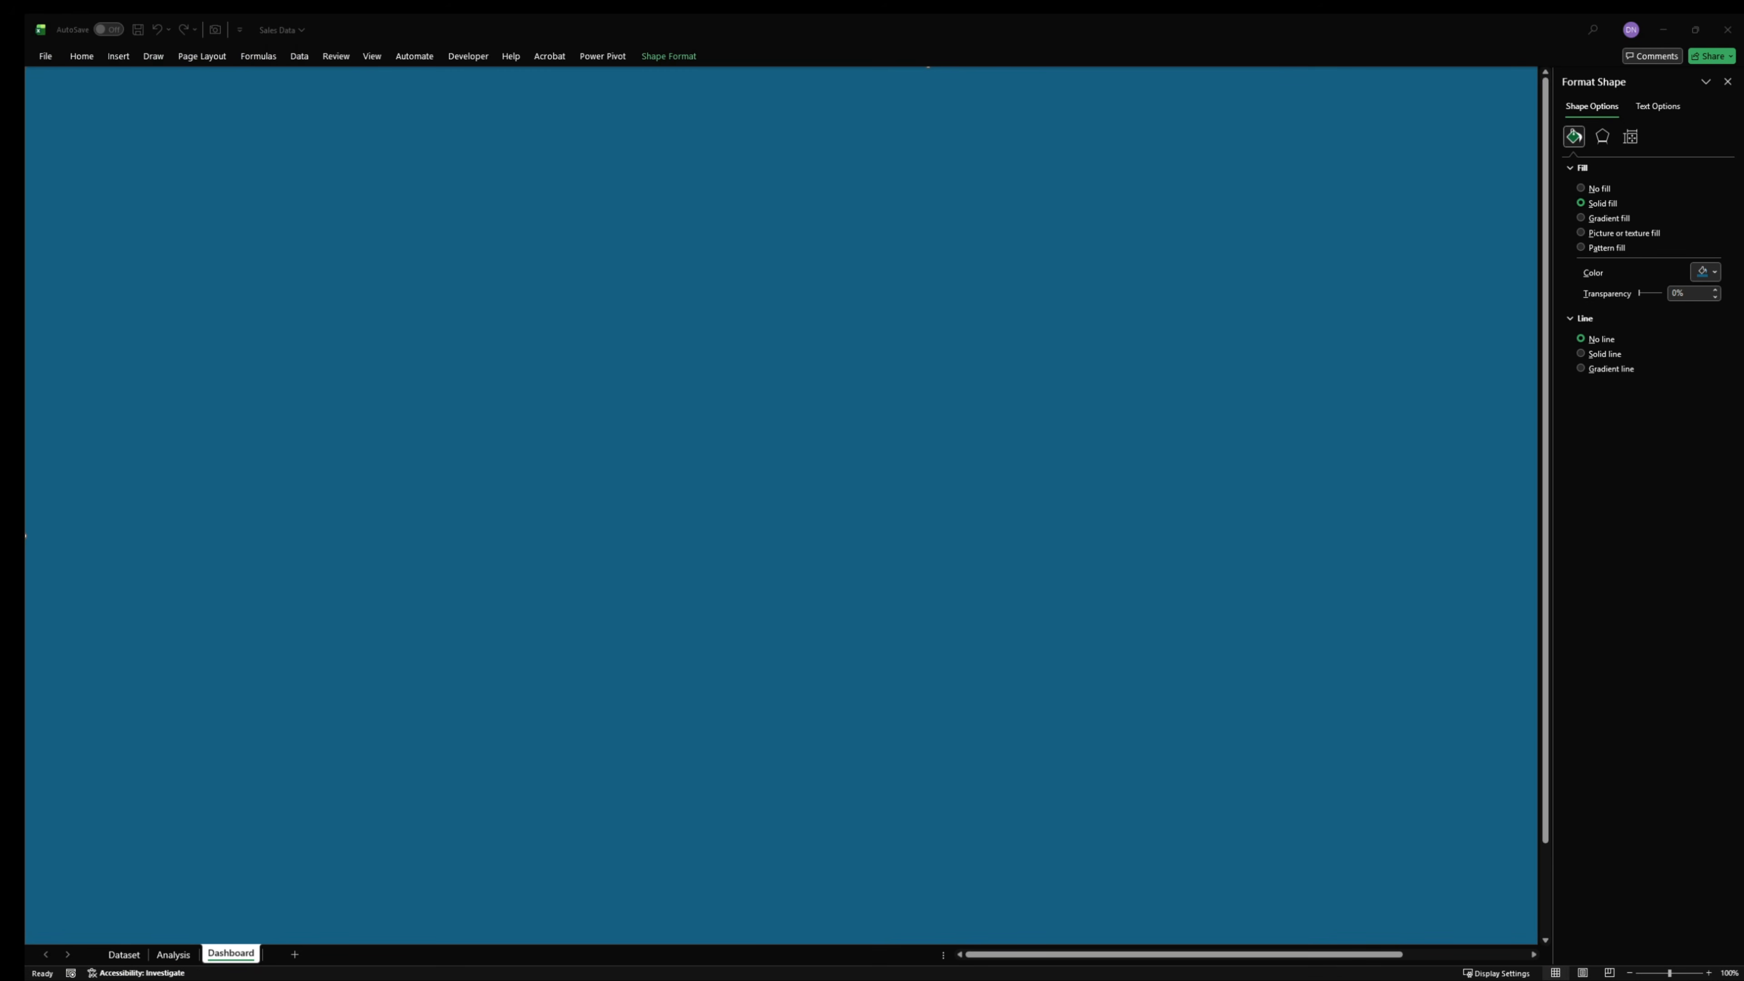
{"action": "left_click_drag", "start_coordinate": [1743, 714], "coordinate": [700, 16]}
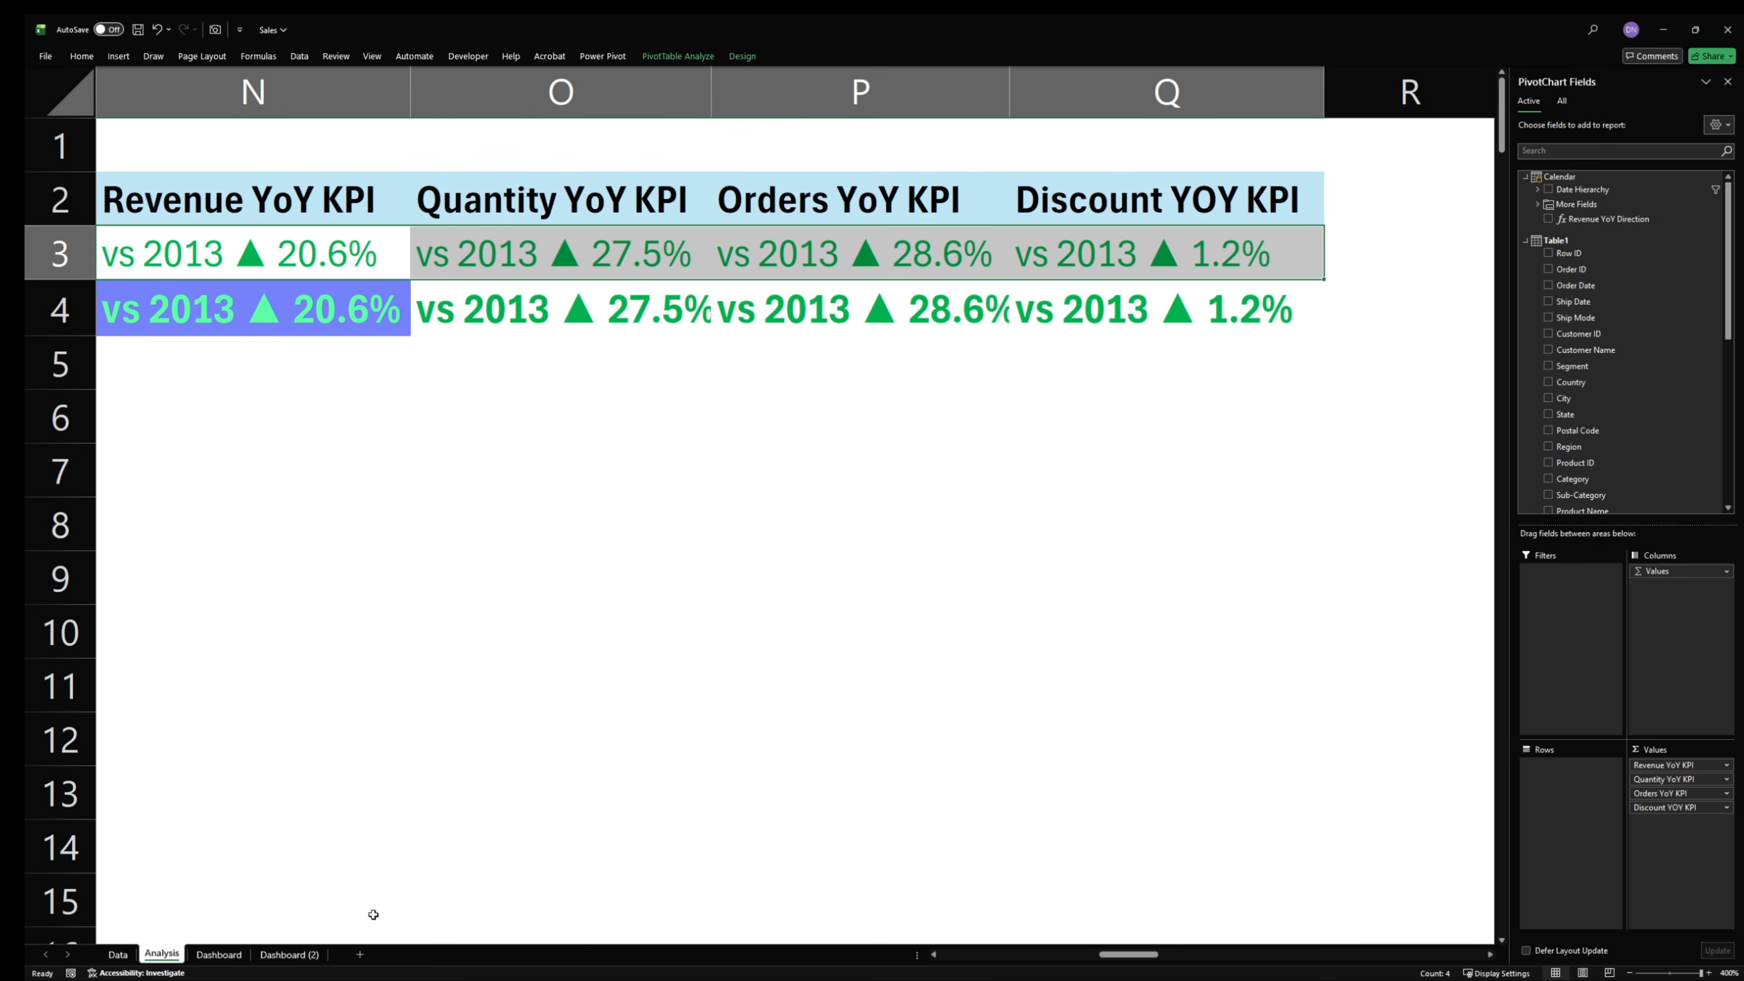
{"action": "left_click", "coordinate": [289, 954]}
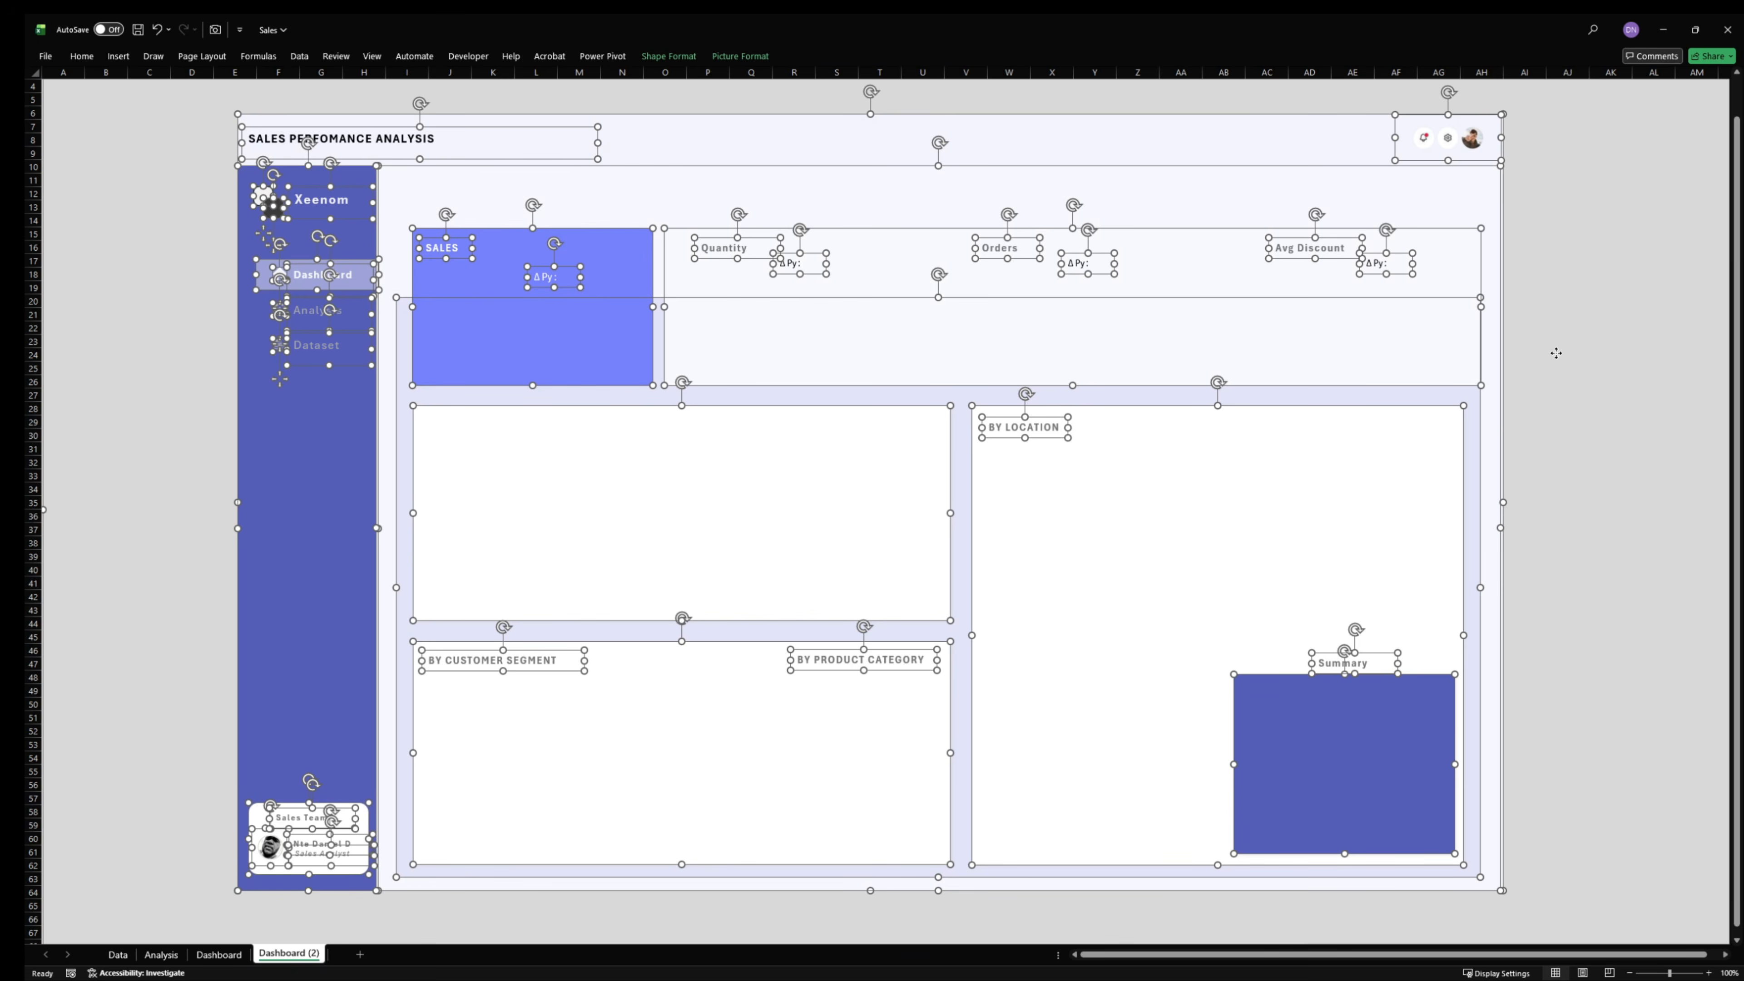
- Copy the hex colour code #D9D9D9 from the fill of the grey background shape on the Dashboard (2) sheet
{"action": "scroll", "coordinate": [1141, 836], "scroll_direction": "down", "scroll_amount": 13}
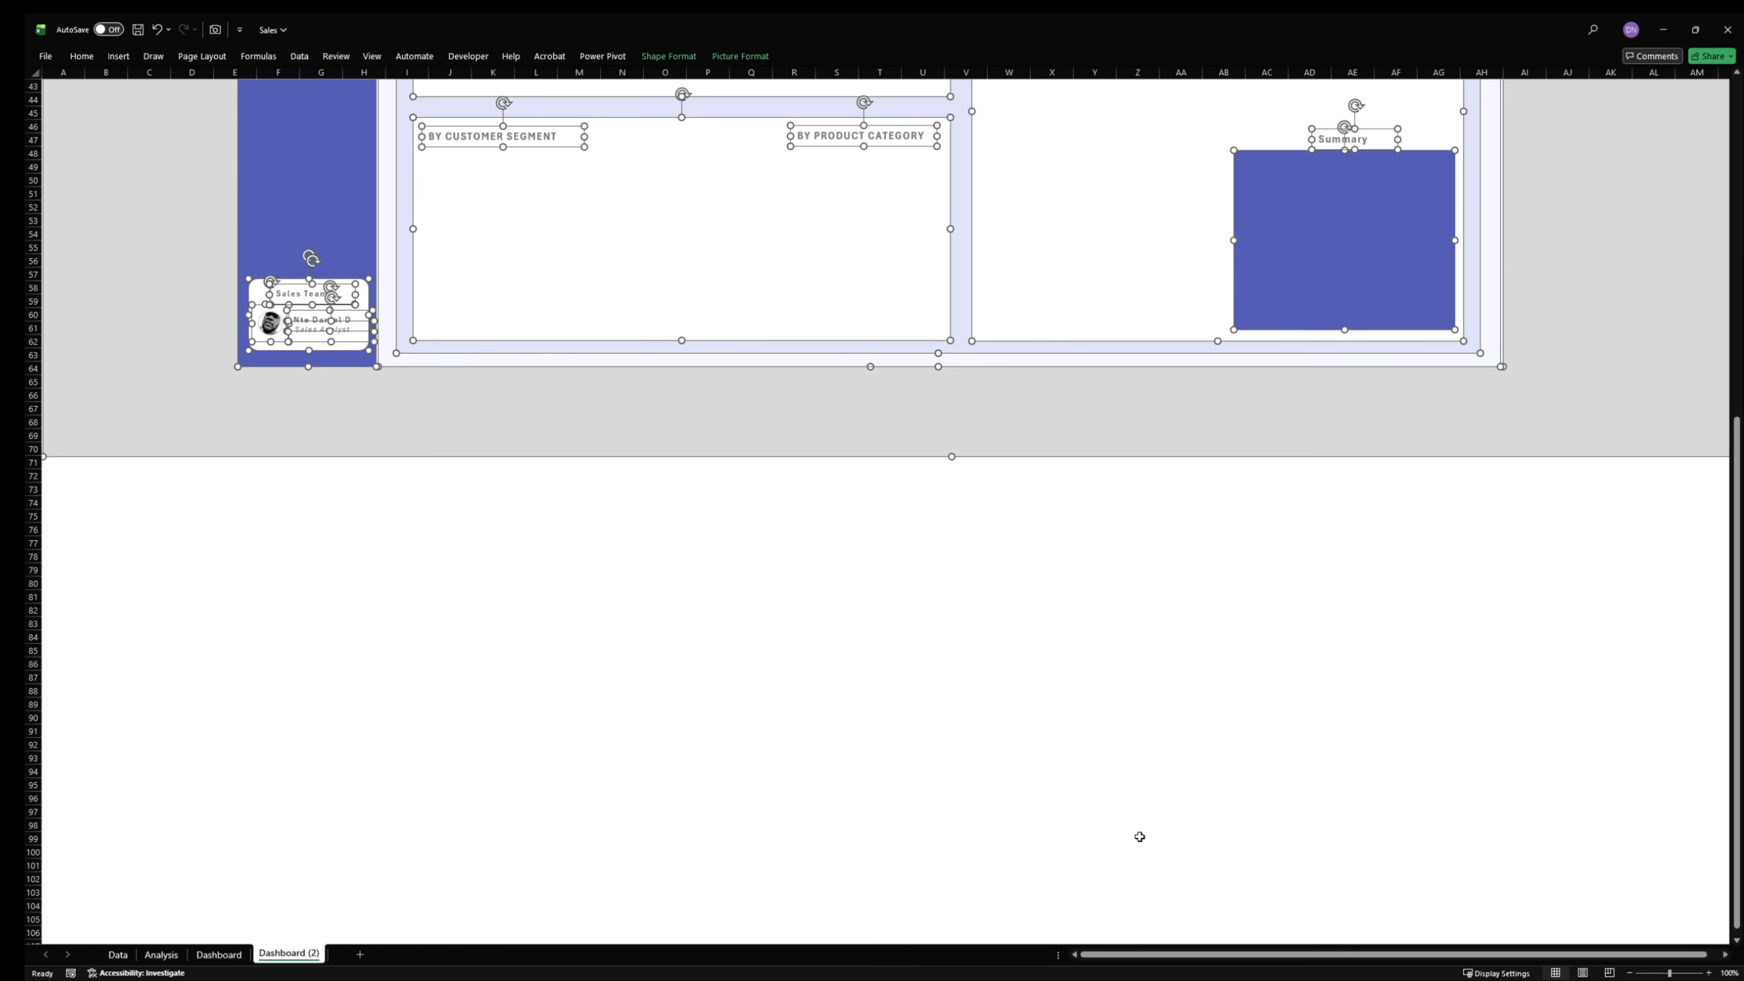
{"action": "left_click", "coordinate": [1068, 837]}
{"action": "scroll", "coordinate": [1562, 507], "scroll_direction": "up", "scroll_amount": 14}
{"action": "left_click", "coordinate": [1587, 232]}
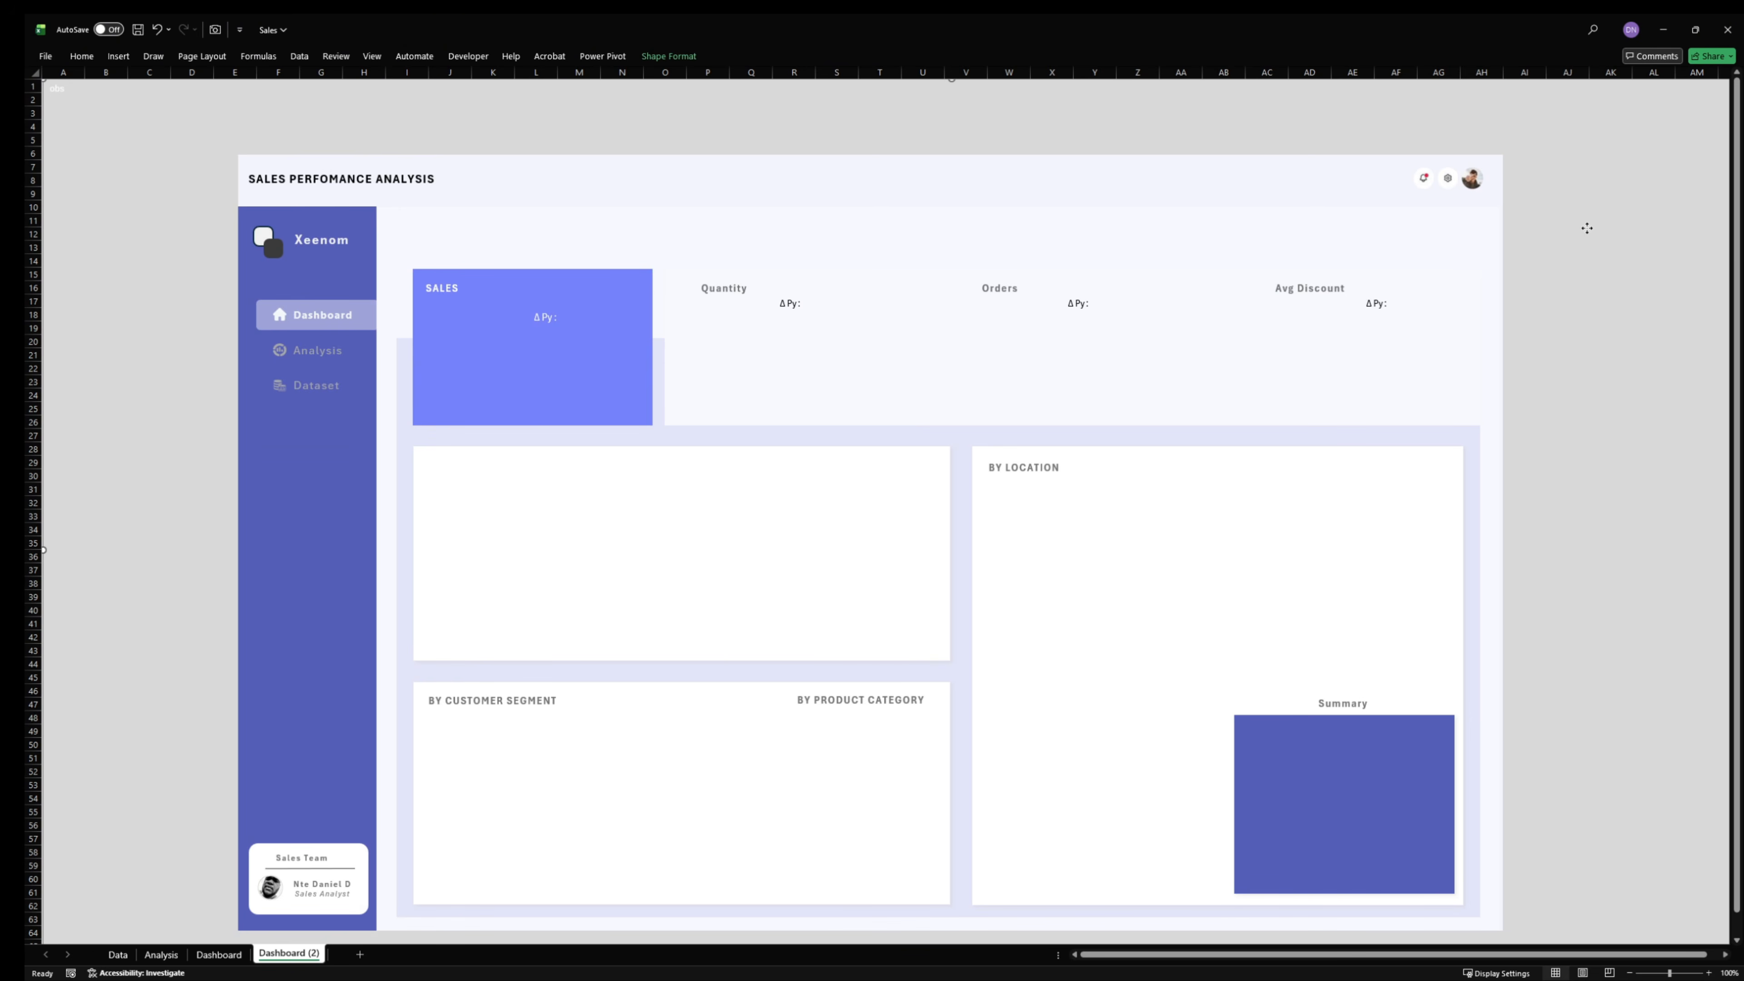
{"action": "right_click", "coordinate": [1587, 228]}
{"action": "left_click", "coordinate": [1627, 563]}
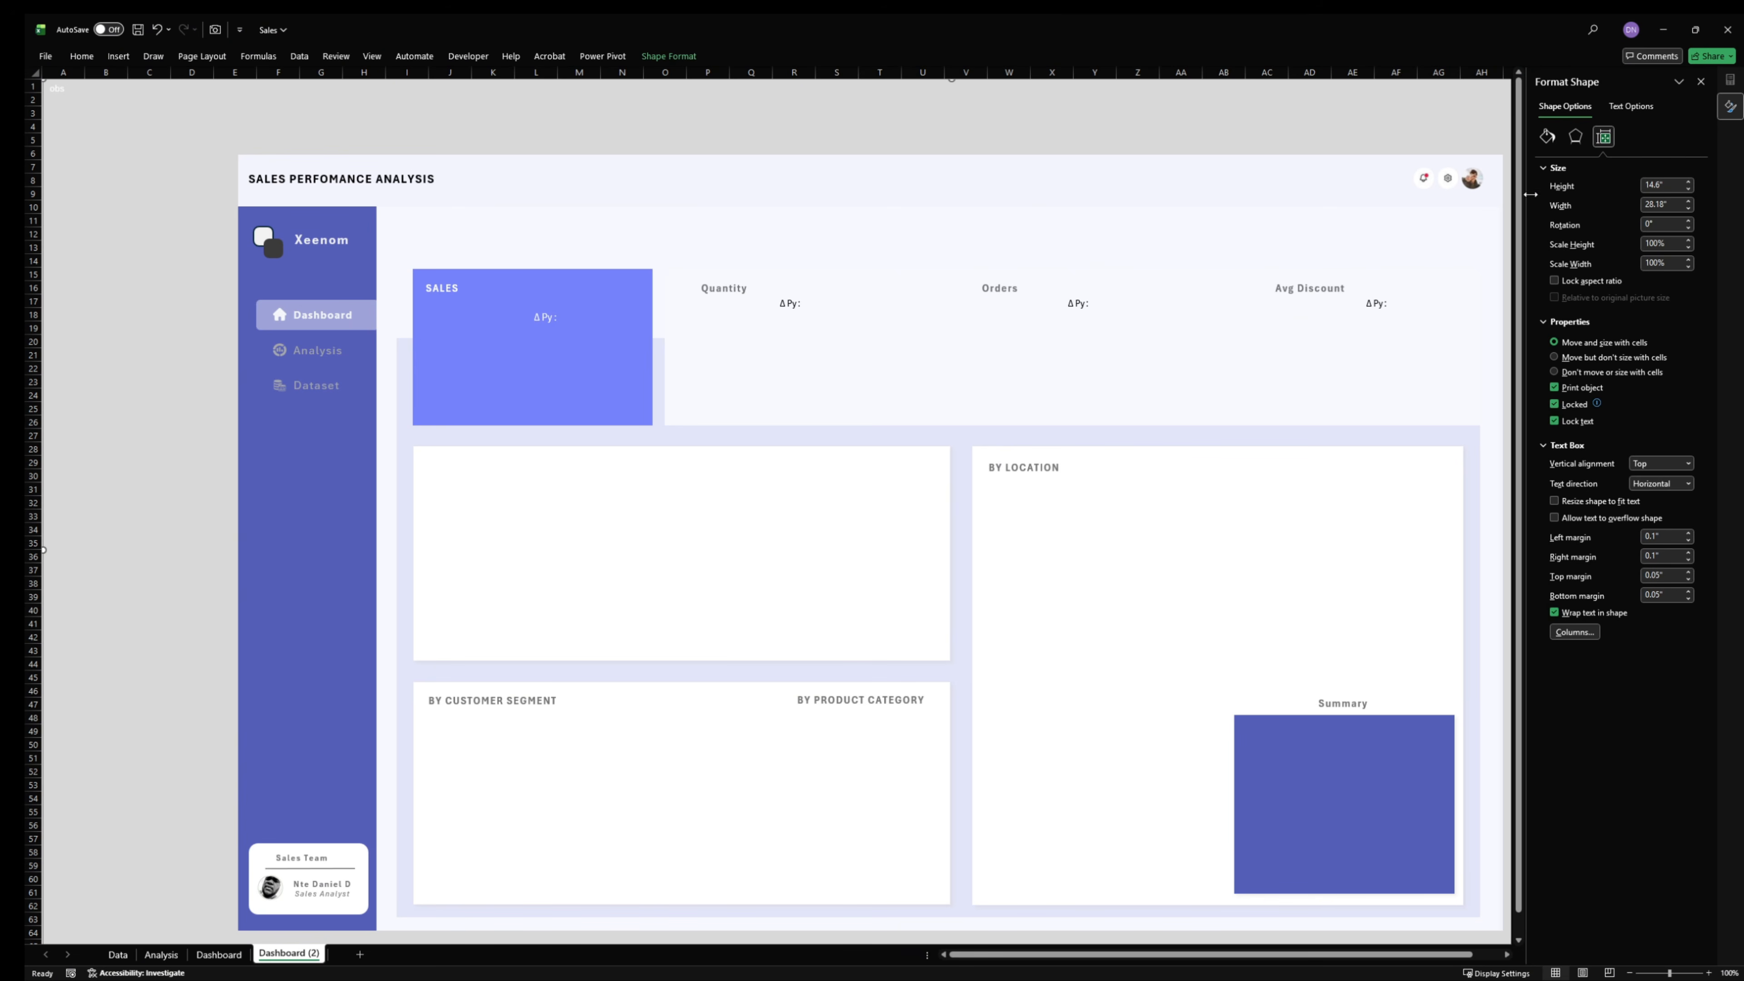
{"action": "left_click", "coordinate": [1547, 136]}
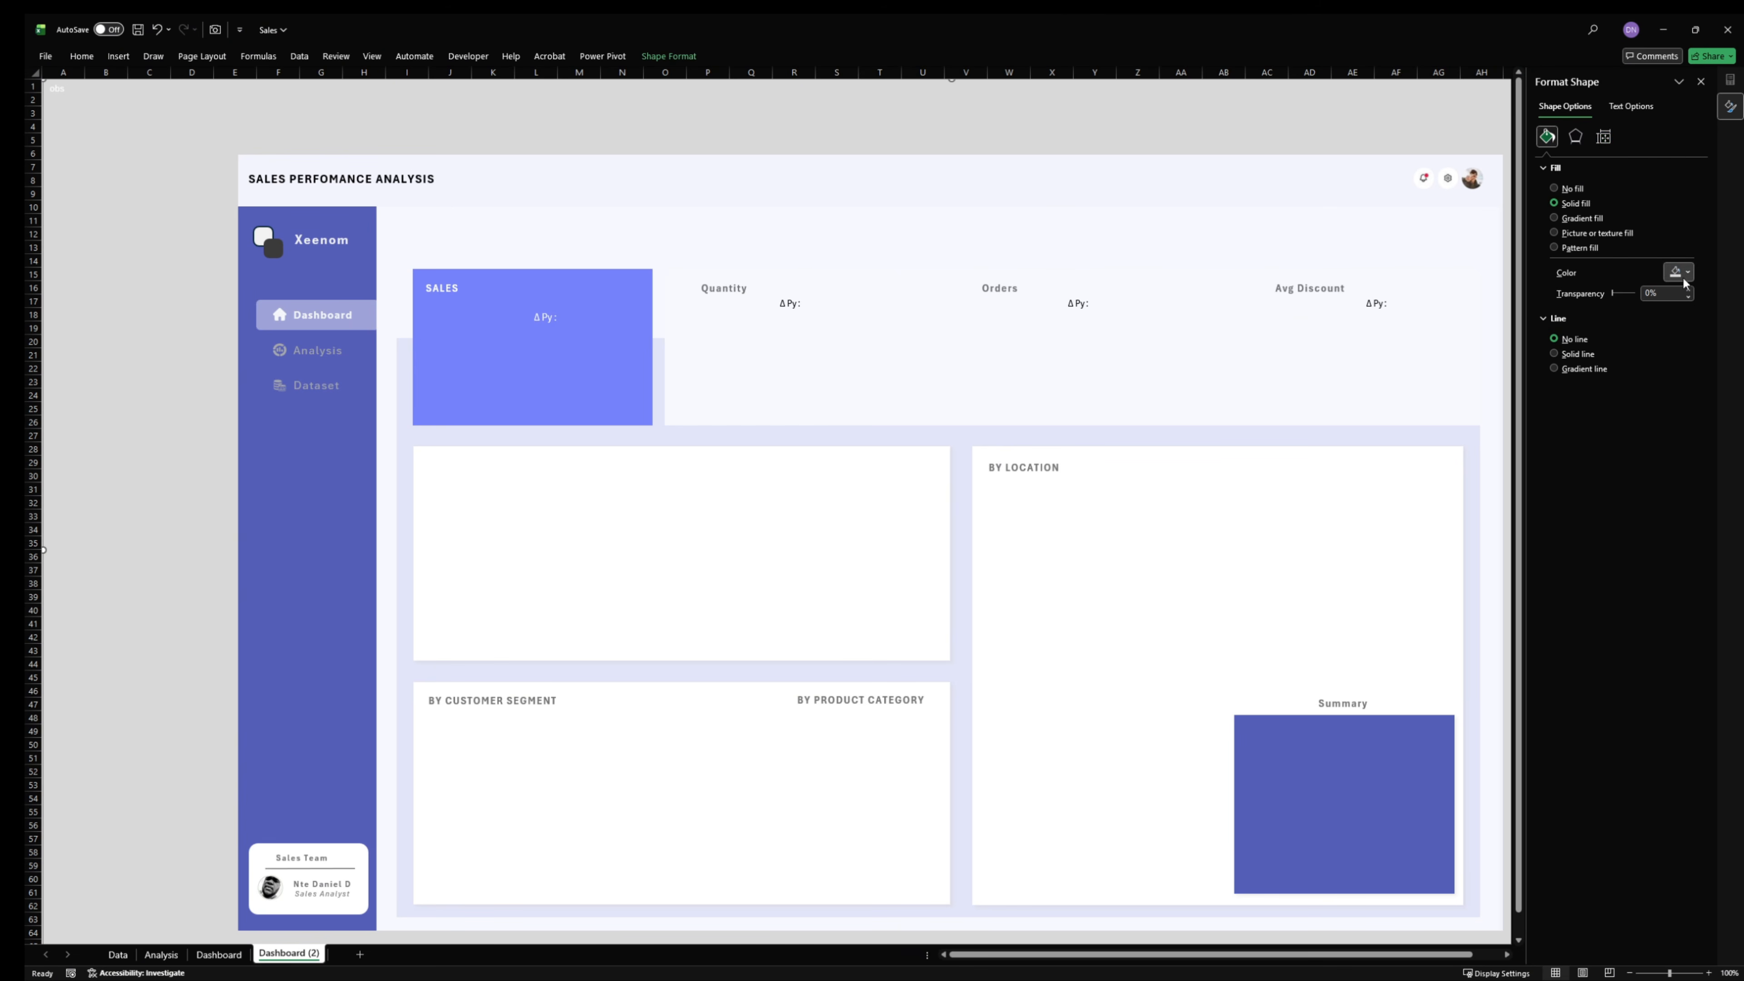
{"action": "left_click", "coordinate": [1682, 273]}
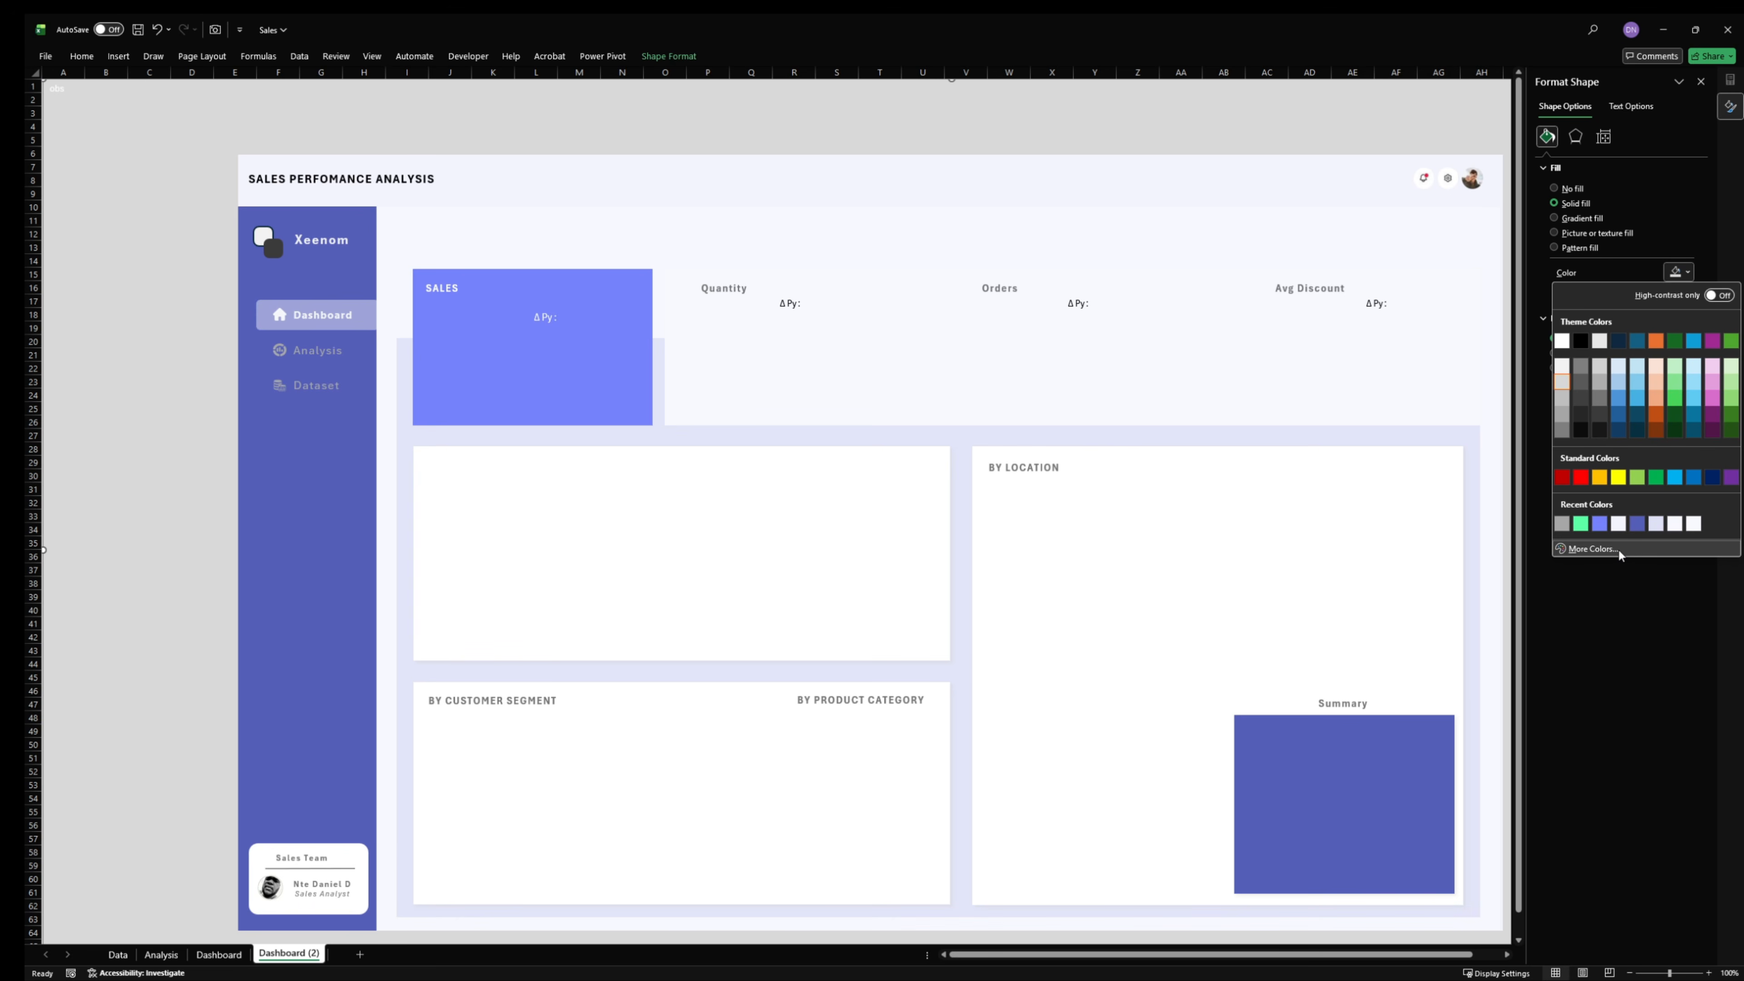
{"action": "left_click", "coordinate": [1591, 549]}
{"action": "left_click", "coordinate": [595, 505]}
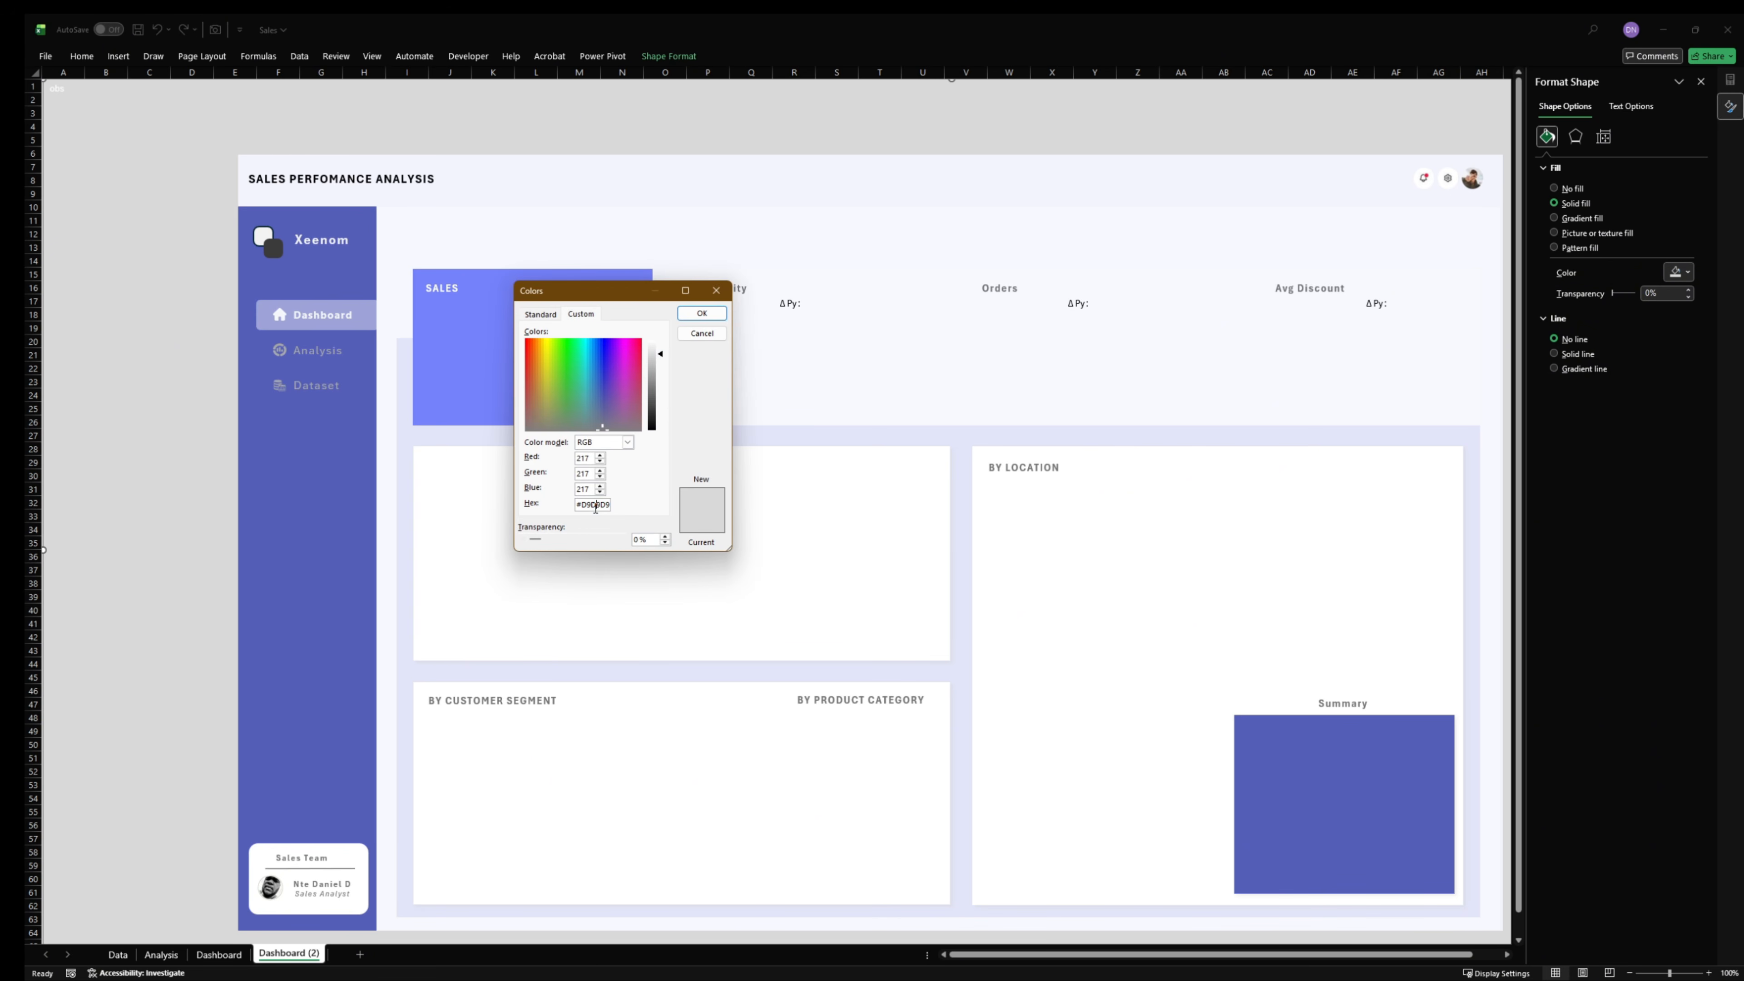
{"action": "double_click", "coordinate": [596, 506]}
{"action": "key", "text": "ctrl+c"}
{"action": "left_click", "coordinate": [701, 335]}
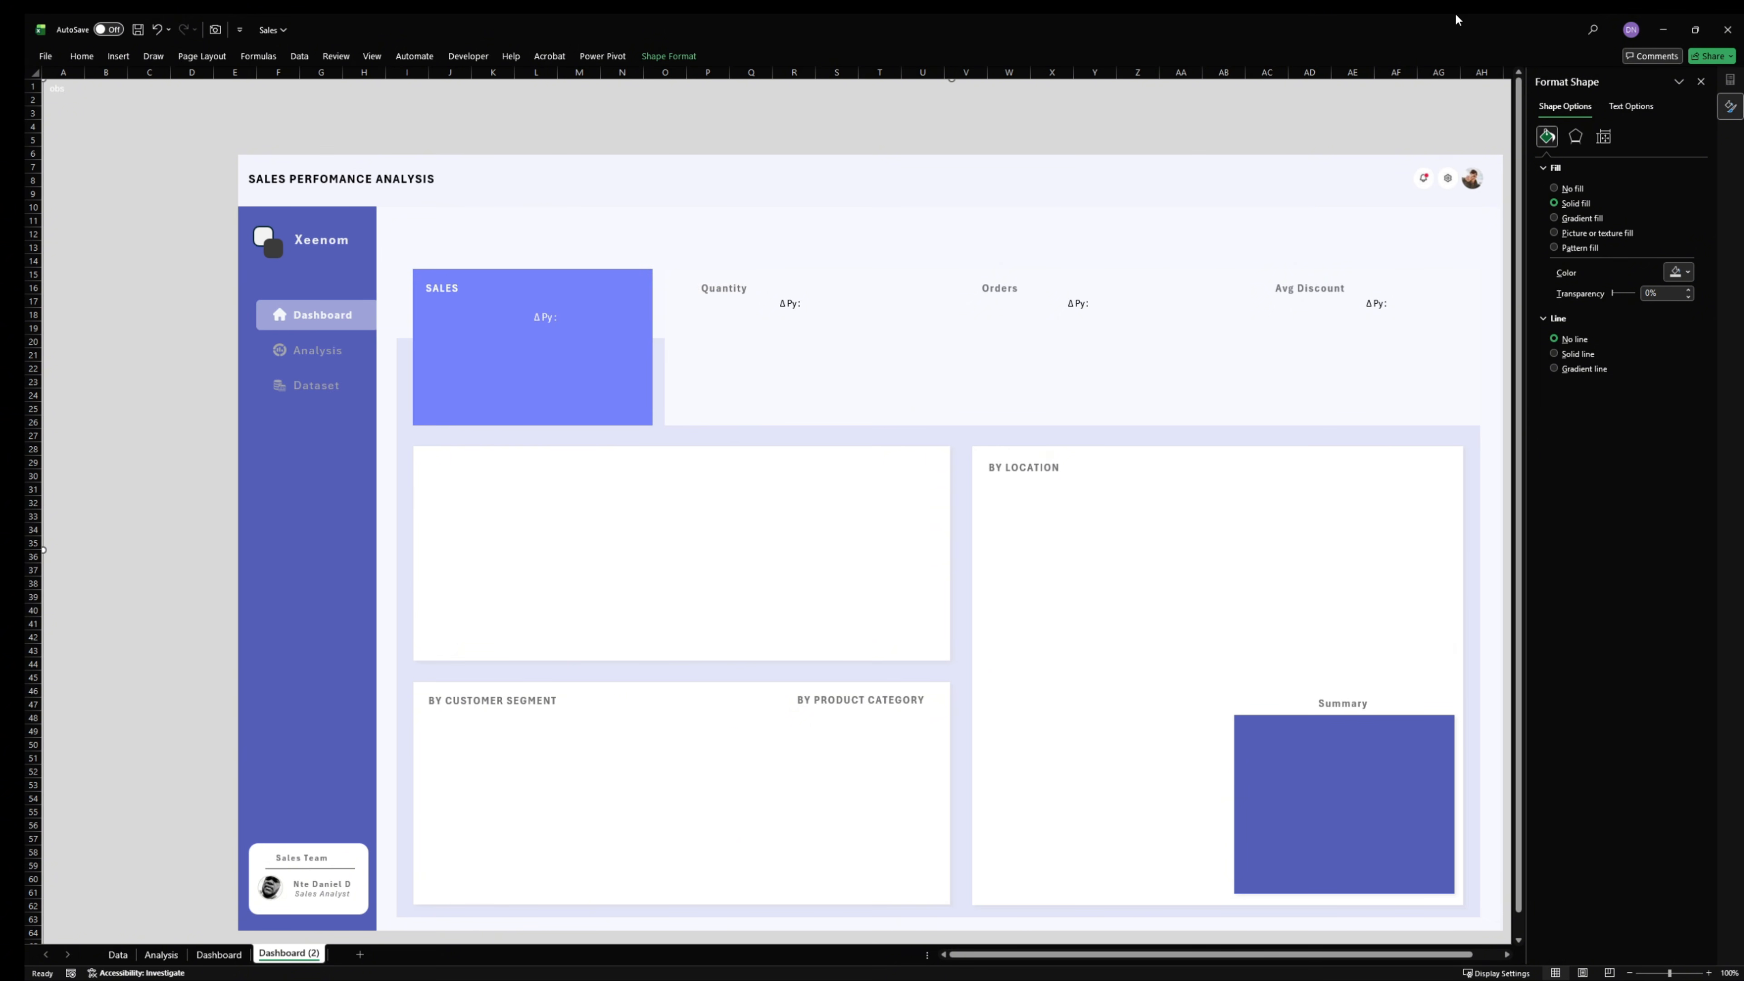
- Switch back to the Sales Data workbook and set the background rectangle's solid fill to the copied hex colour #D9D9D9
{"action": "left_click", "coordinate": [1670, 29]}
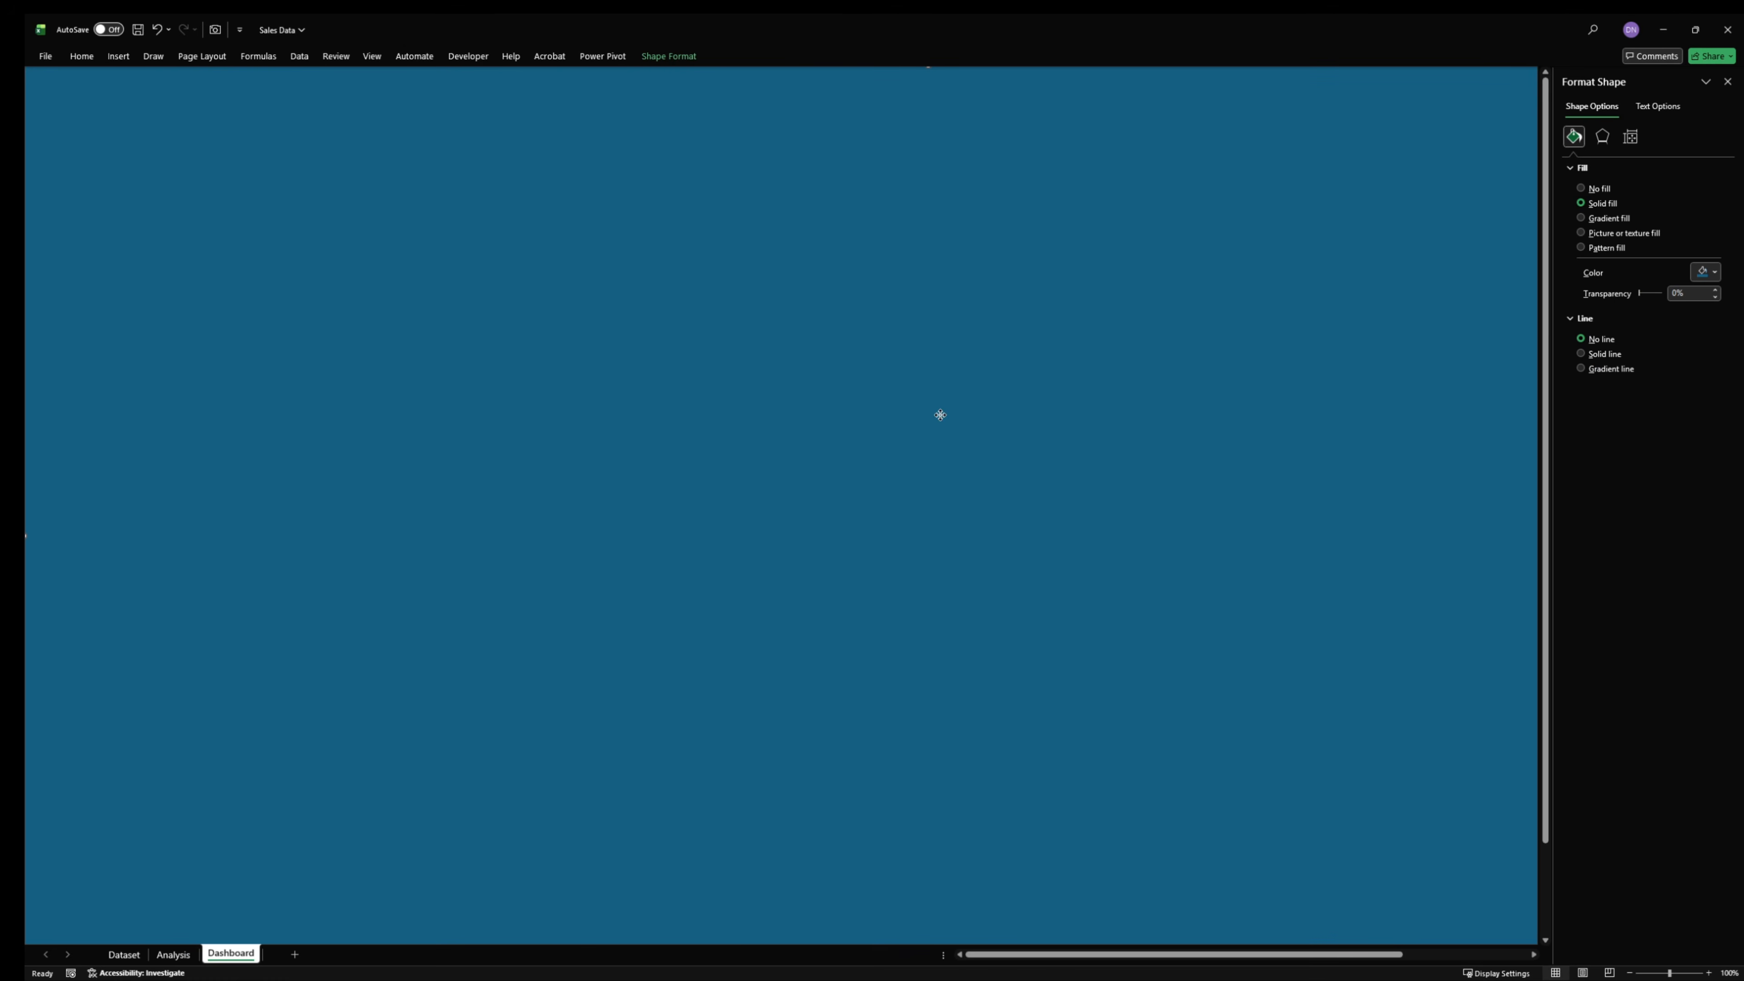
{"action": "left_click", "coordinate": [1712, 273]}
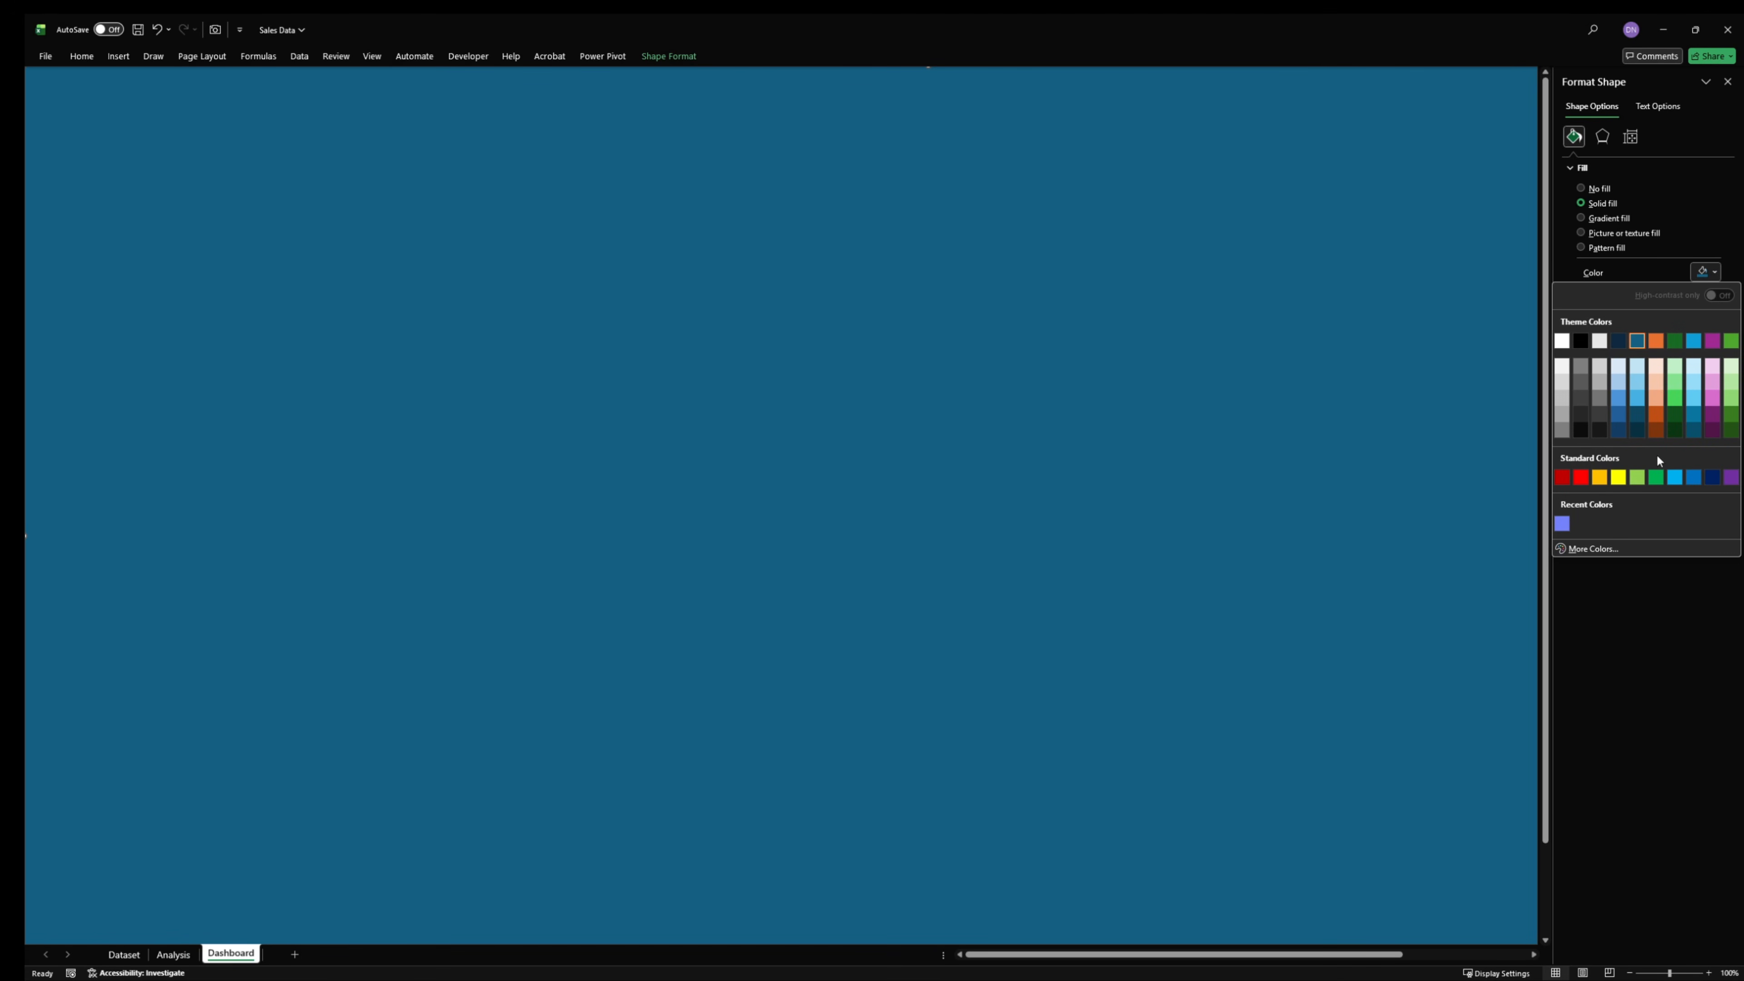
{"action": "left_click", "coordinate": [1597, 551]}
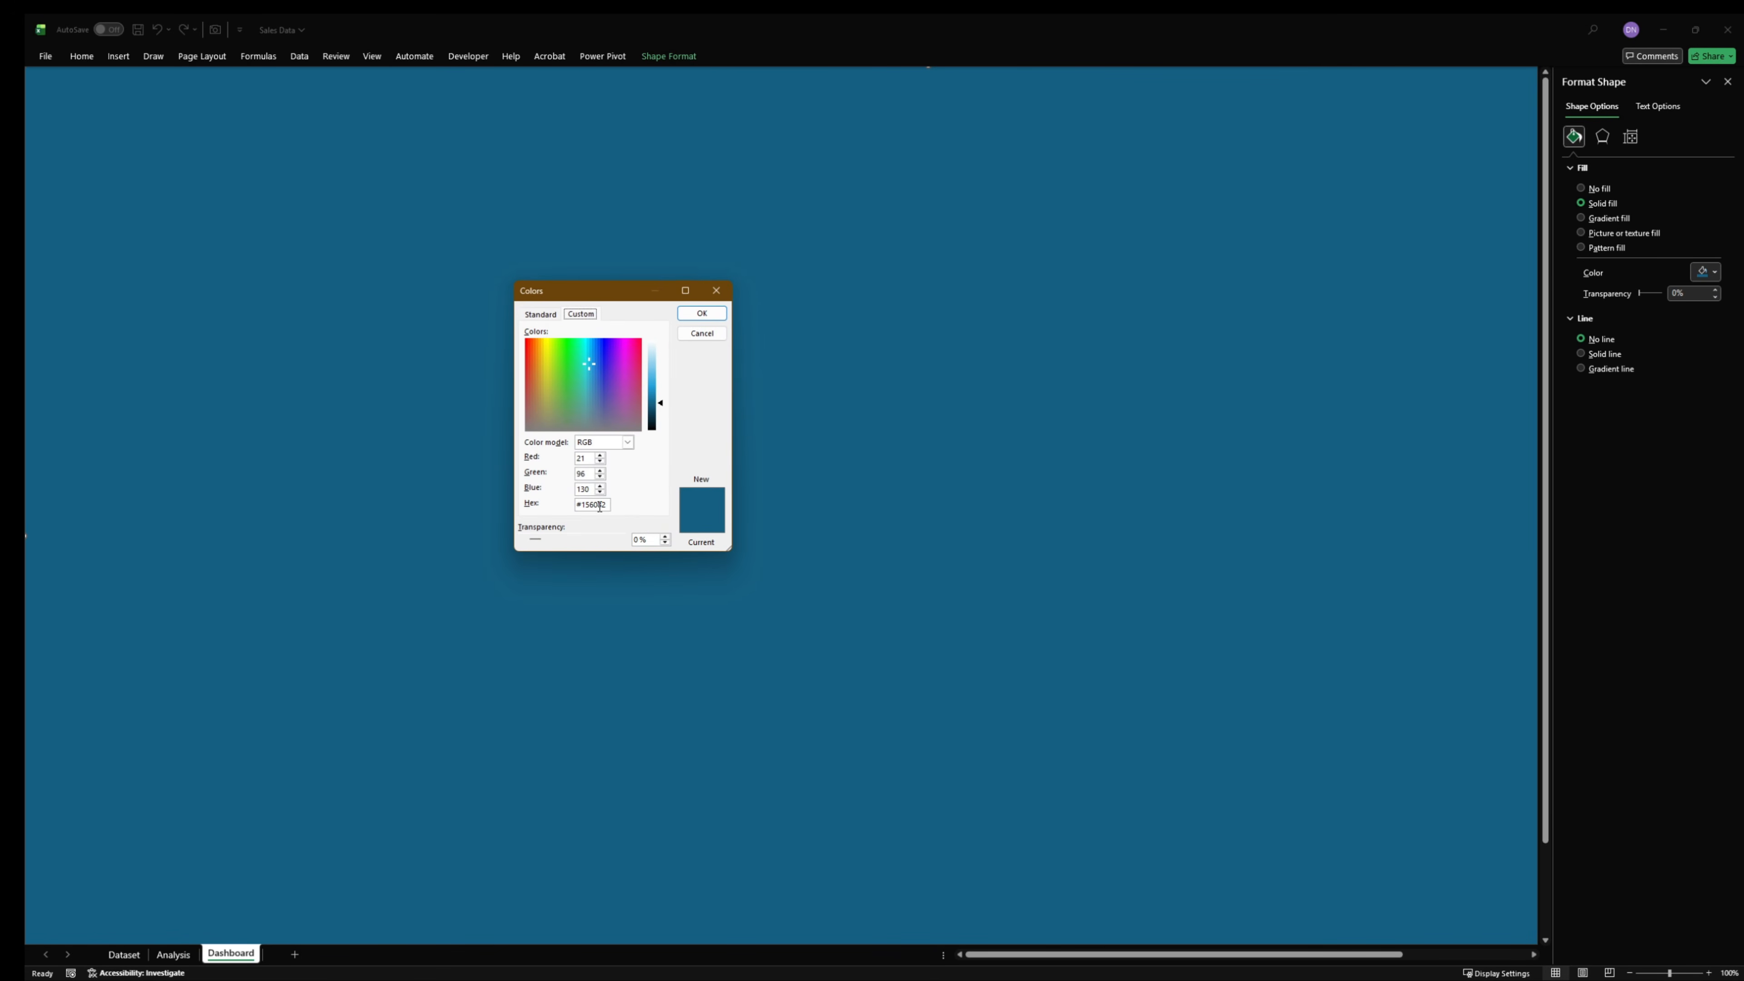
{"action": "left_click", "coordinate": [599, 505]}
{"action": "double_click", "coordinate": [603, 509]}
{"action": "key", "text": "ctrl+v"}
{"action": "left_click", "coordinate": [702, 314]}
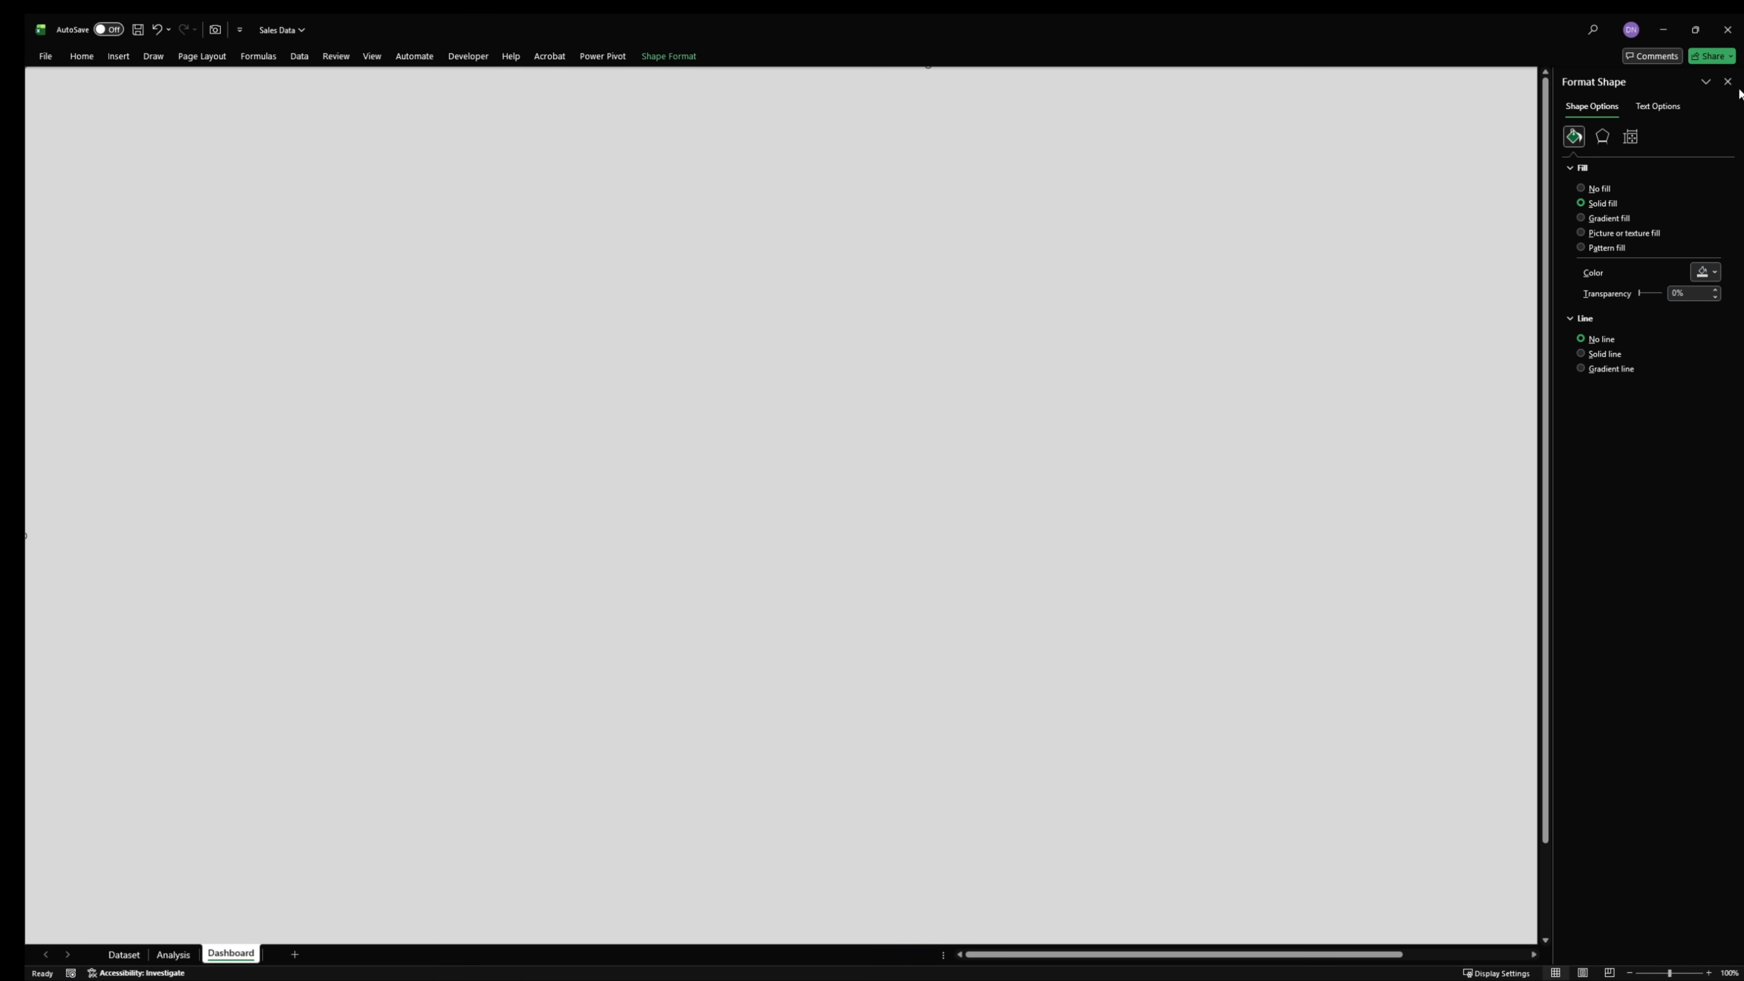
{"action": "left_click", "coordinate": [1727, 81]}
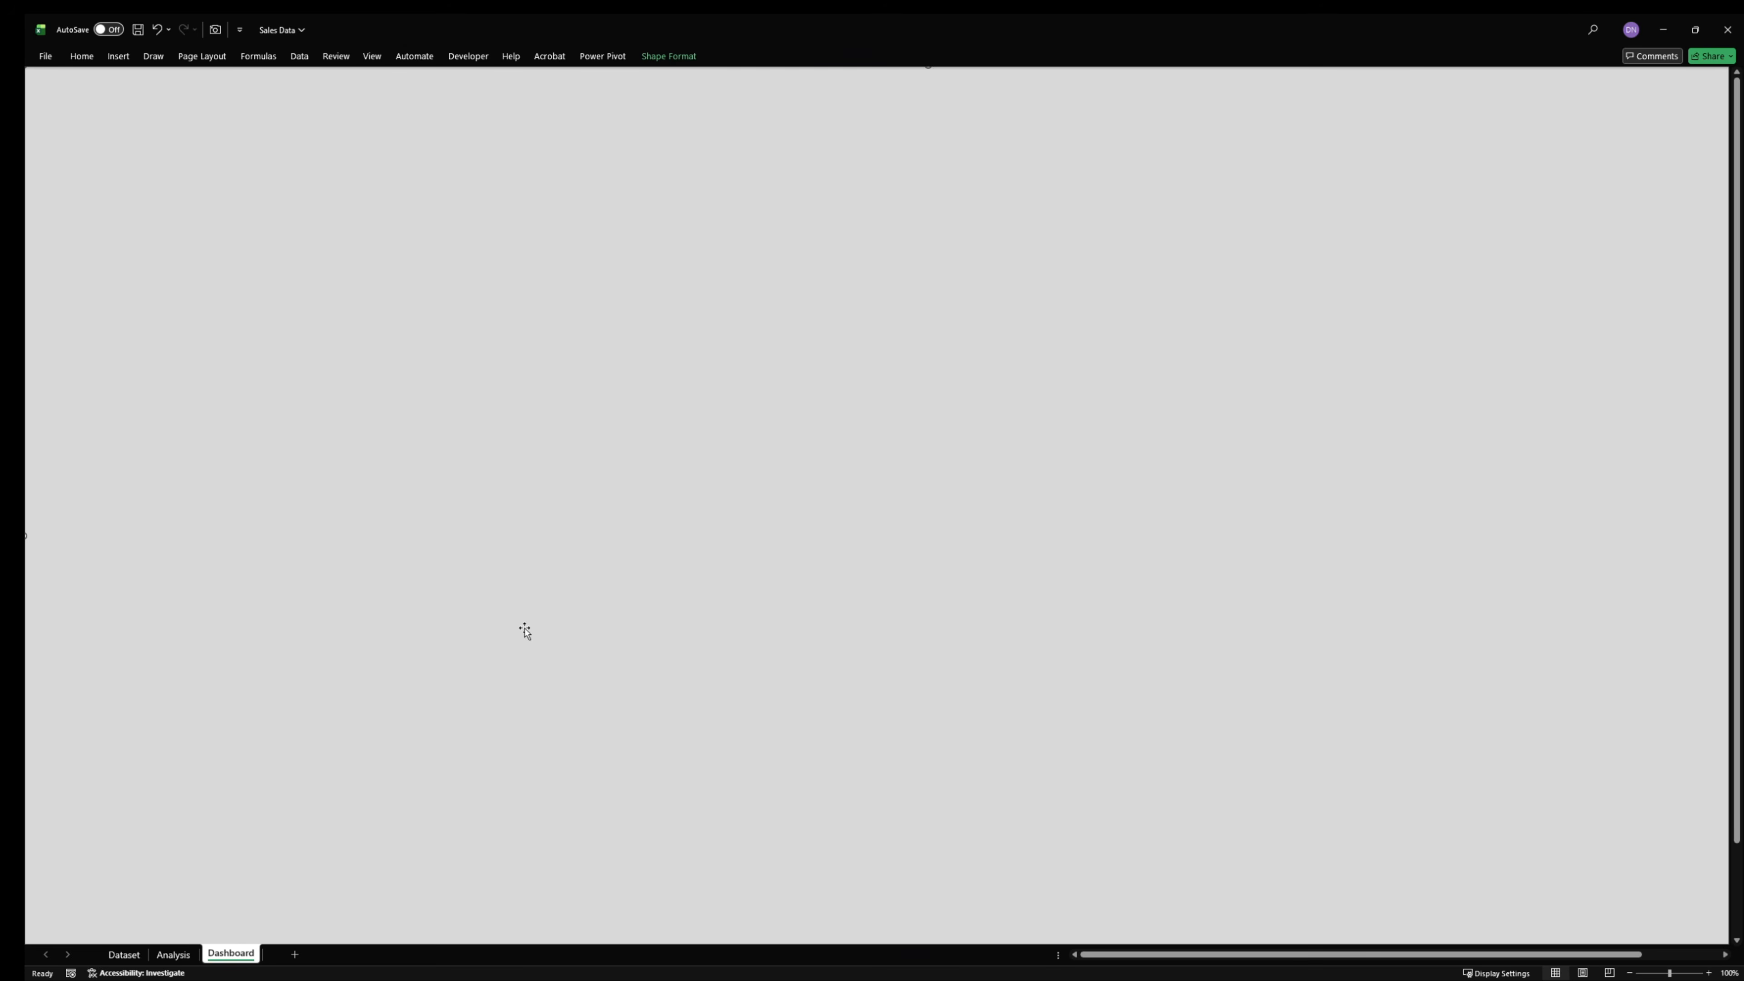
- Delete the background rectangle from the Dashboard sheet and copy all shapes from the Sales workbook's Dashboard (2) sheet
{"action": "key", "text": "Delete"}
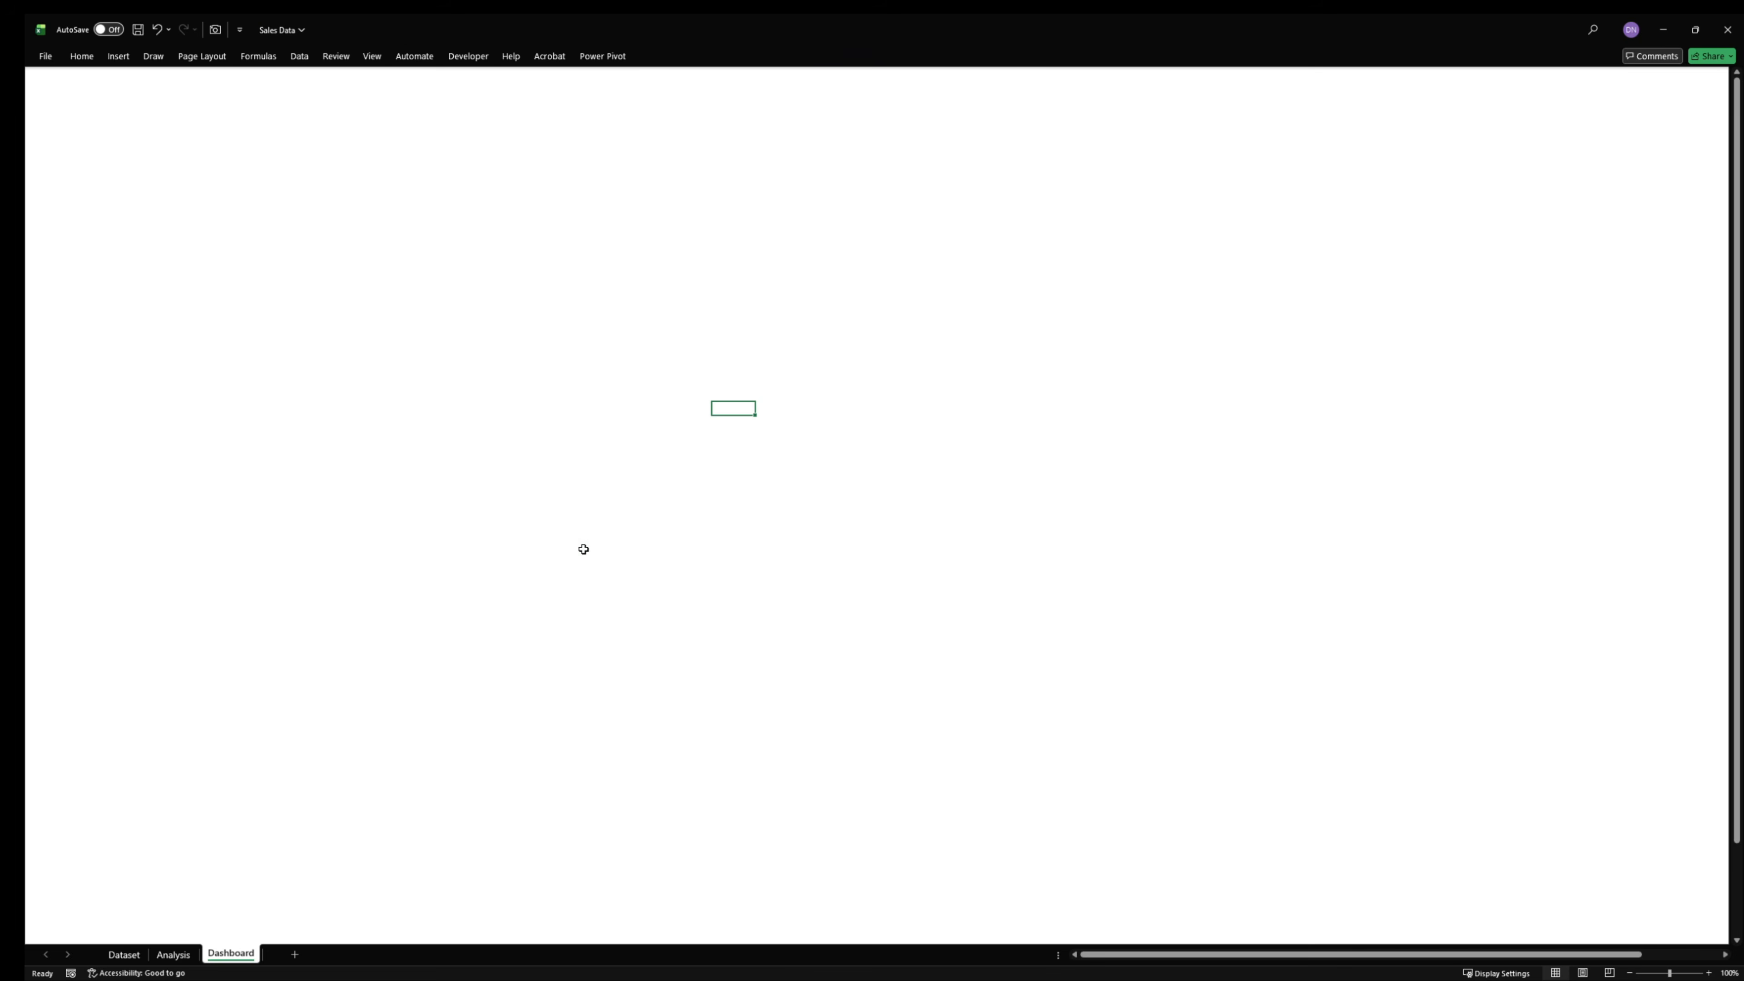
{"action": "mouse_move", "coordinate": [1140, 978]}
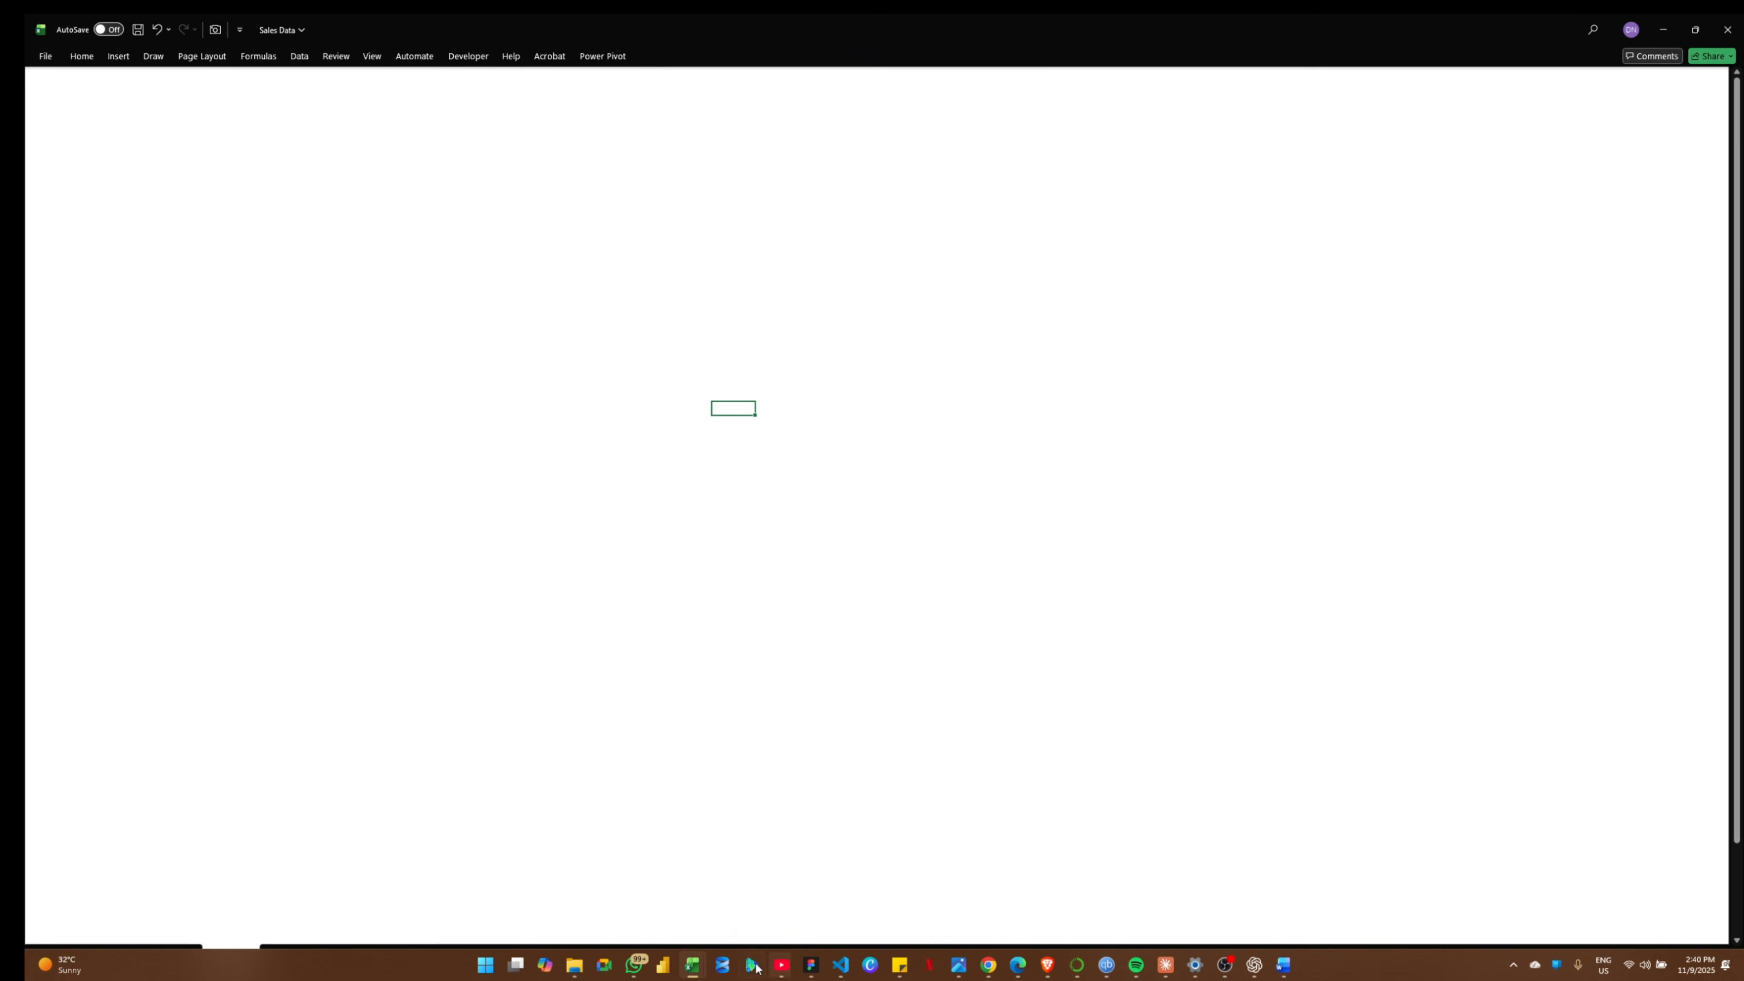
{"action": "mouse_move", "coordinate": [693, 969]}
{"action": "left_click", "coordinate": [699, 882]}
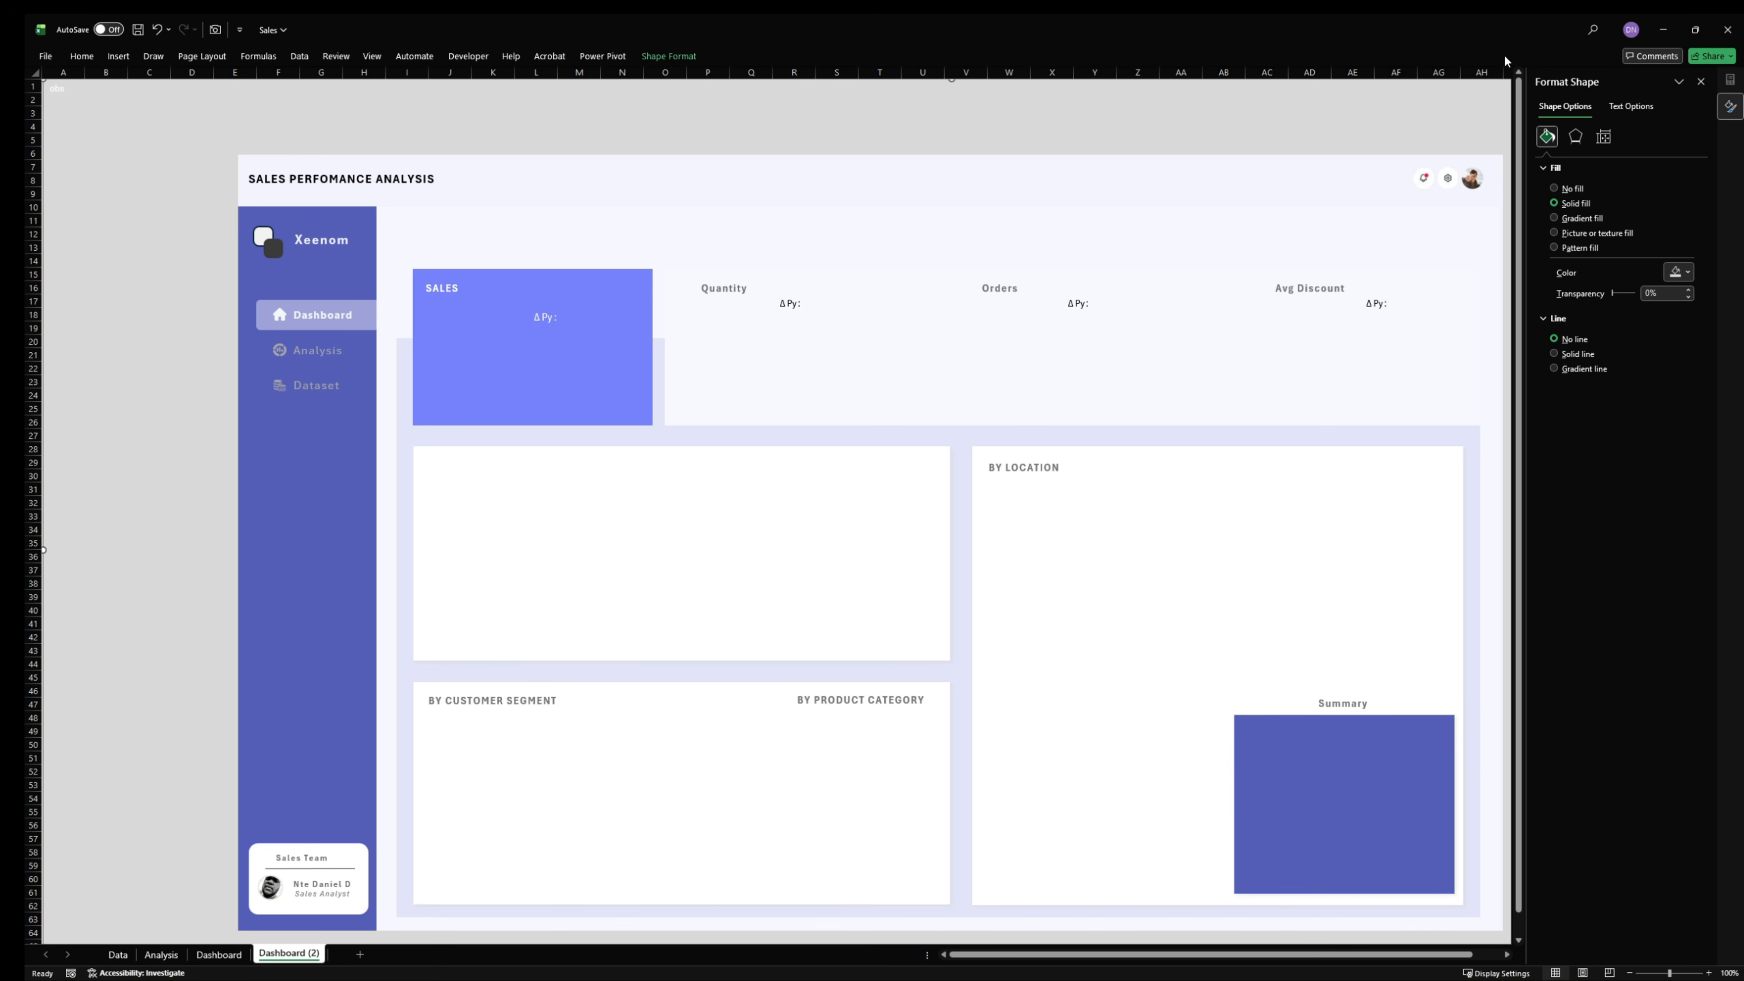
{"action": "left_click", "coordinate": [1701, 82]}
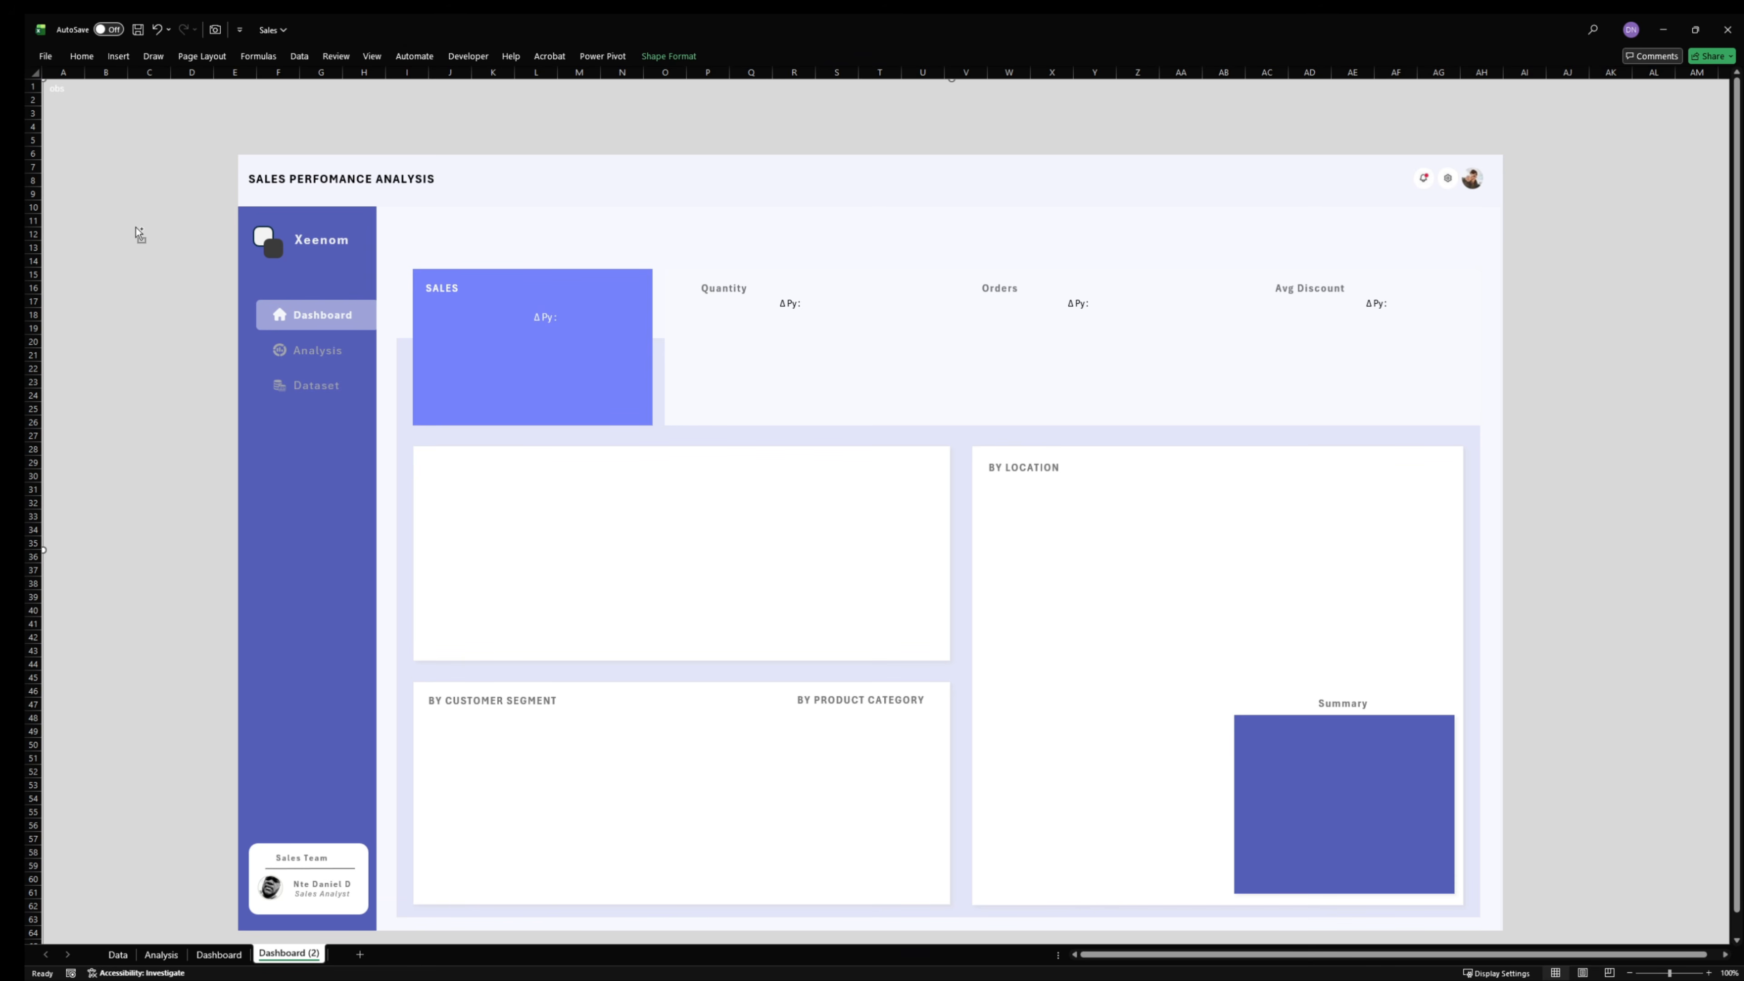
{"action": "key", "text": "ctrl+a"}
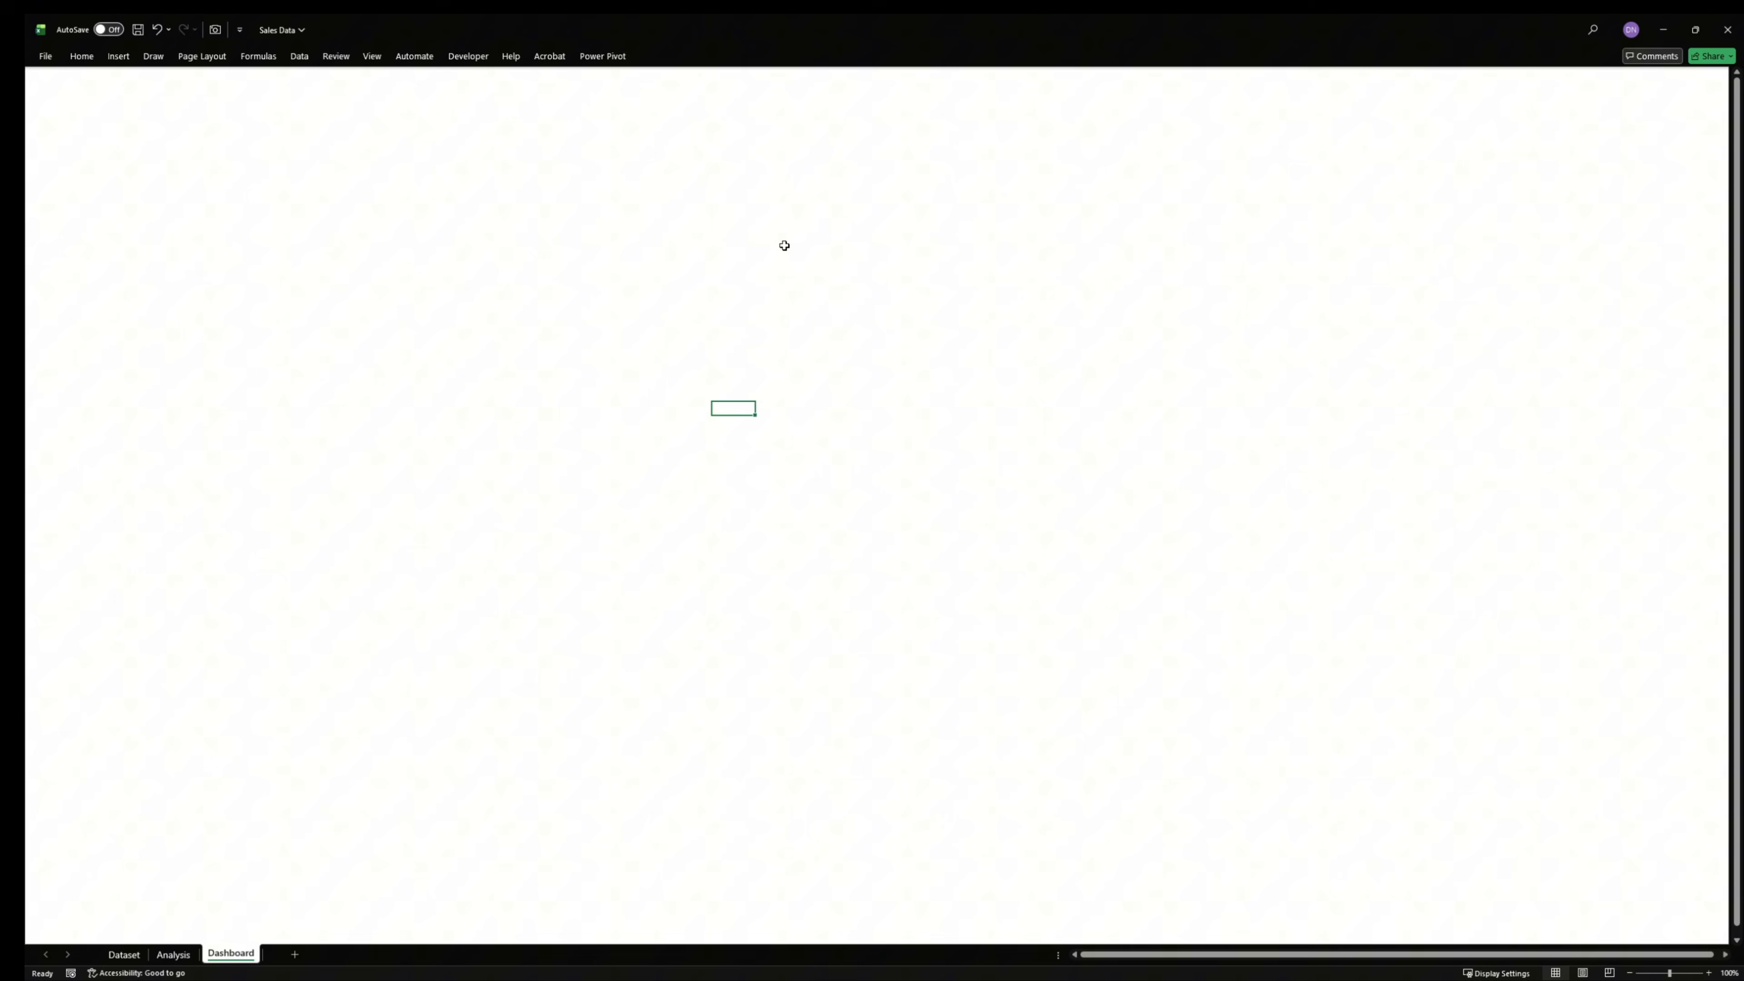
- Paste the copied layout shapes into the Dashboard sheet of the Sales Data workbook and deselect them
{"action": "left_click", "coordinate": [782, 245]}
{"action": "key", "text": "ctrl+v"}
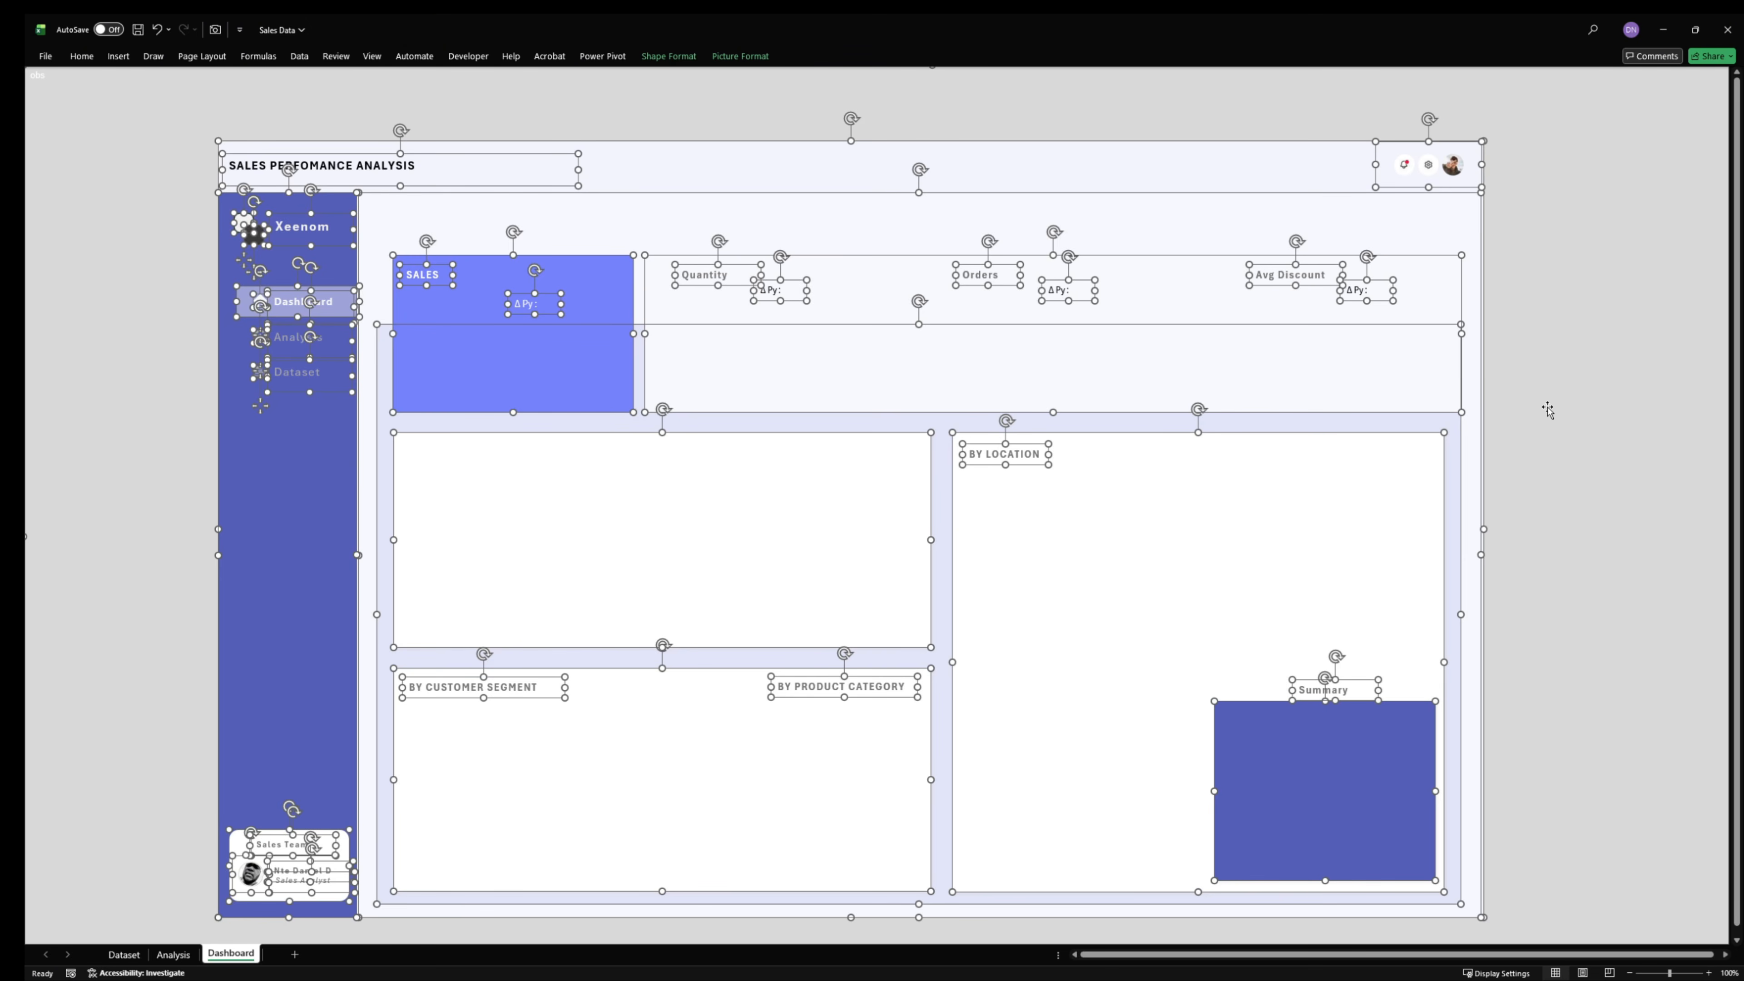
{"action": "scroll", "coordinate": [1506, 737], "scroll_direction": "down", "scroll_amount": 5}
{"action": "left_click", "coordinate": [1176, 827]}
{"action": "scroll", "coordinate": [1091, 860], "scroll_direction": "up", "scroll_amount": 5}
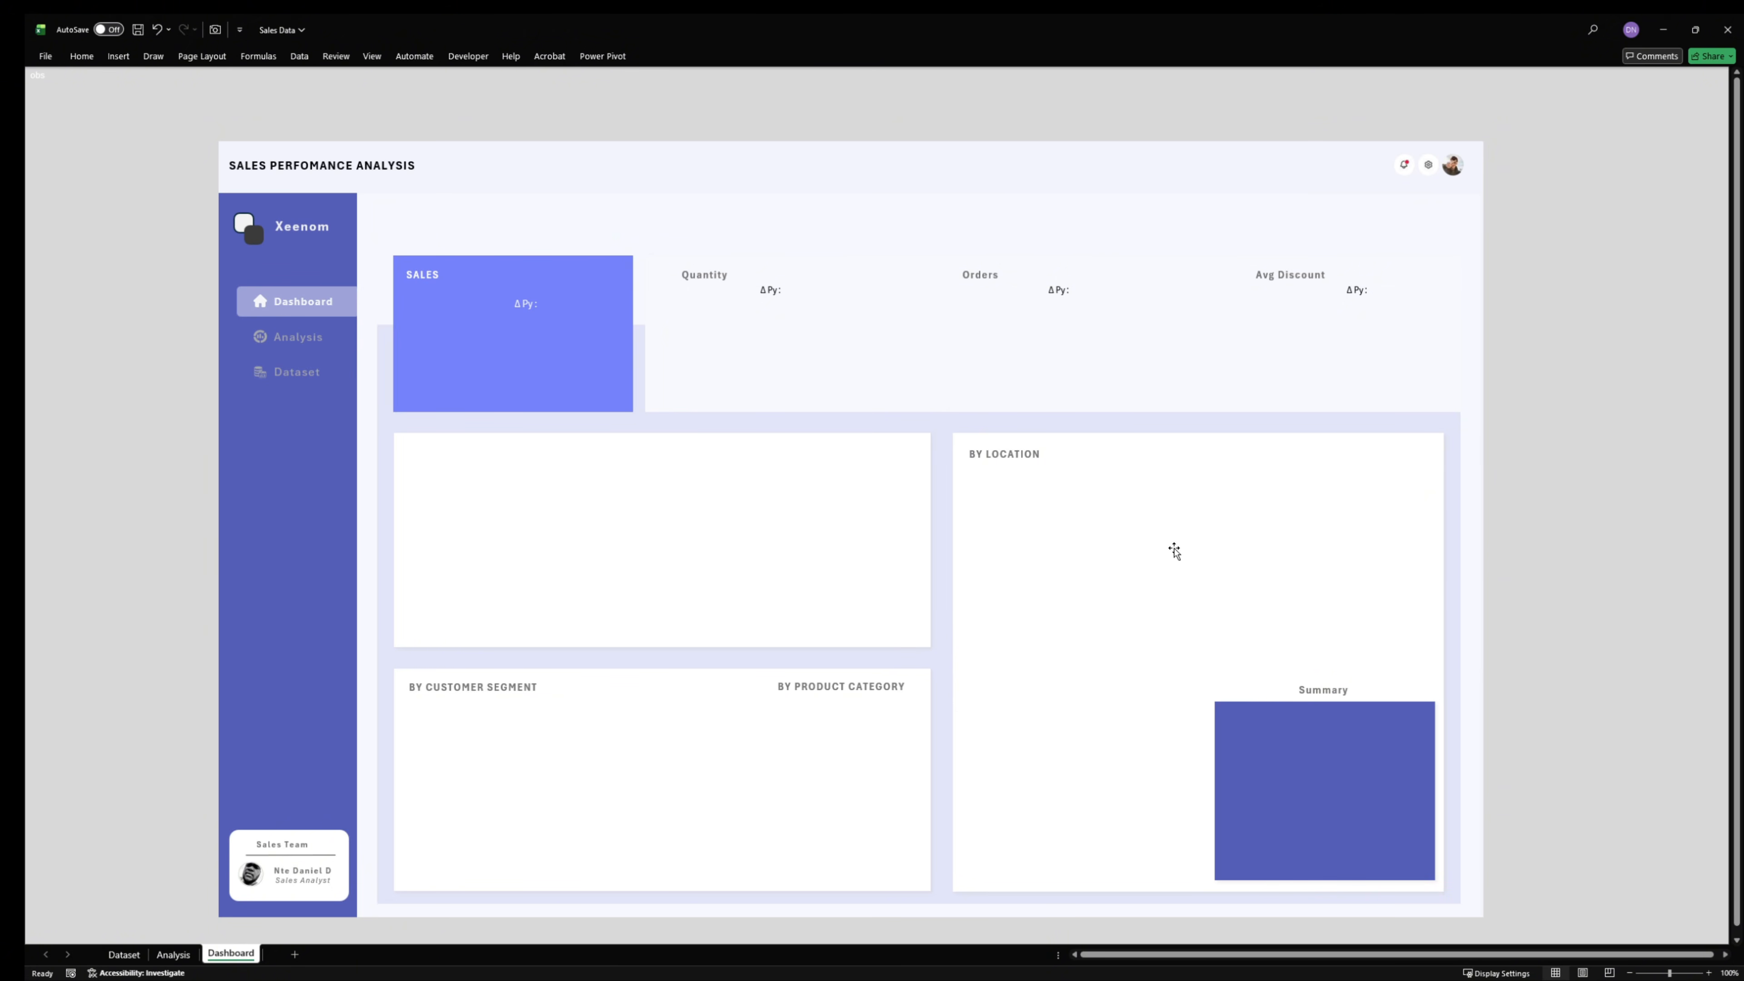
- Try moving the BY CUSTOMER SEGMENT label above its card, and undo the move
{"action": "scroll", "coordinate": [1185, 362], "scroll_direction": "down", "scroll_amount": 1}
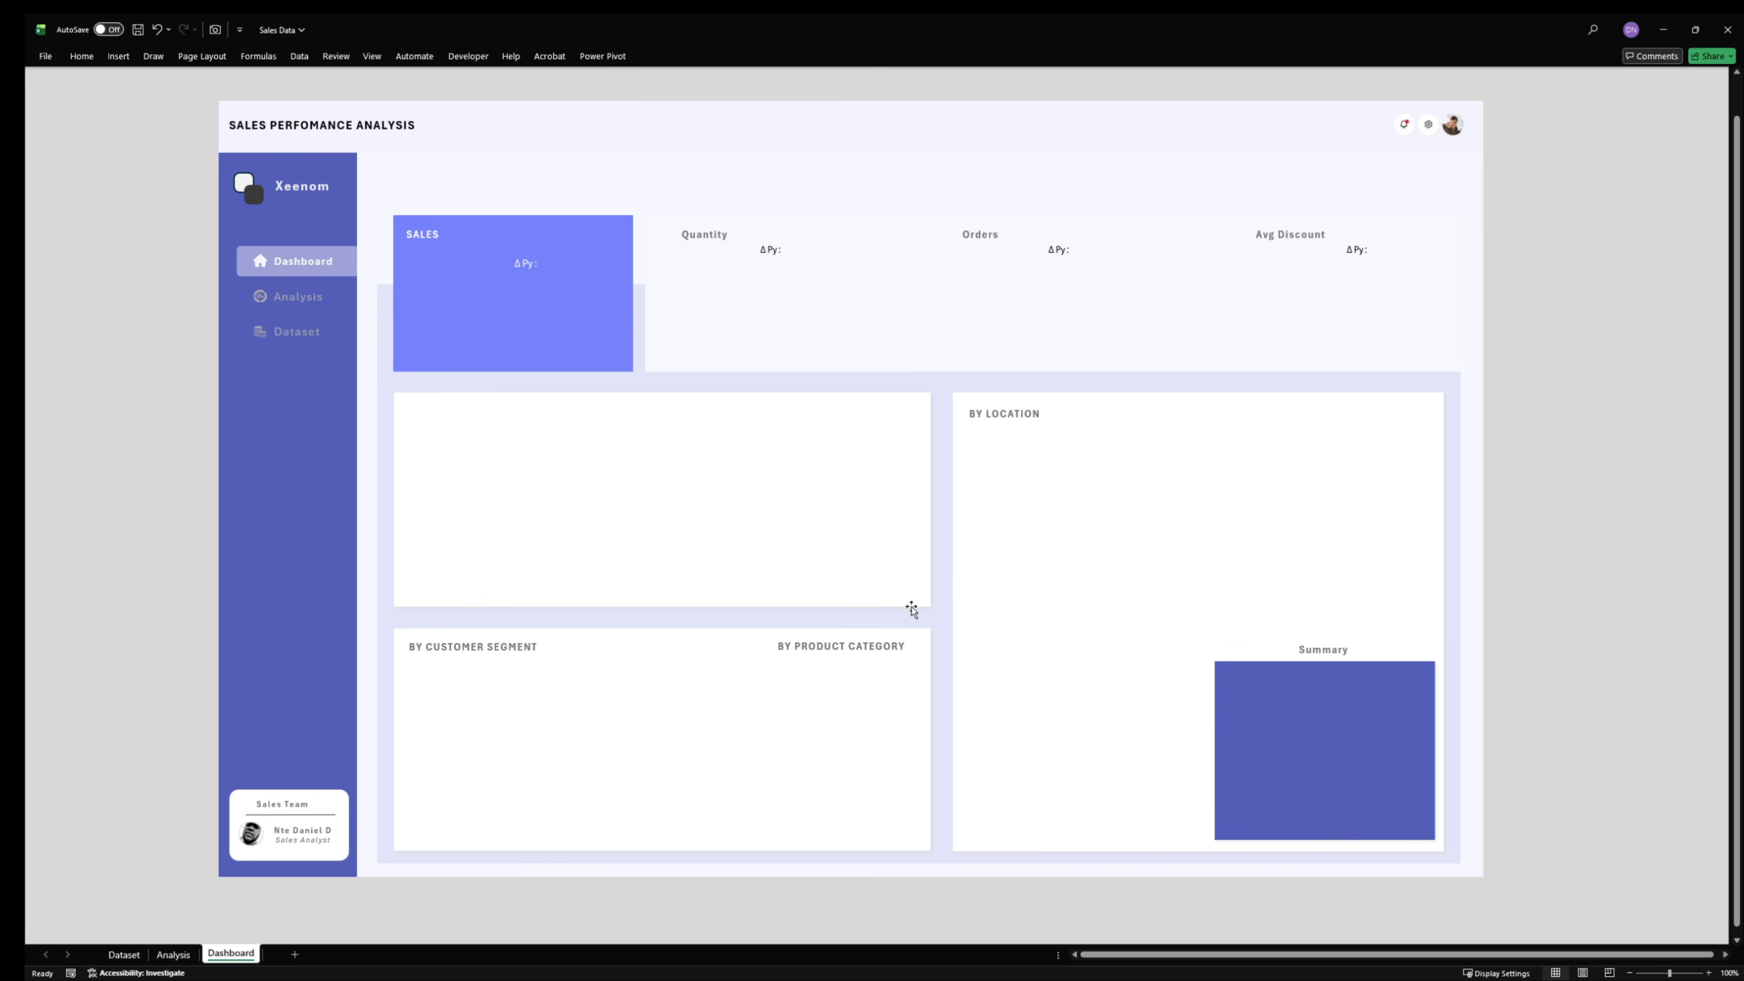
{"action": "left_click", "coordinate": [484, 652]}
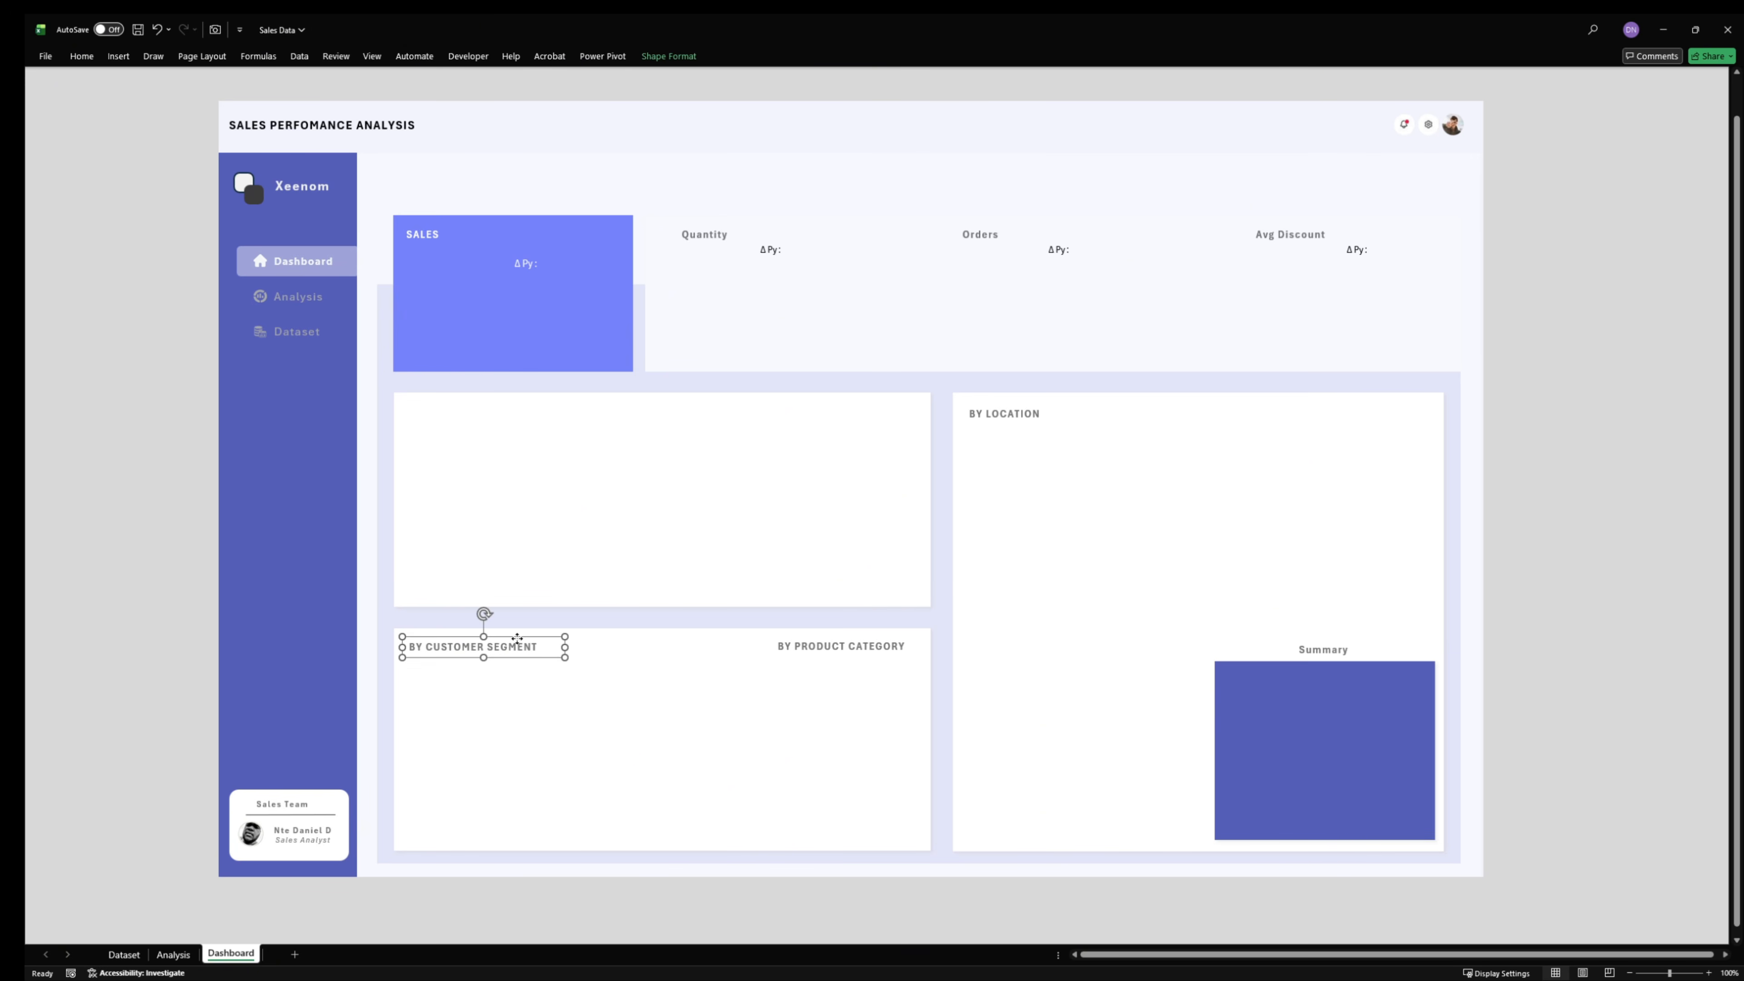
{"action": "left_click_drag", "start_coordinate": [517, 646], "coordinate": [588, 604]}
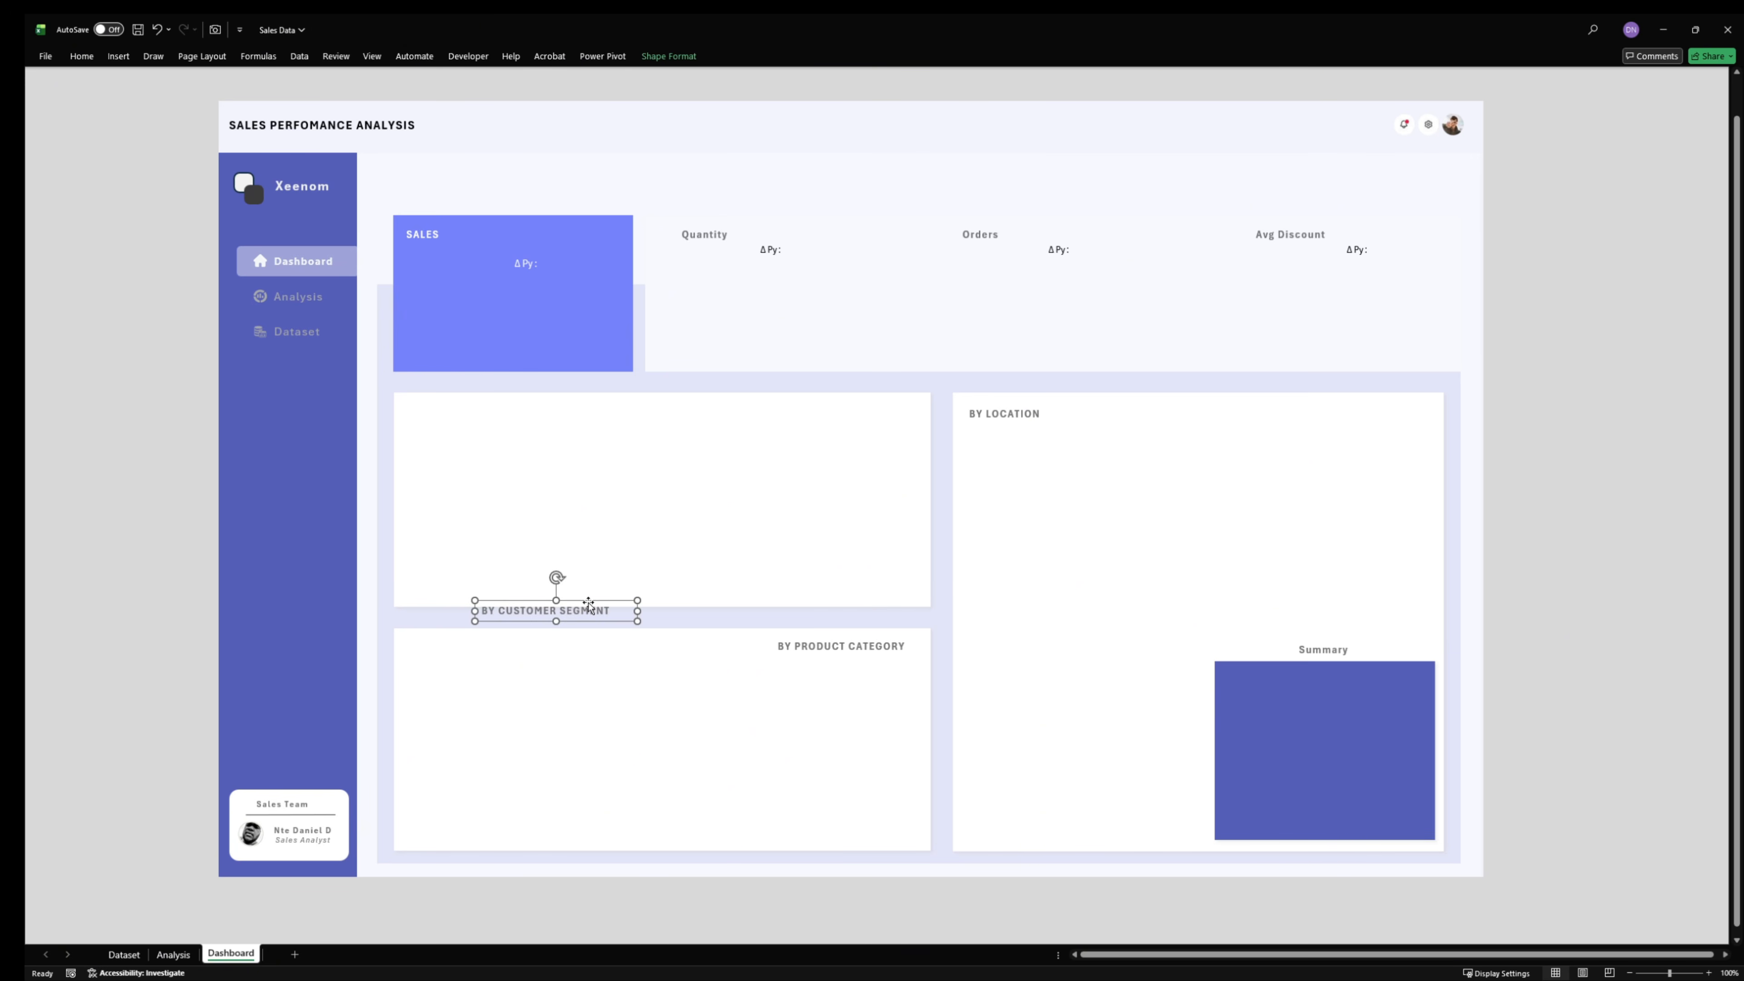
{"action": "key", "text": "ctrl+z"}
{"action": "left_click", "coordinate": [129, 149]}
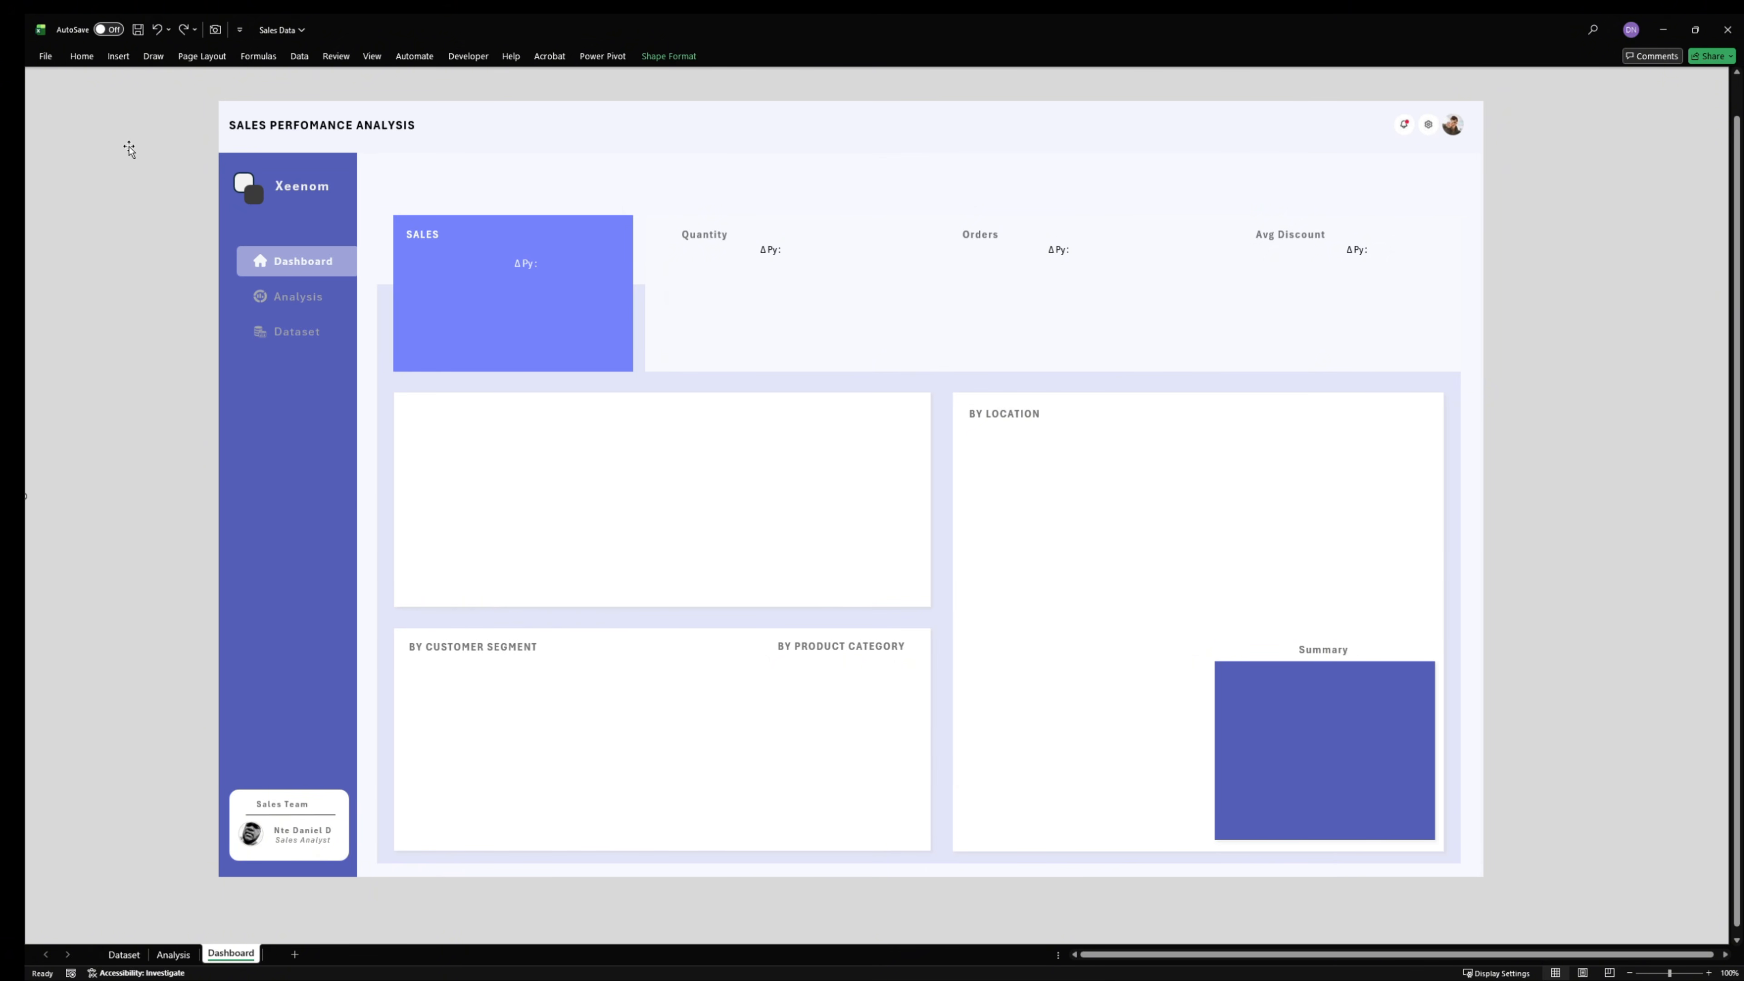
- Insert a text box across the lower edge of the header with the sample text "sfadfadf" and set it to no fill
{"action": "left_click", "coordinate": [128, 59]}
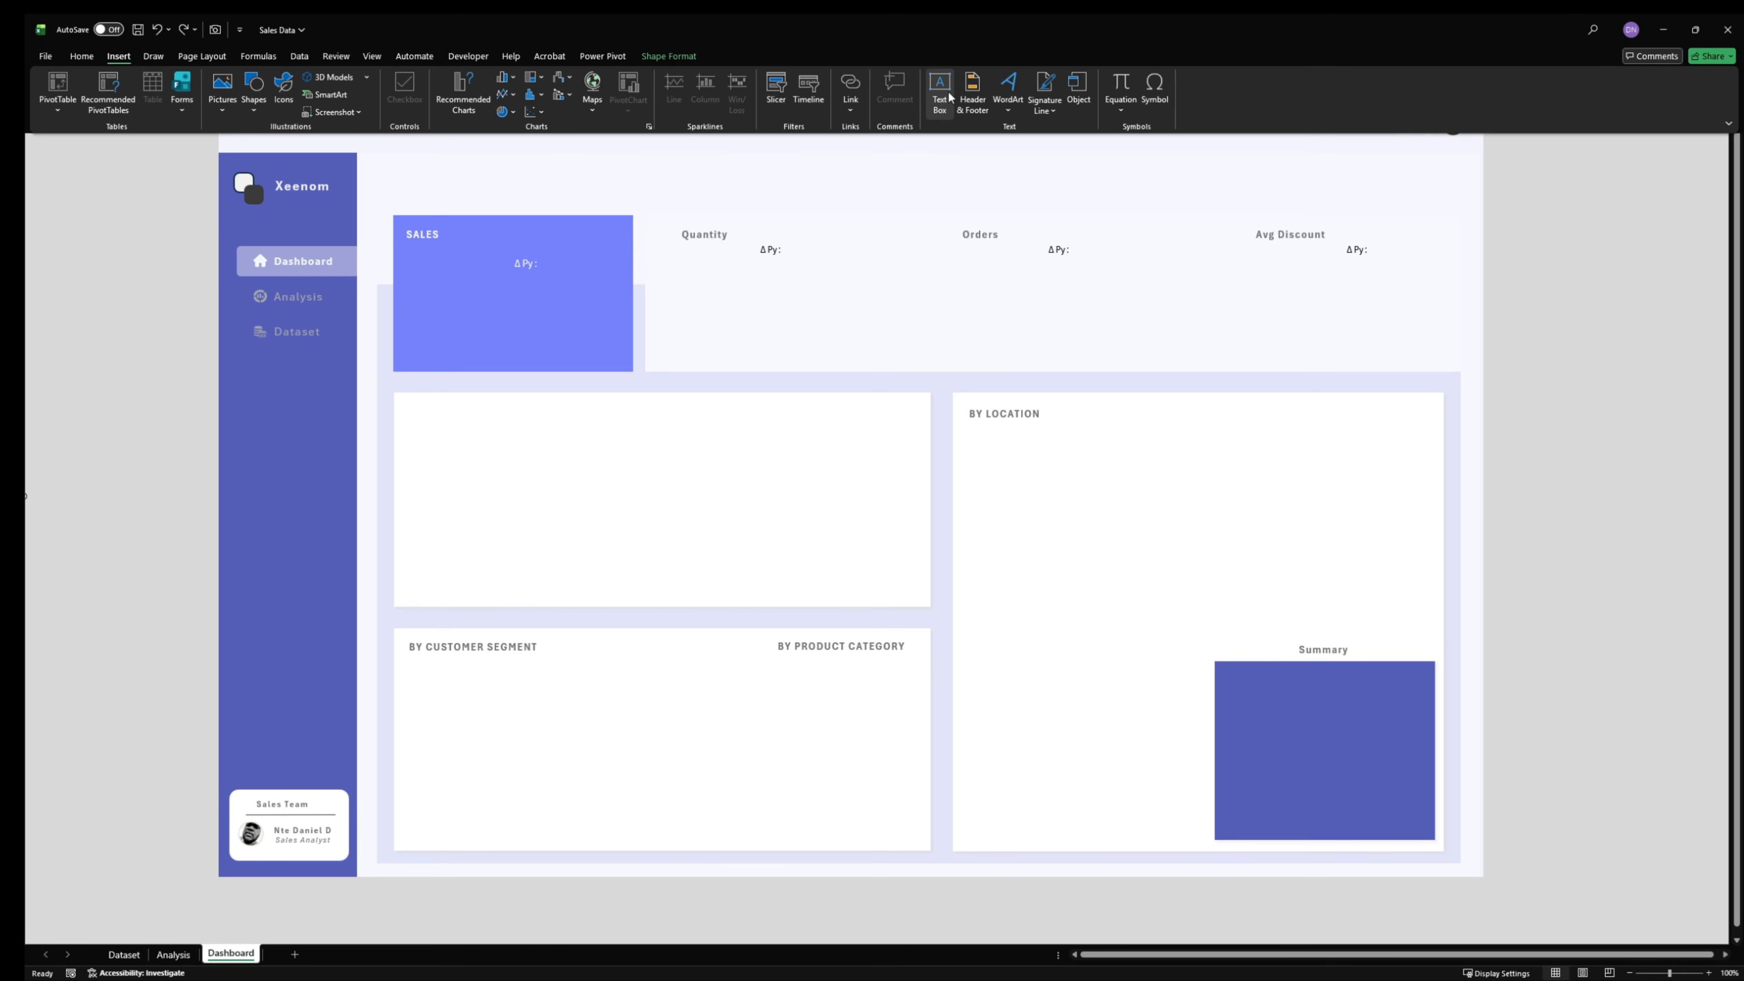
{"action": "left_click", "coordinate": [973, 93]}
{"action": "left_click_drag", "start_coordinate": [721, 135], "coordinate": [1001, 160]}
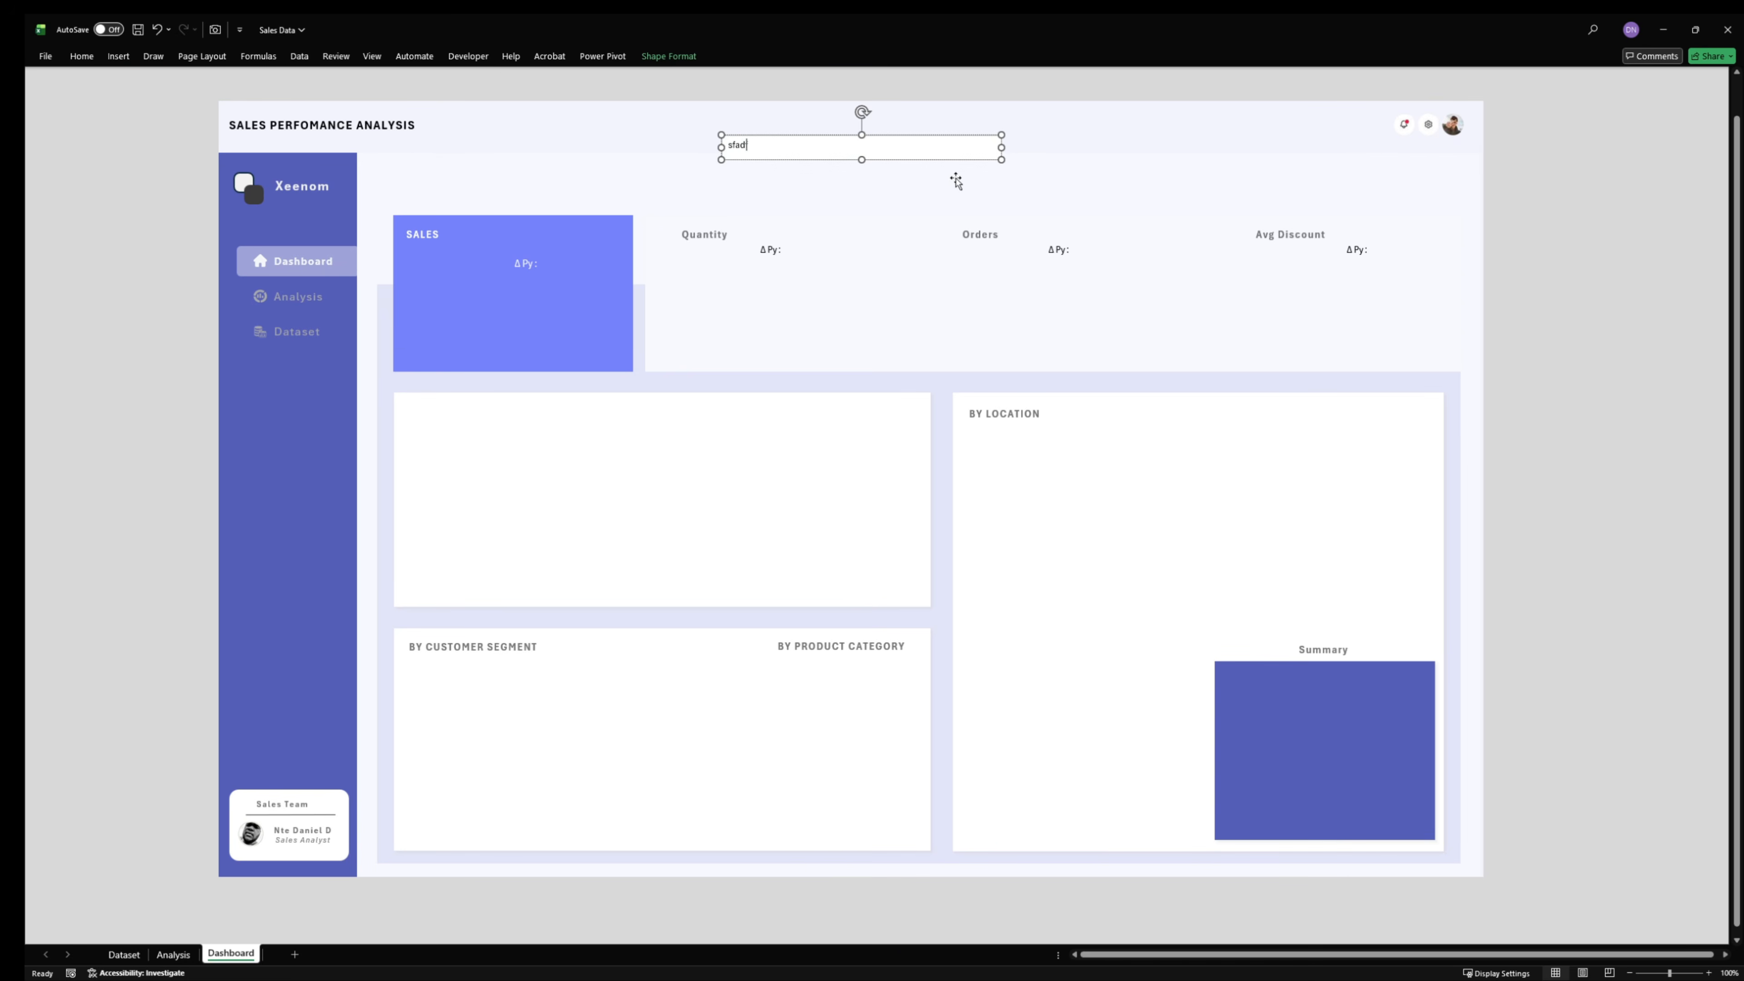
{"action": "right_click", "coordinate": [985, 136]}
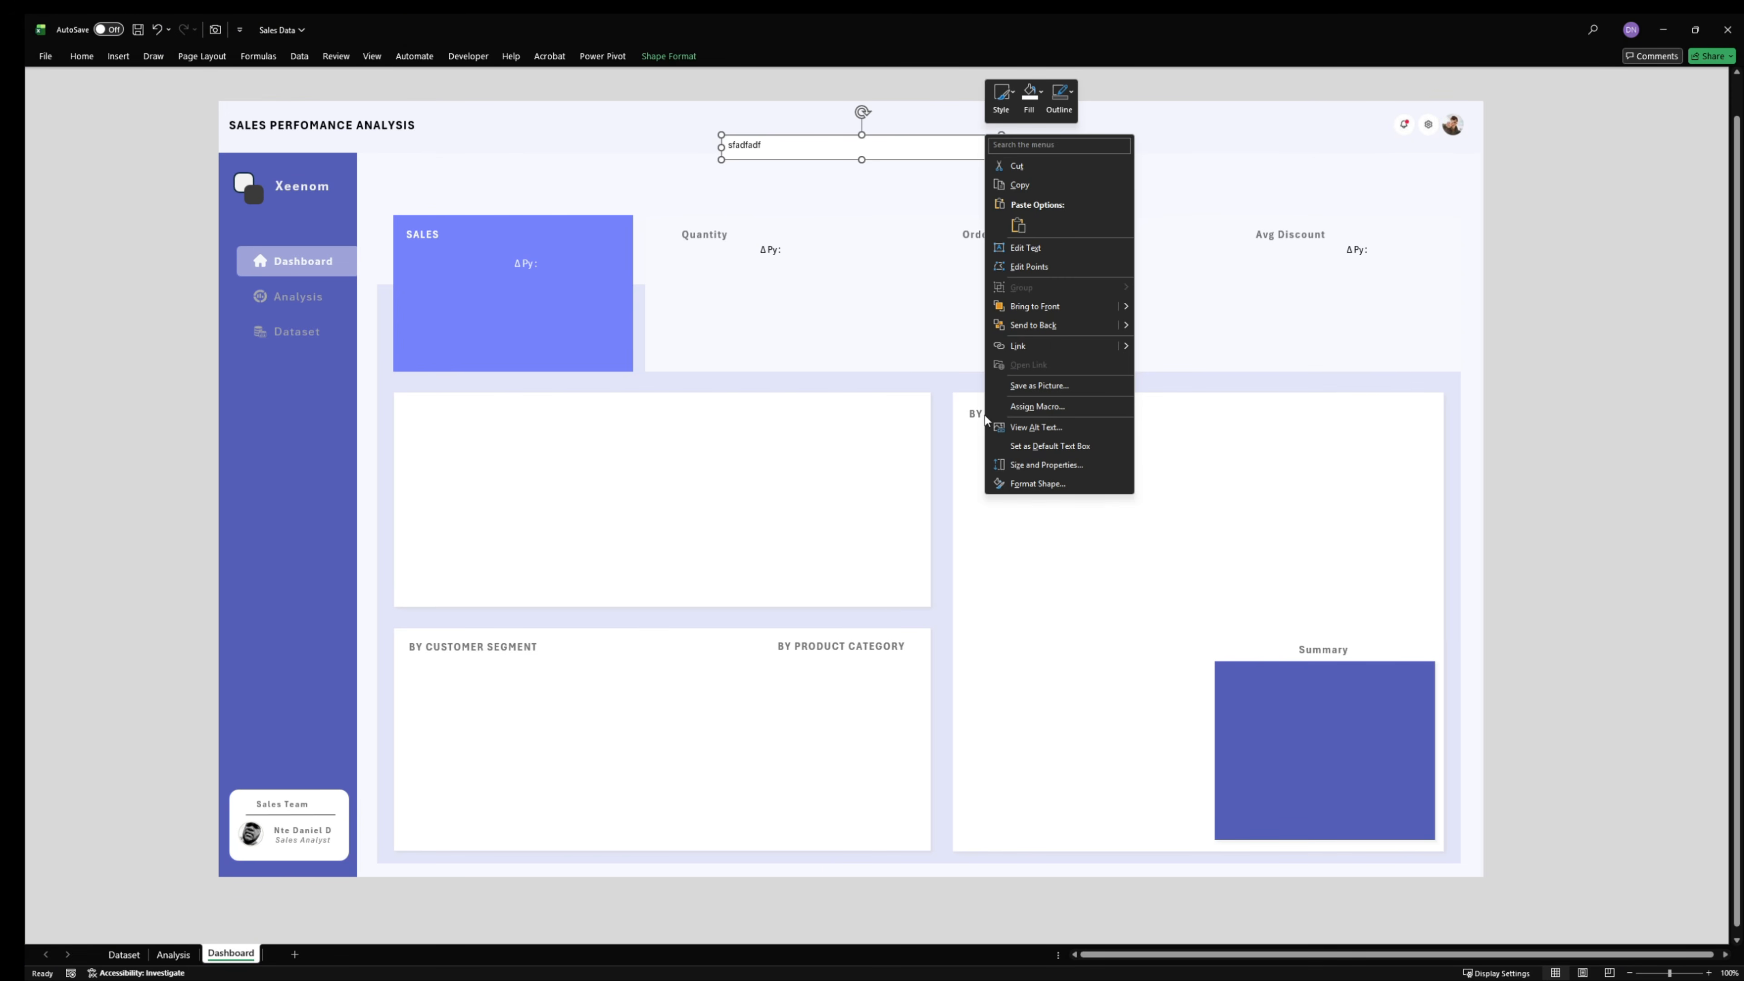
{"action": "left_click", "coordinate": [1023, 484]}
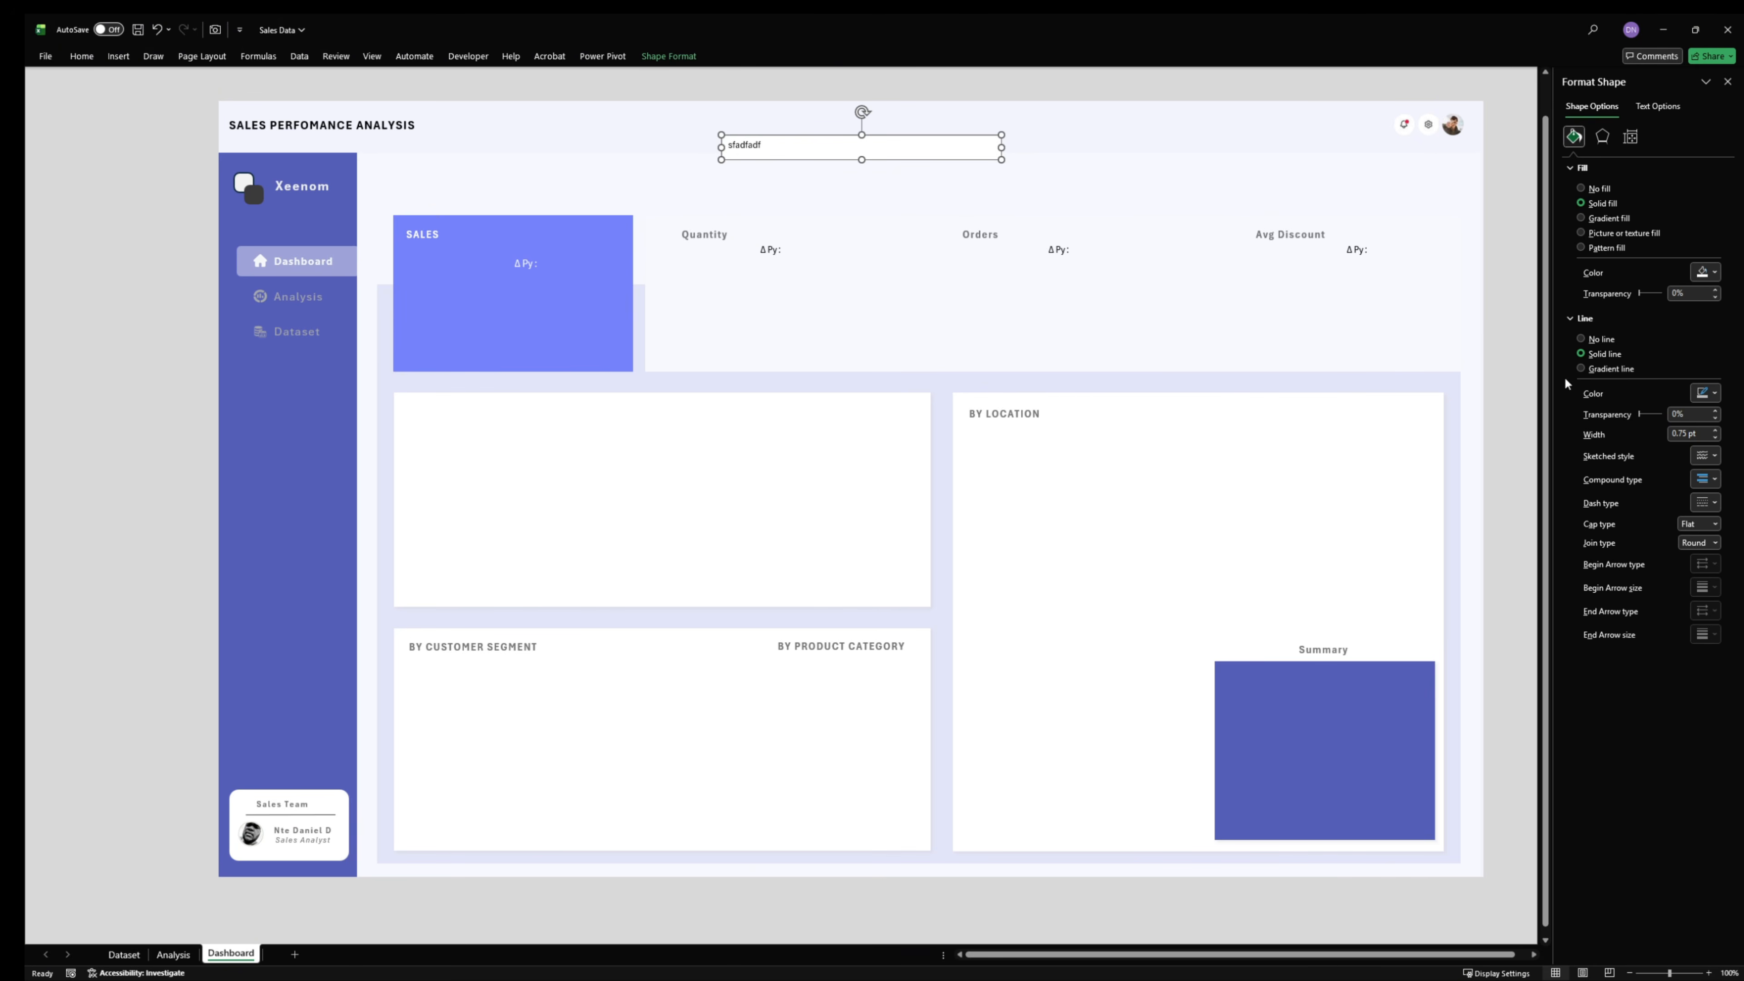
{"action": "left_click", "coordinate": [1598, 189]}
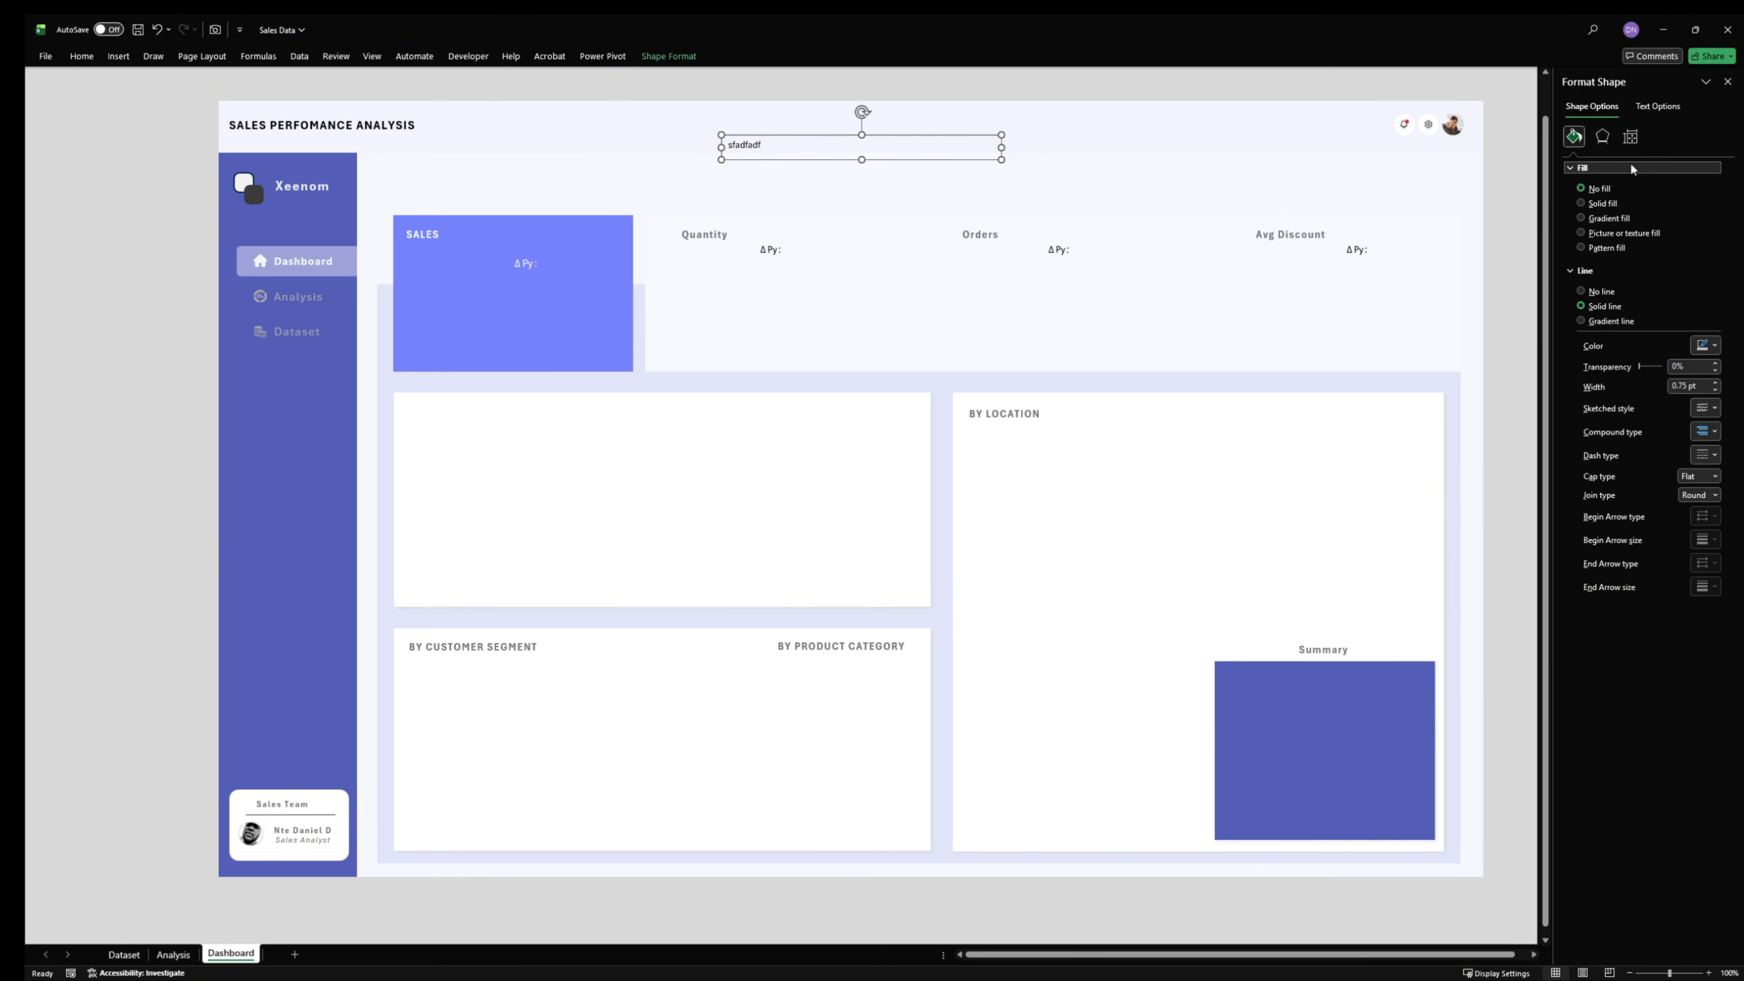
{"action": "left_click", "coordinate": [1727, 82]}
{"action": "left_click", "coordinate": [1625, 198]}
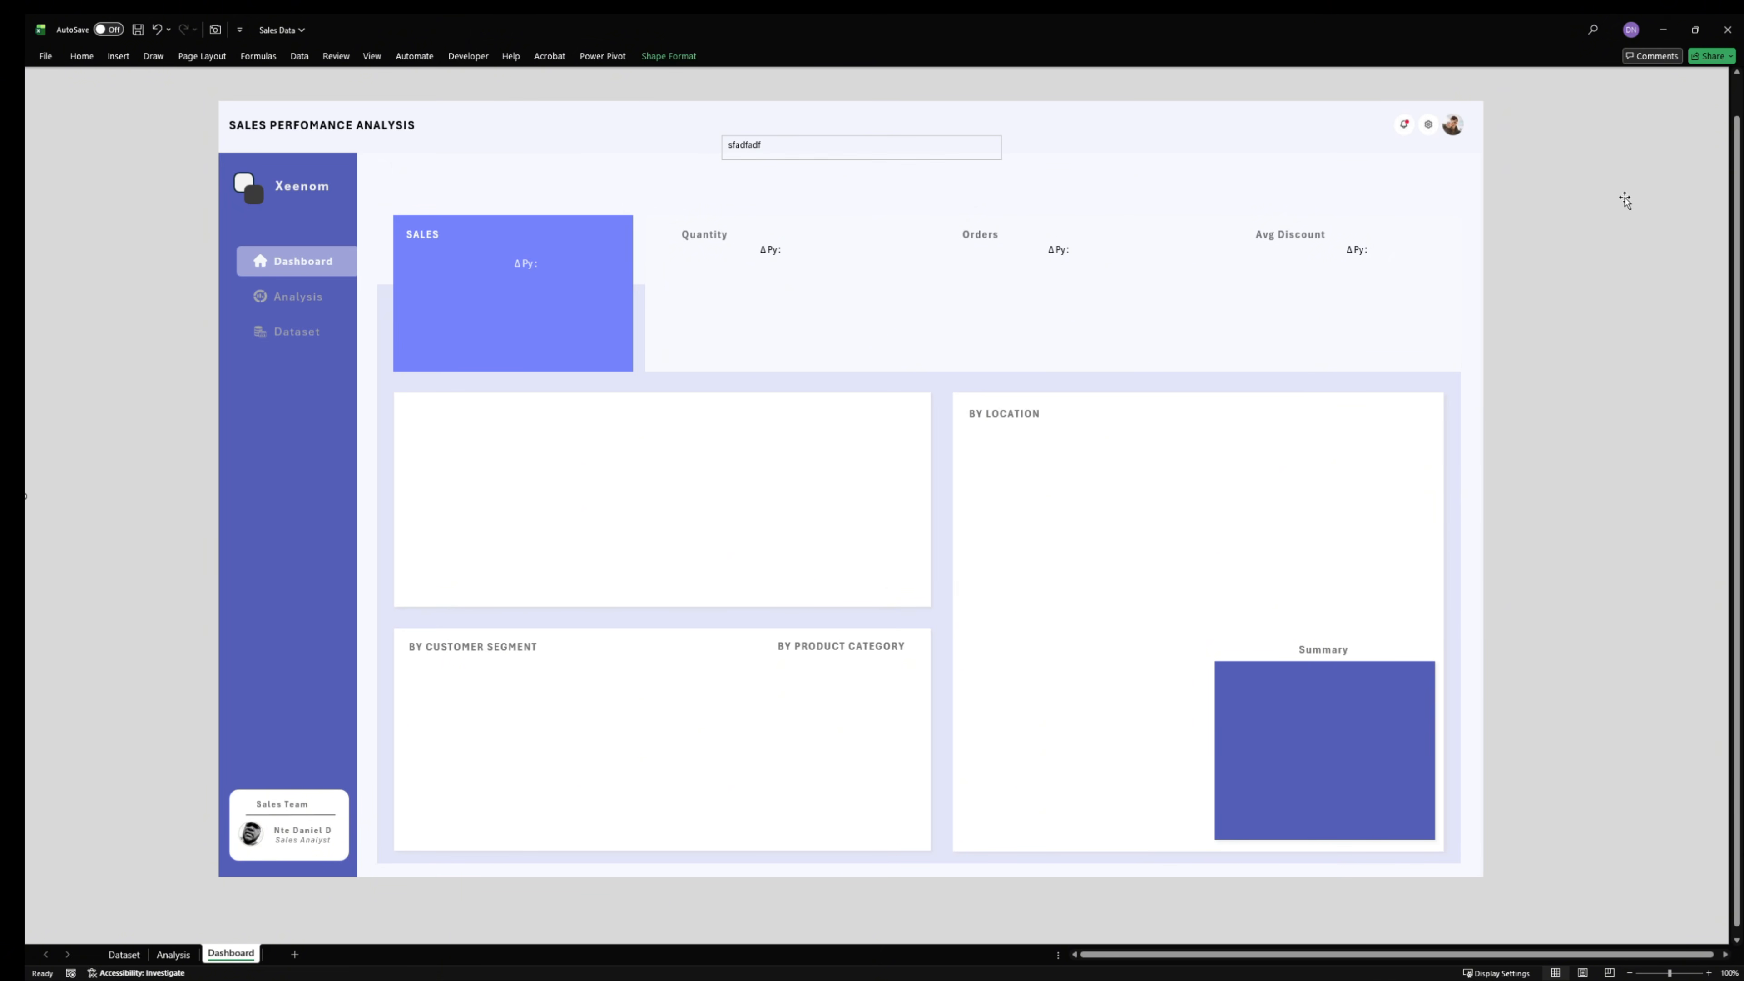
- Try moving the header's icon and profile picture onto the grey background beside the dashboard, and undo the move
{"action": "left_click", "coordinate": [1450, 129]}
{"action": "left_click_drag", "start_coordinate": [1450, 129], "coordinate": [1613, 192]}
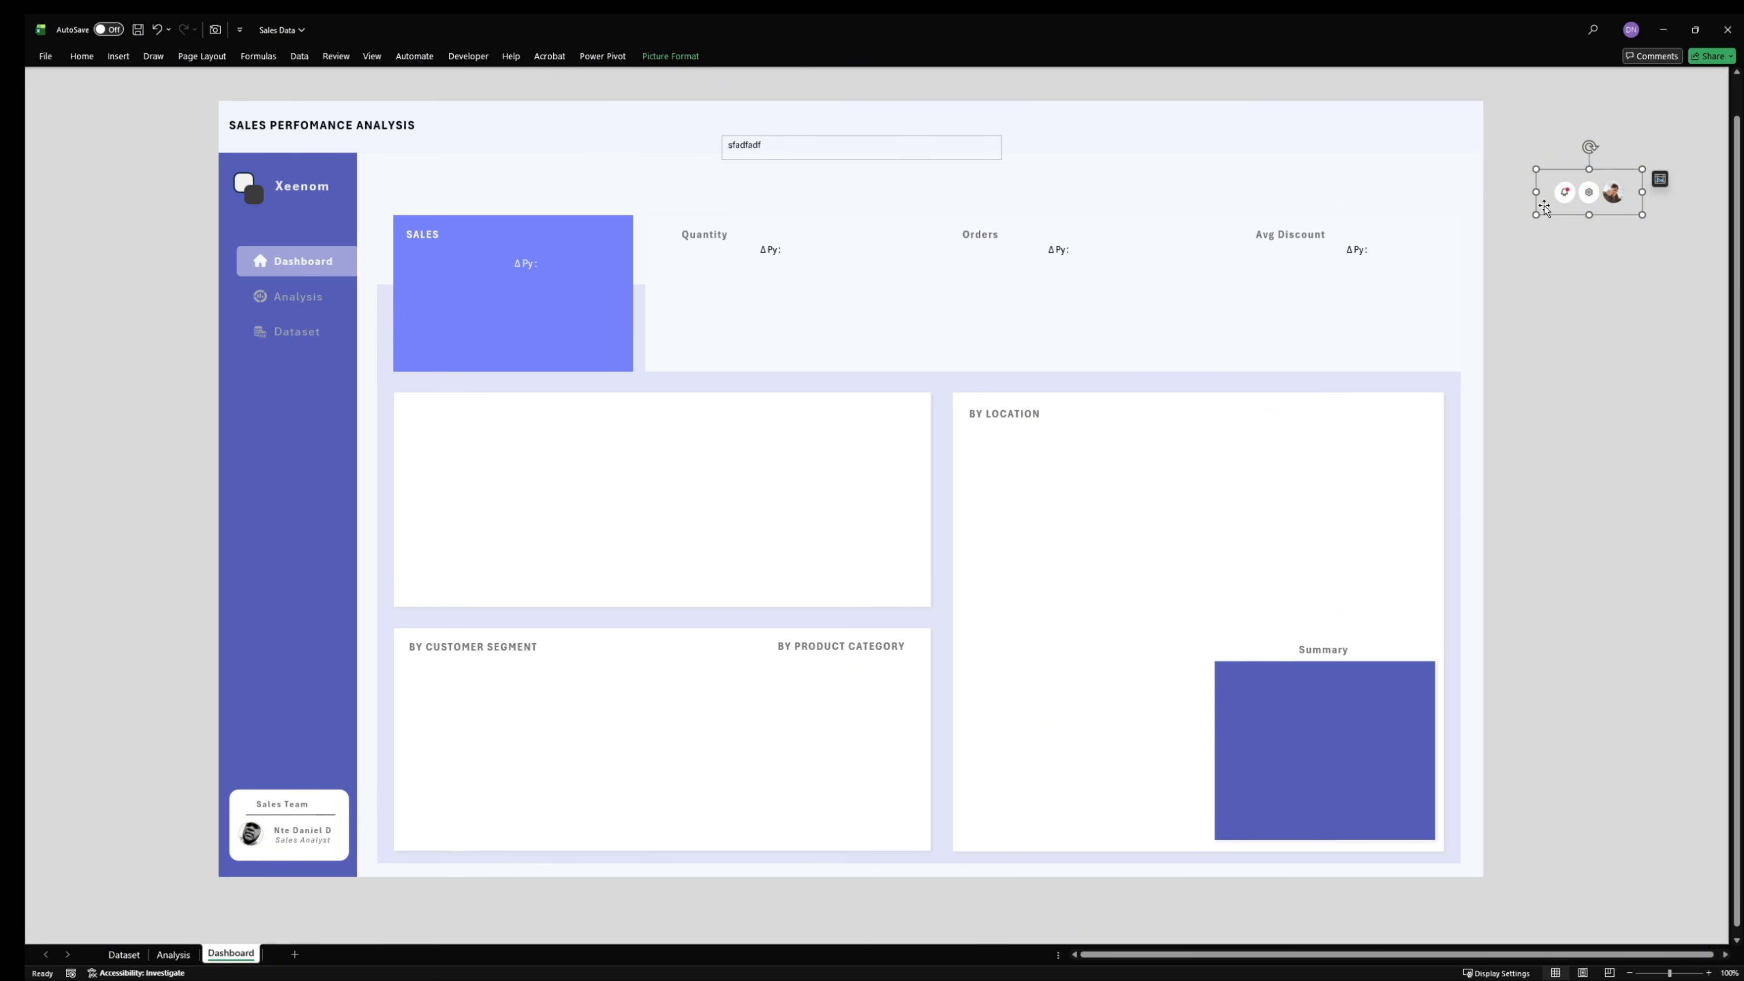
{"action": "key", "text": "ctrl+z"}
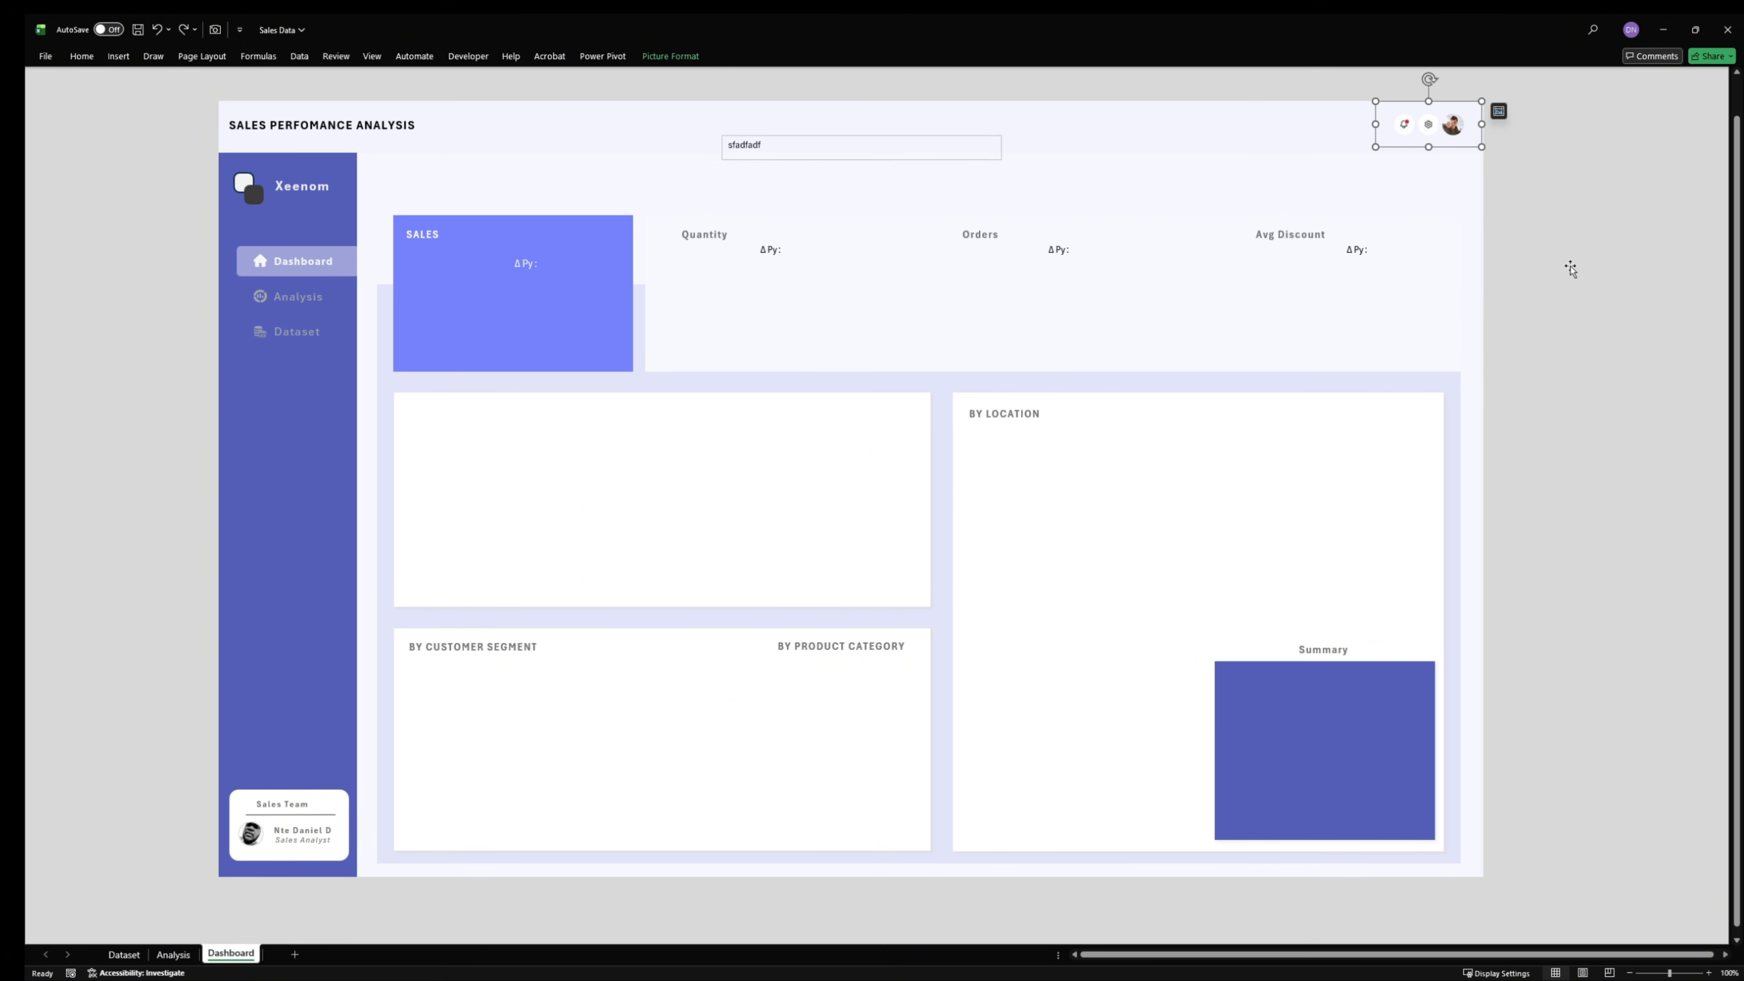
{"action": "left_click", "coordinate": [1469, 196]}
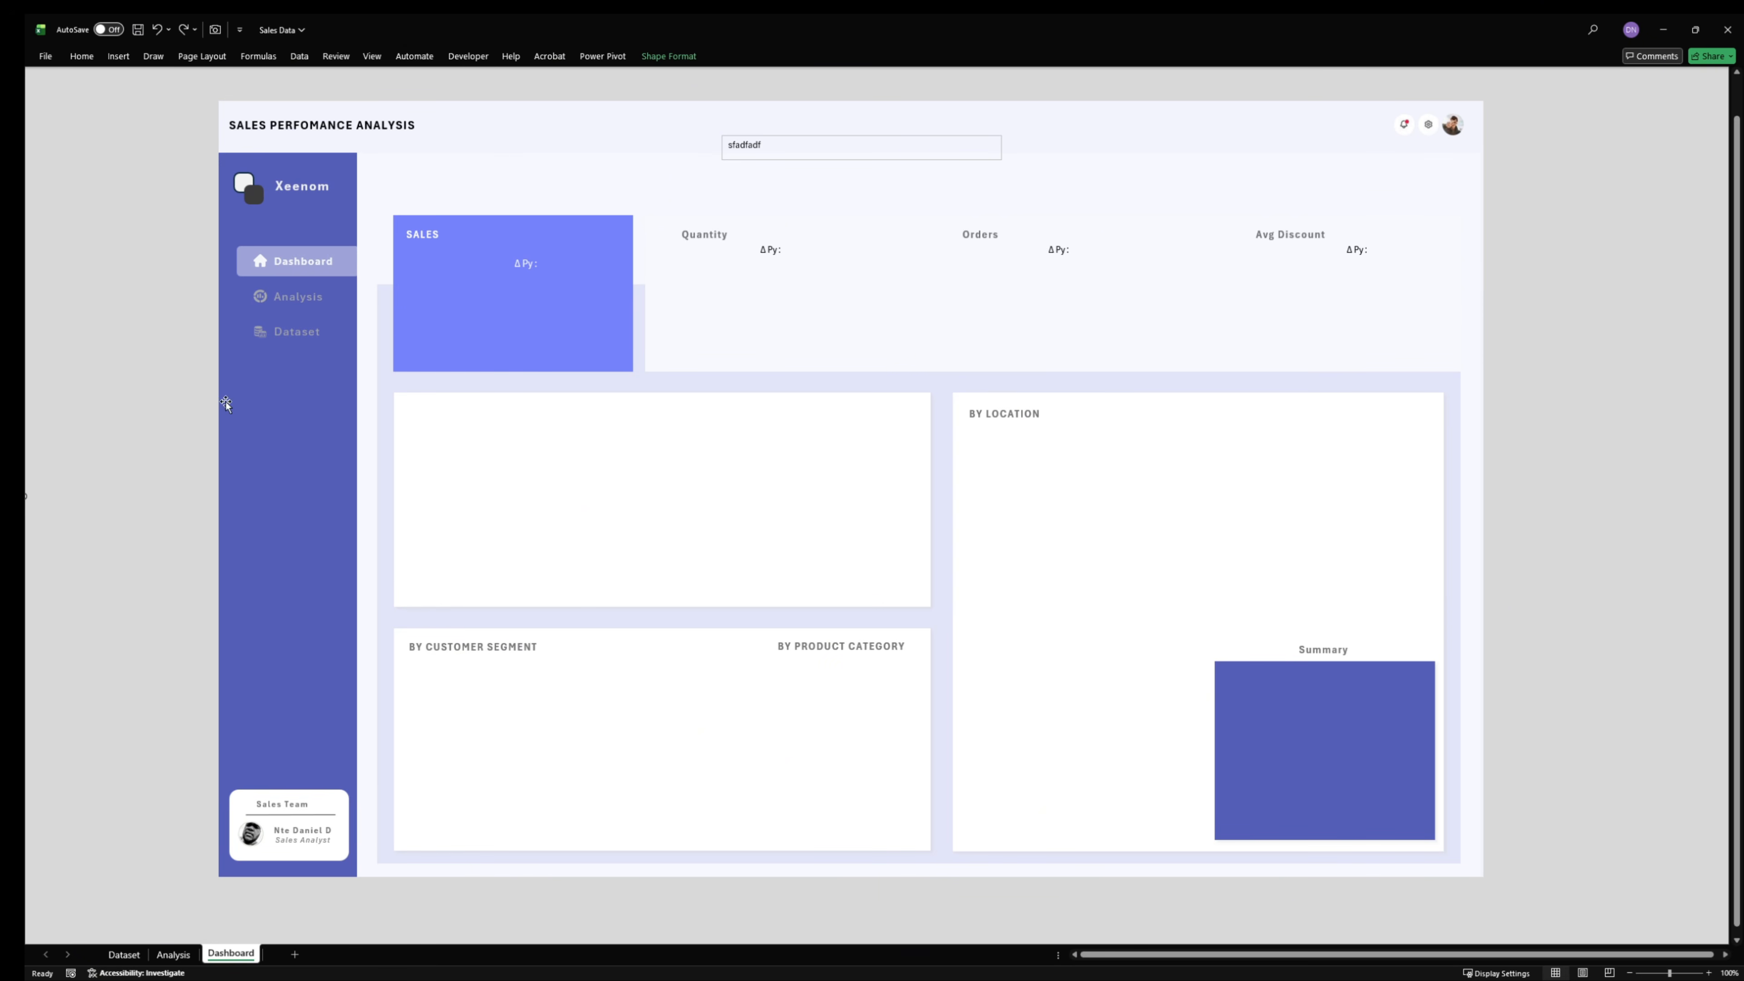
- Try moving the Dashboard navigation highlight down the sidebar and shifting the home icon, and undo both moves
{"action": "left_click_drag", "start_coordinate": [299, 269], "coordinate": [297, 515]}
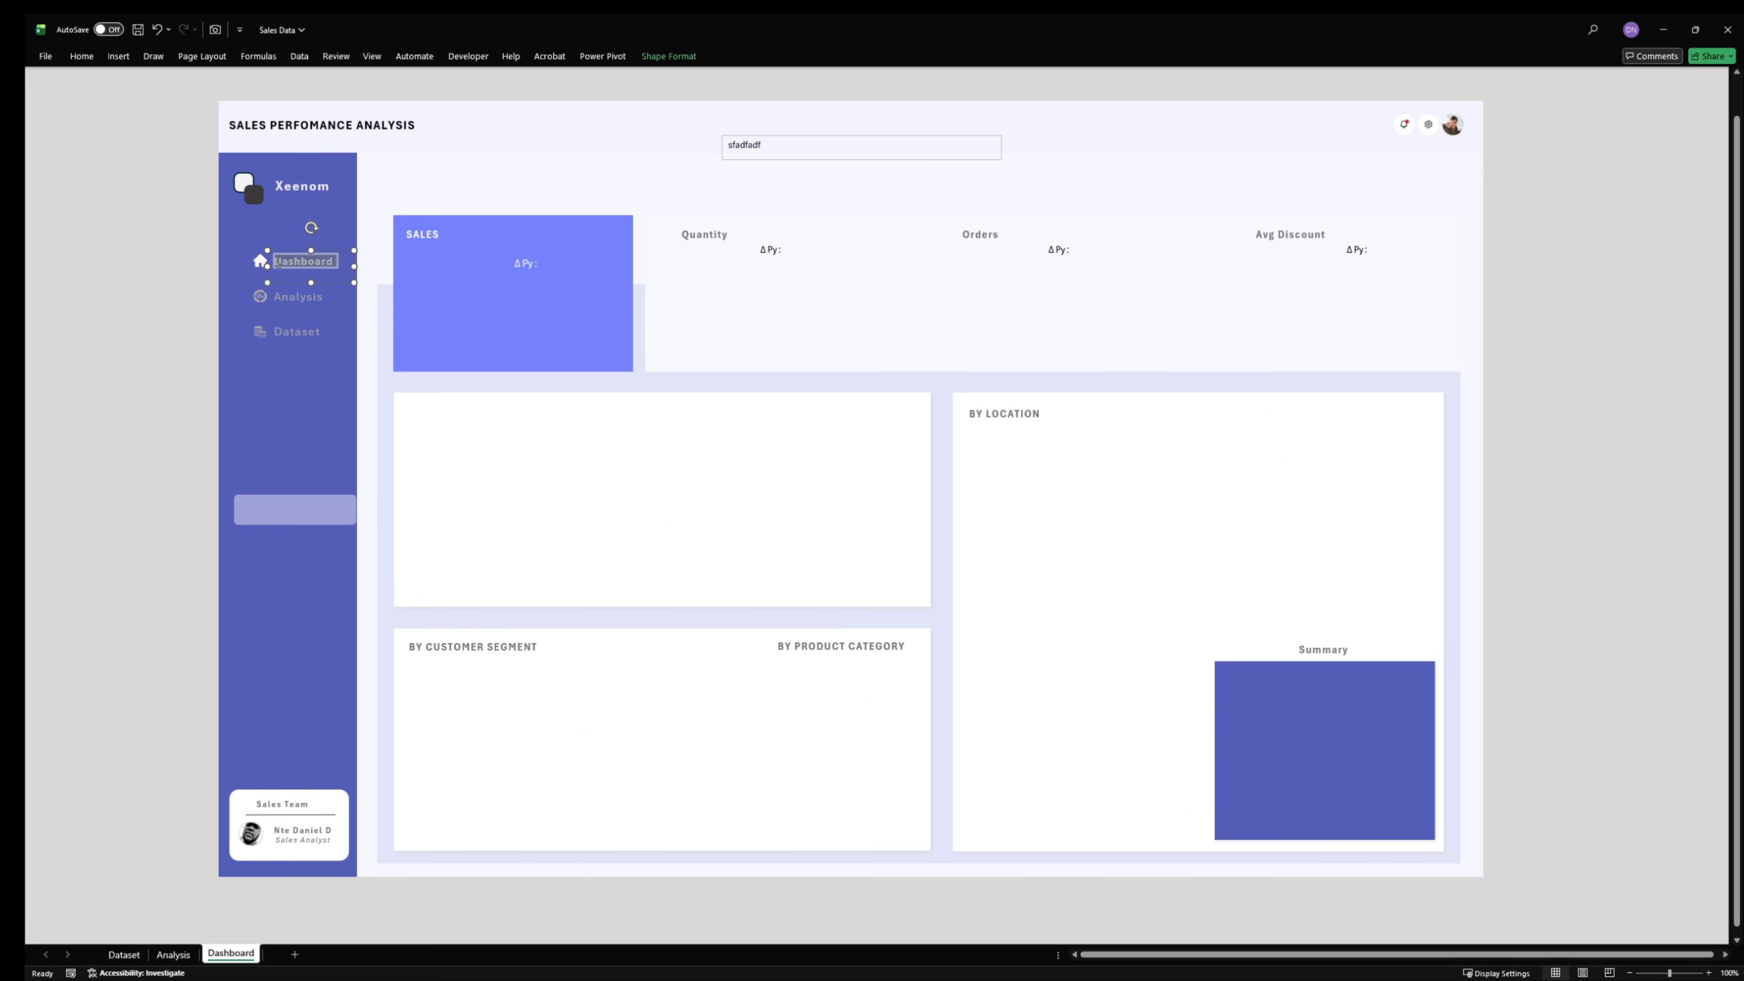
{"action": "left_click", "coordinate": [259, 263]}
{"action": "mouse_move", "coordinate": [257, 263]}
{"action": "left_mouse_down"}
{"action": "mouse_move", "coordinate": [163, 241]}
{"action": "mouse_move", "coordinate": [245, 262]}
{"action": "left_mouse_up"}
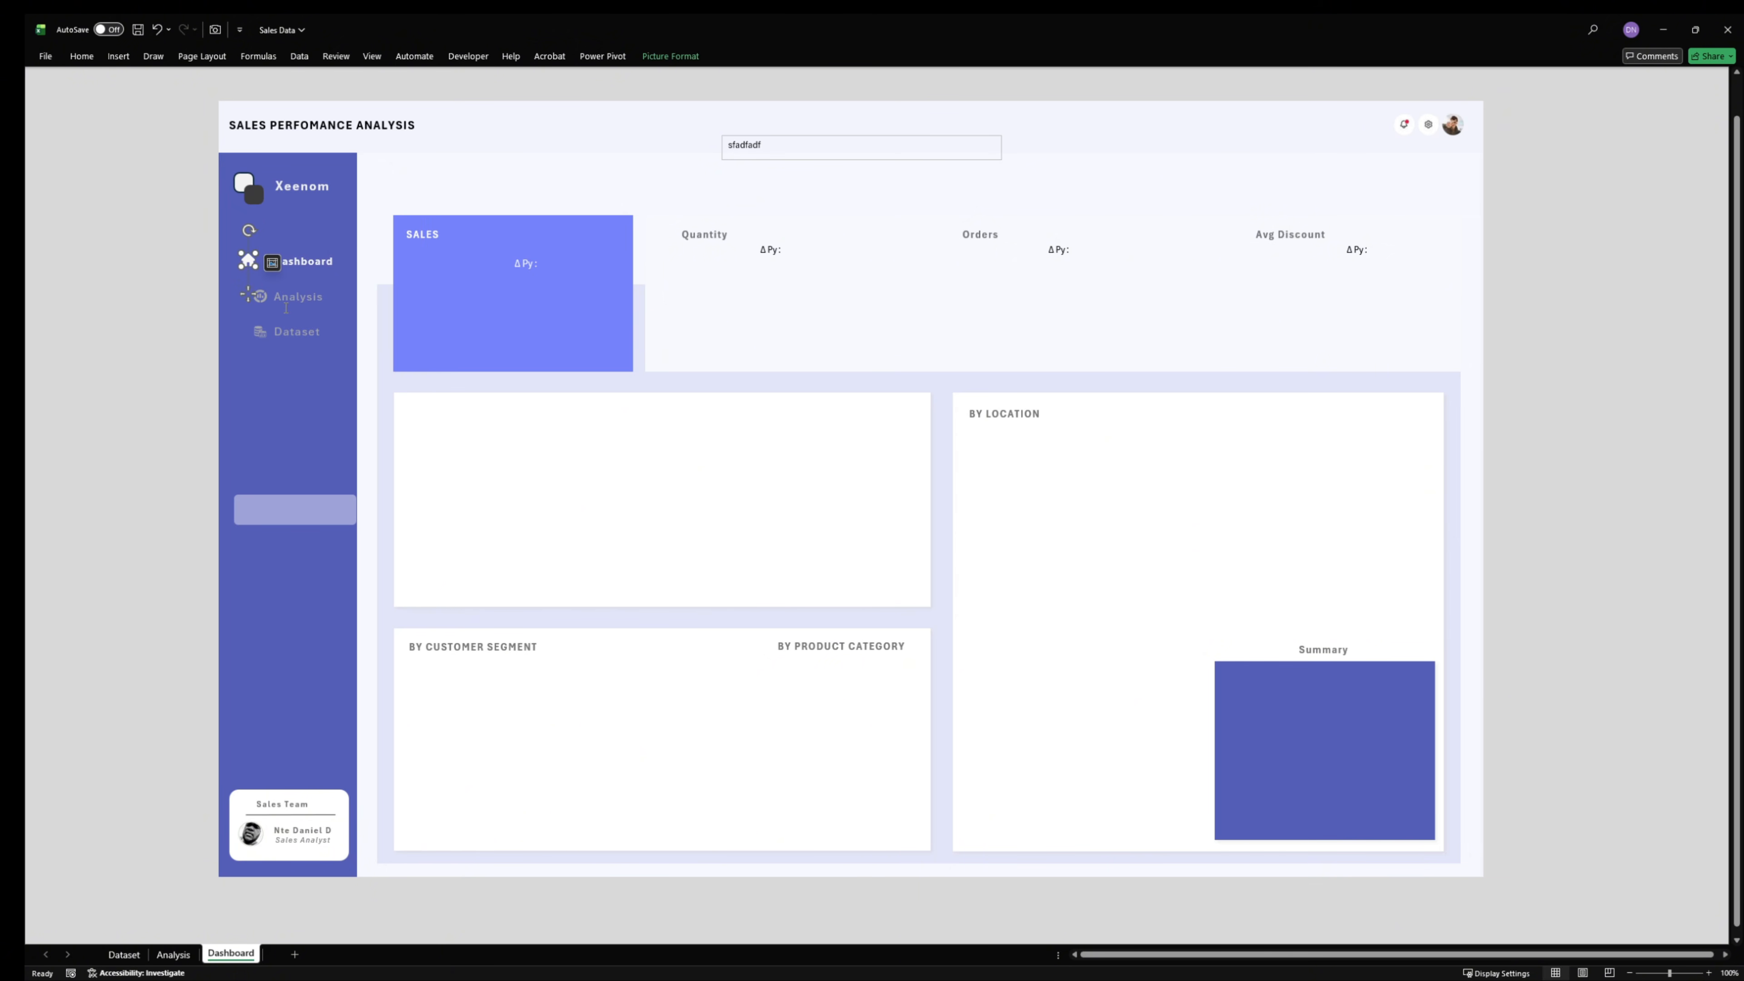
{"action": "key", "text": "ctrl+z"}
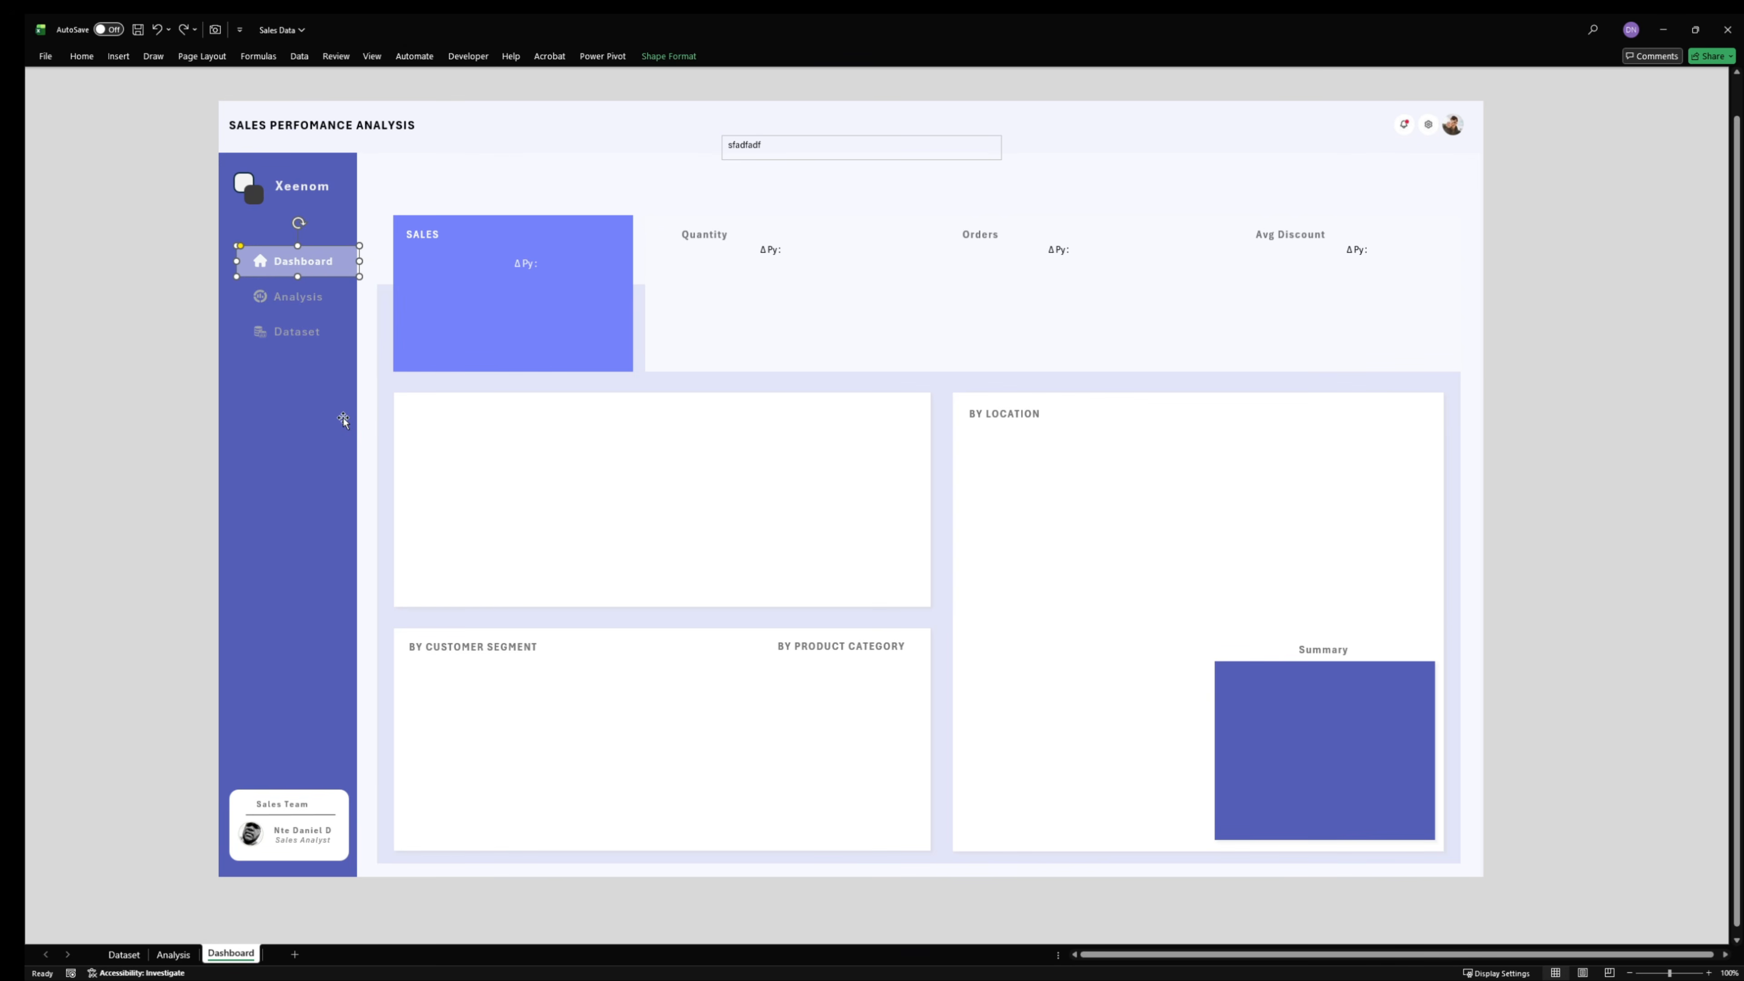
- Try moving the dashboard's pale content panel down and over the grey background, and undo the move
{"action": "left_click", "coordinate": [1515, 424]}
{"action": "left_click_drag", "start_coordinate": [1571, 292], "coordinate": [1603, 110]}
{"action": "left_click_drag", "start_coordinate": [1471, 550], "coordinate": [1334, 580]}
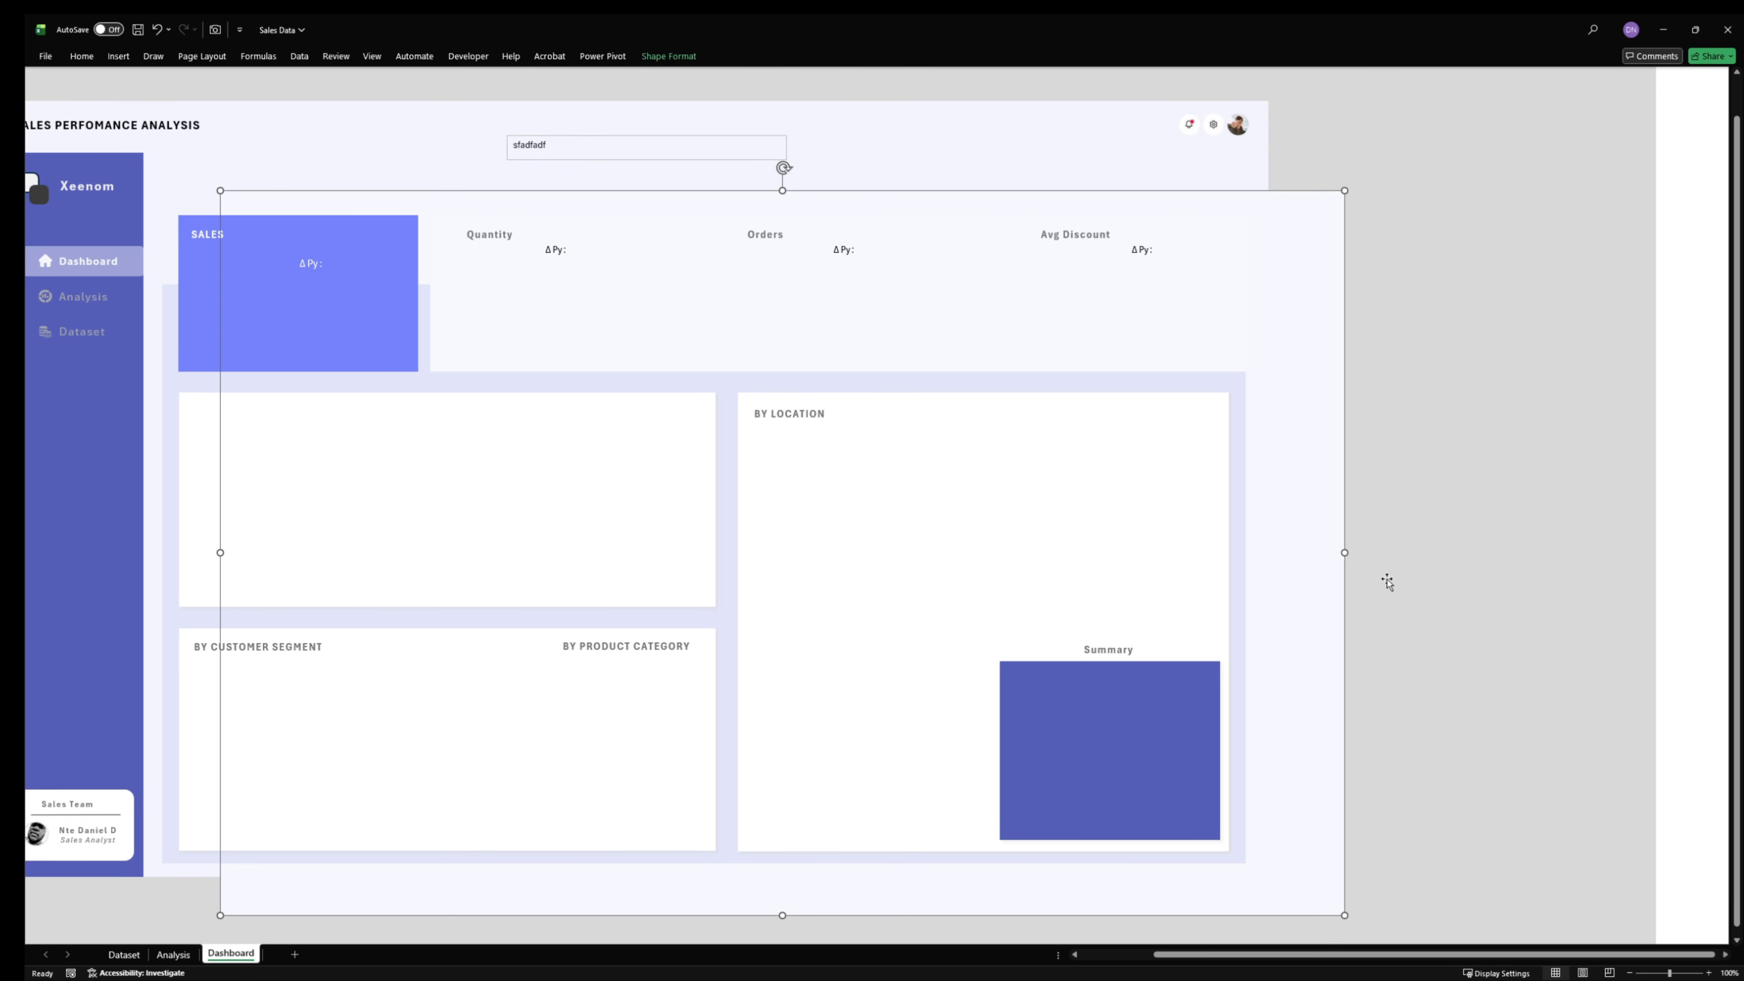
{"action": "key", "text": "ctrl+z"}
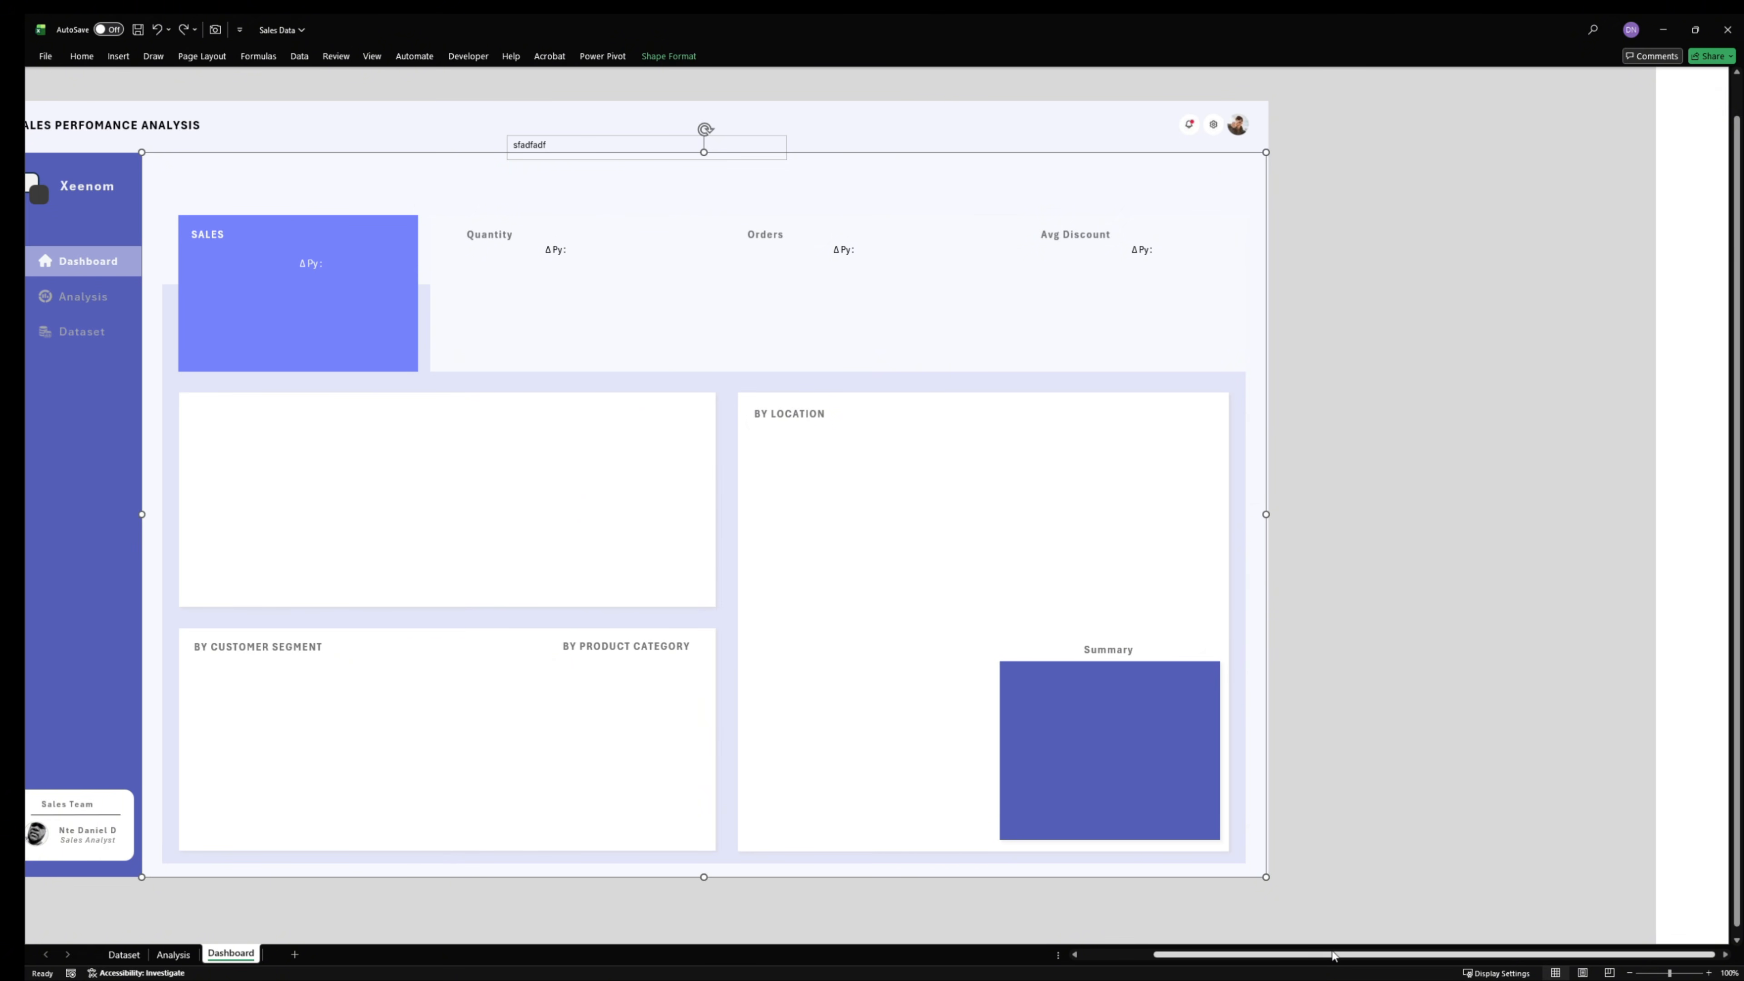
{"action": "left_click_drag", "start_coordinate": [1332, 957], "coordinate": [1237, 962]}
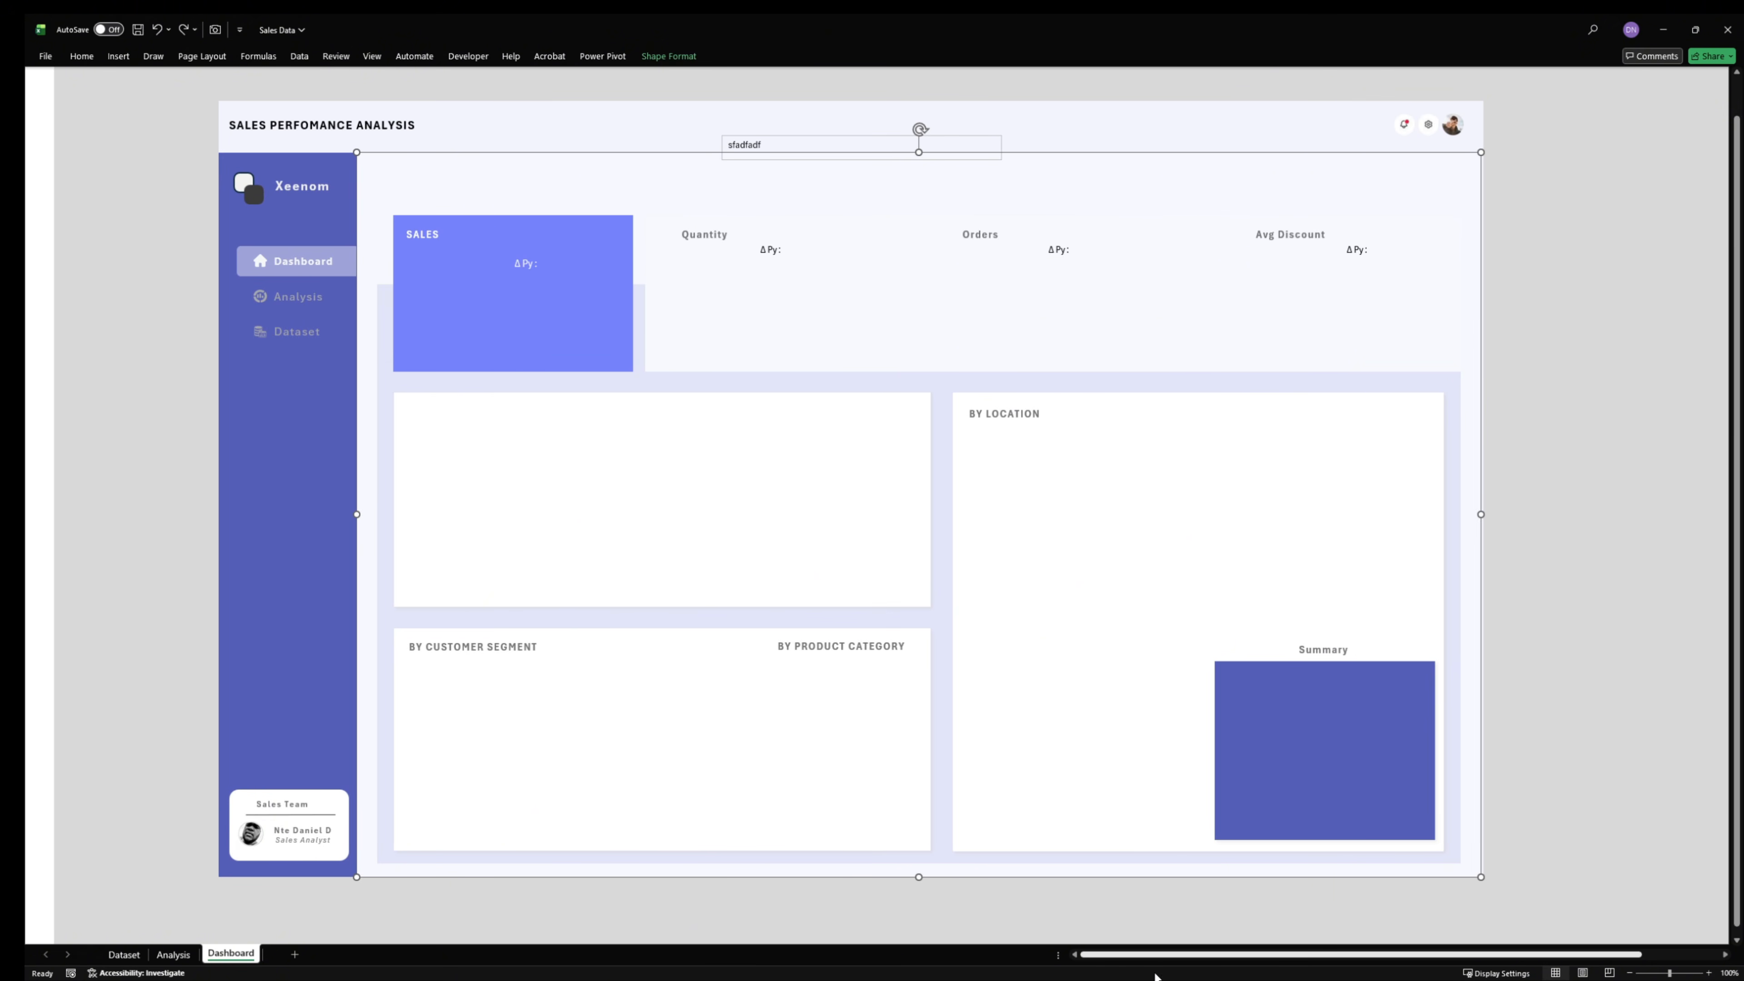
- Delete the sample "sfadfadf" text box from the lower edge of the header
{"action": "left_click", "coordinate": [983, 138]}
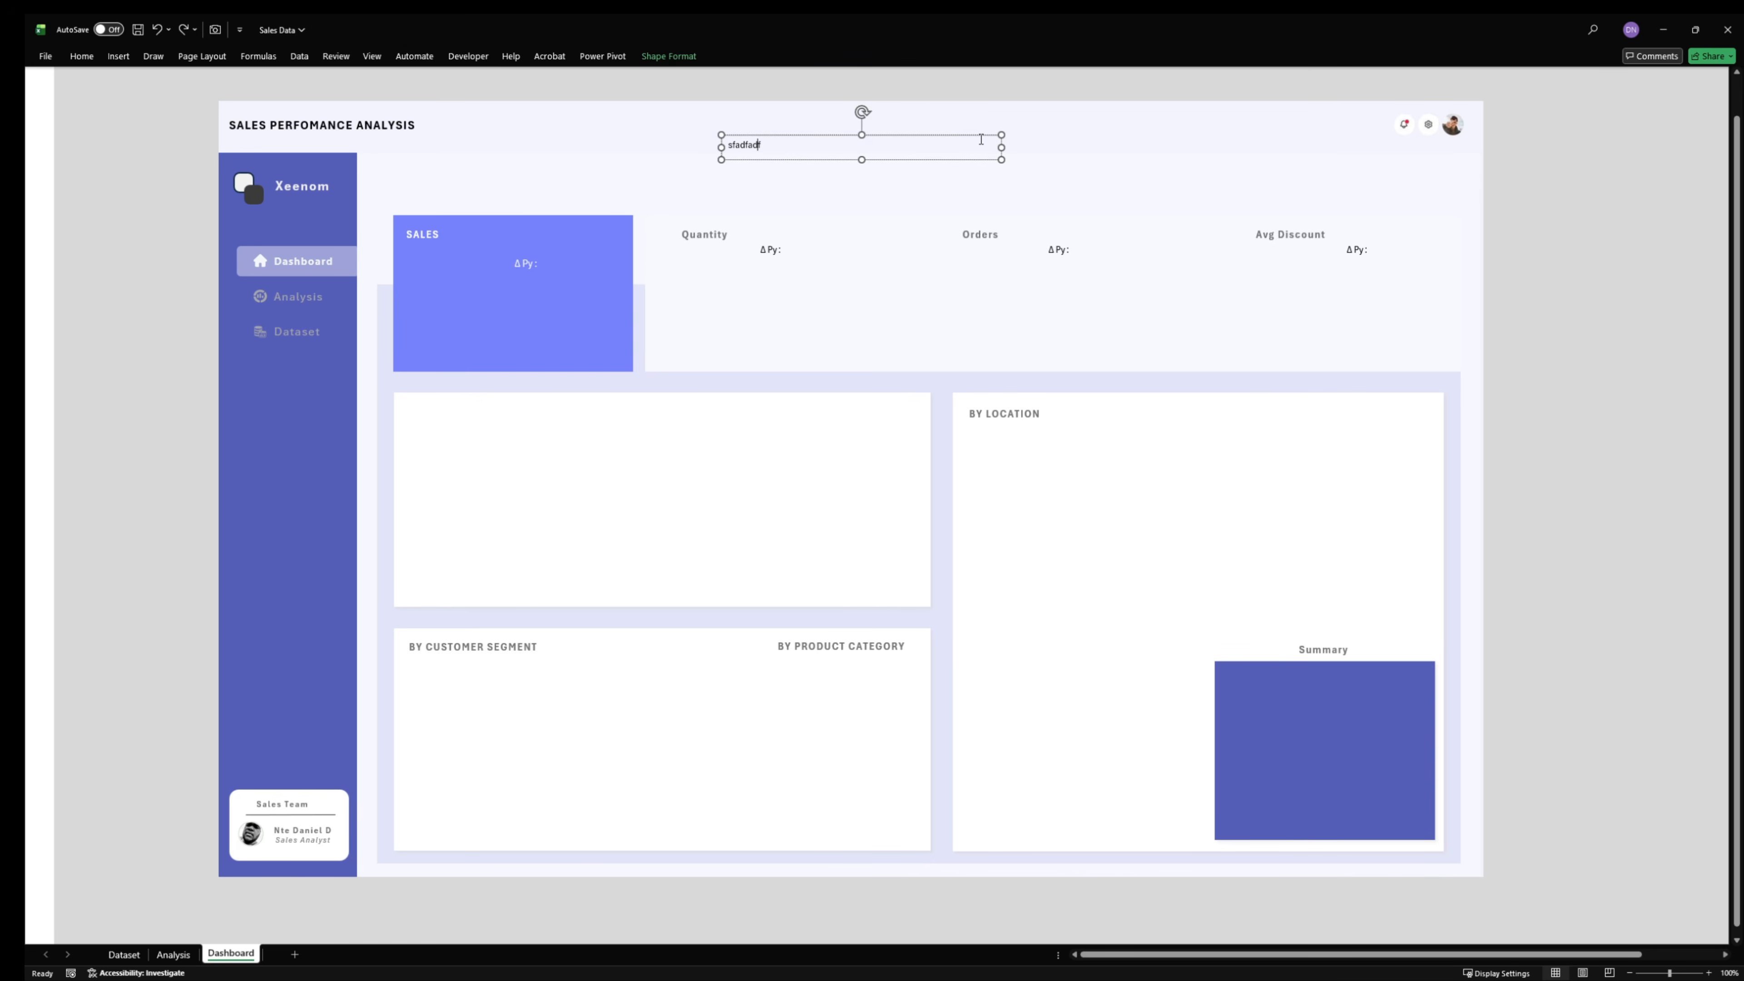
{"action": "left_click", "coordinate": [979, 135]}
{"action": "key", "text": "Delete"}
- Try moving the base panel behind the header away from the dashboard twice, undoing each move
{"action": "left_click", "coordinate": [711, 109]}
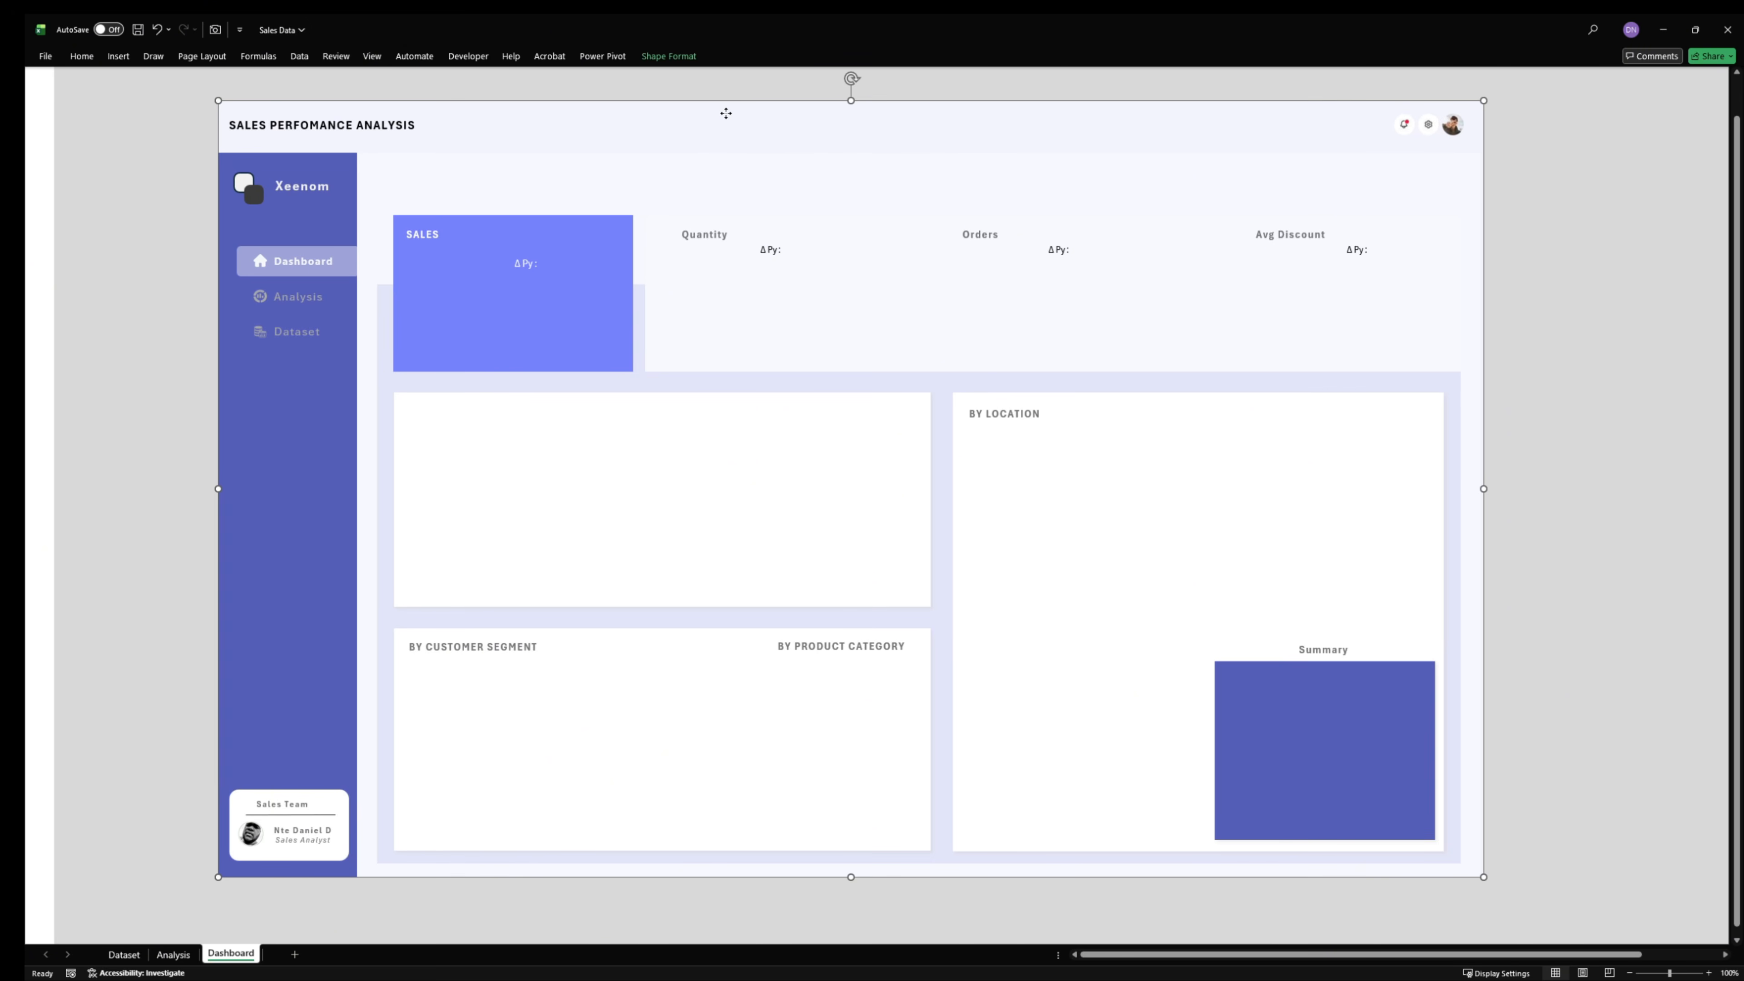
{"action": "left_click_drag", "start_coordinate": [711, 109], "coordinate": [1341, 364]}
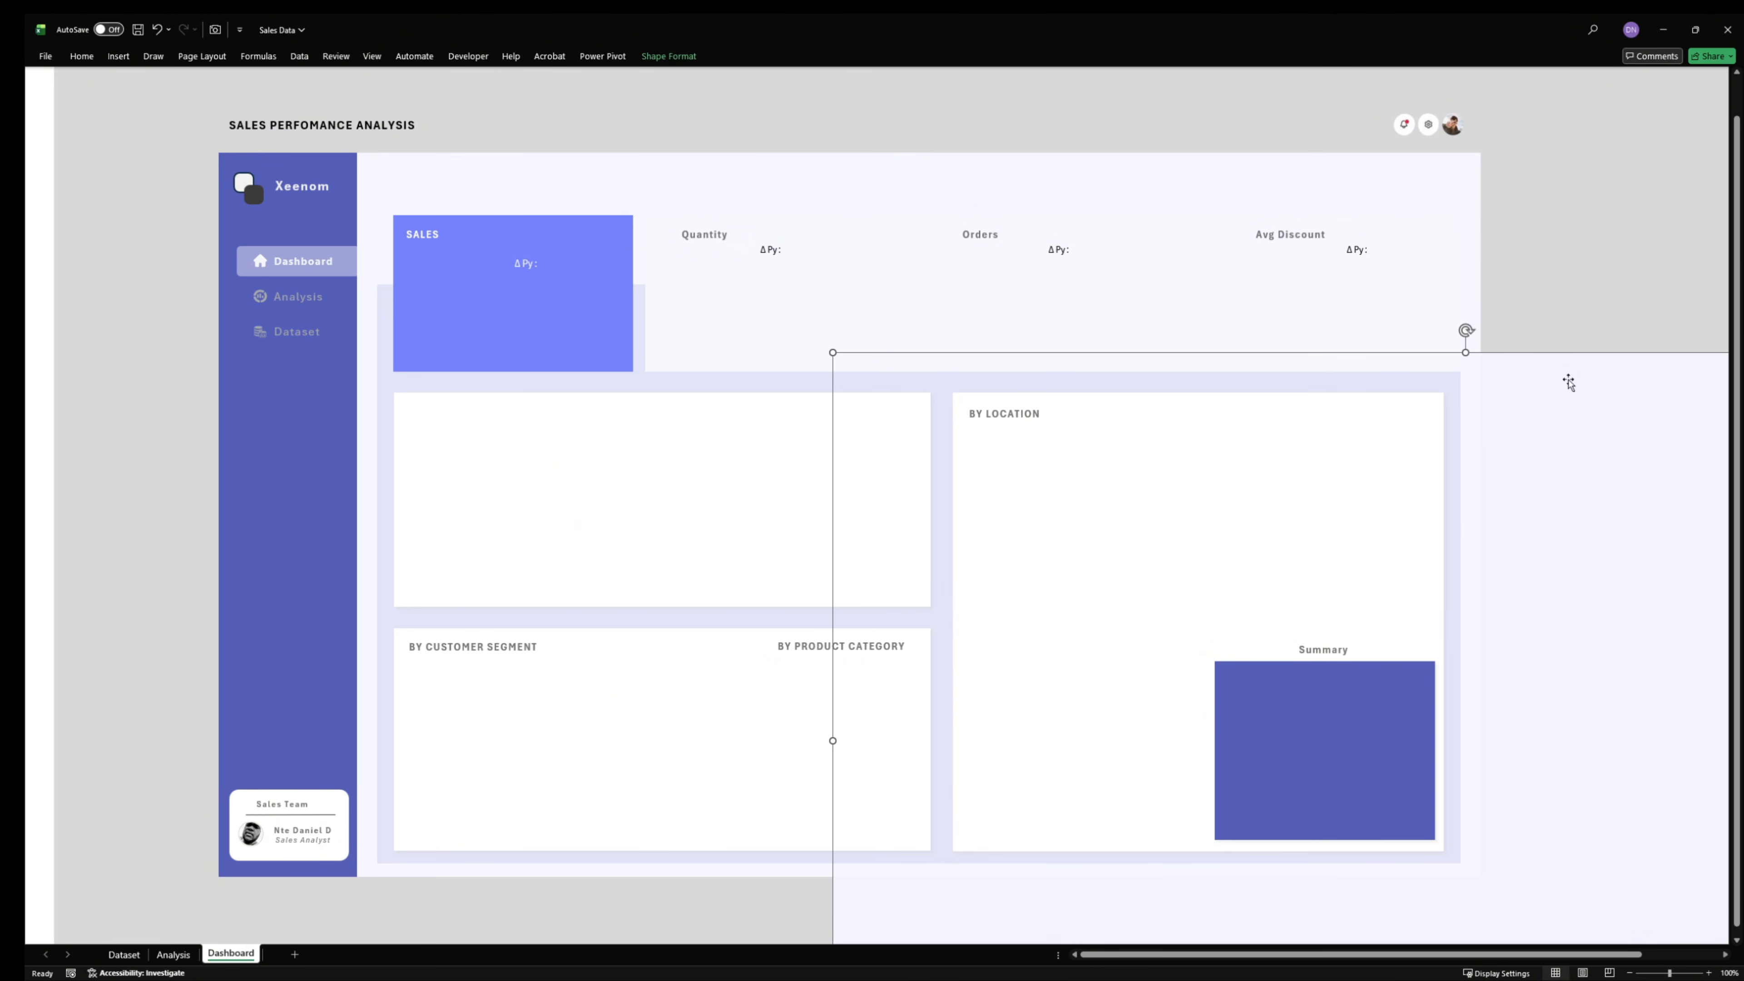
{"action": "left_click", "coordinate": [1468, 246]}
{"action": "left_click", "coordinate": [1433, 178]}
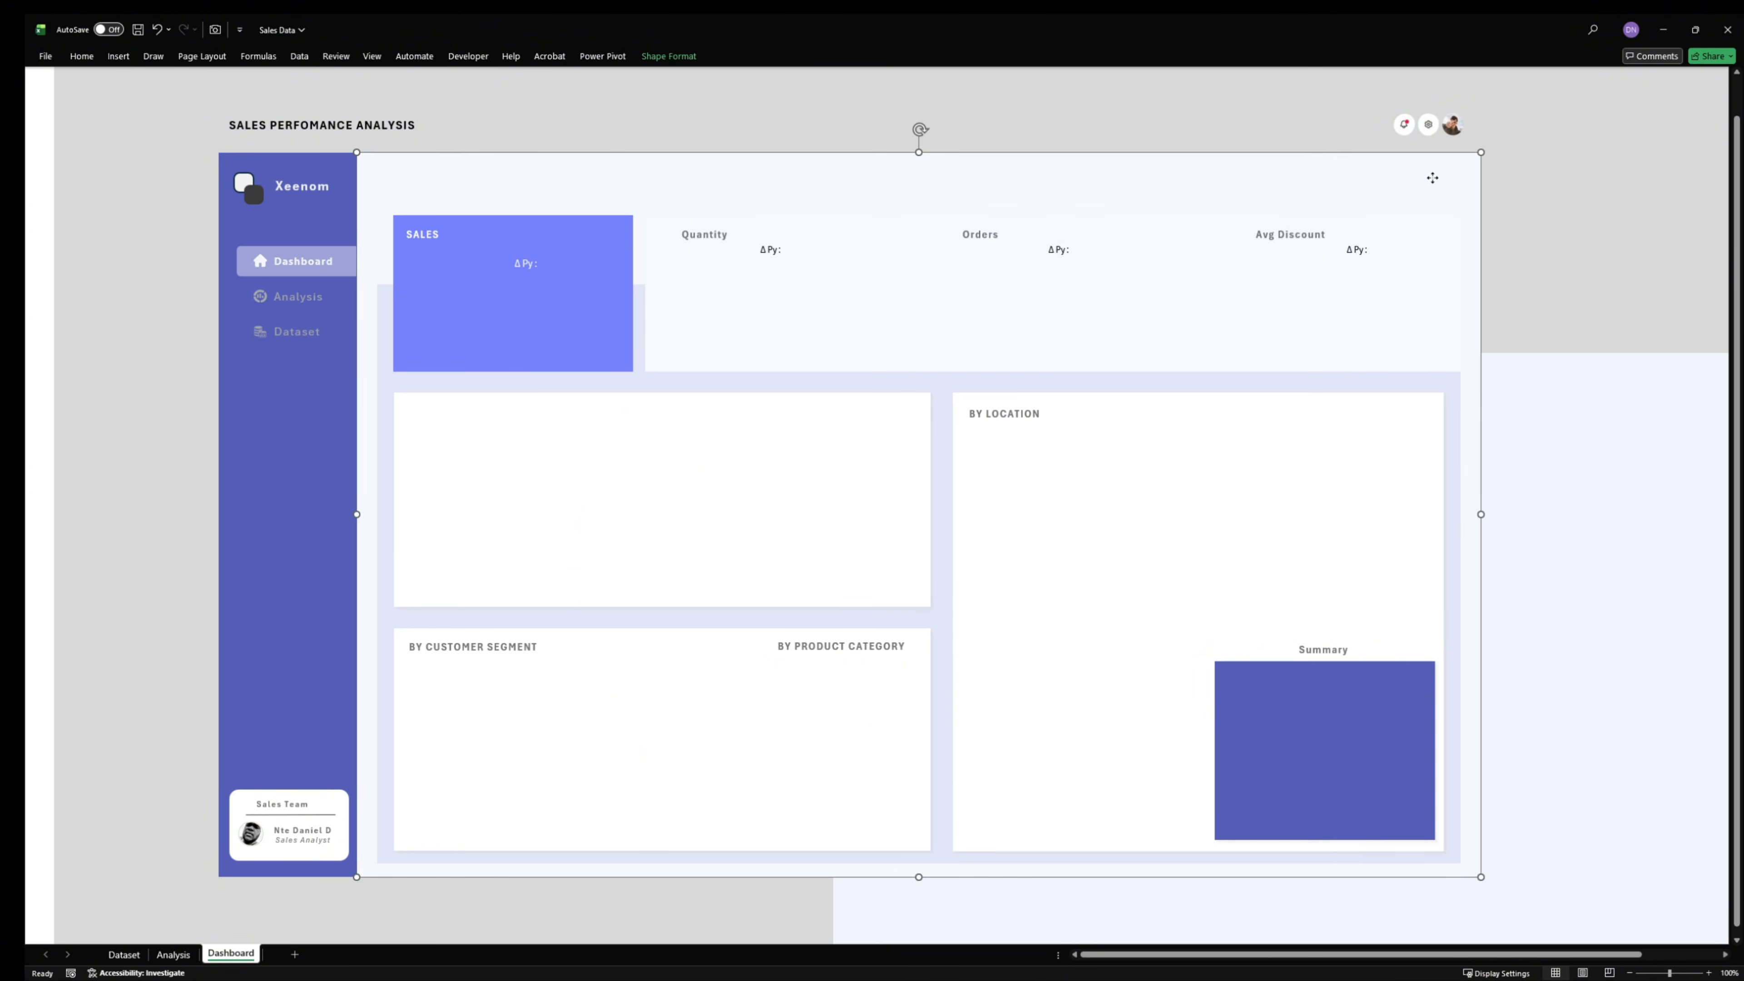
{"action": "left_click", "coordinate": [1555, 365], "text": "ctrl"}
{"action": "key", "text": "ctrl+z"}
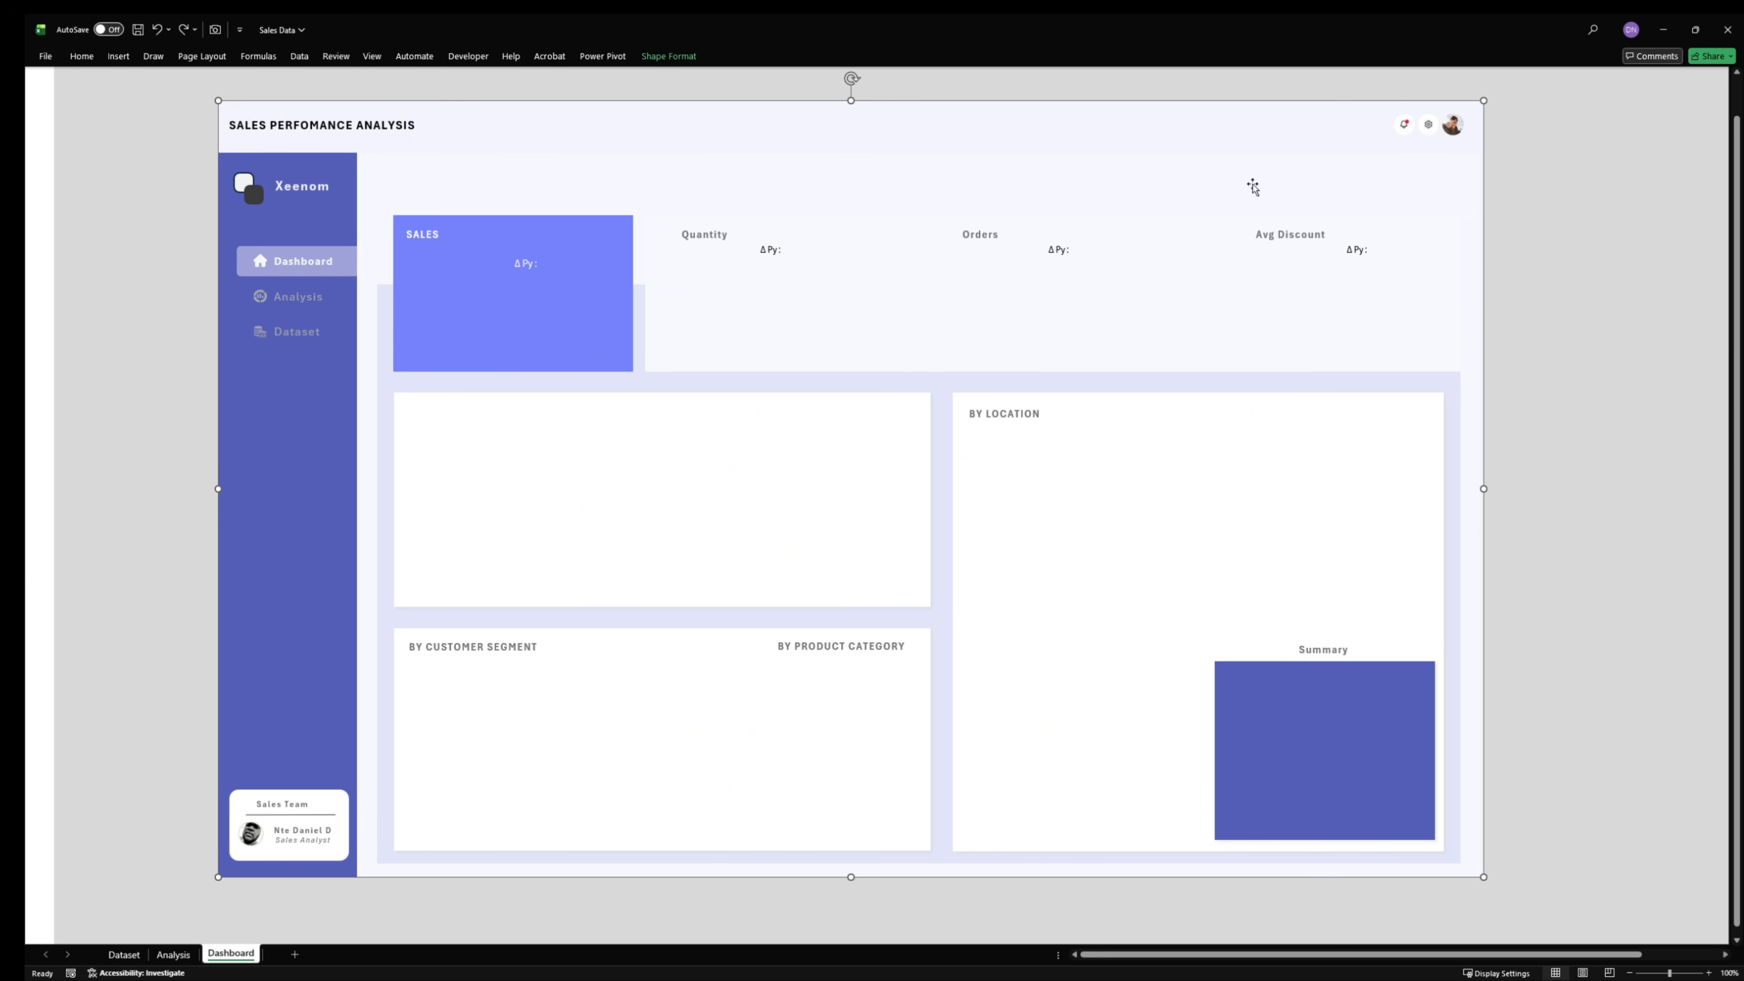
{"action": "left_click_drag", "start_coordinate": [1231, 141], "coordinate": [1467, 460]}
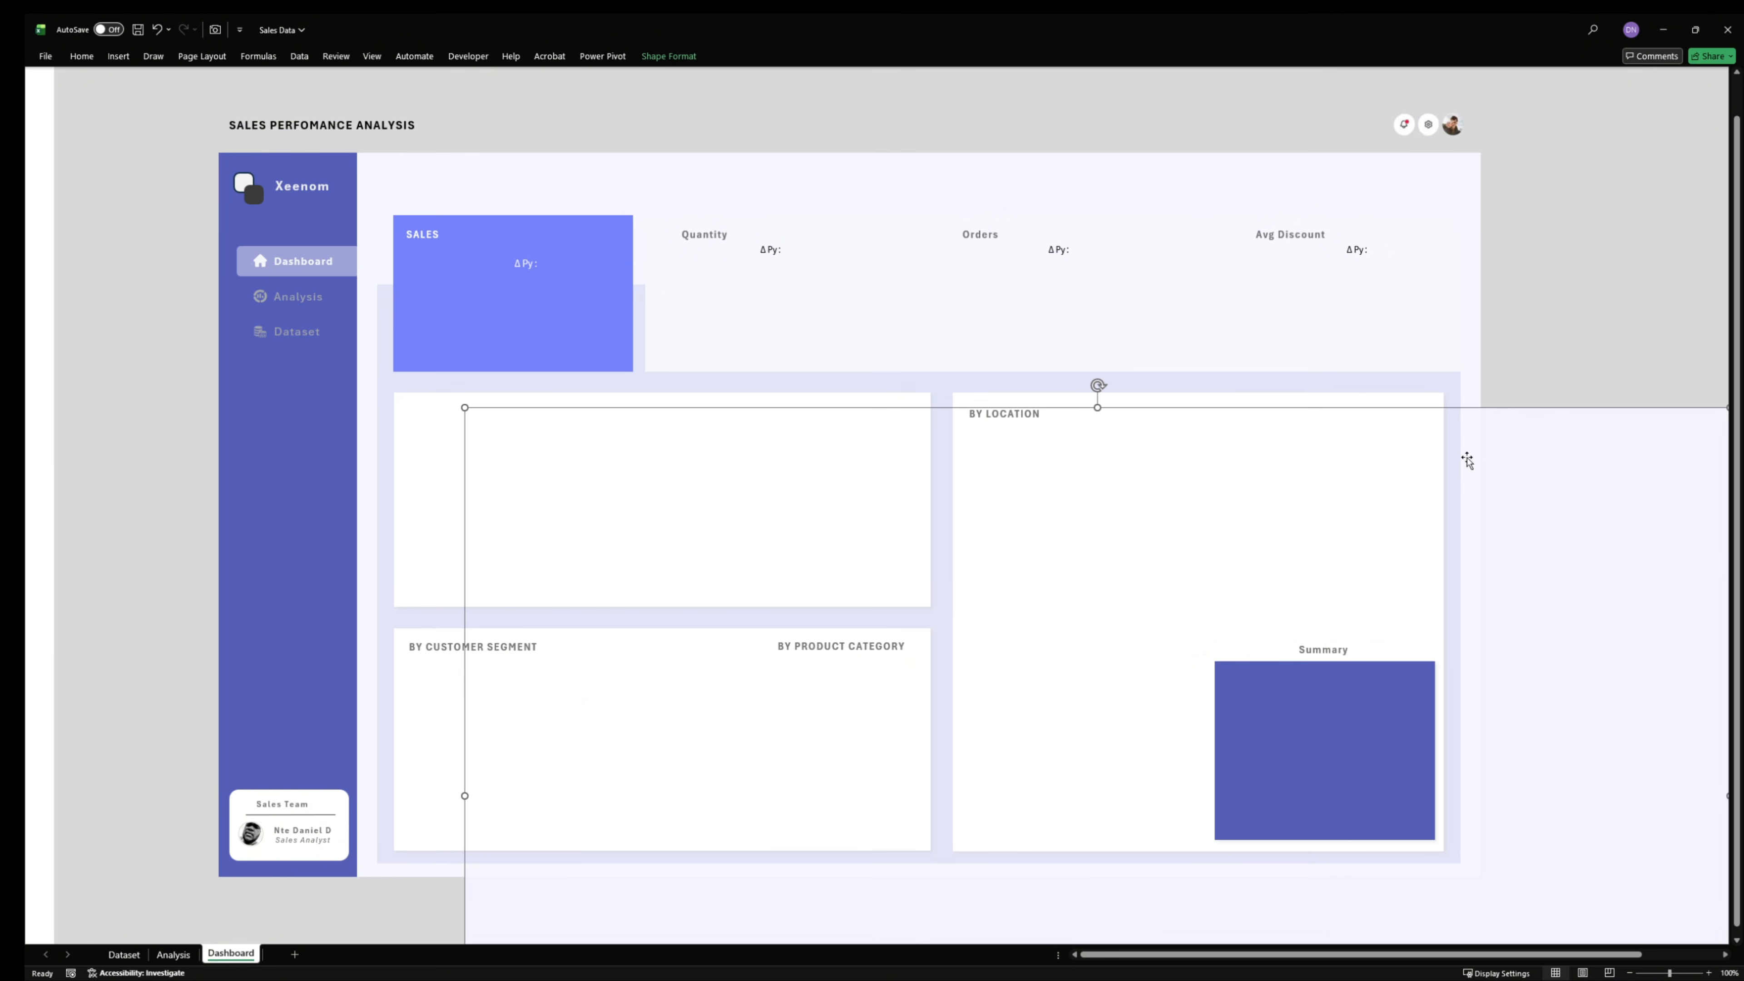
{"action": "key", "text": "ctrl+z"}
{"action": "key", "text": "ctrl+z"}
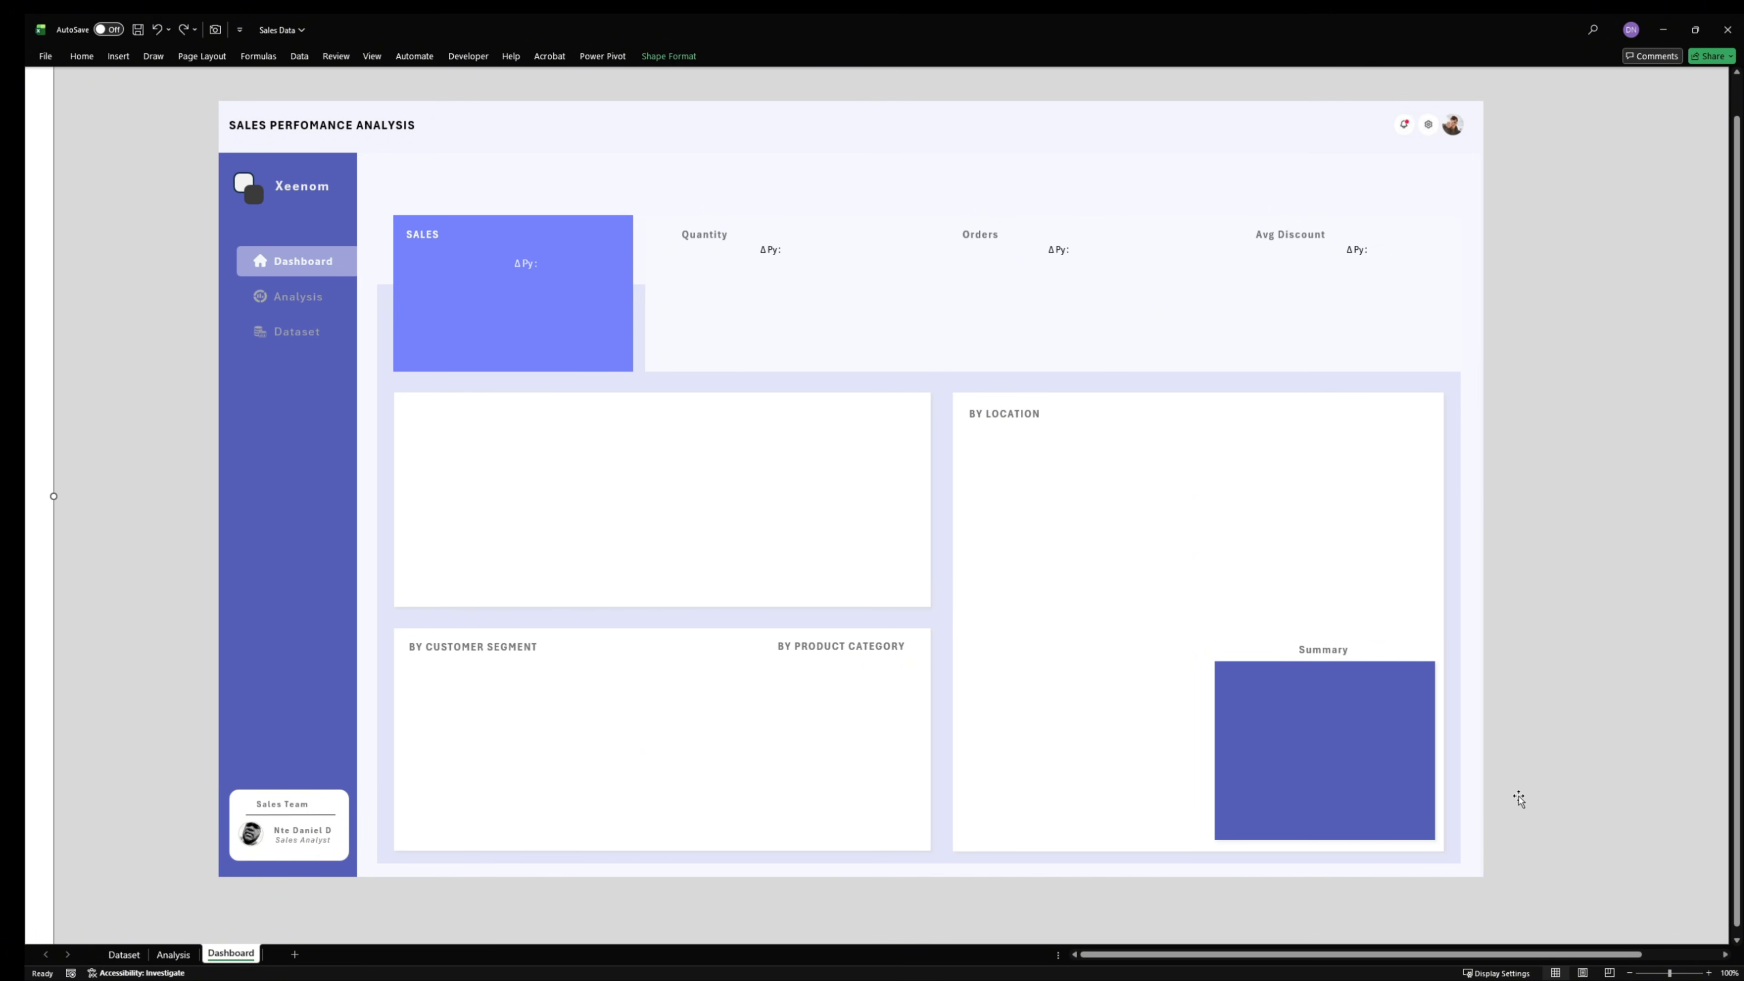
- View the fill colour options in the base panel's shape formatting and set its shadow preset to No Shadow
{"action": "left_click", "coordinate": [1467, 870]}
{"action": "right_click", "coordinate": [1468, 871]}
{"action": "left_click", "coordinate": [1511, 510]}
{"action": "left_click", "coordinate": [1282, 122]}
{"action": "right_click", "coordinate": [1281, 120]}
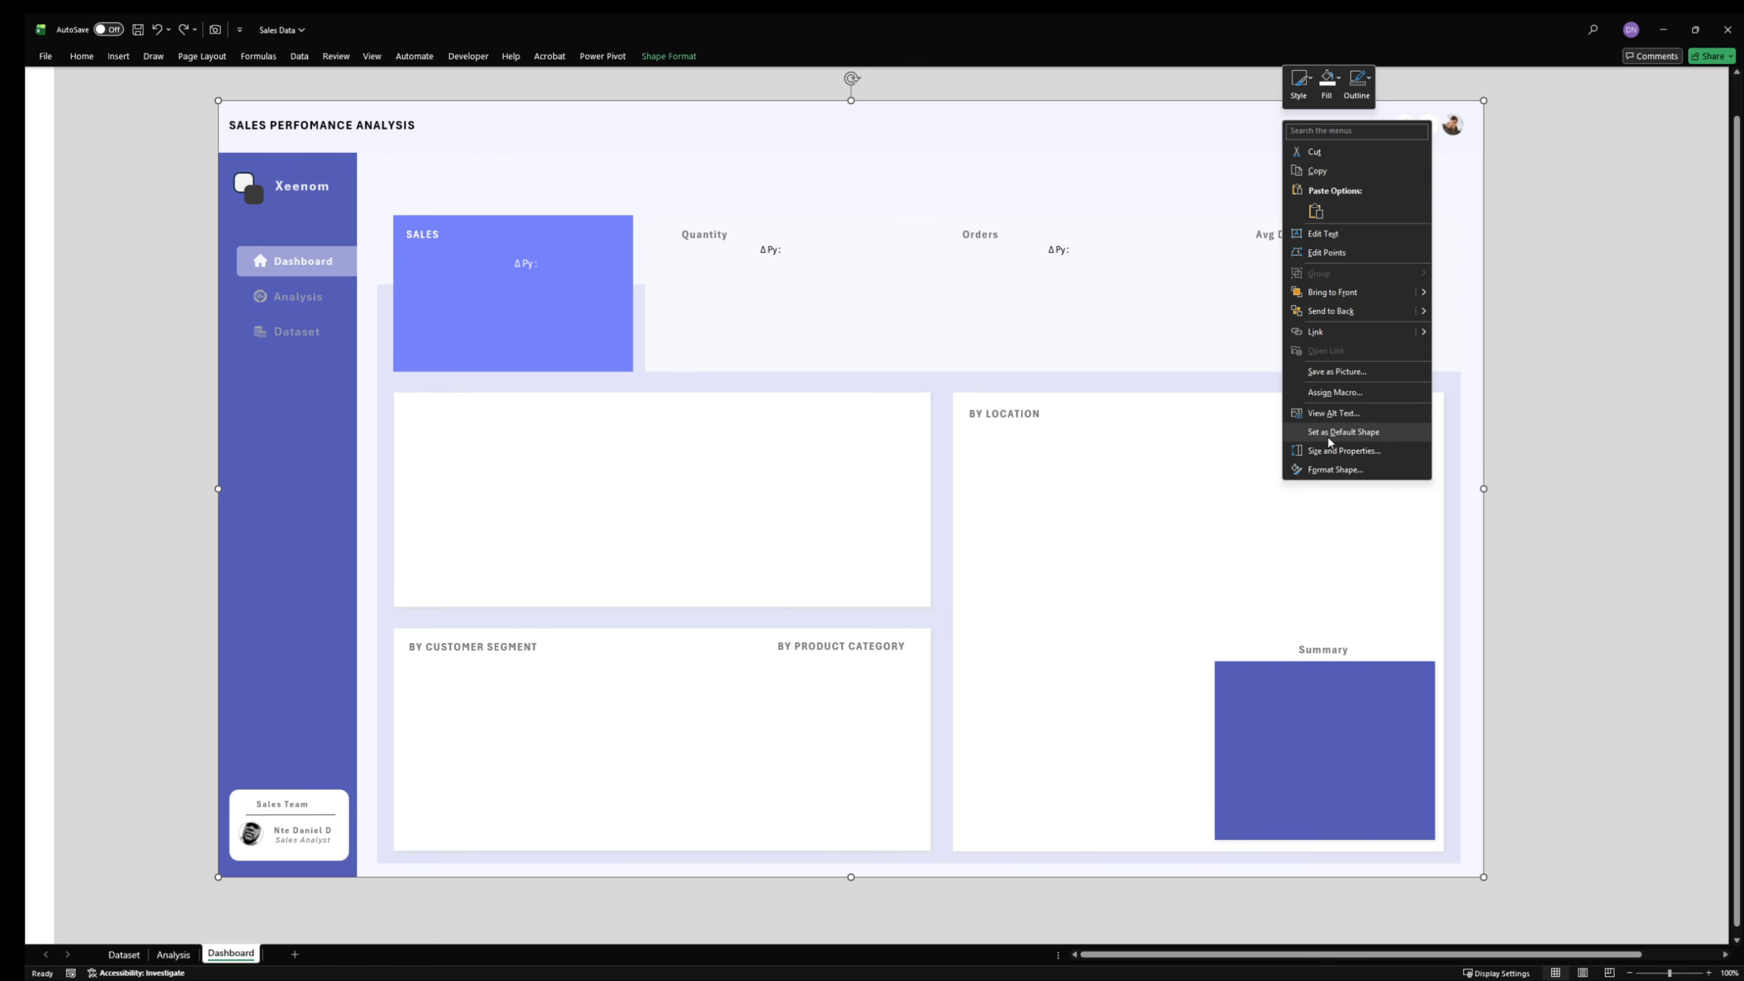
{"action": "left_click", "coordinate": [1339, 471]}
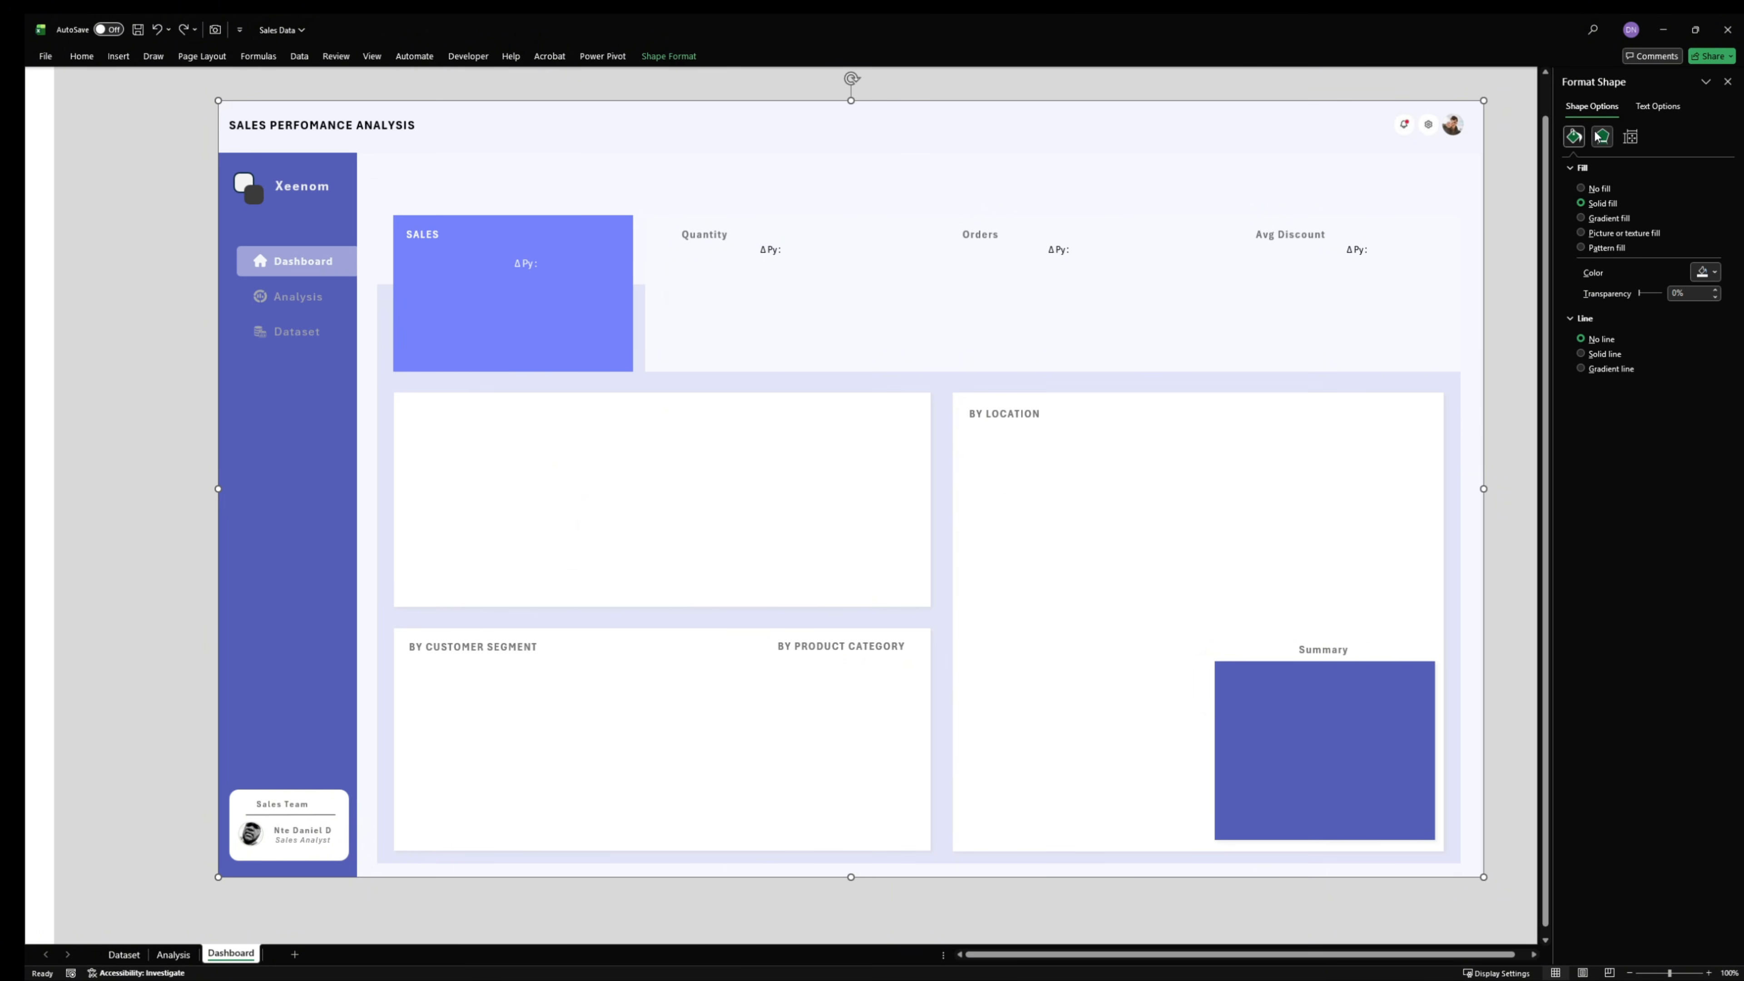
{"action": "left_click", "coordinate": [1704, 272]}
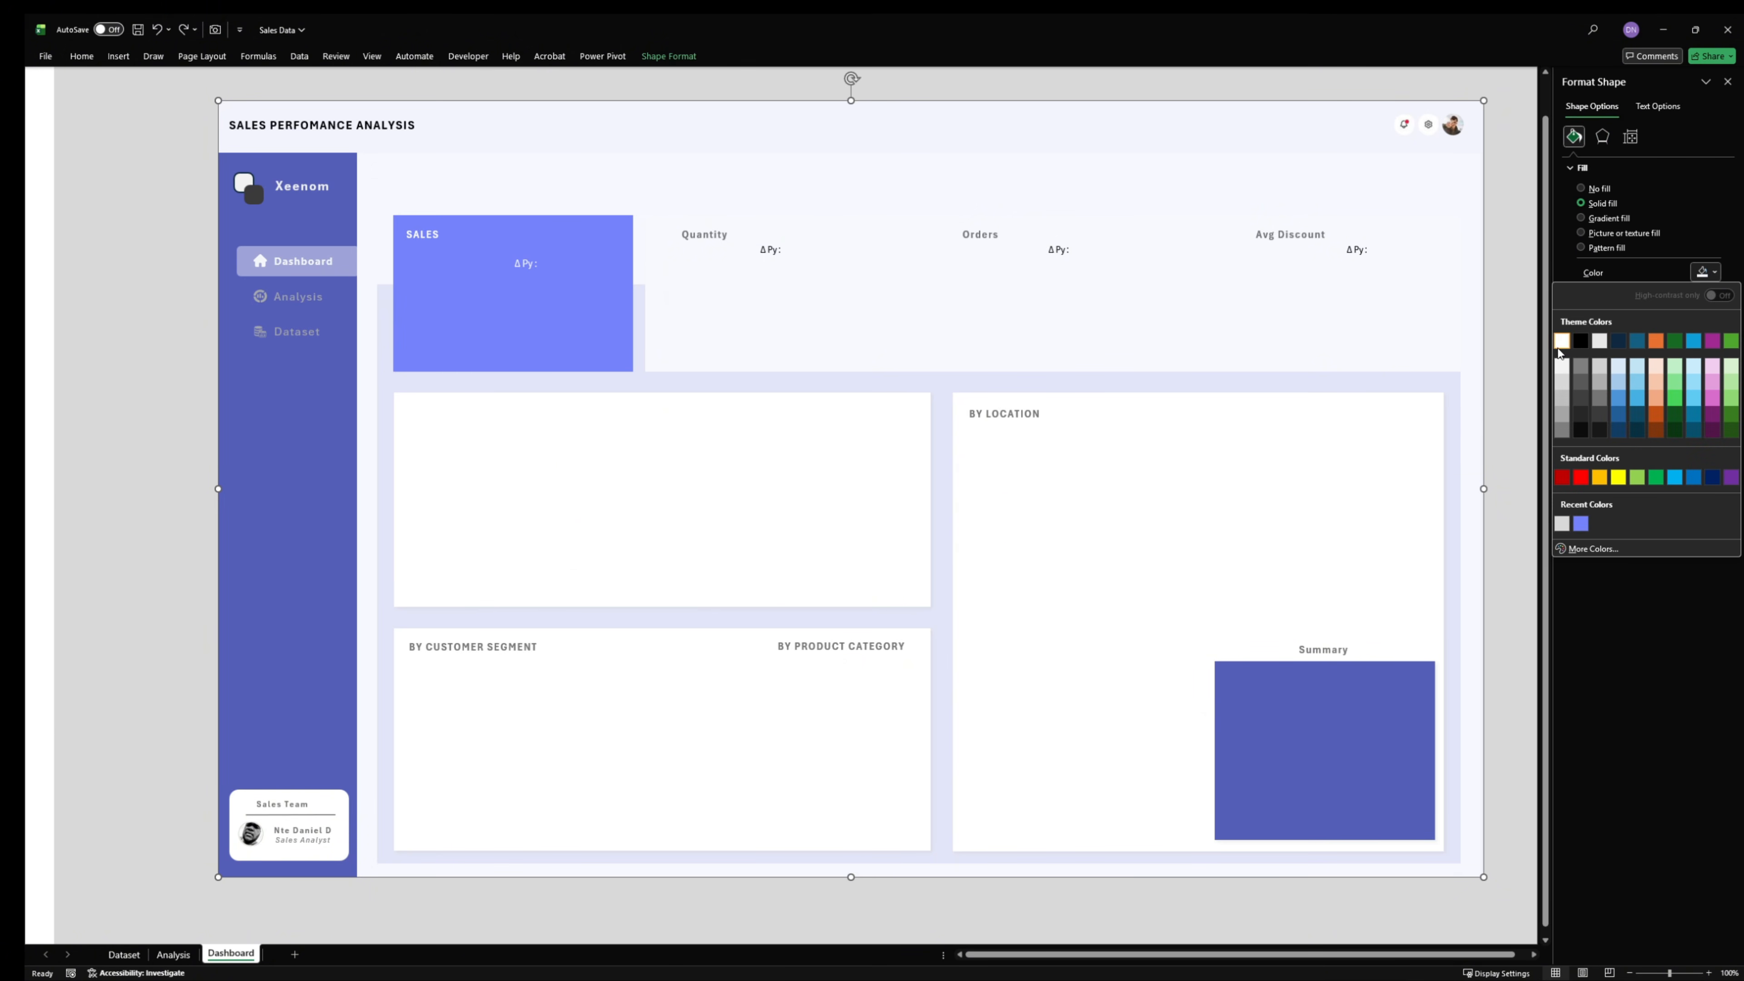
{"action": "left_click", "coordinate": [1602, 136]}
{"action": "left_click", "coordinate": [1607, 172]}
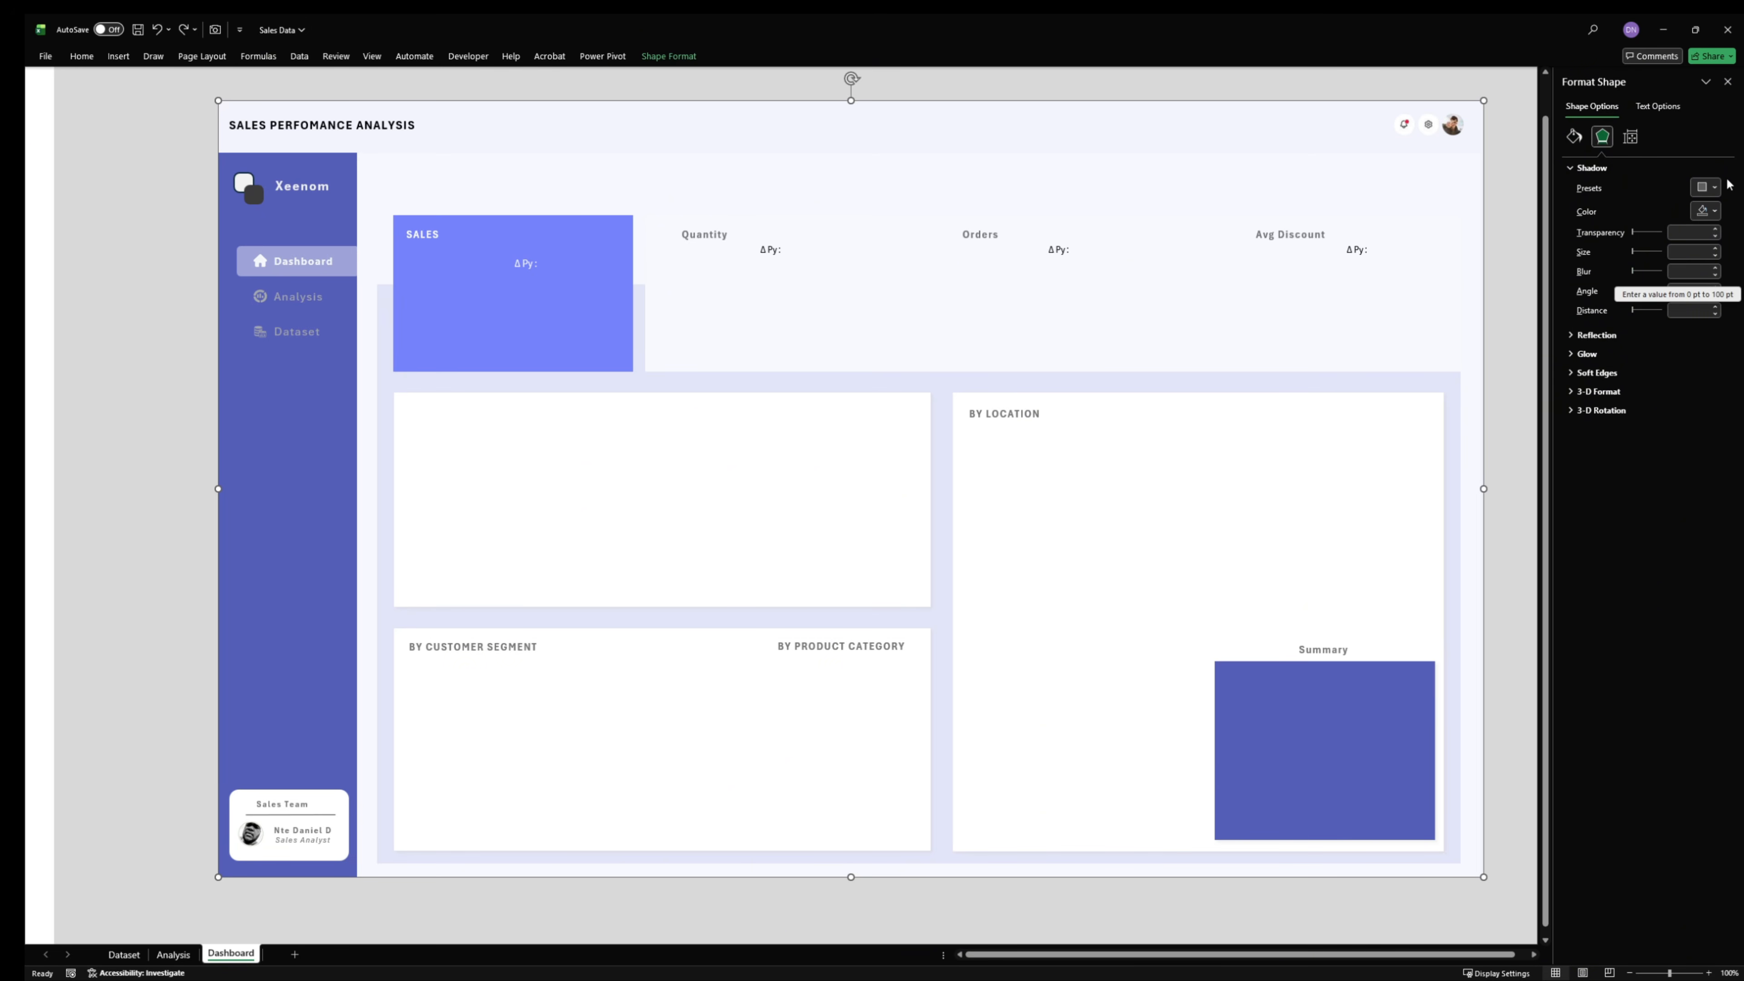
{"action": "left_click", "coordinate": [1709, 186]}
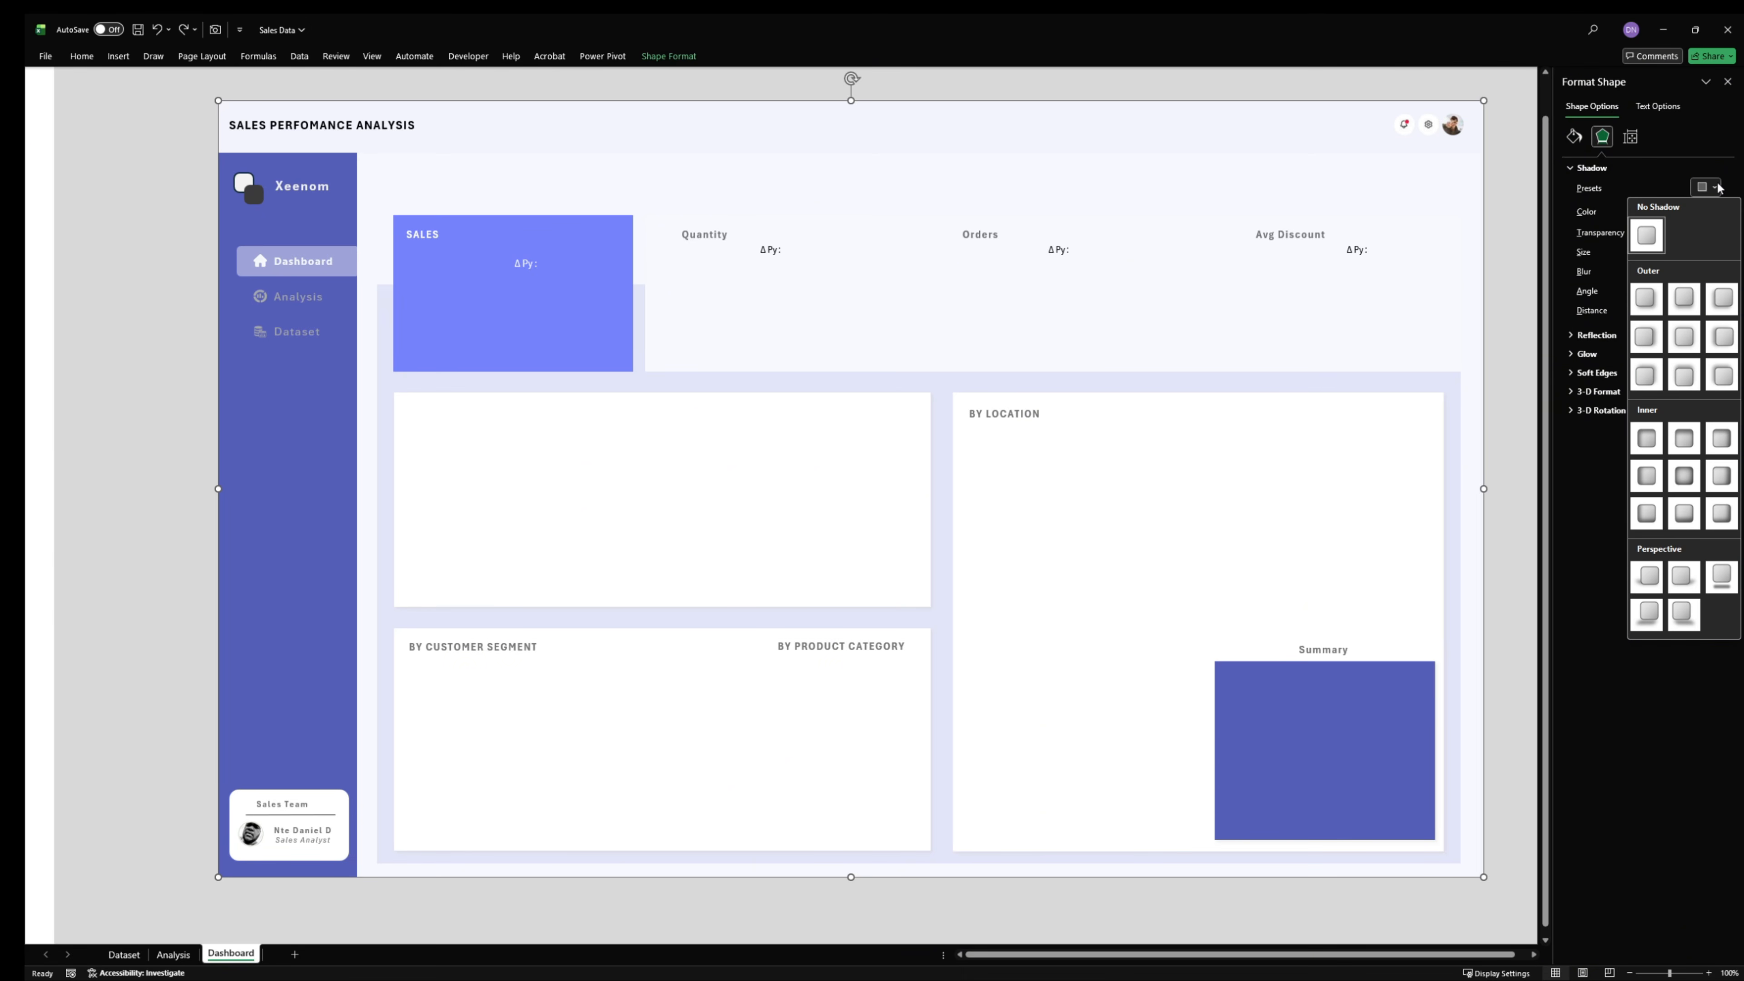
{"action": "left_click", "coordinate": [1648, 234]}
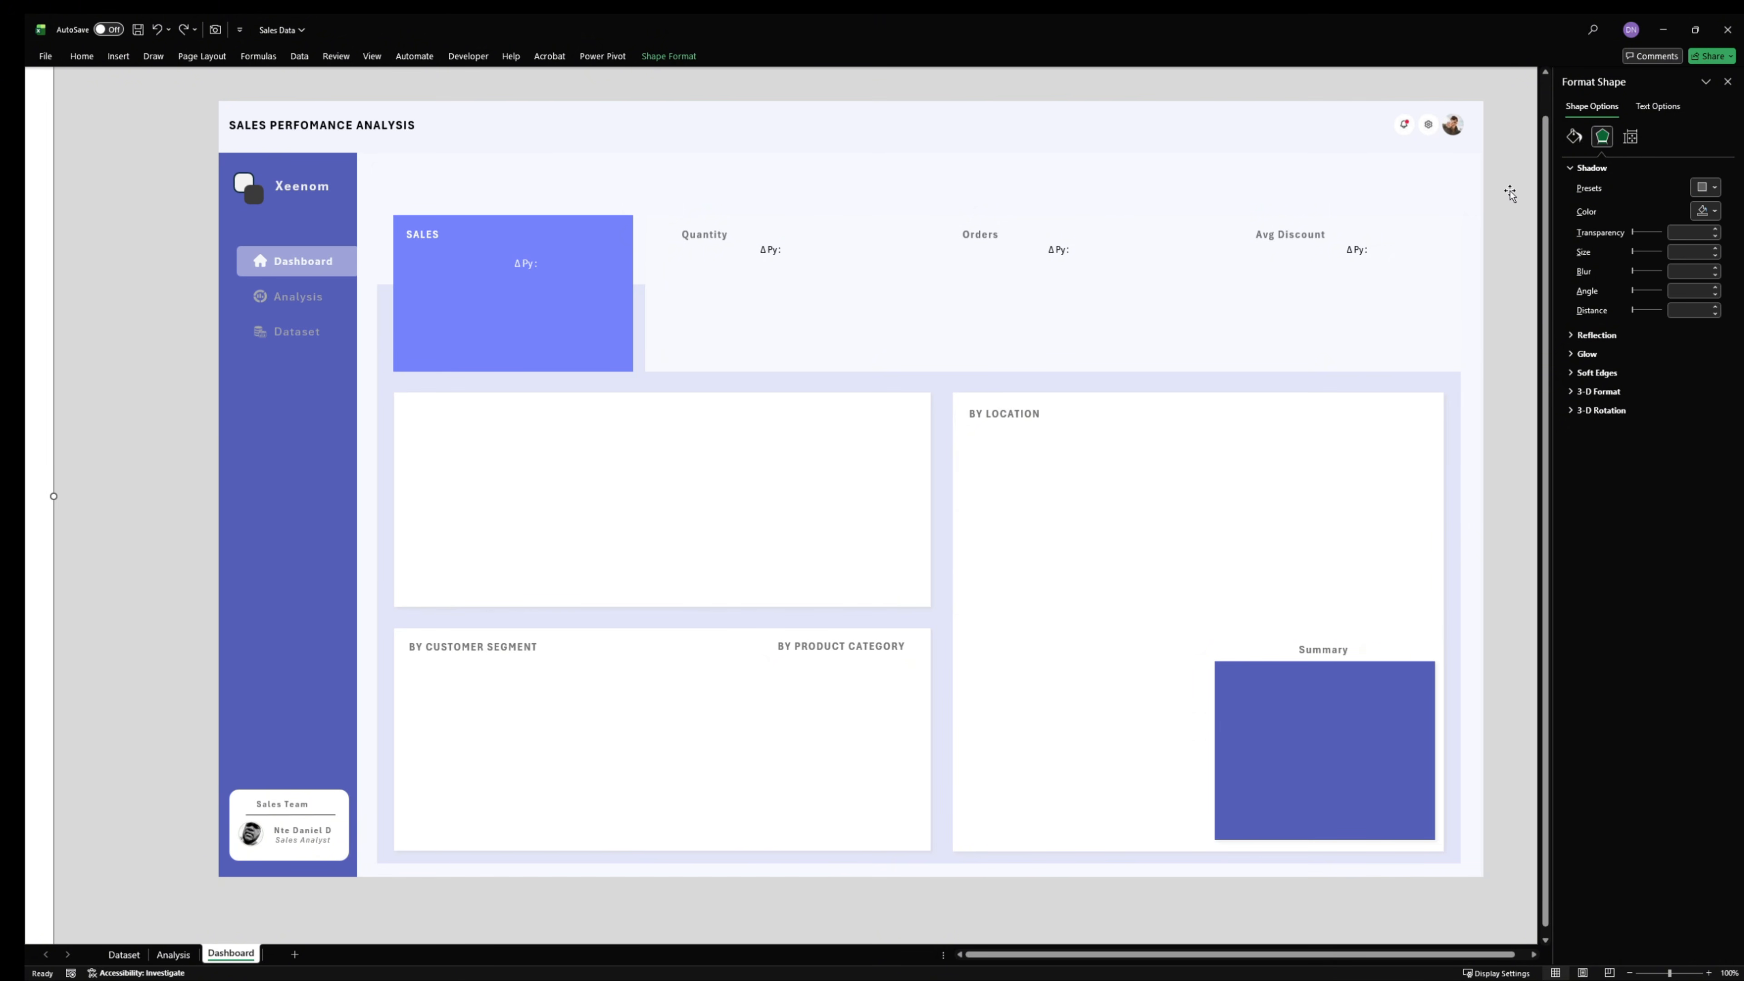
{"action": "left_click", "coordinate": [1727, 82]}
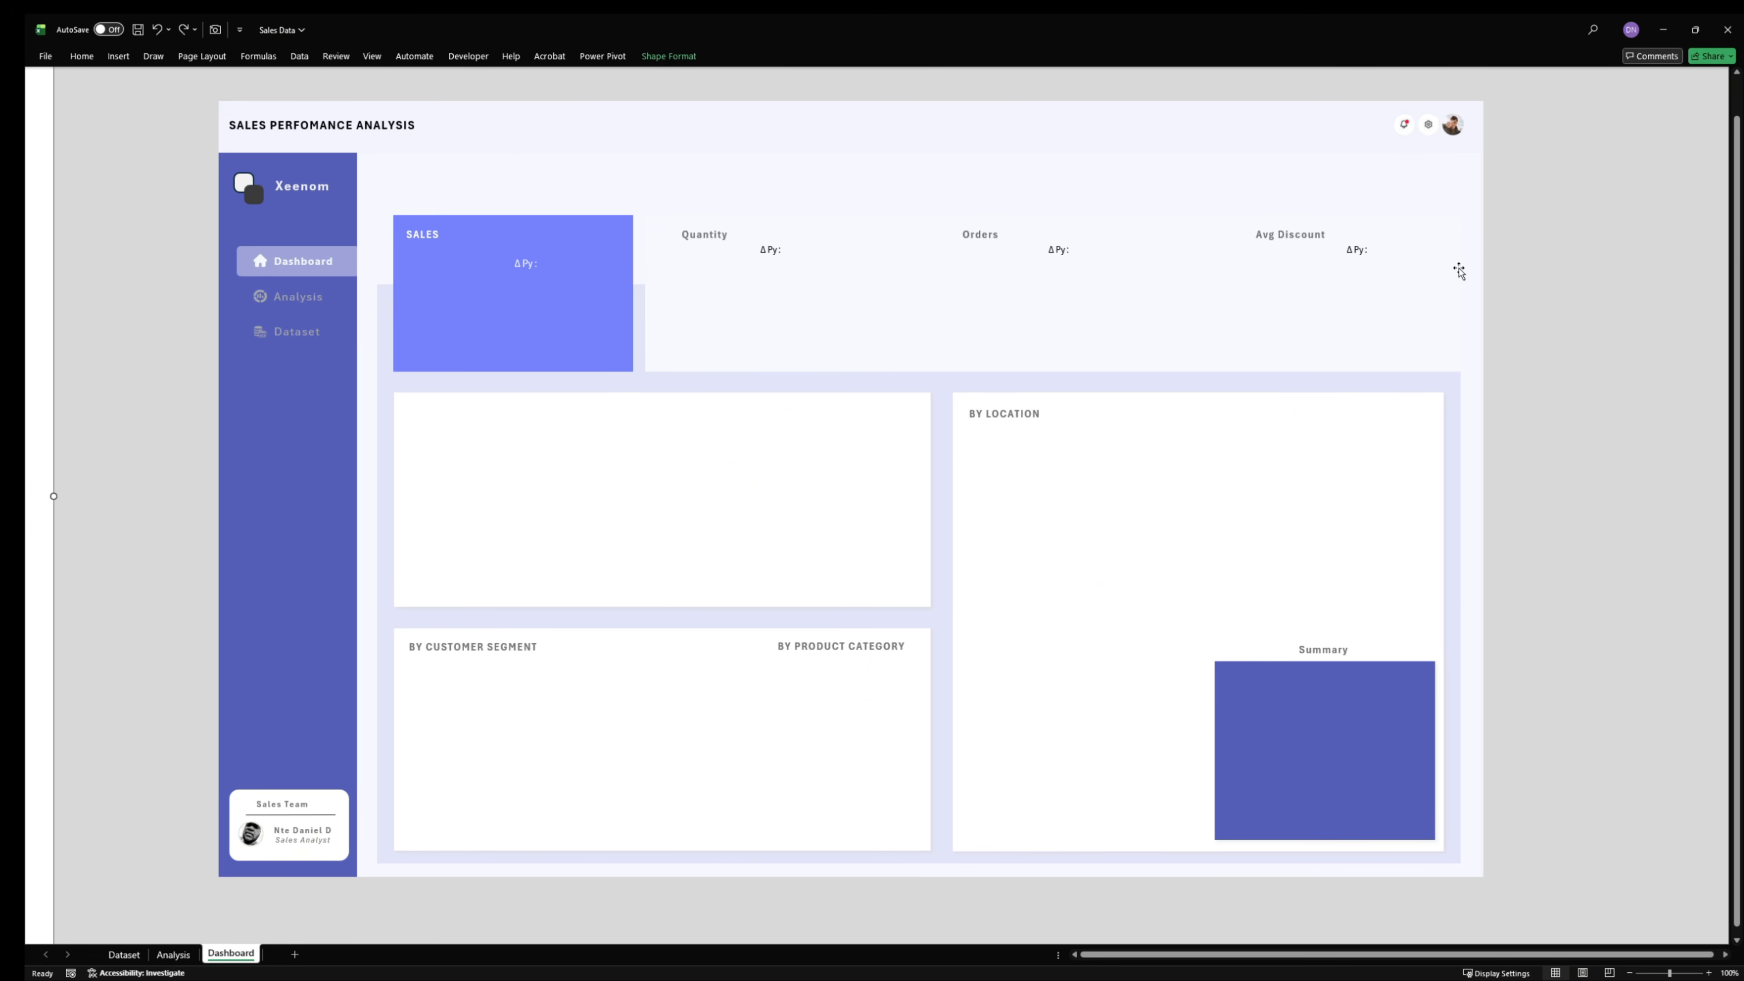
- Try shifting the pale content panel, the base panel and the sidebar out of place, and undo the moves
{"action": "left_click_drag", "start_coordinate": [1459, 271], "coordinate": [1379, 445]}
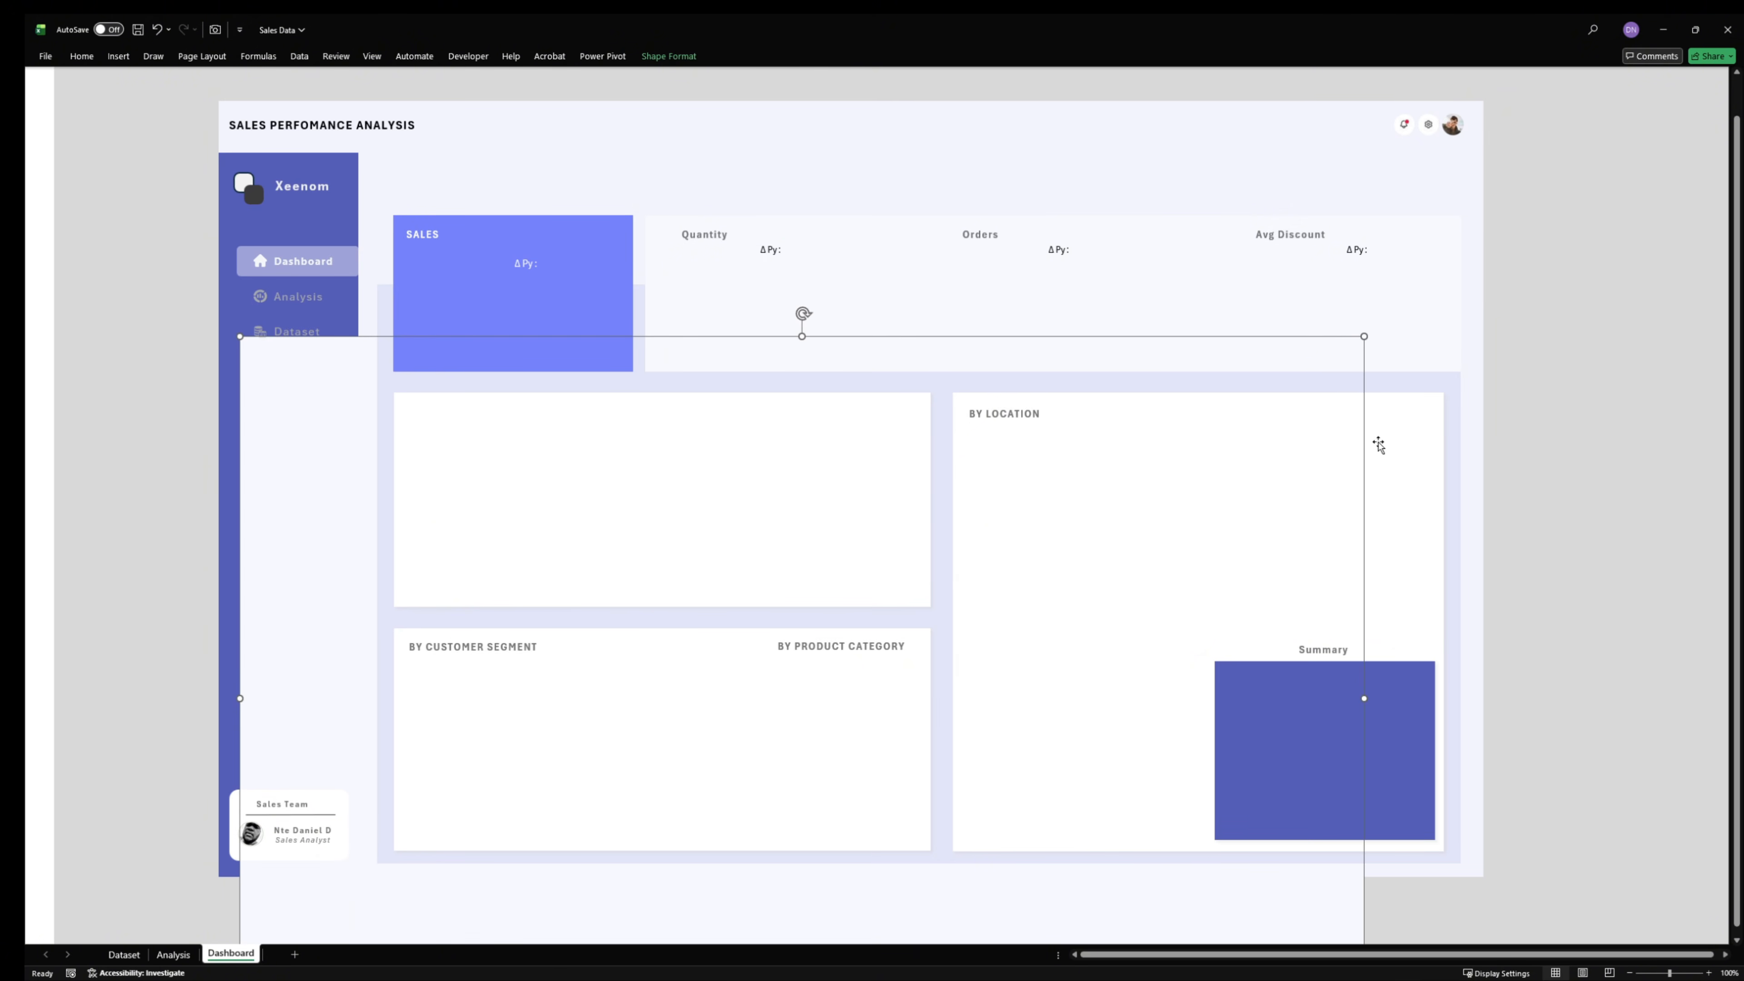
{"action": "left_click_drag", "start_coordinate": [1479, 232], "coordinate": [1511, 256]}
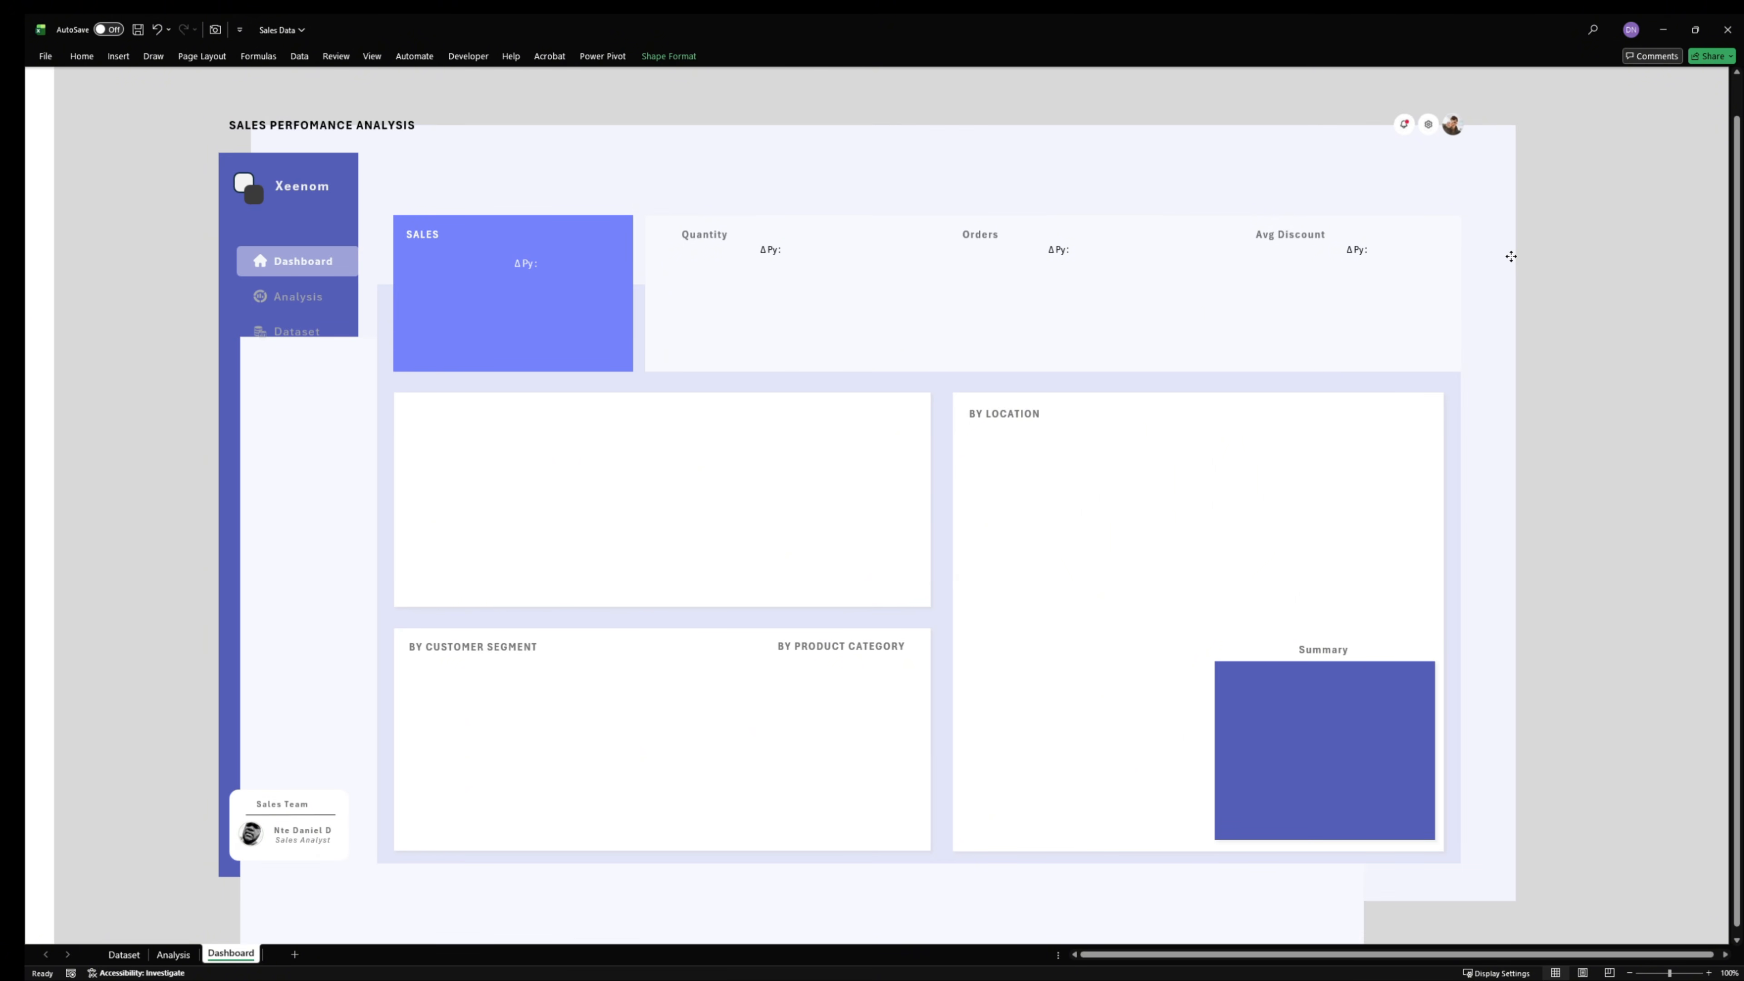
{"action": "key", "text": "ctrl+z"}
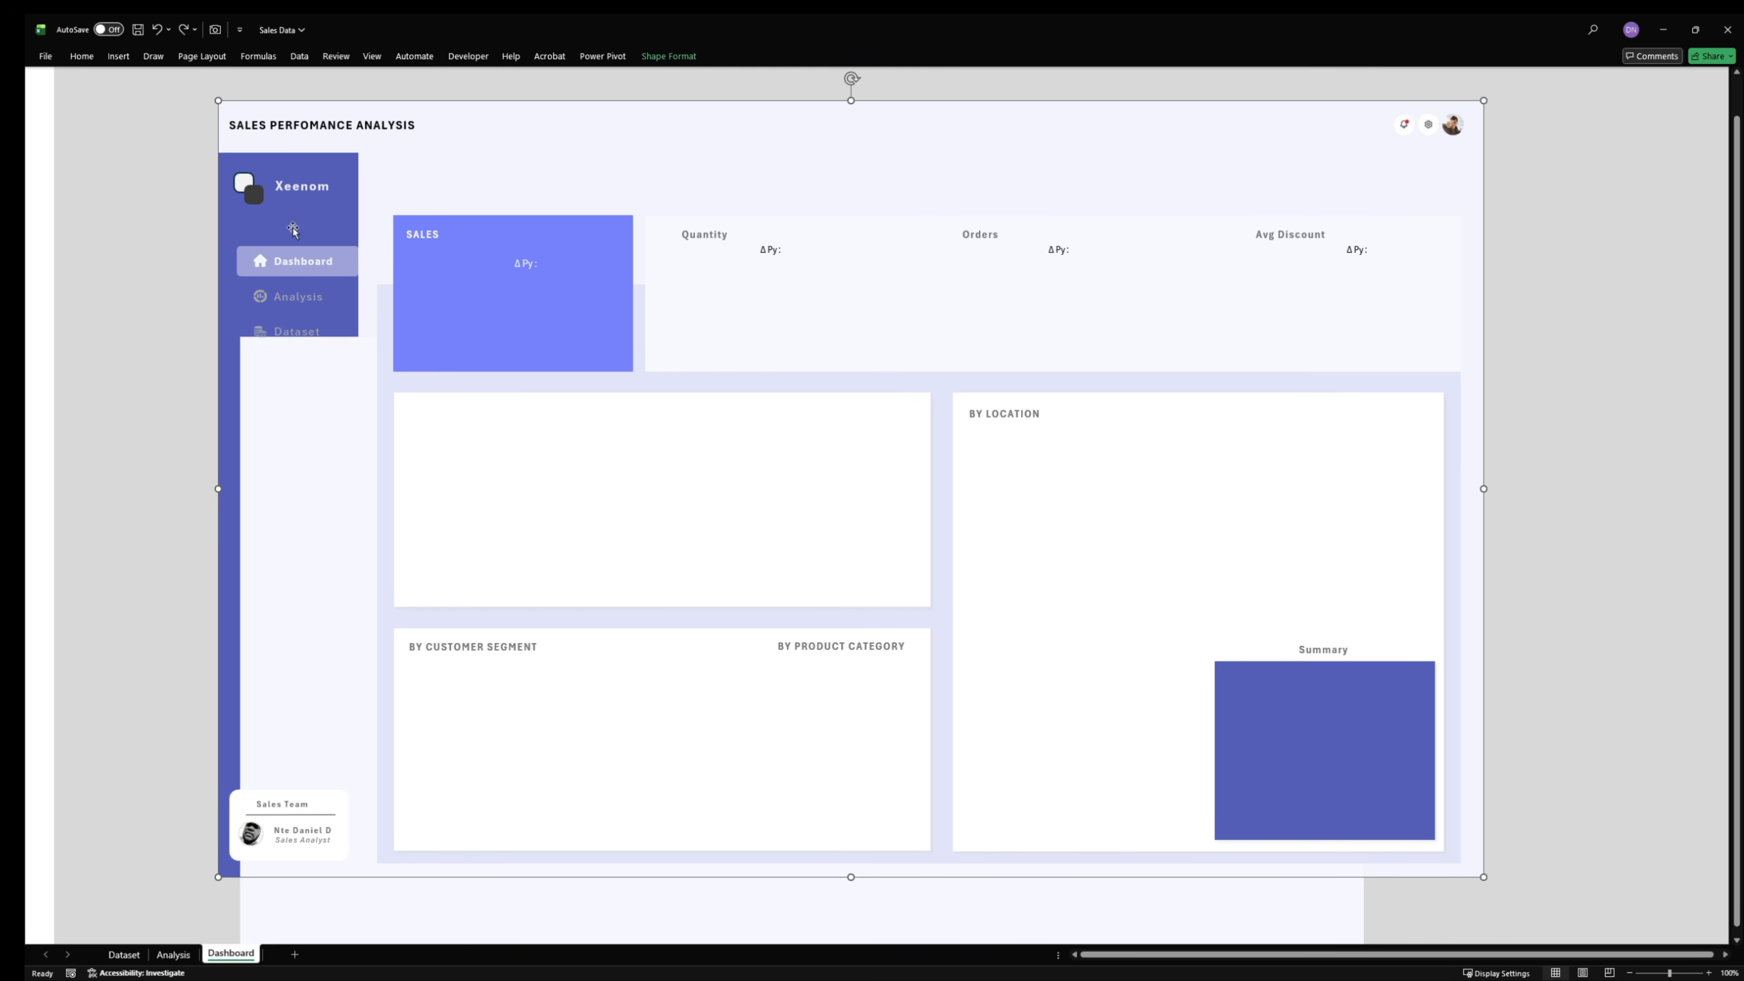
{"action": "left_click", "coordinate": [230, 237]}
{"action": "left_click_drag", "start_coordinate": [231, 236], "coordinate": [327, 179]}
{"action": "key", "text": "ctrl+z"}
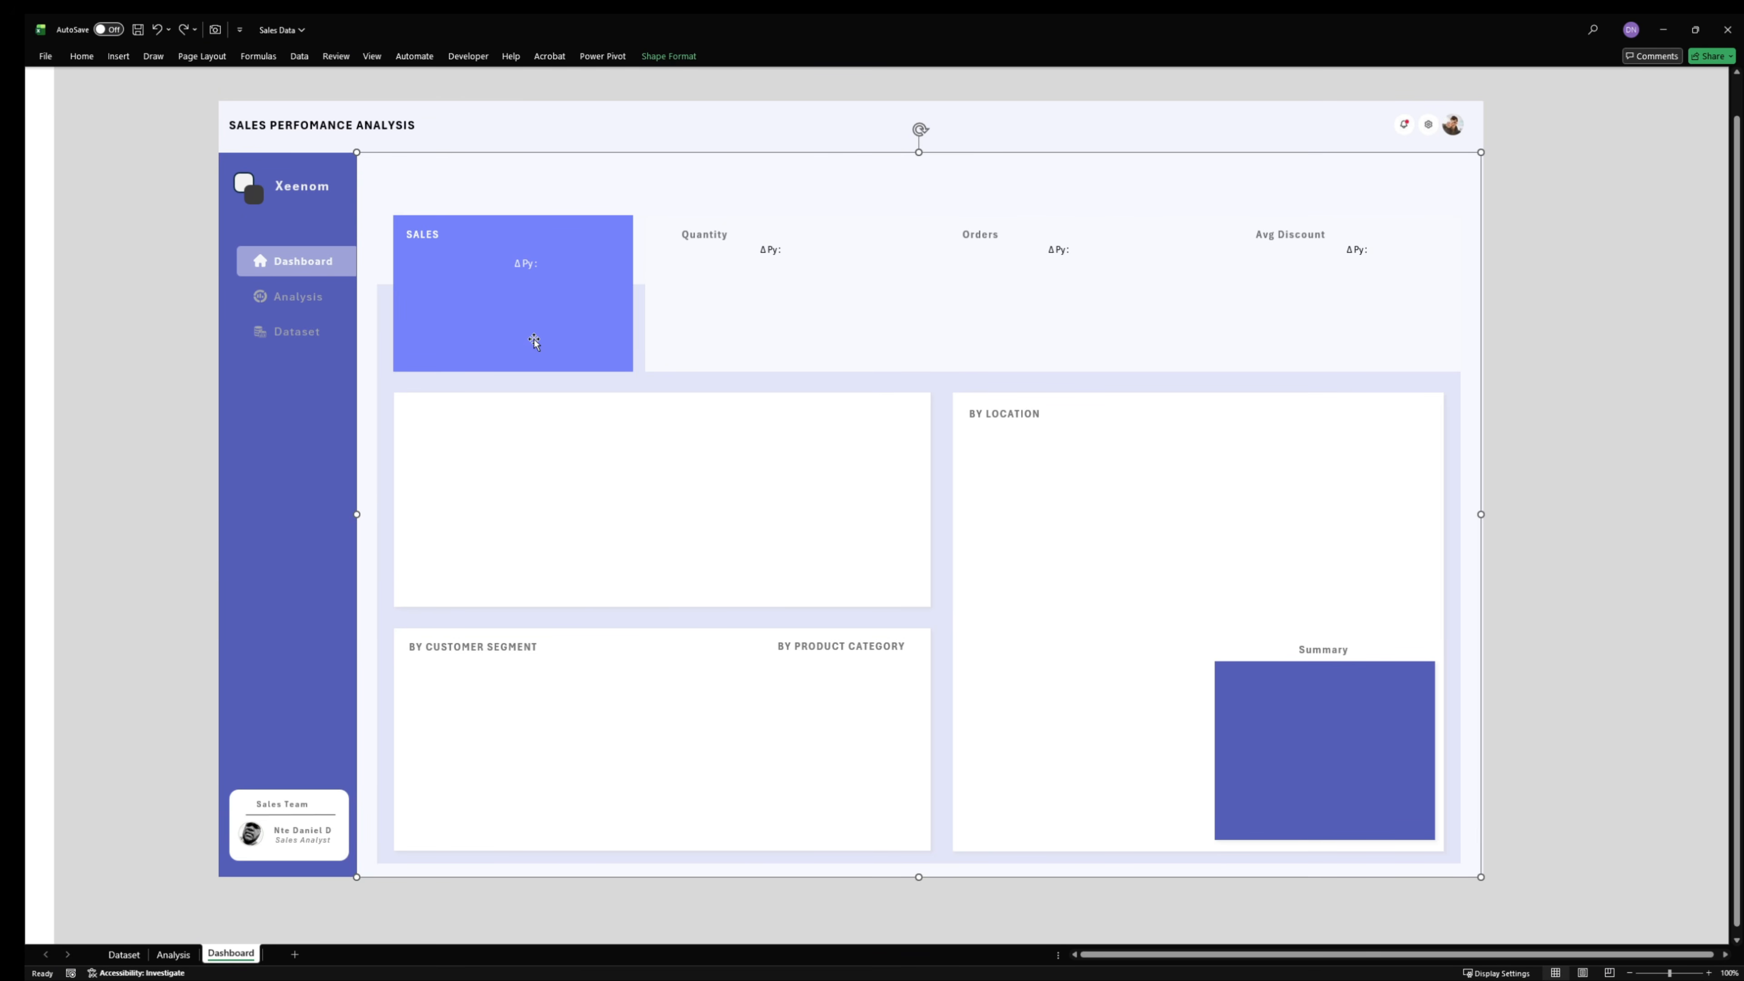
- Try moving the lavender panel behind the cards and the strip behind the Quantity, Orders and Avg Discount KPIs, undoing both moves
{"action": "left_click", "coordinate": [1304, 389]}
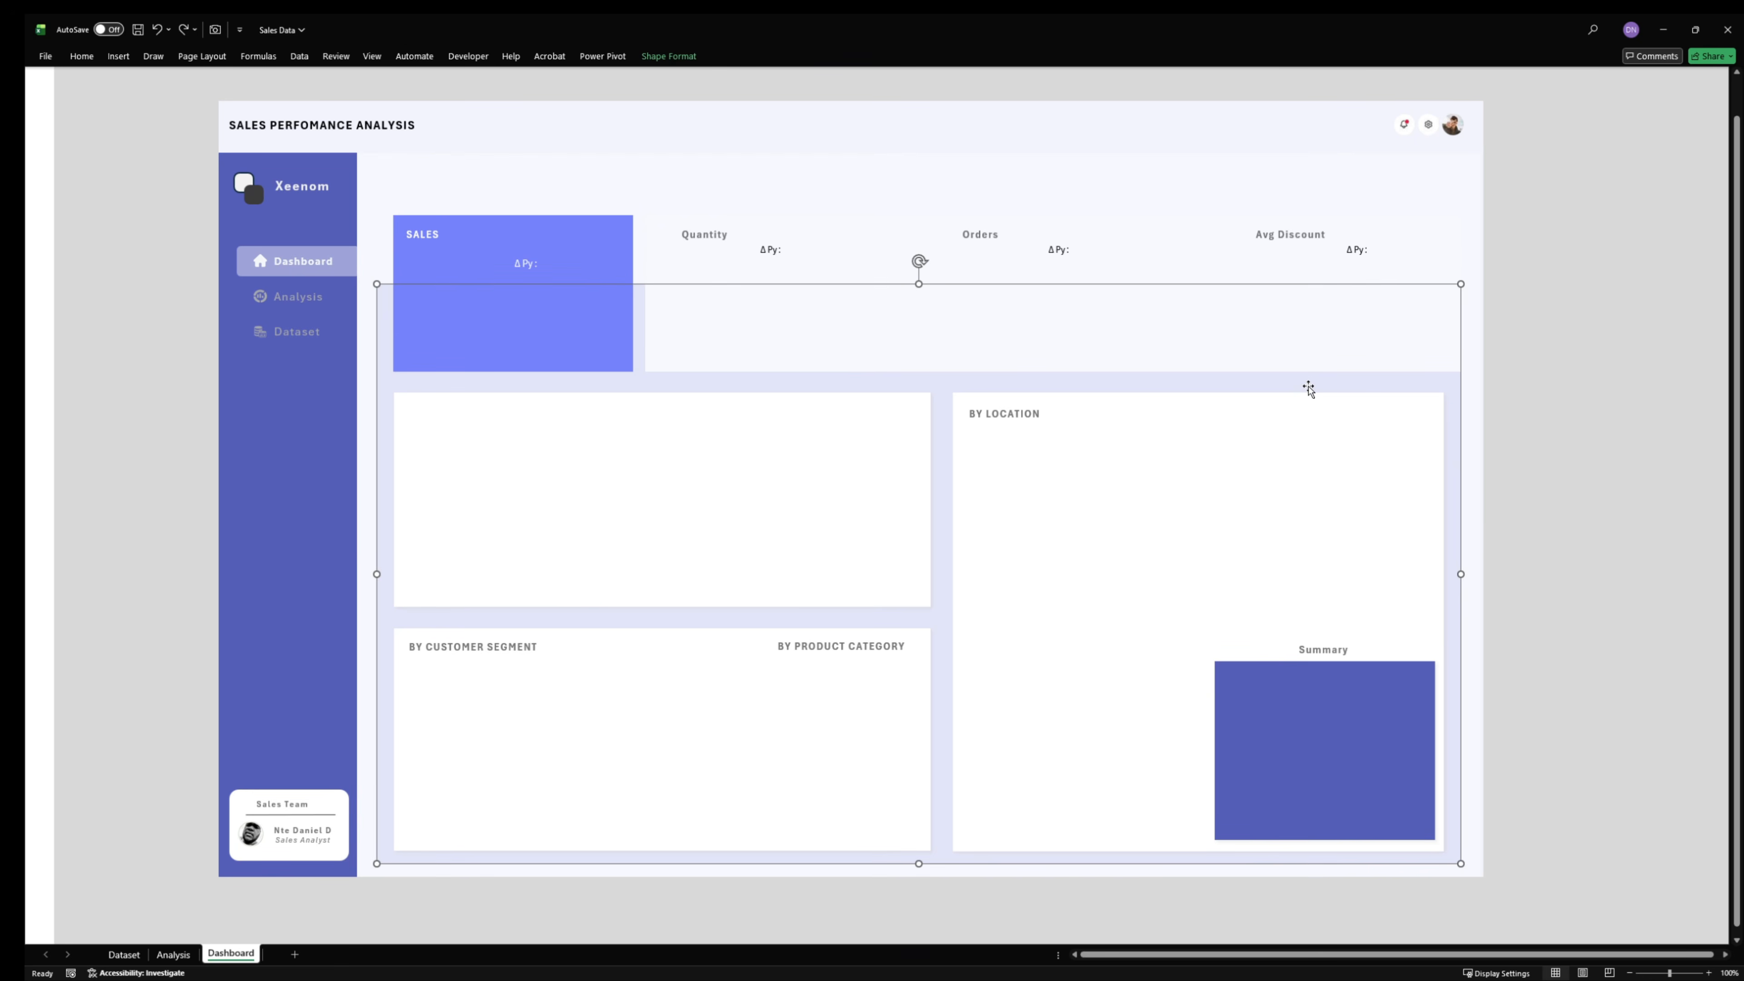
{"action": "left_click_drag", "start_coordinate": [772, 381], "coordinate": [954, 386]}
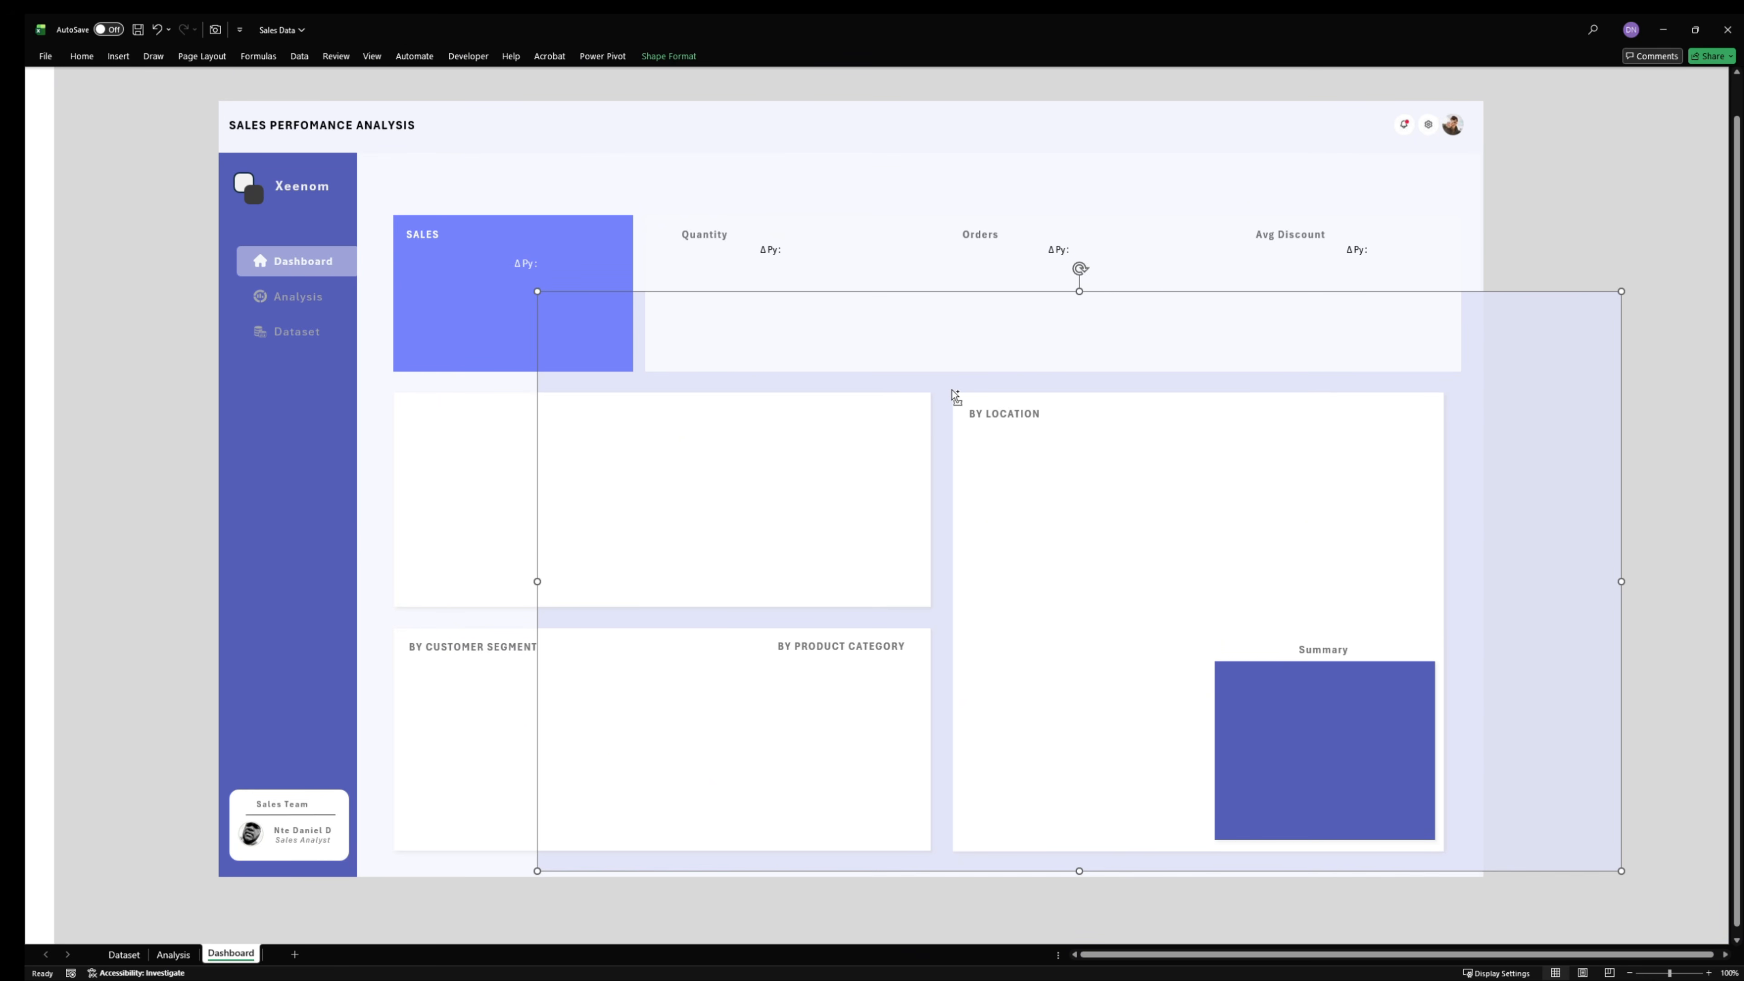
{"action": "key", "text": "ctrl+z"}
{"action": "left_click", "coordinate": [642, 246]}
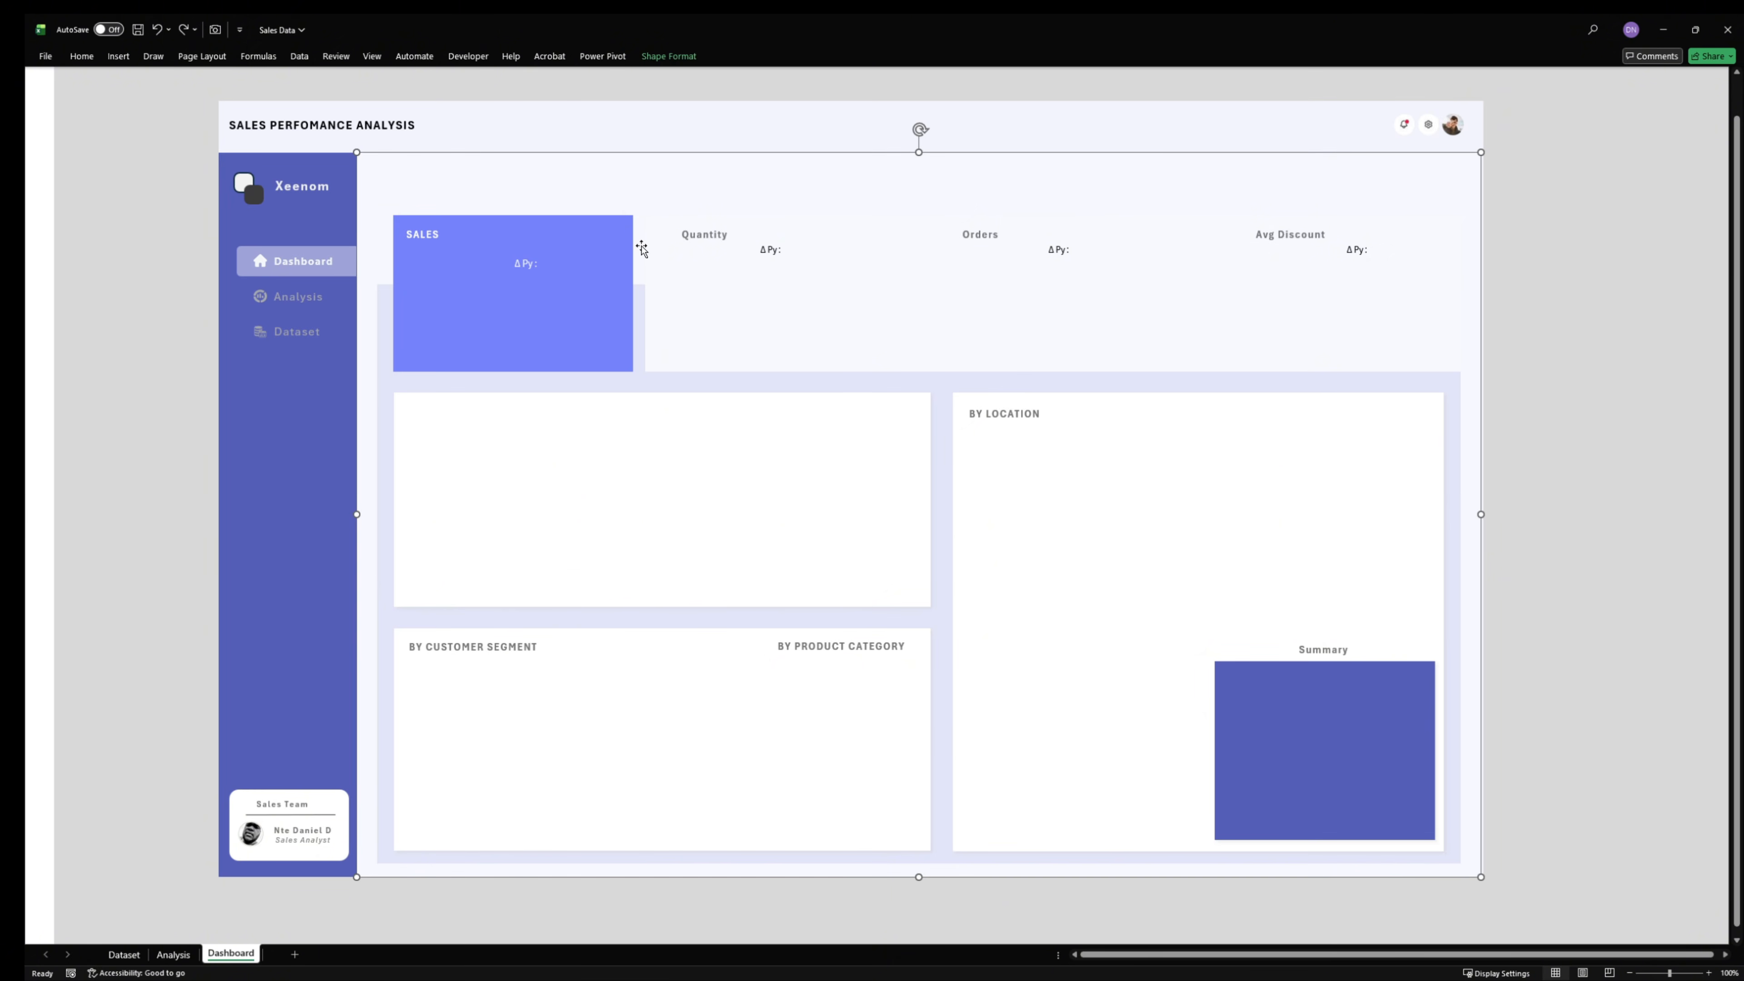
{"action": "left_click", "coordinate": [832, 231]}
{"action": "left_click_drag", "start_coordinate": [892, 296], "coordinate": [817, 781]}
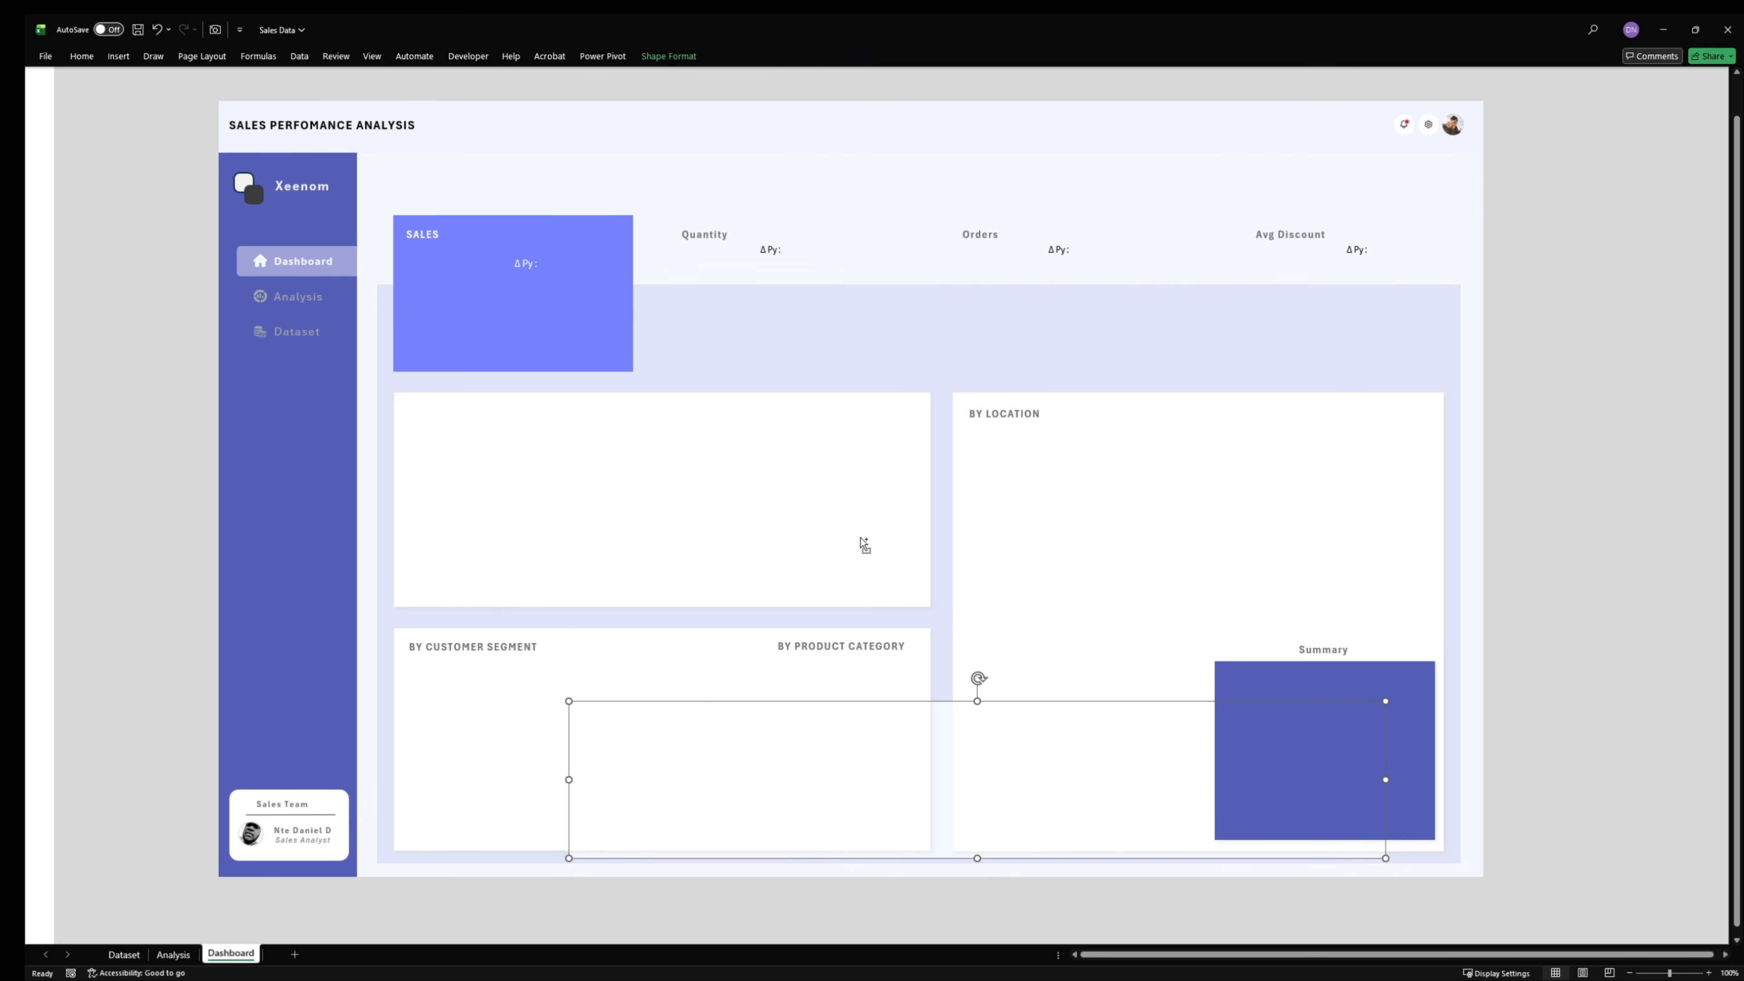
{"action": "key", "text": "ctrl+z"}
- Inspect the SALES card, the white chart cards, the Summary block and the sidebar as separate shapes by selecting each in turn
{"action": "left_click", "coordinate": [552, 319]}
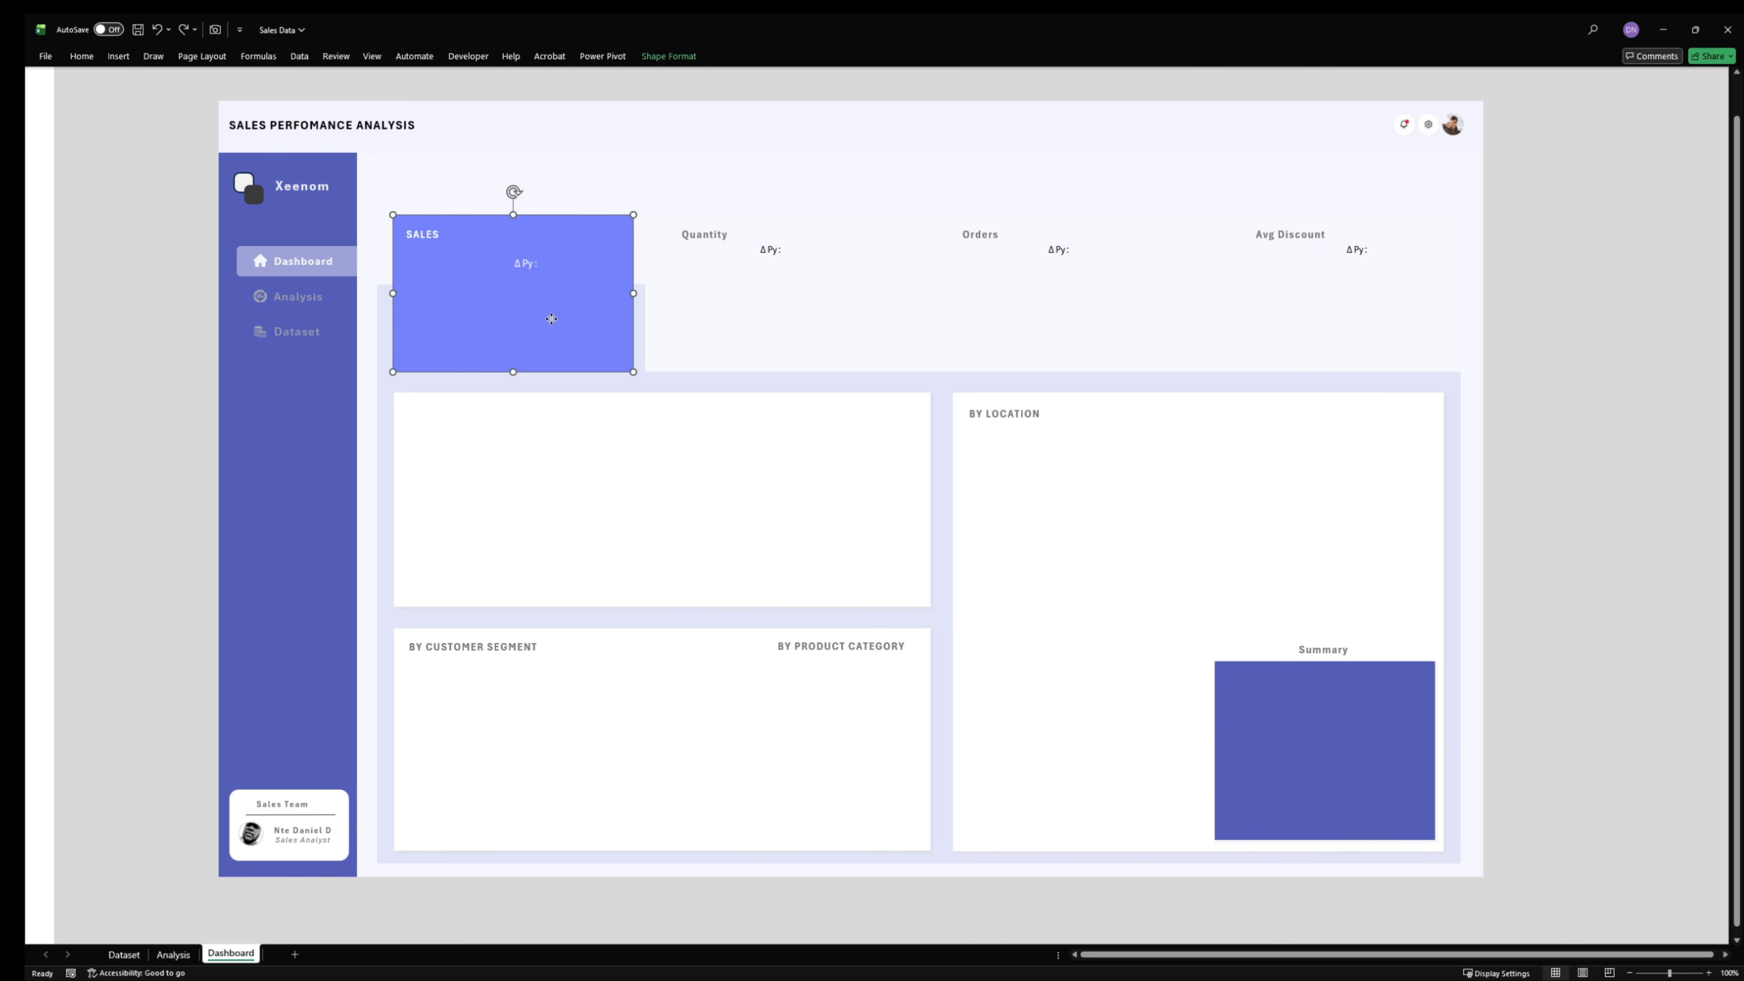
{"action": "left_click", "coordinate": [635, 453]}
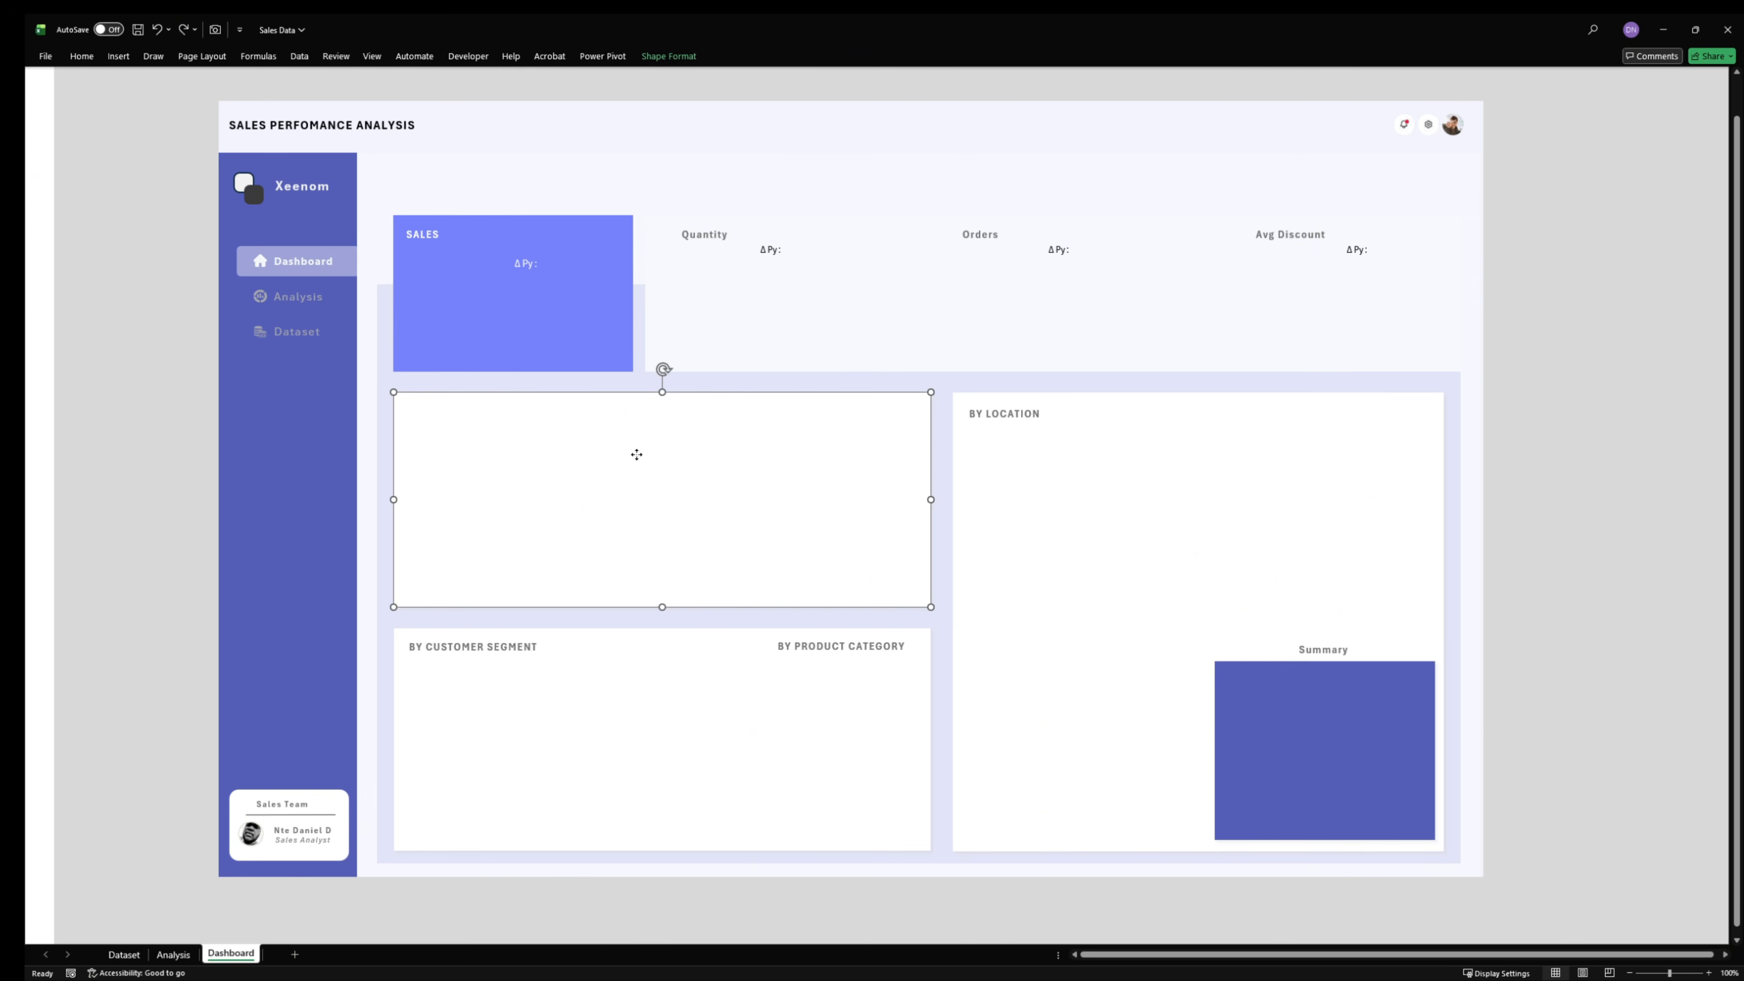
{"action": "left_click", "coordinate": [628, 680]}
{"action": "left_click", "coordinate": [1072, 672]}
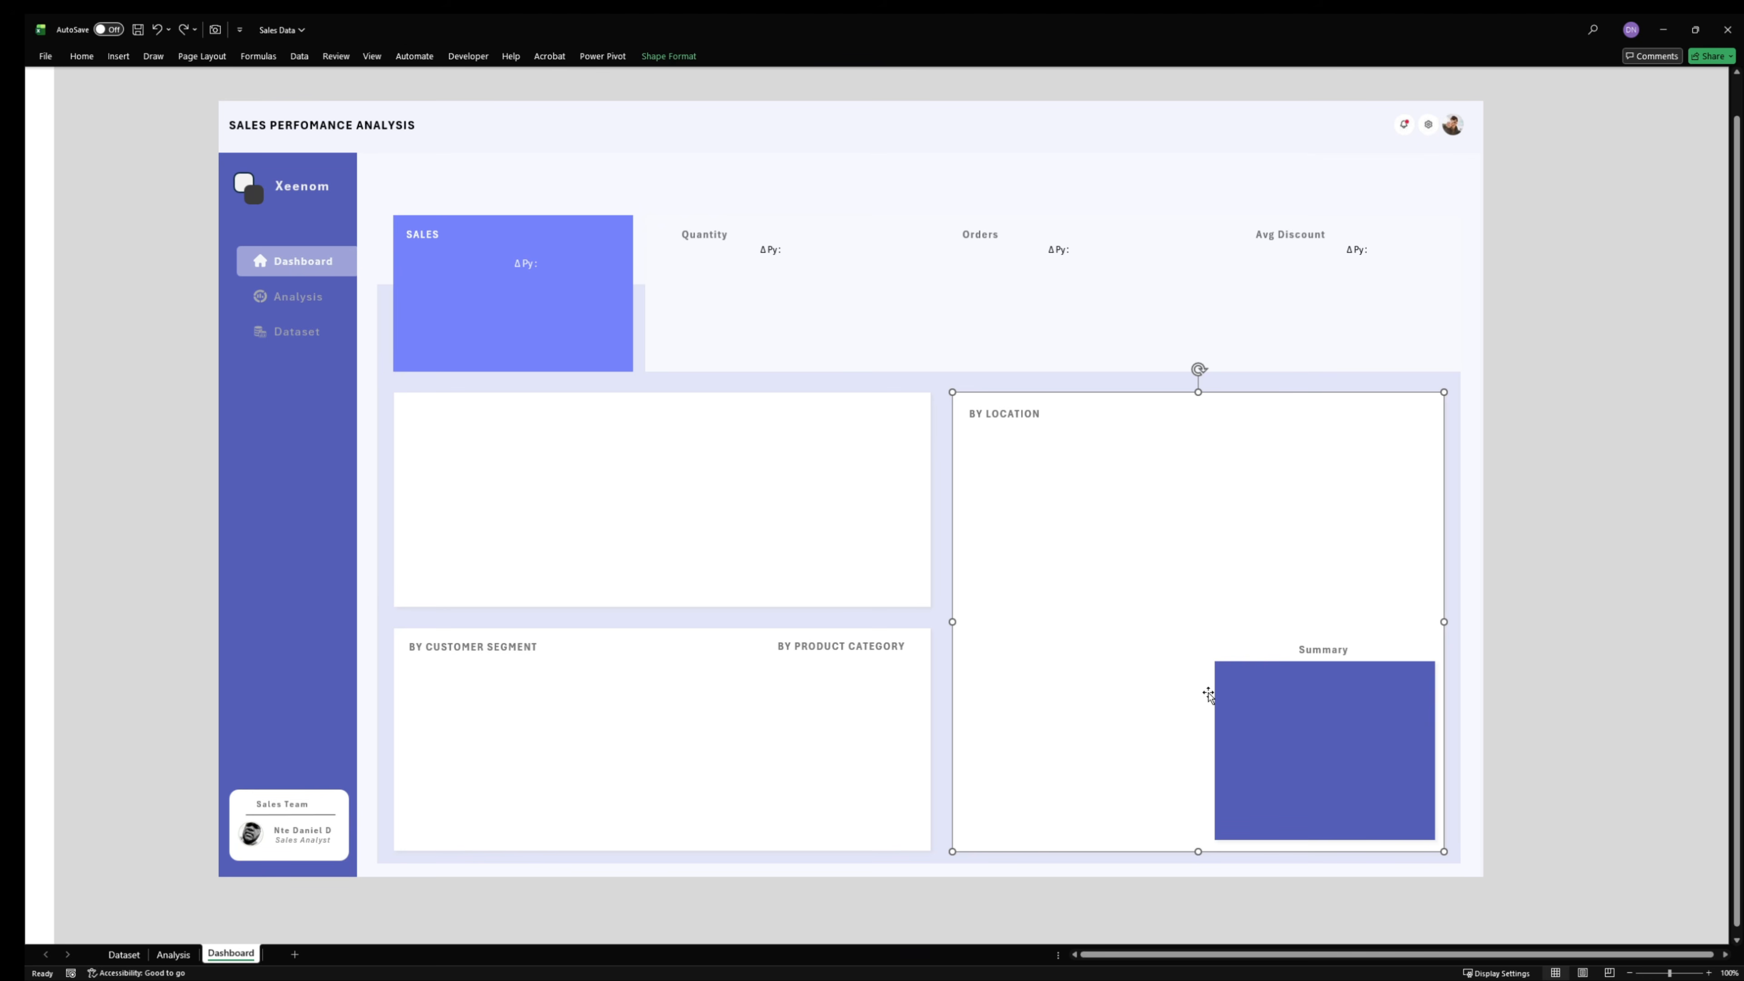
{"action": "left_click", "coordinate": [1289, 715]}
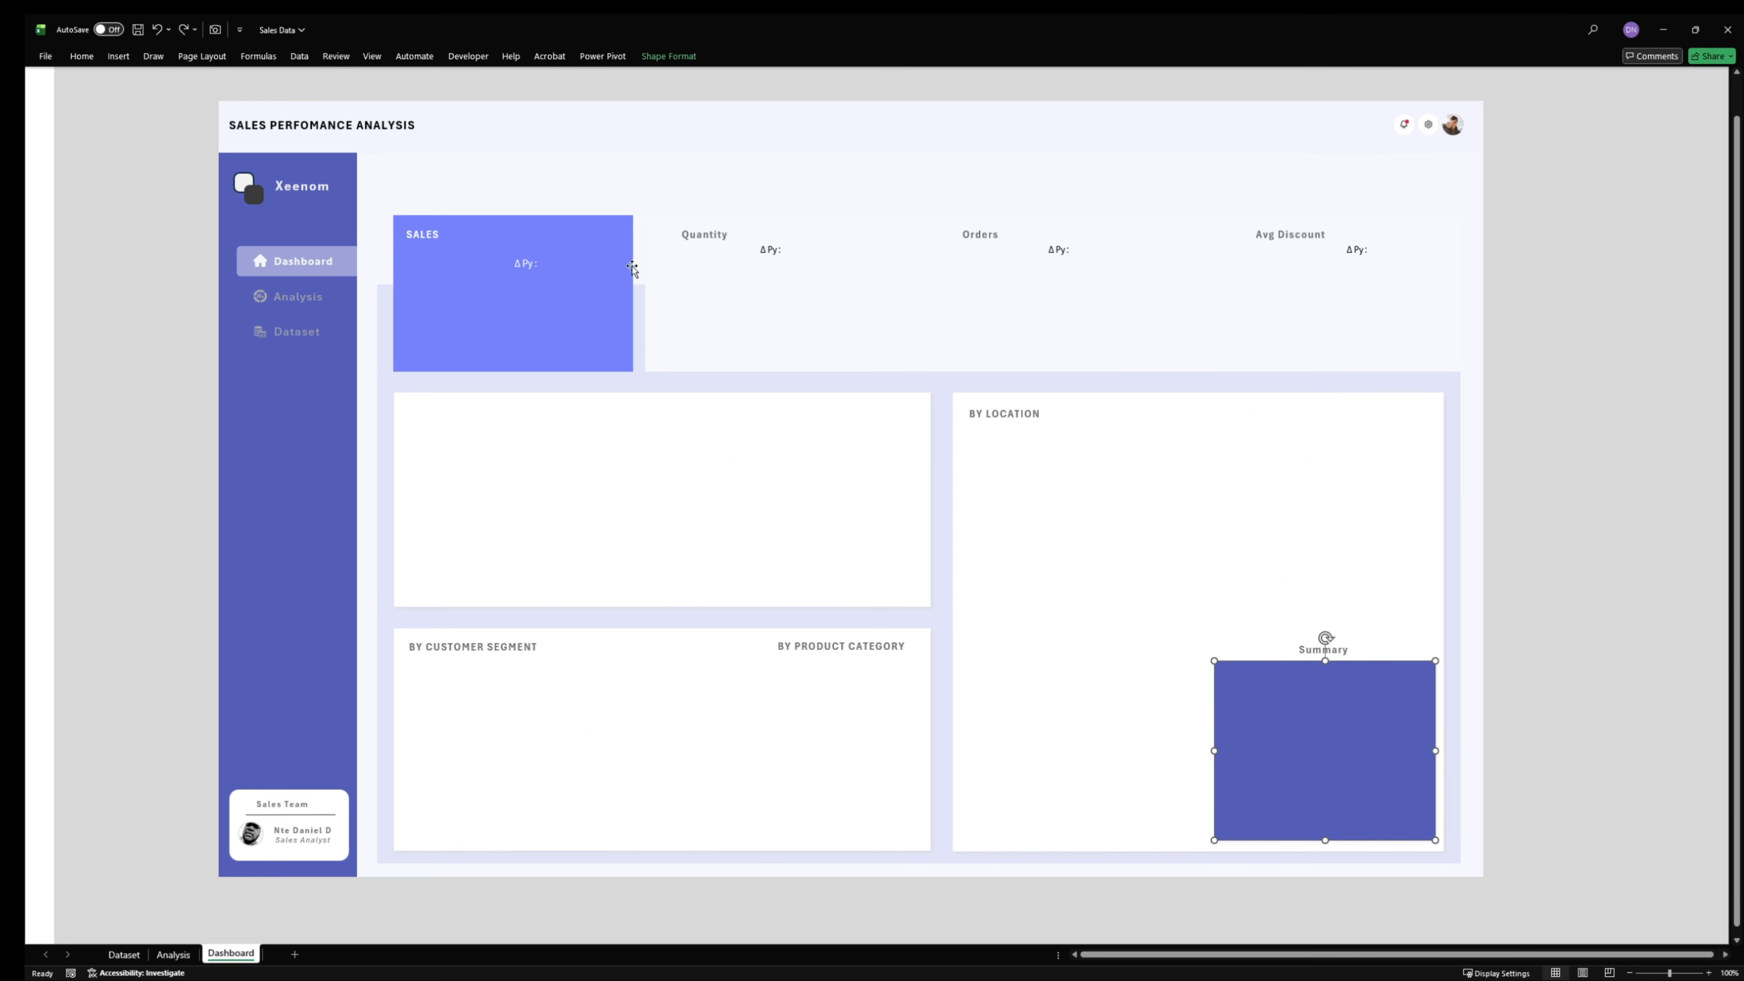
{"action": "left_click", "coordinate": [539, 297]}
{"action": "left_click", "coordinate": [278, 582]}
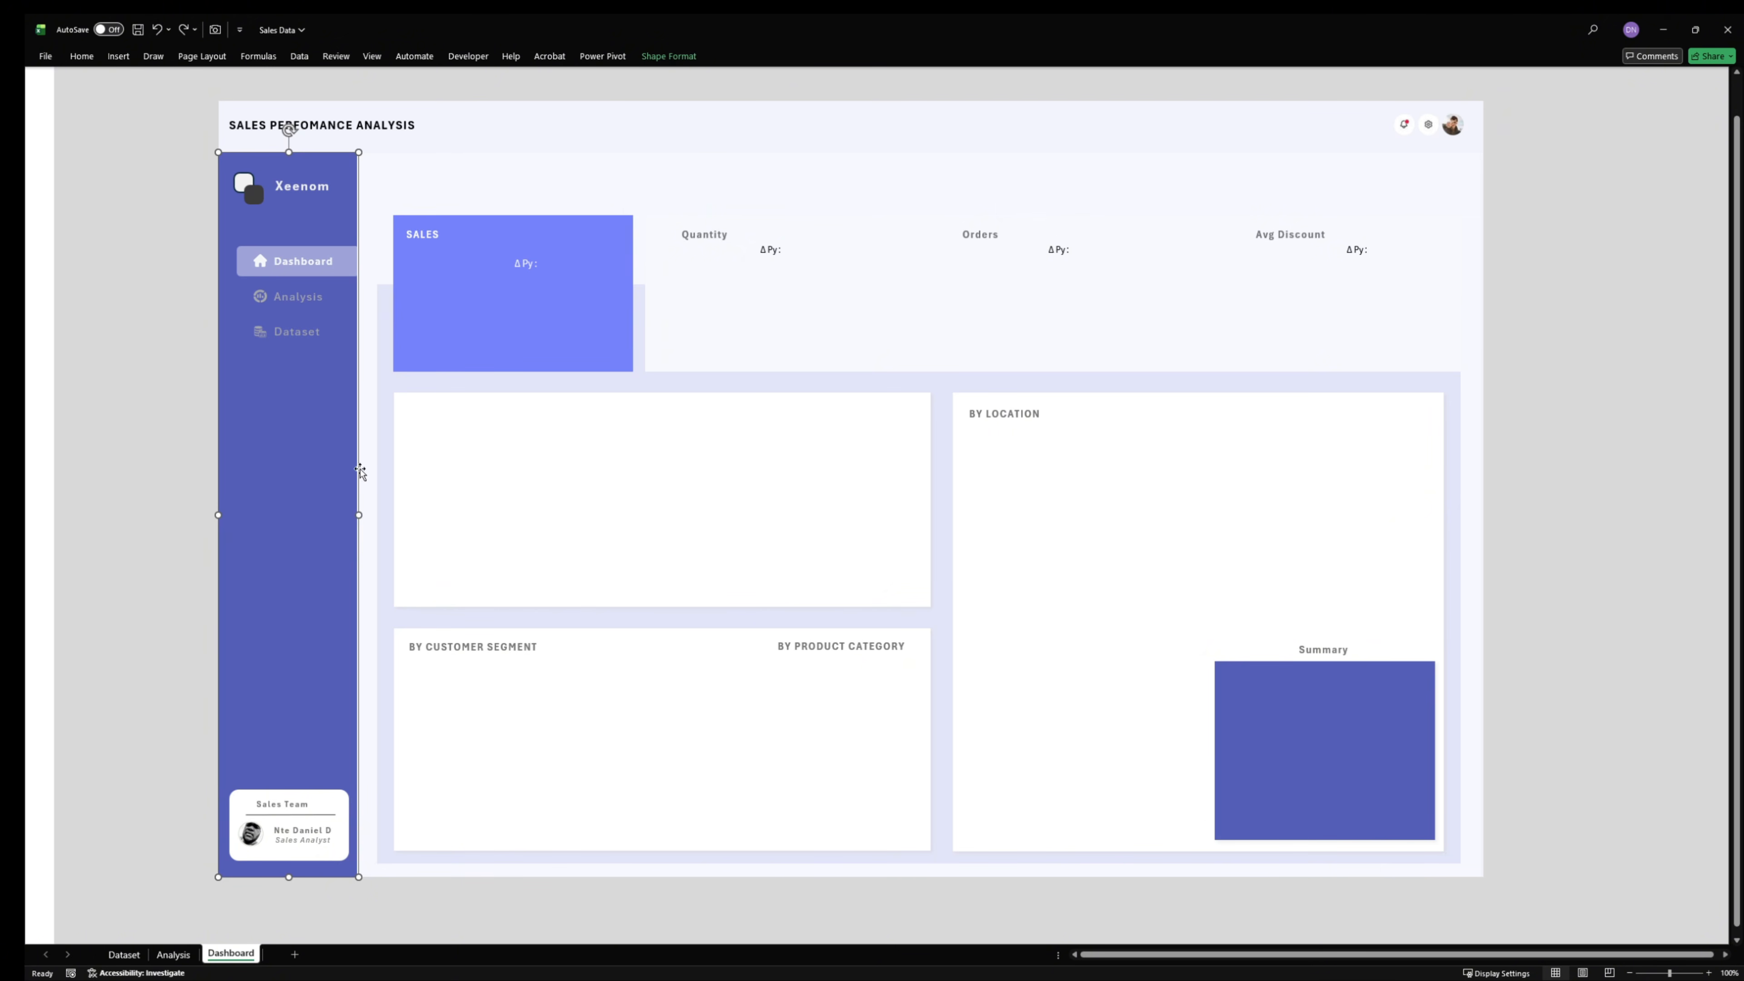
- Move the grey background shape sideways to cover the white strip beside it
{"action": "left_click", "coordinate": [1518, 353]}
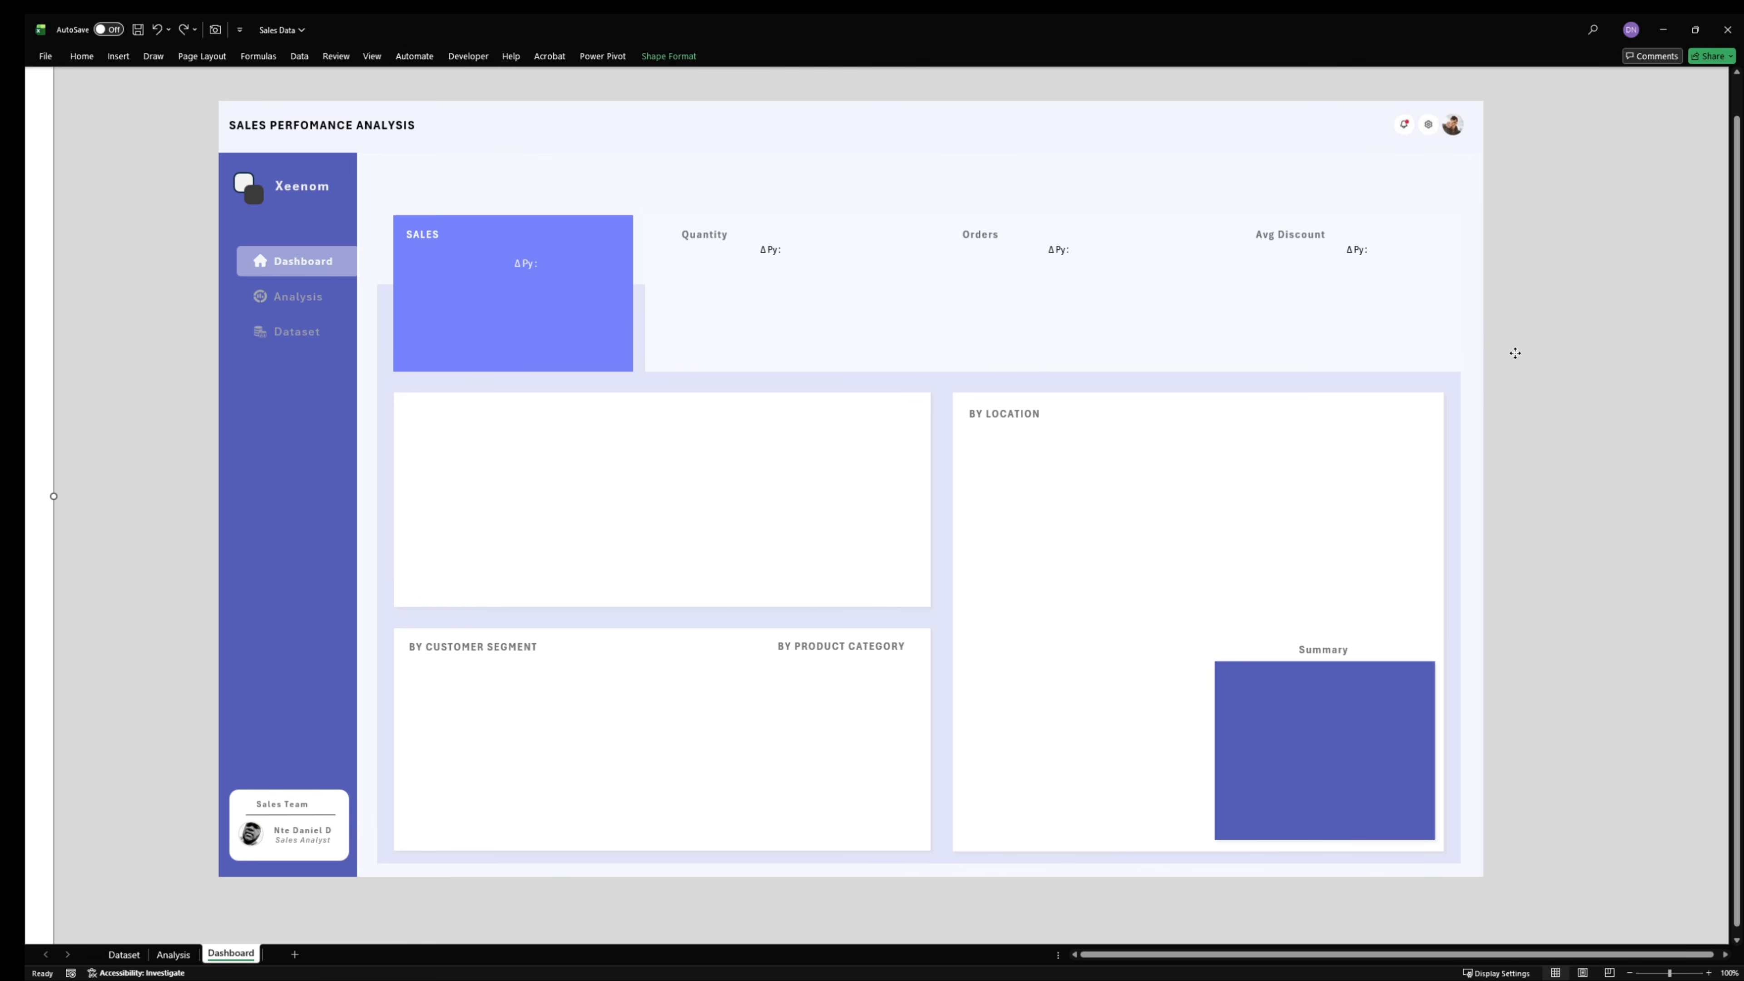
{"action": "left_click_drag", "start_coordinate": [1514, 353], "coordinate": [1456, 356]}
- Switch to the open Photos window to view the "Design Transformation" reference dashboard image
{"action": "mouse_move", "coordinate": [1225, 978]}
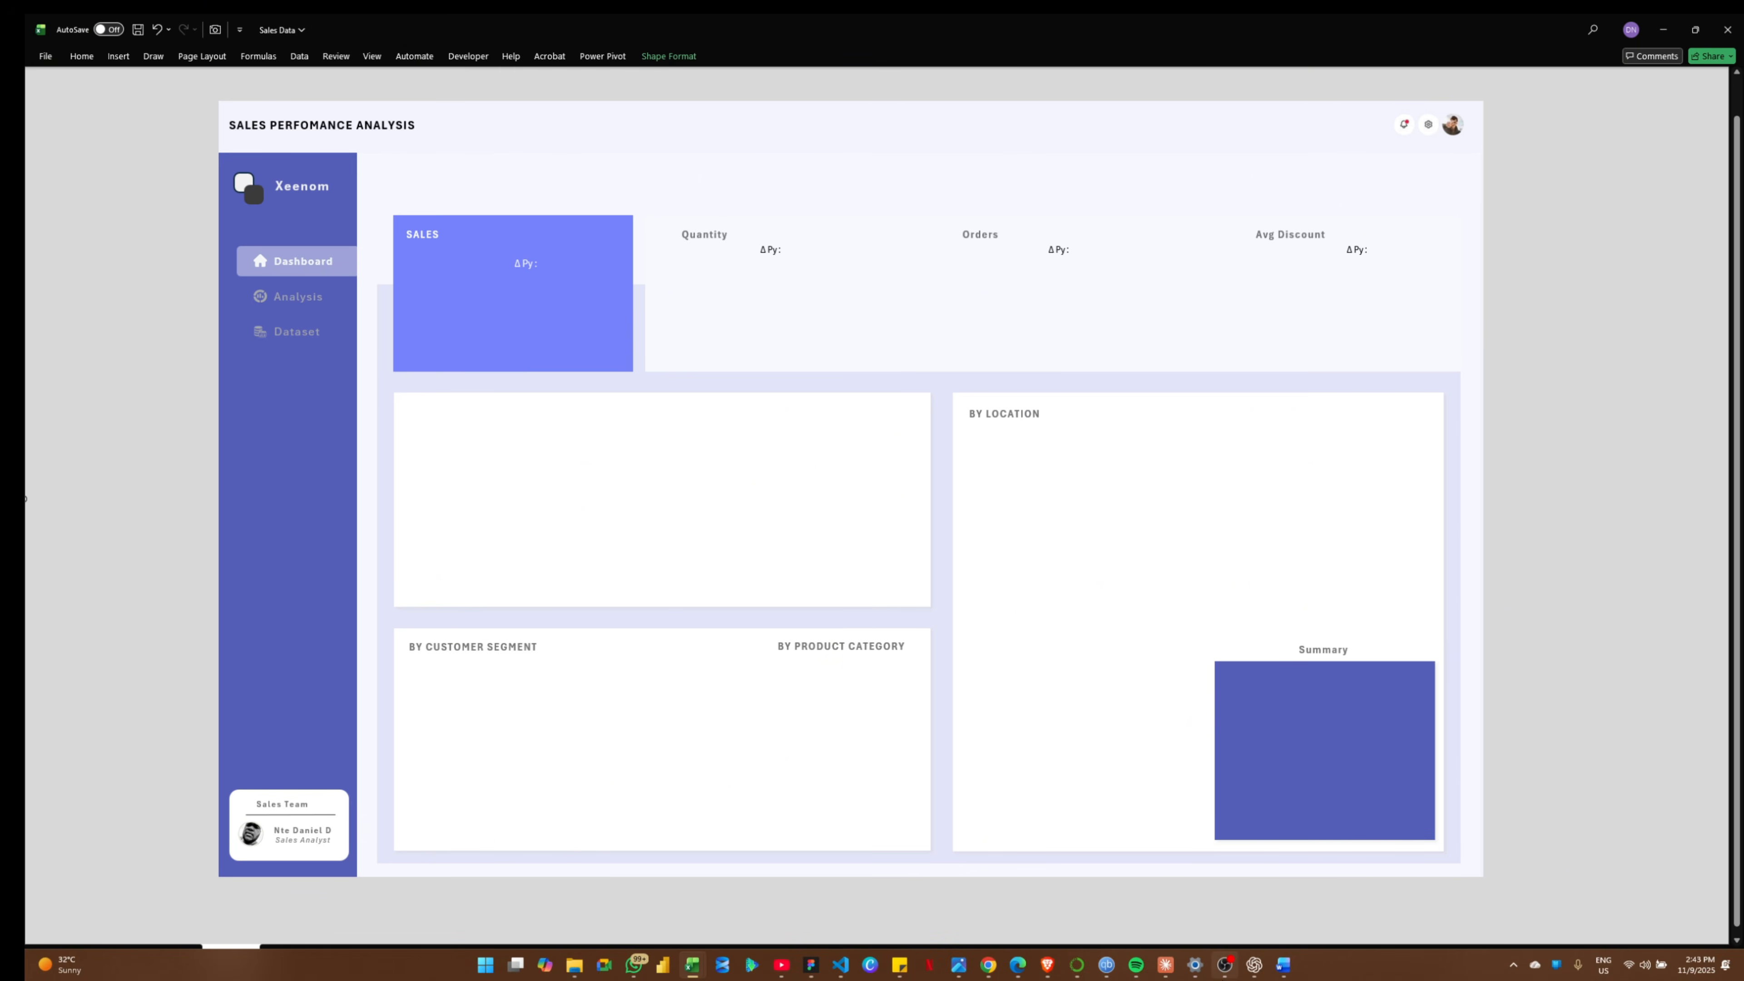
{"action": "mouse_move", "coordinate": [1106, 975]}
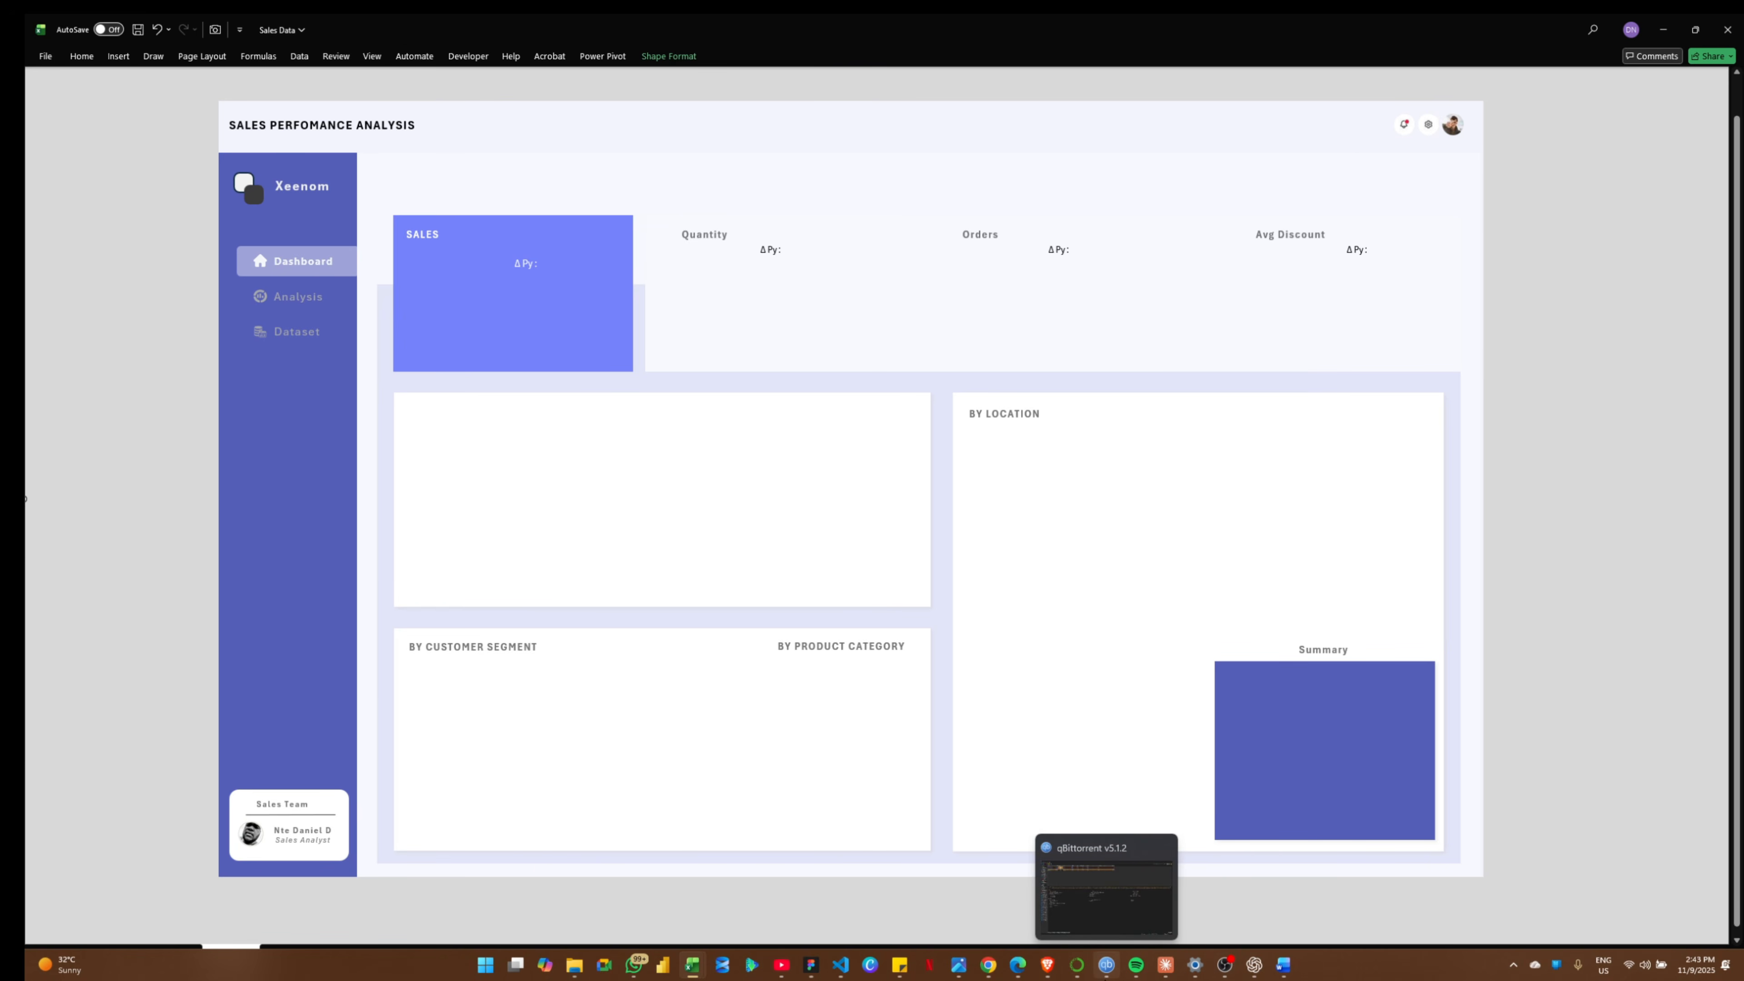
{"action": "mouse_move", "coordinate": [1047, 965]}
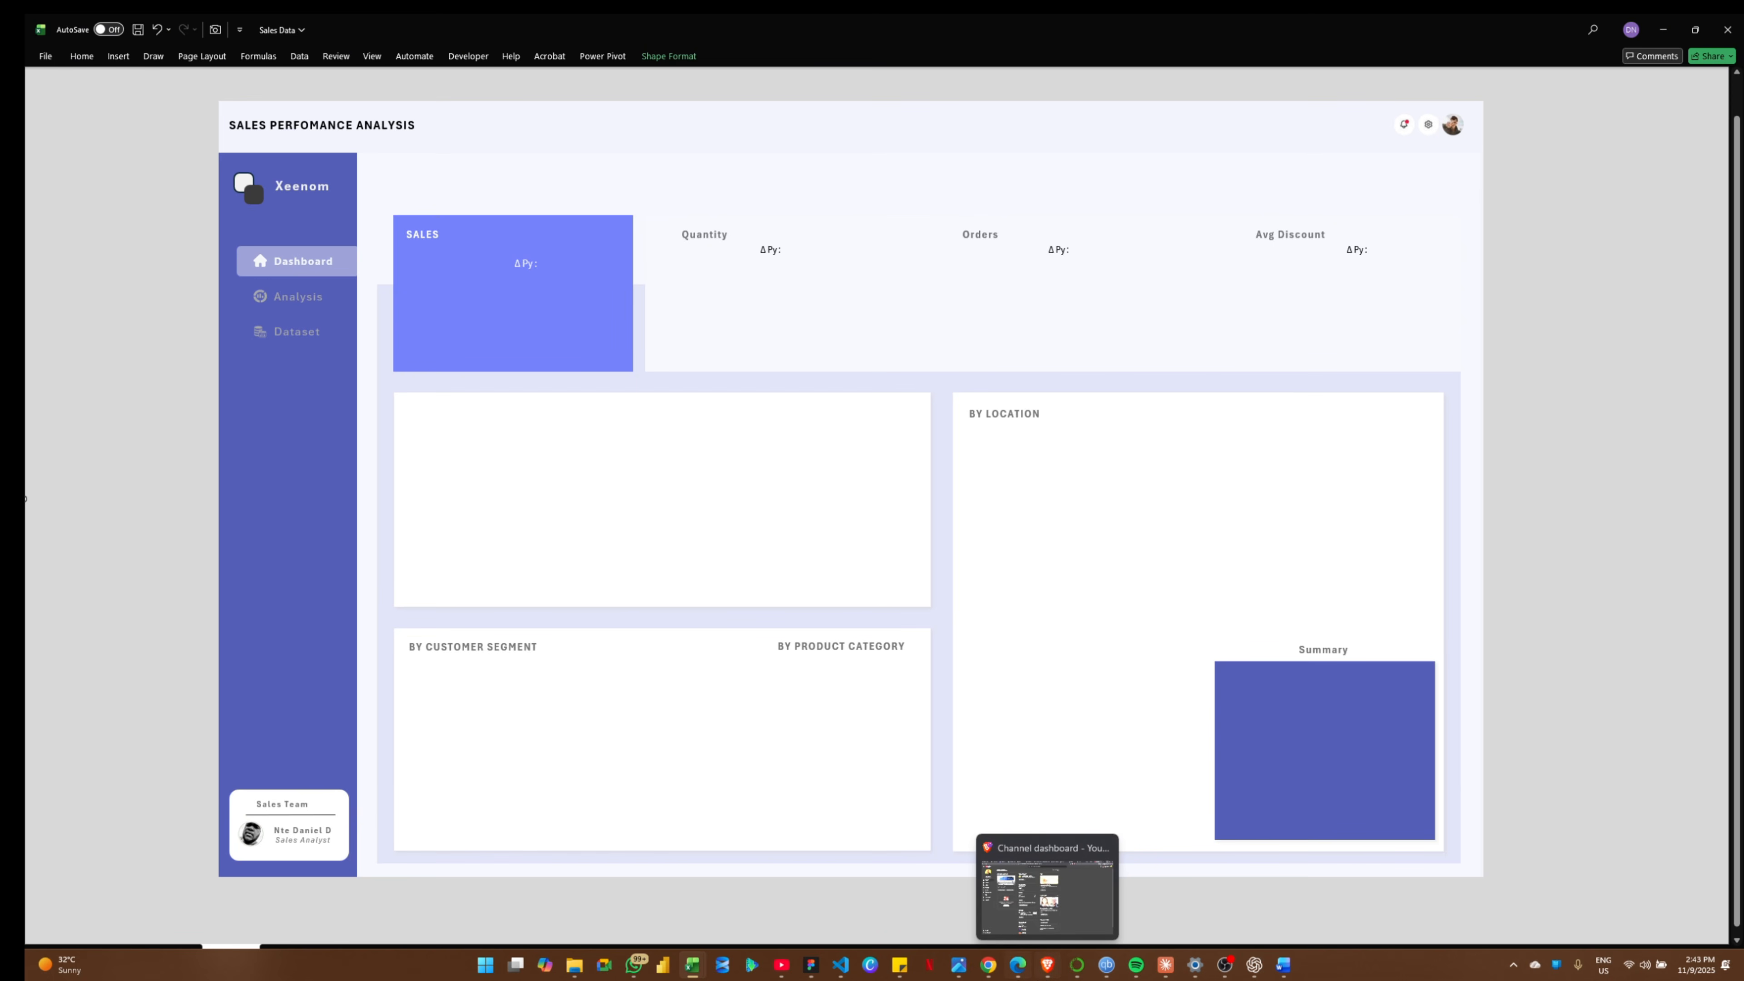
{"action": "left_click", "coordinate": [971, 976]}
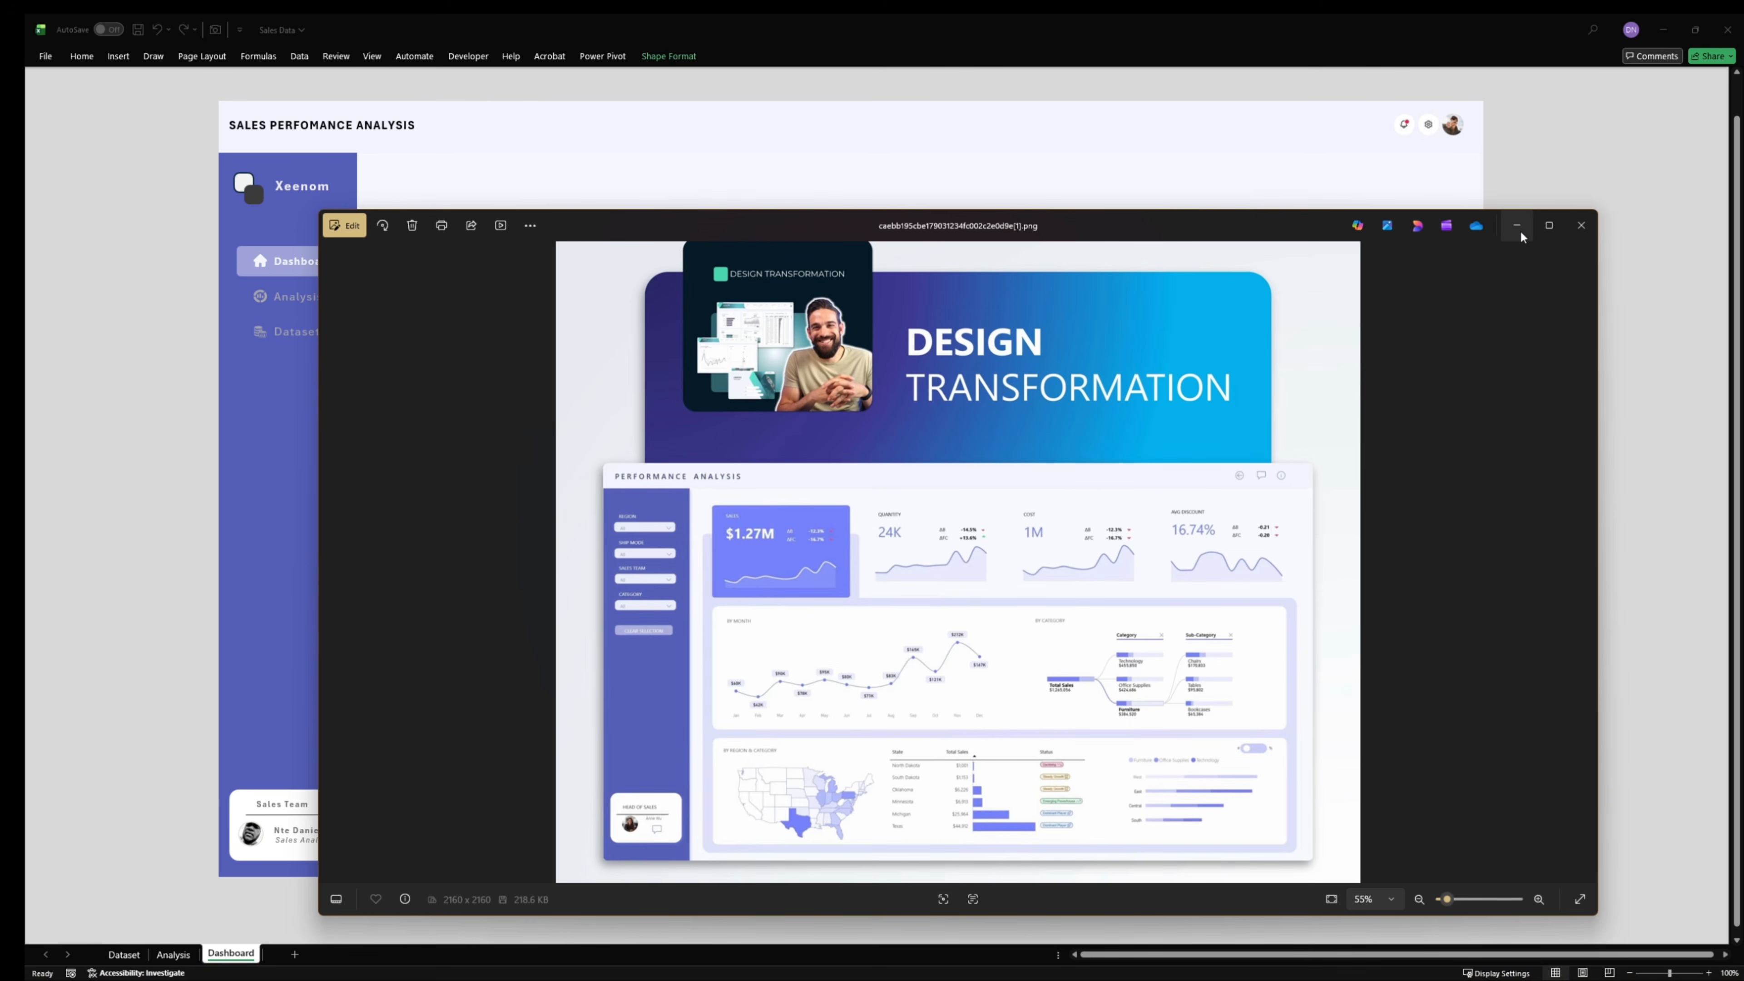
- Enlarge the Design Transformation reference image, examine its KPI cards and chart panels up close, and close the Photos window
{"action": "left_click", "coordinate": [1548, 225]}
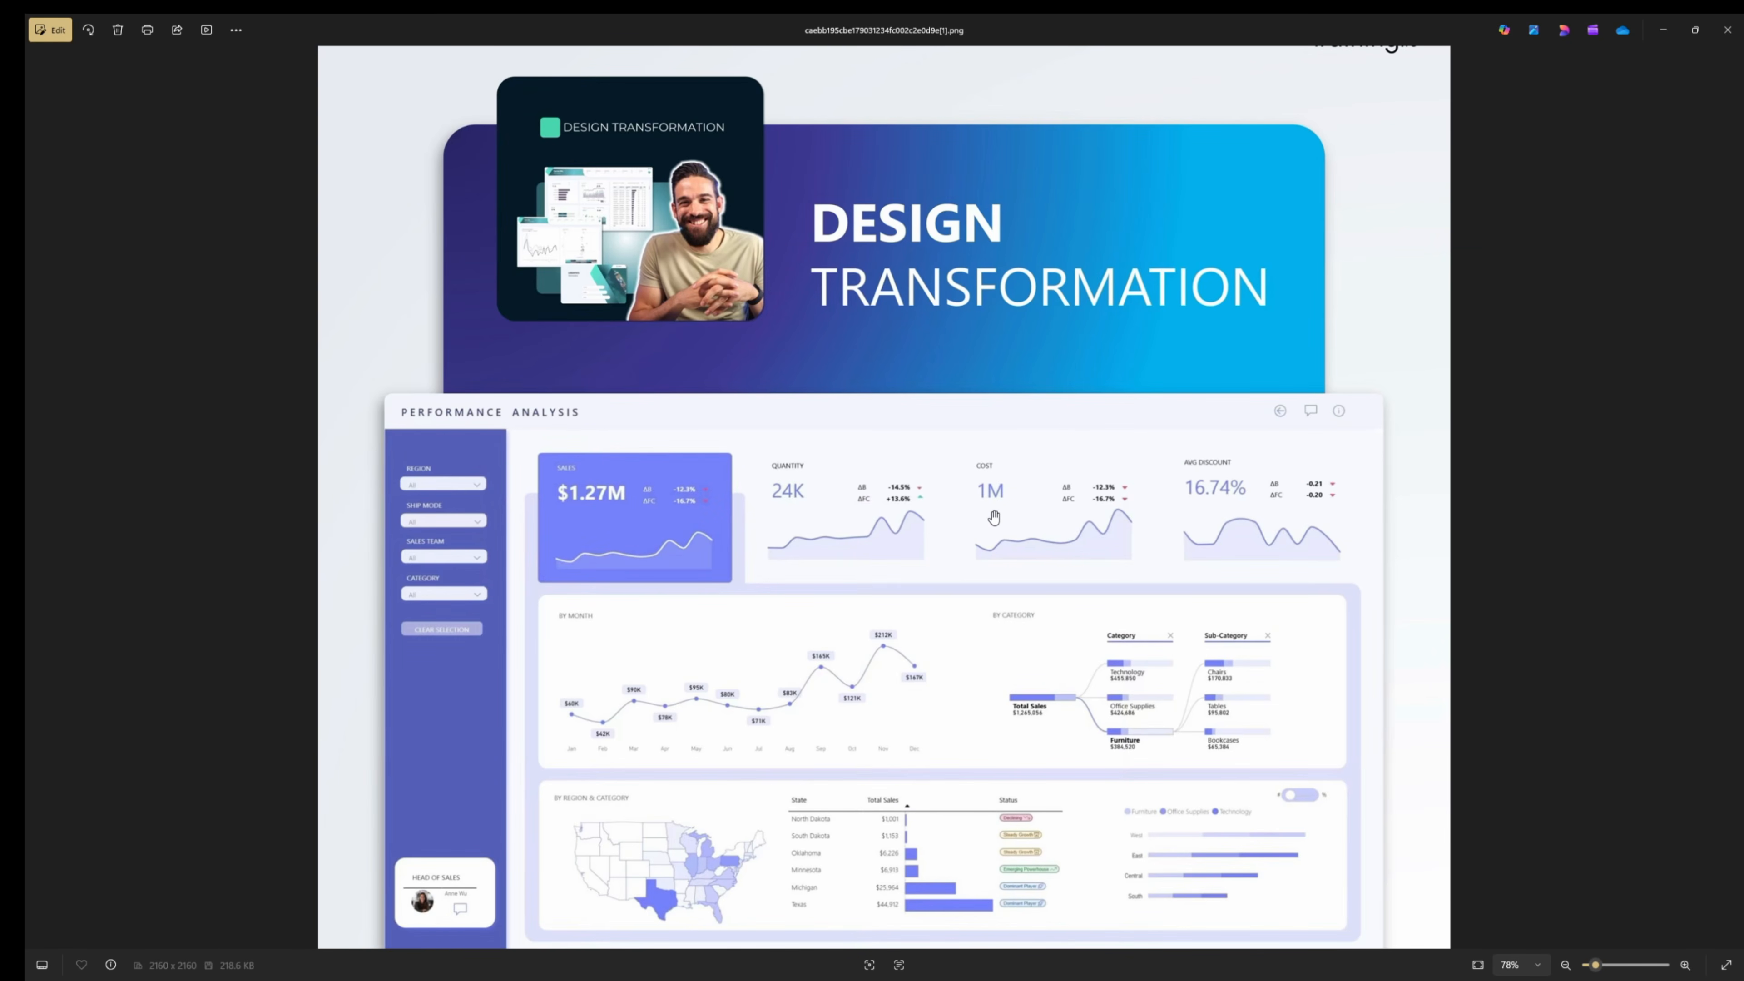
{"action": "scroll", "coordinate": [958, 660], "scroll_direction": "up", "scroll_amount": 2}
{"action": "scroll", "coordinate": [958, 656], "scroll_direction": "down", "scroll_amount": 3}
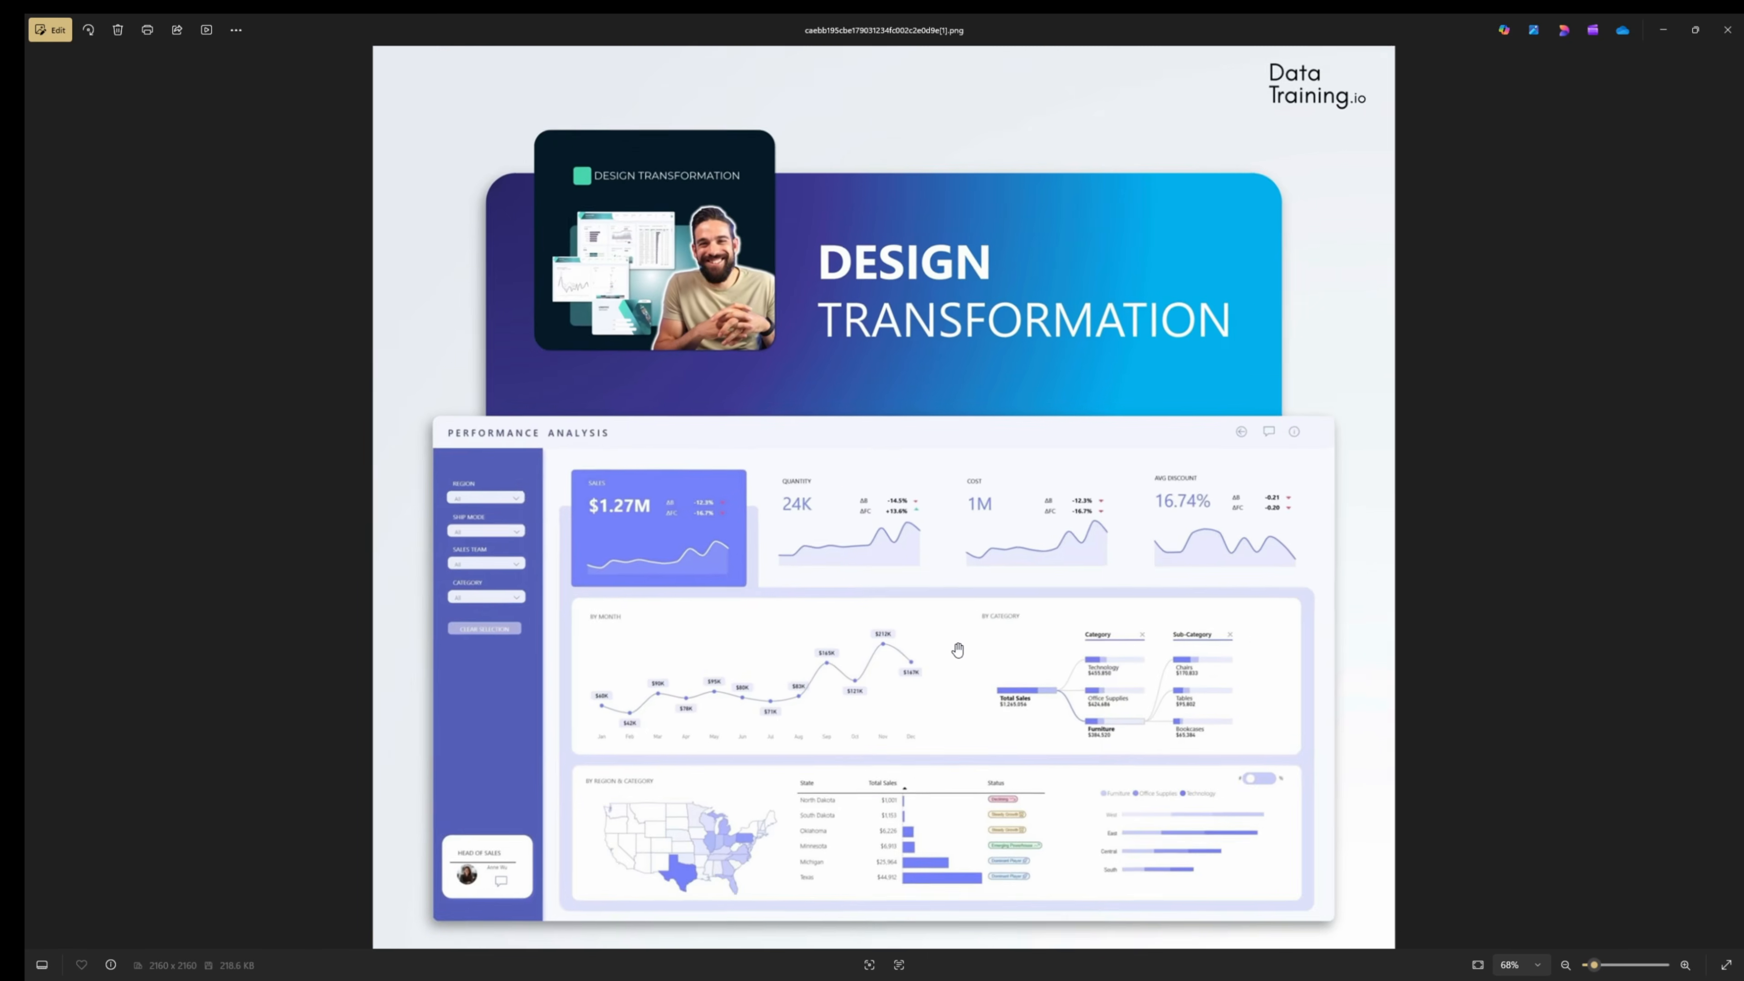
{"action": "left_click_drag", "start_coordinate": [923, 680], "coordinate": [922, 485]}
{"action": "scroll", "coordinate": [908, 606], "scroll_direction": "up", "scroll_amount": 3}
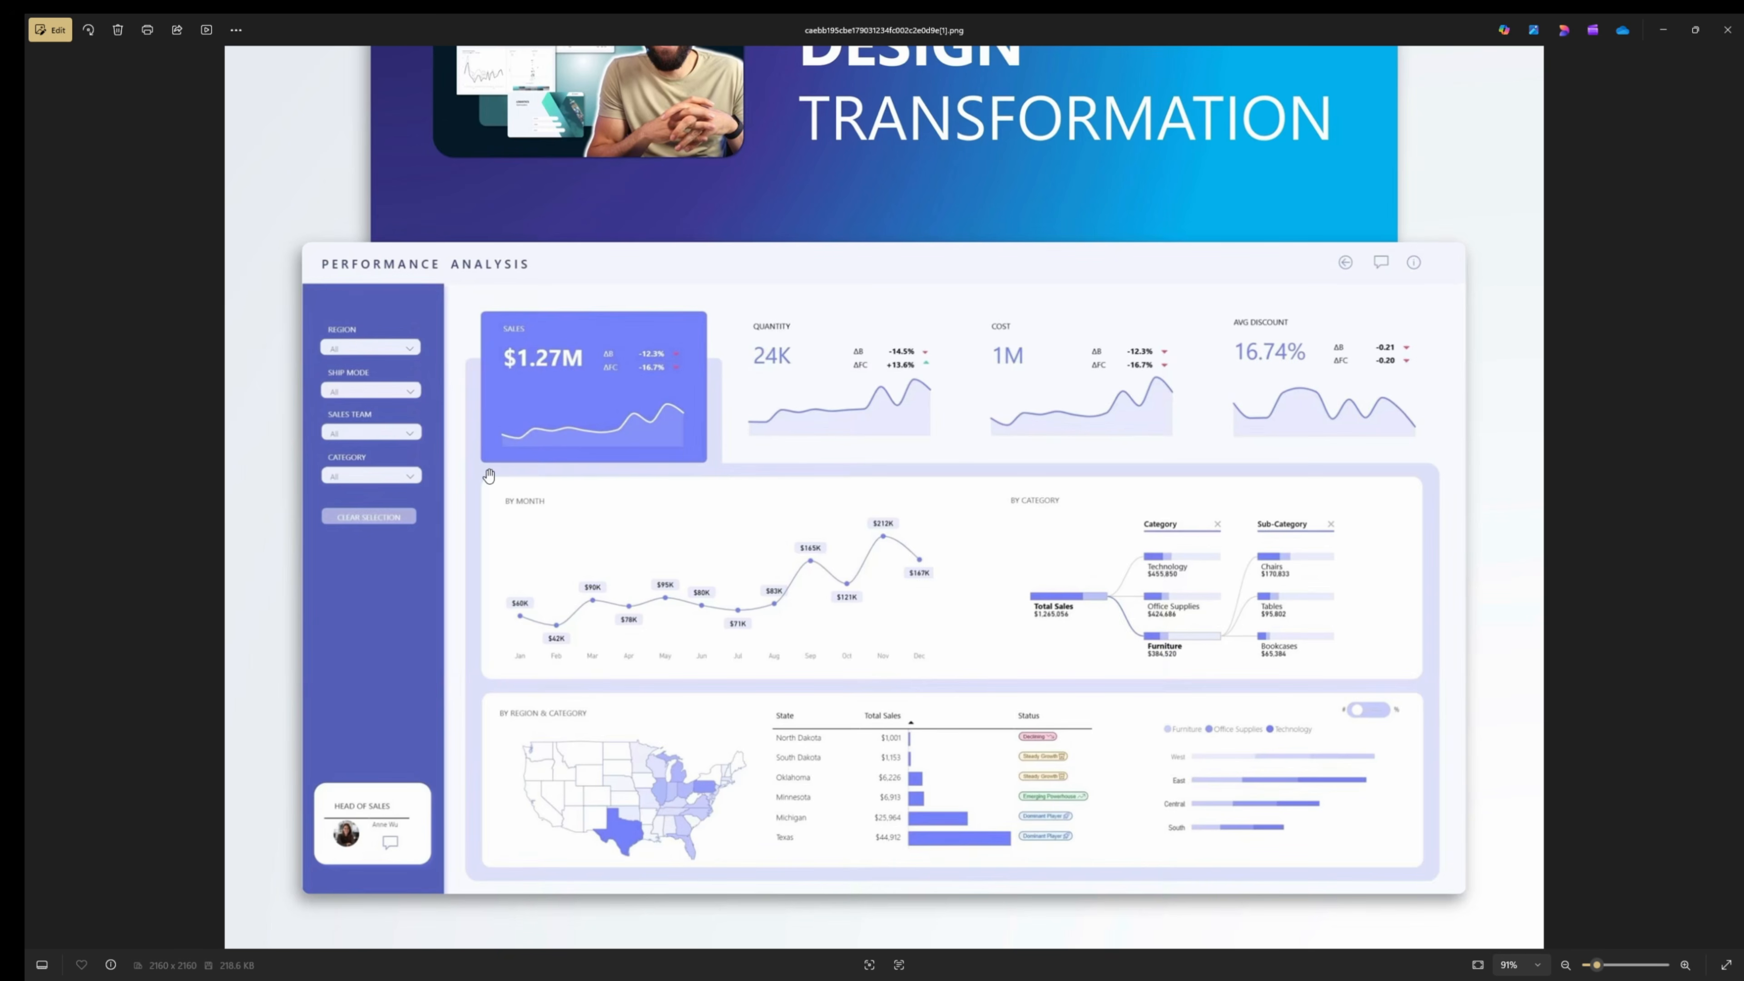
{"action": "scroll", "coordinate": [869, 573], "scroll_direction": "down", "scroll_amount": 2}
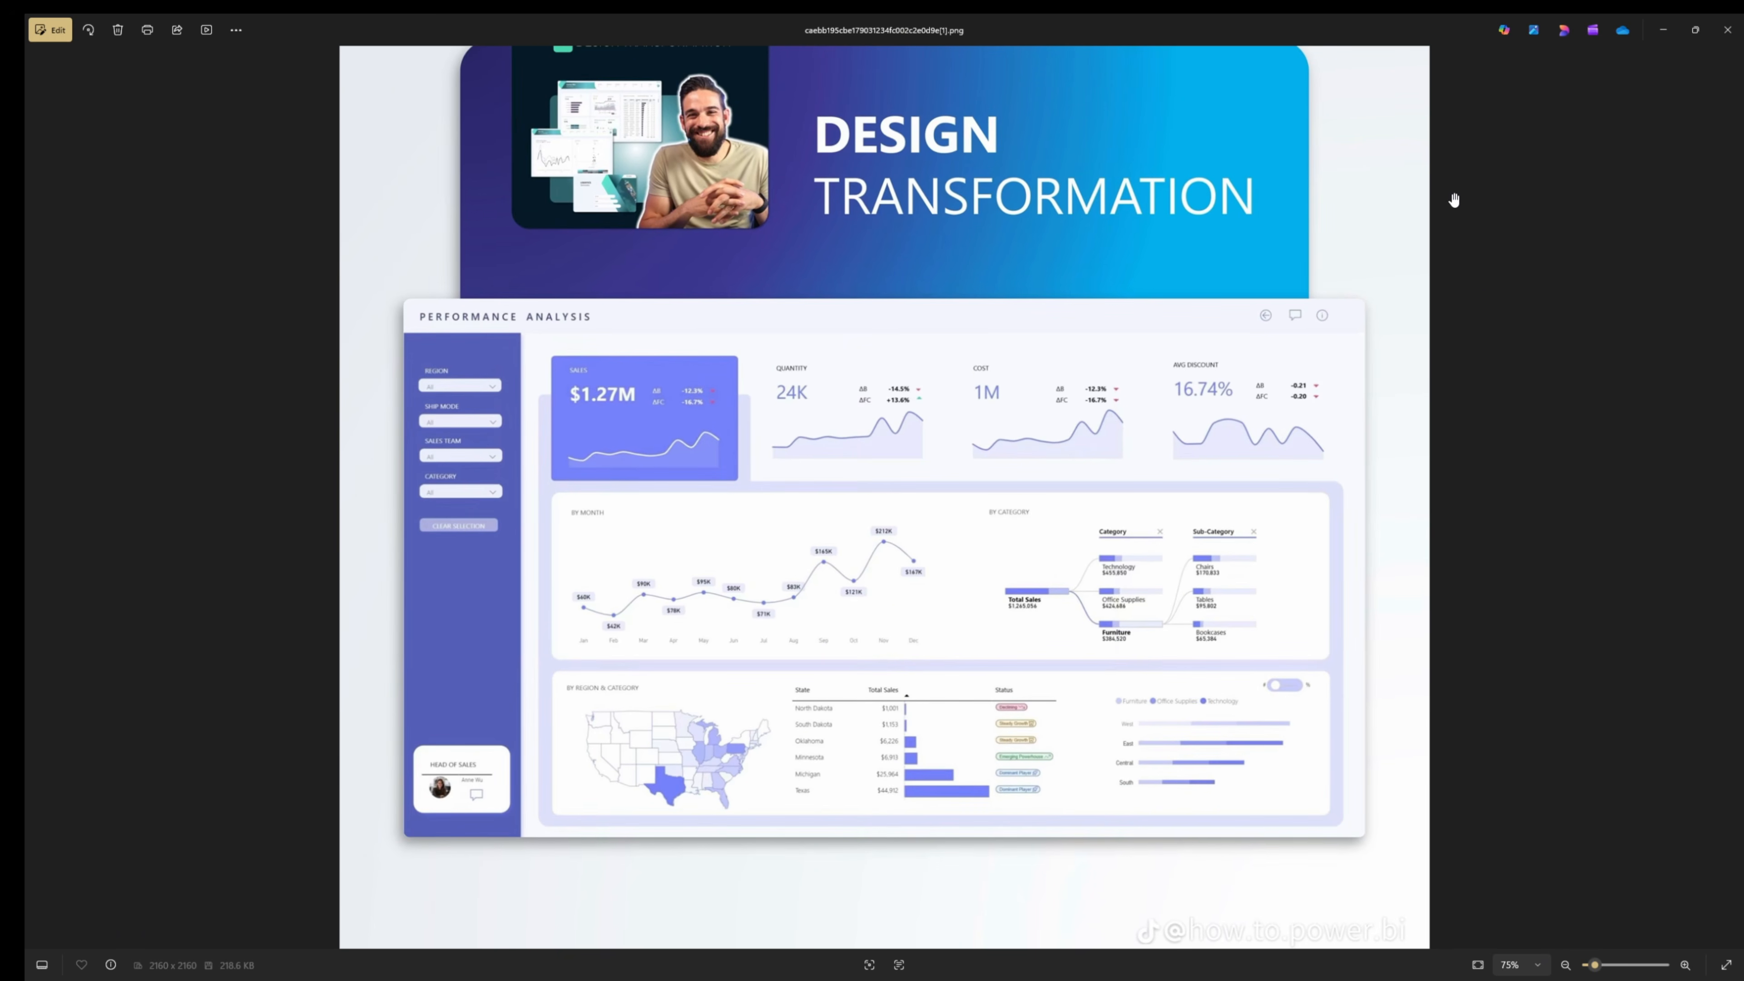
{"action": "left_click", "coordinate": [1730, 19]}
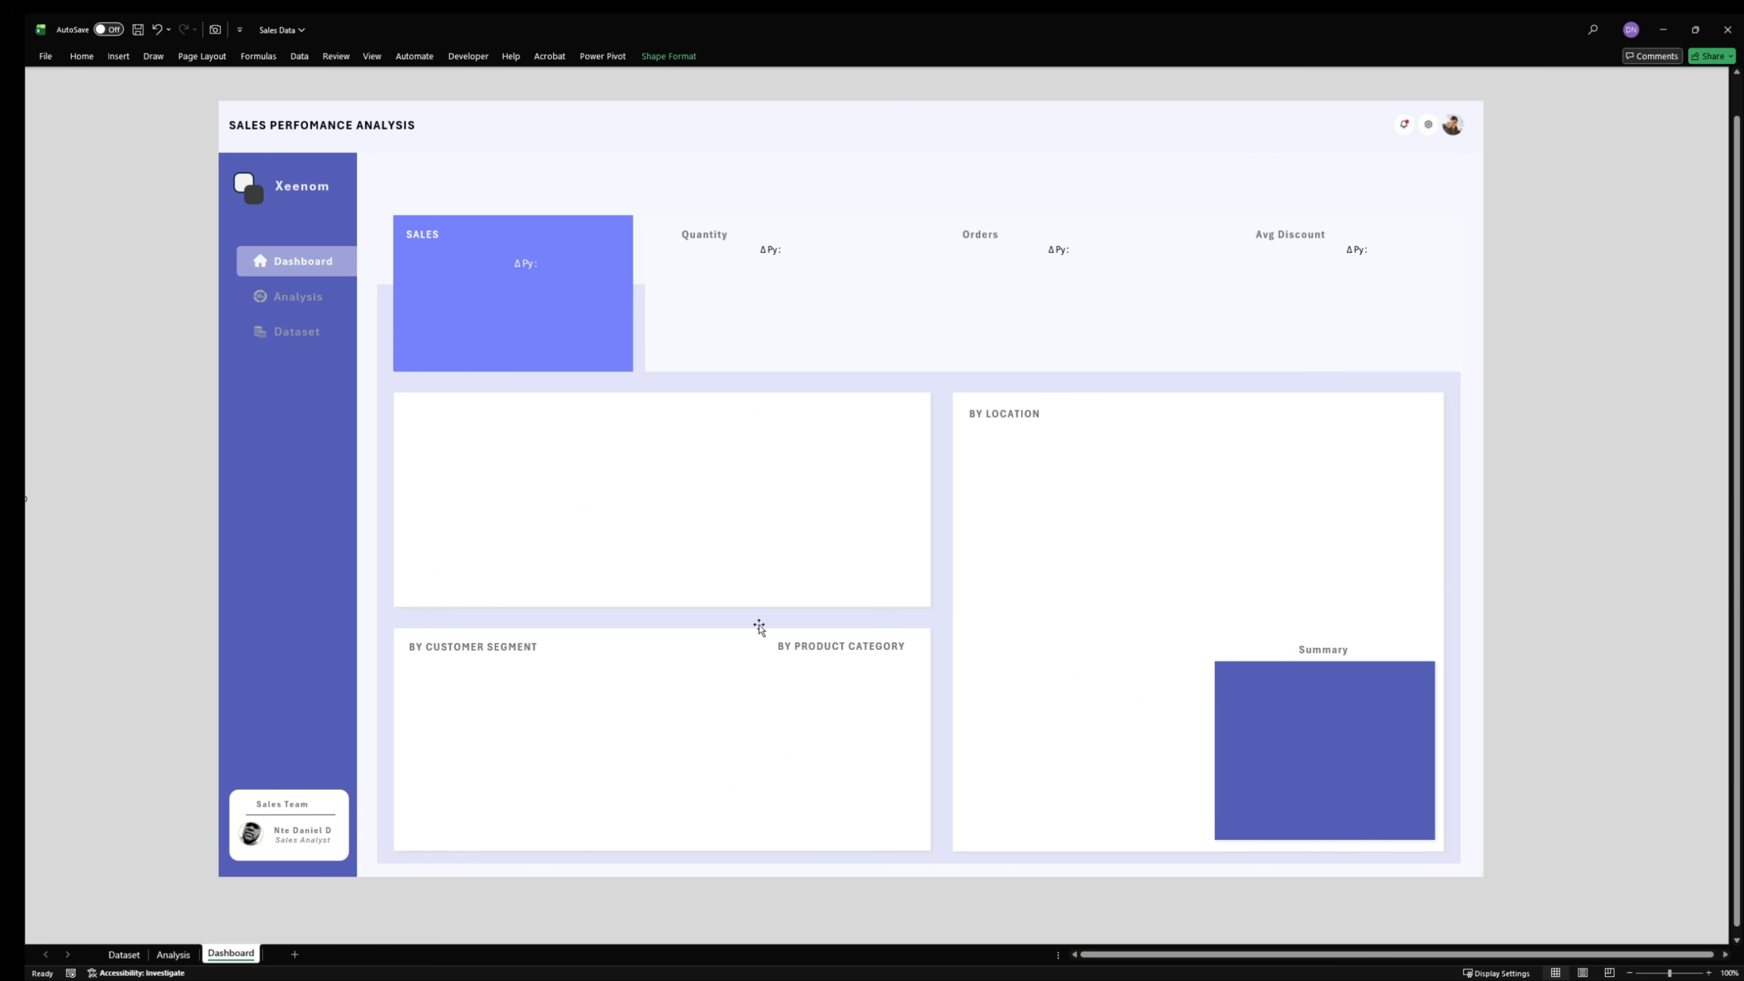
- Inspect the Quantity, Orders and Avg Discount headings and their ΔPy text boxes on the Dashboard sheet
{"action": "left_click", "coordinate": [774, 251]}
{"action": "left_click", "coordinate": [989, 234]}
{"action": "left_click", "coordinate": [1058, 251]}
{"action": "left_click", "coordinate": [1290, 235]}
{"action": "left_click", "coordinate": [1369, 251]}
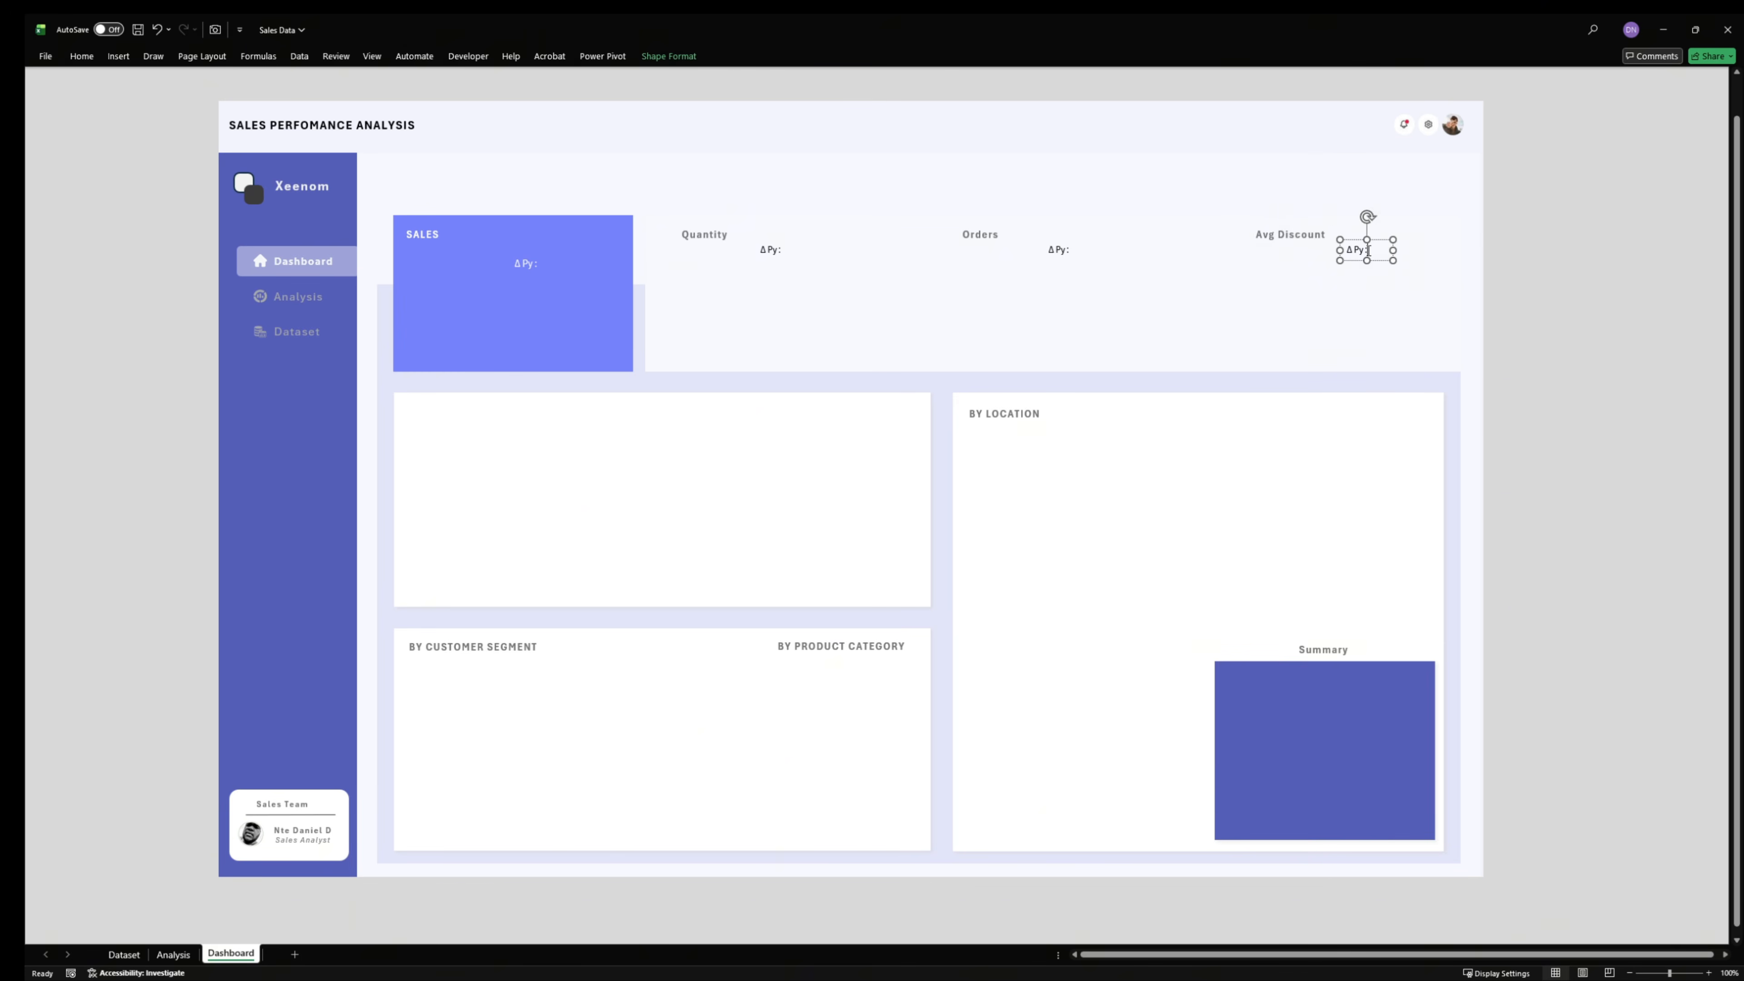
{"action": "left_click", "coordinate": [1568, 297]}
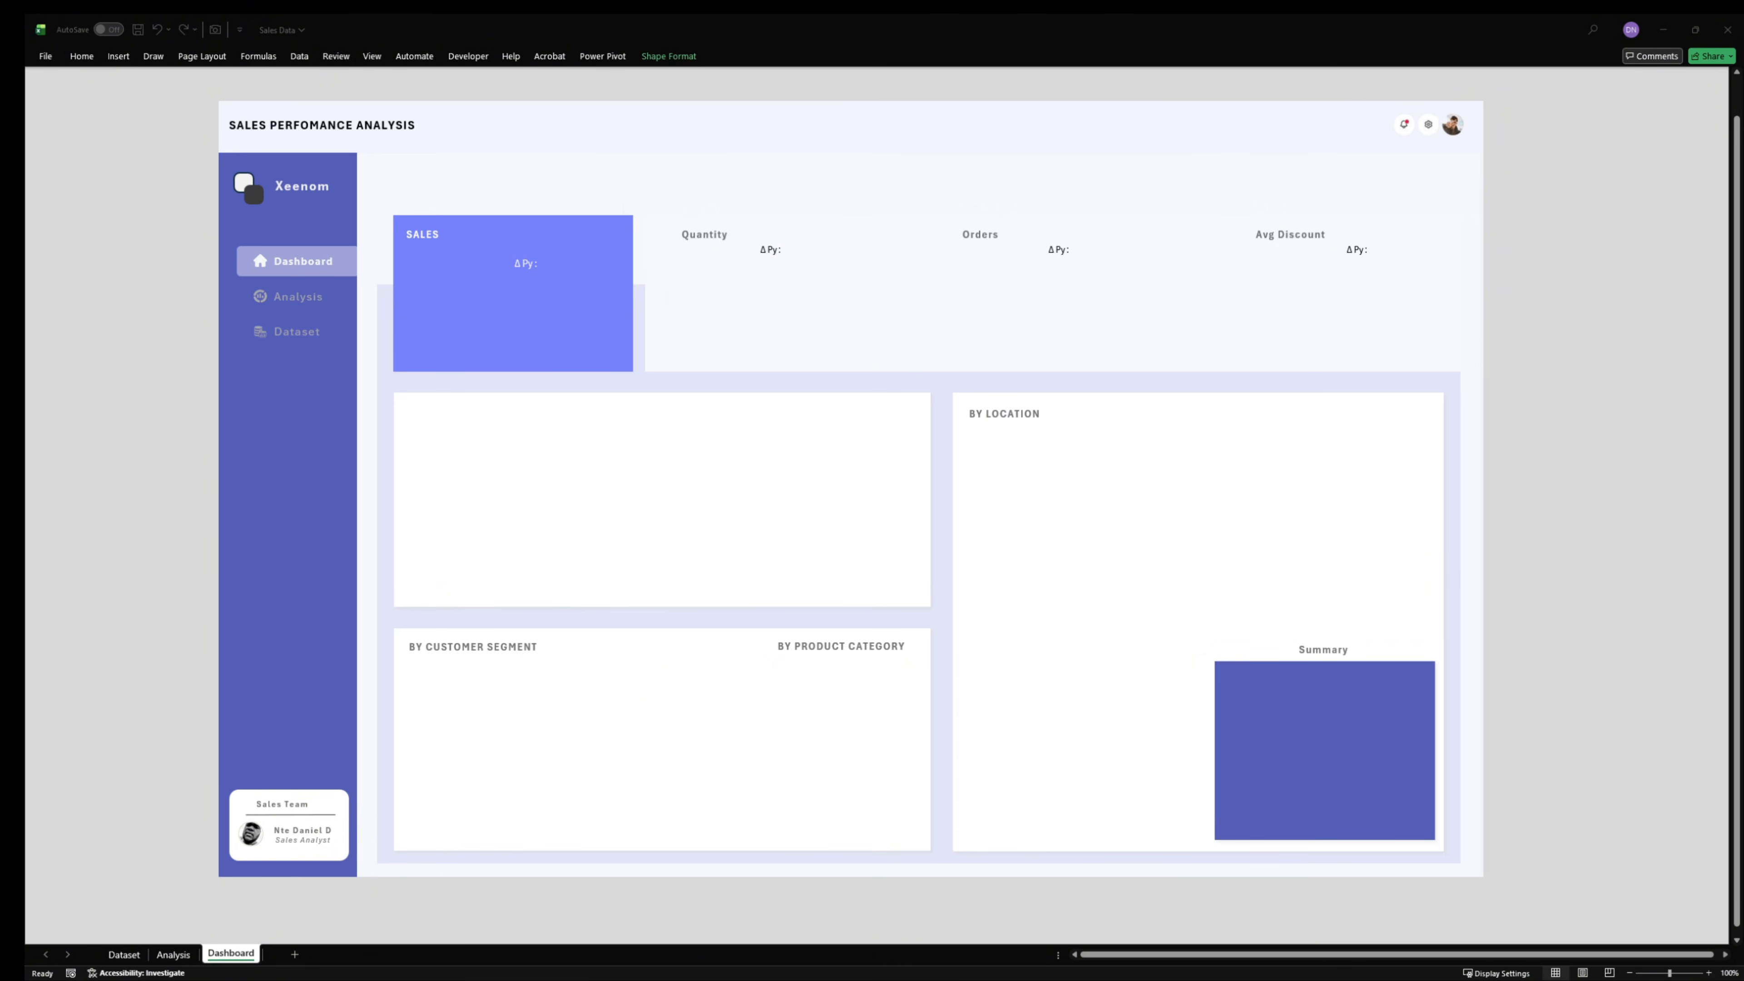
{"action": "left_click", "coordinate": [160, 953]}
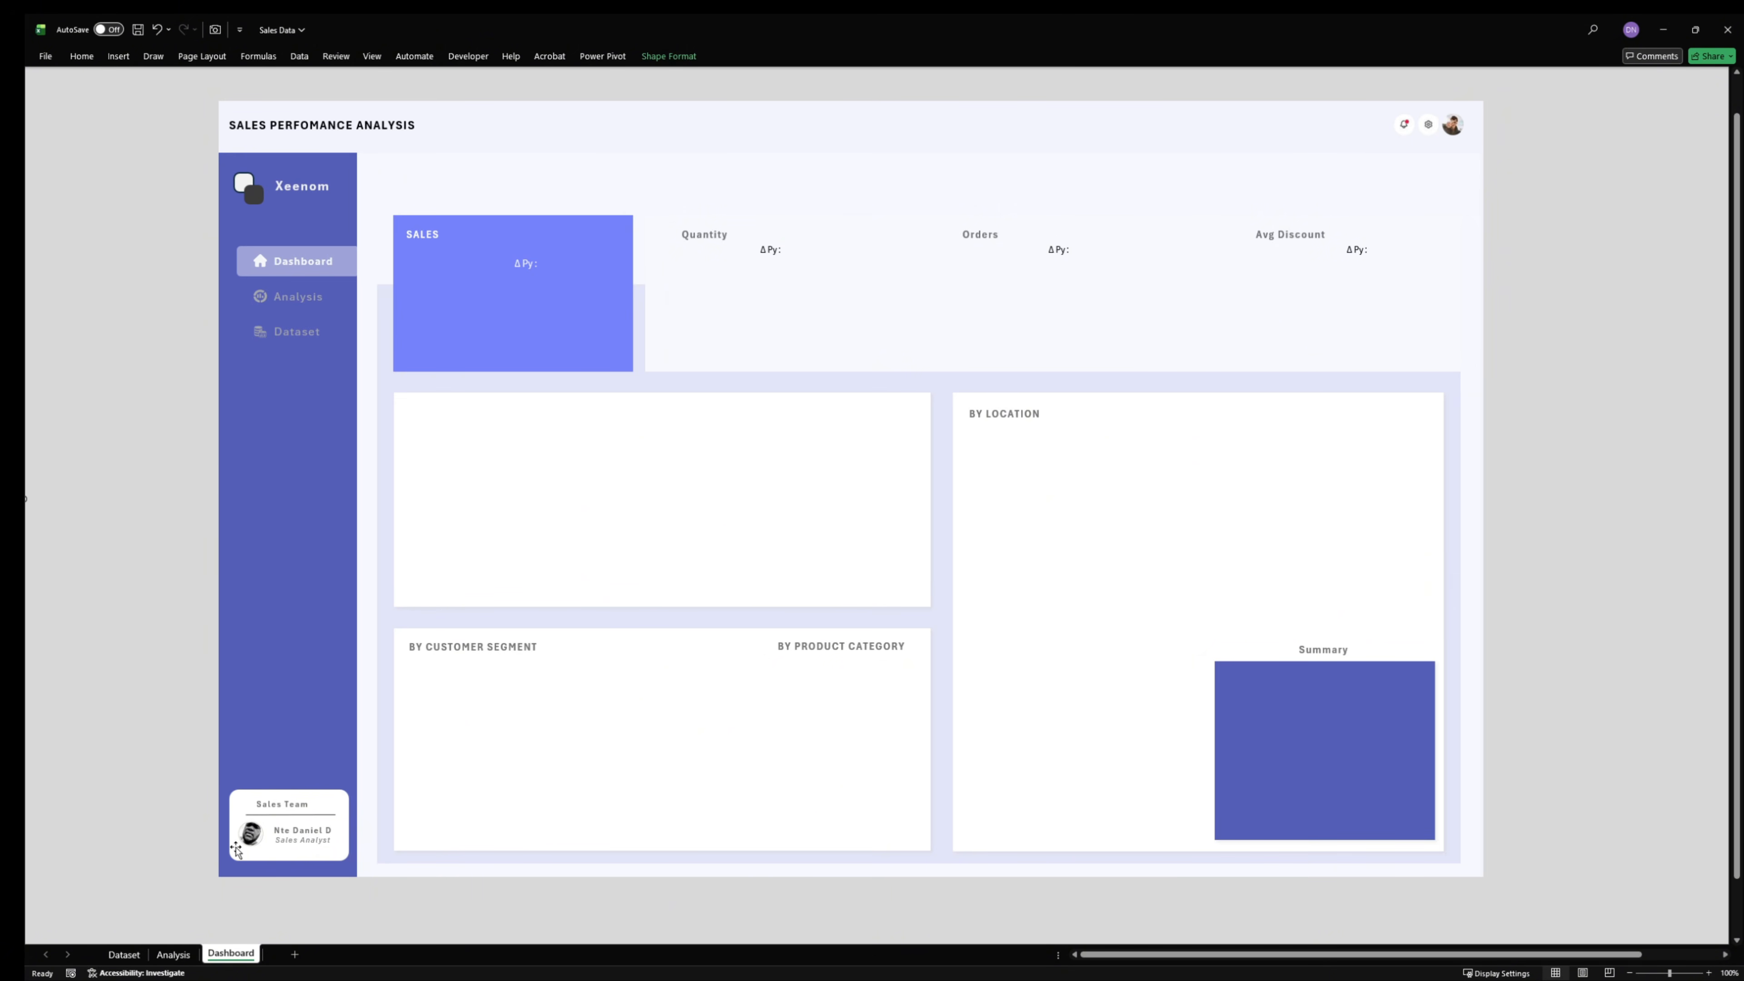
- Duplicate the SALES heading text box, place the copy just below the heading inside the card, and clear its text
{"action": "left_click", "coordinate": [434, 235]}
{"action": "left_click", "coordinate": [443, 223]}
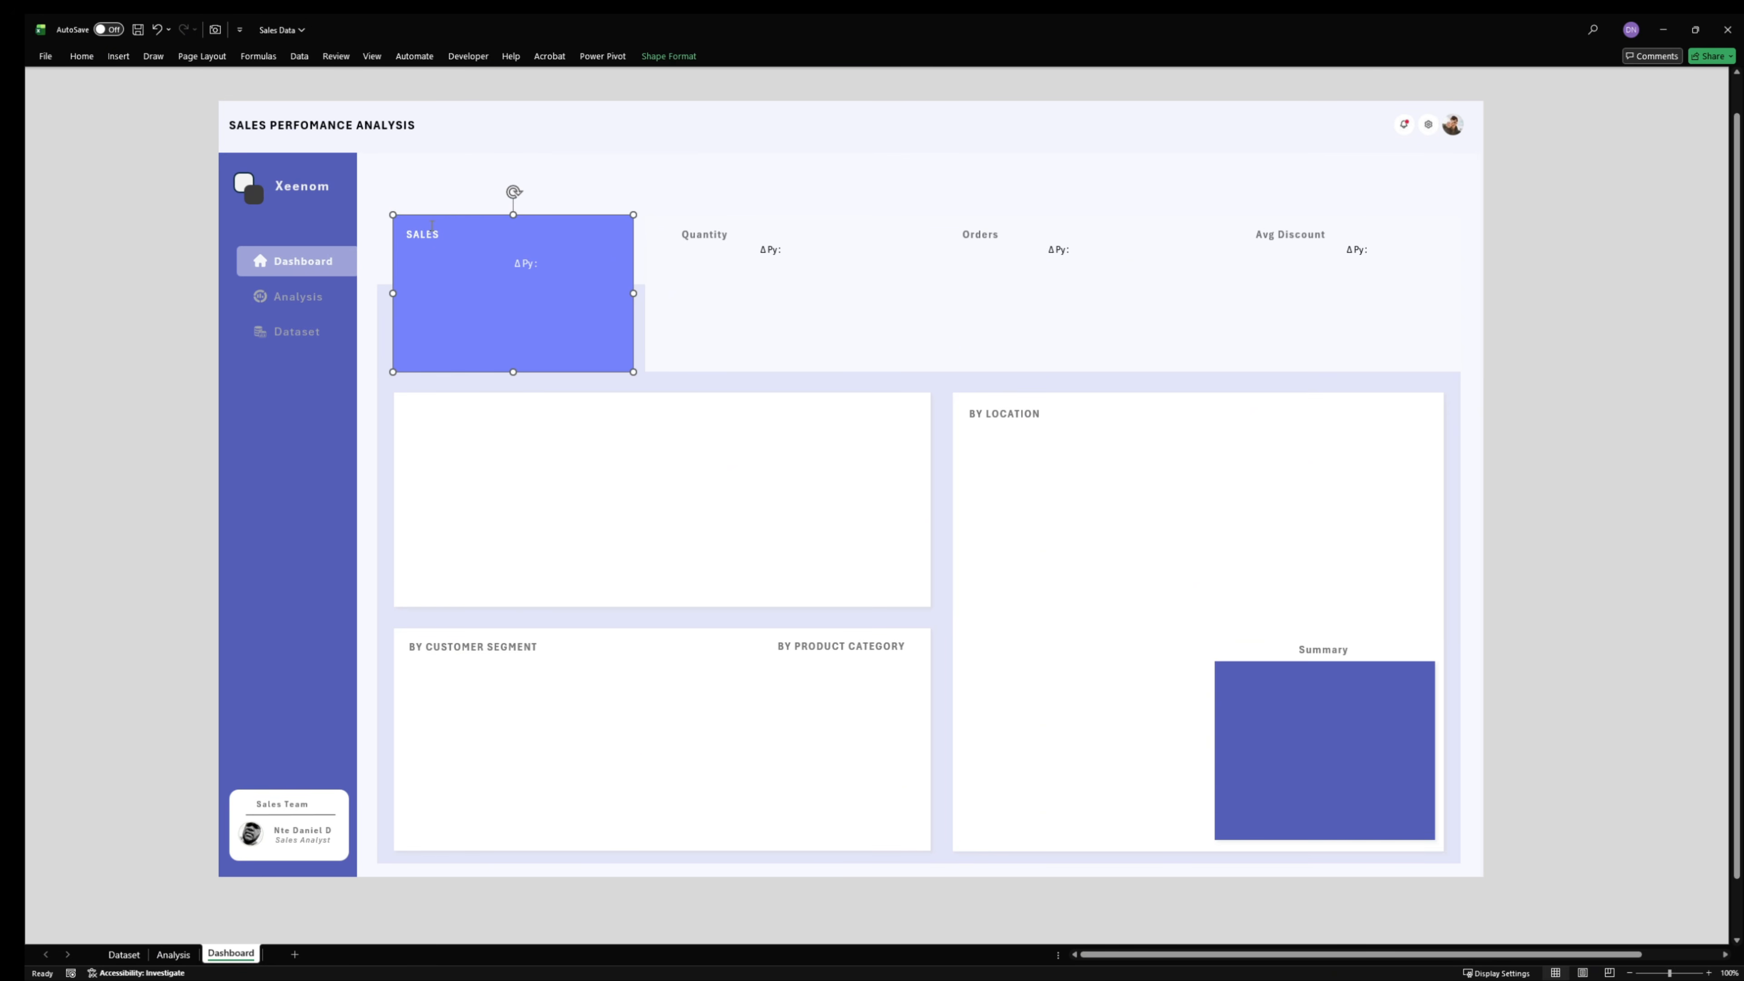
{"action": "left_click", "coordinate": [439, 231]}
{"action": "left_click", "coordinate": [441, 225]}
{"action": "left_click", "coordinate": [440, 229]}
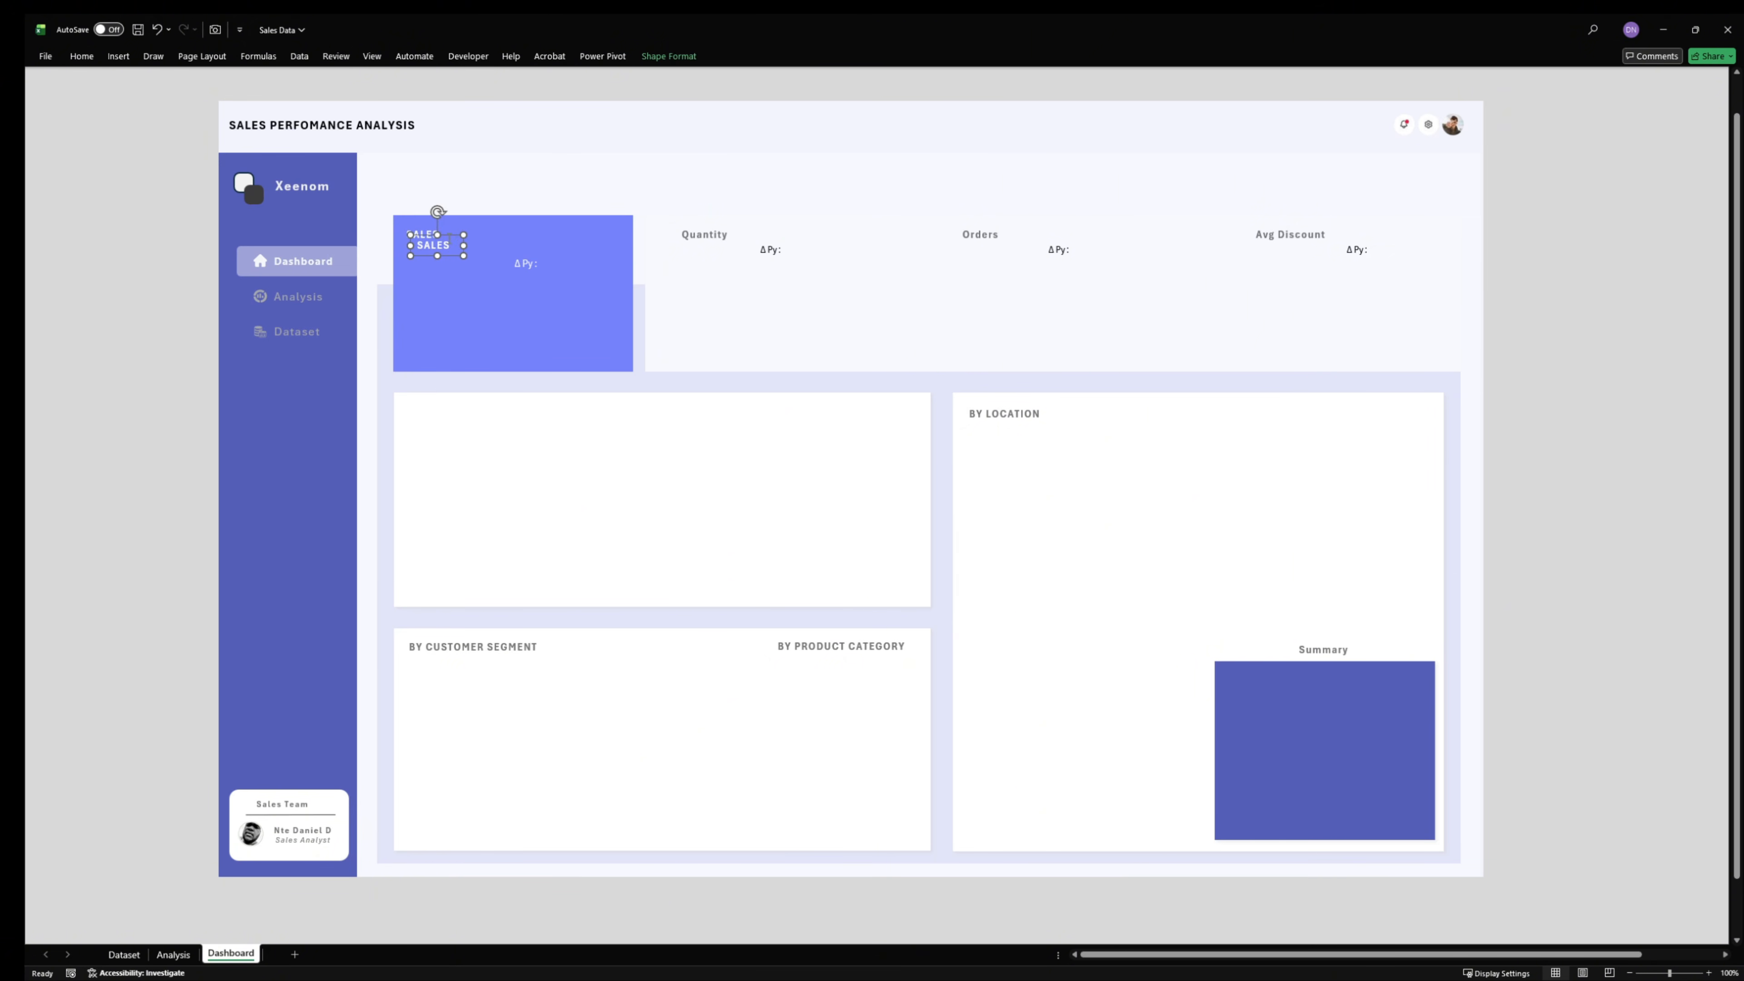
{"action": "left_click_drag", "start_coordinate": [449, 237], "coordinate": [441, 253]}
{"action": "double_click", "coordinate": [446, 263]}
{"action": "key", "text": "BackSpace"}
{"action": "left_click", "coordinate": [442, 249]}
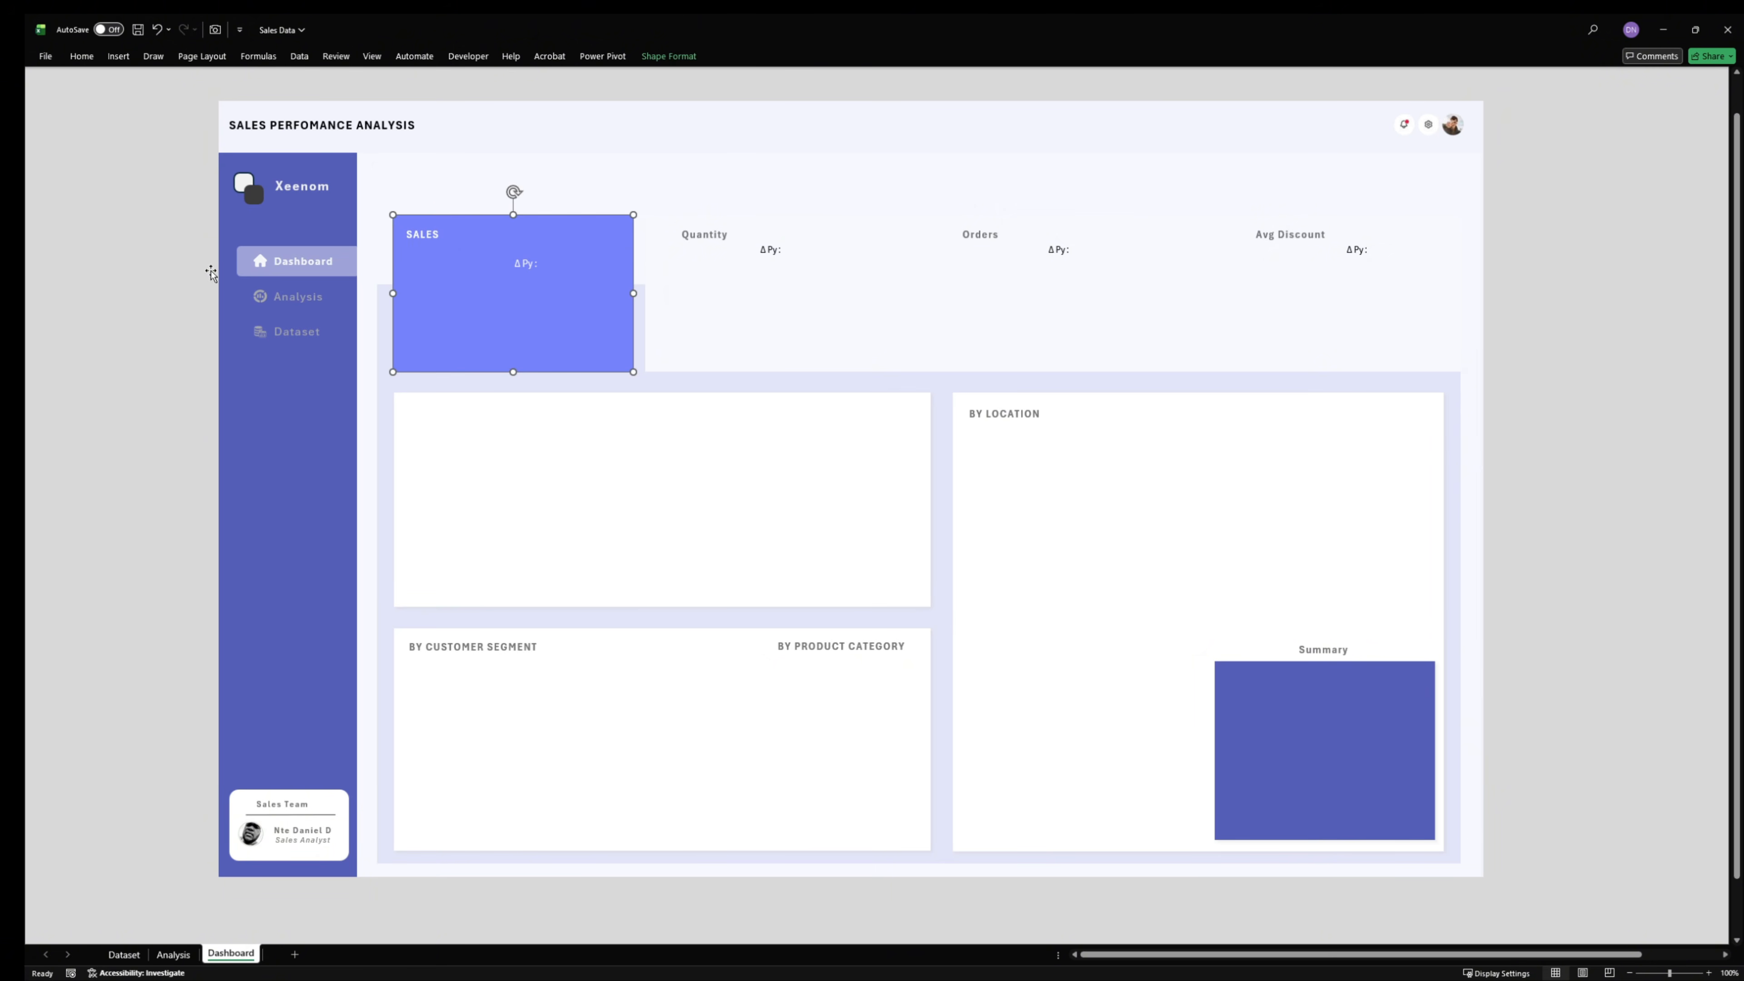
- Deselect the shapes and turn on the display of the formula bar
{"action": "left_click", "coordinate": [211, 273]}
{"action": "left_click", "coordinate": [82, 56]}
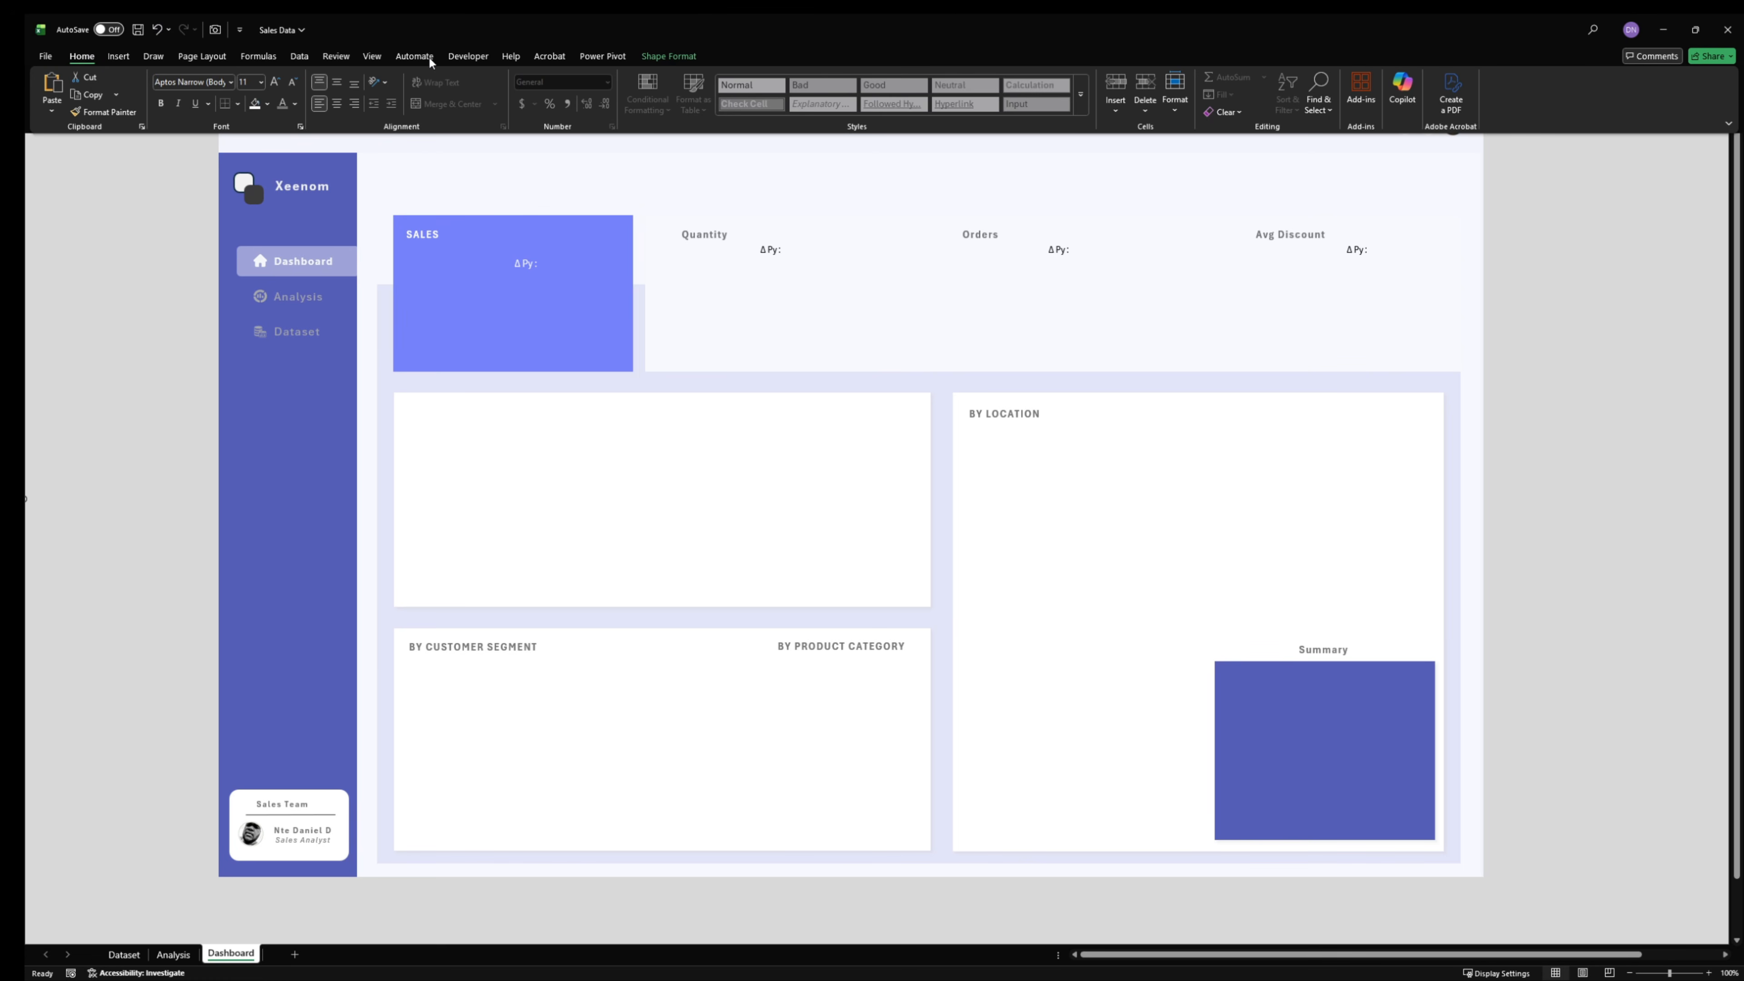
{"action": "left_click", "coordinate": [372, 56]}
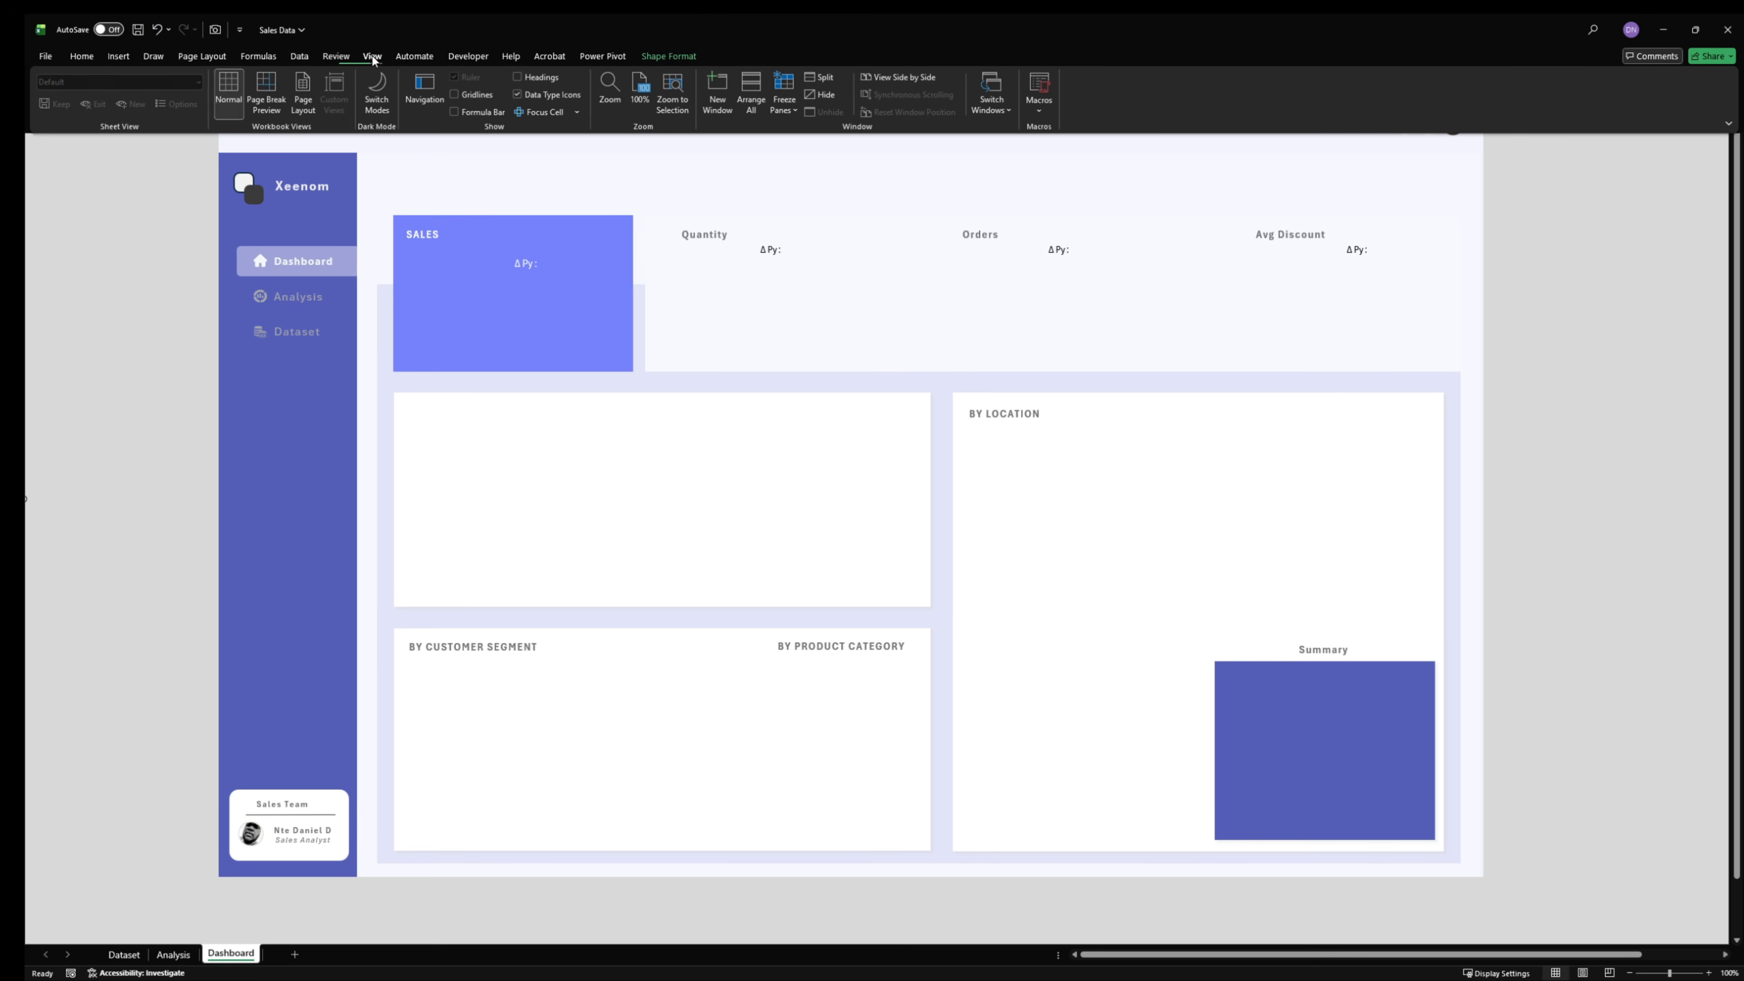
{"action": "left_click", "coordinate": [460, 112]}
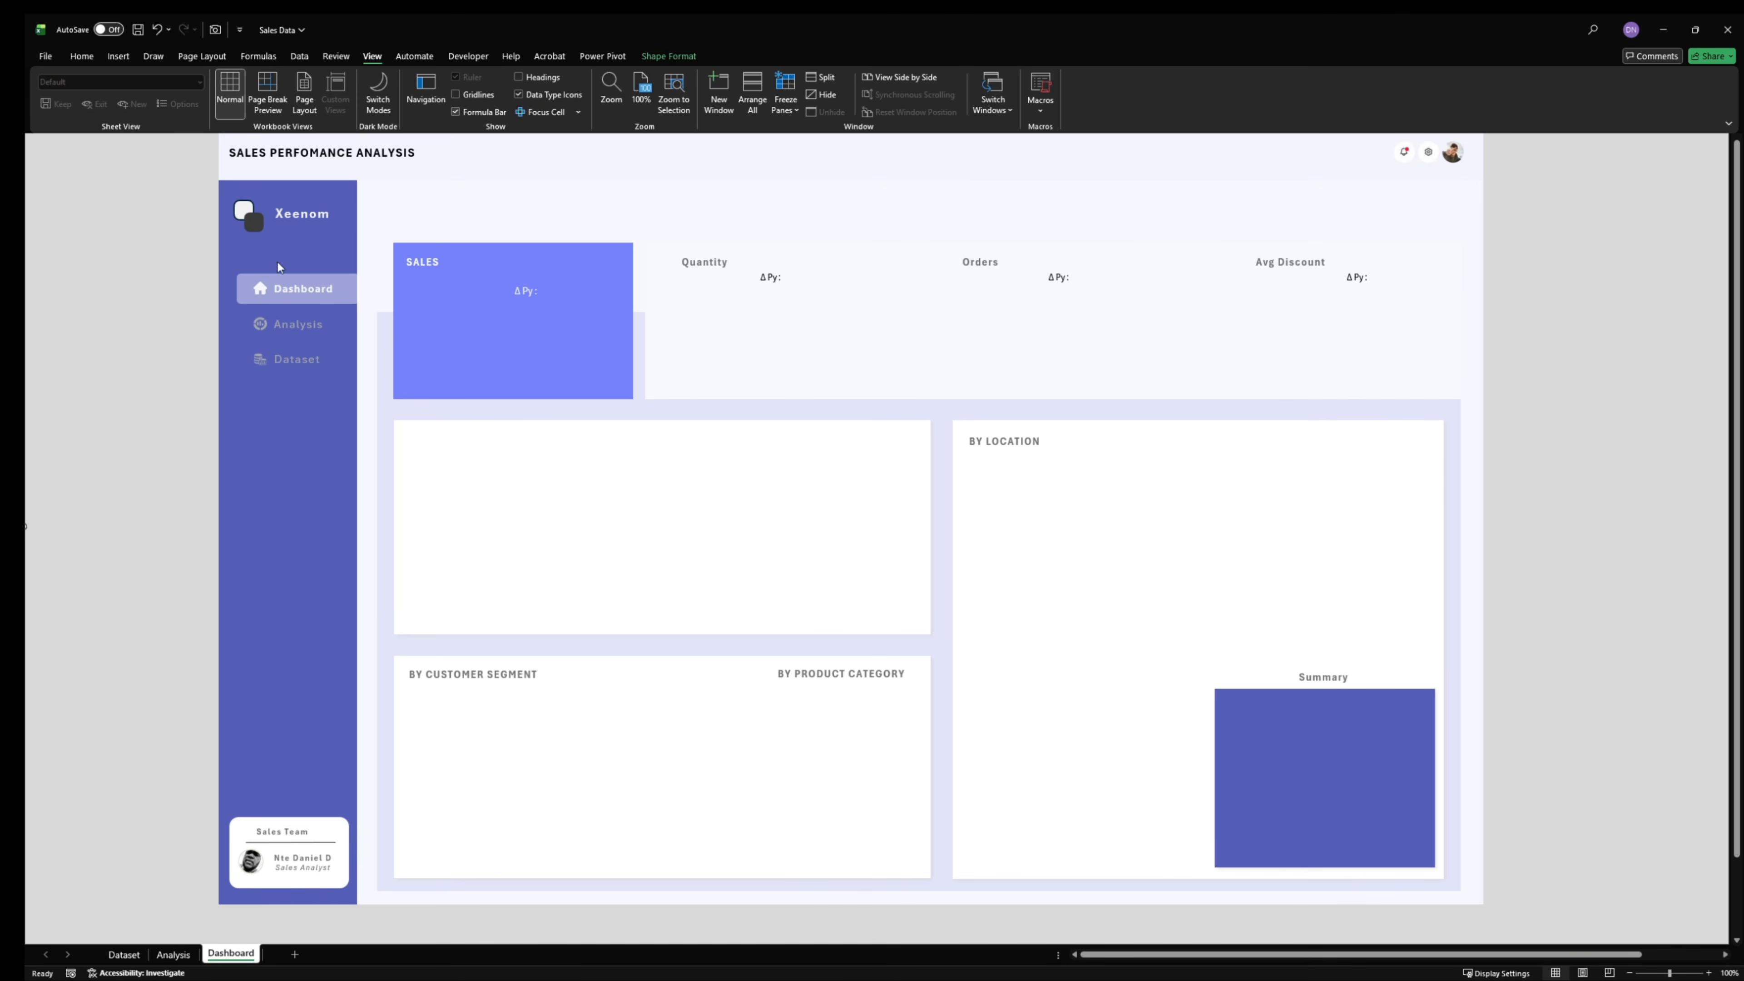
- Link the empty text box in the SALES card to the Total Revenue cell with the formula =Analysis!A4
{"action": "left_click", "coordinate": [440, 292]}
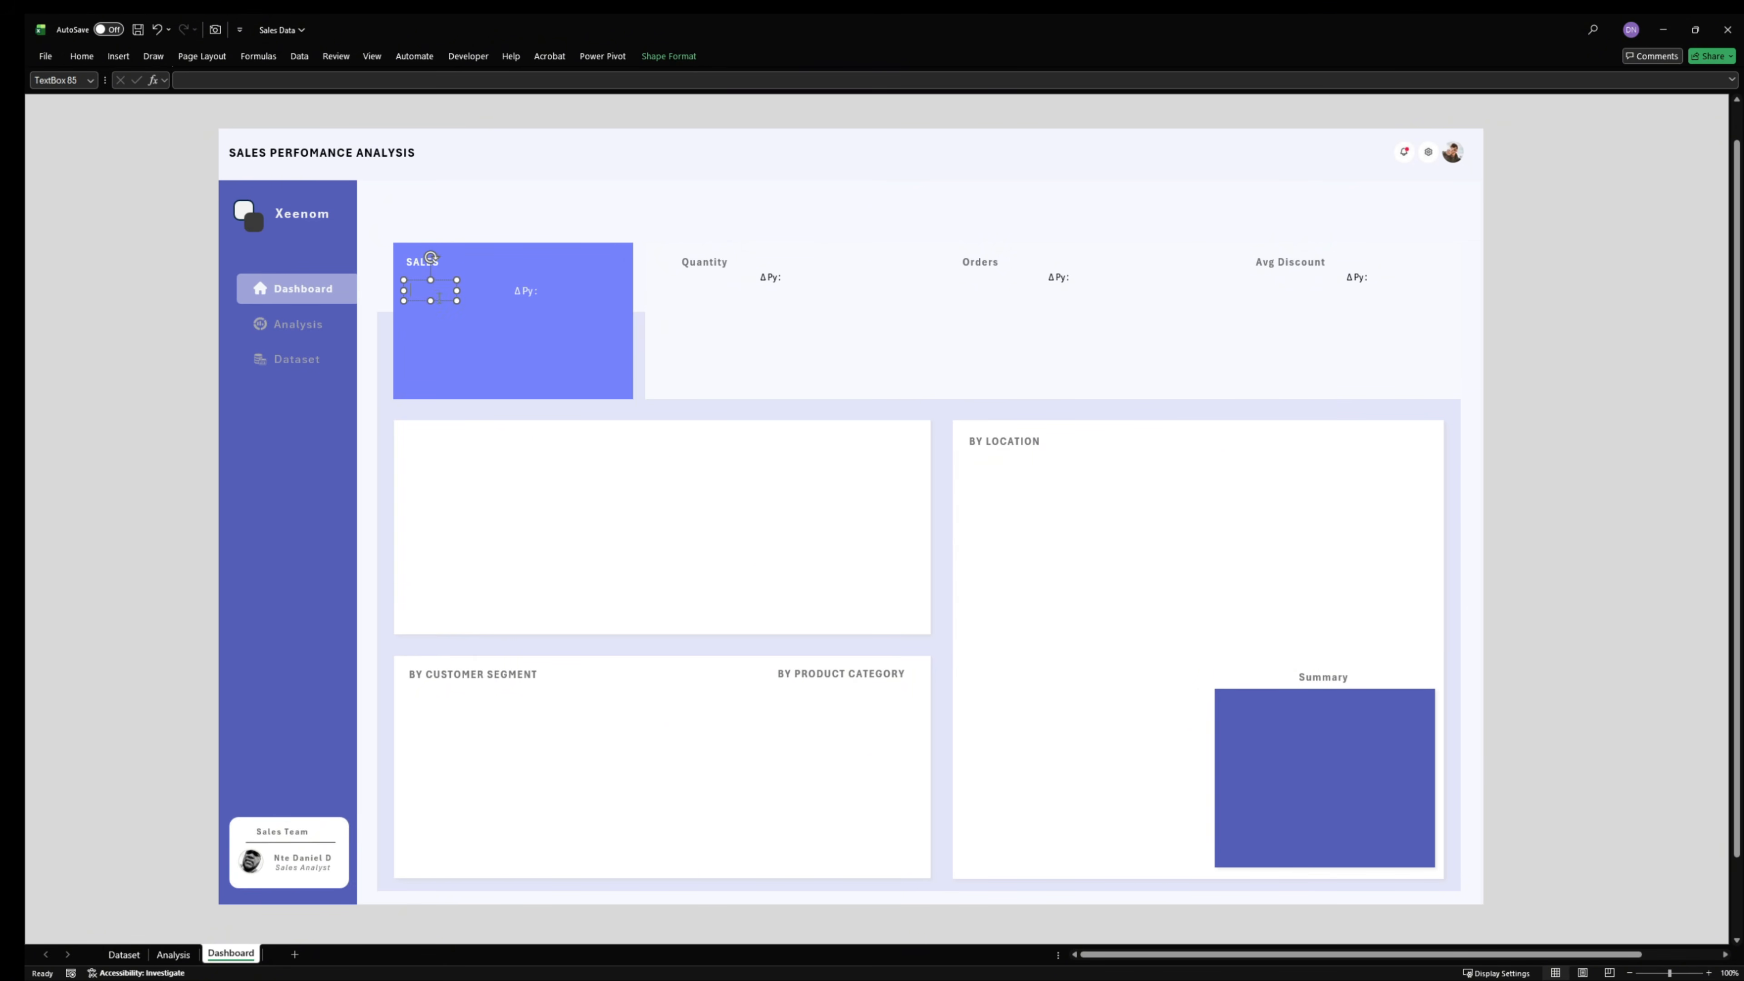
{"action": "left_click", "coordinate": [245, 81]}
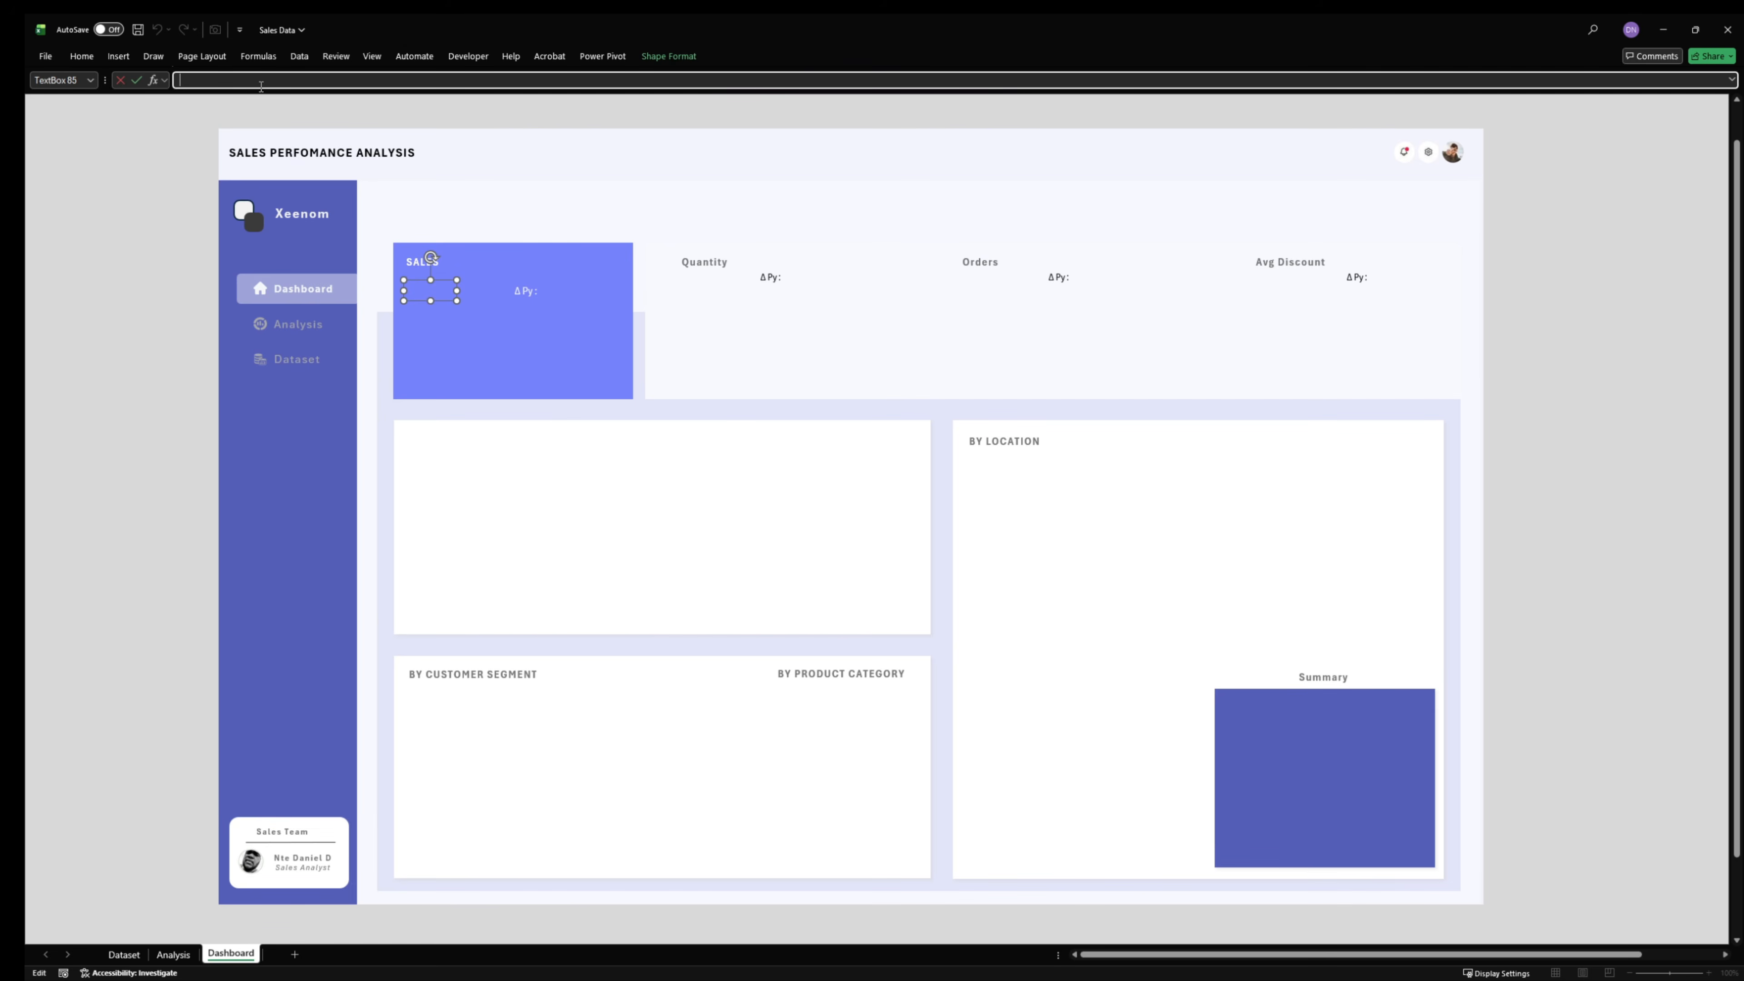
{"action": "type", "text": "="}
{"action": "left_click", "coordinate": [176, 955]}
{"action": "left_click", "coordinate": [136, 210]}
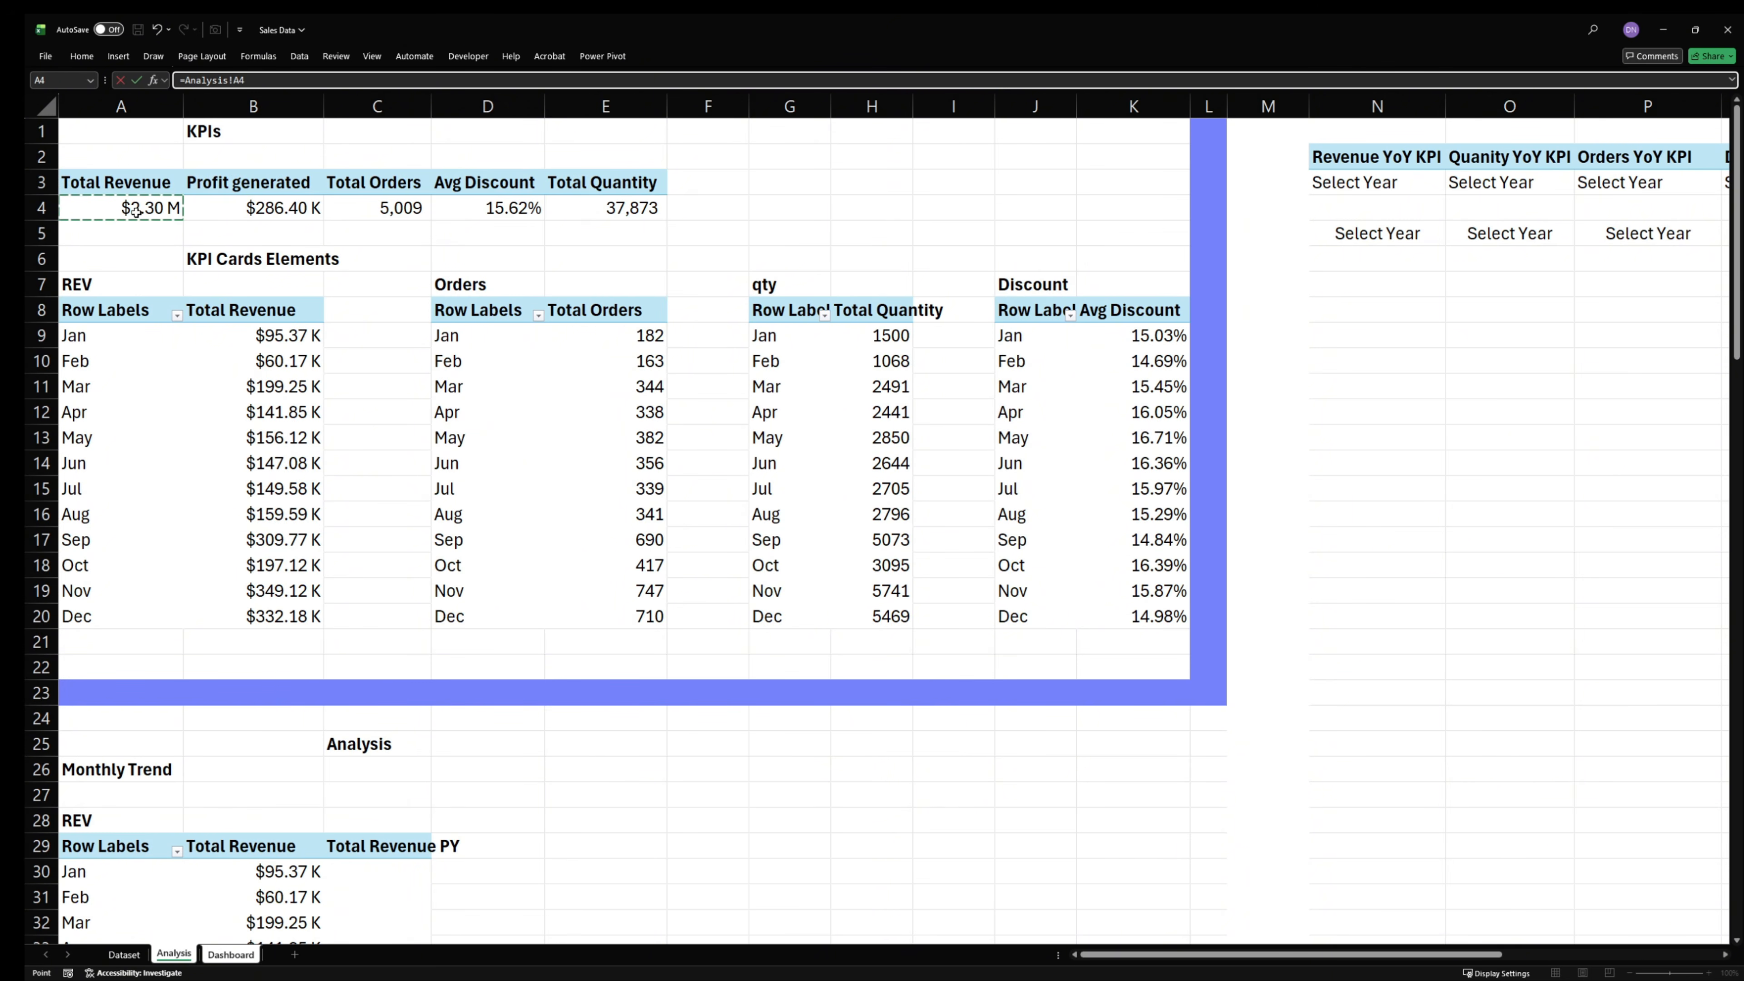
{"action": "key", "text": "Return"}
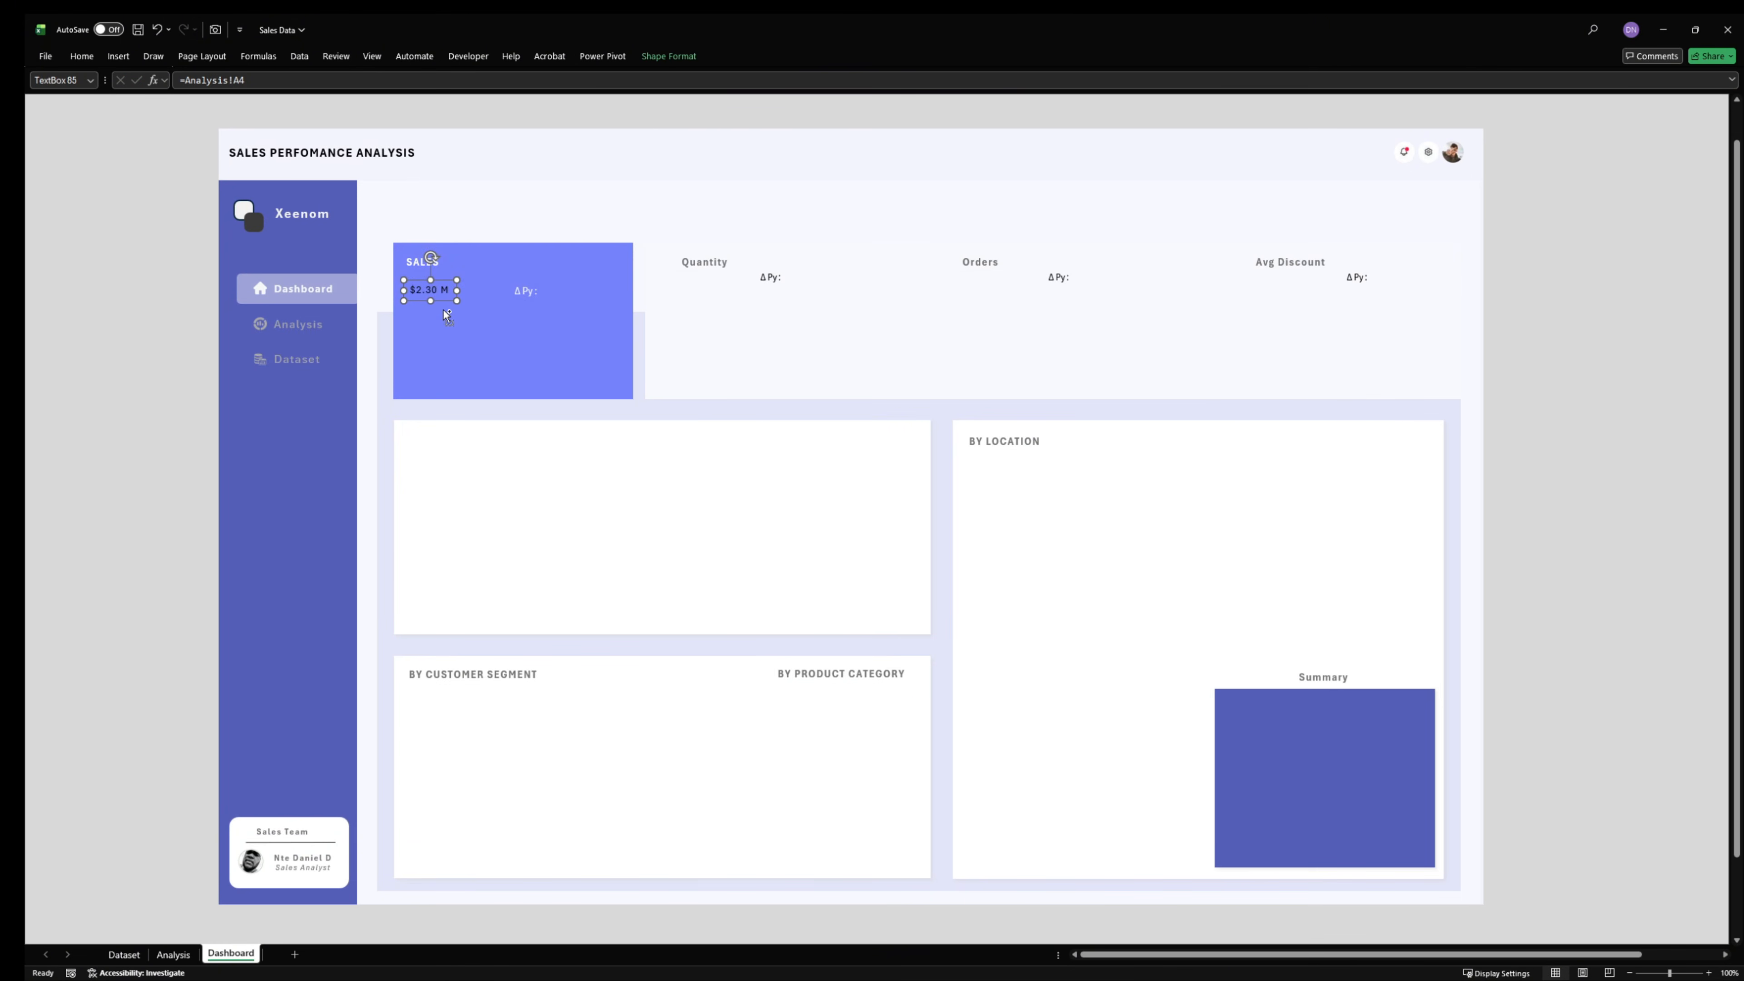
- Duplicate the sales value text box under the Quantity heading and link the copy to Total Quantity with =Analysis!E4
{"action": "key", "text": "ctrl+d"}
{"action": "left_click_drag", "start_coordinate": [443, 311], "coordinate": [705, 303]}
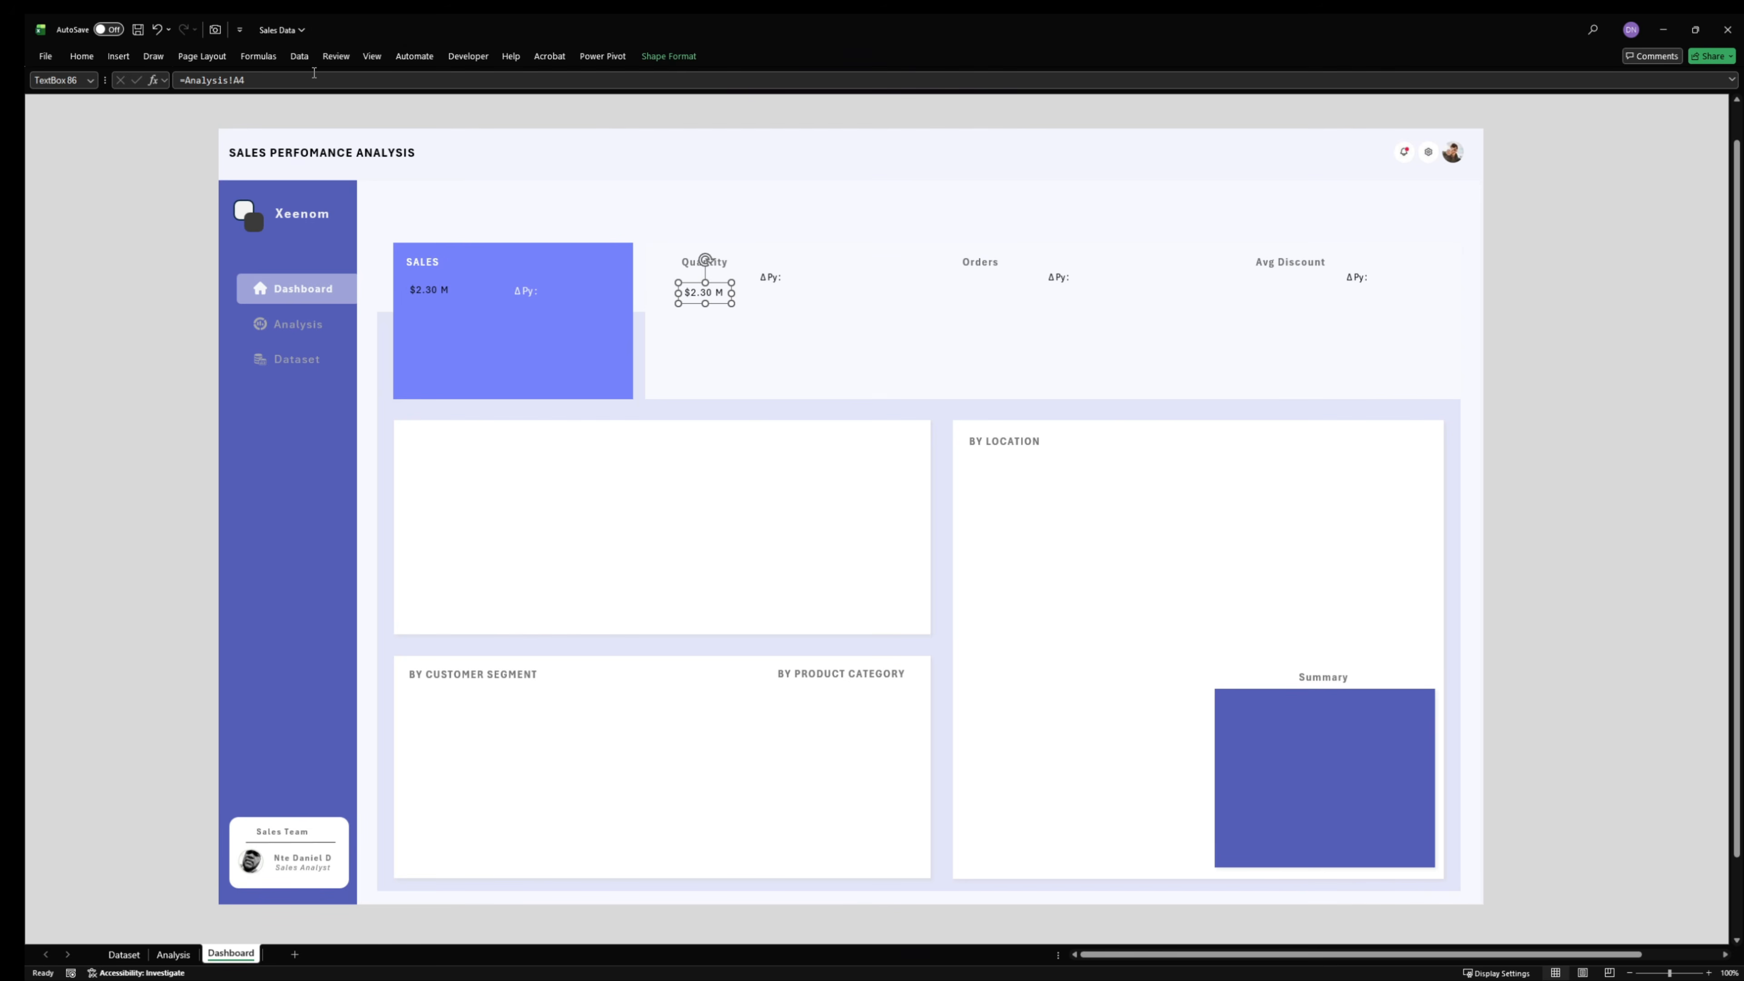
{"action": "left_click_drag", "start_coordinate": [301, 82], "coordinate": [184, 81]}
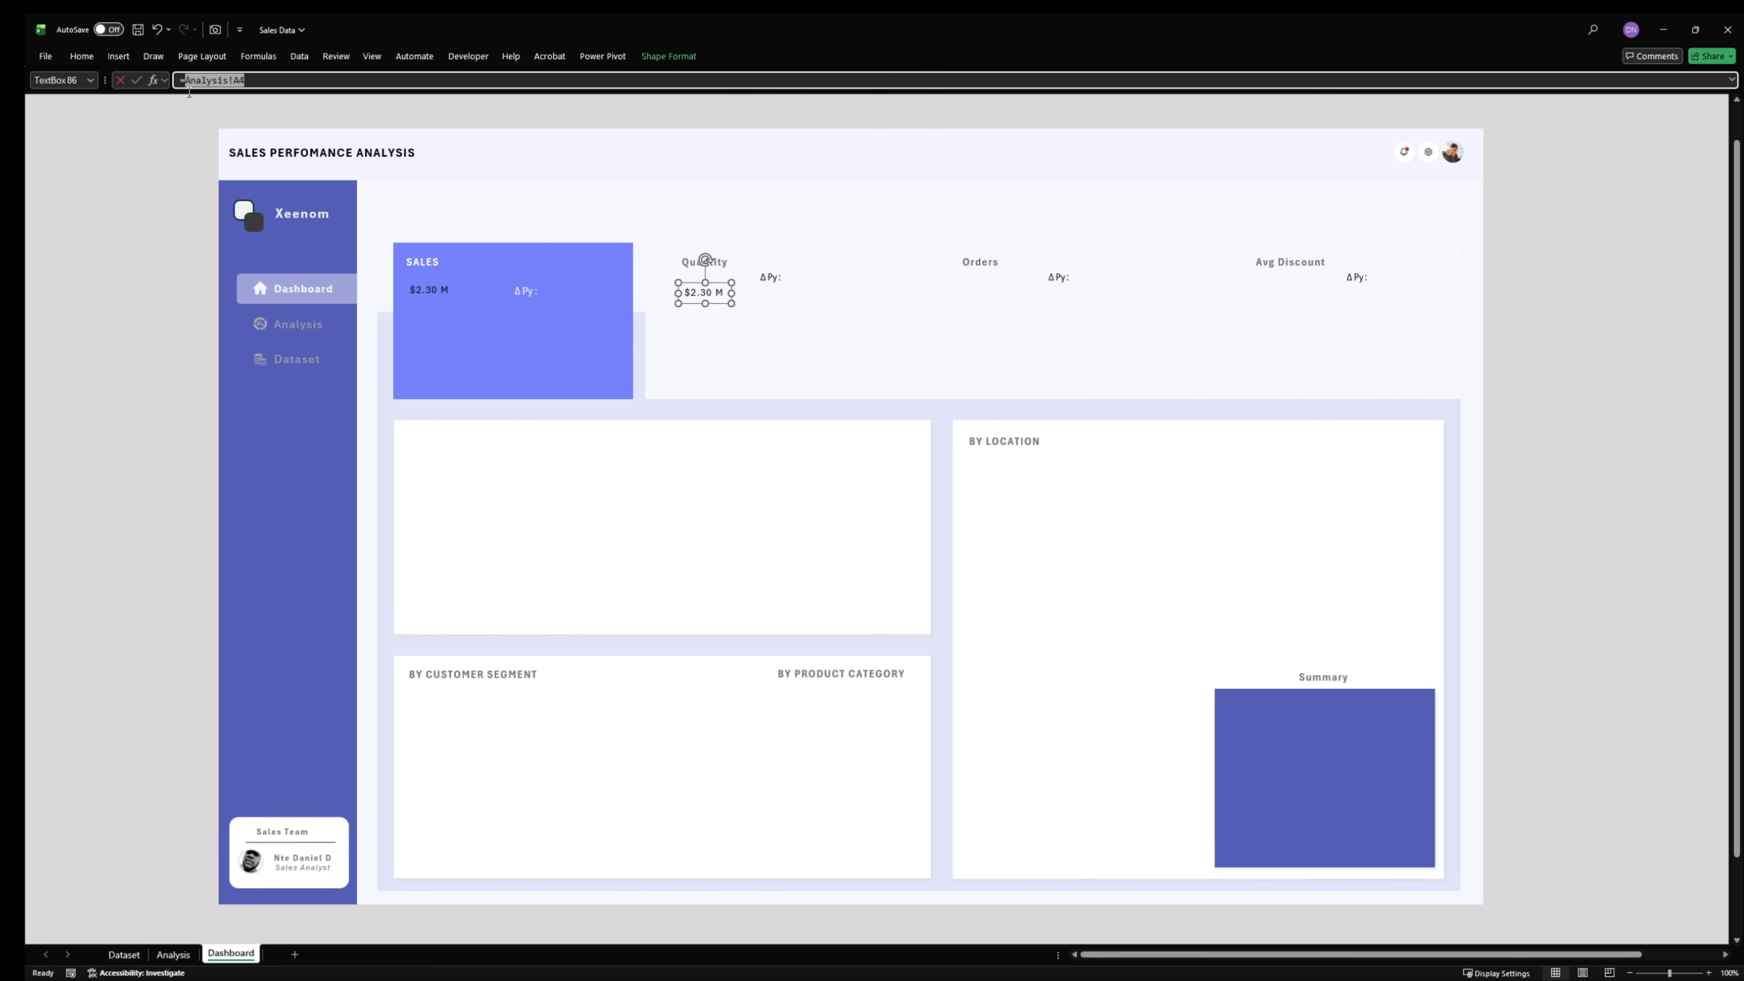
{"action": "left_click", "coordinate": [171, 954]}
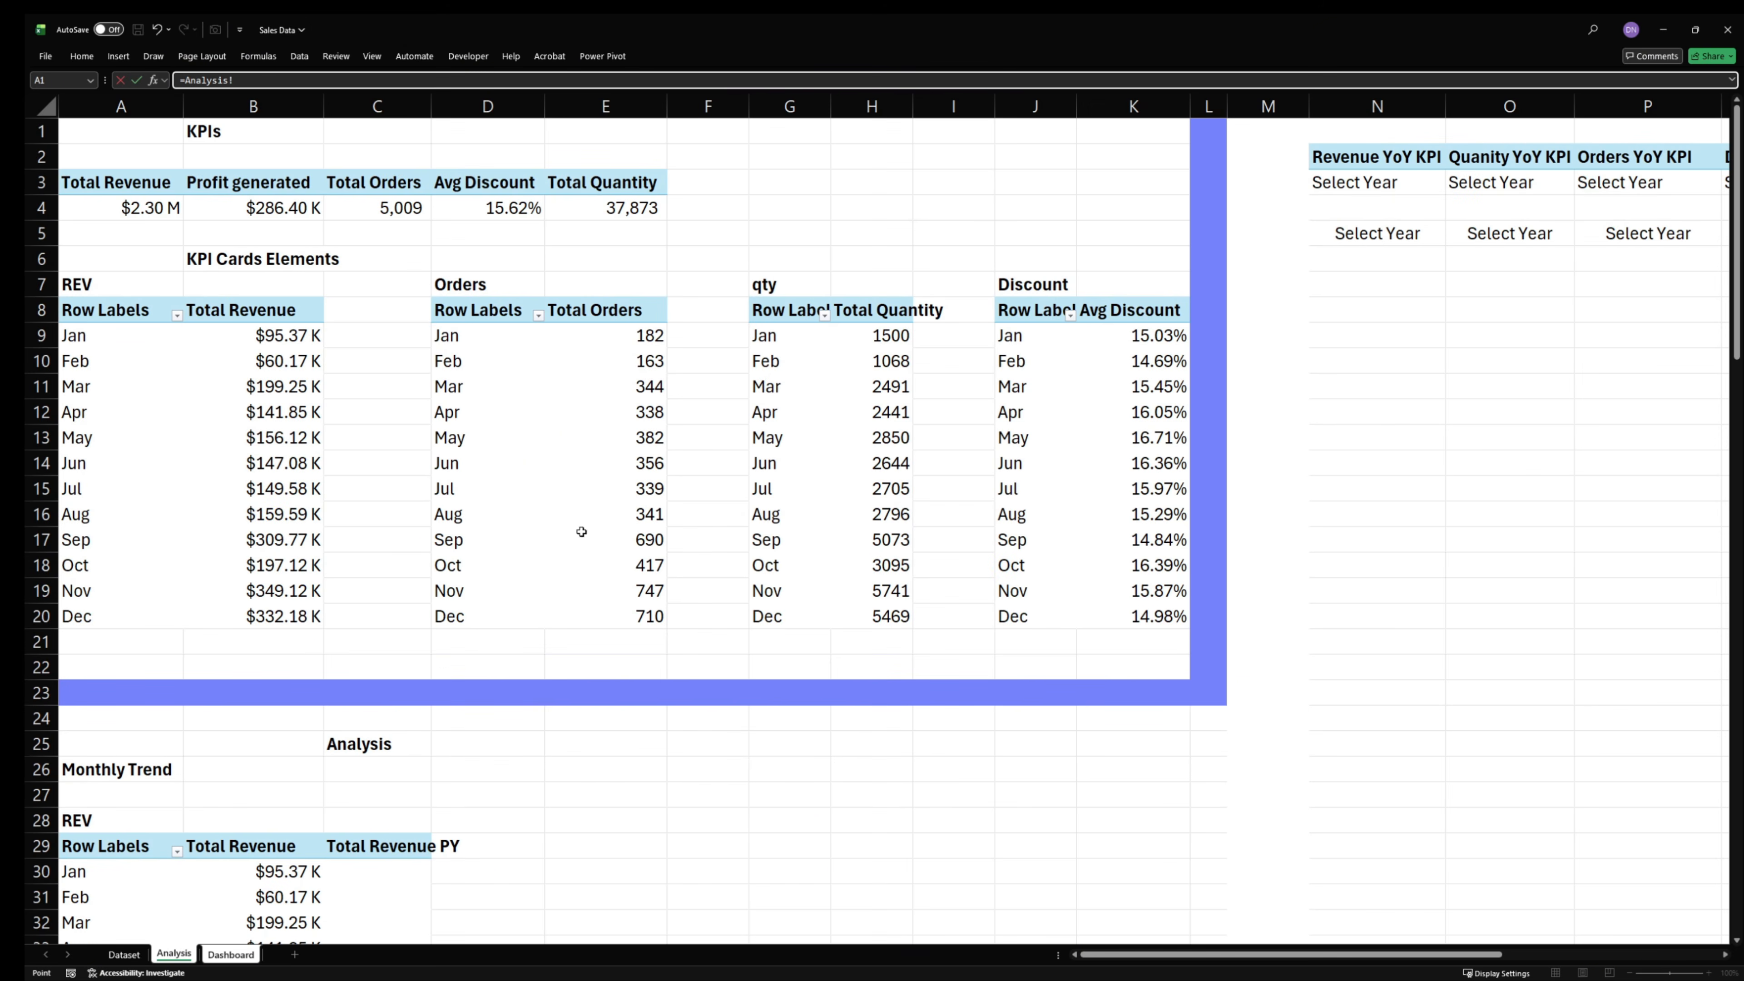
{"action": "left_click", "coordinate": [389, 209]}
{"action": "left_click", "coordinate": [637, 208]}
{"action": "key", "text": "Return"}
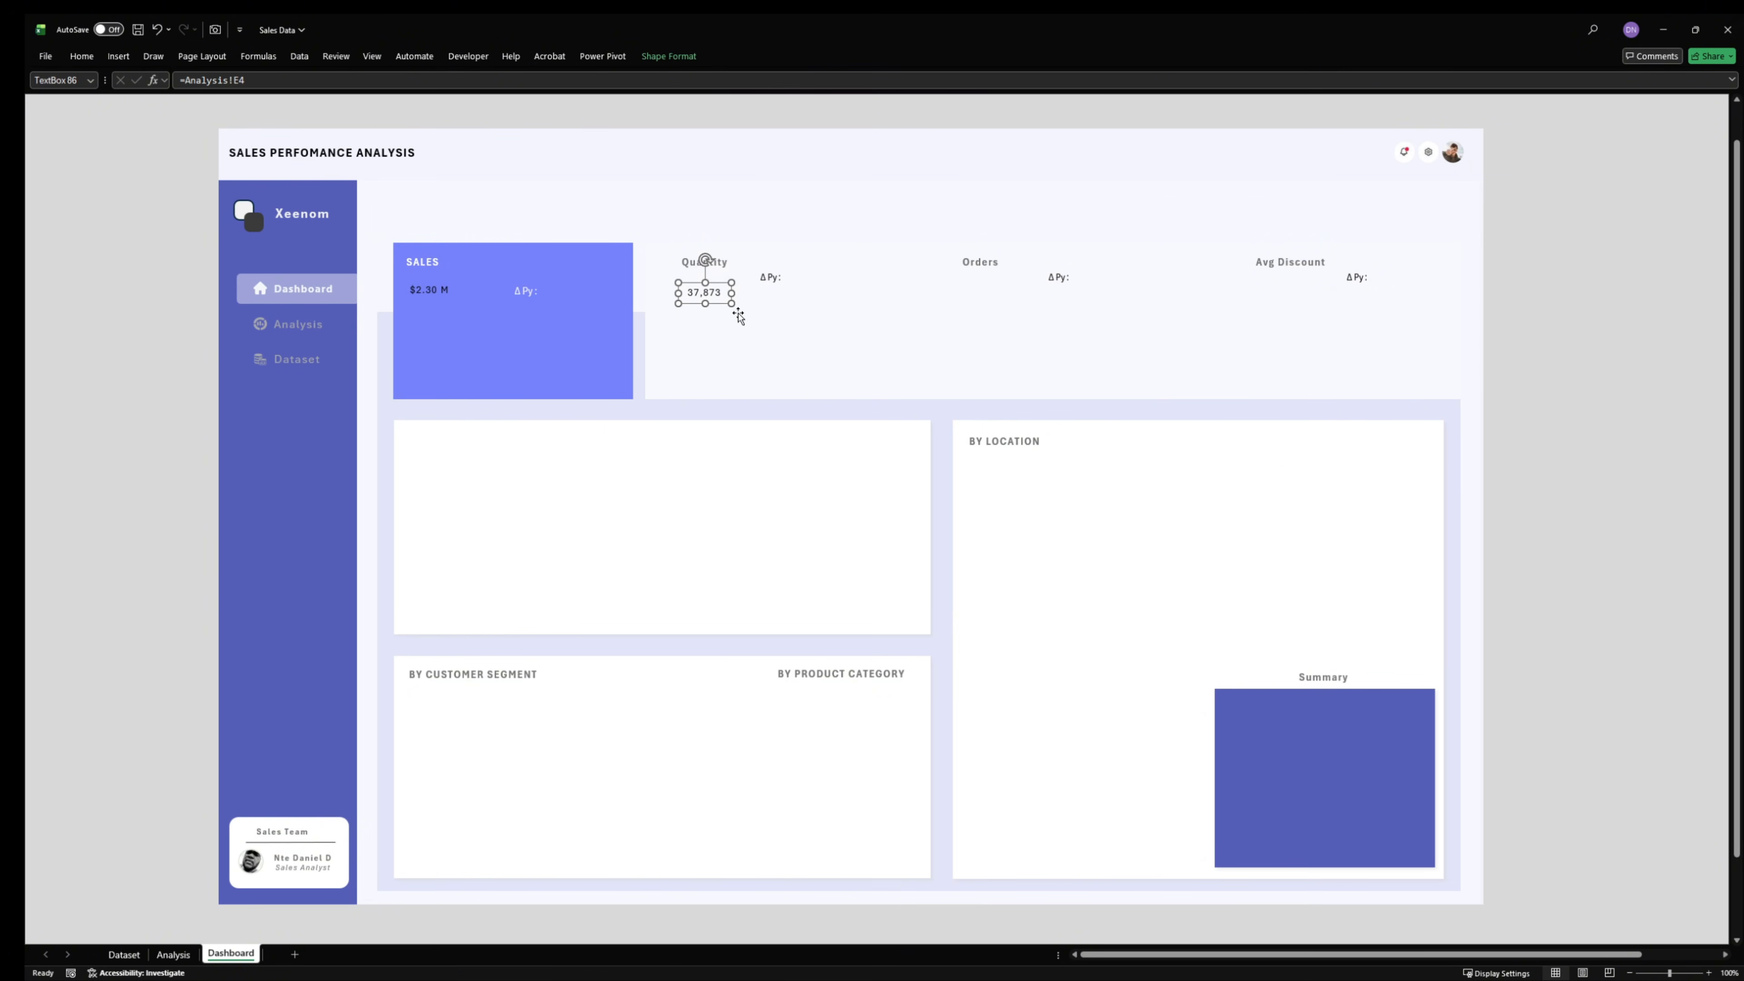
- Duplicate the quantity value text box under the Orders heading and link the copy to Total Orders with =Analysis!C4
{"action": "key", "text": "ctrl+d"}
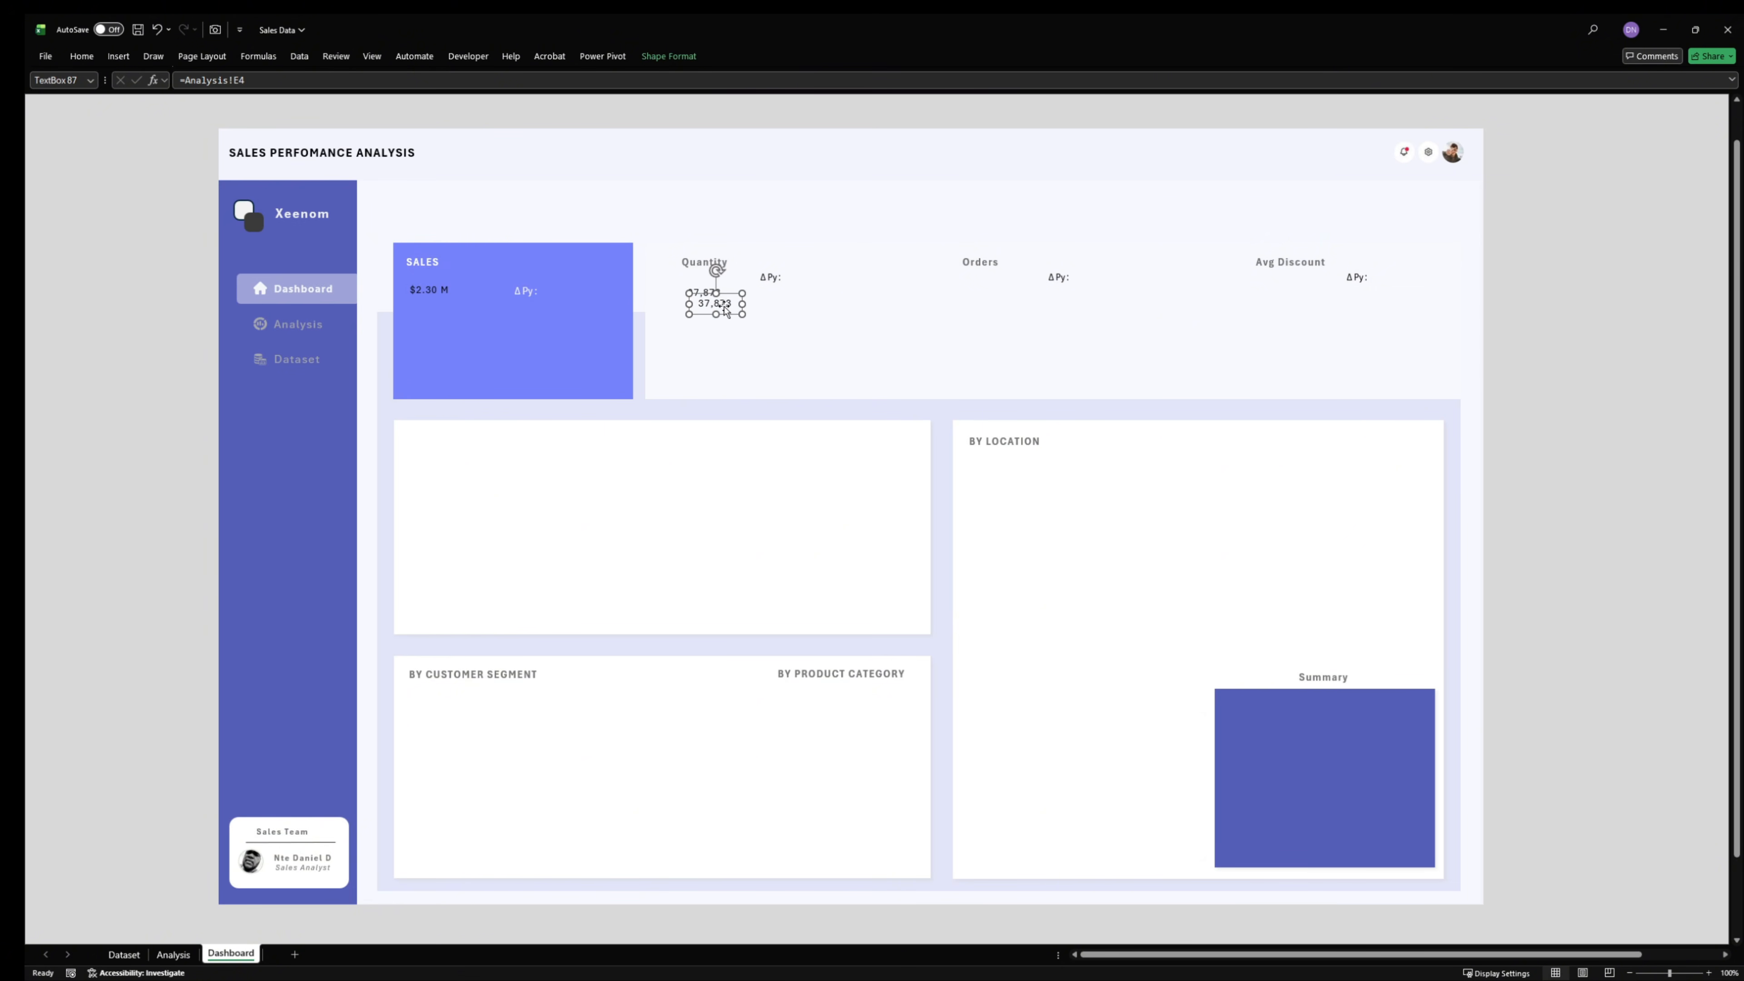
{"action": "left_click_drag", "start_coordinate": [722, 306], "coordinate": [997, 282]}
{"action": "left_click_drag", "start_coordinate": [281, 88], "coordinate": [150, 86]}
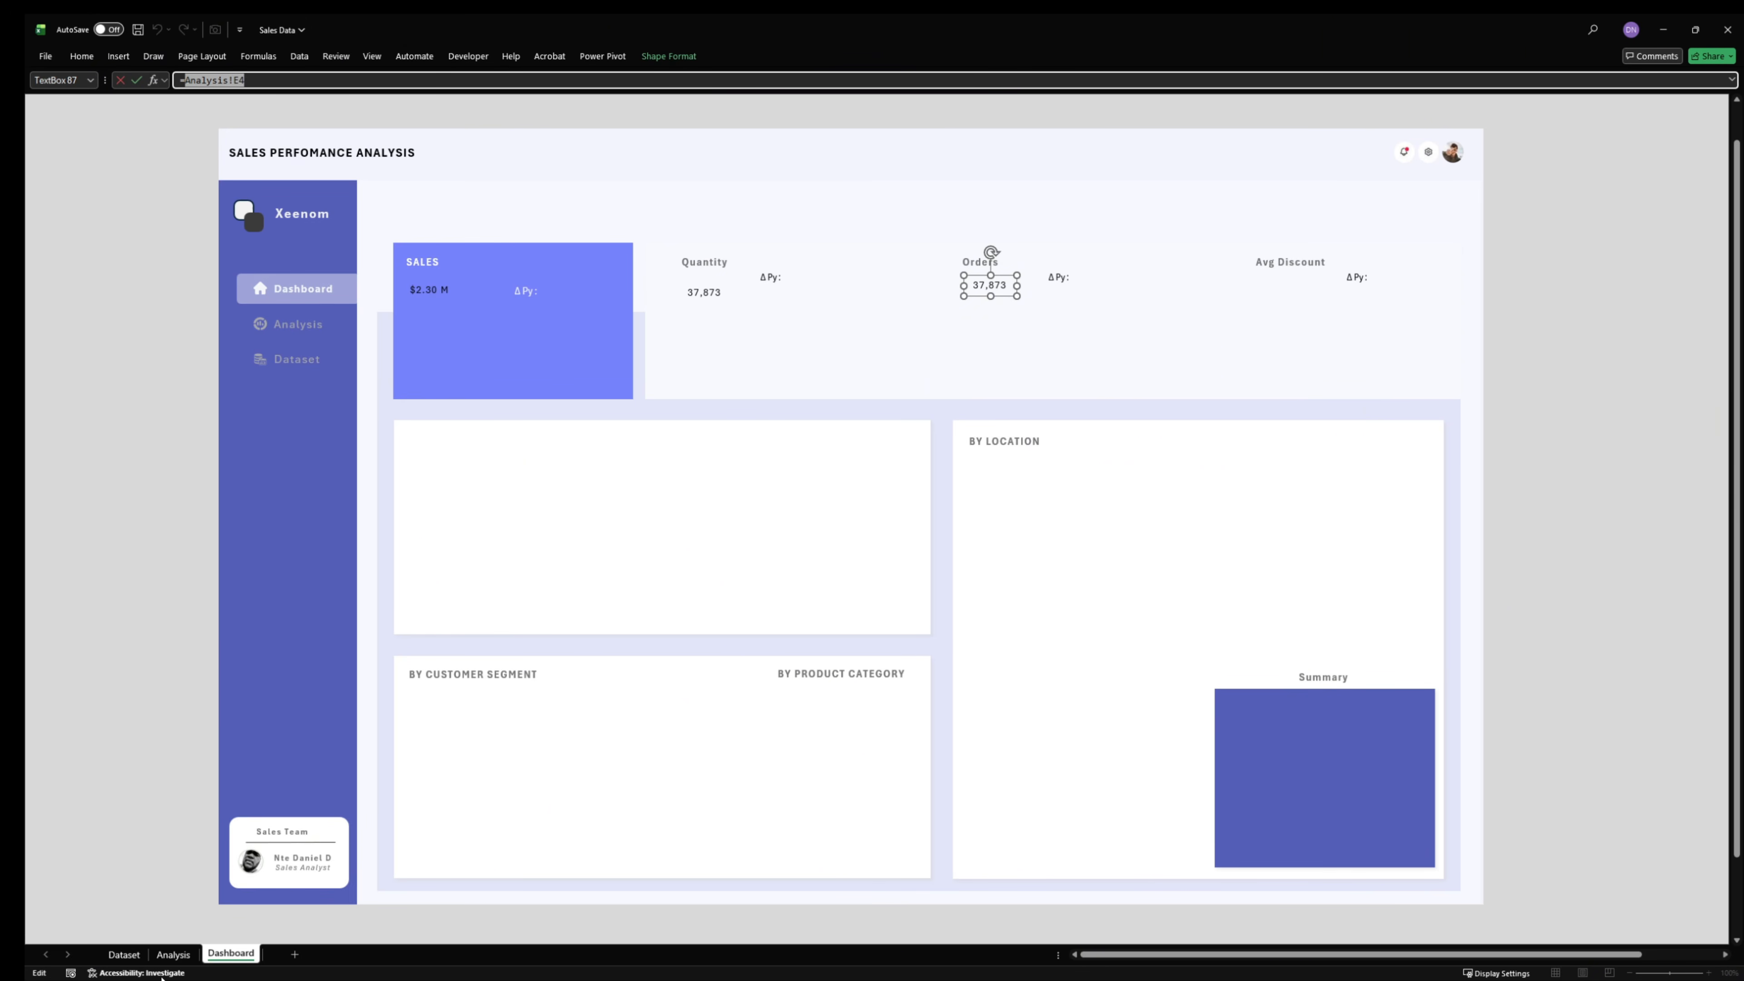
{"action": "left_click", "coordinate": [173, 954]}
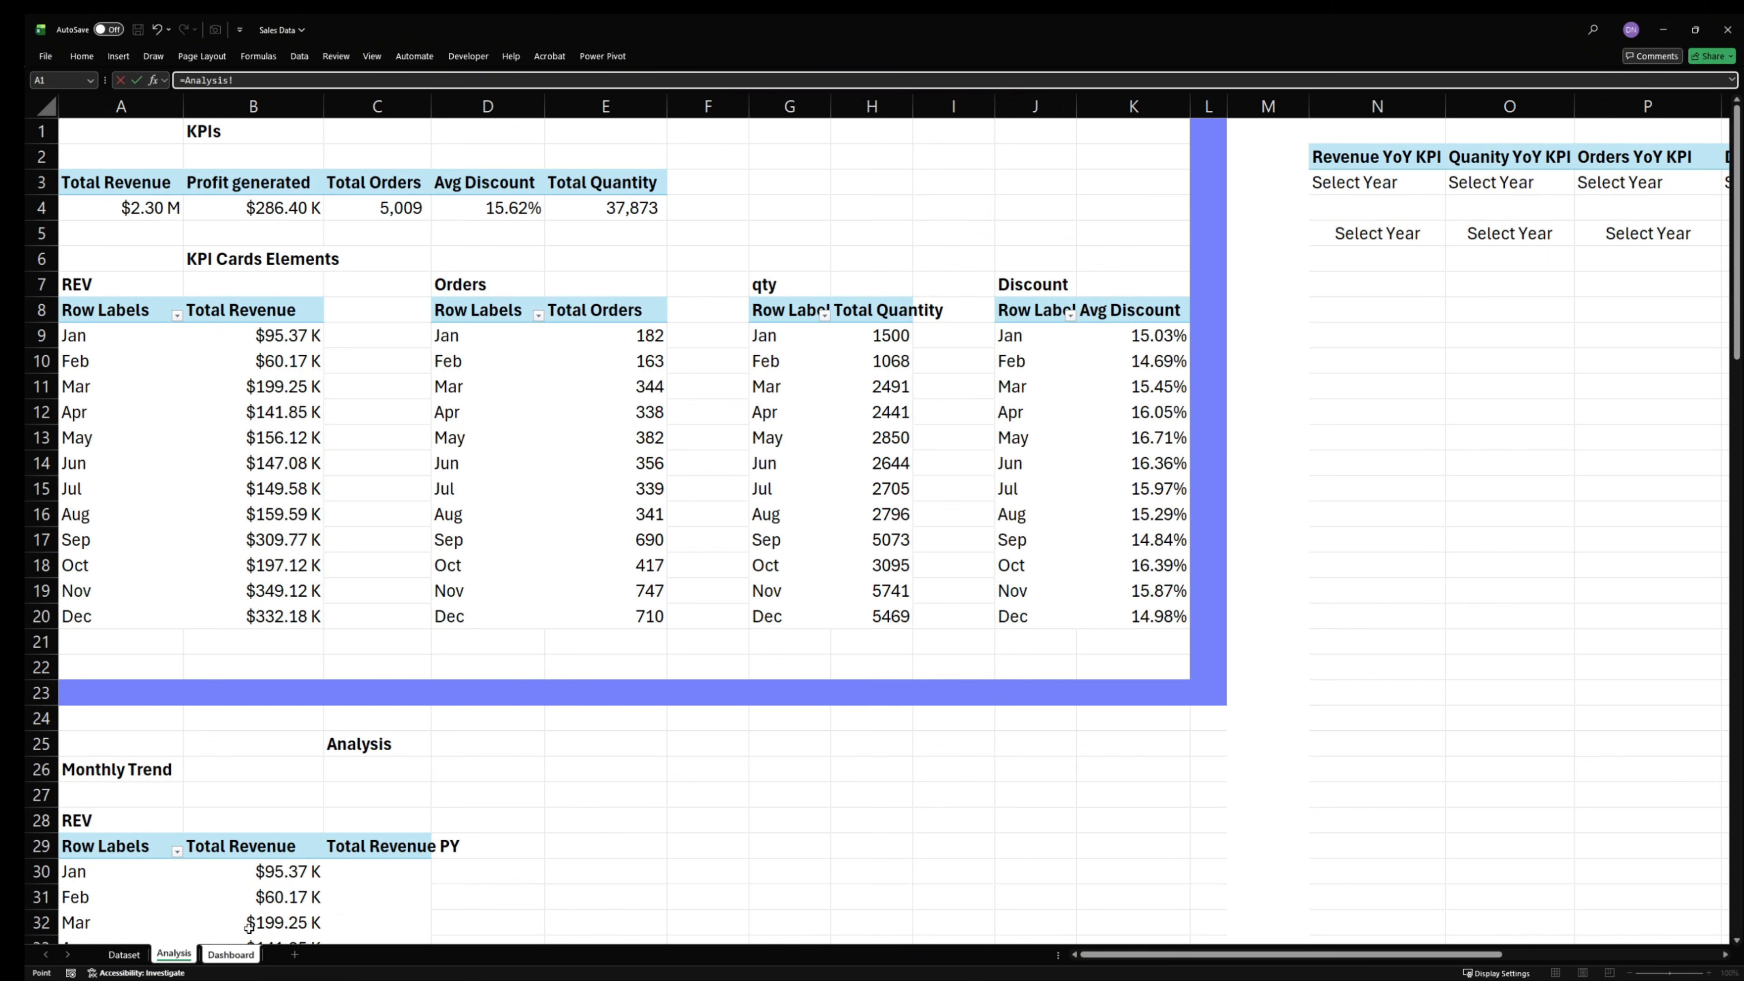
{"action": "left_click", "coordinate": [366, 207]}
{"action": "key", "text": "Return"}
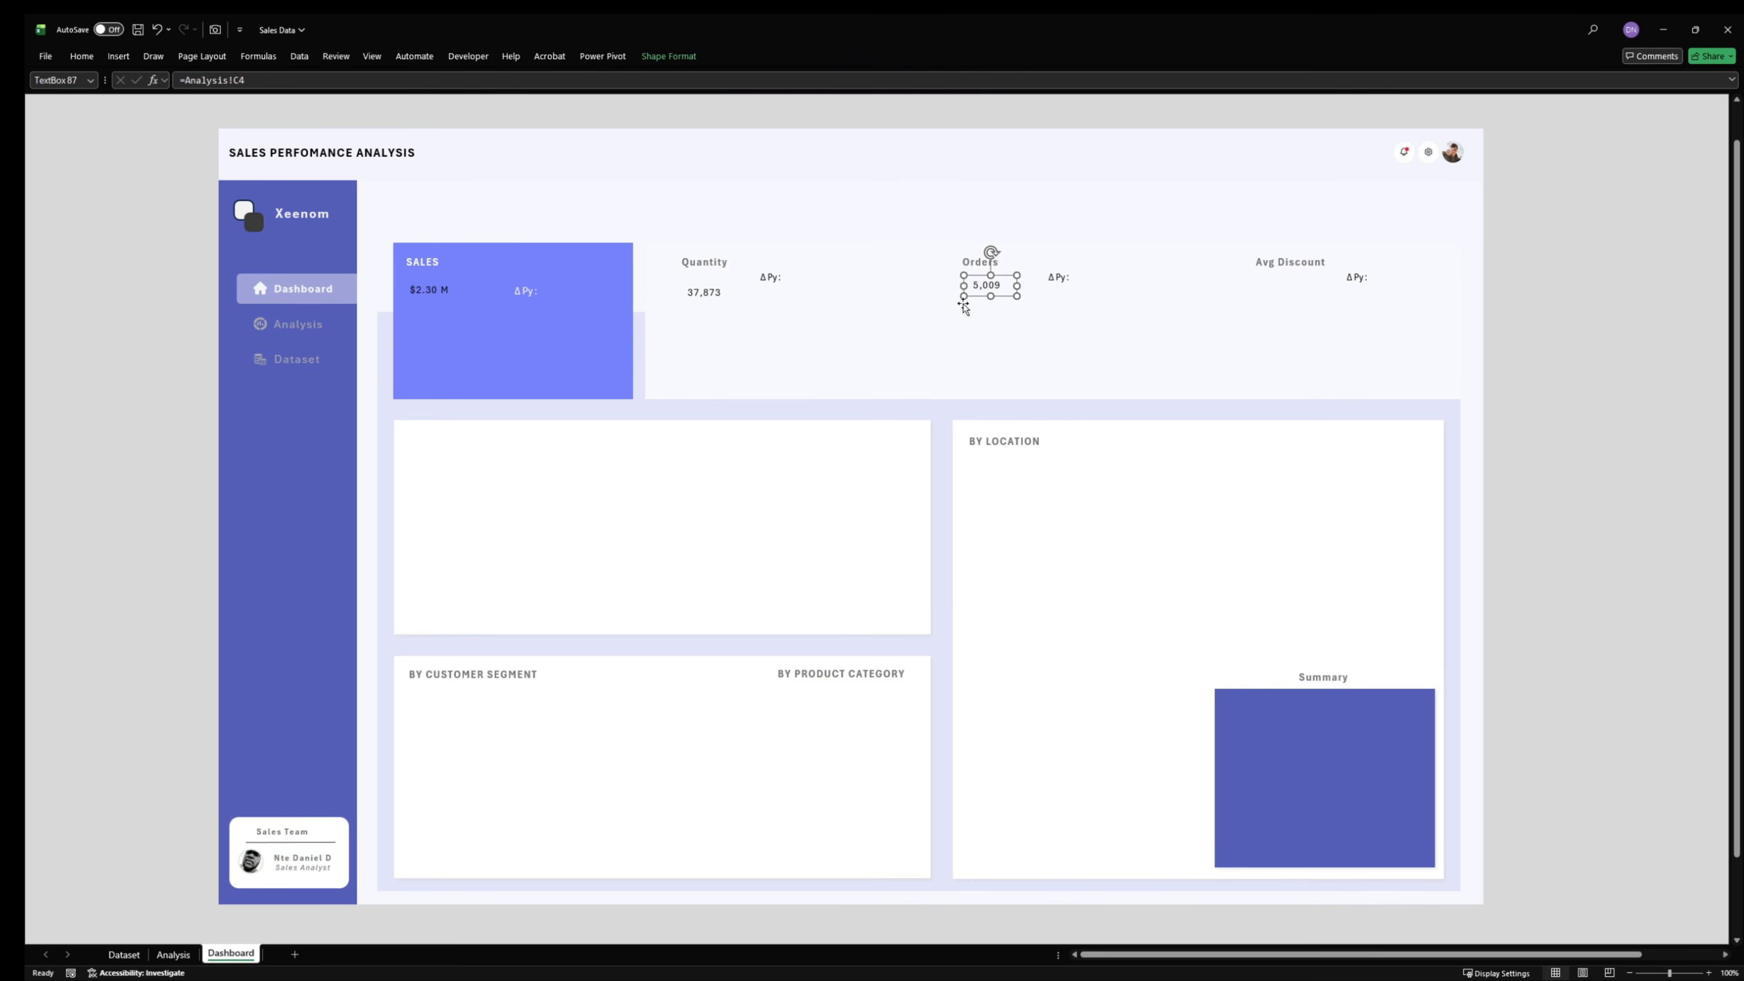
- Duplicate the orders value text box and place the copy under the Avg Discount heading
{"action": "key", "text": "ctrl+d"}
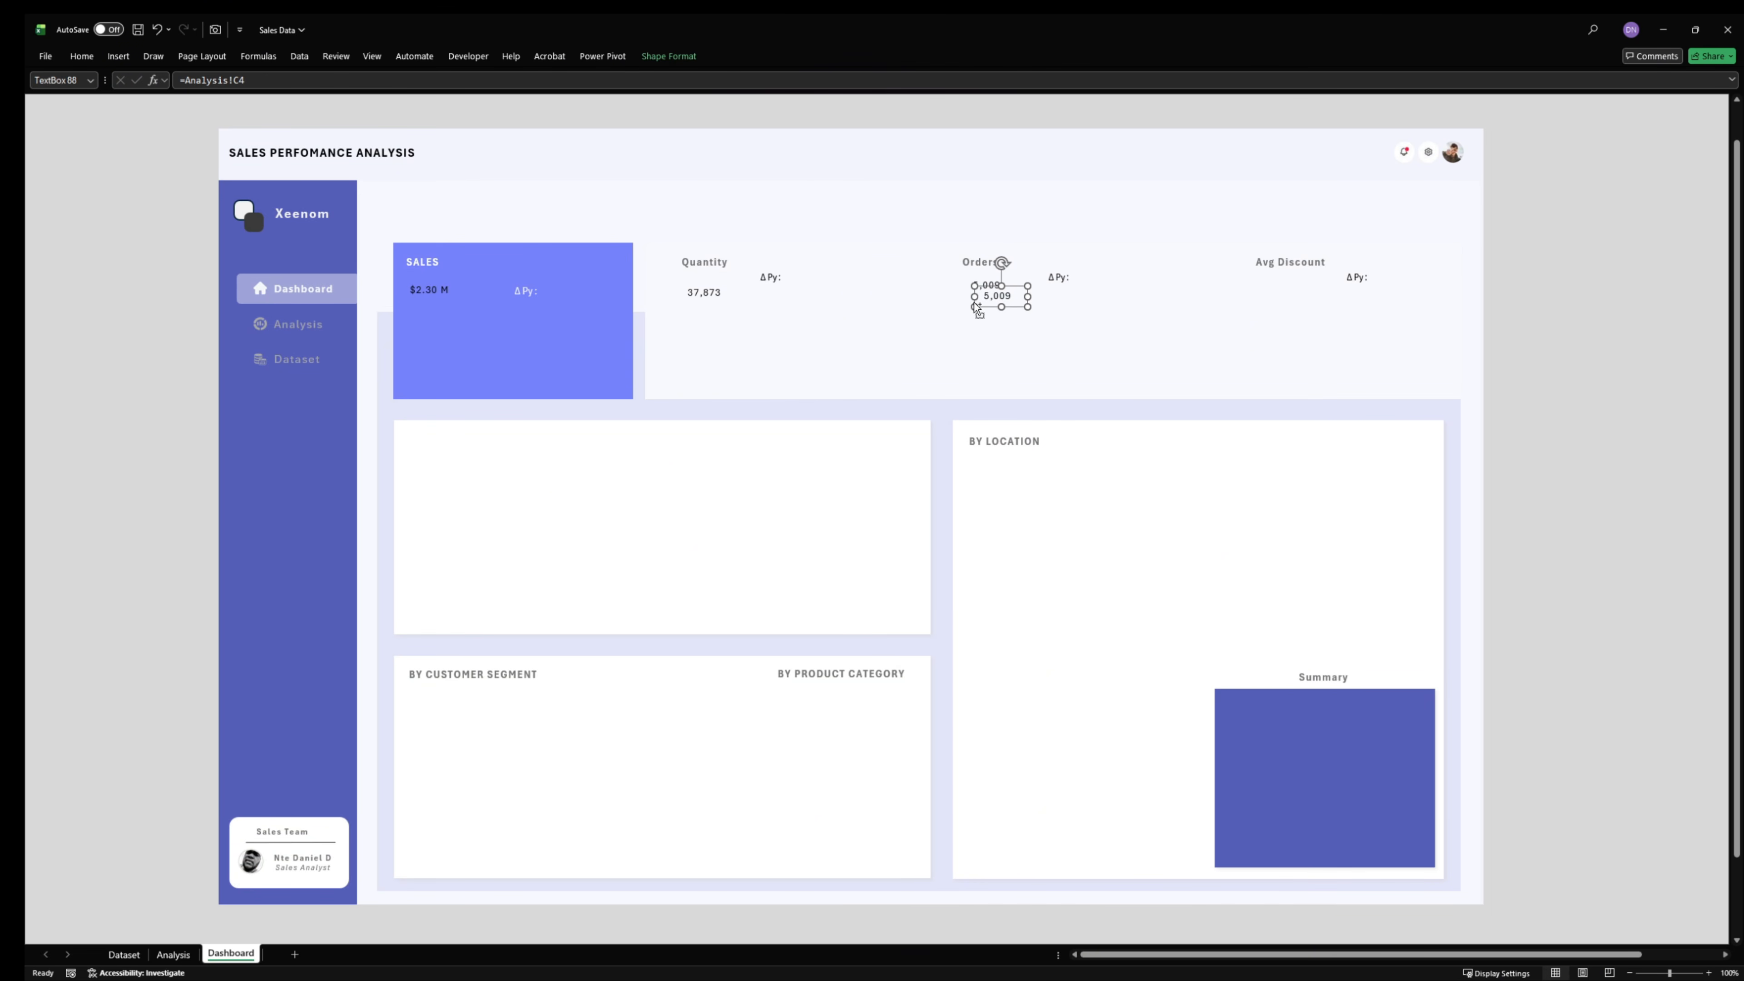
{"action": "left_click_drag", "start_coordinate": [1003, 303], "coordinate": [1282, 287]}
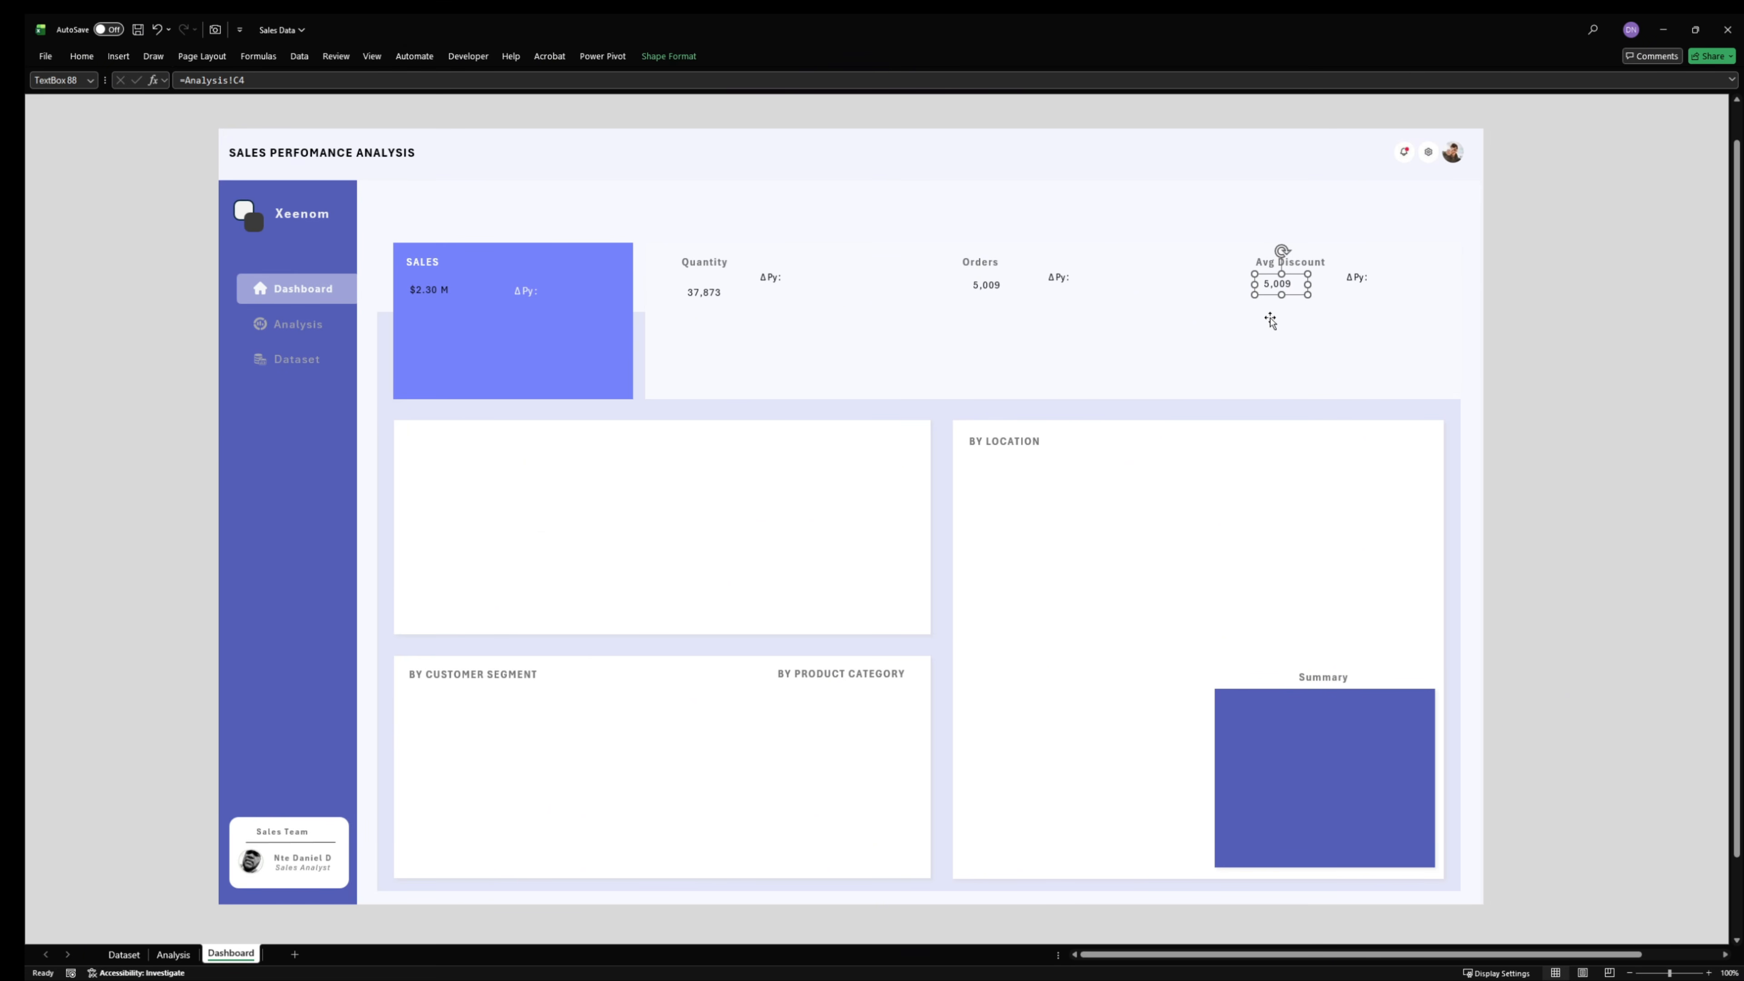
- Create a copy of the Dashboard sheet at the end of the Sales Data workbook
{"action": "right_click", "coordinate": [249, 957]}
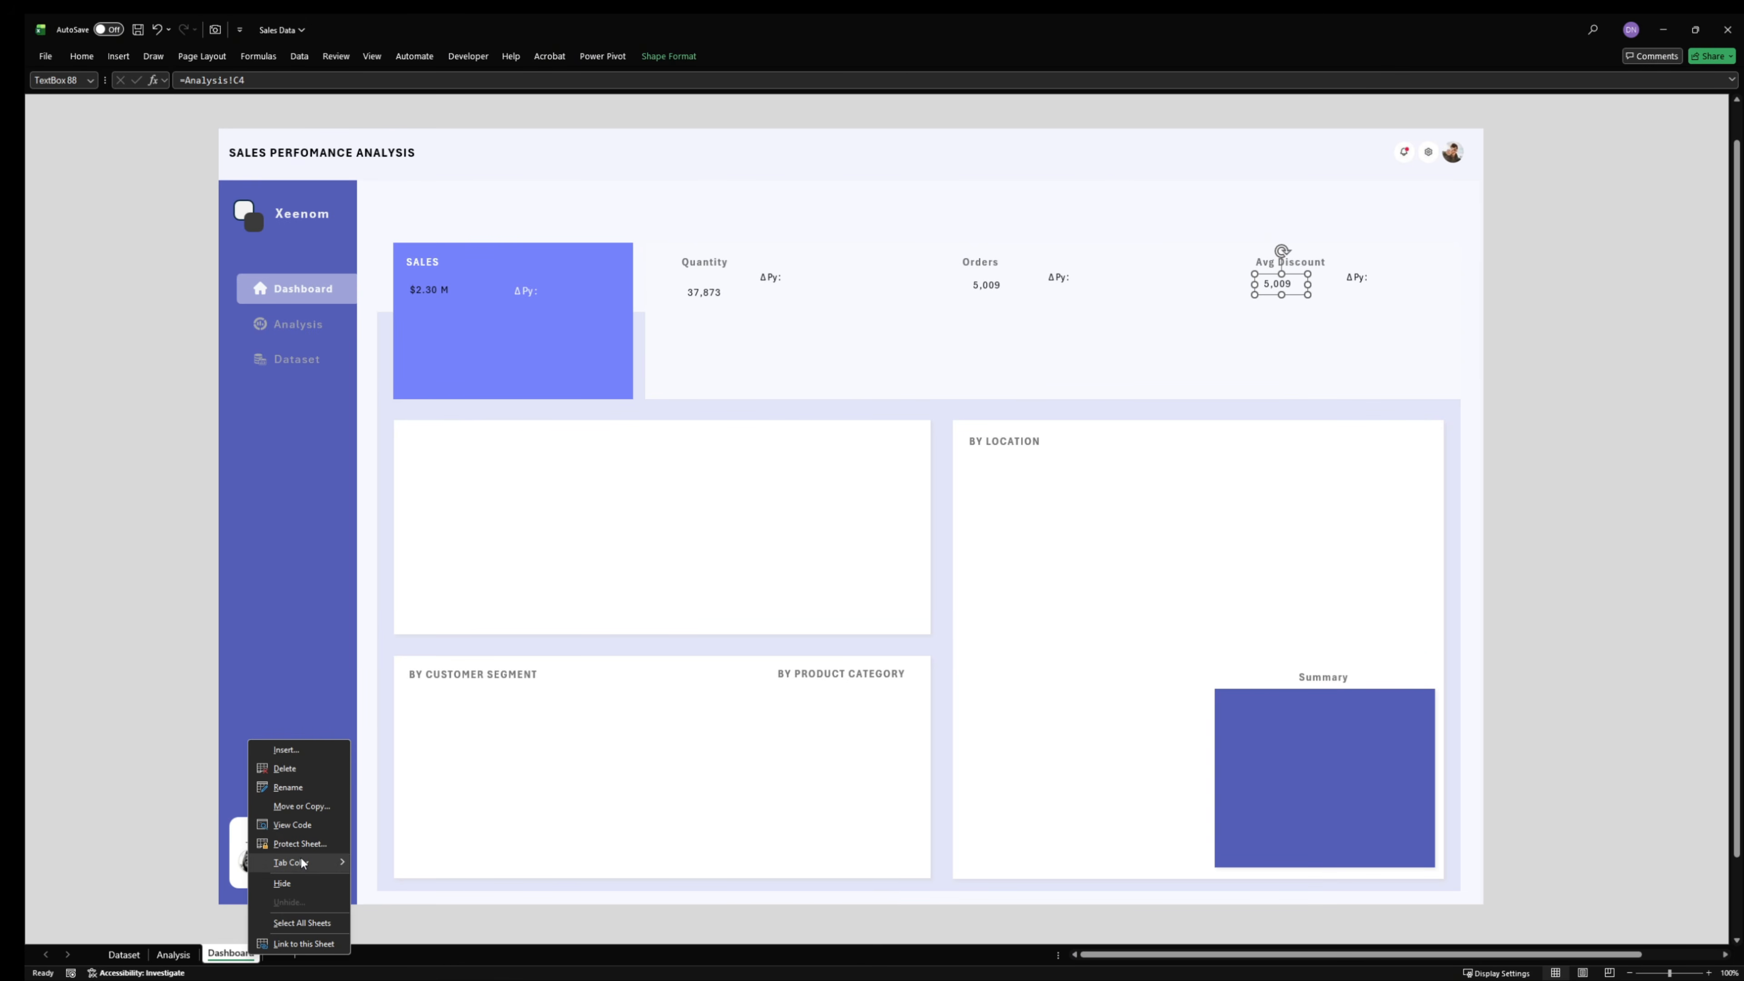
{"action": "left_click", "coordinate": [302, 807]}
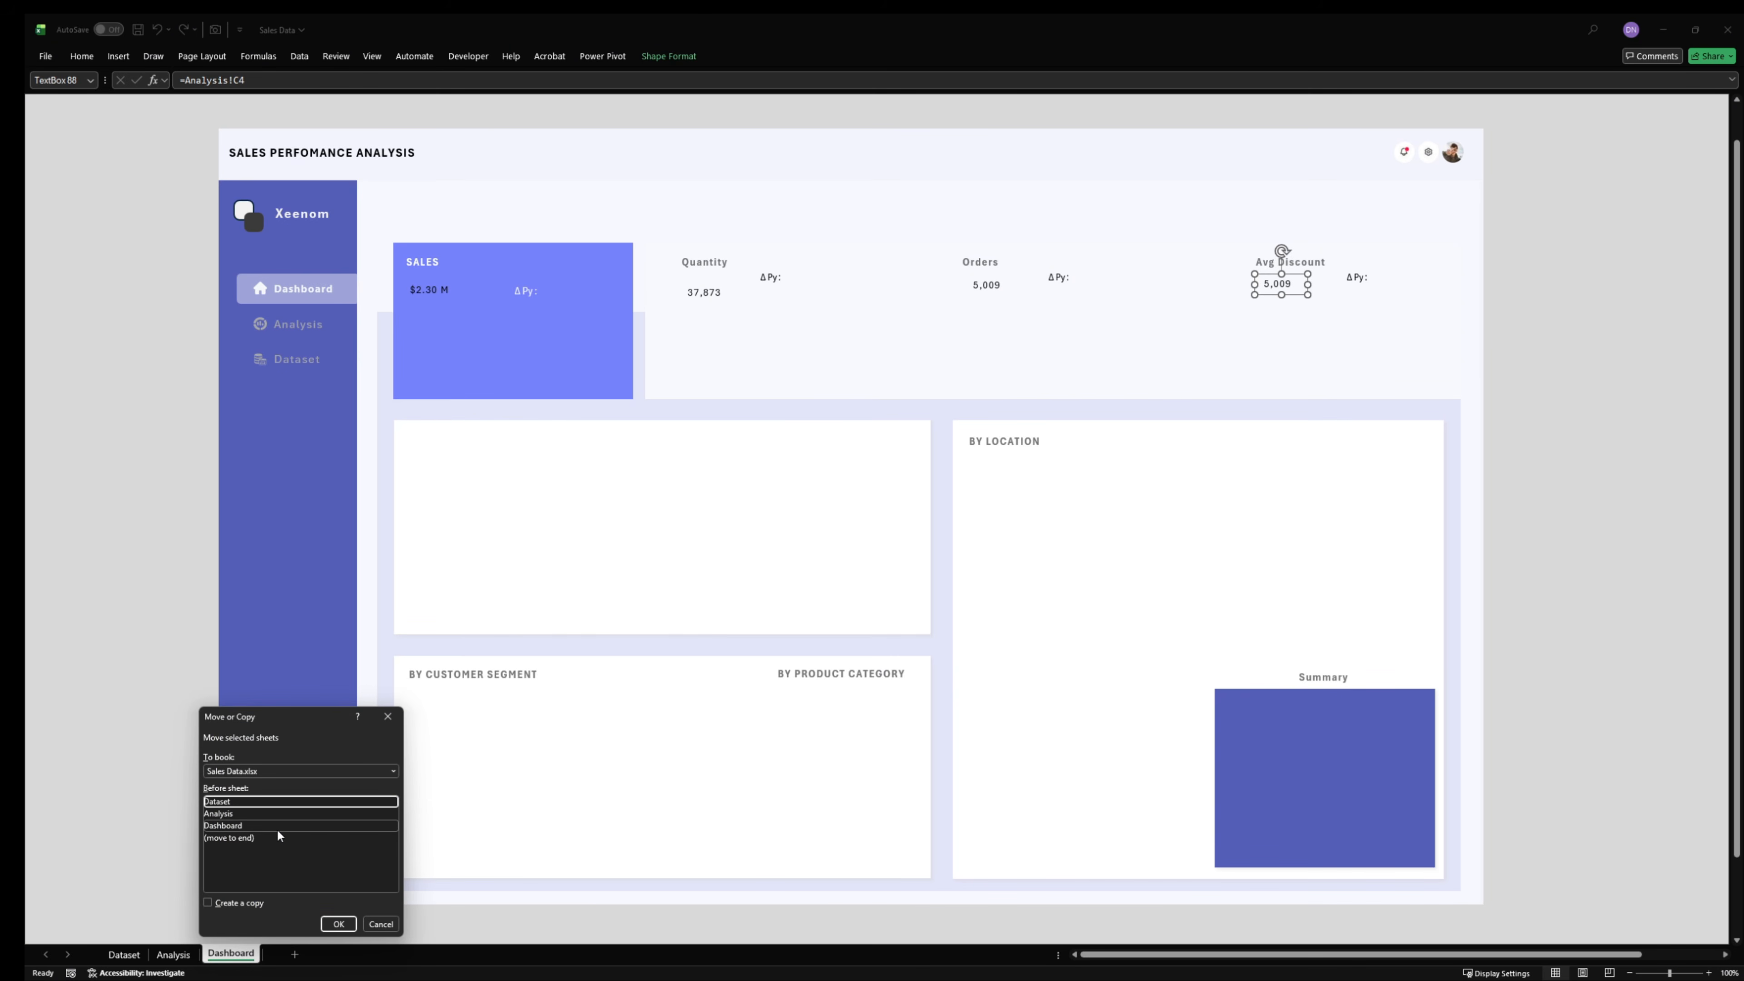
{"action": "left_click", "coordinate": [251, 838]}
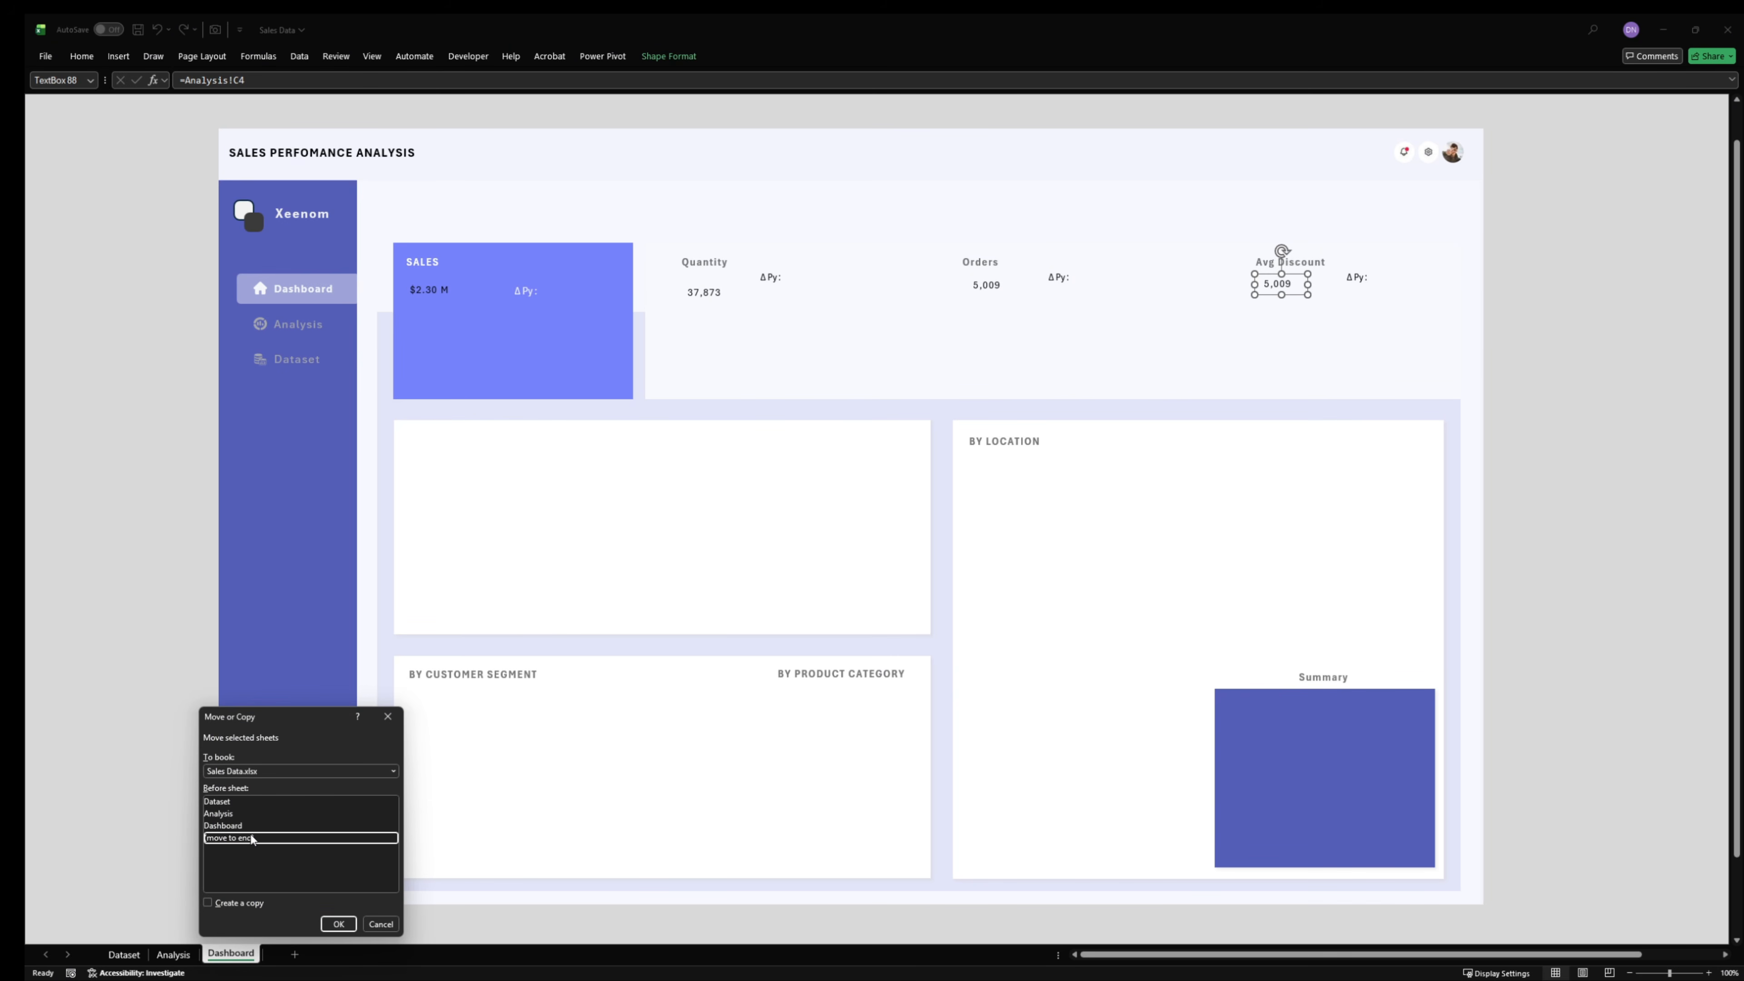
{"action": "left_click", "coordinate": [249, 900]}
{"action": "left_click", "coordinate": [338, 923]}
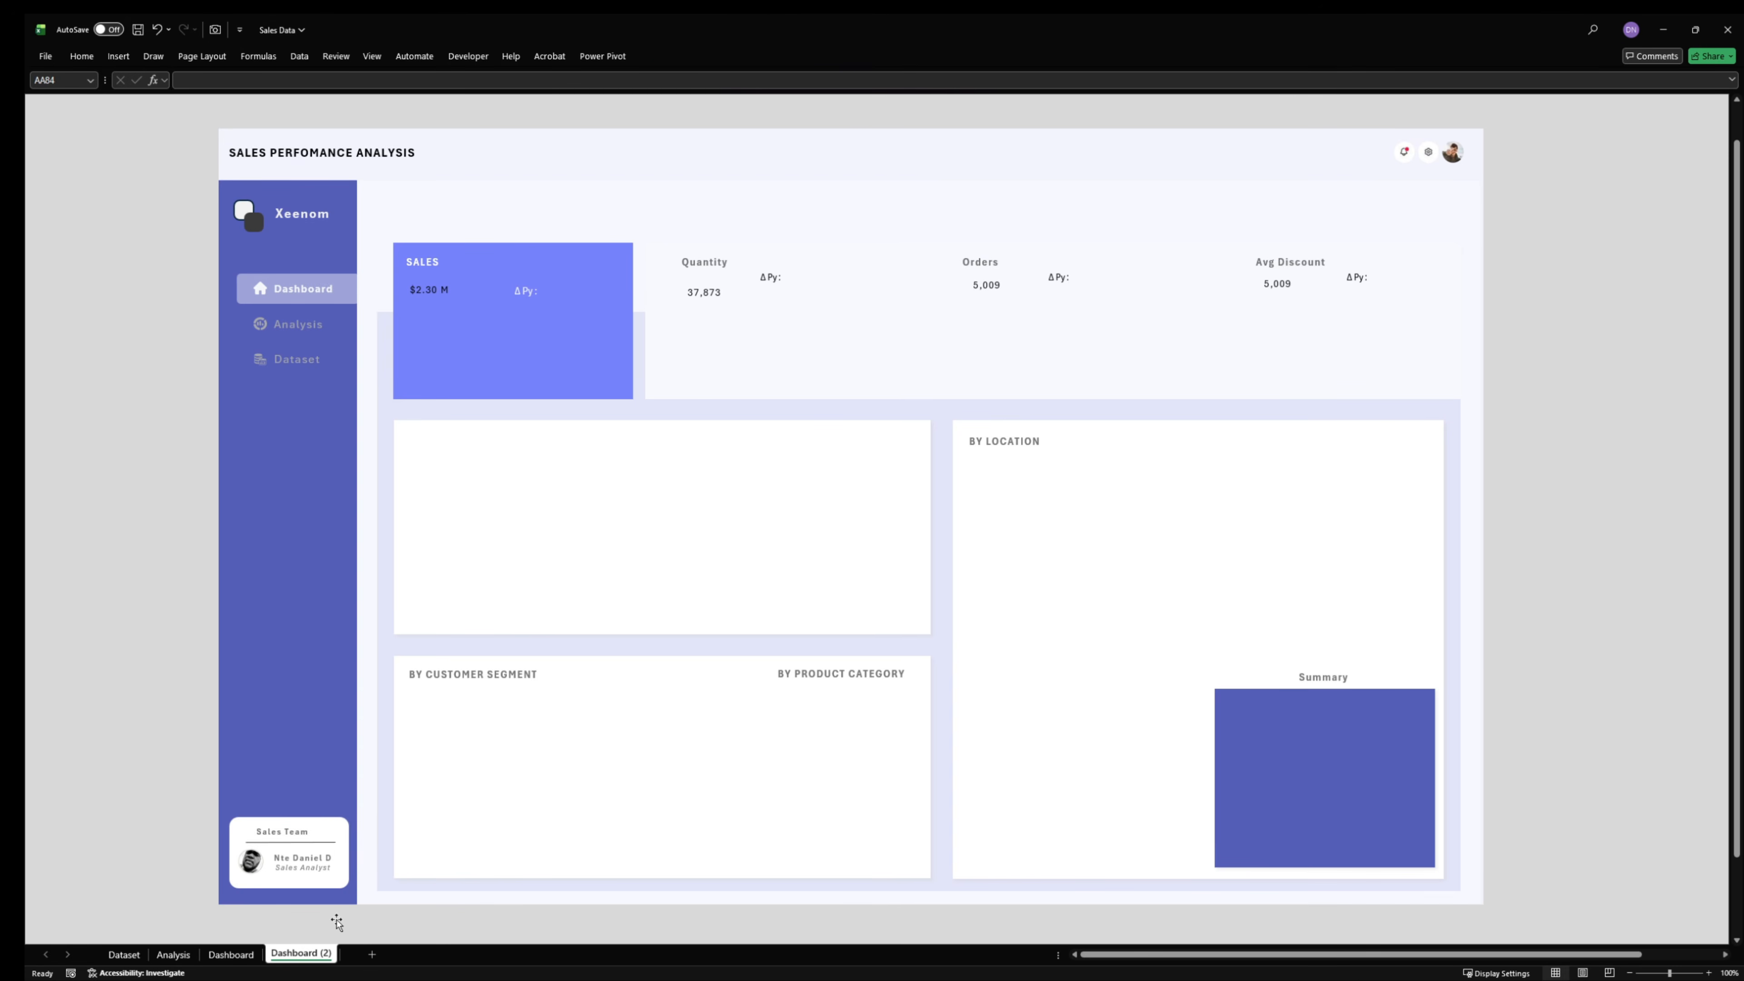
- On the Dashboard (2) sheet, delete the four linked KPI value text boxes and hide the formula bar
{"action": "left_click", "coordinate": [230, 954]}
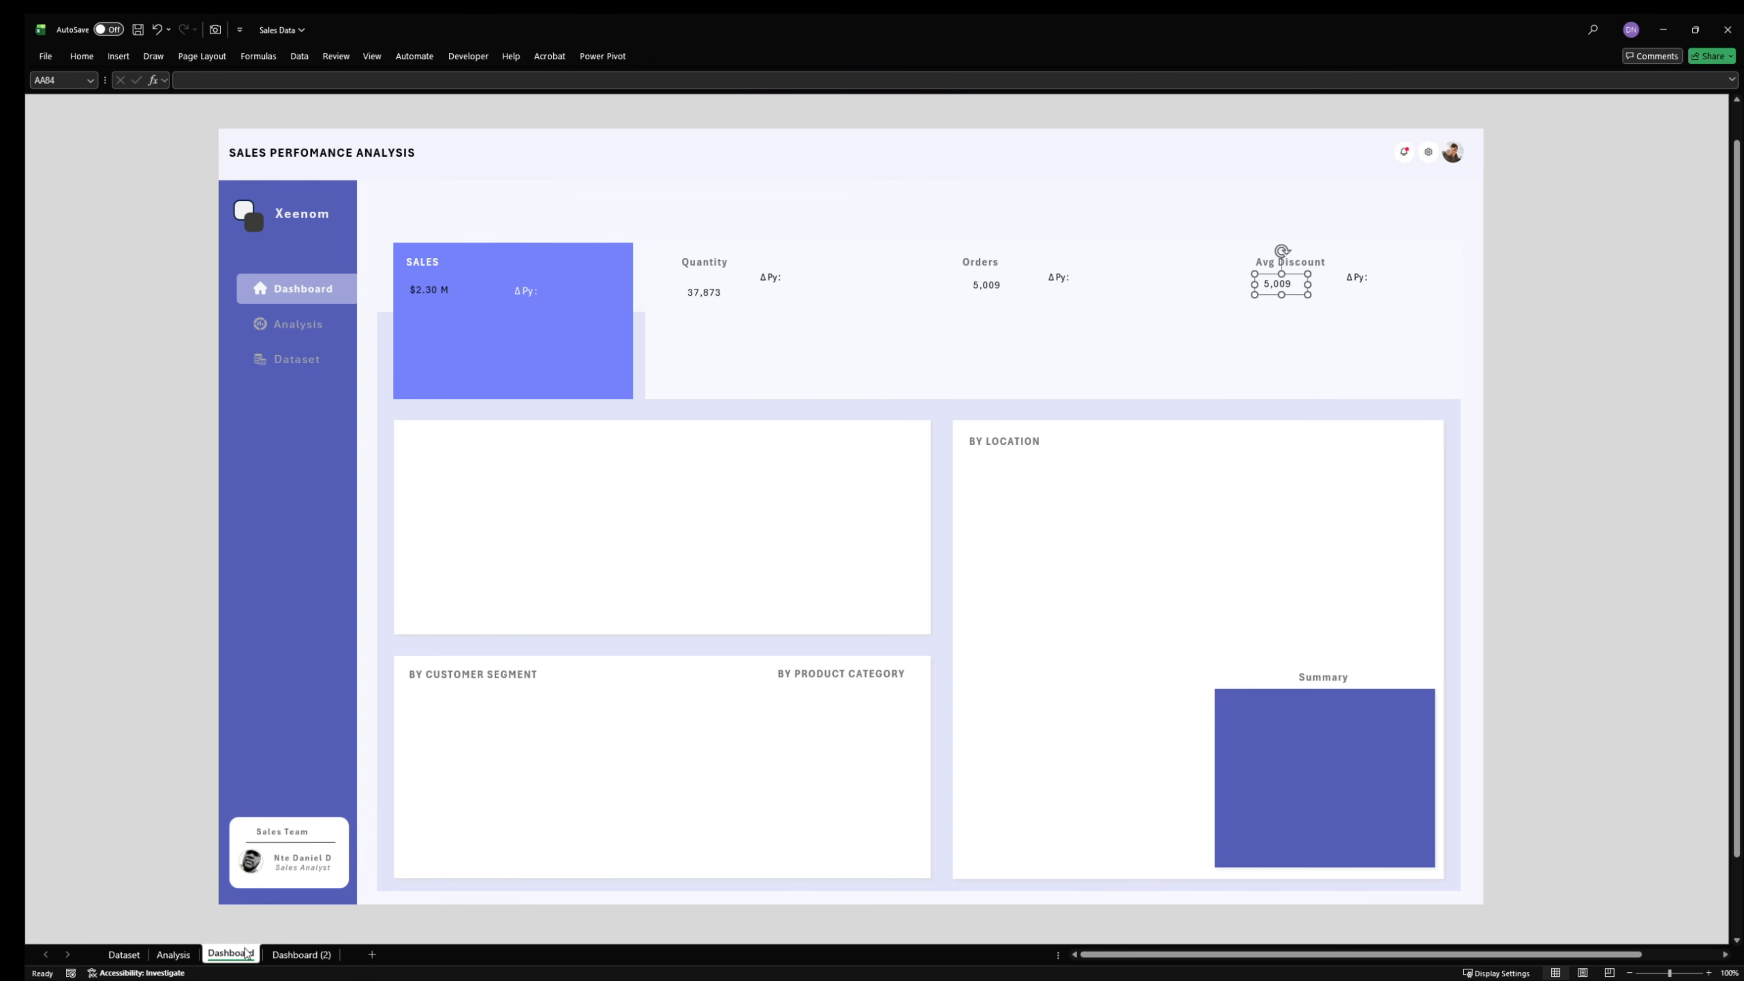
{"action": "left_click", "coordinate": [287, 958]}
{"action": "left_click", "coordinate": [430, 290]}
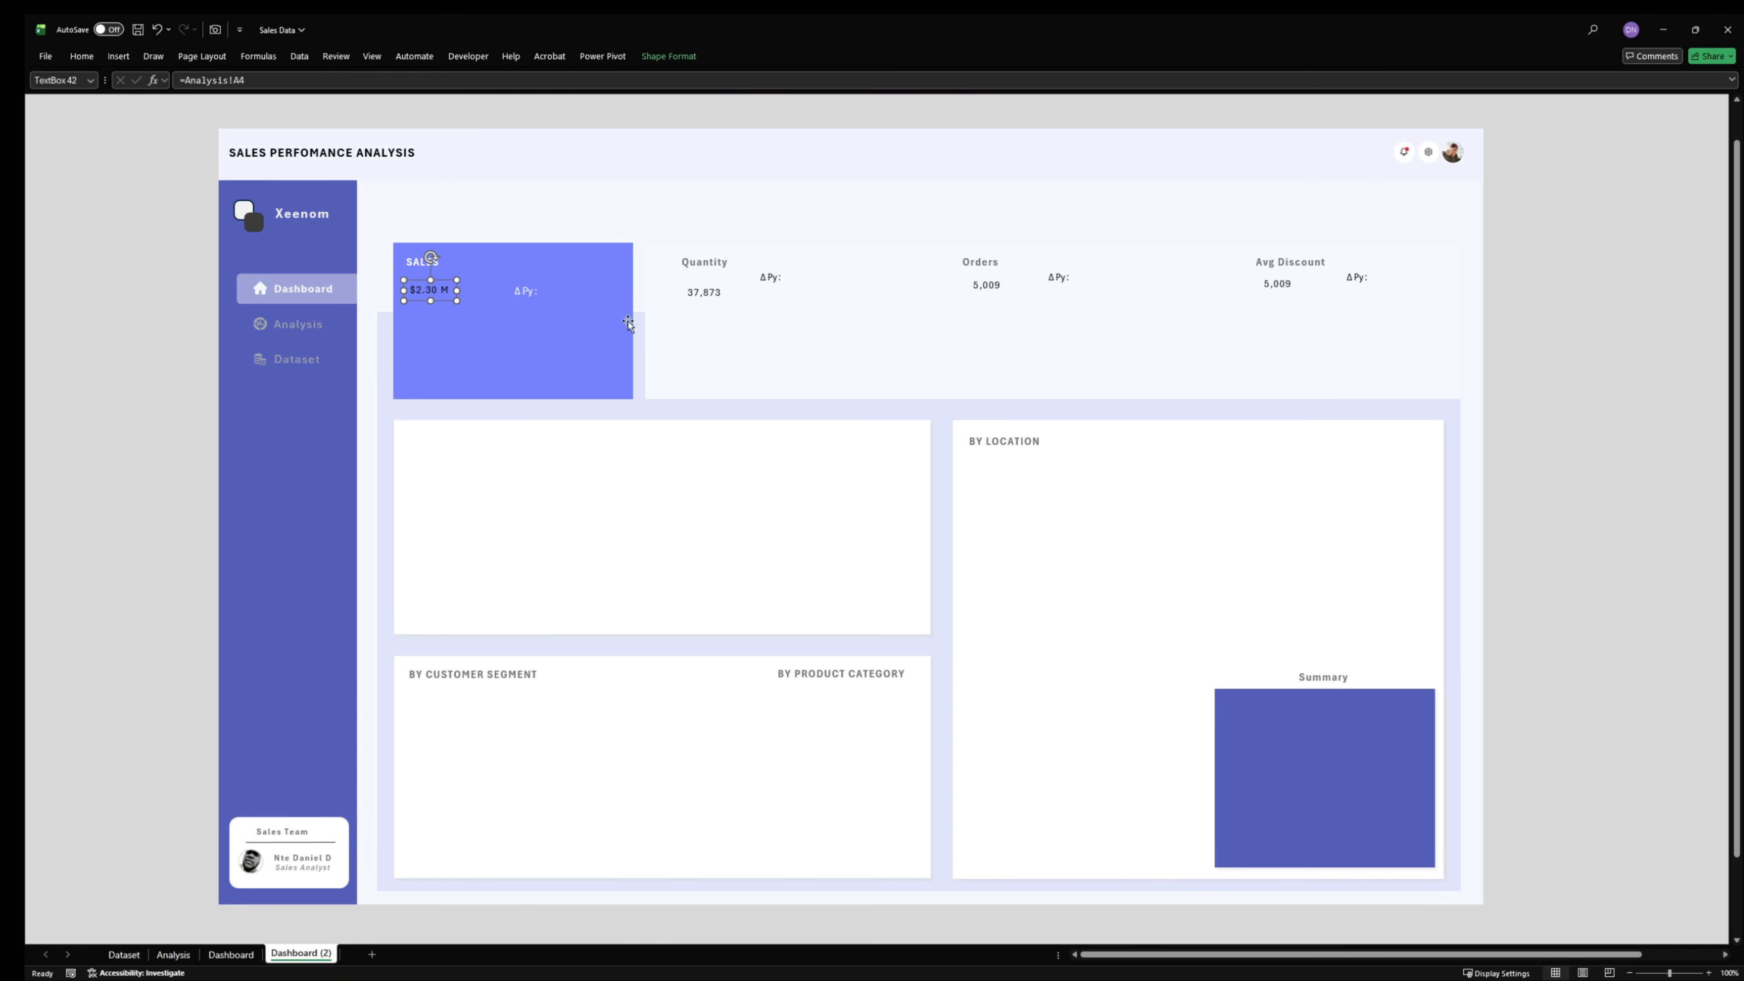
{"action": "left_click", "coordinate": [695, 296], "text": "ctrl"}
{"action": "left_click", "coordinate": [974, 285], "text": "ctrl"}
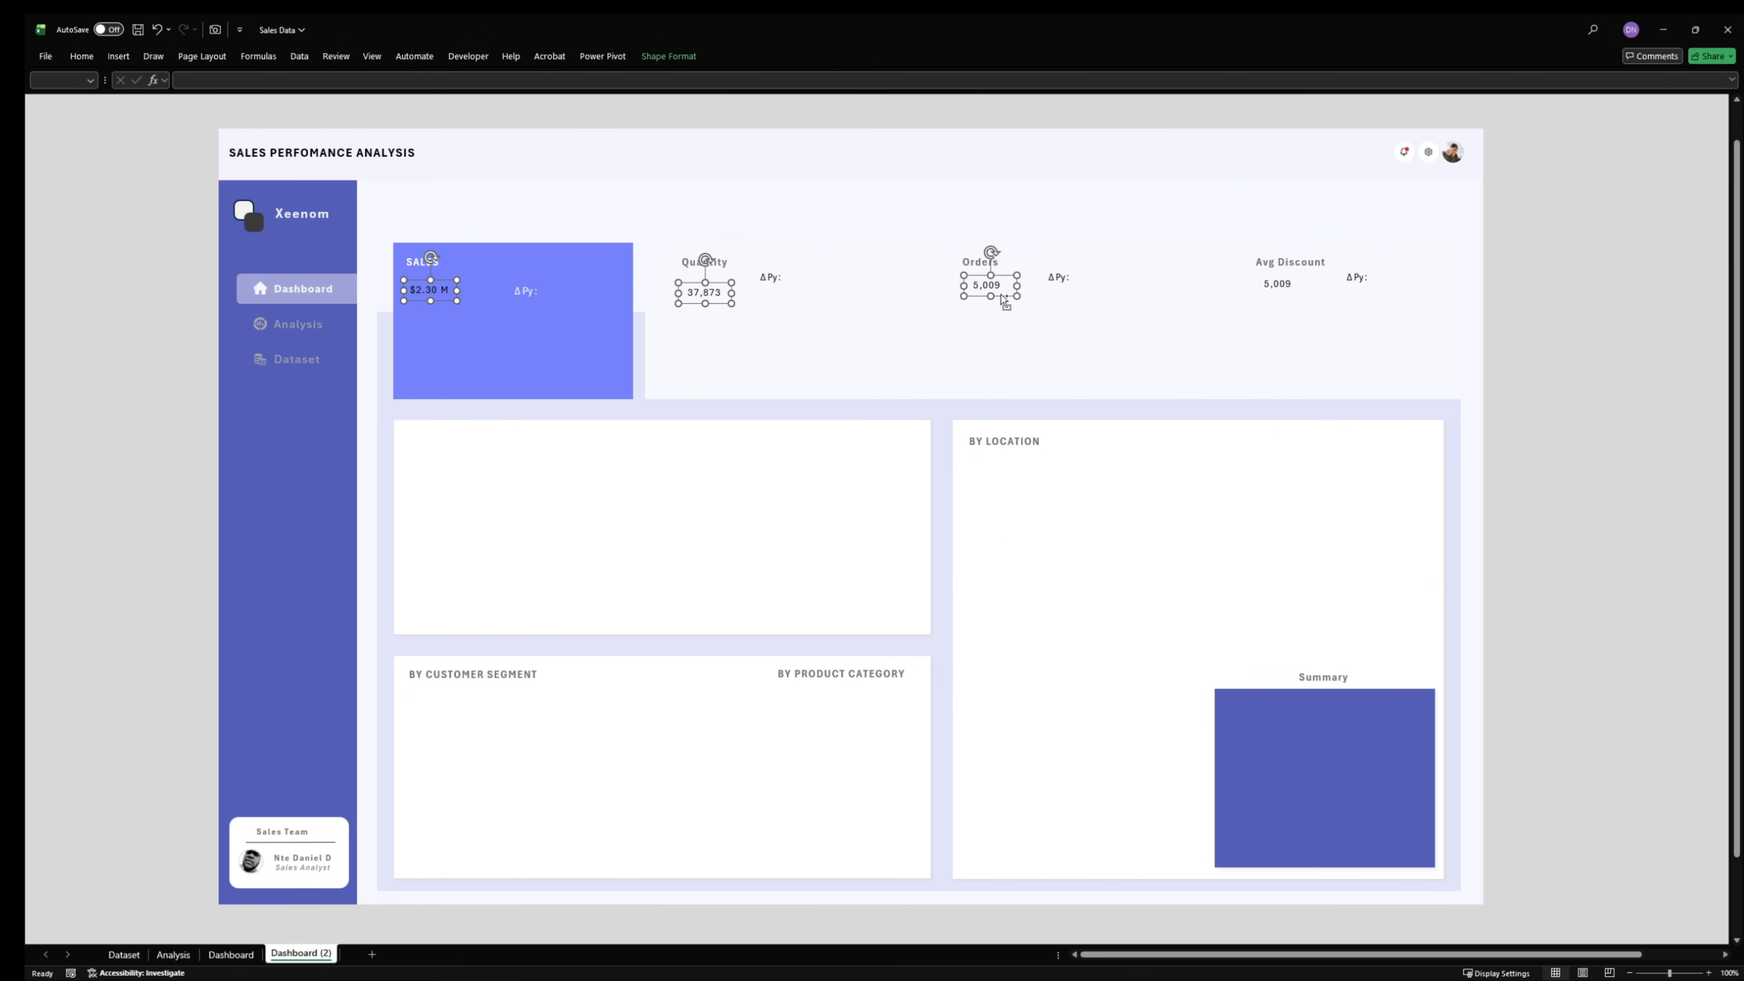
{"action": "left_click", "coordinate": [1272, 285], "text": "ctrl"}
{"action": "key", "text": "Delete"}
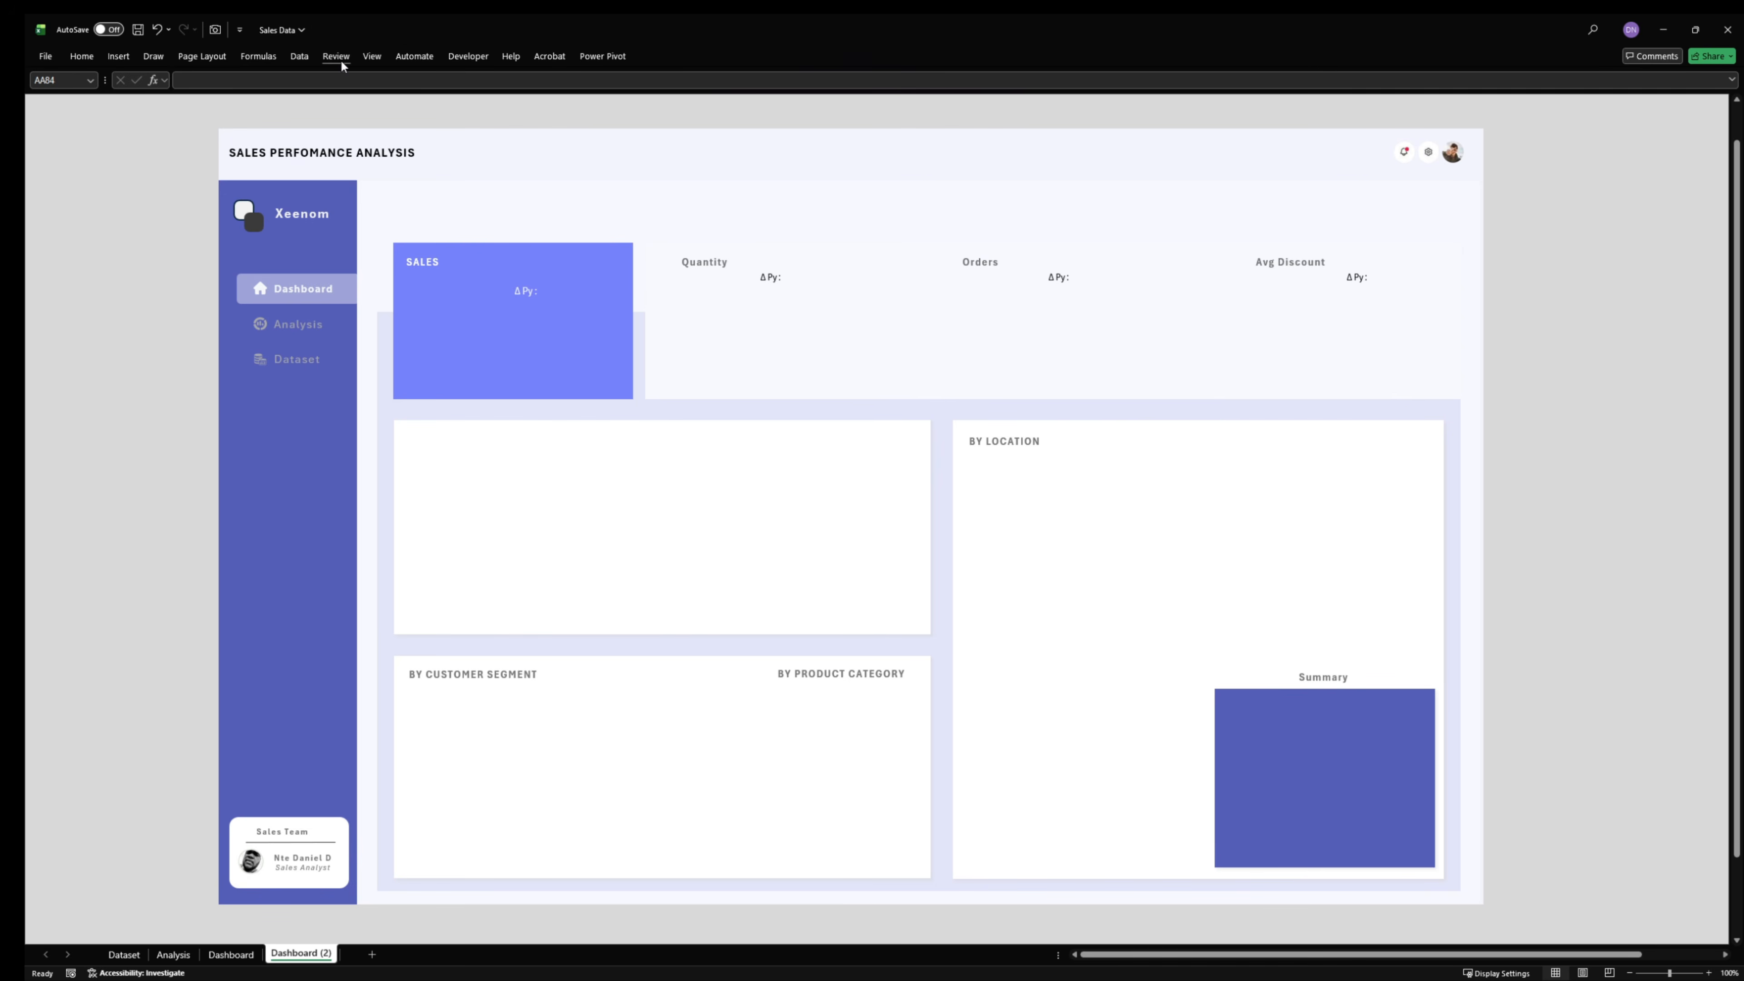
{"action": "left_click", "coordinate": [380, 54]}
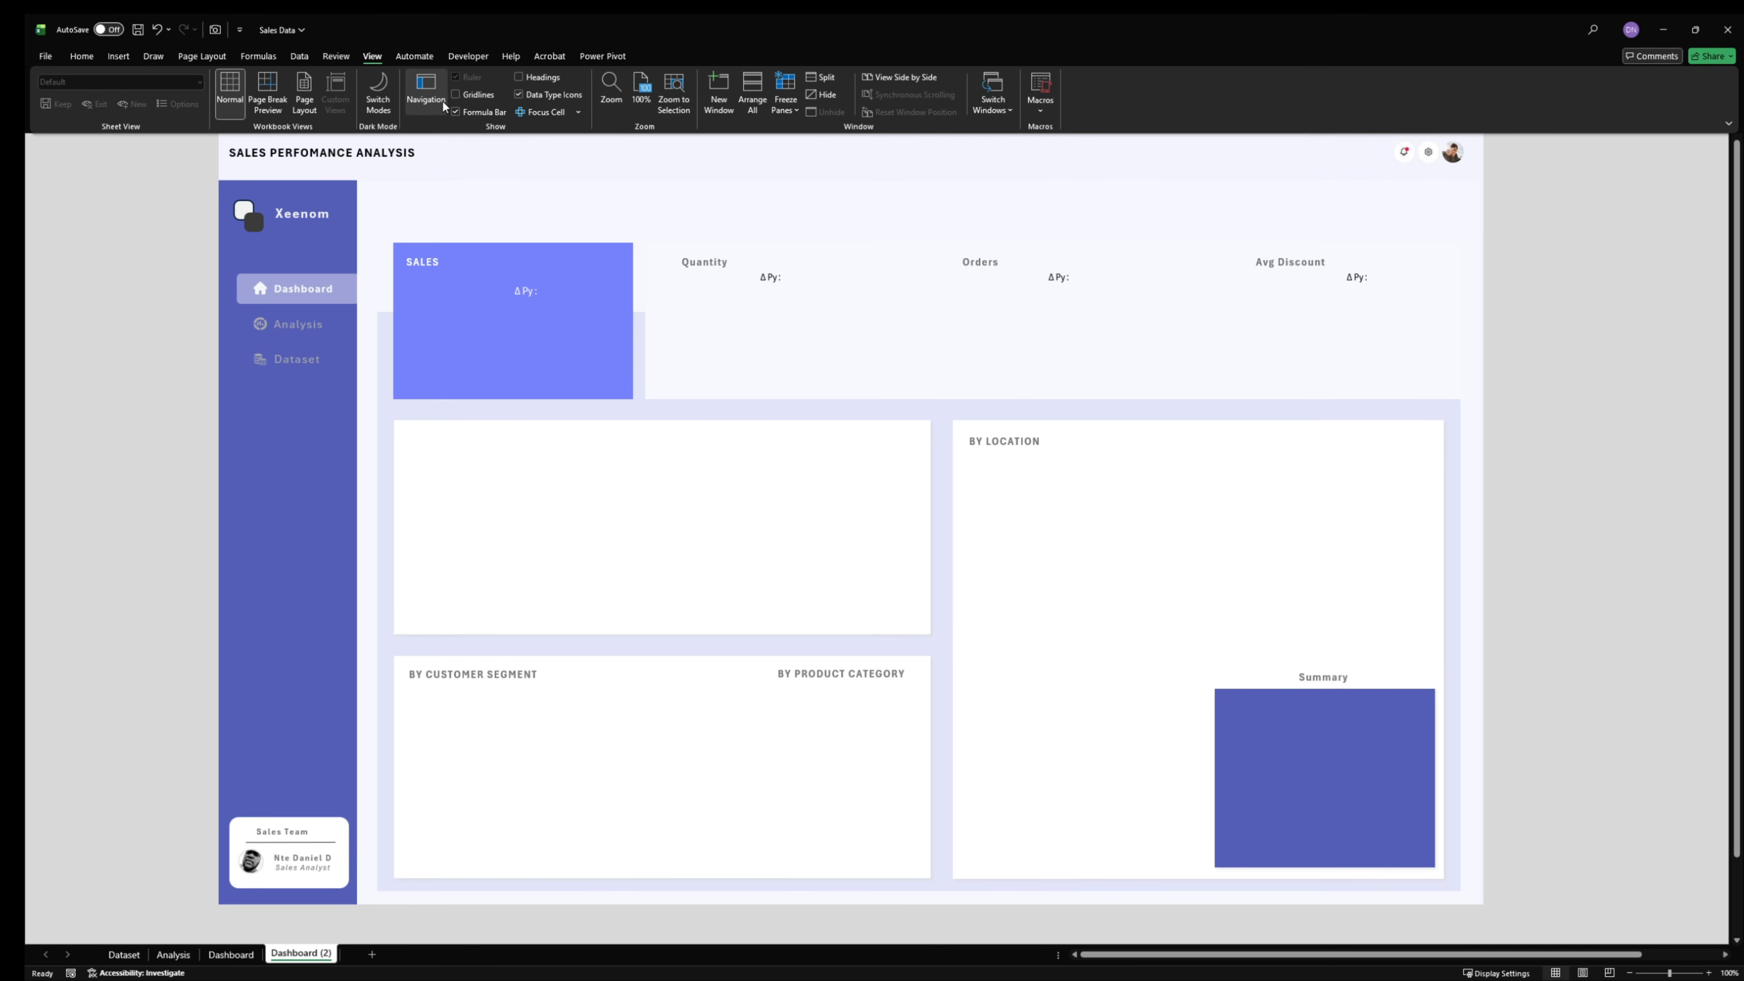
{"action": "left_click", "coordinate": [467, 113]}
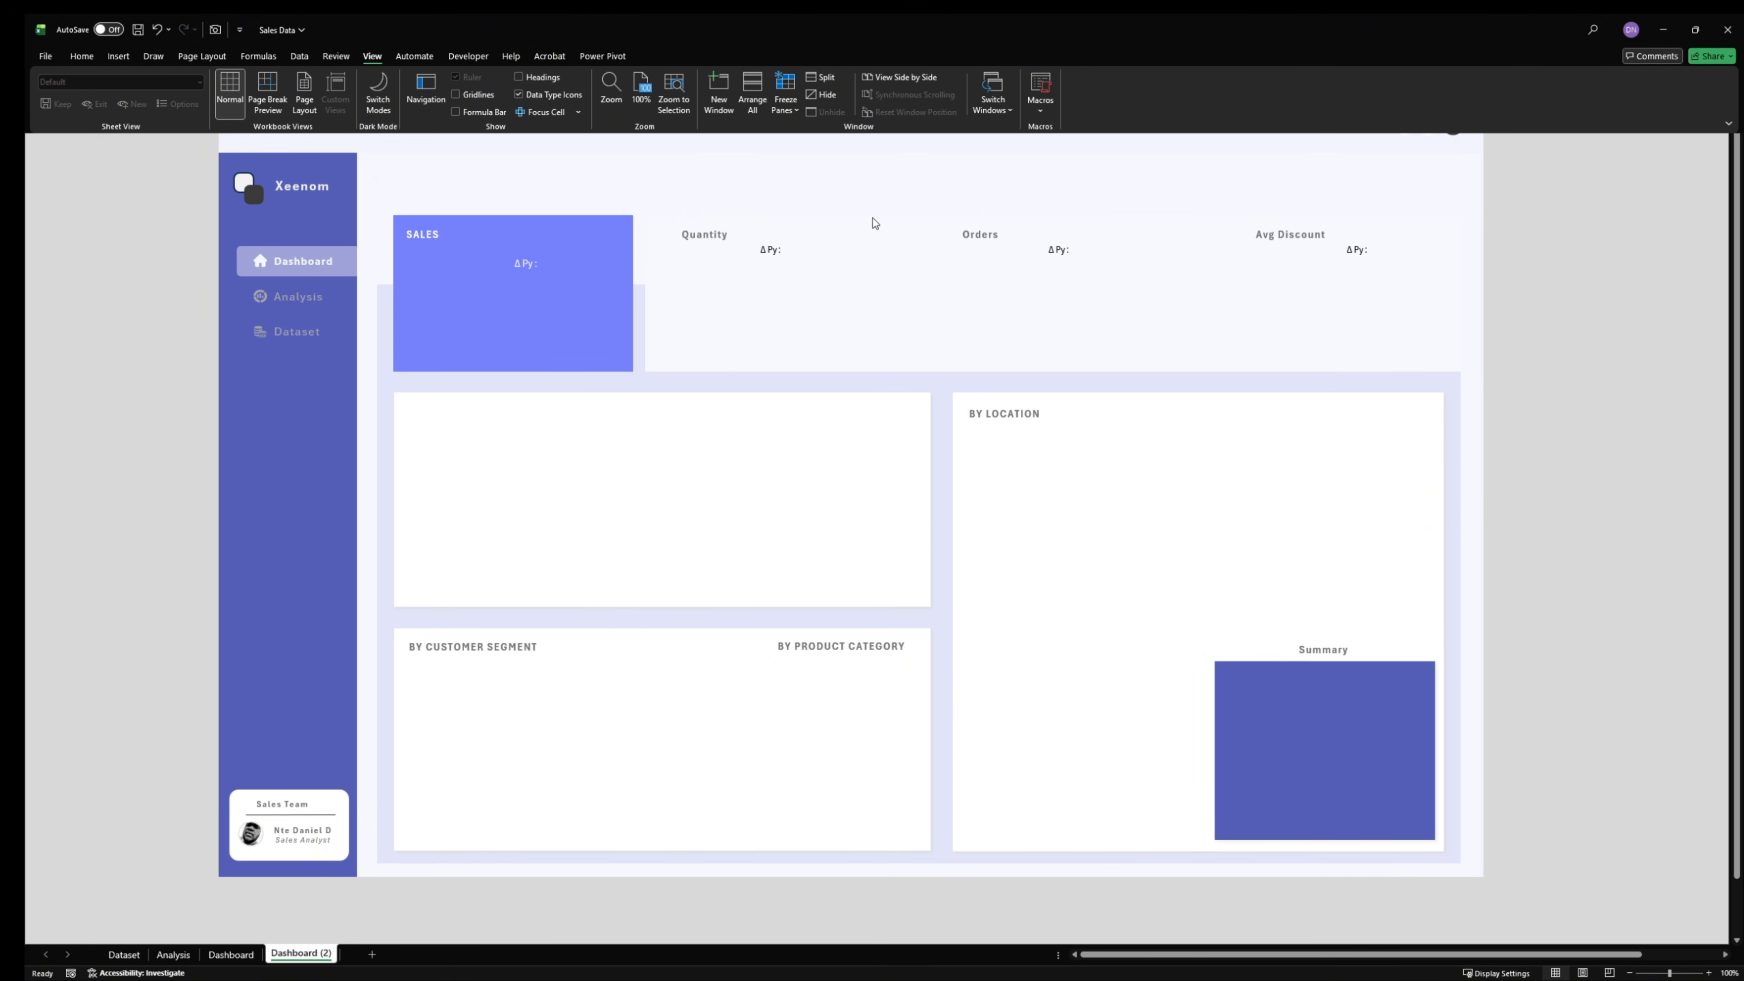
- Collapse the ribbon to give the Dashboard (2) layout the full worksheet area
{"action": "key", "text": "ctrl+F1"}
{"action": "left_click", "coordinate": [1531, 321]}
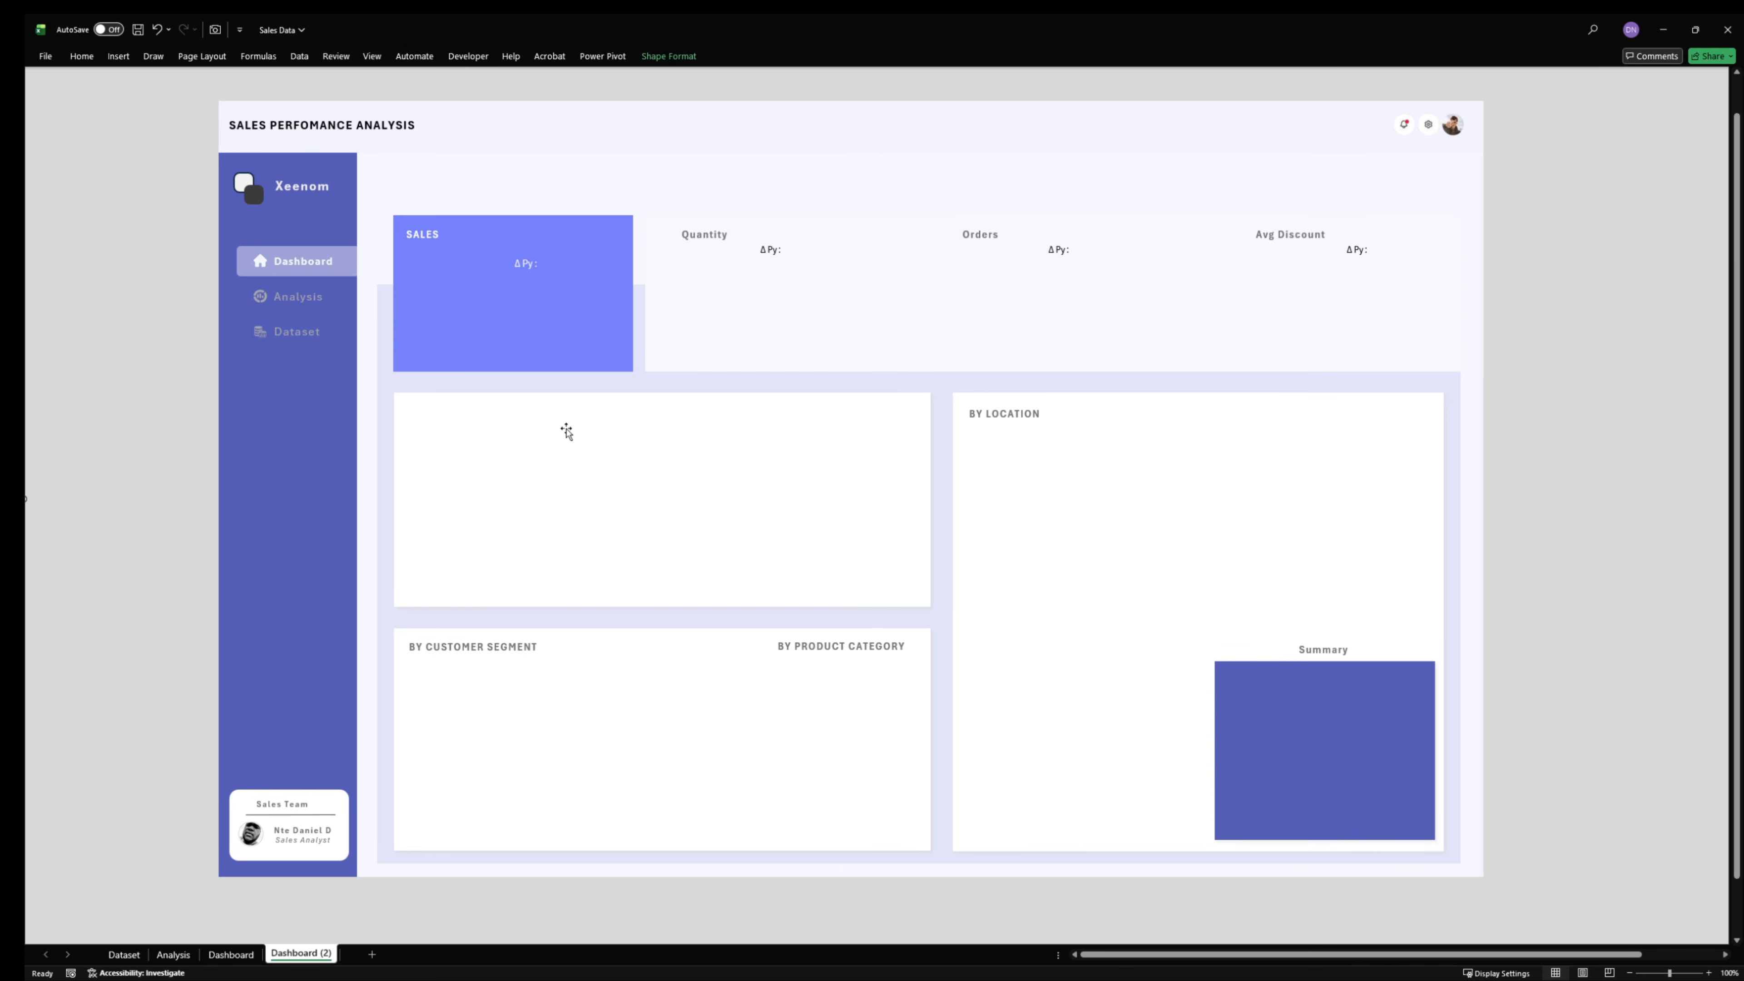
{"action": "left_click", "coordinate": [711, 233]}
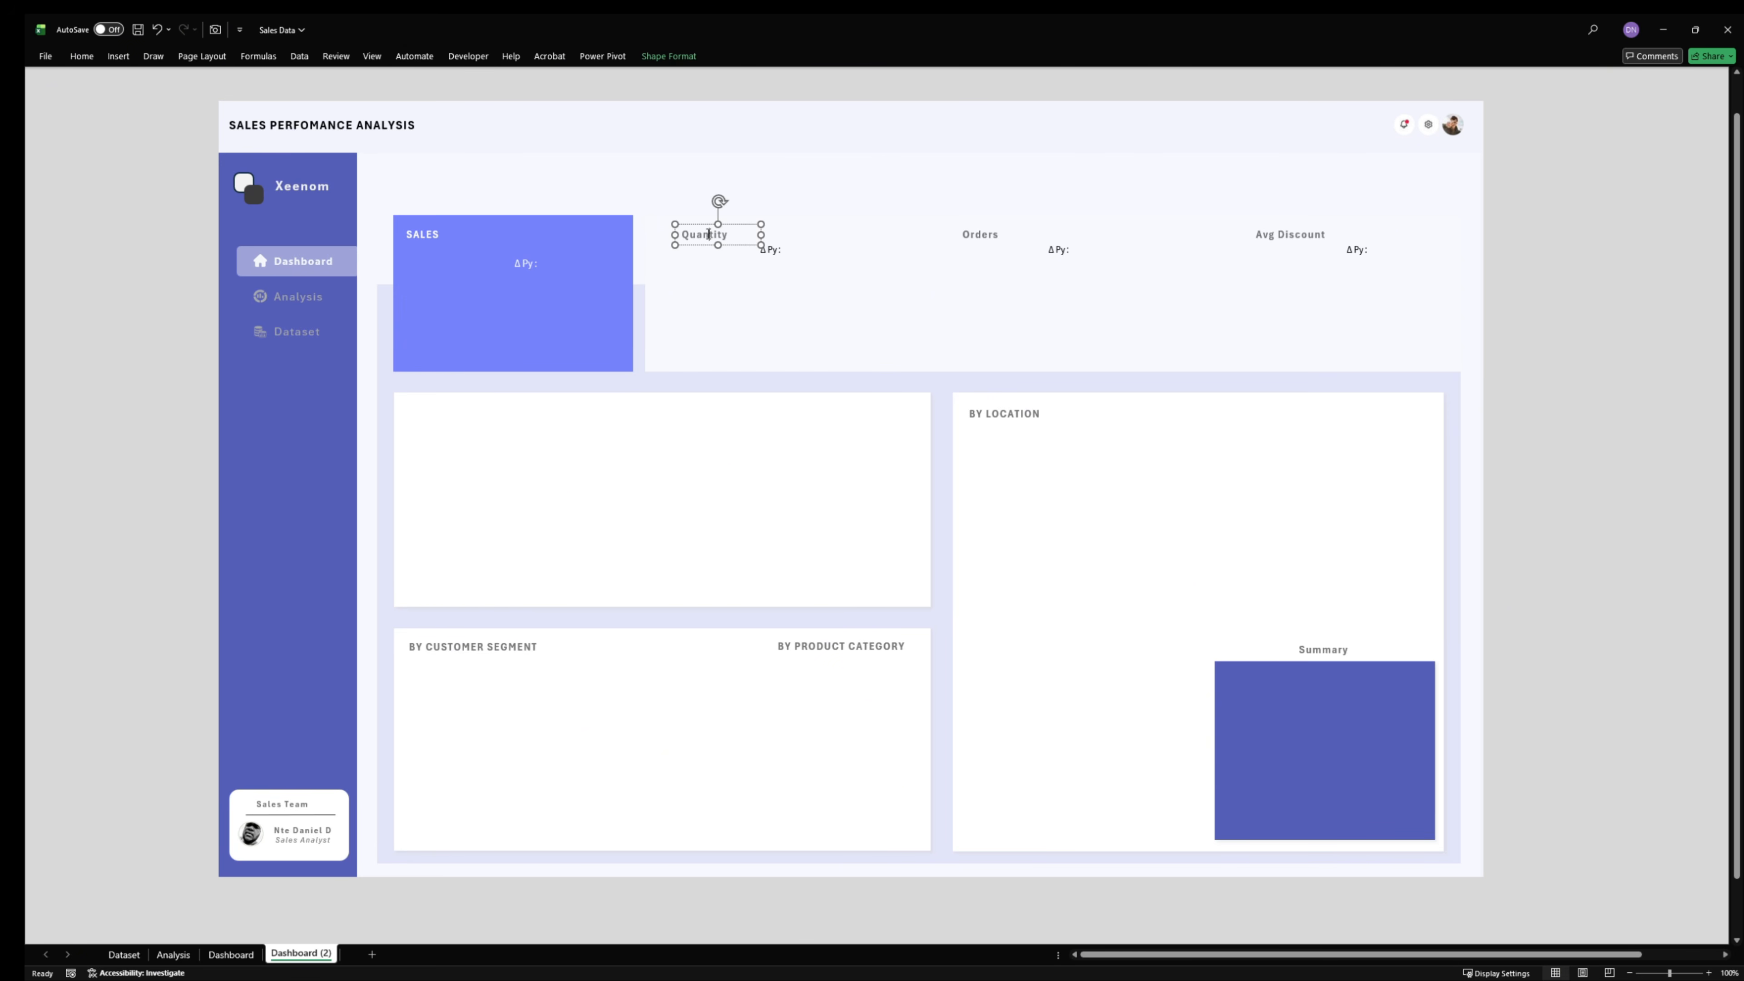
{"action": "left_click", "coordinate": [439, 233]}
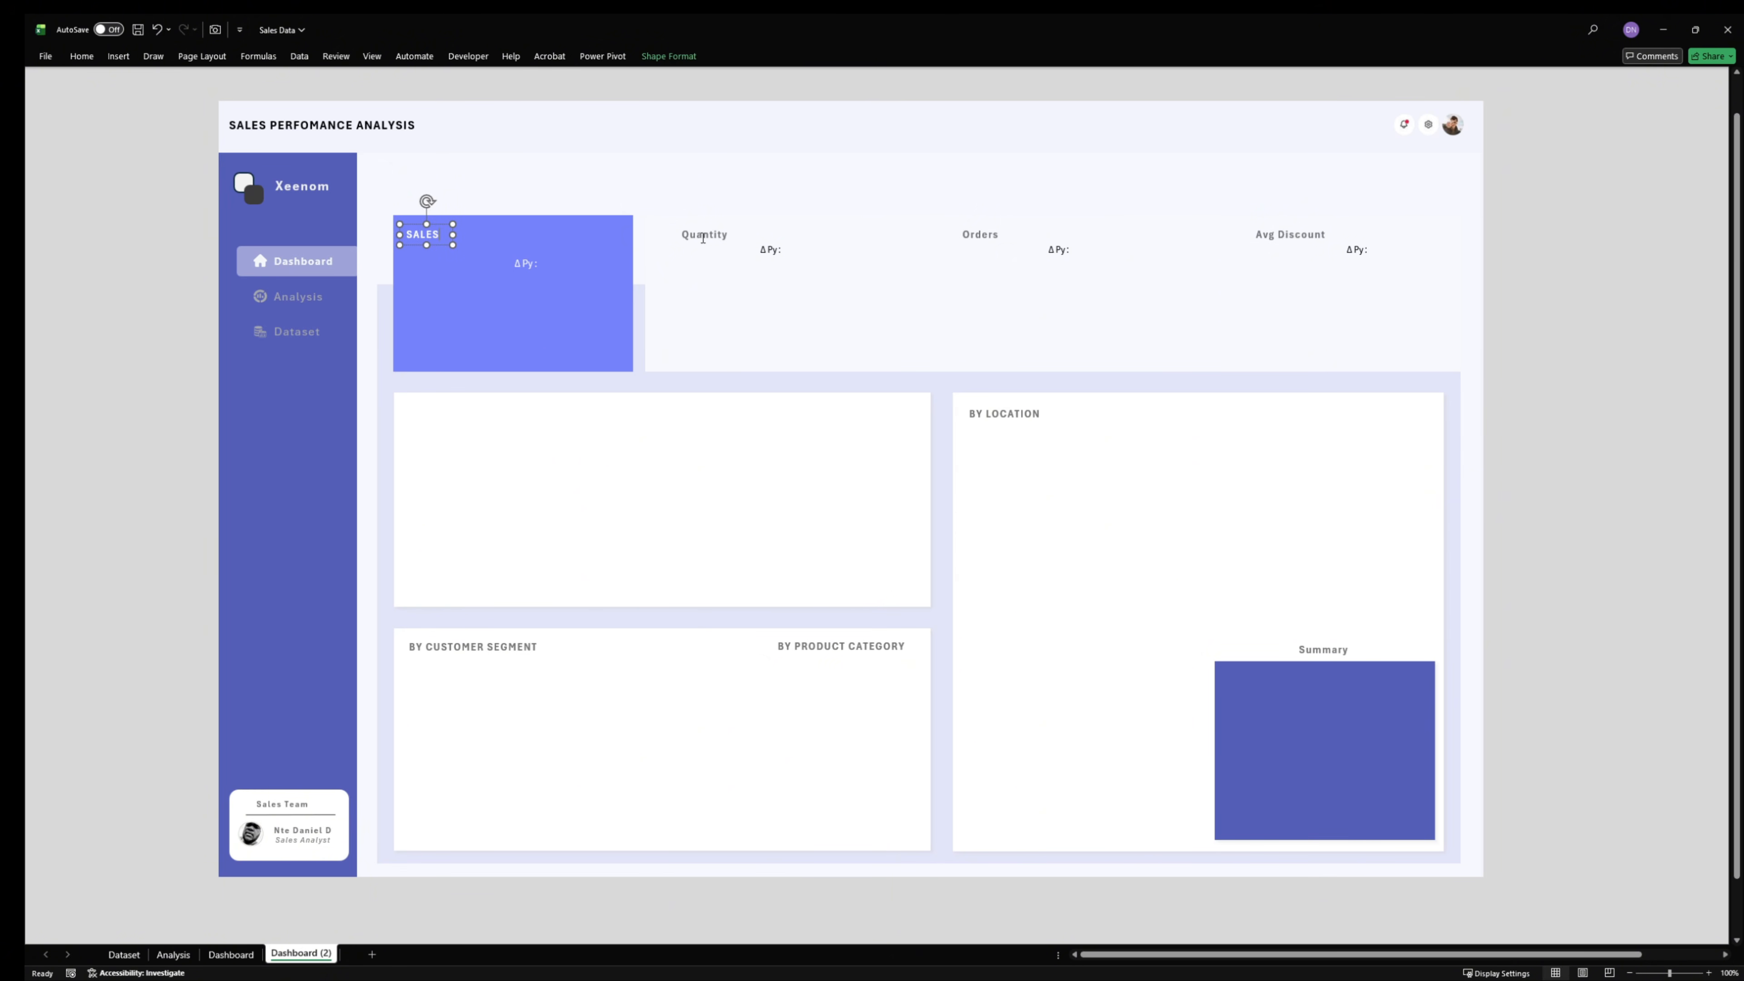
{"action": "left_click", "coordinate": [976, 233]}
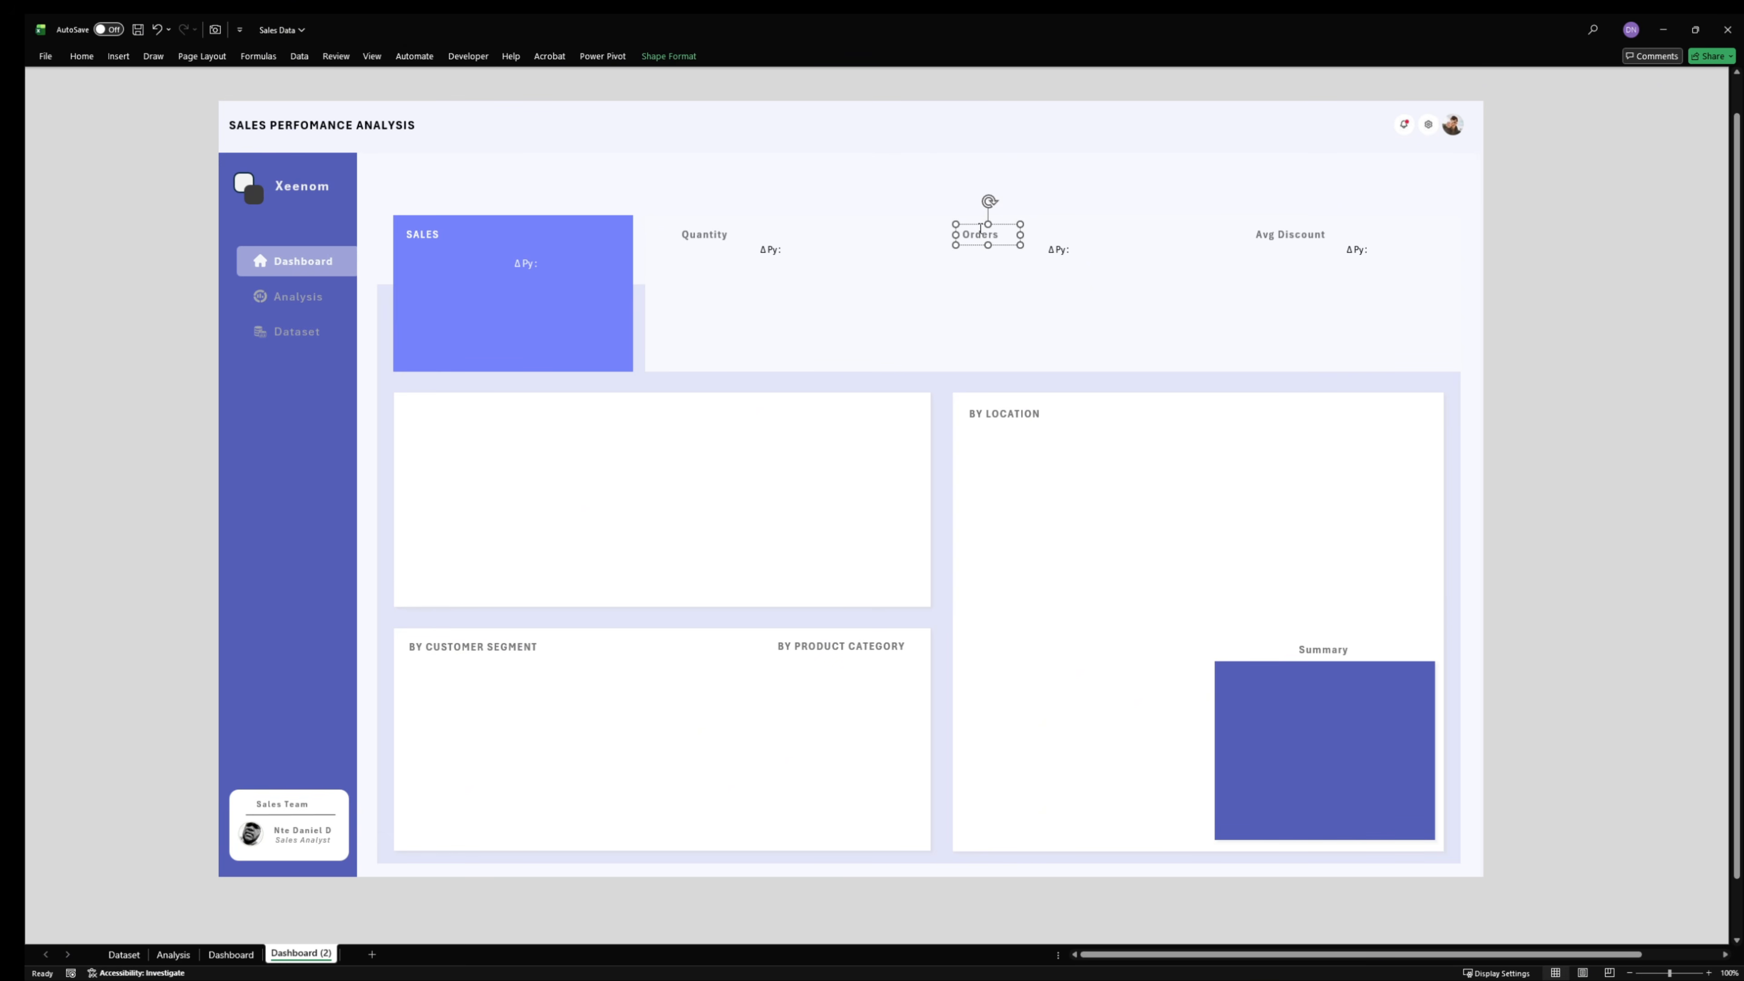
{"action": "left_click", "coordinate": [1581, 260]}
- Draw a rectangle across the visible Dashboard (2) sheet, about 13.49" high and 26.13" wide
{"action": "left_click", "coordinate": [118, 56]}
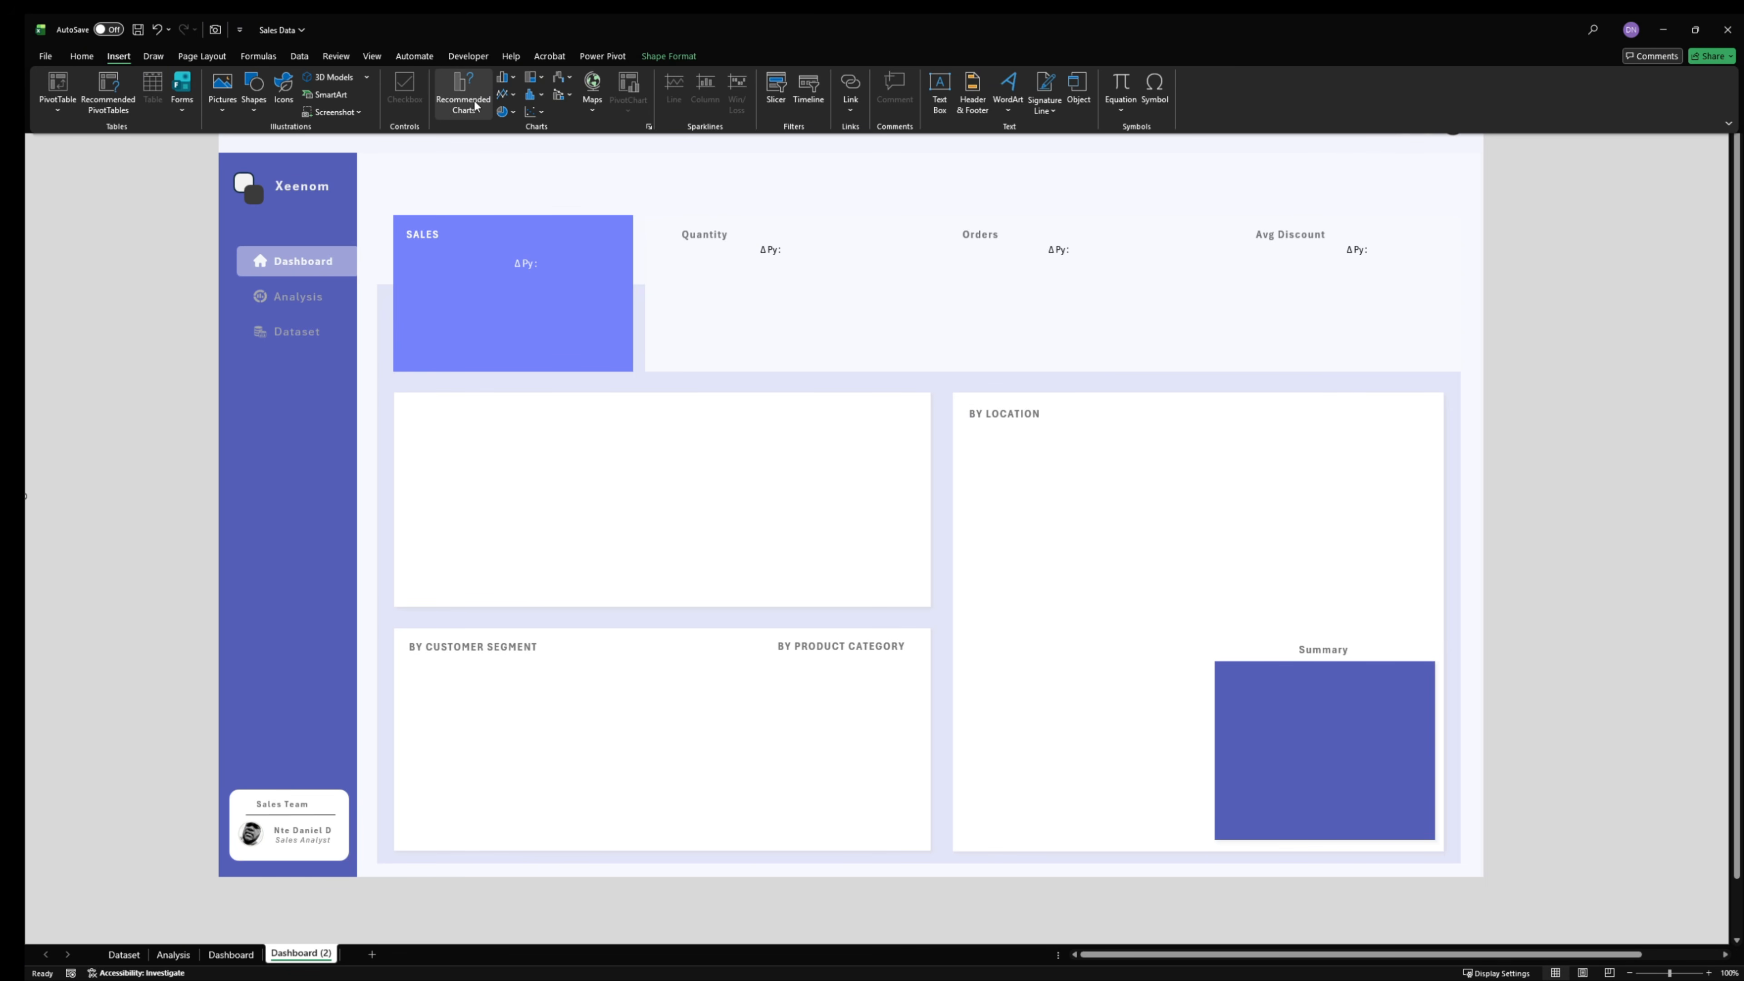
{"action": "left_click", "coordinate": [263, 106]}
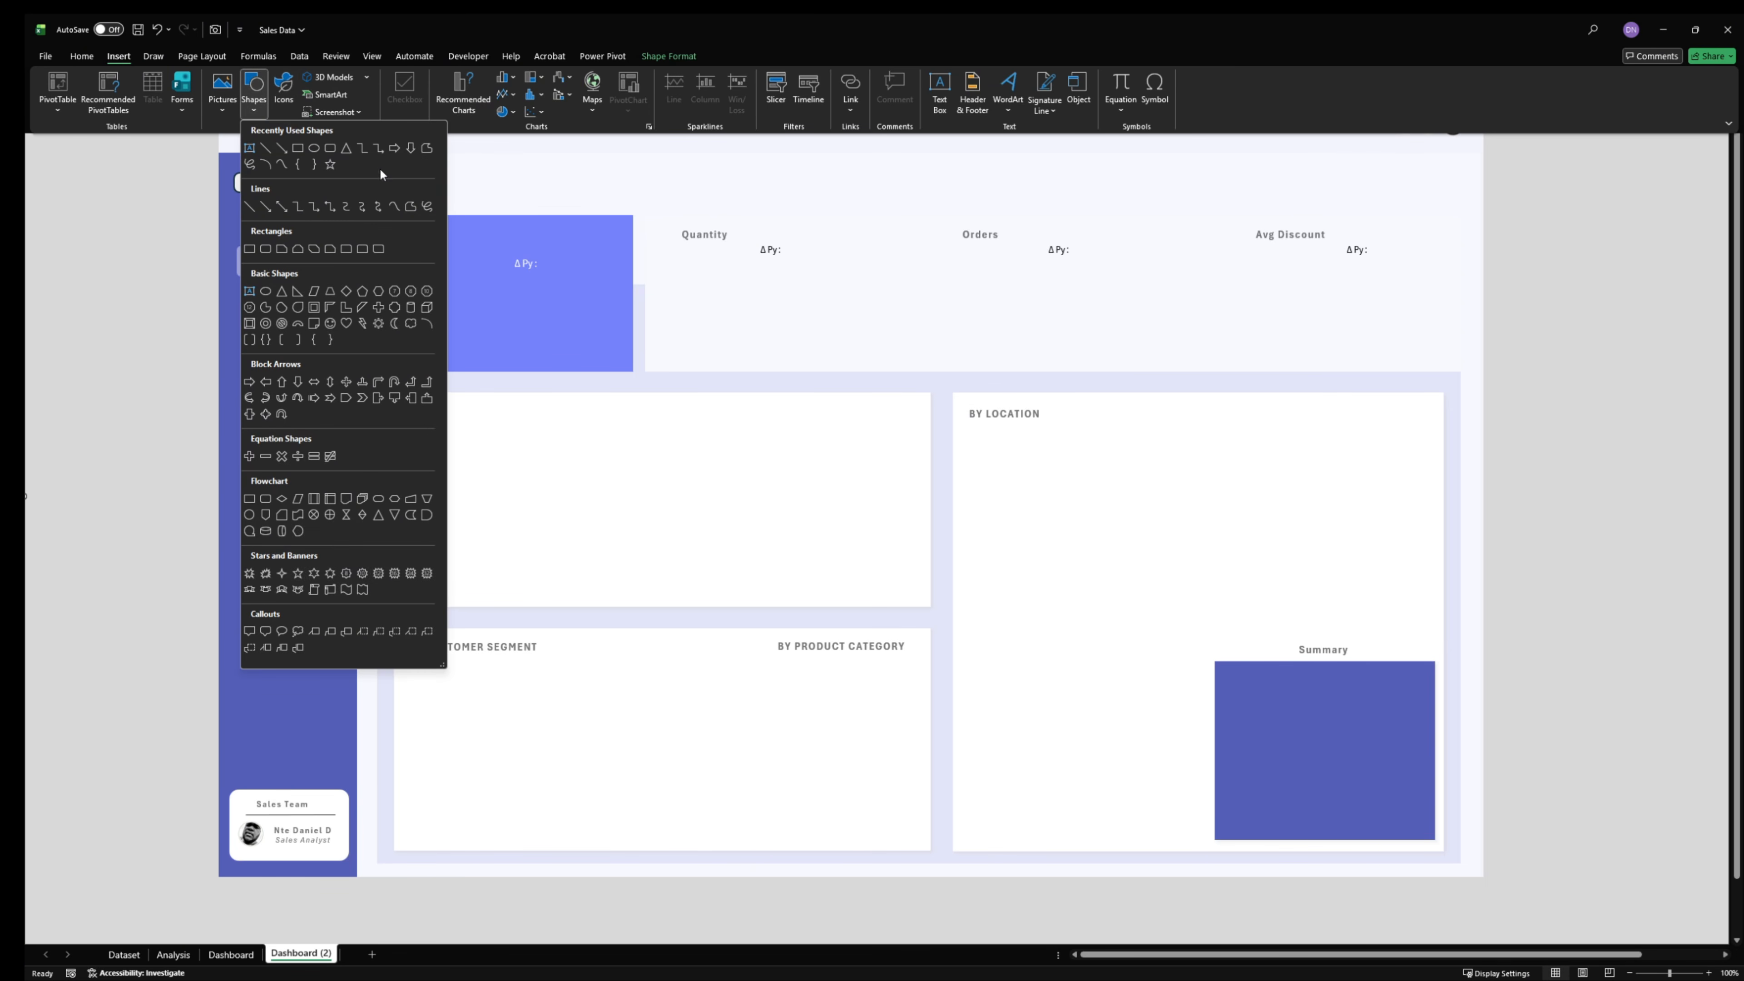
{"action": "left_click", "coordinate": [294, 145]}
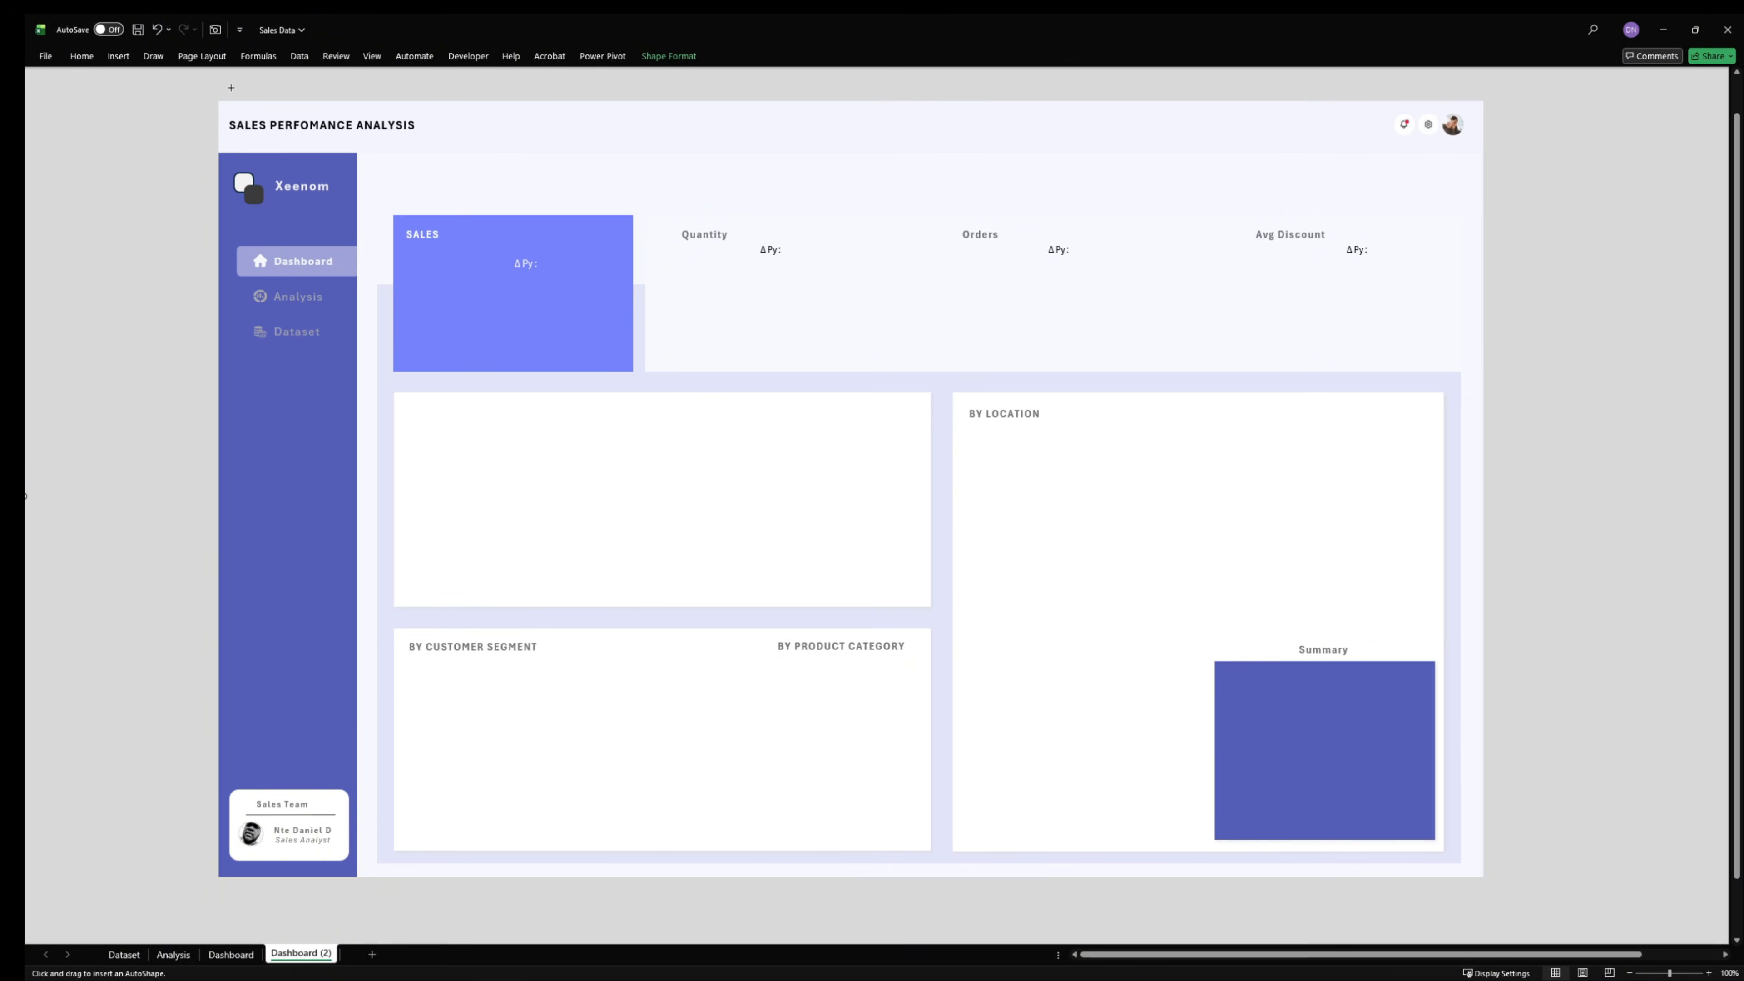
{"action": "left_click_drag", "start_coordinate": [84, 115], "coordinate": [772, 462]}
{"action": "left_click_drag", "start_coordinate": [521, 264], "coordinate": [460, 219]}
{"action": "left_click_drag", "start_coordinate": [704, 194], "coordinate": [1708, 209]}
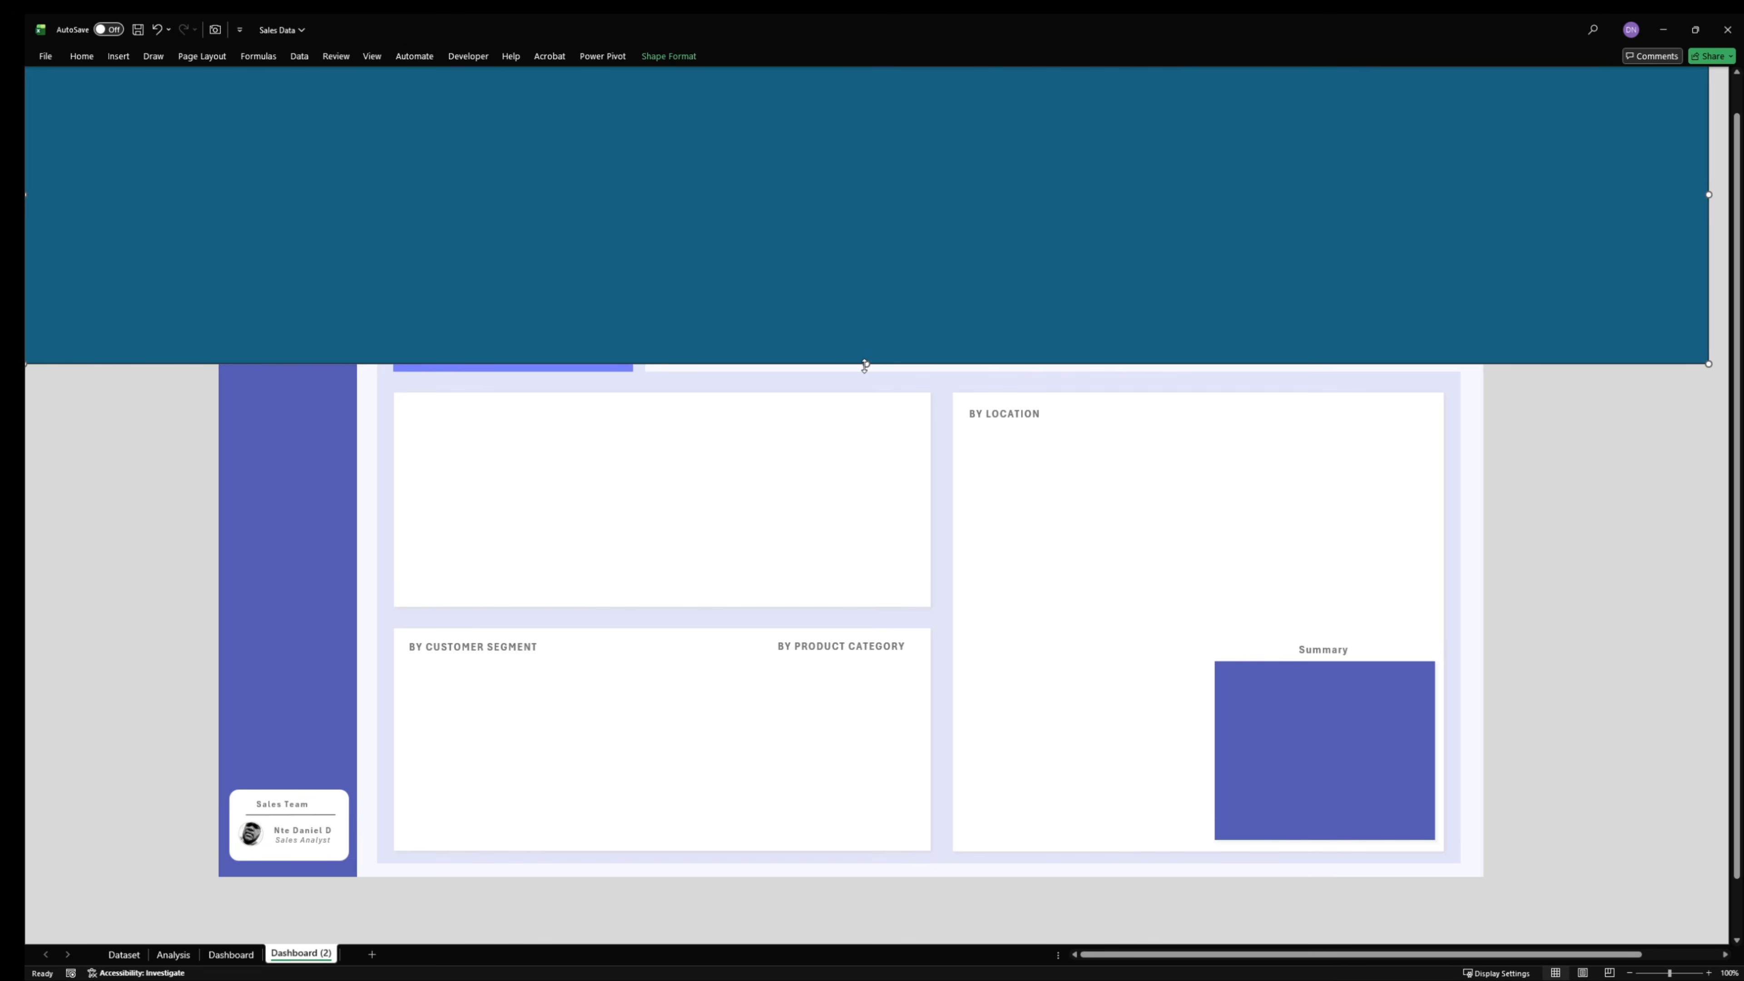
{"action": "left_click_drag", "start_coordinate": [865, 363], "coordinate": [798, 895]}
- Set the covering rectangle's height to 14.3" and width to 26.5", and delete the rectangle
{"action": "left_click", "coordinate": [669, 56]}
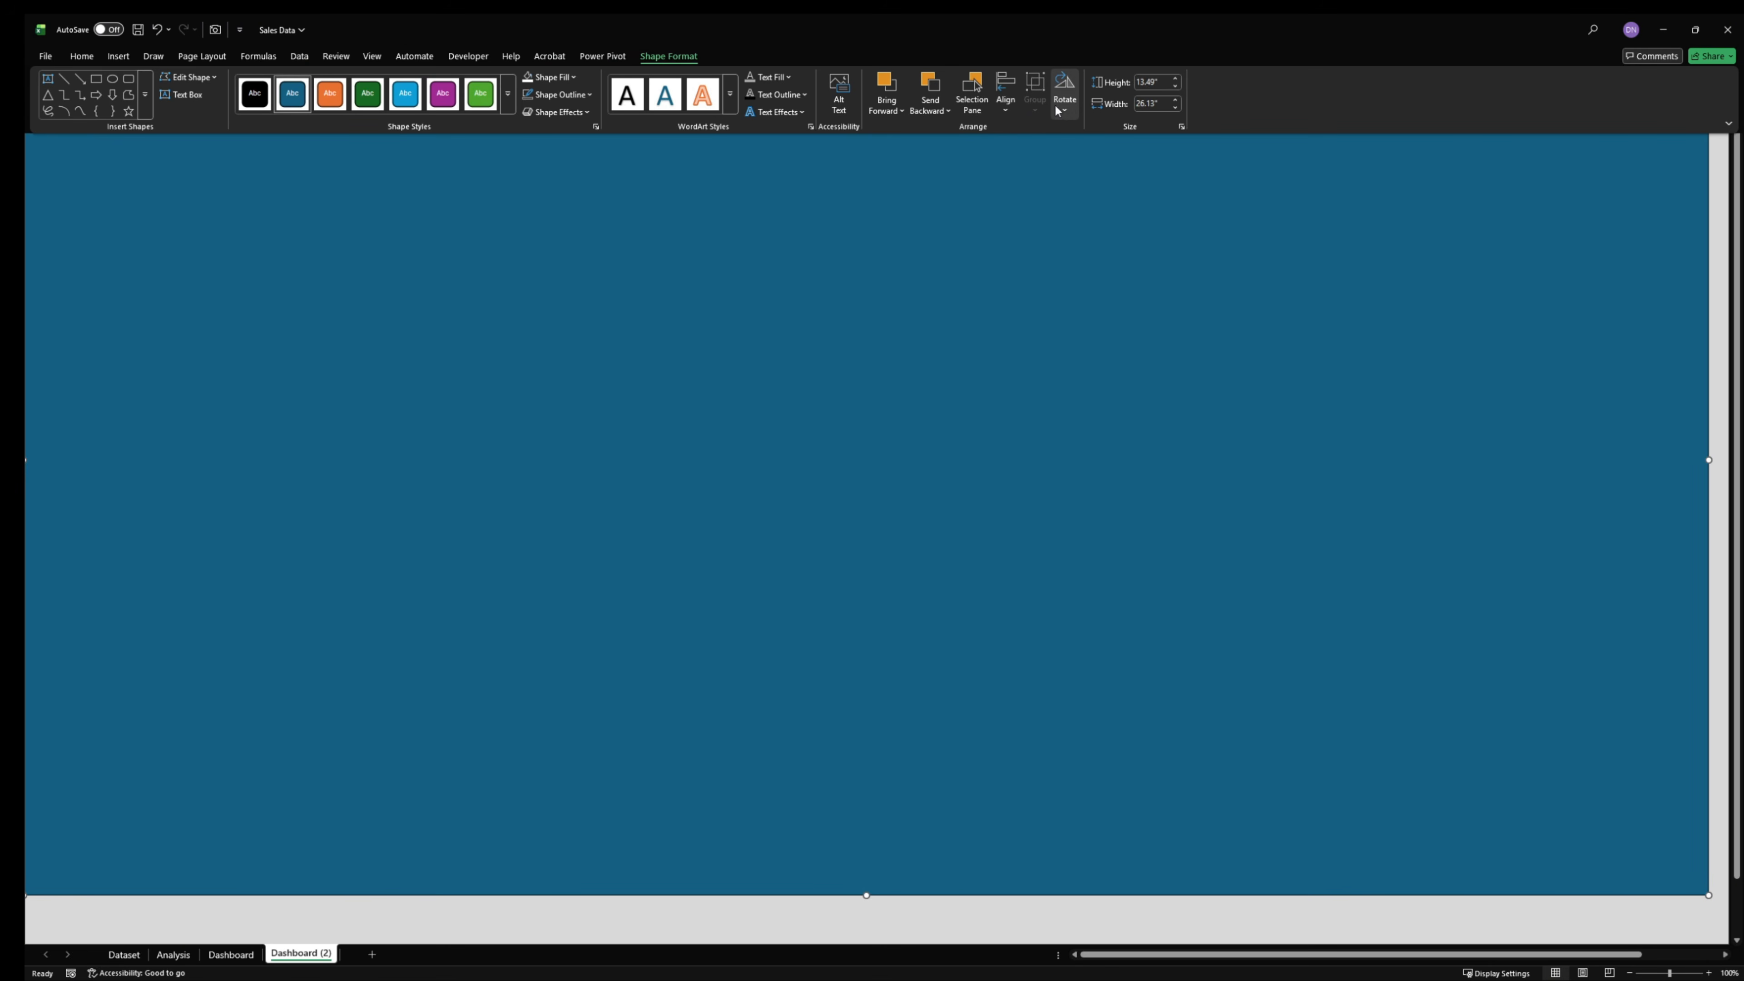
{"action": "left_click", "coordinate": [1177, 81]}
{"action": "left_click", "coordinate": [1178, 80]}
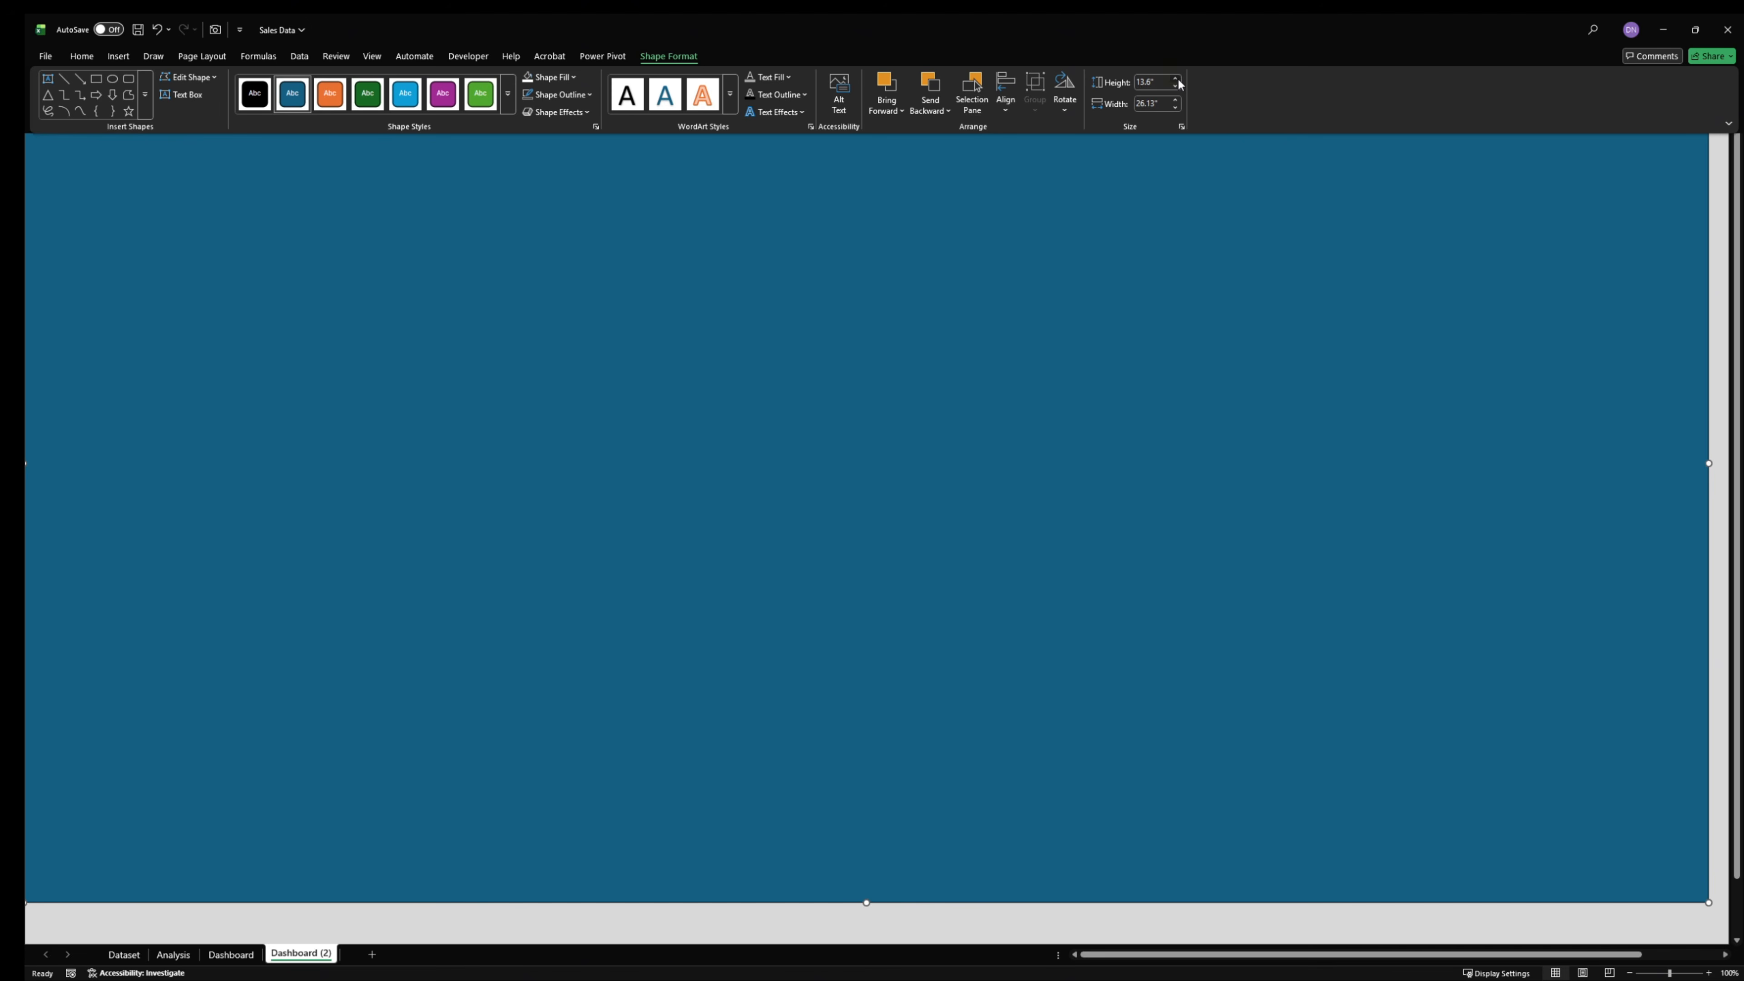
{"action": "left_click", "coordinate": [1177, 80]}
{"action": "left_click", "coordinate": [1177, 81]}
{"action": "left_click", "coordinate": [1178, 81]}
{"action": "left_click", "coordinate": [1178, 81]}
{"action": "left_click", "coordinate": [1178, 80]}
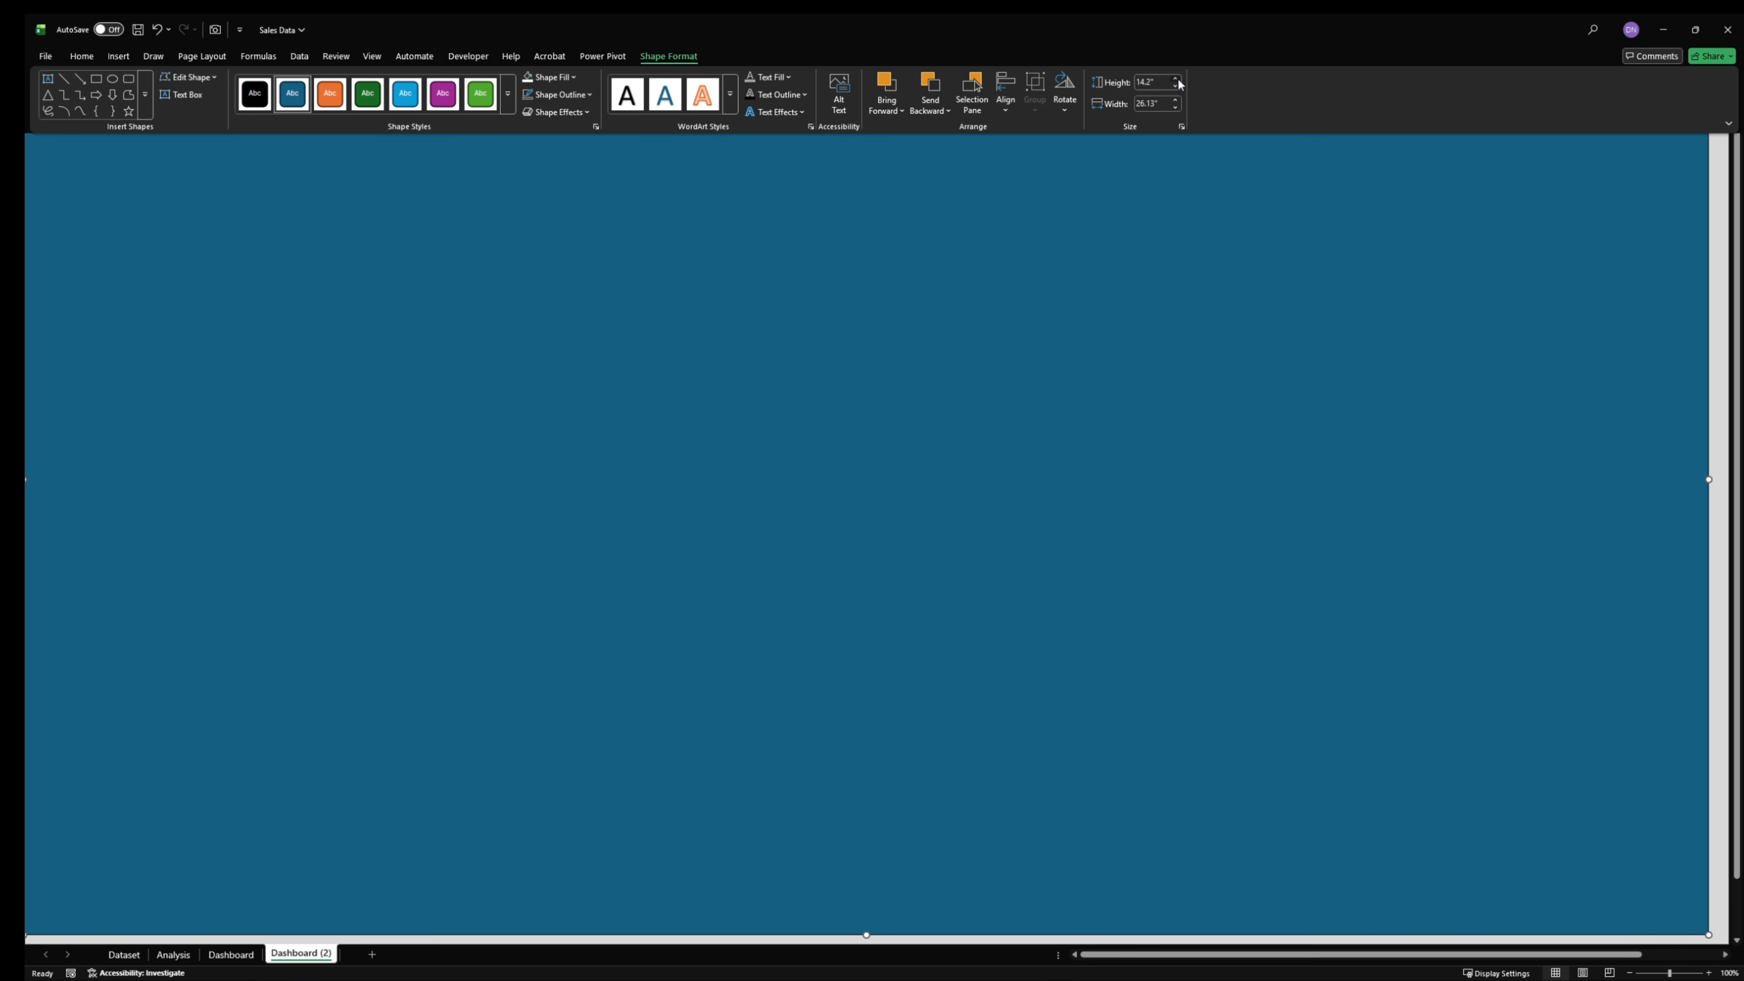
{"action": "left_click", "coordinate": [1178, 80]}
{"action": "left_click", "coordinate": [1177, 80]}
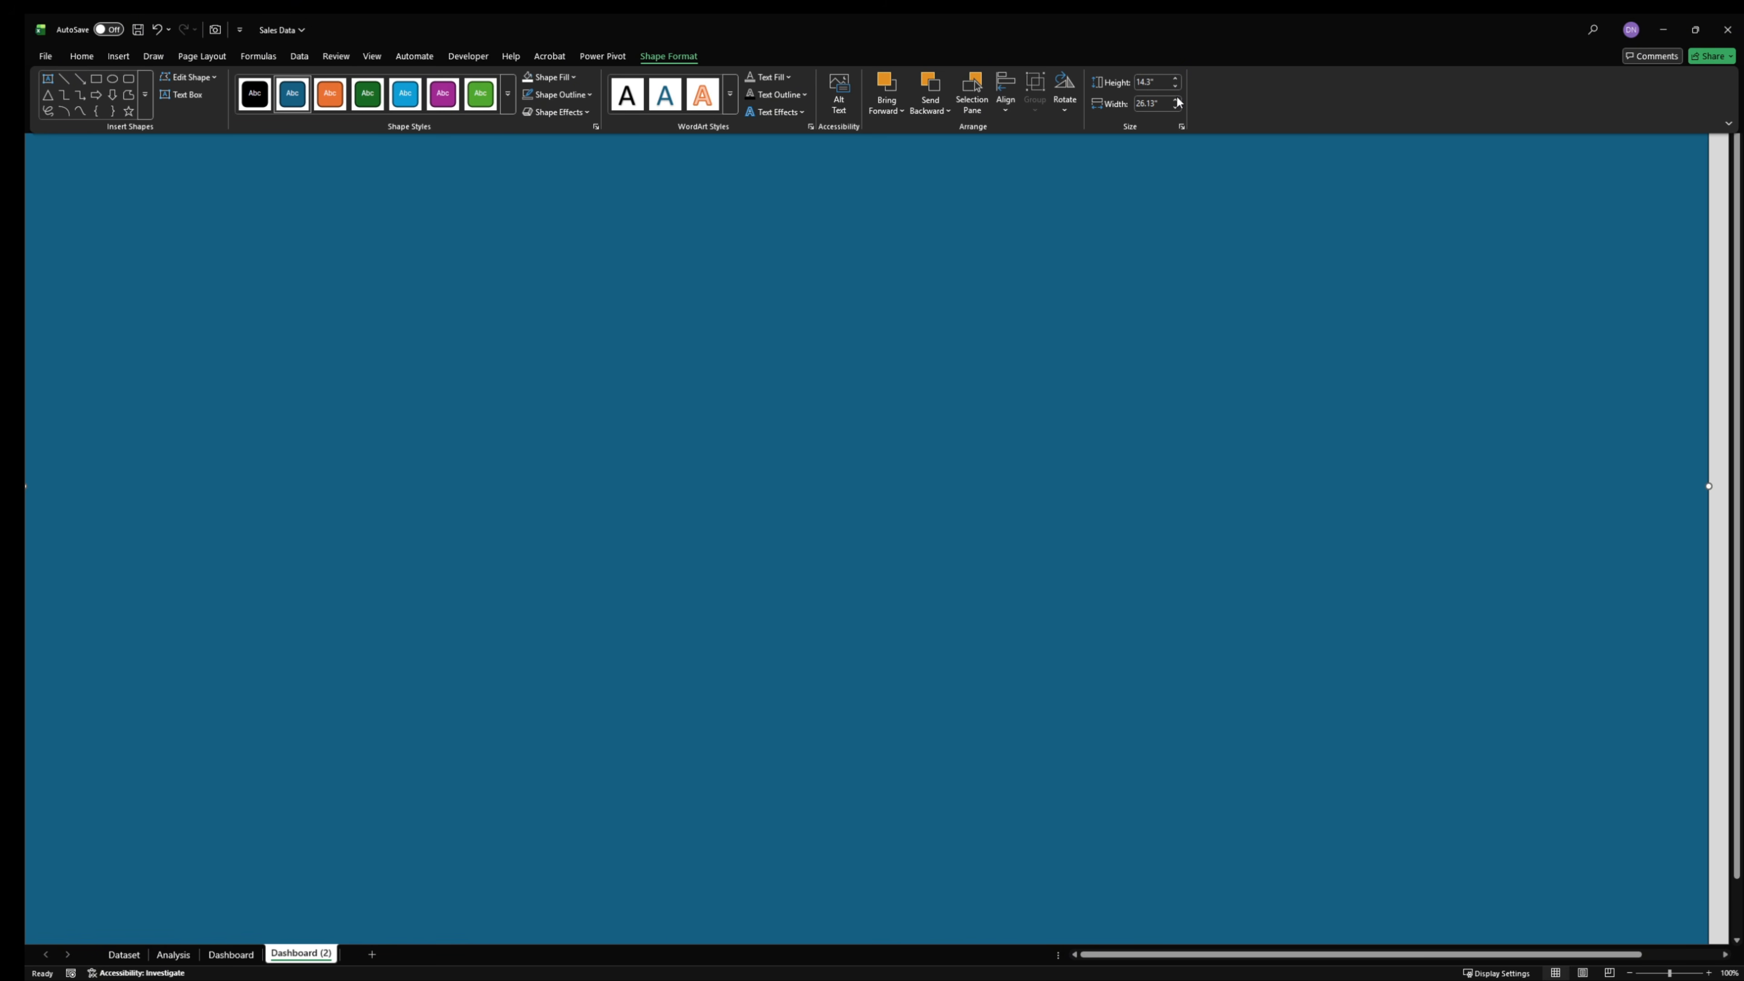
{"action": "left_click", "coordinate": [1176, 101]}
{"action": "left_click", "coordinate": [1176, 100]}
{"action": "left_click", "coordinate": [1176, 100]}
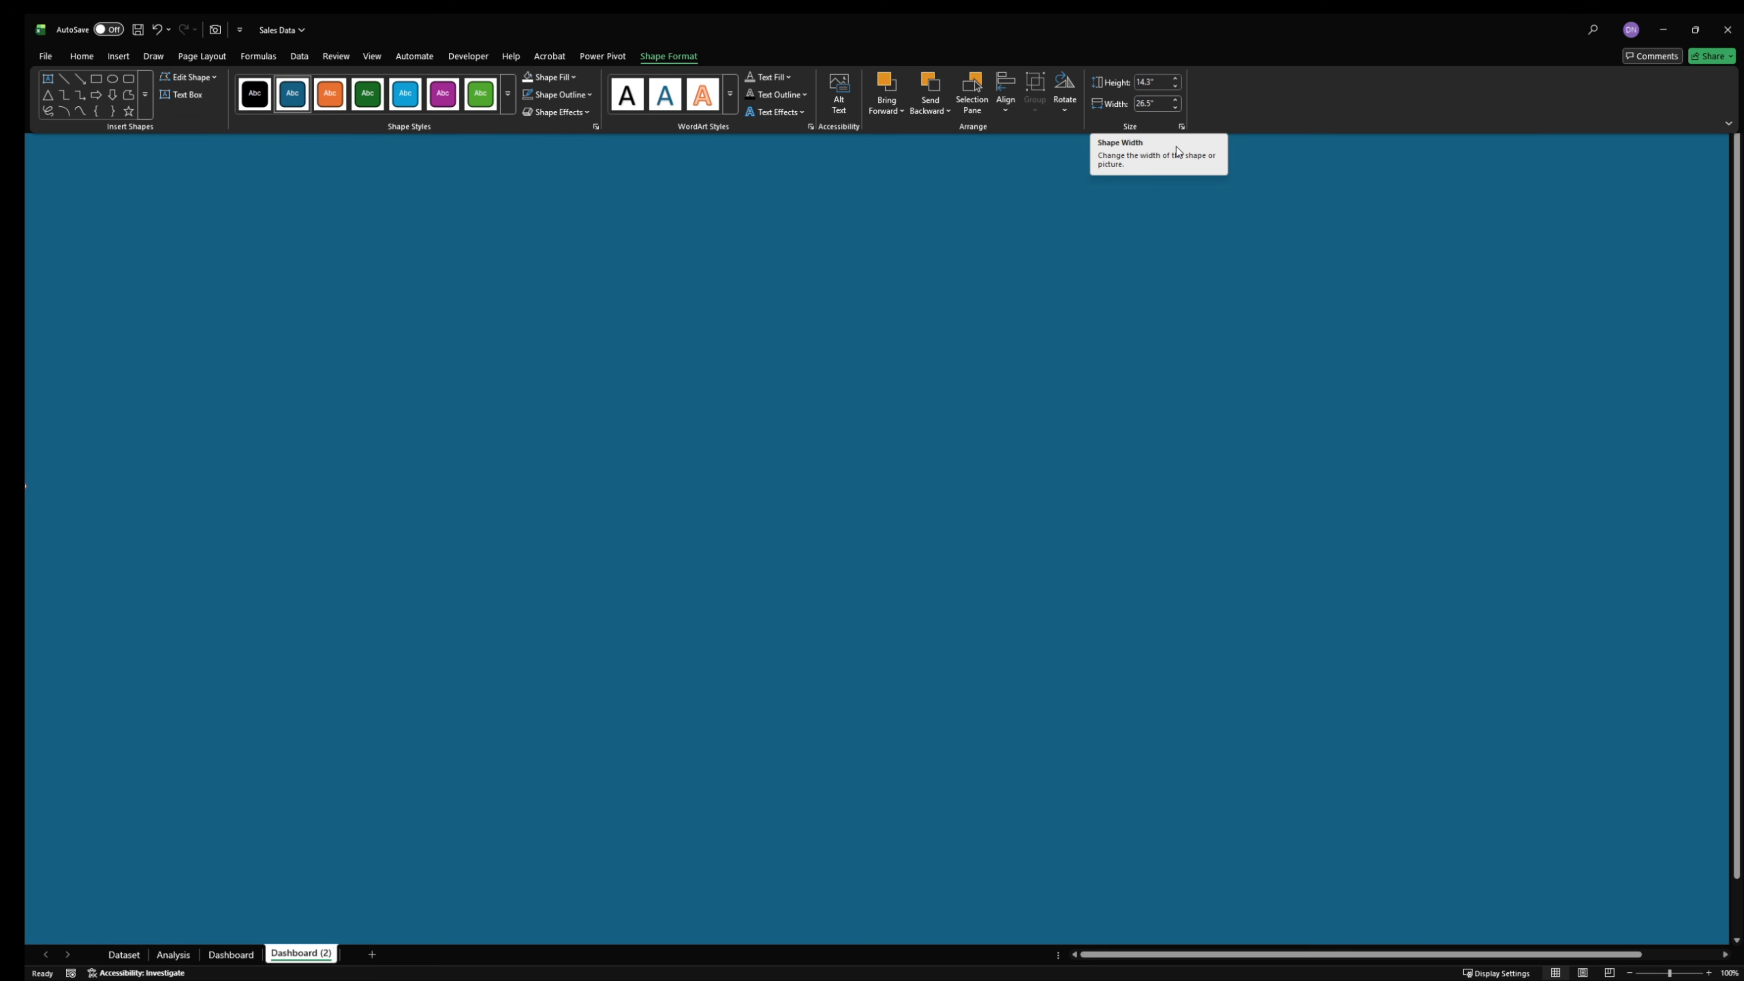
{"action": "left_click", "coordinate": [1051, 262]}
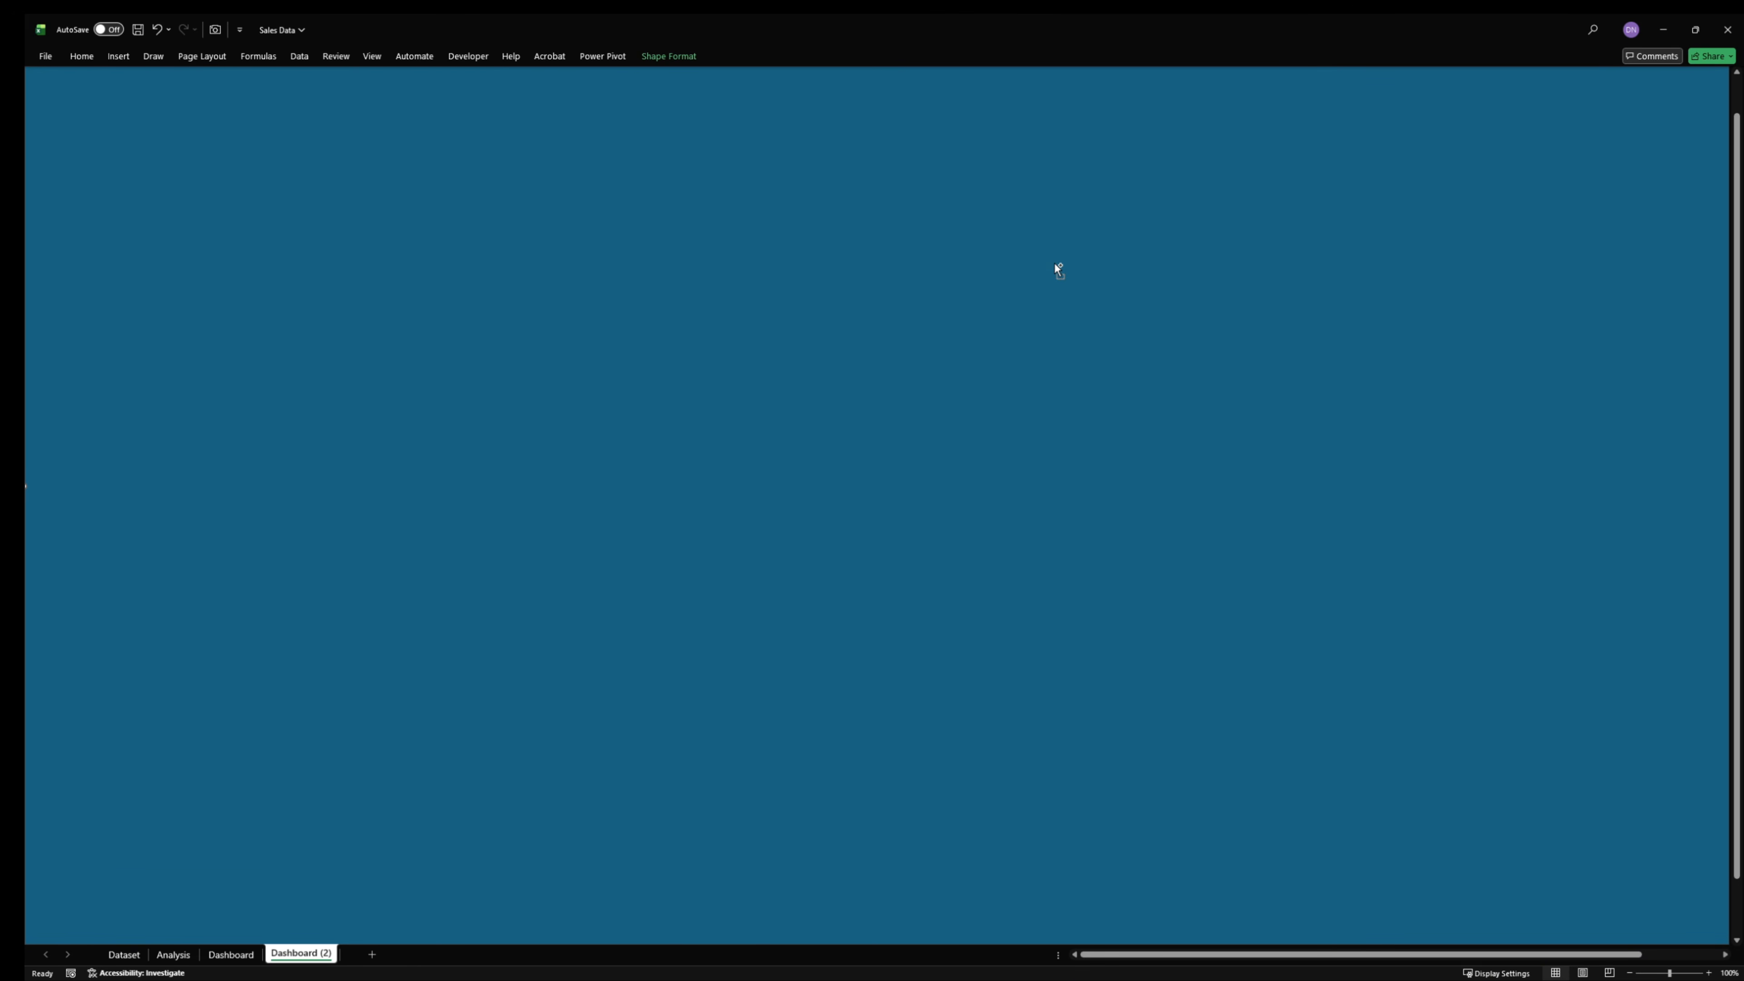
{"action": "key", "text": "Delete"}
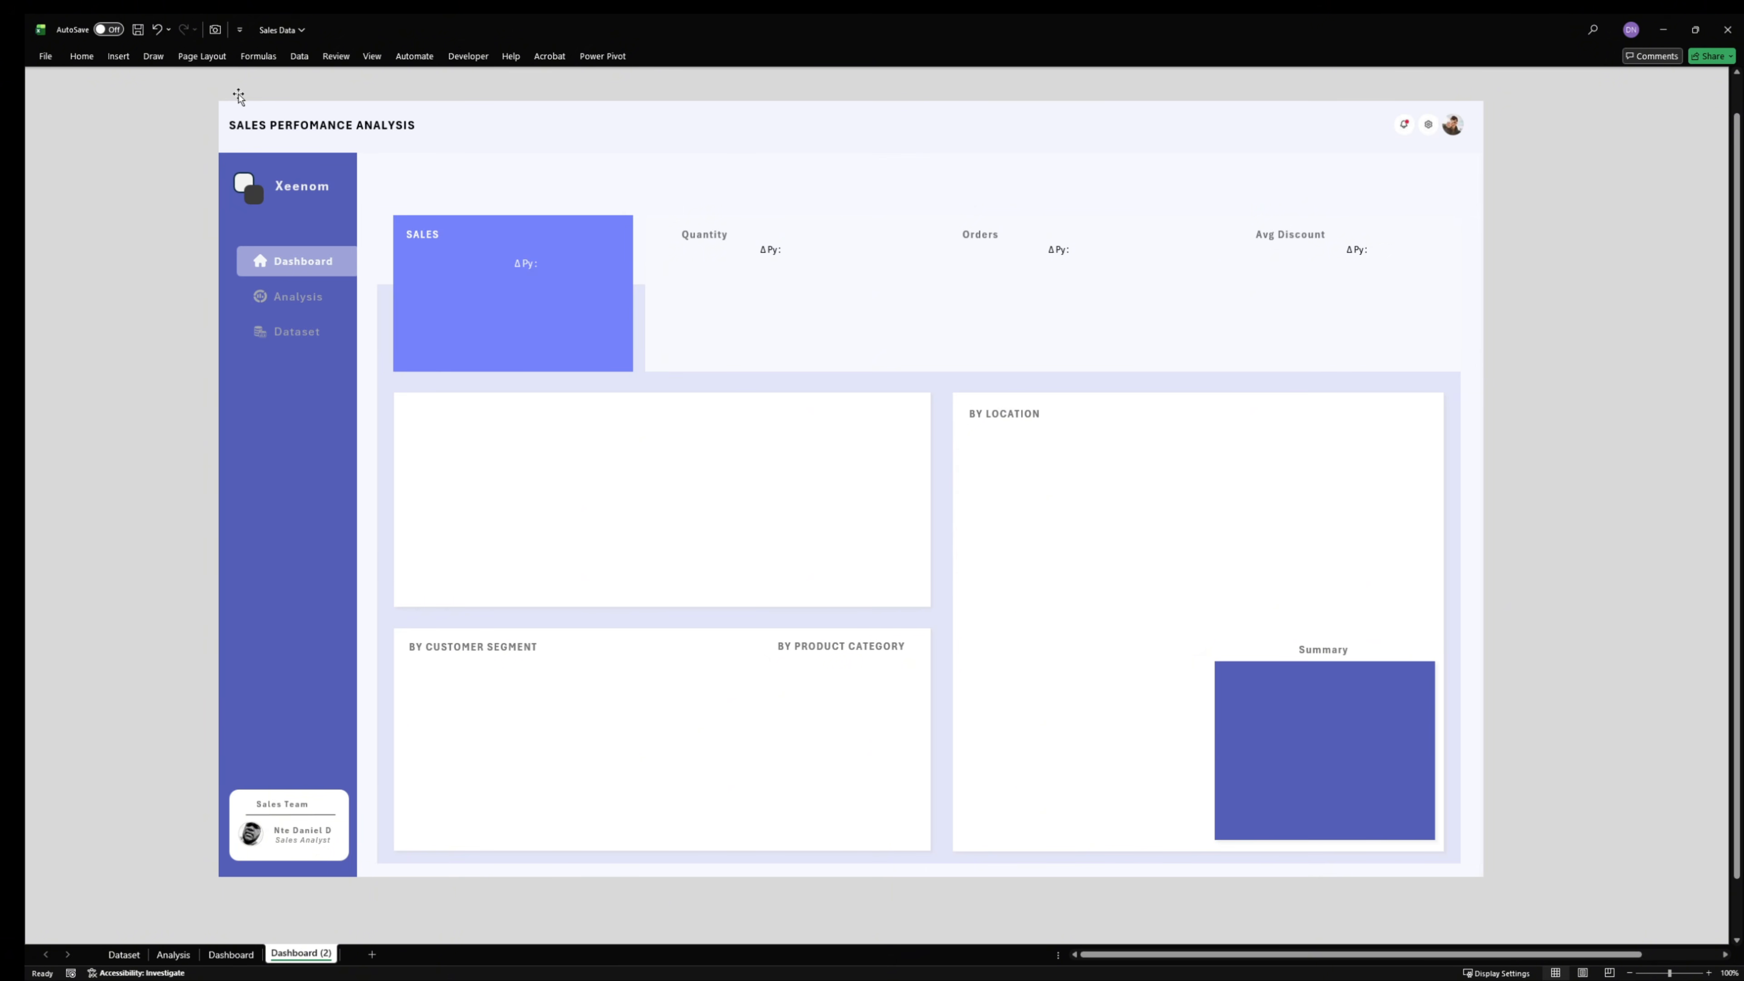
- Open Snipping Tool and move its window clear of the Dashboard (2) sheet
{"action": "key", "text": "super+shift+s"}
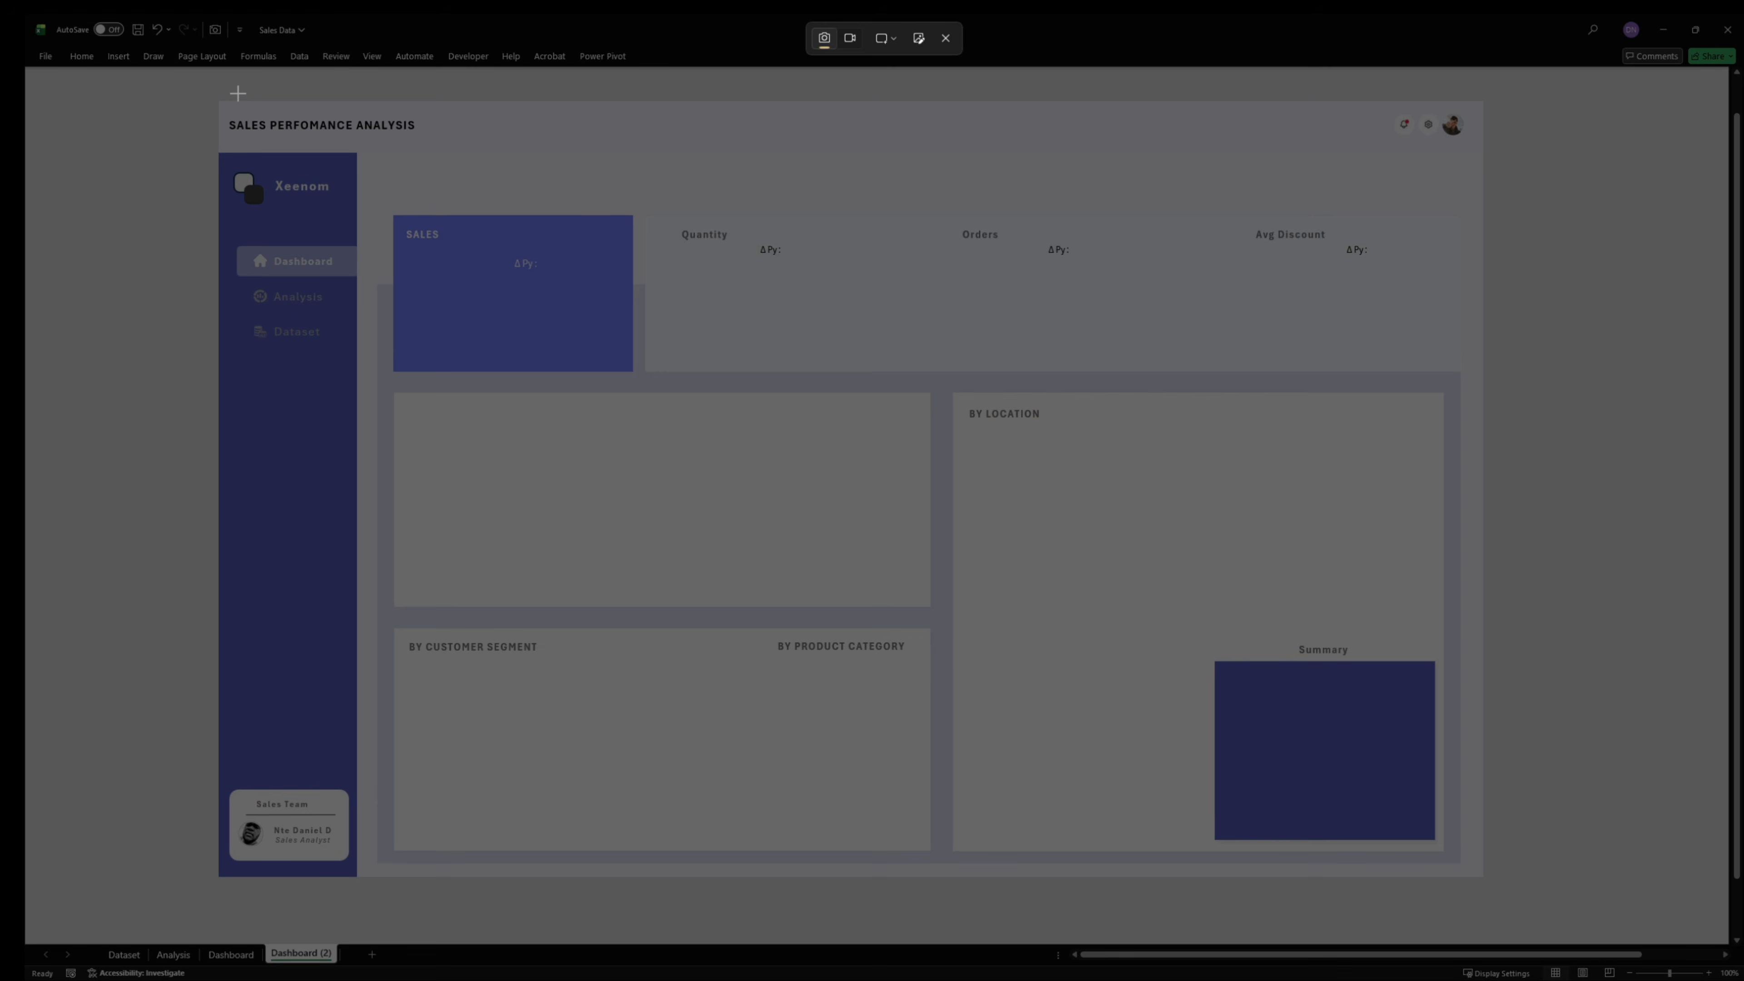
{"action": "key", "text": "Escape"}
{"action": "key", "text": "super"}
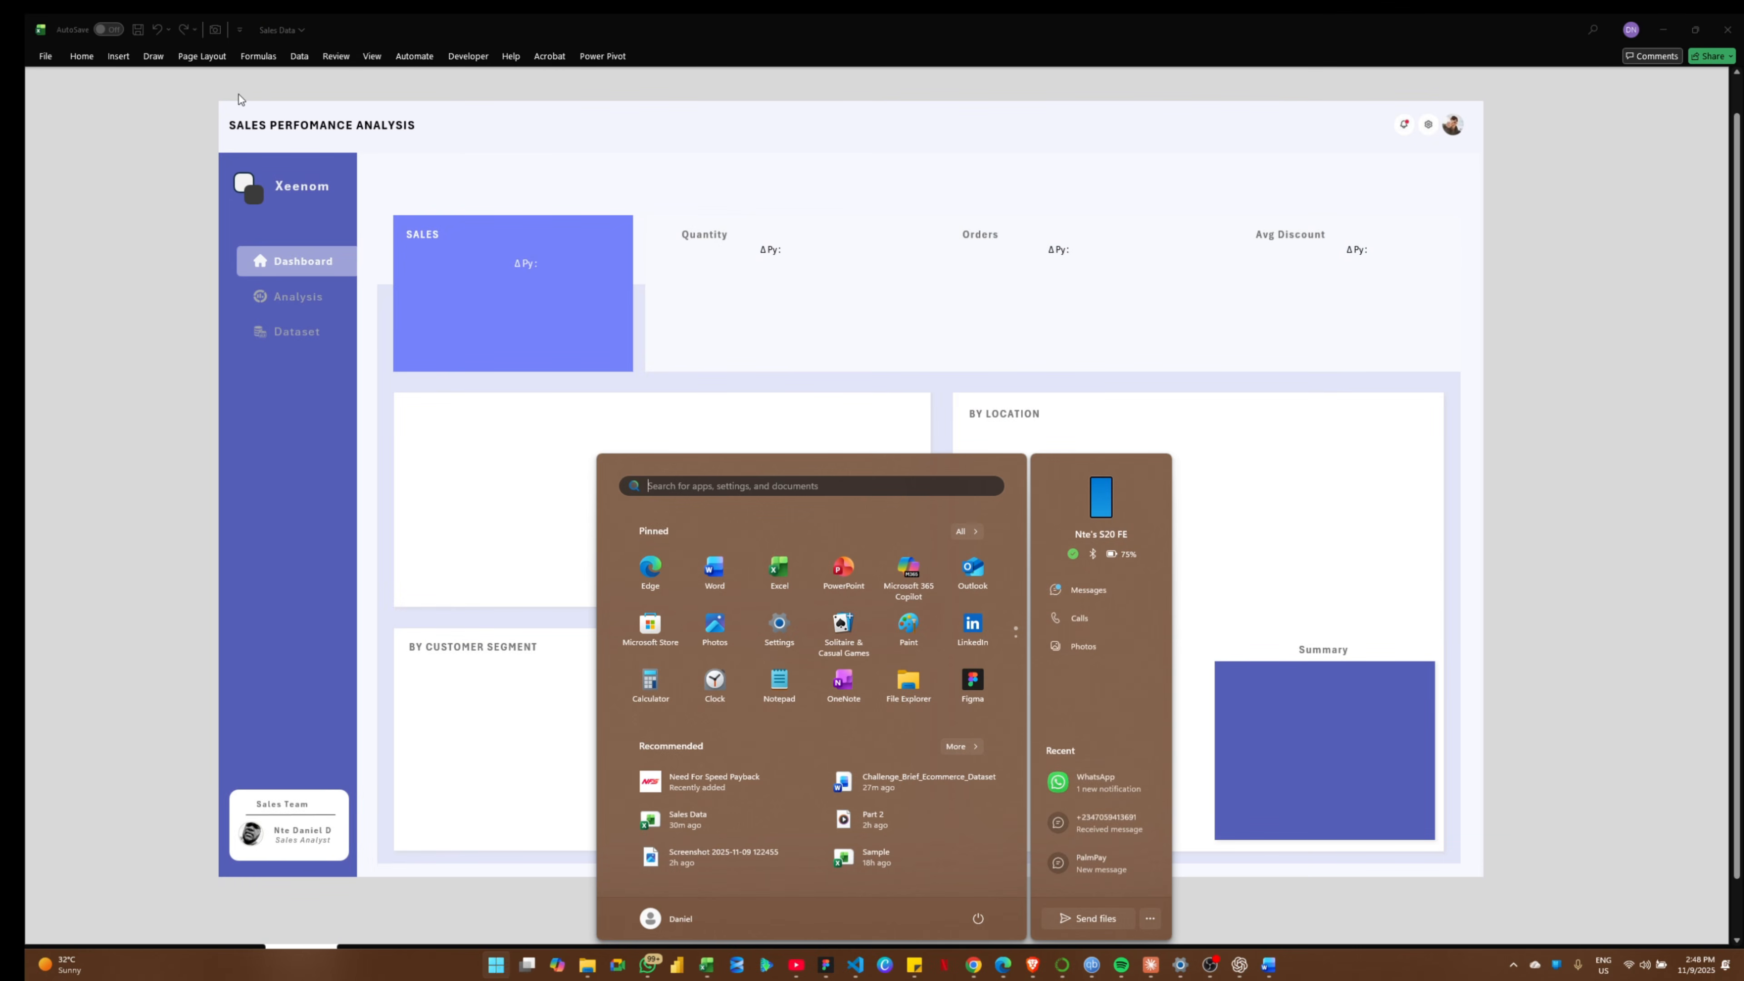
{"action": "type", "text": "snipp"}
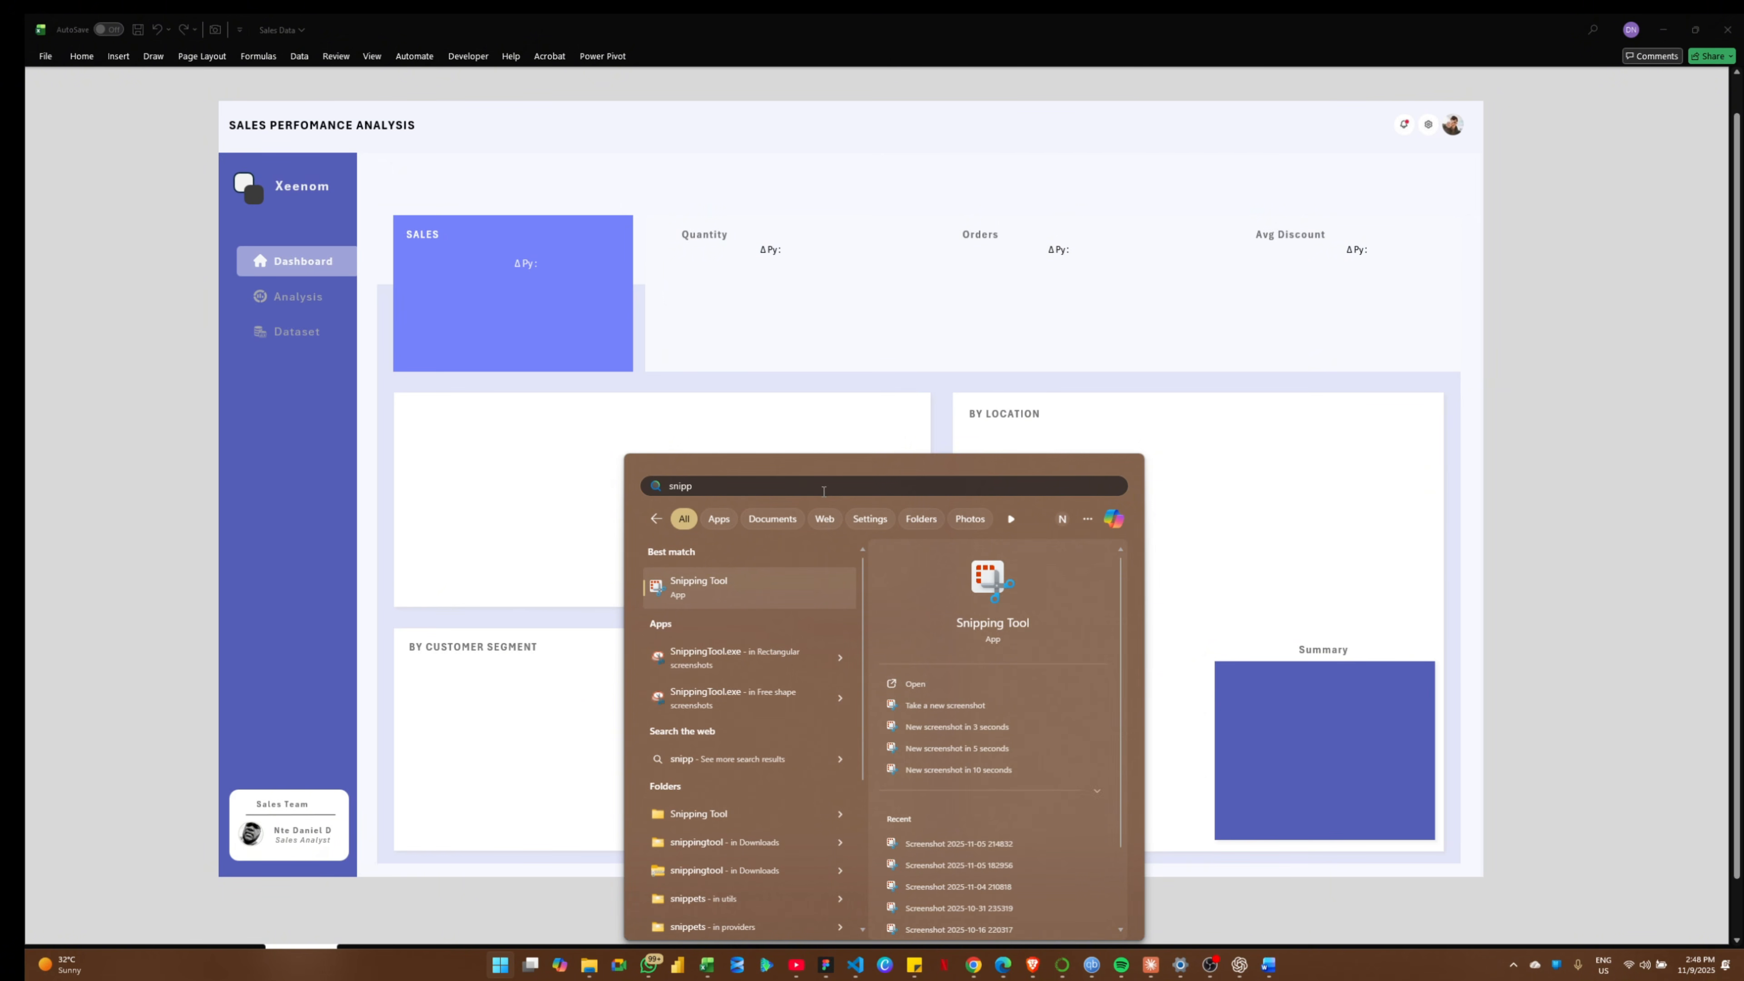
{"action": "left_click", "coordinate": [737, 591]}
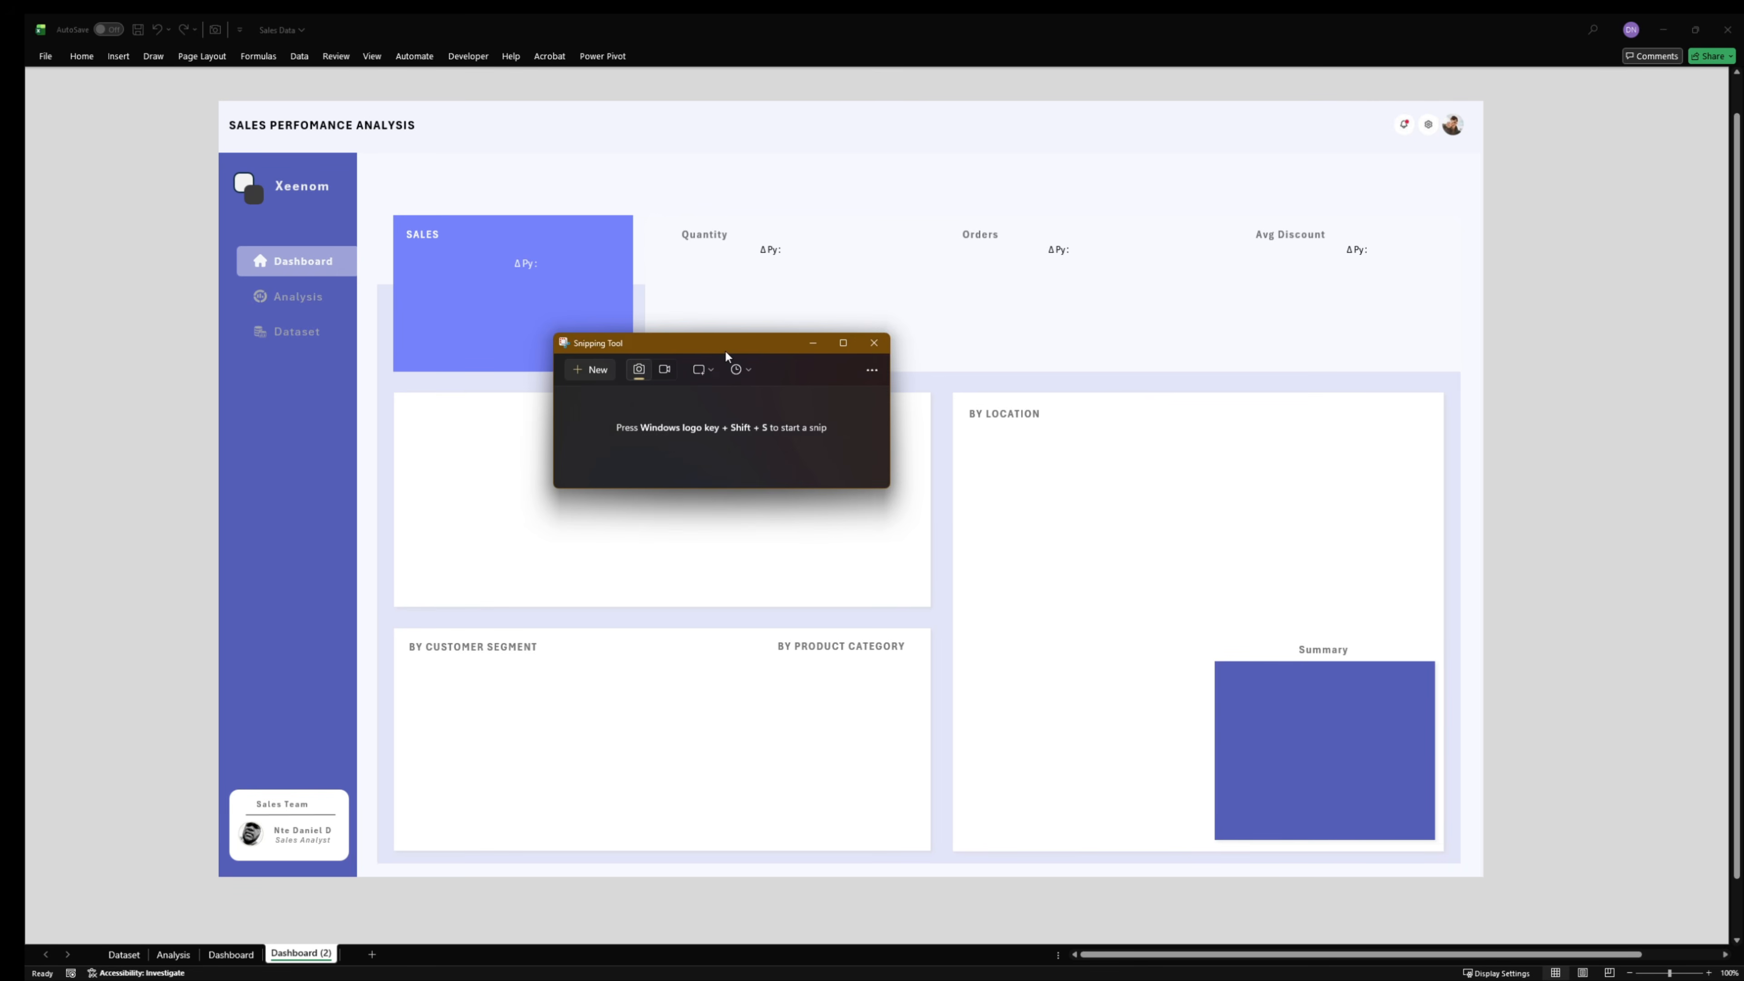
{"action": "left_click_drag", "start_coordinate": [726, 351], "coordinate": [1743, 618]}
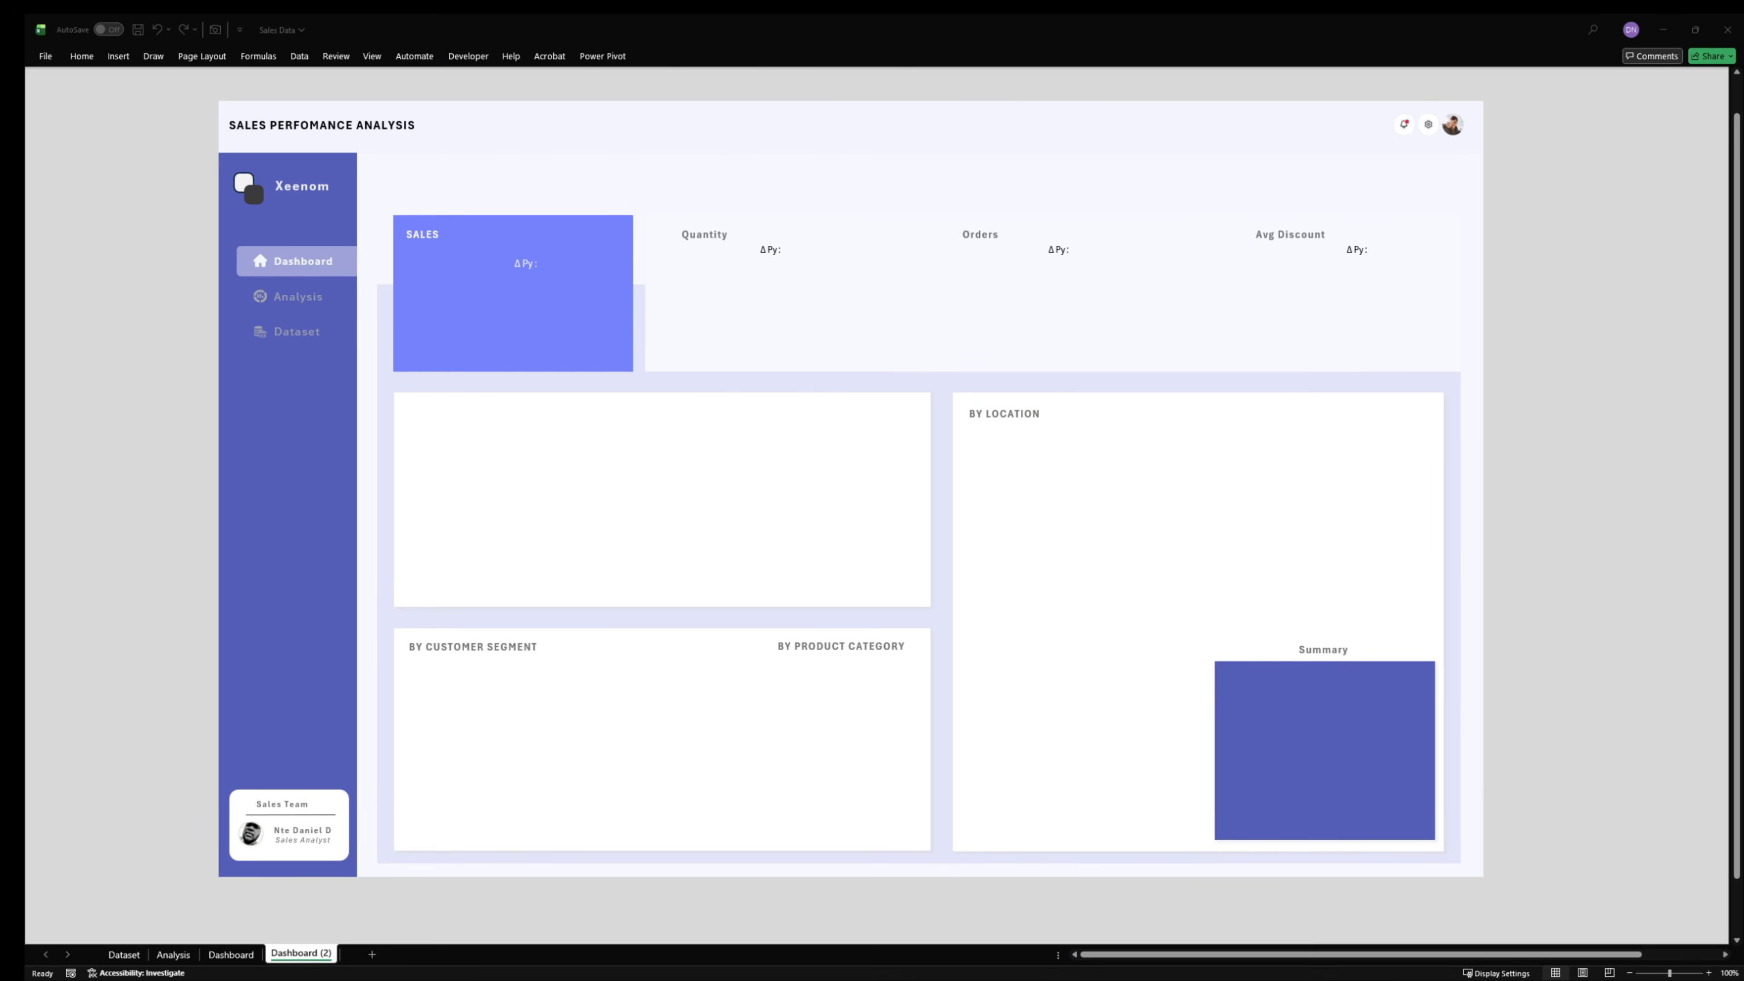
- Capture a screenshot of the entire visible worksheet area of Dashboard (2) and close Snipping Tool
{"action": "key", "text": "super+shift+s"}
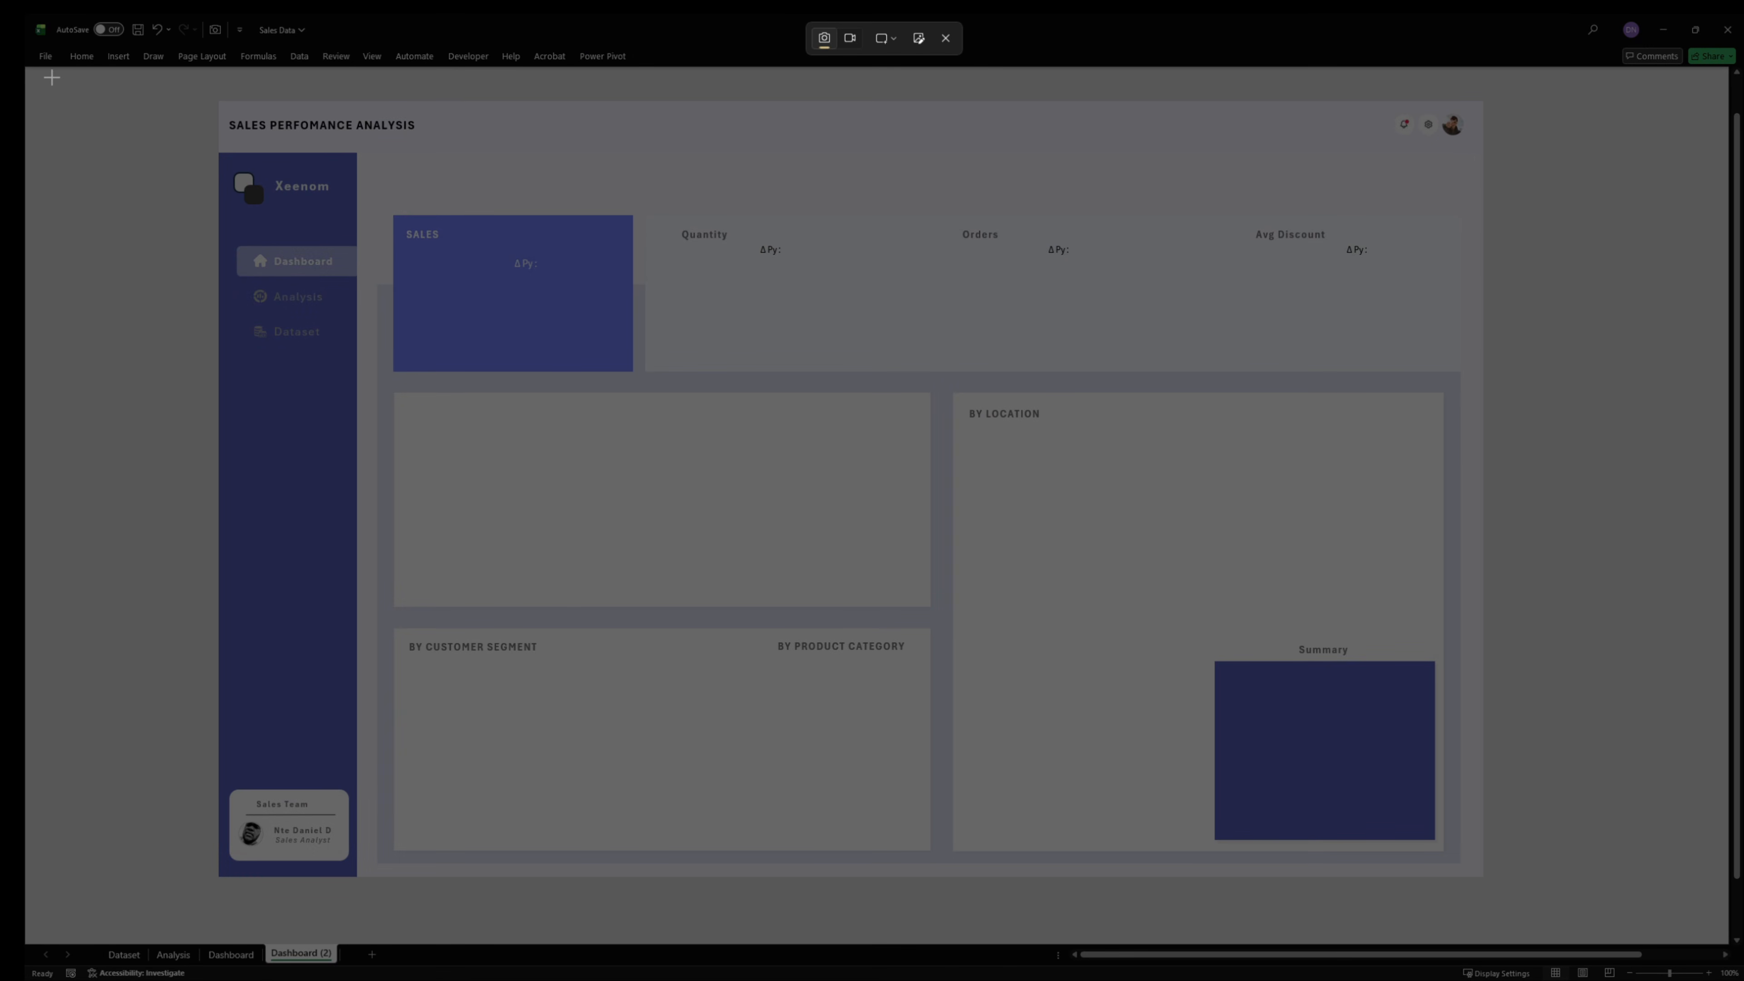
{"action": "left_click_drag", "start_coordinate": [25, 65], "coordinate": [1727, 946]}
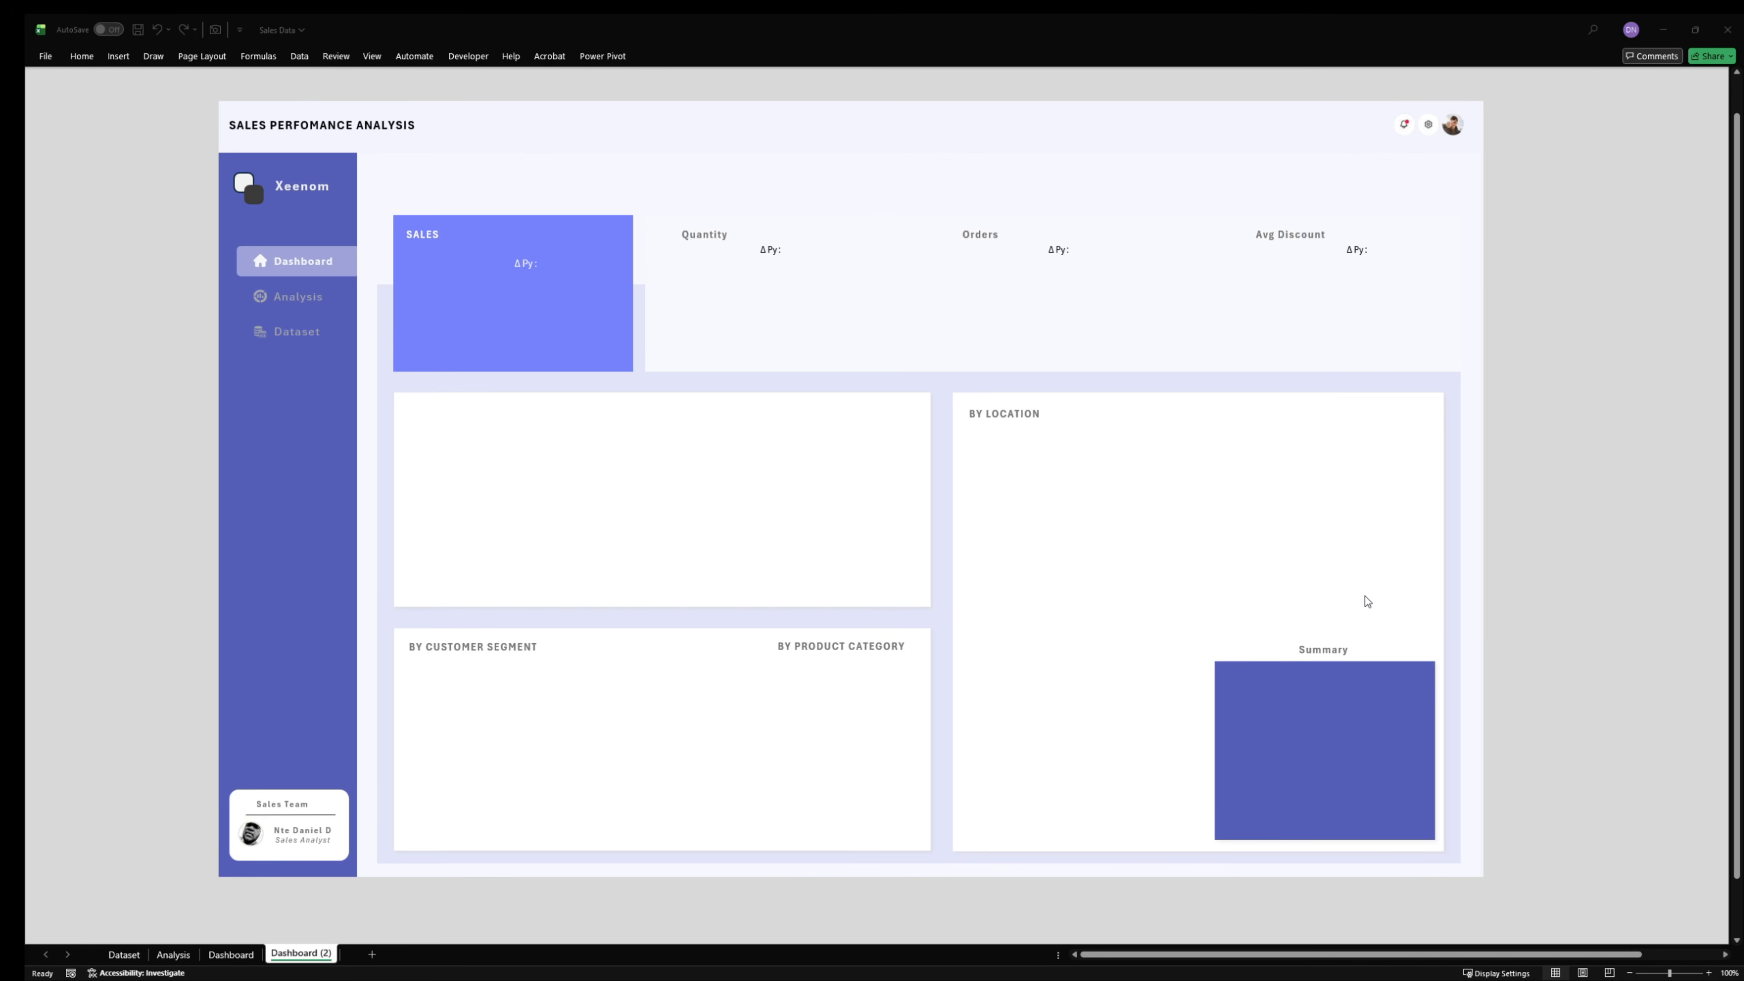
{"action": "left_click_drag", "start_coordinate": [1742, 428], "coordinate": [755, 306]}
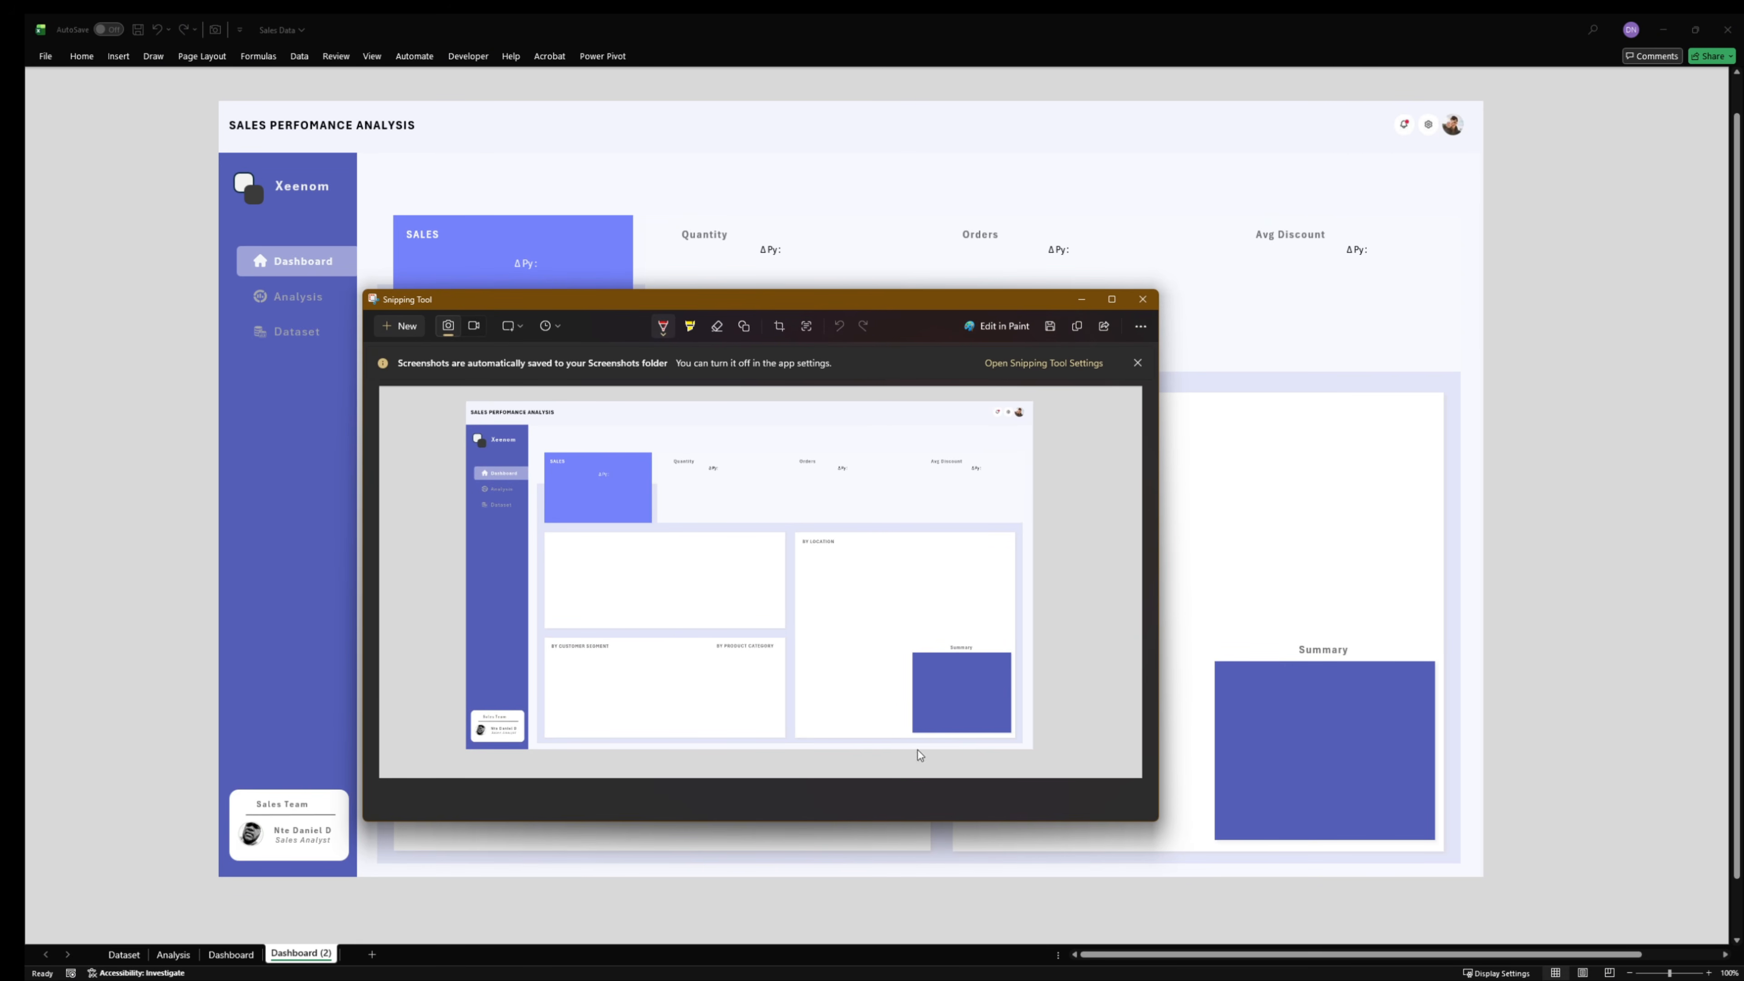
{"action": "left_click", "coordinate": [1142, 300]}
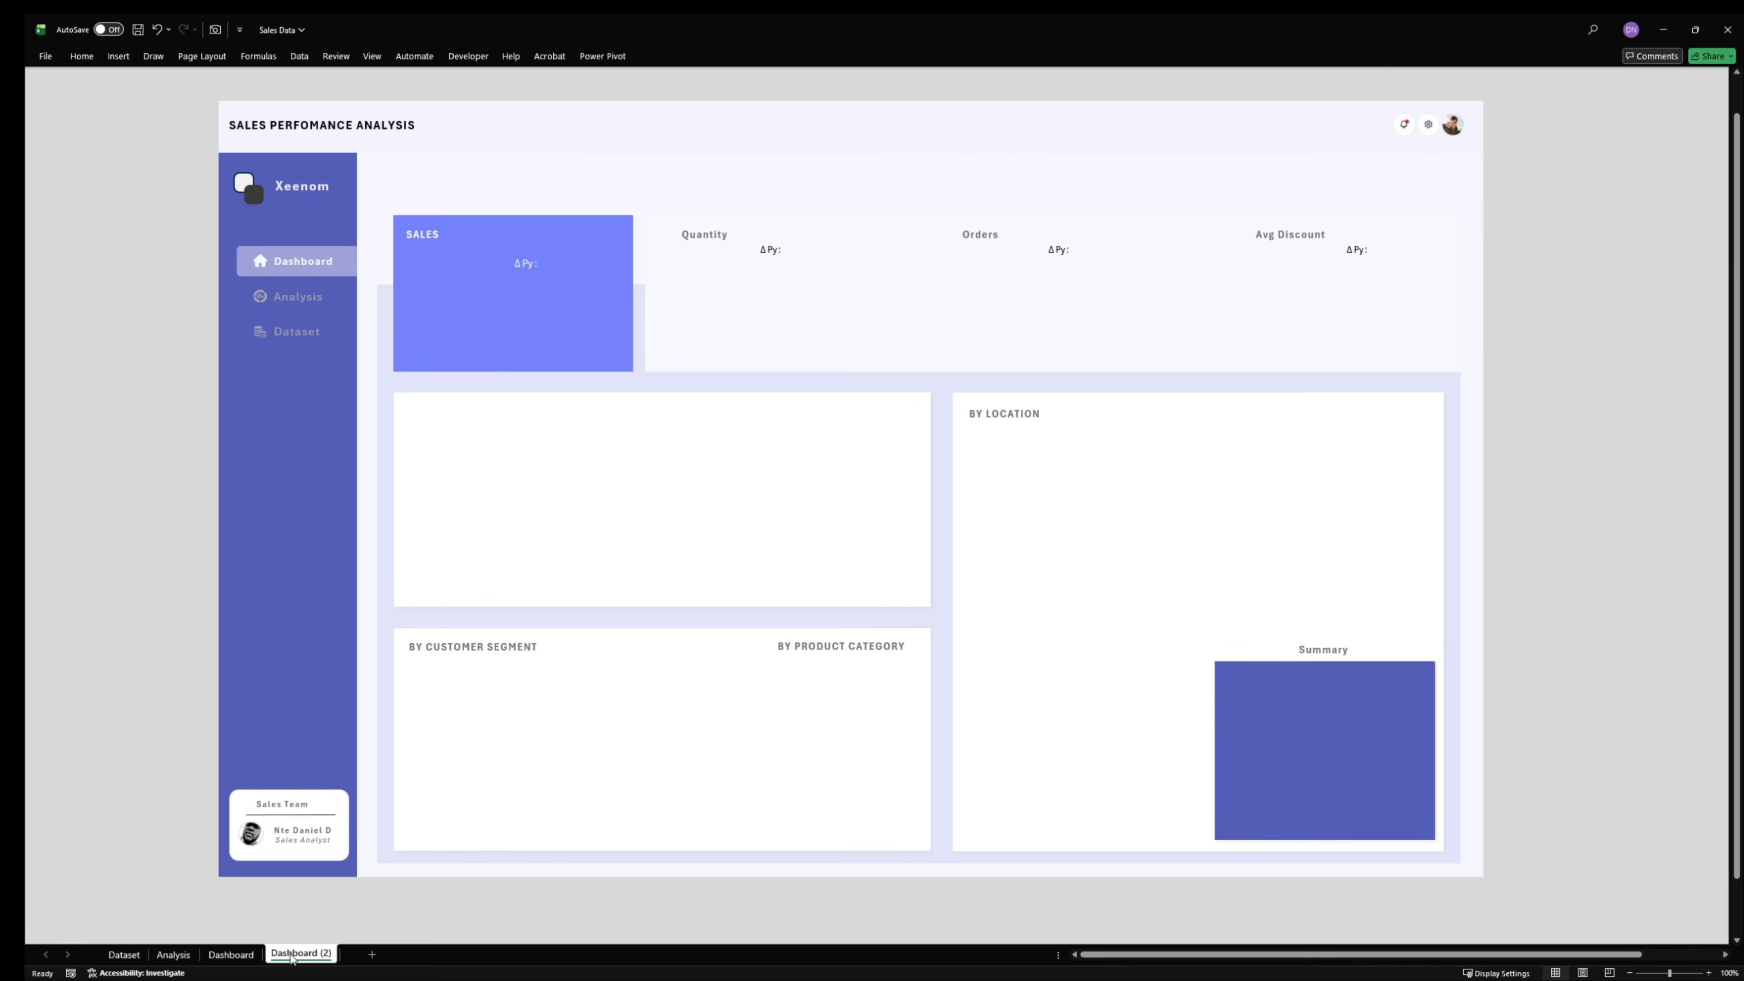
- On the Dashboard sheet, select all objects except the Sales and Quantity value text boxes
{"action": "left_click", "coordinate": [231, 954]}
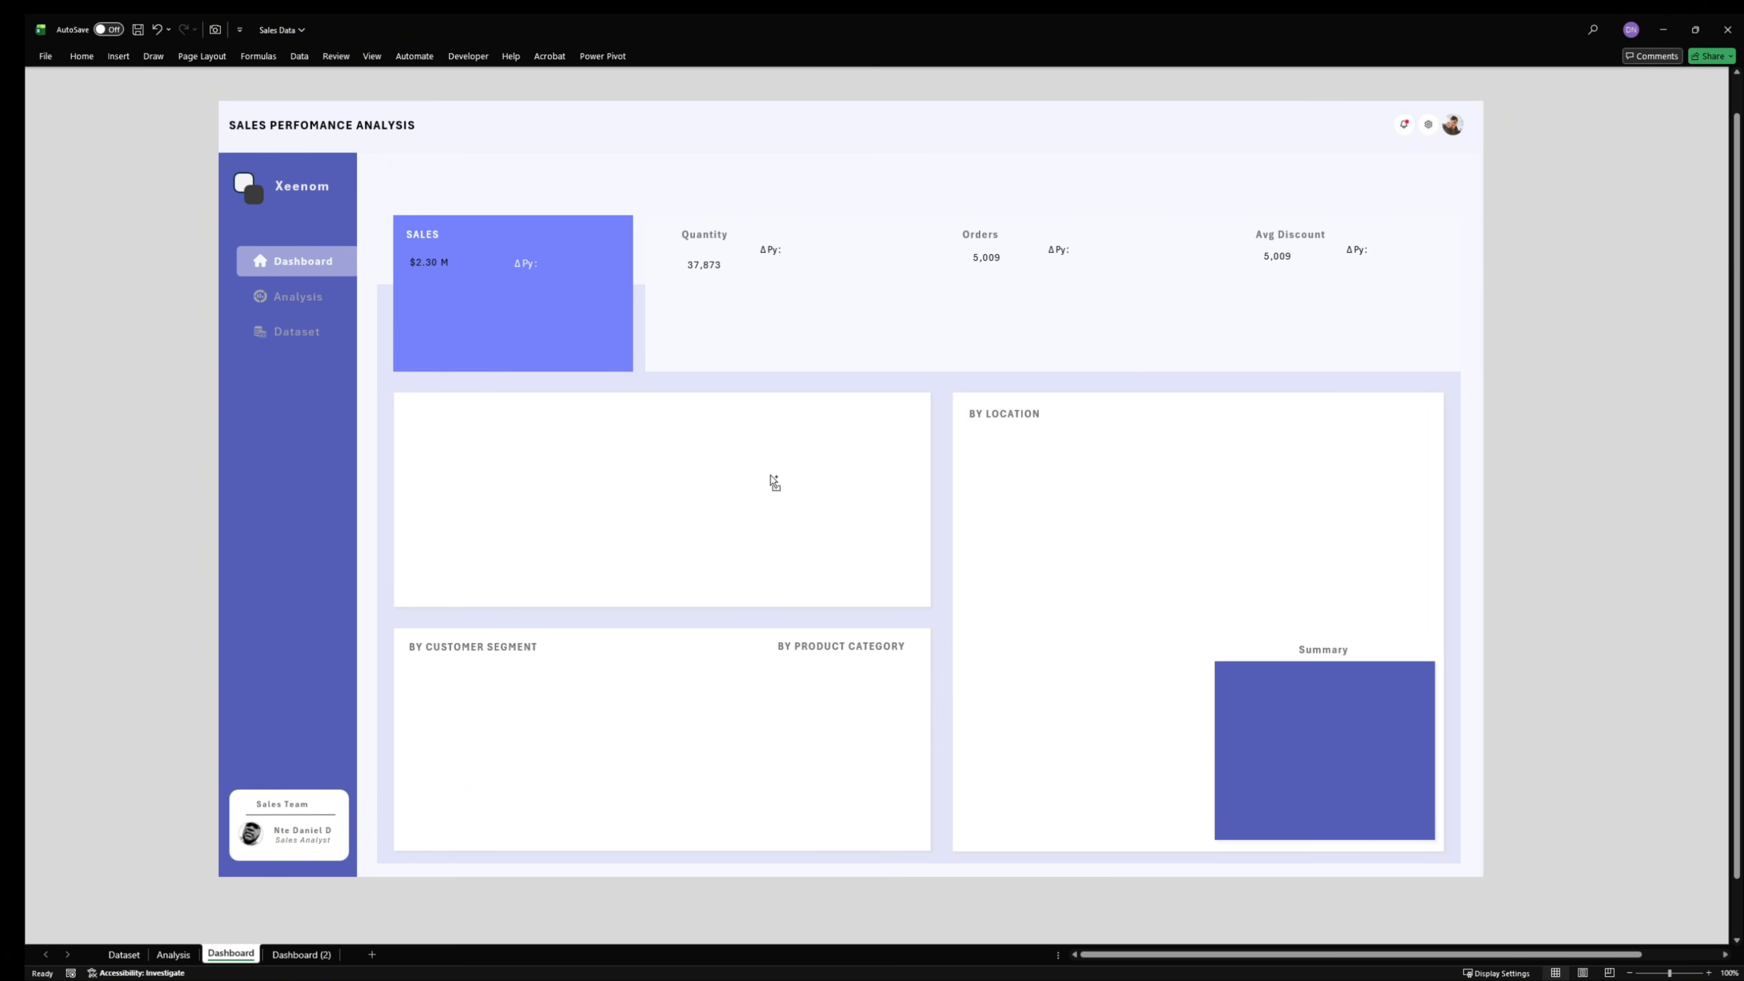
{"action": "left_click", "coordinate": [1563, 317]}
{"action": "key", "text": "ctrl+a"}
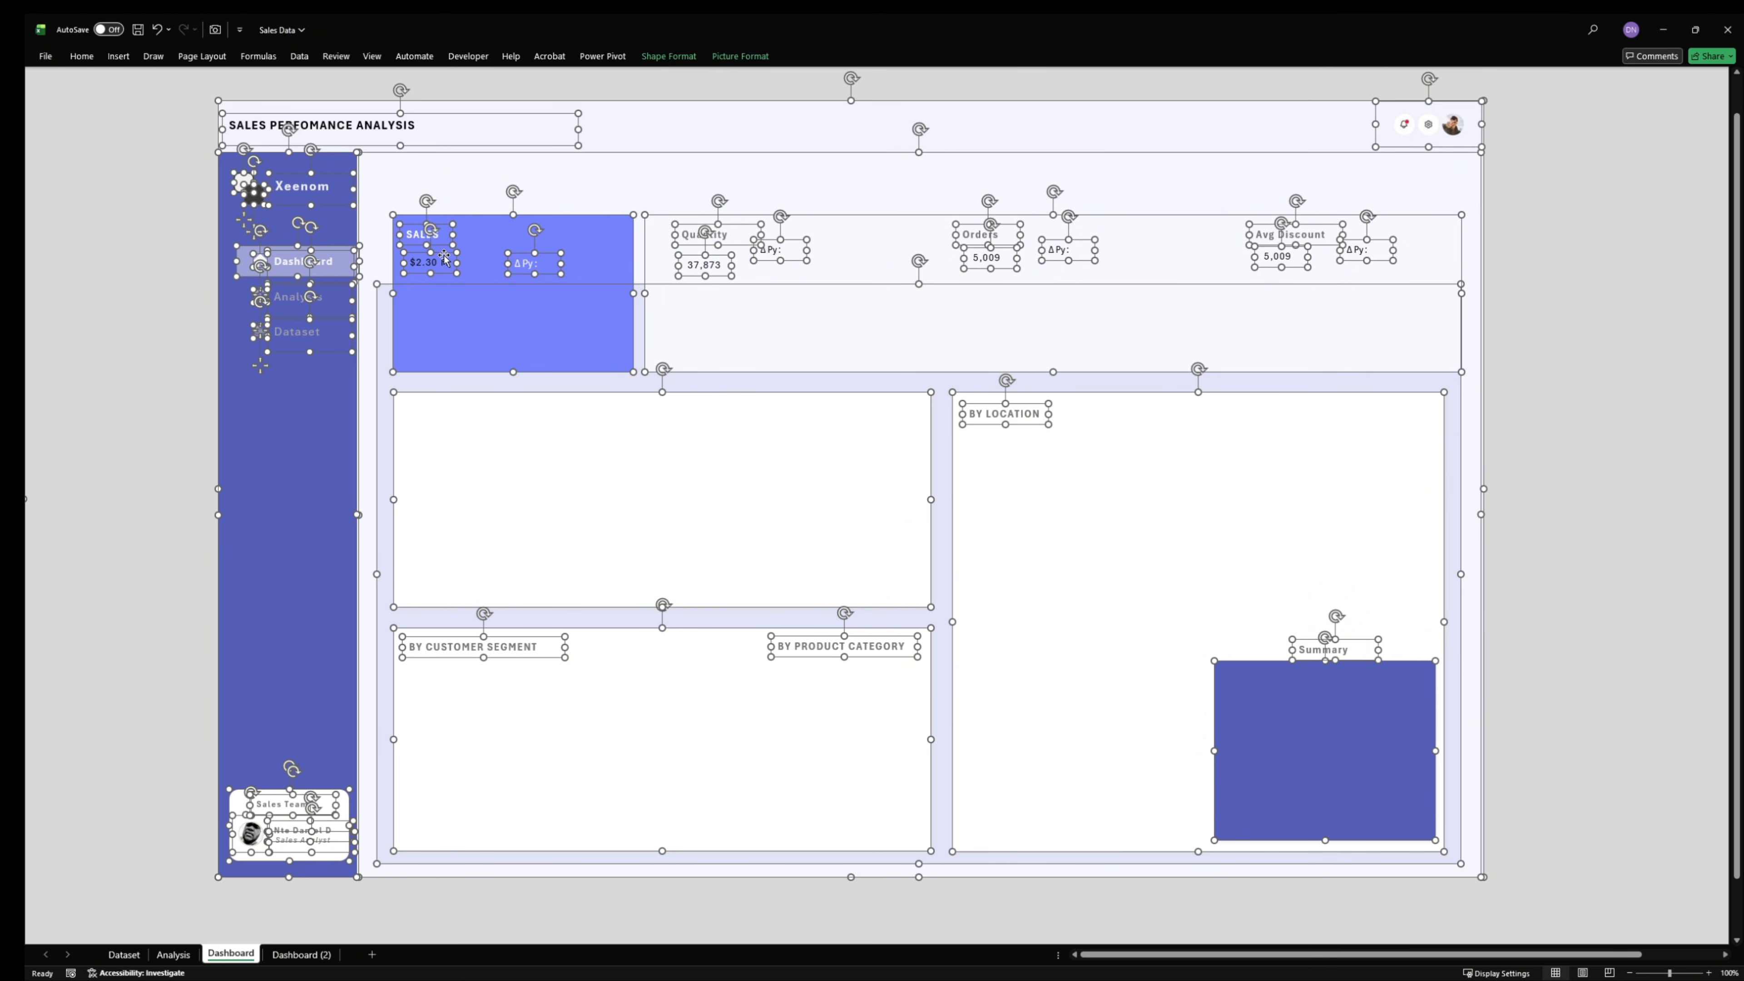
{"action": "left_click", "coordinate": [460, 266], "text": "ctrl"}
{"action": "left_click", "coordinate": [722, 263], "text": "ctrl"}
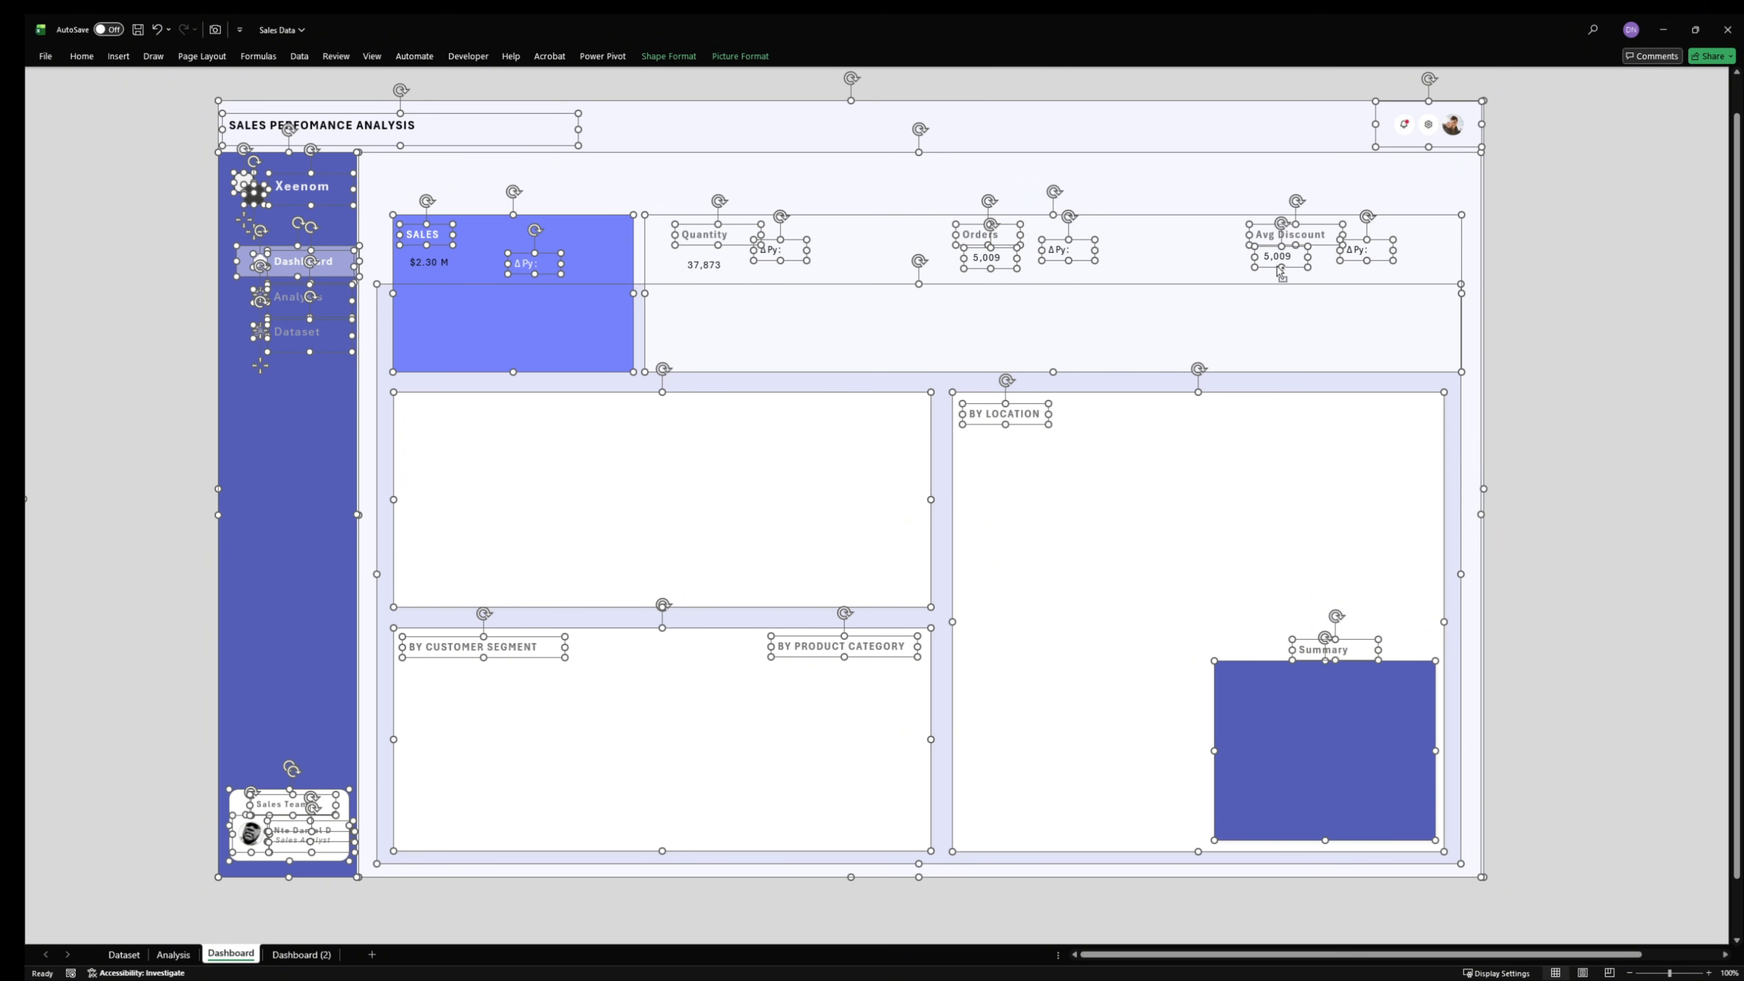
- Exclude the Avg Discount and Orders value boxes from the selection and delete all the other selected layout shapes, keeping the four KPI values
{"action": "left_click", "coordinate": [1291, 267], "text": "ctrl"}
{"action": "left_click", "coordinate": [1001, 268], "text": "ctrl"}
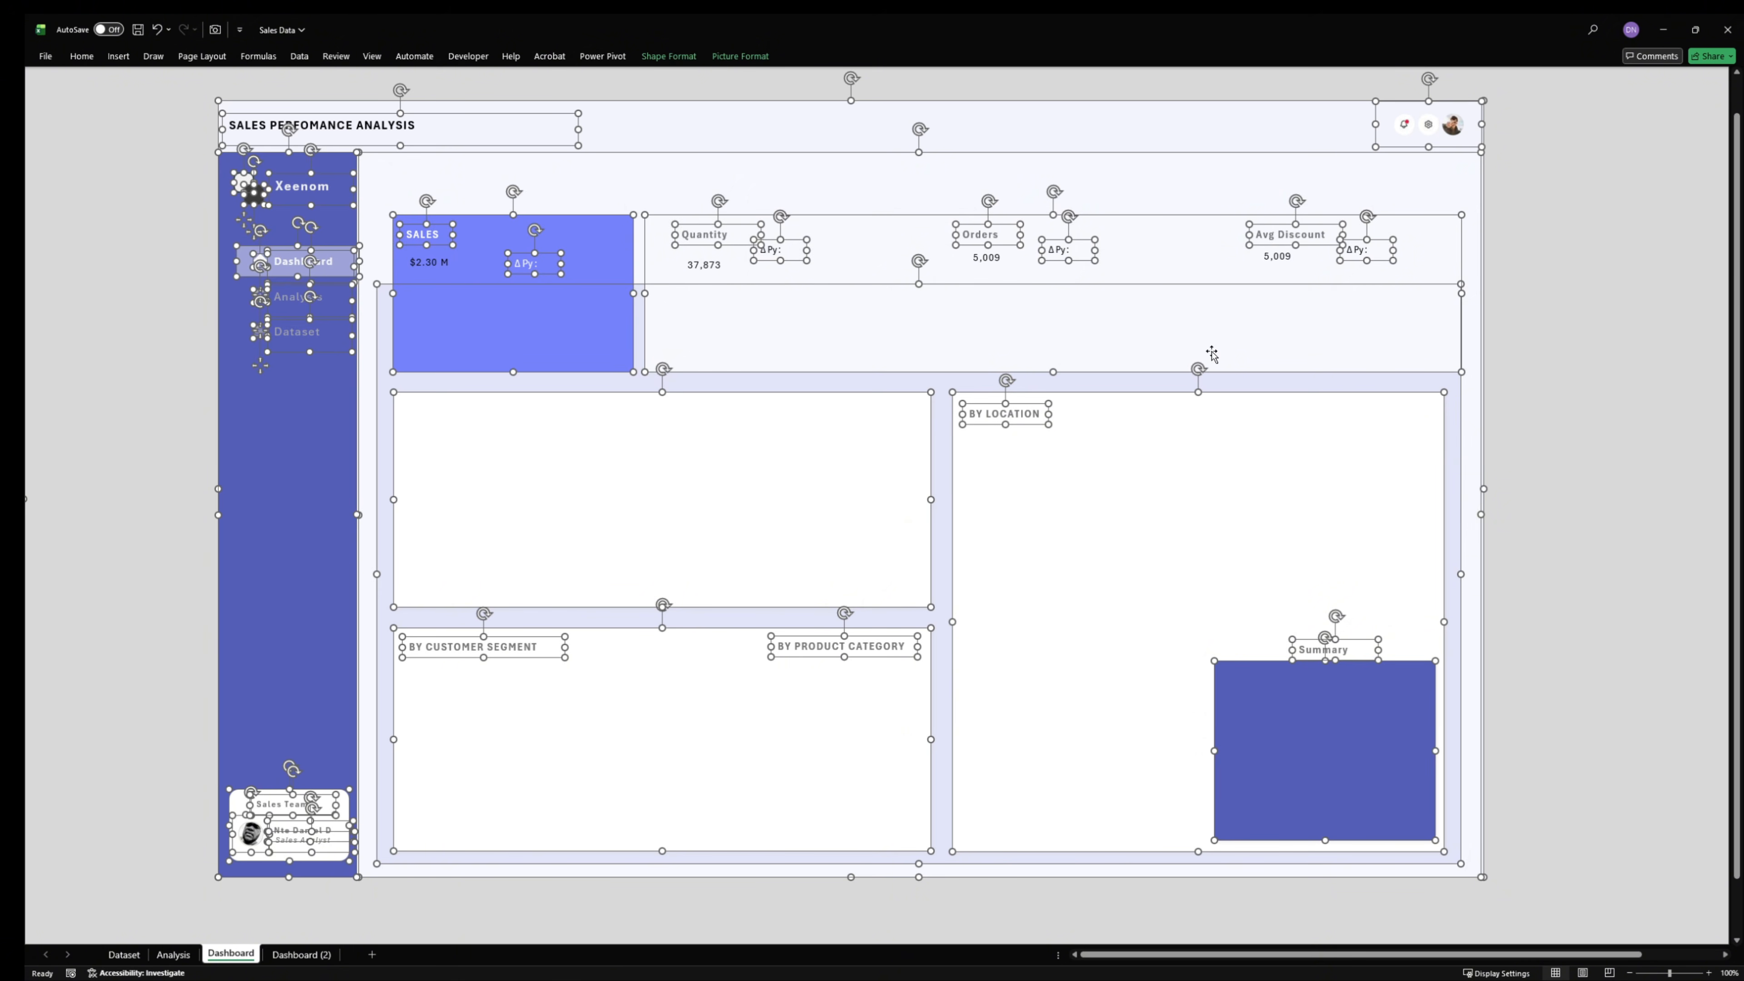
{"action": "key", "text": "Delete"}
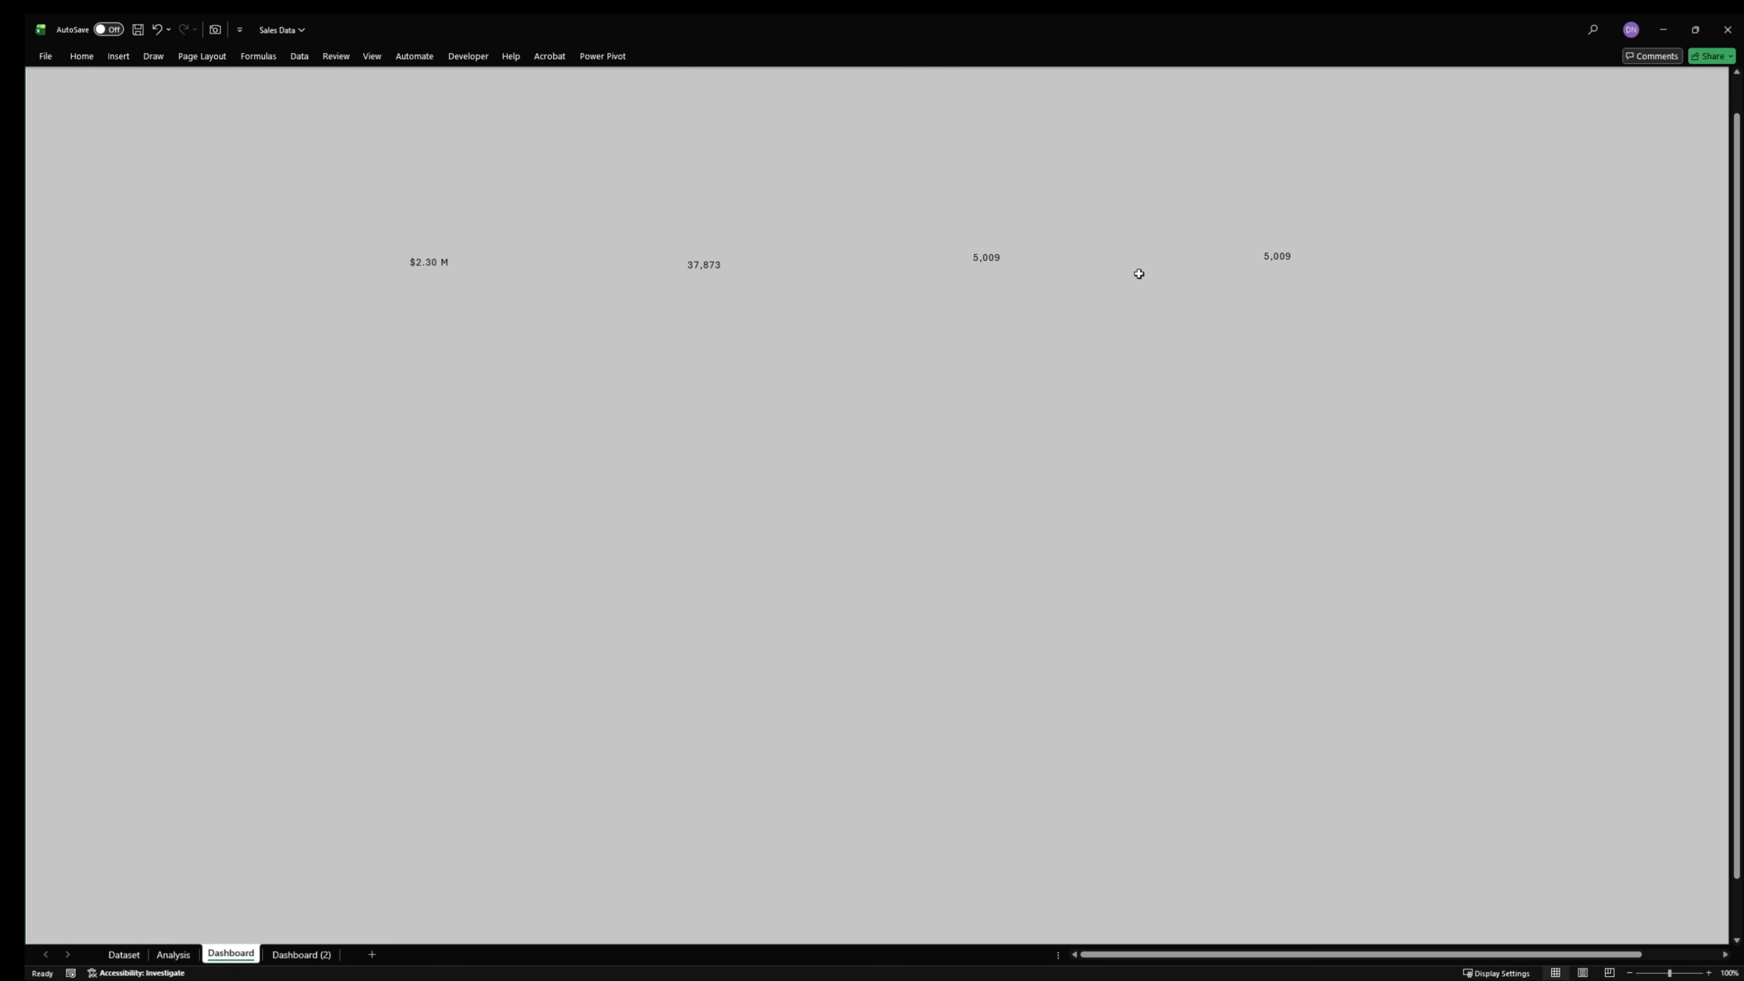
{"action": "left_click", "coordinate": [661, 478]}
{"action": "left_click", "coordinate": [905, 596]}
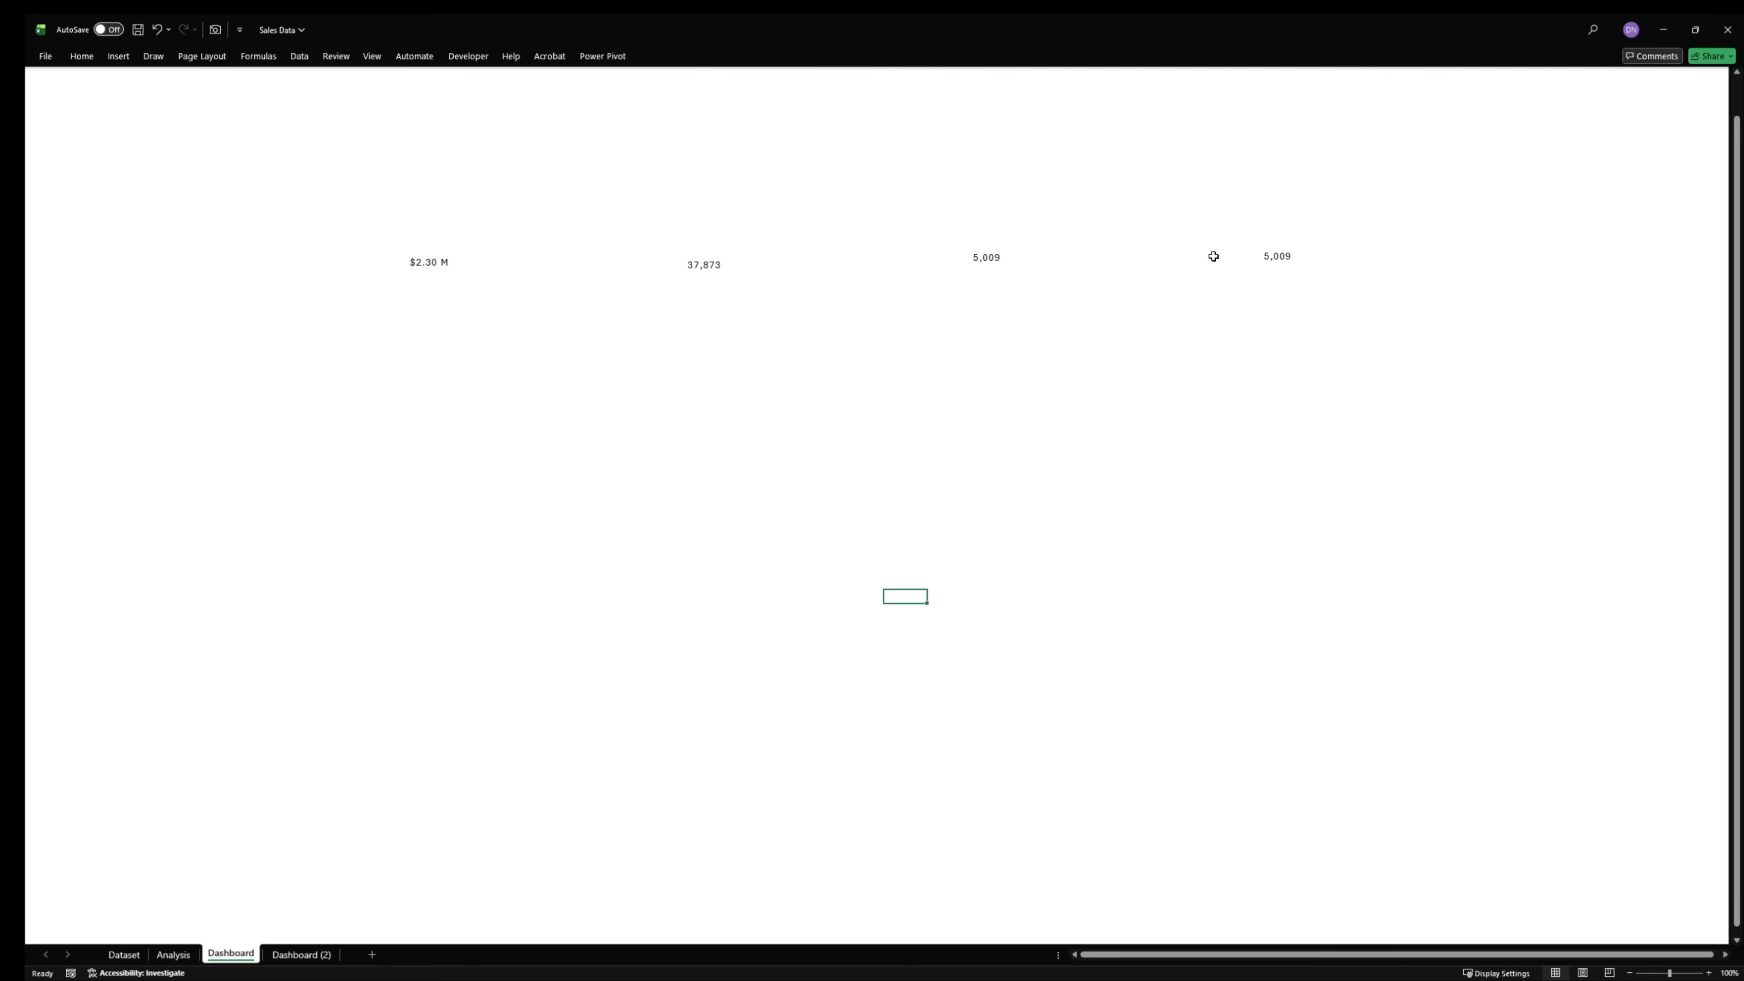
{"action": "left_click", "coordinate": [119, 56]}
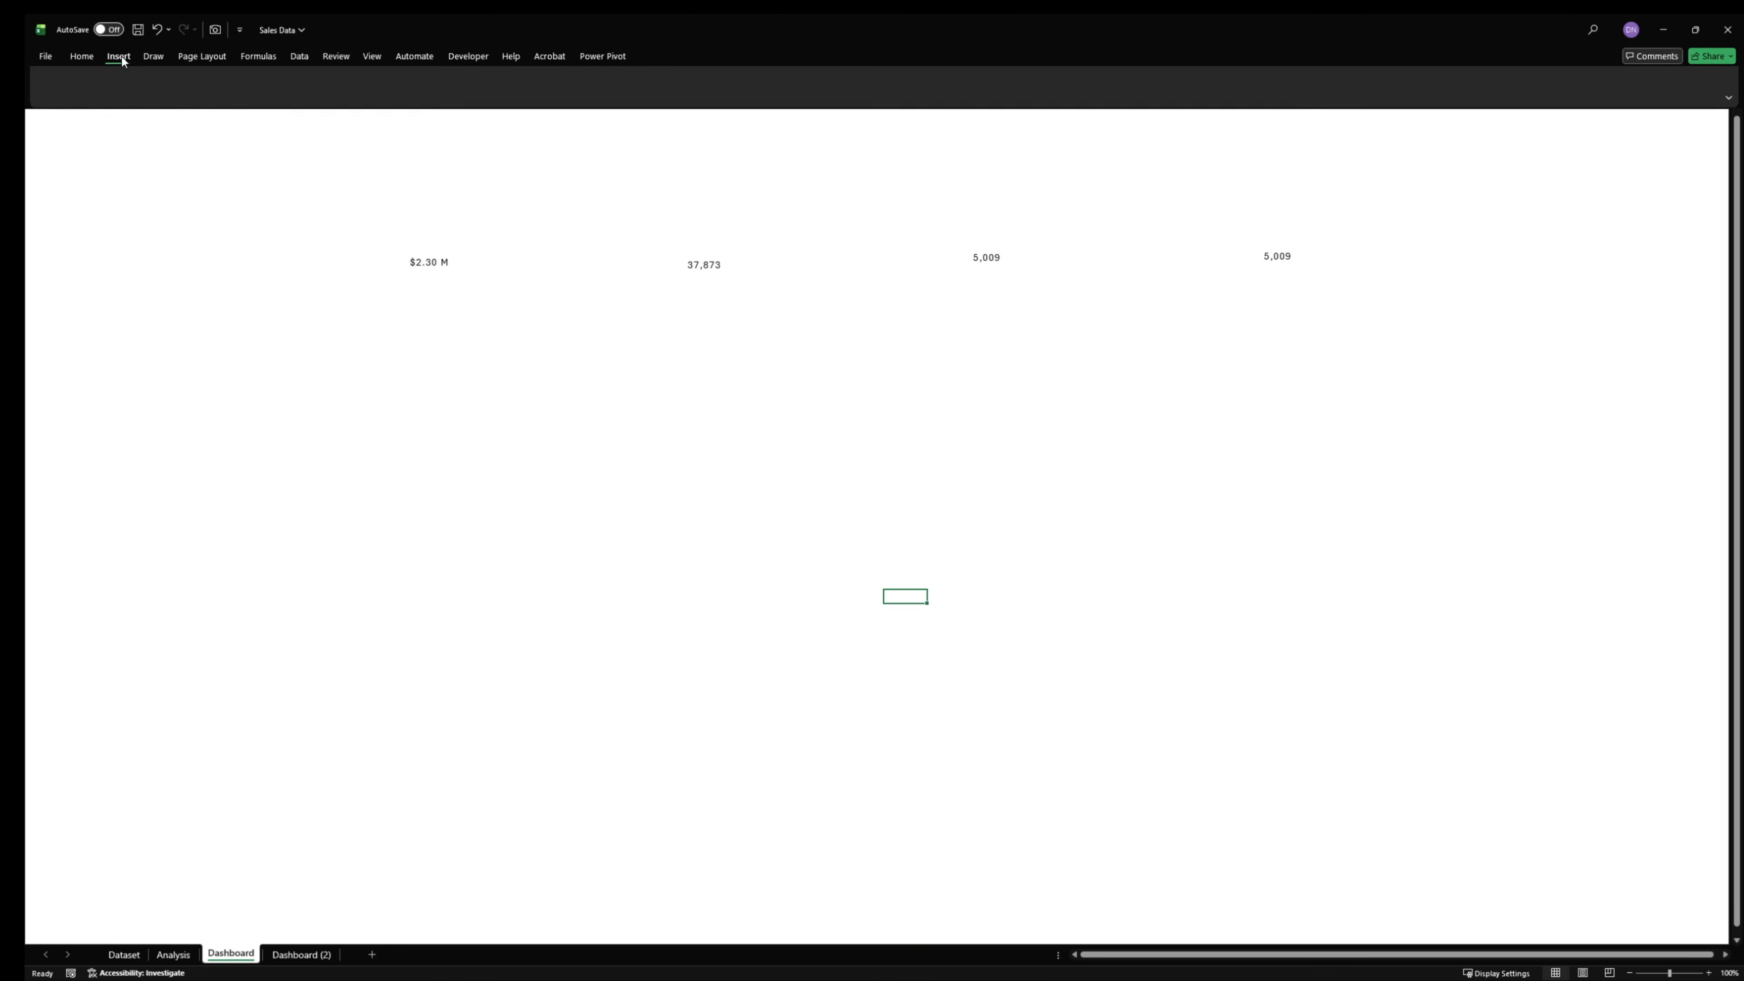
{"action": "left_click", "coordinate": [222, 109]}
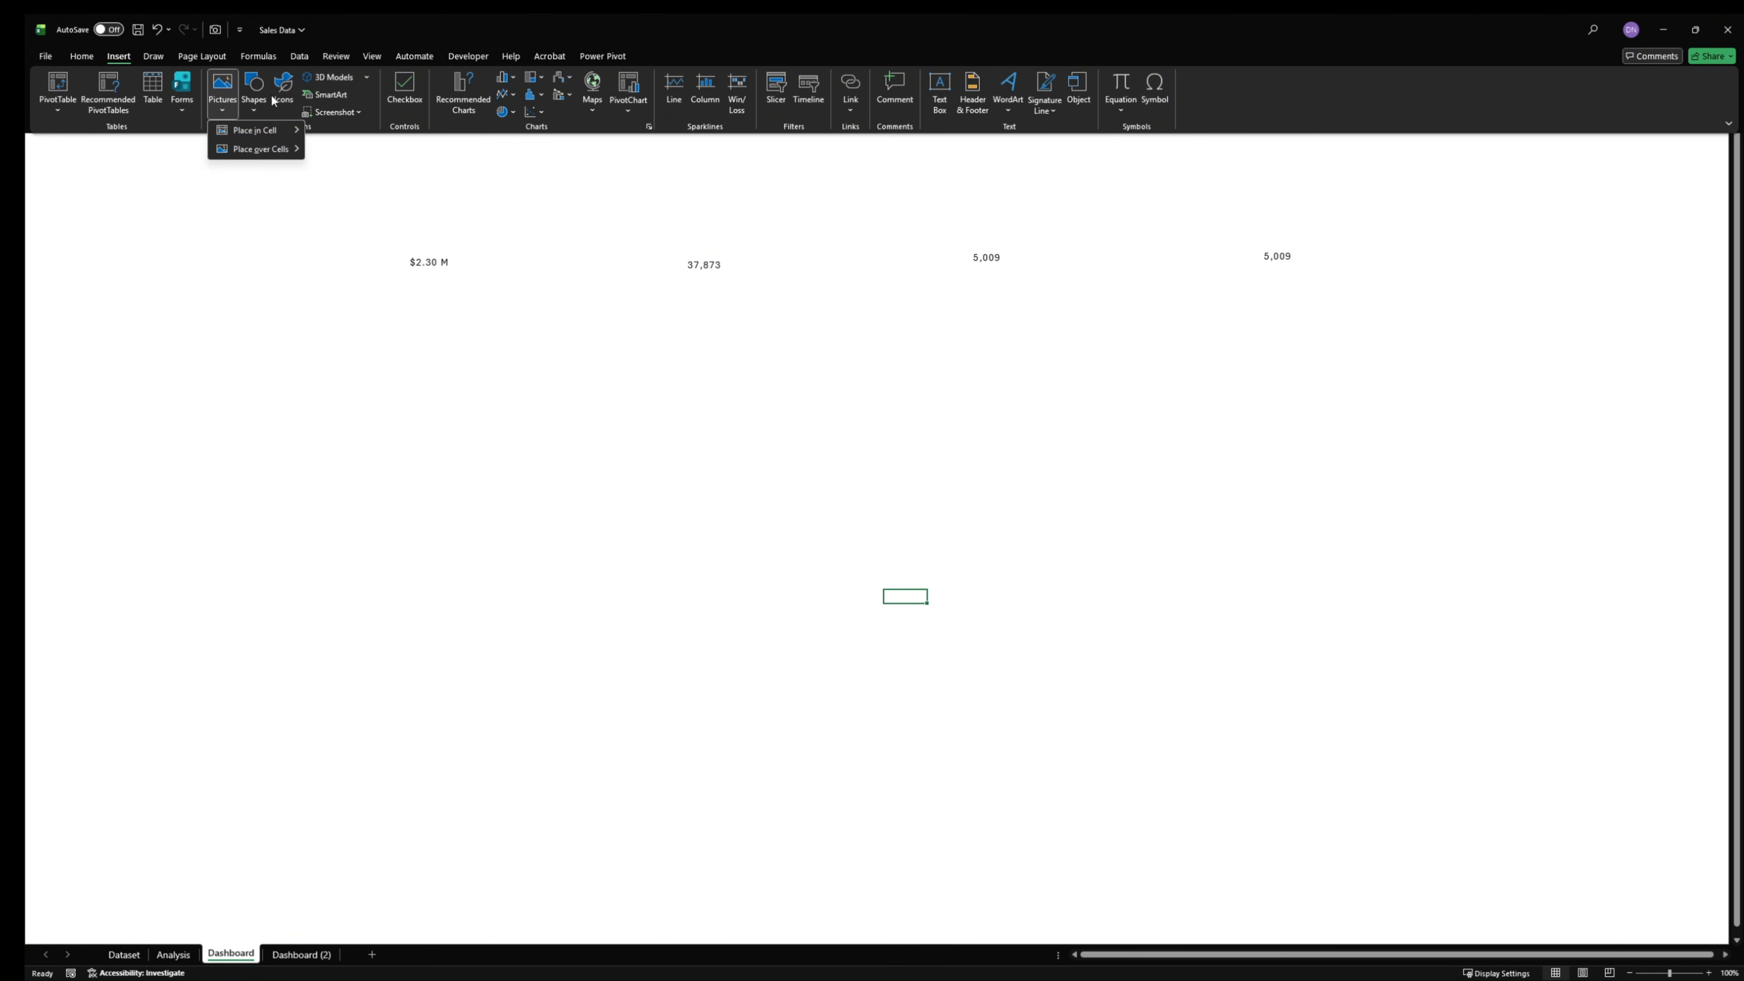
{"action": "mouse_move", "coordinate": [277, 150]}
{"action": "left_click", "coordinate": [329, 168]}
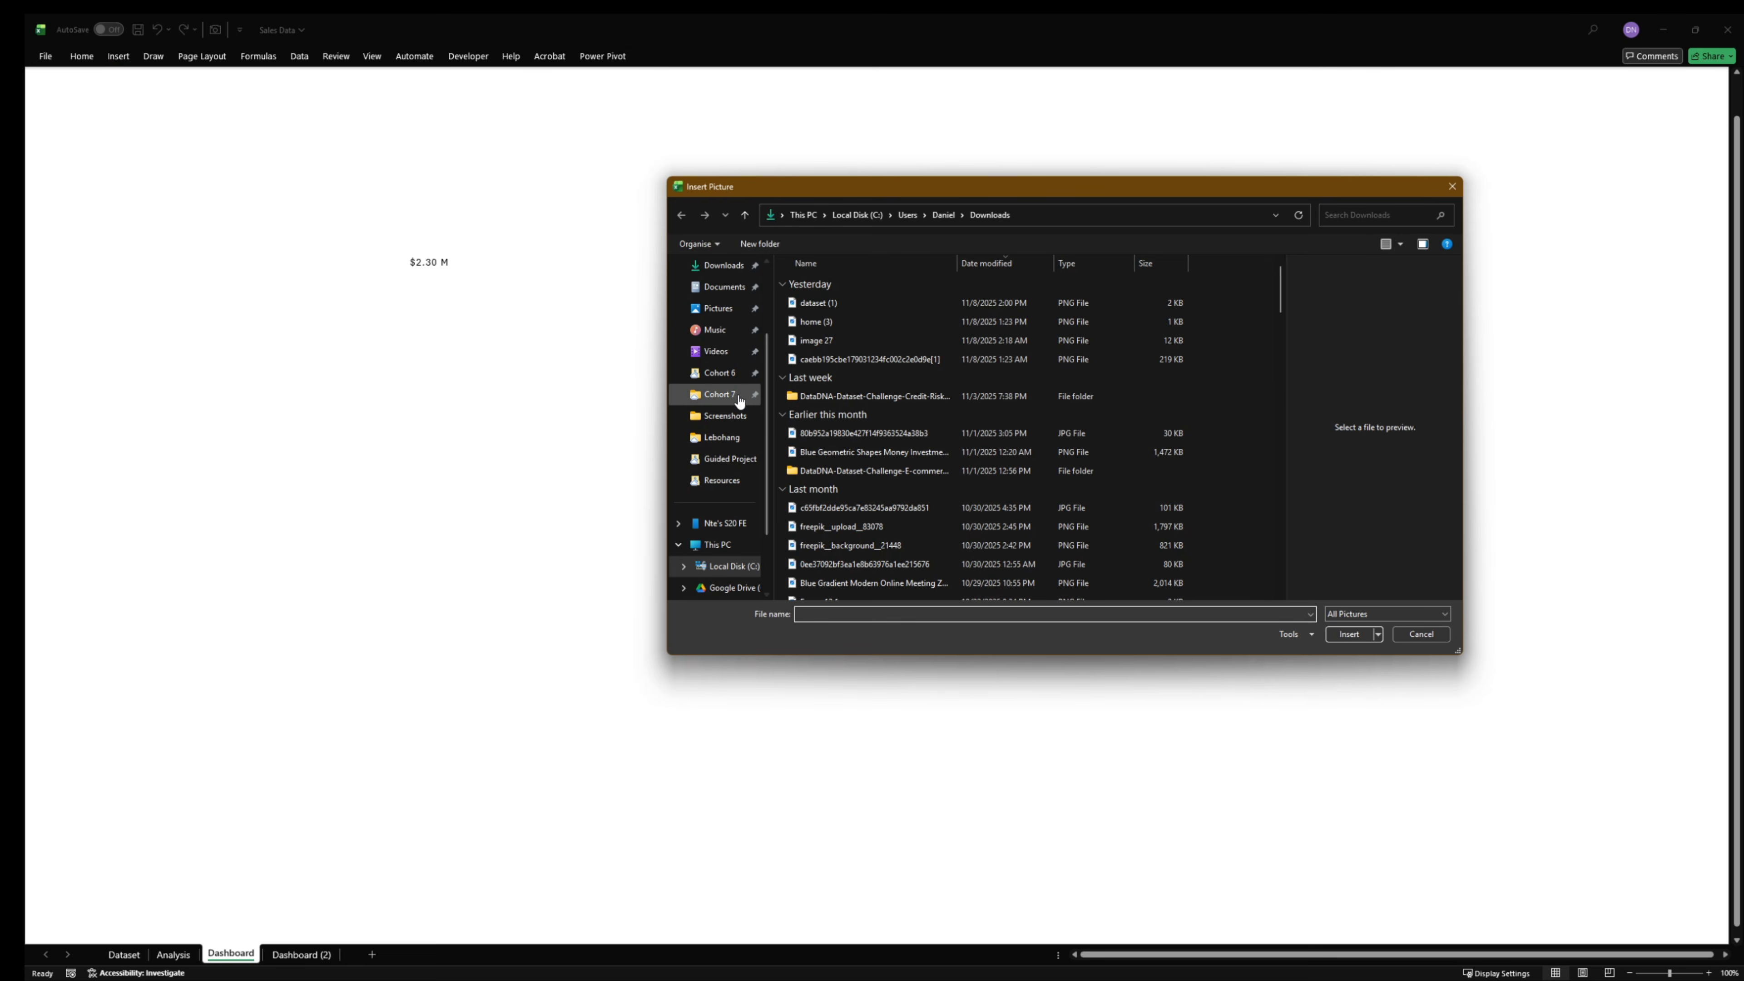
{"action": "scroll", "coordinate": [740, 382], "scroll_direction": "up", "scroll_amount": 2}
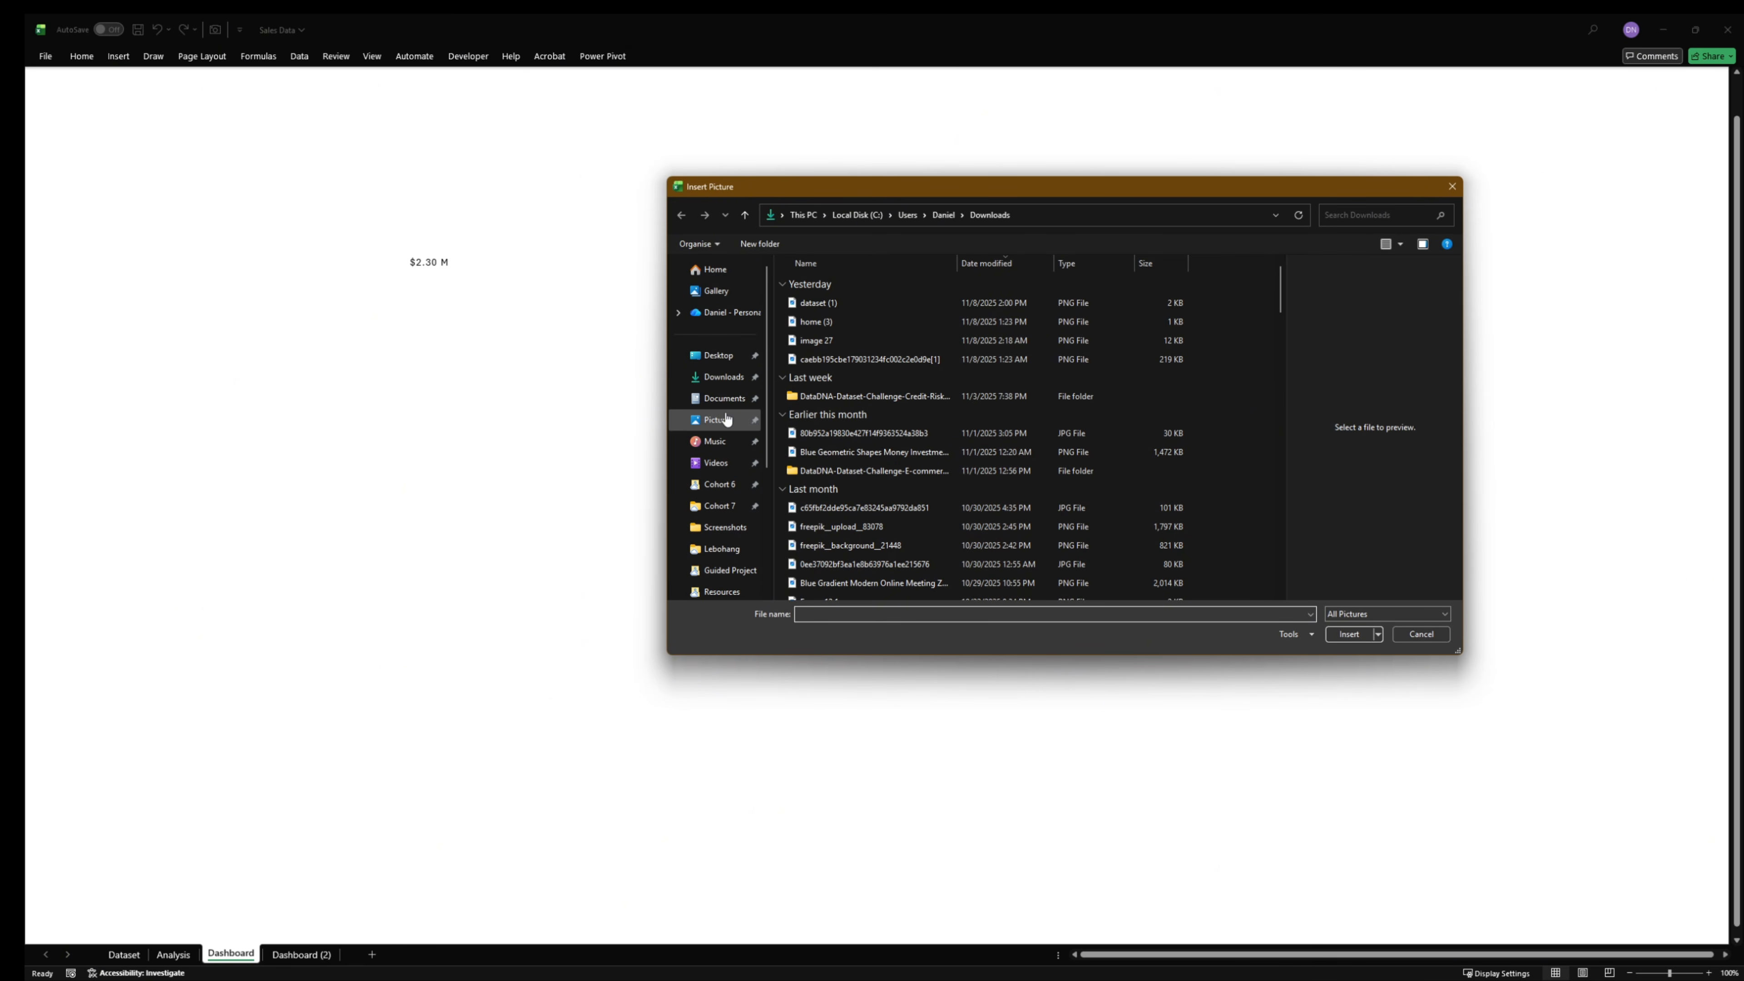
{"action": "left_click", "coordinate": [728, 420]}
{"action": "double_click", "coordinate": [830, 313]}
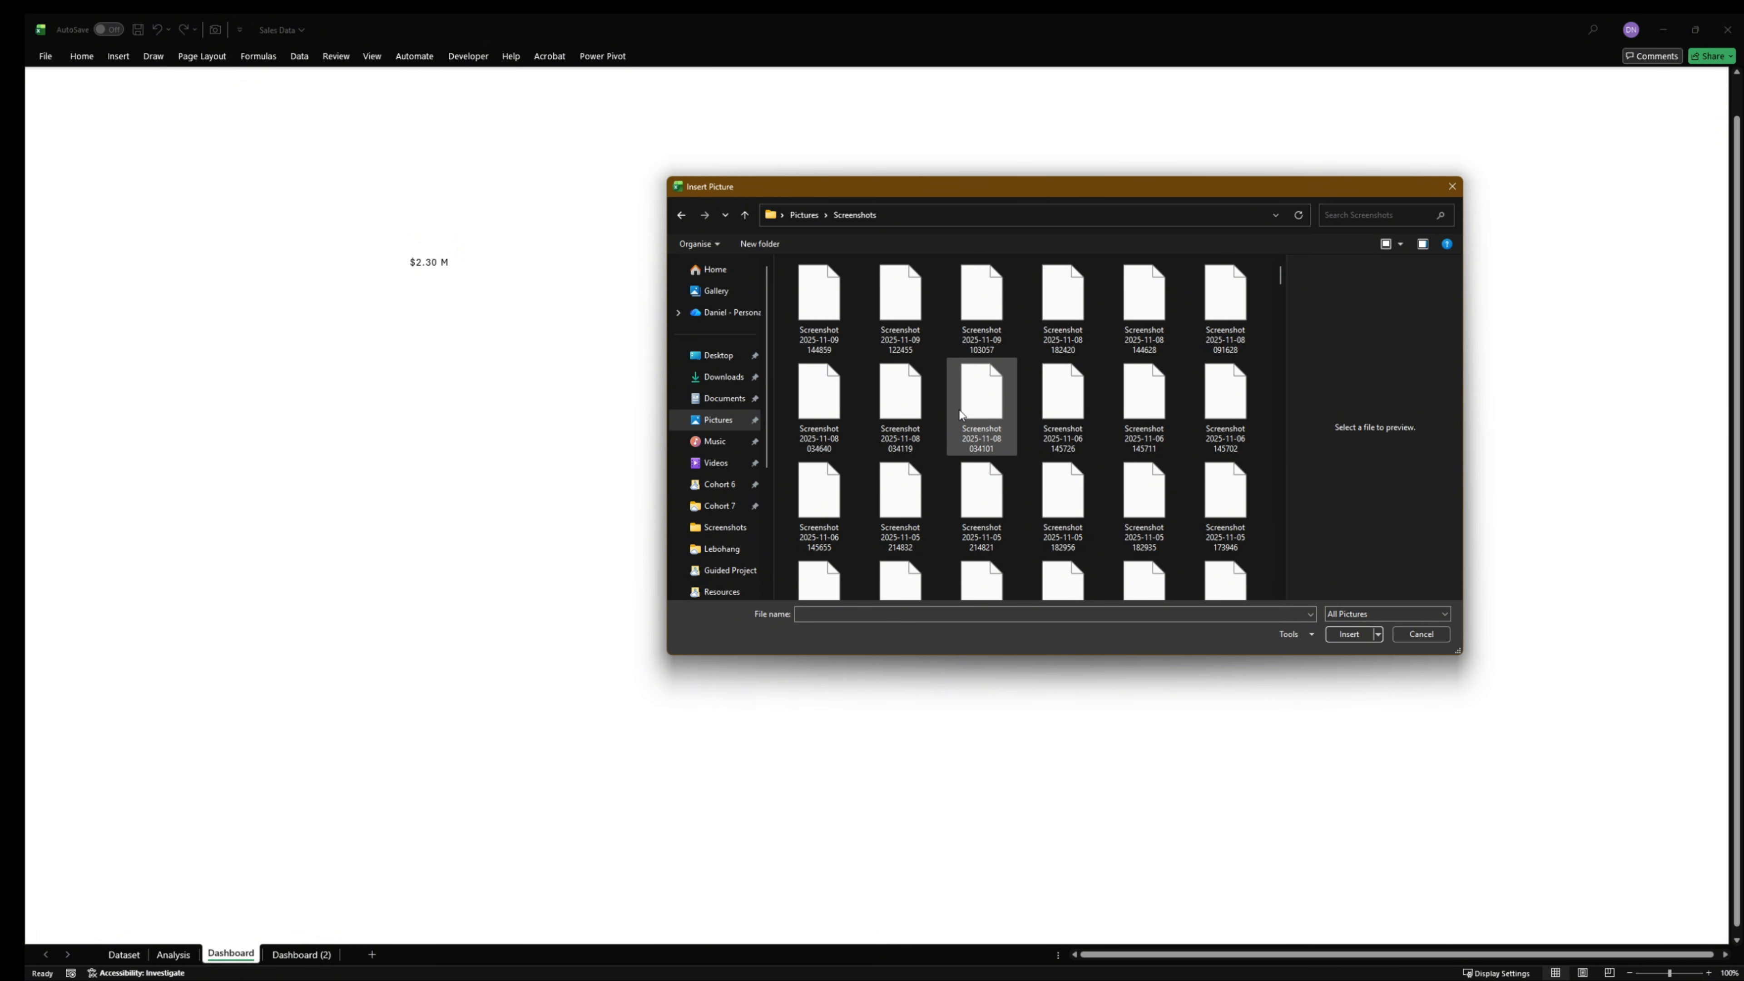
{"action": "left_click", "coordinate": [819, 298]}
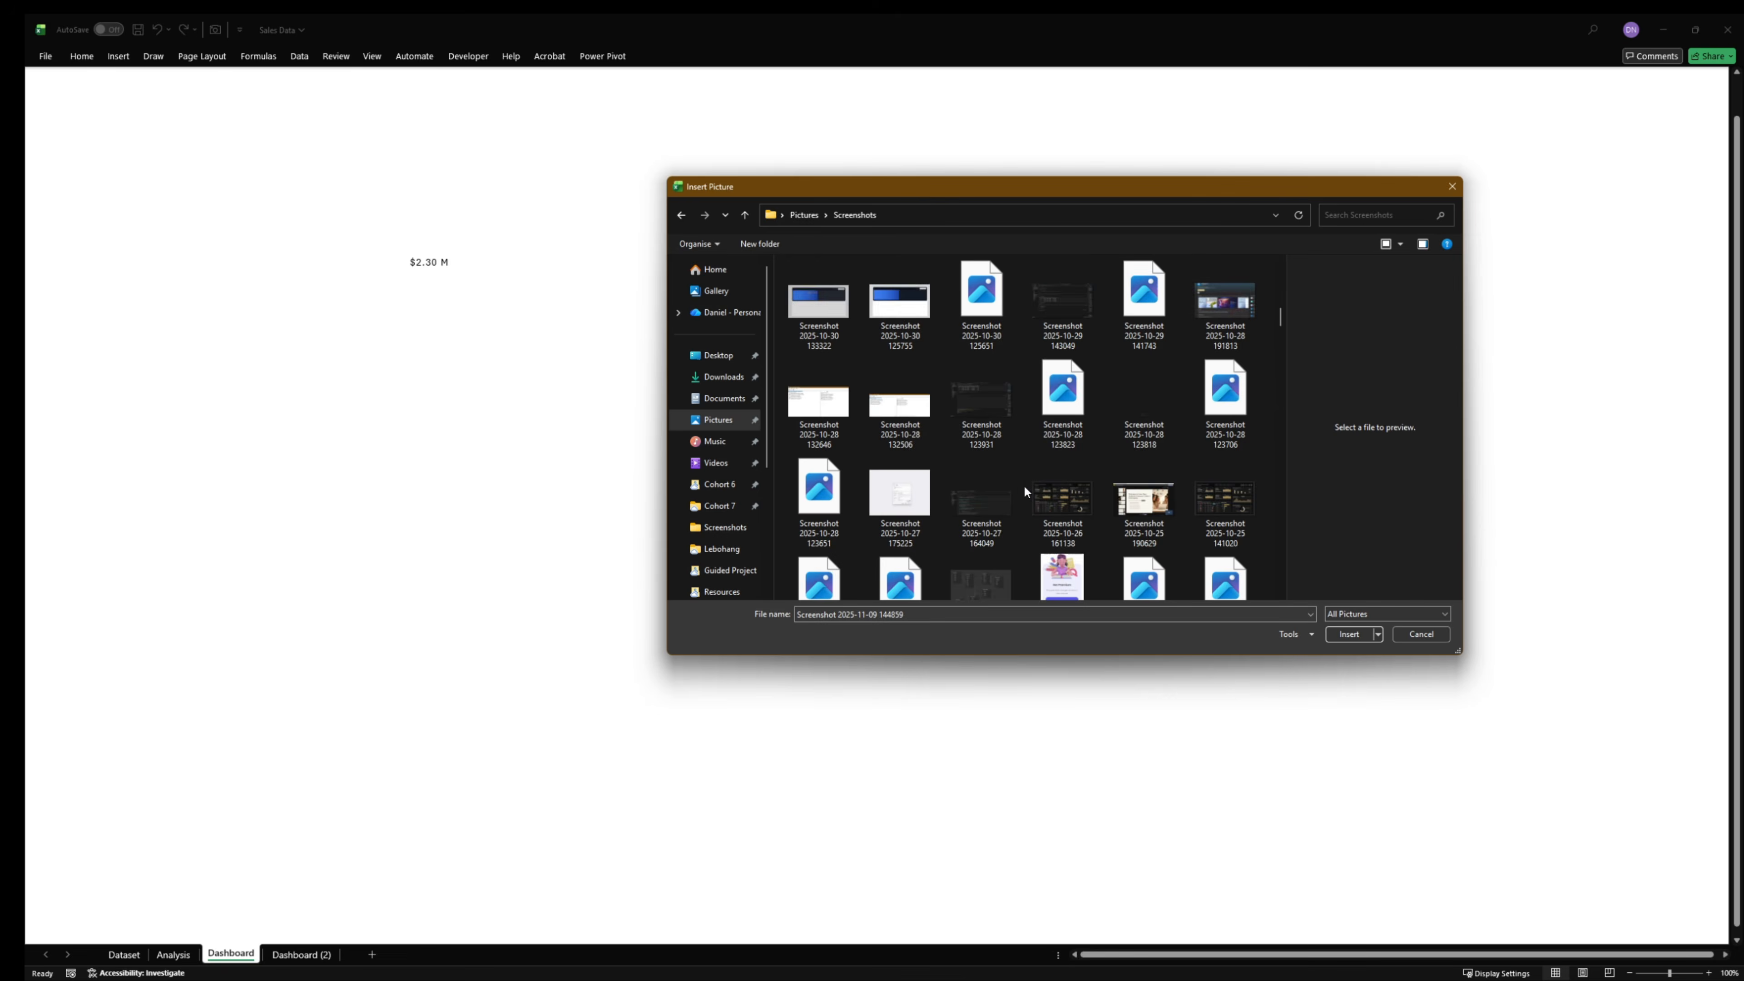
{"action": "left_click", "coordinate": [1347, 634]}
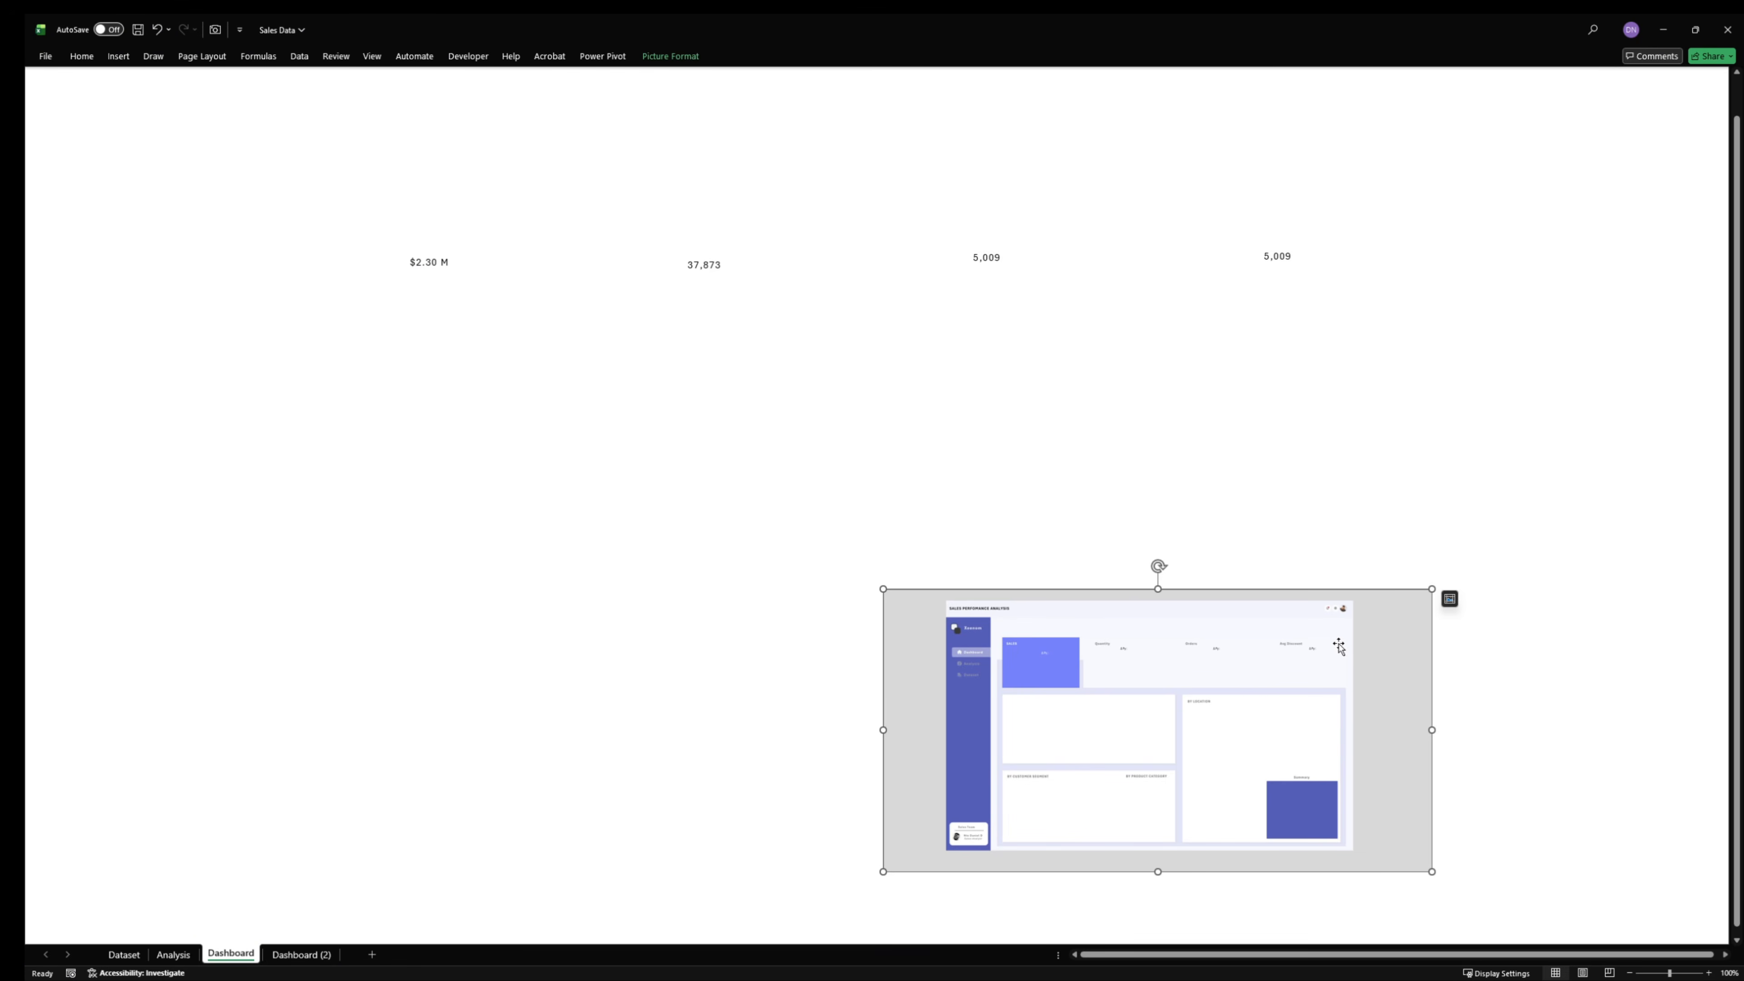
- Move the inserted picture to the sheet's top-left corner and set its height to 14.3 inches
{"action": "left_click_drag", "start_coordinate": [1340, 718], "coordinate": [405, 124]}
{"action": "left_click", "coordinate": [693, 58]}
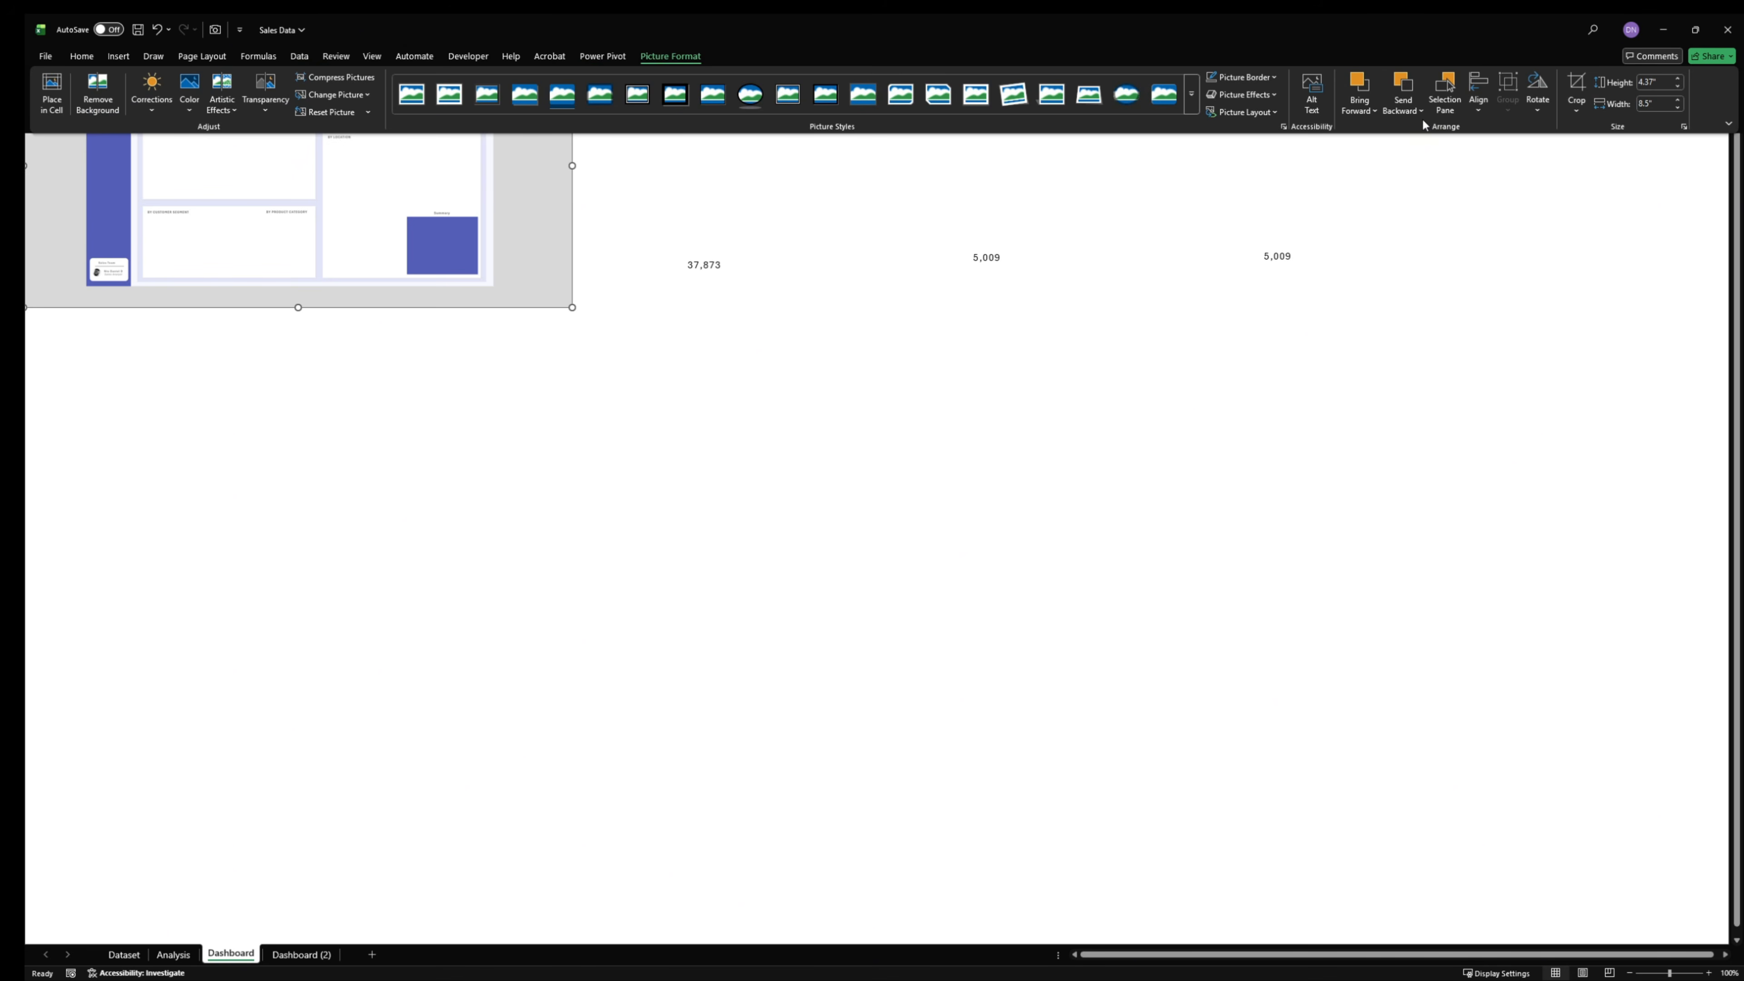
{"action": "left_click", "coordinate": [1639, 82]}
{"action": "double_click", "coordinate": [1663, 84]}
{"action": "type", "text": "14.3"}
{"action": "key", "text": "Return"}
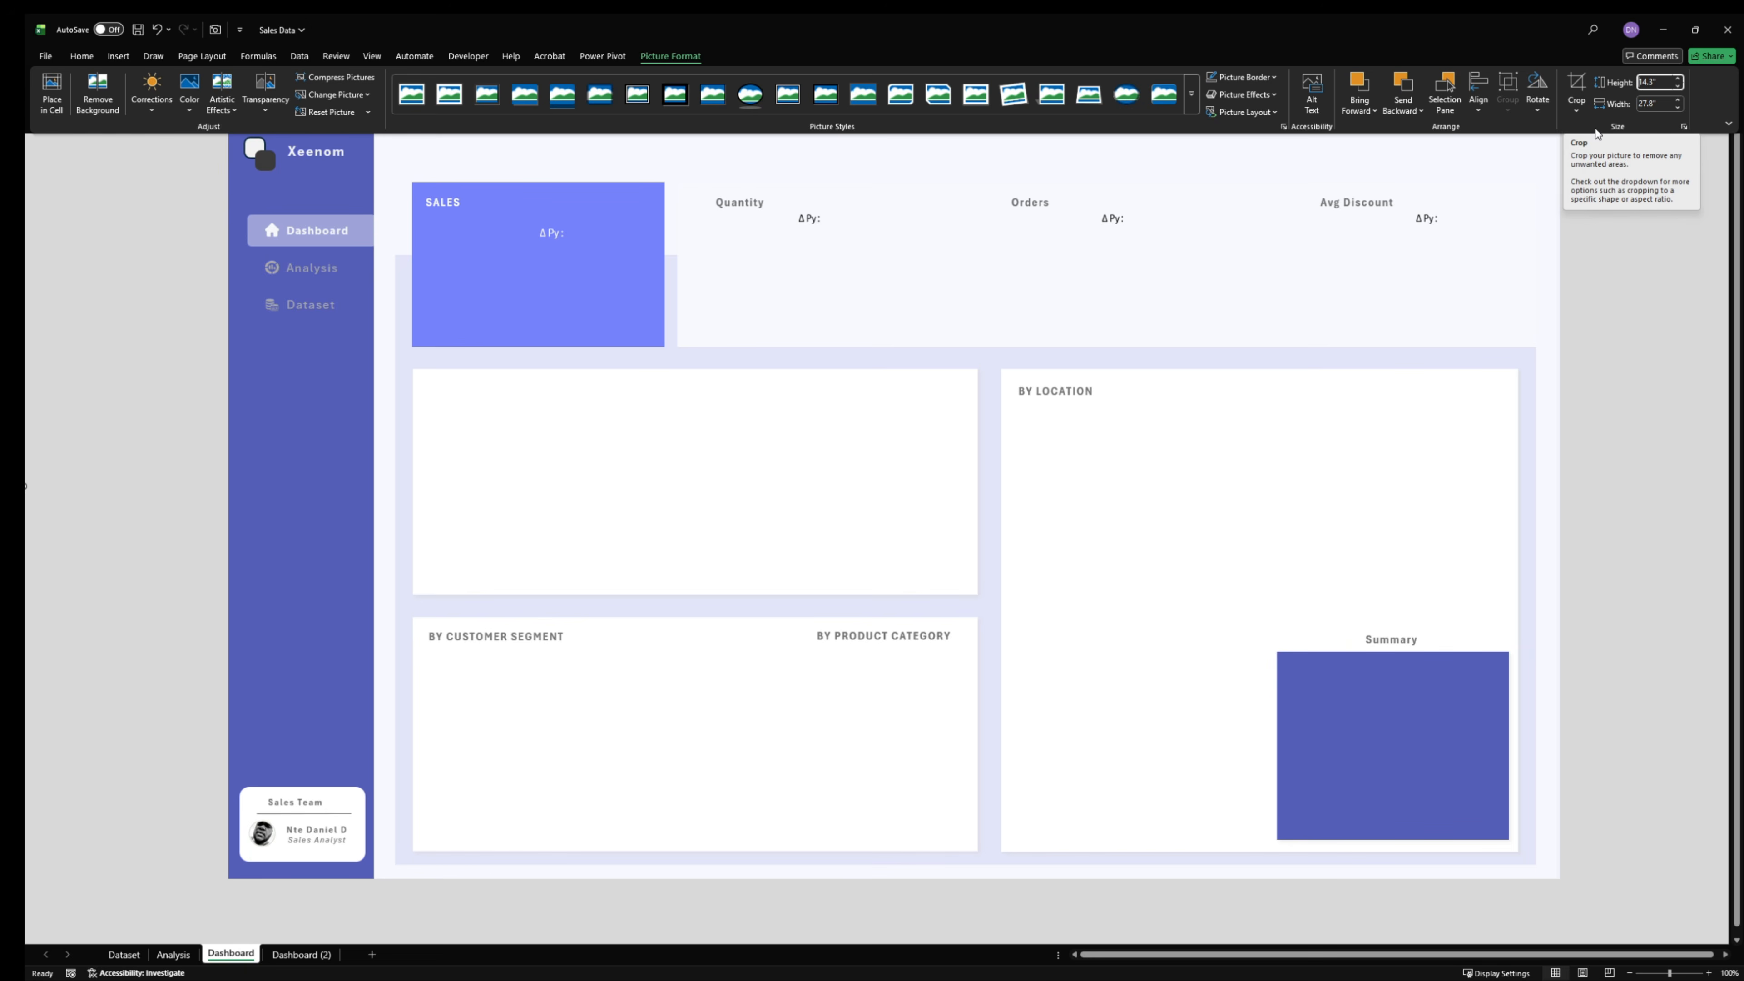
- Reduce the background picture's width in small increments to 26.5 inches
{"action": "left_click", "coordinate": [1658, 104]}
{"action": "left_click", "coordinate": [1677, 108]}
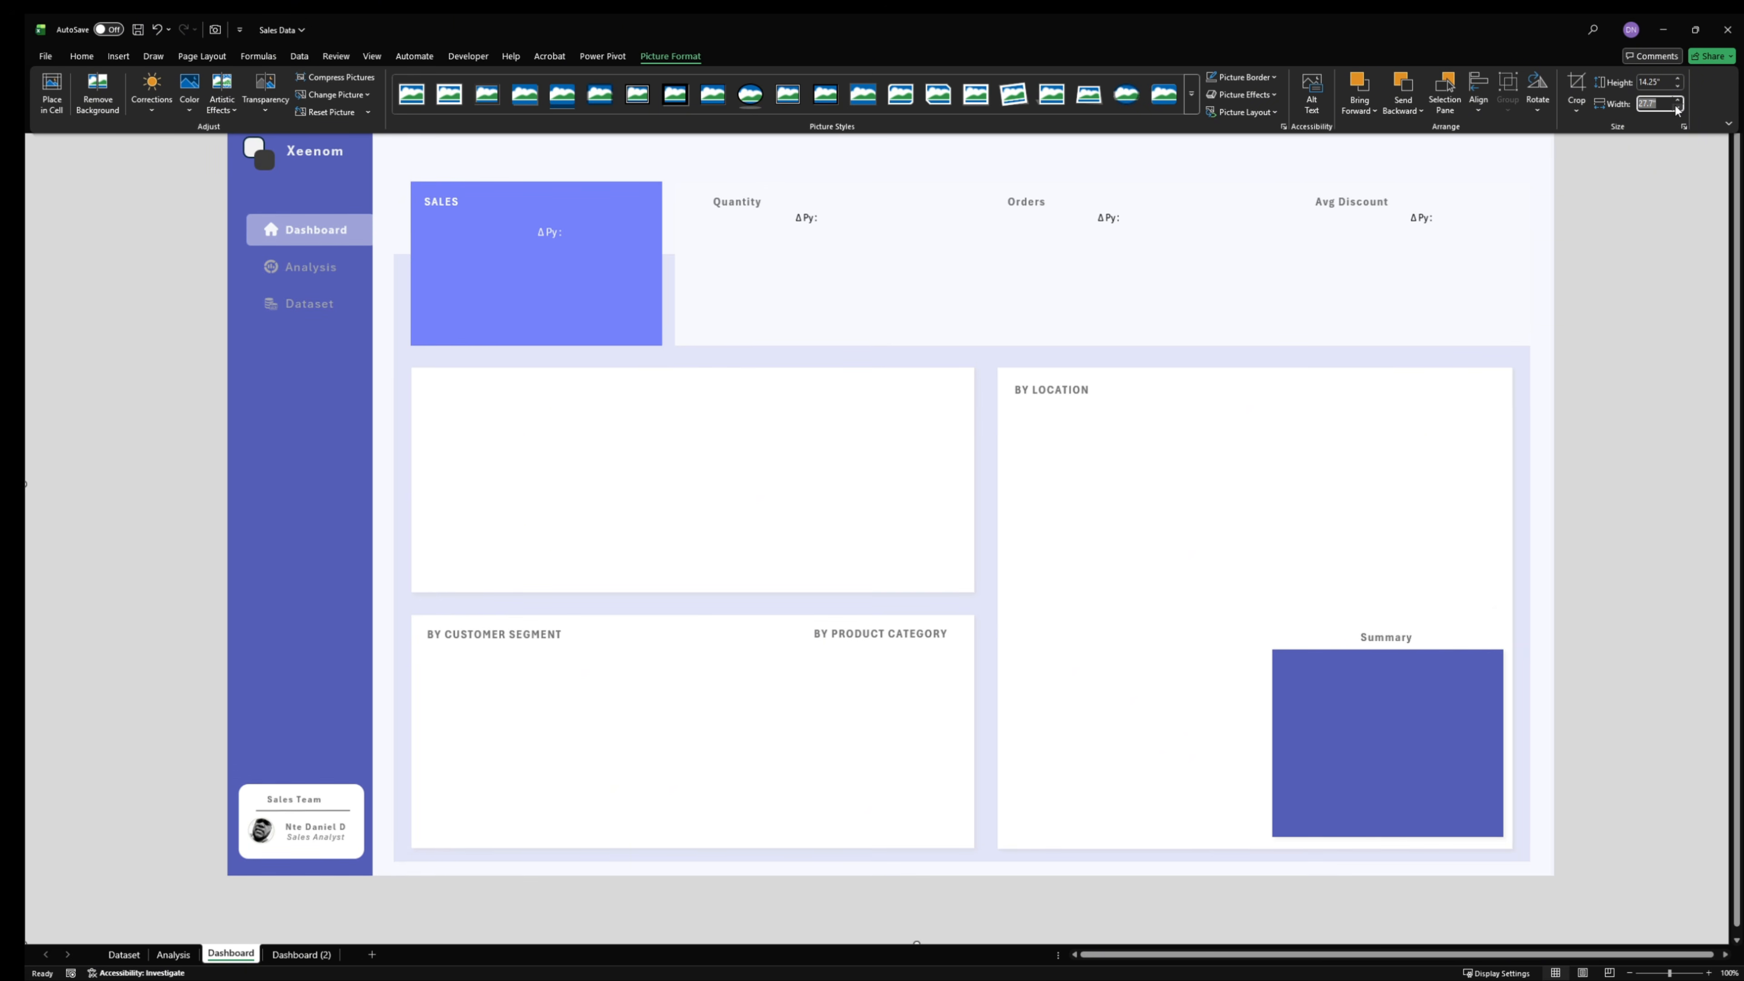
{"action": "left_click", "coordinate": [1677, 107]}
{"action": "left_click", "coordinate": [1677, 107]}
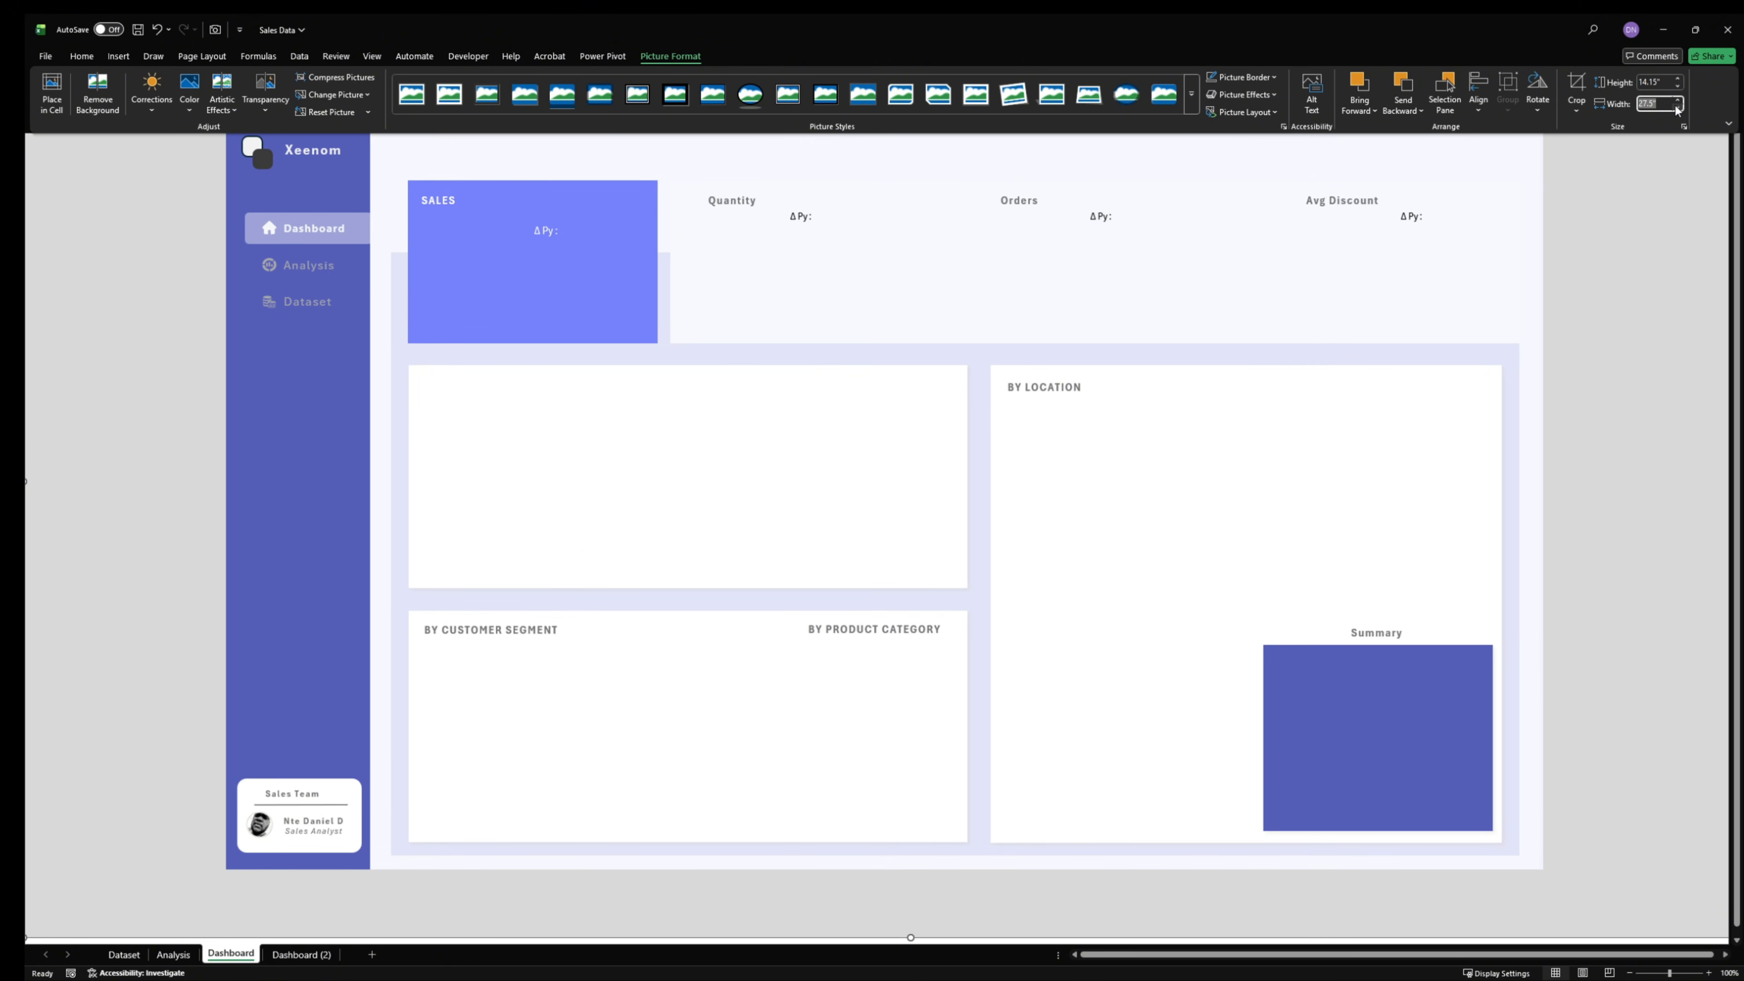
{"action": "left_click", "coordinate": [1677, 108]}
{"action": "left_click", "coordinate": [1677, 108]}
{"action": "left_click", "coordinate": [1677, 108]}
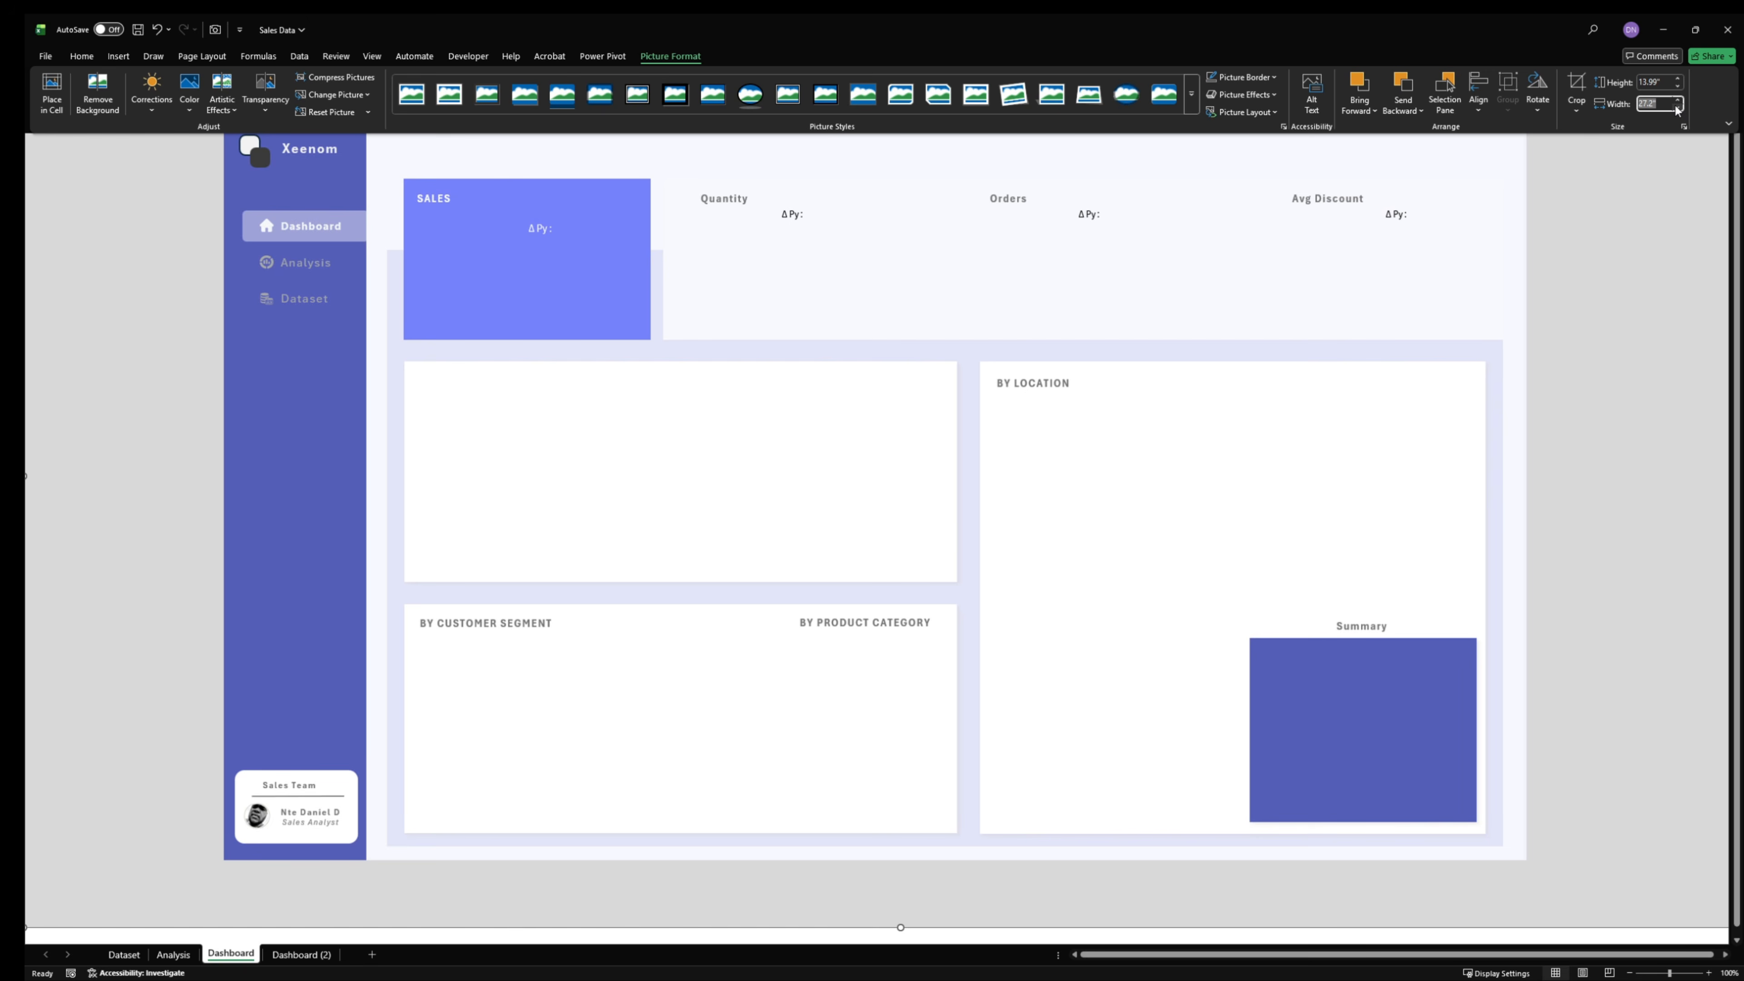
{"action": "left_click", "coordinate": [1677, 107]}
{"action": "left_click", "coordinate": [1677, 108]}
{"action": "left_click", "coordinate": [1676, 108]}
{"action": "left_click", "coordinate": [1677, 108]}
{"action": "left_click", "coordinate": [1677, 107]}
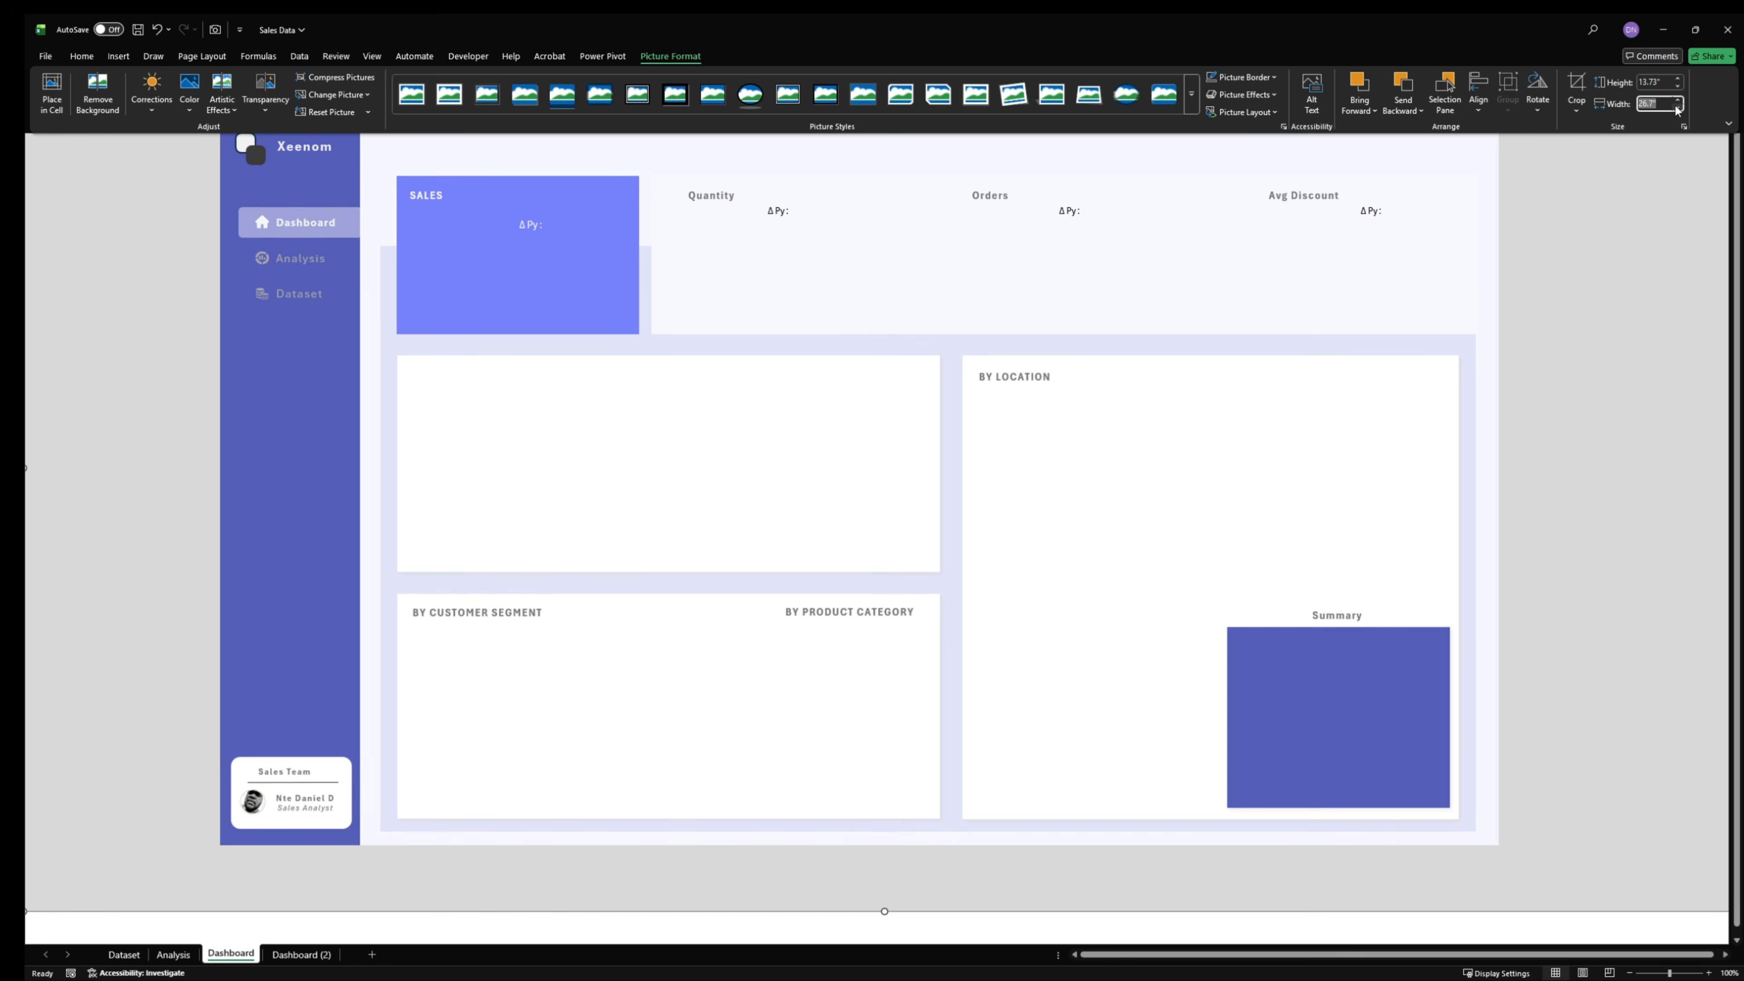
{"action": "left_click", "coordinate": [1677, 108]}
{"action": "left_click", "coordinate": [1677, 108]}
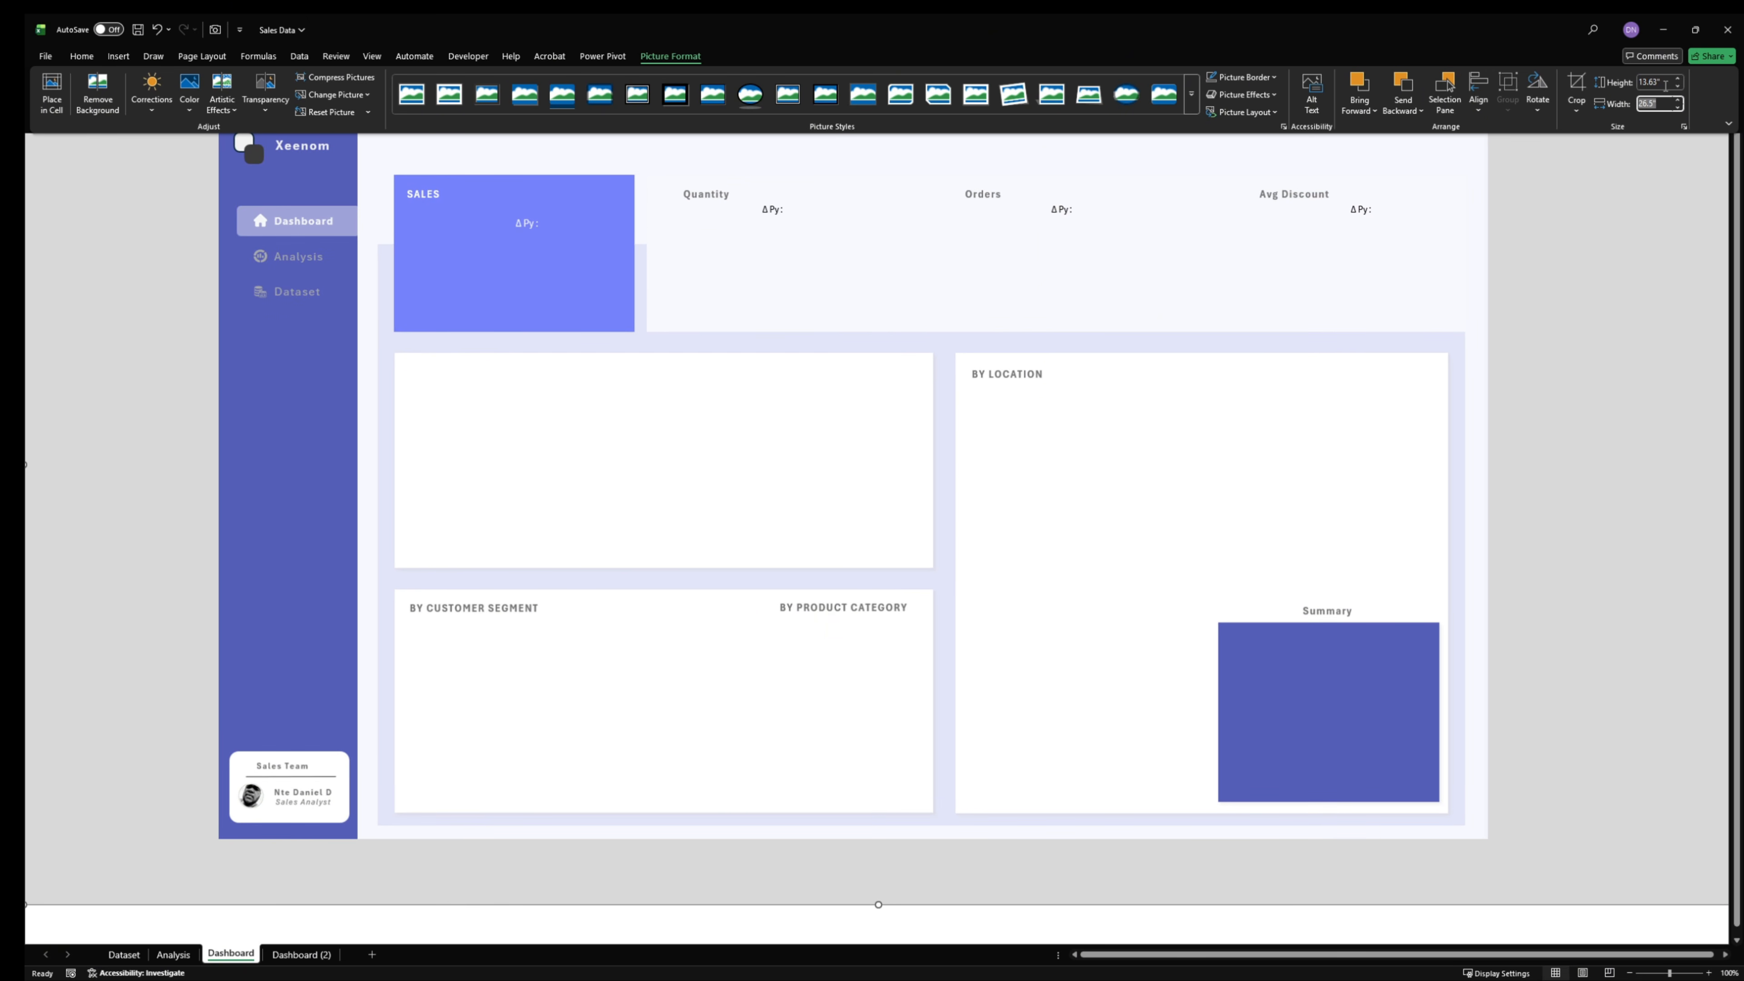
{"action": "left_click", "coordinate": [1665, 85]}
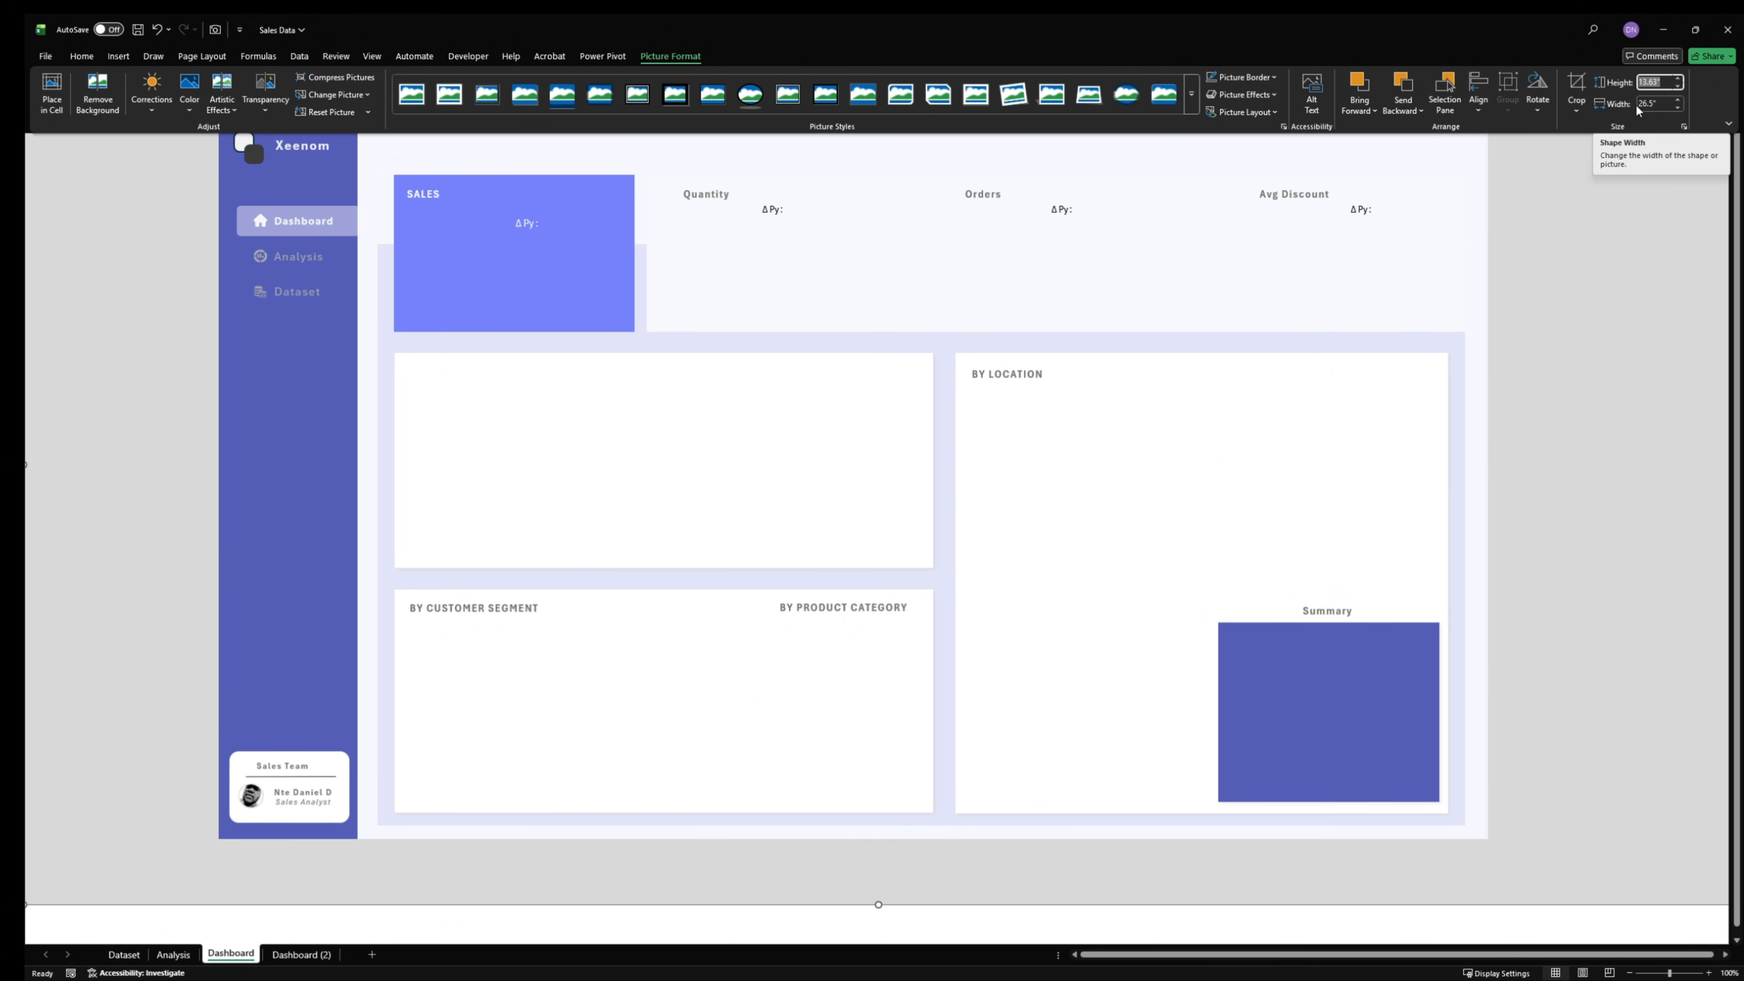
{"action": "left_click", "coordinate": [1672, 105]}
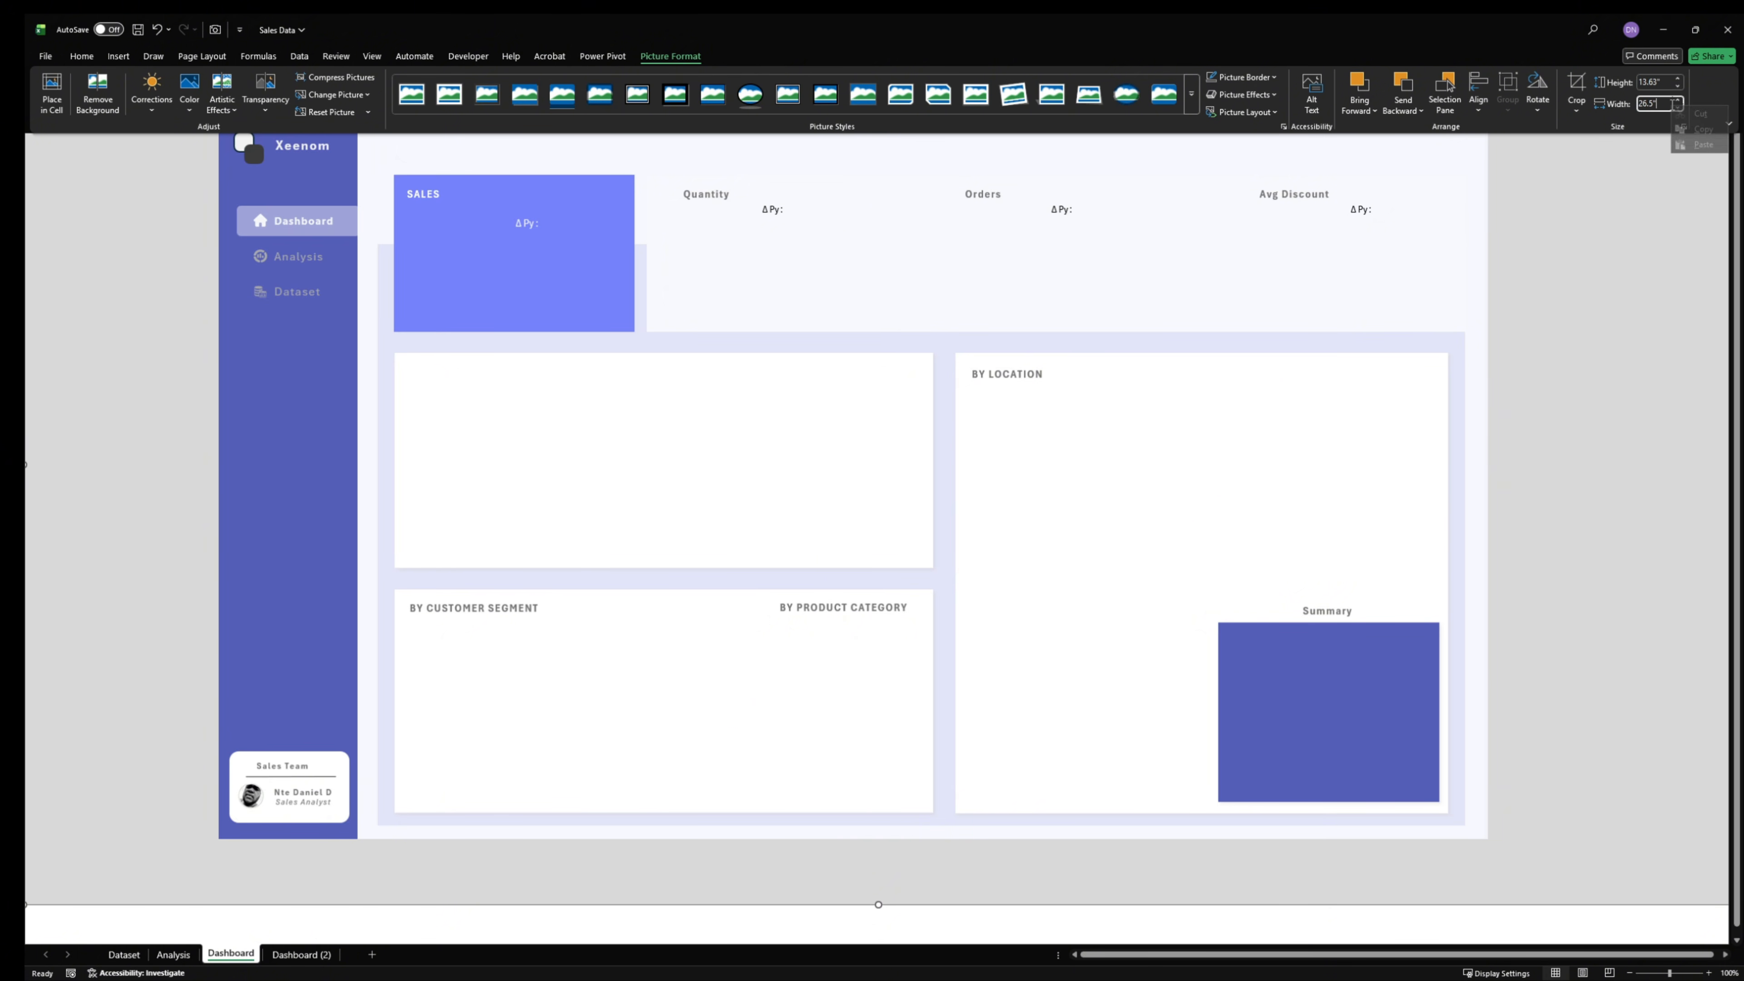
- Restore the background picture's height to 14.3 inches
{"action": "left_click", "coordinate": [1660, 82]}
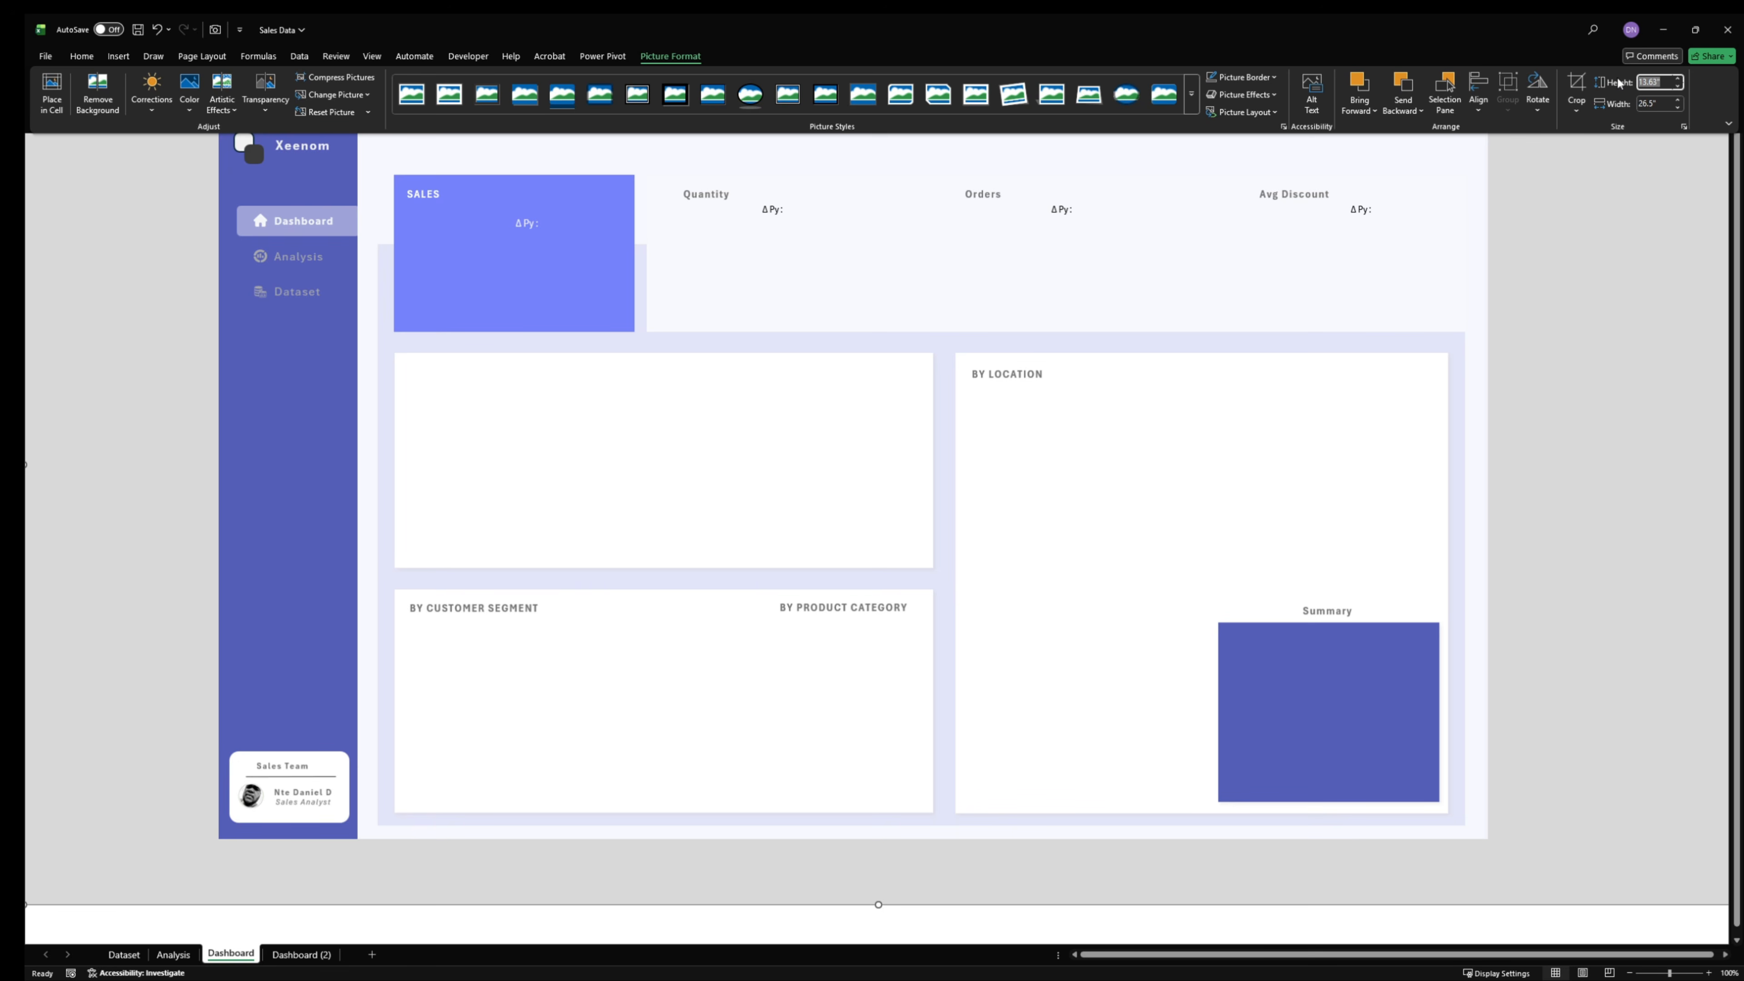
{"action": "type", "text": "14.3"}
{"action": "key", "text": "Return"}
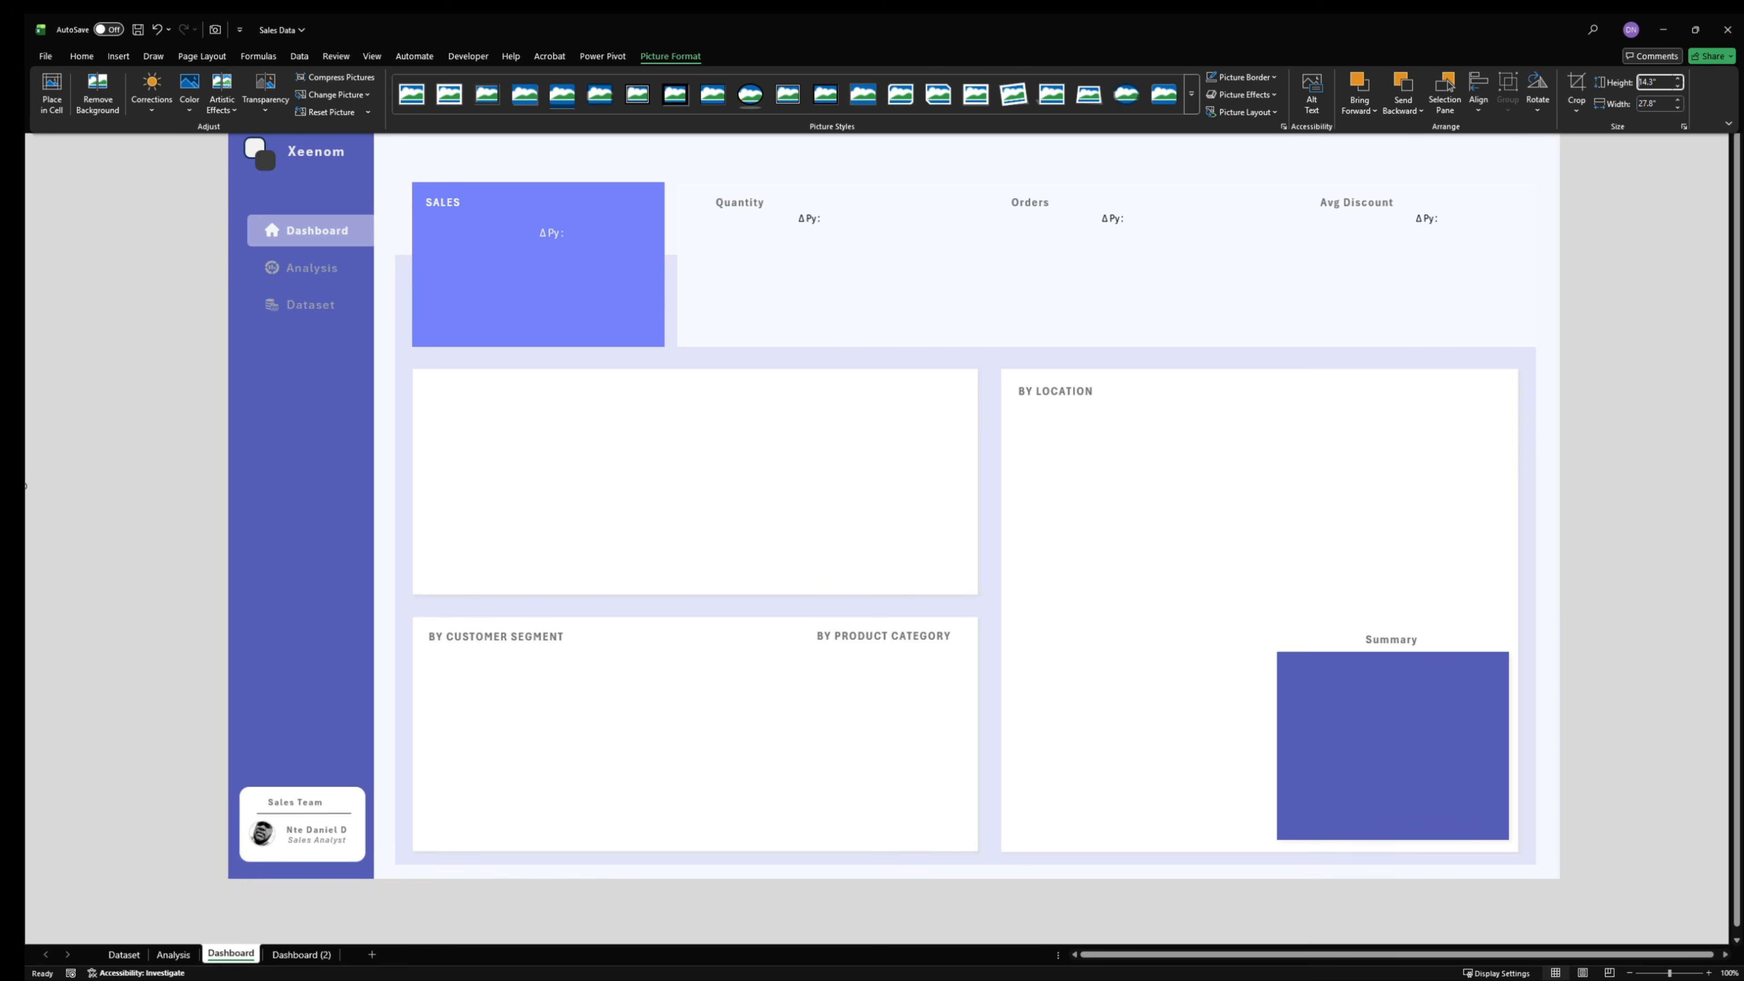
{"action": "left_click", "coordinate": [1698, 179]}
{"action": "scroll", "coordinate": [1607, 277], "scroll_direction": "up", "scroll_amount": 1}
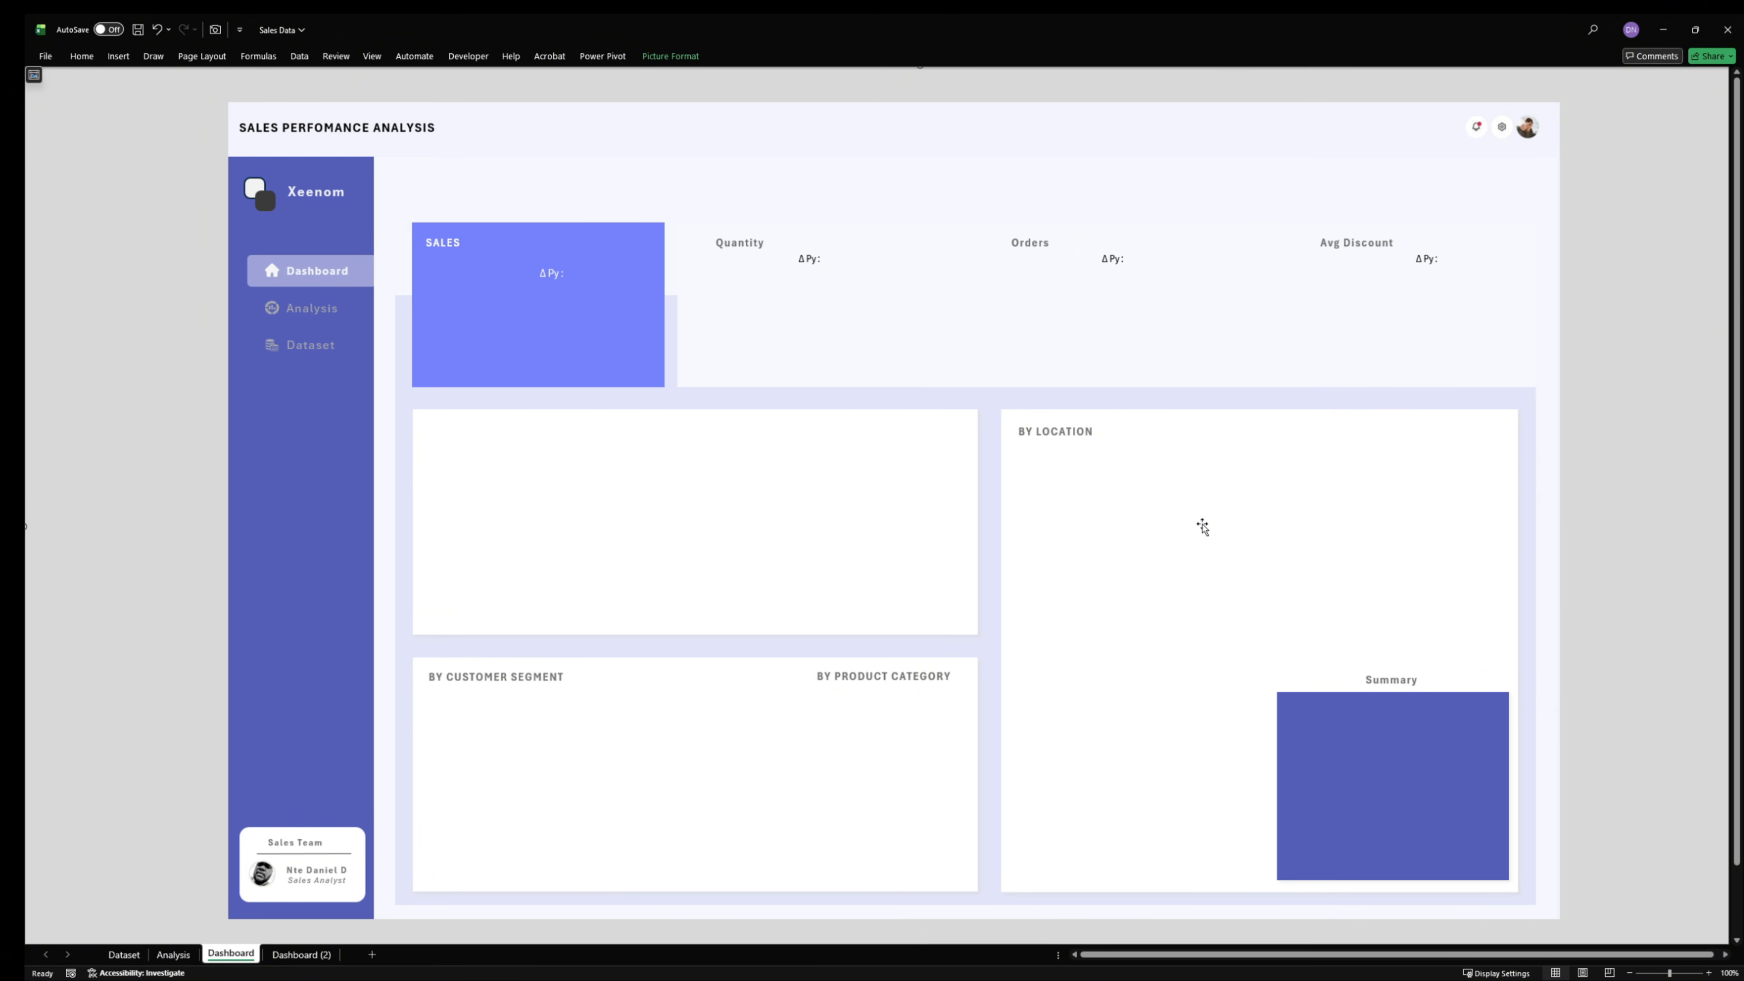
- Send the background picture to the back, behind the KPI value text boxes
{"action": "left_click", "coordinate": [670, 56]}
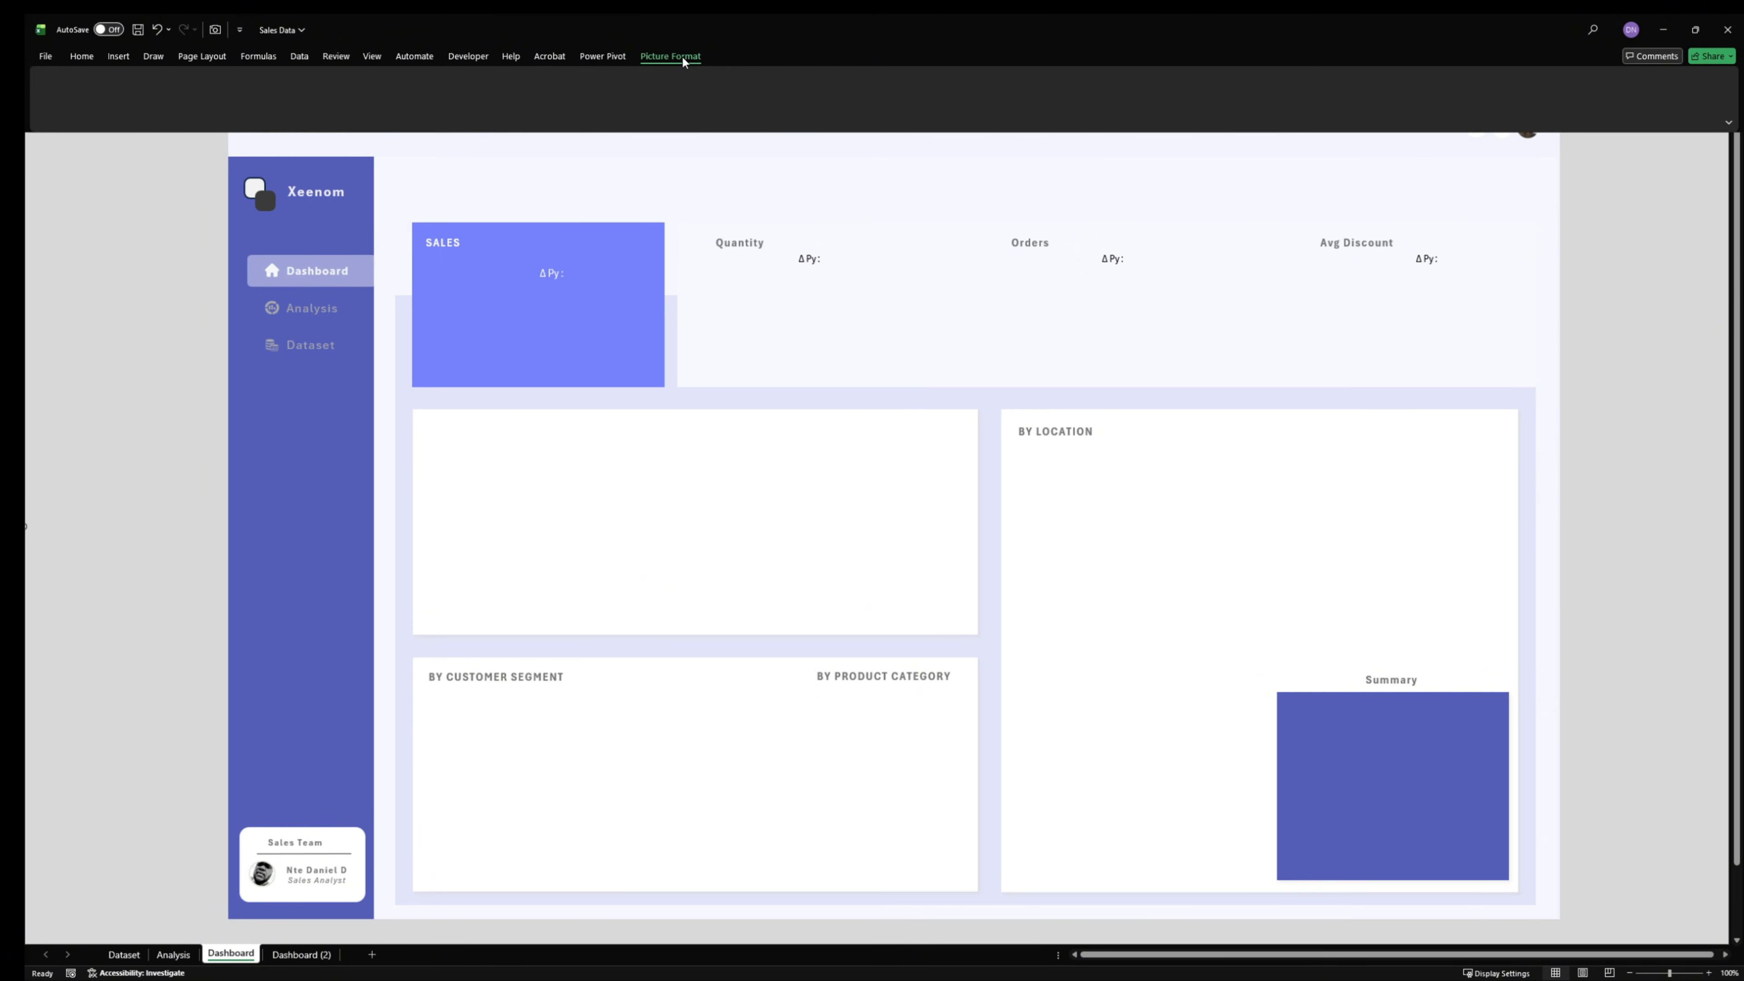
{"action": "left_click", "coordinate": [1400, 112]}
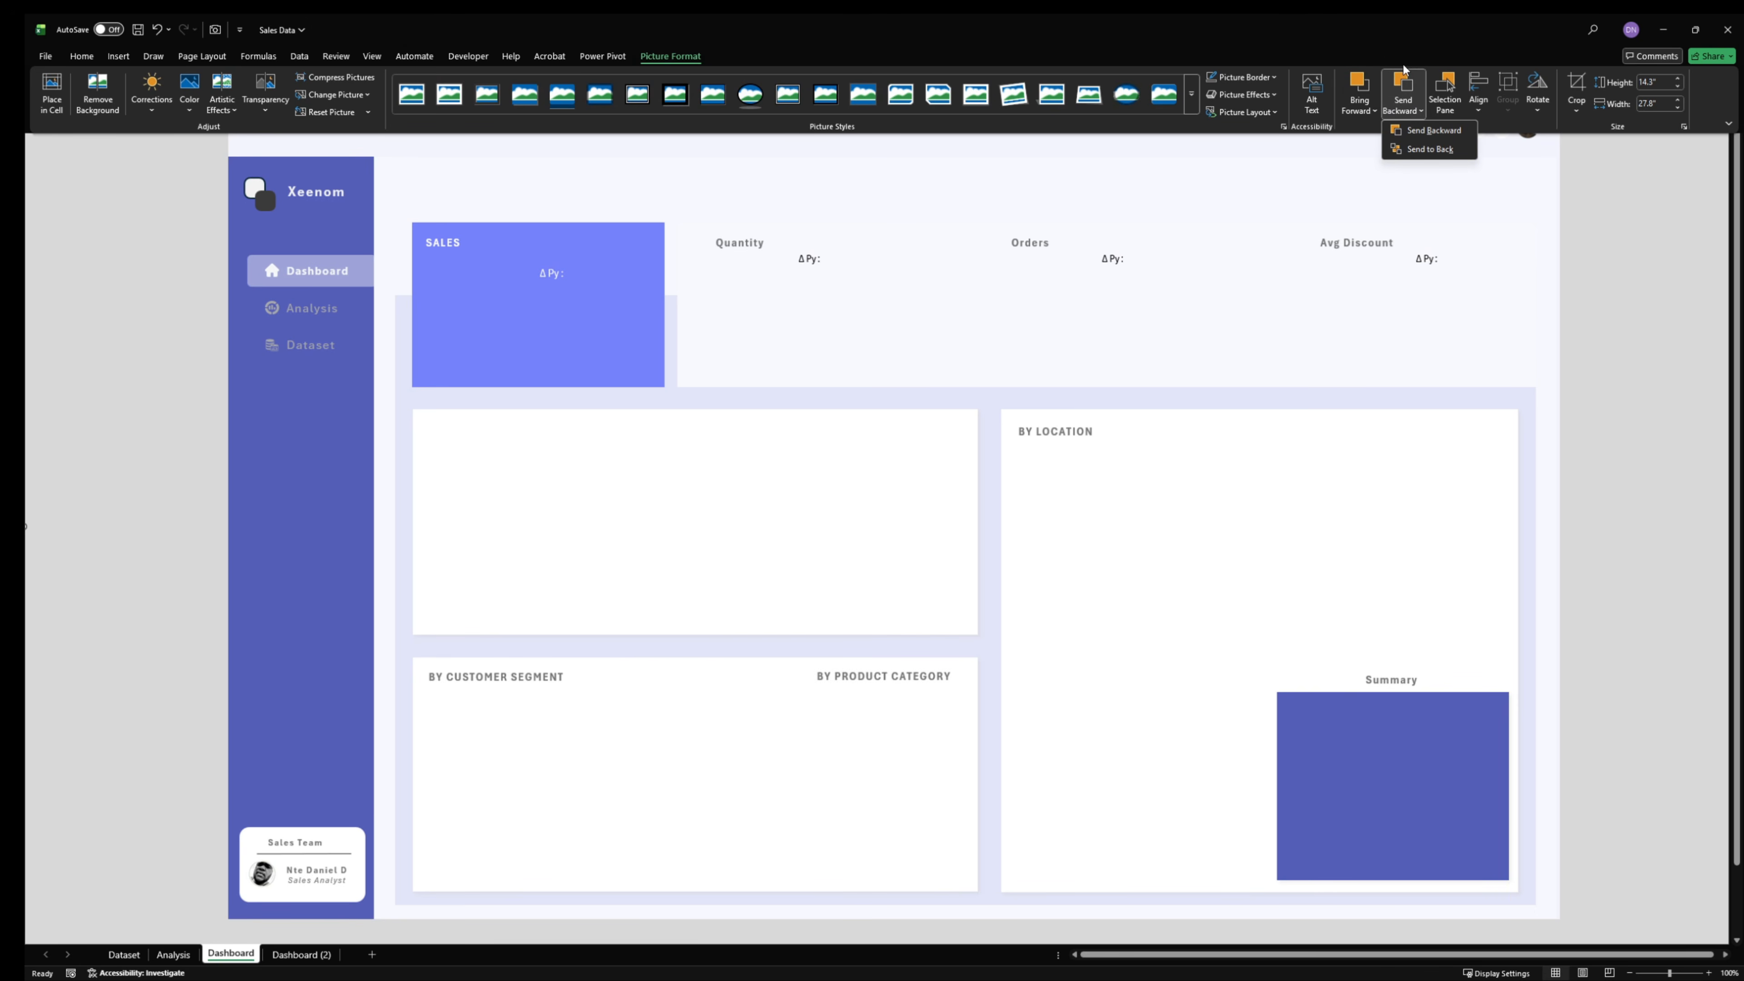
{"action": "left_click", "coordinate": [1413, 149]}
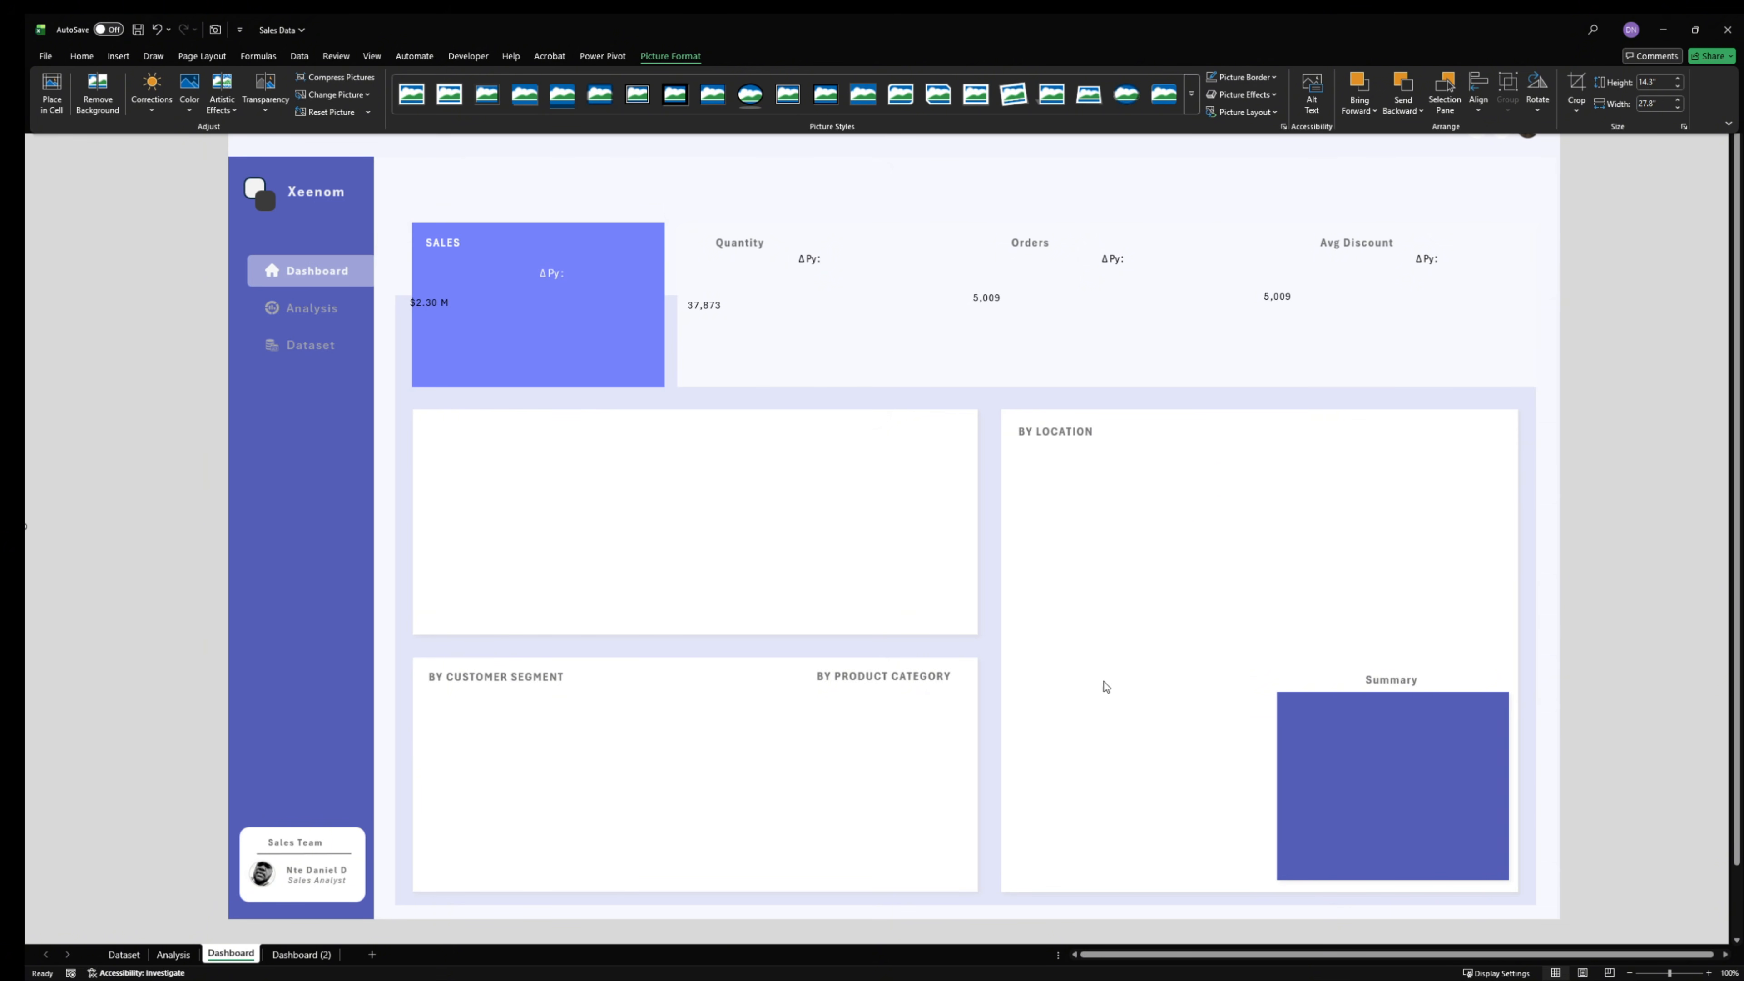
{"action": "key", "text": "ctrl+F1"}
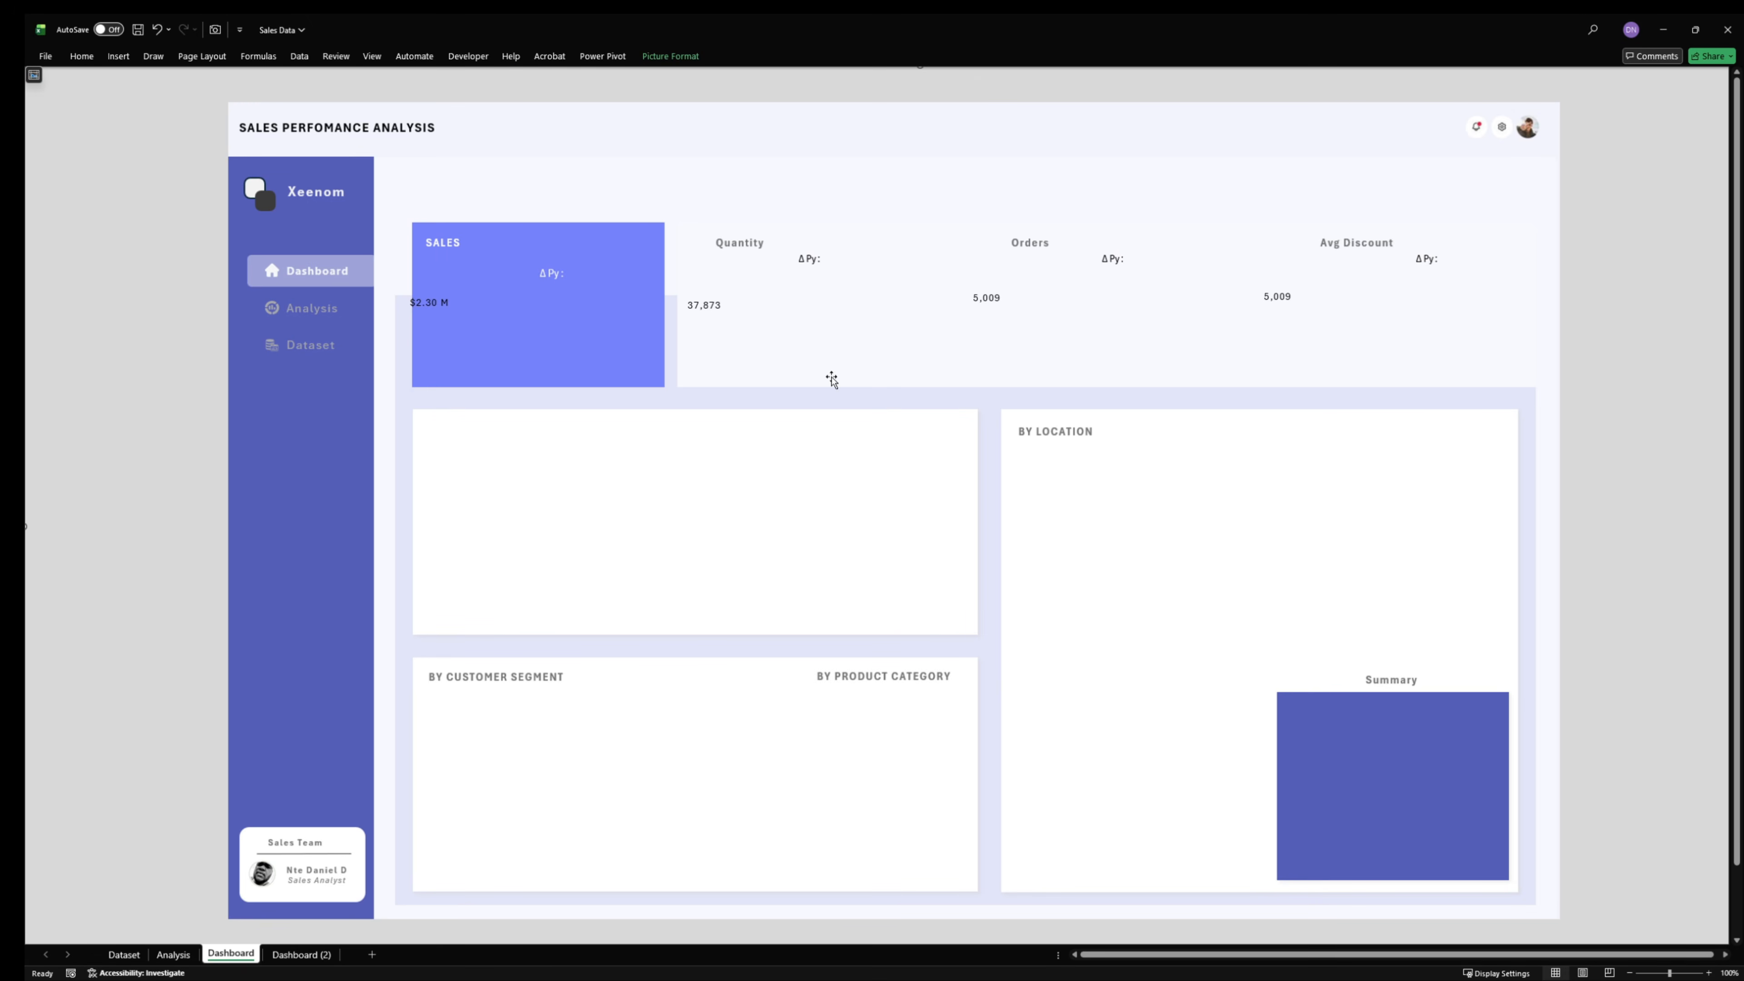
- Compare the picture's size and placement on the Dashboard sheet with the original layout on the Dashboard (2) sheet
{"action": "left_click", "coordinate": [431, 309]}
{"action": "left_click", "coordinate": [272, 953]}
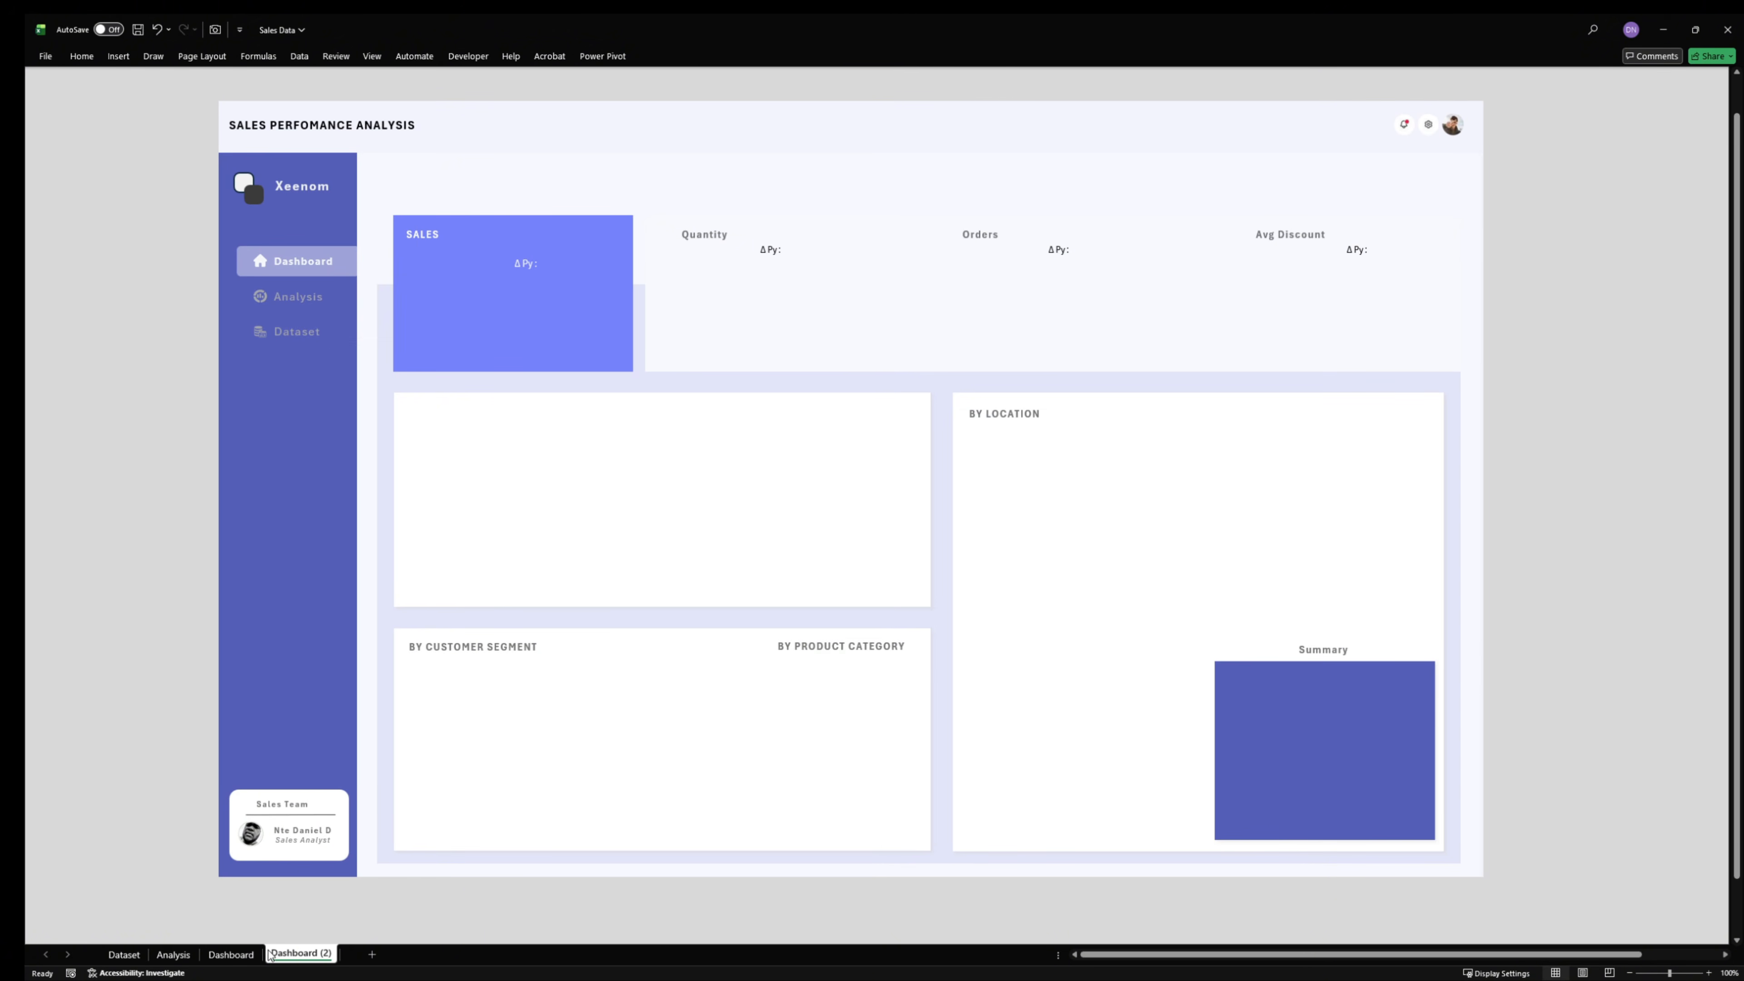
{"action": "left_click", "coordinate": [228, 954]}
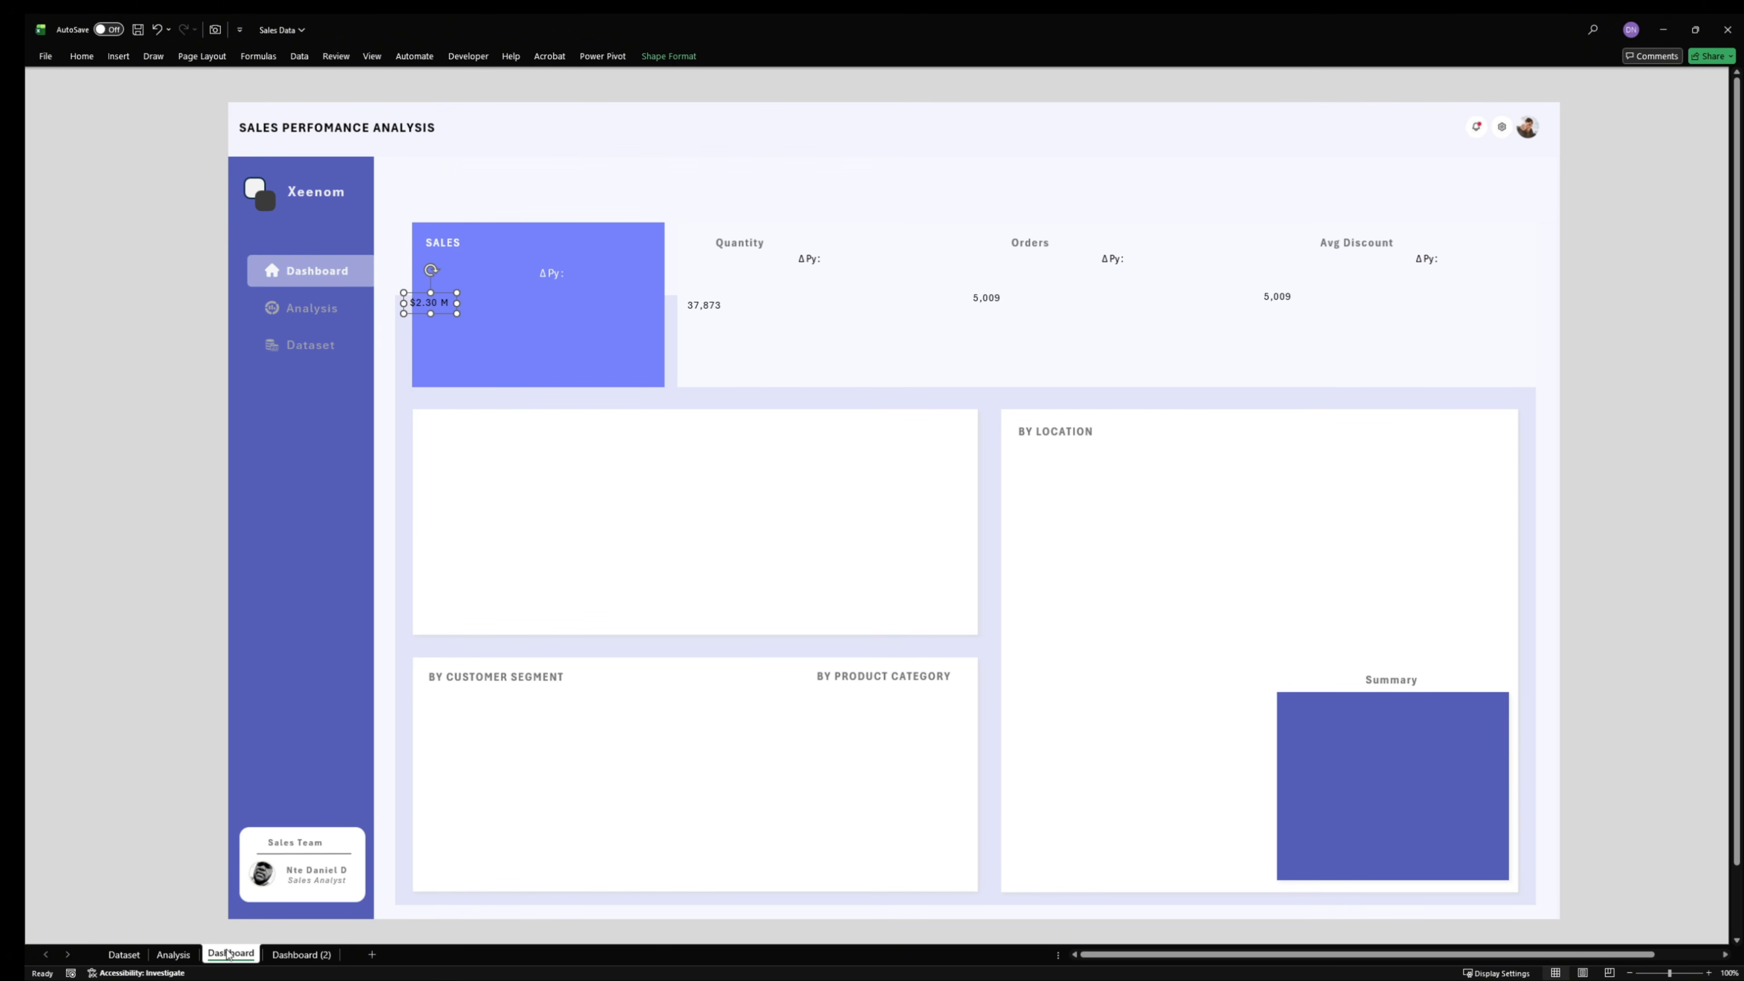
{"action": "left_click", "coordinate": [275, 954]}
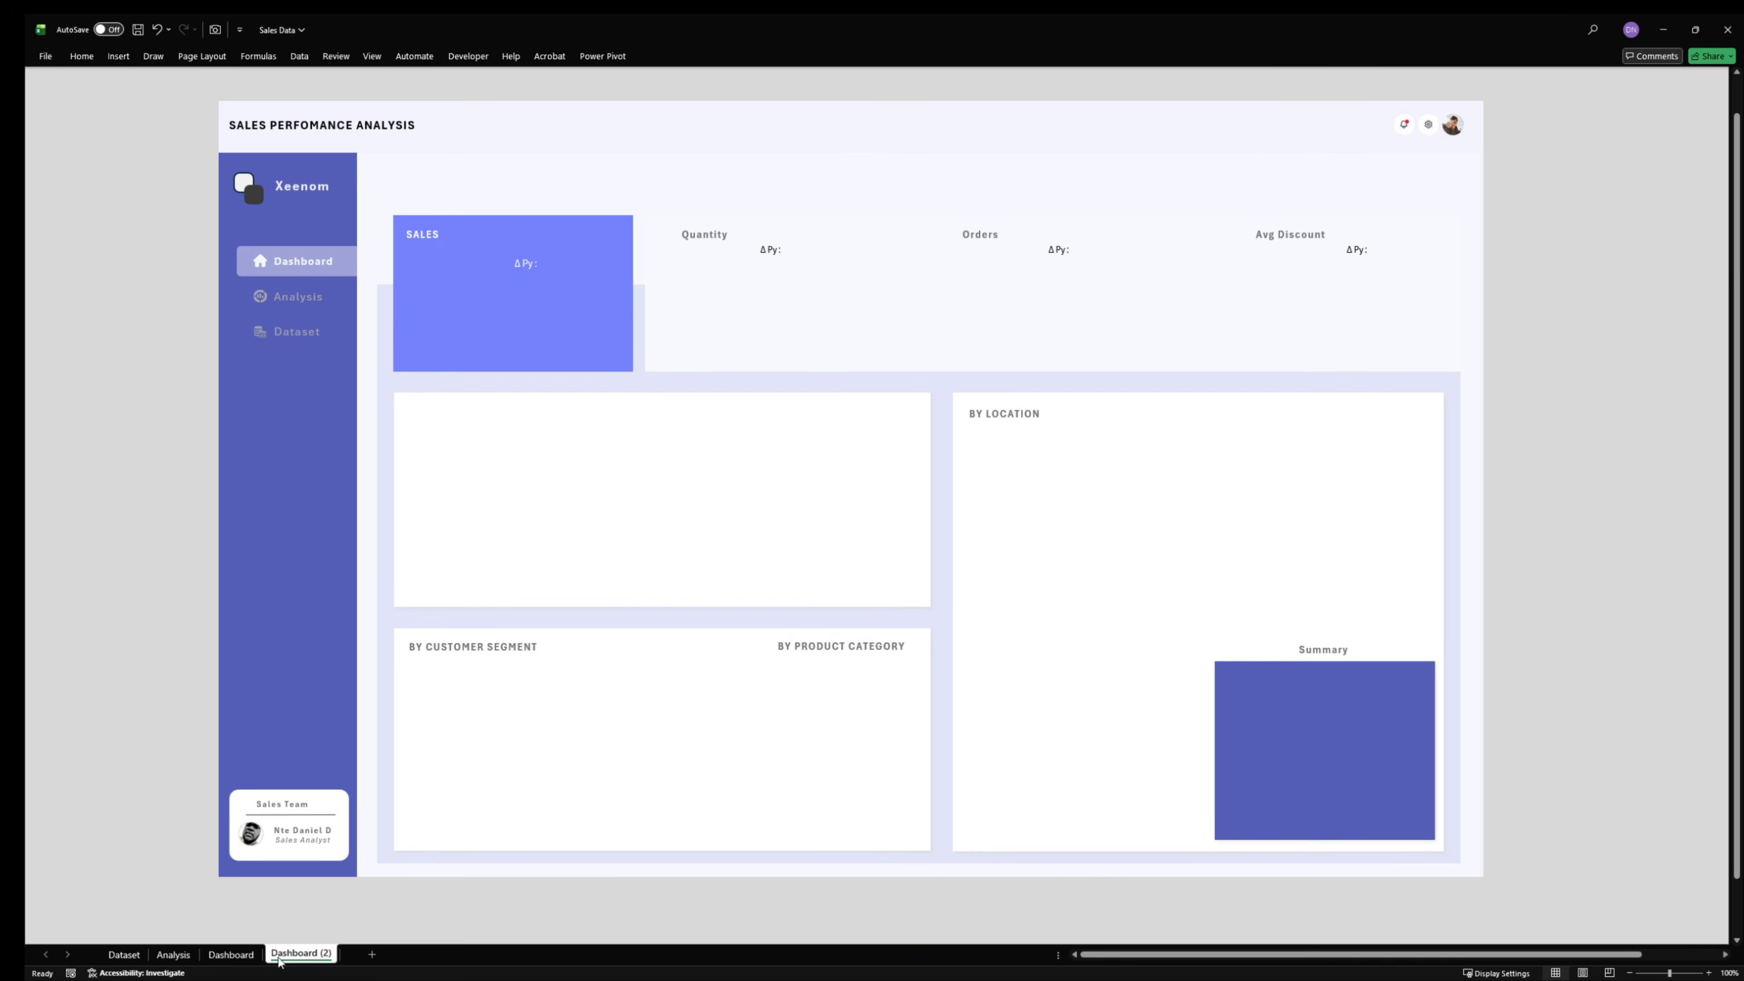
{"action": "left_click", "coordinate": [233, 954]}
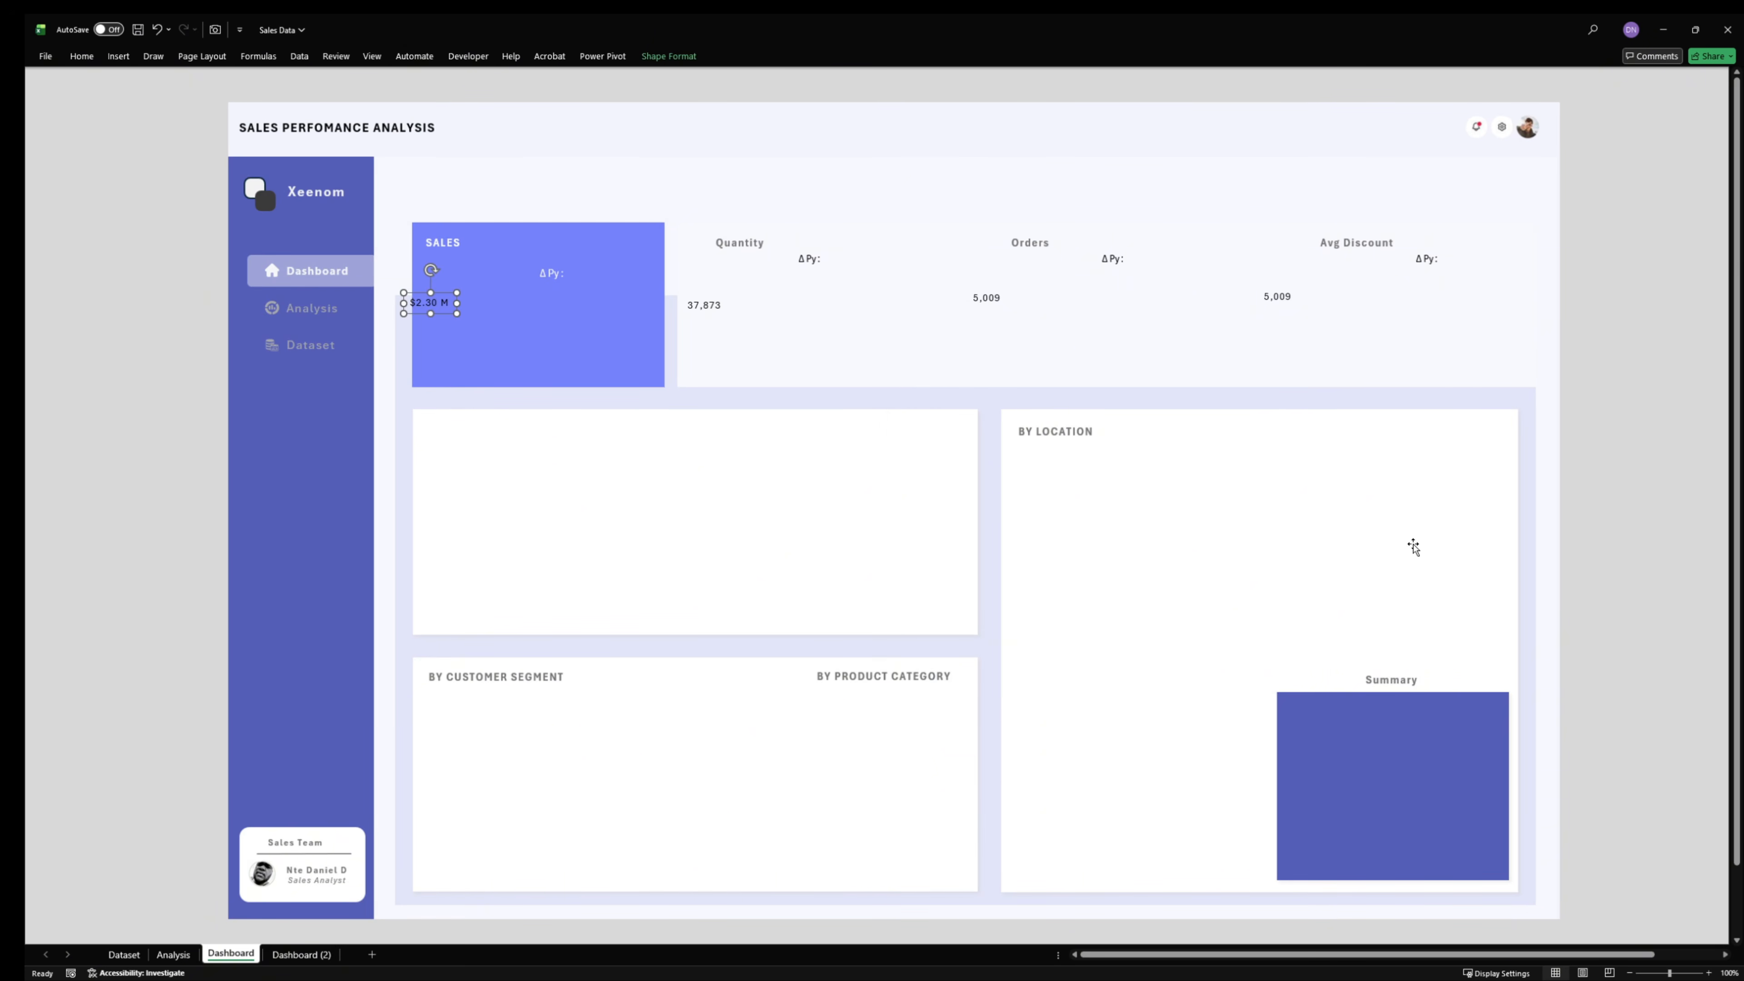
{"action": "scroll", "coordinate": [1414, 548], "scroll_direction": "down", "scroll_amount": 3}
{"action": "scroll", "coordinate": [1414, 547], "scroll_direction": "up", "scroll_amount": 3}
{"action": "scroll", "coordinate": [1646, 843], "scroll_direction": "down", "scroll_amount": 2}
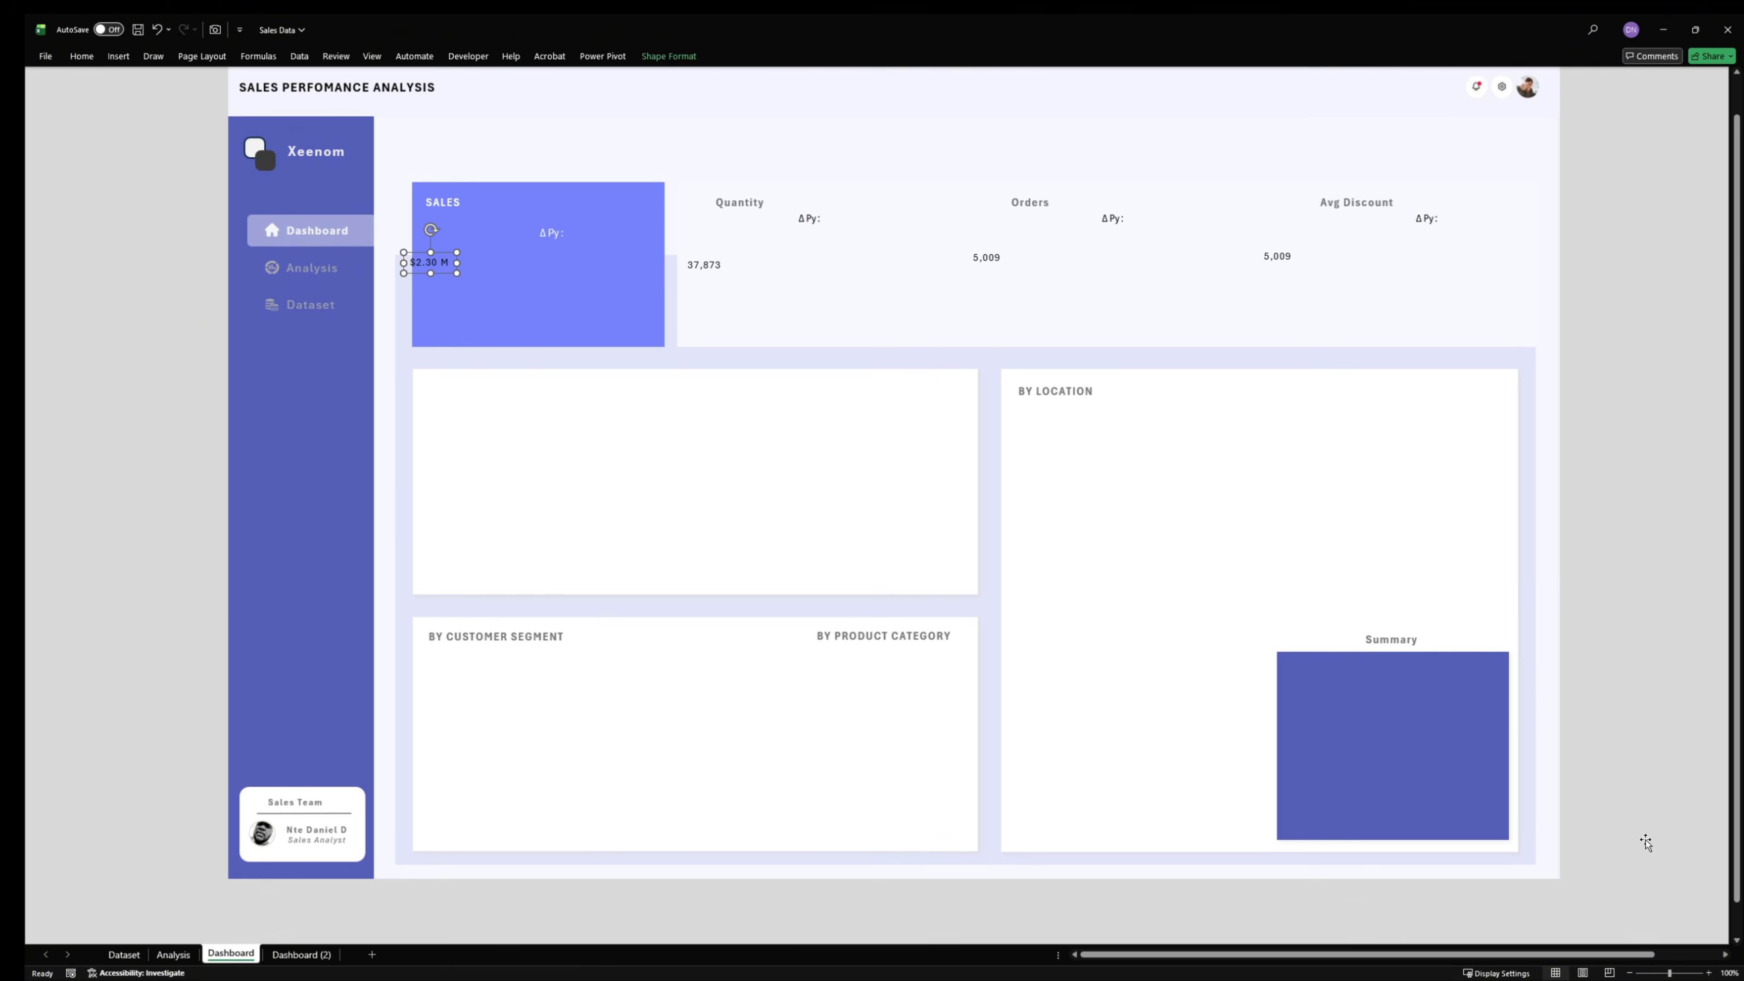
{"action": "scroll", "coordinate": [1645, 844], "scroll_direction": "up", "scroll_amount": 2}
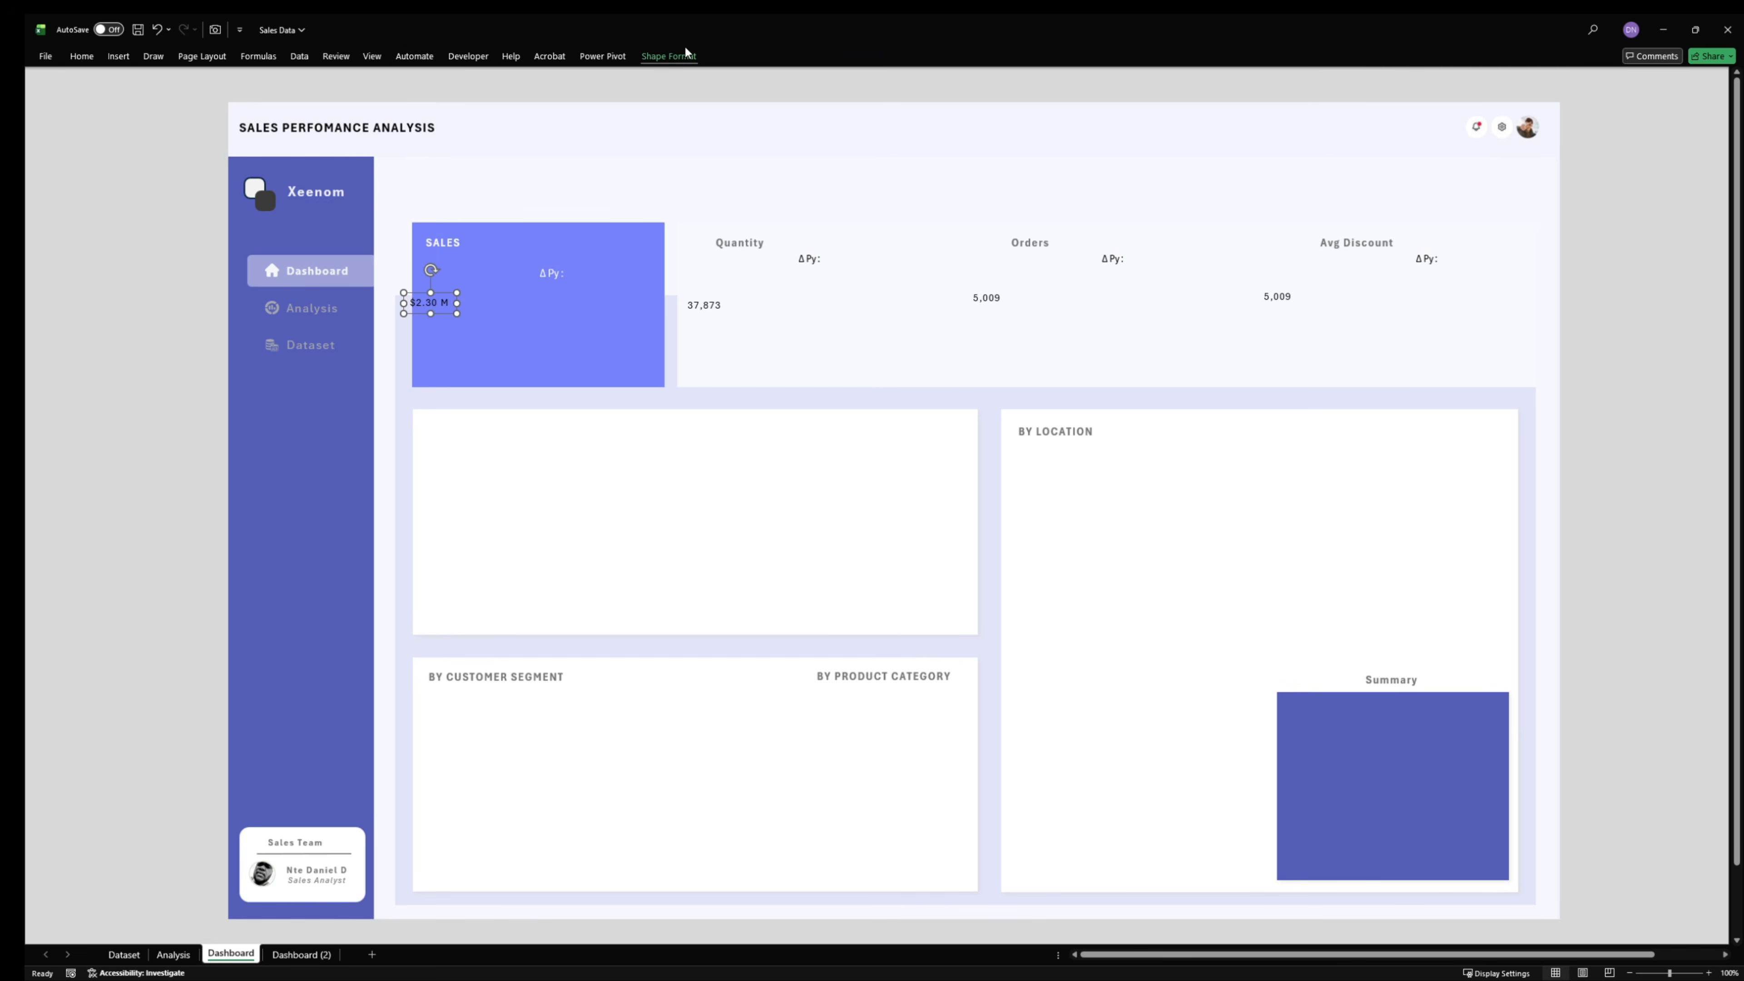
- Select the background picture again and reduce its width to 27.6 inches
{"action": "left_click", "coordinate": [667, 56]}
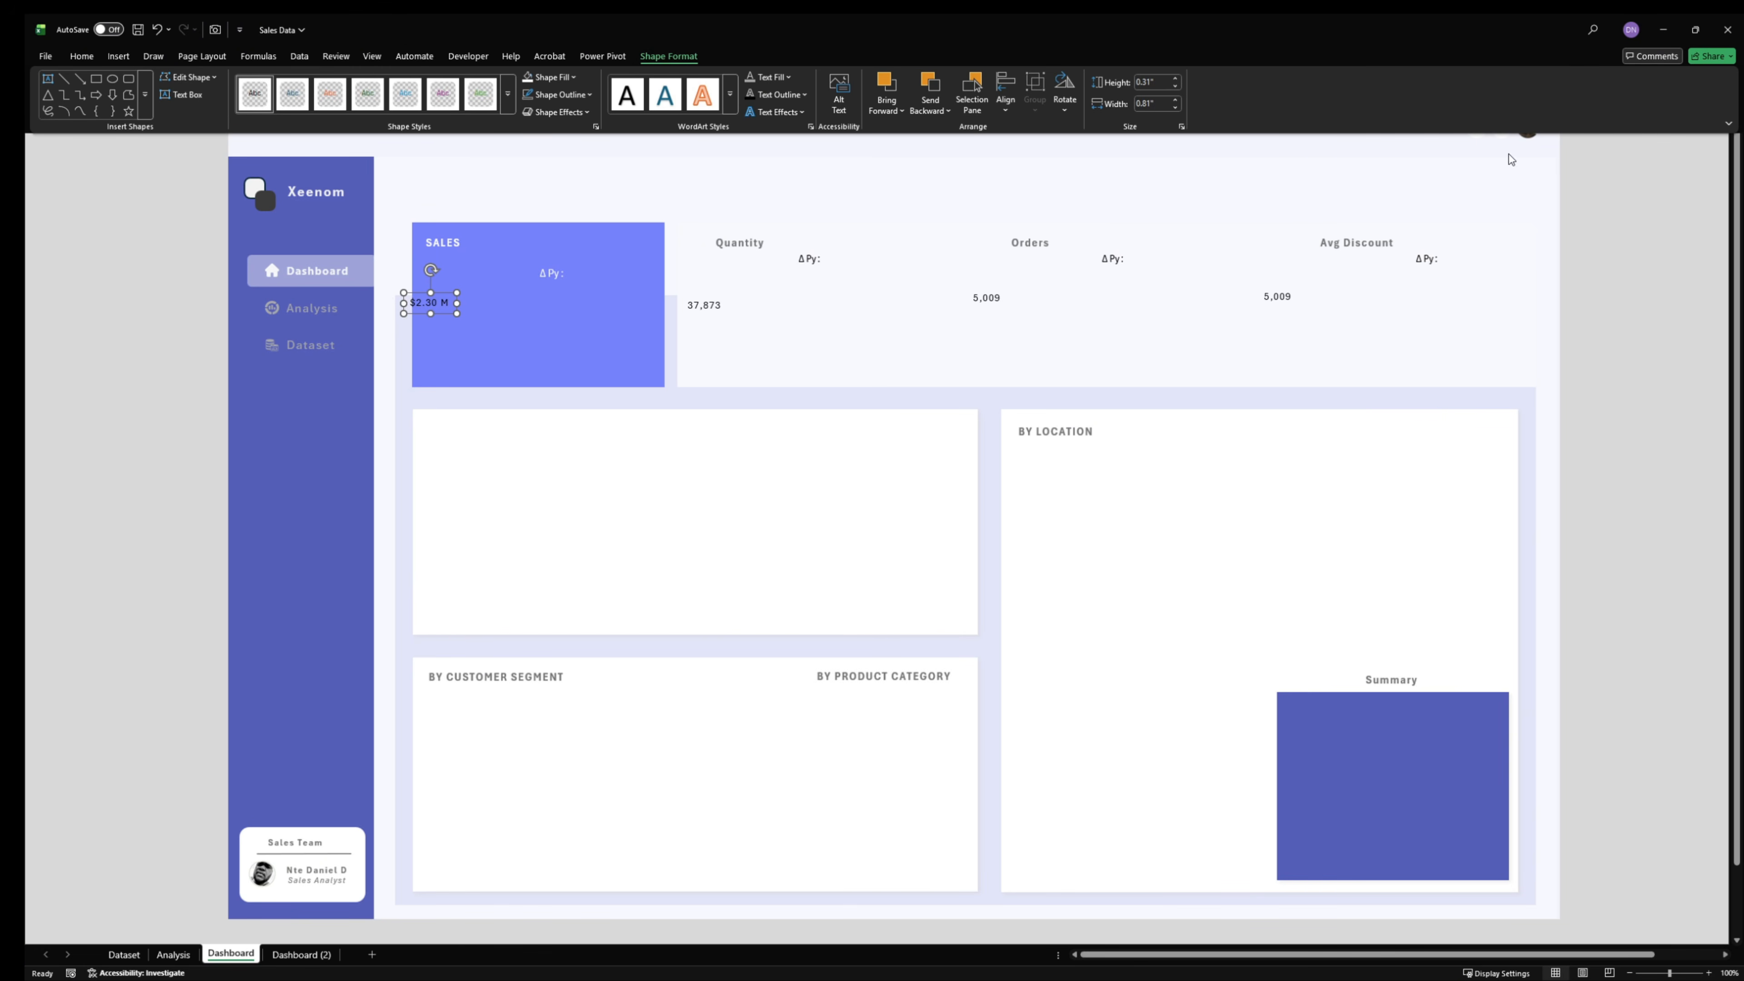
{"action": "left_click", "coordinate": [1578, 214]}
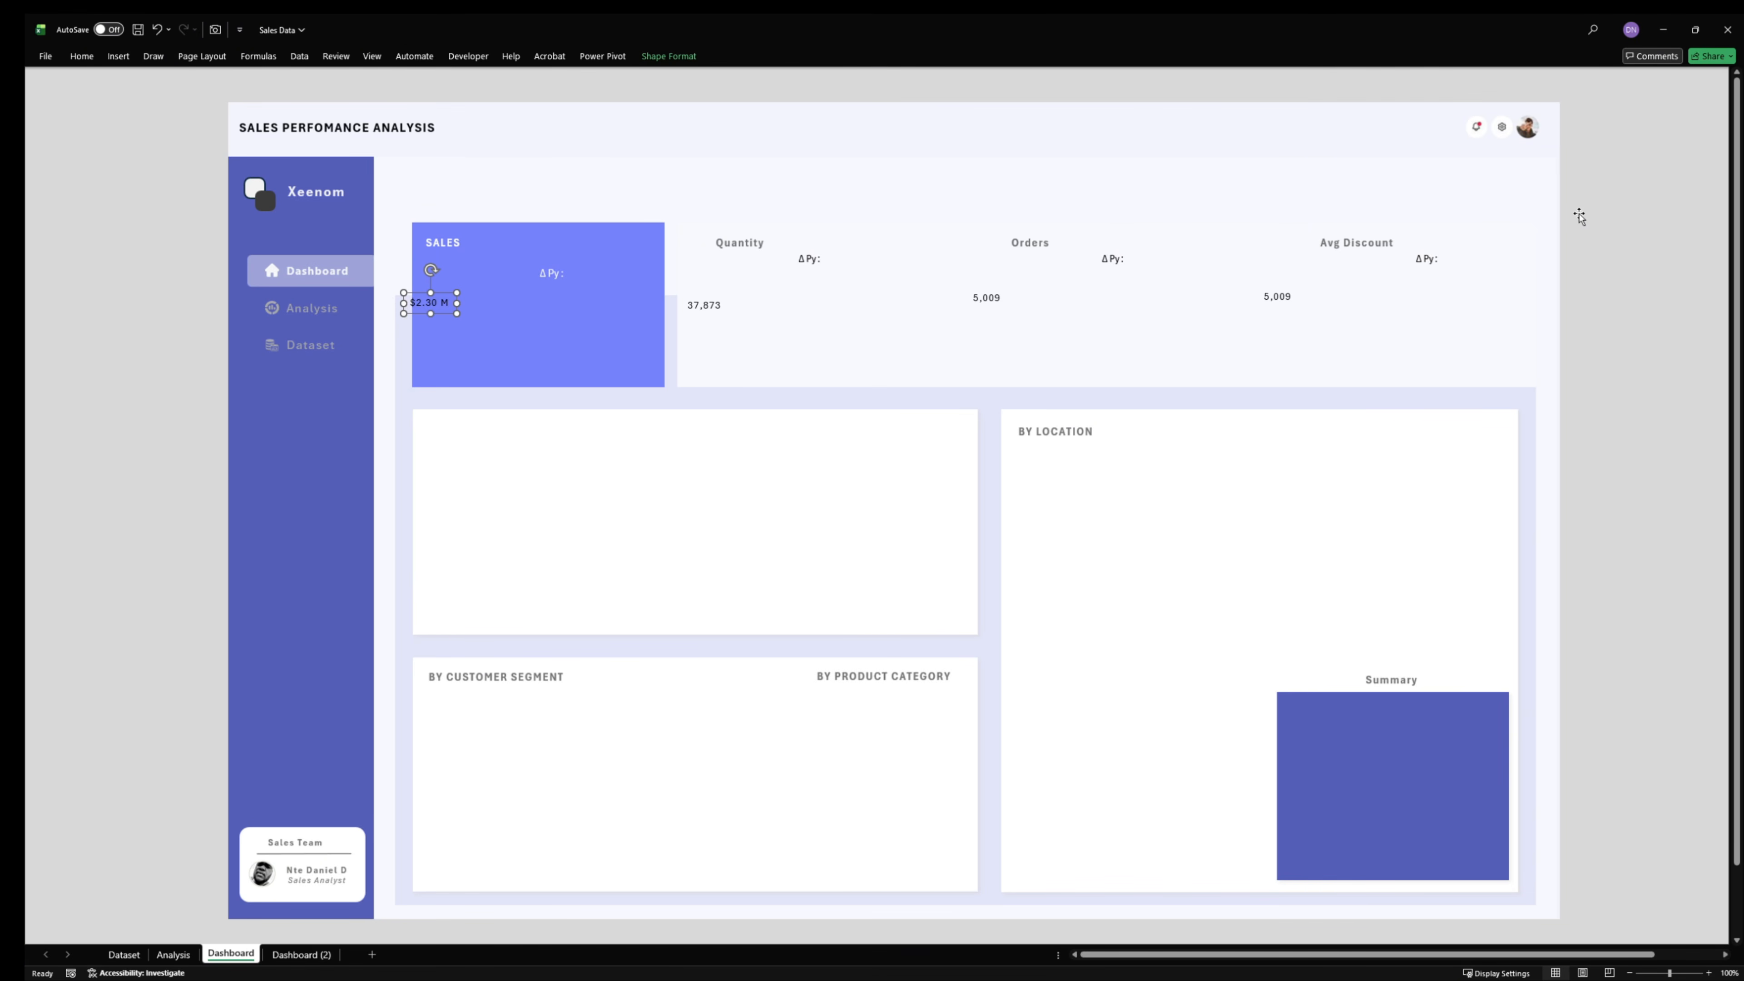
{"action": "left_click", "coordinate": [1579, 215]}
{"action": "left_click", "coordinate": [670, 56]}
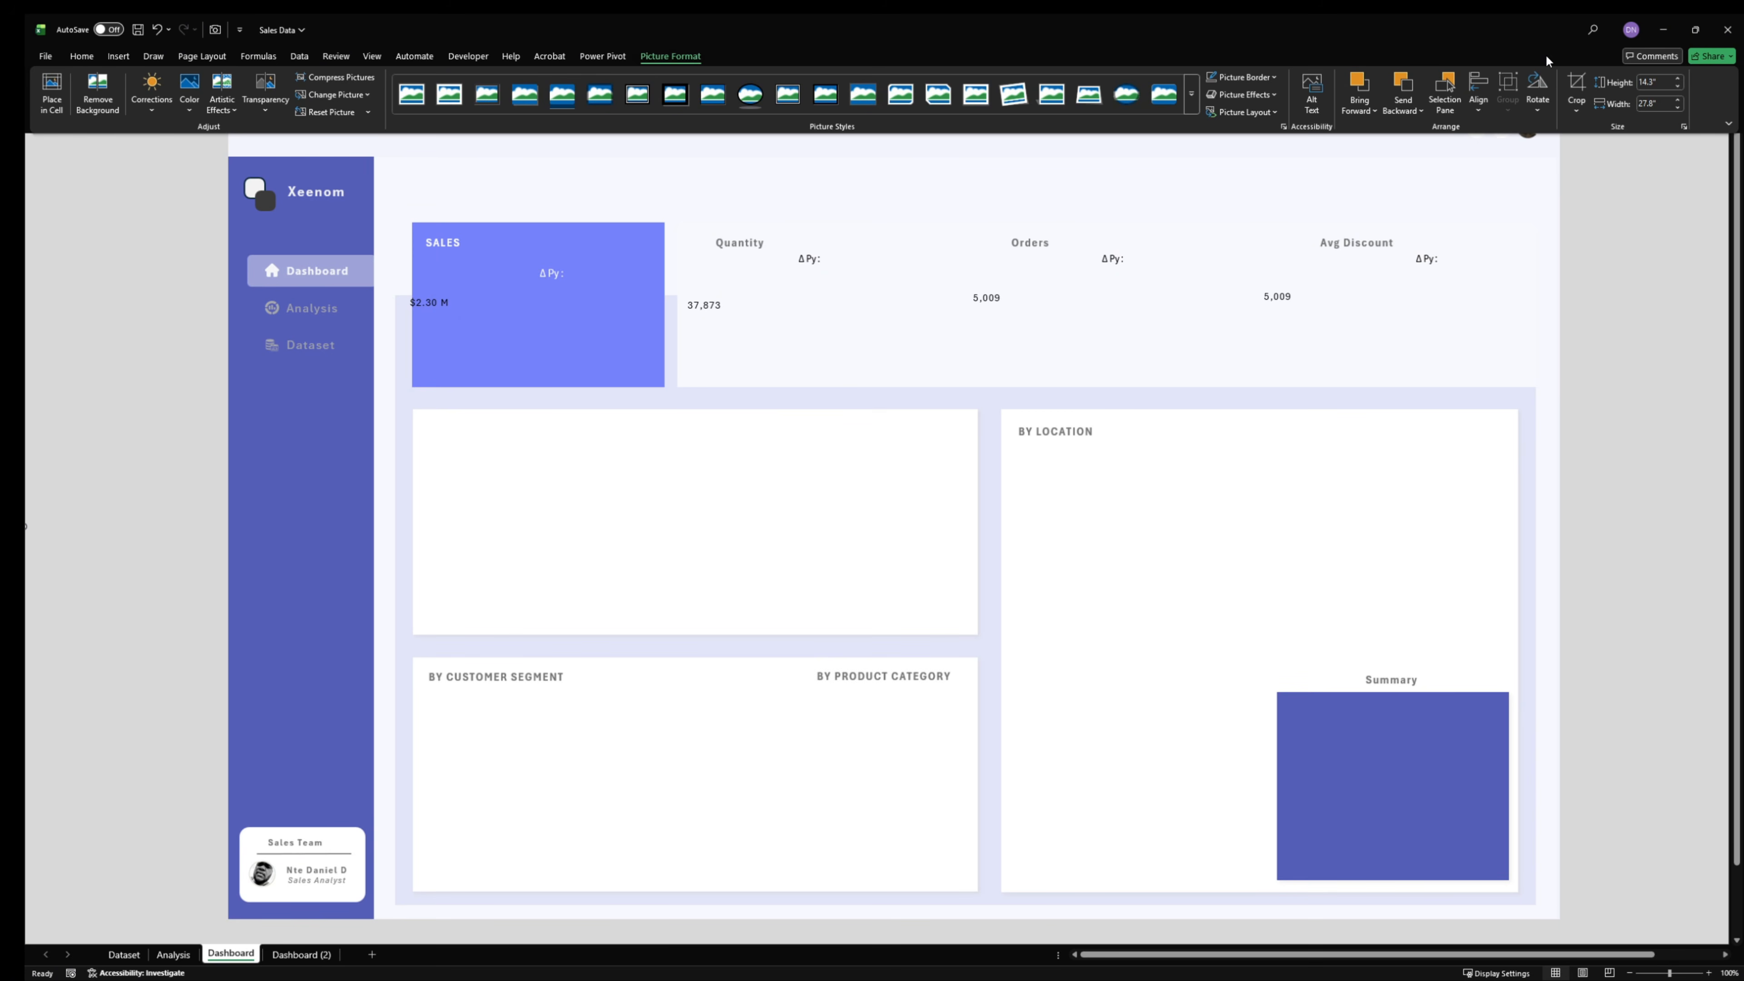
{"action": "left_click", "coordinate": [1680, 109]}
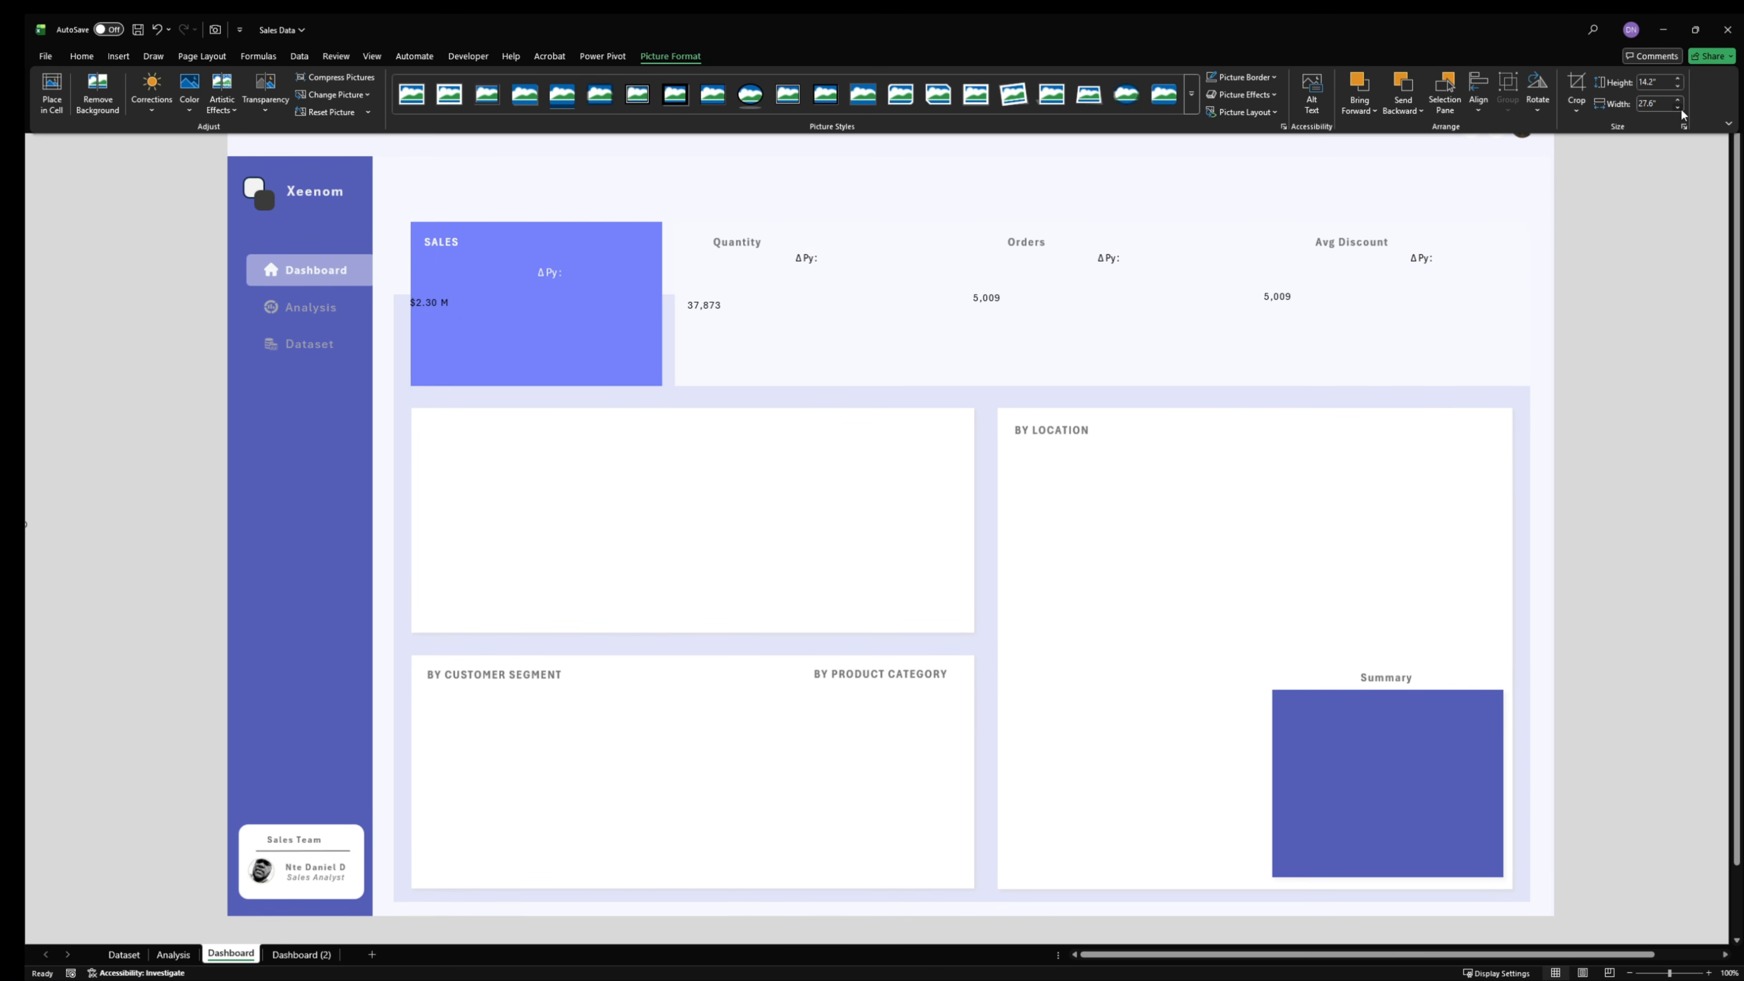
- Reduce the background picture's width to 26.5 inches, keeping its proportions, and collapse the ribbon
{"action": "left_click", "coordinate": [1679, 107]}
{"action": "left_click", "coordinate": [1679, 108]}
{"action": "left_click", "coordinate": [1680, 108]}
{"action": "left_click", "coordinate": [1679, 108]}
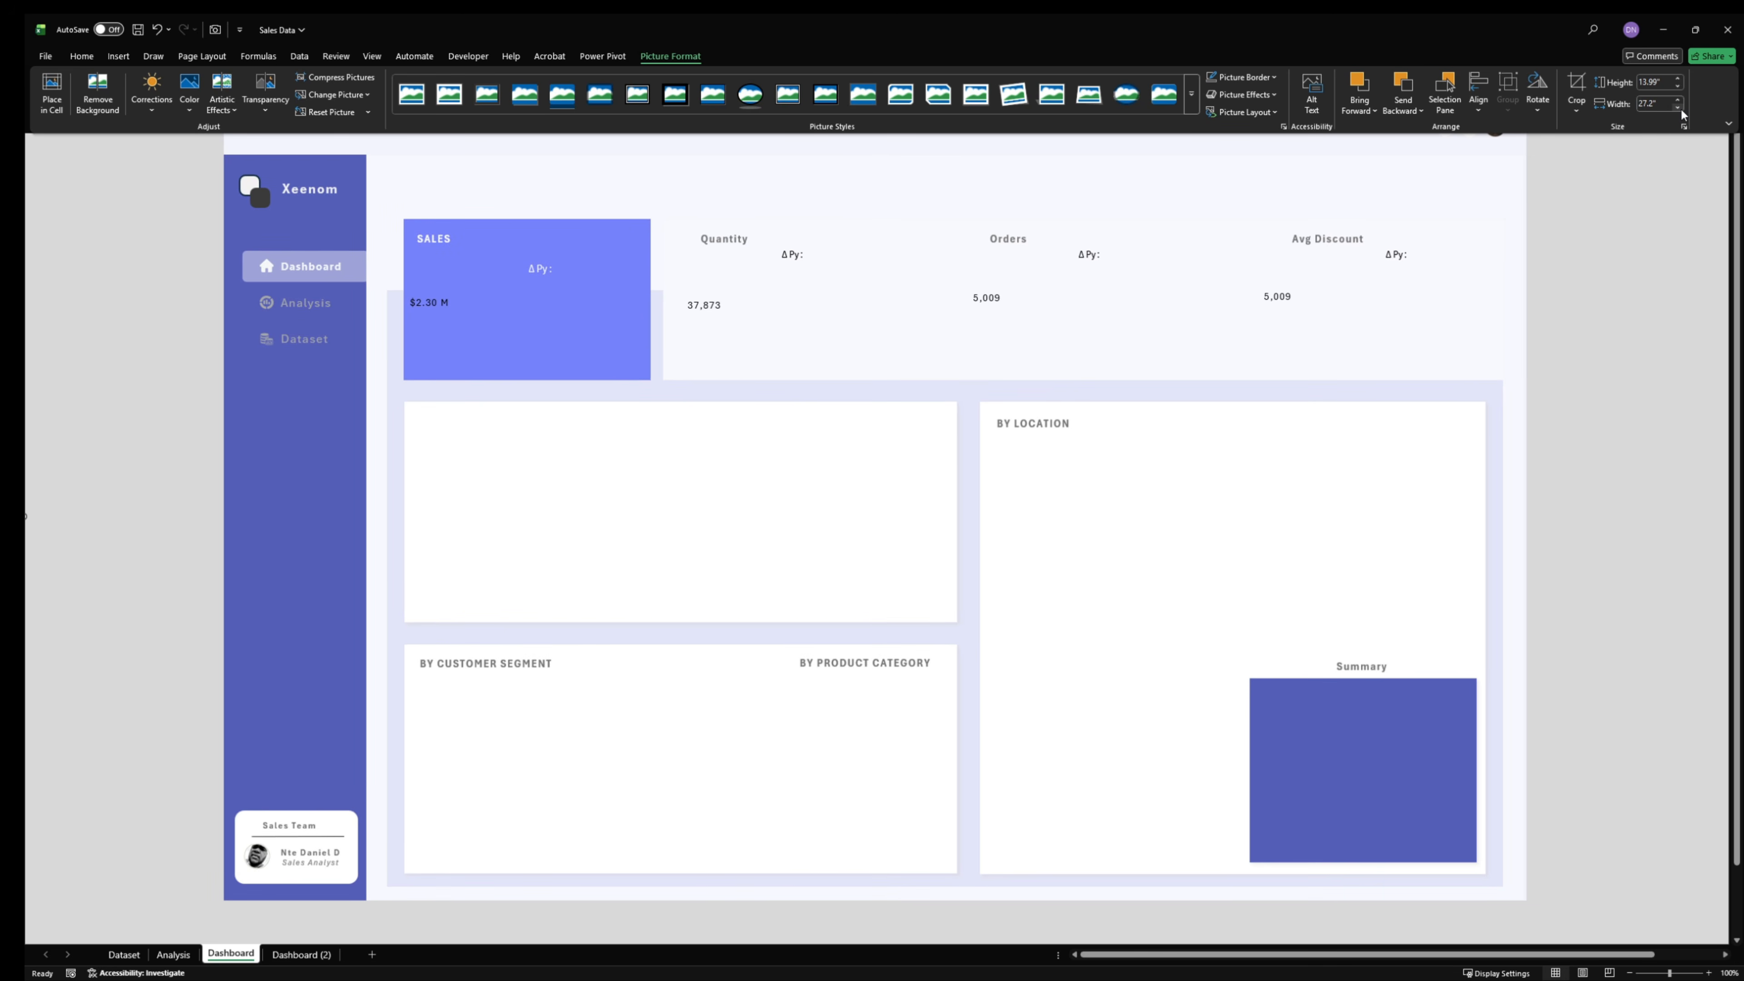
{"action": "left_click", "coordinate": [1679, 108]}
{"action": "left_click", "coordinate": [1679, 109]}
{"action": "left_click", "coordinate": [1680, 109]}
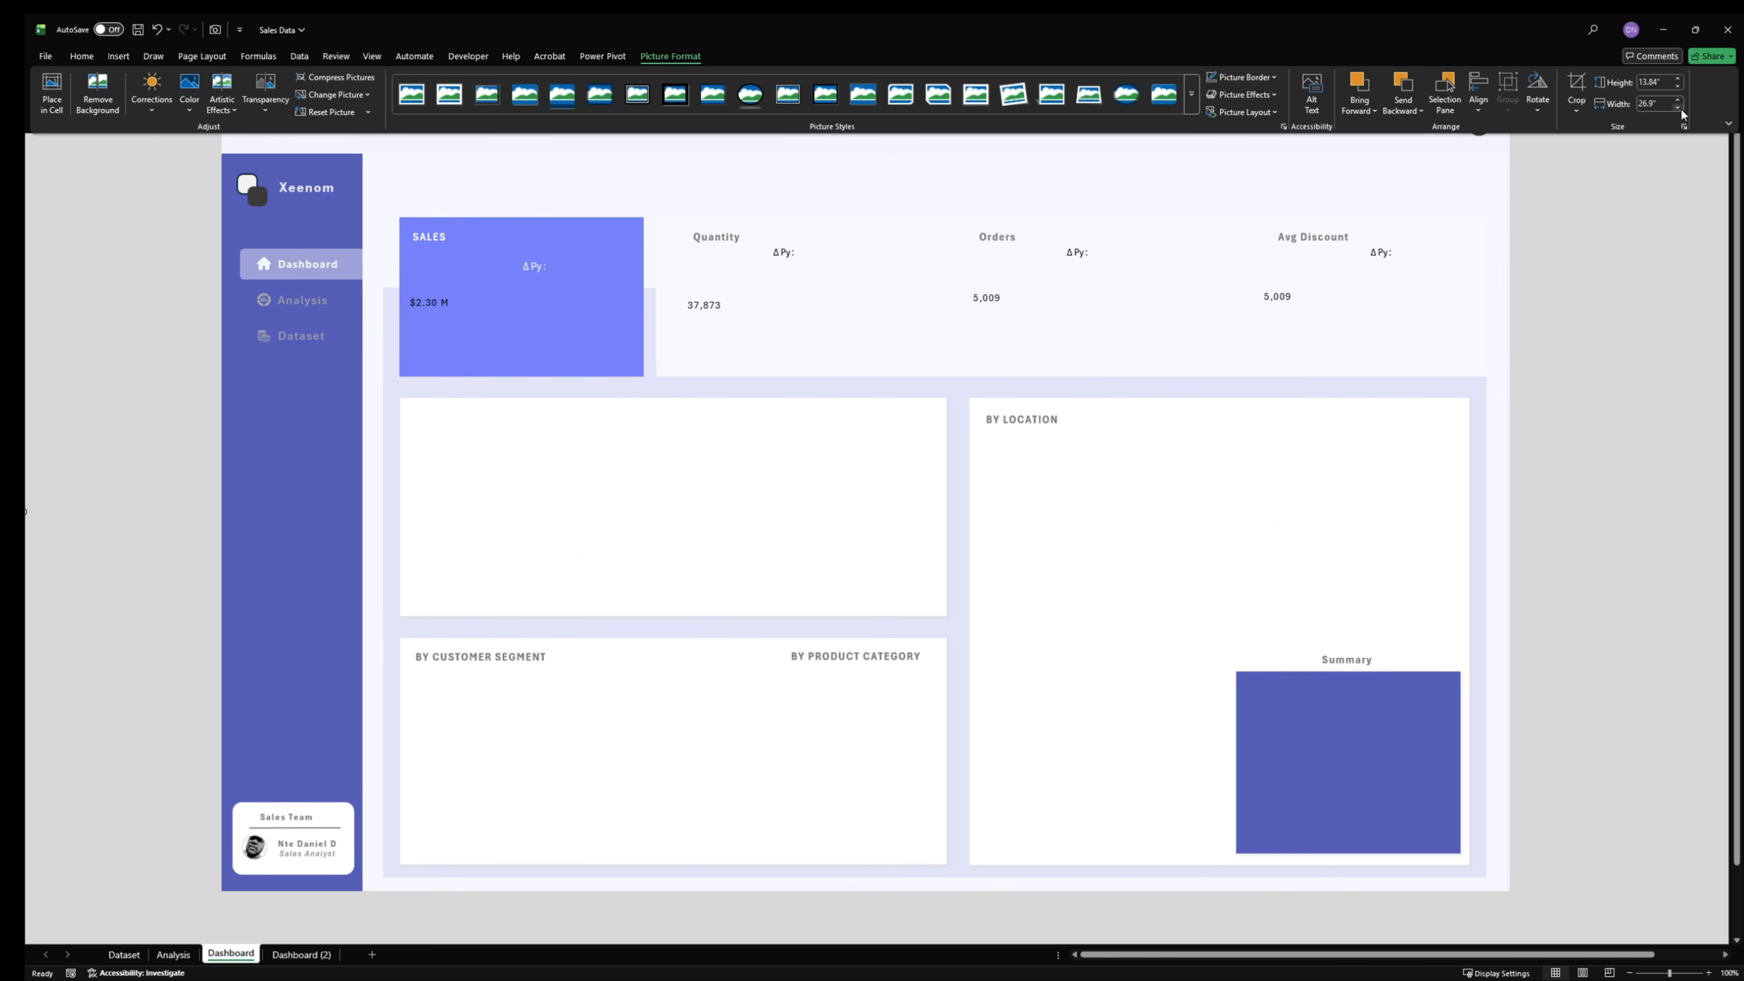
{"action": "left_click", "coordinate": [1680, 108]}
{"action": "left_click", "coordinate": [1680, 109]}
{"action": "left_click", "coordinate": [1680, 109]}
{"action": "left_click", "coordinate": [1679, 108]}
{"action": "left_click", "coordinate": [1680, 108]}
{"action": "left_click", "coordinate": [1680, 109]}
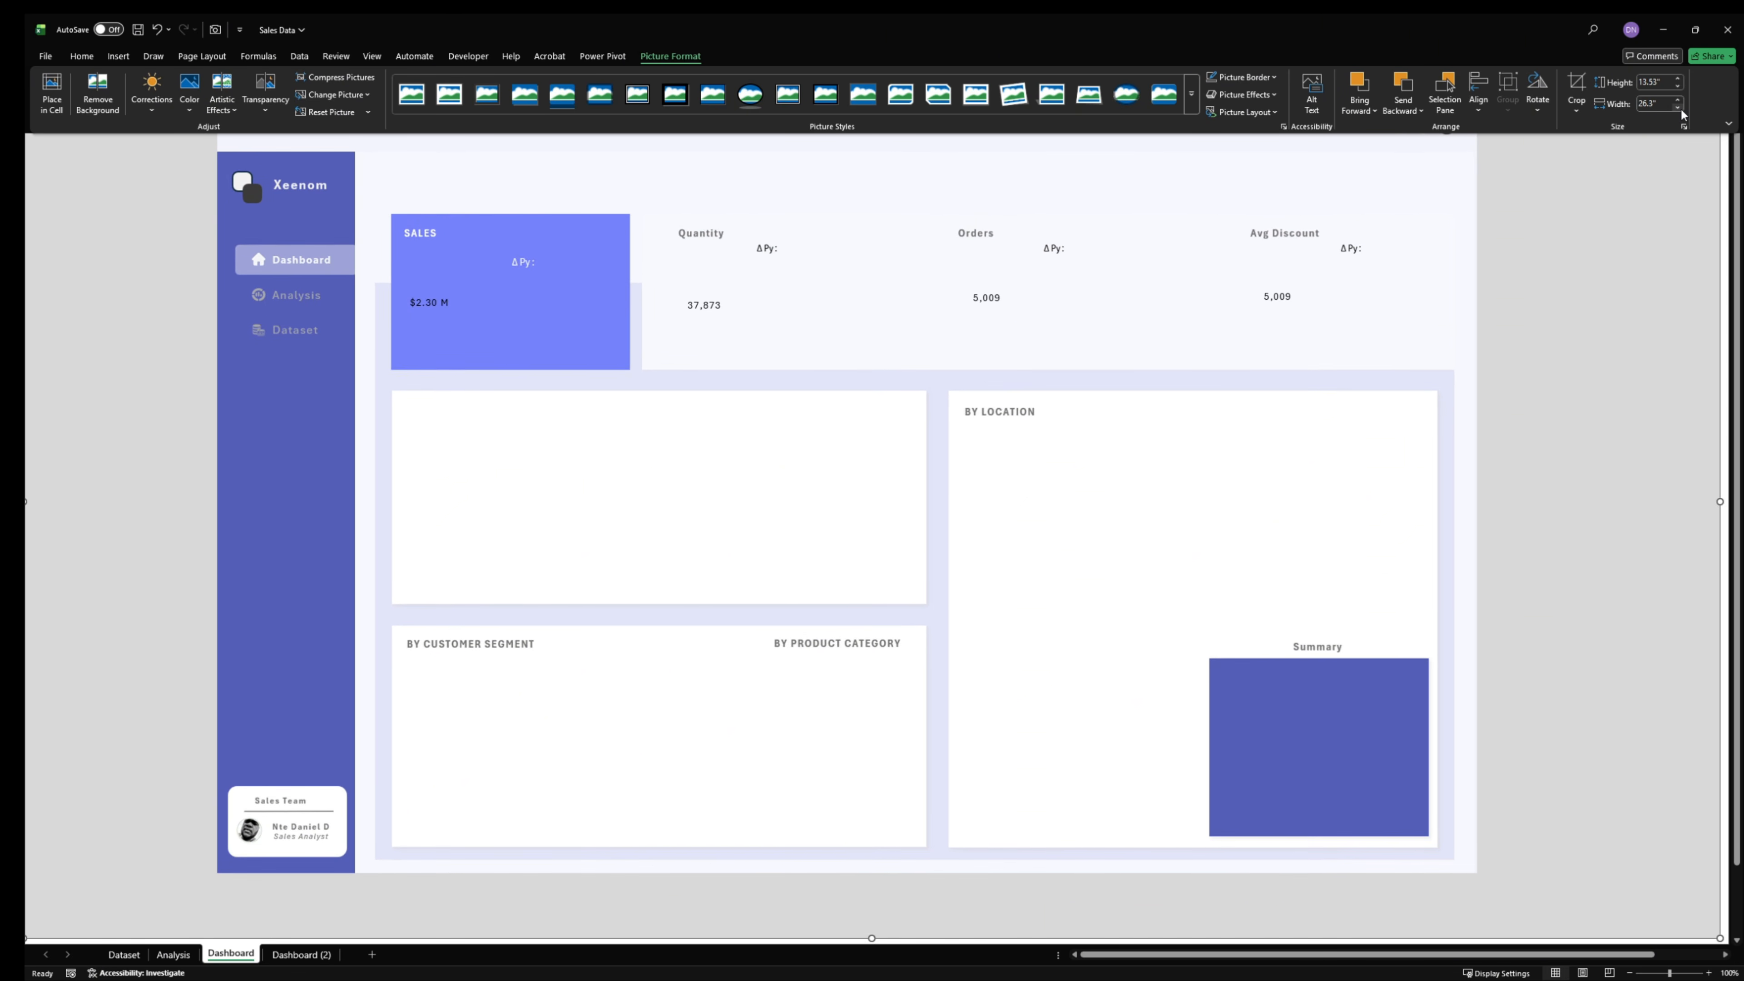
{"action": "left_click", "coordinate": [1679, 109]}
{"action": "left_click", "coordinate": [1680, 108]}
{"action": "left_click", "coordinate": [1679, 99]}
{"action": "left_click", "coordinate": [1679, 99]}
{"action": "left_click", "coordinate": [1679, 99]}
{"action": "left_click", "coordinate": [1680, 99]}
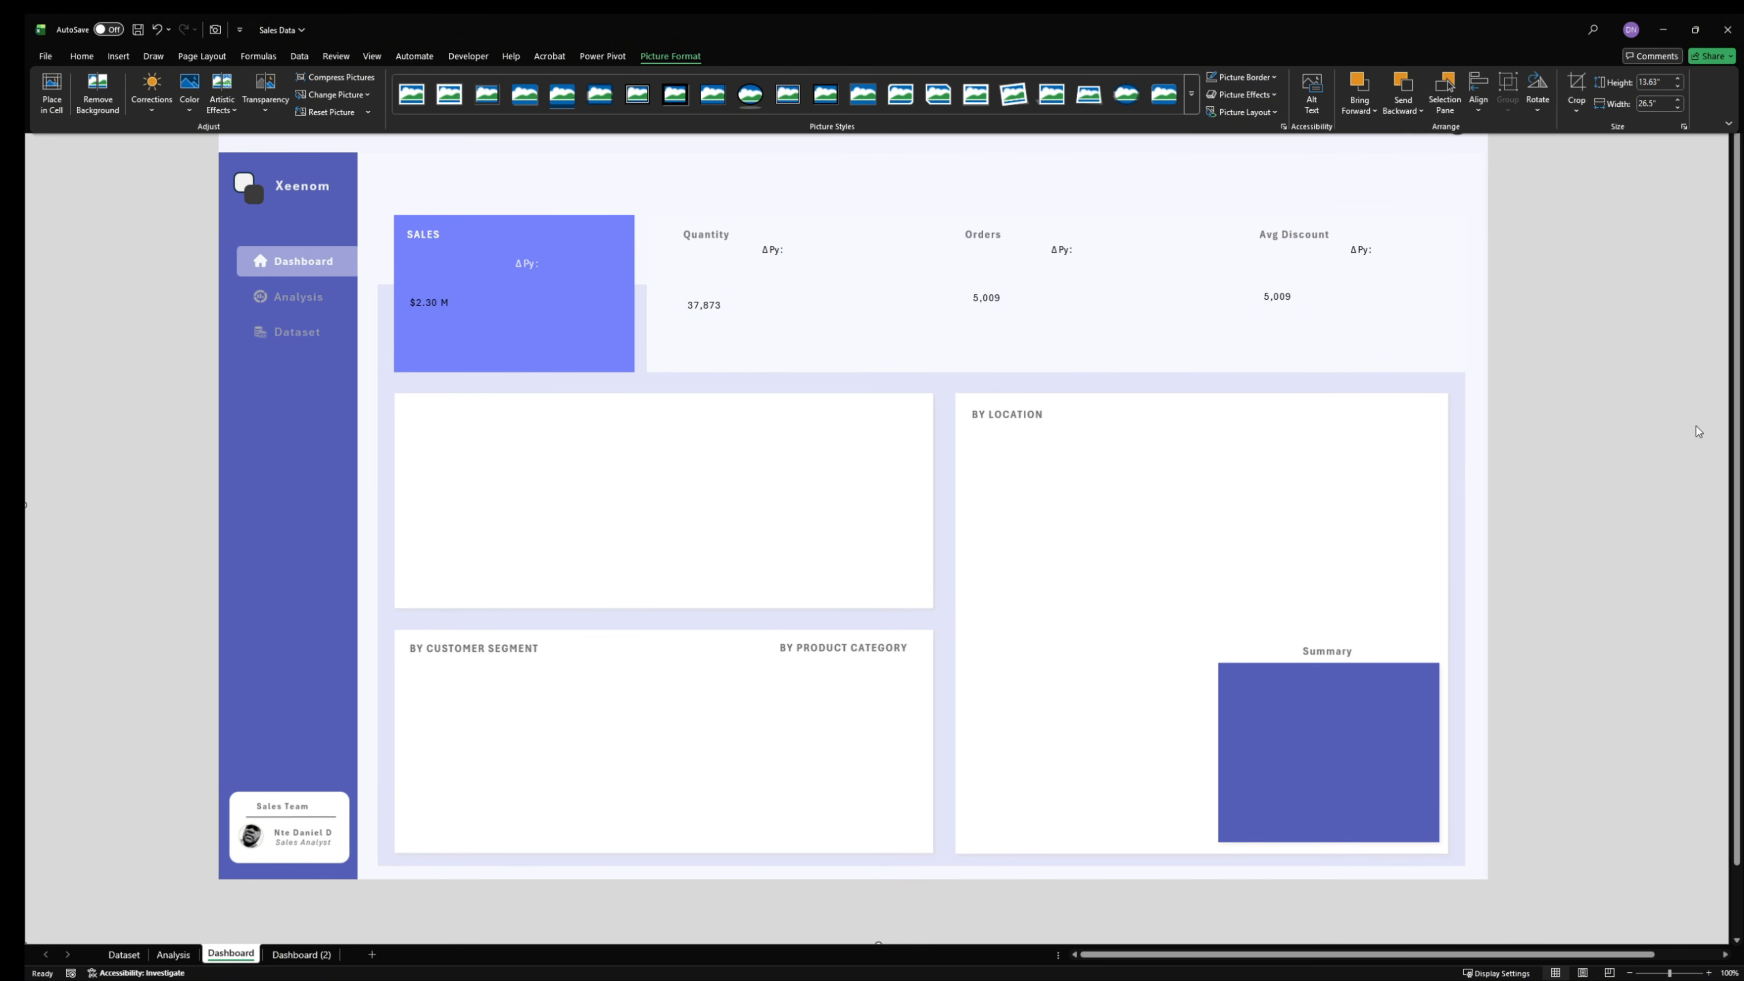
{"action": "key", "text": "ctrl+F1"}
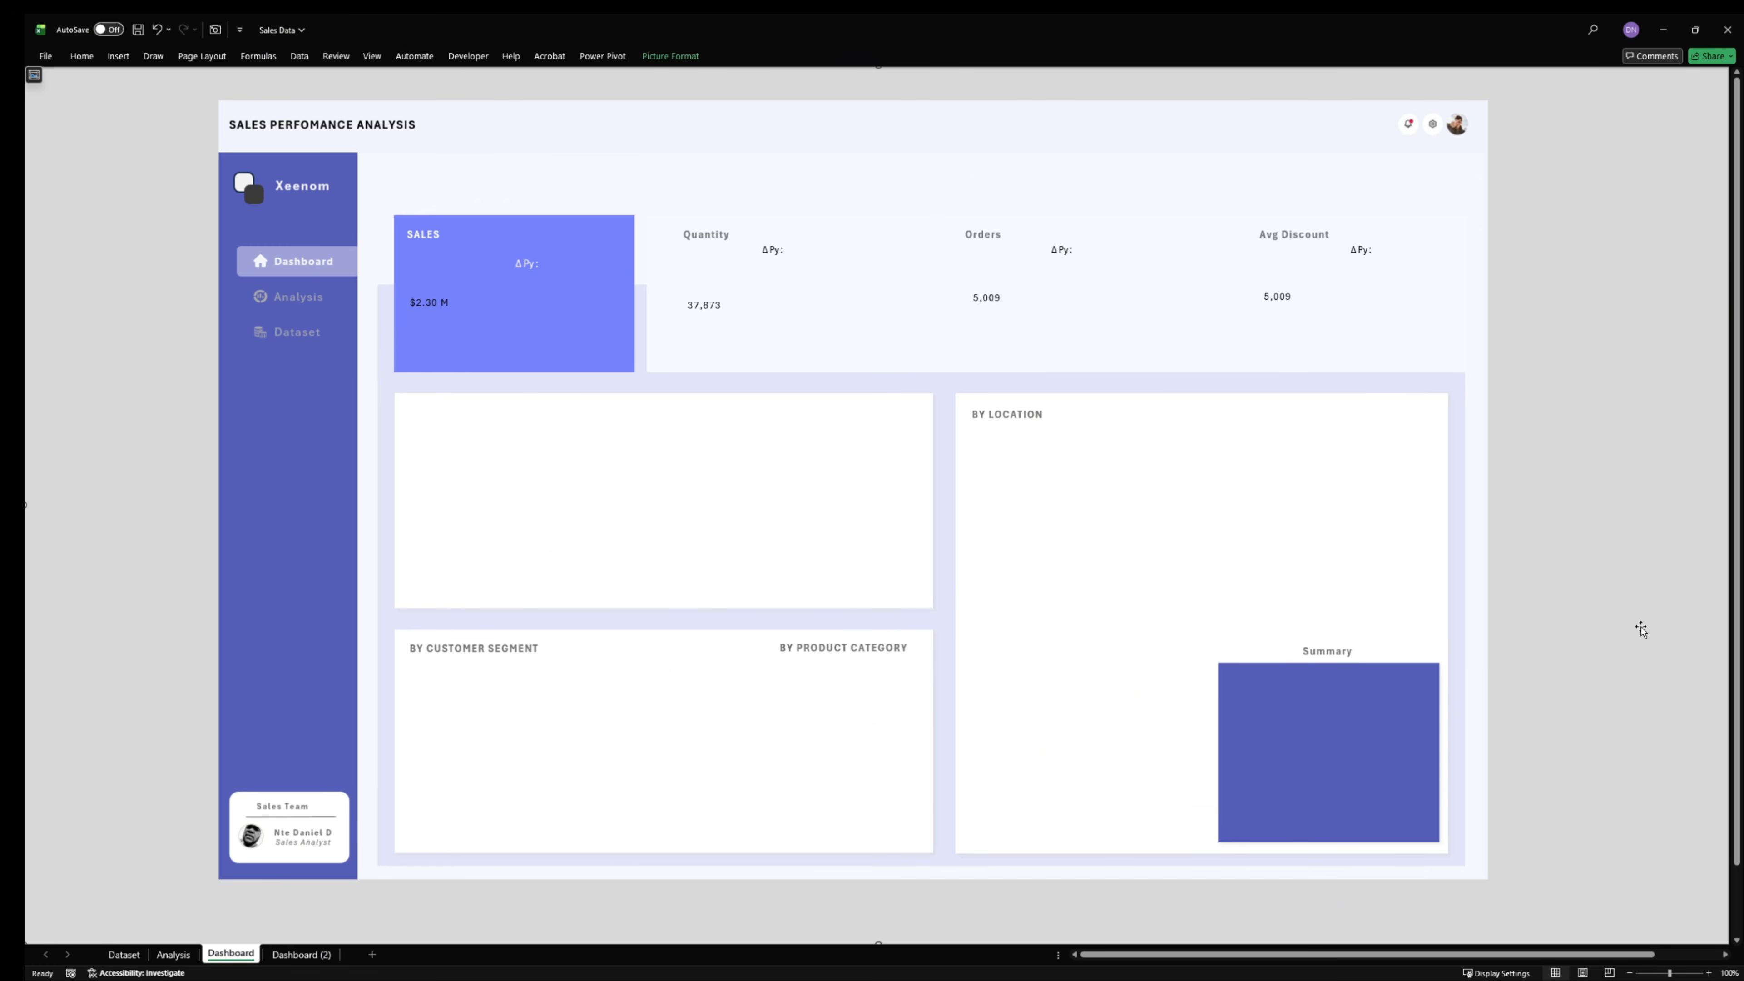
- Select the Sales, Quantity, Orders and Avg Discount values together and move them up closer to their titles
{"action": "left_click", "coordinate": [445, 304]}
{"action": "left_click", "coordinate": [697, 304], "text": "ctrl"}
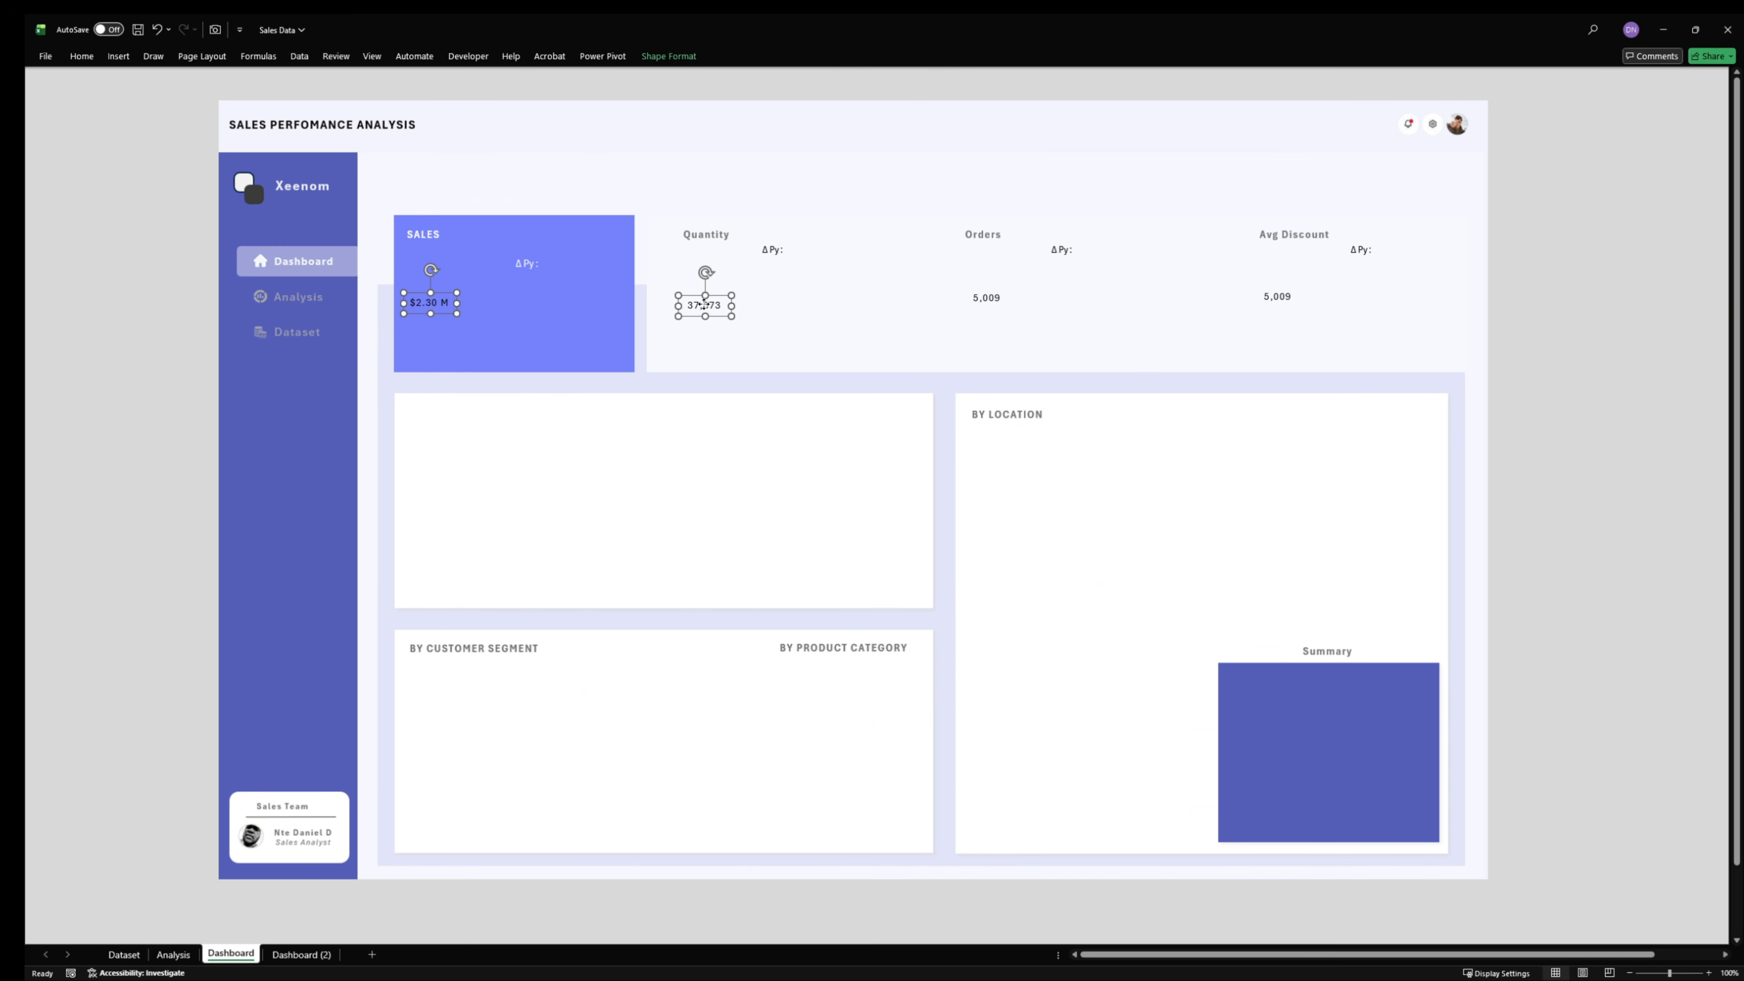
{"action": "left_click", "coordinate": [998, 298], "text": "ctrl"}
{"action": "left_click", "coordinate": [1282, 295], "text": "ctrl"}
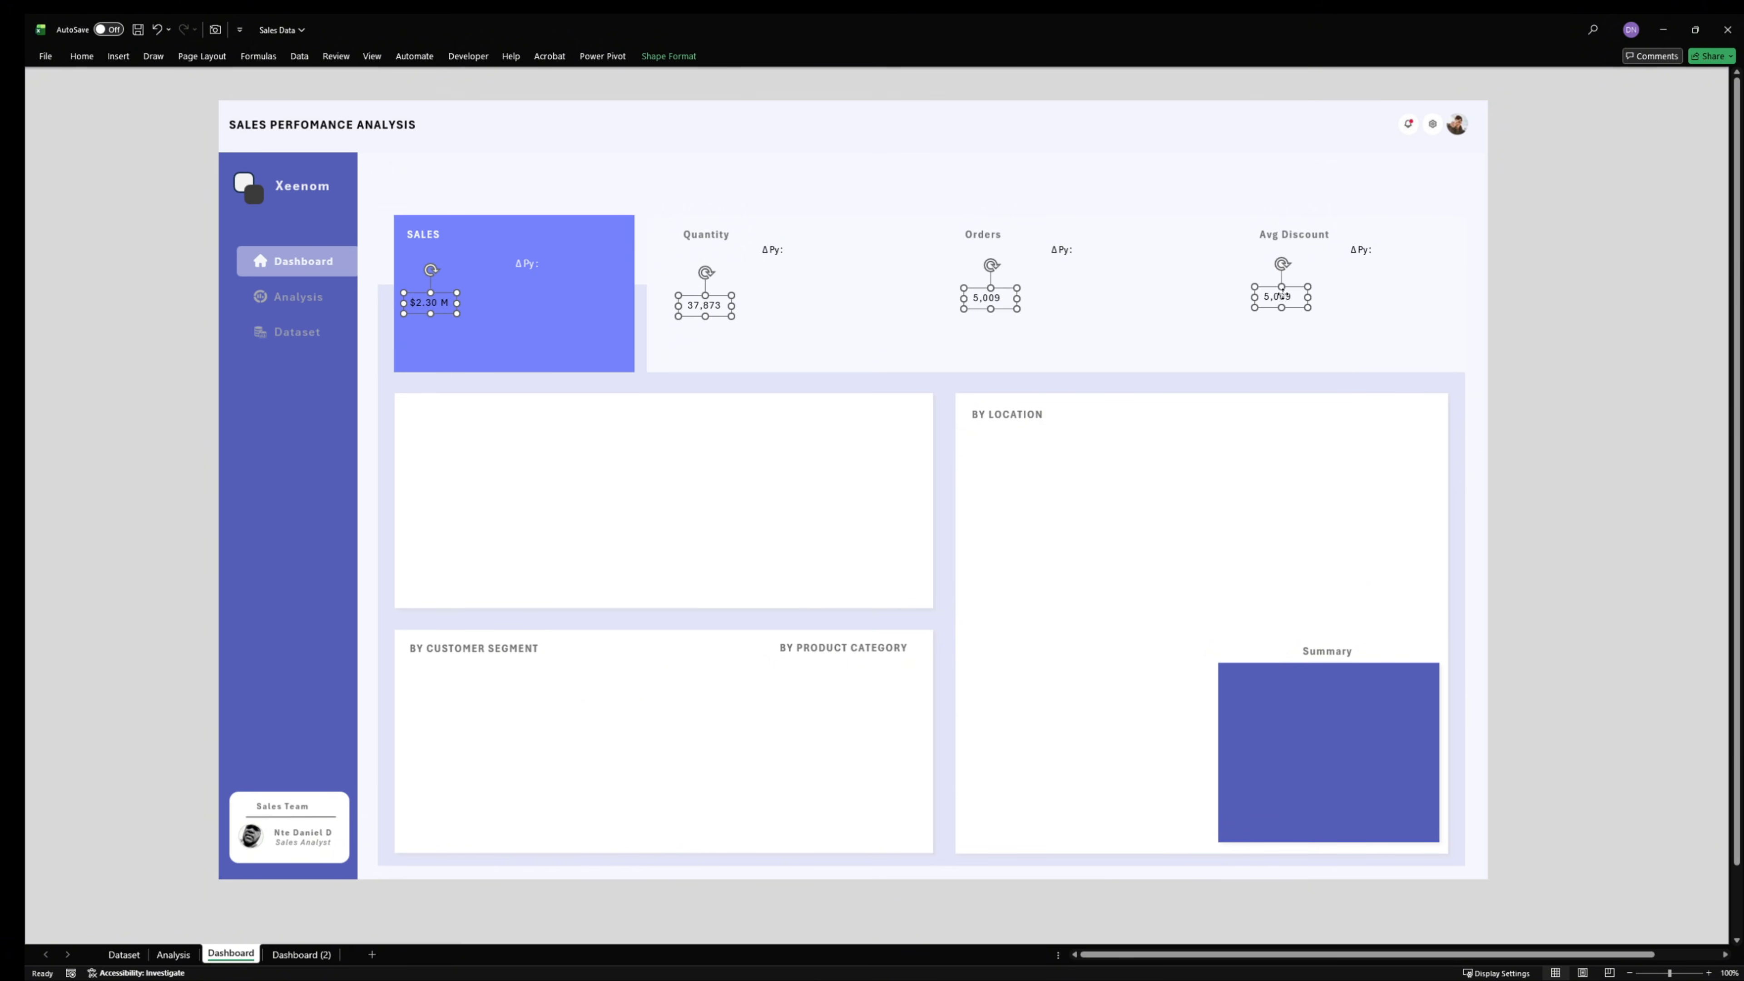
{"action": "left_click_drag", "start_coordinate": [1283, 295], "coordinate": [1284, 260]}
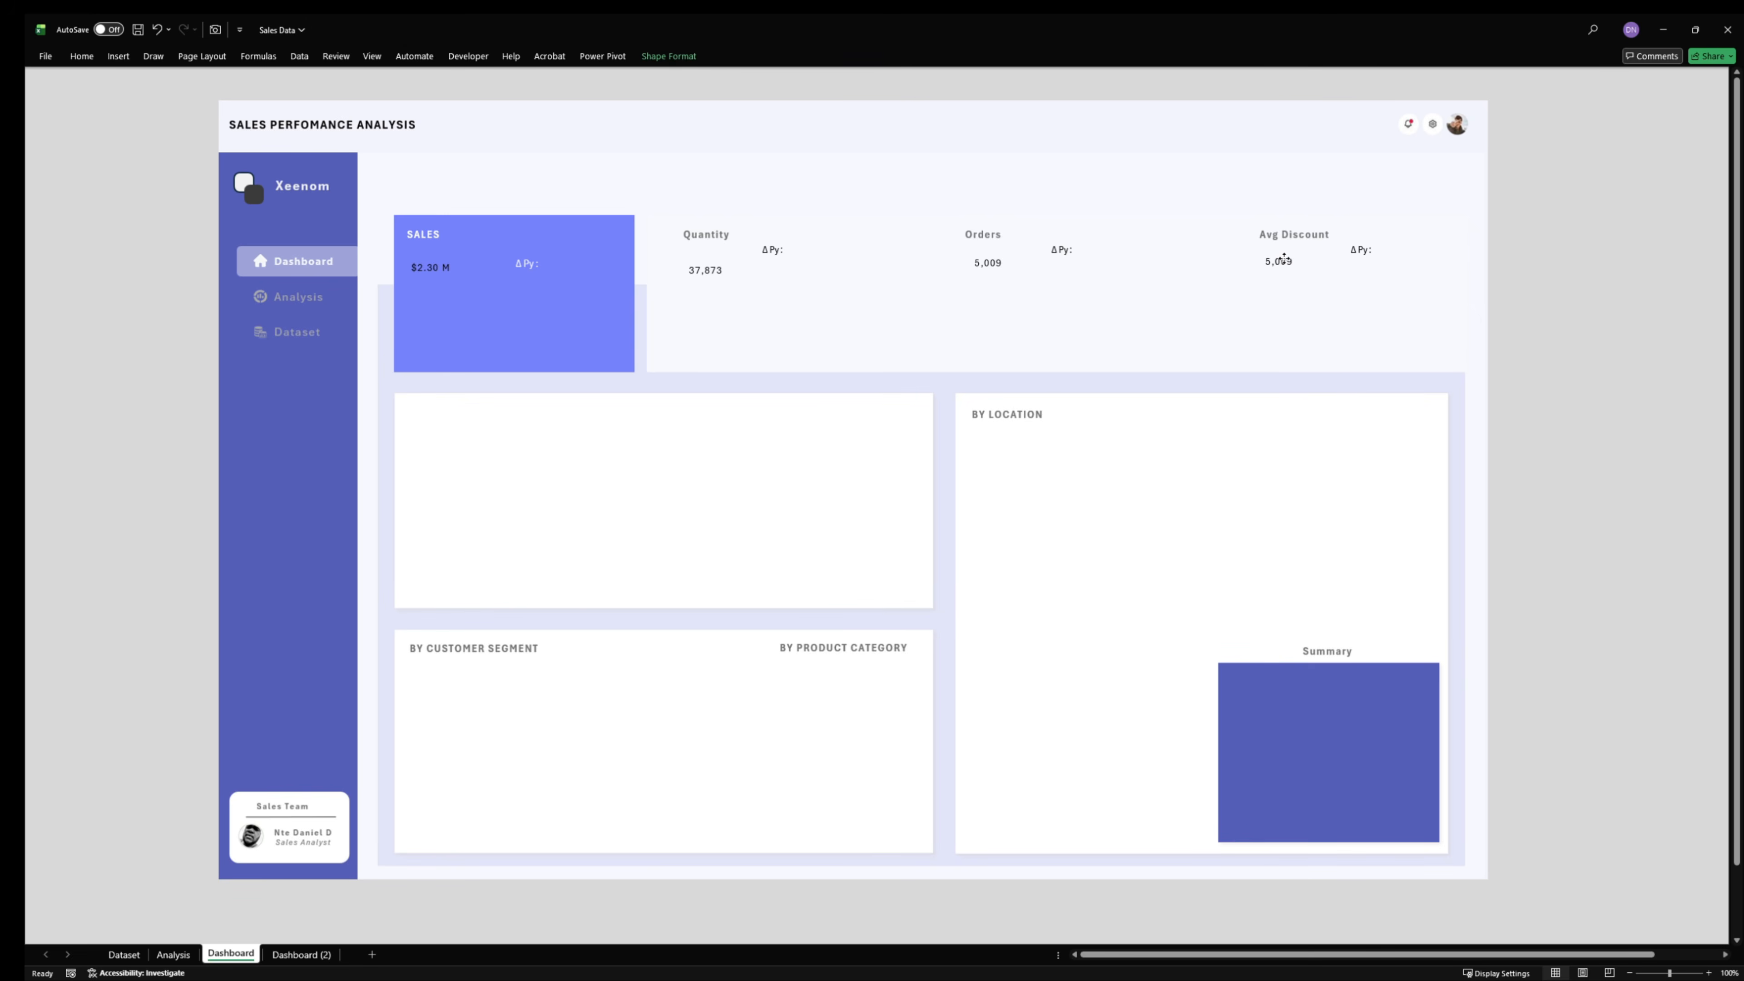
{"action": "left_click_drag", "start_coordinate": [1283, 260], "coordinate": [1283, 260]}
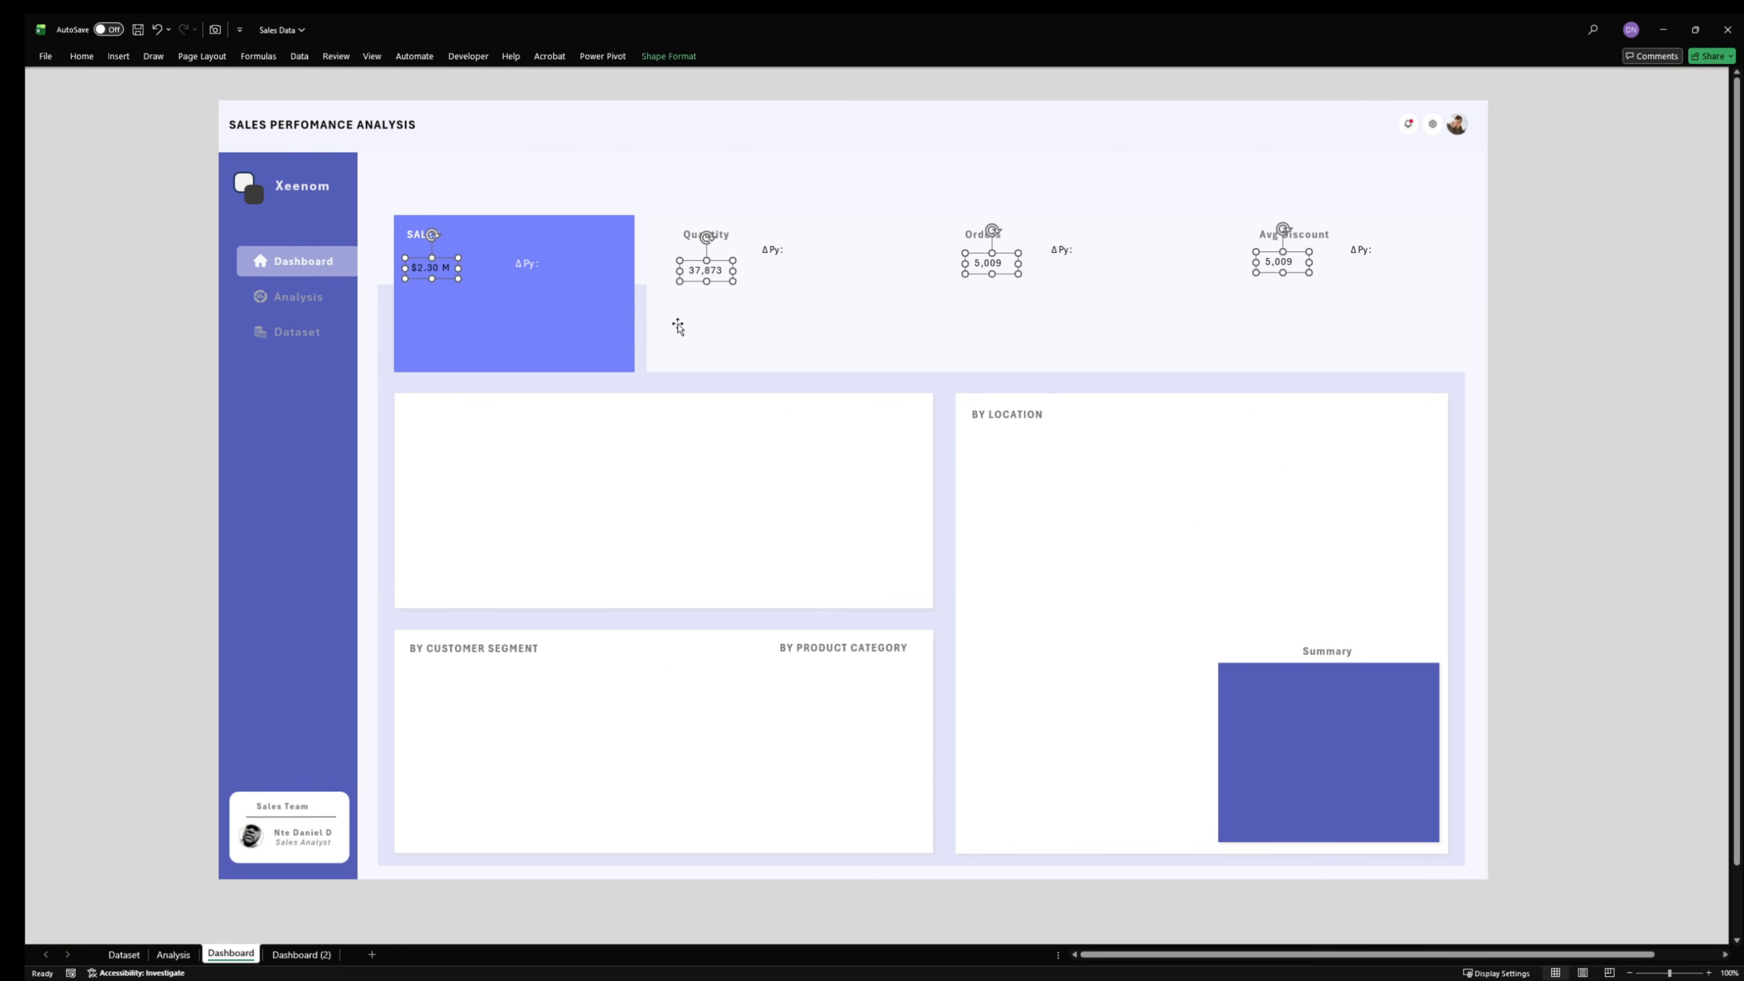
{"action": "left_click", "coordinate": [1511, 274]}
- Nudge the Sales value up slightly to line up with the ΔPy label in its card
{"action": "left_click", "coordinate": [433, 269]}
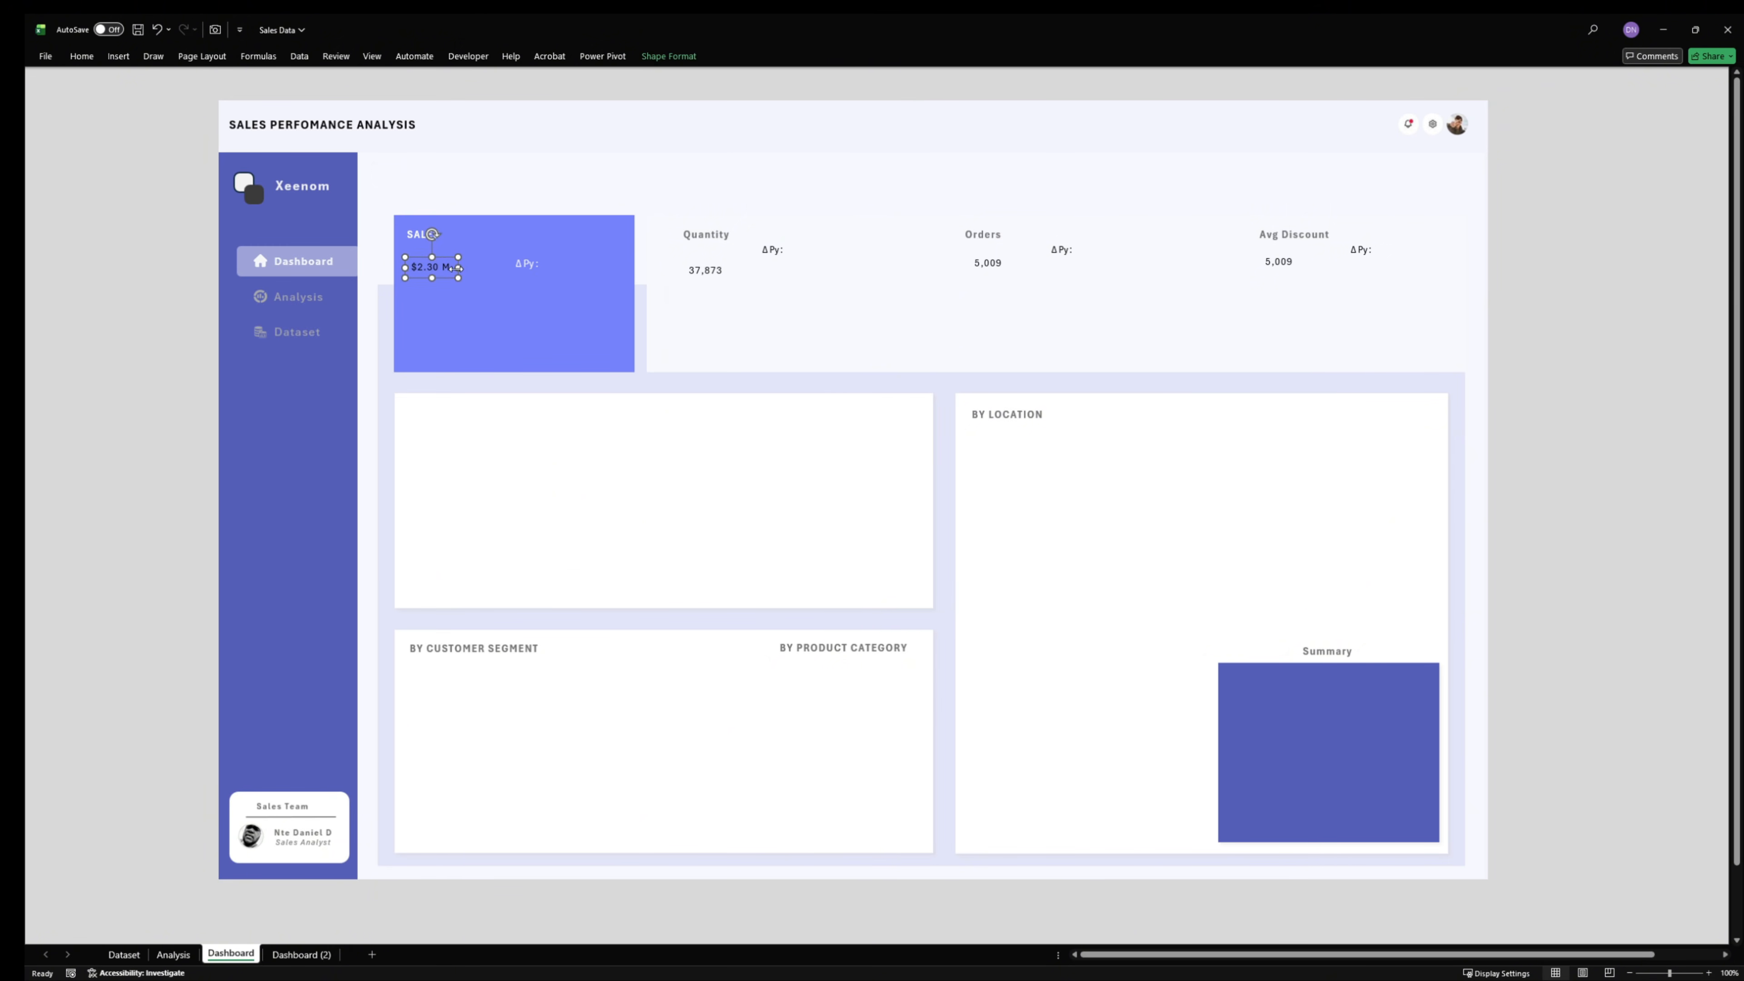
{"action": "key", "text": "Up"}
{"action": "key", "text": "Up"}
{"action": "left_click", "coordinate": [491, 268]}
- Move the Quantity value up level with its ΔPy label and align the tops of the Quantity, Orders and Avg Discount values
{"action": "left_click", "coordinate": [713, 273]}
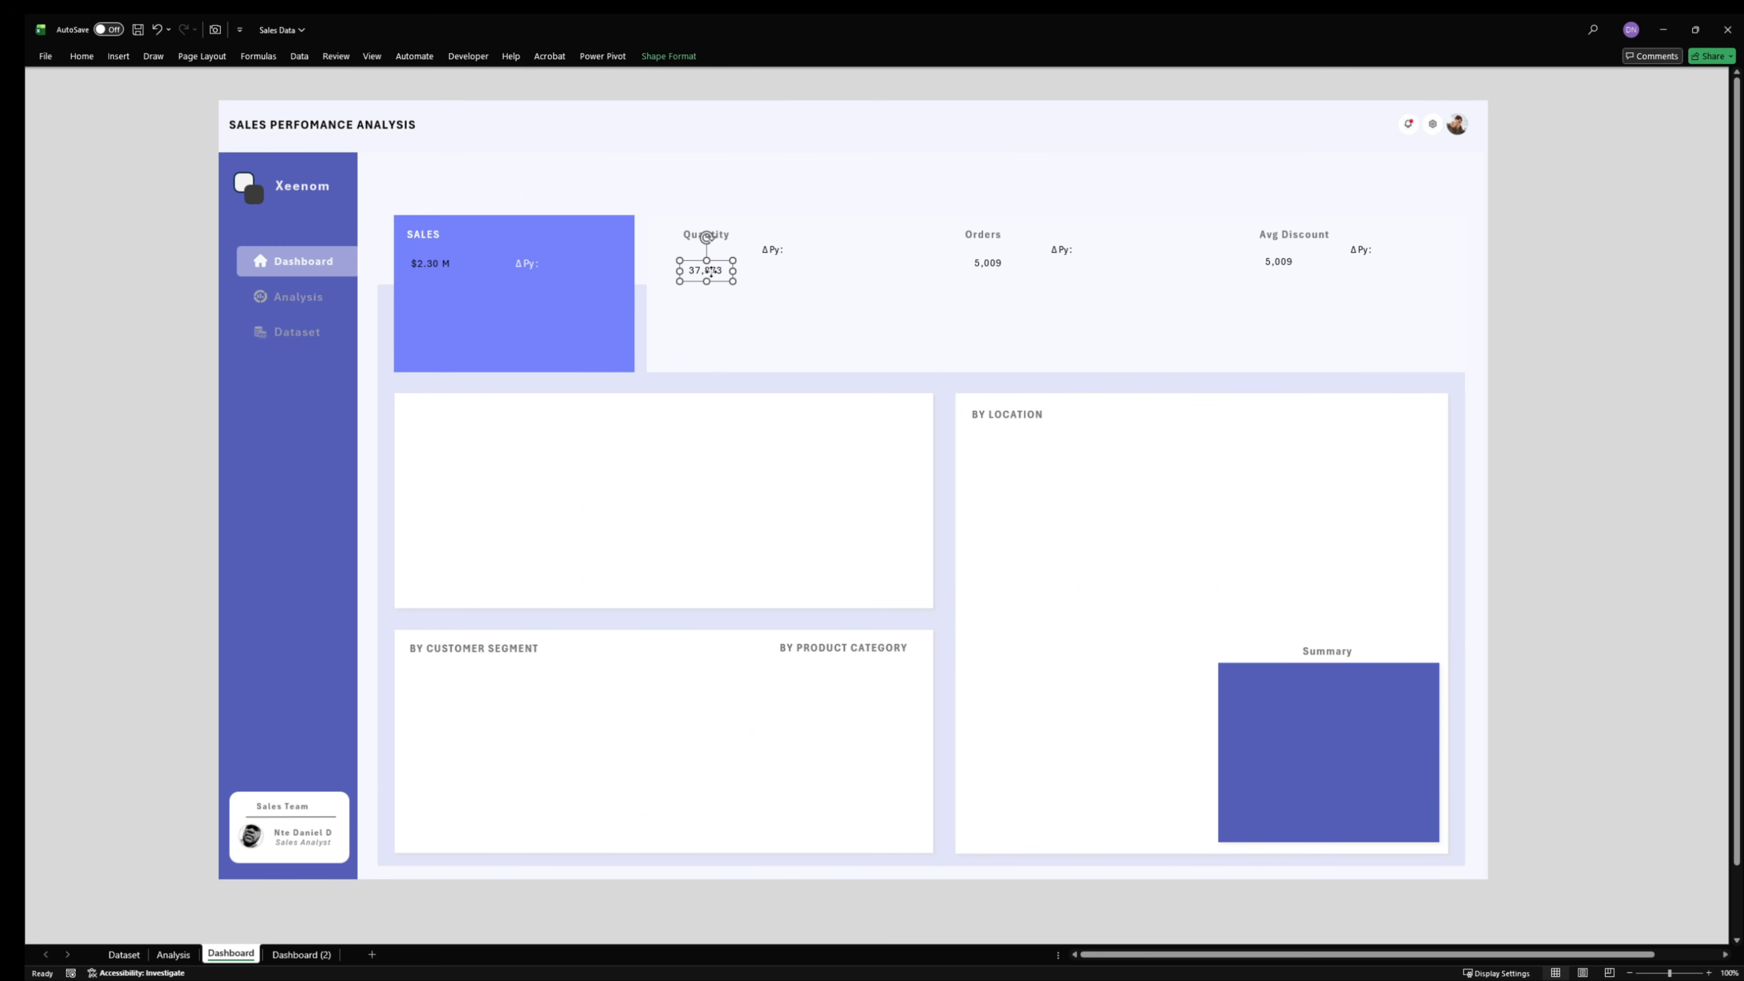
{"action": "left_click_drag", "start_coordinate": [710, 272], "coordinate": [722, 251]}
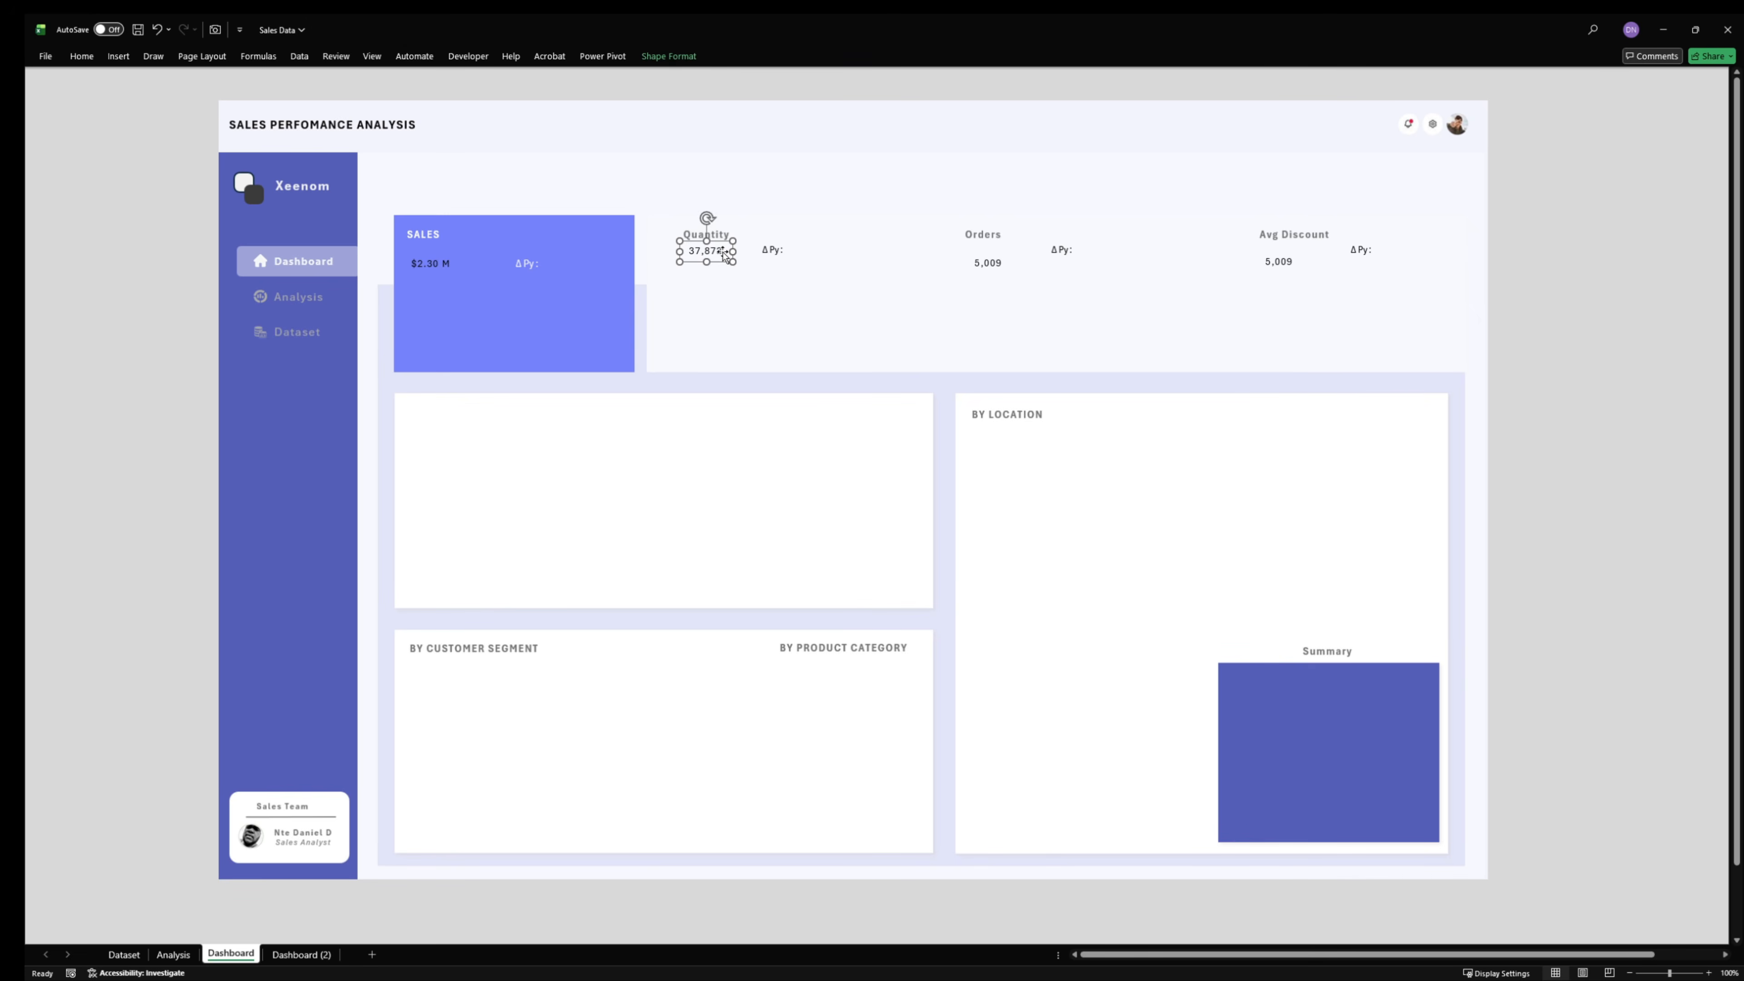
{"action": "left_click", "coordinate": [997, 259], "text": "shift"}
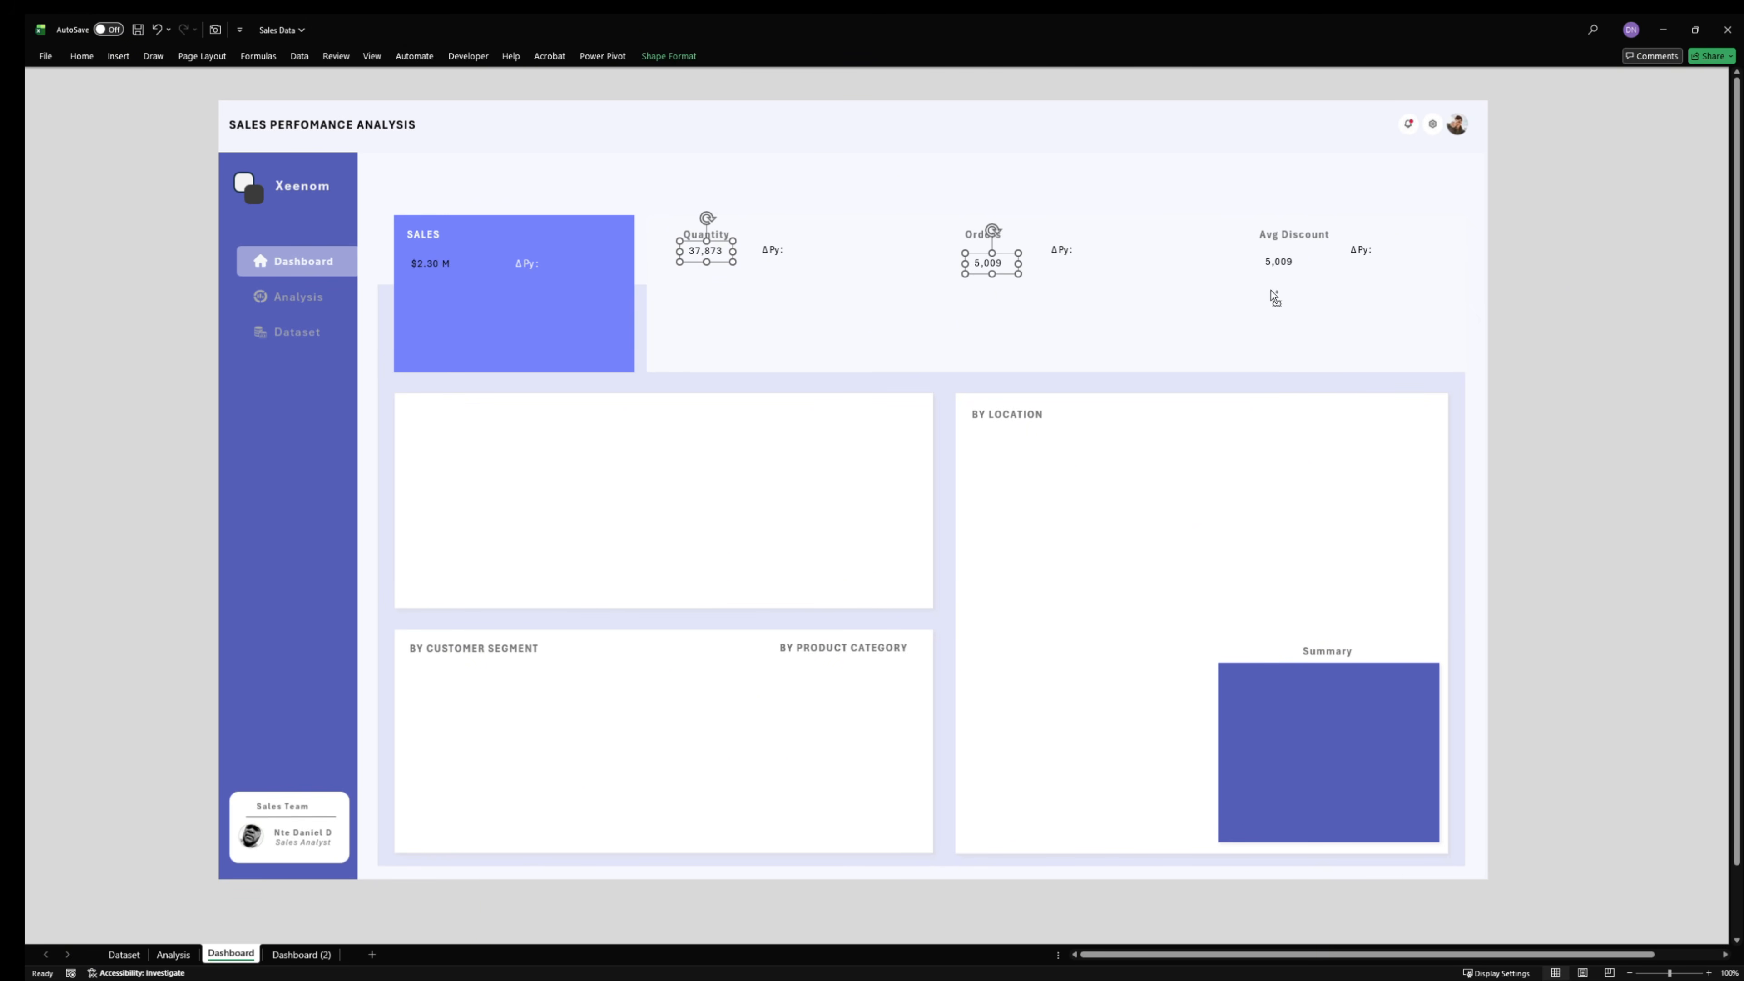
{"action": "left_click", "coordinate": [1272, 259], "text": "shift"}
{"action": "left_click", "coordinate": [668, 56]}
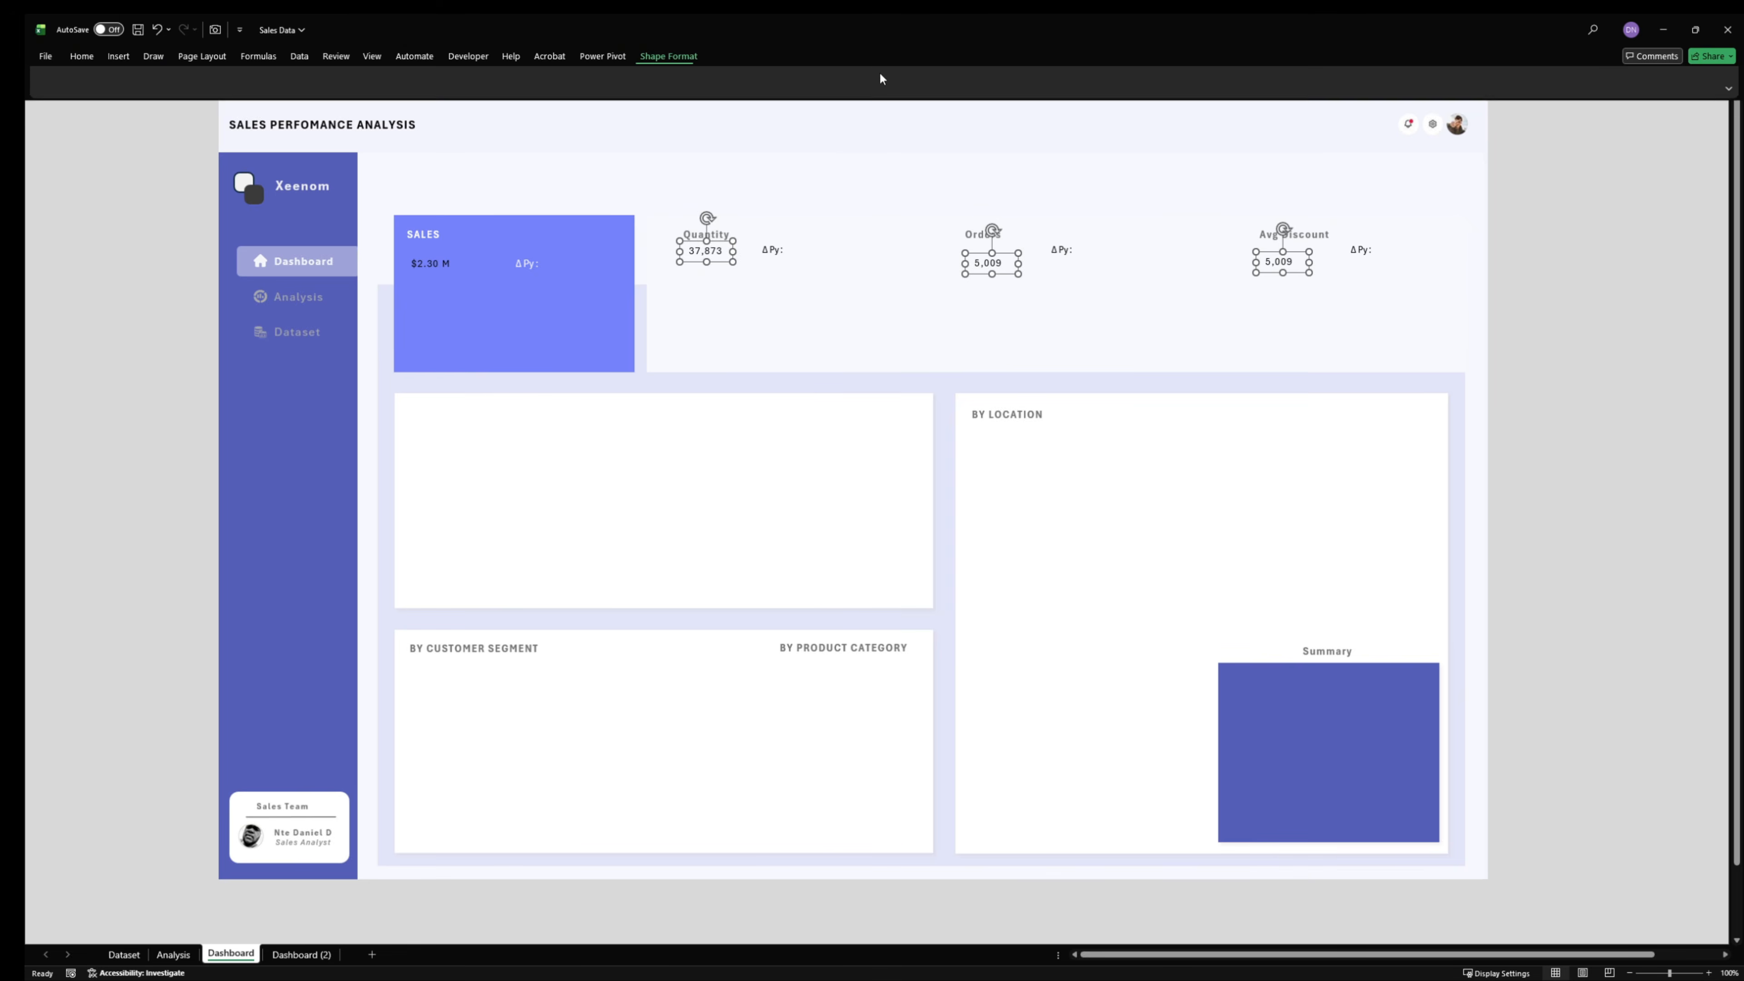
{"action": "left_click", "coordinate": [1005, 90]}
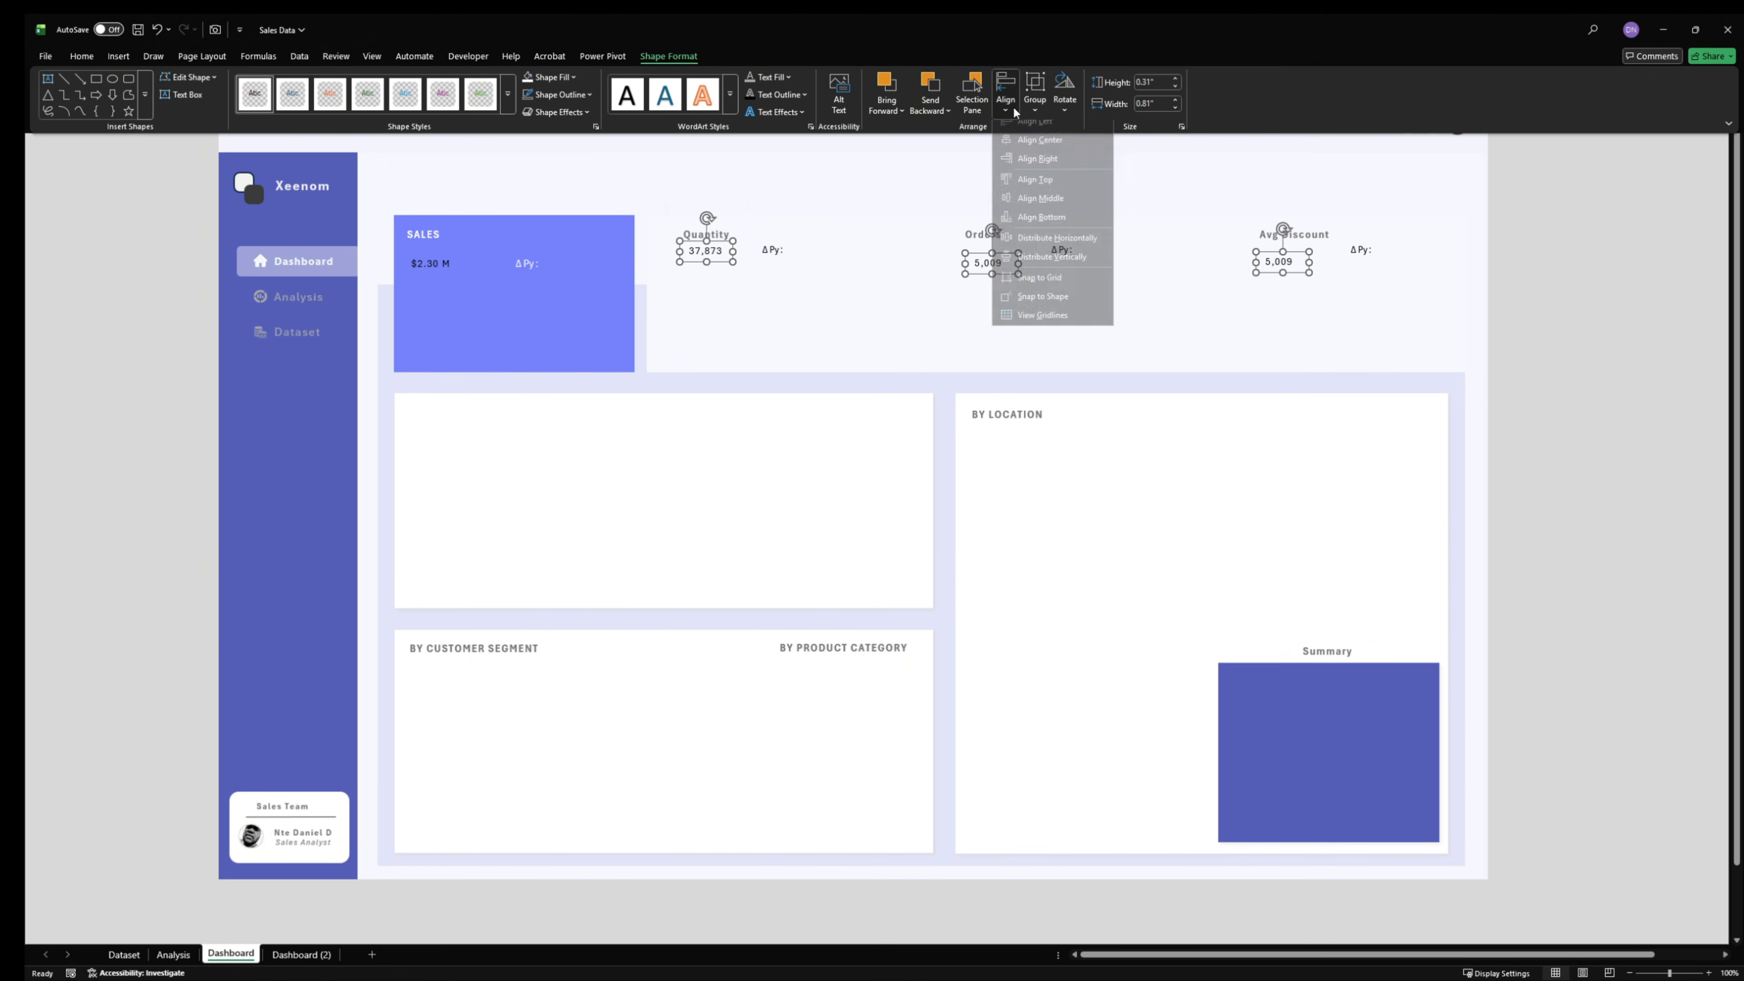
{"action": "left_click", "coordinate": [1055, 189]}
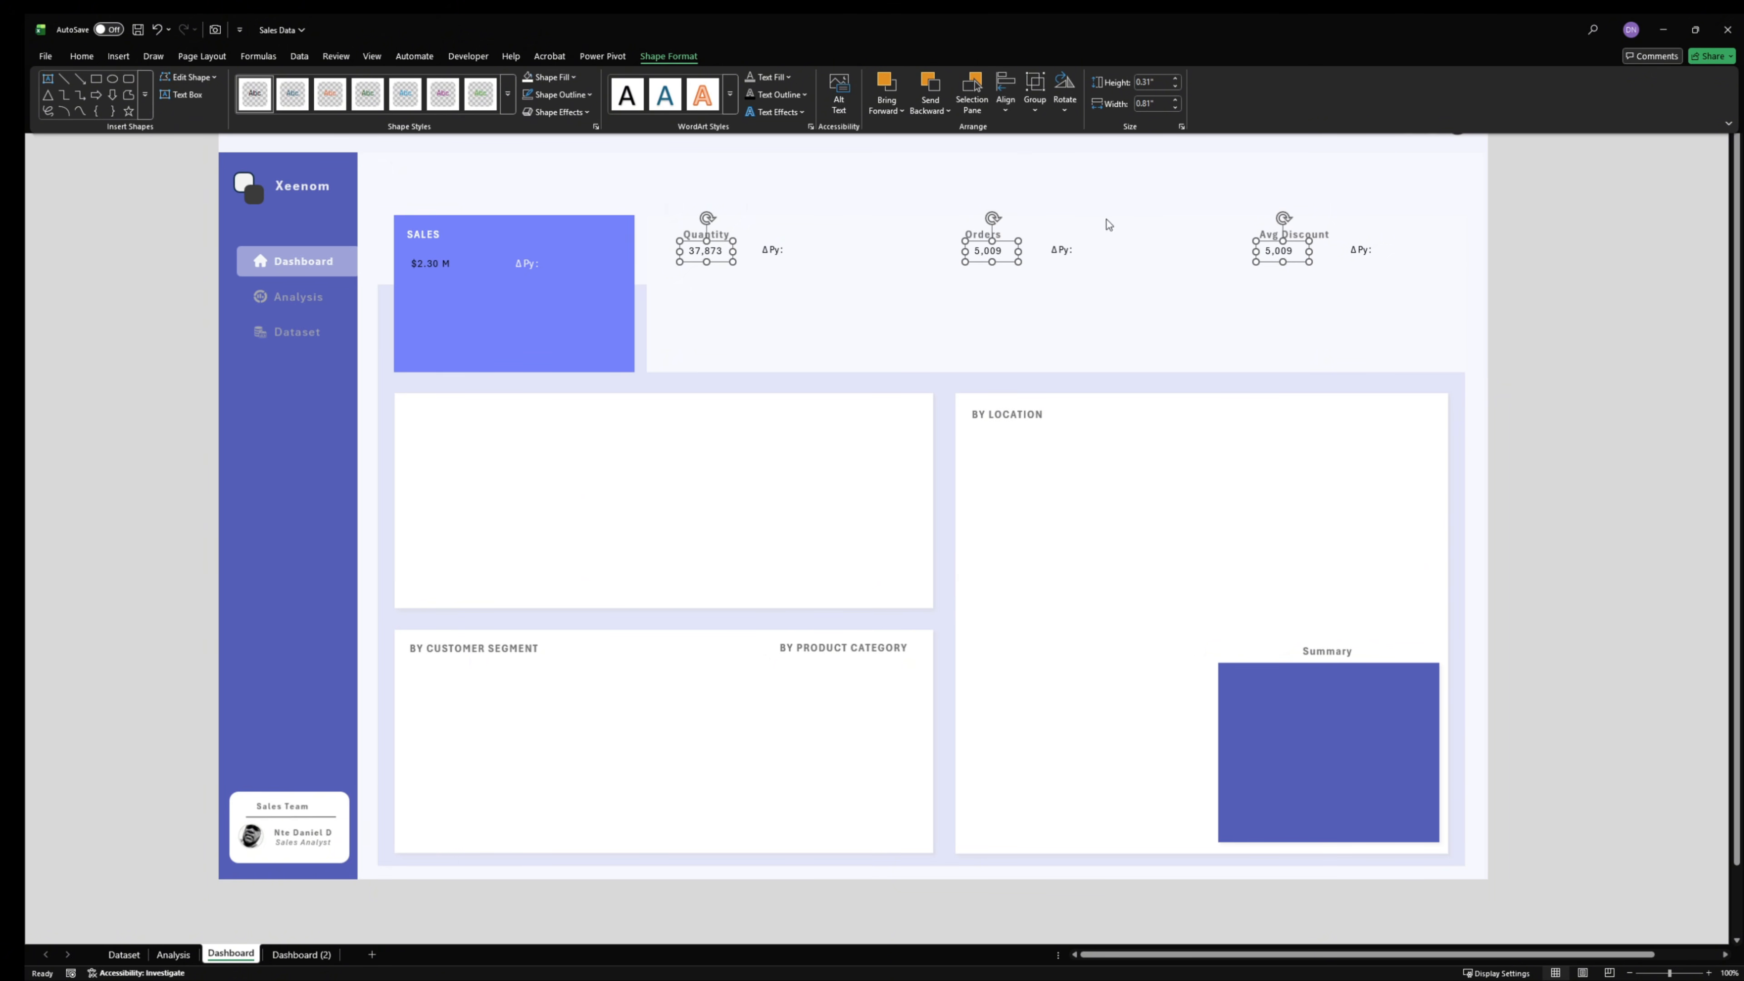
{"action": "left_click", "coordinate": [1601, 315]}
{"action": "left_click", "coordinate": [1282, 251]}
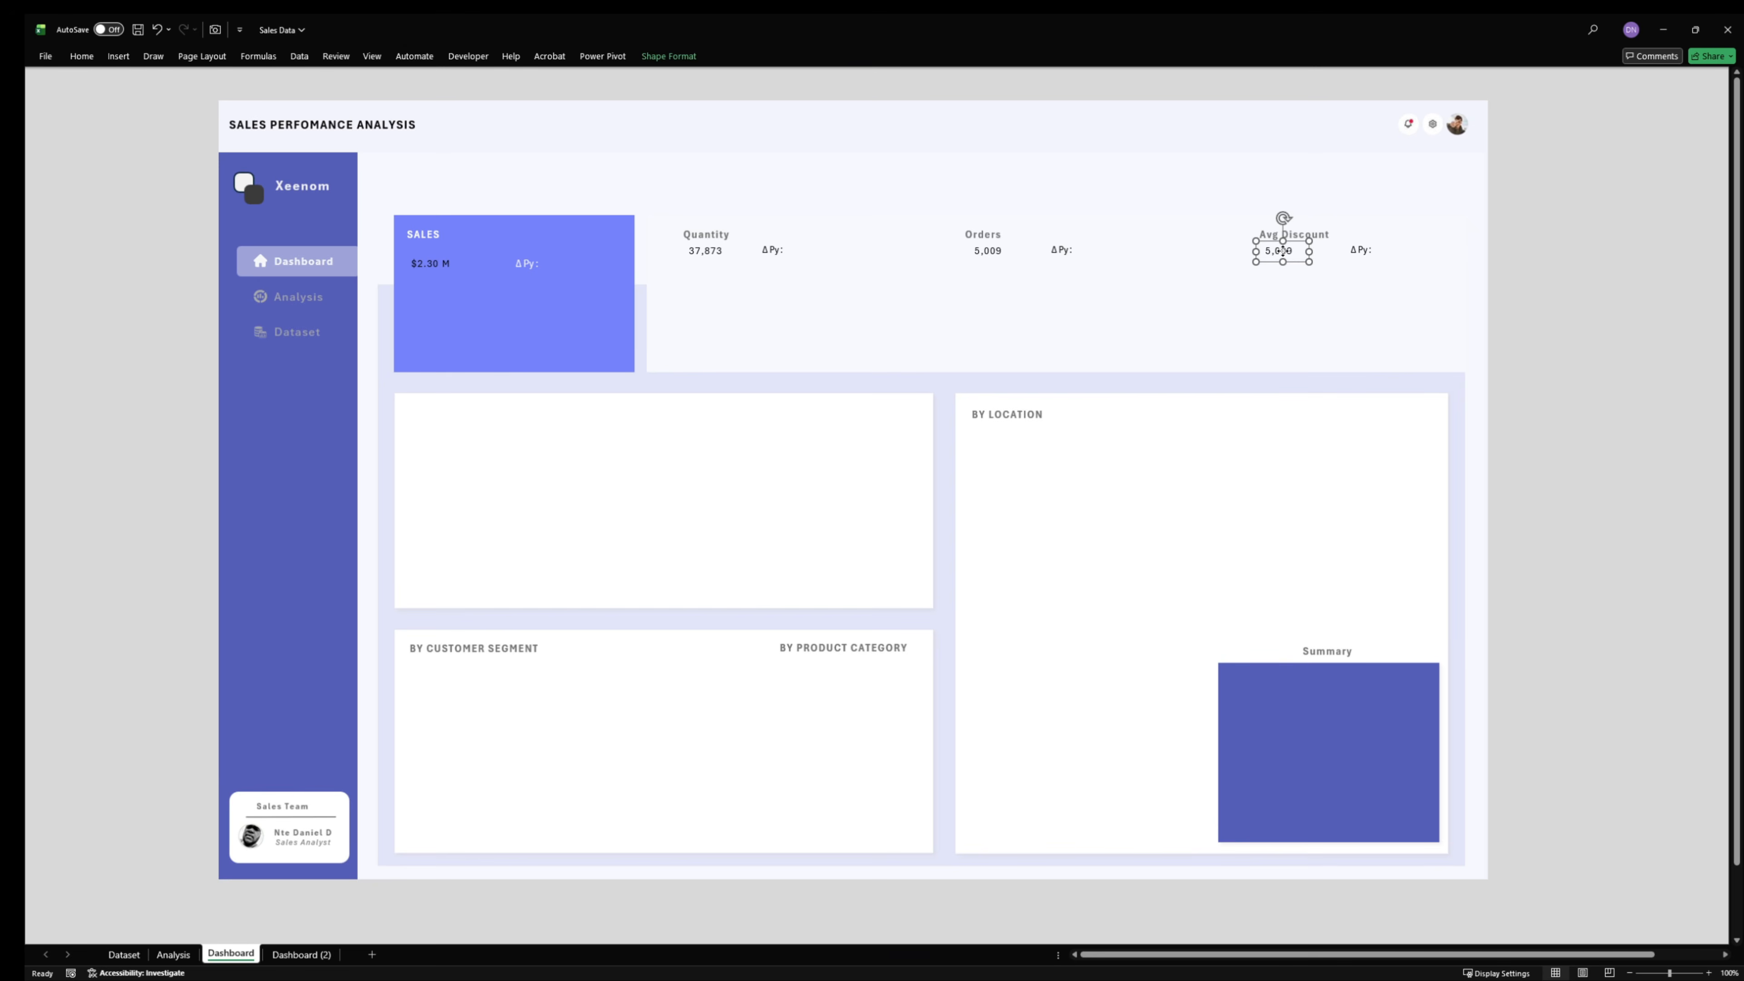
{"action": "left_click", "coordinate": [430, 264]}
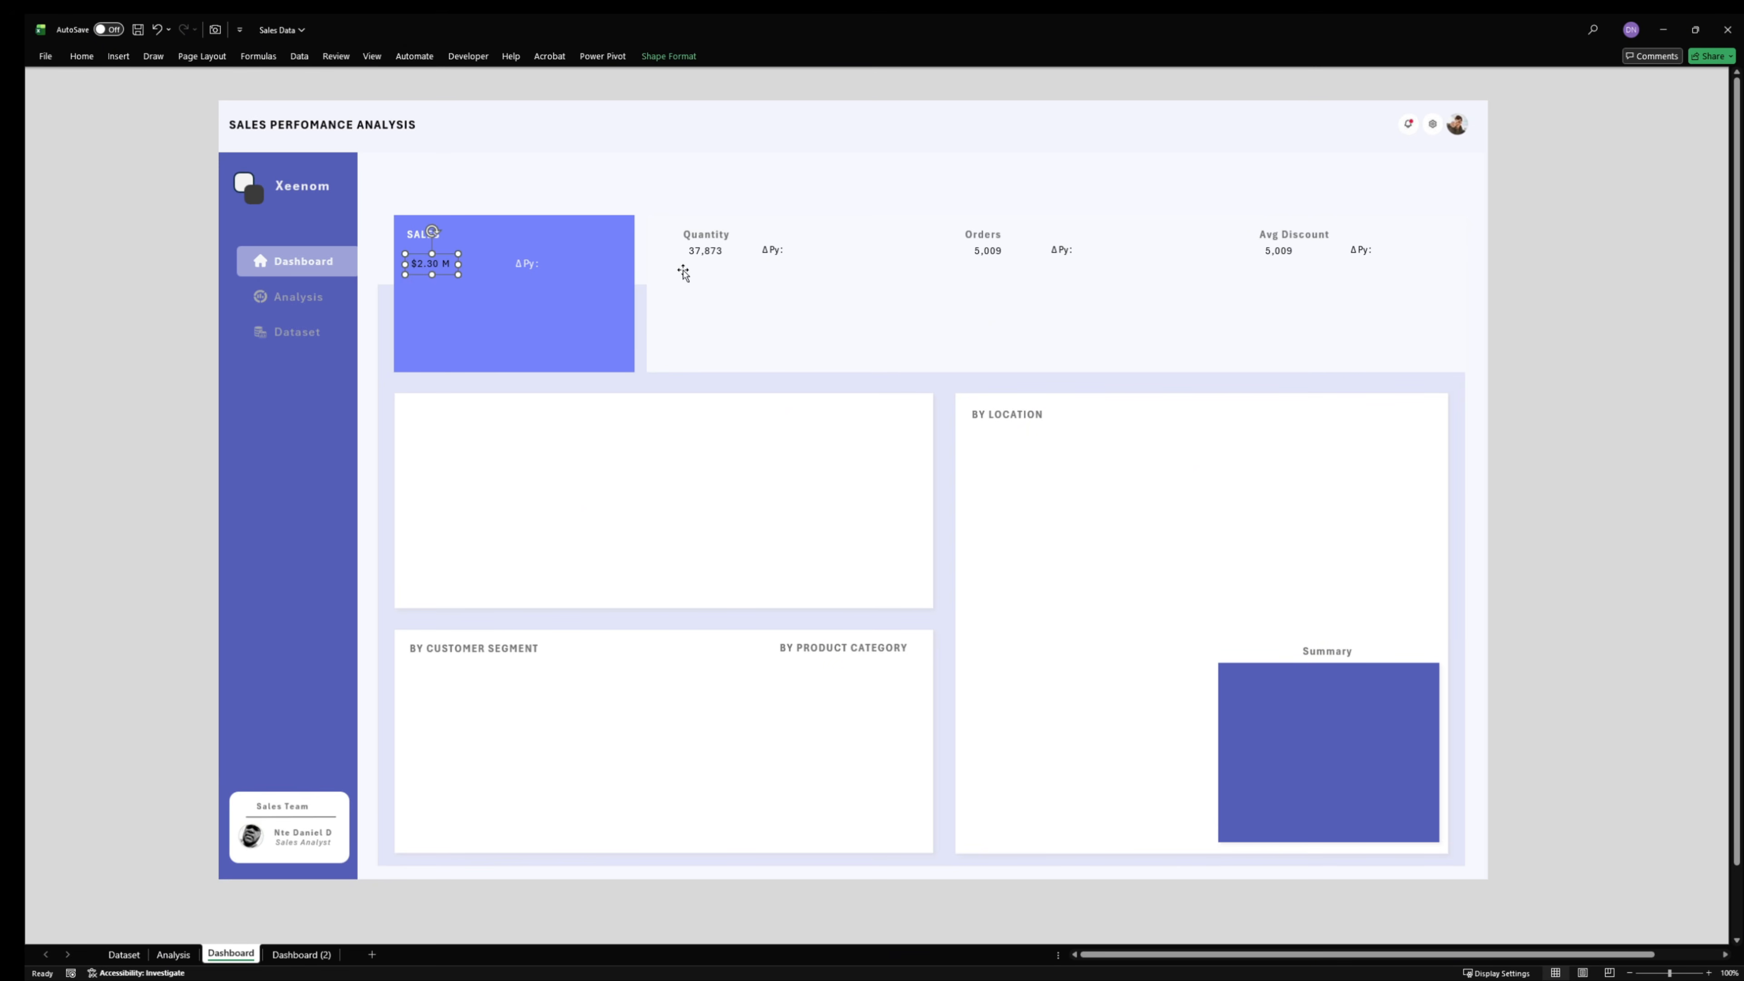
{"action": "left_click", "coordinate": [707, 254]}
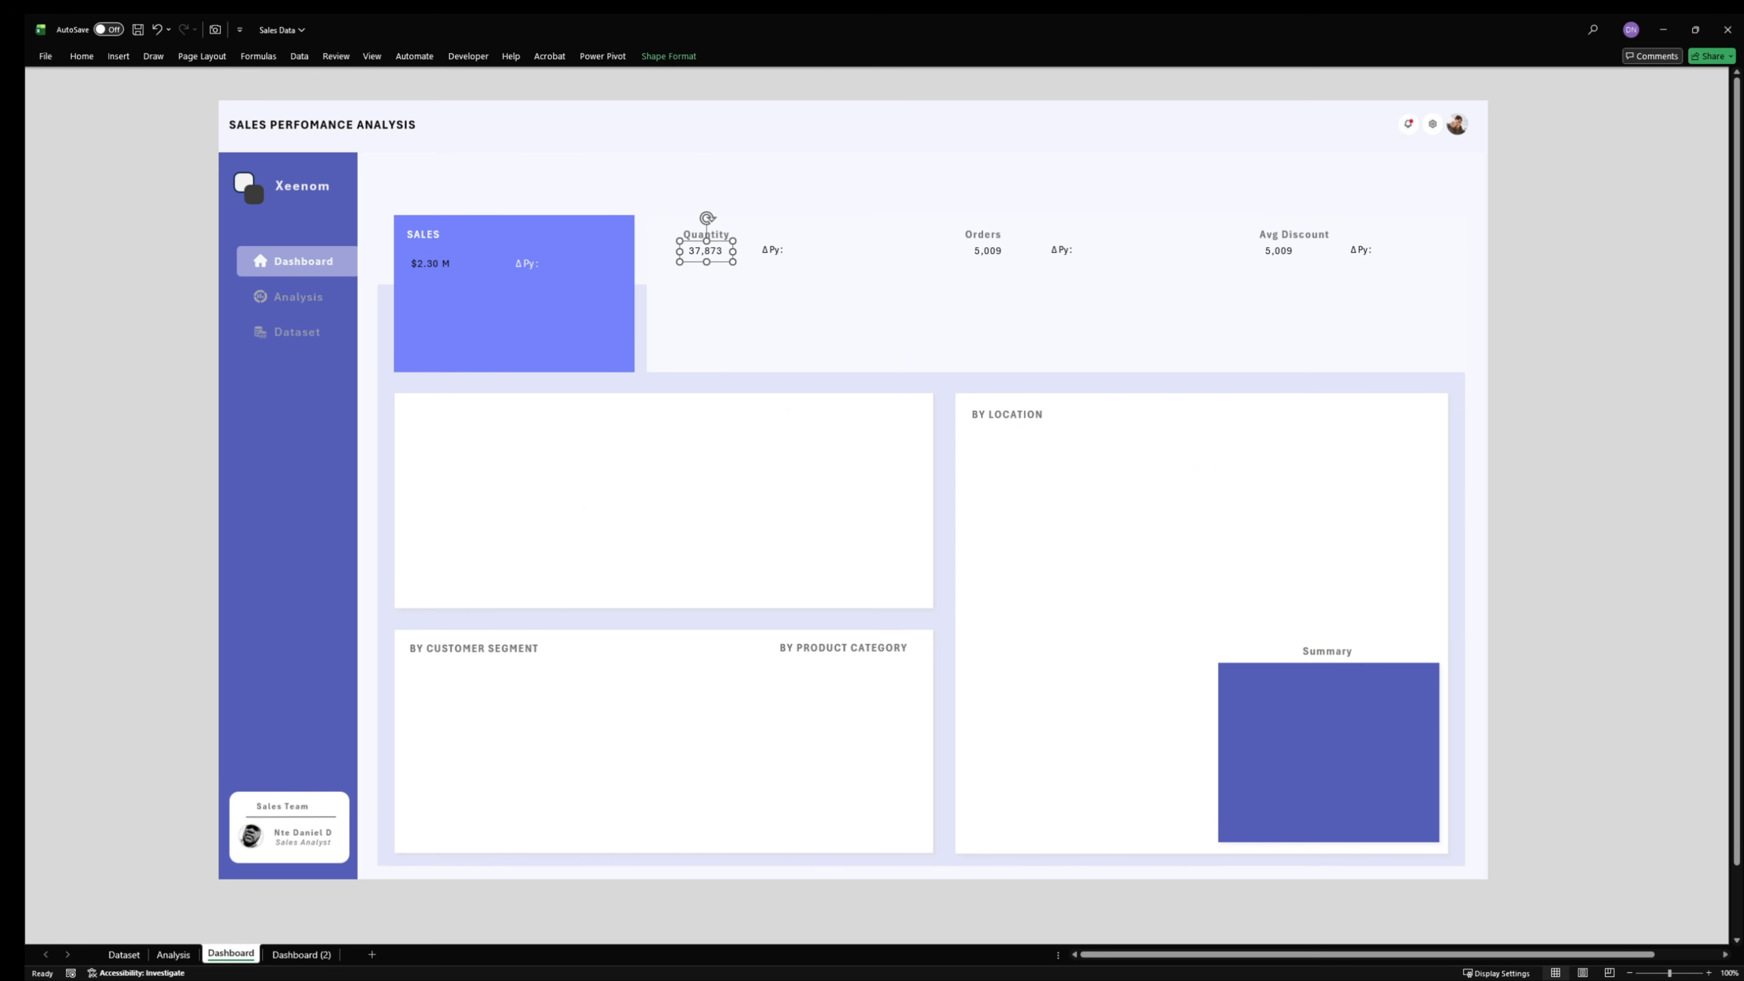
- Apply large bold white text formatting to the Sales value with Format Painter and enlarge its text box to fit
{"action": "key", "text": "alt+Tab"}
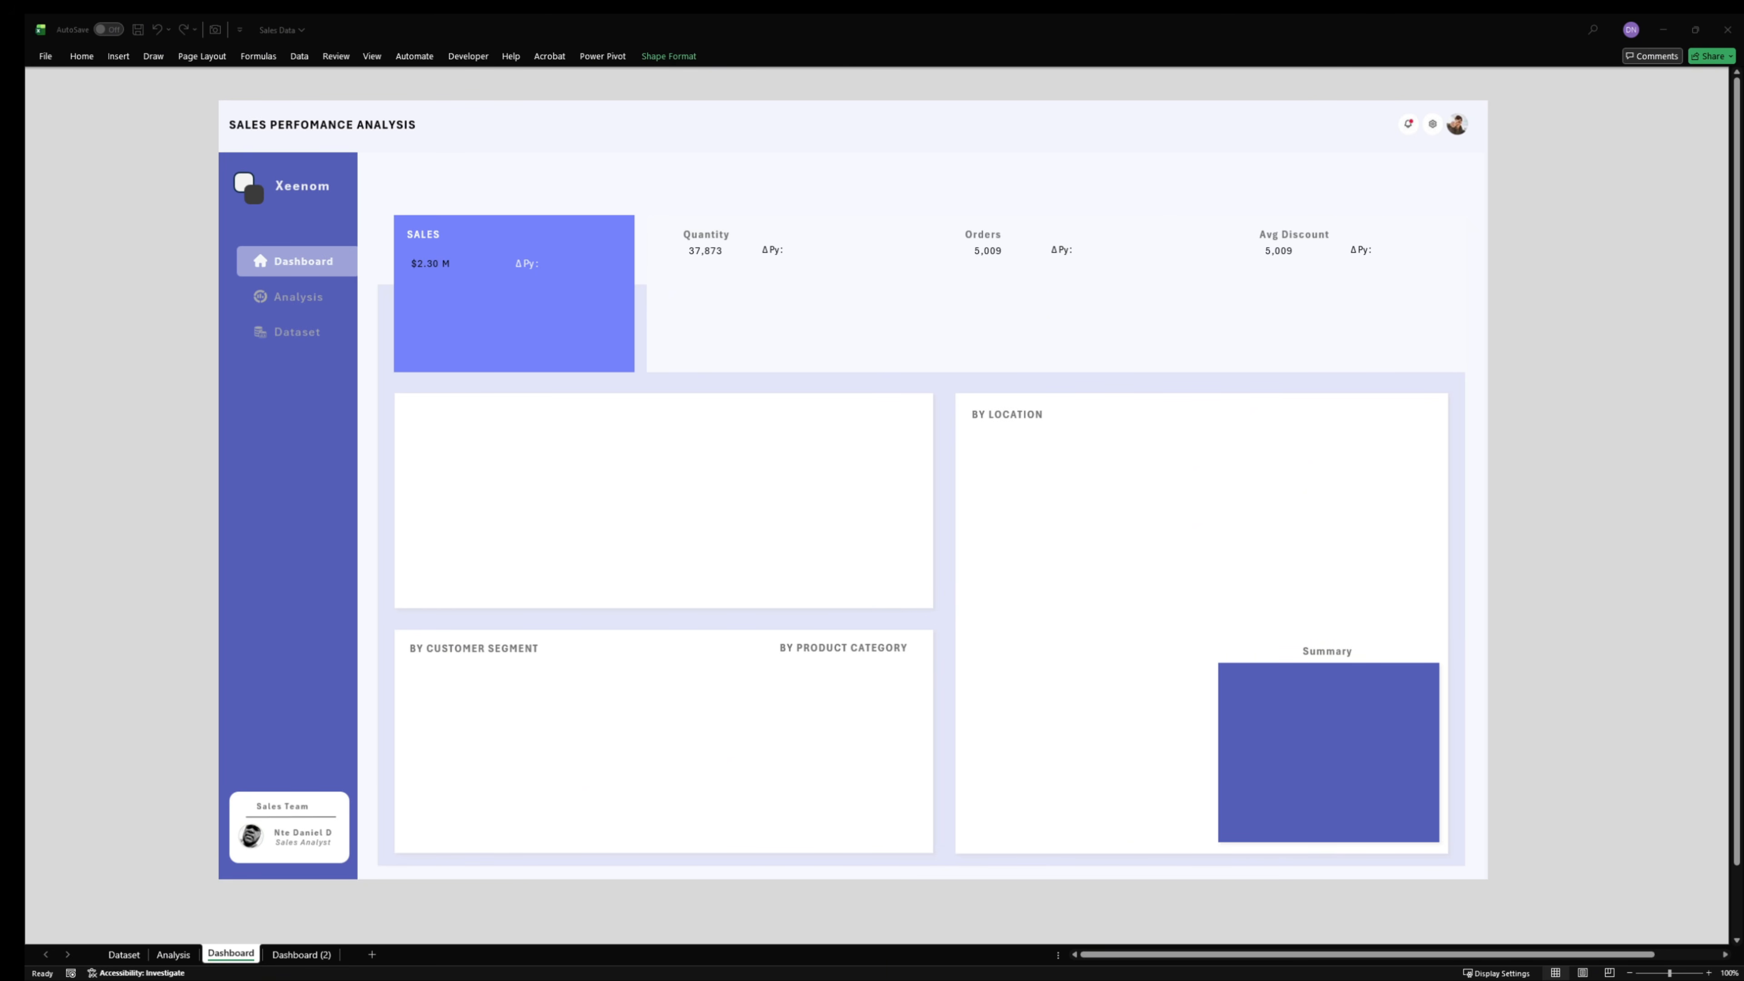
{"action": "key", "text": "alt+h"}
{"action": "key", "text": "f"}
{"action": "key", "text": "p"}
{"action": "left_click", "coordinate": [434, 261]}
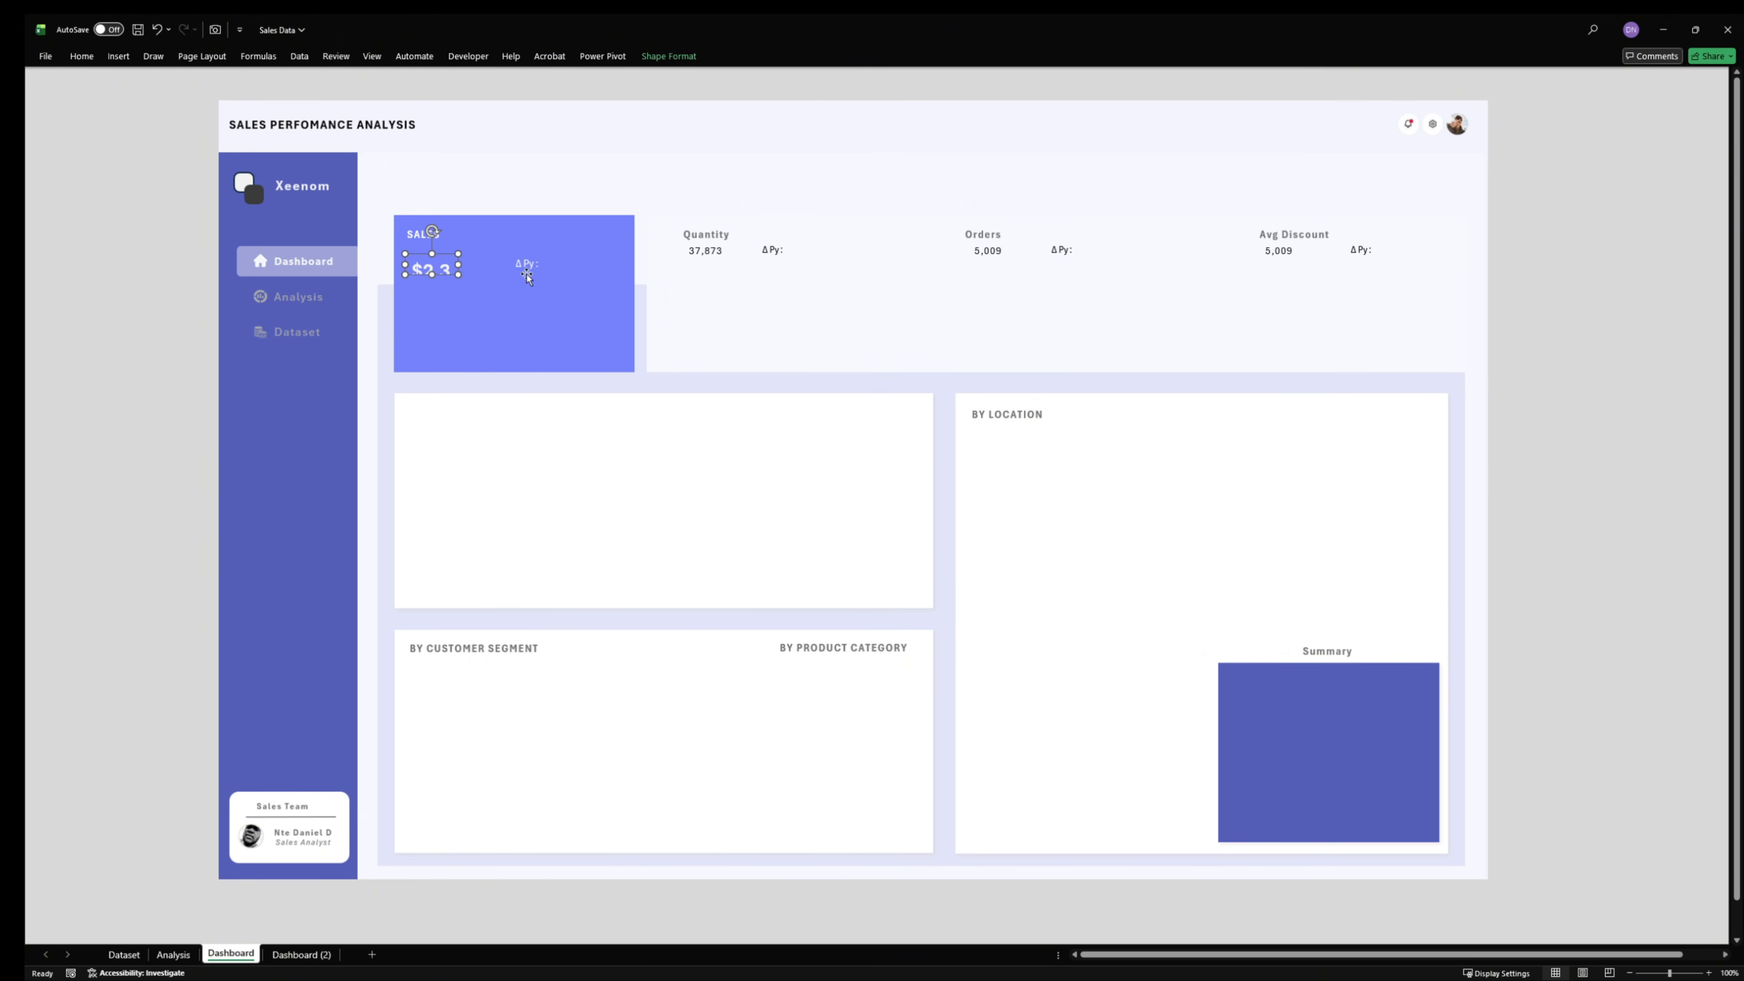
{"action": "mouse_move", "coordinate": [458, 263]}
{"action": "left_mouse_down"}
{"action": "mouse_move", "coordinate": [507, 264]}
{"action": "mouse_move", "coordinate": [457, 289]}
{"action": "mouse_move", "coordinate": [449, 262]}
{"action": "left_mouse_up"}
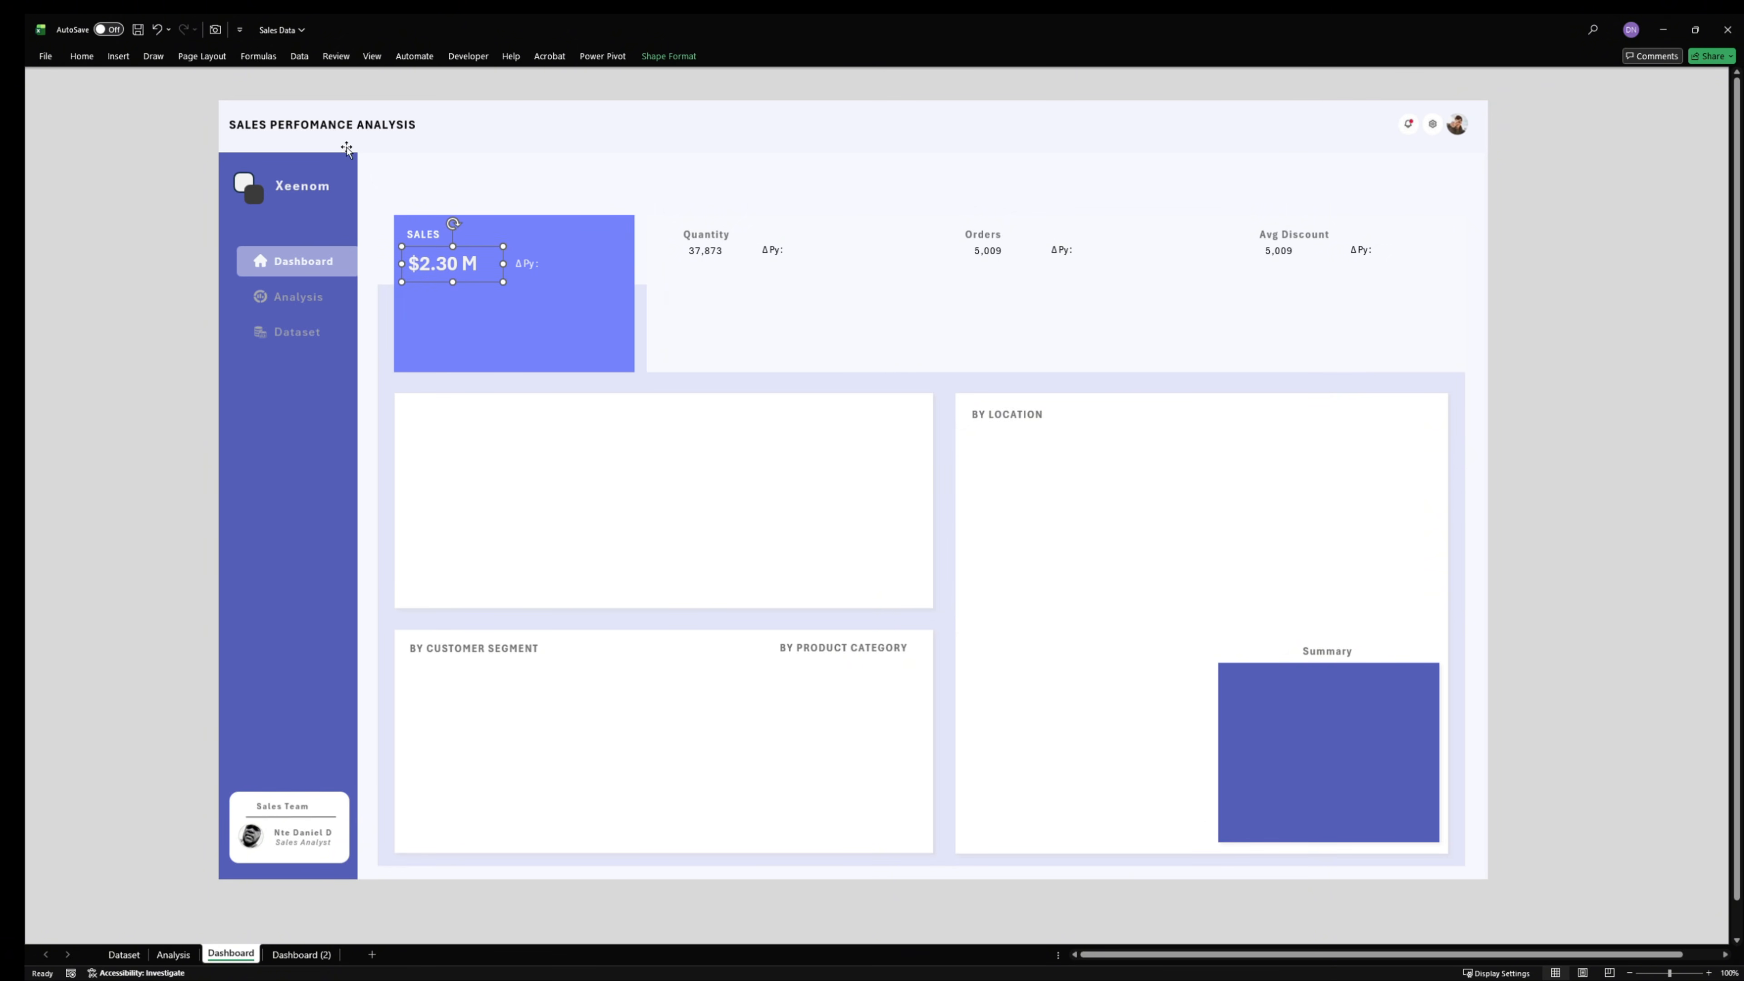
- Apply 24-point bold purple text formatting to the Quantity value with Format Painter and enlarge its text box to fit
{"action": "left_click", "coordinate": [69, 54]}
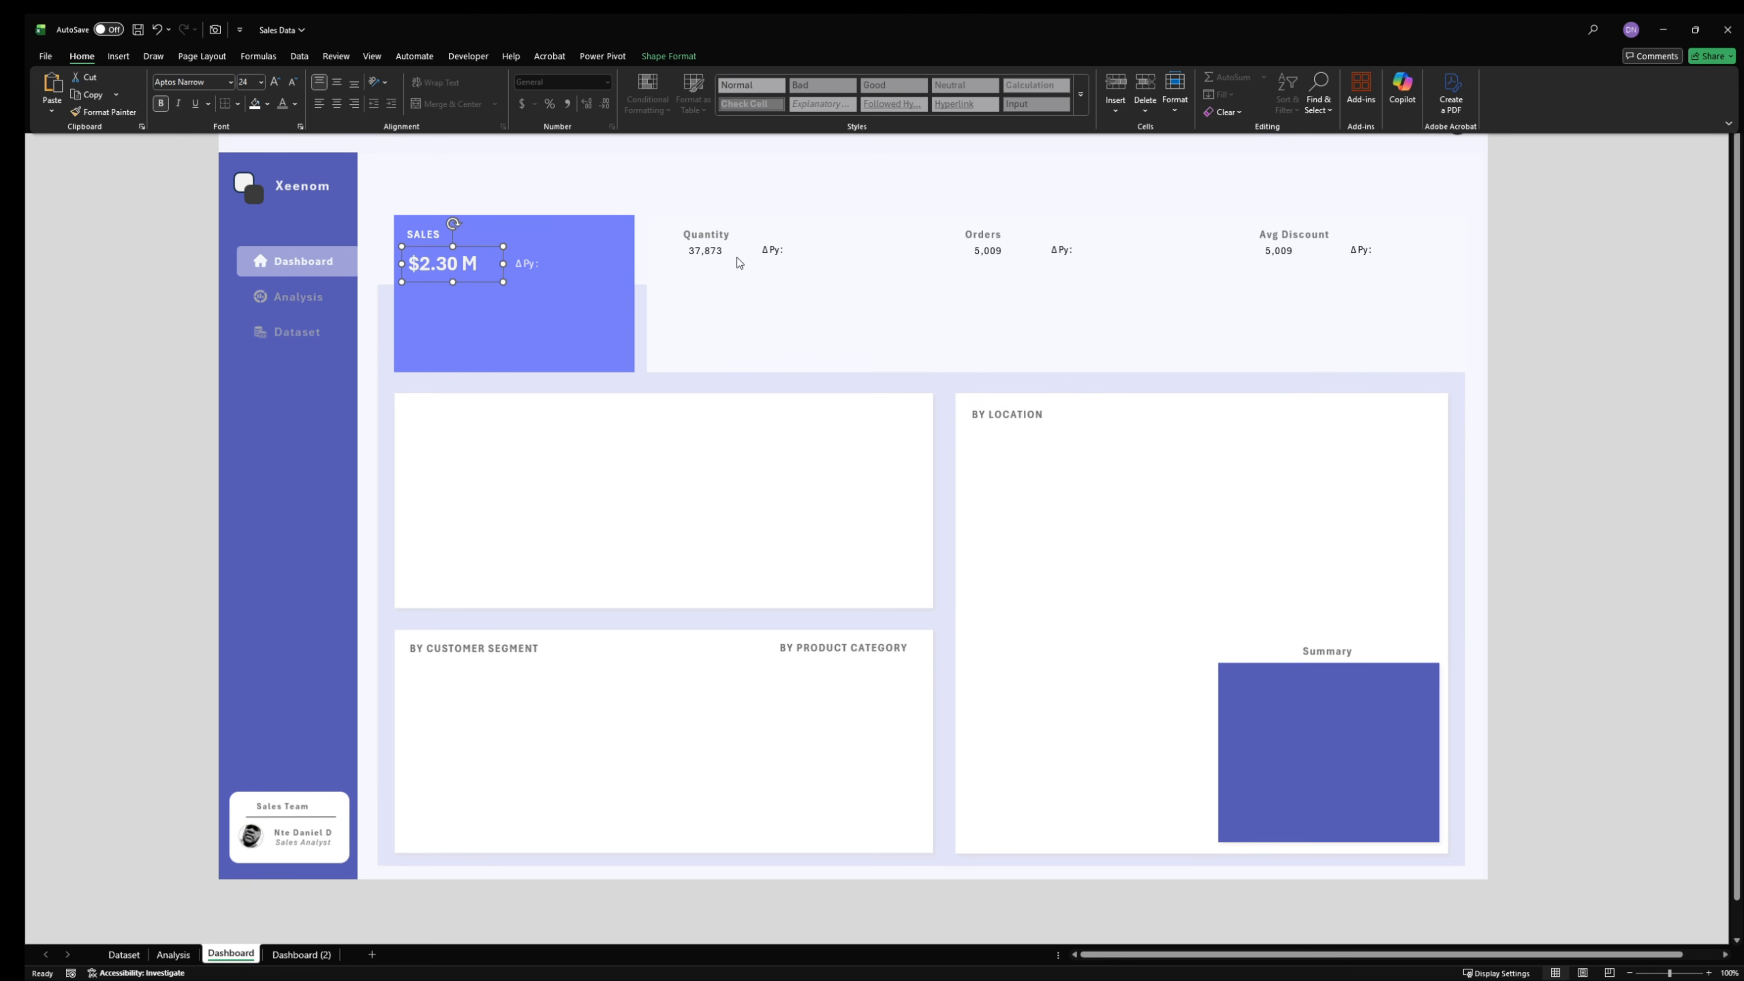
{"action": "key", "text": "alt+Tab"}
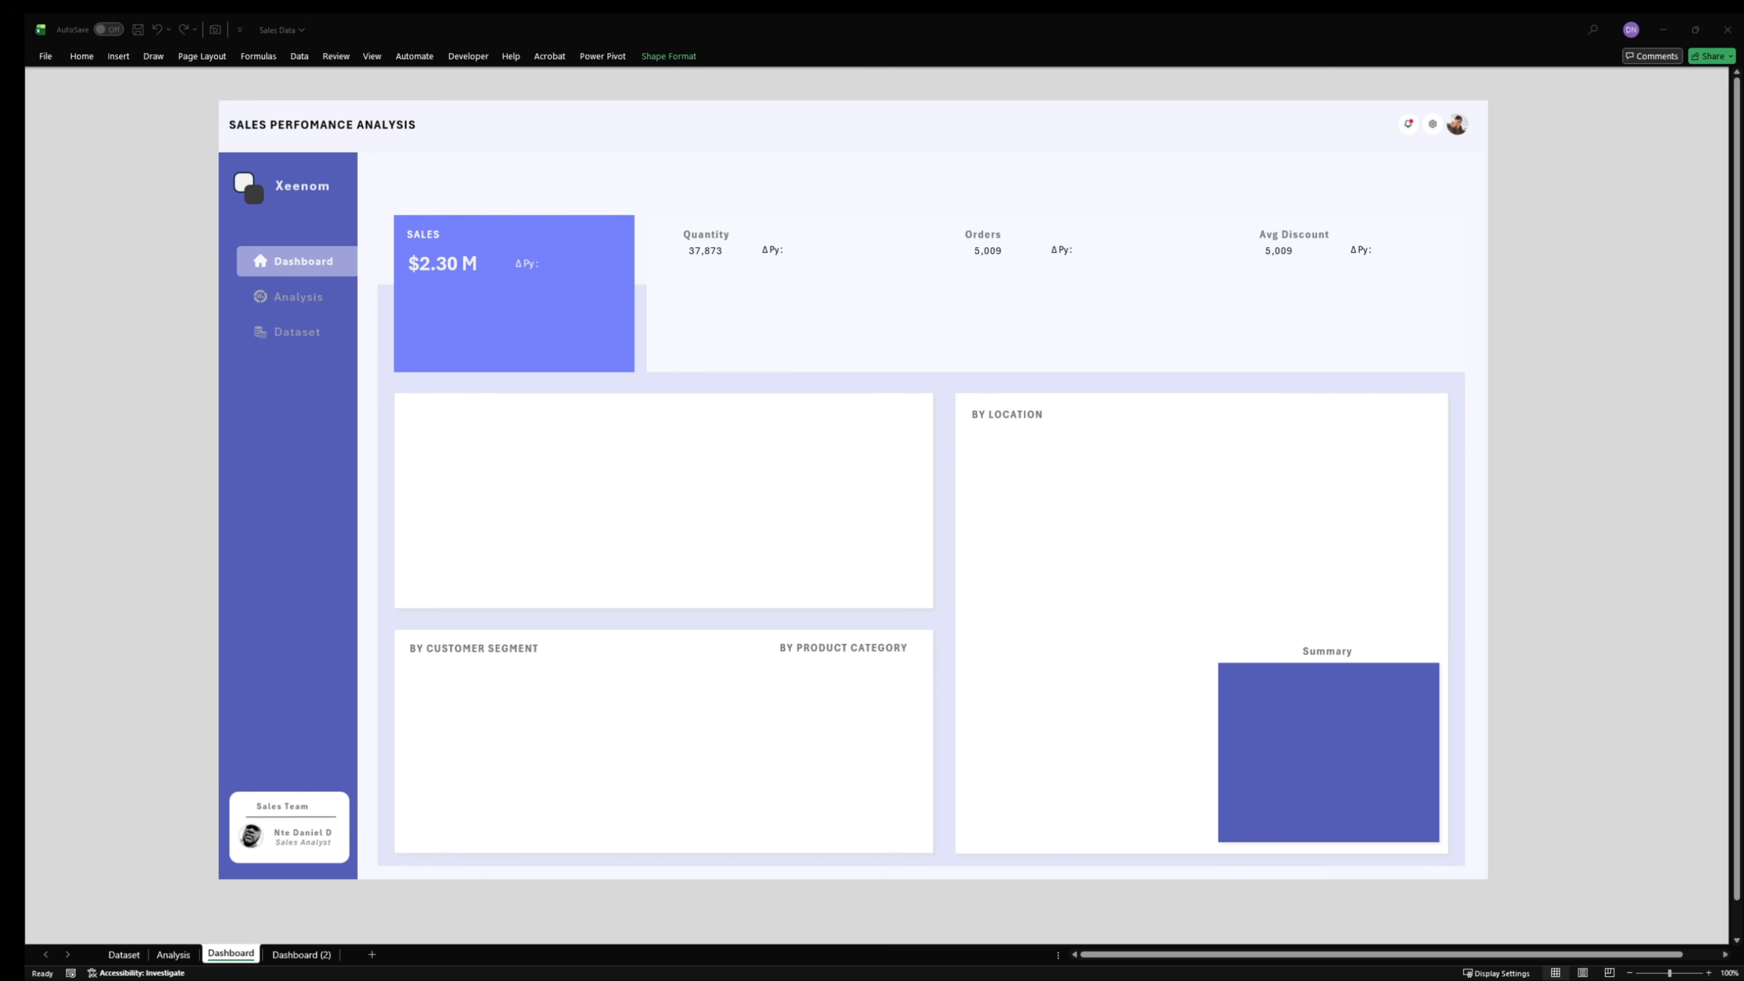
{"action": "left_click", "coordinate": [86, 119]}
{"action": "left_click", "coordinate": [701, 250]}
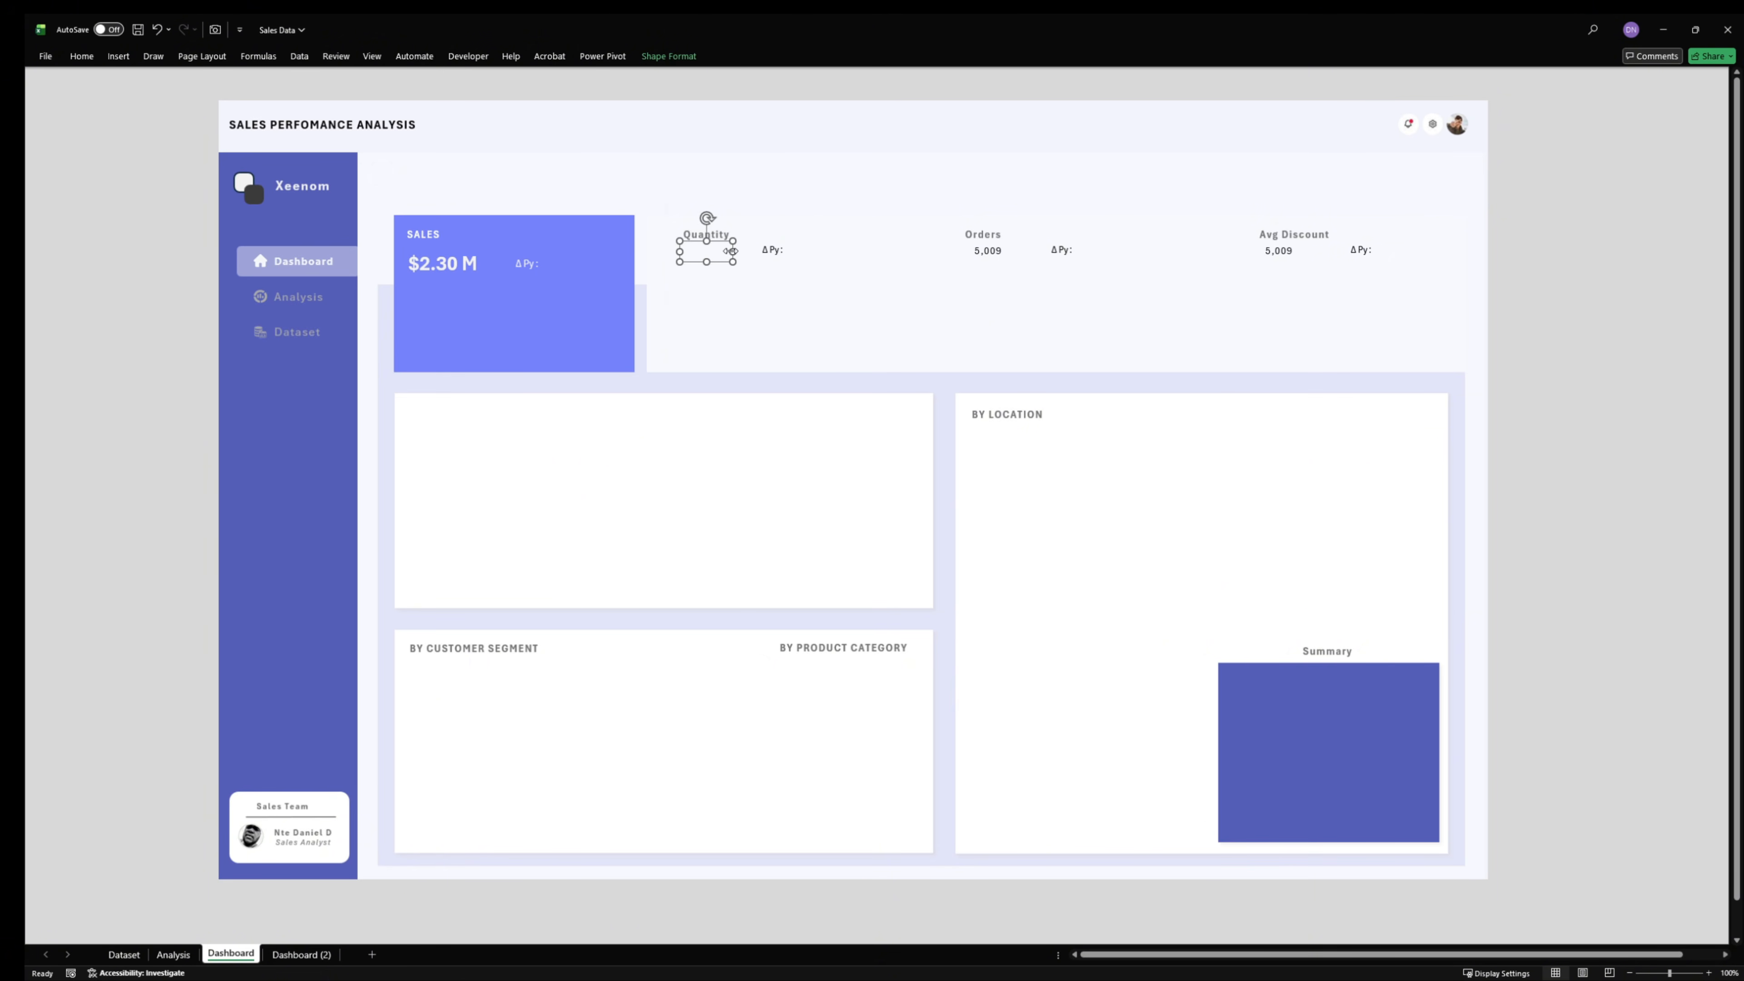
{"action": "mouse_move", "coordinate": [737, 263]}
{"action": "left_mouse_down"}
{"action": "mouse_move", "coordinate": [797, 320]}
{"action": "mouse_move", "coordinate": [715, 265]}
{"action": "left_mouse_up"}
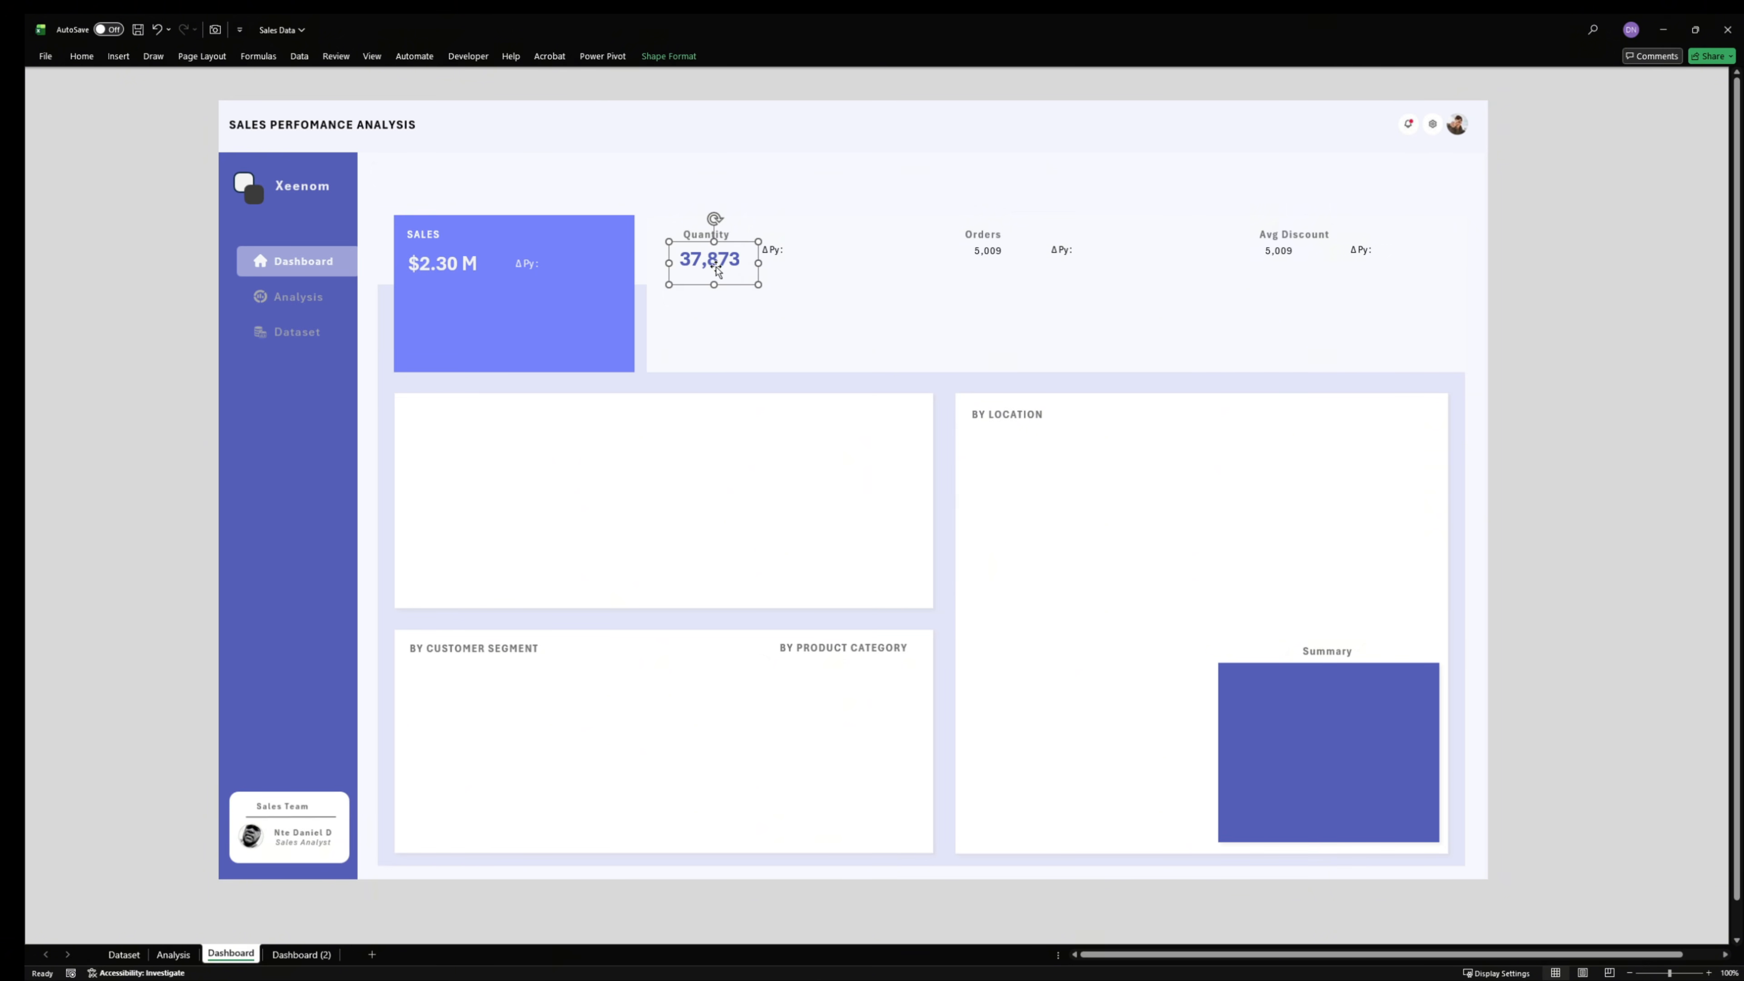
- Copy the Quantity value's formatting to the Orders and Avg Discount values with Format Painter
{"action": "left_click", "coordinate": [81, 72]}
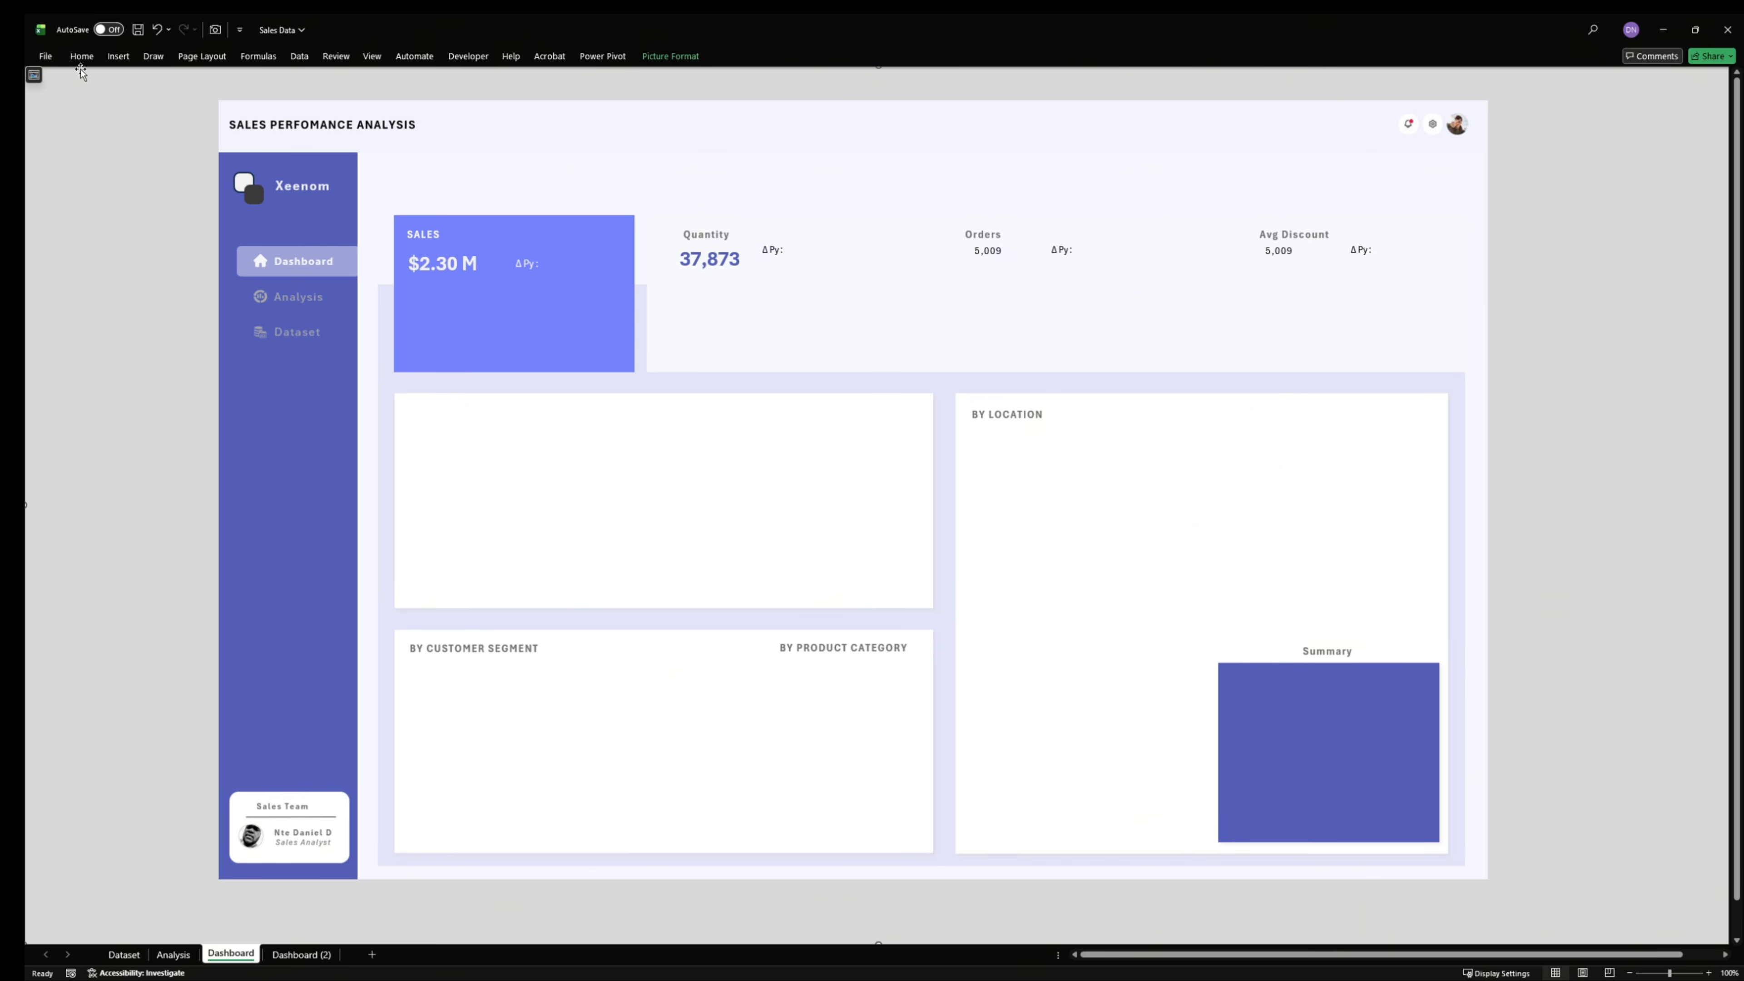
{"action": "left_click", "coordinate": [709, 264]}
{"action": "left_click", "coordinate": [81, 58]}
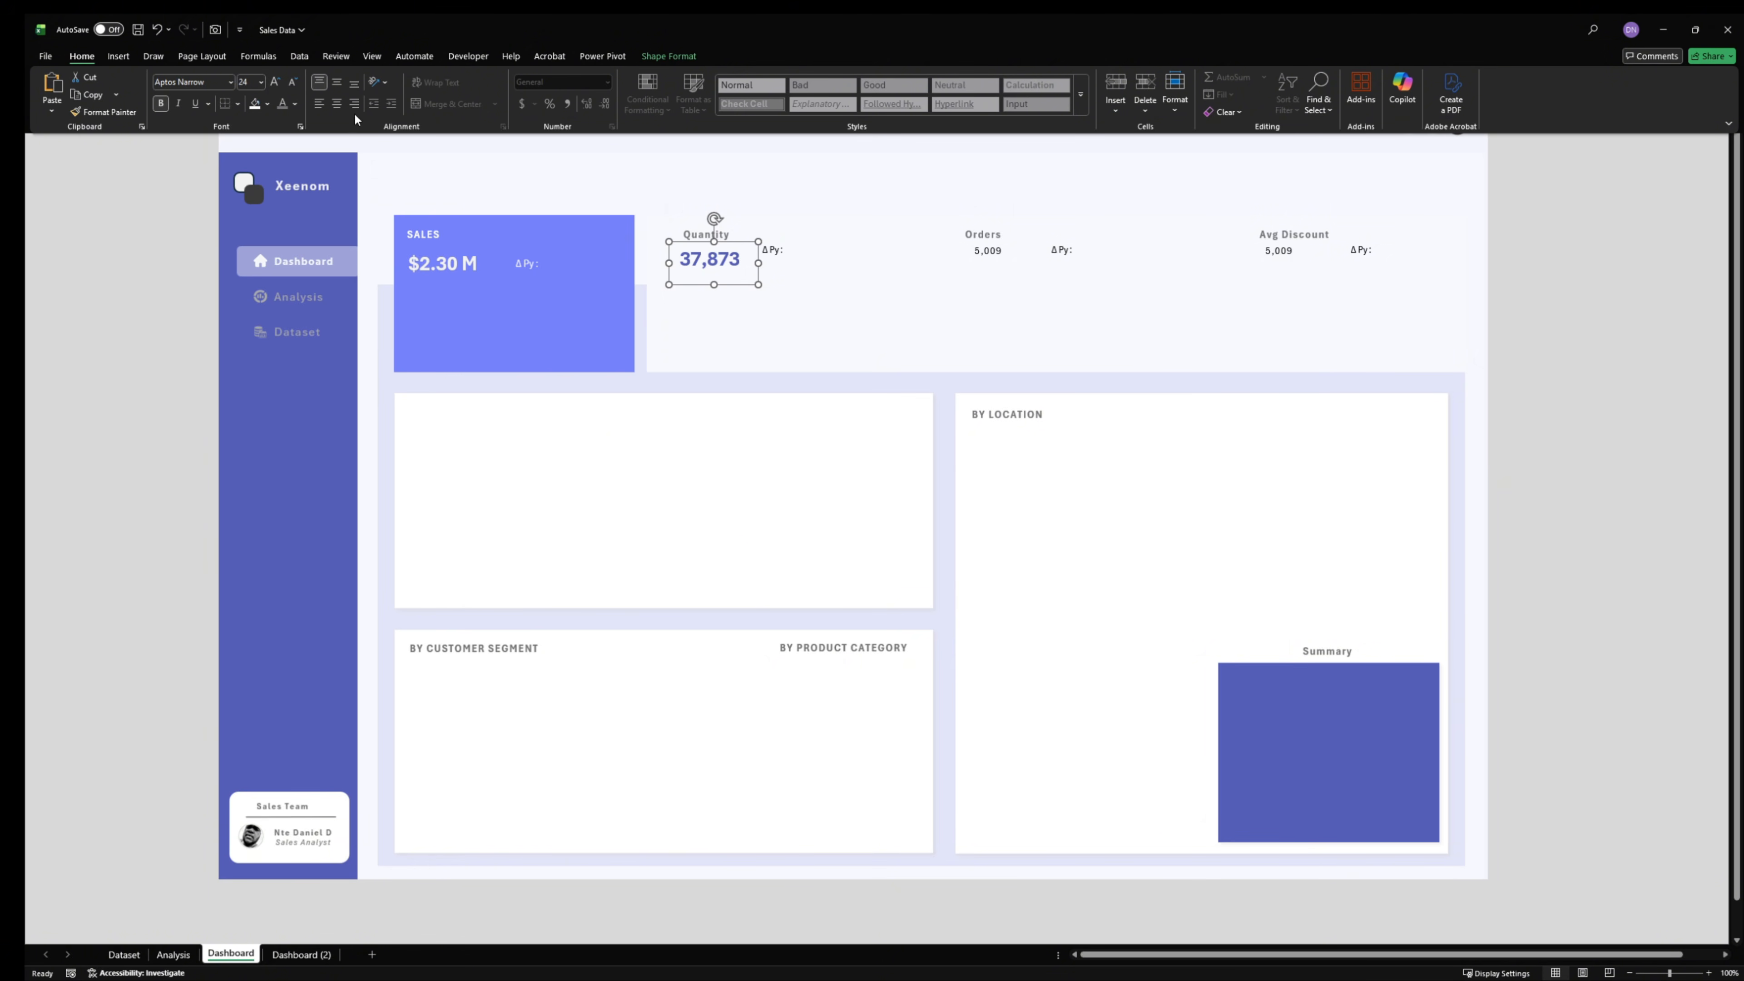
{"action": "left_click", "coordinate": [116, 112]}
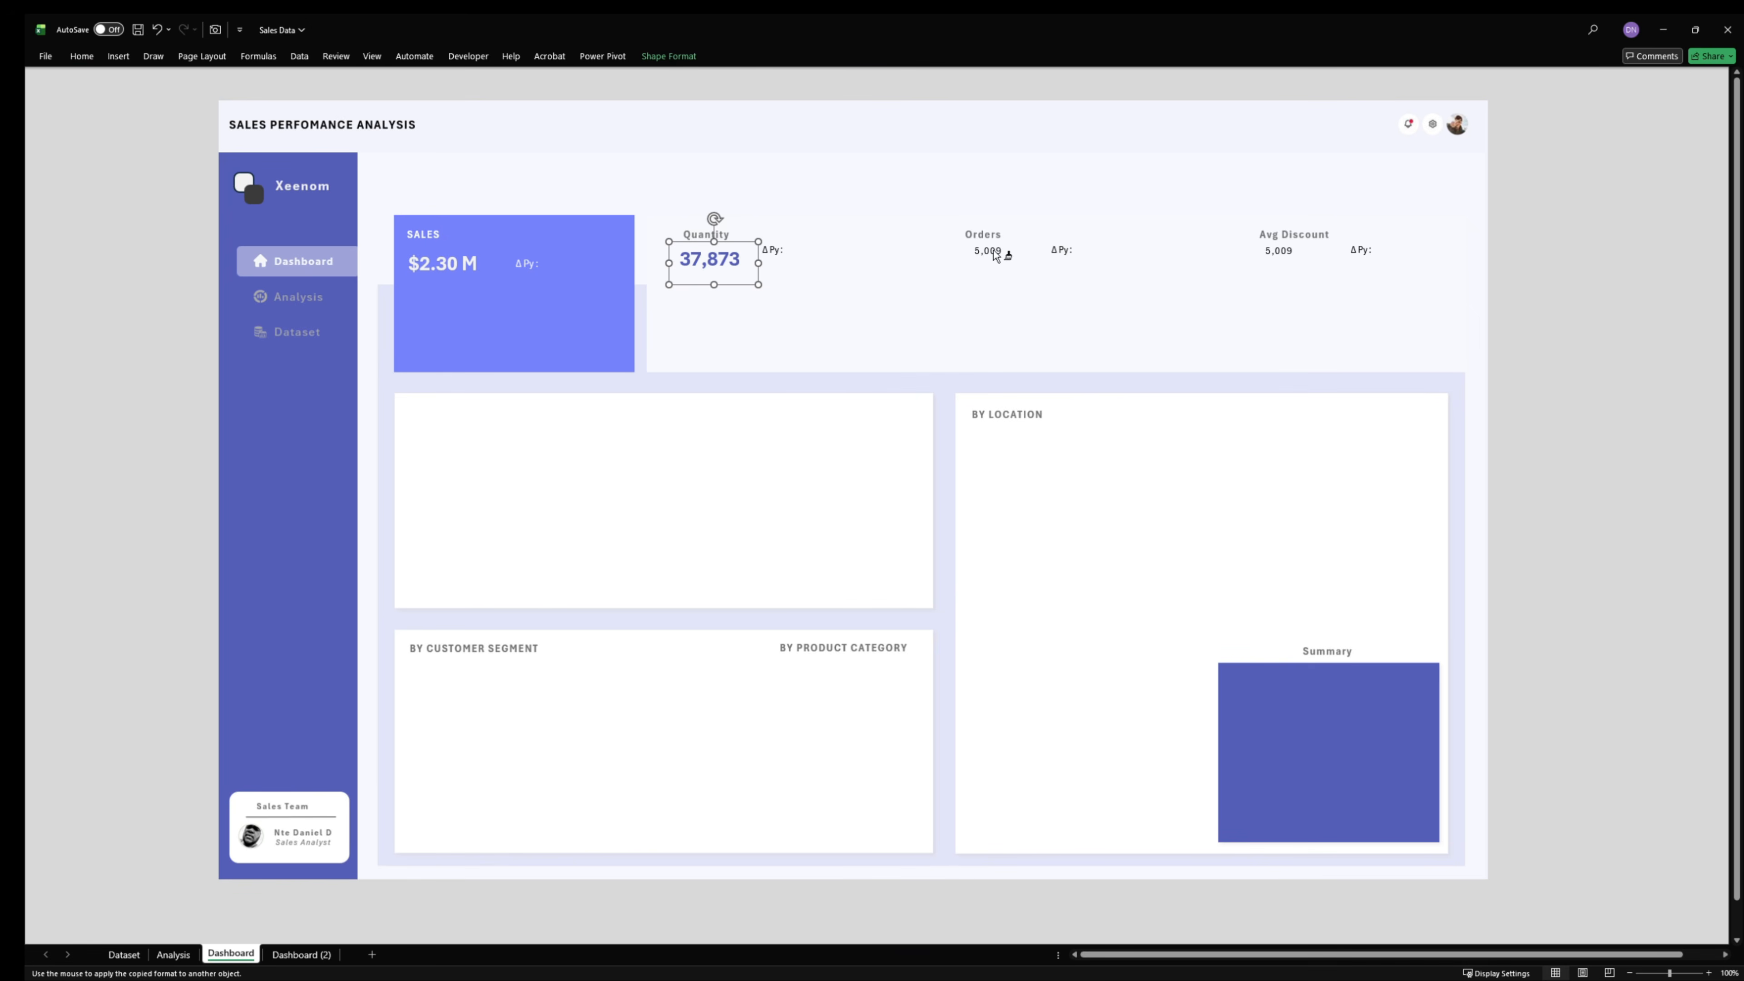
{"action": "left_click", "coordinate": [979, 258]}
{"action": "left_click", "coordinate": [82, 57]}
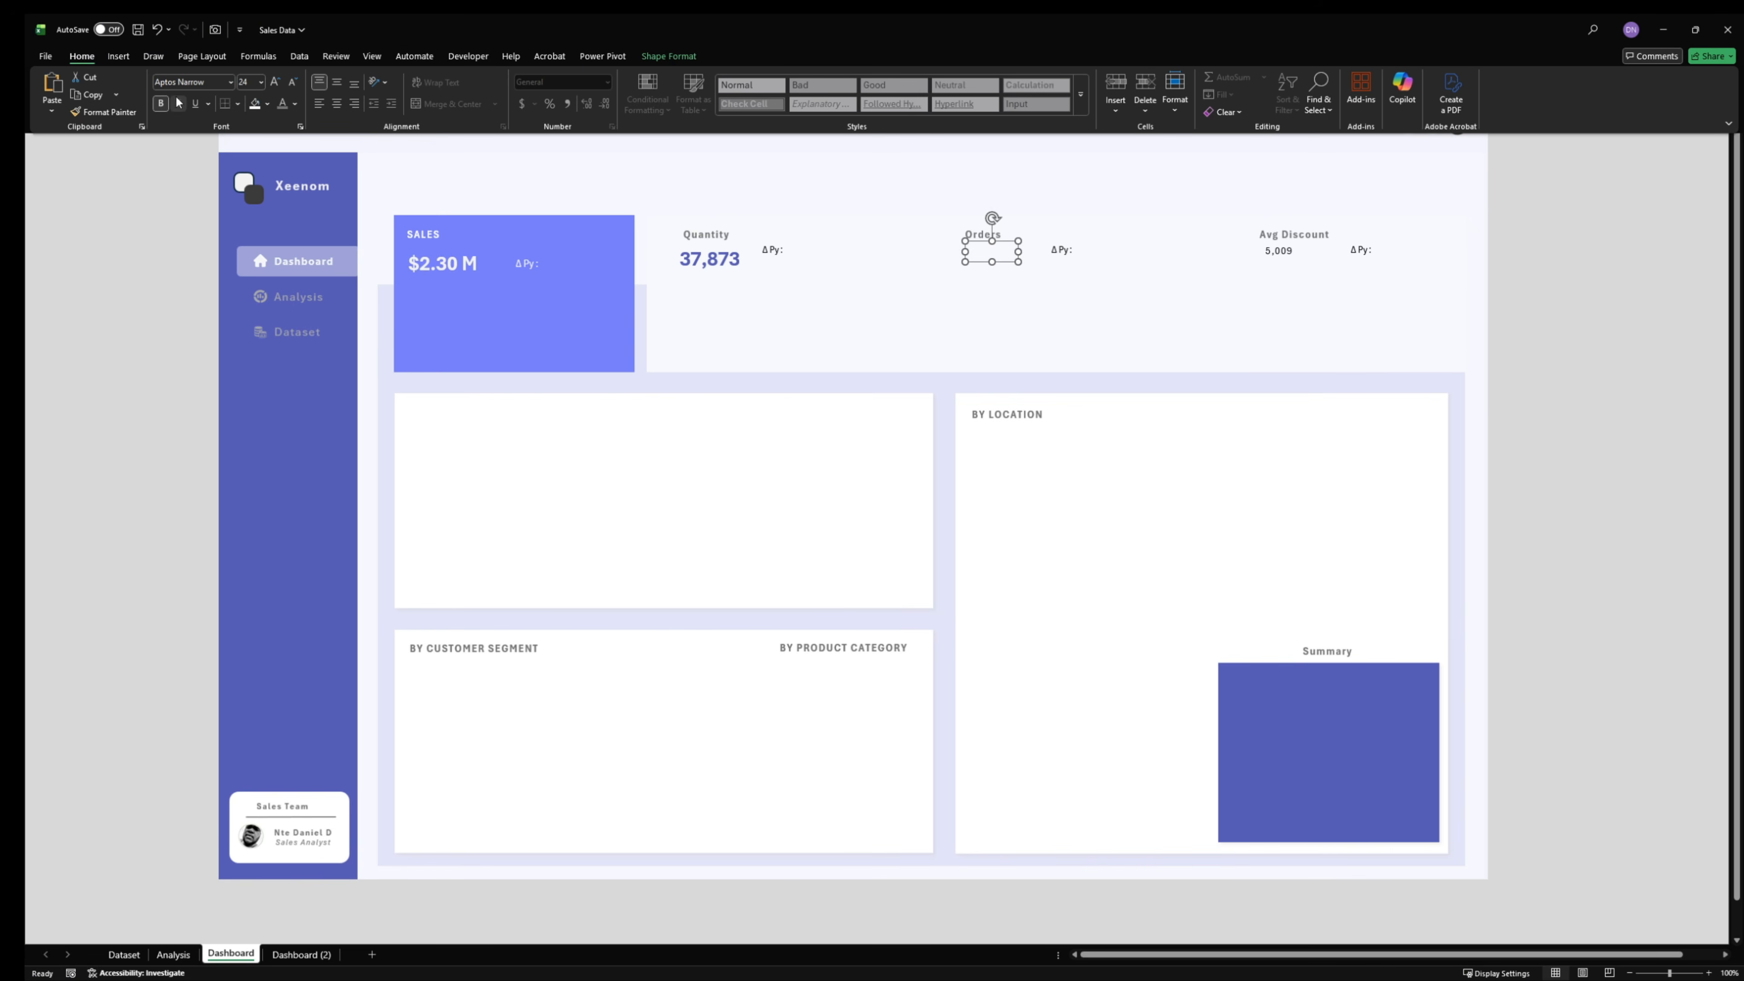
{"action": "left_click", "coordinate": [105, 112]}
{"action": "left_click", "coordinate": [1276, 253]}
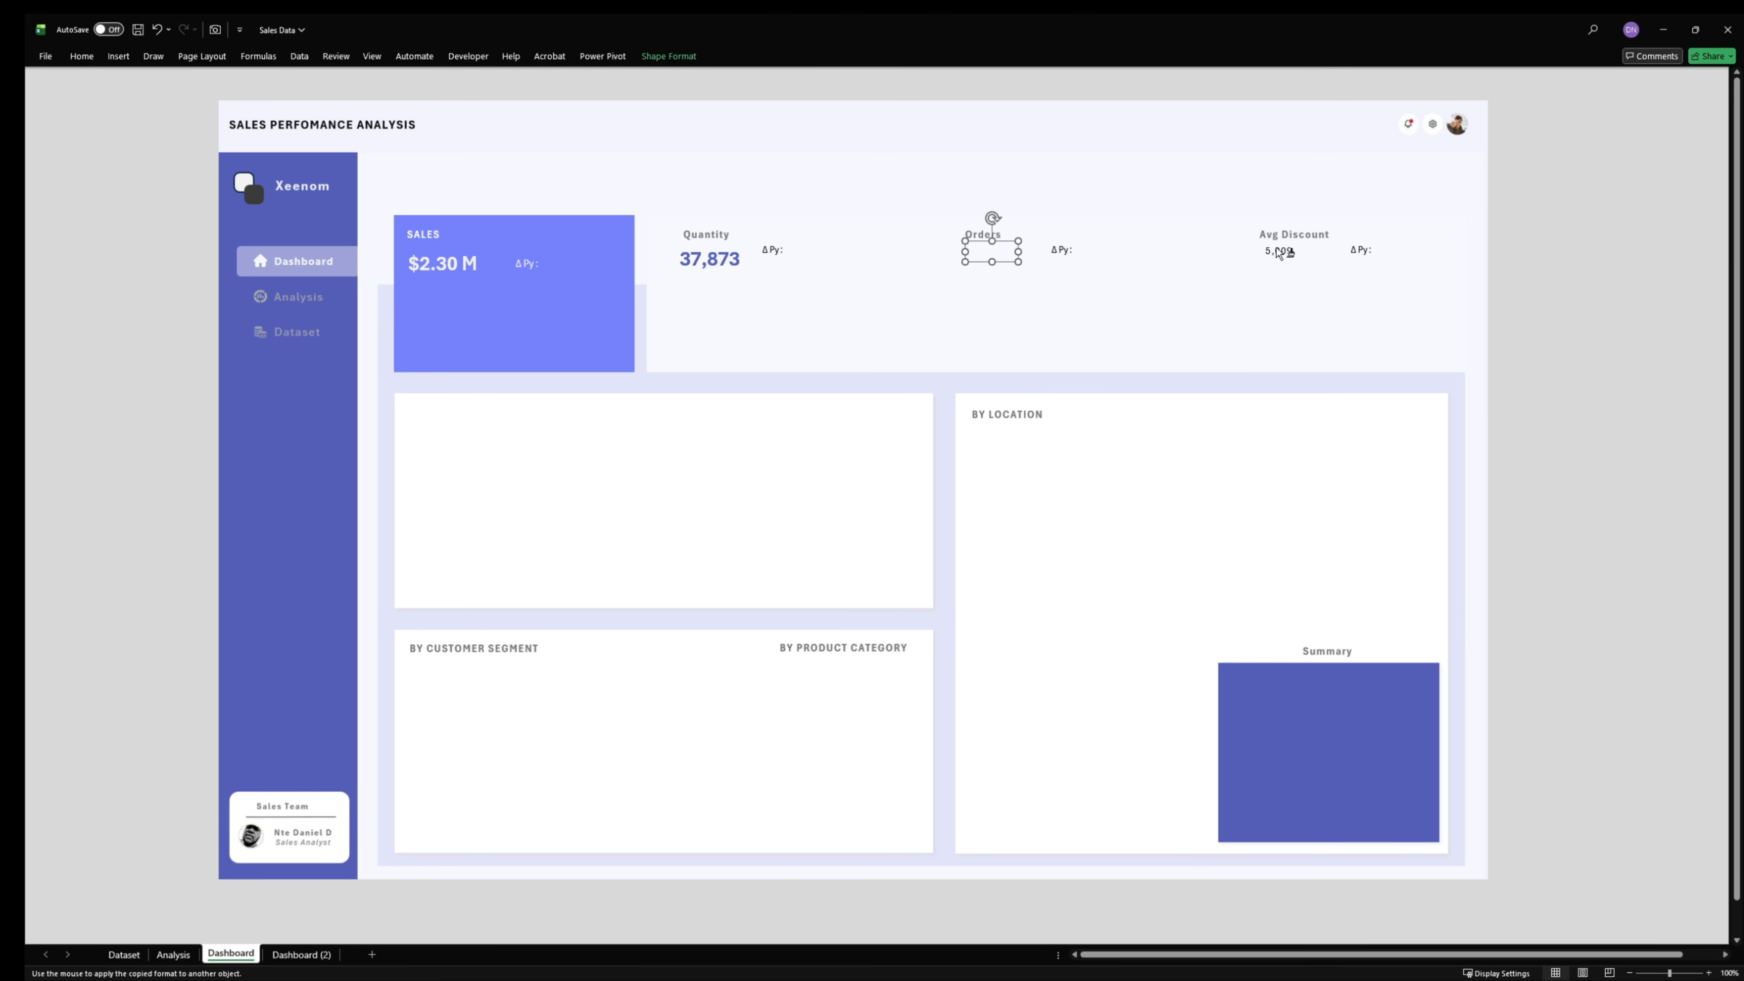
- Enlarge the Orders and Avg Discount text boxes so that their values fit at the larger font size
{"action": "left_click", "coordinate": [970, 255]}
{"action": "left_click_drag", "start_coordinate": [1018, 260], "coordinate": [1049, 283]}
{"action": "left_click", "coordinate": [1299, 266]}
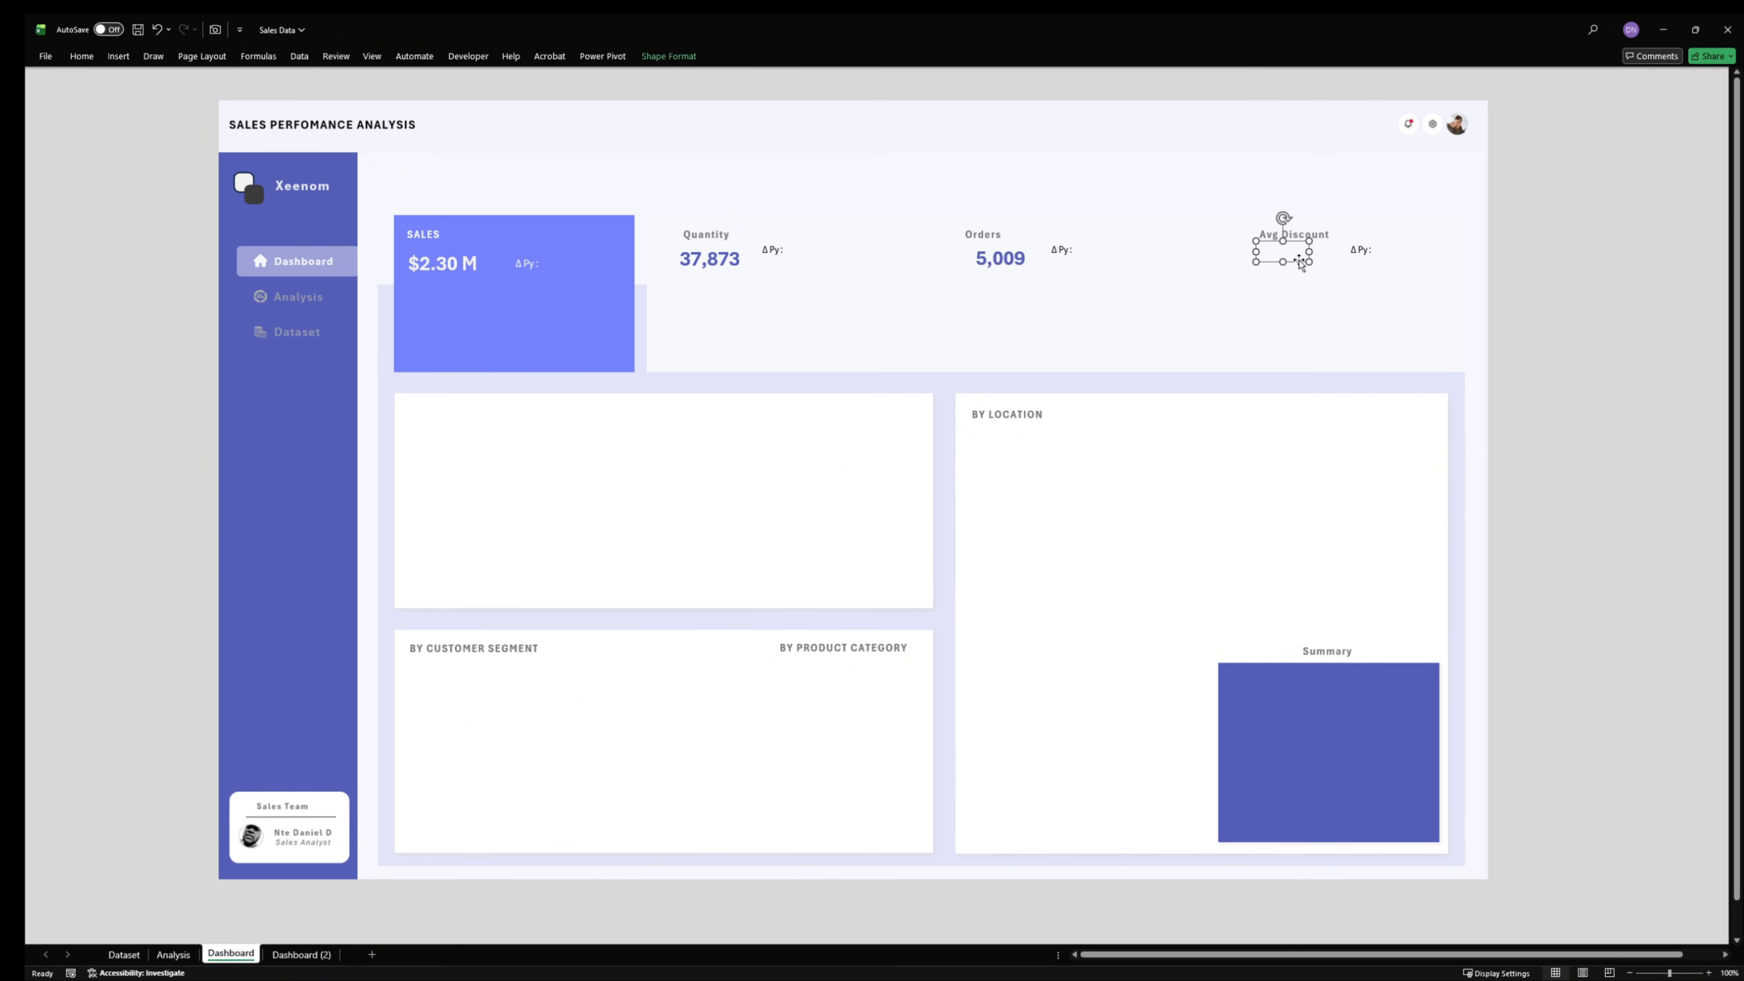
{"action": "left_click_drag", "start_coordinate": [1308, 274], "coordinate": [1335, 291]}
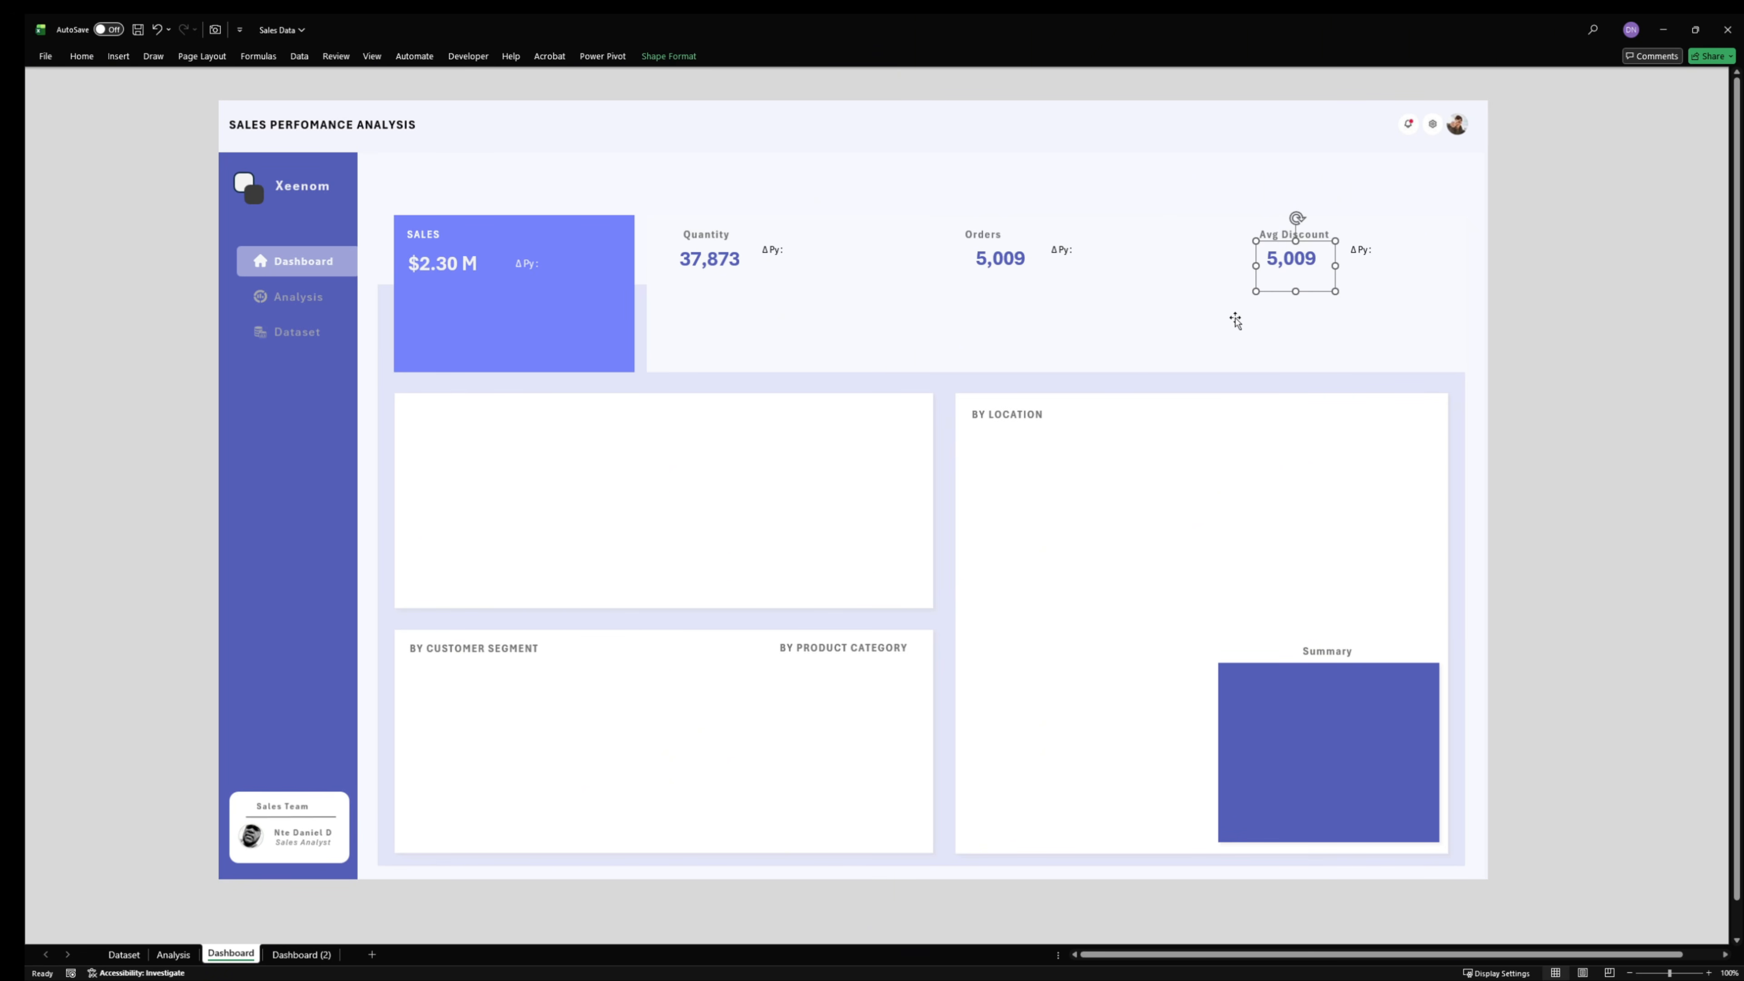
- Move the Avg Discount and Orders values down, leaving more space below their titles
{"action": "left_click_drag", "start_coordinate": [1290, 262], "coordinate": [1288, 283]}
{"action": "left_click", "coordinate": [1007, 260]}
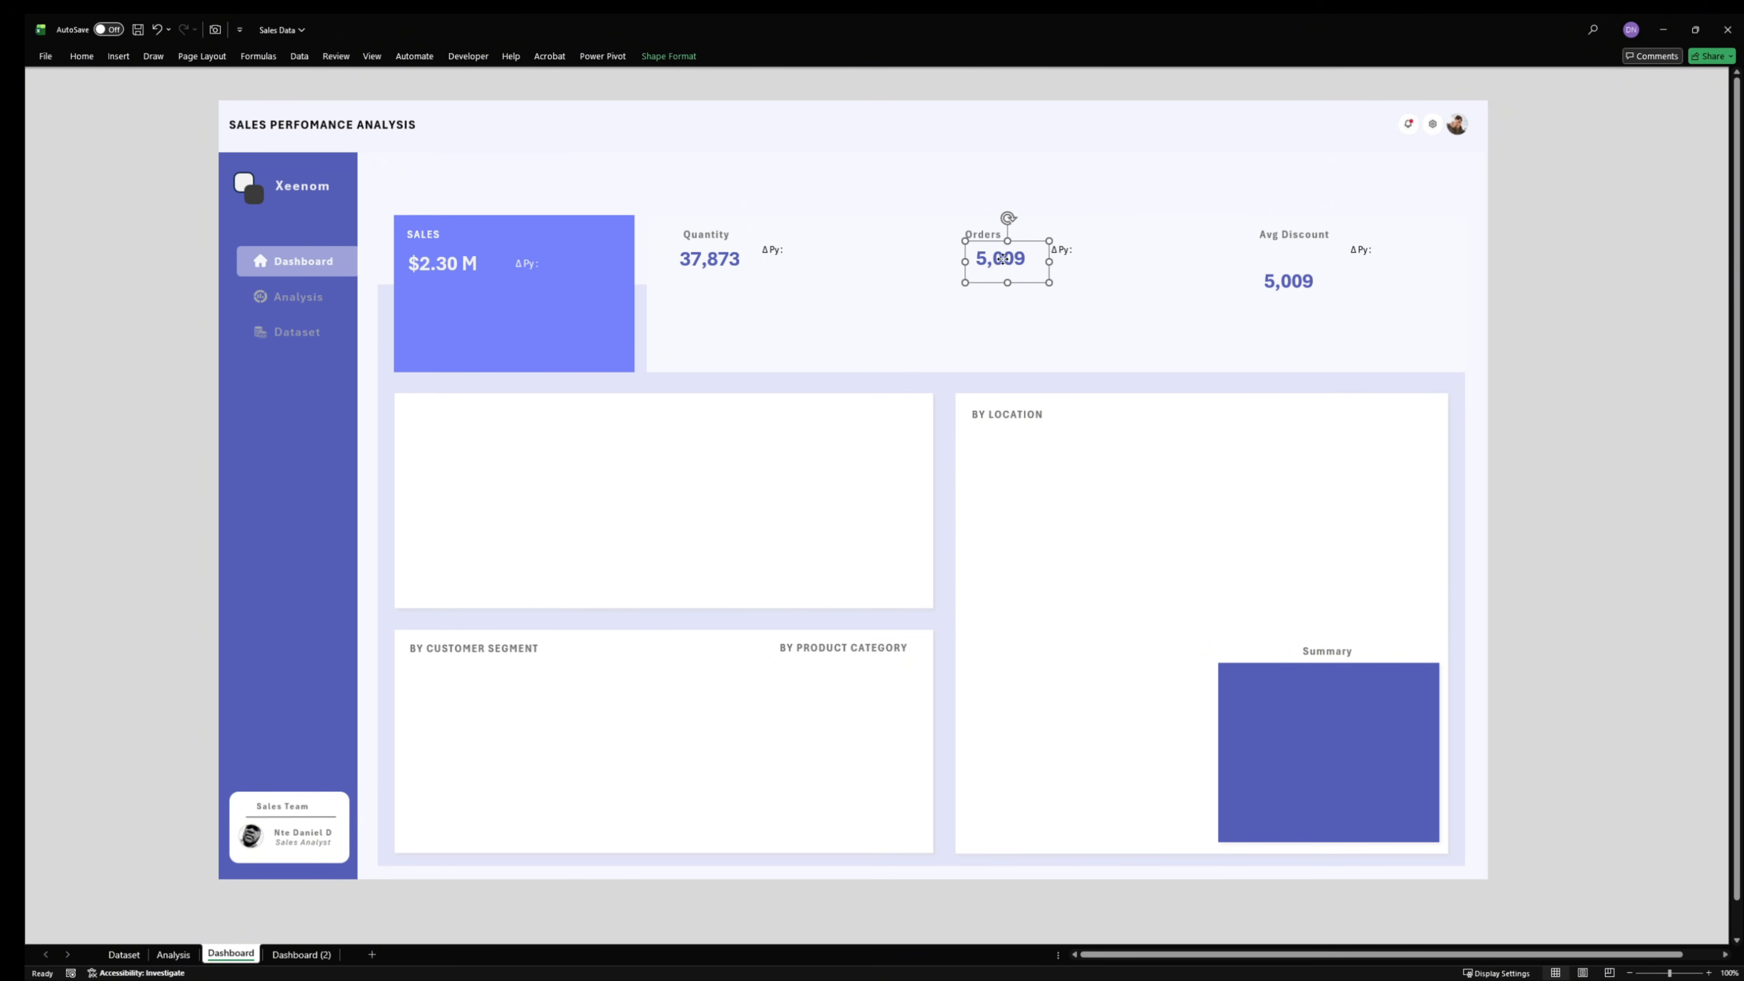
{"action": "left_click_drag", "start_coordinate": [1006, 260], "coordinate": [994, 288]}
- Align the Quantity, Orders and Avg Discount values along their top edges
{"action": "left_click", "coordinate": [1288, 281], "text": "shift"}
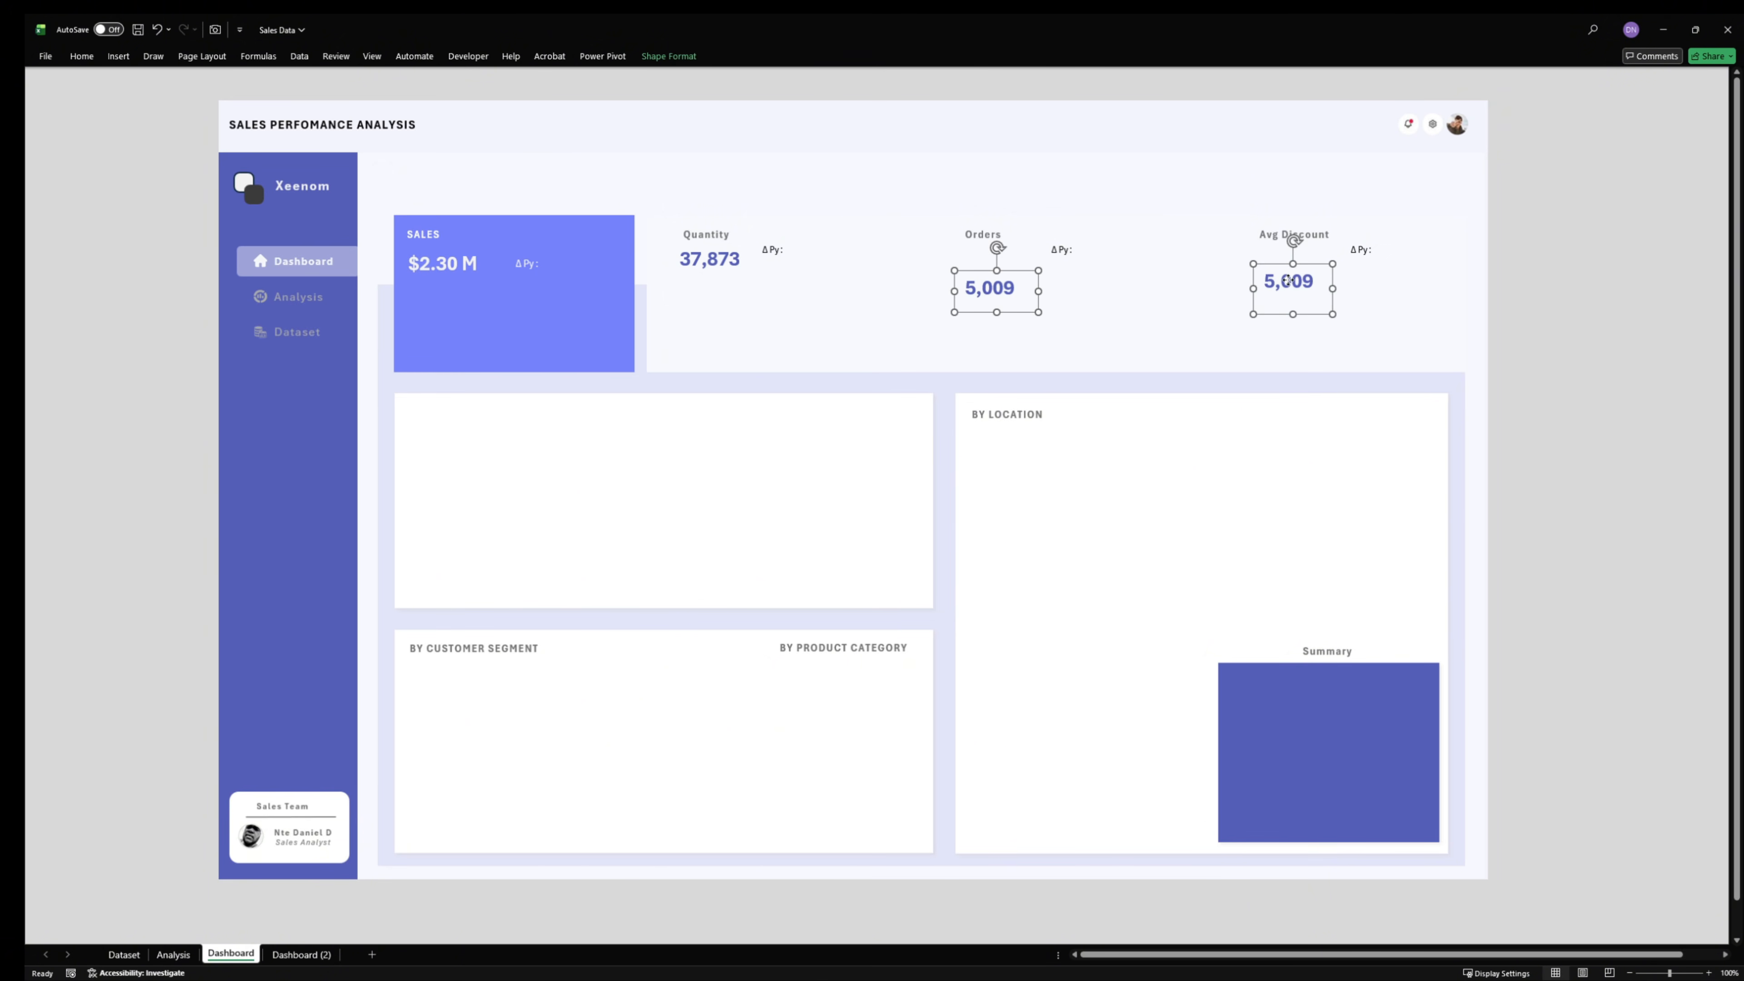
{"action": "left_click", "coordinate": [718, 260], "text": "shift"}
{"action": "left_click", "coordinate": [670, 57]}
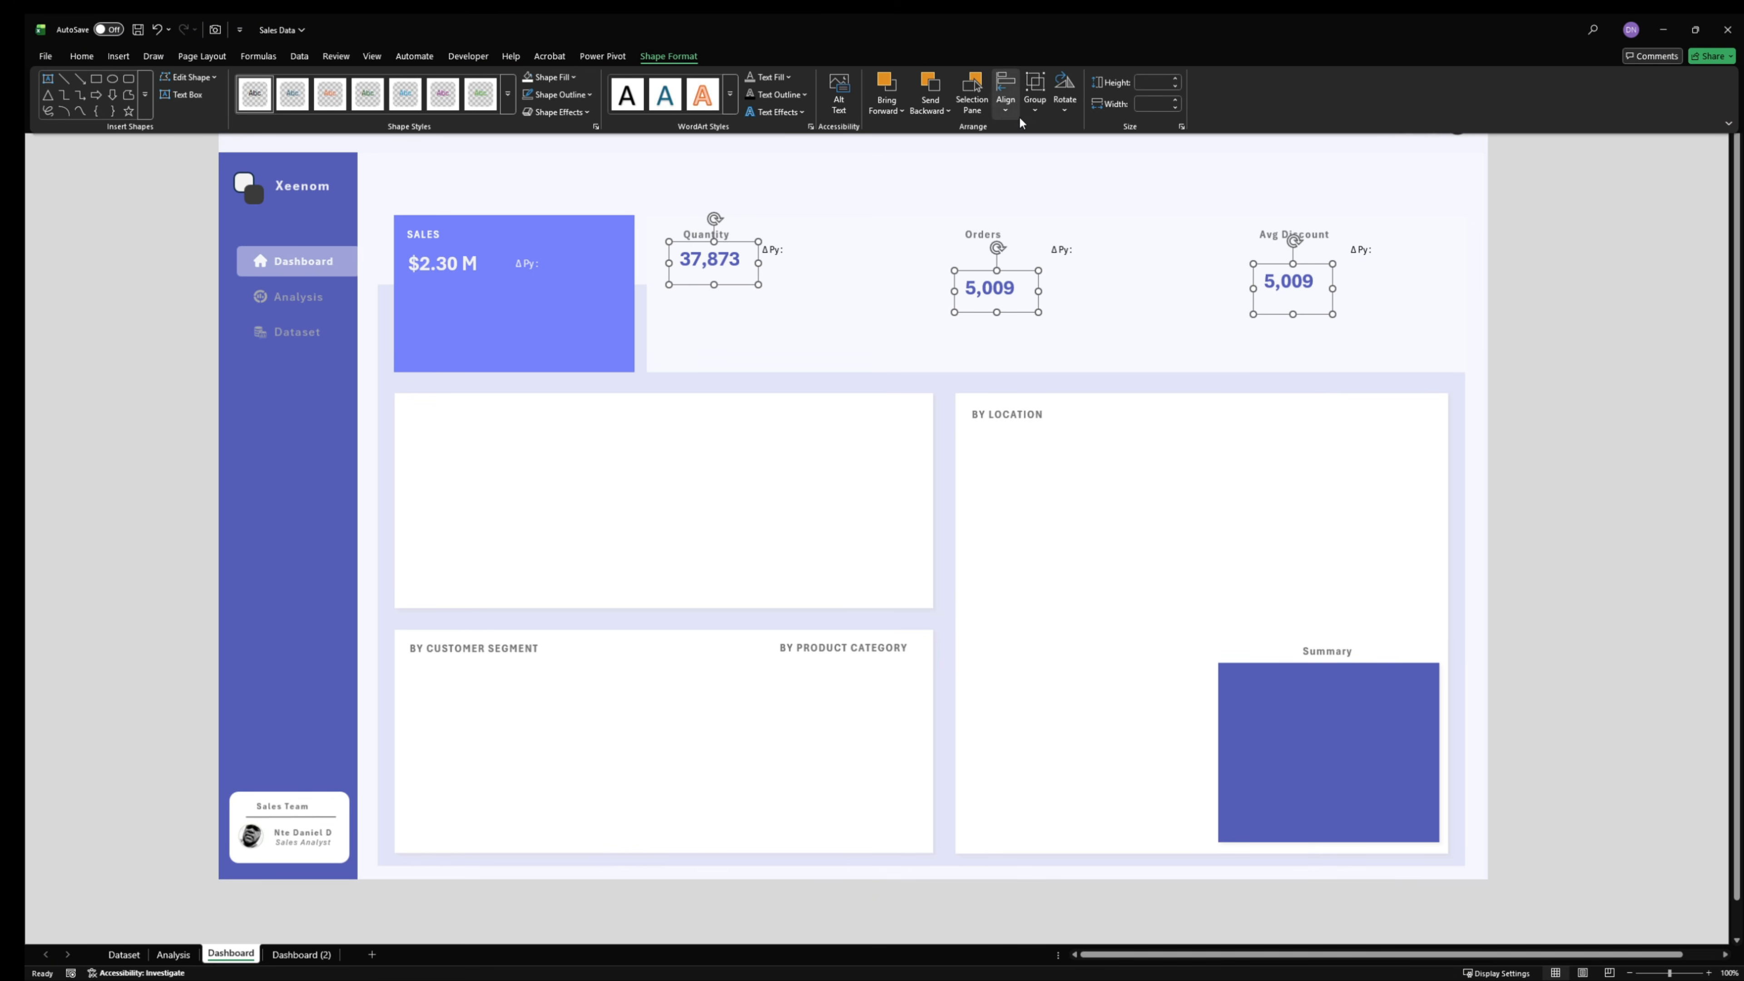
{"action": "left_click", "coordinate": [1005, 102]}
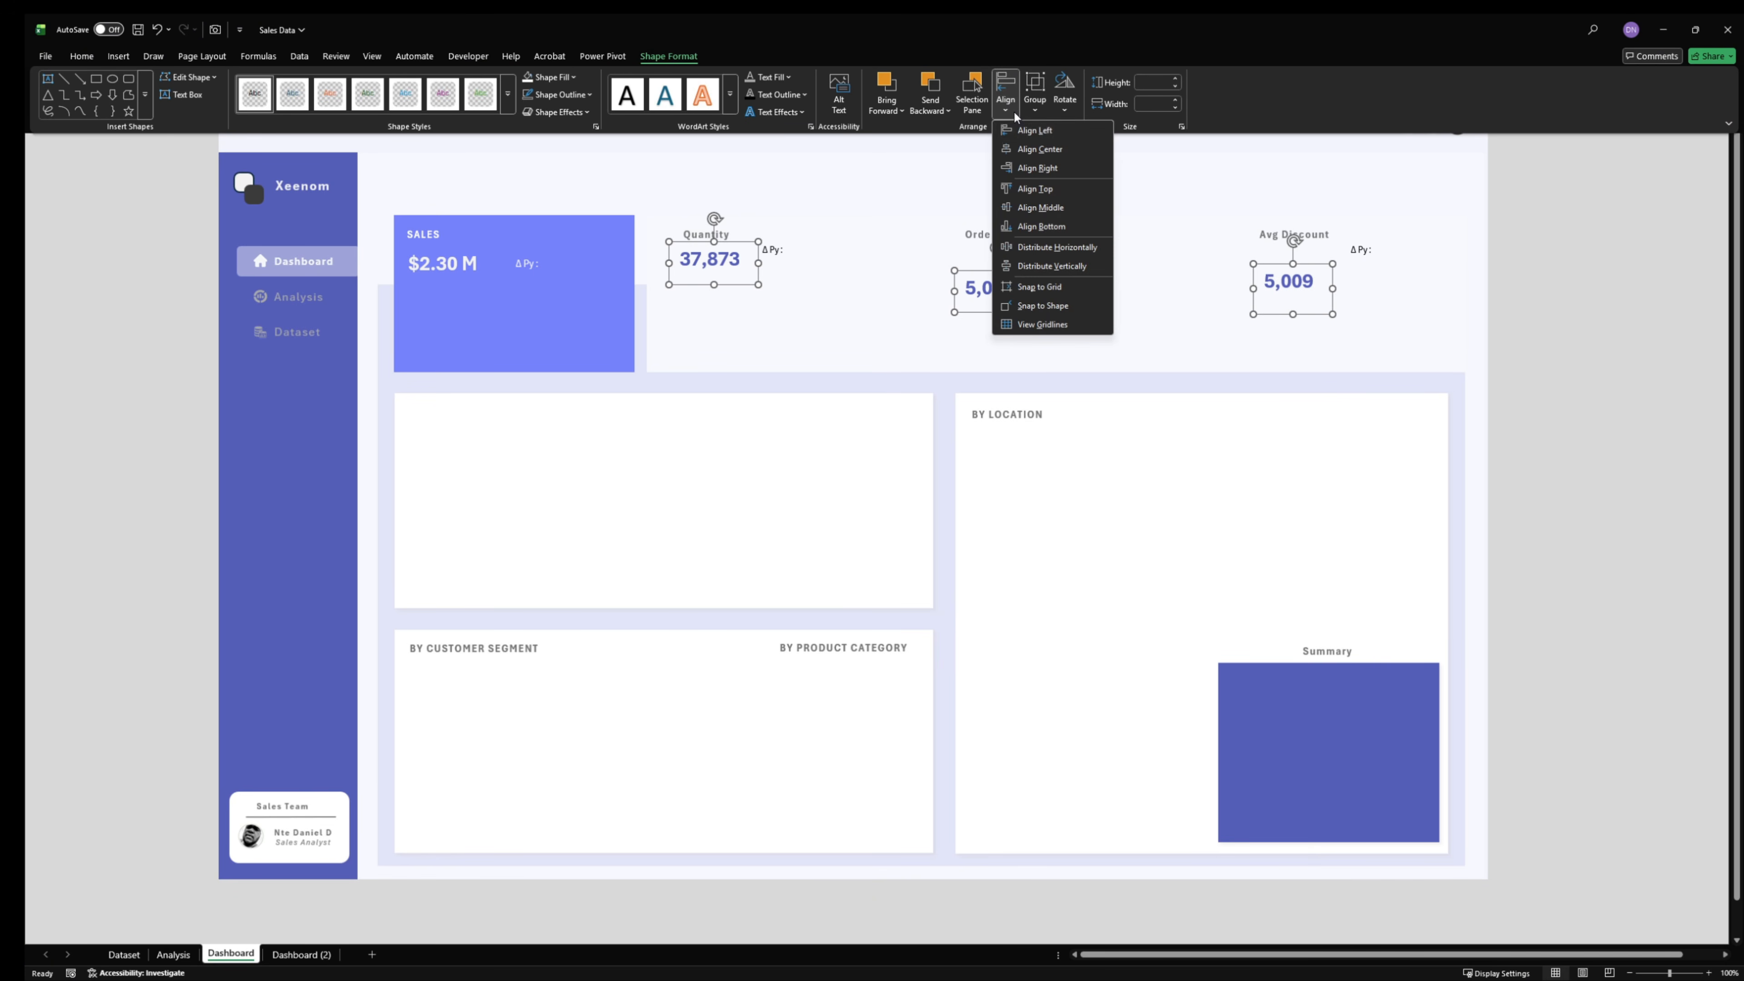
{"action": "left_click", "coordinate": [1054, 194]}
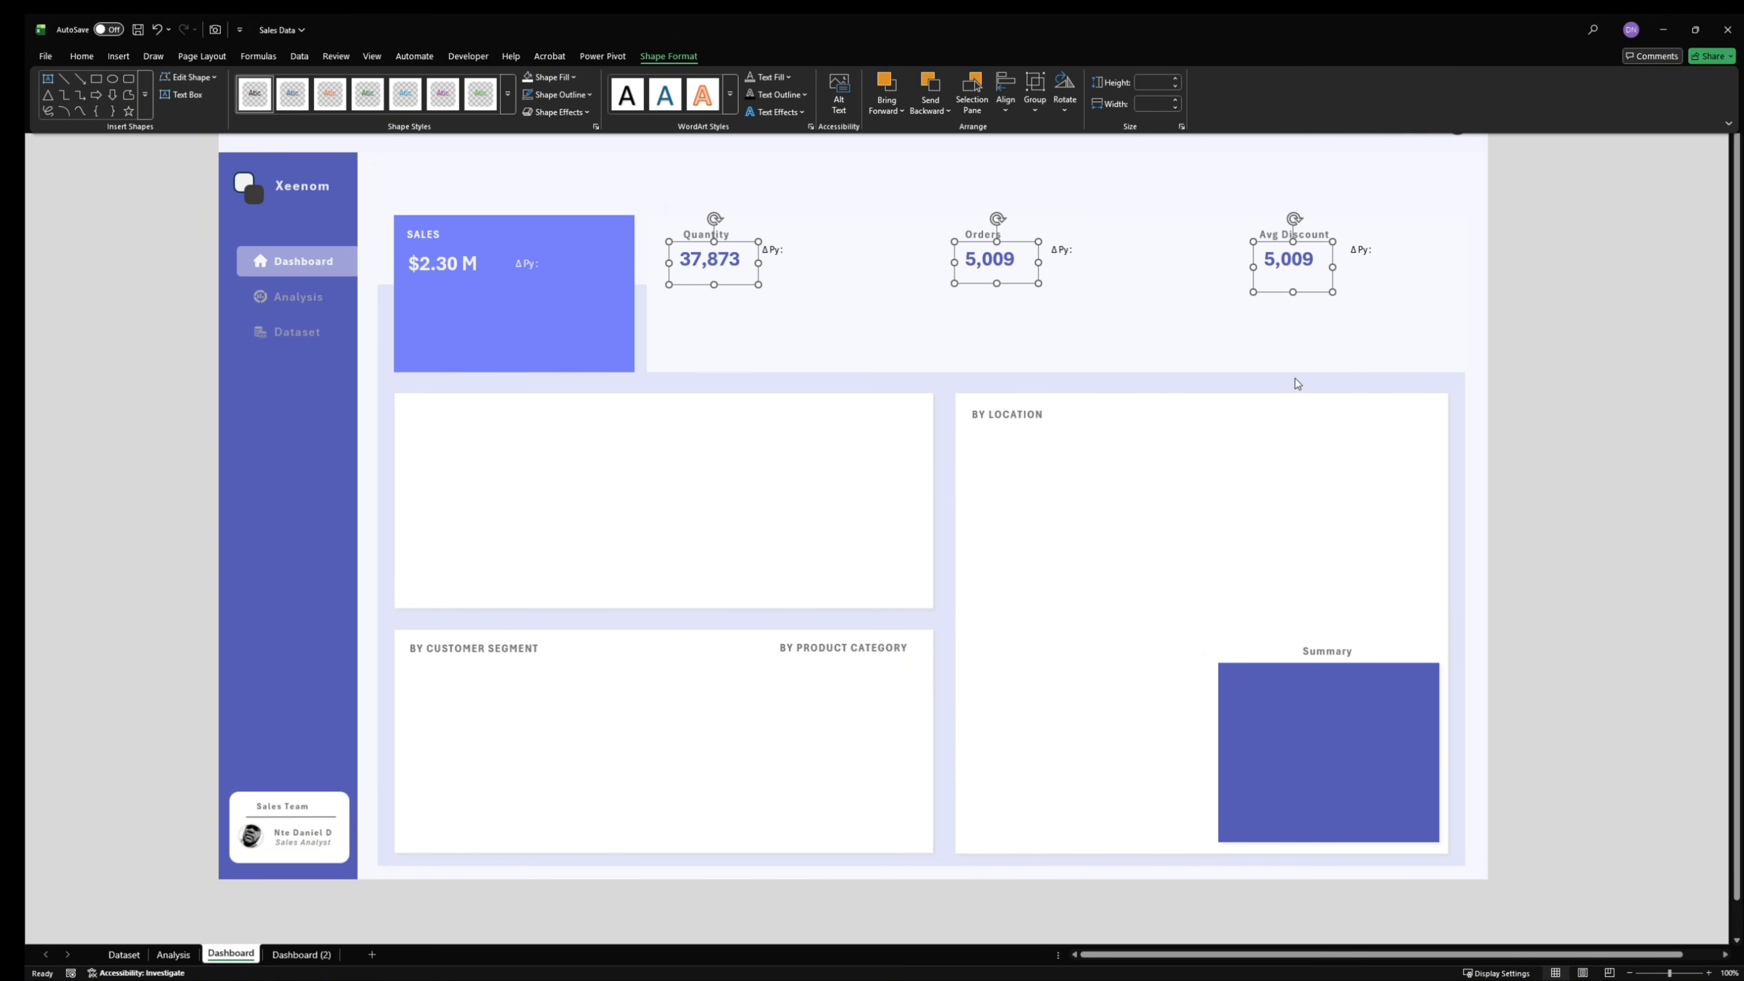
{"action": "left_click", "coordinate": [1531, 320]}
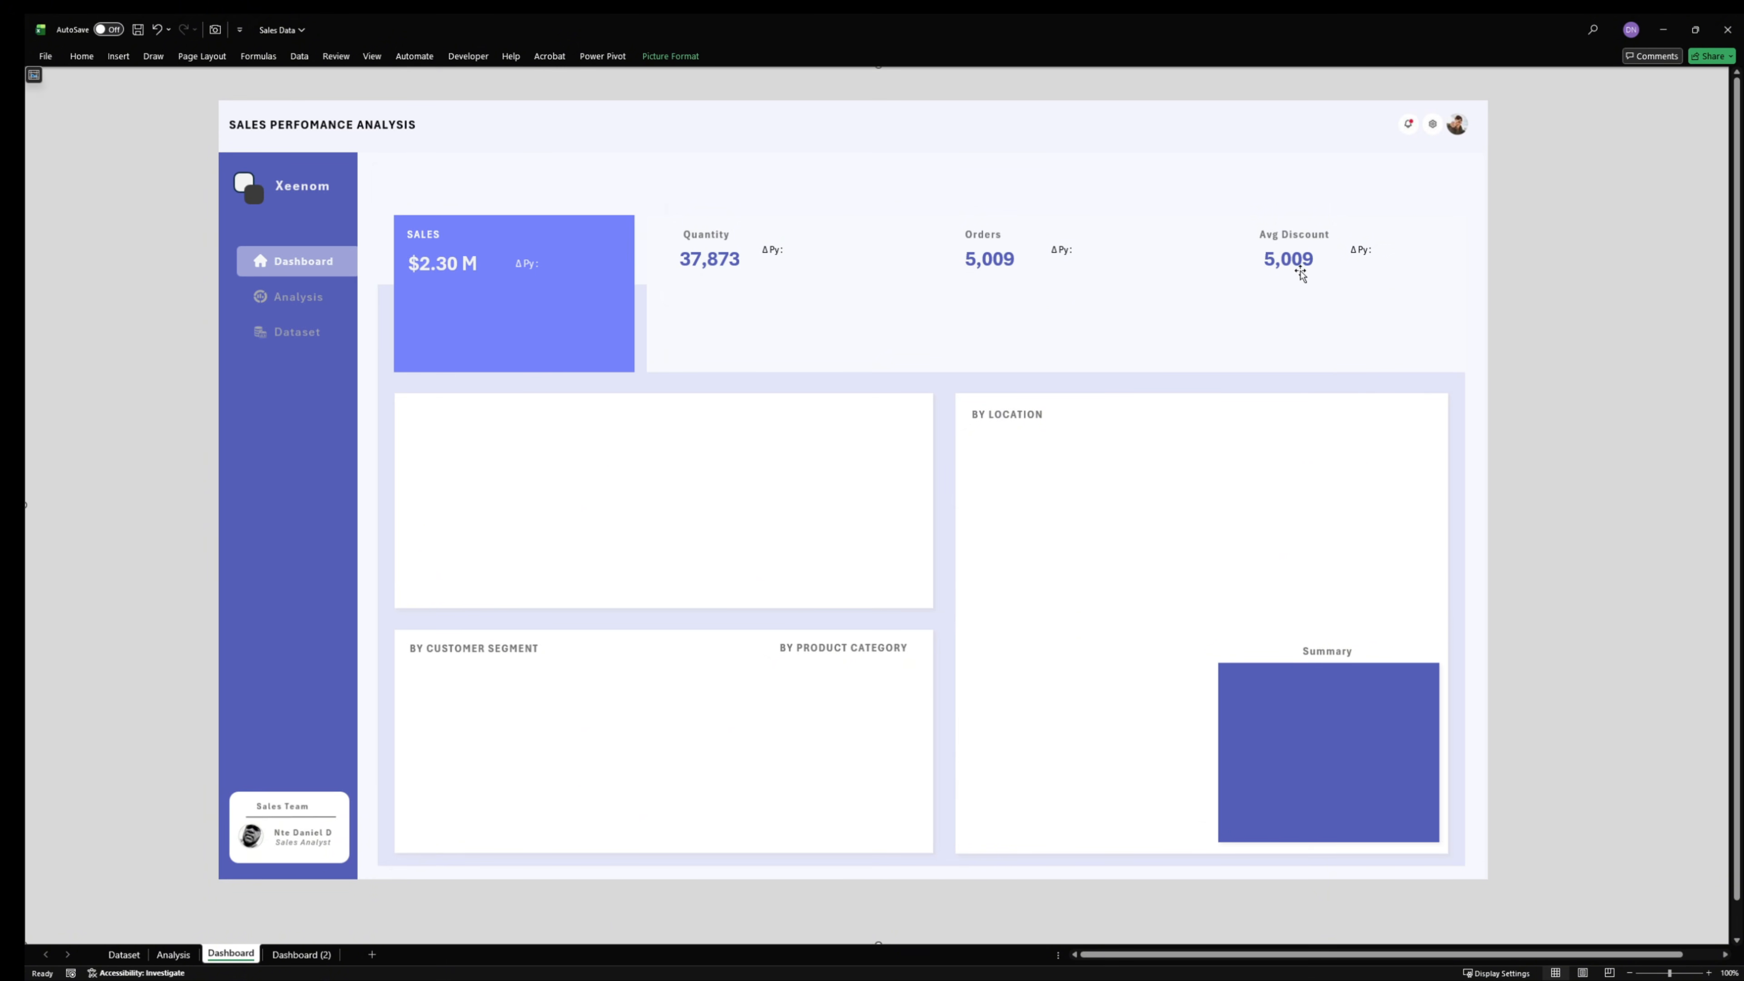
- Nudge the Avg Discount value slightly left so that it lines up with its title
{"action": "left_click", "coordinate": [1291, 287]}
{"action": "key", "text": "Left"}
{"action": "key", "text": "Left"}
{"action": "key", "text": "Left"}
{"action": "key", "text": "Left"}
{"action": "key", "text": "Left"}
{"action": "key", "text": "Left"}
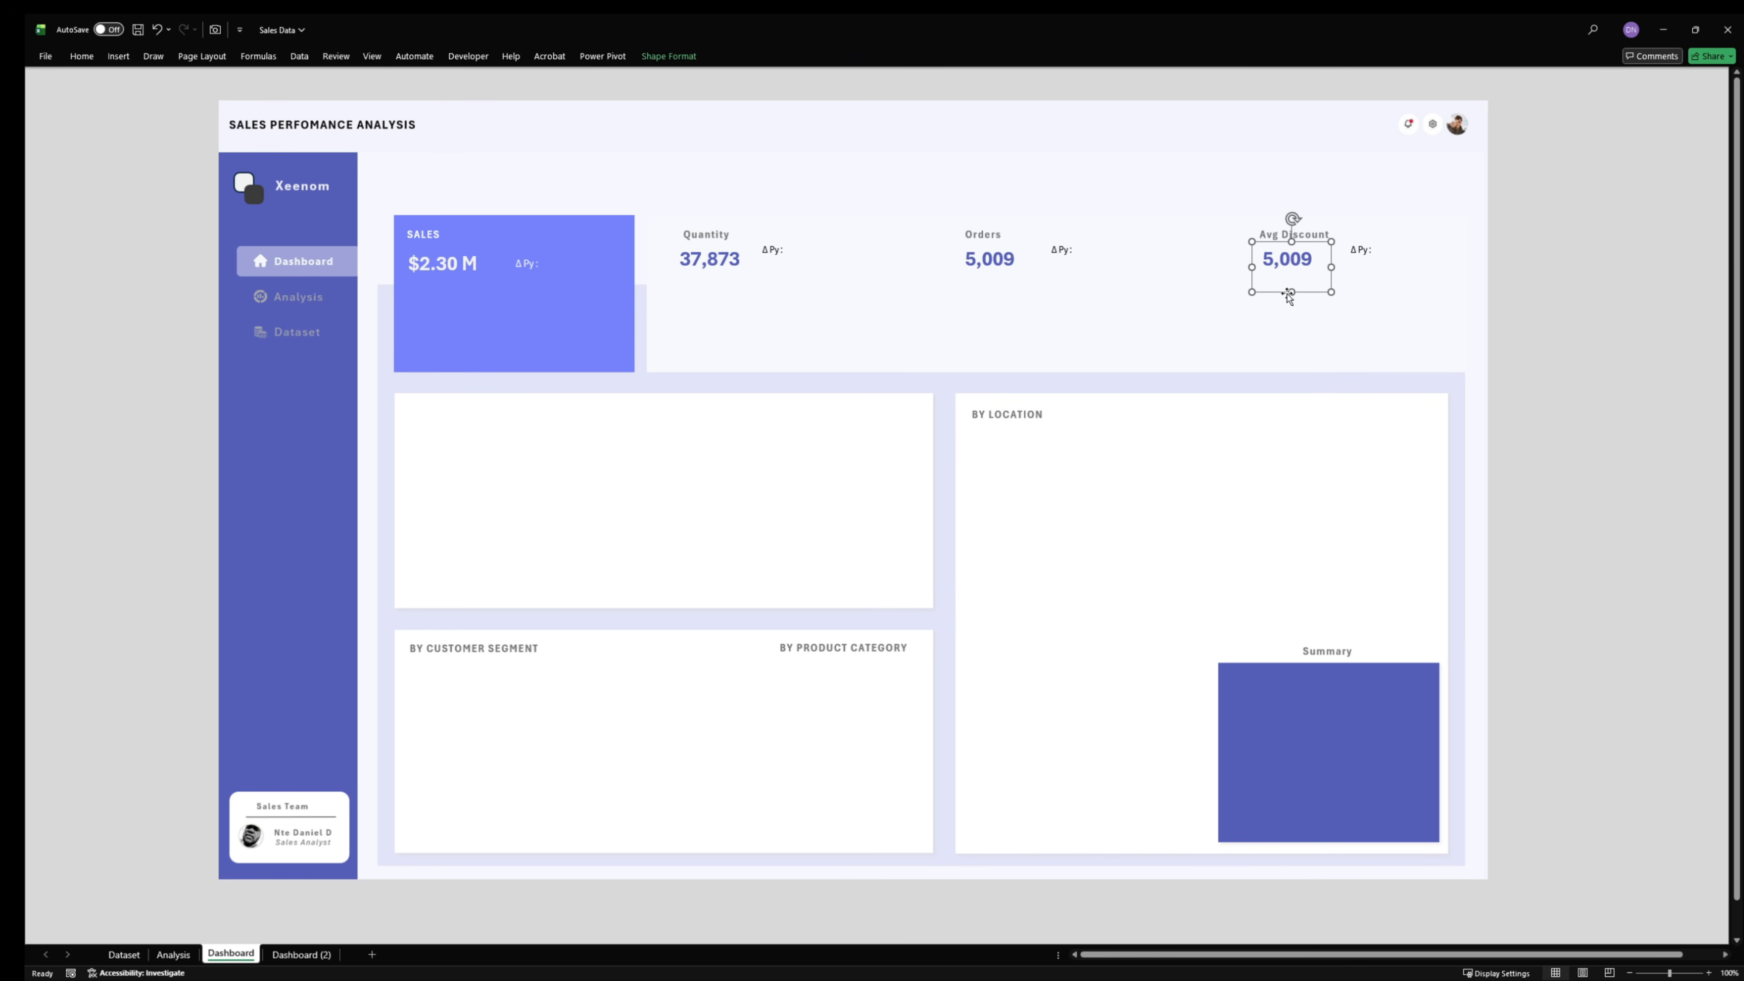
{"action": "left_click", "coordinate": [988, 264]}
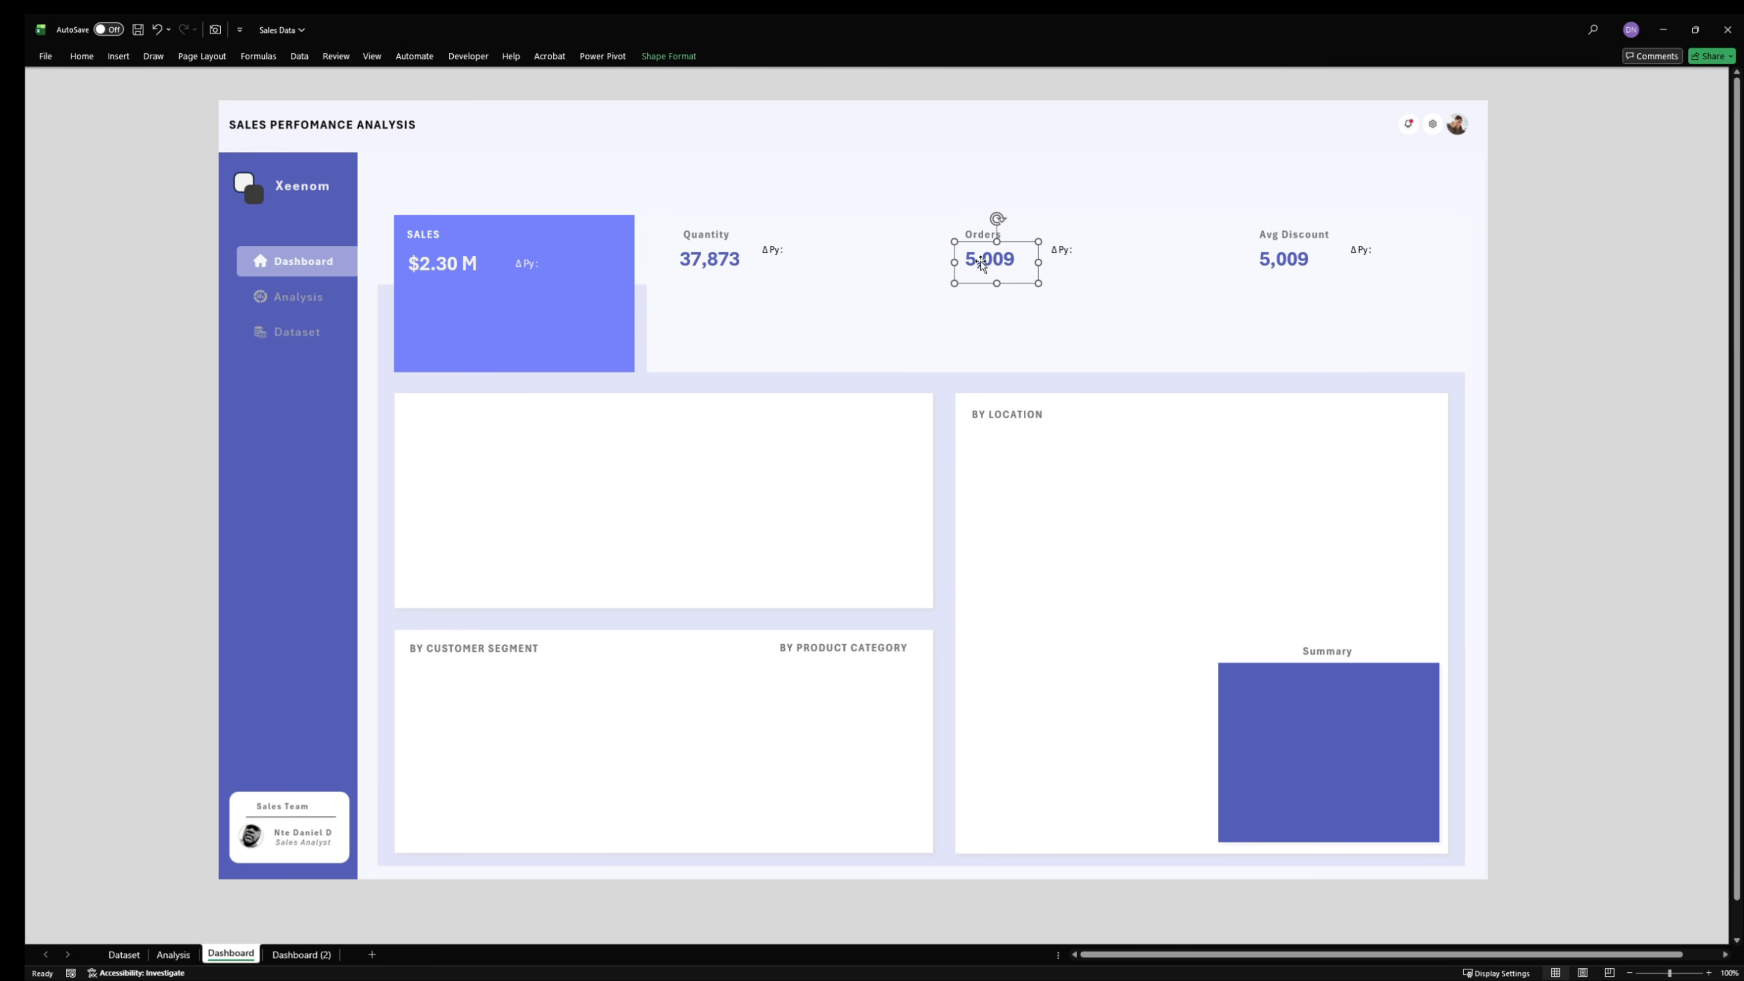
{"action": "left_click", "coordinate": [1632, 274]}
- Show the formula bar with the Avg Discount value's text box selected
{"action": "left_click", "coordinate": [1290, 258]}
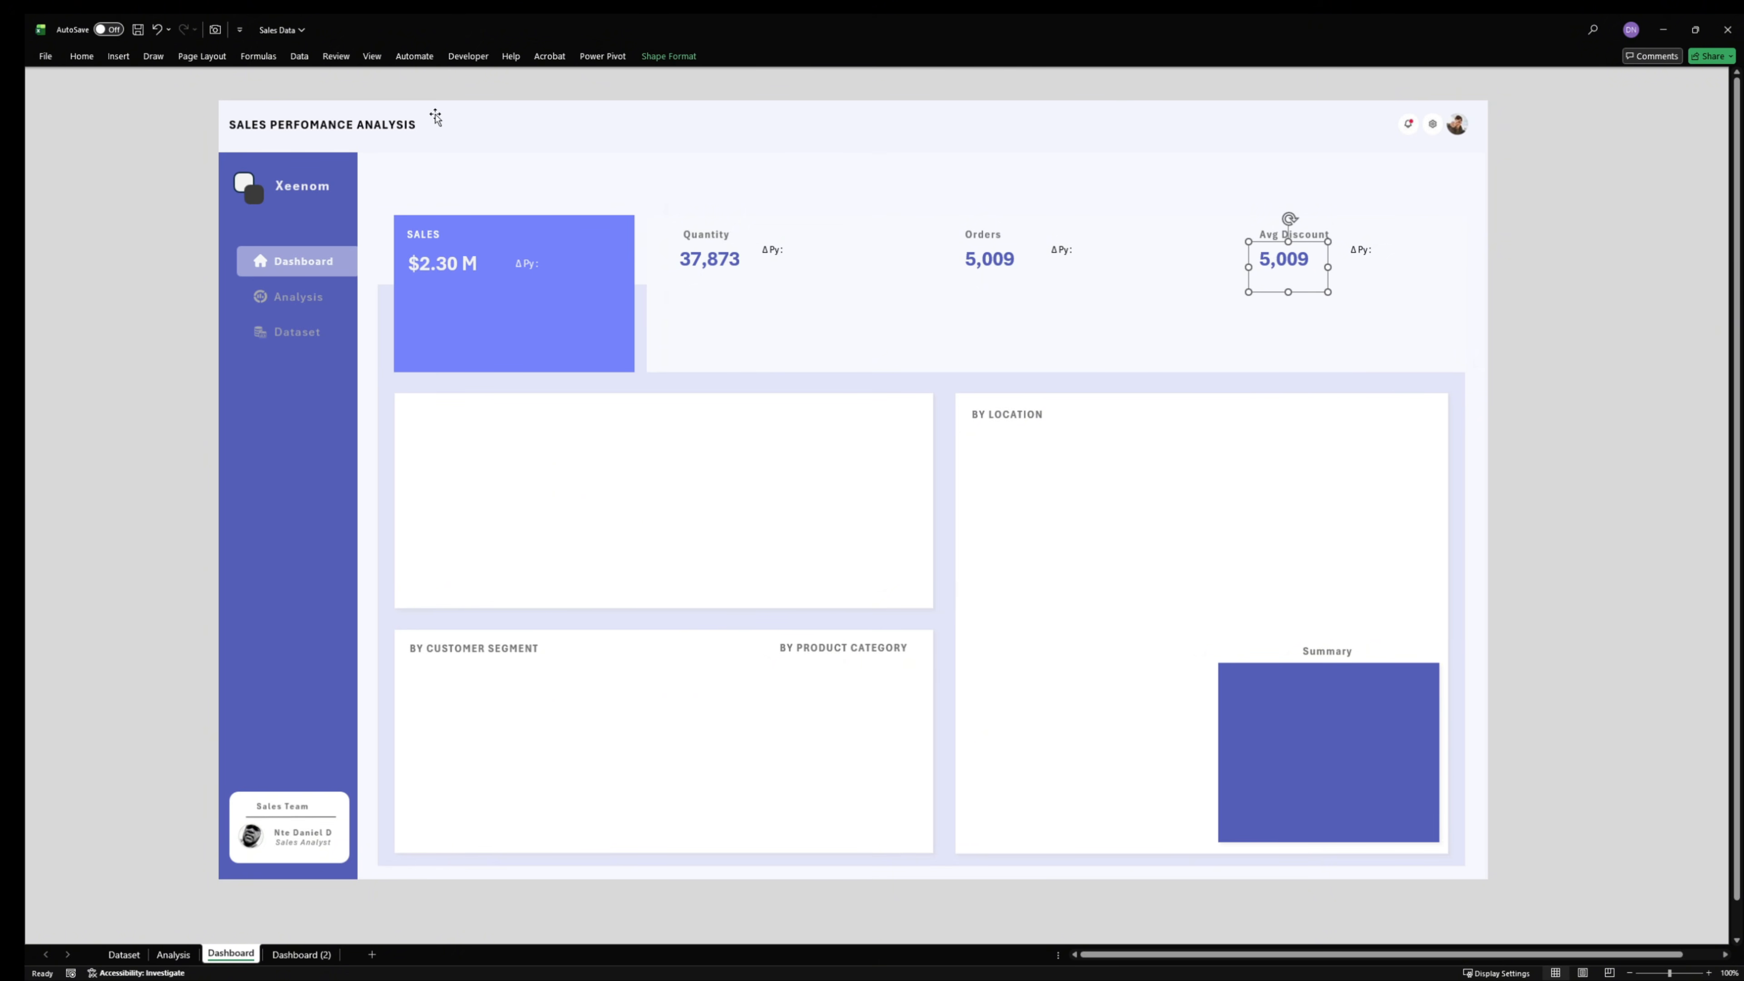
{"action": "left_click", "coordinate": [80, 56]}
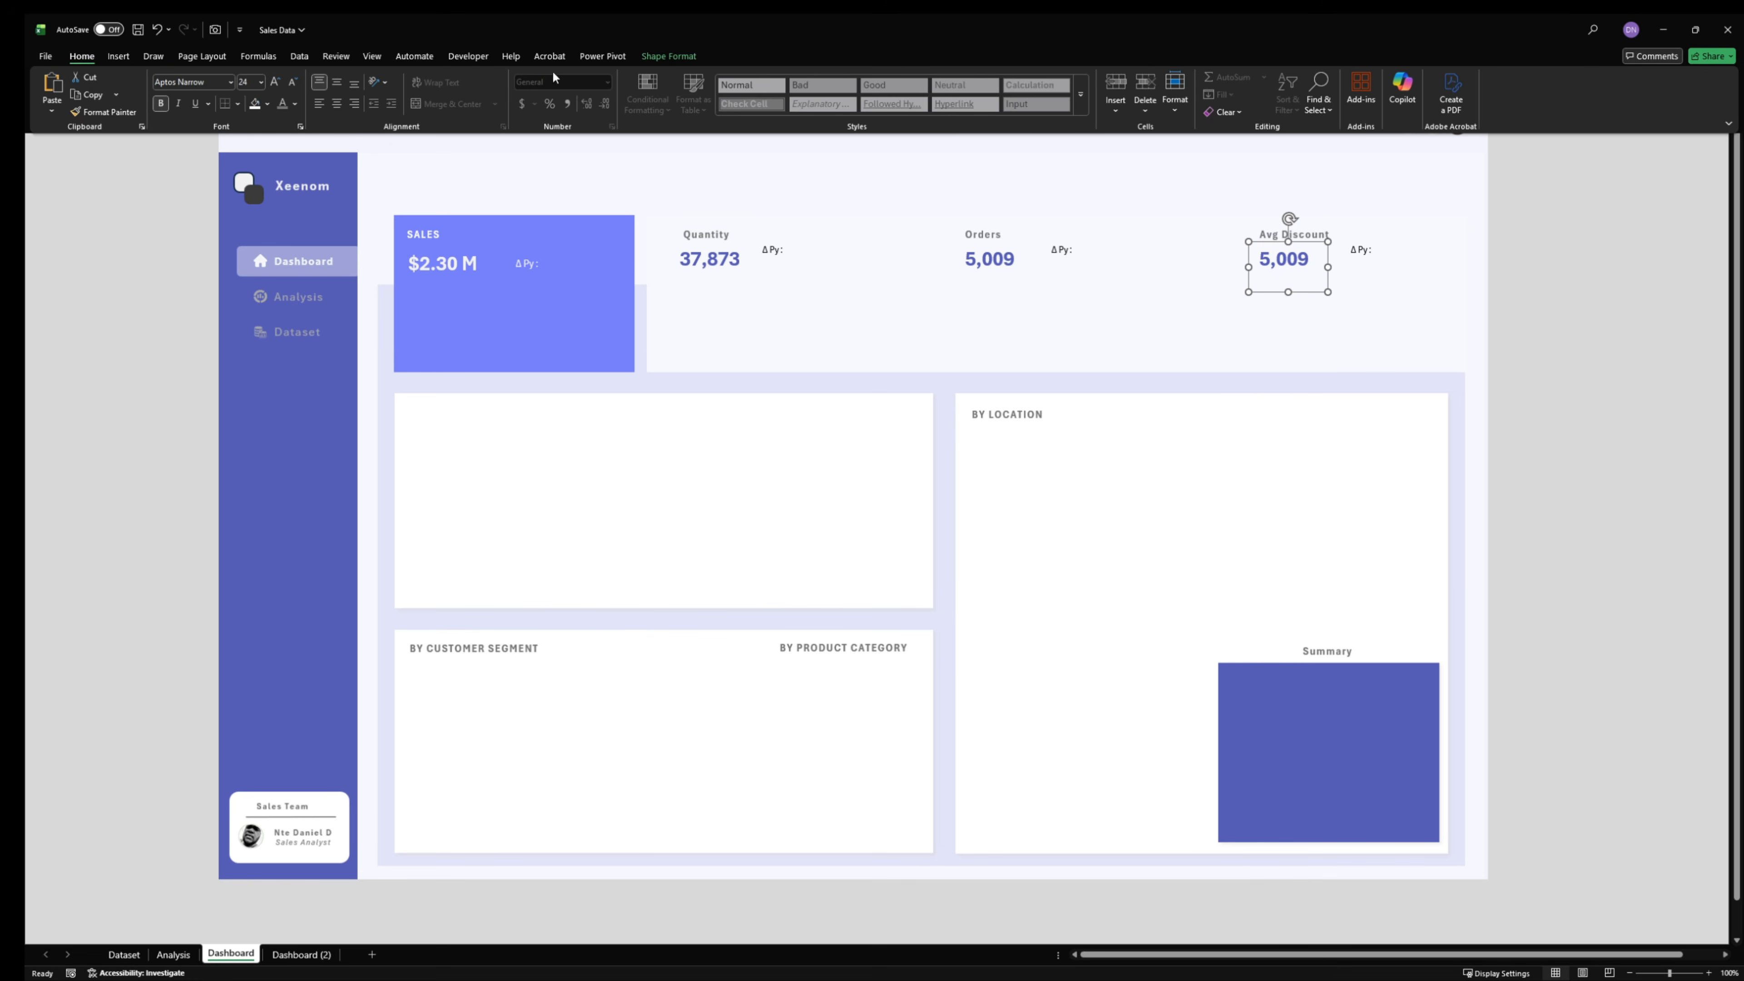
{"action": "left_click", "coordinate": [369, 57]}
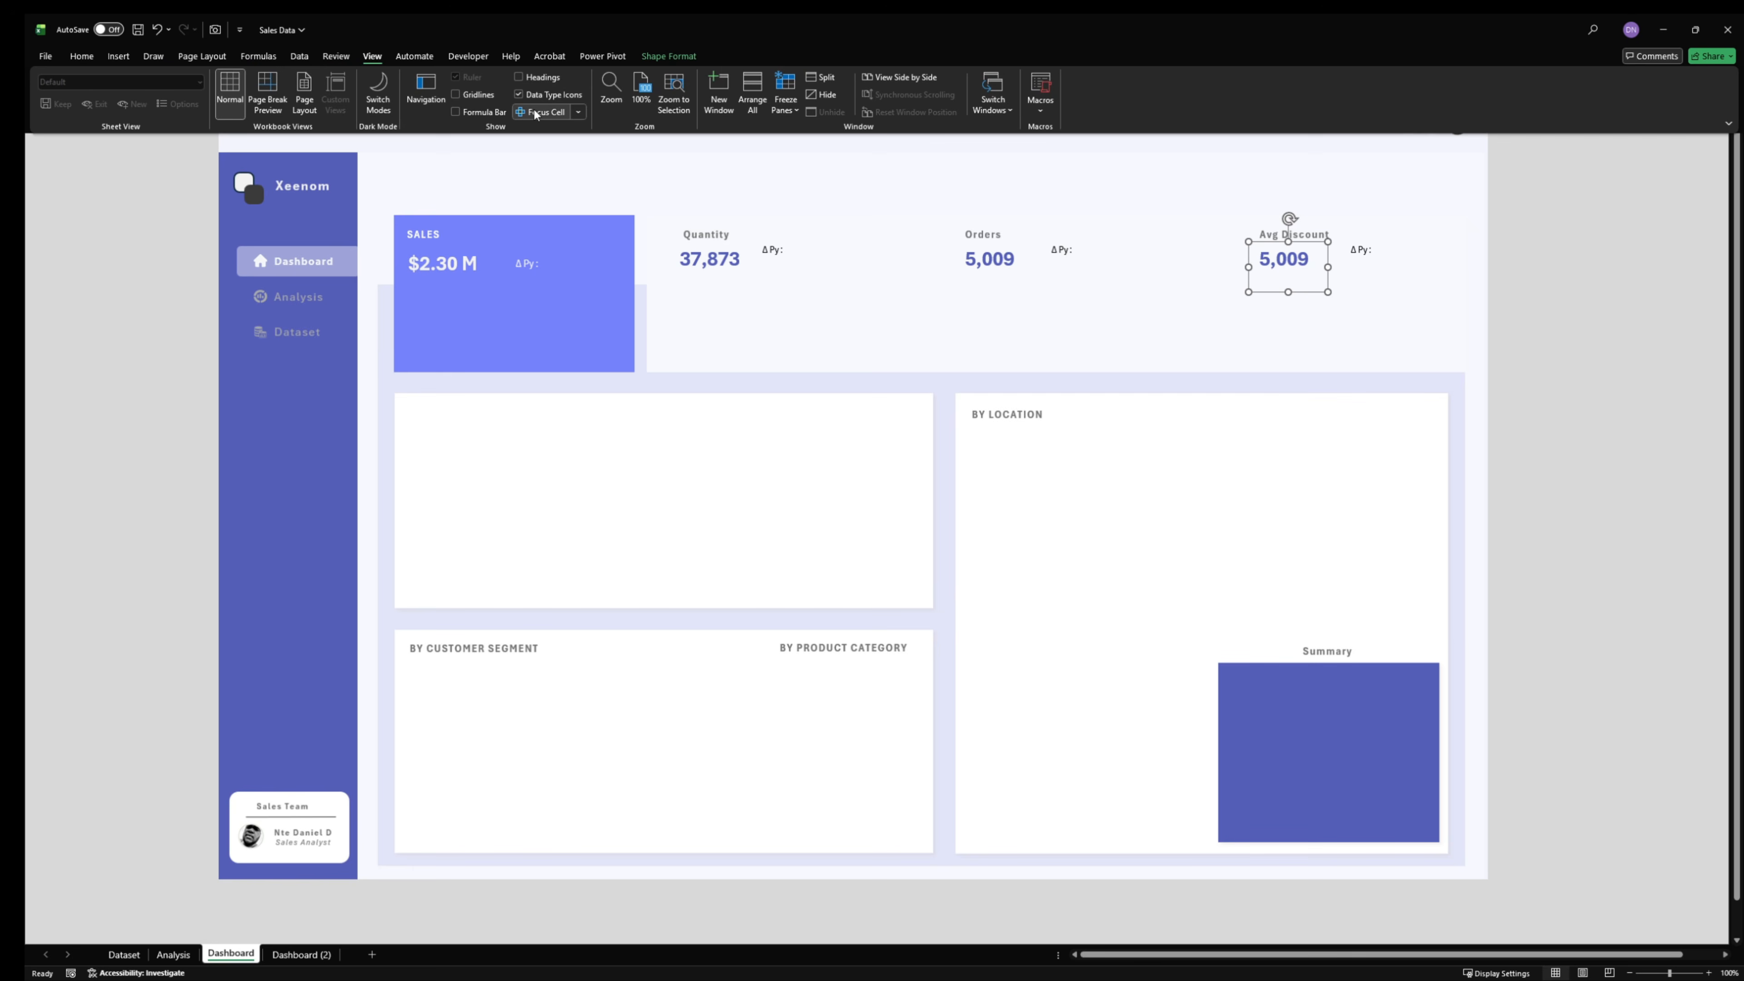
{"action": "scroll", "coordinate": [433, 146], "scroll_direction": "up", "scroll_amount": 1}
{"action": "left_click", "coordinate": [434, 146]}
- Relink the Avg Discount text box to cell D4 of the Analysis sheet
{"action": "left_click_drag", "start_coordinate": [246, 80], "coordinate": [185, 81]}
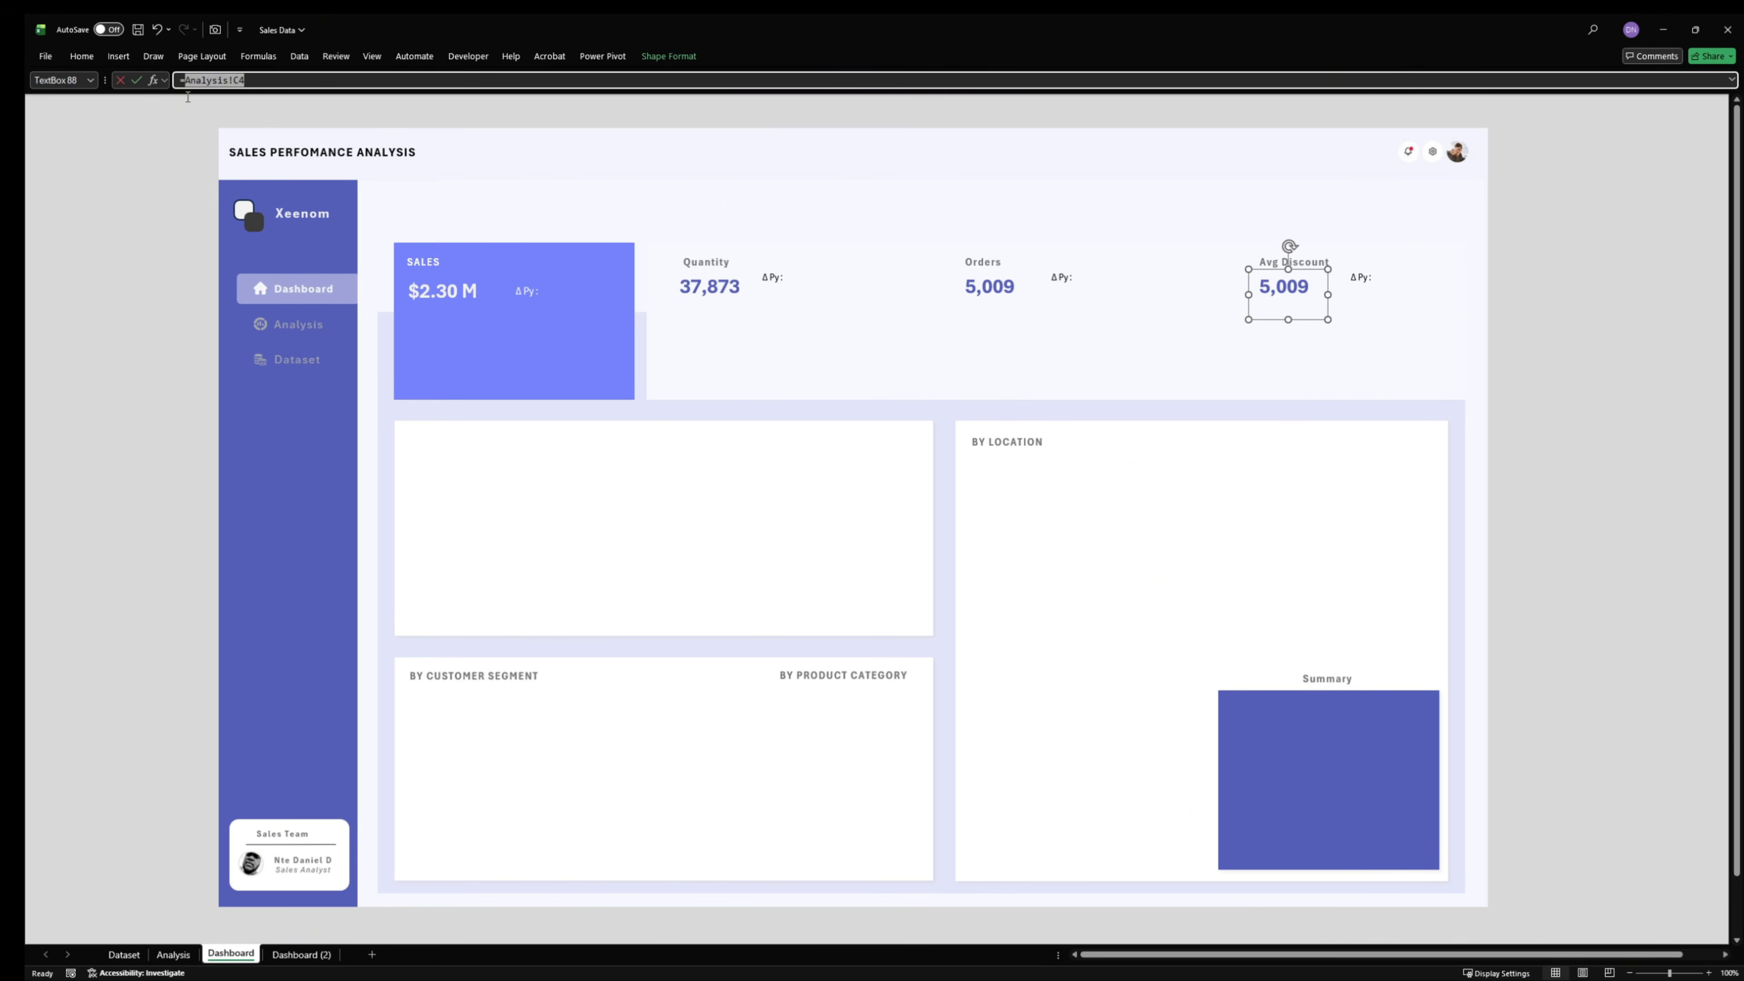
{"action": "left_click", "coordinate": [173, 953]}
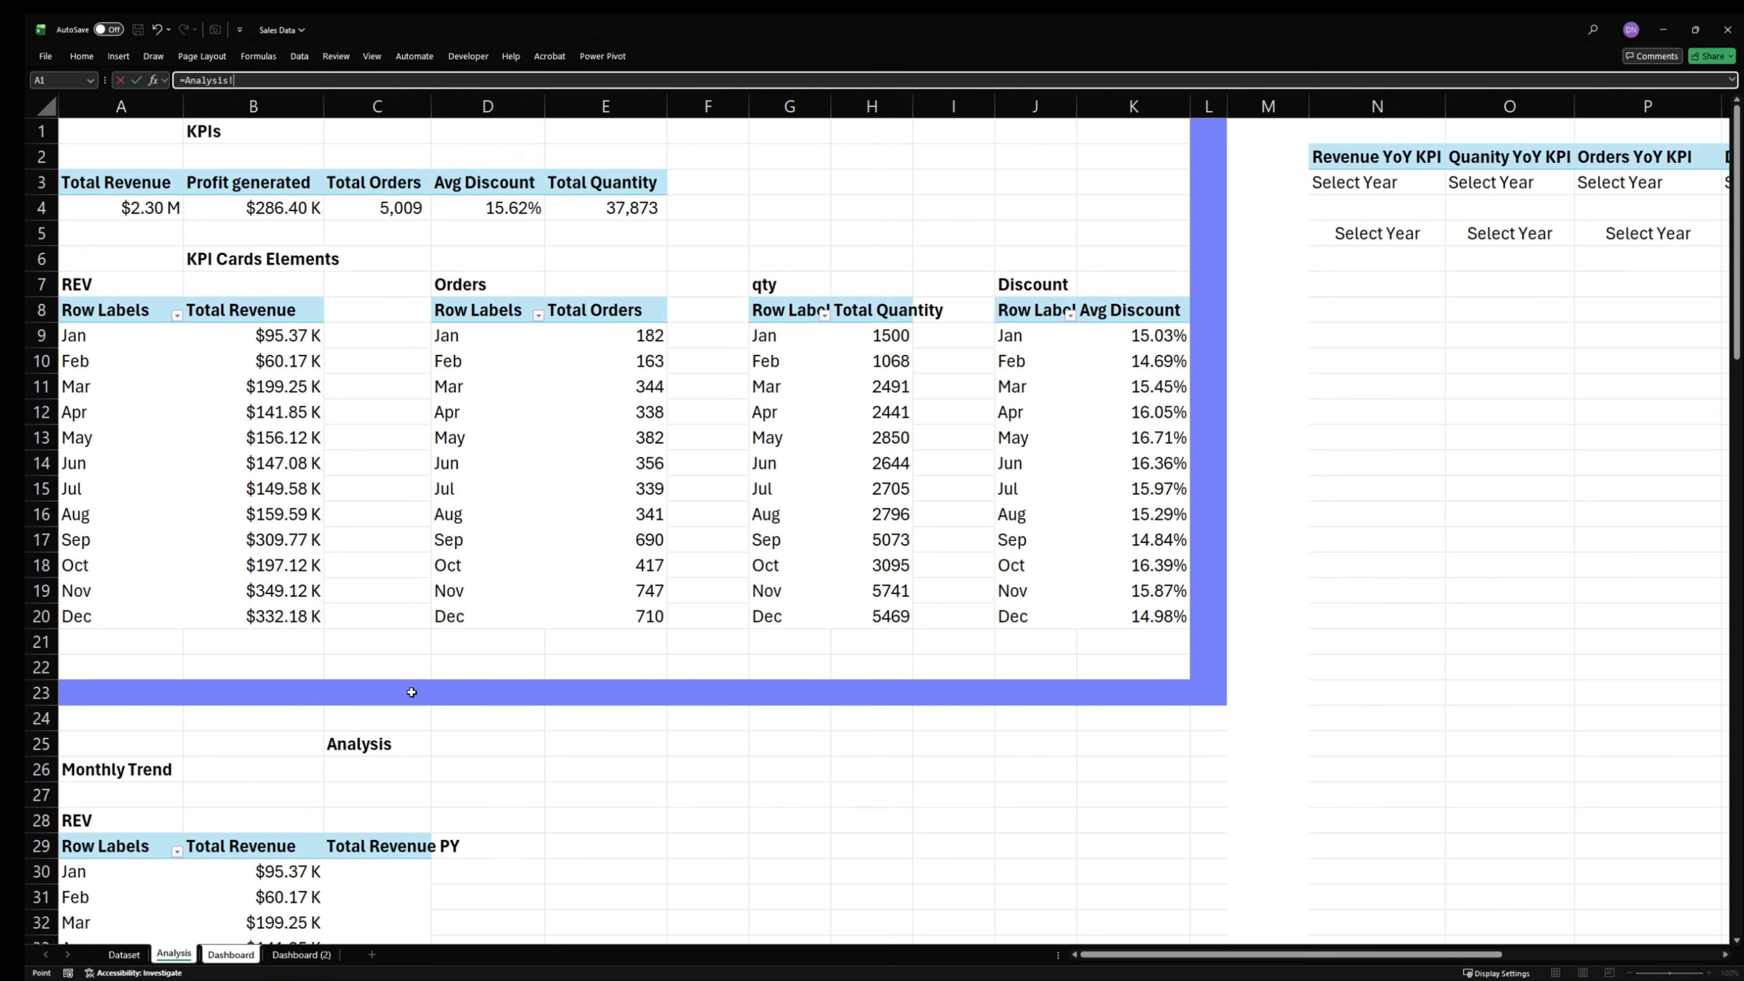
{"action": "left_click", "coordinate": [511, 209]}
{"action": "key", "text": "Return"}
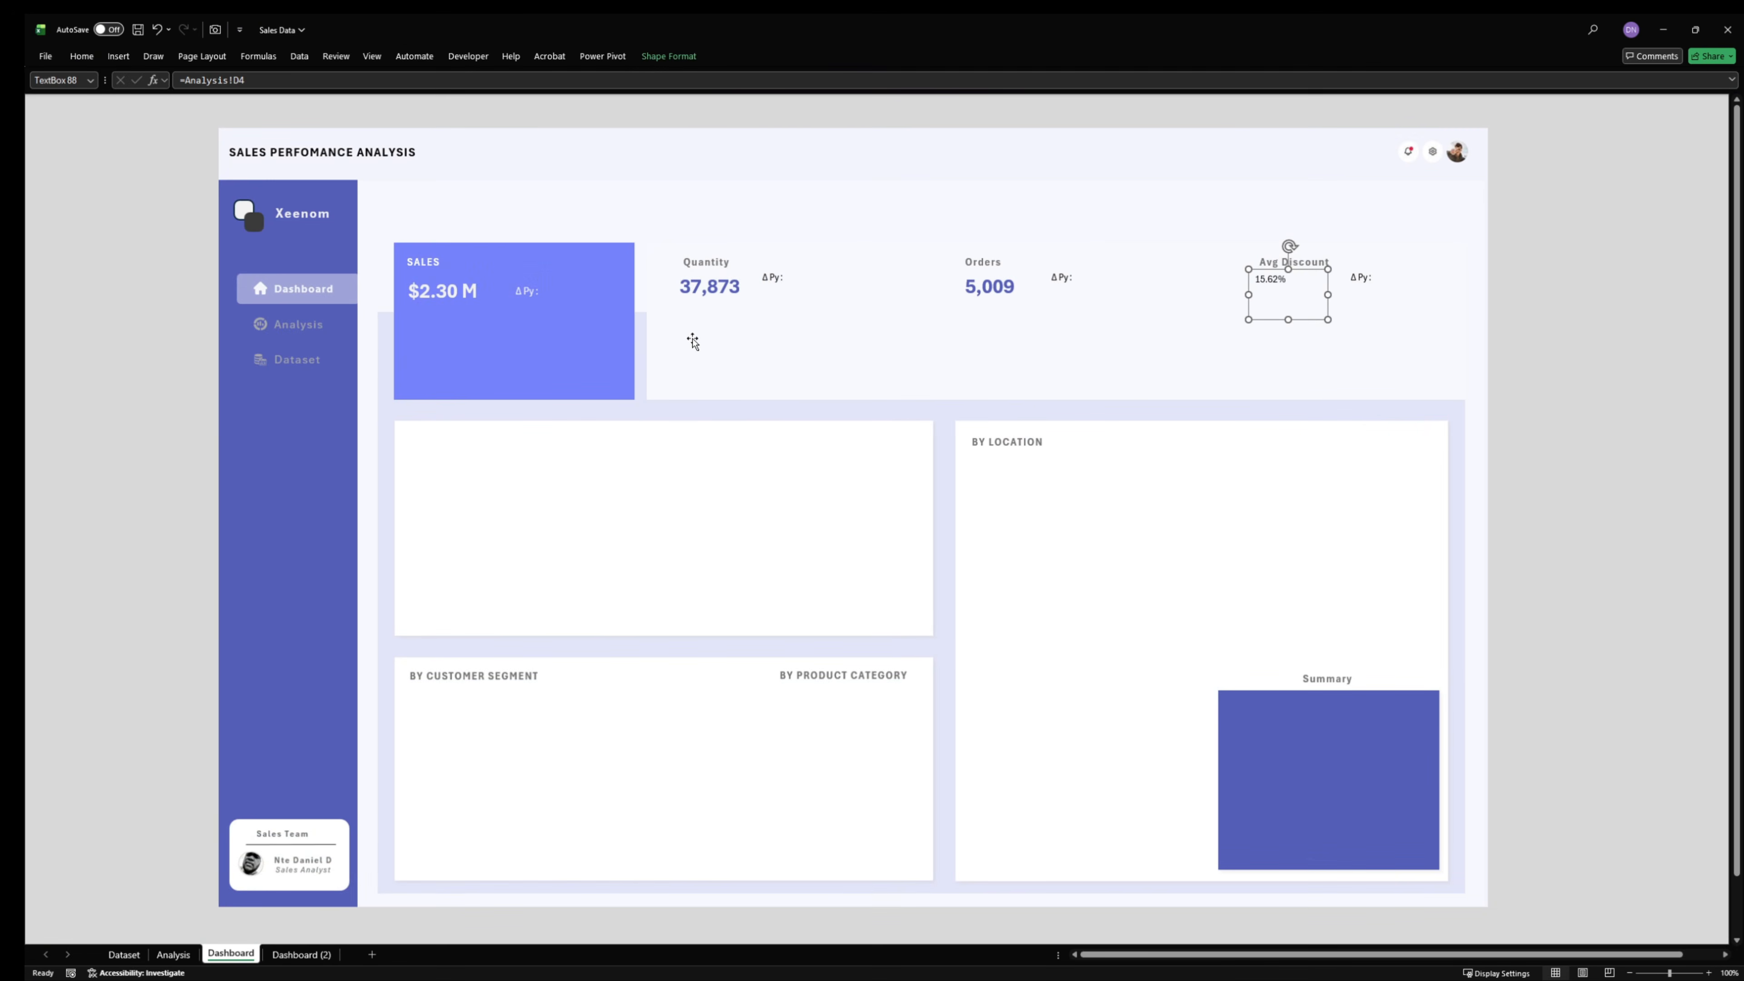
- Try applying the Sales value's formatting to the Avg Discount value with Format Painter and enlarge its text box
{"action": "left_click", "coordinate": [468, 294]}
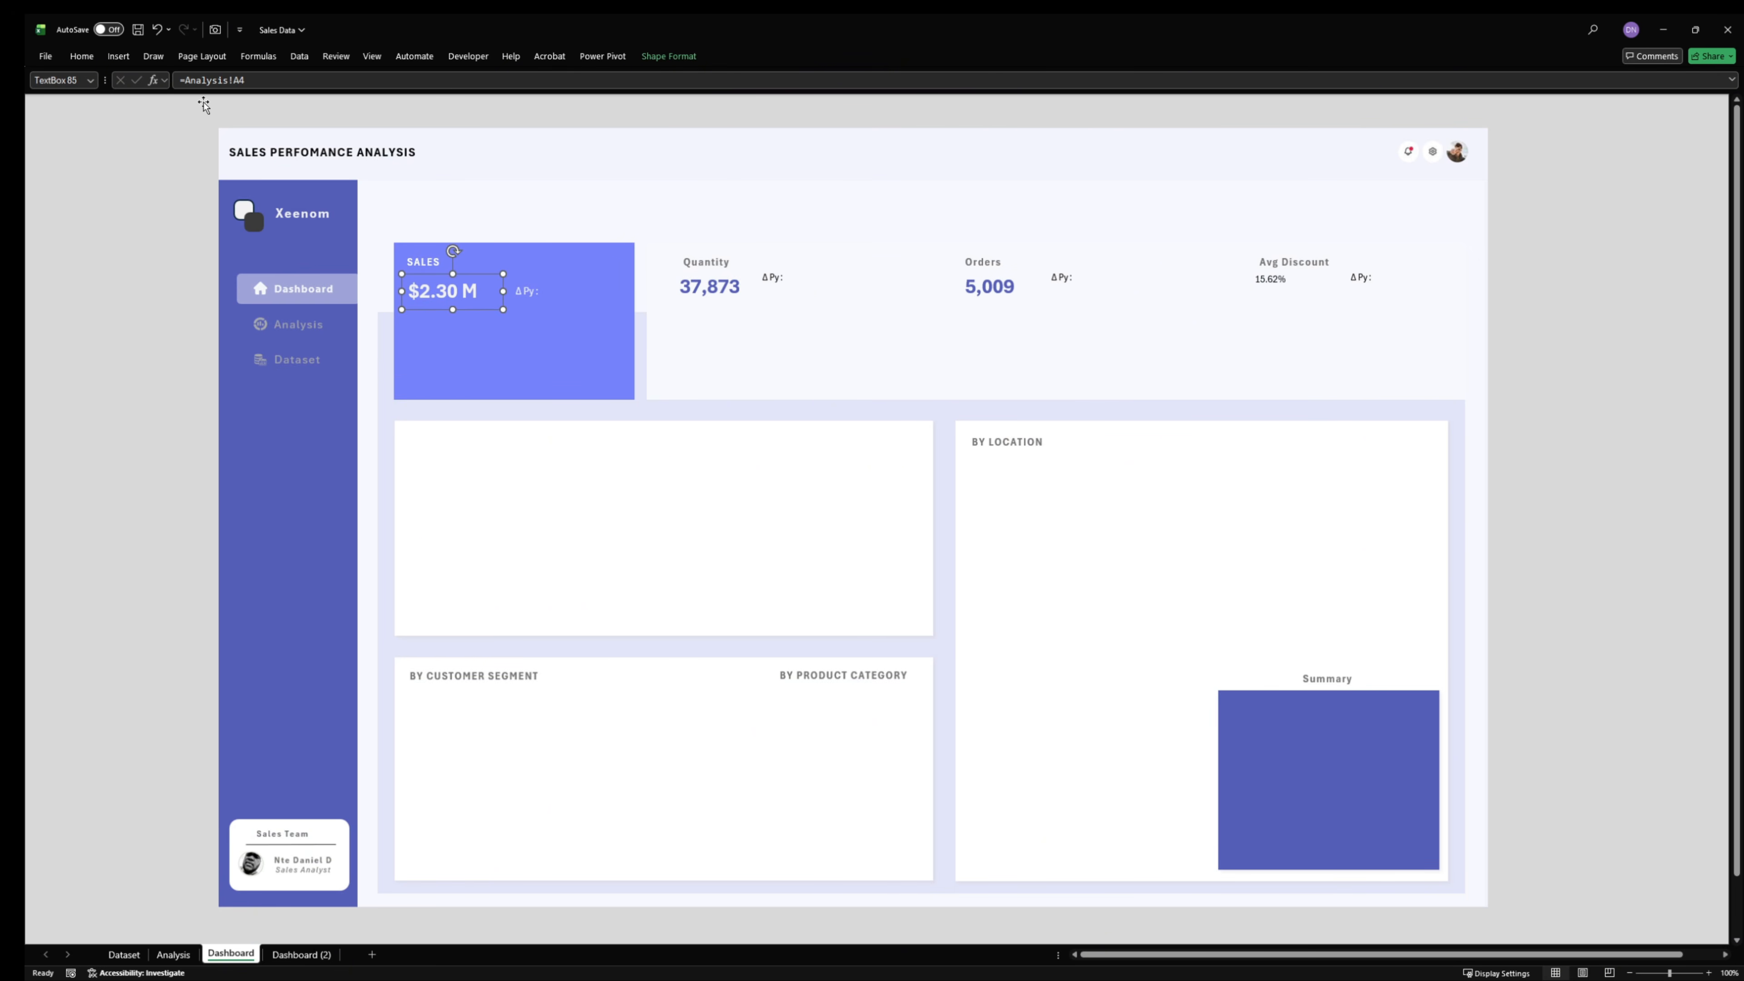
{"action": "left_click", "coordinate": [88, 58]}
{"action": "left_click", "coordinate": [113, 112]}
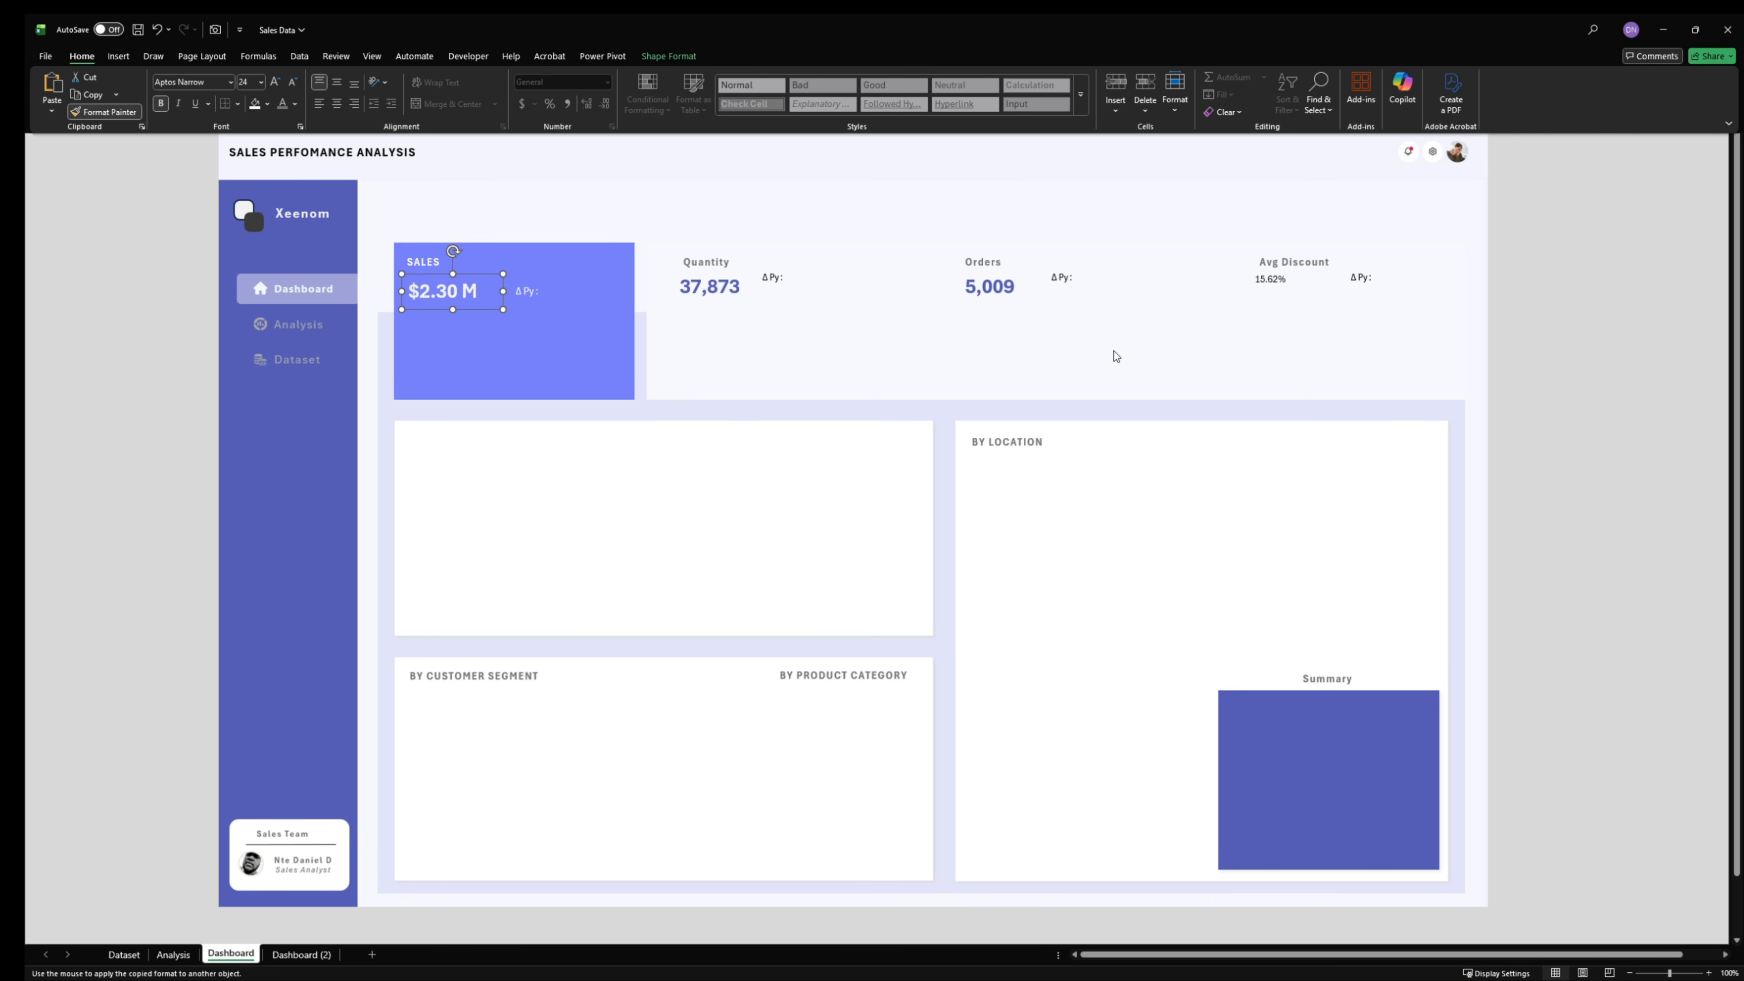
{"action": "left_click", "coordinate": [1262, 282]}
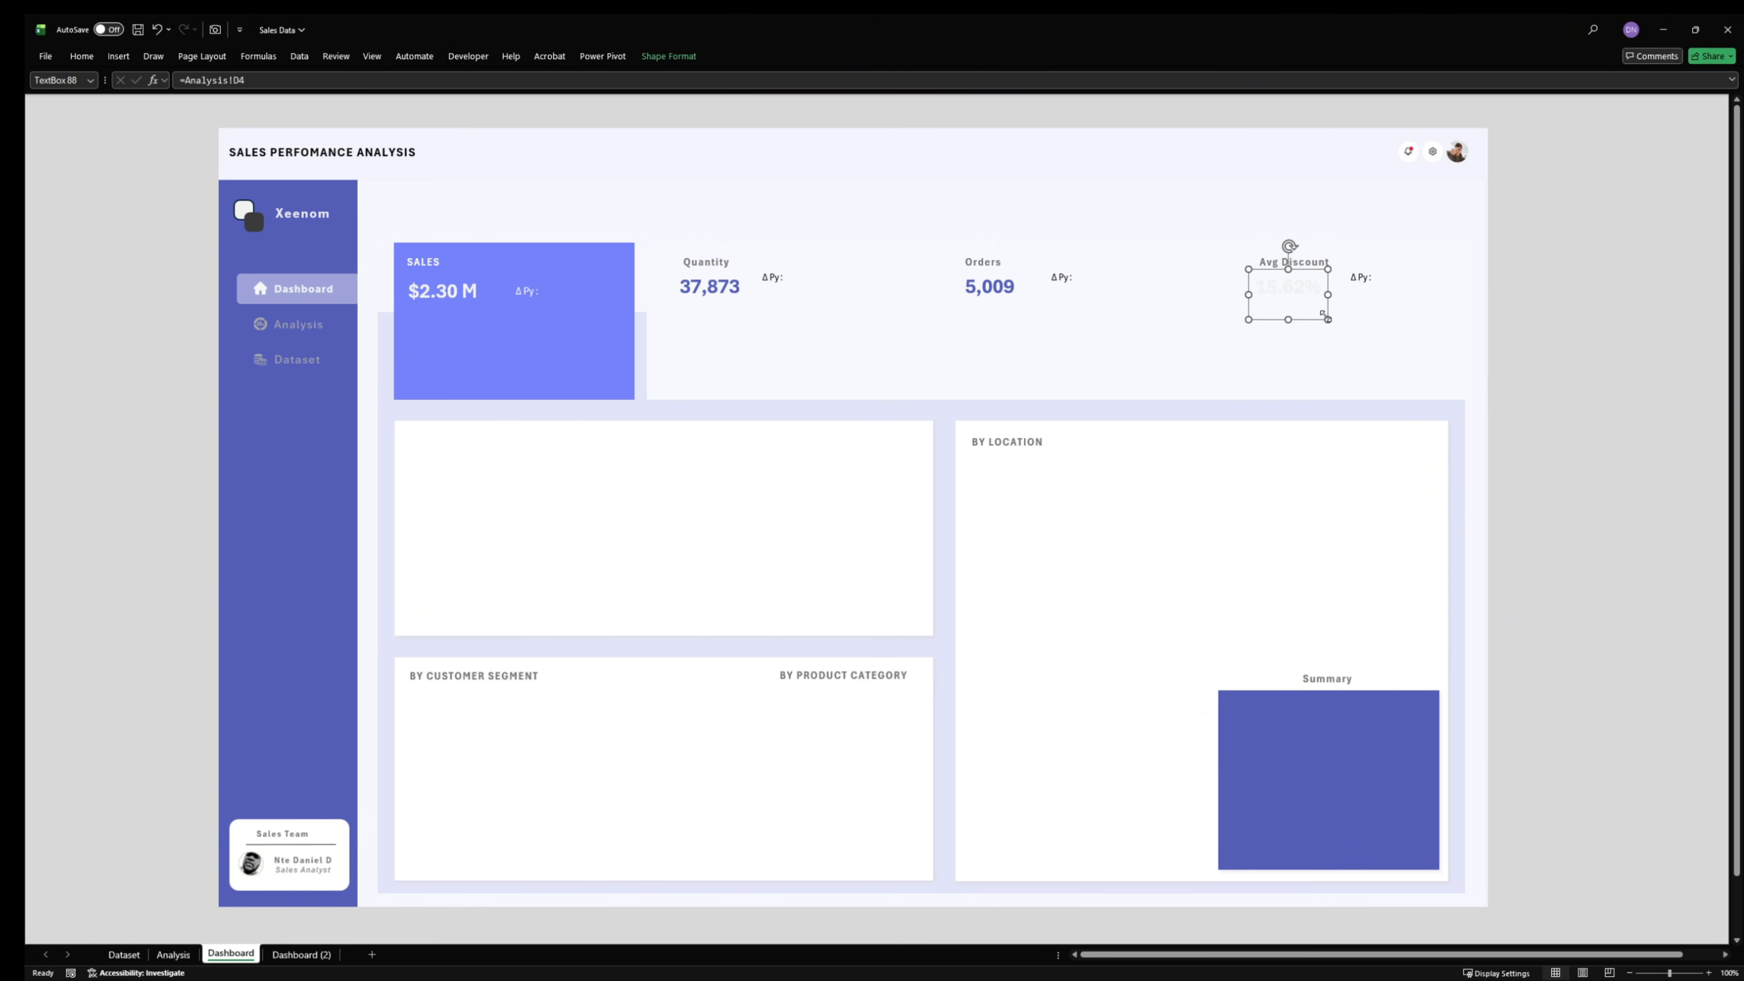
{"action": "left_click_drag", "start_coordinate": [1325, 316], "coordinate": [1363, 347]}
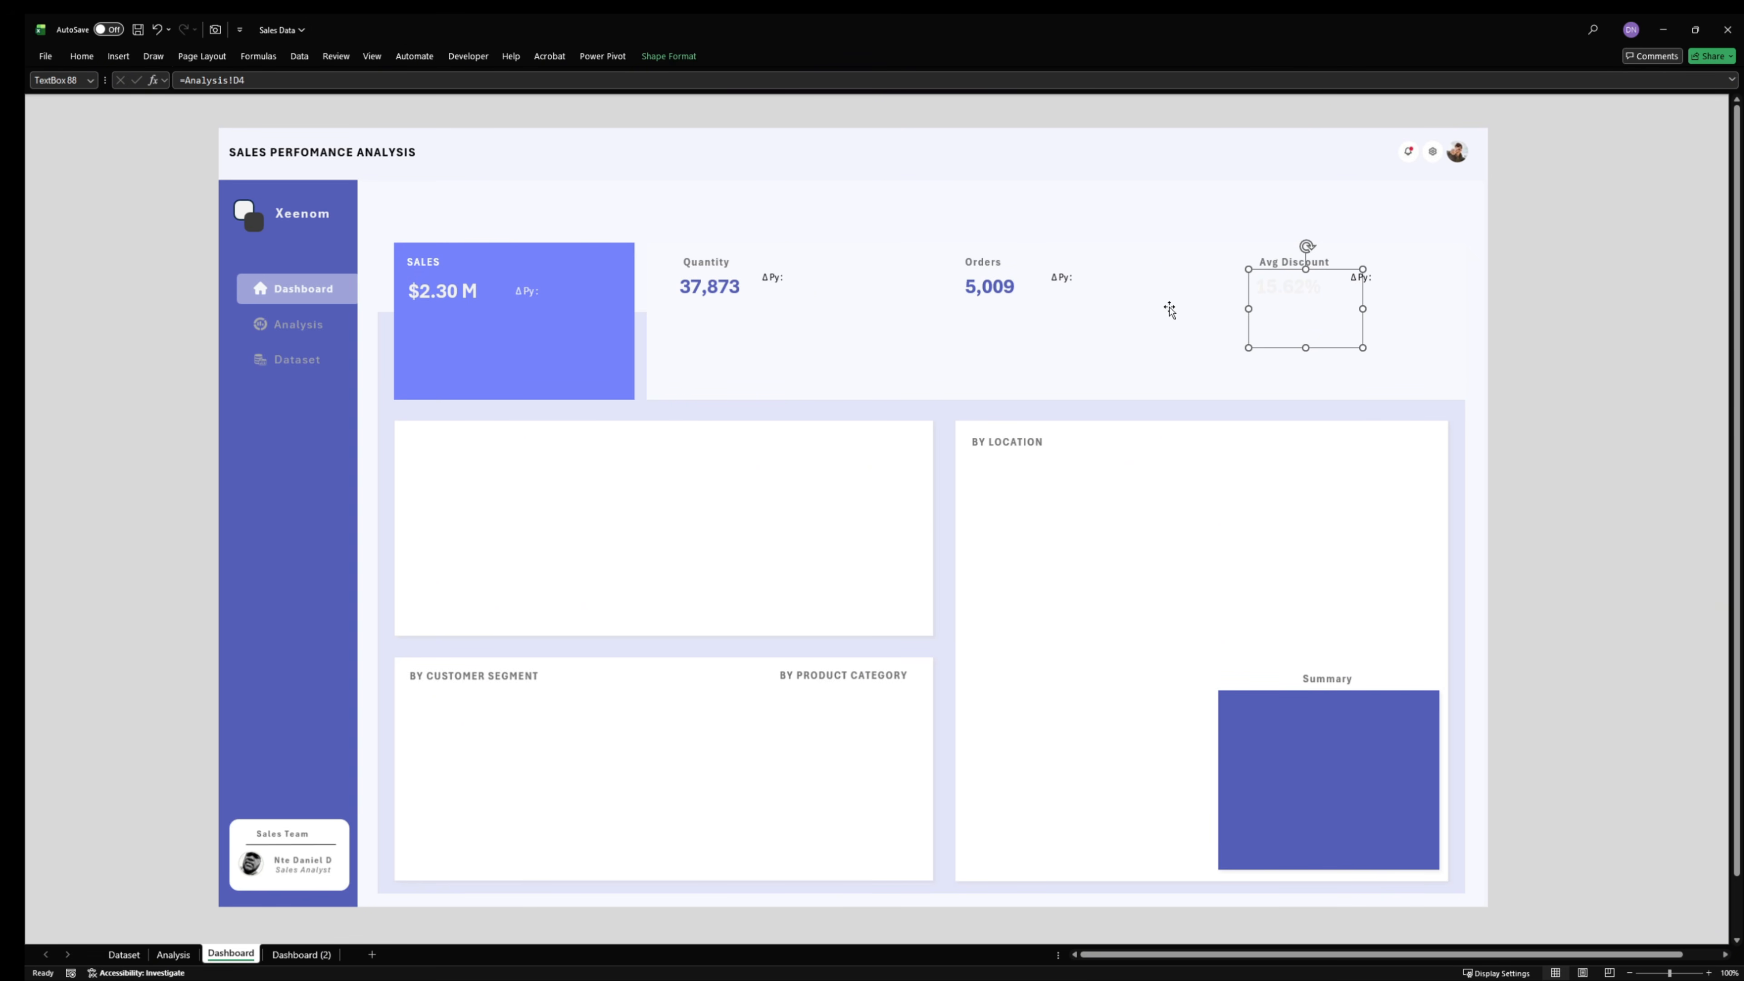
- Copy the Quantity value's formatting to the Avg Discount value with Format Painter and shrink its text box to fit
{"action": "left_click", "coordinate": [727, 295]}
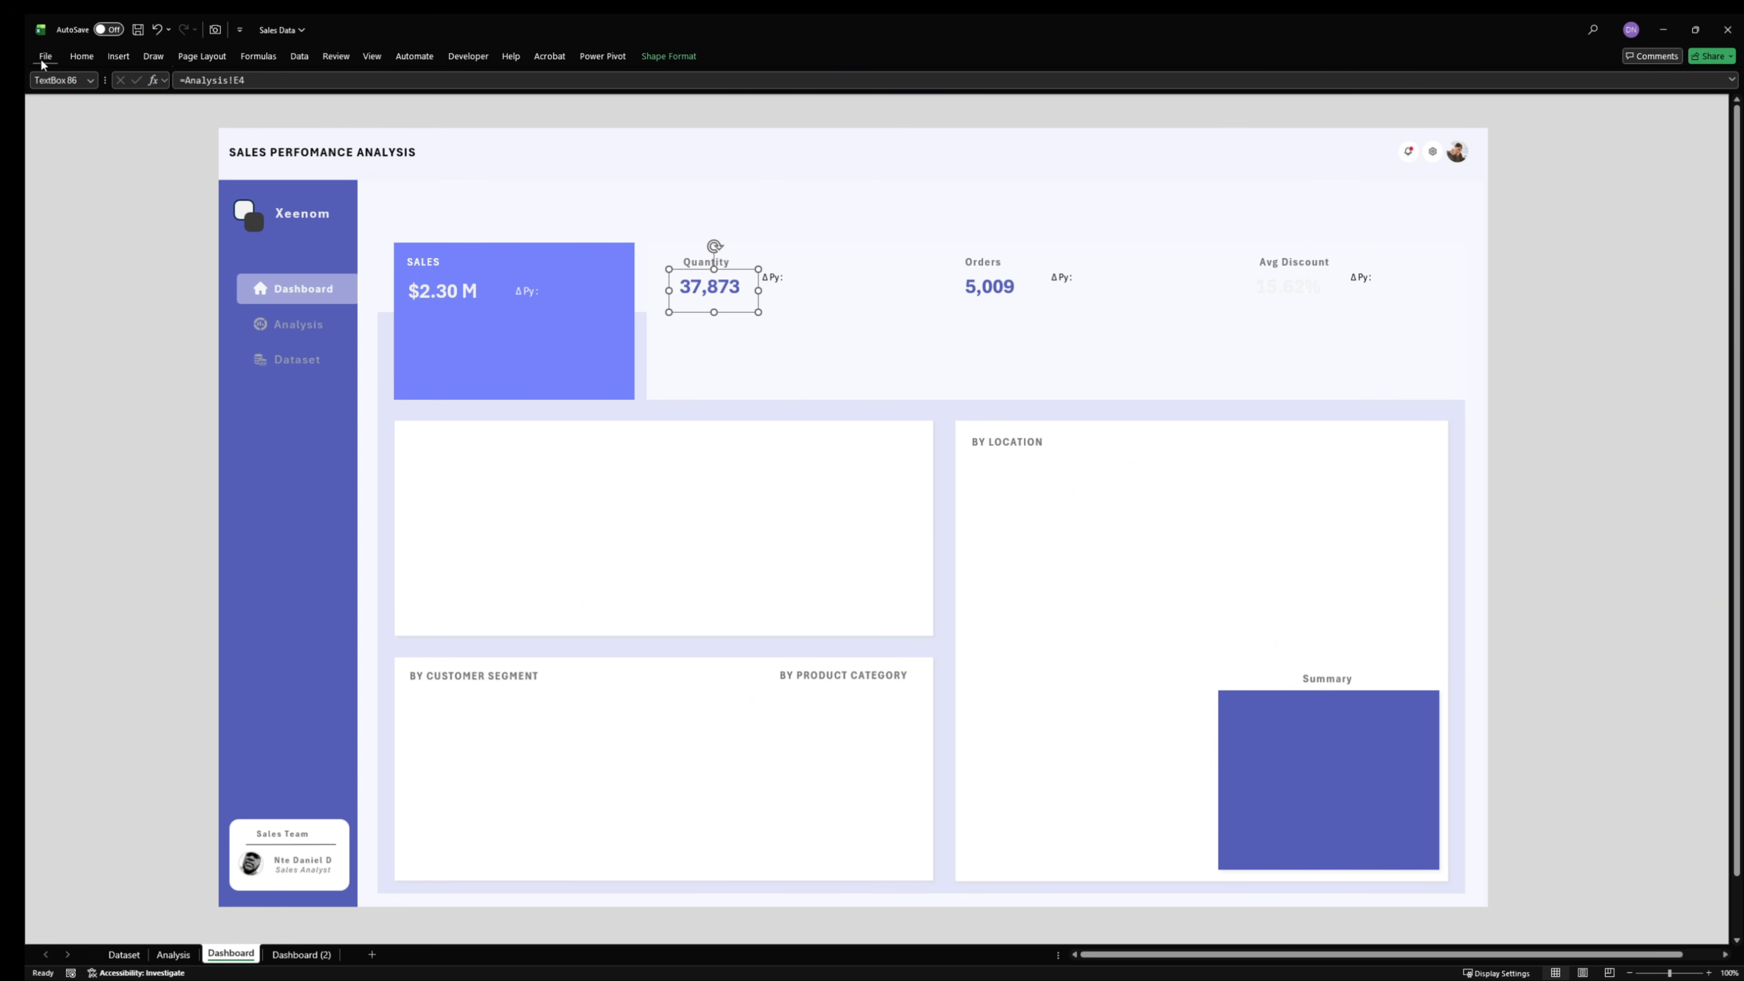
{"action": "left_click", "coordinate": [85, 56]}
{"action": "left_click", "coordinate": [106, 112]}
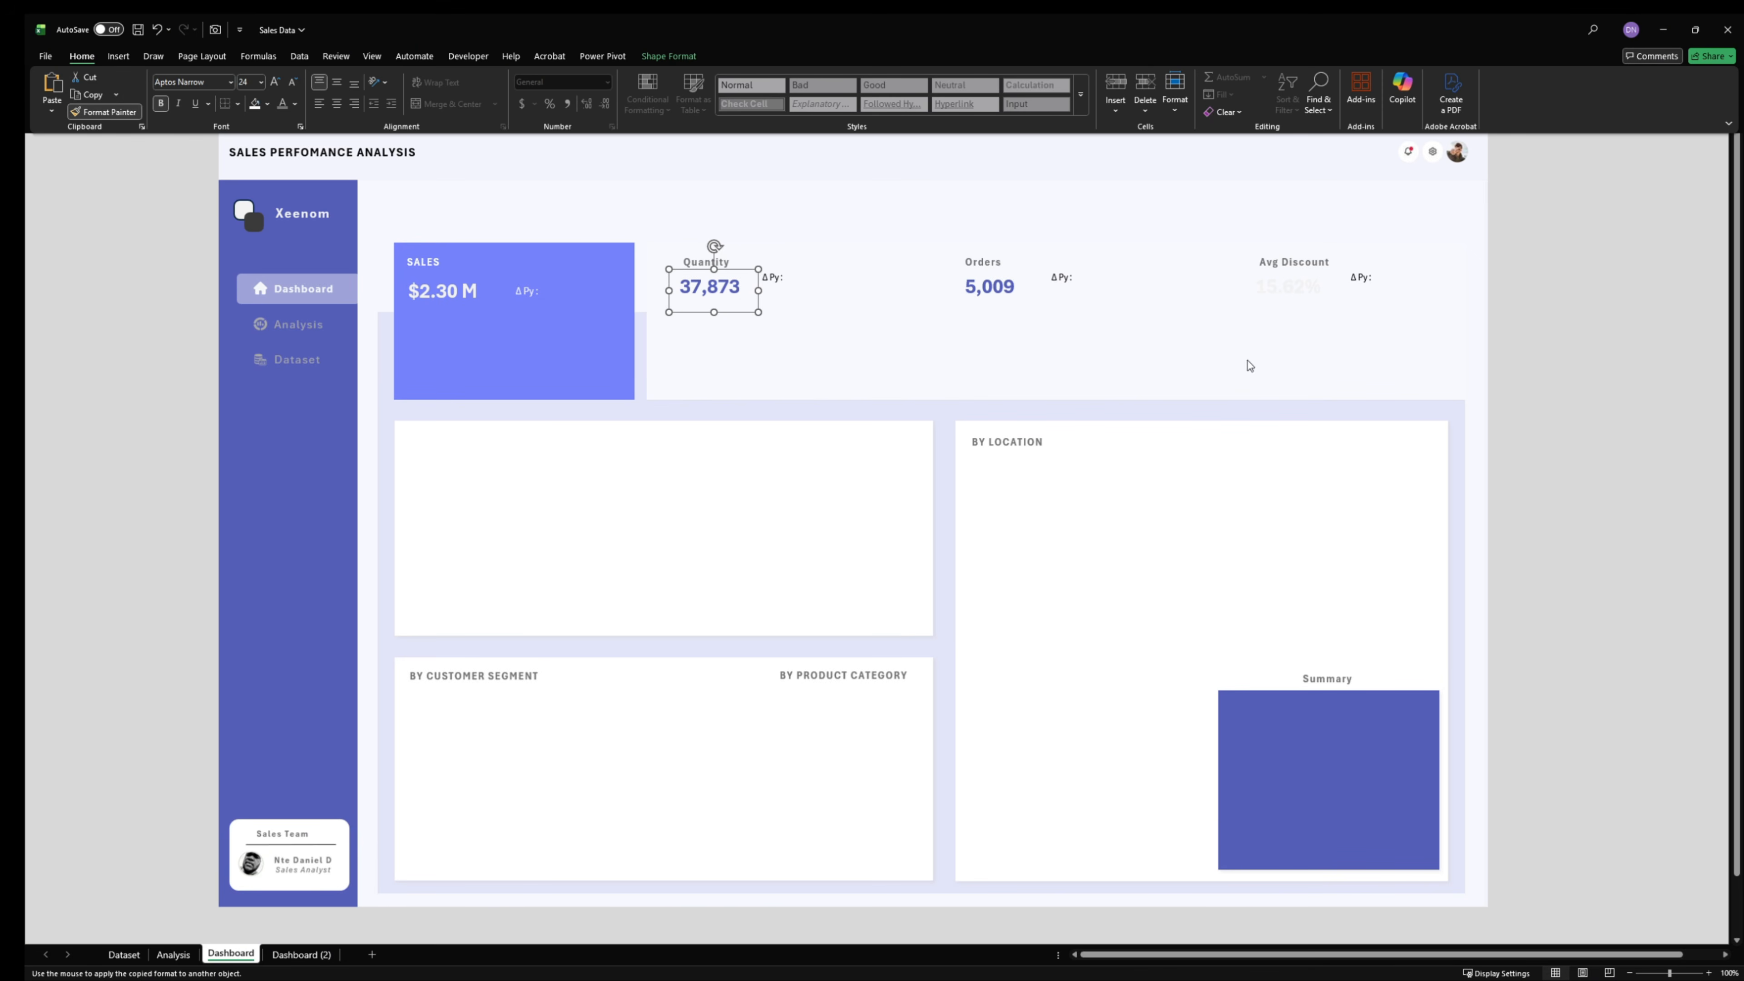
{"action": "left_click", "coordinate": [1294, 298]}
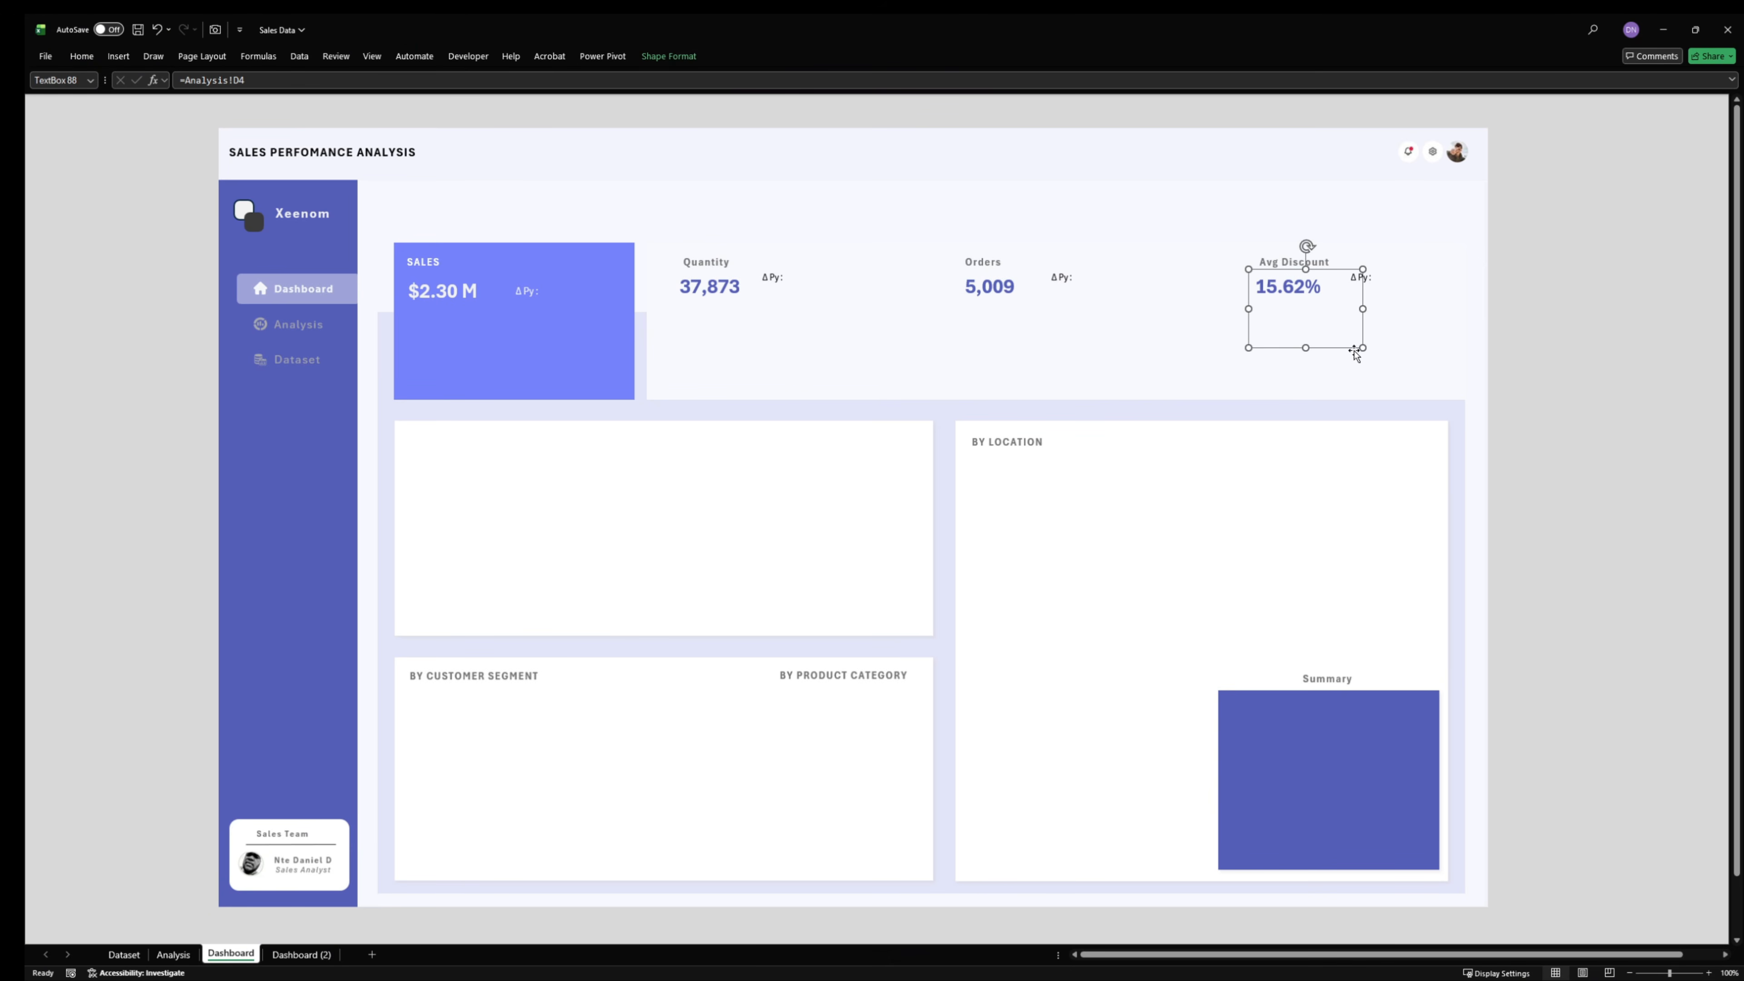
{"action": "left_click_drag", "start_coordinate": [1363, 347], "coordinate": [1337, 307]}
{"action": "left_click", "coordinate": [471, 294]}
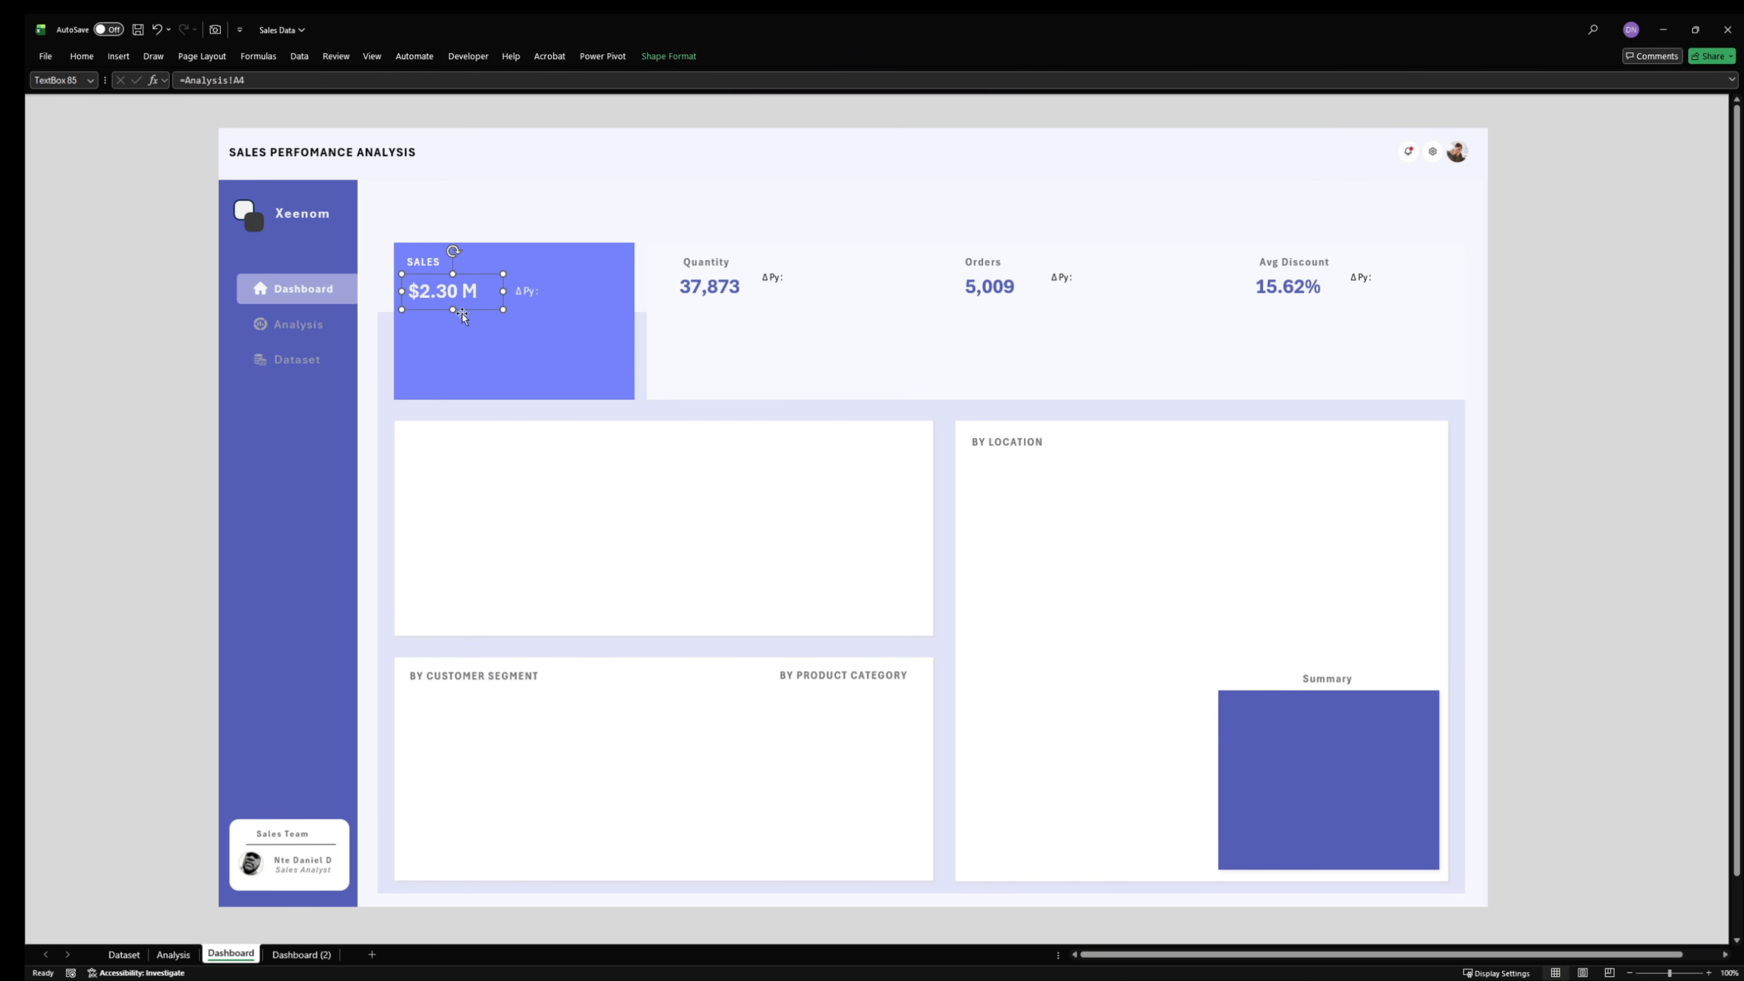
{"action": "left_click", "coordinate": [1570, 379]}
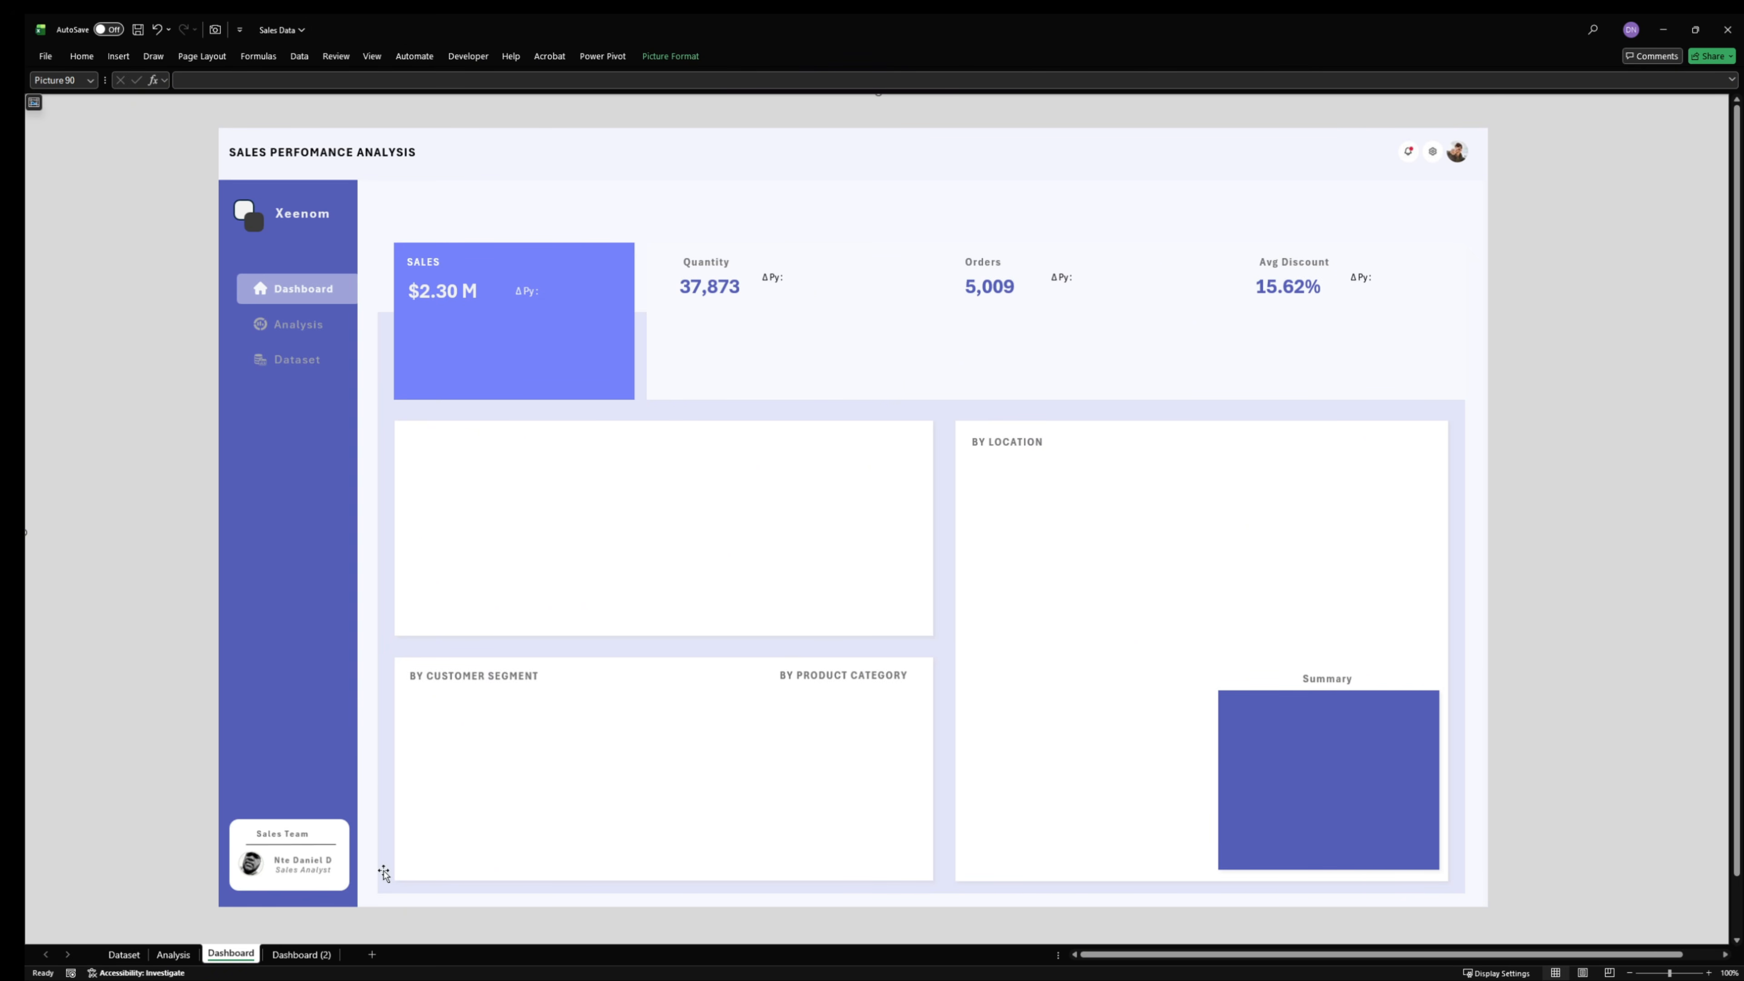
- Insert a clustered column chart from the monthly REV pivot table on the Analysis sheet and place it beside the Orders table
{"action": "left_click", "coordinate": [173, 955]}
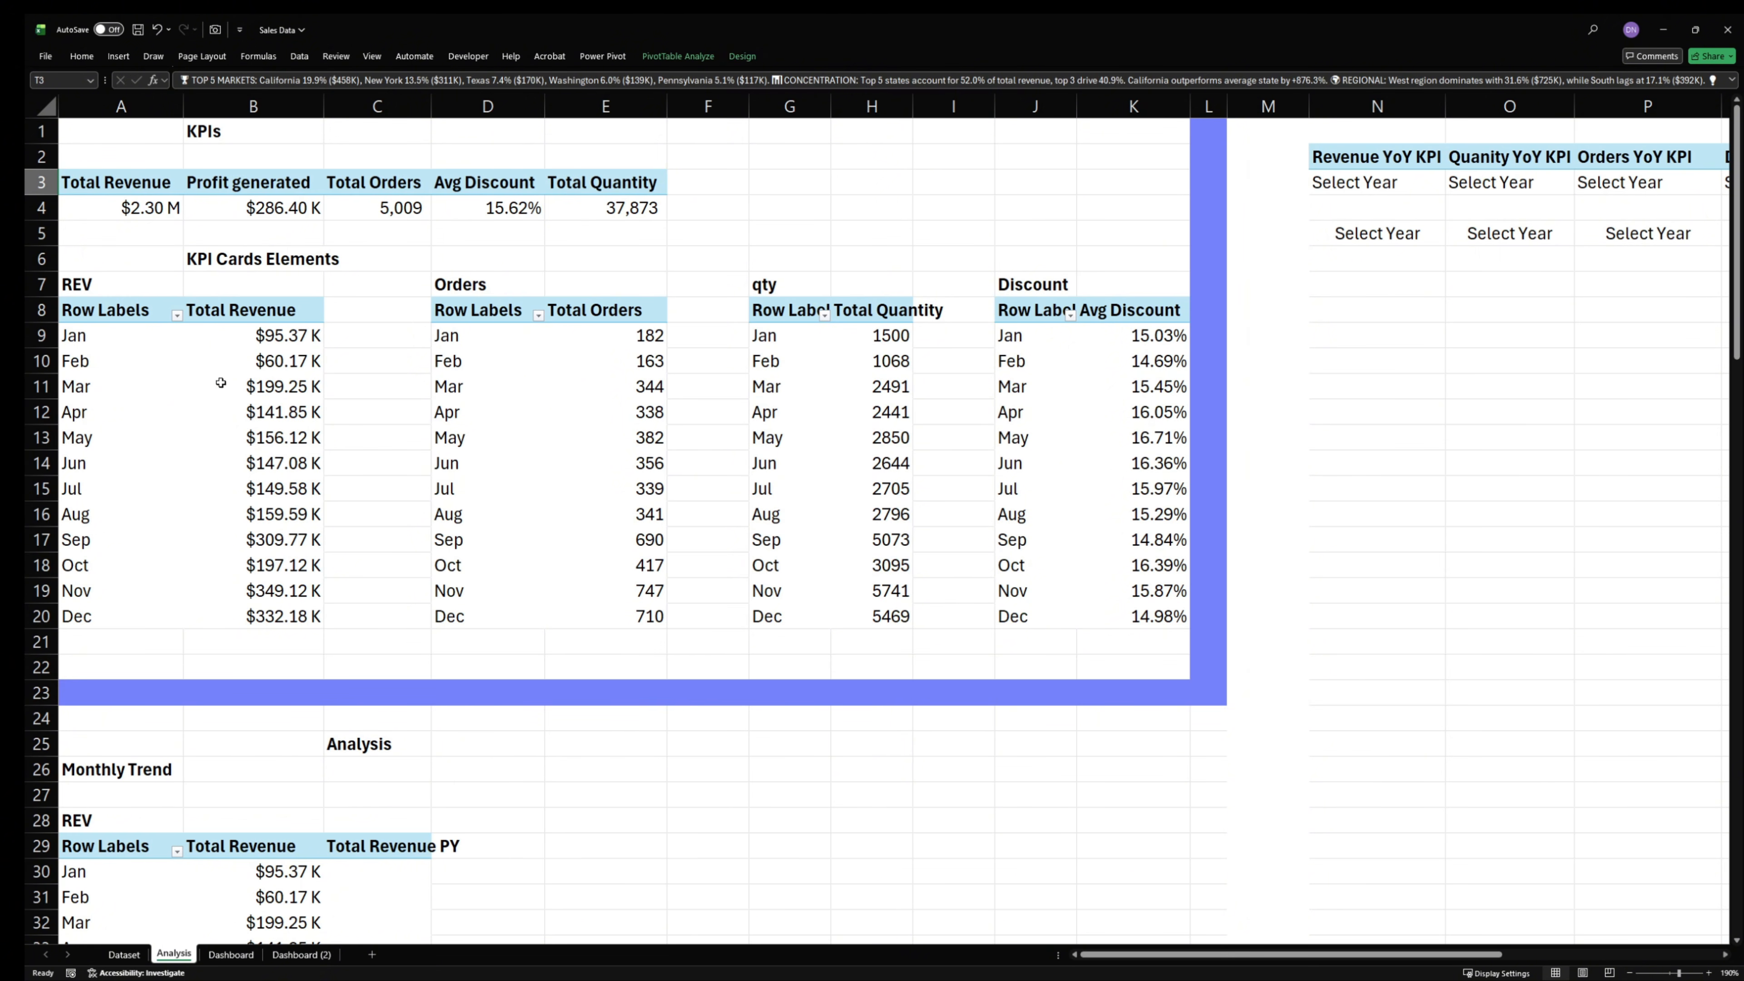
{"action": "left_click", "coordinate": [167, 362]}
{"action": "left_click", "coordinate": [176, 315]}
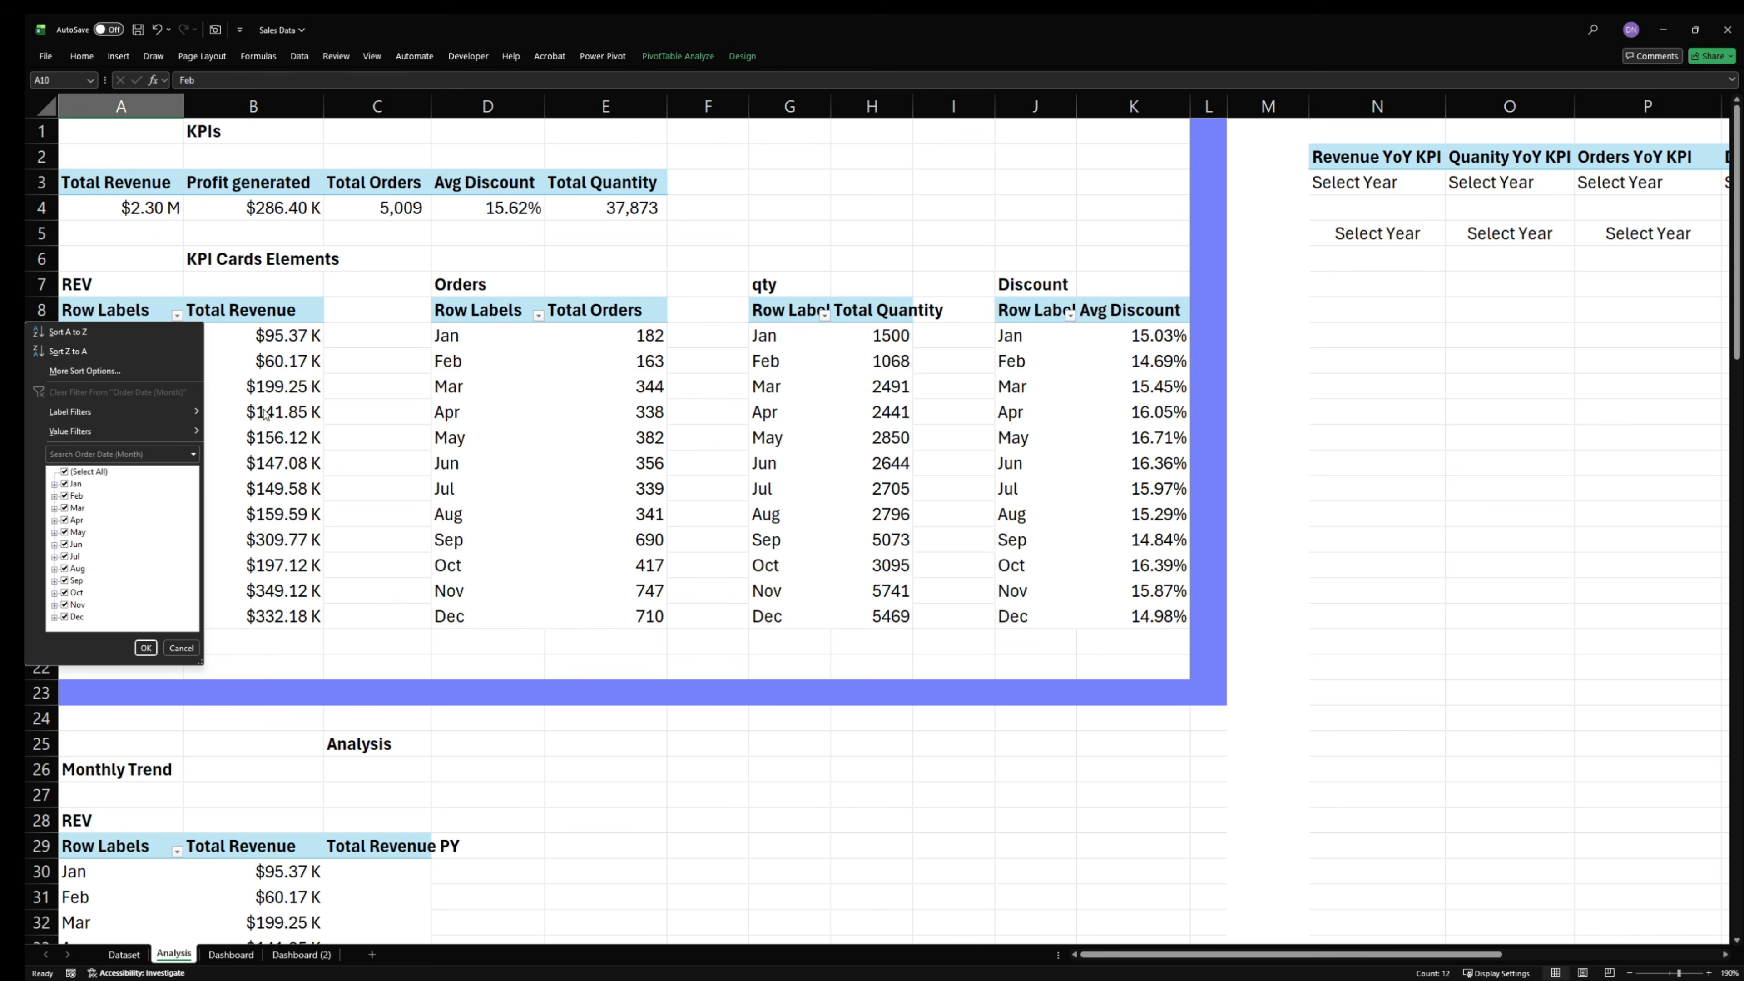
{"action": "key", "text": "Escape"}
{"action": "left_click_drag", "start_coordinate": [115, 311], "coordinate": [289, 616]}
{"action": "left_click", "coordinate": [125, 55]}
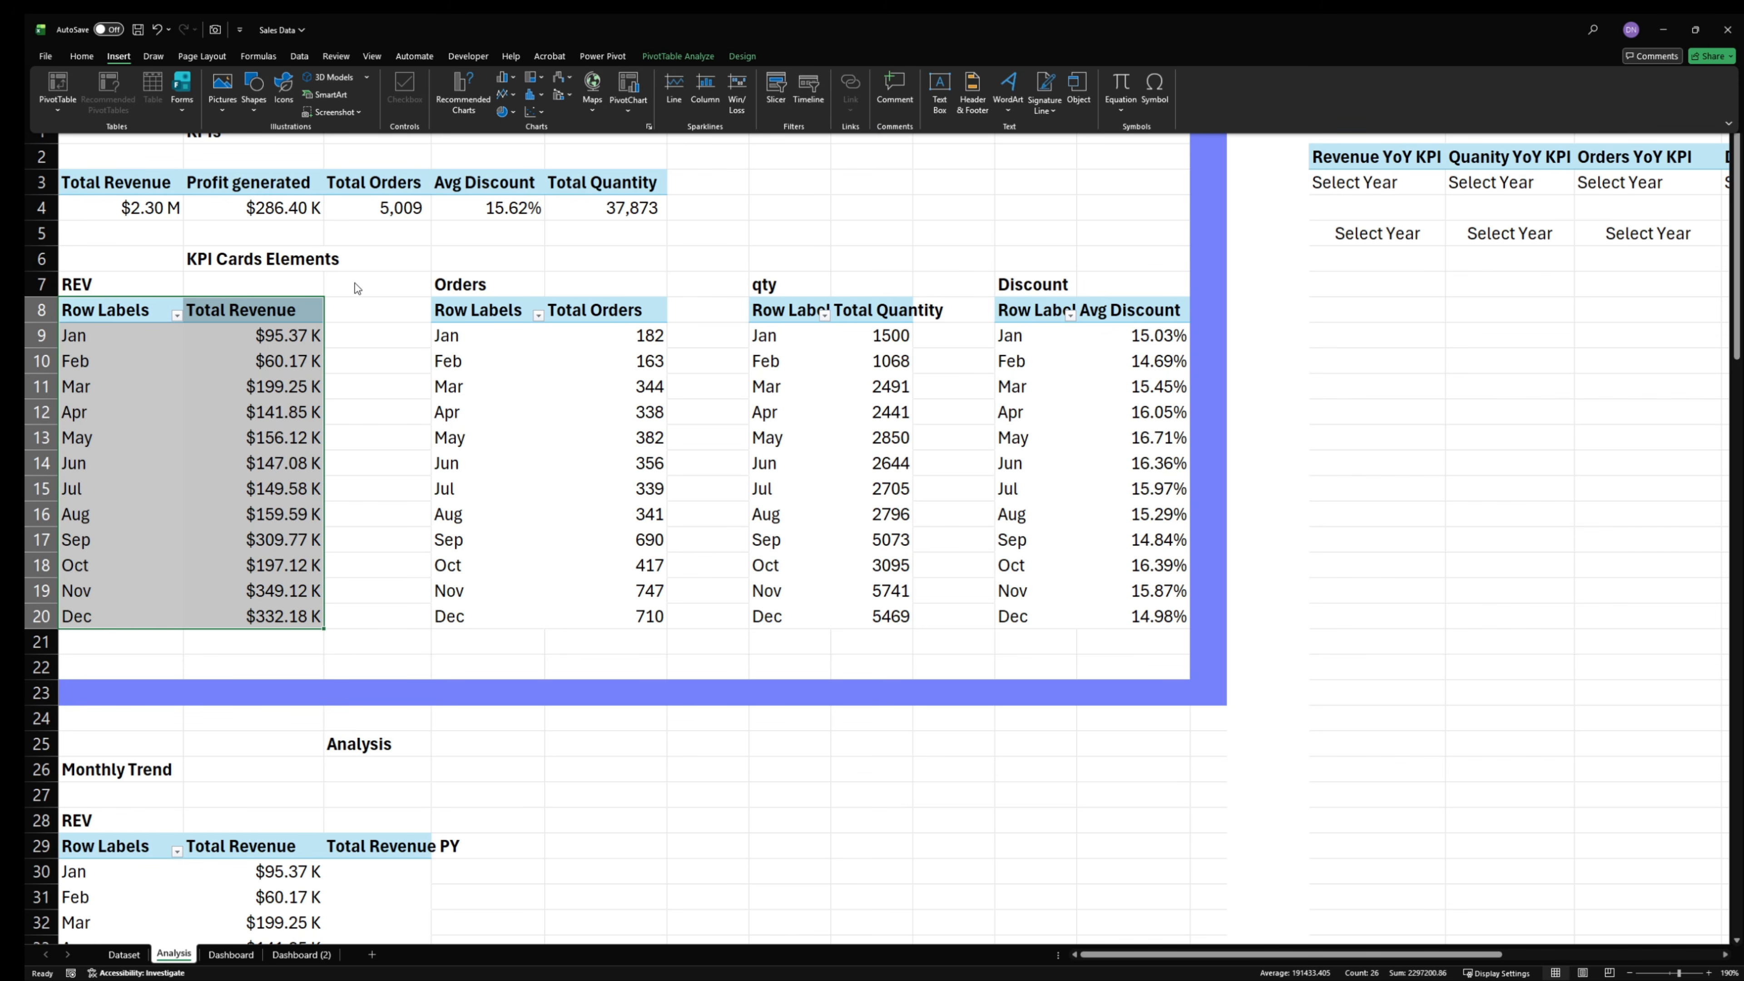
{"action": "left_click", "coordinate": [462, 103]}
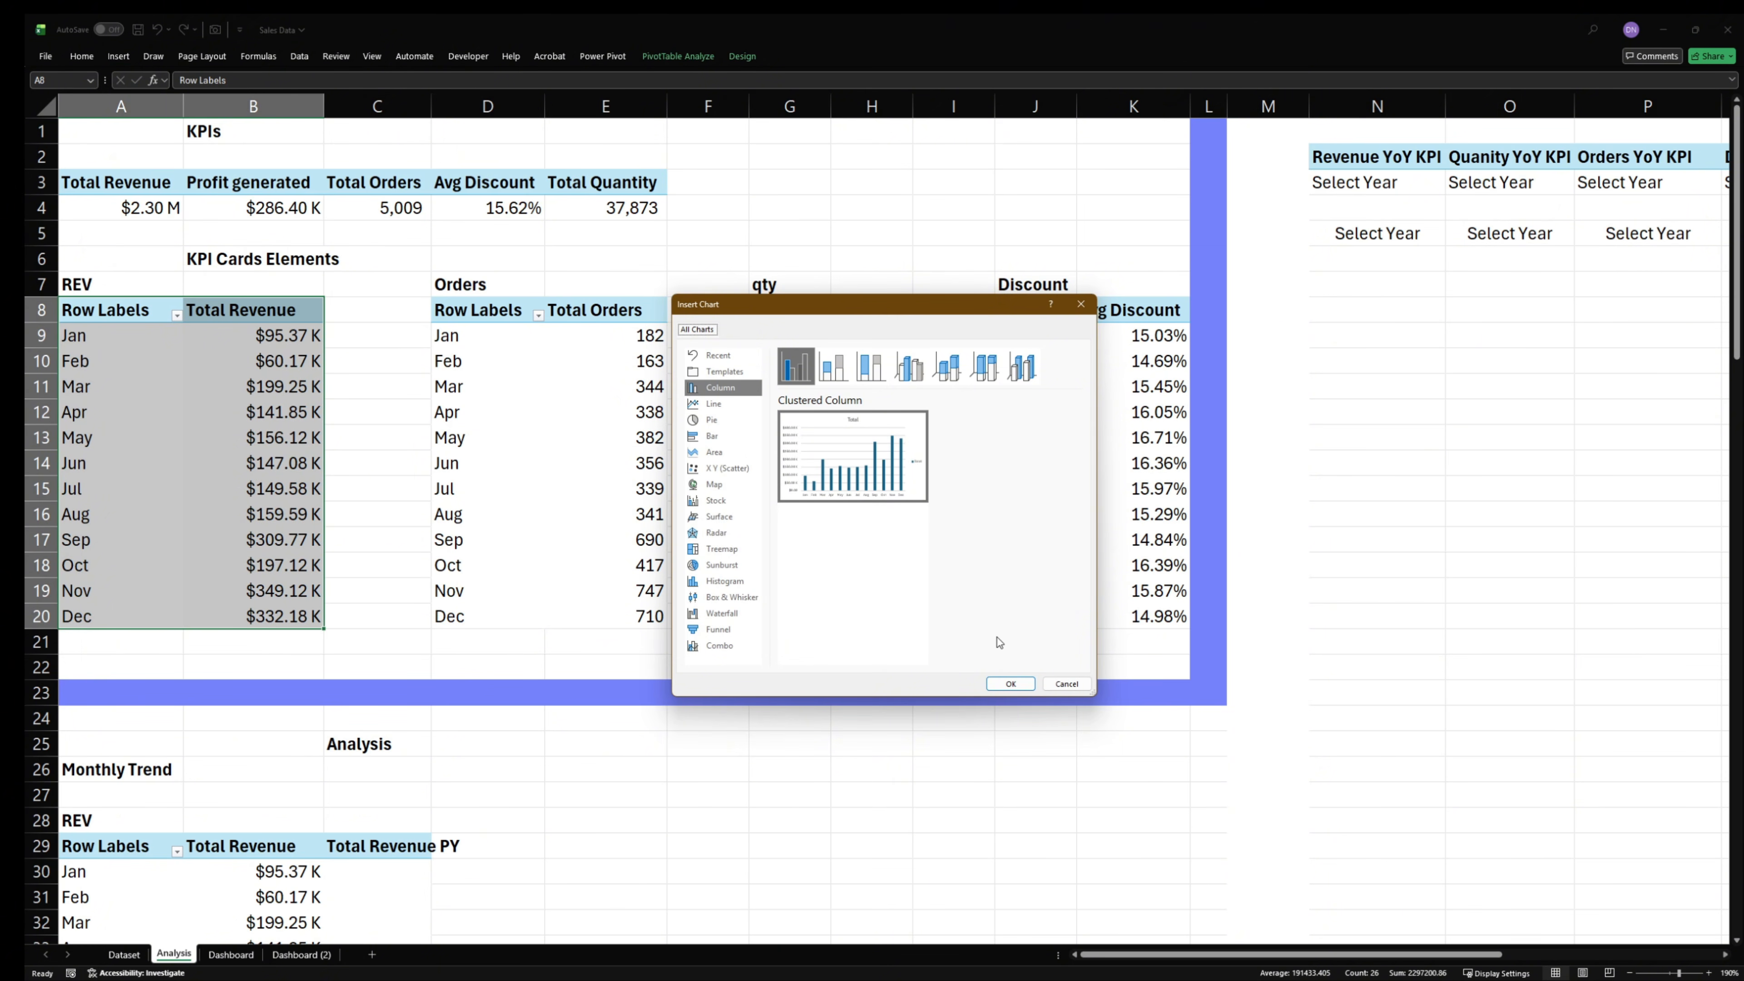
{"action": "left_click", "coordinate": [1012, 682]}
{"action": "left_click_drag", "start_coordinate": [1024, 388], "coordinate": [1123, 304]}
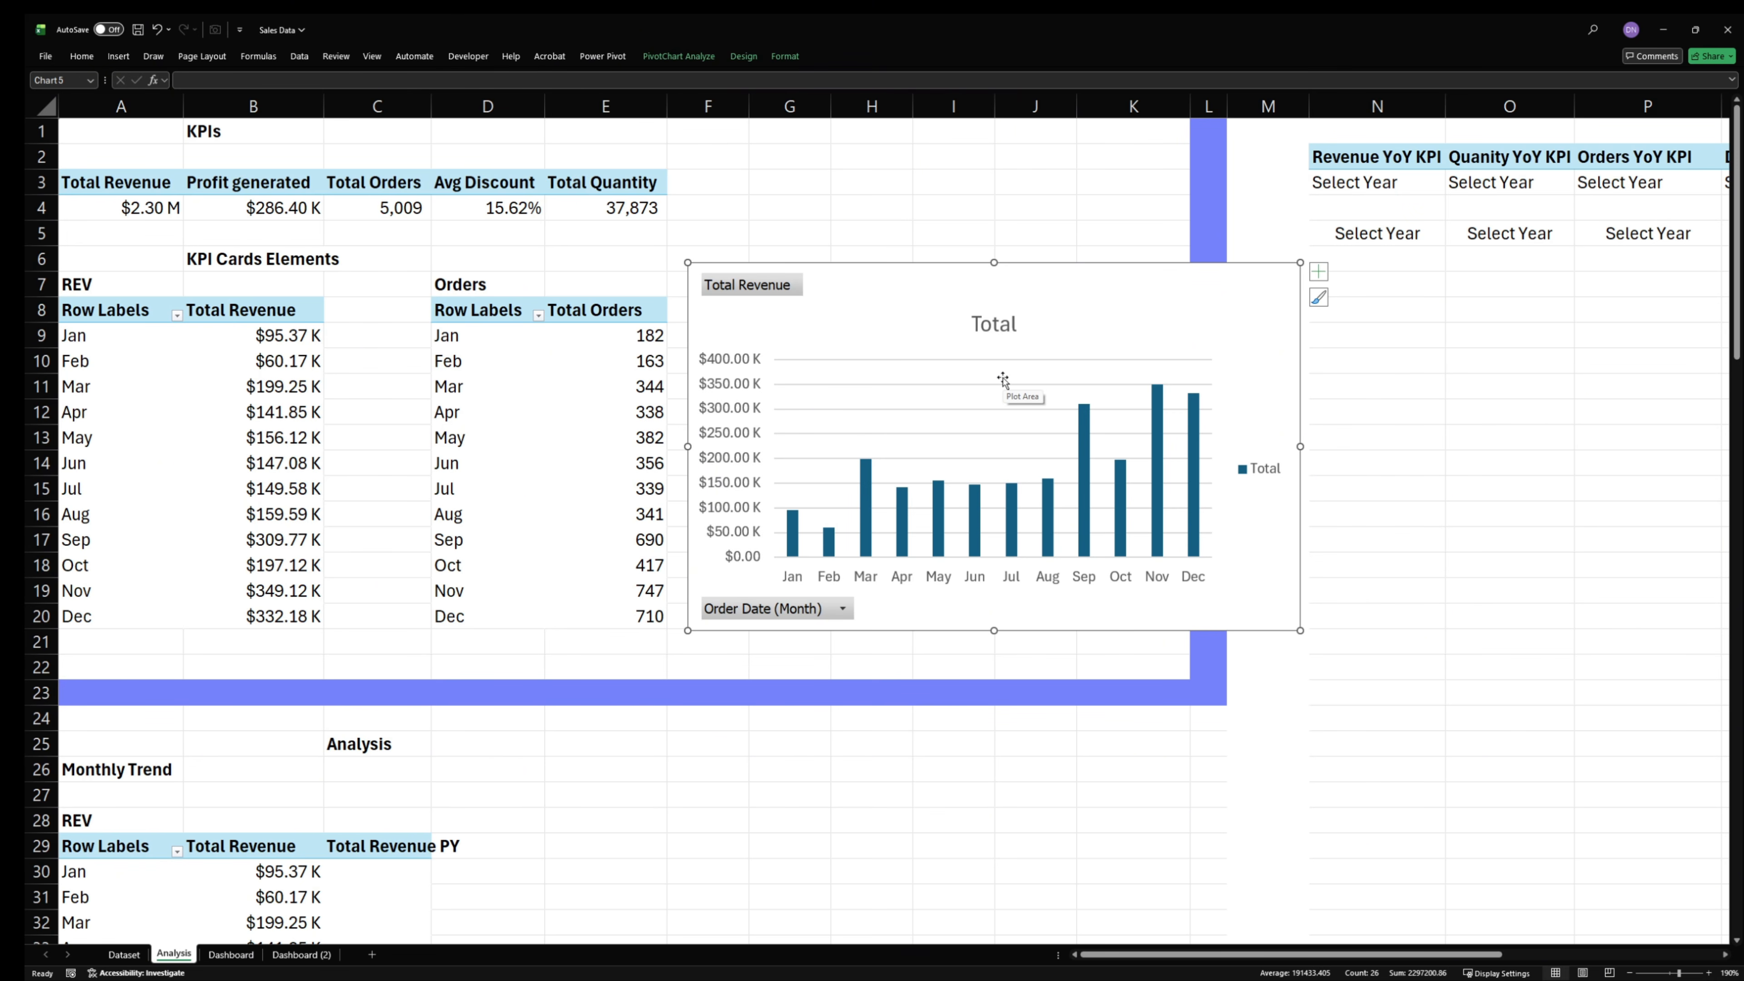
- Remove the vertical axis, gridlines and horizontal axis from the monthly revenue chart
{"action": "left_click", "coordinate": [729, 411]}
{"action": "key", "text": "Delete"}
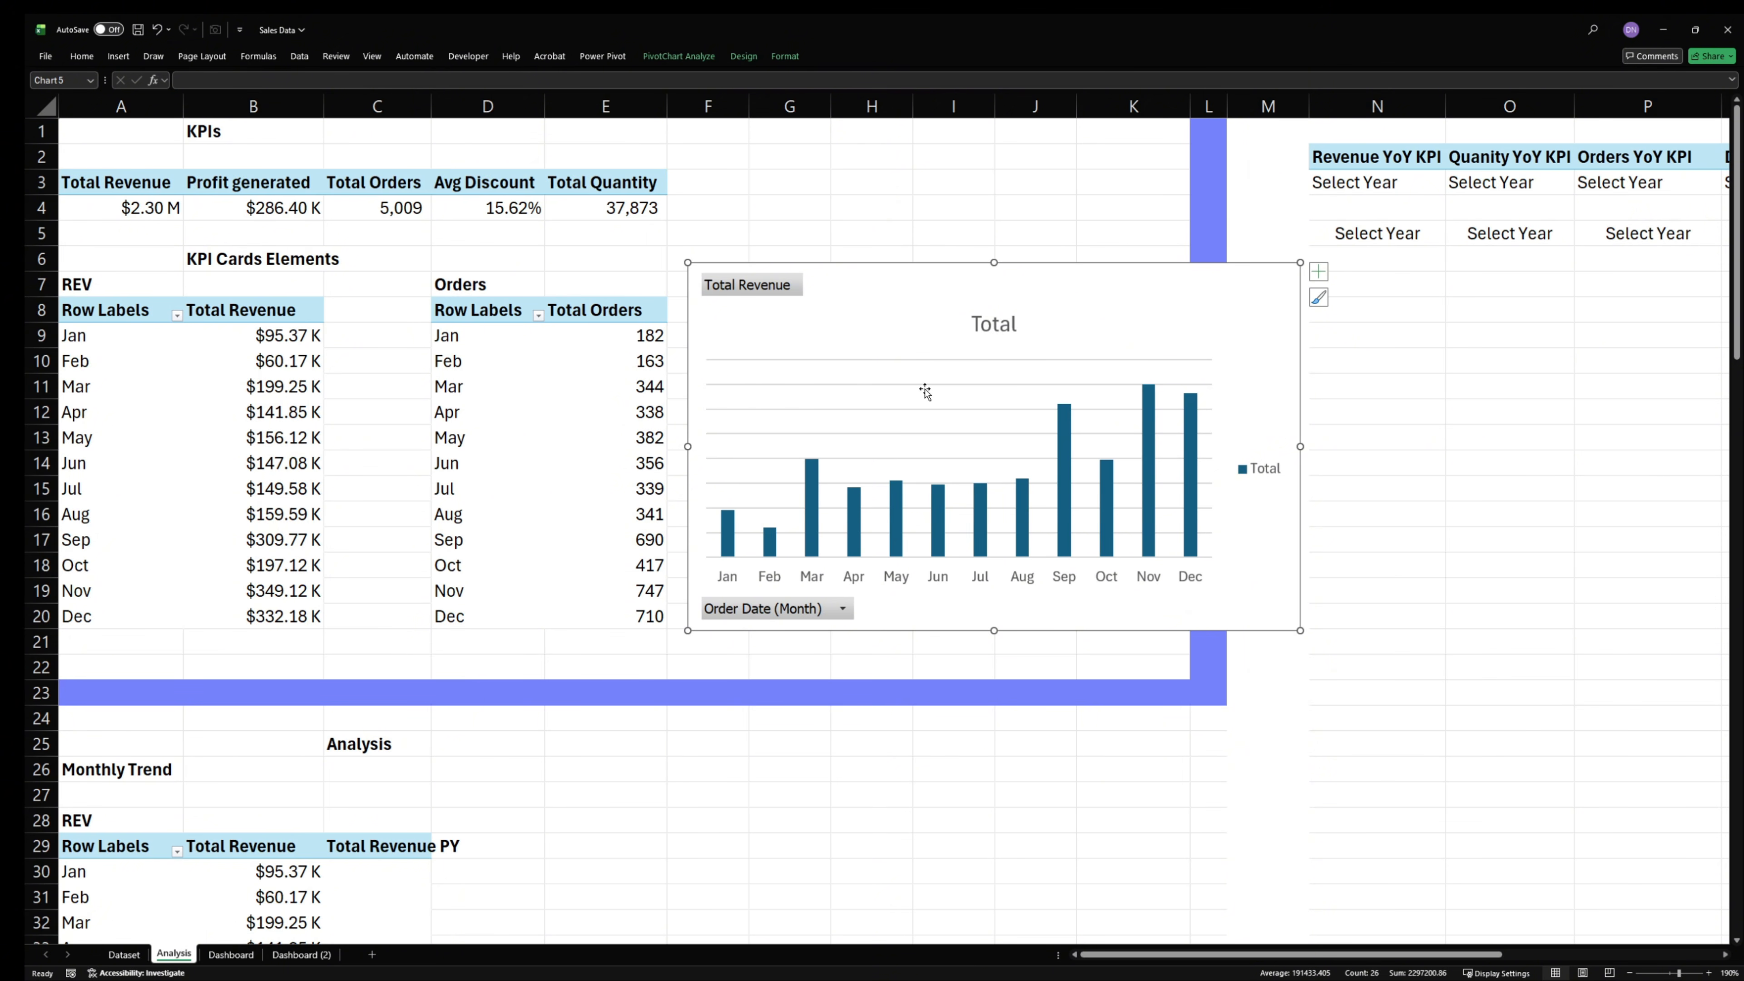
{"action": "key", "text": "Delete"}
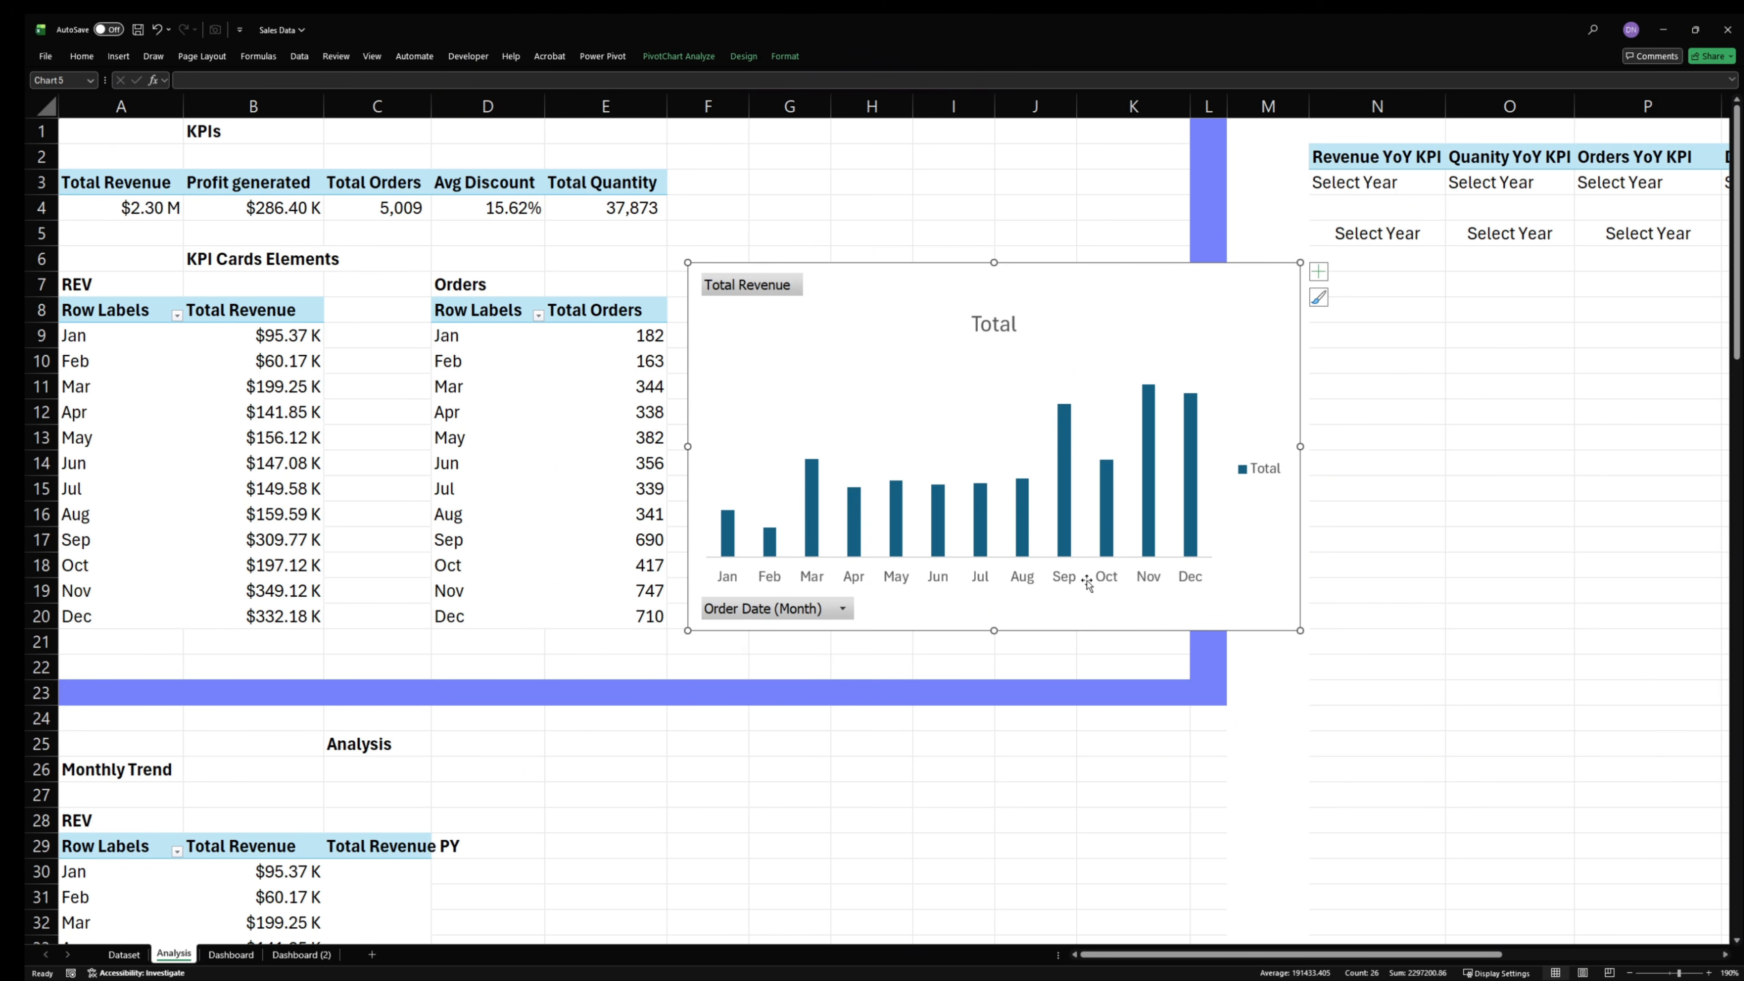
{"action": "left_click", "coordinate": [1111, 583]}
{"action": "key", "text": "Delete"}
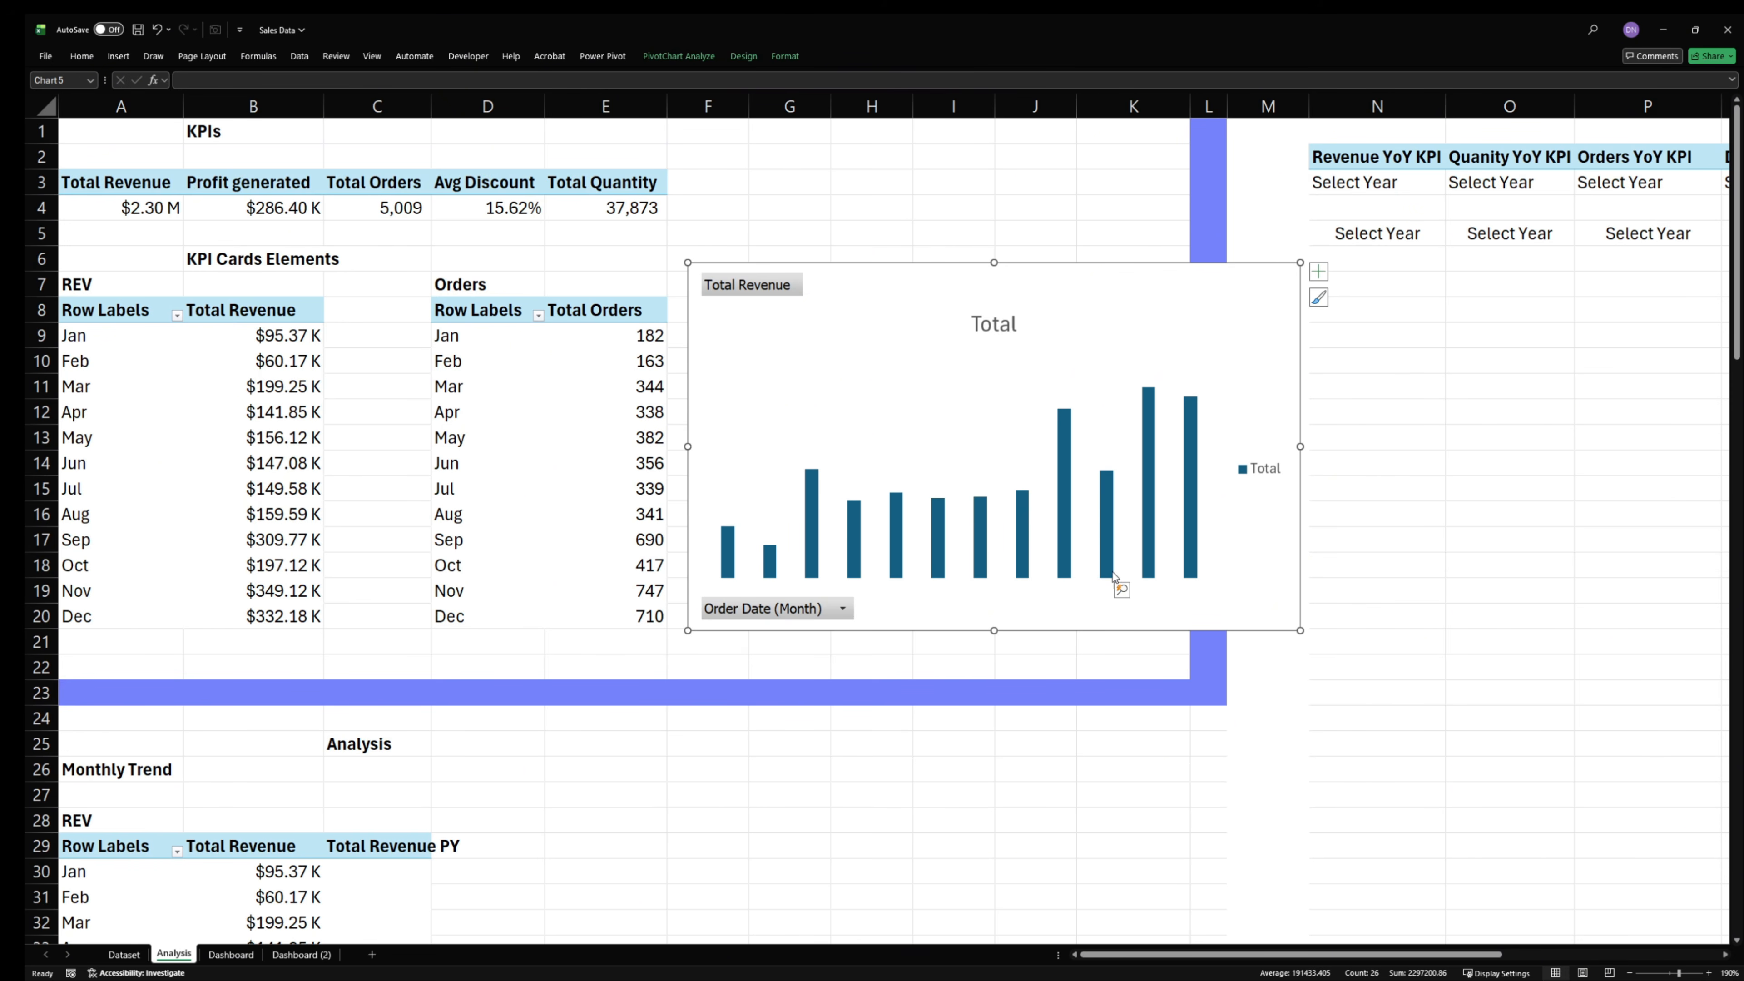
- Delete the revenue chart's legend and title and hide all its field buttons
{"action": "left_click", "coordinate": [1235, 480]}
{"action": "key", "text": "Delete"}
{"action": "left_click", "coordinate": [1005, 325]}
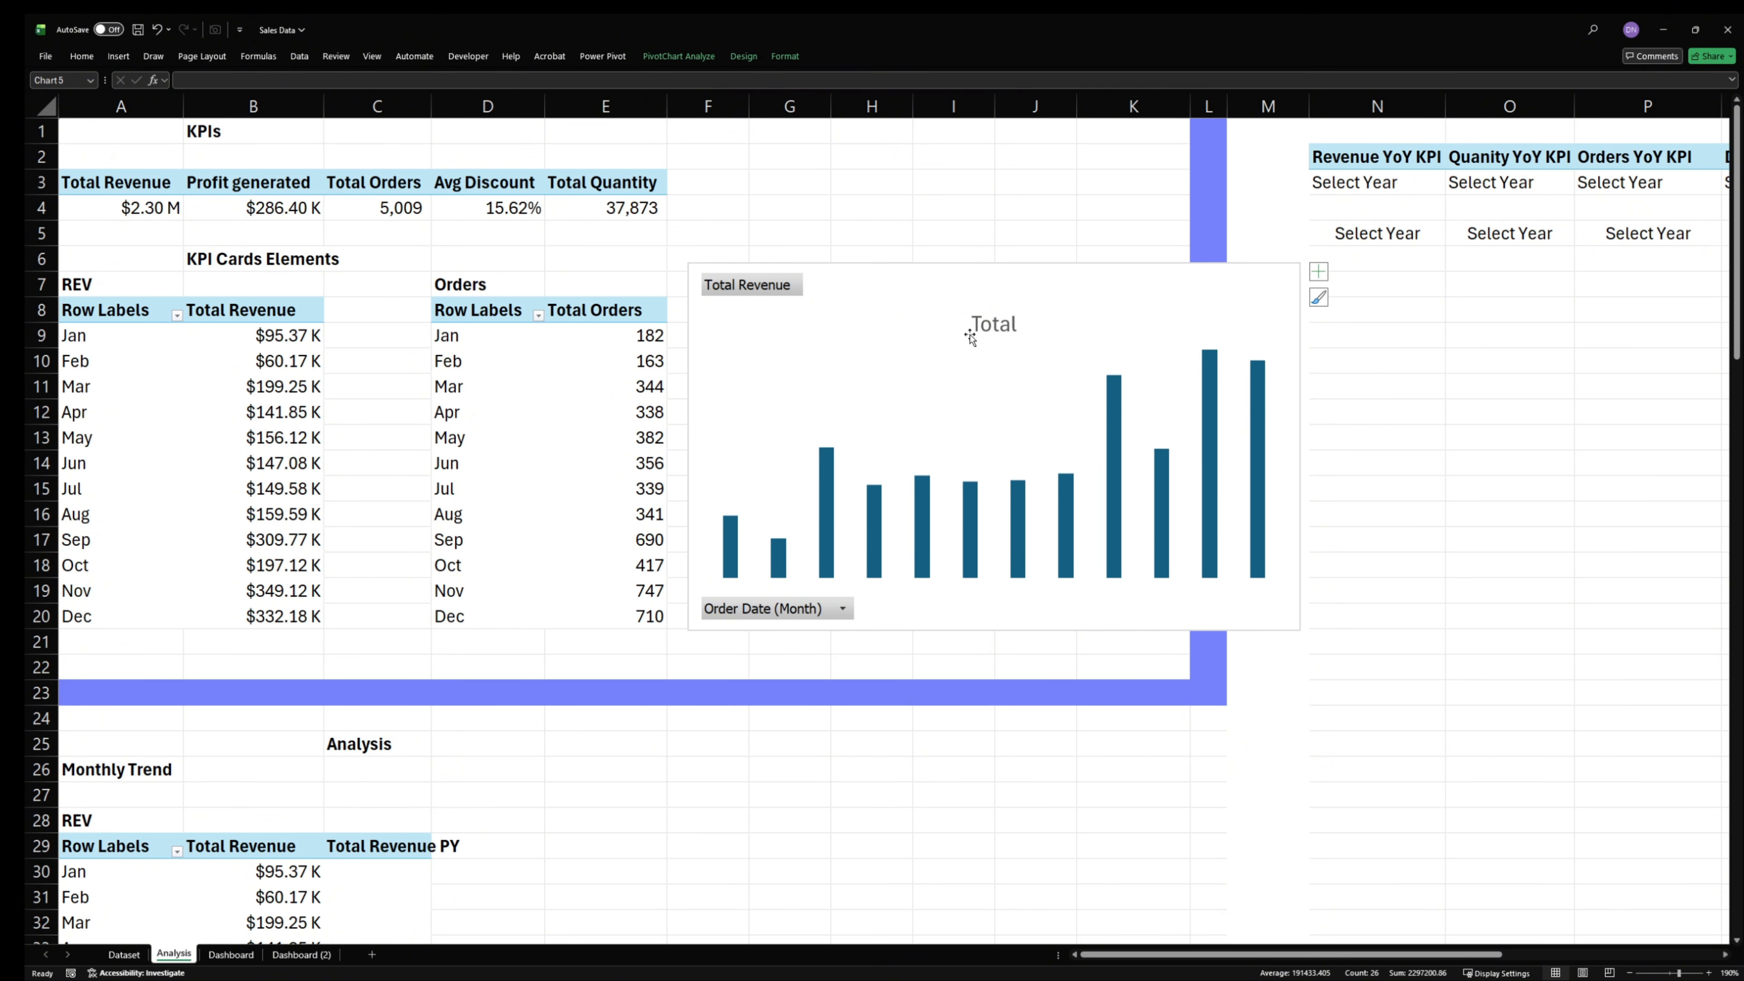
{"action": "key", "text": "Delete"}
{"action": "right_click", "coordinate": [774, 286]}
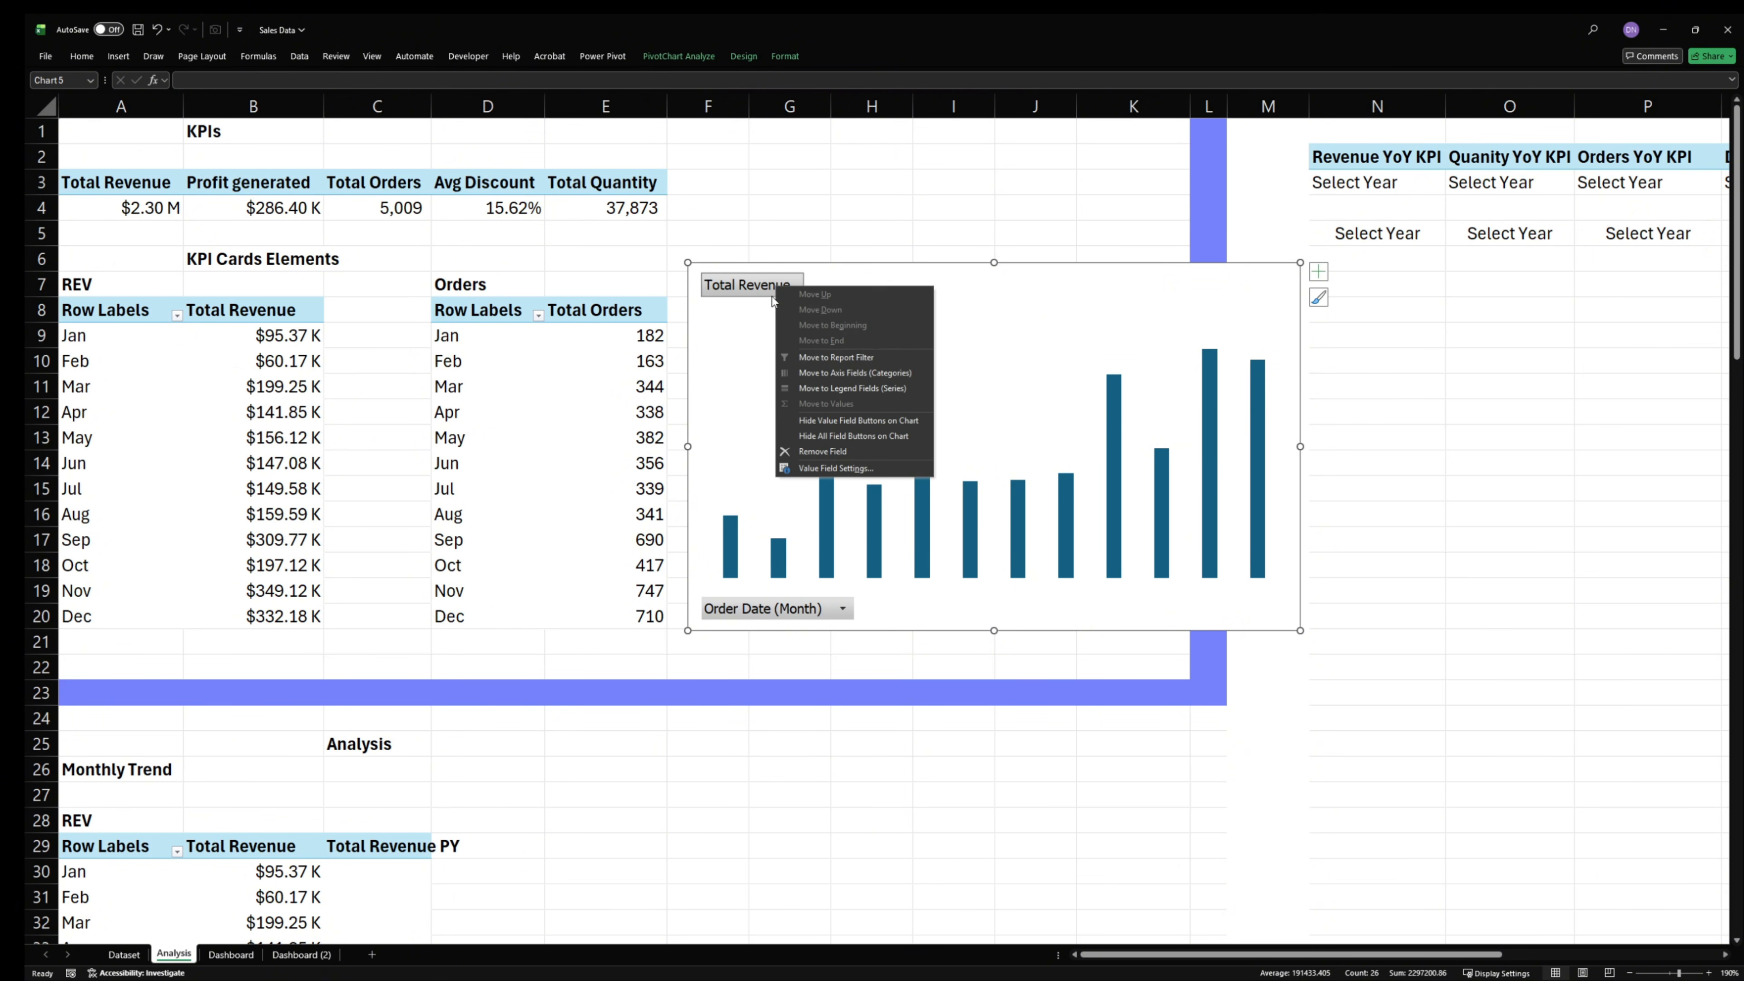
{"action": "left_click", "coordinate": [857, 434]}
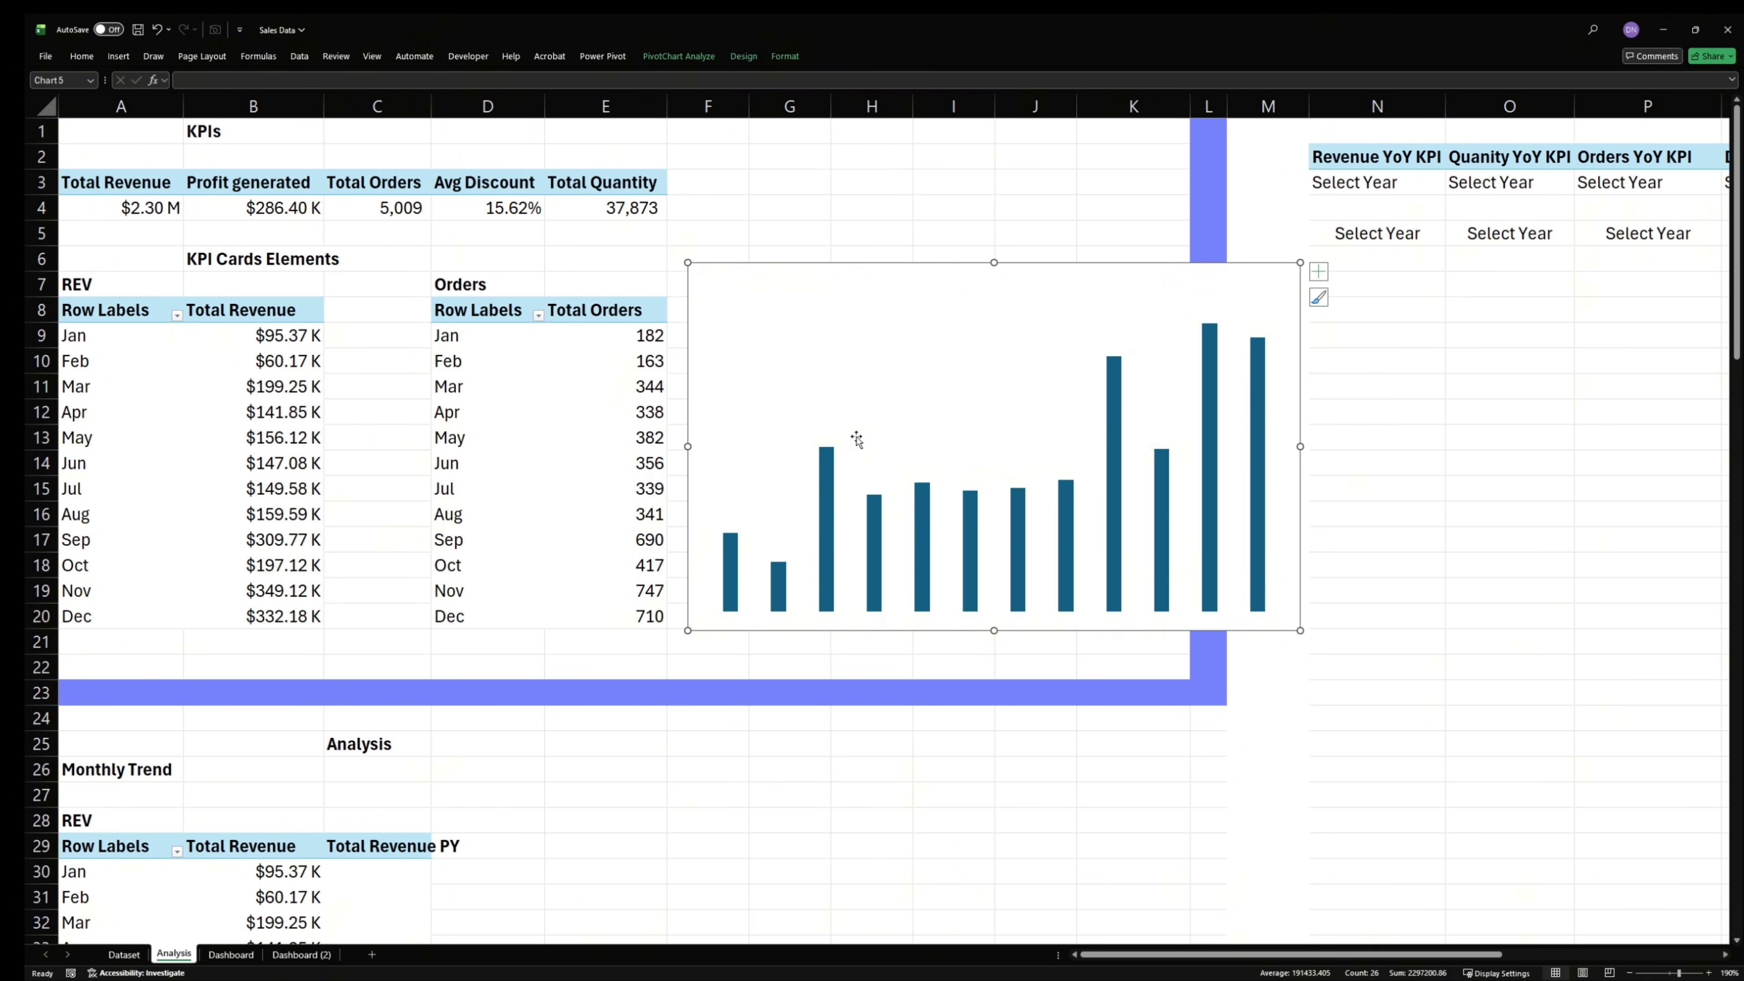
- Set the revenue chart area's border to No line
{"action": "right_click", "coordinate": [1132, 267]}
{"action": "left_click", "coordinate": [1210, 686]}
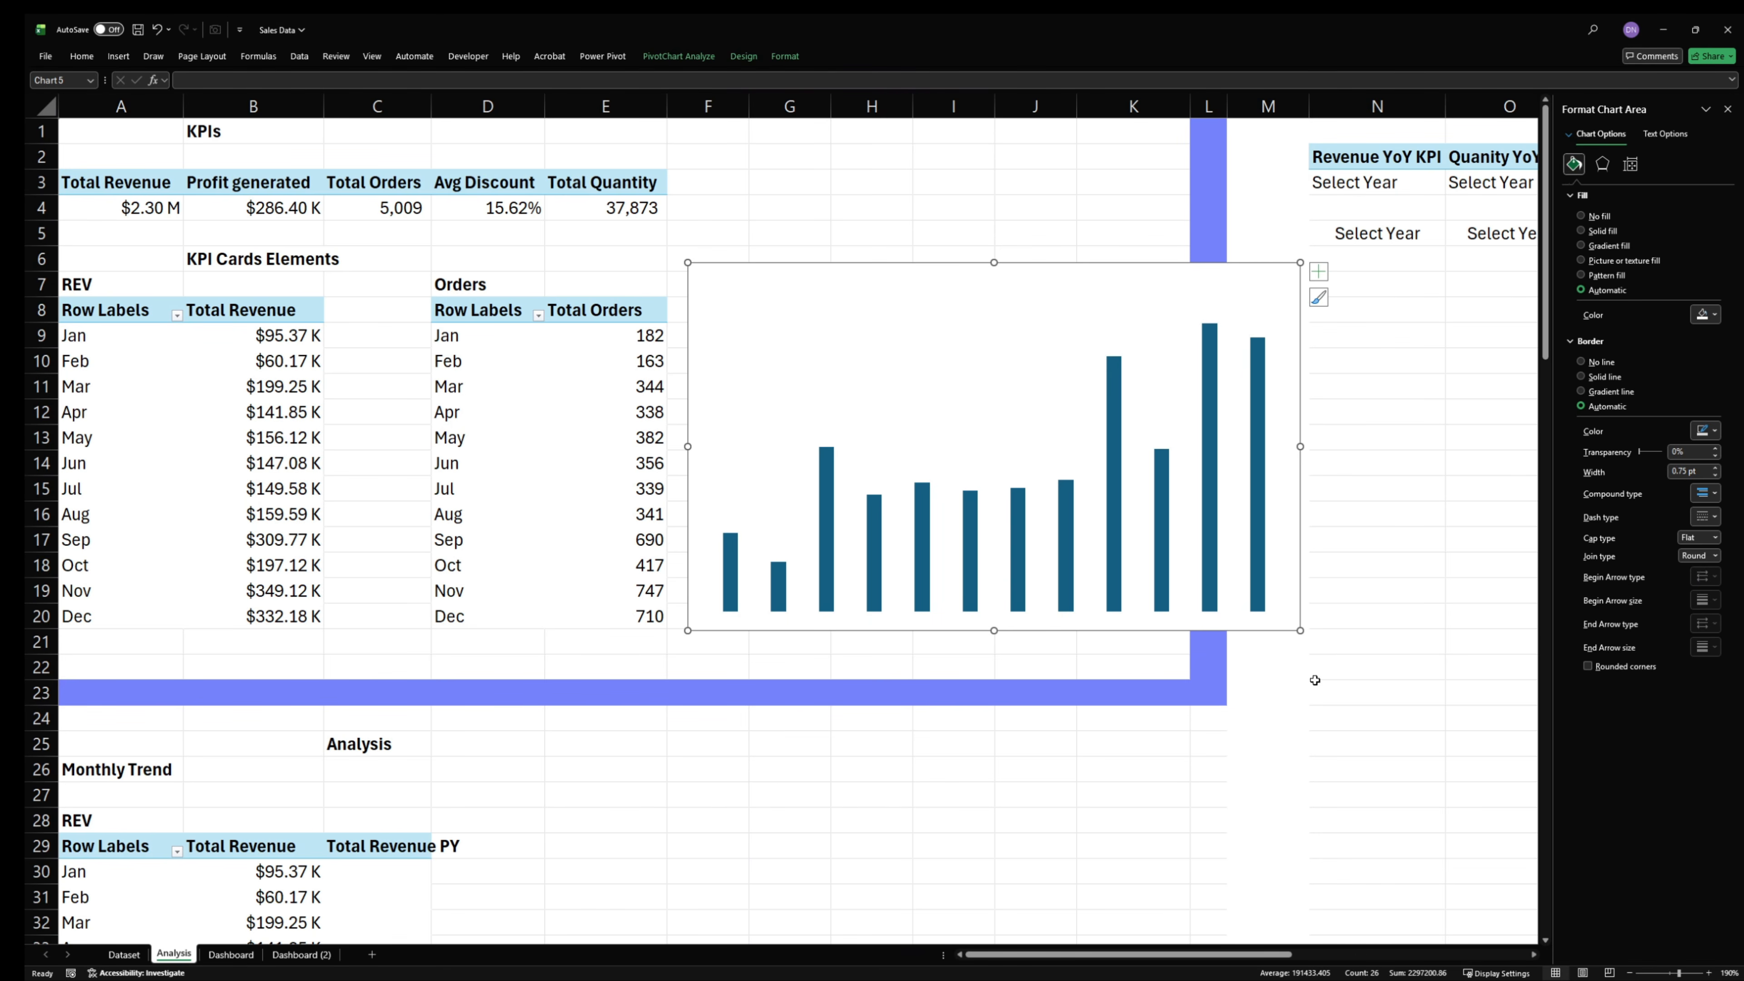
{"action": "left_click", "coordinate": [1603, 362]}
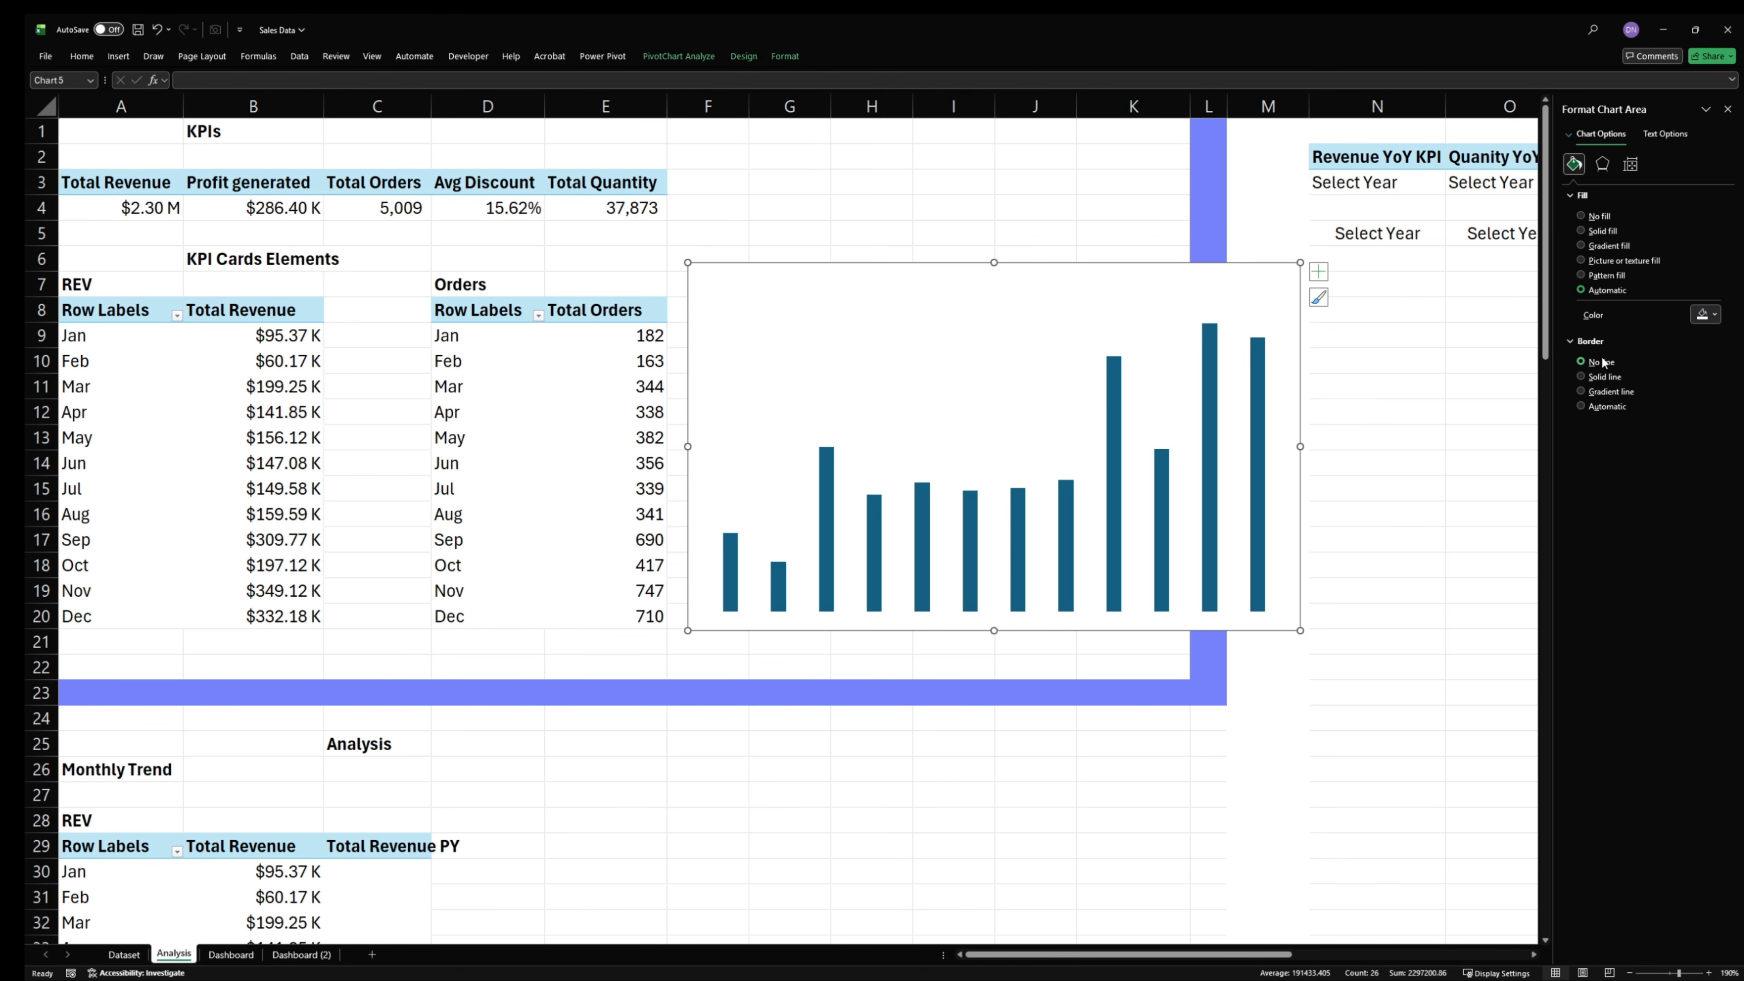
- Set the revenue chart area to No fill and size the chart to 1.54" high and 3.15" wide
{"action": "left_click", "coordinate": [1591, 217]}
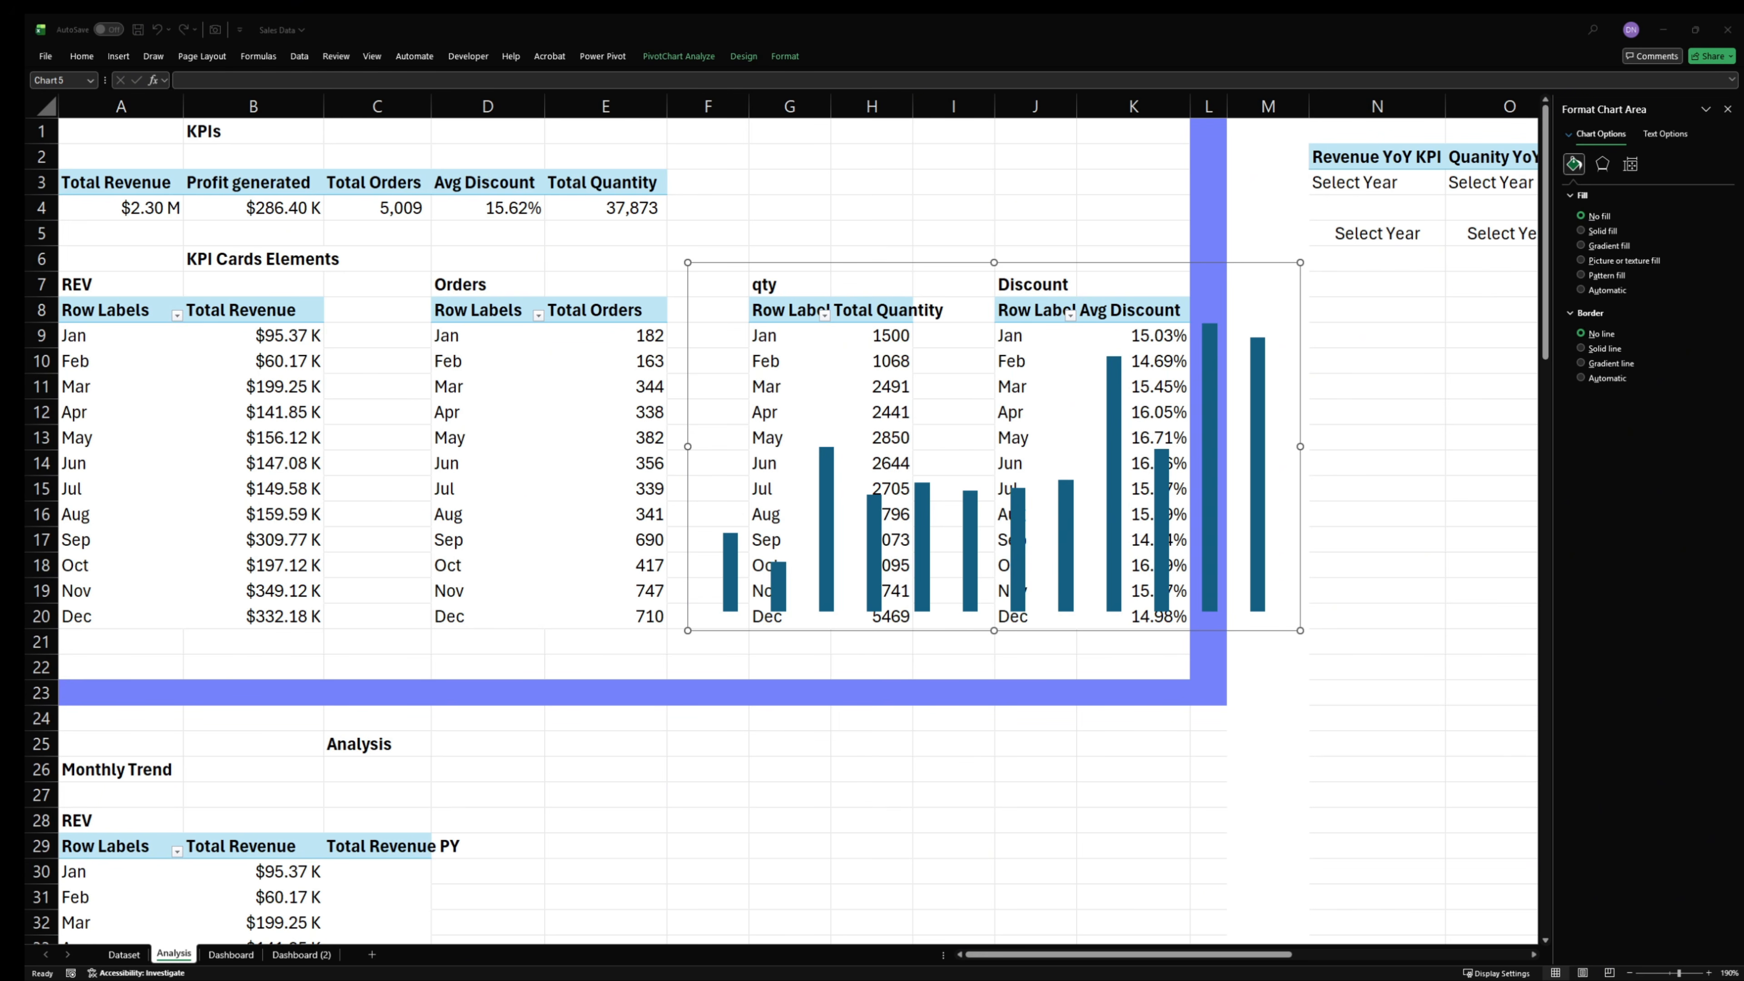
{"action": "left_click", "coordinate": [828, 261]}
{"action": "left_click", "coordinate": [785, 56]}
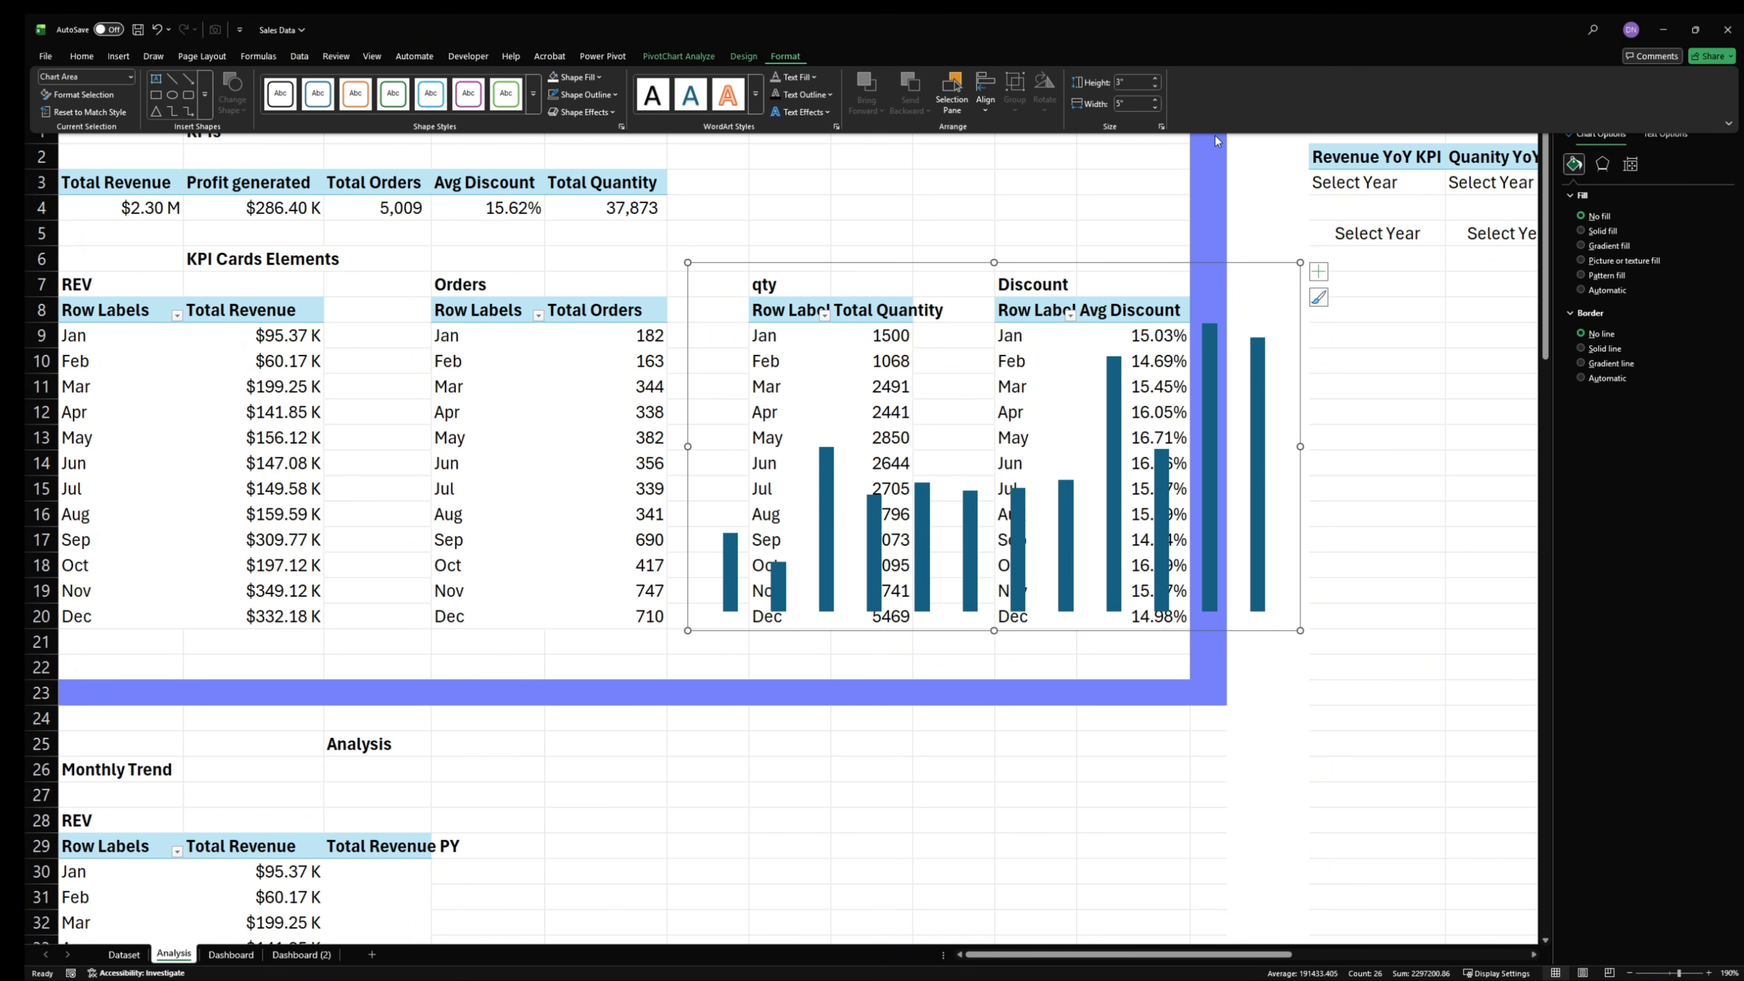
{"action": "left_click", "coordinate": [1137, 84]}
{"action": "type", "text": "1"}
{"action": "key", "text": "BackSpace"}
{"action": "left_click", "coordinate": [1129, 103]}
{"action": "type", "text": "3.1"}
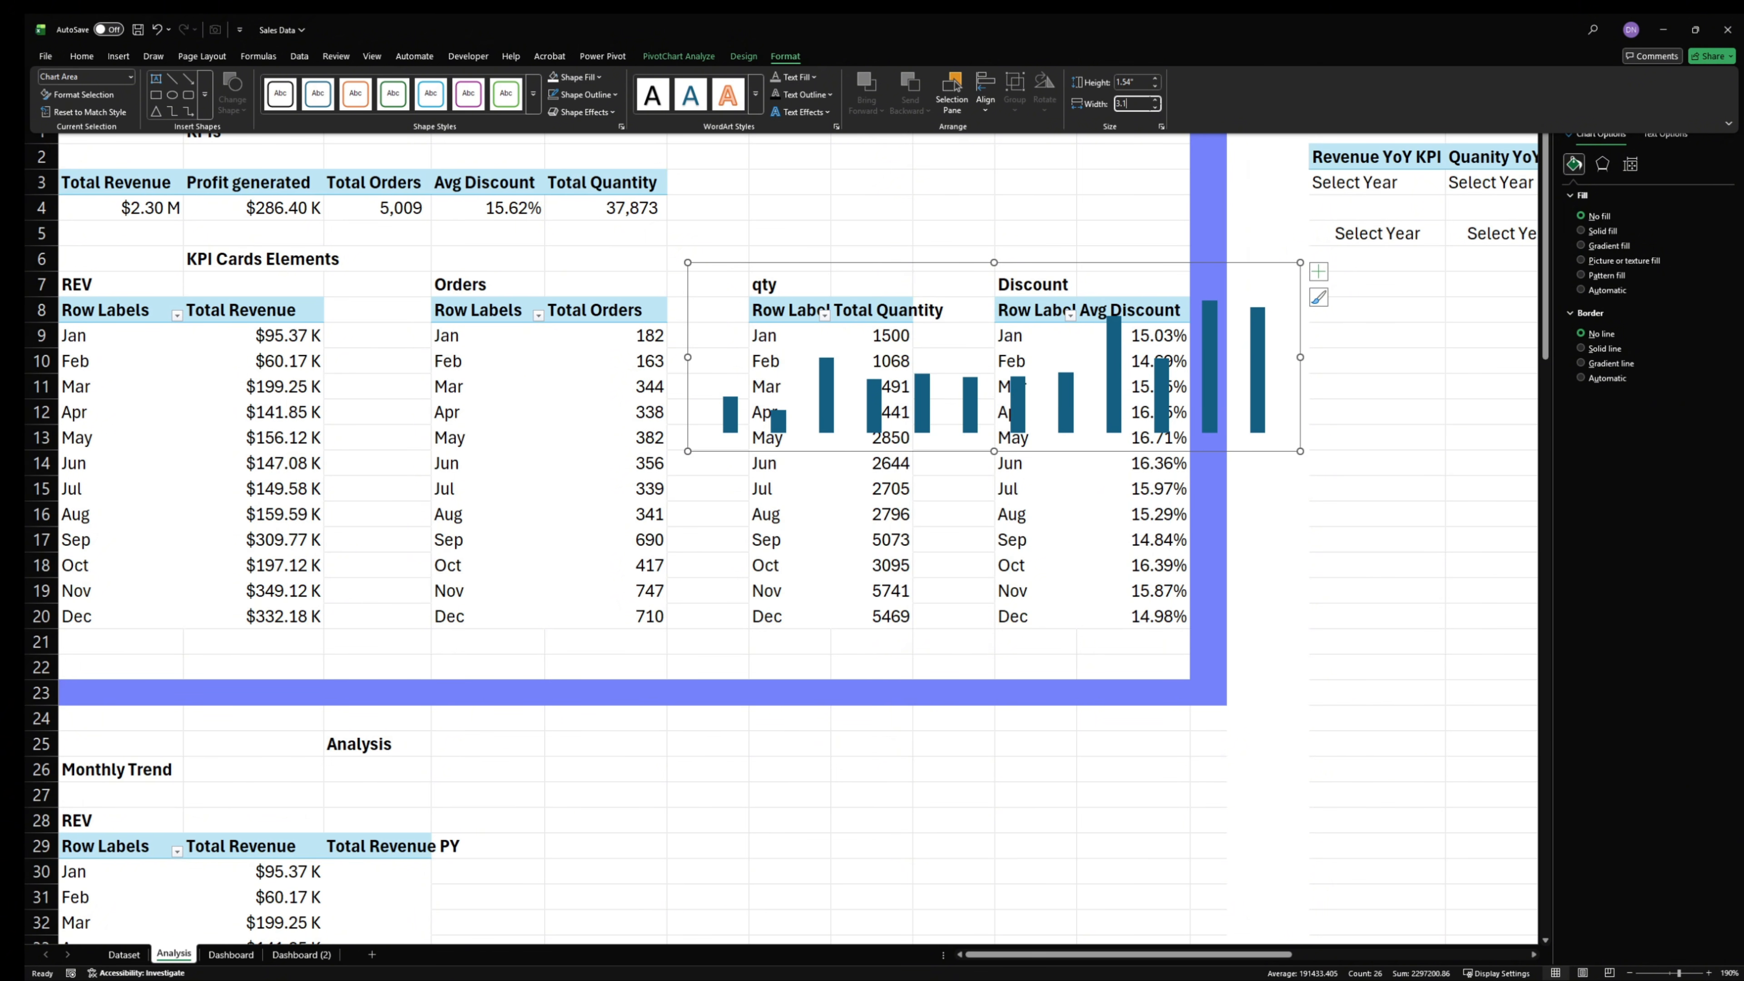
{"action": "type", "text": "5"}
{"action": "key", "text": "Return"}
{"action": "key", "text": "alt+Tab"}
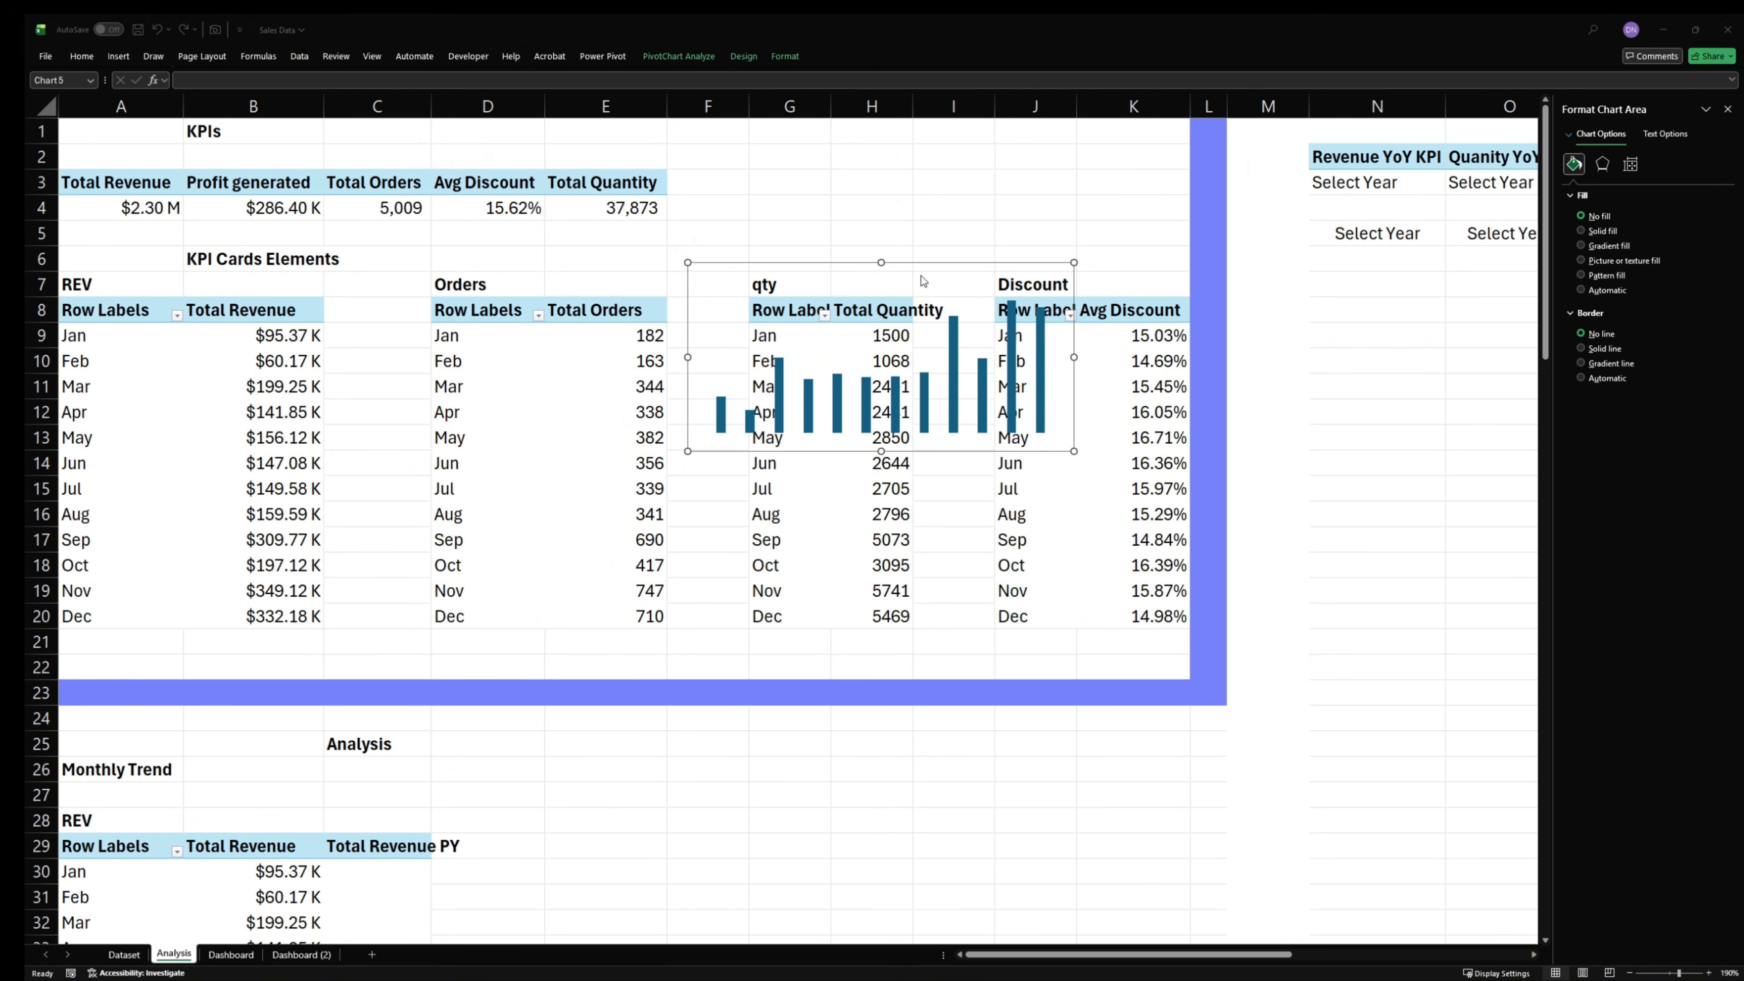
{"action": "left_click", "coordinate": [787, 56]}
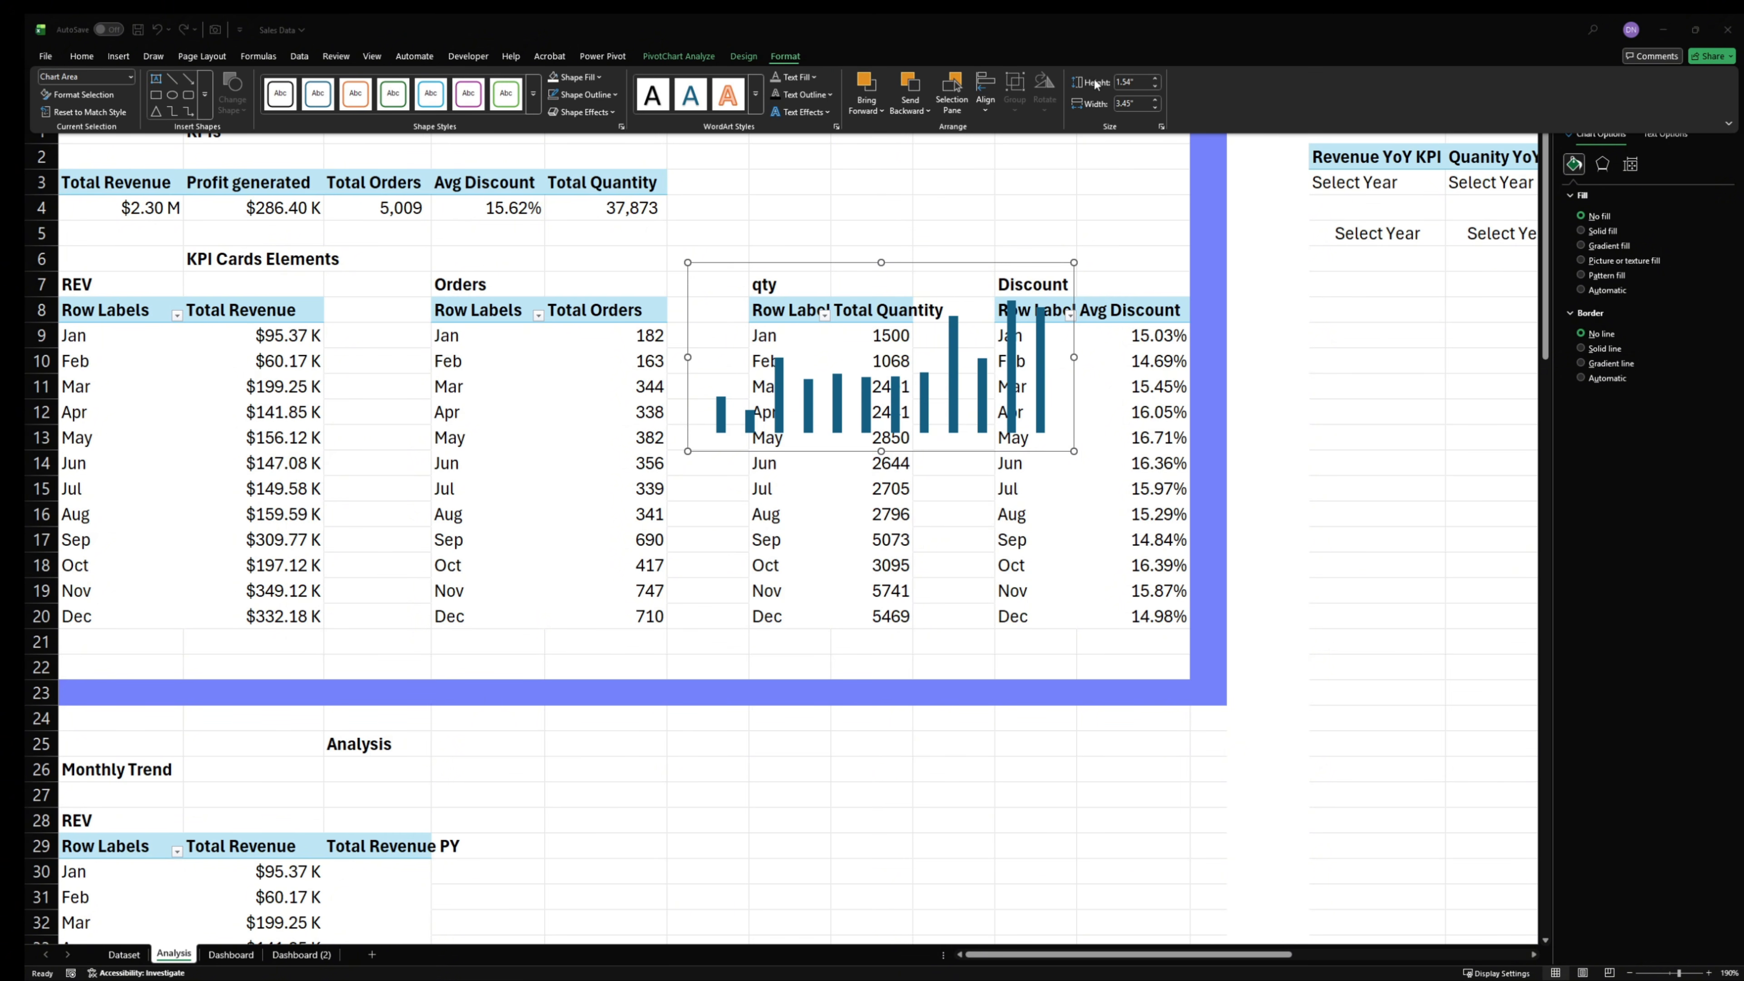
- Move the revenue chart from the Analysis sheet to the Dashboard sheet and place it in the lower part of the SALES card
{"action": "left_click", "coordinate": [885, 282]}
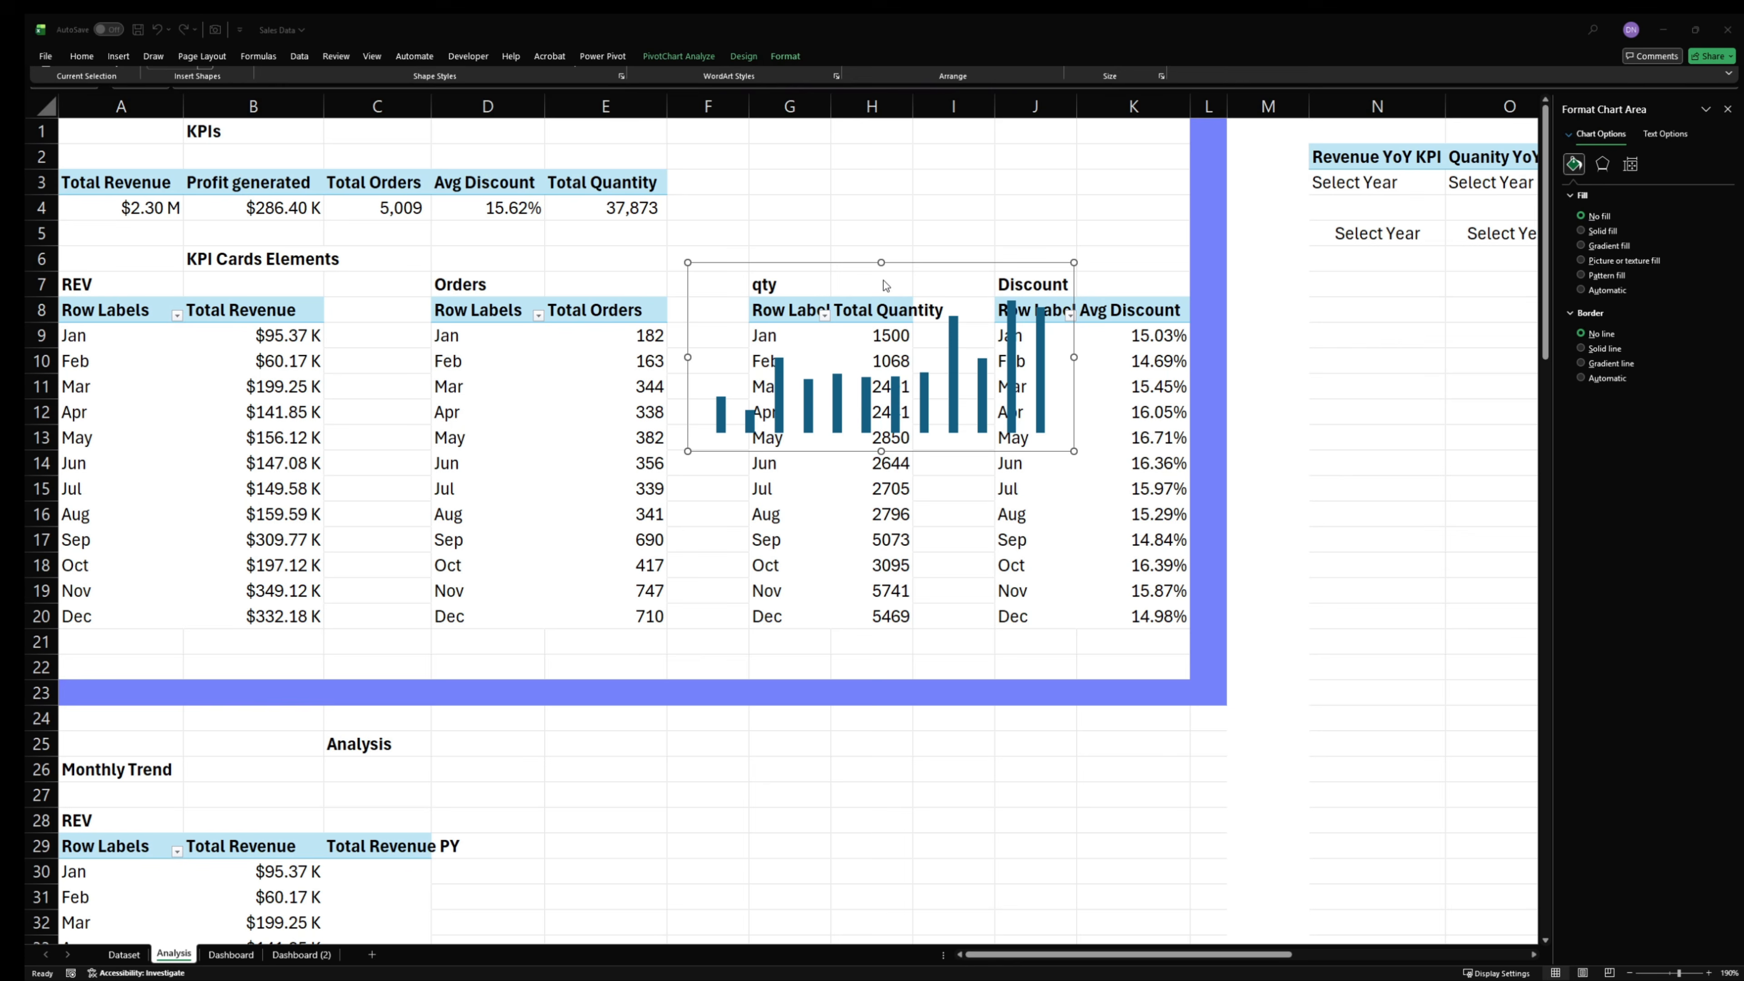
{"action": "left_click", "coordinate": [918, 266]}
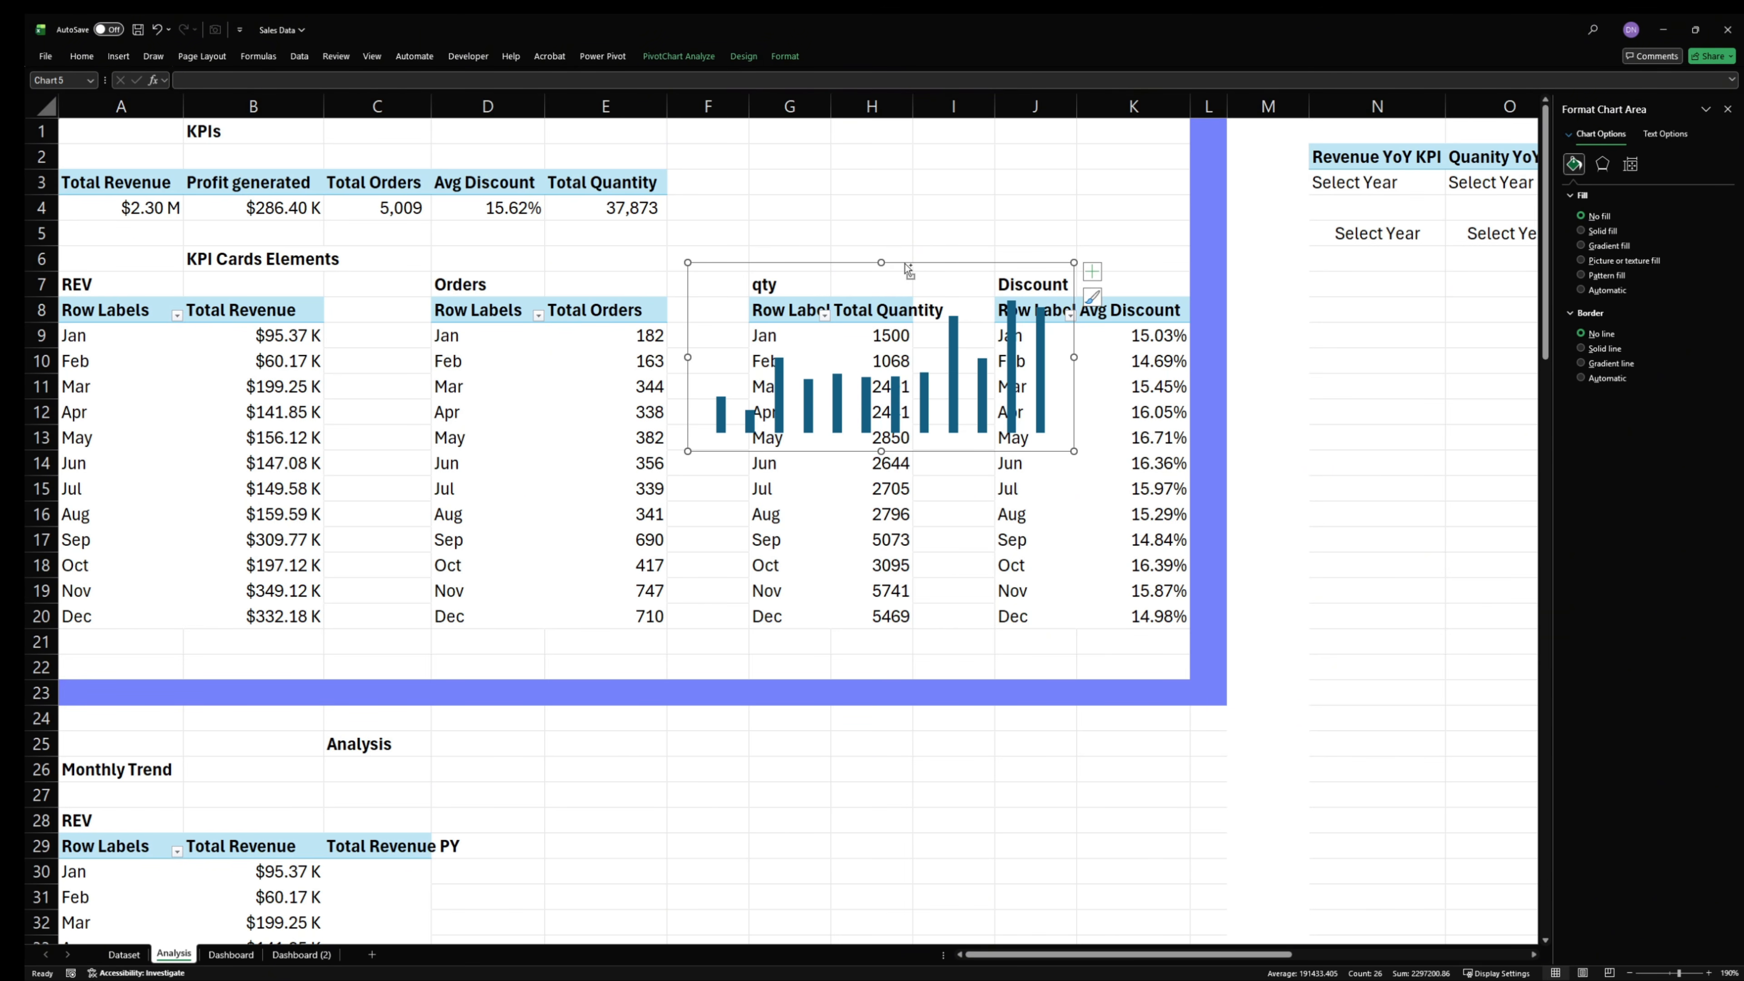
{"action": "key", "text": "Delete"}
{"action": "left_click", "coordinate": [231, 954]}
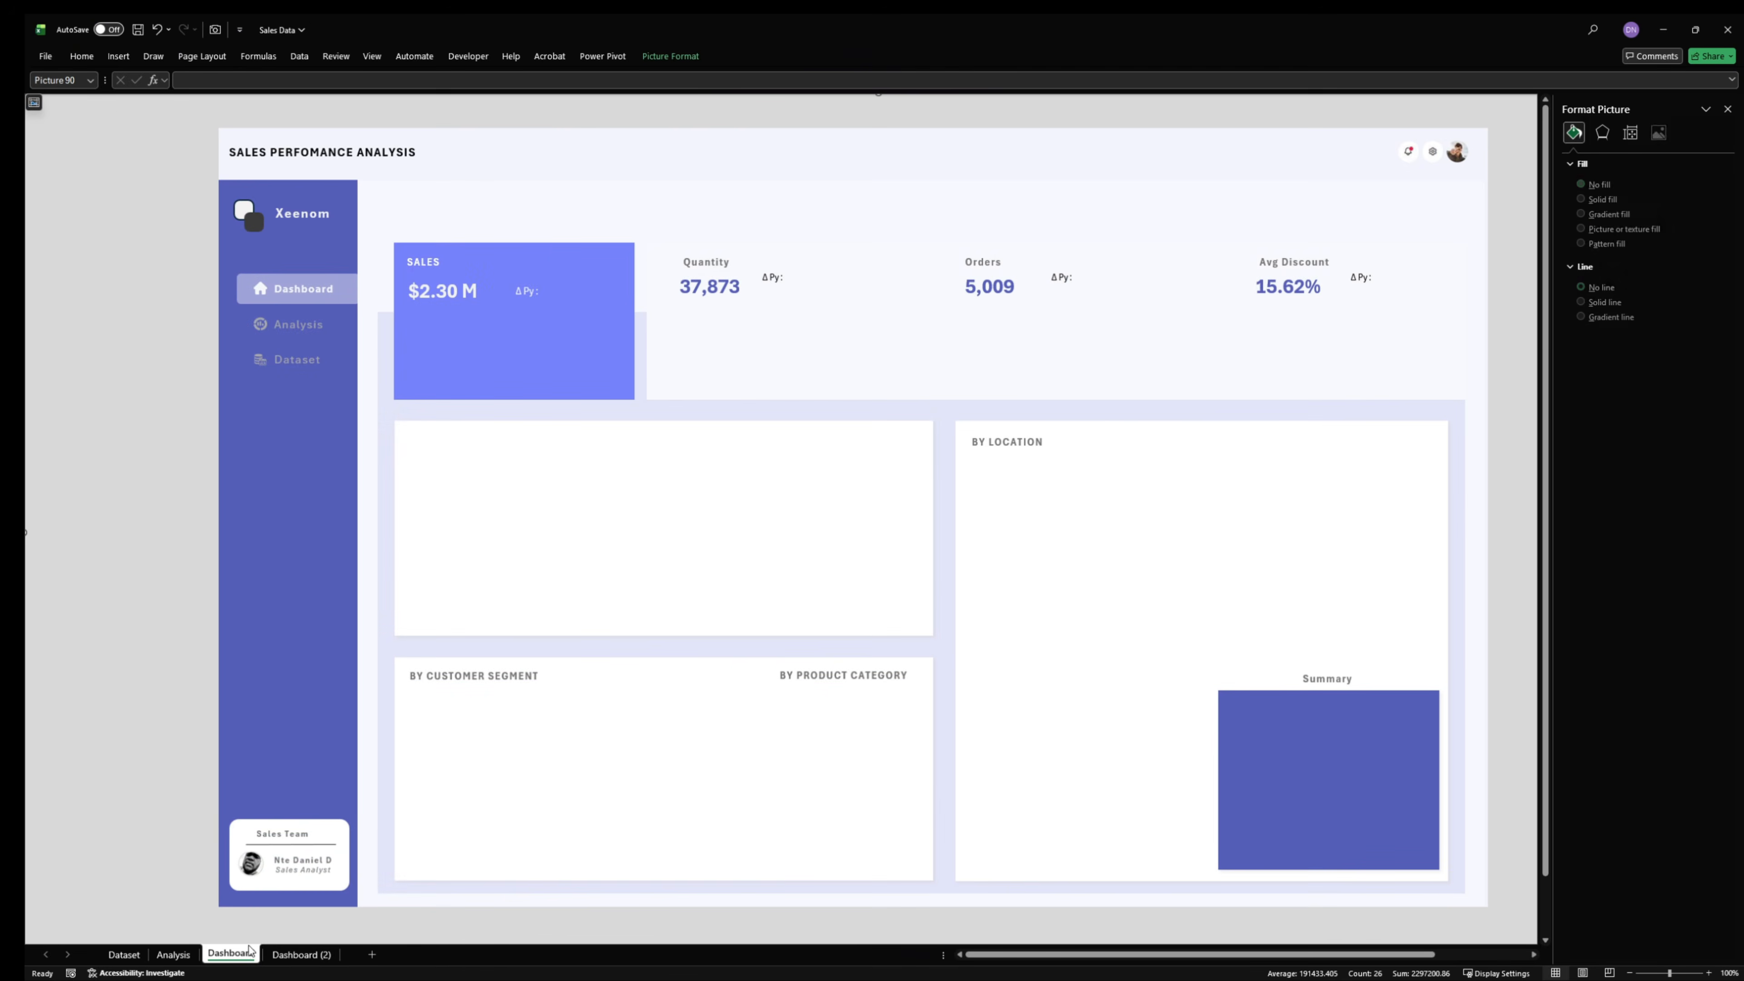
{"action": "key", "text": "ctrl+v"}
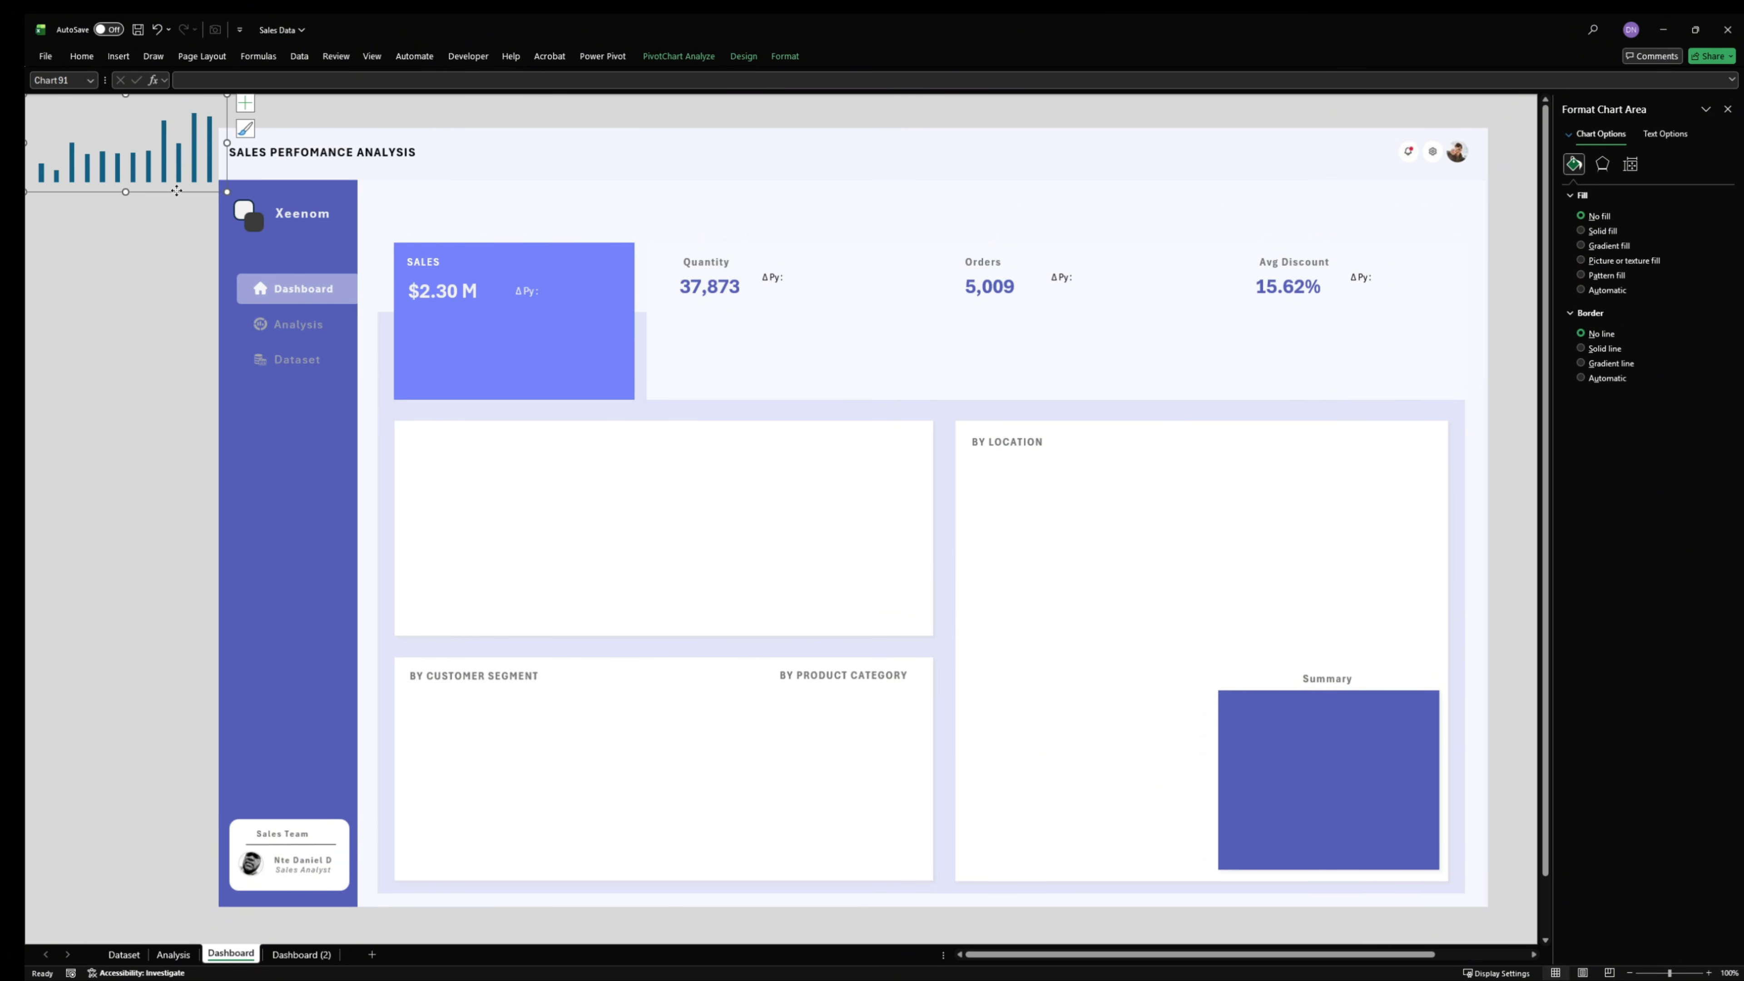
{"action": "left_click_drag", "start_coordinate": [177, 194], "coordinate": [559, 392]}
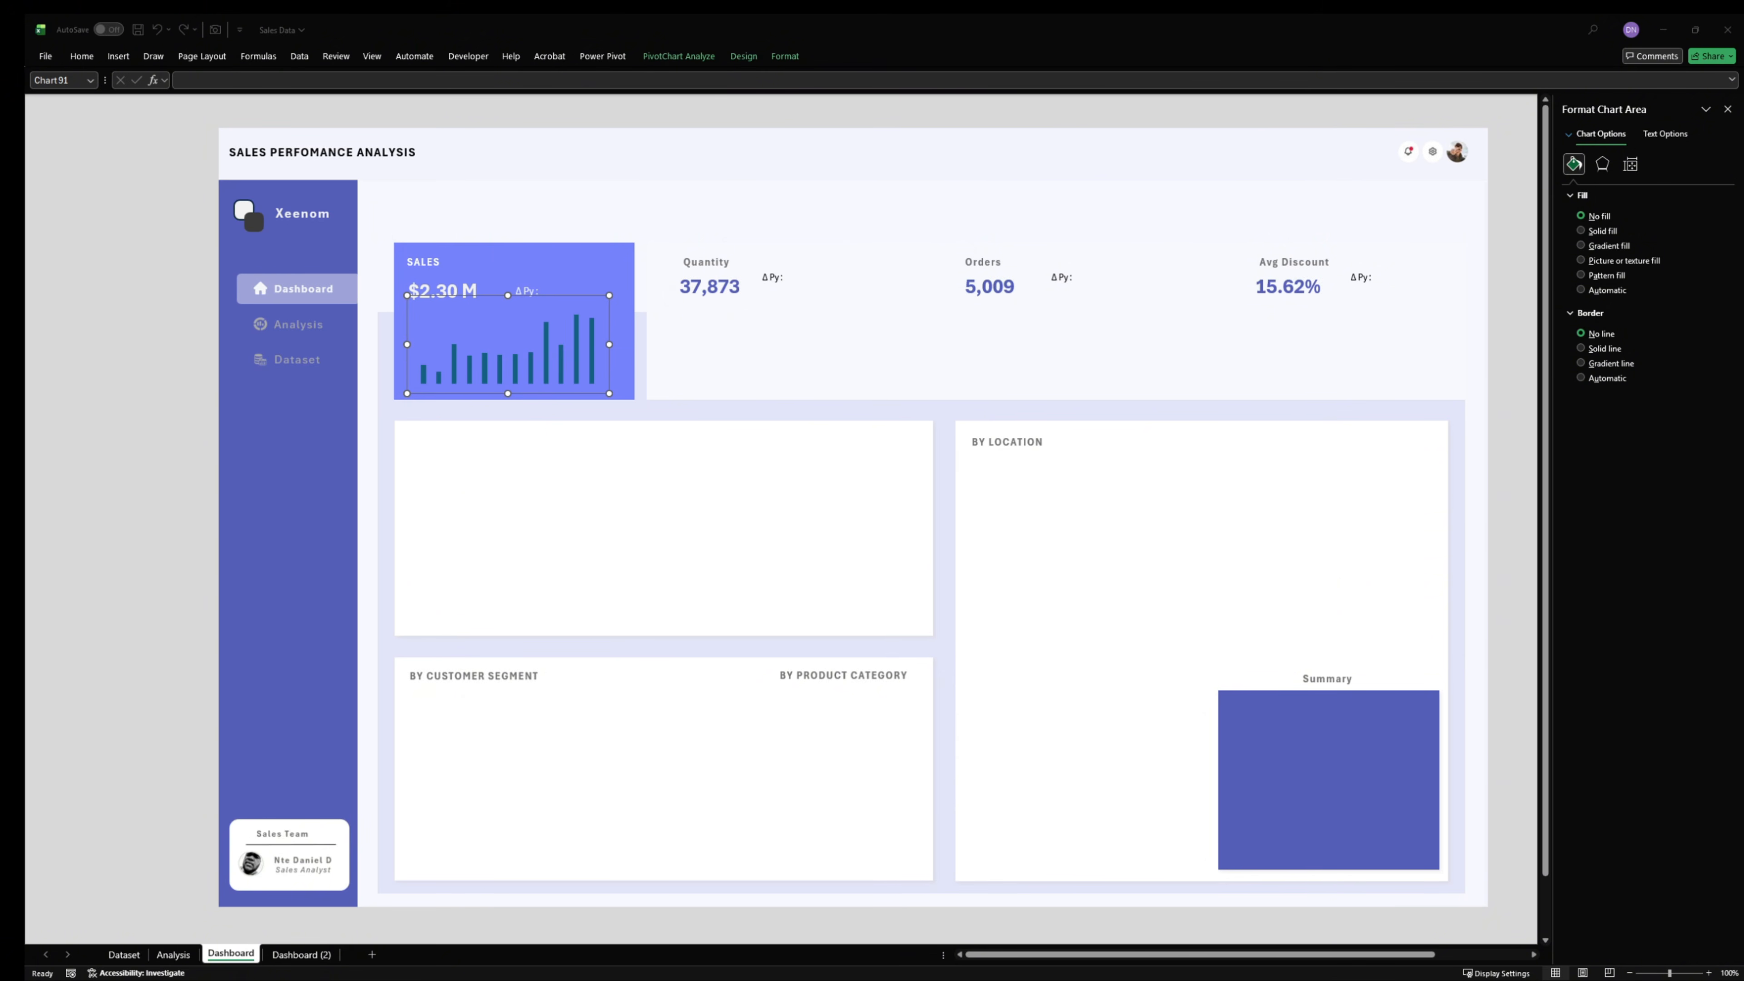
- Fill the SALES chart's columns with white and give them a solid black border
{"action": "left_click", "coordinate": [577, 341]}
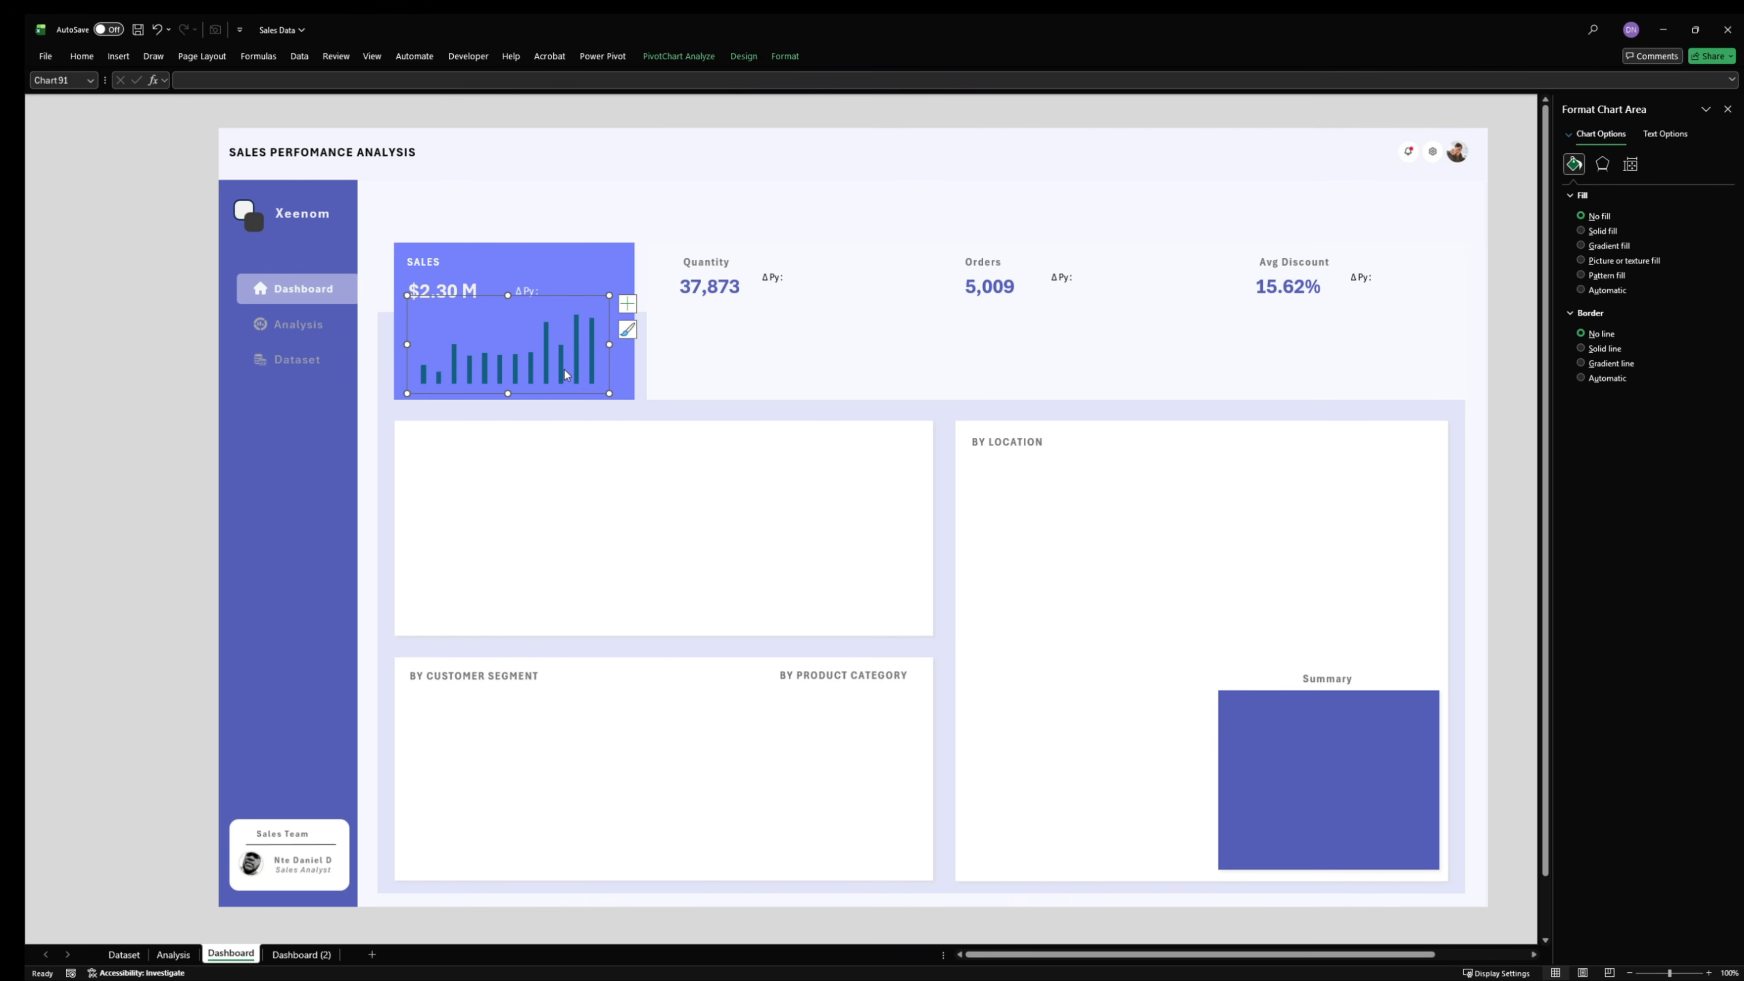
{"action": "left_click", "coordinate": [576, 375]}
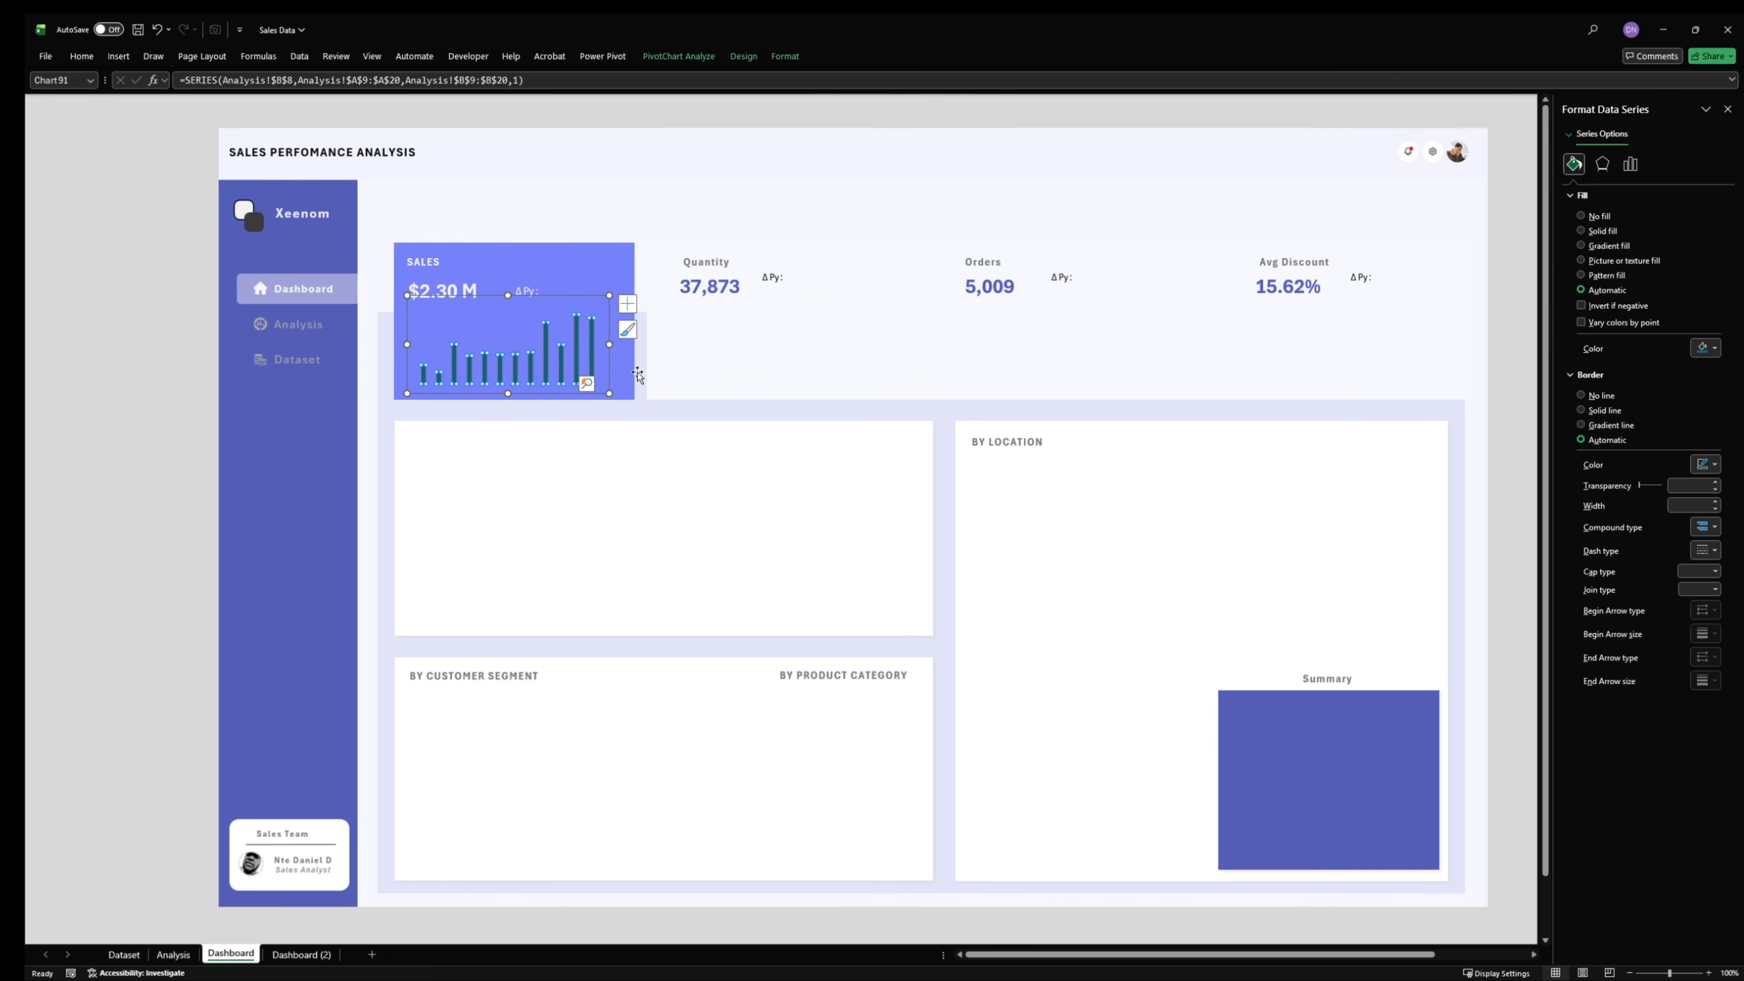
{"action": "left_click", "coordinate": [1704, 349]}
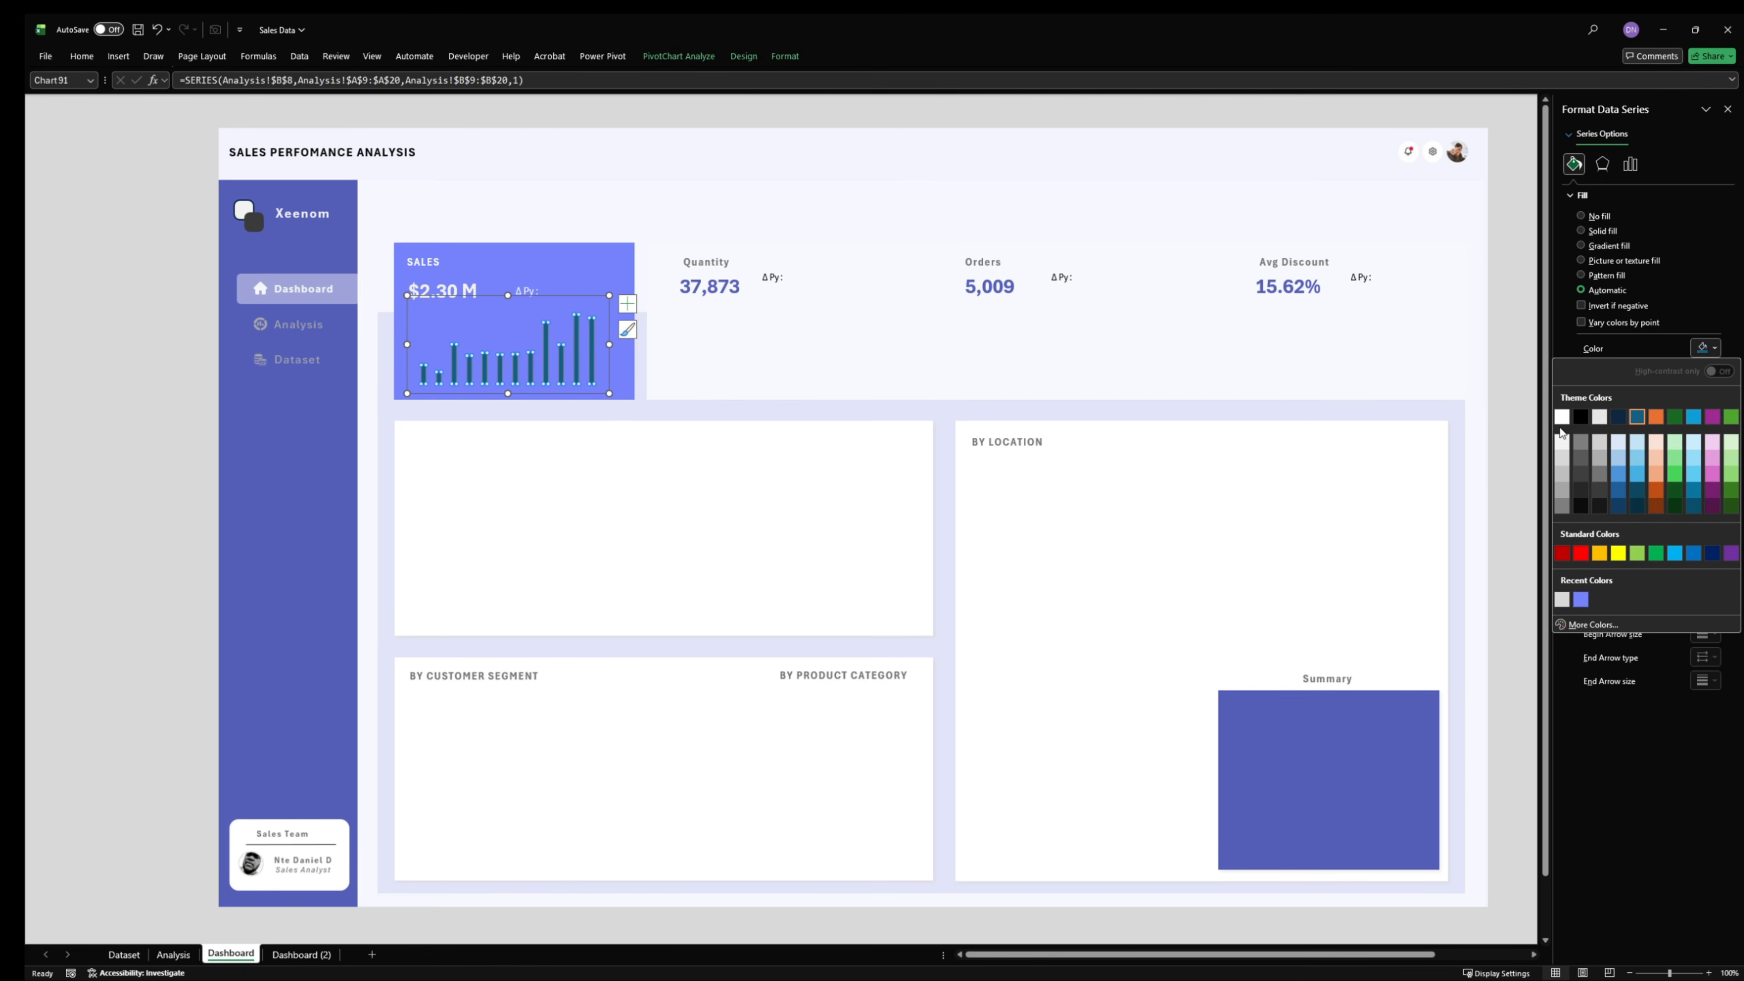
{"action": "left_click", "coordinate": [1561, 415]}
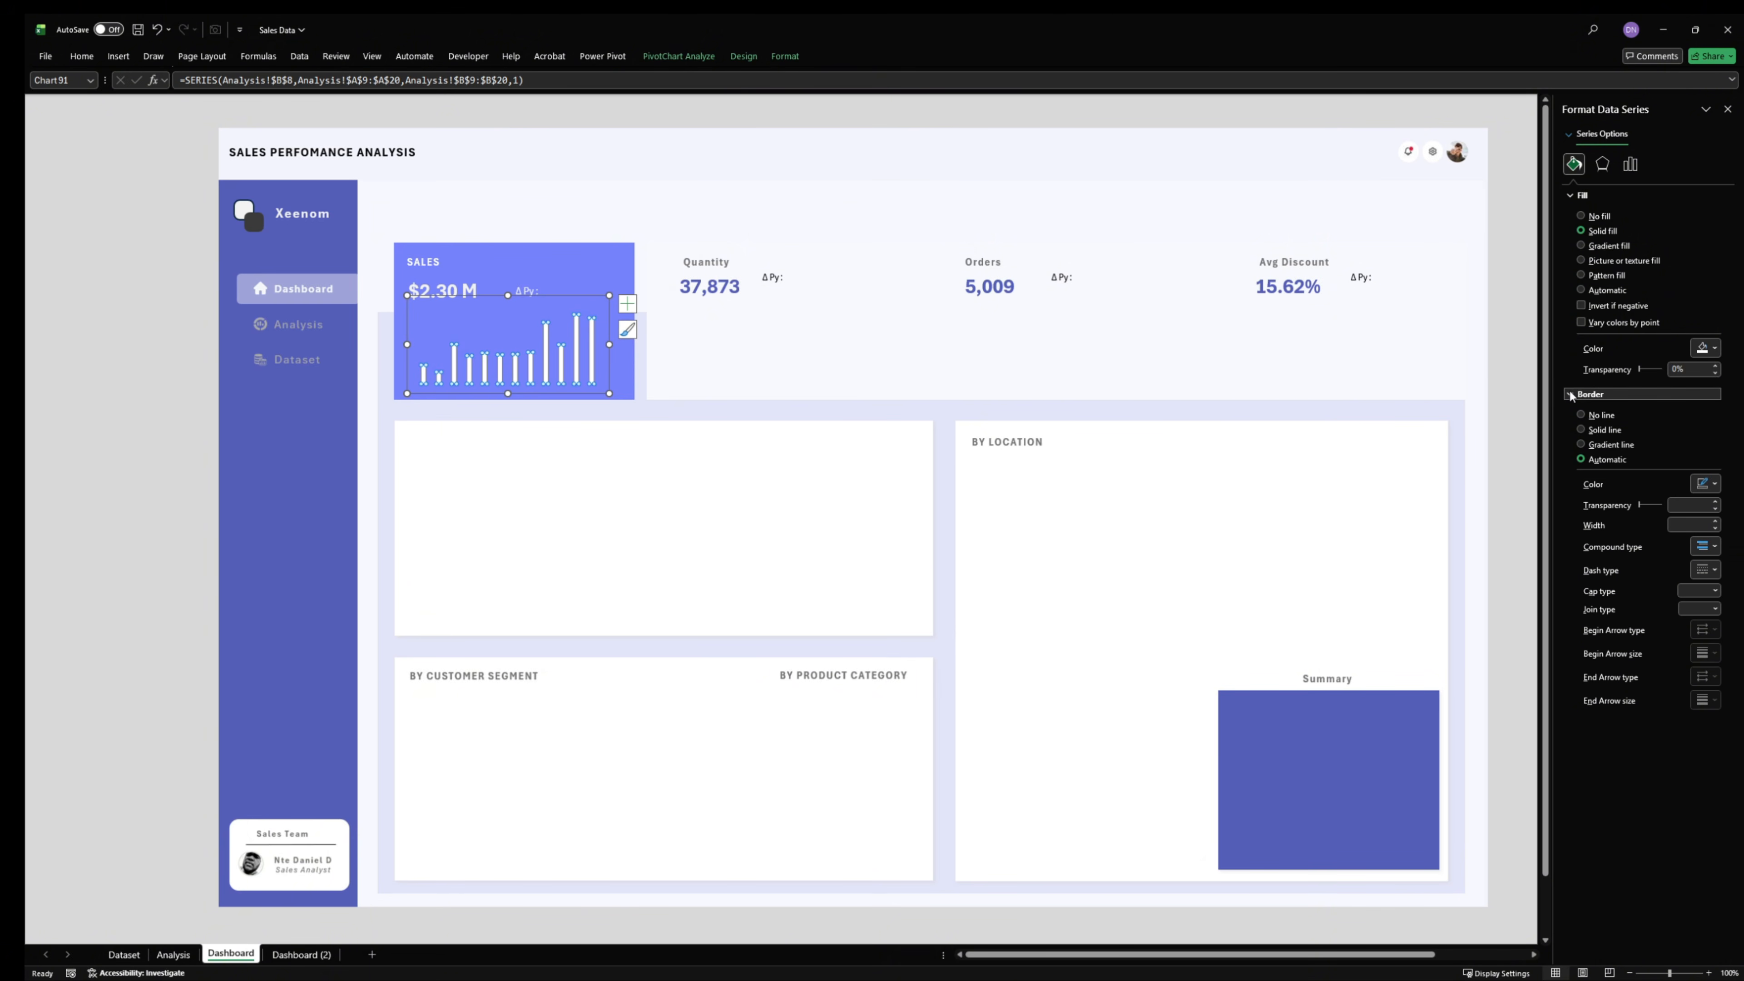
{"action": "left_click", "coordinate": [1600, 430]}
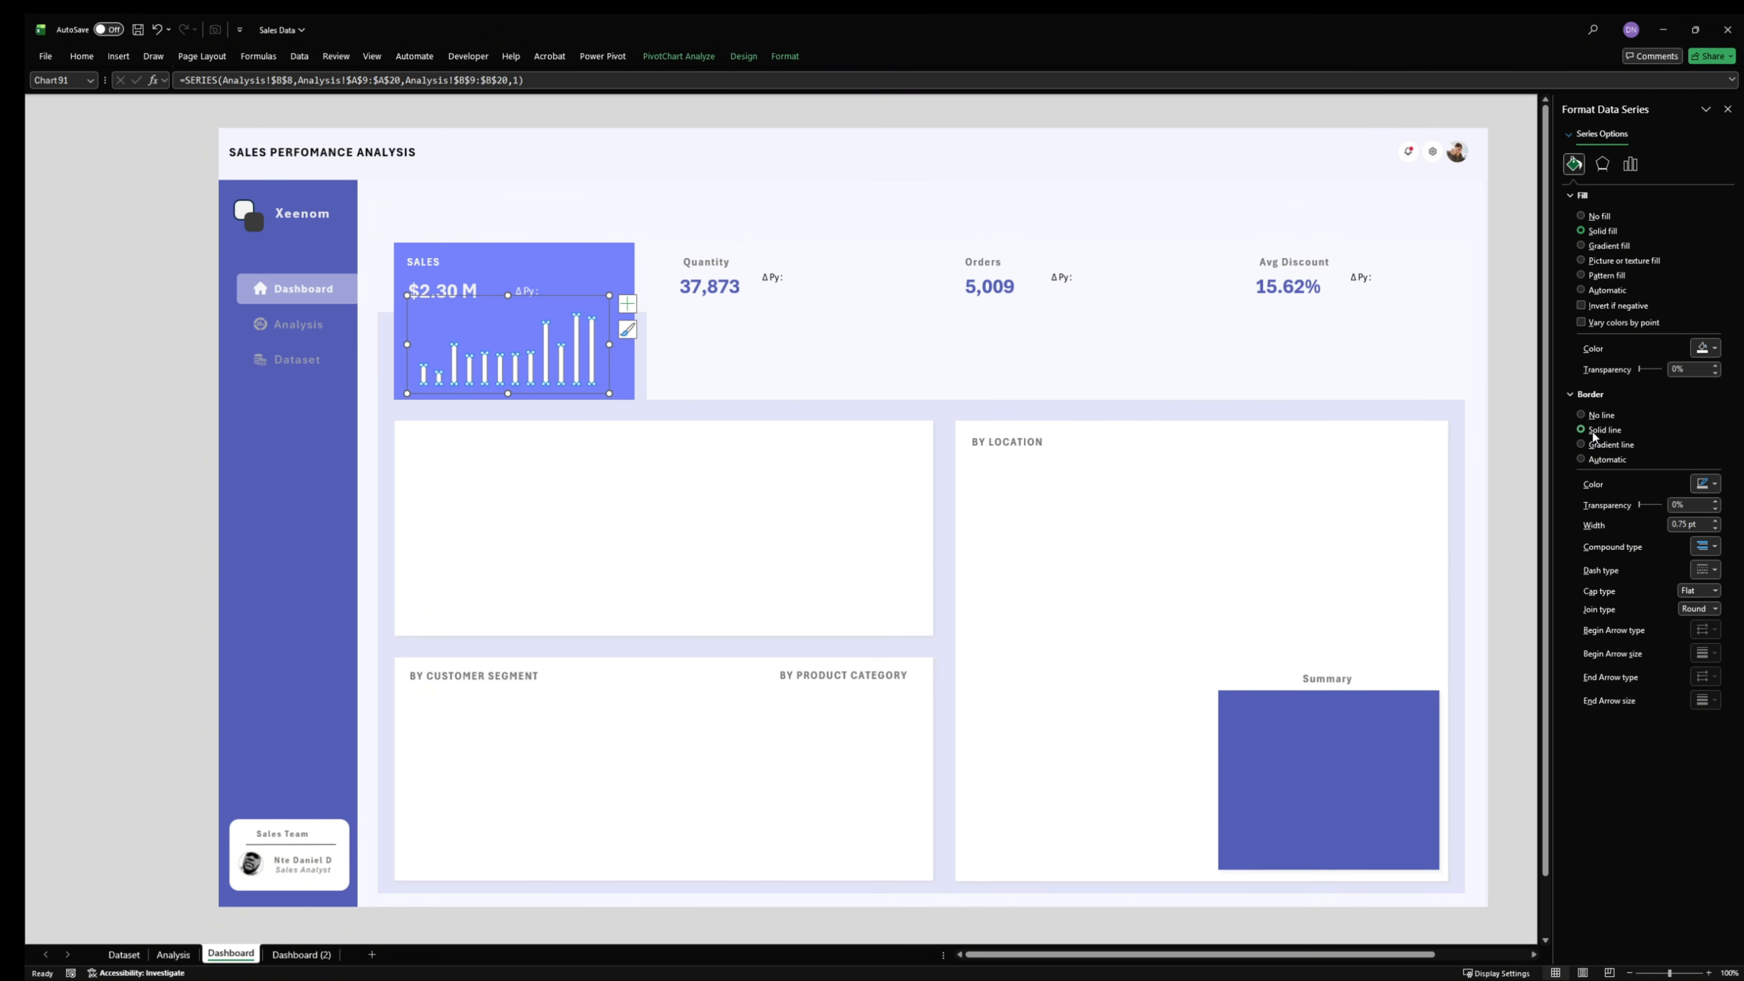
{"action": "left_click", "coordinate": [1708, 483]}
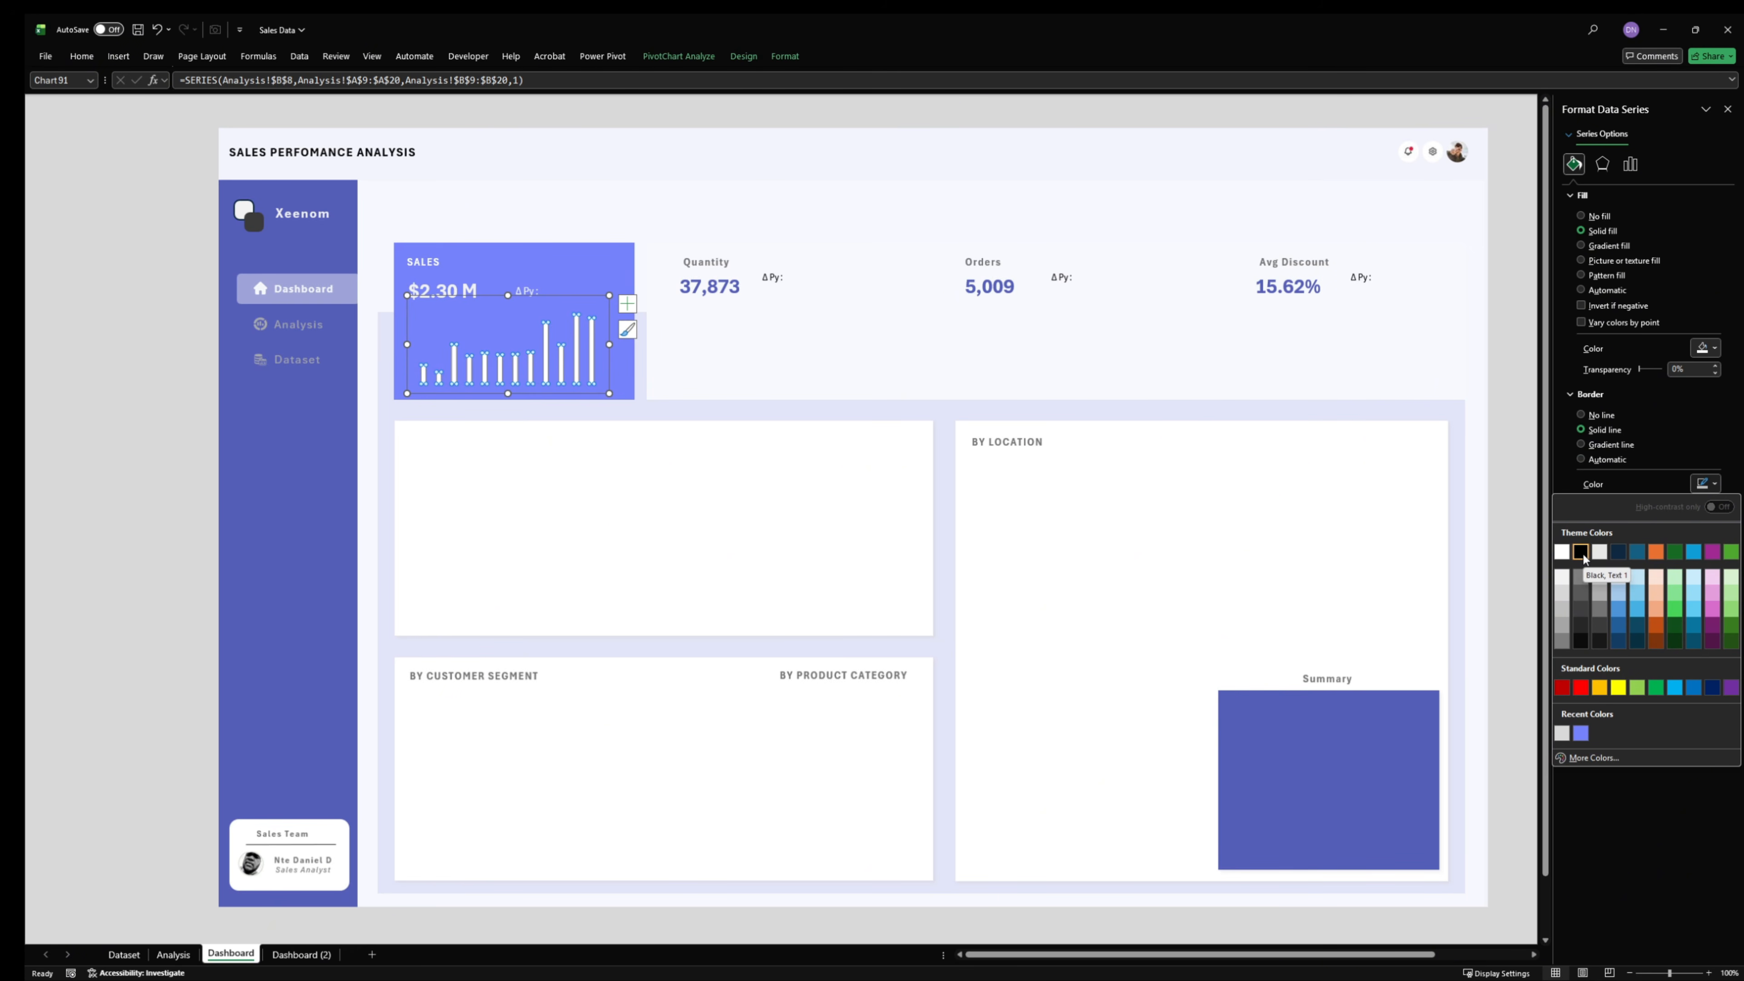
{"action": "left_click", "coordinate": [1580, 552]}
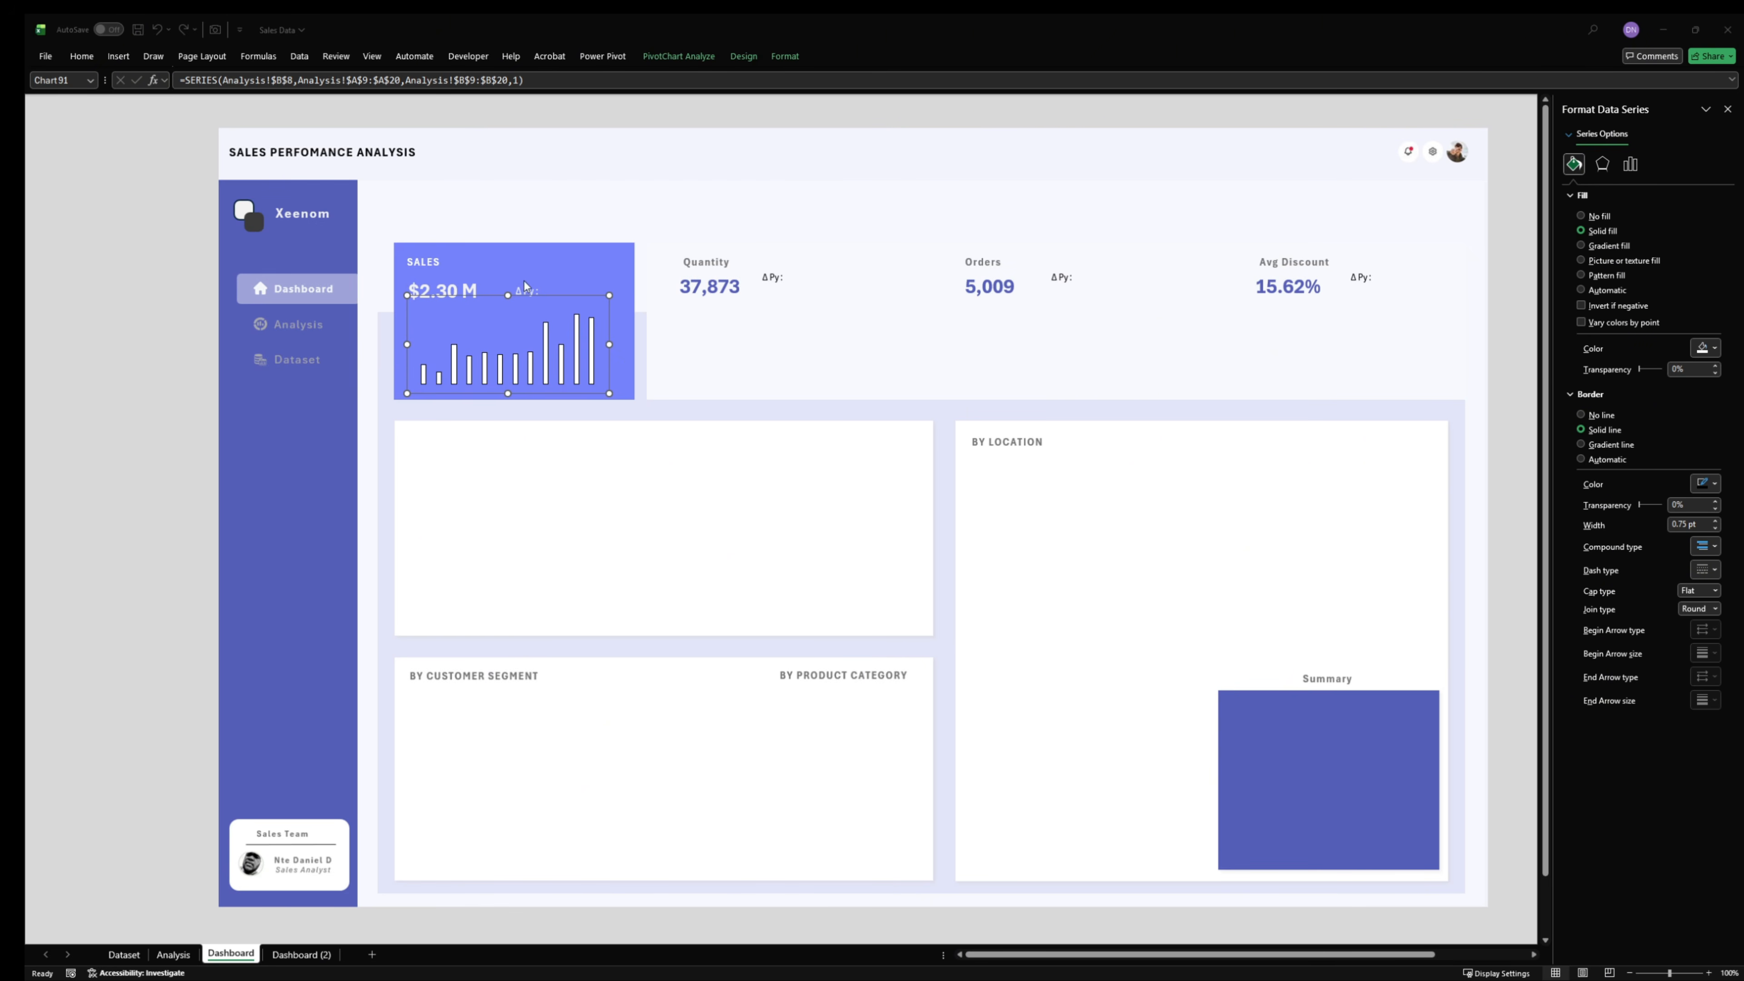
- Set the gap width of the SALES chart's columns to 99%
{"action": "left_click", "coordinate": [591, 358]}
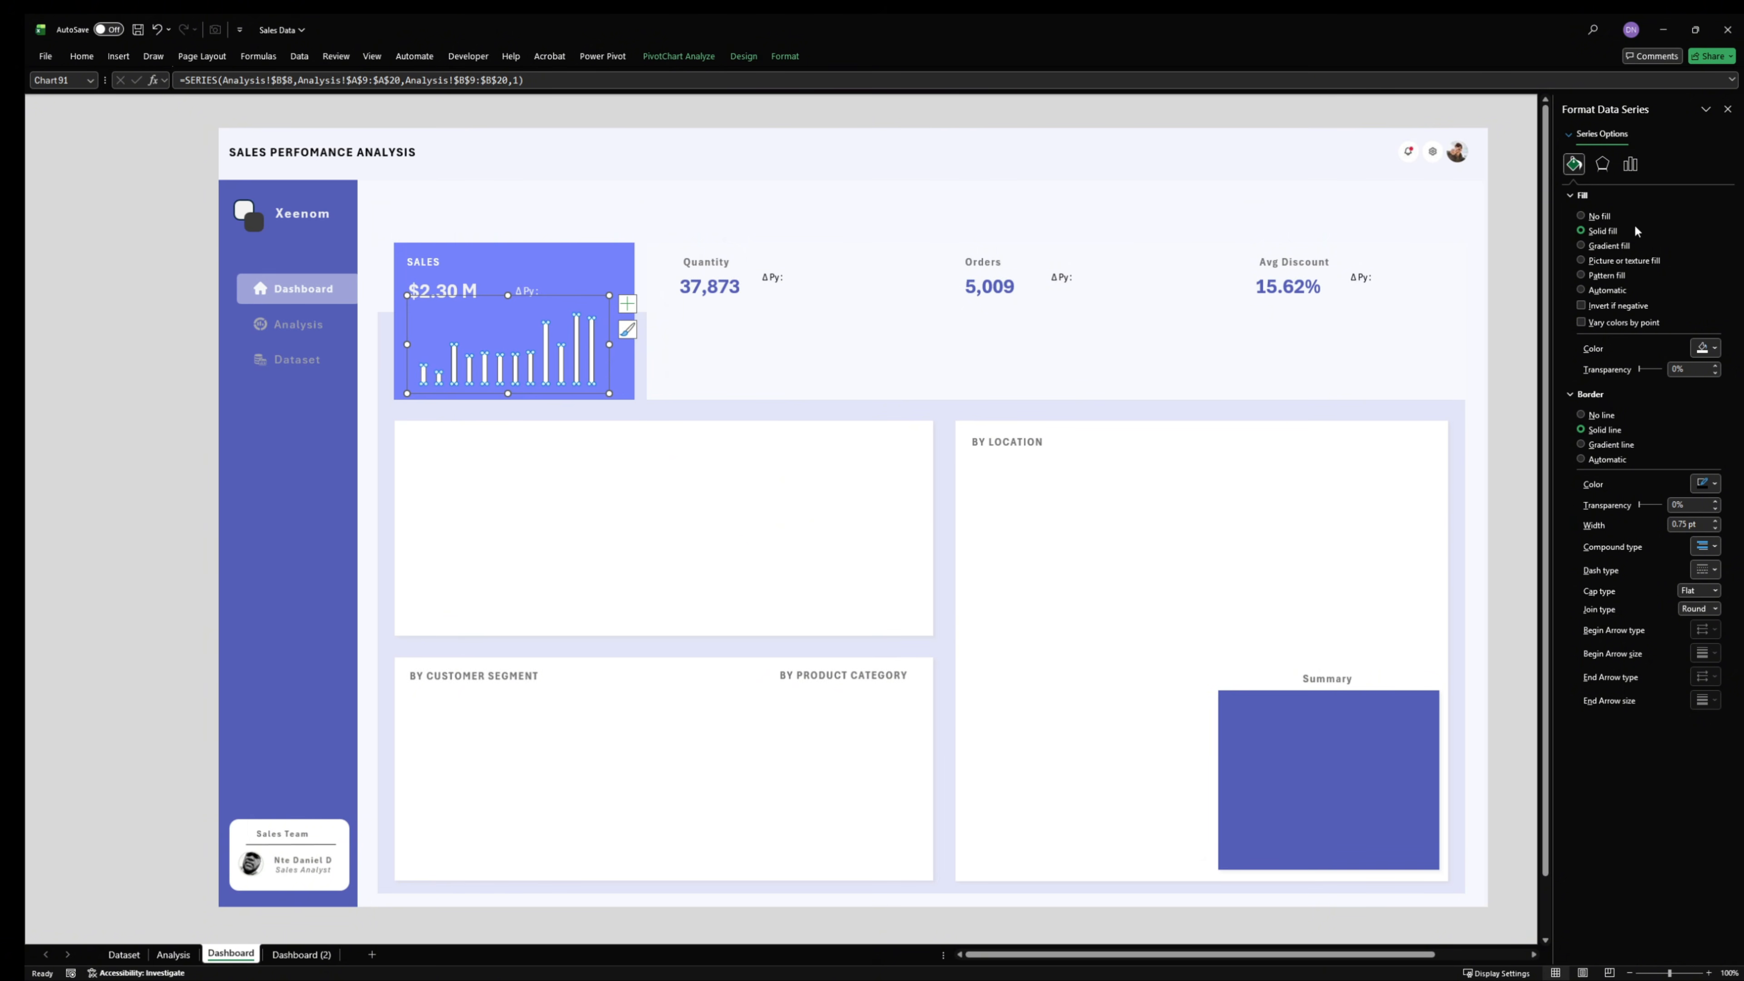
{"action": "left_click", "coordinate": [1604, 168]}
{"action": "left_click", "coordinate": [1630, 165]}
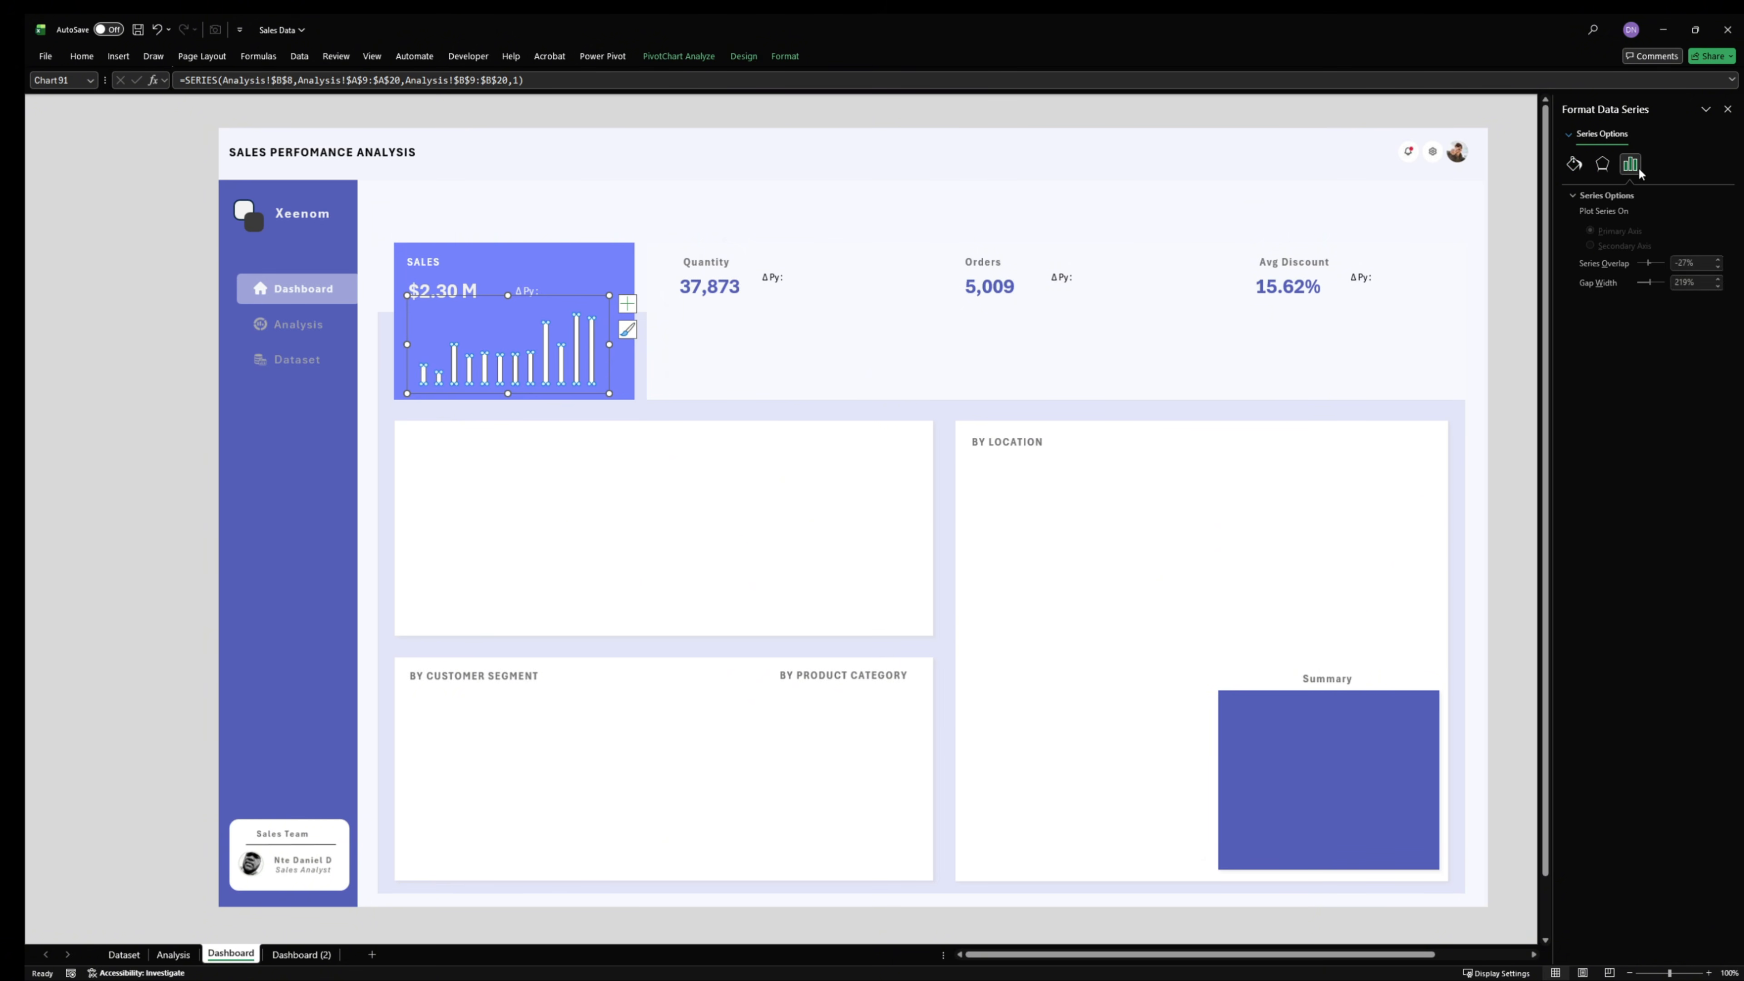
{"action": "left_click", "coordinate": [1690, 283]}
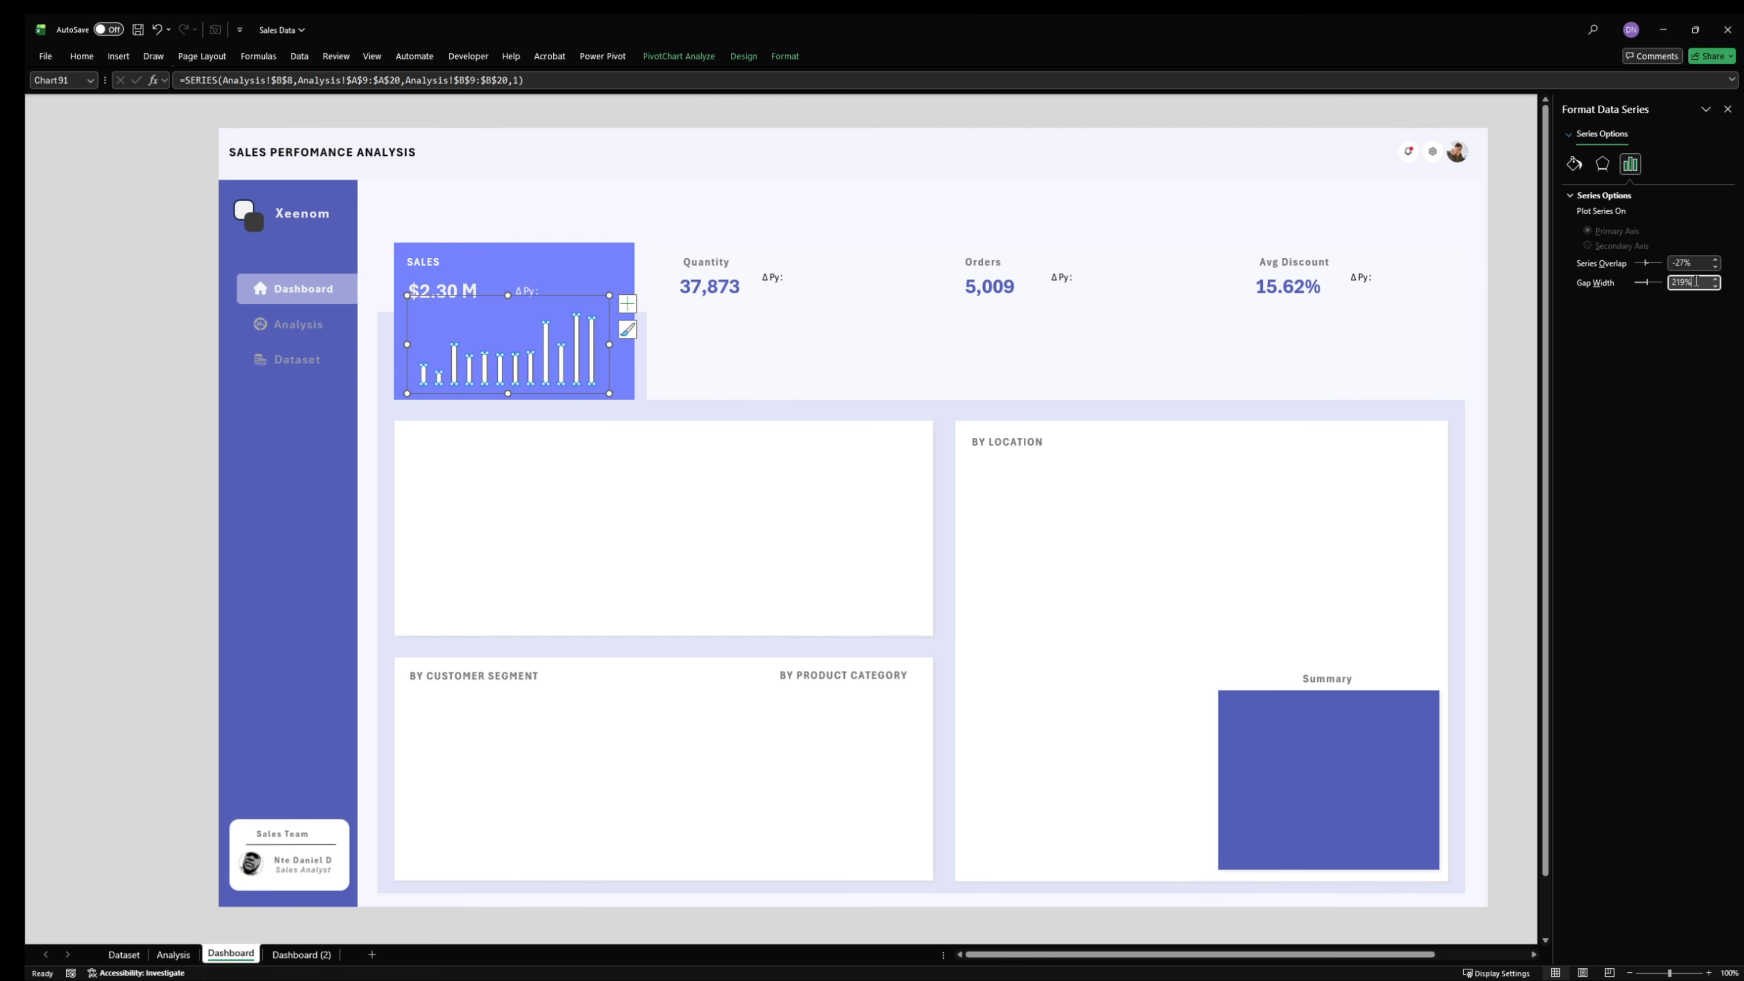
{"action": "type", "text": "99"}
{"action": "key", "text": "Return"}
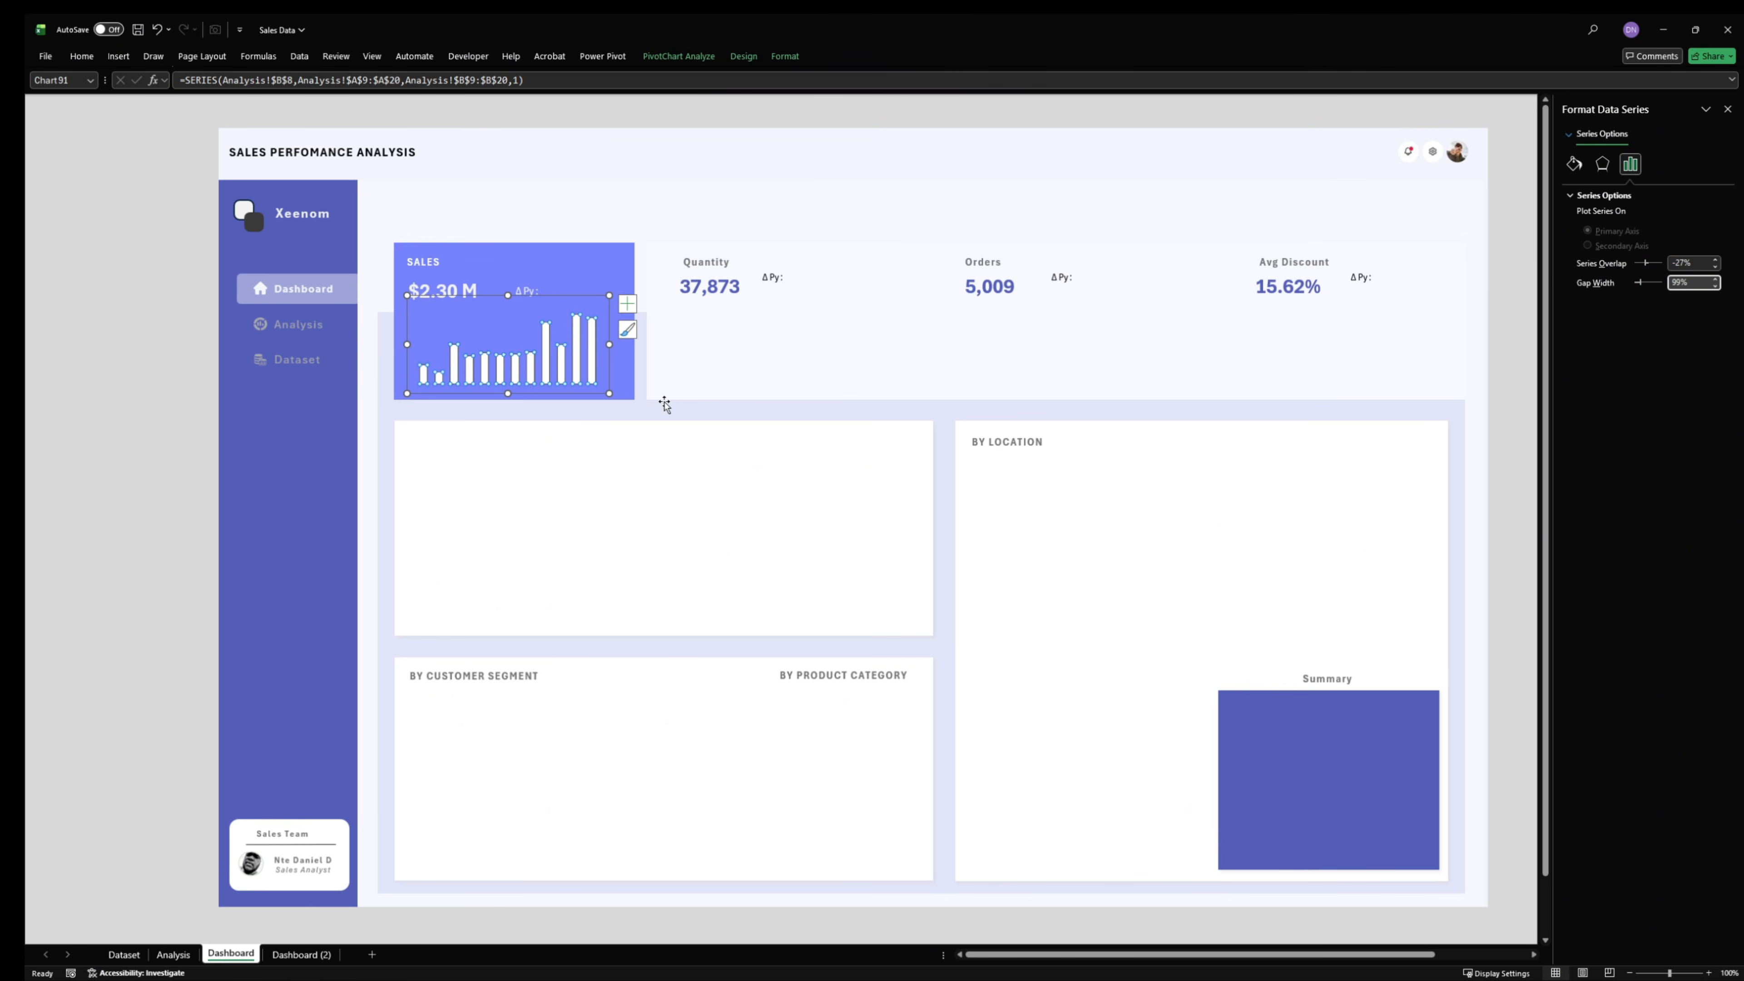
- Widen the revenue chart slightly on both sides so it spans nearly the full SALES card
{"action": "left_click_drag", "start_coordinate": [613, 344], "coordinate": [624, 344]}
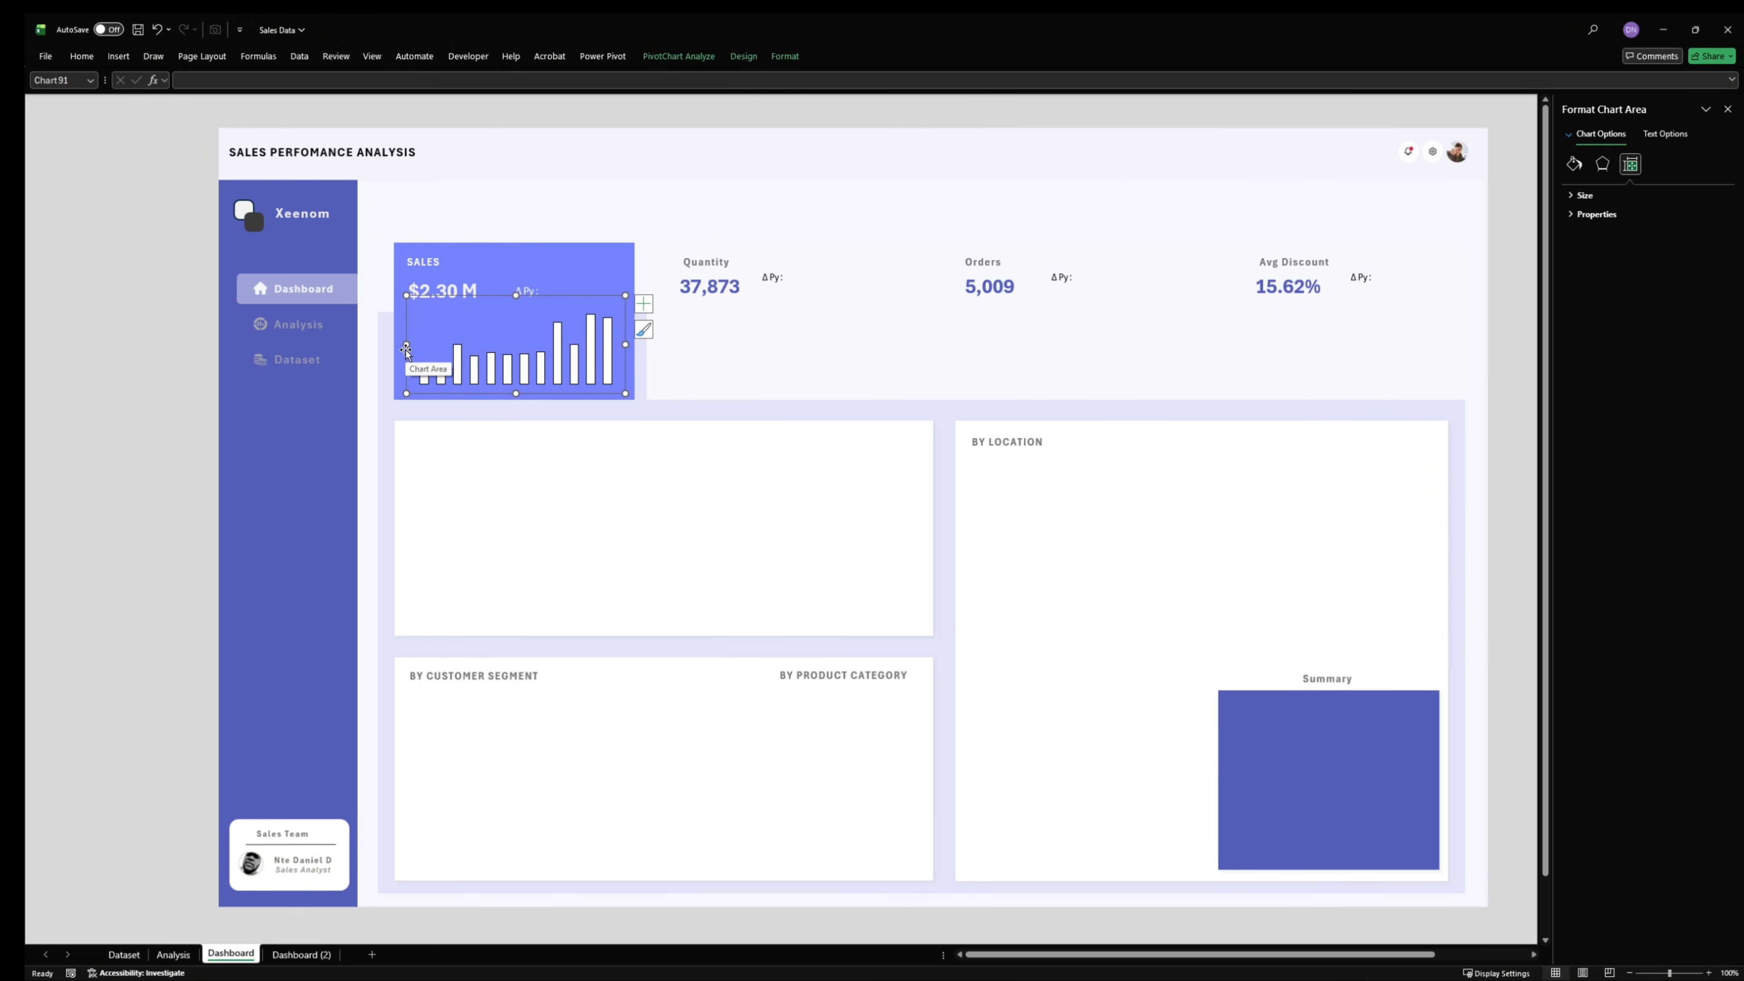
{"action": "left_click_drag", "start_coordinate": [408, 347], "coordinate": [398, 347]}
{"action": "left_click", "coordinate": [122, 371]}
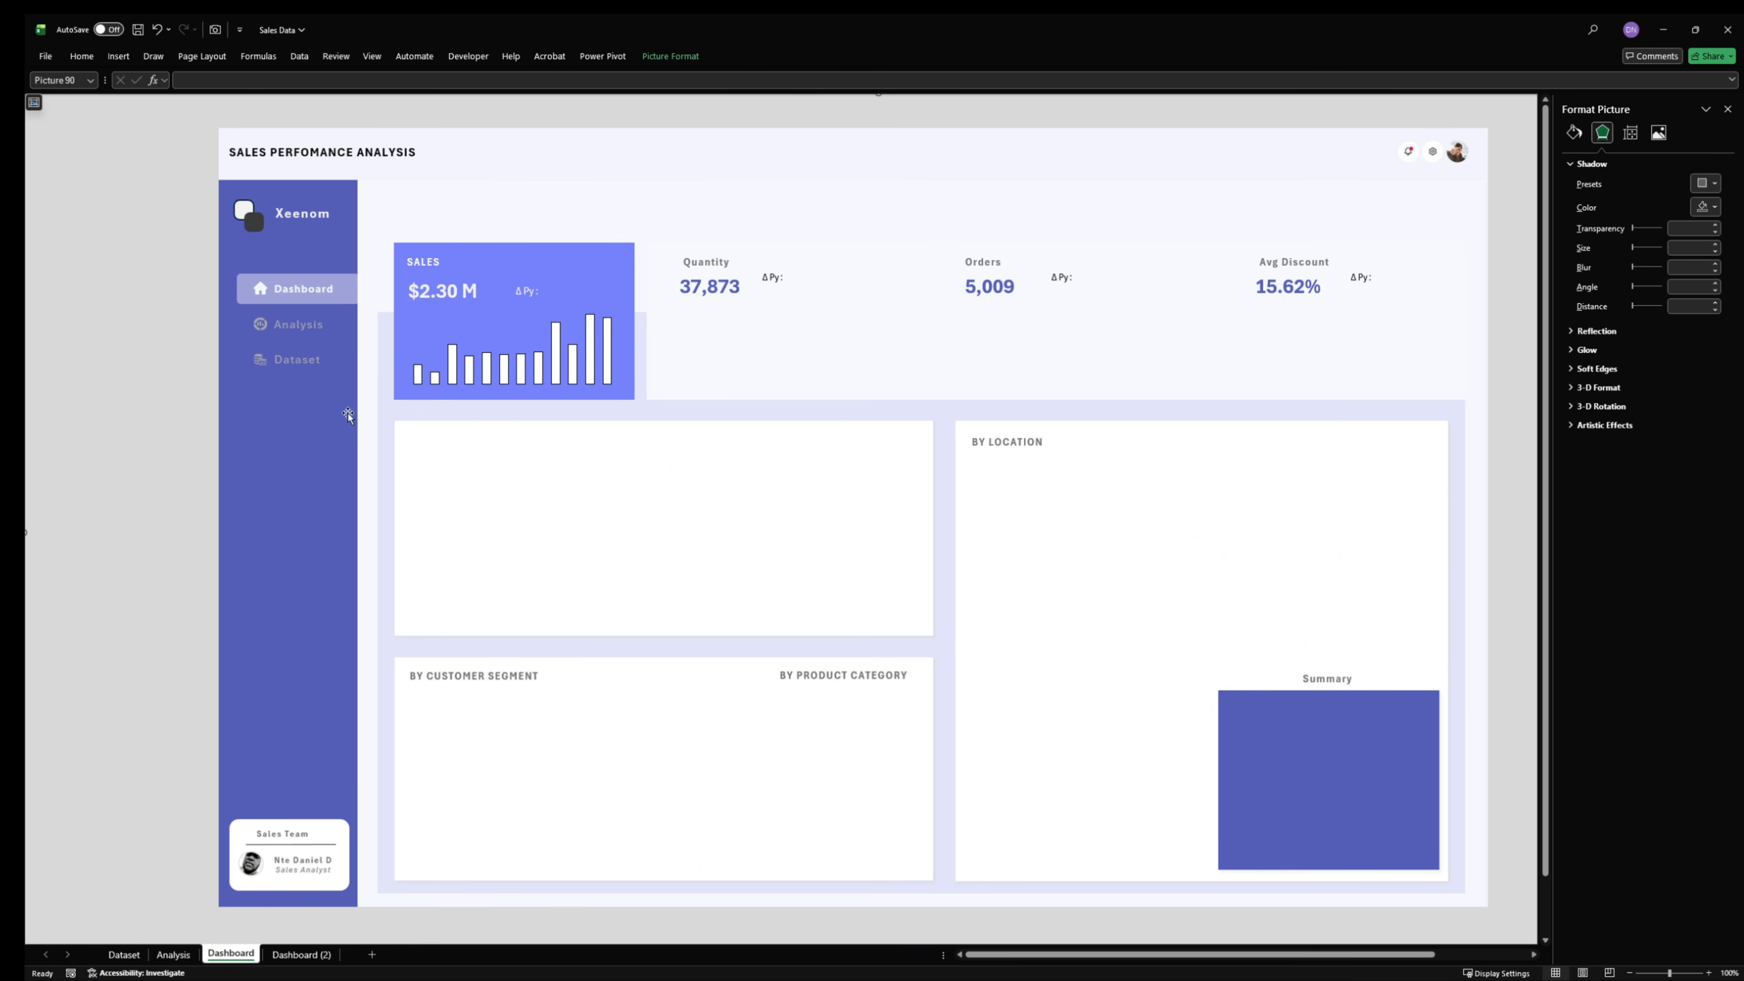
- Save the SALES card's column chart as a chart template named "tuto col"
{"action": "left_click", "coordinate": [508, 326]}
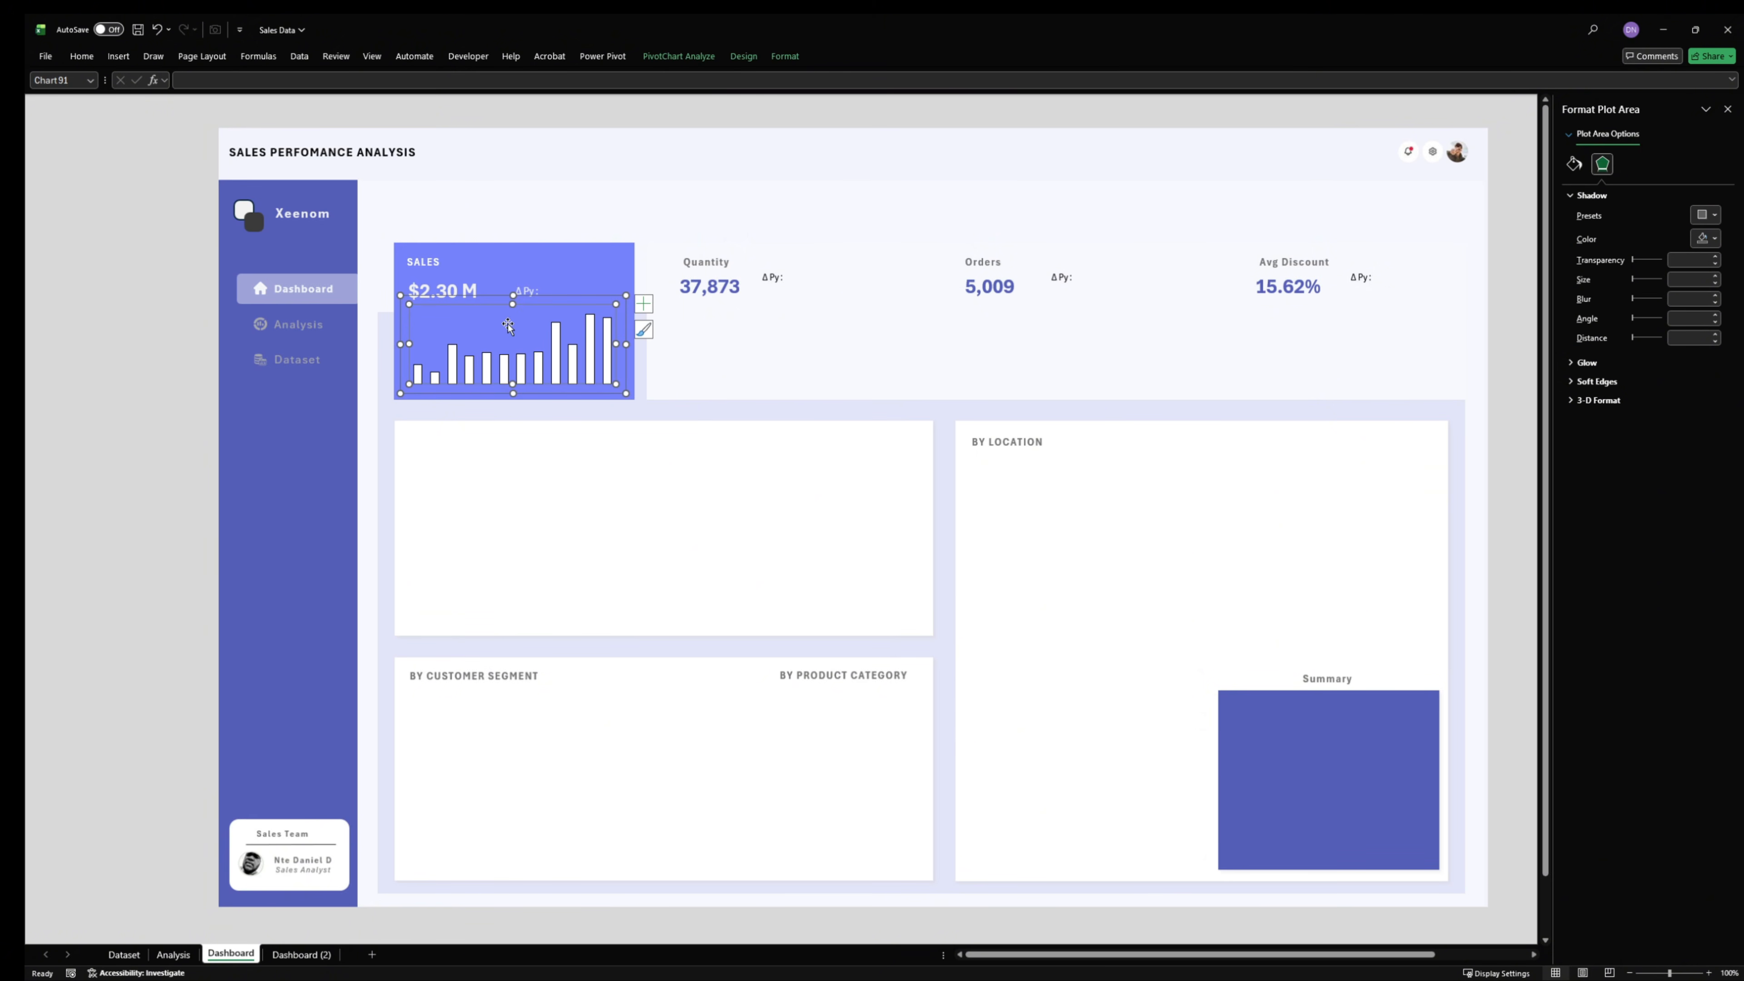
{"action": "right_click", "coordinate": [583, 296]}
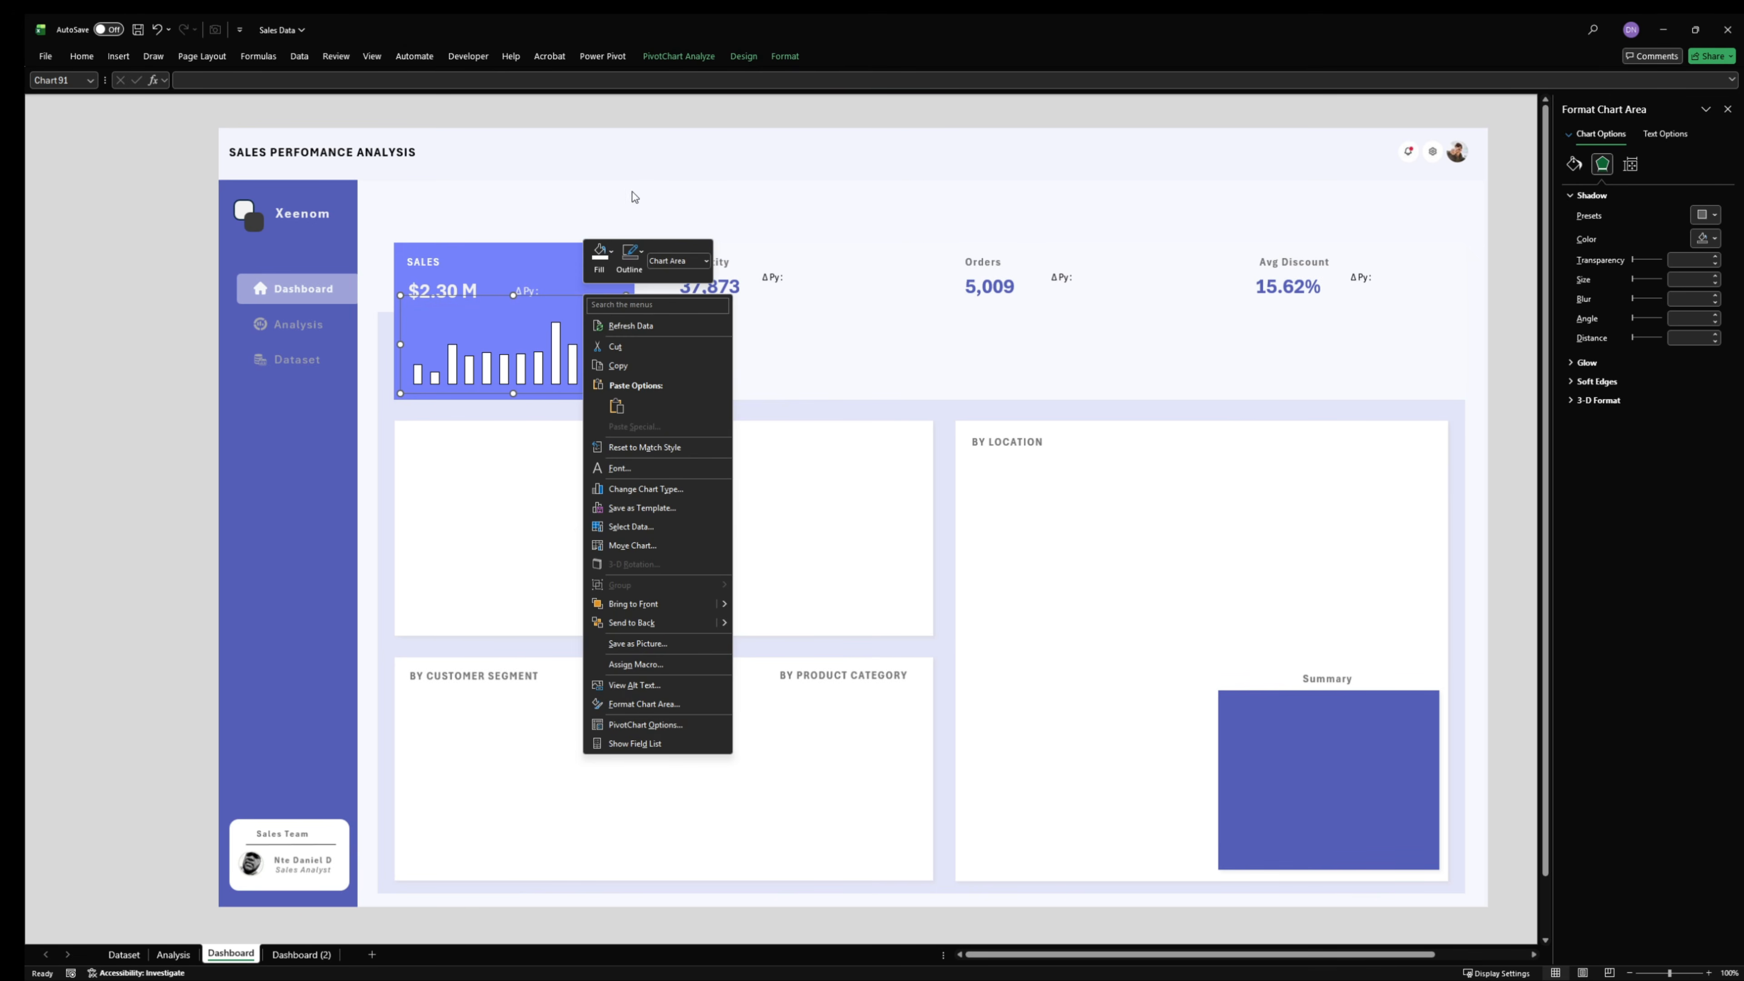
{"action": "left_click", "coordinate": [683, 505]}
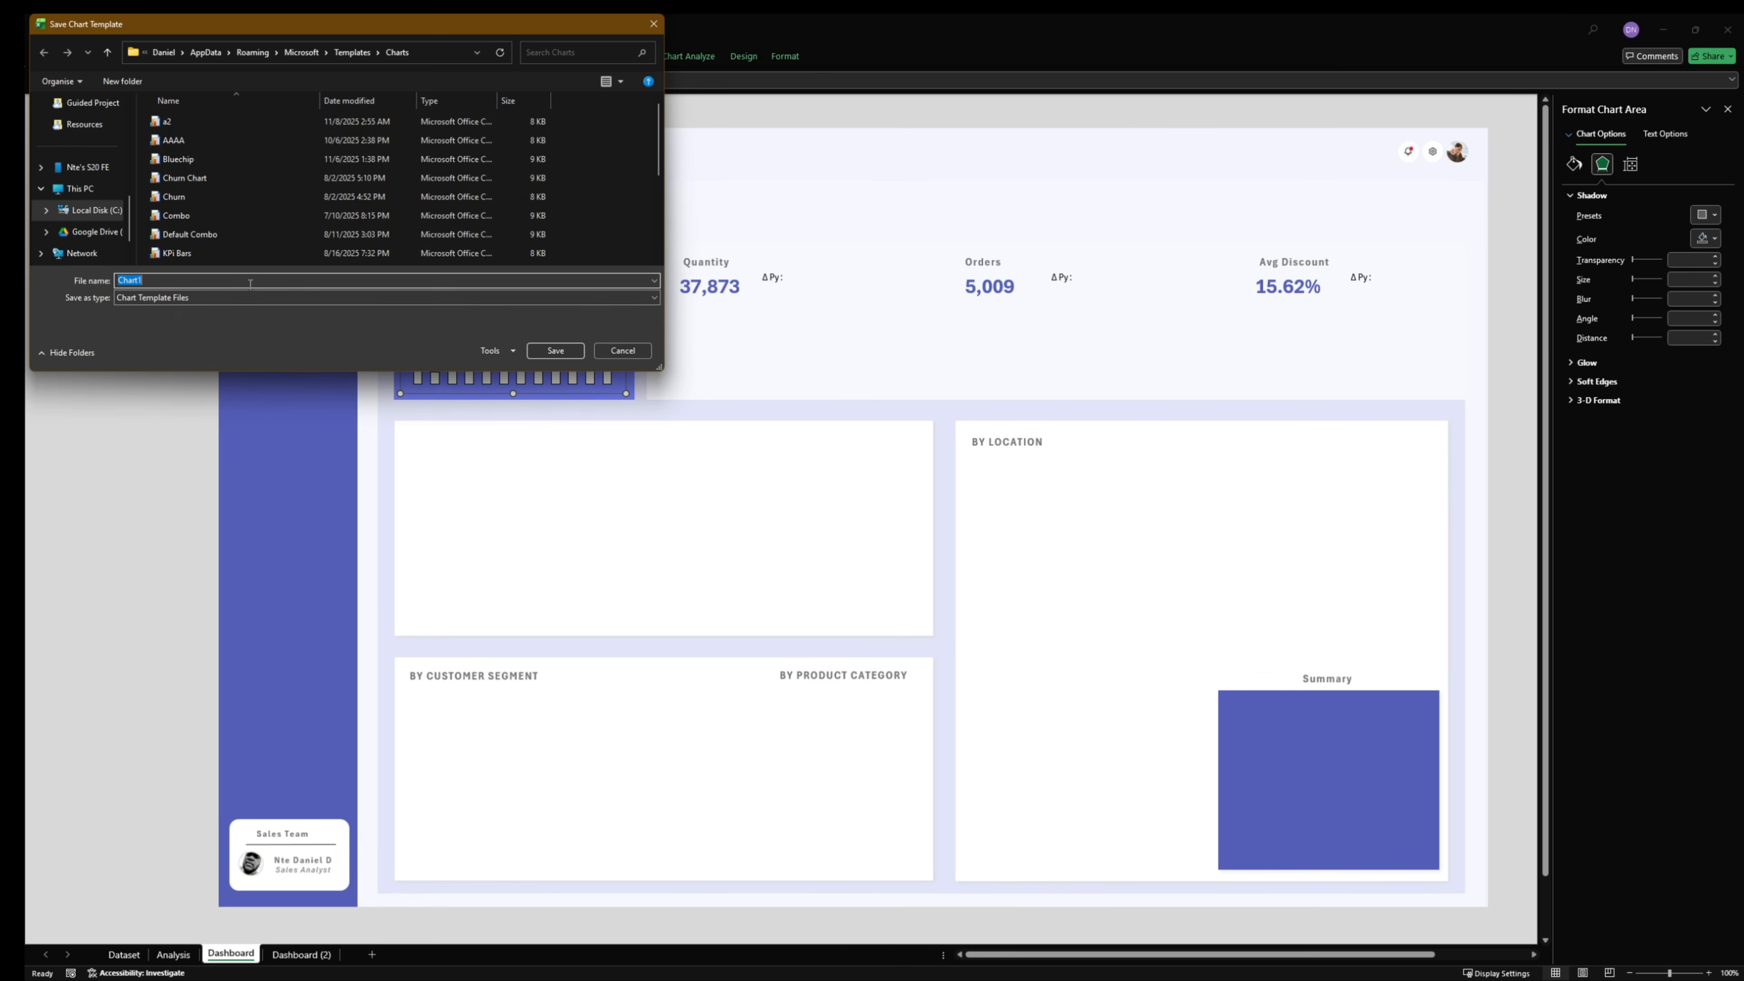
{"action": "type", "text": "tuto column 1"}
{"action": "key", "text": "Return"}
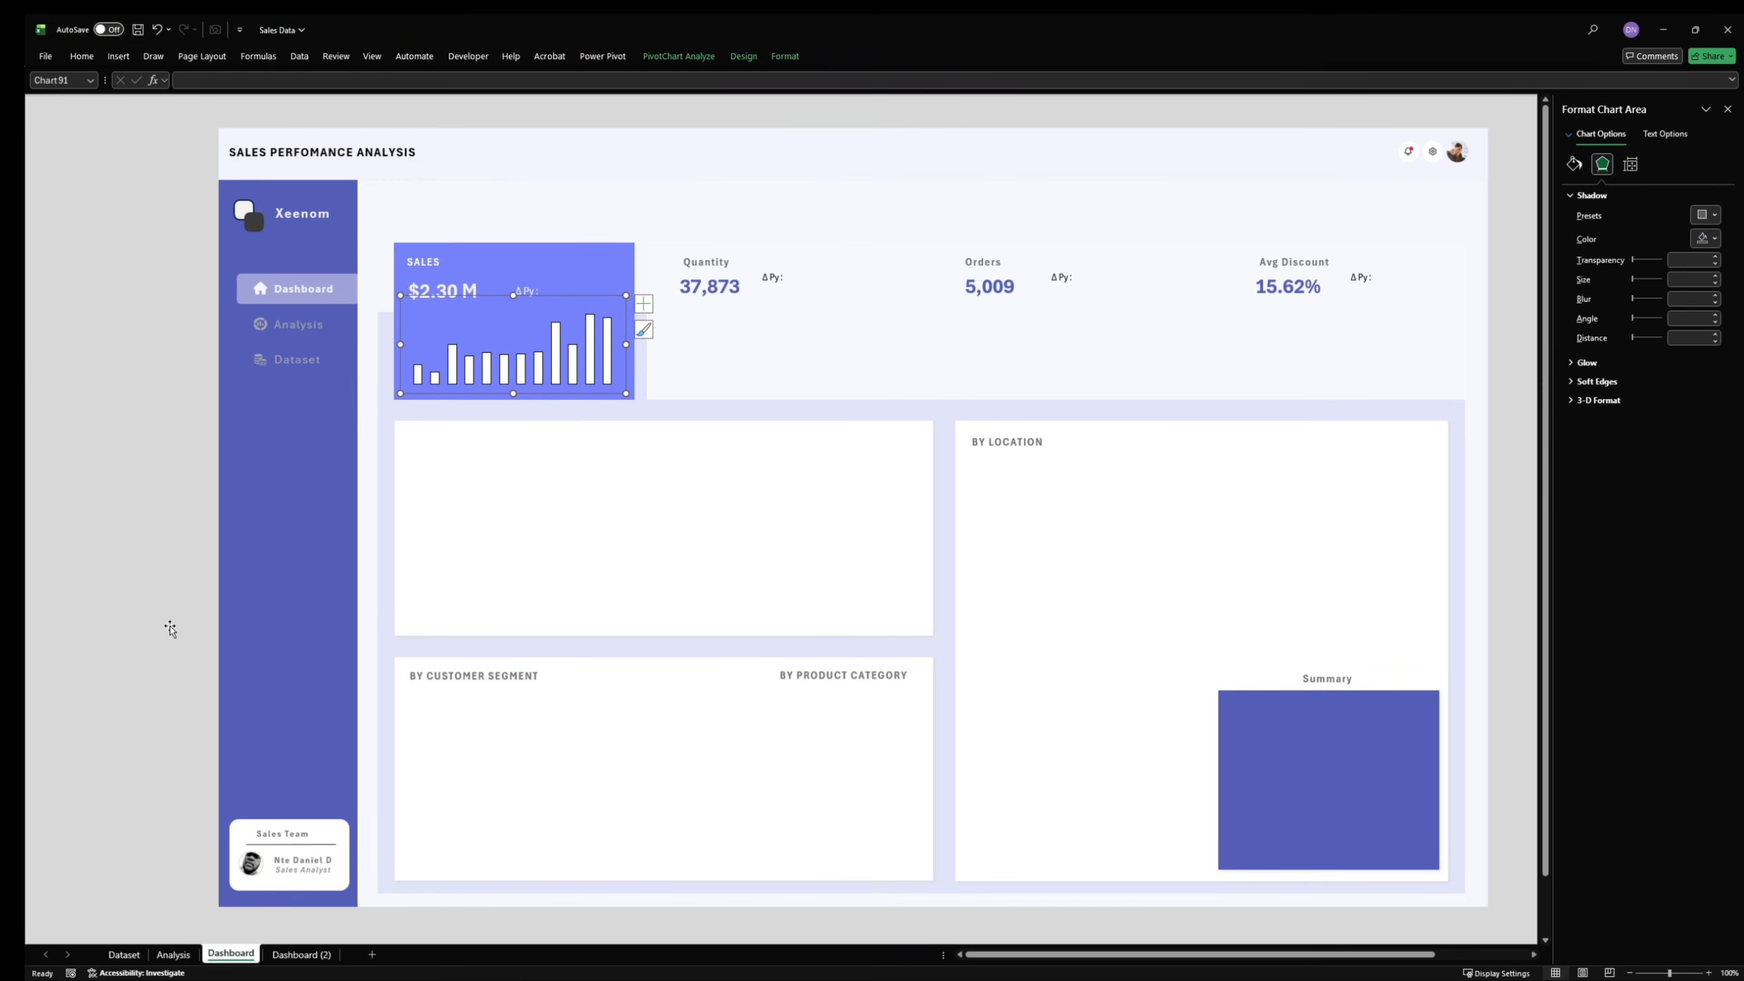
- On the Analysis sheet, insert a chart of the monthly Total Quantity pivot data using the "tuto column 1" chart template
{"action": "left_click", "coordinate": [171, 957]}
{"action": "left_click", "coordinate": [462, 480]}
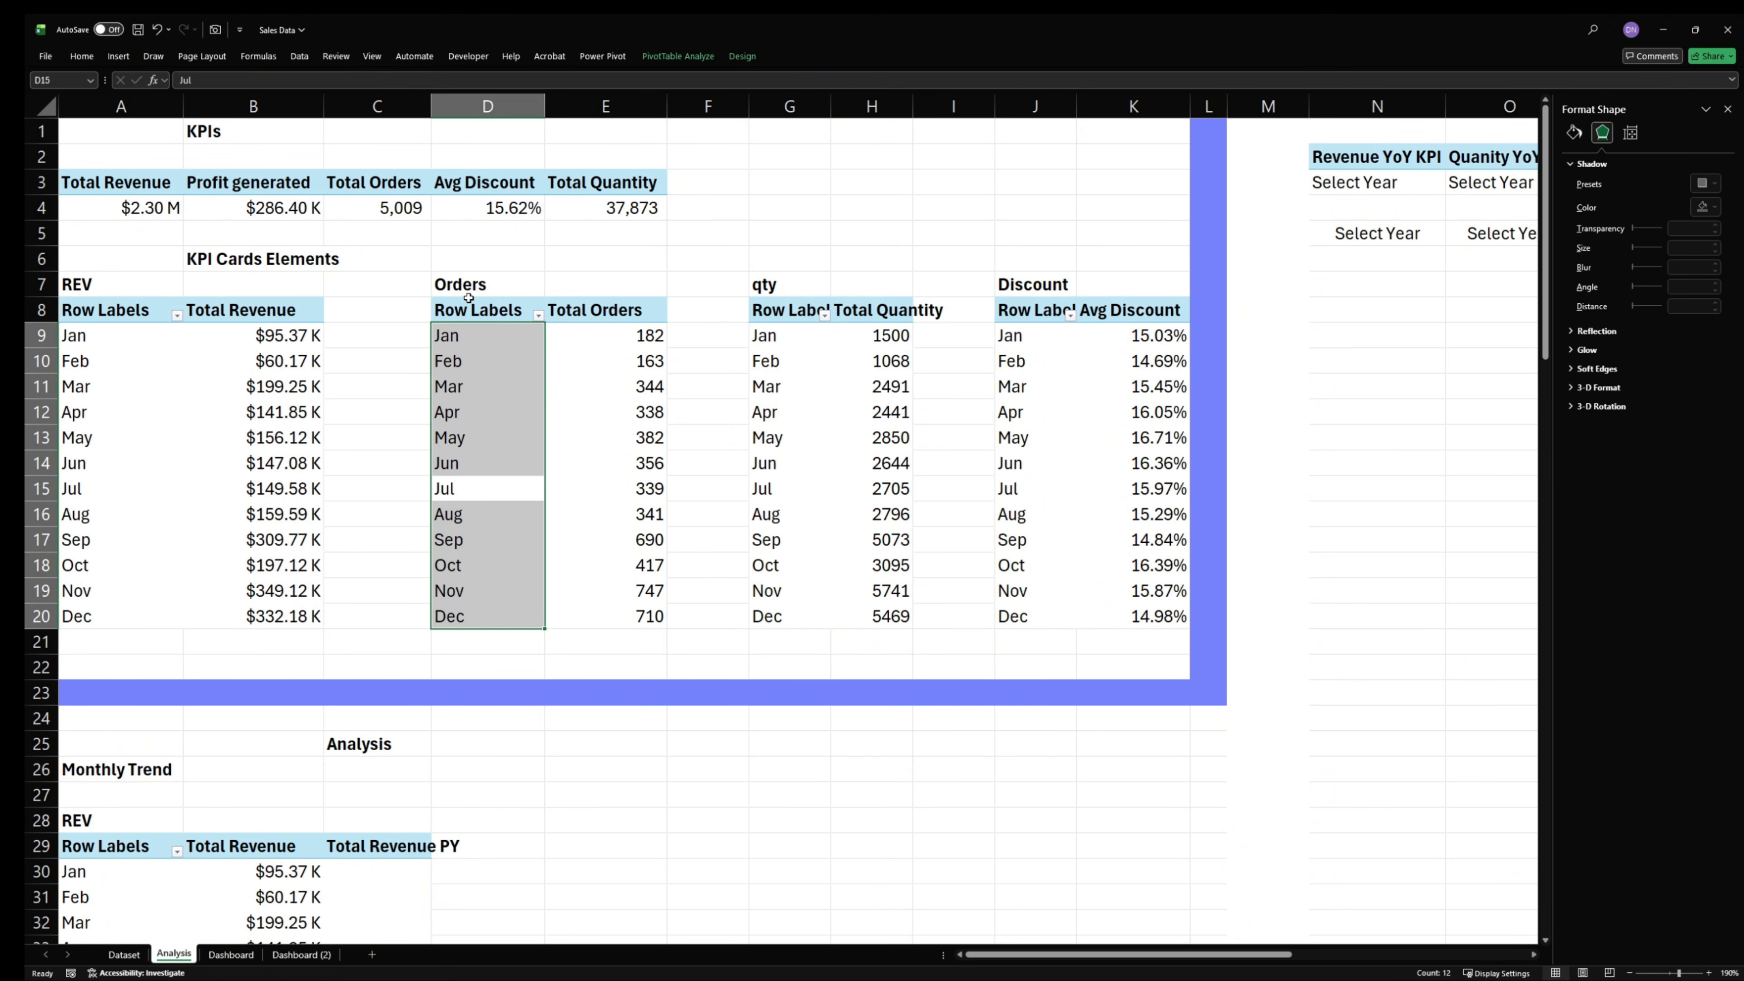
{"action": "left_click_drag", "start_coordinate": [474, 334], "coordinate": [572, 531]}
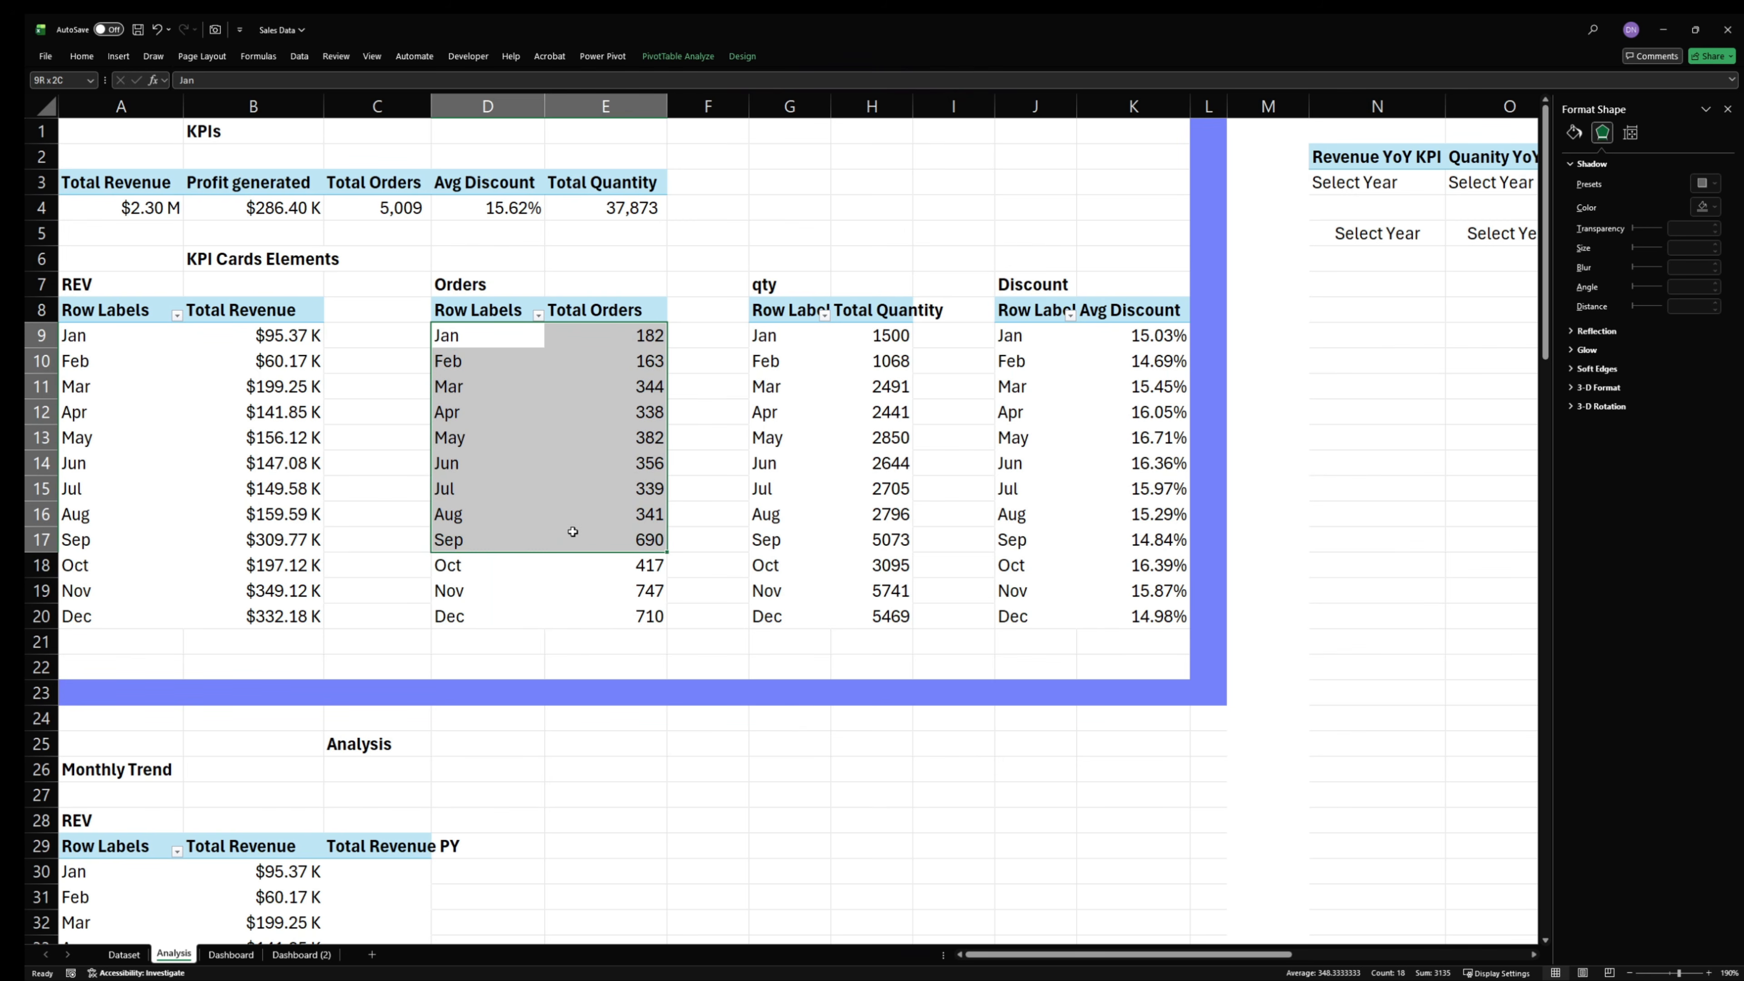
{"action": "left_click", "coordinate": [968, 420]}
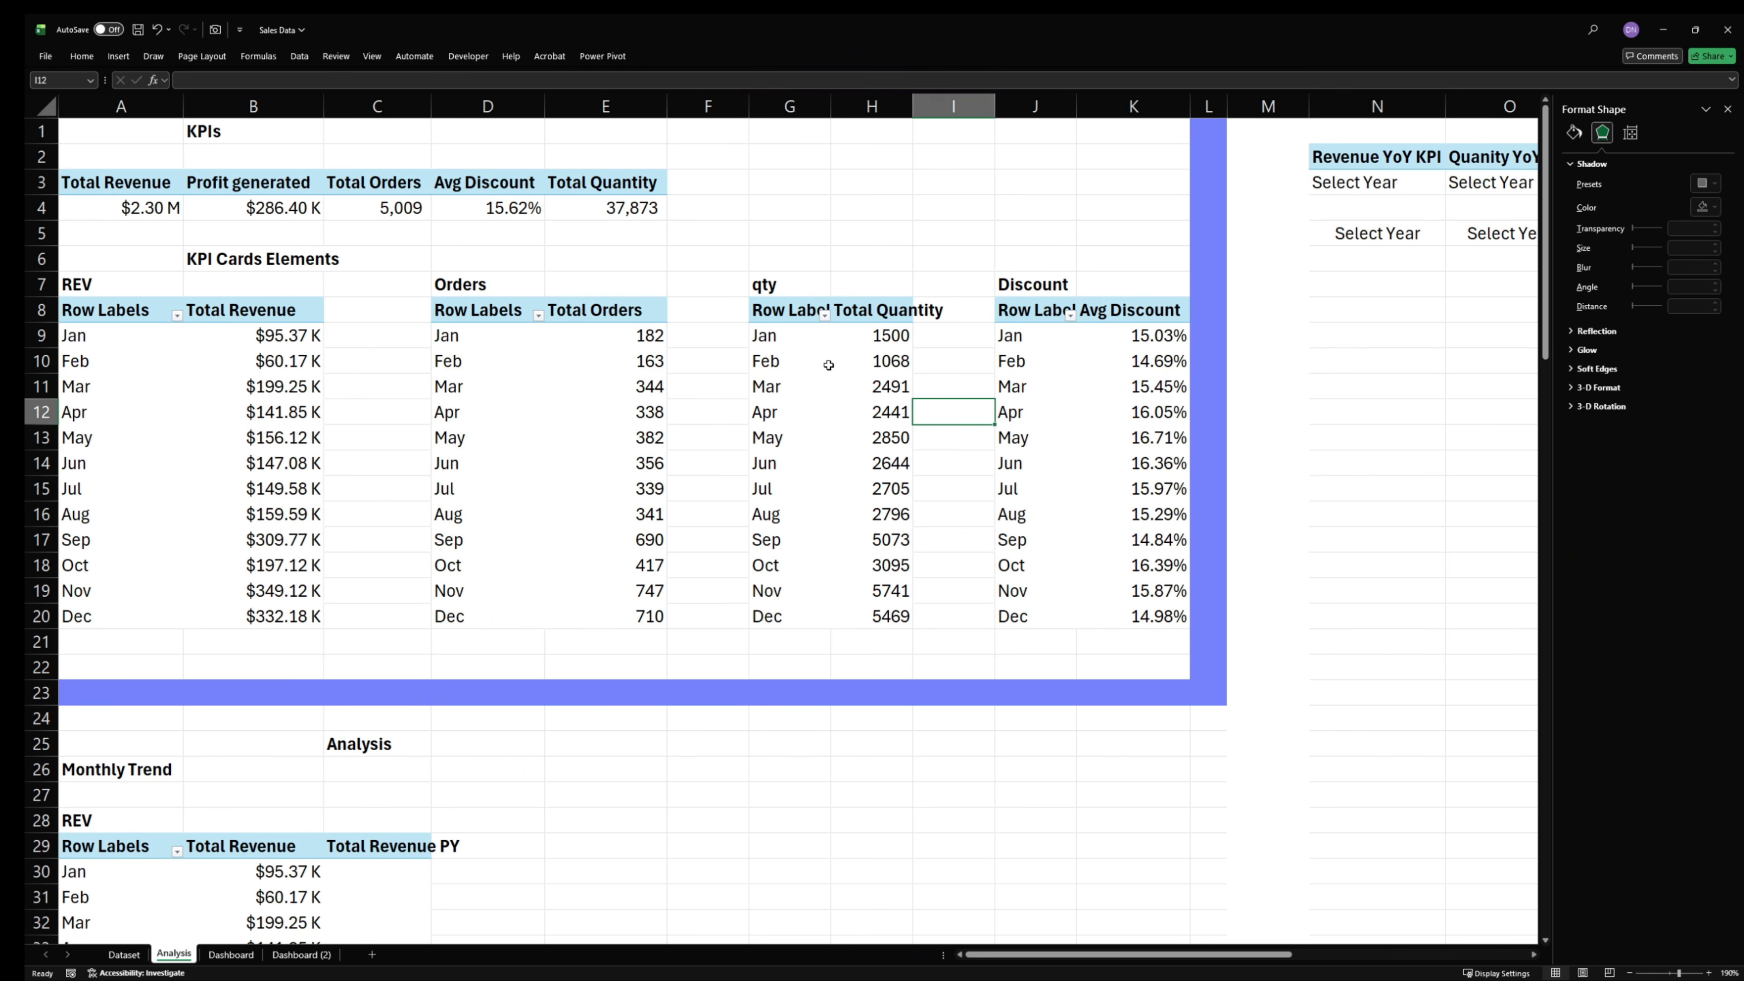
{"action": "left_click_drag", "start_coordinate": [779, 333], "coordinate": [886, 616]}
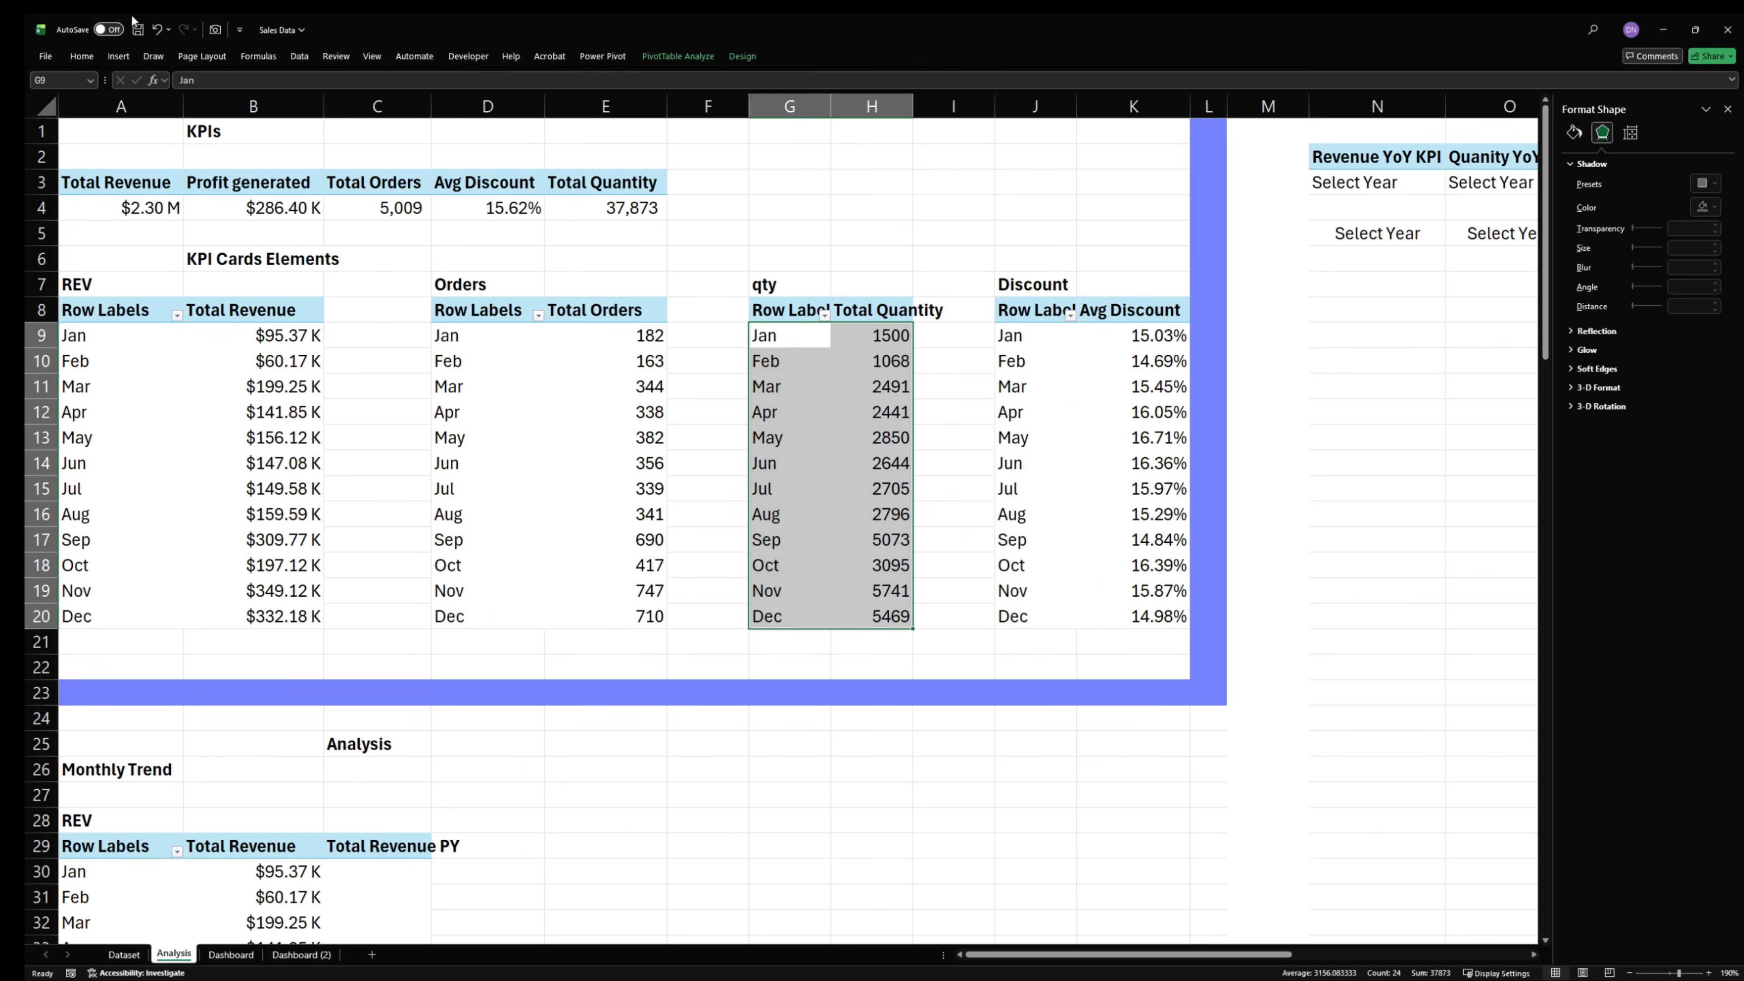
{"action": "left_click", "coordinate": [119, 57]}
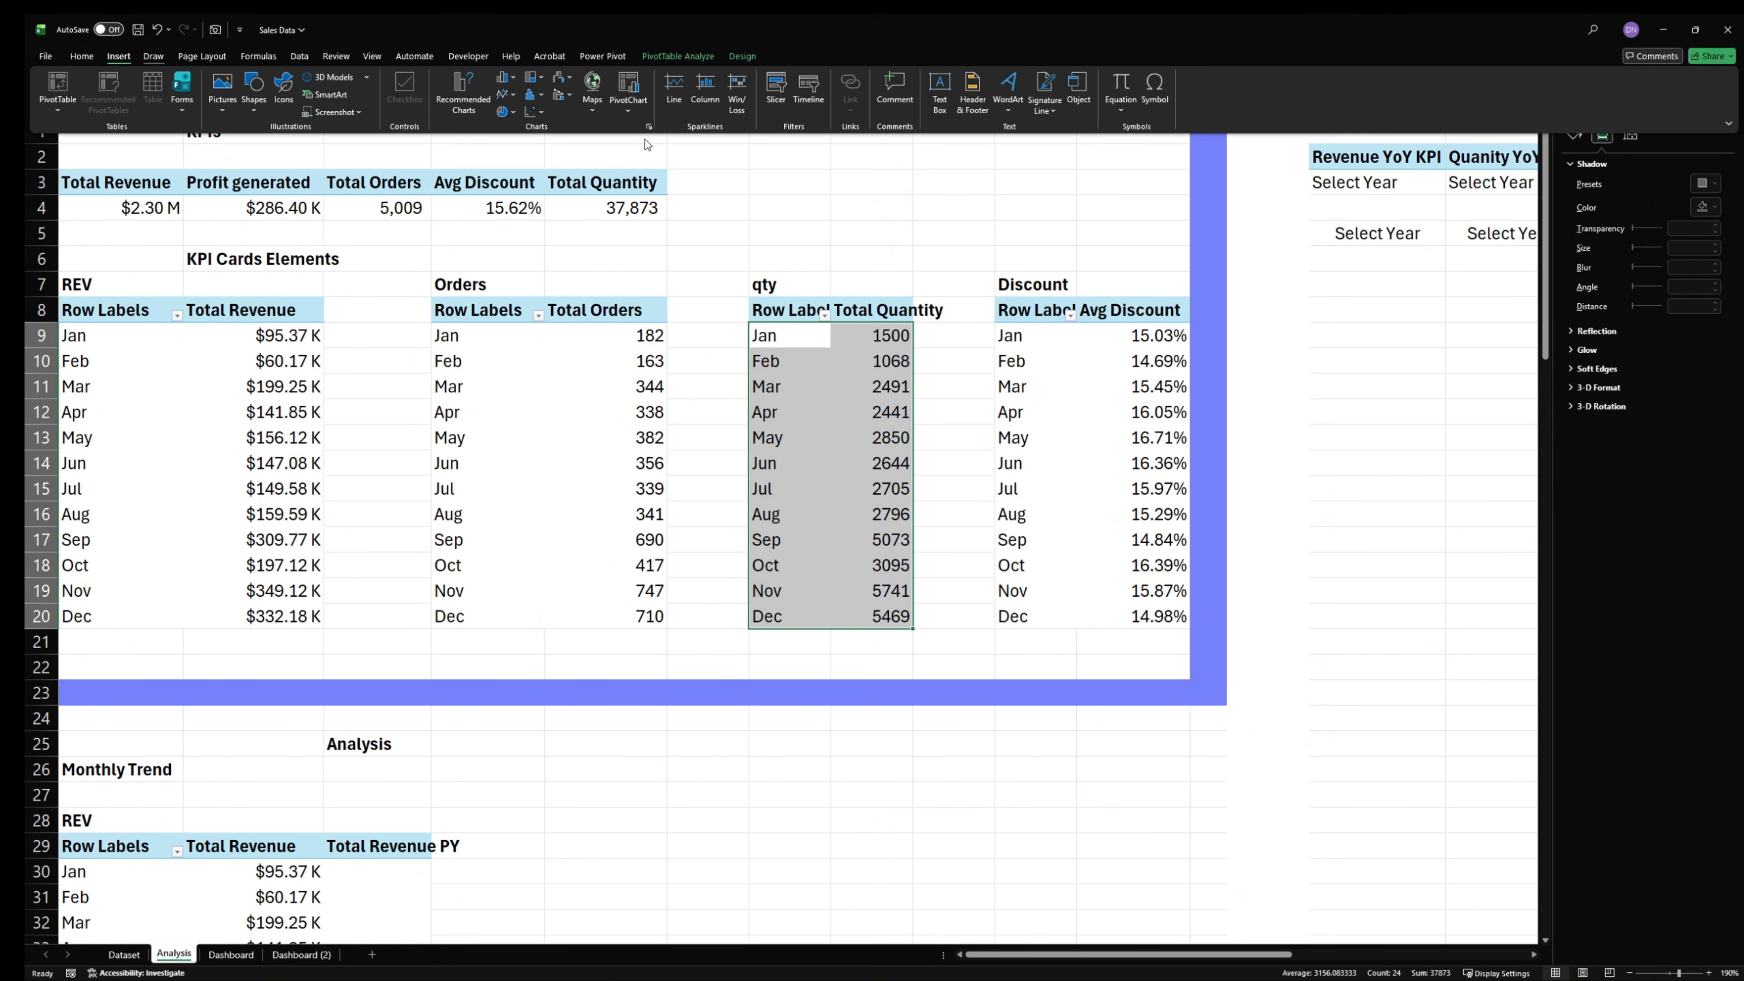
{"action": "left_click", "coordinate": [469, 112]}
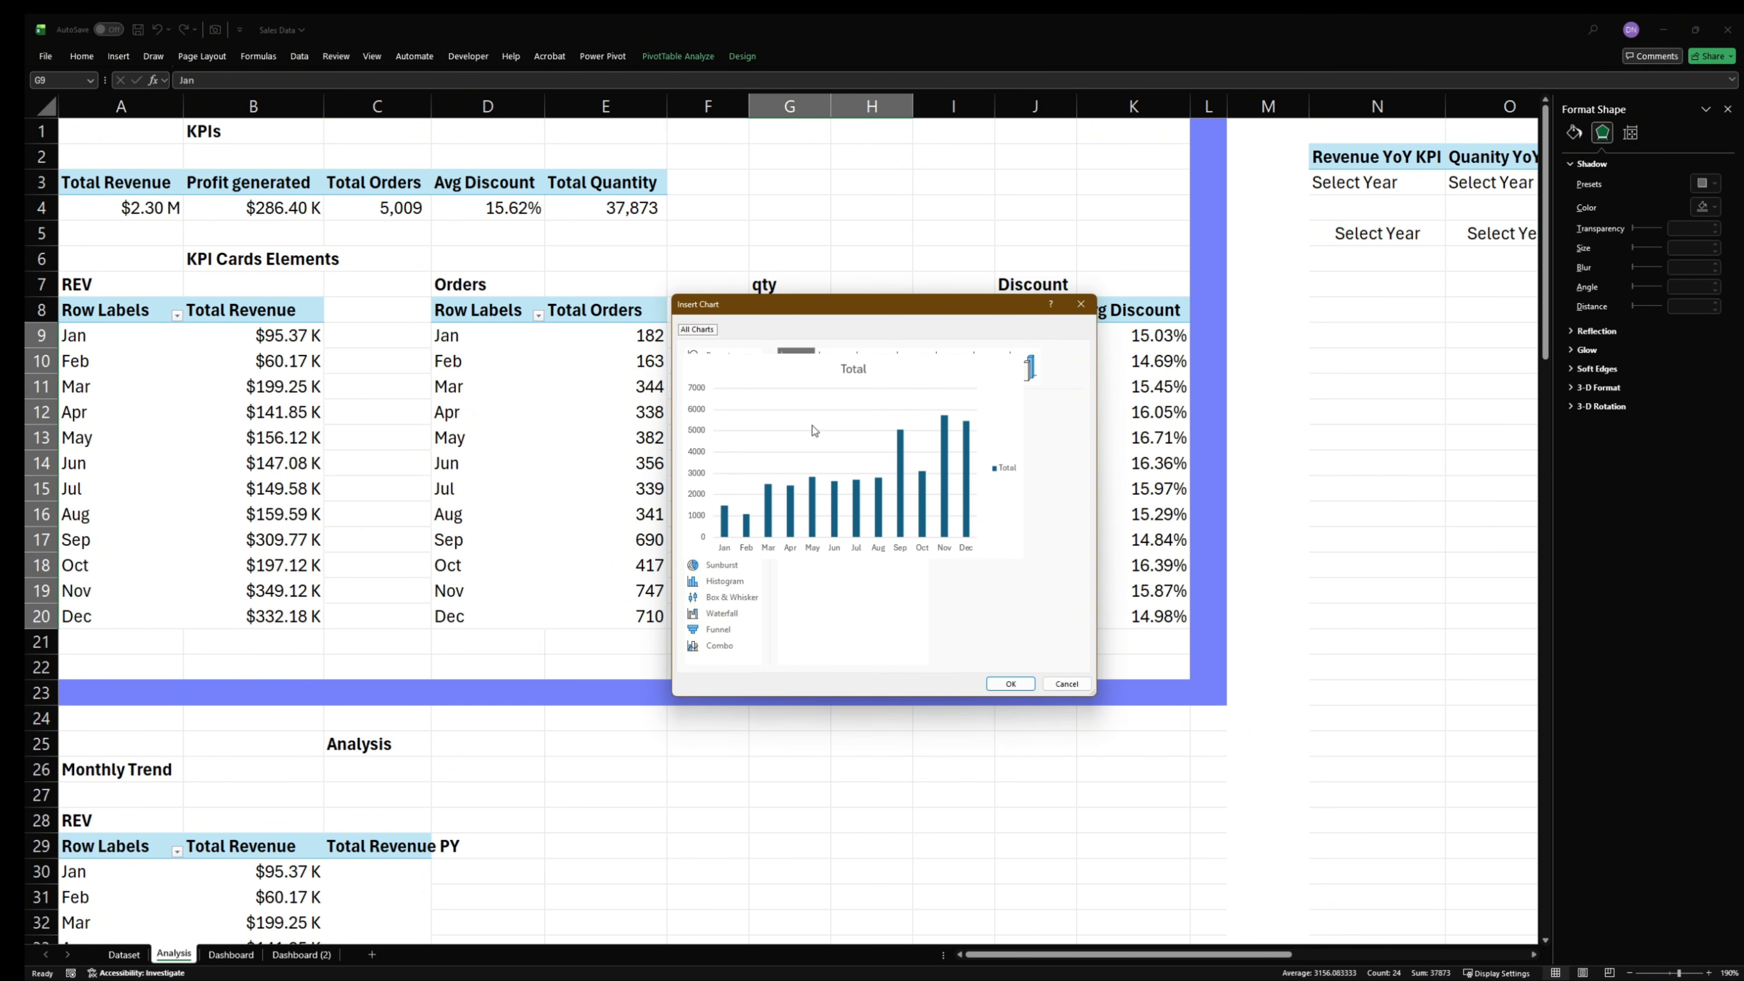
{"action": "left_click", "coordinate": [736, 374]}
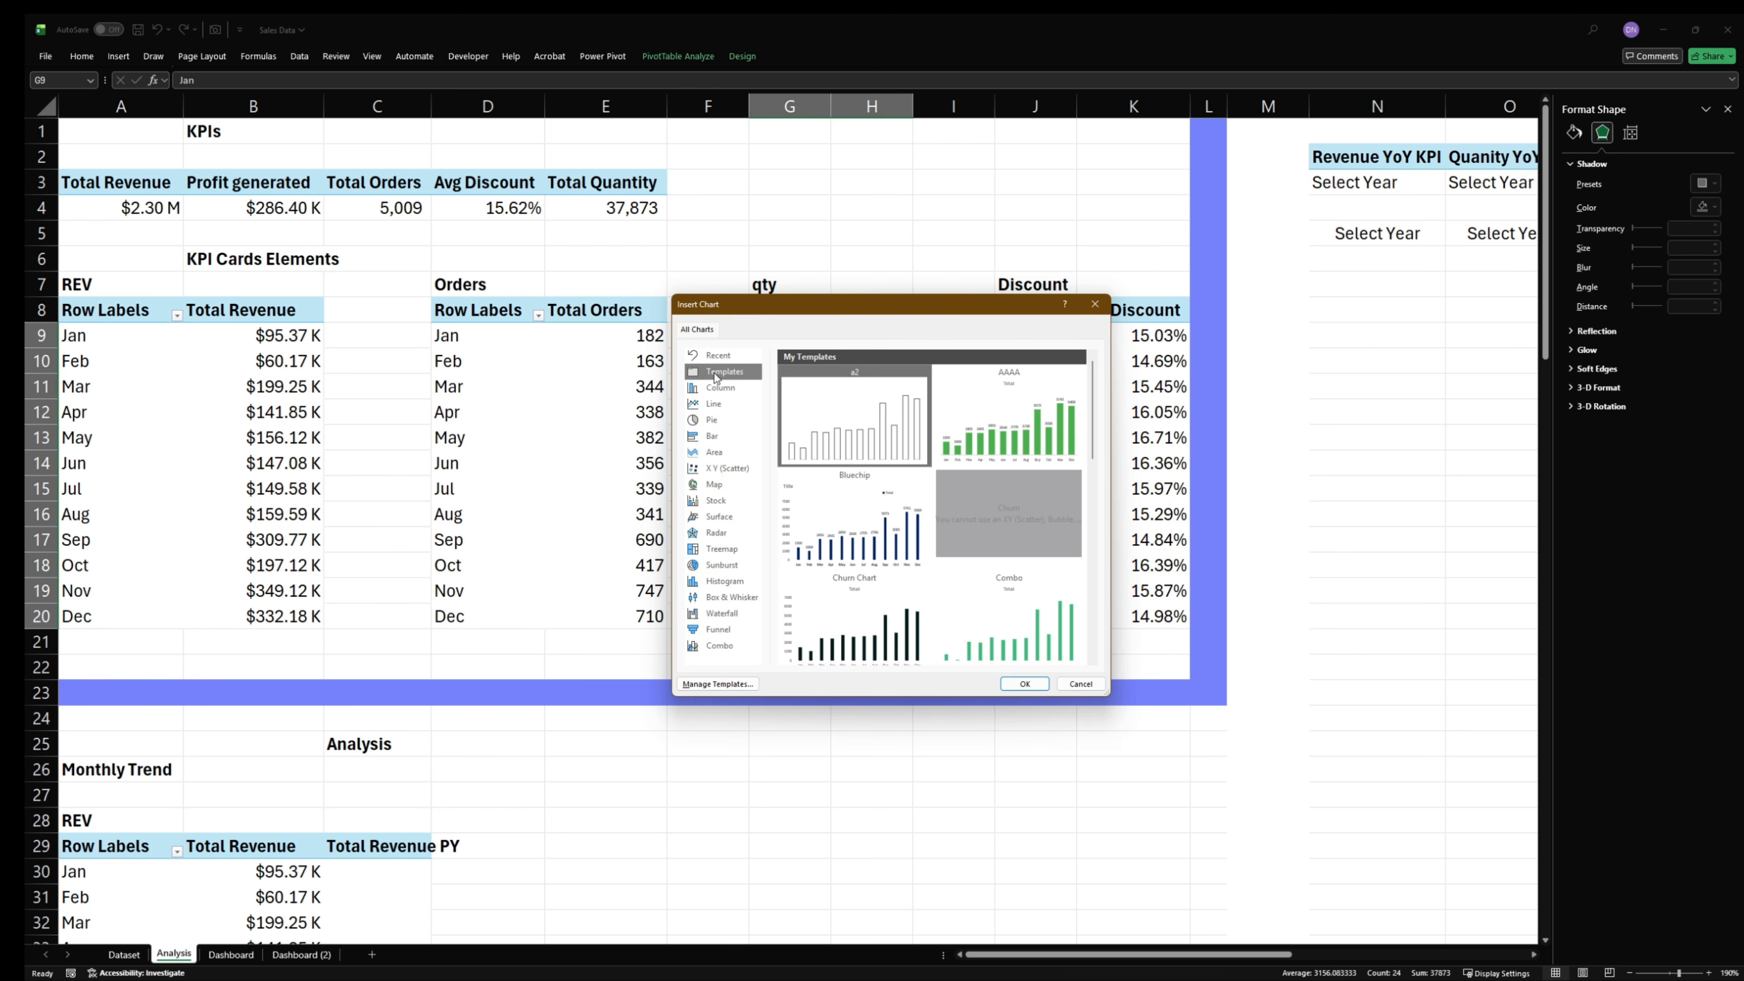
{"action": "scroll", "coordinate": [965, 537], "scroll_direction": "down", "scroll_amount": 5}
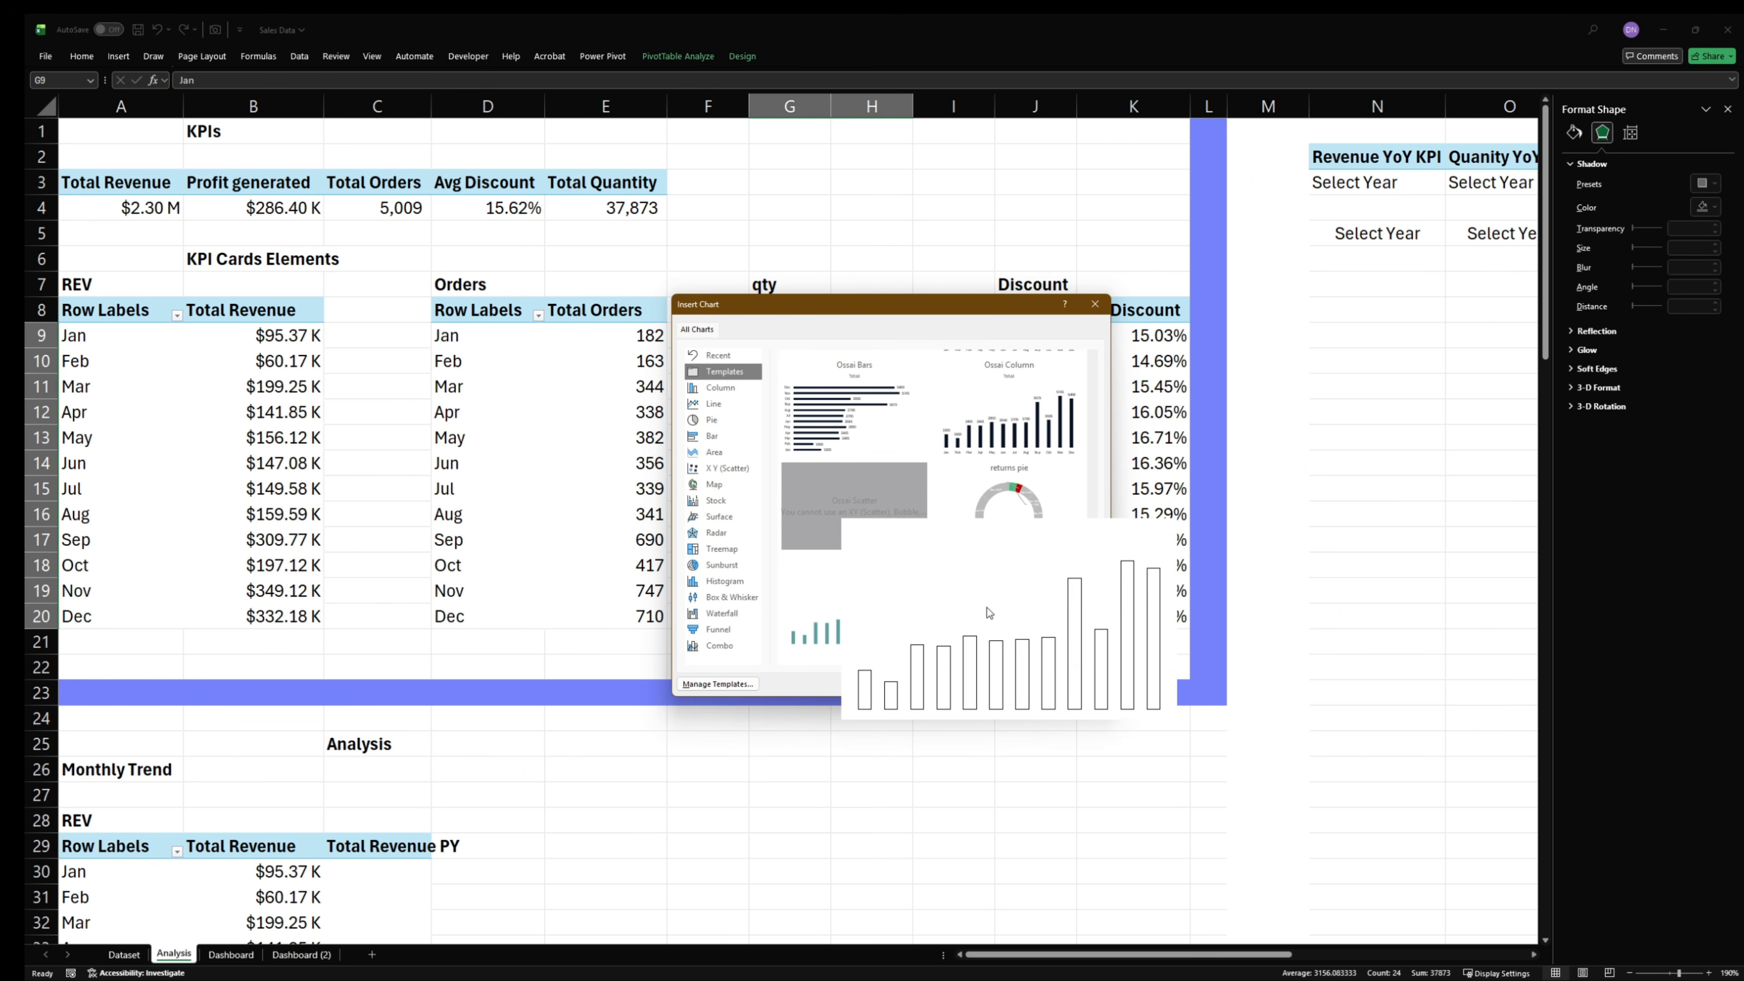
{"action": "left_click", "coordinate": [1001, 609]}
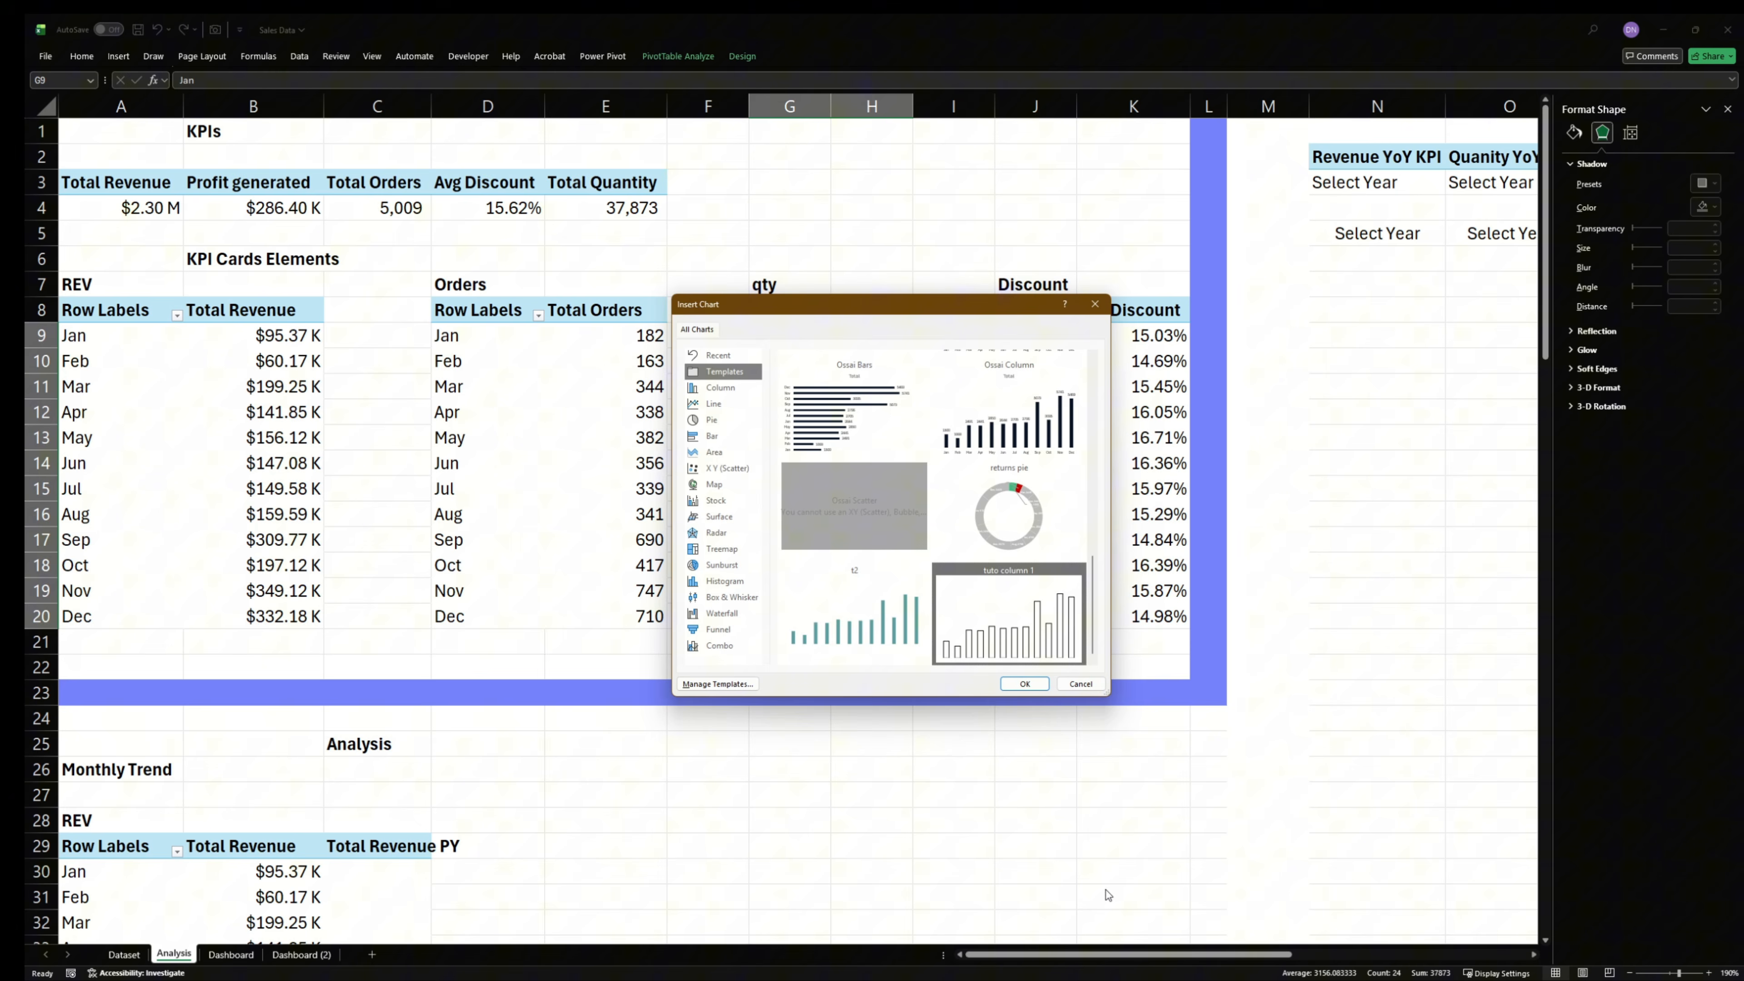
{"action": "left_click", "coordinate": [1025, 684]}
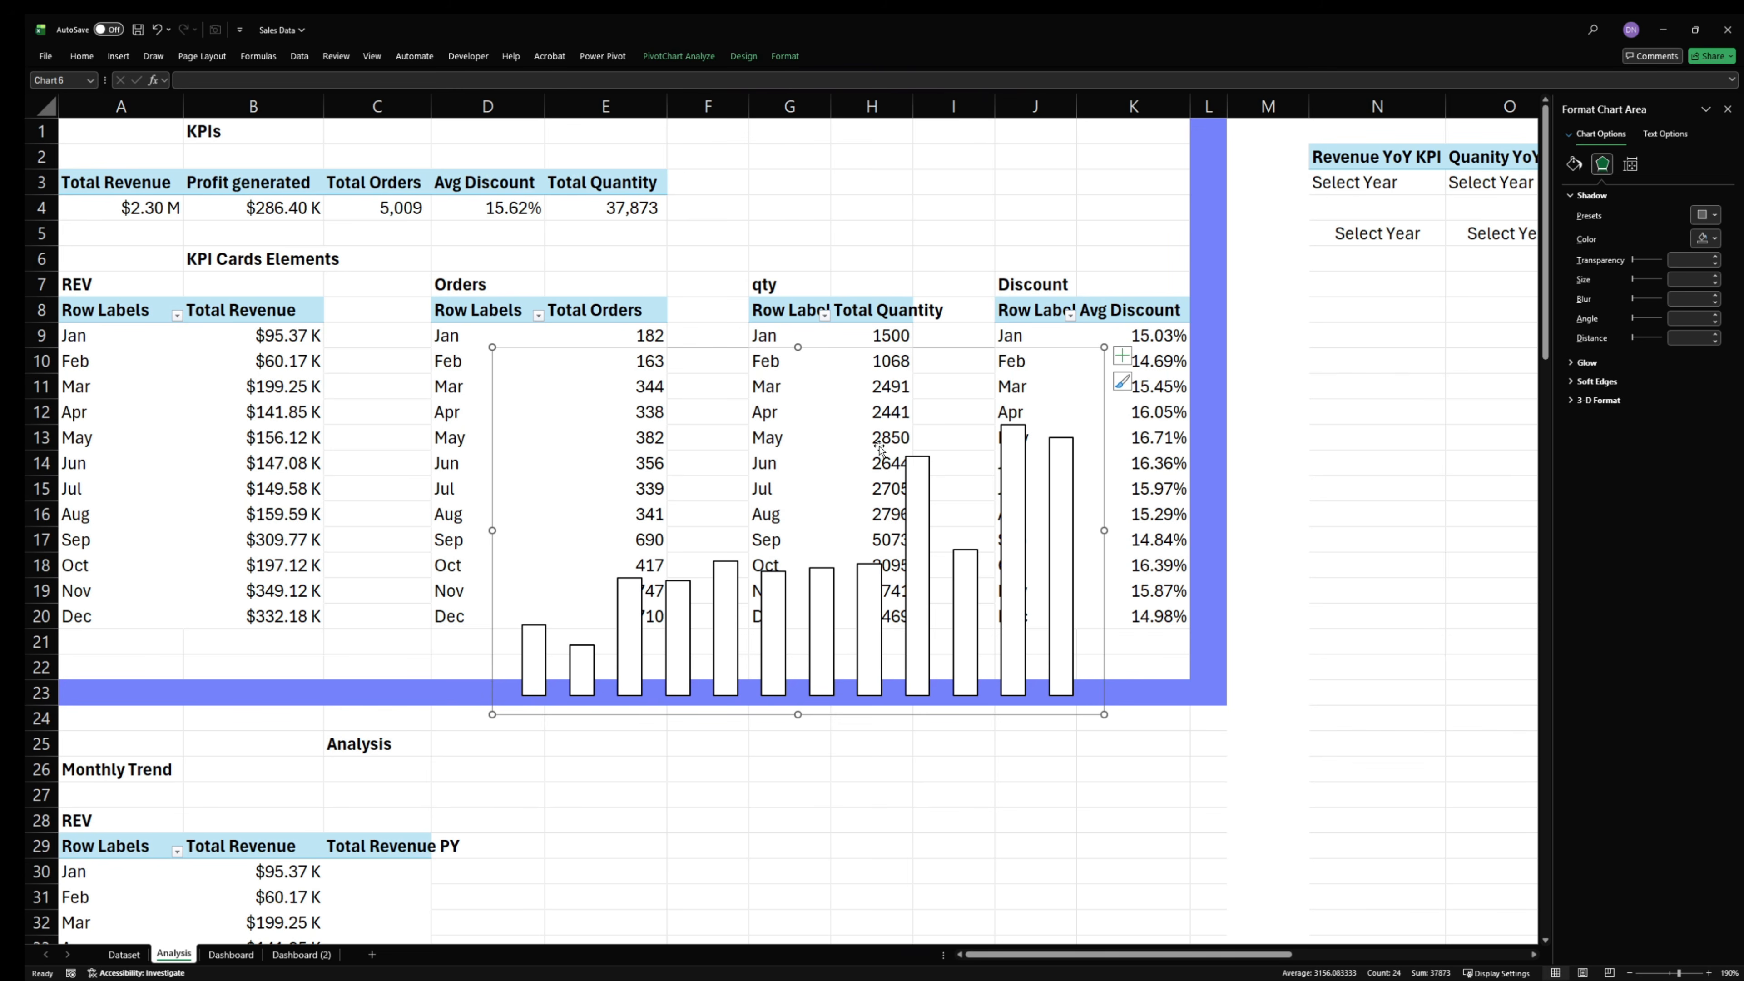
- Fill the quantity chart's columns with the light blue-violet from the recent colors
{"action": "left_click", "coordinate": [914, 517]}
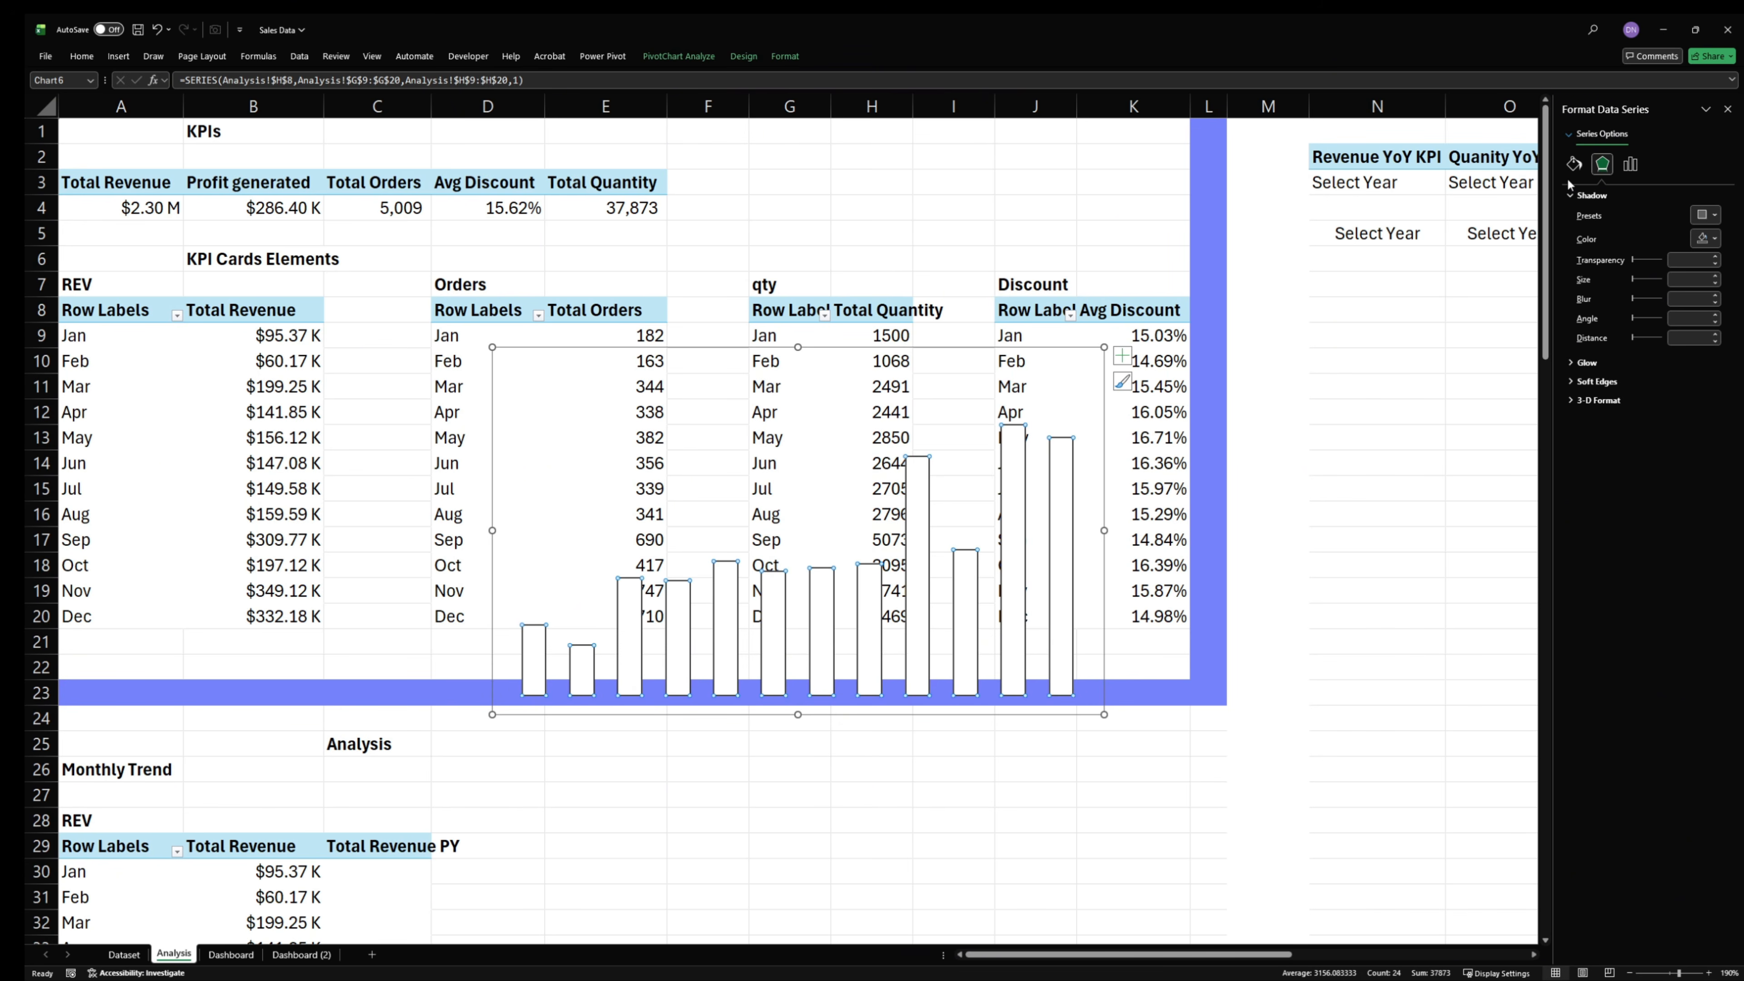
{"action": "left_click", "coordinate": [1573, 164]}
{"action": "left_click", "coordinate": [1705, 348]}
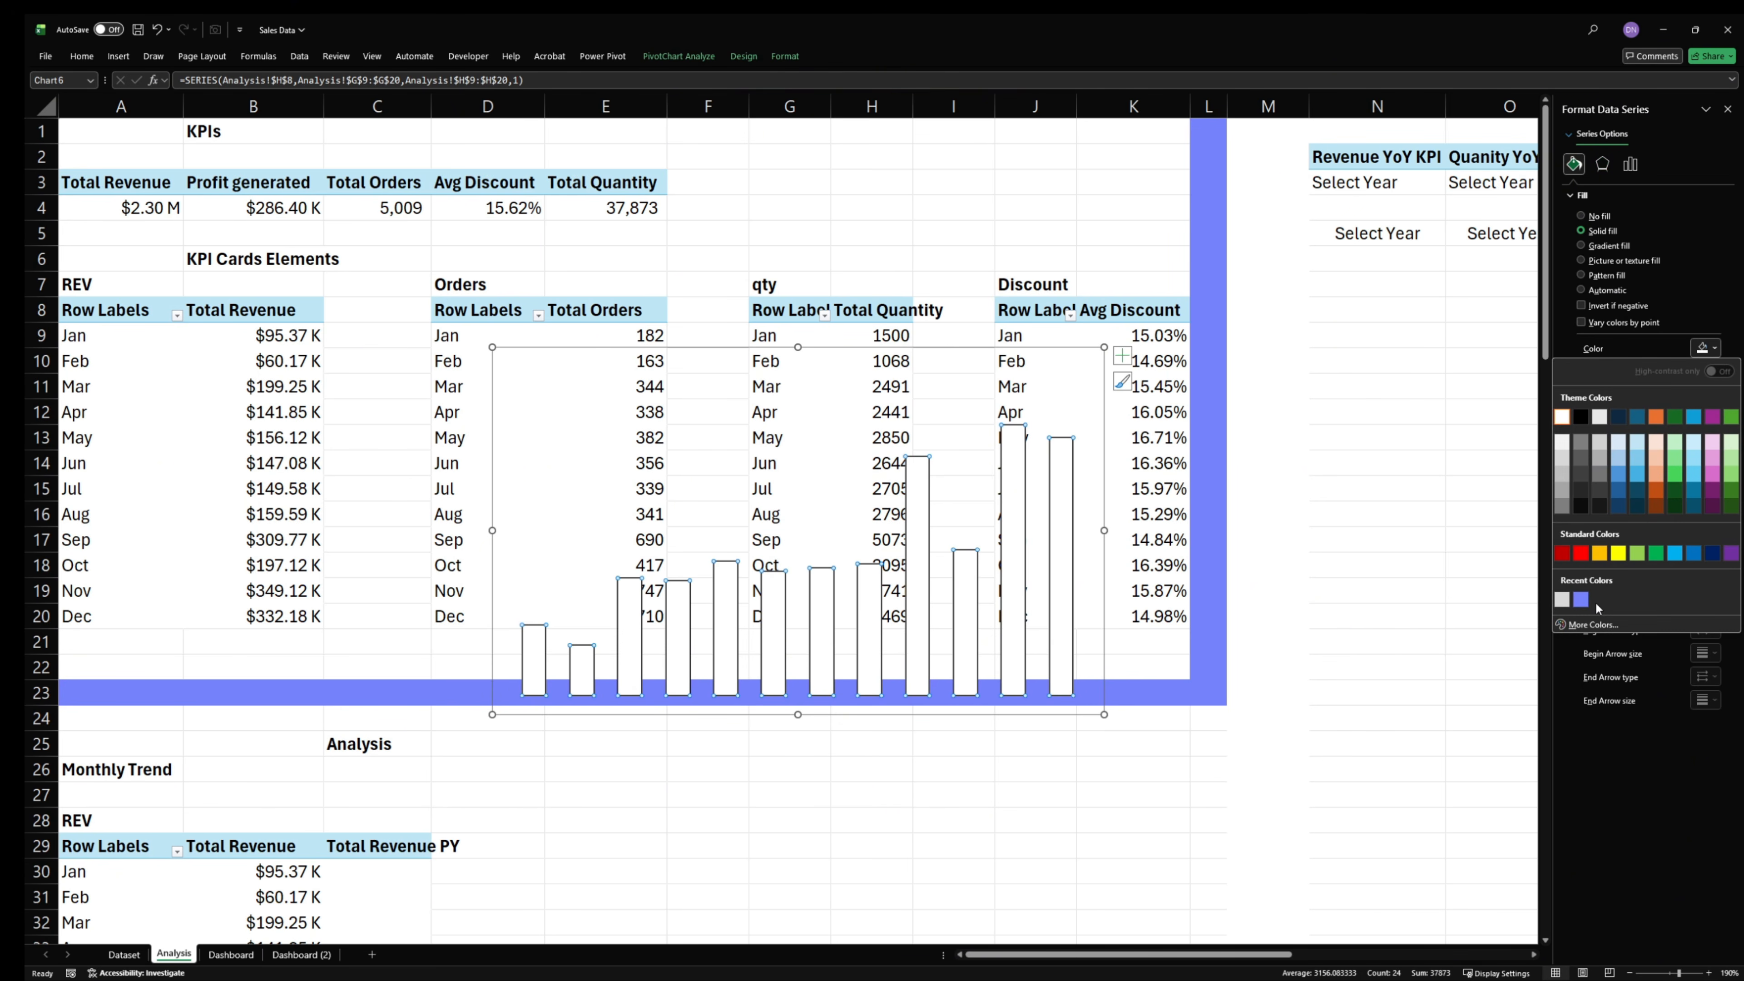
{"action": "left_click", "coordinate": [1581, 600]}
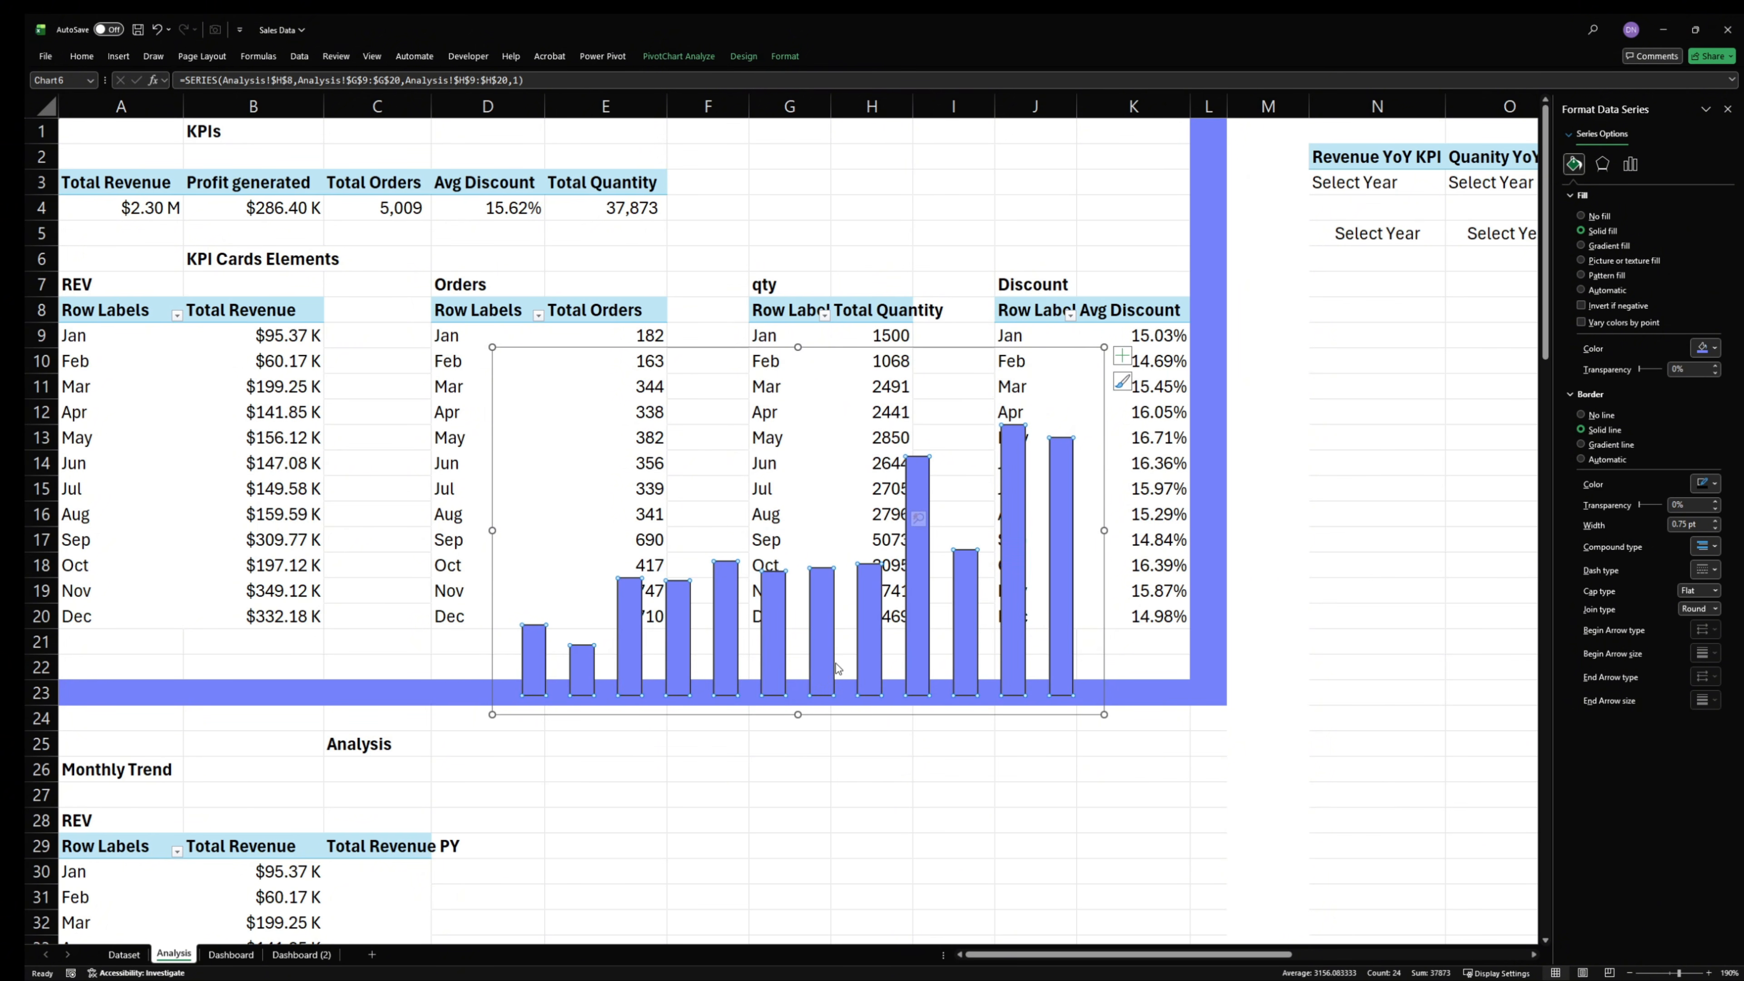
{"action": "left_click", "coordinate": [1380, 438]}
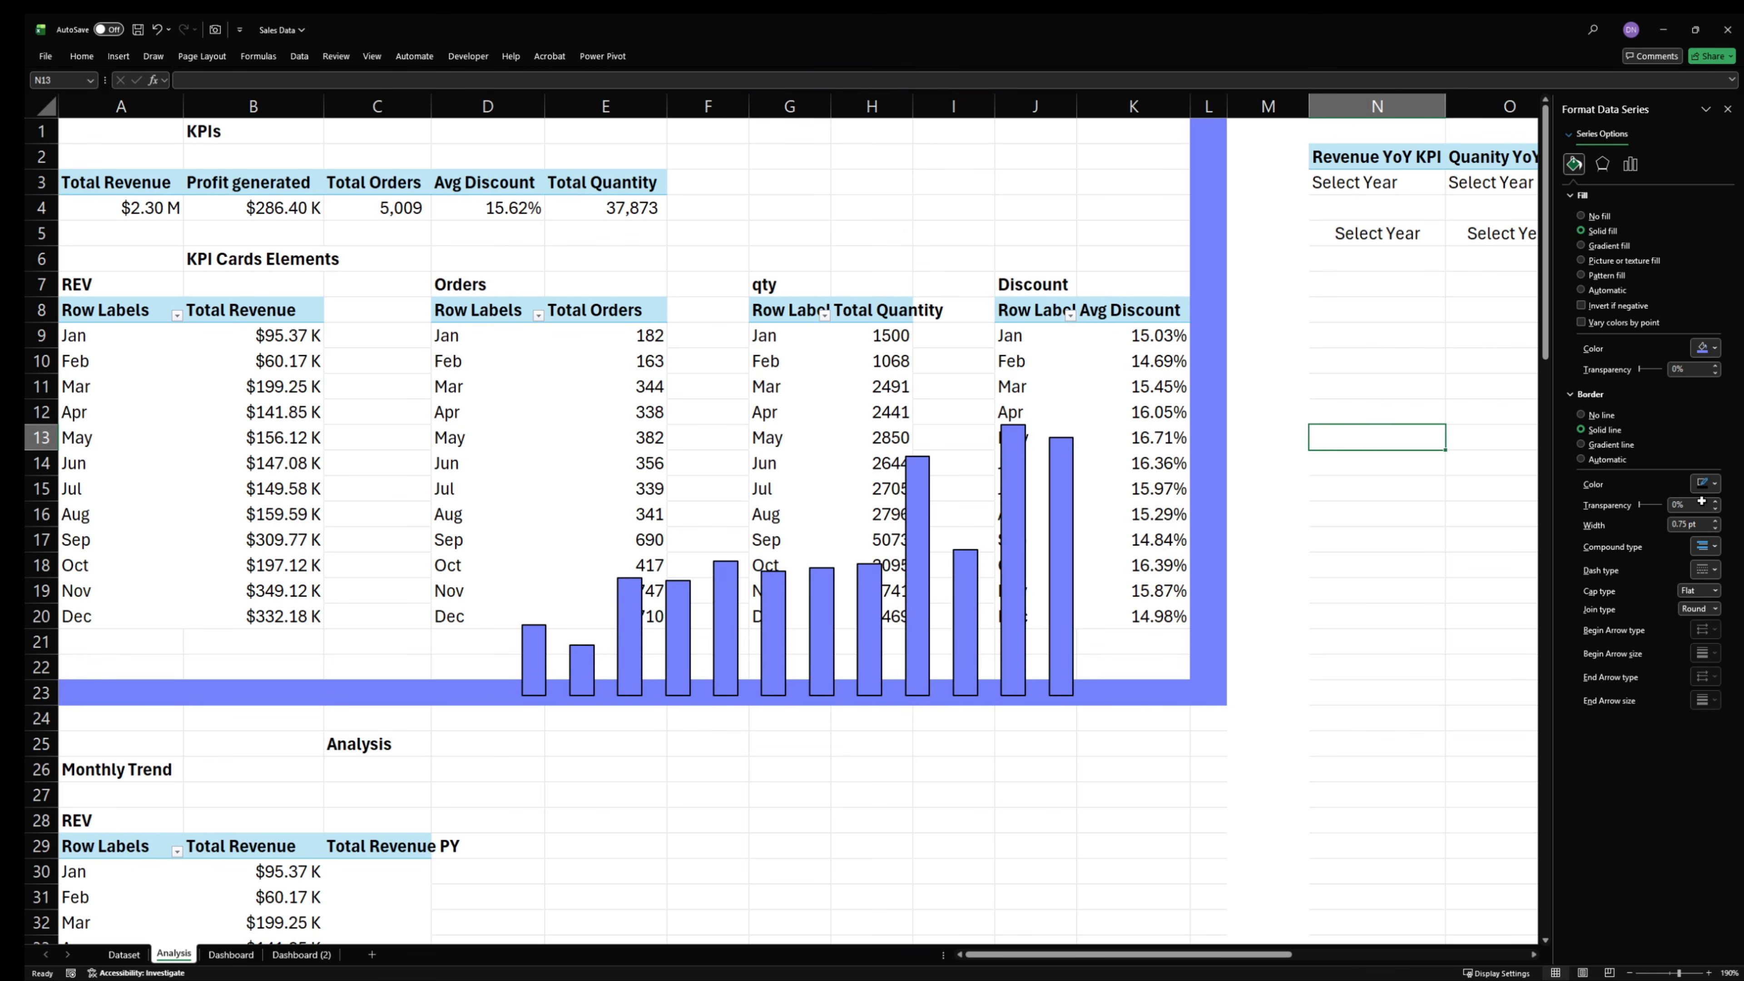
- Recolor the quantity chart's columns with the copied hex code of the darker blue-violet
{"action": "key", "text": "alt+Tab"}
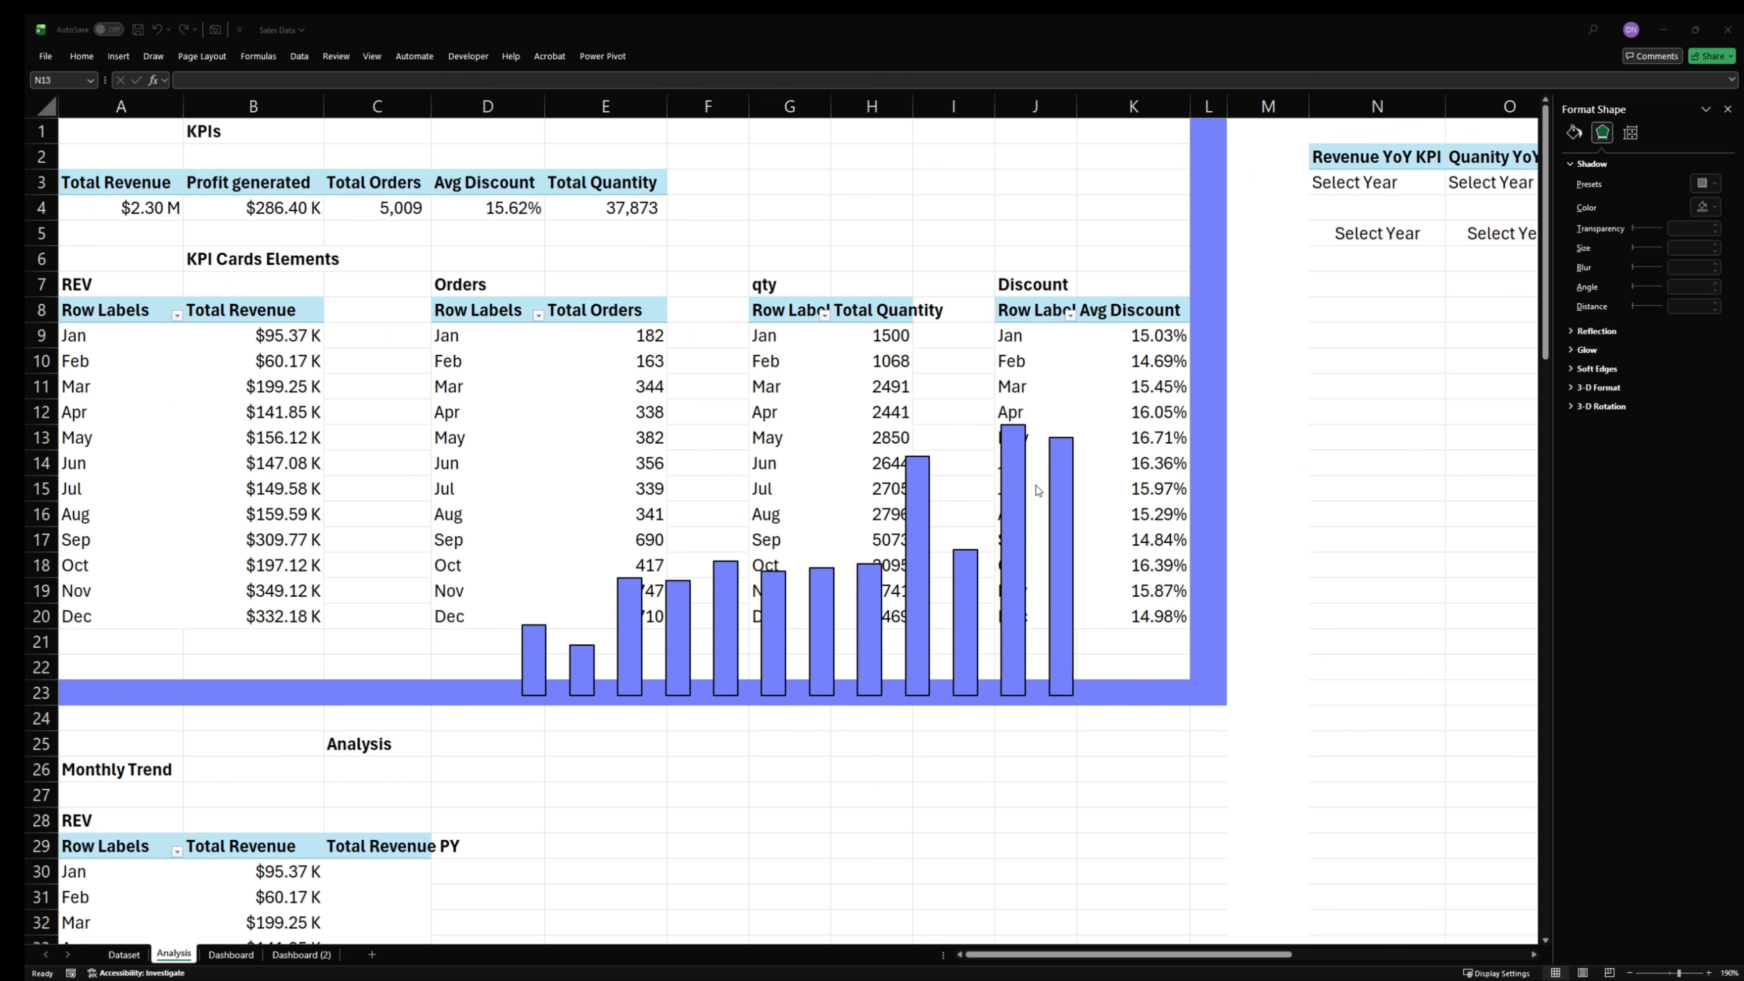
{"action": "key", "text": "Escape"}
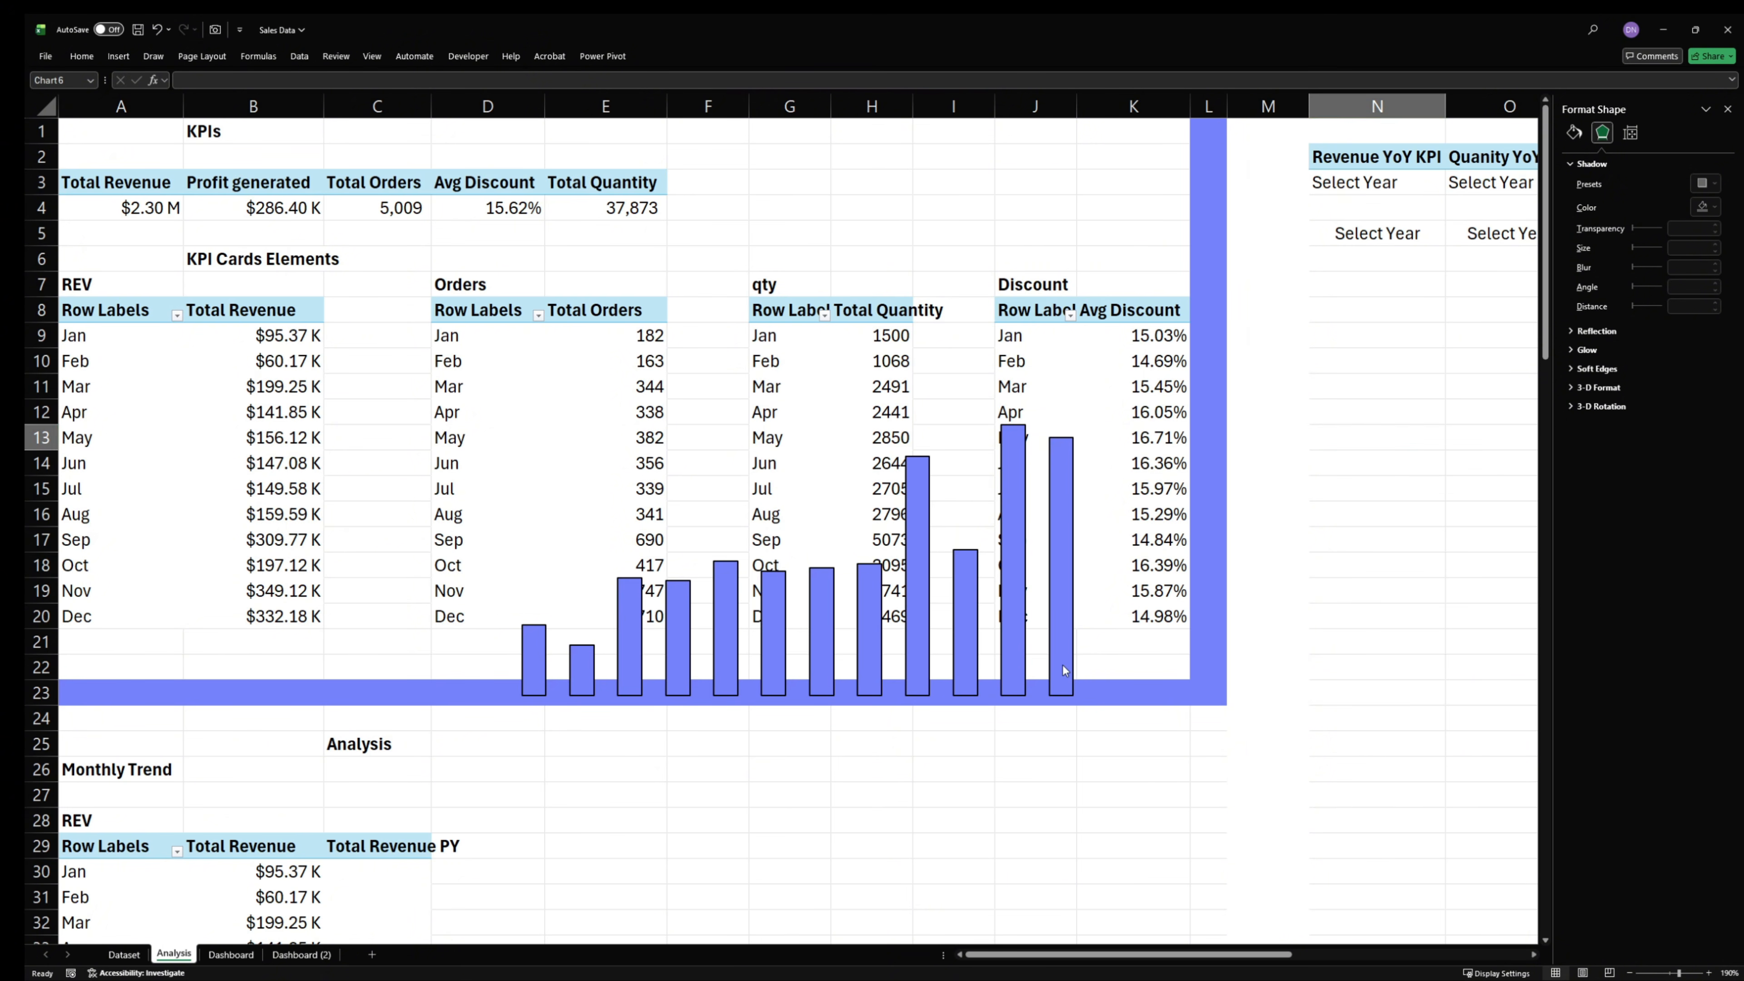
{"action": "left_click", "coordinate": [1062, 665]}
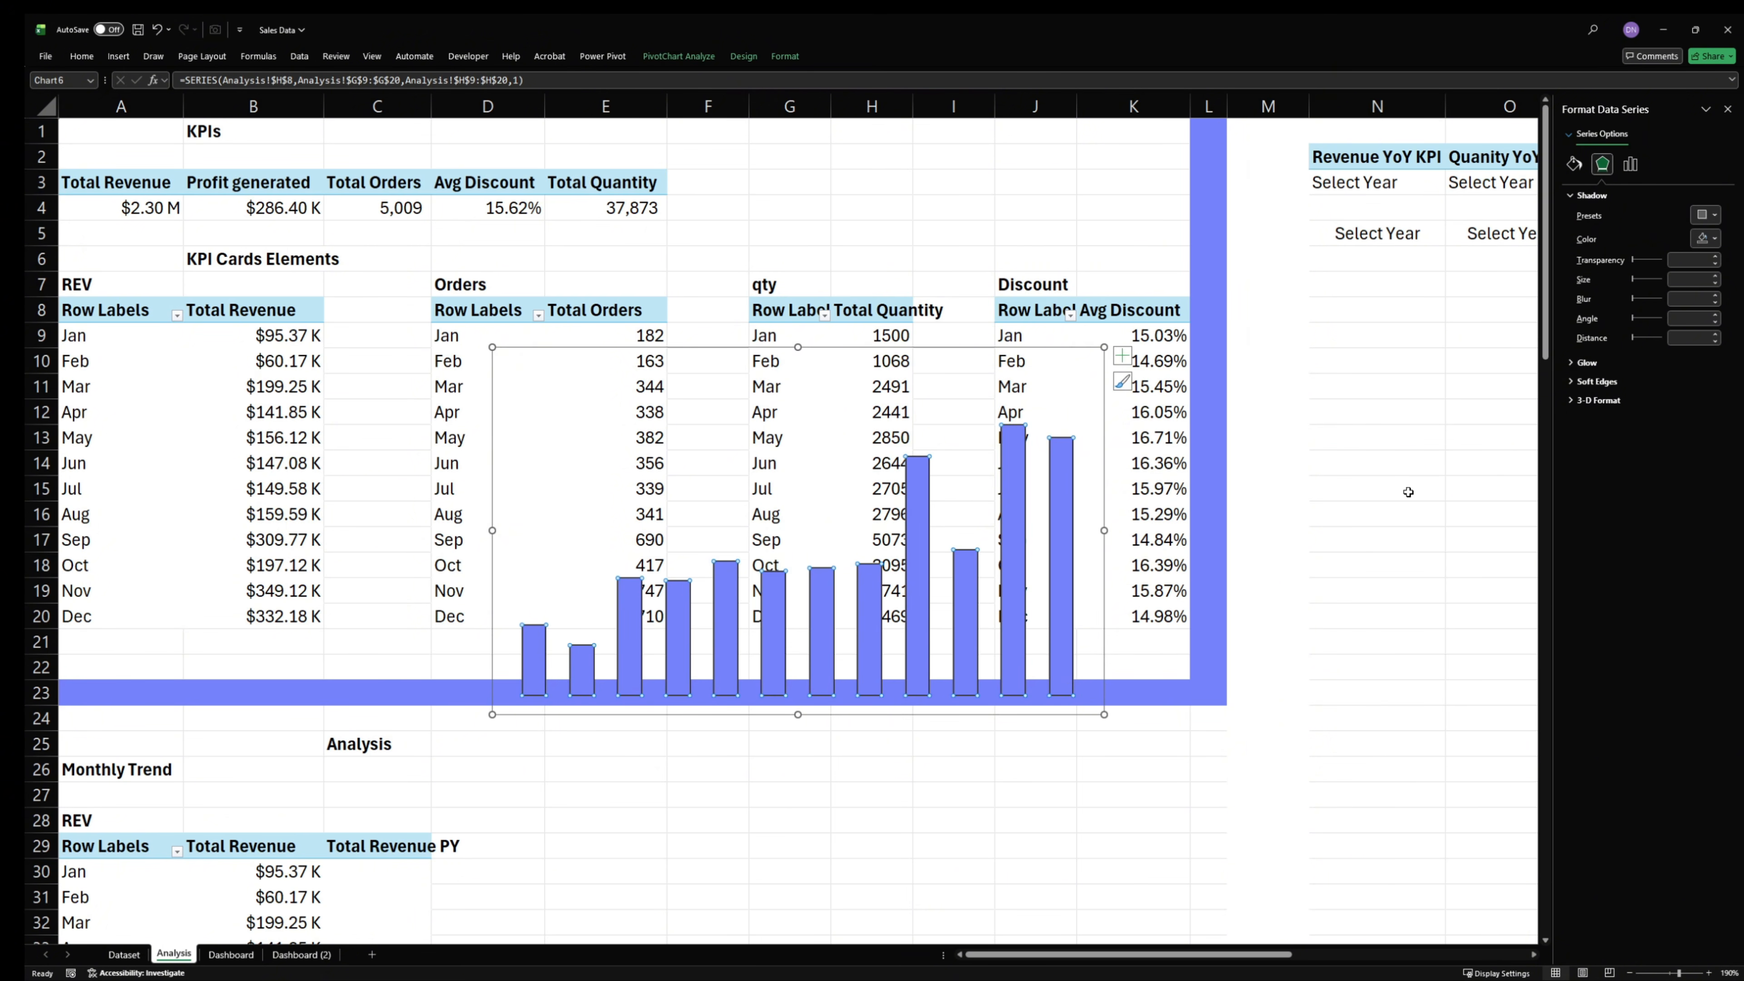
{"action": "left_click", "coordinate": [1573, 165]}
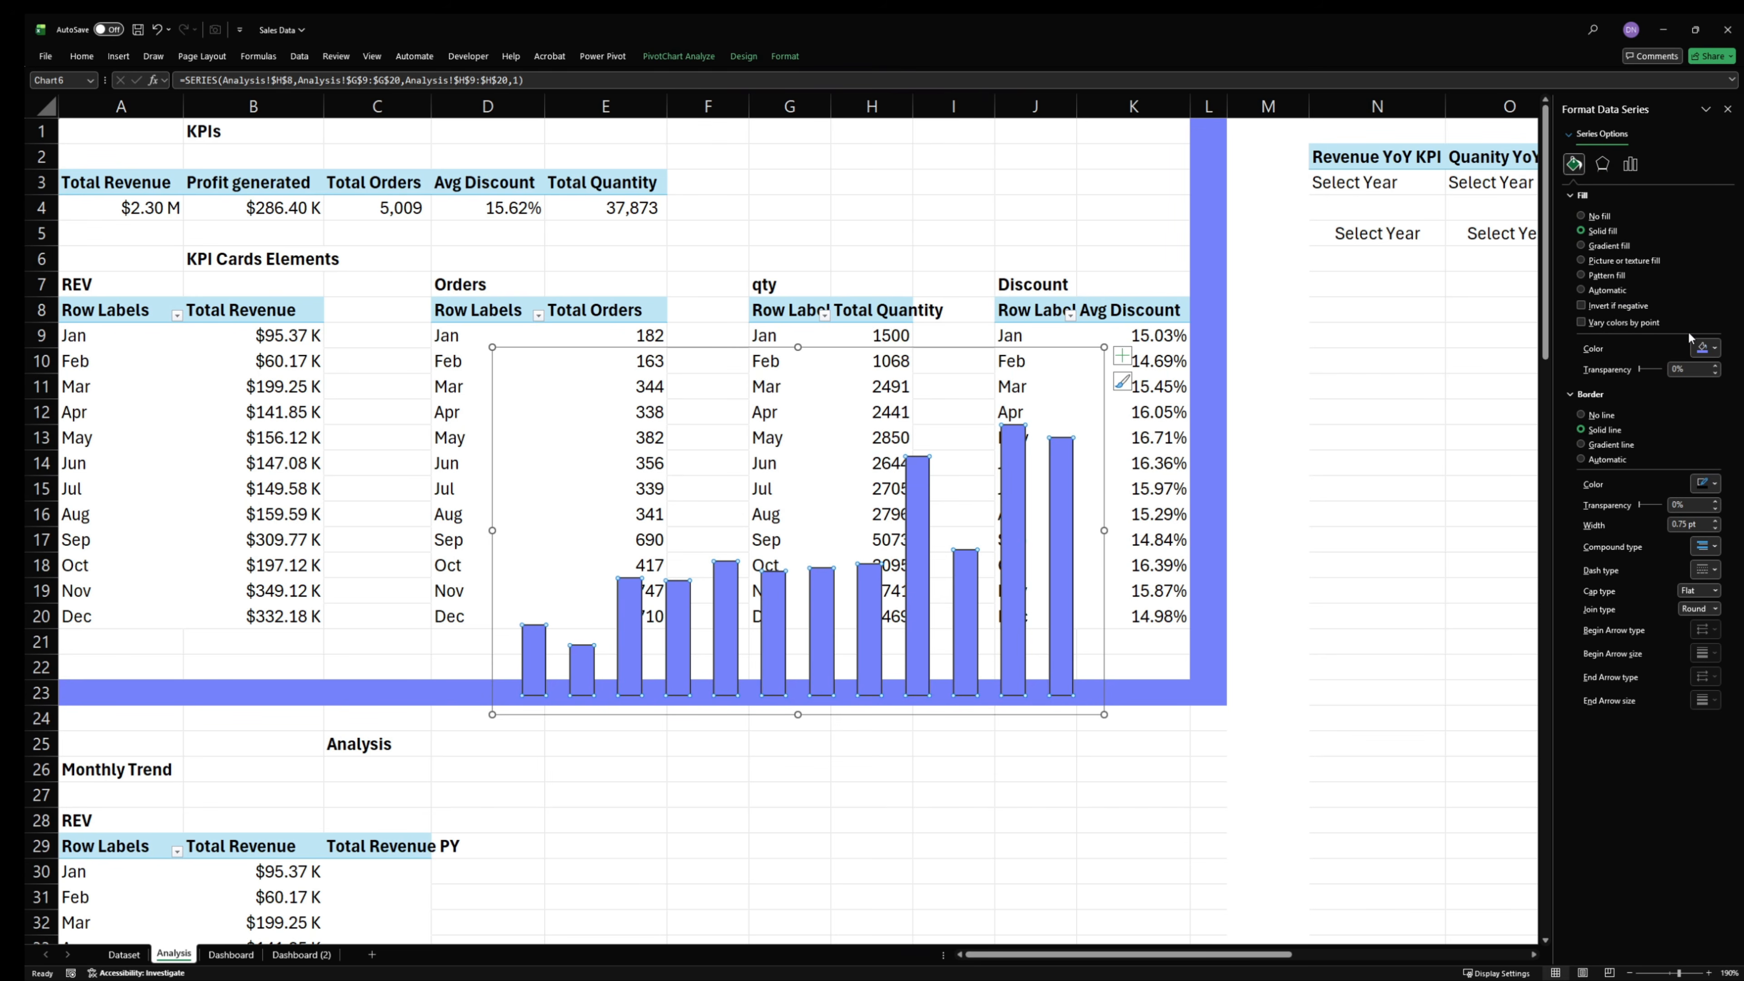
{"action": "left_click", "coordinate": [1707, 350]}
{"action": "left_click", "coordinate": [1594, 623]}
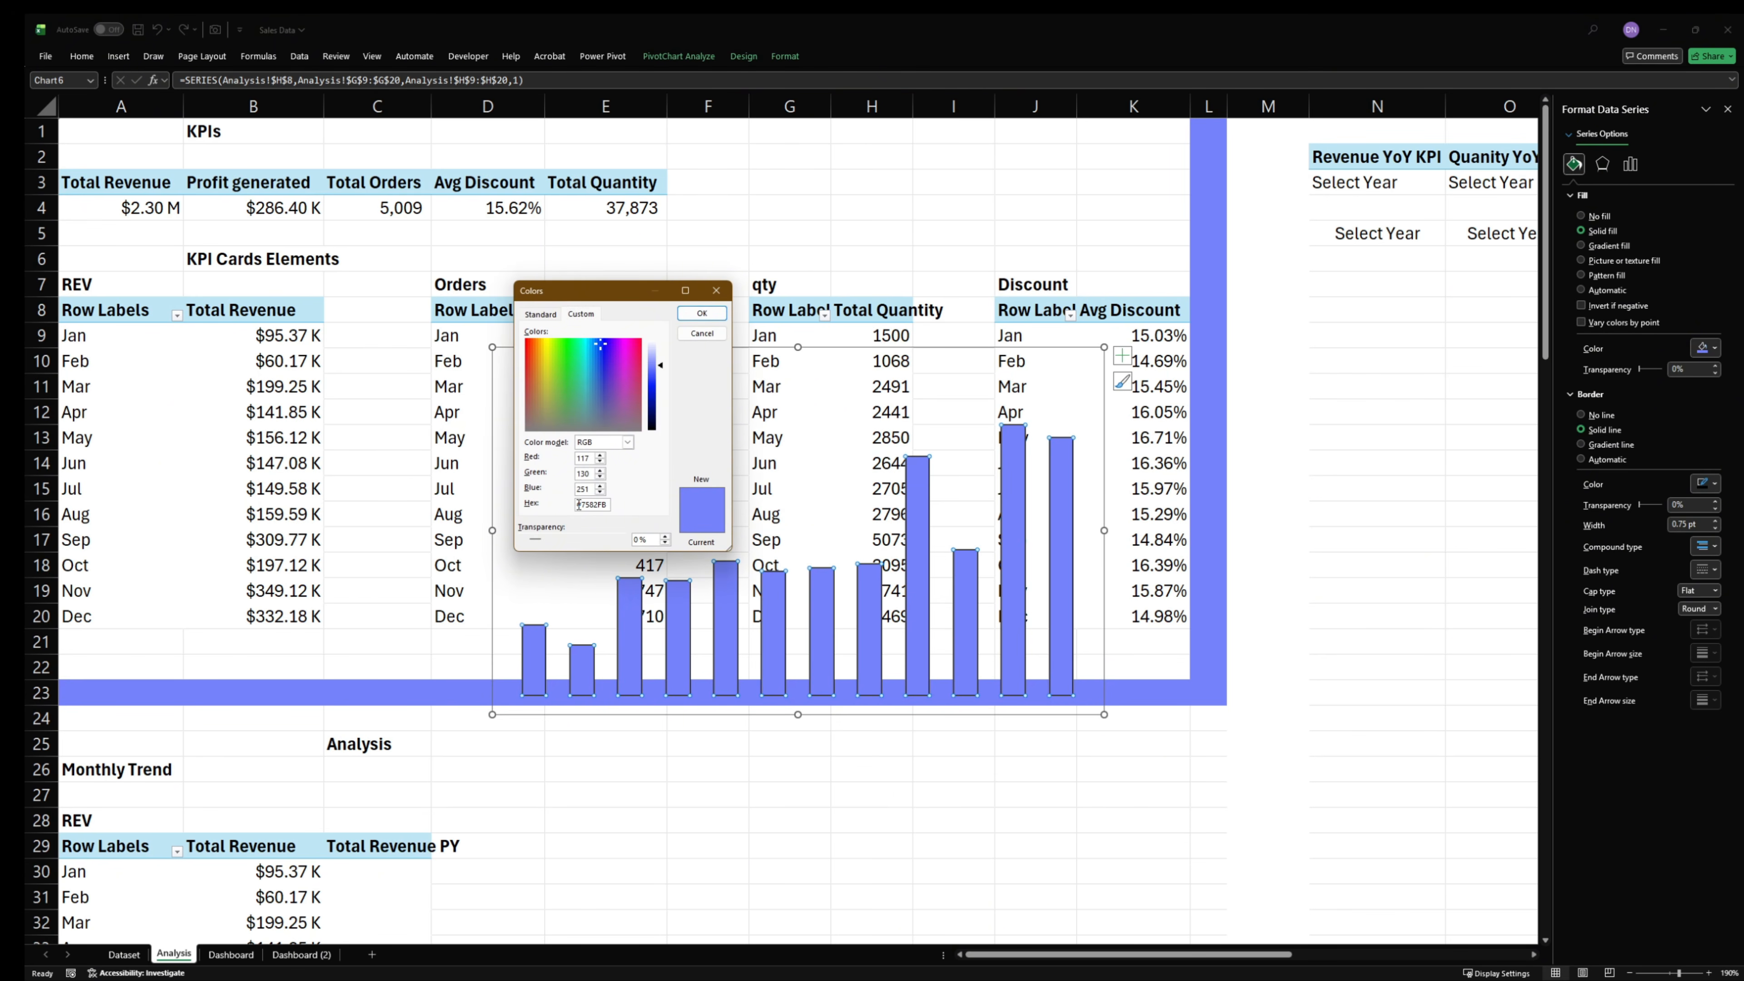
{"action": "double_click", "coordinate": [579, 505]}
{"action": "type", "text": "#555FB9"}
{"action": "key", "text": "Return"}
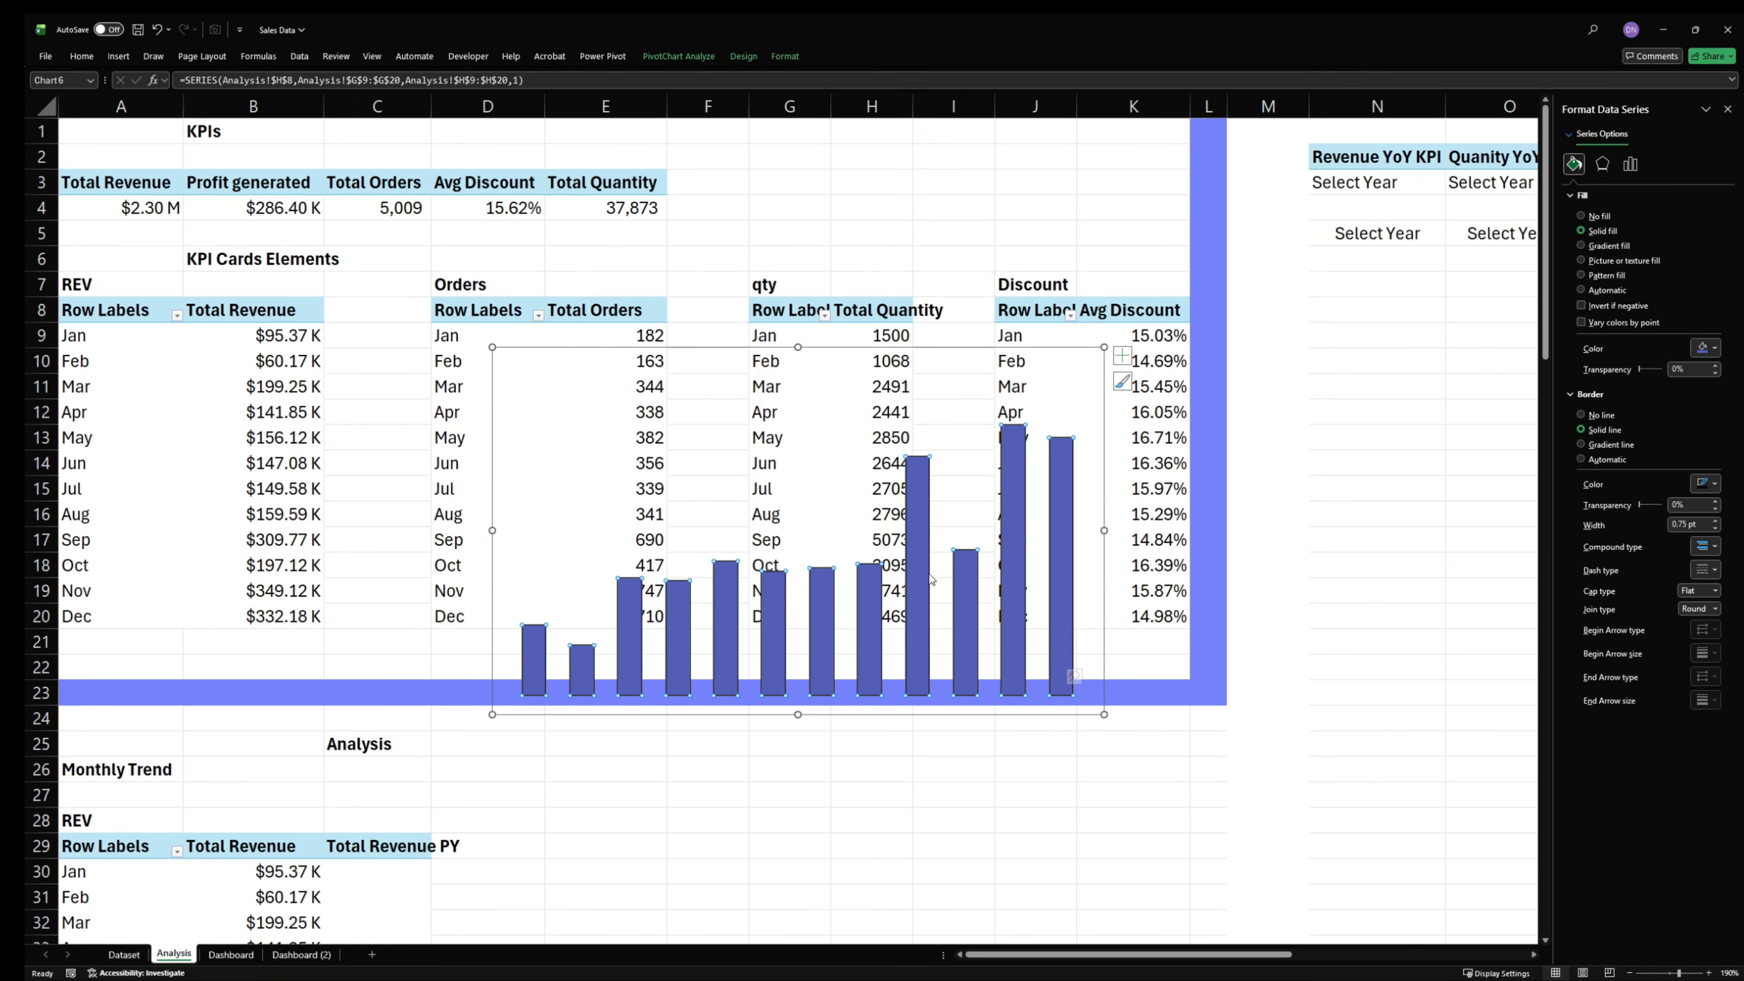
- Save the dark blue-violet quantity chart as a chart template named "tt2"
{"action": "left_click", "coordinate": [932, 350]}
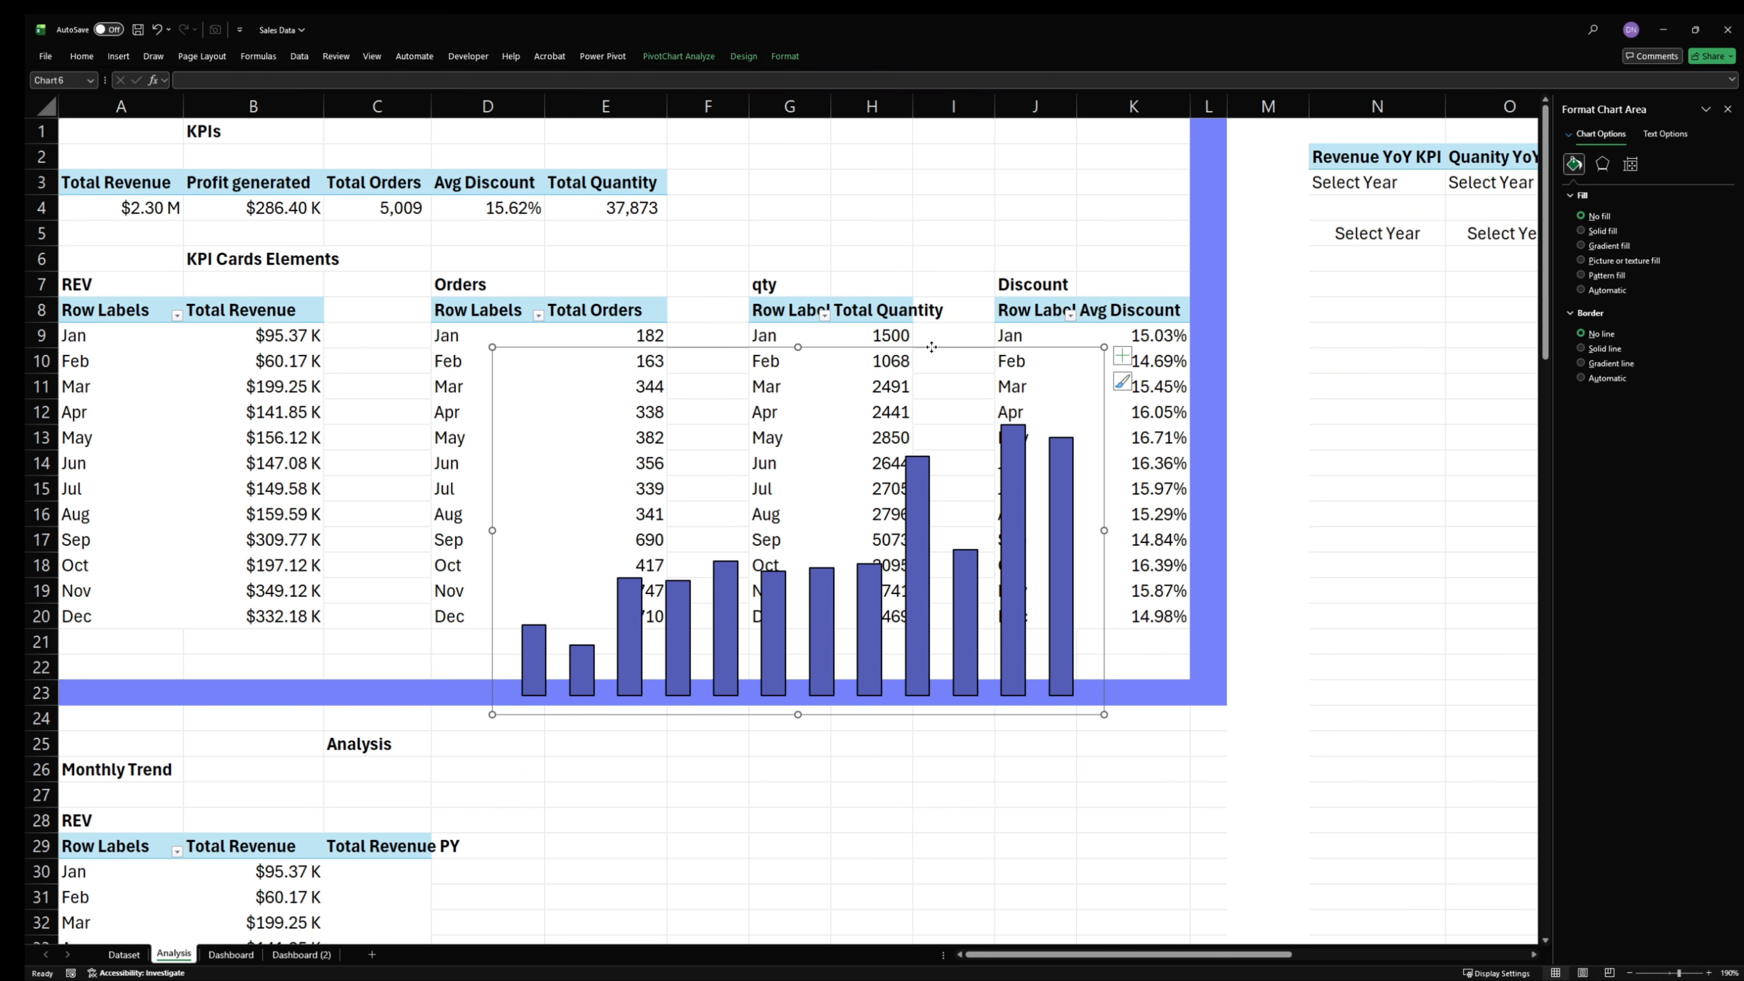
{"action": "right_click", "coordinate": [932, 347]}
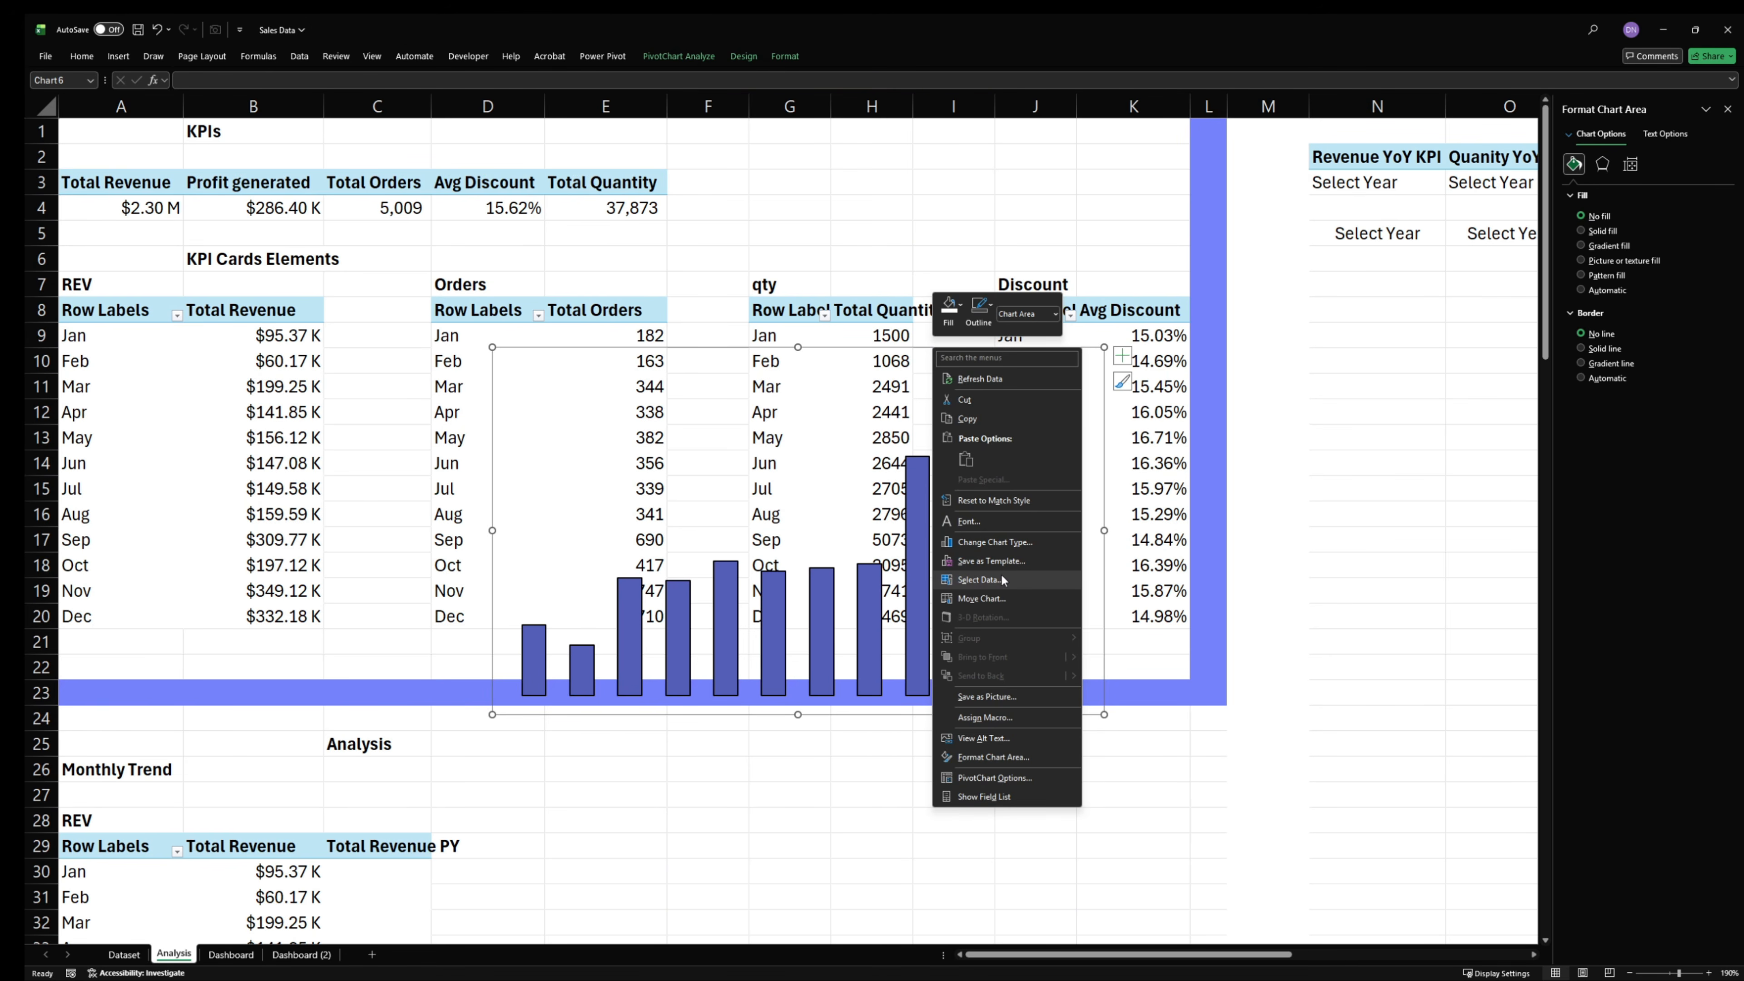
{"action": "left_click", "coordinate": [1009, 561]}
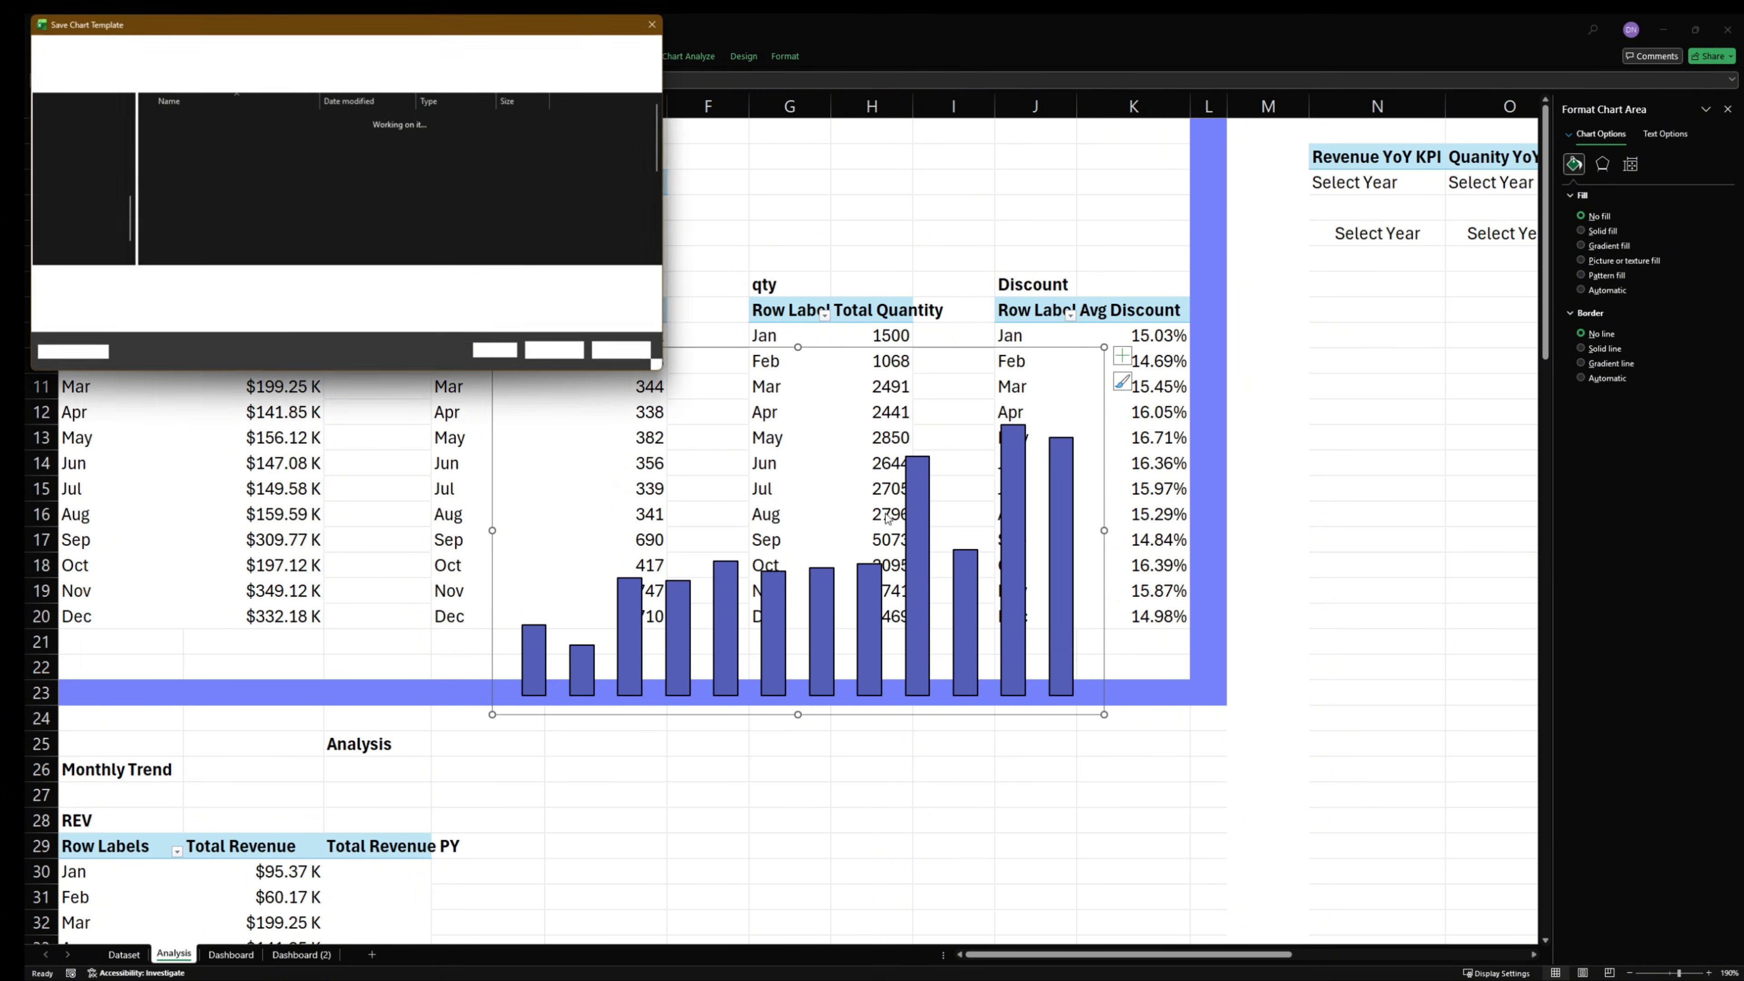
{"action": "type", "text": "tt"}
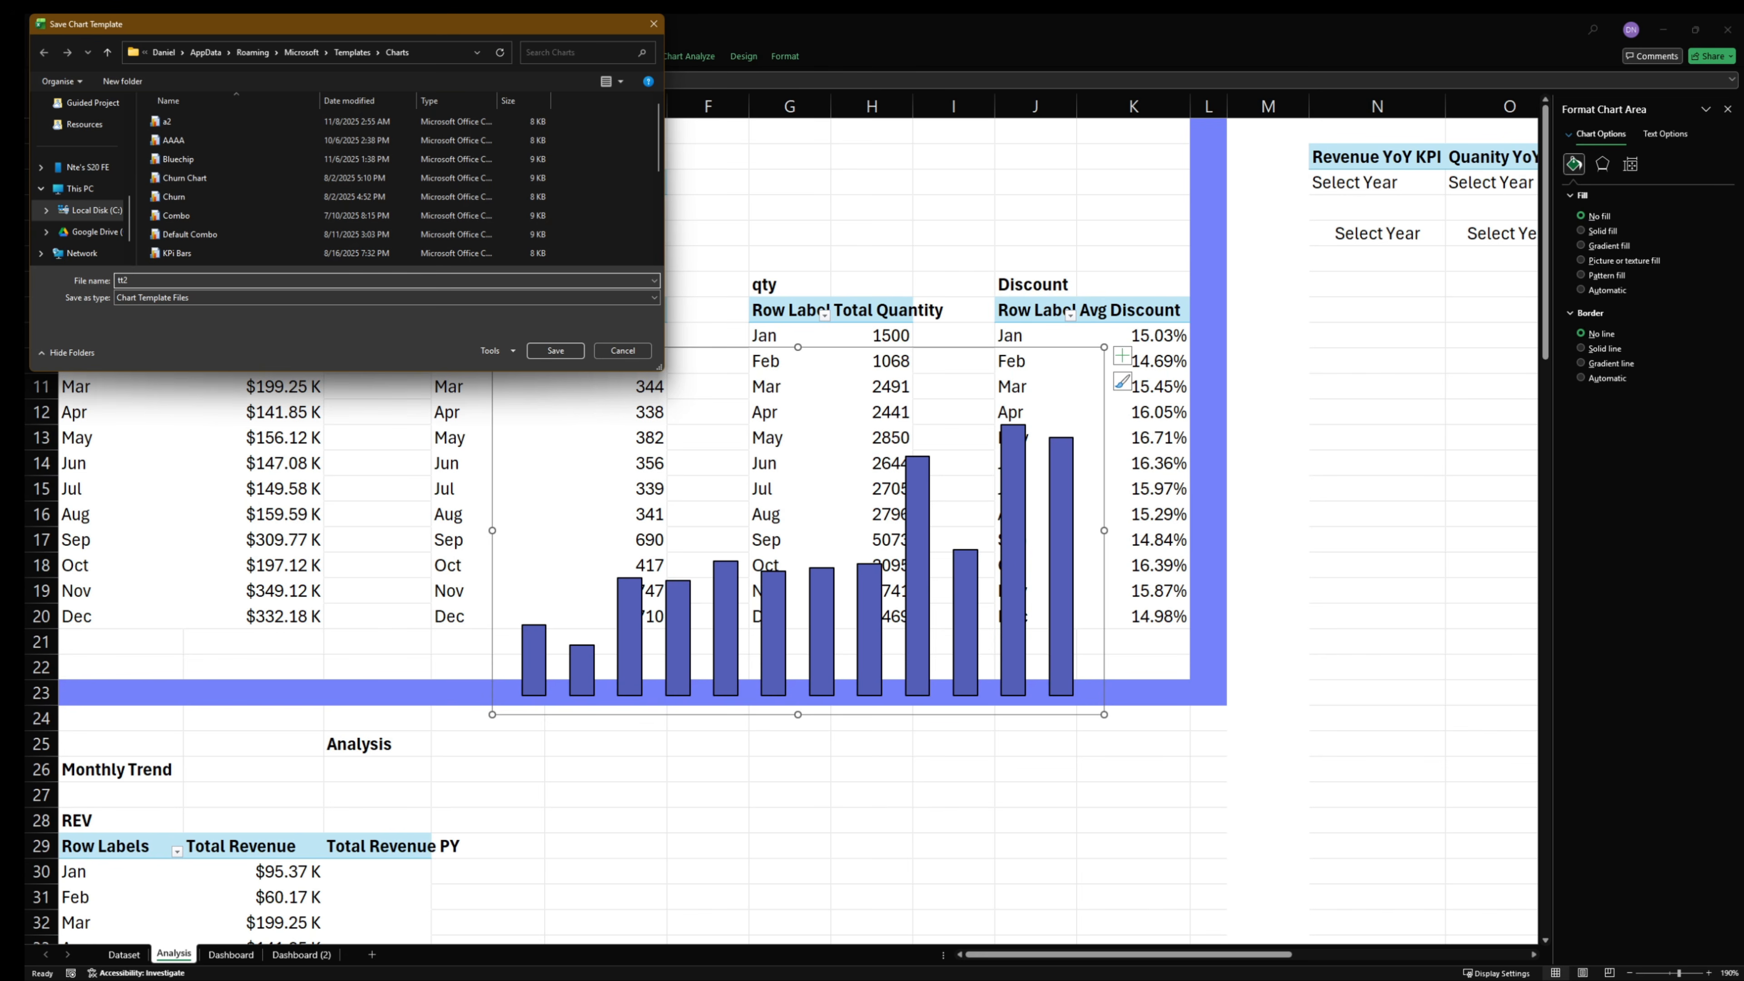
{"action": "type", "text": "2"}
{"action": "key", "text": "Return"}
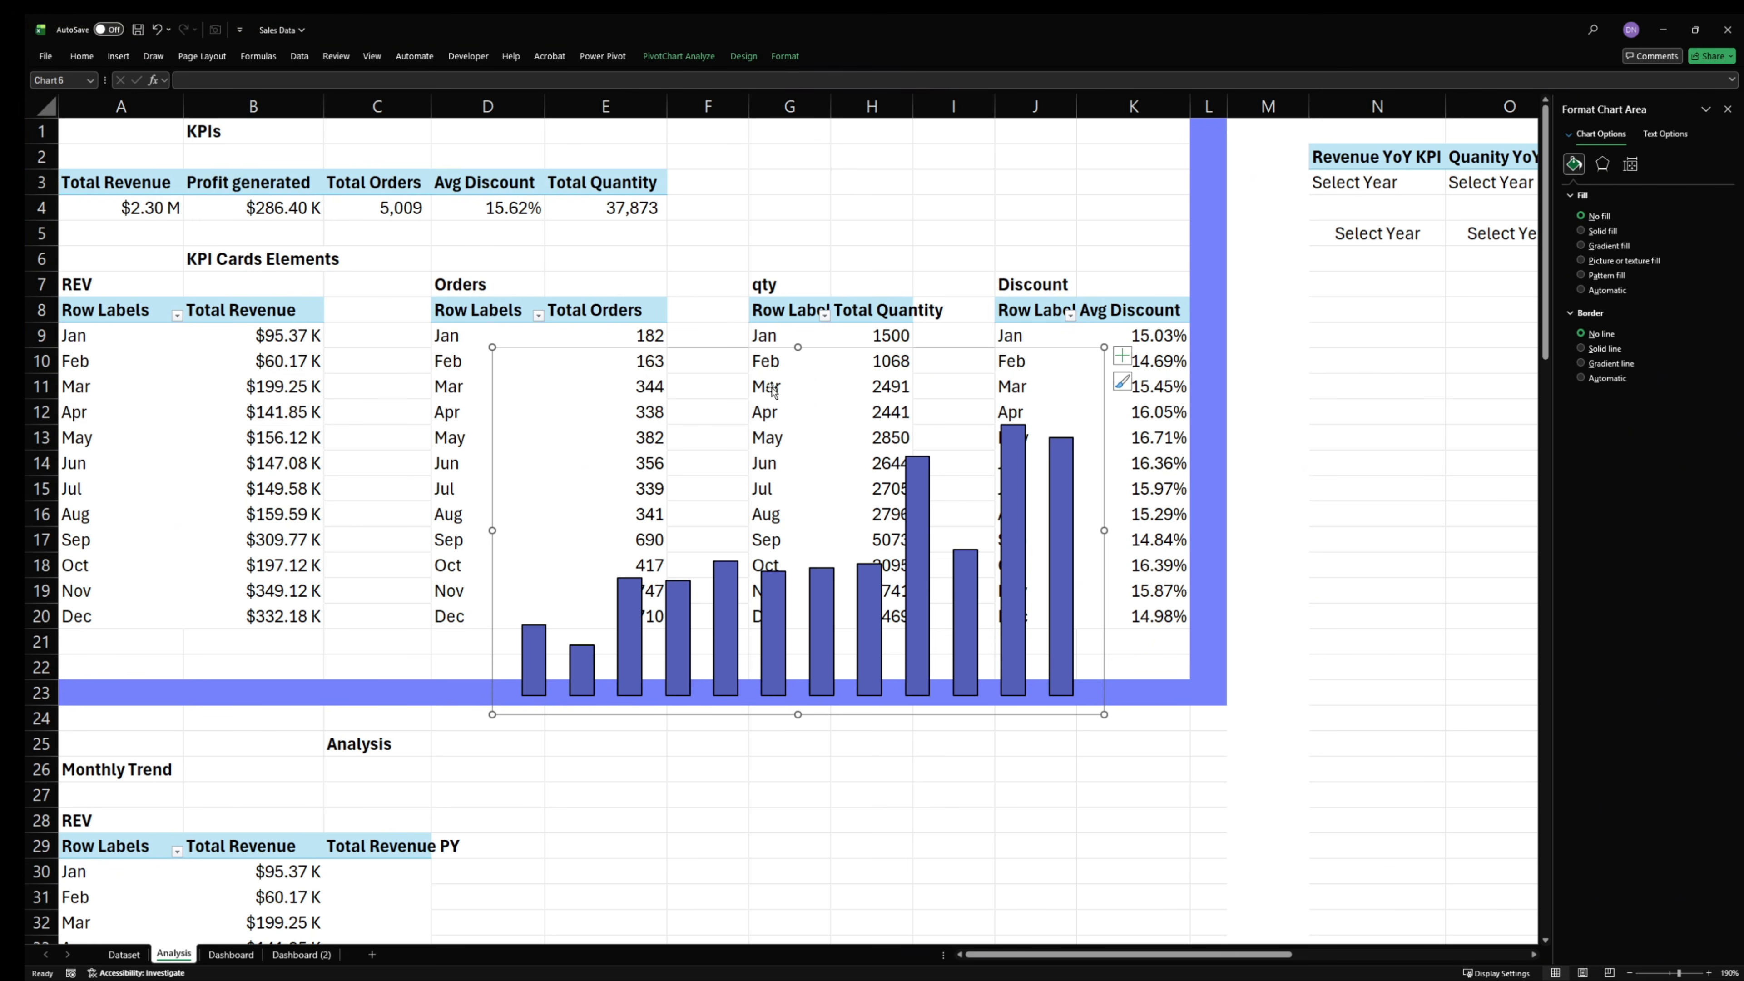
- Move the quantity chart off its source table, up and across the Discount table and the year-selection cells
{"action": "left_click", "coordinate": [855, 467]}
{"action": "left_click", "coordinate": [912, 495]}
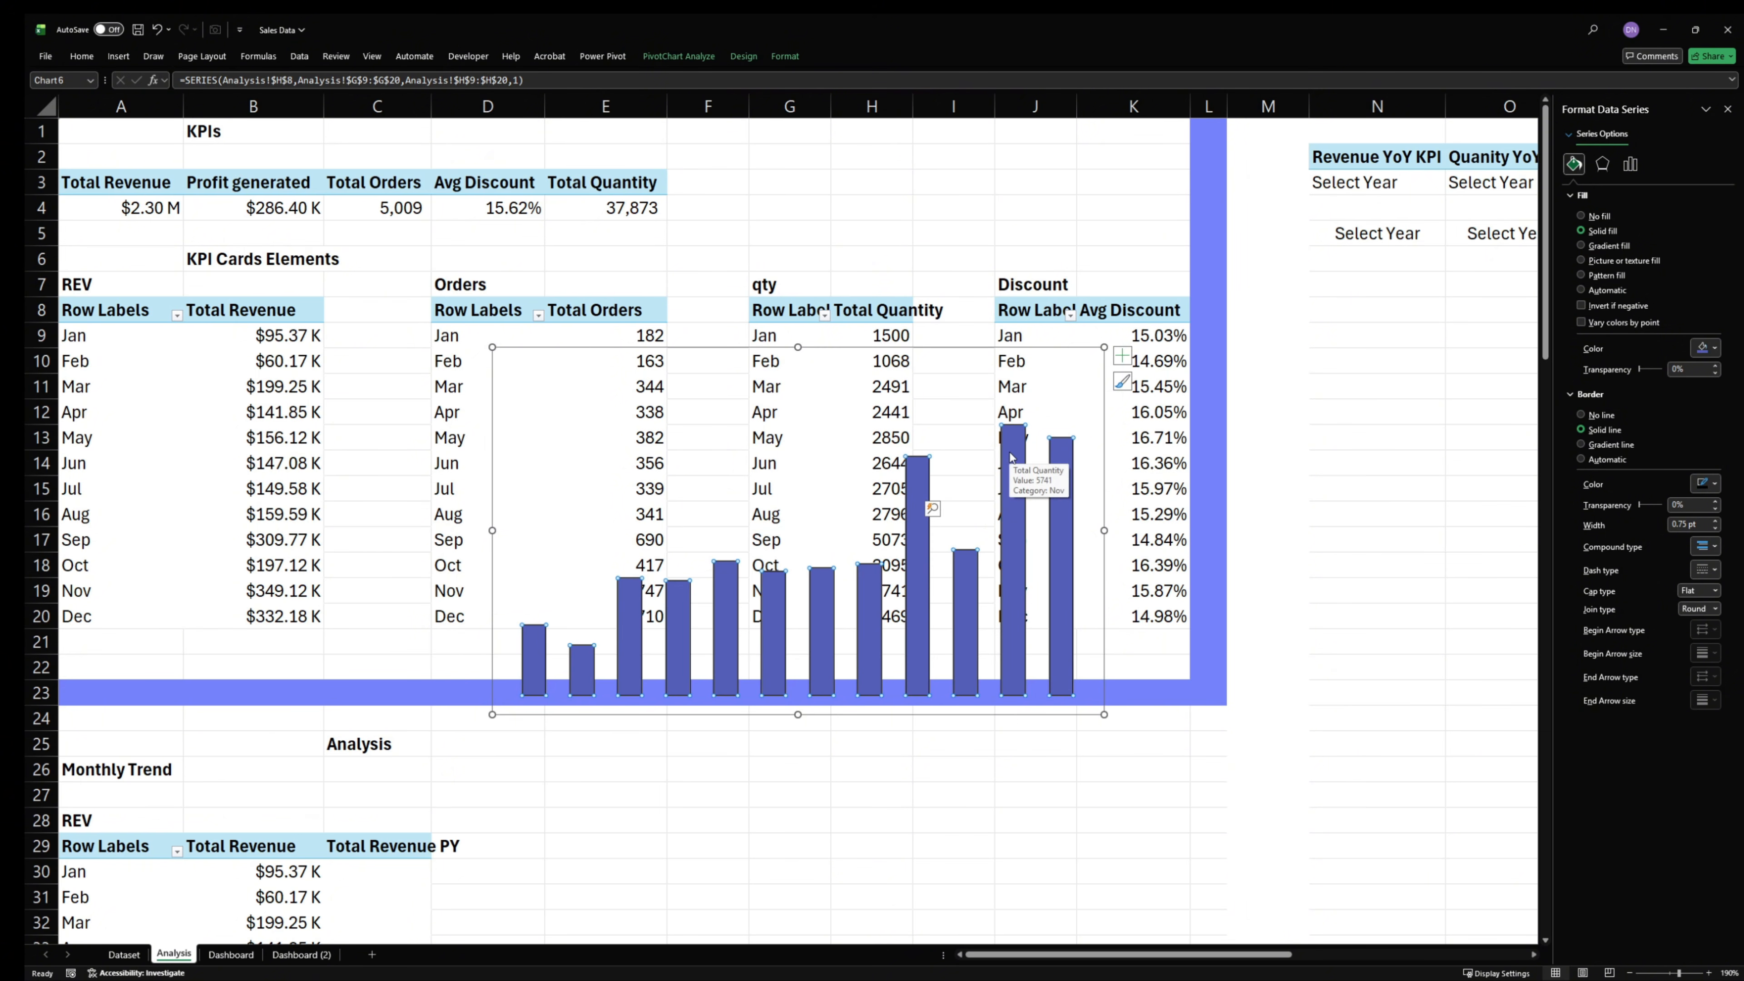
{"action": "left_click", "coordinate": [840, 352]}
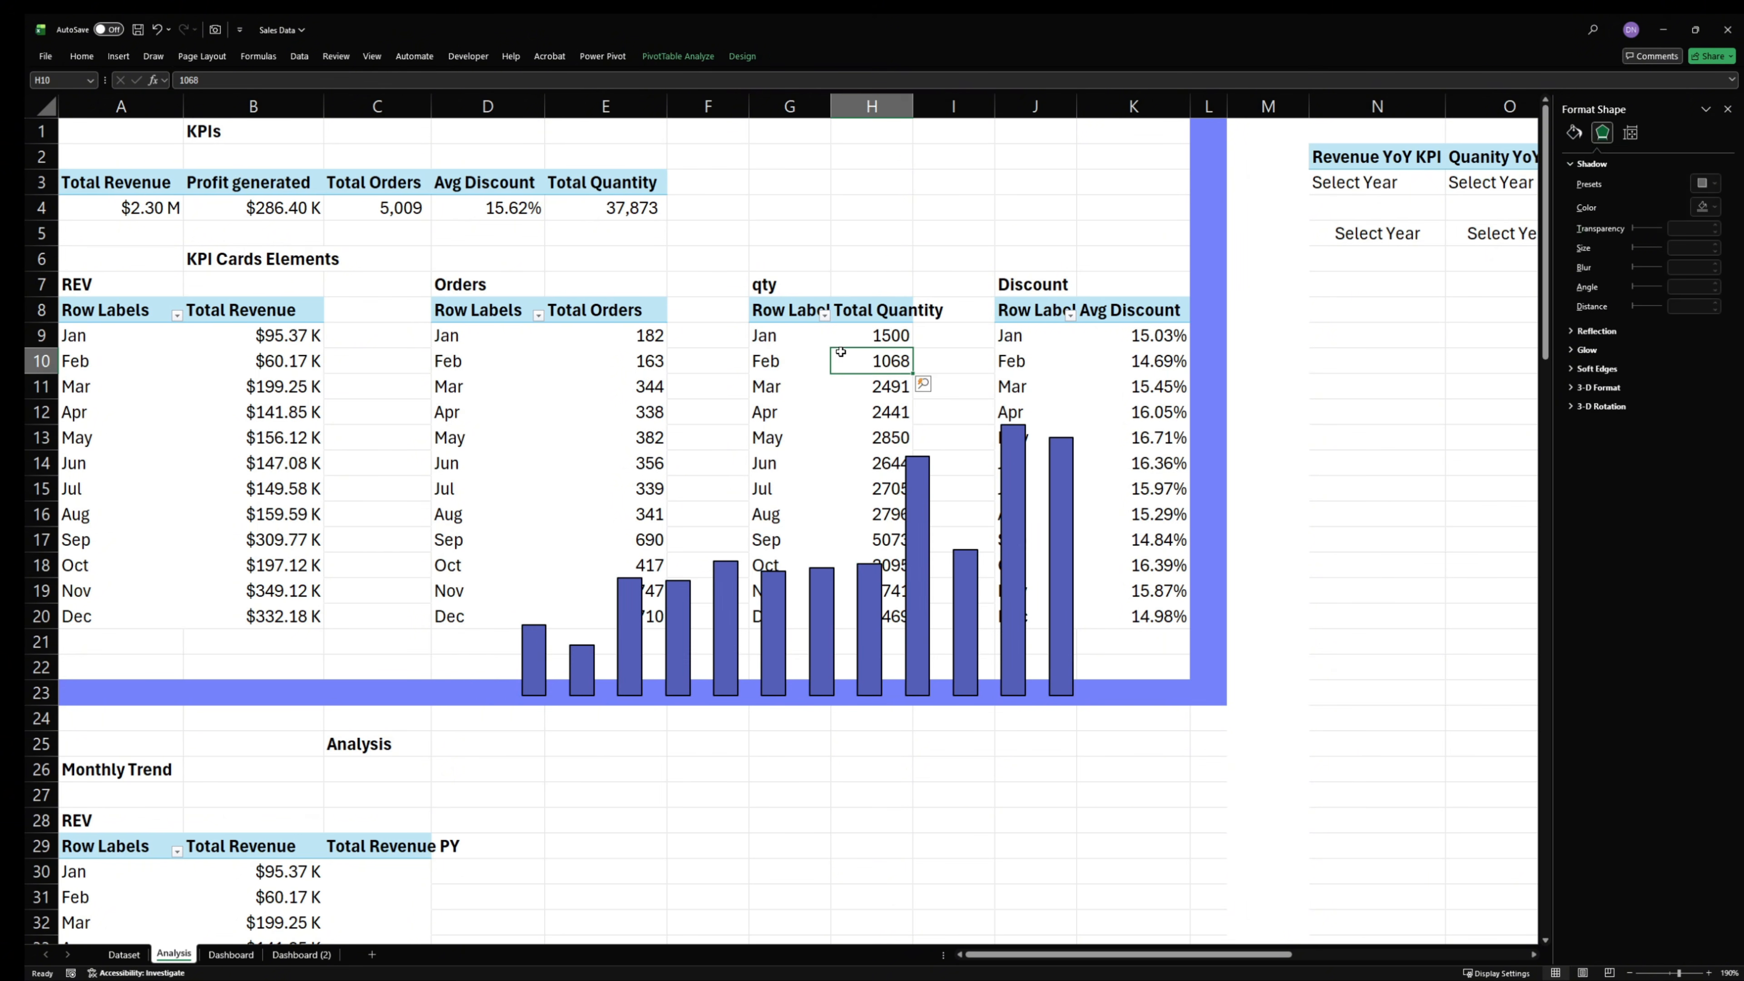
{"action": "left_click", "coordinate": [724, 414]}
{"action": "left_click_drag", "start_coordinate": [724, 414], "coordinate": [1244, 173]}
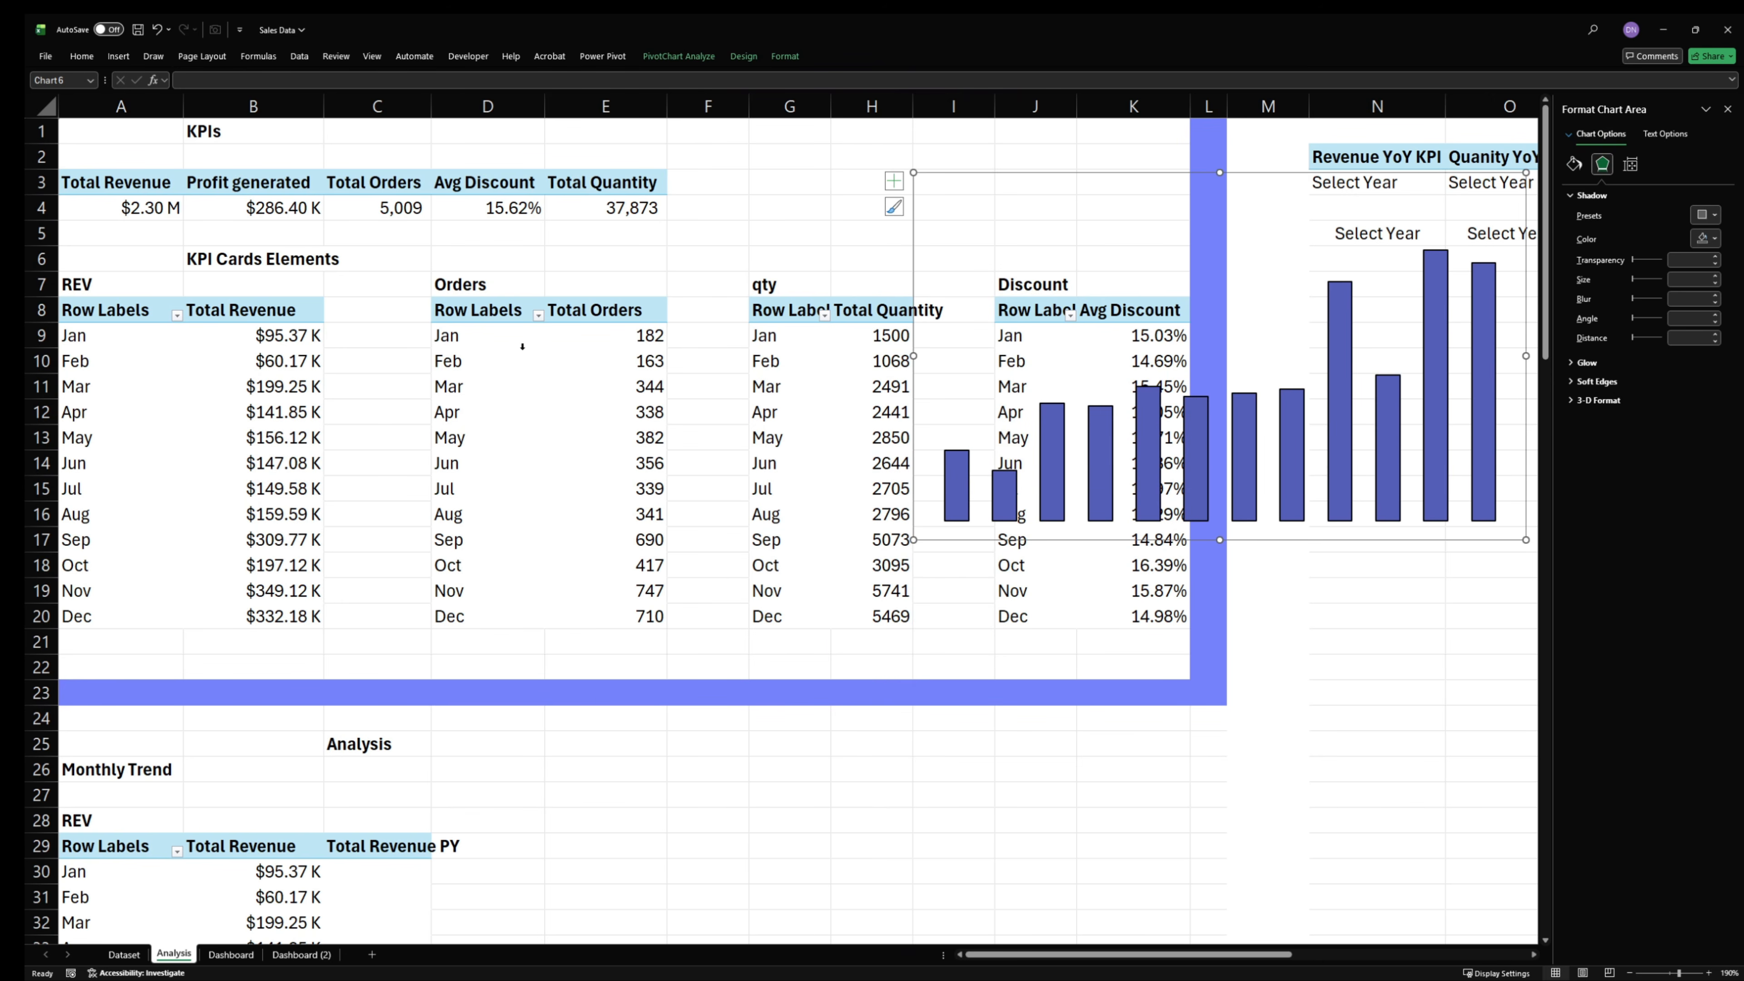
- Insert a chart of the monthly Total Orders pivot data using the "tt2" chart template
{"action": "left_click", "coordinate": [481, 350]}
{"action": "left_click_drag", "start_coordinate": [473, 337], "coordinate": [622, 586]}
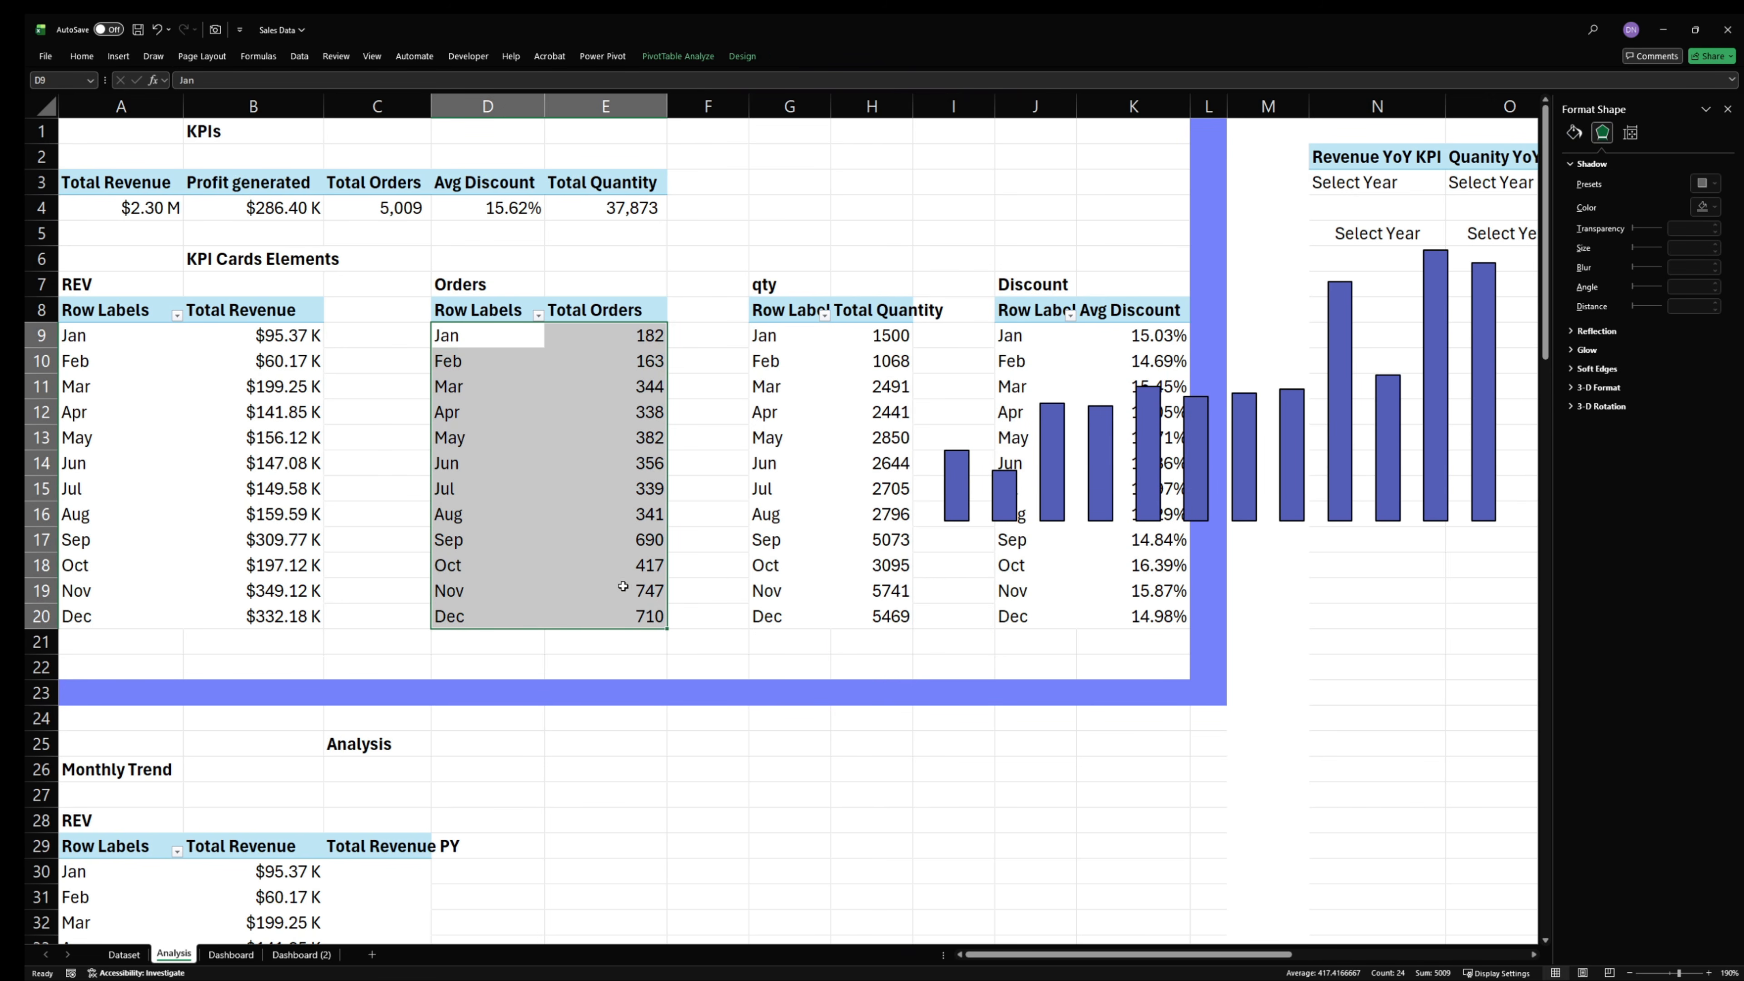
{"action": "left_click", "coordinate": [119, 56]}
{"action": "left_click", "coordinate": [474, 103]}
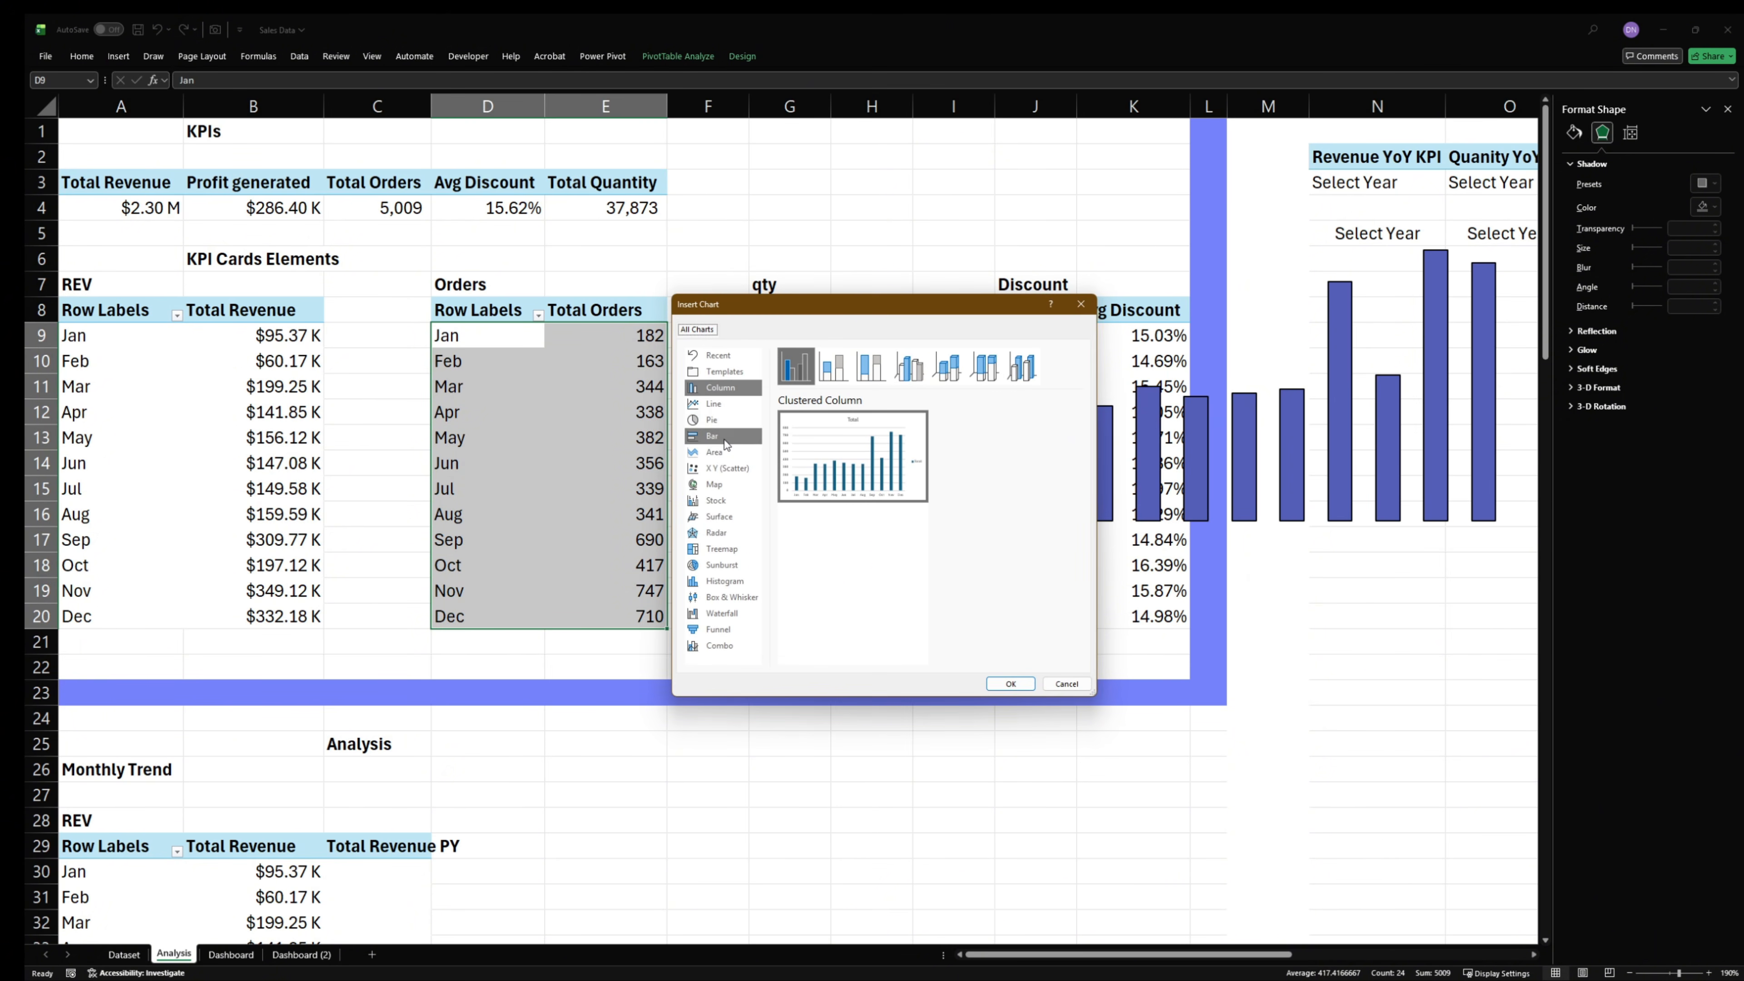
{"action": "left_click", "coordinate": [724, 371]}
{"action": "mouse_move", "coordinate": [870, 560]}
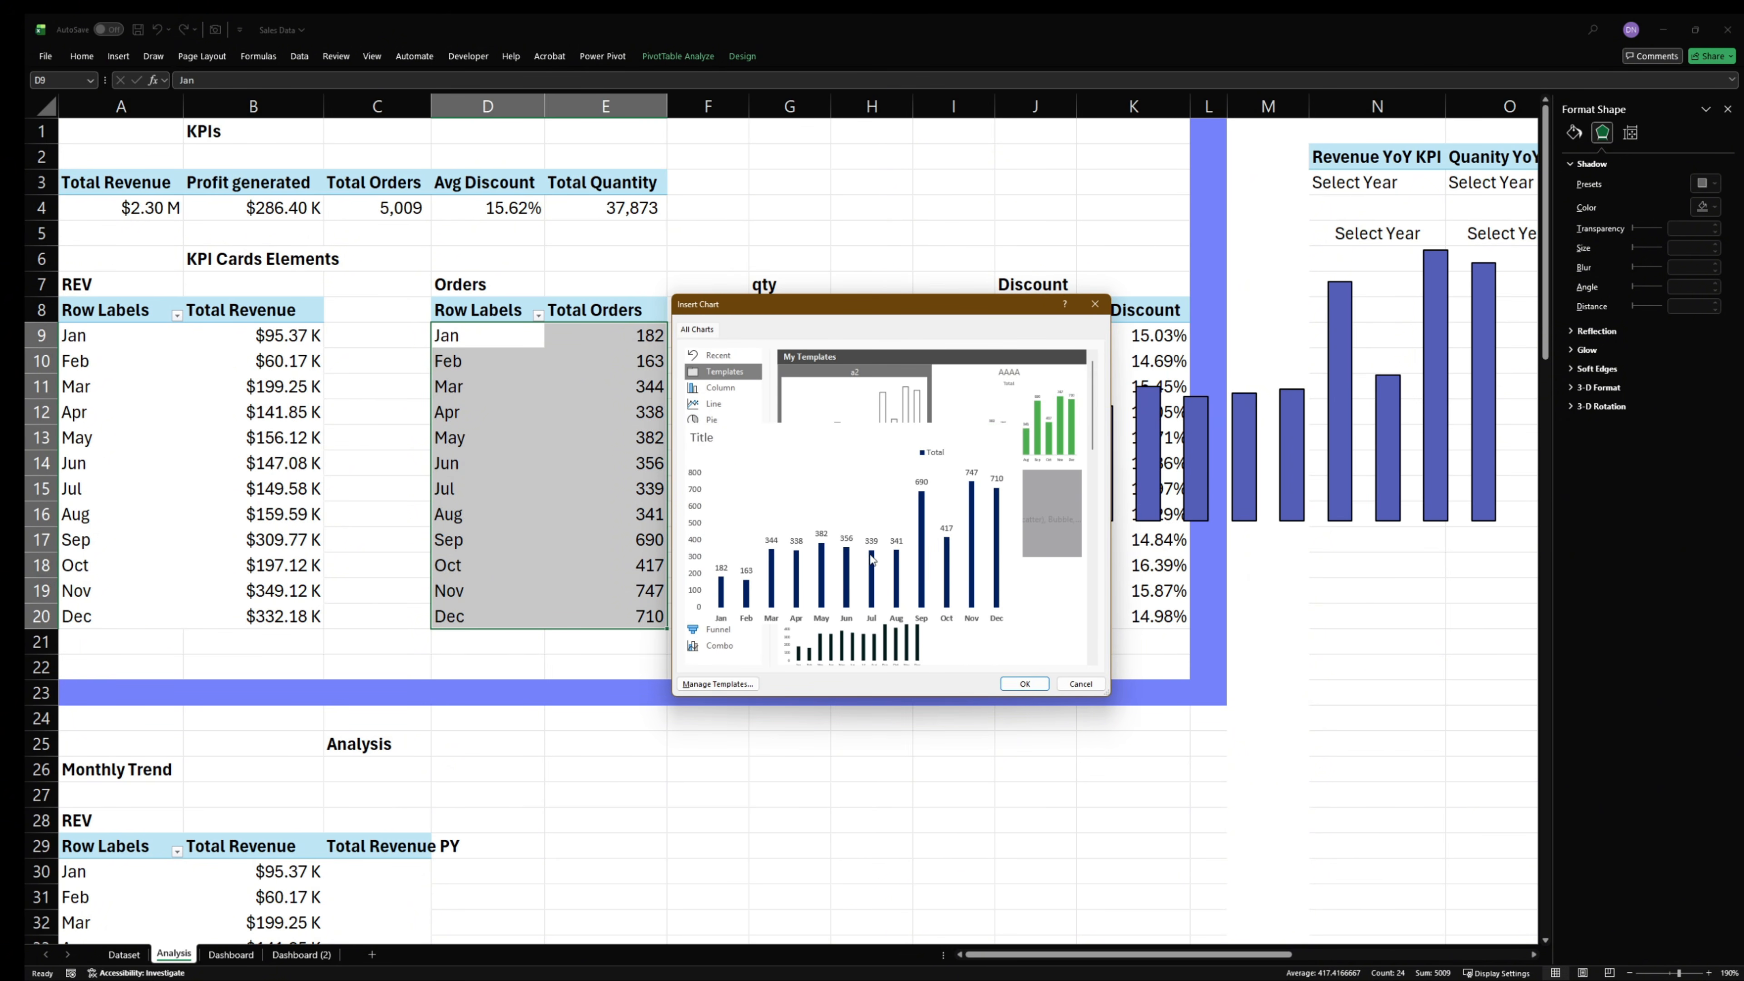
{"action": "scroll", "coordinate": [871, 560], "scroll_direction": "down", "scroll_amount": 5}
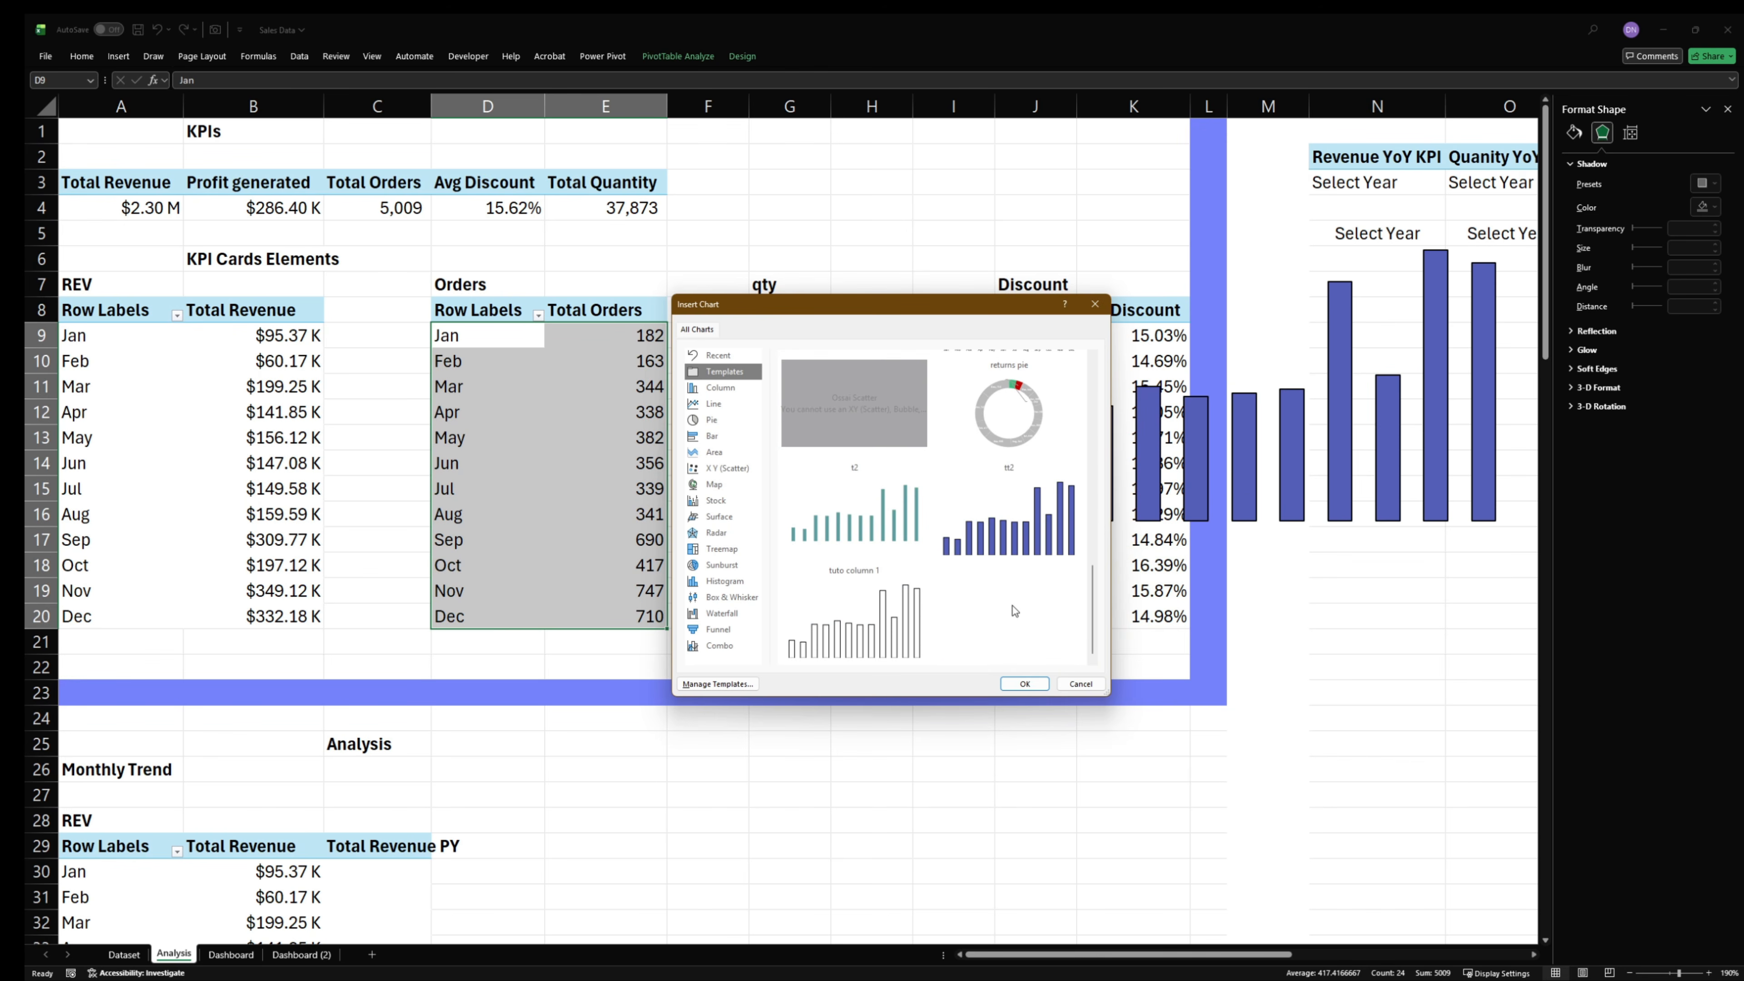
{"action": "left_click", "coordinate": [1025, 683]}
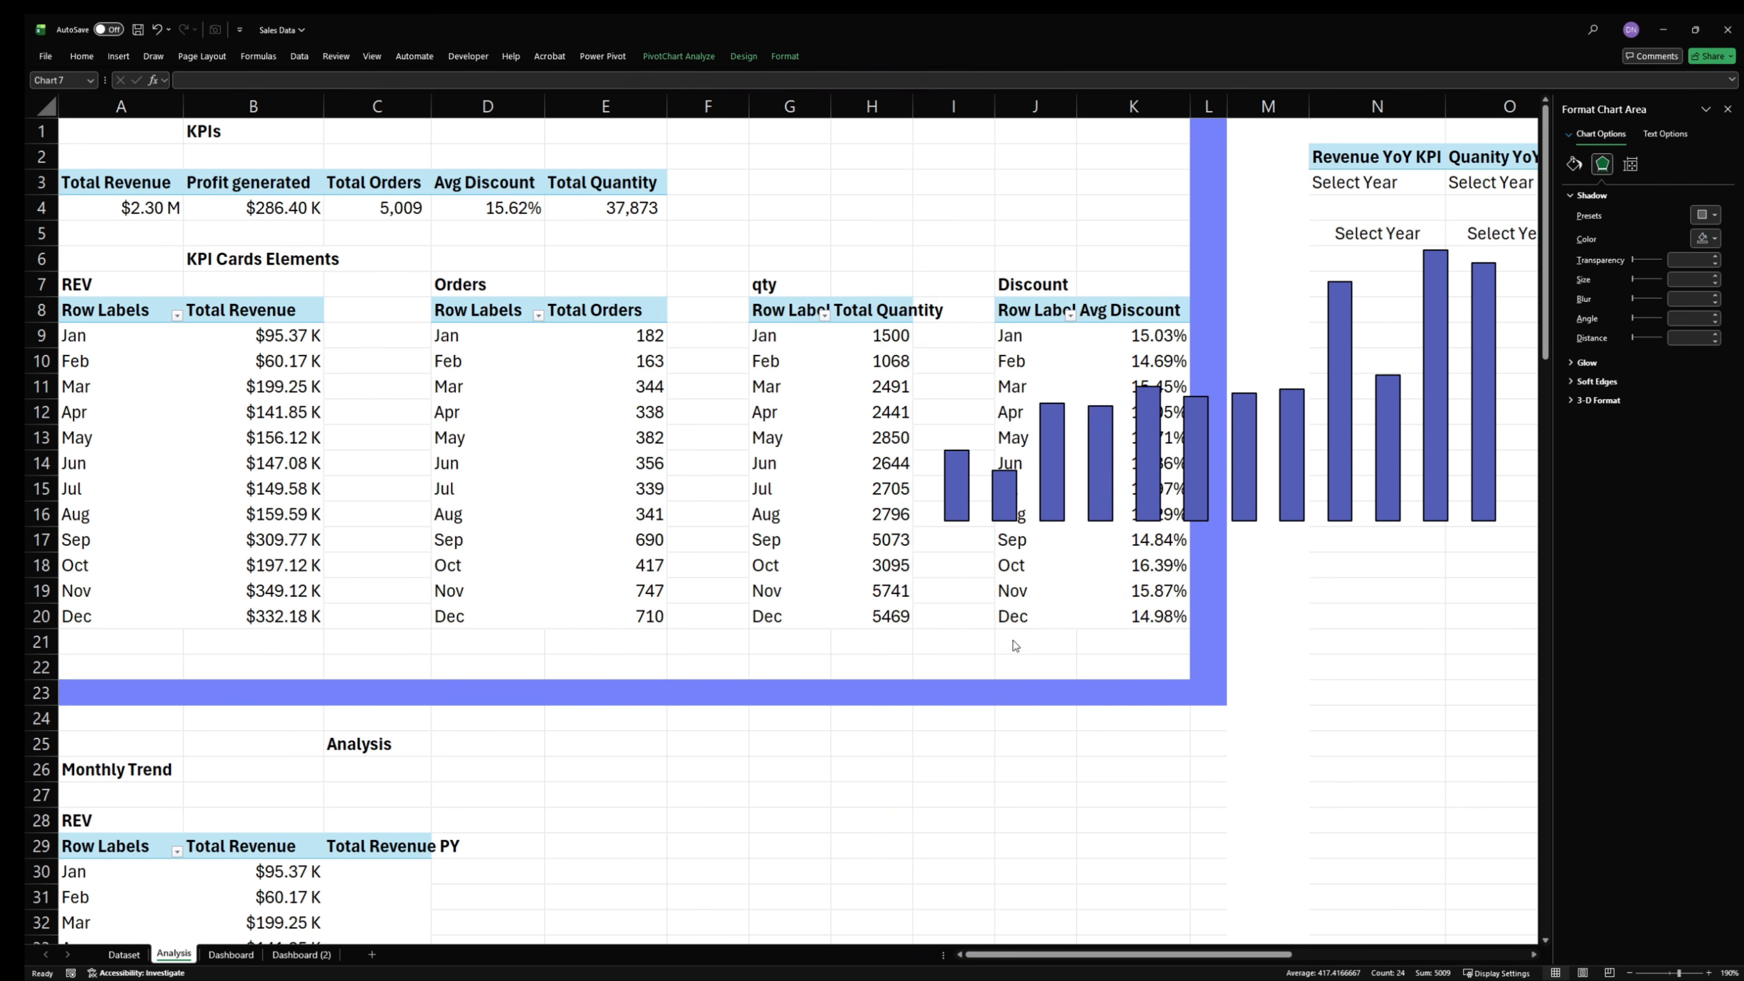
- Move the orders chart directly below the quantity chart, clear of the Orders and quantity tables
{"action": "left_click_drag", "start_coordinate": [902, 352], "coordinate": [1077, 647]}
{"action": "left_click", "coordinate": [710, 432]}
{"action": "left_click_drag", "start_coordinate": [741, 349], "coordinate": [1178, 569]}
{"action": "left_click", "coordinate": [1021, 316]}
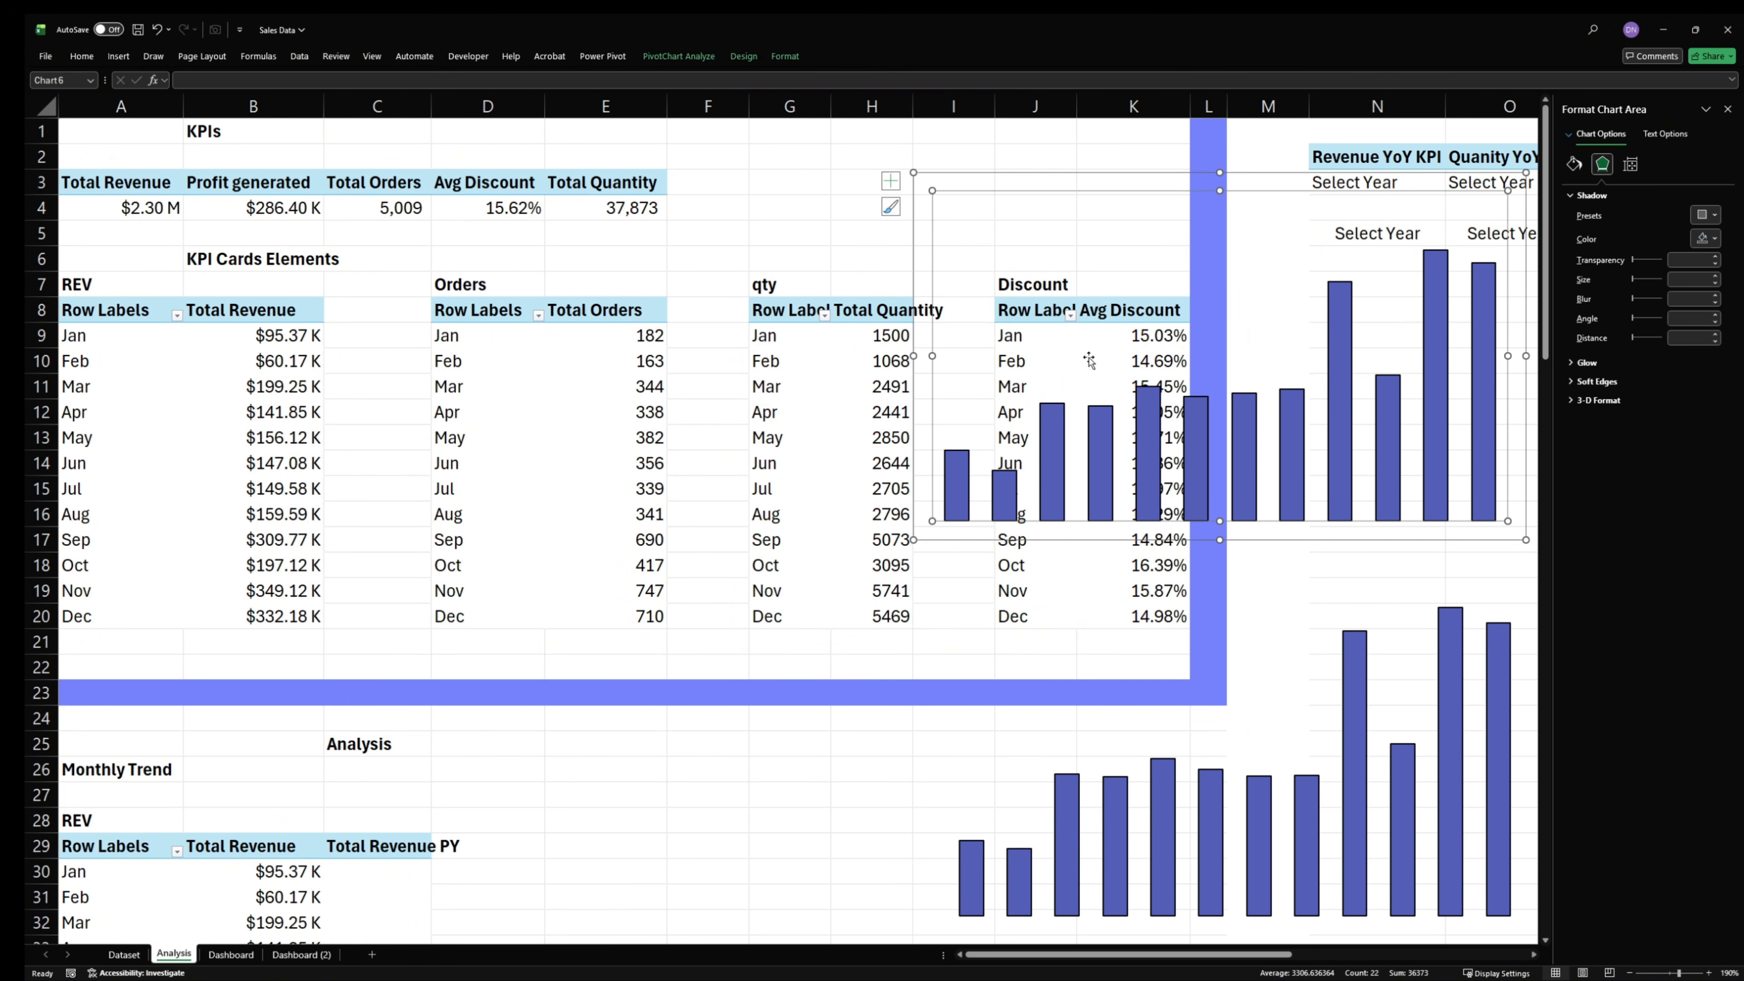
{"action": "left_click_drag", "start_coordinate": [1078, 175], "coordinate": [1017, 171]}
{"action": "left_click", "coordinate": [1007, 623]}
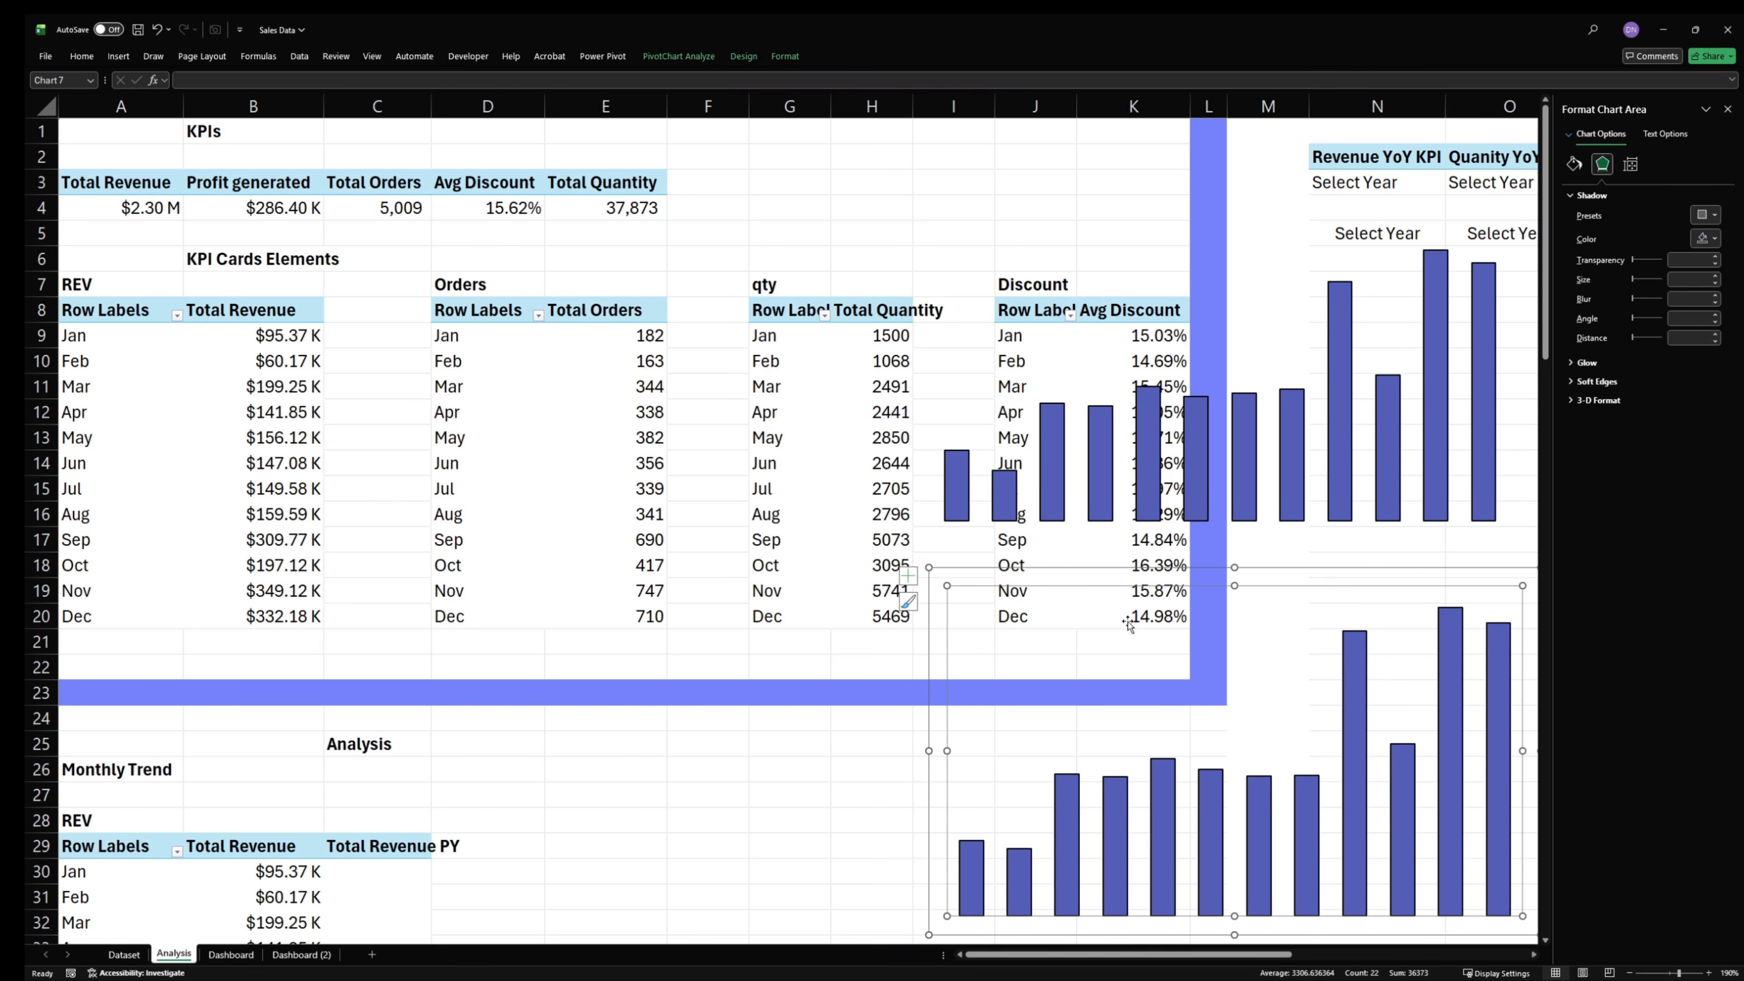
- Move the orders chart down clear of the Discount table and insert a monthly Avg Discount chart using the "tt2" template
{"action": "left_click_drag", "start_coordinate": [1030, 561], "coordinate": [1211, 786]}
{"action": "left_click", "coordinate": [1169, 569]}
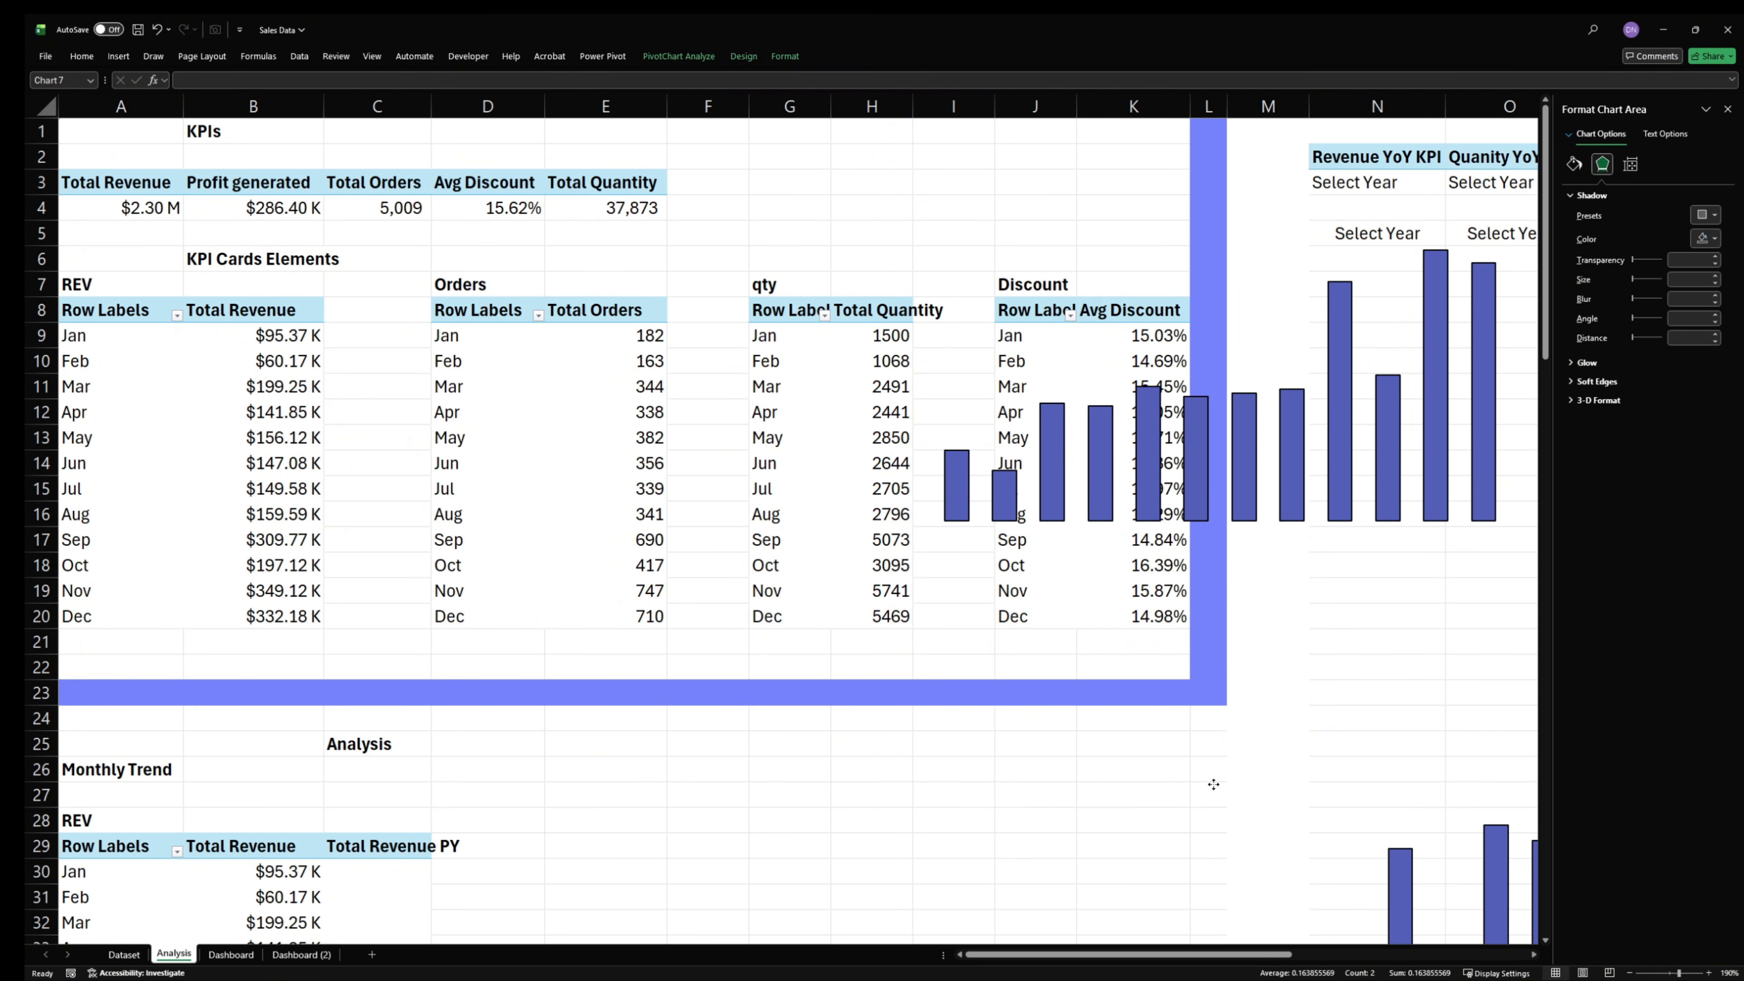
{"action": "left_click", "coordinate": [1016, 614]}
{"action": "left_click_drag", "start_coordinate": [1016, 614], "coordinate": [1173, 336]}
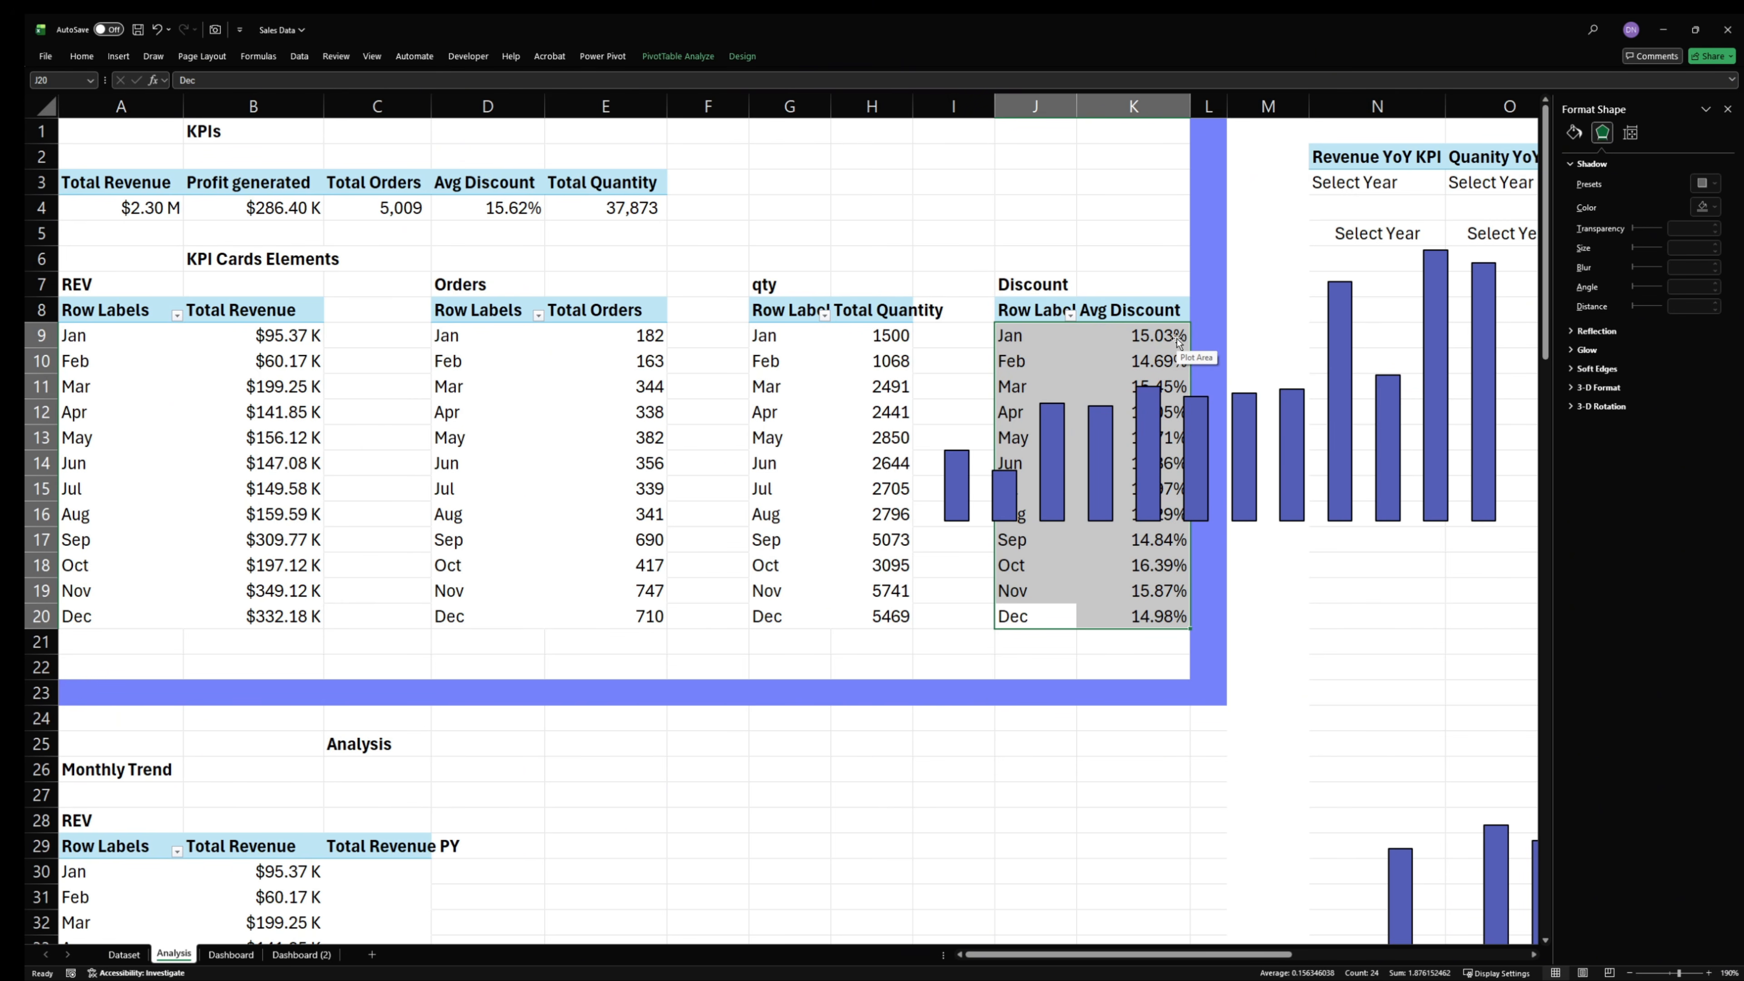
{"action": "left_click", "coordinate": [118, 56]}
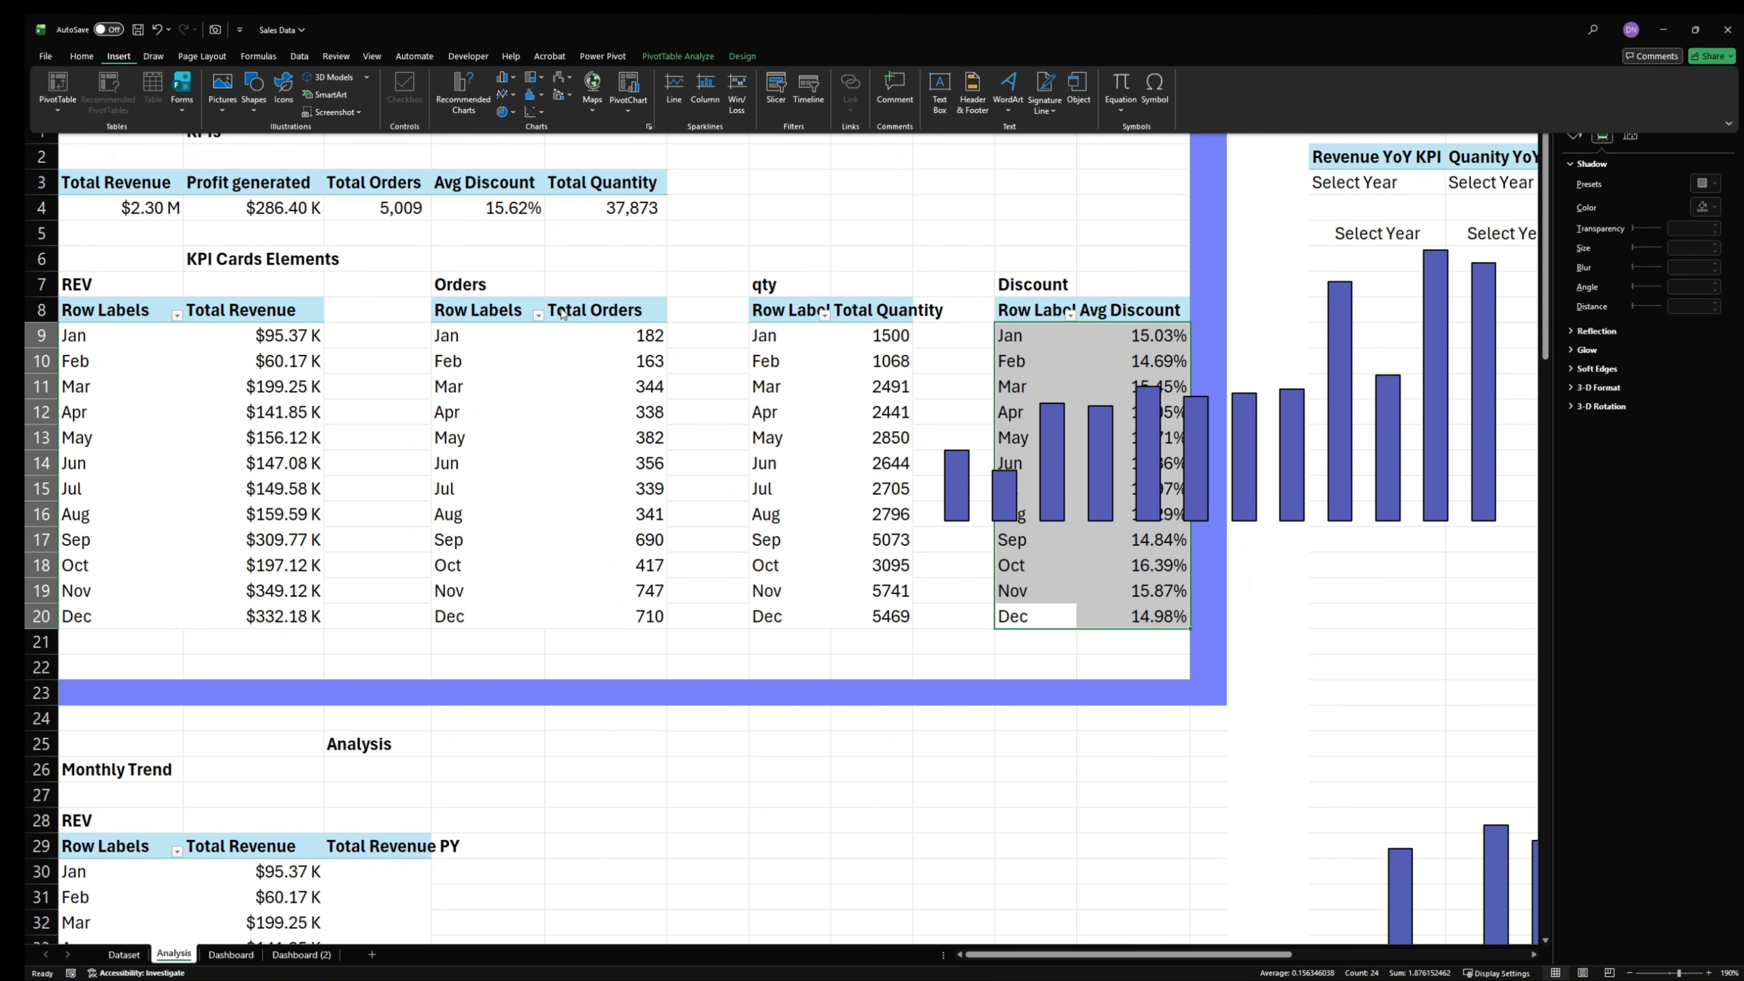
{"action": "left_click", "coordinate": [628, 88]}
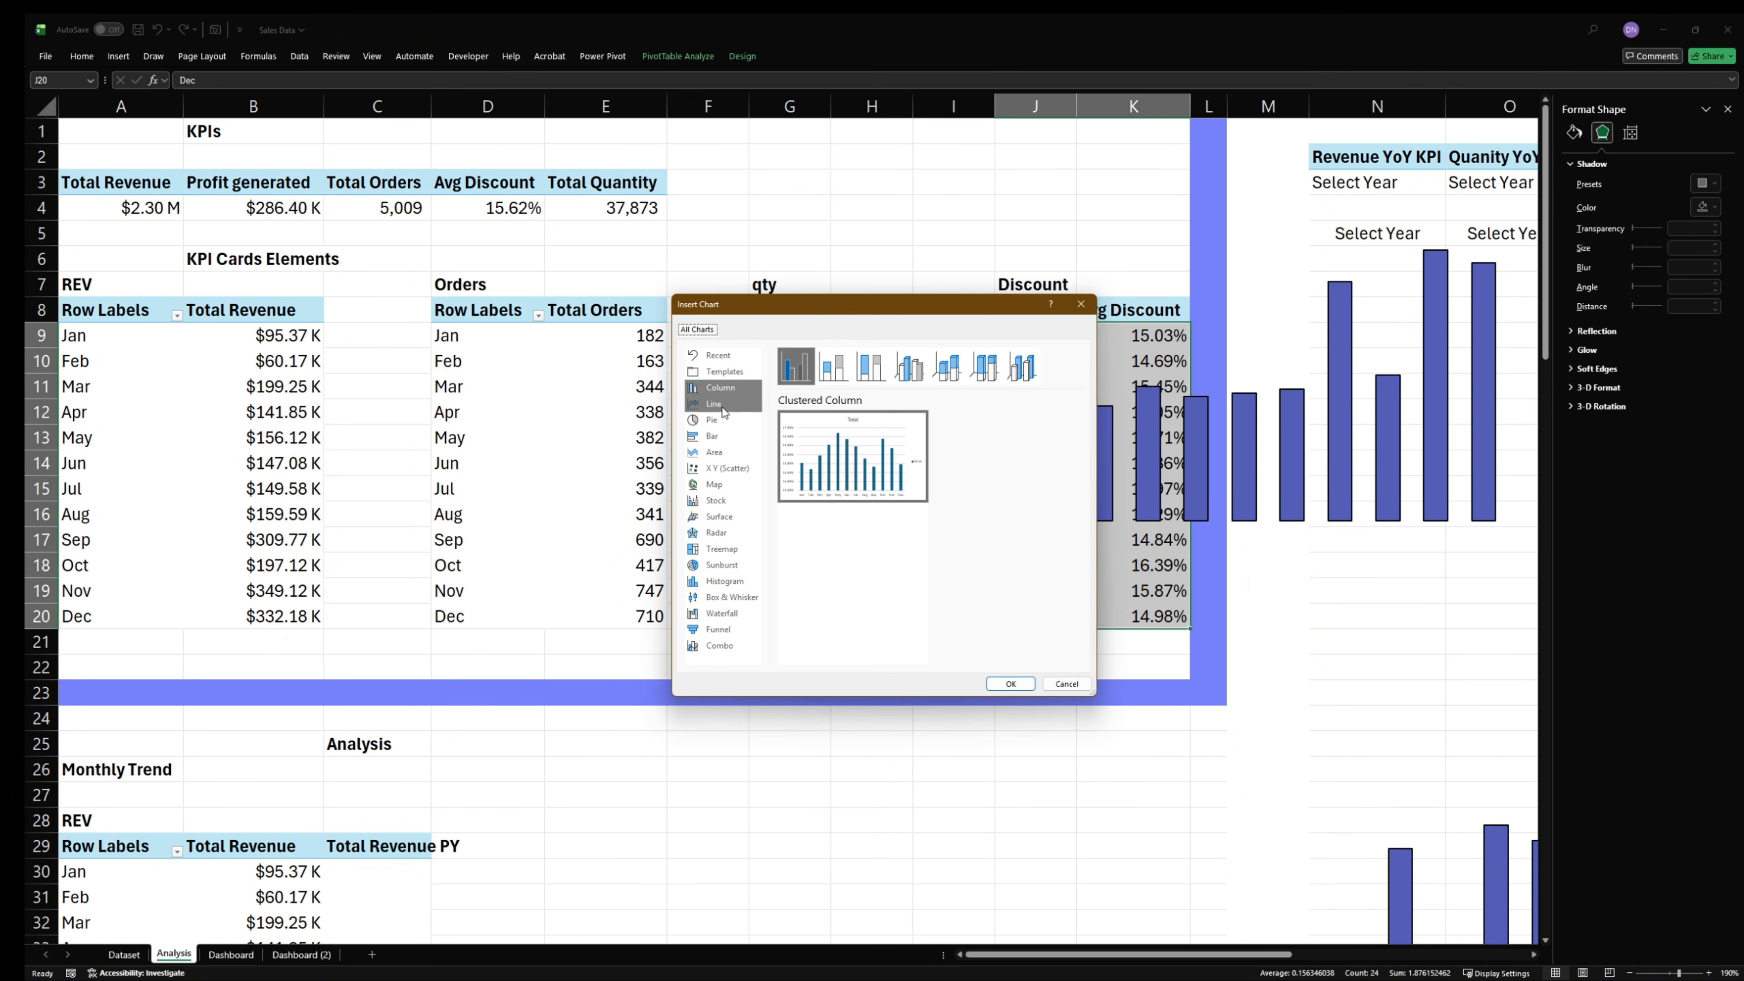
{"action": "left_click", "coordinate": [715, 377]}
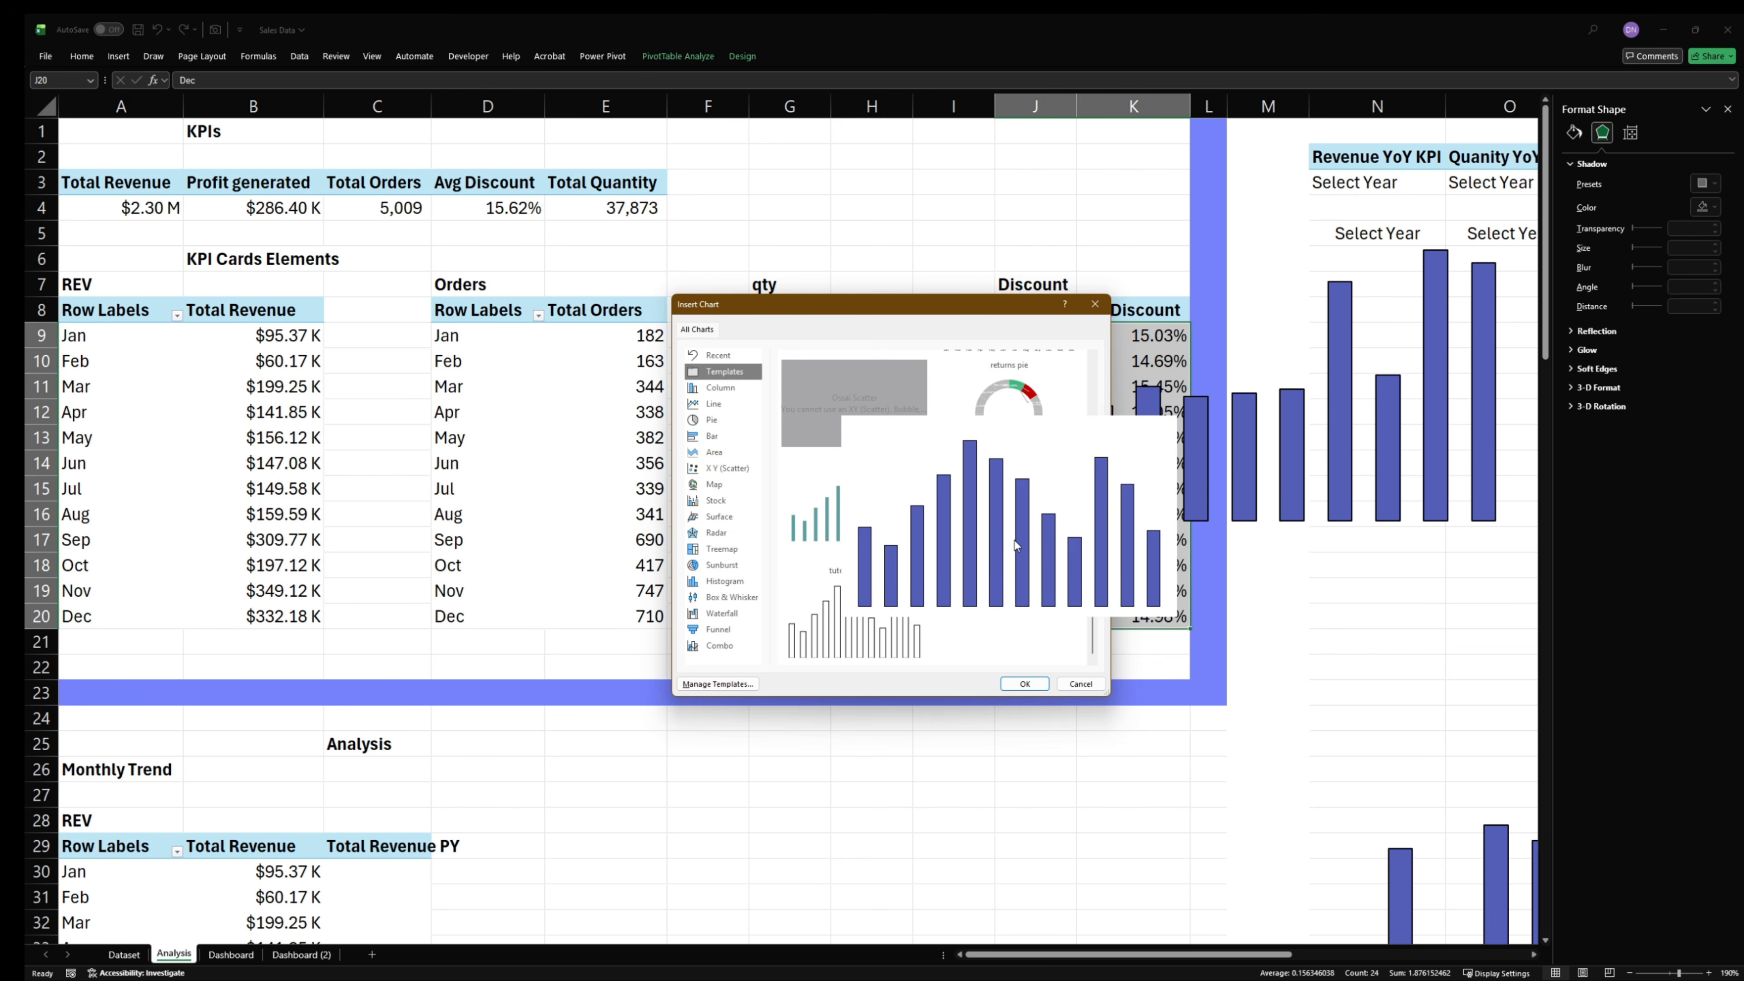
{"action": "left_click", "coordinate": [1024, 684]}
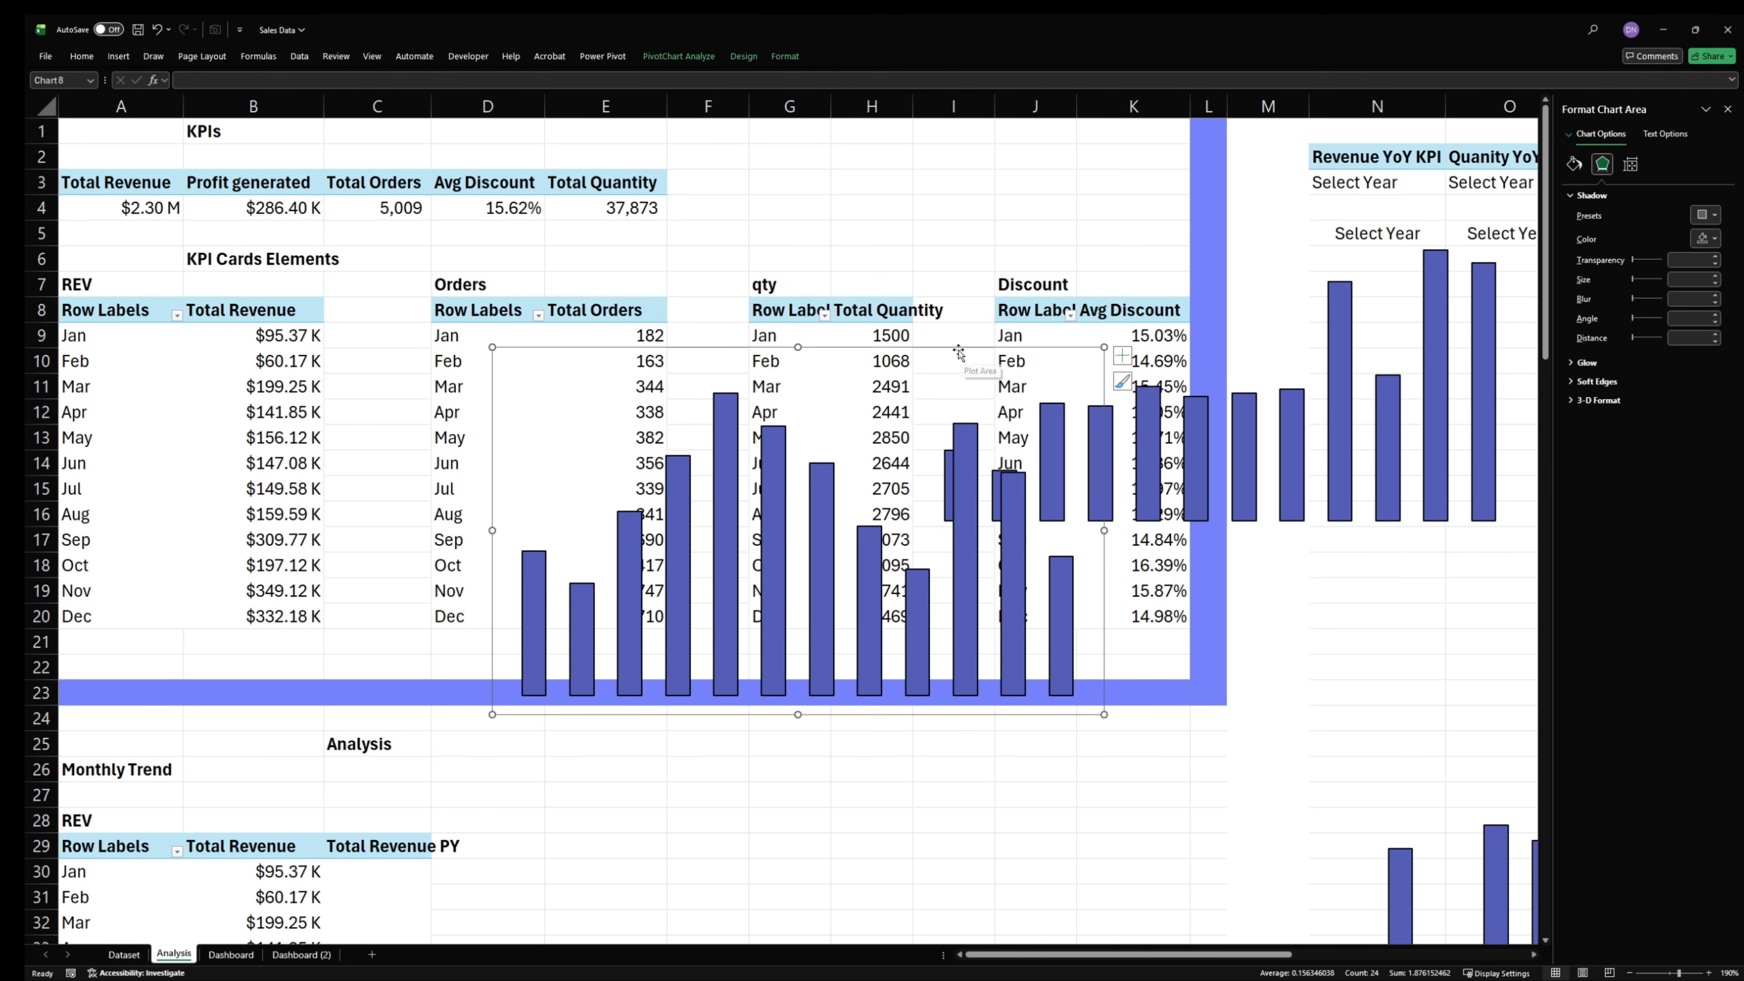
- Transfer the quantity, orders and discount charts together from the Analysis sheet to the Dashboard sheet, placing them over the middle of the layout
{"action": "left_click", "coordinate": [958, 360]}
{"action": "left_click", "coordinate": [1102, 179]}
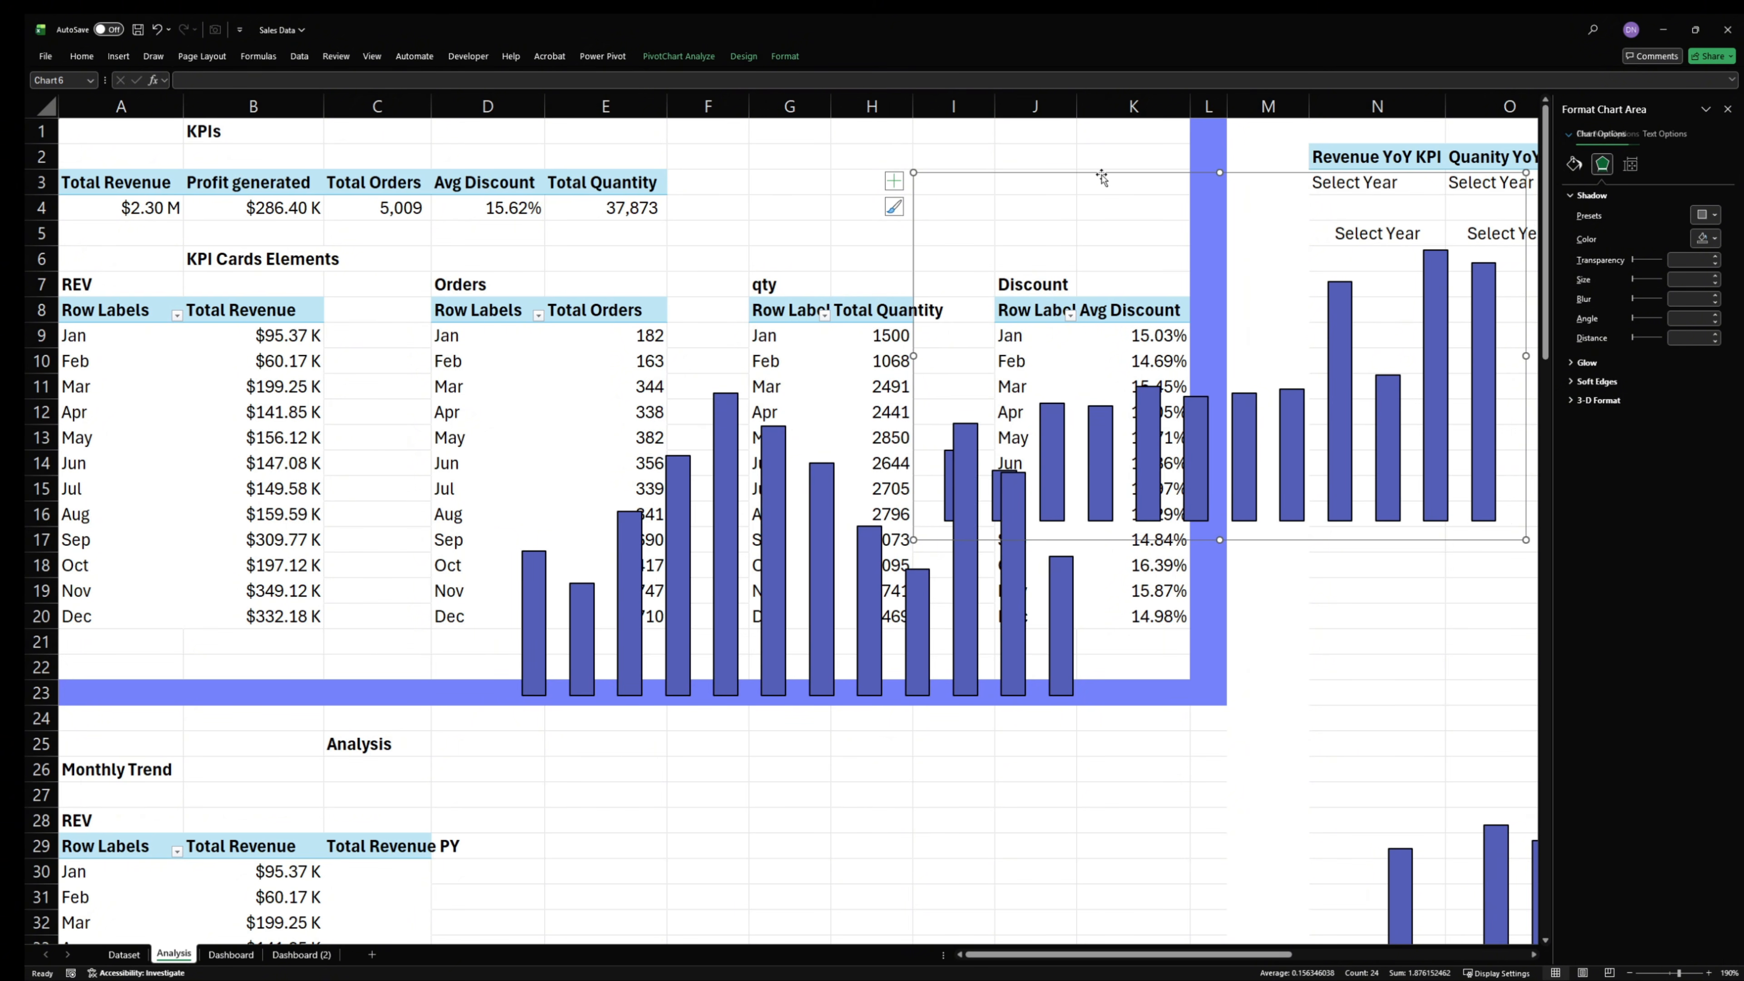
{"action": "left_click", "coordinate": [805, 414], "text": "ctrl"}
{"action": "left_click", "coordinate": [1372, 846], "text": "ctrl"}
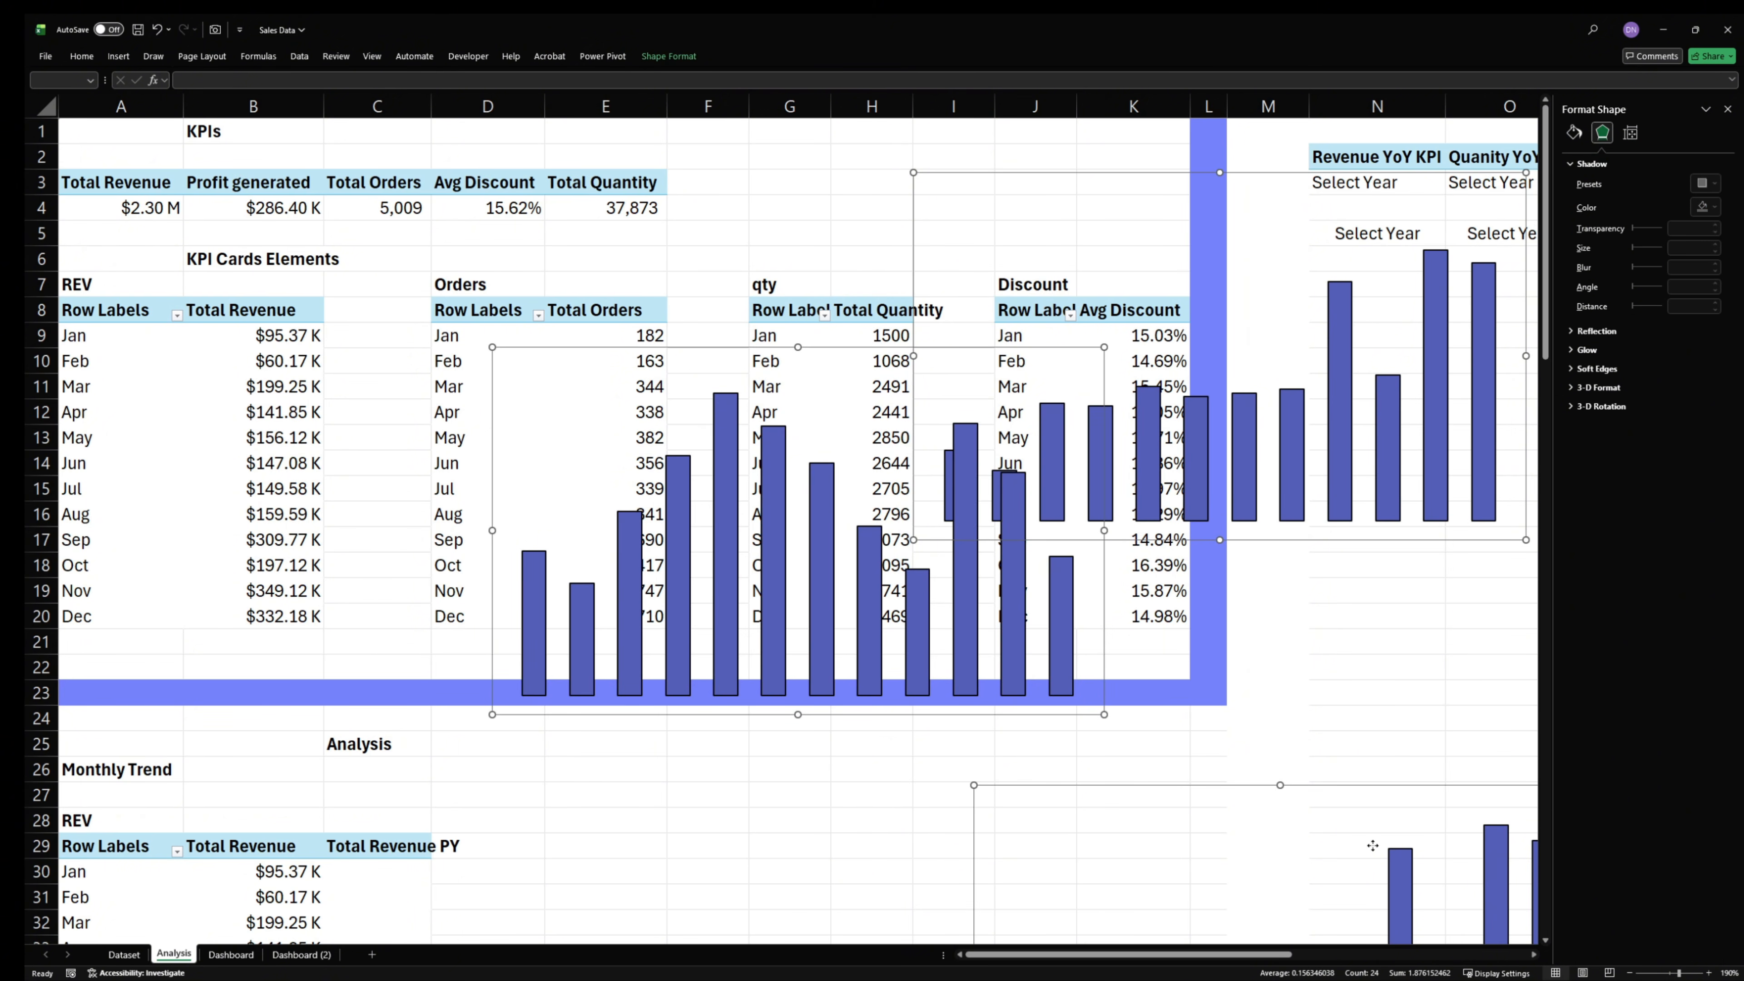
{"action": "key", "text": "ctrl+x"}
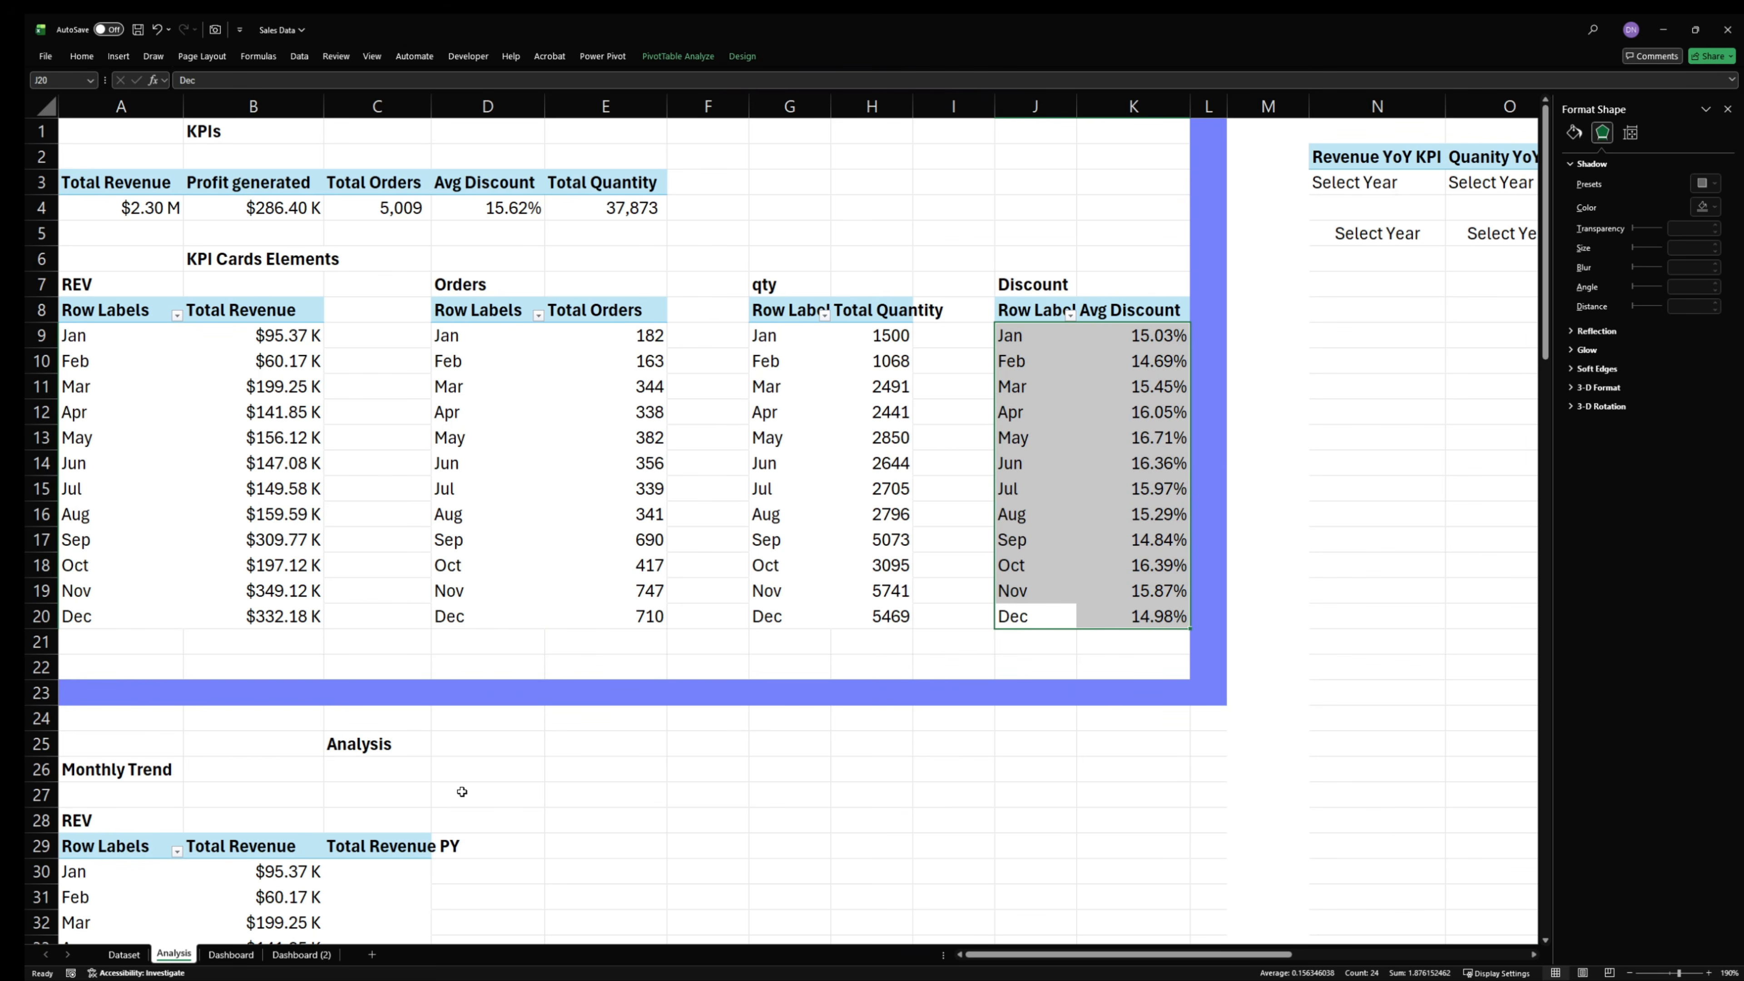
{"action": "left_click", "coordinate": [252, 958]}
{"action": "left_click", "coordinate": [690, 524]}
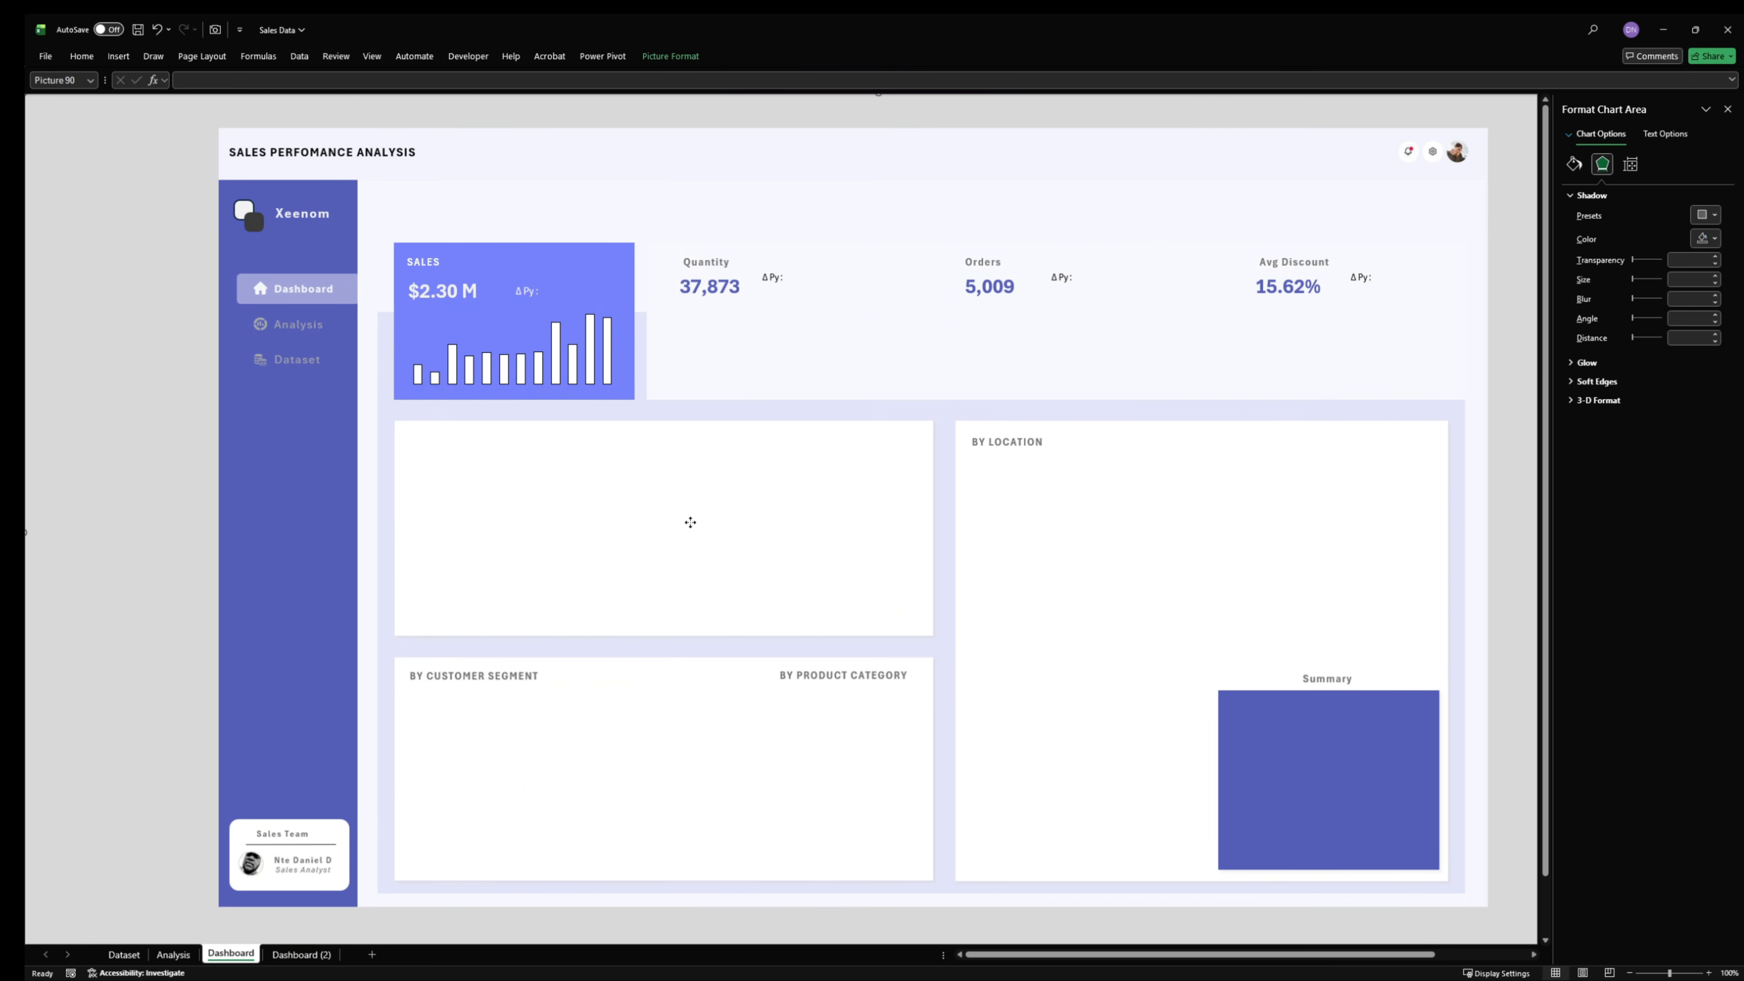
{"action": "left_click", "coordinate": [167, 320]}
{"action": "key", "text": "ctrl+v"}
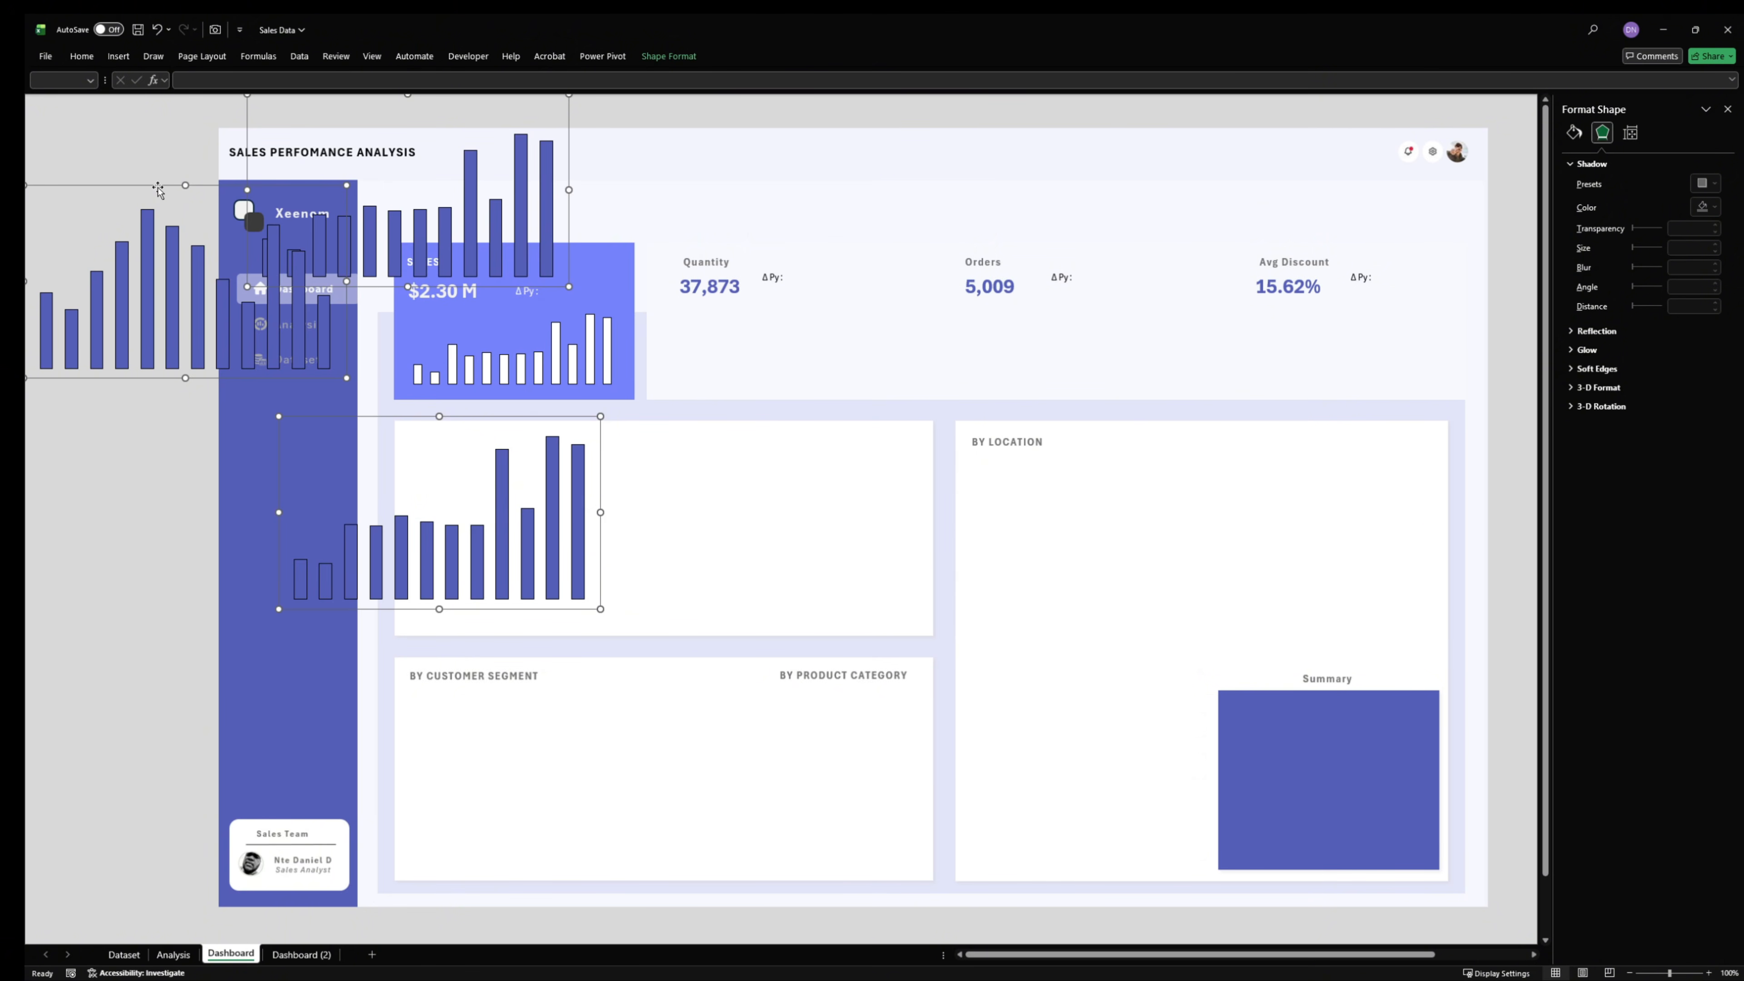
{"action": "left_click_drag", "start_coordinate": [158, 197], "coordinate": [758, 363]}
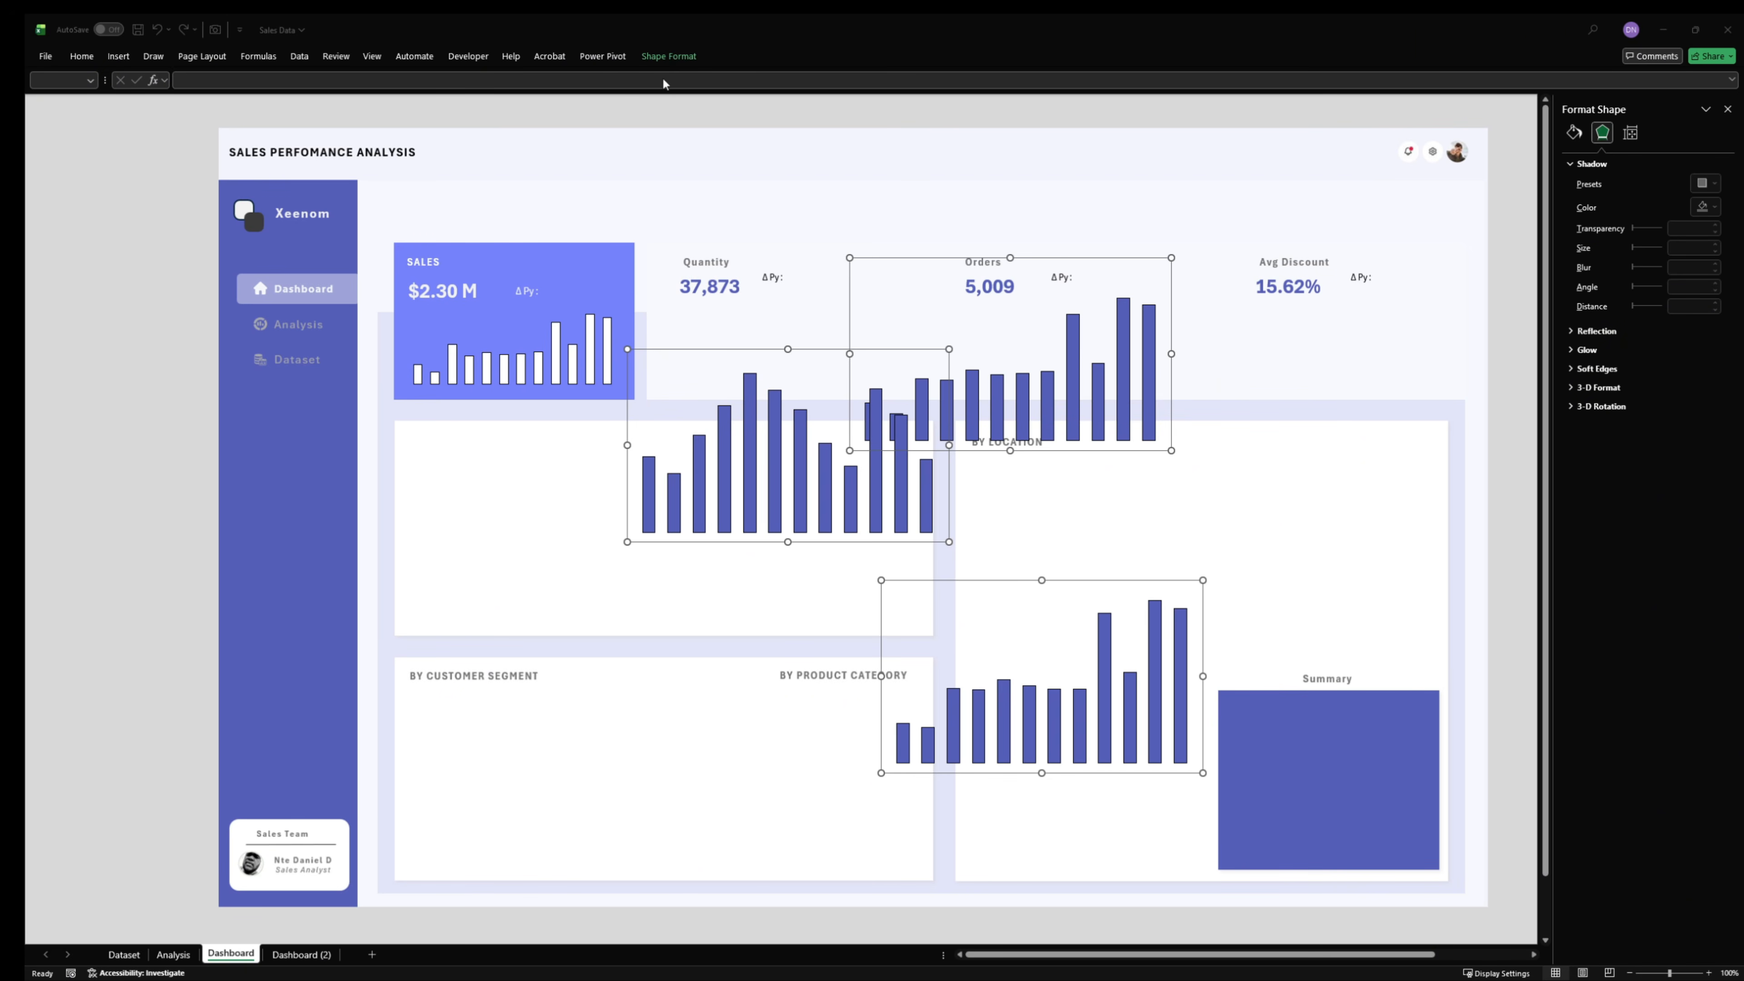
- Resize the three pasted charts to 1.67" high and 3.37" wide
{"action": "left_click", "coordinate": [693, 54]}
{"action": "left_click", "coordinate": [687, 55]}
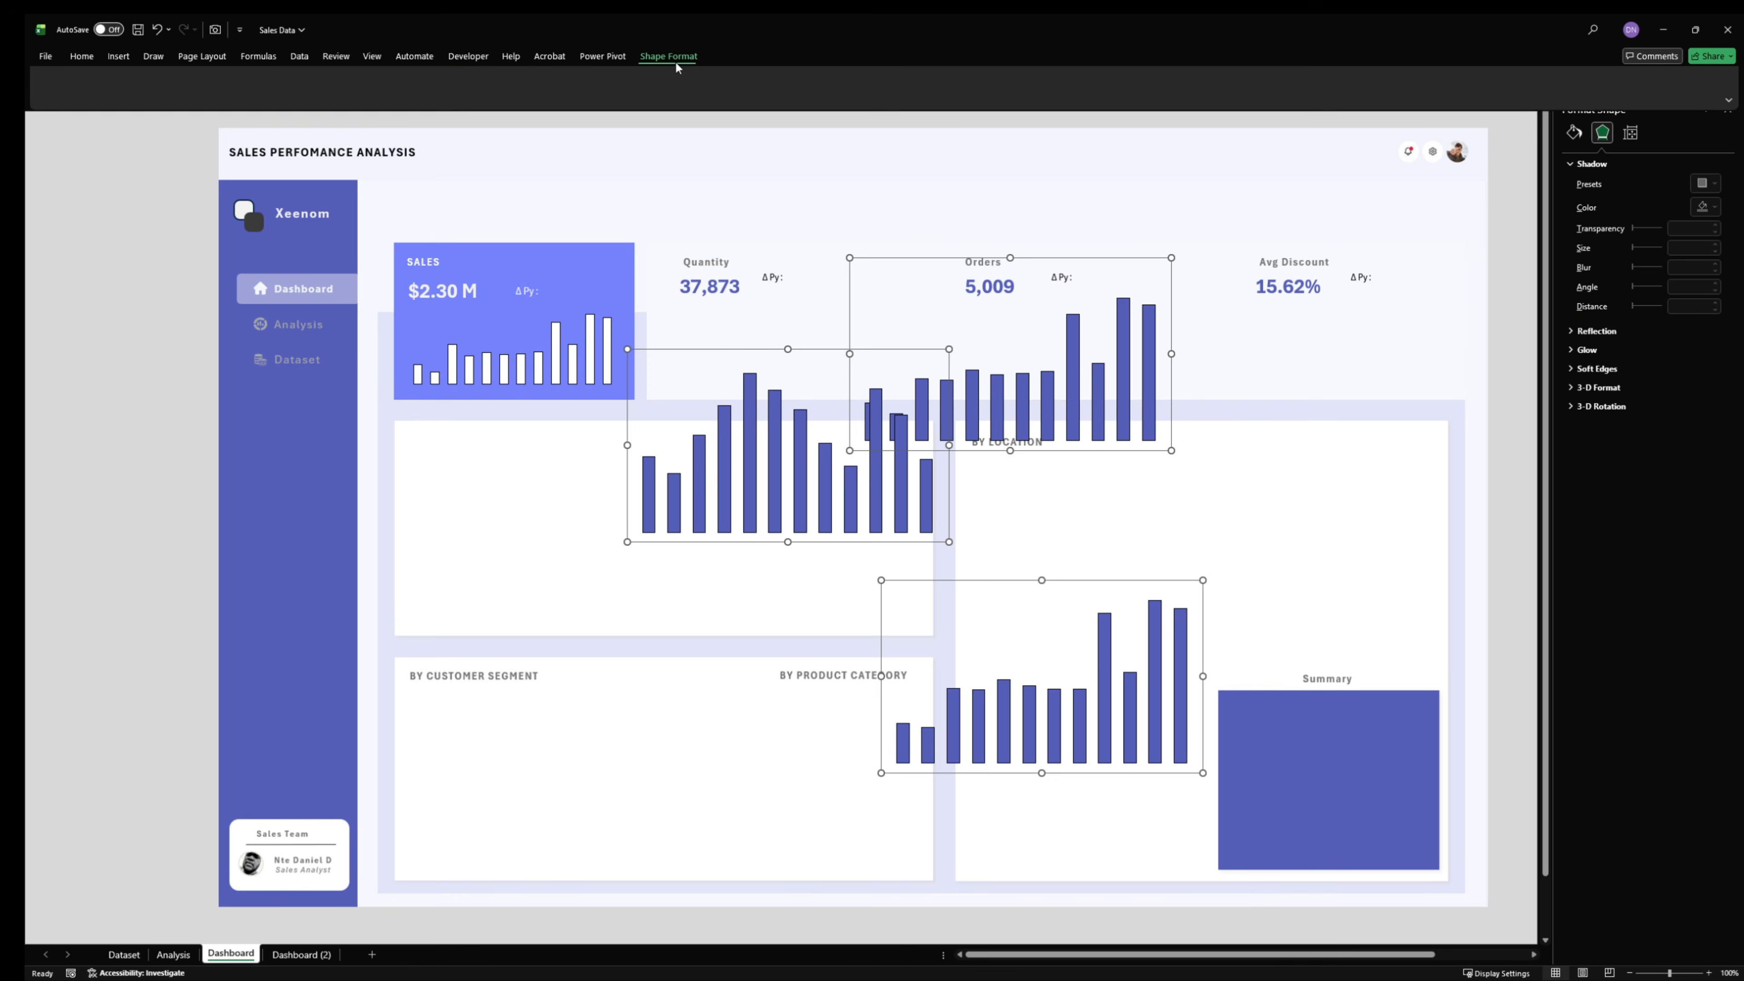
{"action": "left_click", "coordinate": [1151, 84]}
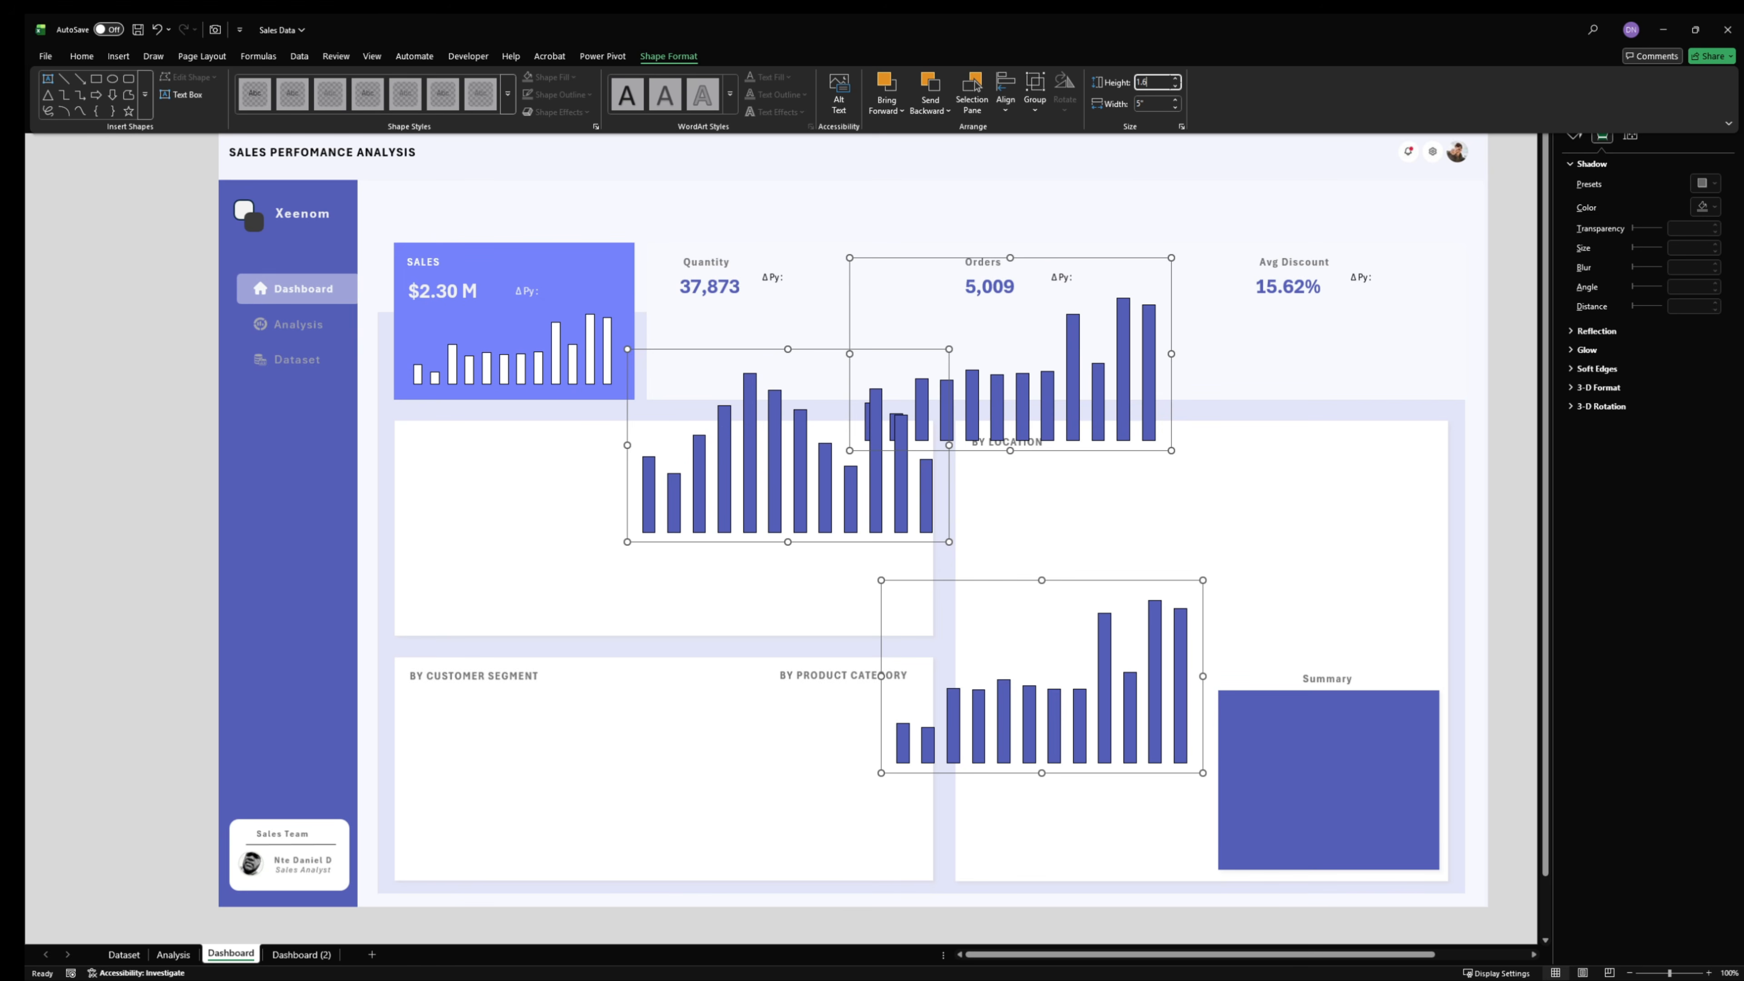
{"action": "left_click", "coordinate": [1147, 105]}
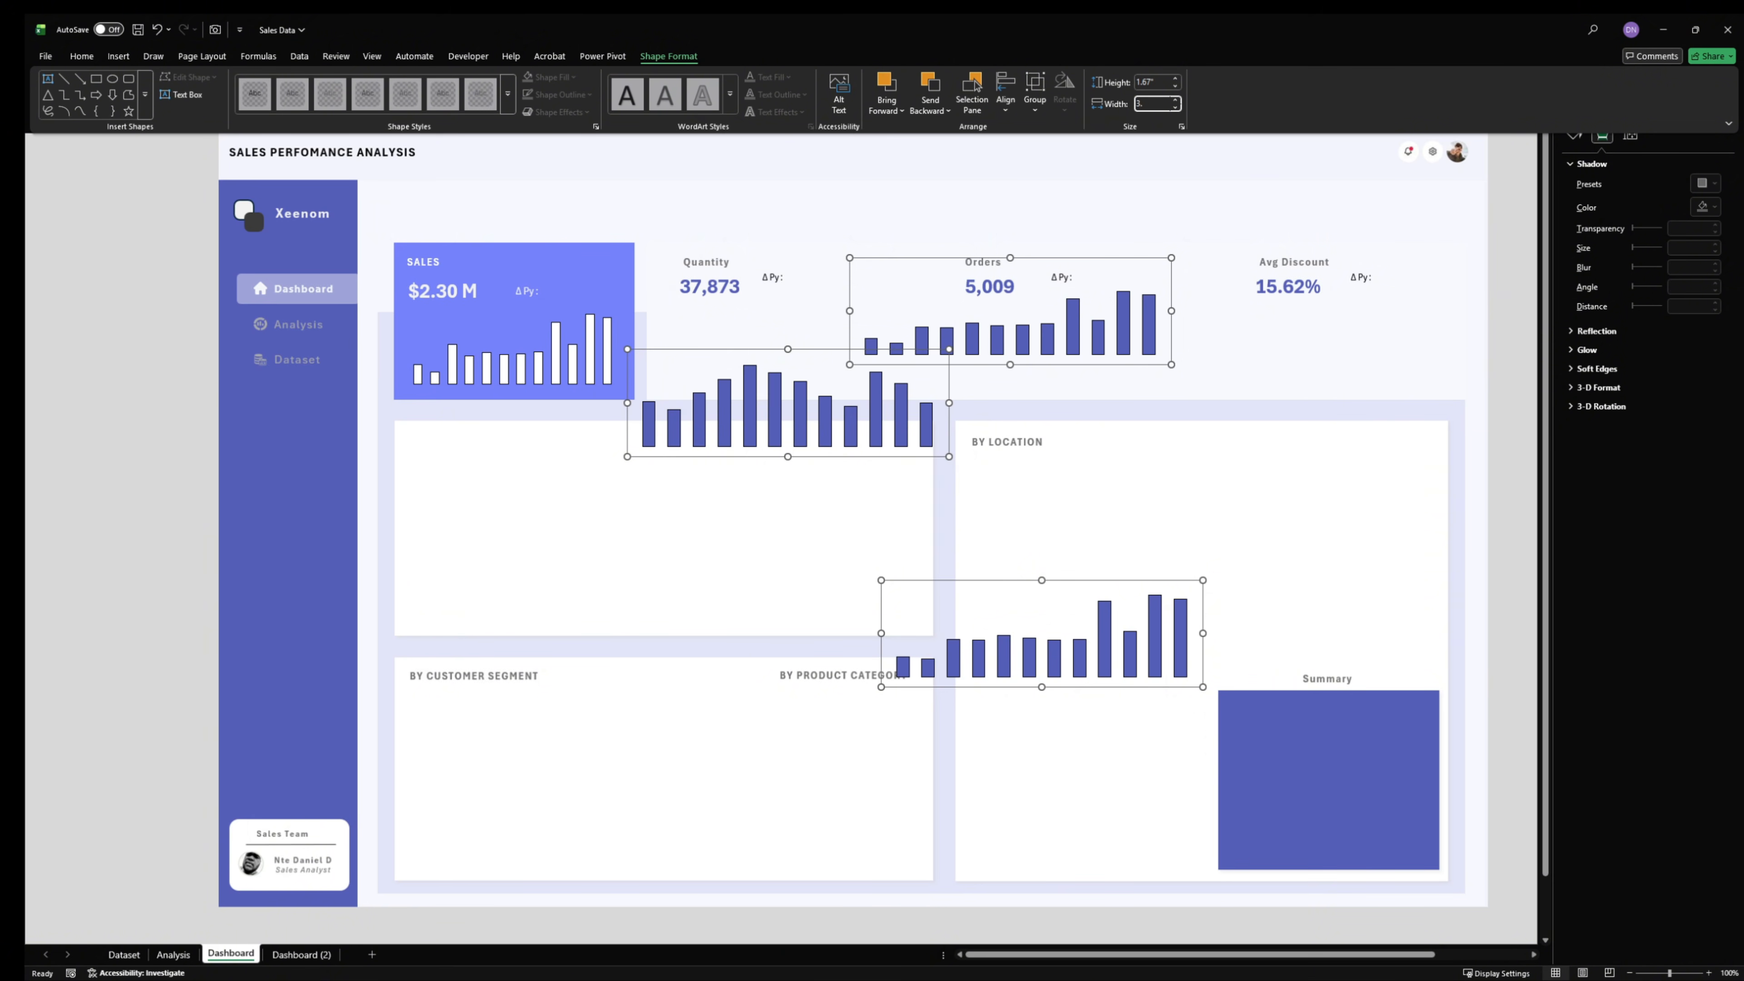
{"action": "key", "text": "Return"}
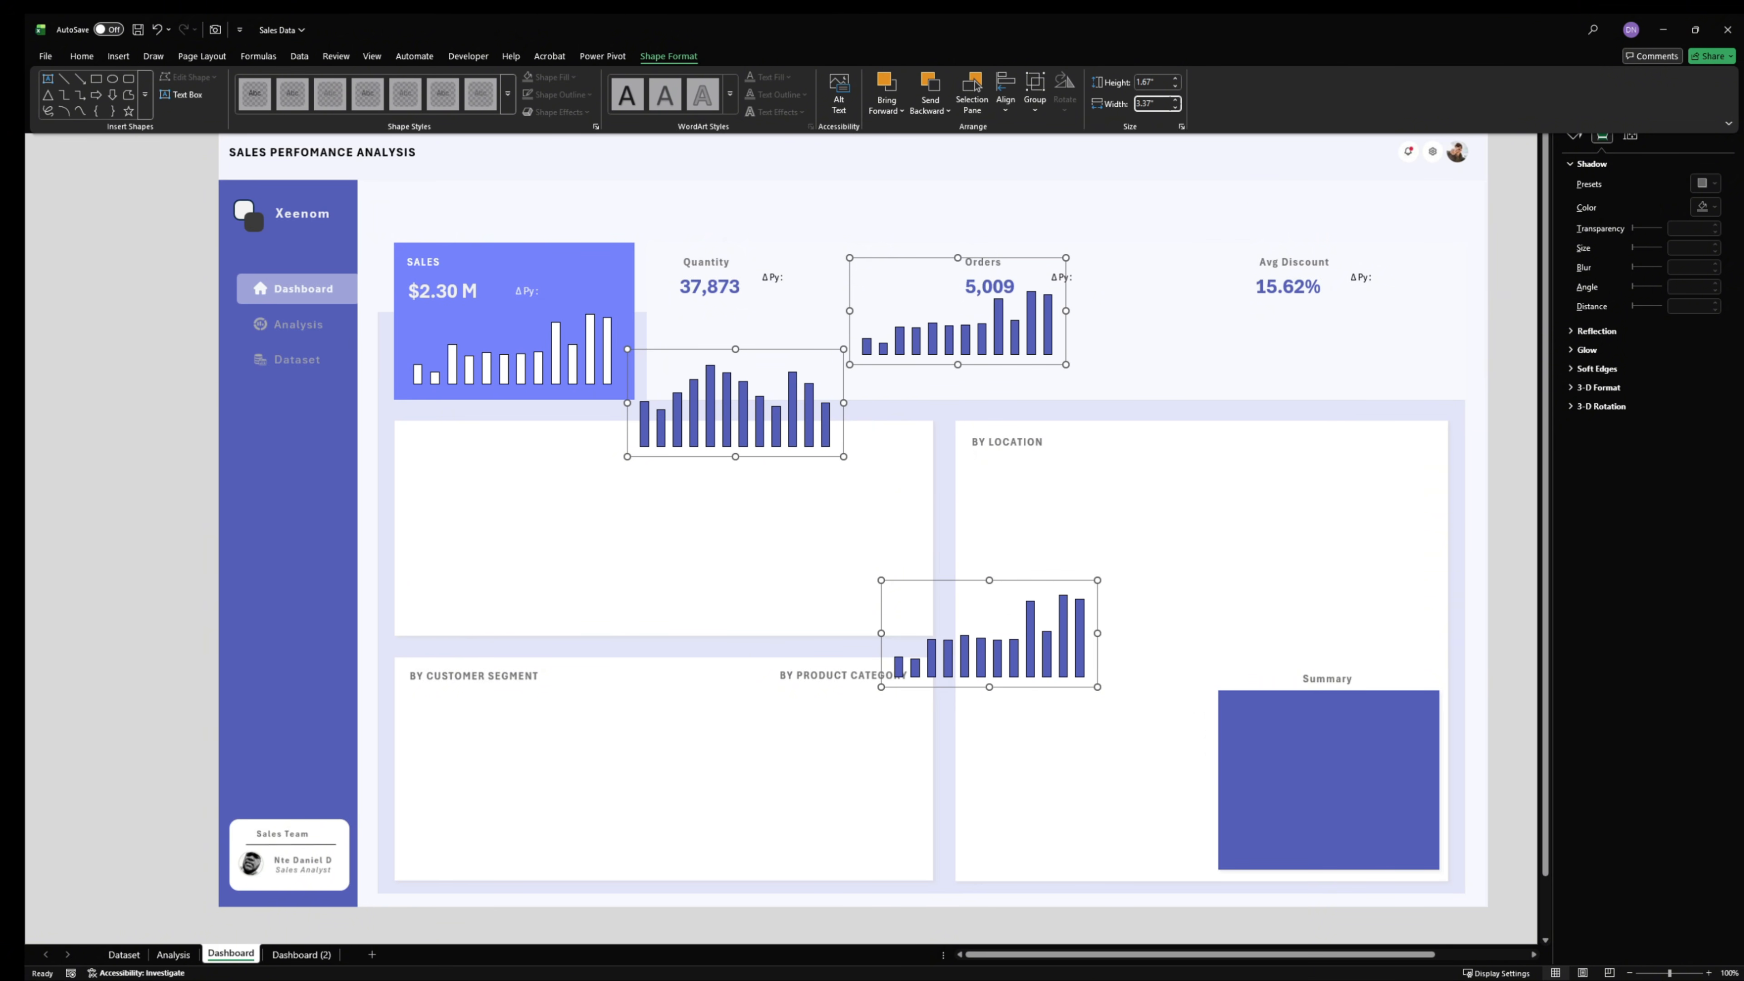
{"action": "left_click", "coordinate": [86, 392]}
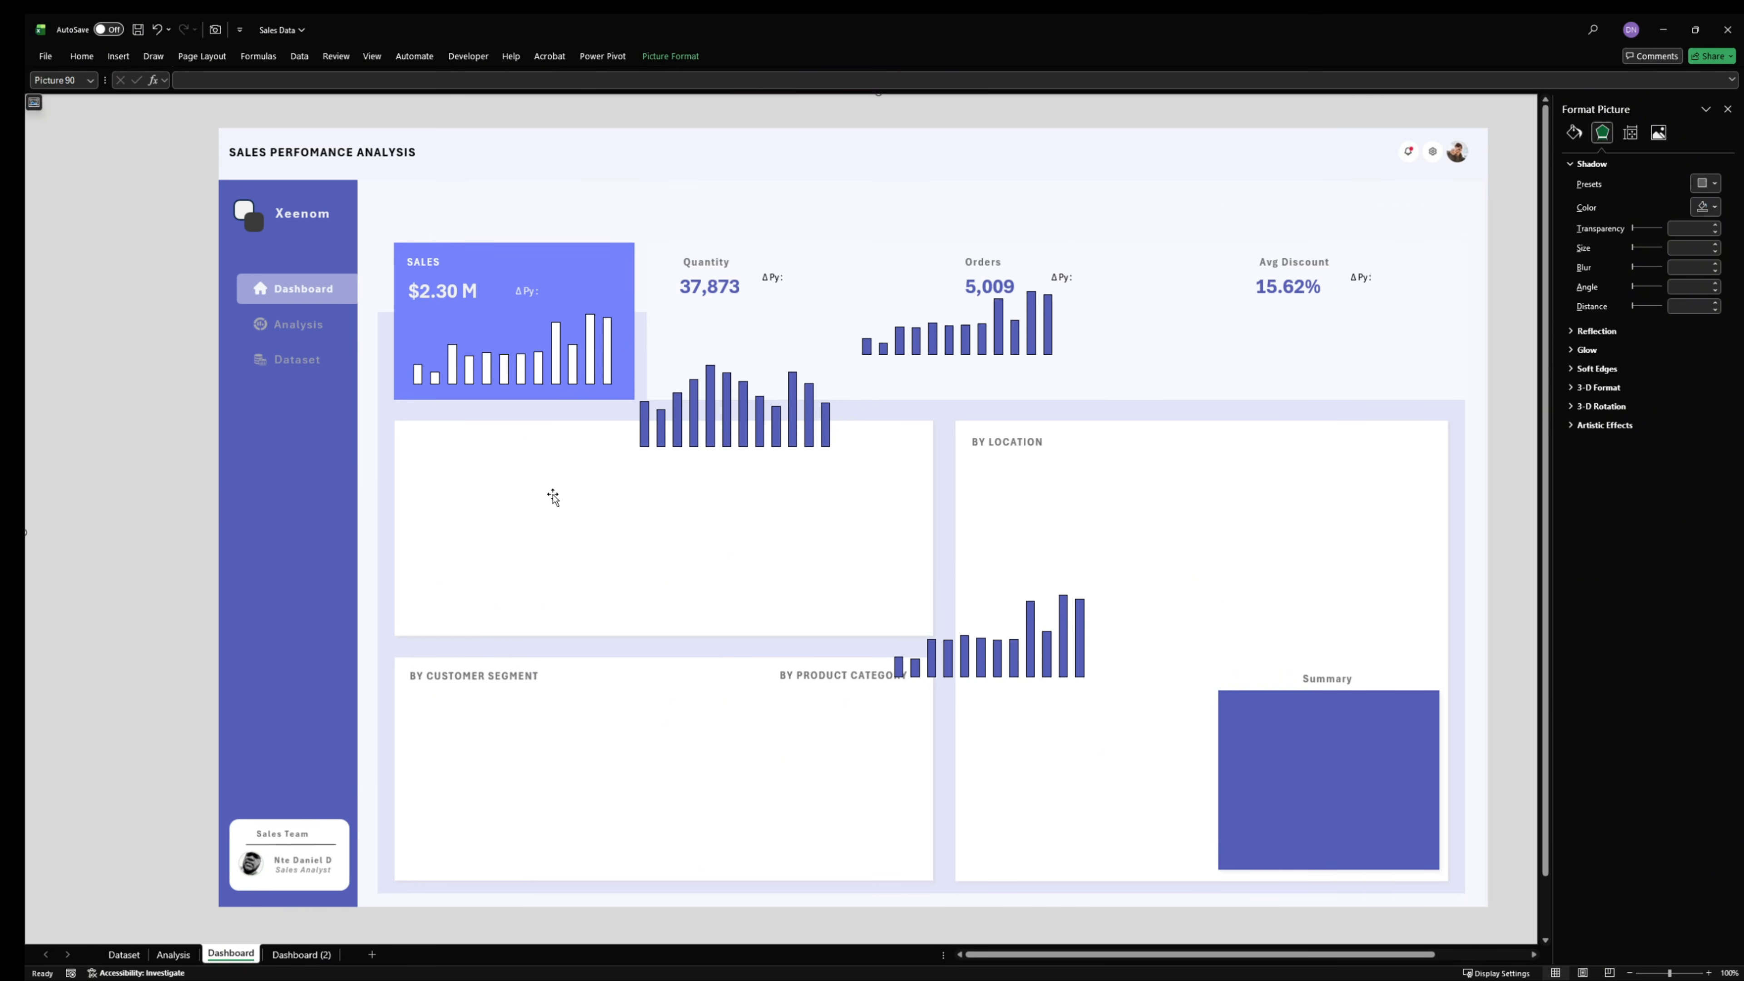
{"action": "left_click", "coordinate": [730, 371]}
{"action": "left_click", "coordinate": [756, 351]}
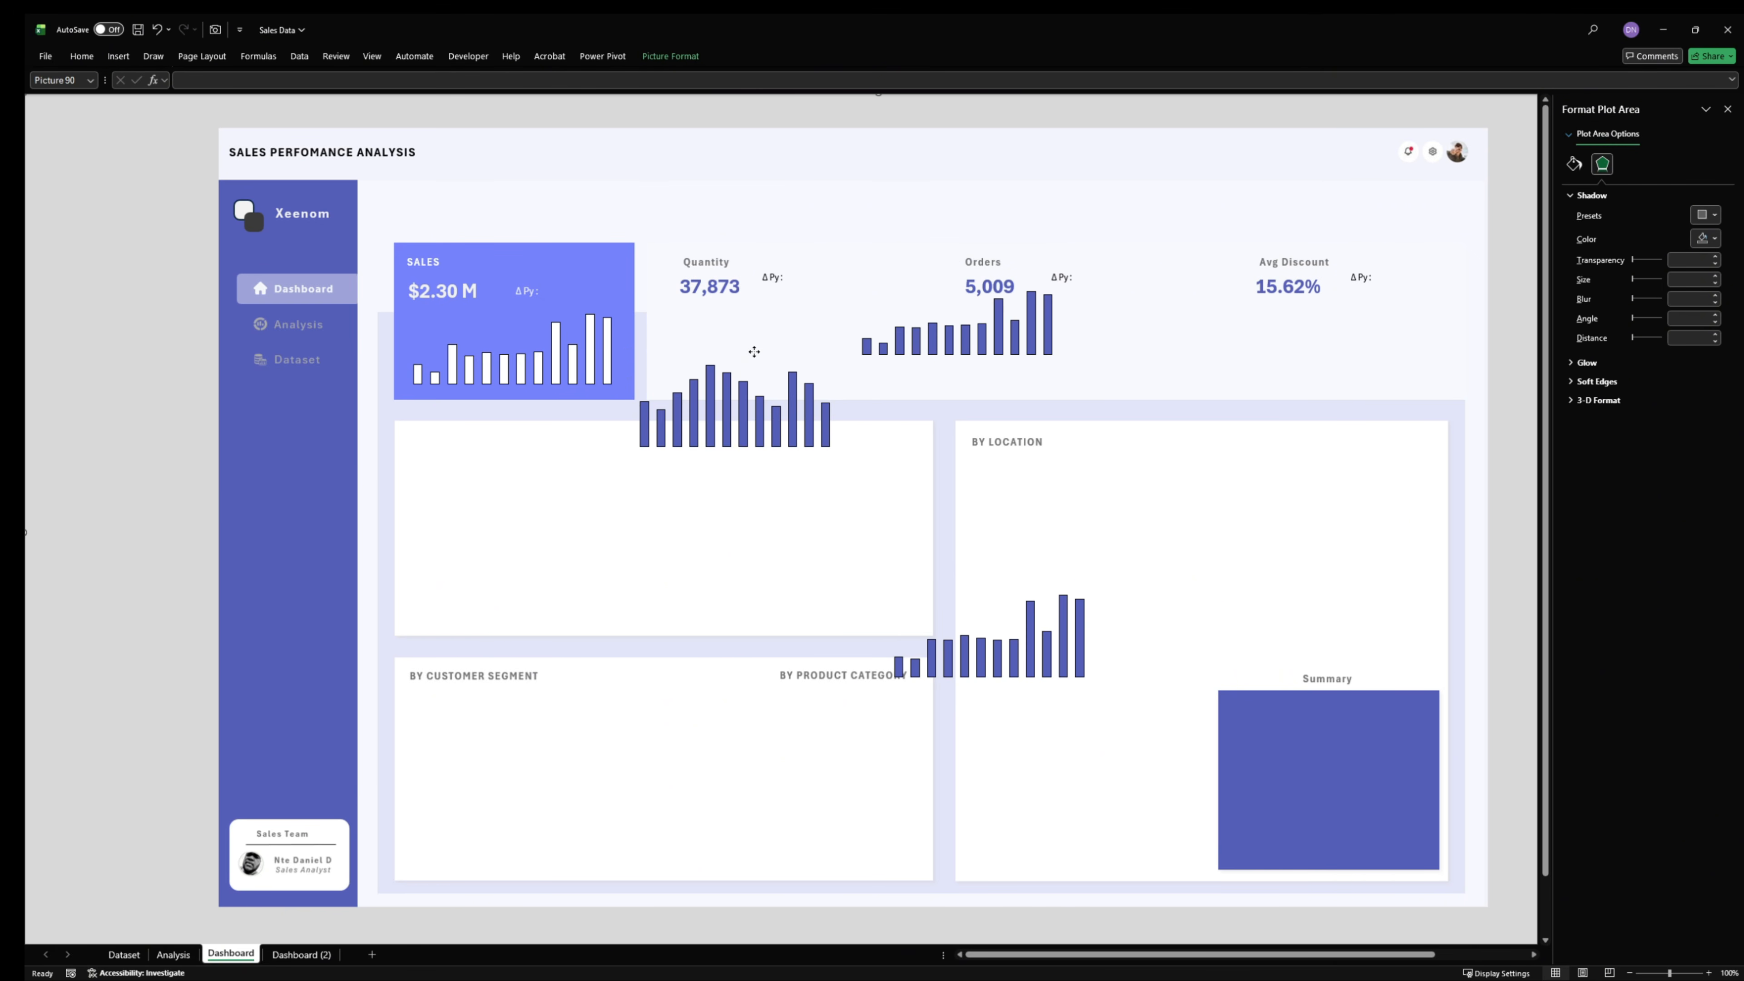
{"action": "left_click_drag", "start_coordinate": [756, 351], "coordinate": [1026, 458]}
{"action": "key", "text": "ctrl+z"}
- Move the discount chart into the Avg Discount card, beneath its KPI value
{"action": "left_click", "coordinate": [743, 402]}
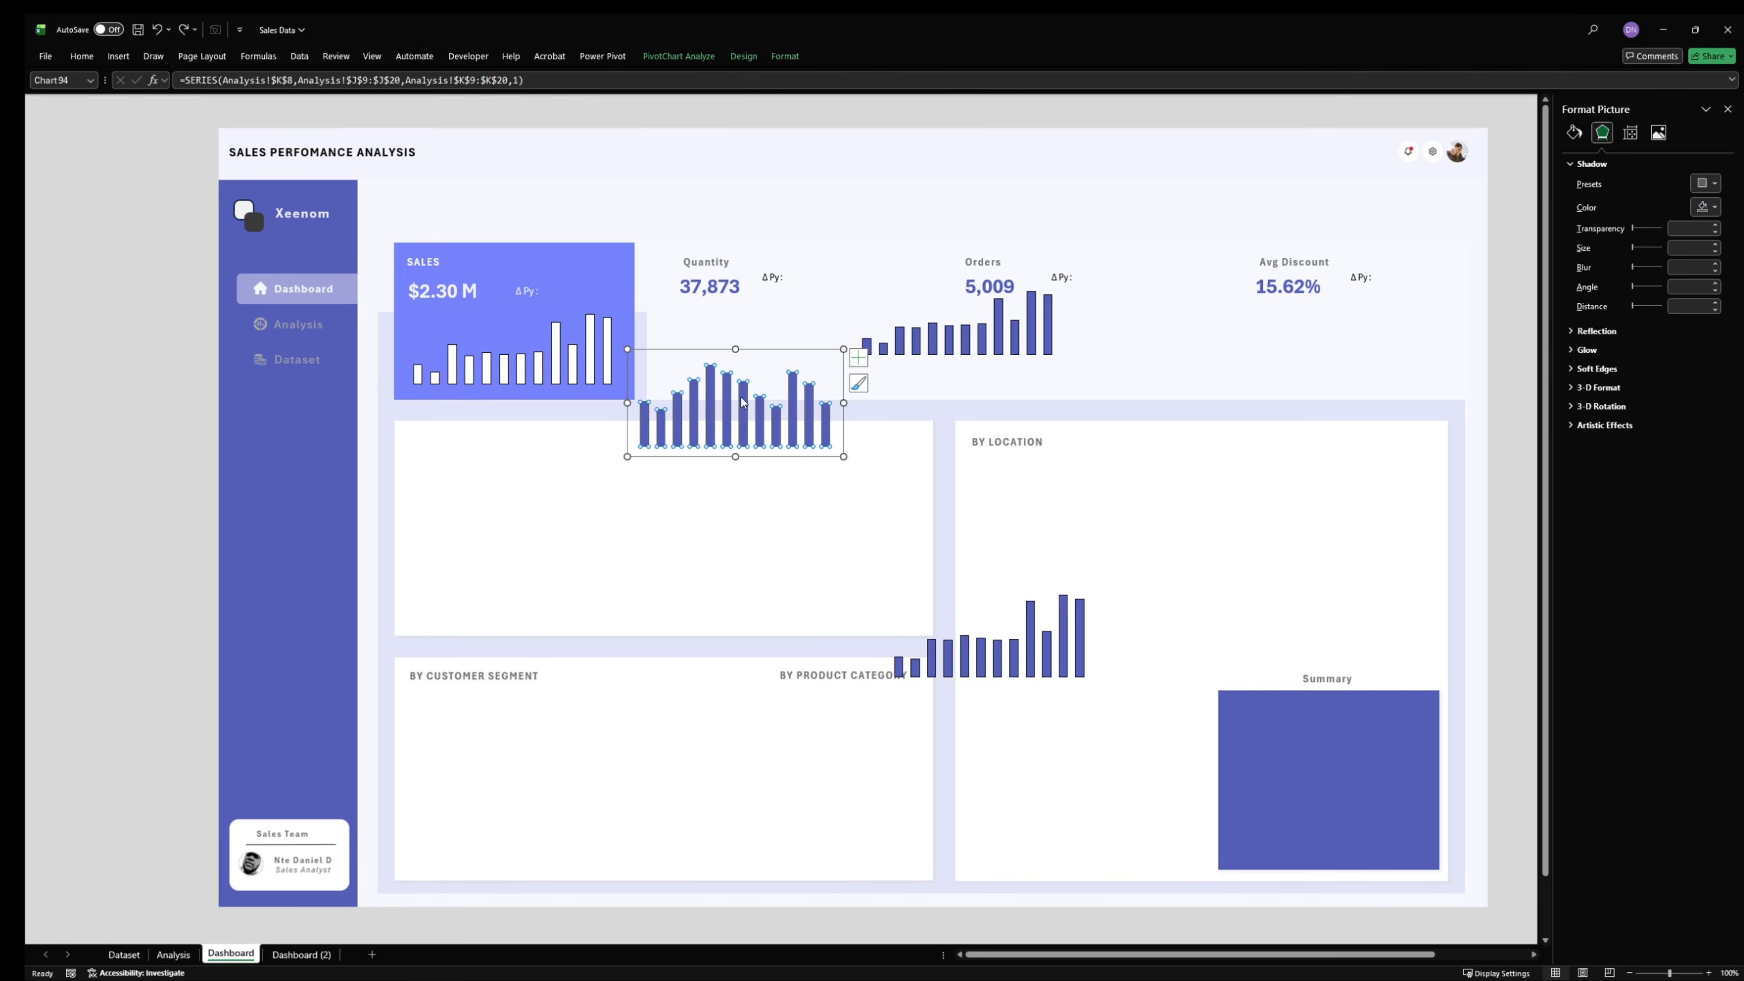
{"action": "left_click", "coordinate": [770, 358]}
{"action": "left_click", "coordinate": [774, 354]}
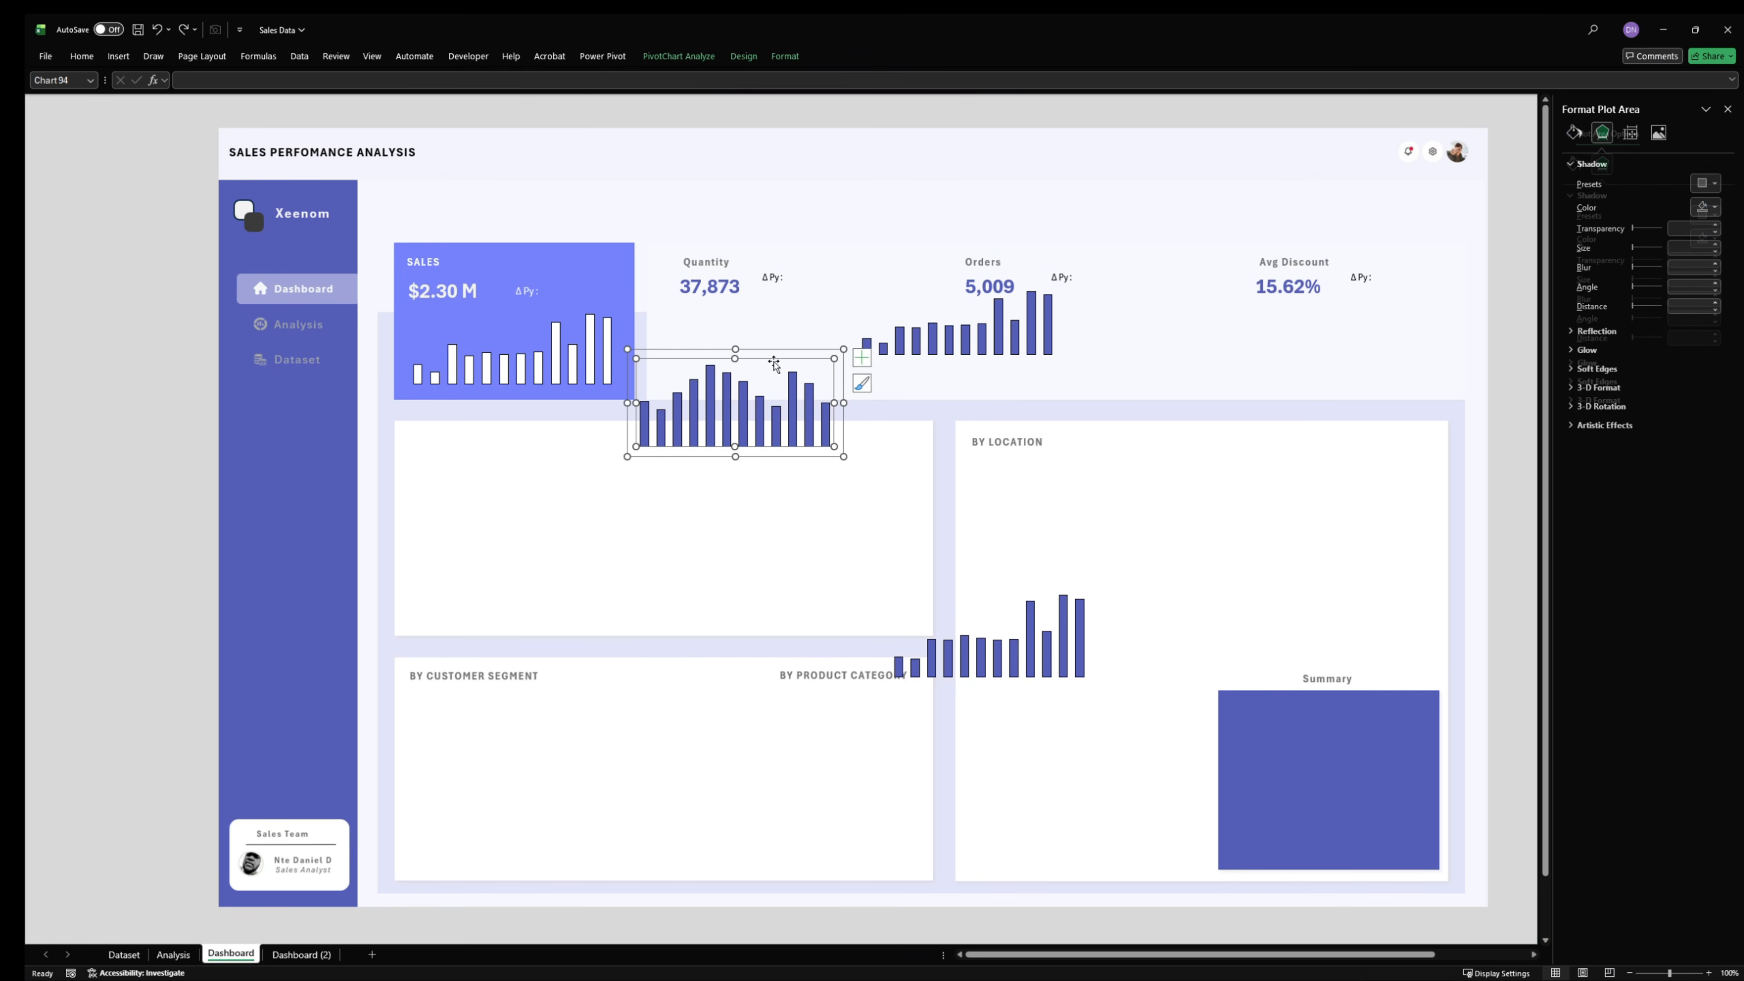
{"action": "left_click", "coordinate": [774, 355]}
{"action": "left_click", "coordinate": [764, 382]}
{"action": "left_click", "coordinate": [790, 356]}
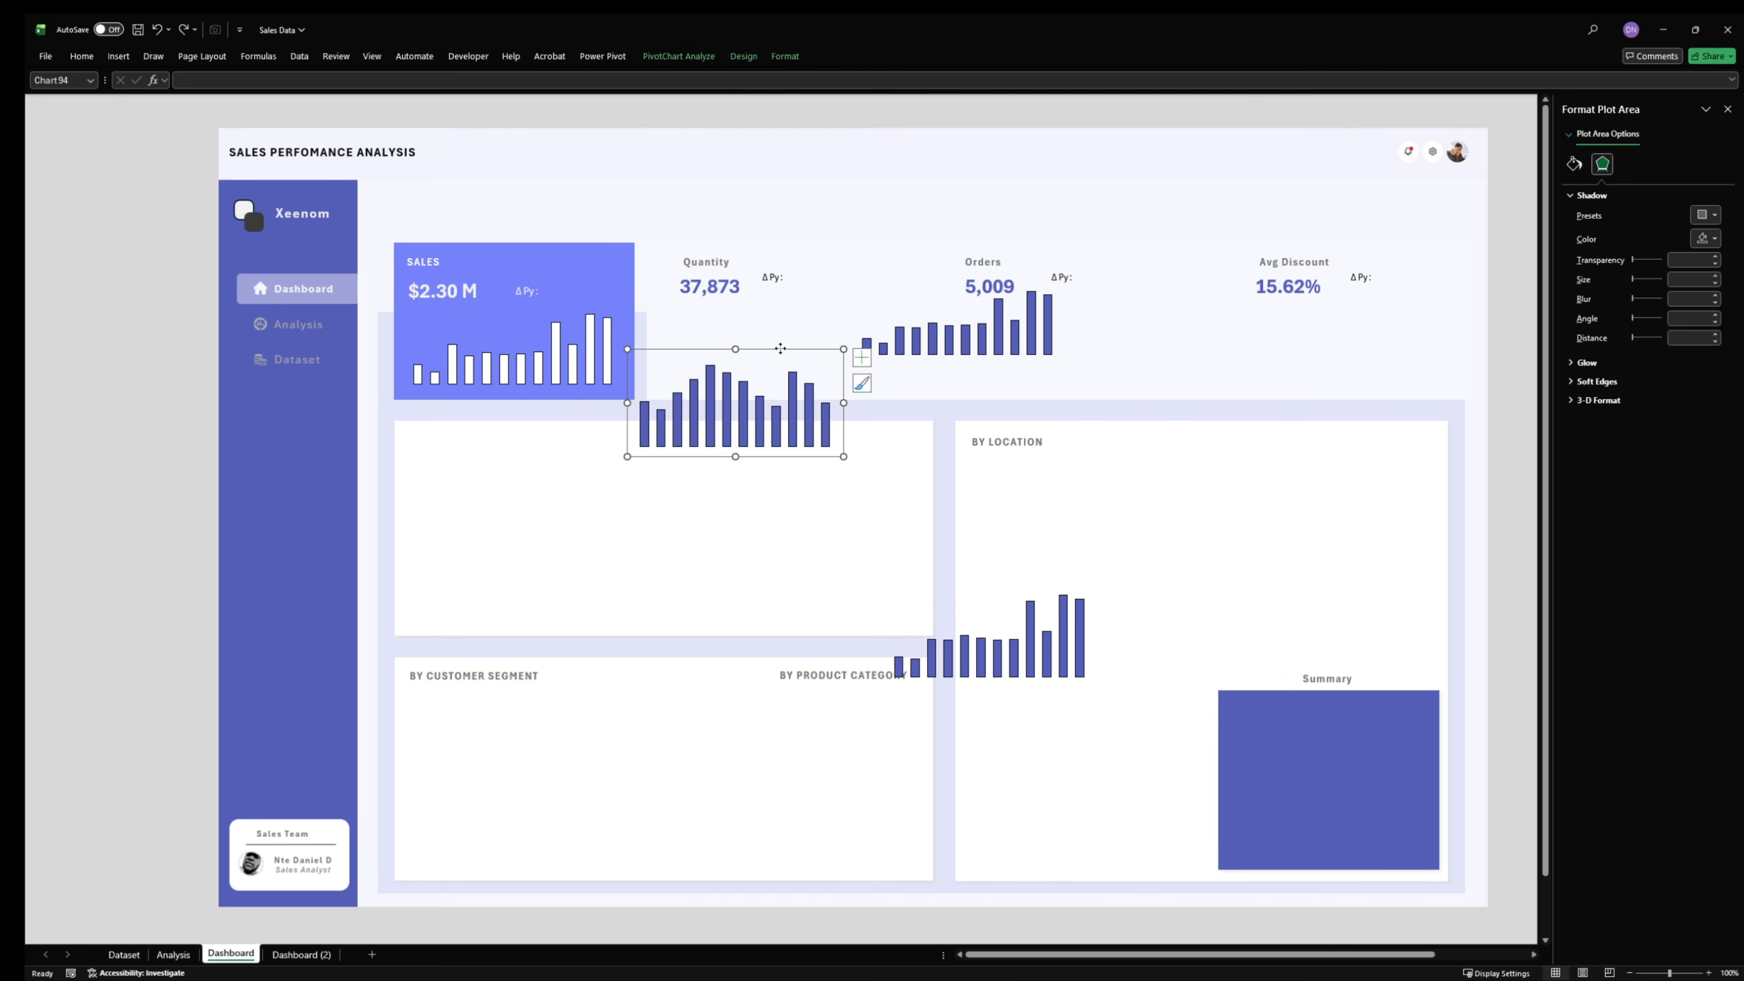
{"action": "left_click_drag", "start_coordinate": [791, 356], "coordinate": [1384, 284]}
- Place the quantity chart beneath the Quantity value and the orders chart beneath the Orders value
{"action": "left_click", "coordinate": [930, 310]}
{"action": "left_click", "coordinate": [970, 282]}
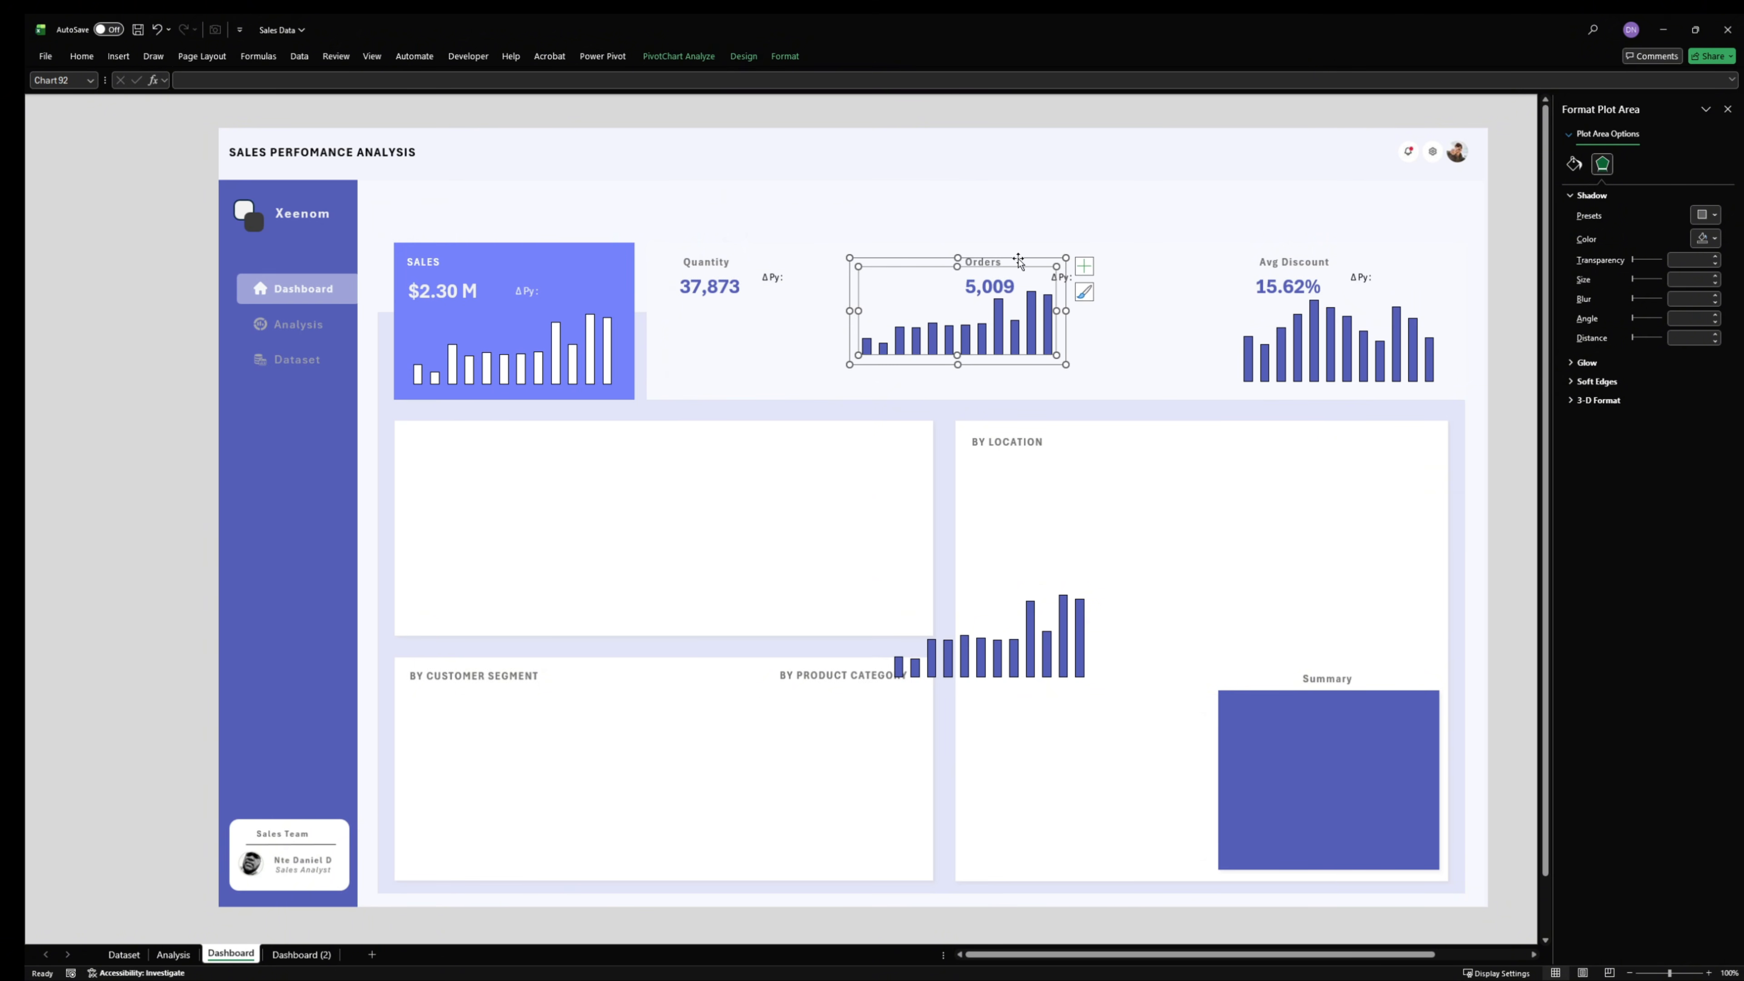
{"action": "left_click_drag", "start_coordinate": [1018, 261], "coordinate": [833, 286]}
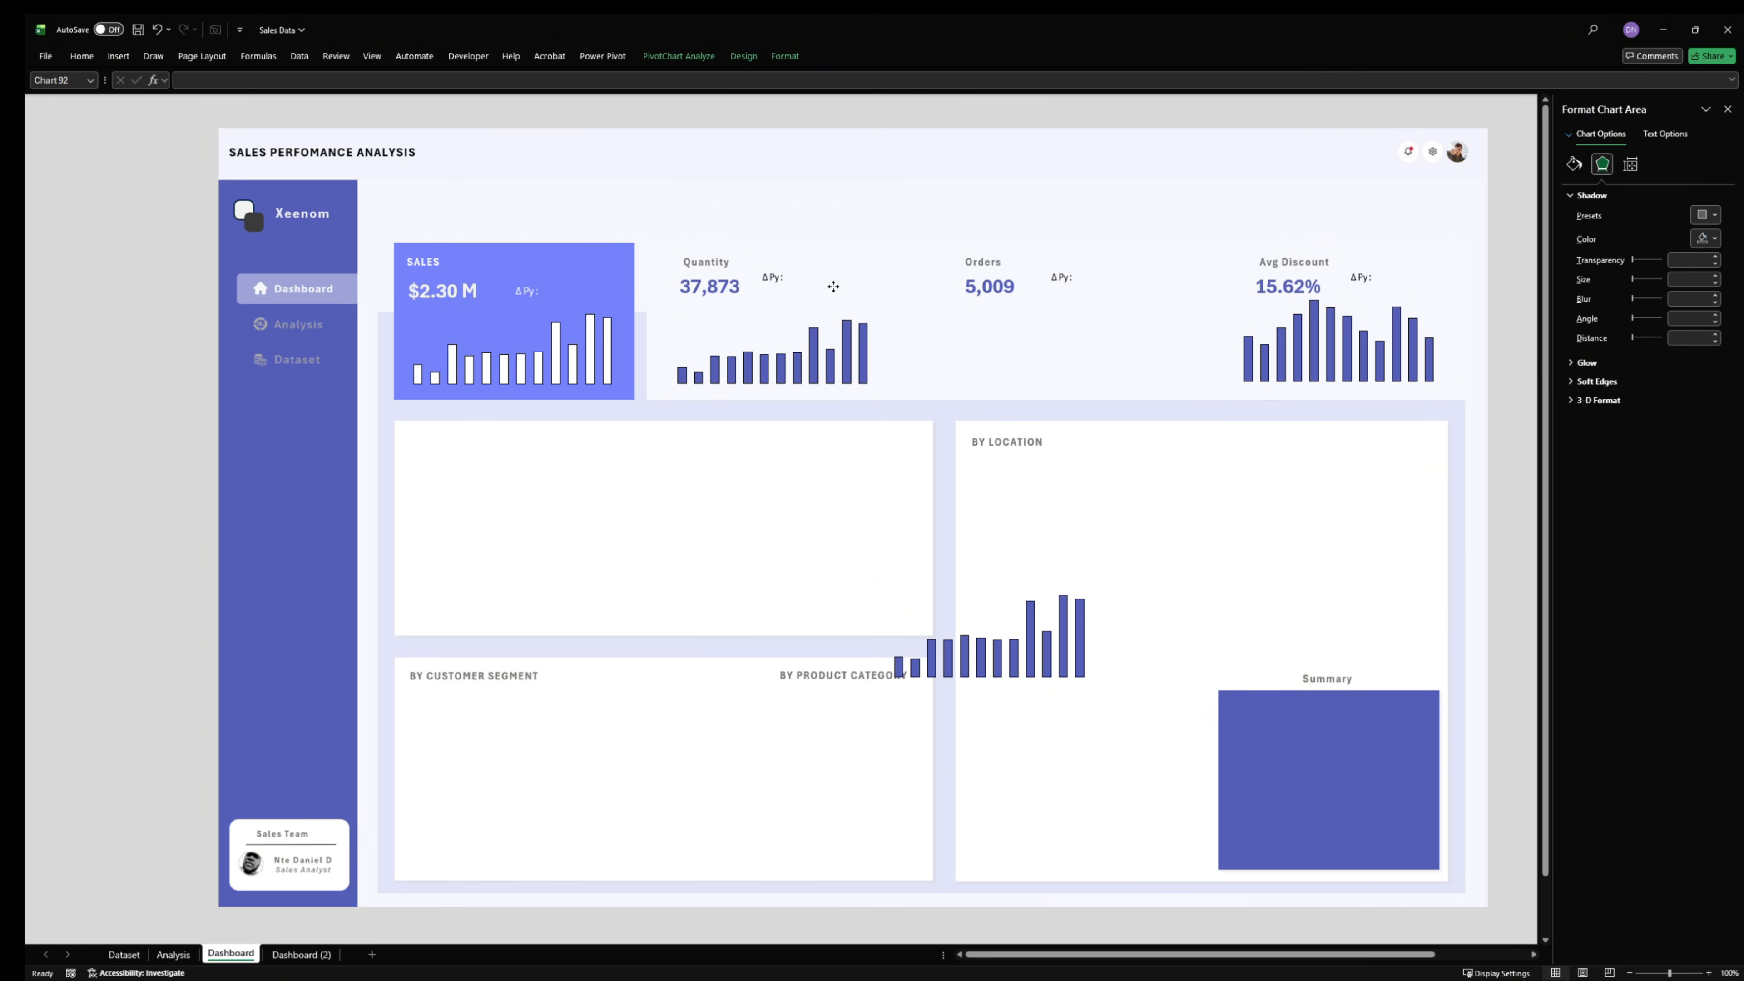
{"action": "left_click", "coordinate": [989, 609]}
{"action": "left_click_drag", "start_coordinate": [1021, 580], "coordinate": [1082, 294]}
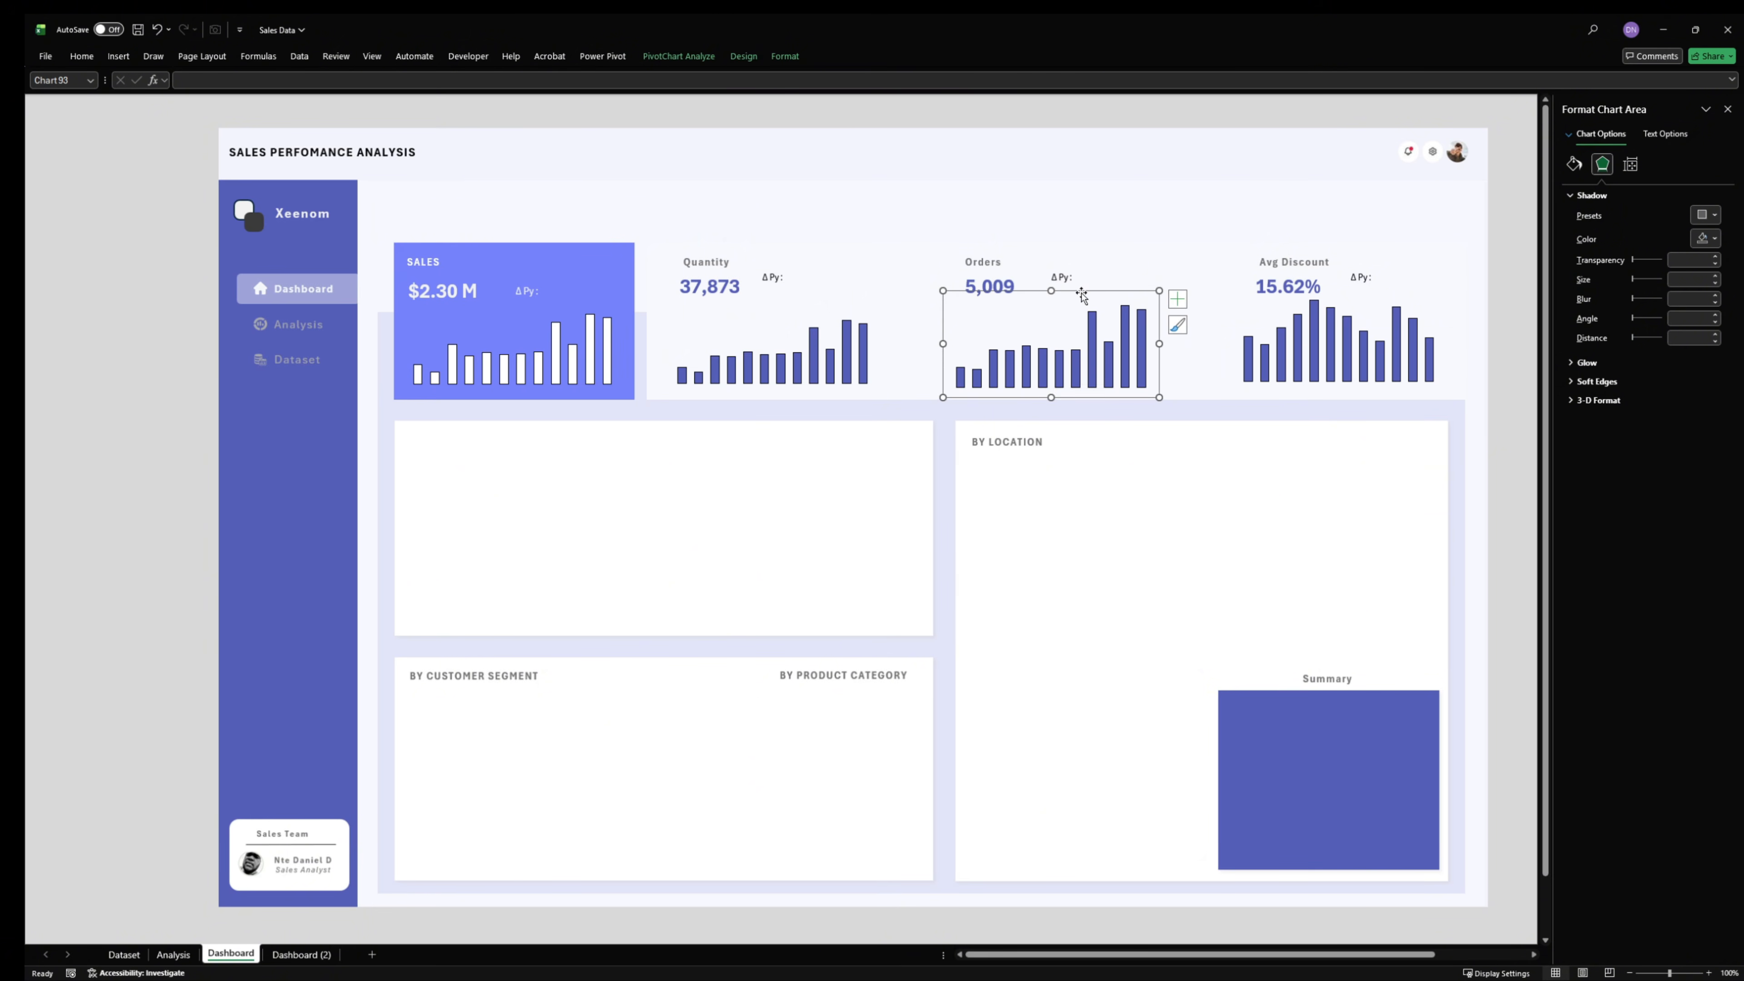
- Align the bottom edges of the quantity, orders and discount charts
{"action": "left_click", "coordinate": [1178, 300]}
{"action": "left_click", "coordinate": [1359, 303]}
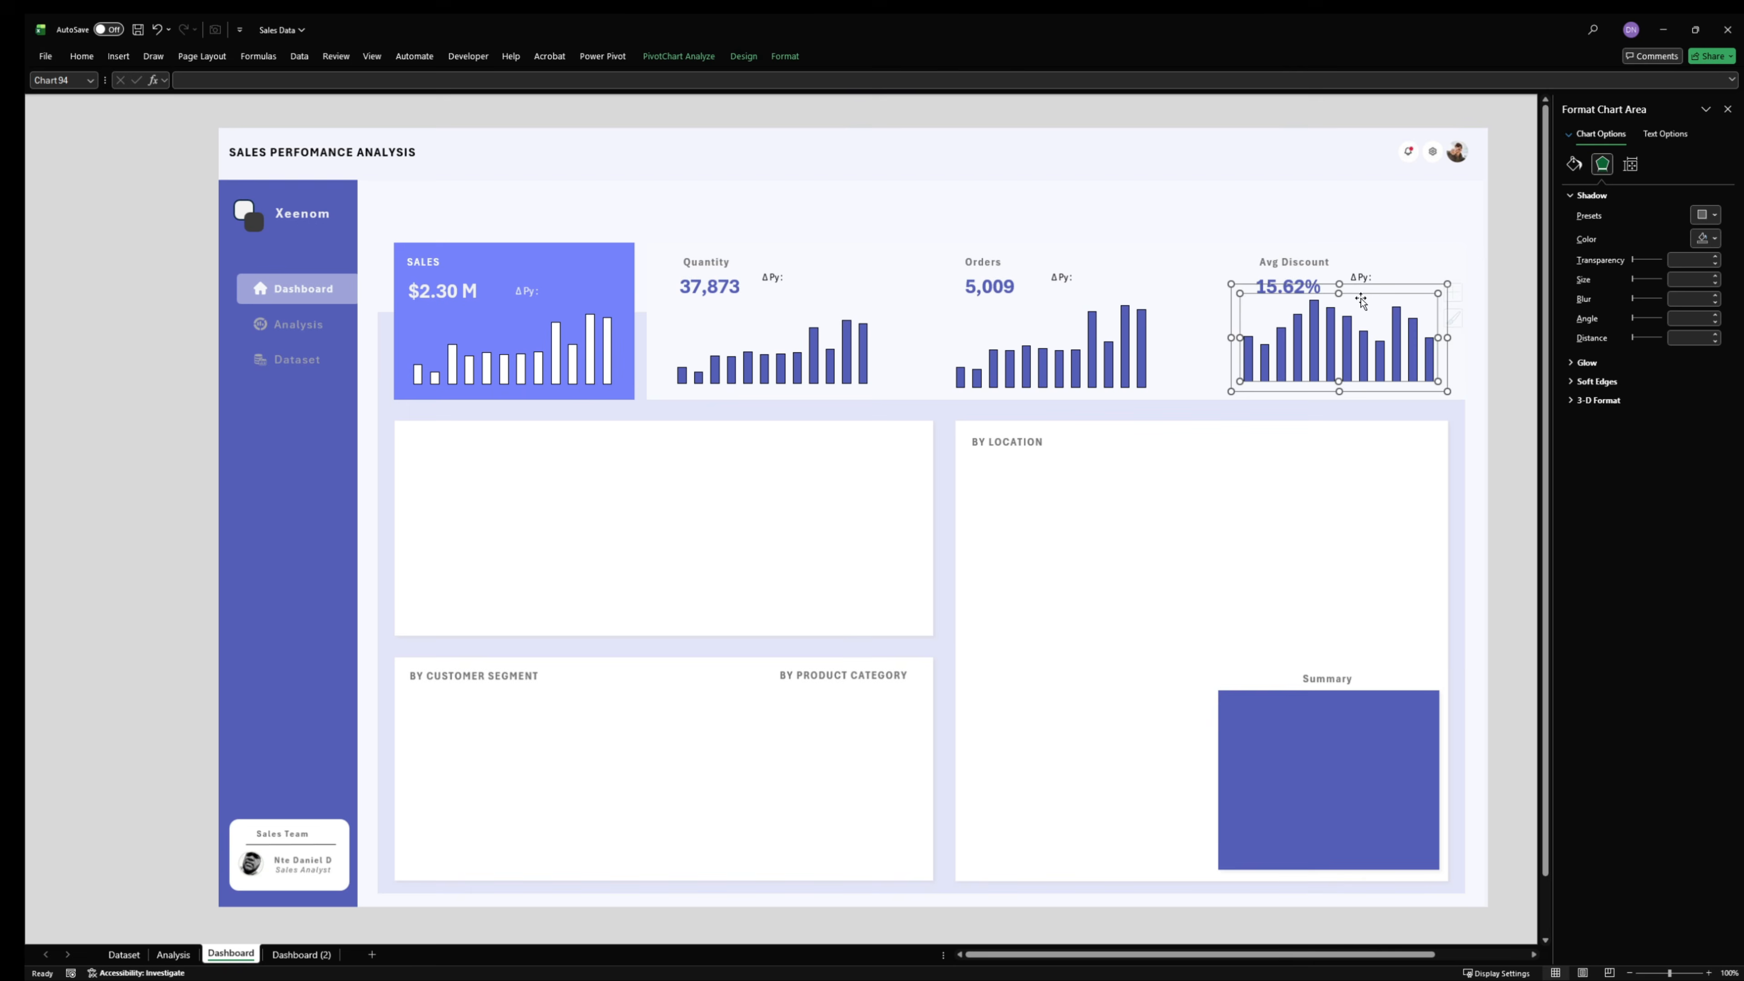
{"action": "left_click", "coordinate": [1129, 304], "text": "ctrl"}
{"action": "left_click", "coordinate": [755, 310], "text": "ctrl"}
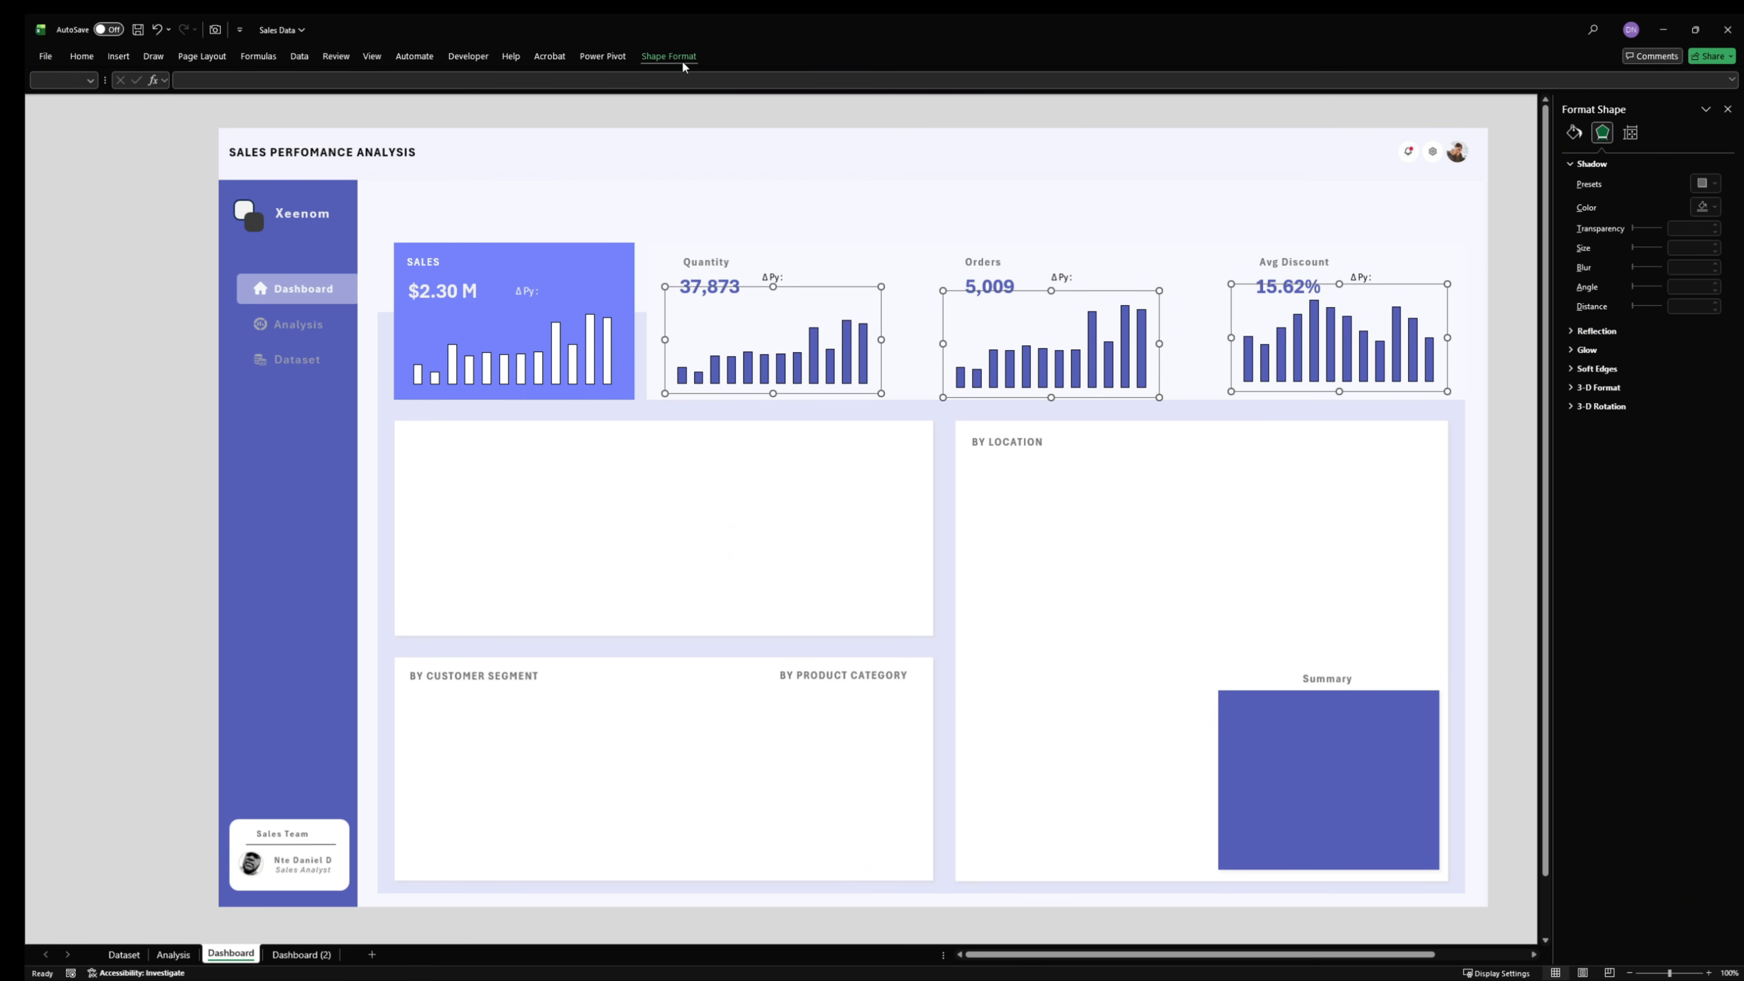
{"action": "left_click", "coordinate": [683, 57]}
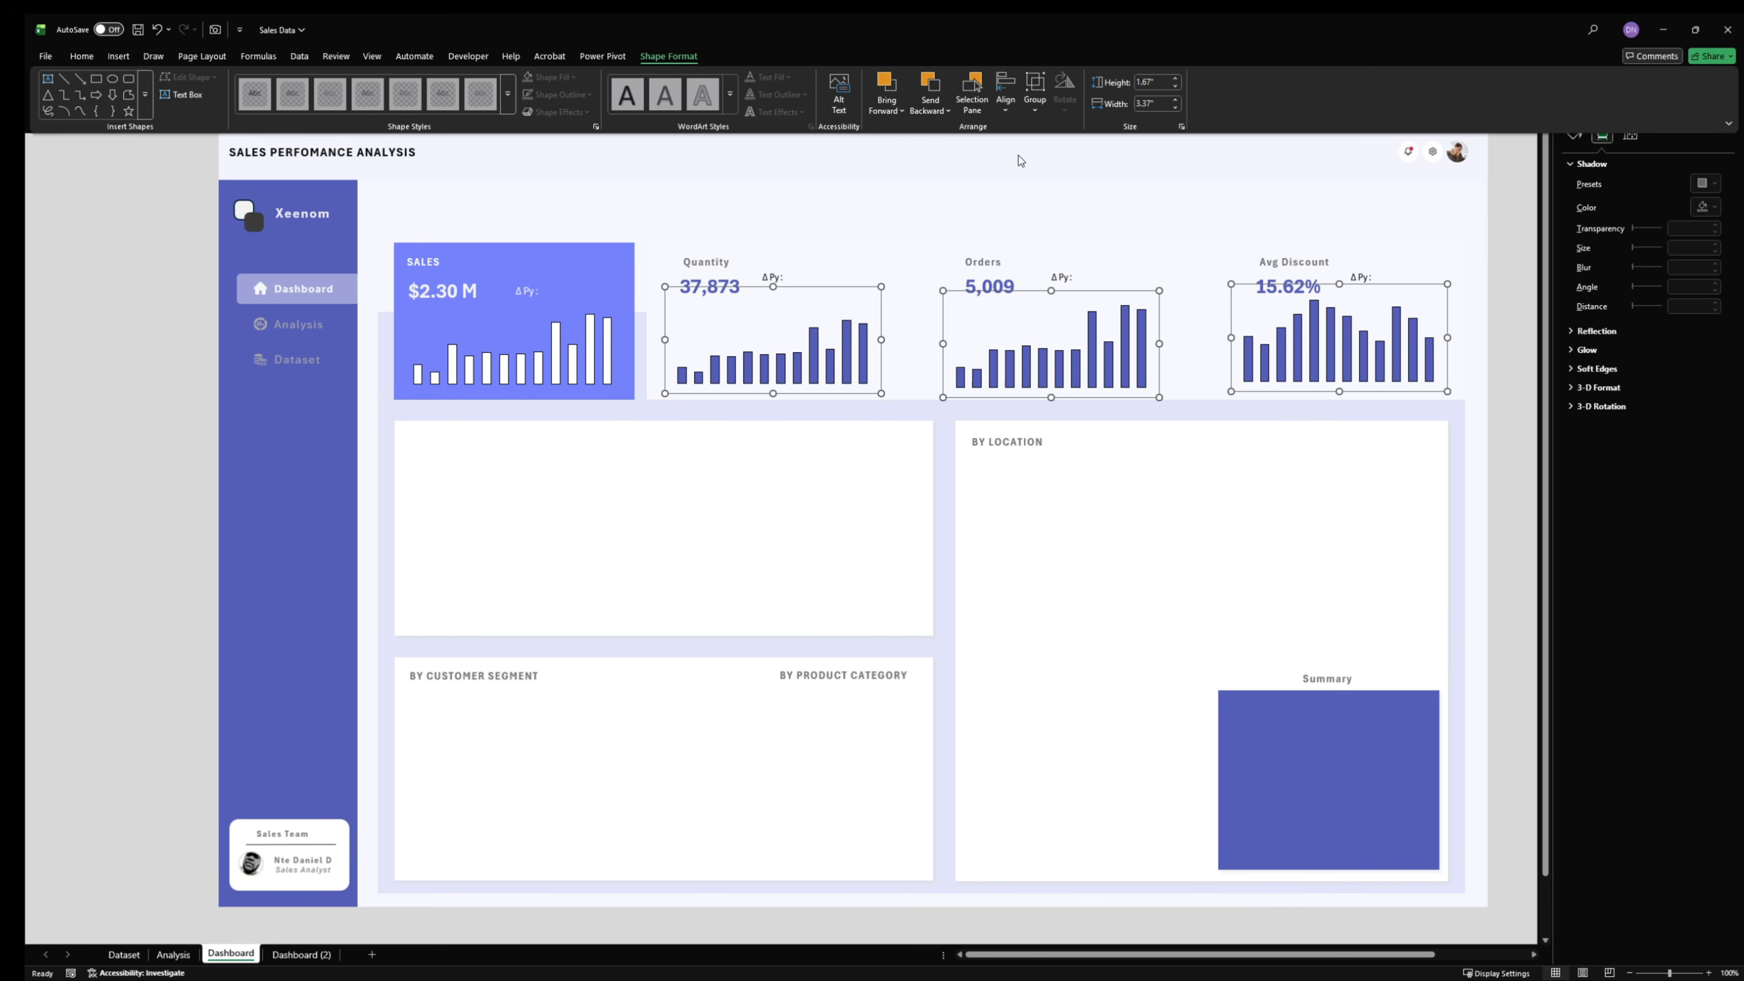
{"action": "left_click", "coordinate": [1005, 91]}
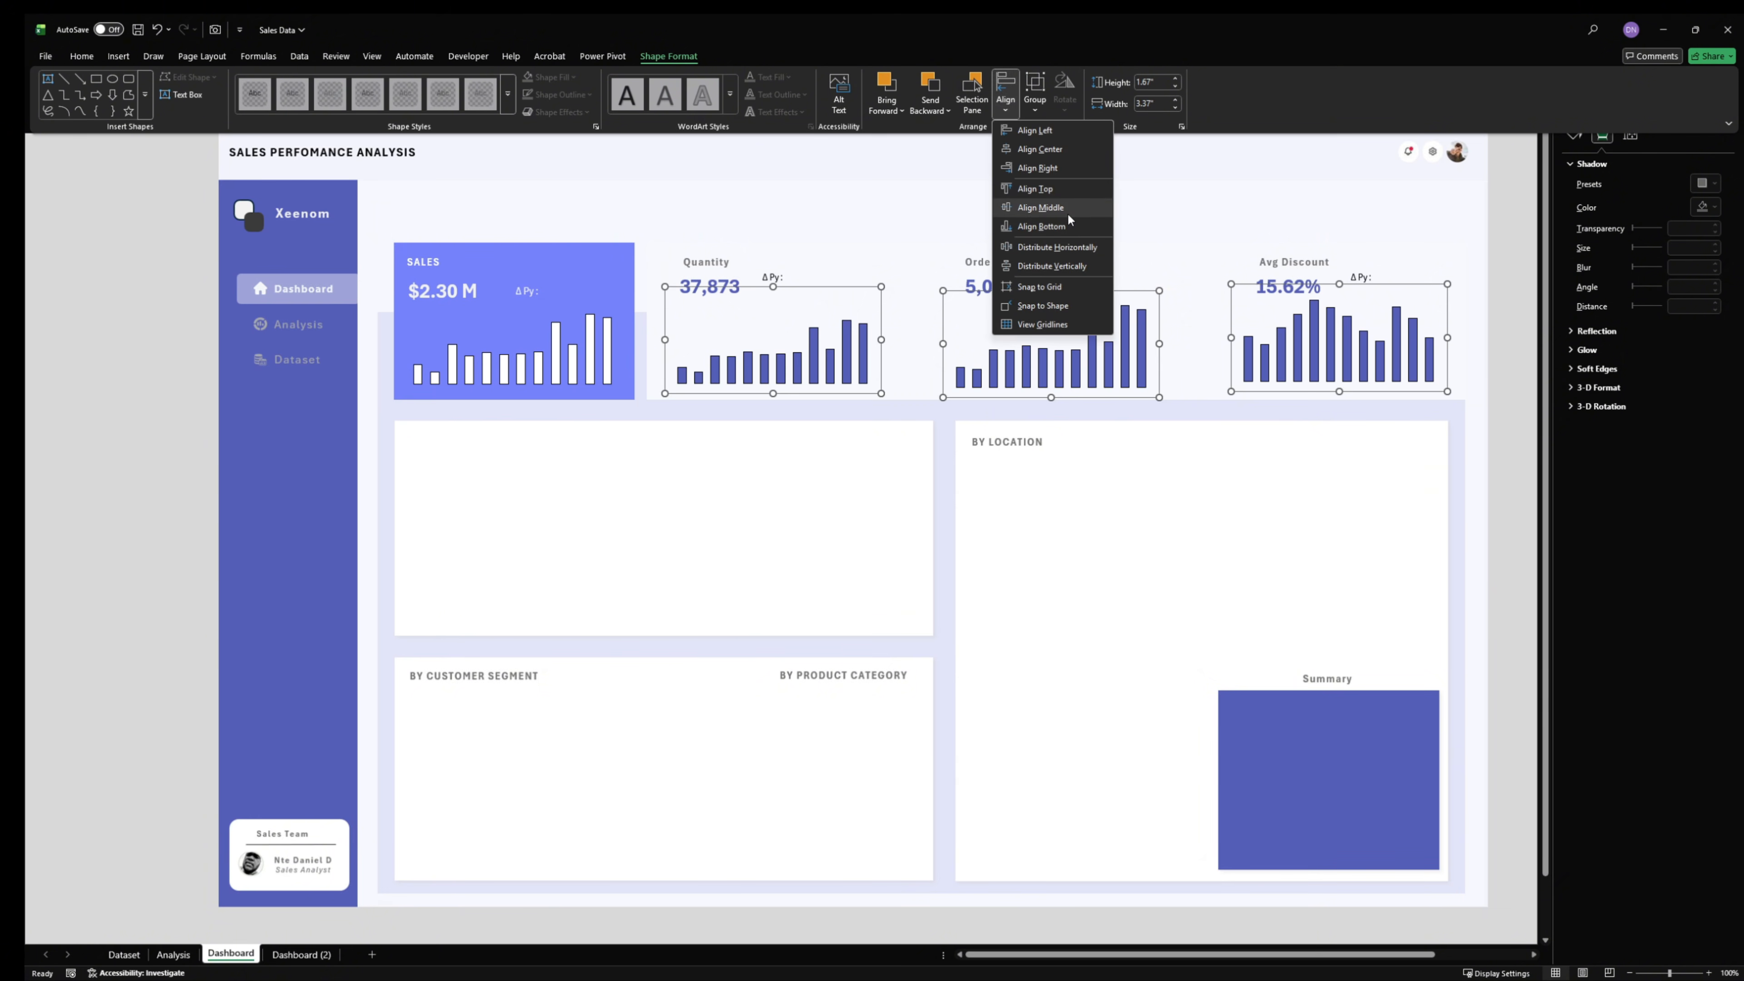
{"action": "left_click", "coordinate": [1054, 227]}
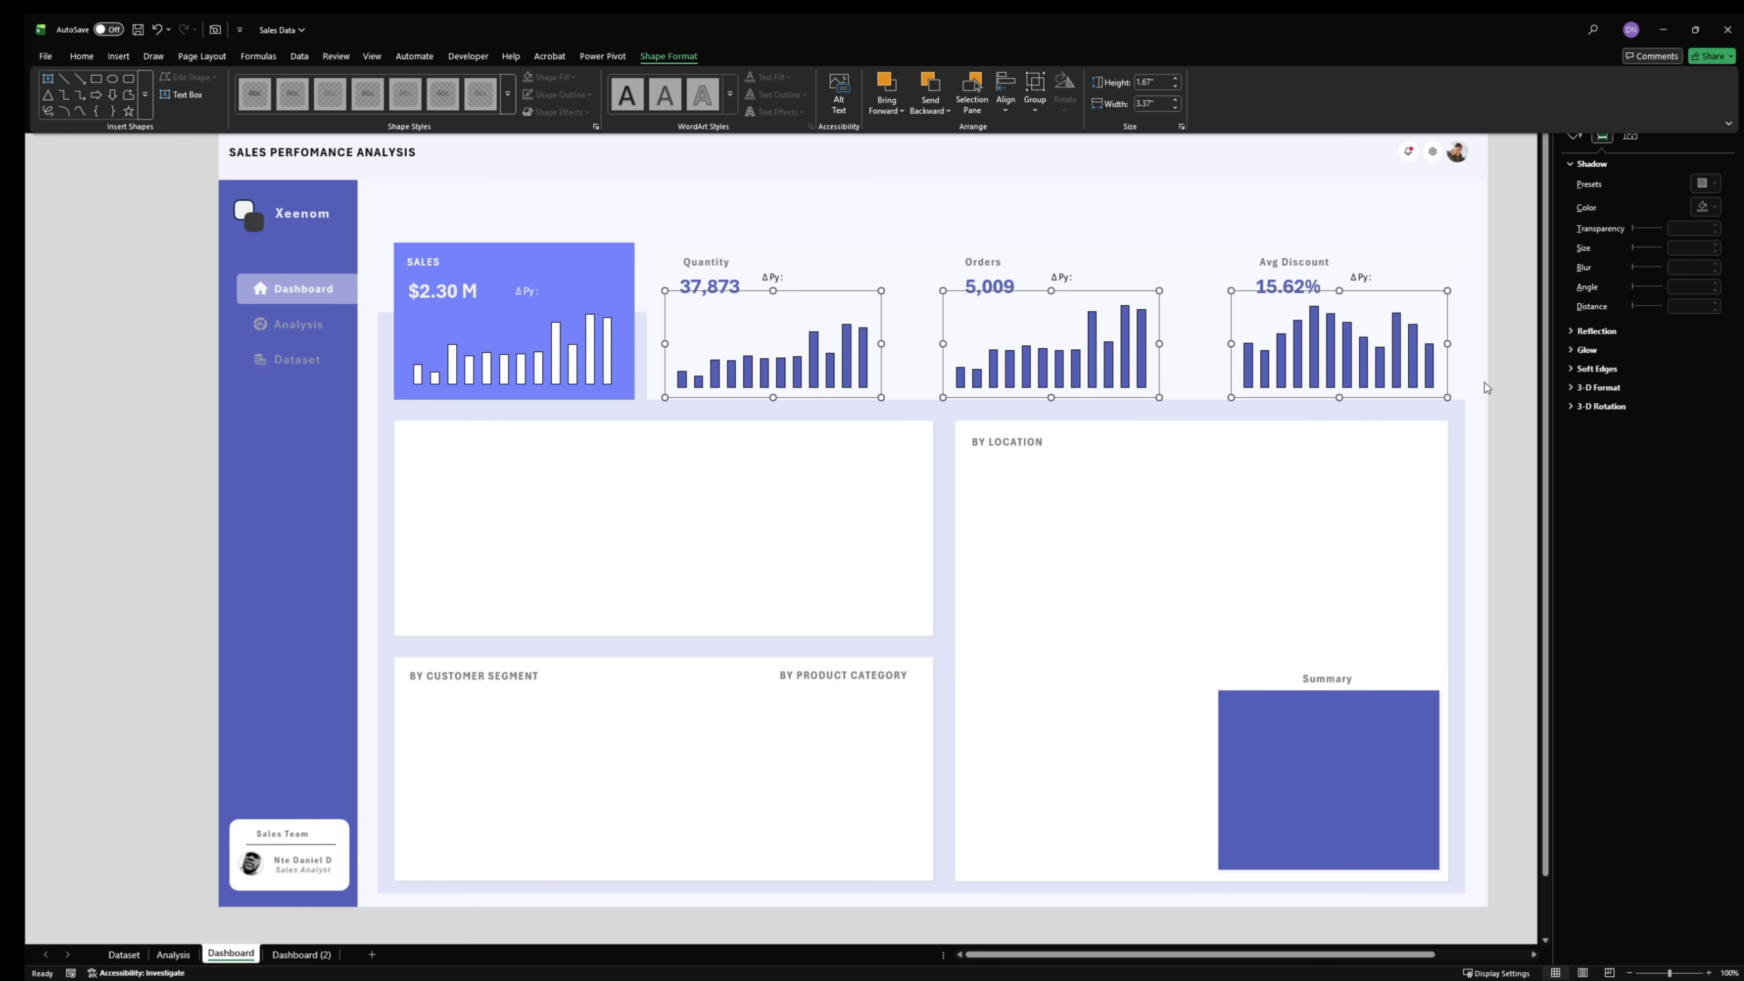
- Nudge the three aligned charts up slightly and lower the discount chart's top edge to clear the Avg Discount value
{"action": "left_click", "coordinate": [1498, 374]}
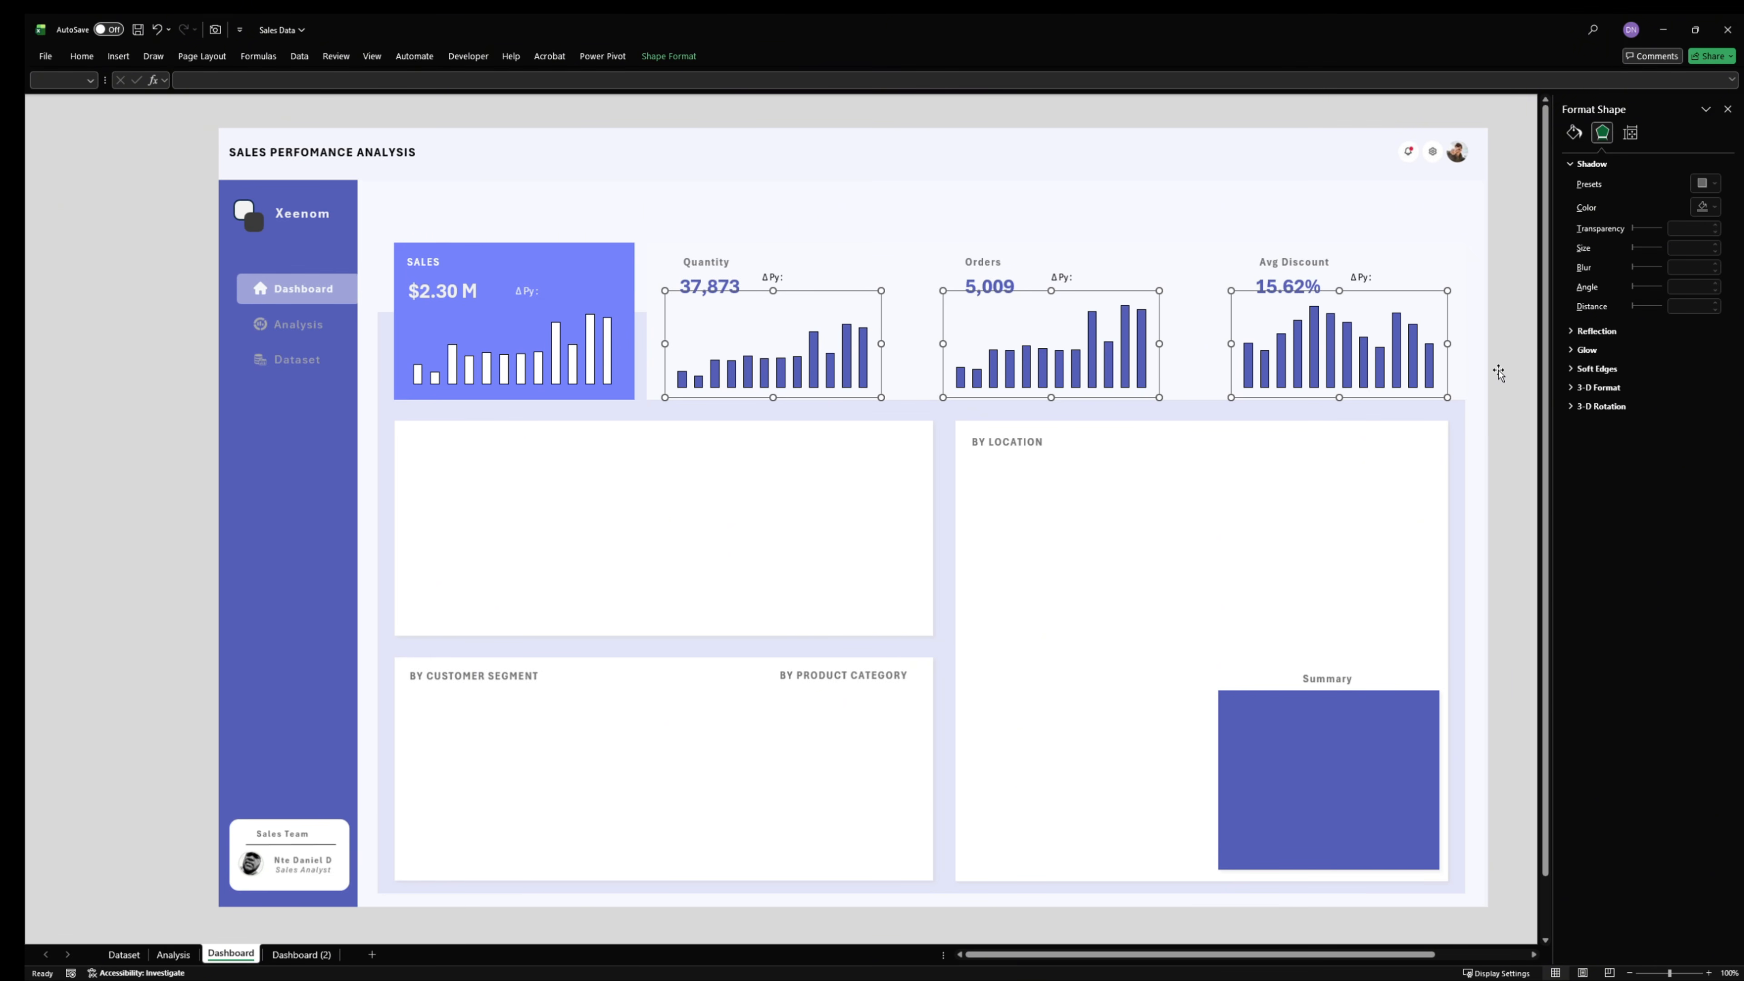
{"action": "key", "text": "Up"}
{"action": "key", "text": "Up"}
{"action": "key", "text": "Up"}
{"action": "key", "text": "Up"}
{"action": "key", "text": "Up"}
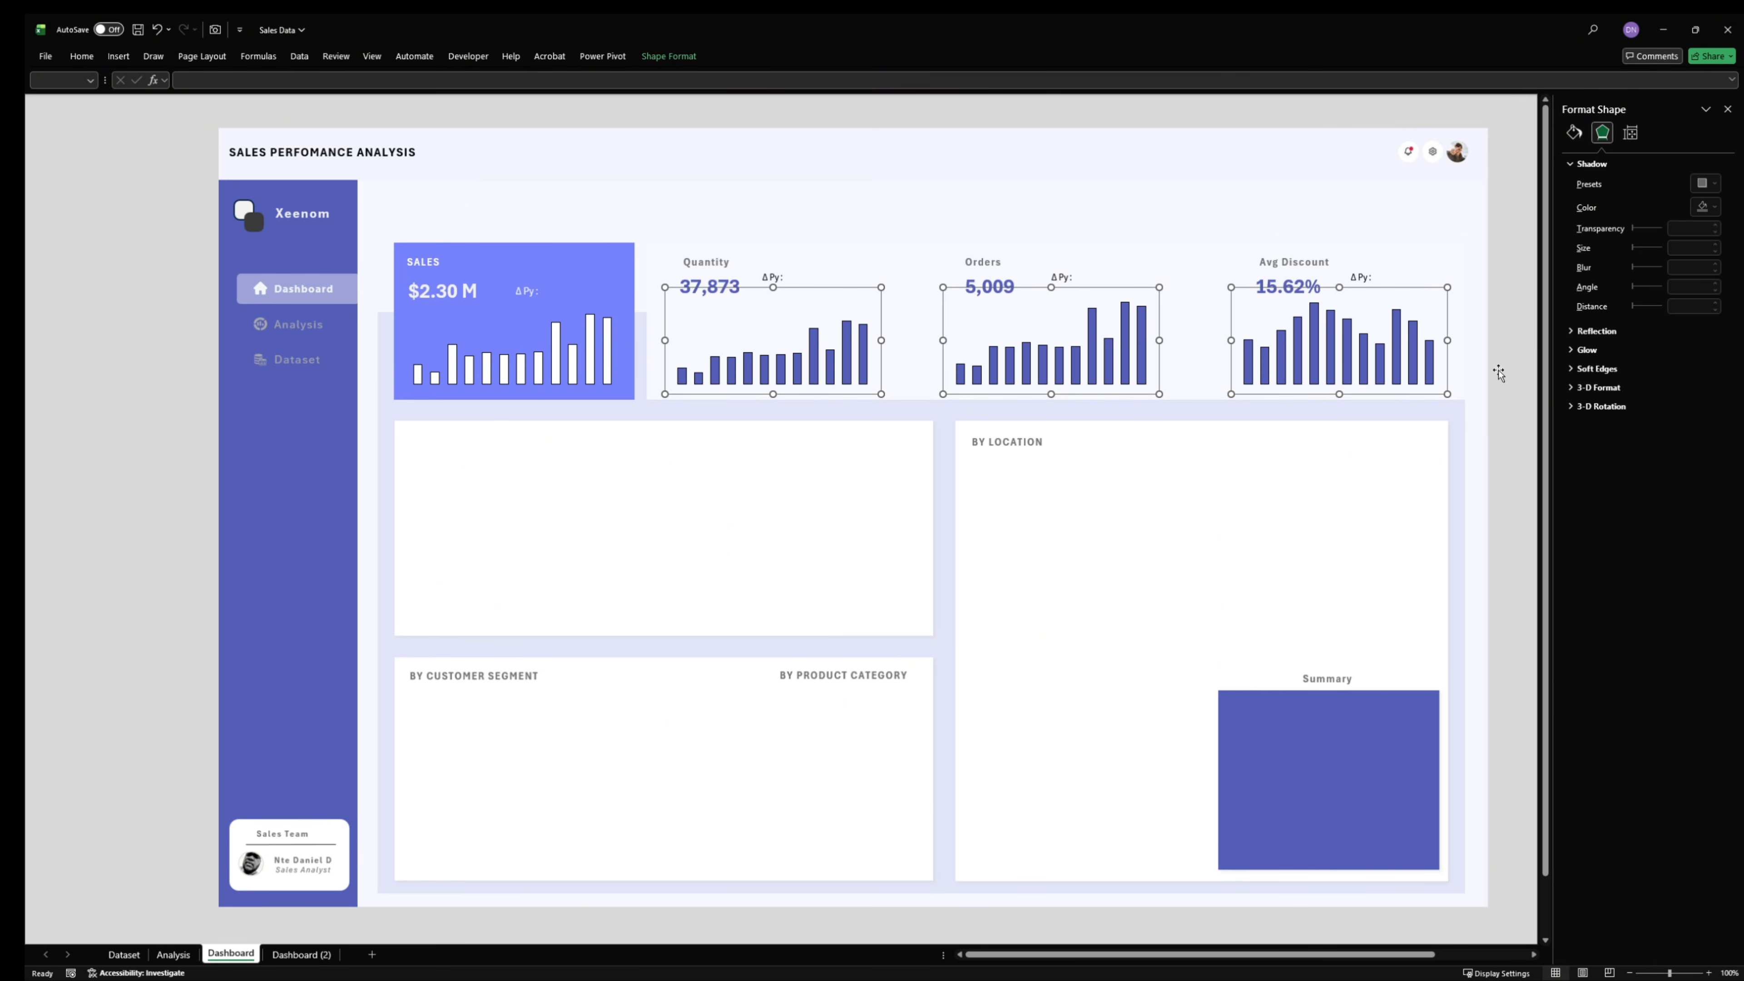
{"action": "left_click", "coordinate": [1481, 388]}
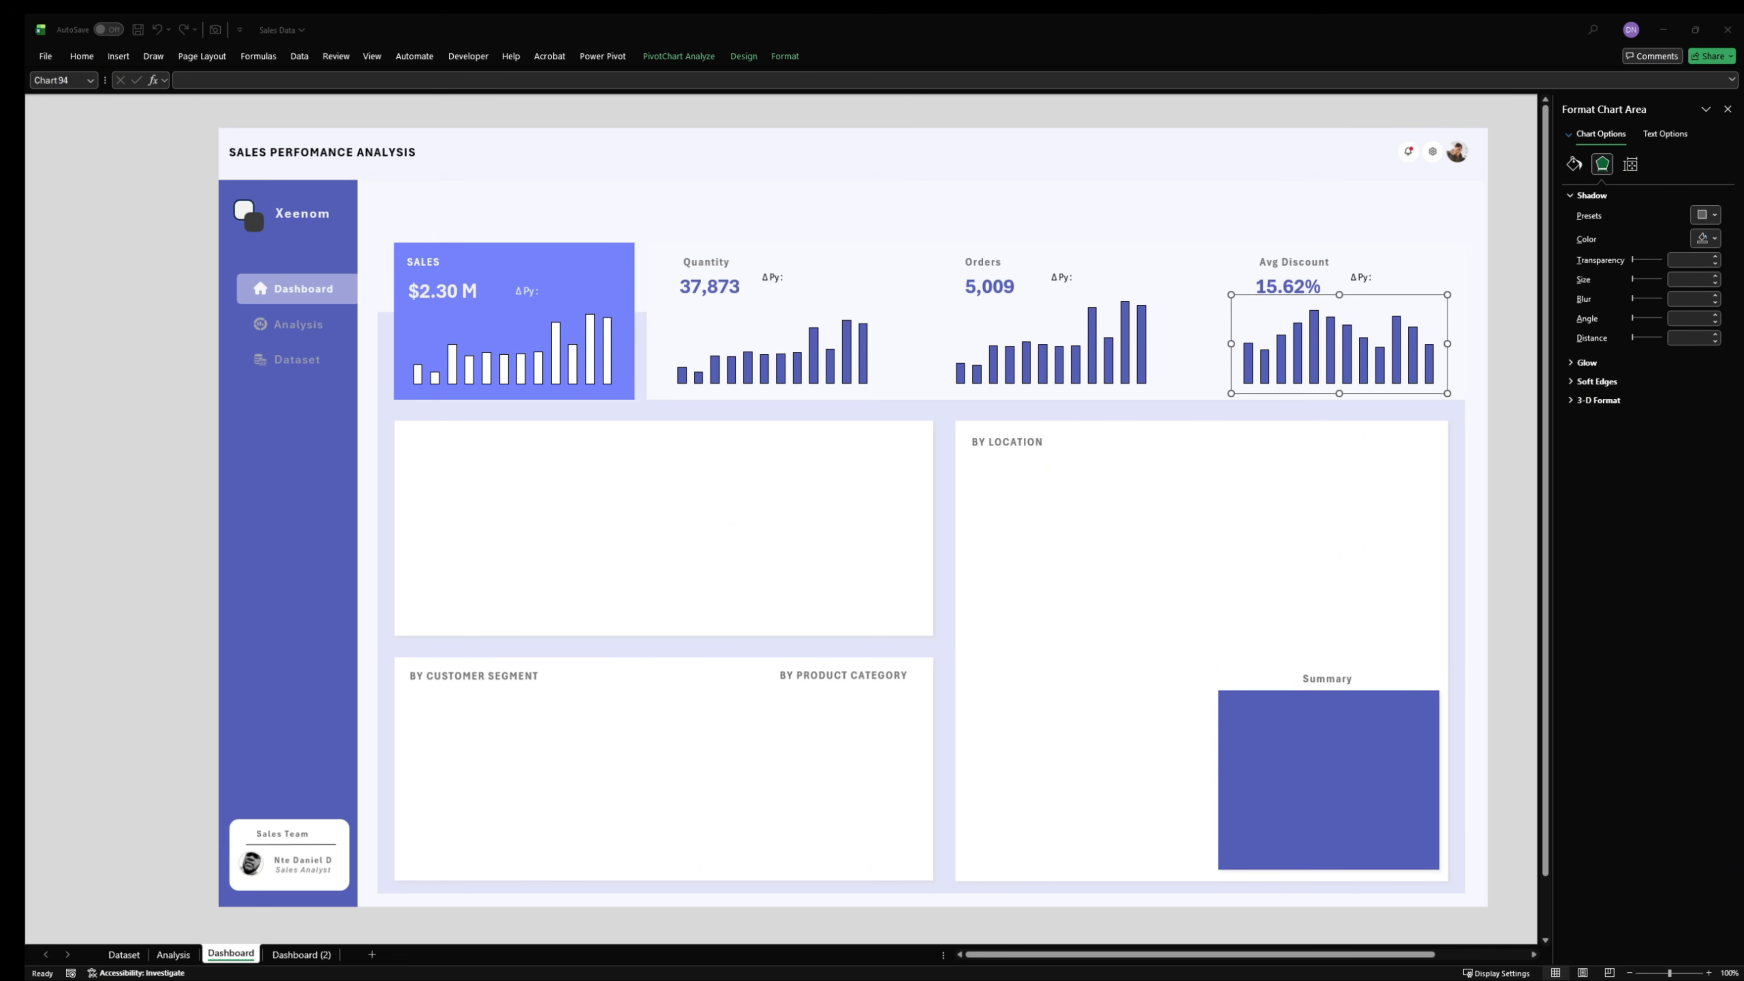
{"action": "left_click", "coordinate": [1511, 231]}
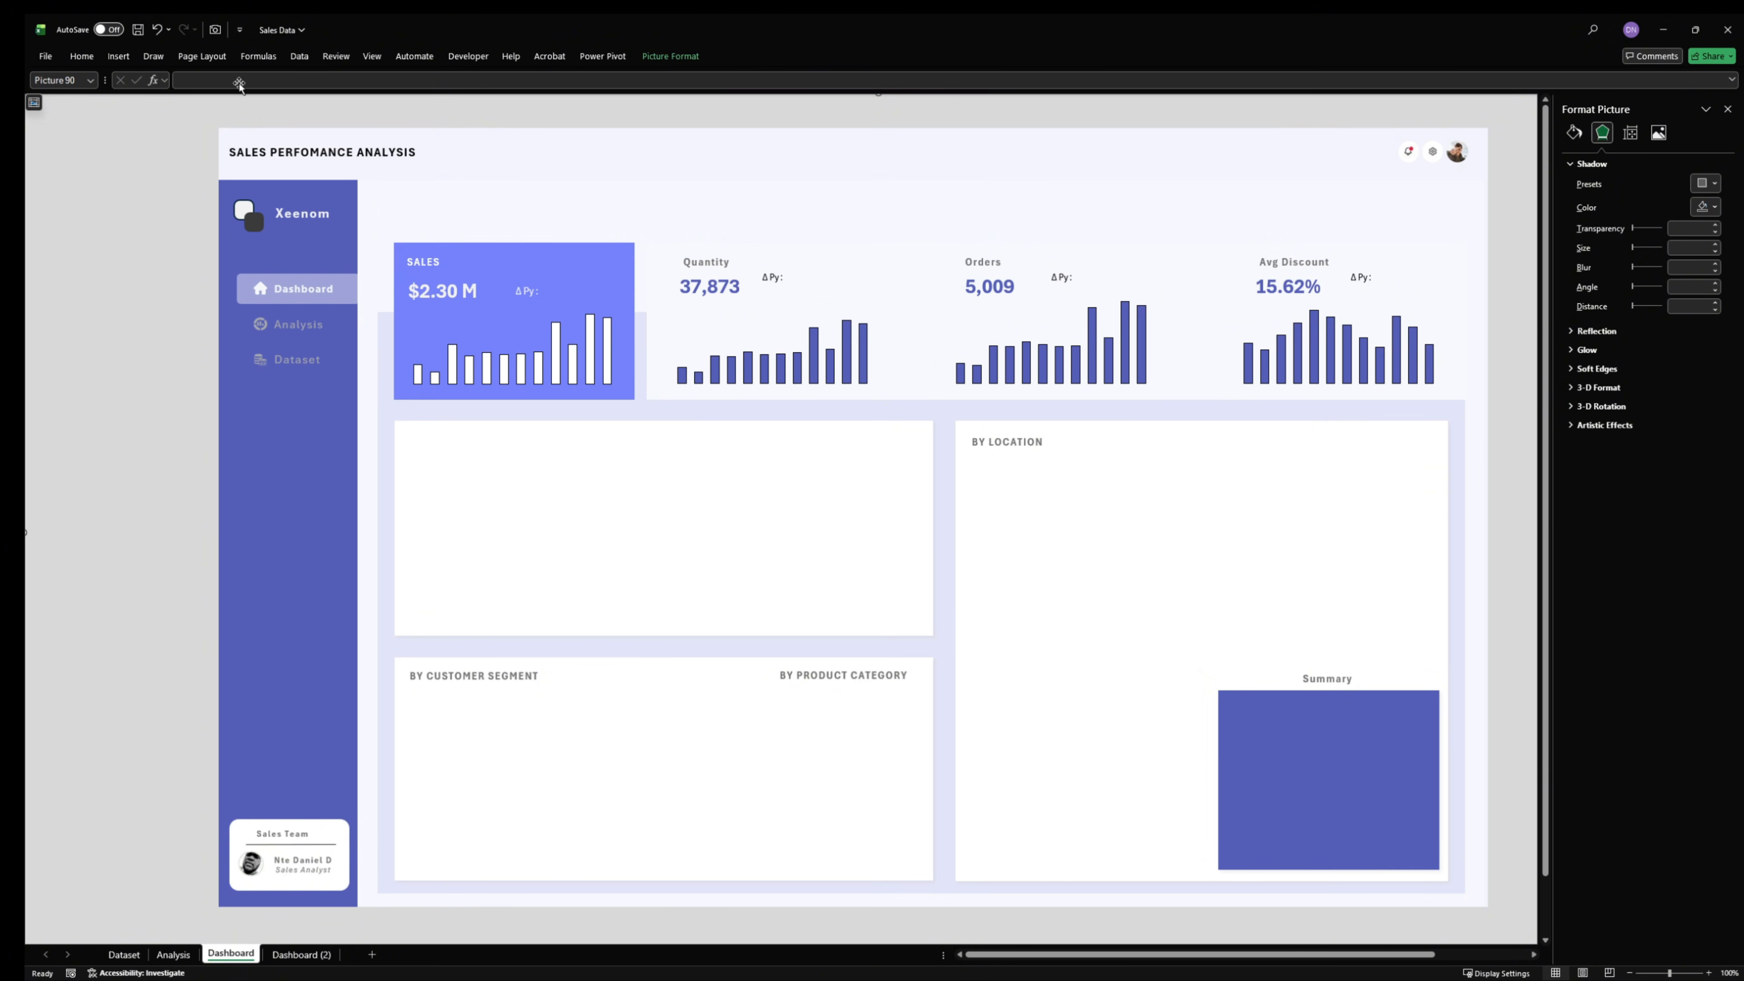
- Open the Excel options for customizing the Quick Access Toolbar to examine where the Camera command is added
{"action": "left_click", "coordinate": [211, 31]}
{"action": "left_click", "coordinate": [47, 52]}
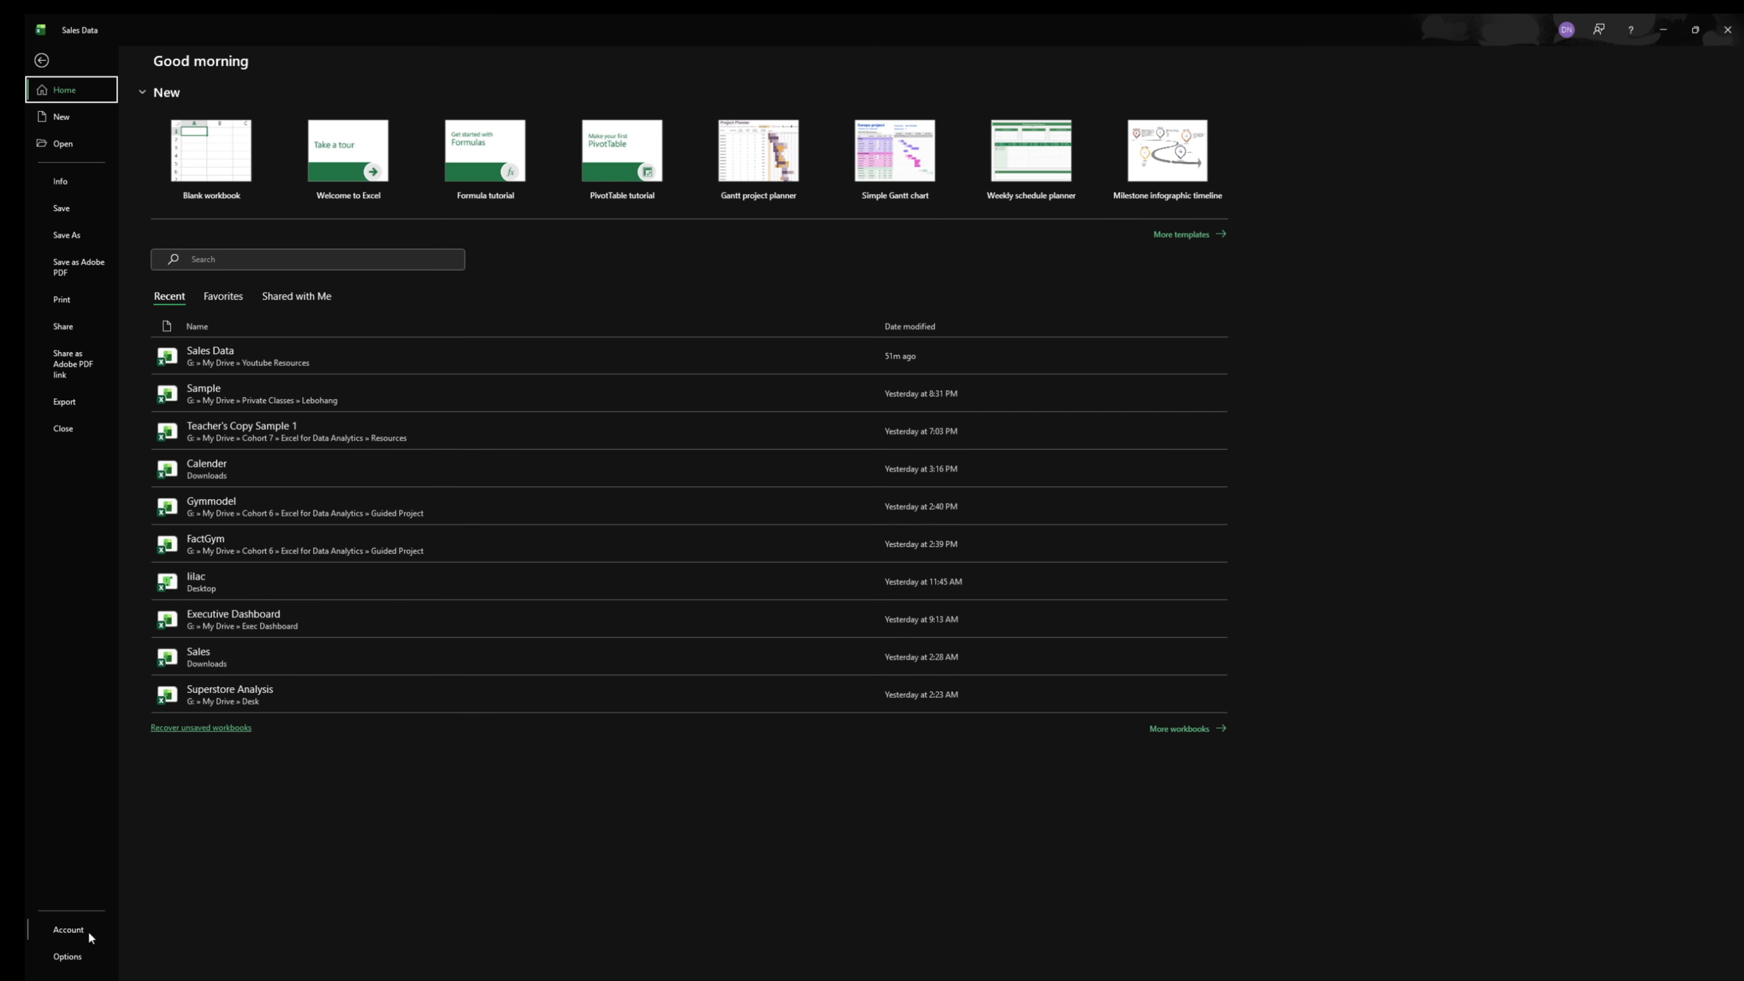
{"action": "left_click", "coordinate": [67, 956]}
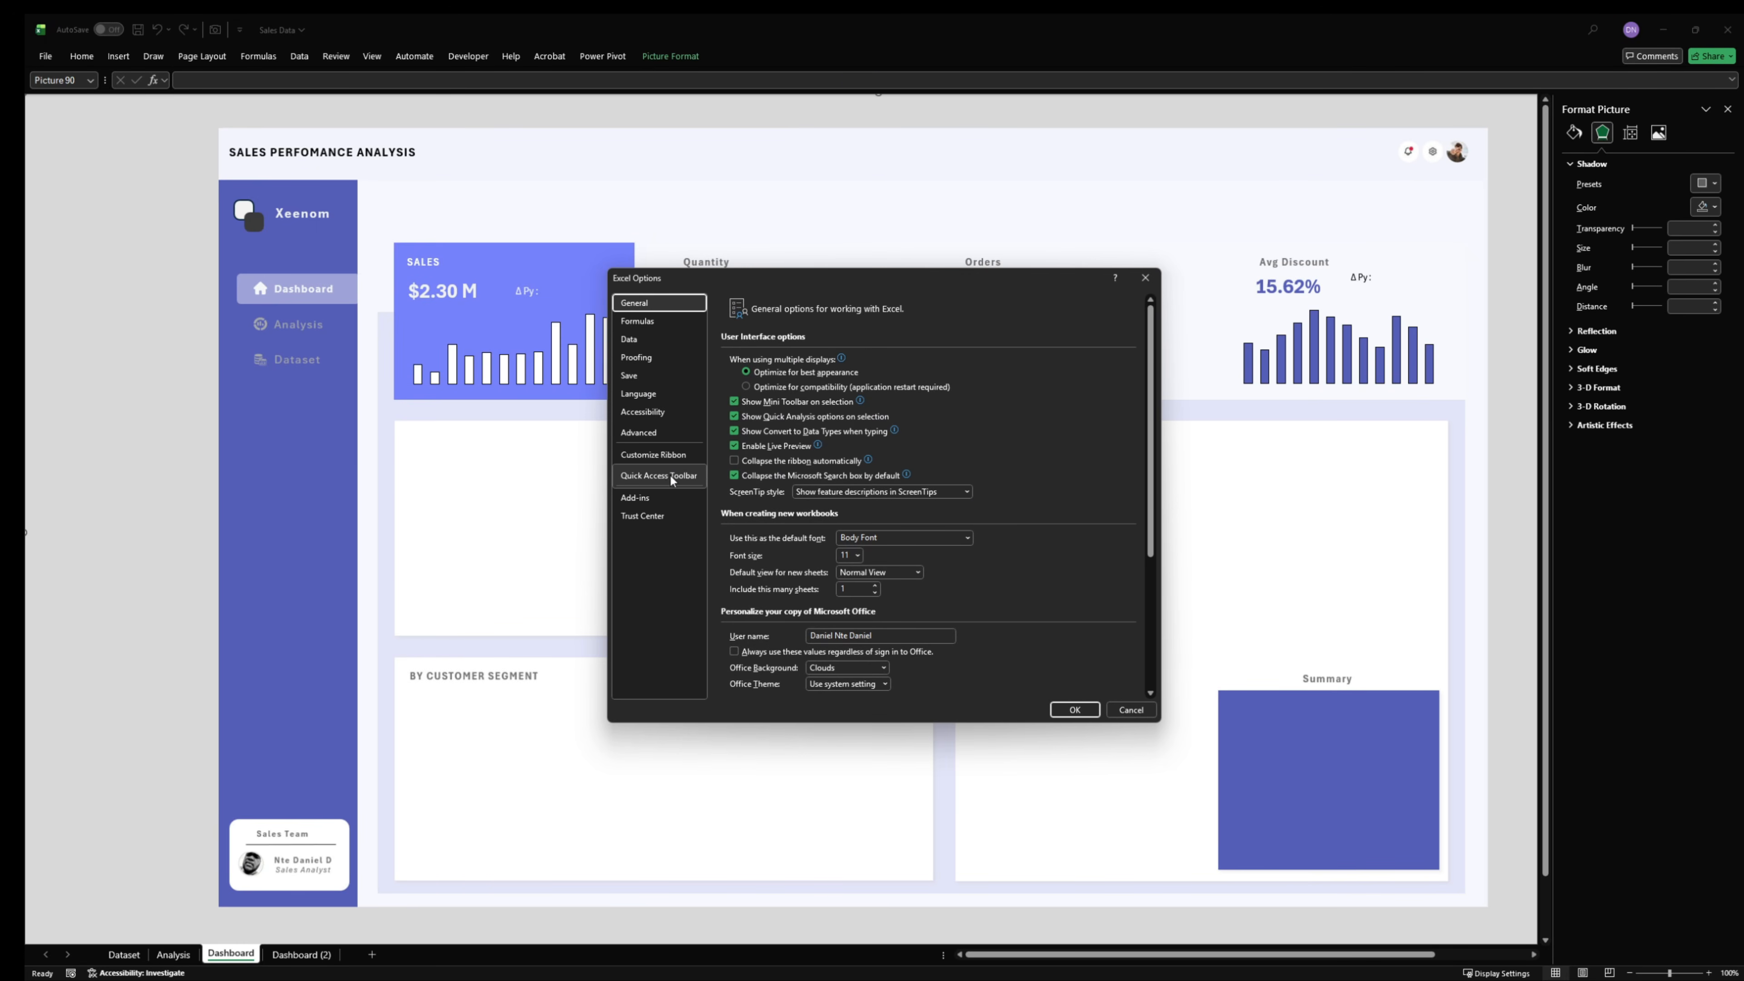
{"action": "left_click", "coordinate": [654, 483]}
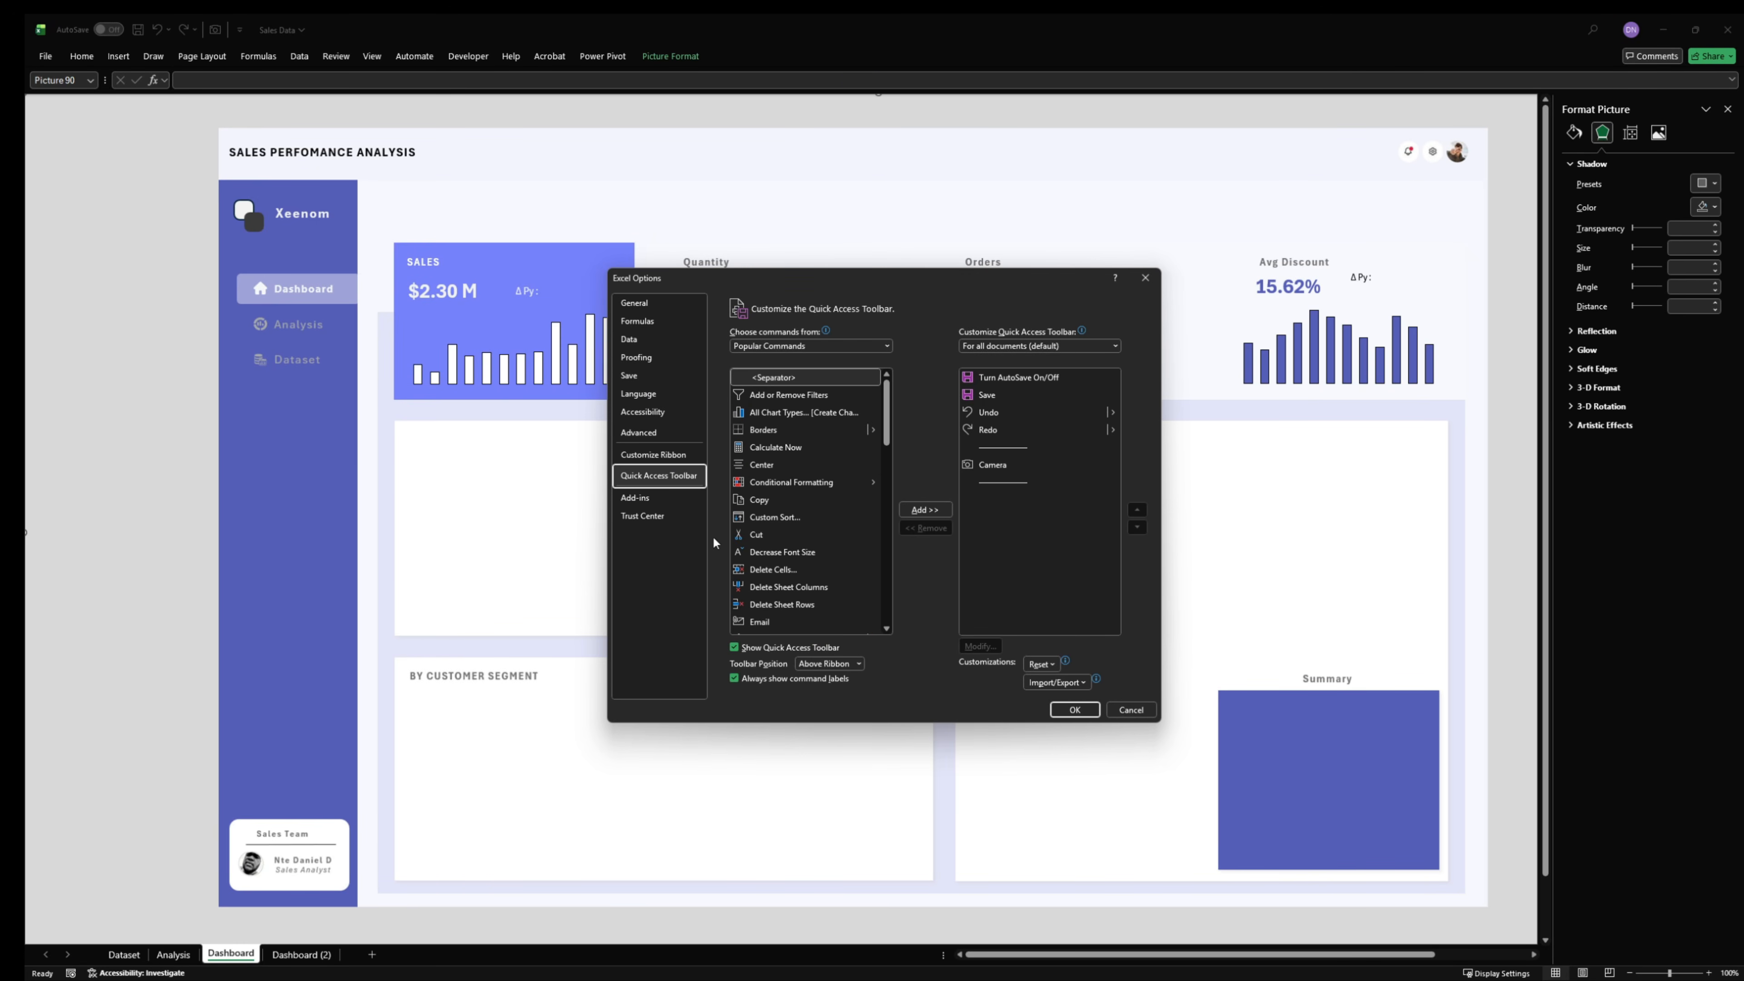
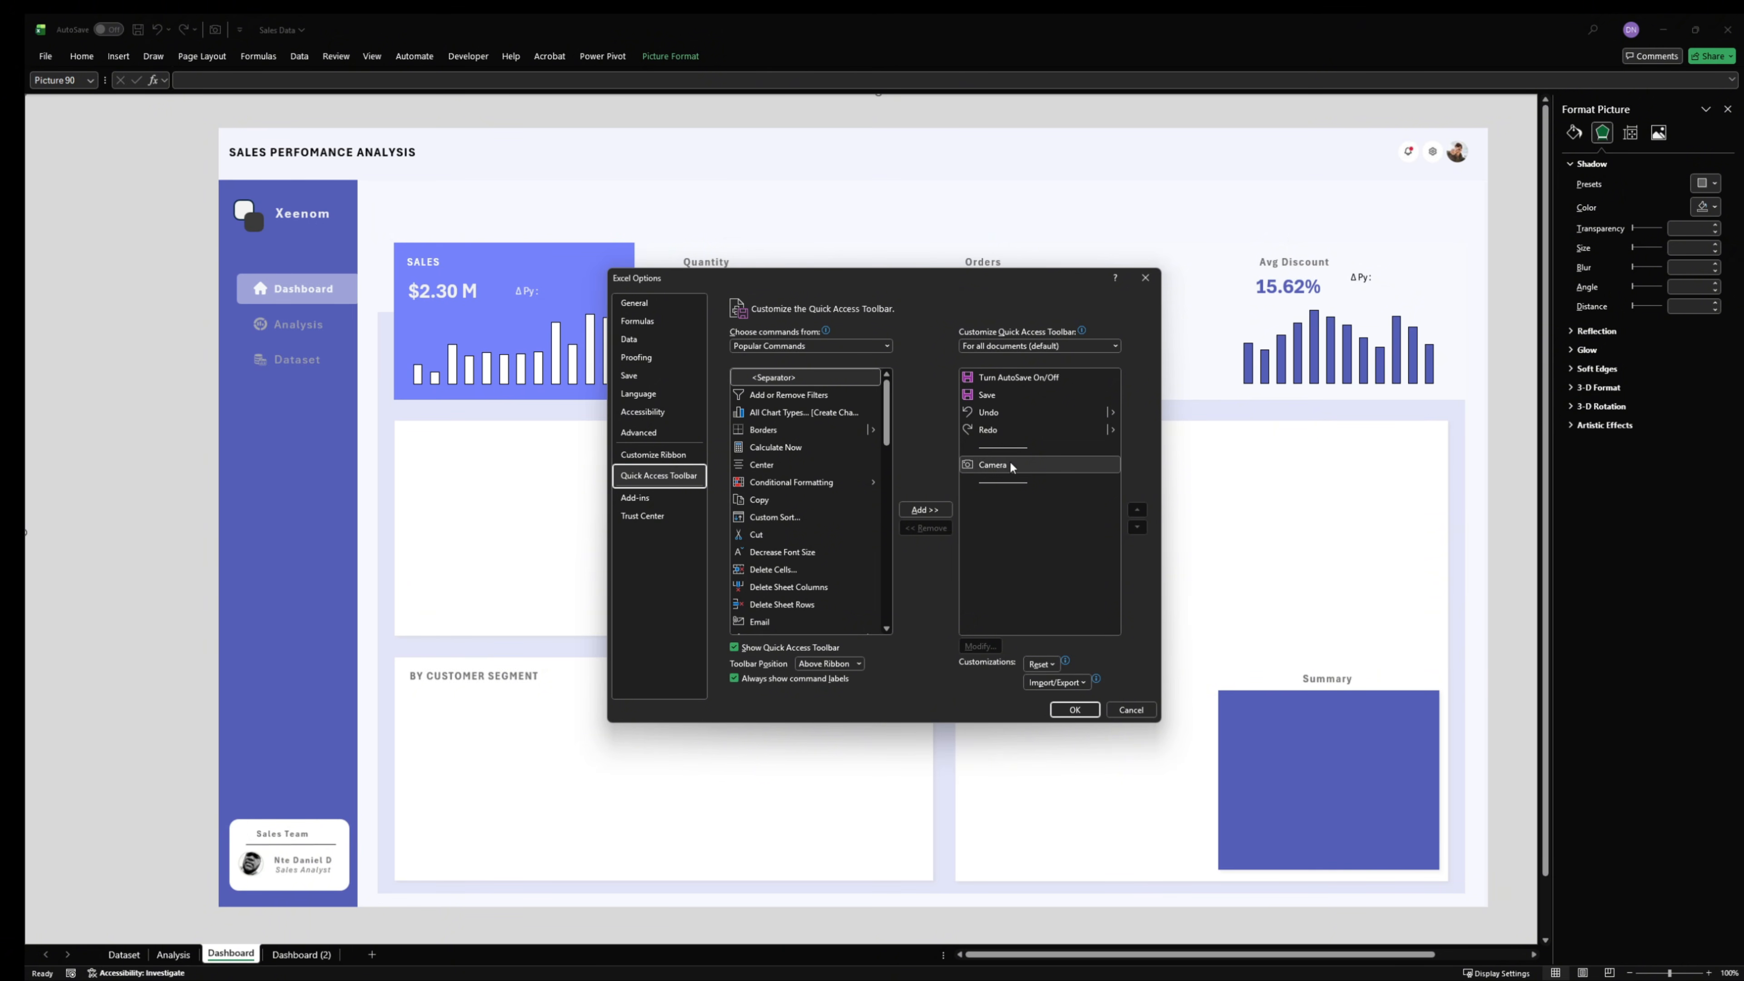
- Capture cell N5 of the Analysis sheet with the Camera tool and place the linked picture beside the Sales card's ΔPy label
{"action": "left_click", "coordinate": [1121, 708]}
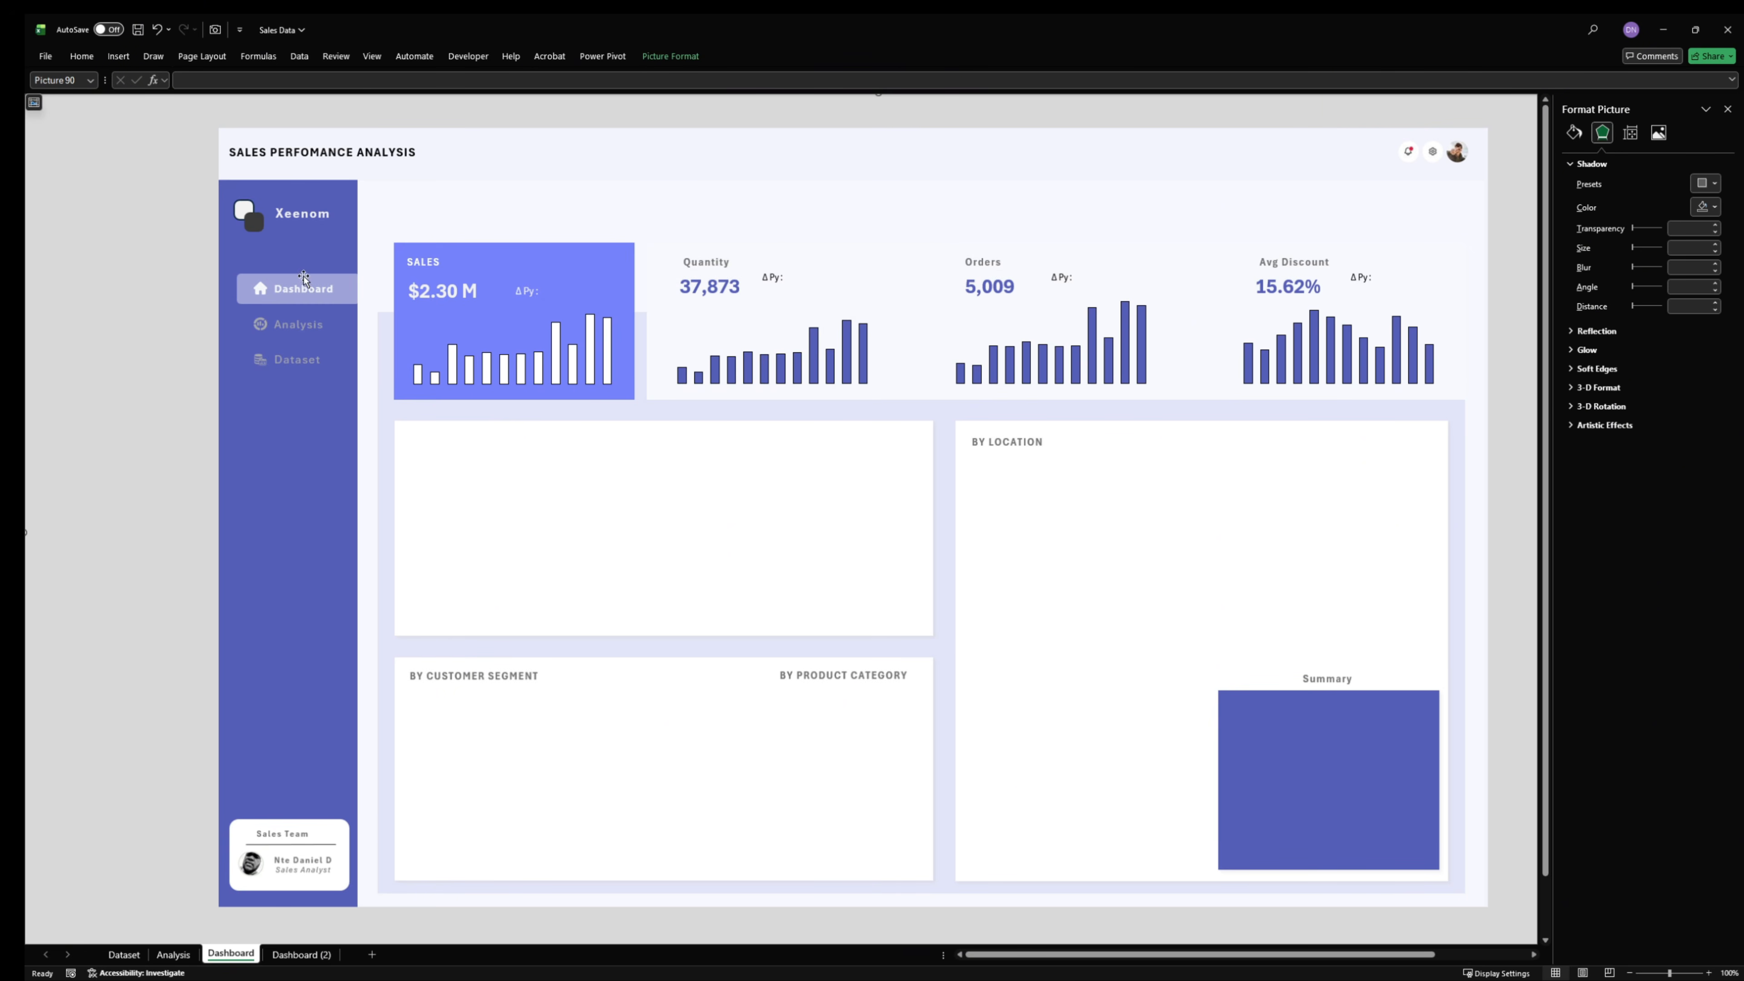
{"action": "left_click", "coordinate": [173, 954]}
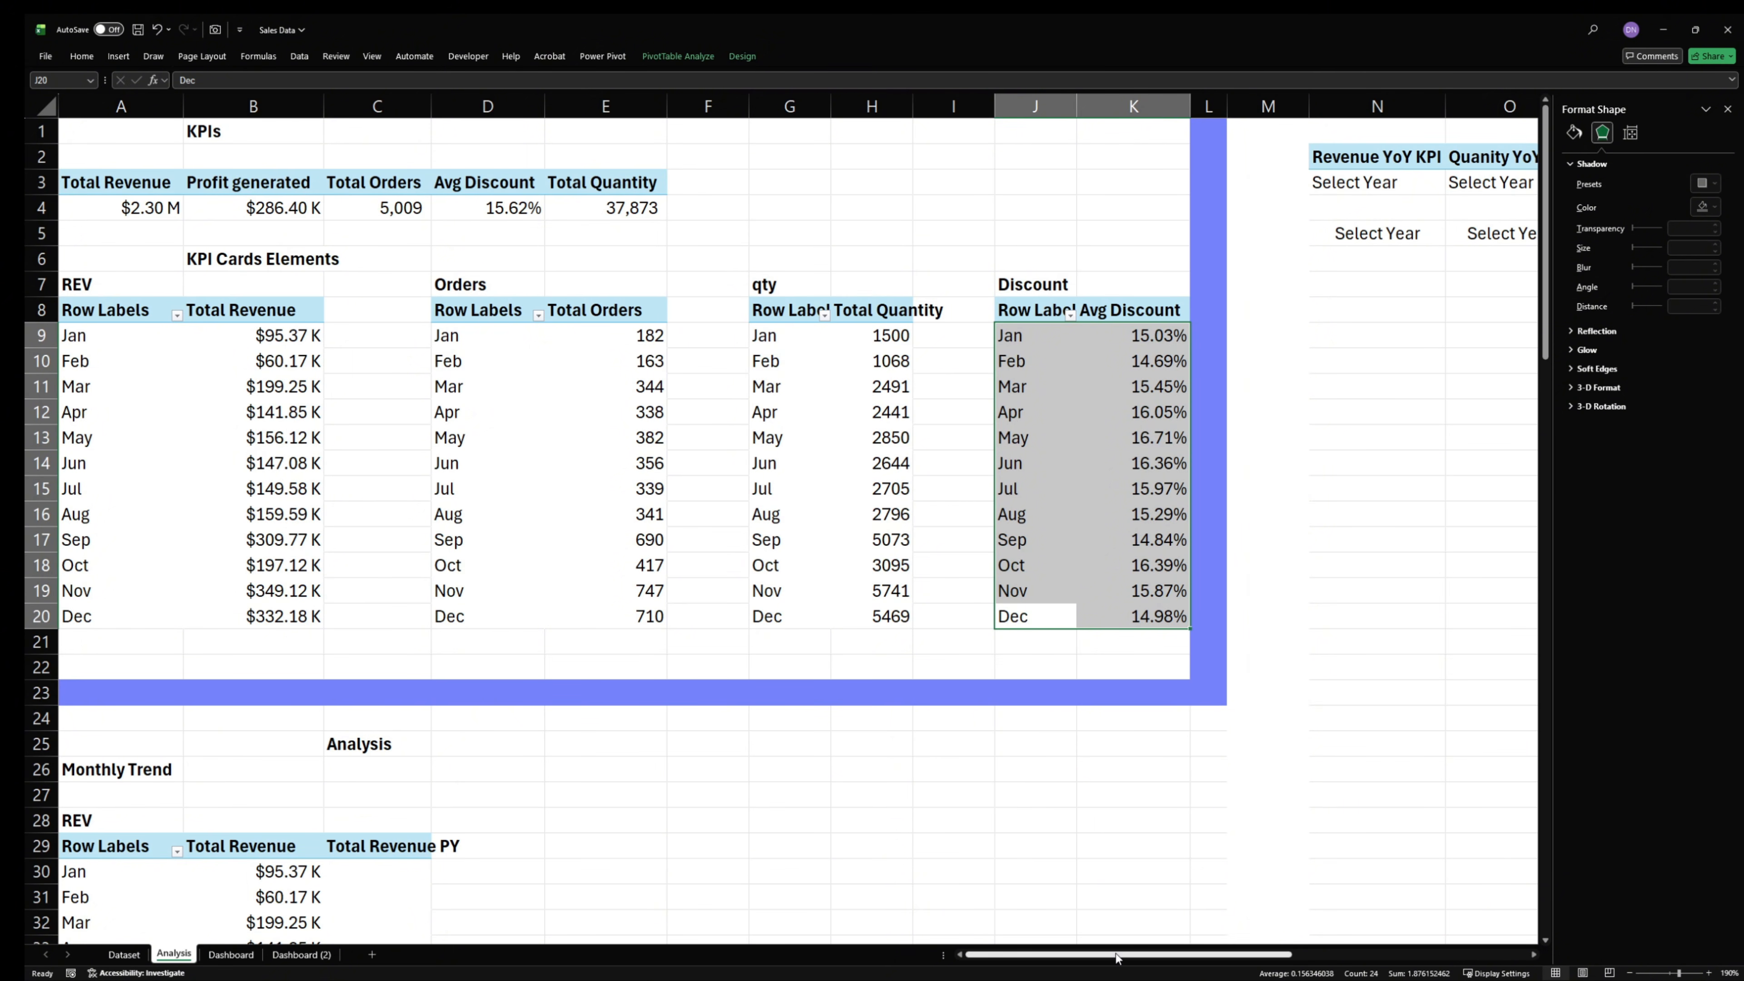
{"action": "left_click_drag", "start_coordinate": [1118, 955], "coordinate": [1258, 967]}
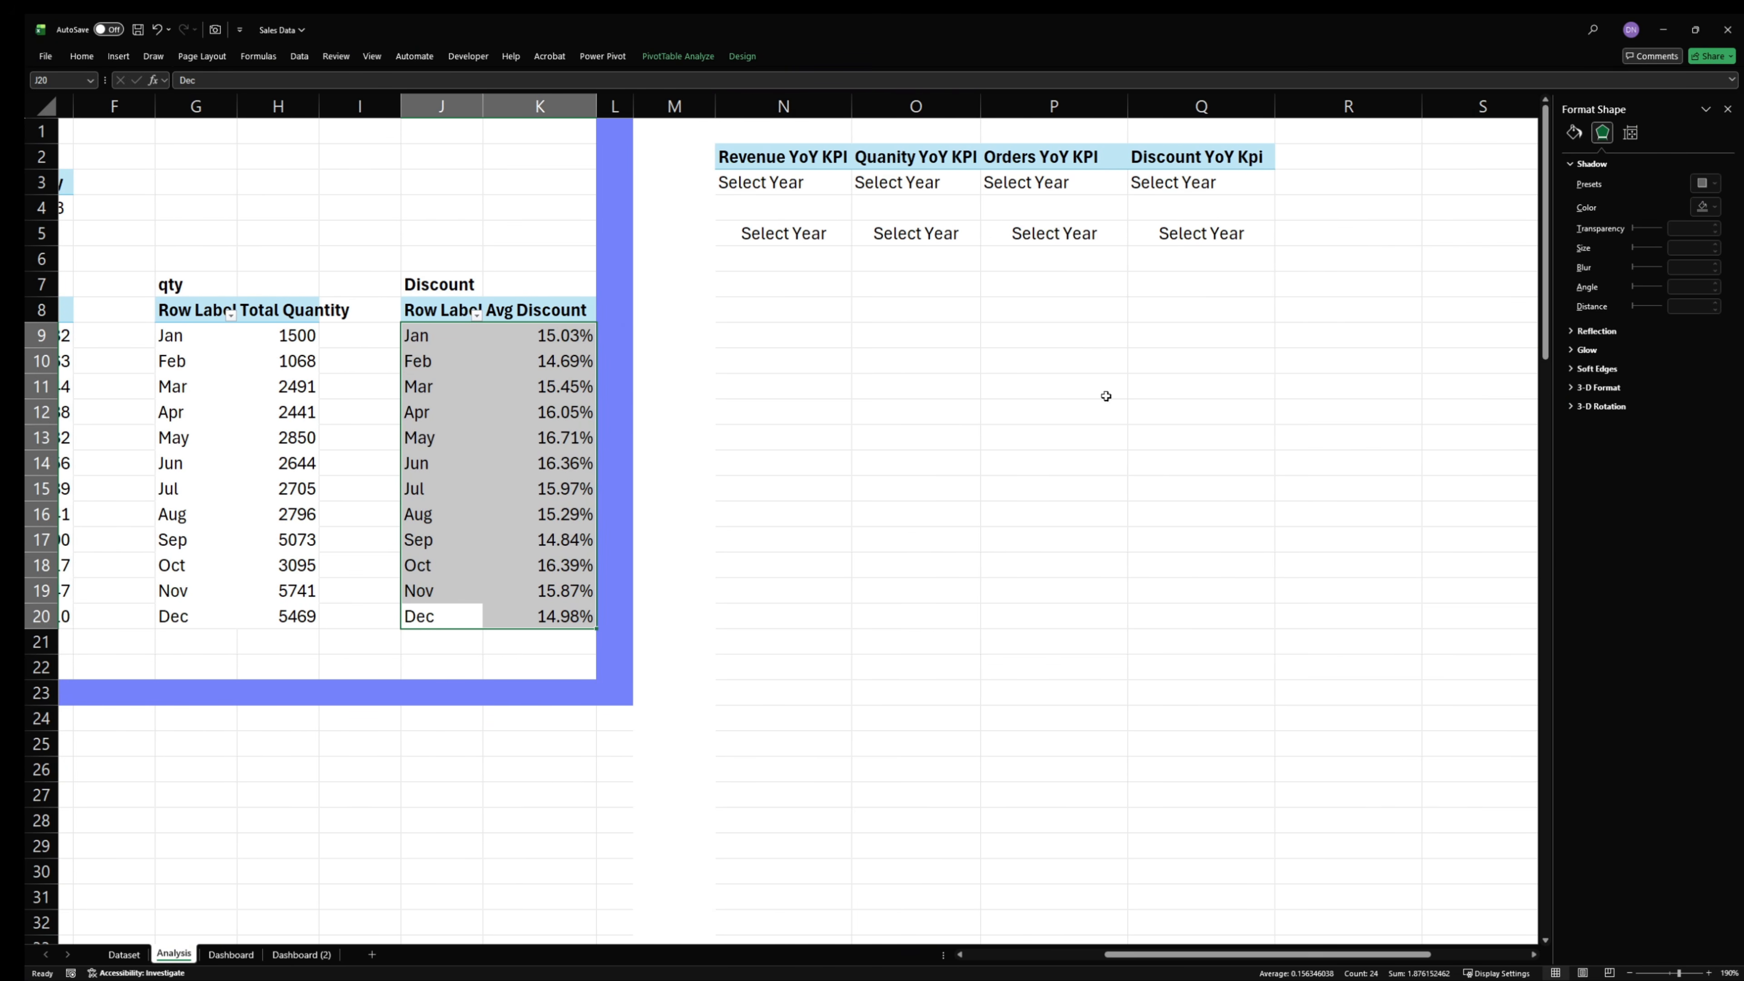
{"action": "left_click", "coordinate": [832, 393]}
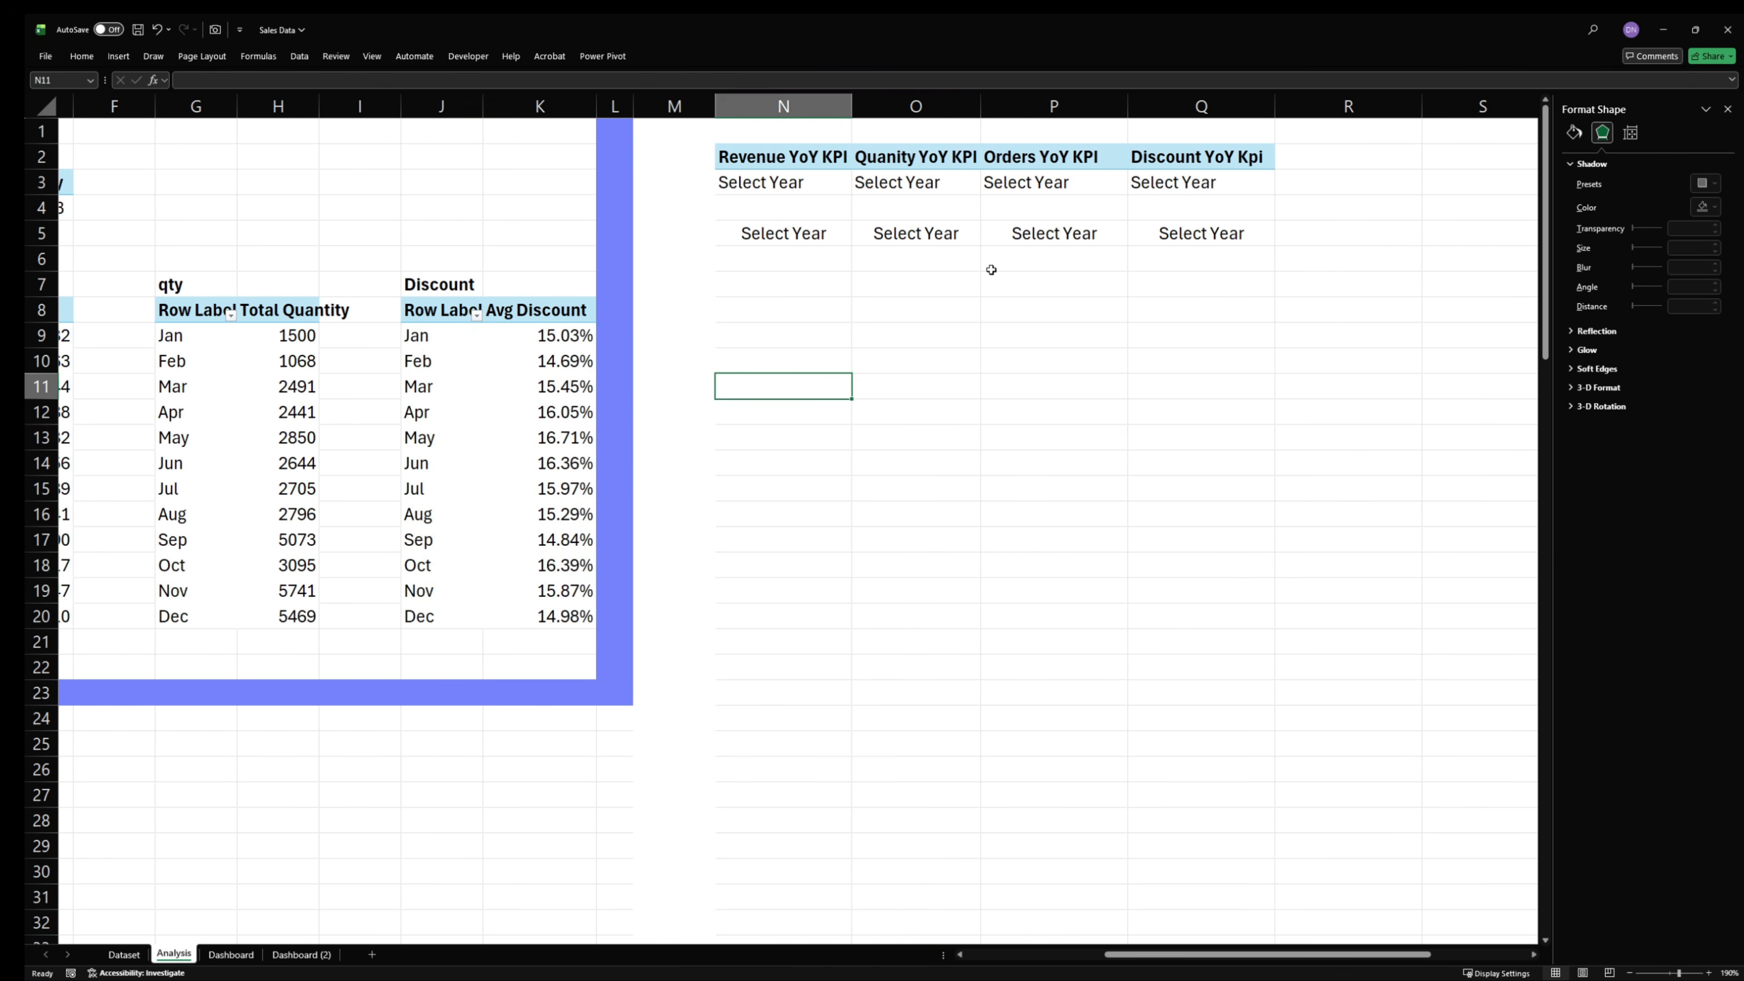
{"action": "left_click", "coordinate": [786, 235]}
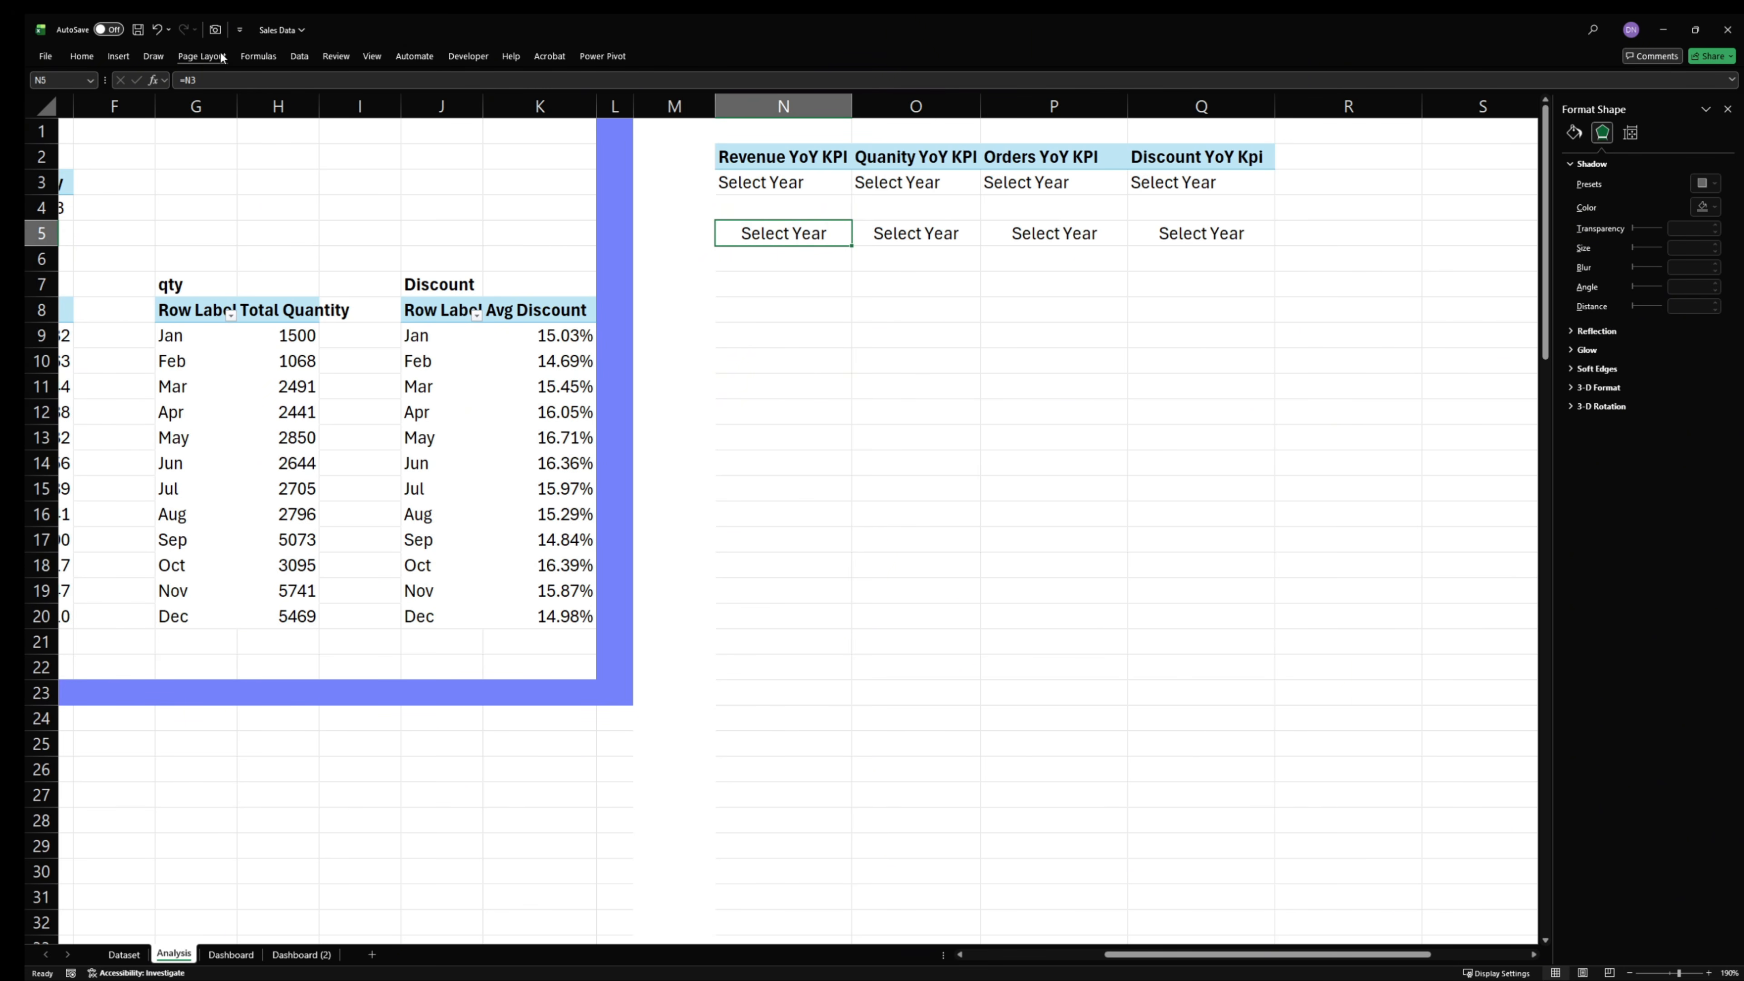
{"action": "left_click", "coordinate": [214, 30]}
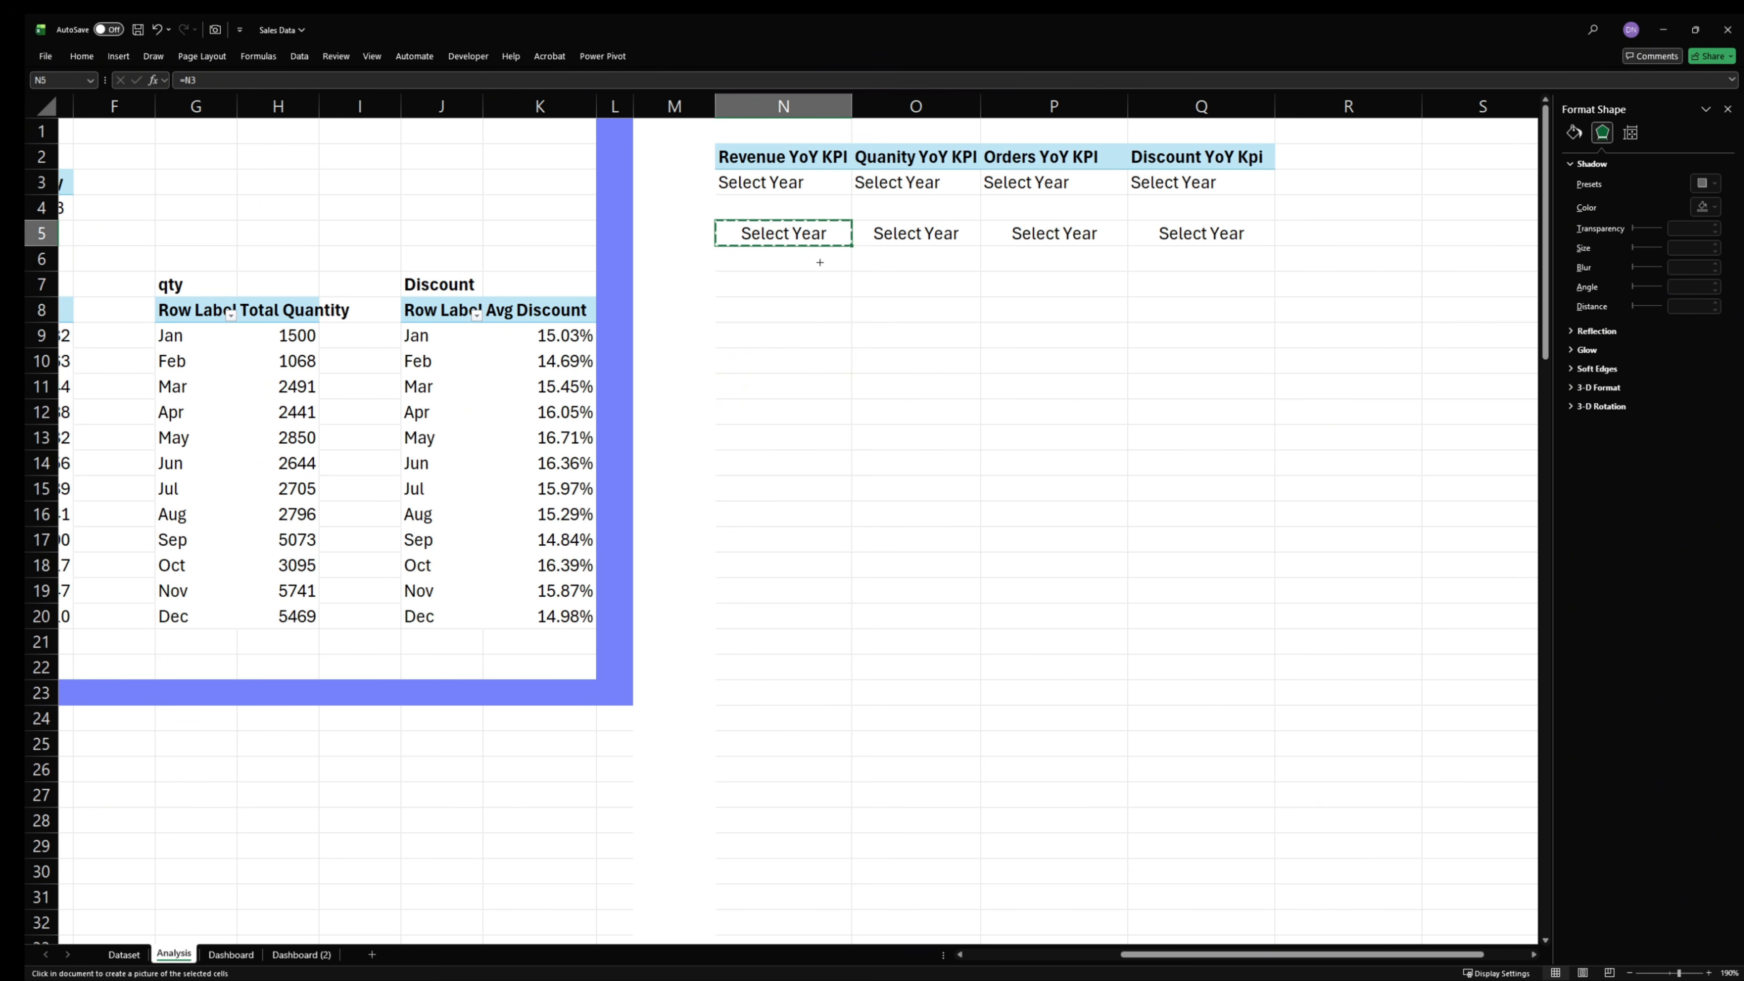
{"action": "left_click", "coordinate": [249, 956]}
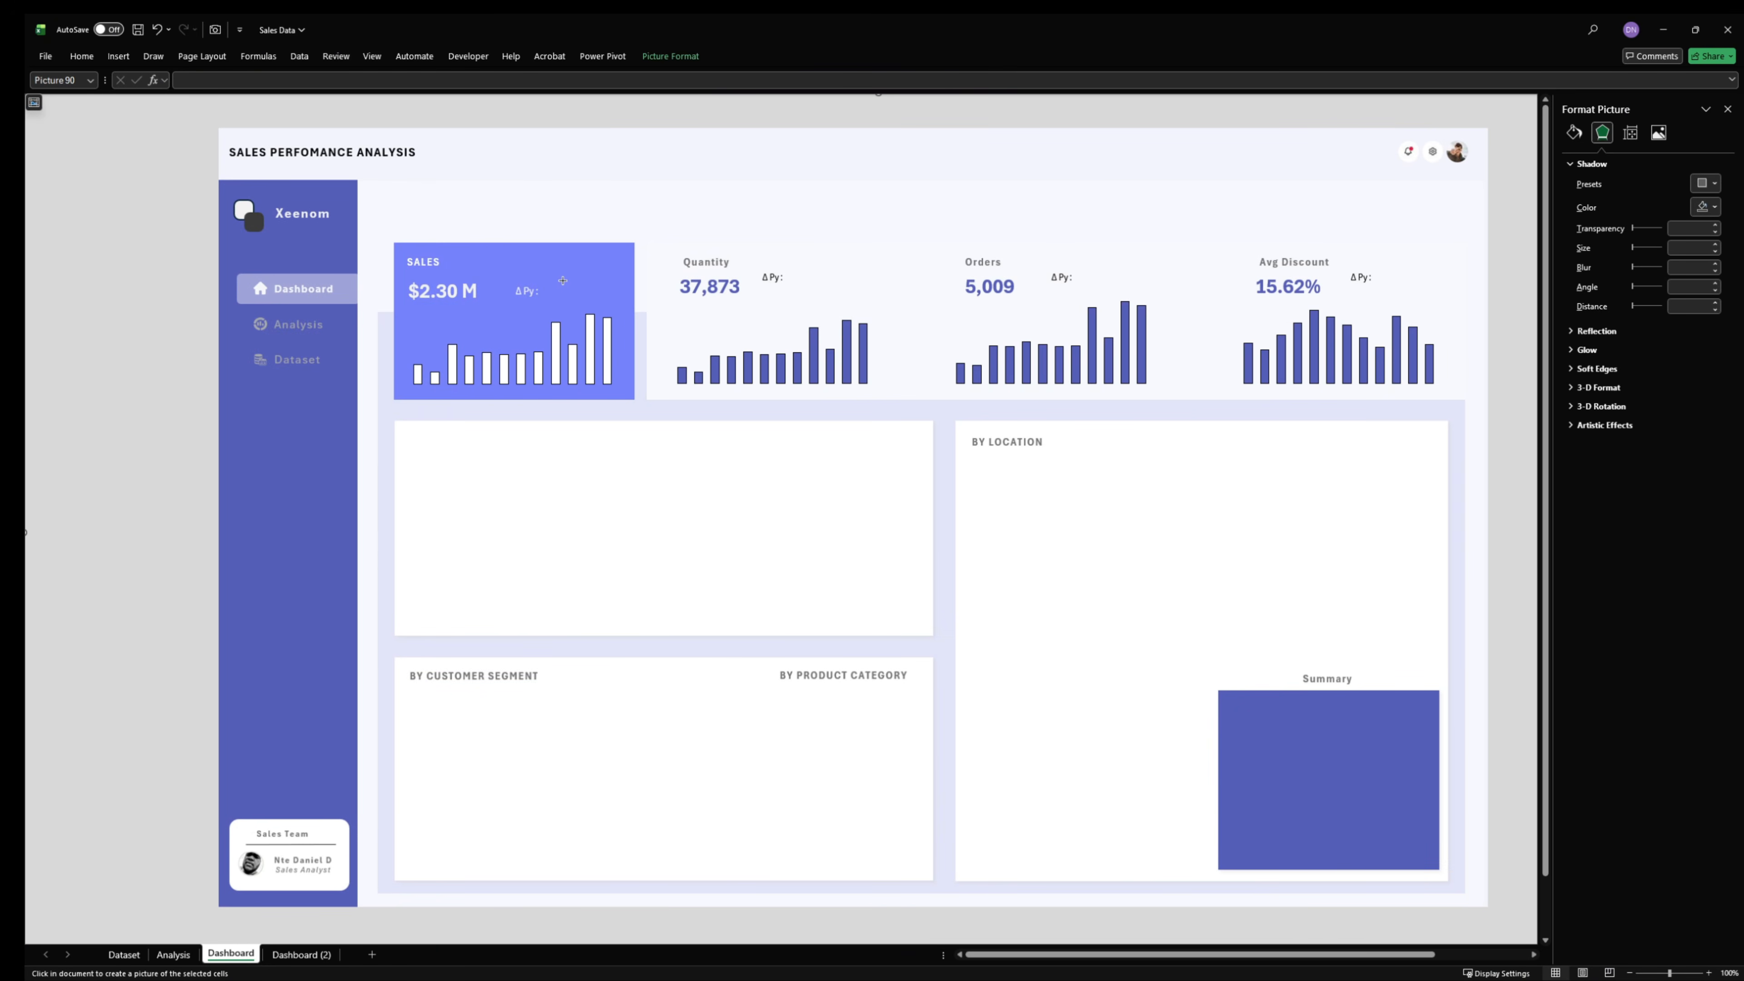
{"action": "left_click_drag", "start_coordinate": [562, 281], "coordinate": [606, 293]}
{"action": "key", "text": "Up"}
{"action": "key", "text": "Up"}
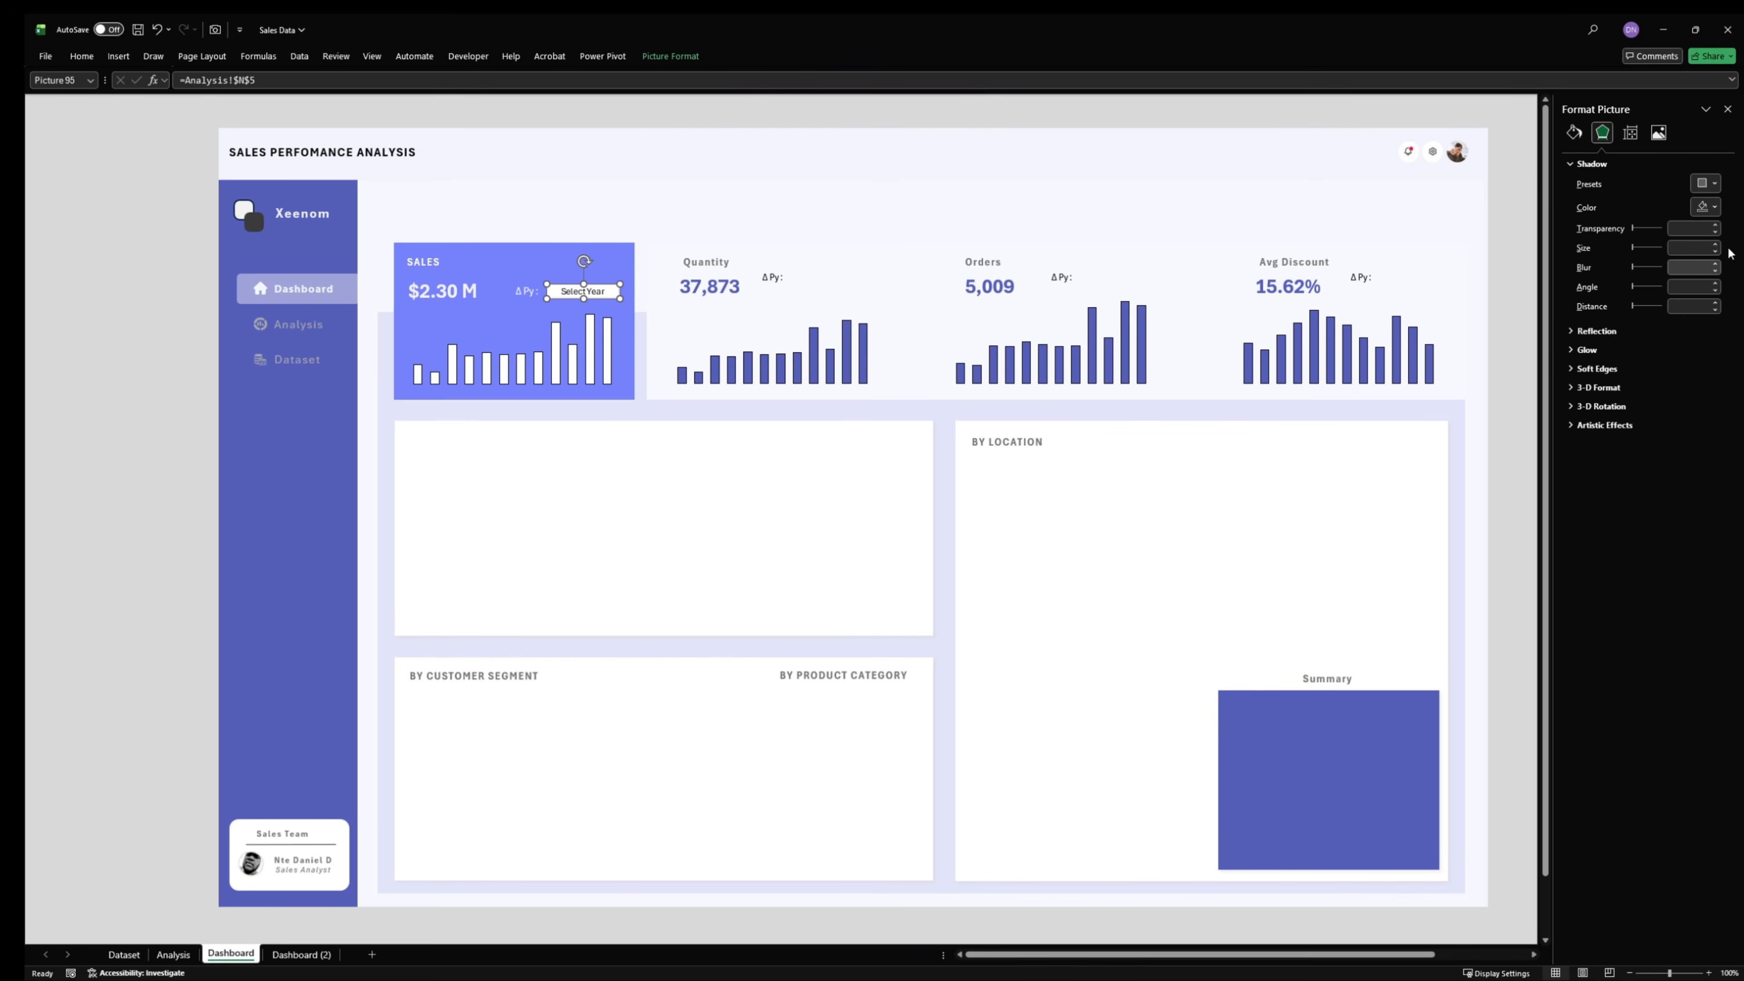
- Remove the fill and outline from the linked year-over-year picture in the Sales card
{"action": "left_click", "coordinate": [1574, 131]}
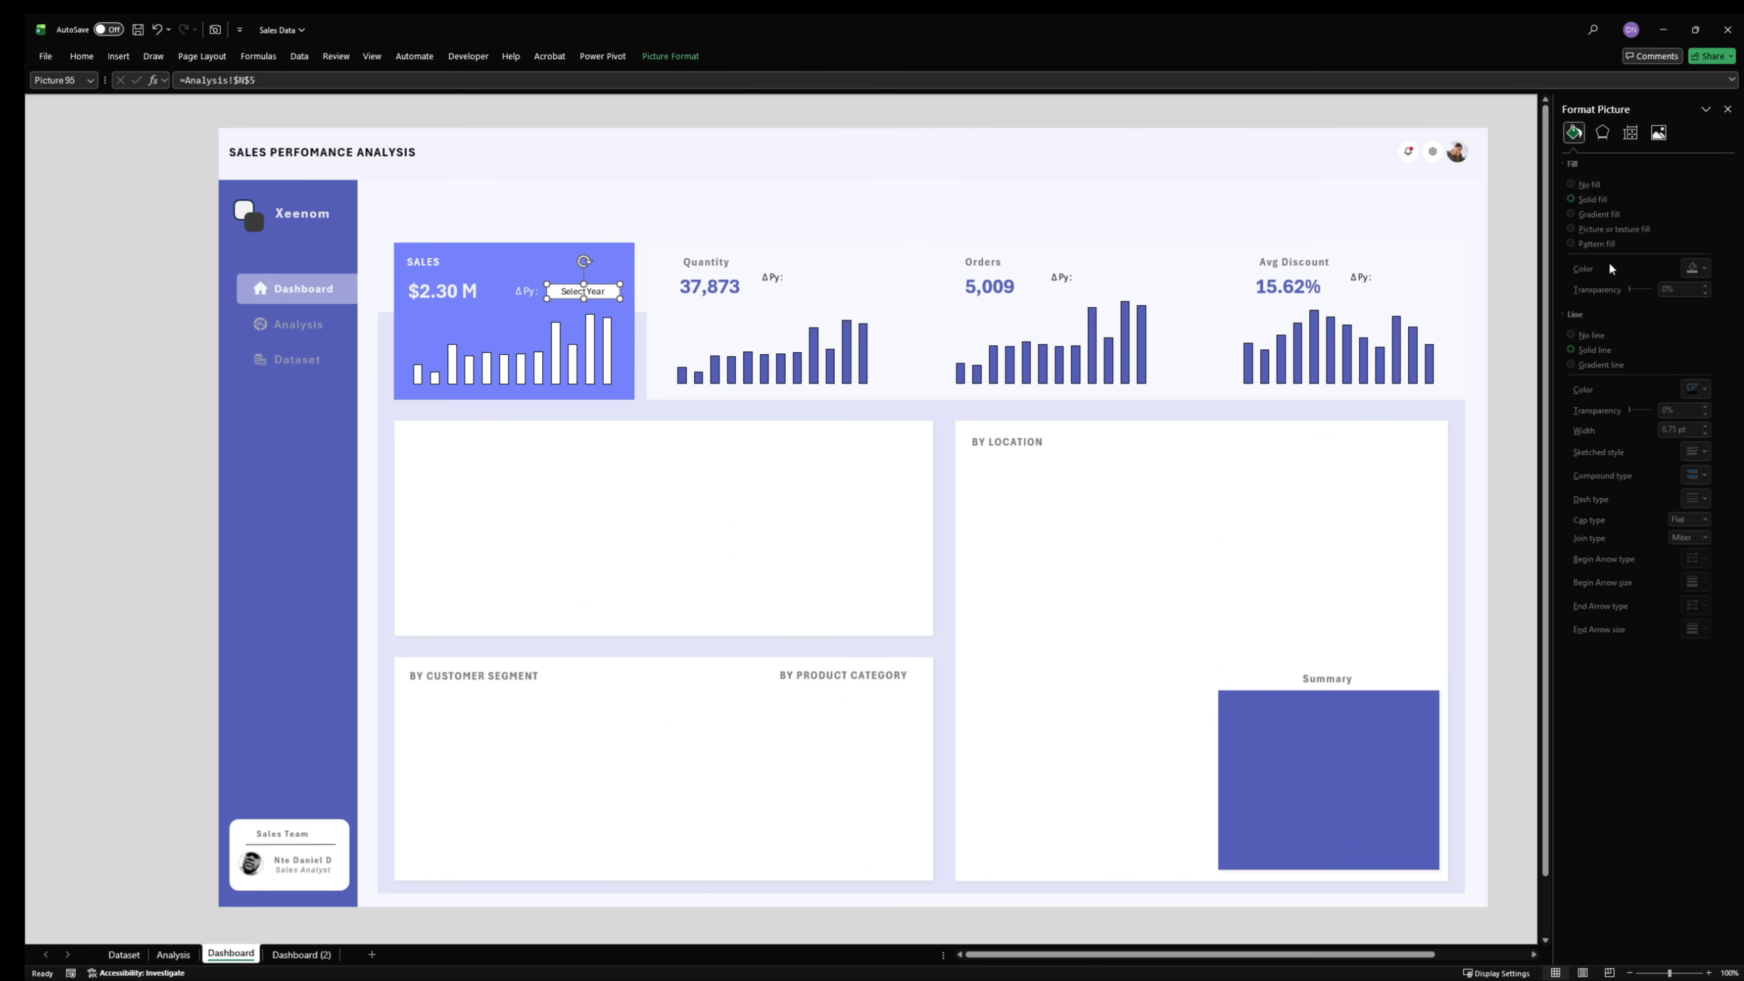
{"action": "left_click", "coordinate": [1598, 184]}
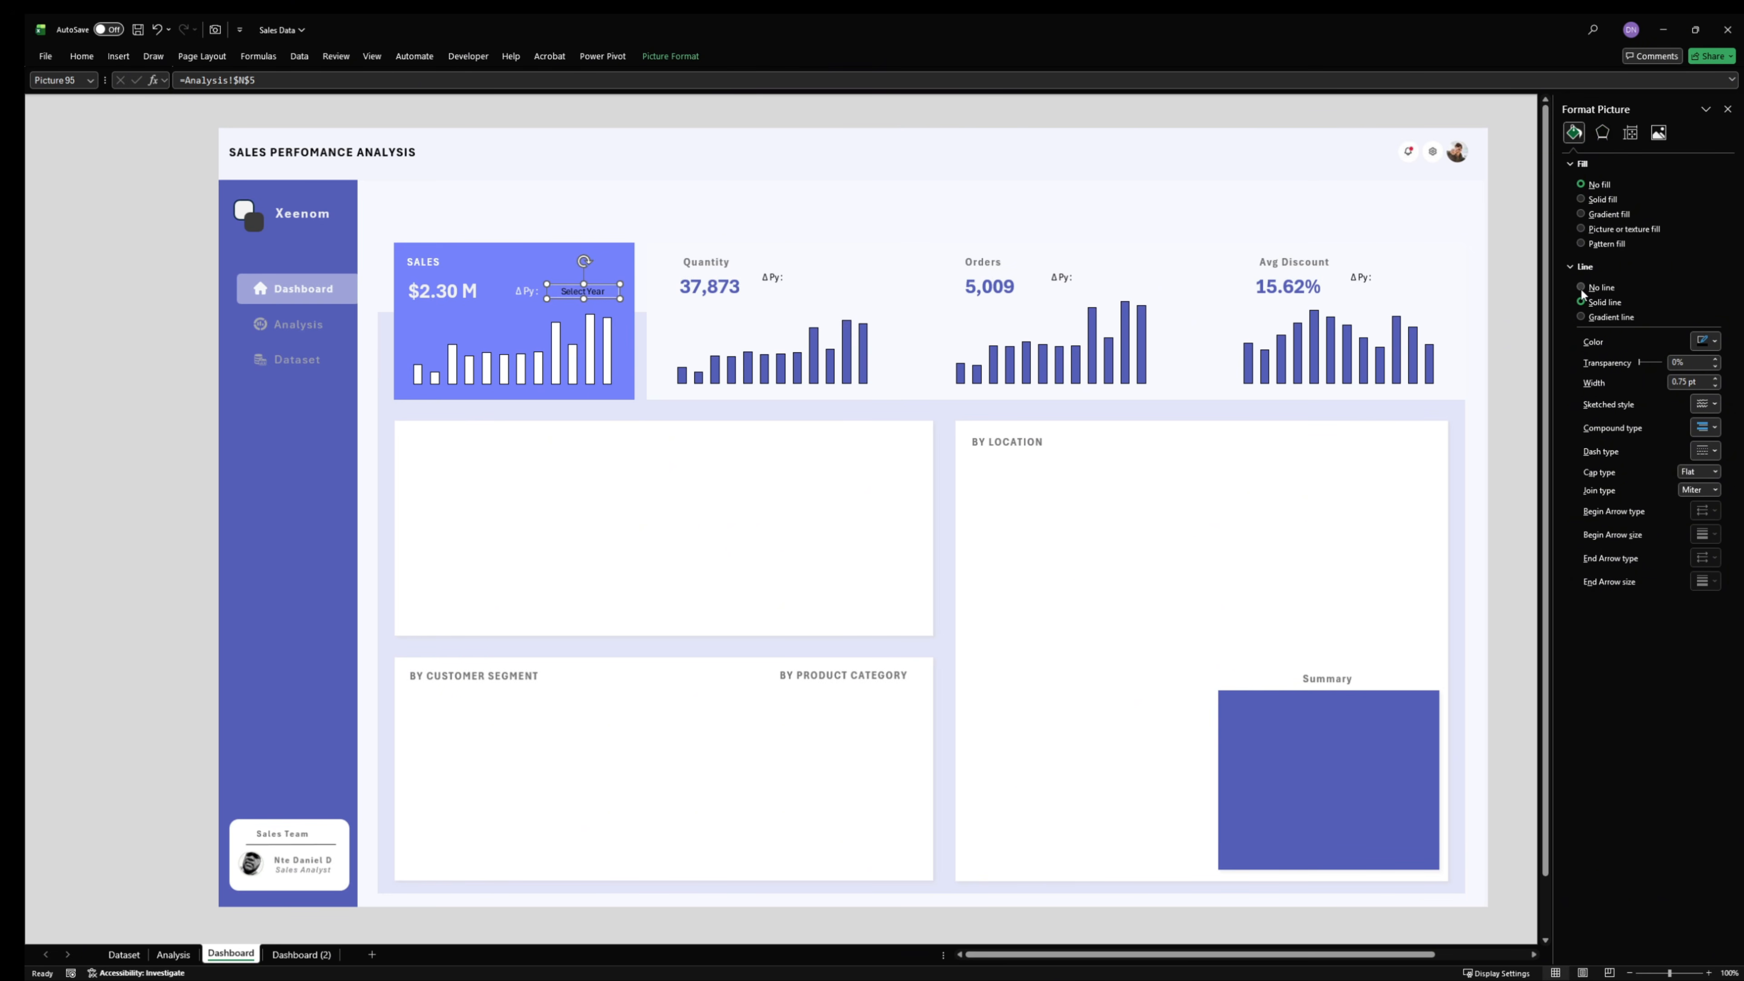
{"action": "left_click", "coordinate": [1580, 287]}
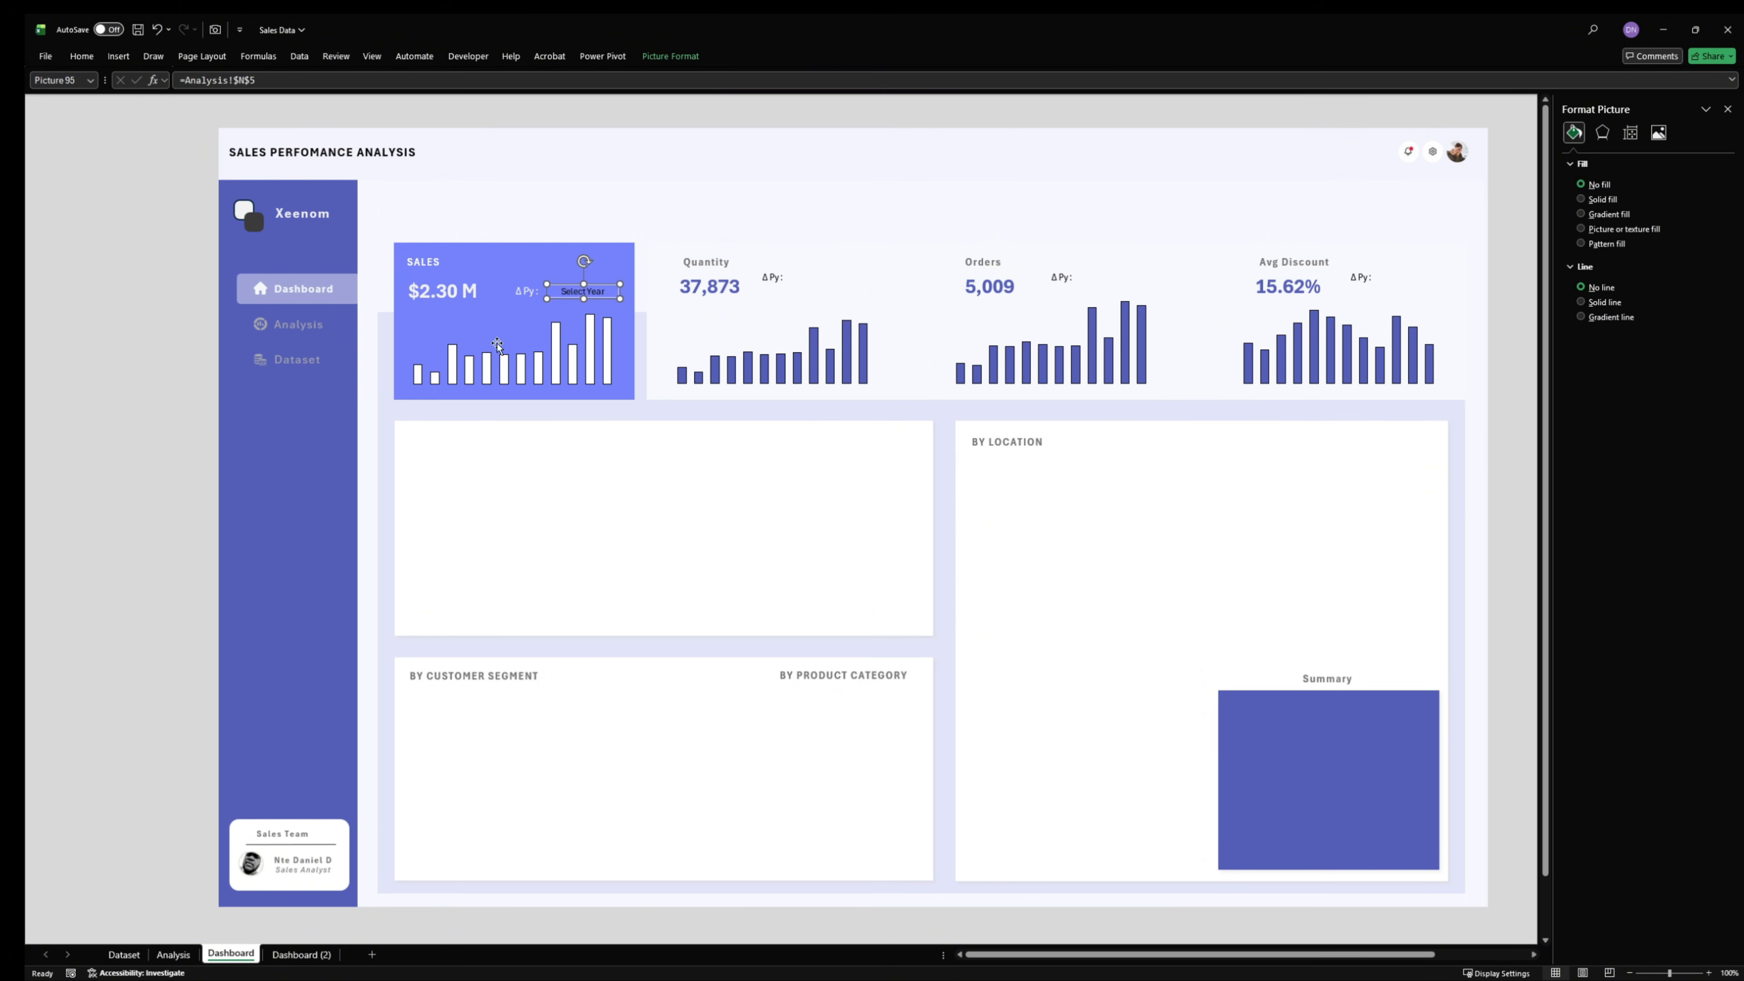
{"action": "left_click", "coordinate": [173, 355]}
{"action": "left_click", "coordinate": [585, 293]}
- Fill cell N5 on the Analysis sheet with the Sales card's blue-violet colour and return to the Dashboard sheet
{"action": "left_click", "coordinate": [188, 955]}
{"action": "left_click", "coordinate": [790, 463]}
{"action": "left_click", "coordinate": [741, 233]}
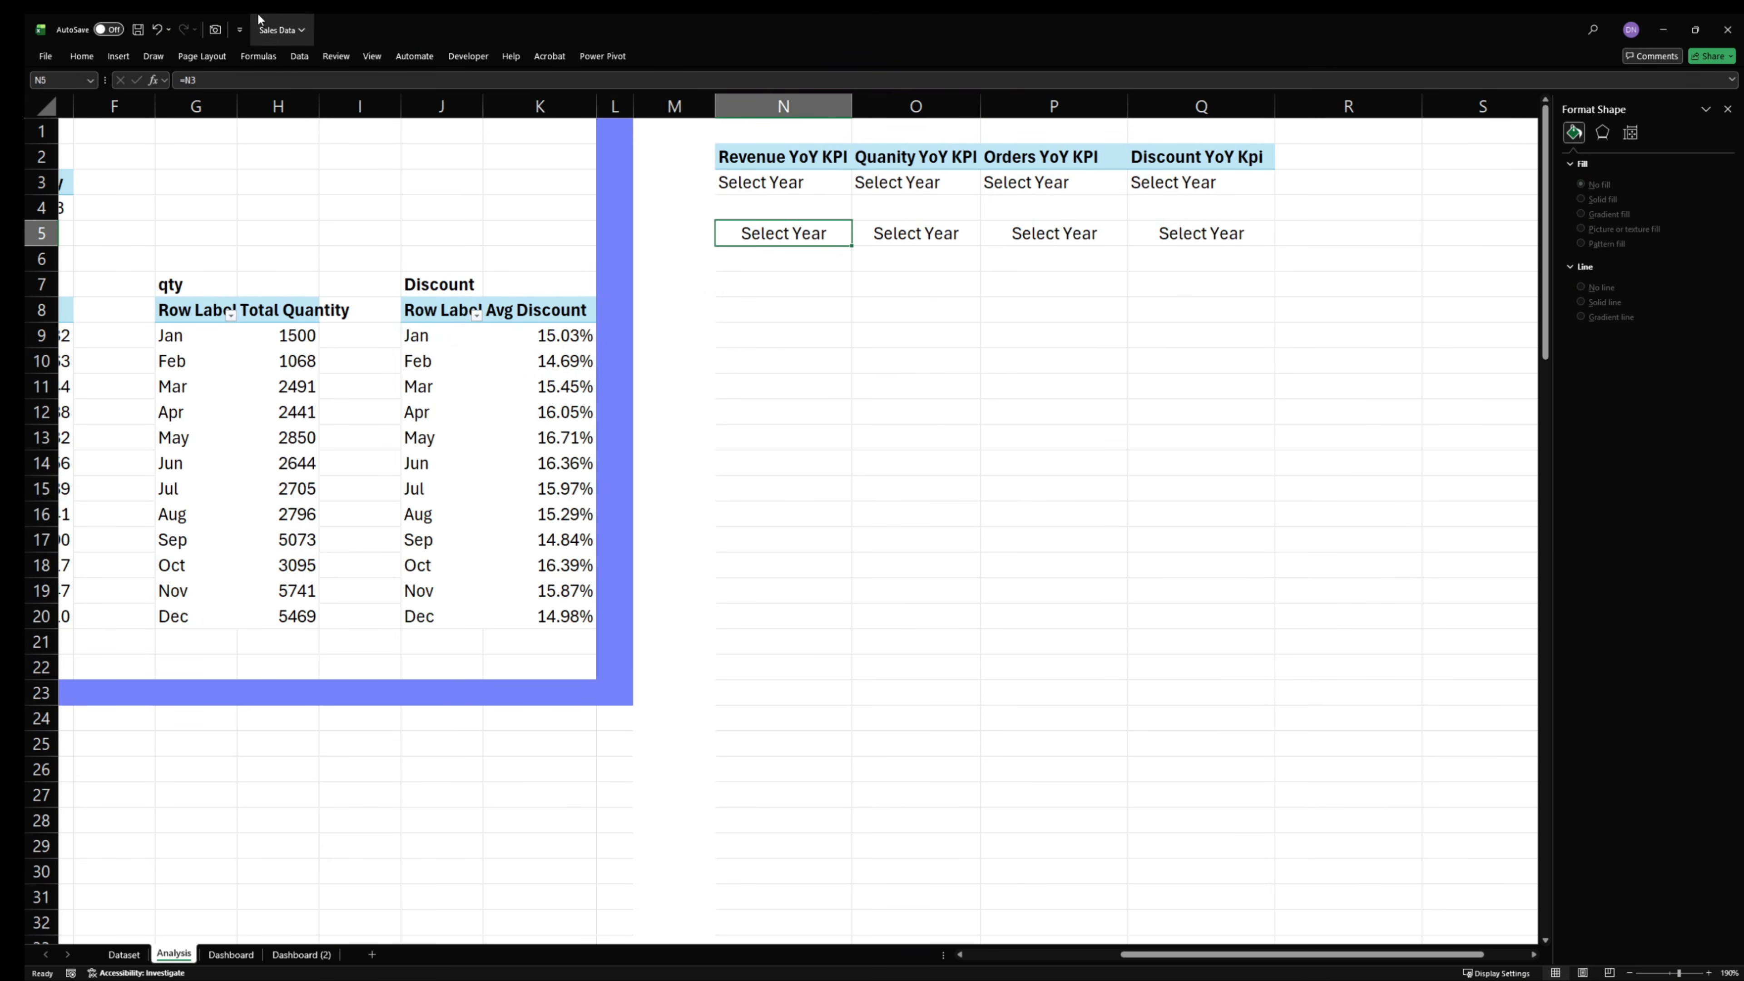
{"action": "left_click", "coordinate": [82, 56]}
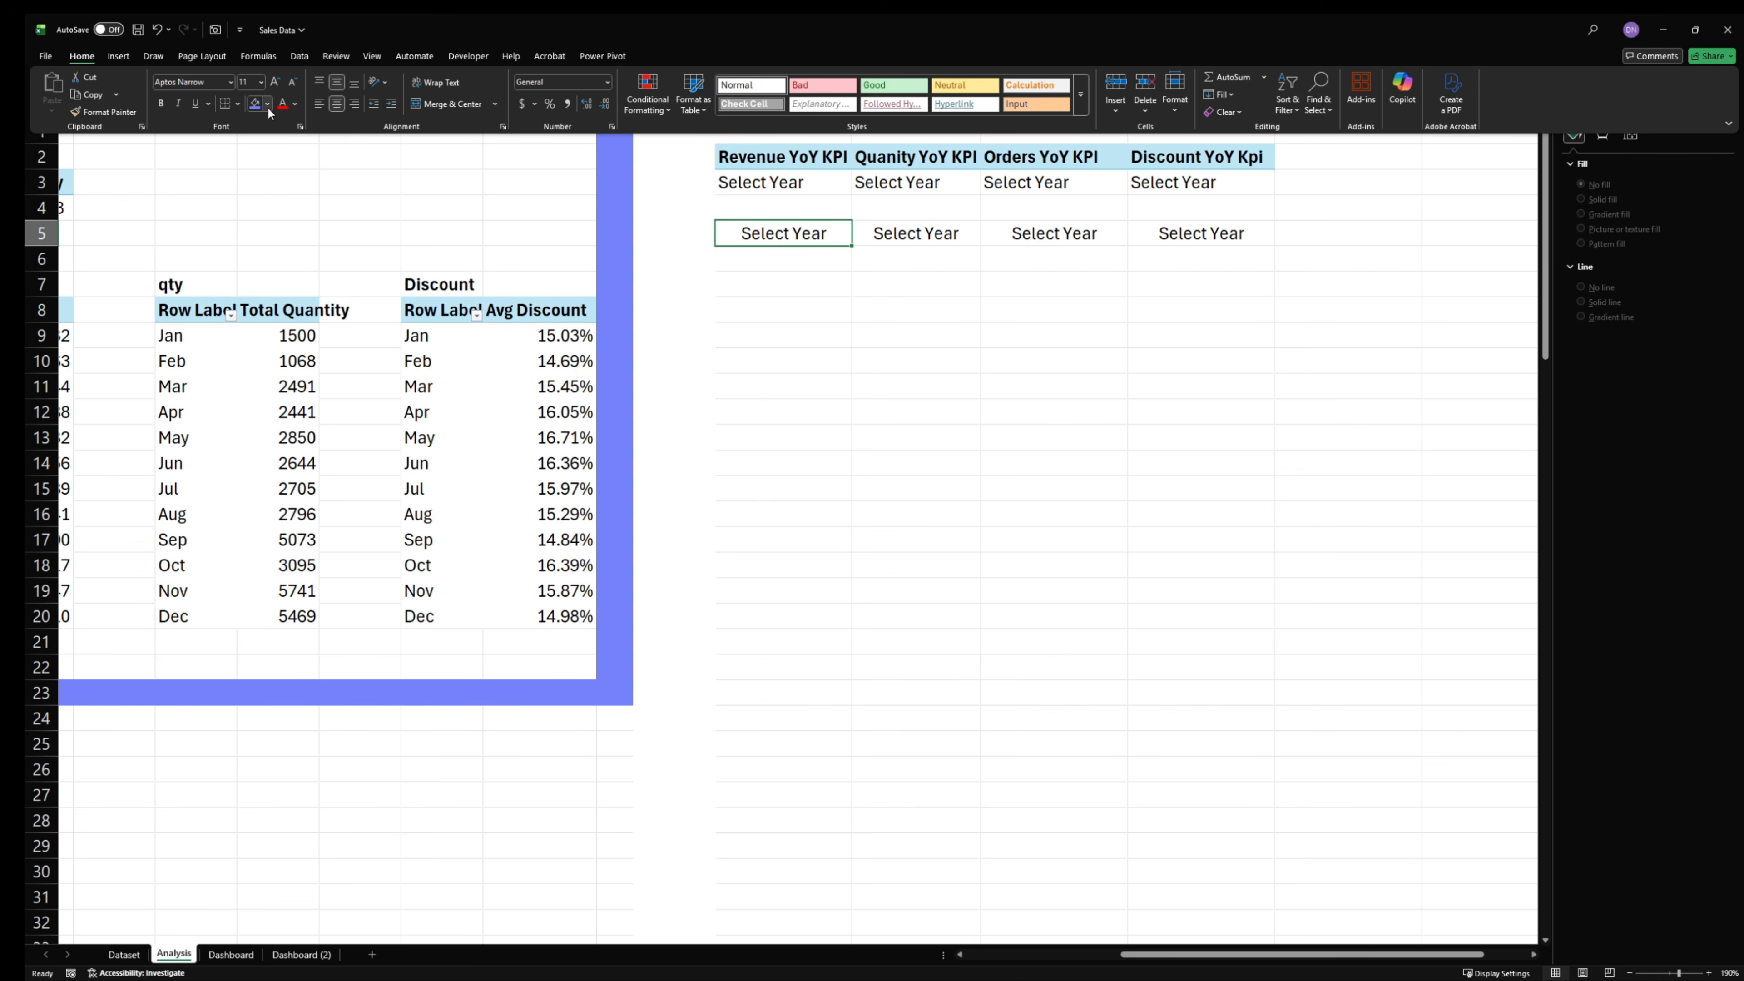
{"action": "left_click", "coordinate": [267, 104]}
{"action": "left_click", "coordinate": [276, 325]}
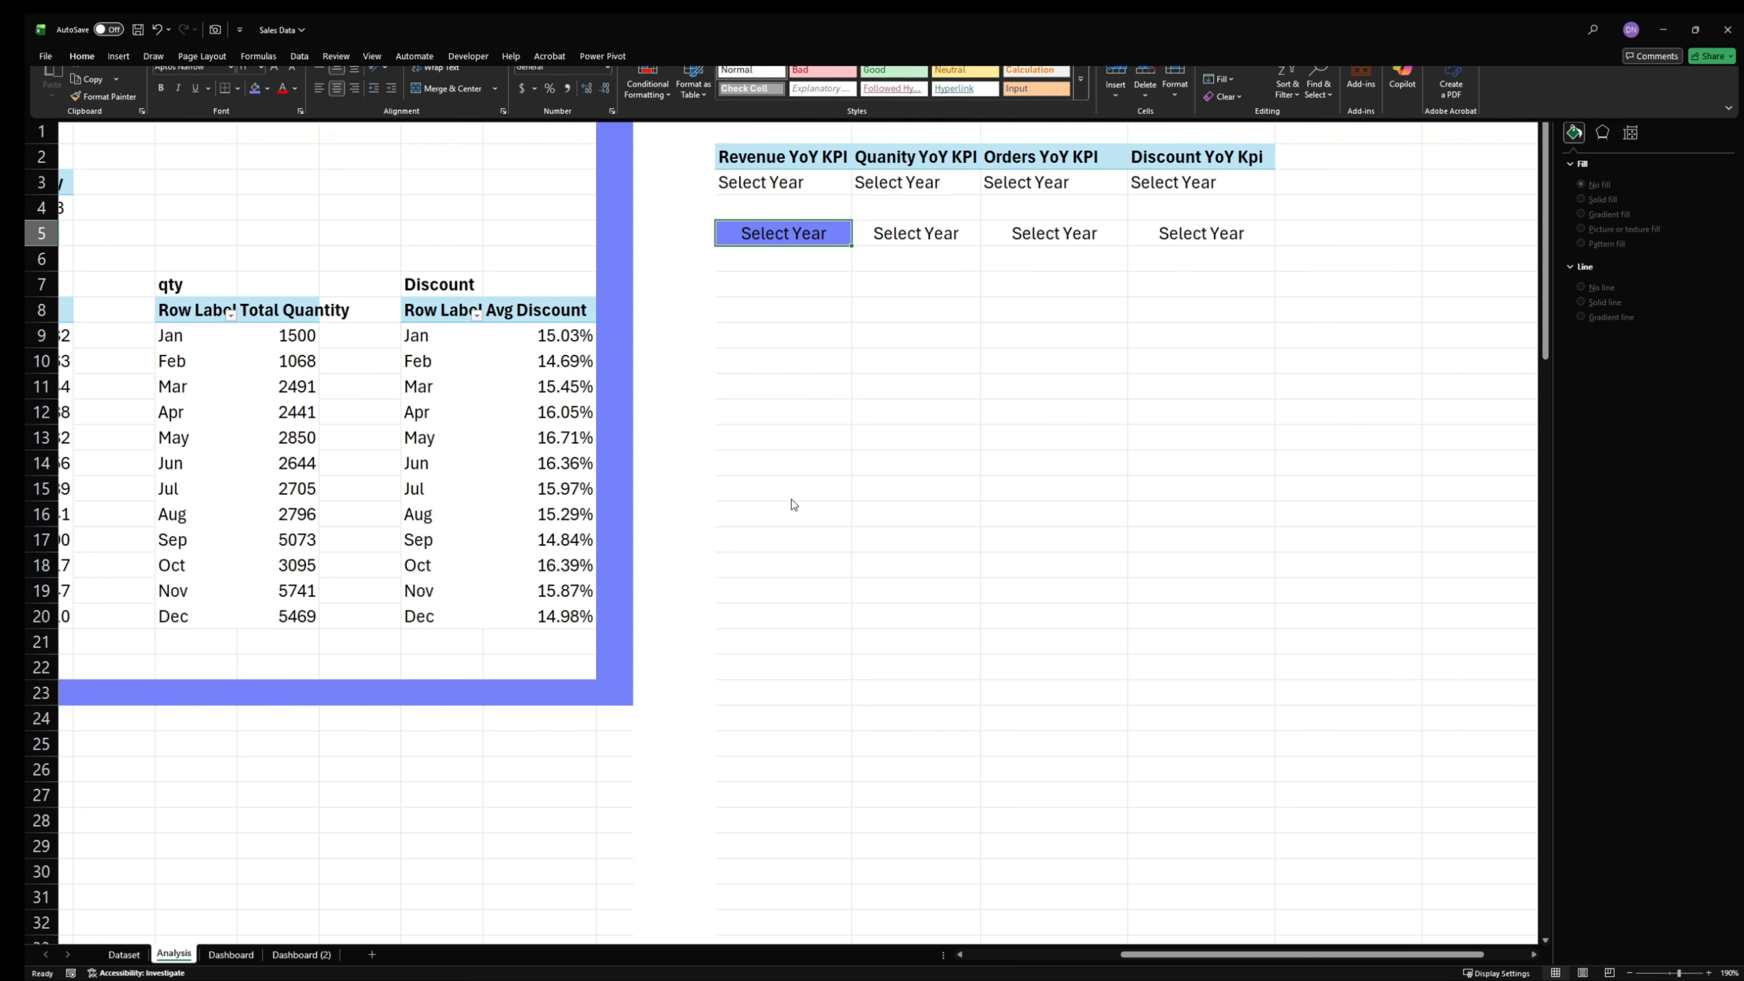
{"action": "left_click", "coordinate": [228, 954]}
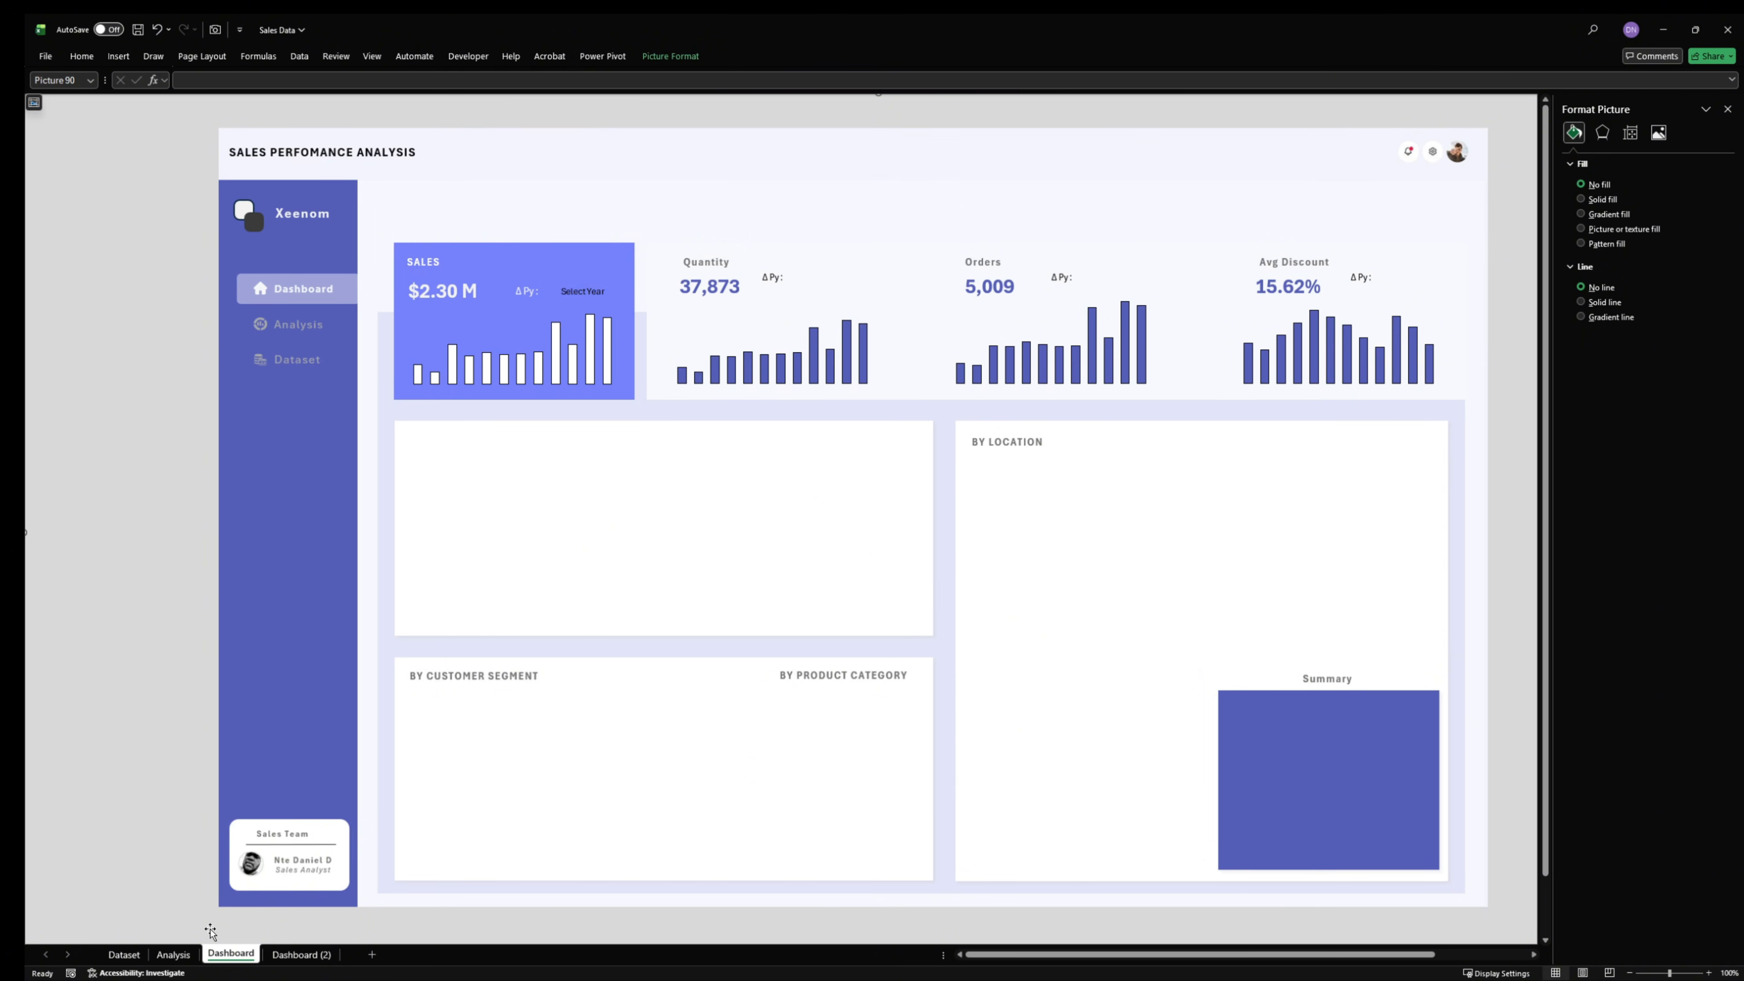
- Capture Analysis cell O5 with the Camera tool and place the linked picture beside the Quantity card's ΔPy label
{"action": "left_click", "coordinate": [173, 954]}
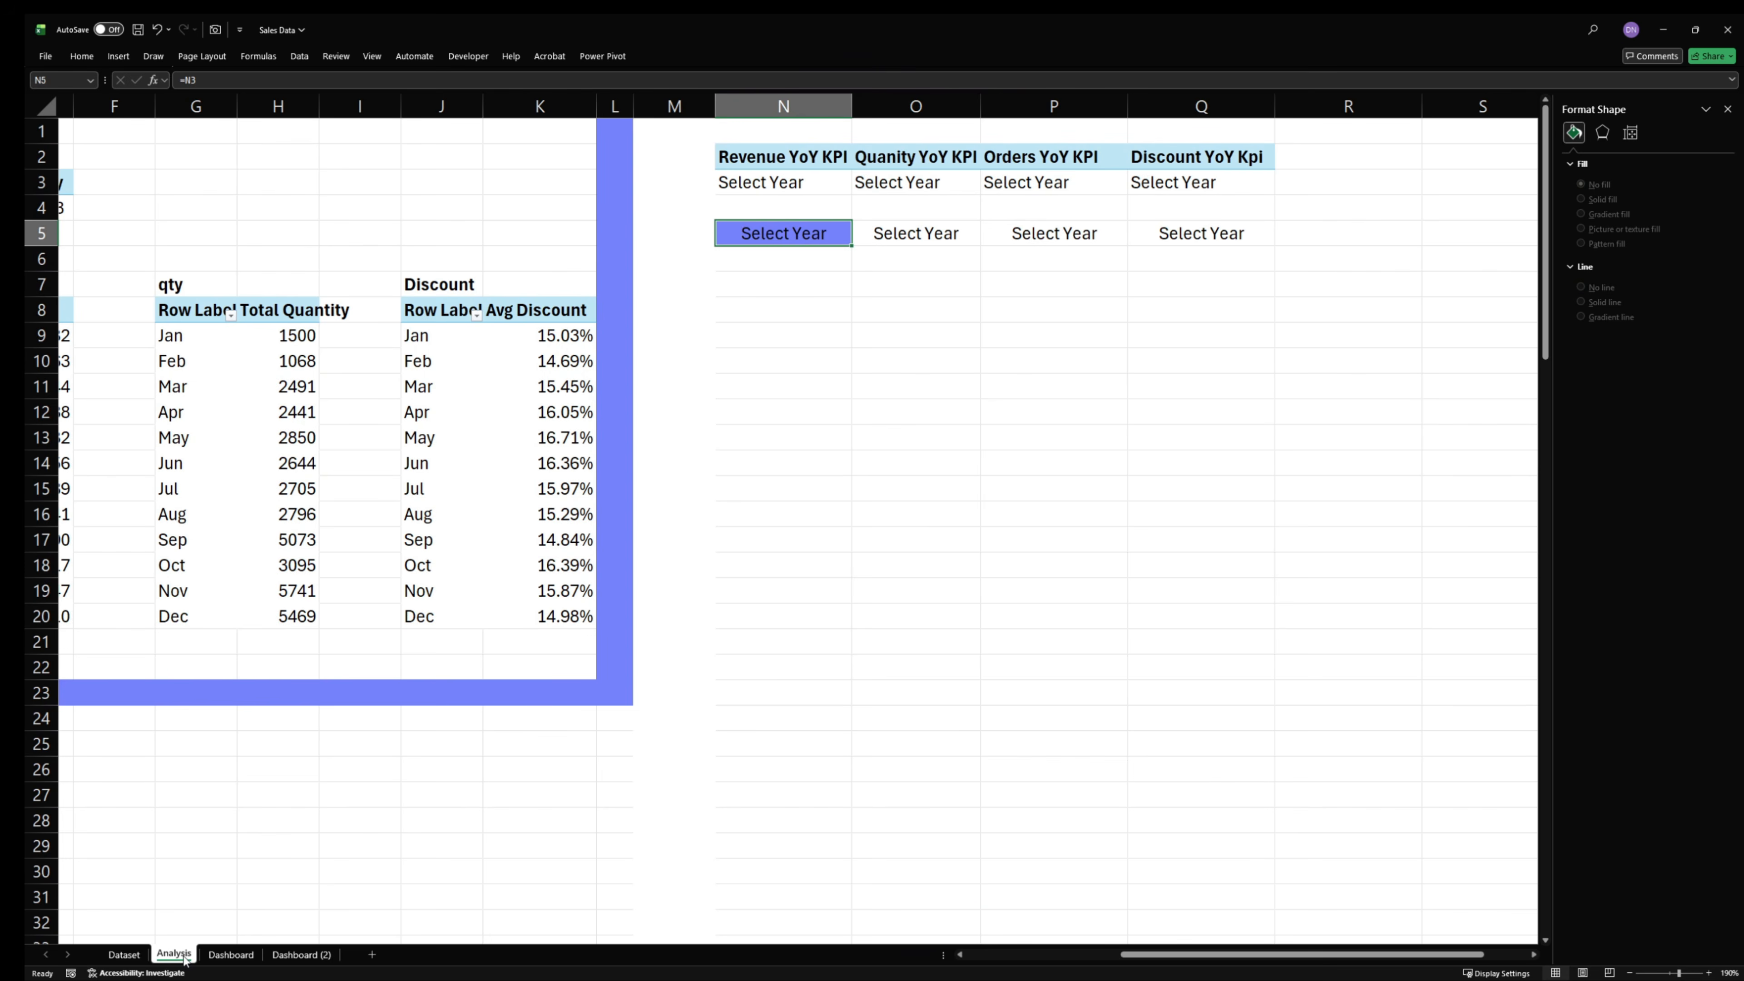
{"action": "left_click", "coordinate": [932, 352]}
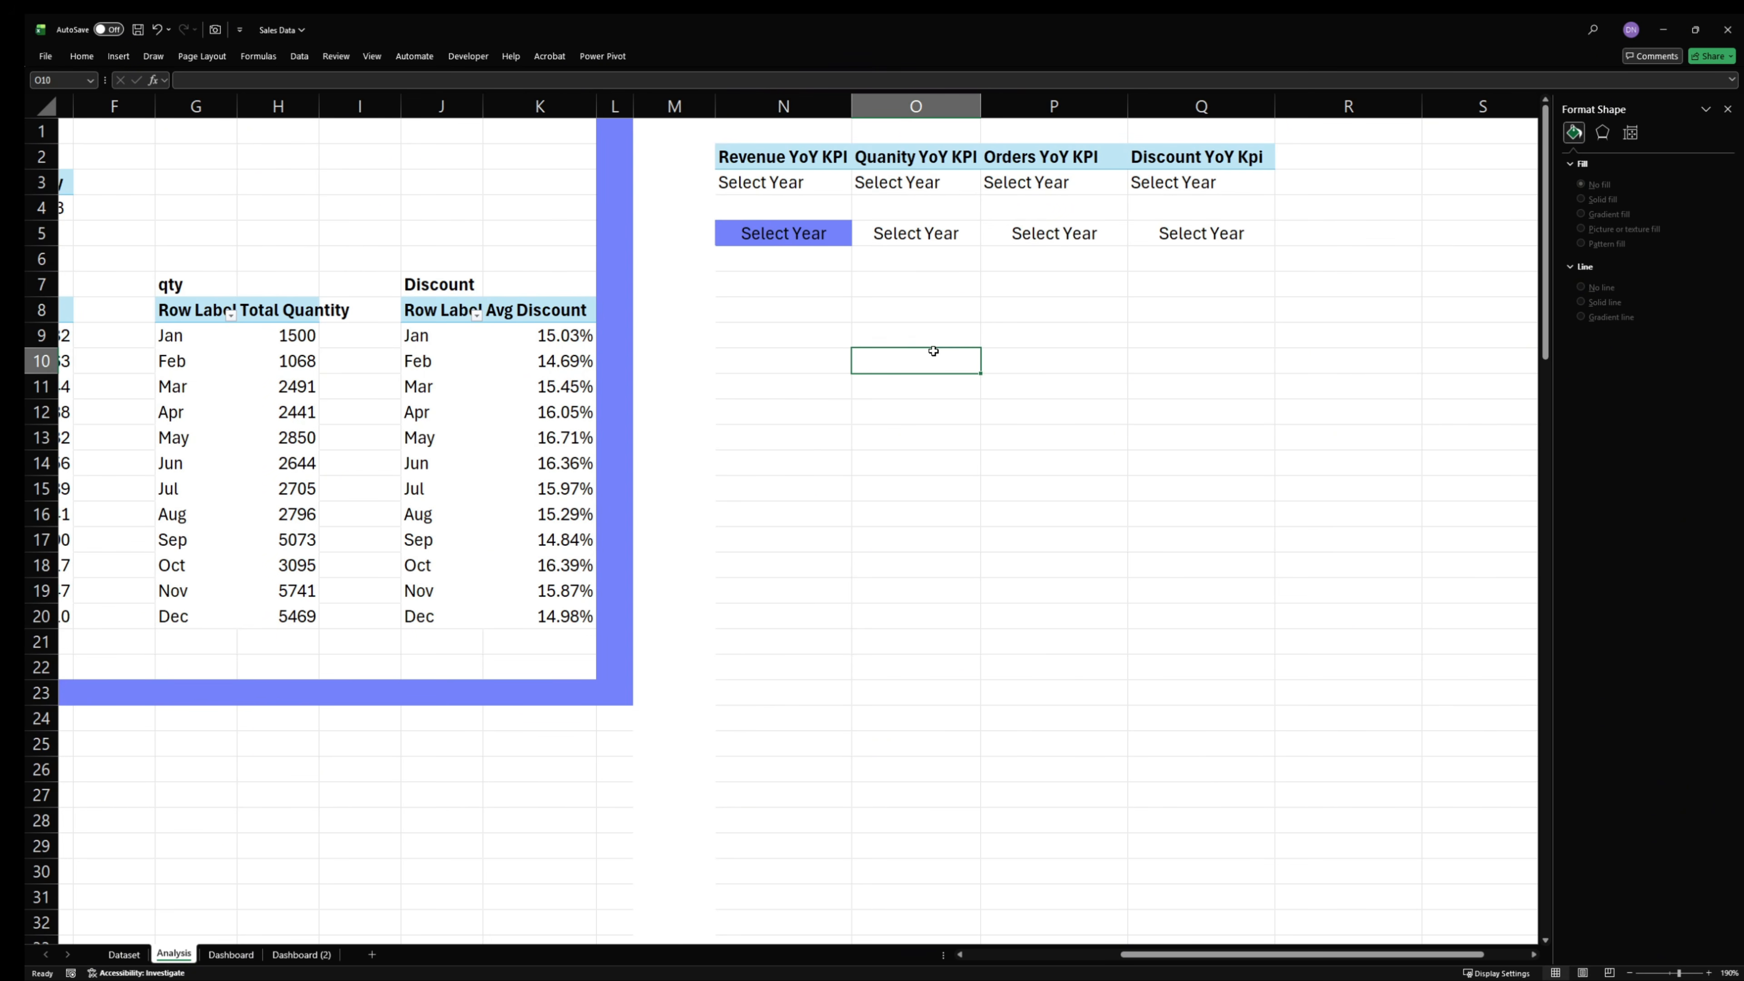
{"action": "left_click", "coordinate": [918, 234]}
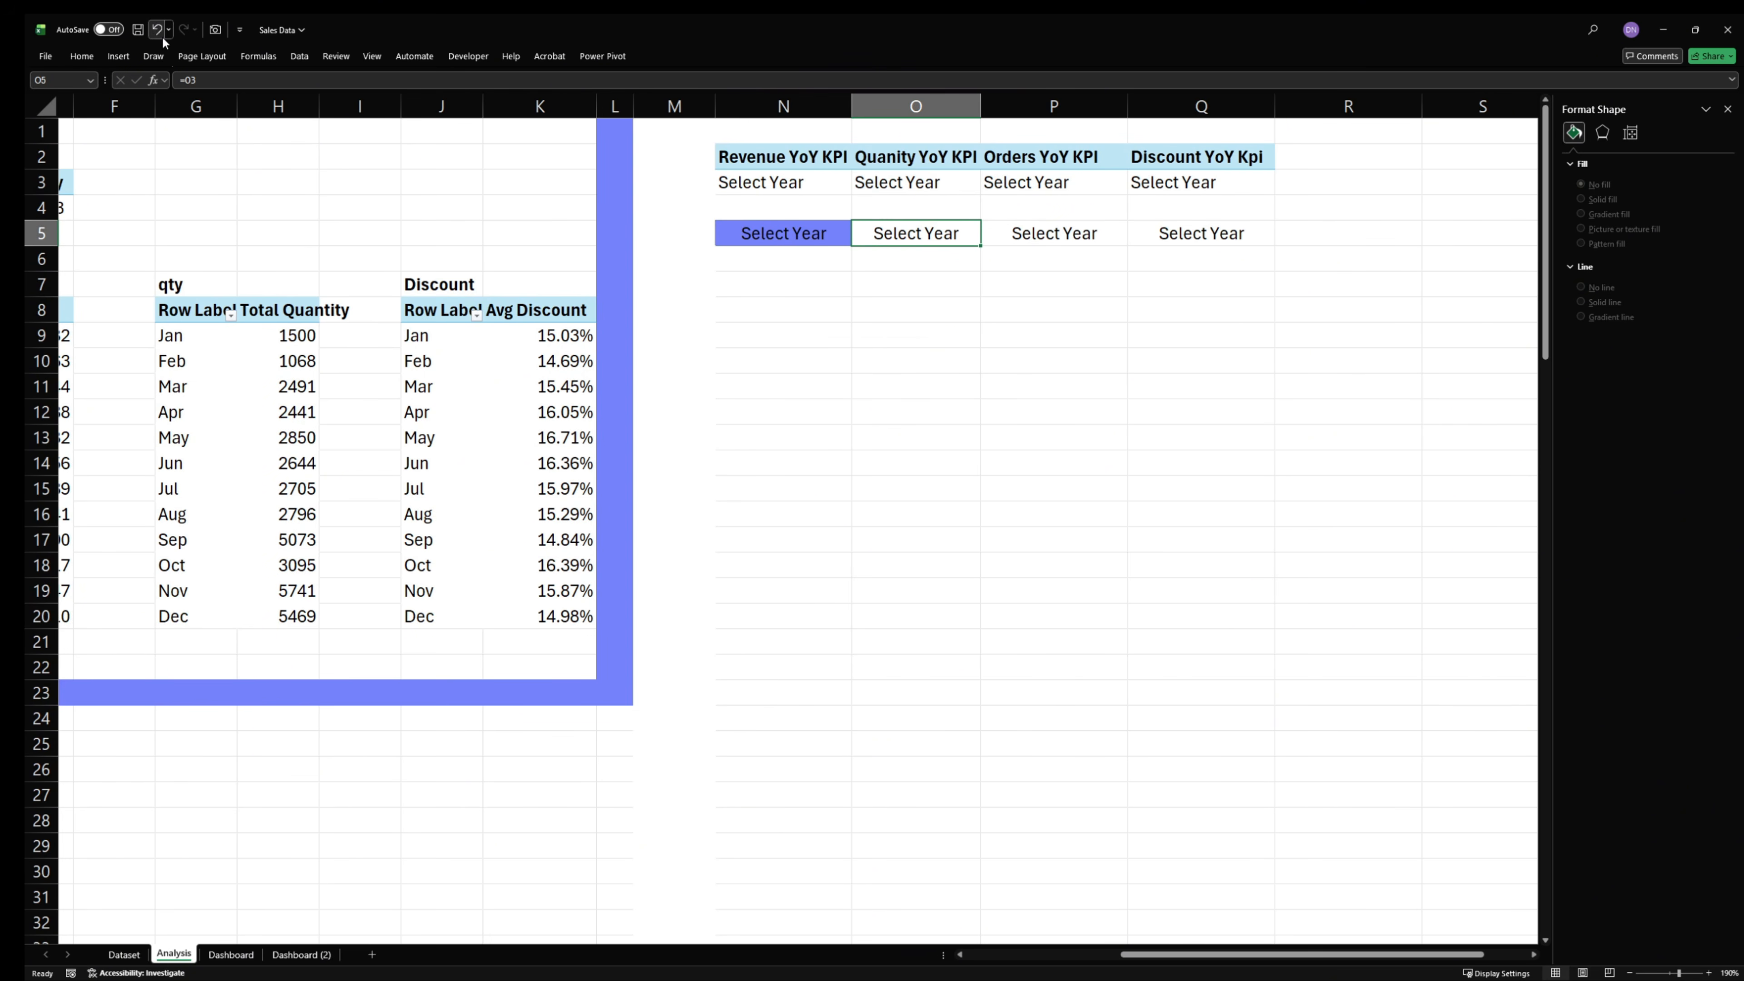
{"action": "left_click", "coordinate": [214, 31]}
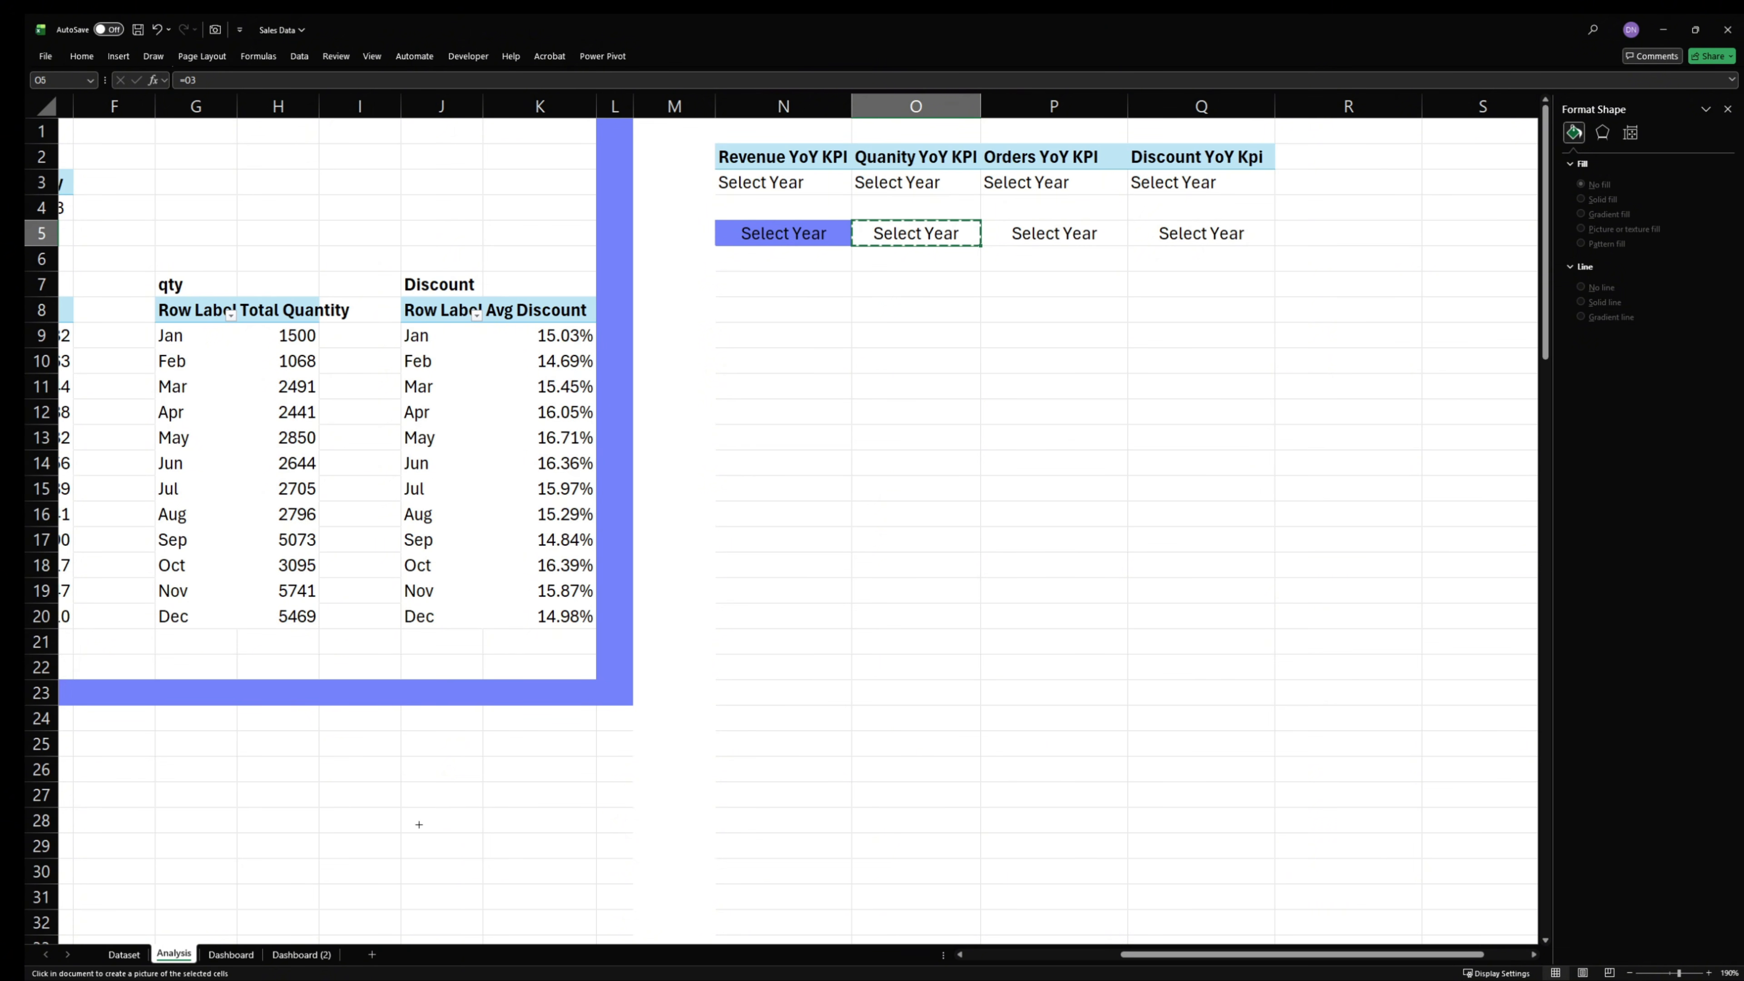
{"action": "left_click", "coordinate": [233, 955]}
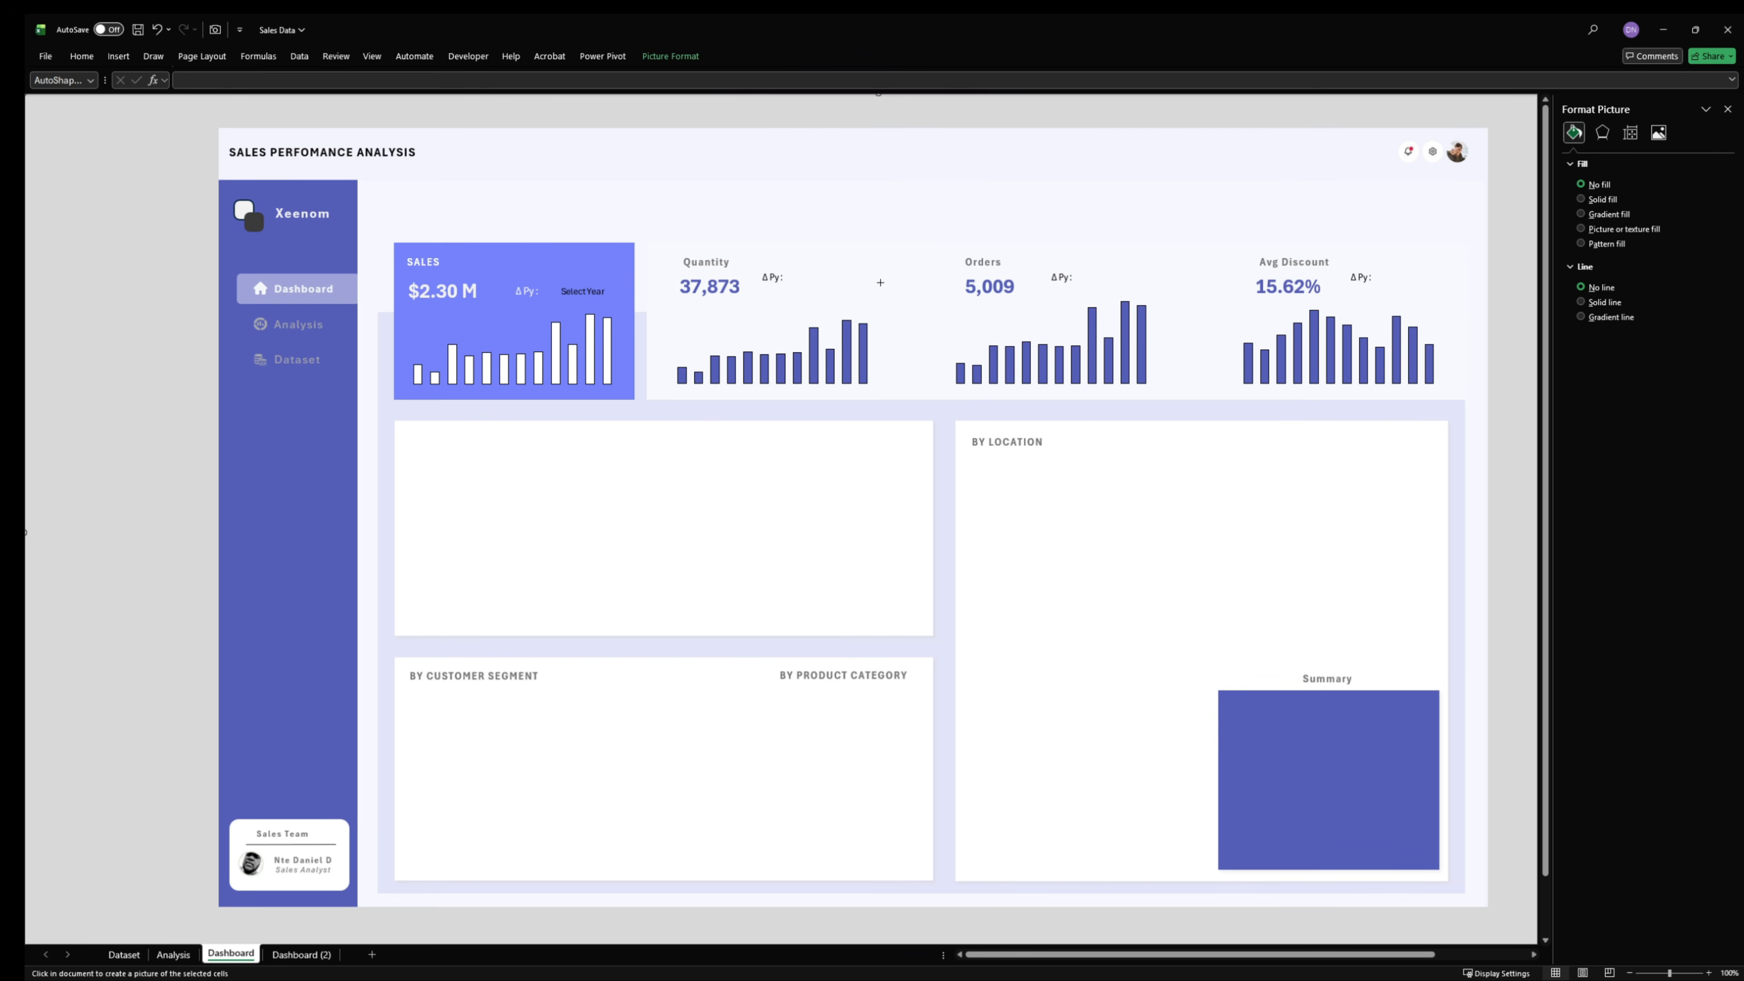
{"action": "left_click", "coordinate": [882, 271]}
- Capture Analysis cell P5 with the Camera tool and place the linked picture beside the Orders card's ΔPy label
{"action": "left_click", "coordinate": [173, 955]}
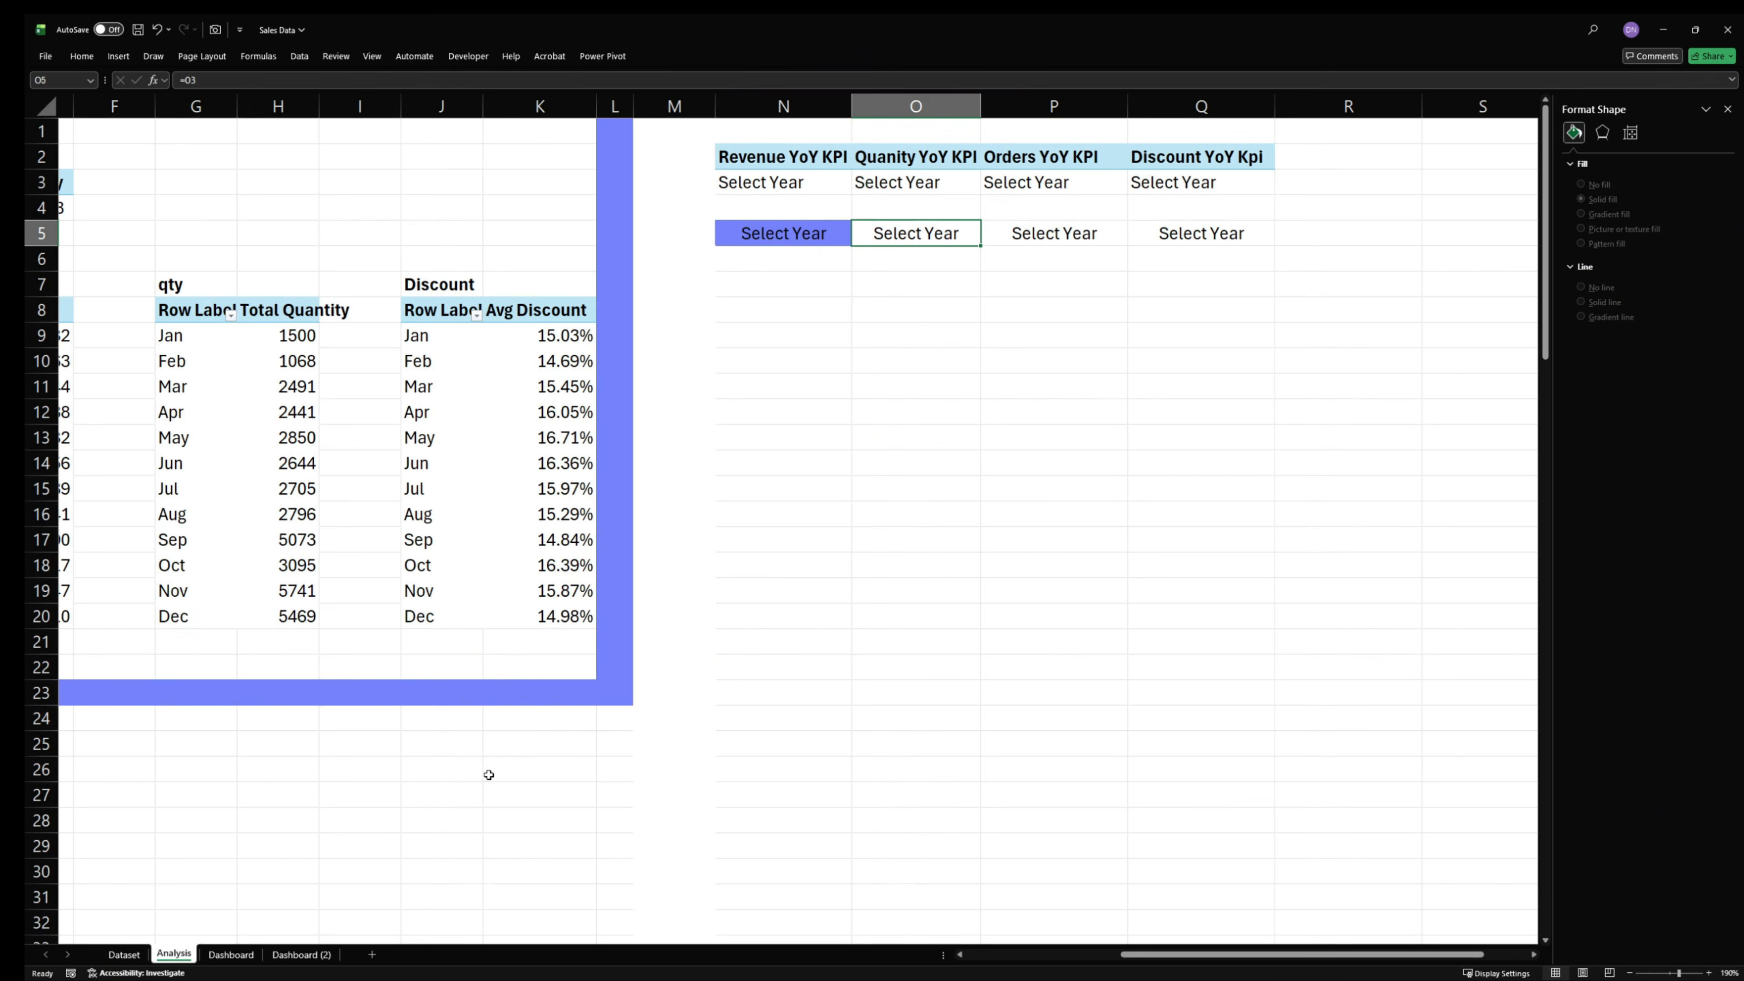
{"action": "left_click", "coordinate": [1041, 234]}
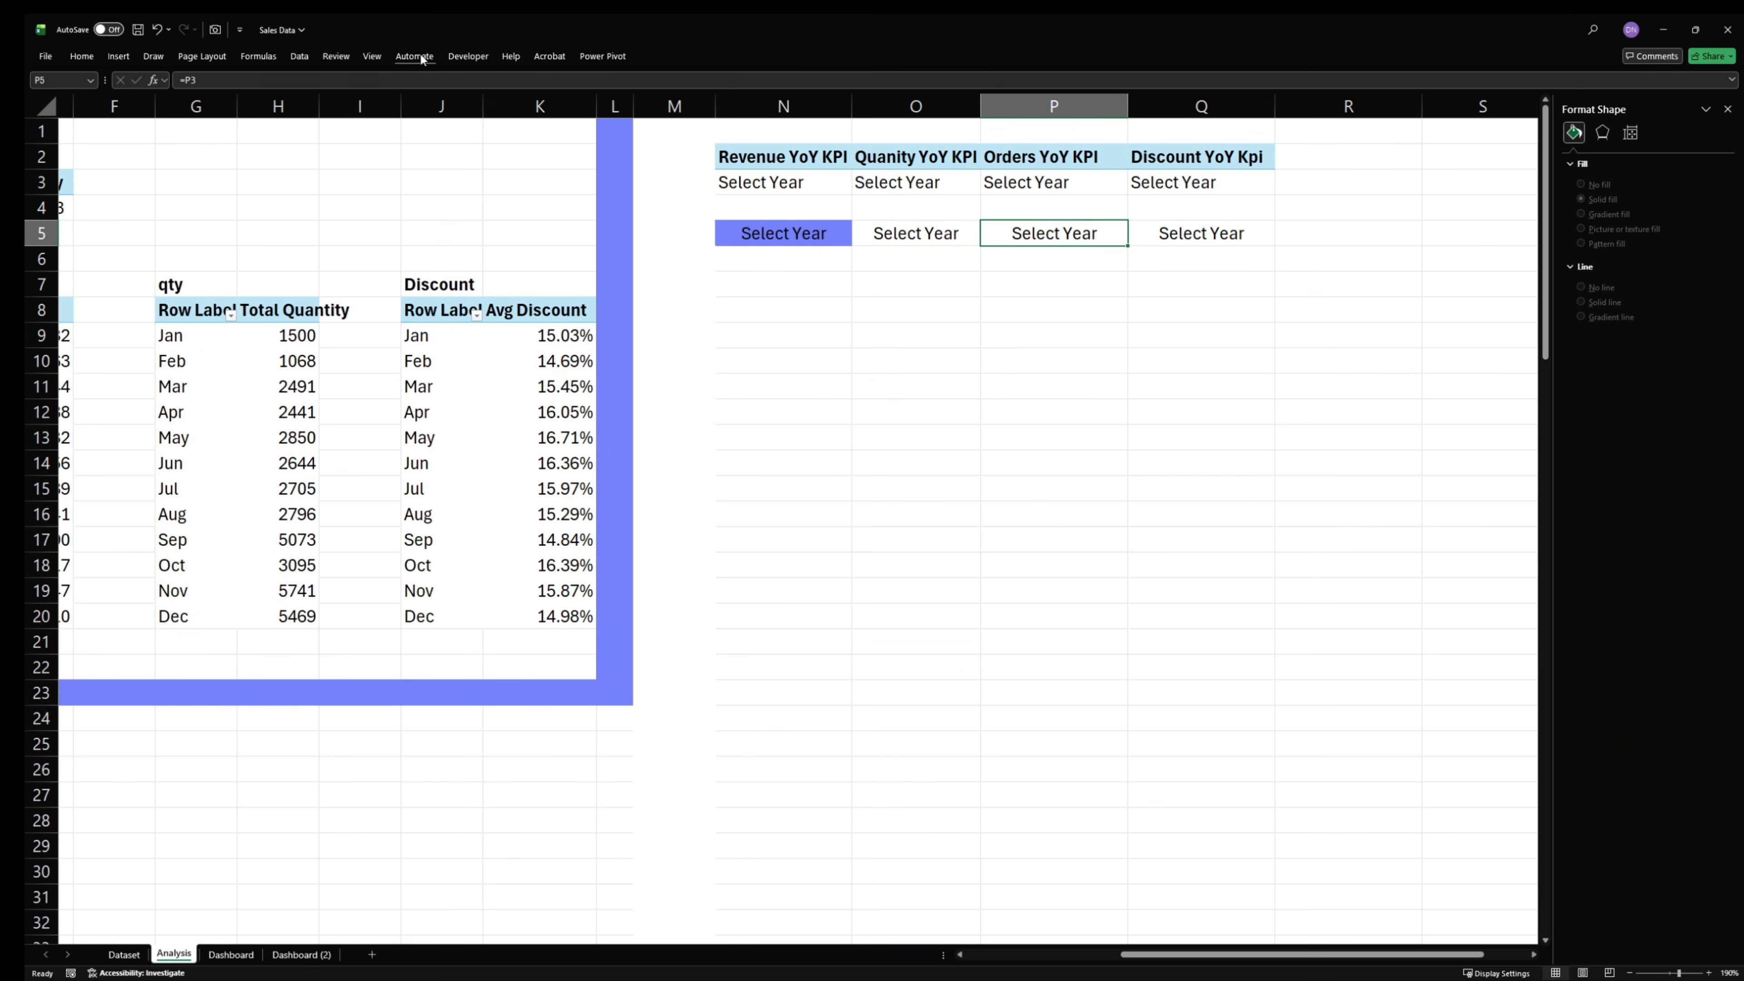
{"action": "left_click", "coordinate": [224, 30]}
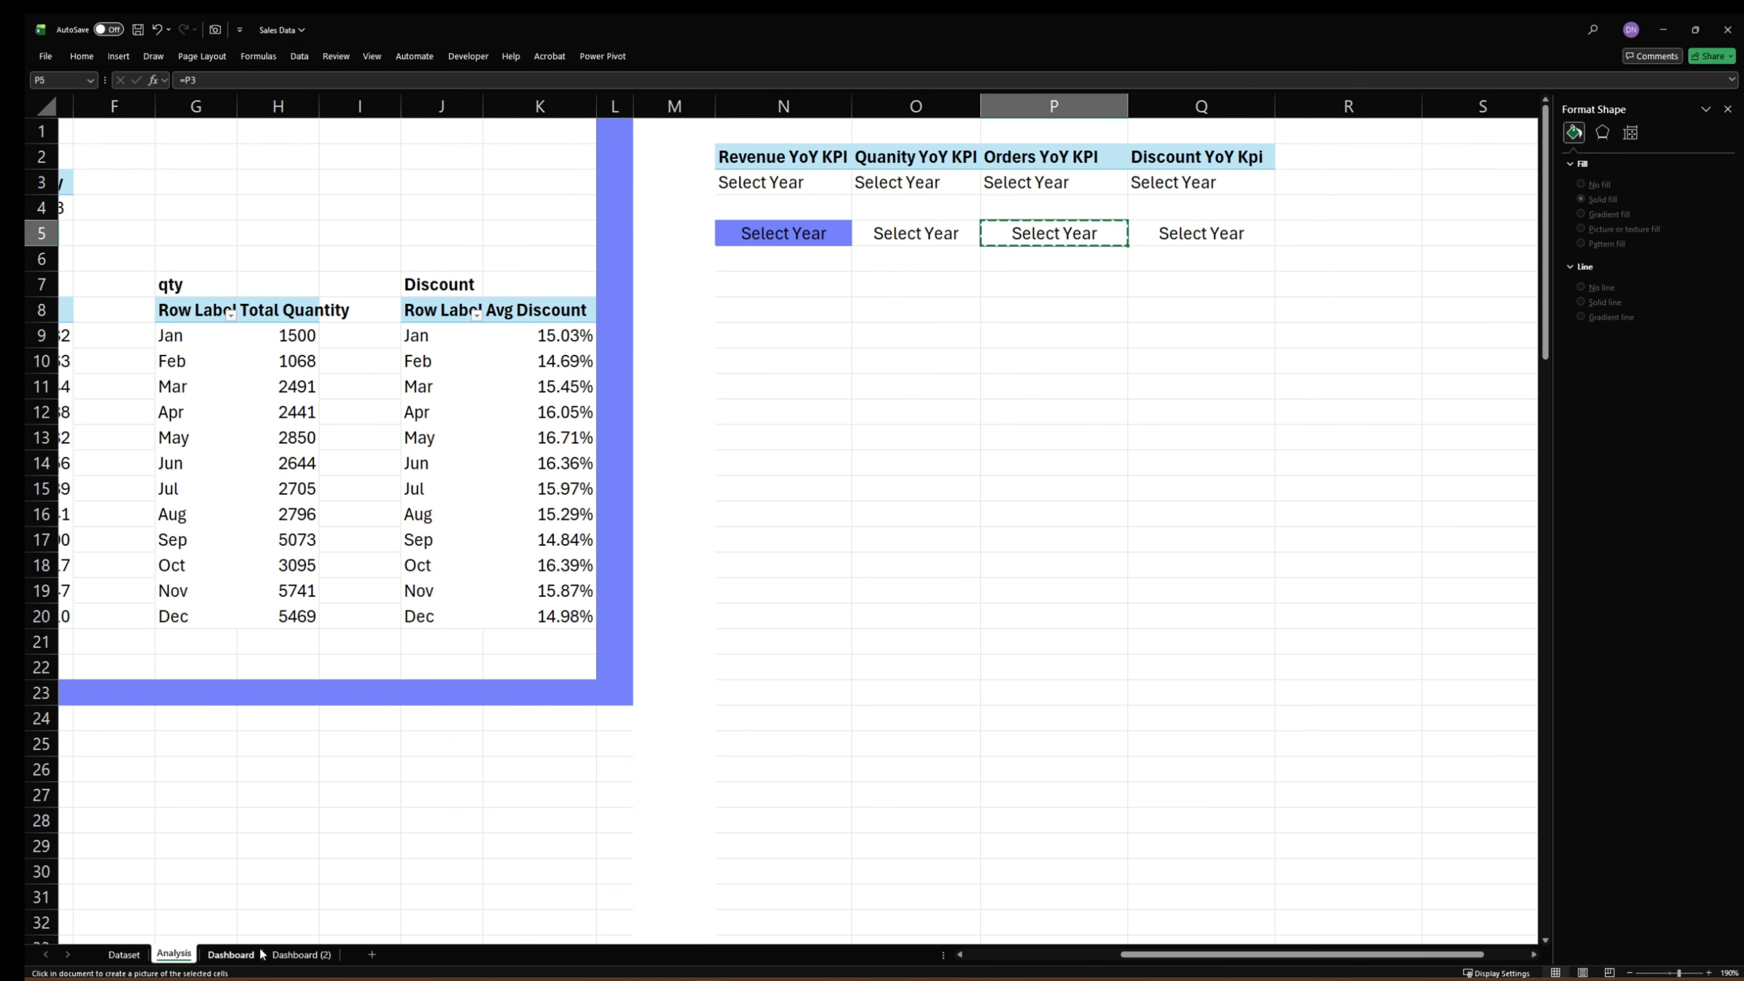
{"action": "left_click", "coordinate": [230, 954]}
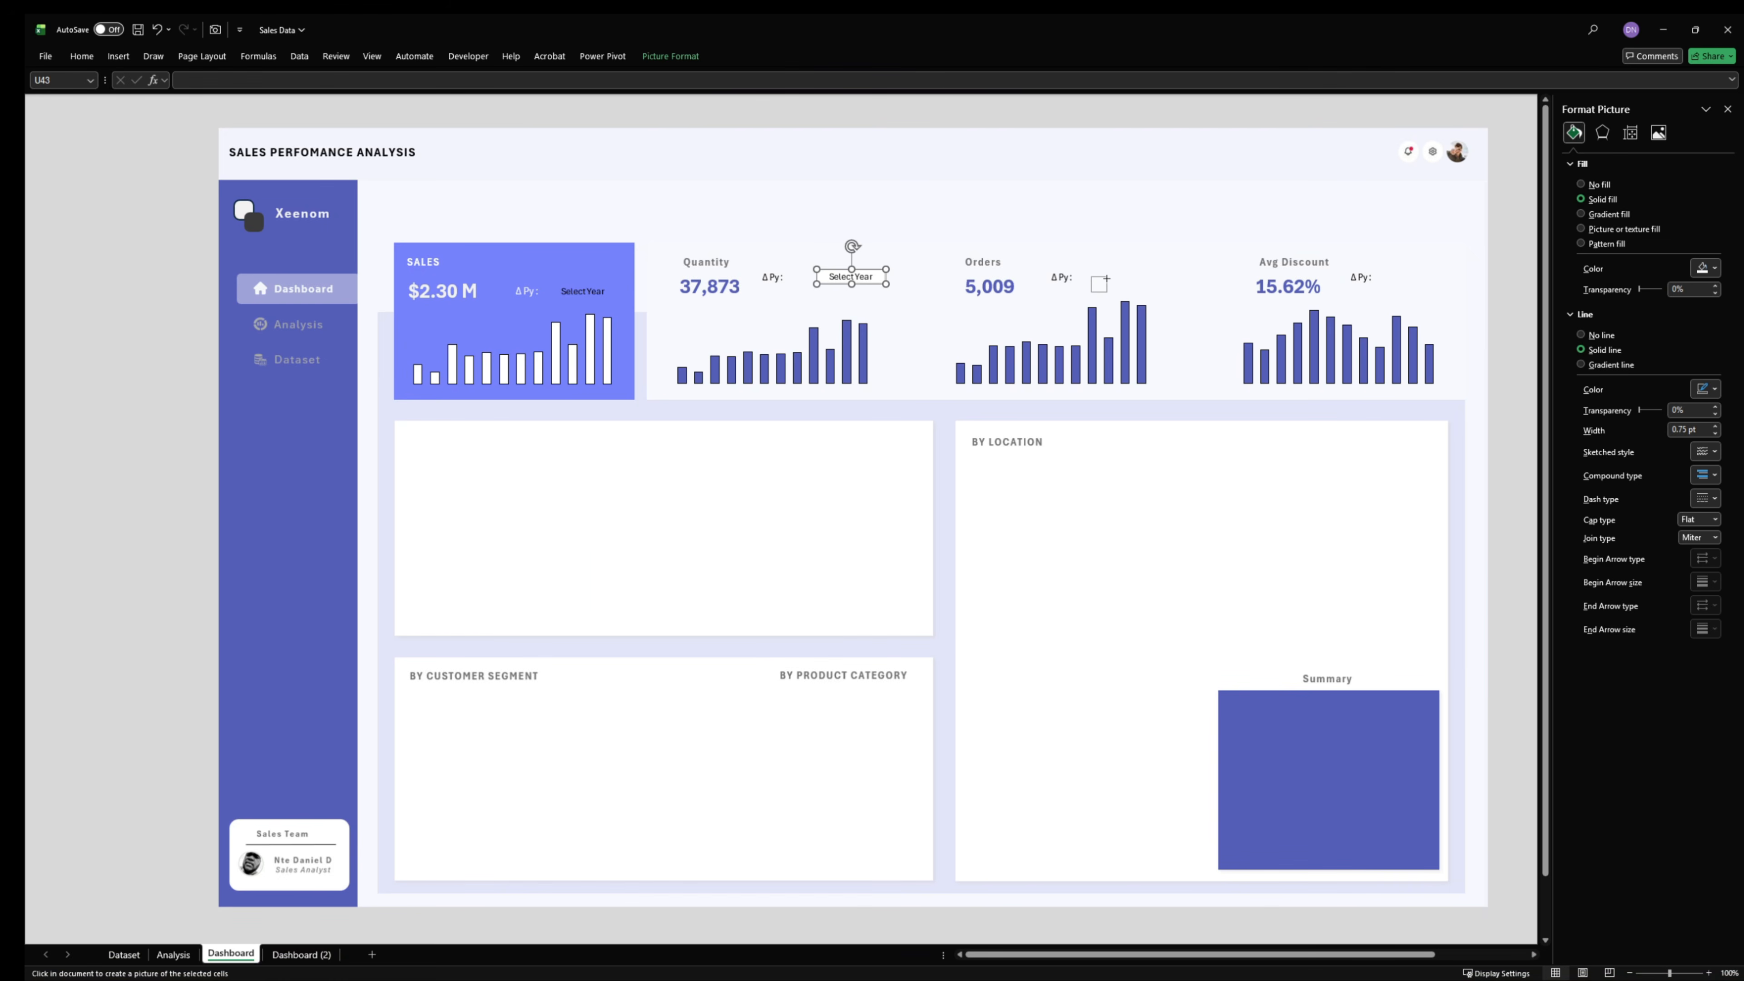
{"action": "left_click", "coordinate": [1091, 275]}
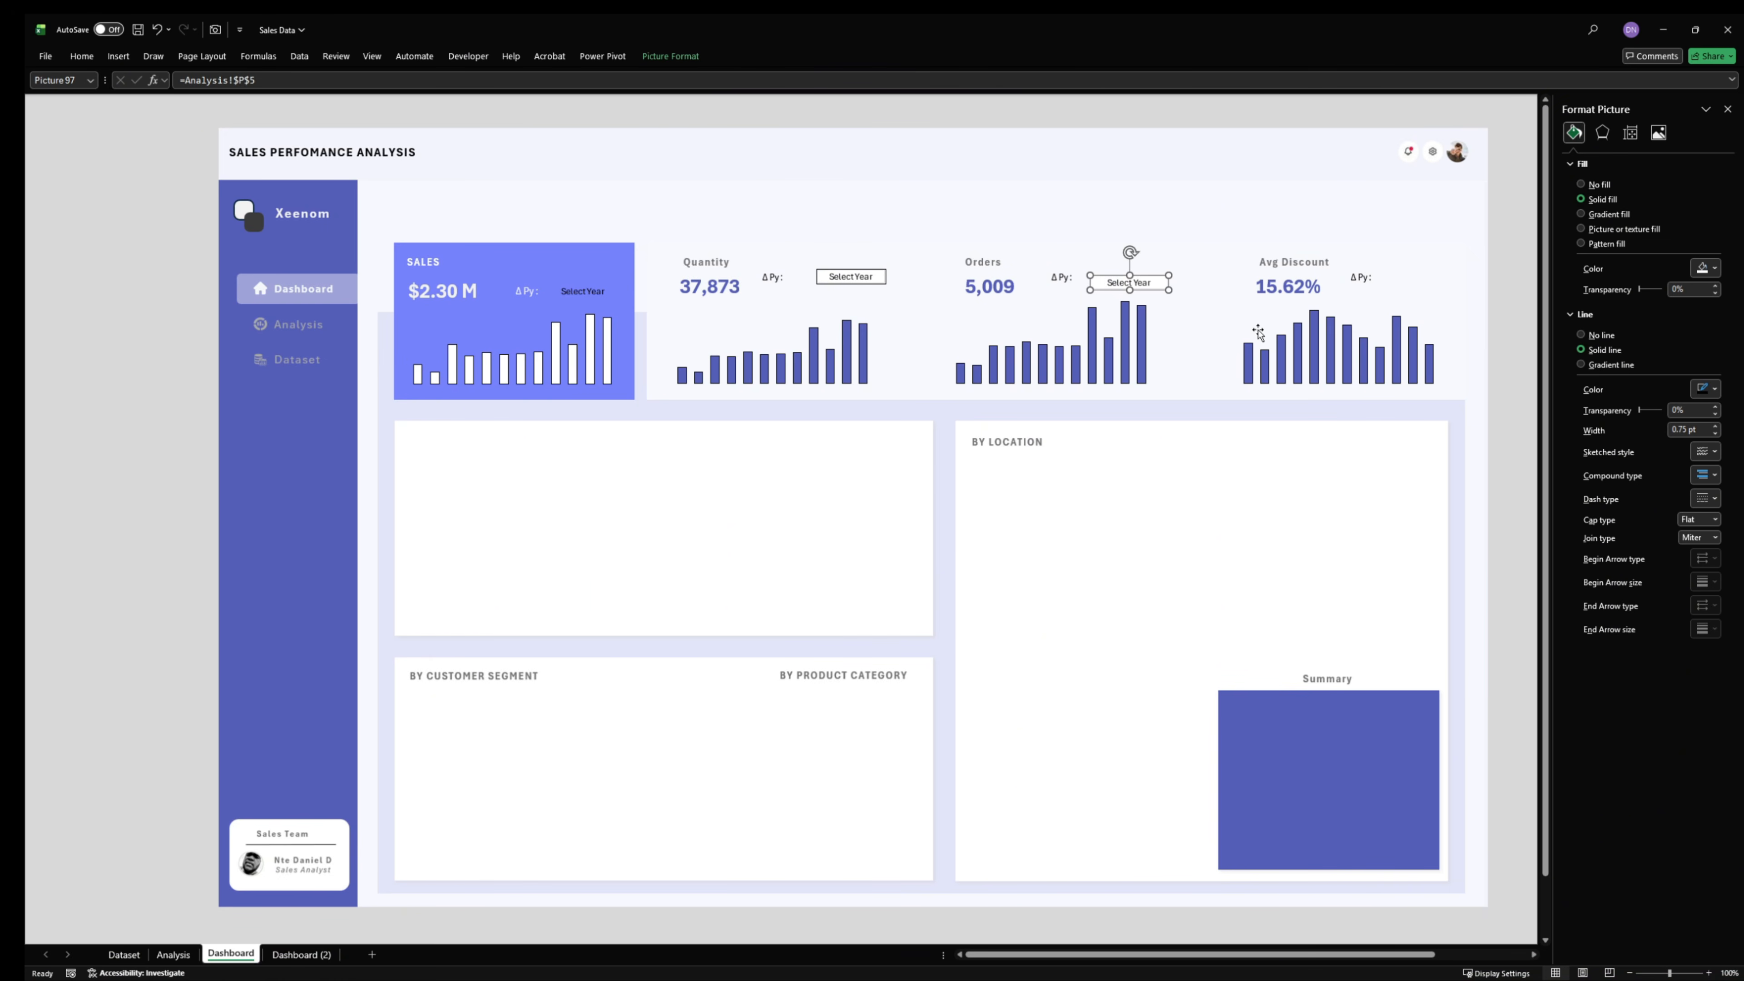
- Capture Analysis cell Q5 with the Camera tool and place the linked picture beside the Avg Discount card's ΔPy label
{"action": "left_click", "coordinate": [174, 954]}
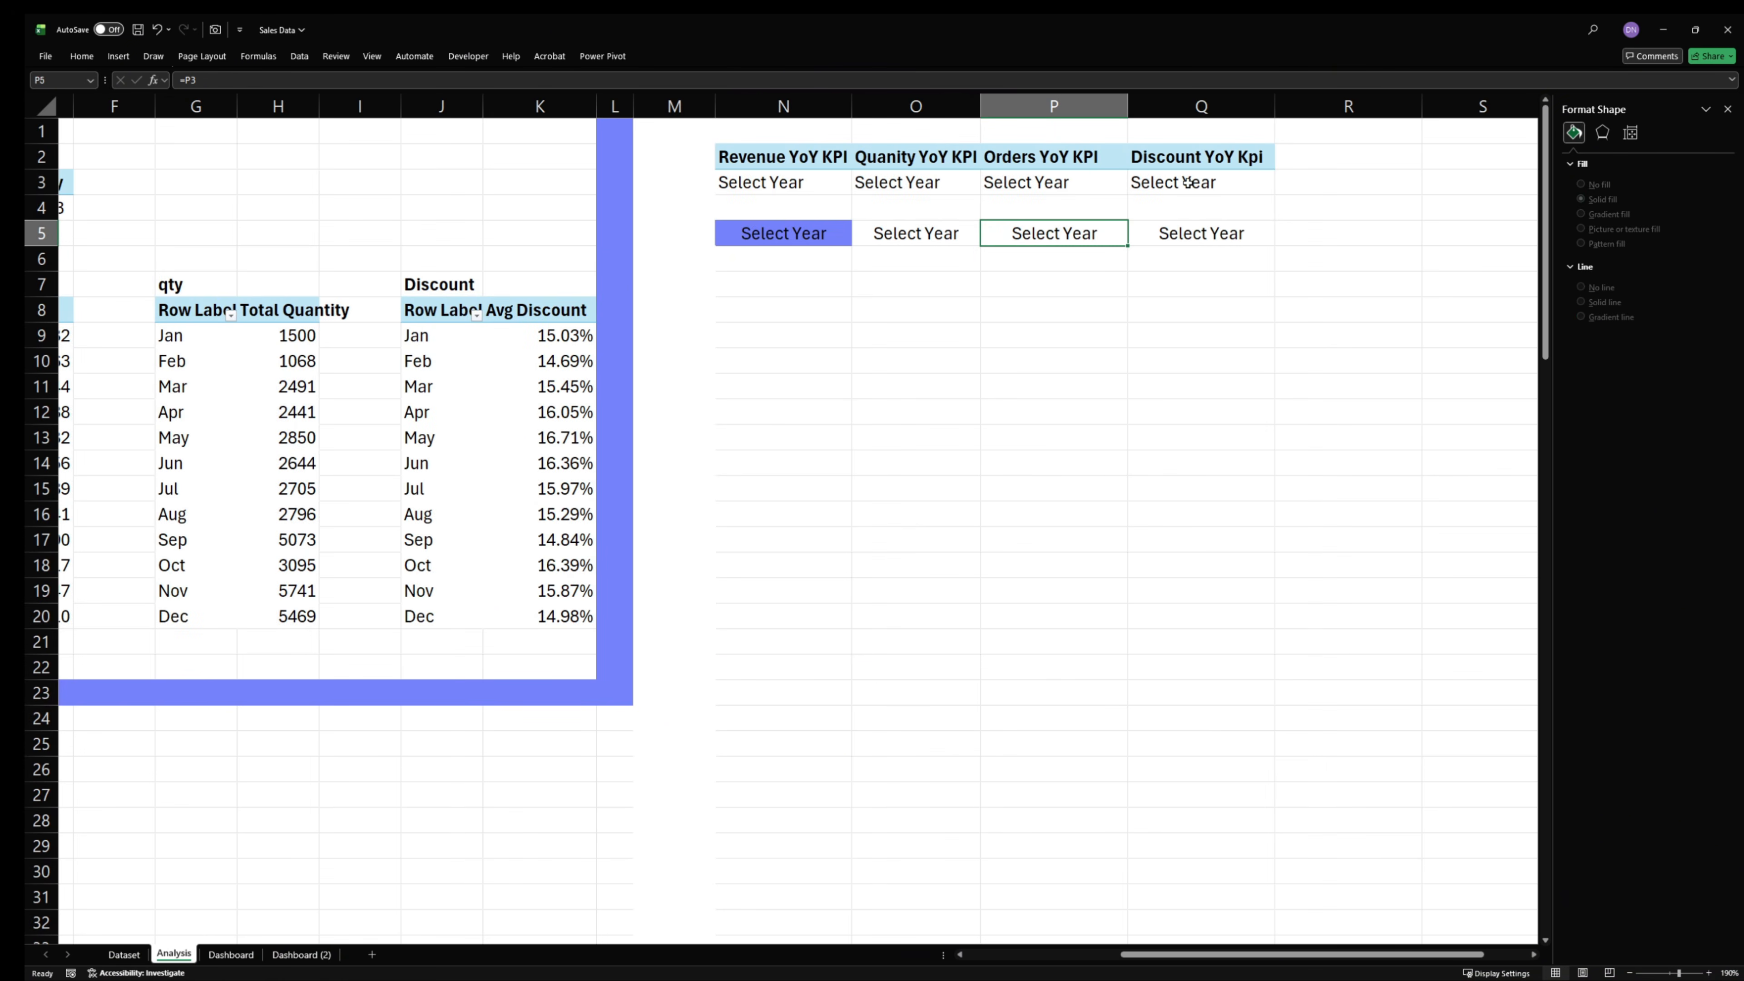
{"action": "left_click", "coordinate": [1176, 230]}
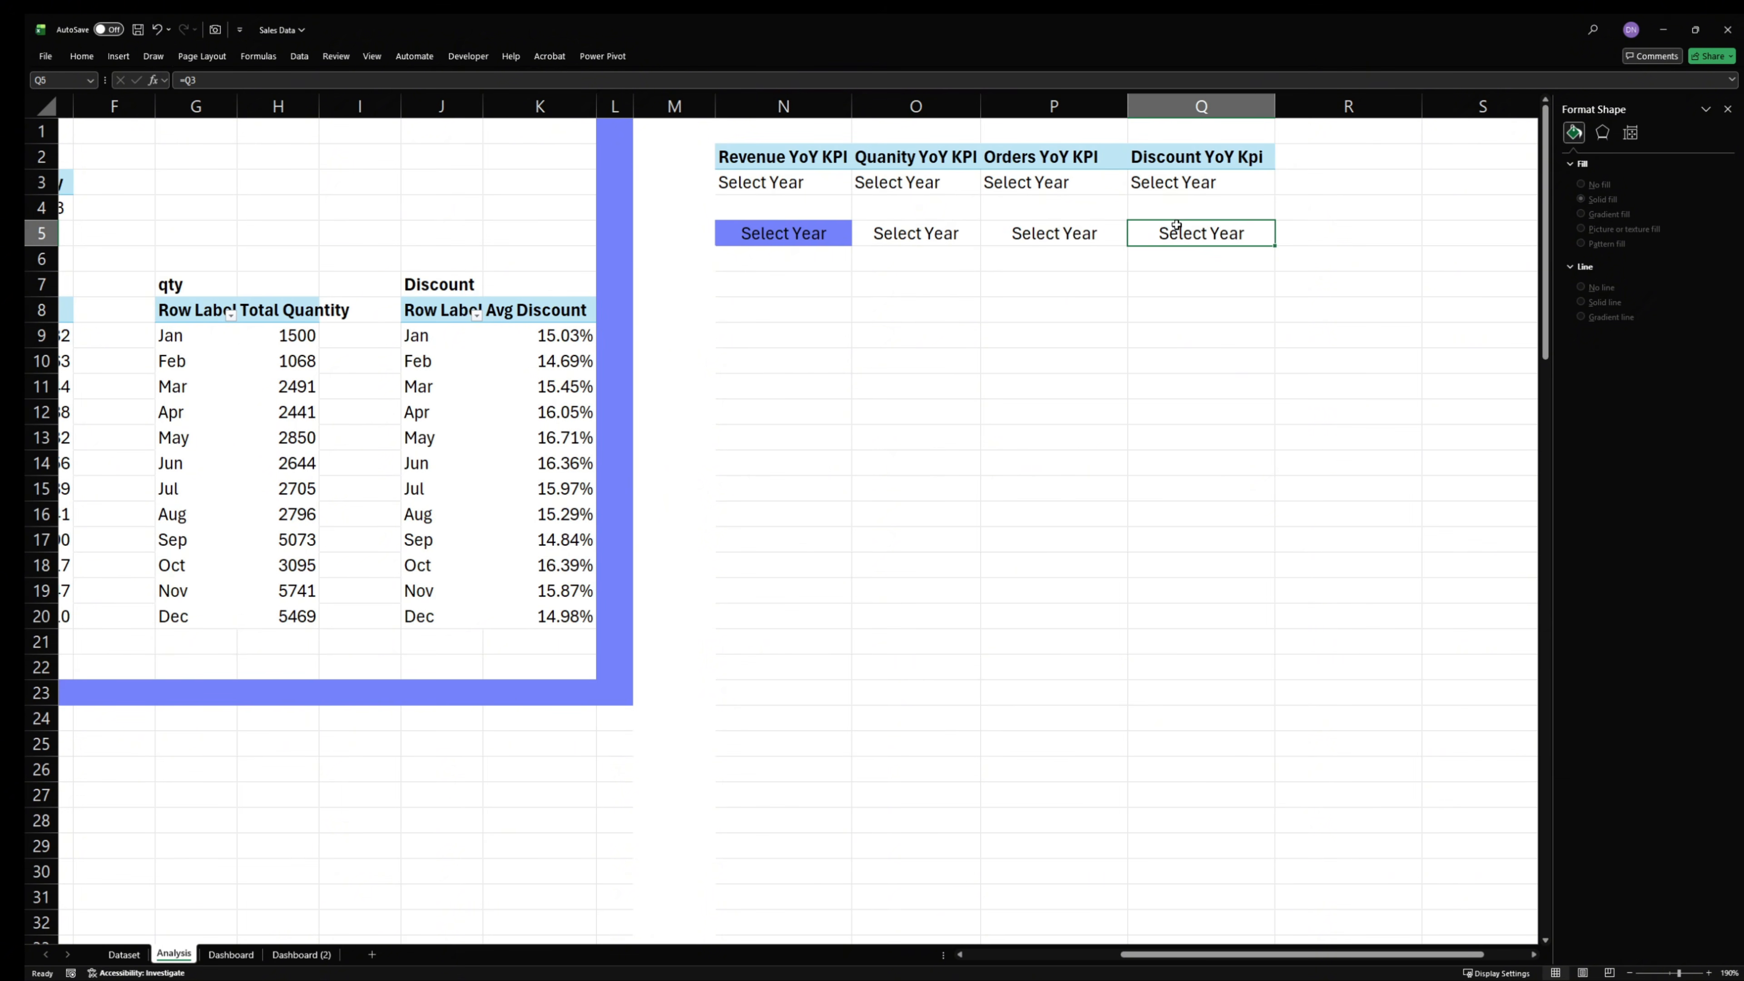
{"action": "left_click", "coordinate": [215, 29]}
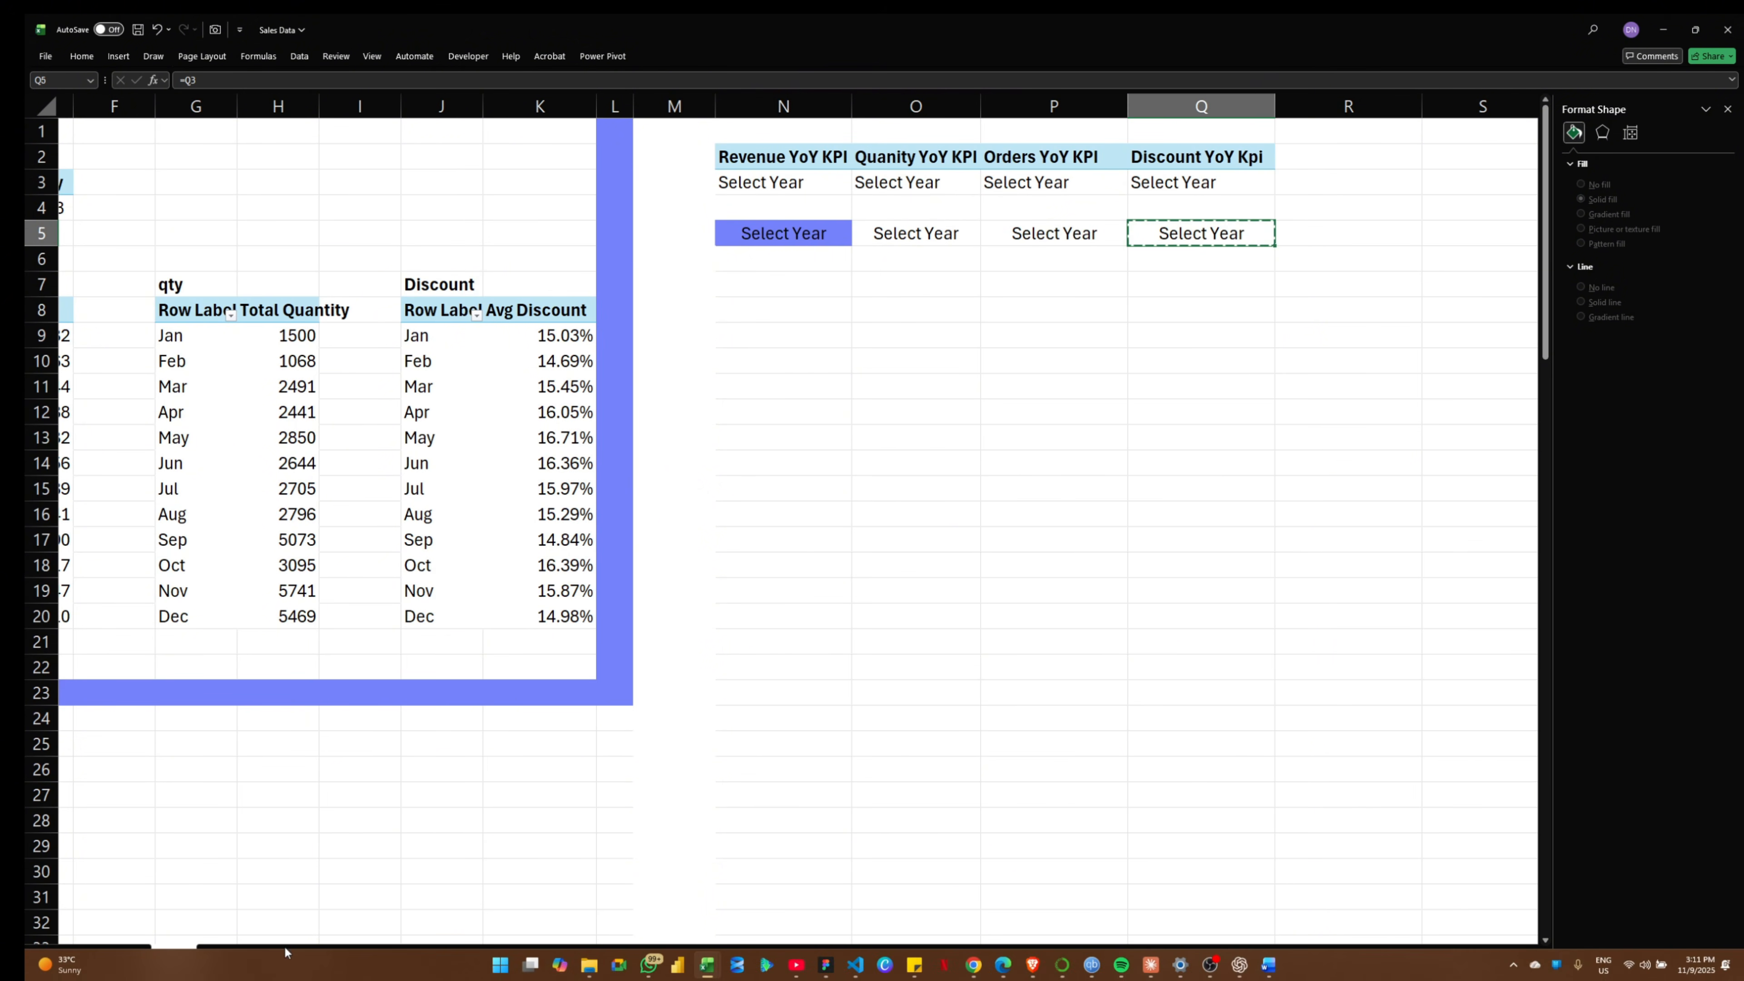
{"action": "left_click", "coordinate": [231, 954]}
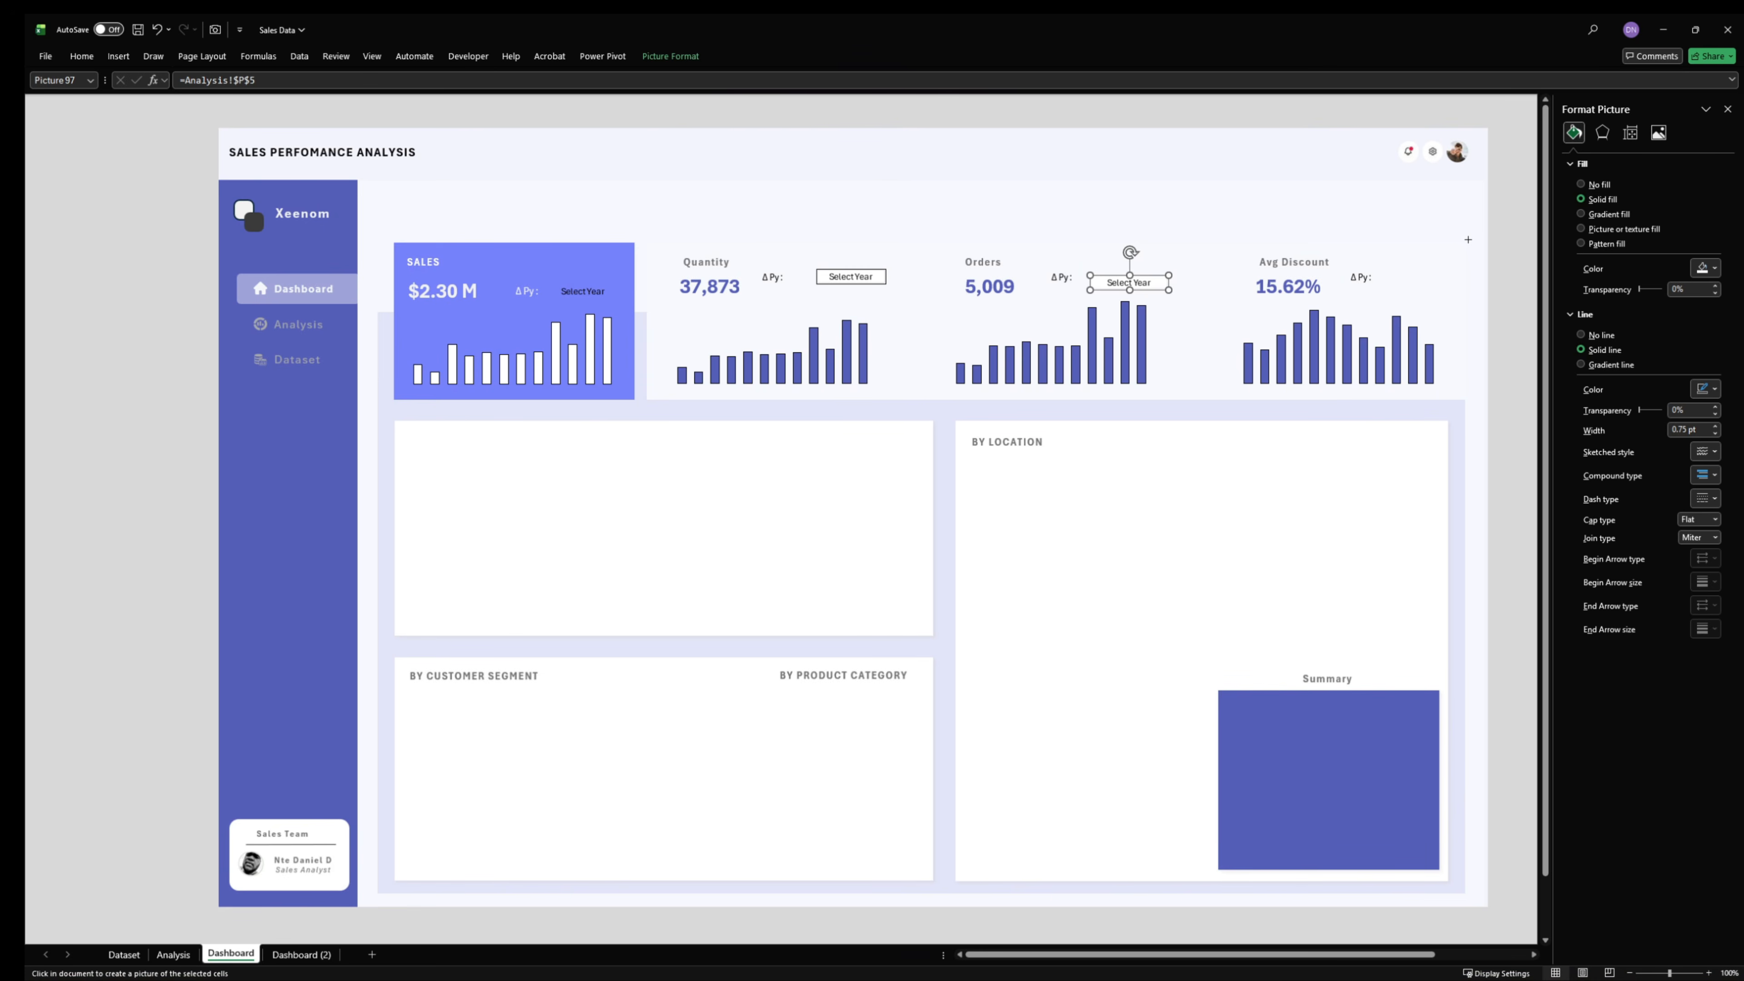
{"action": "left_click", "coordinate": [1390, 272]}
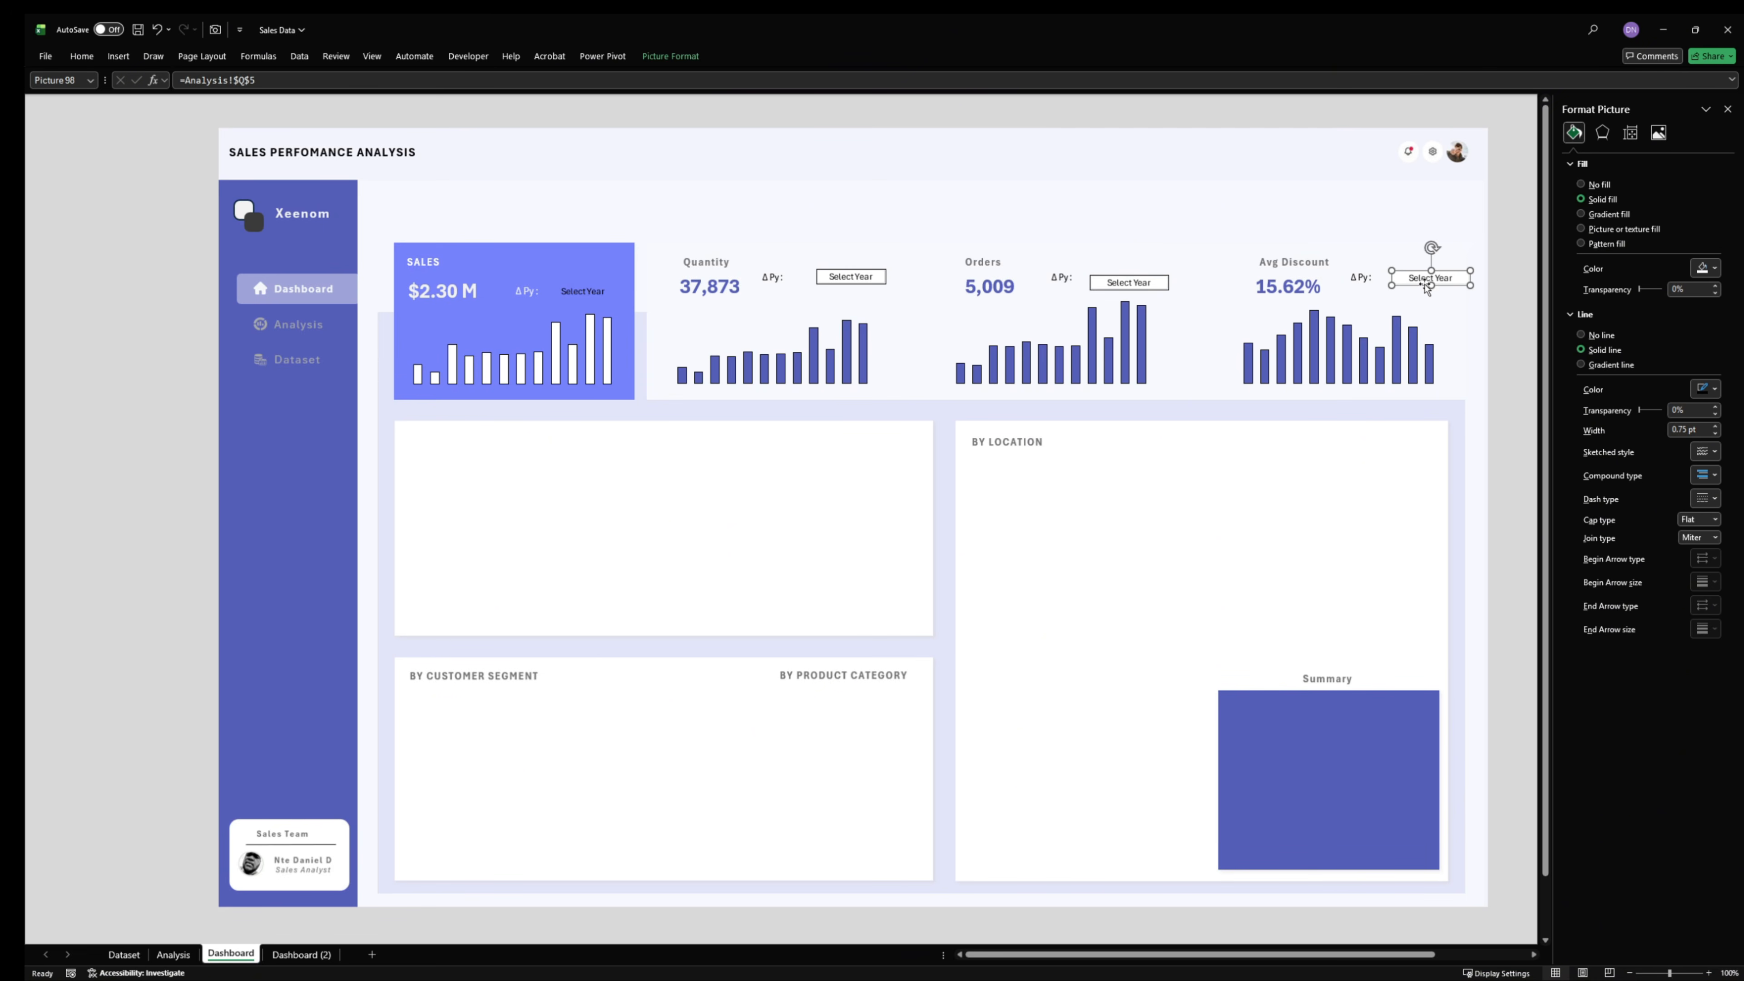
- Shift the Avg Discount linked picture left so it sits close to its ΔPy label within the card
{"action": "left_click_drag", "start_coordinate": [1439, 277], "coordinate": [1407, 284]}
{"action": "key", "text": "Left"}
{"action": "key", "text": "Left"}
{"action": "key", "text": "Left"}
{"action": "key", "text": "Left"}
{"action": "key", "text": "Left"}
{"action": "key", "text": "Left"}
{"action": "key", "text": "Left"}
{"action": "key", "text": "Left"}
{"action": "key", "text": "Left"}
{"action": "key", "text": "Left"}
{"action": "key", "text": "Left"}
{"action": "key", "text": "Left"}
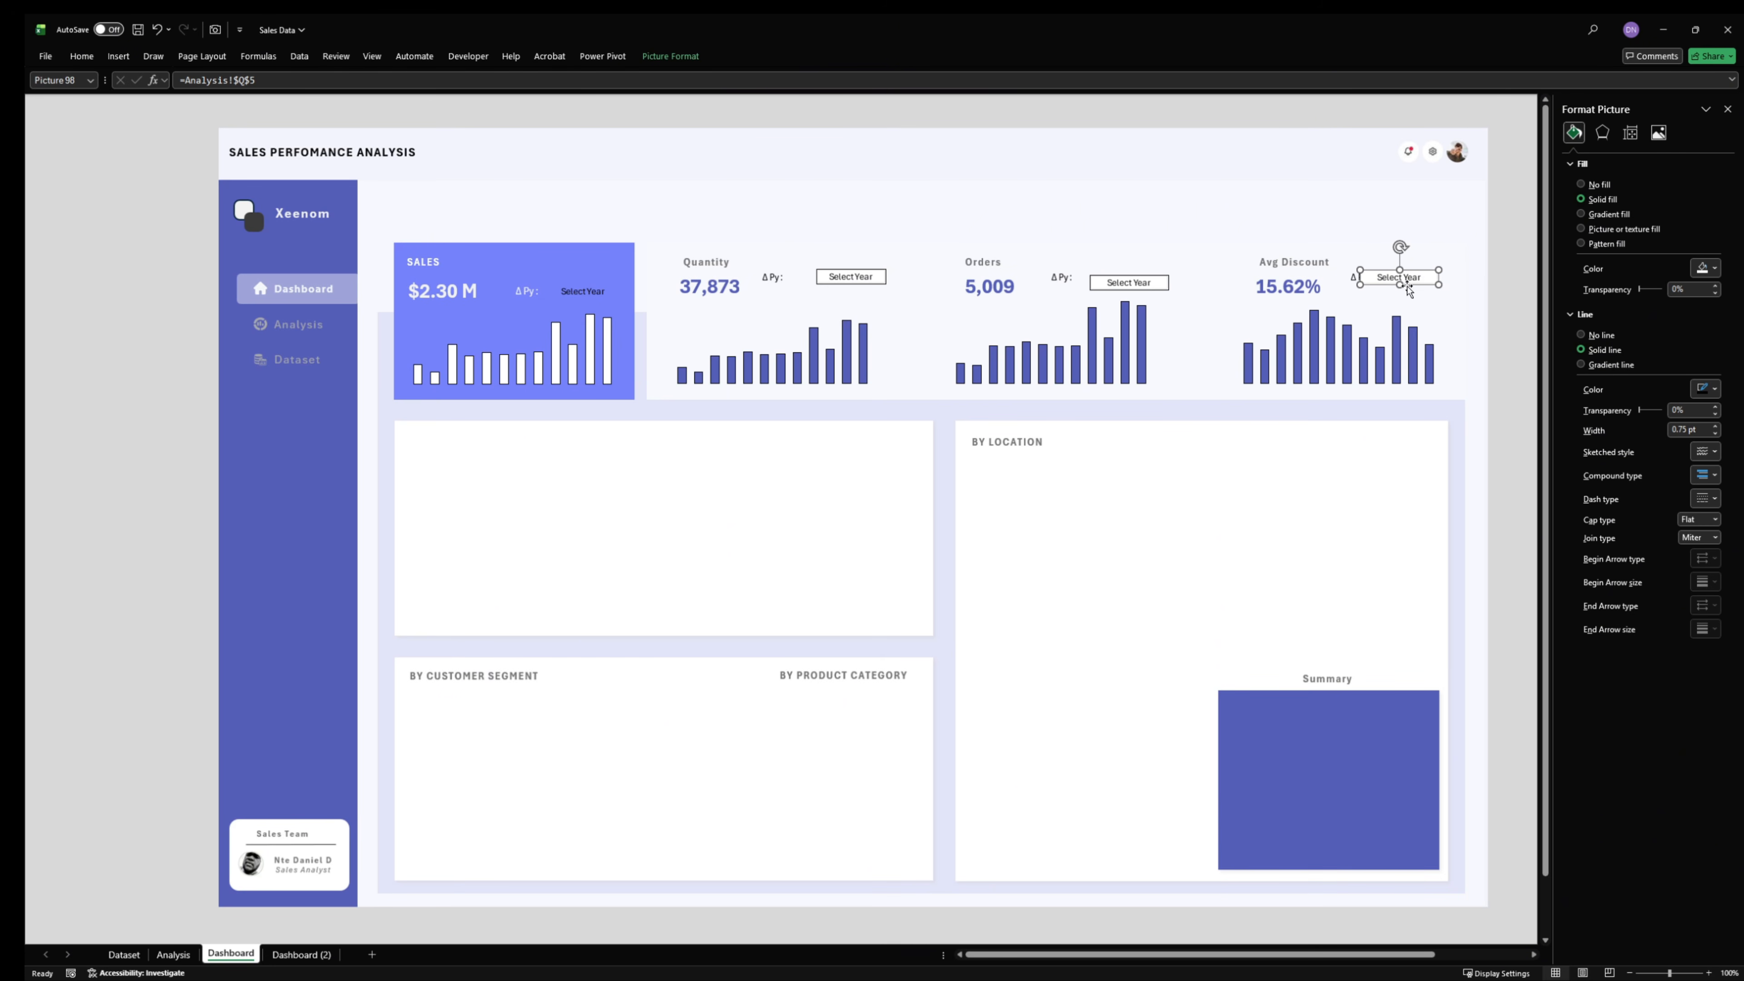
{"action": "key", "text": "Left"}
{"action": "key", "text": "Left"}
{"action": "key", "text": "Right"}
{"action": "key", "text": "Right"}
{"action": "key", "text": "Right"}
{"action": "key", "text": "Right"}
{"action": "key", "text": "Right"}
{"action": "key", "text": "Right"}
{"action": "key", "text": "Right"}
{"action": "key", "text": "Right"}
{"action": "key", "text": "Right"}
- Remove the outlines of the Orders and Avg Discount linked pictures and give both a solid light fill
{"action": "left_click", "coordinate": [1118, 284], "text": "ctrl"}
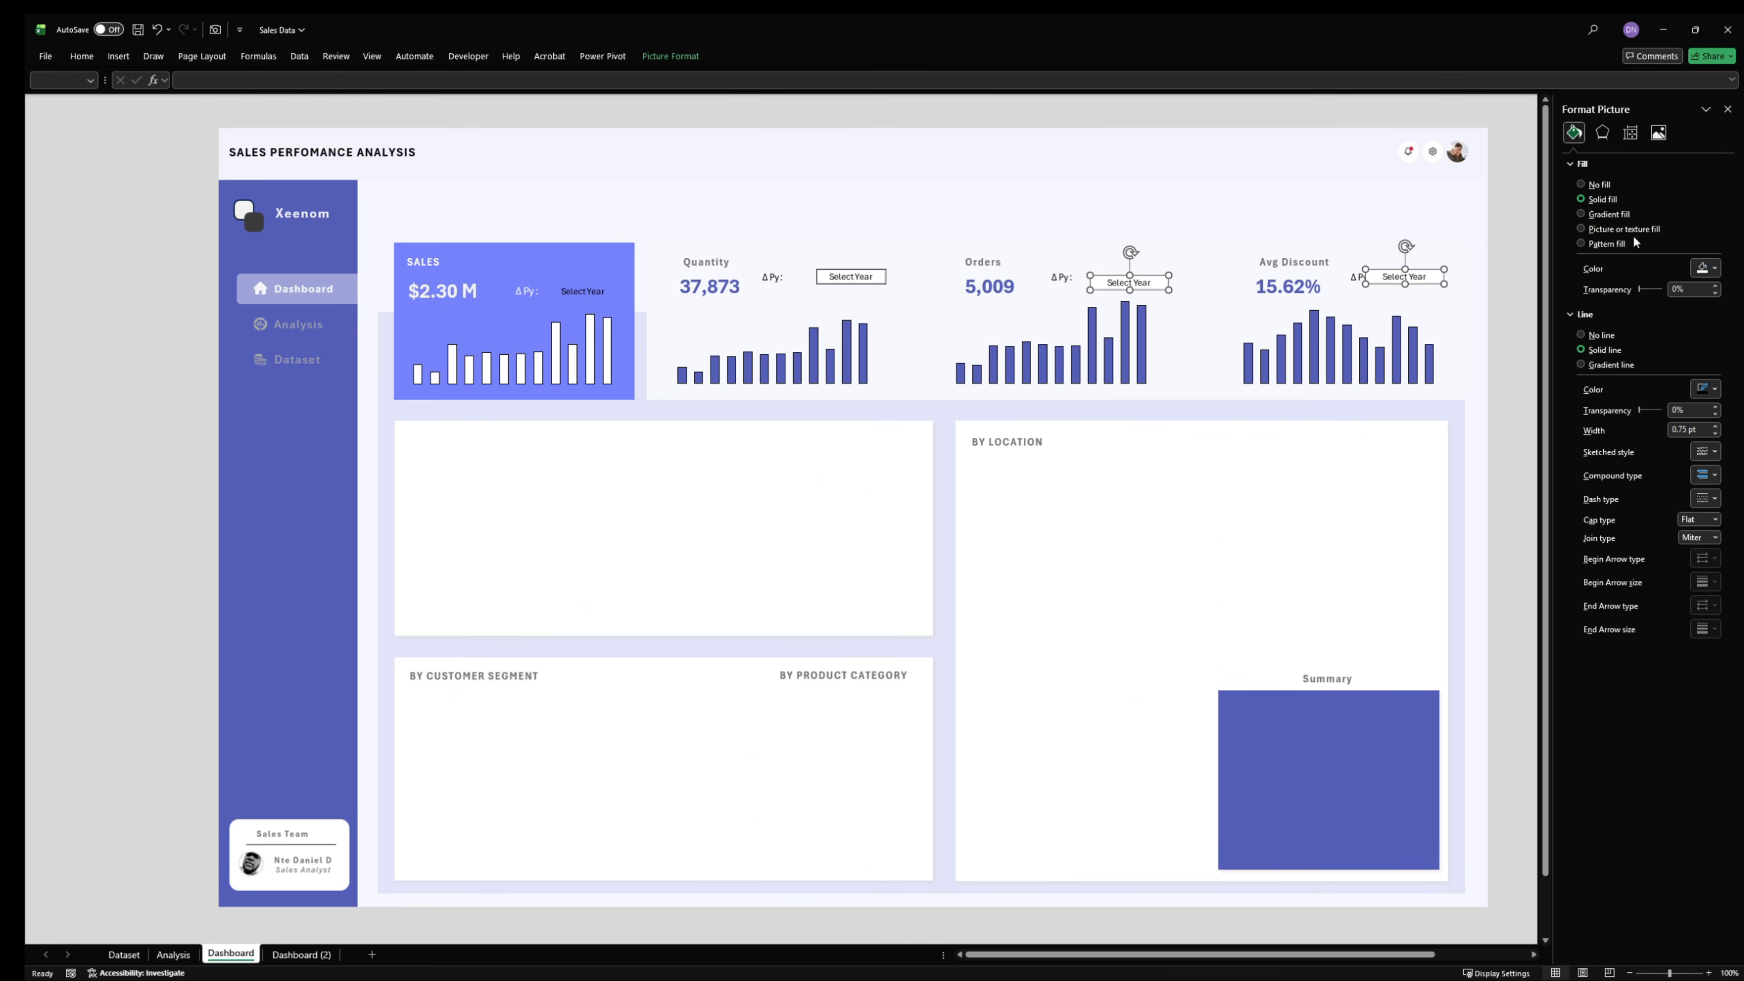
{"action": "left_click", "coordinate": [1601, 187]}
{"action": "left_click", "coordinate": [1589, 288]}
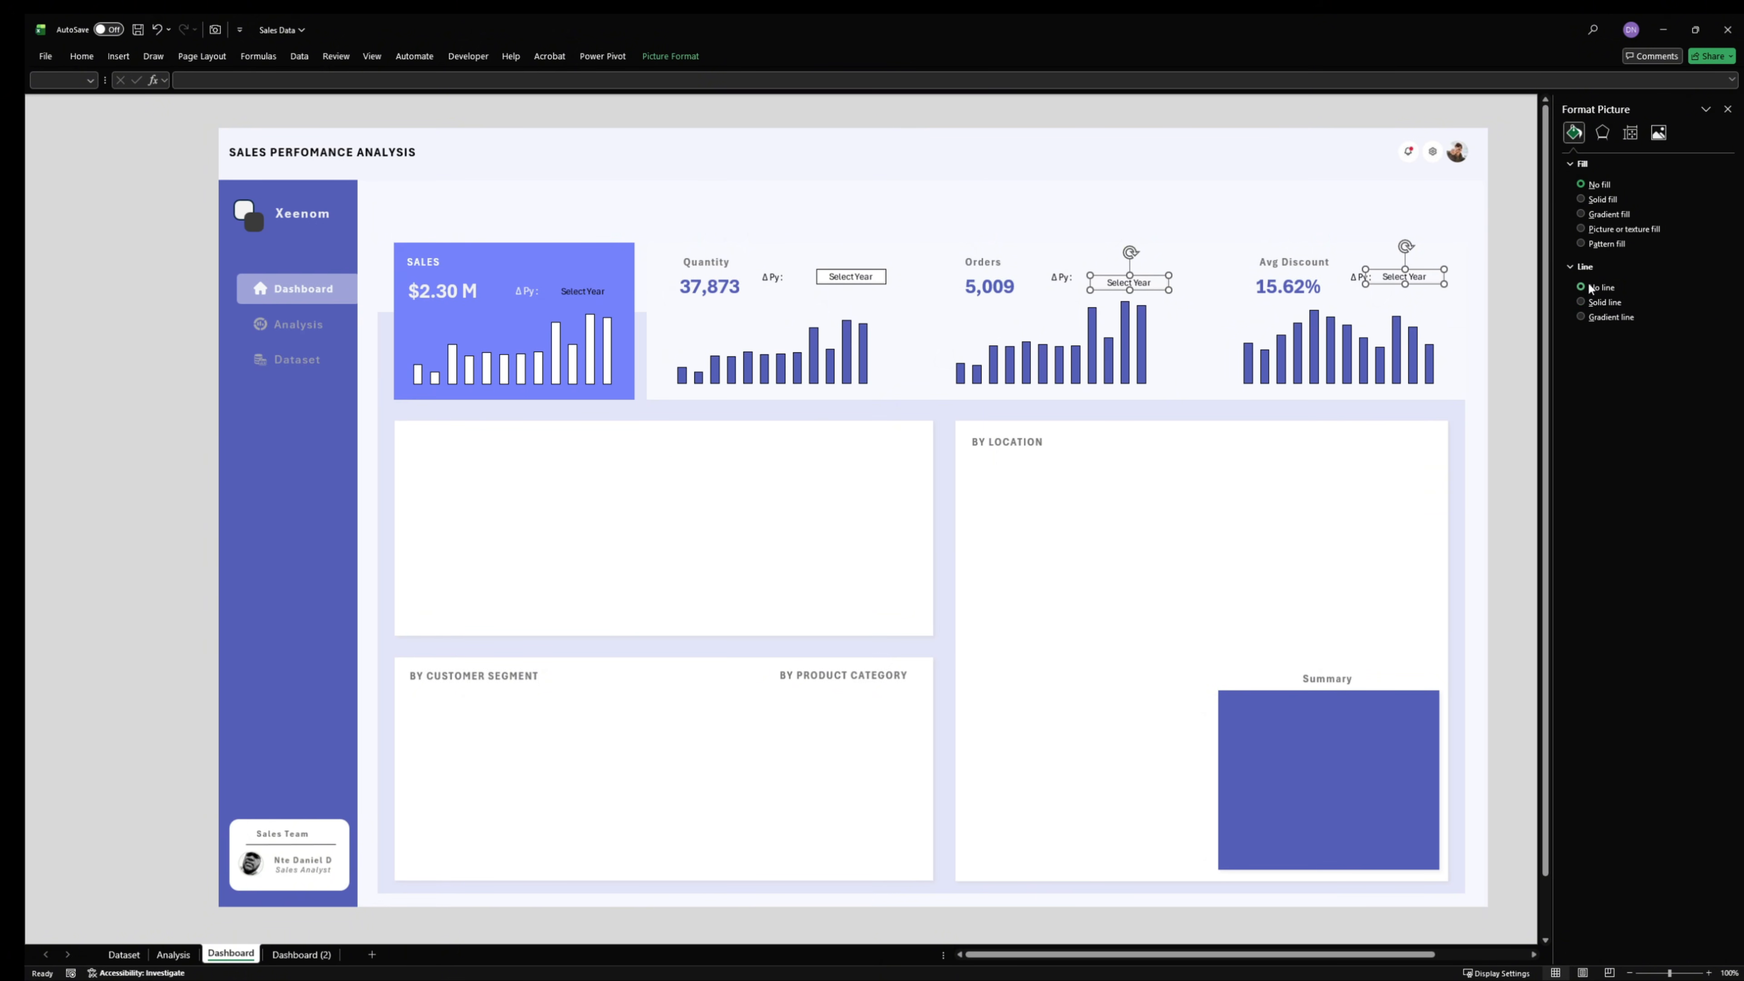
{"action": "left_click", "coordinate": [1609, 202]}
{"action": "left_click", "coordinate": [1704, 268]}
{"action": "left_click", "coordinate": [1563, 338]}
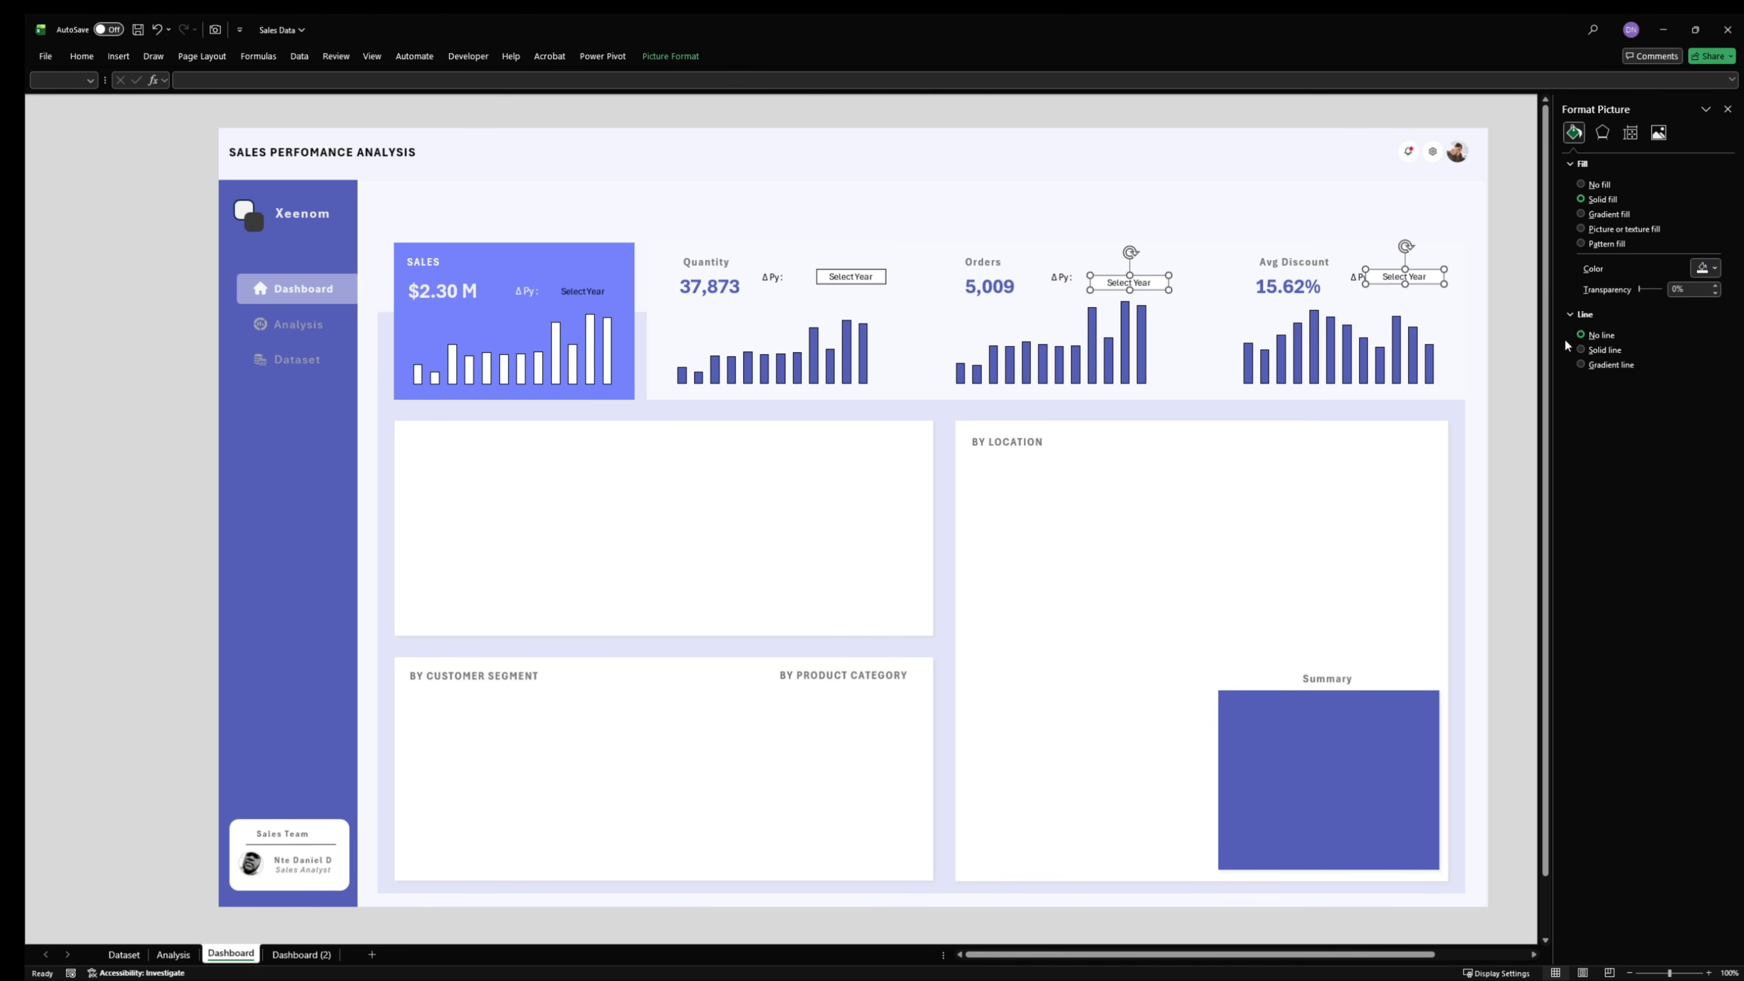
{"action": "left_click", "coordinate": [1284, 357]}
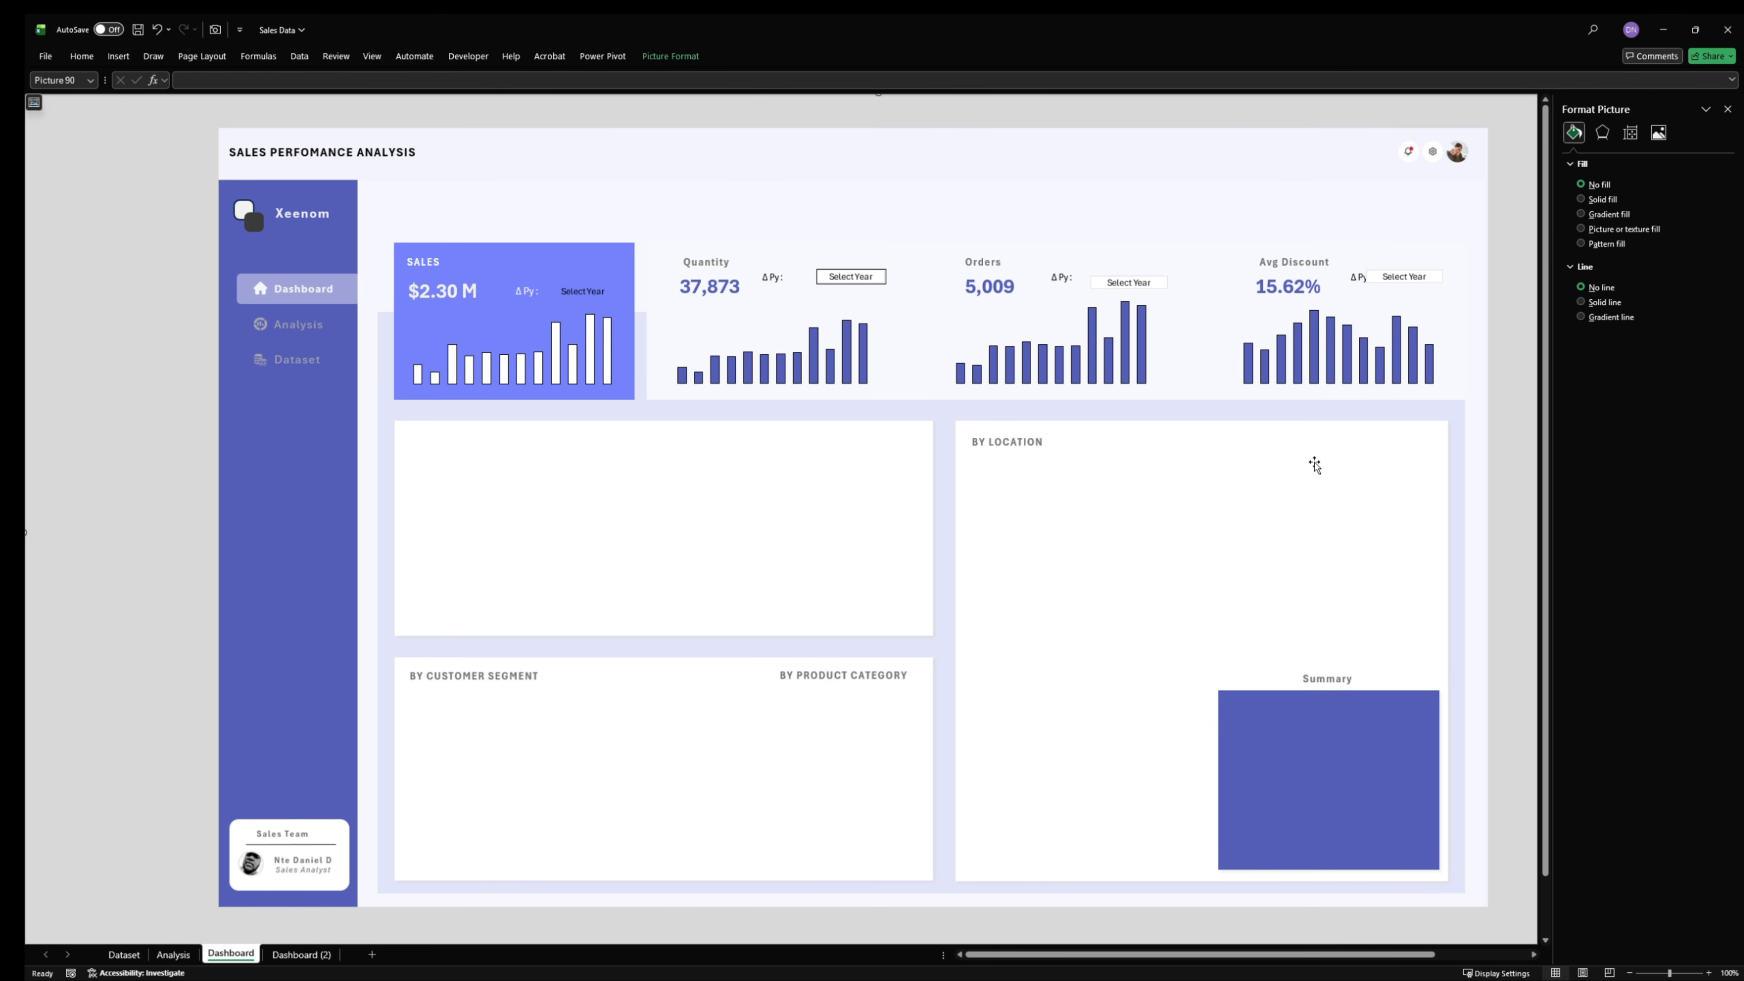
{"action": "left_click", "coordinate": [1407, 278]}
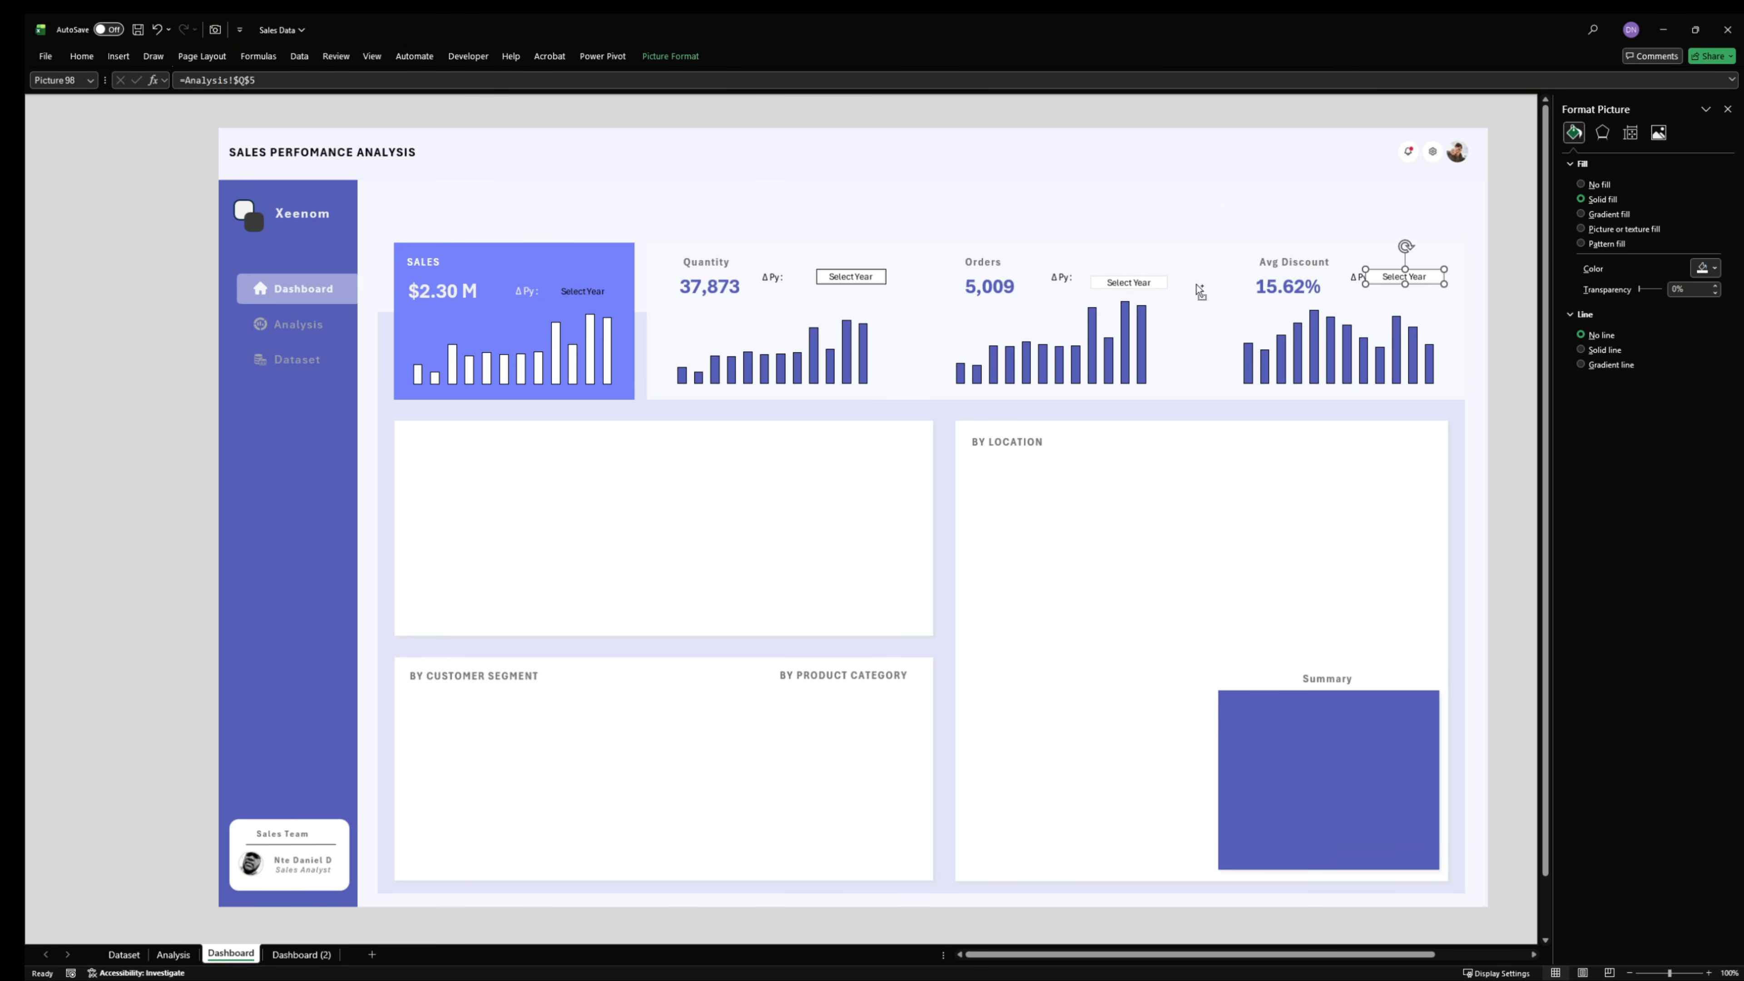
{"action": "left_click", "coordinate": [1131, 283], "text": "shift"}
{"action": "left_click", "coordinate": [837, 280], "text": "shift"}
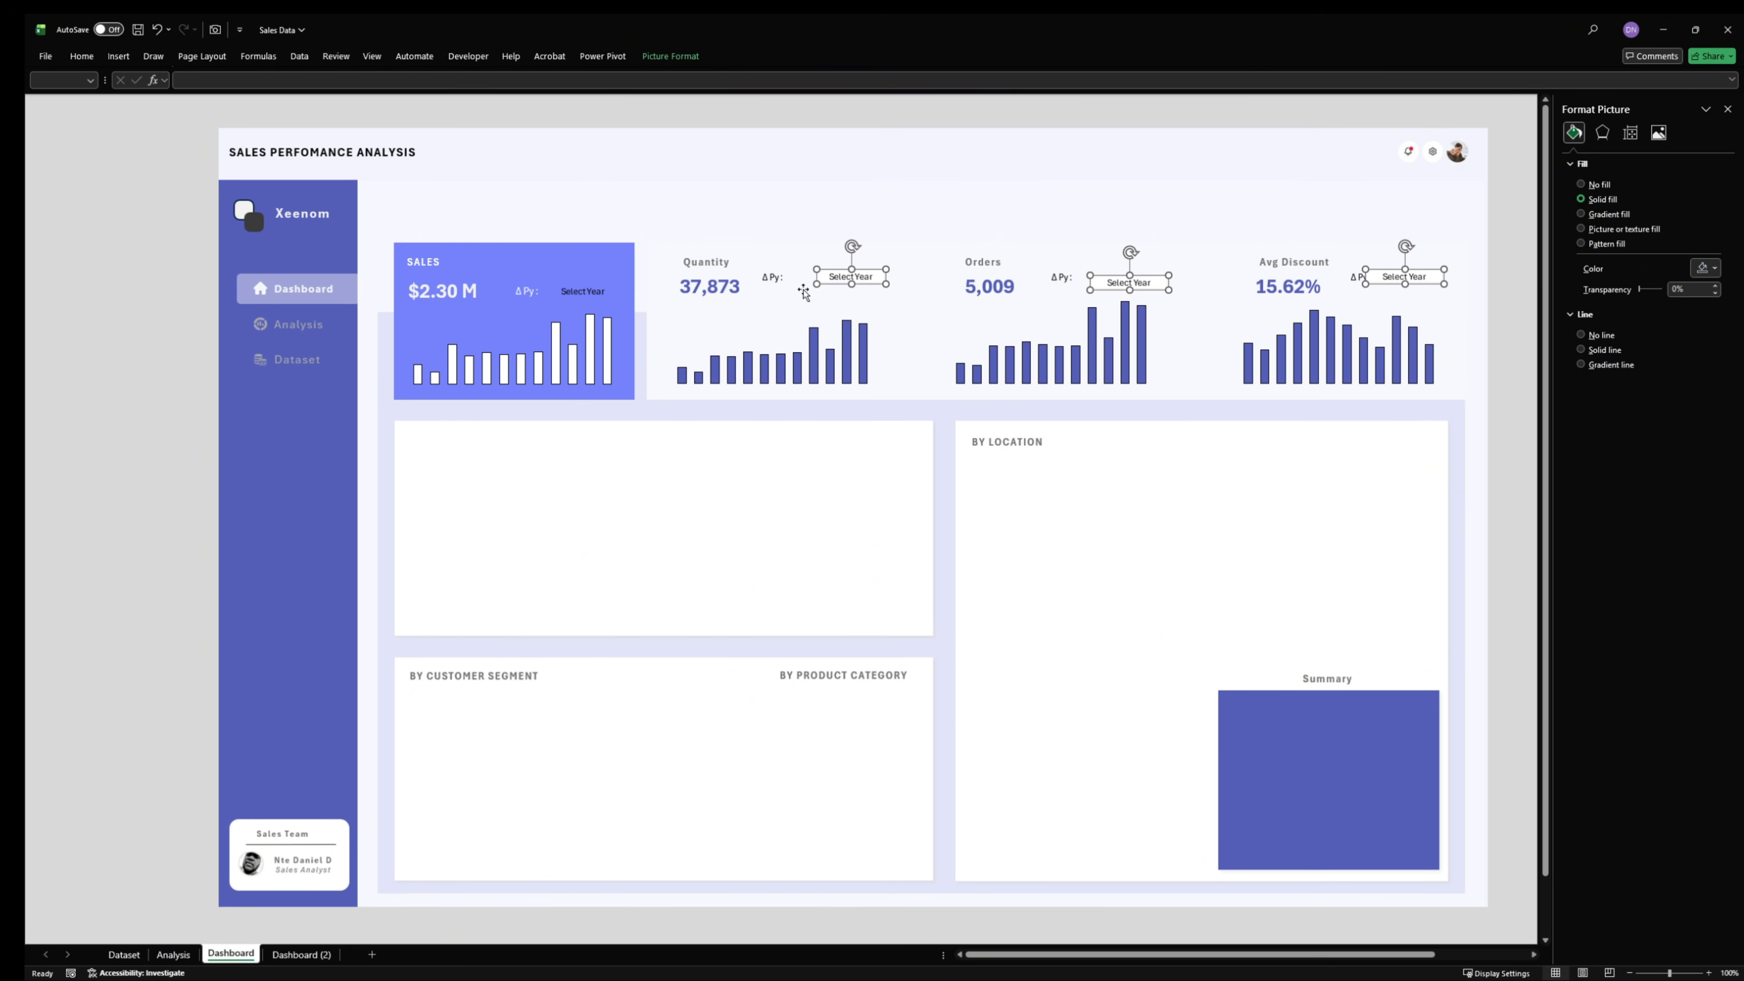
{"action": "left_click", "coordinate": [1489, 278]}
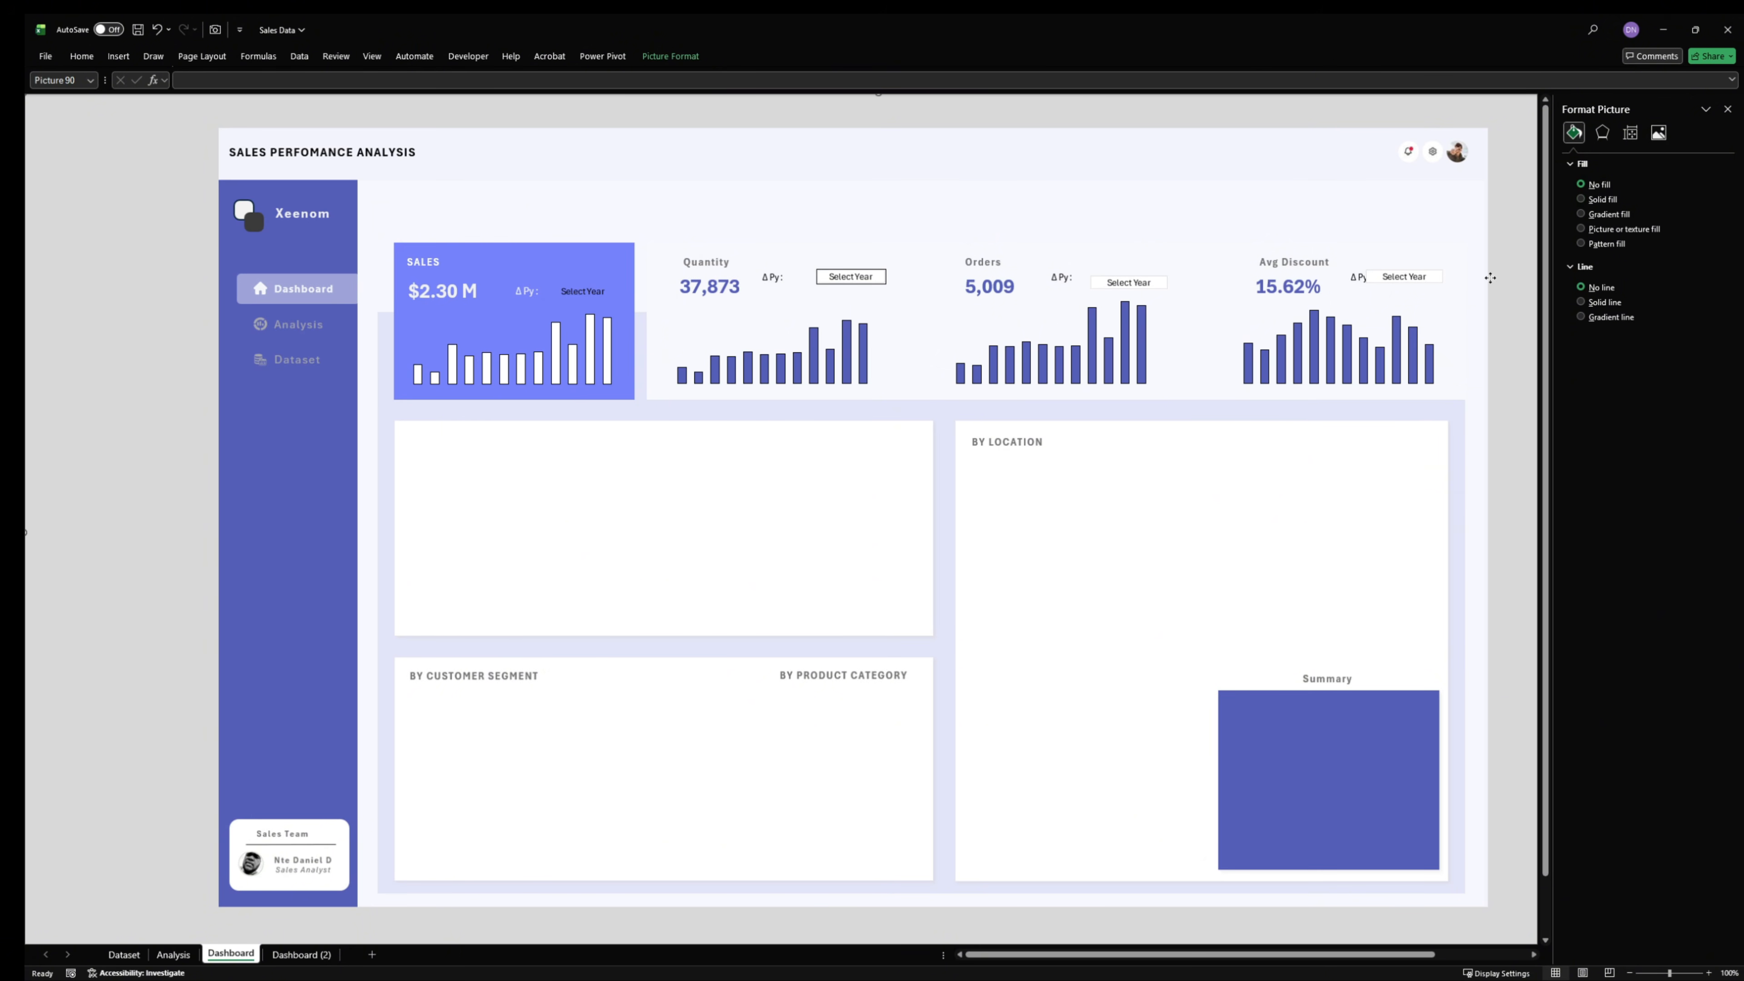
{"action": "left_click", "coordinate": [1415, 277]}
{"action": "left_click", "coordinate": [1130, 283], "text": "ctrl"}
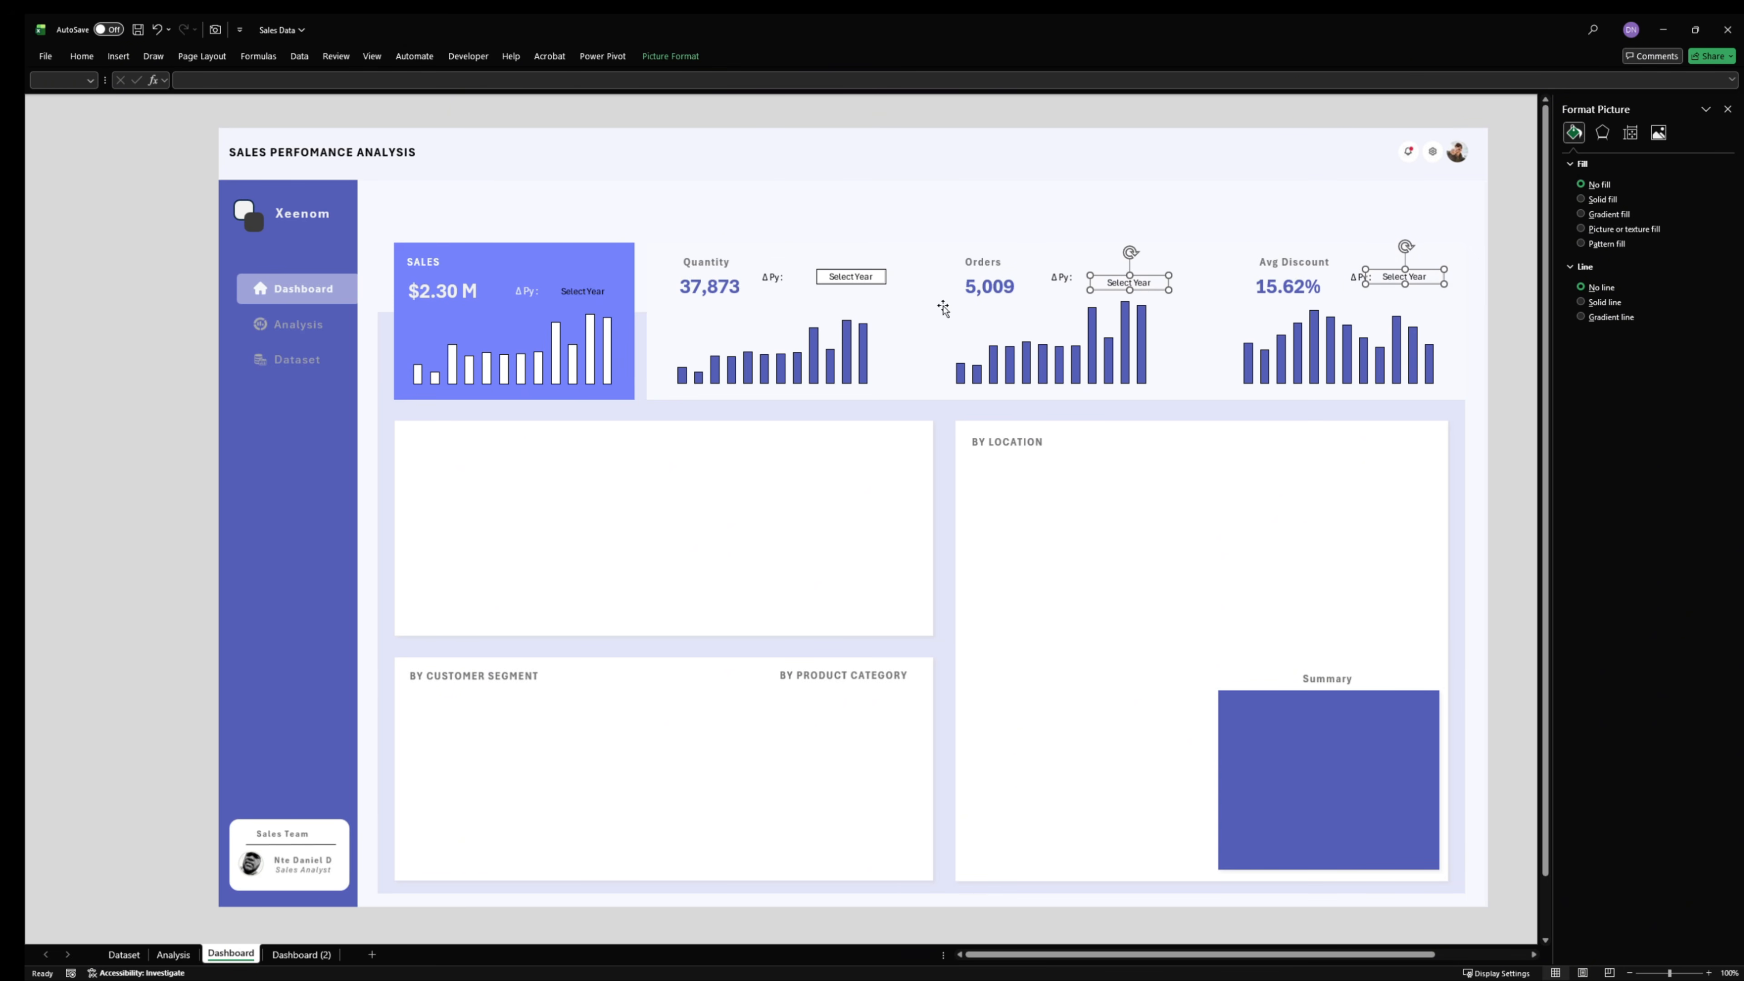
- Remove the outline and fill of the linked picture in the Quantity card
{"action": "left_click", "coordinate": [853, 277]}
{"action": "left_click", "coordinate": [1600, 336]}
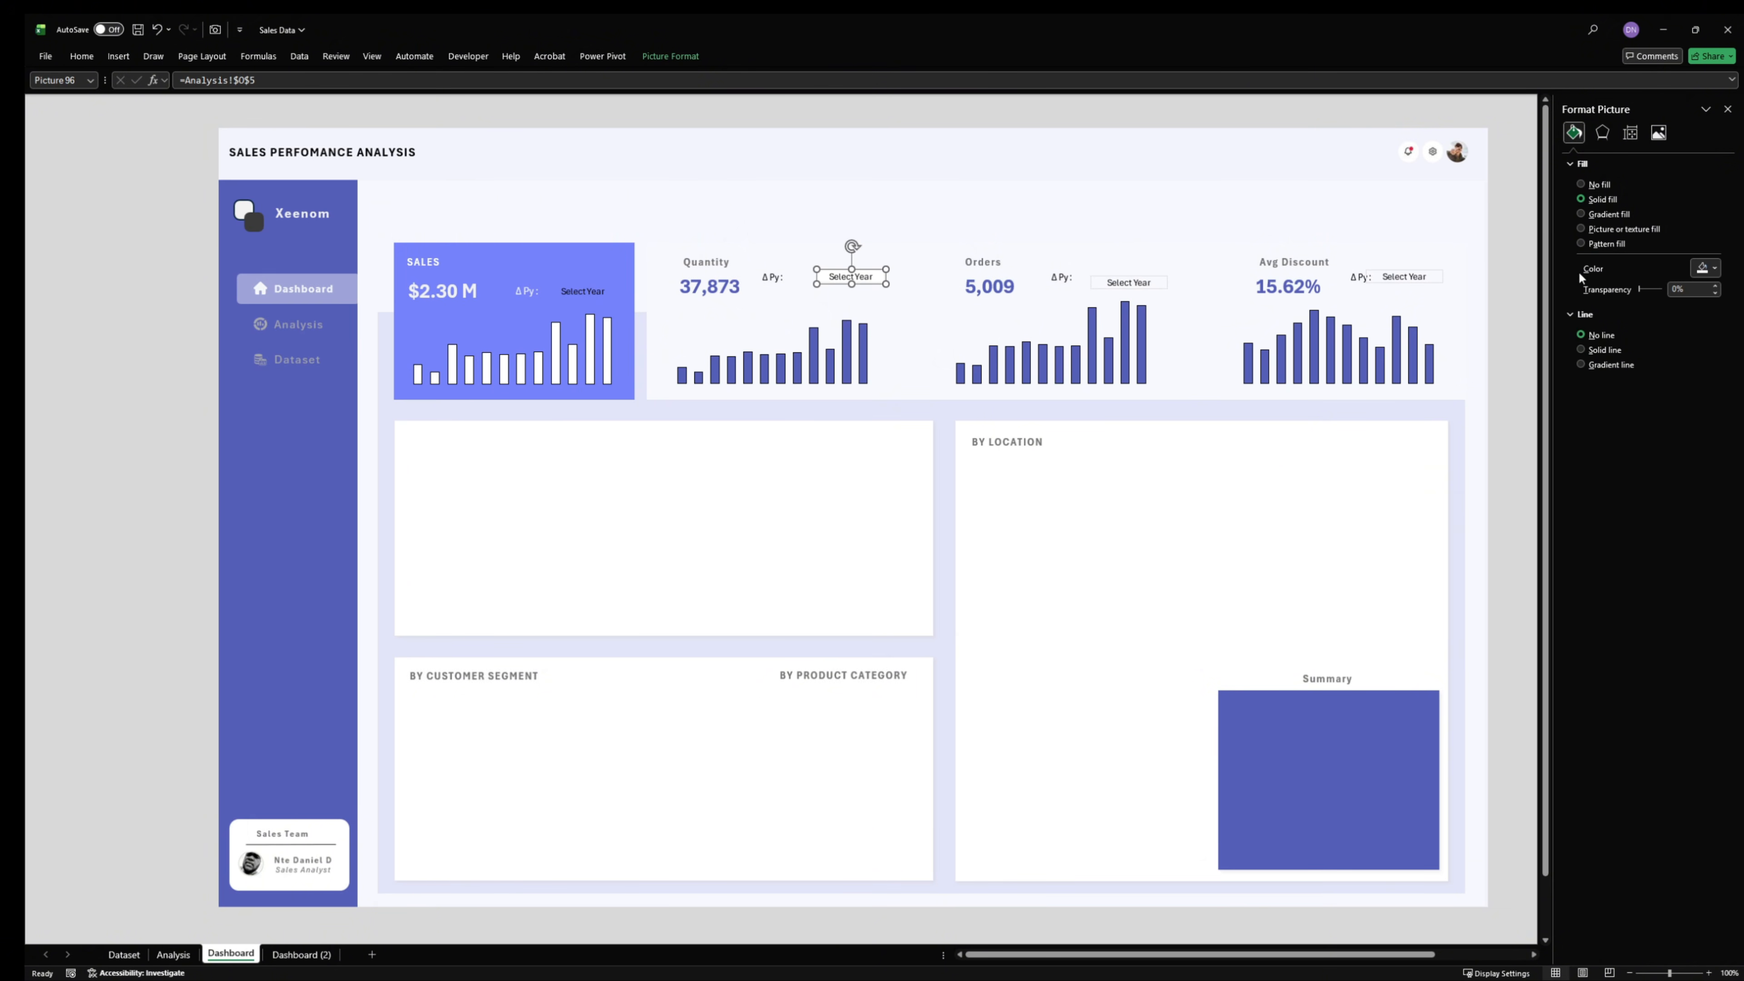
{"action": "left_click", "coordinate": [1579, 184]}
{"action": "left_click", "coordinate": [1508, 284]}
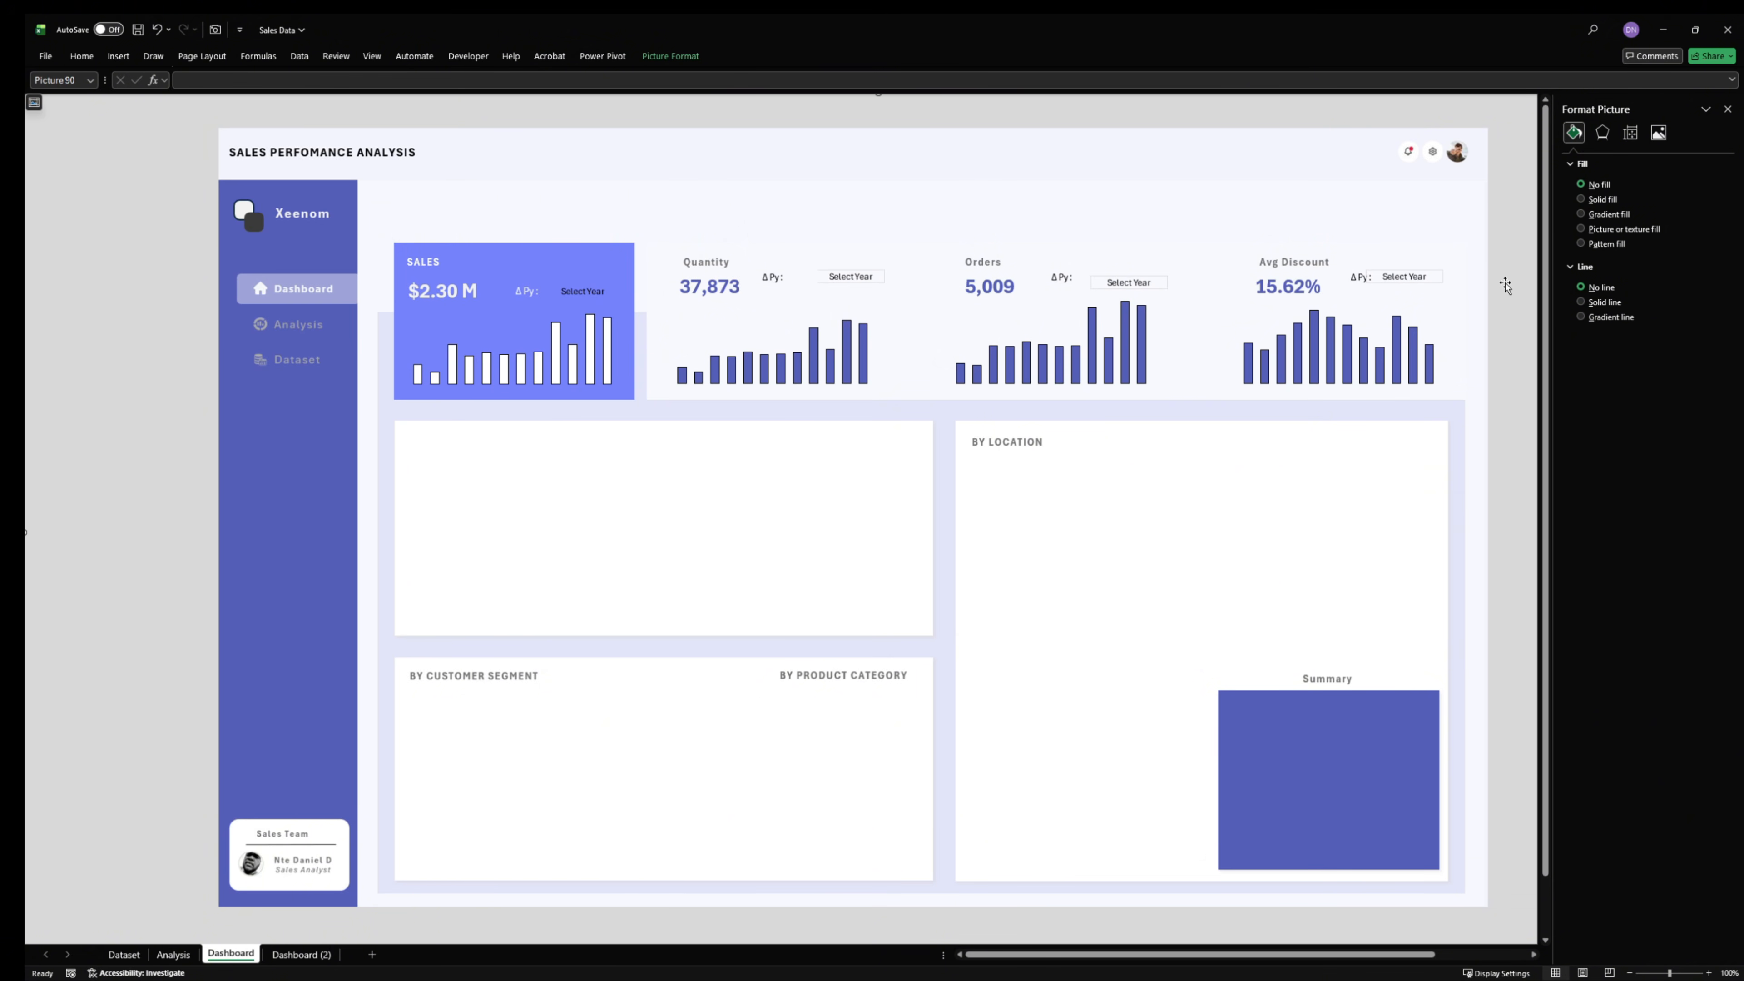
- Shift the Quantity and Sales linked pictures slightly down within their cards
{"action": "left_click", "coordinate": [856, 283]}
{"action": "left_click_drag", "start_coordinate": [856, 282], "coordinate": [856, 289]}
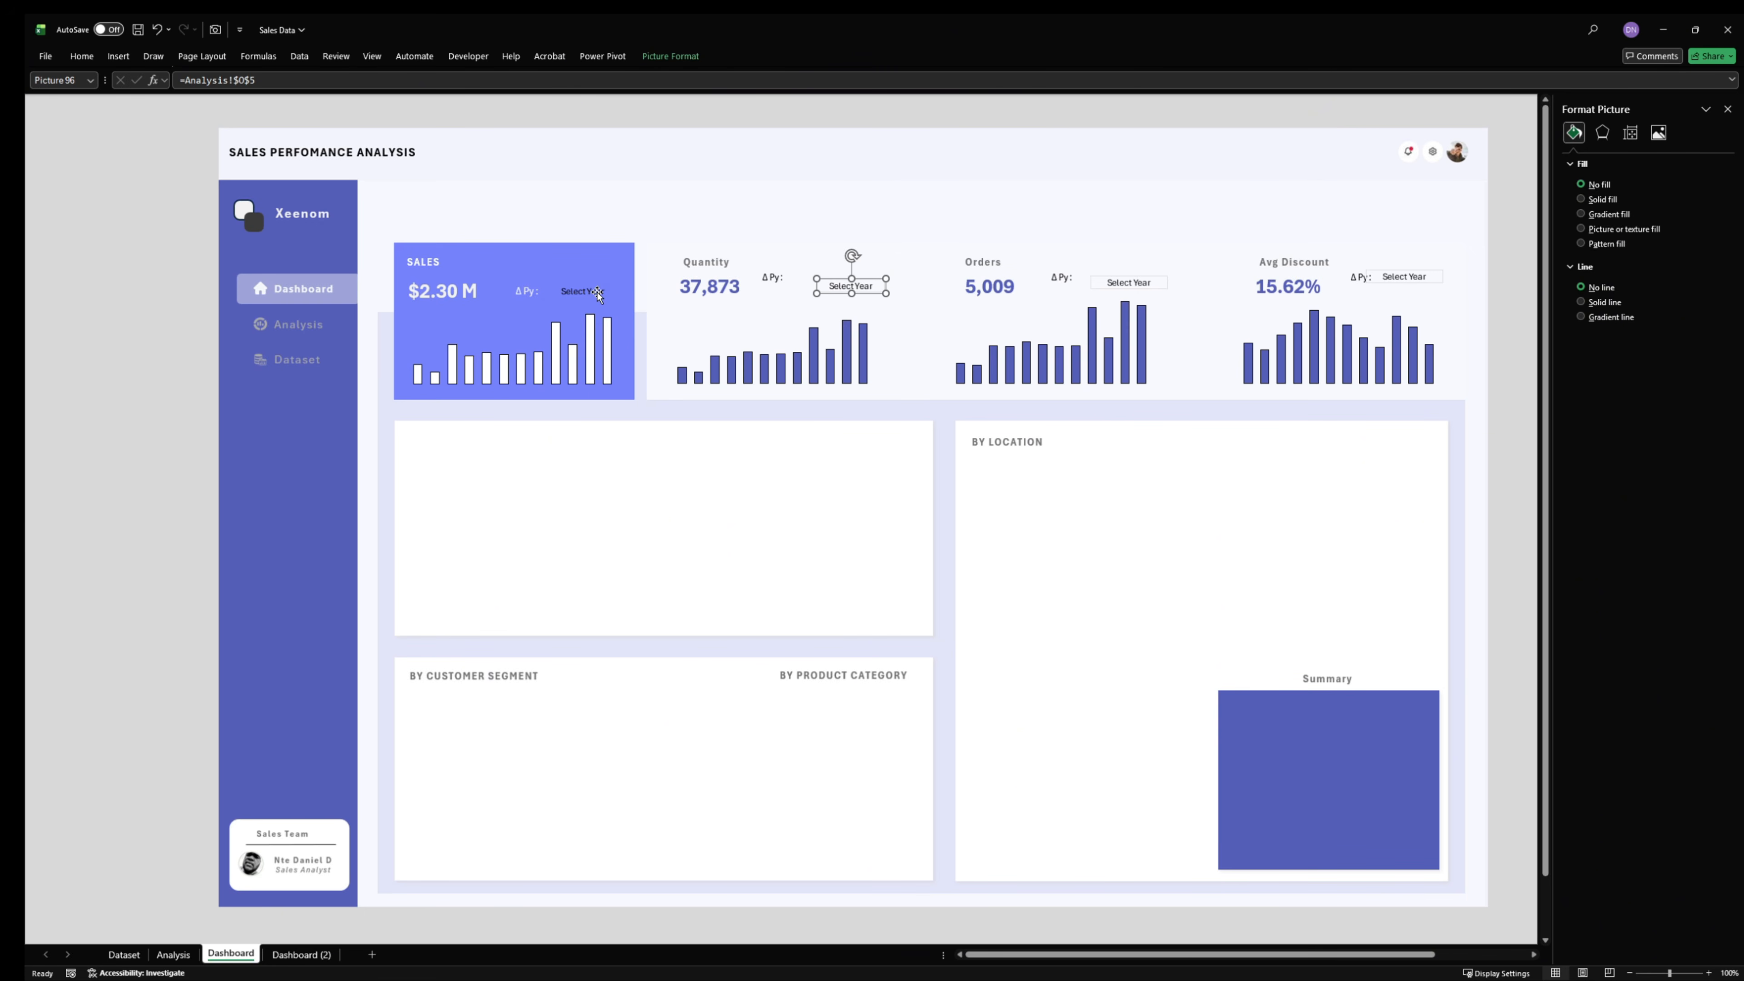
{"action": "left_click_drag", "start_coordinate": [598, 293], "coordinate": [598, 303]}
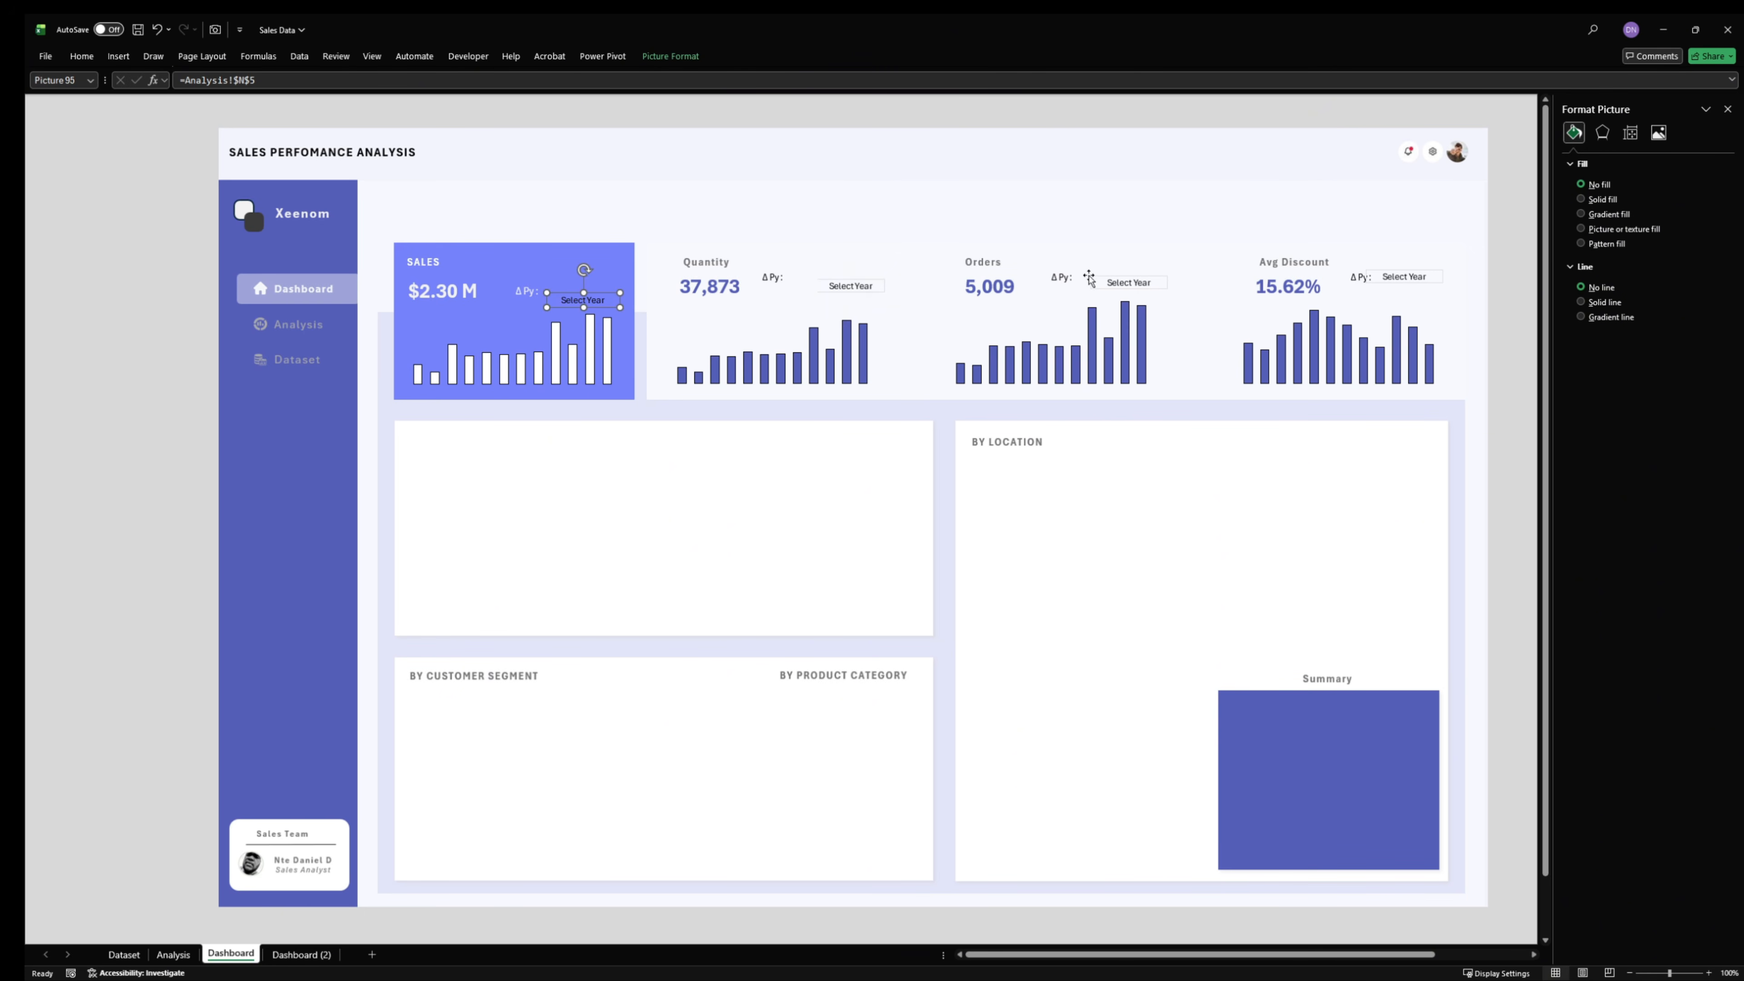
- Align the Quantity, Orders and Avg Discount linked pictures by their top edges
{"action": "left_click", "coordinate": [1404, 280]}
{"action": "left_click", "coordinate": [1107, 284], "text": "ctrl"}
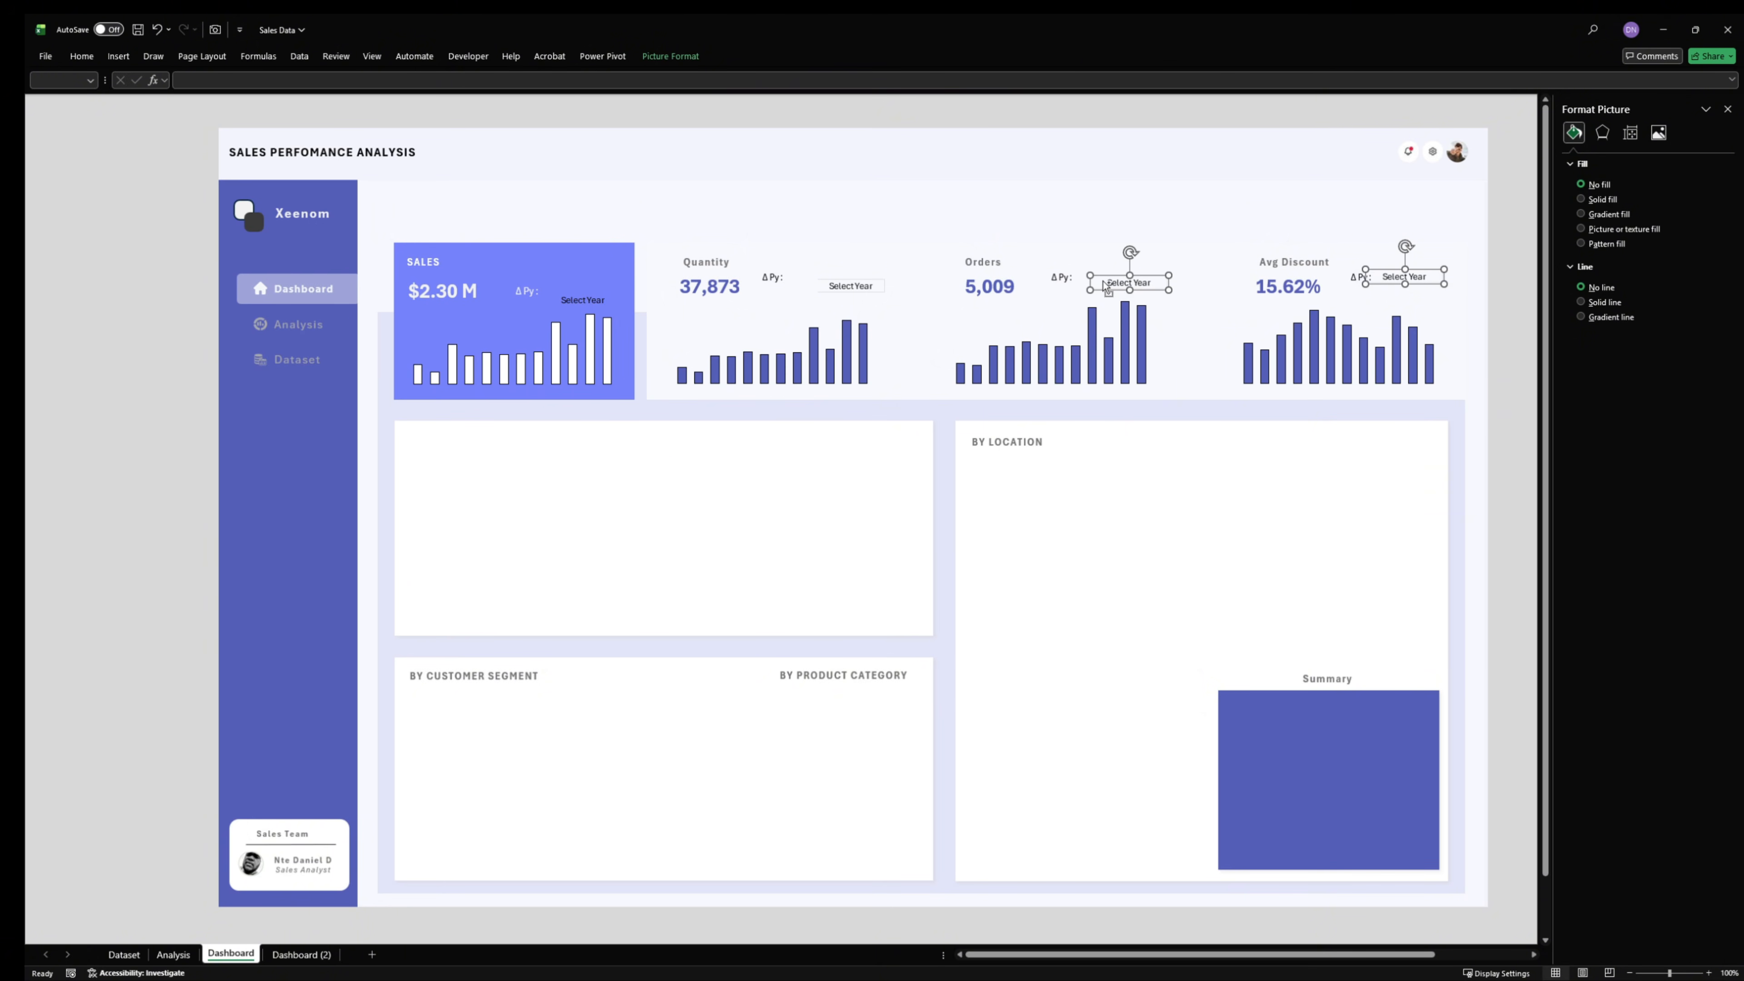
{"action": "left_click", "coordinate": [845, 287], "text": "ctrl"}
{"action": "left_click", "coordinate": [671, 56]}
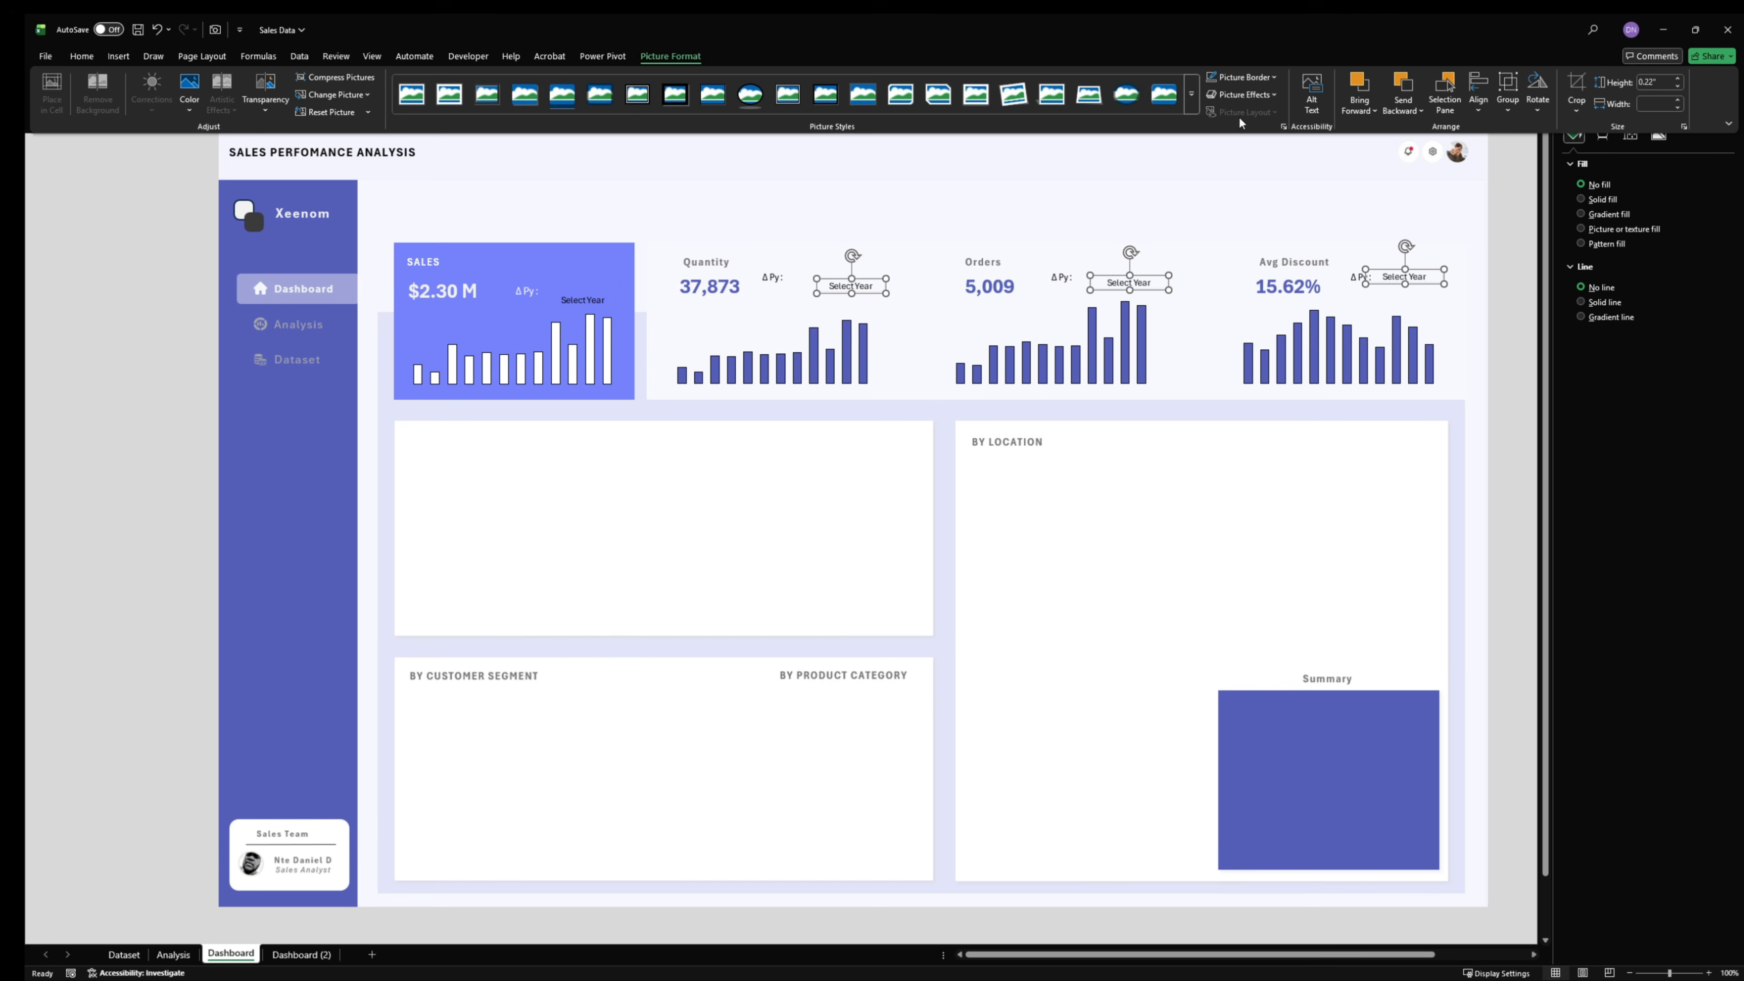
{"action": "left_click", "coordinate": [1478, 108]}
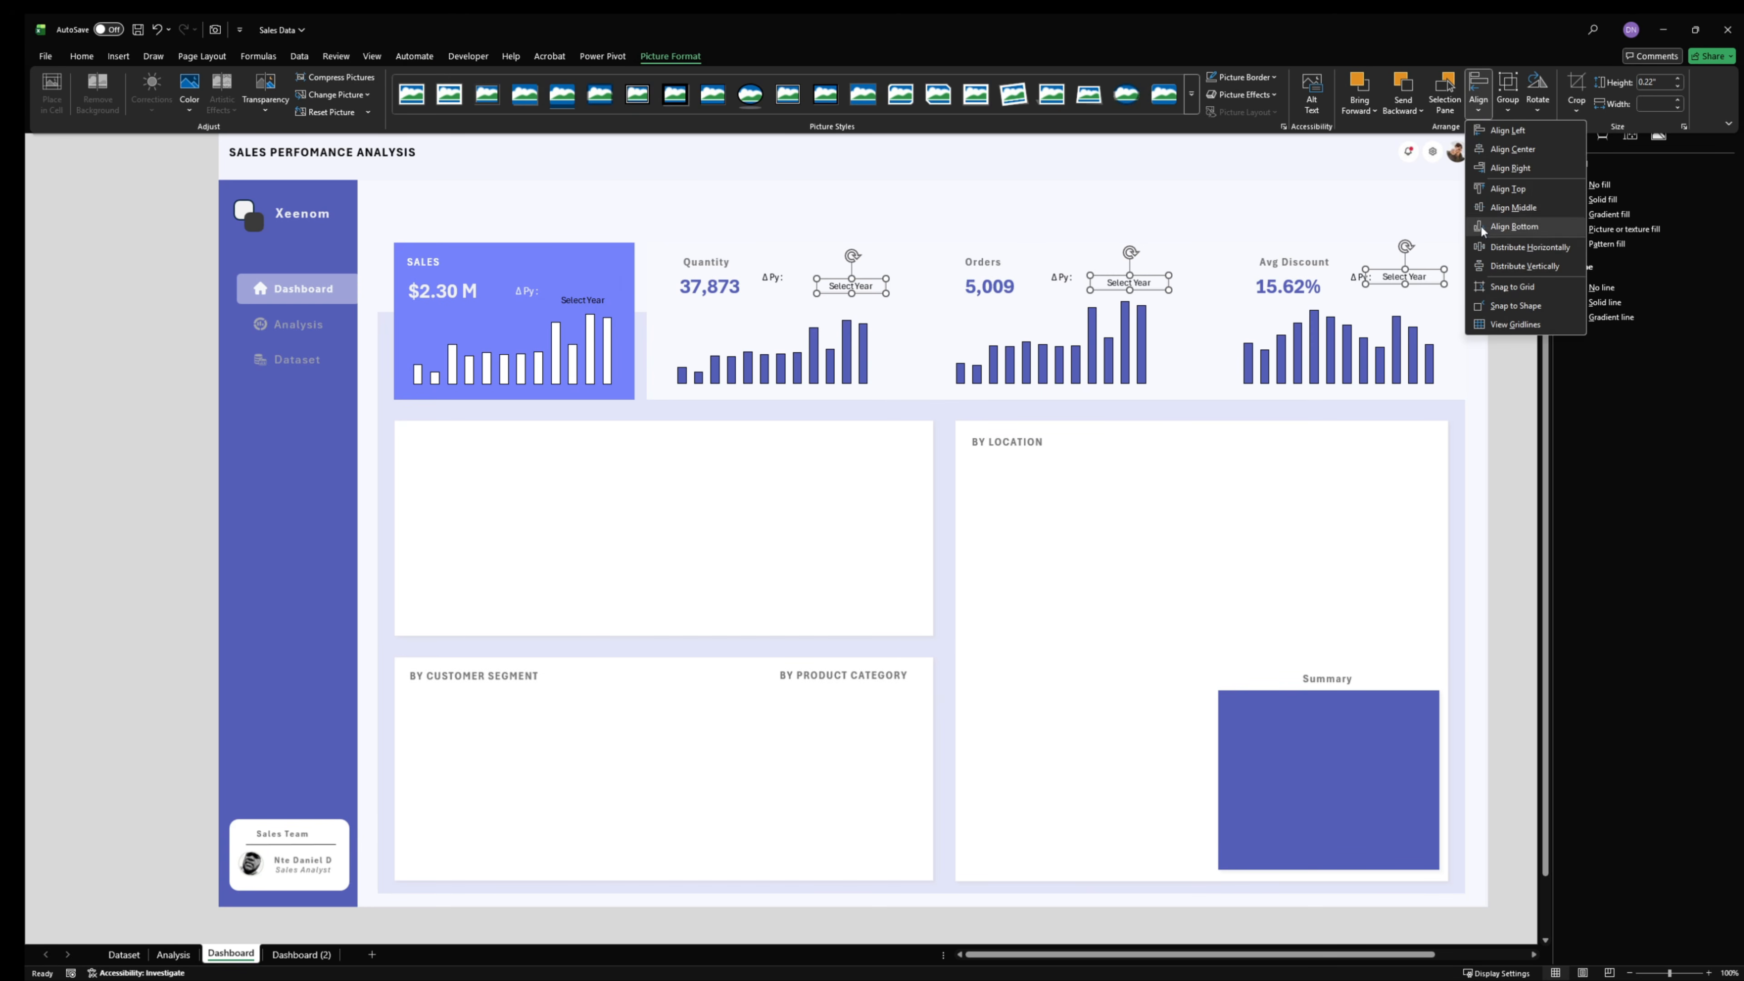
{"action": "left_click", "coordinate": [1511, 186]}
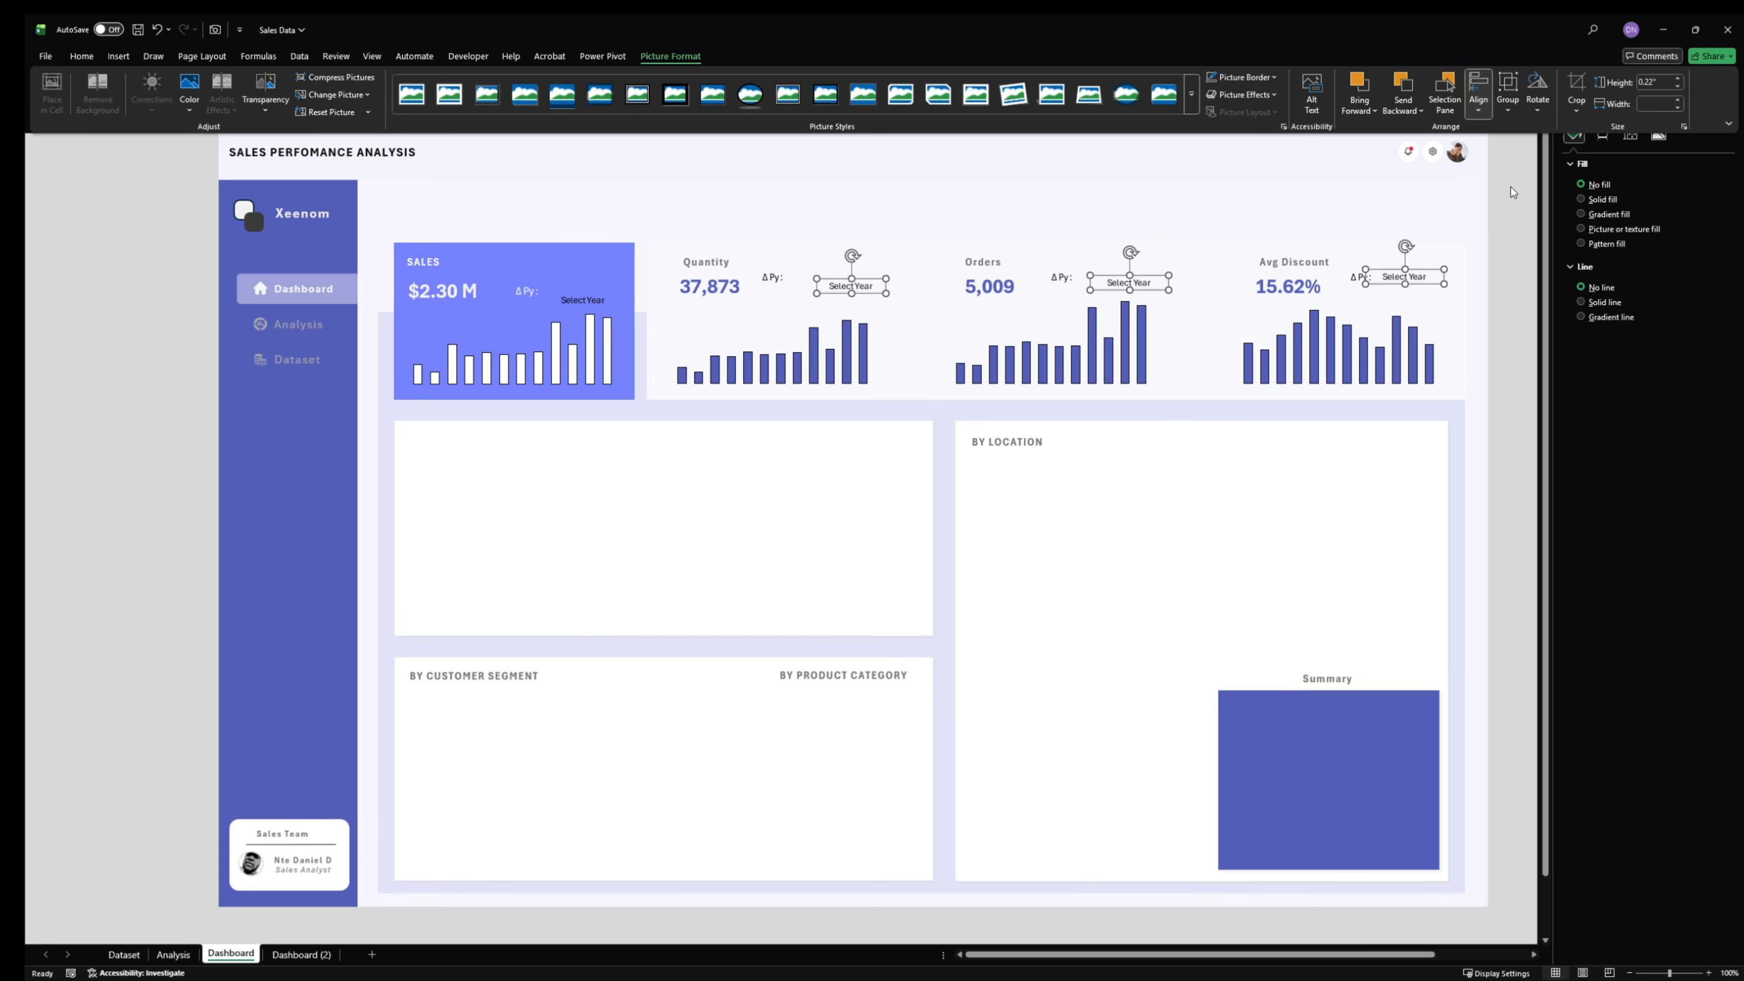
- Move the Sales linked picture up and slightly left so it lines up with its ΔPy label
{"action": "left_click", "coordinate": [589, 301]}
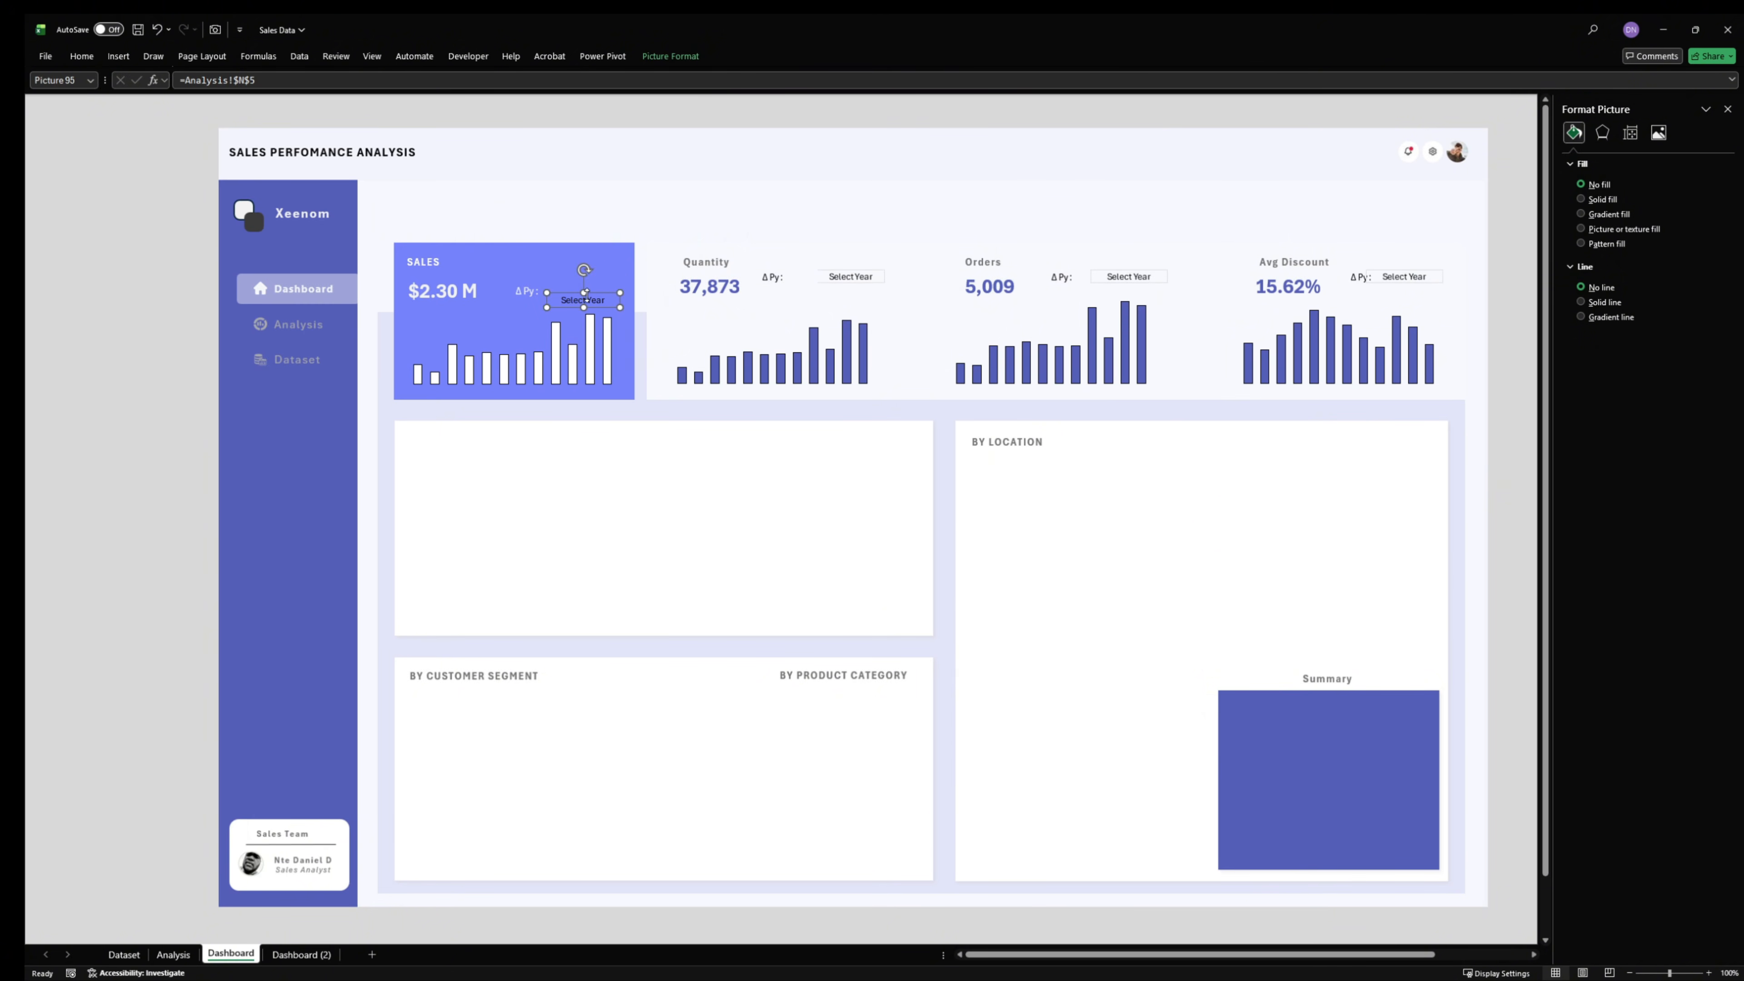
{"action": "key", "text": "Up"}
{"action": "left_click", "coordinate": [1513, 257]}
- Make the year-over-year indicator cells N5:Q5 on the Analysis sheet bold
{"action": "left_click", "coordinate": [171, 958]}
{"action": "left_click", "coordinate": [916, 284]}
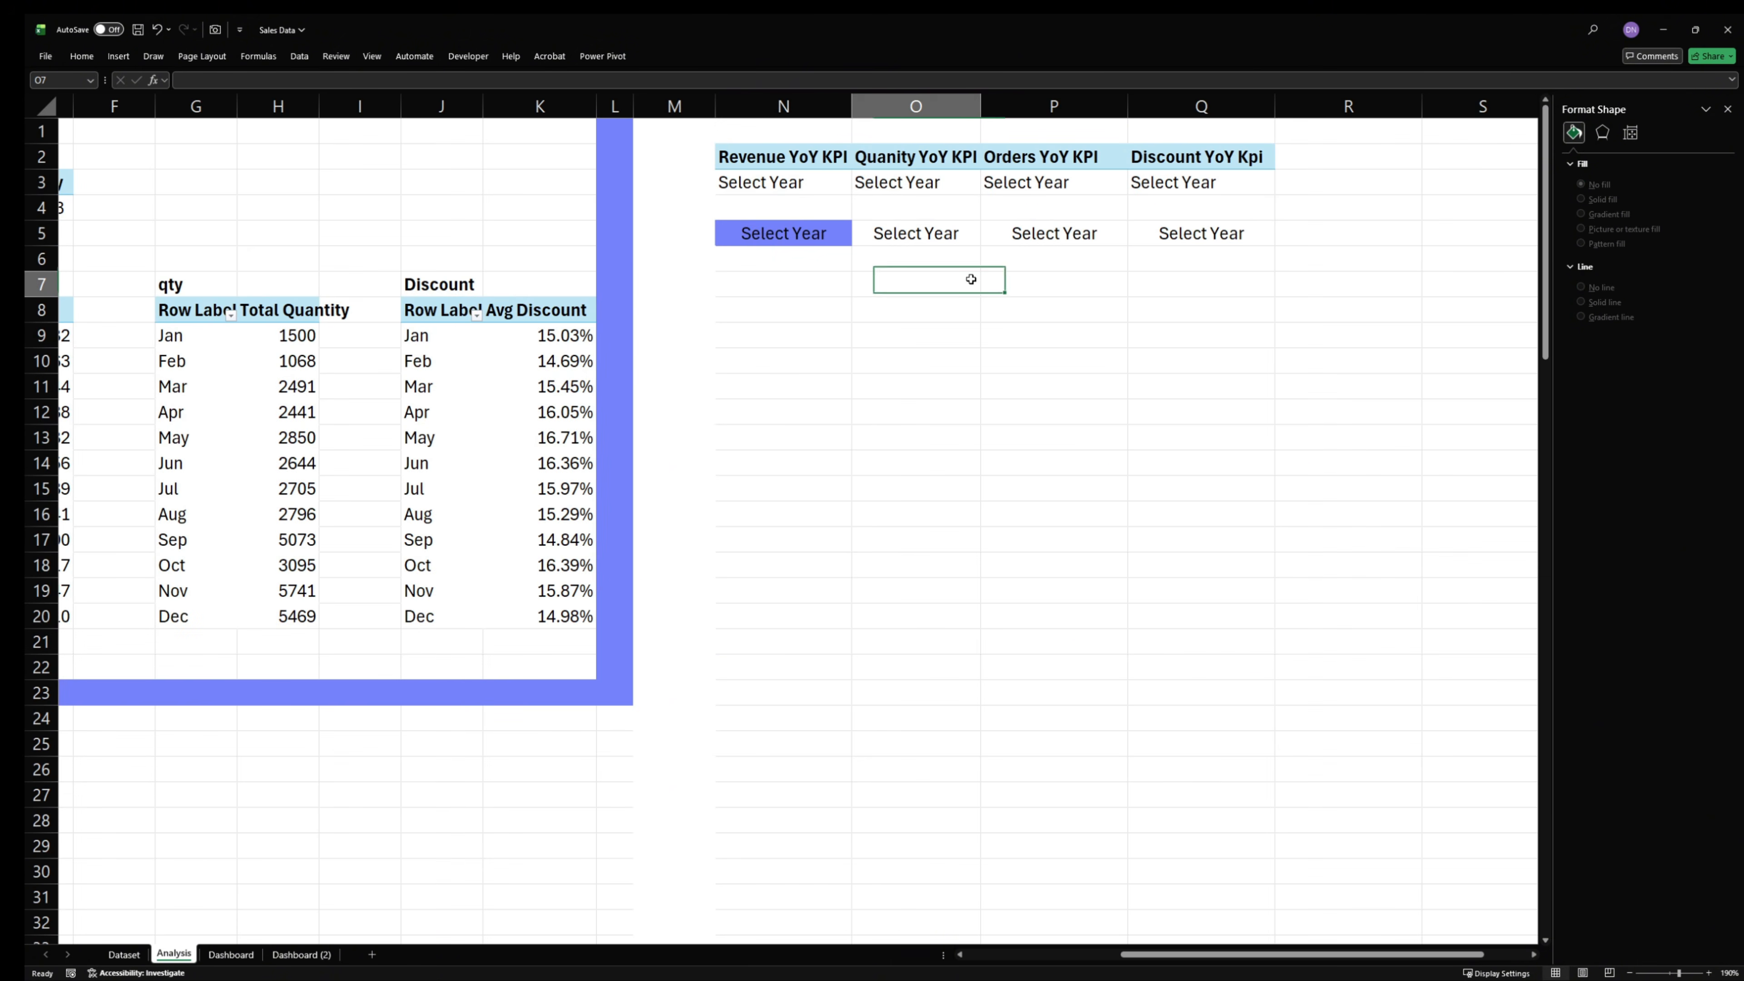
{"action": "left_click_drag", "start_coordinate": [787, 244], "coordinate": [1202, 234]}
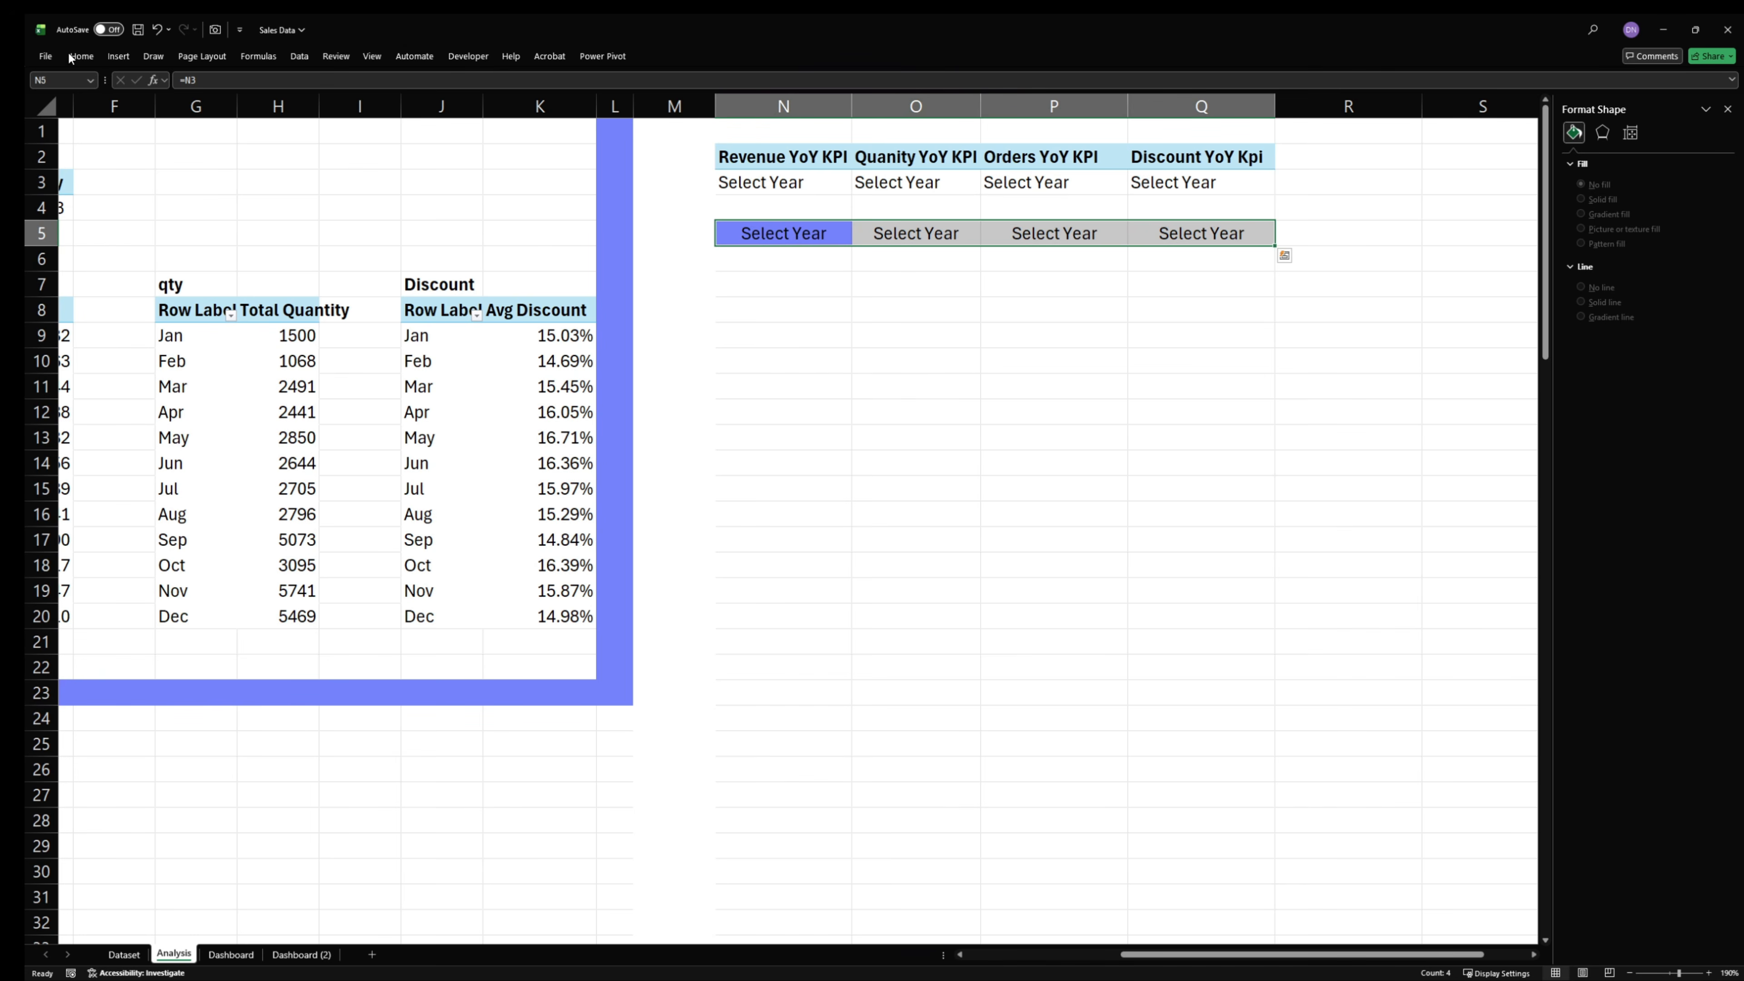
{"action": "left_click", "coordinate": [80, 56]}
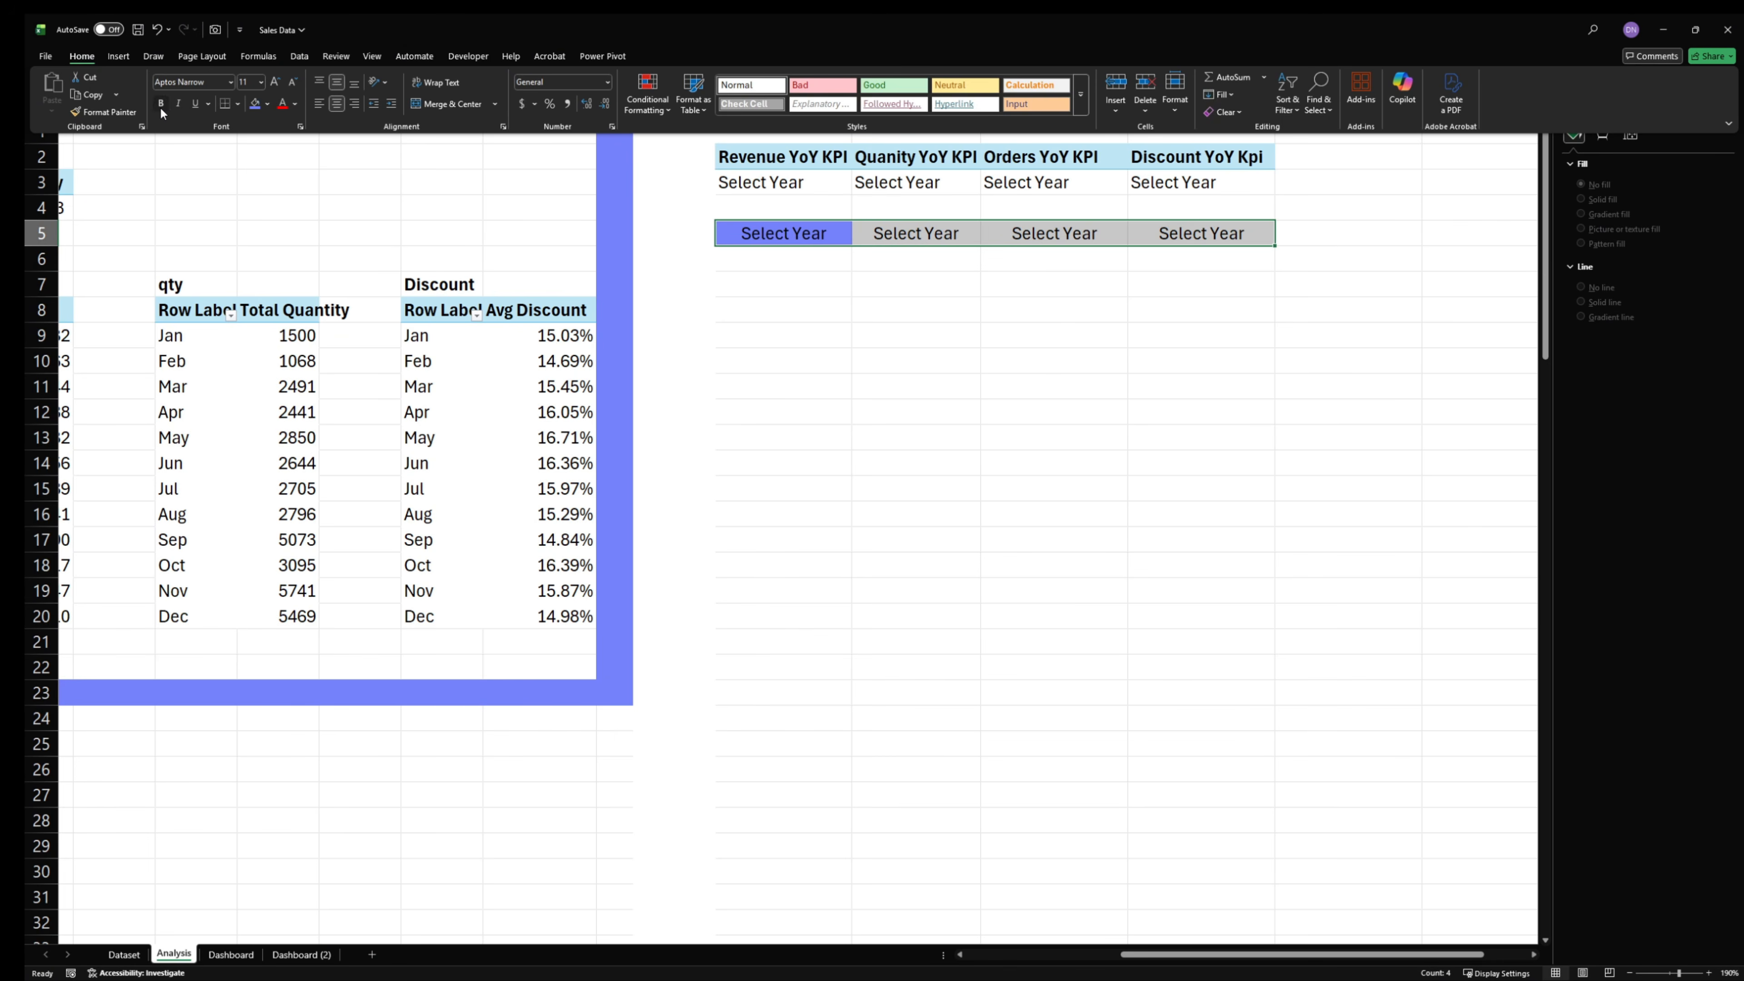
{"action": "left_click", "coordinate": [161, 104]}
- On the Dashboard sheet, move the Orders and Quantity linked pictures left, closer to their ΔPy labels
{"action": "left_click", "coordinate": [209, 953]}
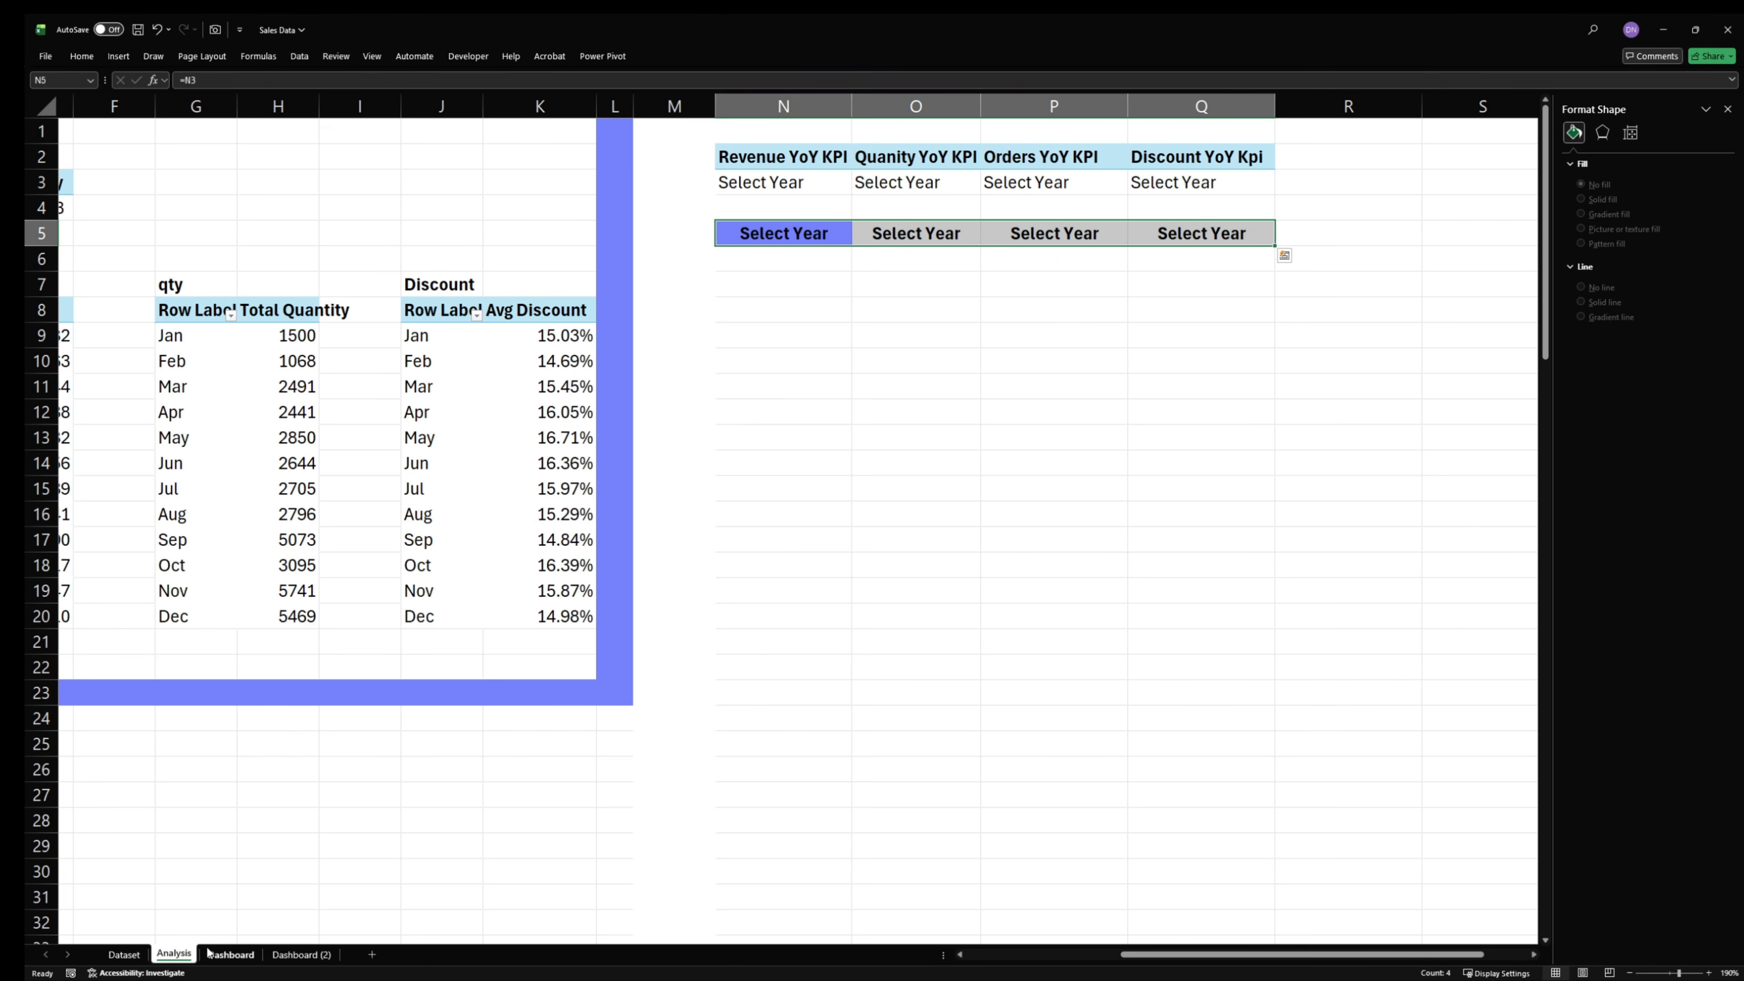
{"action": "left_click", "coordinate": [218, 954]}
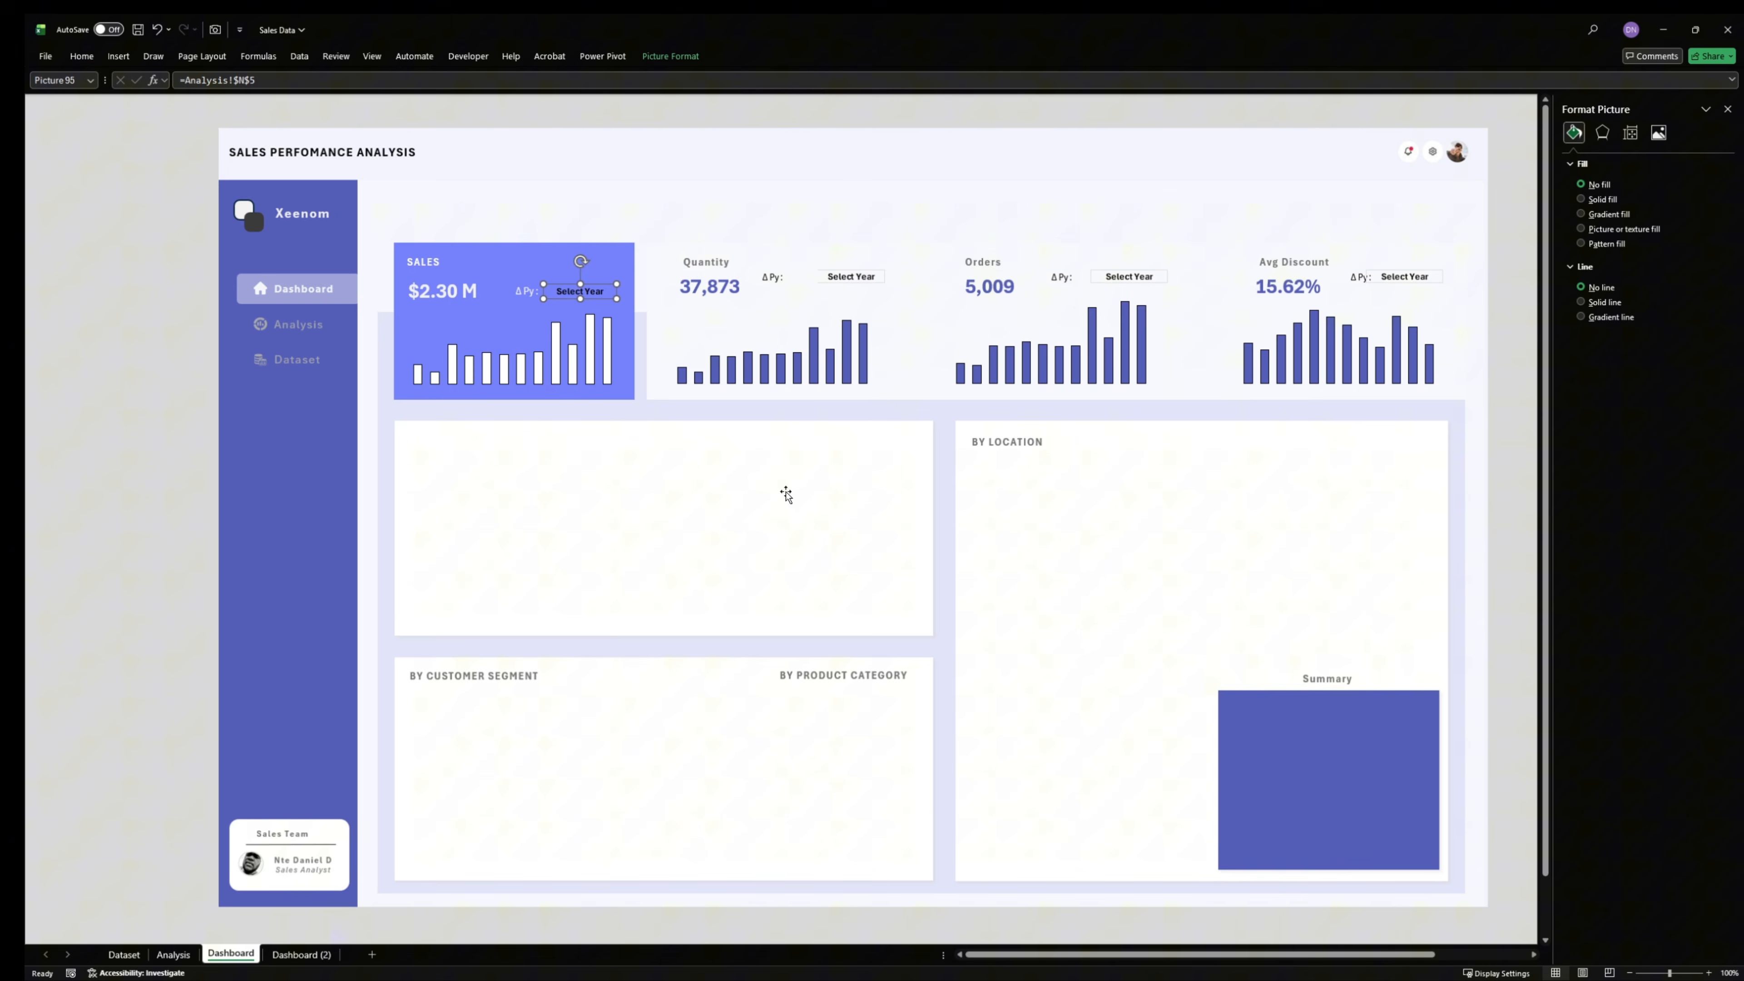
{"action": "left_click", "coordinate": [1127, 278]}
{"action": "left_click_drag", "start_coordinate": [1123, 286], "coordinate": [1117, 285]}
{"action": "left_click", "coordinate": [832, 281]}
{"action": "key", "text": "Left"}
{"action": "key", "text": "Left"}
{"action": "key", "text": "Left"}
{"action": "key", "text": "Left"}
{"action": "key", "text": "Left"}
{"action": "key", "text": "Left"}
{"action": "key", "text": "Left"}
{"action": "key", "text": "Left"}
{"action": "key", "text": "Left"}
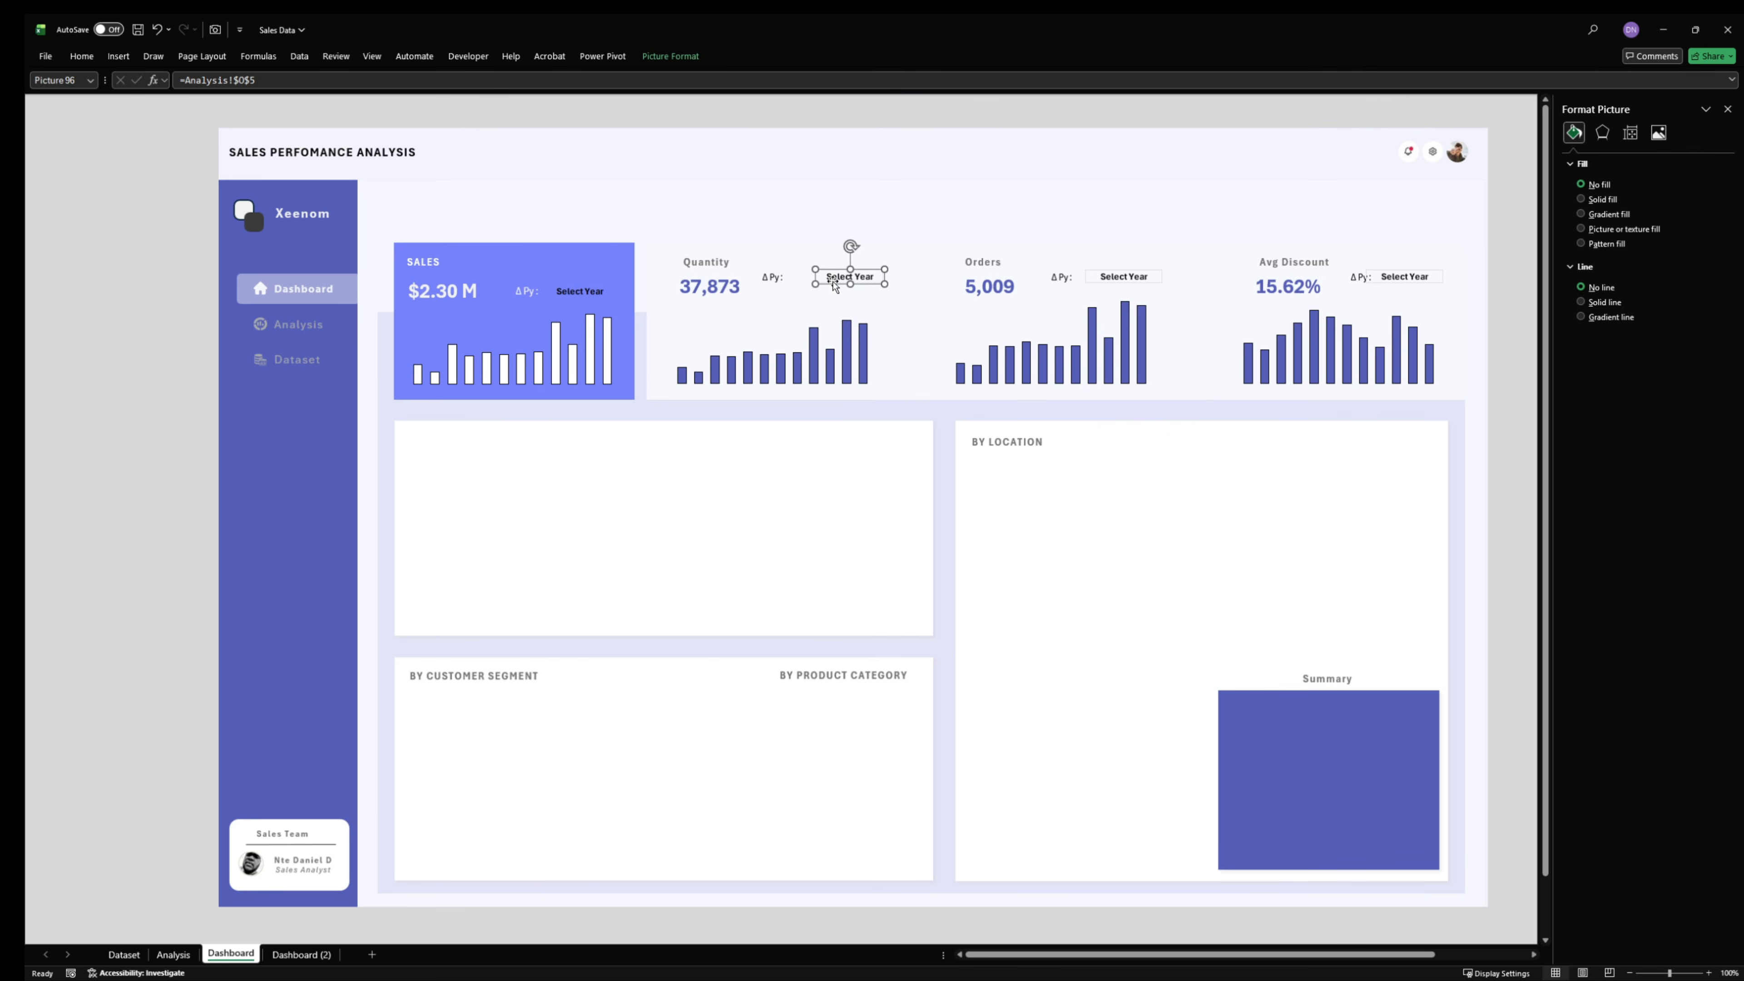
{"action": "key", "text": "Left"}
{"action": "key", "text": "Left"}
{"action": "key", "text": "Left"}
{"action": "key", "text": "Left"}
{"action": "key", "text": "Left"}
{"action": "key", "text": "Left"}
{"action": "key", "text": "Left"}
{"action": "key", "text": "Left"}
{"action": "key", "text": "Left"}
{"action": "key", "text": "Left"}
- Nudge the Orders linked picture further left toward its ΔPy label and close the picture formatting options
{"action": "left_click", "coordinate": [1140, 286]}
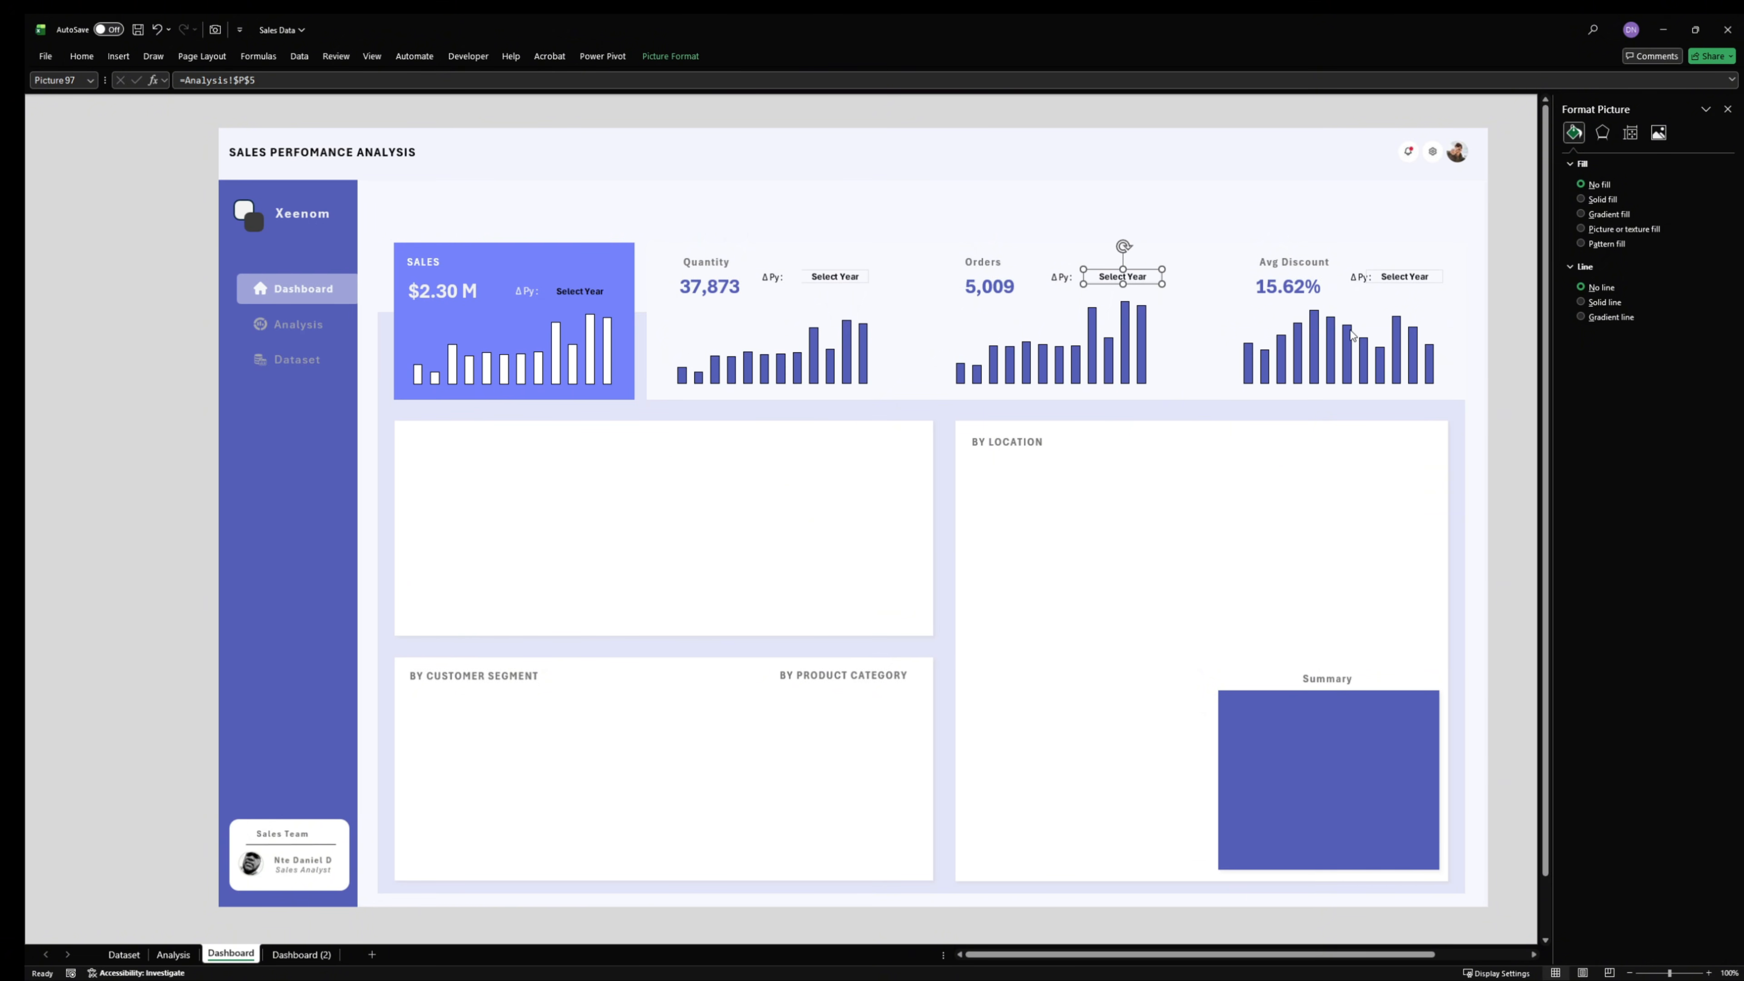
{"action": "key", "text": "Left"}
{"action": "key", "text": "Left"}
{"action": "key", "text": "Left"}
{"action": "key", "text": "Left"}
{"action": "key", "text": "Left"}
{"action": "key", "text": "Left"}
{"action": "key", "text": "Left"}
{"action": "key", "text": "Left"}
{"action": "key", "text": "Left"}
{"action": "key", "text": "Left"}
{"action": "key", "text": "Left"}
{"action": "key", "text": "Left"}
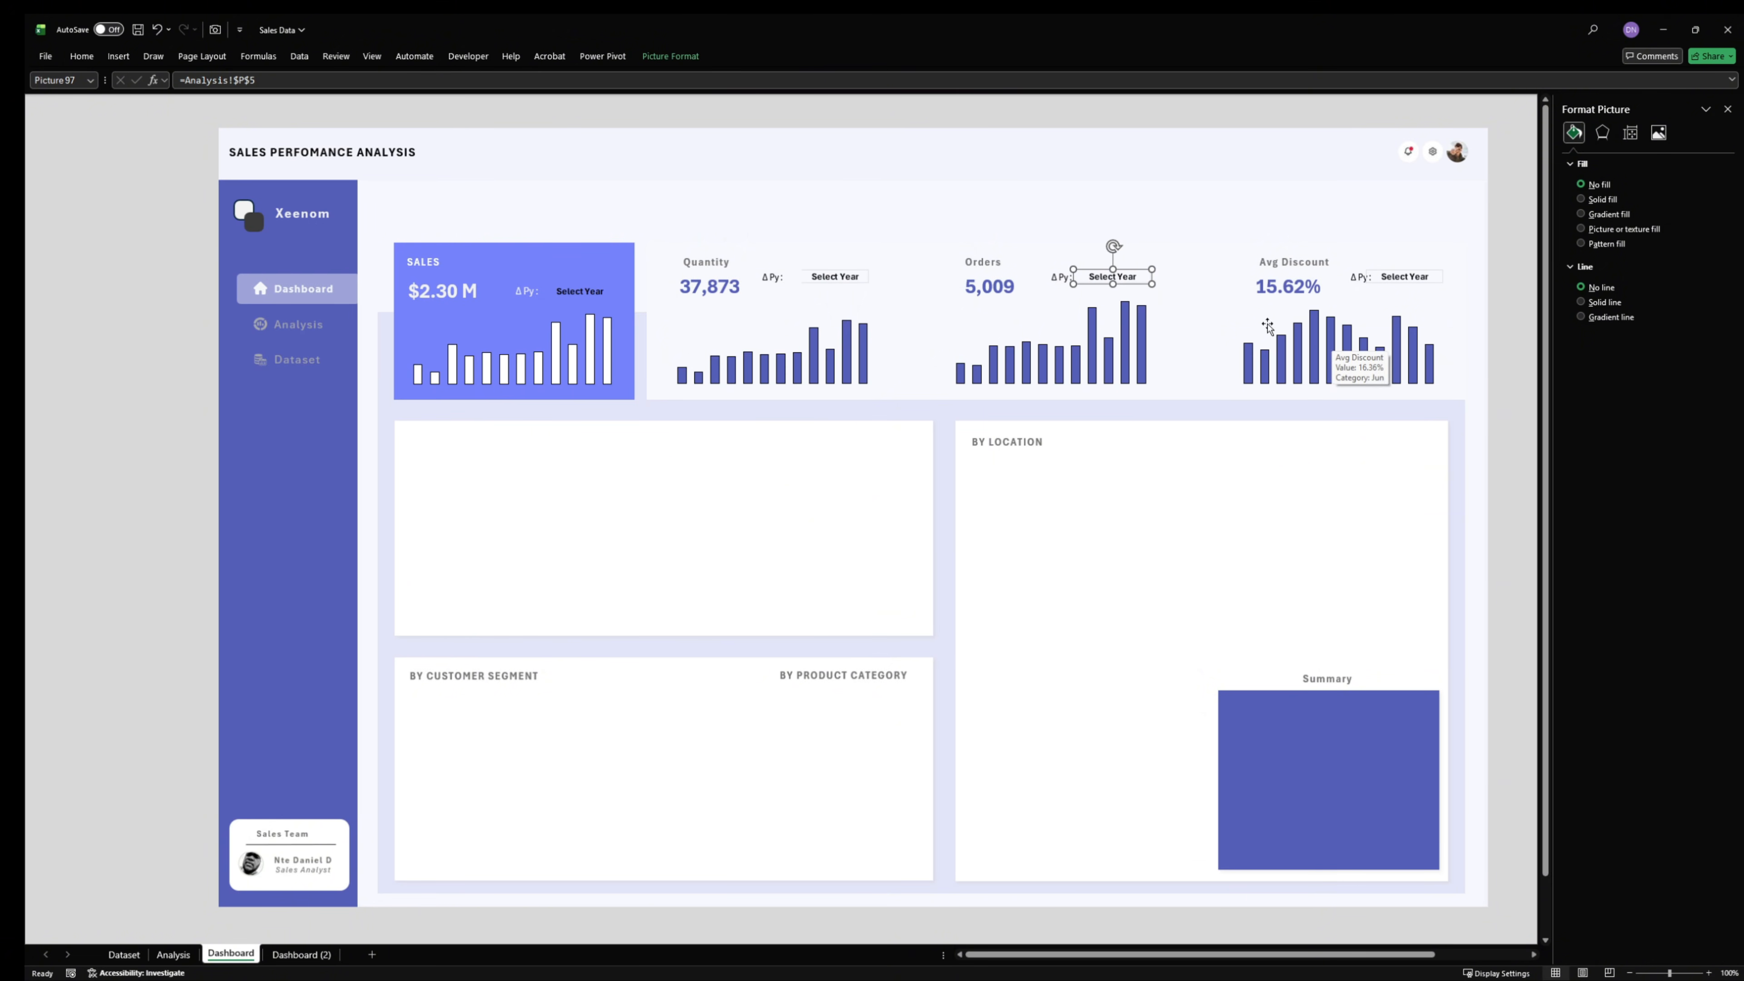
{"action": "left_click", "coordinate": [1420, 278]}
{"action": "left_click", "coordinate": [1493, 287]}
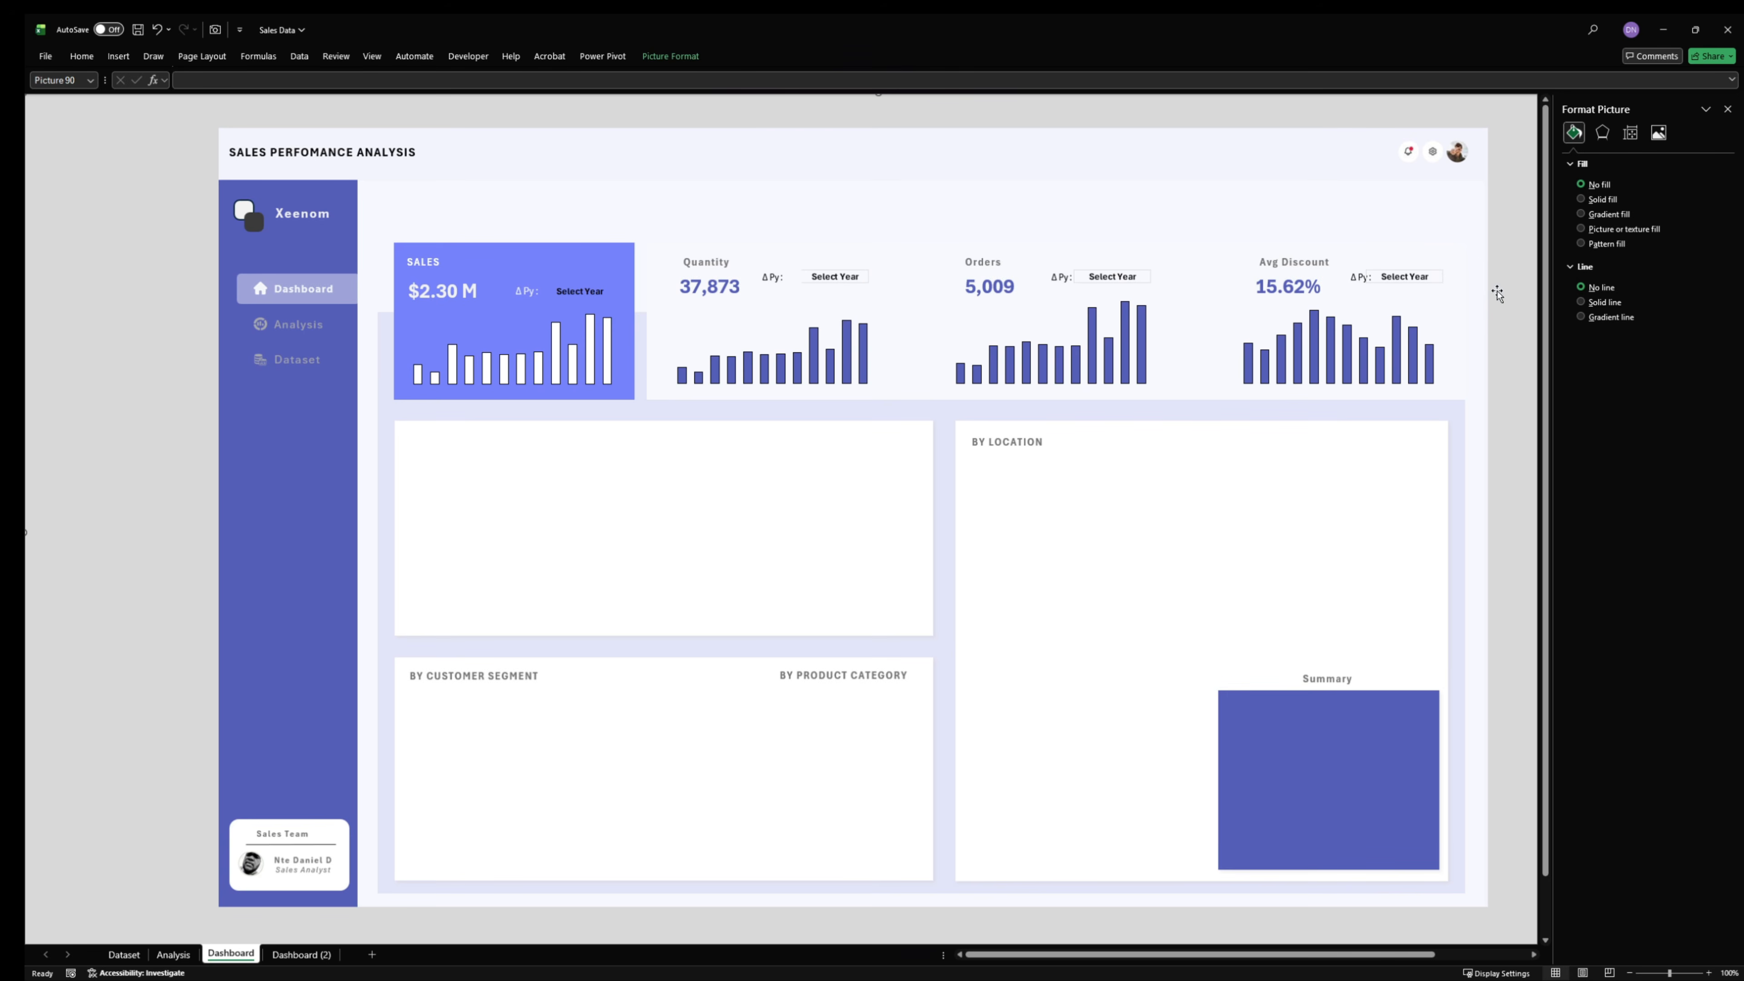
{"action": "left_click", "coordinate": [1726, 109]}
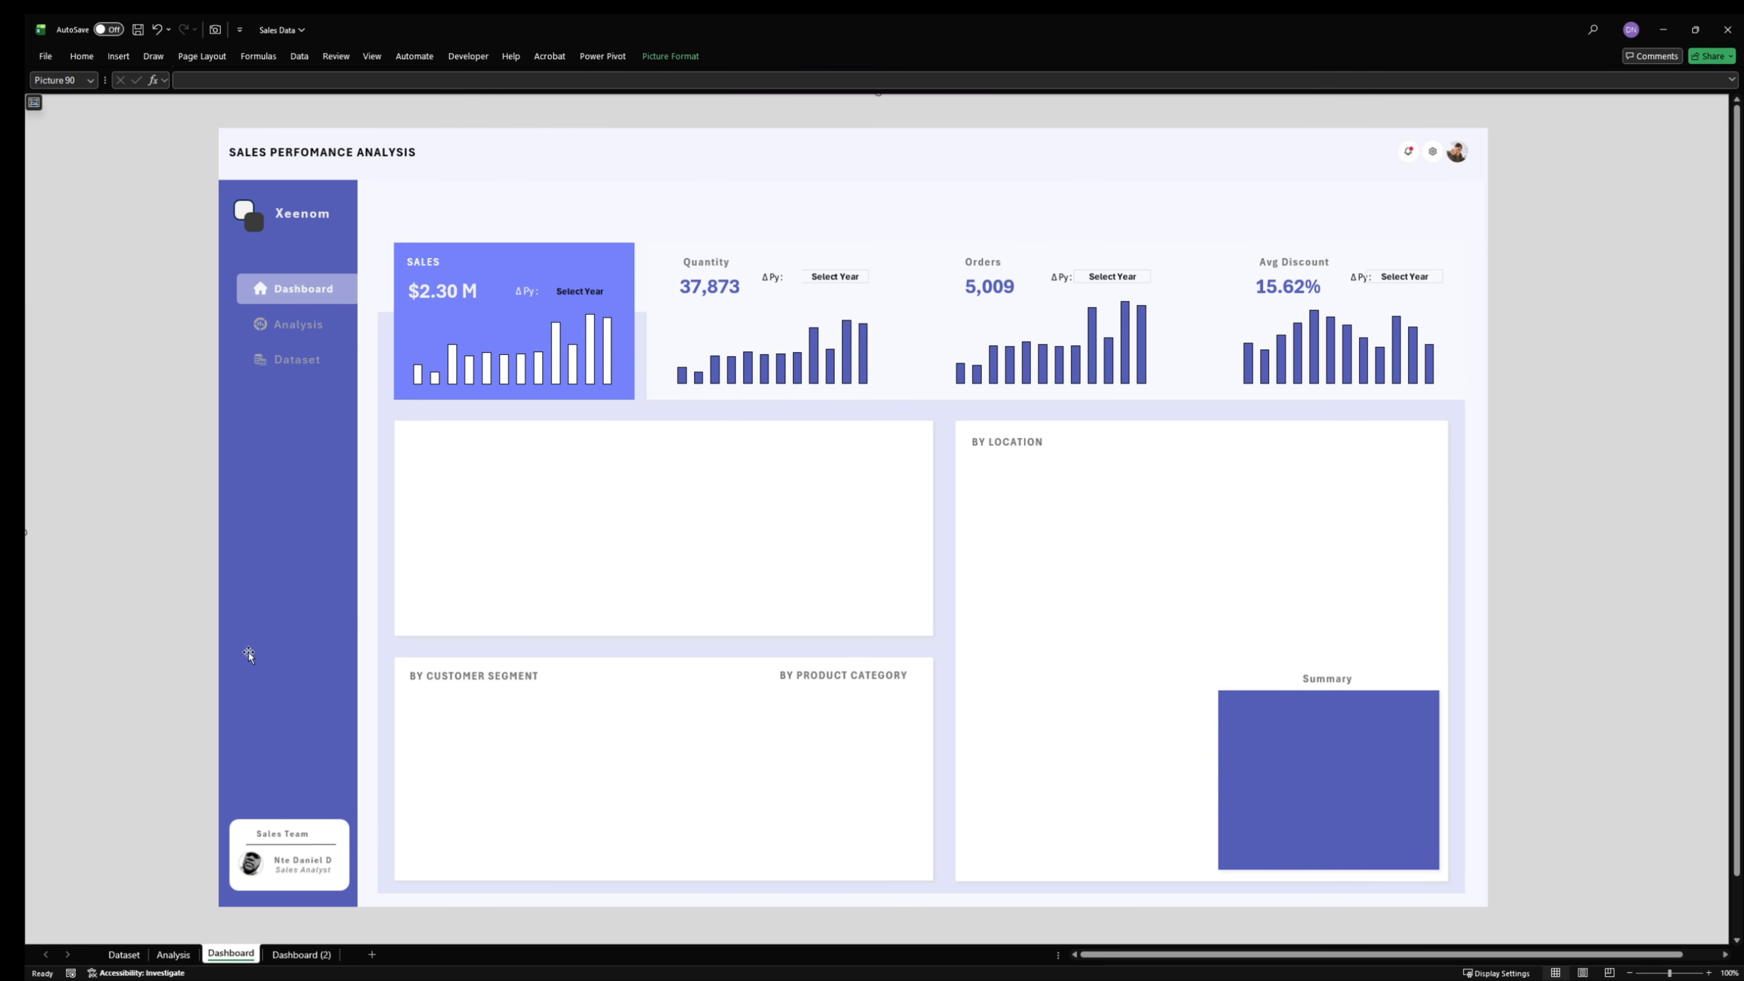
- Insert a Line PivotChart from the Monthly Trend revenue table A29:C41 on the Analysis sheet
{"action": "left_click", "coordinate": [173, 954]}
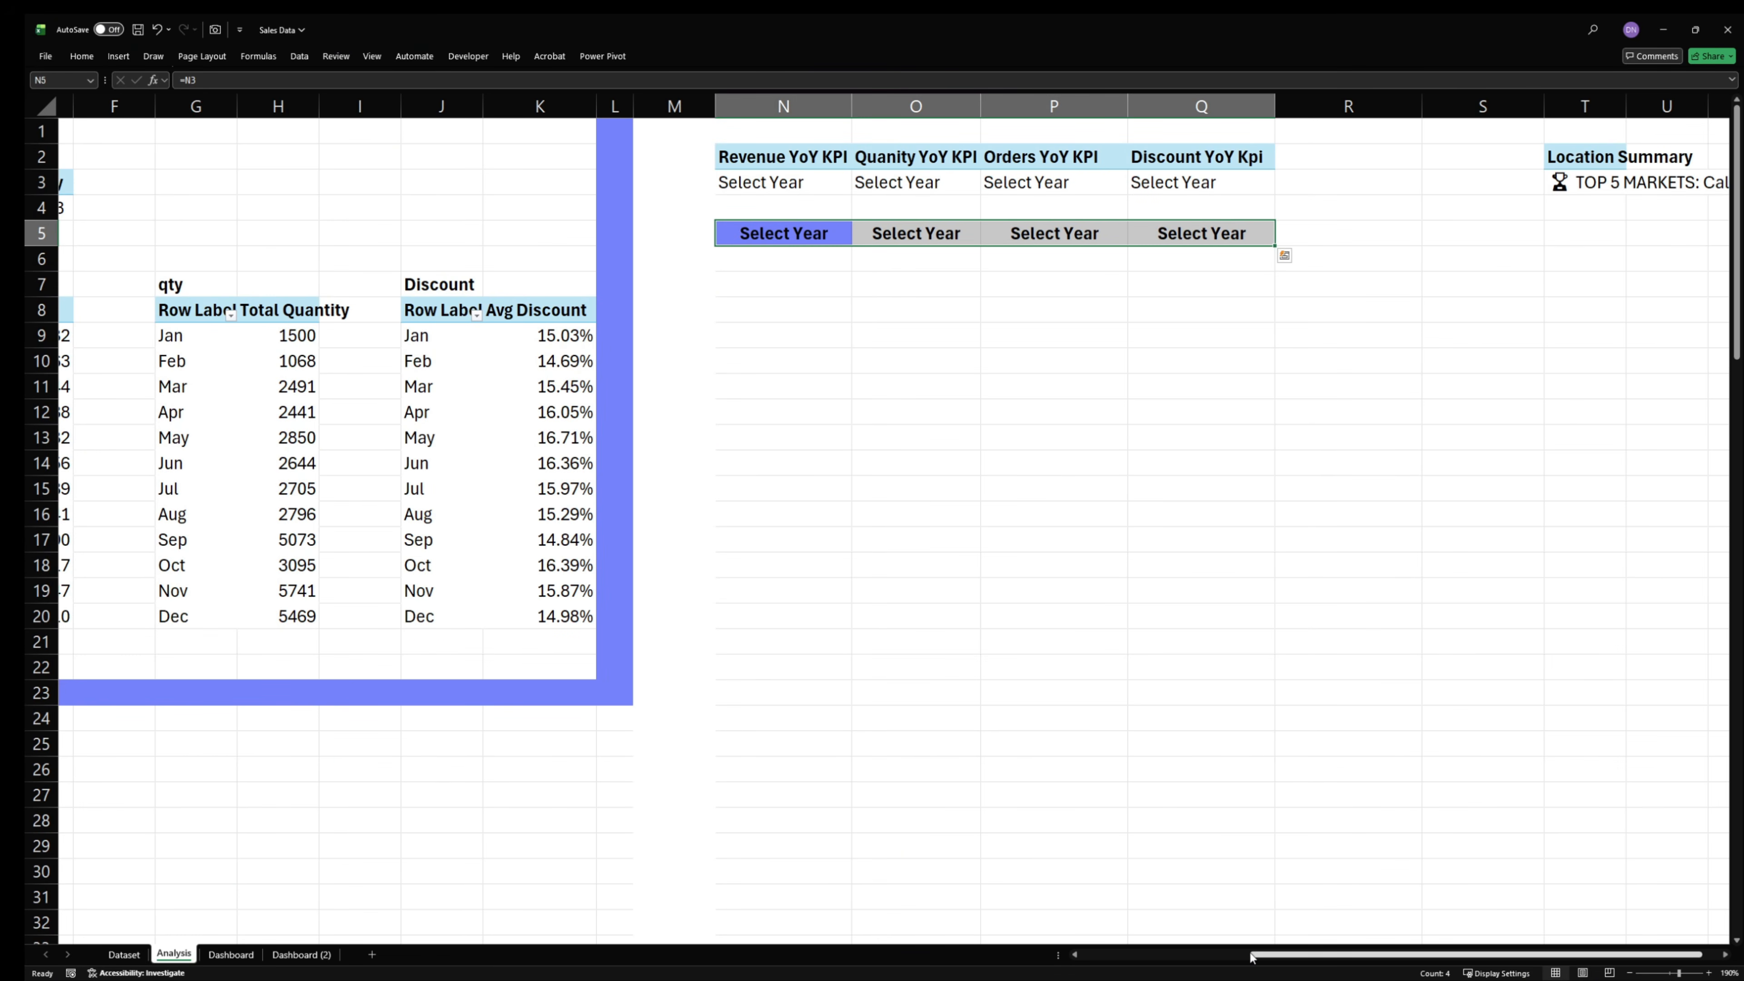
{"action": "scroll", "coordinate": [1021, 853], "scroll_direction": "left", "scroll_amount": 5}
{"action": "scroll", "coordinate": [579, 697], "scroll_direction": "down", "scroll_amount": 3}
{"action": "scroll", "coordinate": [578, 696], "scroll_direction": "down", "scroll_amount": 2}
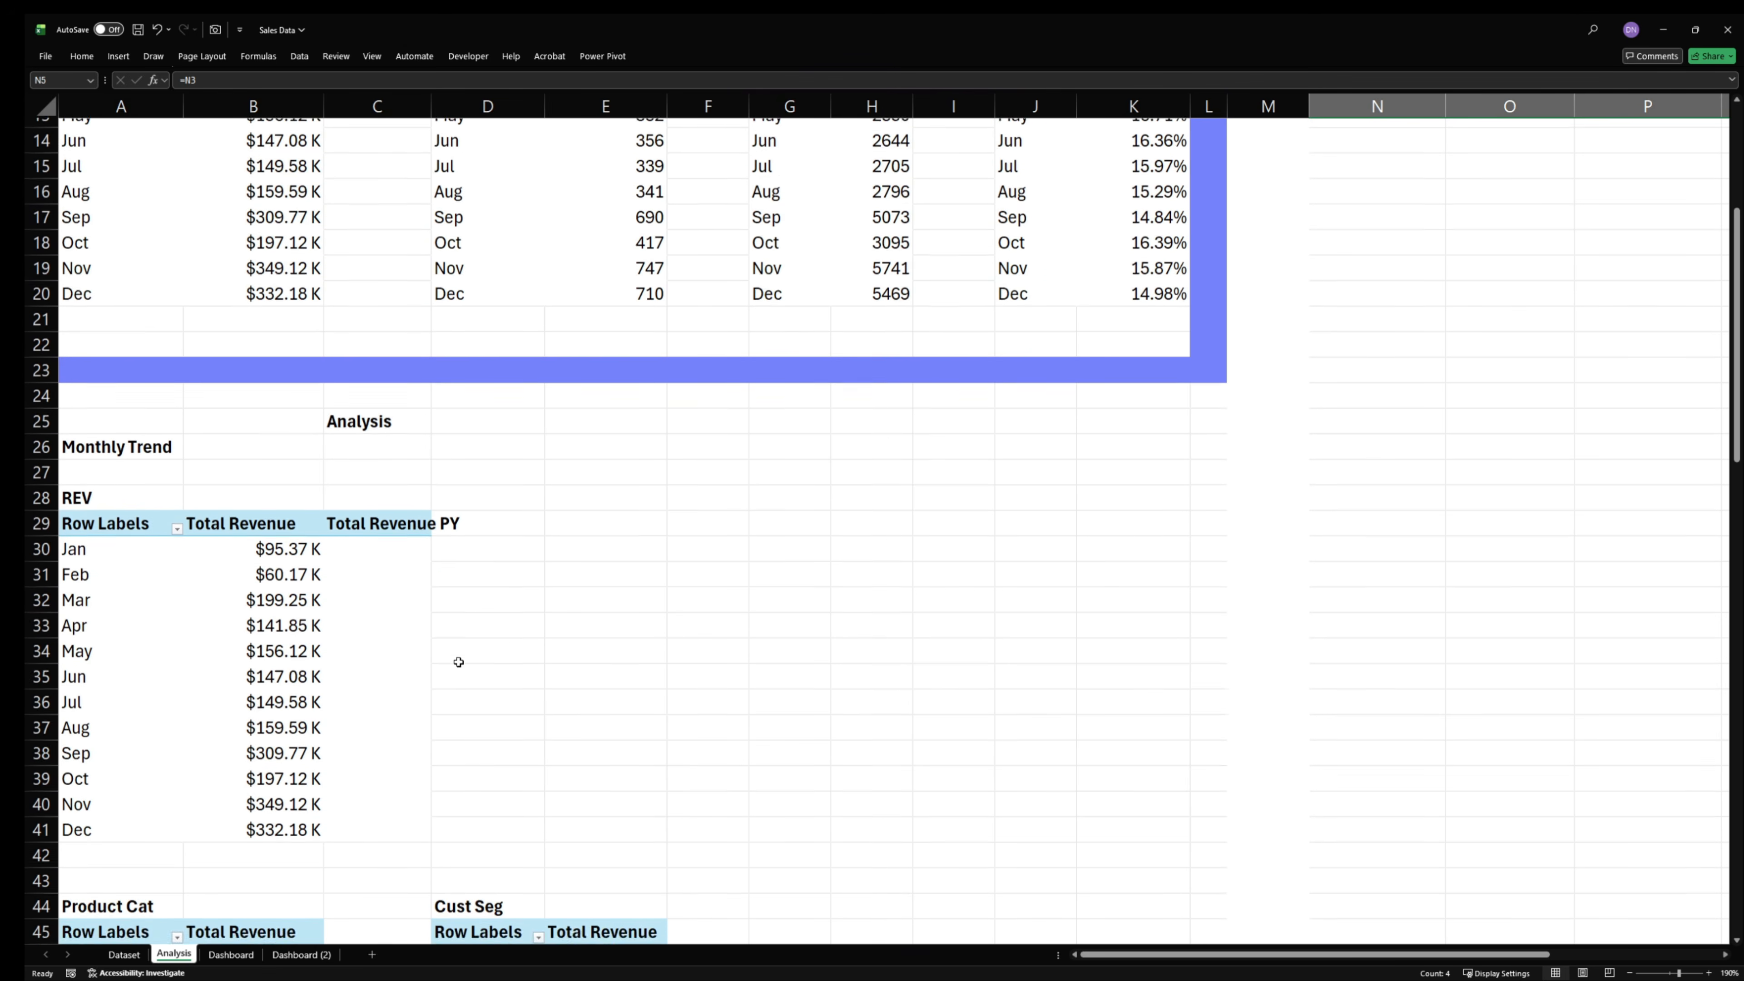
{"action": "left_click_drag", "start_coordinate": [81, 461], "coordinate": [364, 769]}
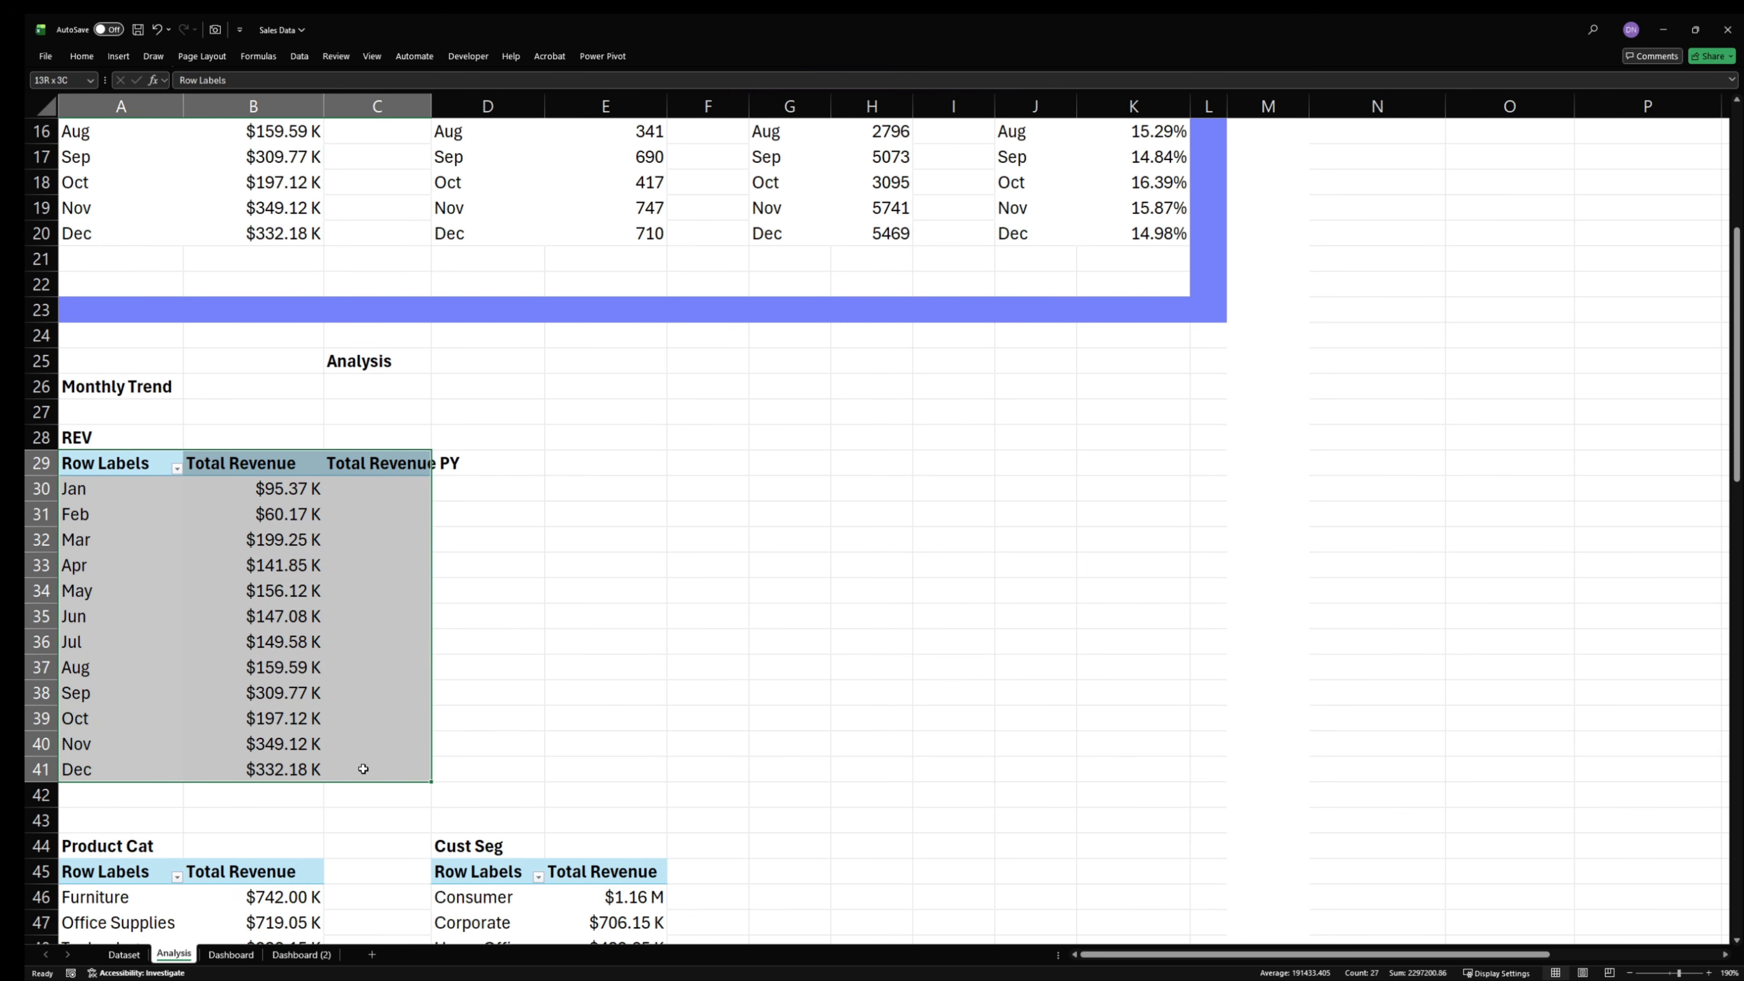
{"action": "left_click", "coordinate": [124, 60]}
{"action": "left_click", "coordinate": [464, 94]}
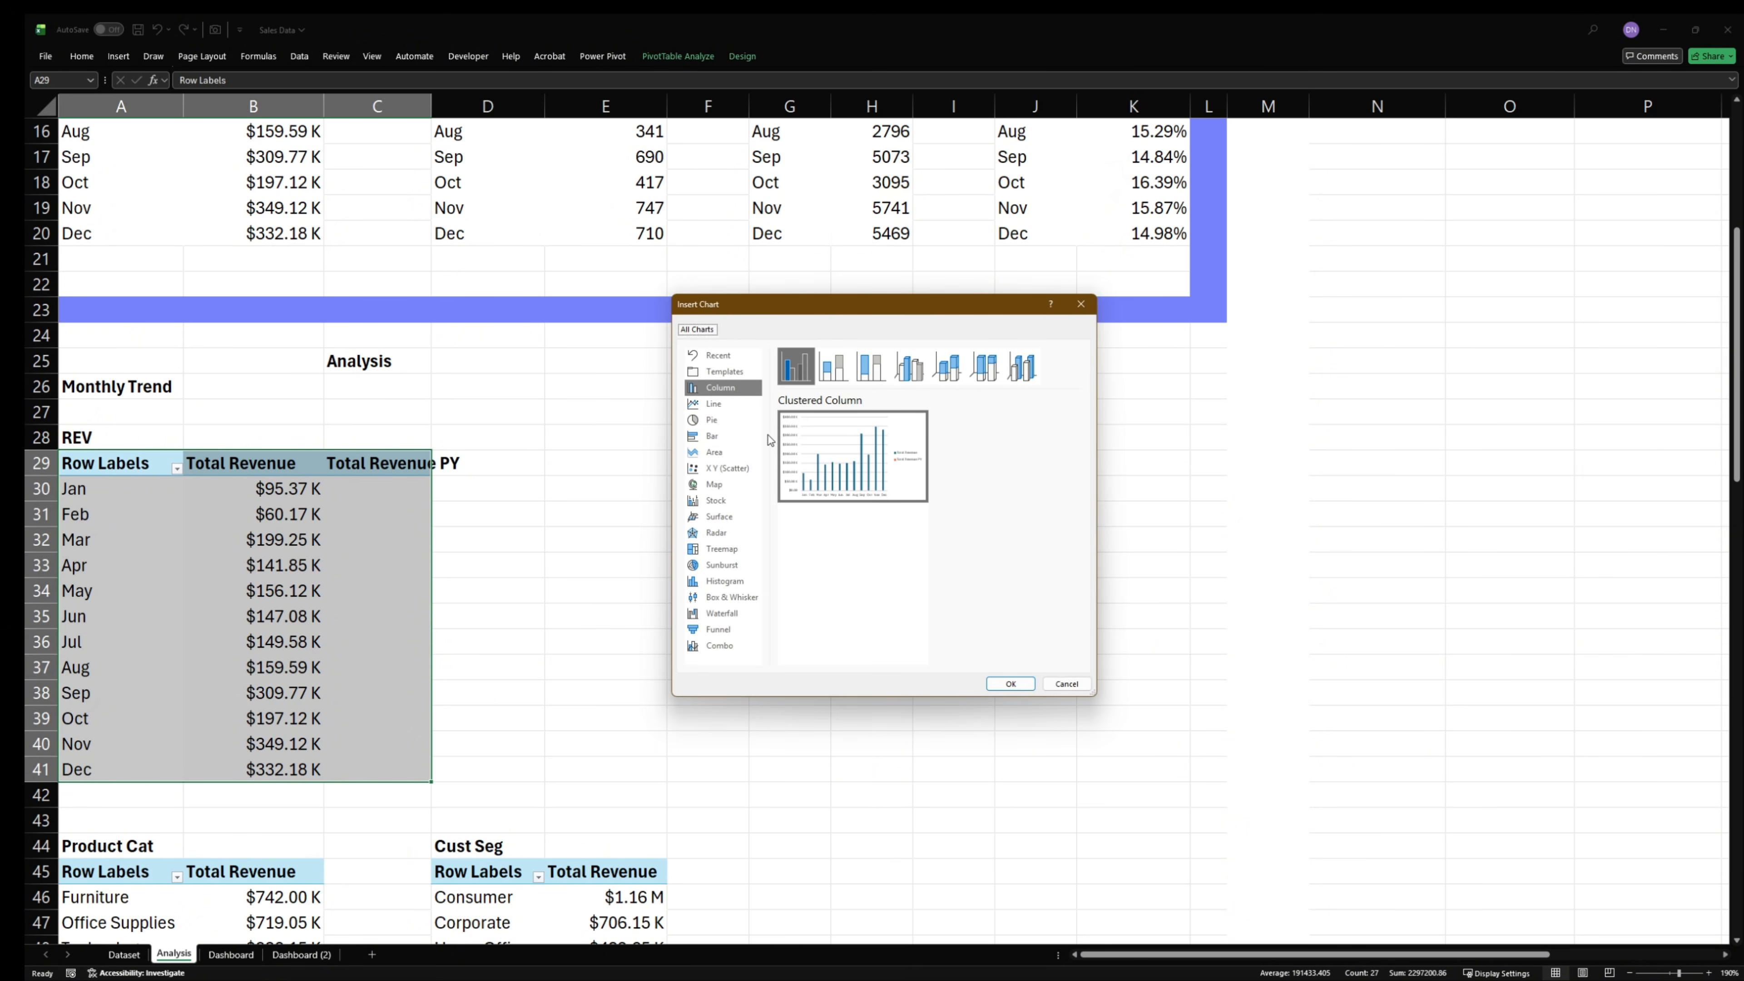
{"action": "left_click", "coordinate": [718, 404]}
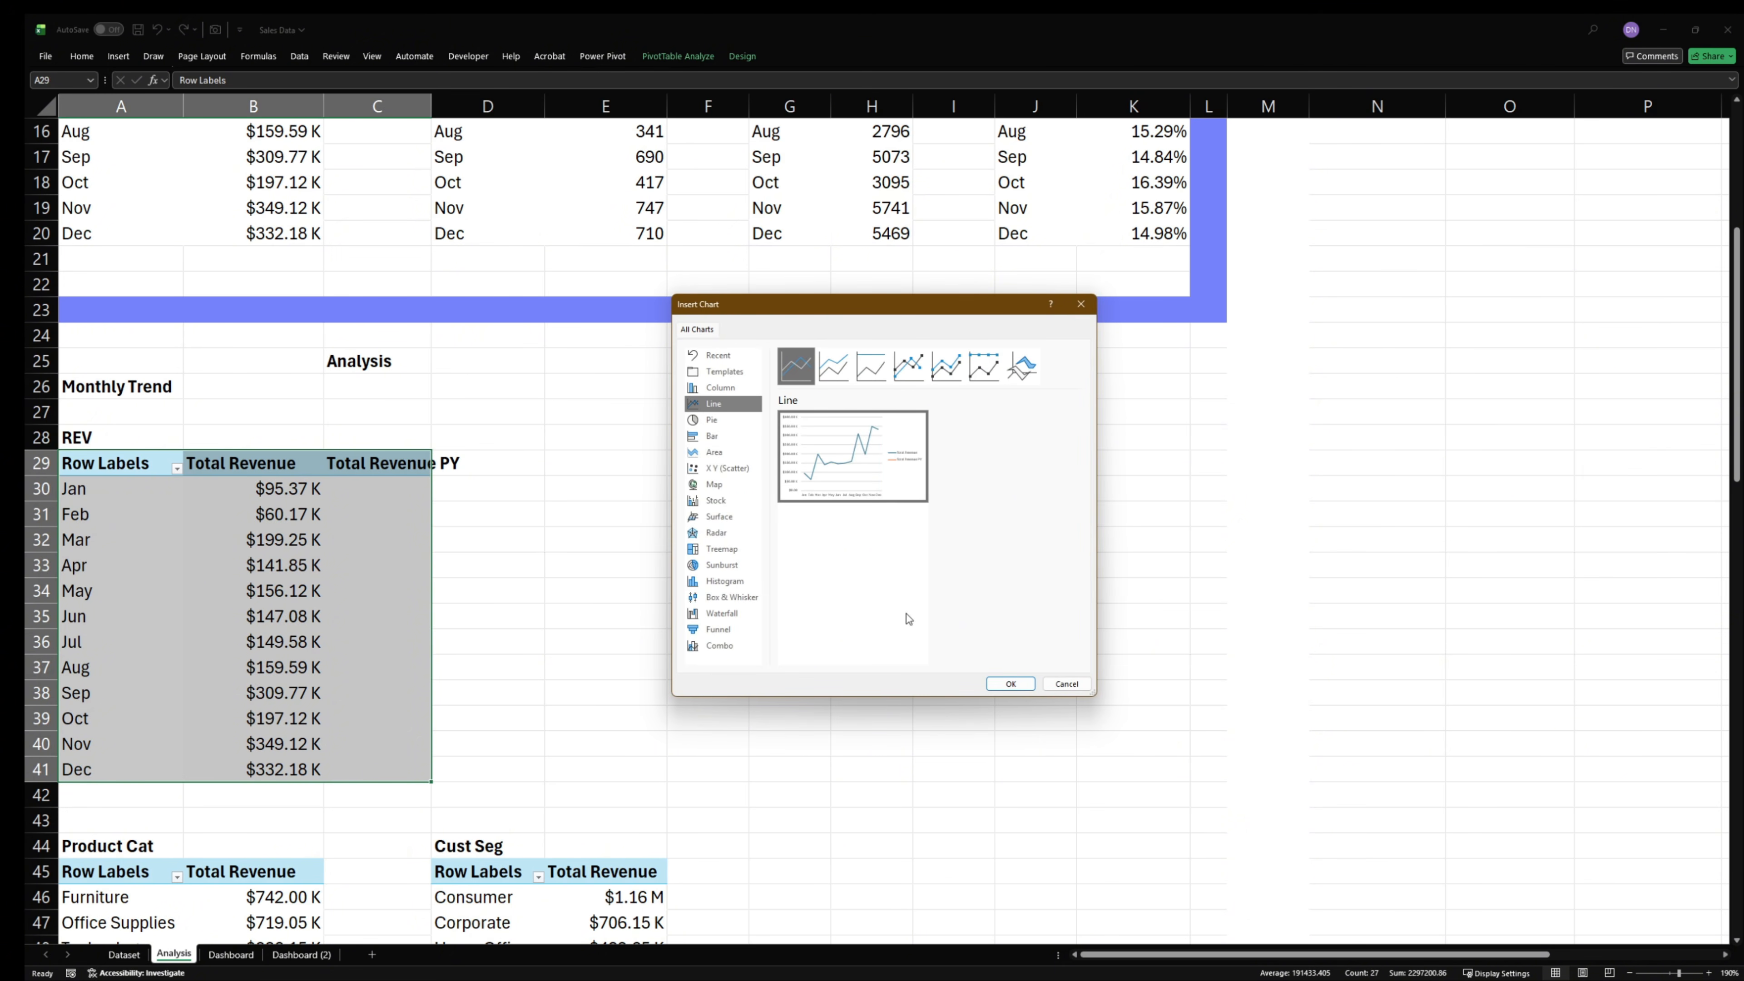
{"action": "left_click", "coordinate": [1010, 685]}
- Move the revenue line chart to the Dashboard sheet and fit it into the empty panel above By Customer Segment
{"action": "key", "text": "ctrl+x"}
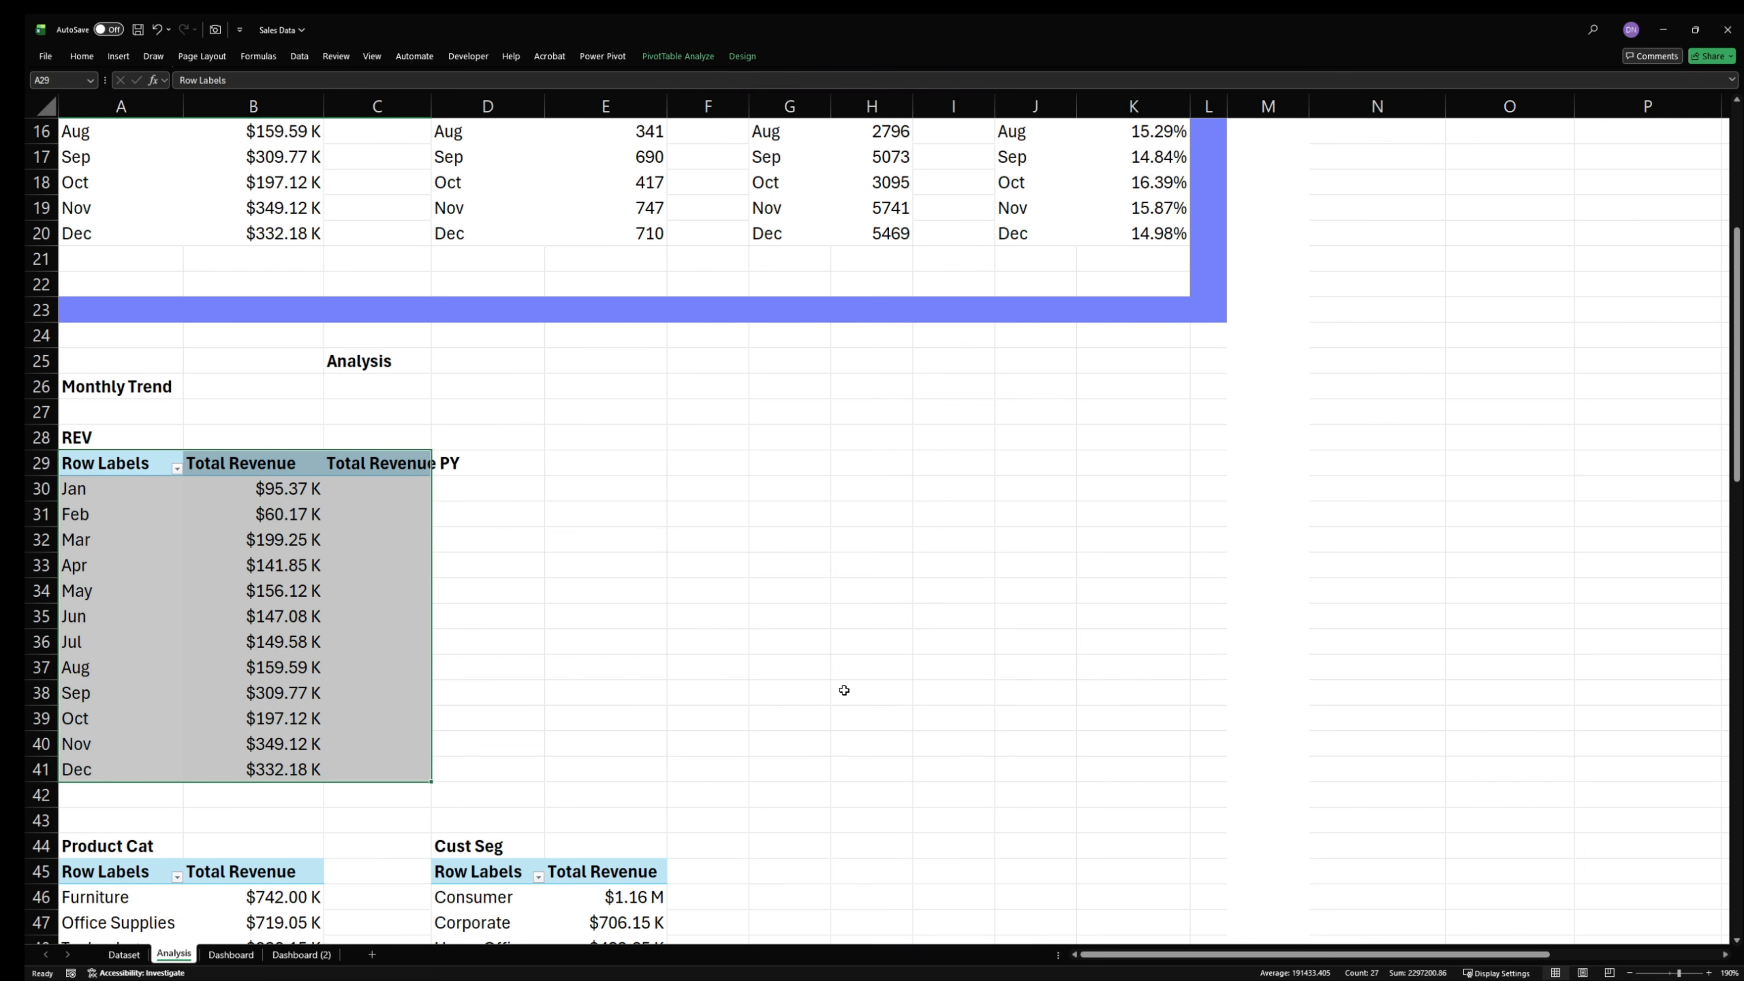
{"action": "left_click", "coordinate": [231, 954]}
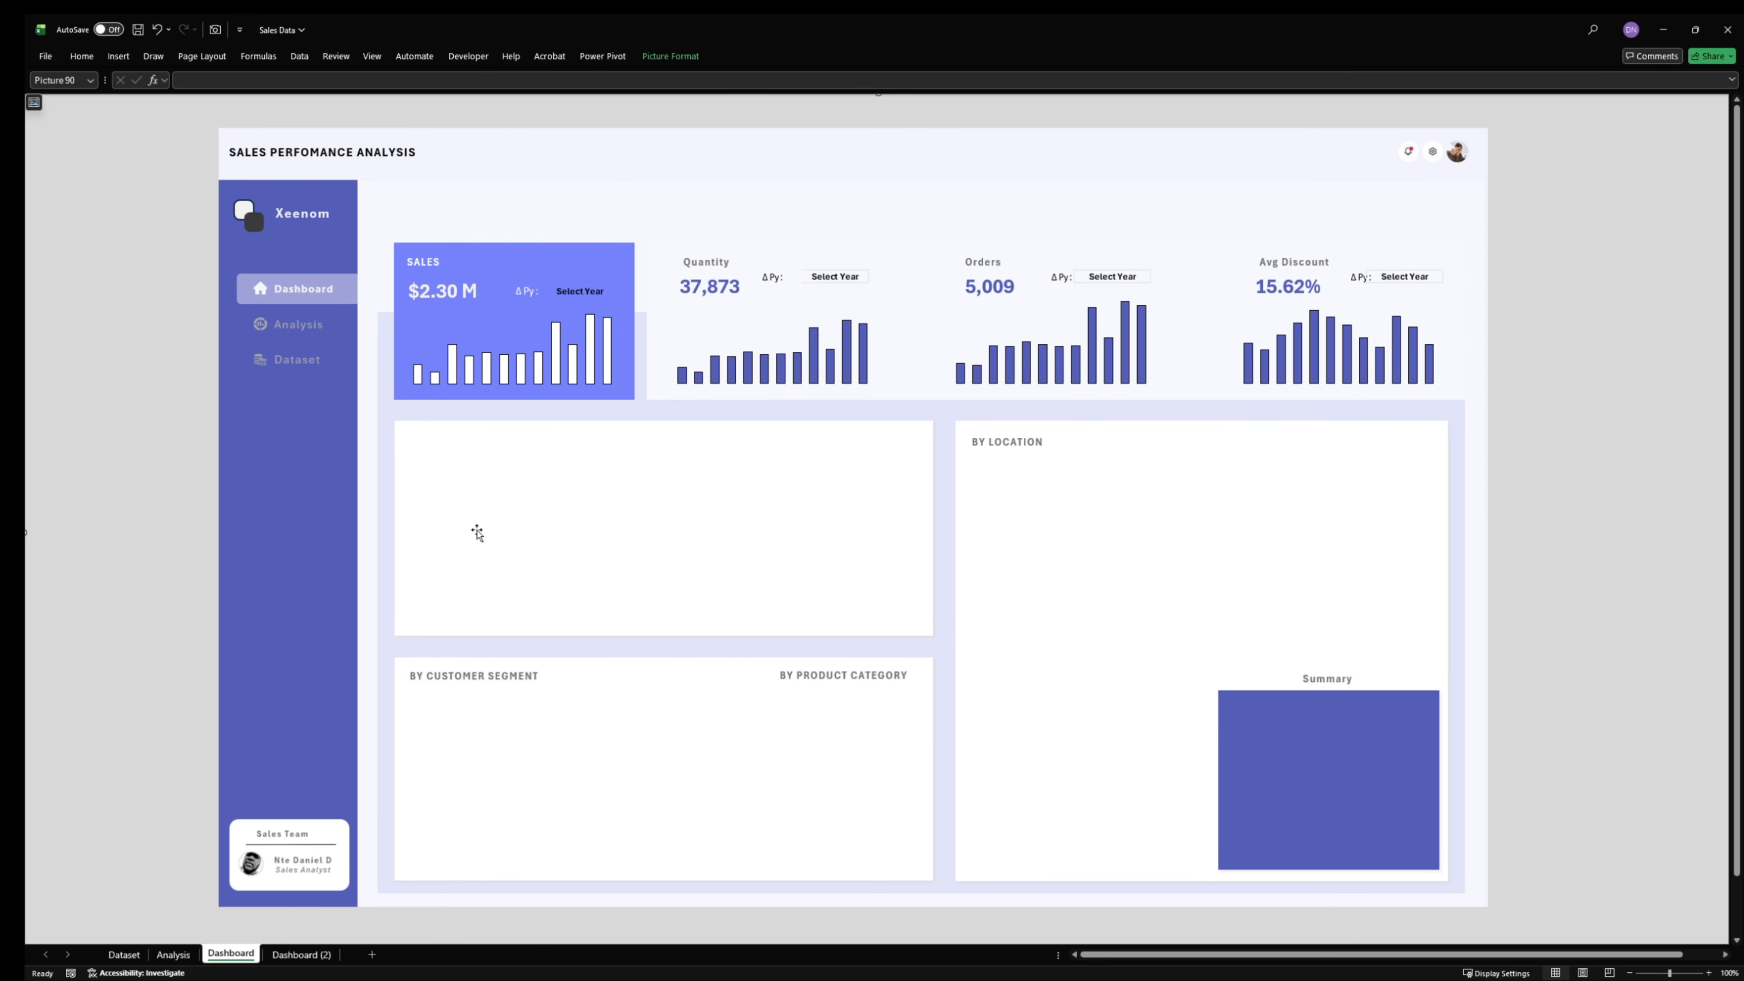
{"action": "key", "text": "ctrl+v"}
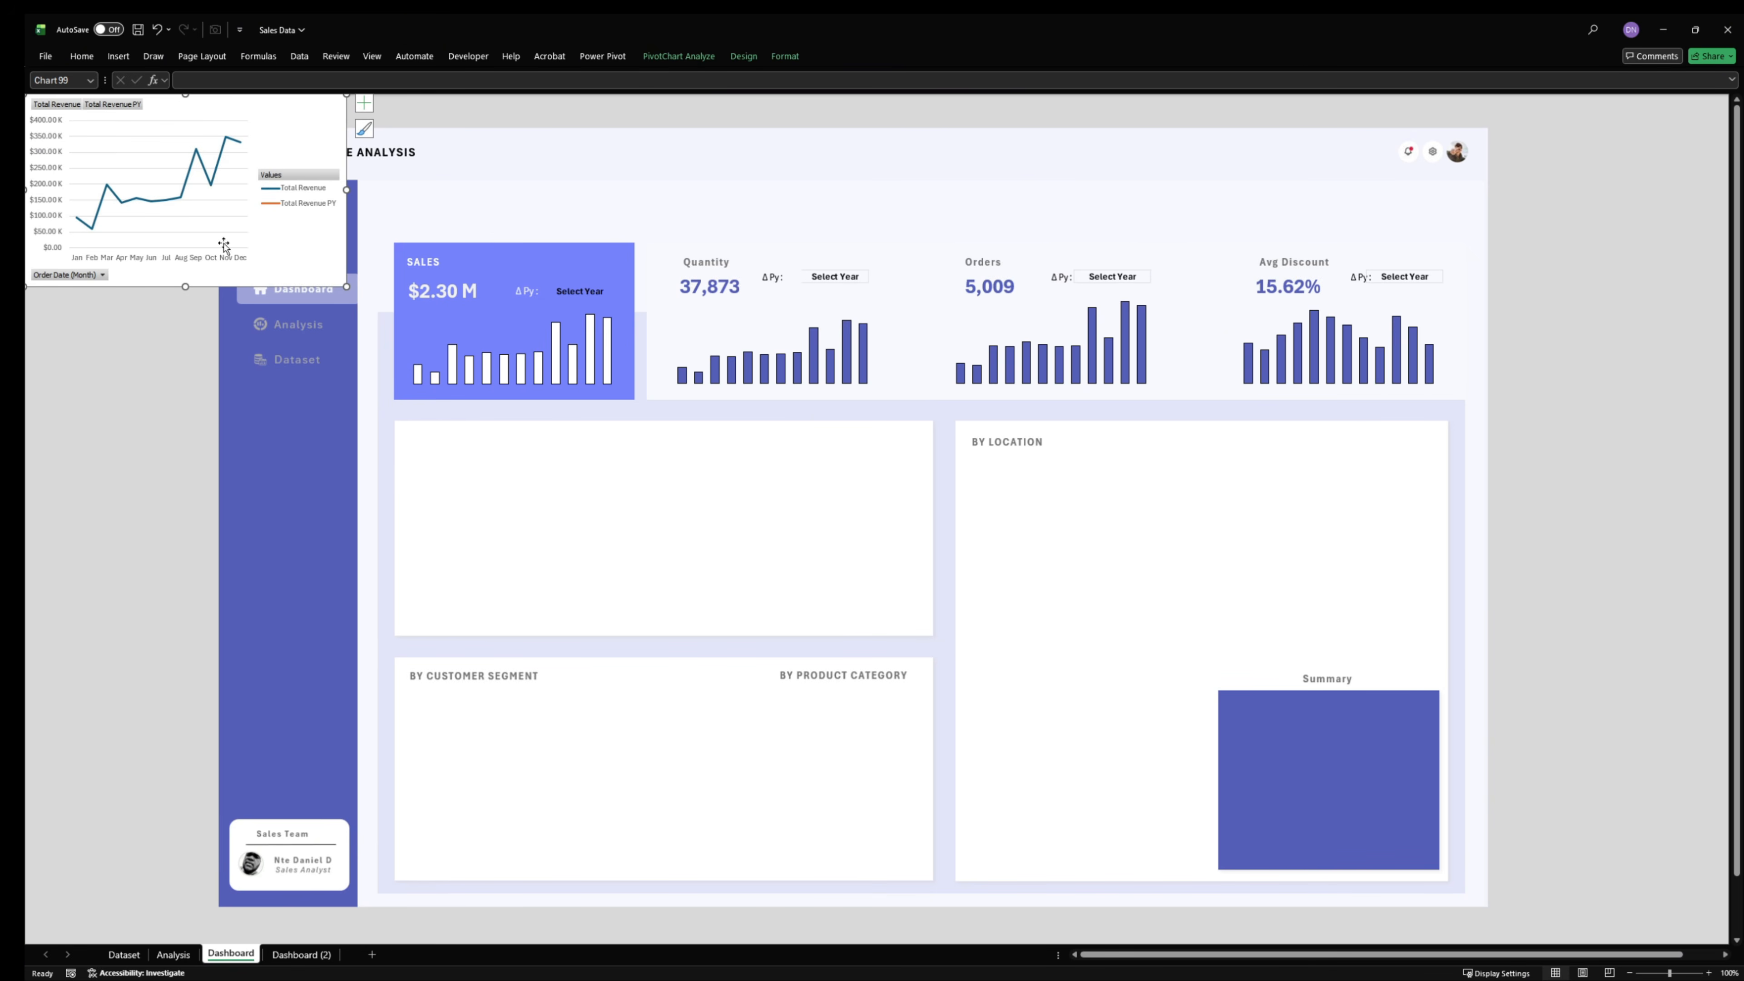
{"action": "left_click_drag", "start_coordinate": [250, 216], "coordinate": [921, 529]}
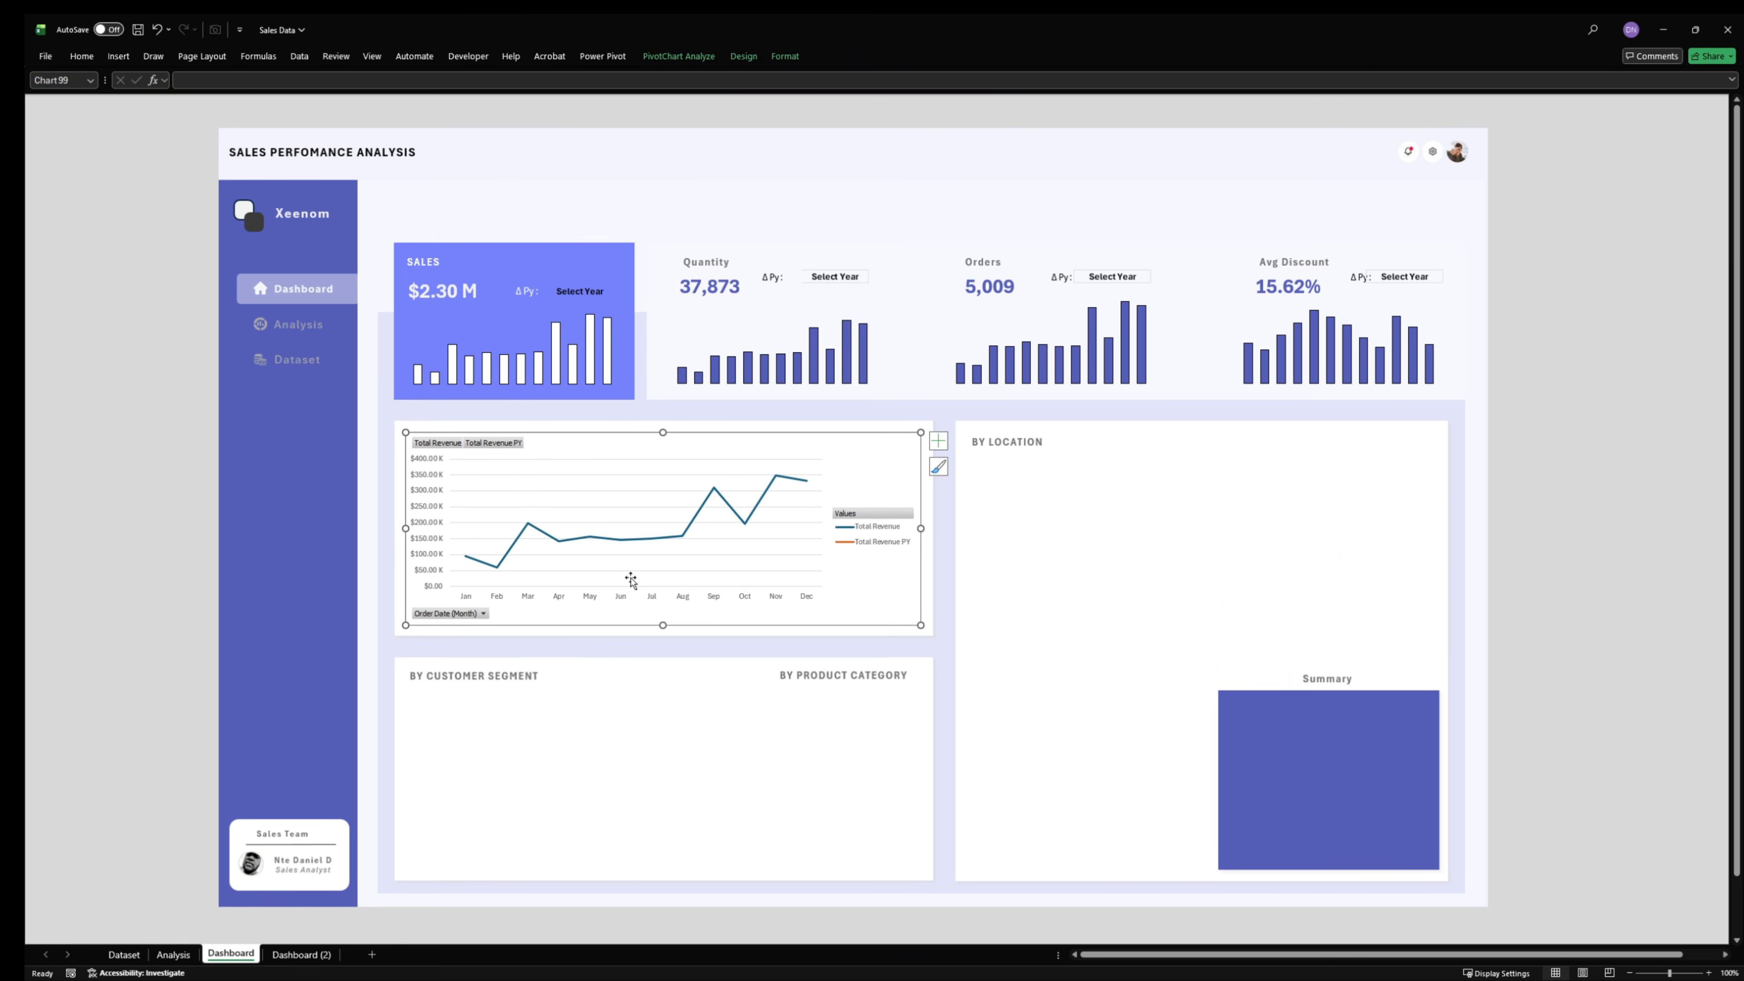
{"action": "left_click_drag", "start_coordinate": [662, 624], "coordinate": [661, 627]}
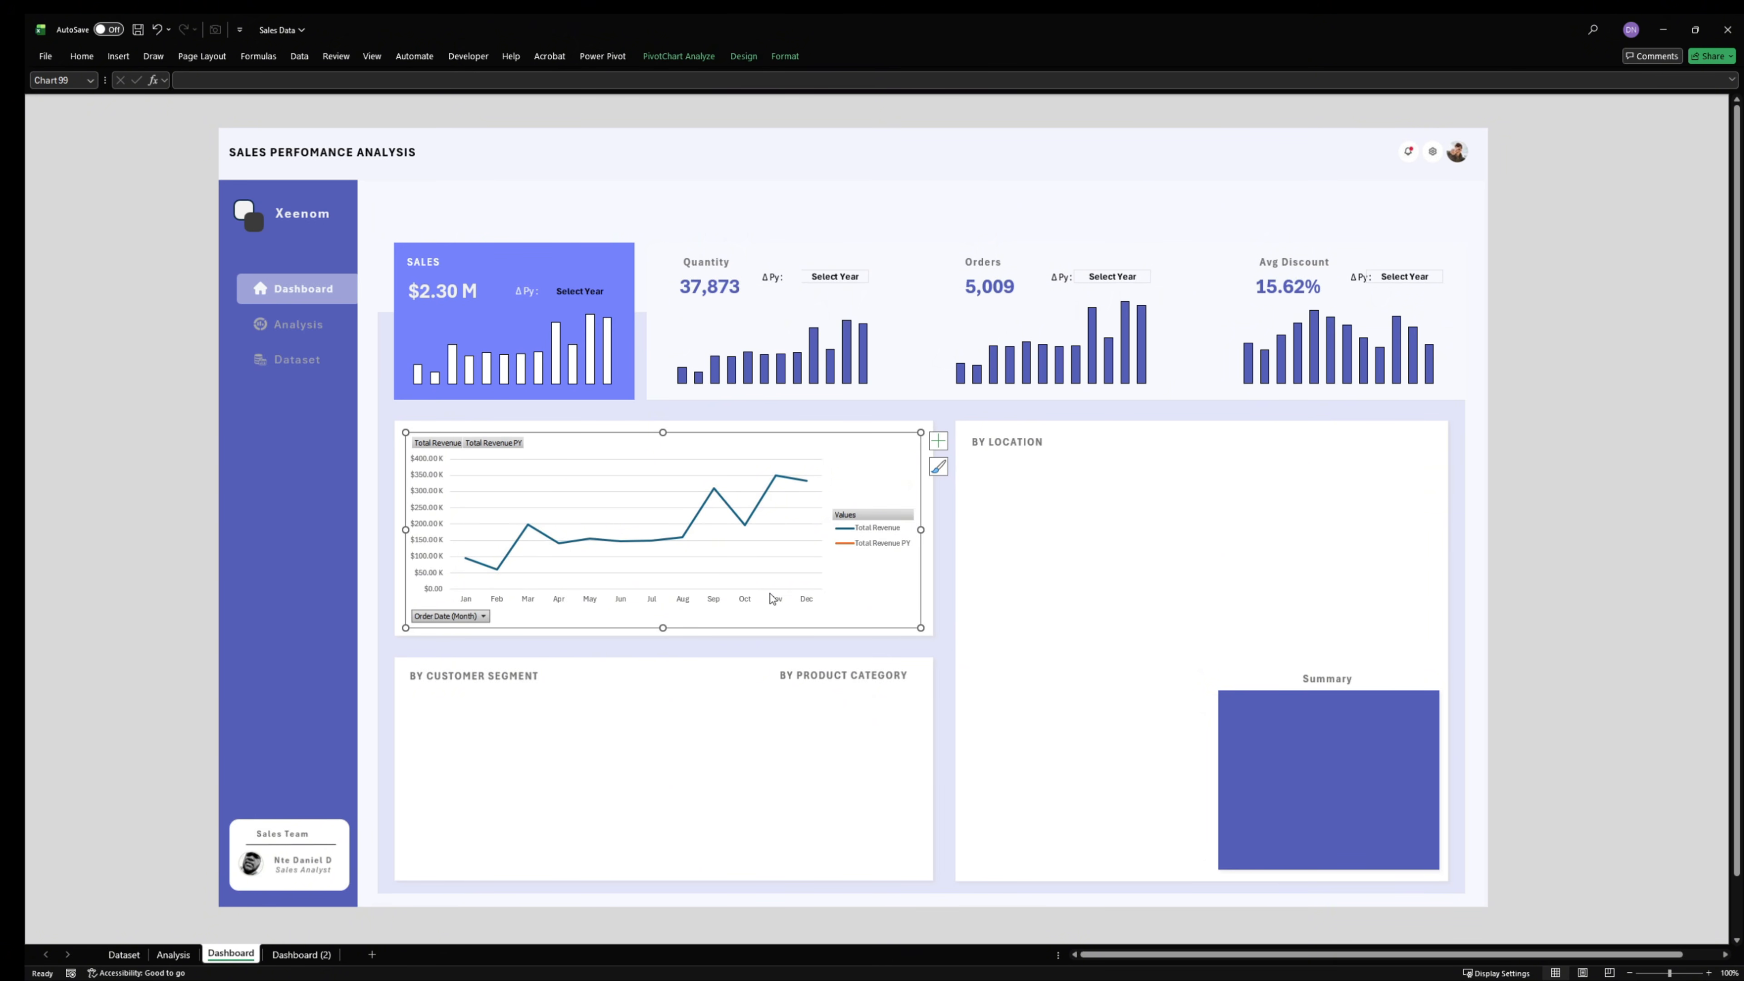
- Remove the vertical axis labels and the horizontal gridlines from the revenue line chart
{"action": "left_click", "coordinate": [432, 550]}
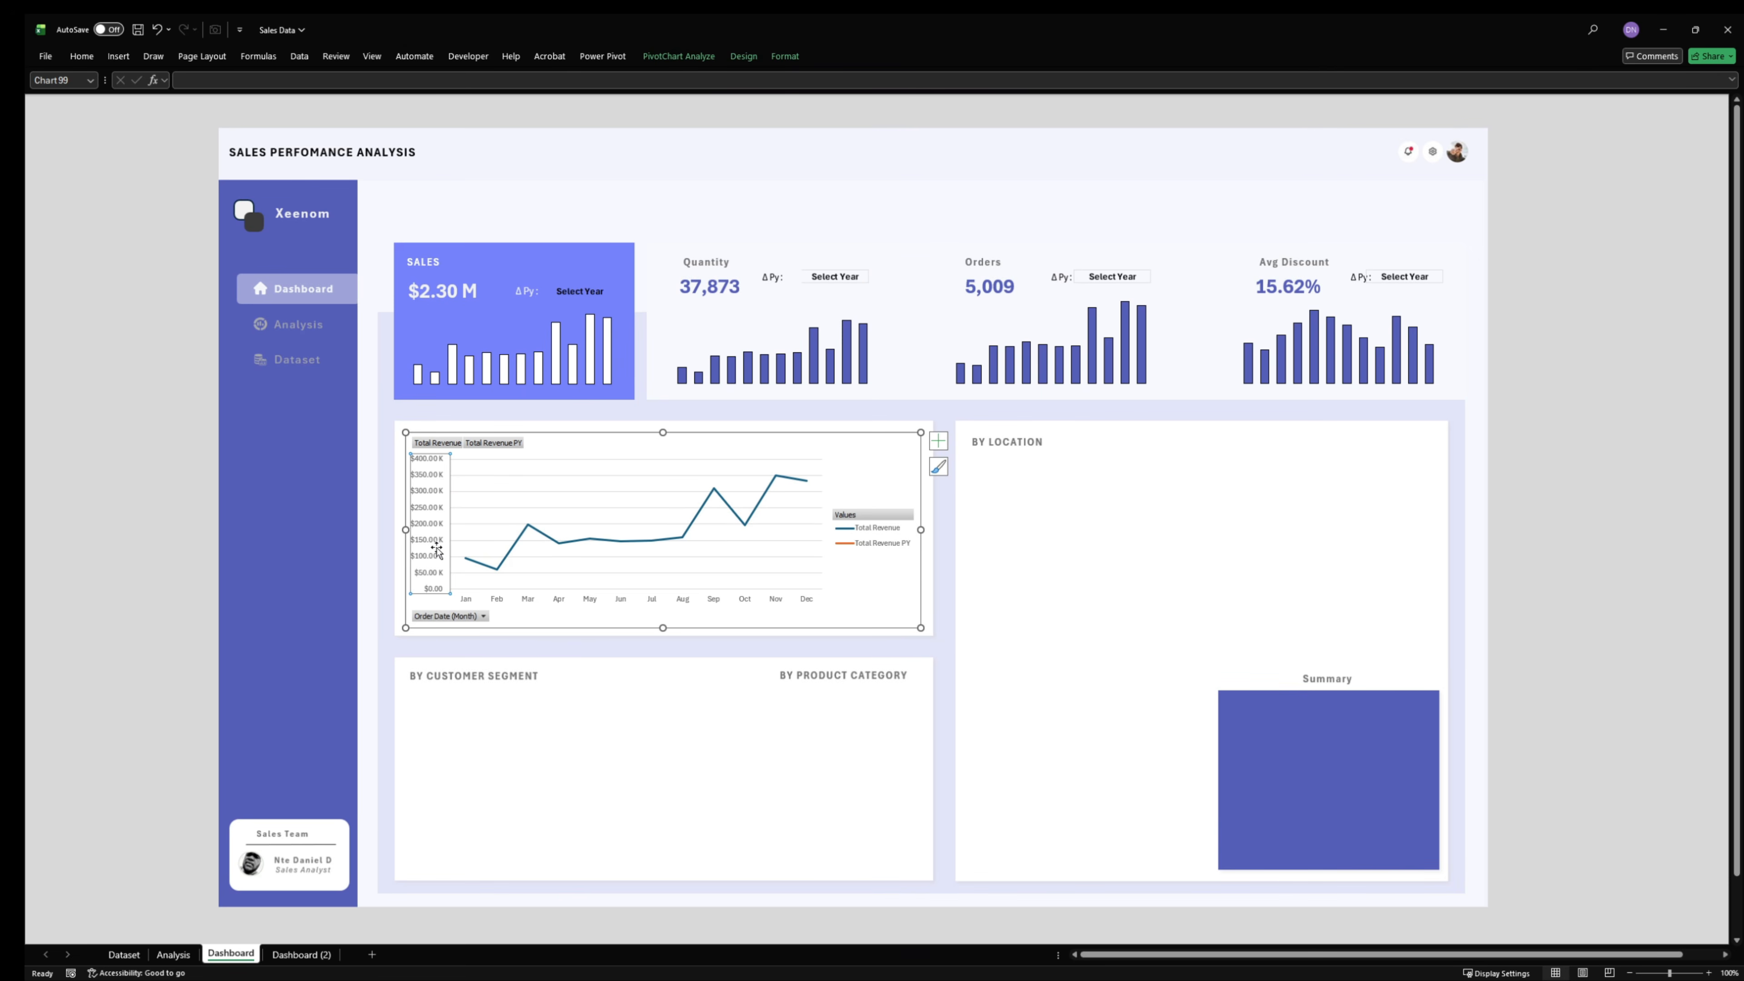
{"action": "key", "text": "Delete"}
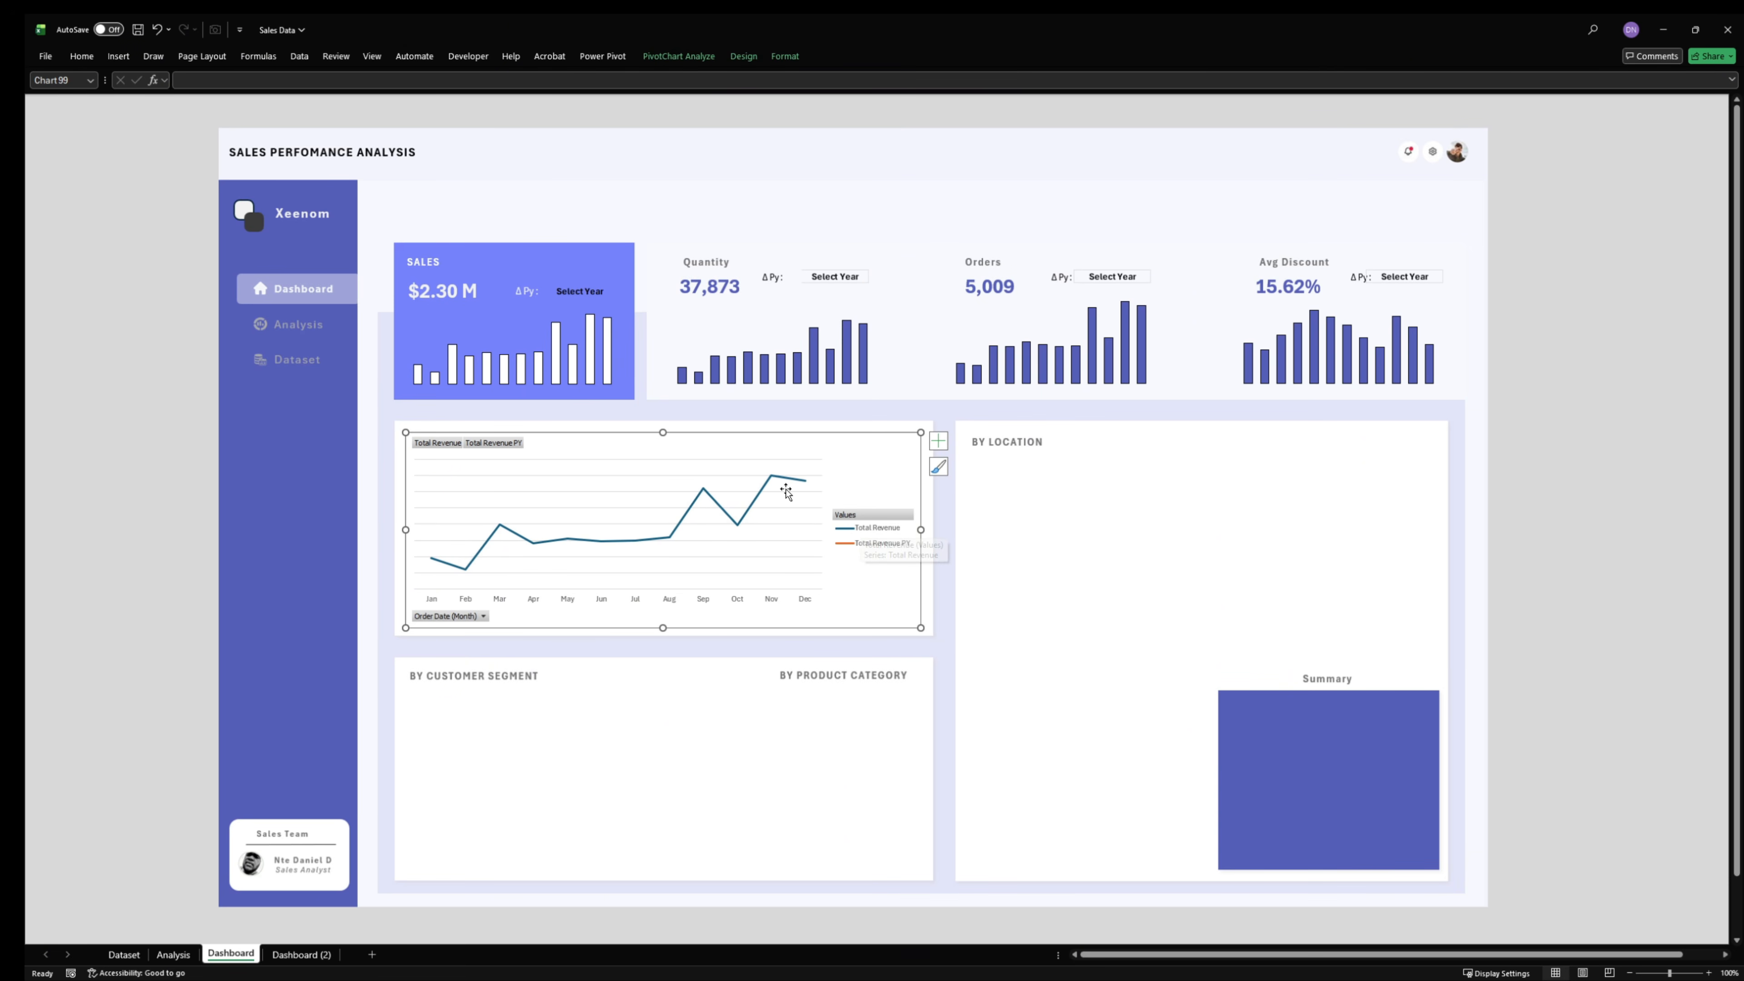
{"action": "left_click", "coordinate": [722, 476]}
{"action": "key", "text": "Delete"}
- Hide all field buttons on the revenue line chart
{"action": "left_click", "coordinate": [879, 533]}
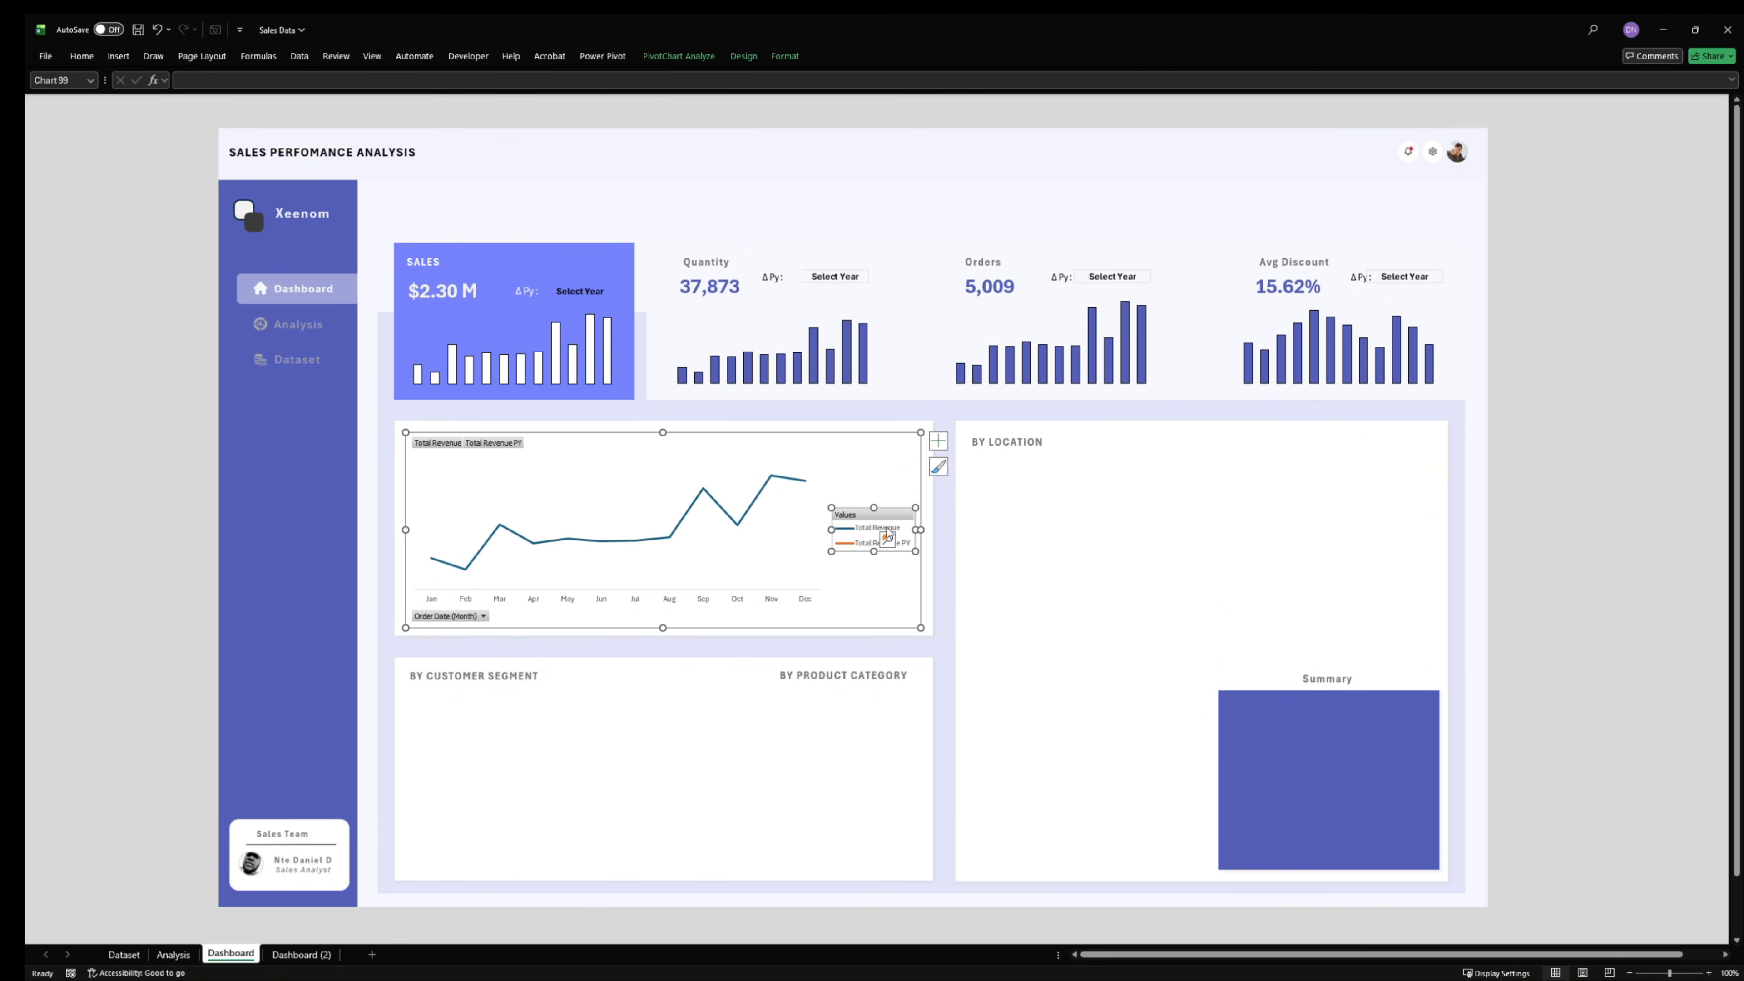
{"action": "left_click", "coordinate": [868, 532]}
{"action": "left_click", "coordinate": [874, 520]}
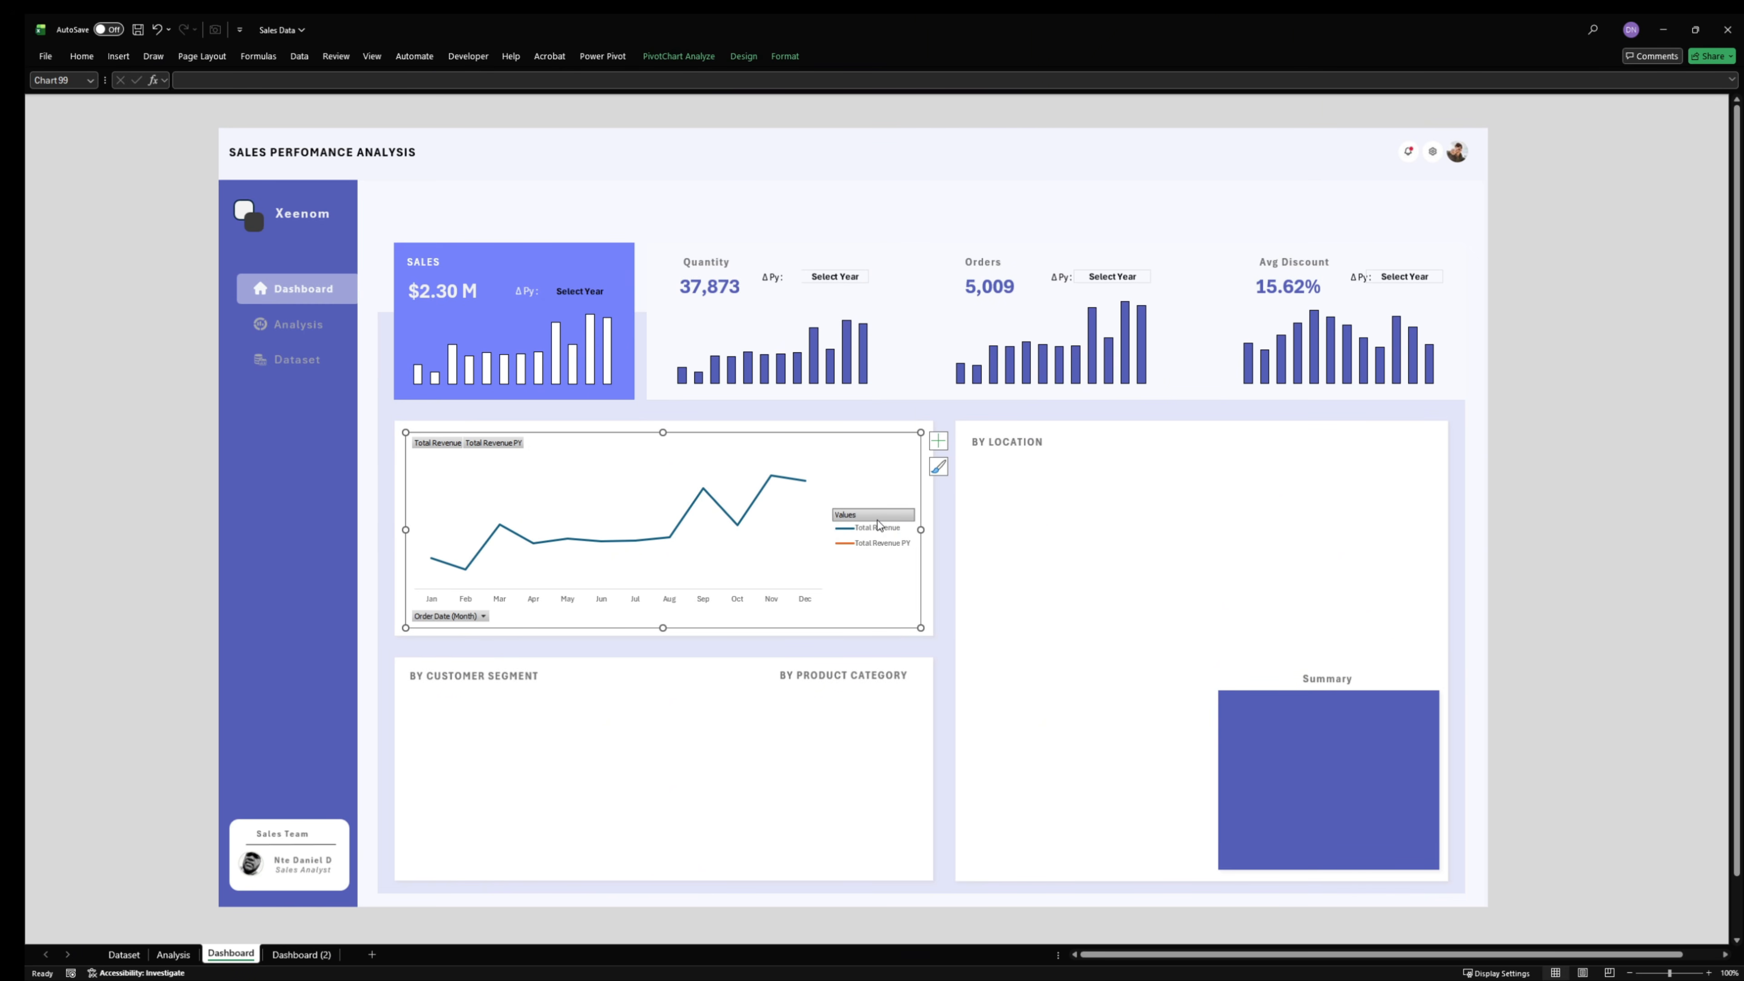
{"action": "left_click", "coordinate": [492, 446]}
{"action": "left_click", "coordinate": [449, 616]}
{"action": "left_click", "coordinate": [678, 56]}
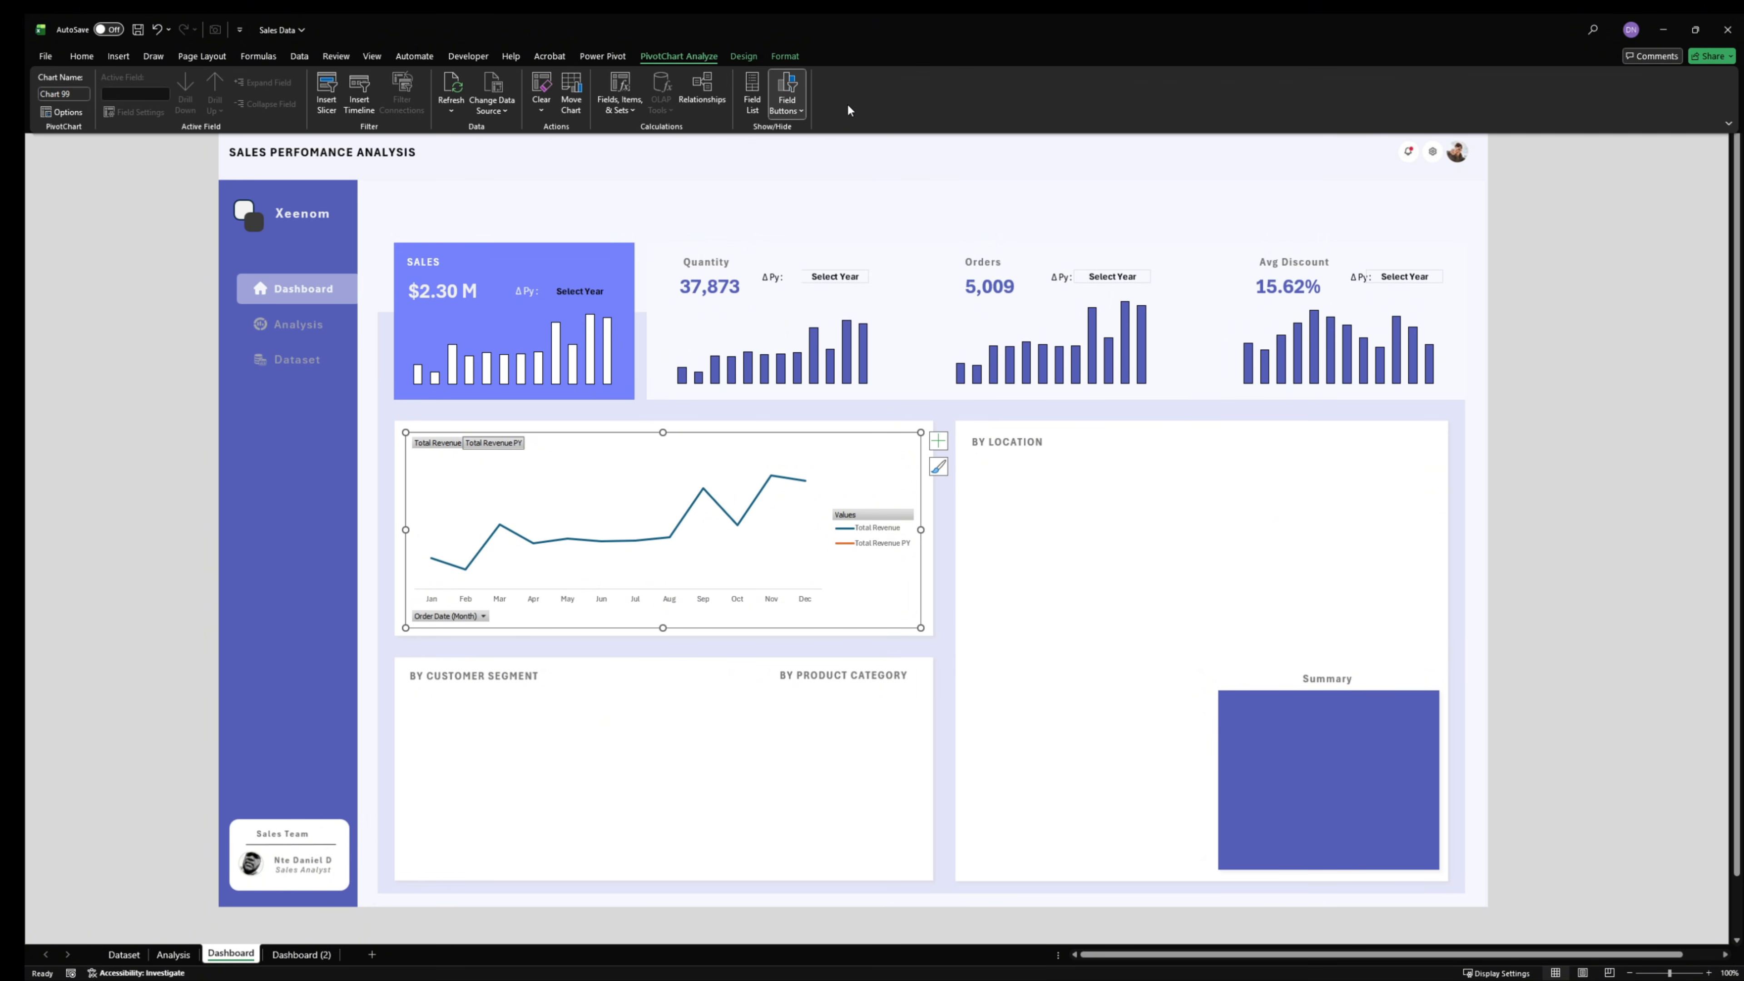
{"action": "left_click", "coordinate": [791, 110]}
{"action": "left_click", "coordinate": [801, 229]}
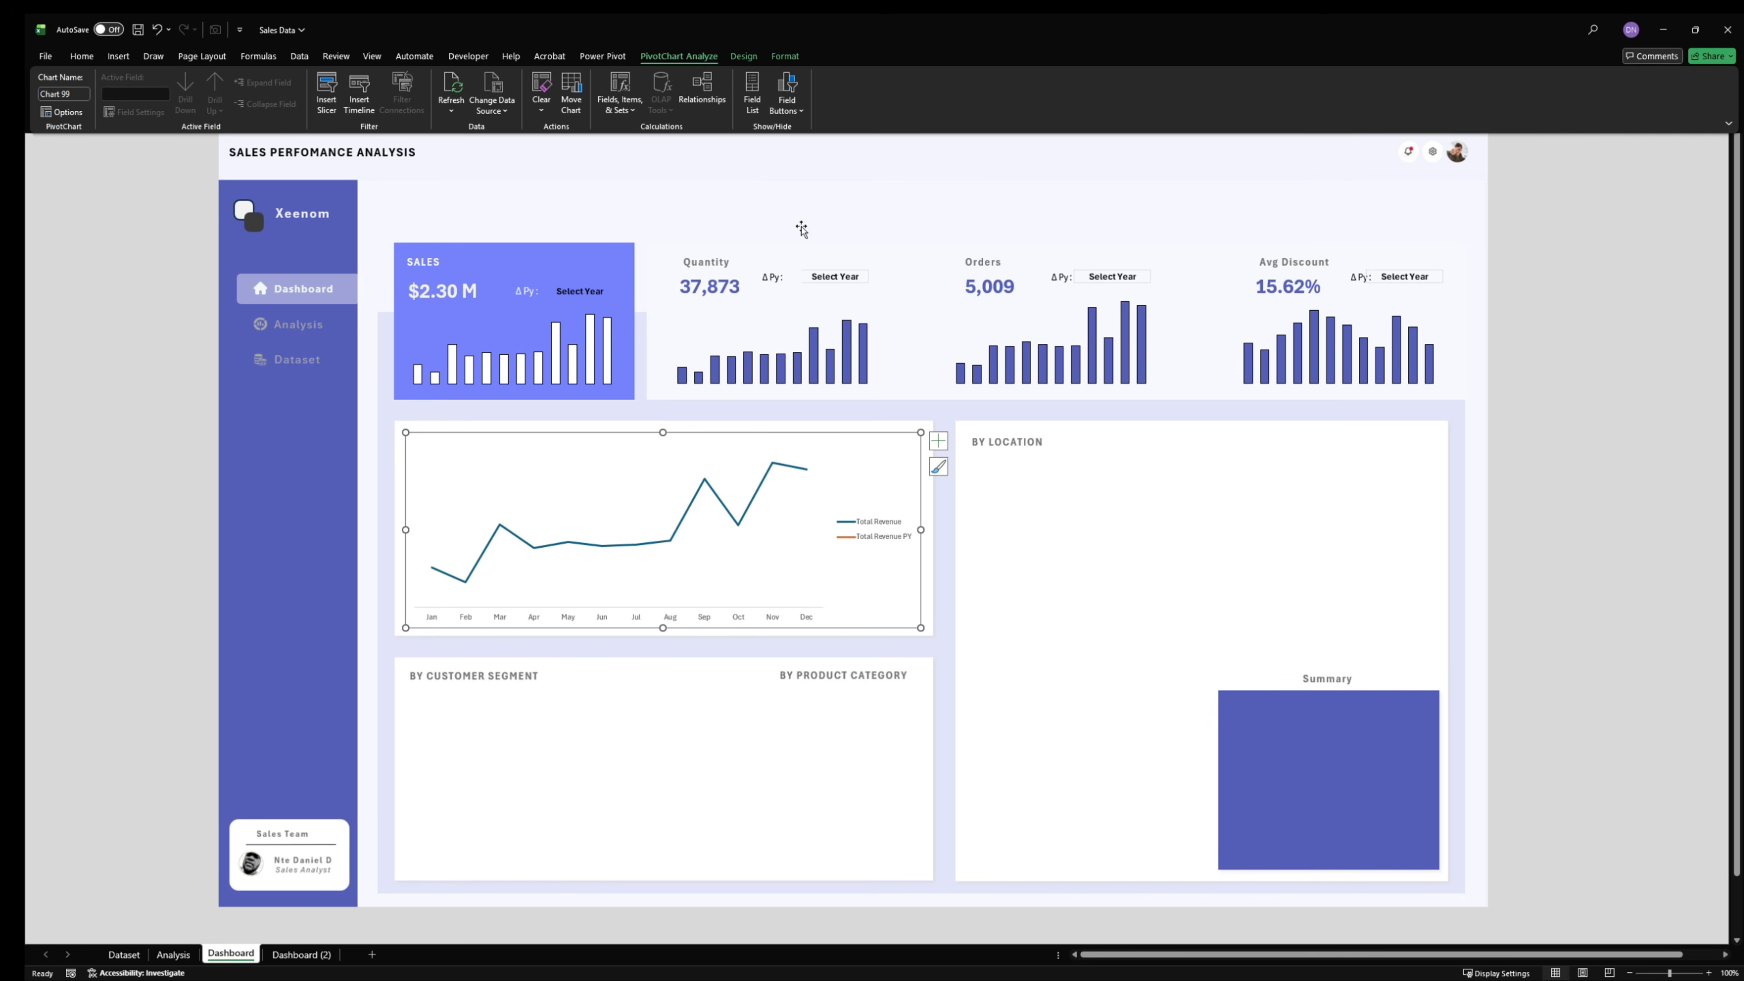
- Format the revenue chart's month axis with no fill and no line
{"action": "left_click", "coordinate": [609, 611]}
{"action": "left_click", "coordinate": [677, 619]}
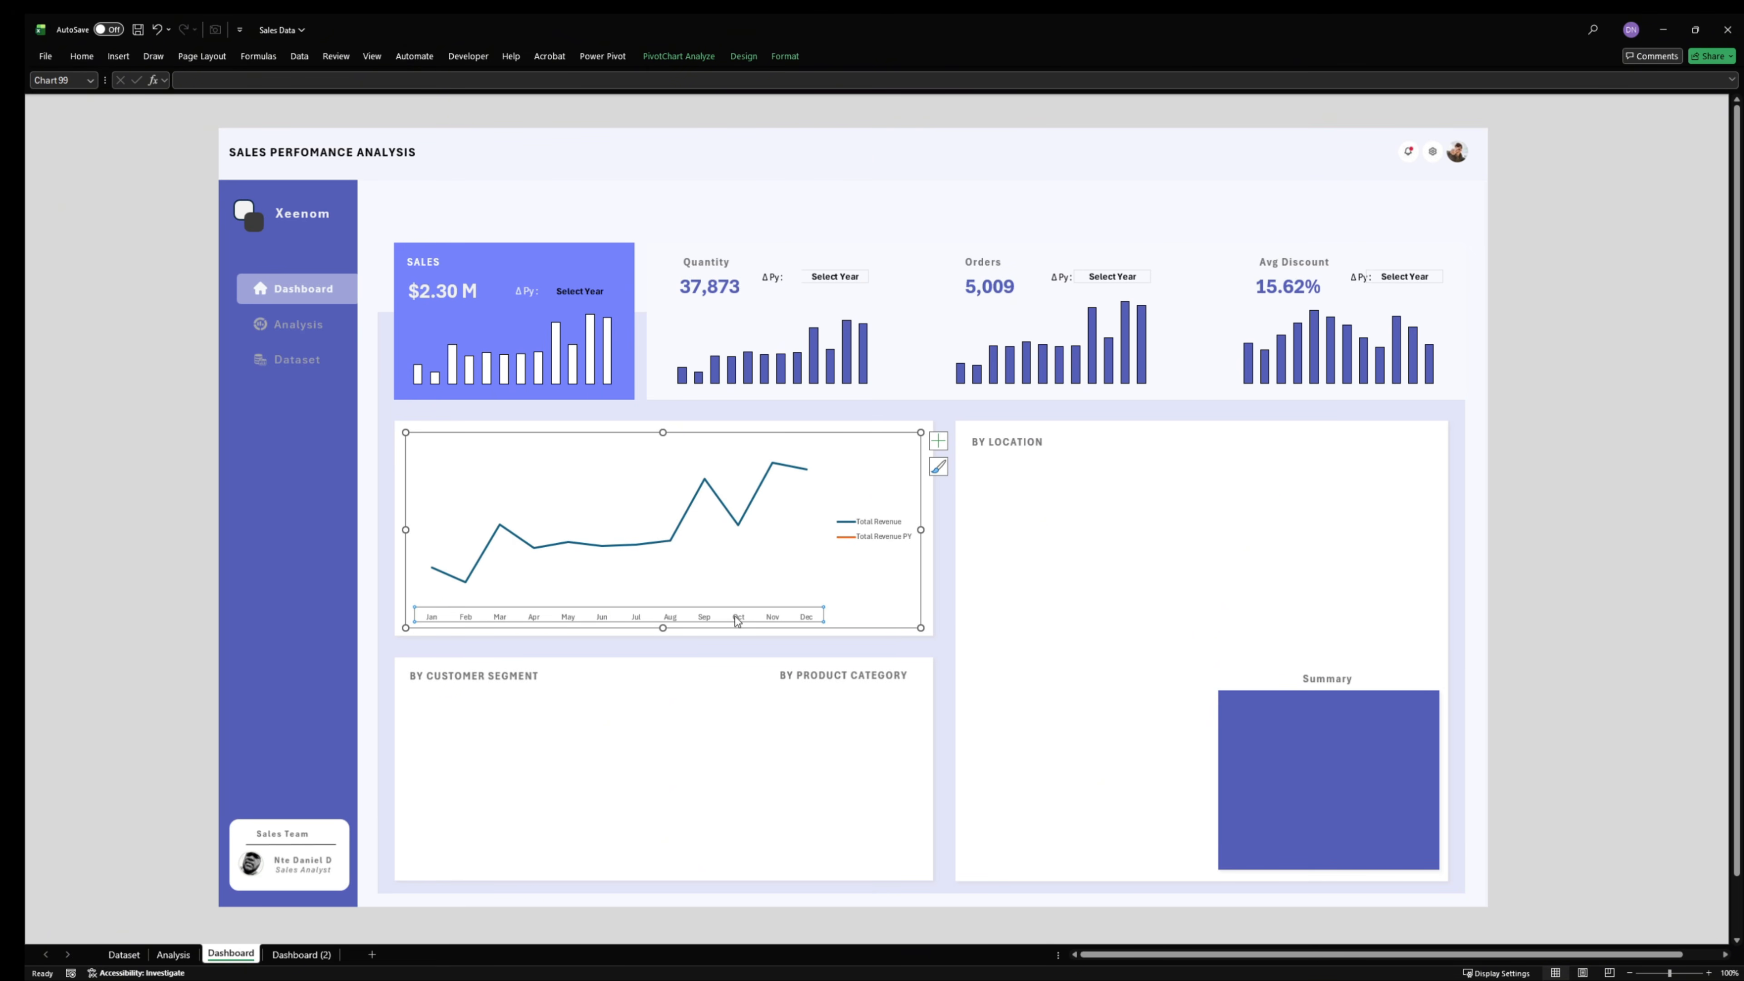
{"action": "right_click", "coordinate": [740, 617]}
{"action": "left_click", "coordinate": [782, 955]}
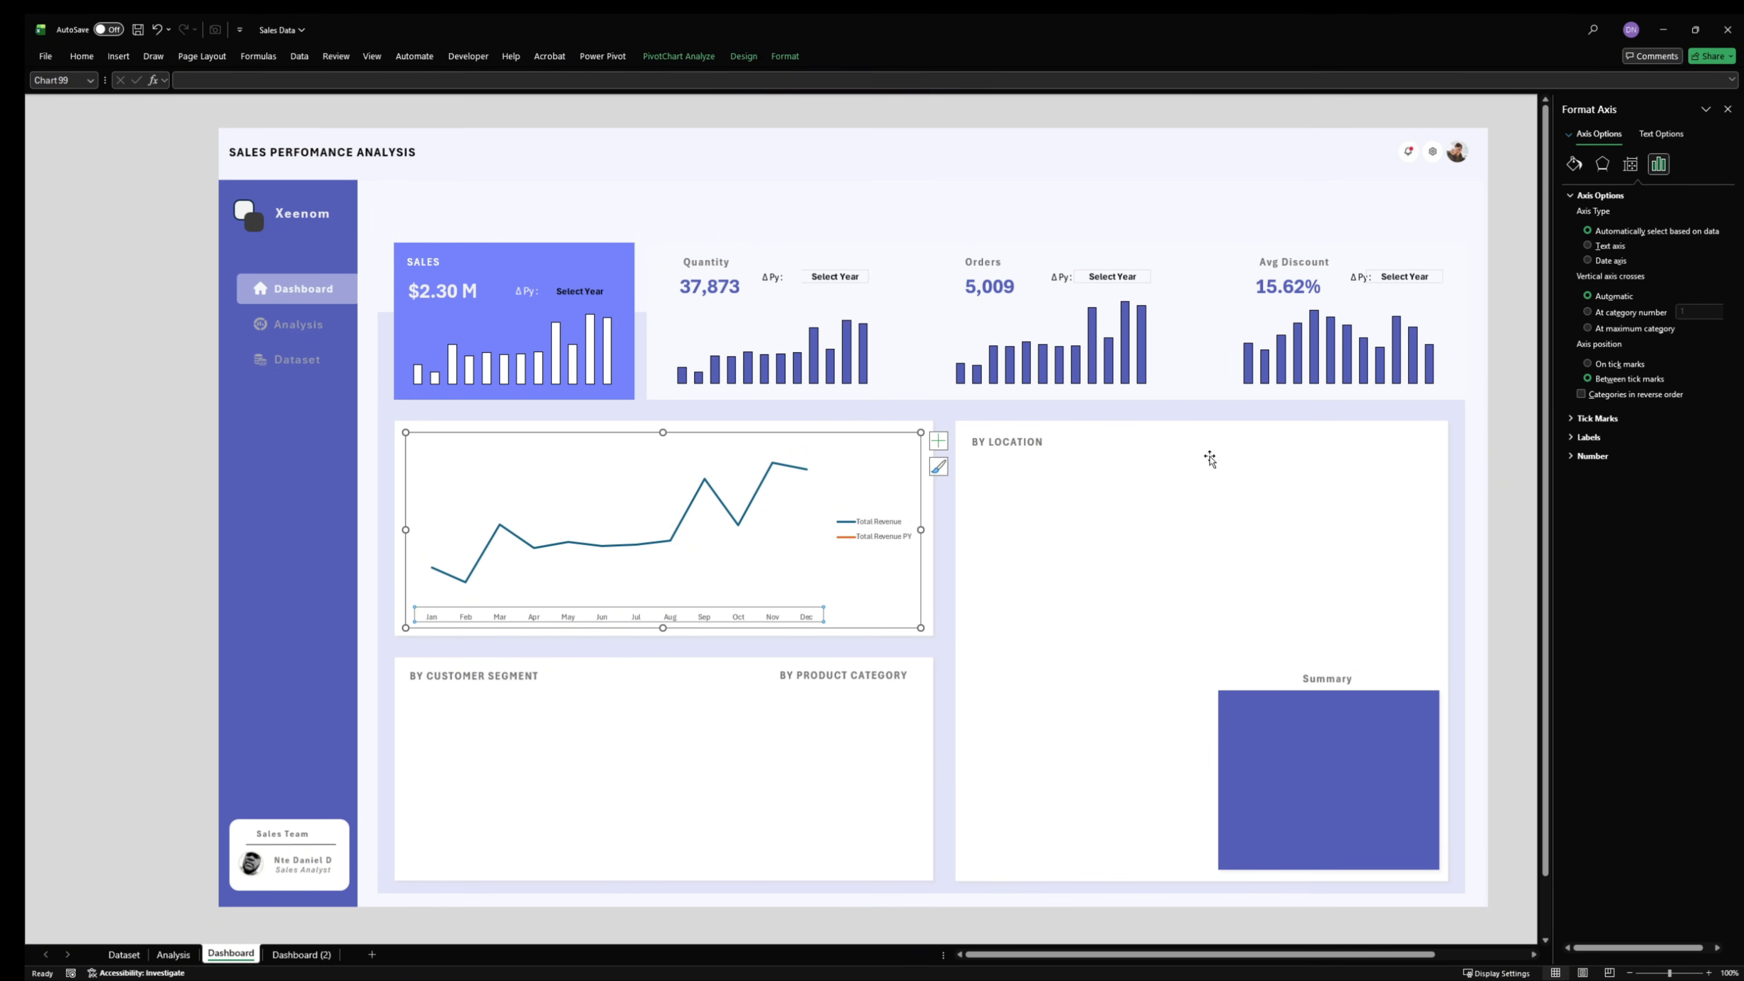
{"action": "left_click", "coordinate": [1573, 163]}
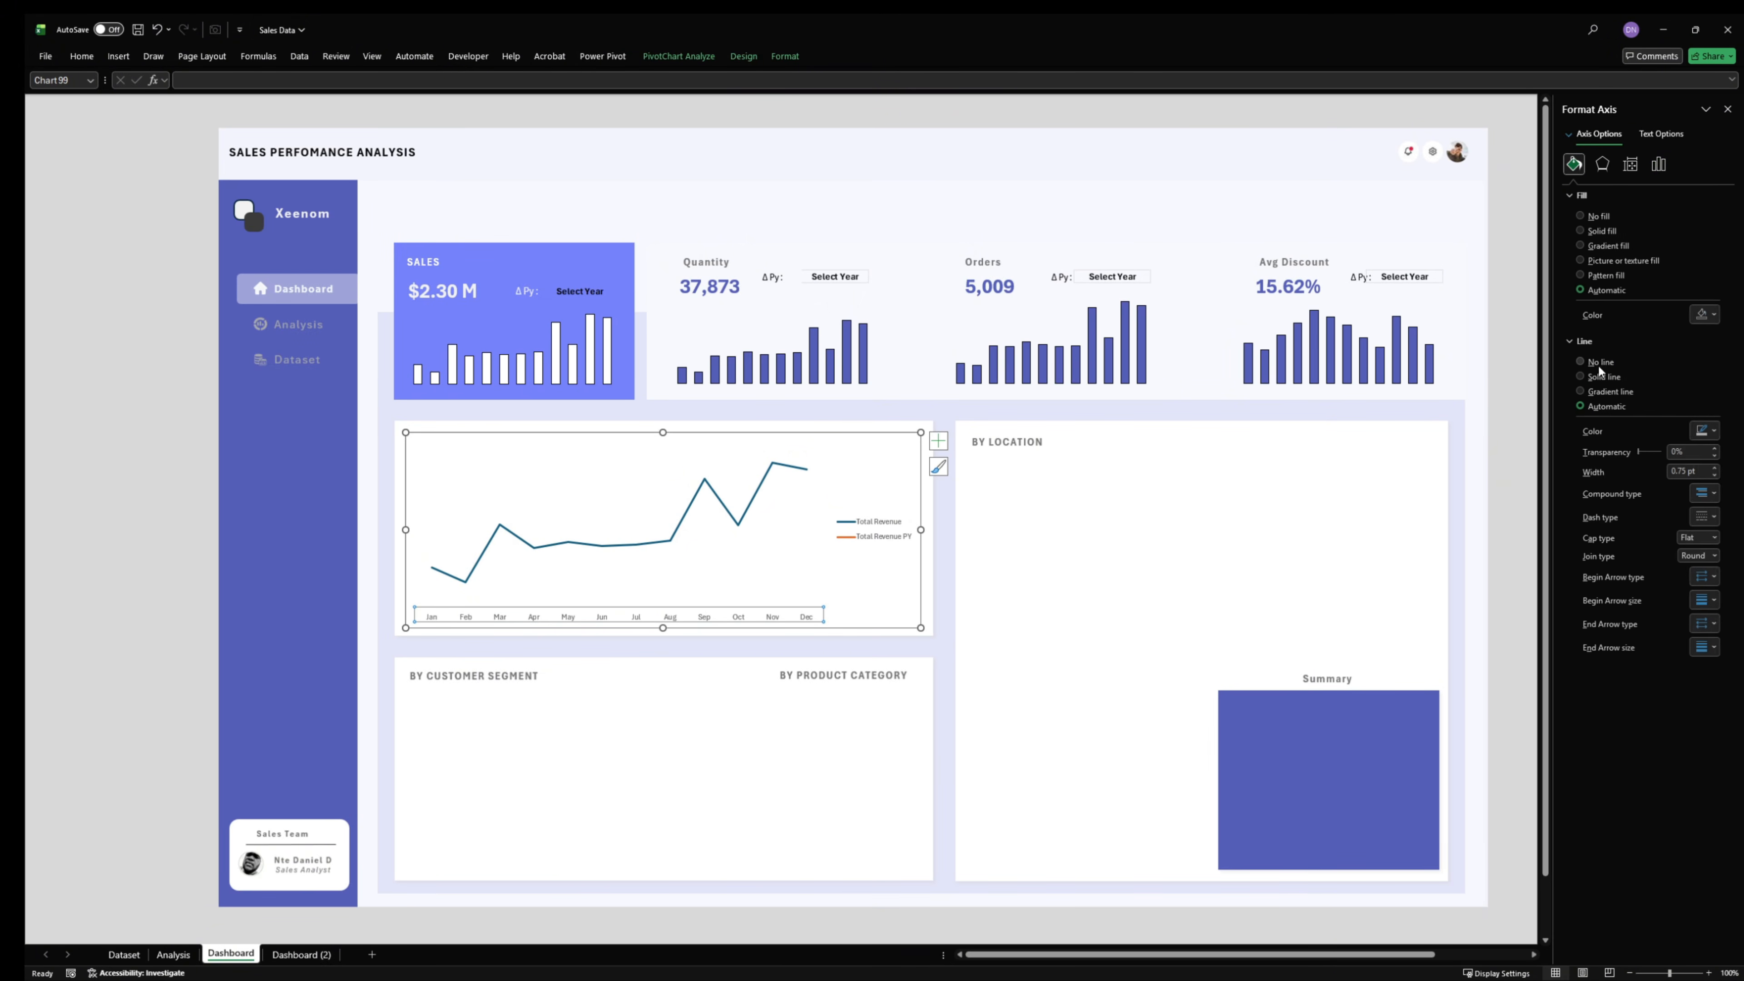
{"action": "left_click", "coordinate": [1605, 217]}
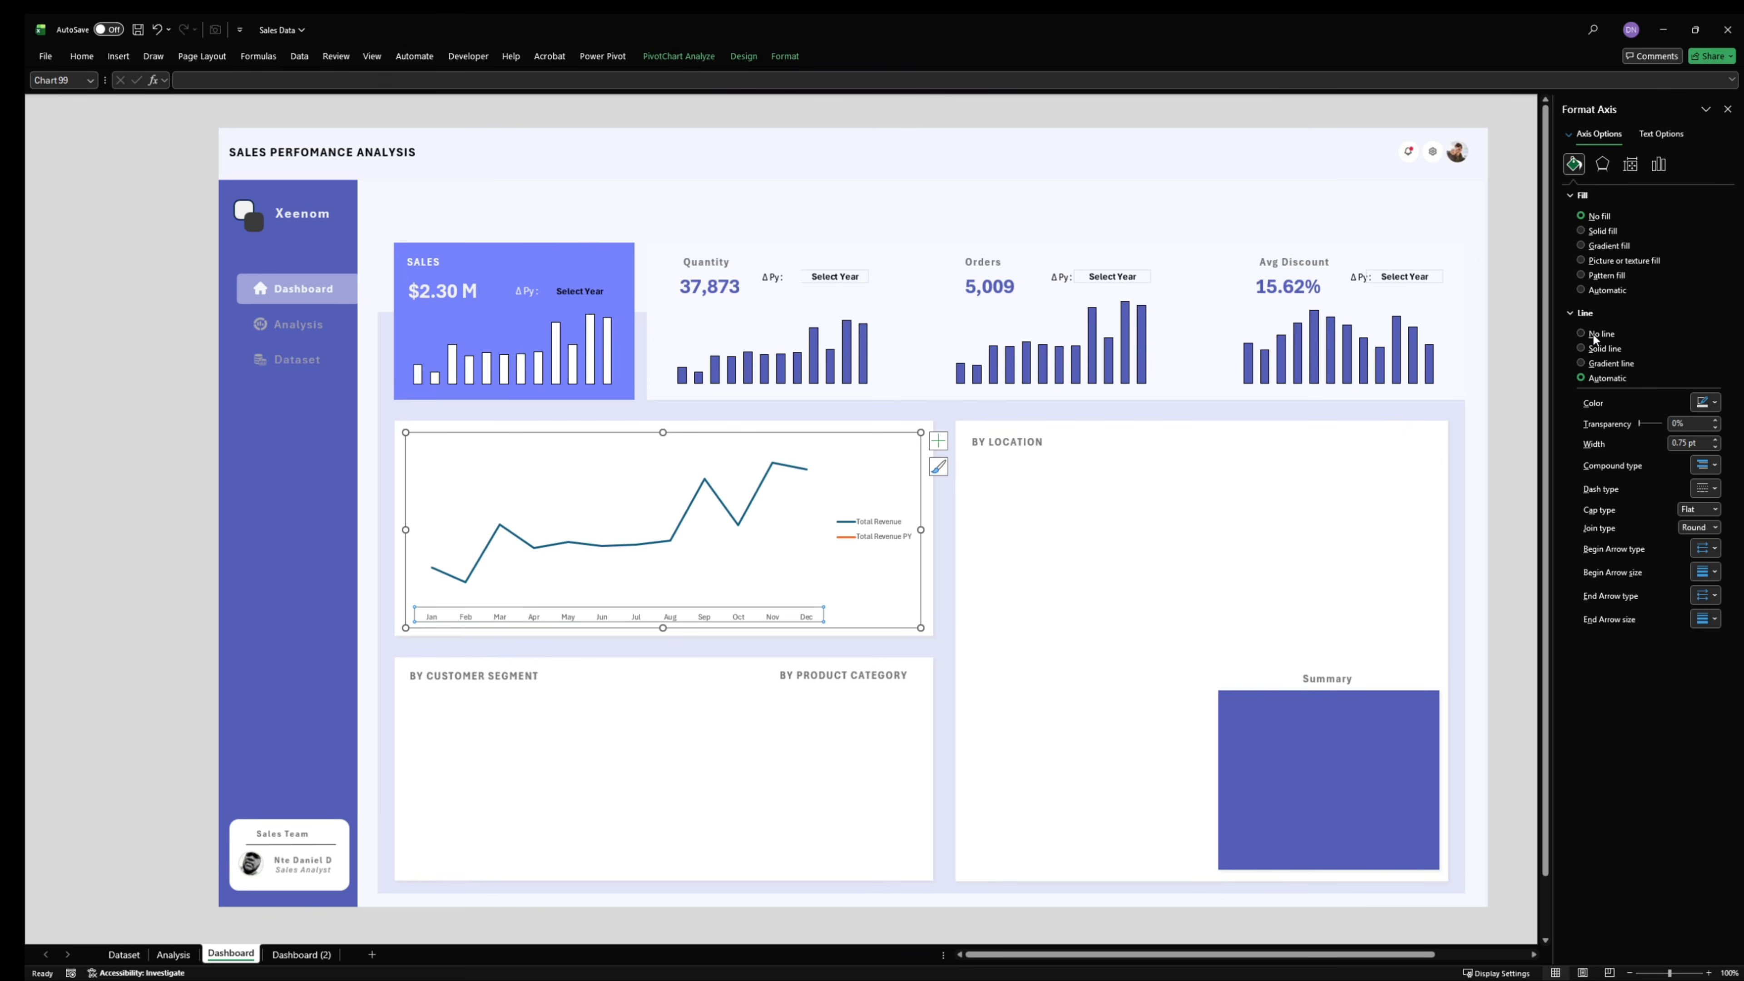
{"action": "left_click", "coordinate": [1593, 335]}
- Make the revenue chart's month labels bold and increase their font size
{"action": "left_click", "coordinate": [81, 55]}
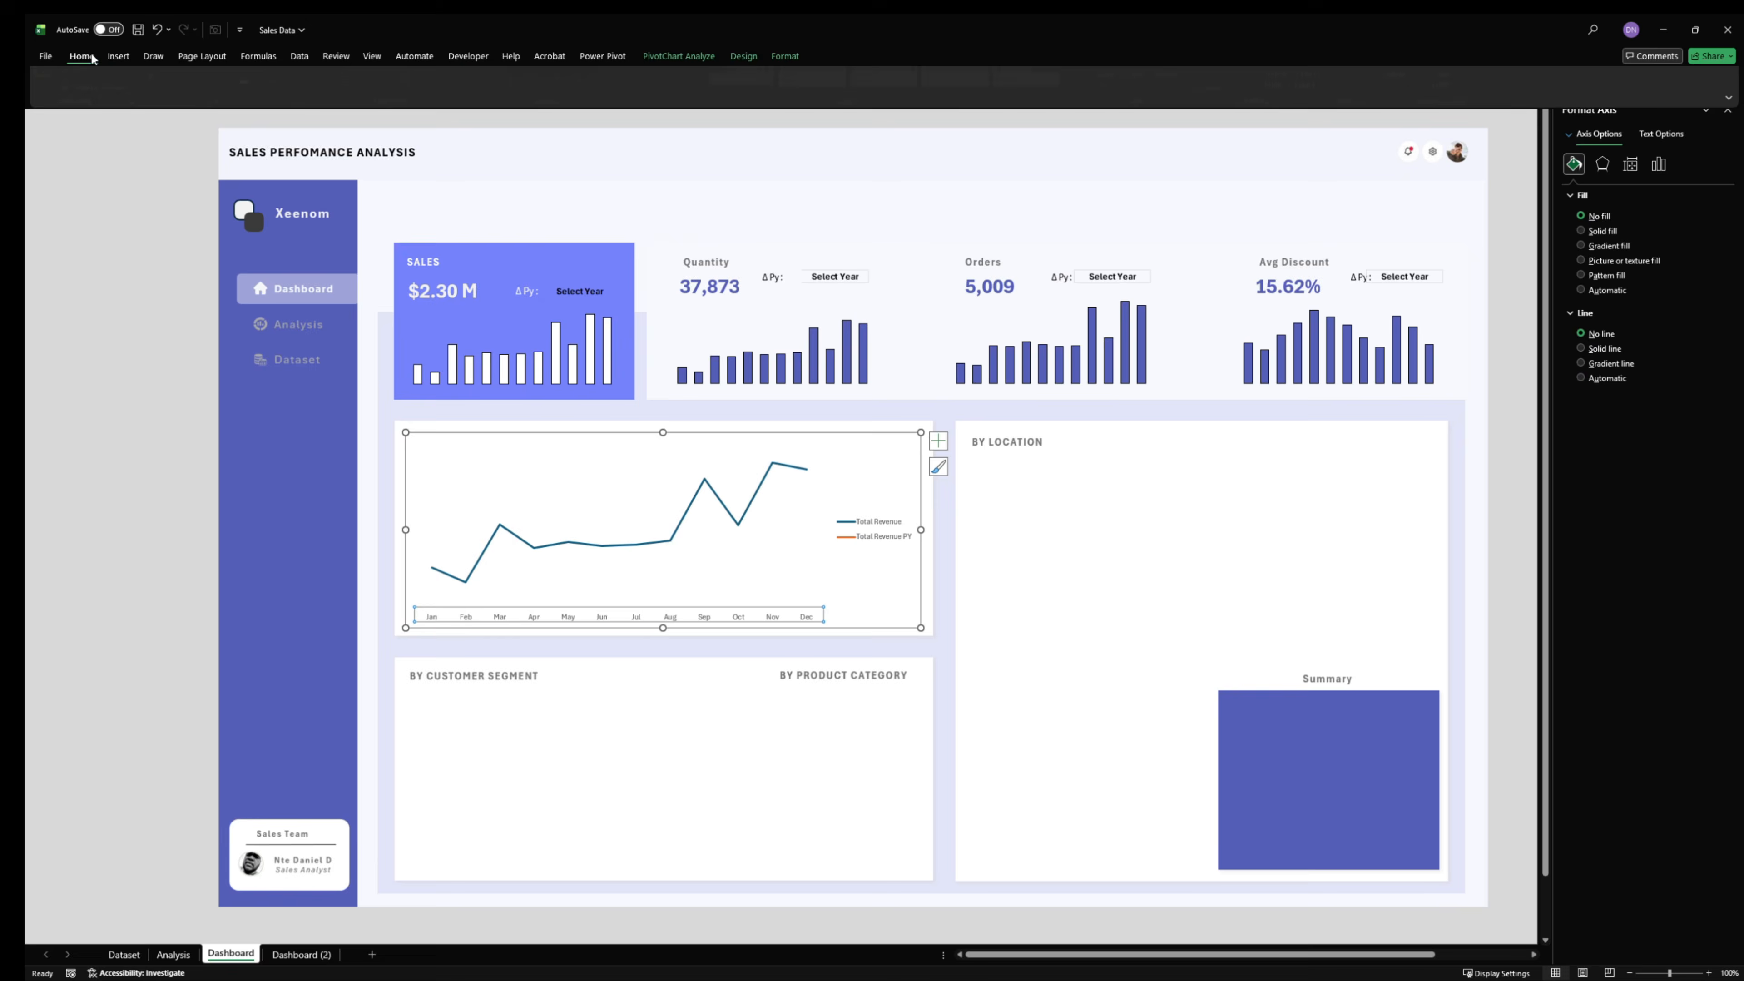
{"action": "left_click", "coordinate": [160, 103]}
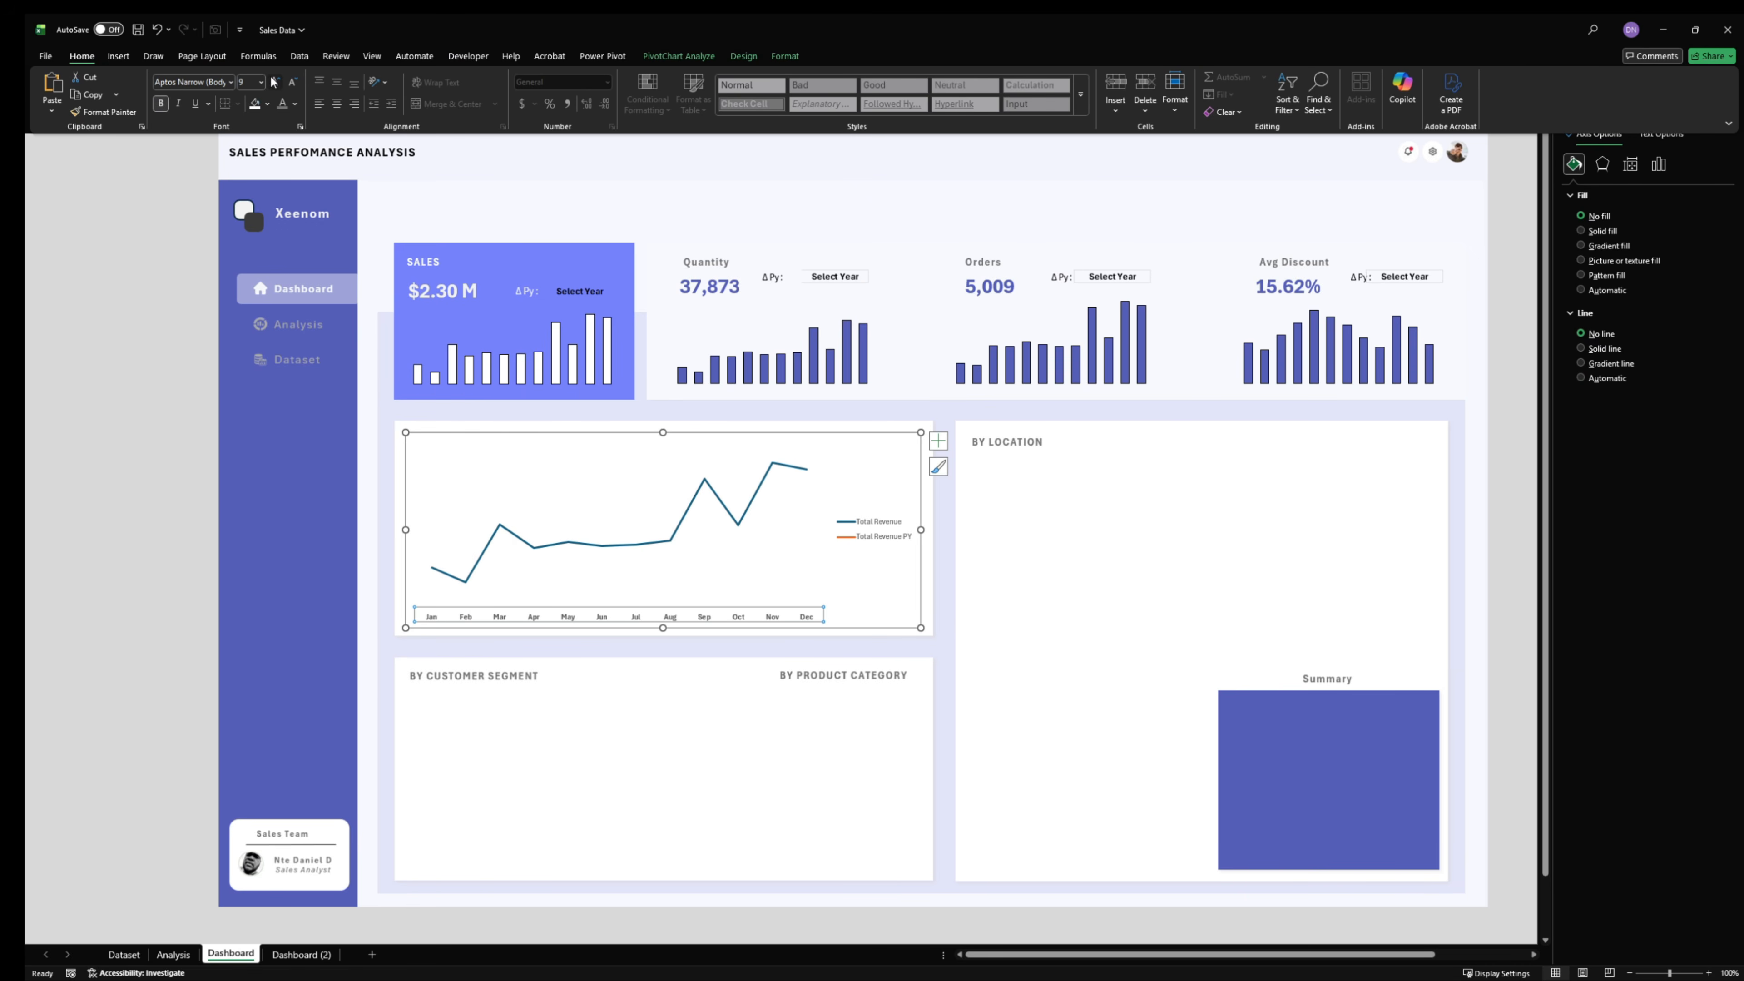
{"action": "left_click", "coordinate": [275, 81]}
{"action": "left_click", "coordinate": [275, 81]}
{"action": "left_click", "coordinate": [275, 81]}
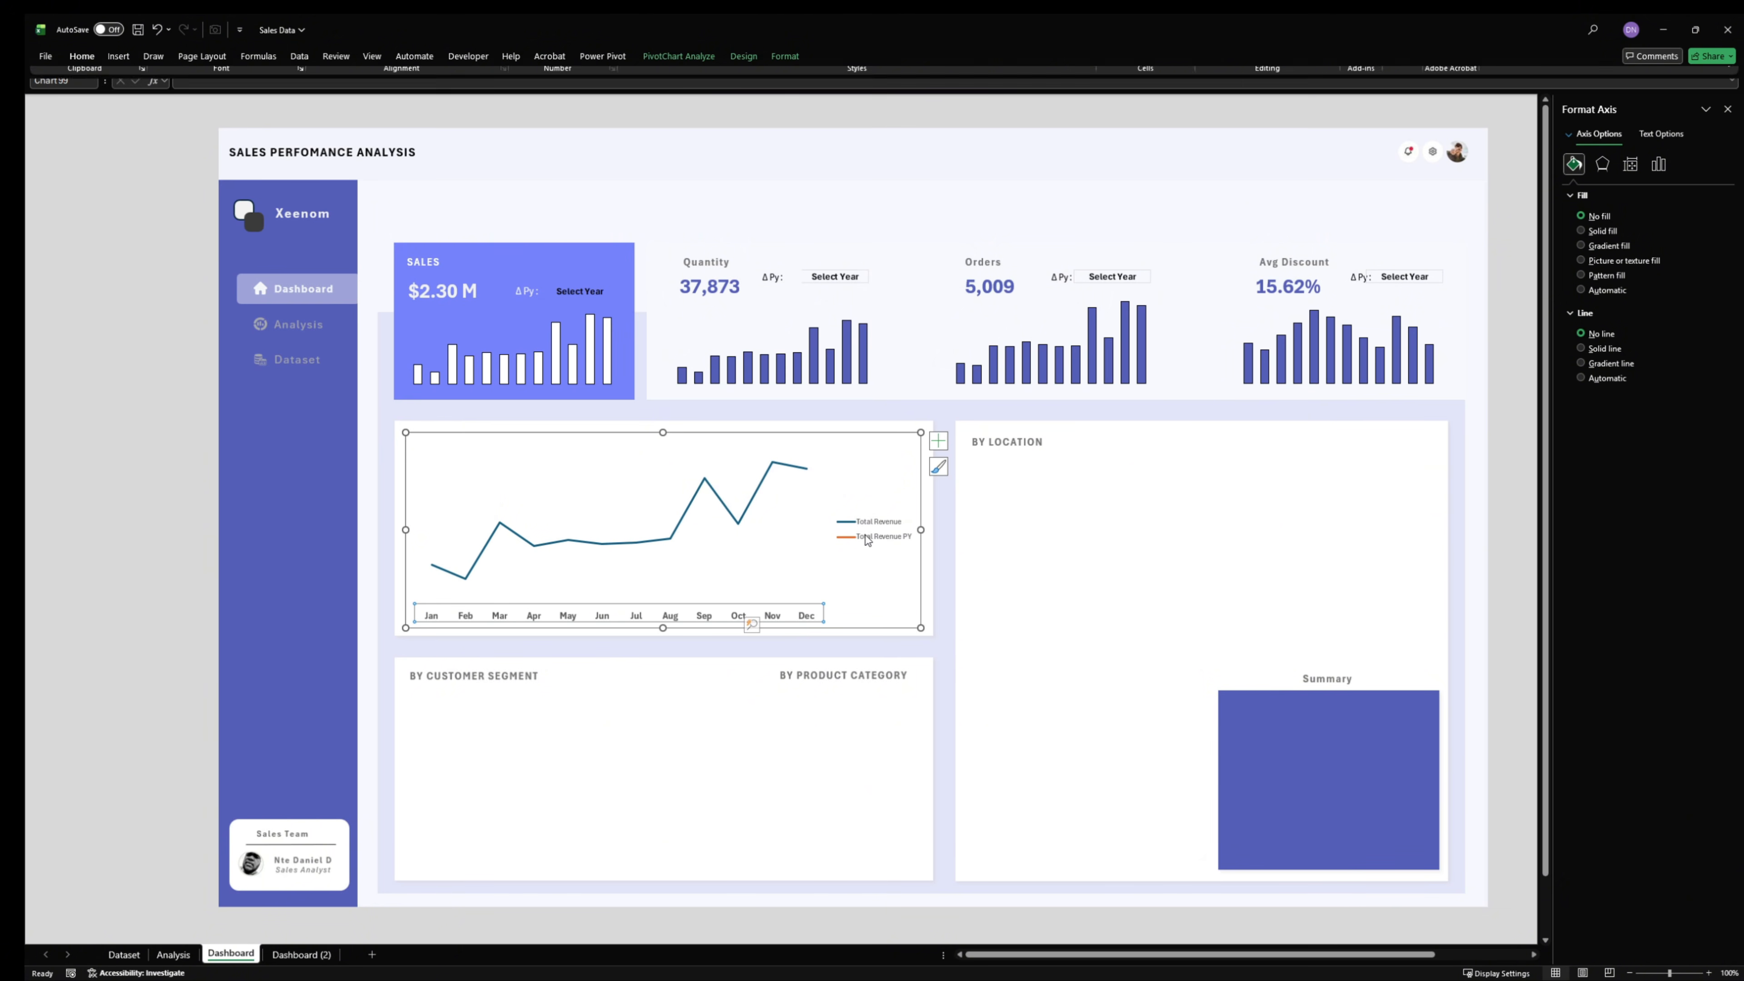
- Place the revenue chart's legend in one row above the line and widen the plot area across the chart
{"action": "left_click", "coordinate": [883, 522]}
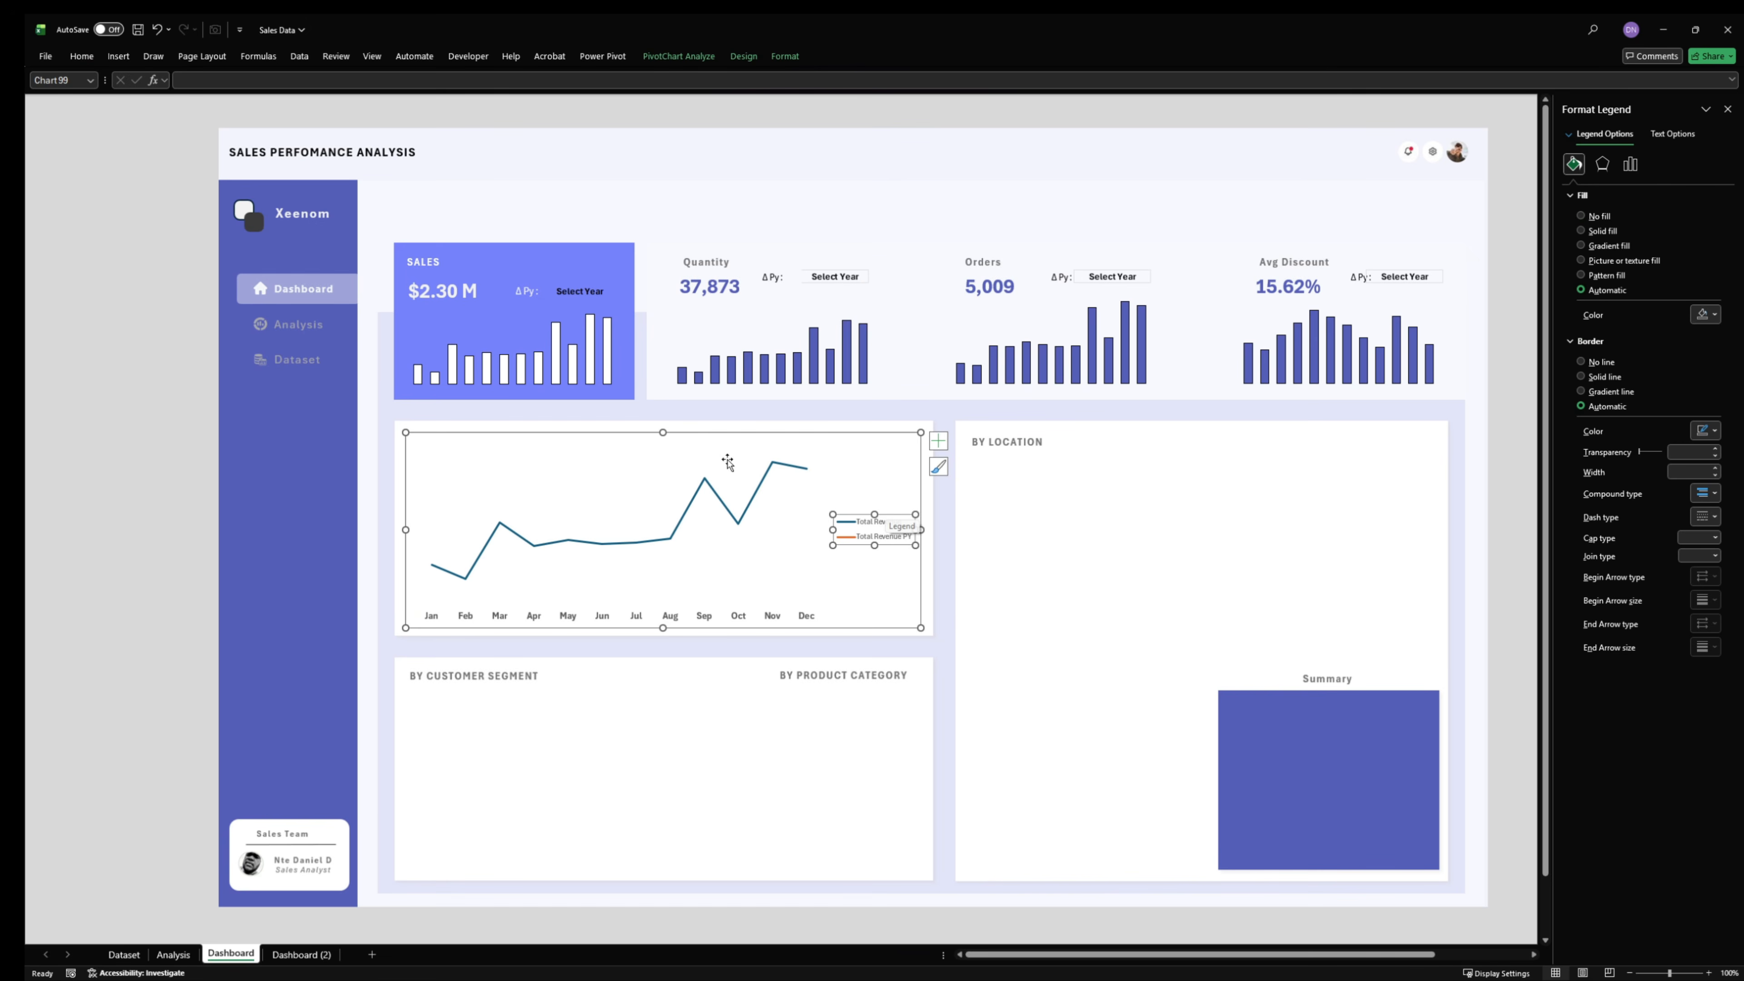
{"action": "left_click_drag", "start_coordinate": [883, 514], "coordinate": [726, 459]}
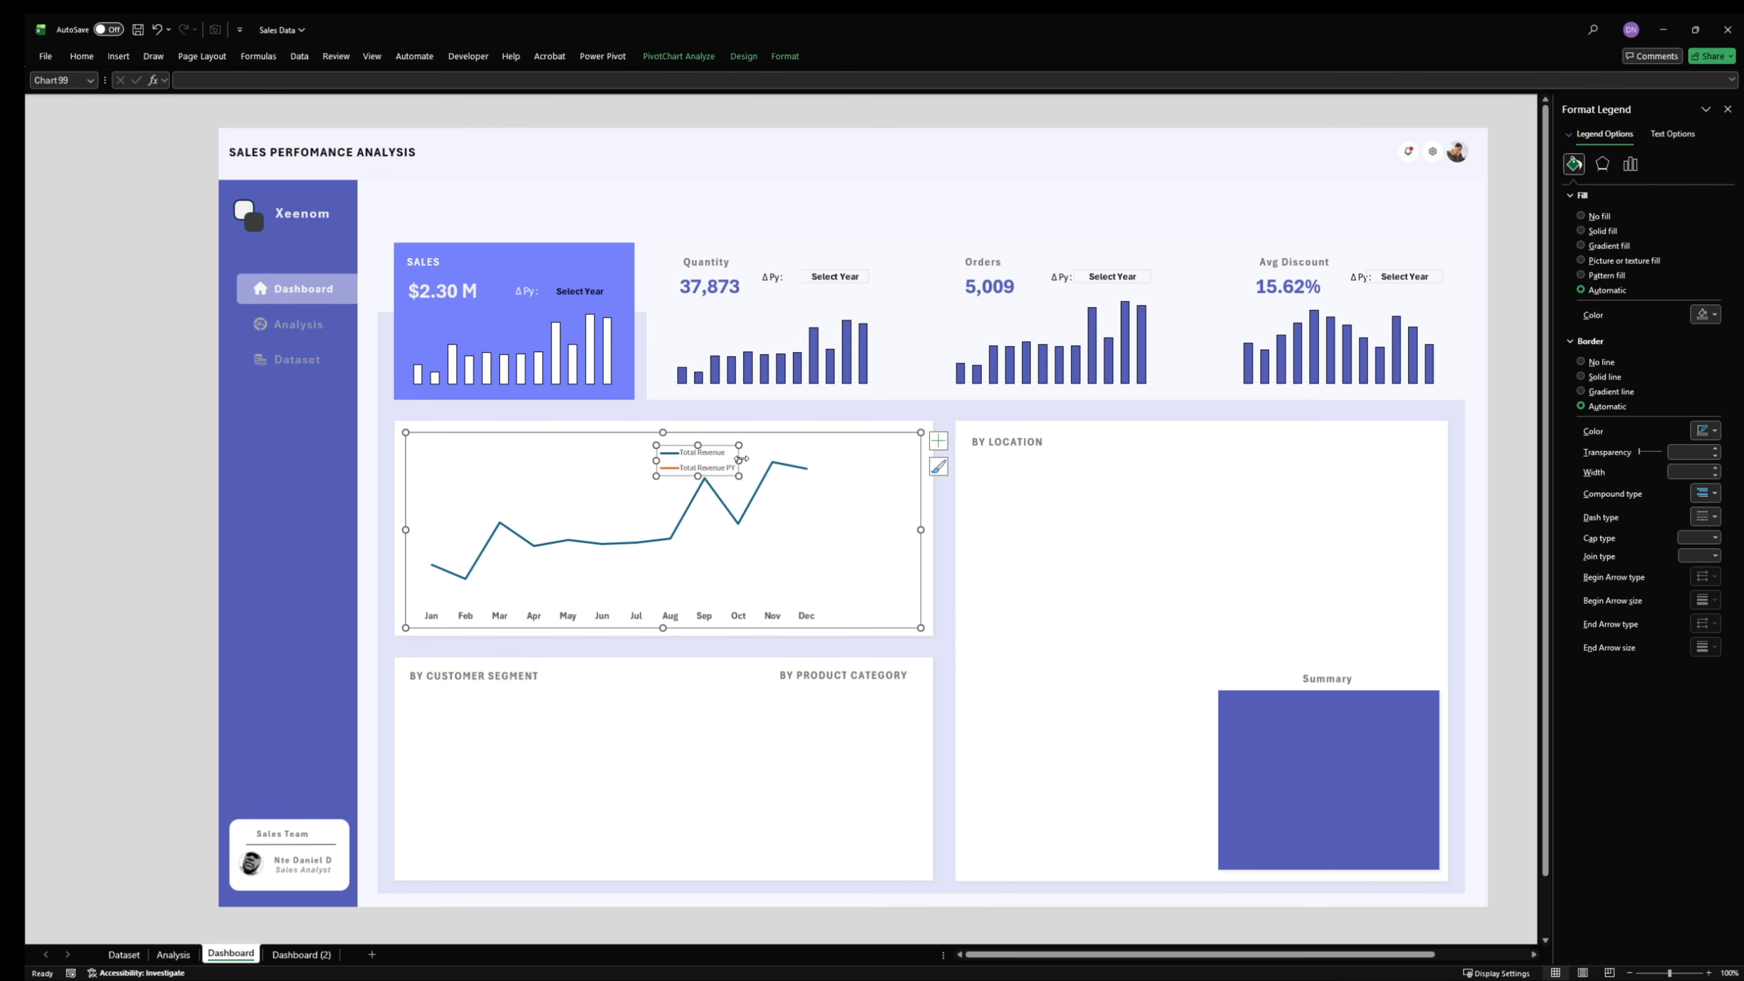
{"action": "left_click", "coordinate": [758, 560]}
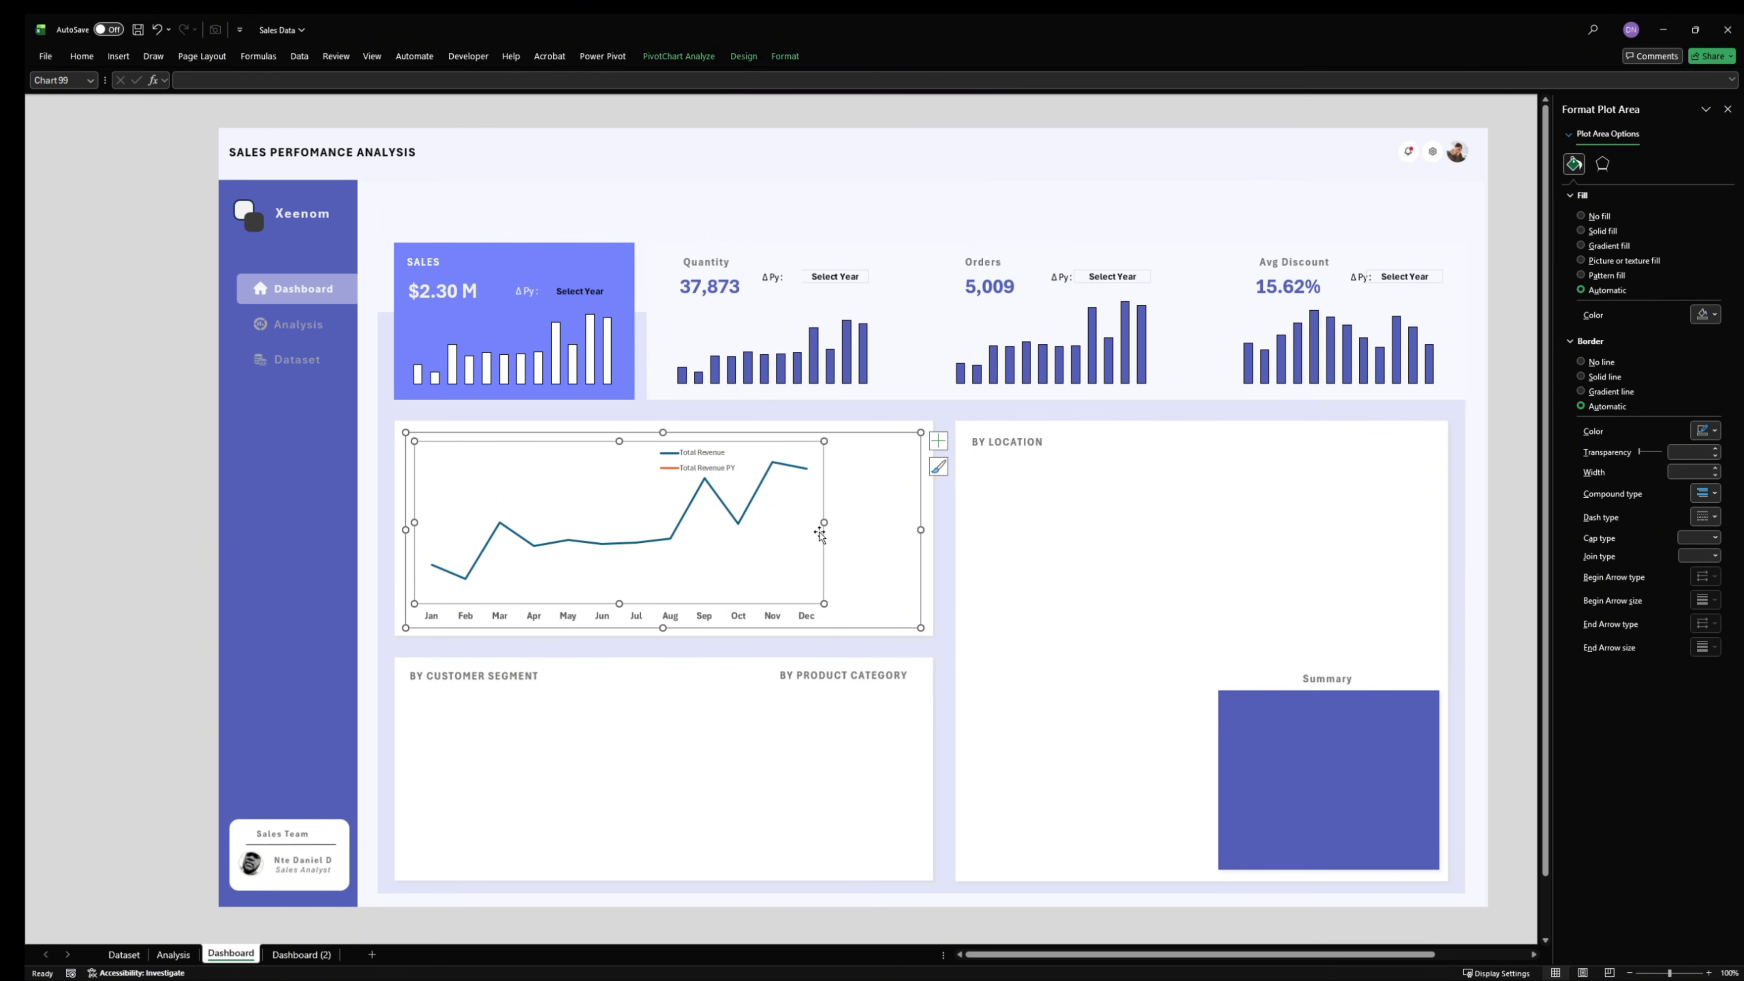
{"action": "left_click_drag", "start_coordinate": [824, 523], "coordinate": [914, 558]}
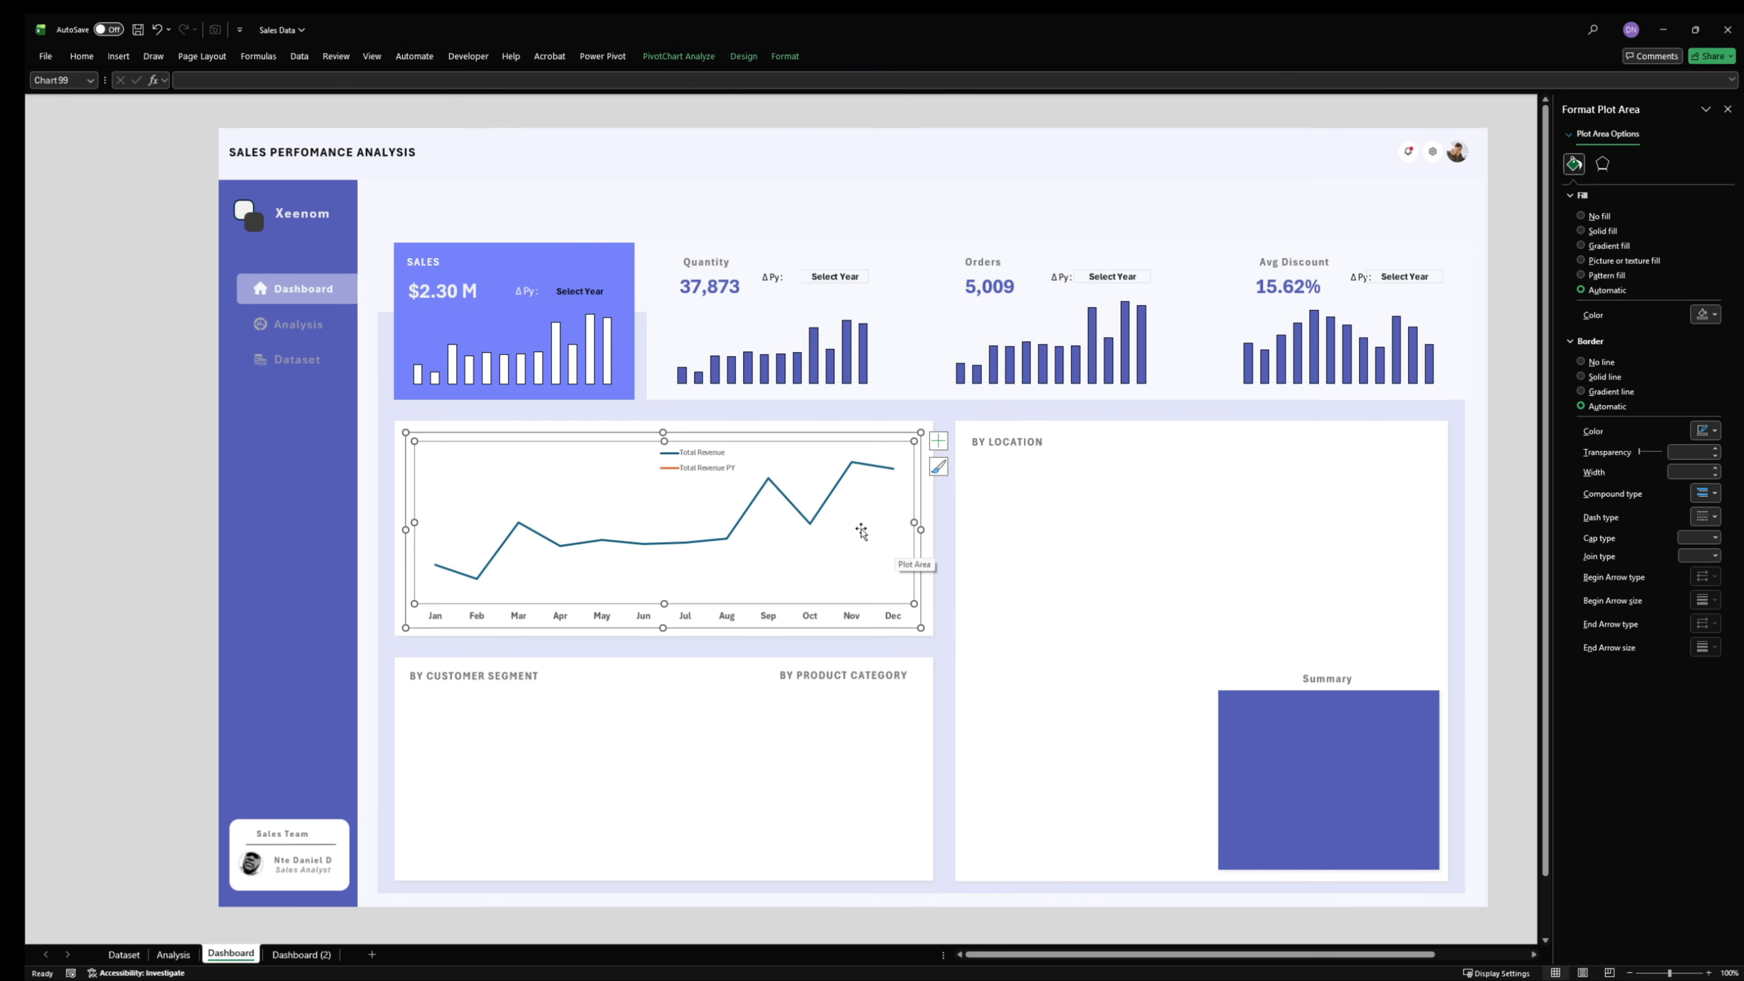
{"action": "left_click", "coordinate": [676, 459]}
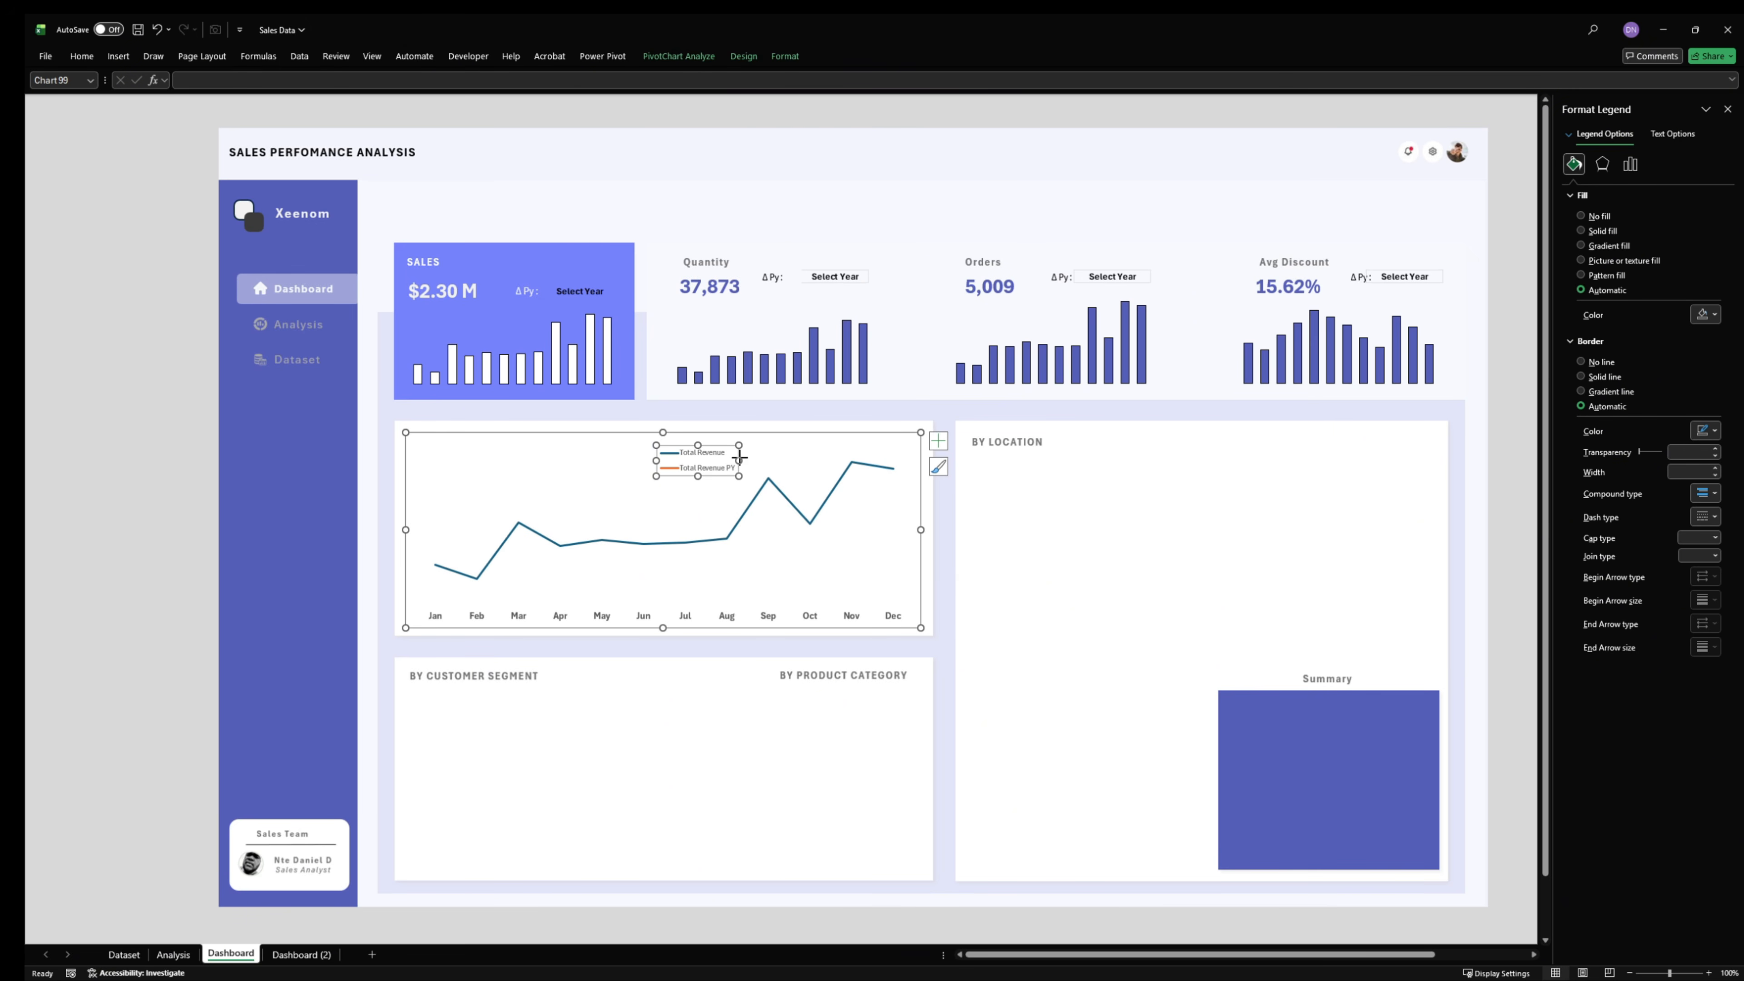
{"action": "left_click_drag", "start_coordinate": [739, 459], "coordinate": [838, 466]}
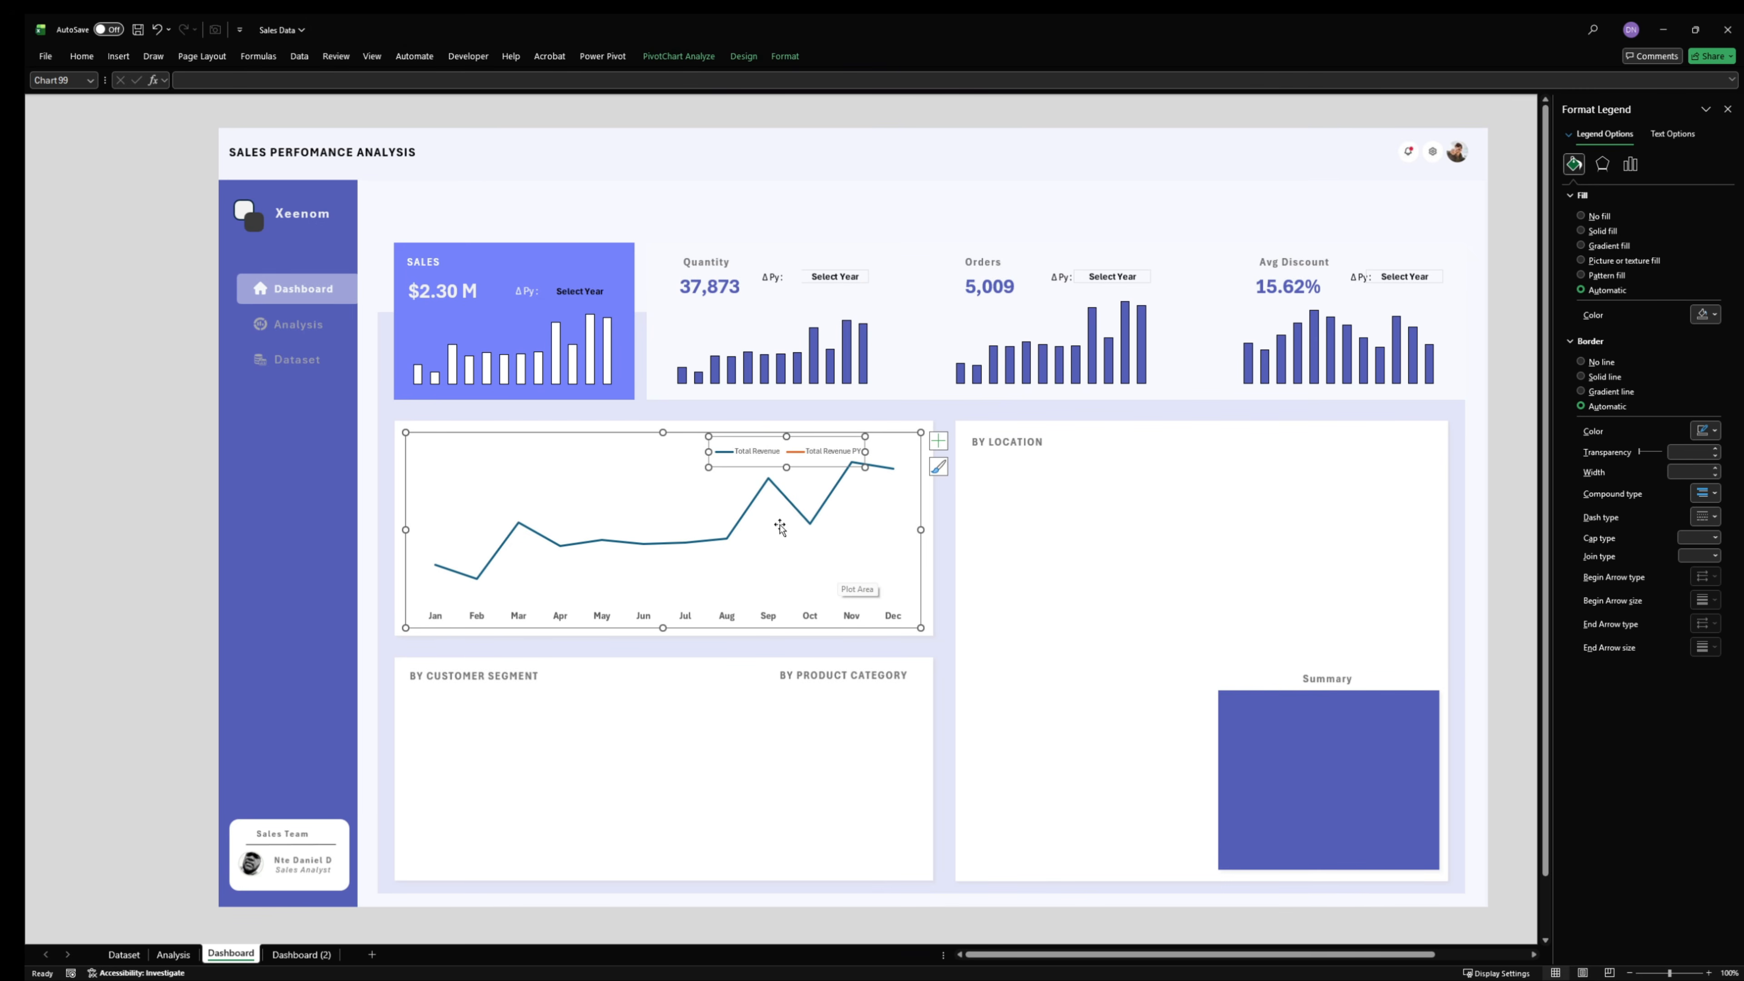
- Format the Total Revenue series as a smoothed 2.5 pt line in the recently used dark indigo
{"action": "left_click", "coordinate": [725, 542]}
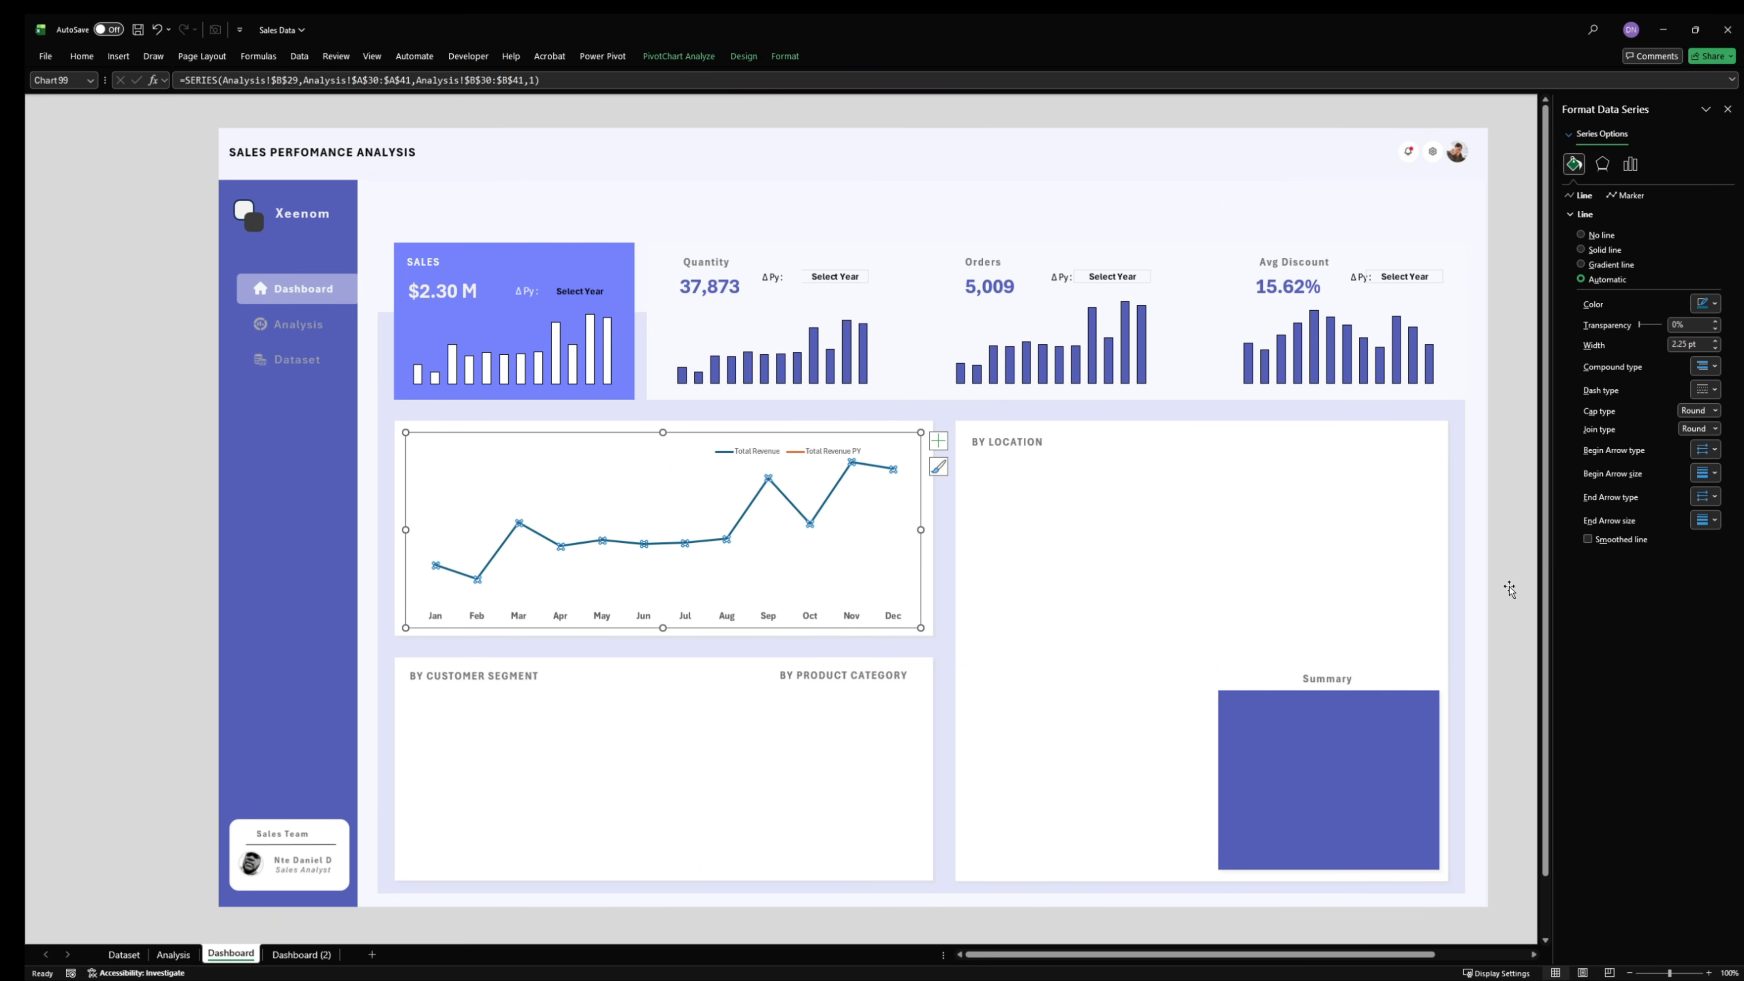
{"action": "left_click", "coordinate": [1587, 539]}
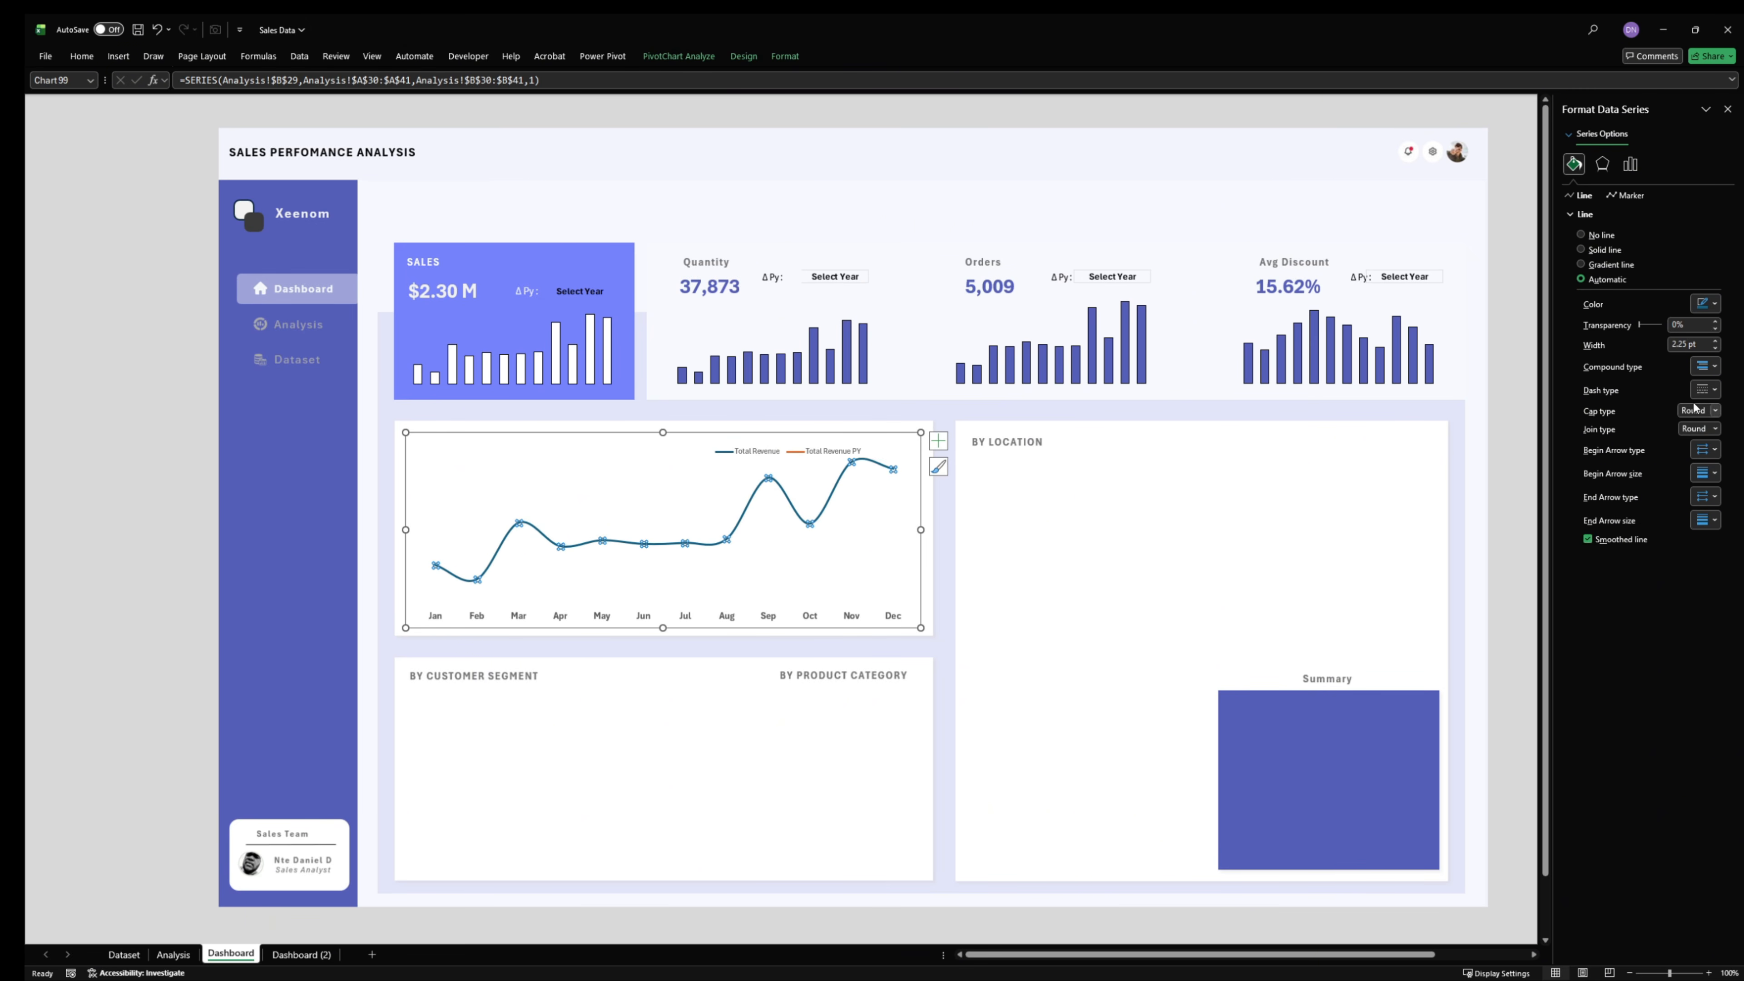
{"action": "left_click", "coordinate": [1714, 342]}
{"action": "left_click", "coordinate": [1706, 303]}
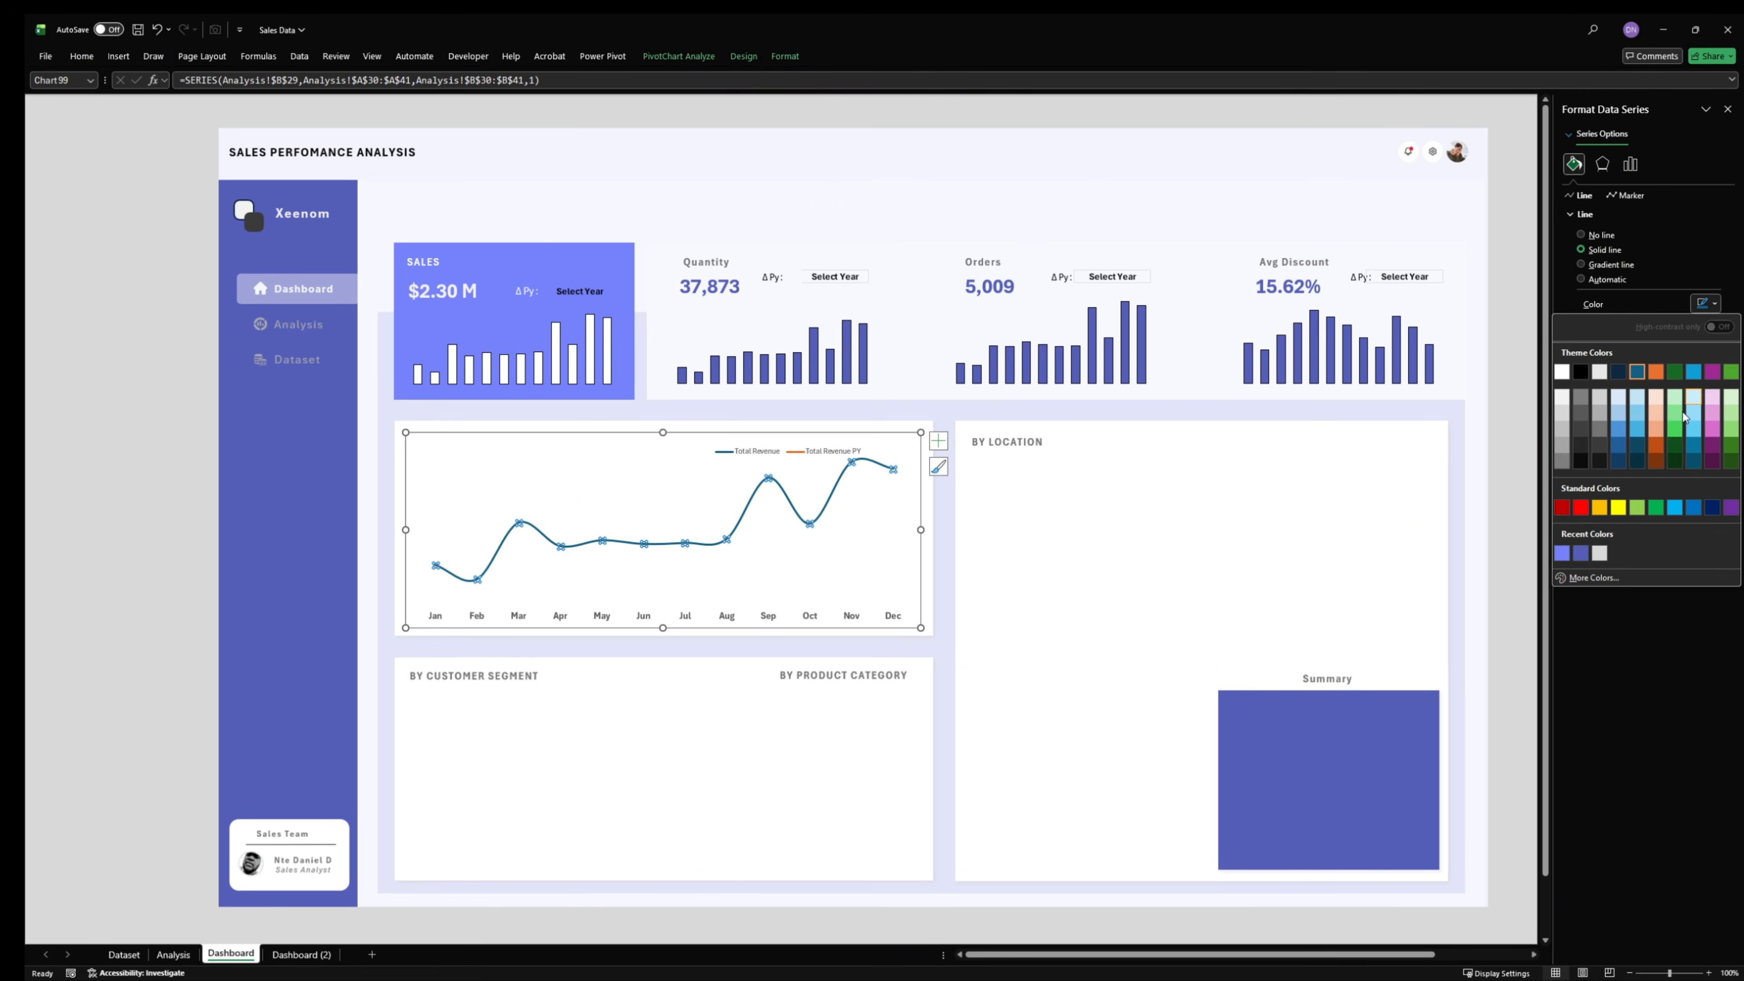
{"action": "left_click", "coordinate": [1580, 554]}
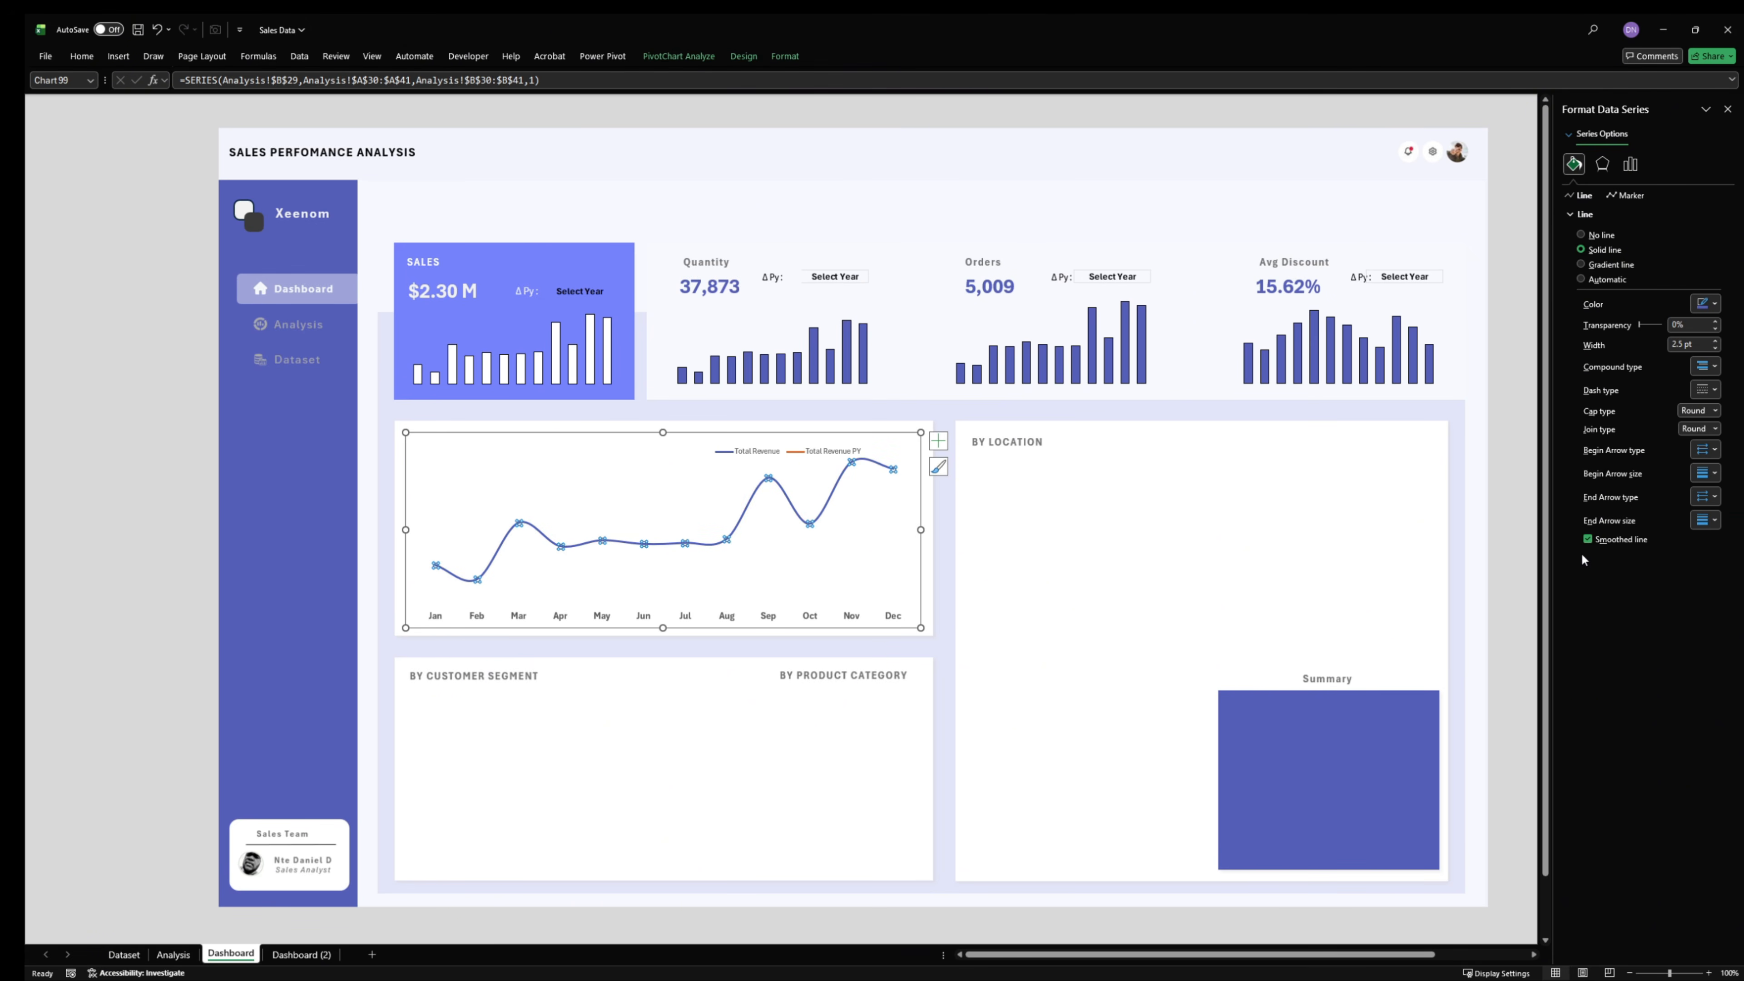
- Add built-in circle markers to the Total Revenue line
{"action": "left_click", "coordinate": [1622, 197]}
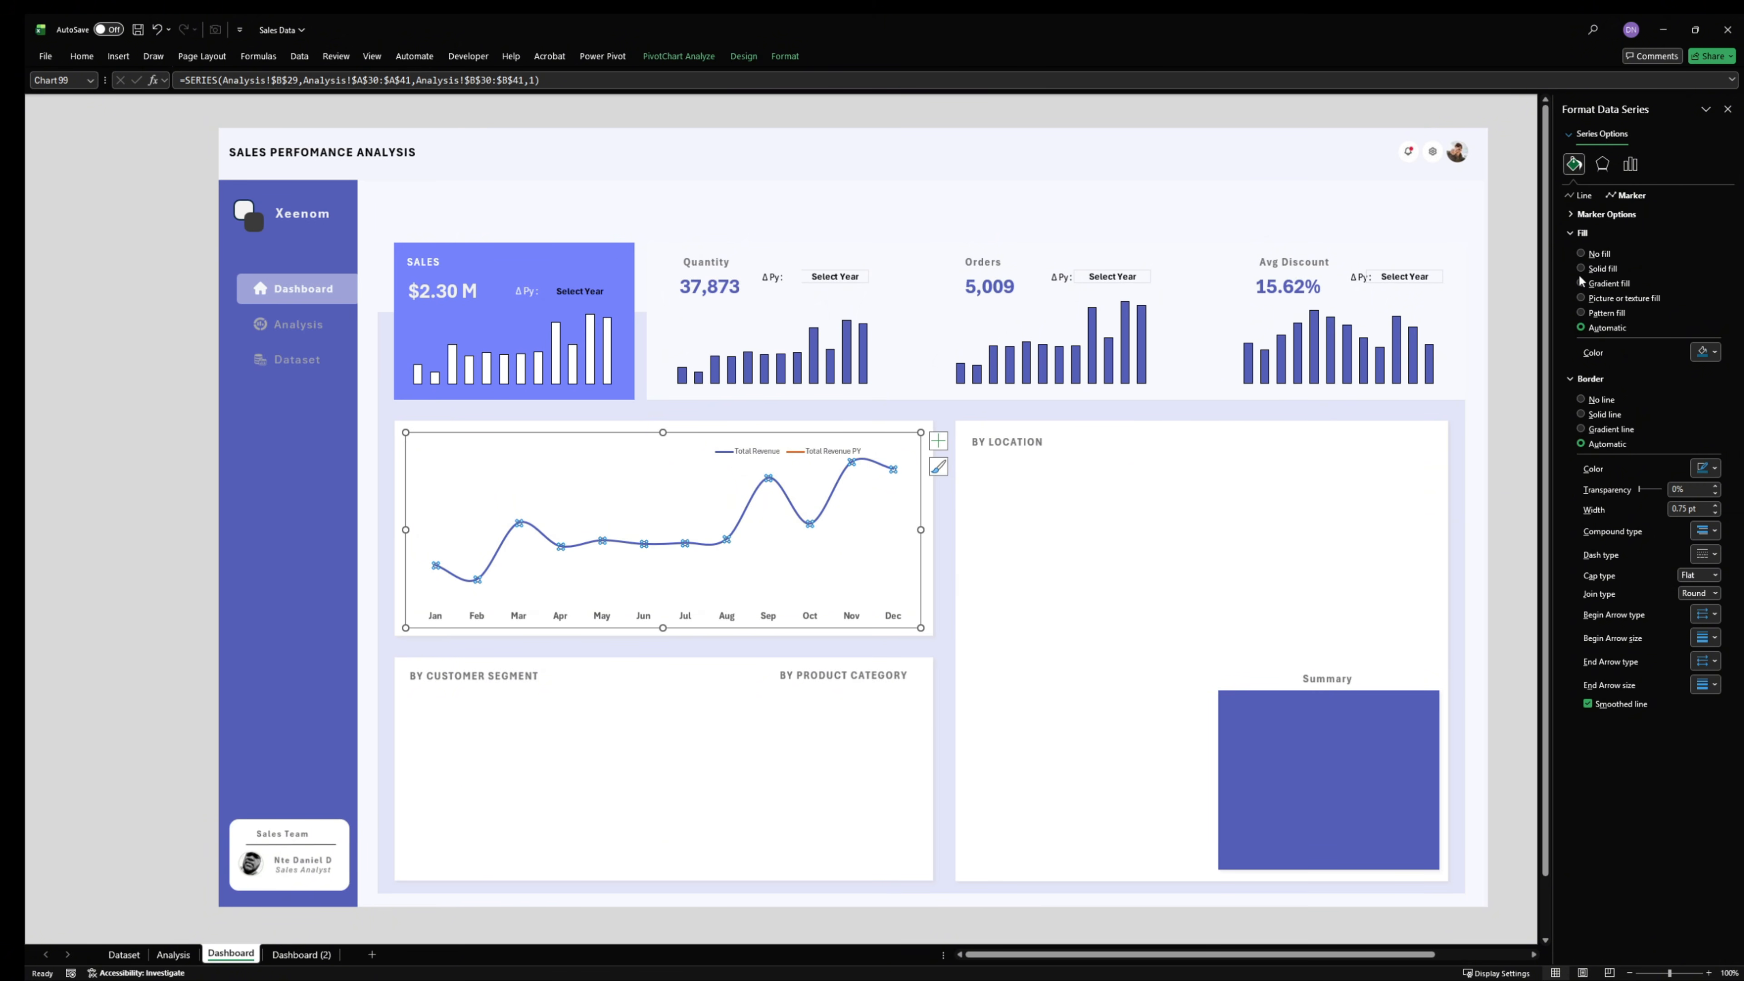
{"action": "left_click", "coordinate": [1601, 214]}
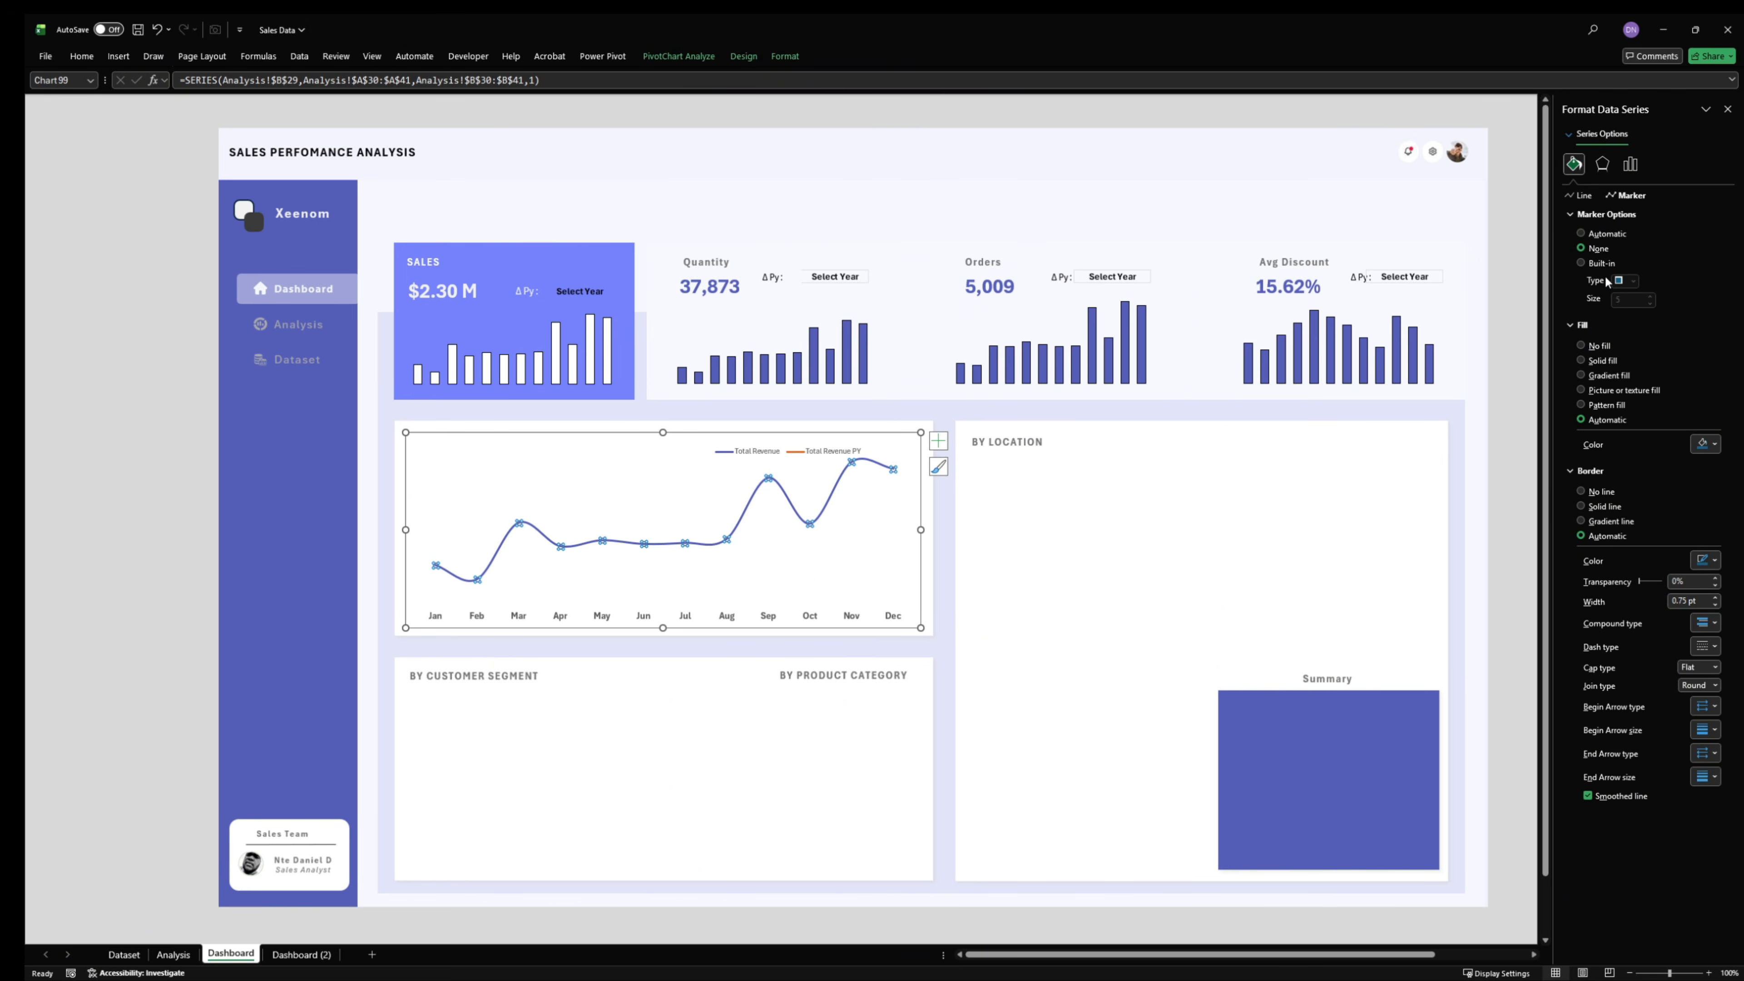
{"action": "left_click", "coordinate": [1600, 264]}
{"action": "left_click", "coordinate": [1633, 281]}
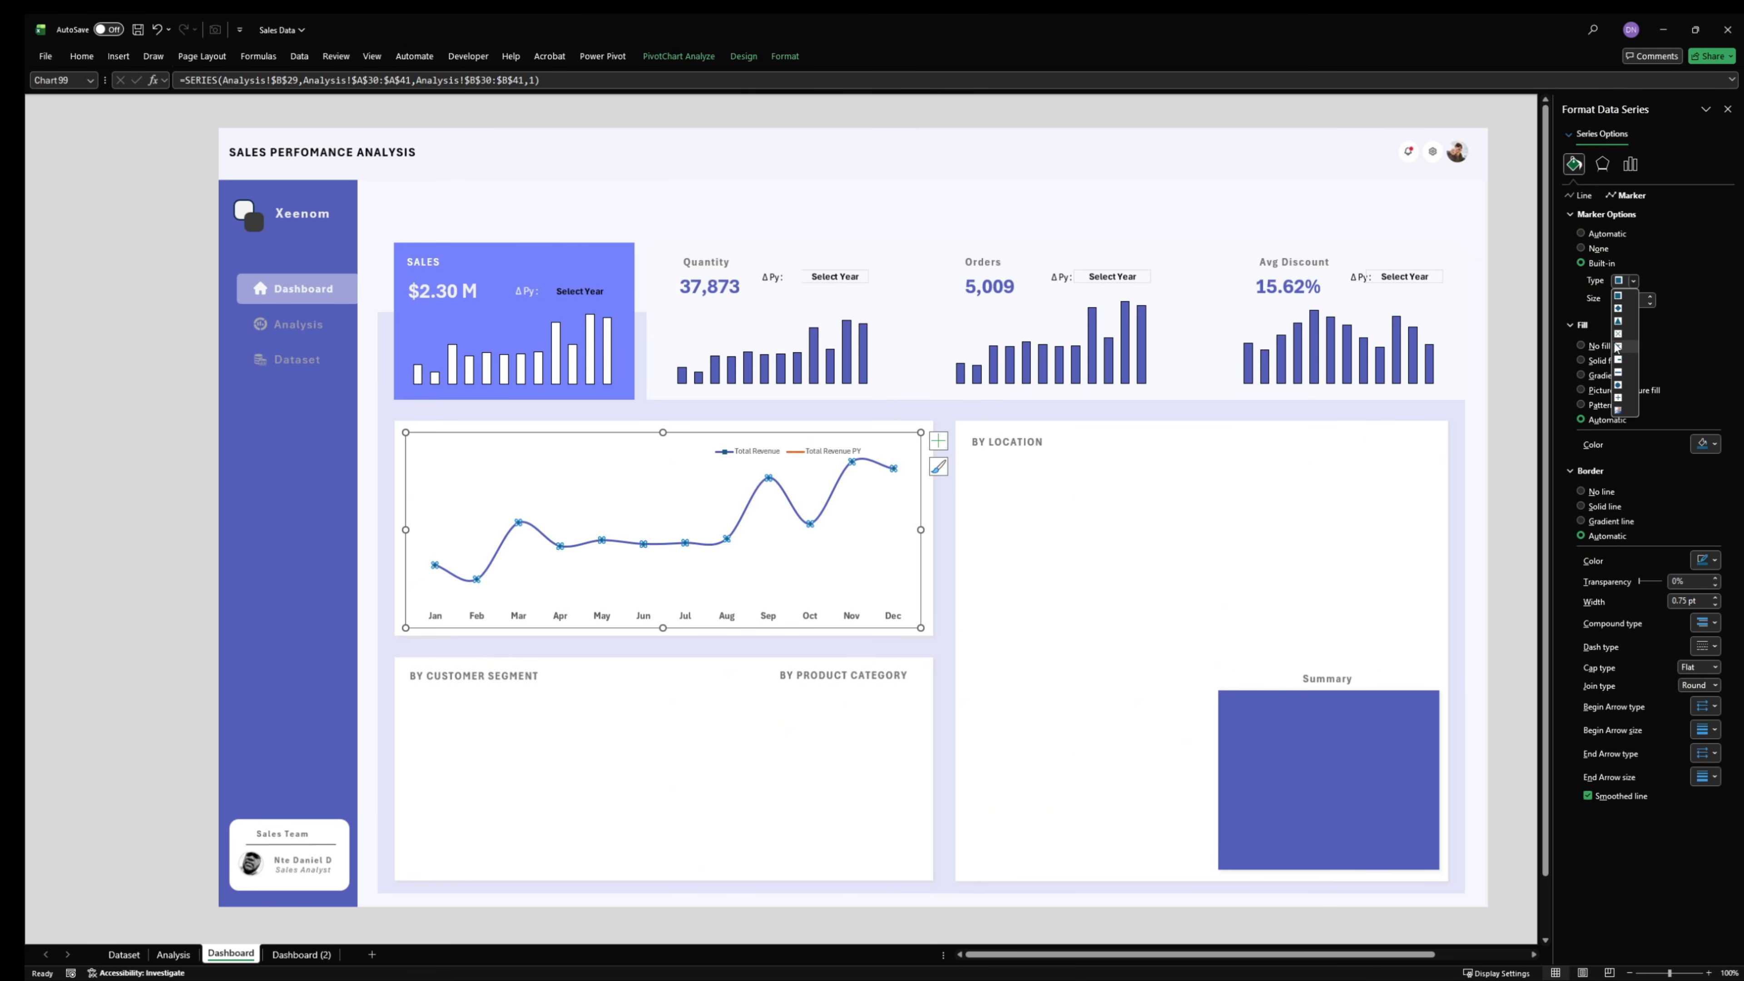
{"action": "left_click", "coordinate": [1627, 308]}
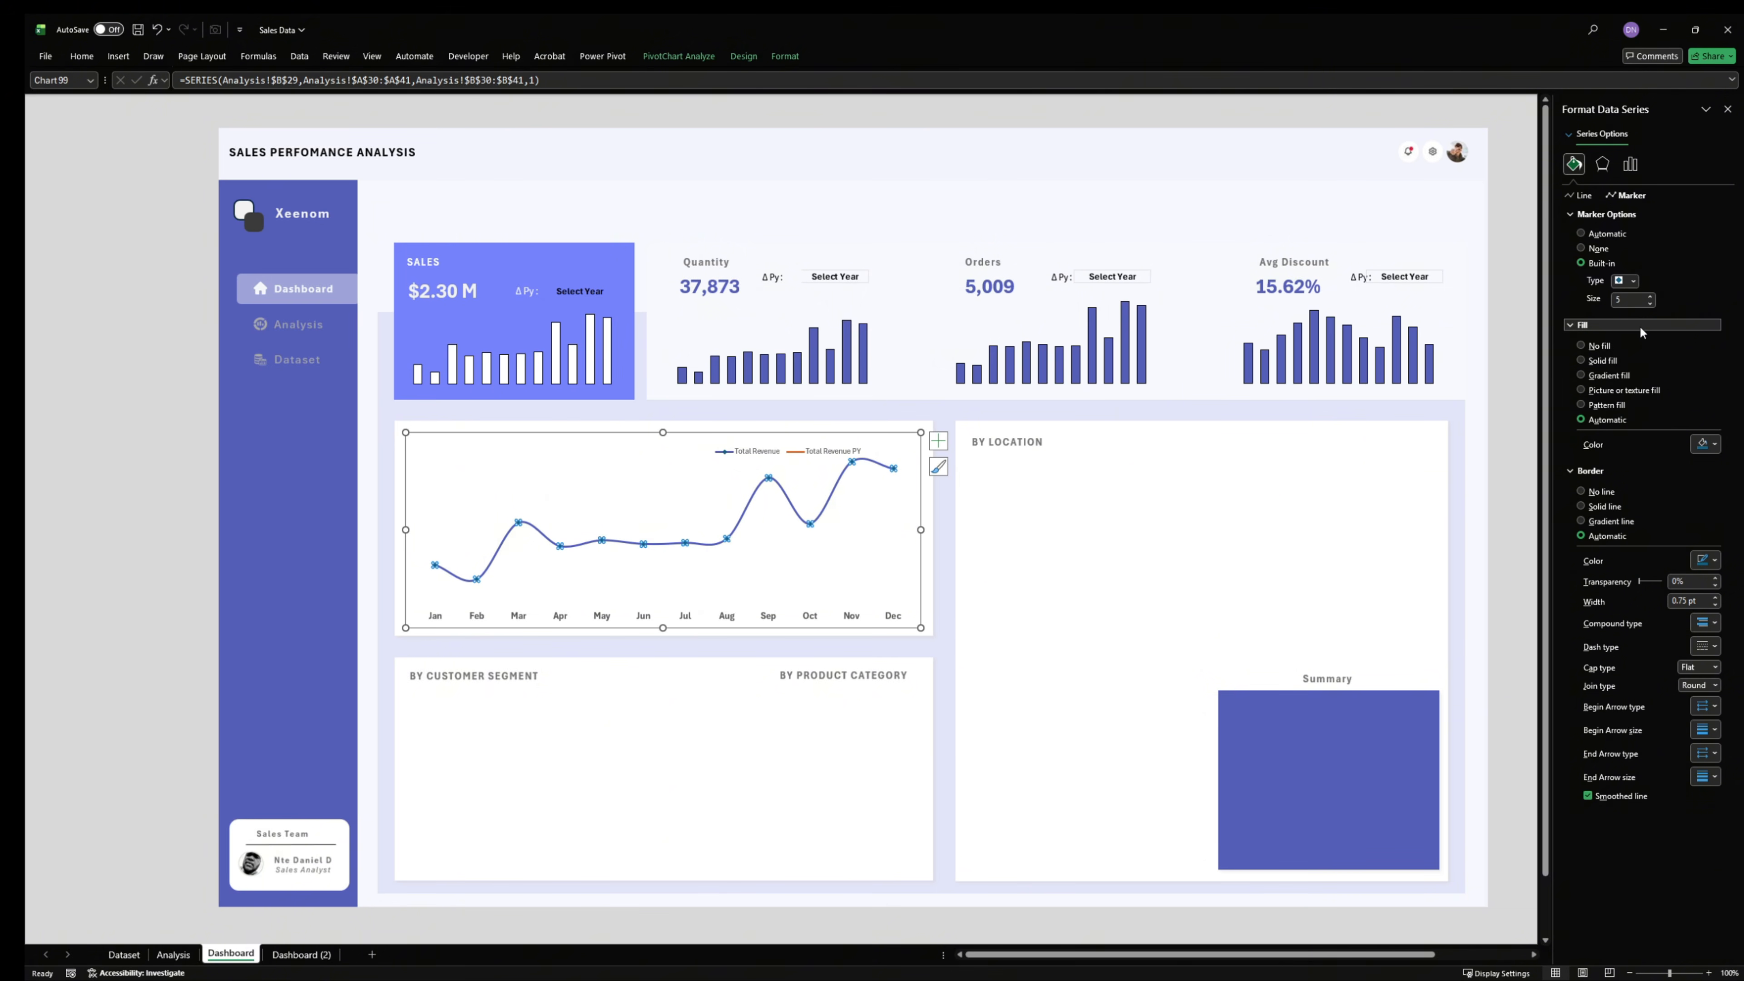
{"action": "left_click", "coordinate": [1633, 281]}
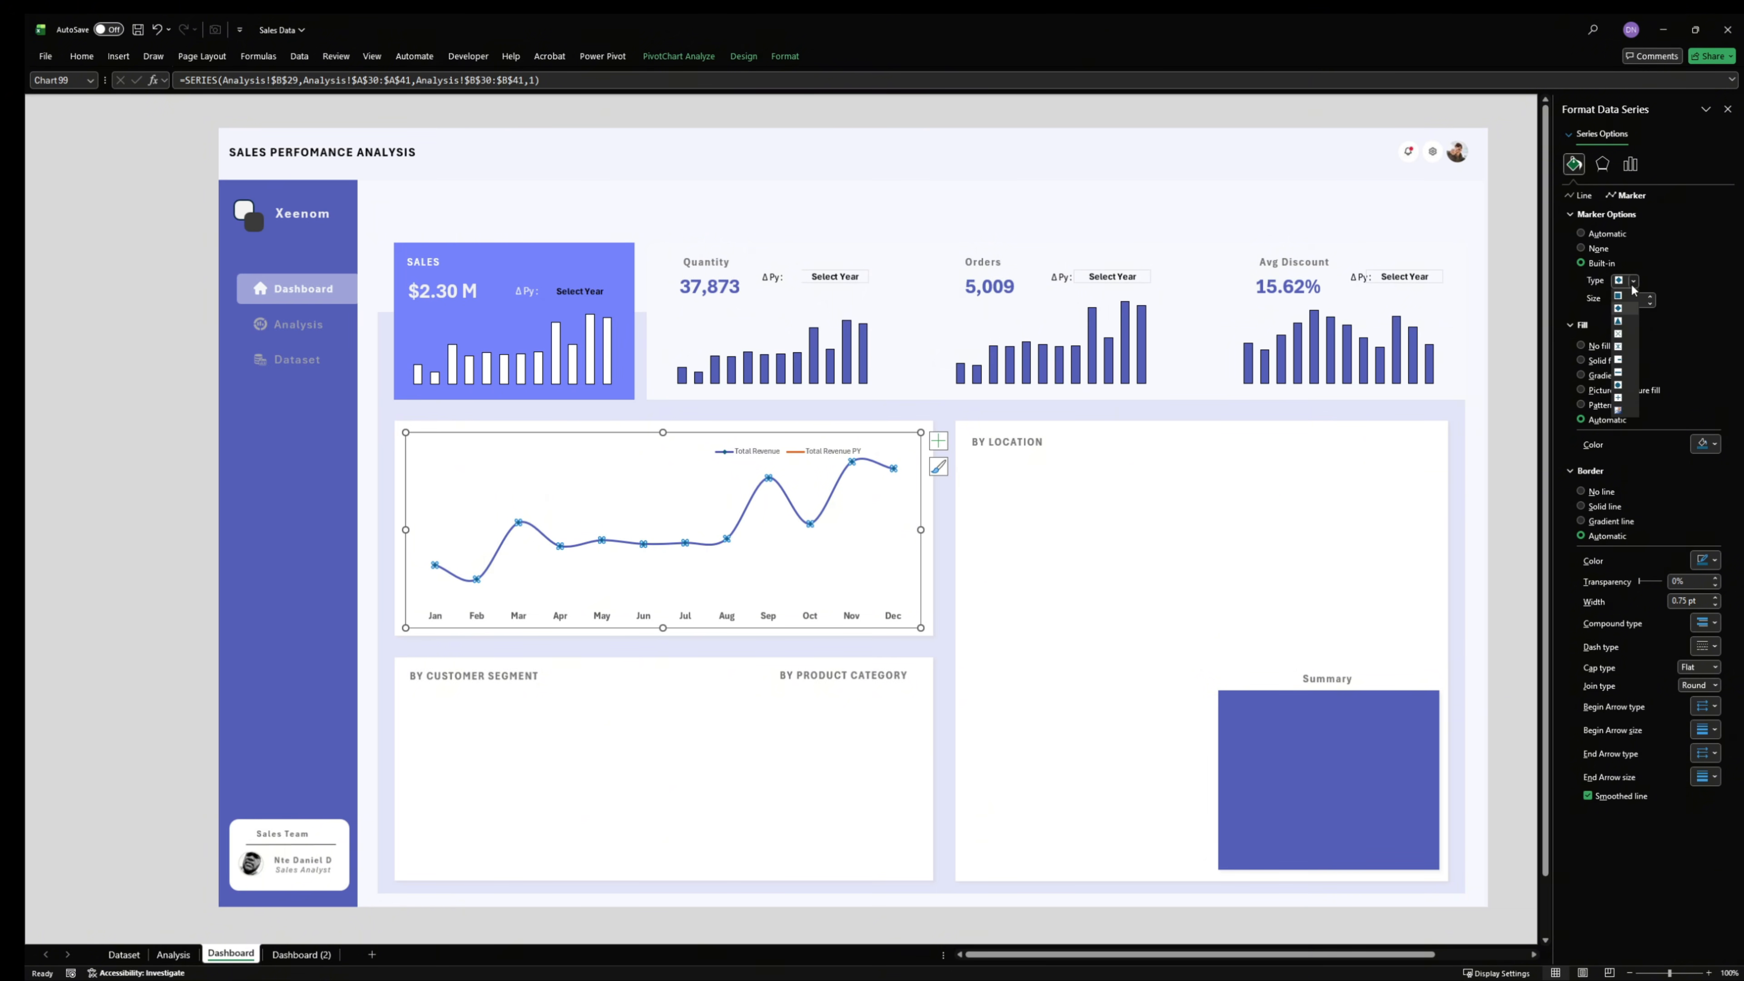
{"action": "left_click", "coordinate": [1621, 387]}
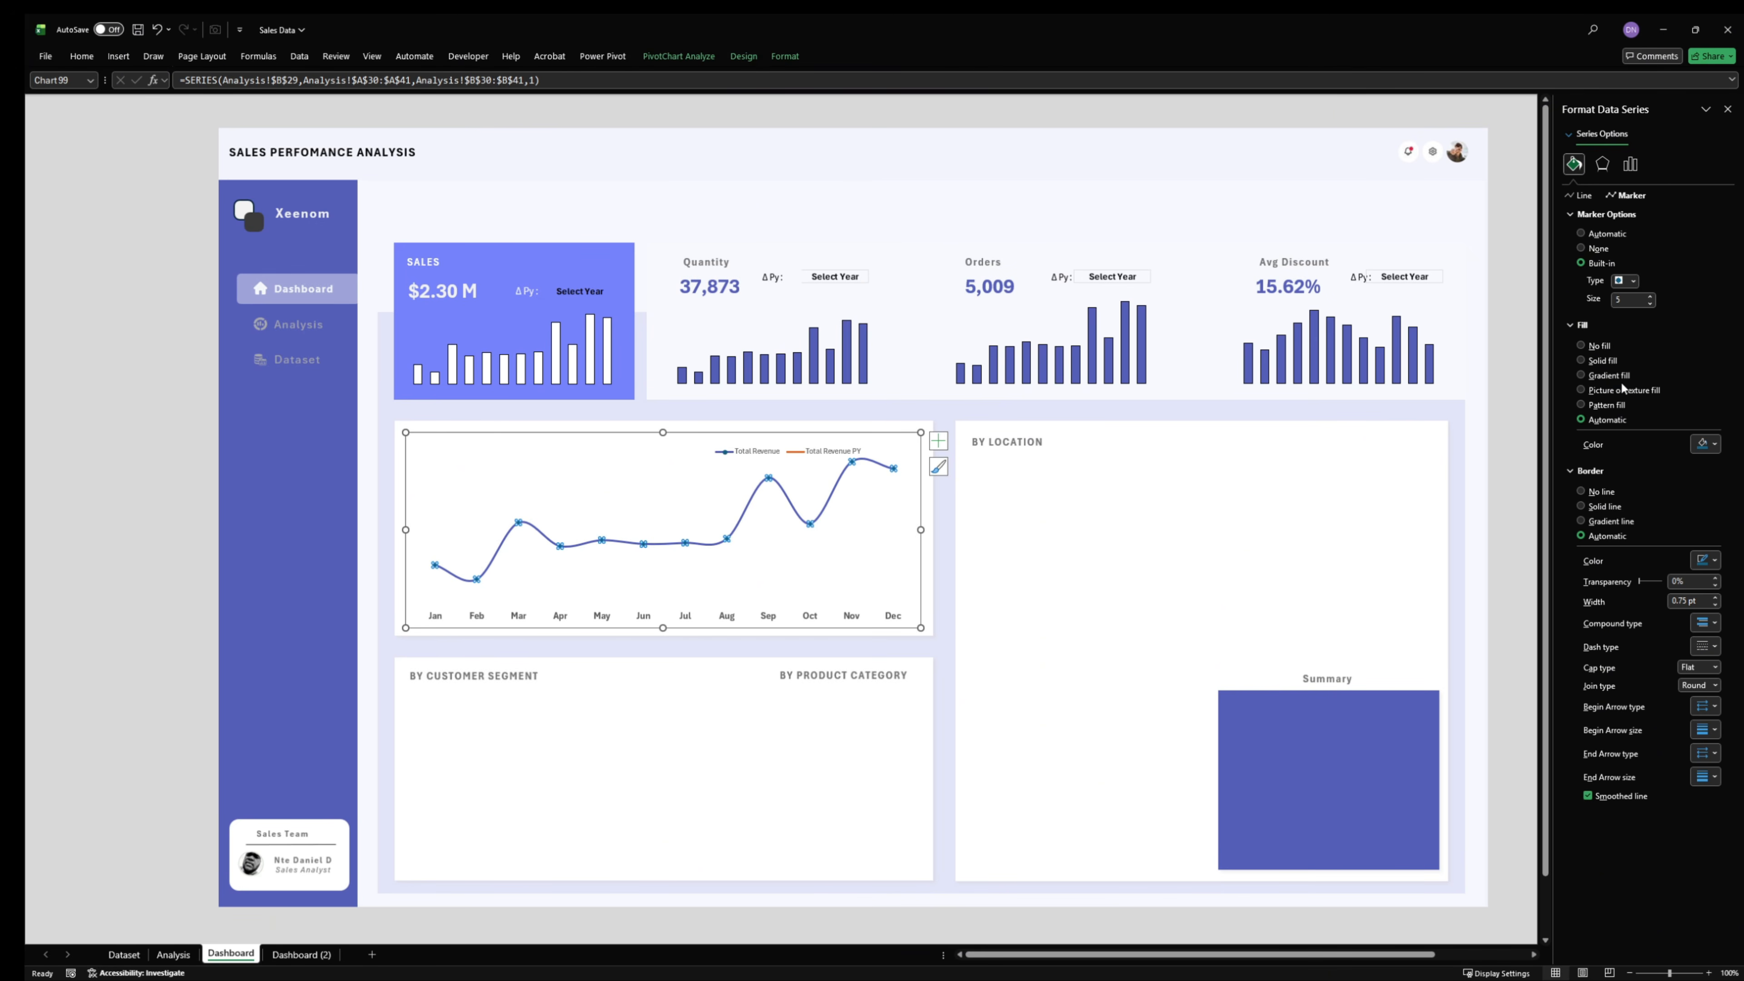
- Give the Total Revenue markers a solid fill in the recently used light periwinkle and increase their size
{"action": "left_click", "coordinate": [1603, 360]}
{"action": "left_click", "coordinate": [1706, 444]}
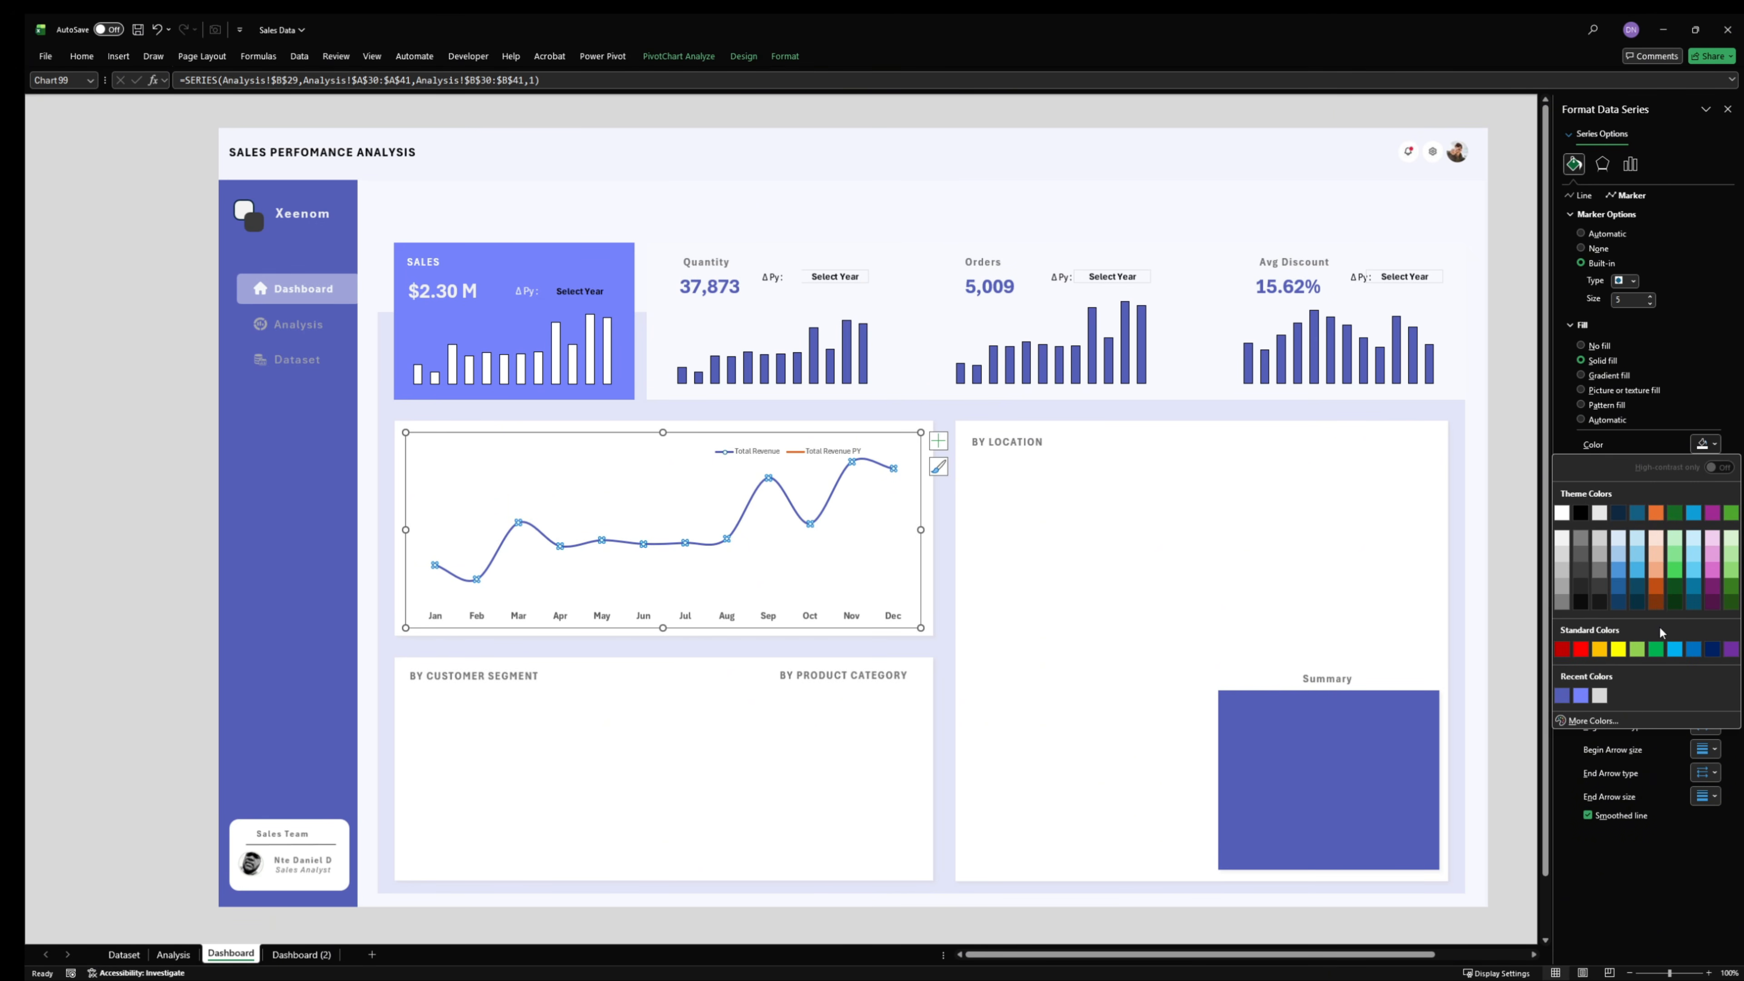
{"action": "left_click", "coordinate": [1581, 696]}
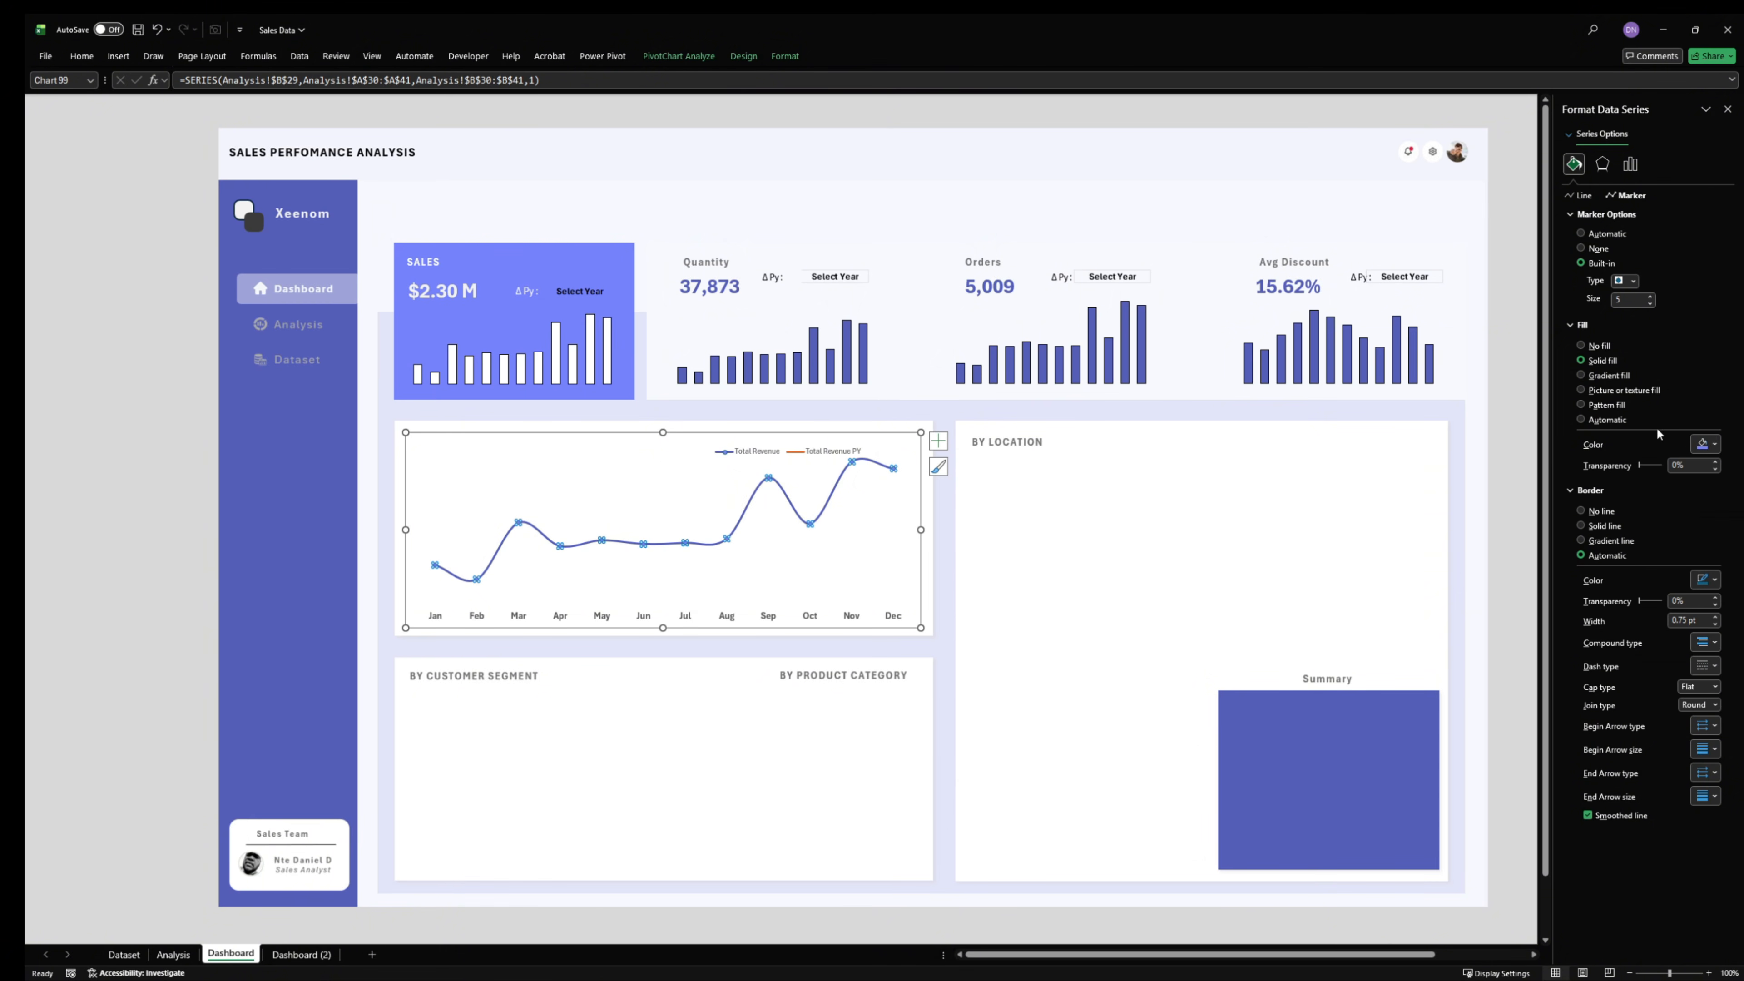
{"action": "left_click", "coordinate": [1650, 297]}
{"action": "left_click", "coordinate": [1650, 296]}
- Examine the monthly revenue pivot table and KPI cells on the Analysis sheet and the Calendar fields available to the pivot
{"action": "left_click", "coordinate": [184, 955]}
{"action": "scroll", "coordinate": [1219, 632], "scroll_direction": "up", "scroll_amount": 3}
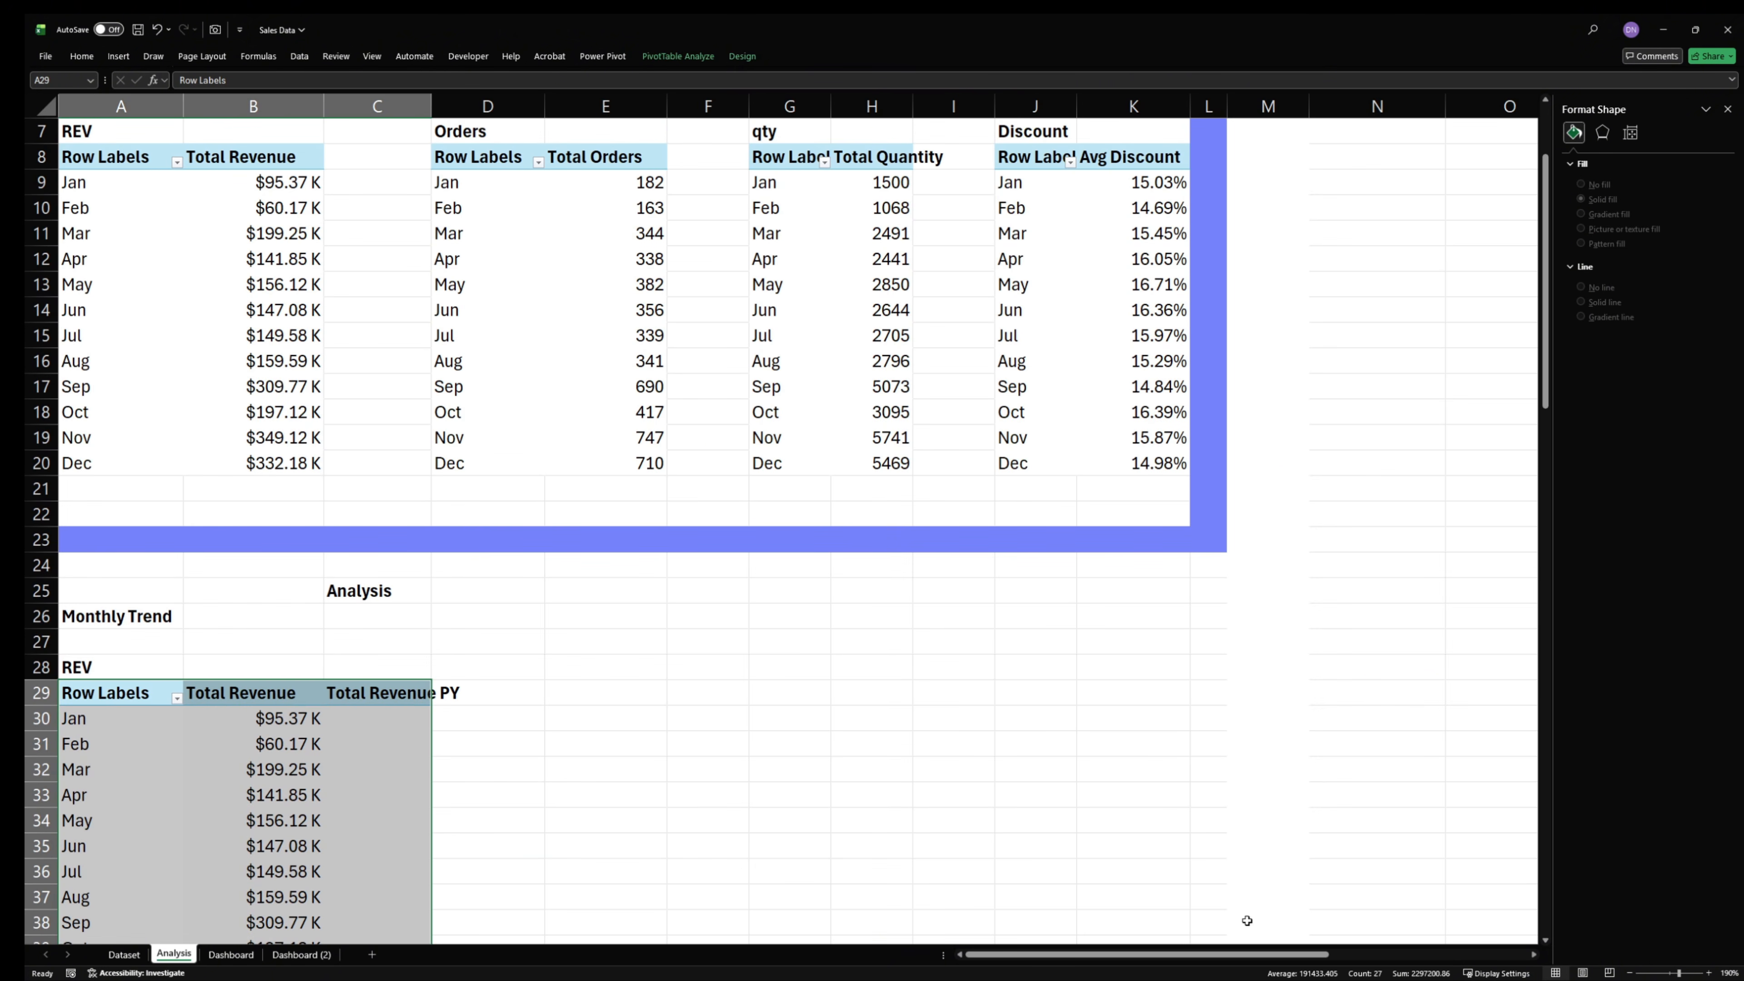
{"action": "left_click_drag", "start_coordinate": [1220, 956], "coordinate": [1409, 956]}
{"action": "scroll", "coordinate": [1188, 667], "scroll_direction": "up", "scroll_amount": 2}
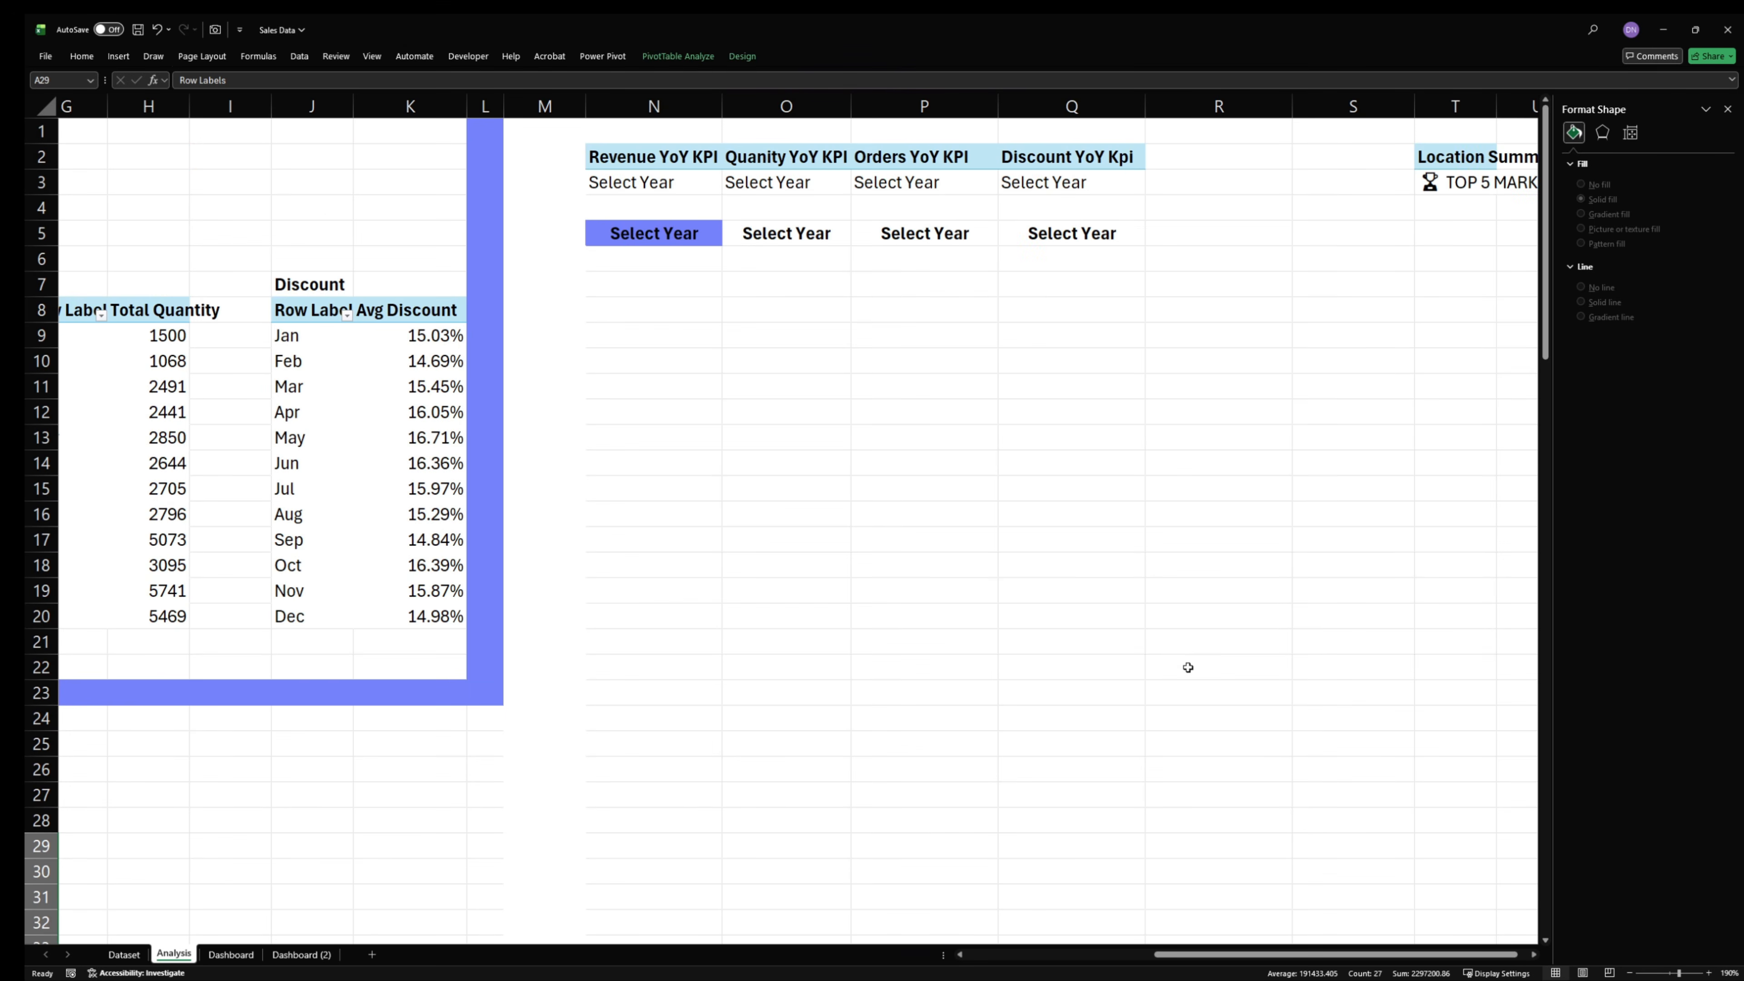
{"action": "left_click_drag", "start_coordinate": [1232, 955], "coordinate": [1061, 956]}
{"action": "scroll", "coordinate": [676, 797], "scroll_direction": "down", "scroll_amount": 4}
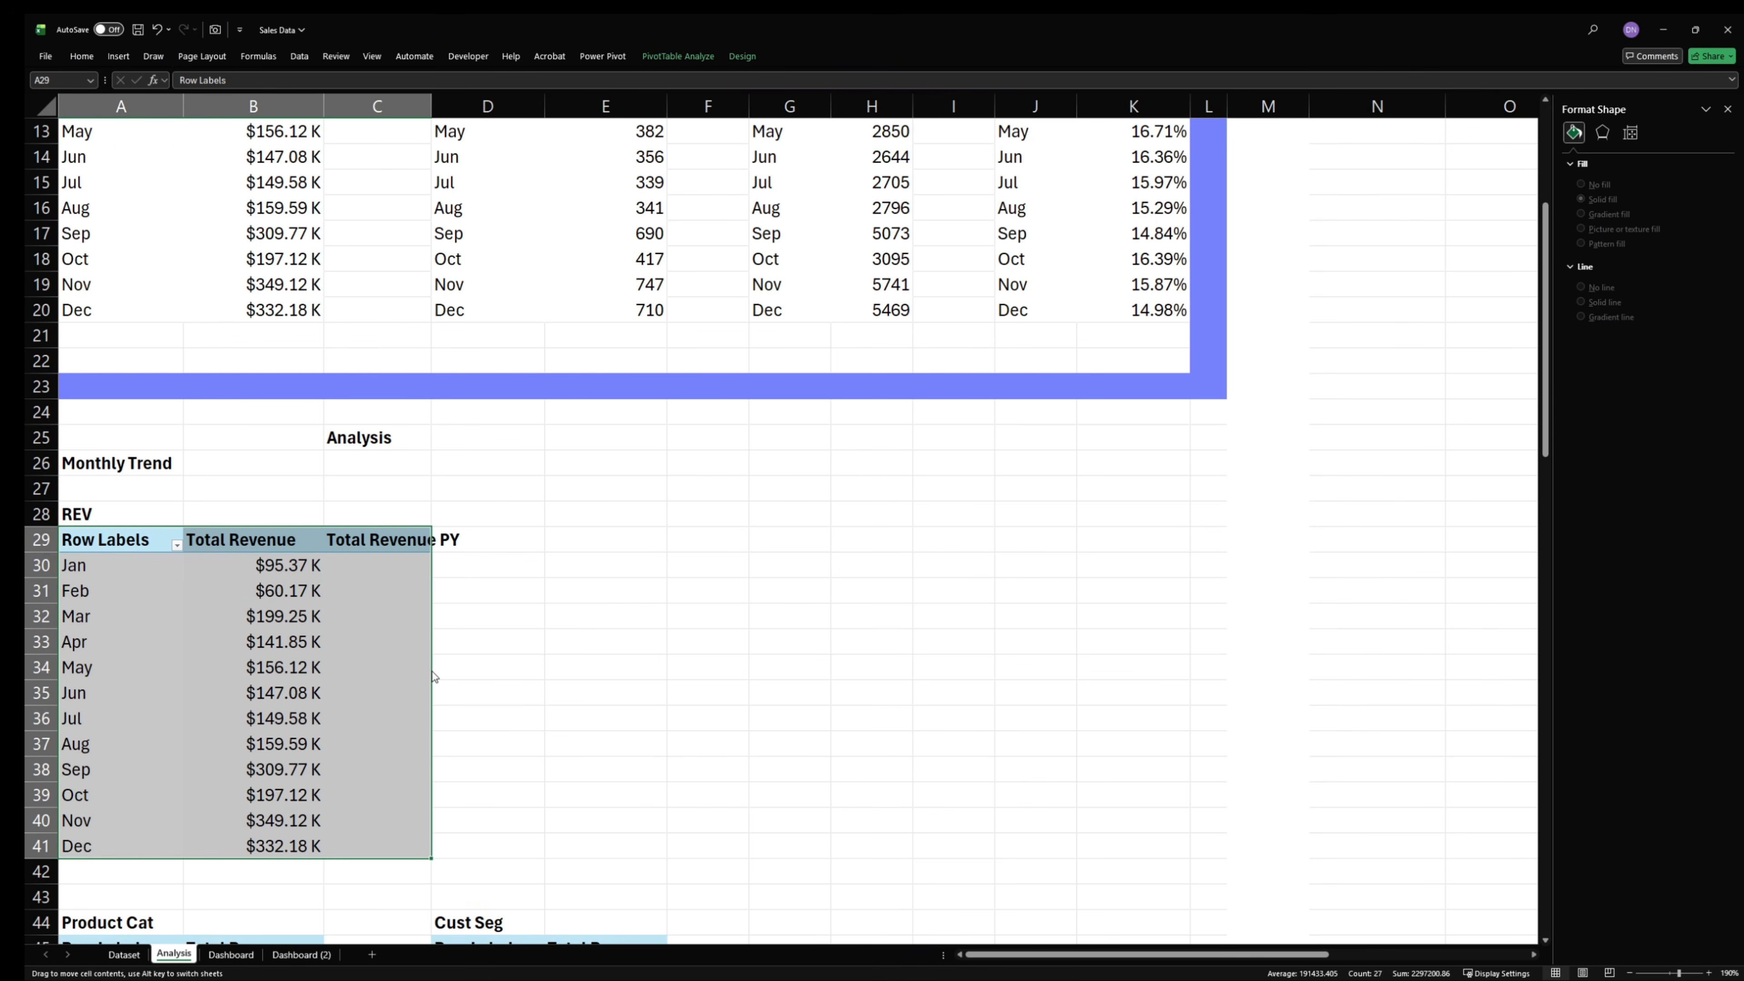
{"action": "left_click", "coordinate": [242, 637]}
{"action": "right_click", "coordinate": [242, 637]}
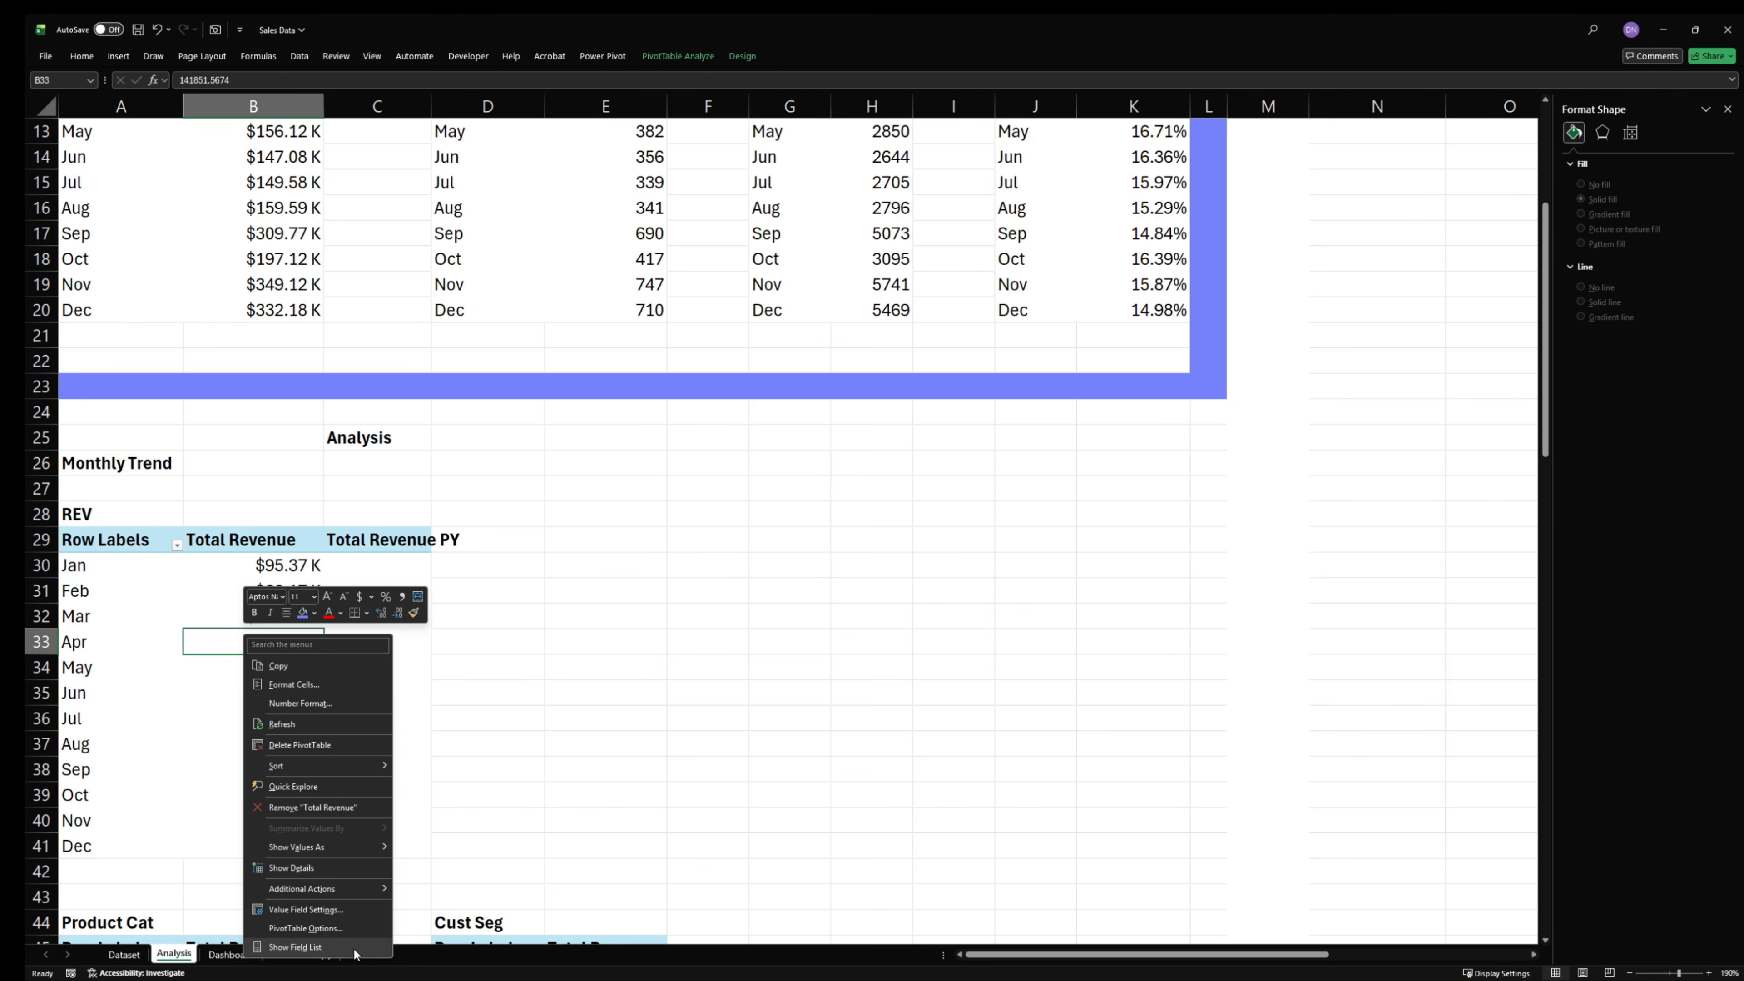
{"action": "left_click", "coordinate": [295, 946]}
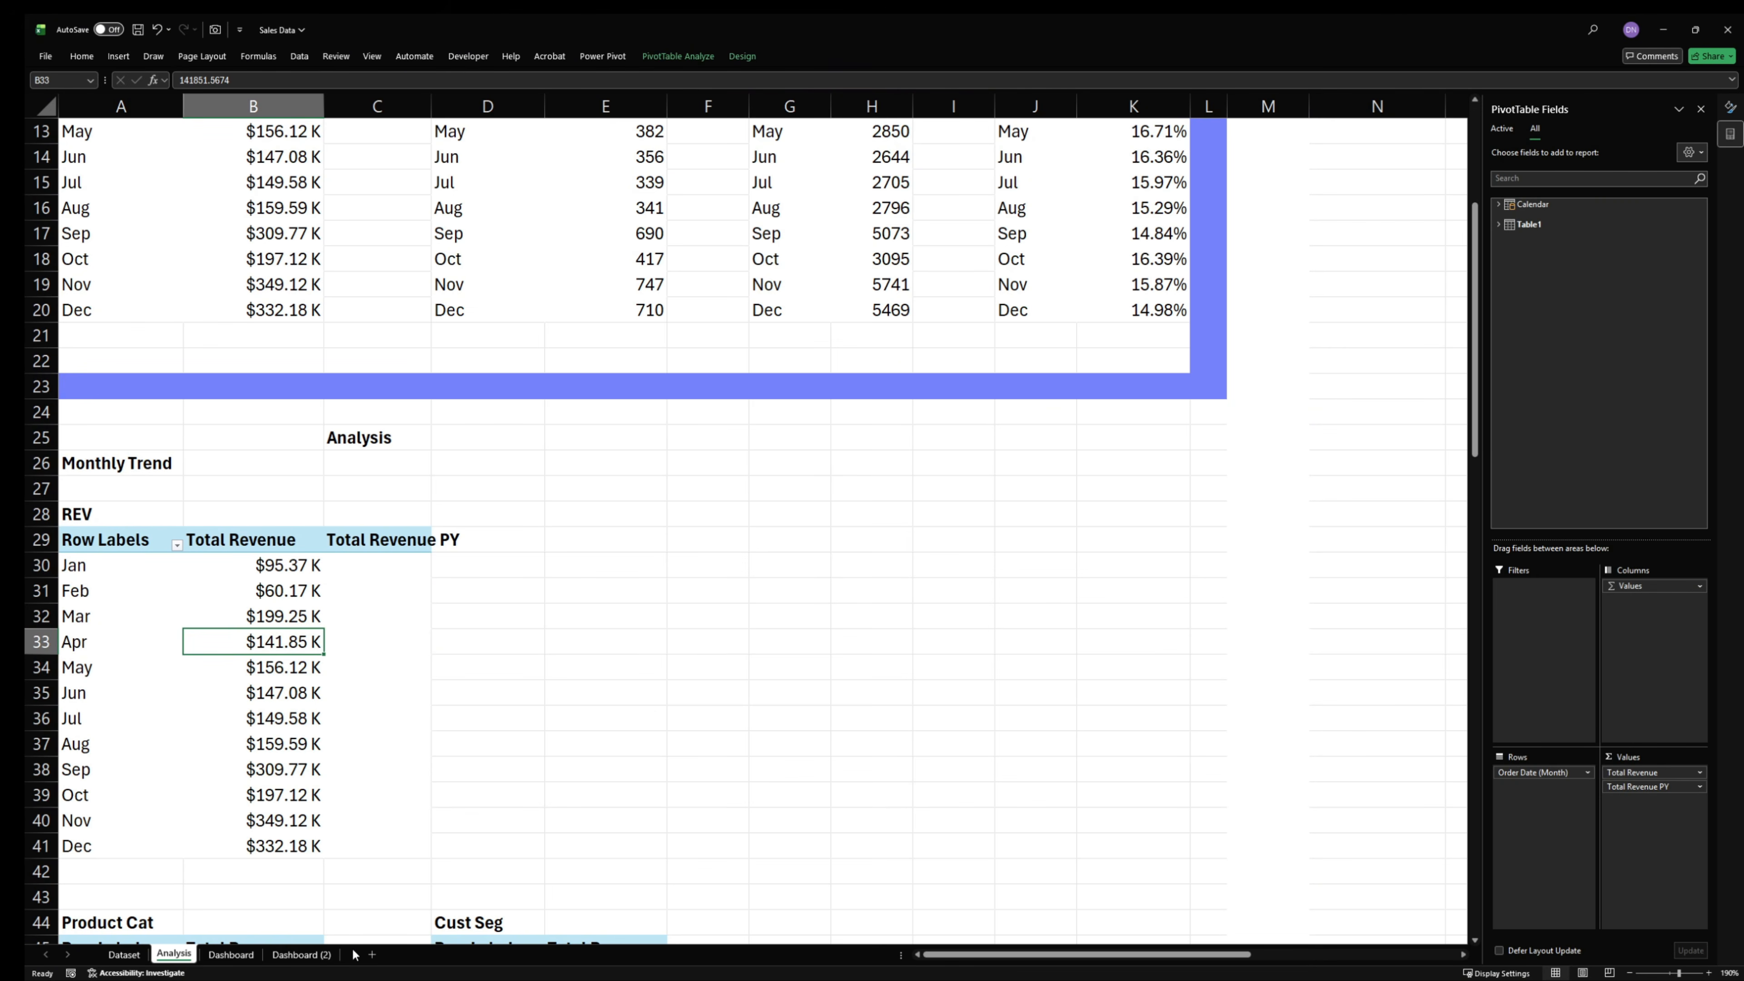
{"action": "left_click", "coordinate": [1546, 204]}
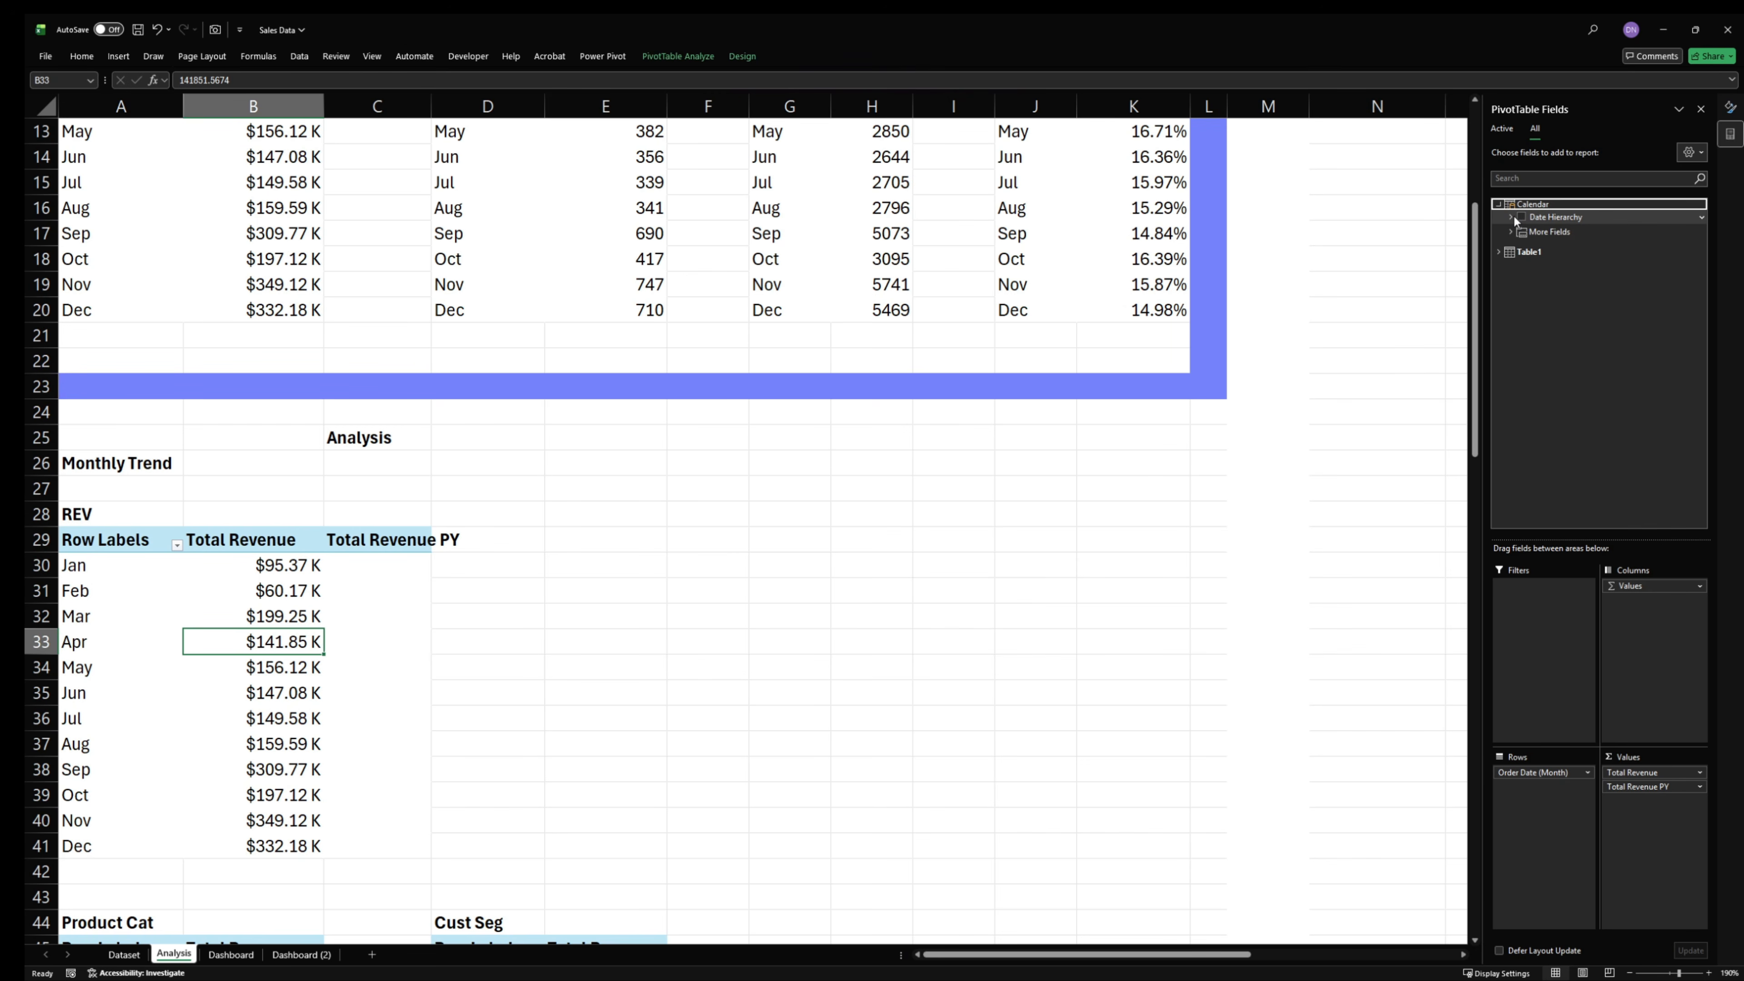
{"action": "left_click", "coordinate": [1517, 232]}
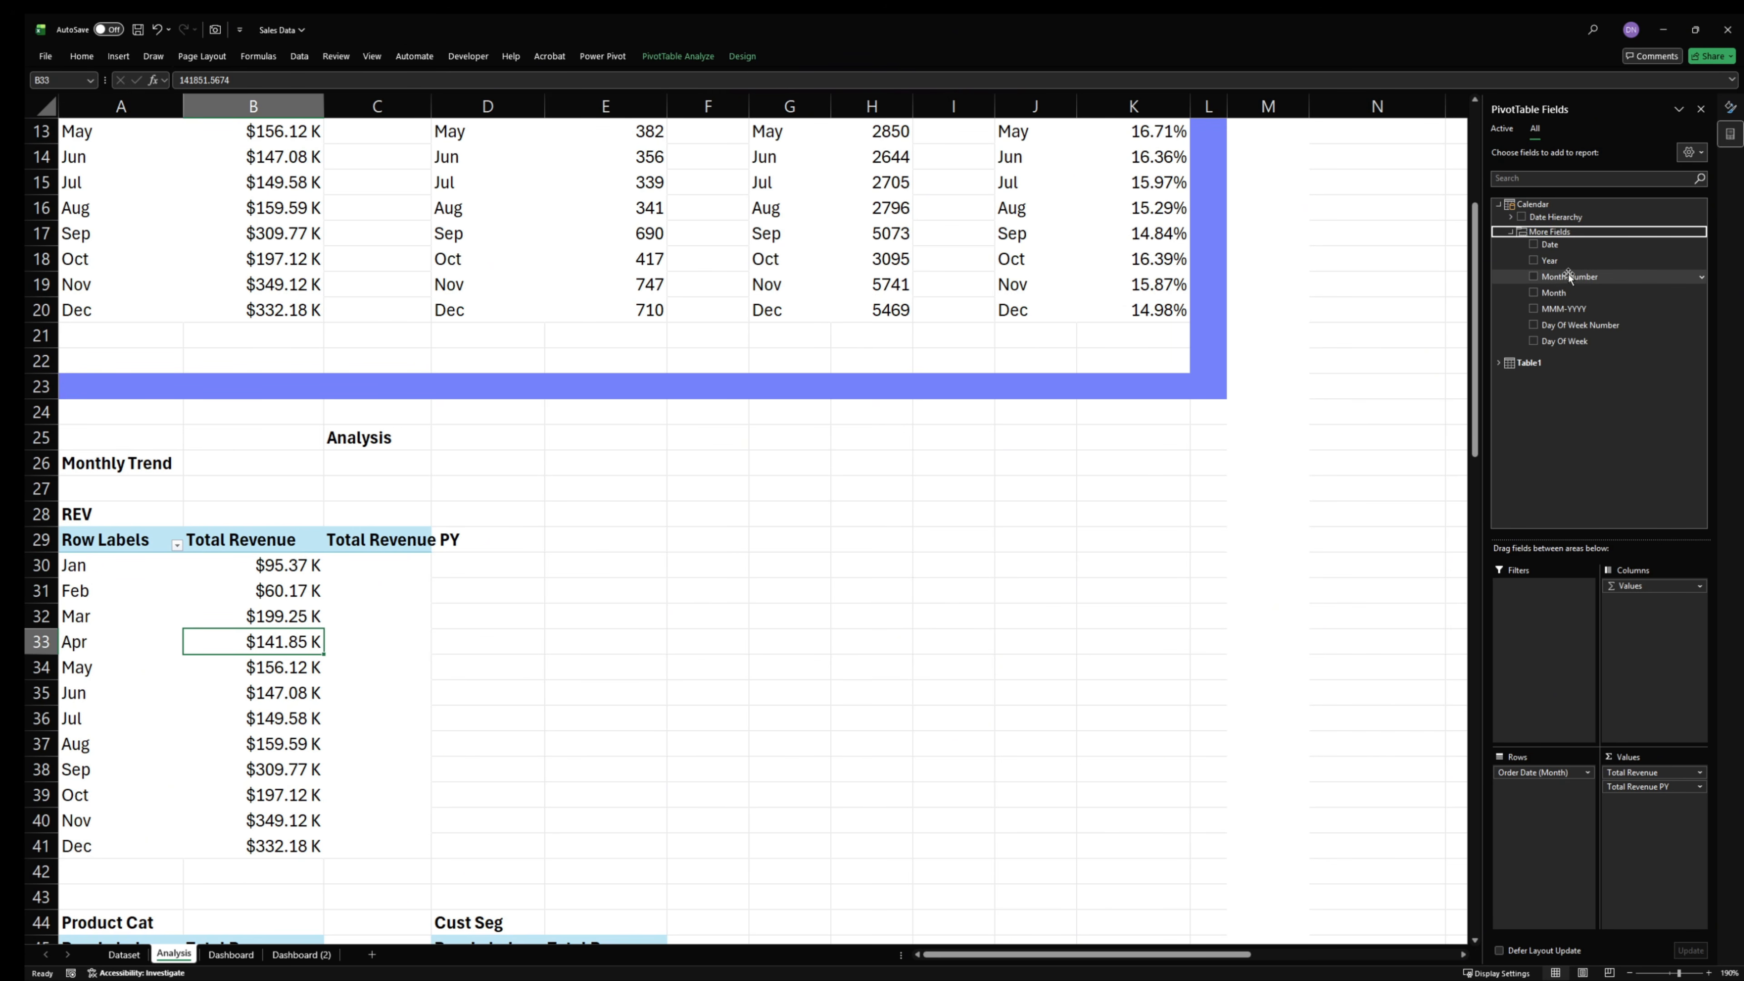
{"action": "left_click", "coordinate": [851, 770]}
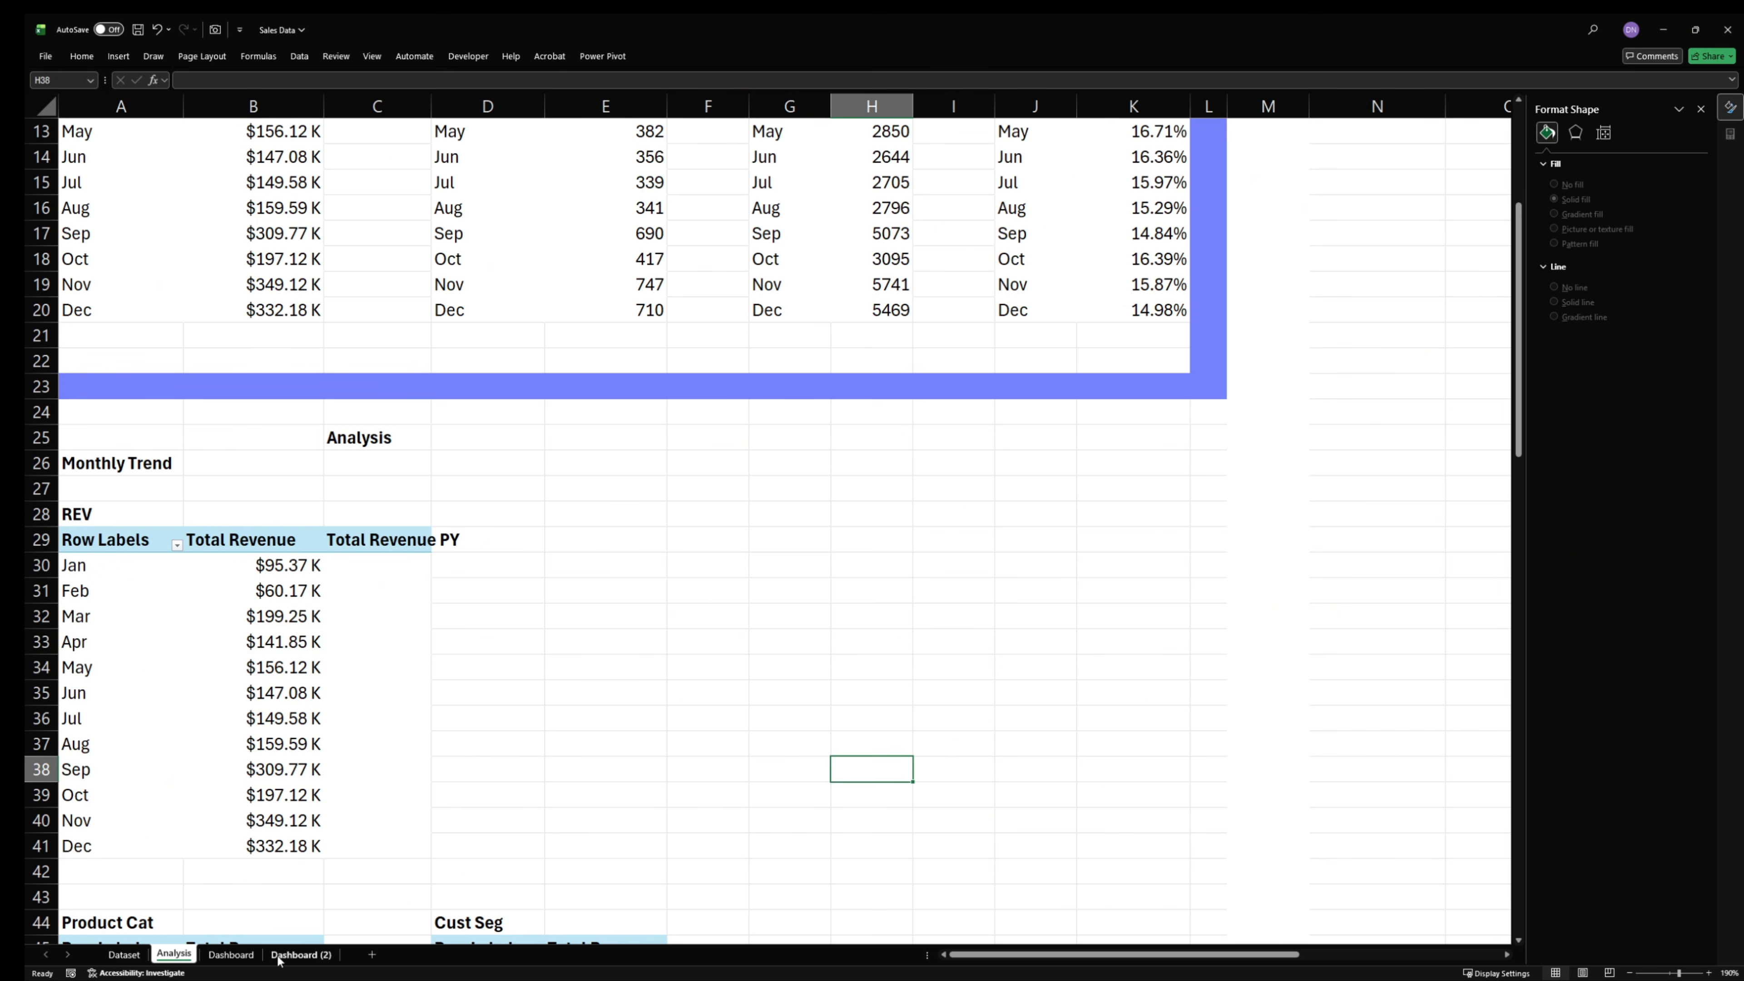
{"action": "left_click", "coordinate": [231, 954]}
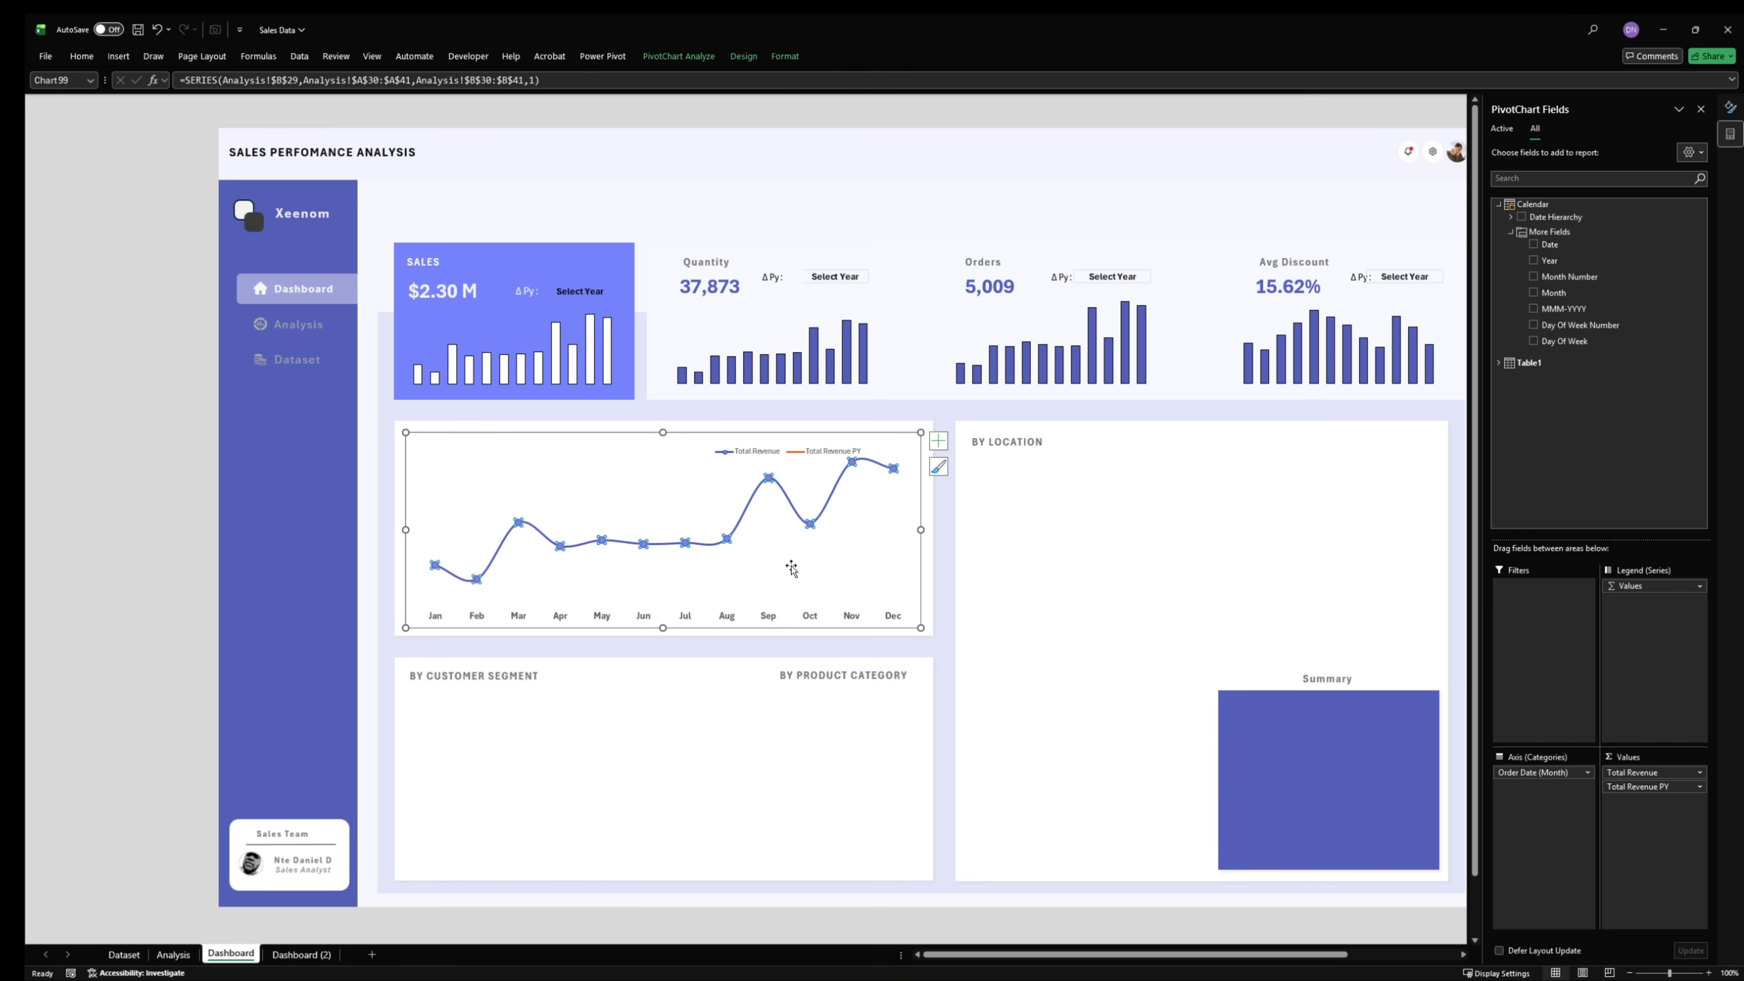
- Set the monthly revenue line chart's area to no fill and no border line on the Dashboard sheet
{"action": "left_click", "coordinate": [631, 450]}
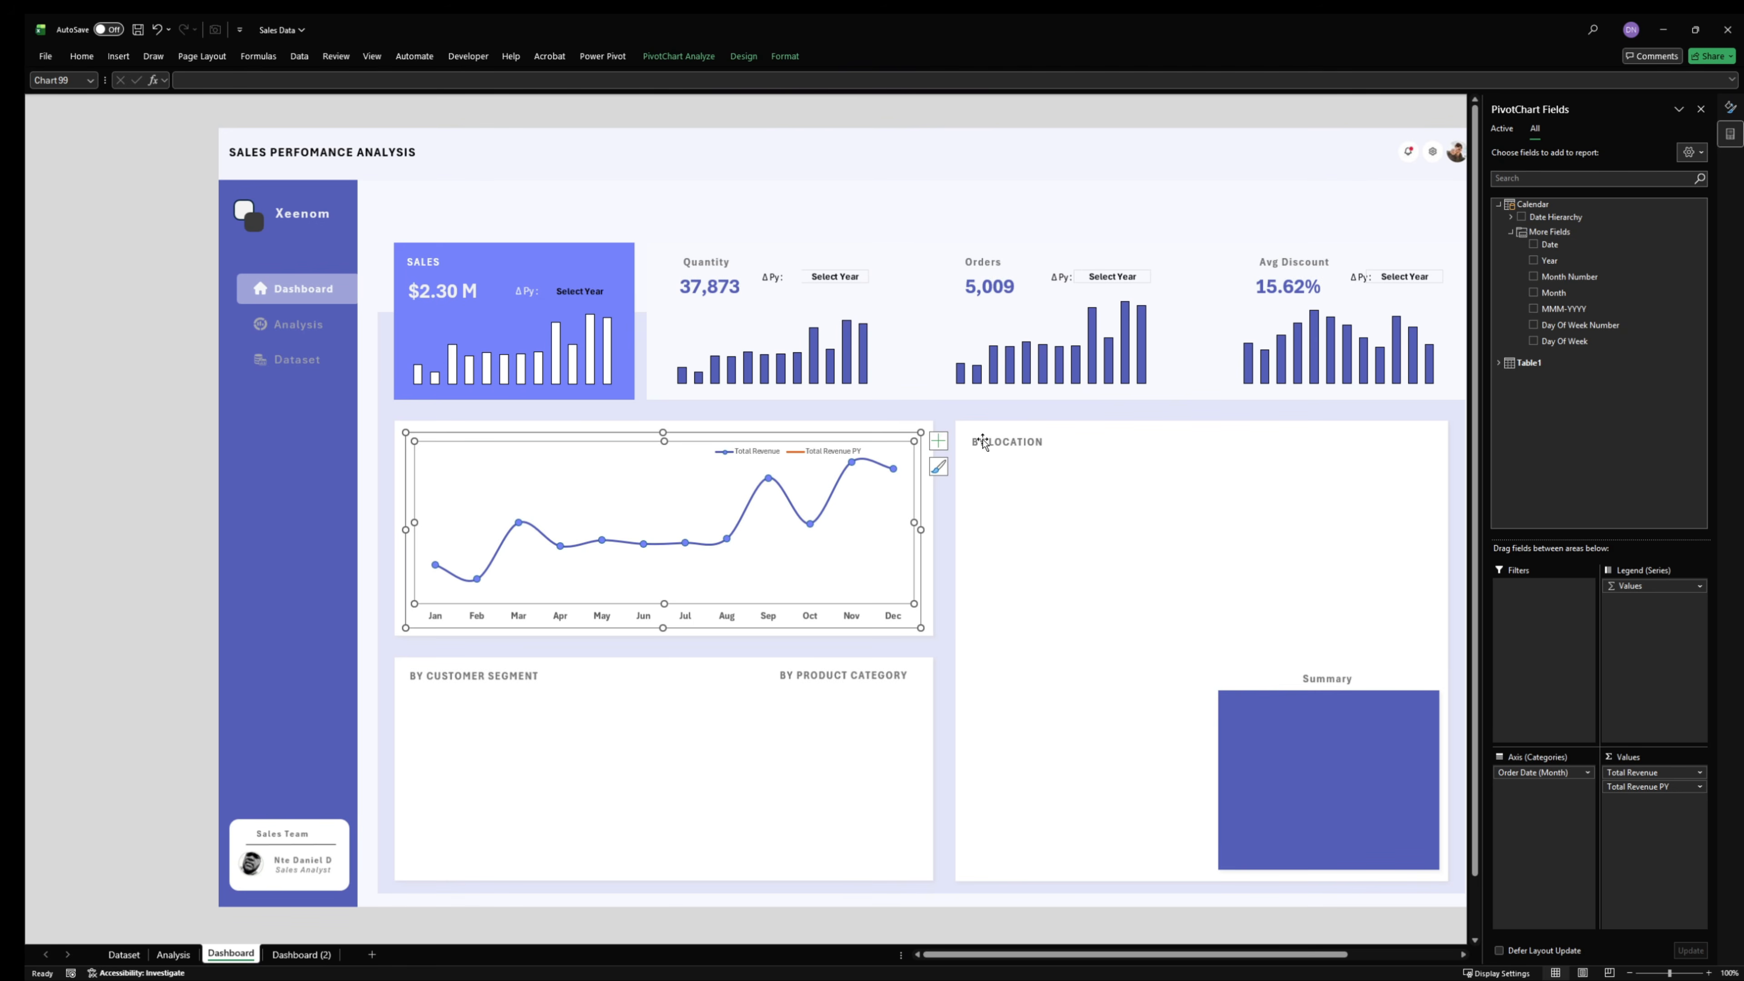
{"action": "left_click", "coordinate": [1001, 441]}
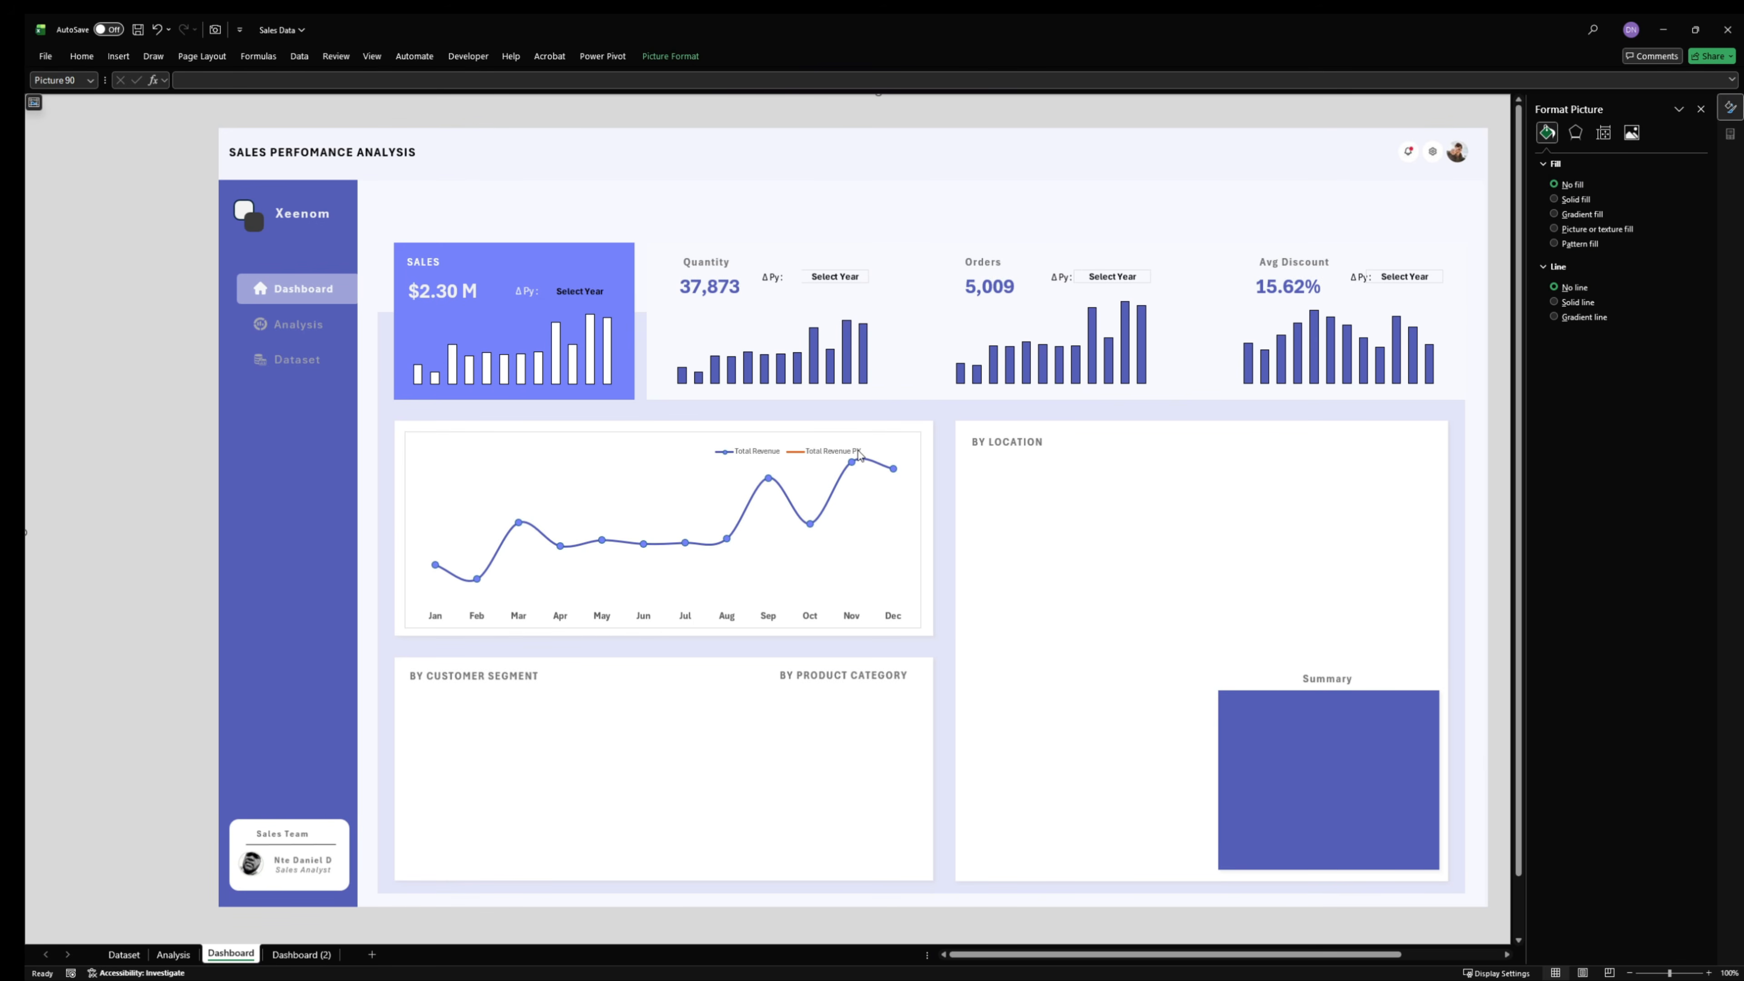
{"action": "left_click", "coordinate": [892, 438]}
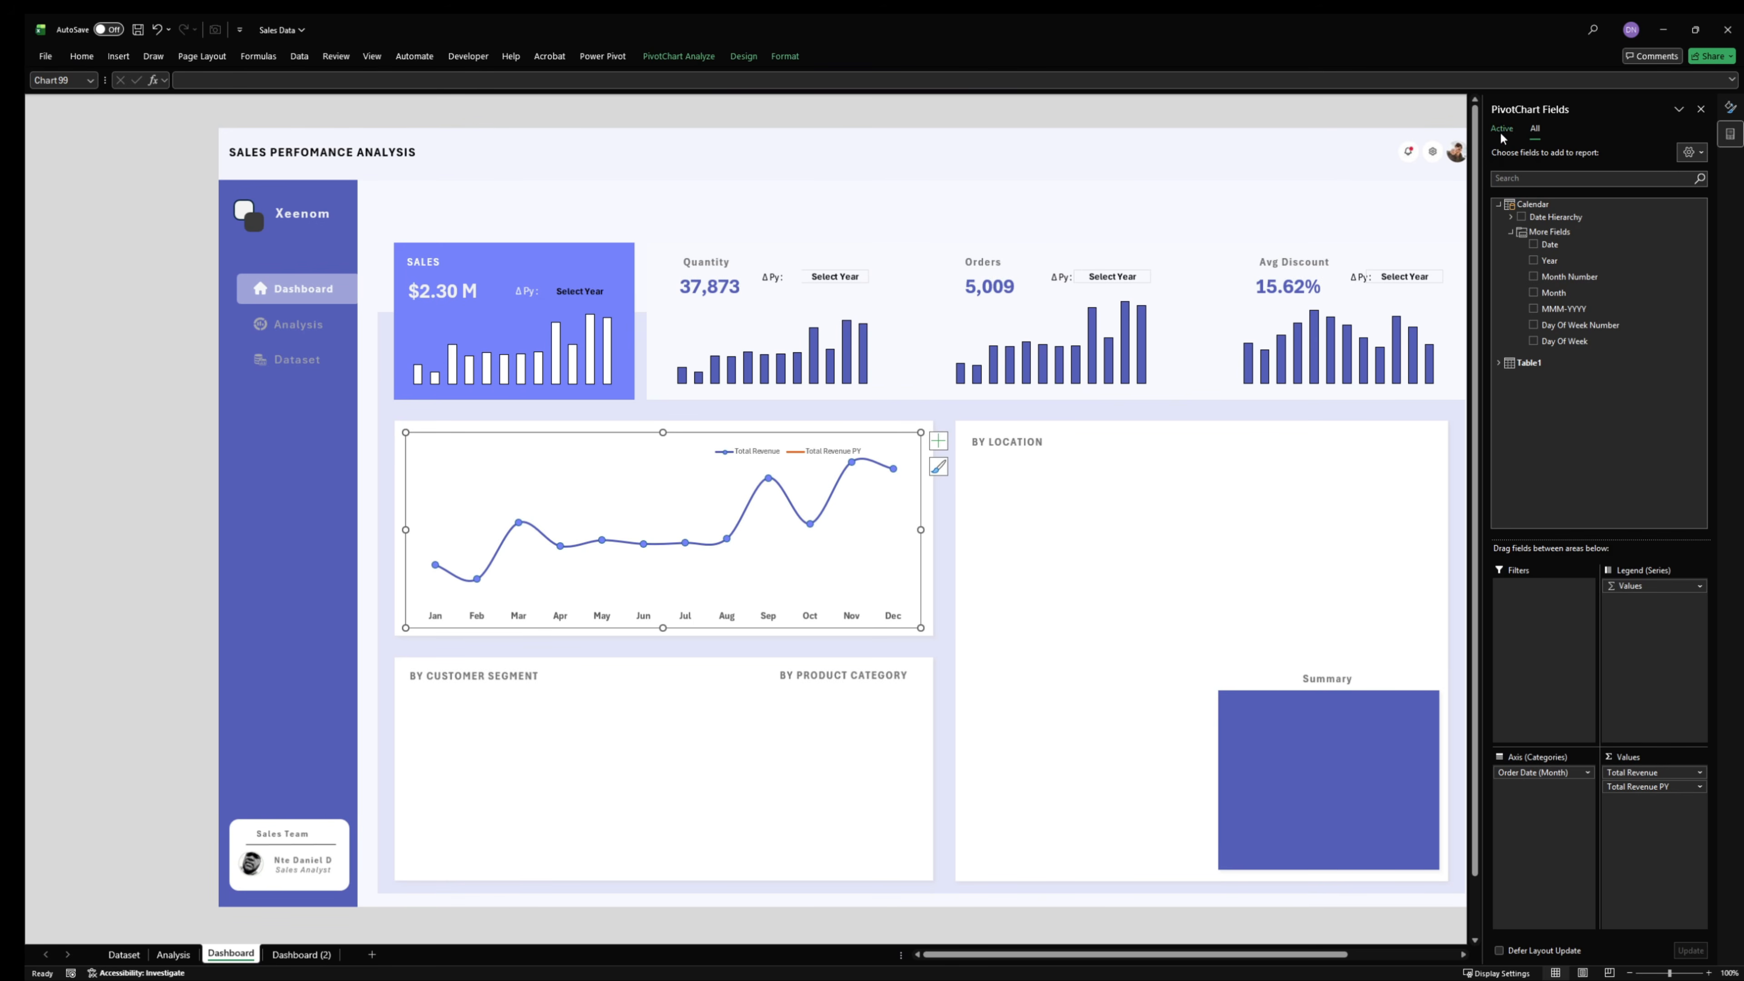
{"action": "left_click", "coordinate": [1701, 108]}
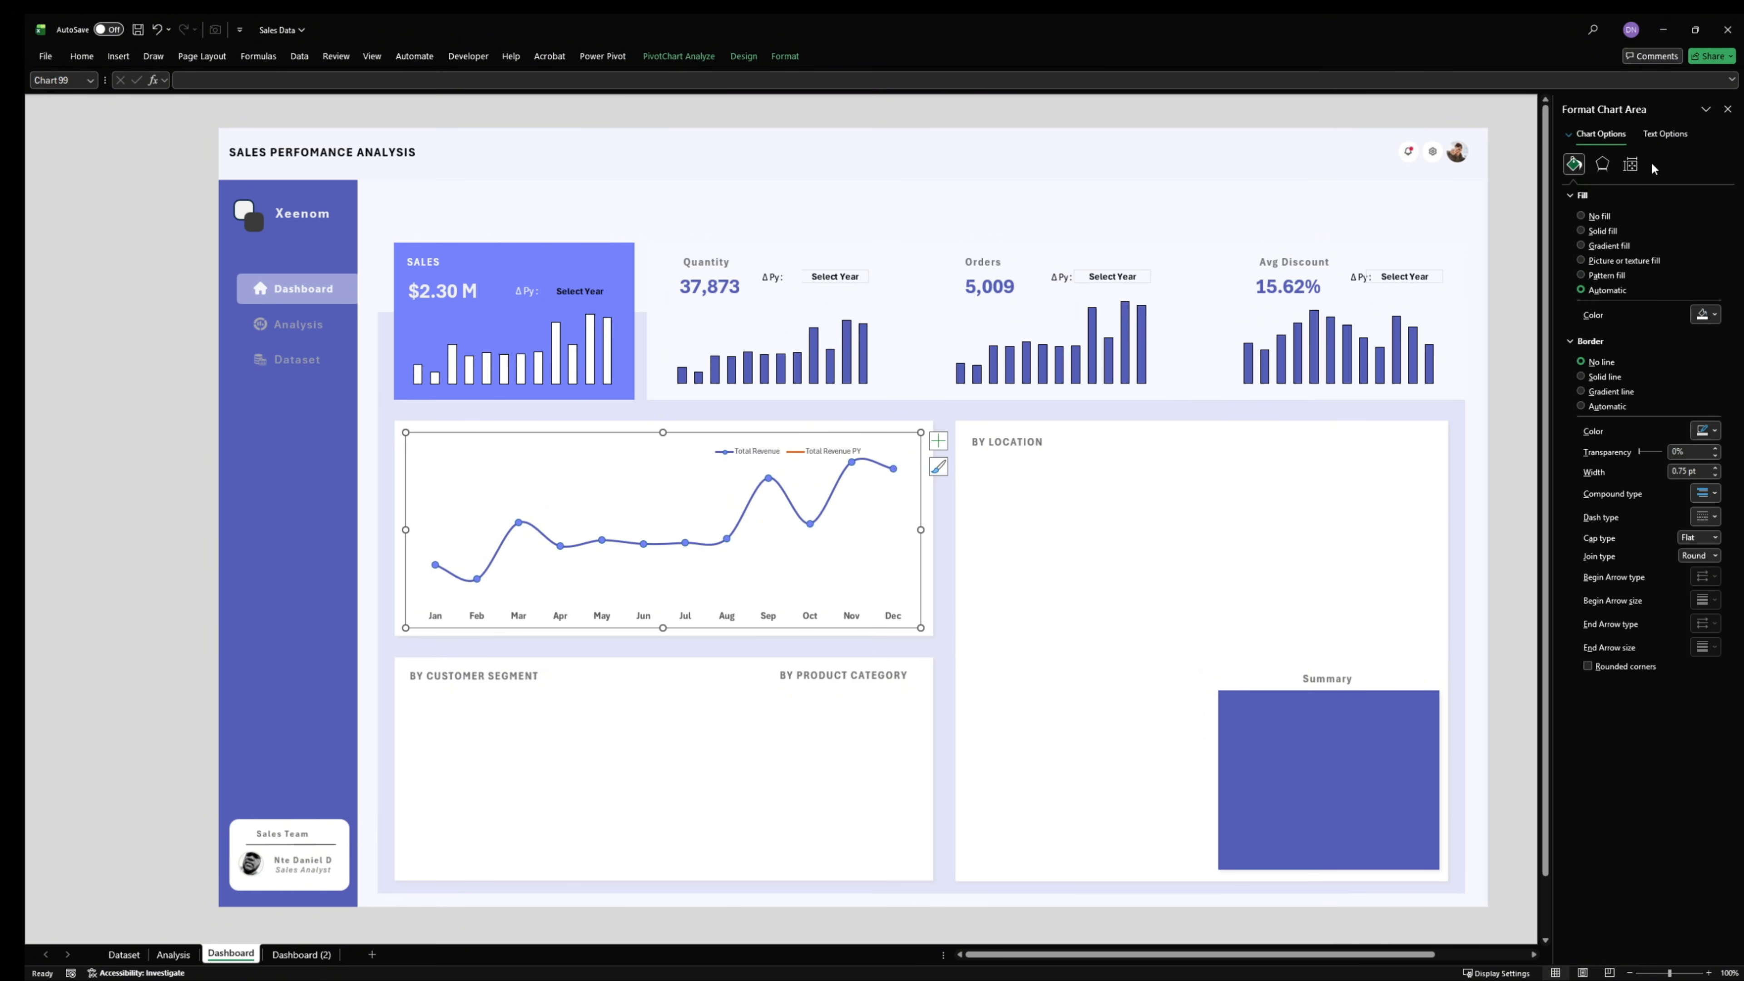
{"action": "left_click", "coordinate": [1581, 217]}
{"action": "left_click", "coordinate": [1587, 334]}
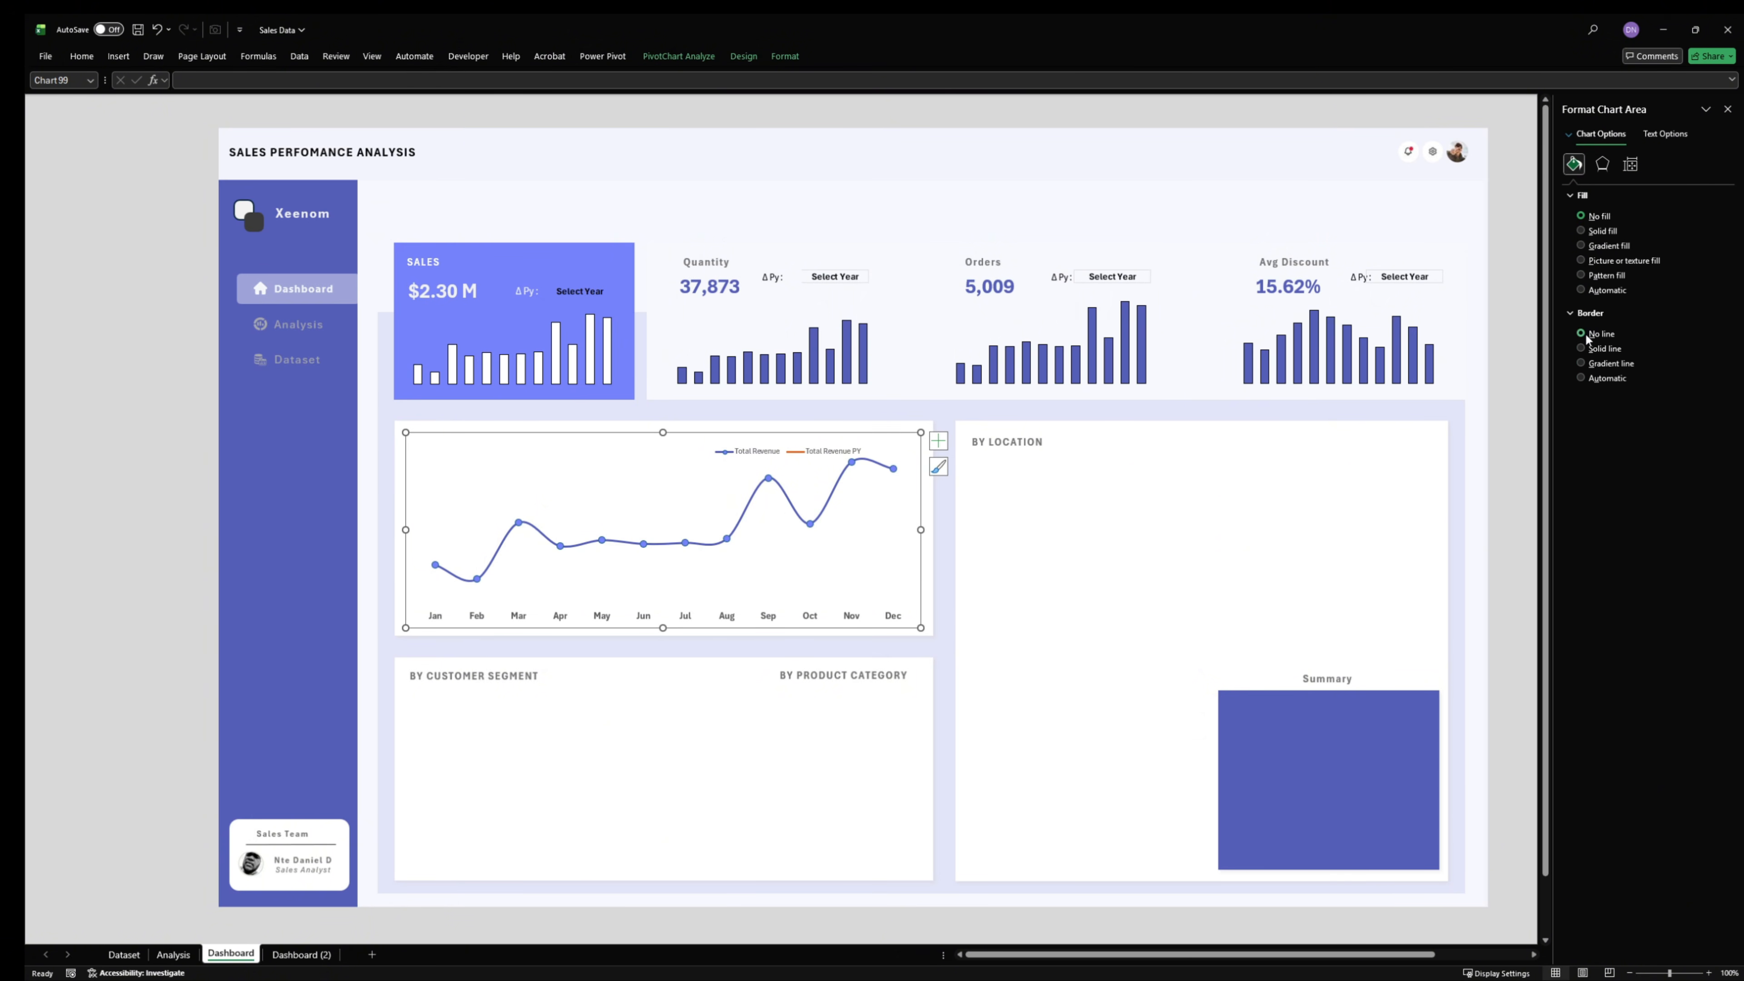
{"action": "right_click", "coordinate": [892, 438]}
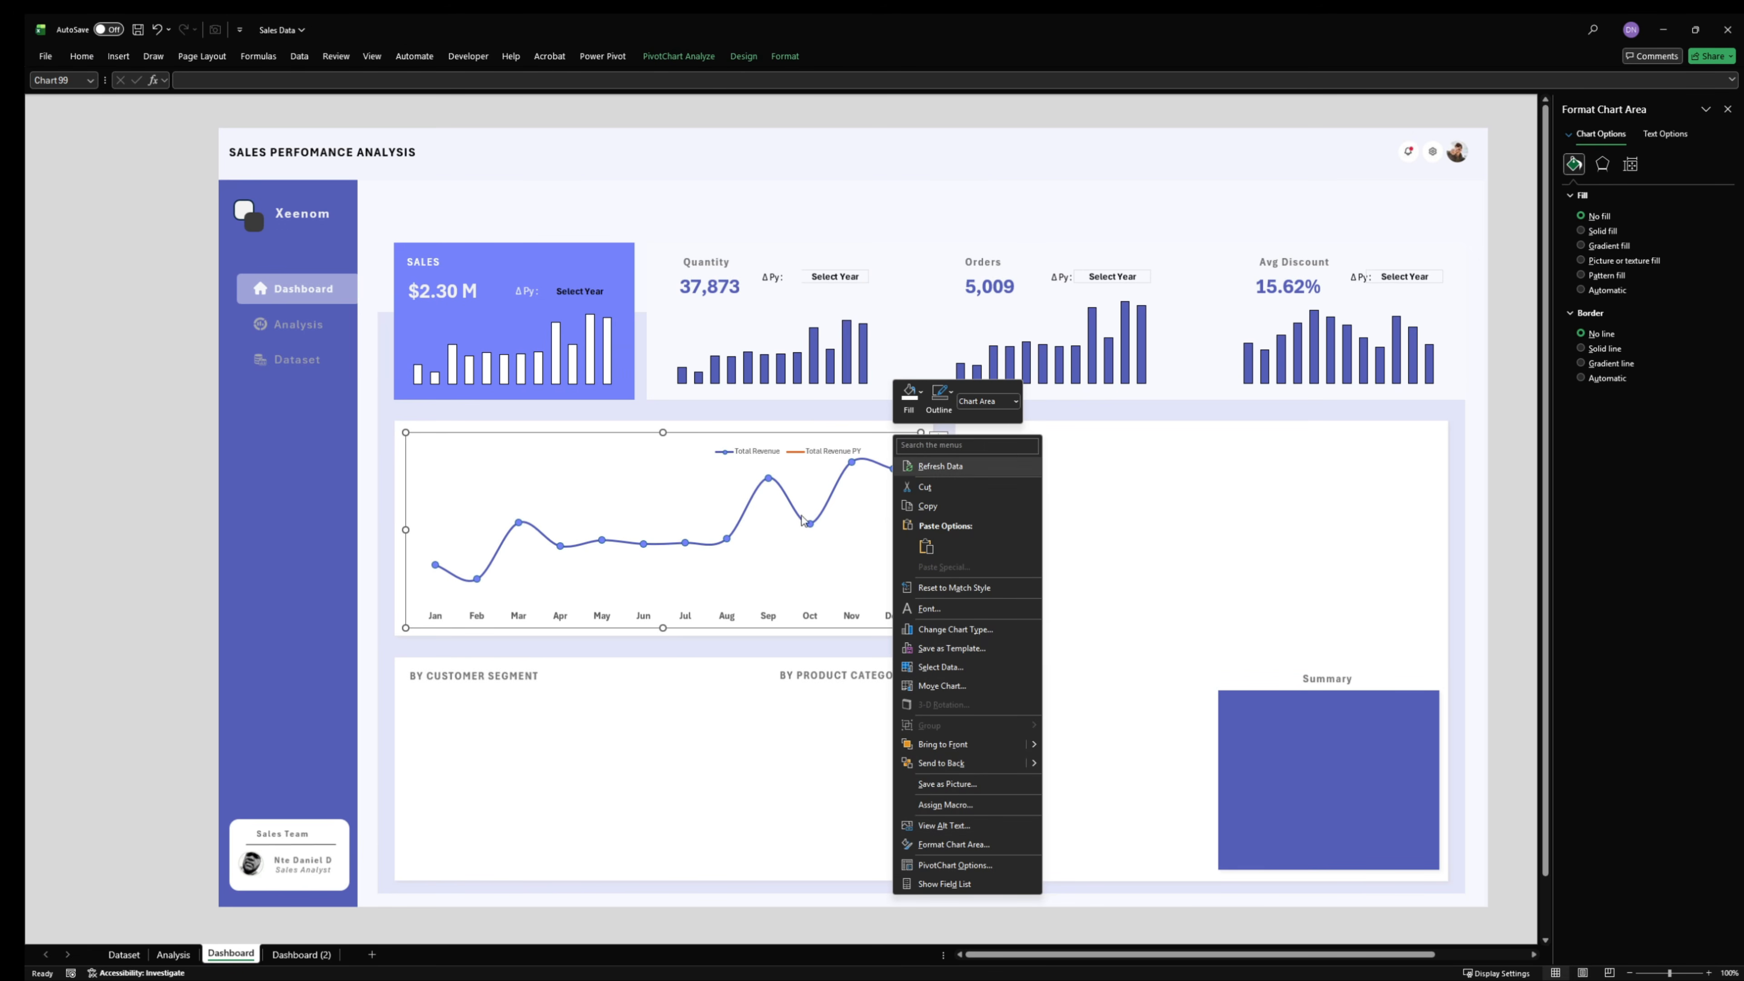
{"action": "left_click", "coordinate": [780, 501]}
- Add a chart title reading "MONTHLY TREND" to the revenue line chart
{"action": "left_click", "coordinate": [939, 442]}
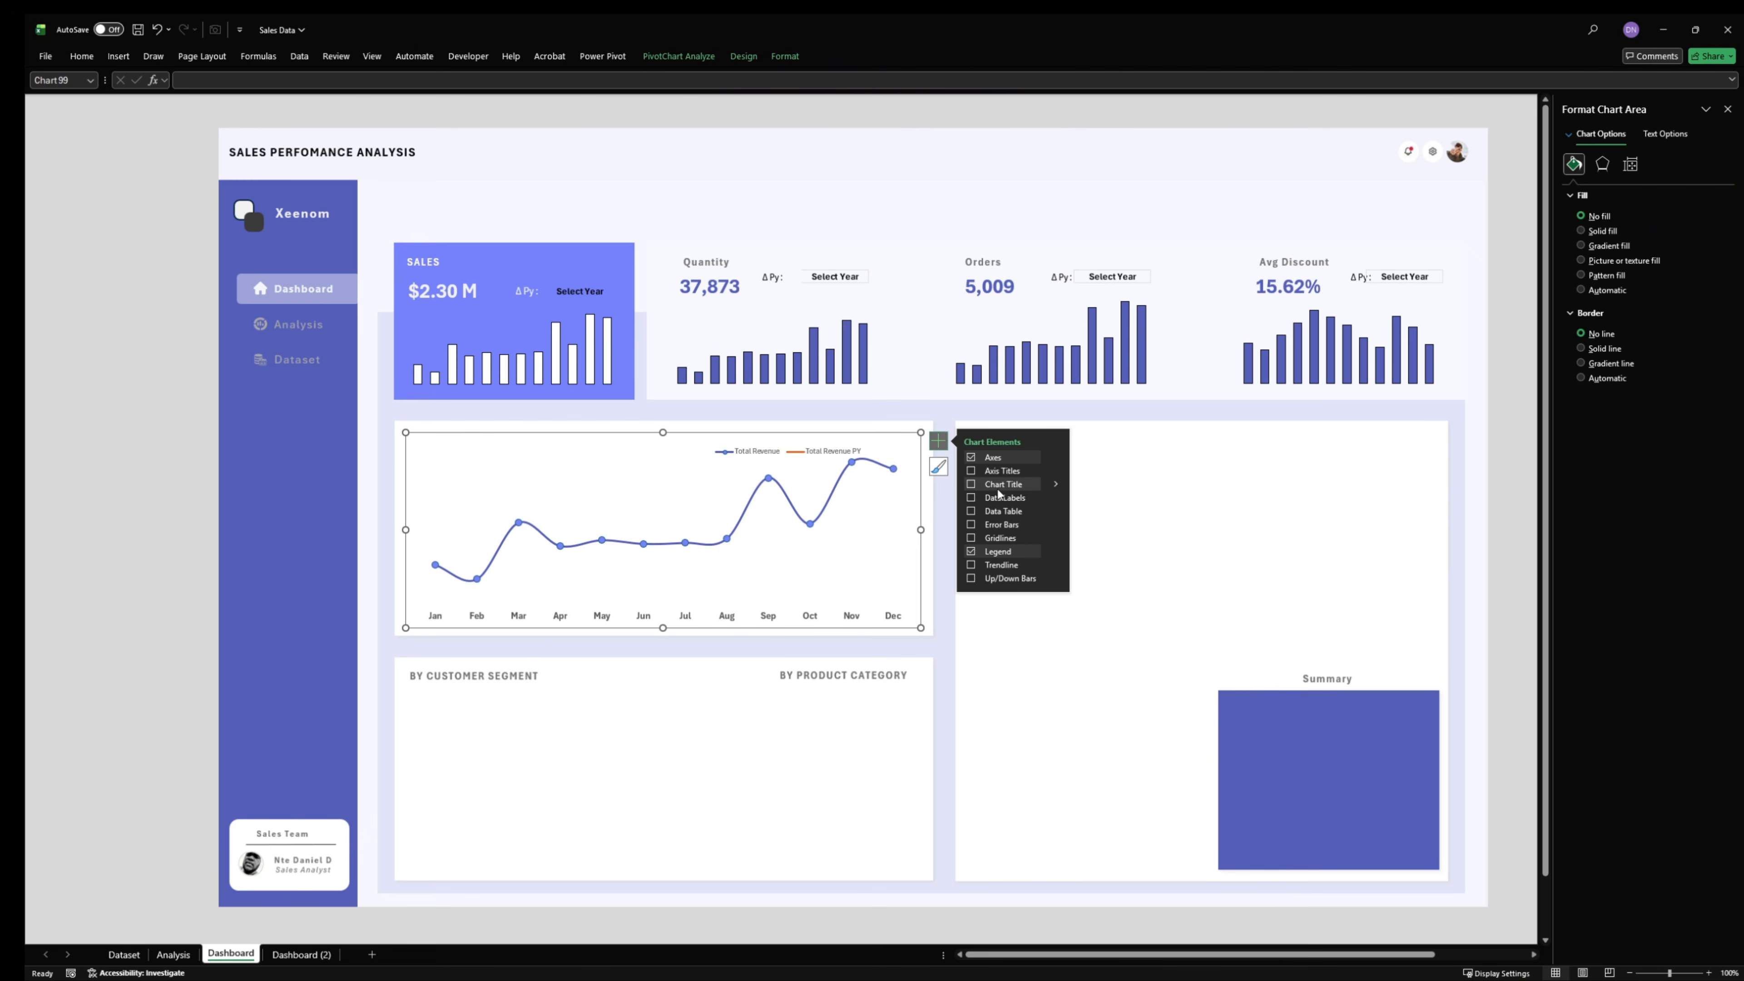
{"action": "left_click", "coordinate": [971, 488]}
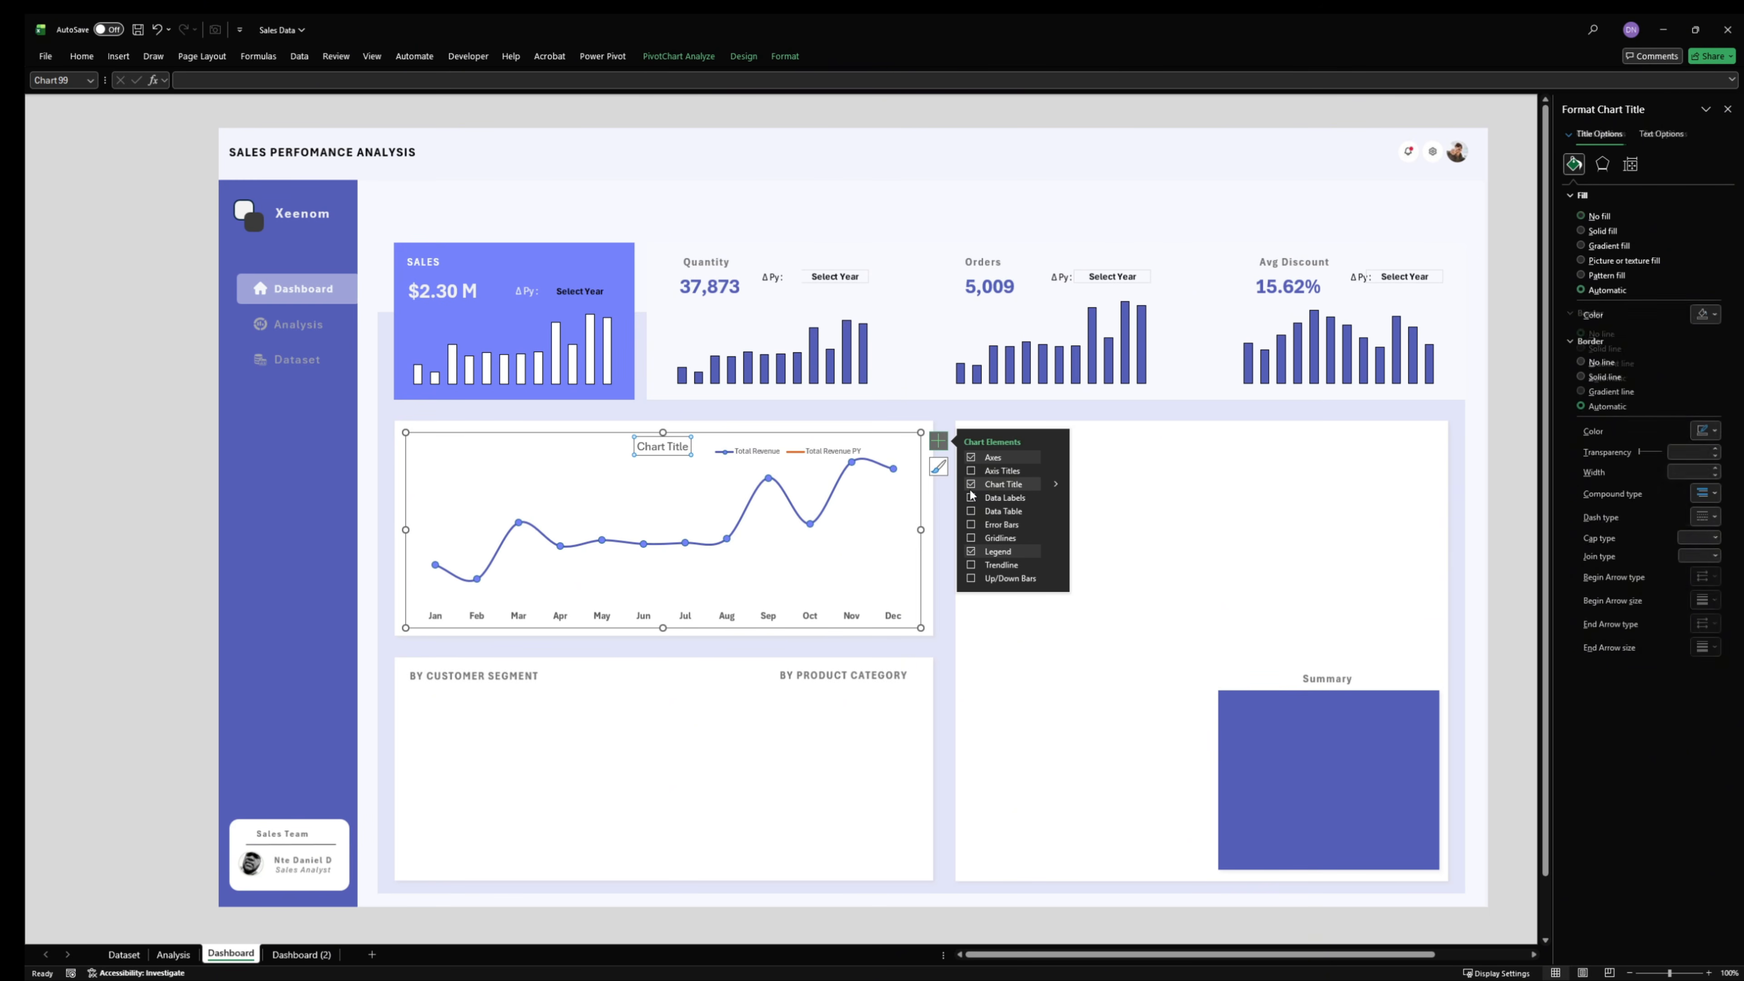
{"action": "left_click", "coordinate": [688, 449]}
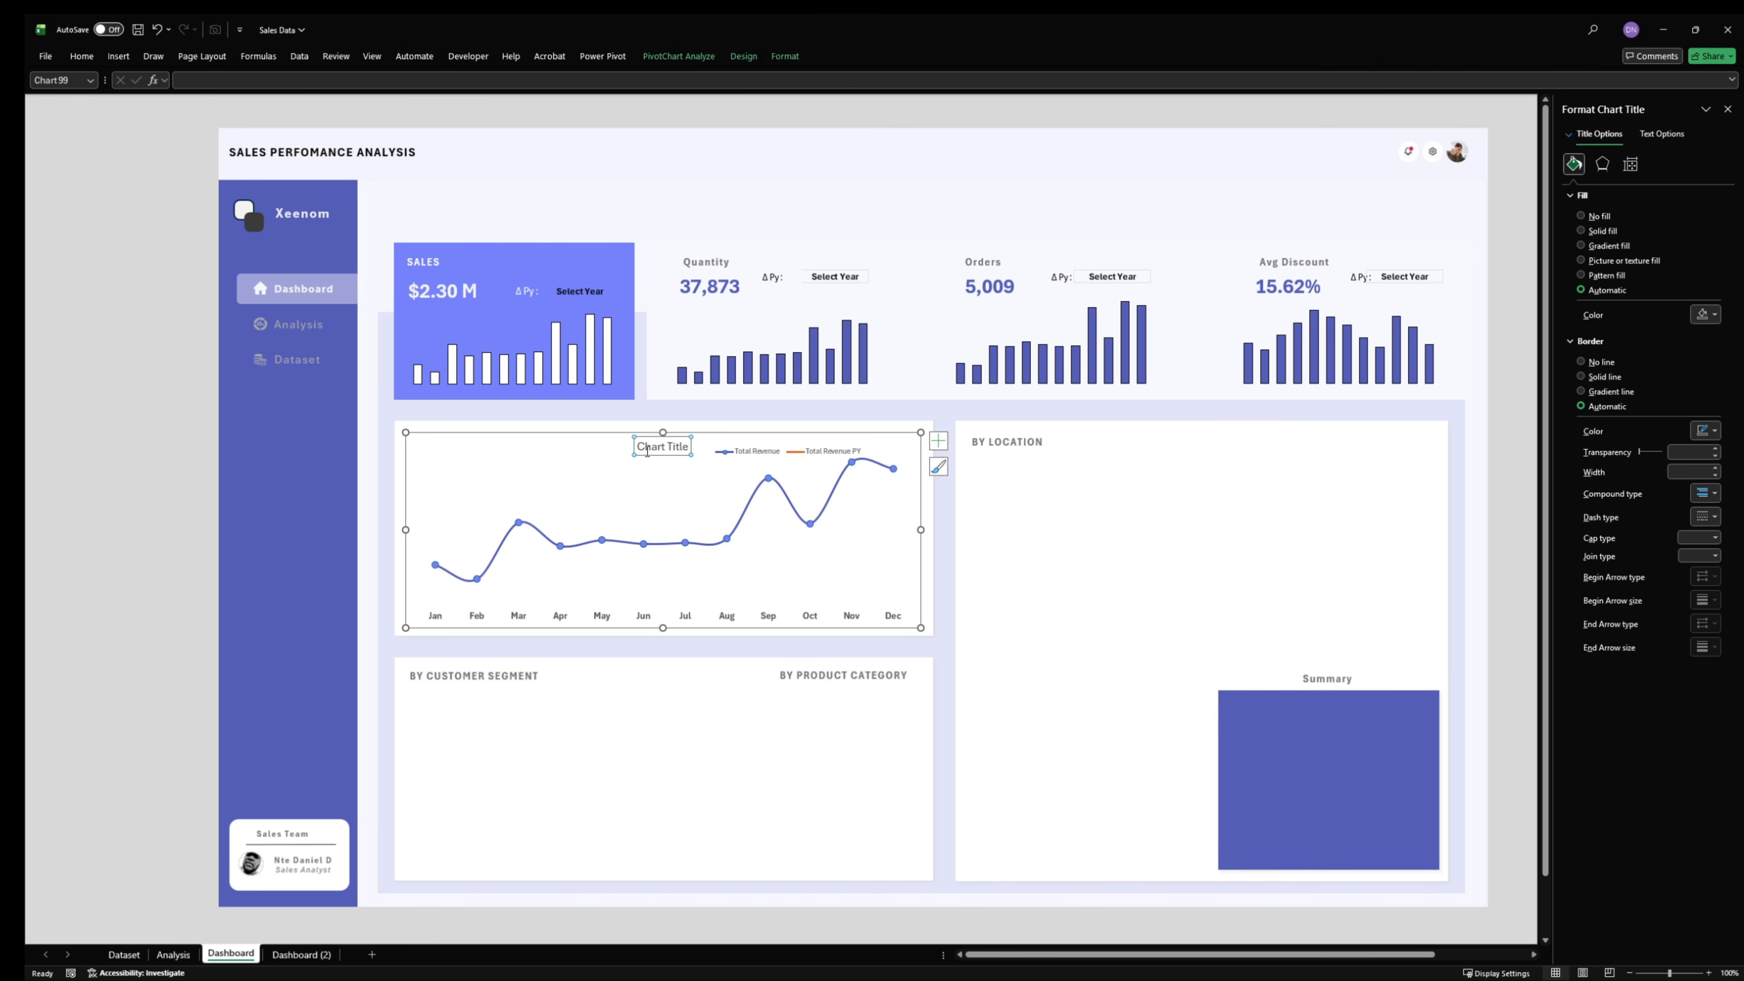
{"action": "double_click", "coordinate": [642, 452]}
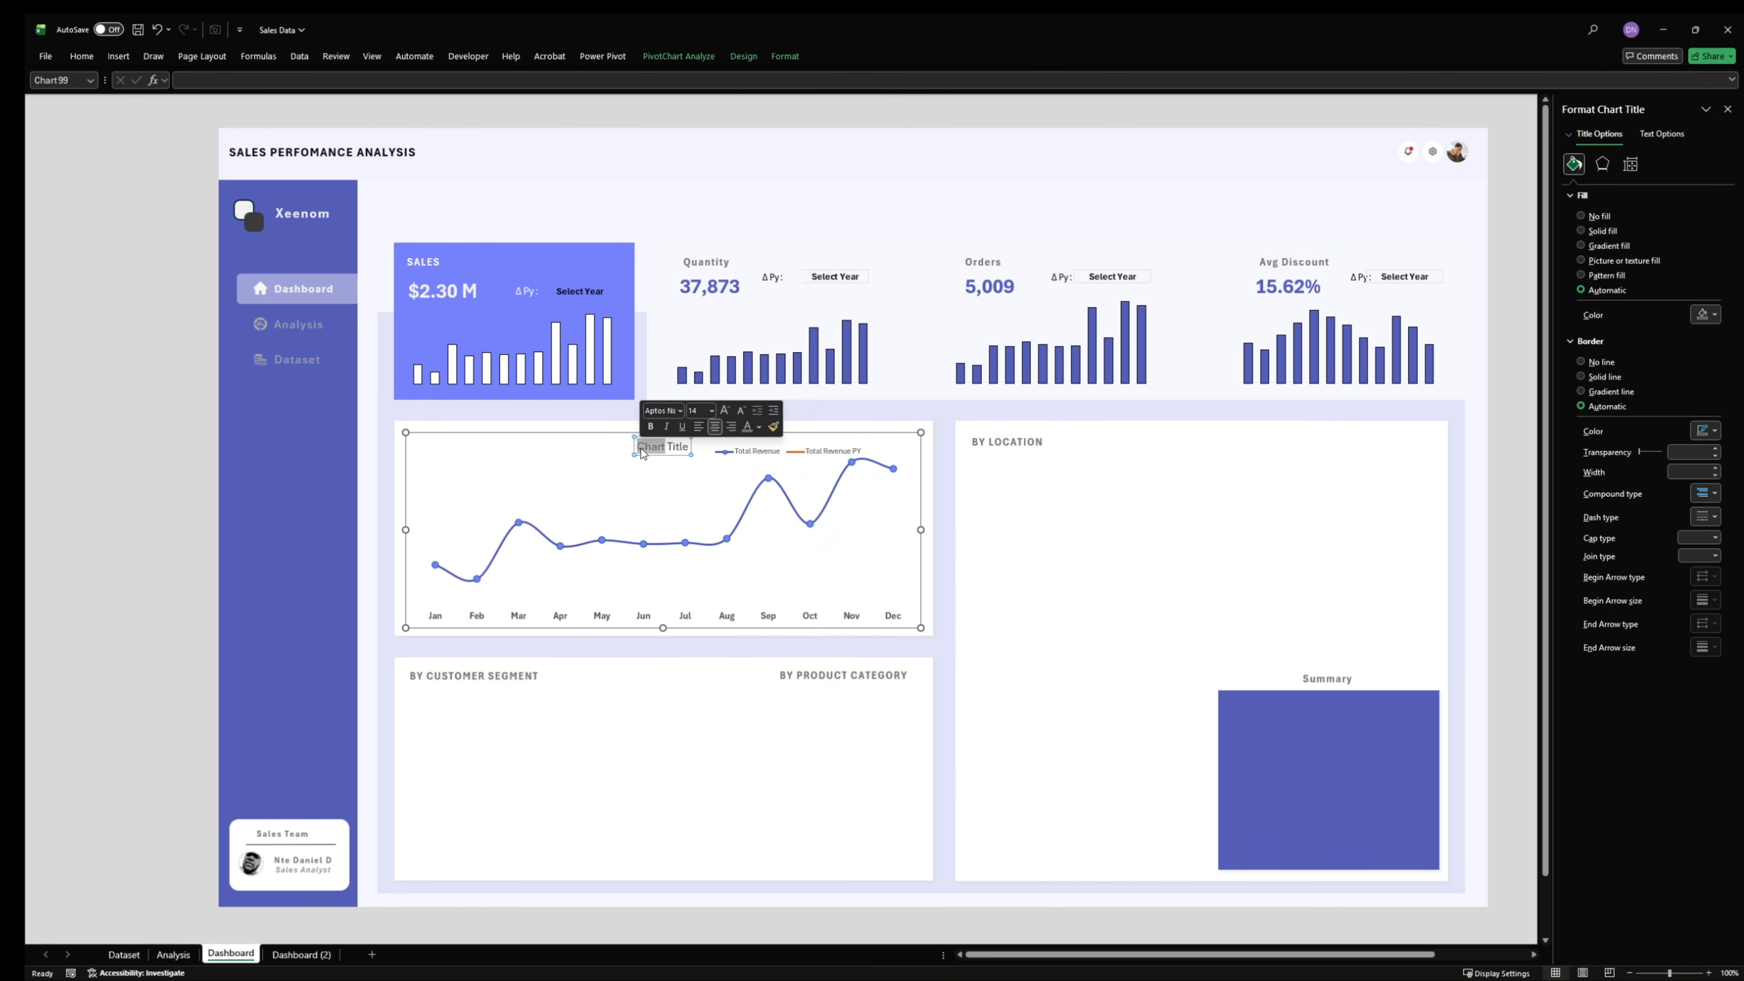
{"action": "left_click", "coordinate": [642, 447]}
{"action": "left_click_drag", "start_coordinate": [642, 447], "coordinate": [692, 448]}
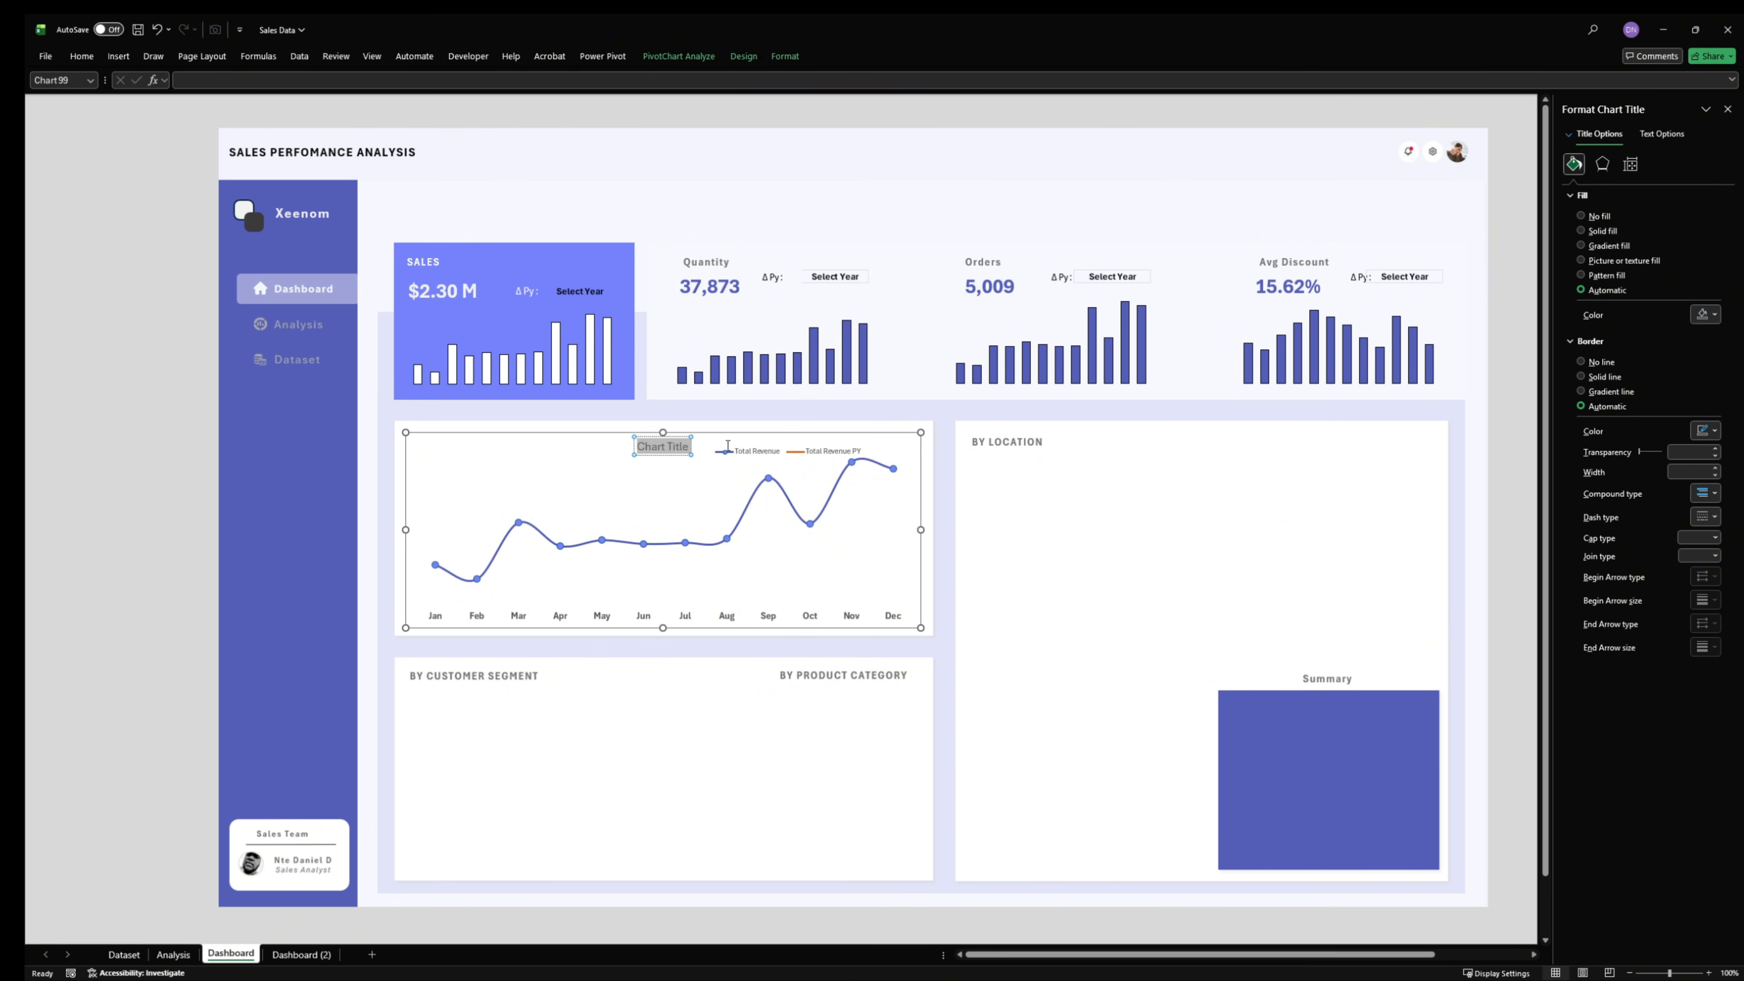
{"action": "type", "text": "Month"}
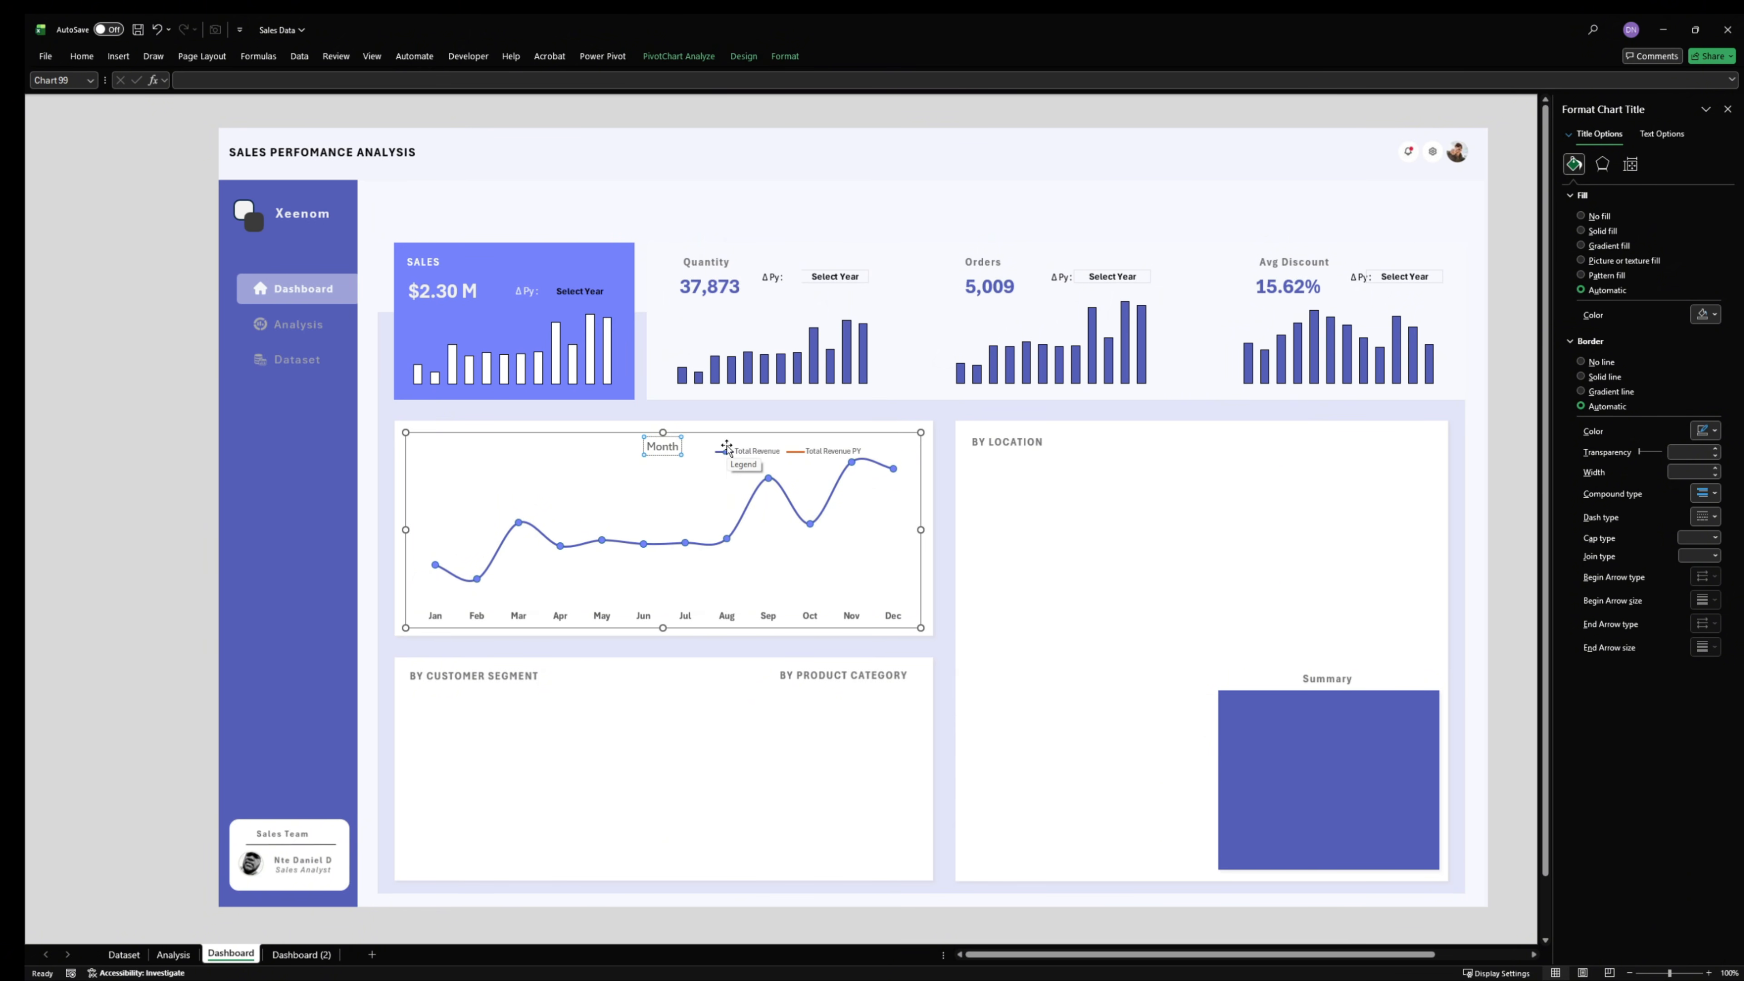
{"action": "type", "text": "l"}
{"action": "key", "text": "BackSpace"}
{"action": "key", "text": "BackSpace"}
{"action": "key", "text": "BackSpace"}
{"action": "key", "text": "BackSpace"}
{"action": "key", "text": "BackSpace"}
{"action": "key", "text": "BackSpace"}
{"action": "type", "text": "MONTHLY TREND"}
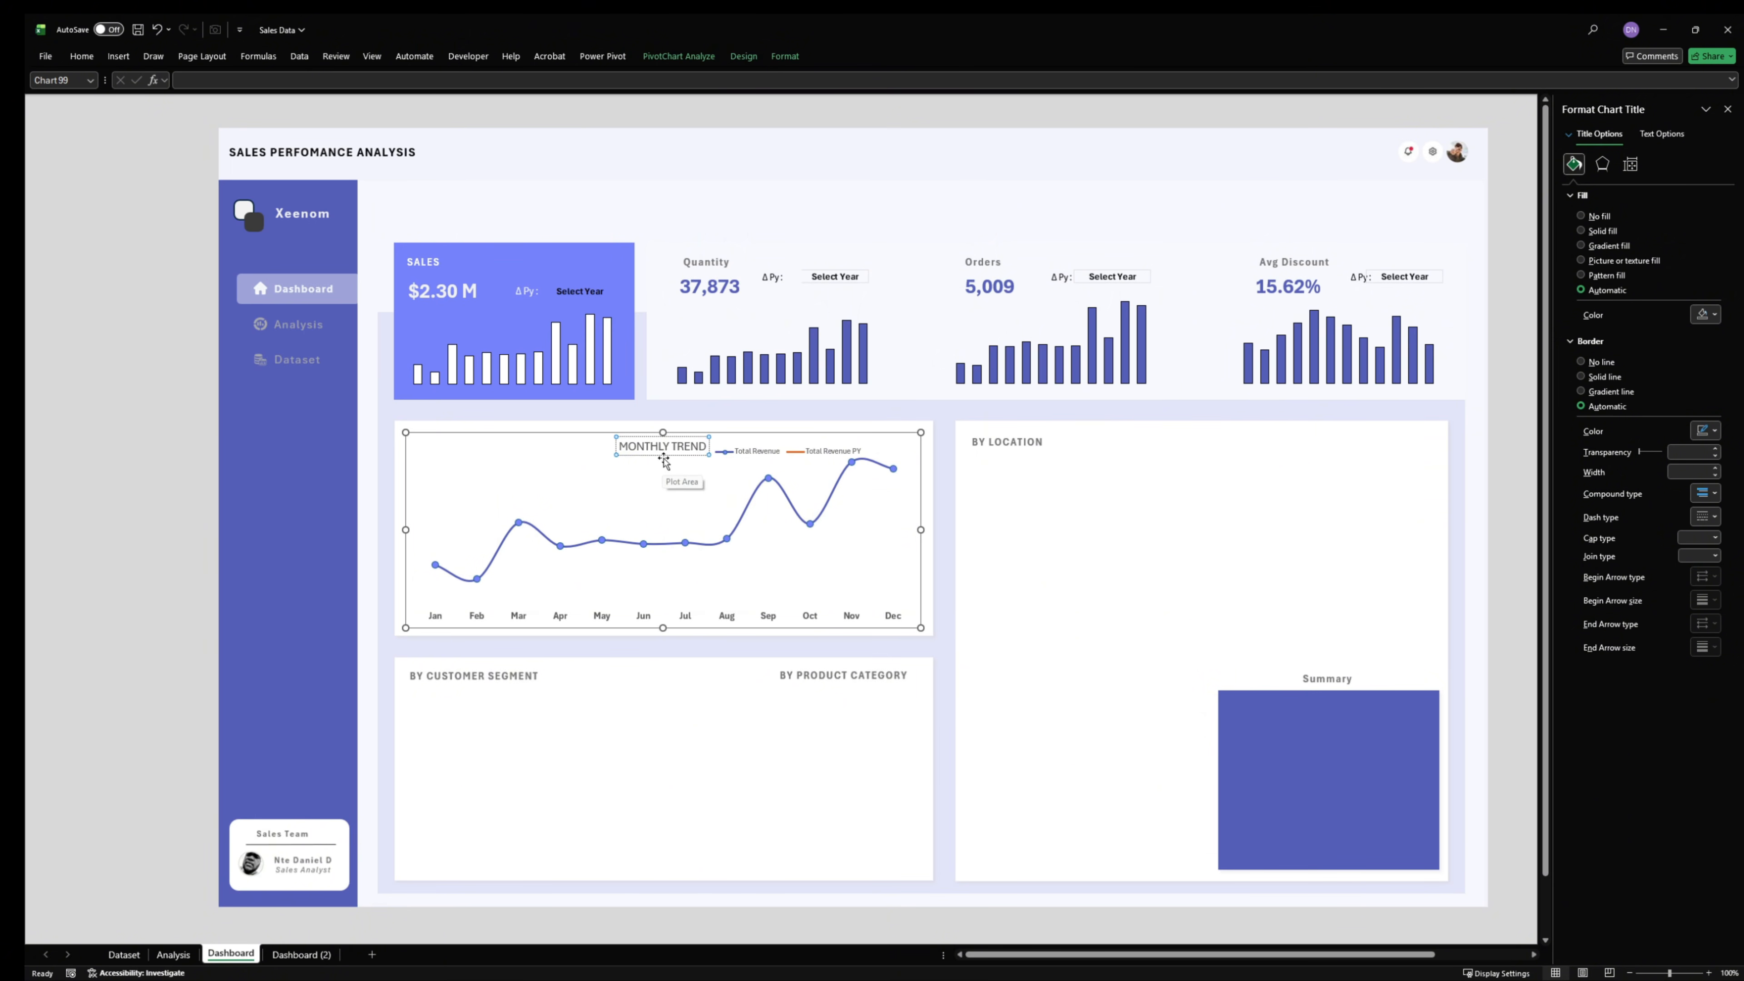
- Move the MONTHLY TREND title to the upper-left corner of the line chart
{"action": "left_click_drag", "start_coordinate": [629, 455], "coordinate": [420, 450]}
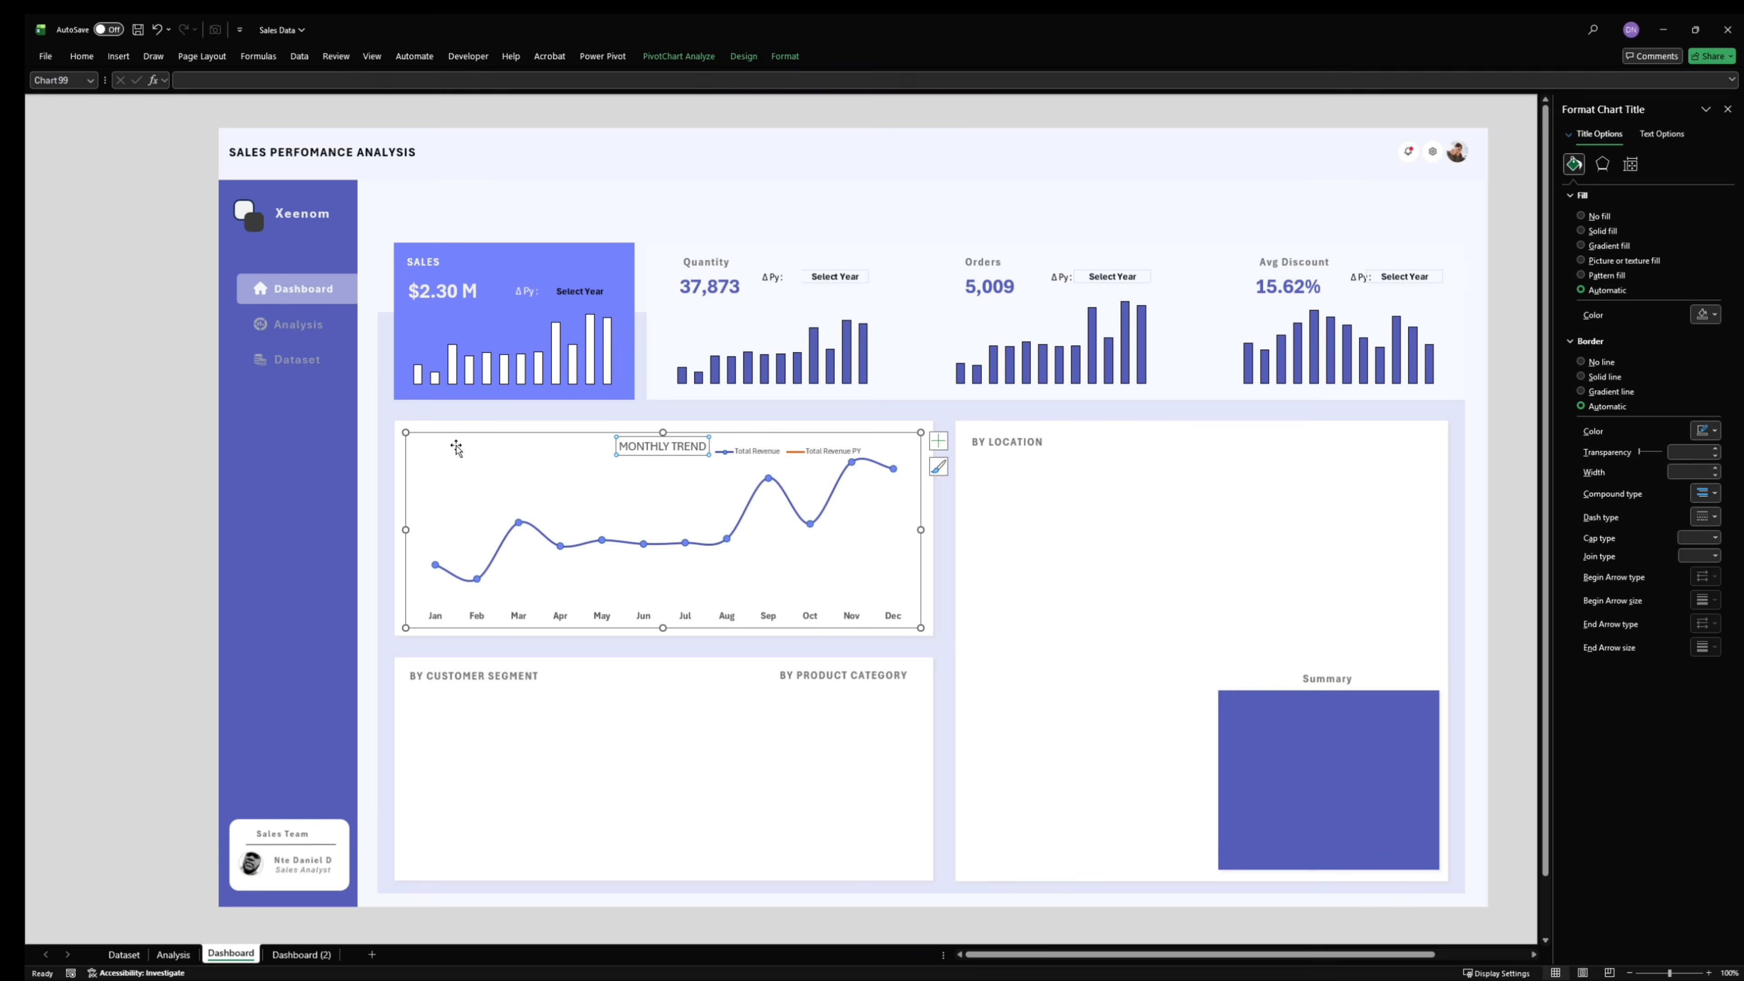
{"action": "left_click", "coordinate": [46, 57]}
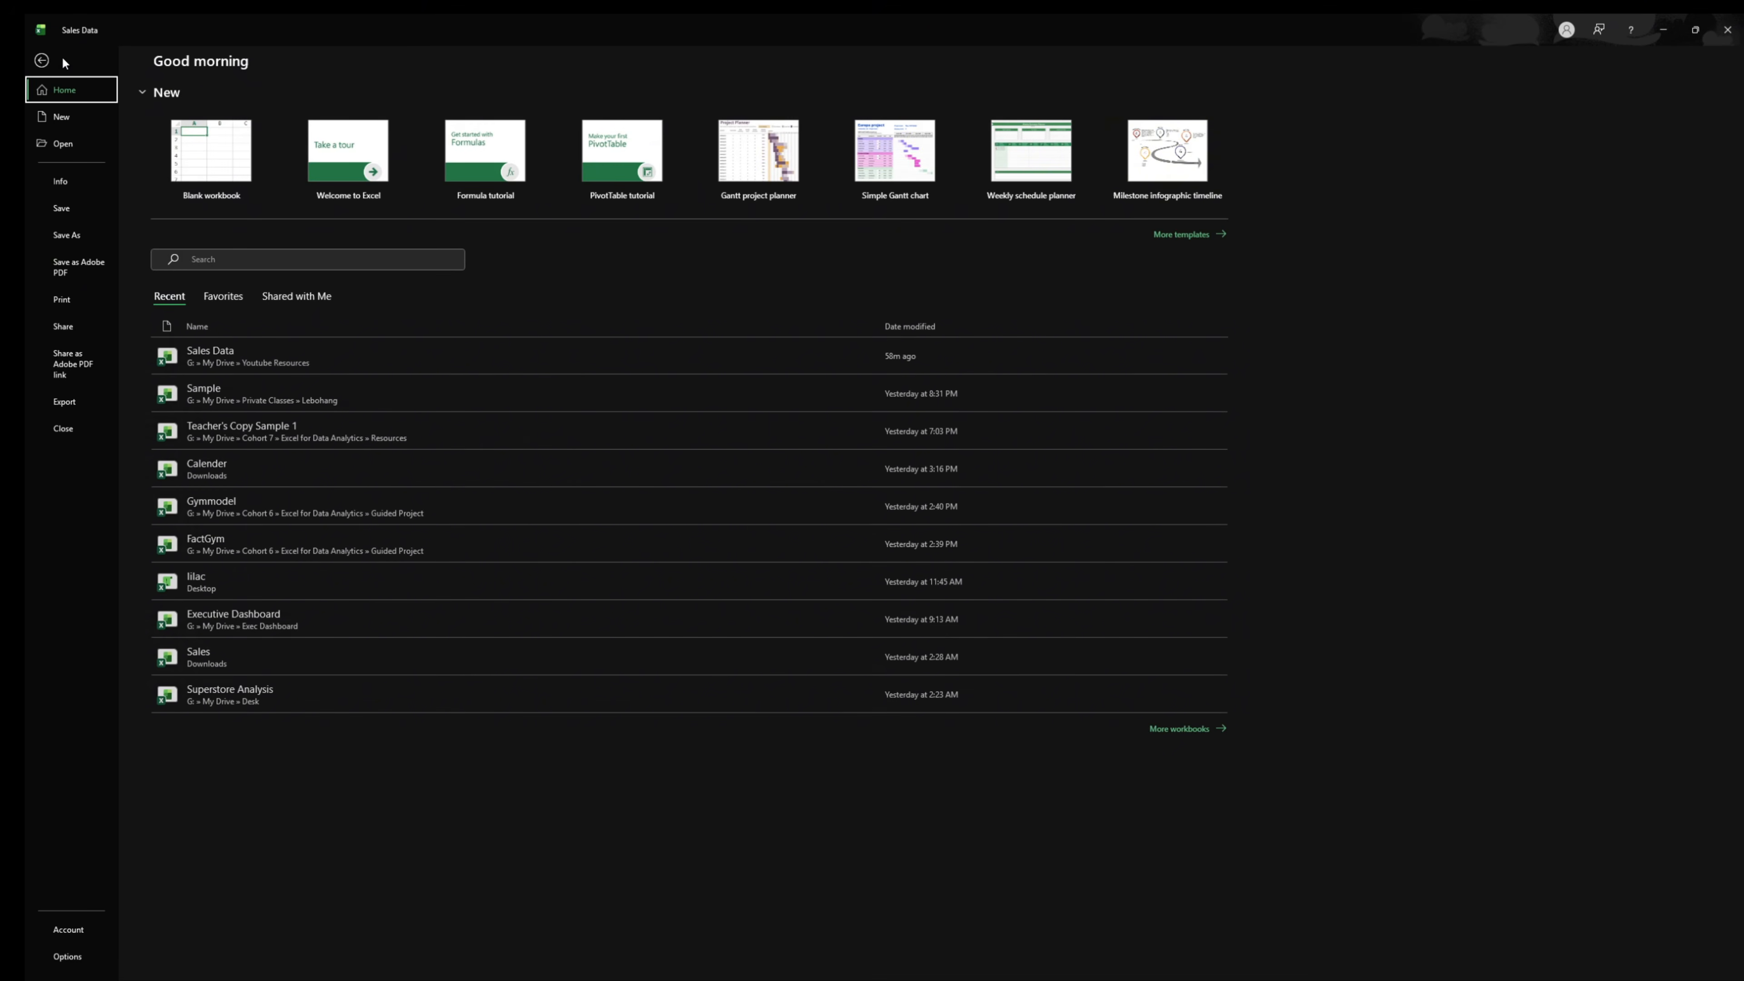
{"action": "left_click", "coordinate": [42, 60]}
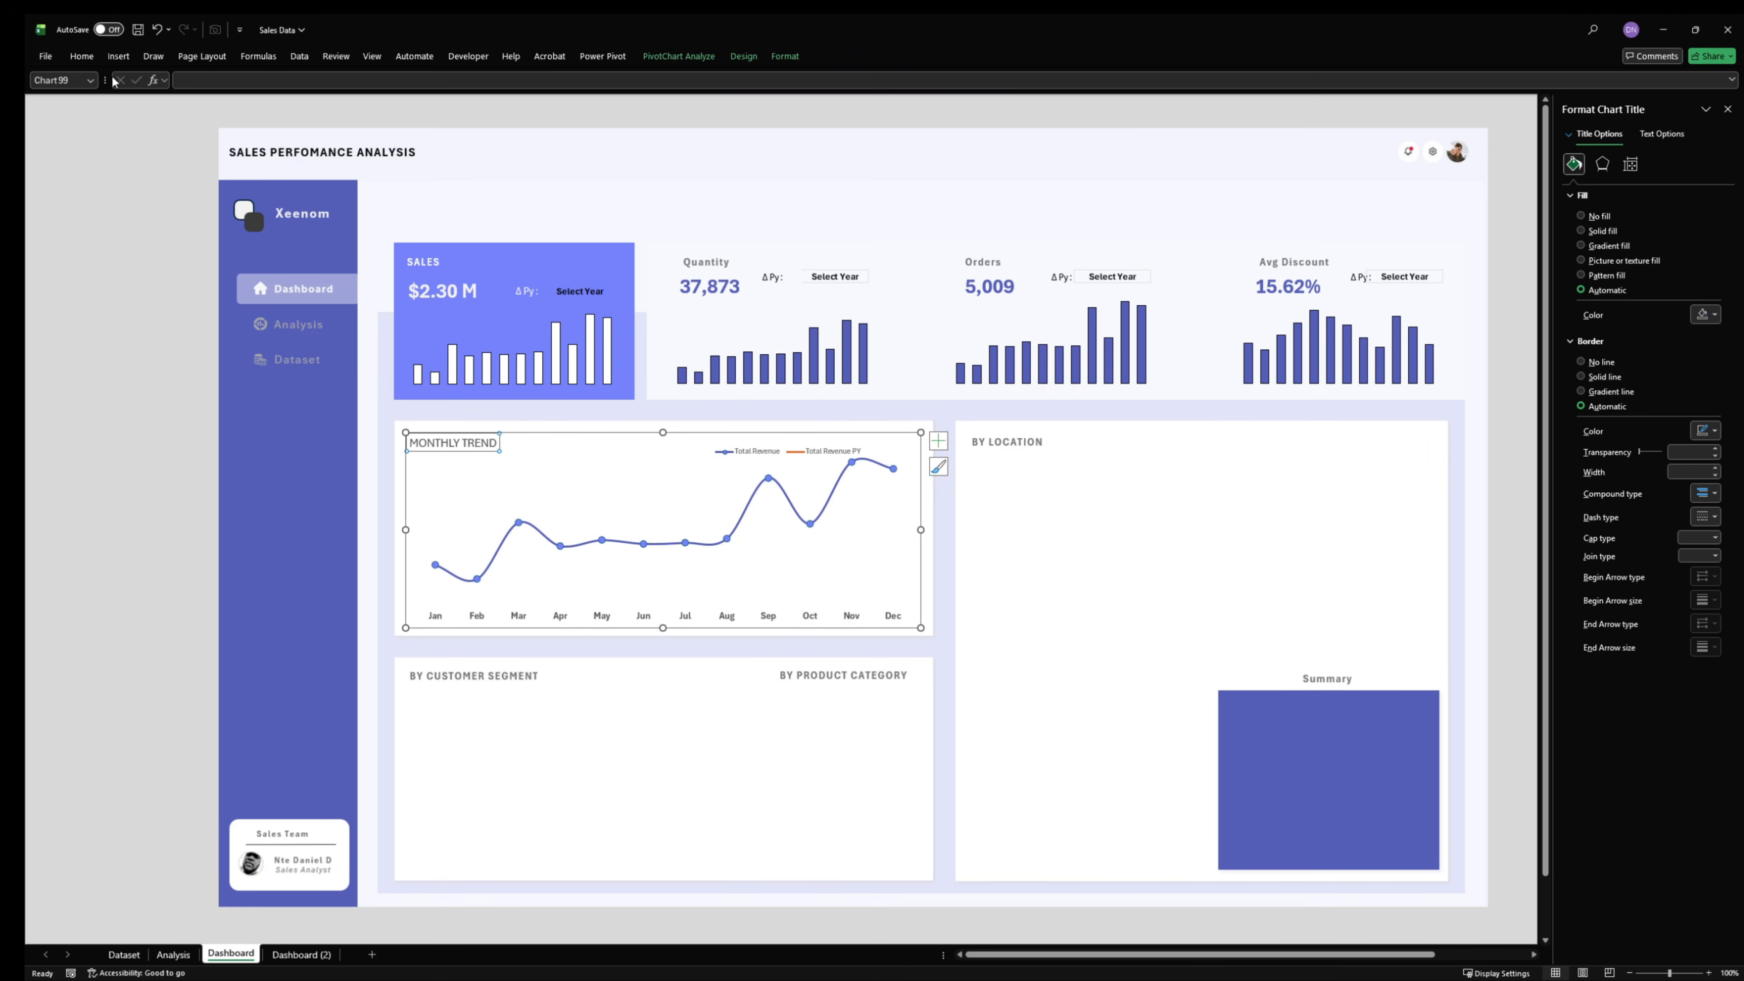
- Format the MONTHLY TREND title as bold 11 pt text in a dark gray theme color
{"action": "left_click", "coordinate": [81, 56]}
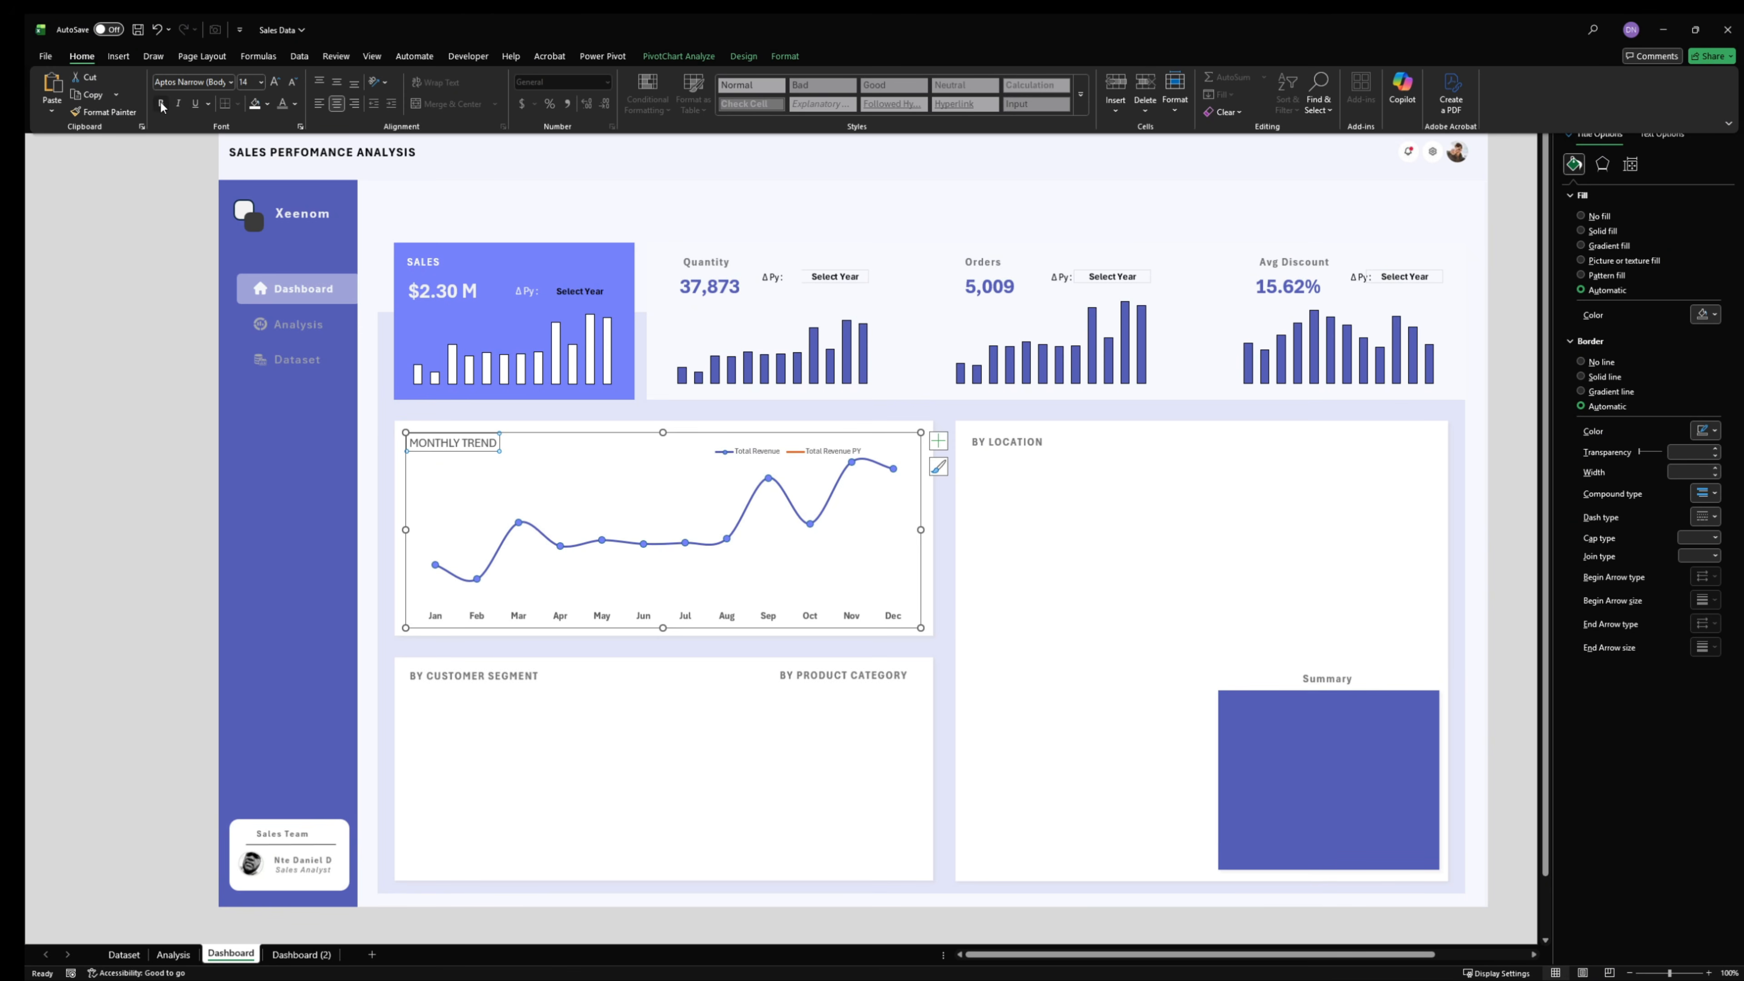
{"action": "left_click", "coordinate": [161, 103]}
{"action": "left_click", "coordinate": [292, 82]}
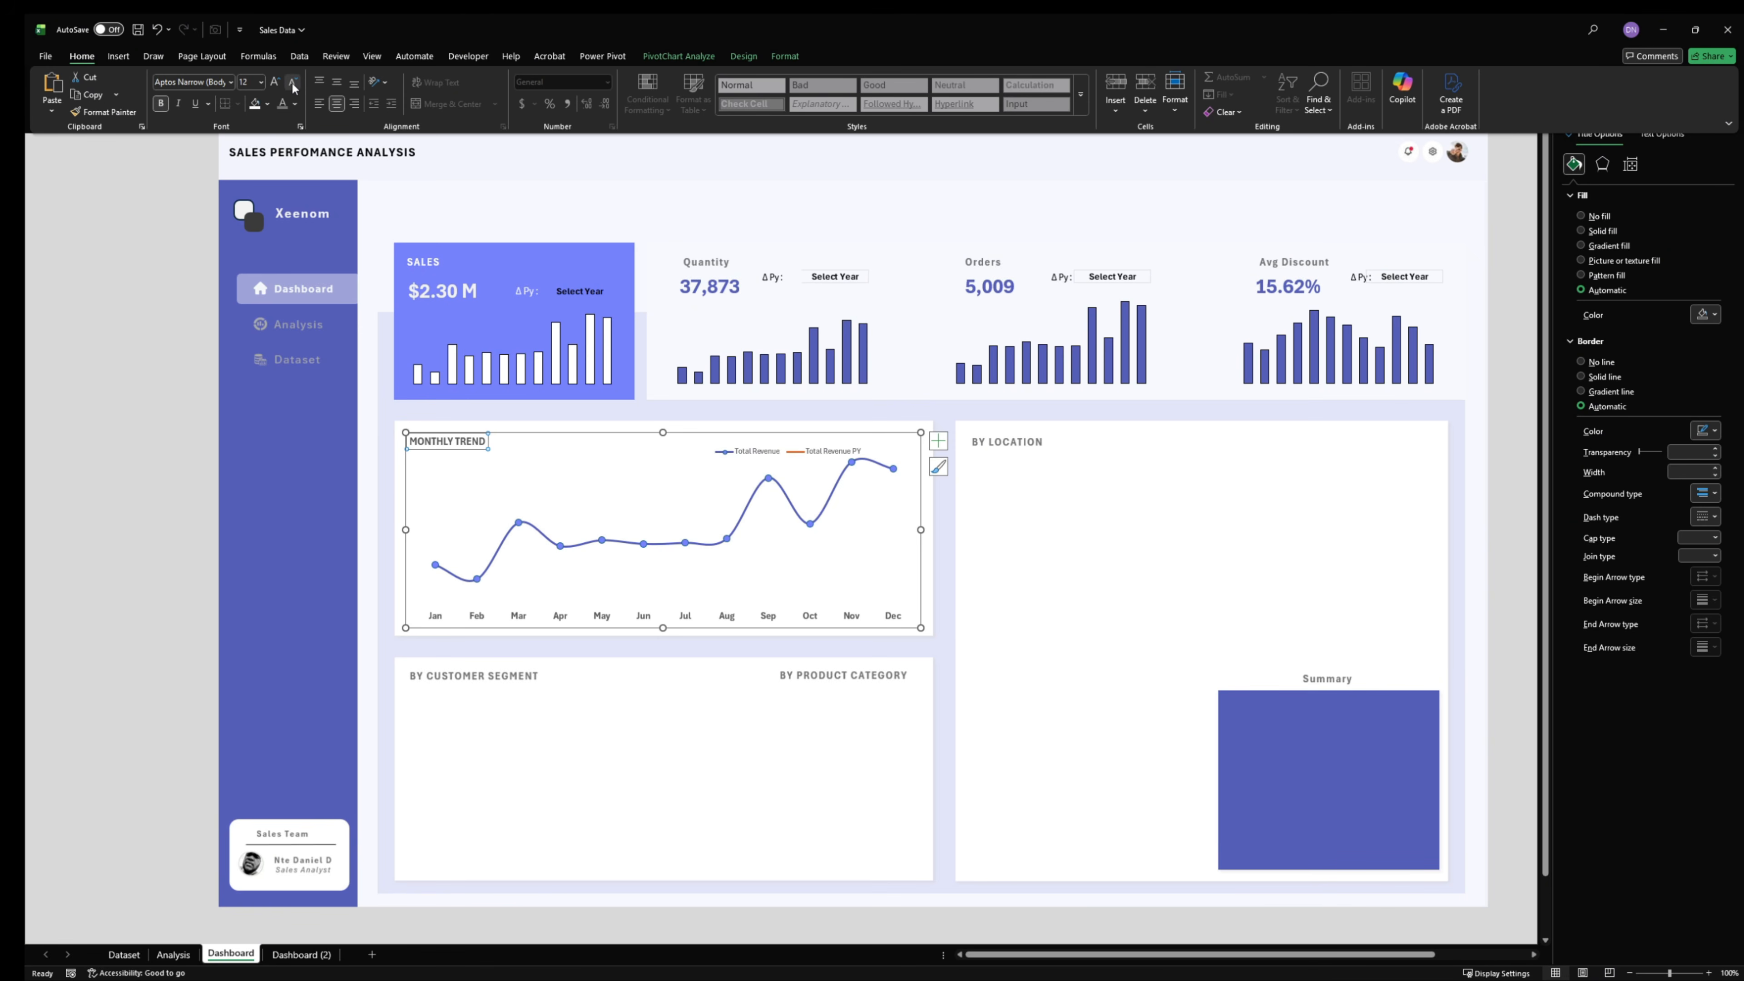
{"action": "left_click", "coordinate": [292, 81]}
{"action": "left_click", "coordinate": [296, 105]}
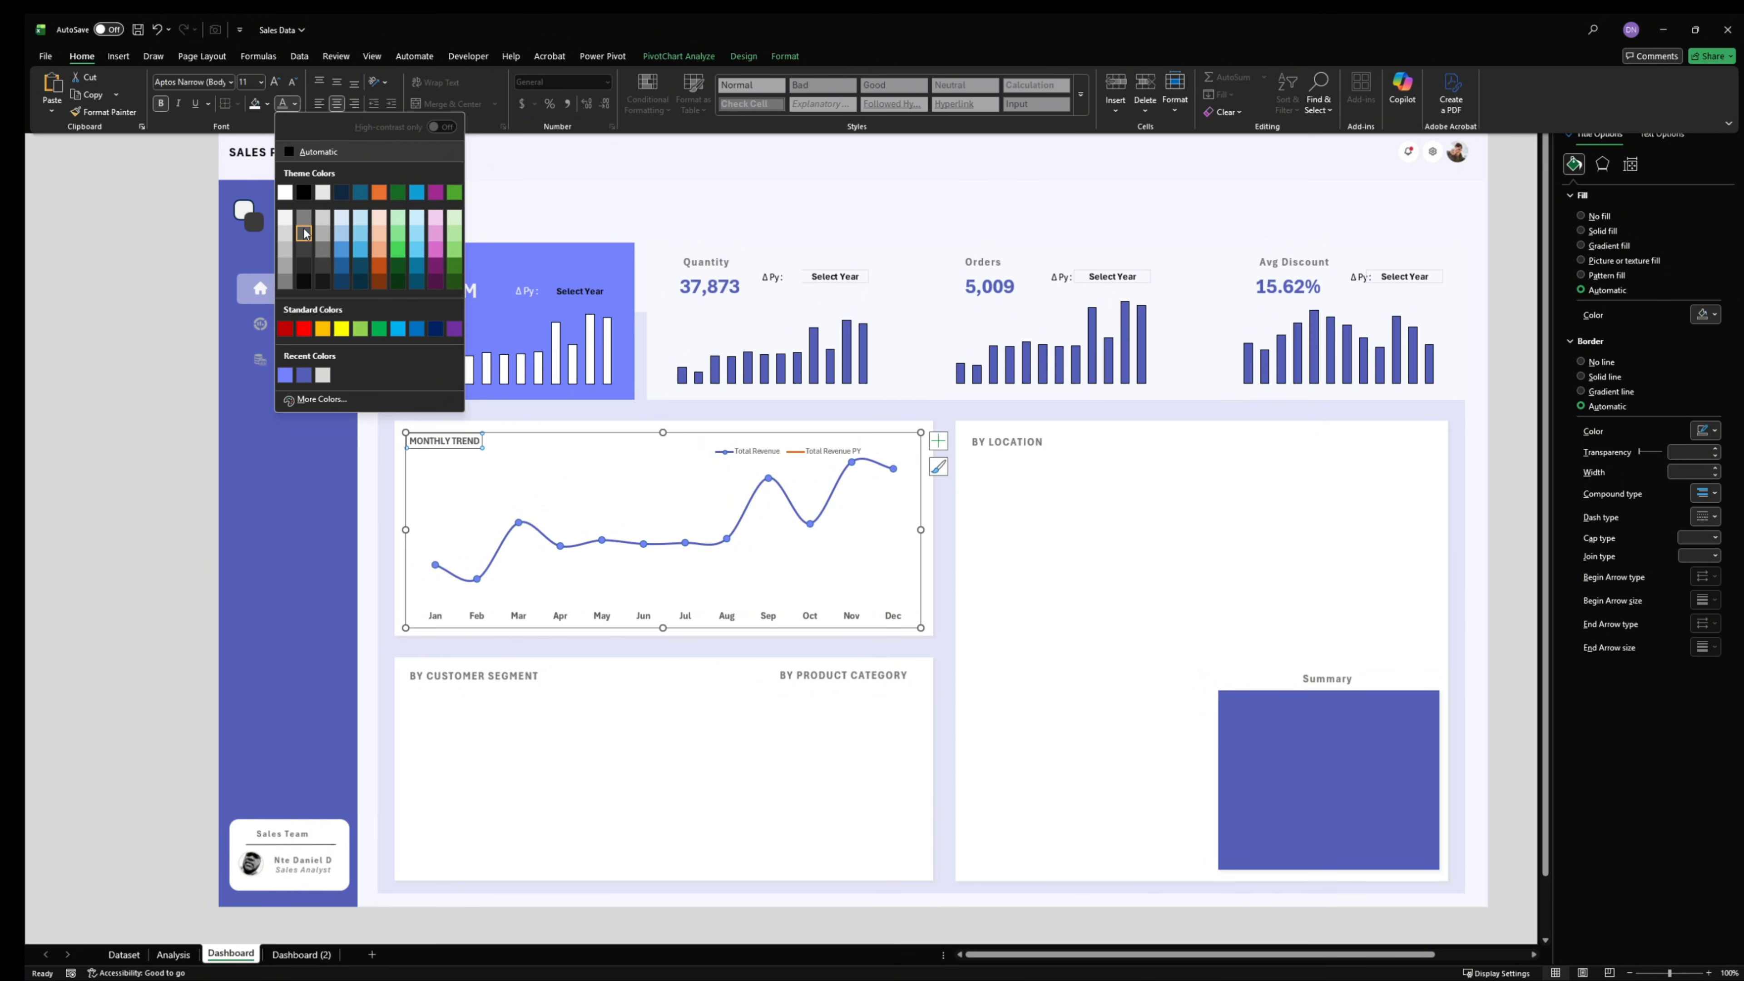
{"action": "left_click", "coordinate": [283, 283]}
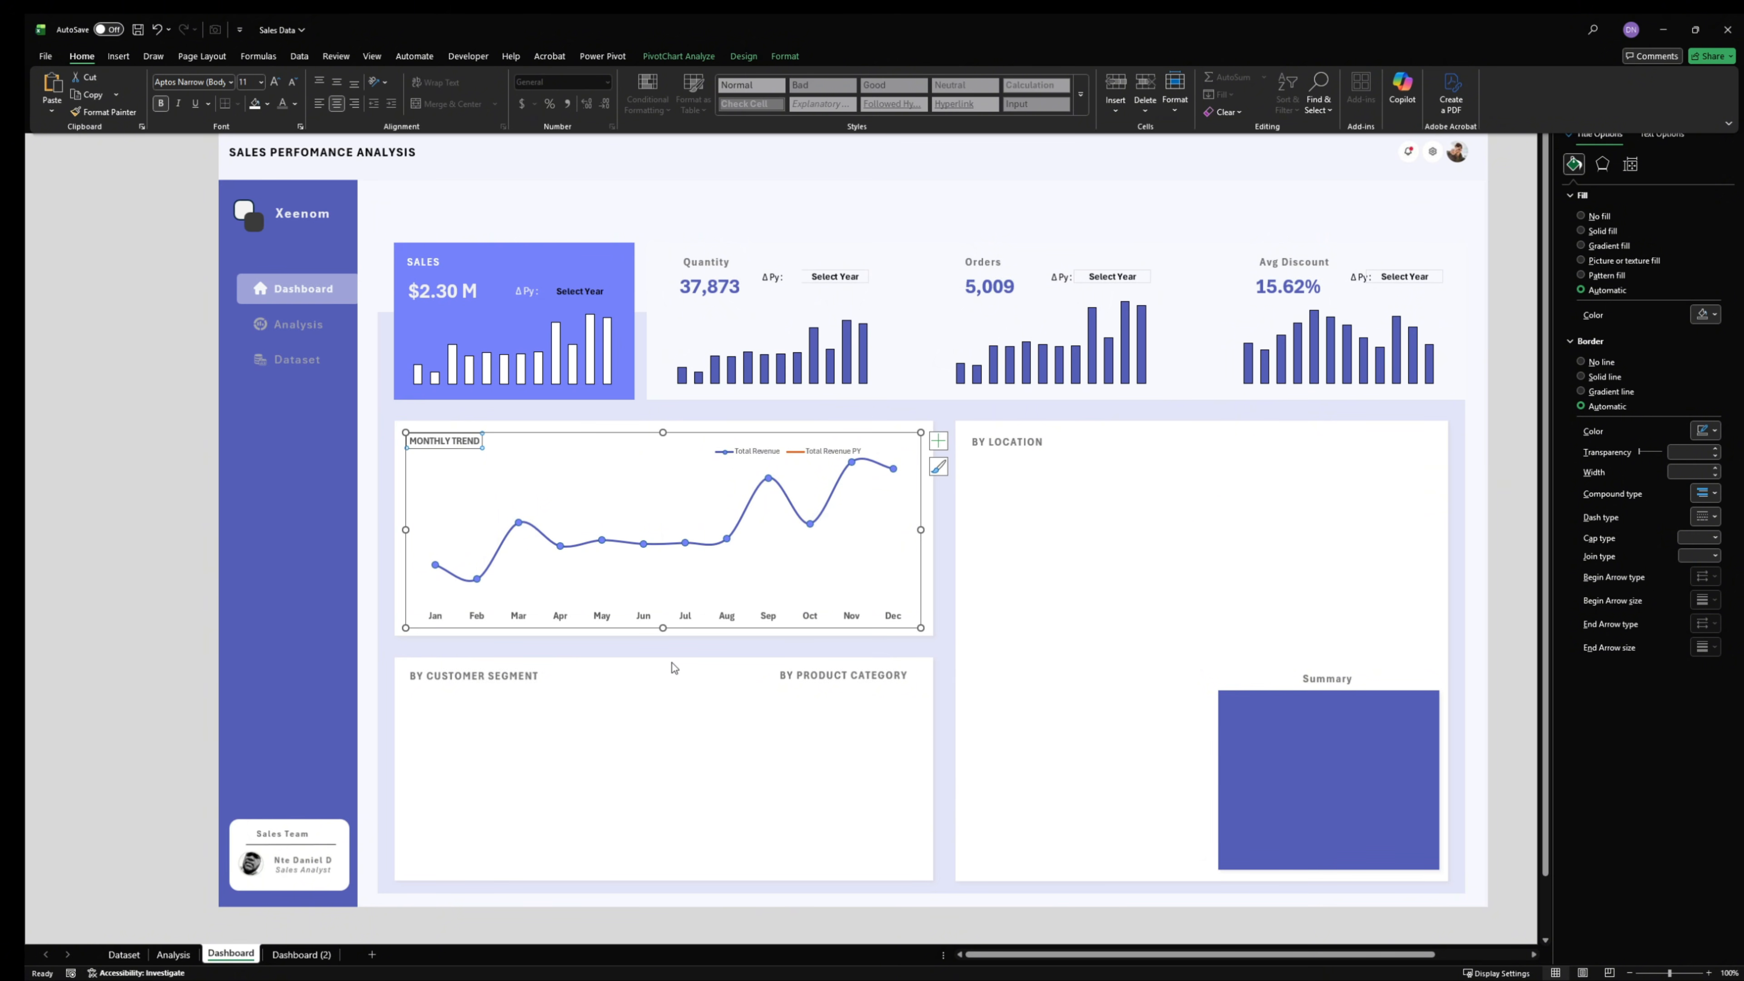
{"action": "left_click", "coordinate": [119, 465]}
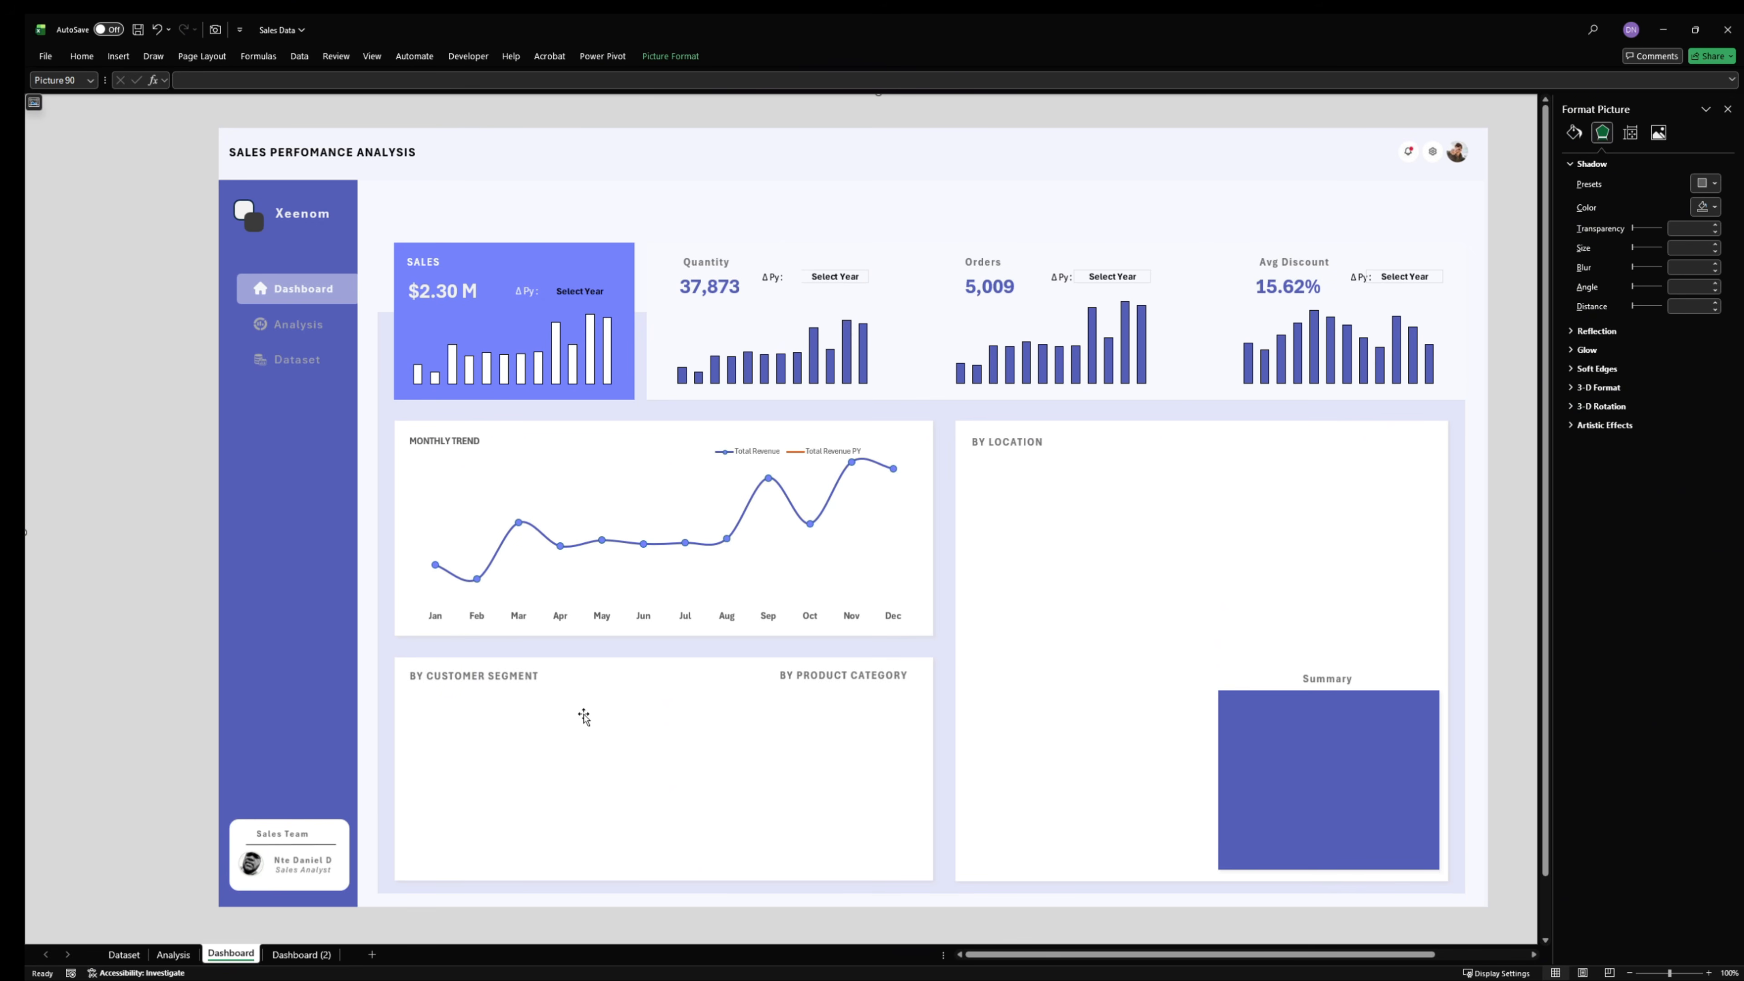
- Insert a clustered bar chart from the Product Cat pivot table on the Analysis sheet and move it clear of the tables
{"action": "left_click", "coordinate": [184, 954]}
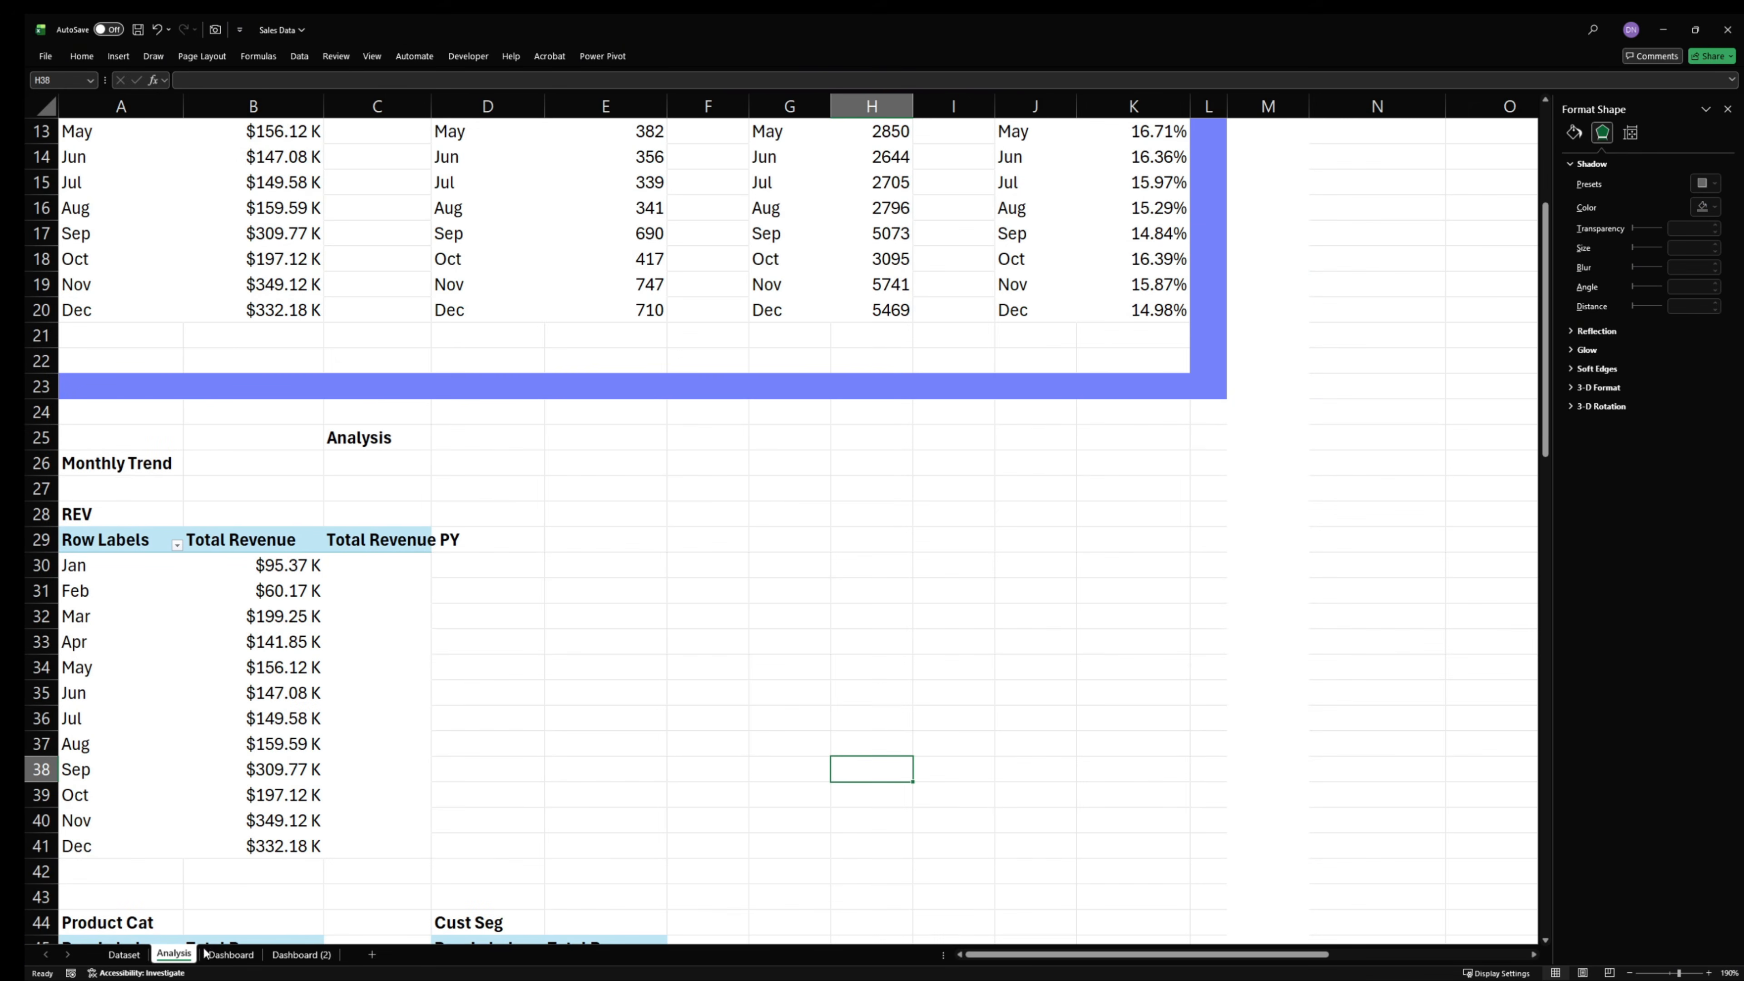
{"action": "scroll", "coordinate": [440, 662], "scroll_direction": "down", "scroll_amount": 4}
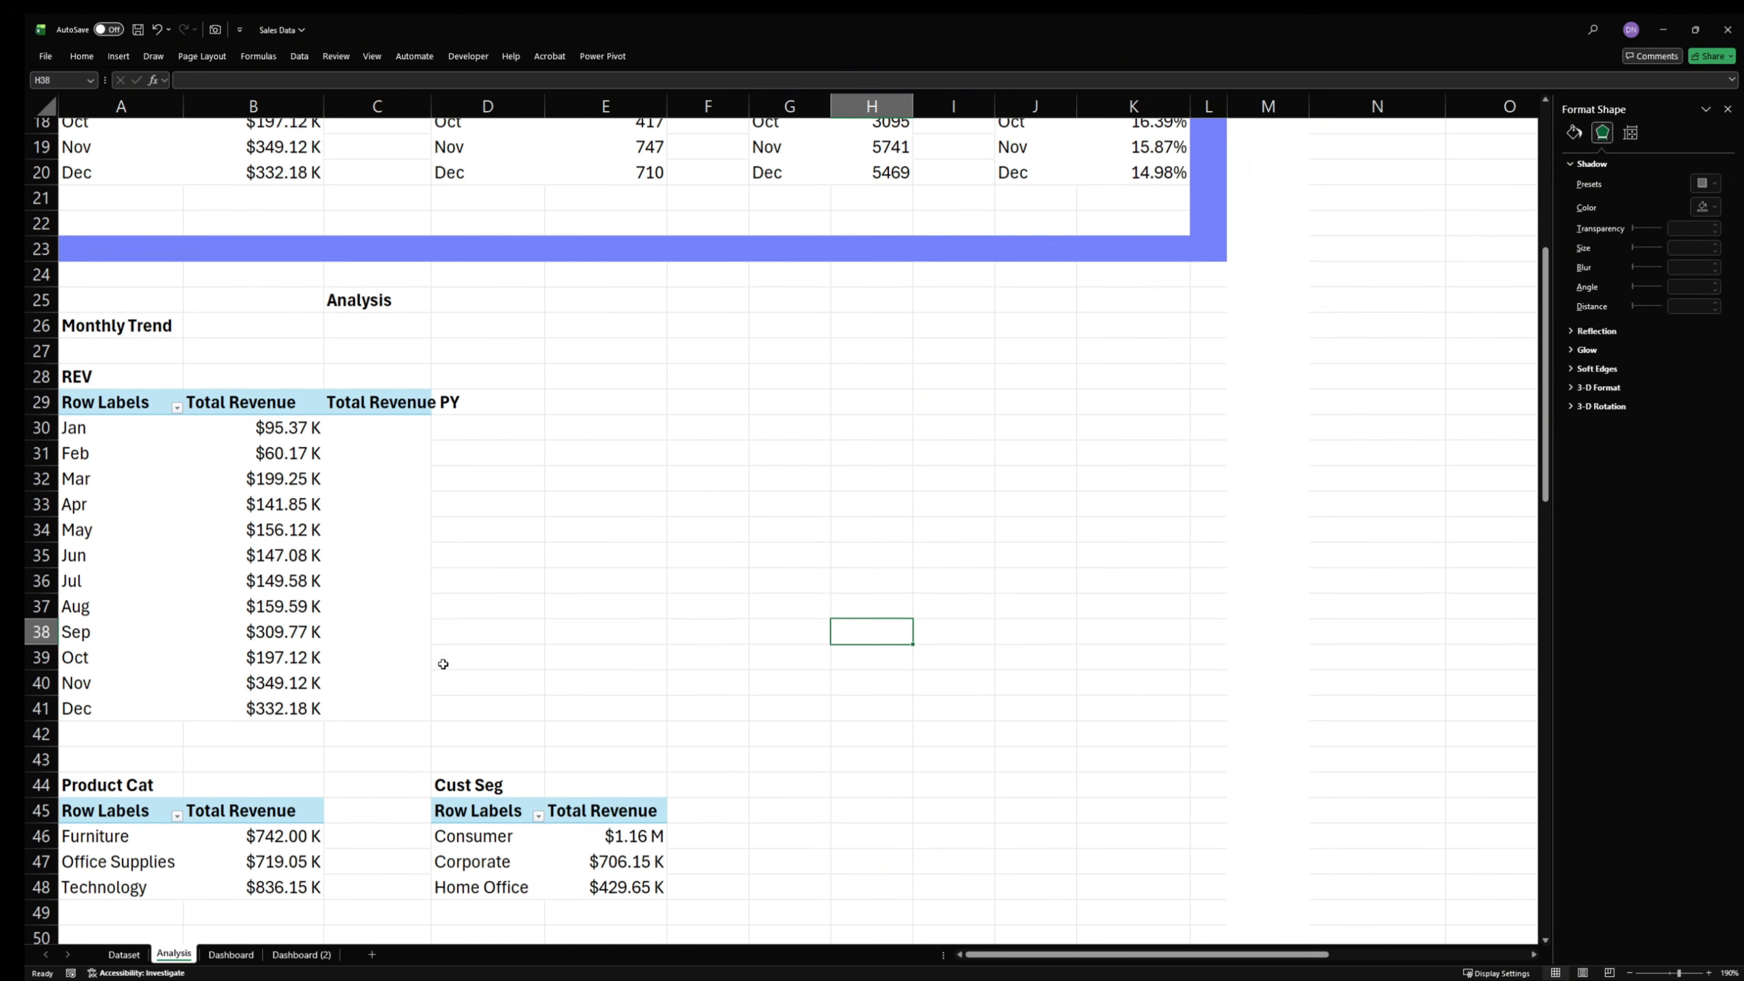
{"action": "scroll", "coordinate": [386, 713], "scroll_direction": "down", "scroll_amount": 2}
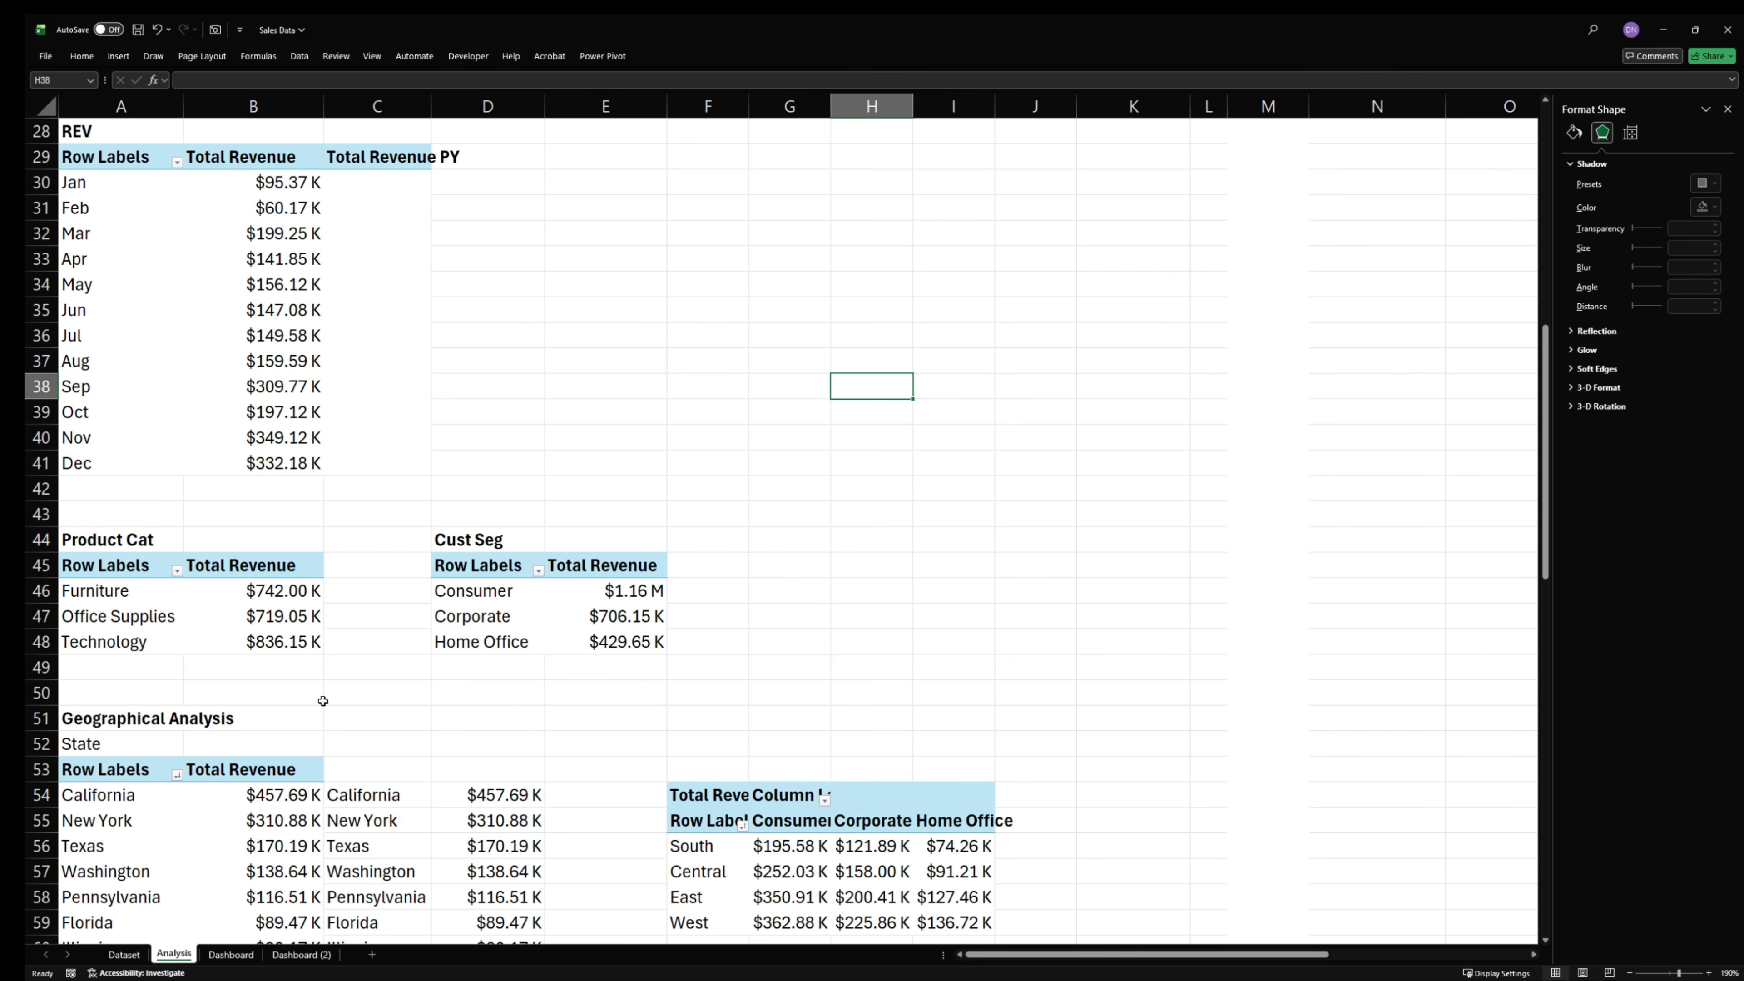
{"action": "left_click", "coordinate": [144, 620]}
{"action": "left_click_drag", "start_coordinate": [135, 596], "coordinate": [314, 656]}
{"action": "left_click", "coordinate": [230, 614]}
{"action": "left_click_drag", "start_coordinate": [140, 595], "coordinate": [282, 642]}
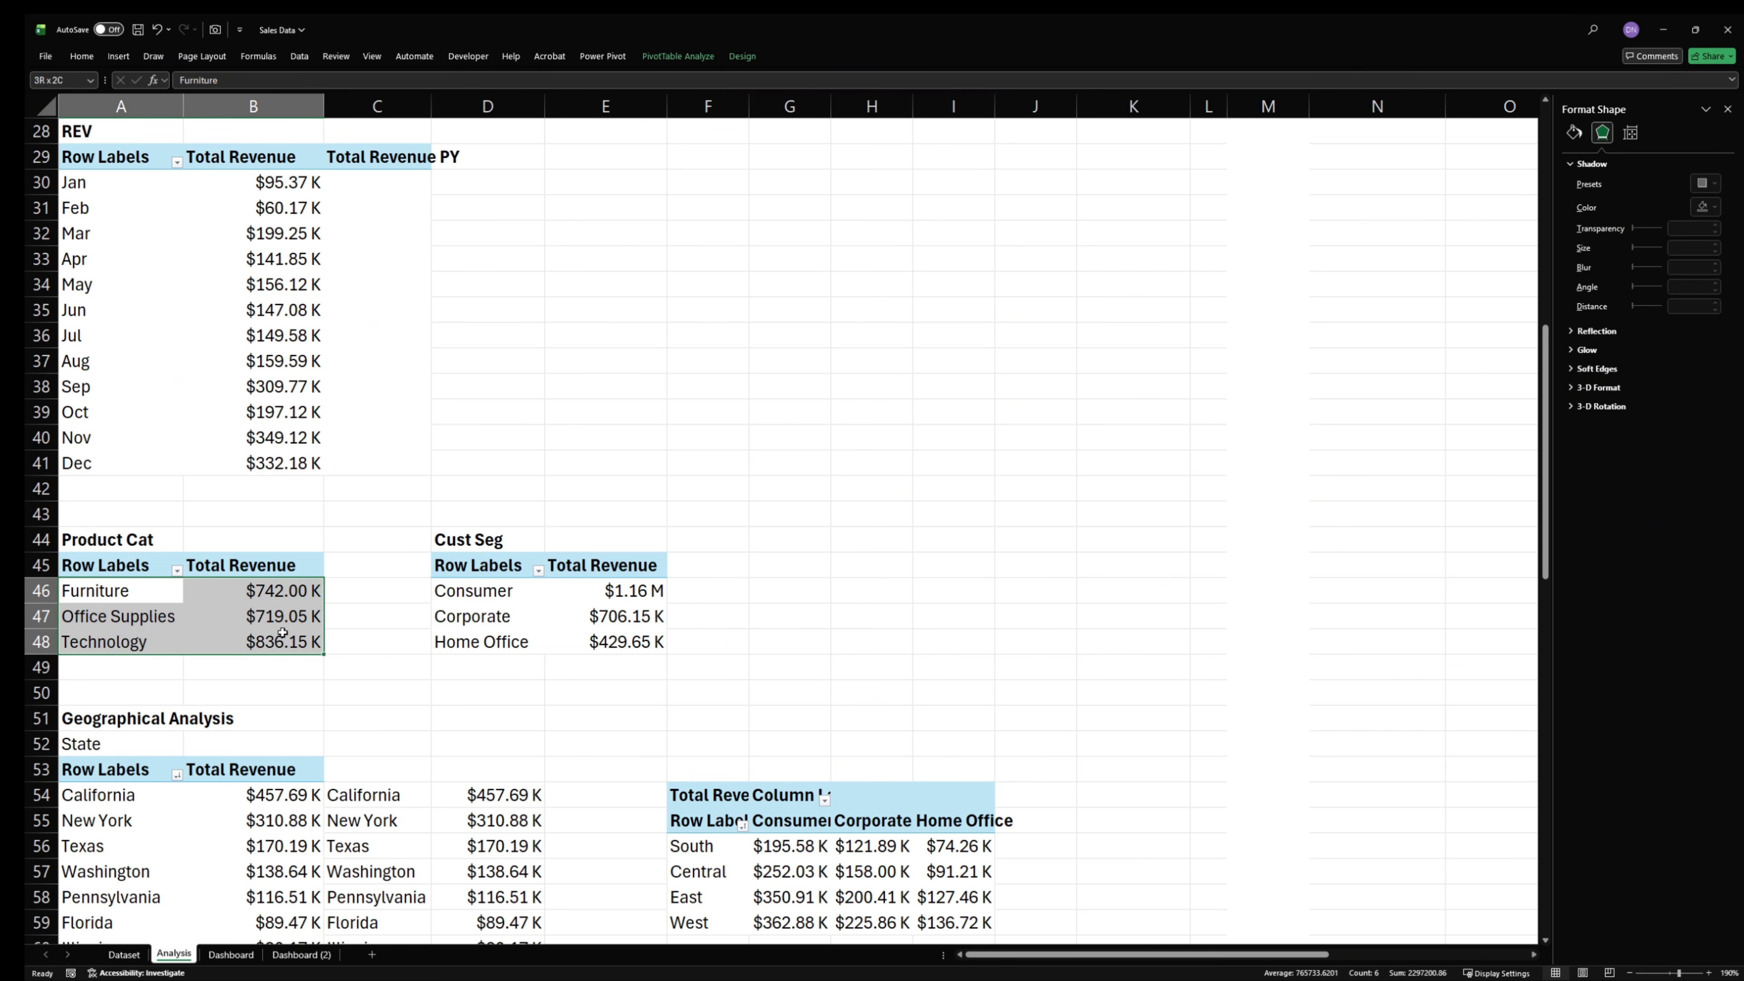
{"action": "left_click", "coordinate": [119, 56]}
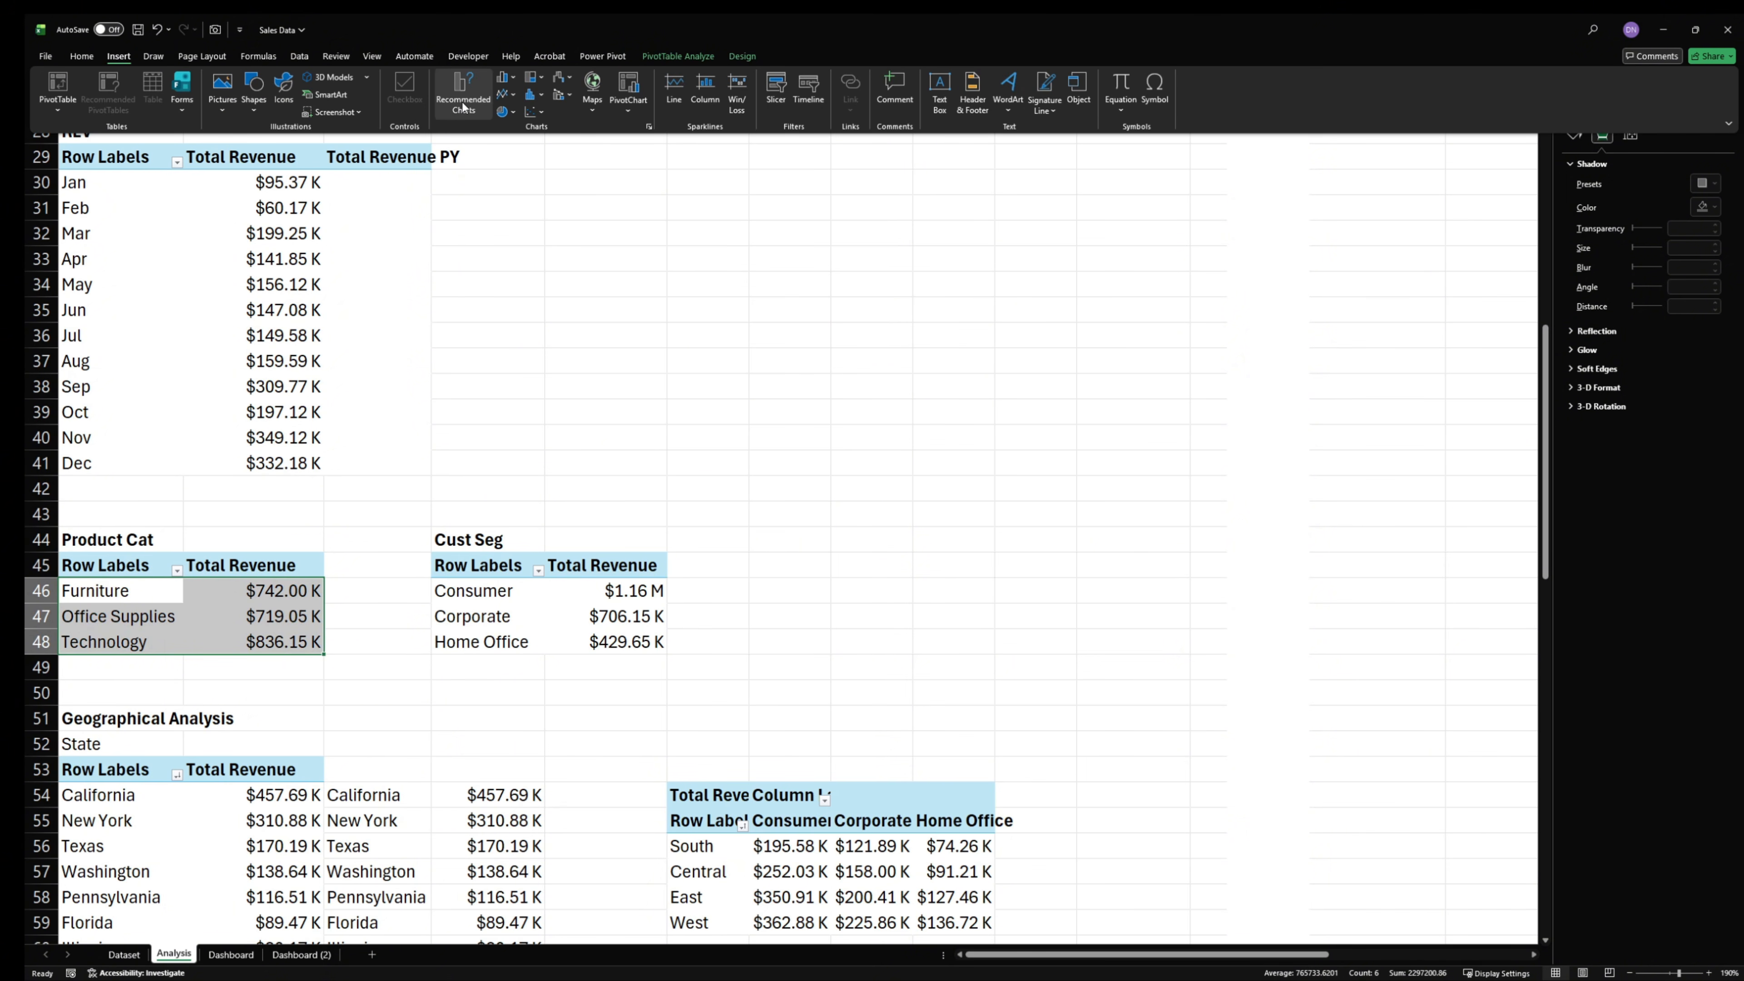
{"action": "left_click", "coordinate": [463, 105]}
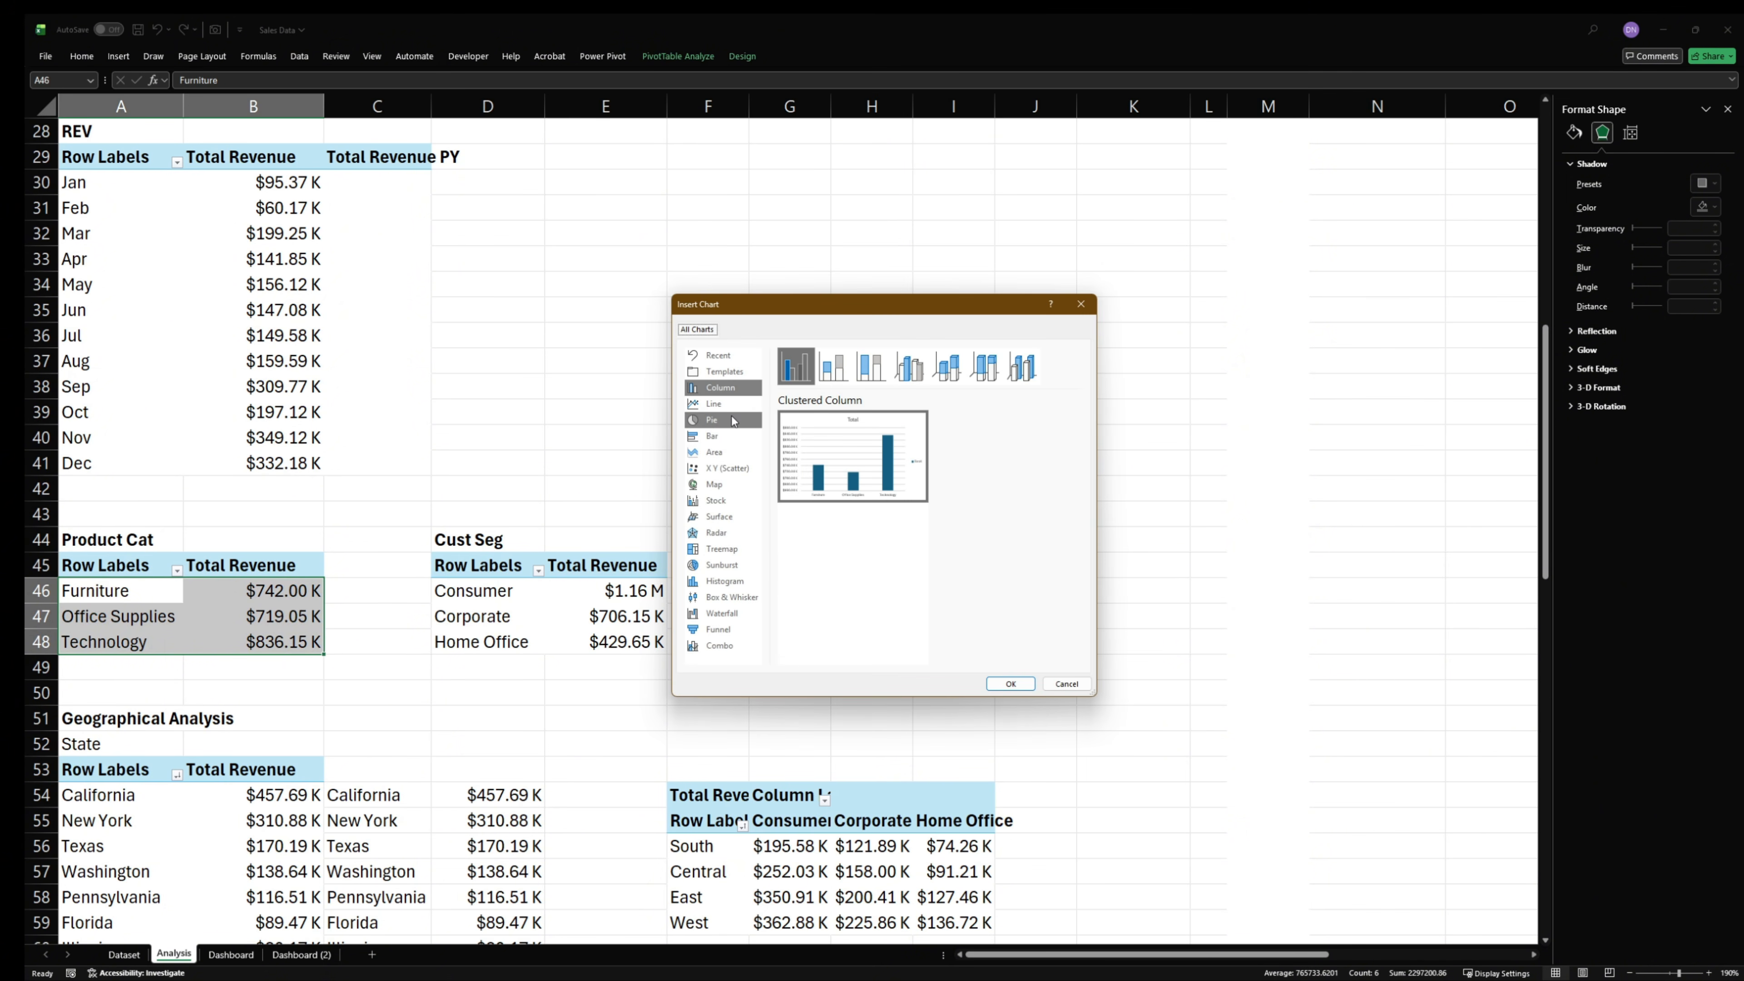
{"action": "left_click", "coordinate": [714, 436]}
{"action": "mouse_move", "coordinate": [890, 491]}
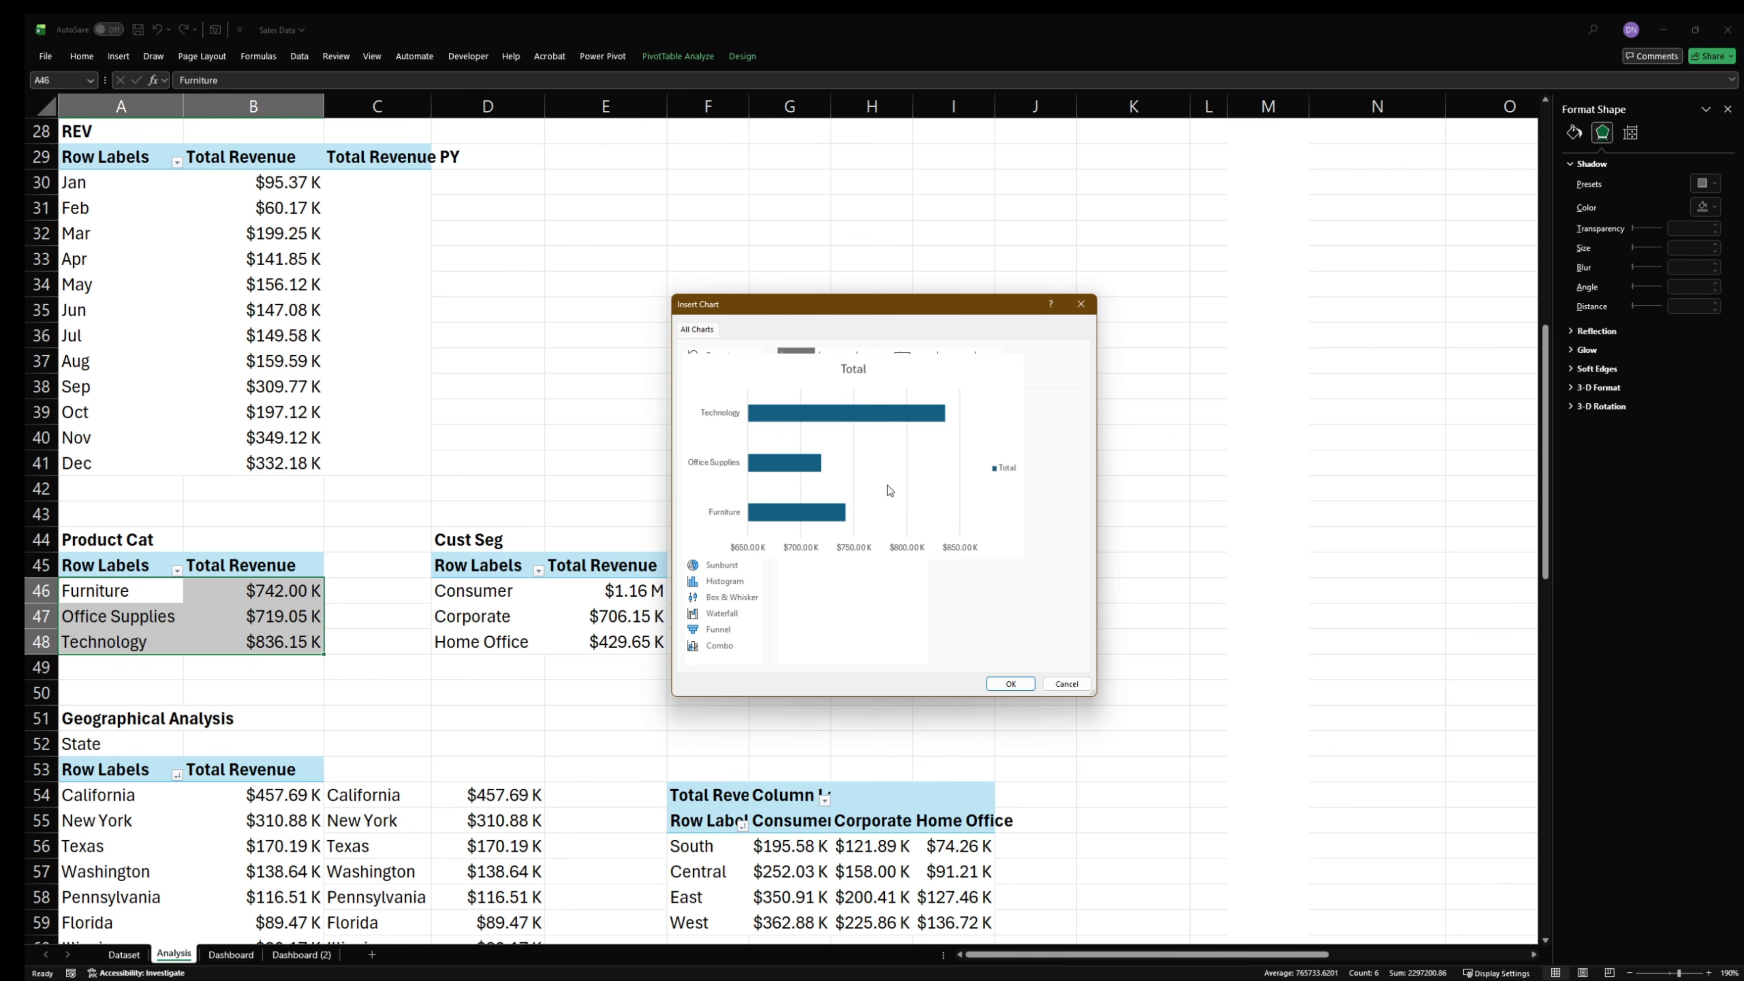
{"action": "left_click", "coordinate": [1008, 683]}
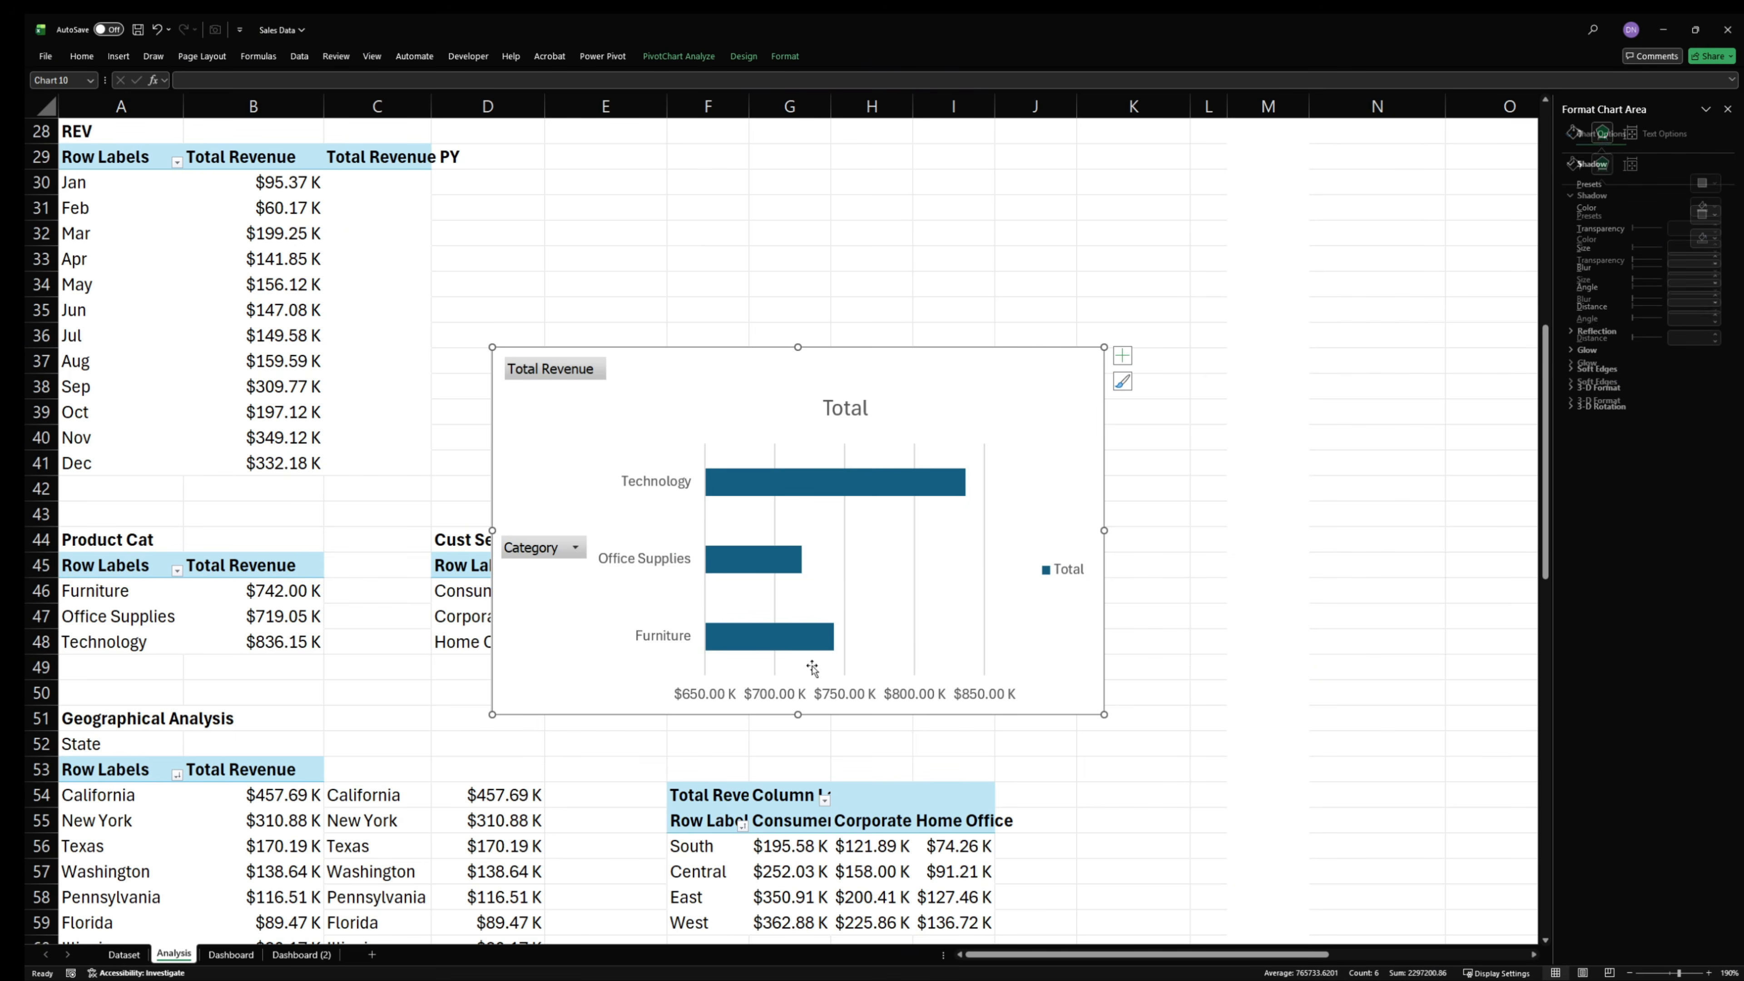
{"action": "left_click_drag", "start_coordinate": [925, 369], "coordinate": [1153, 229]}
- Sort the Product Cat pivot table by Total Revenue from smallest to largest
{"action": "scroll", "coordinate": [333, 670], "scroll_direction": "down", "scroll_amount": 1}
{"action": "scroll", "coordinate": [333, 670], "scroll_direction": "down", "scroll_amount": 1}
{"action": "left_click", "coordinate": [257, 539]}
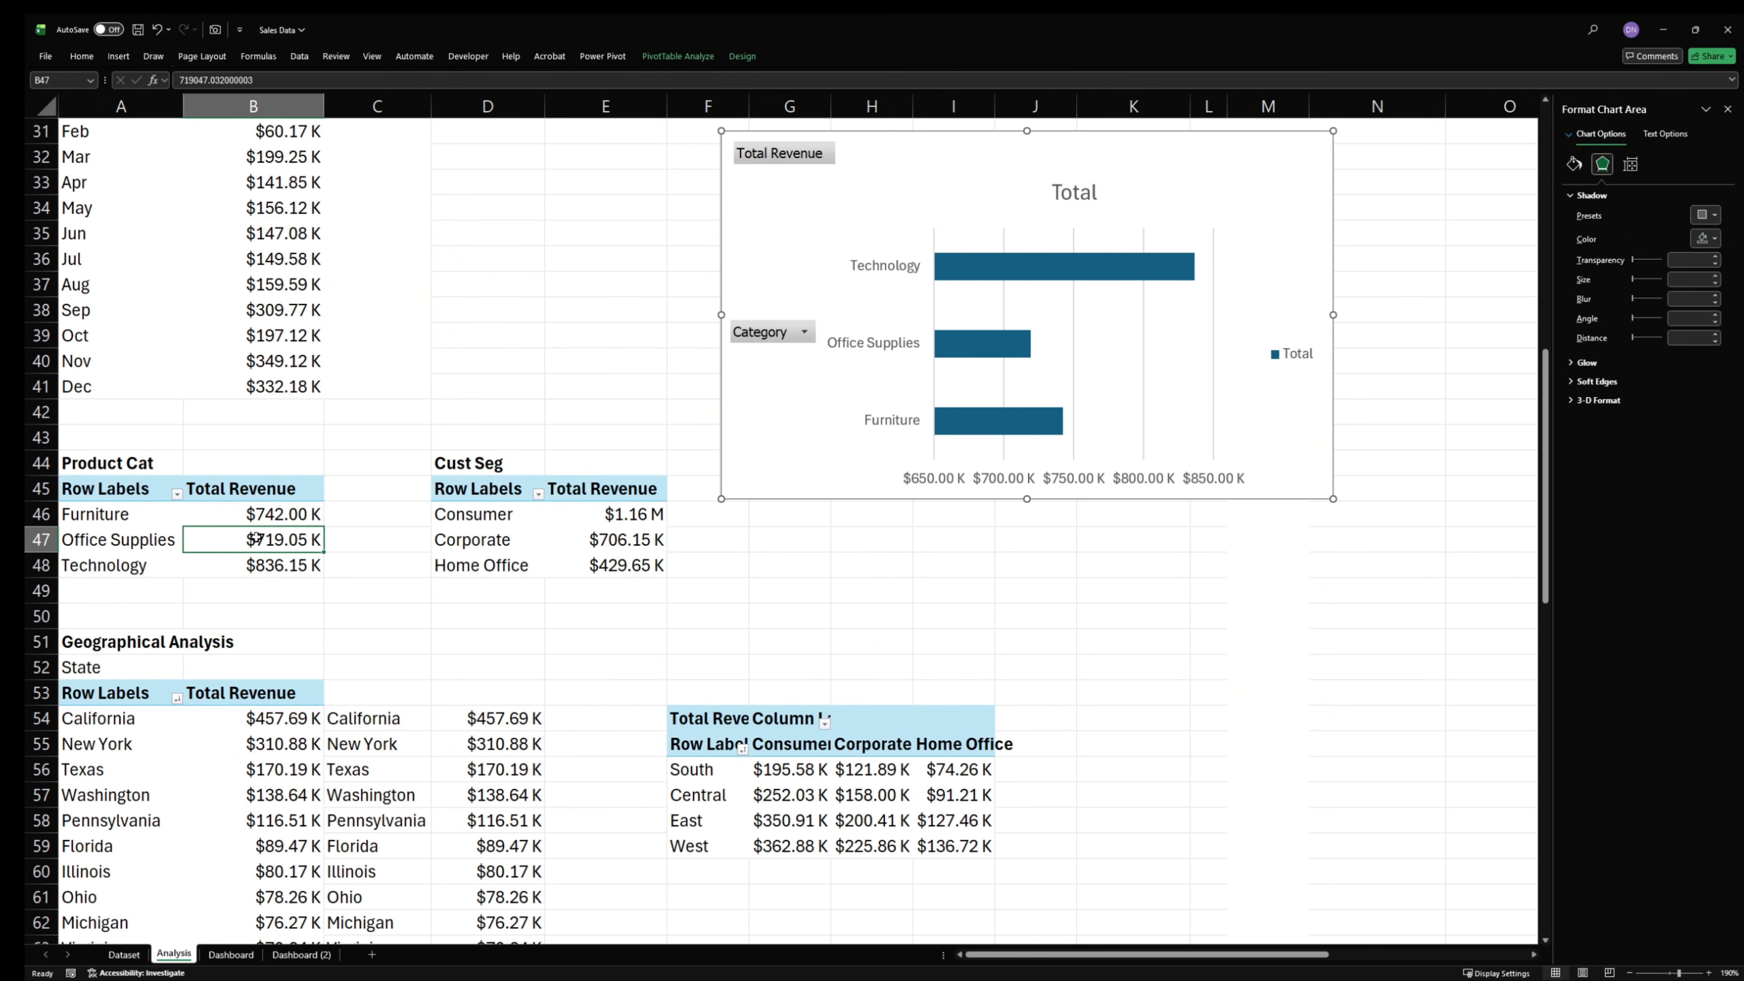
{"action": "left_click", "coordinate": [268, 558]}
{"action": "left_click", "coordinate": [276, 539]}
{"action": "left_click", "coordinate": [277, 519]}
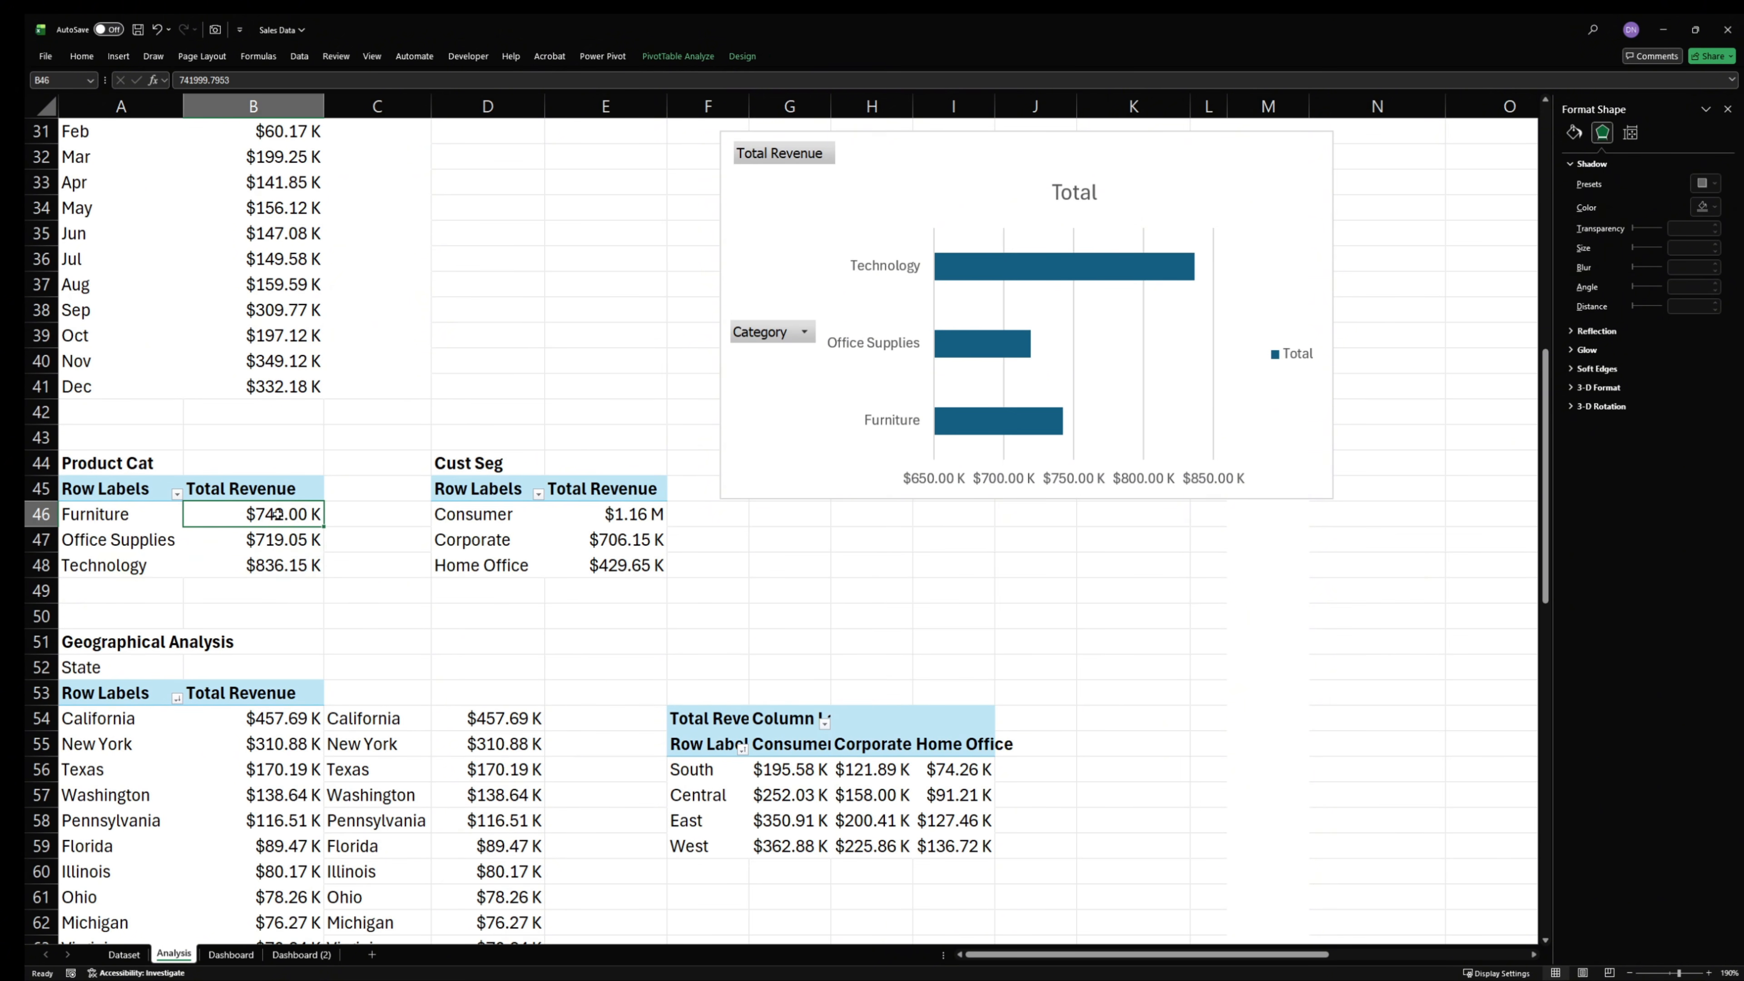
{"action": "left_click", "coordinate": [276, 539]}
{"action": "right_click", "coordinate": [276, 544]}
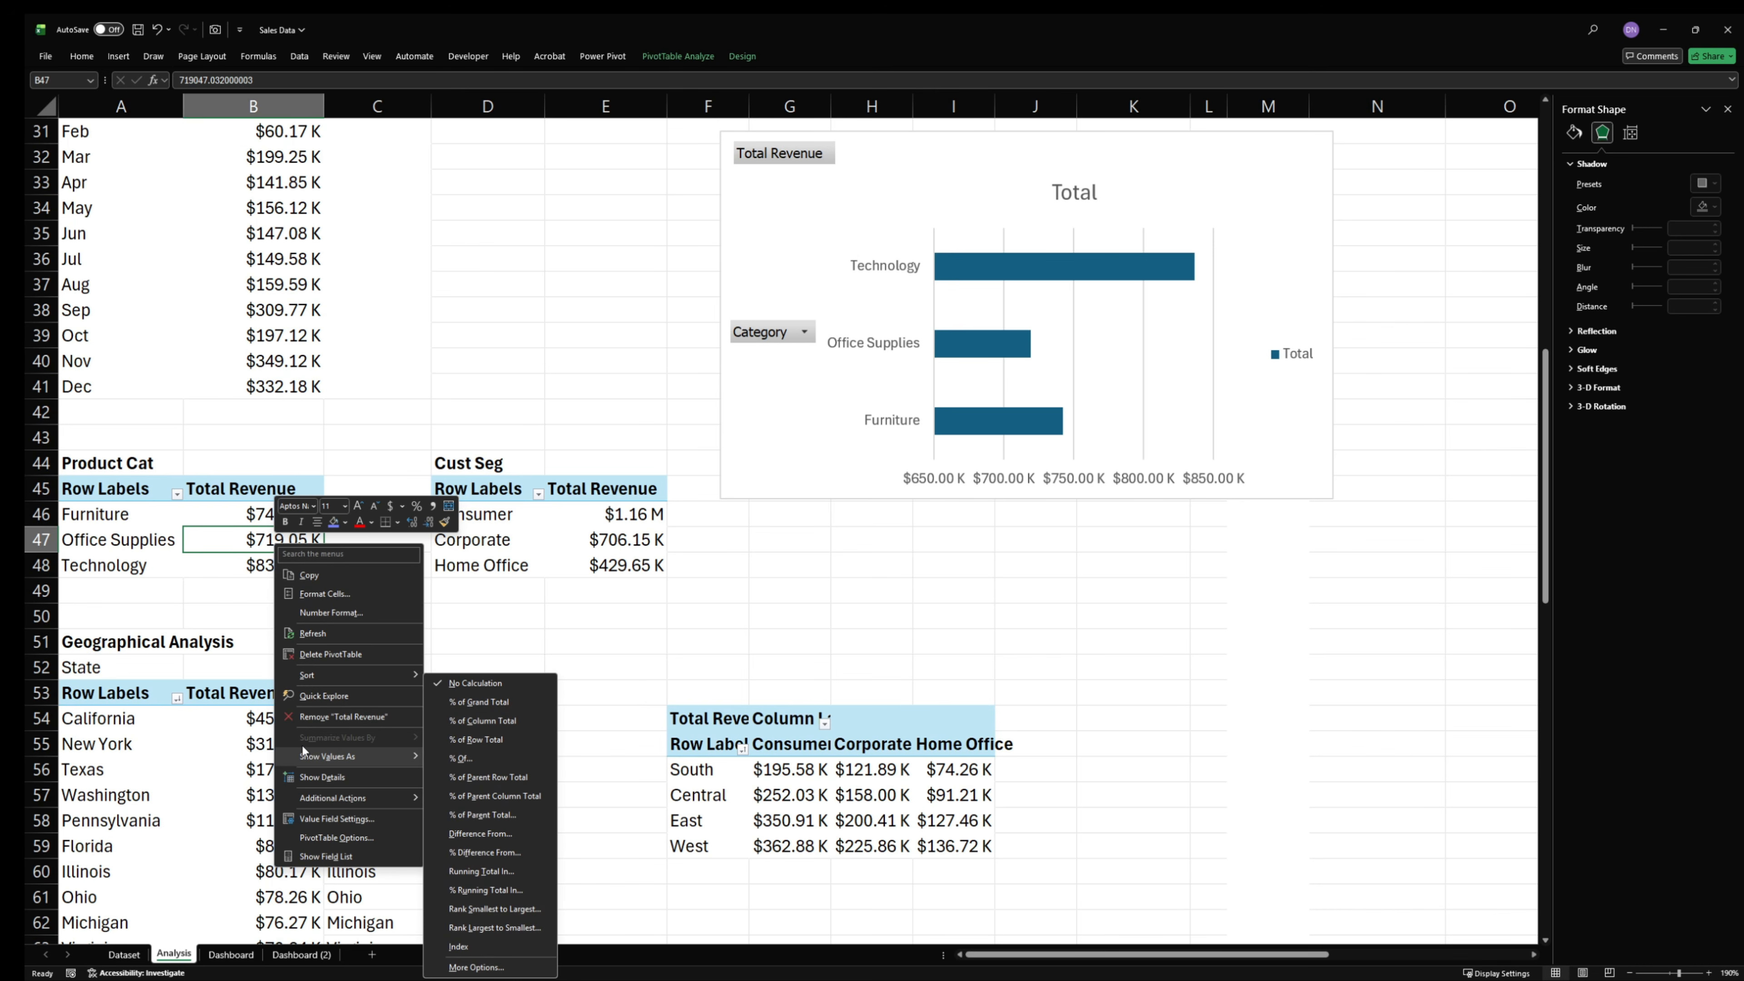
{"action": "mouse_move", "coordinate": [320, 676]}
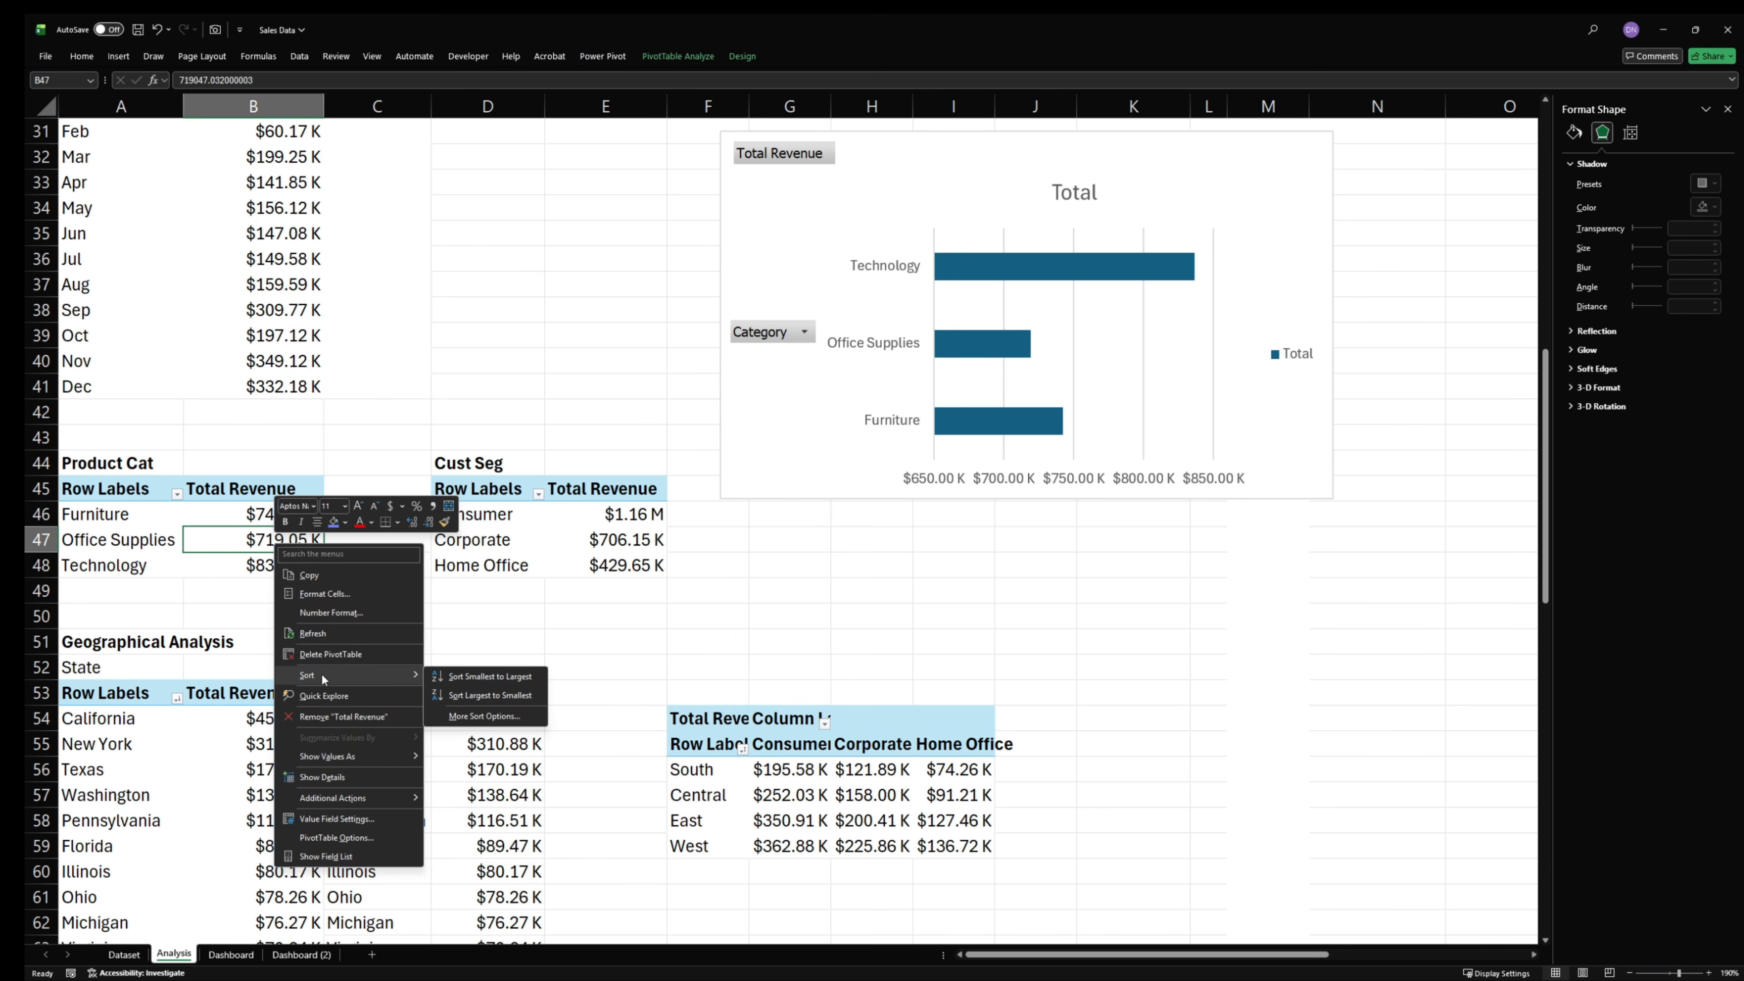
{"action": "left_click", "coordinate": [467, 682]}
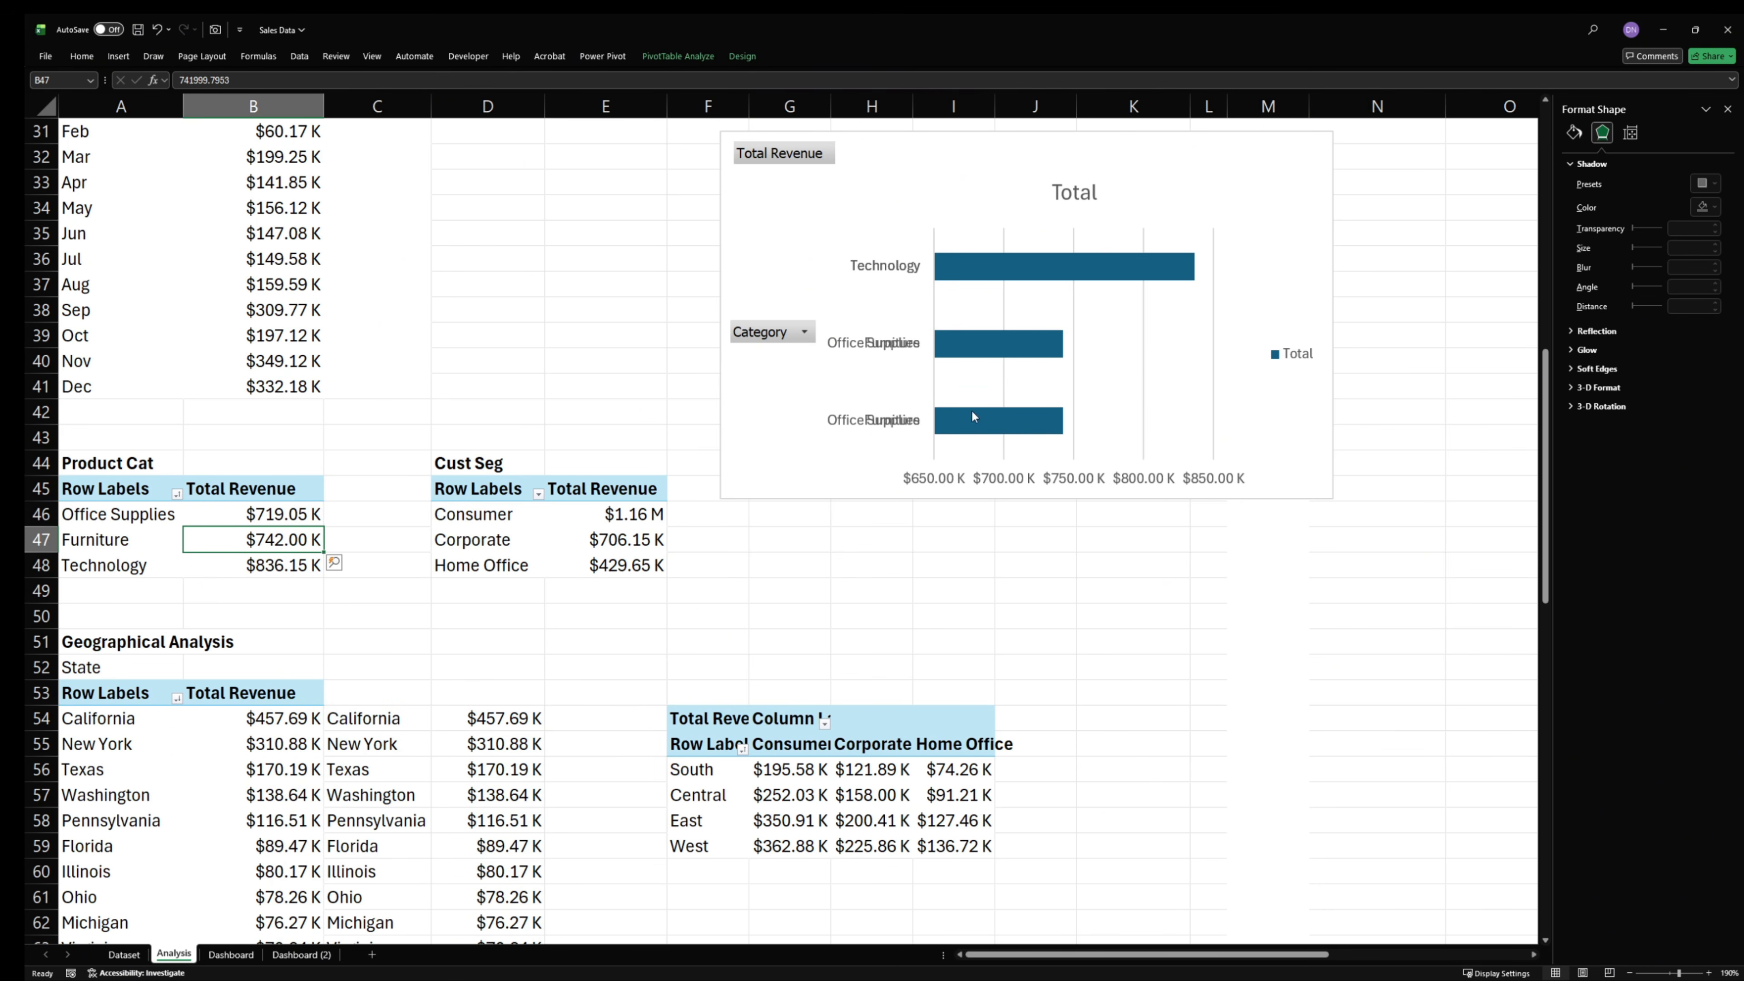
- Hide all field buttons on the product category bar chart
{"action": "left_click", "coordinate": [774, 329]}
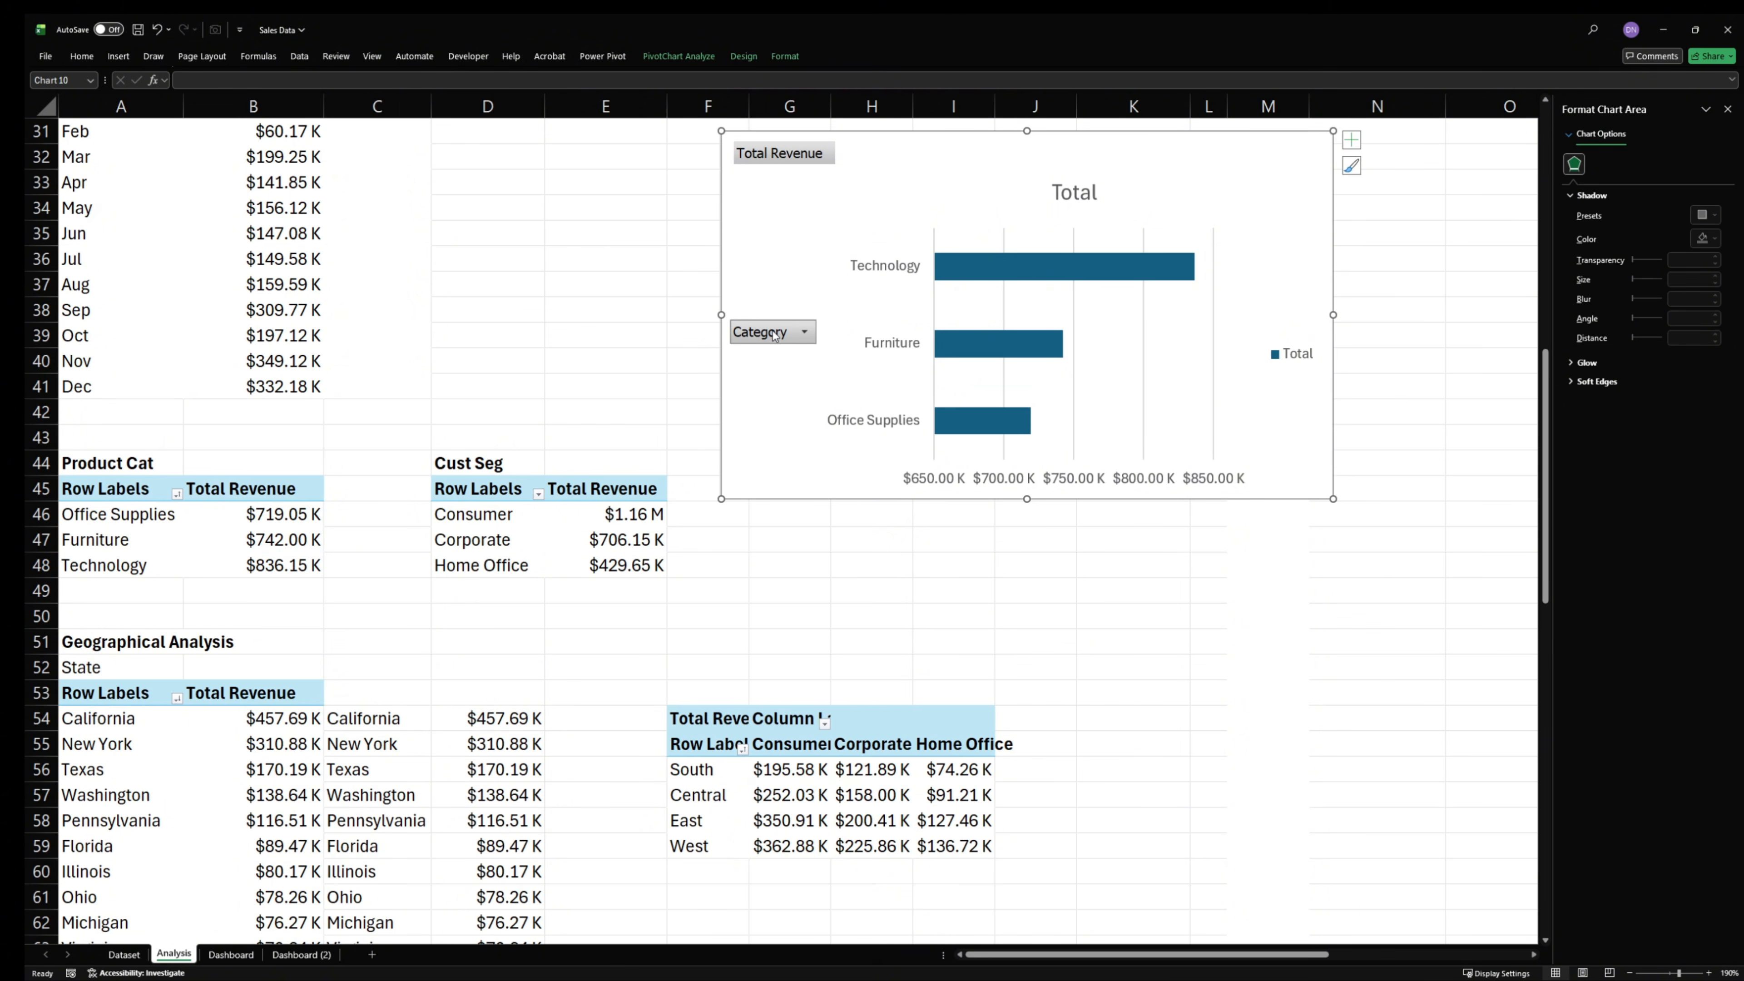
{"action": "right_click", "coordinate": [773, 333]}
{"action": "left_click", "coordinate": [823, 475]}
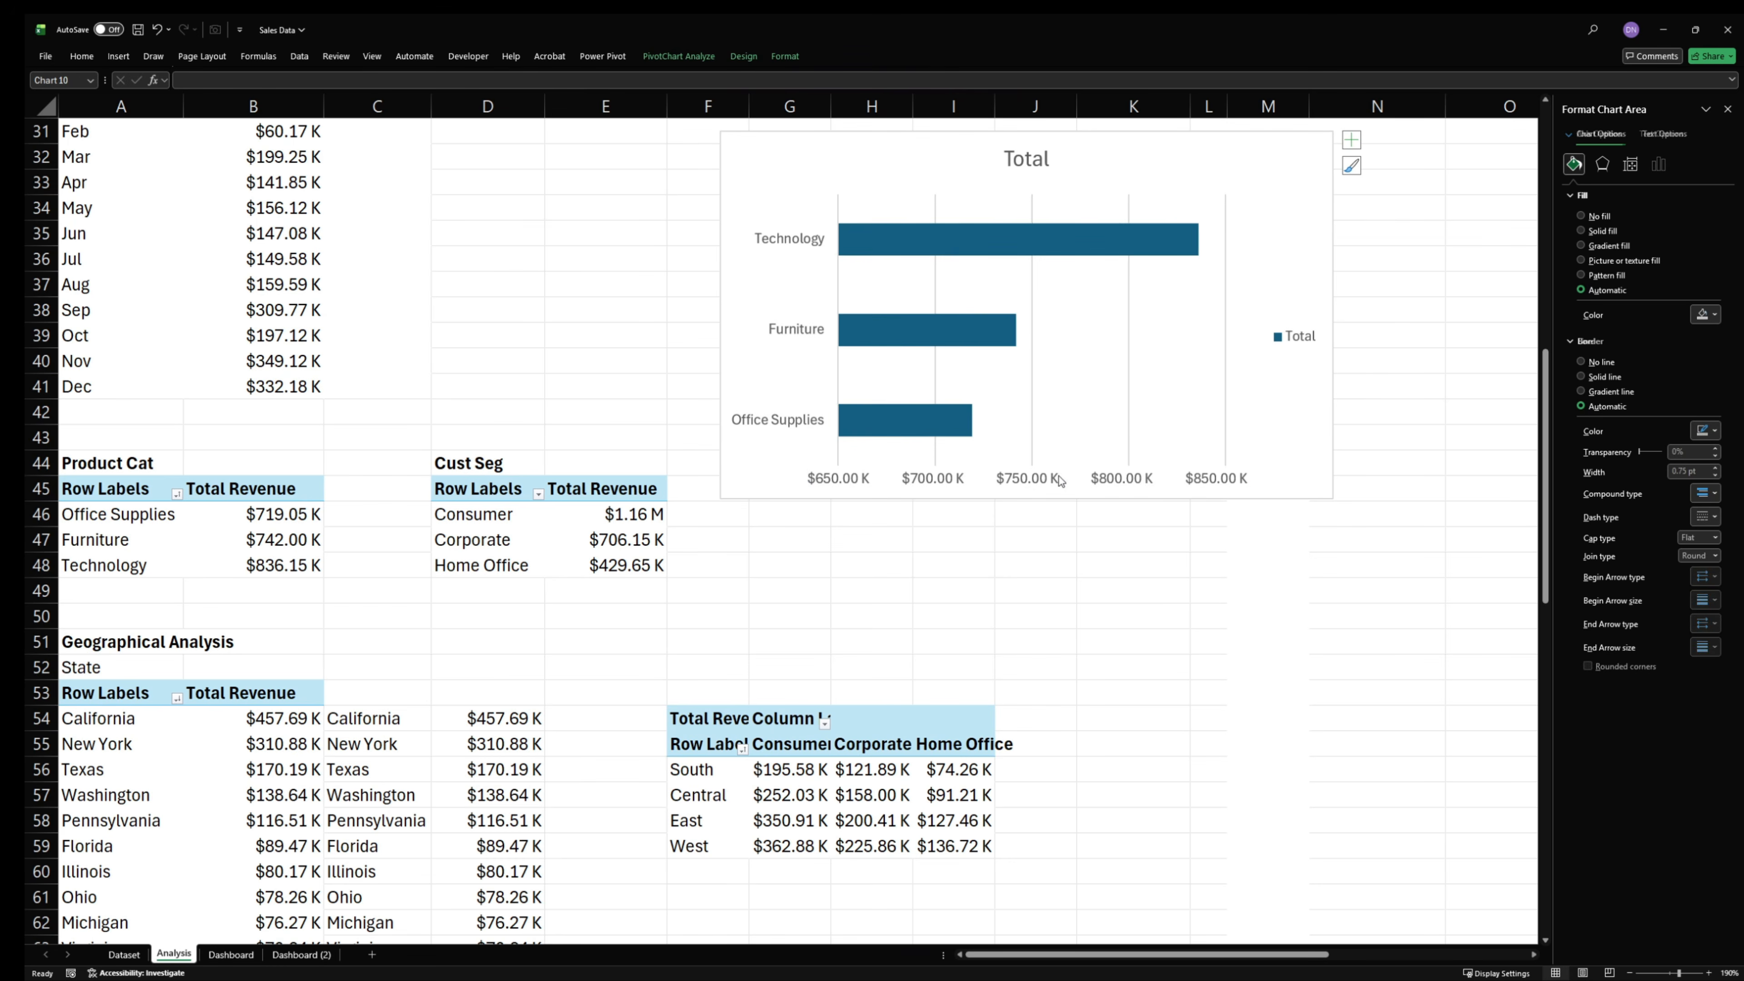
- Delete the value axis, legend, title and vertical gridlines from the product category bar chart
{"action": "left_click", "coordinate": [1060, 481]}
{"action": "key", "text": "Delete"}
{"action": "left_click", "coordinate": [1289, 337]}
{"action": "key", "text": "Delete"}
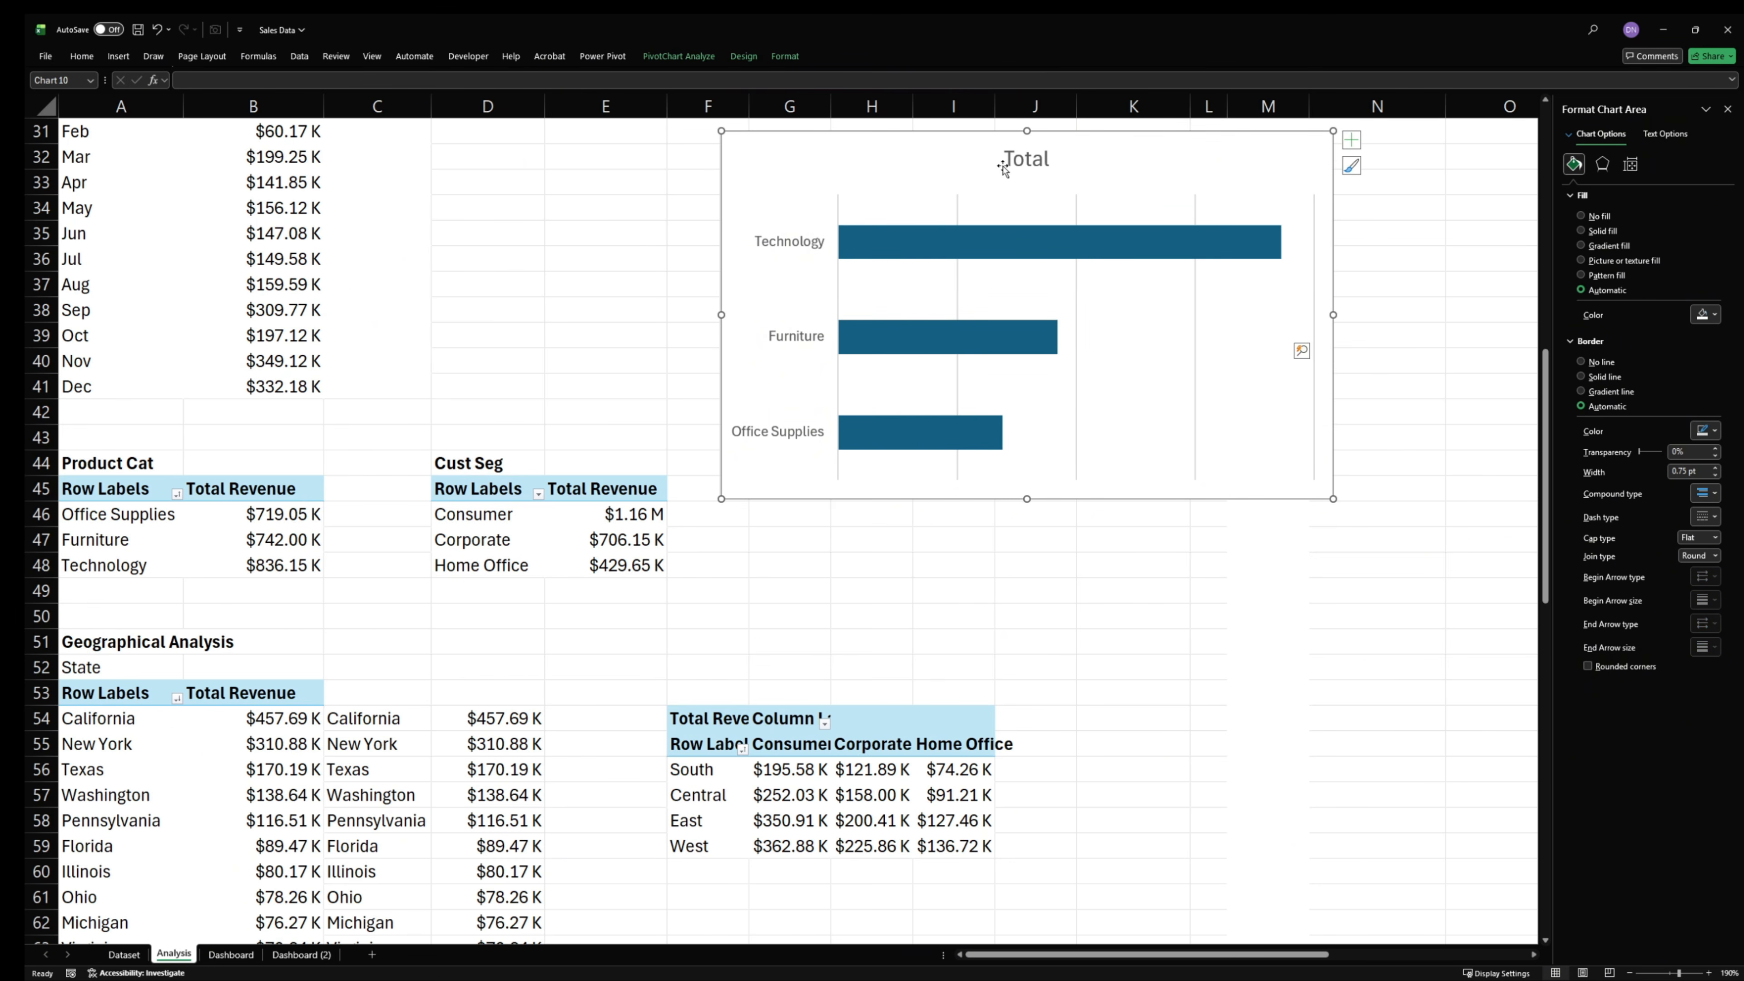
{"action": "left_click", "coordinate": [1002, 165]}
{"action": "key", "text": "Delete"}
{"action": "left_click", "coordinate": [958, 257]}
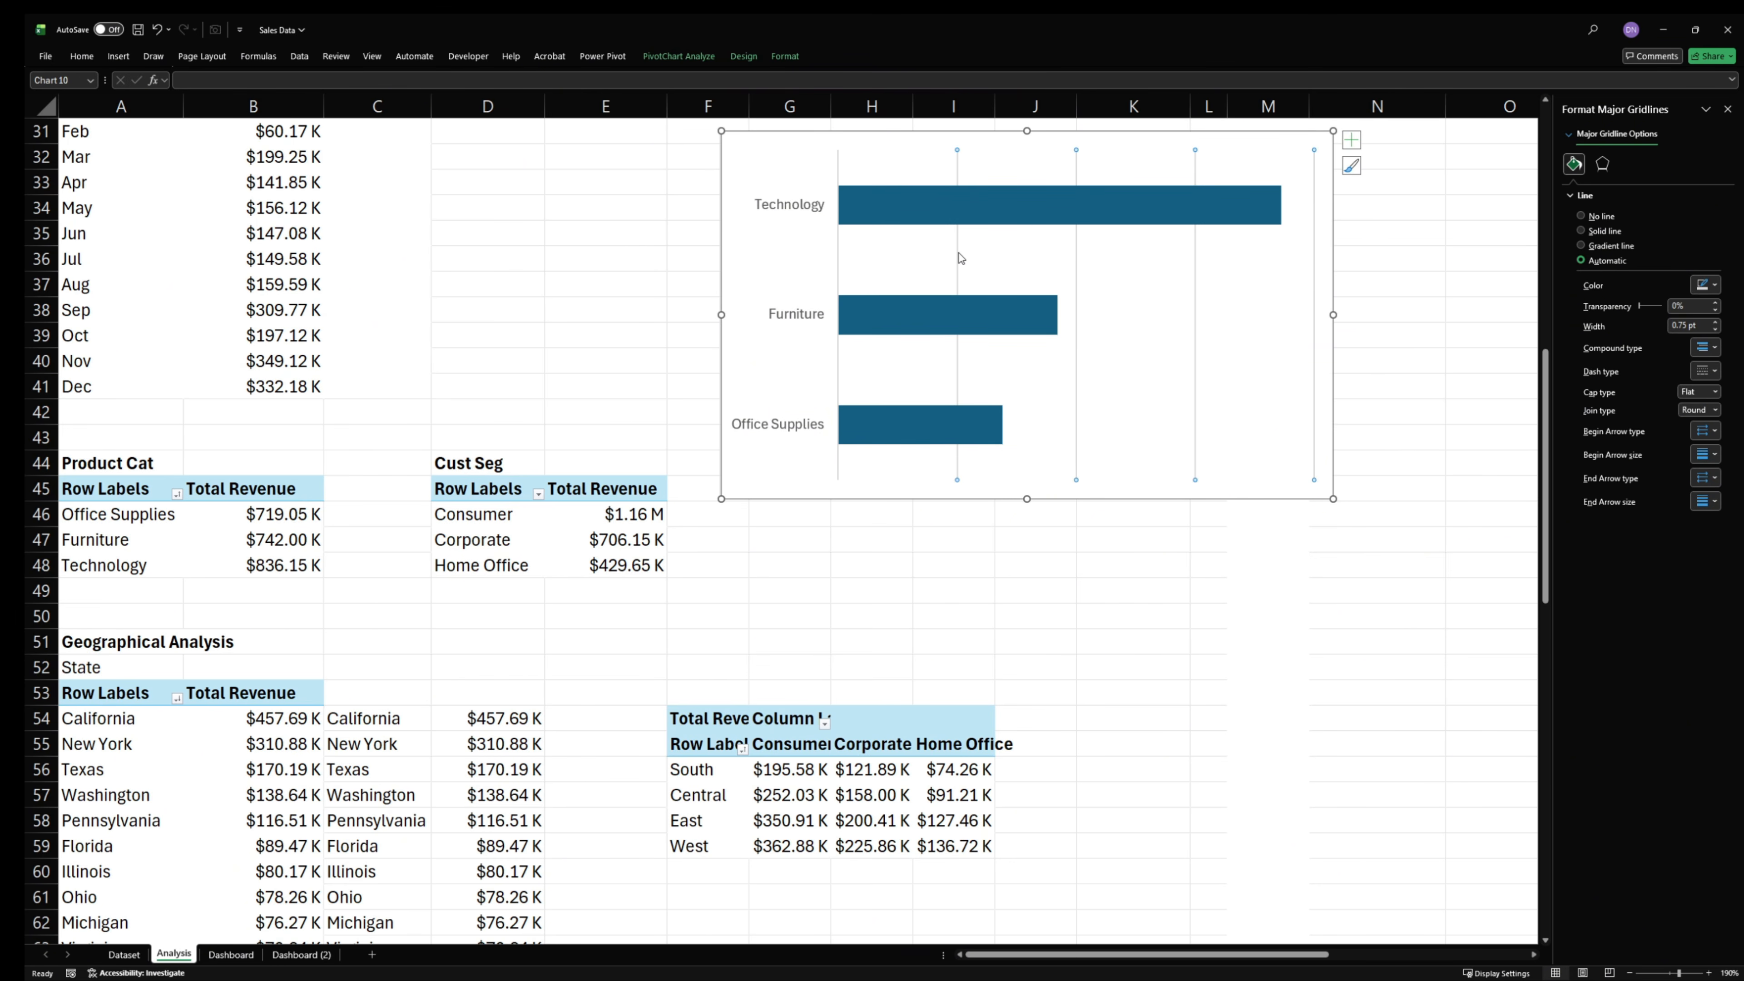
{"action": "key", "text": "Delete"}
- Set the category axis to no line and no fill, and the bar chart's area to no fill and no border line
{"action": "left_click", "coordinate": [814, 210]}
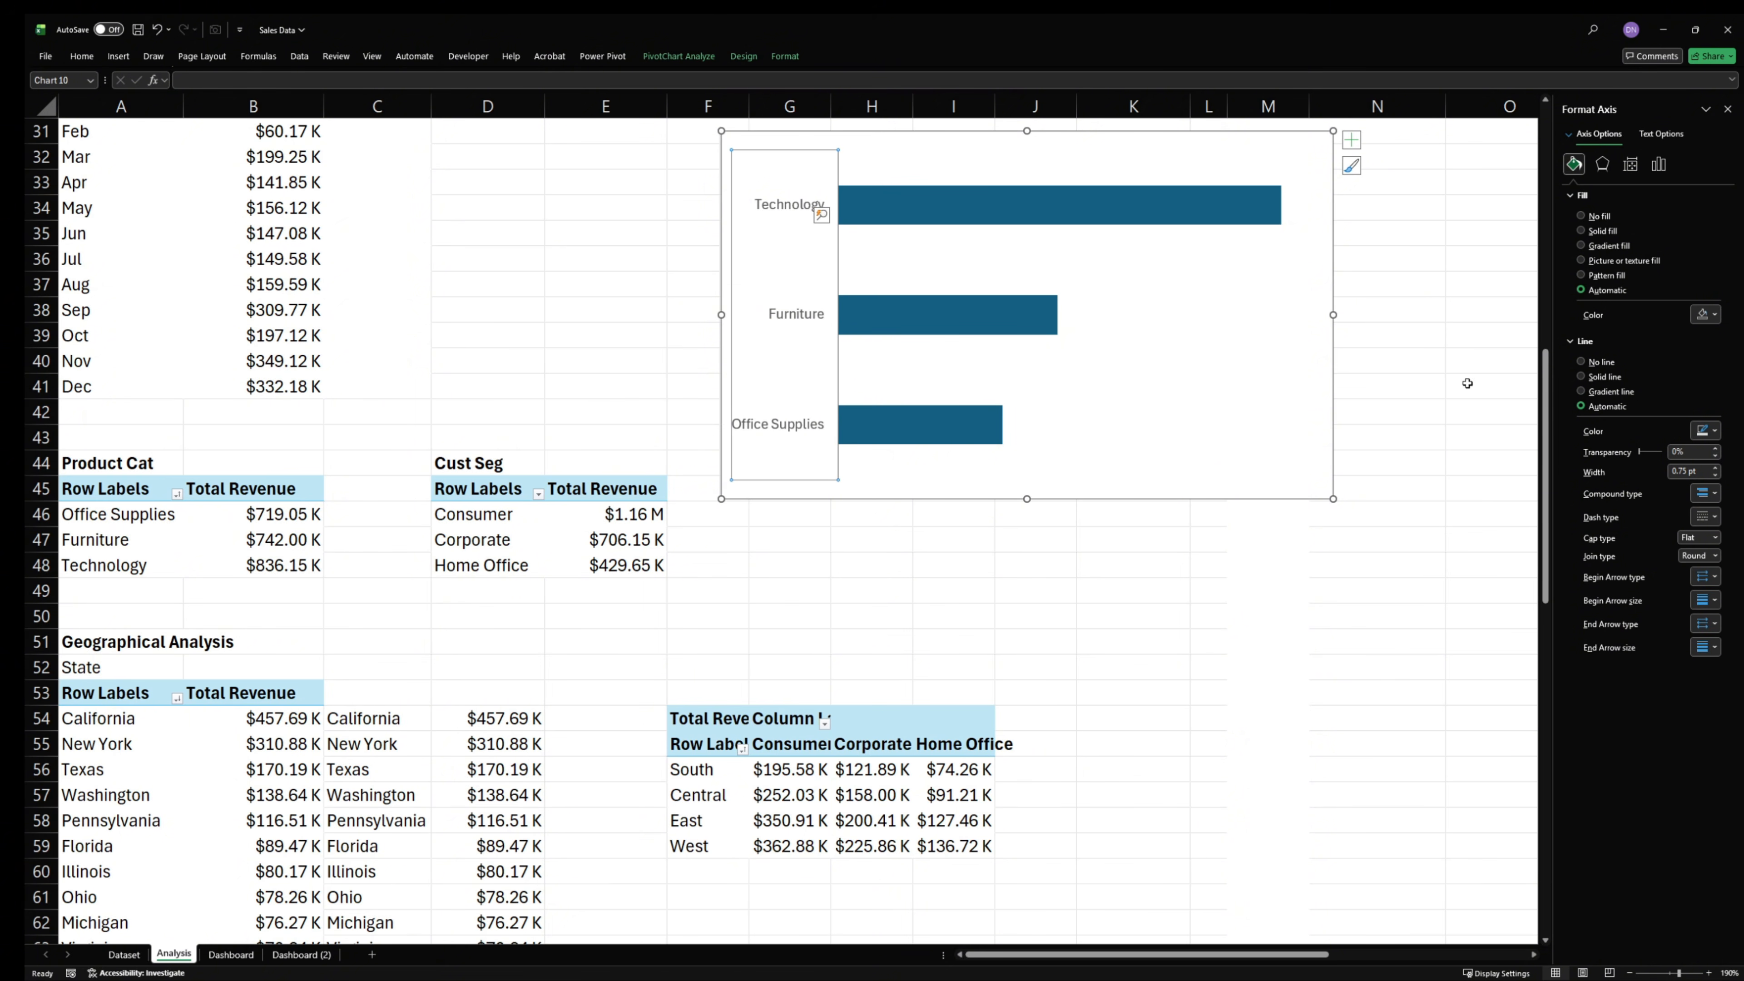
{"action": "left_click", "coordinate": [1582, 362]}
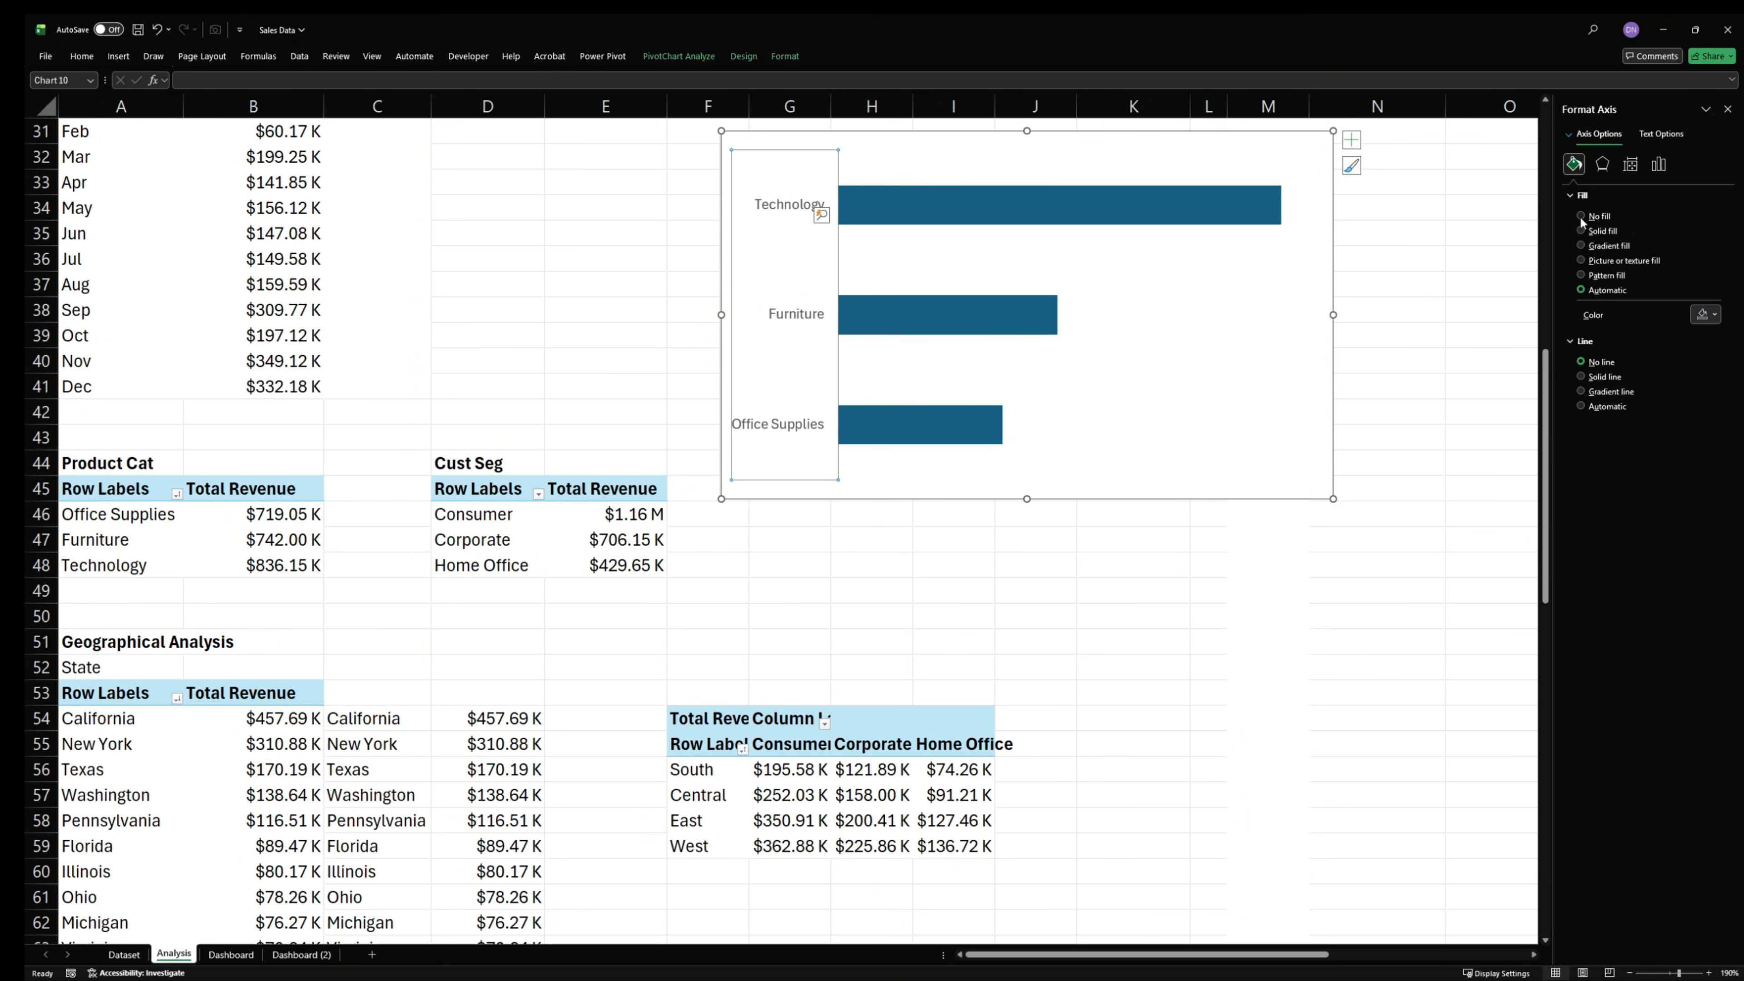
{"action": "left_click", "coordinate": [1580, 216]}
{"action": "left_click", "coordinate": [1190, 499]}
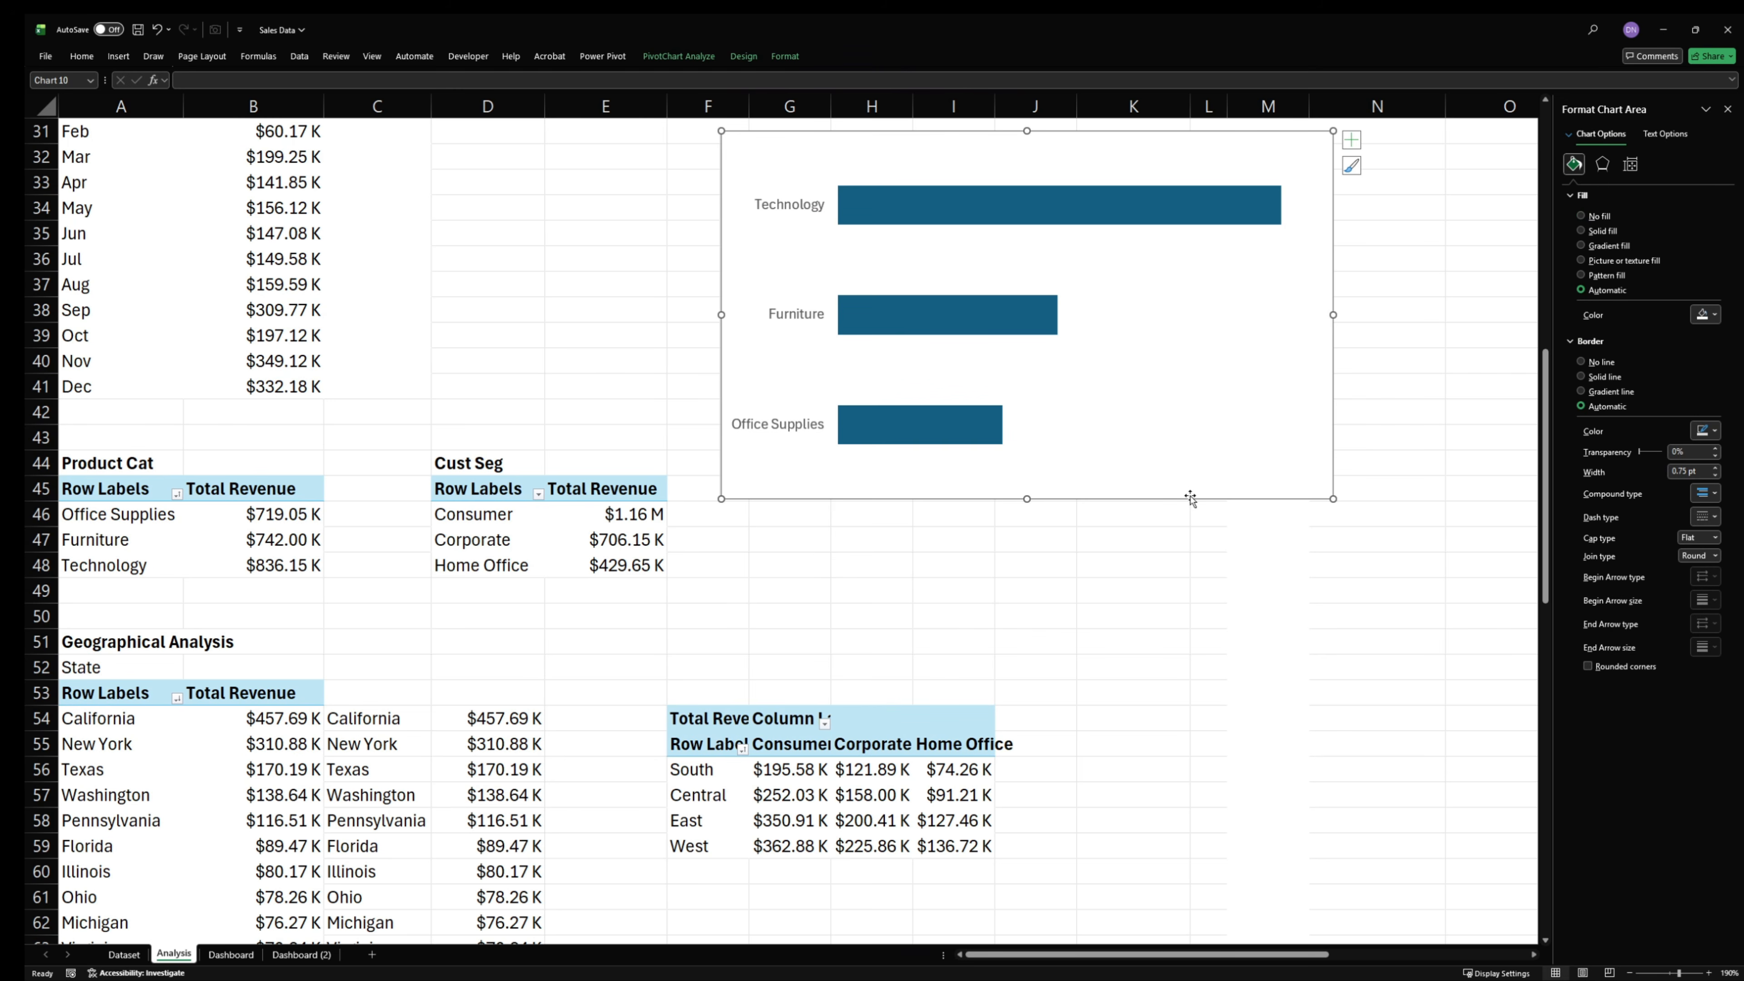
{"action": "left_click", "coordinate": [1582, 216]}
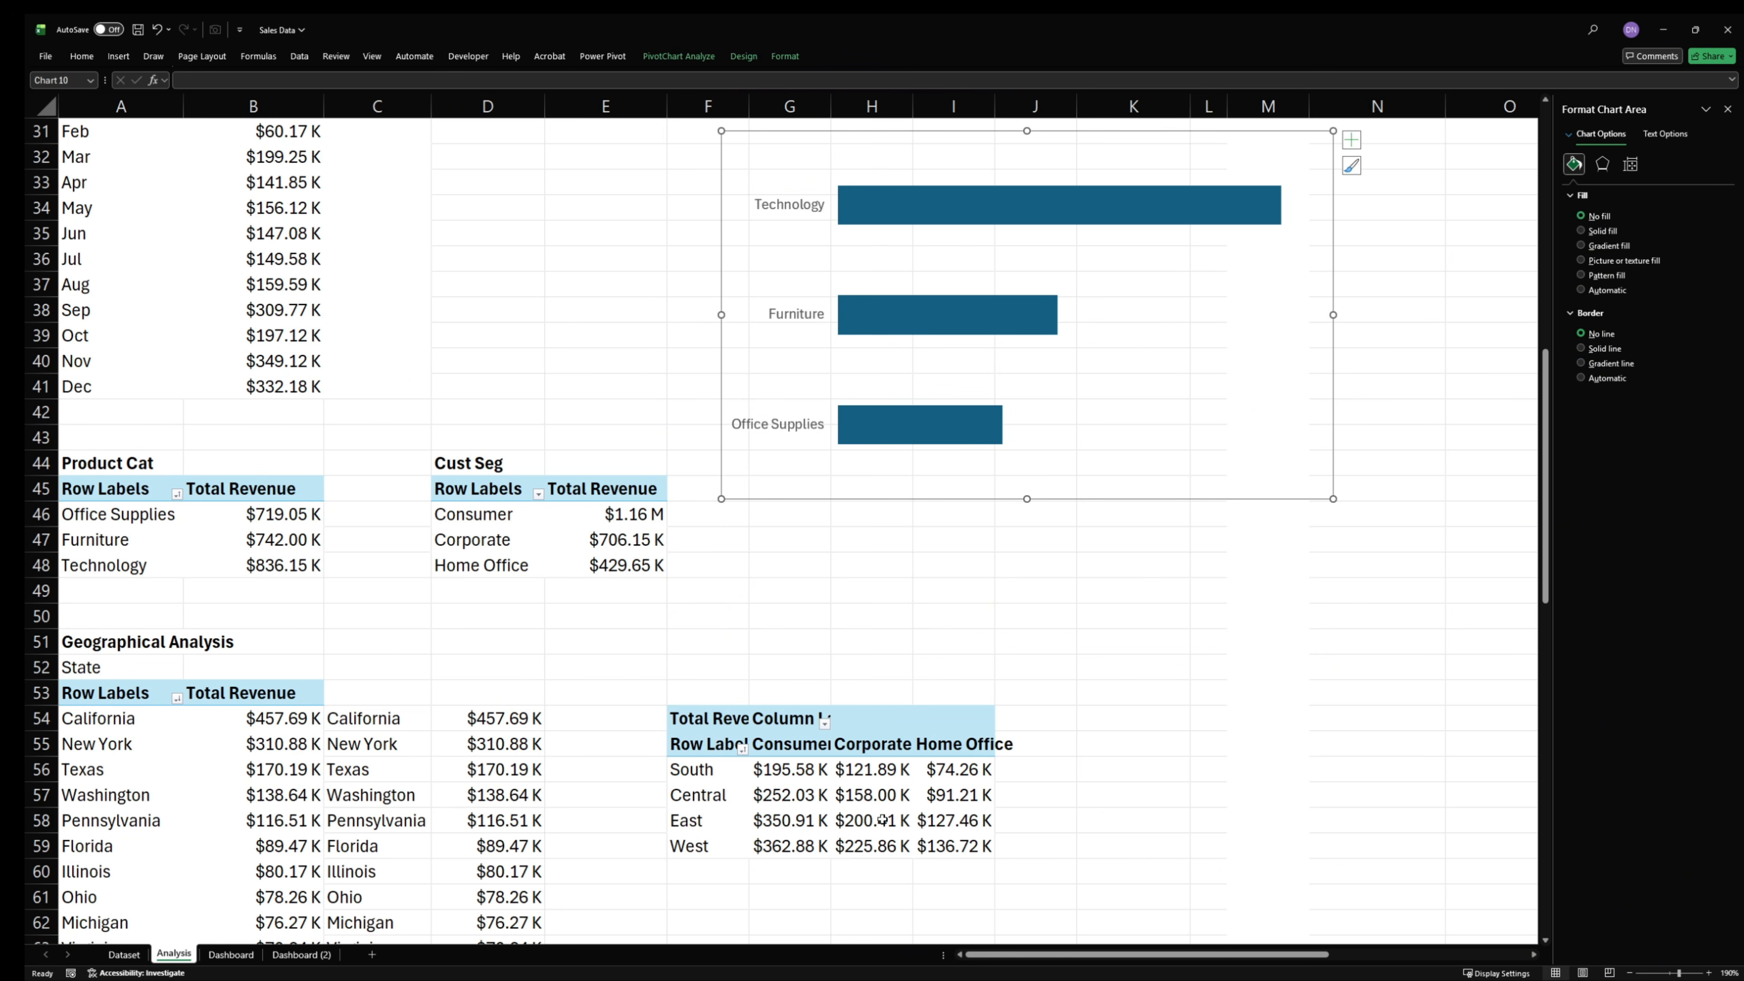
- Give the product category bars a solid near-black outline and fill them with the recently used indigo blue
{"action": "scroll", "coordinate": [882, 820], "scroll_direction": "up", "scroll_amount": 3}
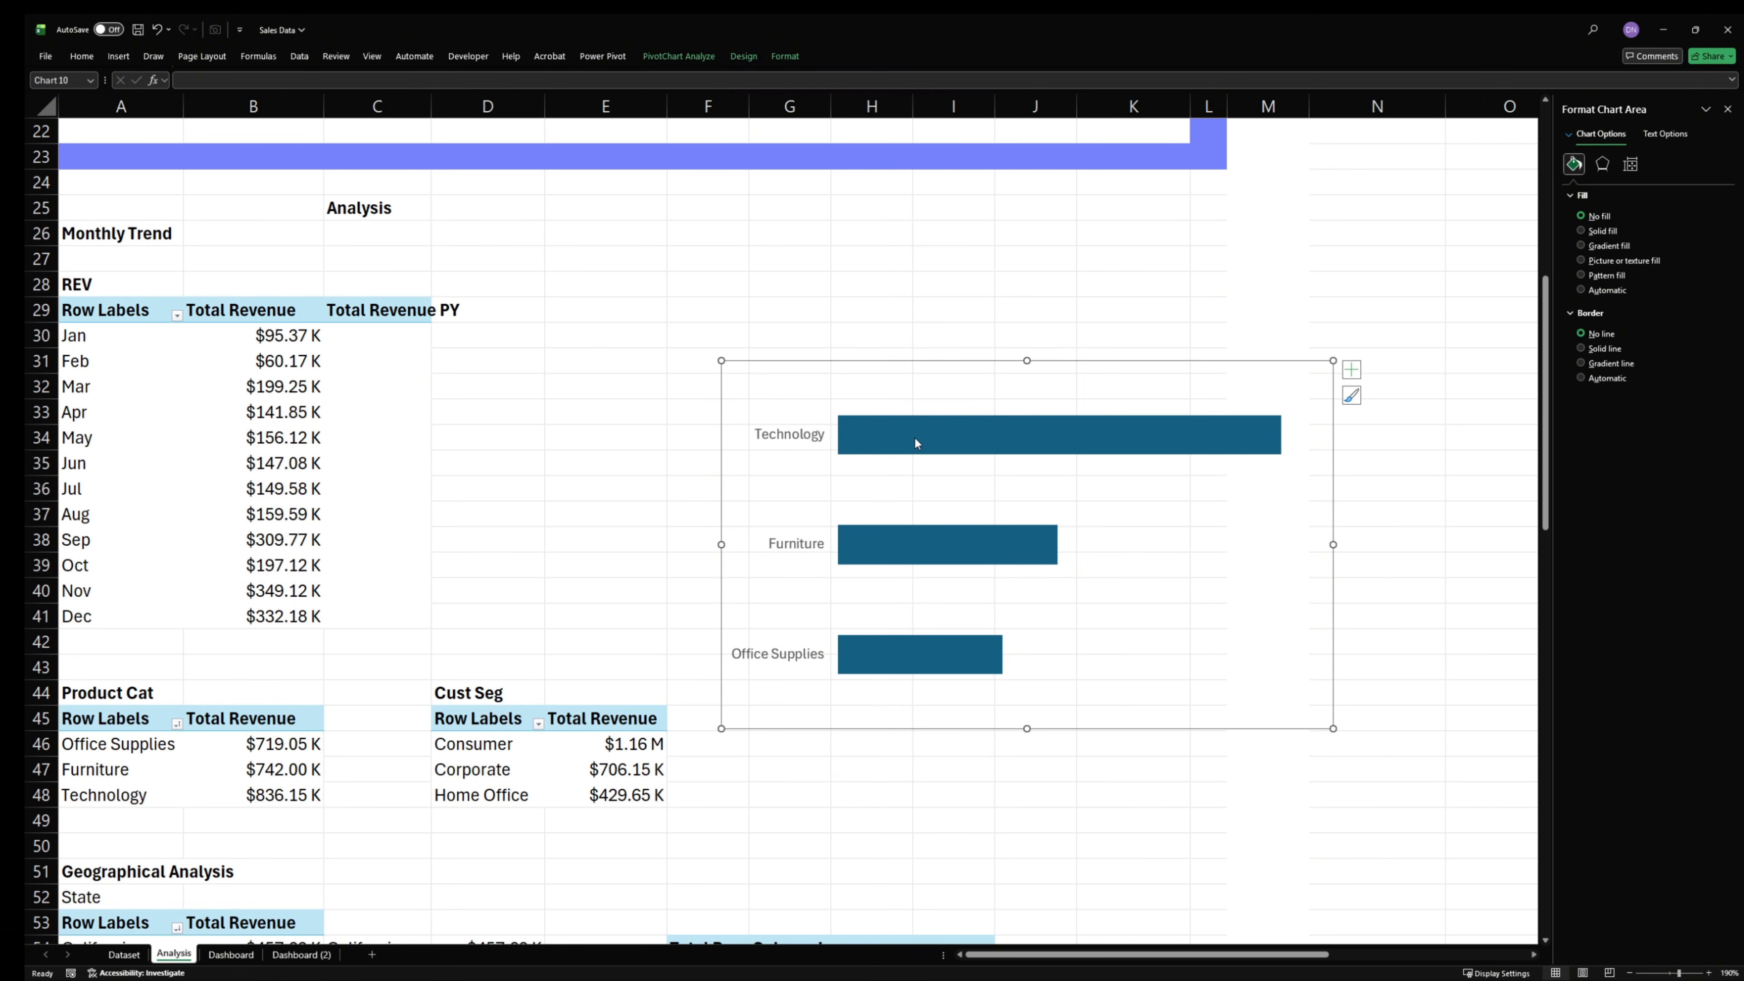
{"action": "left_click", "coordinate": [916, 444]}
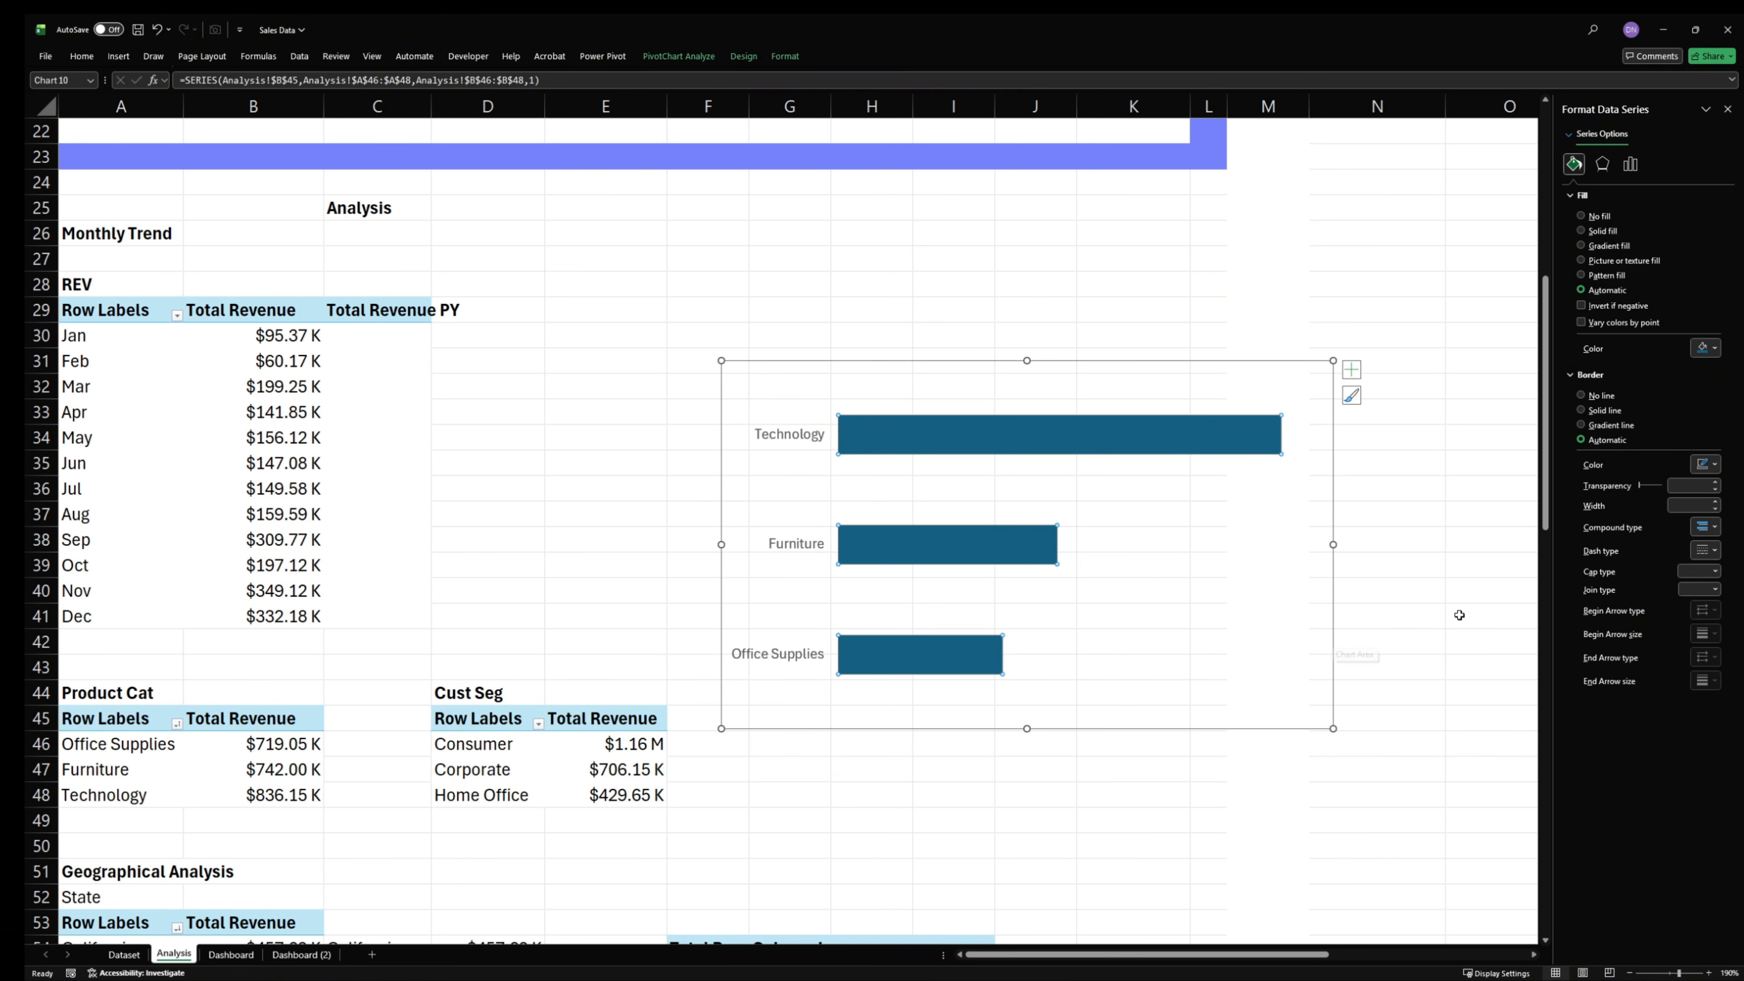
{"action": "left_click", "coordinate": [1590, 398]}
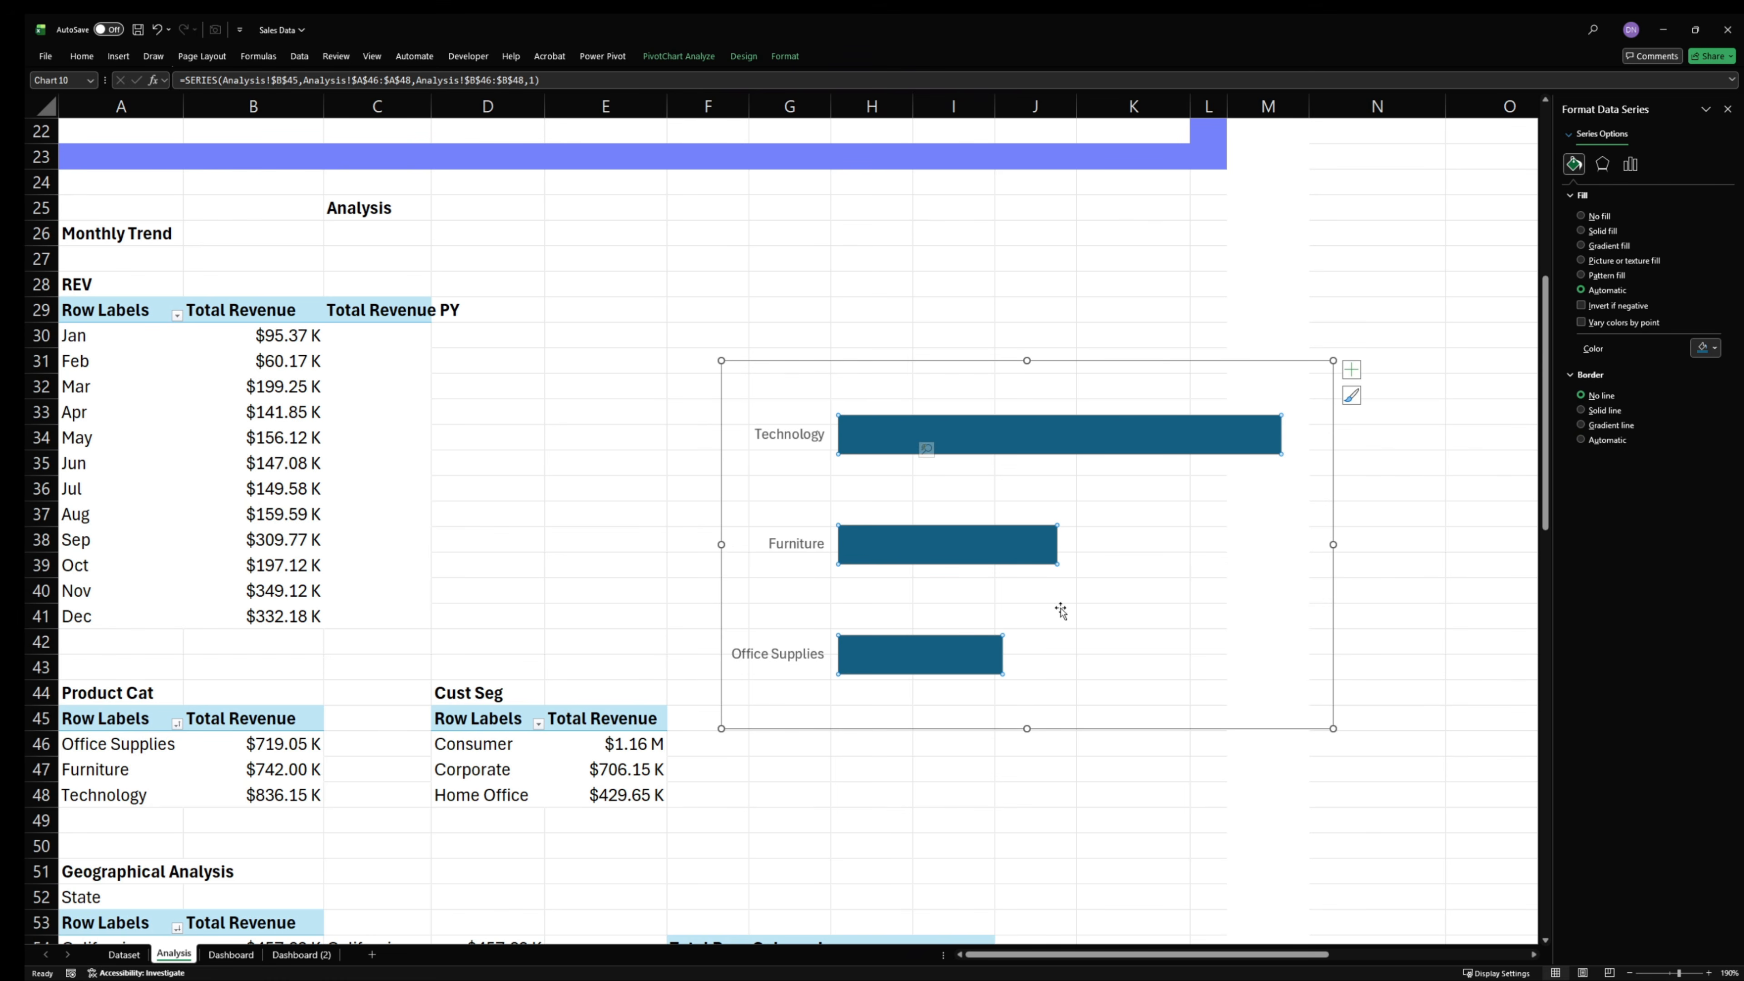
{"action": "left_click", "coordinate": [1605, 411]}
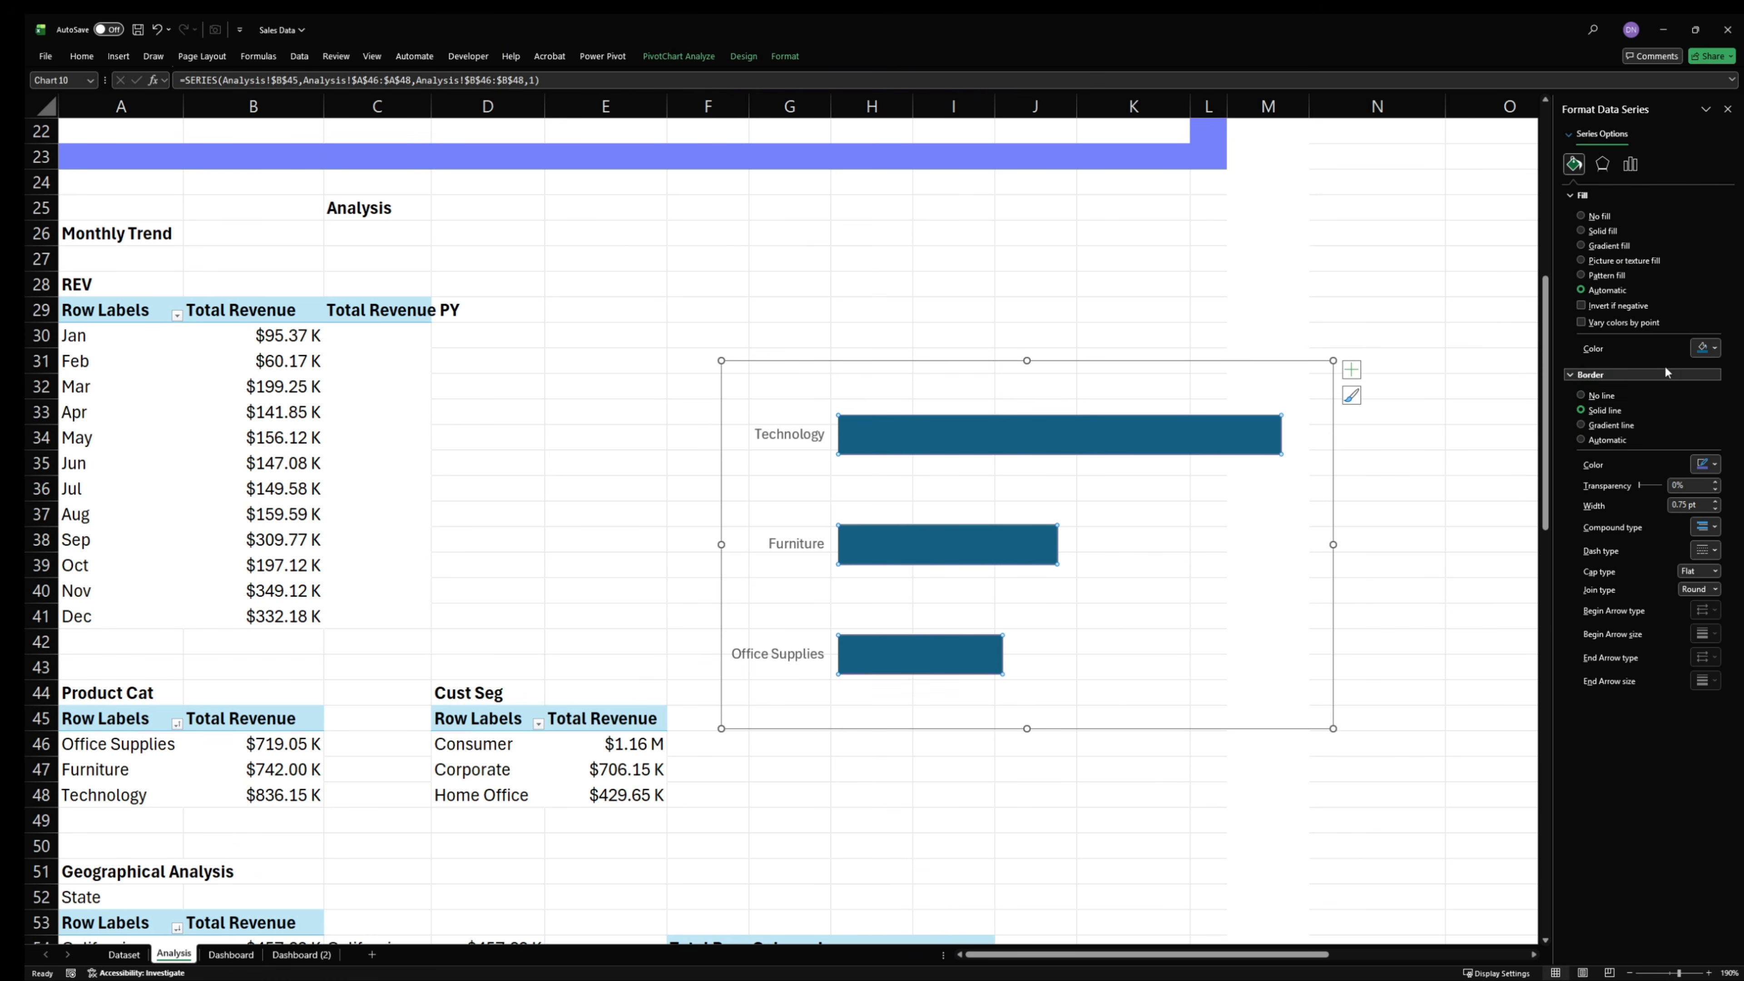
{"action": "left_click", "coordinate": [1707, 463]}
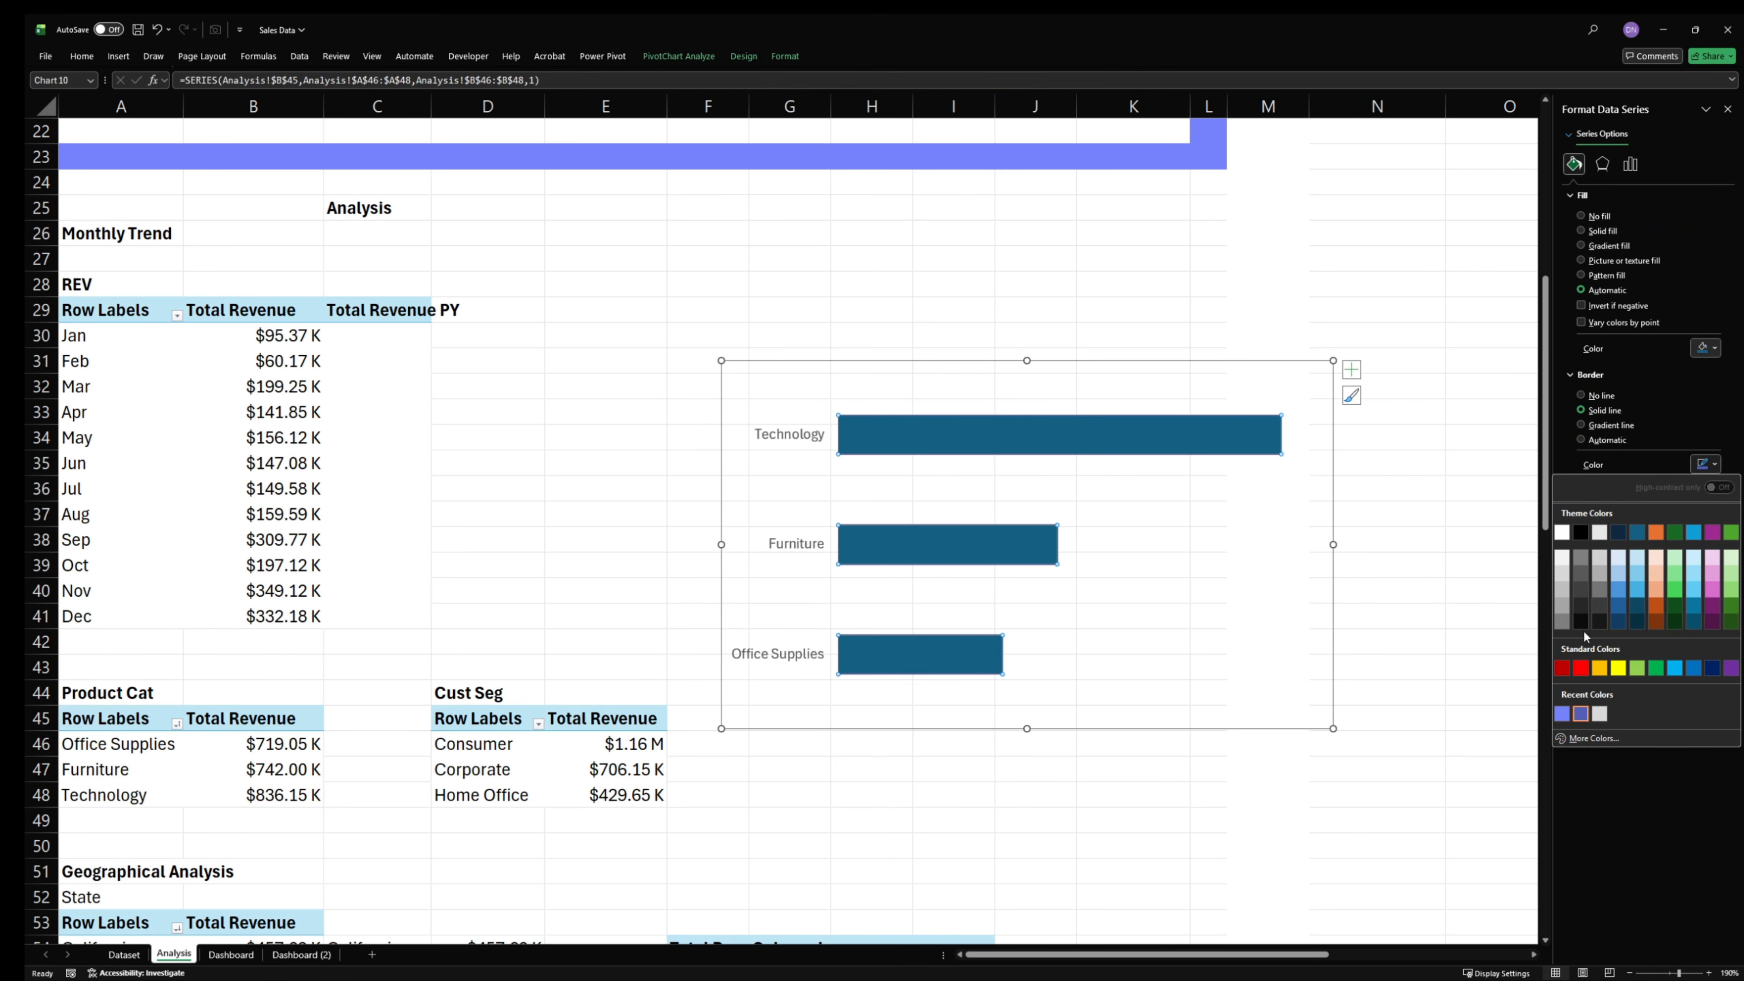
{"action": "left_click", "coordinate": [1581, 624]}
{"action": "left_click", "coordinate": [1706, 348]}
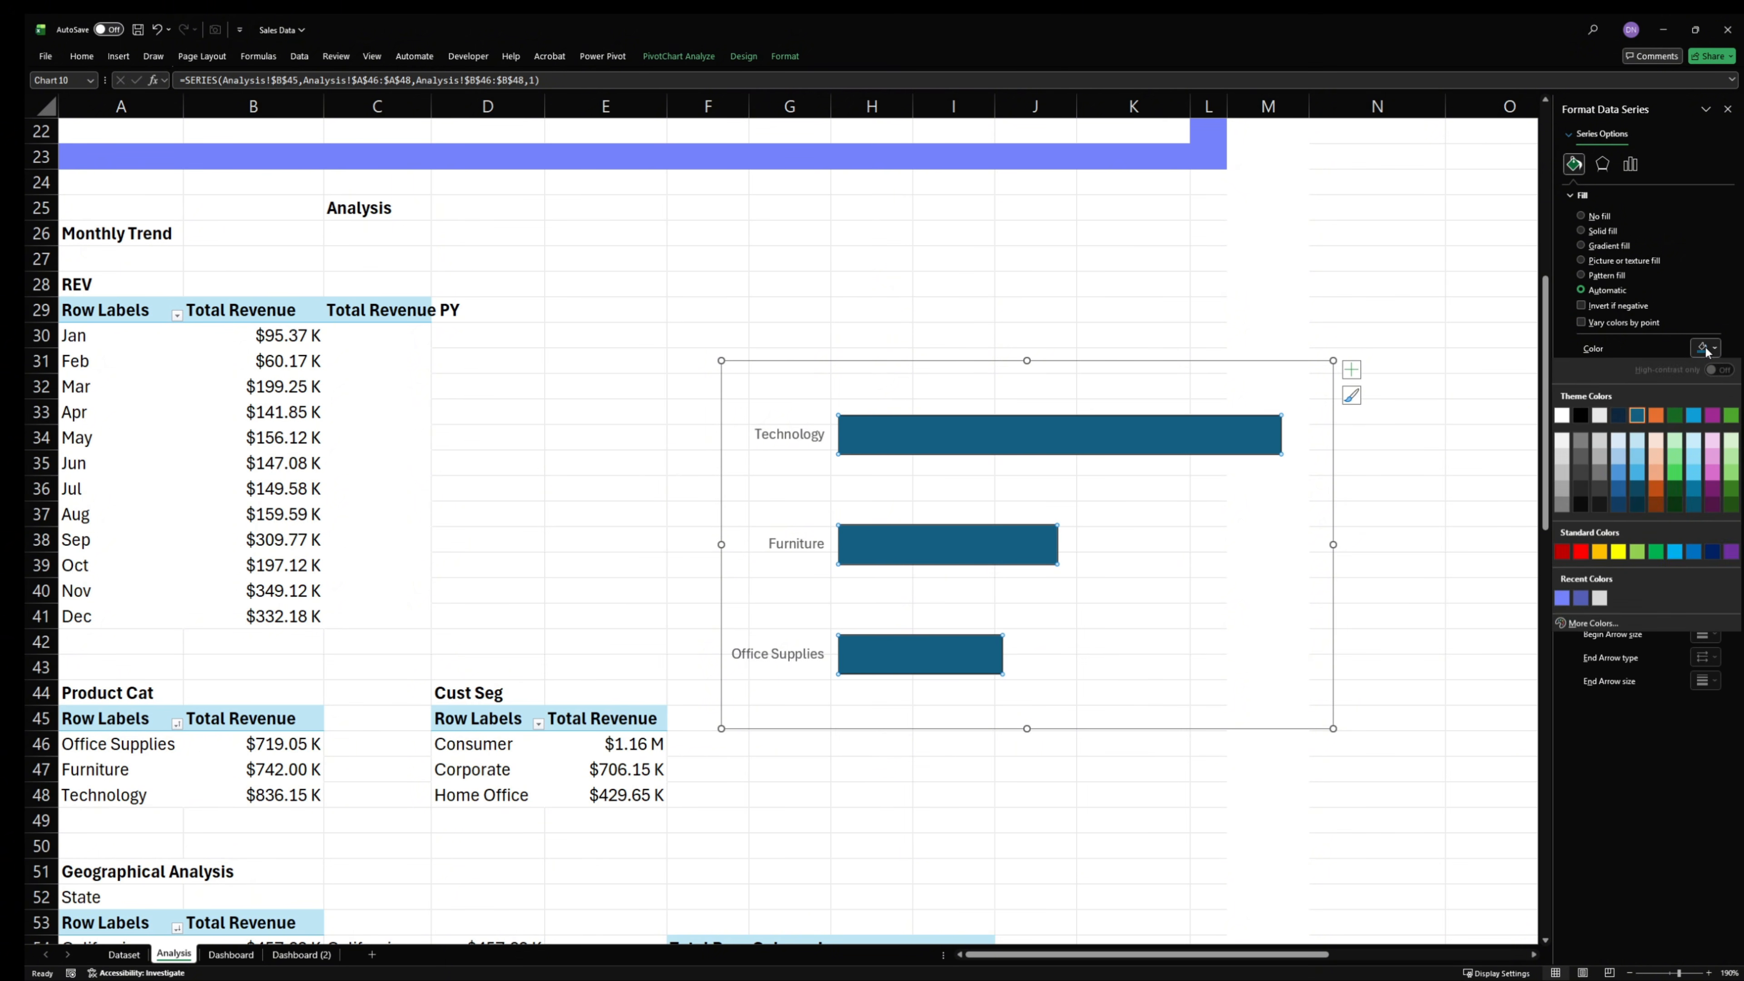
{"action": "left_click", "coordinate": [1581, 600]}
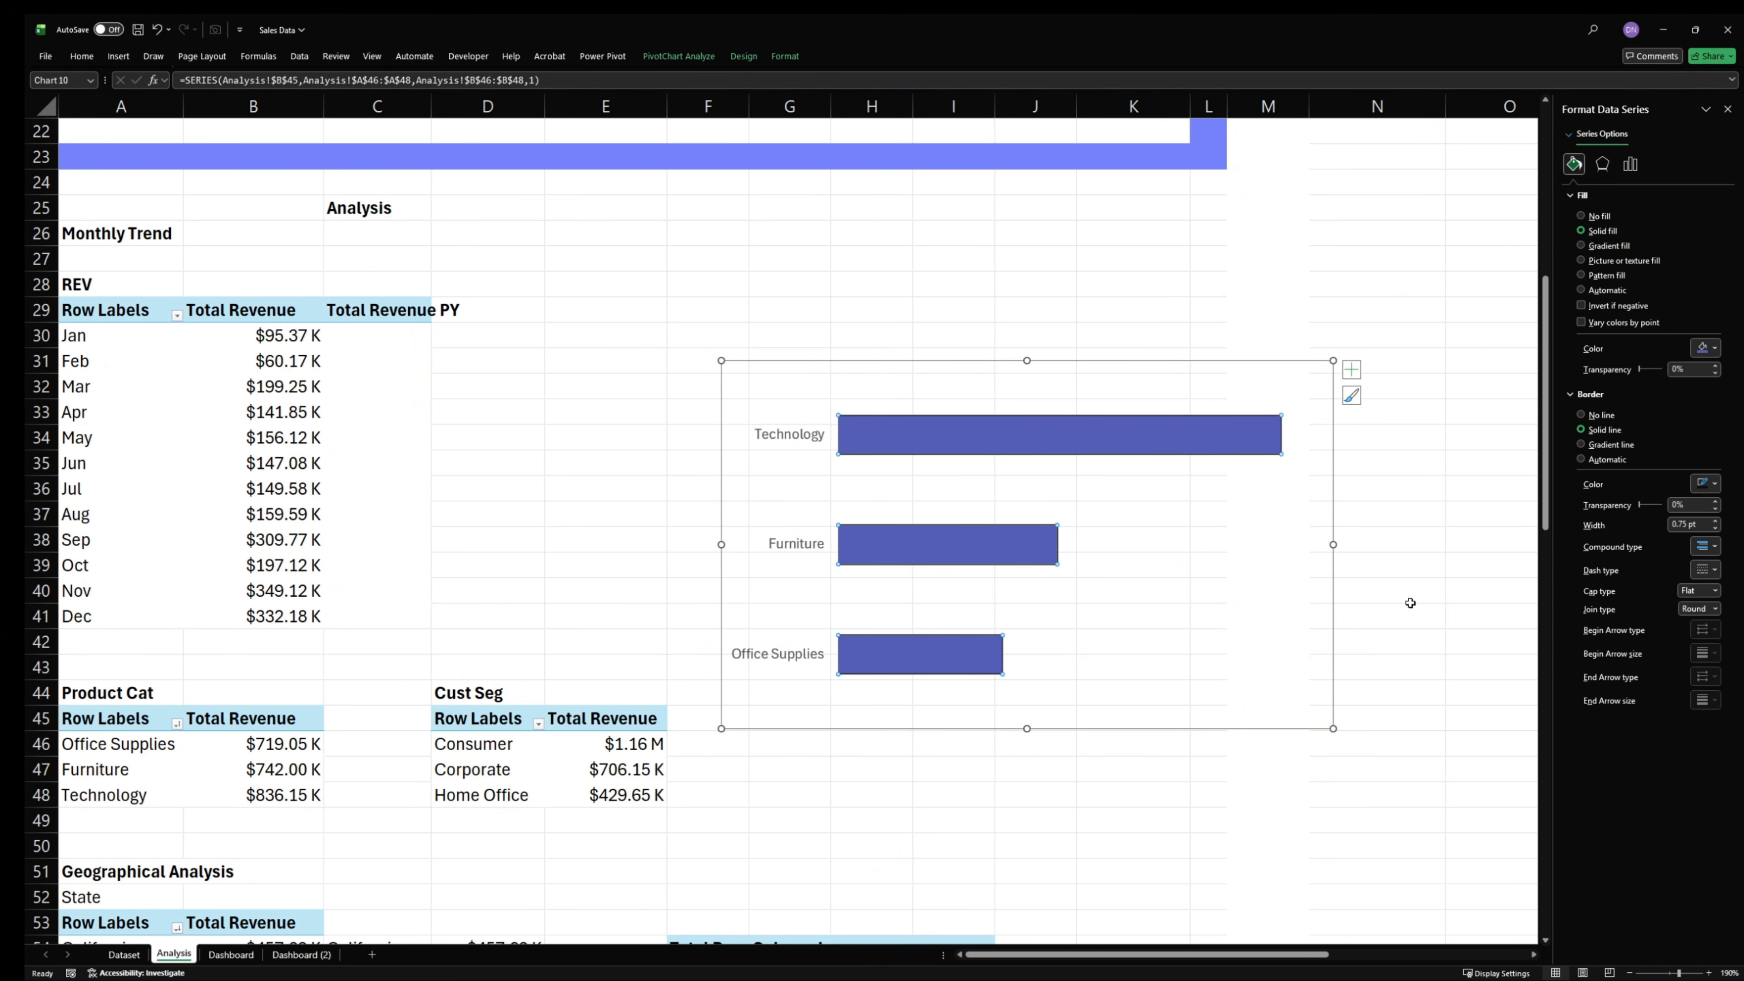
{"action": "left_click", "coordinate": [1090, 796]}
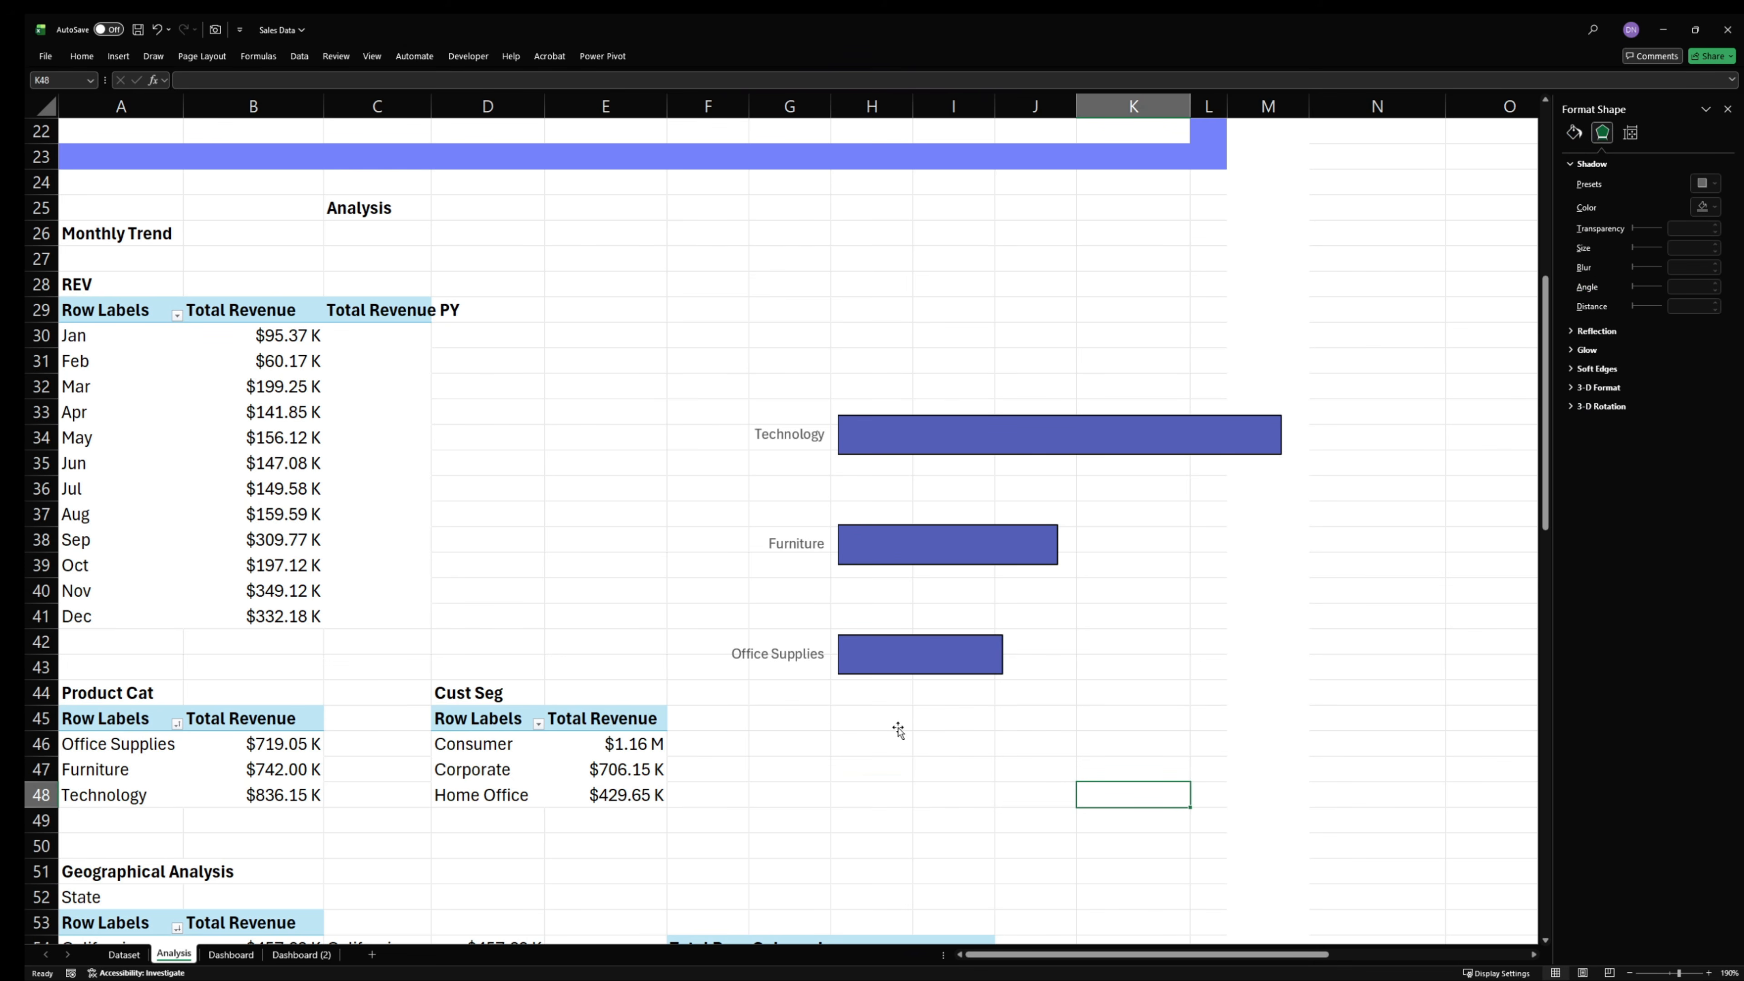
- Switch to the Sales workbook and examine its finished dashboard as a reference for the category chart
{"action": "left_click", "coordinate": [843, 709]}
{"action": "left_click", "coordinate": [878, 724]}
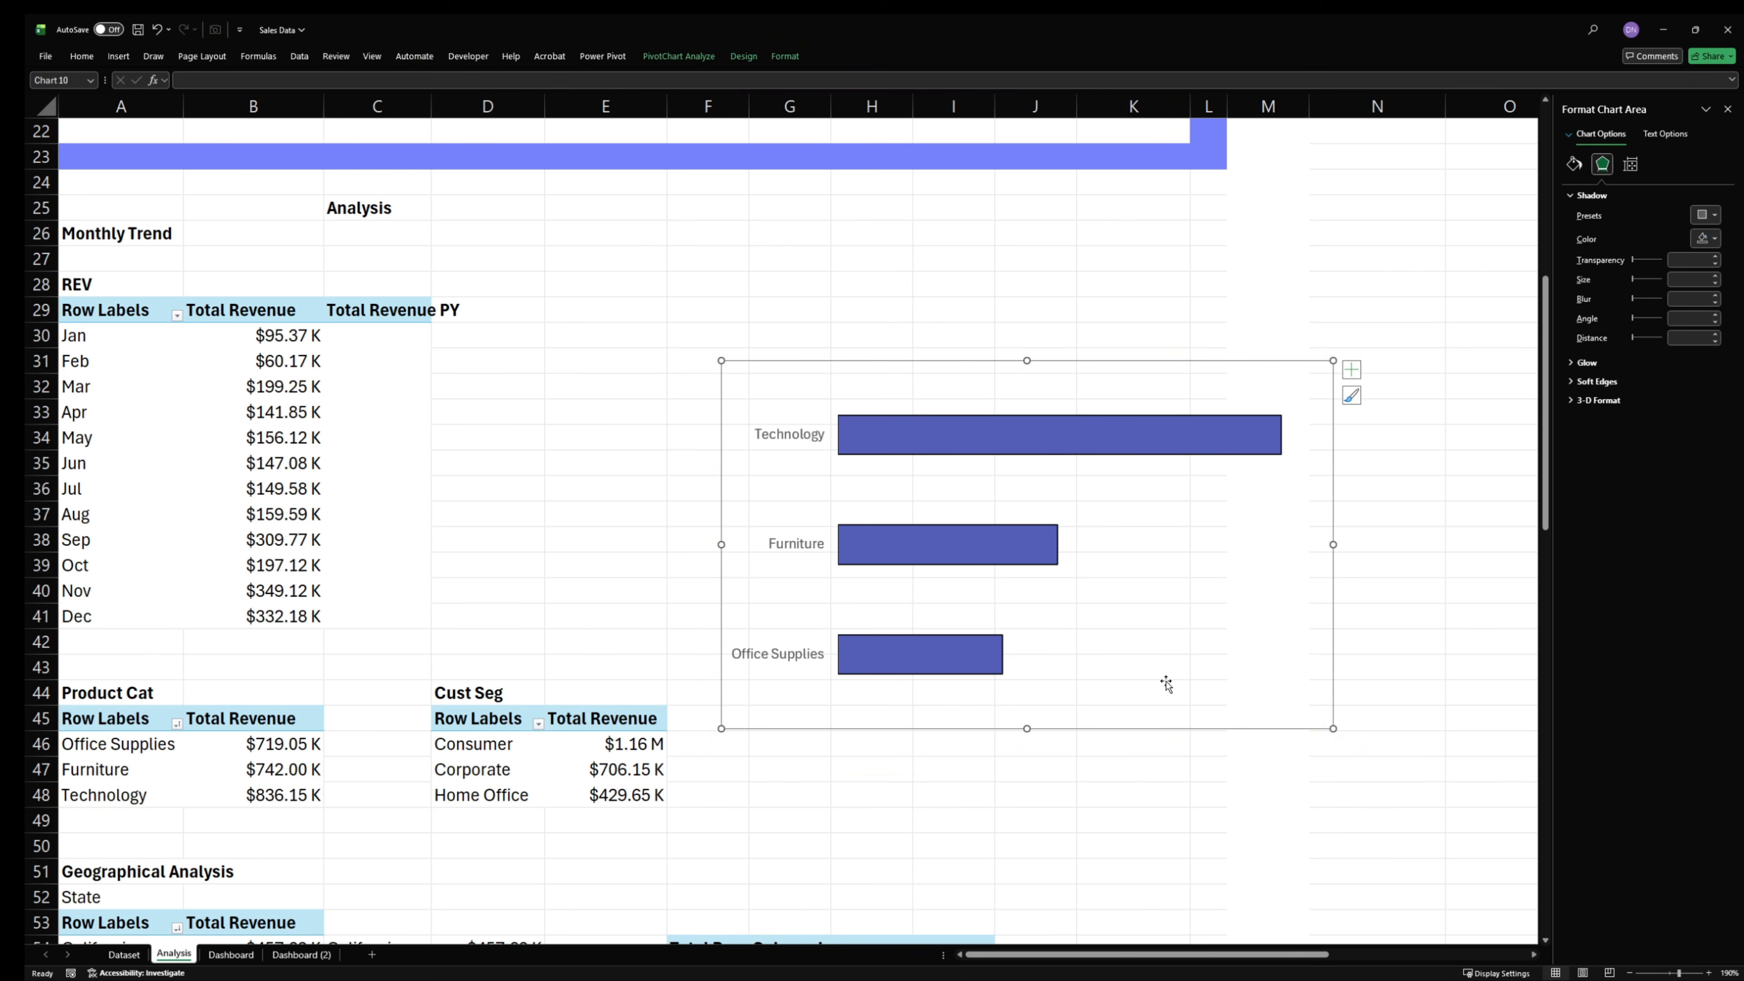
{"action": "key", "text": "super"}
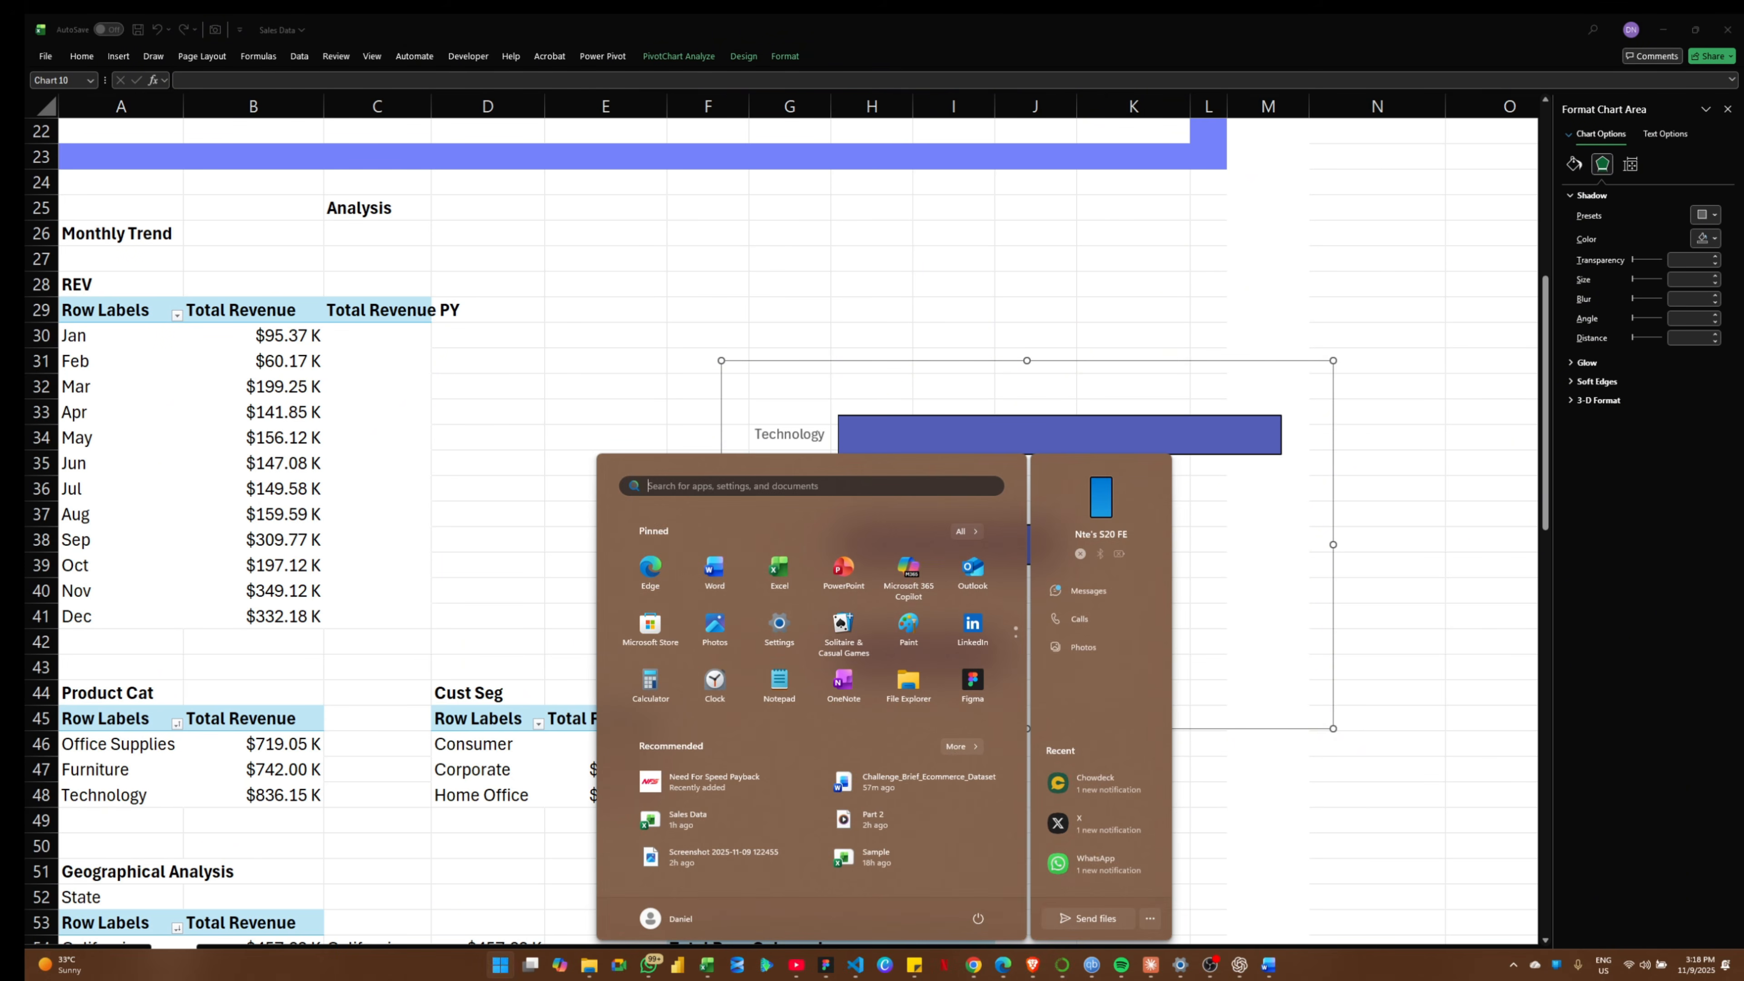
{"action": "mouse_move", "coordinate": [696, 974]}
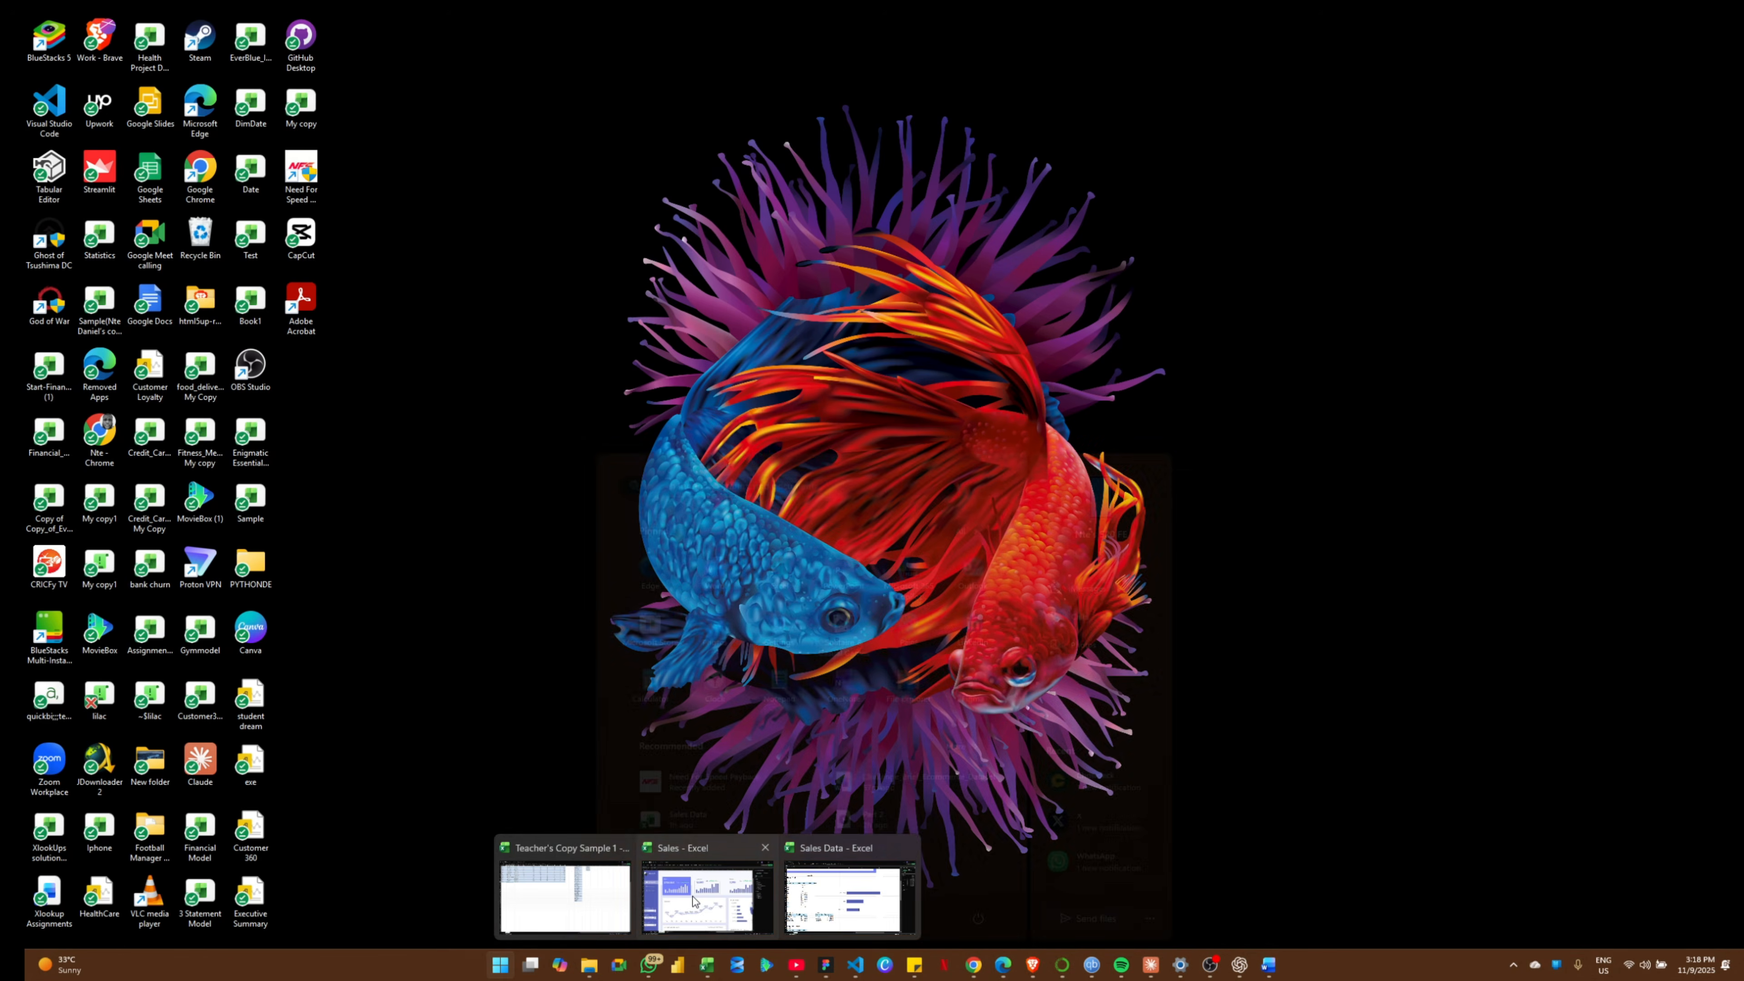
{"action": "left_click", "coordinate": [702, 897]}
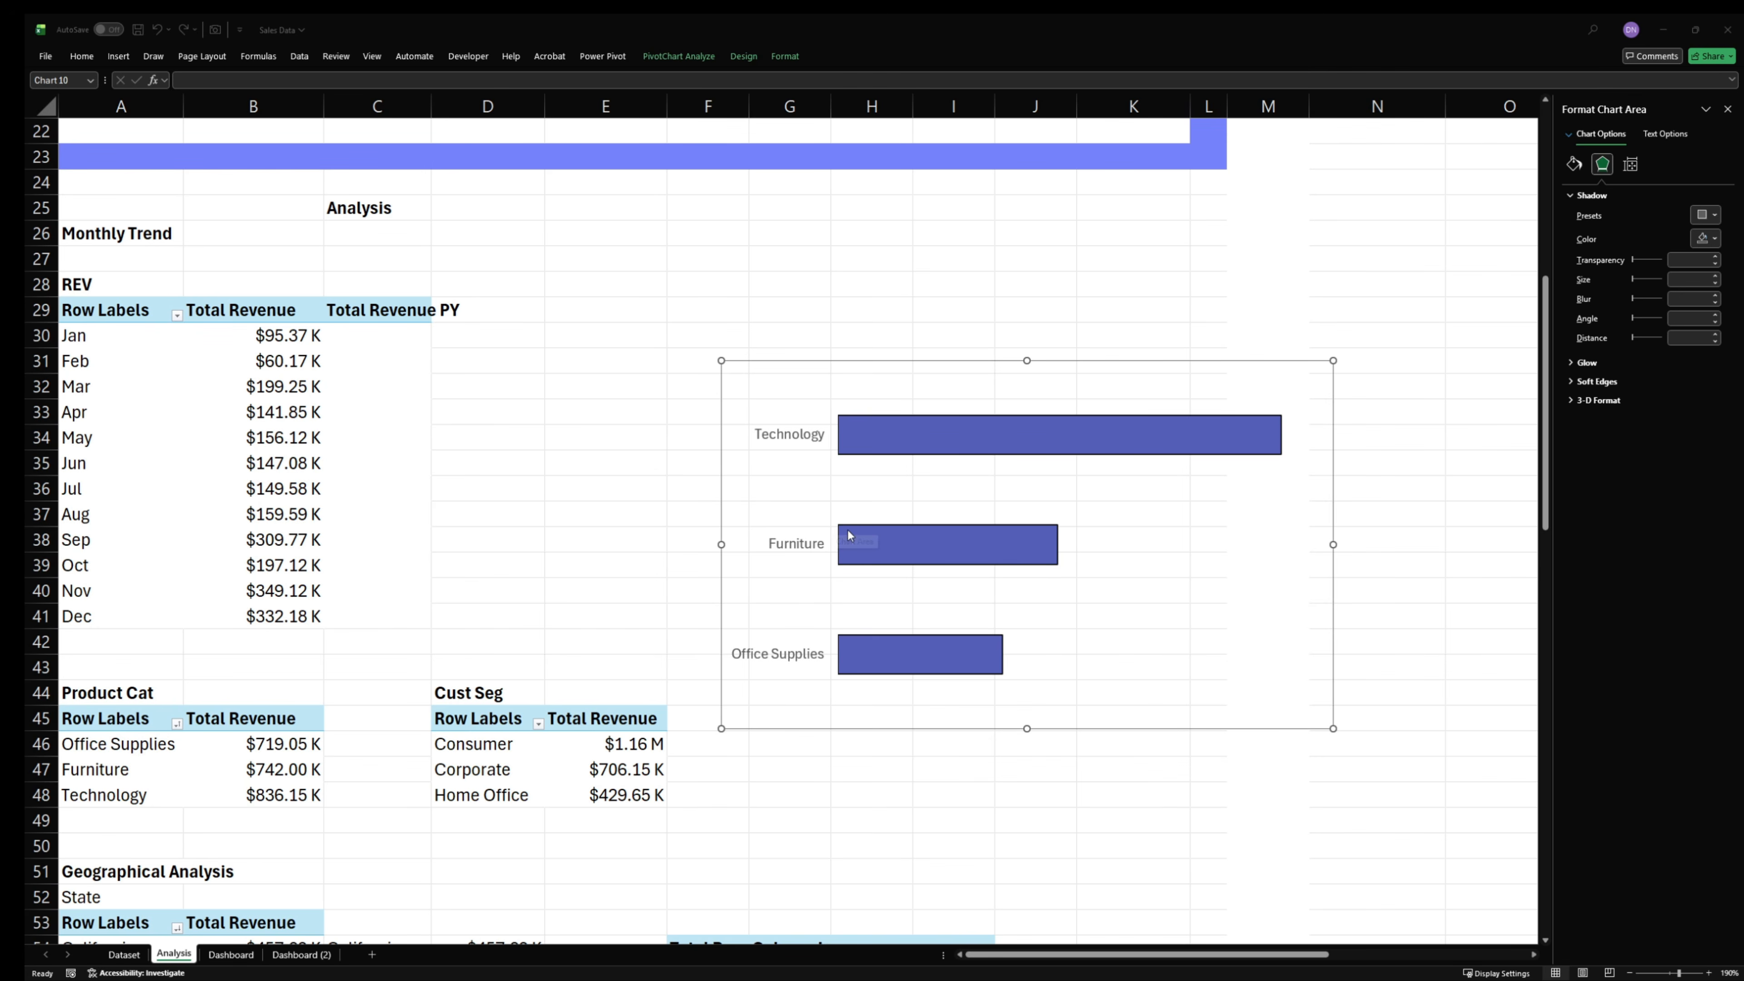
- Set the gap width of the product category bars to 281%
{"action": "left_click", "coordinate": [934, 557]}
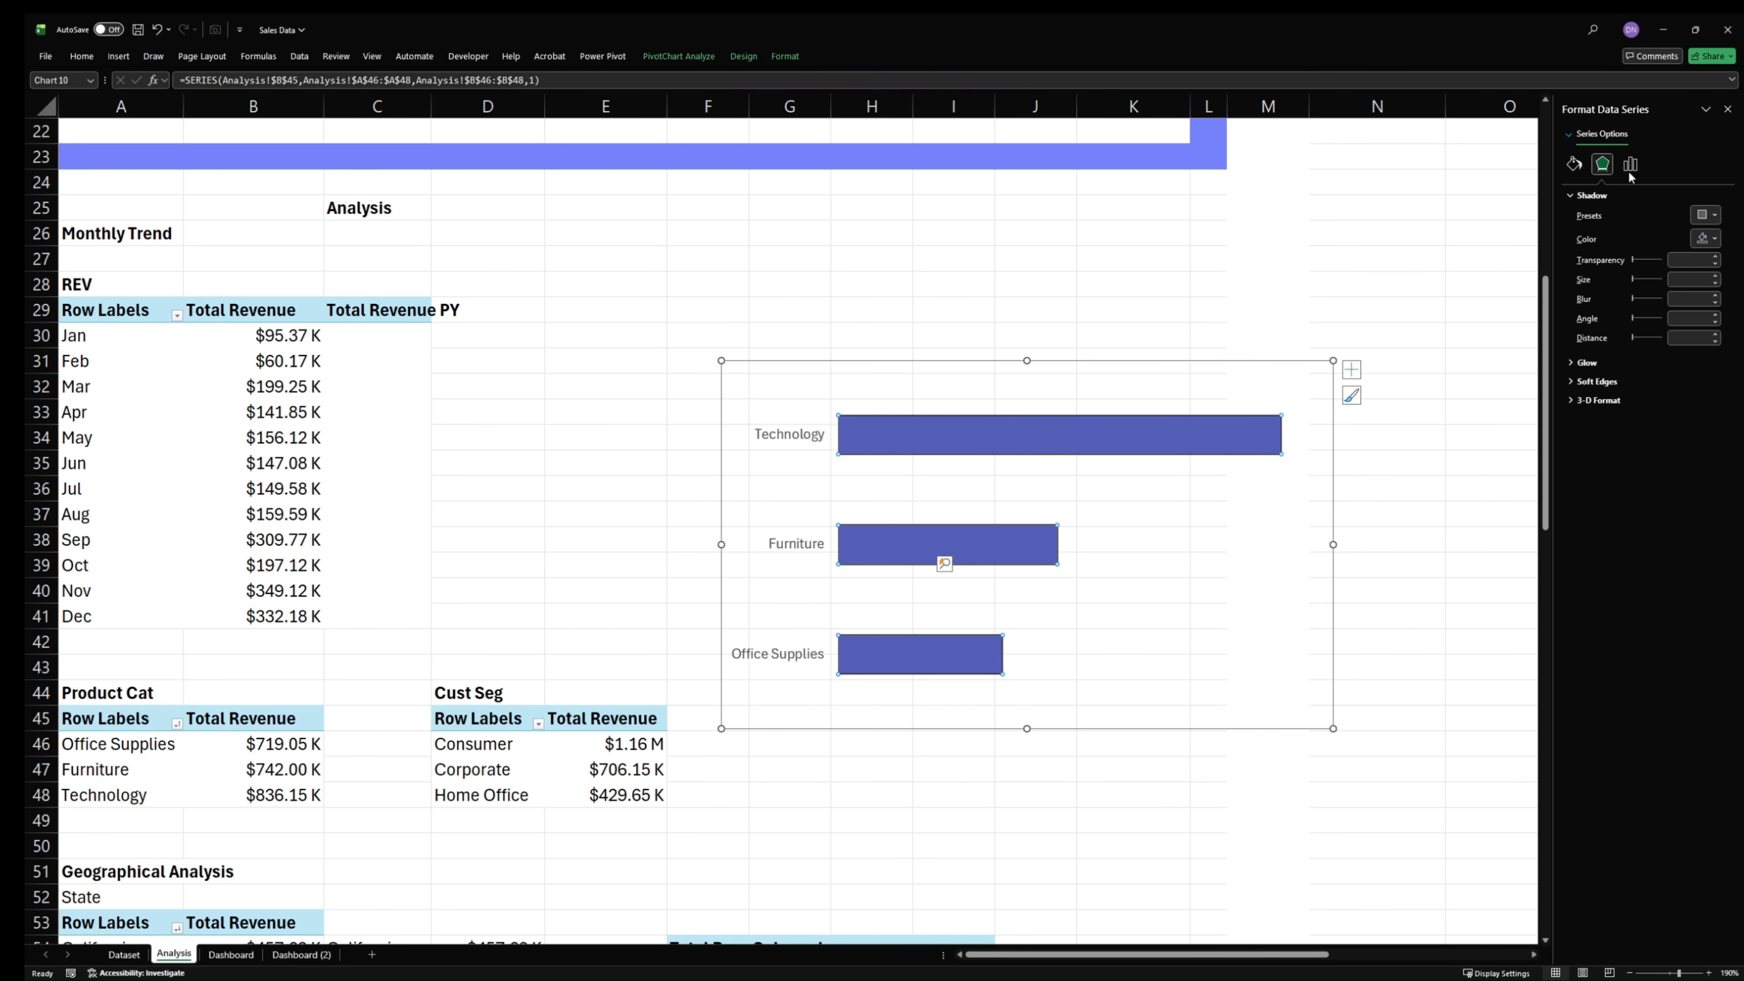
{"action": "left_click", "coordinate": [1630, 163]}
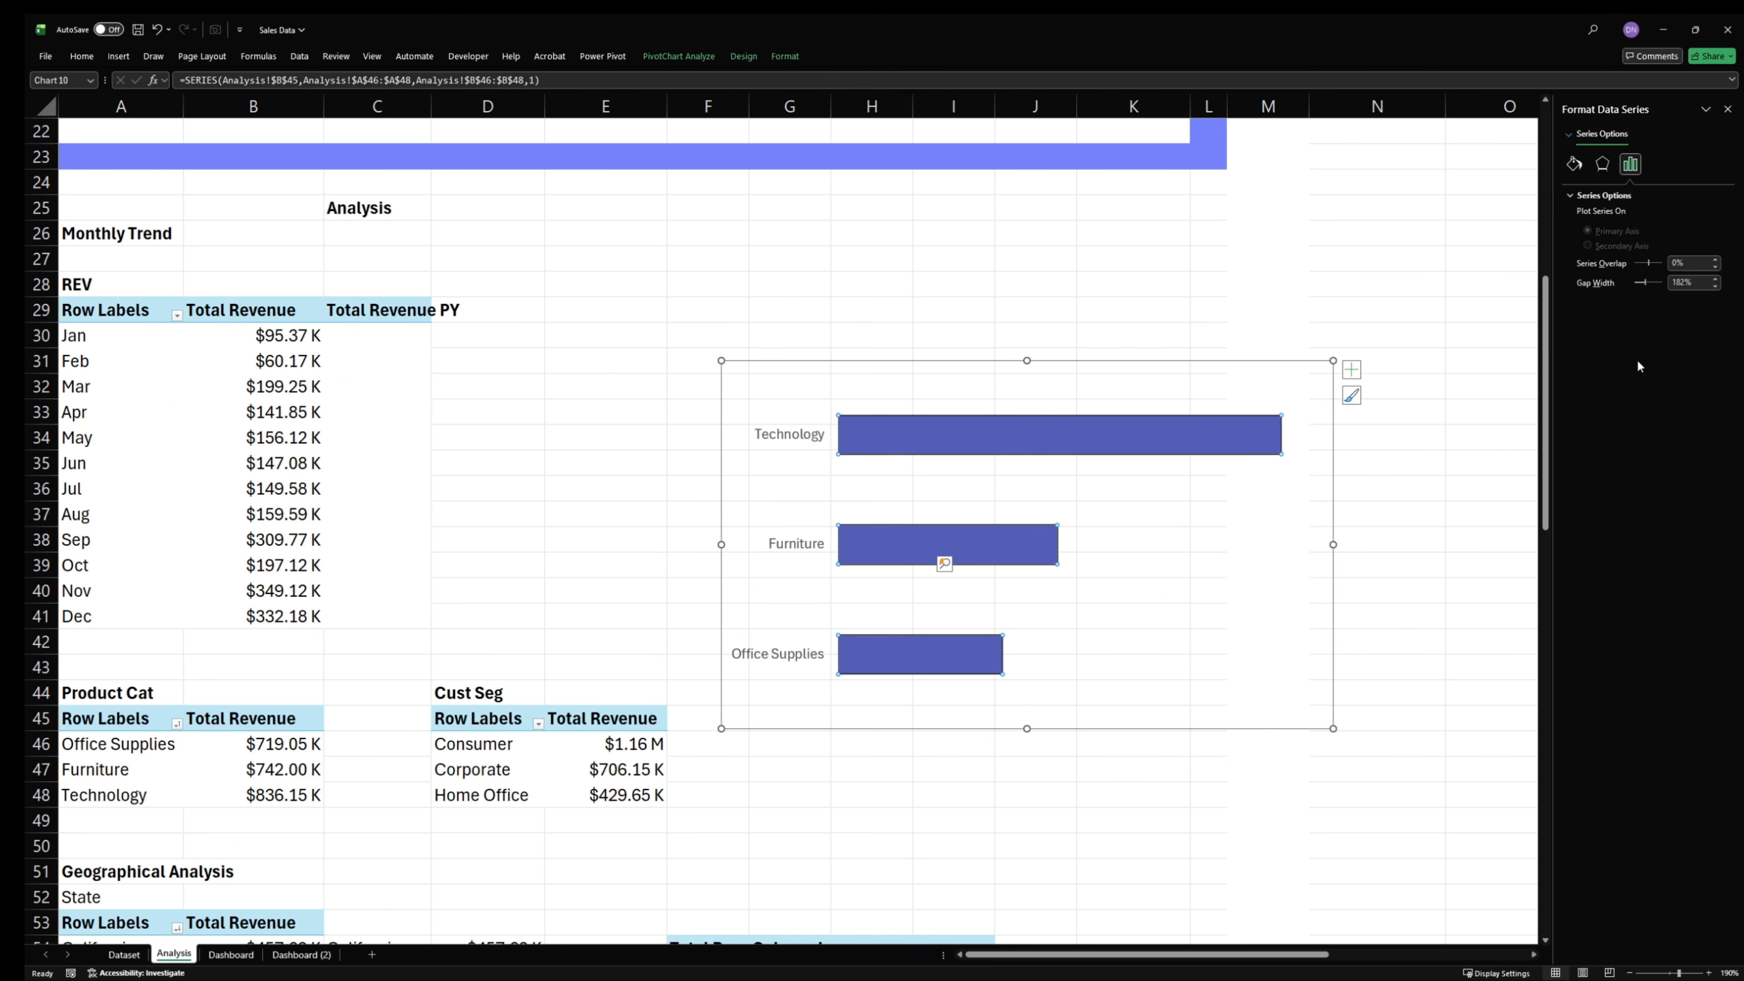
{"action": "left_click", "coordinate": [1691, 283]}
{"action": "key", "text": "Return"}
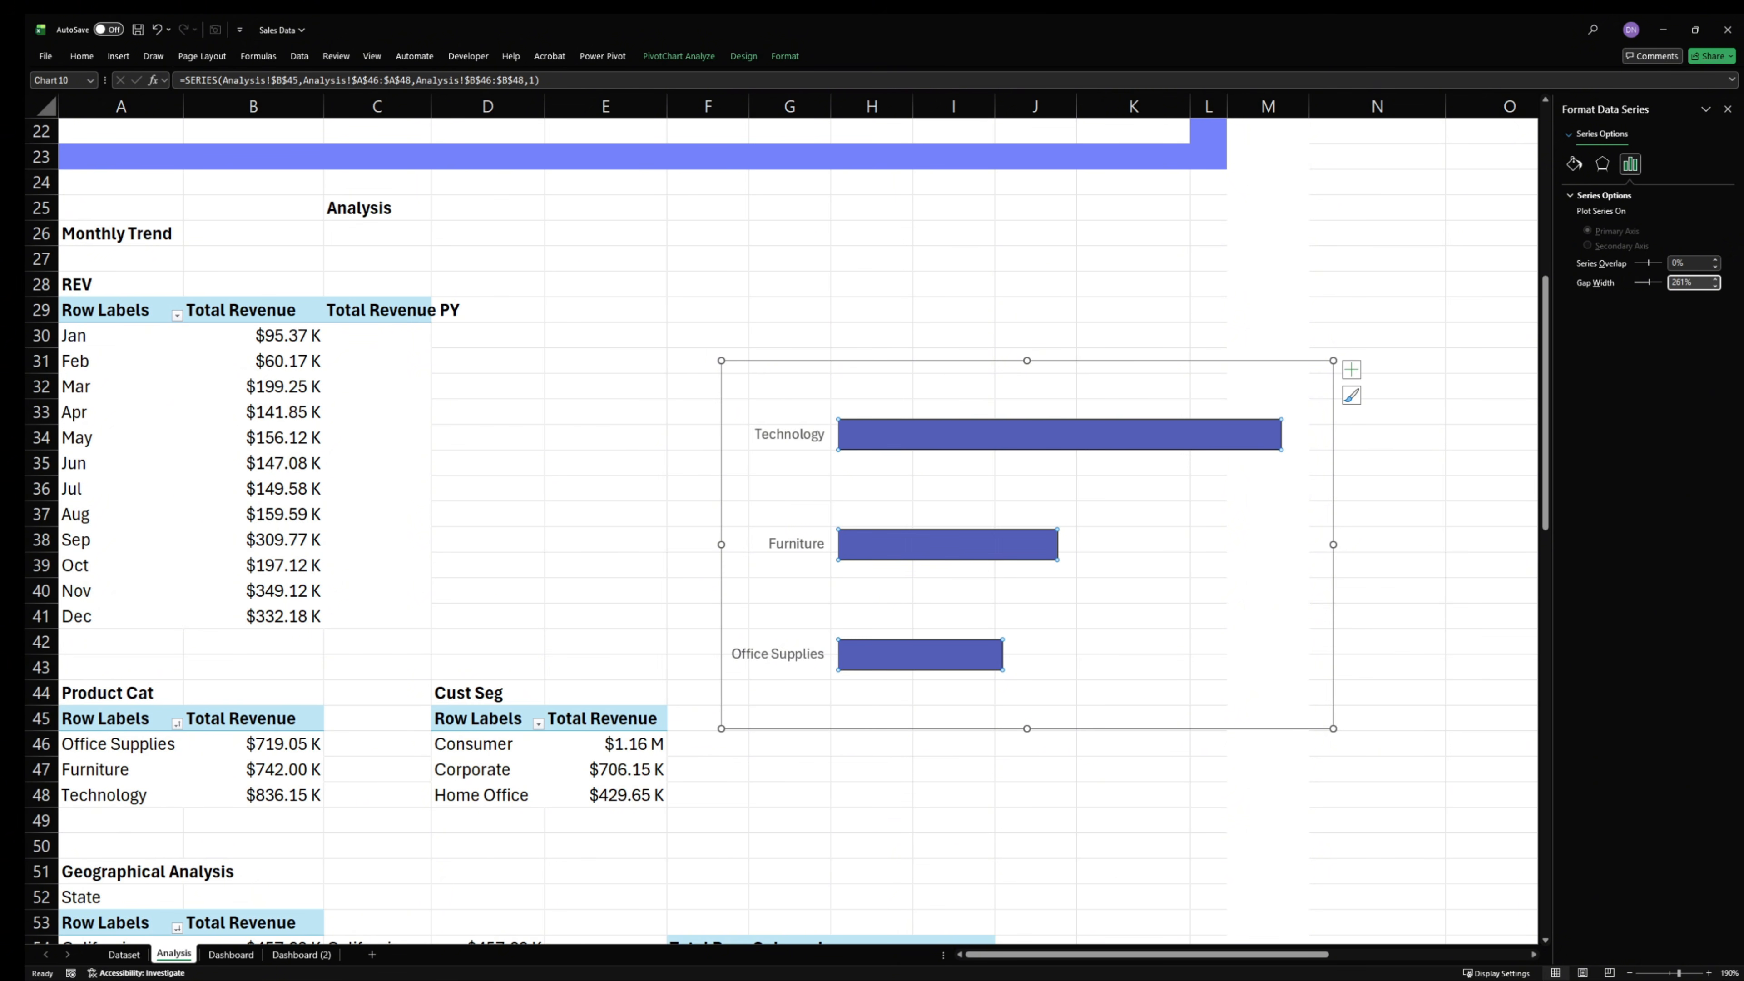
- Cut the product category bar chart from the Analysis sheet and paste it onto the Dashboard sheet
{"action": "left_click", "coordinate": [881, 366]}
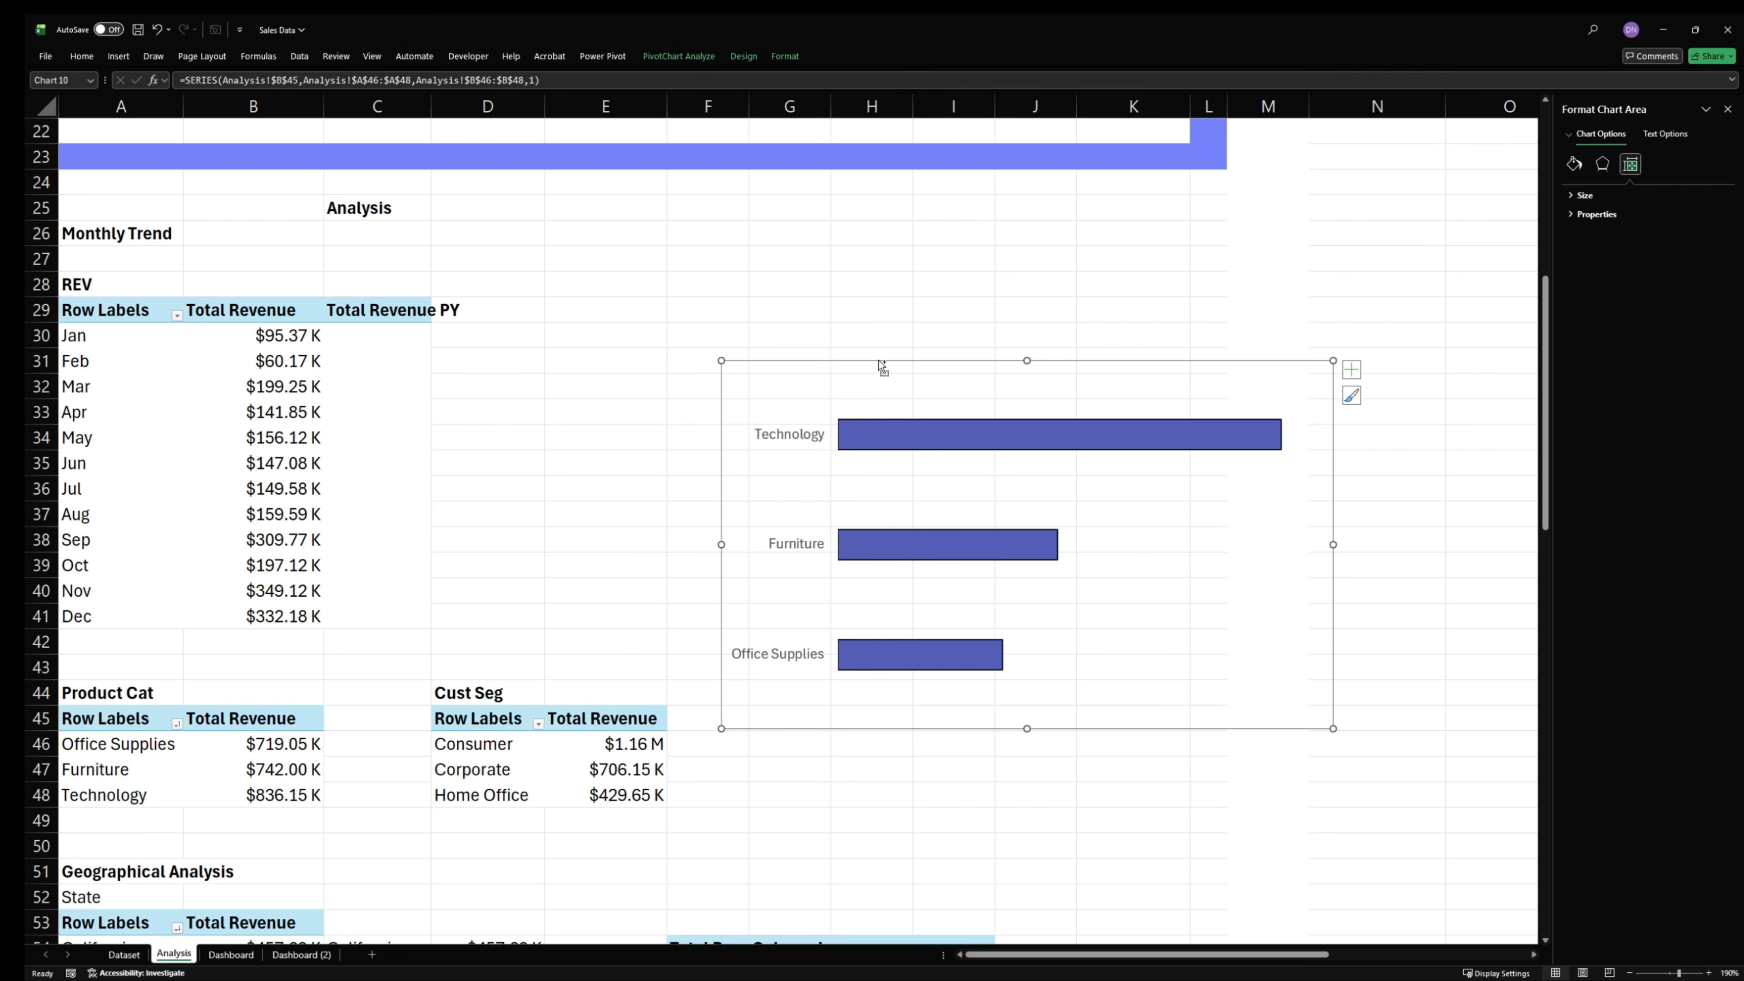
{"action": "key", "text": "ctrl+x"}
{"action": "left_click", "coordinate": [231, 954]}
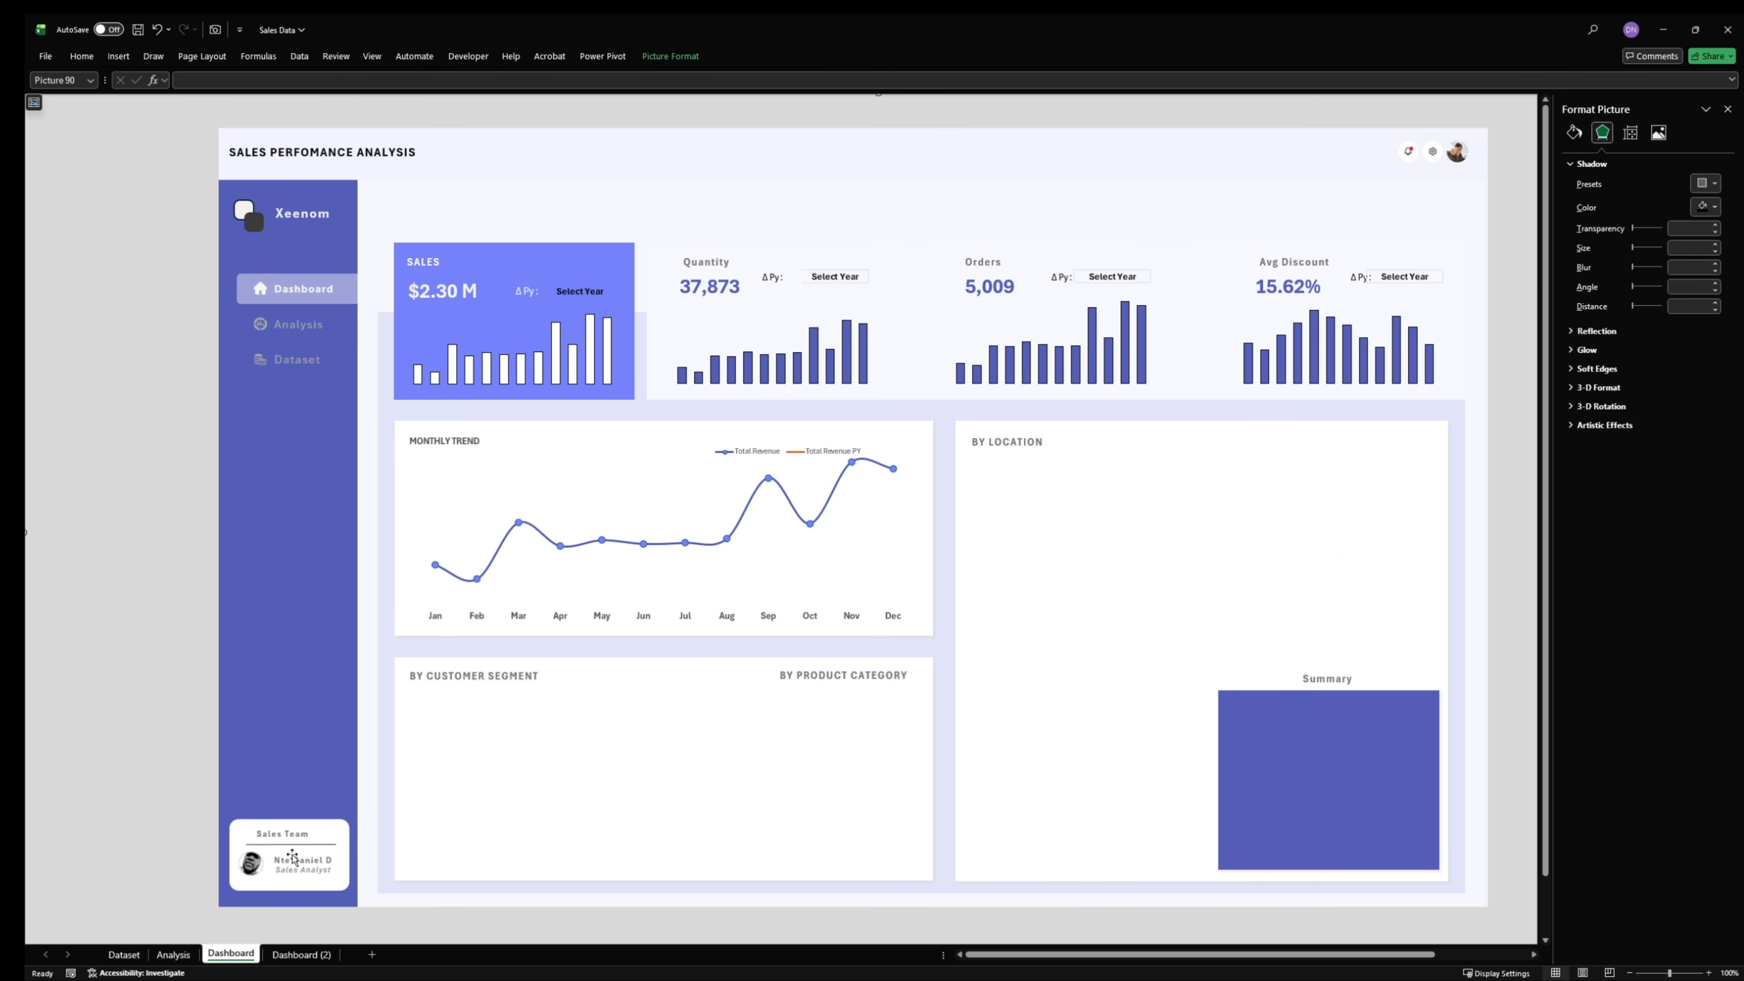
{"action": "left_click", "coordinate": [180, 953]}
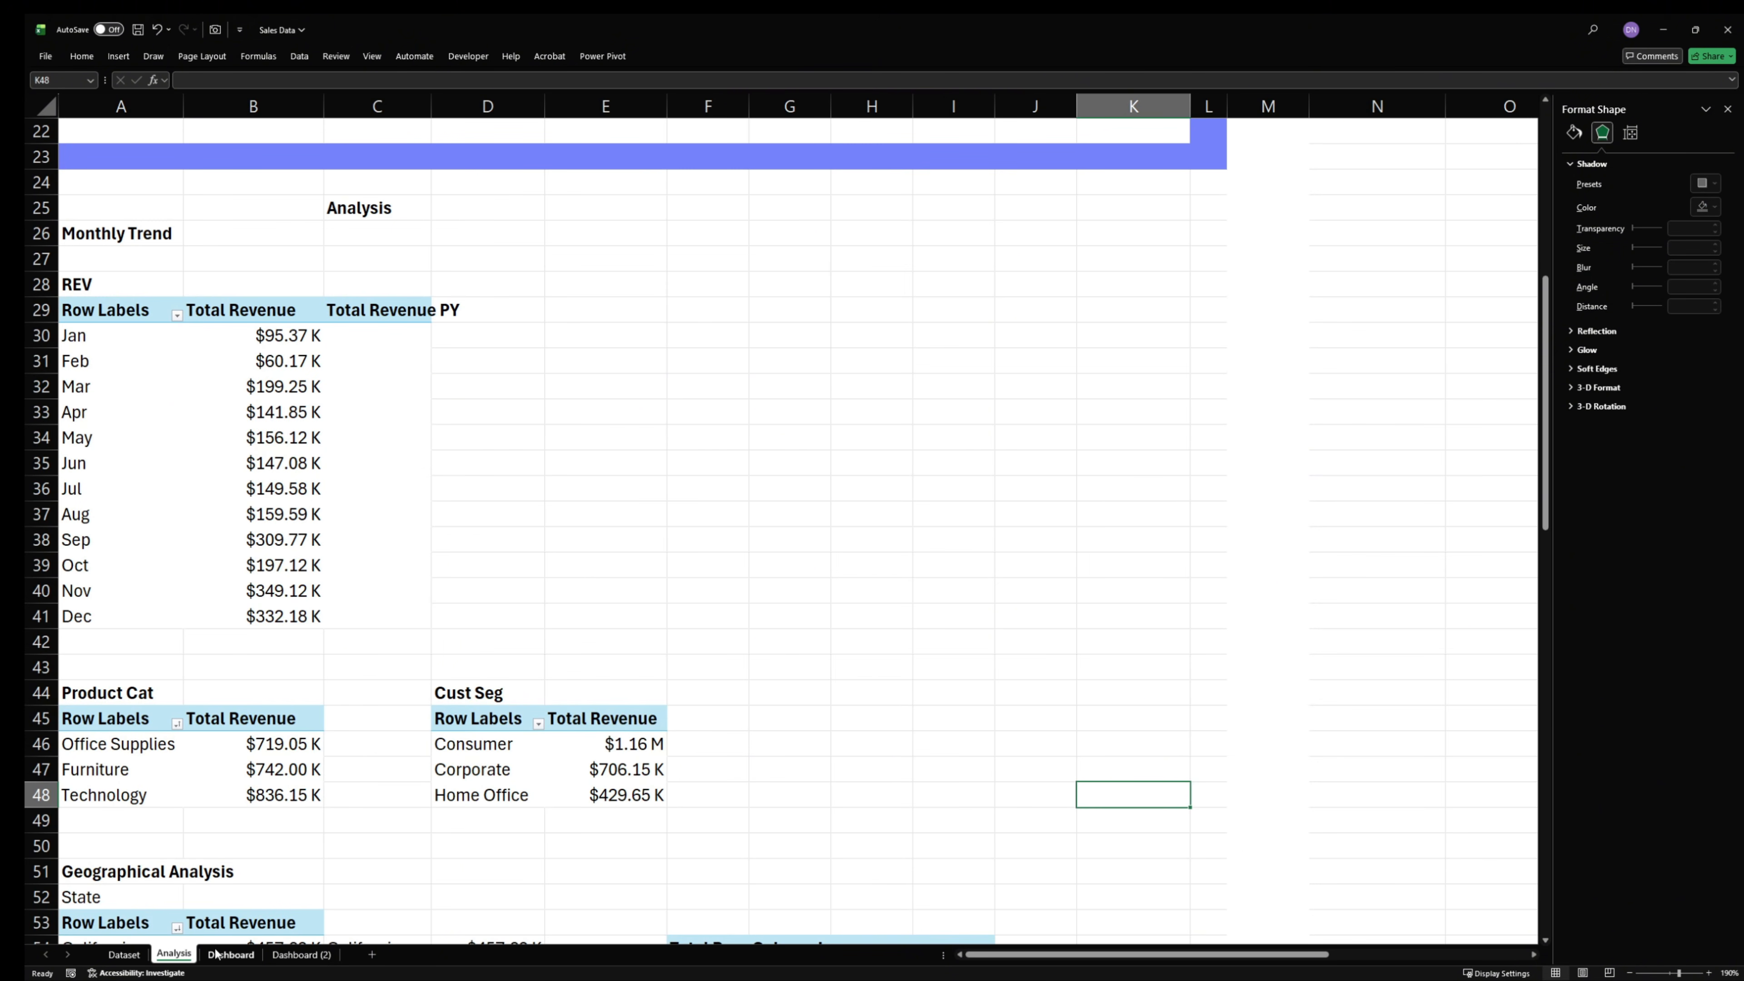
{"action": "left_click", "coordinate": [250, 955]}
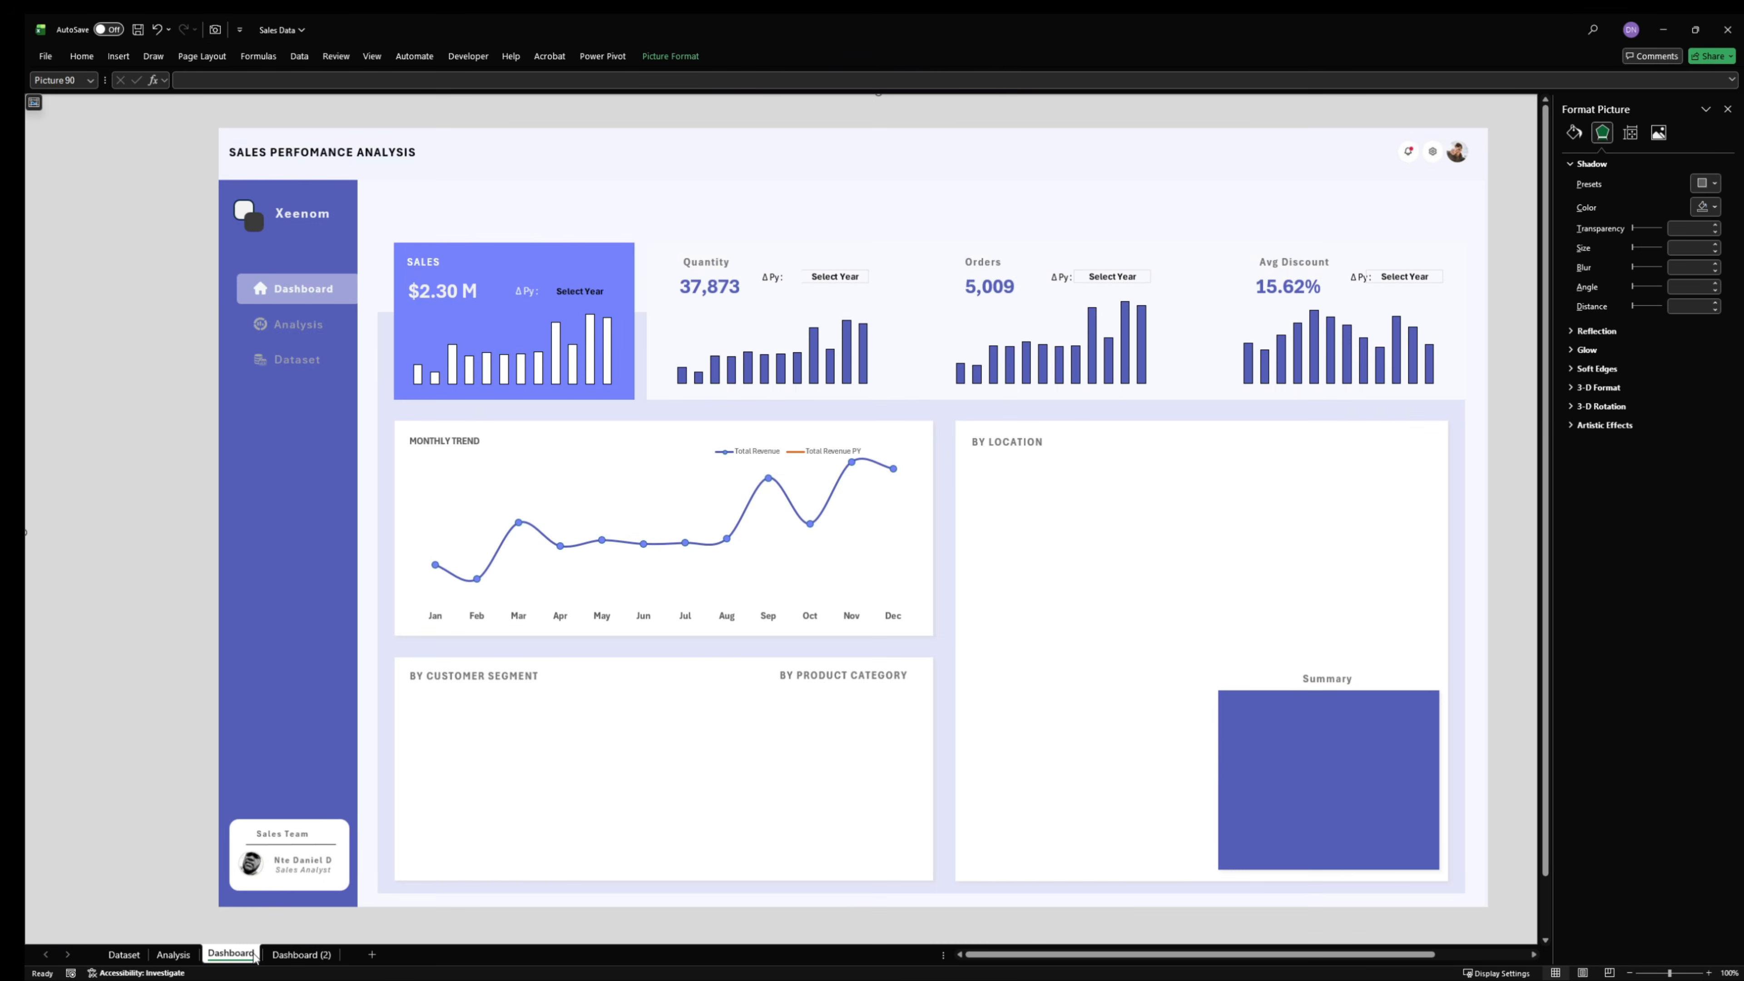
{"action": "key", "text": "ctrl+v"}
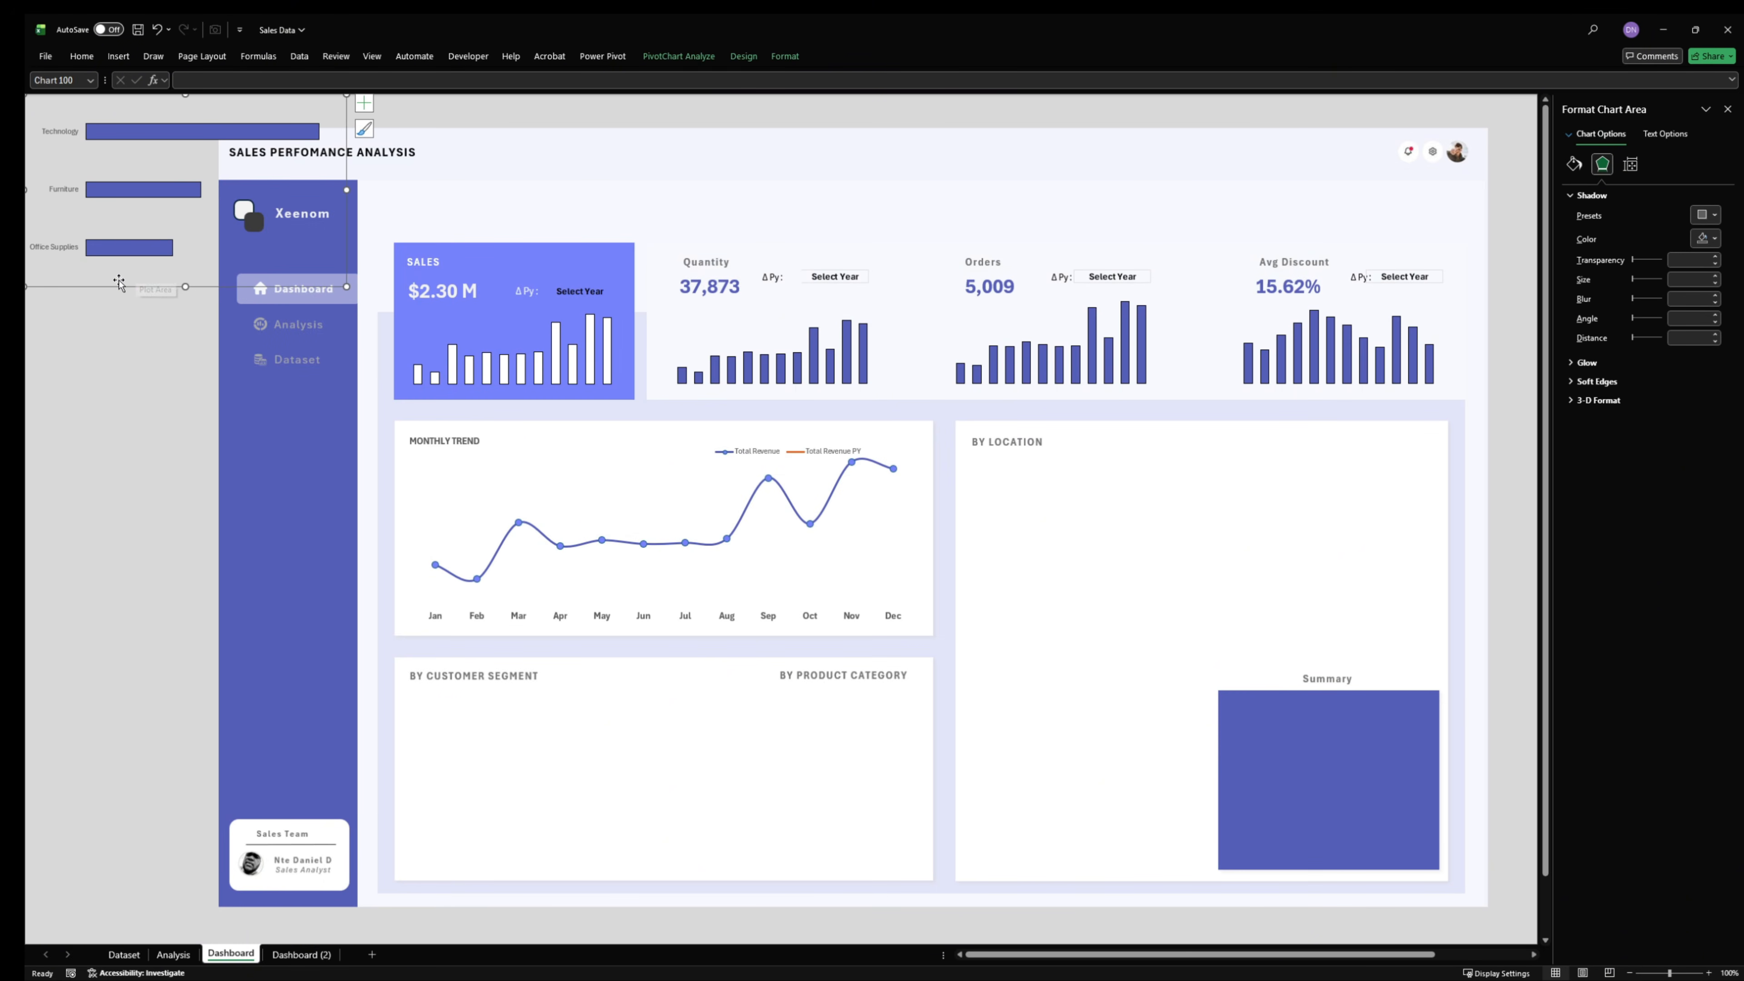
- Place the pasted product category bar chart inside the By Customer Segment panel, with the background picture in its original position
{"action": "left_click_drag", "start_coordinate": [118, 288], "coordinate": [232, 316]}
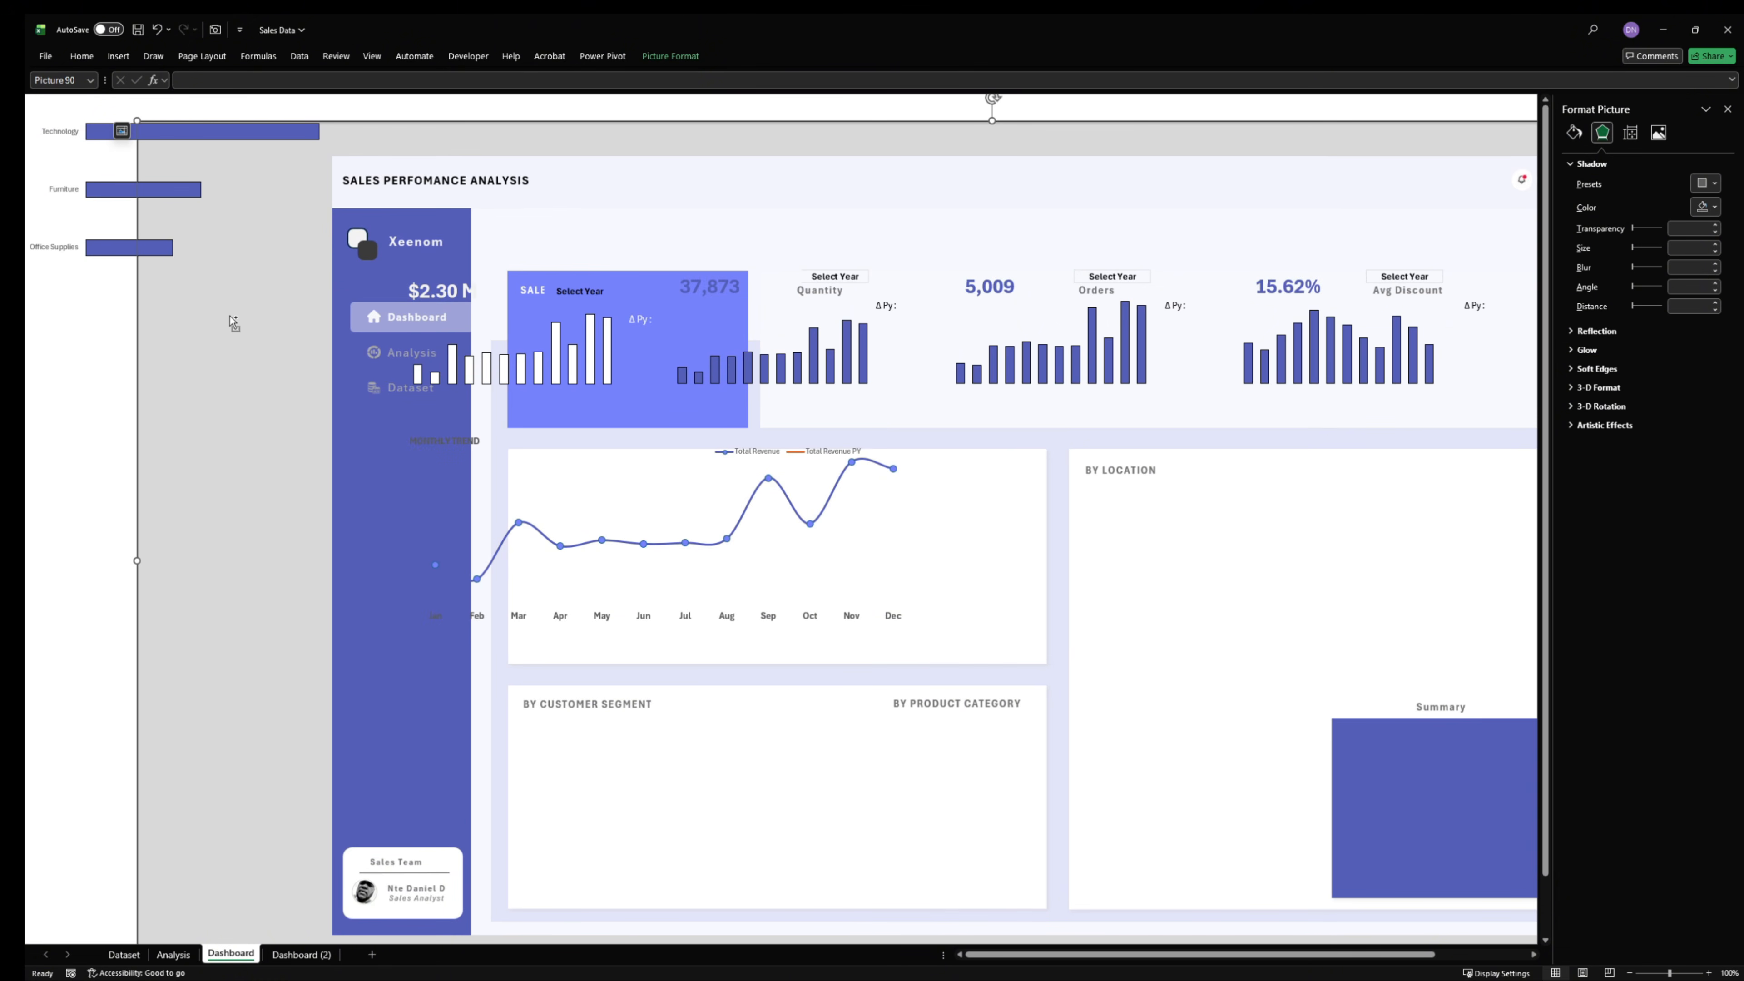
{"action": "key", "text": "ctrl+z"}
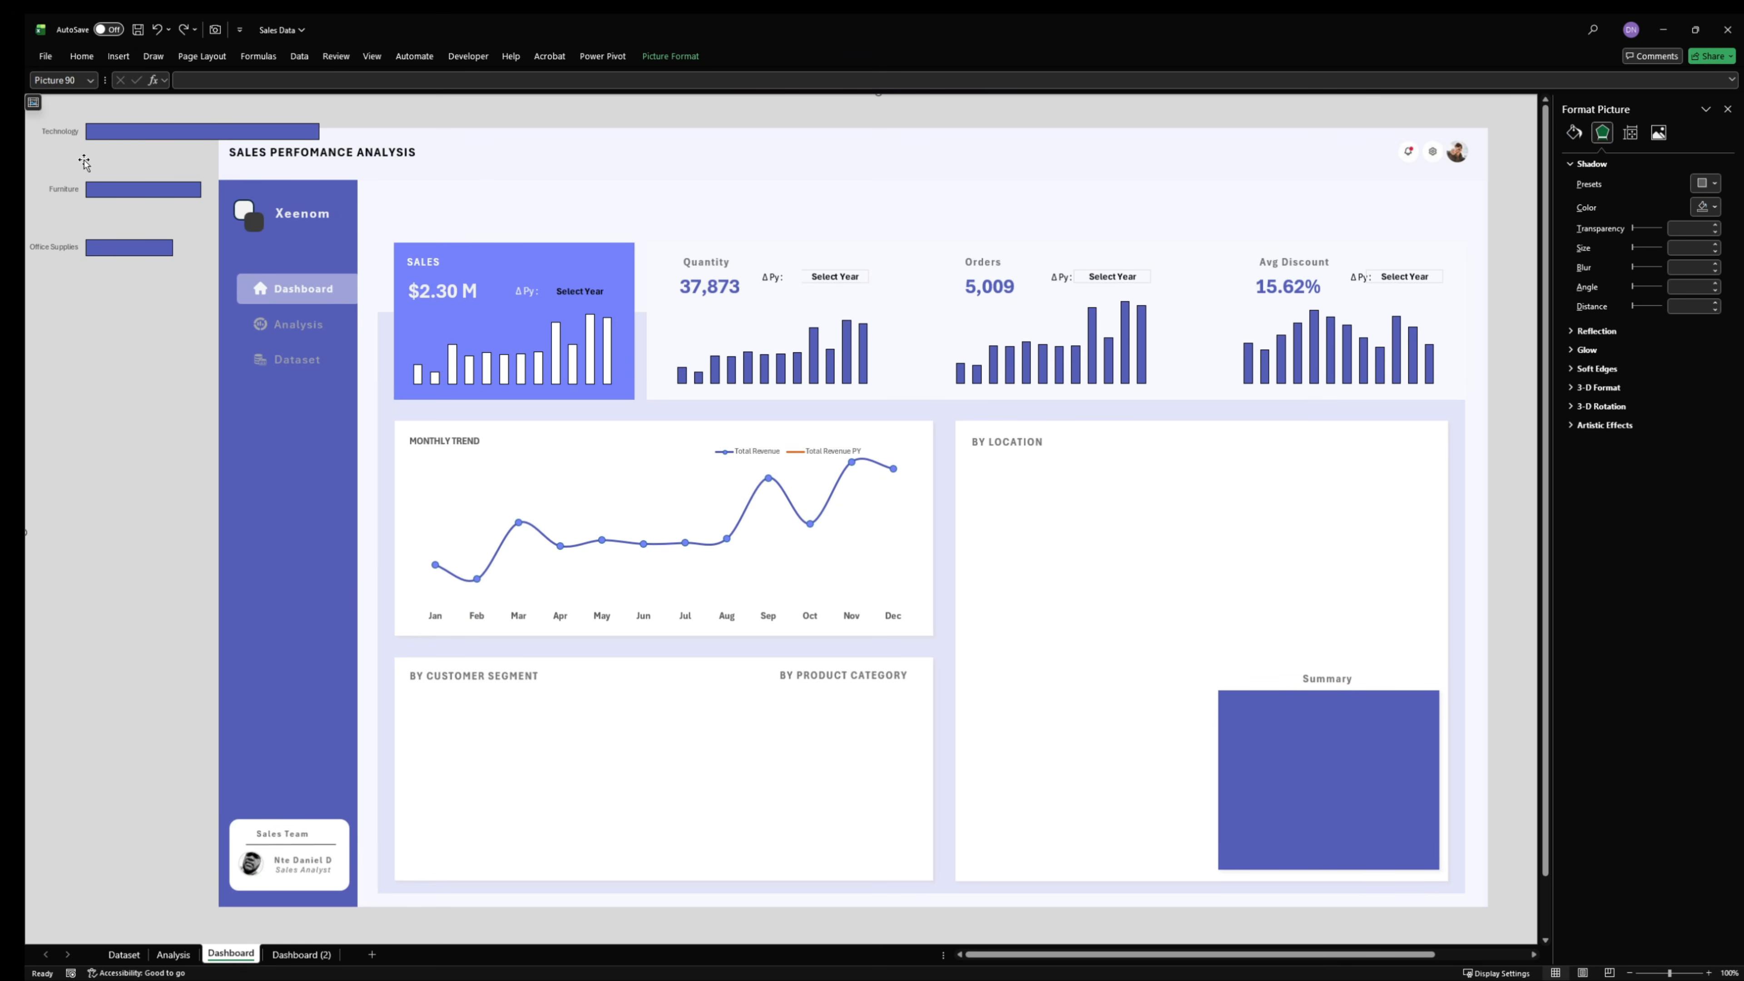
{"action": "left_click_drag", "start_coordinate": [164, 208], "coordinate": [167, 213]}
{"action": "left_click_drag", "start_coordinate": [164, 289], "coordinate": [538, 880]}
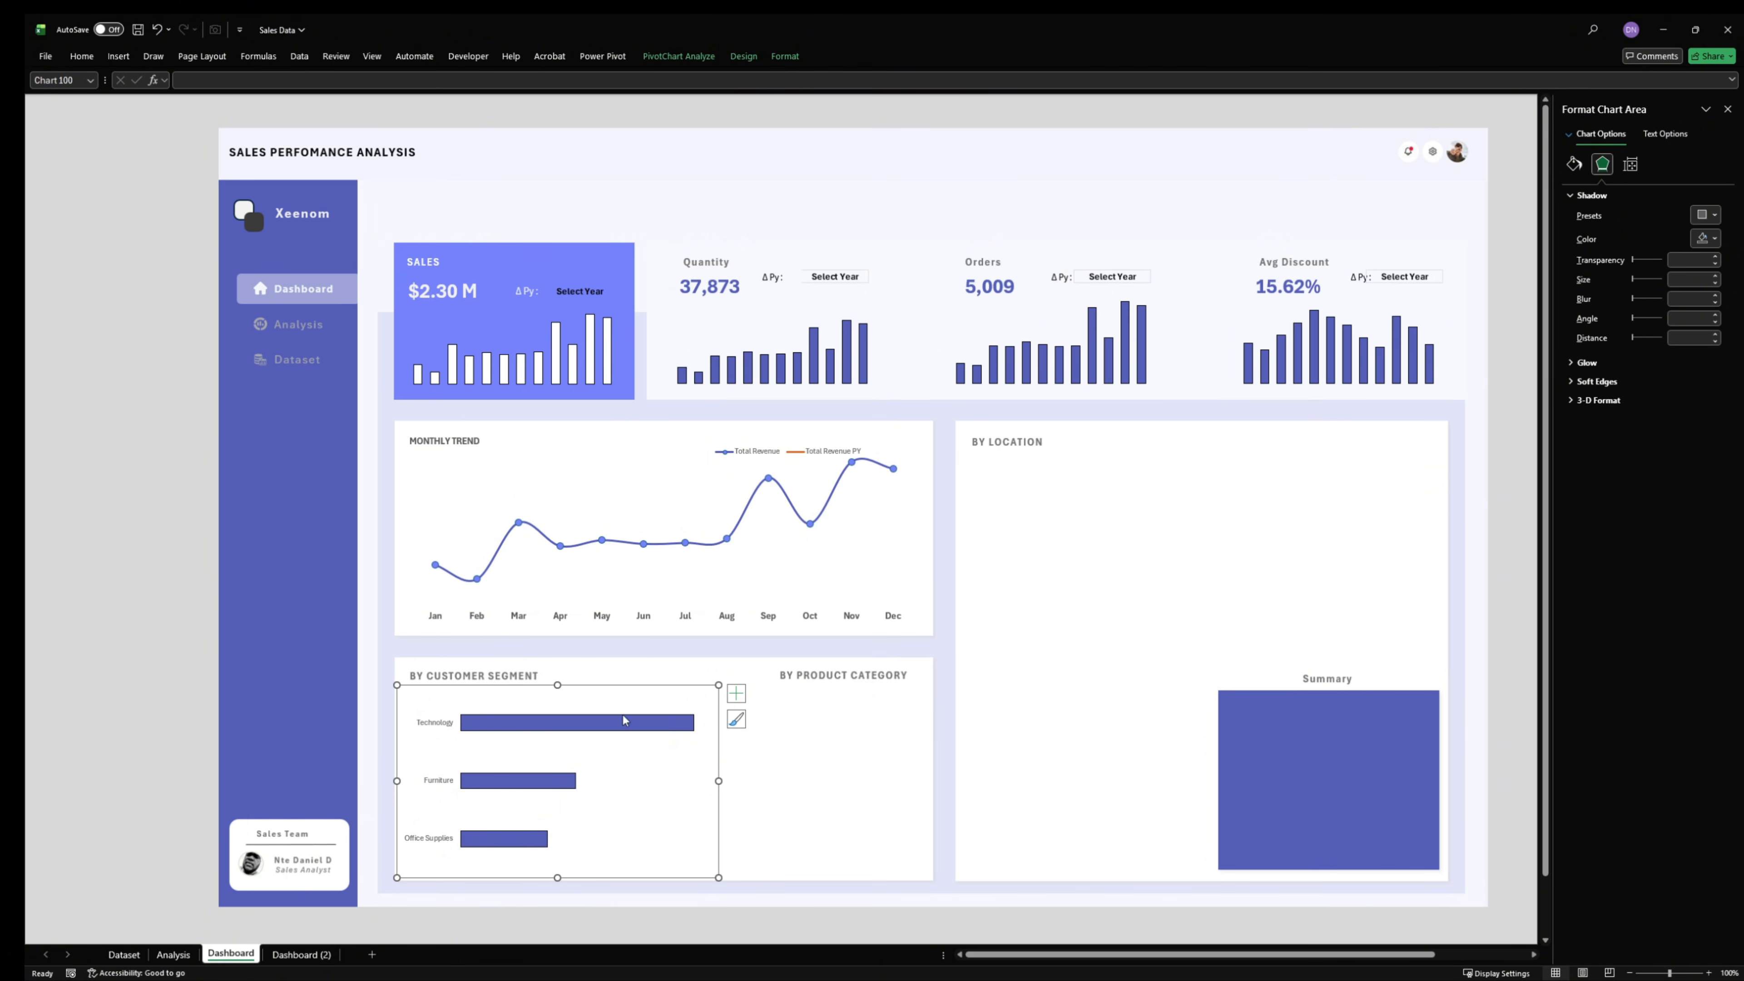
- Examine the bar chart's data source settings, including its series entry and category labels
{"action": "right_click", "coordinate": [658, 689]}
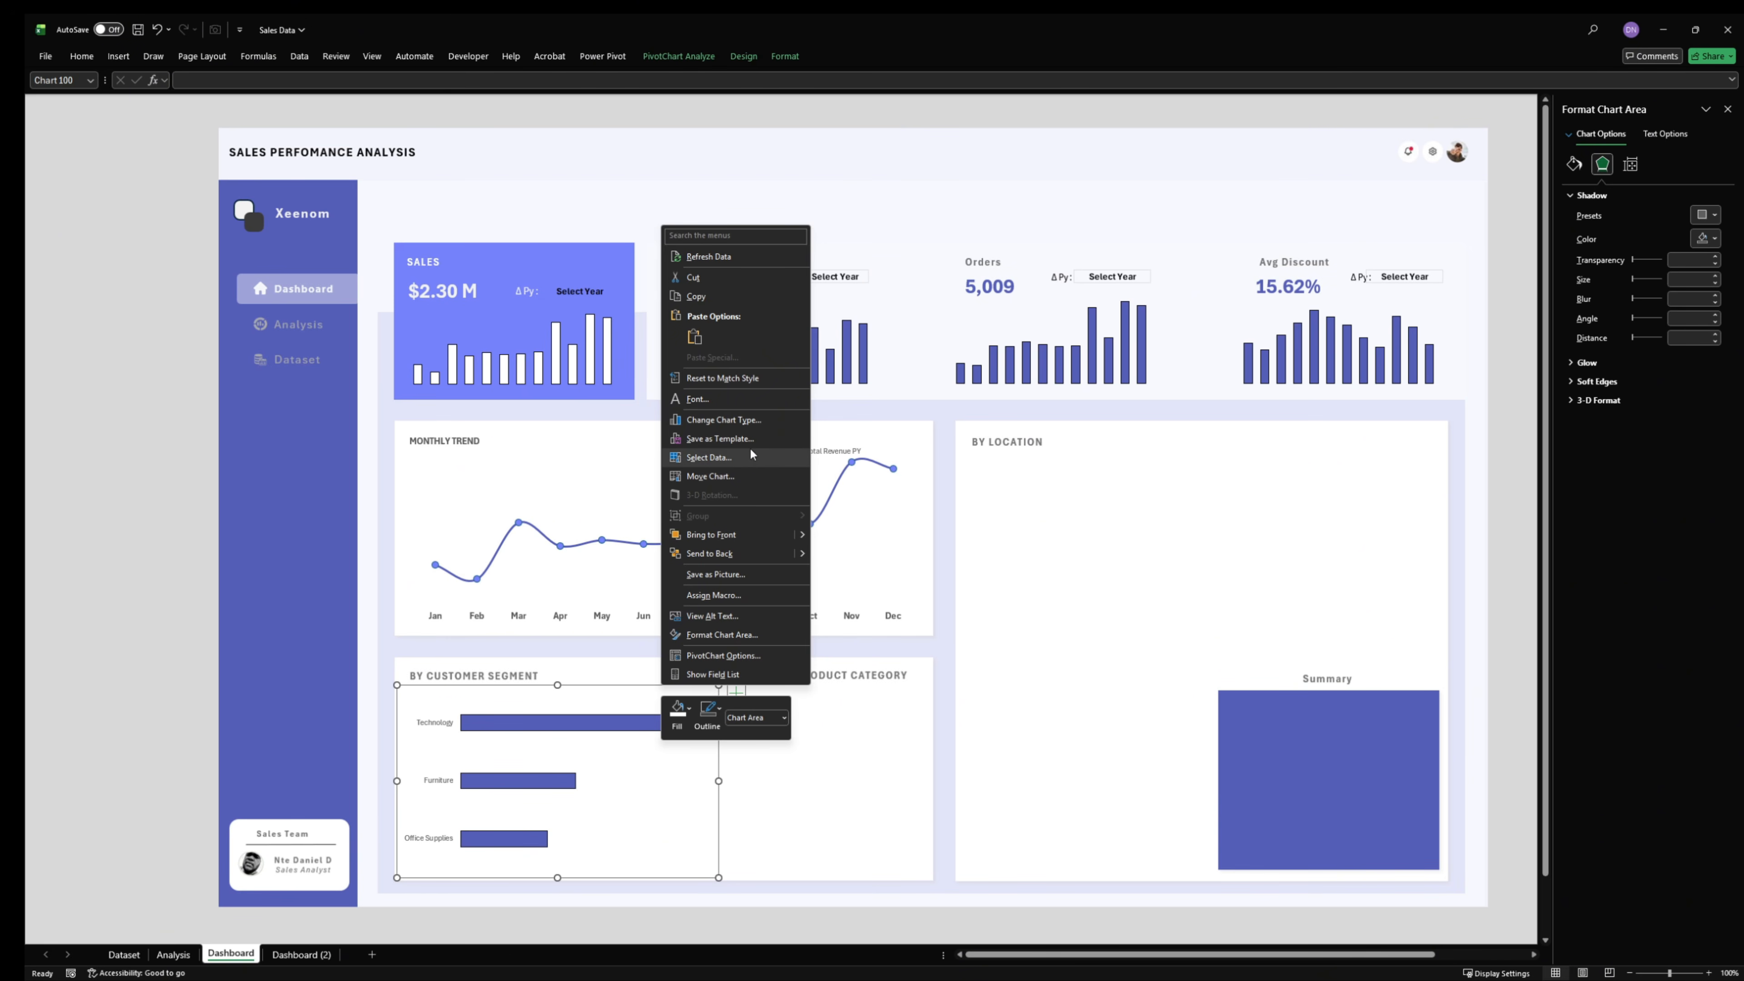
{"action": "left_click", "coordinate": [738, 458]}
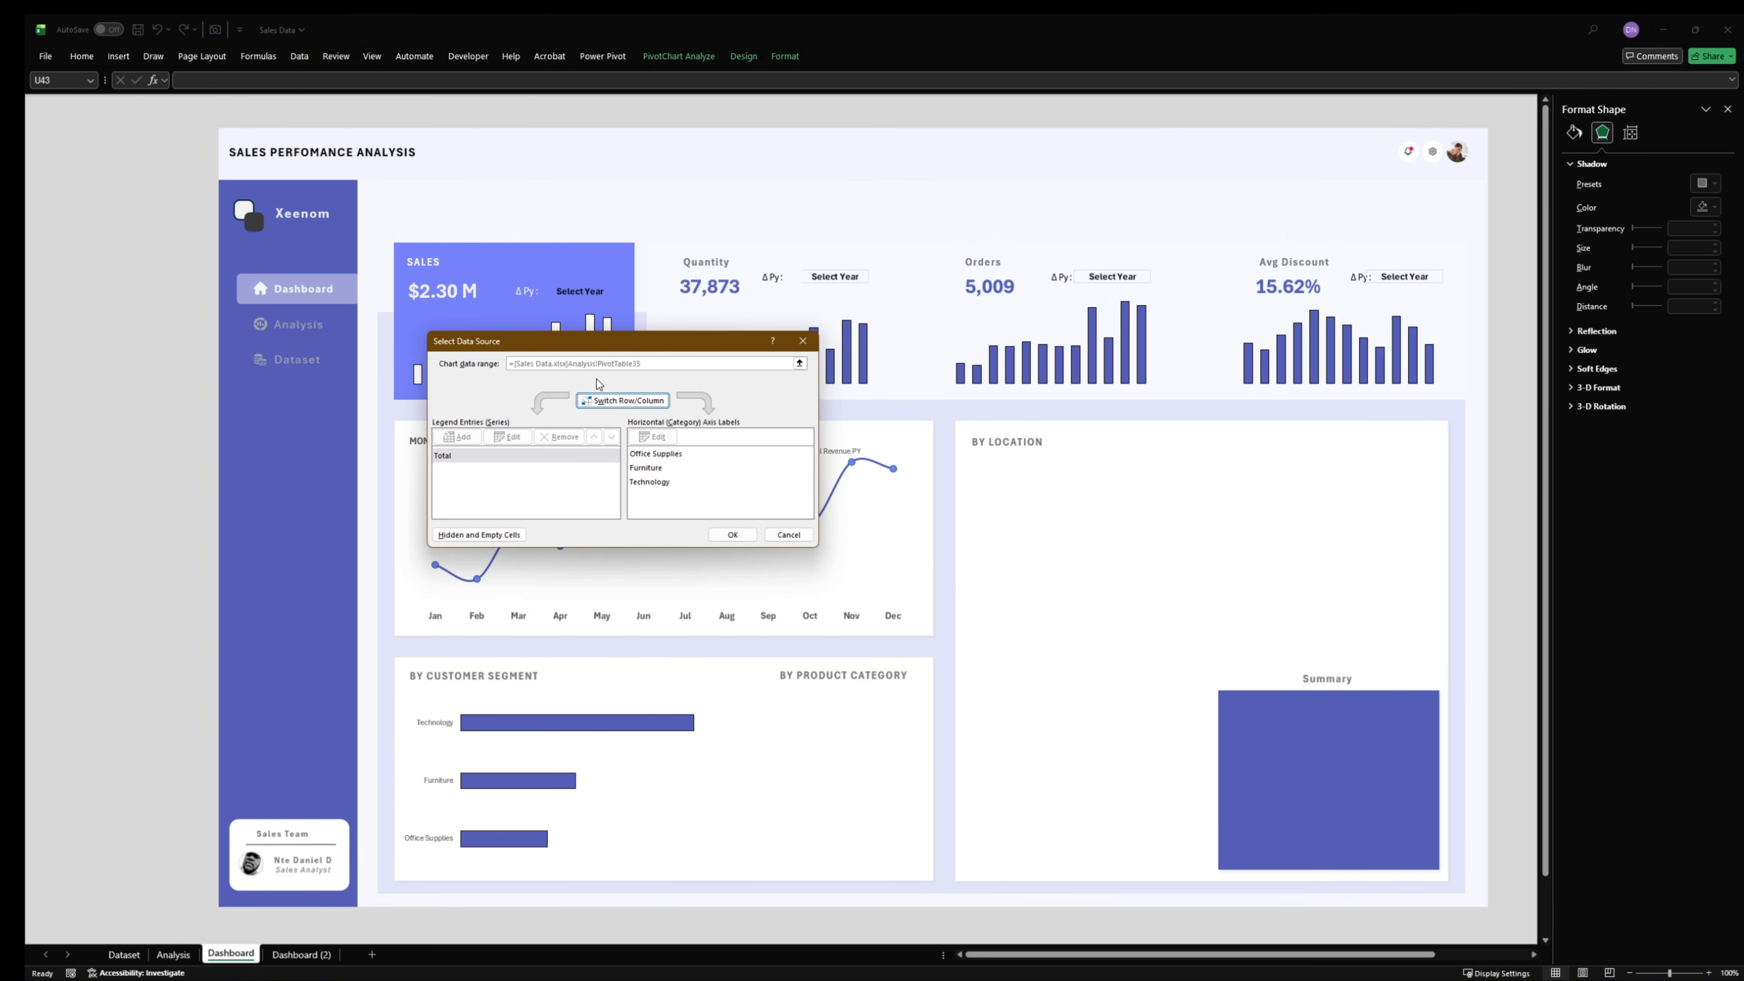
{"action": "left_click", "coordinate": [479, 460]}
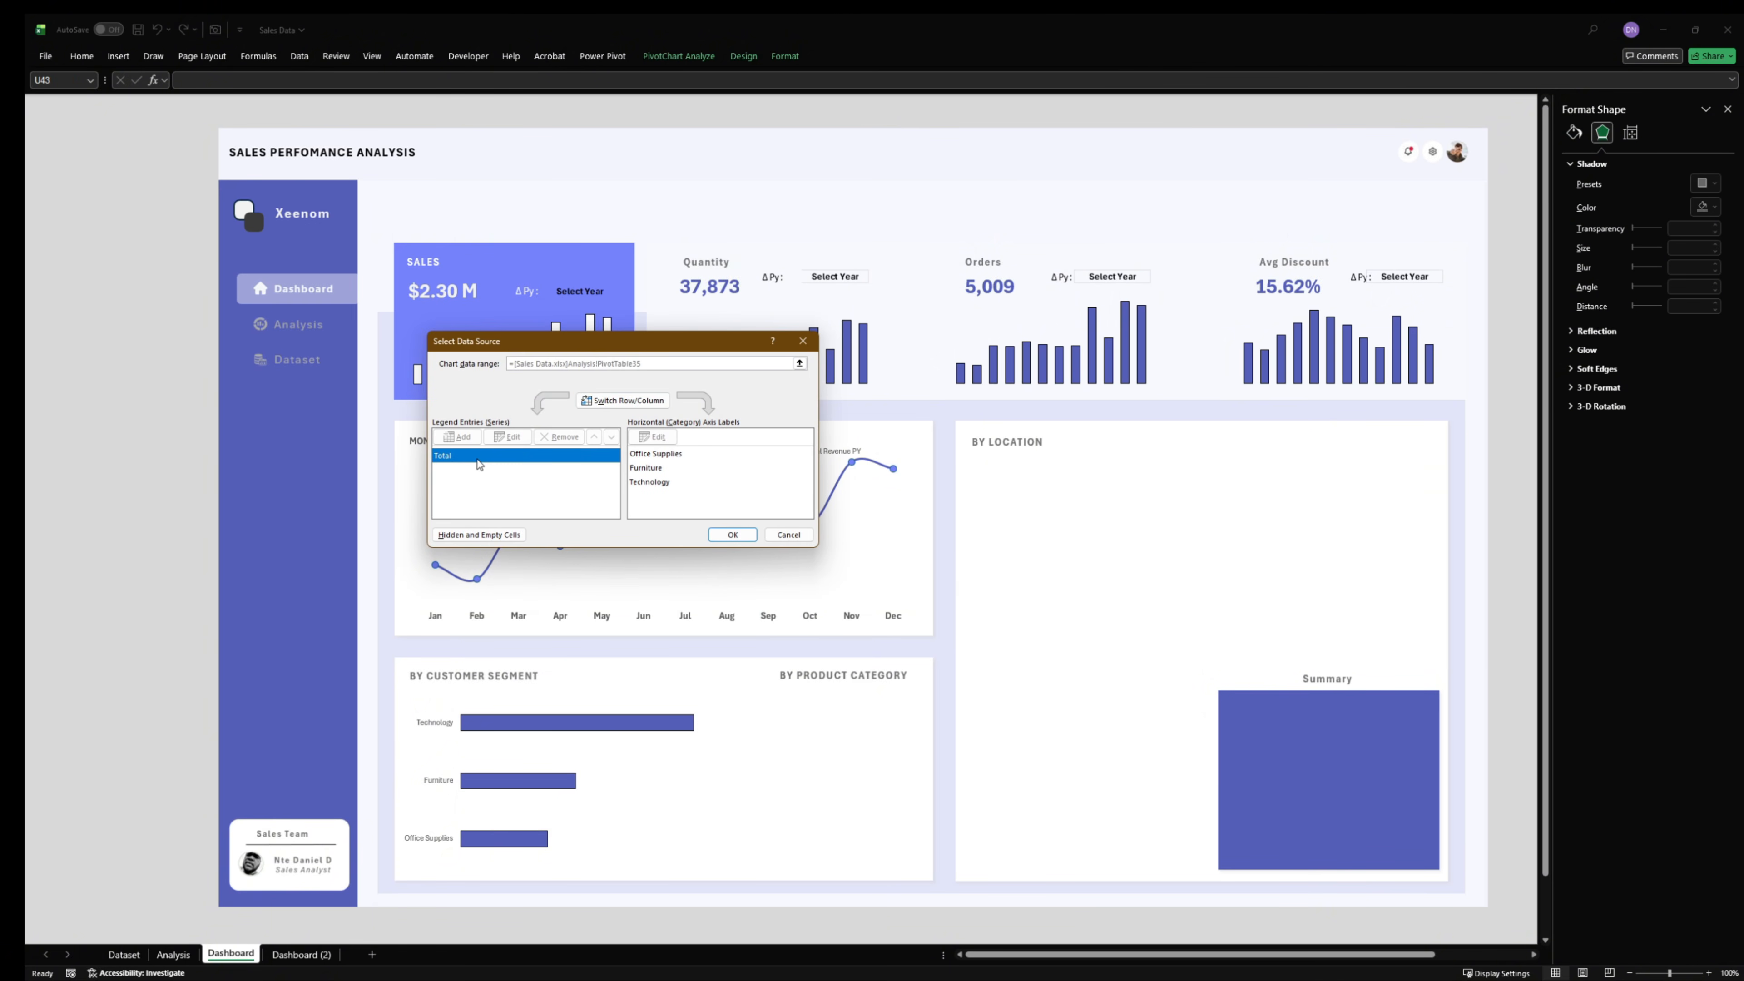
{"action": "left_click", "coordinate": [652, 456]}
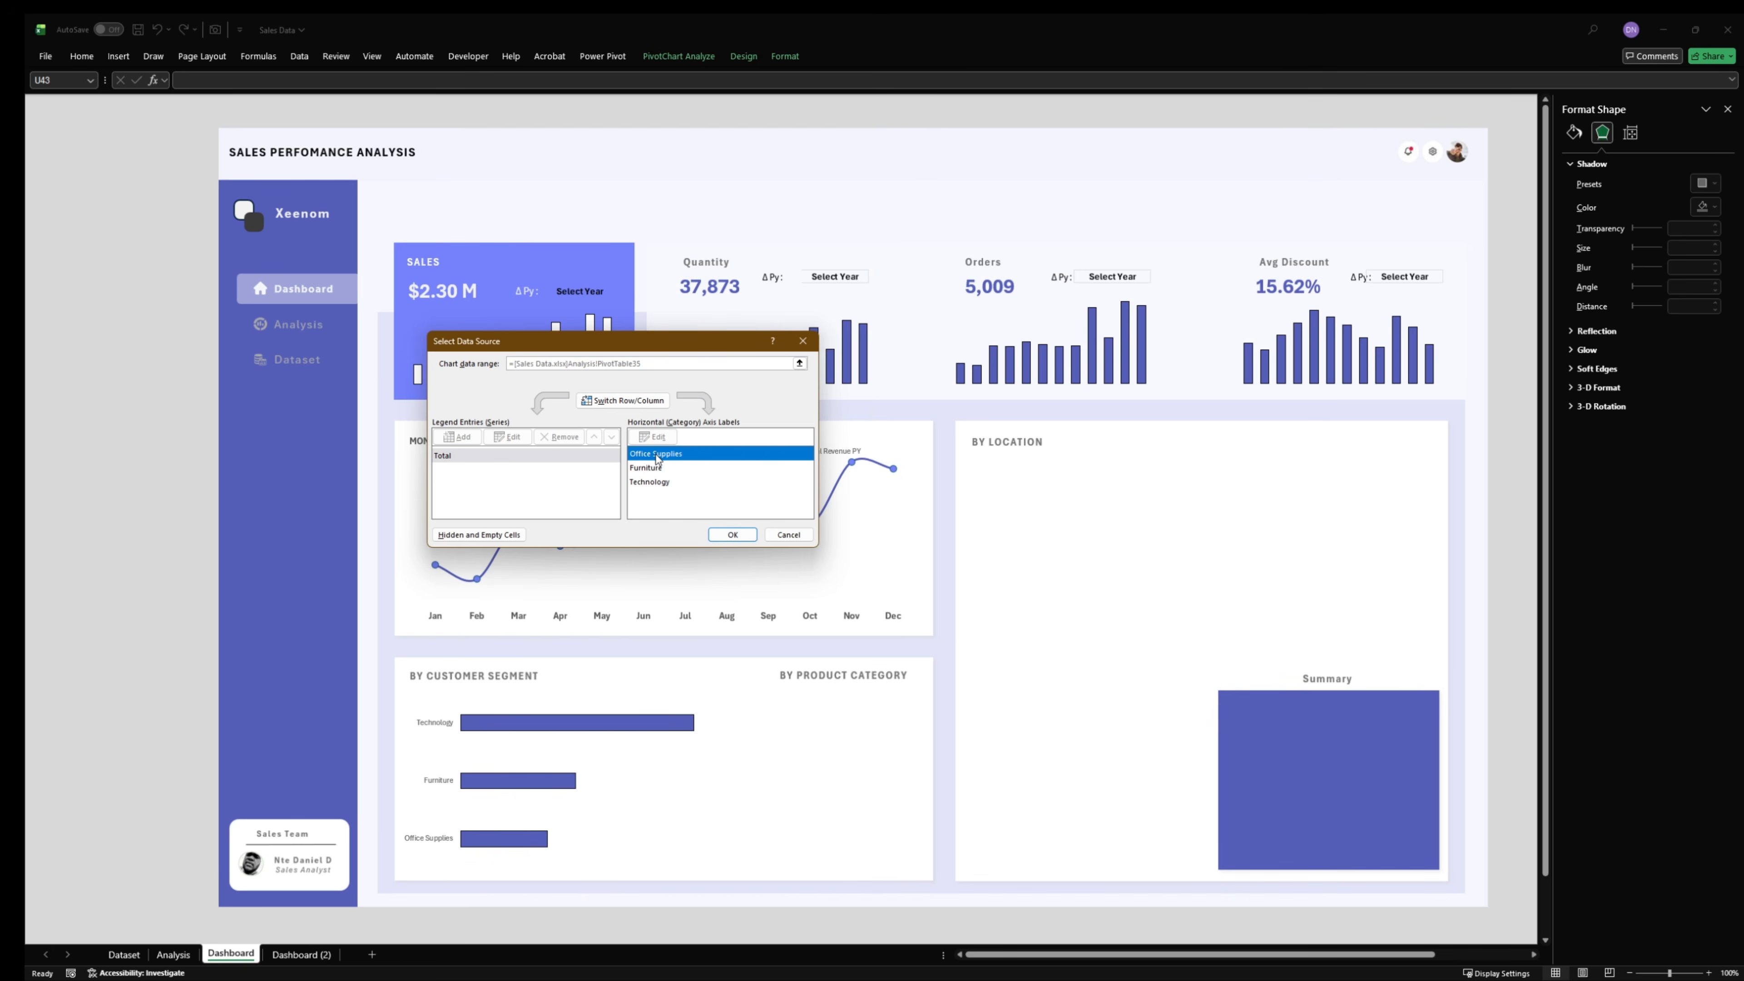
{"action": "left_click", "coordinate": [657, 468]}
{"action": "left_click", "coordinate": [663, 484]}
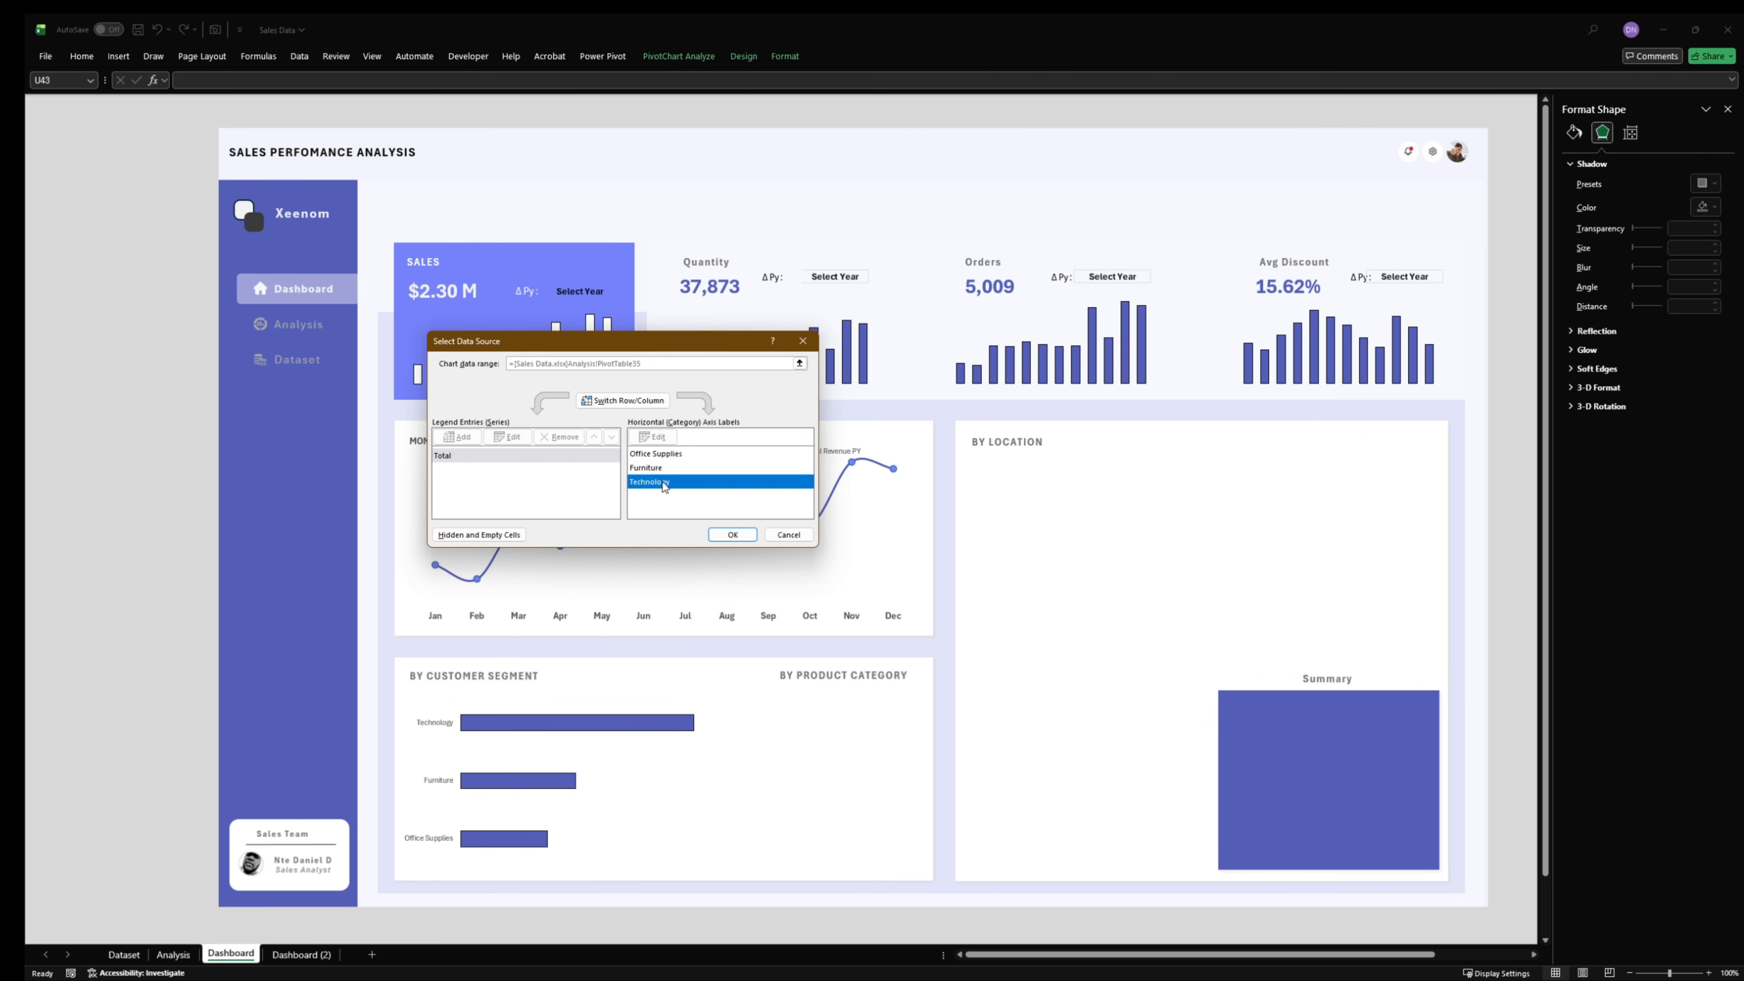
{"action": "left_click", "coordinate": [665, 453]}
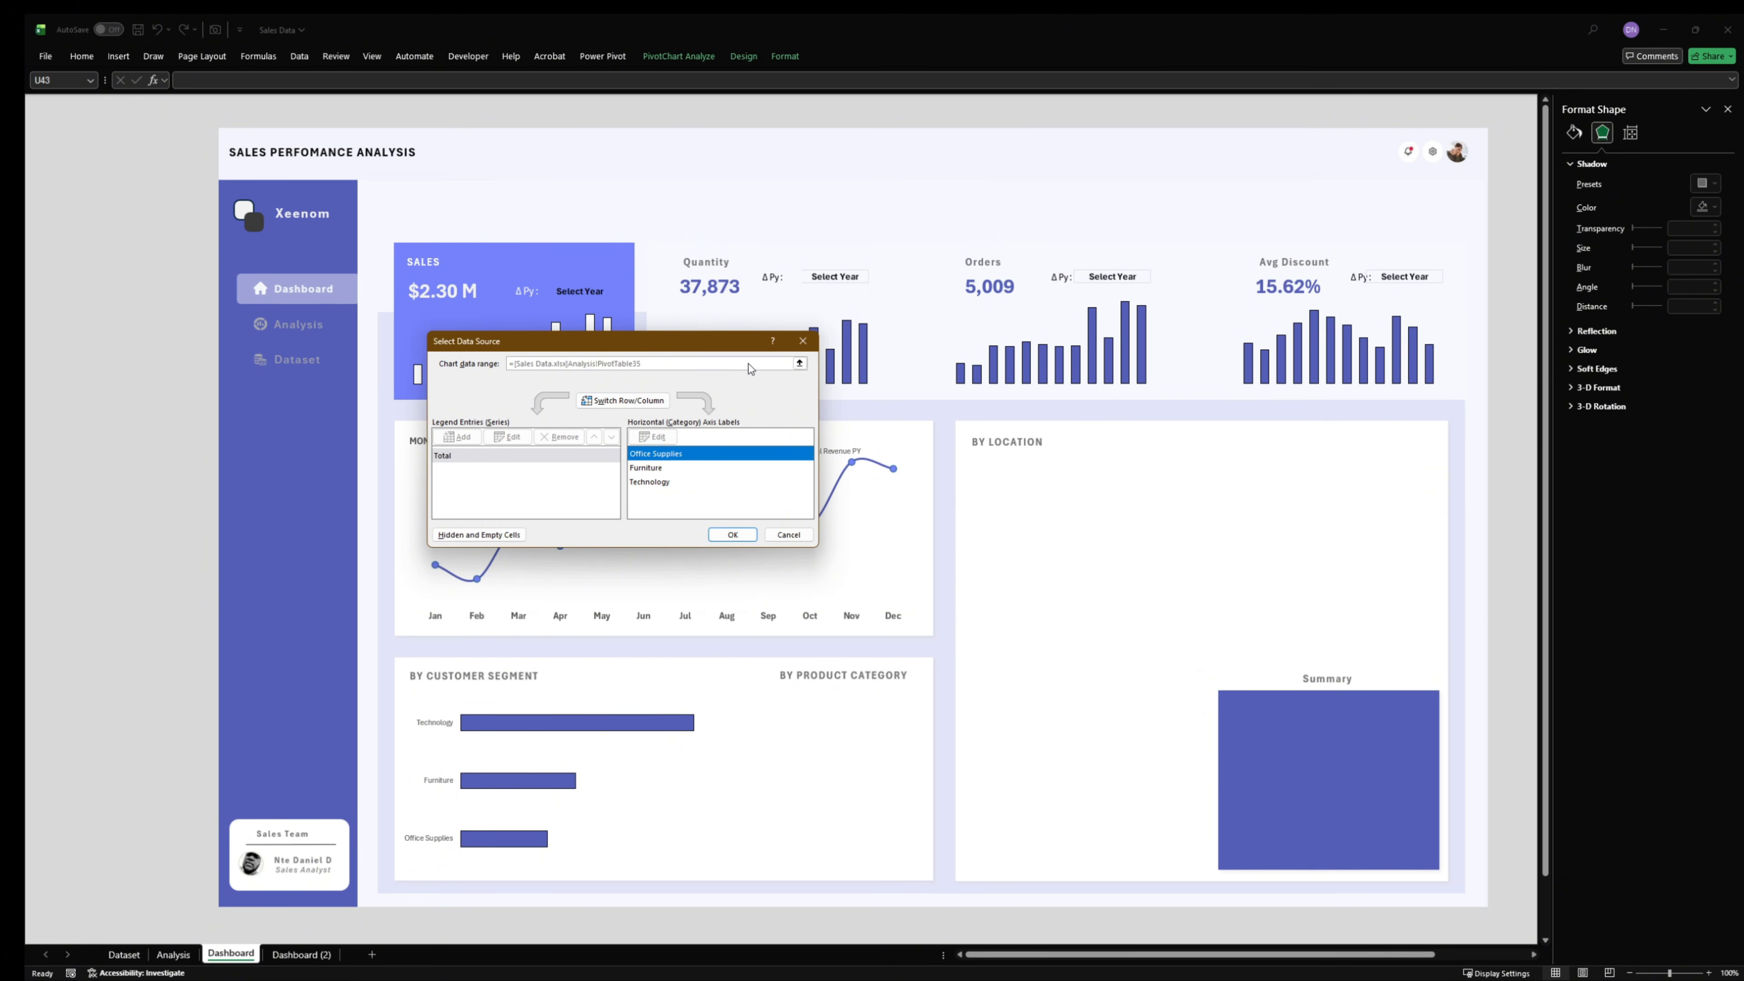
{"action": "left_click", "coordinate": [787, 535]}
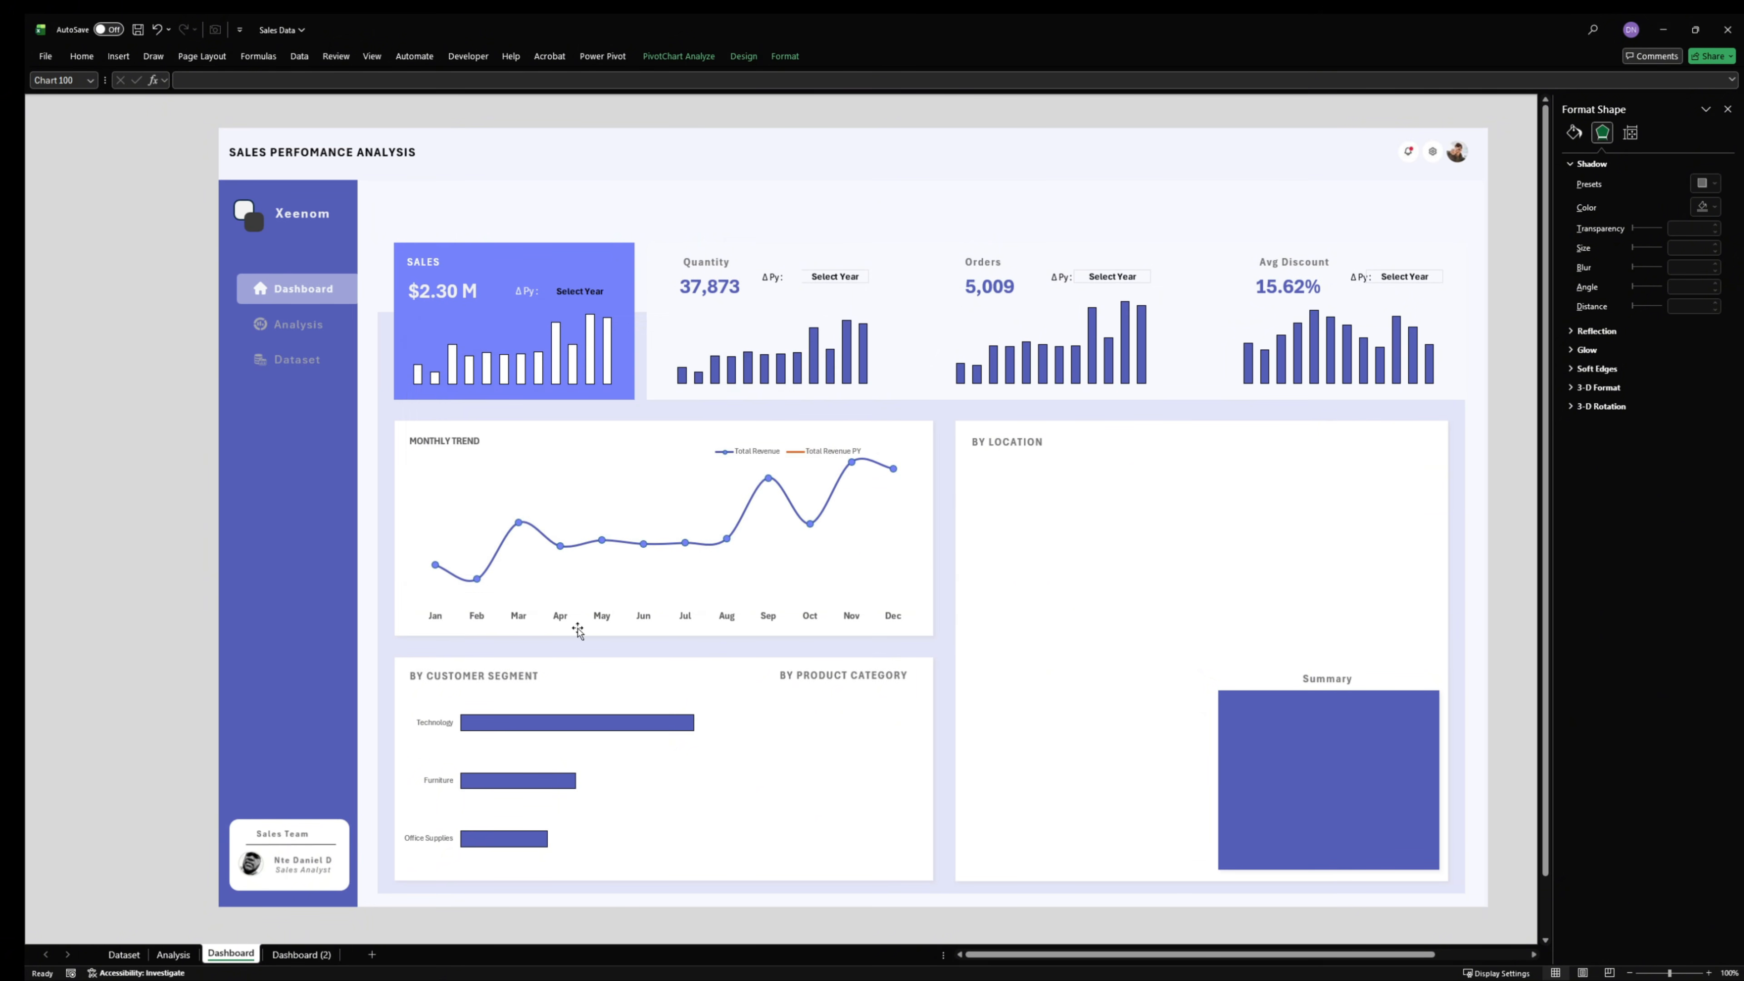
- Save the formatted bar chart as a chart template named aaaaaaa and delete the chart from the dashboard
{"action": "left_click", "coordinate": [548, 686]}
{"action": "right_click", "coordinate": [572, 684]}
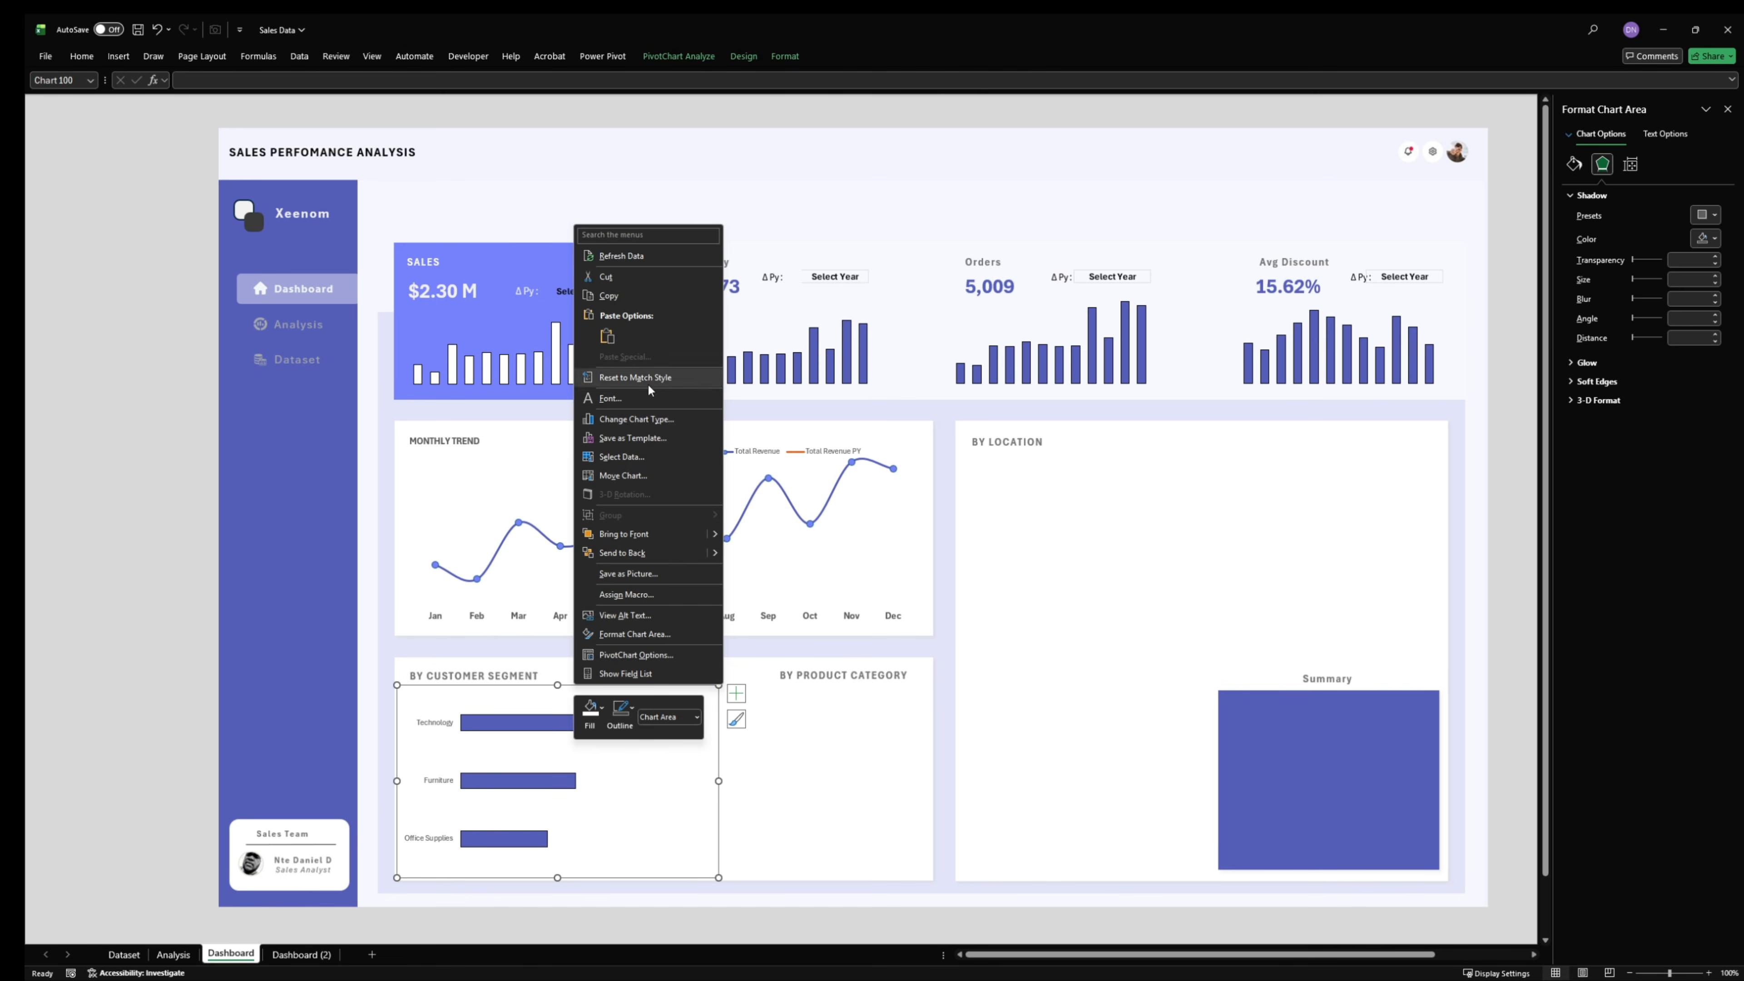
{"action": "left_click", "coordinate": [632, 439]}
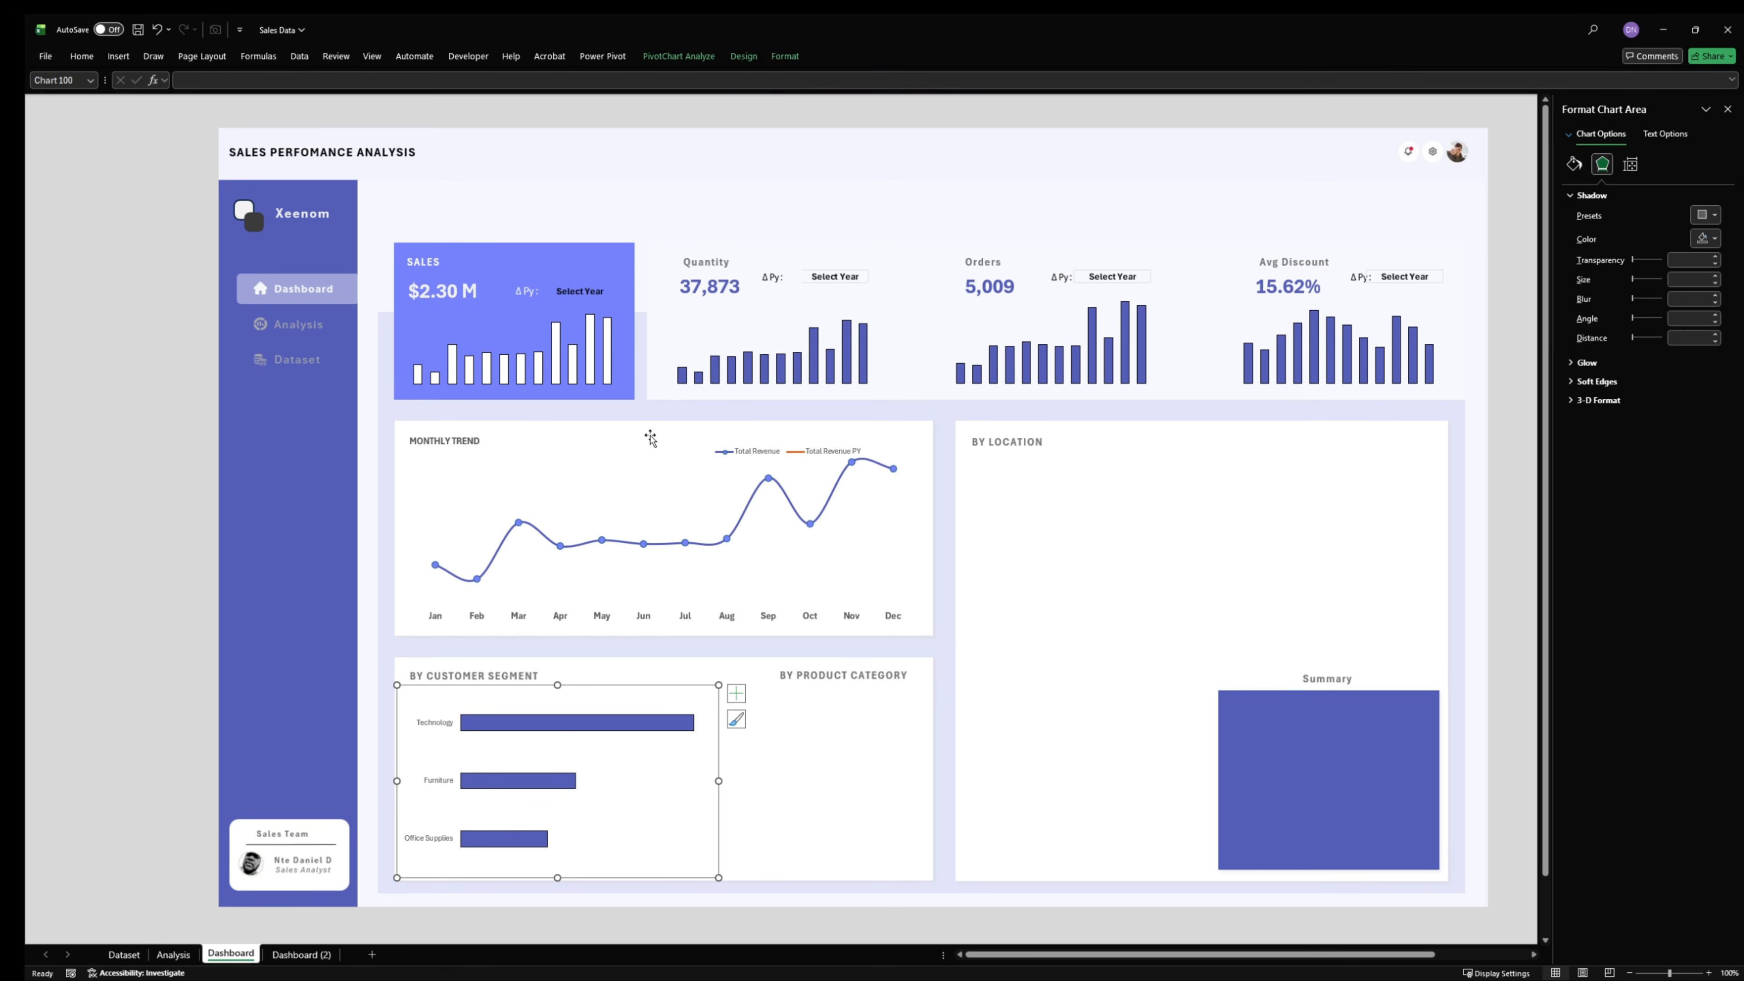
{"action": "type", "text": "aaaaaaa"}
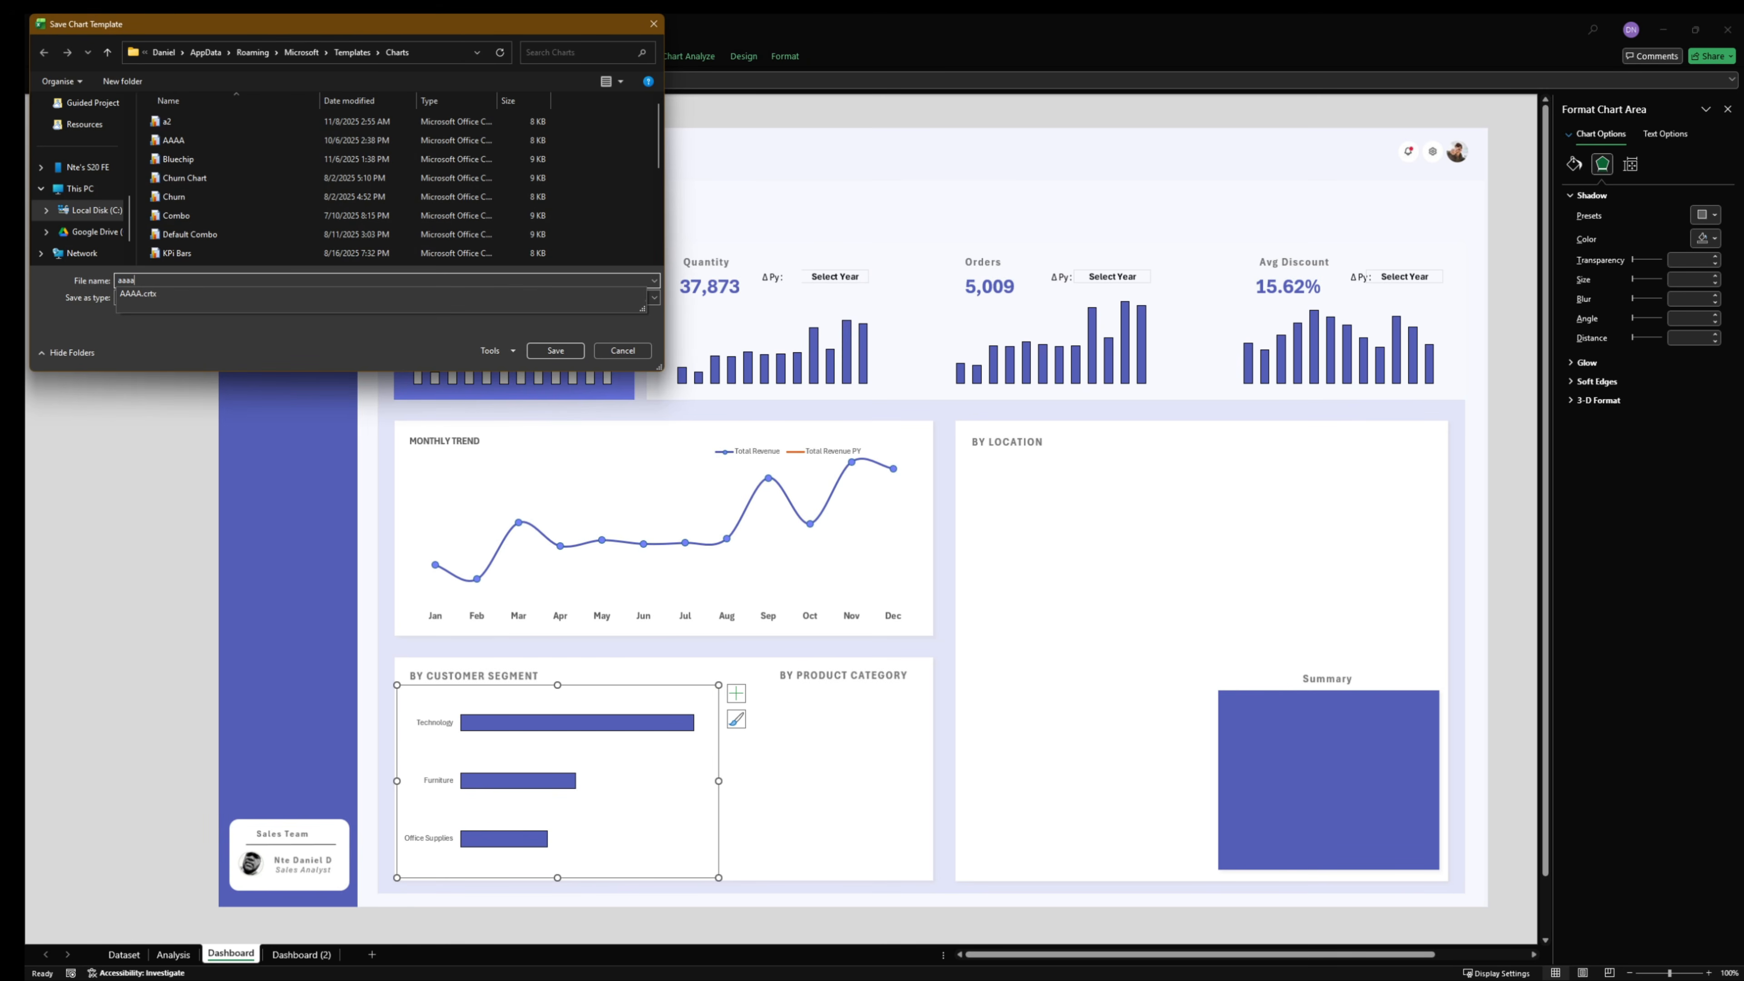
{"action": "left_click", "coordinate": [554, 351]}
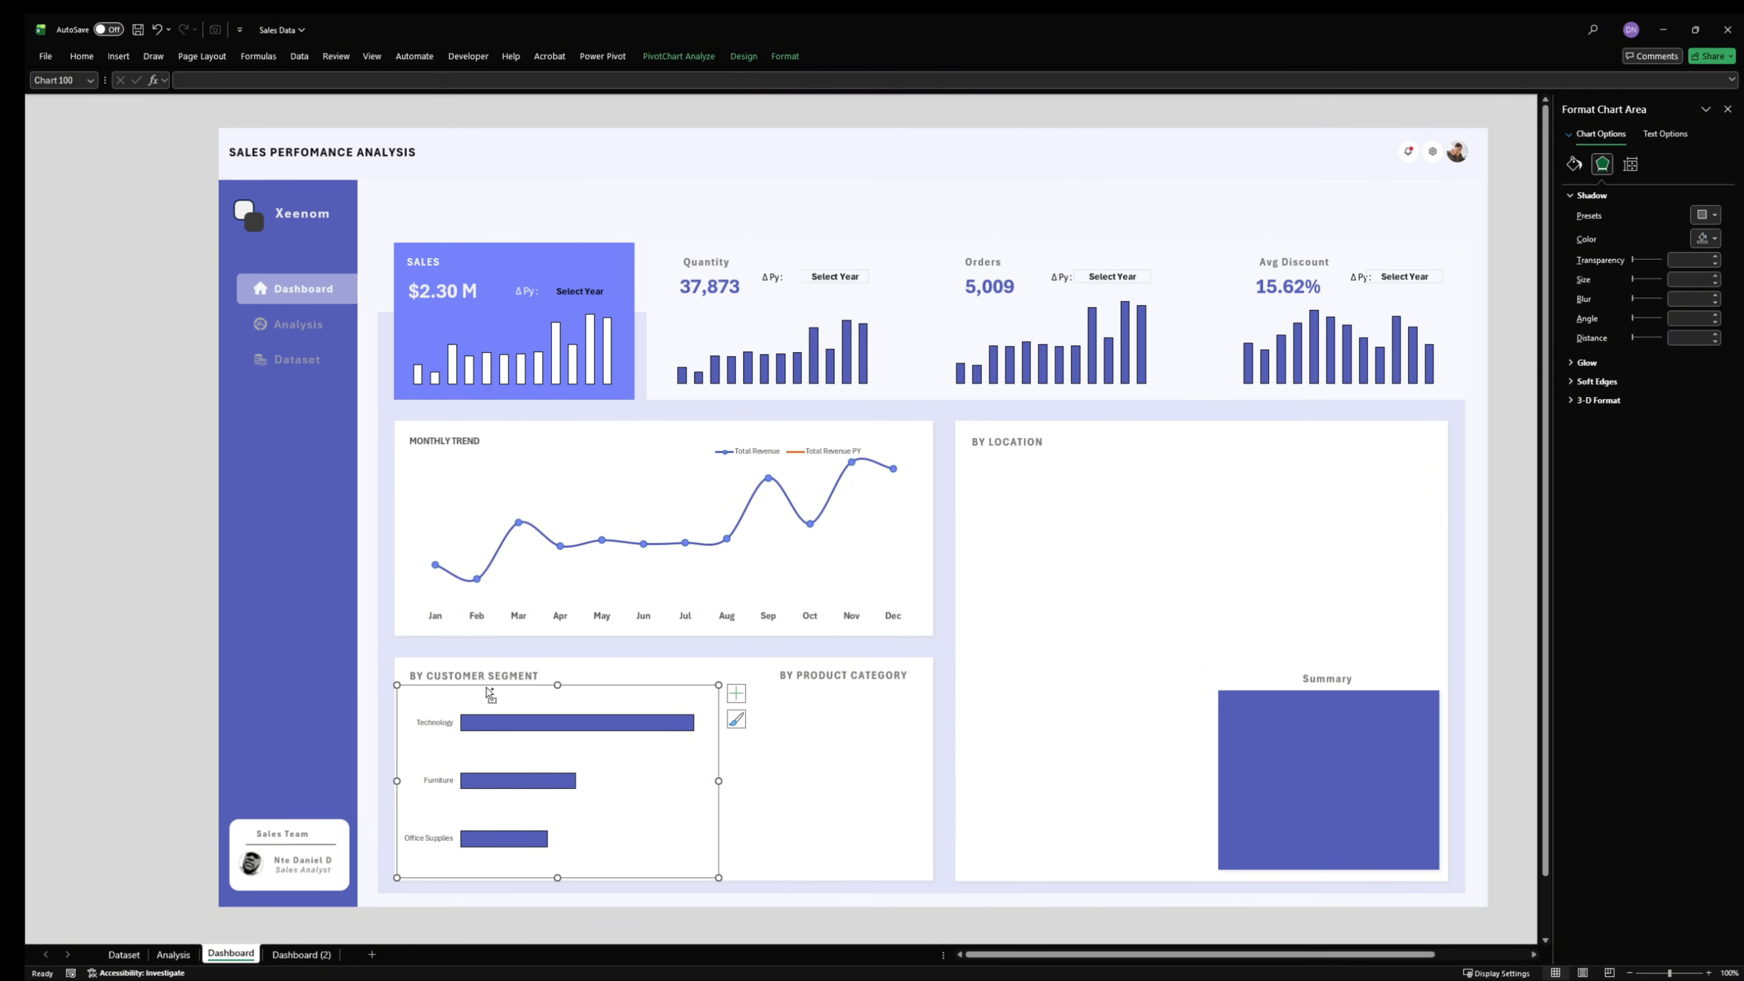
{"action": "key", "text": "Delete"}
- Insert a chart from the saved indigo bar template for the Cust Seg data in D46:E48 on the Analysis sheet
{"action": "left_click", "coordinate": [173, 954]}
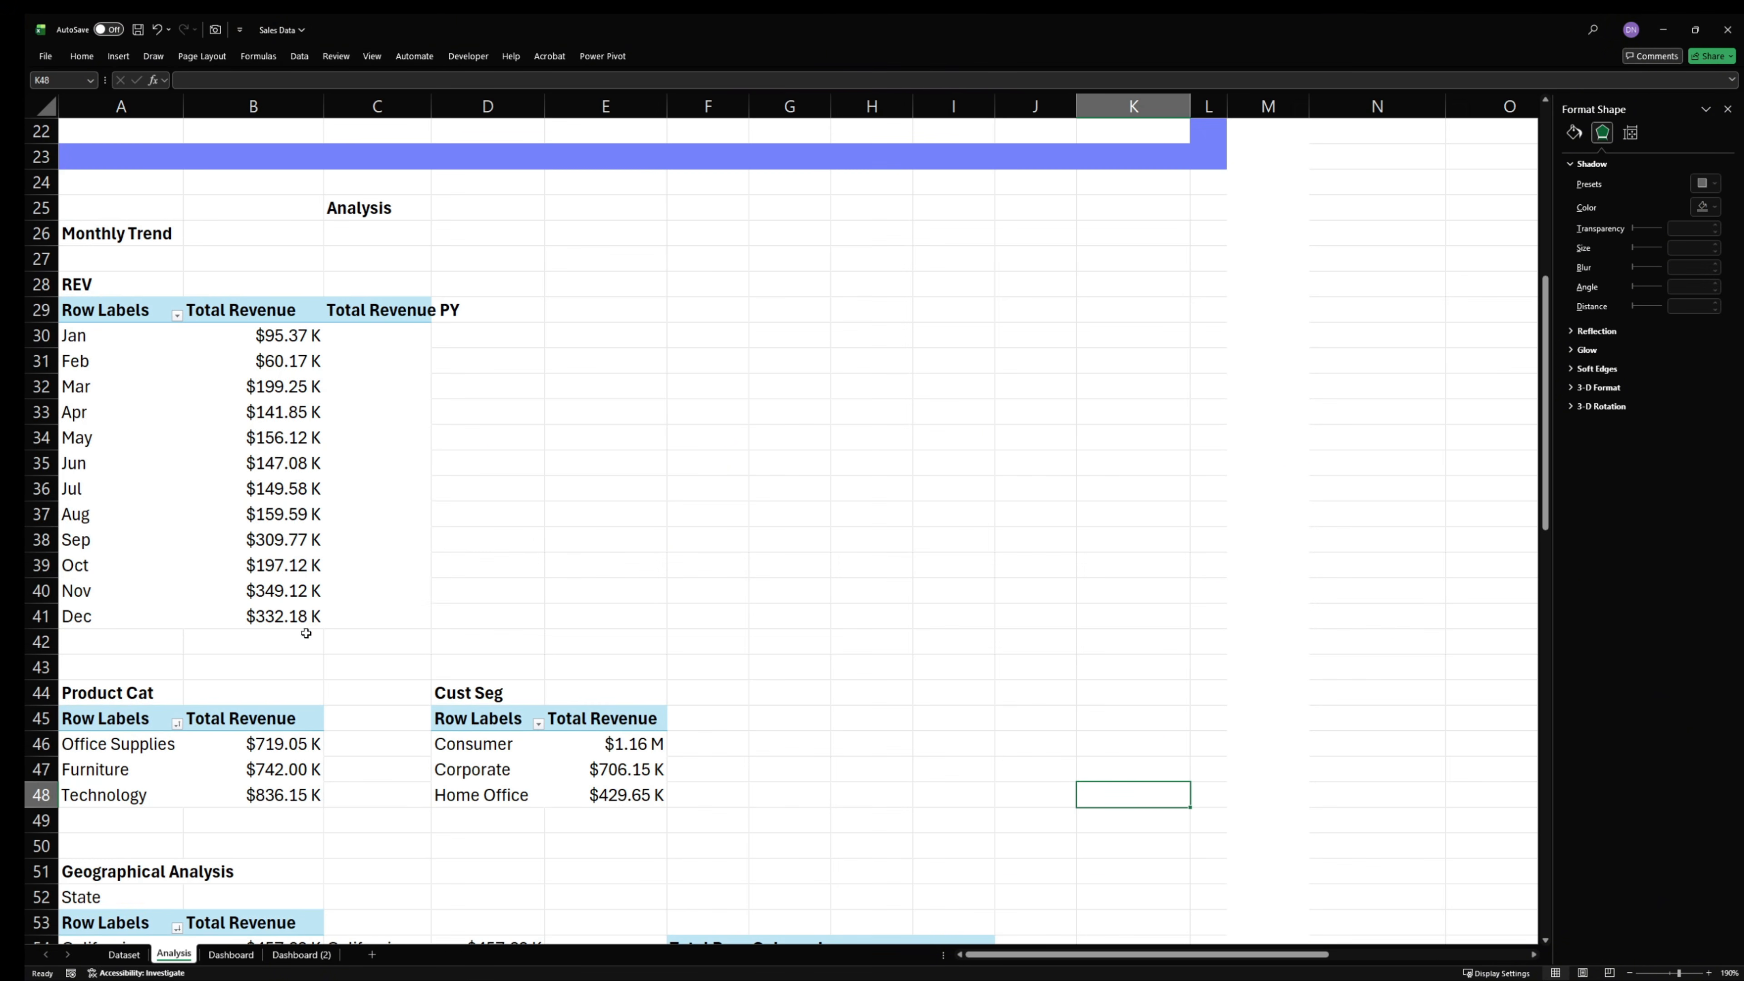
{"action": "left_click", "coordinate": [455, 743]}
{"action": "left_click_drag", "start_coordinate": [455, 744], "coordinate": [561, 813]}
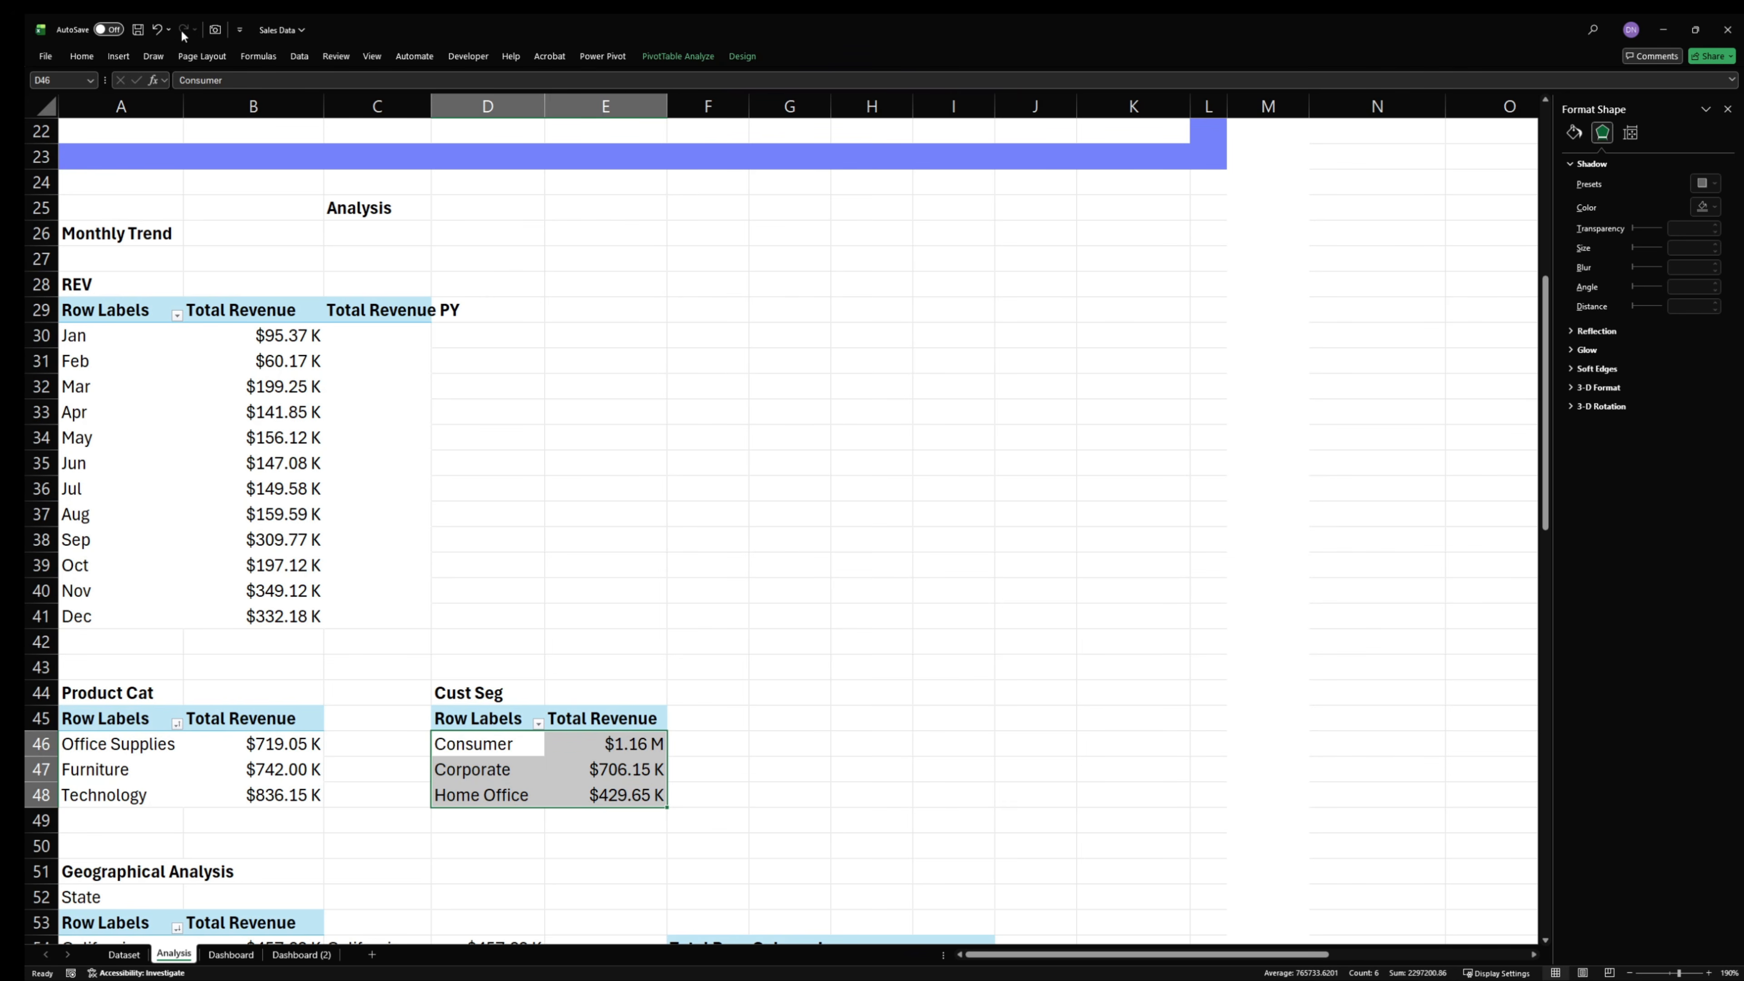
{"action": "left_click", "coordinate": [118, 56]}
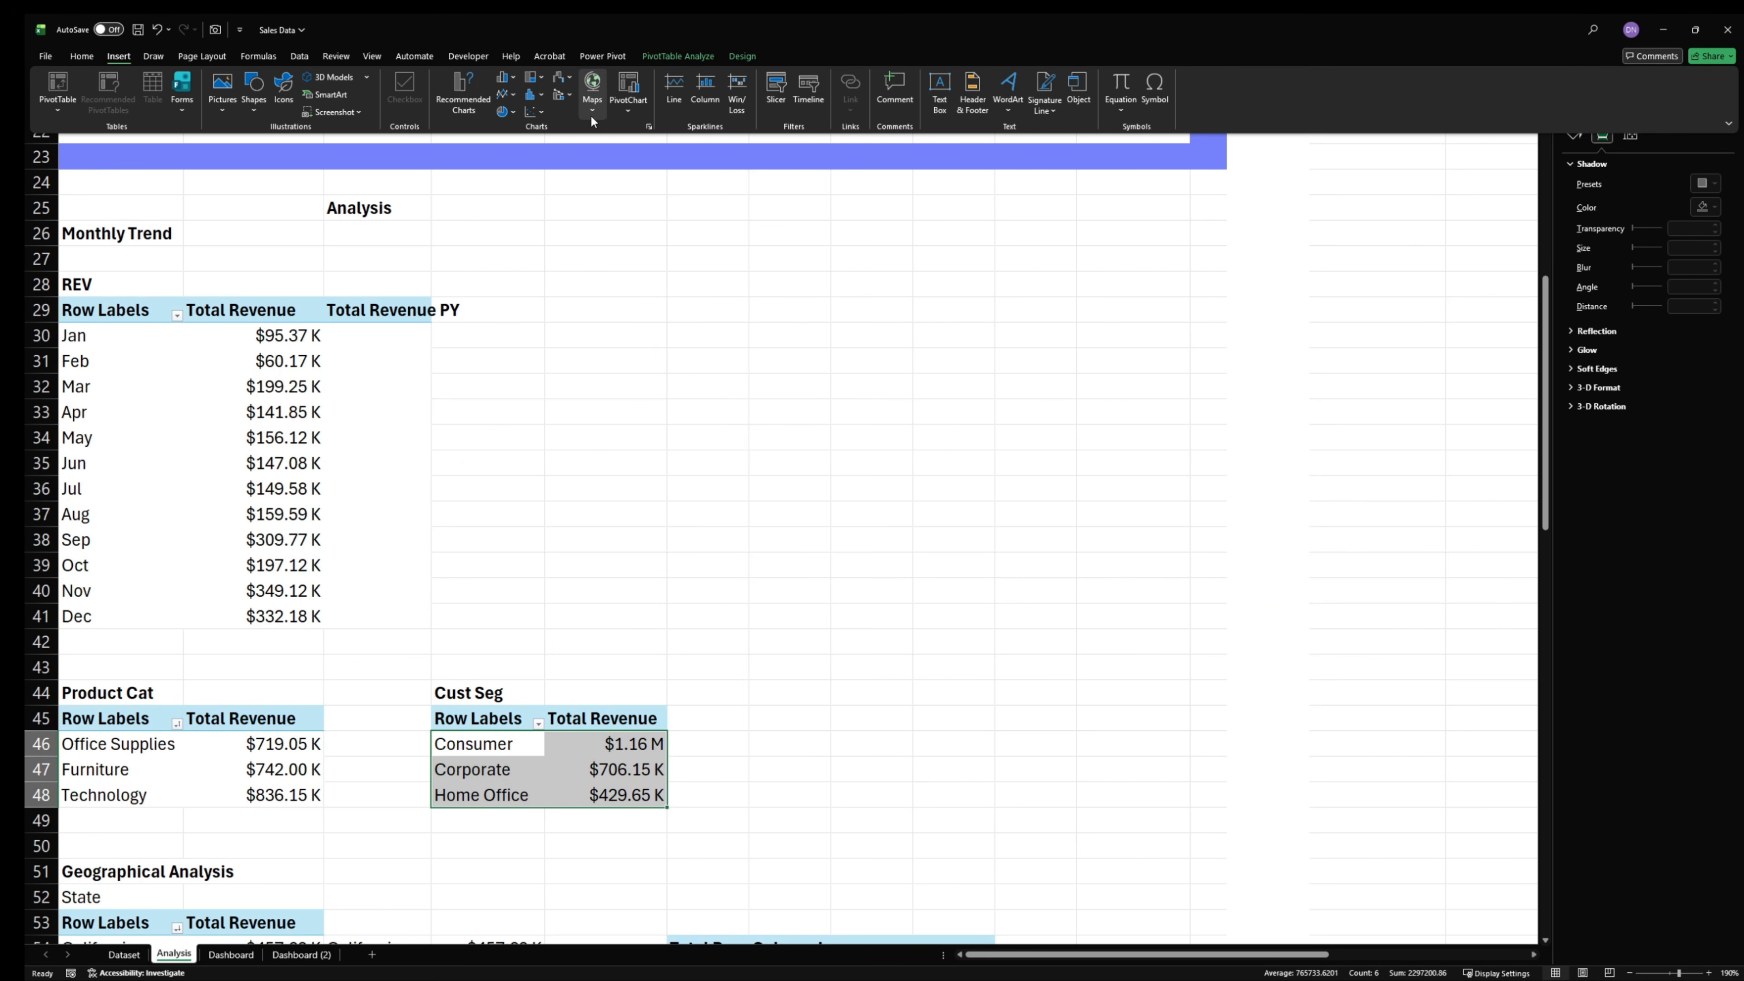
{"action": "left_click", "coordinate": [464, 93]}
{"action": "left_click", "coordinate": [725, 371]}
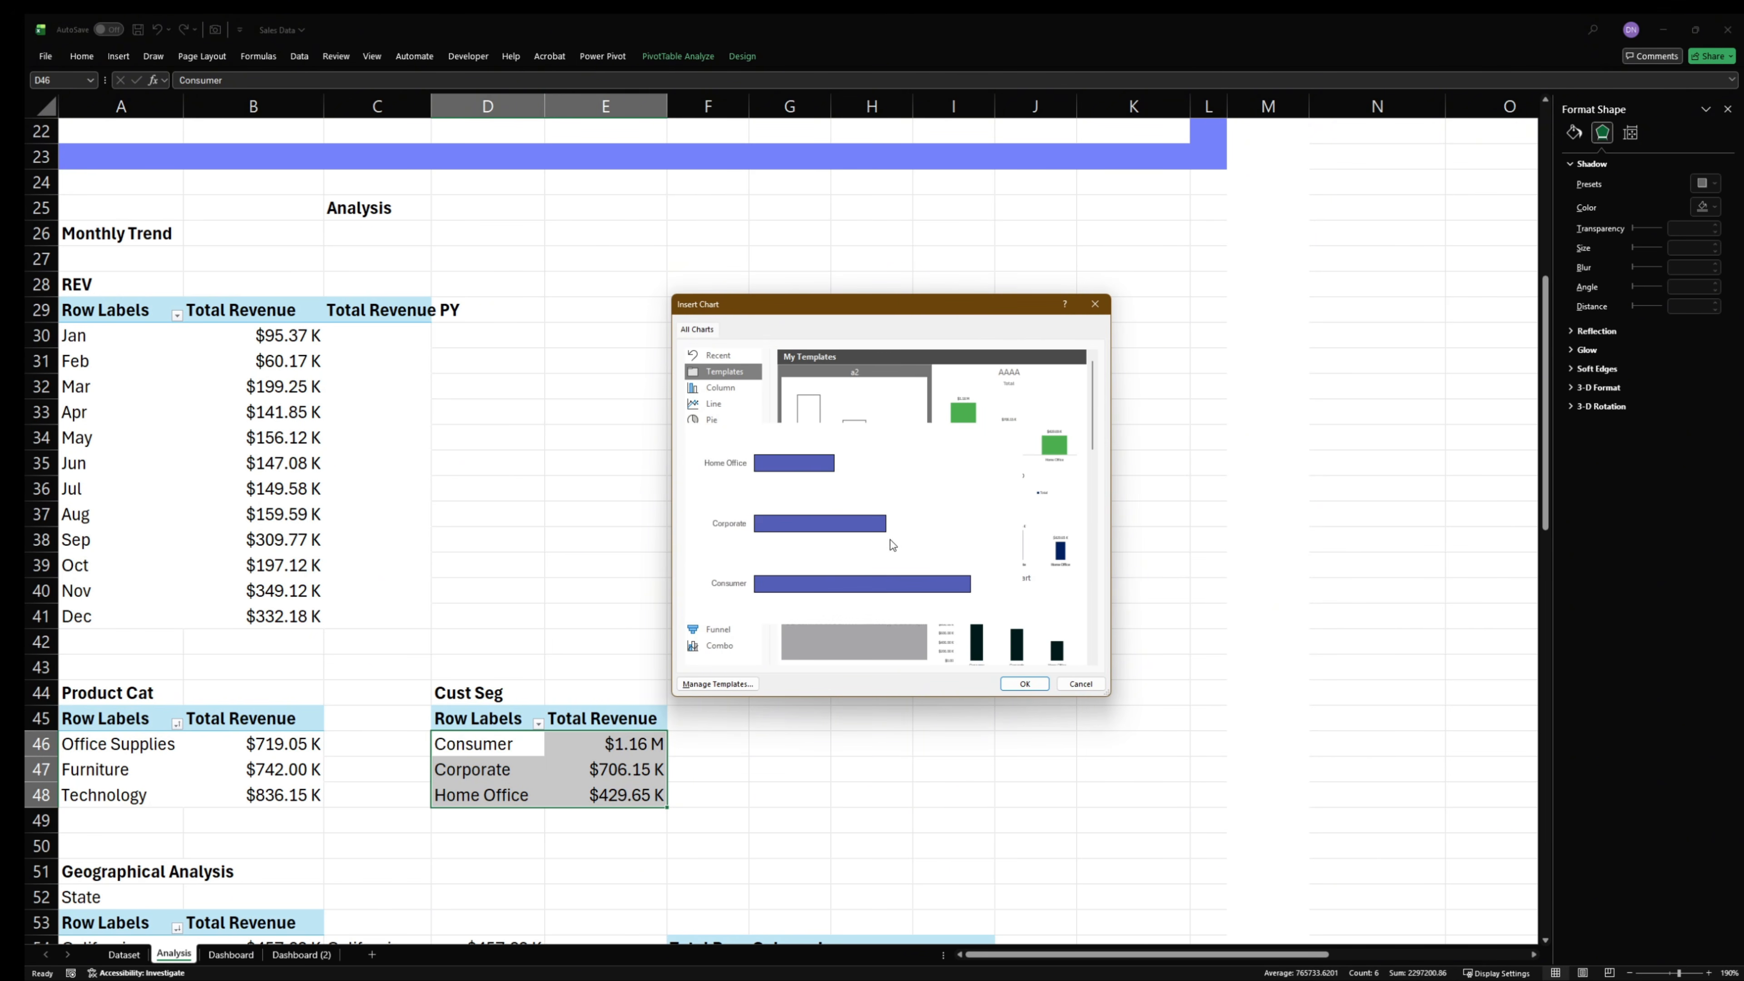
{"action": "left_click", "coordinate": [914, 554]}
{"action": "left_click", "coordinate": [1025, 688]}
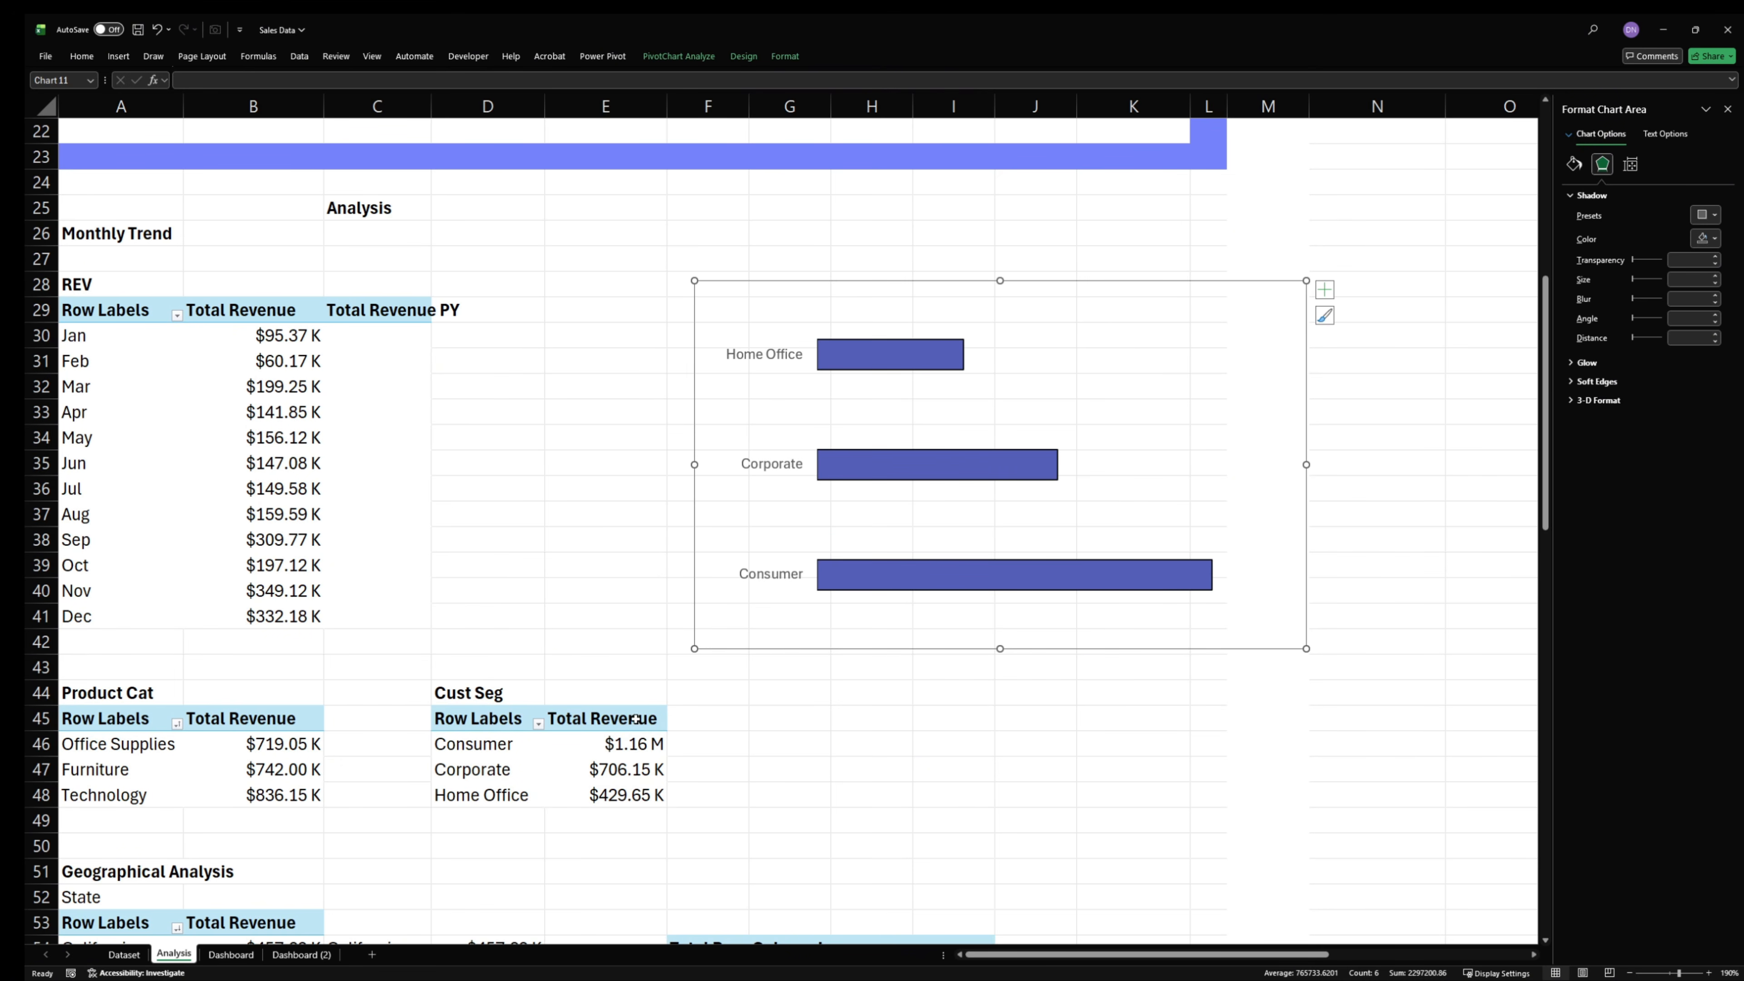
- Sort the Cust Seg pivot table by Total Revenue from smallest to largest
{"action": "left_click", "coordinate": [618, 748]}
{"action": "right_click", "coordinate": [618, 750]}
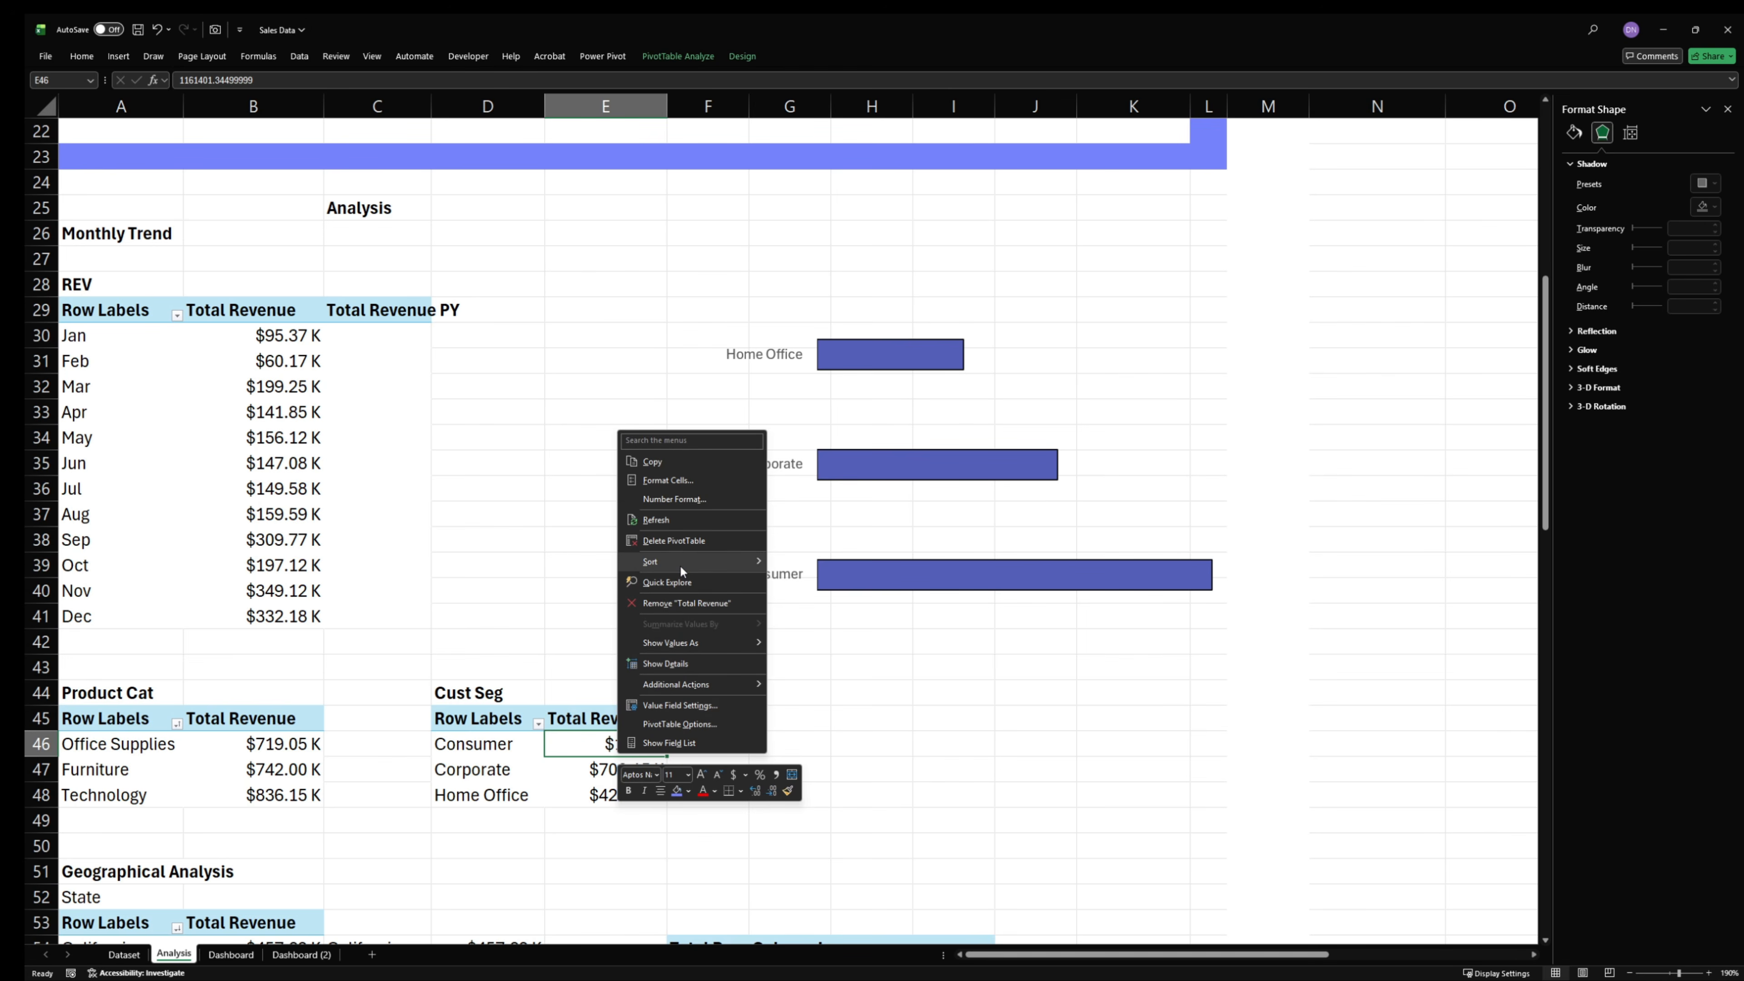
{"action": "mouse_move", "coordinate": [680, 565]}
{"action": "left_click", "coordinate": [799, 564]}
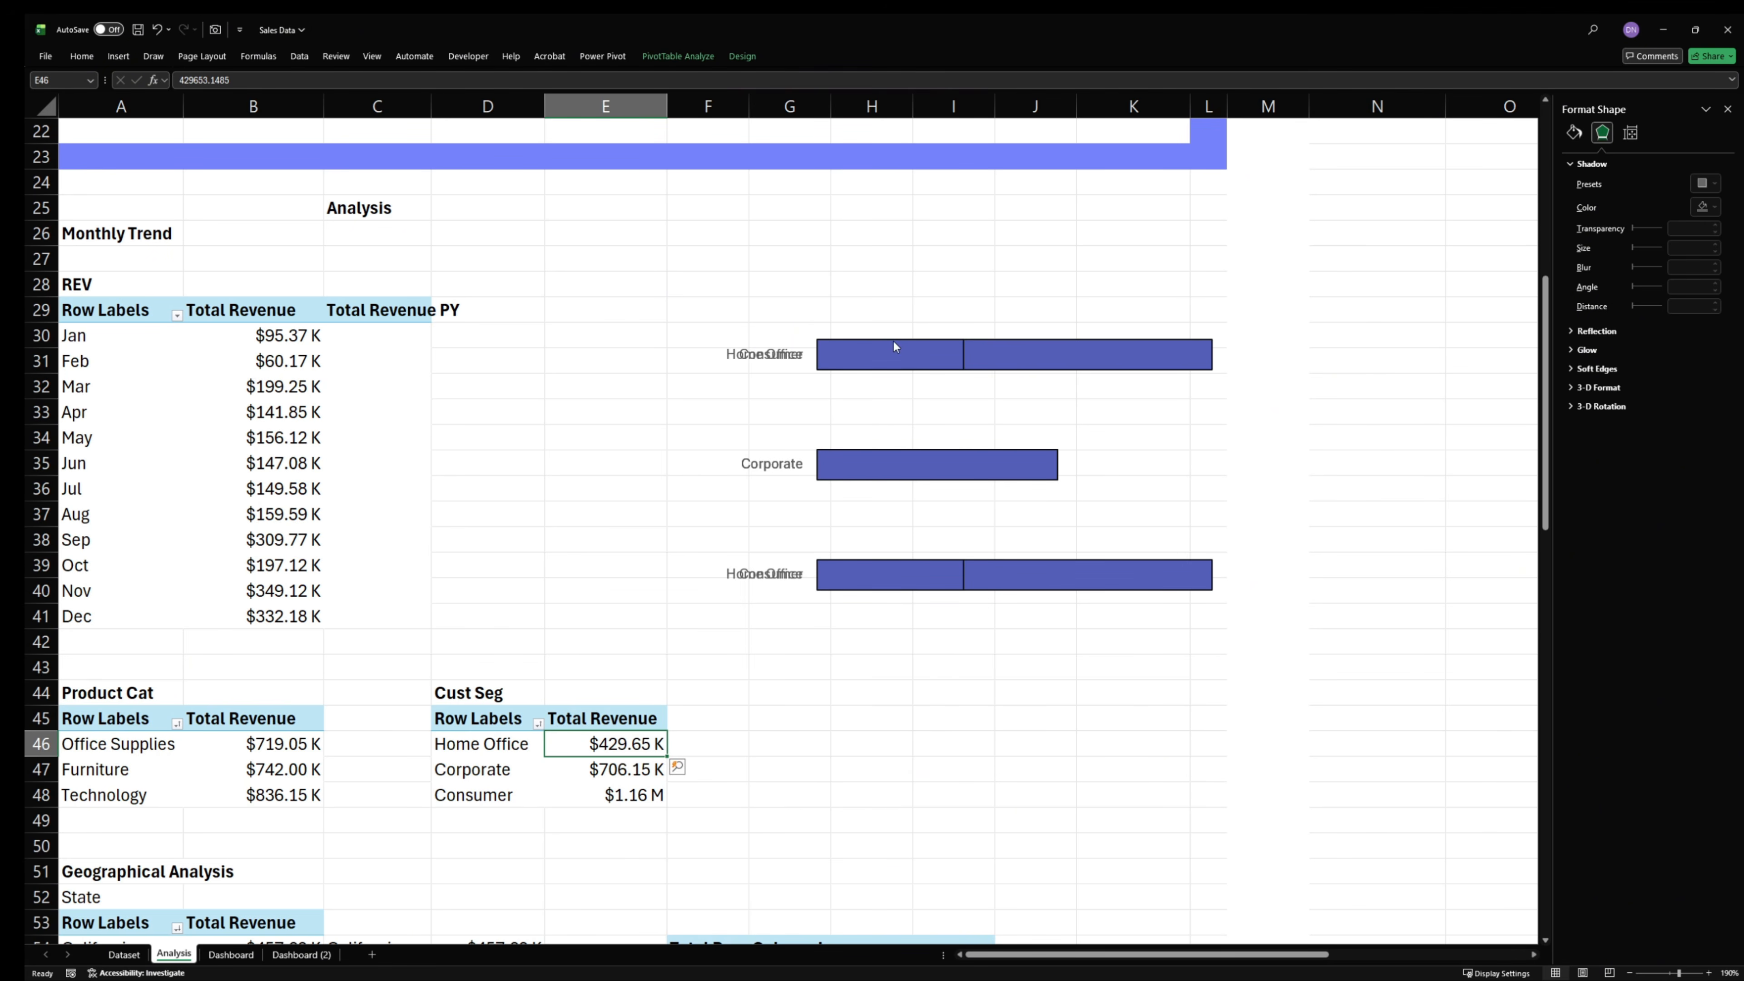
- Cut the customer segment bar chart from the Analysis sheet and paste it onto the Dashboard sheet
{"action": "left_click", "coordinate": [800, 347]}
{"action": "left_click", "coordinate": [831, 281]}
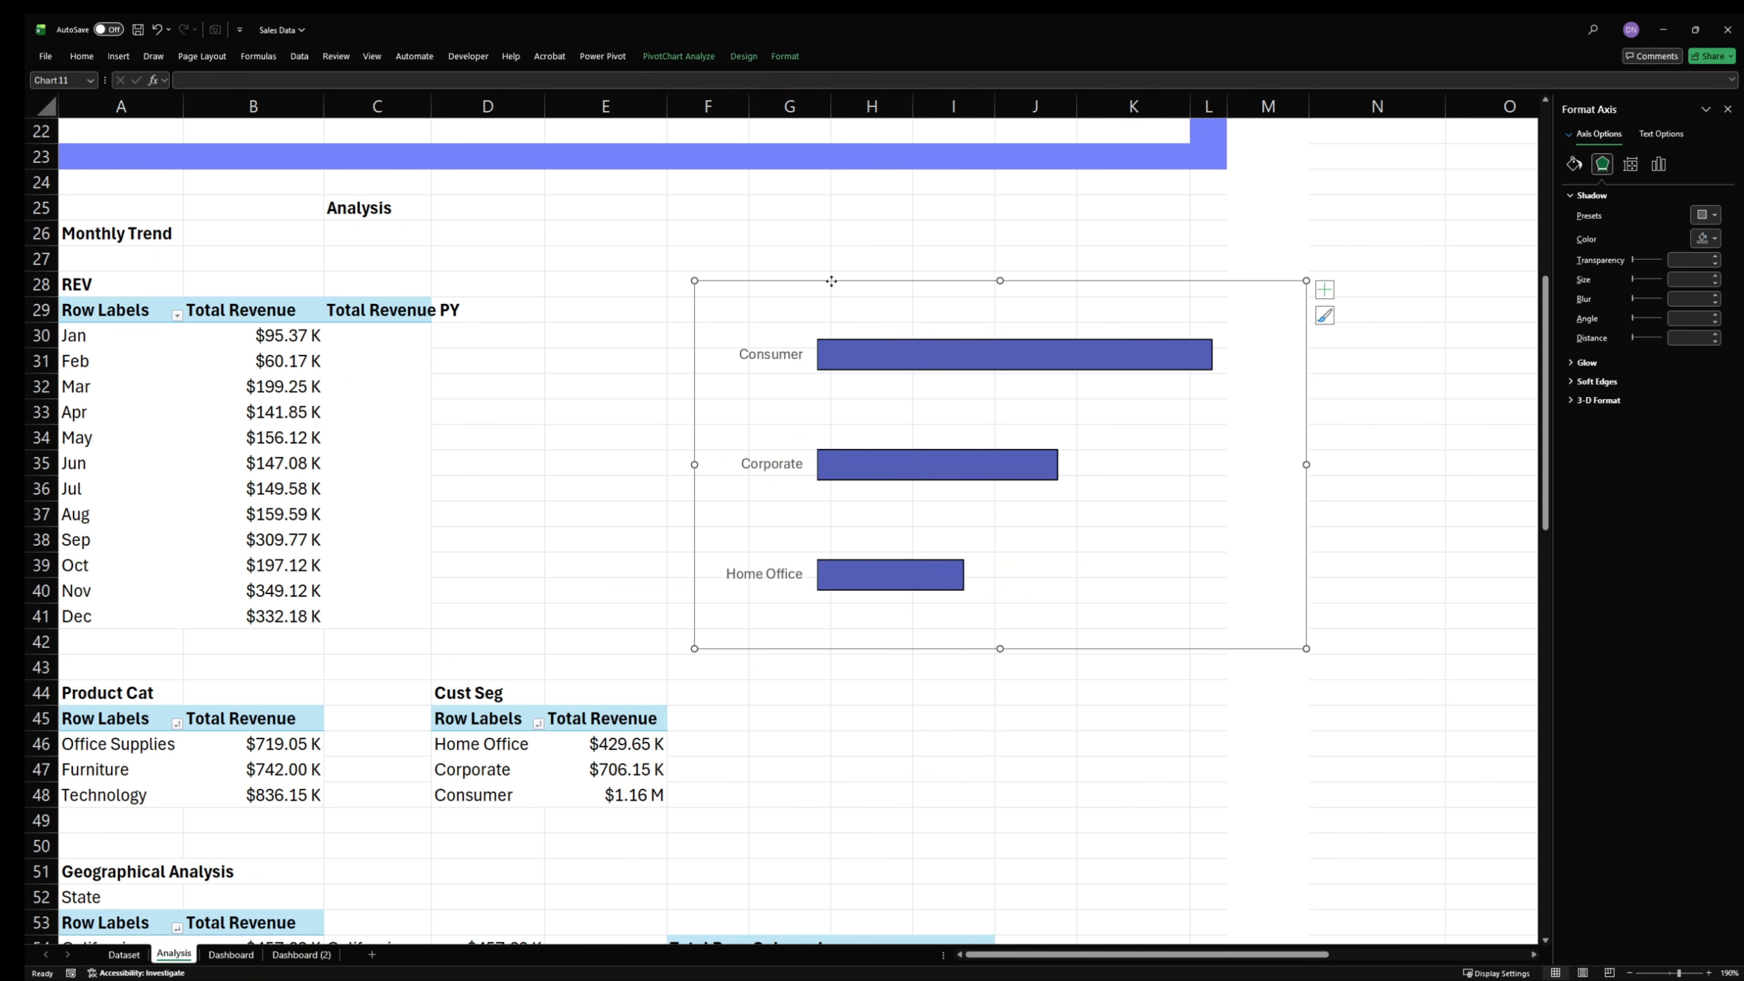
{"action": "key", "text": "Delete"}
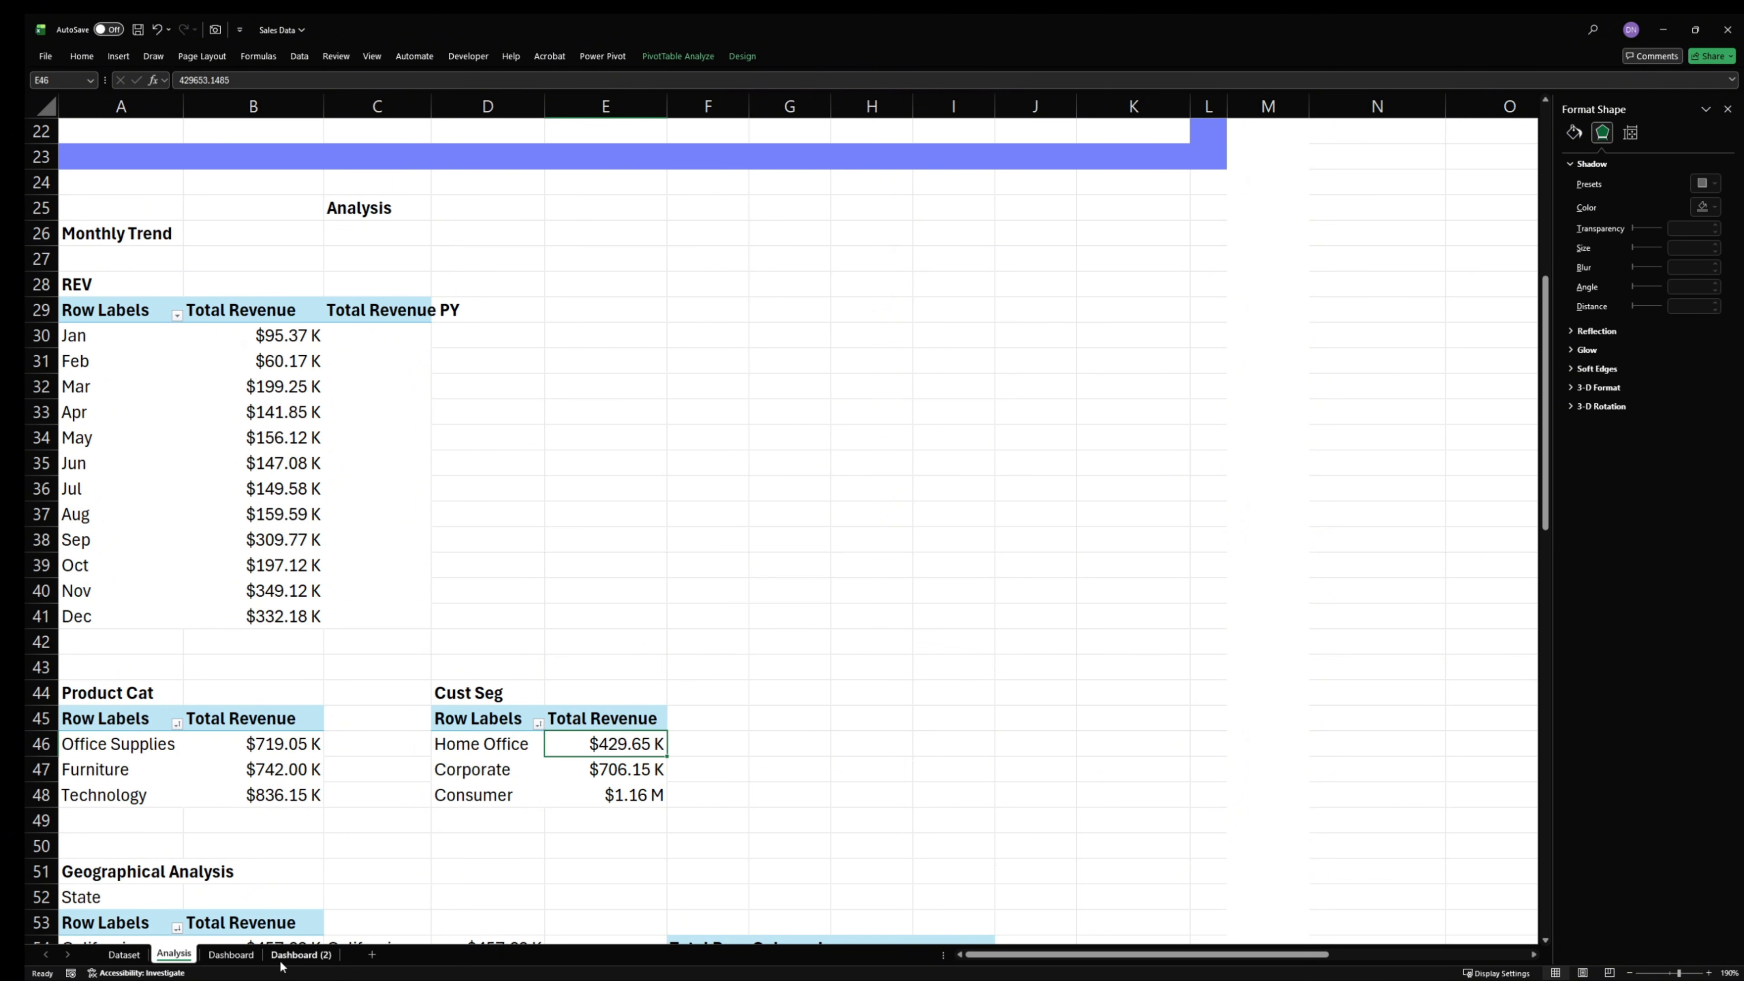
{"action": "left_click", "coordinate": [258, 954]}
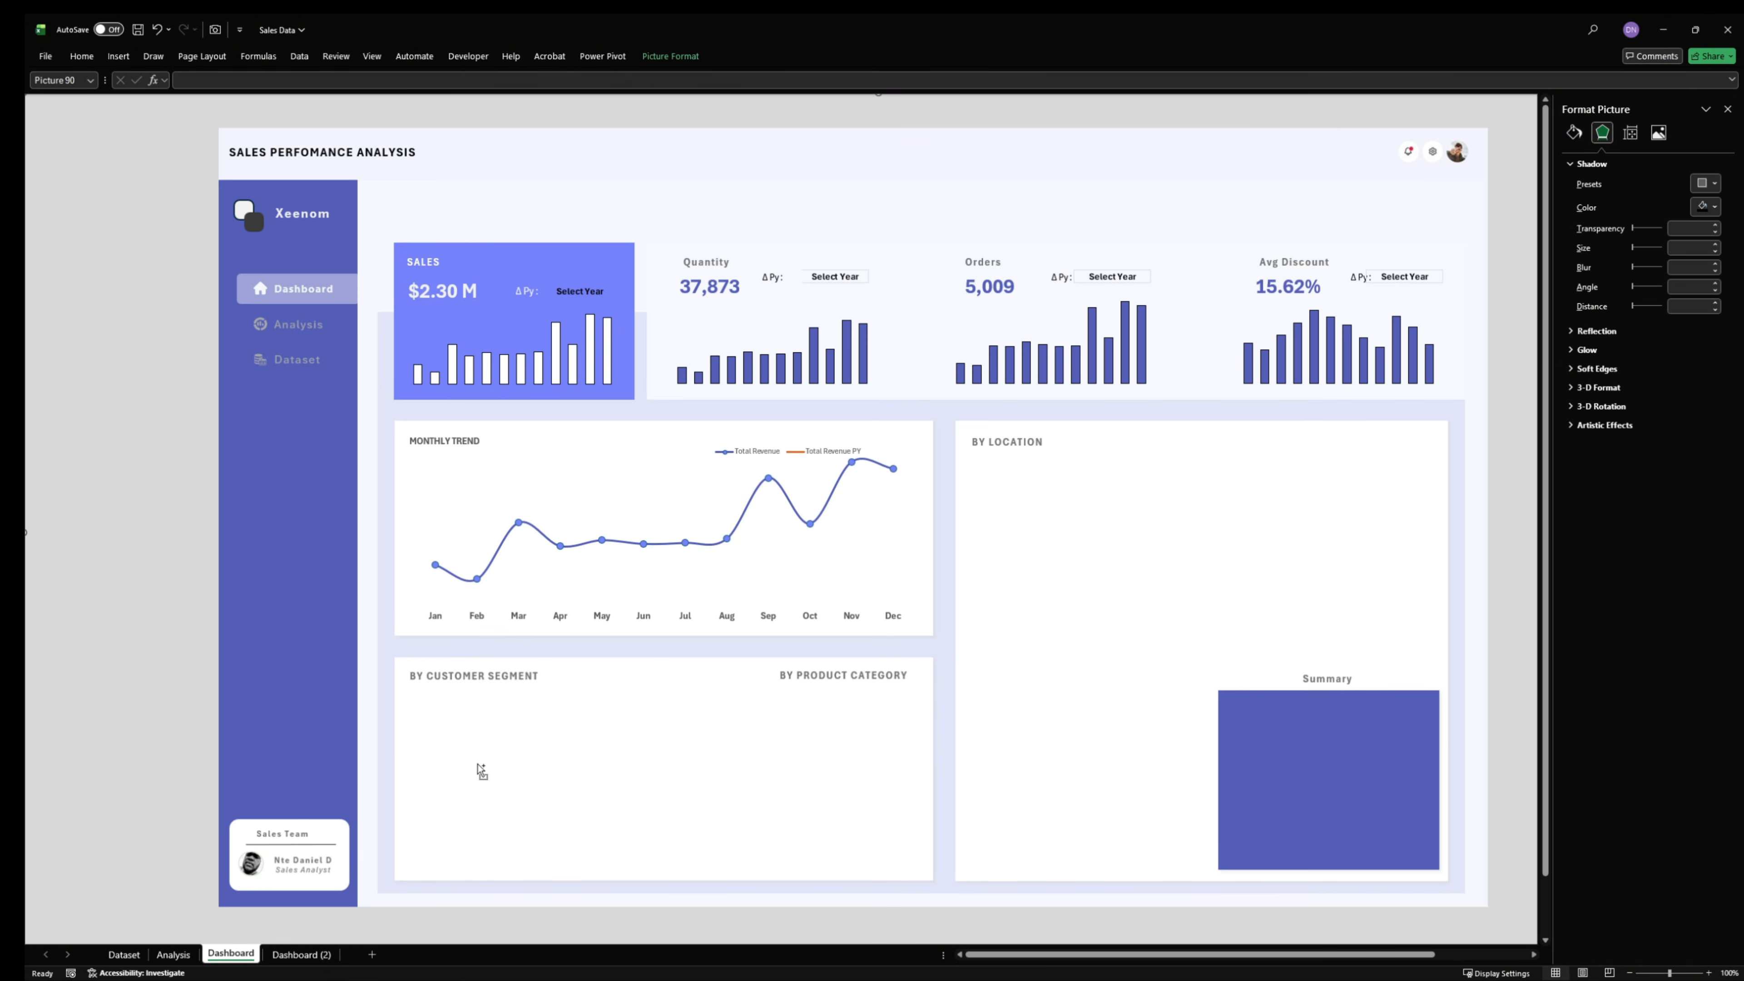
{"action": "key", "text": "ctrl+v"}
{"action": "key", "text": "ctrl+v"}
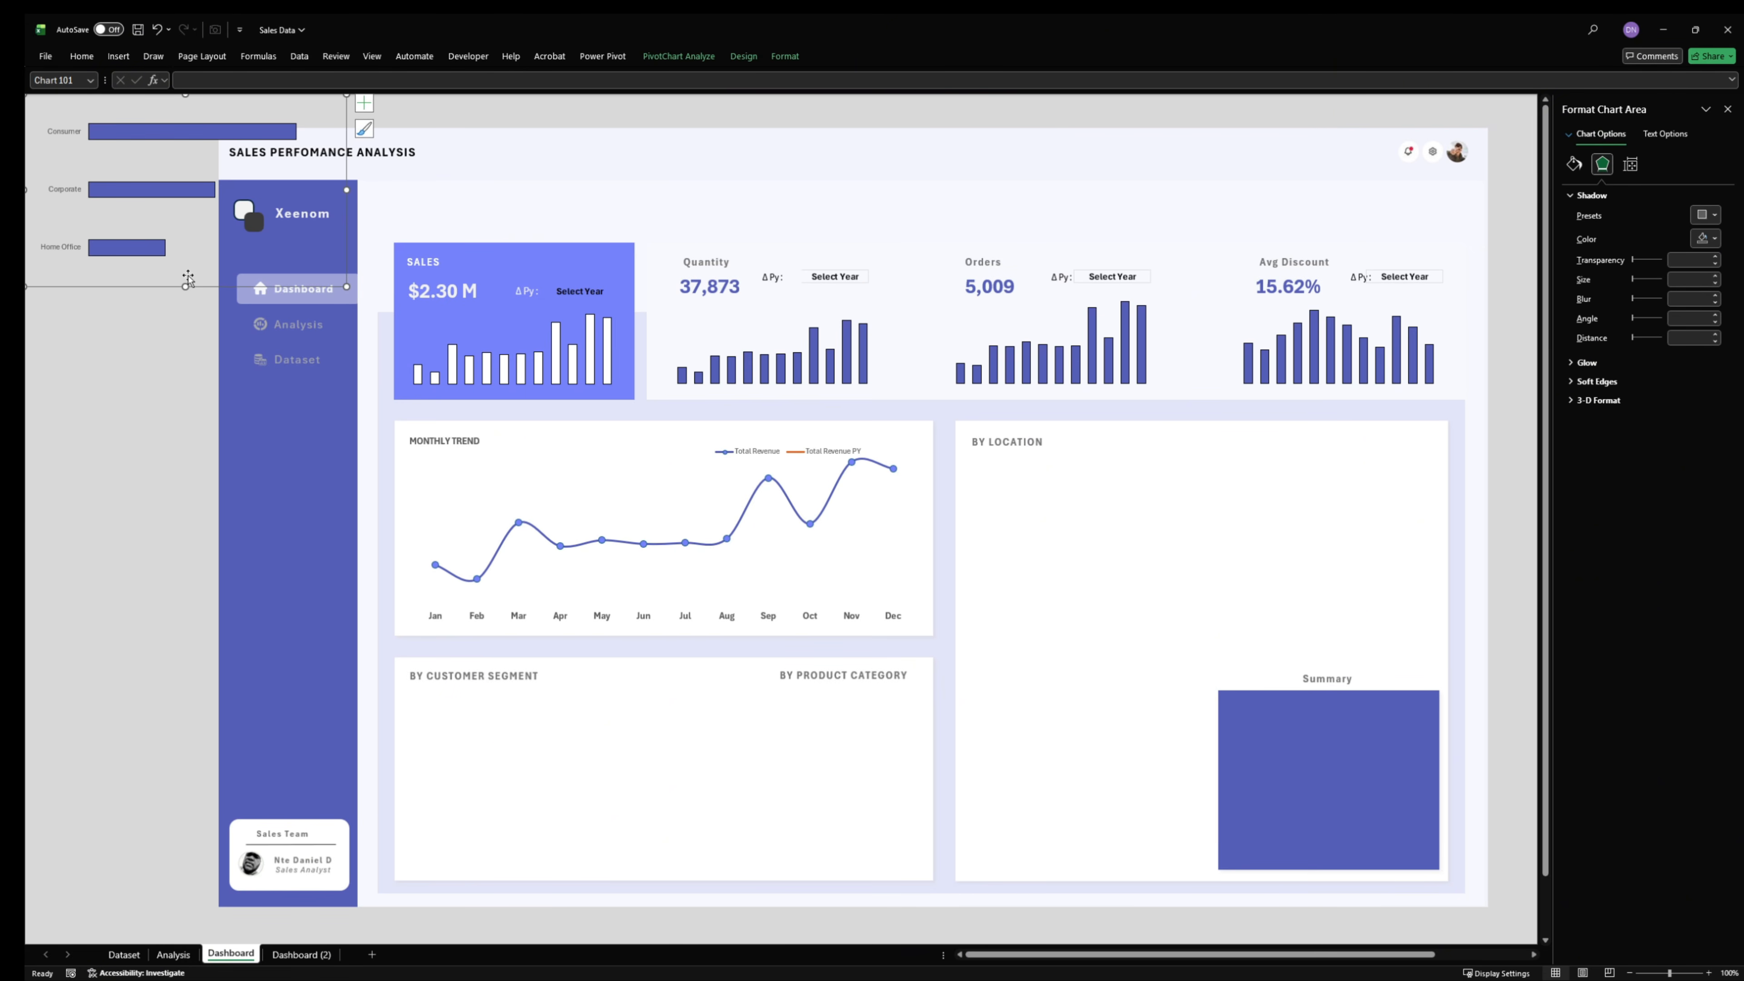
{"action": "left_click_drag", "start_coordinate": [190, 292], "coordinate": [294, 529]}
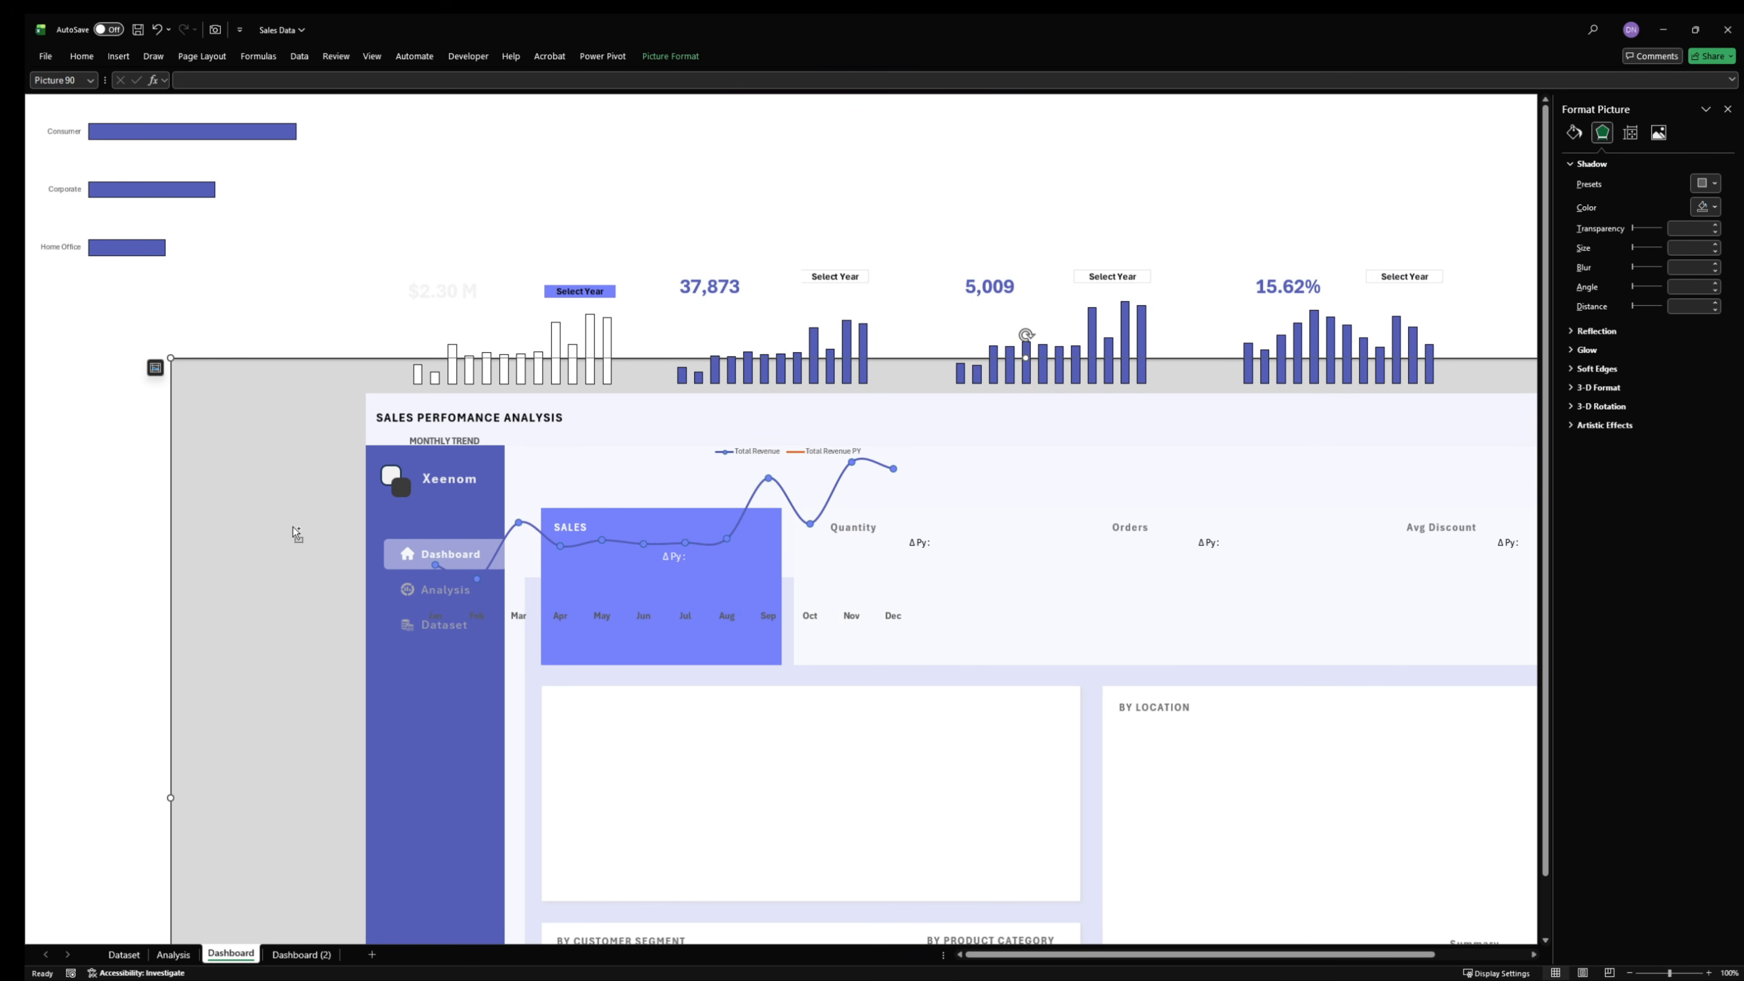
{"action": "key", "text": "ctrl+z"}
{"action": "left_click", "coordinate": [132, 222]}
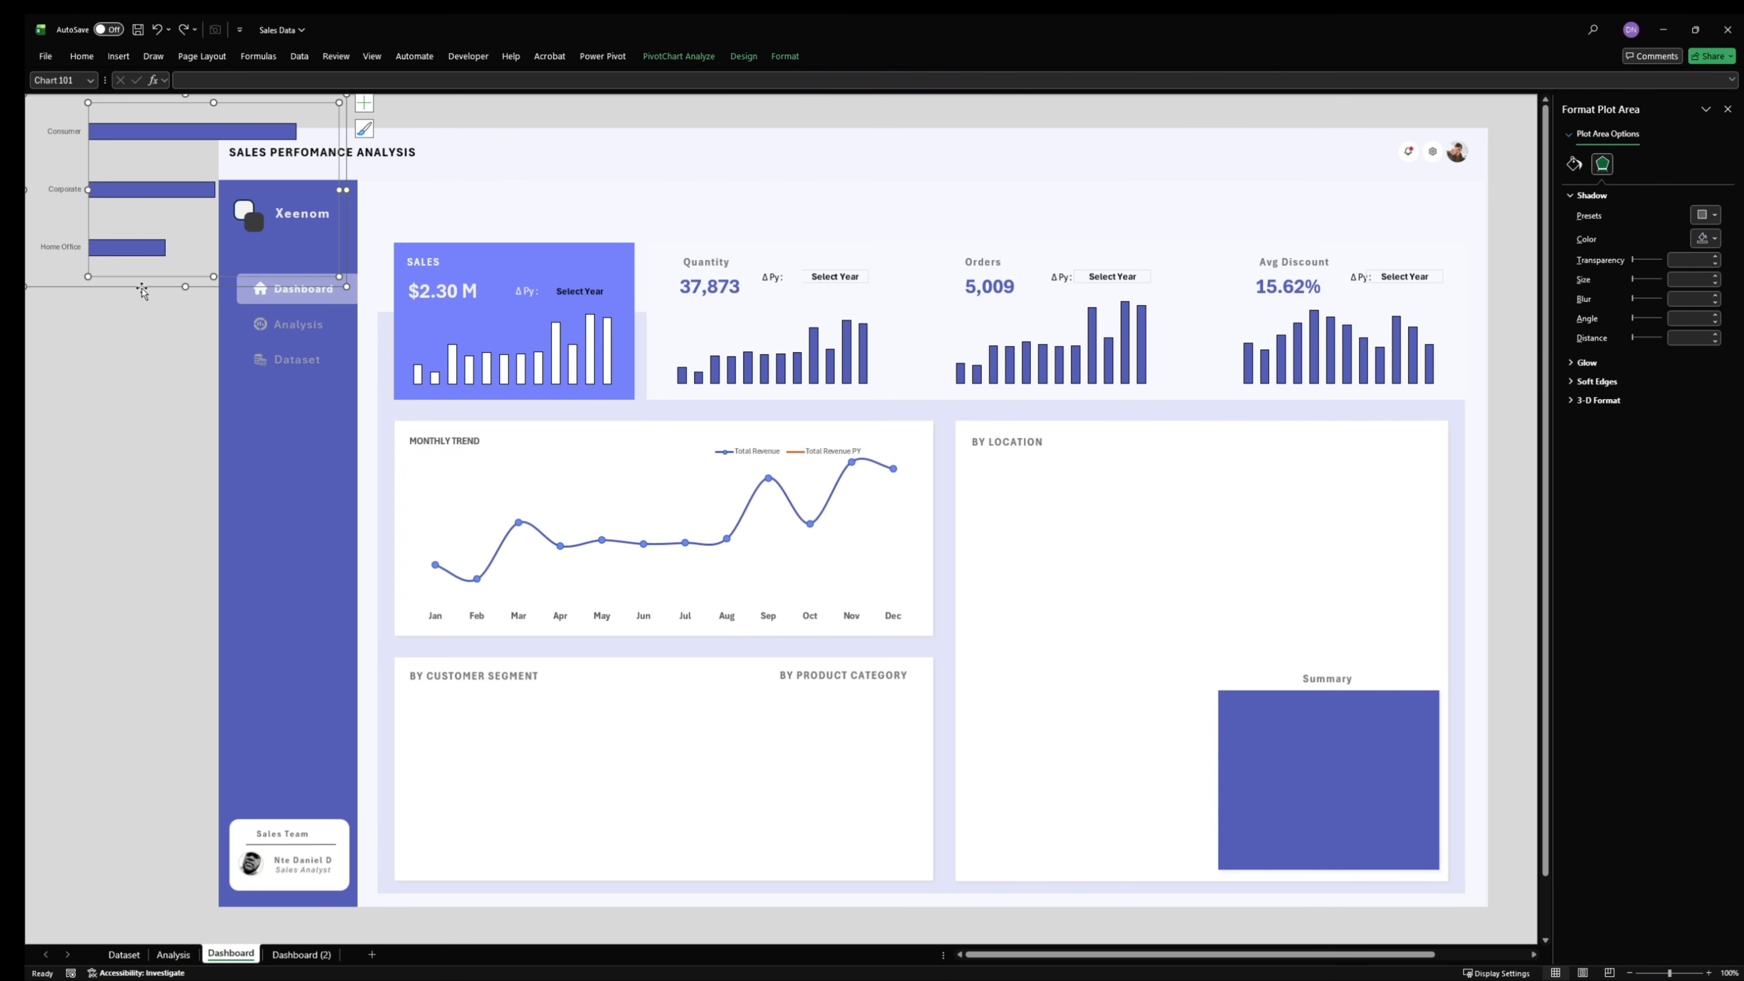
{"action": "left_click_drag", "start_coordinate": [141, 292], "coordinate": [264, 401]}
{"action": "key", "text": "ctrl+z"}
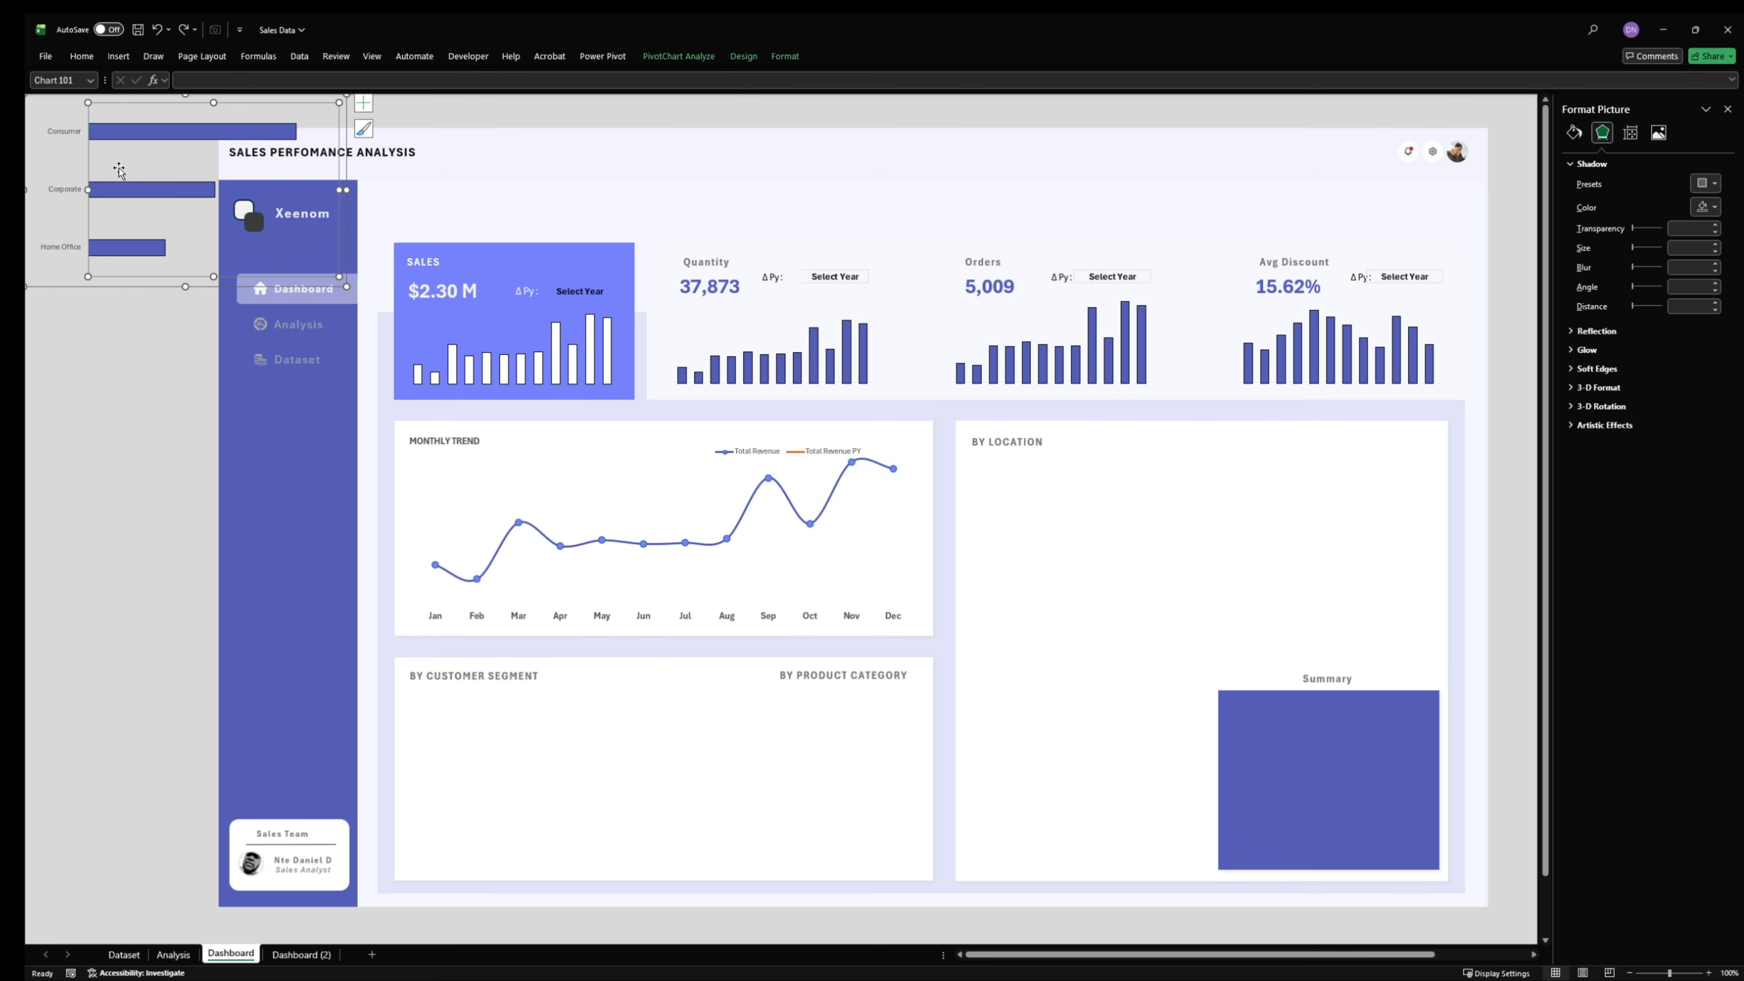
- Fit the customer segment bar chart under the BY CUSTOMER SEGMENT heading, narrowing it, and add bold data labels
{"action": "left_click_drag", "start_coordinate": [104, 284], "coordinate": [475, 876]}
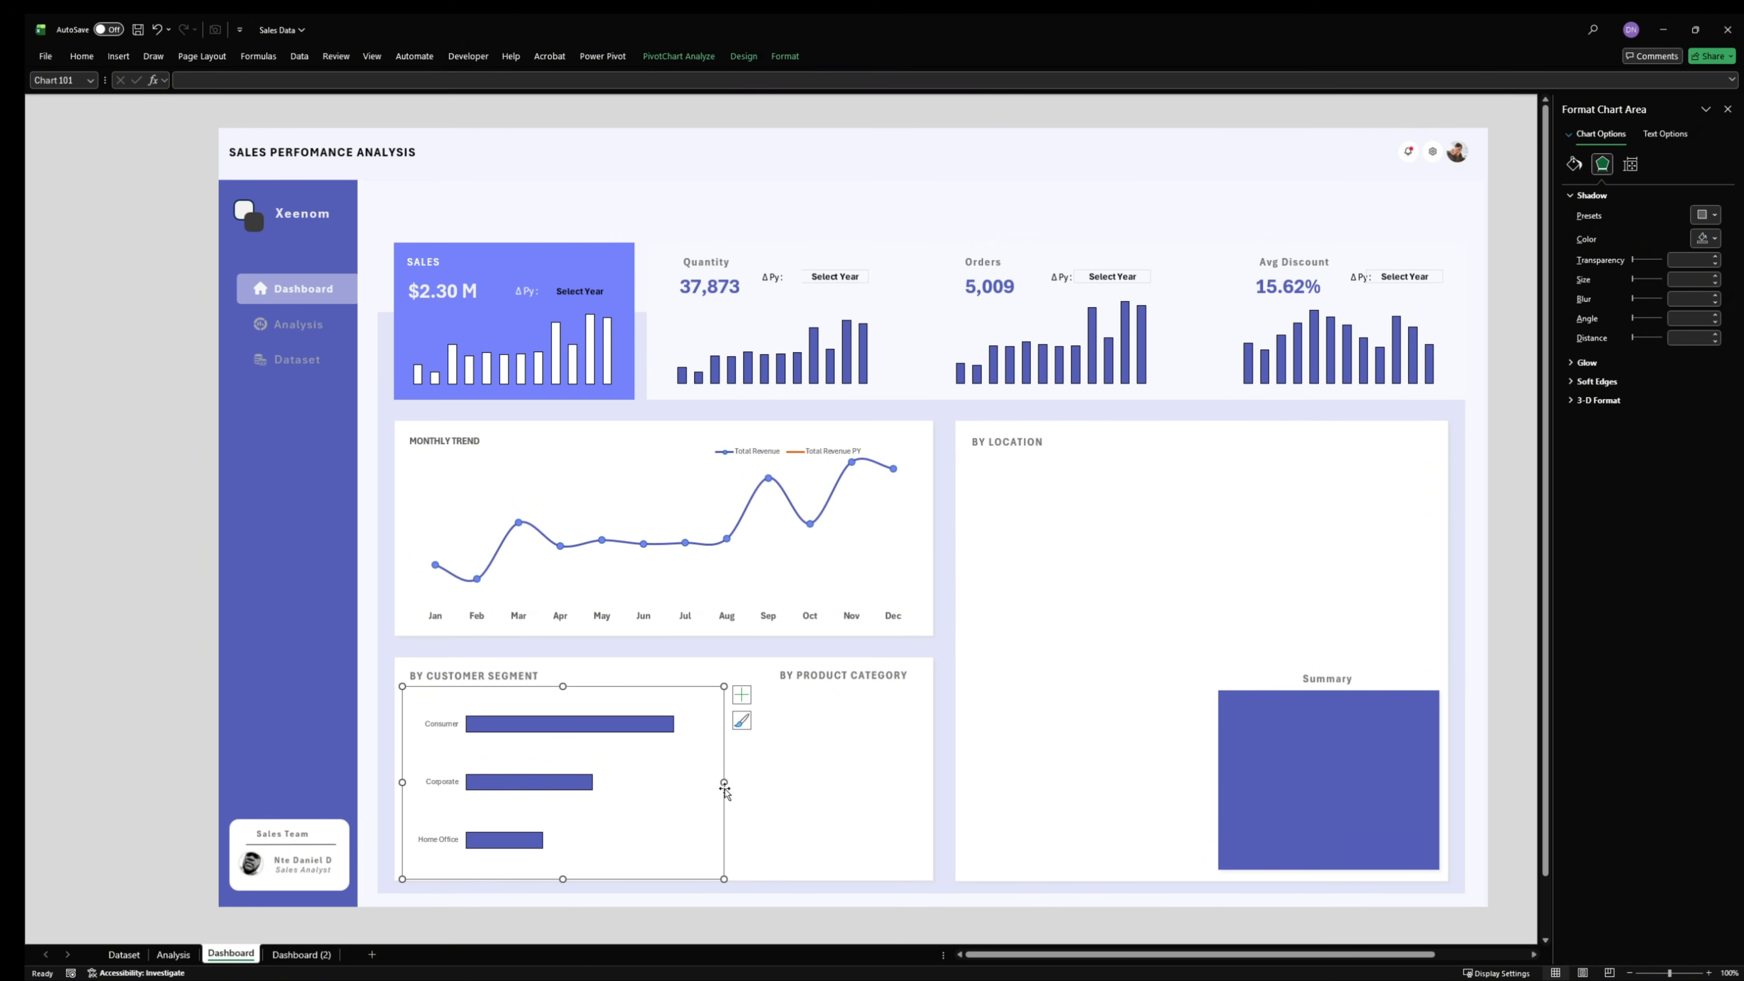
{"action": "left_click_drag", "start_coordinate": [723, 781], "coordinate": [682, 782]}
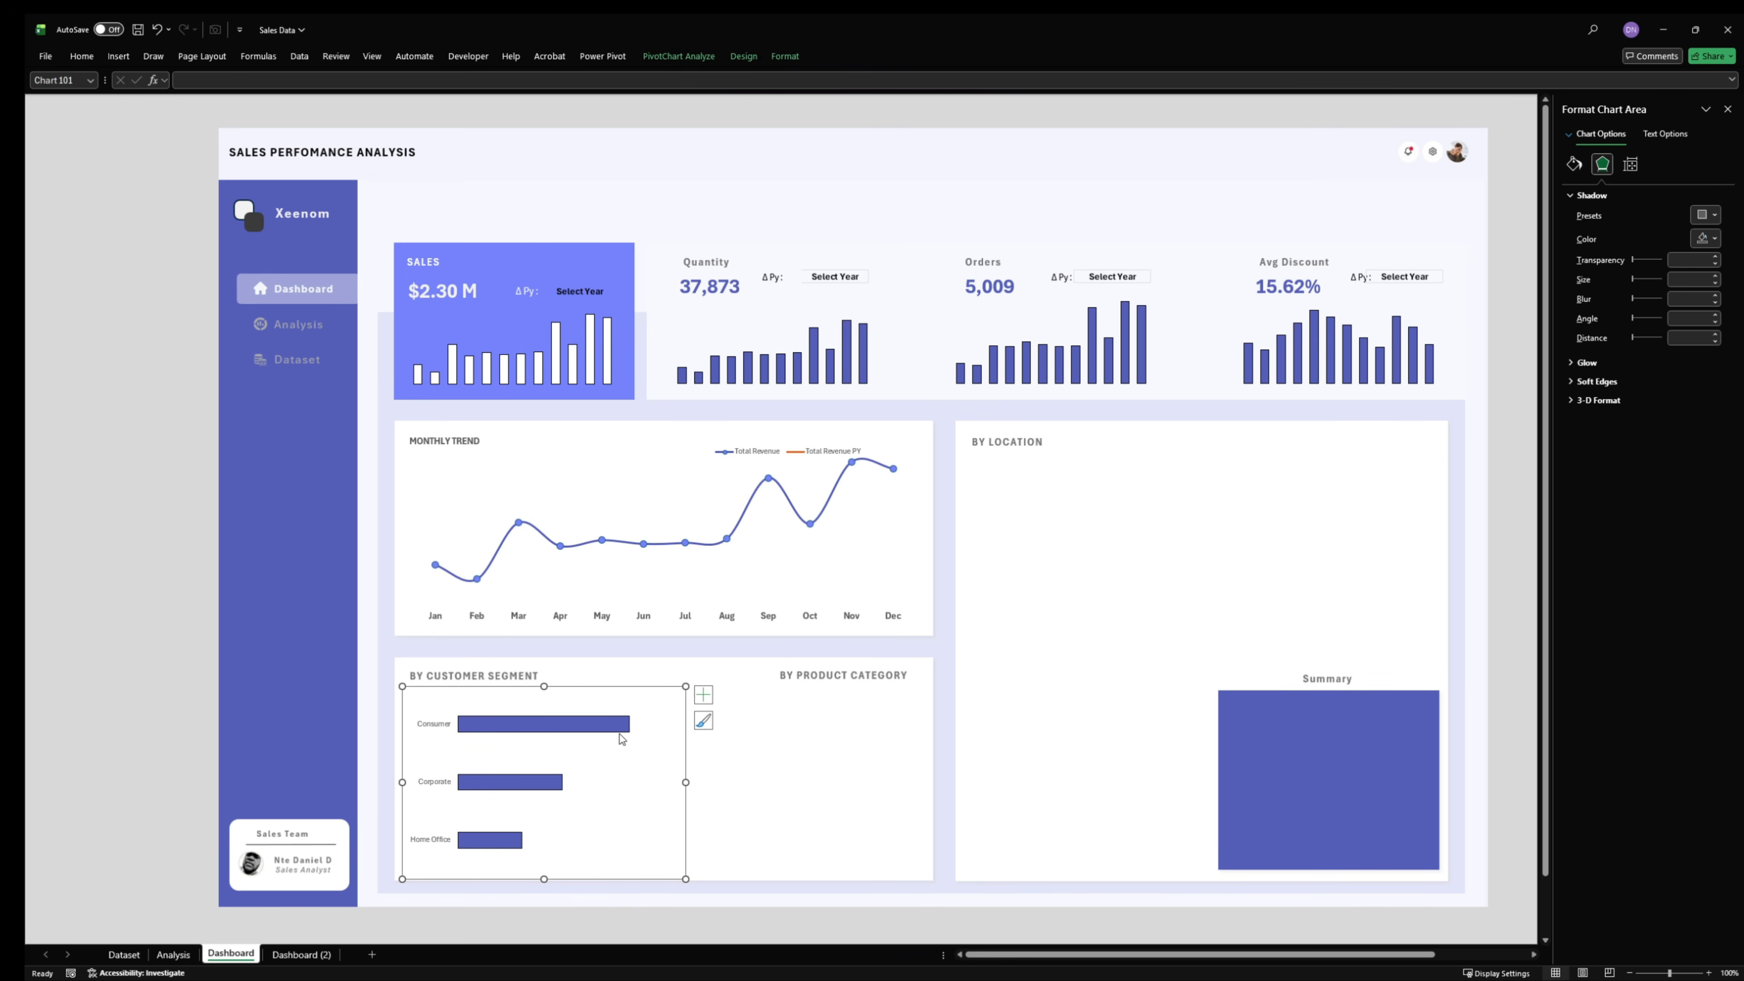
{"action": "left_click", "coordinate": [703, 694]}
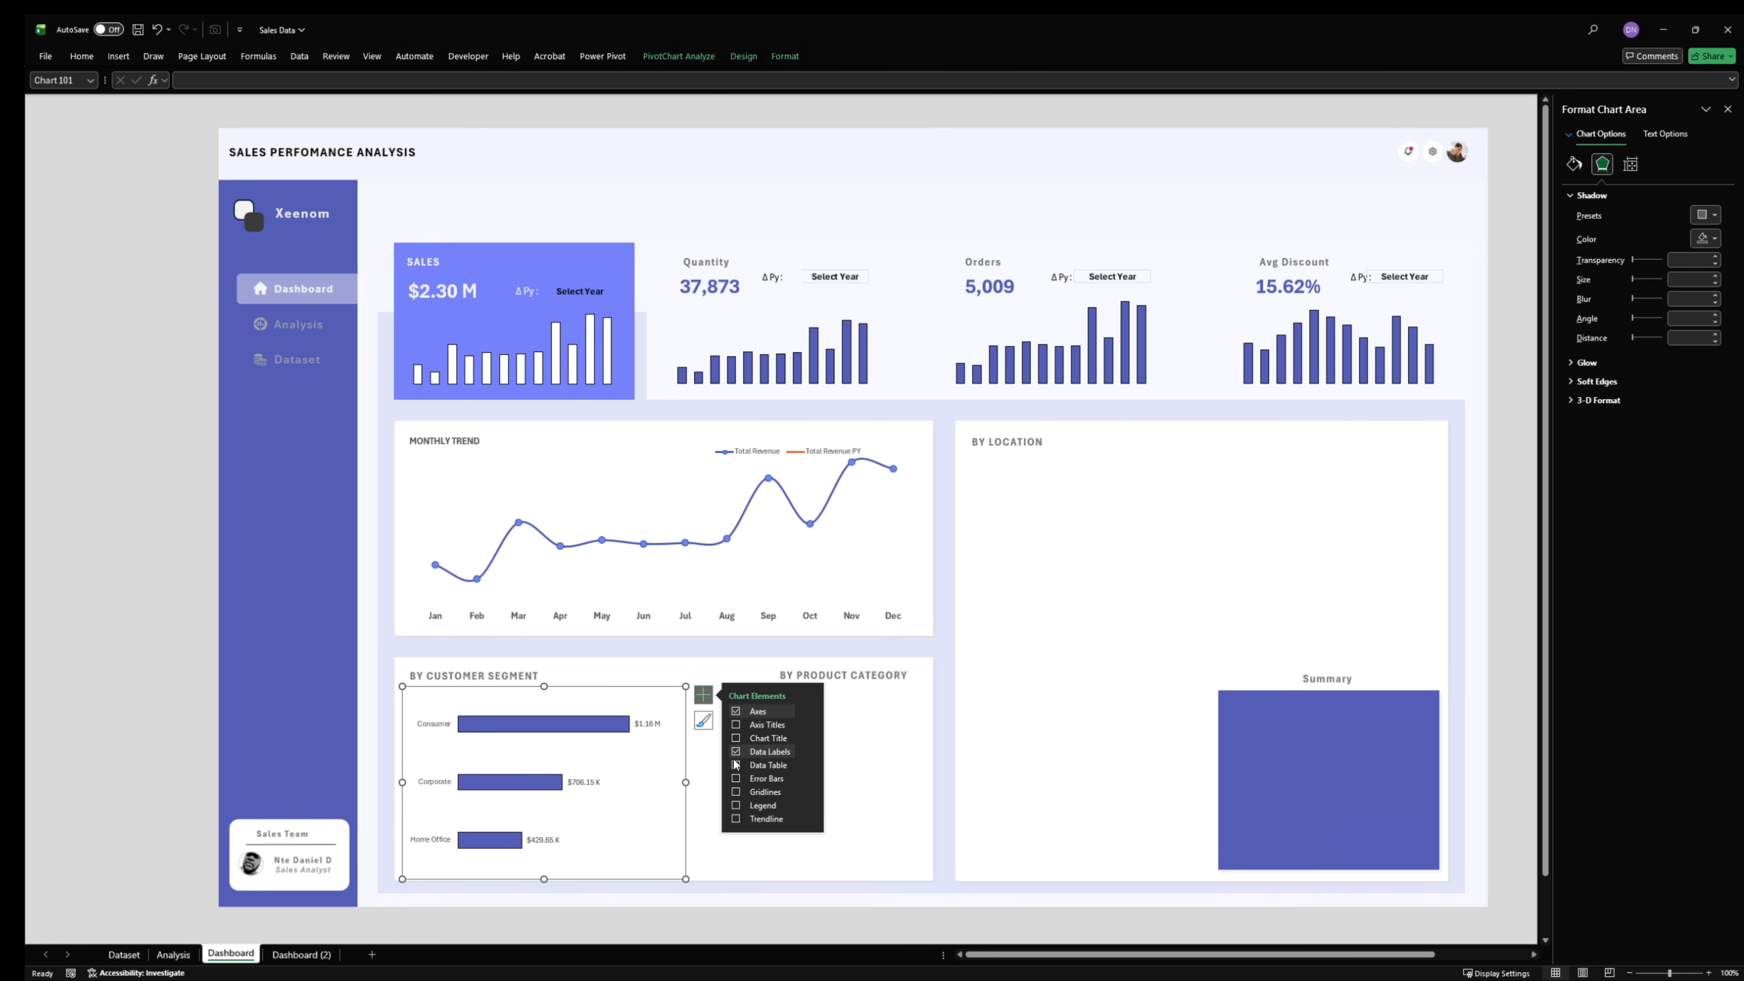
{"action": "left_click", "coordinate": [650, 724]}
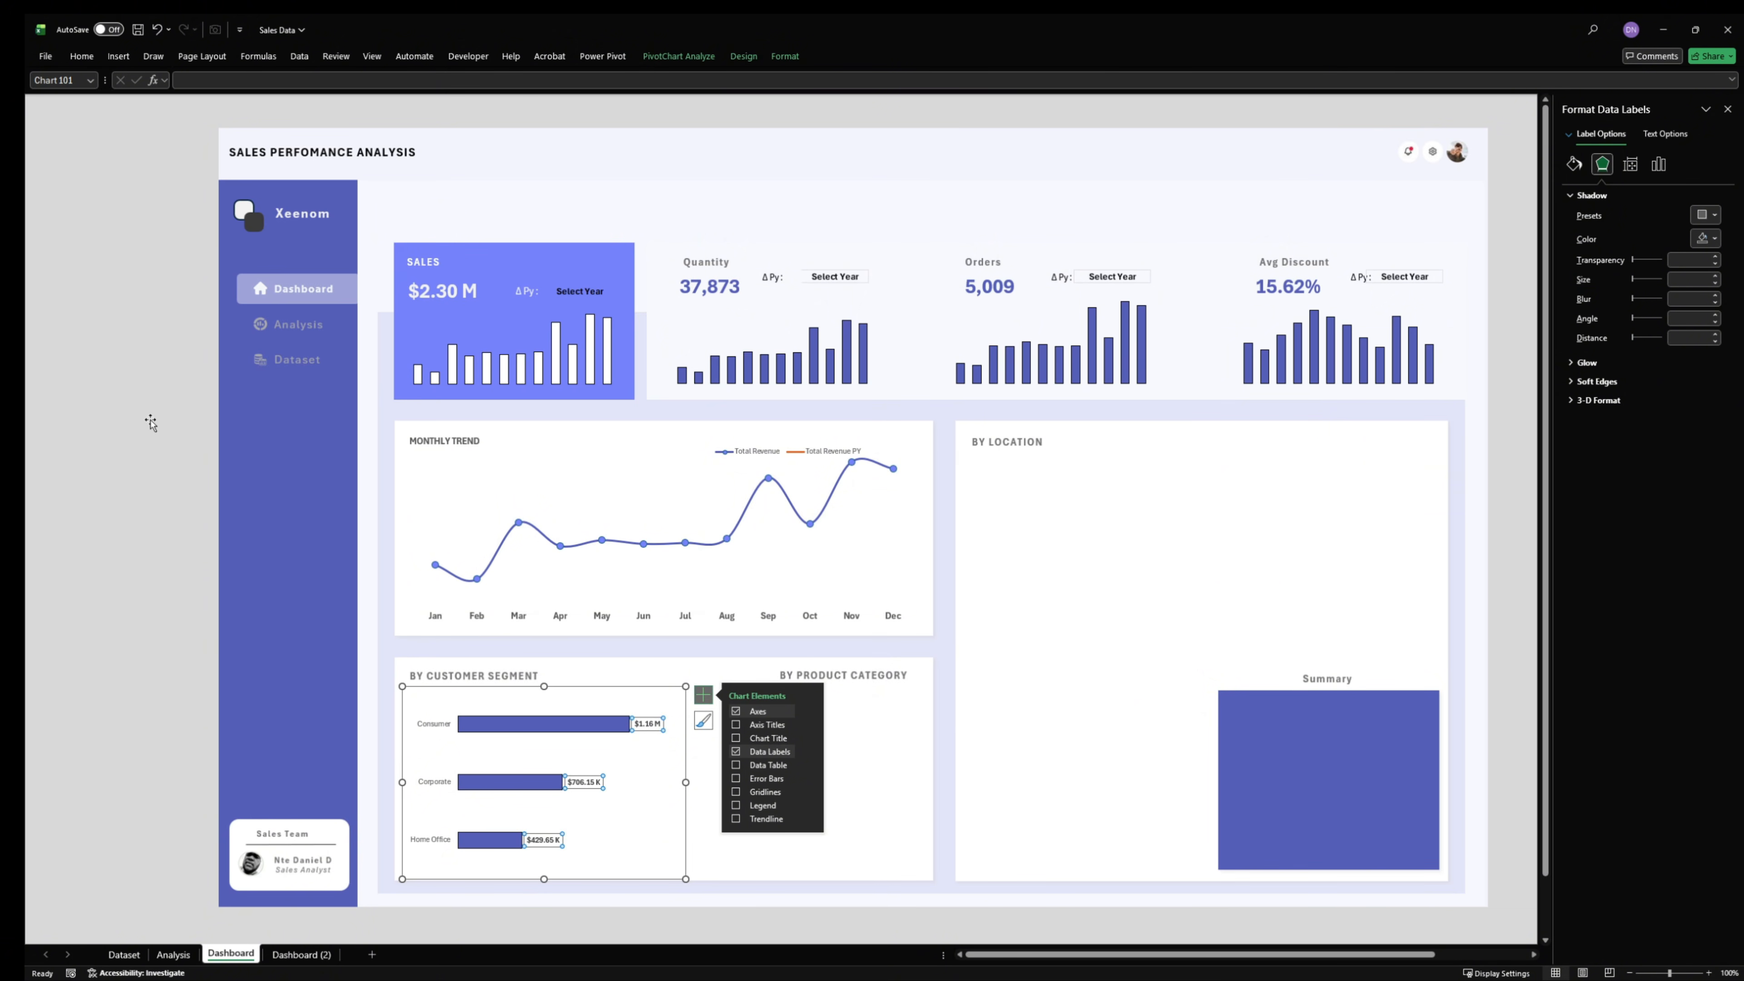
{"action": "left_click", "coordinate": [267, 638]}
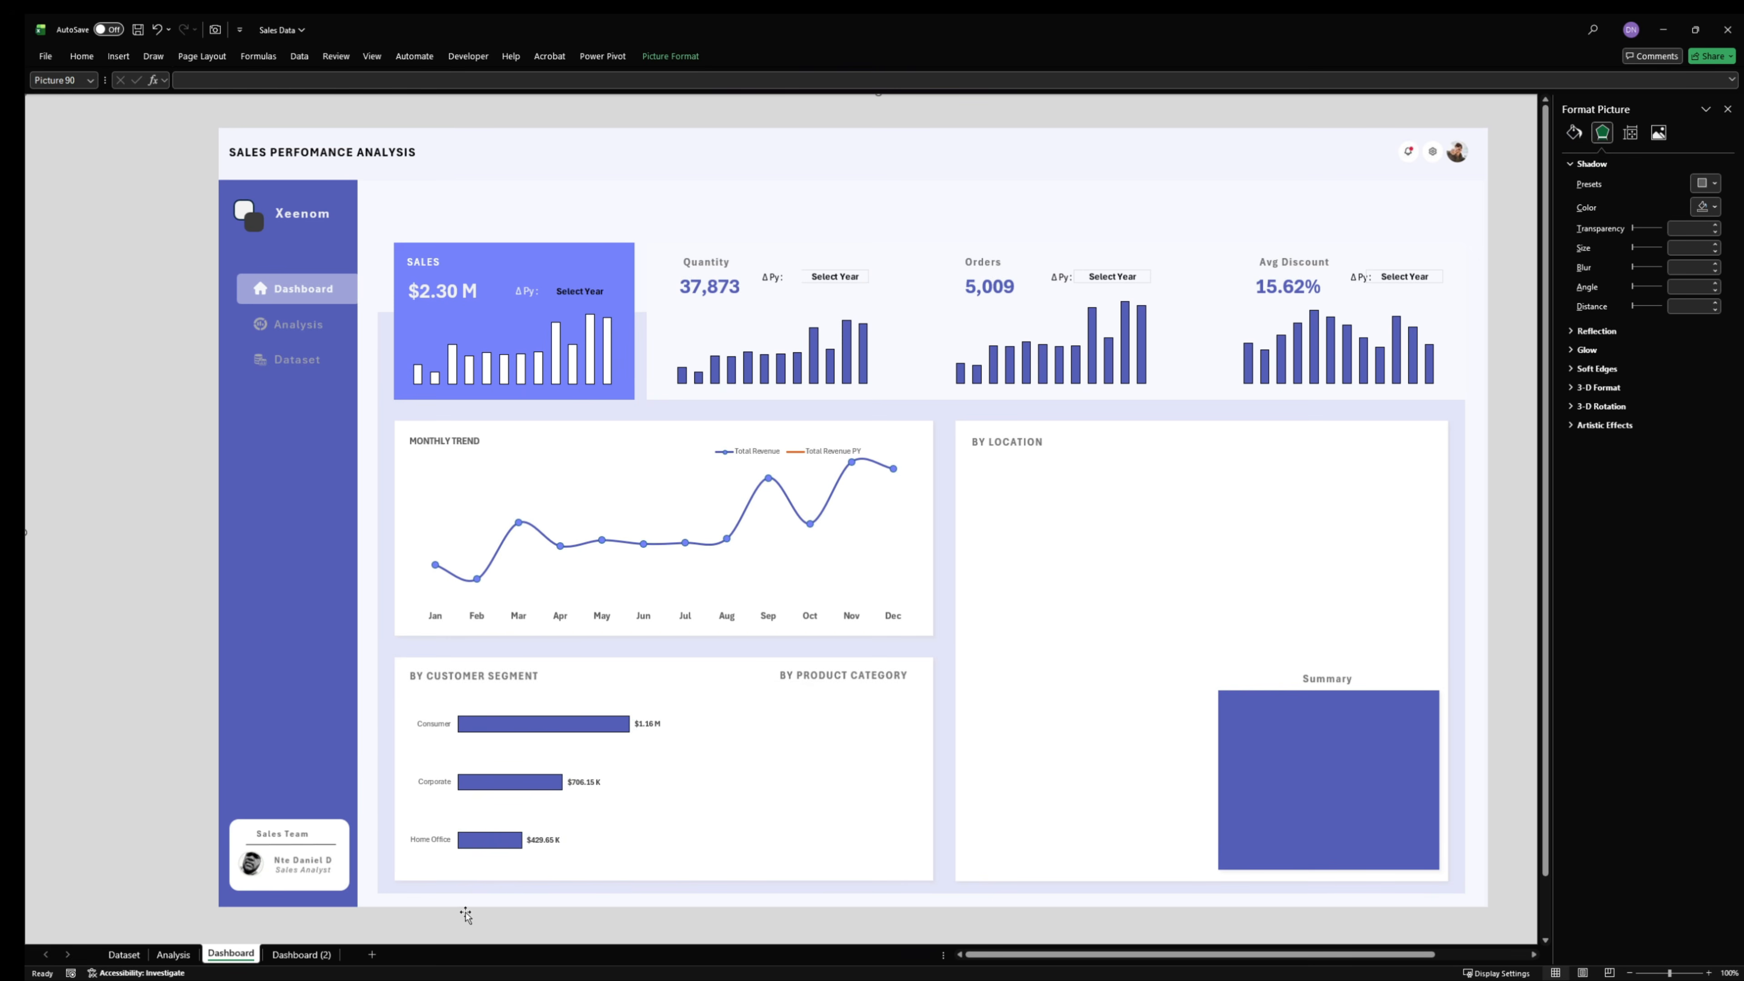
- Insert a doughnut chart for the Product Cat data in A46:B48 on the Analysis sheet and place it above the Cust Seg table
{"action": "left_click", "coordinate": [180, 954]}
{"action": "left_click", "coordinate": [320, 754]}
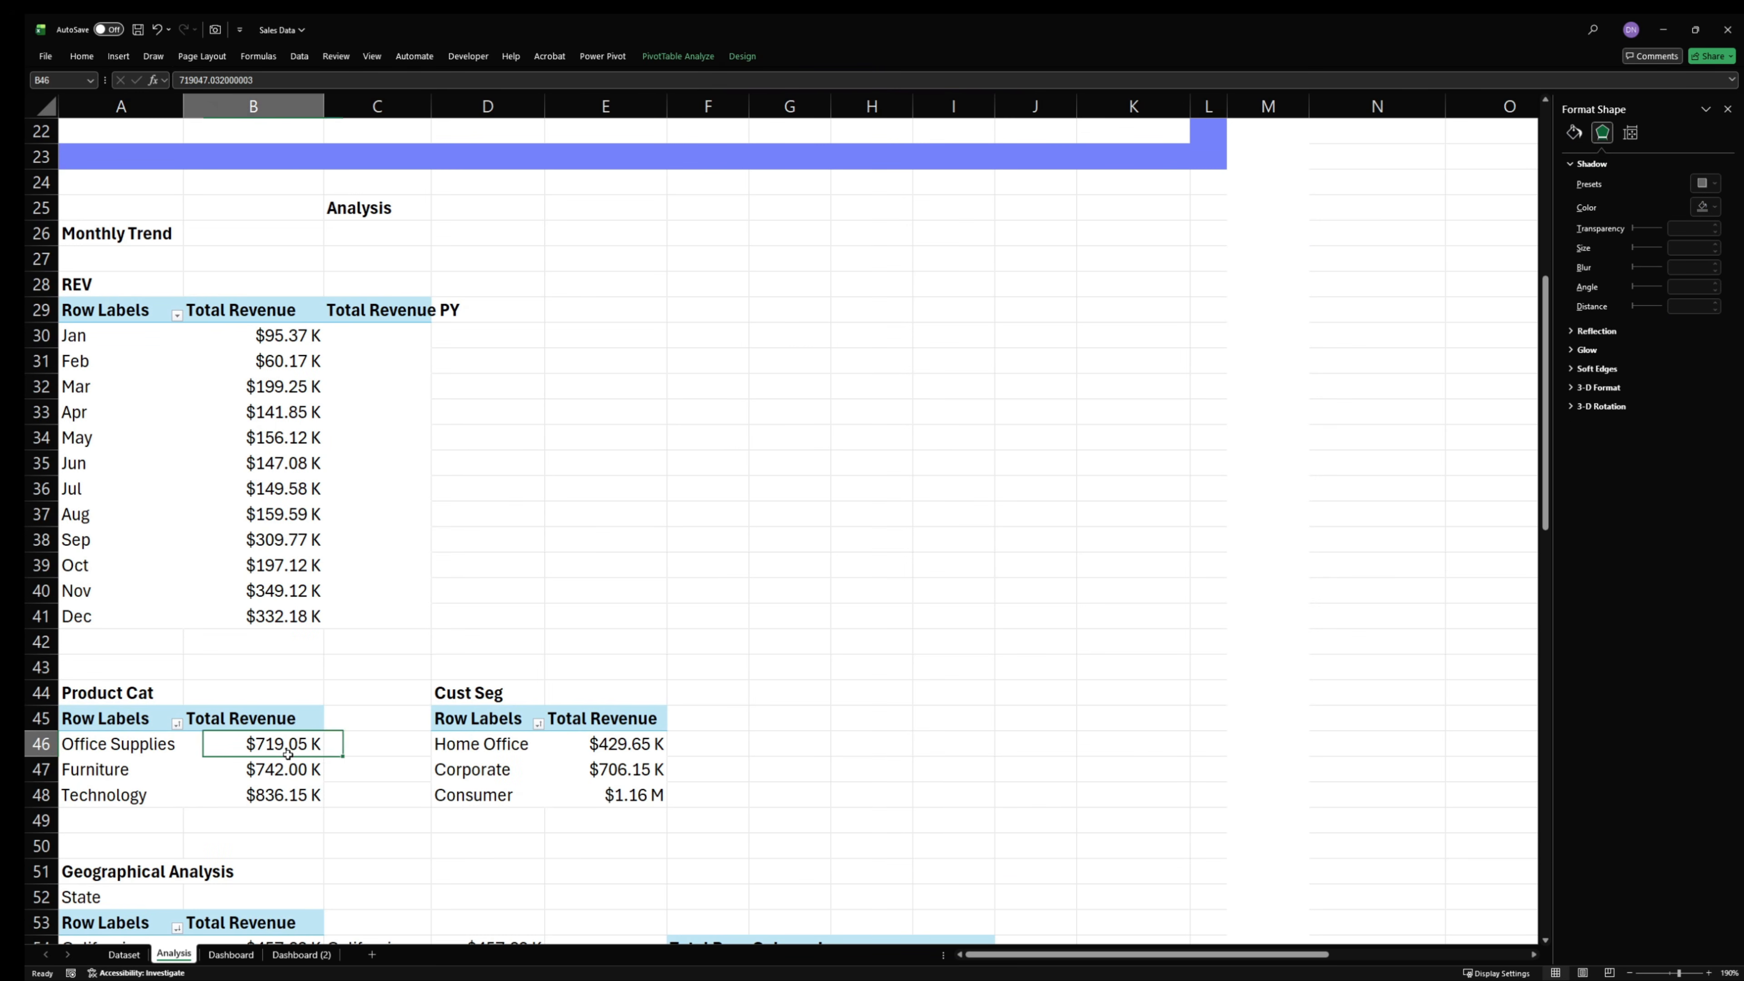
{"action": "left_click_drag", "start_coordinate": [162, 751], "coordinate": [246, 793]}
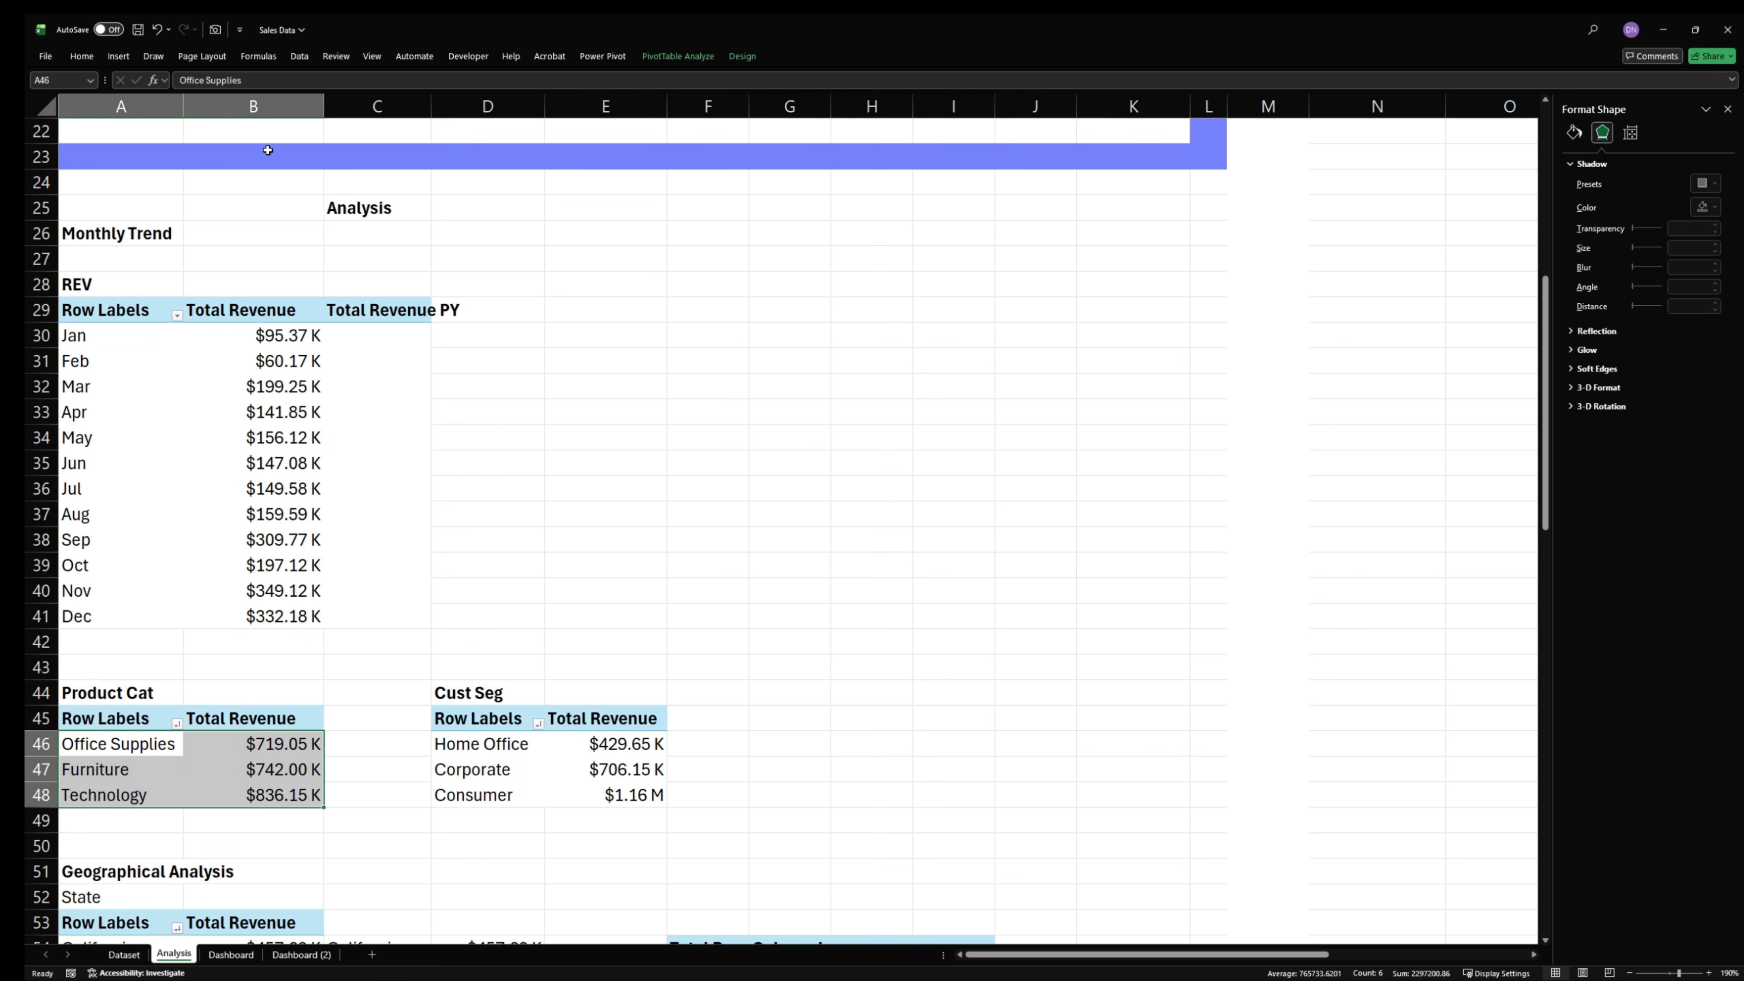
{"action": "left_click", "coordinate": [124, 59]}
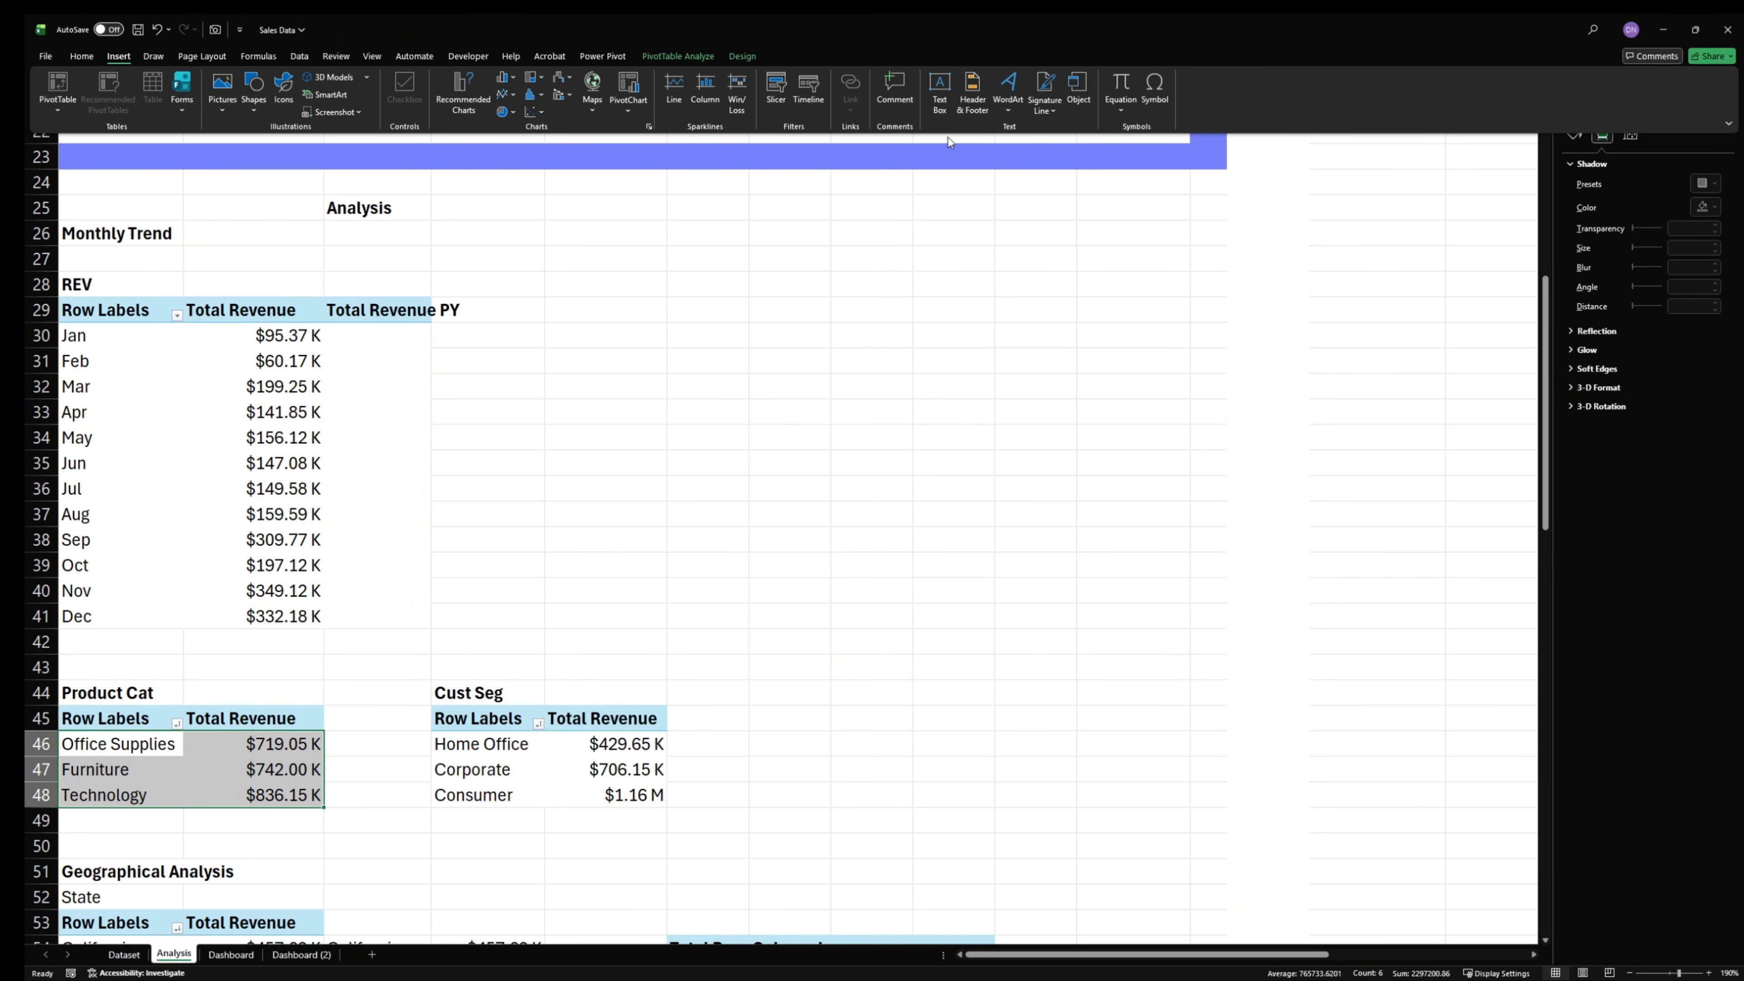
{"action": "left_click", "coordinate": [516, 113]}
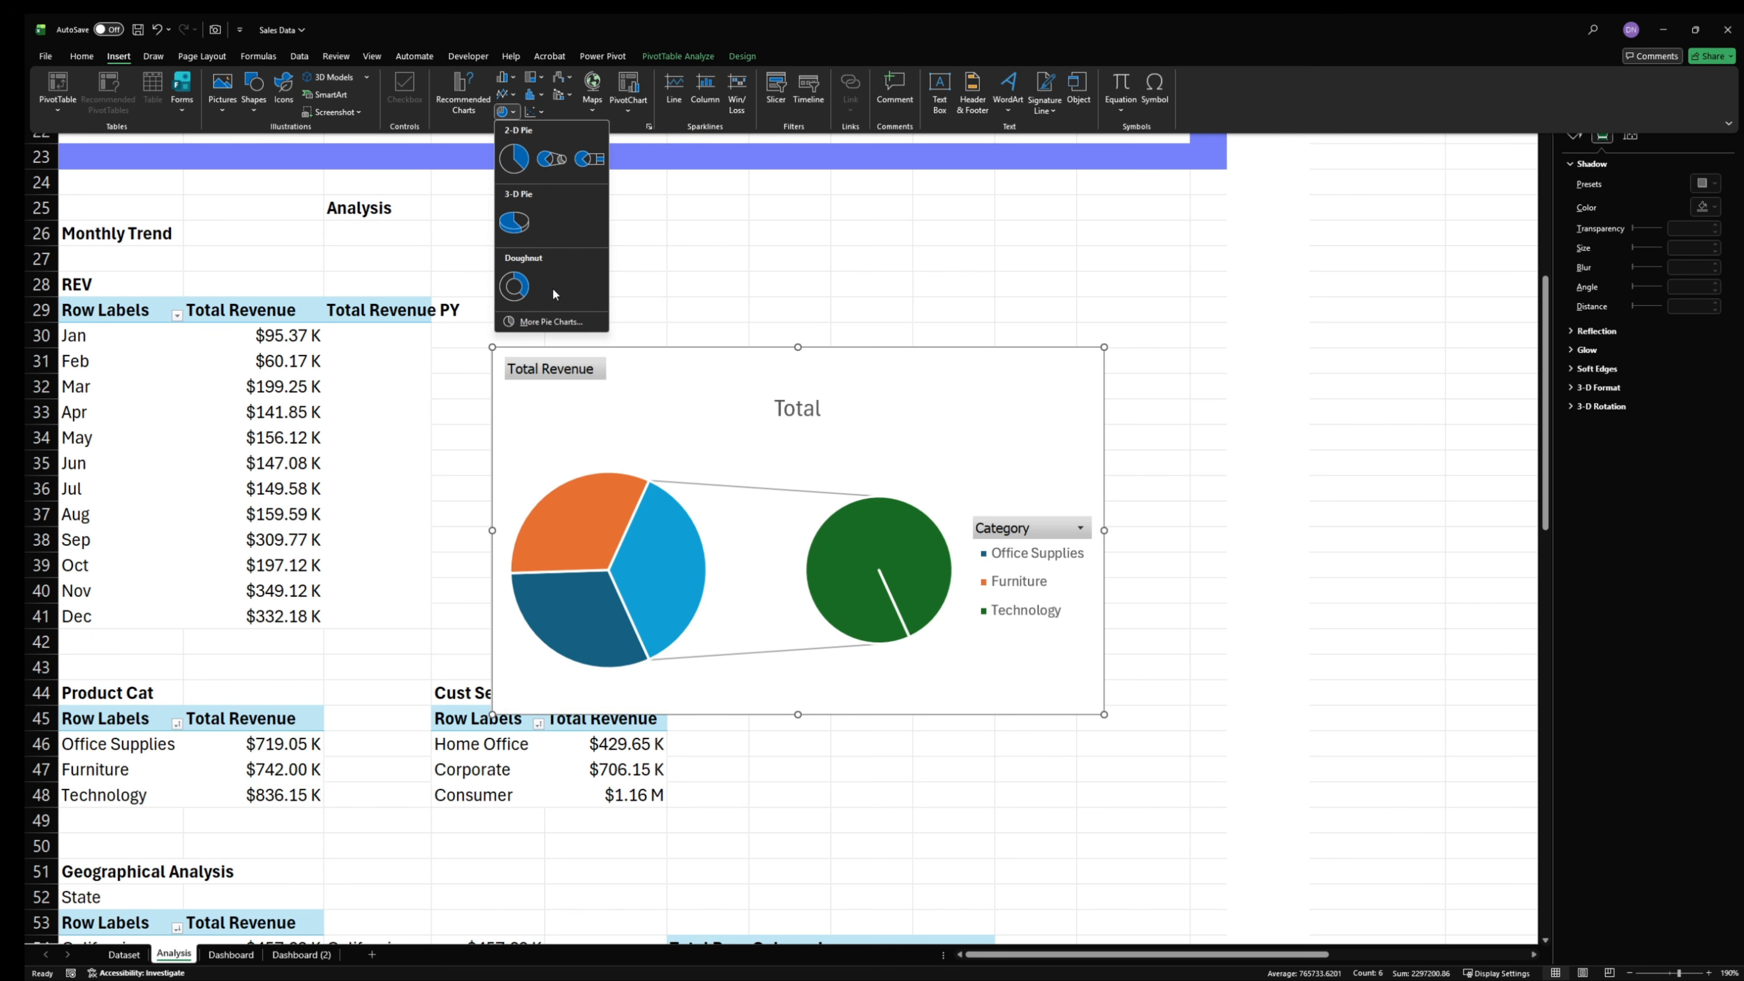
{"action": "left_click", "coordinate": [520, 287]}
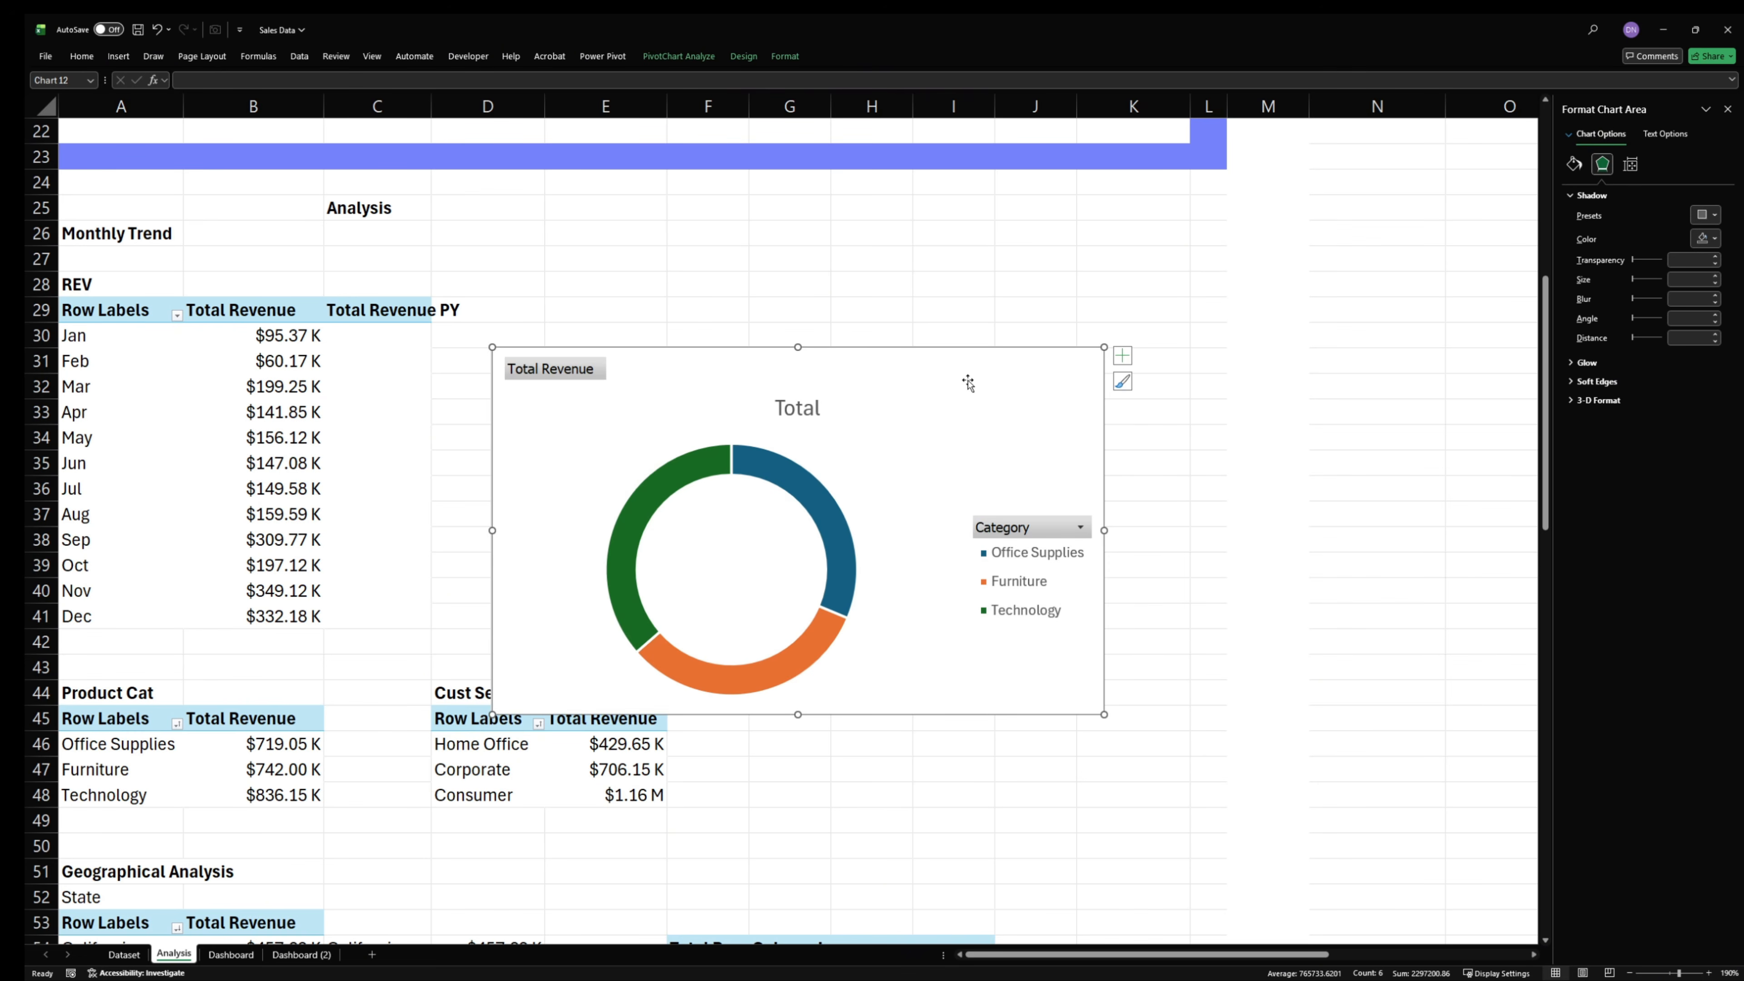
{"action": "left_click_drag", "start_coordinate": [969, 349], "coordinate": [1074, 270]}
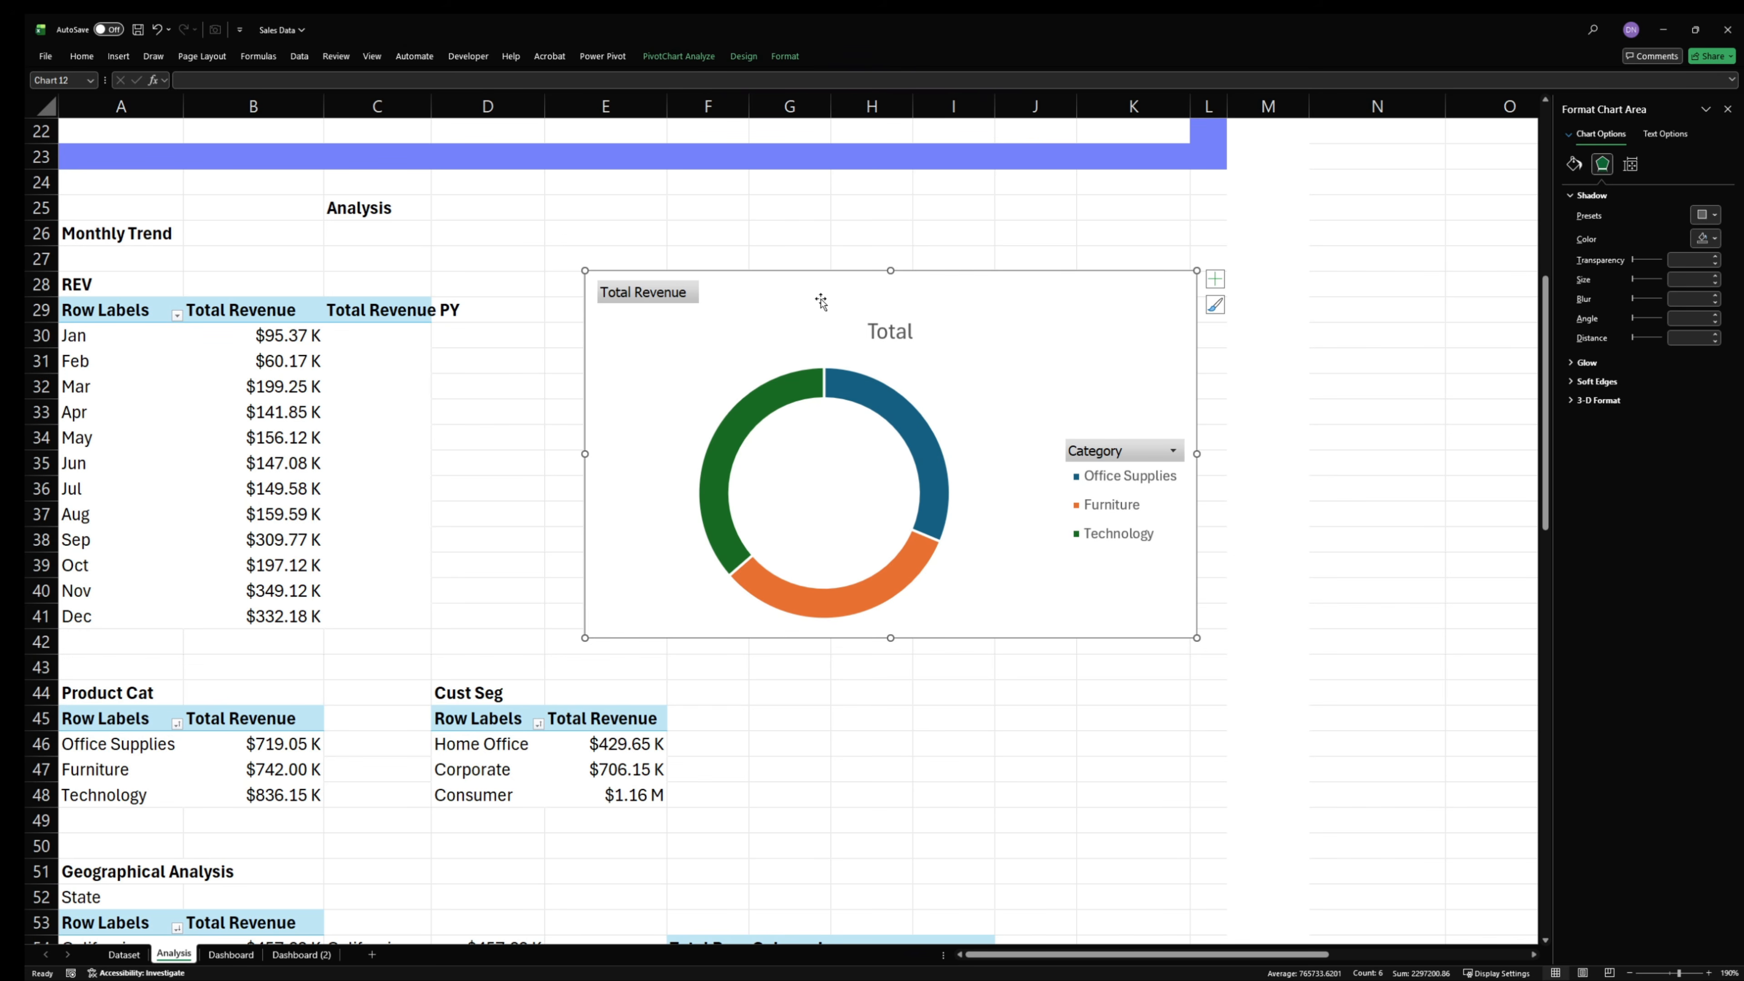
- Hide all field buttons on the doughnut chart and delete its title
{"action": "right_click", "coordinate": [652, 295]}
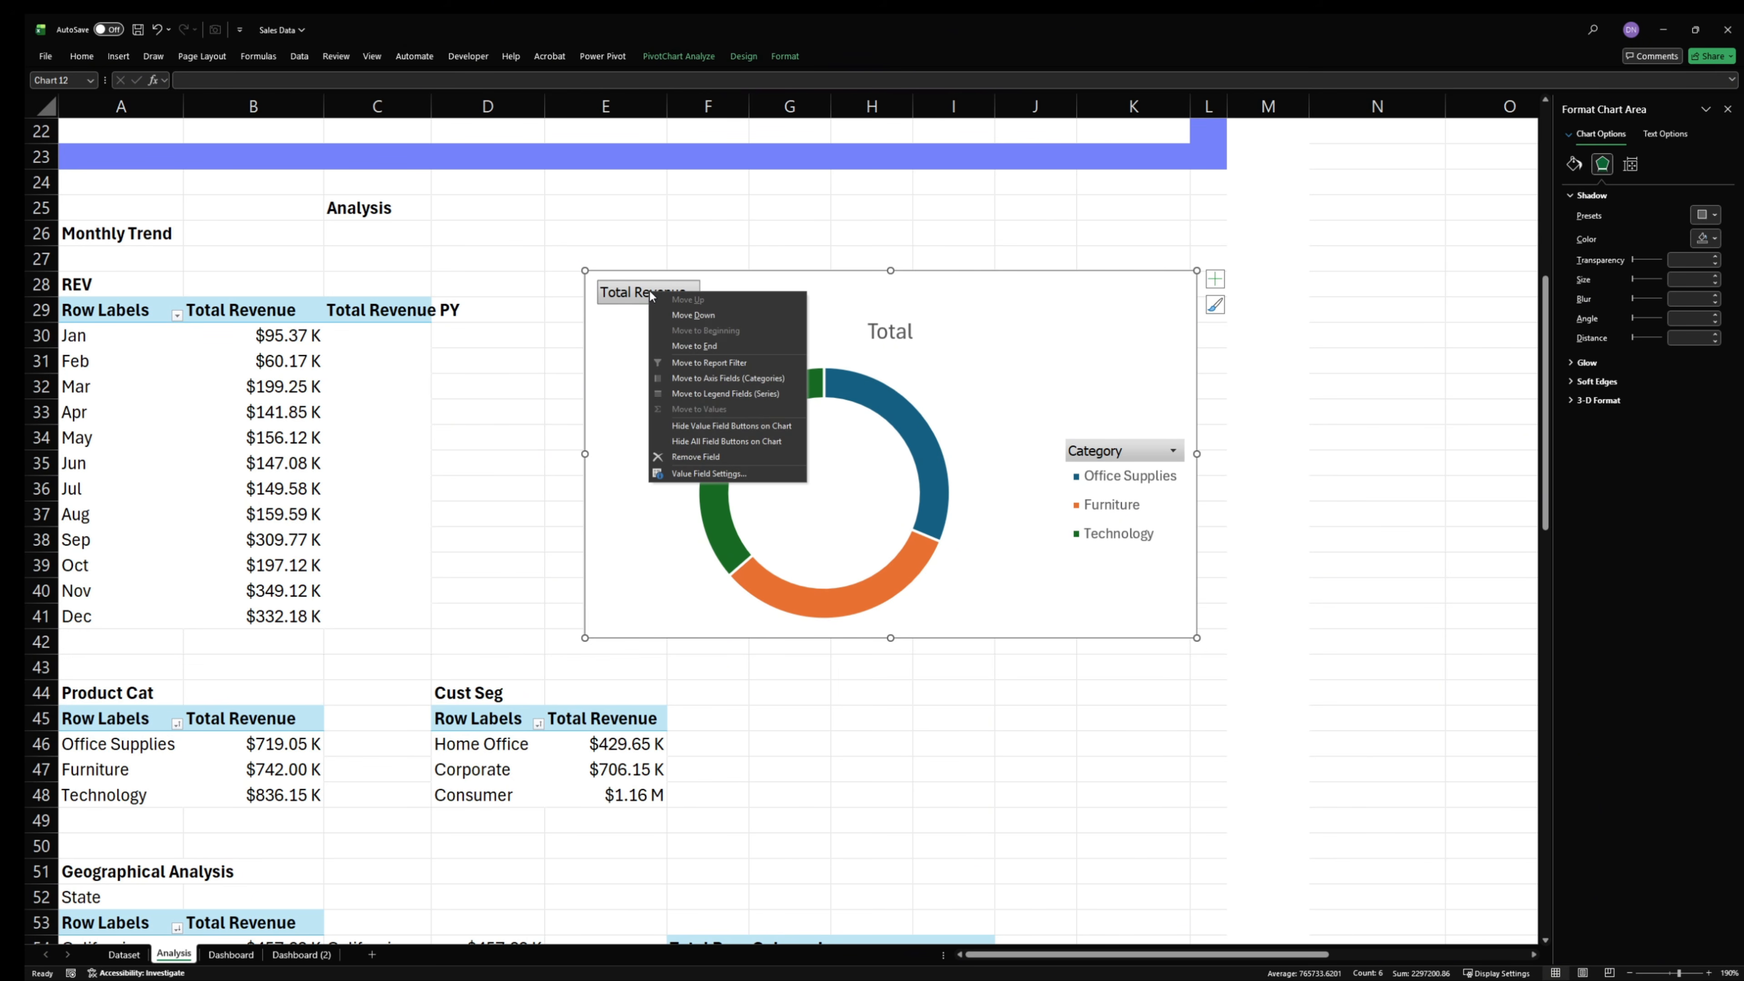
{"action": "left_click", "coordinate": [715, 443]}
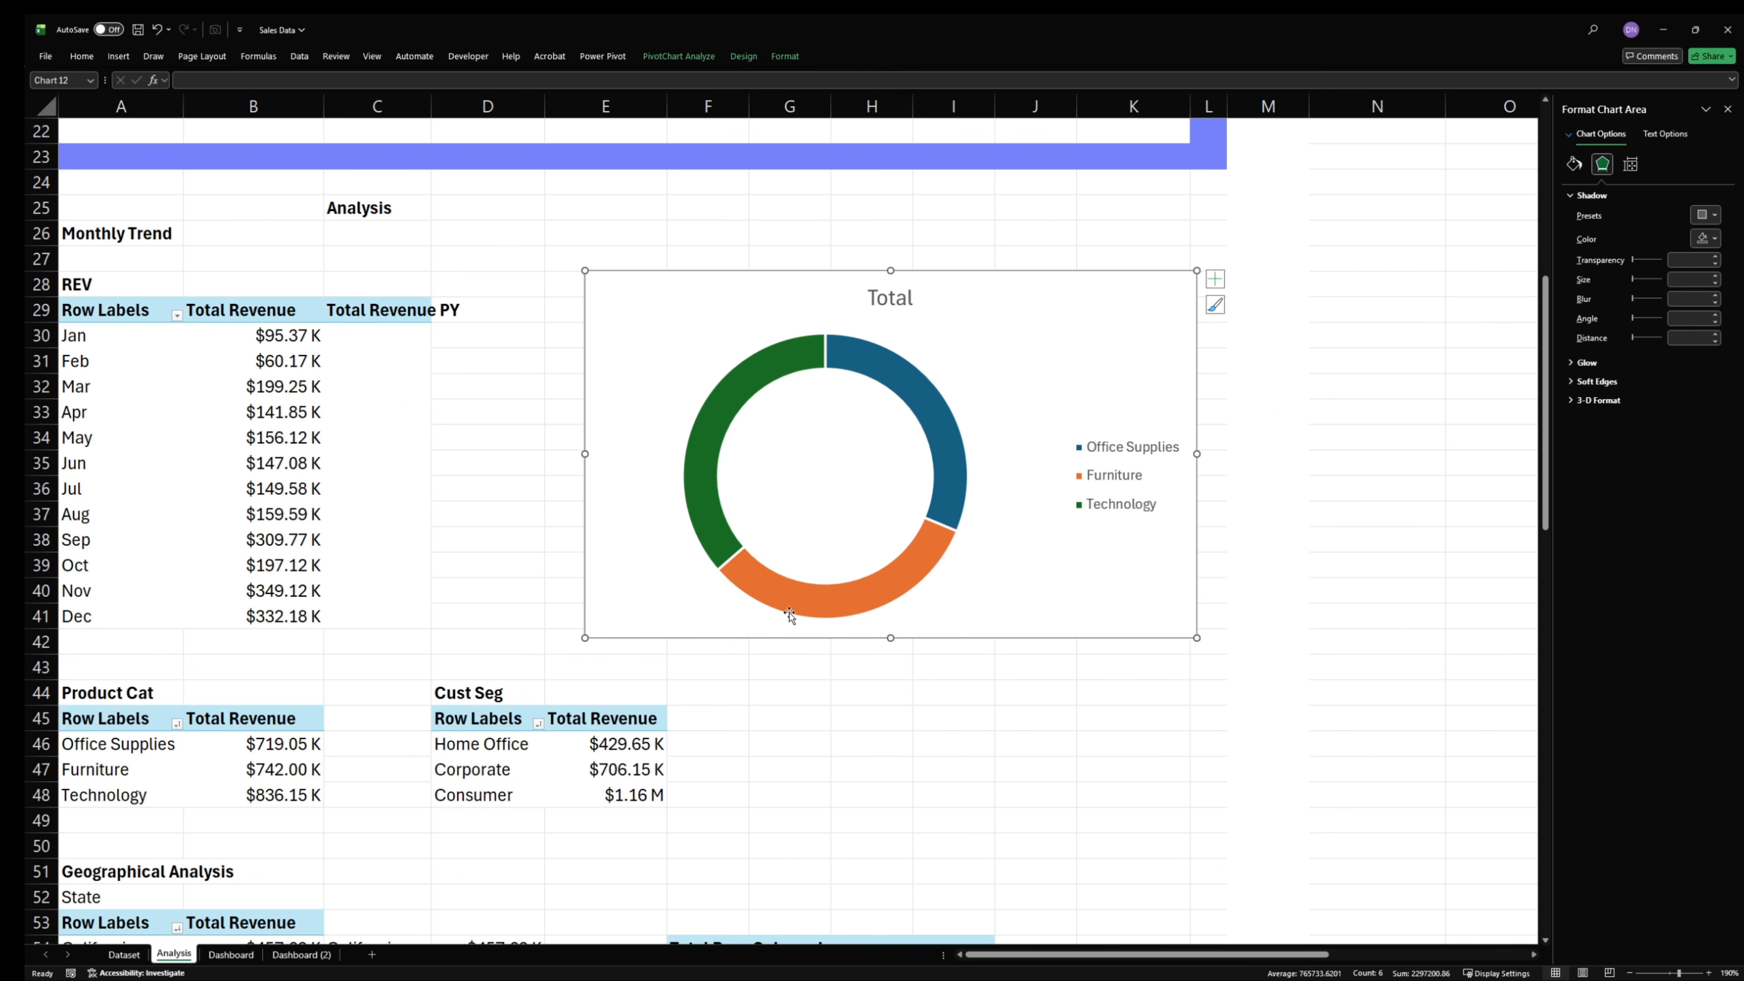
{"action": "left_click", "coordinate": [1144, 480]}
{"action": "left_click", "coordinate": [893, 297]}
{"action": "key", "text": "Delete"}
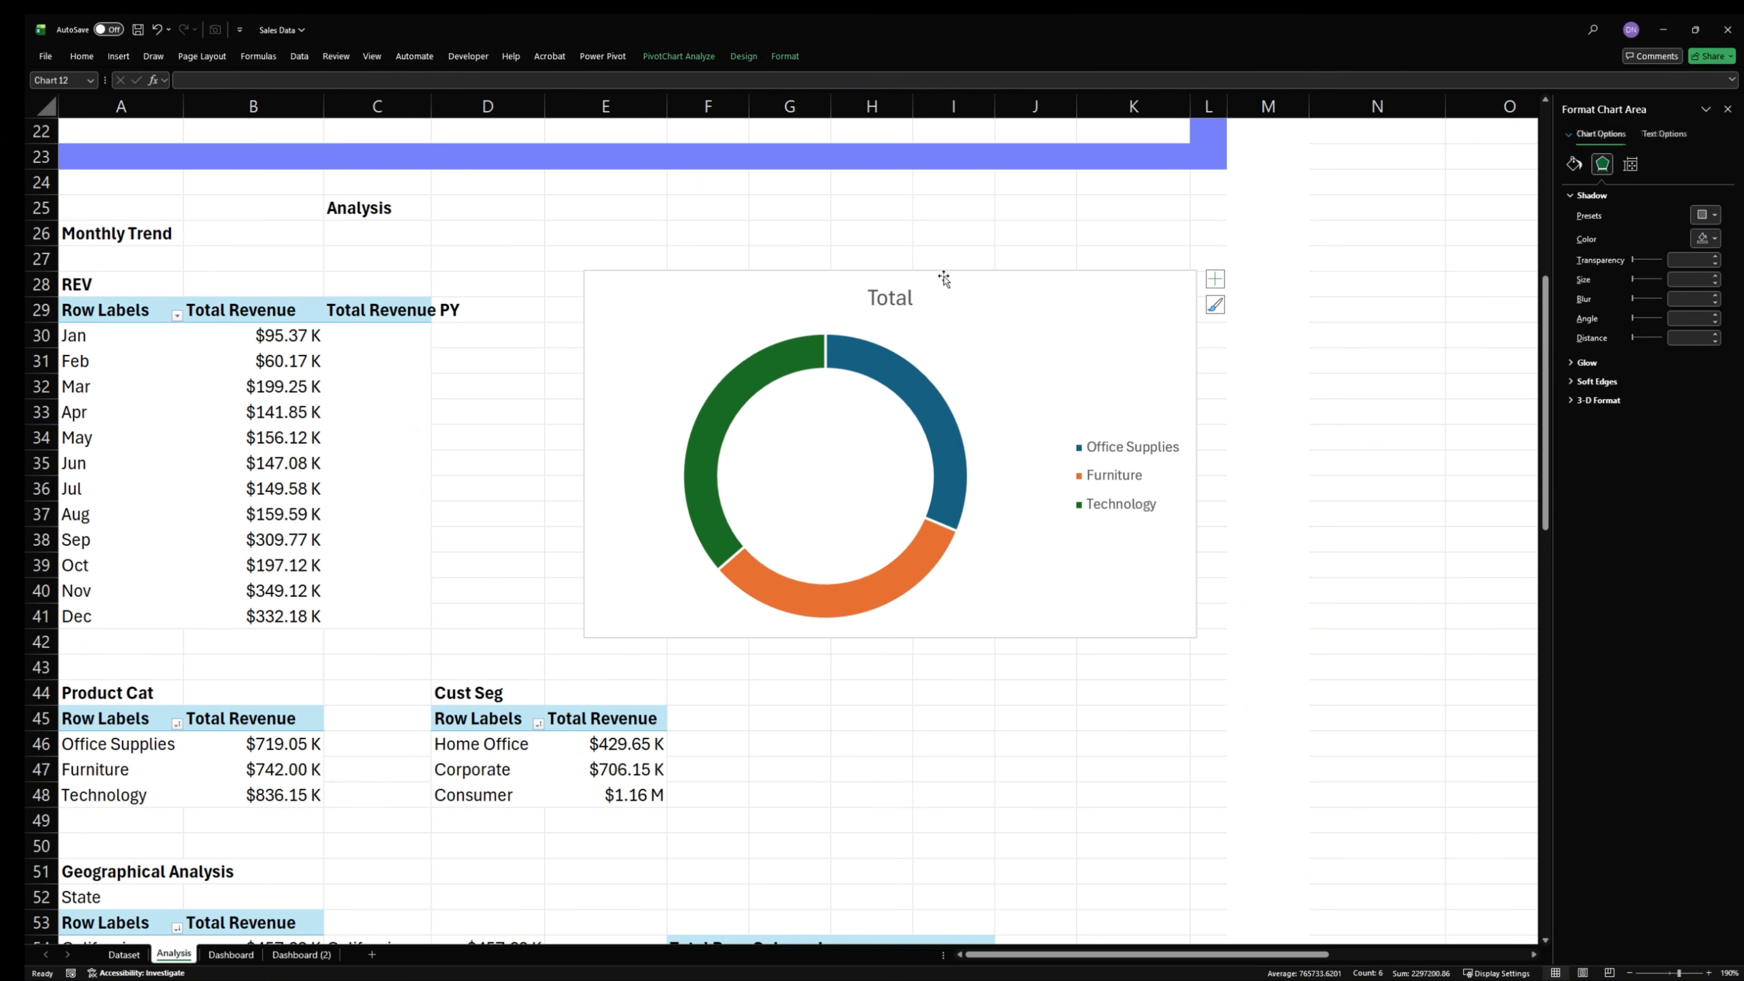
- Set the doughnut chart's area to no fill and no border line
{"action": "left_click", "coordinate": [1573, 164]}
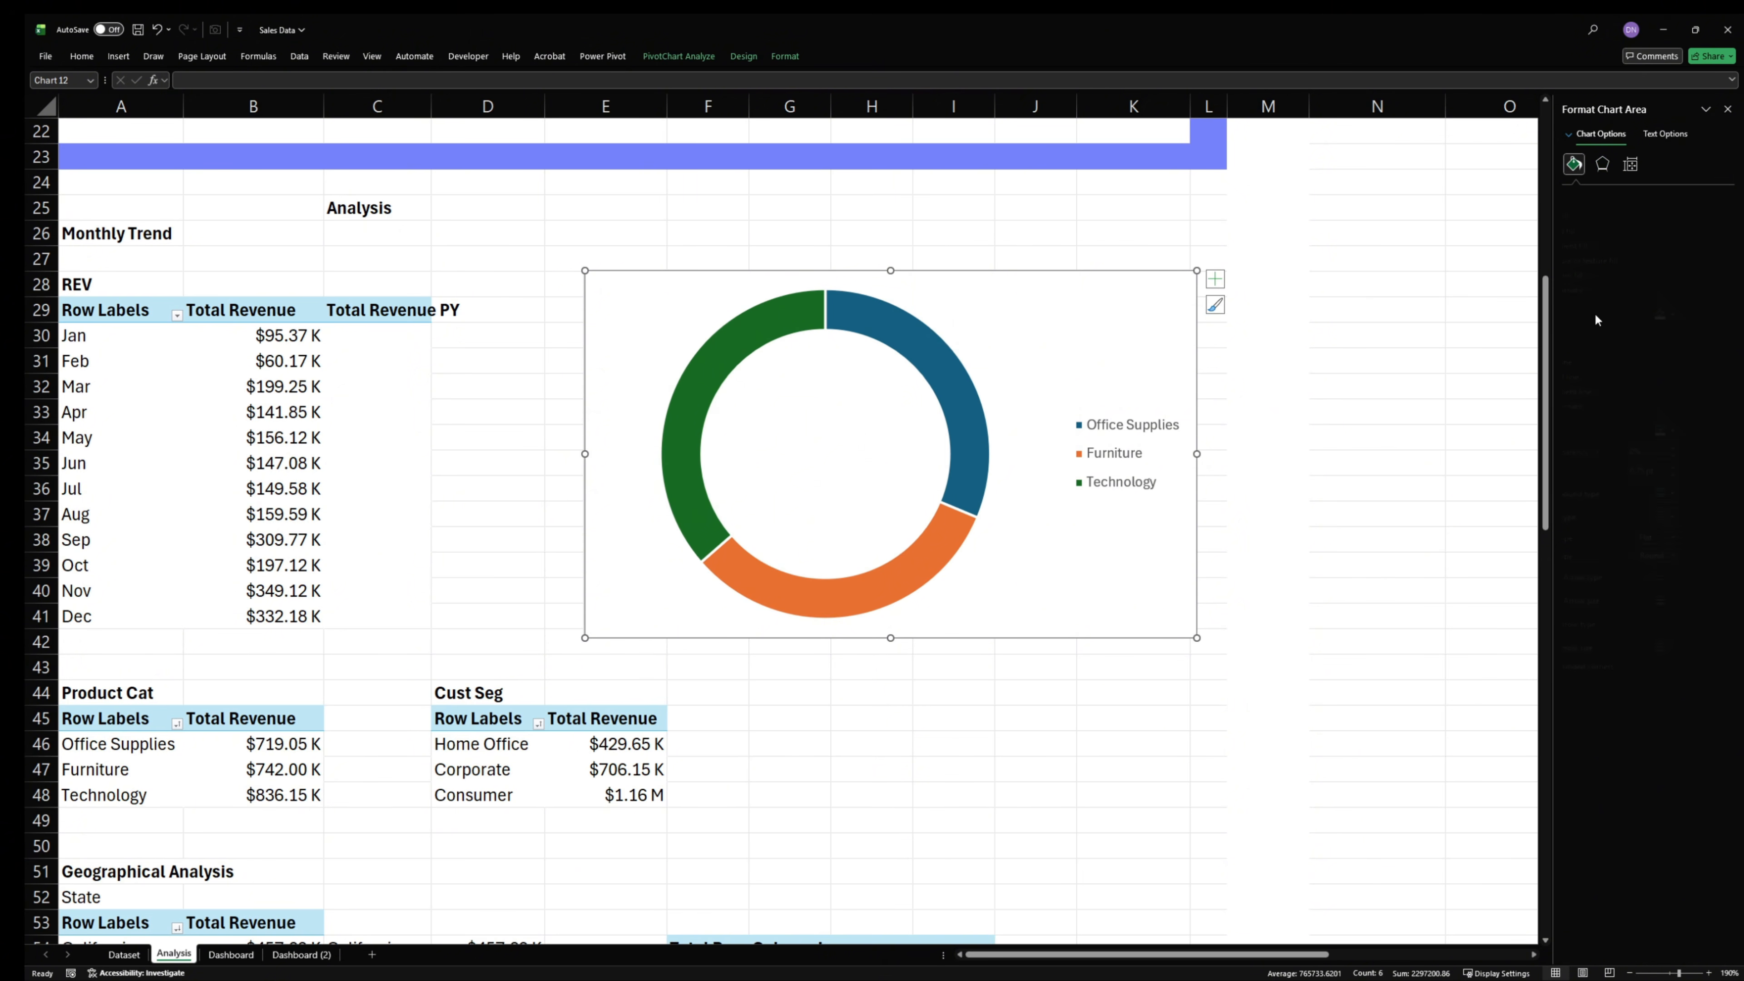
{"action": "left_click", "coordinate": [1582, 361]}
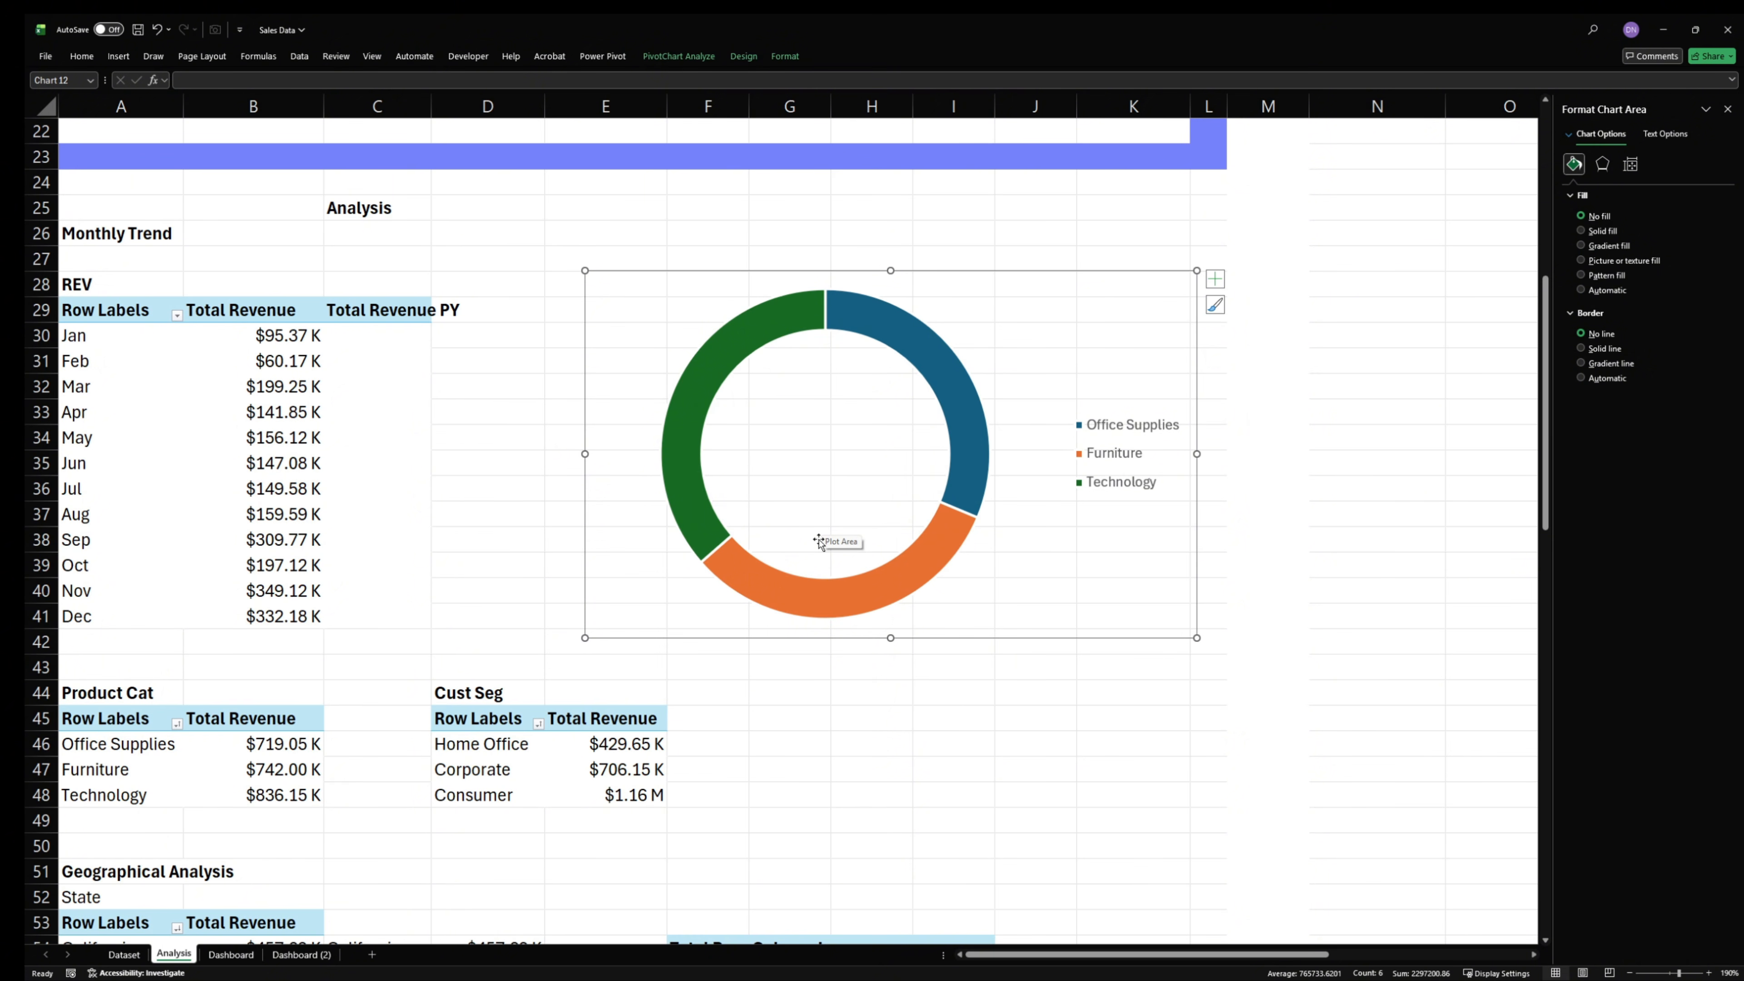
{"action": "left_click", "coordinate": [947, 546]}
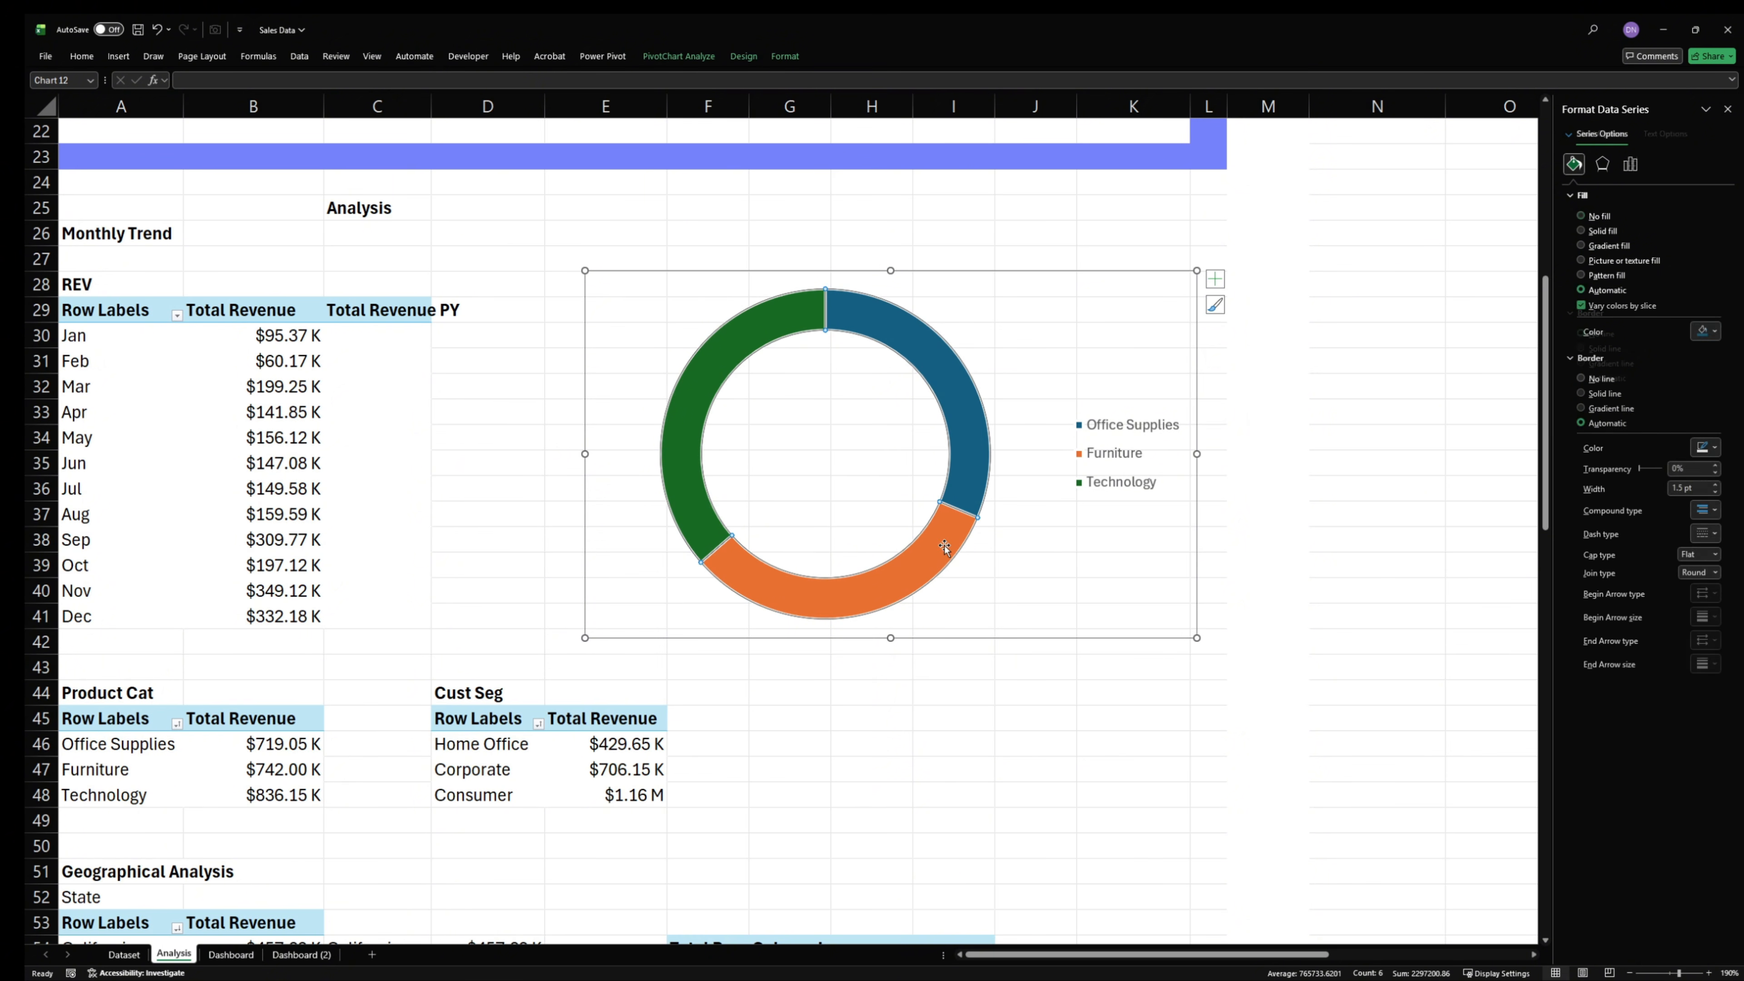
{"action": "left_click", "coordinate": [1034, 818]}
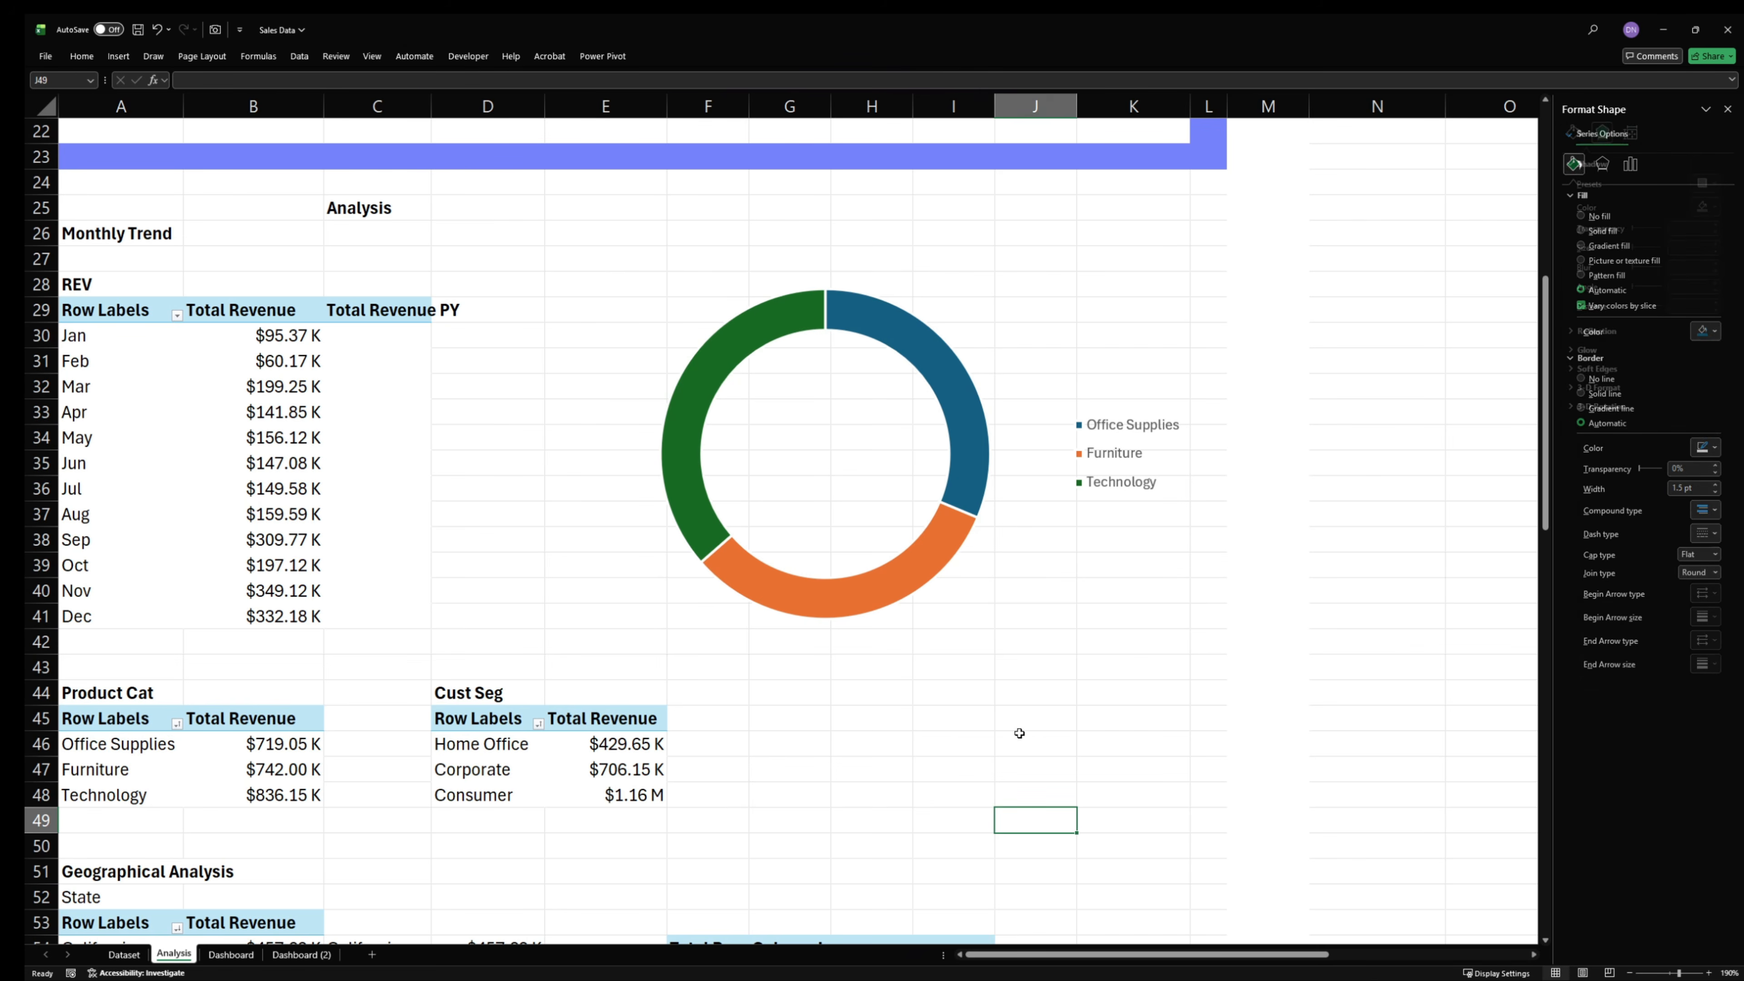
- Remove the border line from the doughnut's data series
{"action": "left_click", "coordinate": [928, 588]}
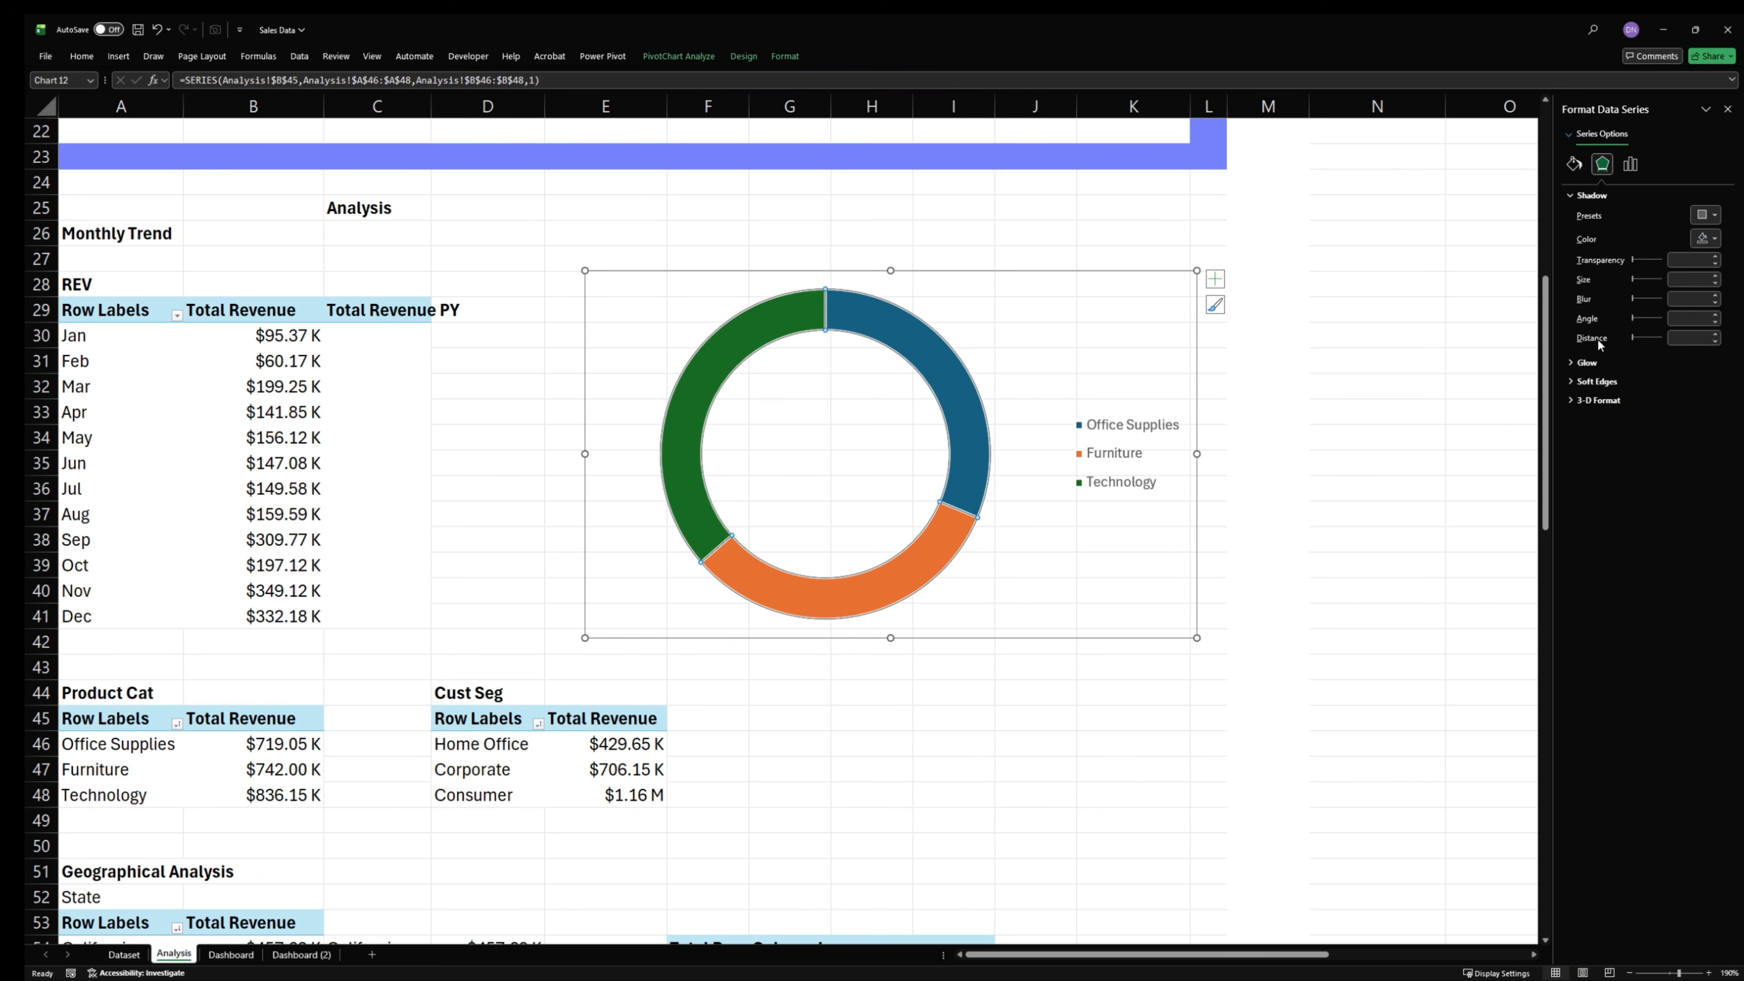
{"action": "left_click", "coordinate": [1573, 164]}
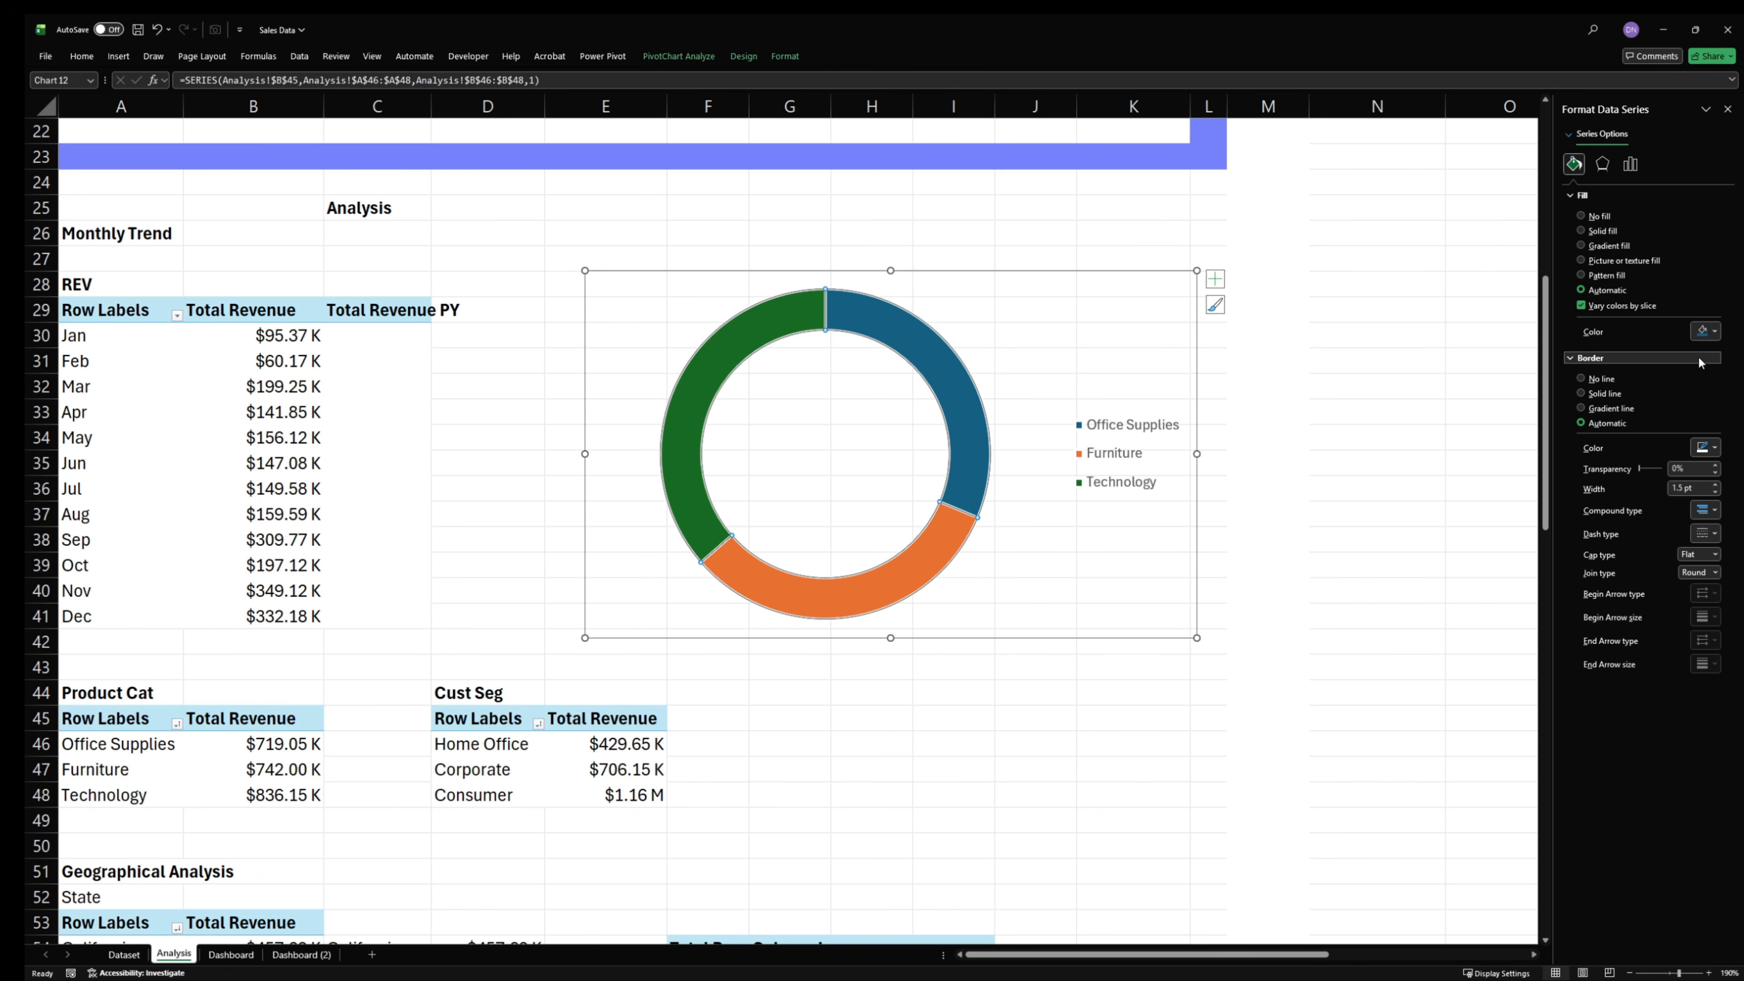
{"action": "left_click", "coordinate": [1600, 380]}
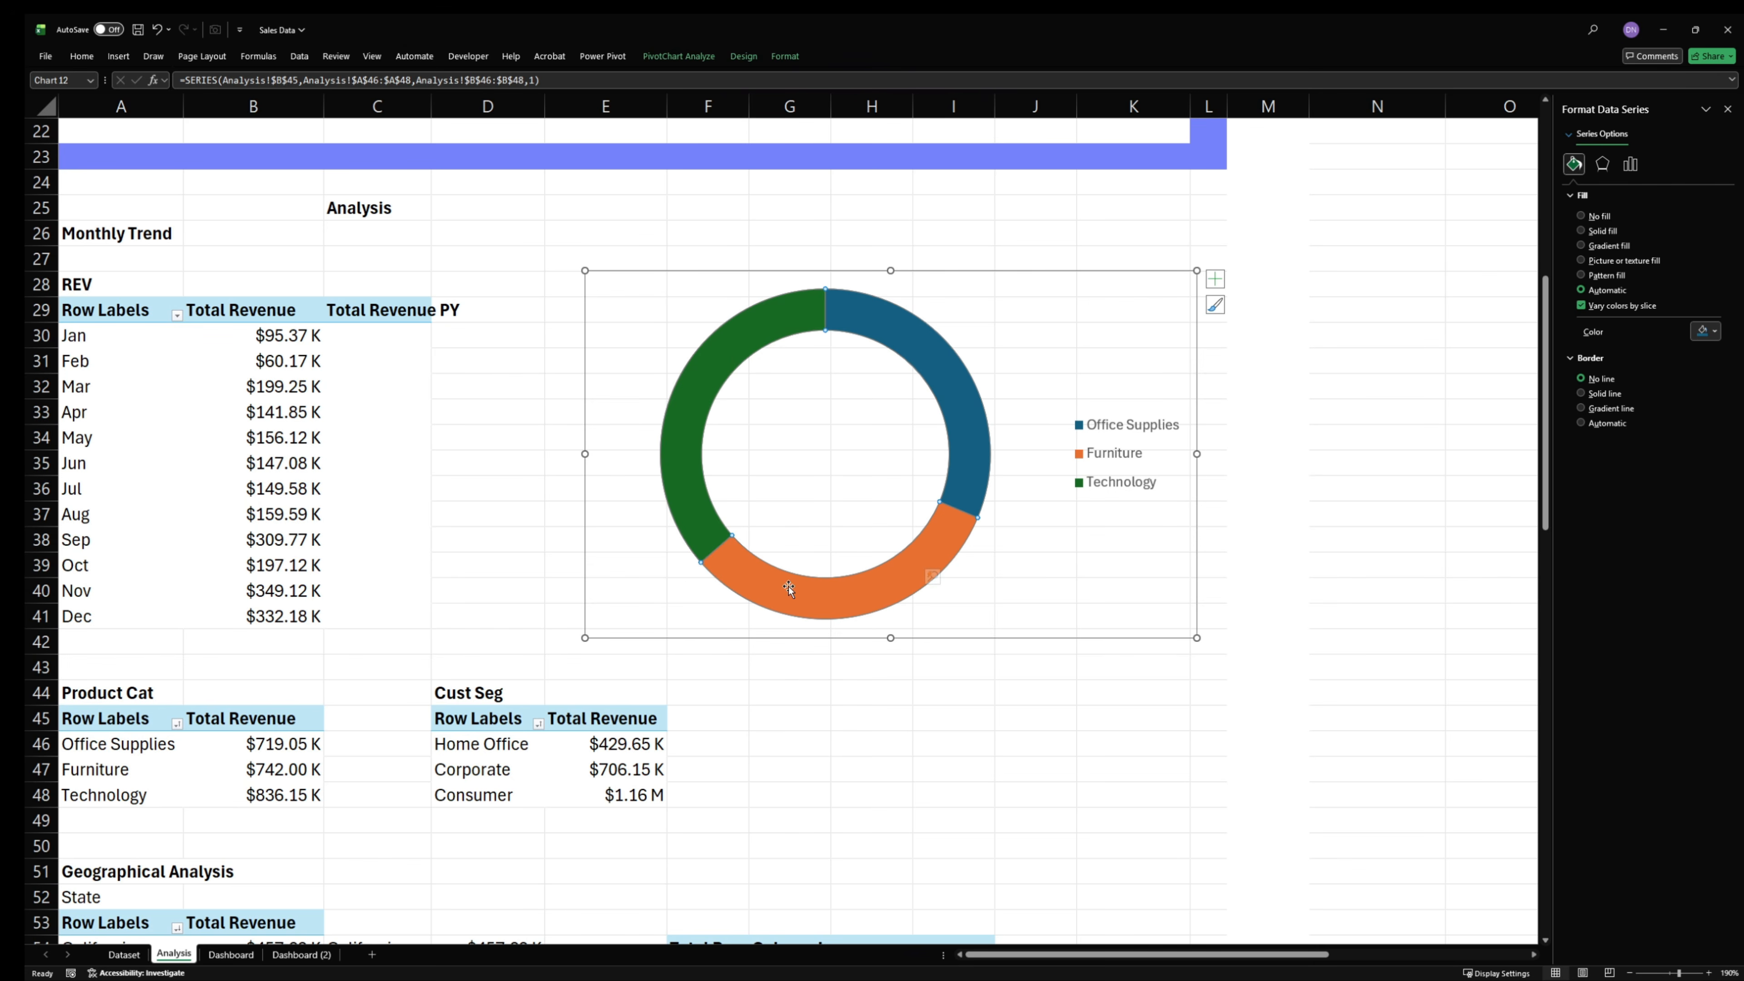
- Fill the Technology slice of the doughnut with the indigo recent color
{"action": "left_click", "coordinate": [736, 335]}
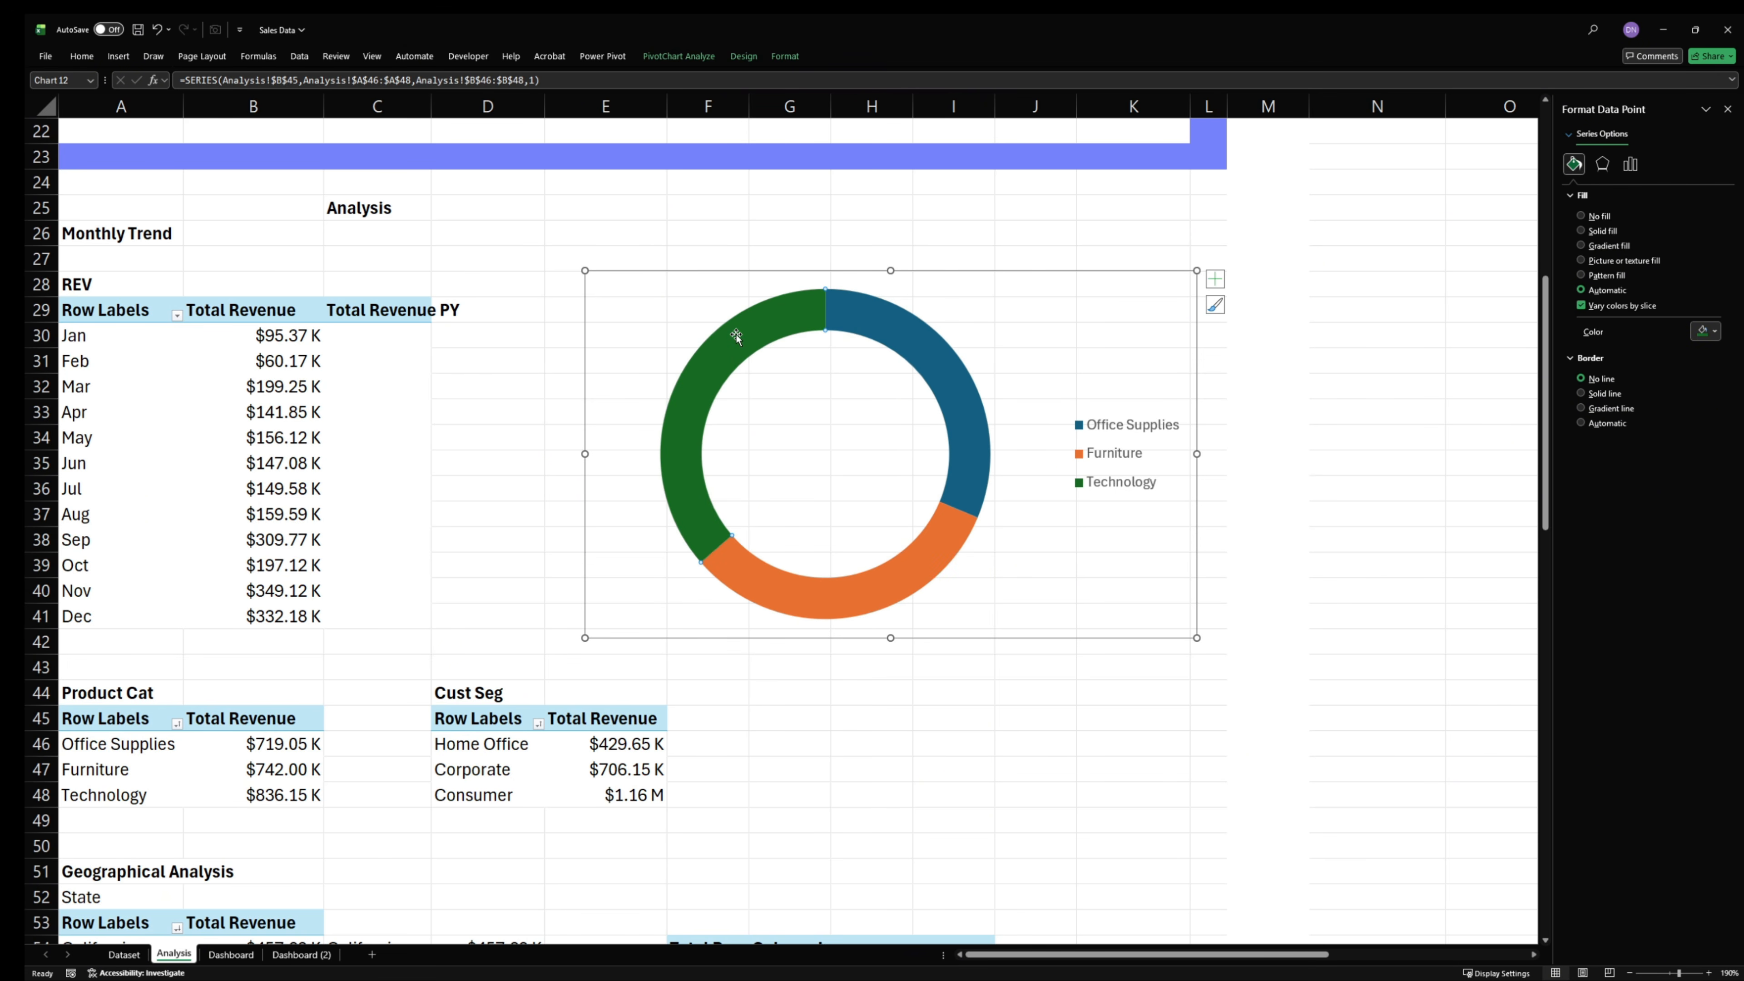
{"action": "double_click", "coordinate": [736, 336]}
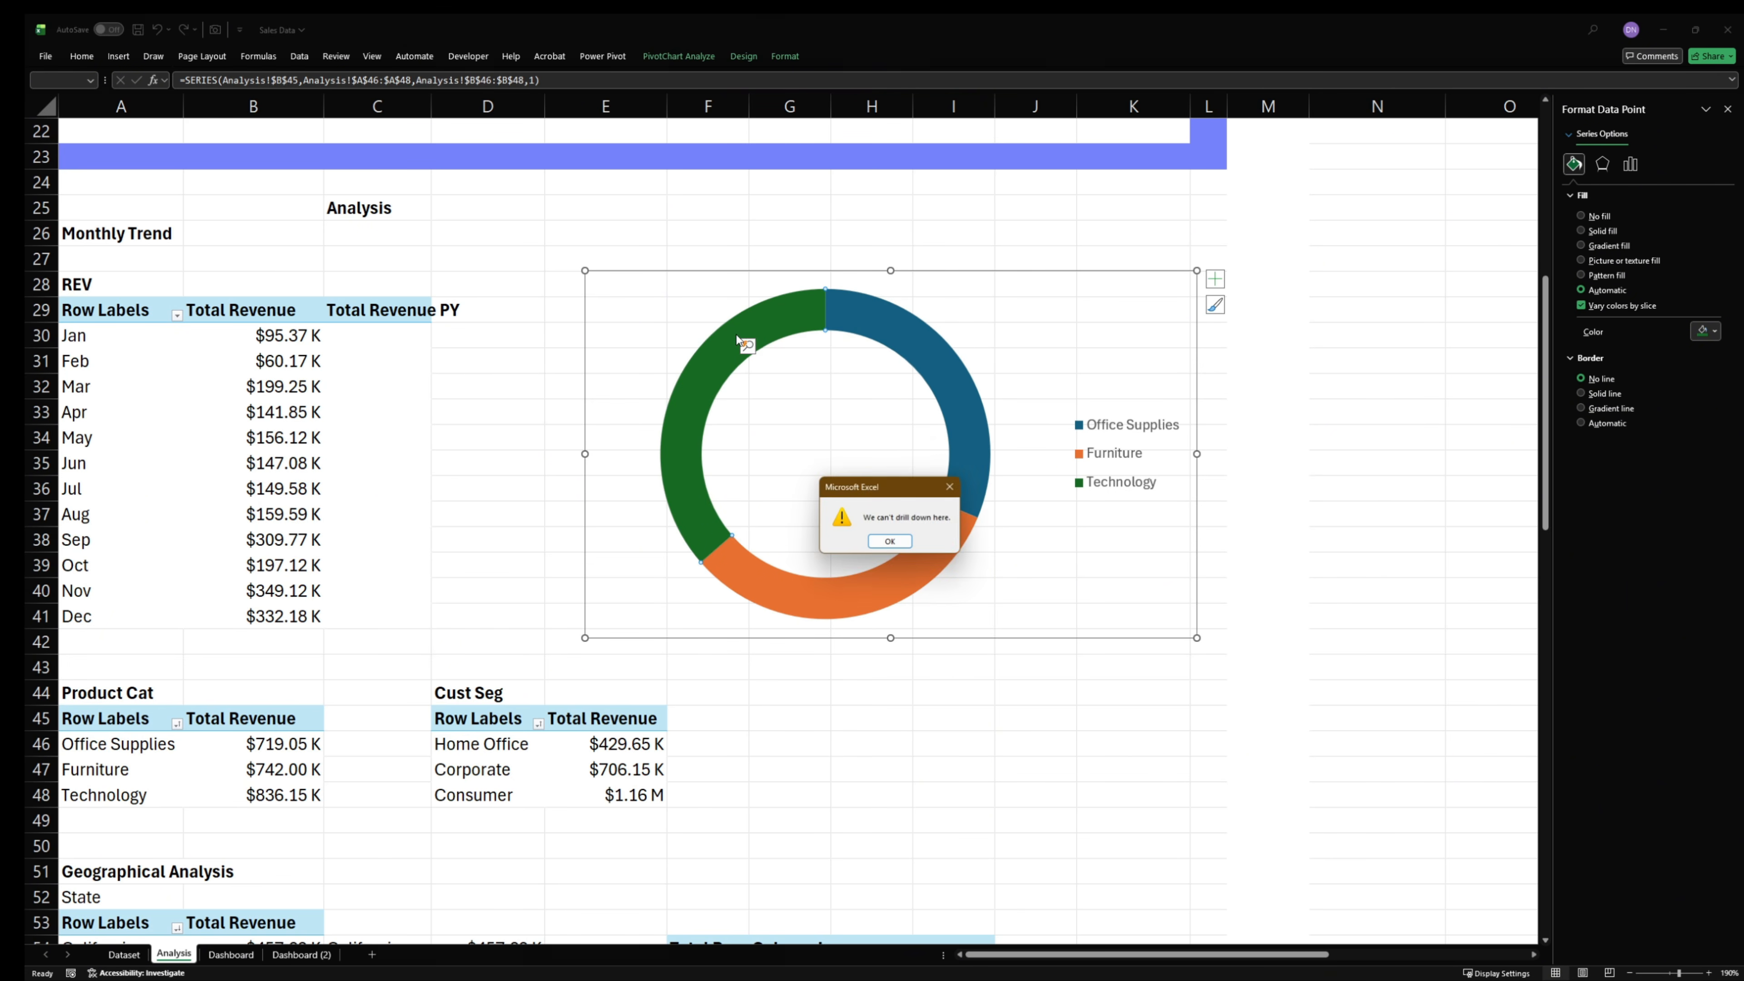
{"action": "left_click", "coordinate": [891, 546]}
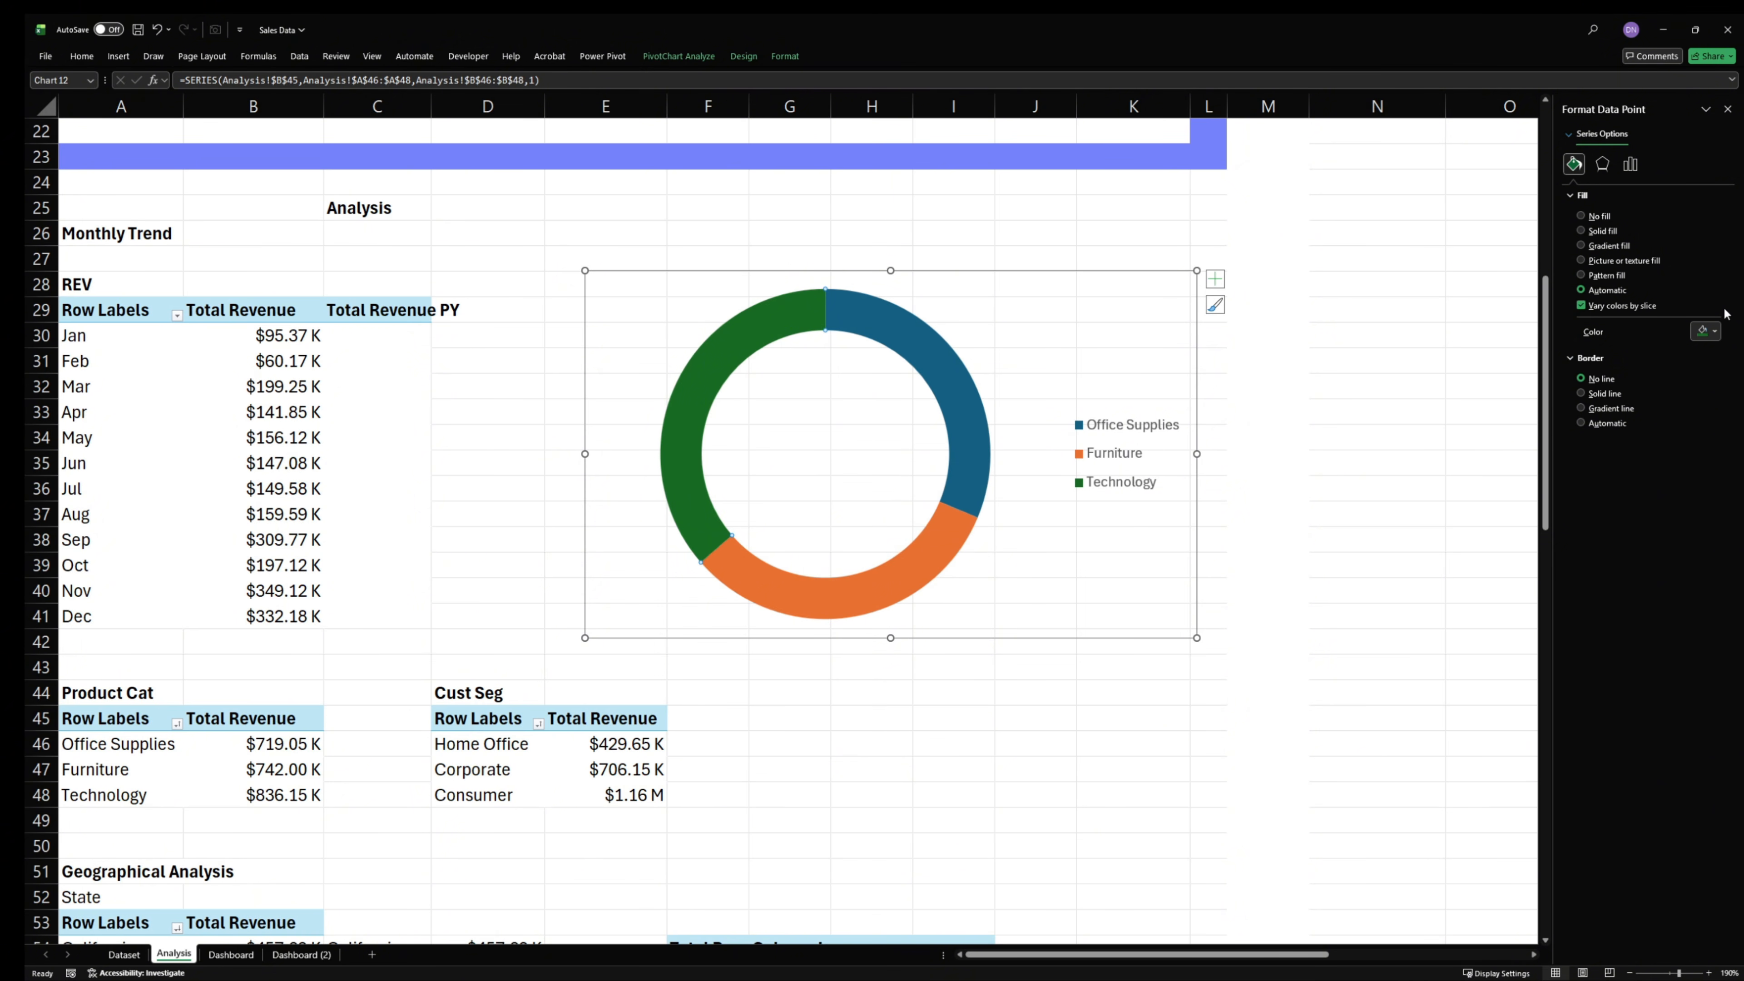
{"action": "left_click", "coordinate": [1709, 332]}
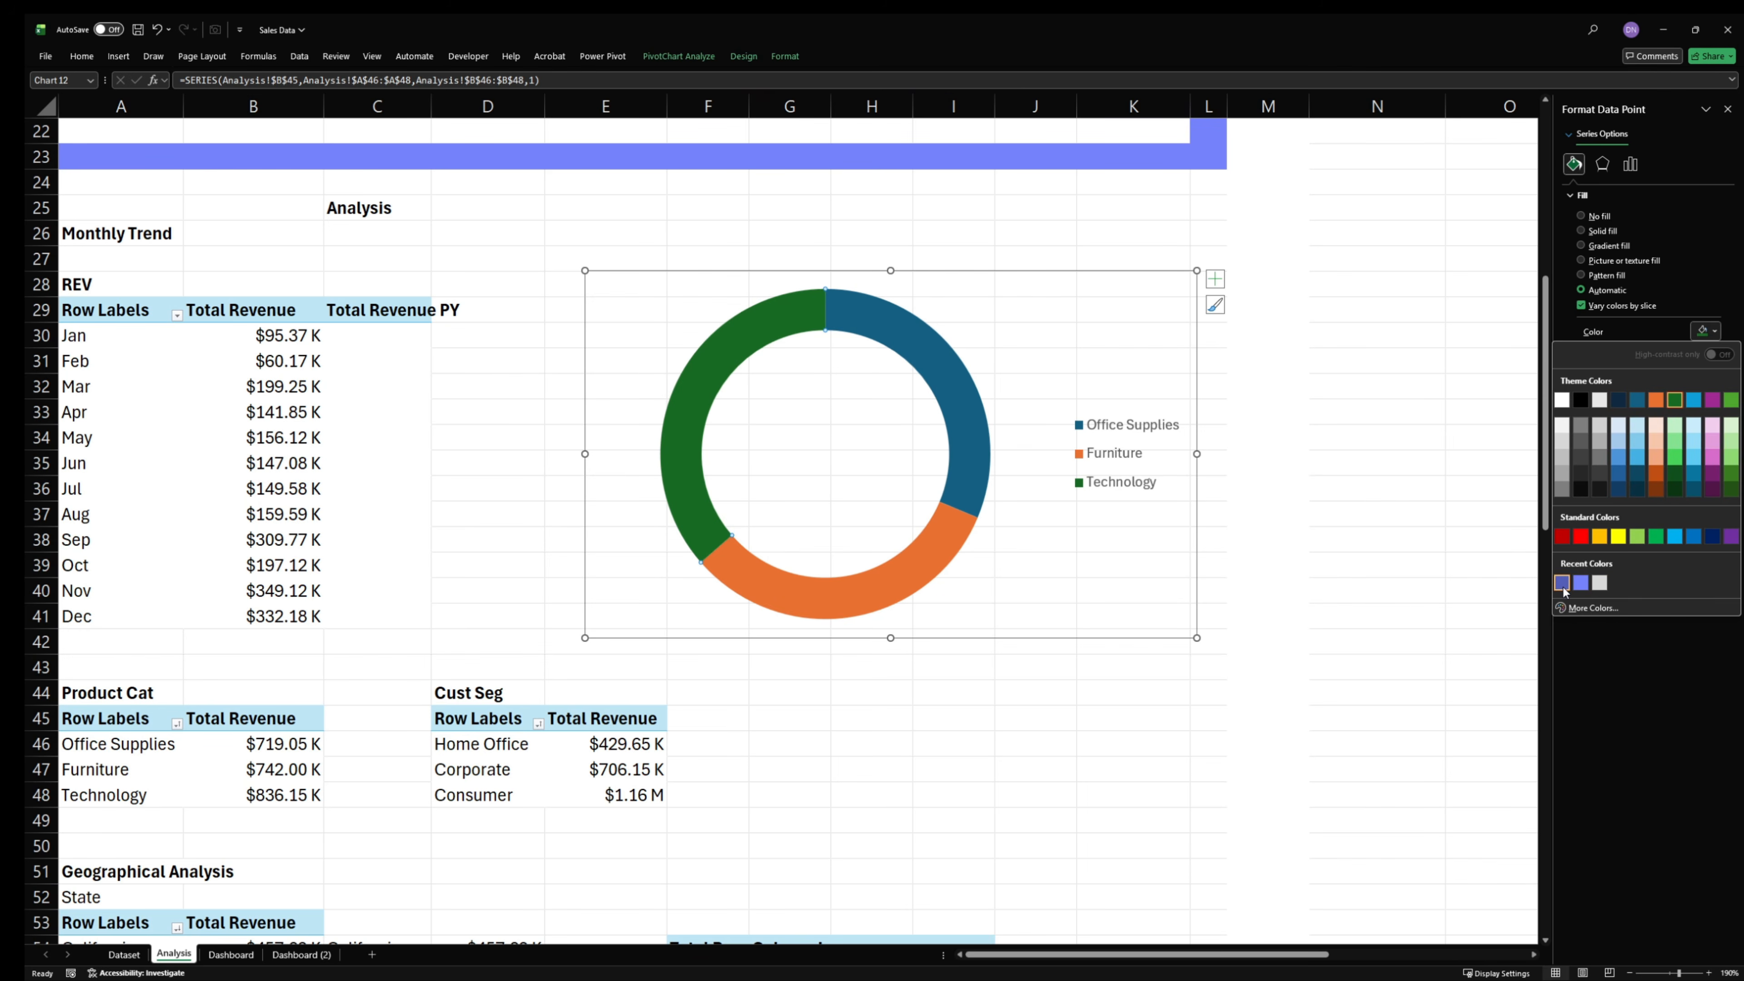
{"action": "left_click", "coordinate": [1563, 584]}
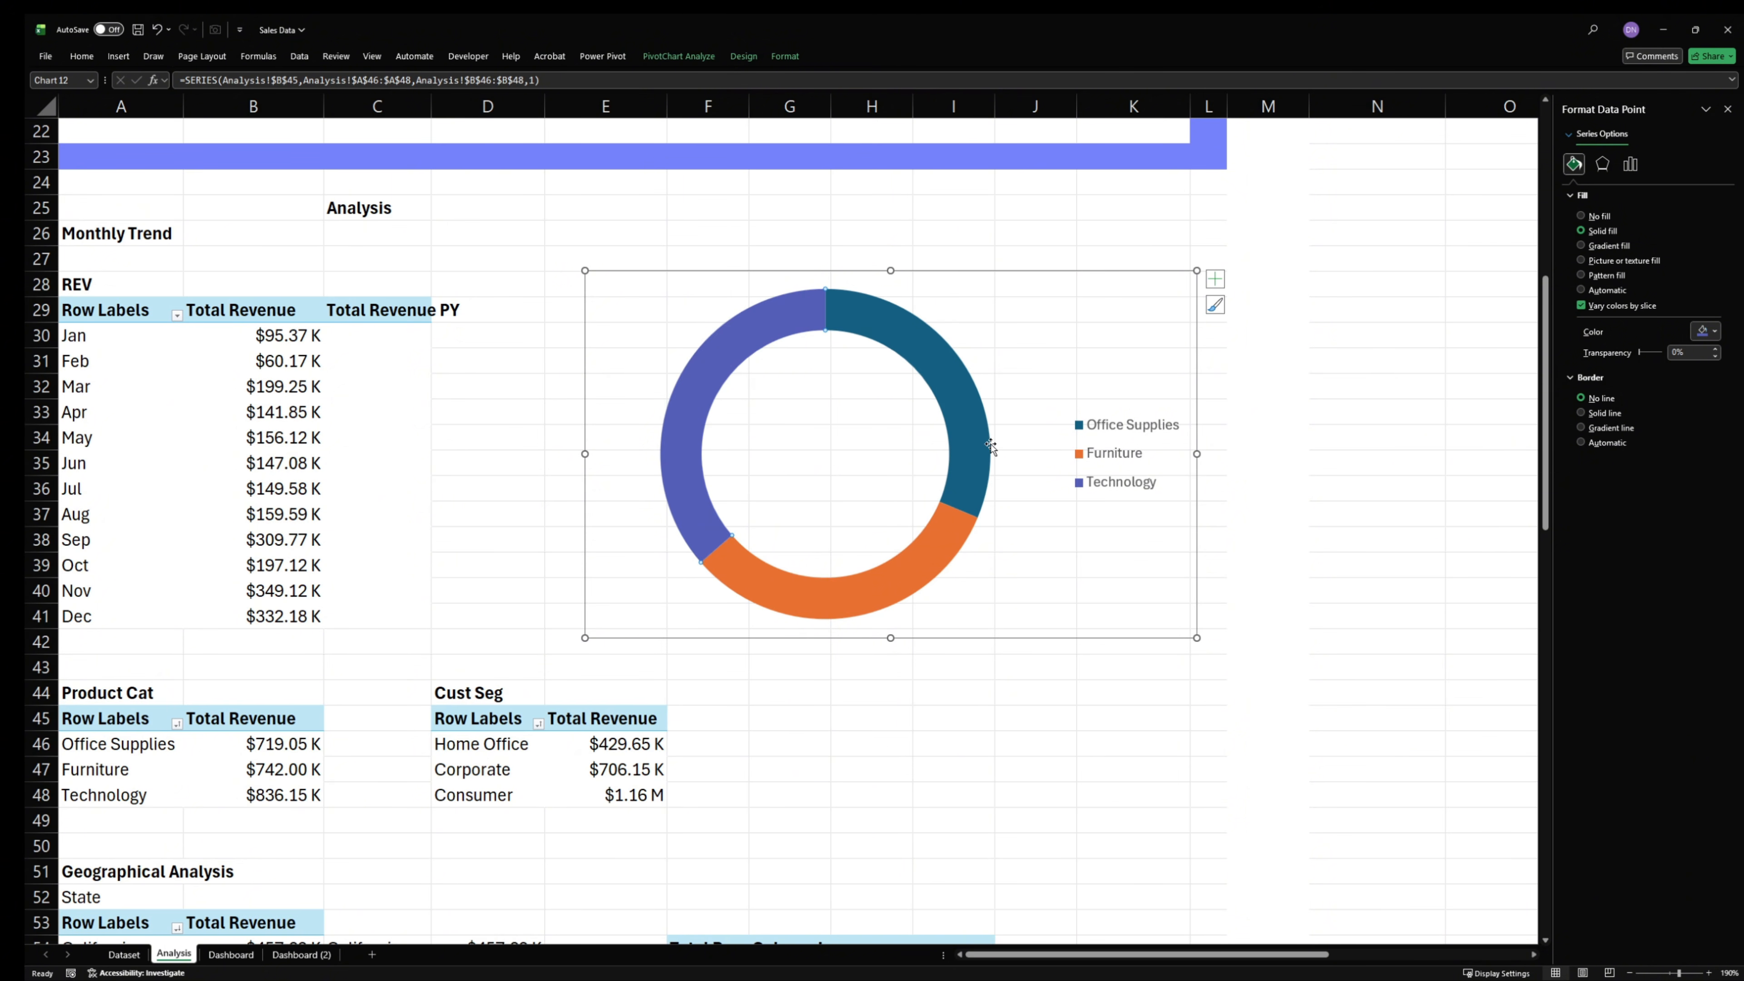
{"action": "left_click", "coordinate": [989, 403]}
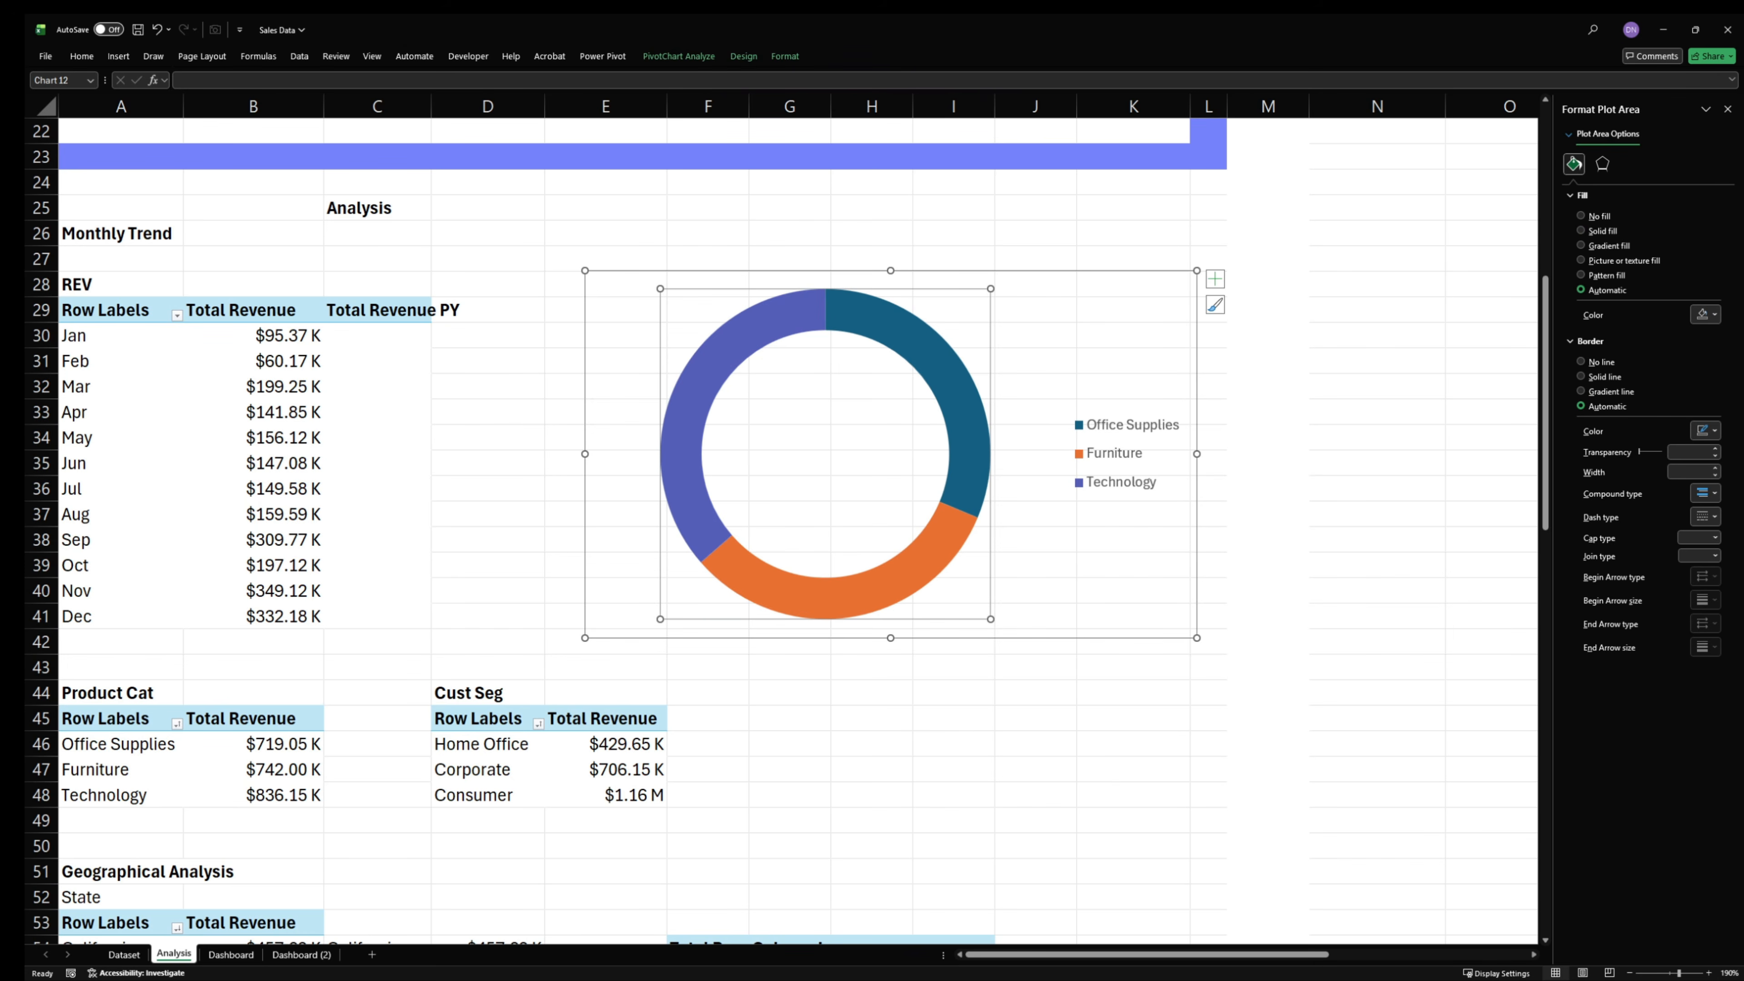
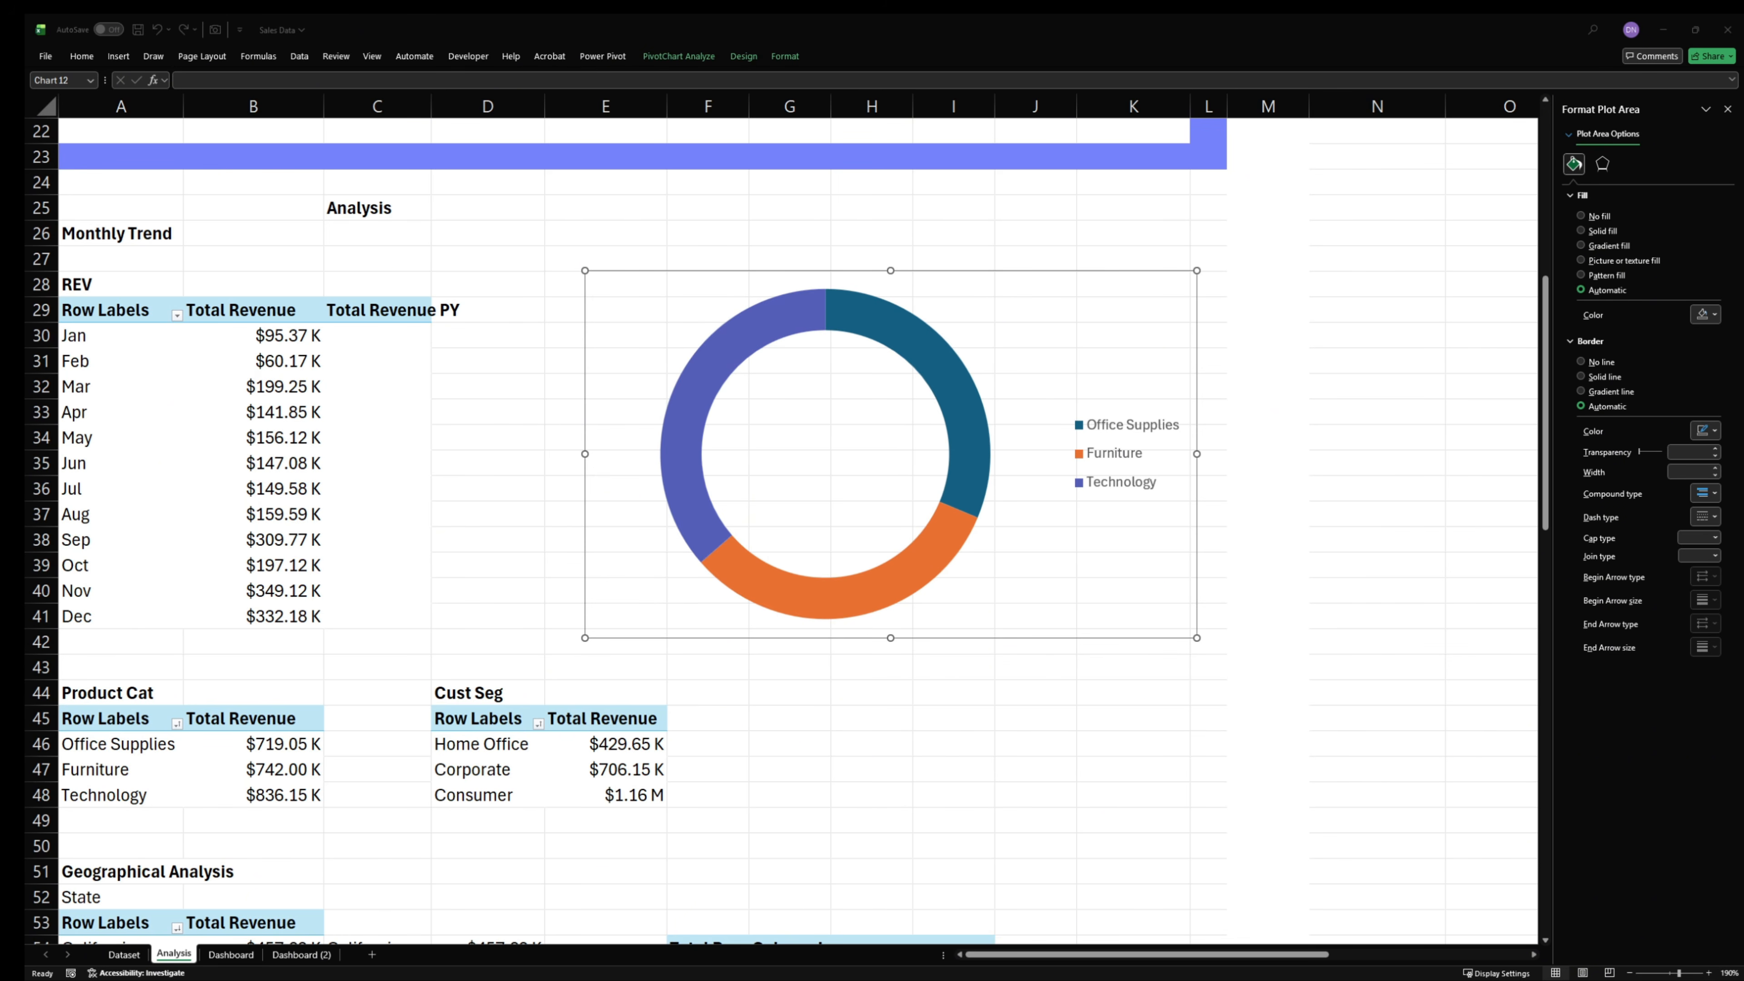
- Fill the Furniture slice of the doughnut with the light periwinkle recent color
{"action": "left_click", "coordinate": [978, 477]}
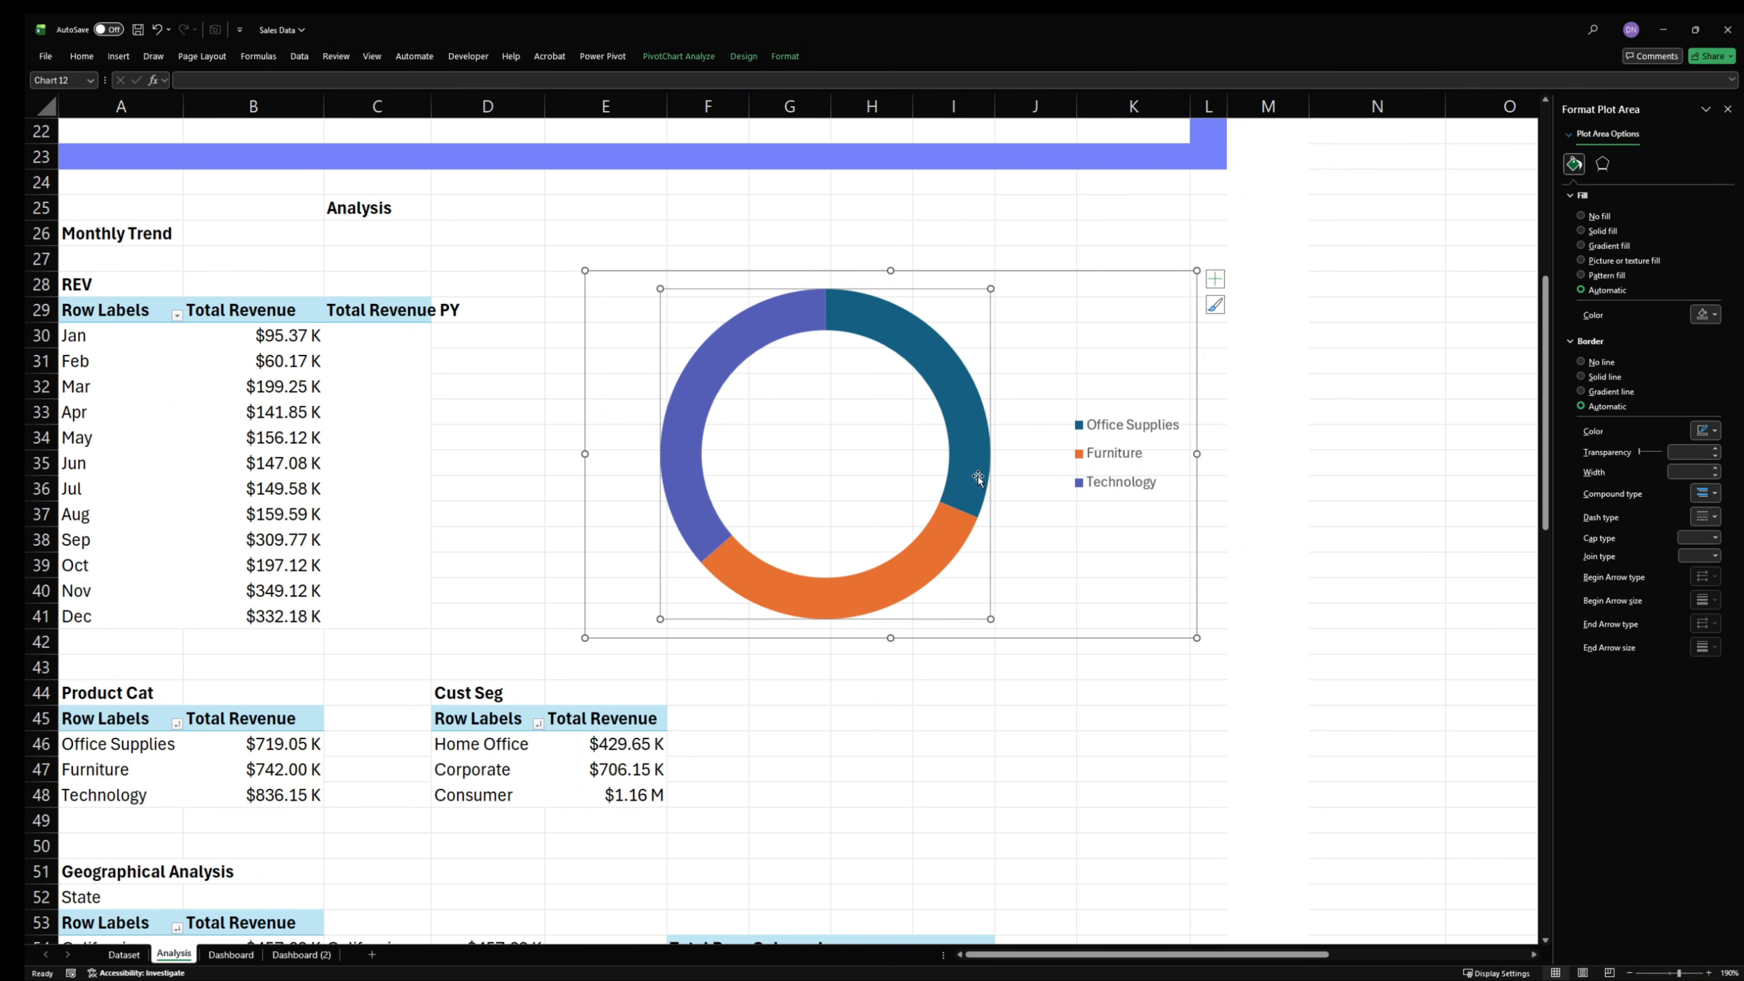
{"action": "left_click", "coordinate": [918, 560]}
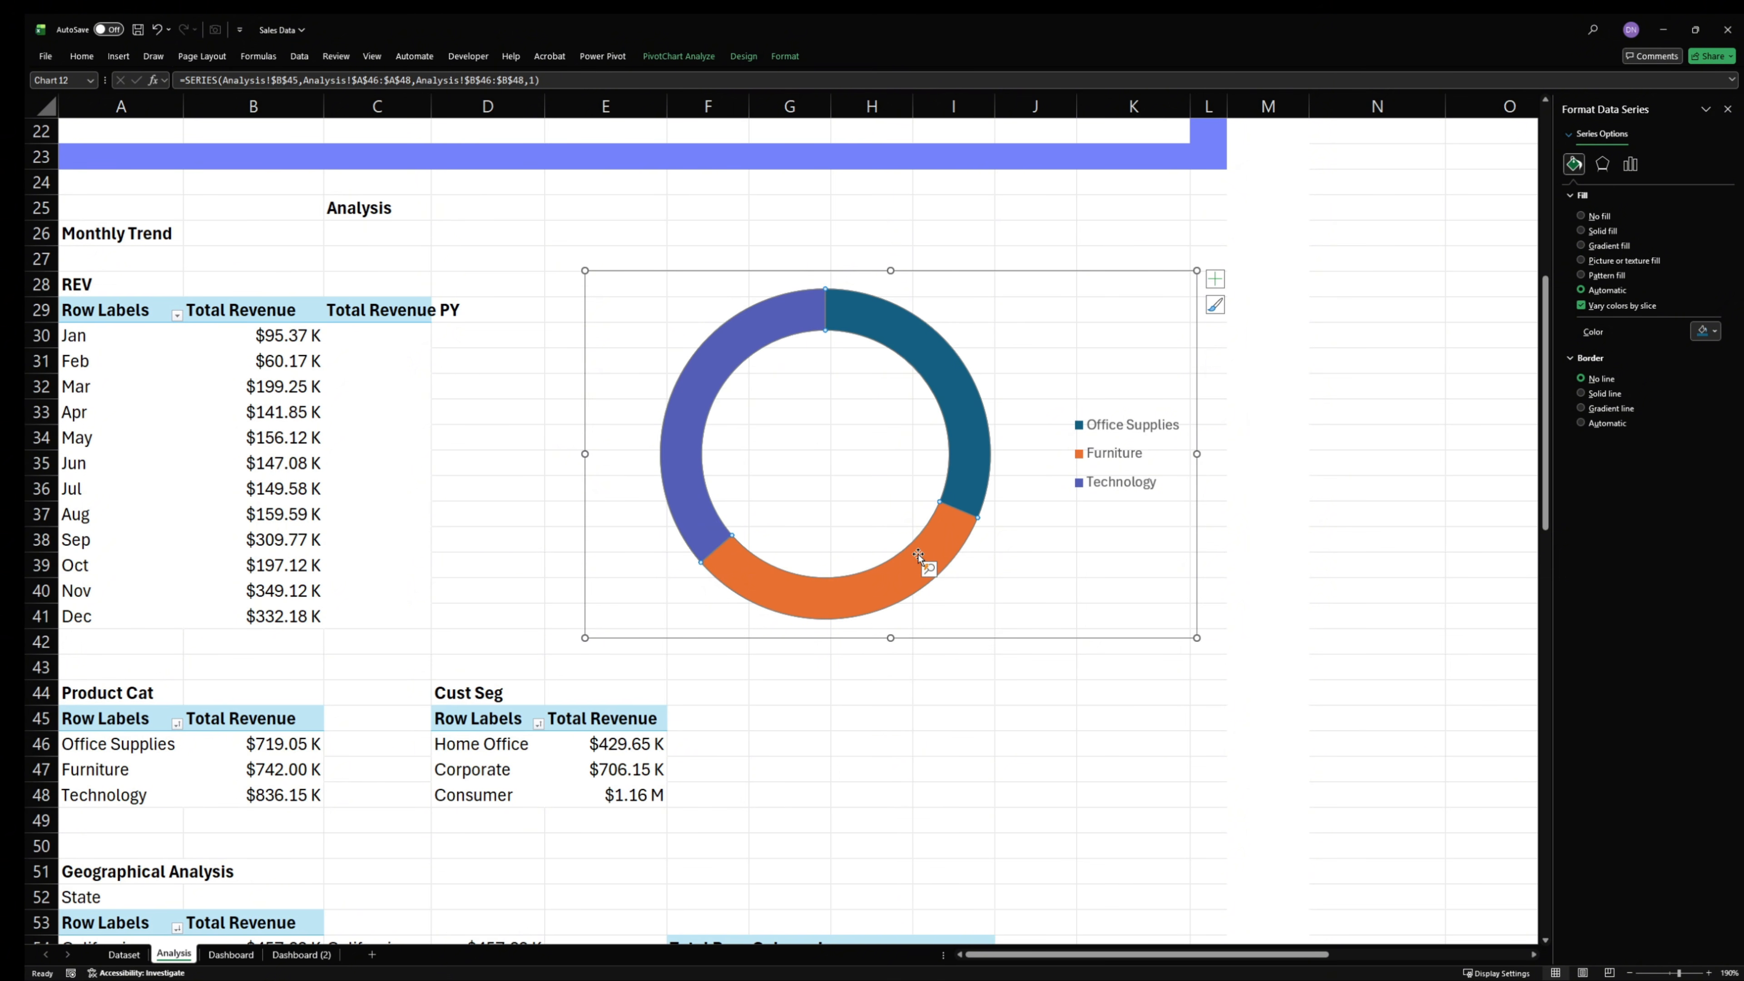
{"action": "left_click", "coordinate": [916, 568]}
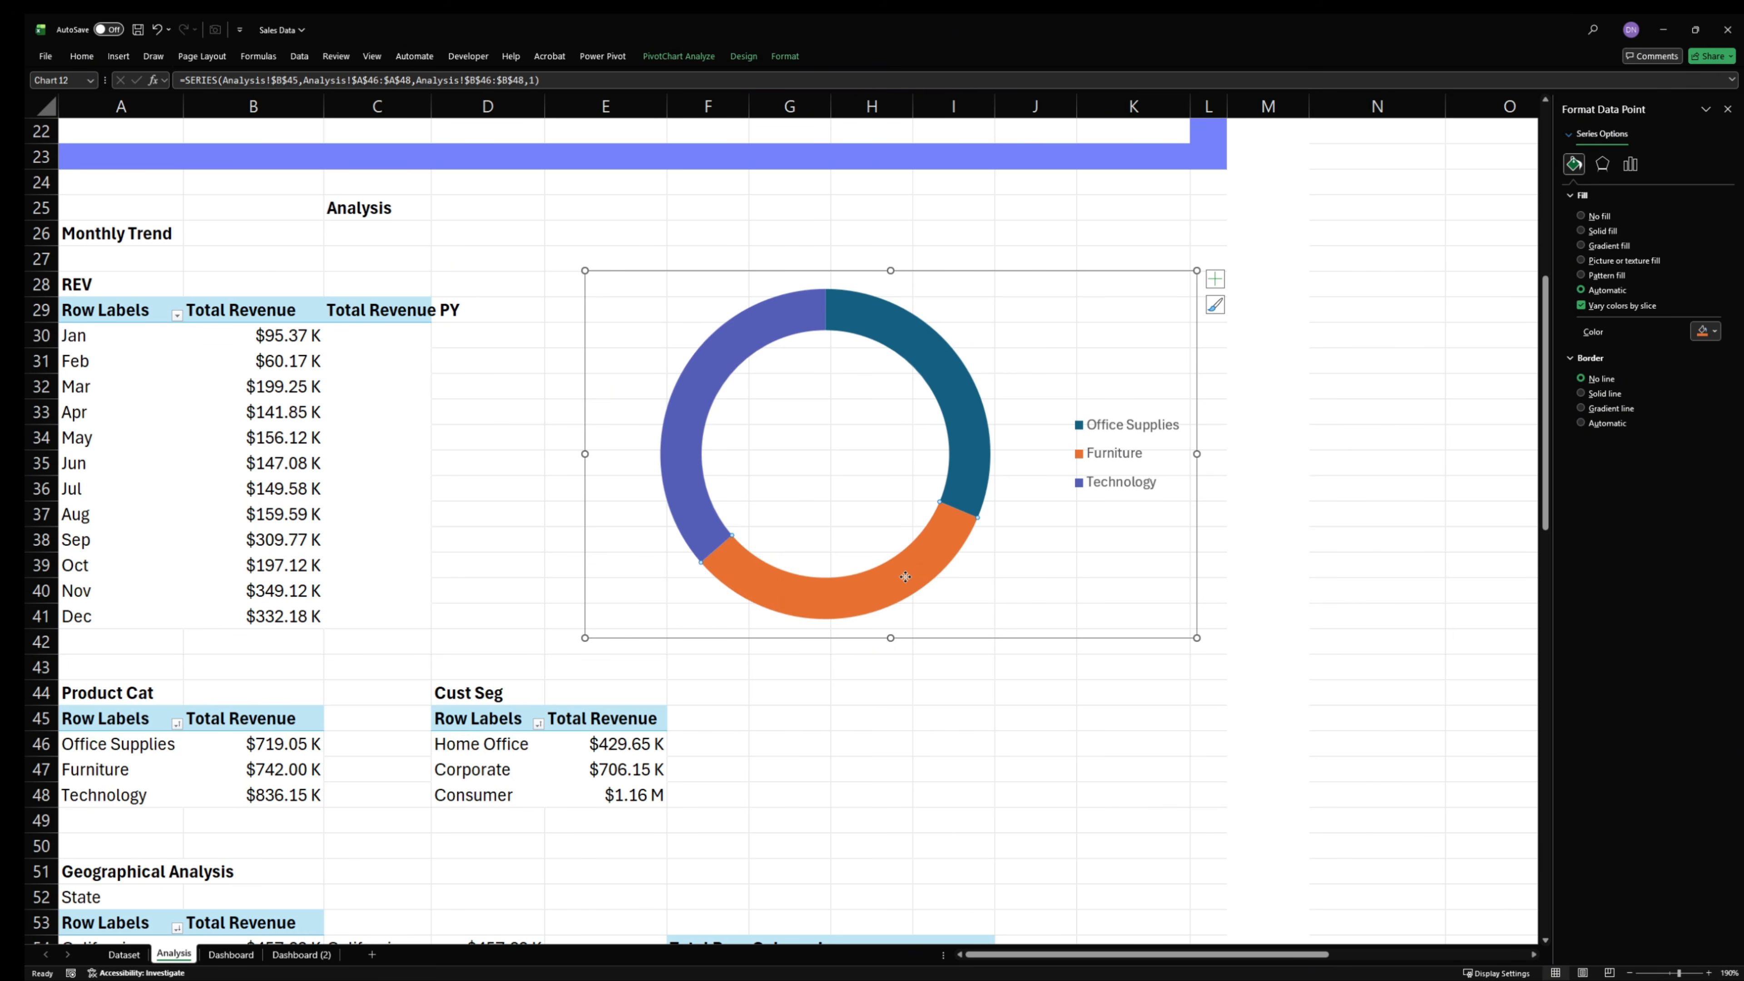
{"action": "left_click", "coordinate": [1706, 331]}
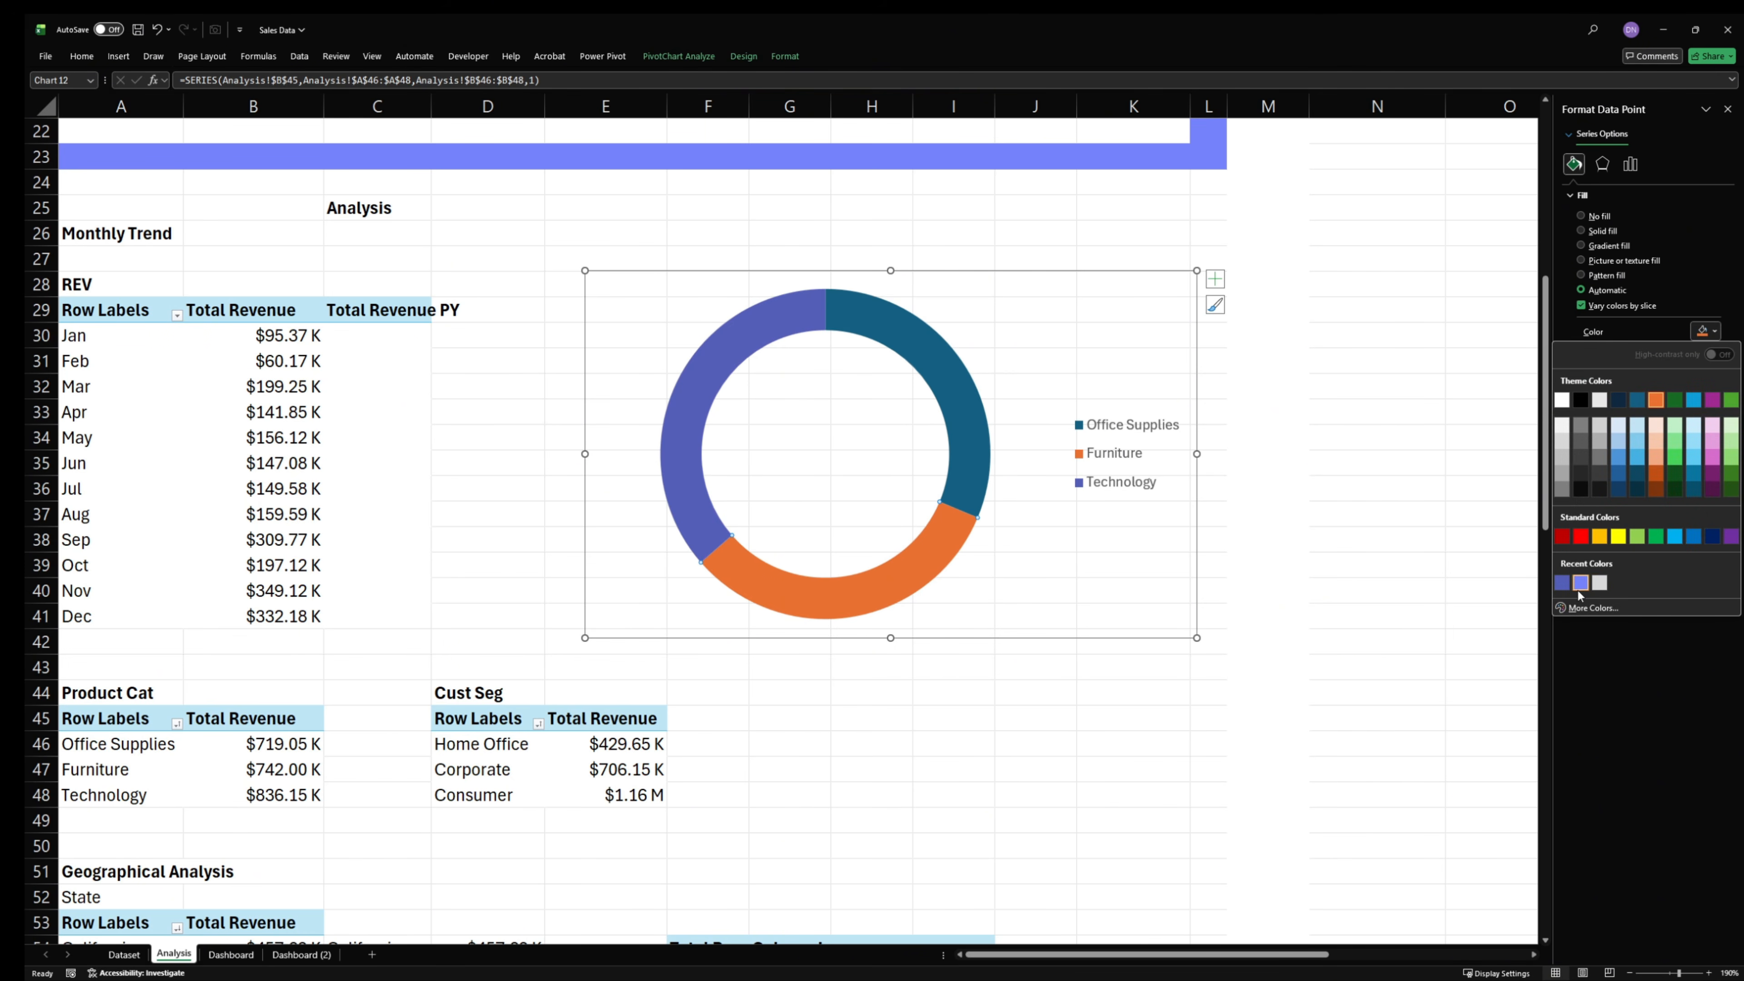
{"action": "left_click", "coordinate": [1581, 583]}
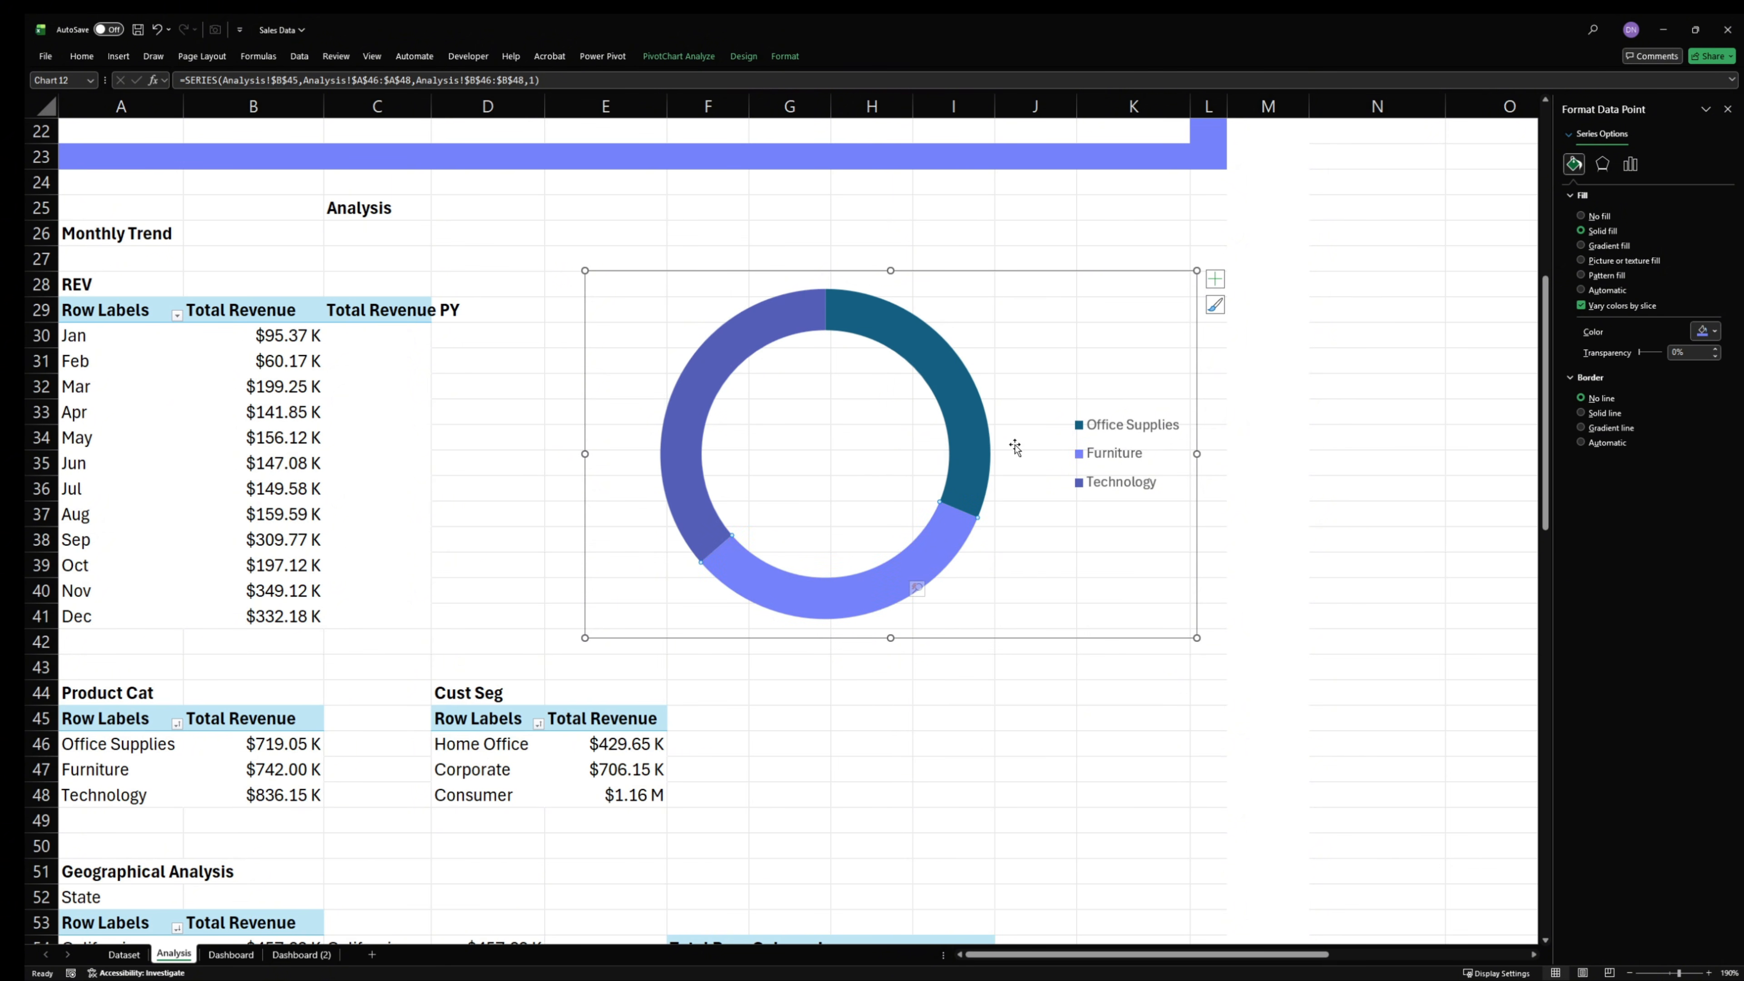
- Fill the Office Supplies slice with a custom pale lavender color by pasting the copied hex code
{"action": "left_click", "coordinate": [980, 436]}
{"action": "left_click", "coordinate": [1706, 331]}
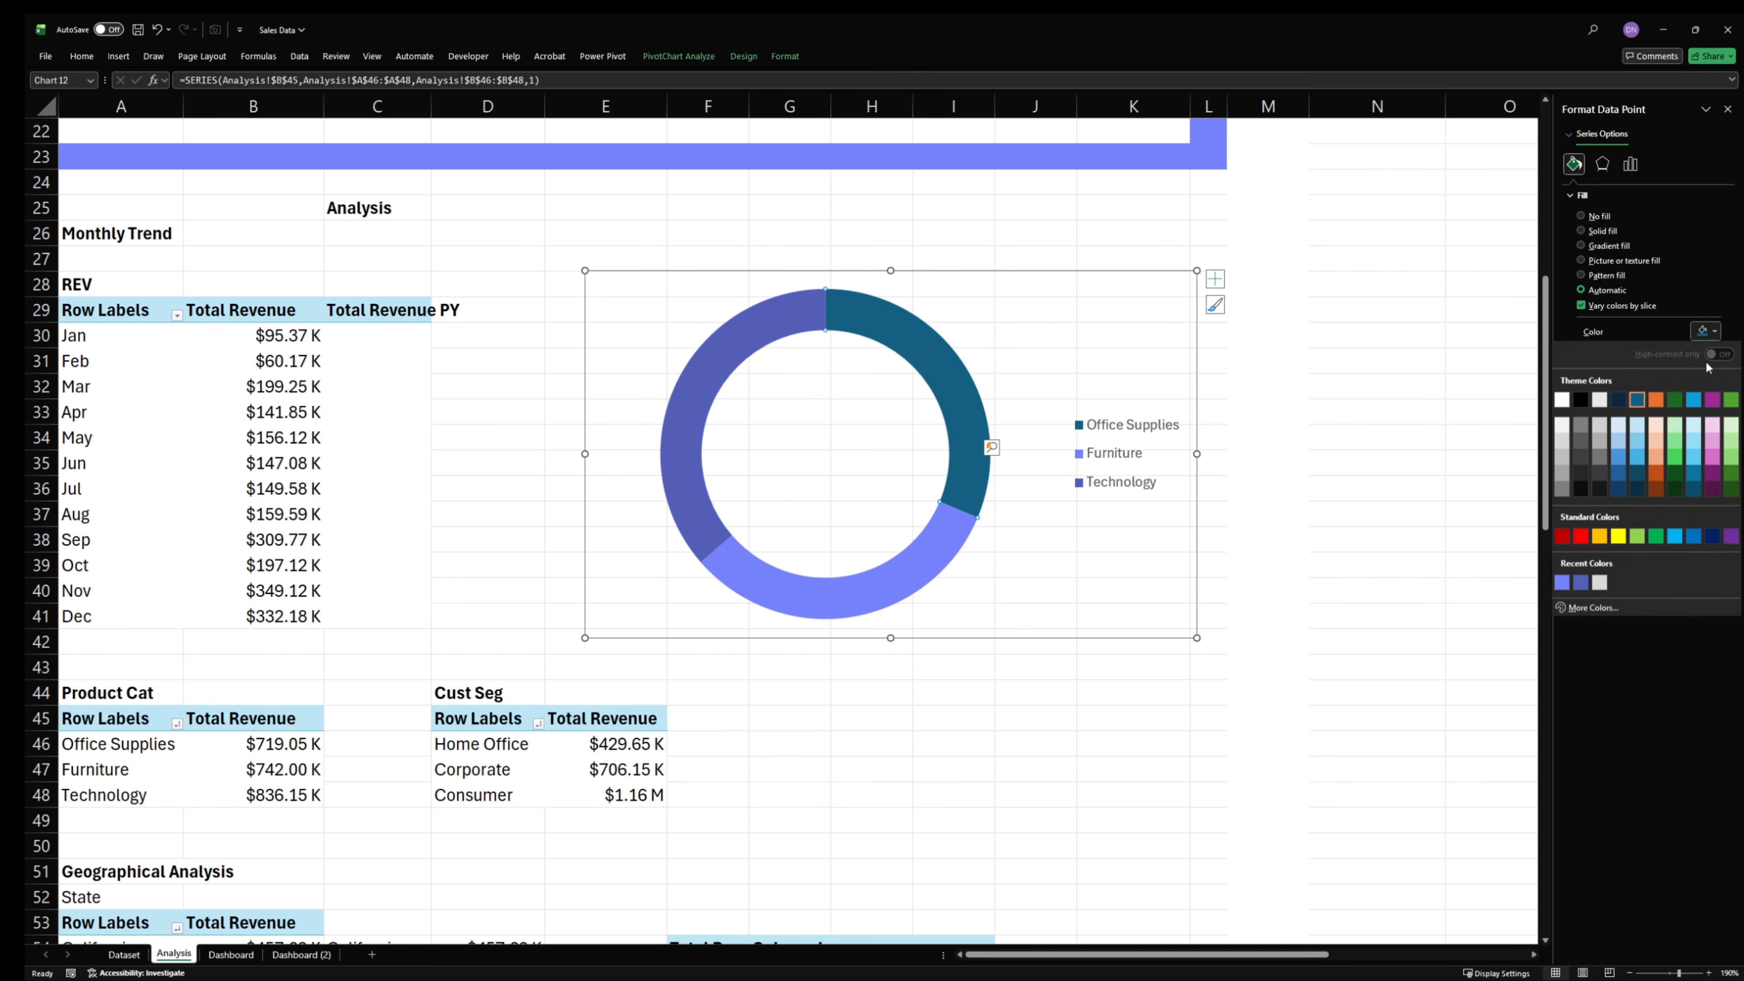
{"action": "left_click", "coordinate": [1600, 608]}
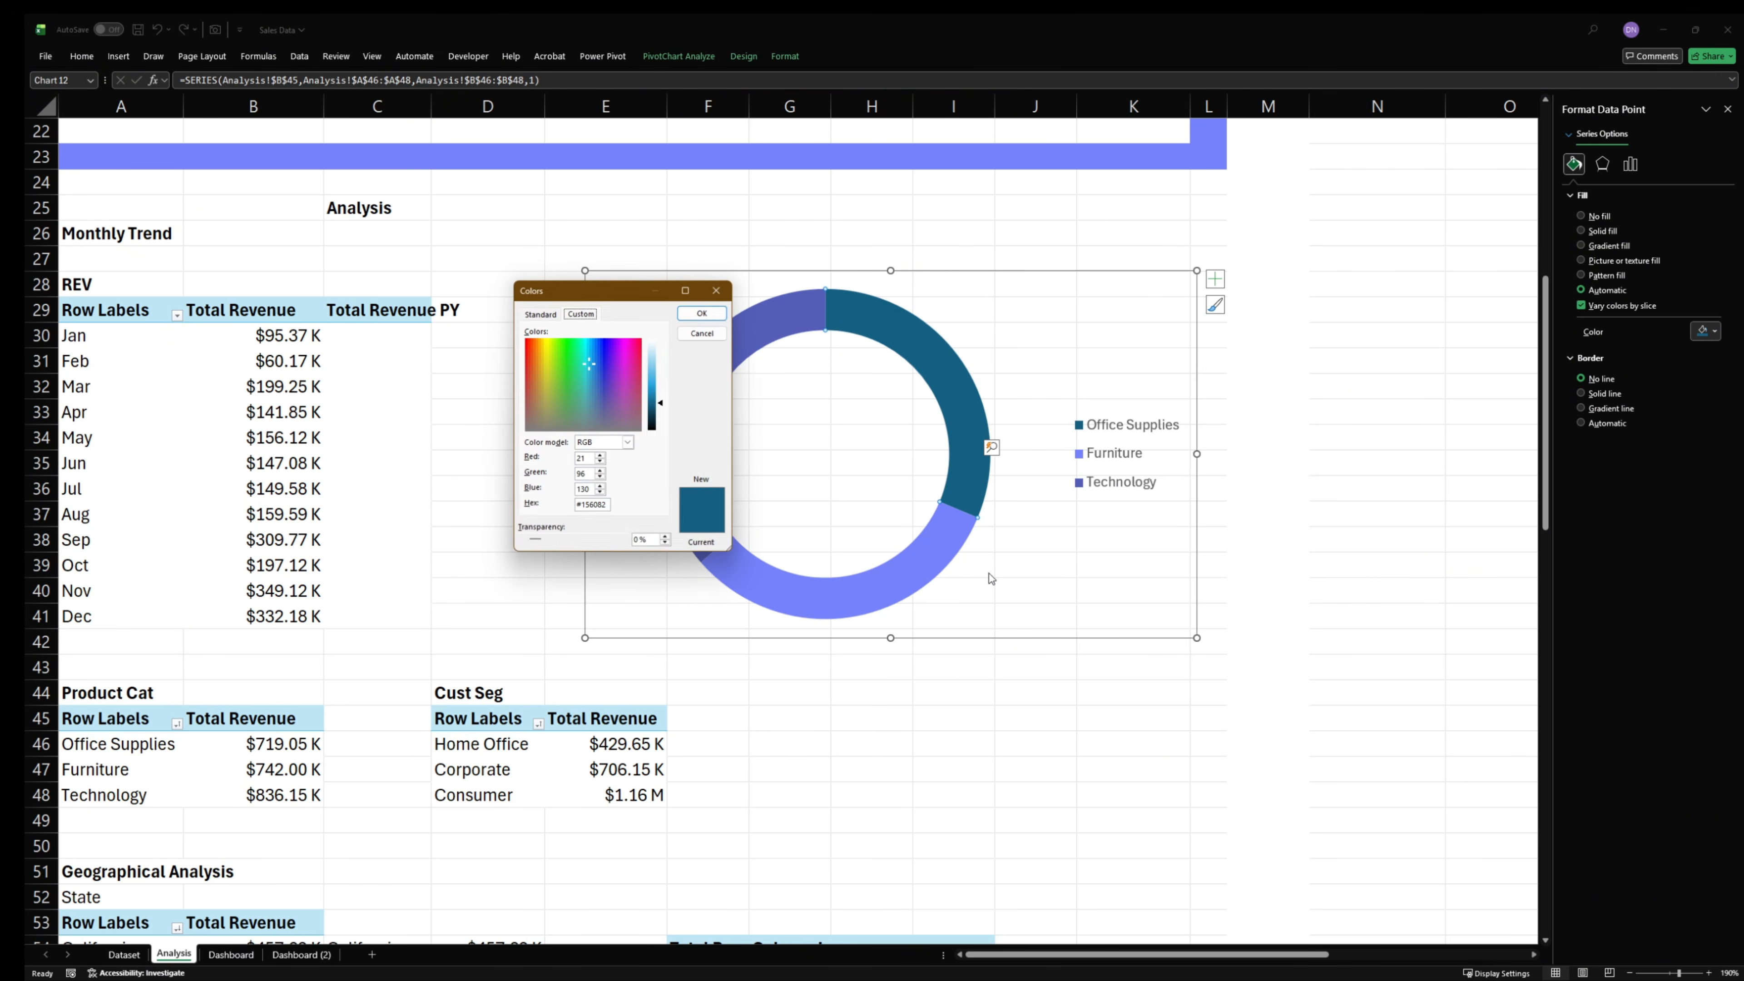
{"action": "double_click", "coordinate": [594, 505]}
{"action": "type", "text": "#DFE1F6"}
{"action": "left_click", "coordinate": [701, 314]}
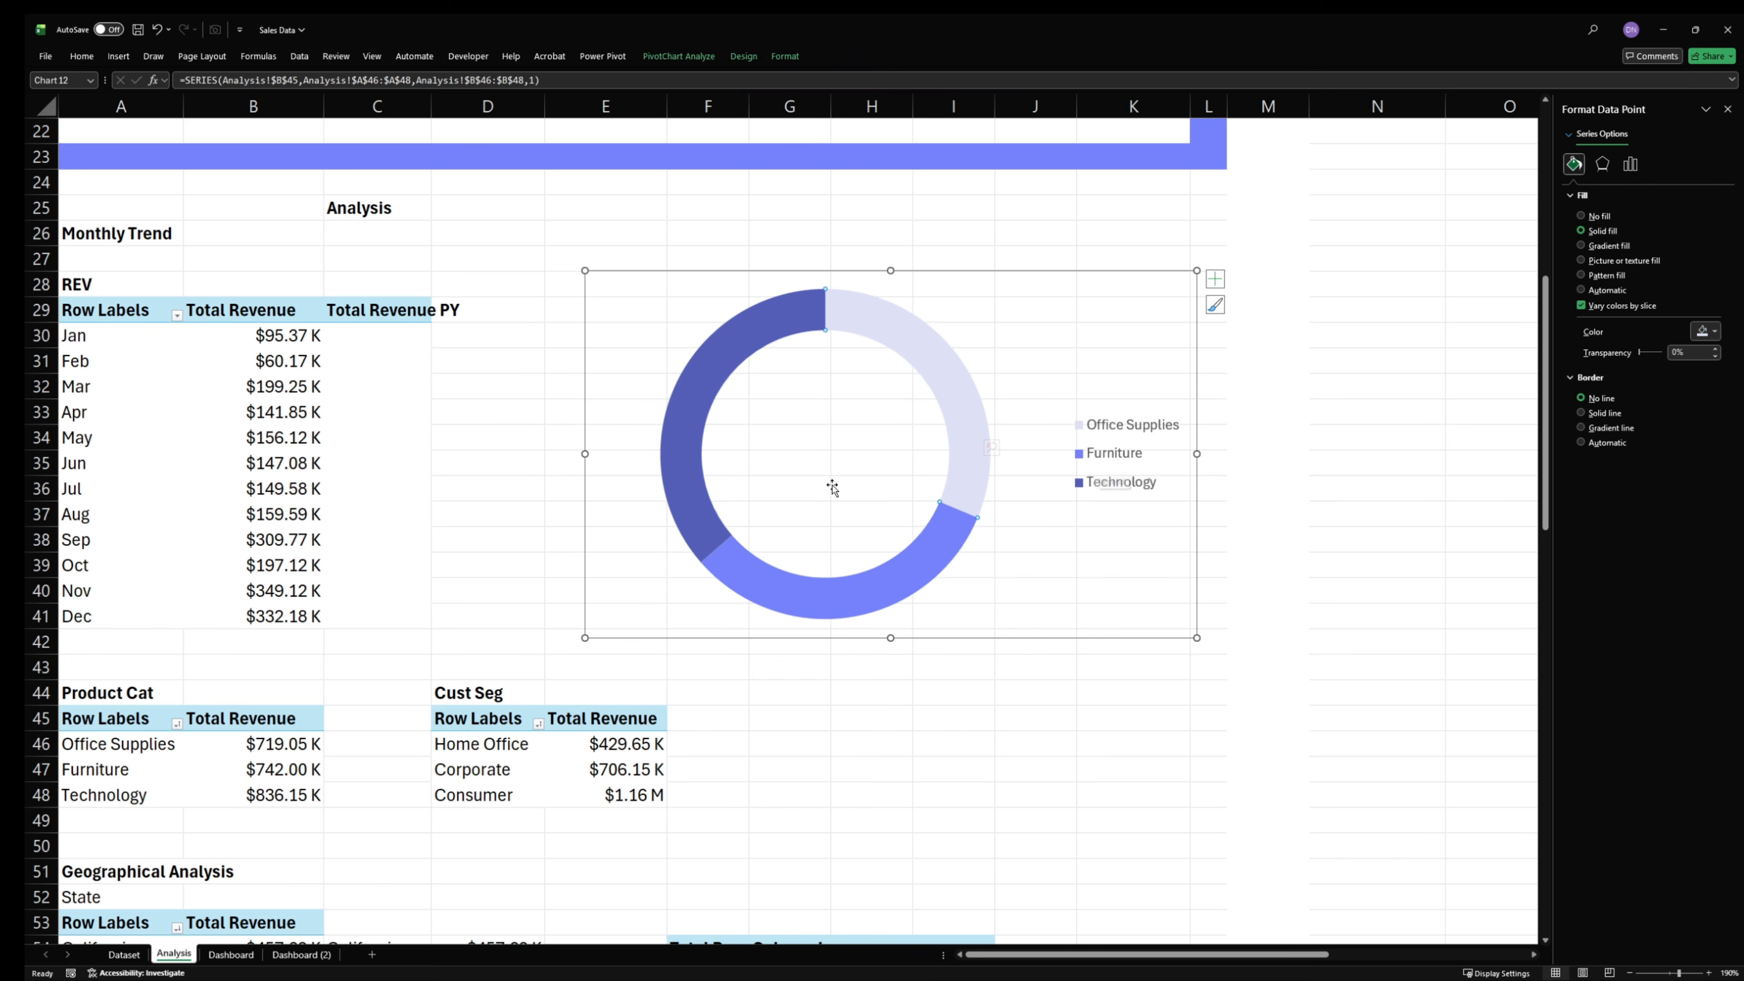
- Give the Technology slice a solid indigo border with a width of 15.75 pt
{"action": "left_click", "coordinate": [790, 310]}
{"action": "left_click", "coordinate": [1607, 413]}
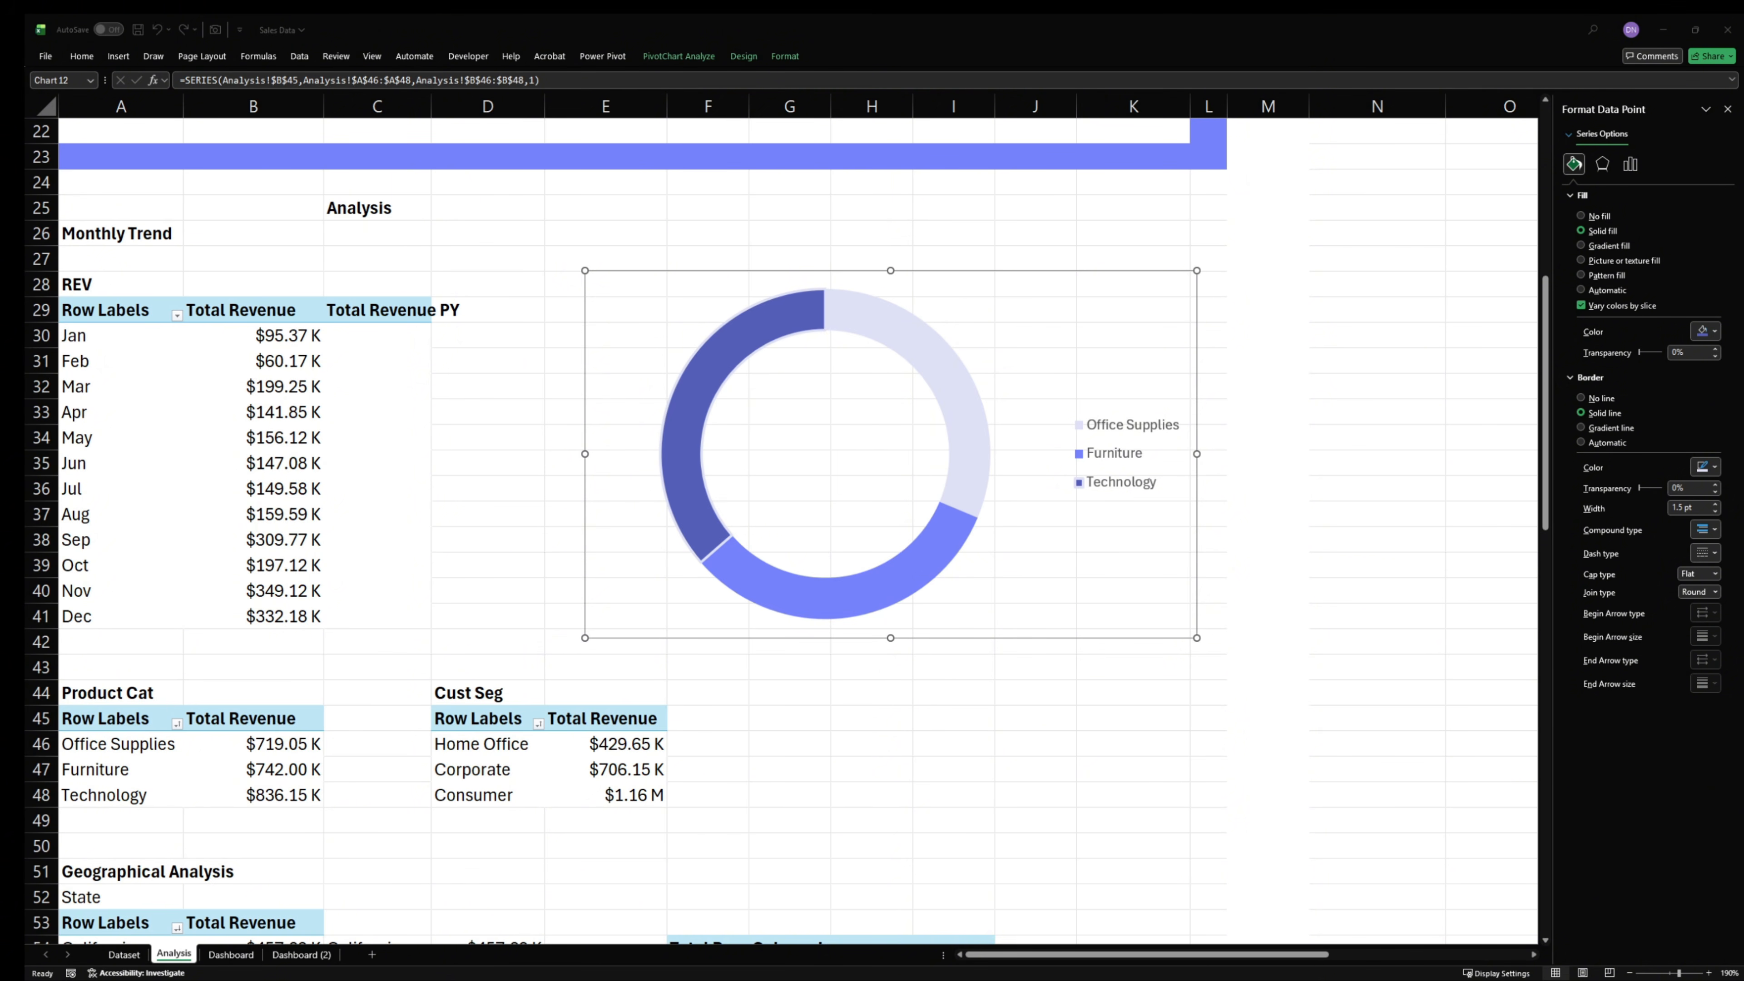
{"action": "left_click", "coordinate": [1710, 475]}
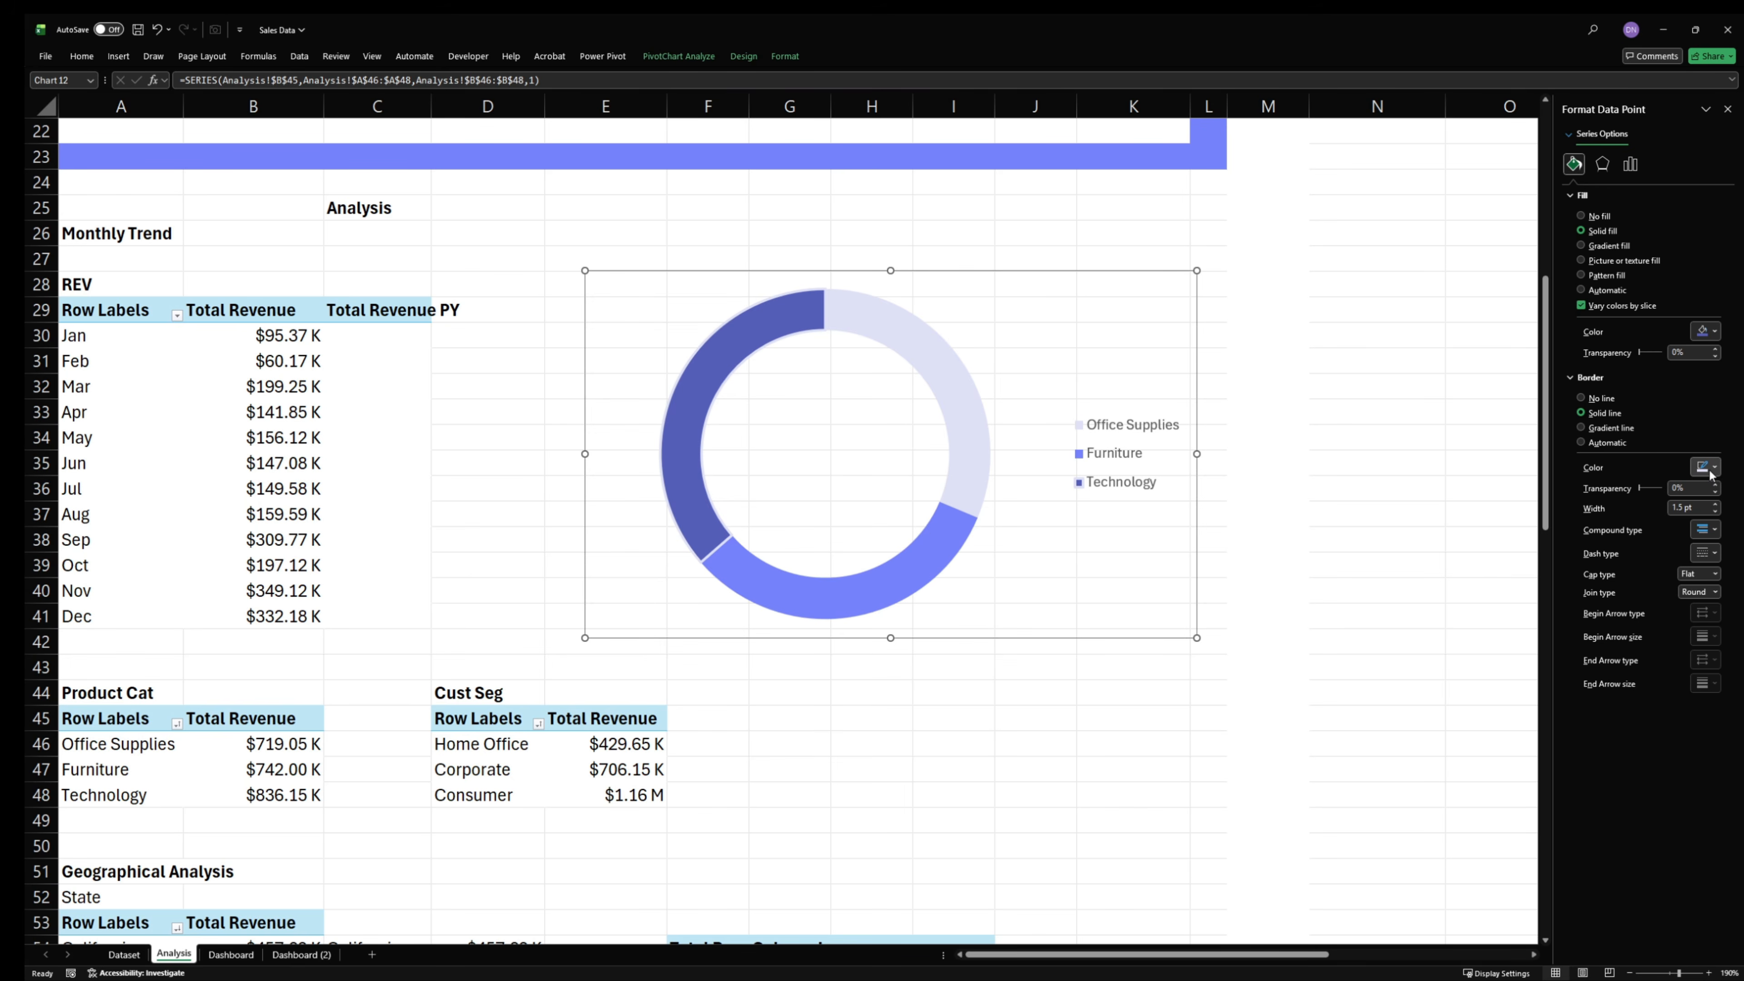
{"action": "left_click", "coordinate": [1714, 469]}
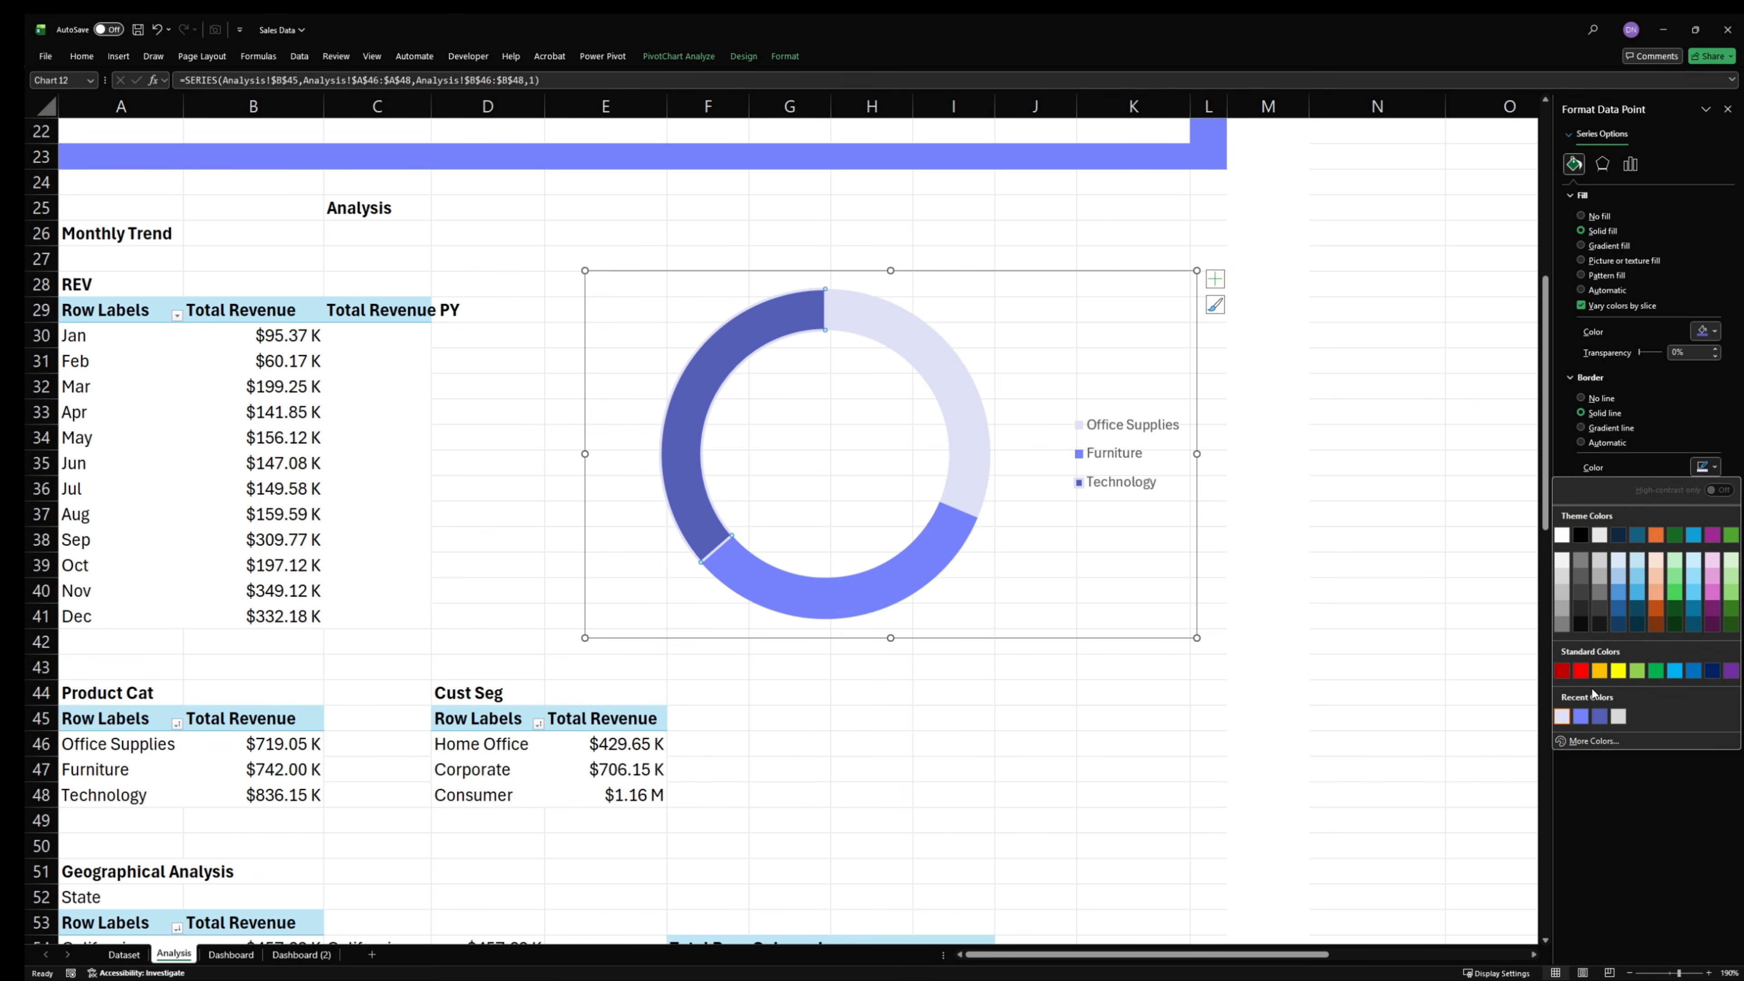
{"action": "left_click", "coordinate": [1600, 718]}
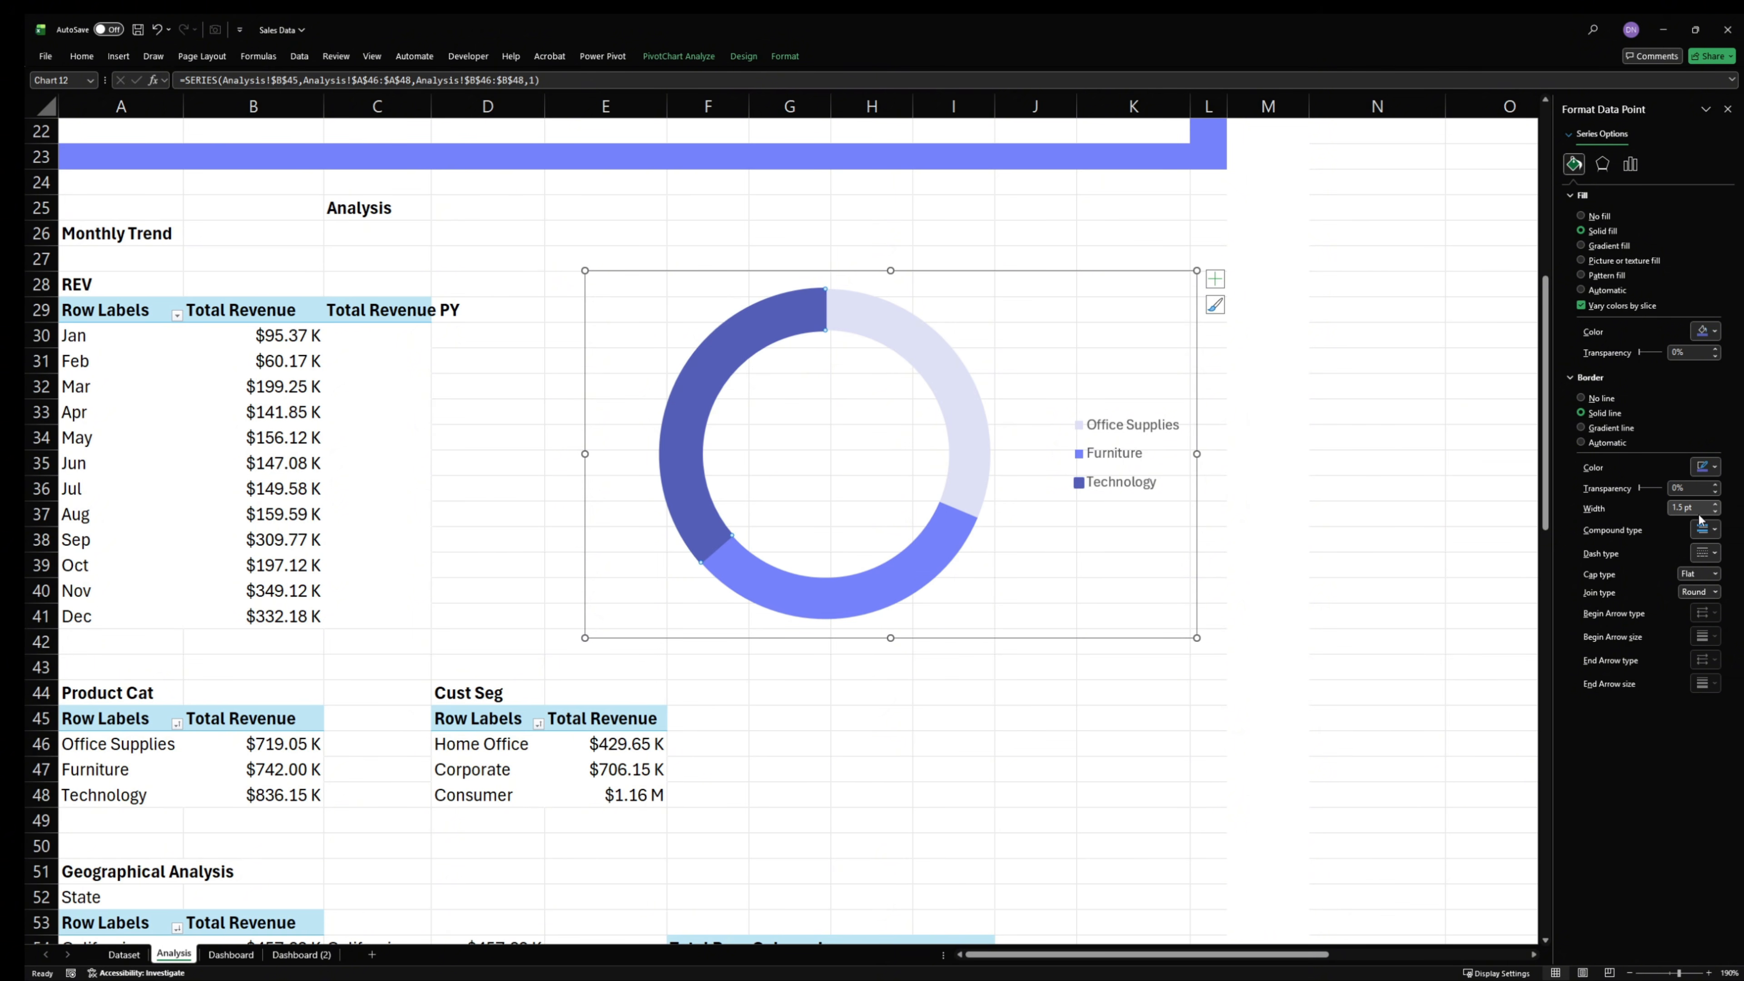
{"action": "left_click_drag", "start_coordinate": [1698, 515], "coordinate": [1648, 516]}
{"action": "type", "text": "15."}
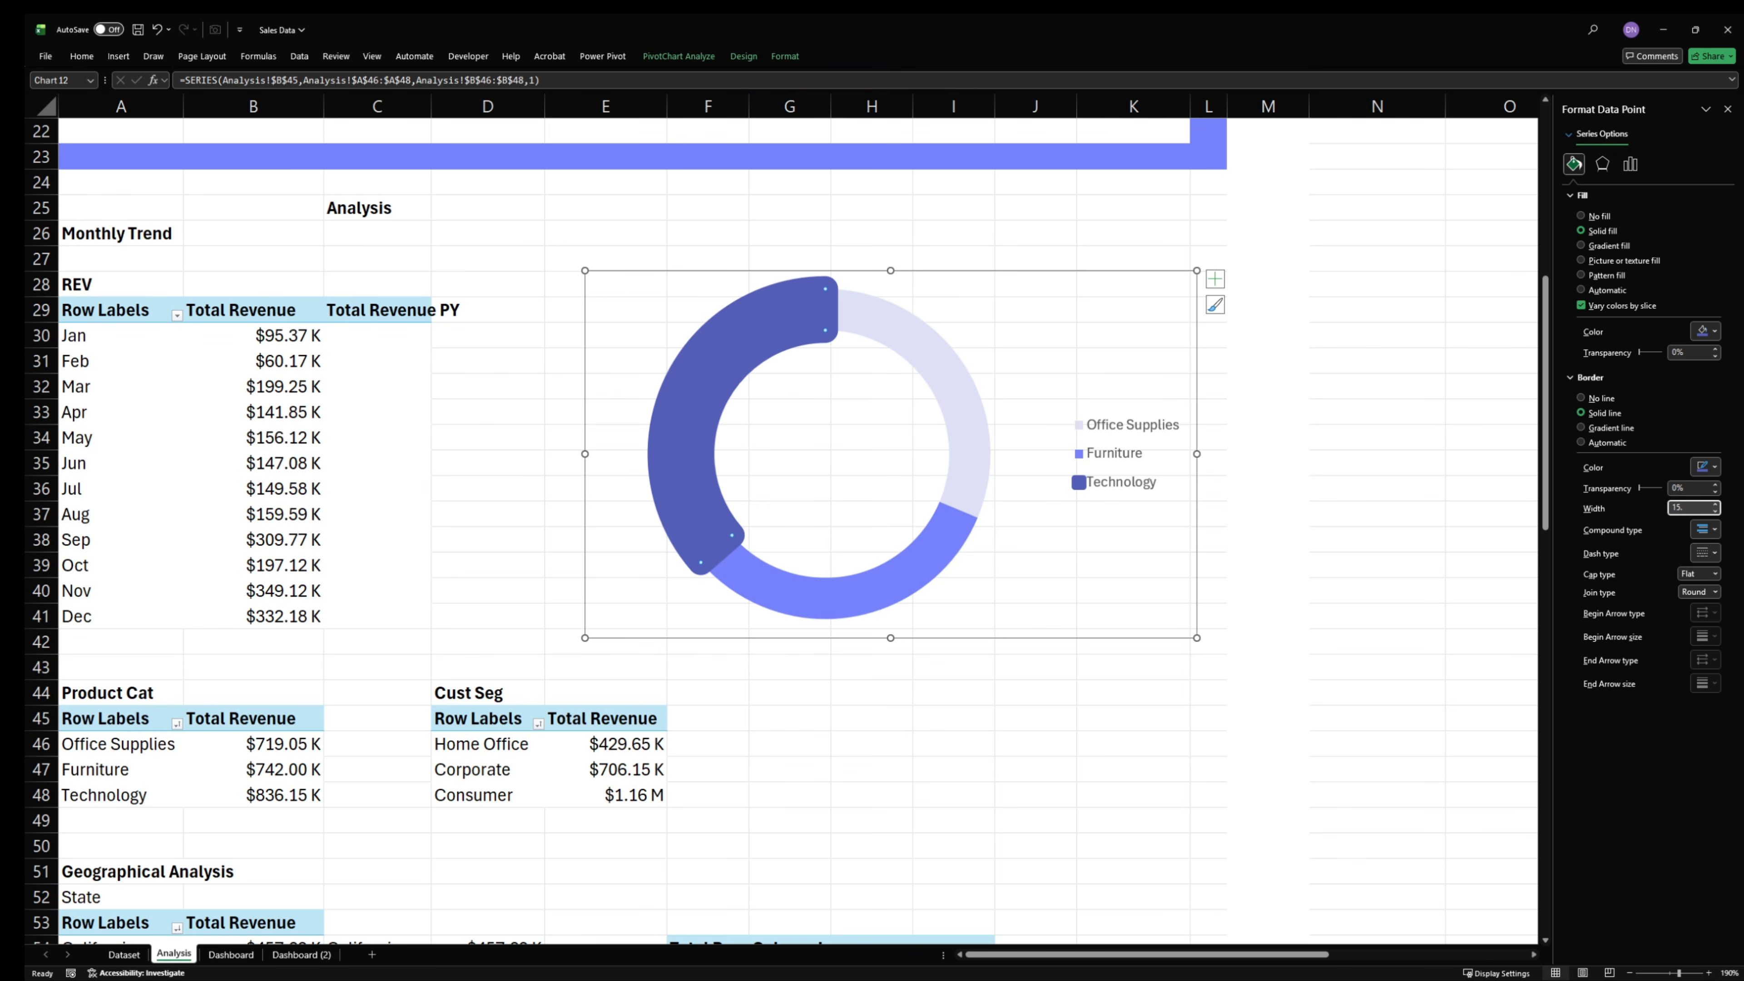
{"action": "type", "text": "75"}
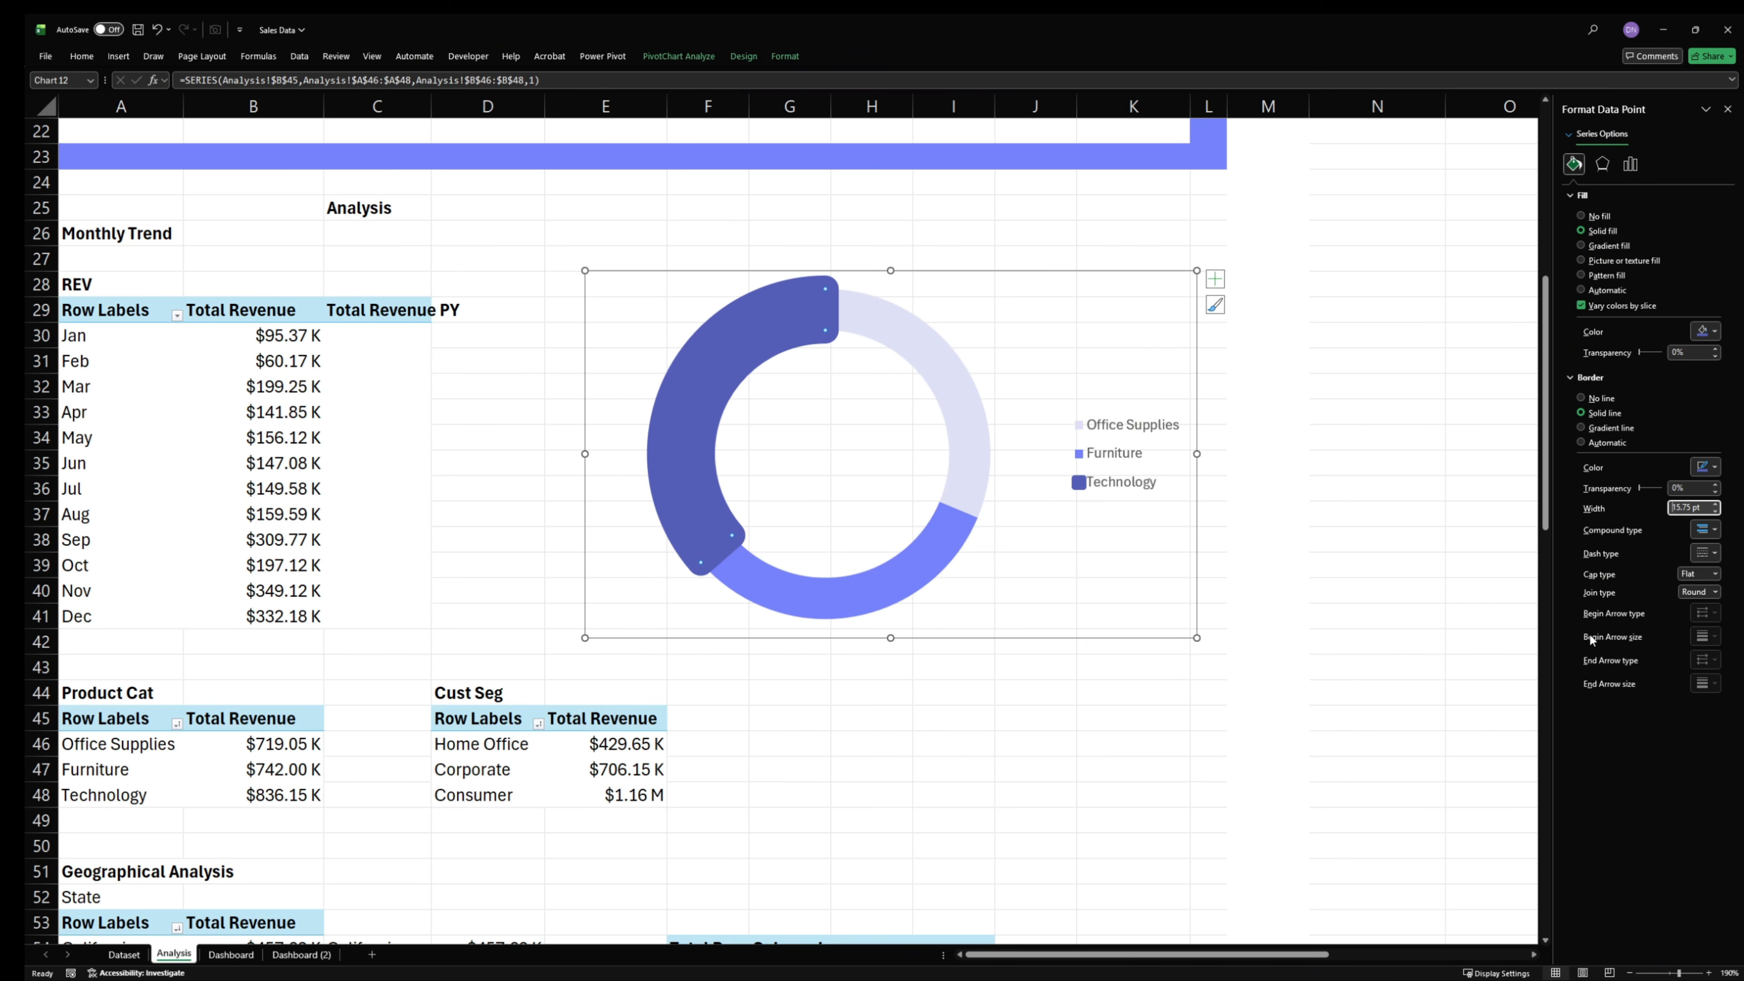
- Give the Furniture slice a solid light periwinkle border with a width of 12 pt
{"action": "left_click", "coordinate": [908, 551]}
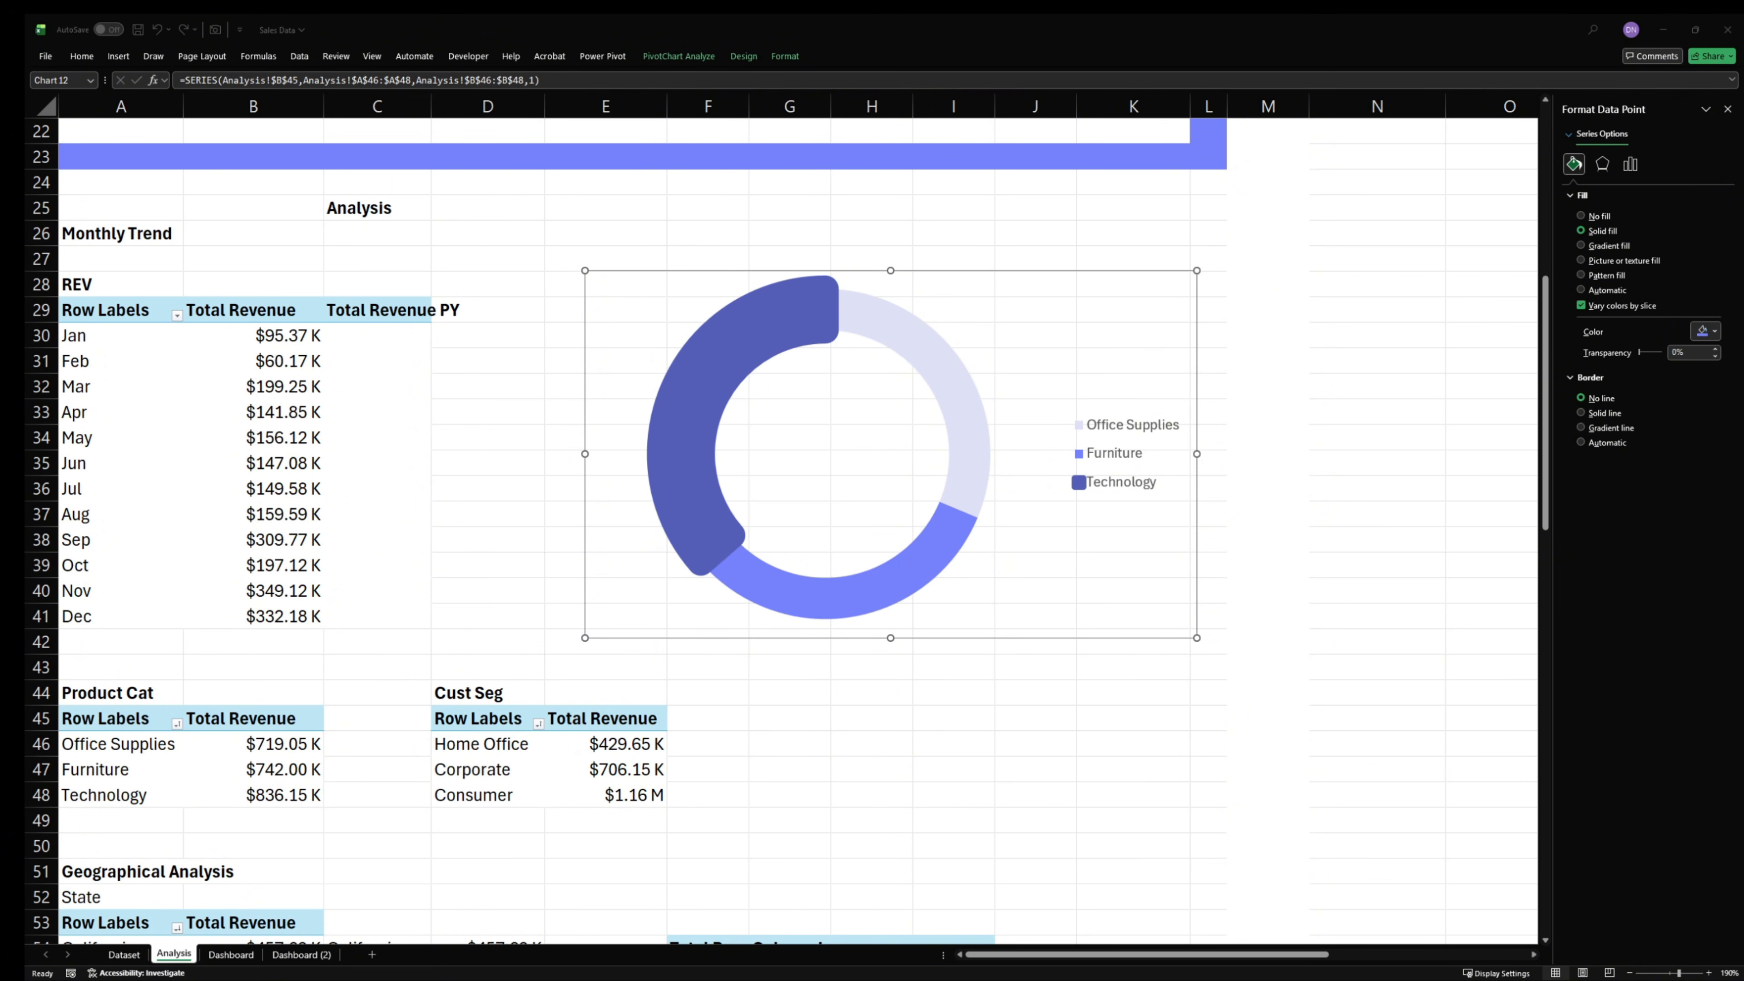
{"action": "left_click", "coordinate": [967, 559]}
{"action": "left_click", "coordinate": [1594, 413]}
{"action": "left_click", "coordinate": [1706, 467]}
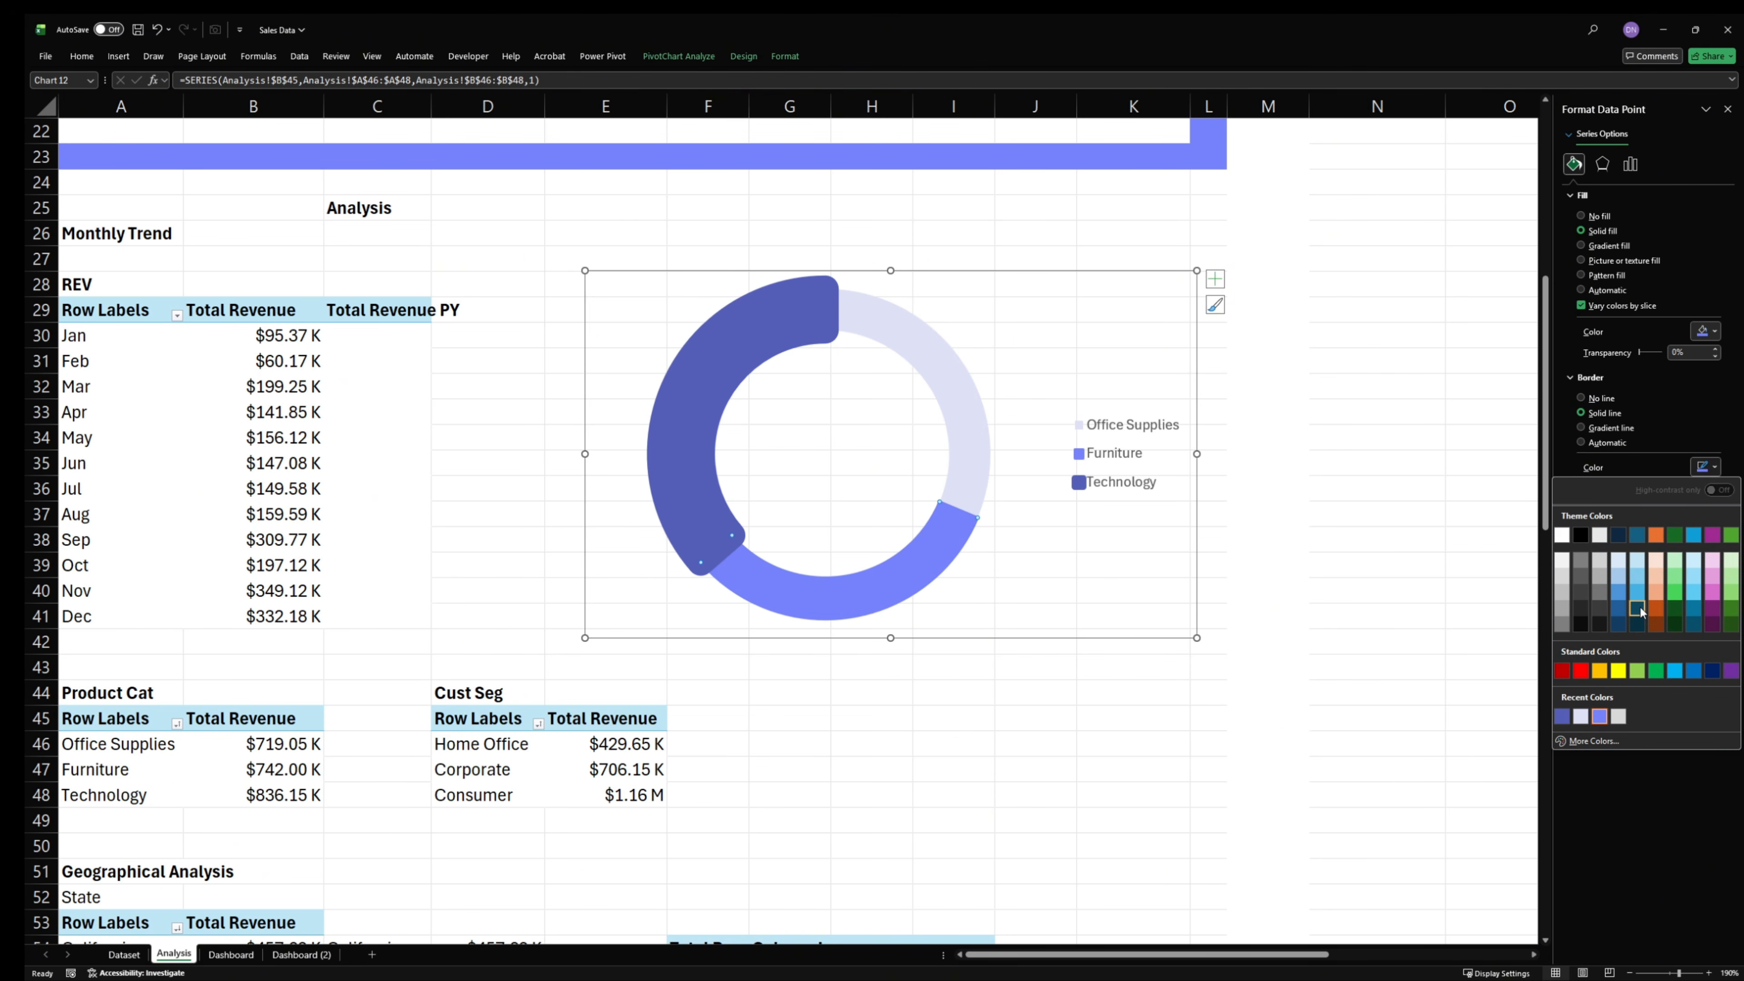
{"action": "left_click", "coordinate": [1601, 721]}
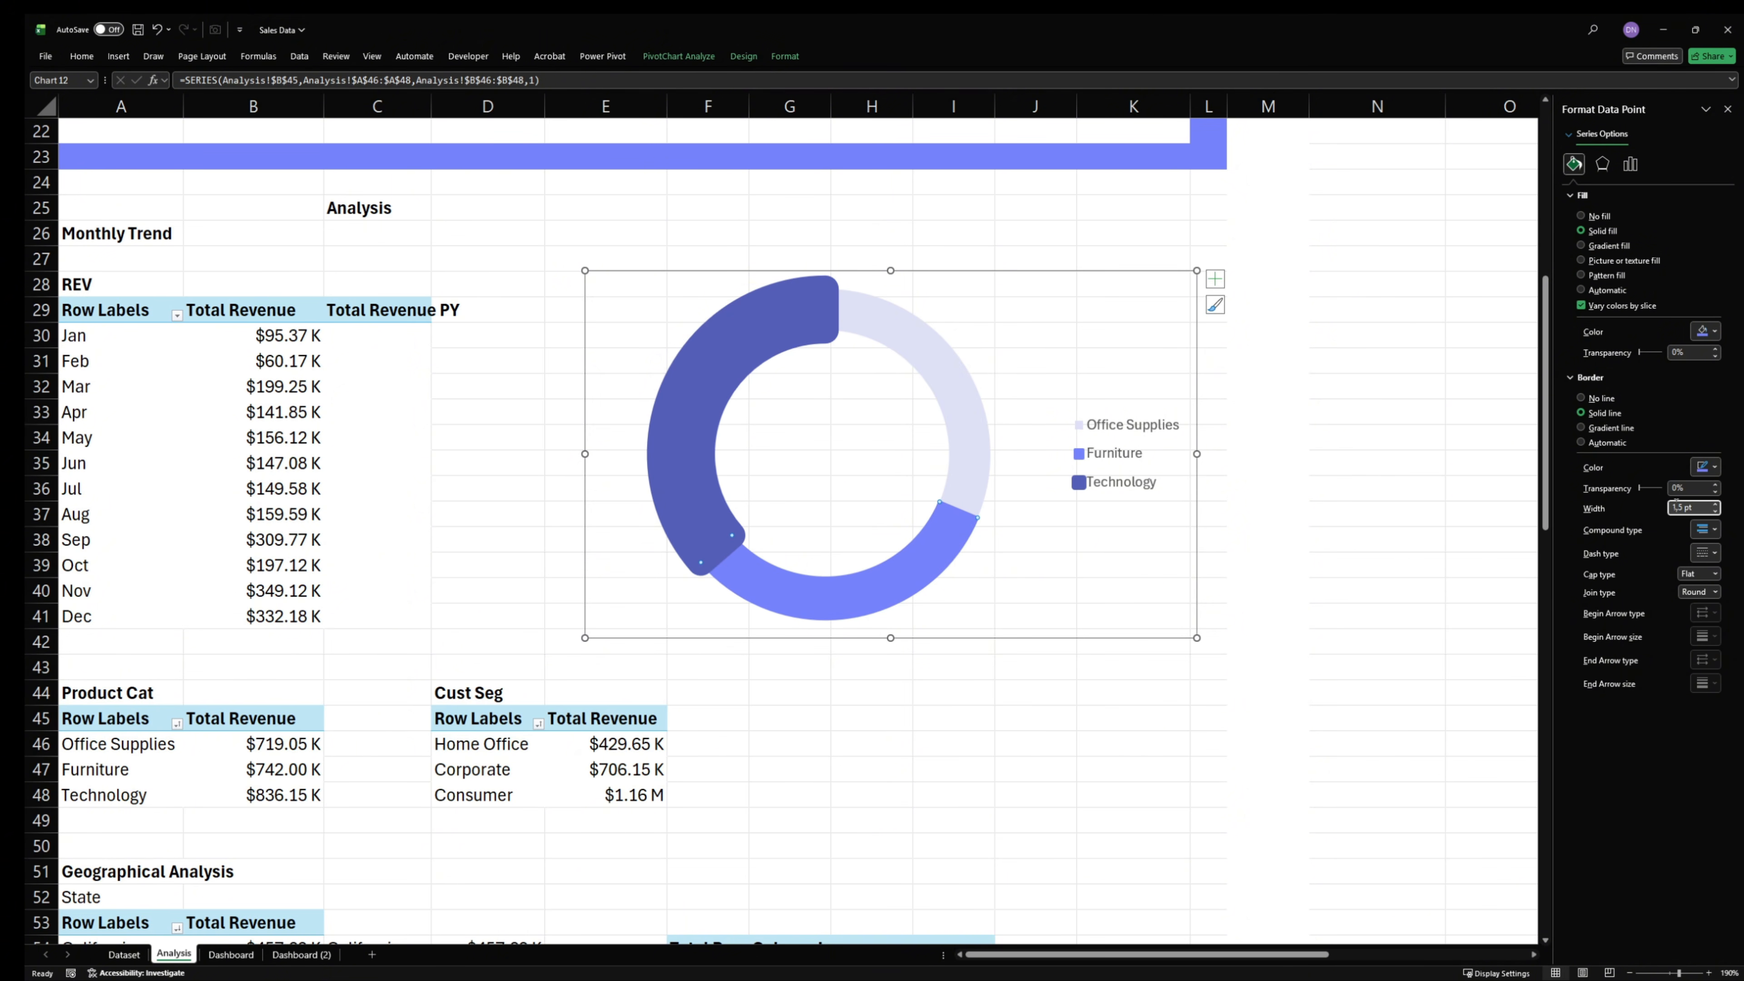
{"action": "left_click_drag", "start_coordinate": [1691, 506], "coordinate": [1613, 510]}
{"action": "type", "text": "12"}
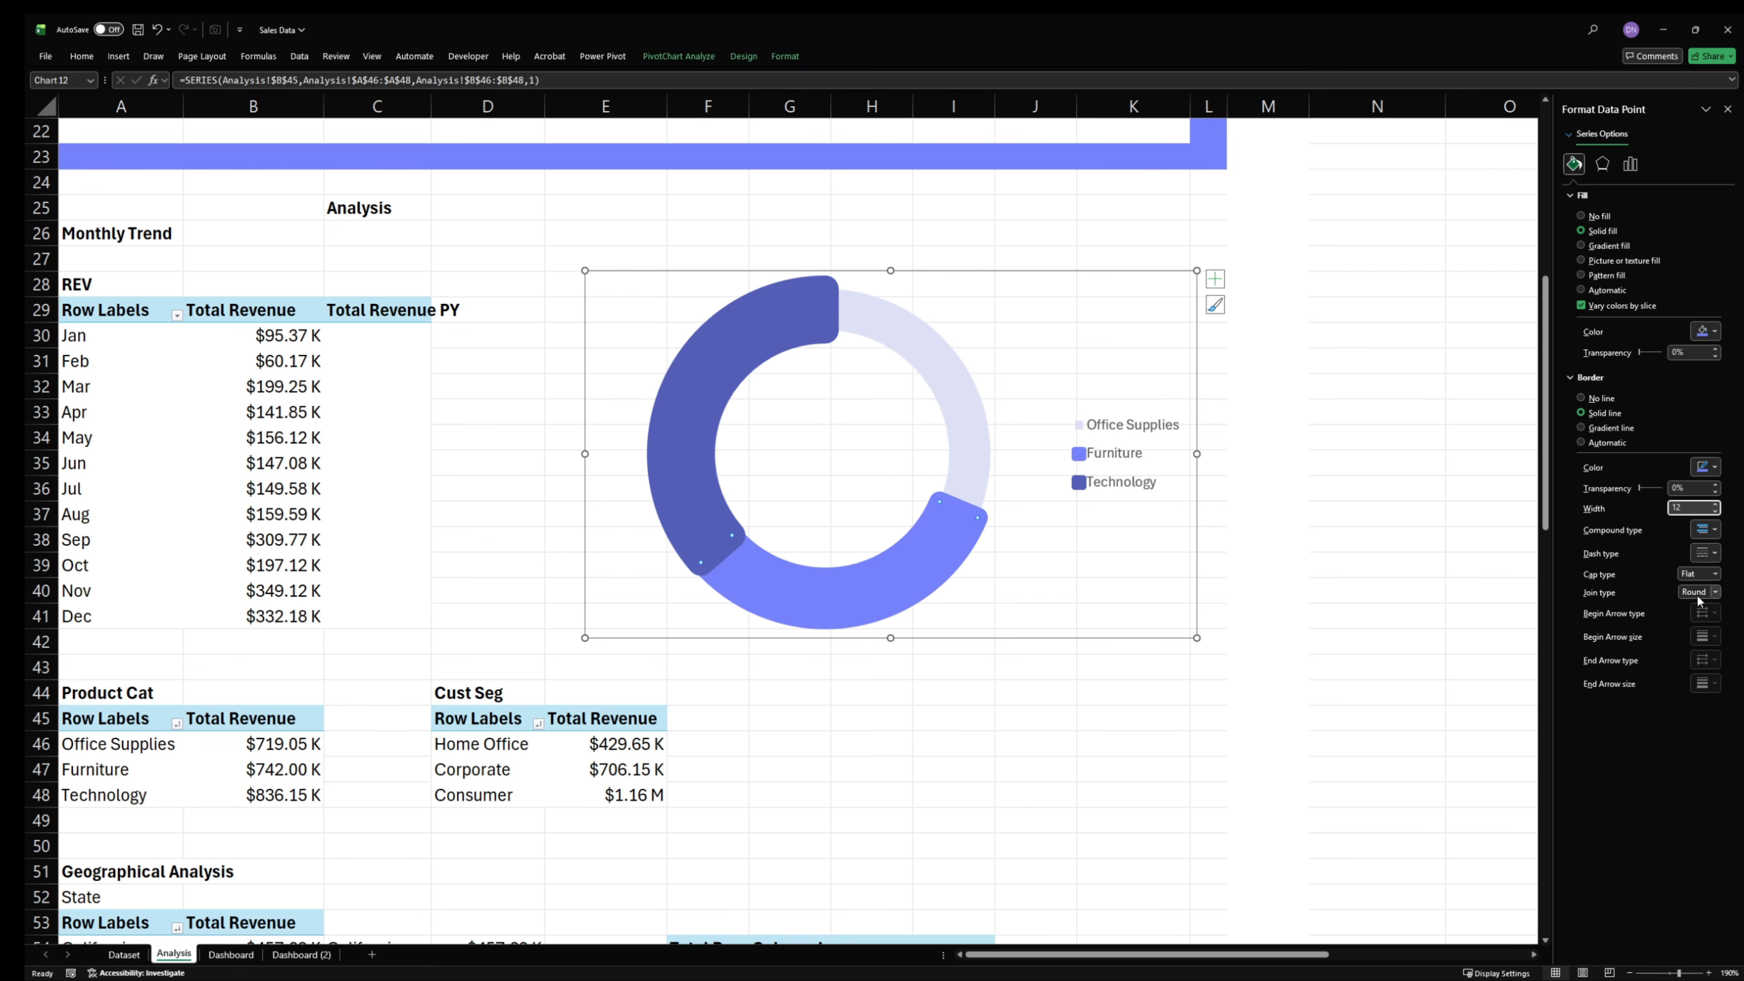
- Give the Office Supplies slice a solid border line with a width of 5.5 pt
{"action": "left_click", "coordinate": [975, 411]}
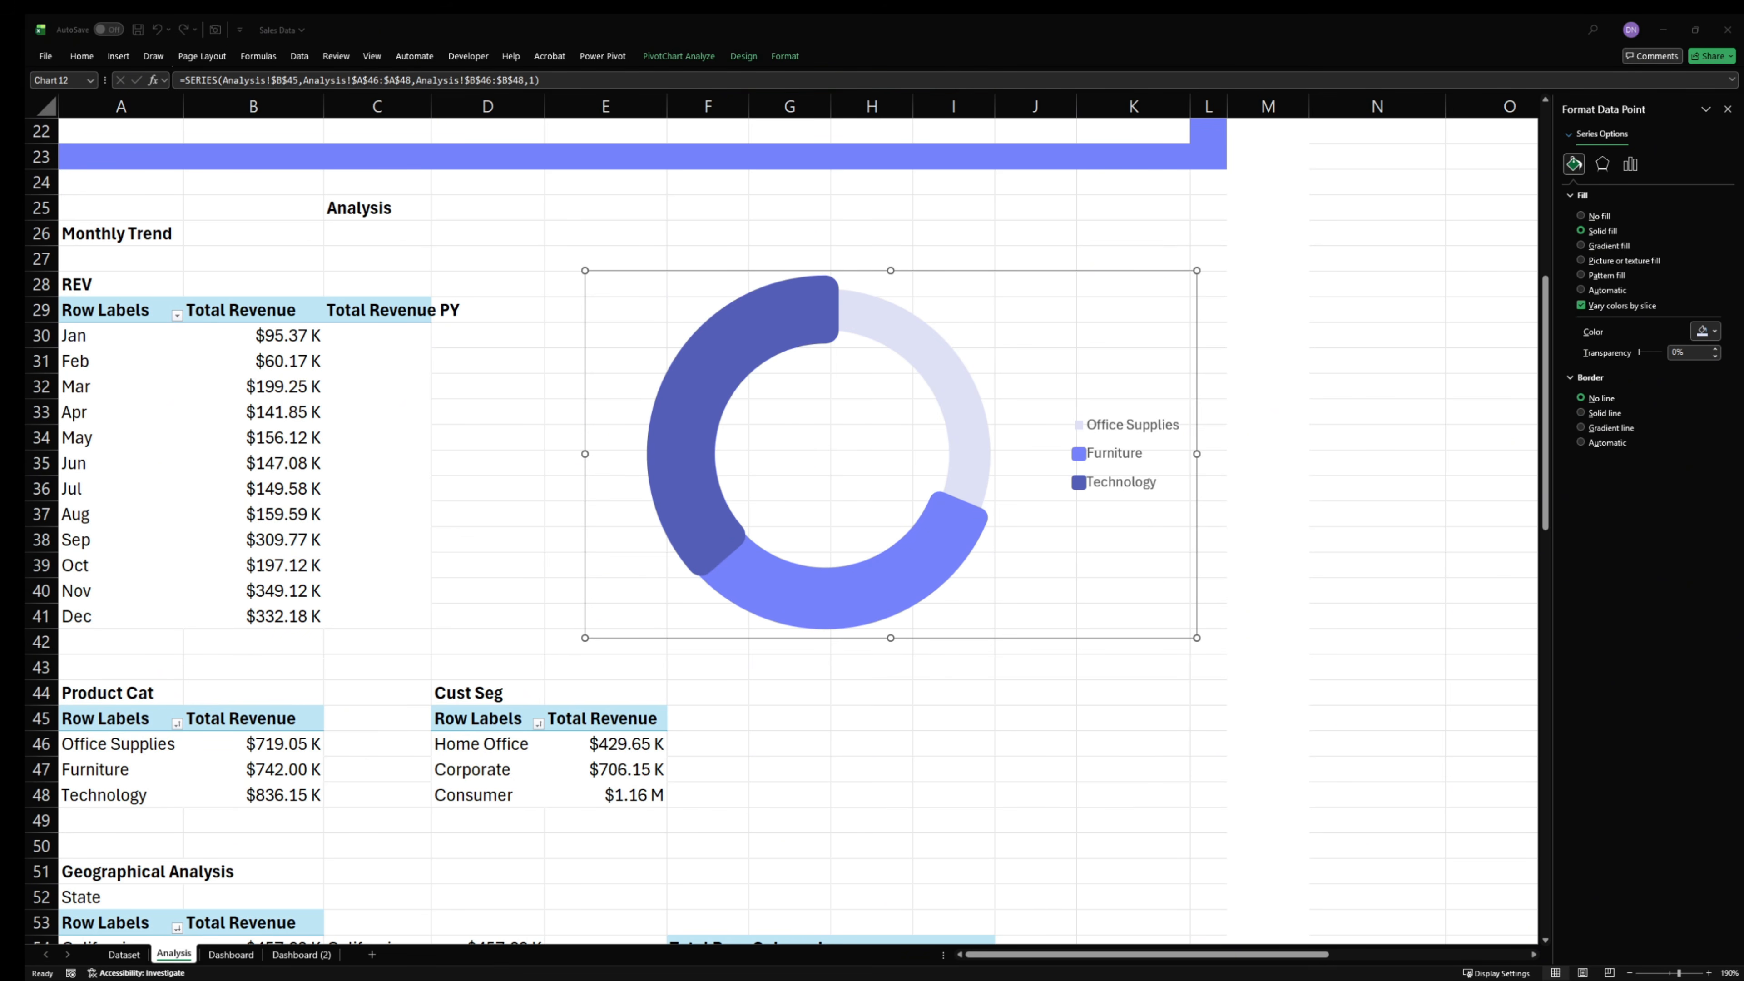
{"action": "left_click", "coordinate": [957, 411]}
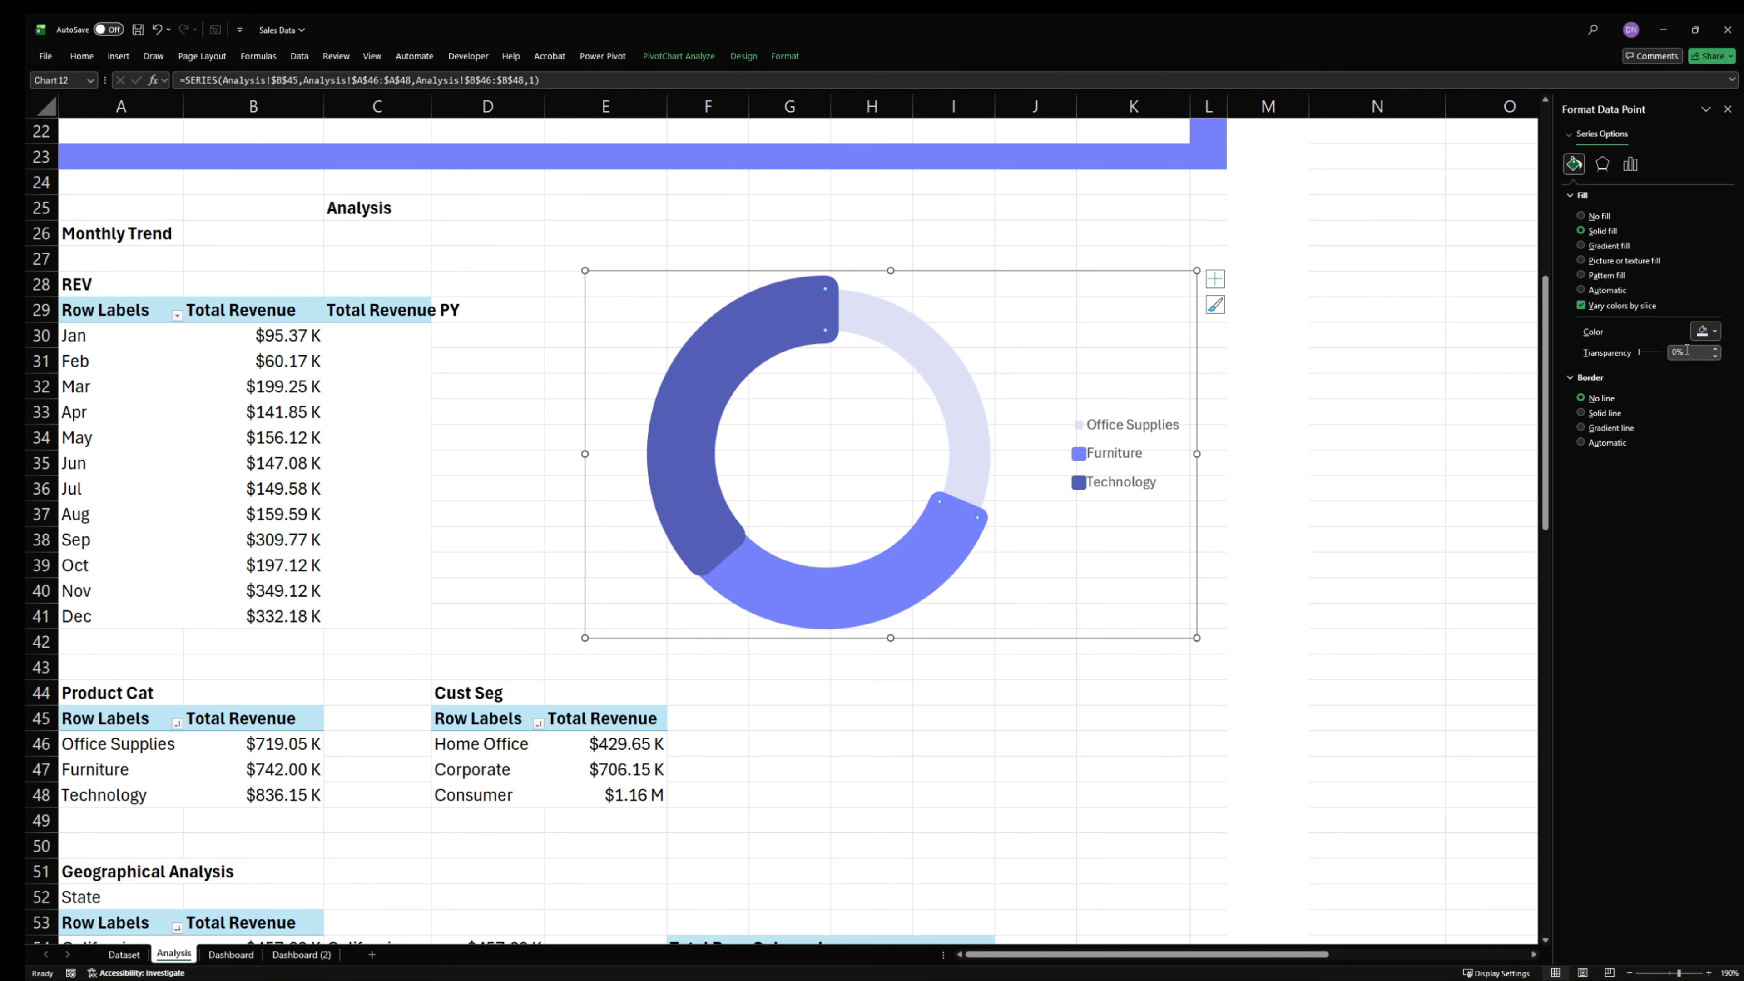
{"action": "left_click", "coordinate": [1603, 415]}
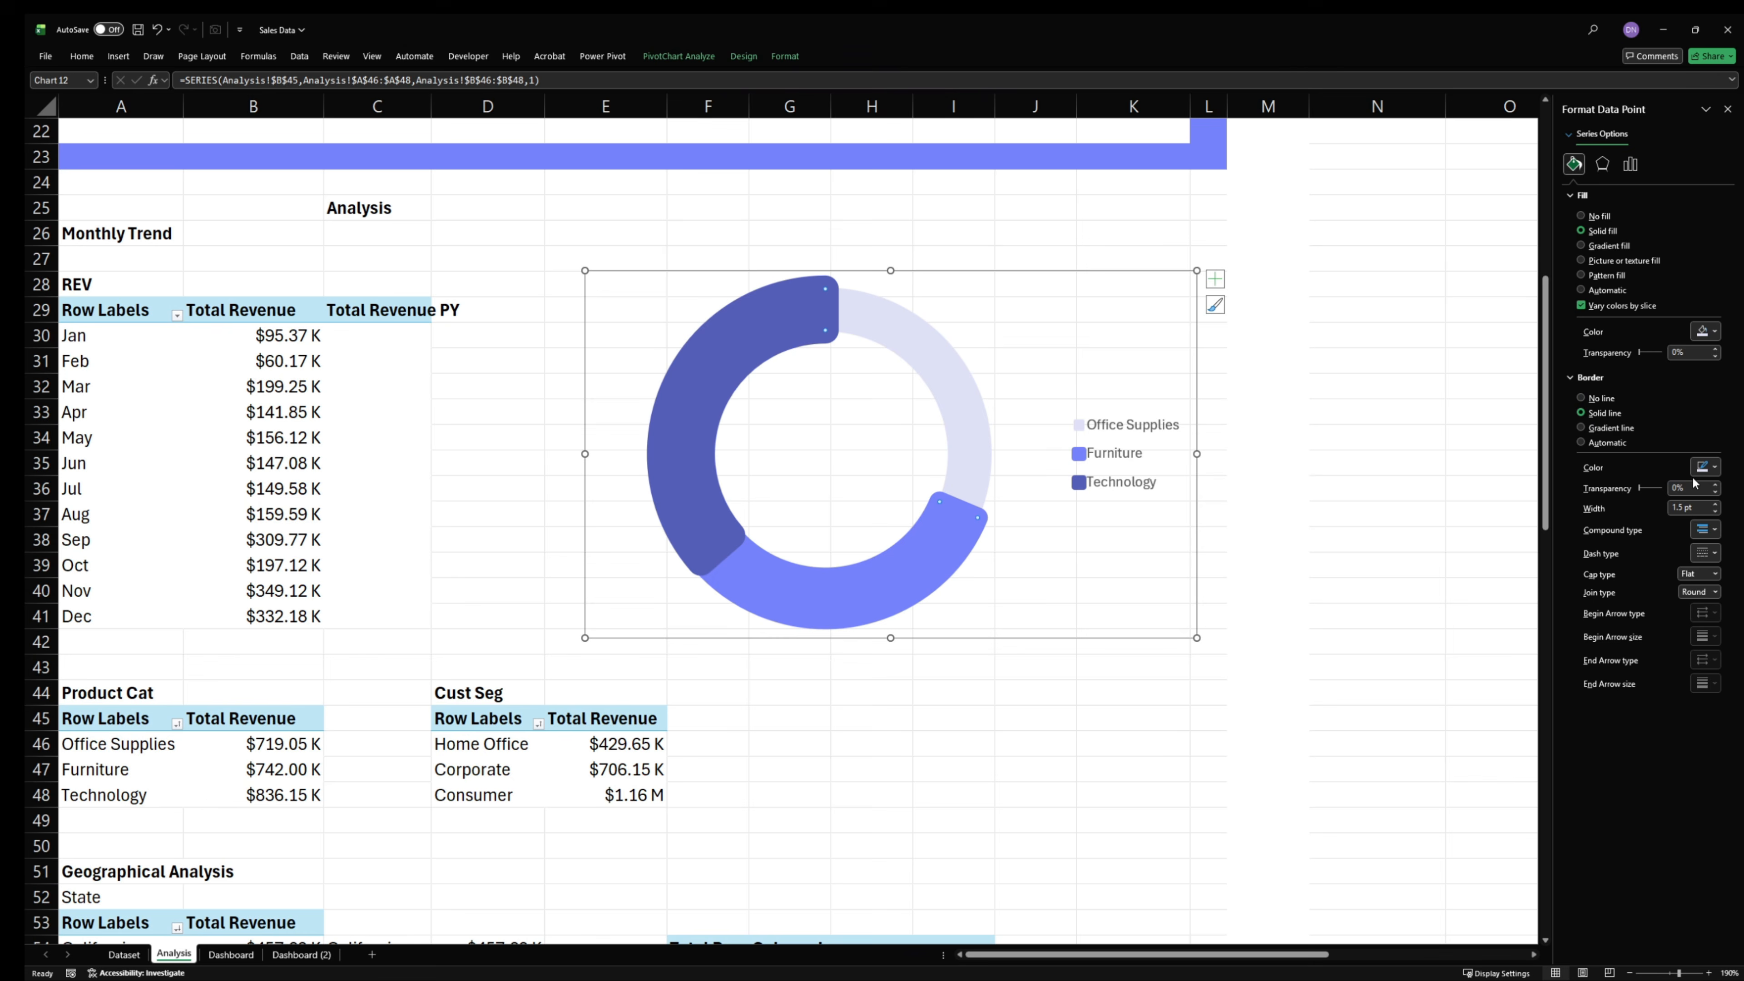
{"action": "left_click", "coordinate": [1692, 507]}
{"action": "type", "text": "5"}
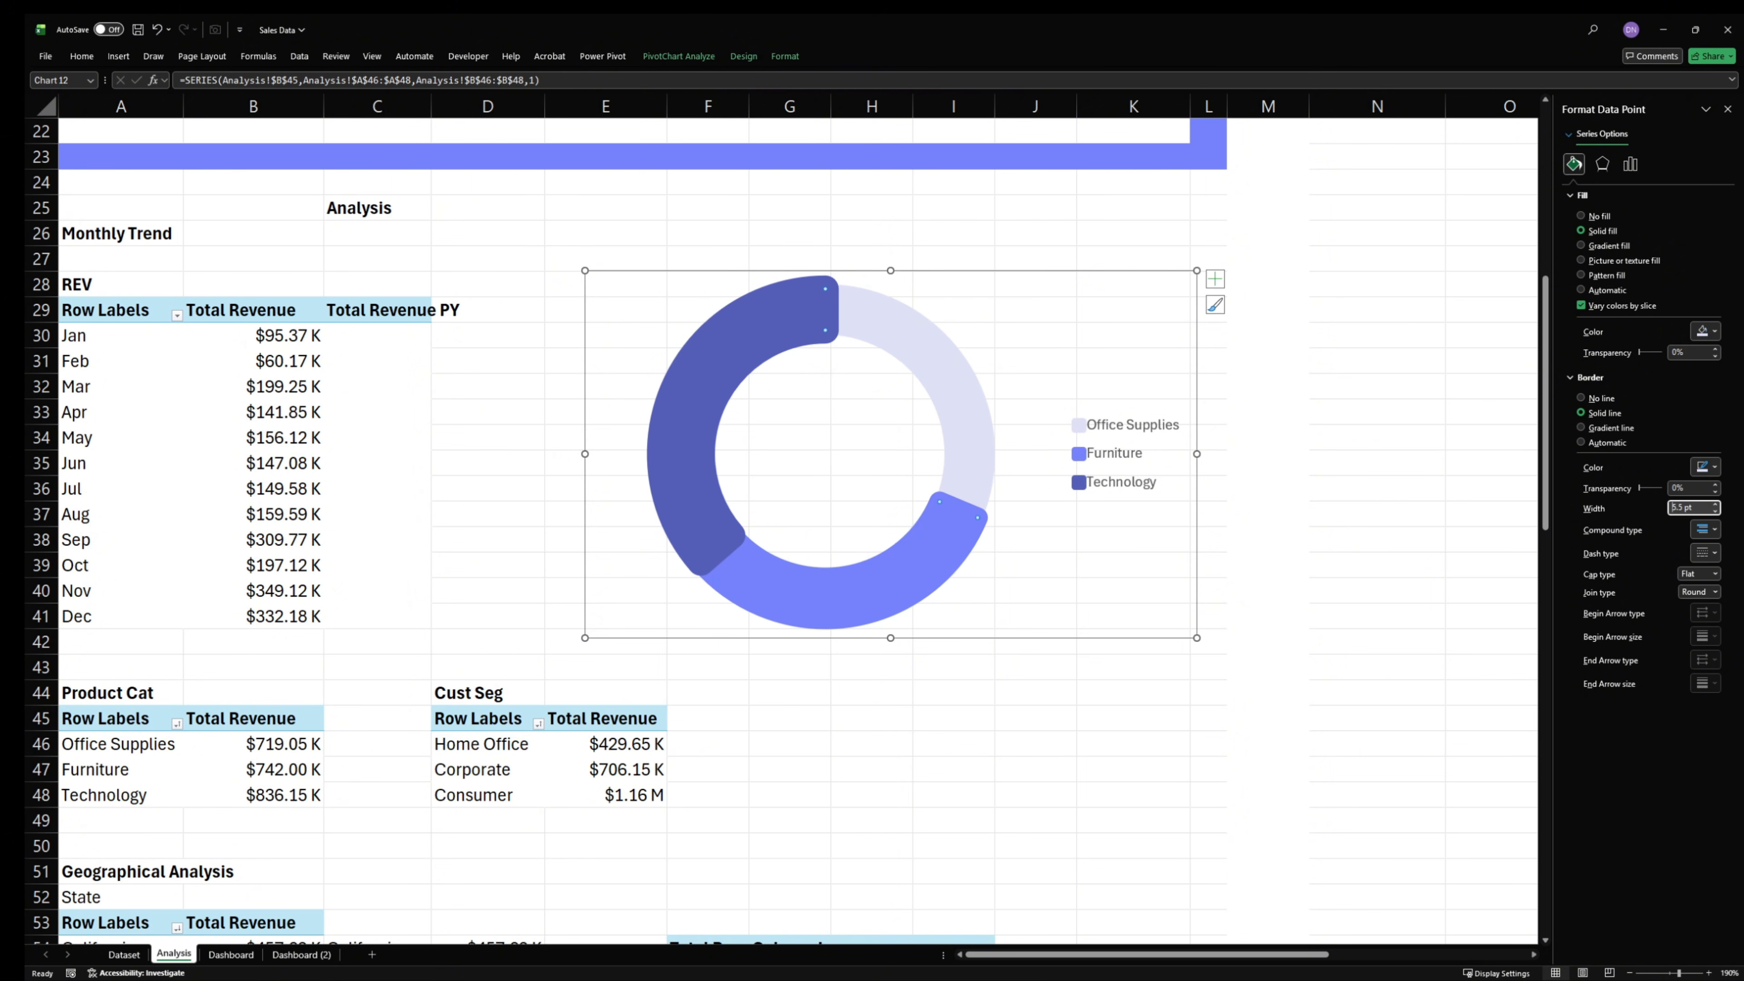
- Move the doughnut chart from the Analysis sheet to the Dashboard sheet and shrink it to fit under the By Product Category heading
{"action": "left_click", "coordinate": [973, 640]}
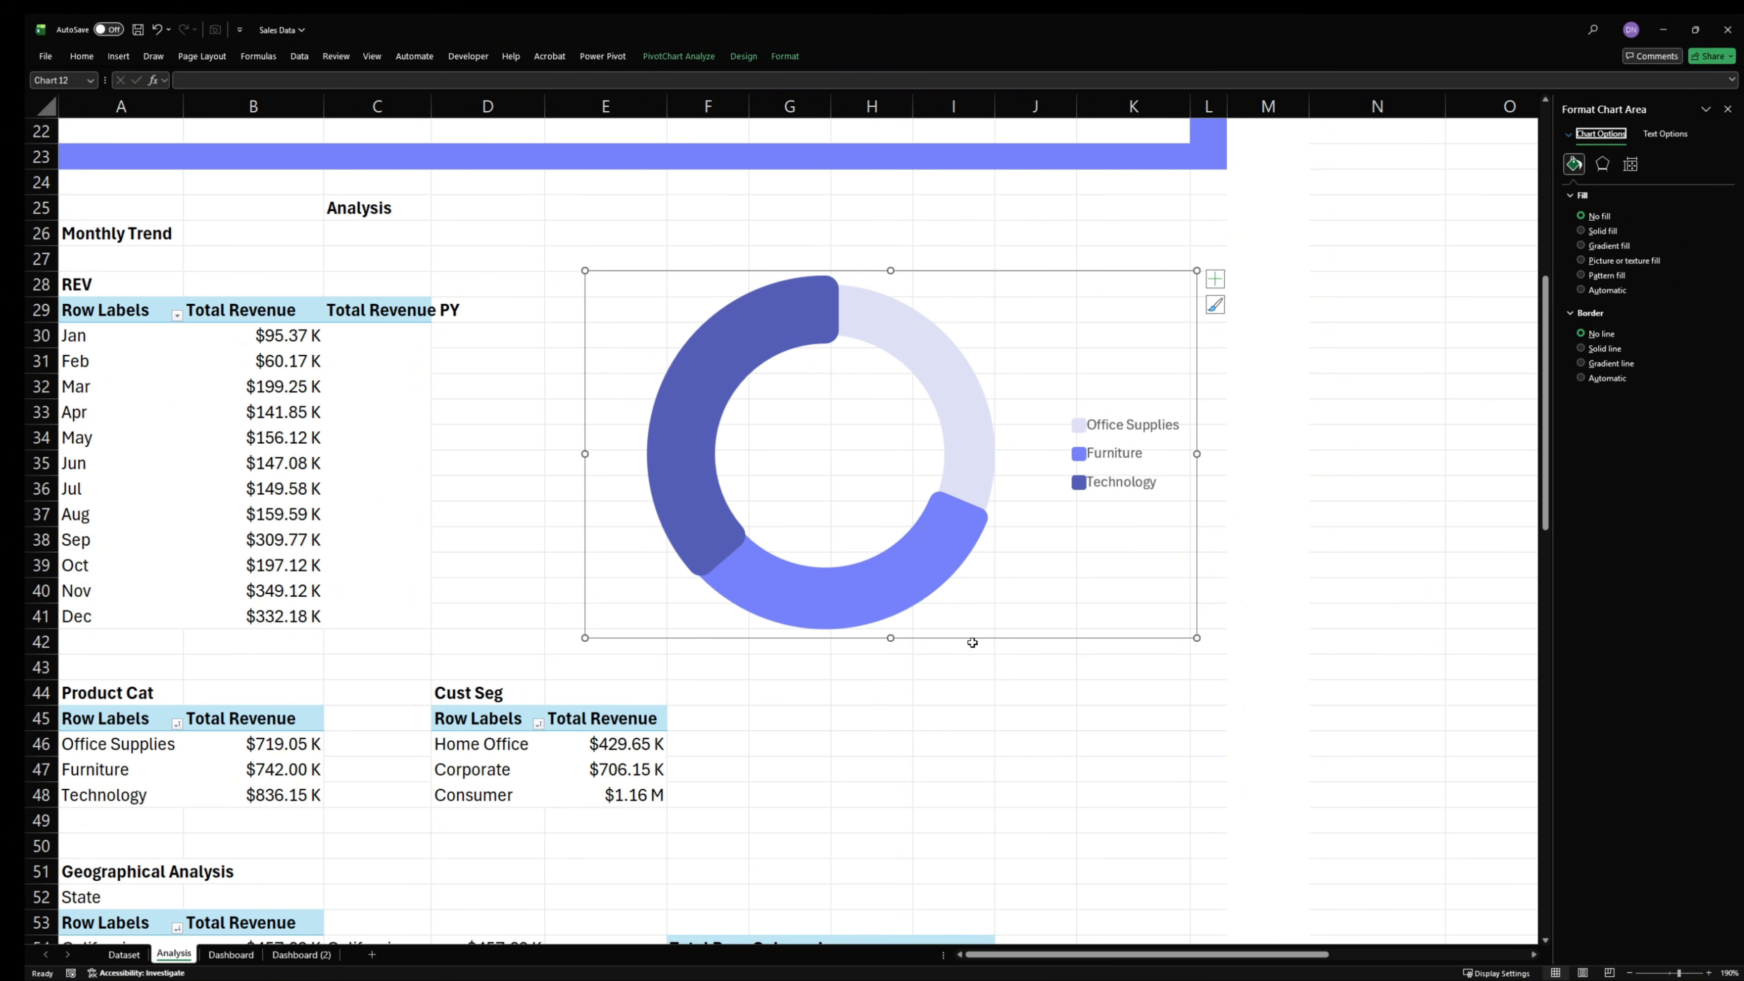
{"action": "key", "text": "Delete"}
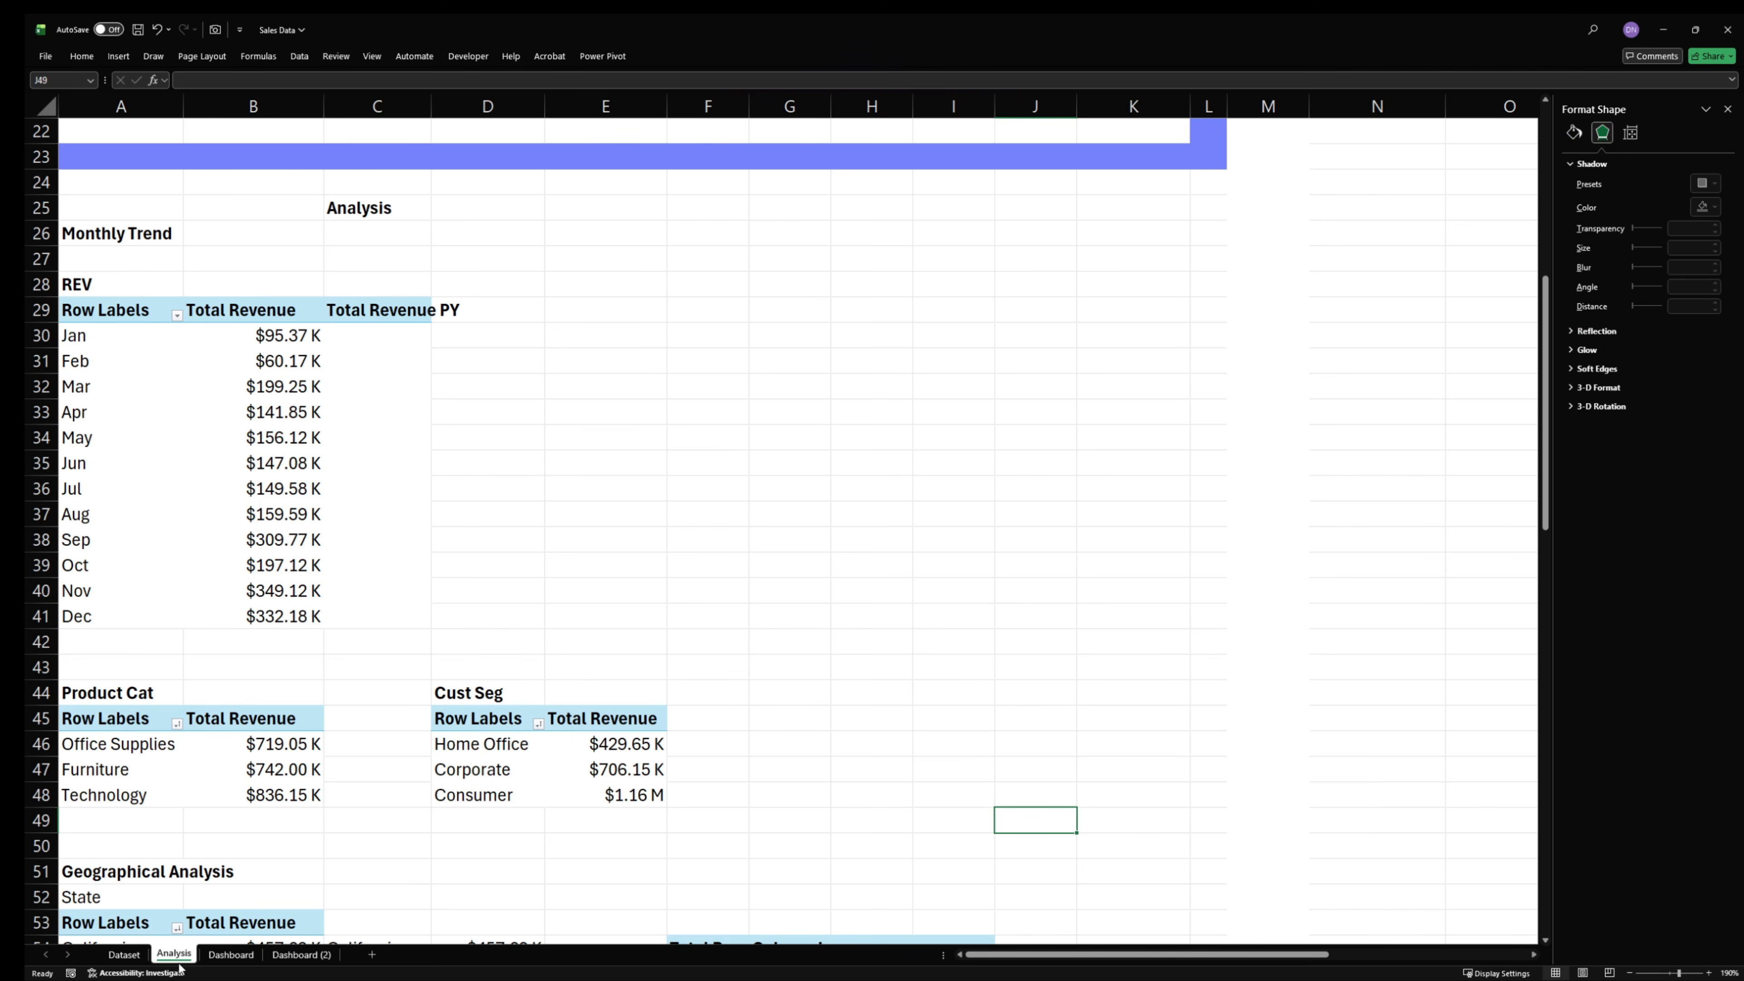
{"action": "left_click", "coordinate": [231, 954]}
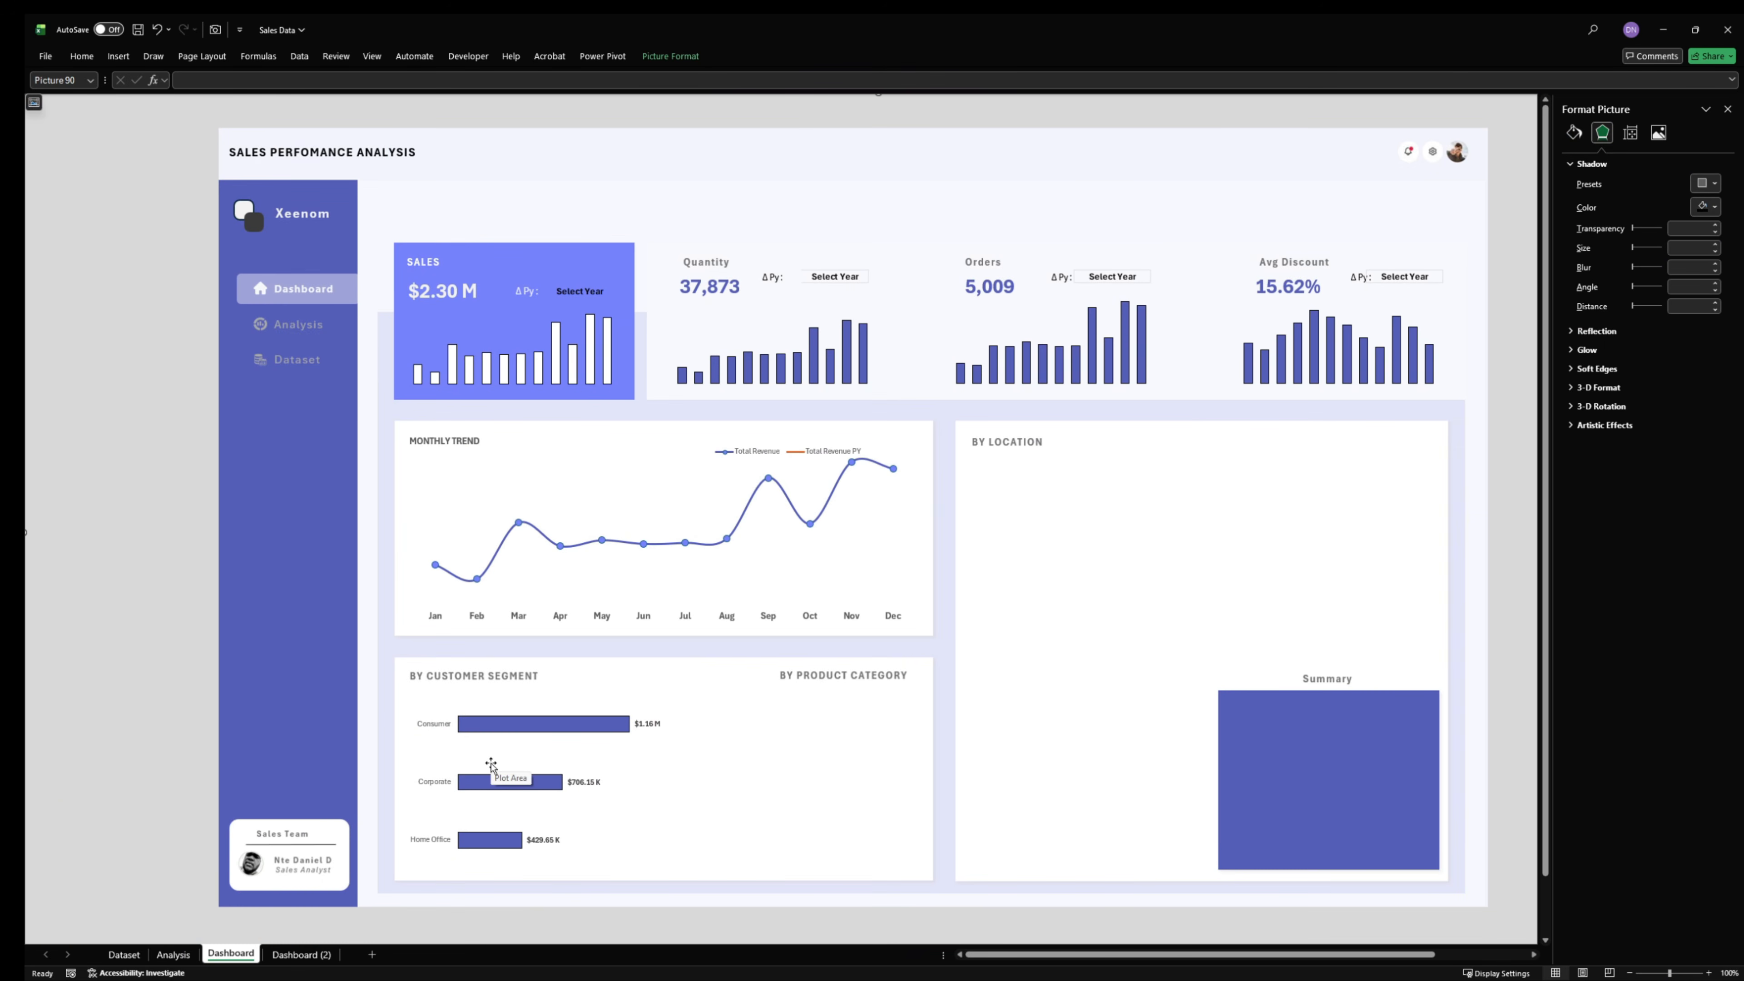
{"action": "key", "text": "ctrl+v"}
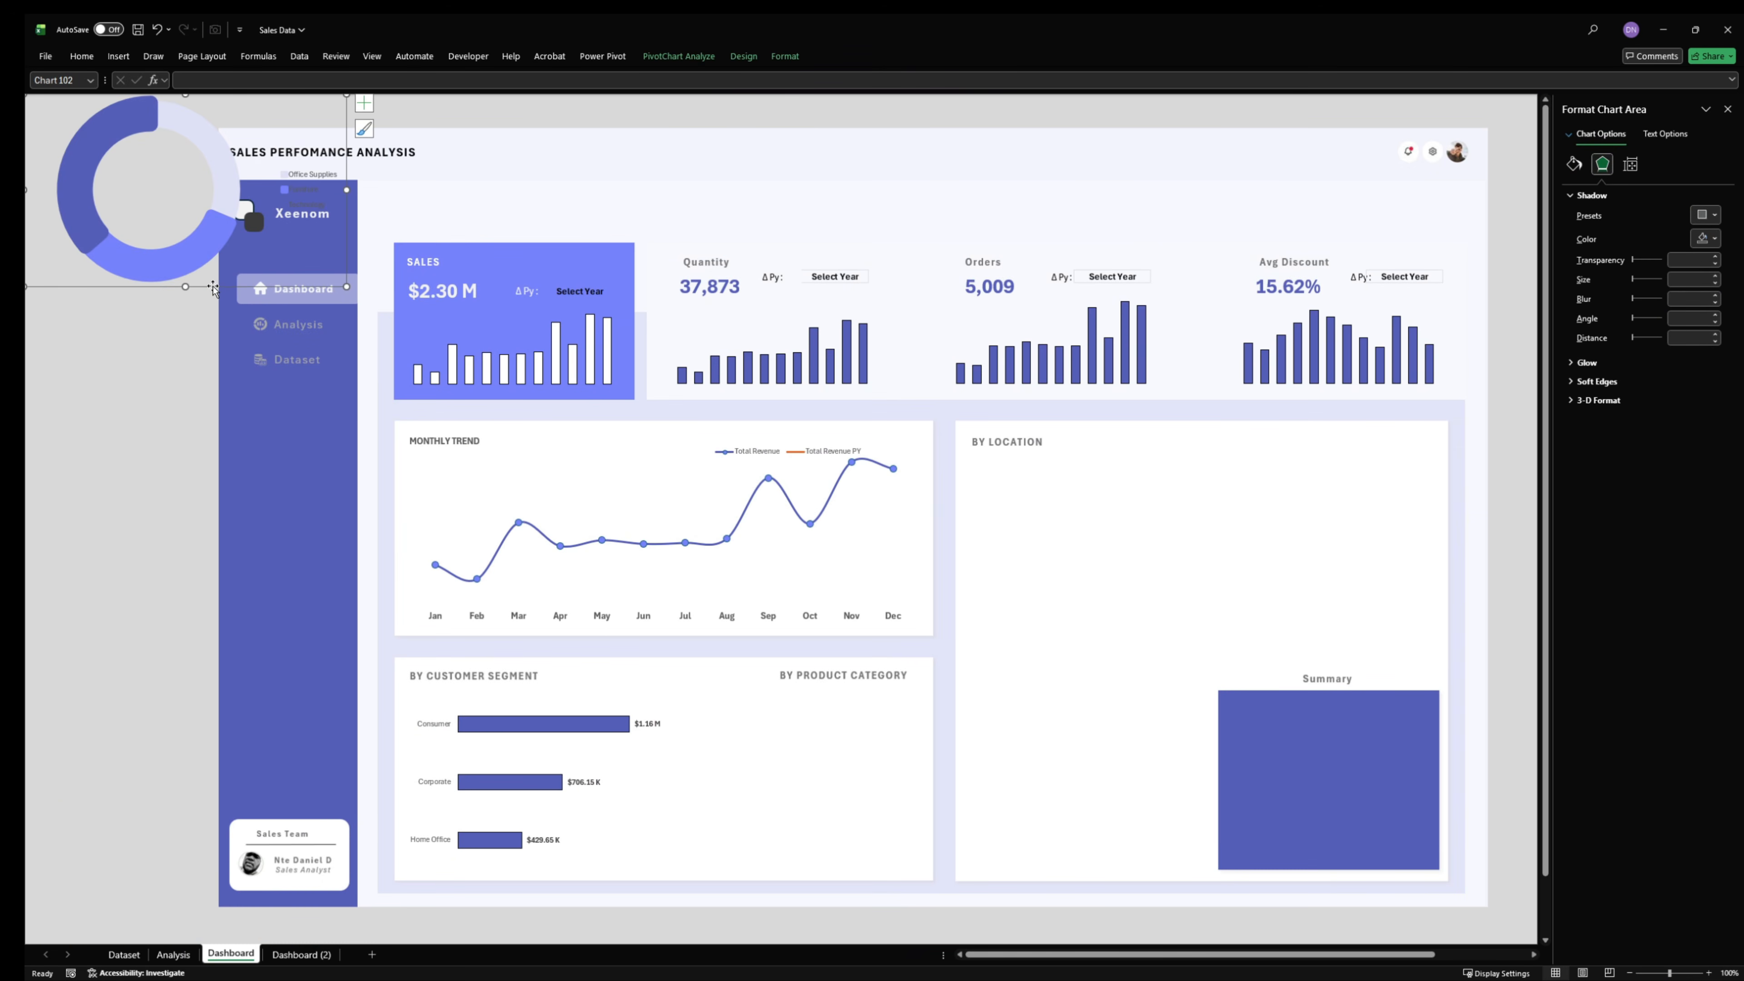
{"action": "left_click_drag", "start_coordinate": [213, 289], "coordinate": [846, 862]}
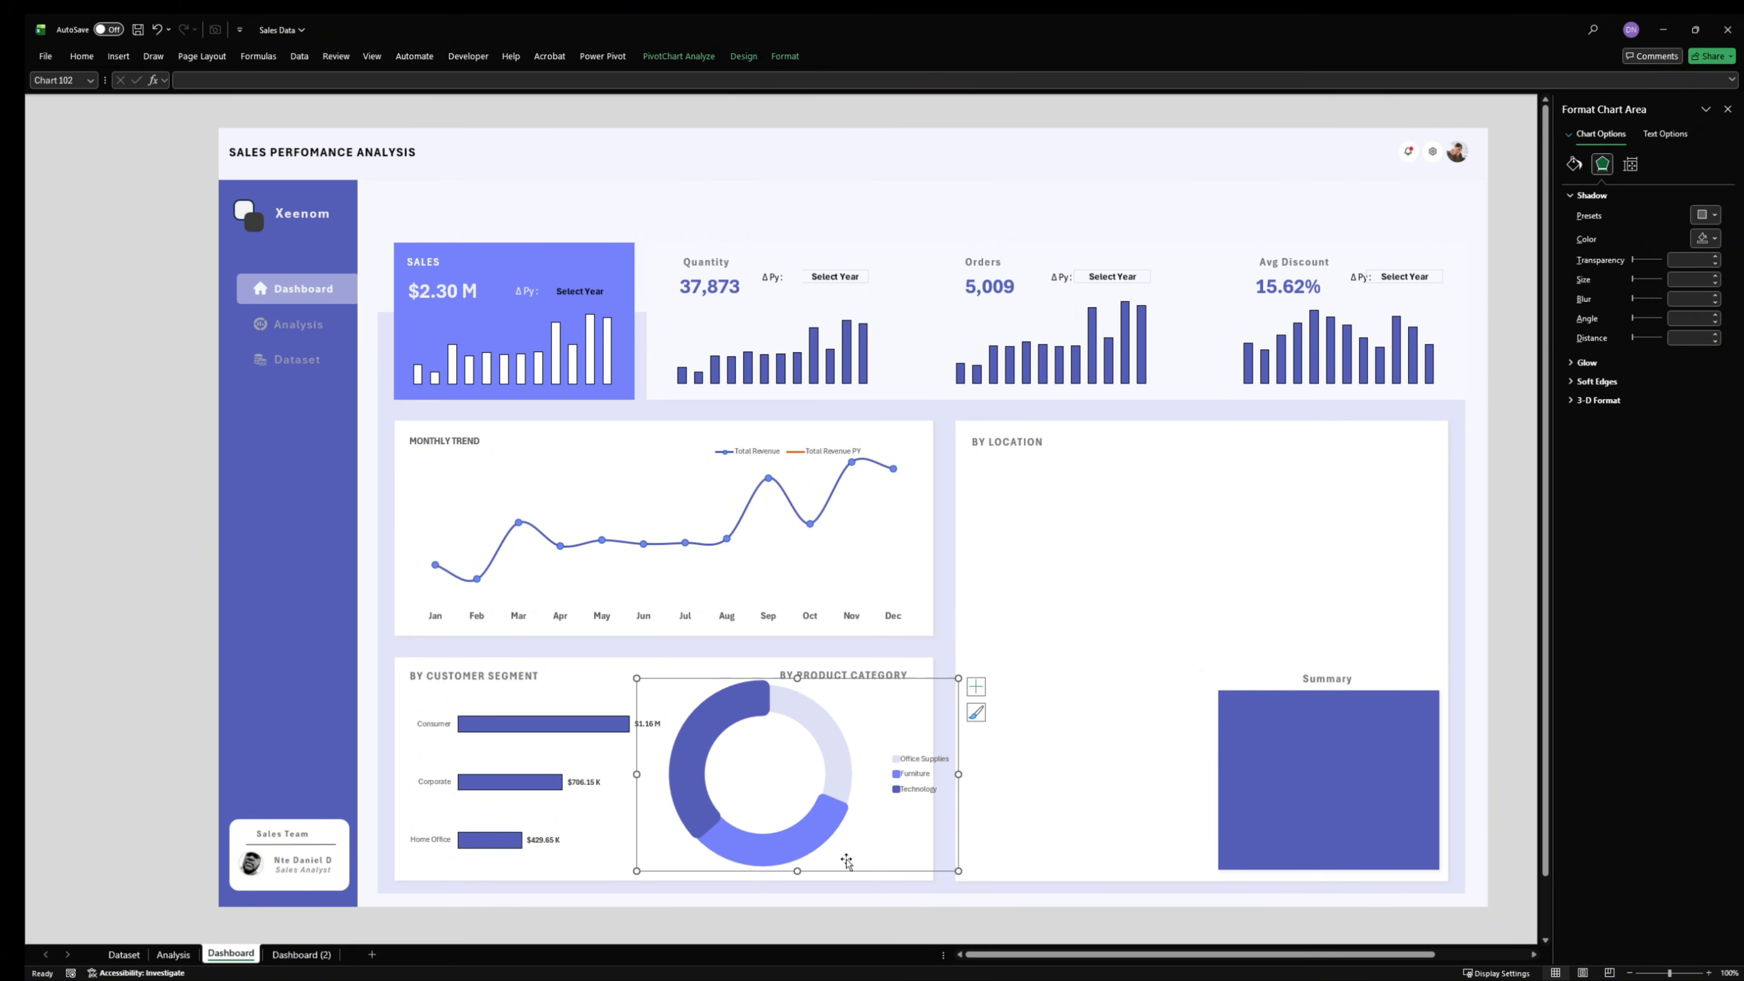
{"action": "mouse_move", "coordinate": [959, 678]}
{"action": "left_mouse_down"}
{"action": "mouse_move", "coordinate": [791, 692]}
{"action": "mouse_move", "coordinate": [924, 678]}
{"action": "left_mouse_up"}
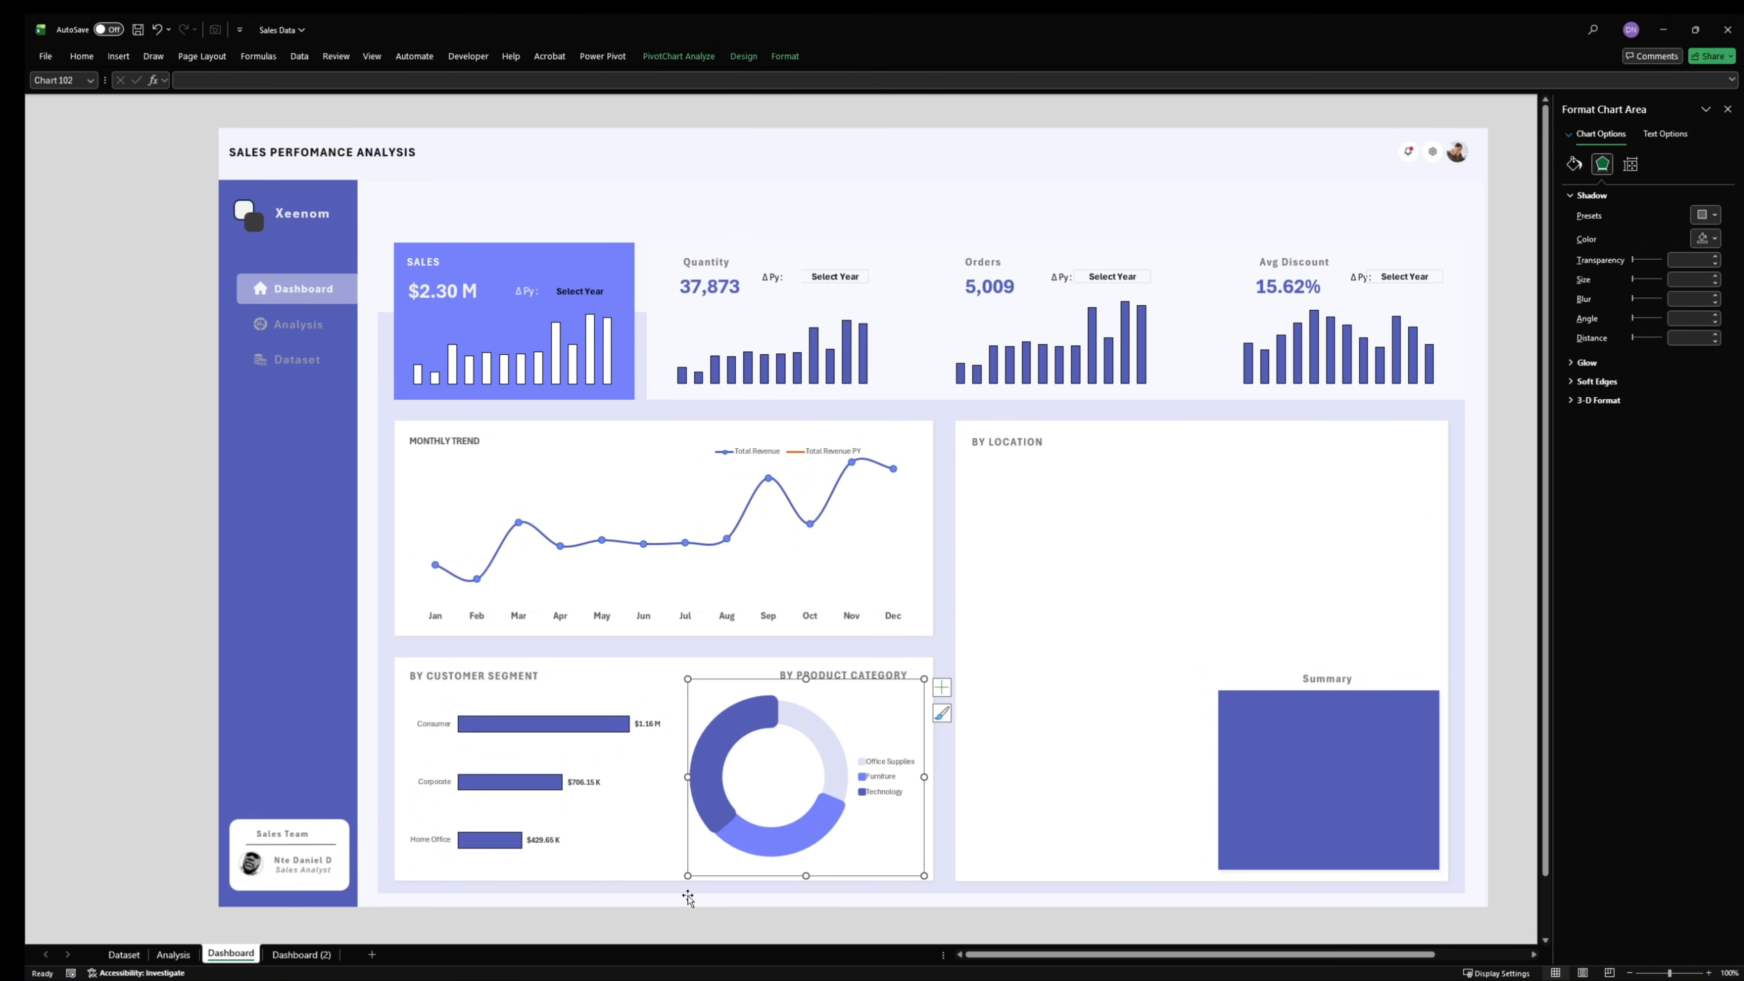
{"action": "left_click", "coordinate": [169, 617]}
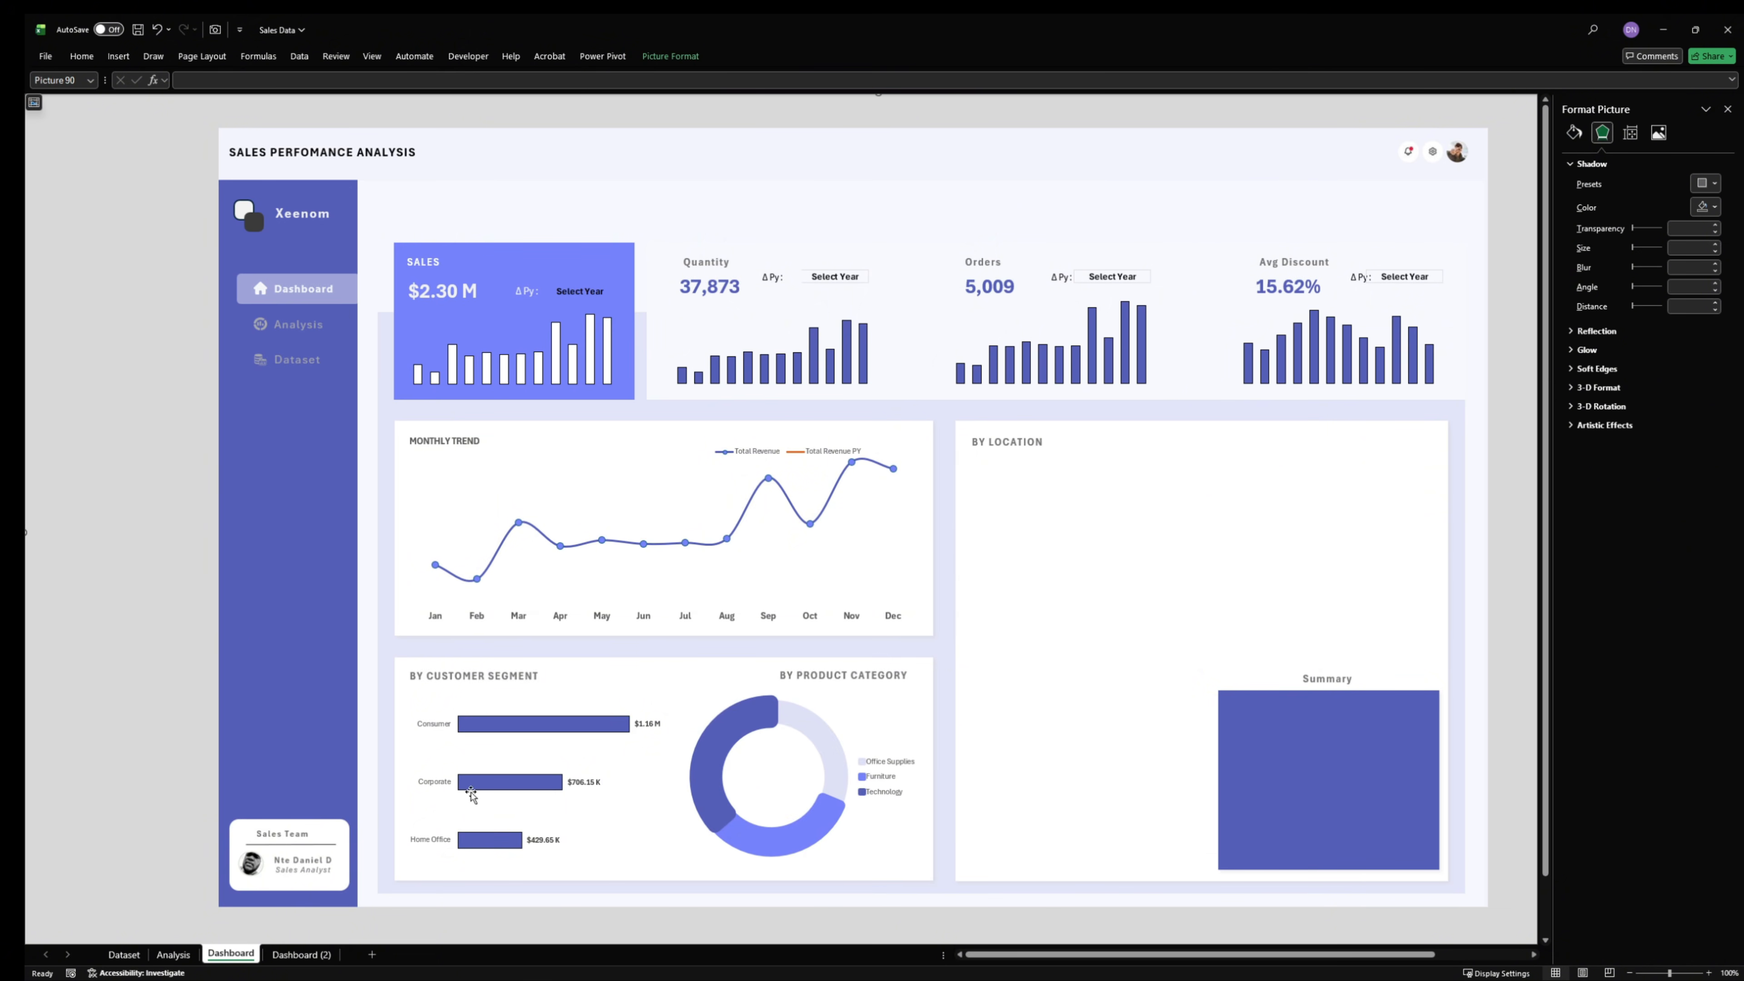
- Narrow the customer segment bar chart and widen the doughnut chart toward it
{"action": "left_click", "coordinate": [640, 778]}
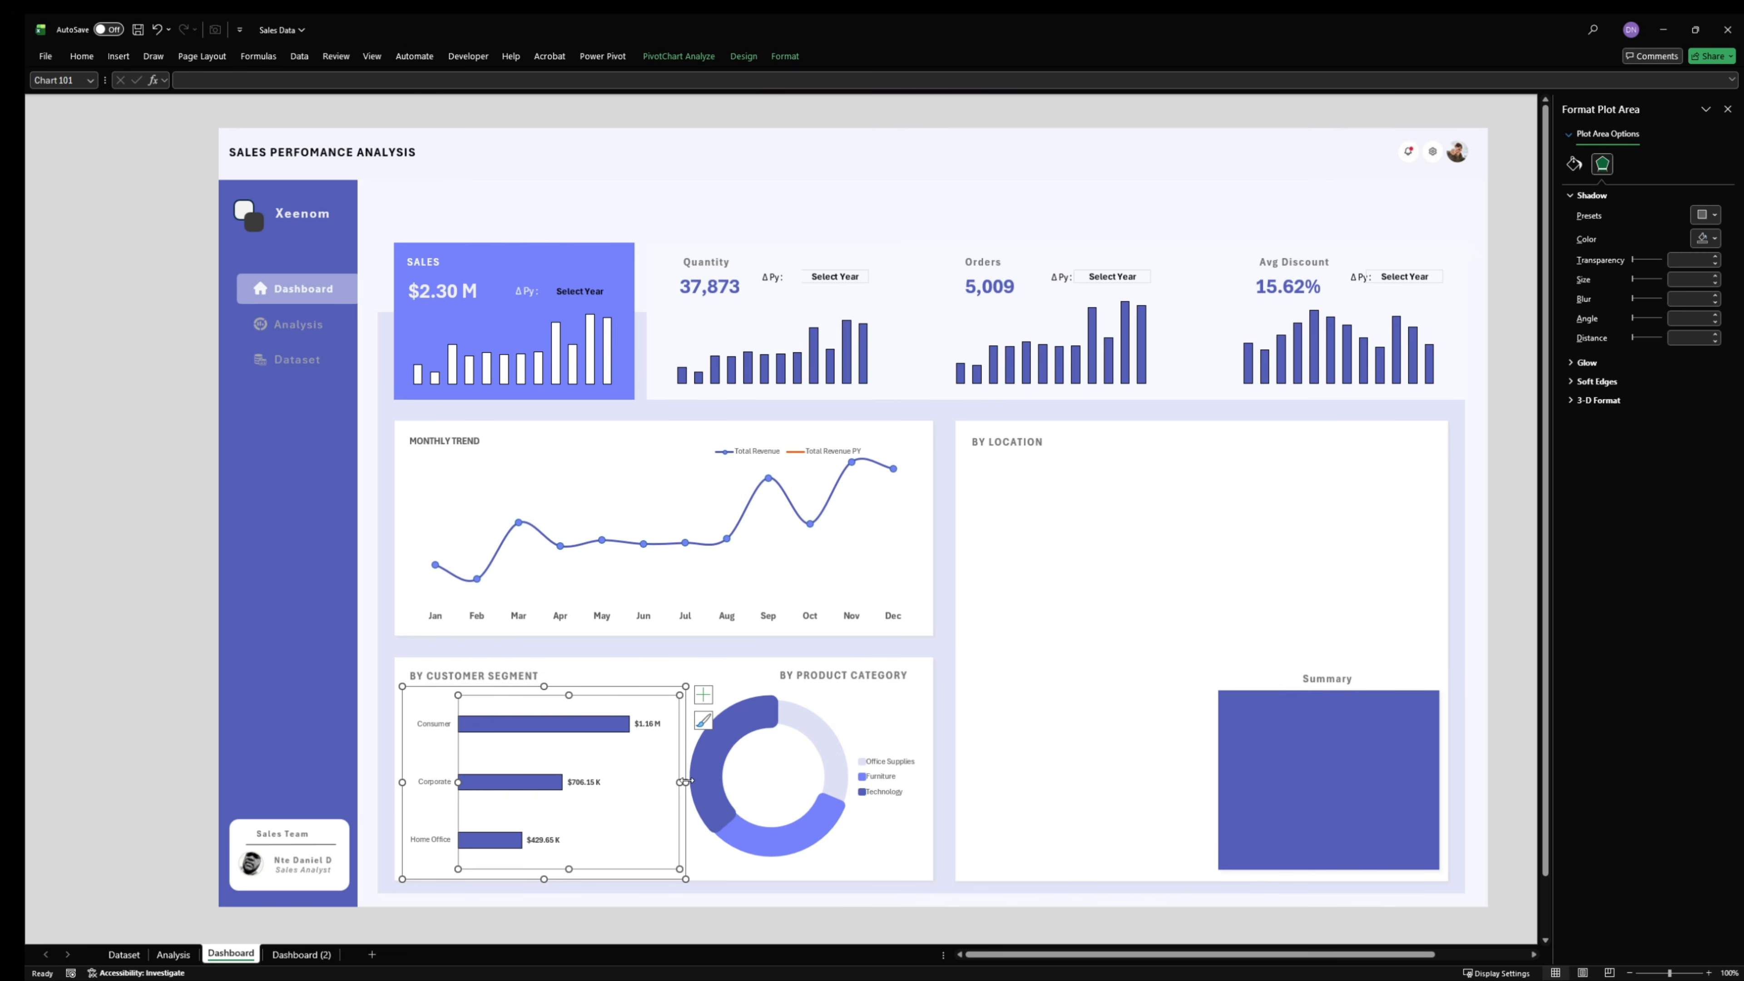
{"action": "left_click_drag", "start_coordinate": [686, 781], "coordinate": [658, 782]}
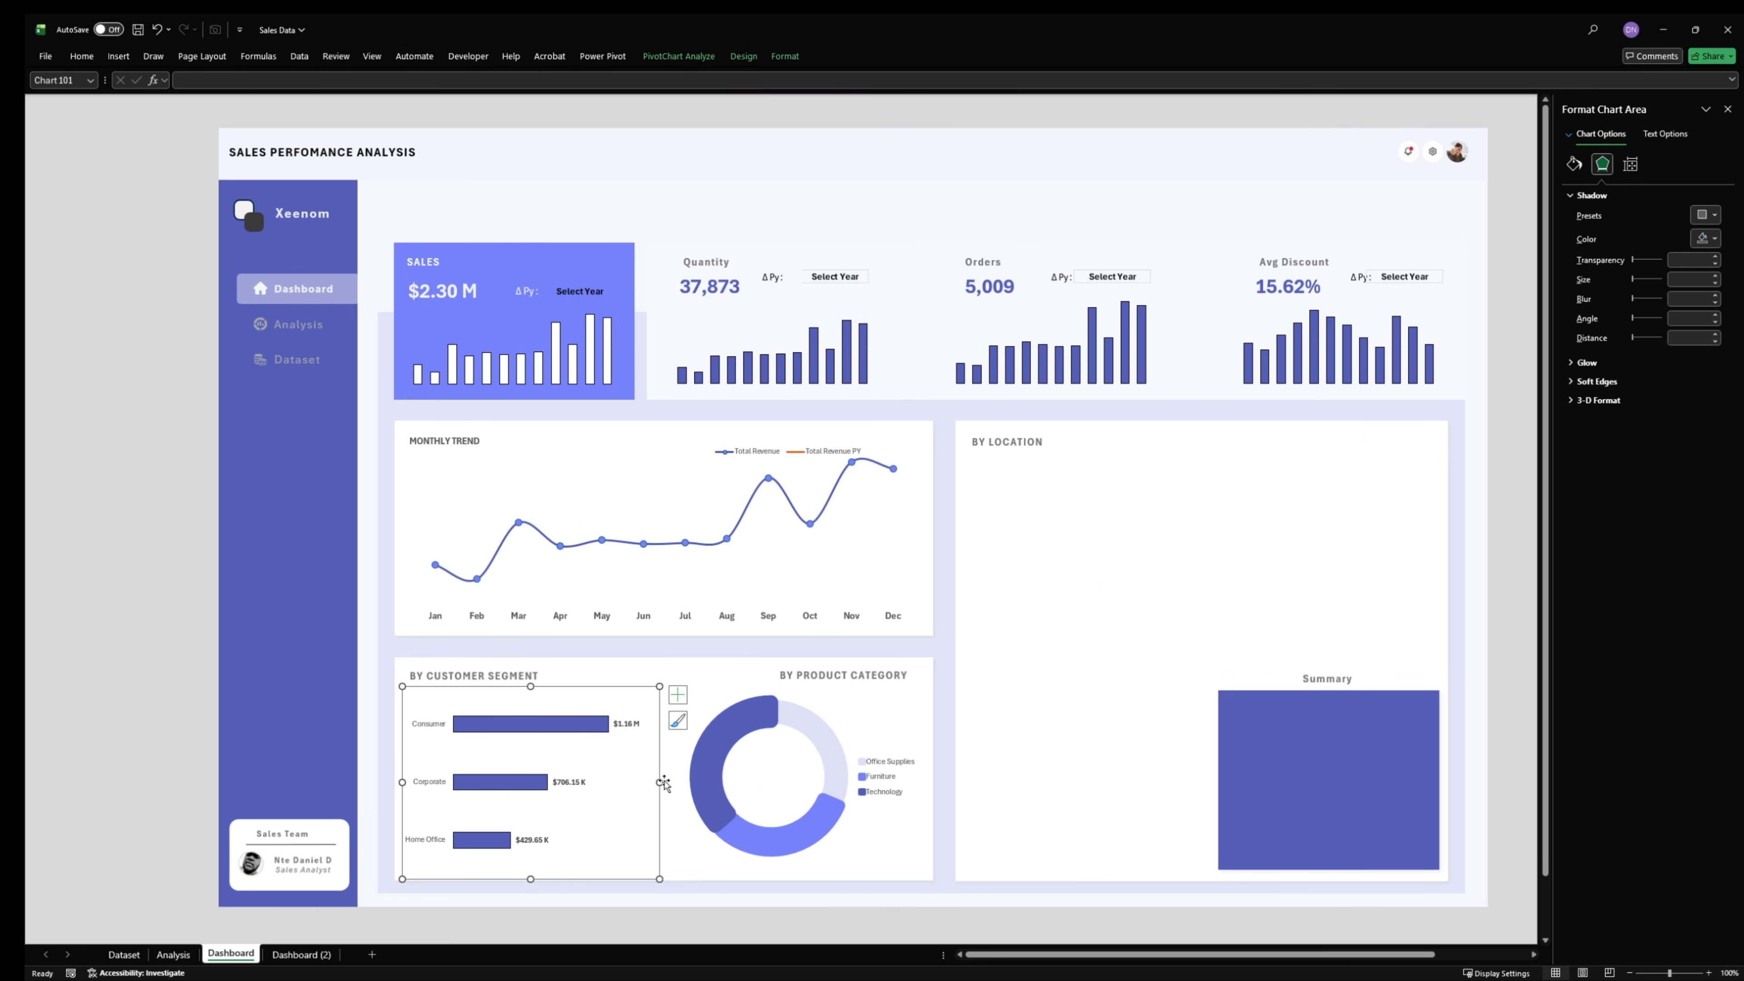
{"action": "left_click", "coordinate": [780, 766]}
{"action": "left_click_drag", "start_coordinate": [676, 774], "coordinate": [671, 776]}
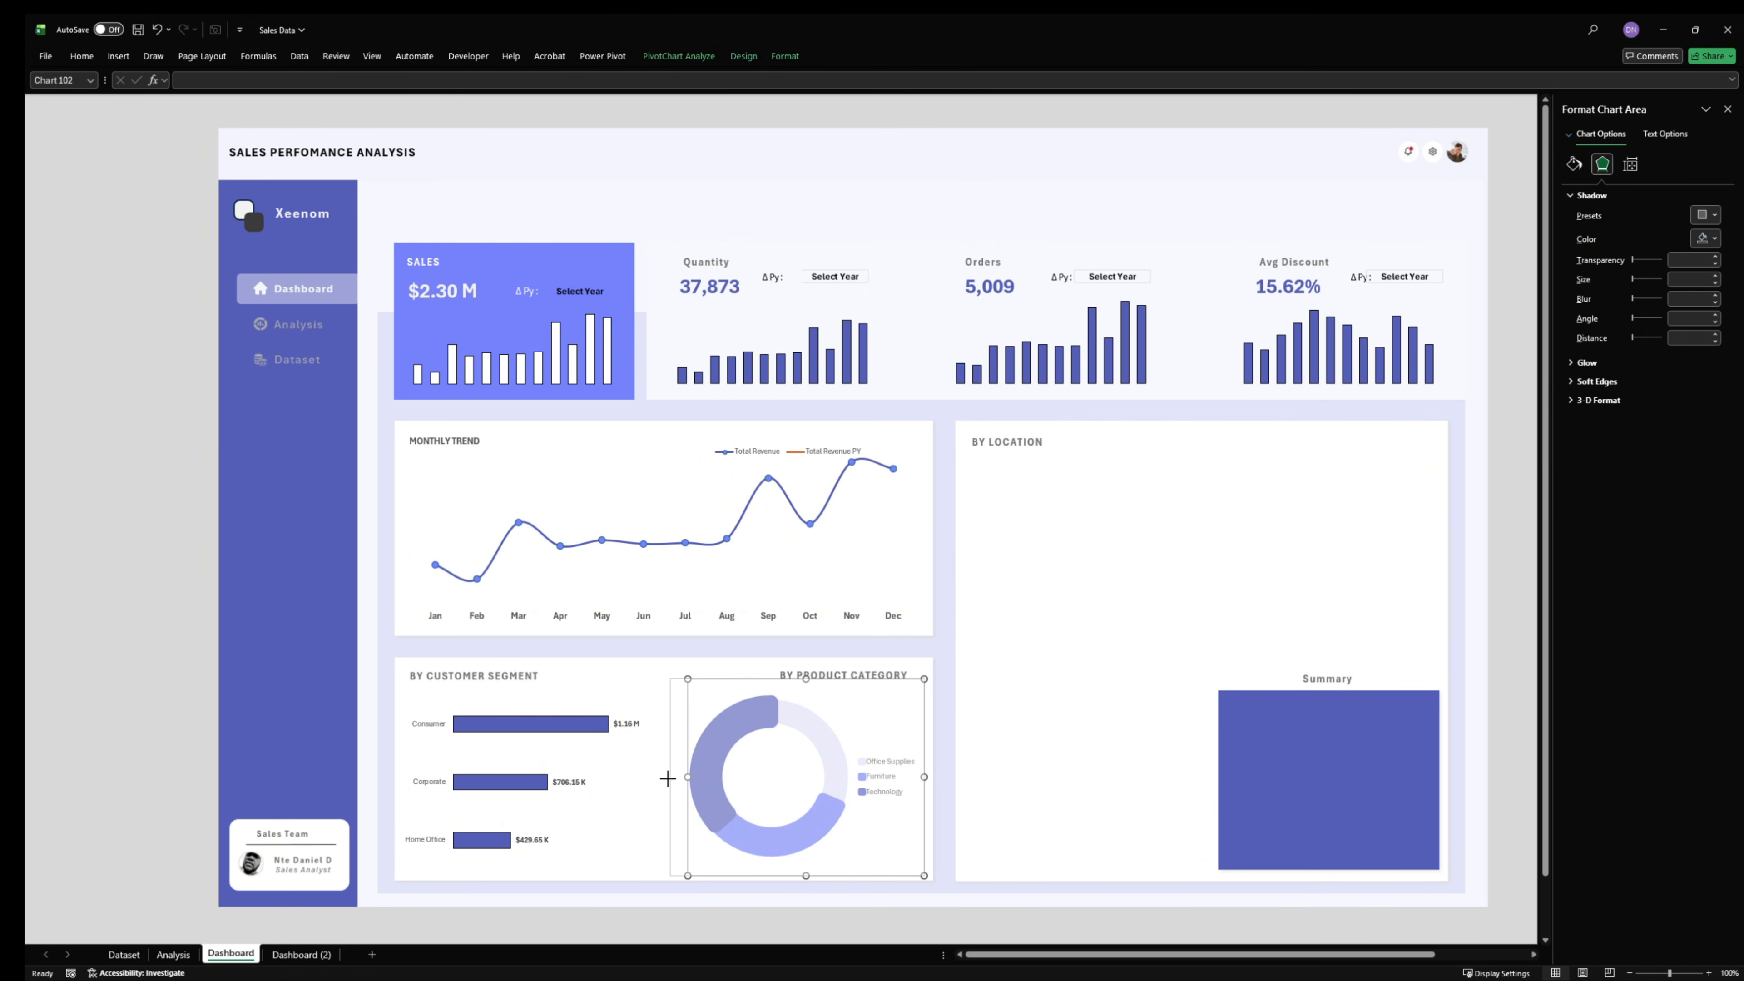
- Add data labels to the product category doughnut chart
{"action": "left_click", "coordinate": [741, 776]}
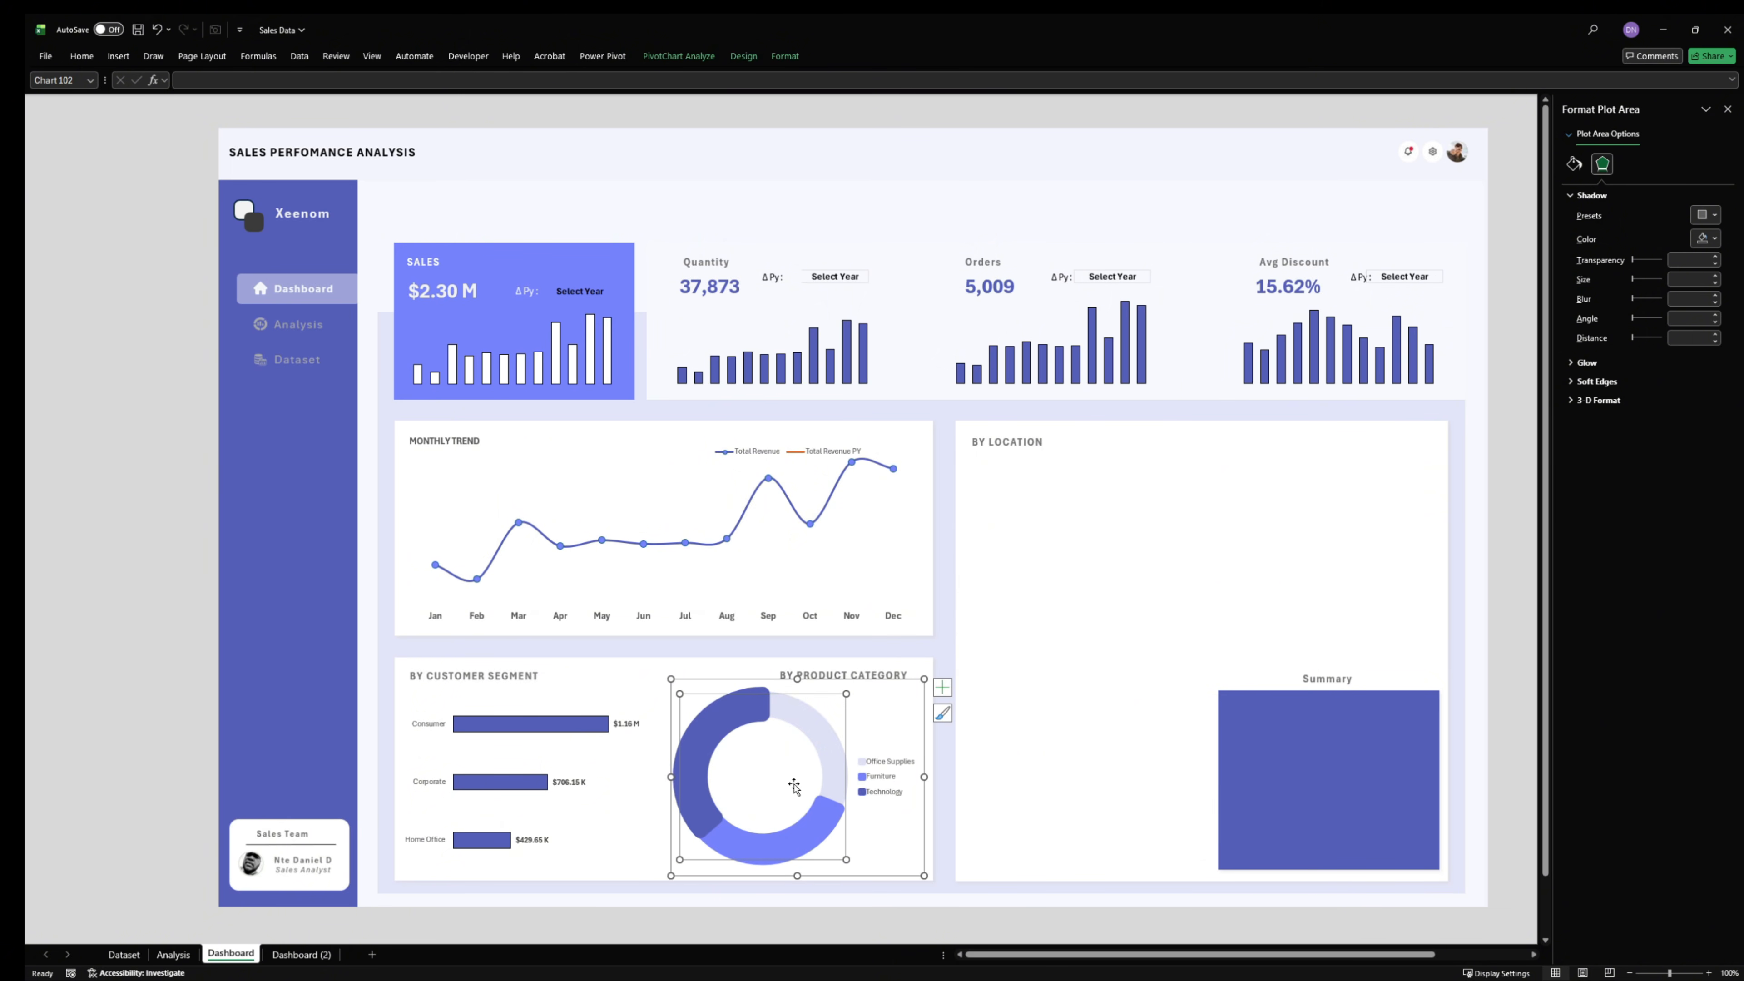
{"action": "left_click", "coordinate": [879, 778]}
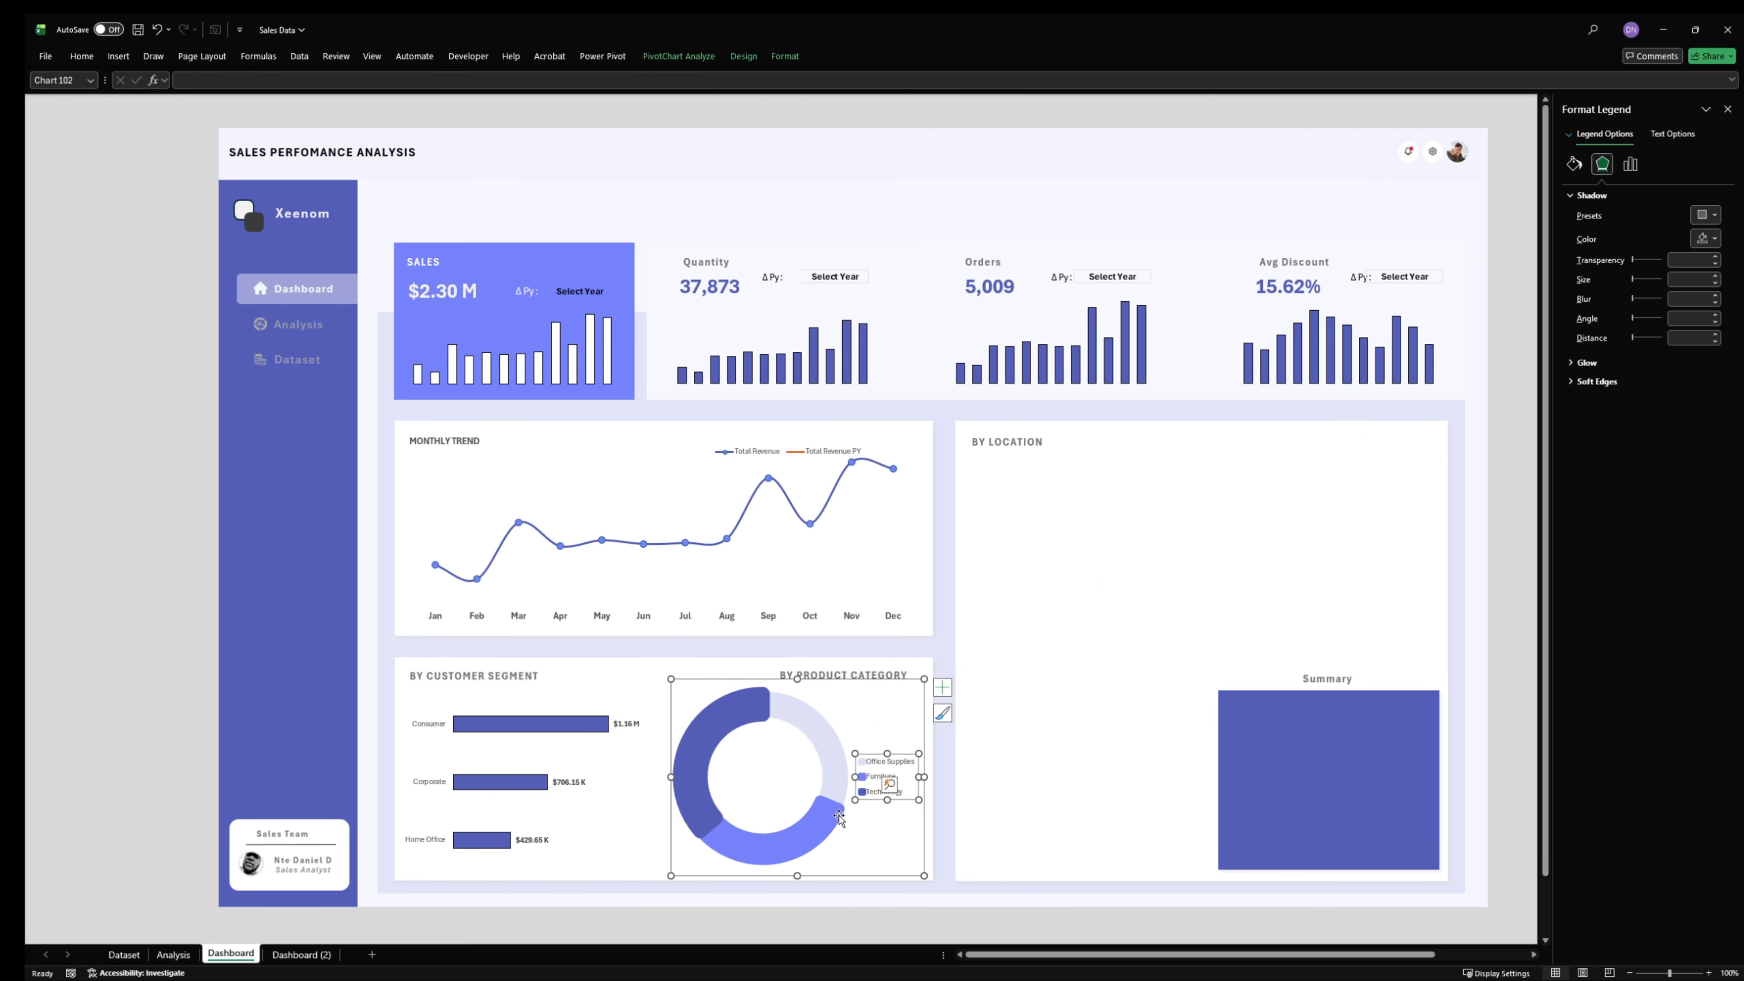
{"action": "left_click", "coordinate": [797, 725]}
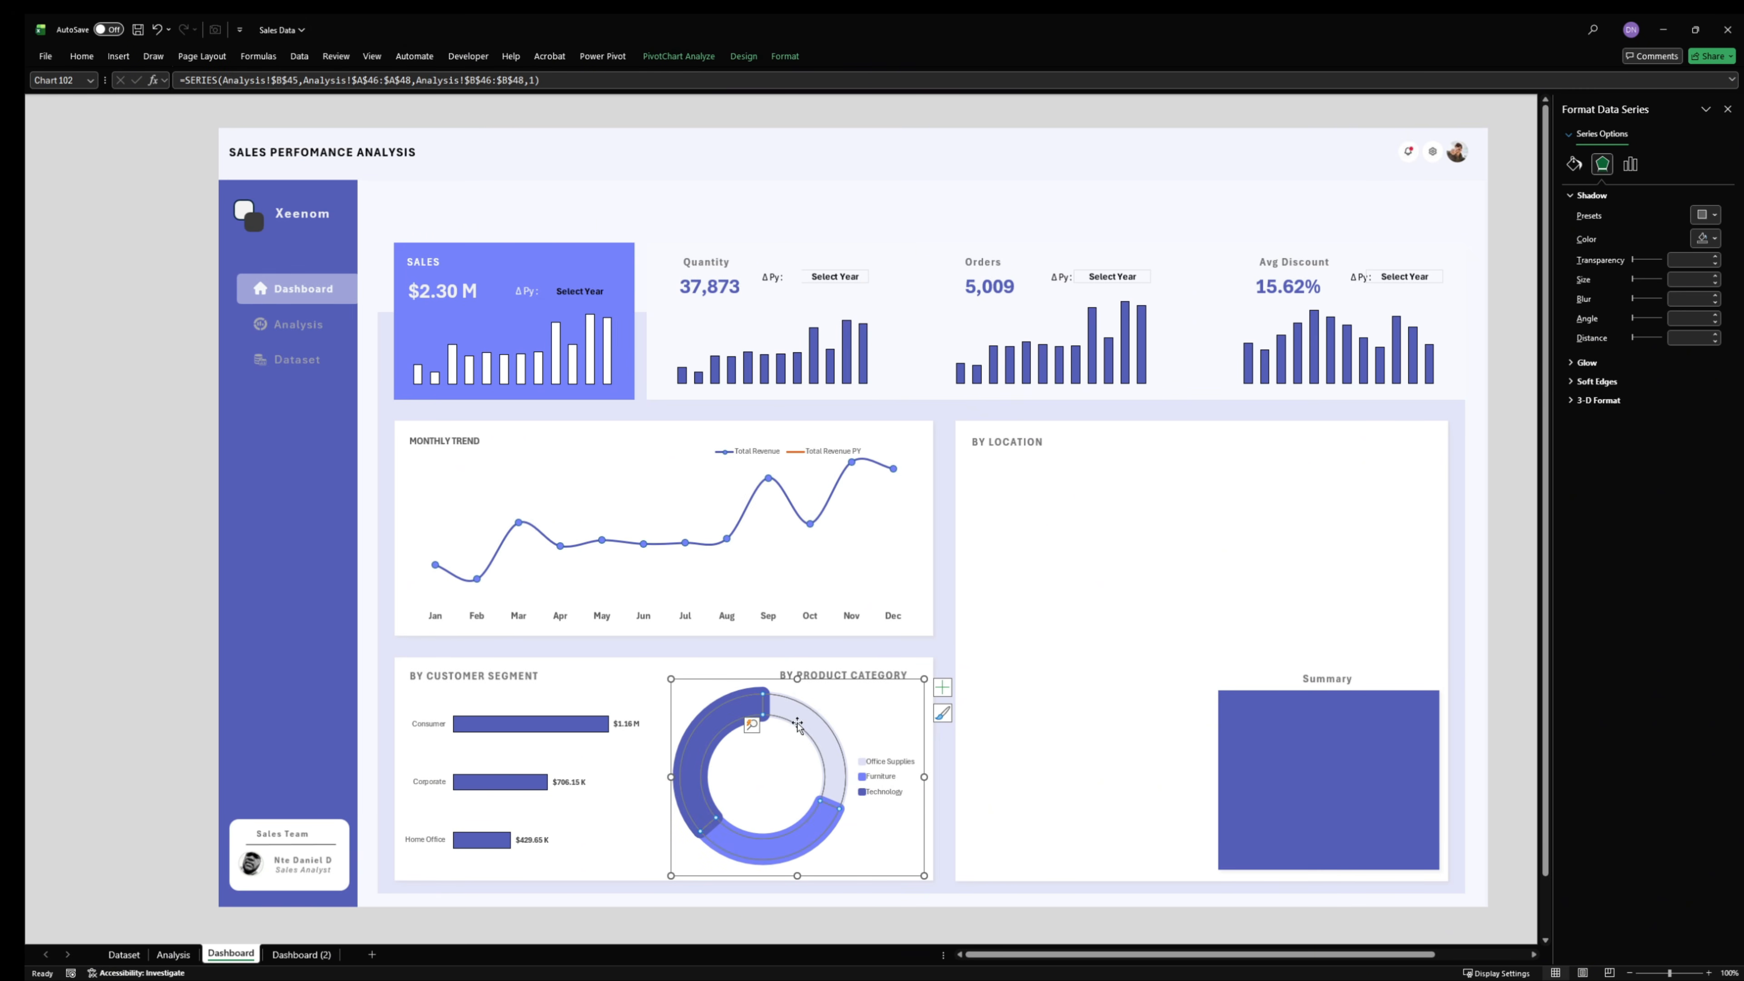
{"action": "left_click", "coordinate": [941, 687]}
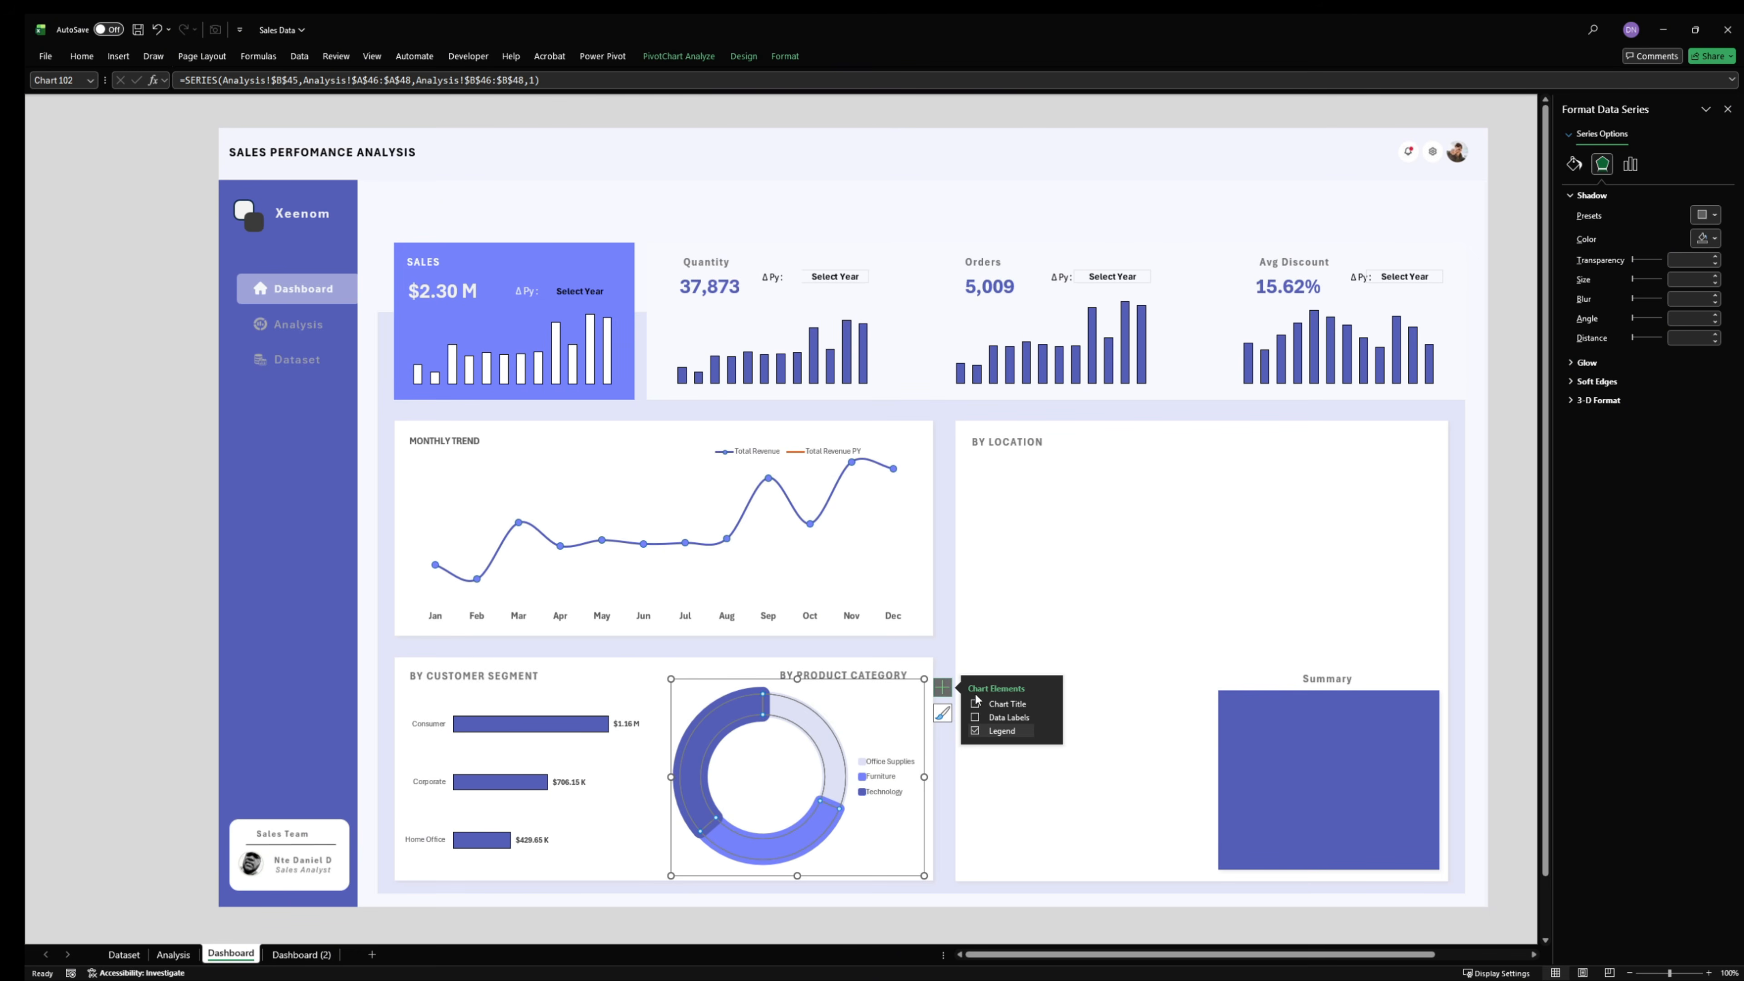
{"action": "left_click", "coordinate": [974, 718]}
- Move the Furniture slice's data label off the doughnut ring to just below it
{"action": "left_click", "coordinate": [773, 845]}
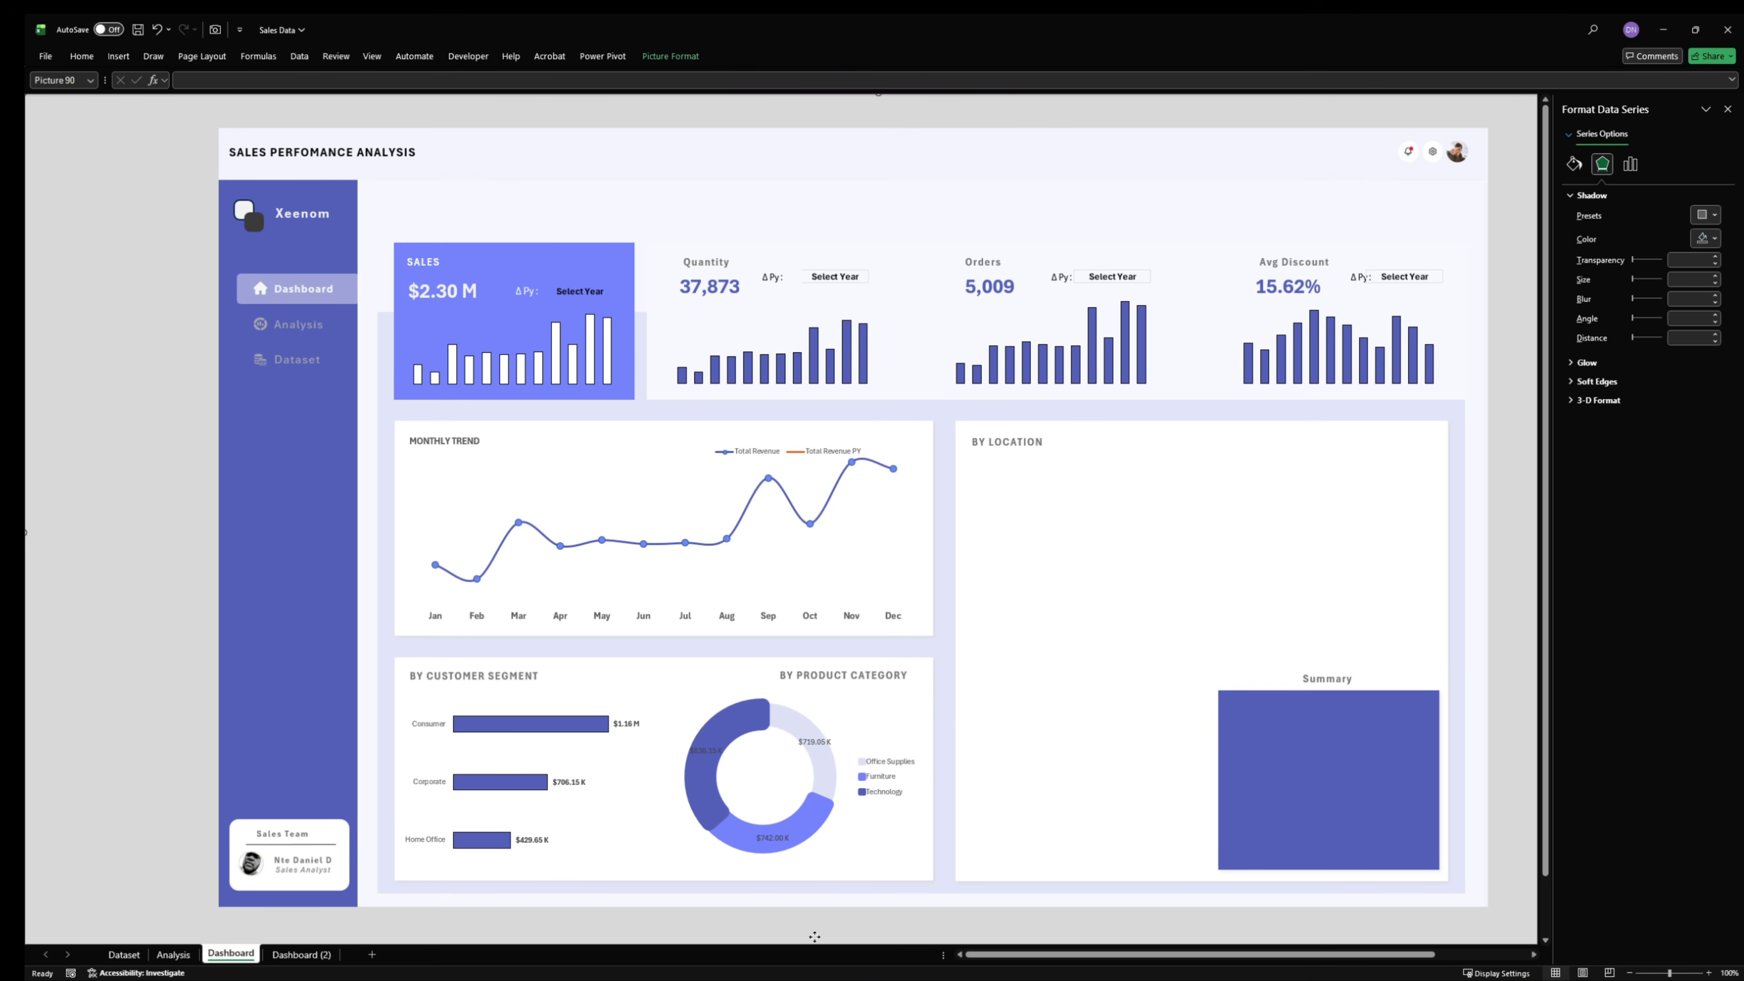
{"action": "left_click_drag", "start_coordinate": [773, 844], "coordinate": [810, 863]}
{"action": "left_click", "coordinate": [779, 839]}
{"action": "left_click", "coordinate": [776, 918]}
{"action": "left_click", "coordinate": [769, 839]}
{"action": "left_click", "coordinate": [811, 862]}
{"action": "left_click", "coordinate": [780, 840]}
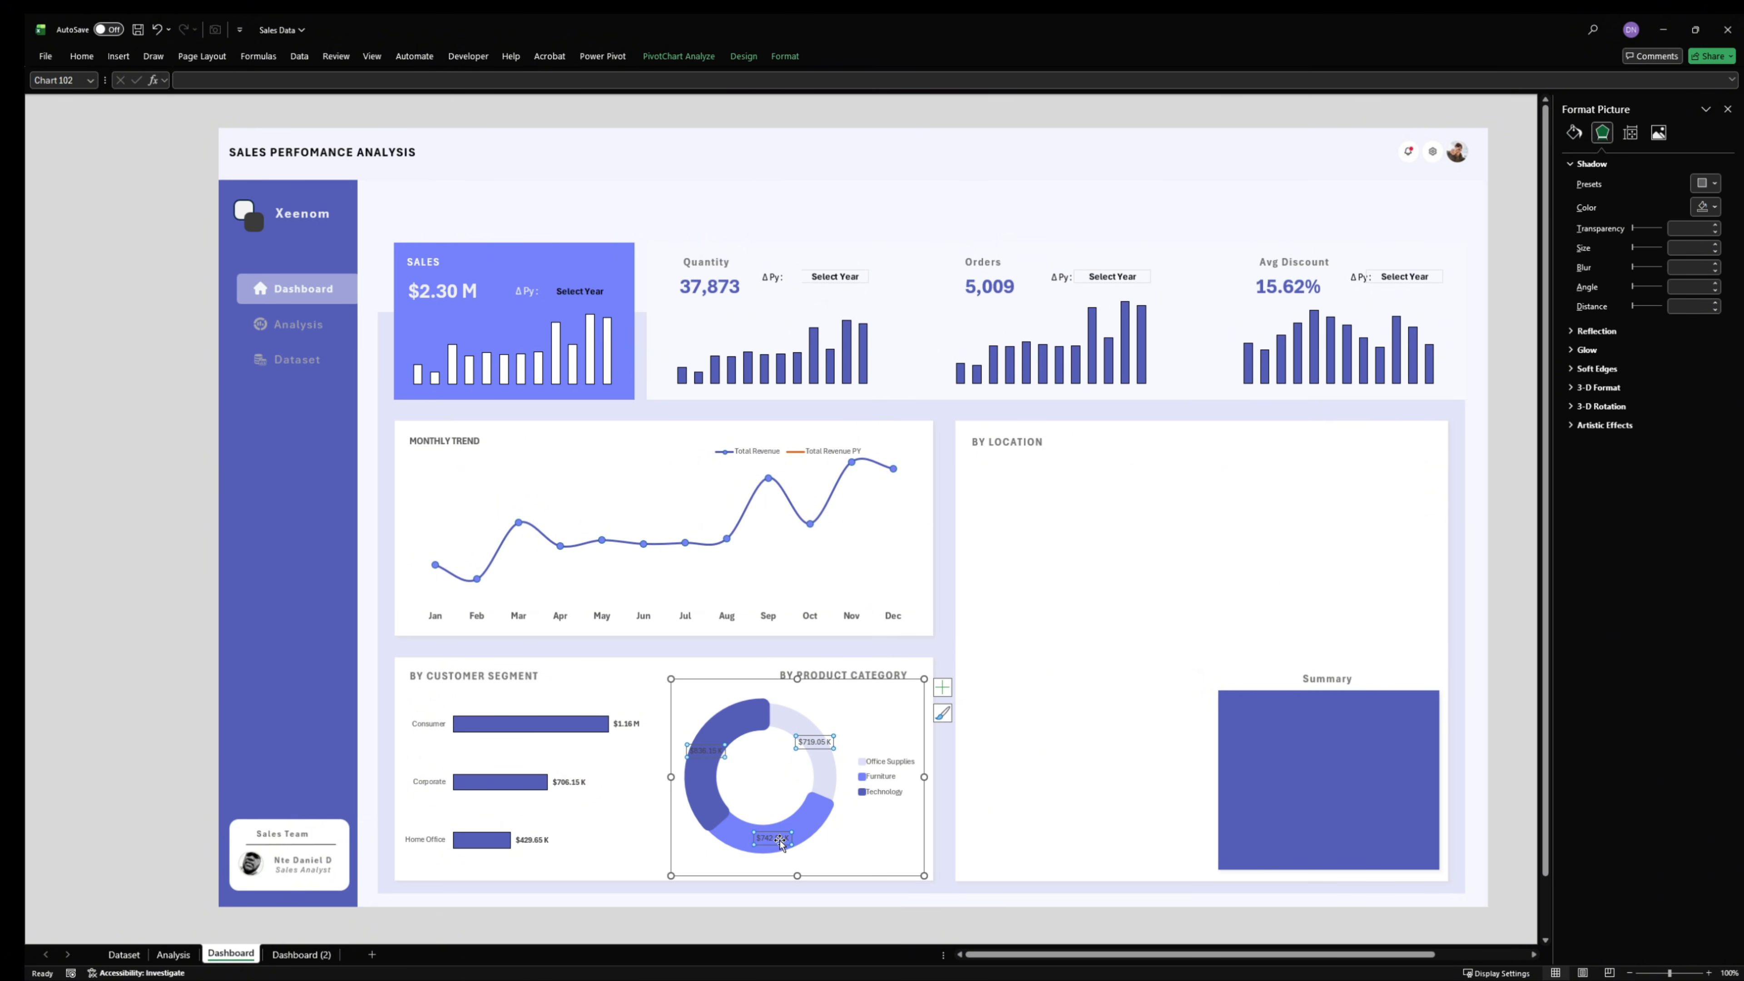
{"action": "left_click", "coordinate": [780, 839]}
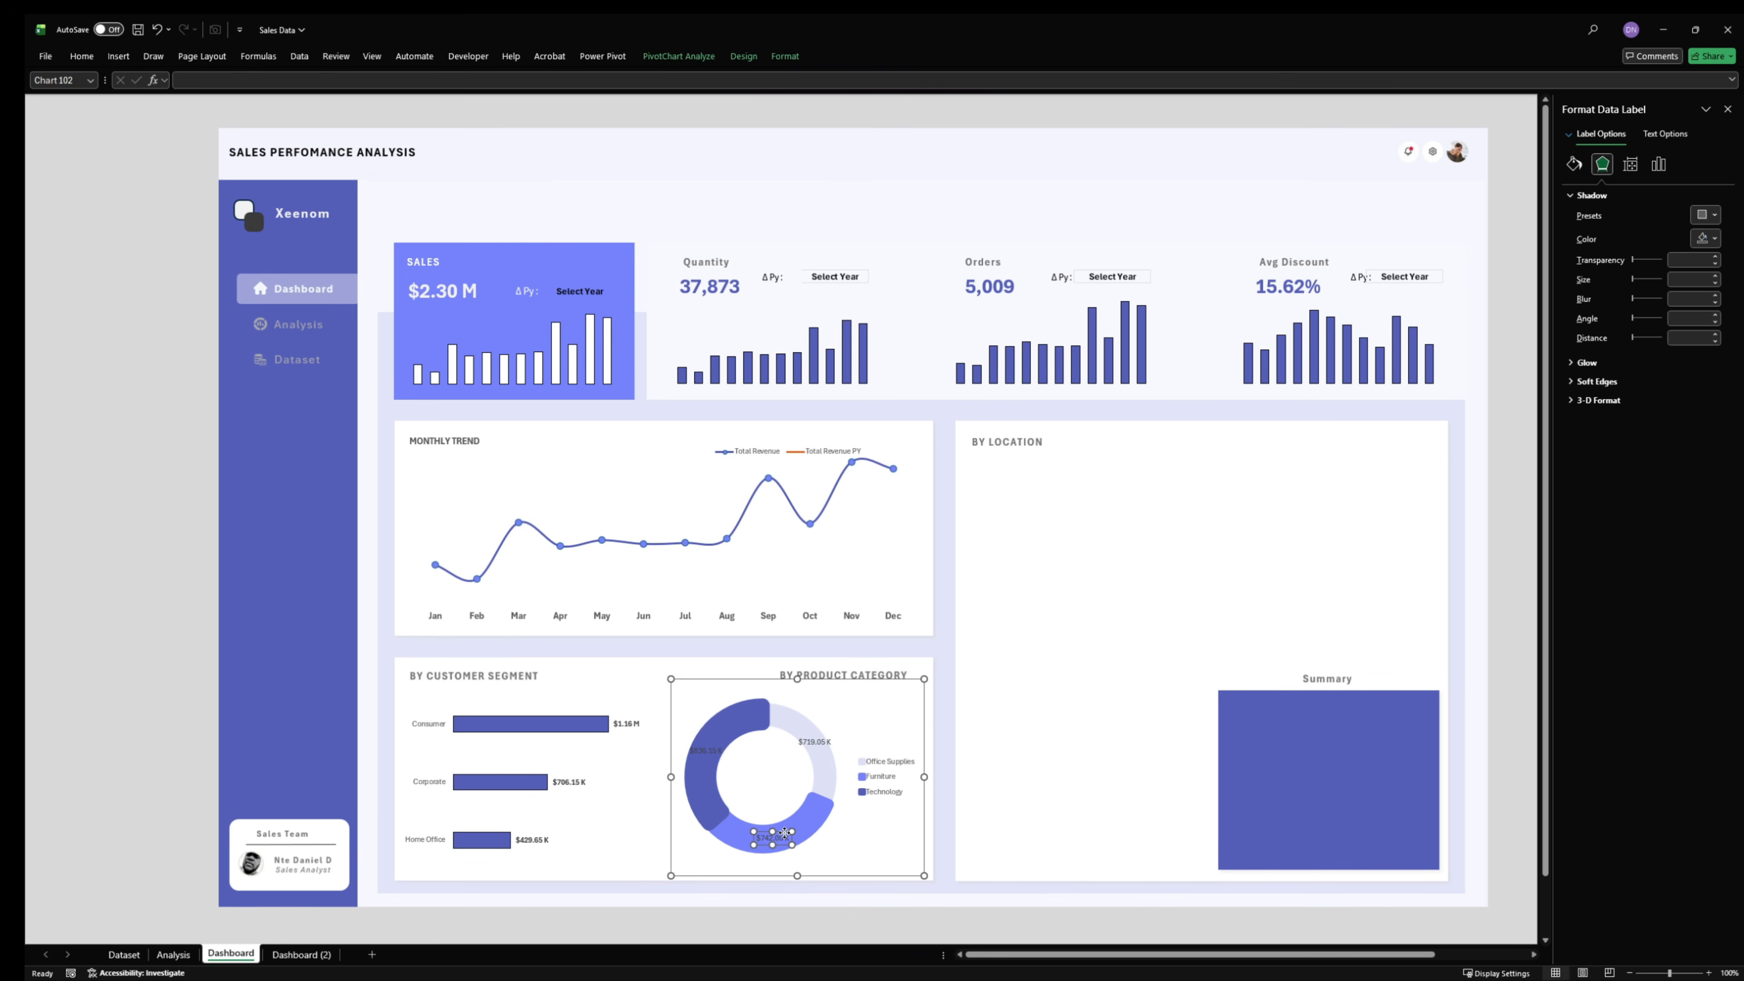
{"action": "left_click_drag", "start_coordinate": [815, 842], "coordinate": [849, 860]}
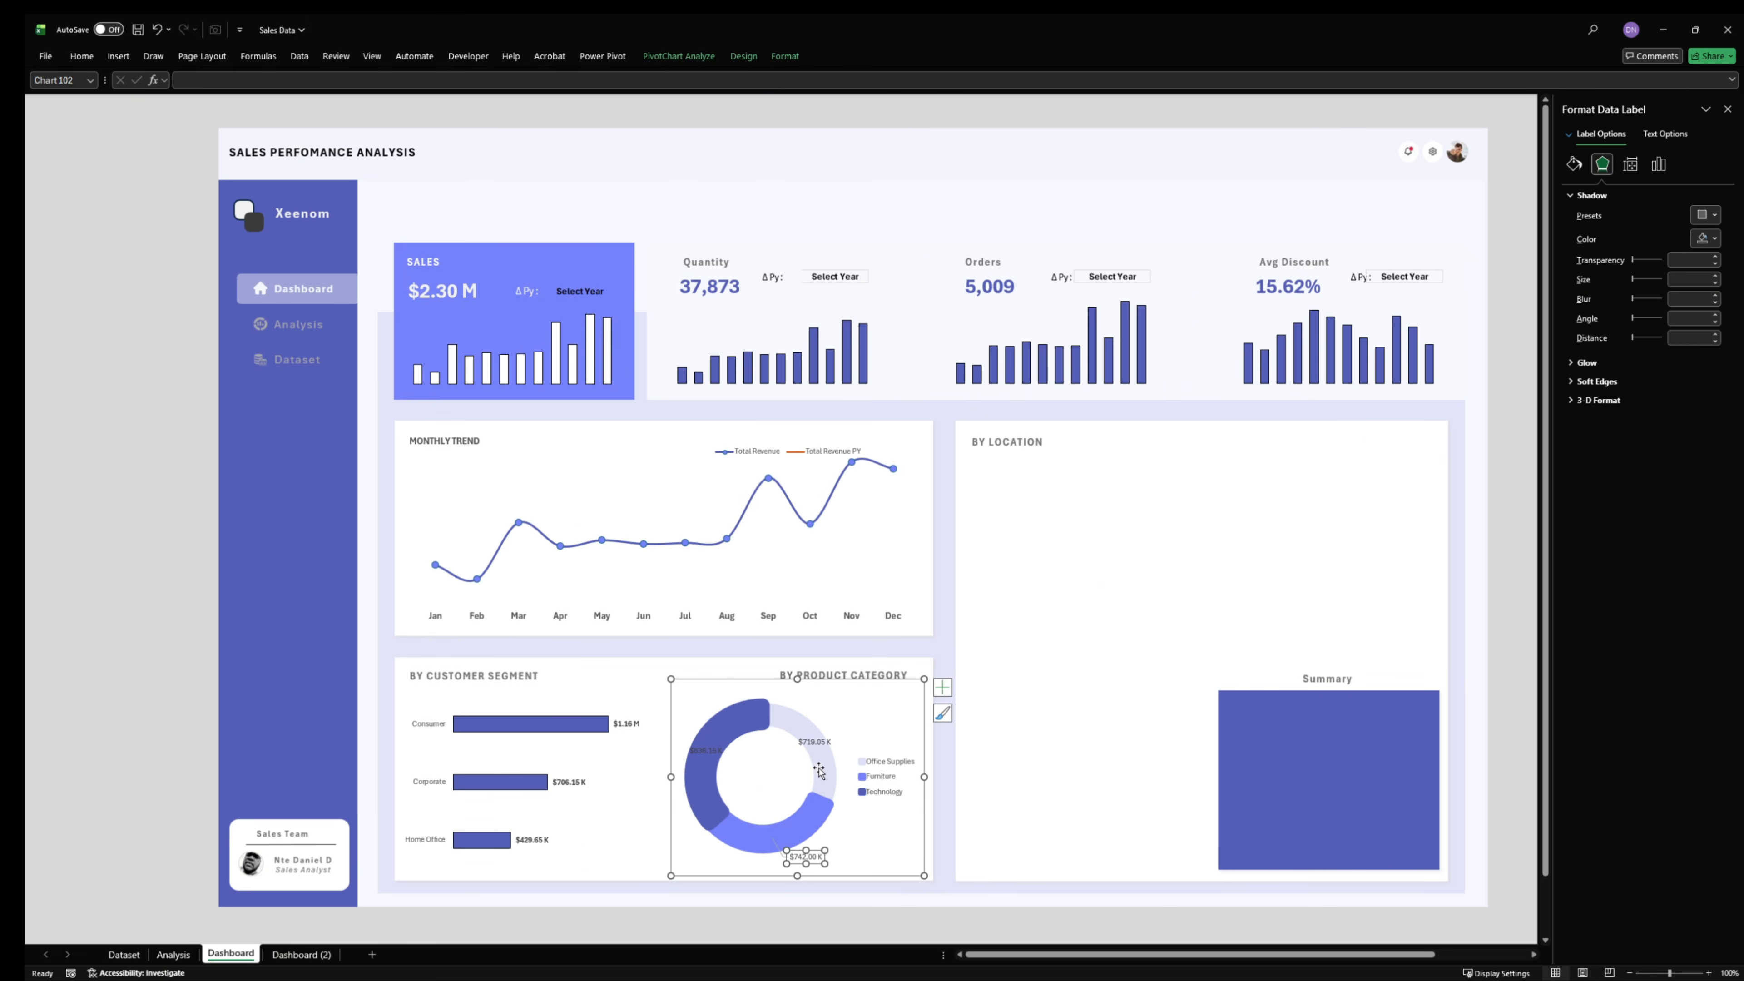
- Move the Office Supplies and Technology data labels off their slices to just outside the upper part of the doughnut ring
{"action": "left_click", "coordinate": [817, 742]}
{"action": "left_click_drag", "start_coordinate": [824, 735], "coordinate": [839, 710]}
{"action": "left_click", "coordinate": [707, 748]}
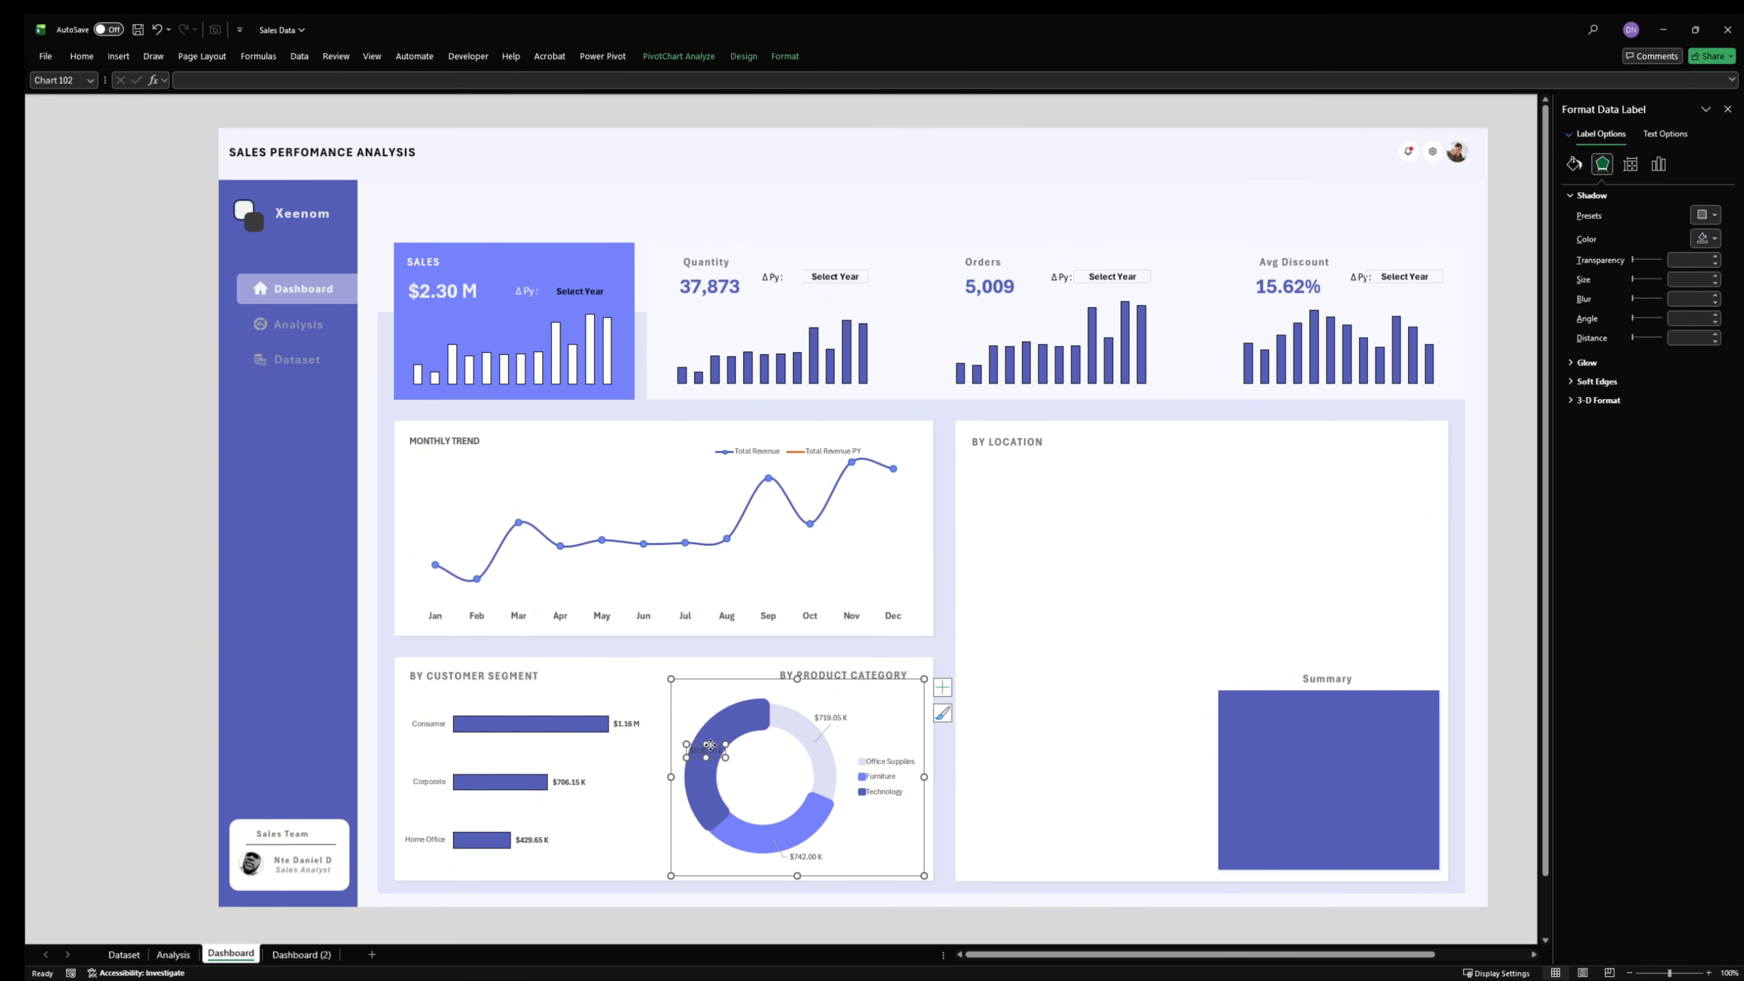
{"action": "left_click_drag", "start_coordinate": [710, 743], "coordinate": [697, 711]}
{"action": "left_click", "coordinate": [841, 736]}
- Widen the doughnut chart slightly further toward the customer segment bar chart
{"action": "left_click", "coordinate": [830, 719]}
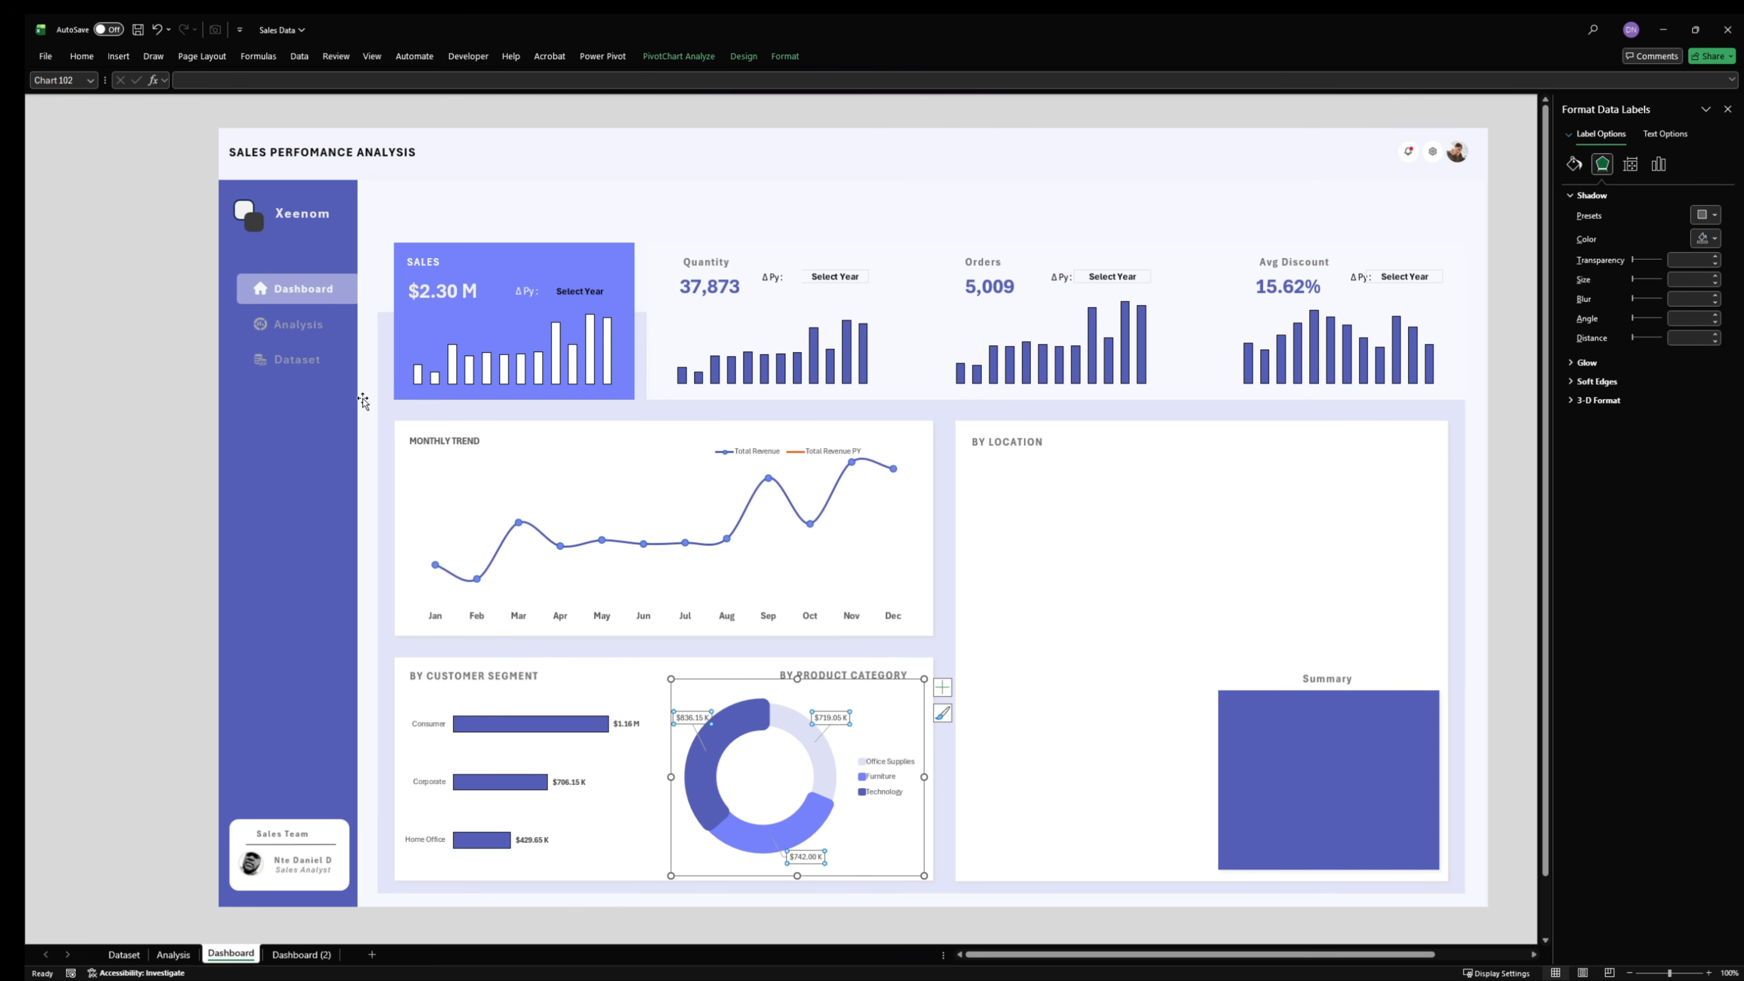
{"action": "left_click", "coordinate": [82, 56]}
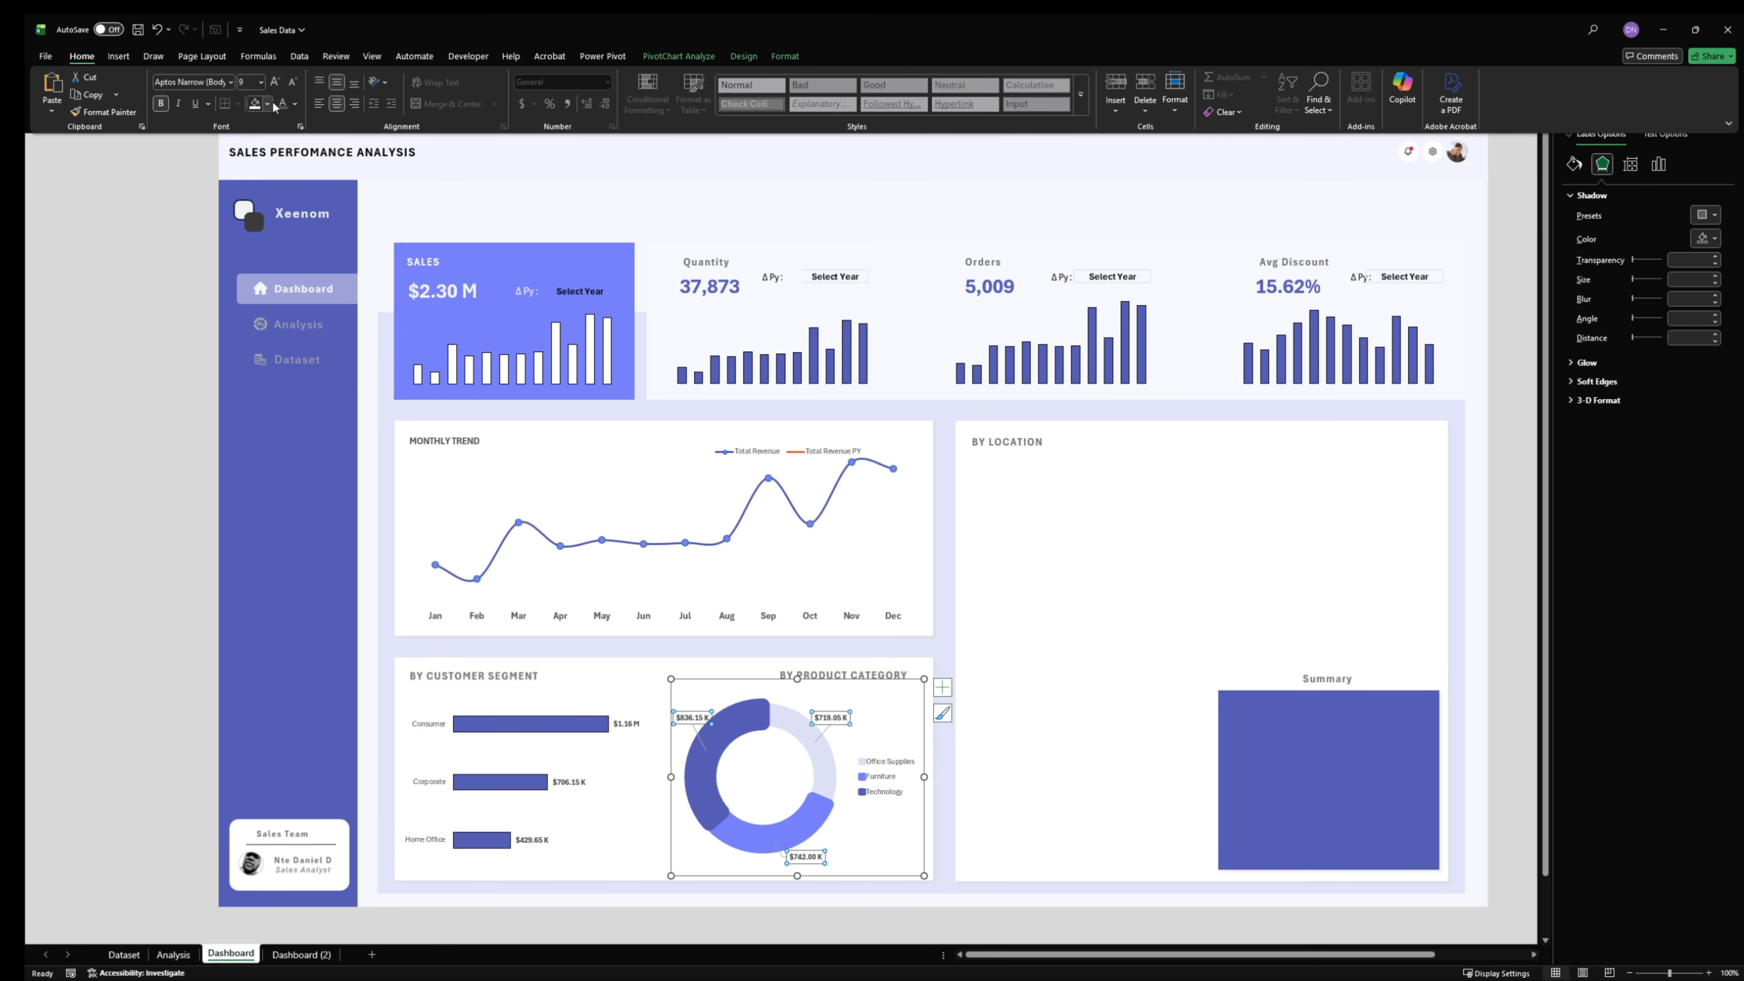
{"action": "left_click", "coordinate": [680, 766]}
{"action": "left_click_drag", "start_coordinate": [671, 777], "coordinate": [646, 775]}
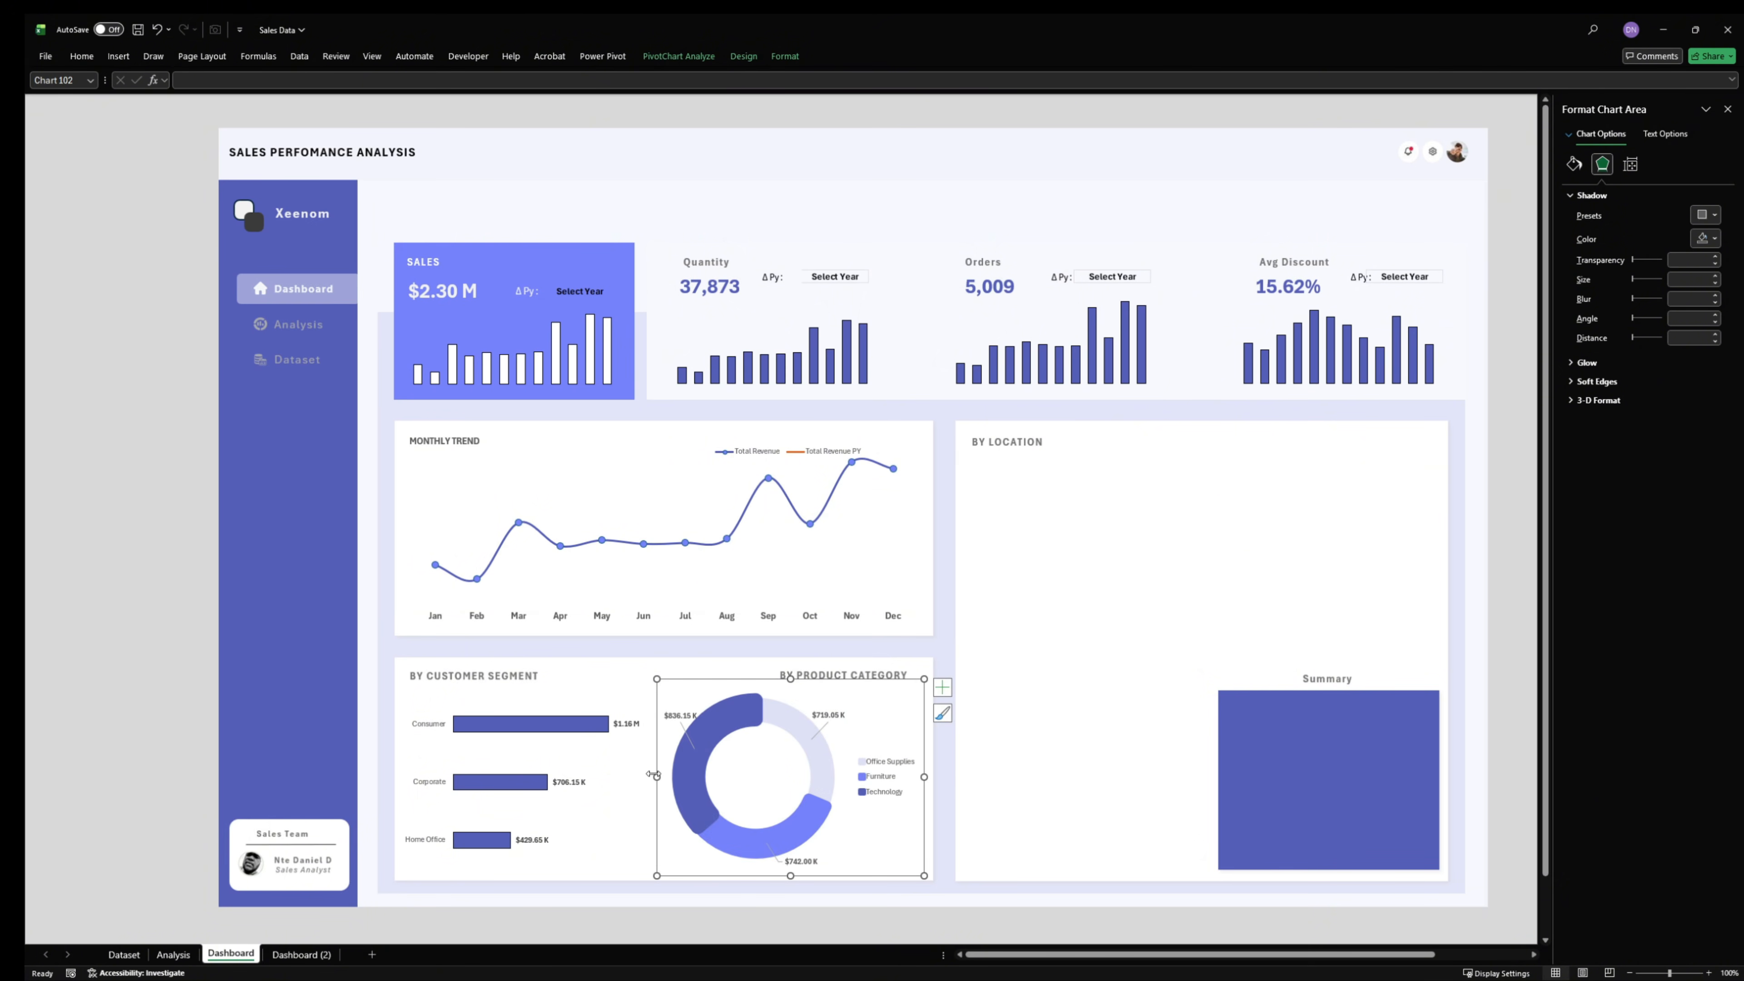
{"action": "left_click", "coordinate": [772, 942]}
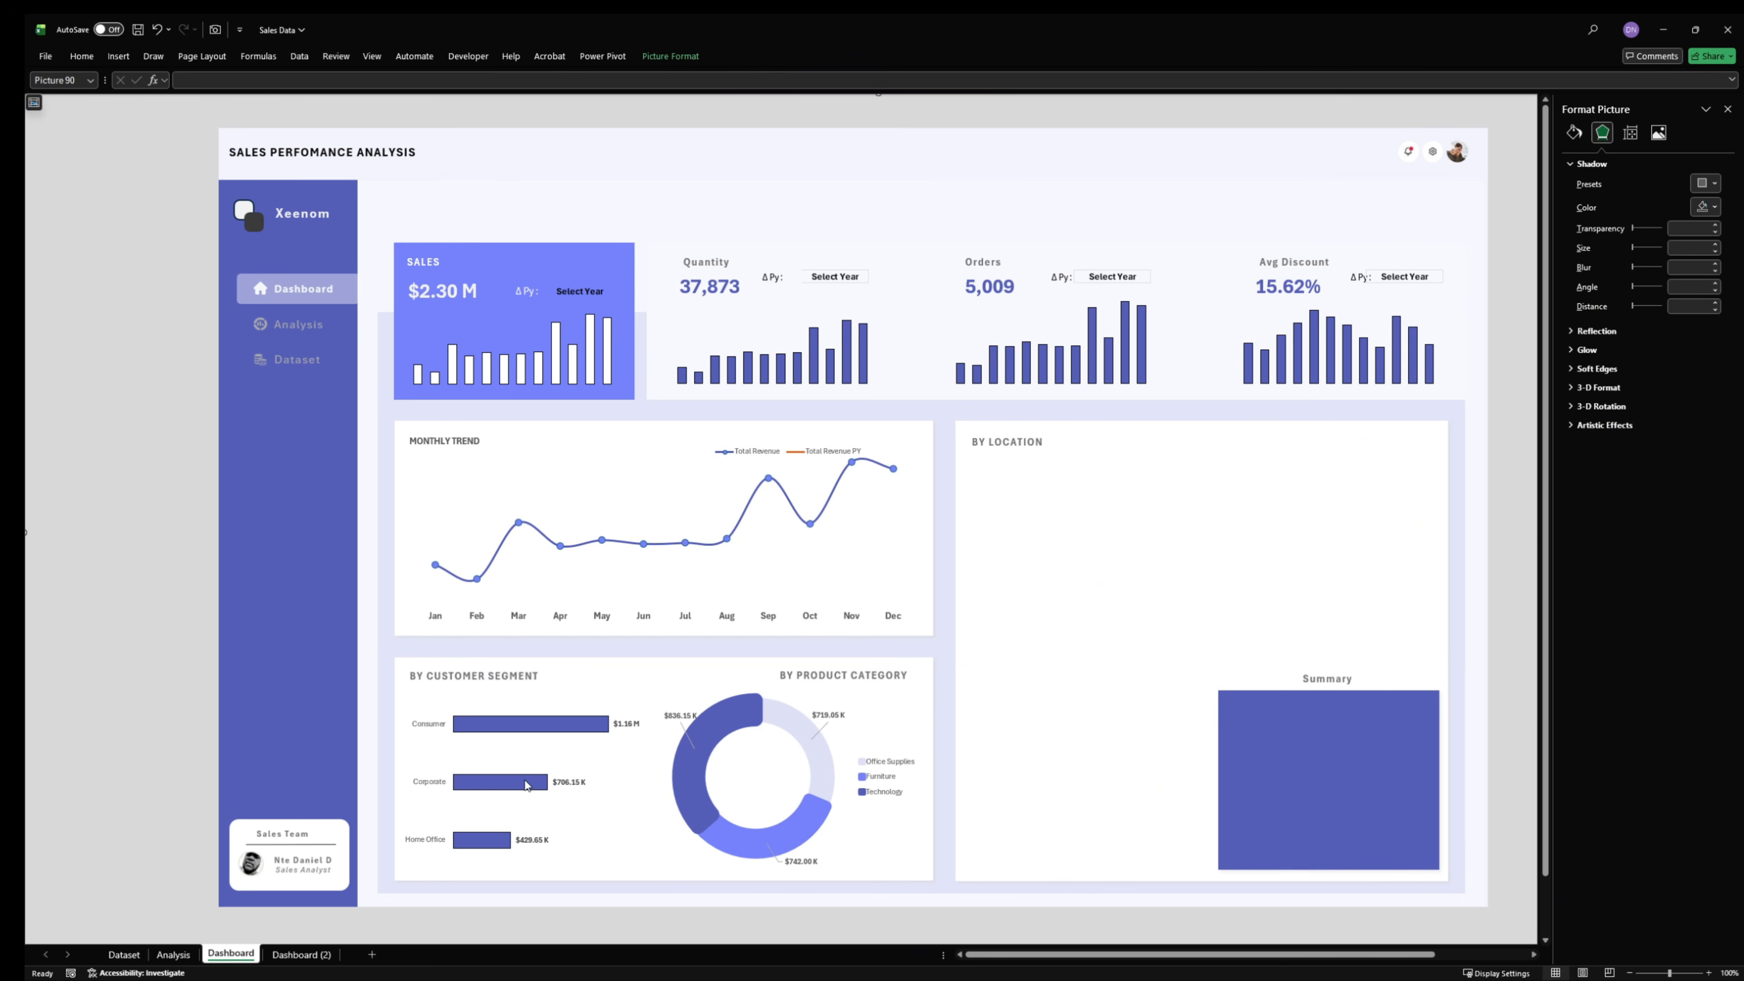
- Go to the state revenue tables under Geographical Analysis on the Analysis sheet
{"action": "left_click", "coordinate": [173, 954]}
{"action": "scroll", "coordinate": [377, 592], "scroll_direction": "down", "scroll_amount": 3}
{"action": "scroll", "coordinate": [383, 592], "scroll_direction": "down", "scroll_amount": 7}
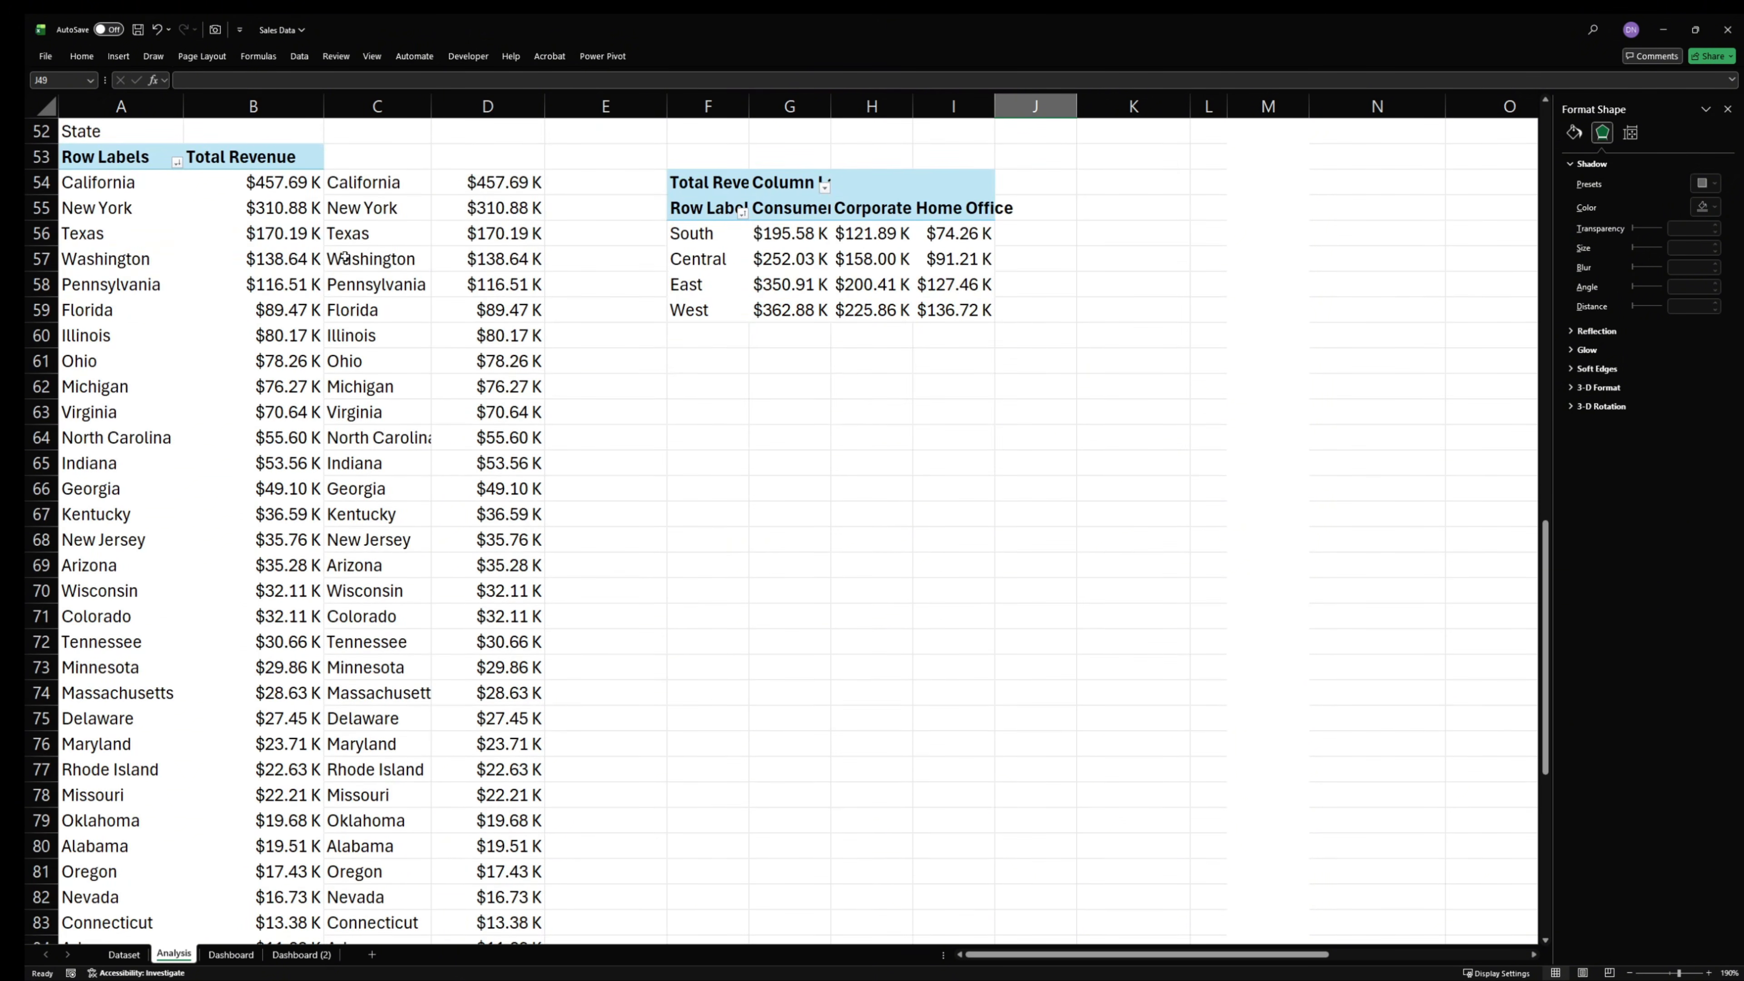
- Try to insert a Map chart directly from the state PivotTable rows in A54:B102
{"action": "left_click", "coordinate": [109, 185]}
{"action": "left_click_drag", "start_coordinate": [333, 975], "coordinate": [226, 871]}
{"action": "left_click", "coordinate": [116, 57]}
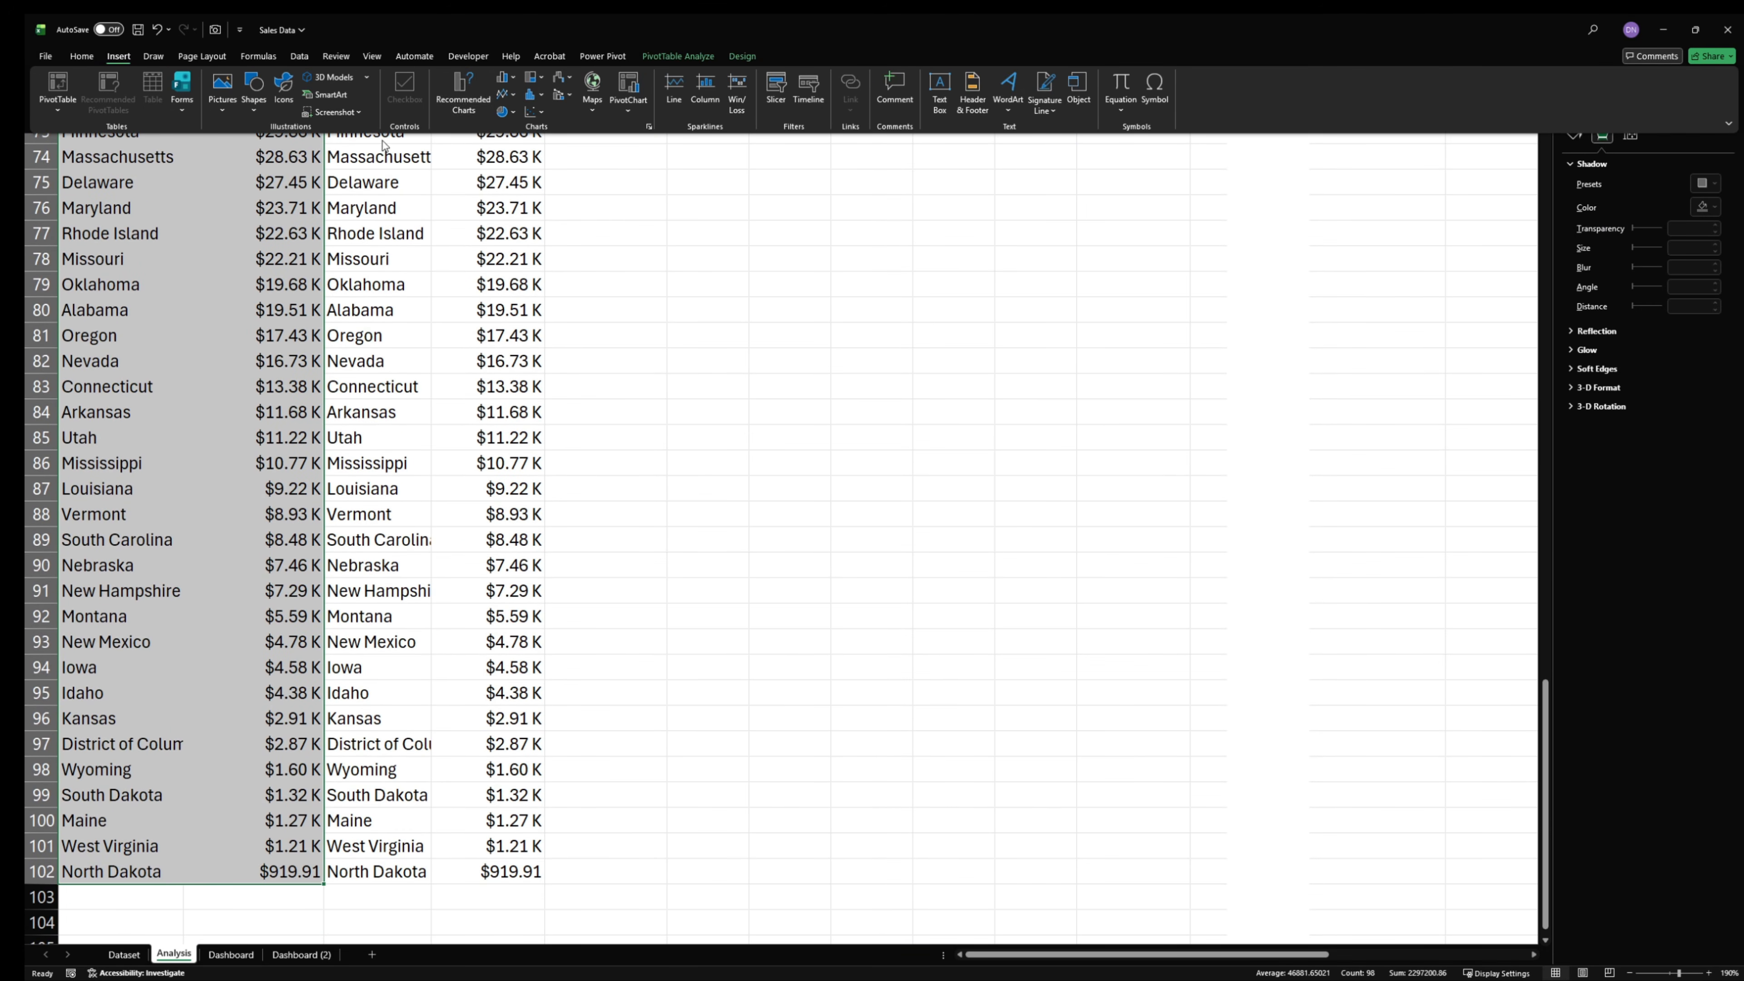
{"action": "left_click", "coordinate": [479, 85]}
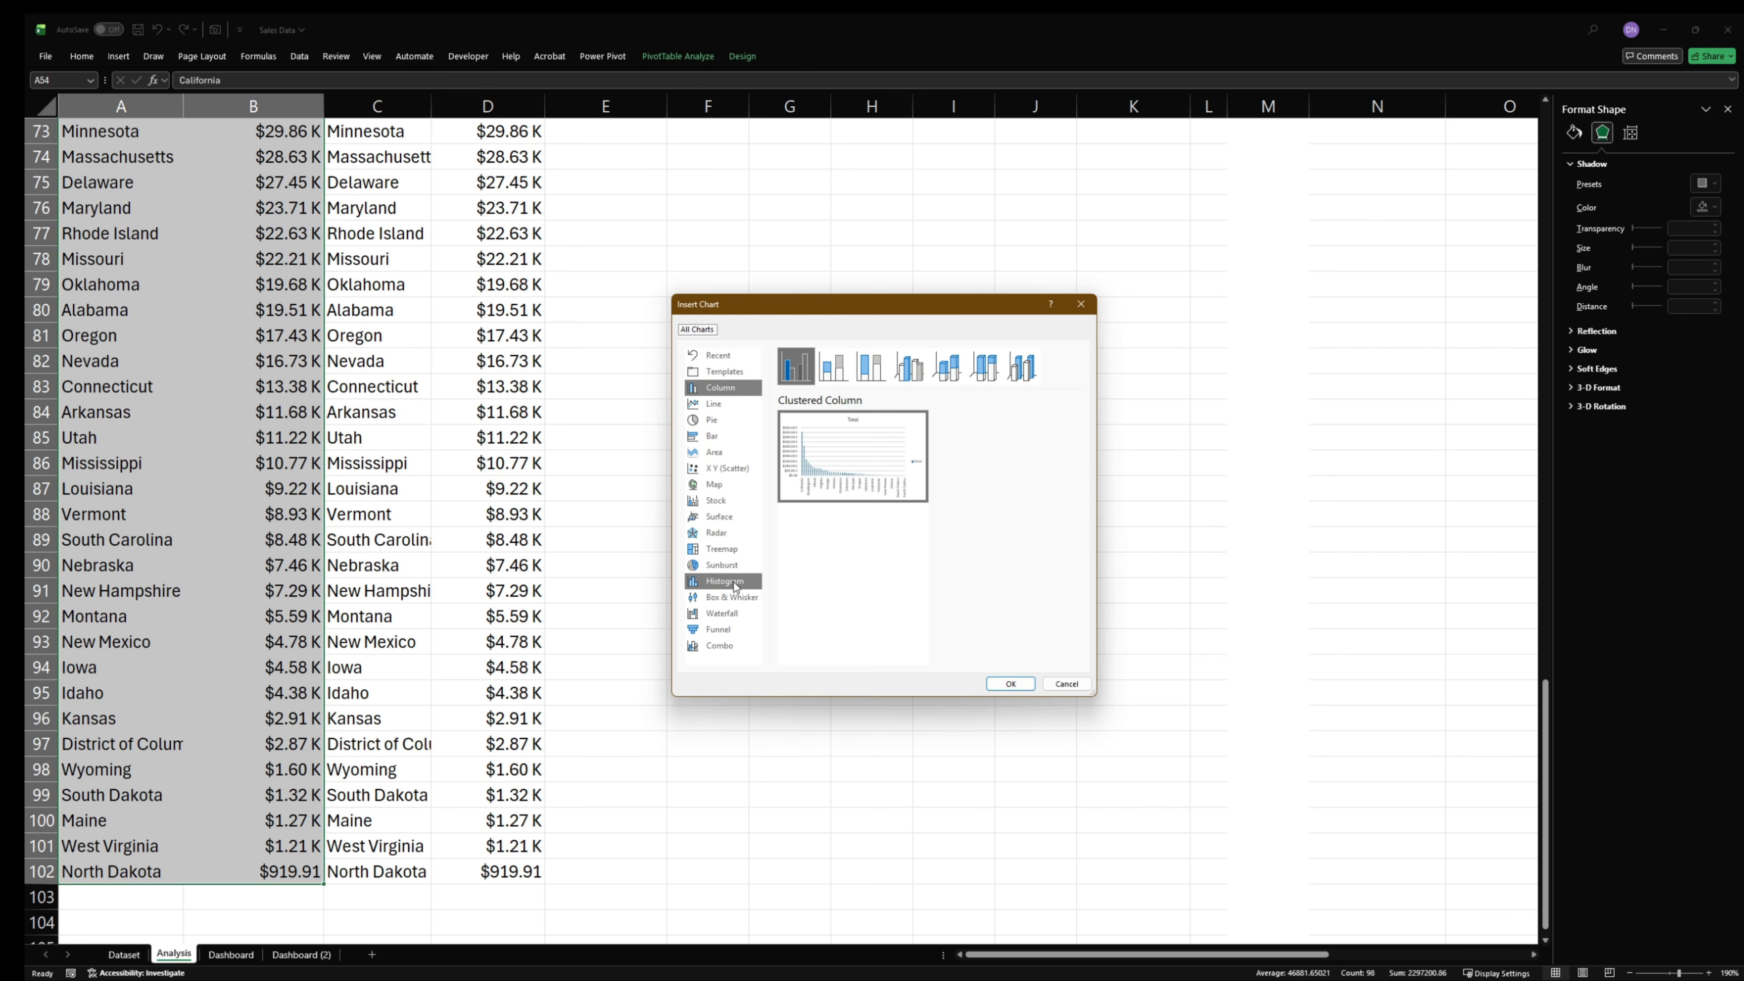
{"action": "left_click", "coordinate": [714, 484]}
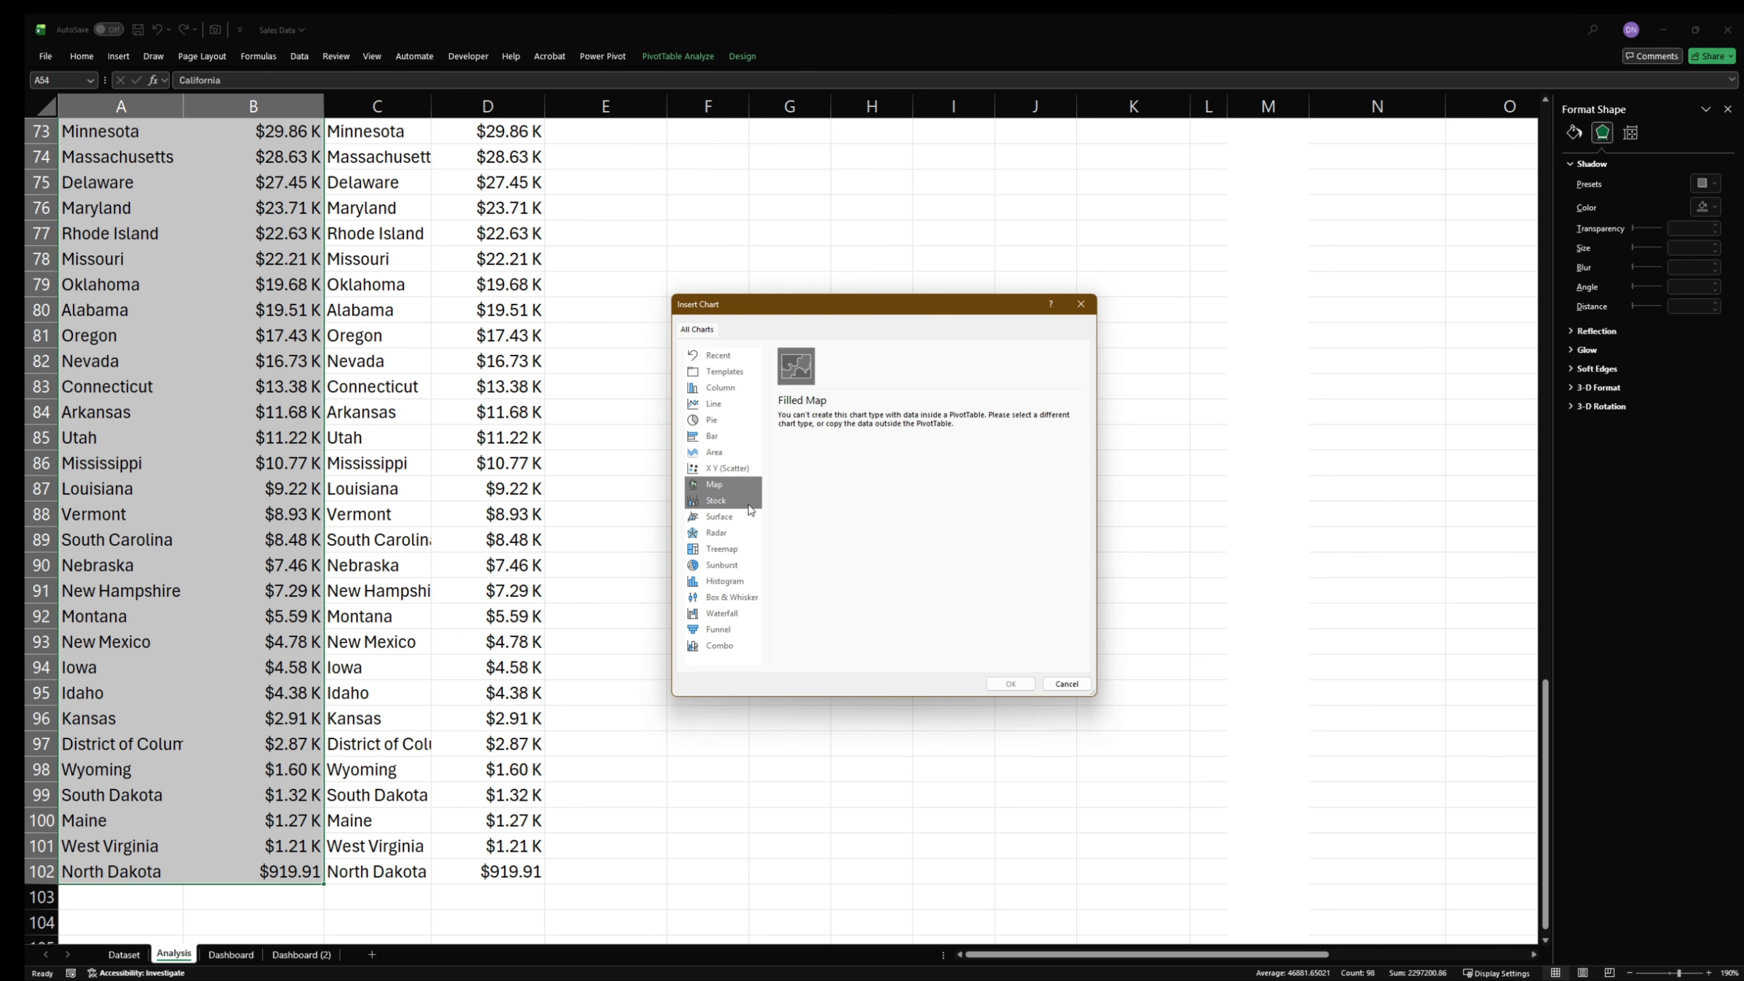
{"action": "left_click", "coordinate": [1068, 683]}
- Insert a Filled Map chart from the linked state and revenue cells C54:D102 and place it beside the data
{"action": "scroll", "coordinate": [487, 544], "scroll_direction": "up", "scroll_amount": 11}
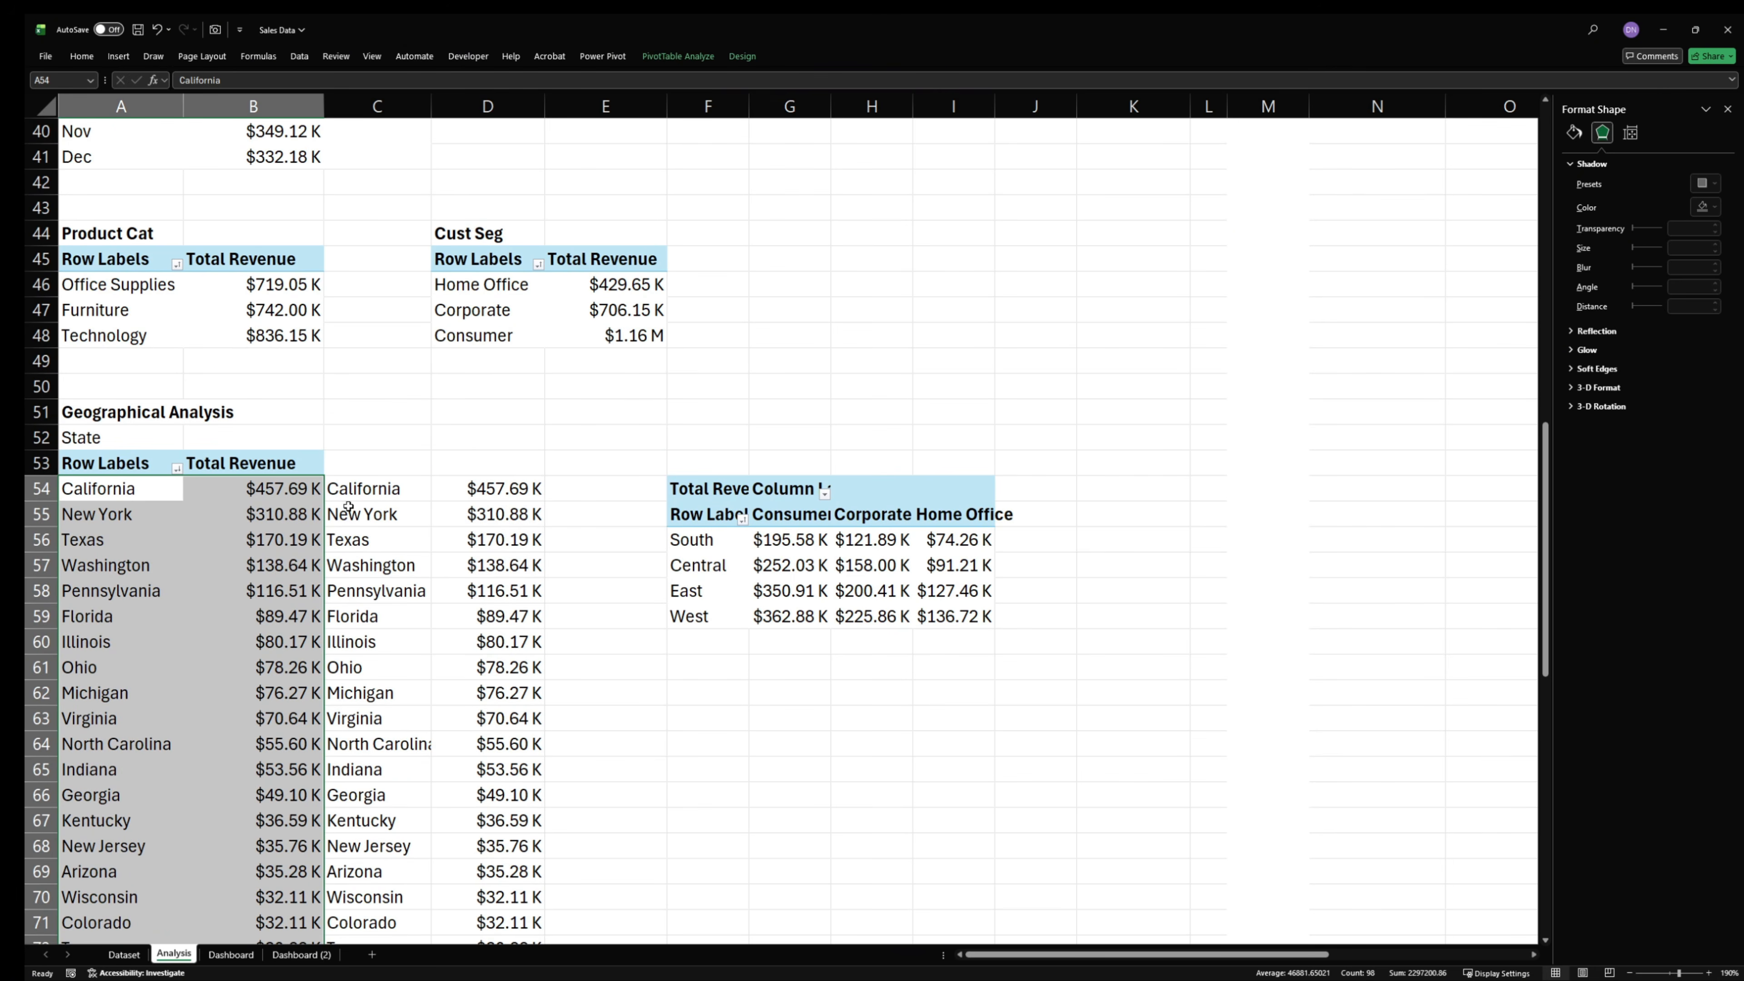
{"action": "left_click_drag", "start_coordinate": [351, 498], "coordinate": [482, 897]}
{"action": "left_click", "coordinate": [119, 56]}
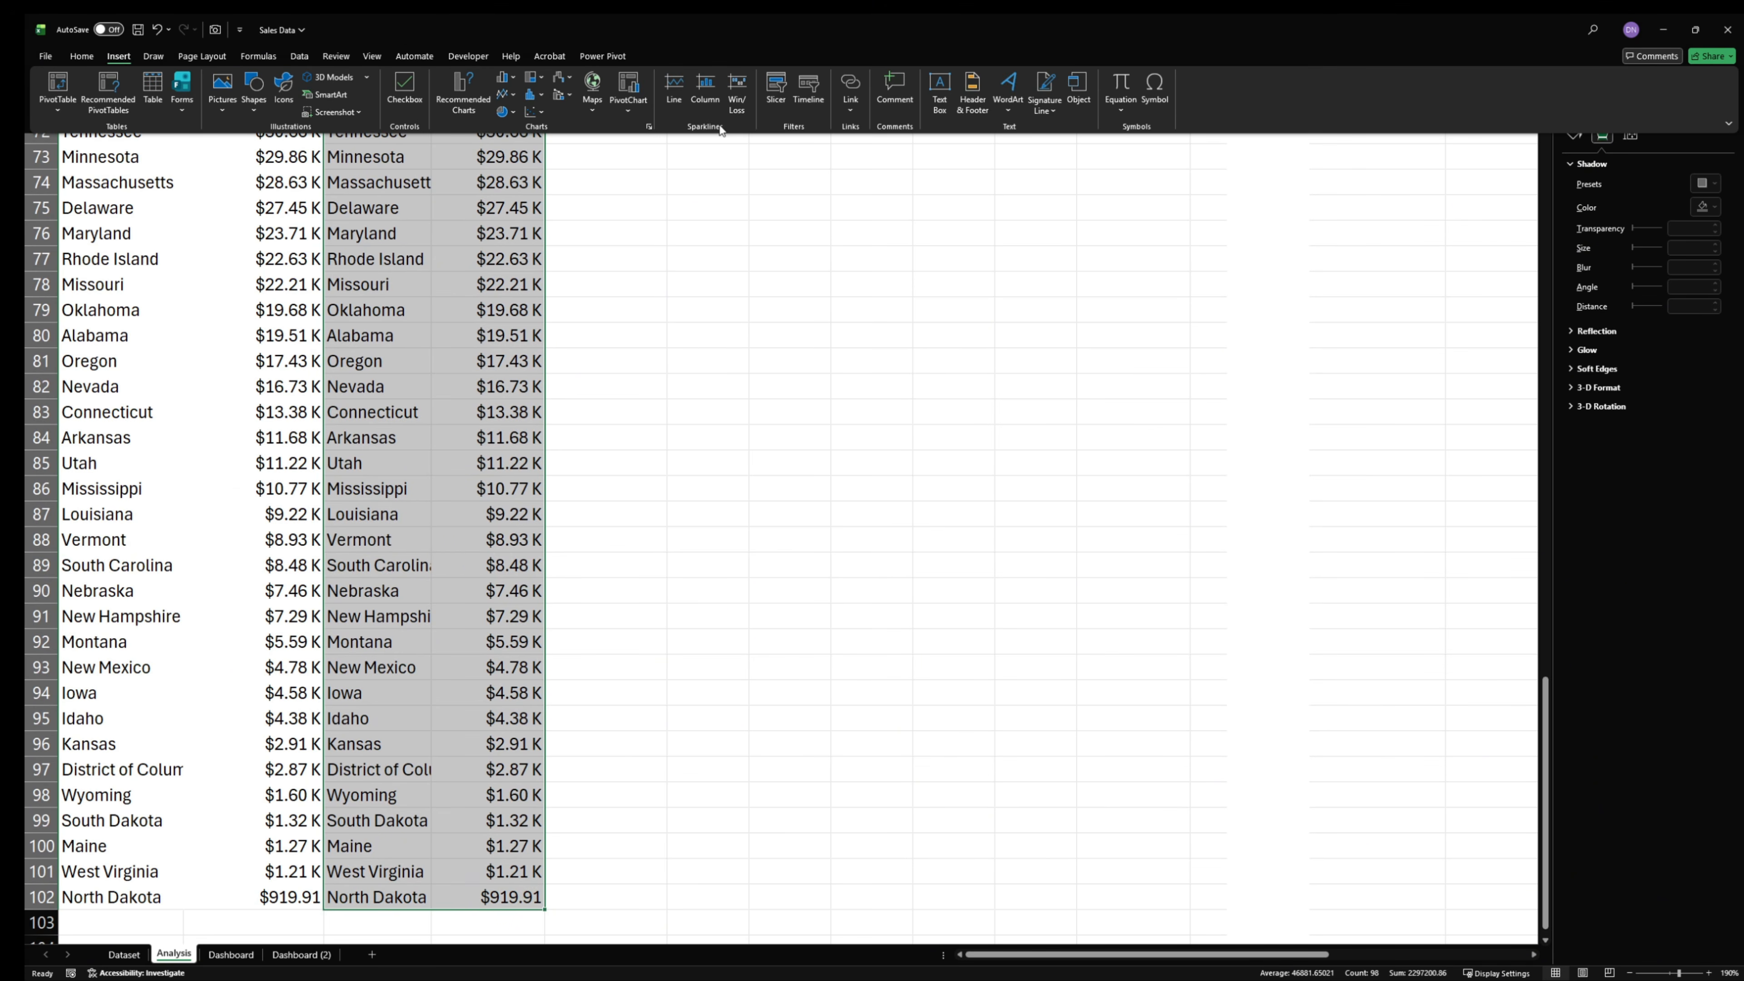
{"action": "left_click", "coordinate": [463, 92]}
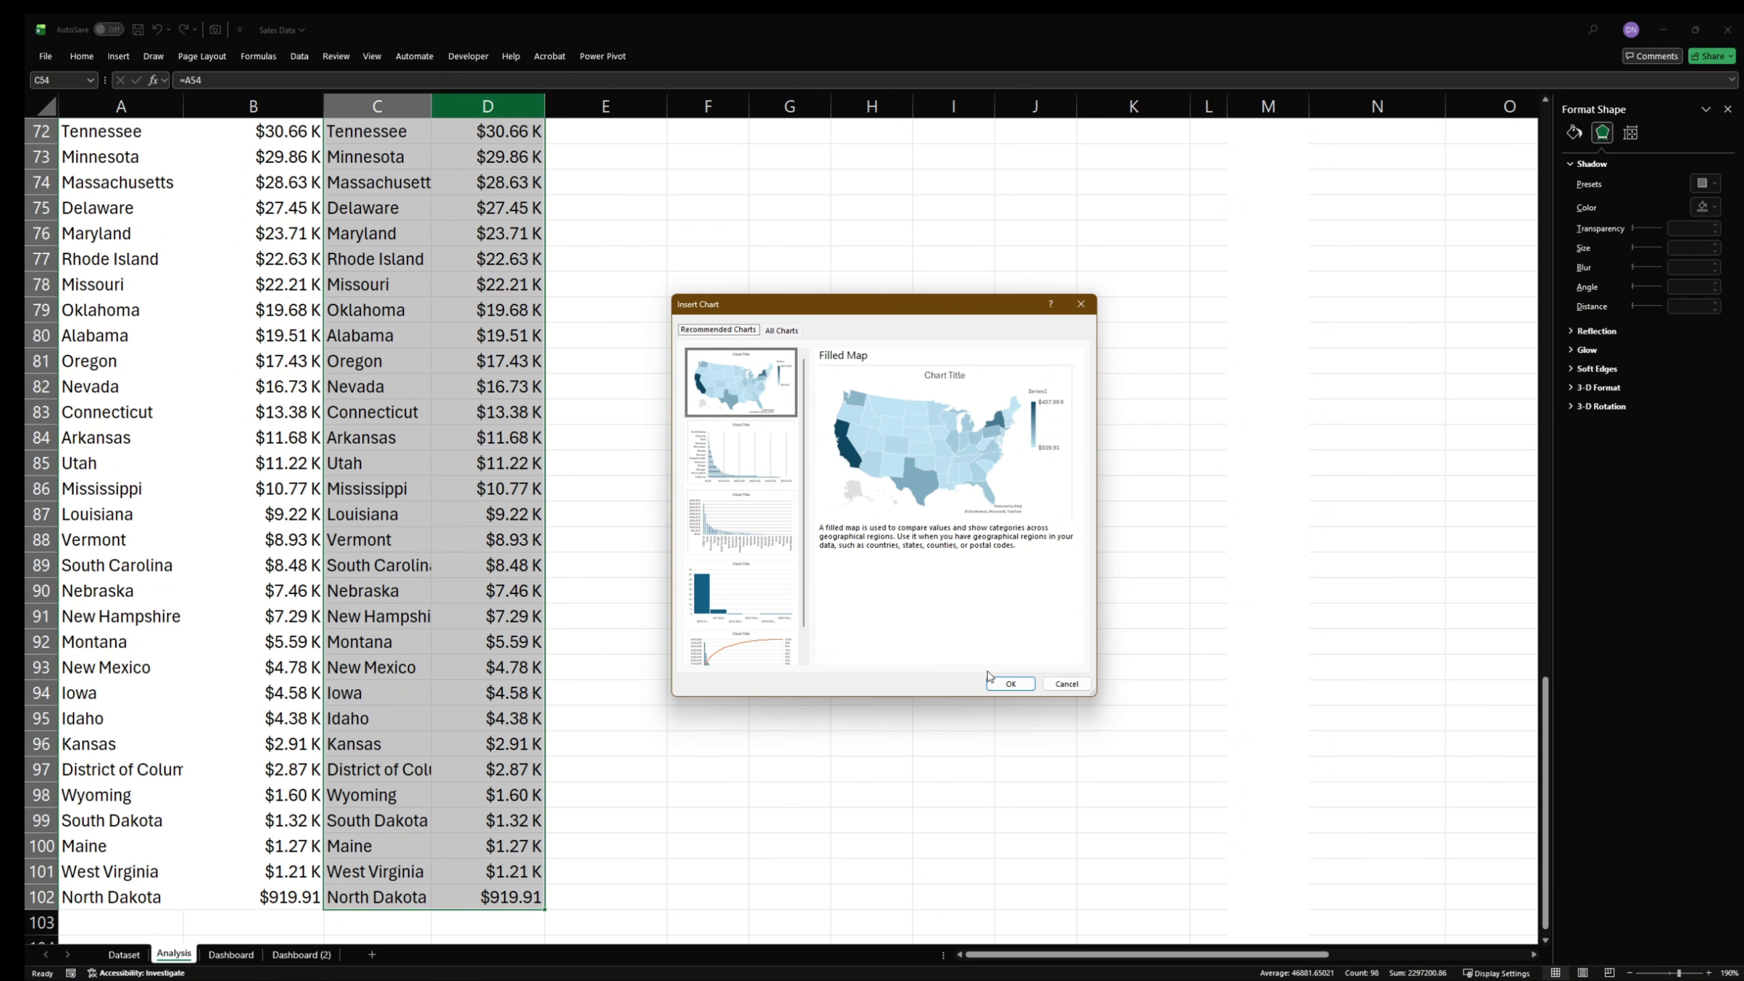
{"action": "left_click", "coordinate": [1009, 683]}
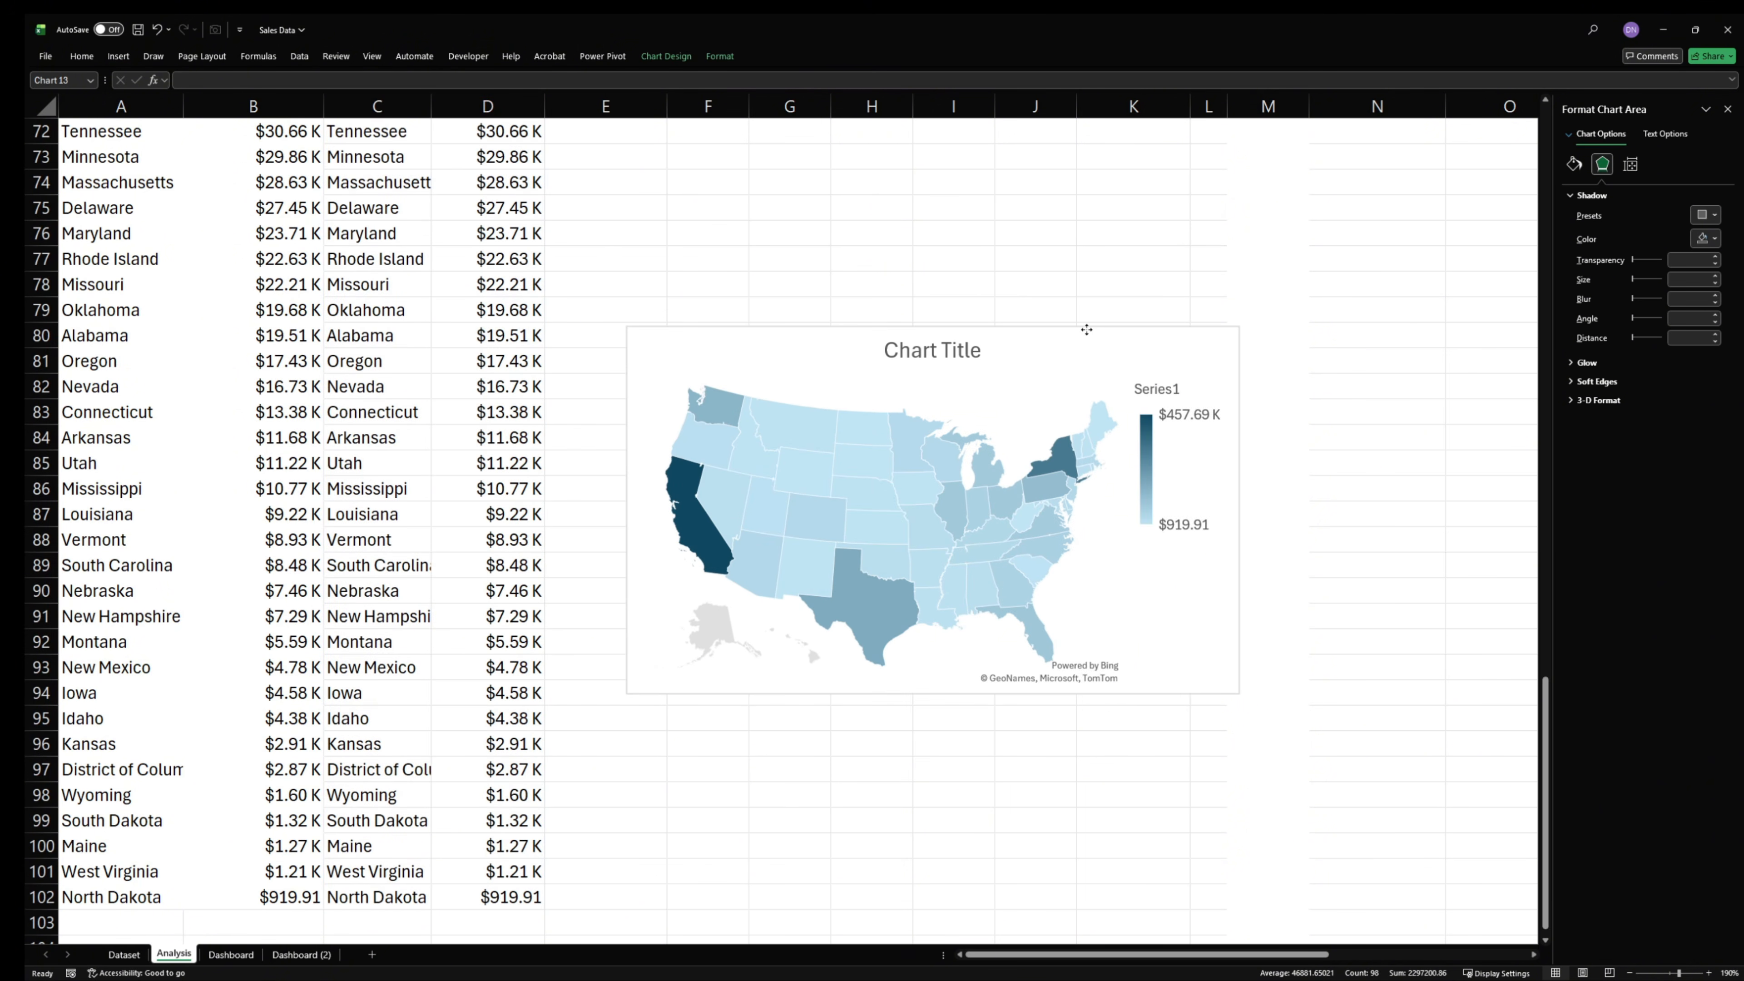
{"action": "left_click_drag", "start_coordinate": [1086, 330], "coordinate": [1106, 326]}
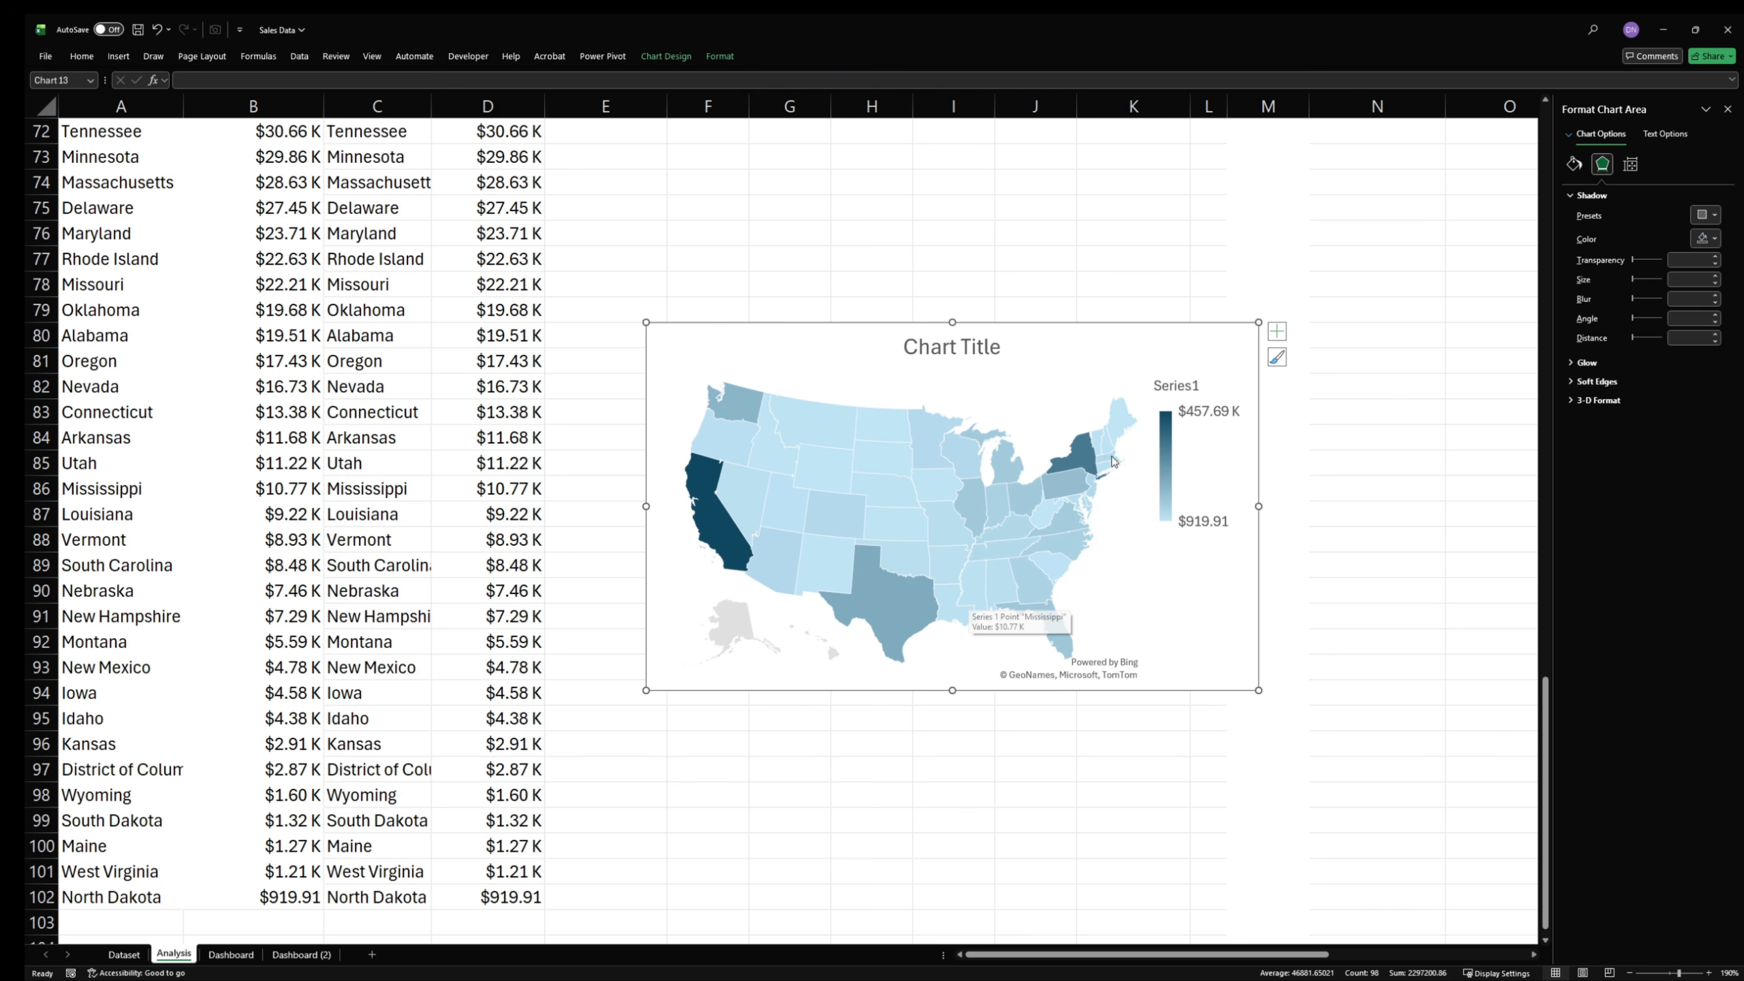
- Delete the chart title and the legend from the filled map
{"action": "left_click", "coordinate": [972, 345]}
{"action": "key", "text": "Delete"}
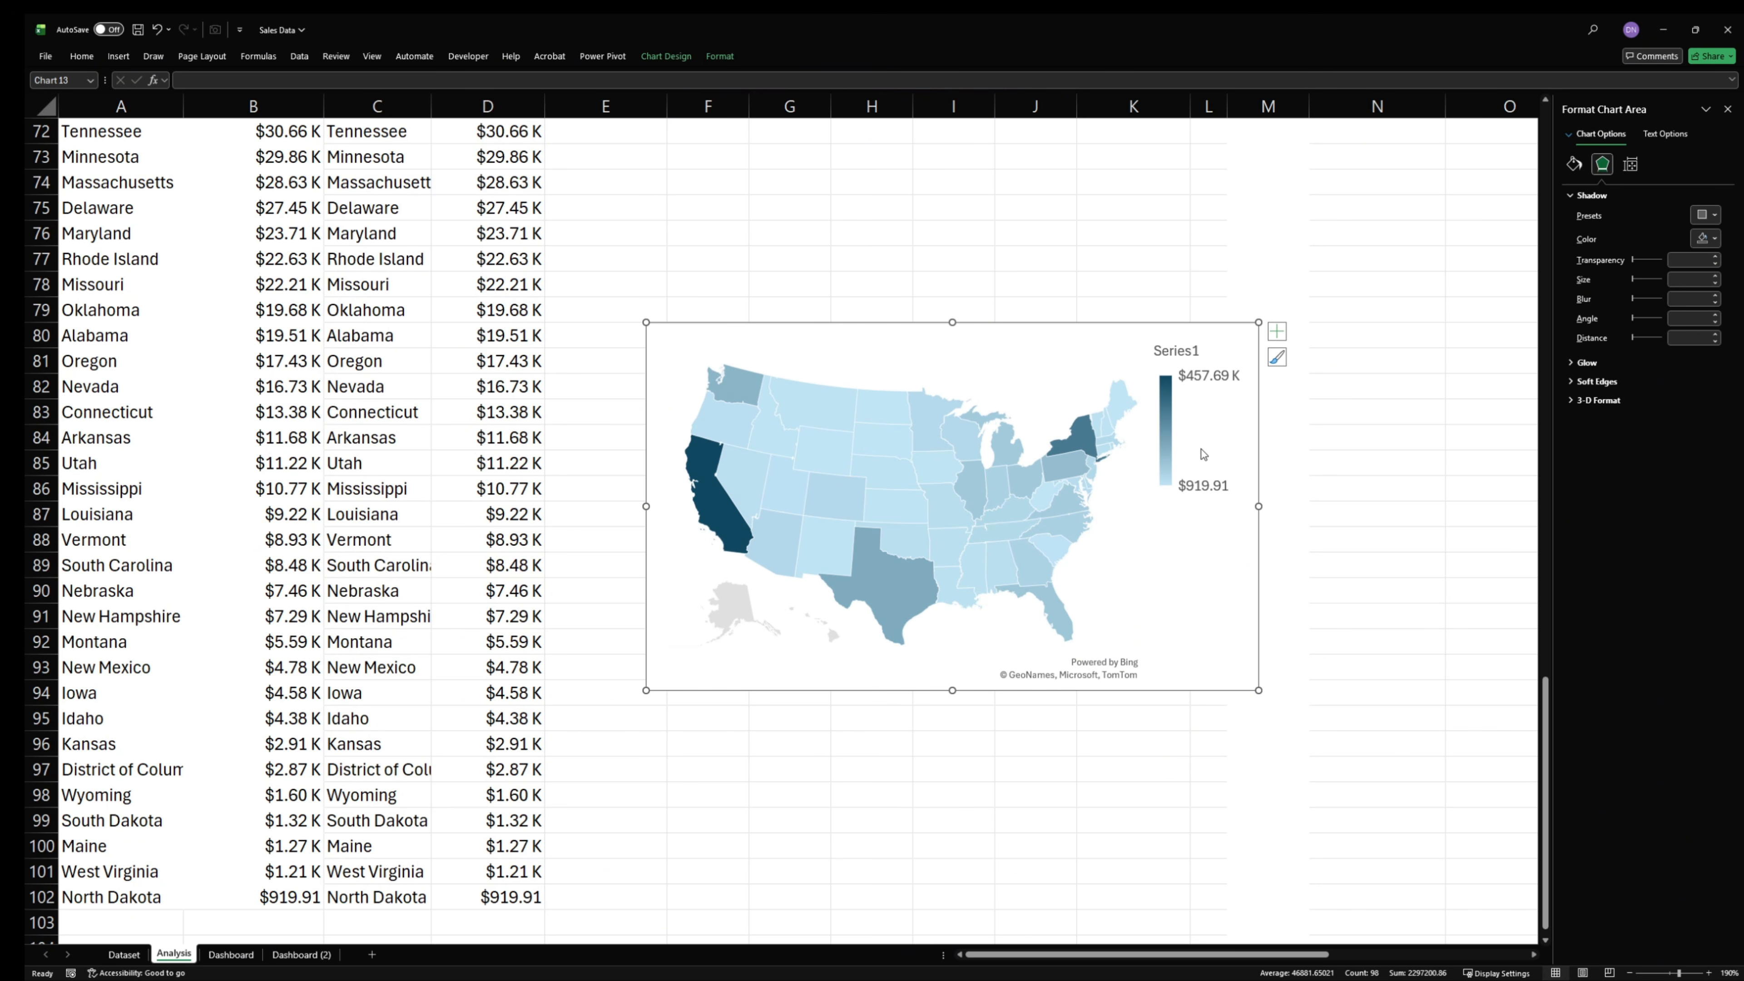
{"action": "left_click", "coordinate": [1171, 425]}
{"action": "key", "text": "Delete"}
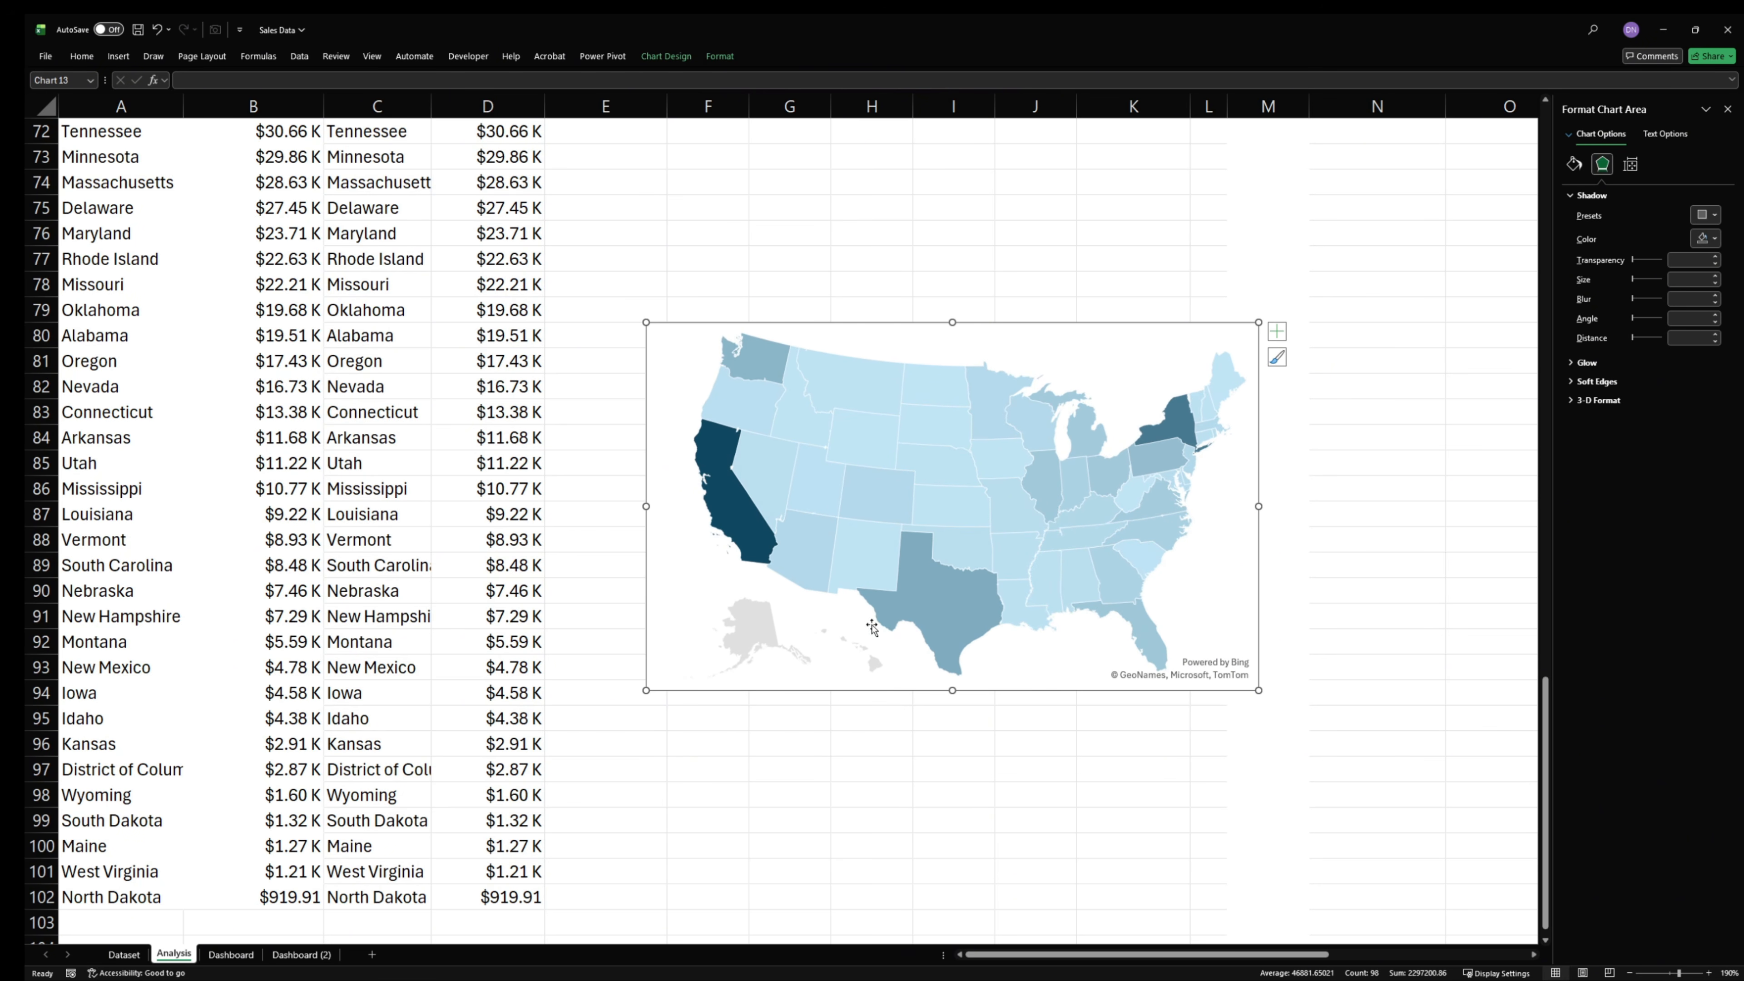
- Set the filled map's chart area to No fill
{"action": "left_click", "coordinate": [774, 461]}
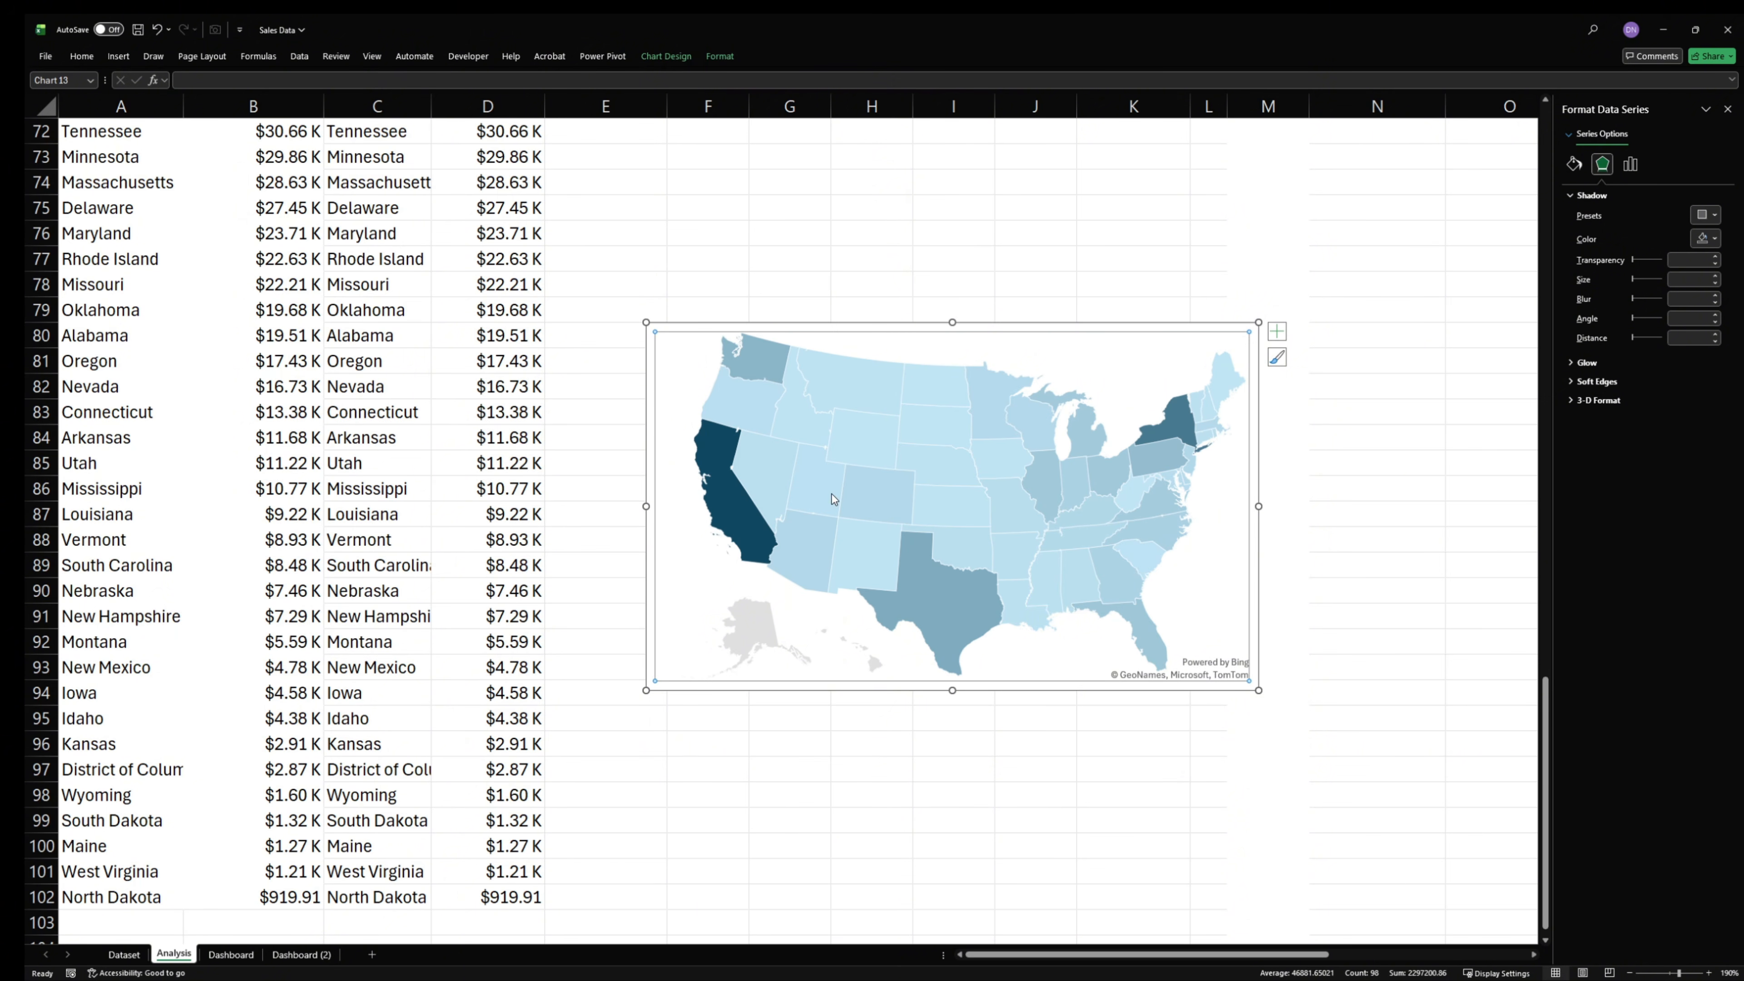
{"action": "left_click", "coordinate": [1035, 328]}
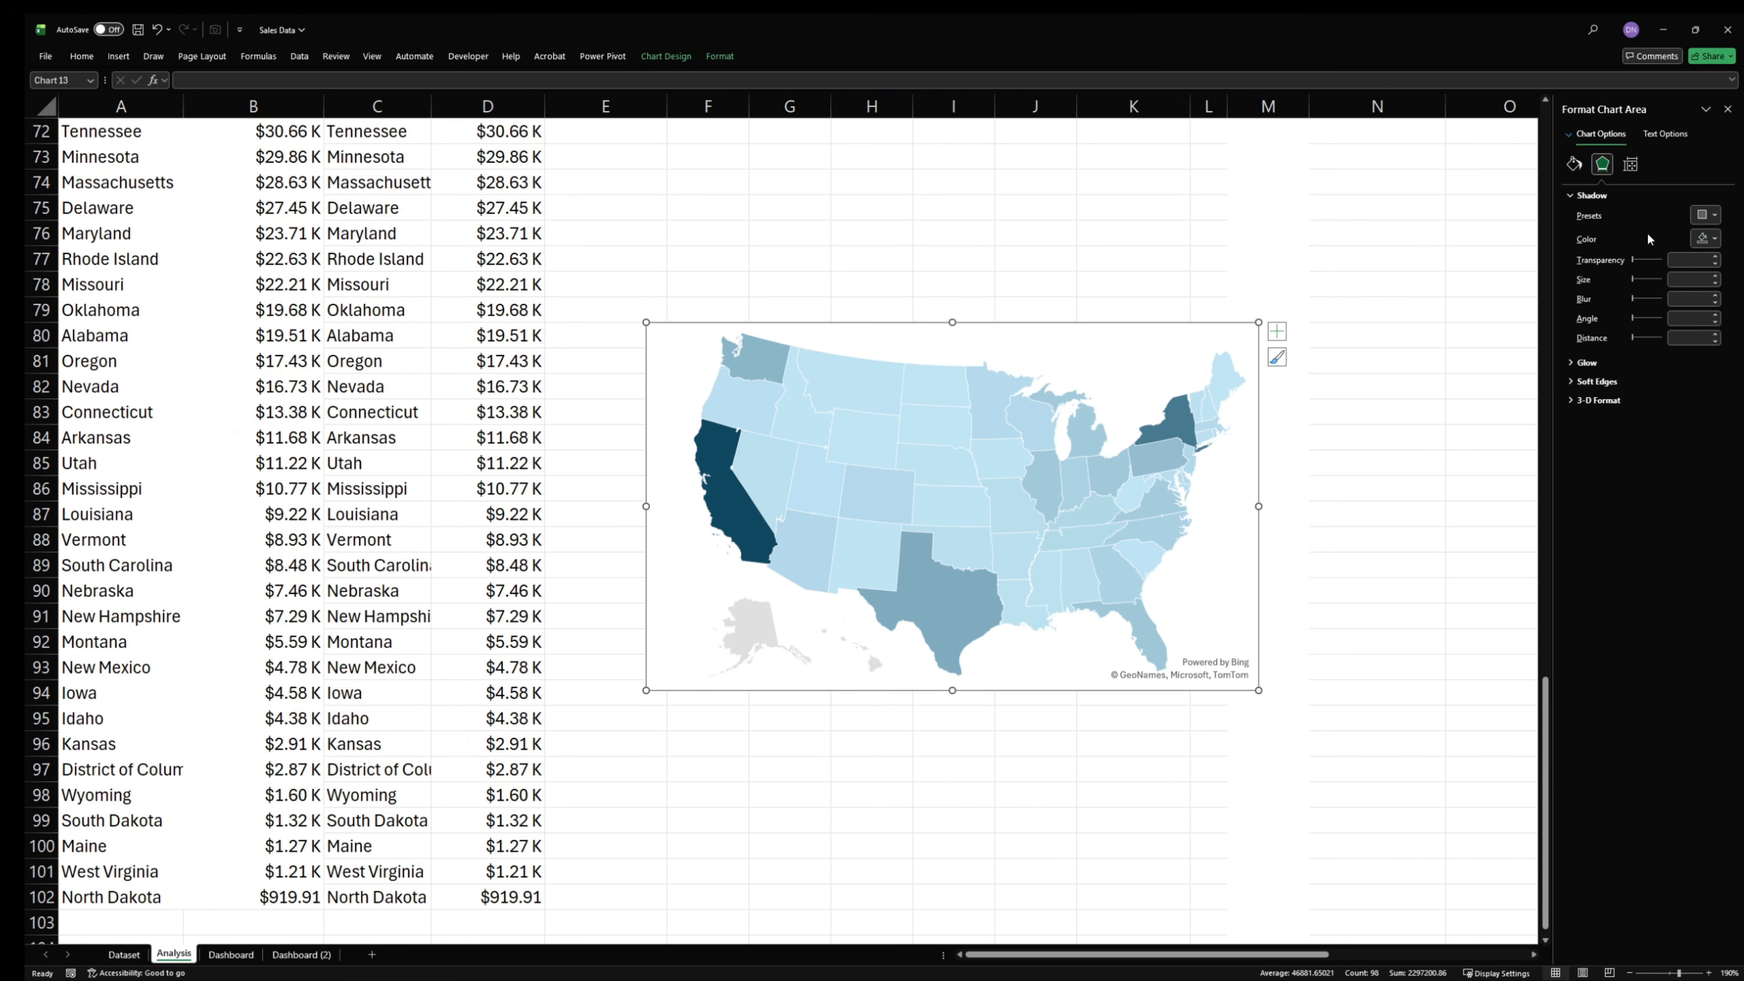
{"action": "left_click", "coordinate": [1574, 163]}
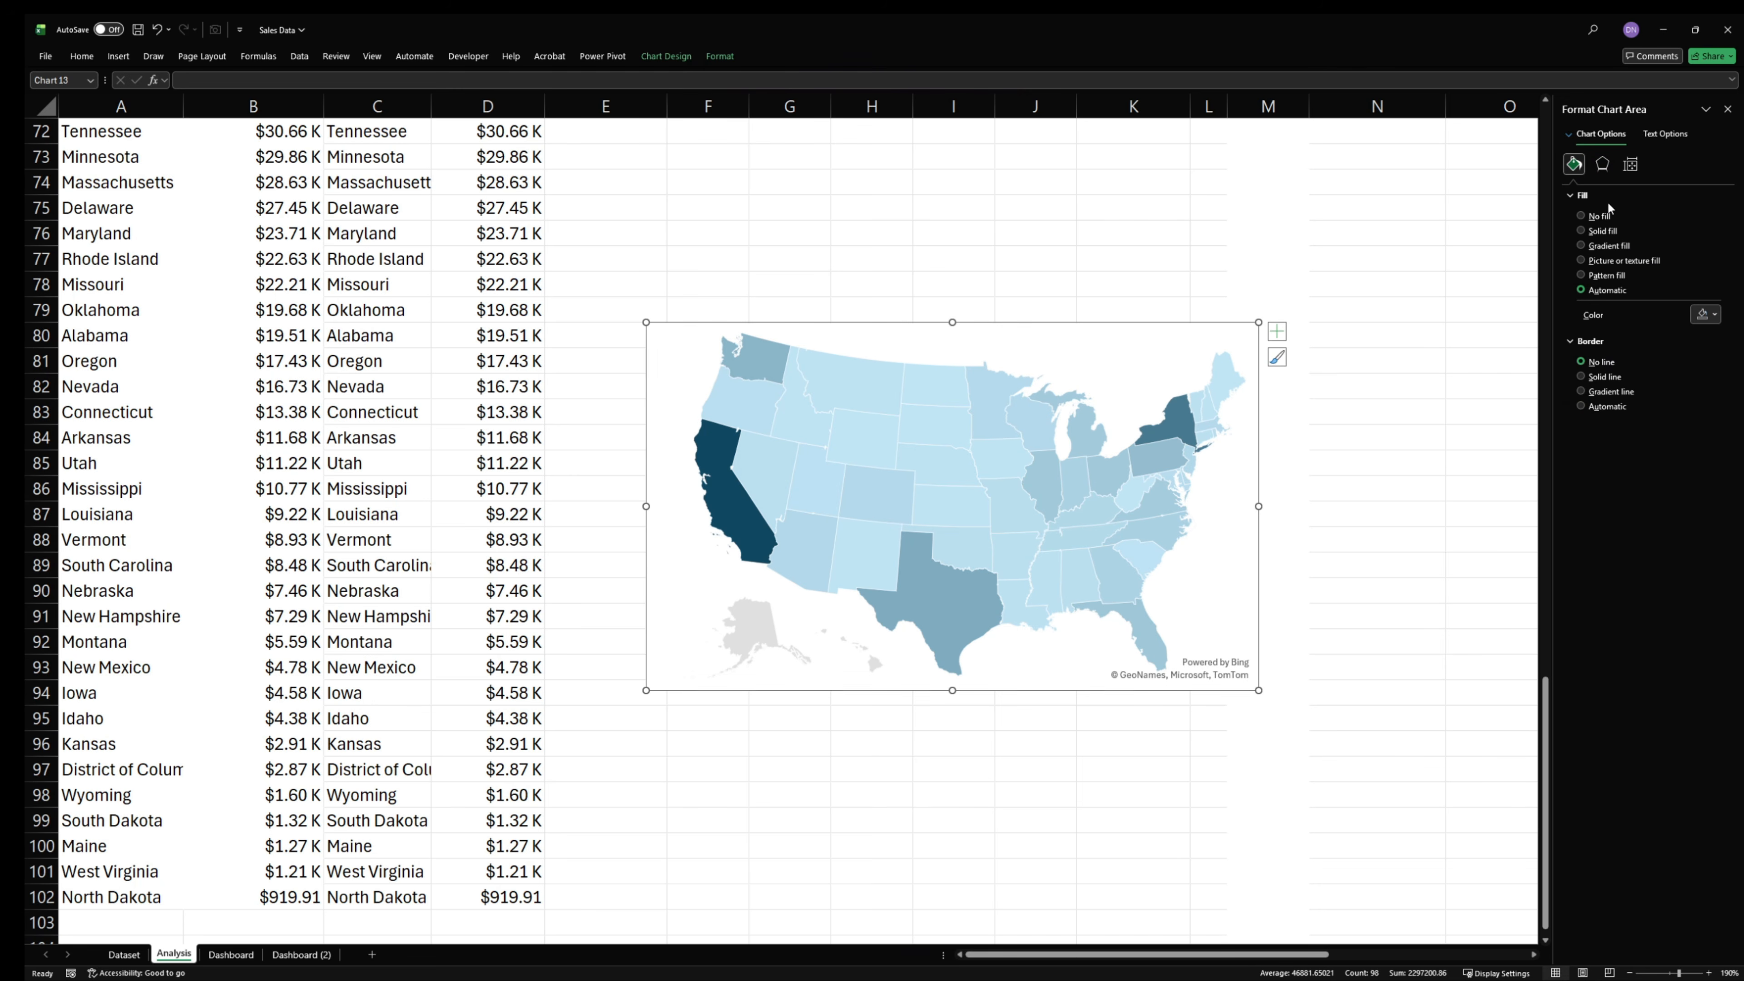
{"action": "left_click", "coordinate": [1600, 215]}
{"action": "mouse_move", "coordinate": [1127, 512]}
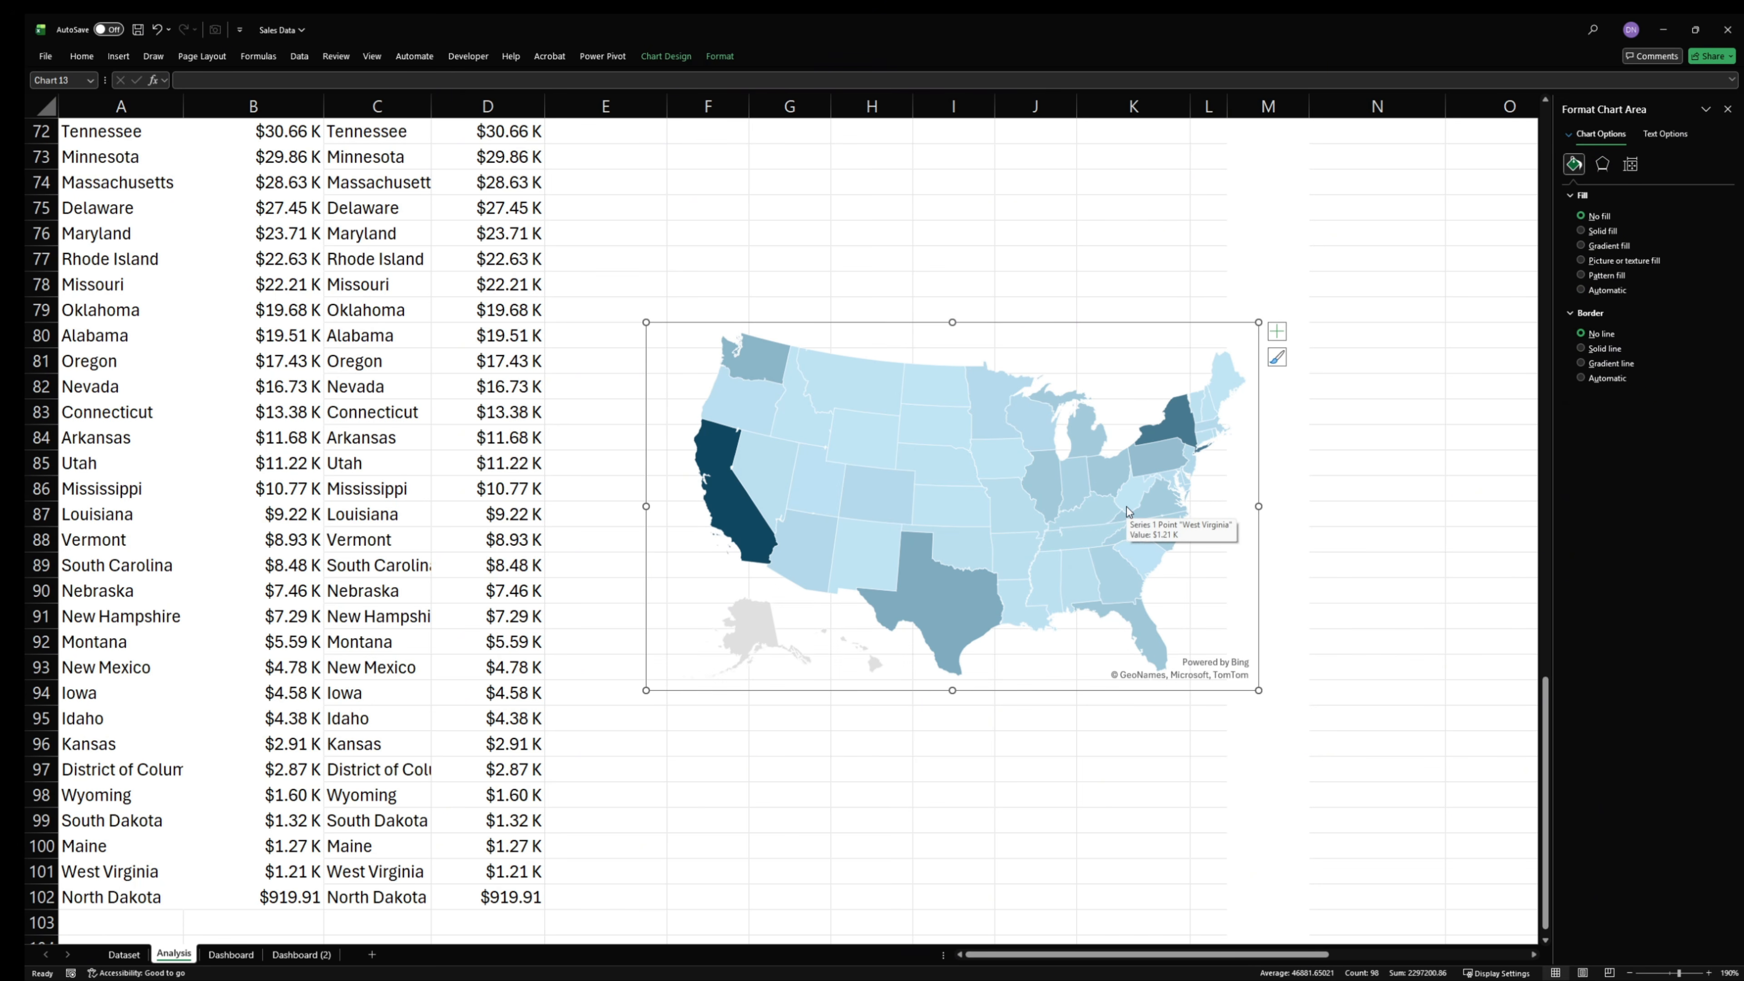
- Give the states of the filled map a solid dark border line
{"action": "left_click", "coordinate": [1027, 511]}
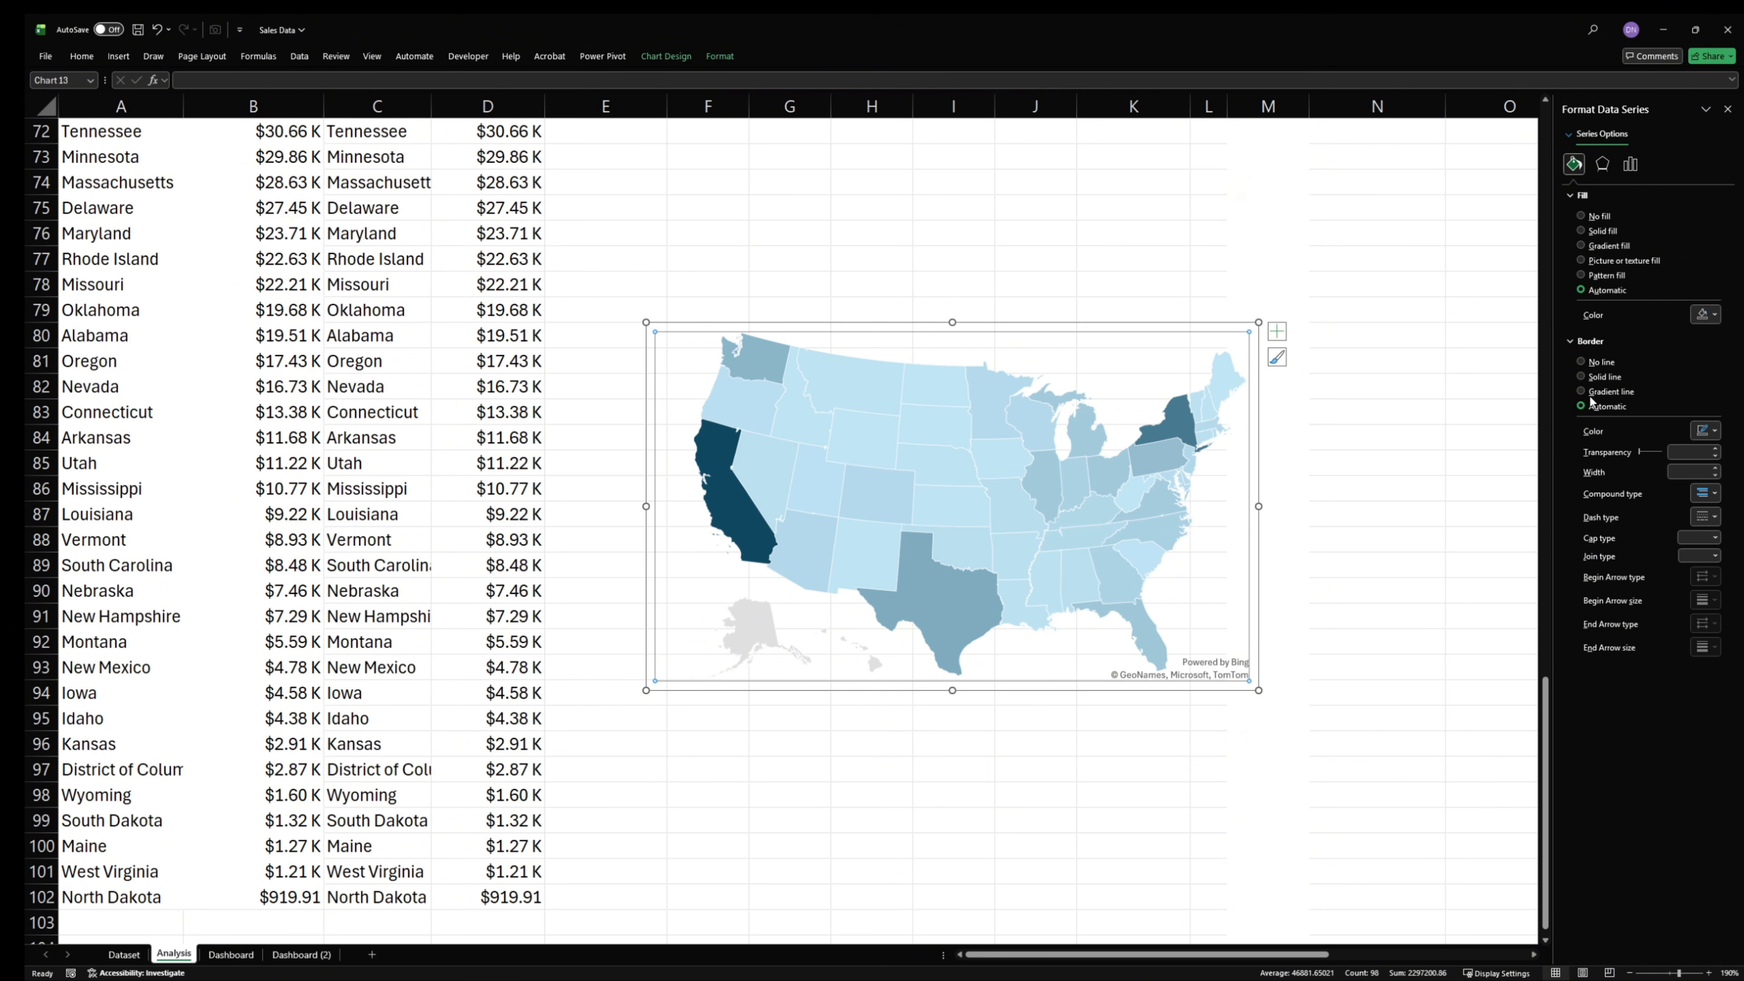
{"action": "left_click", "coordinate": [1592, 377]}
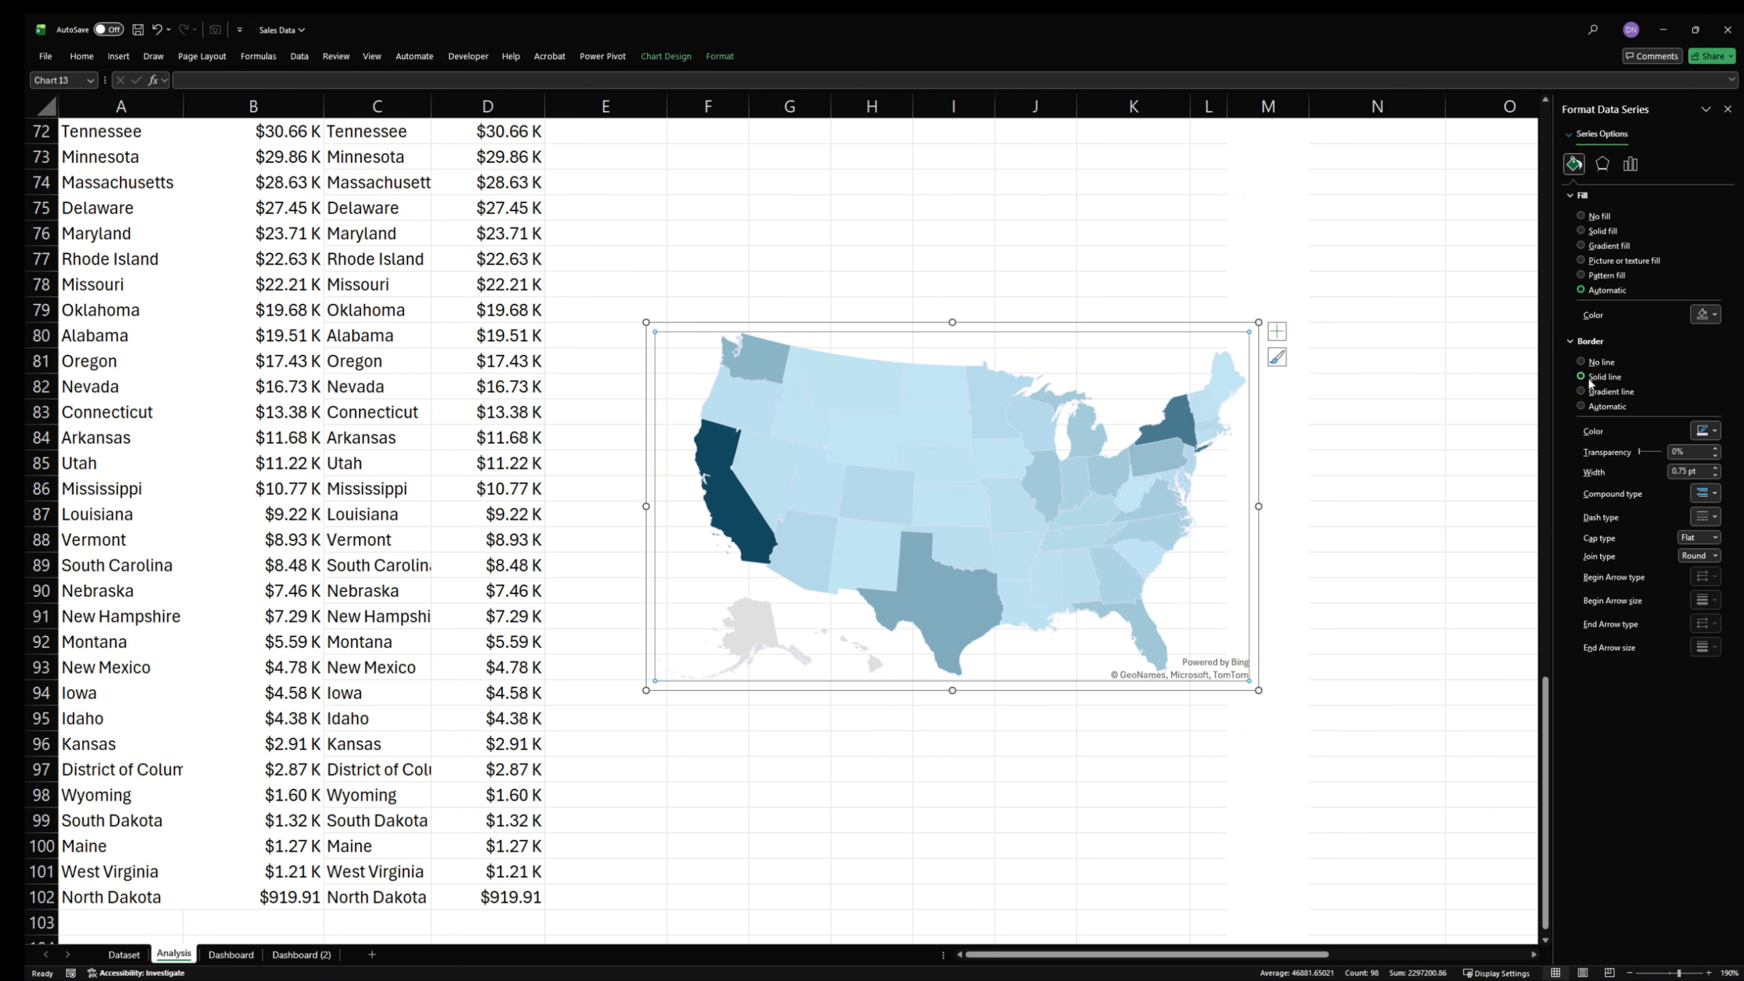
{"action": "left_click", "coordinate": [1706, 430]}
{"action": "left_click", "coordinate": [1595, 571]}
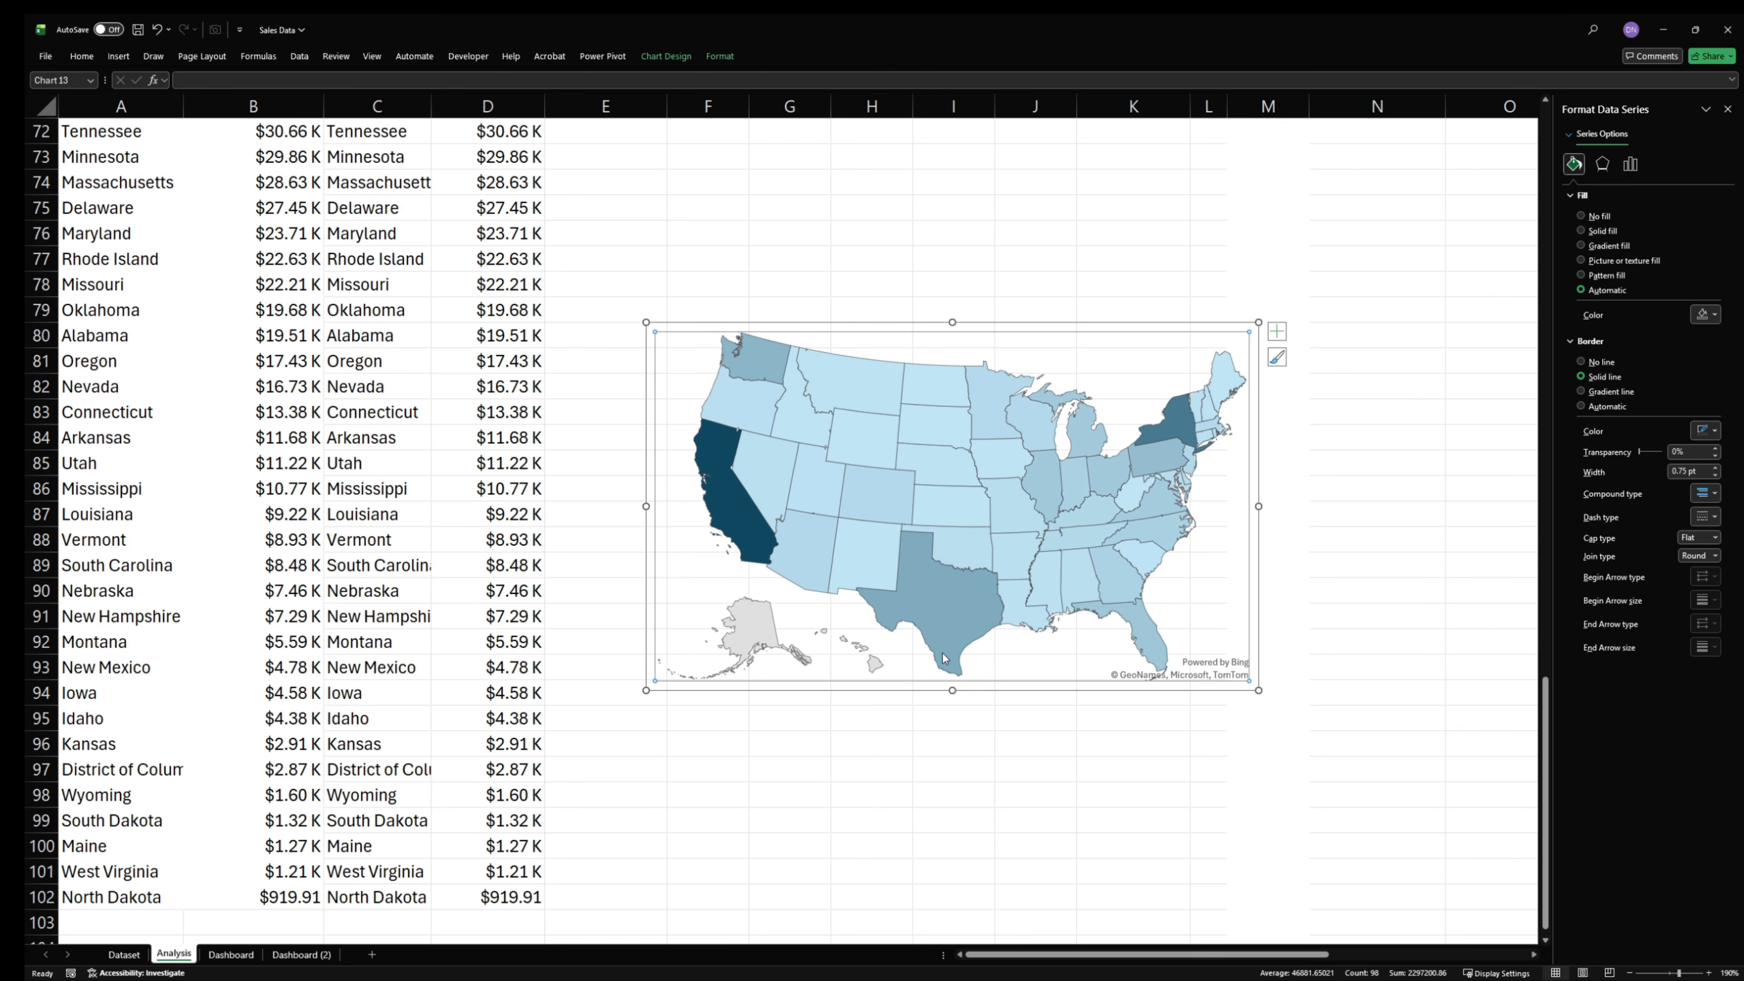
- Switch the map's series color to Diverging (3-color) and set the maximum color to the recent dark indigo
{"action": "mouse_move", "coordinate": [912, 547]}
{"action": "left_click", "coordinate": [1629, 163]}
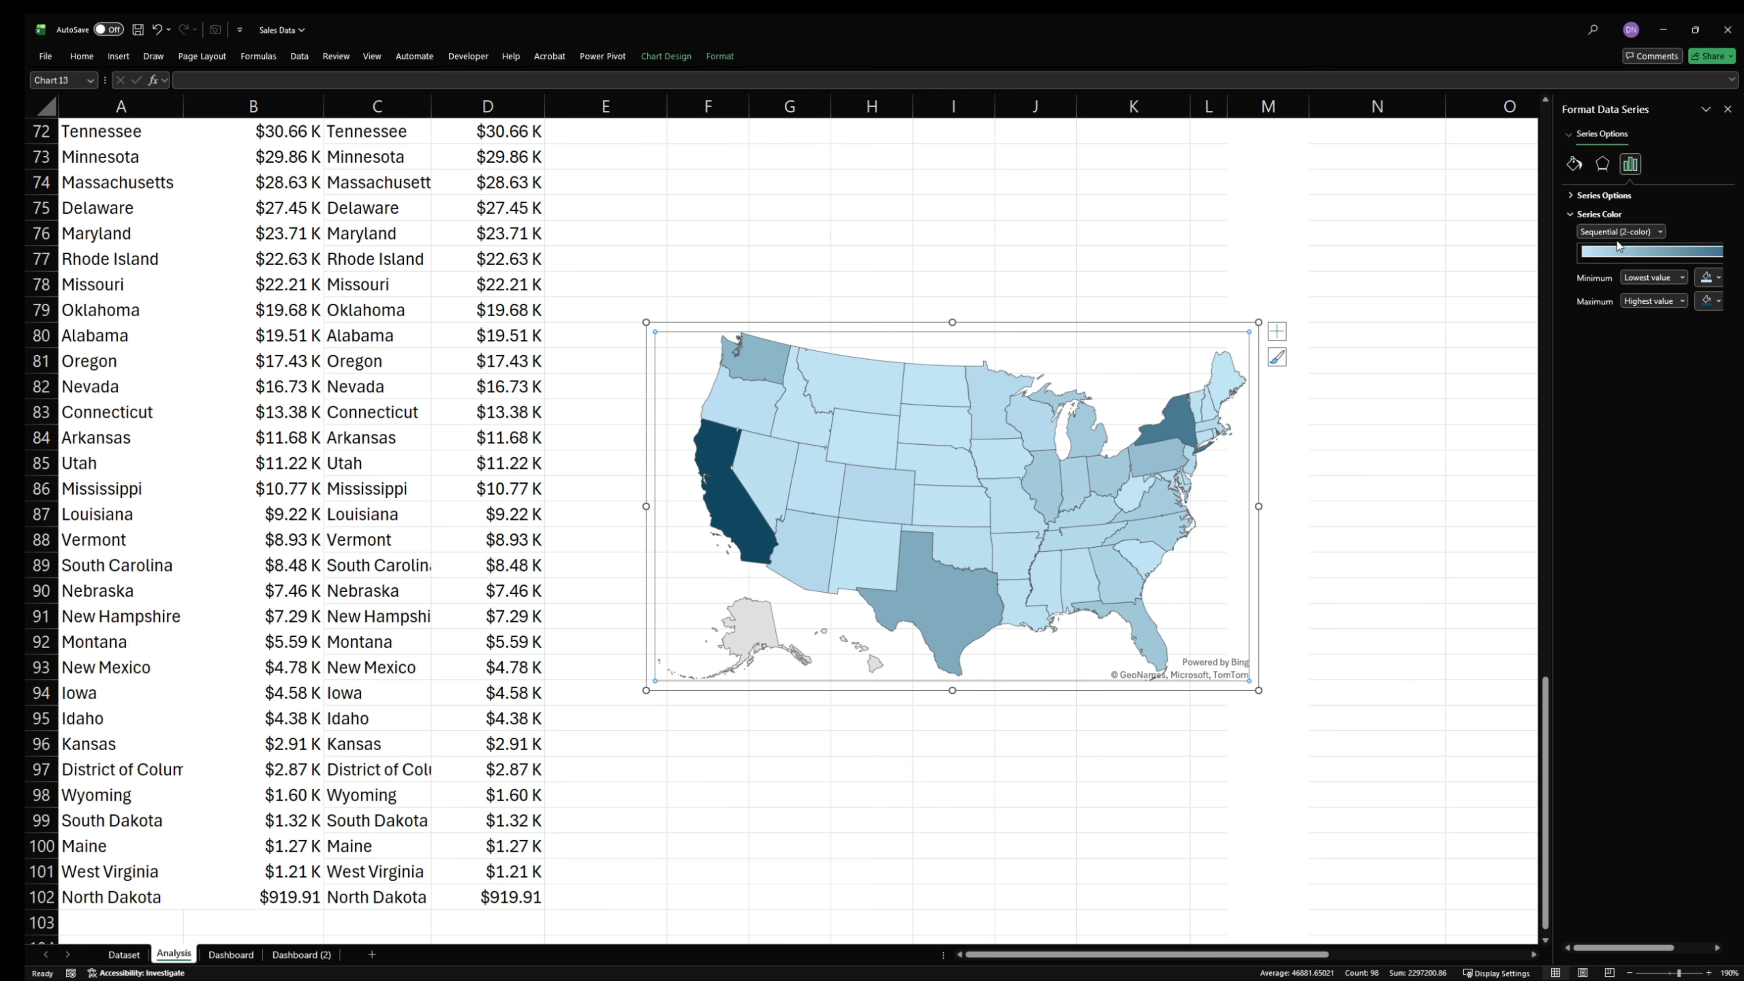
{"action": "left_click", "coordinate": [1594, 238]}
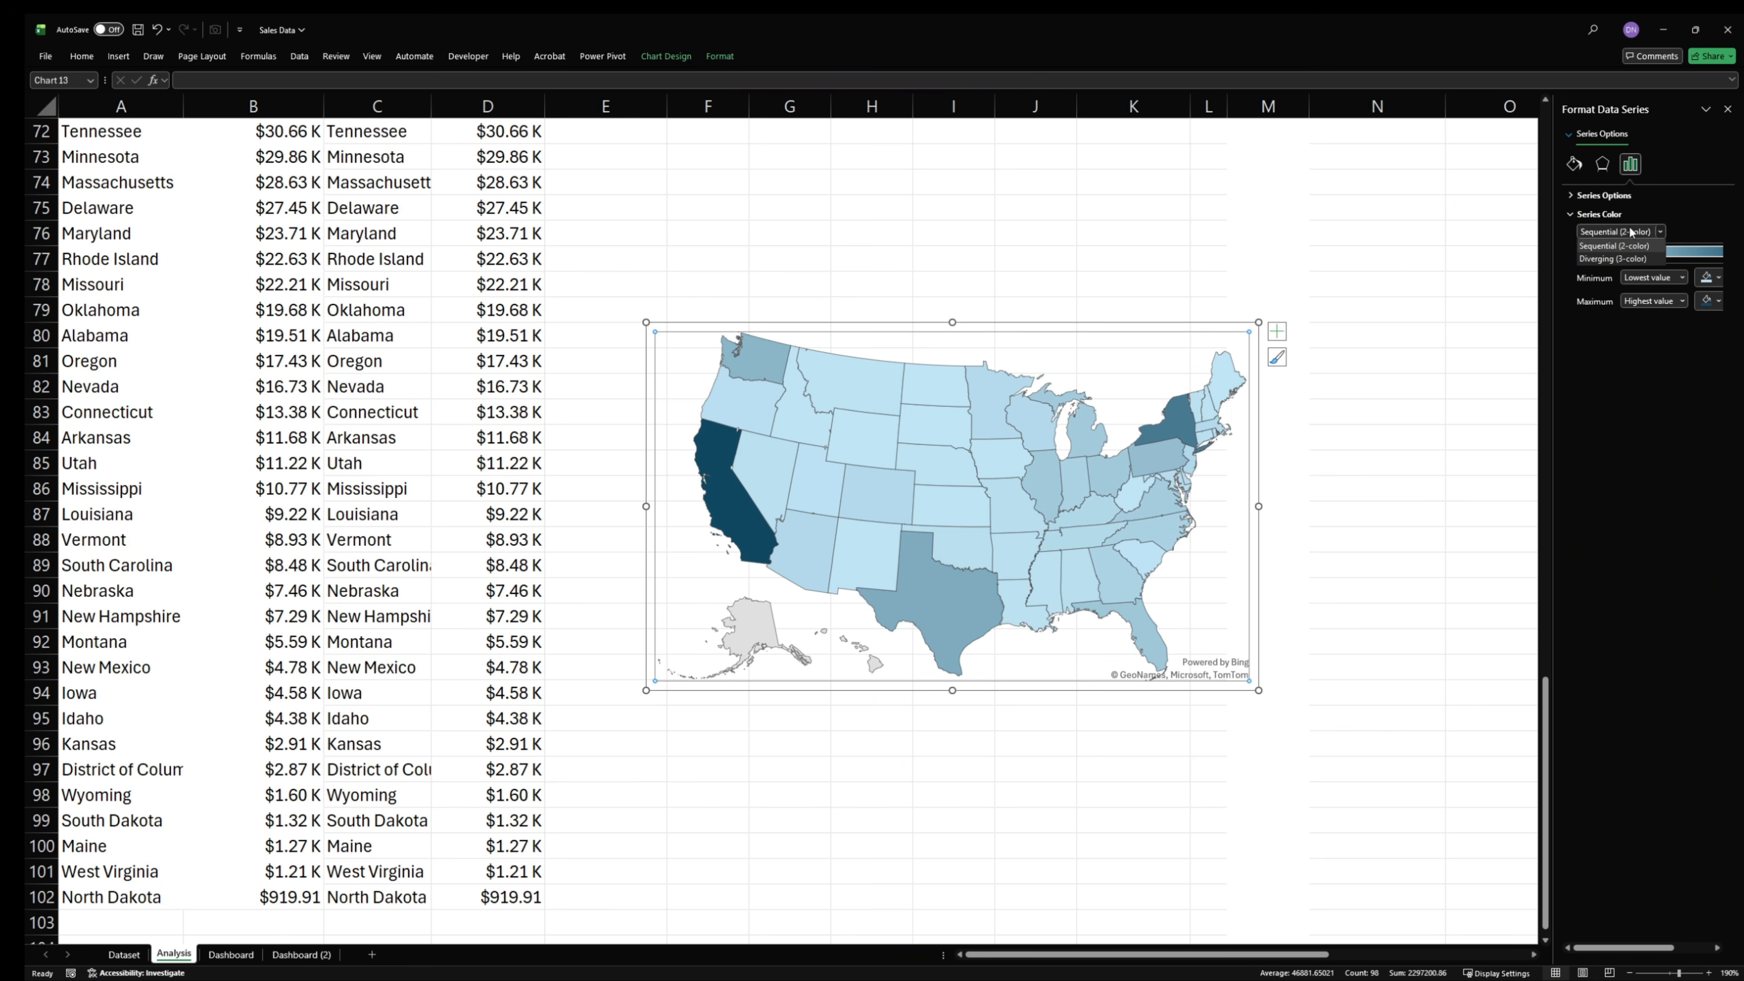
{"action": "left_click", "coordinate": [1621, 260]}
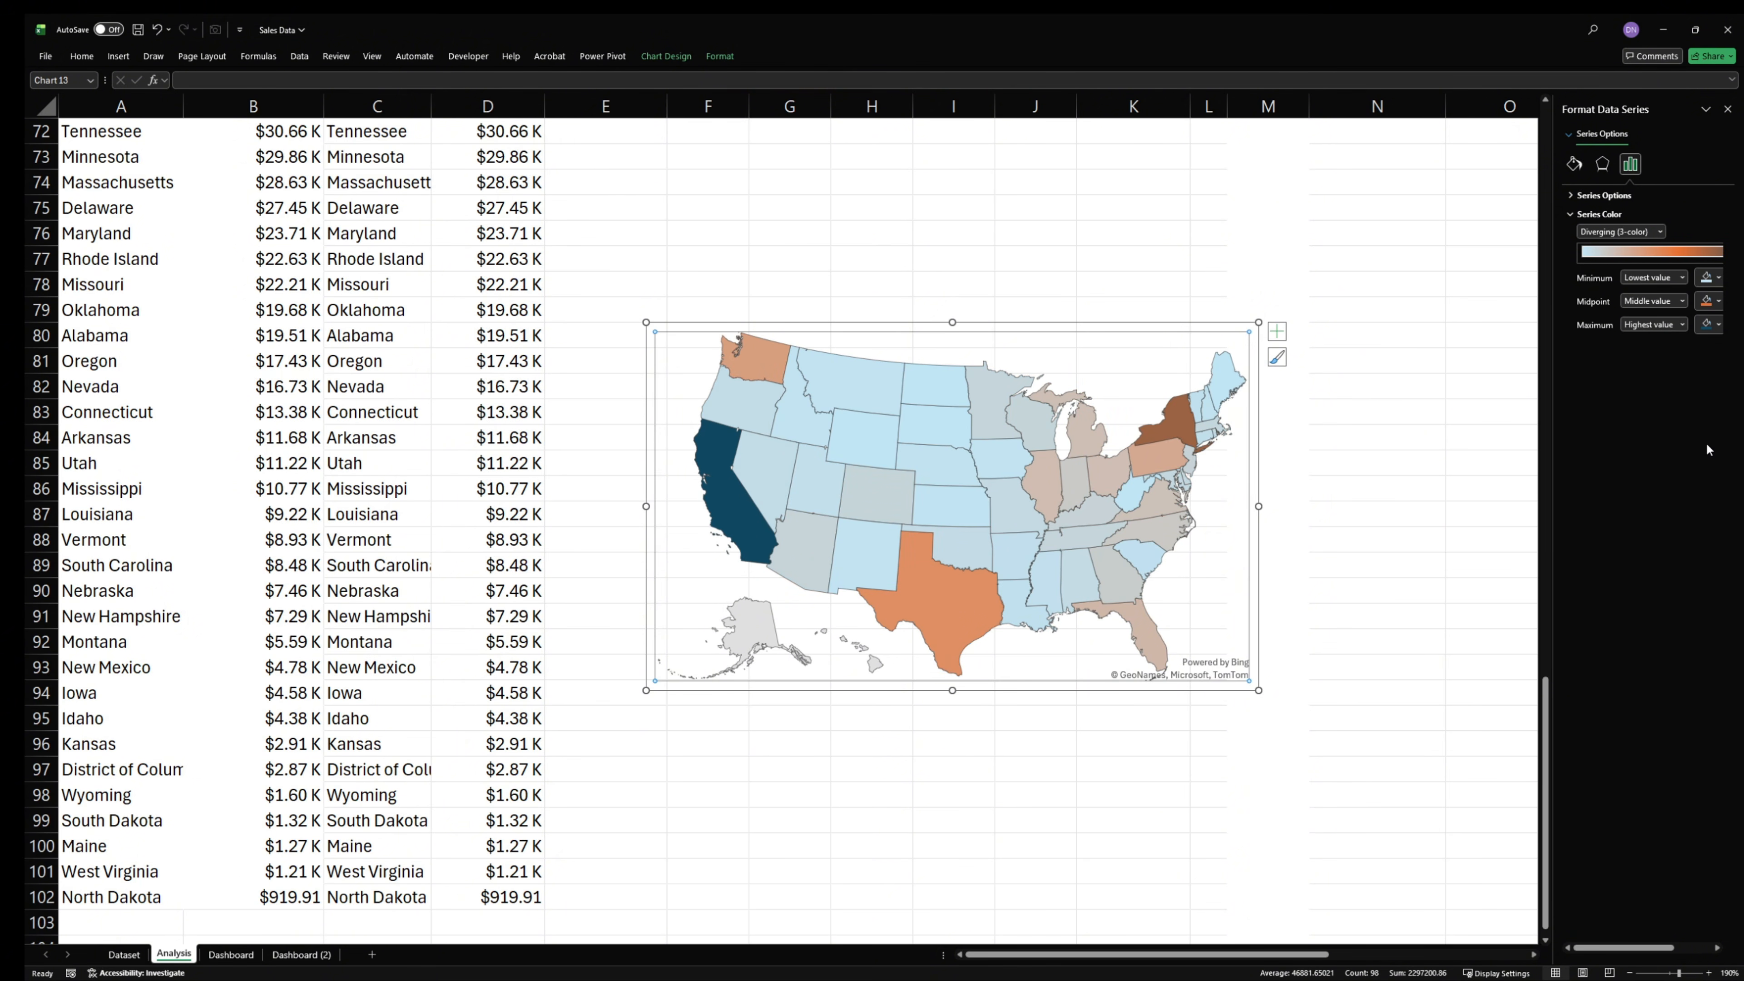
{"action": "left_click", "coordinate": [1709, 325]}
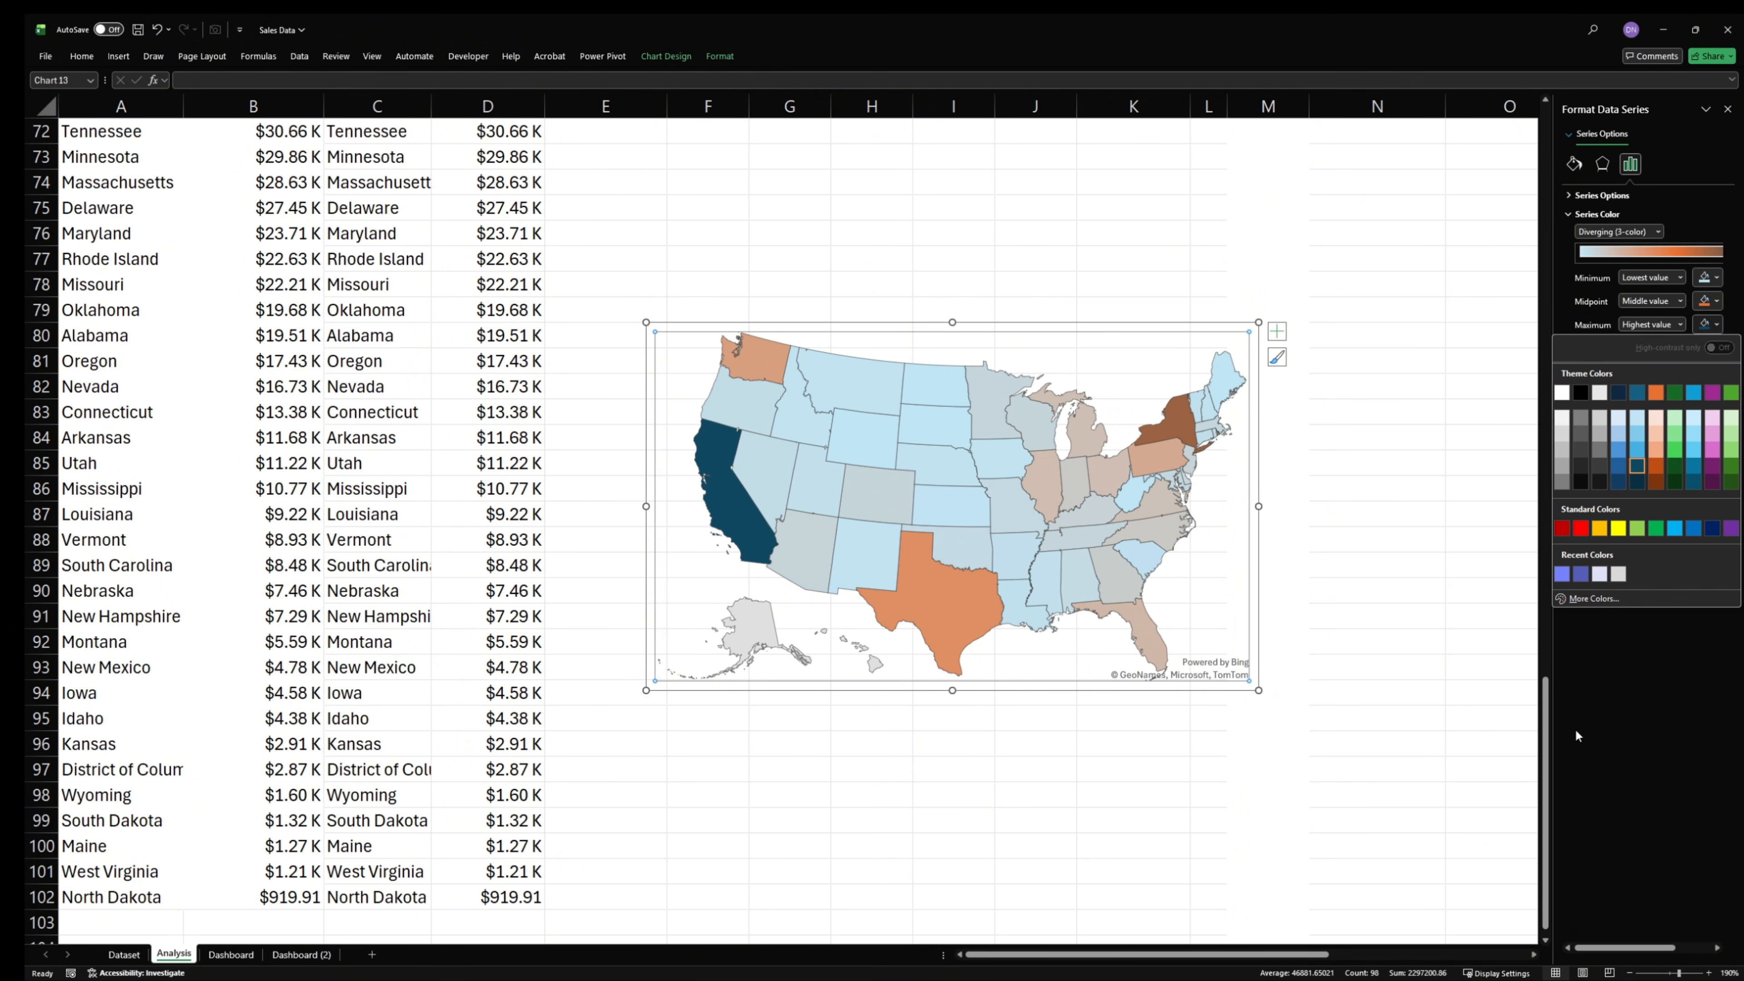
{"action": "left_click", "coordinate": [1581, 574]}
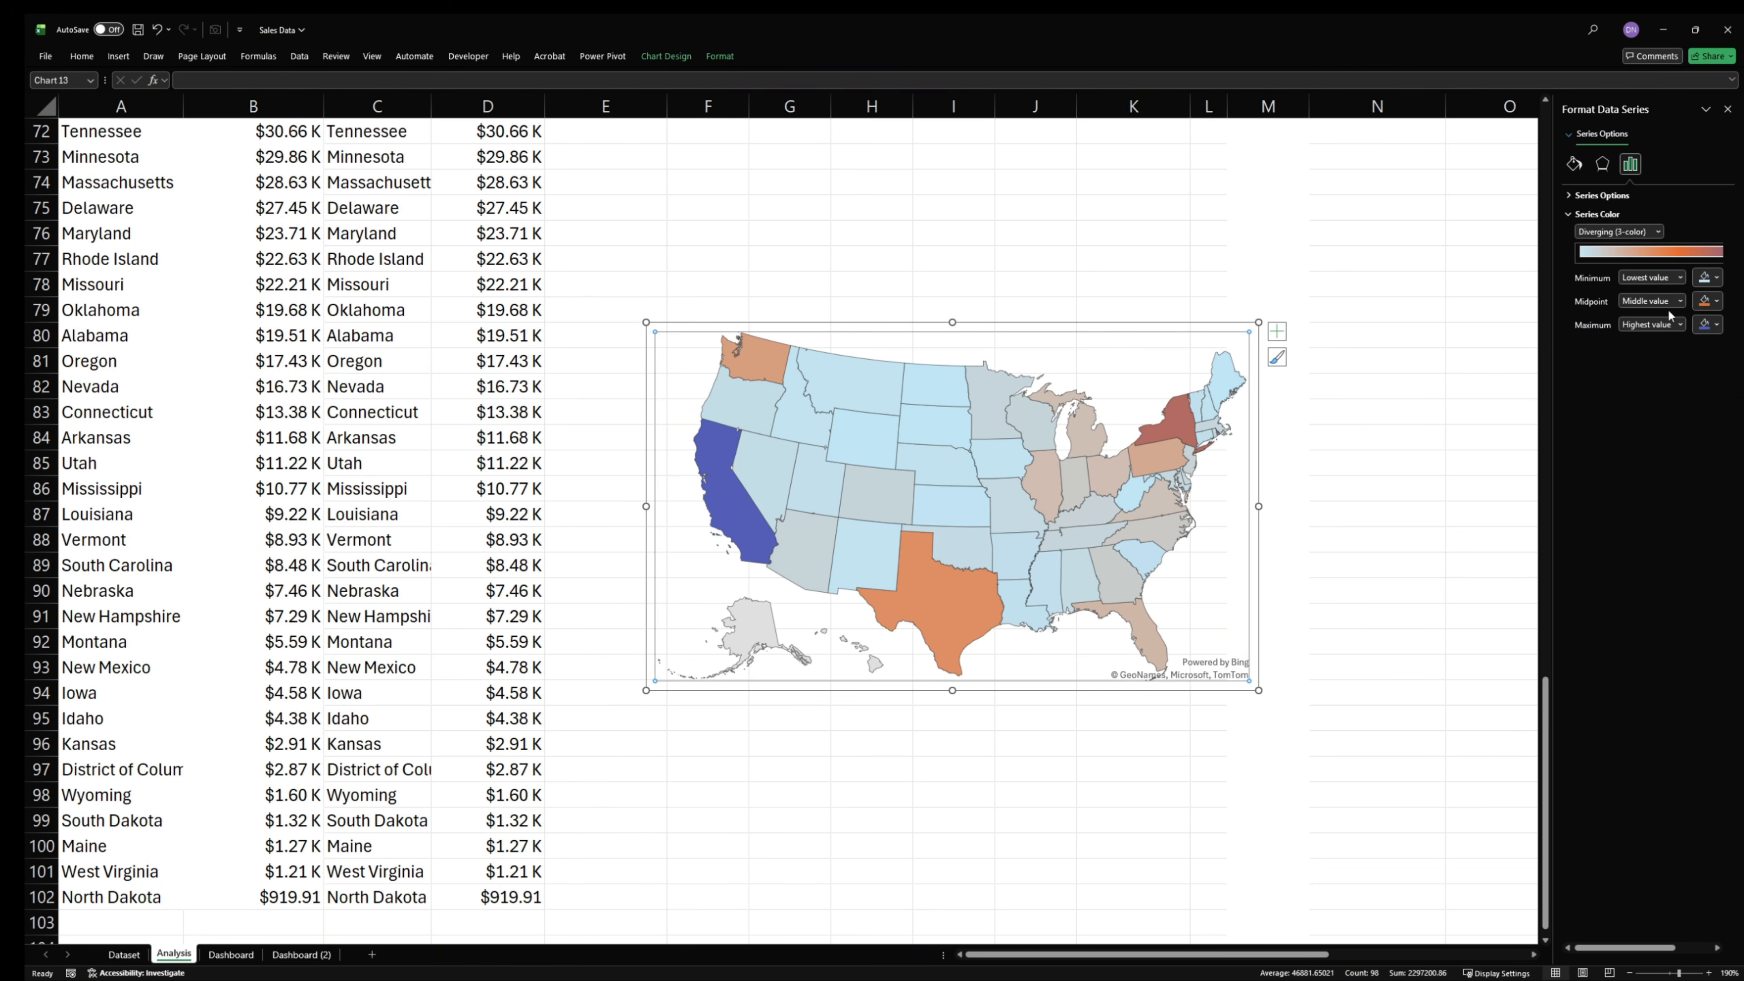
- Set the filled map's midpoint color to the recent periwinkle blue and its minimum color to white
{"action": "left_click", "coordinate": [1676, 302]}
{"action": "left_click", "coordinate": [1708, 302]}
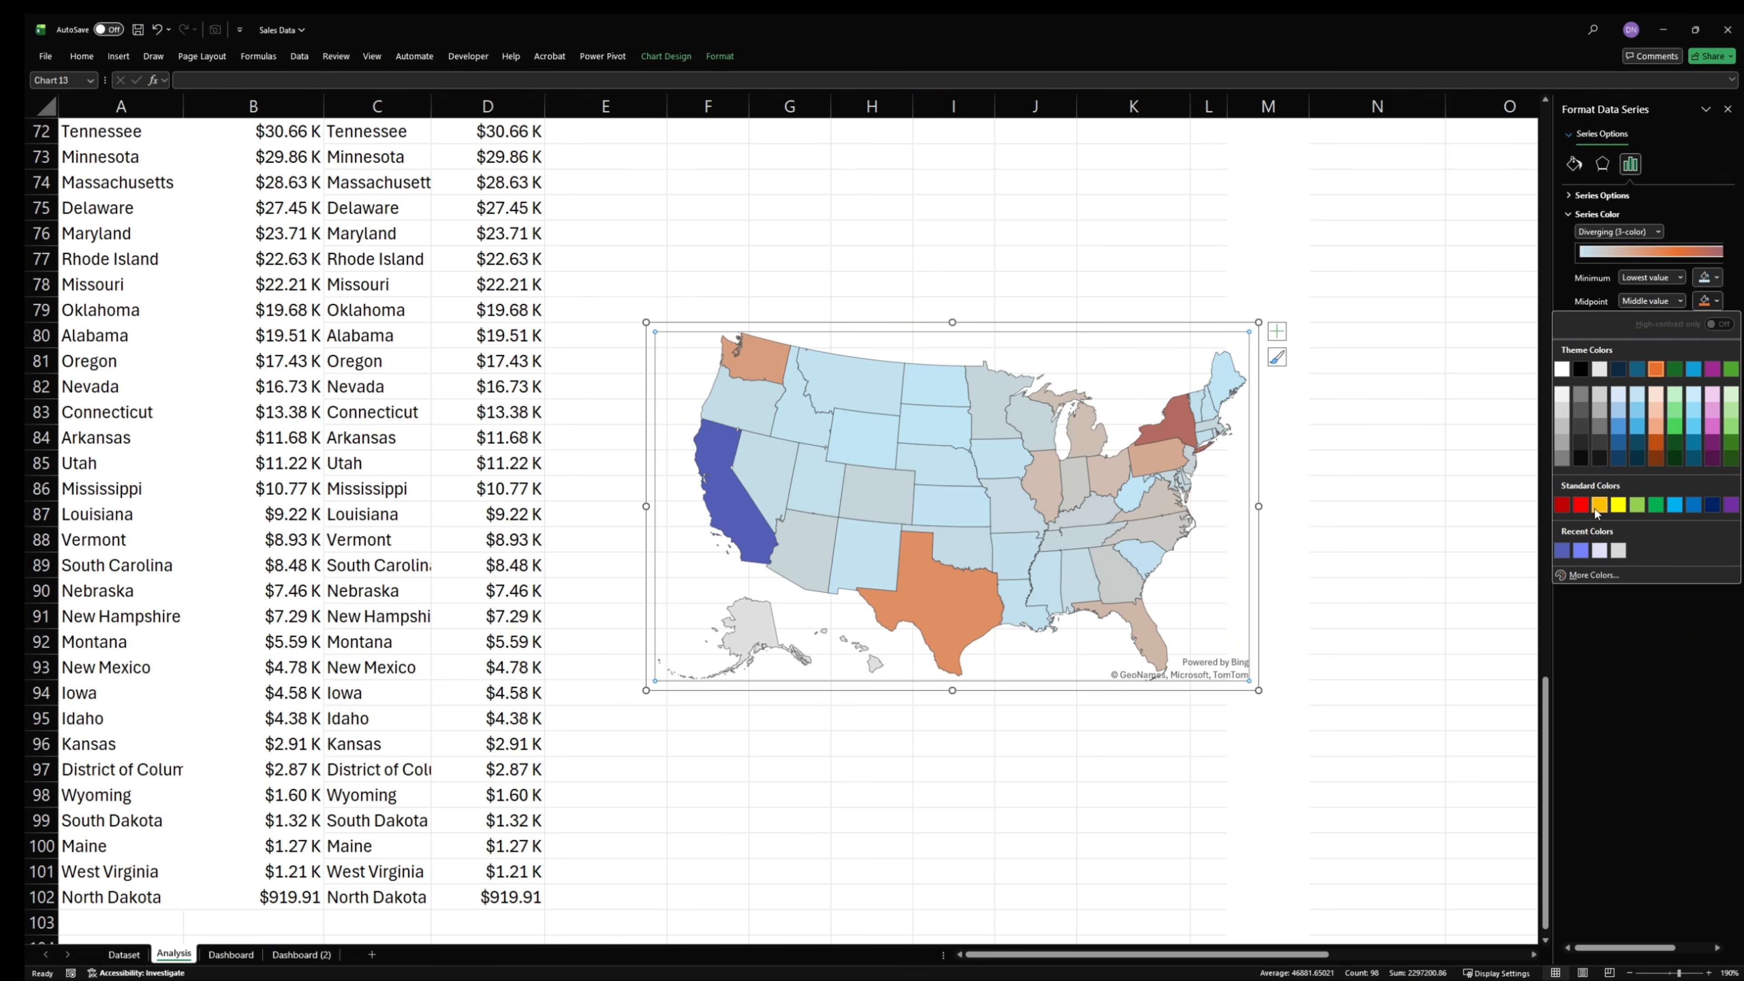
{"action": "left_click", "coordinate": [1581, 551]}
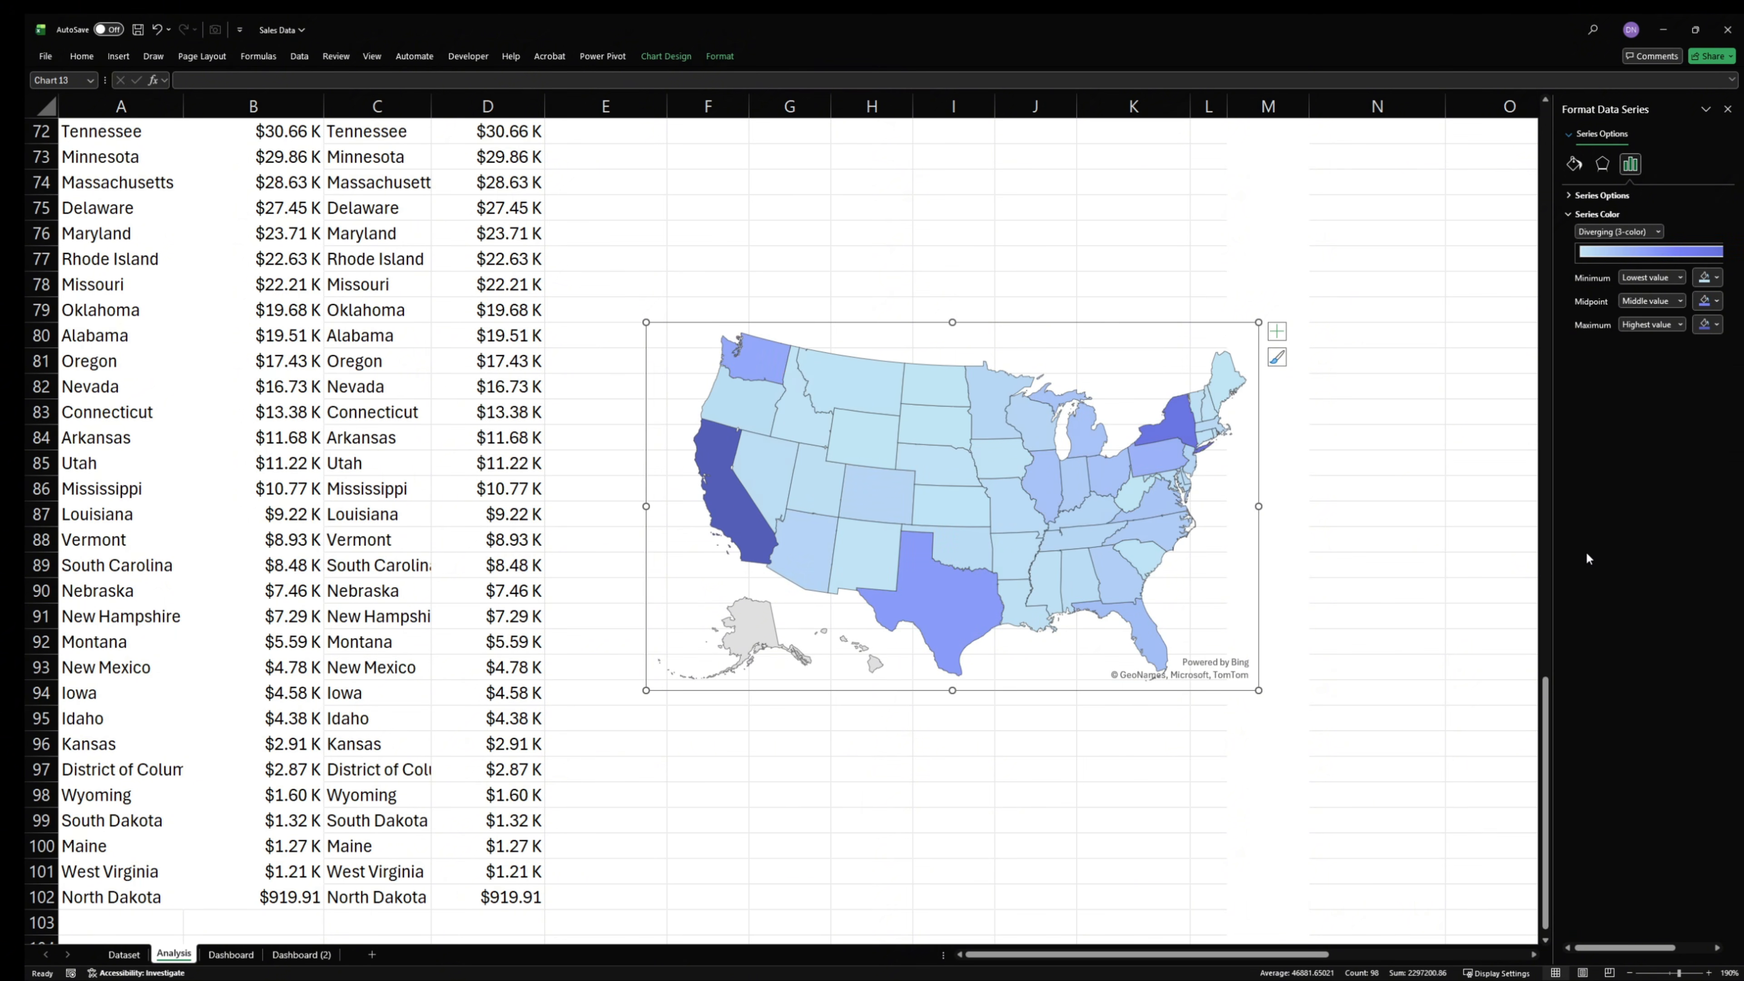
{"action": "left_click", "coordinate": [1707, 278]}
{"action": "left_click", "coordinate": [1563, 374]}
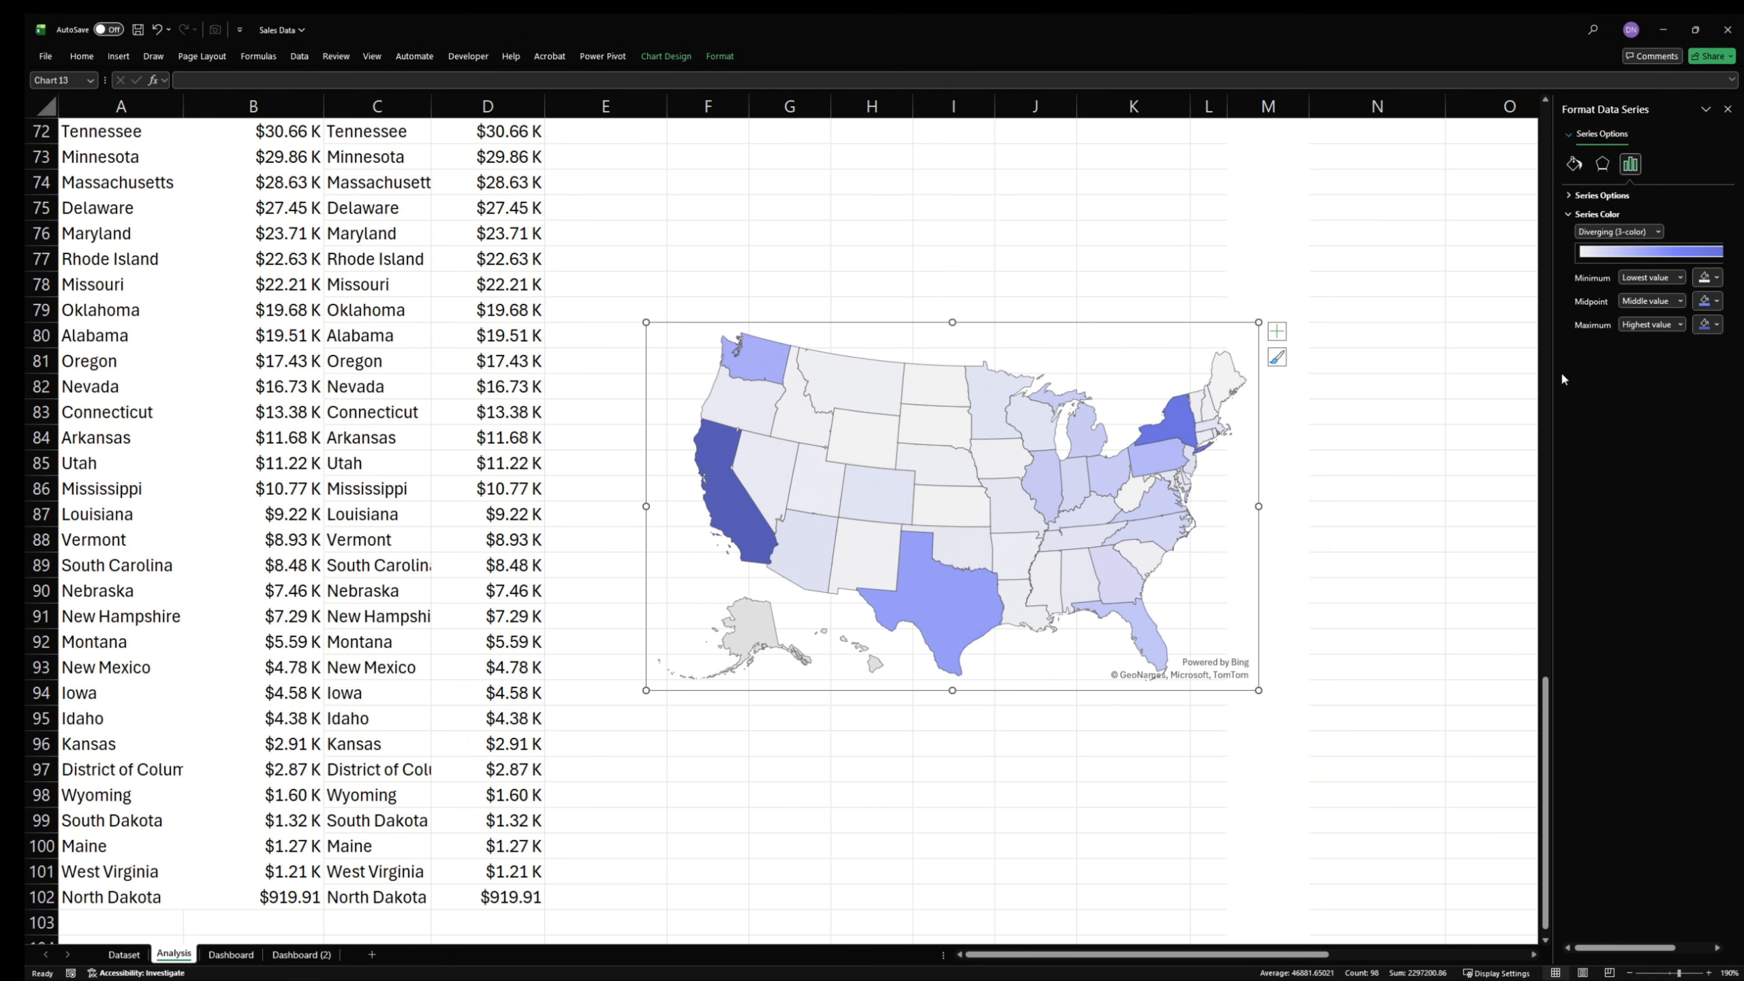
{"action": "left_click", "coordinate": [1699, 278]}
{"action": "left_click", "coordinate": [1564, 348]}
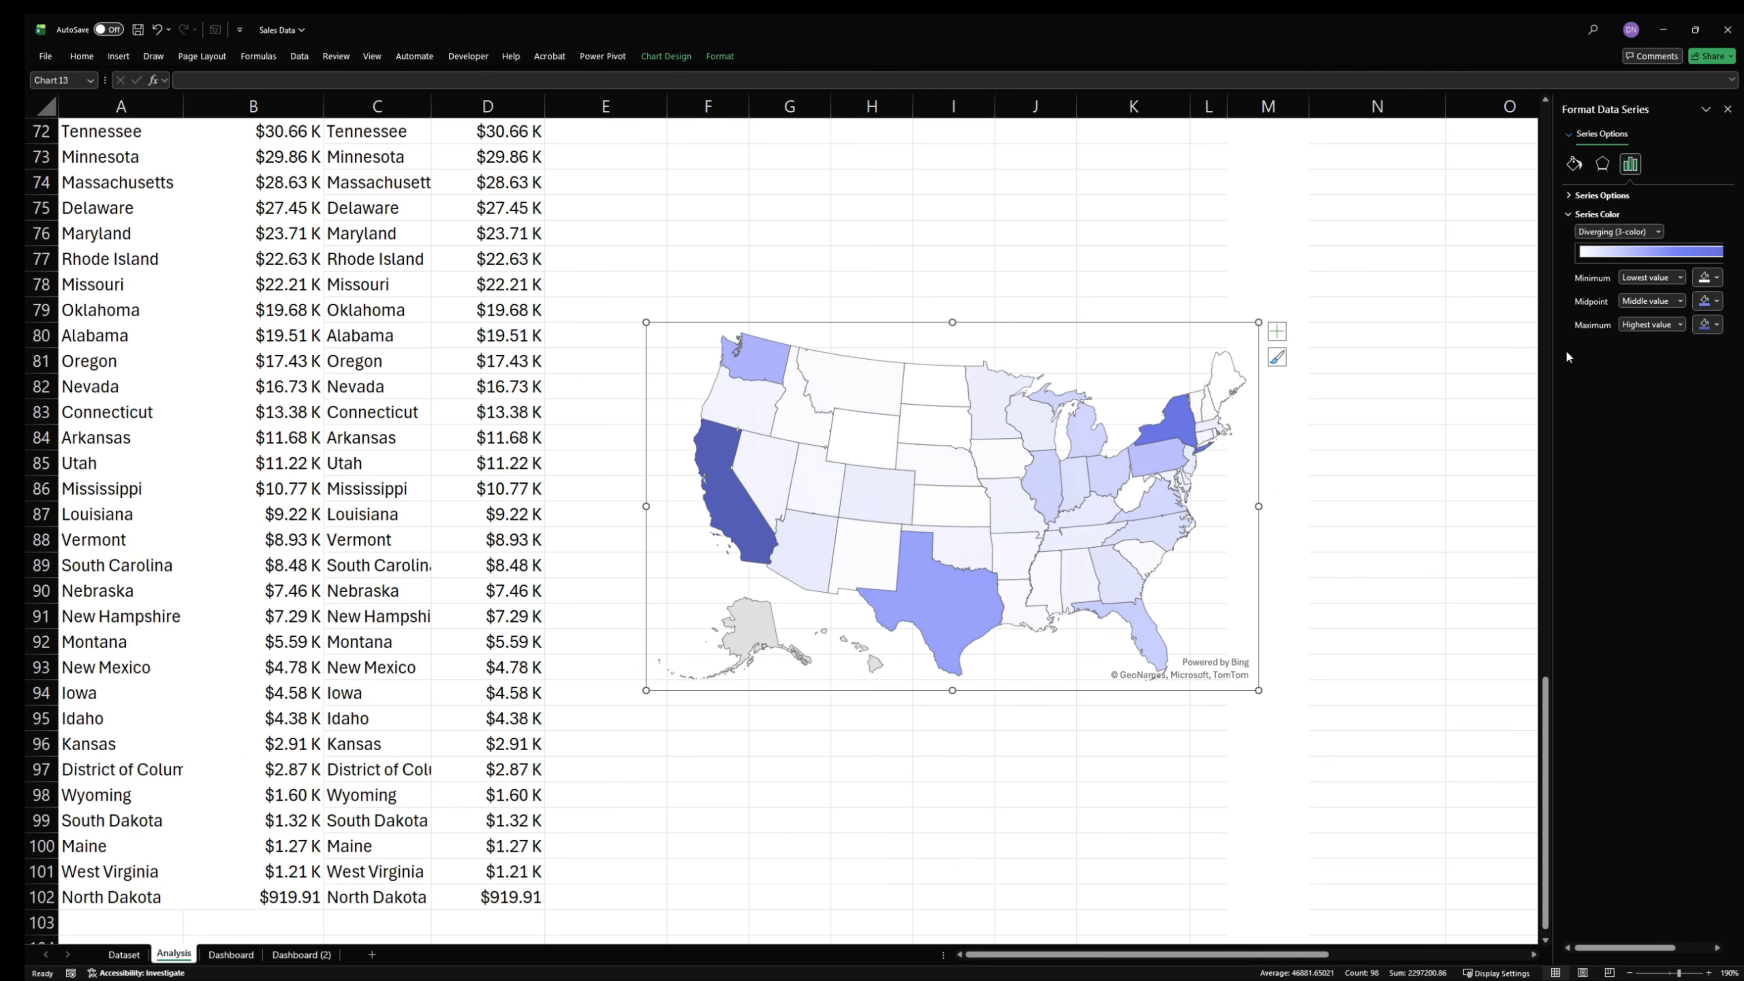
- Move the filled map from the Analysis sheet into the upper part of the Dashboard sheet's BY LOCATION card
{"action": "left_click", "coordinate": [867, 690]}
{"action": "key", "text": "ctrl+x"}
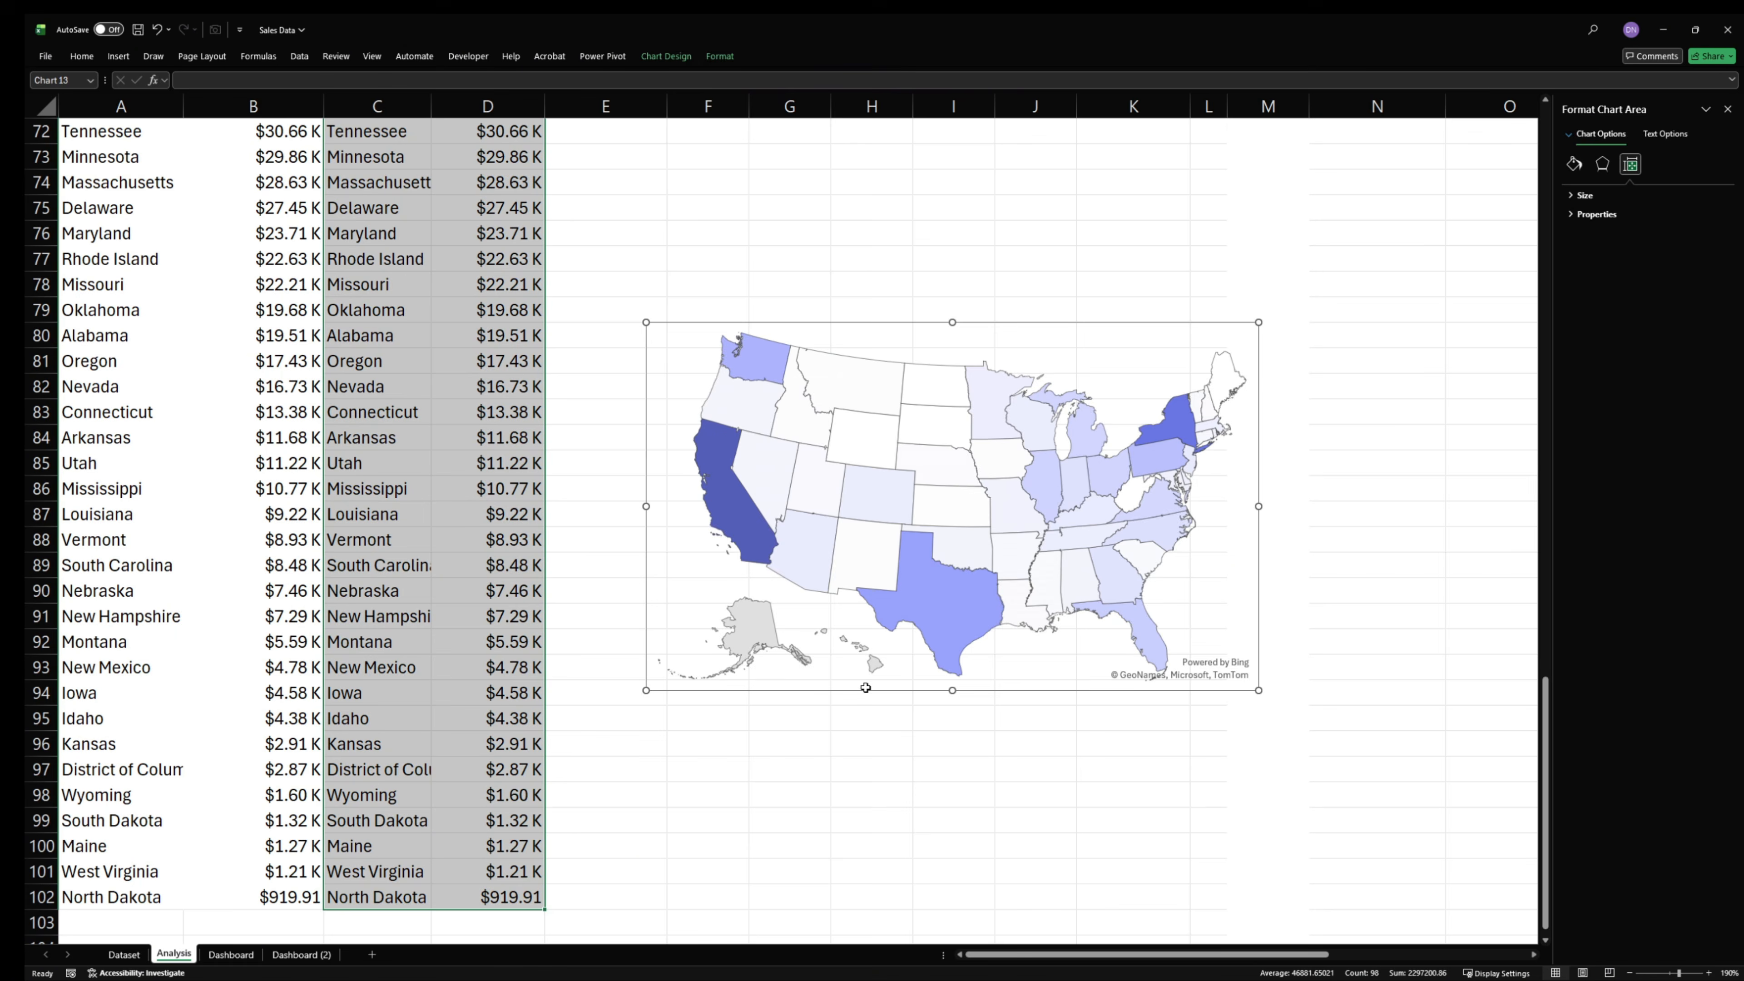
{"action": "left_click", "coordinate": [231, 954]}
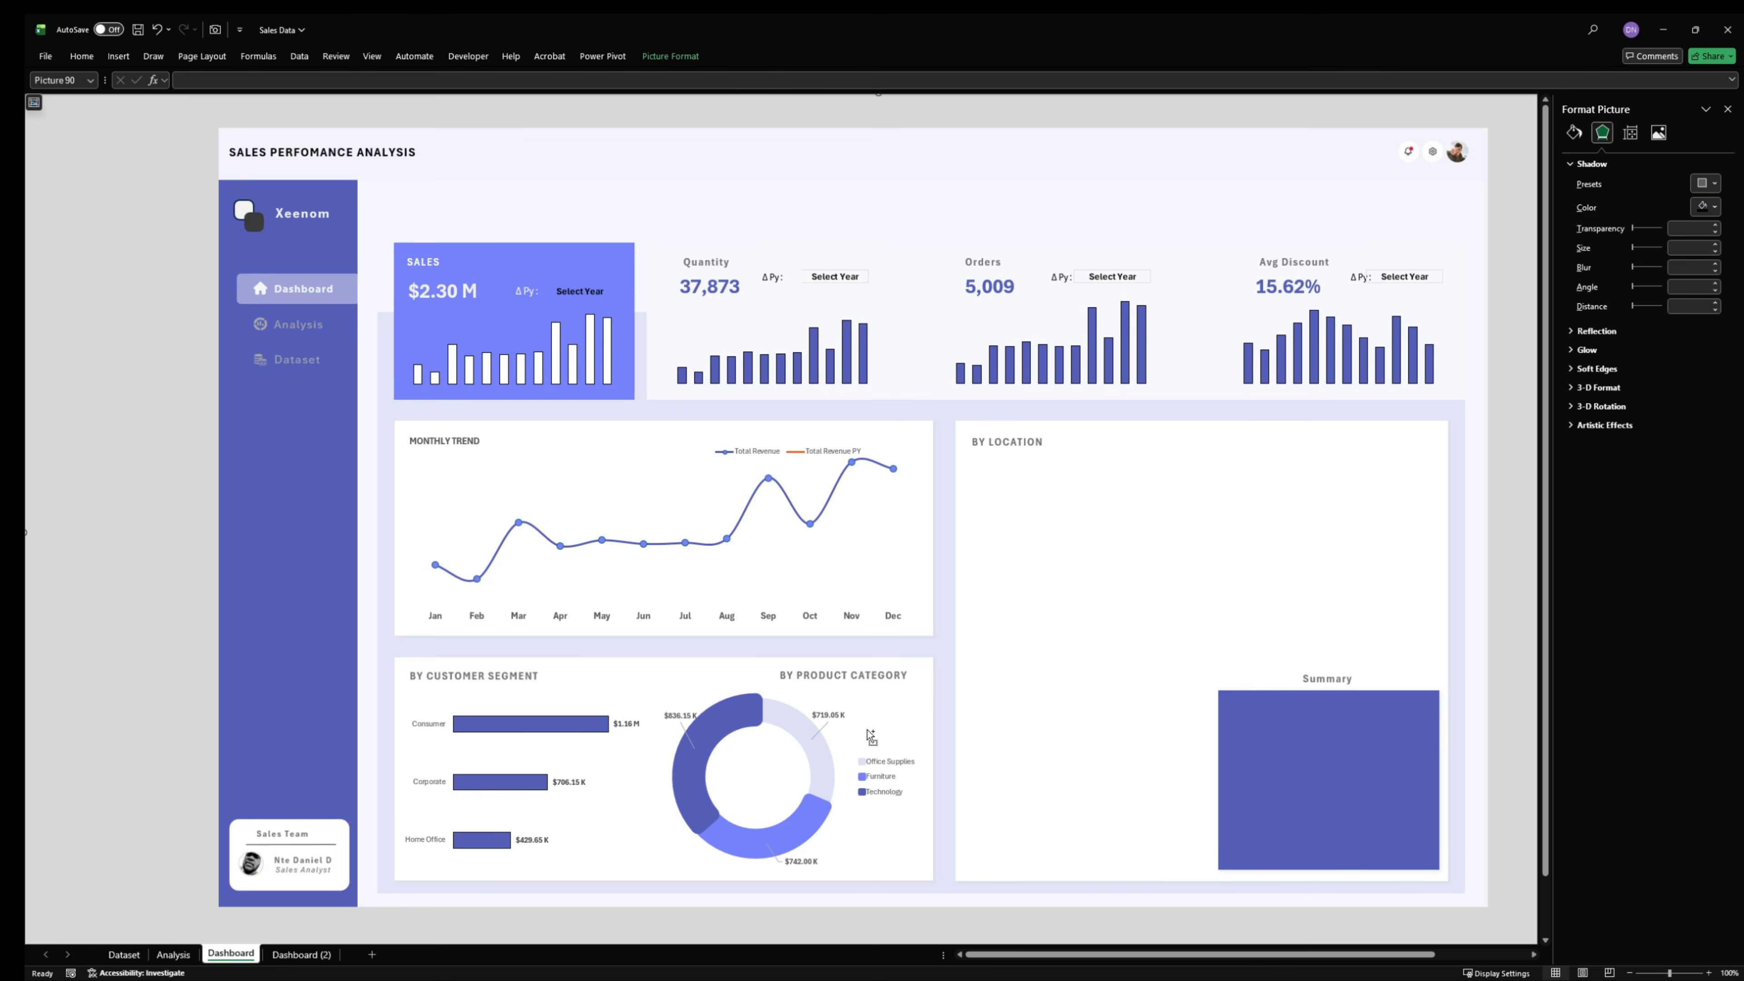
{"action": "key", "text": "ctrl+v"}
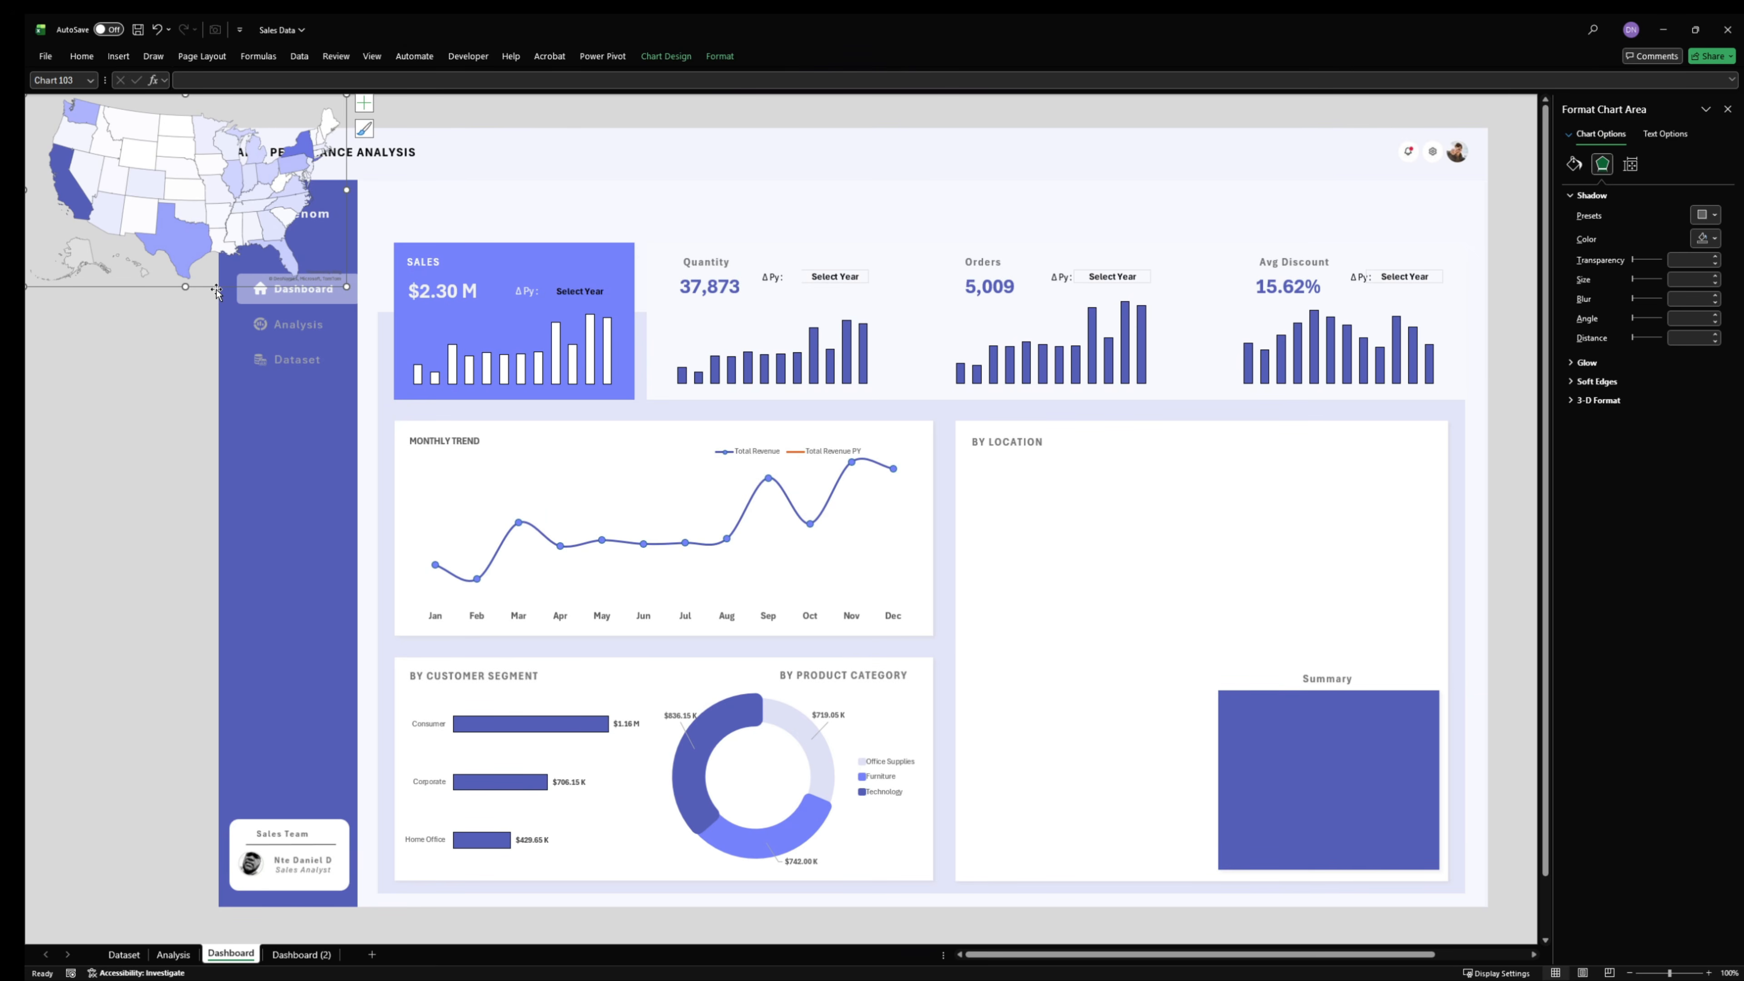
{"action": "left_click_drag", "start_coordinate": [215, 287], "coordinate": [1304, 642]}
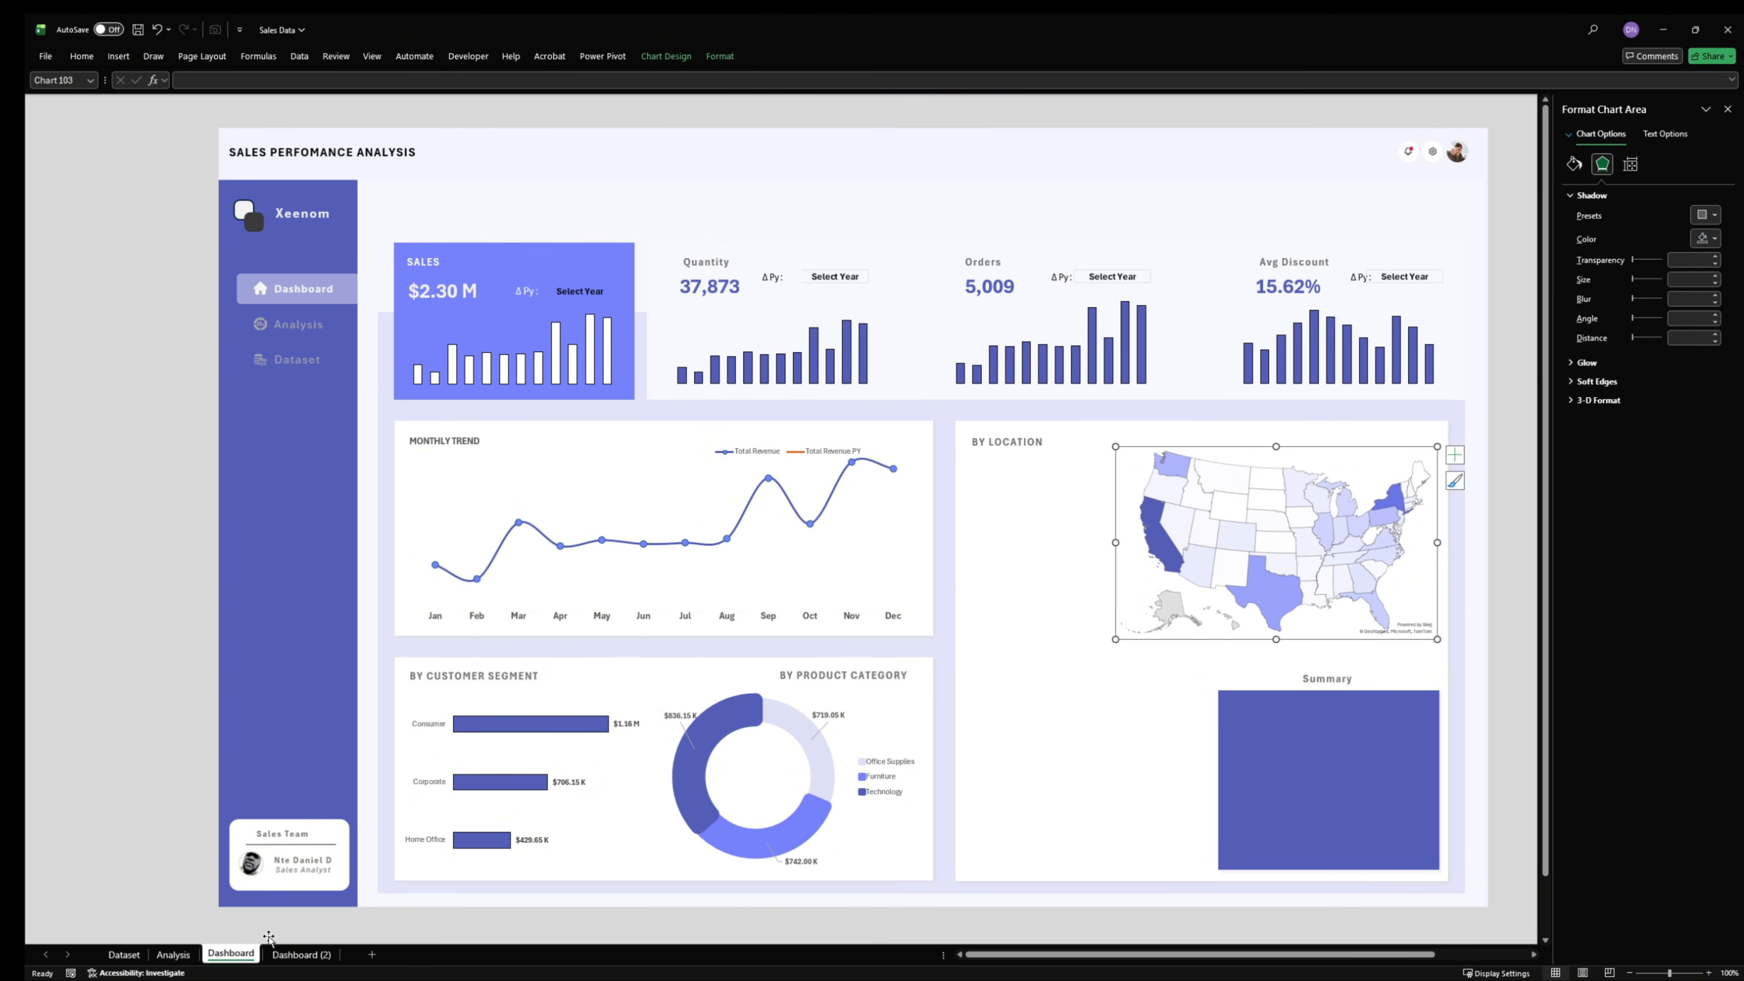
- Insert a bar chart of the top five states' revenue from Analysis cells C54:D58, using the saved indigo bar chart template
{"action": "left_click", "coordinate": [178, 955]}
{"action": "scroll", "coordinate": [440, 642], "scroll_direction": "up", "scroll_amount": 10}
{"action": "left_click", "coordinate": [448, 582]}
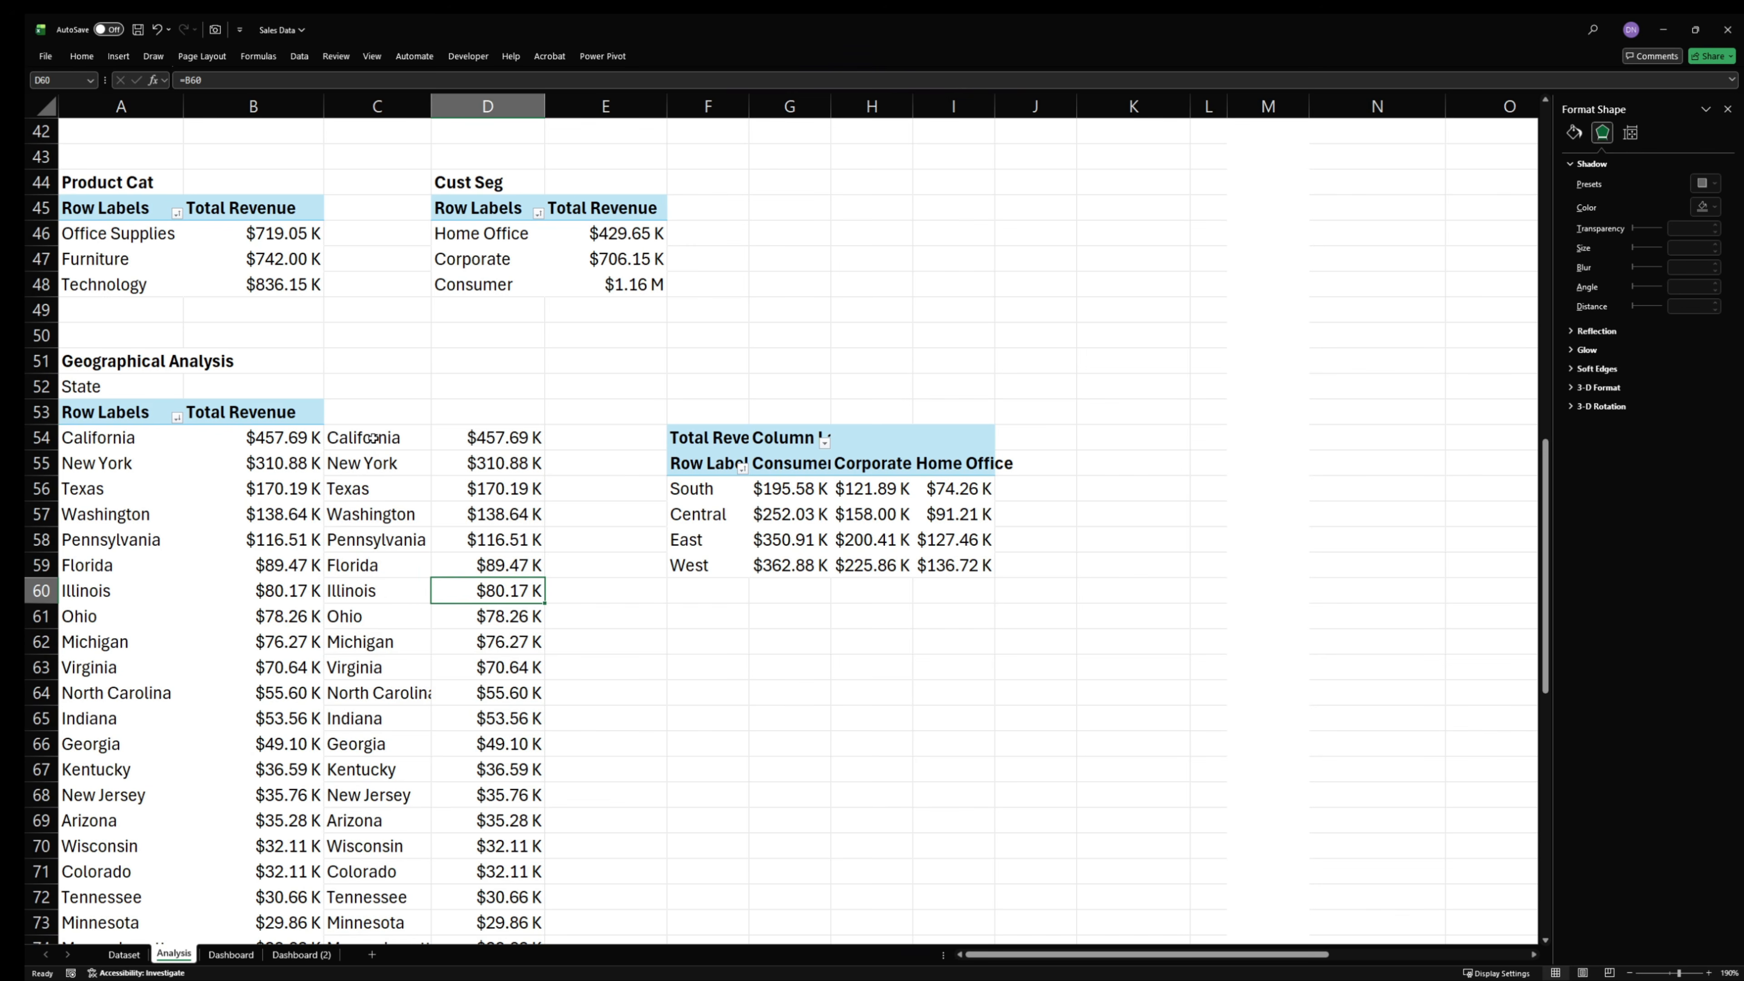
{"action": "left_click_drag", "start_coordinate": [373, 438], "coordinate": [462, 544]}
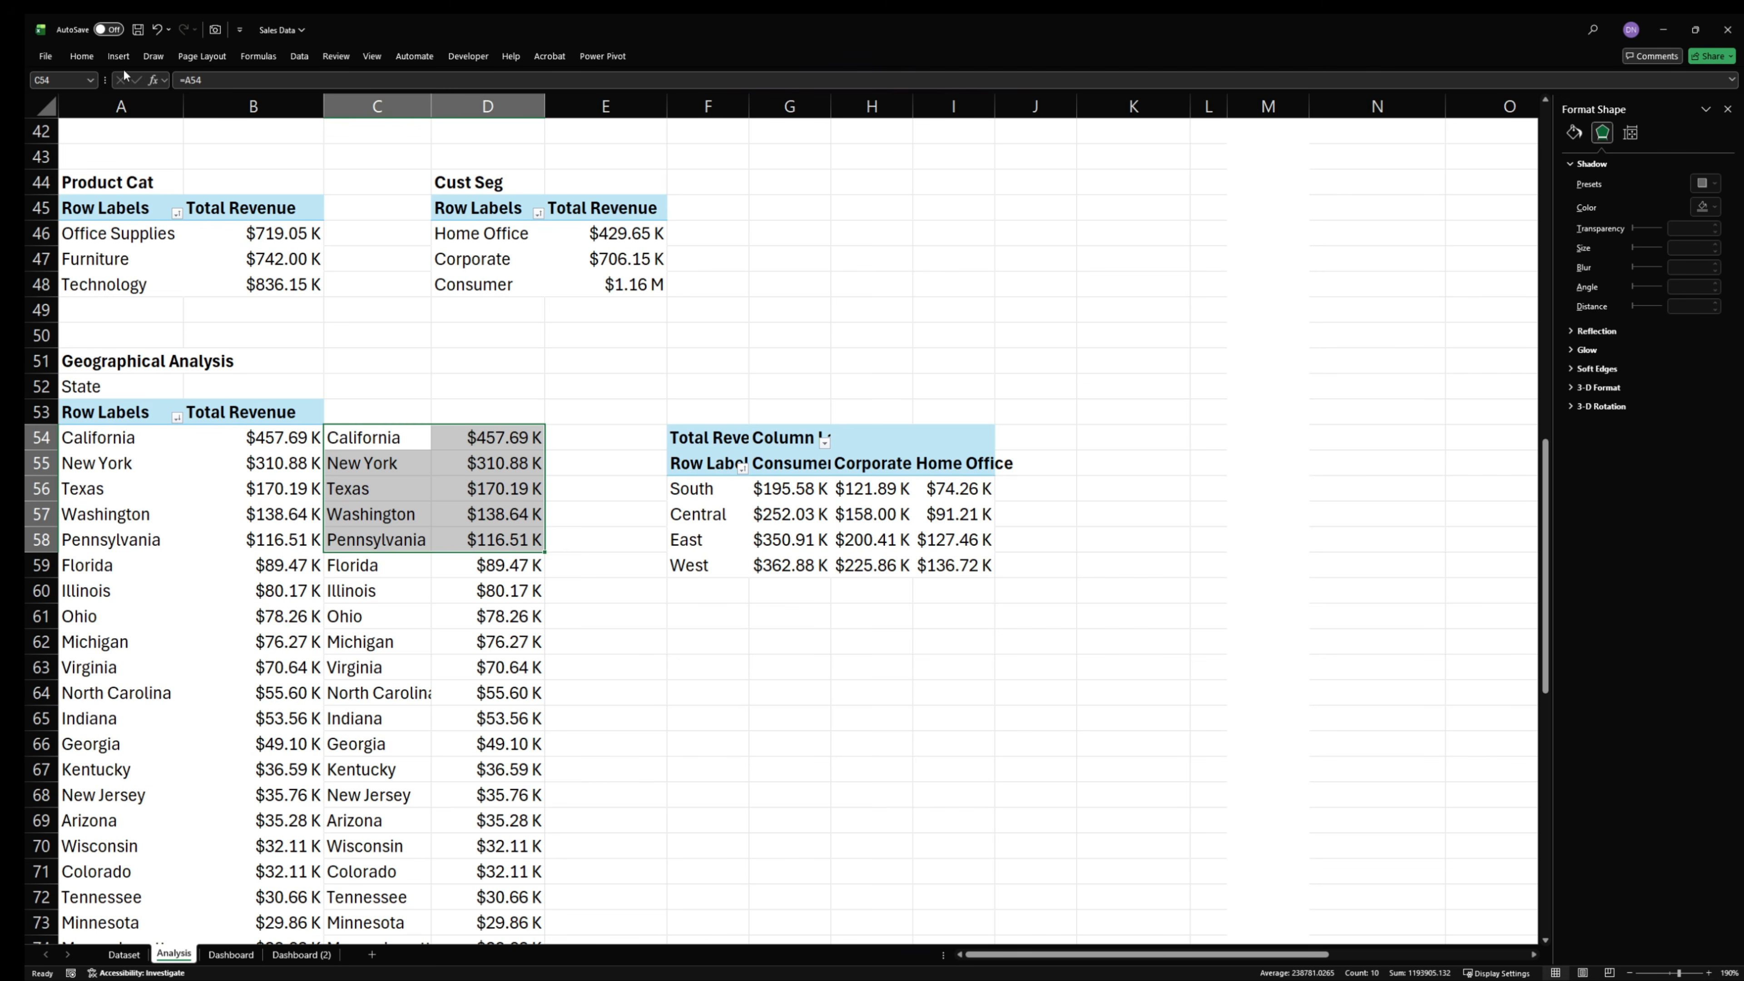
{"action": "left_click", "coordinate": [119, 56]}
{"action": "left_click", "coordinate": [463, 94]}
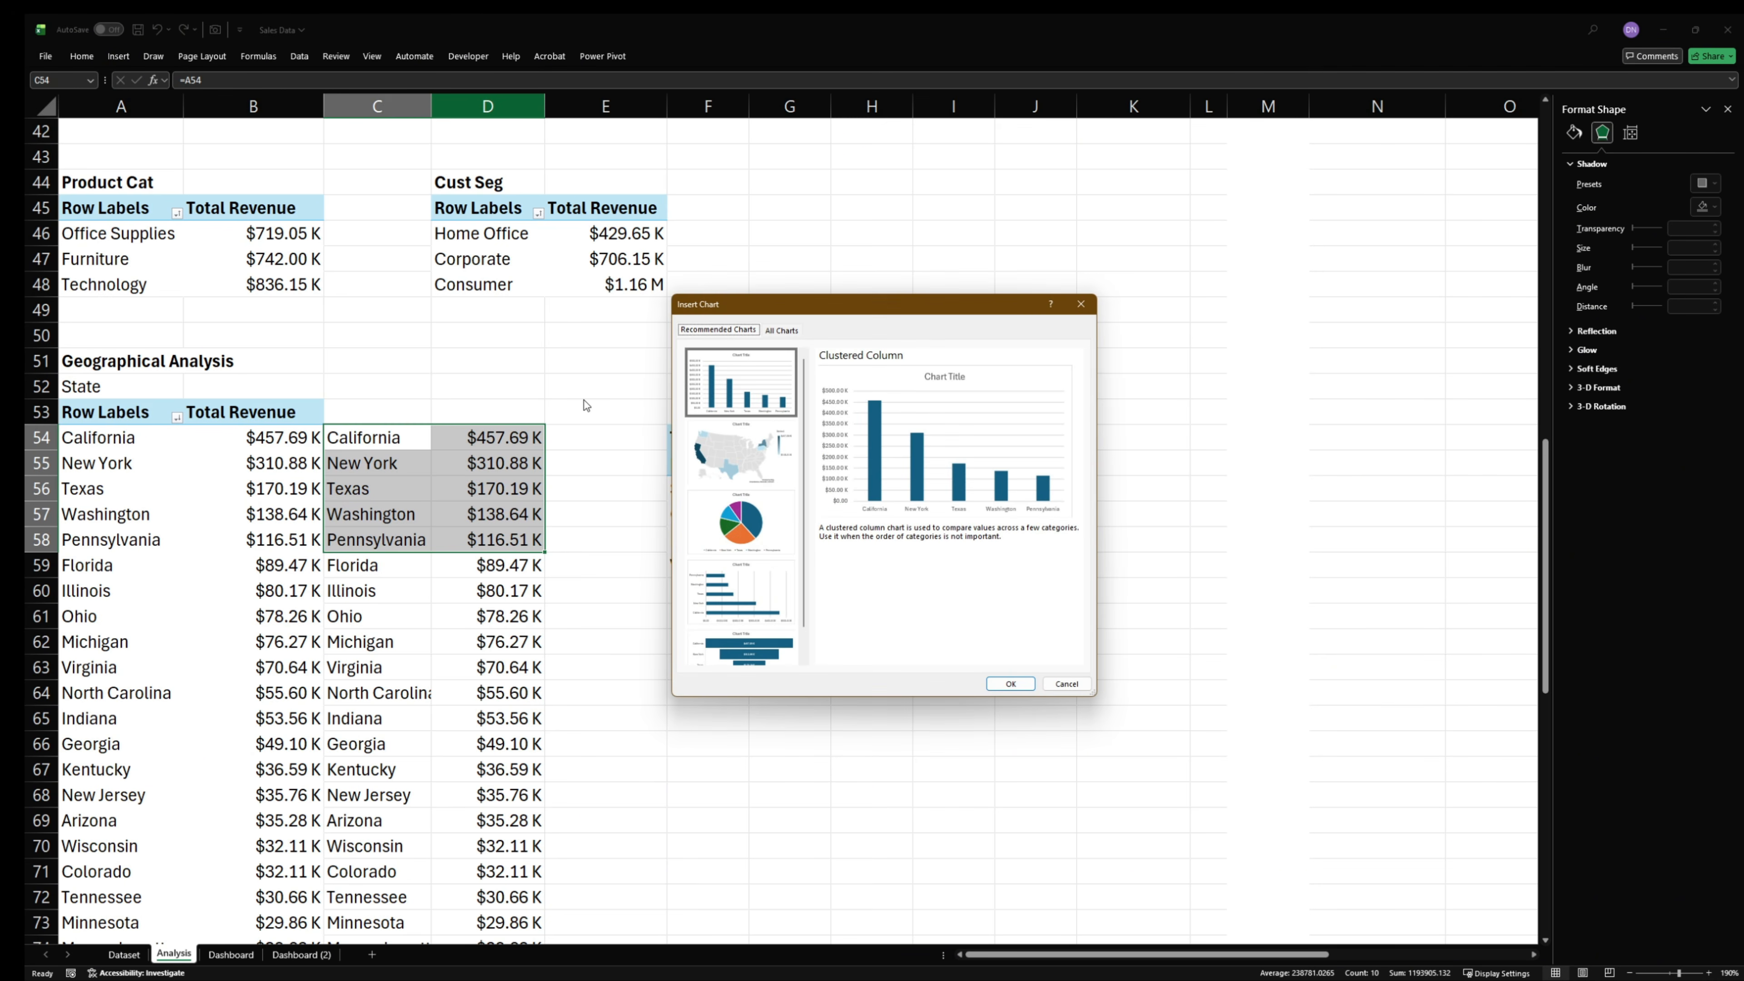
{"action": "left_click", "coordinate": [778, 332]}
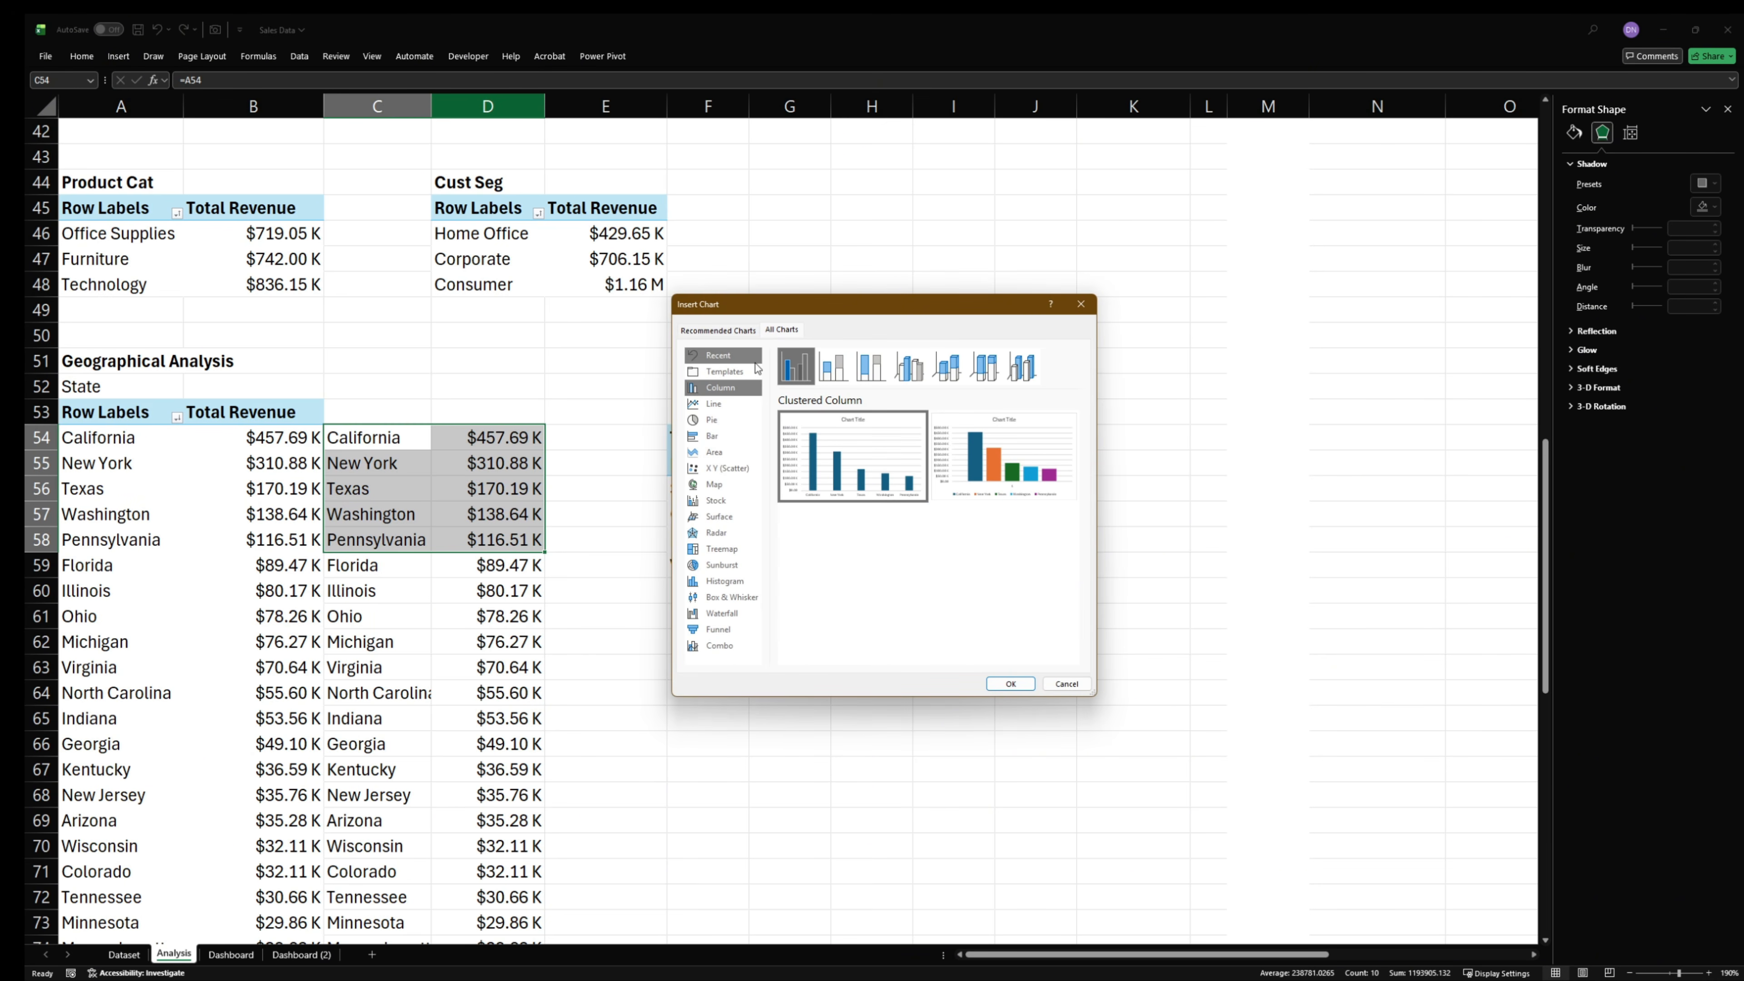
{"action": "left_click", "coordinate": [724, 371]}
{"action": "left_click", "coordinate": [854, 522]}
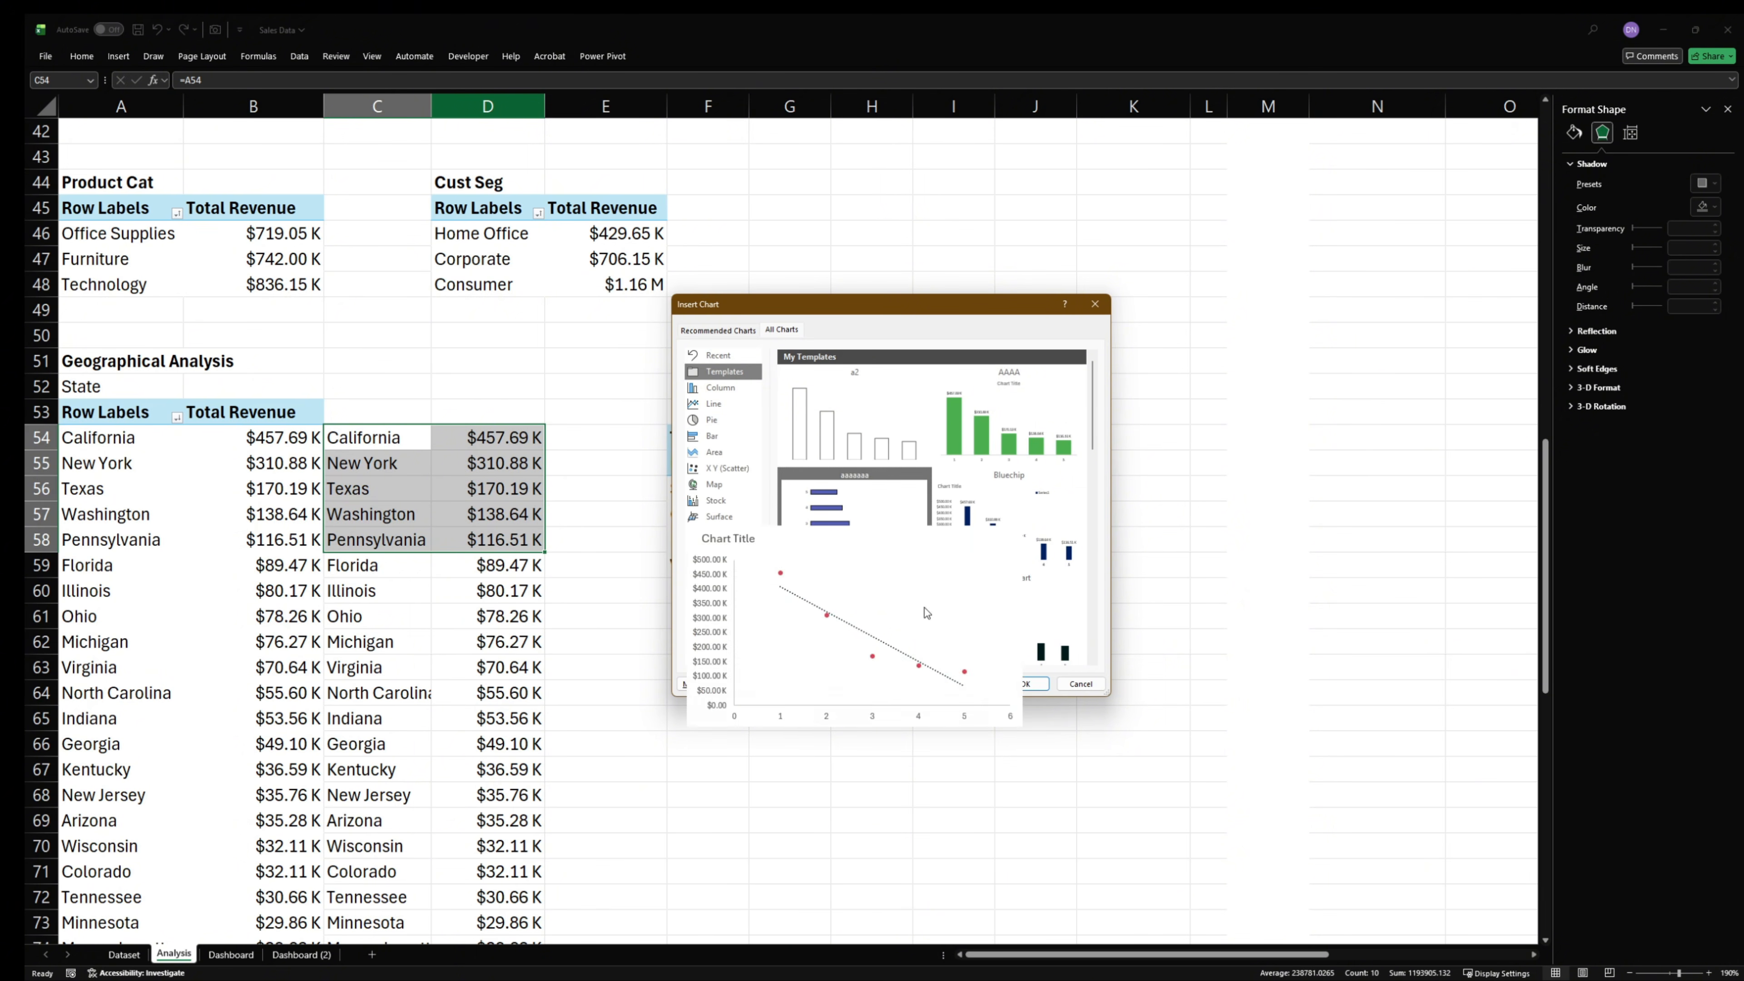
{"action": "left_click", "coordinate": [1023, 683]}
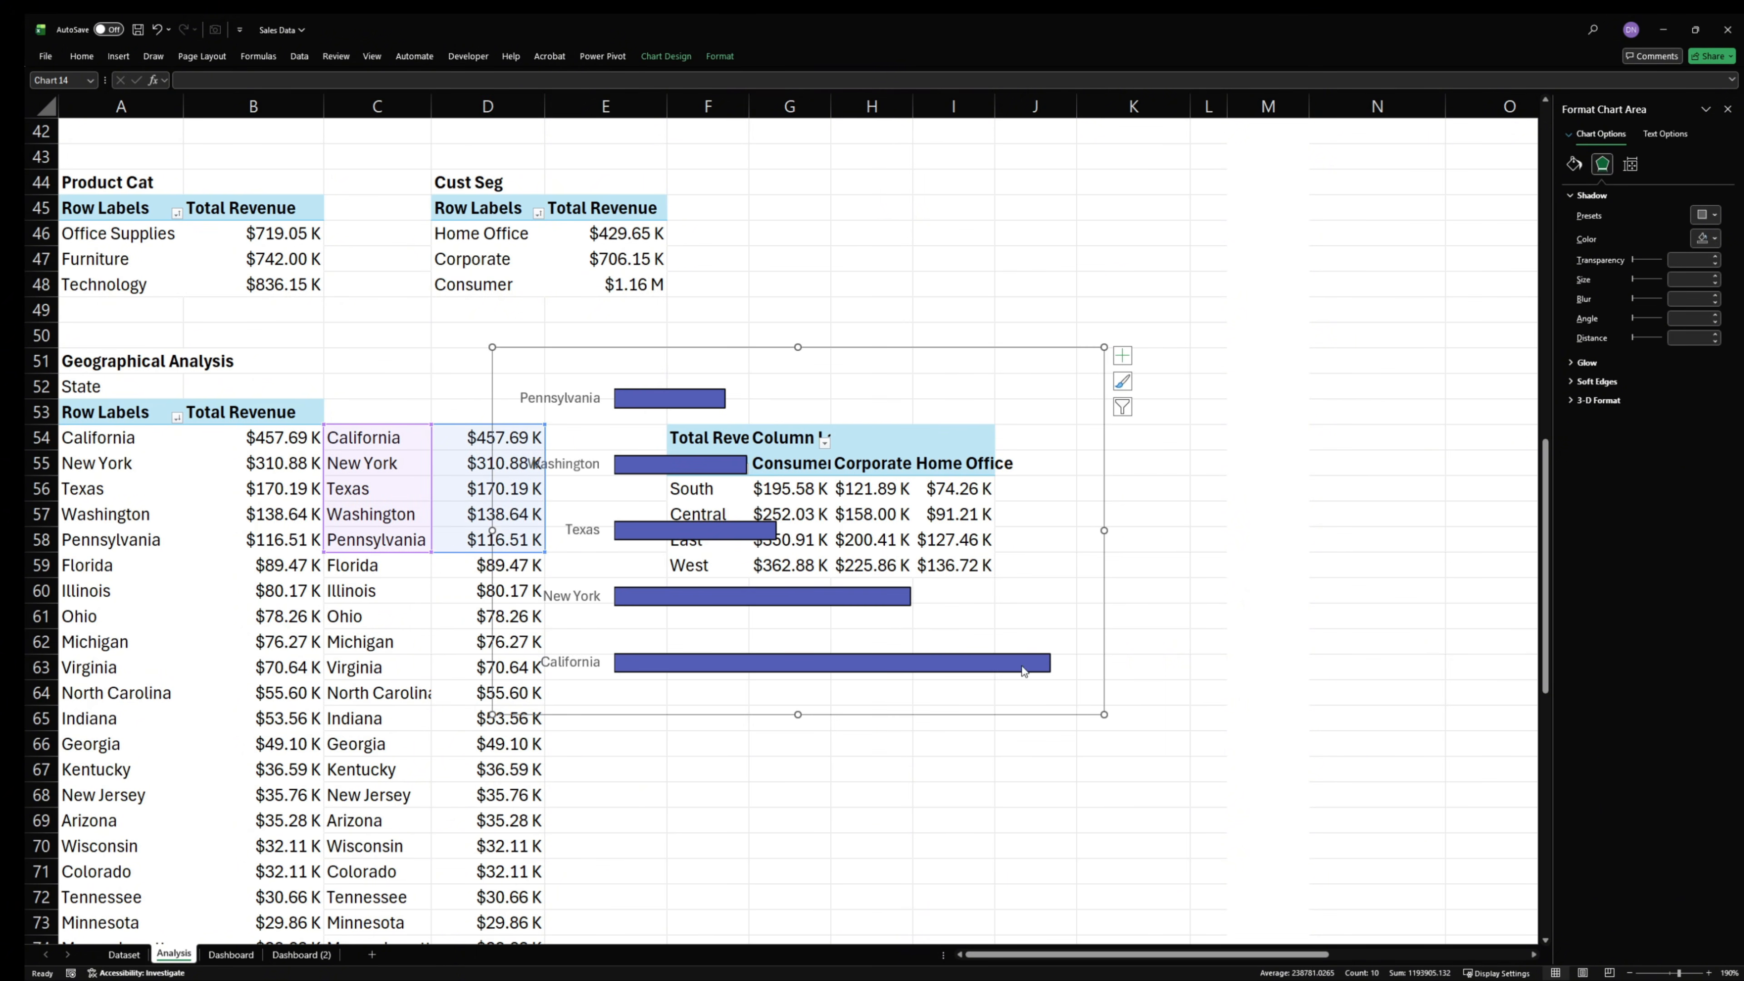
- Move the top-states bar chart from the Analysis sheet into the BY LOCATION card on the Dashboard sheet, under the card heading
{"action": "left_click_drag", "start_coordinate": [848, 349], "coordinate": [1105, 321]}
{"action": "key", "text": "Delete"}
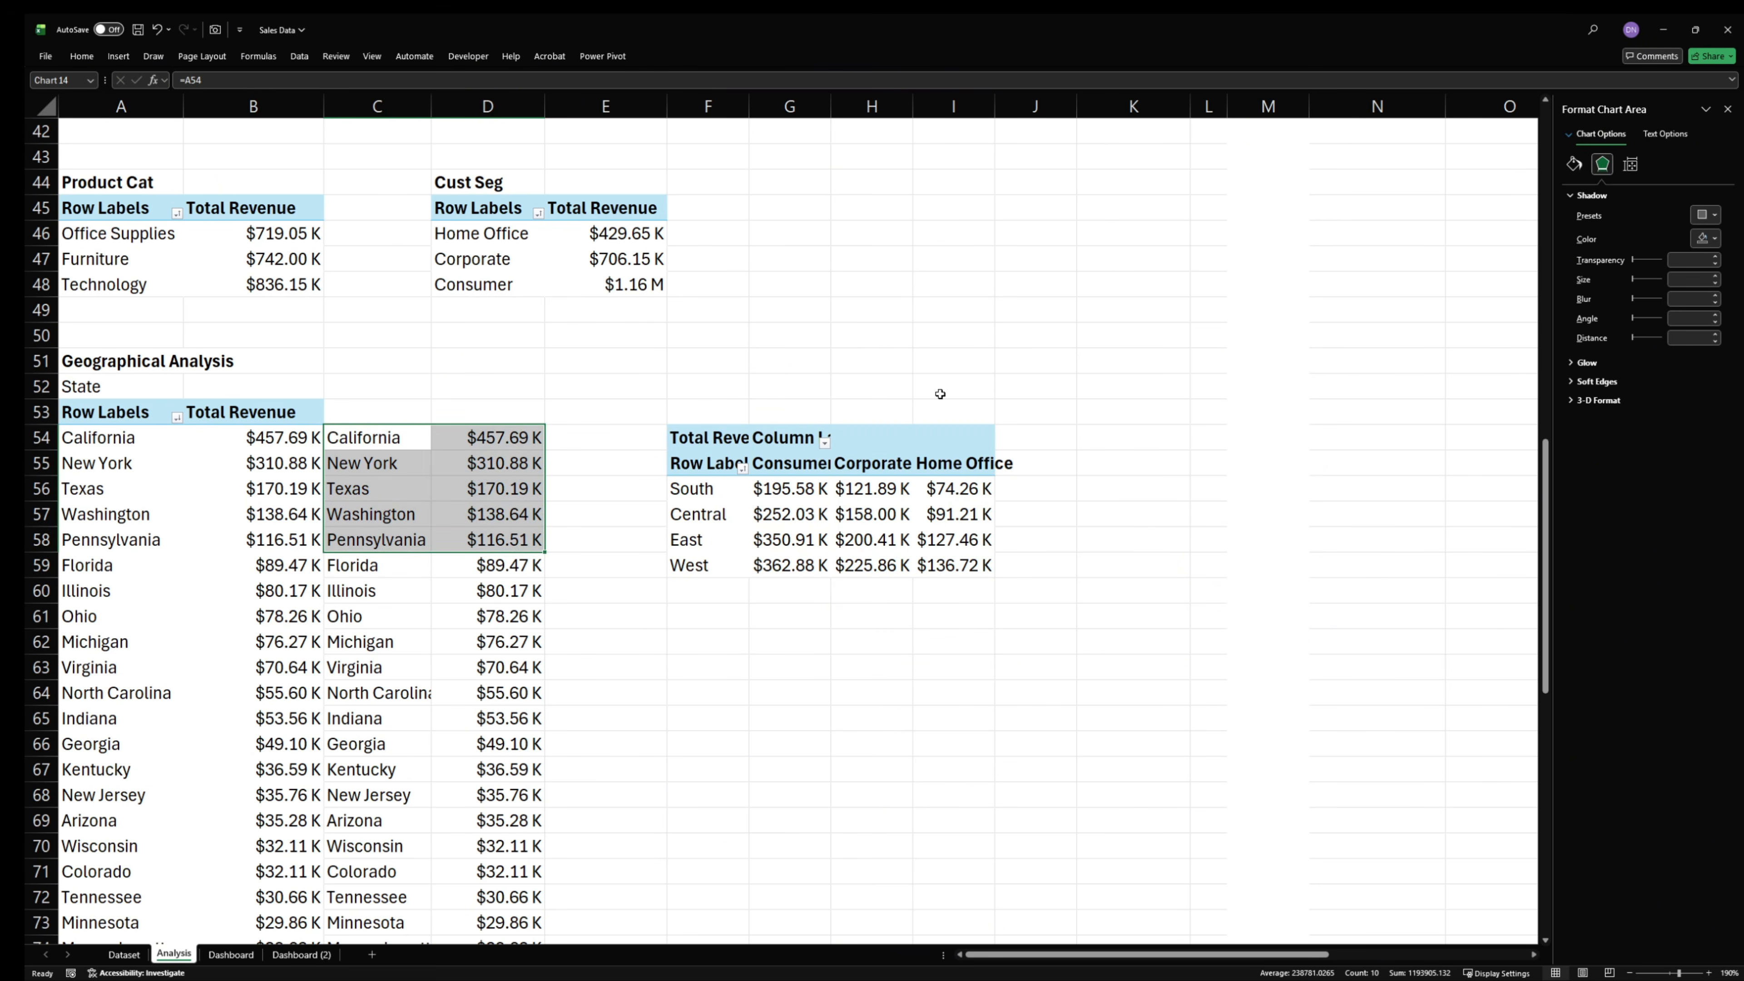
{"action": "left_click", "coordinate": [231, 954]}
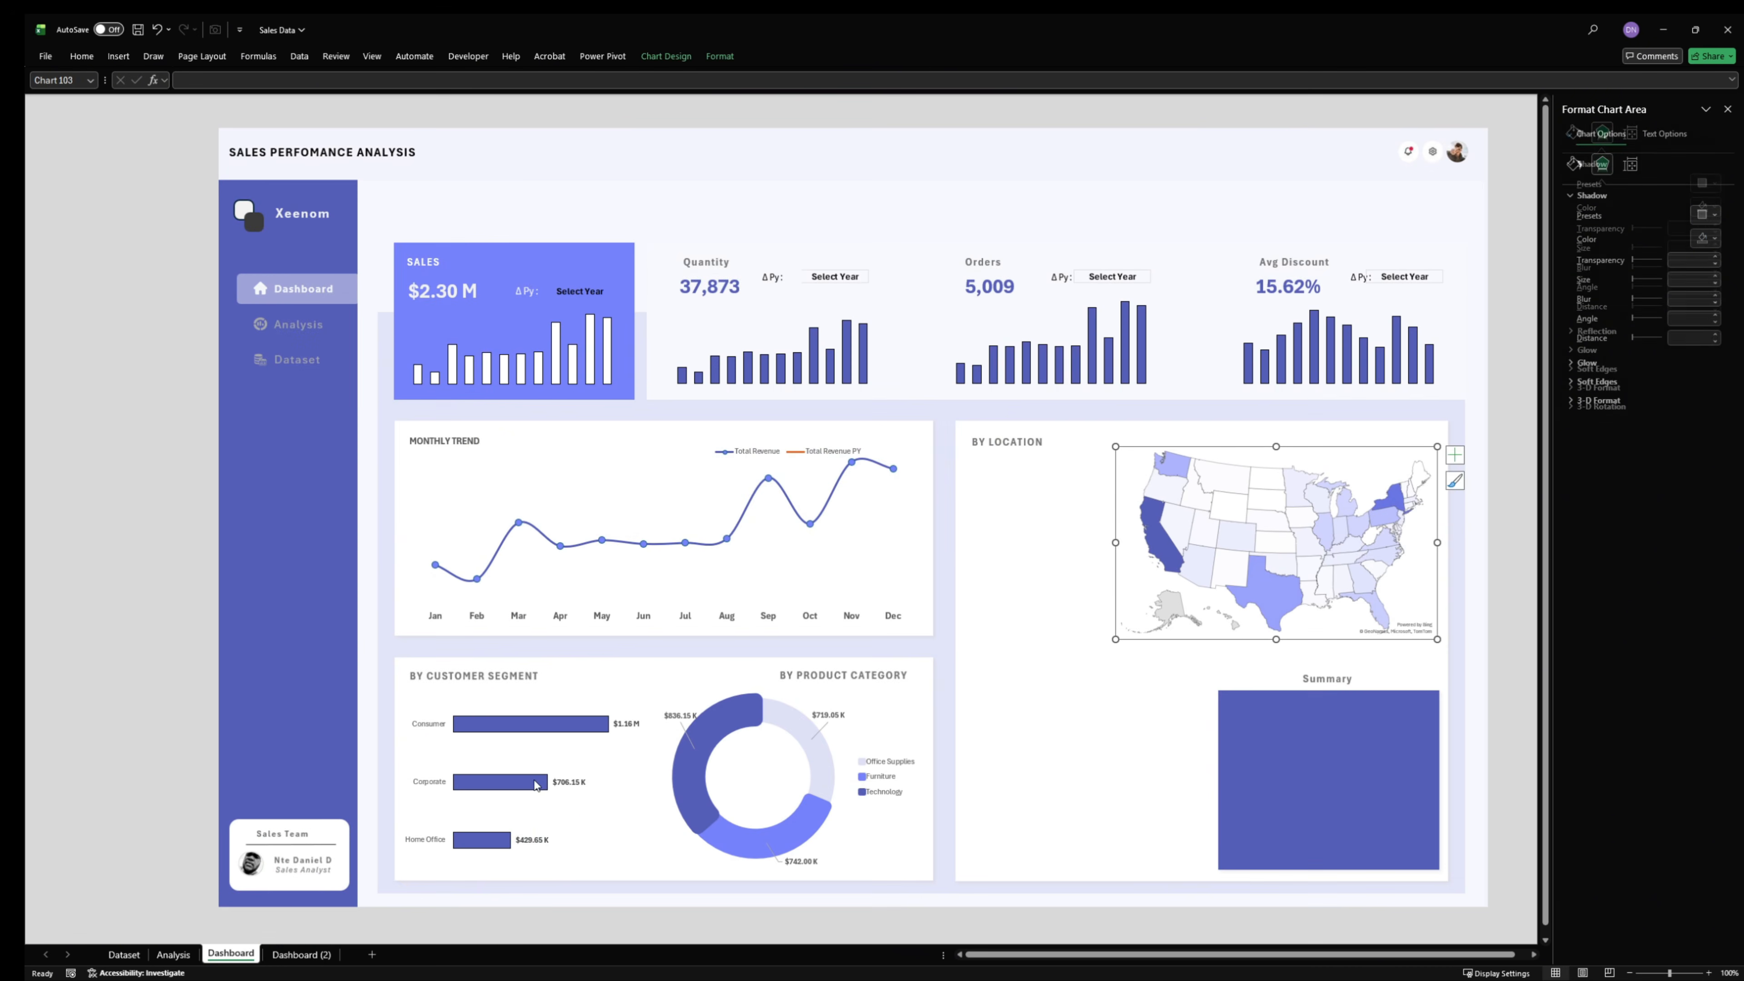
{"action": "left_click", "coordinate": [154, 252]}
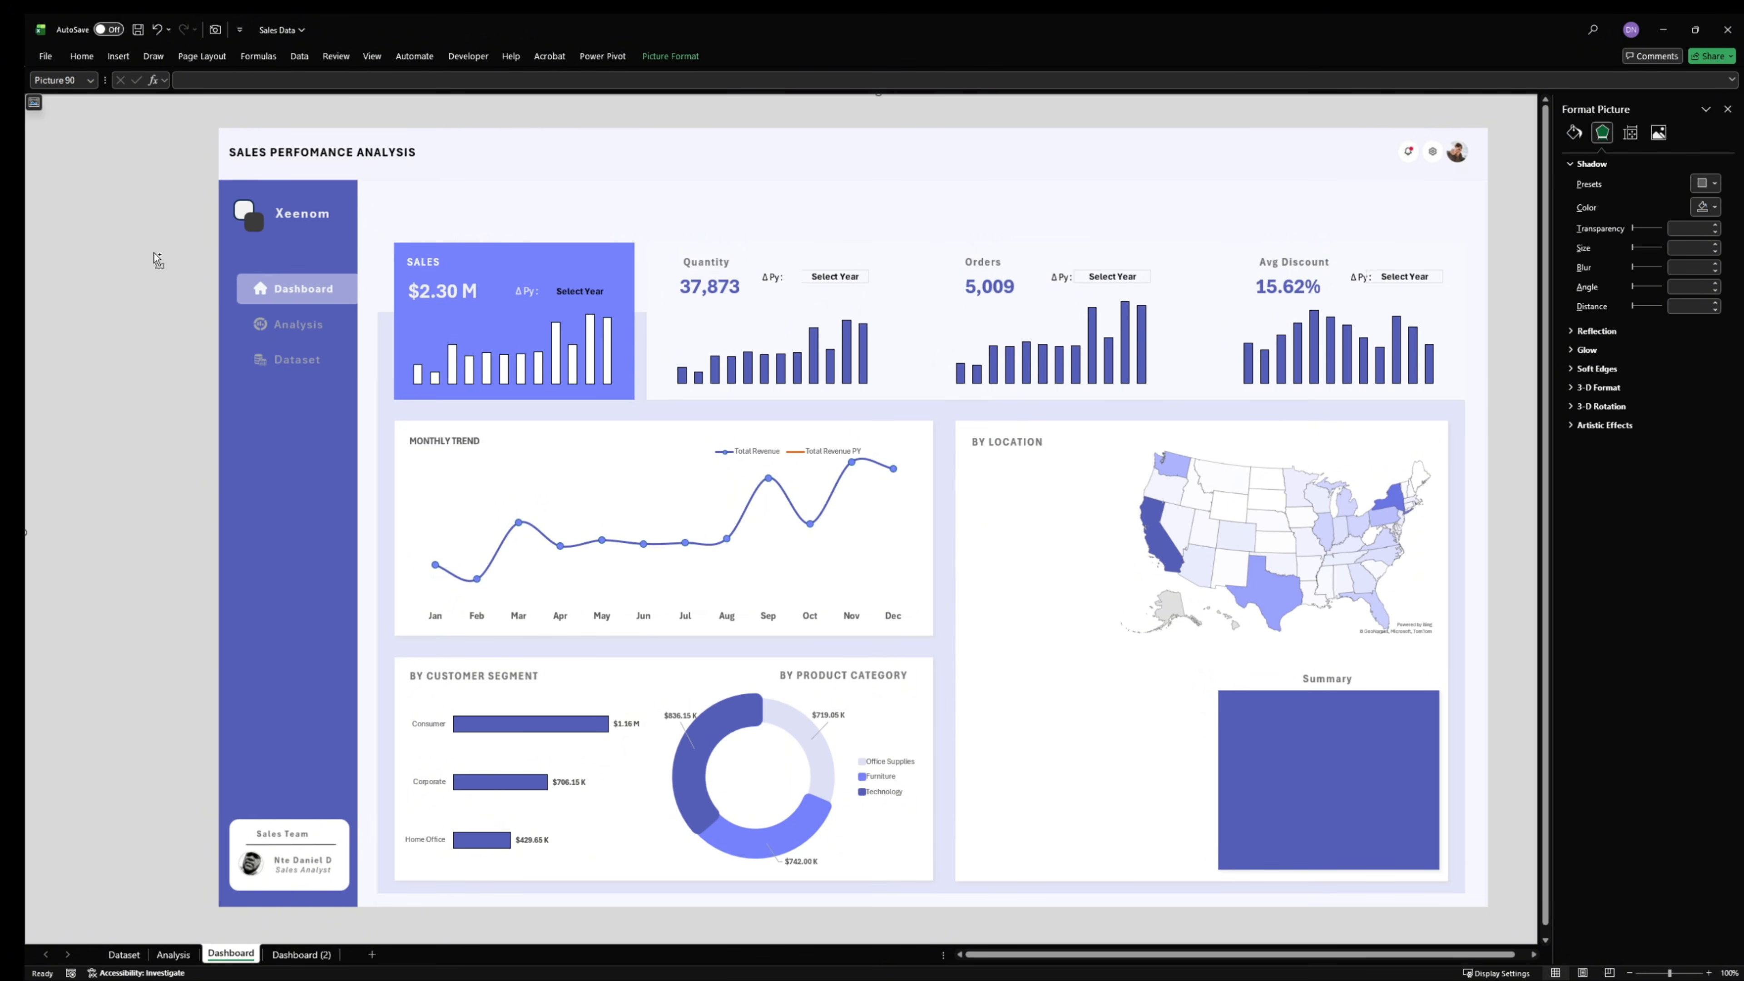
{"action": "key", "text": "ctrl+v"}
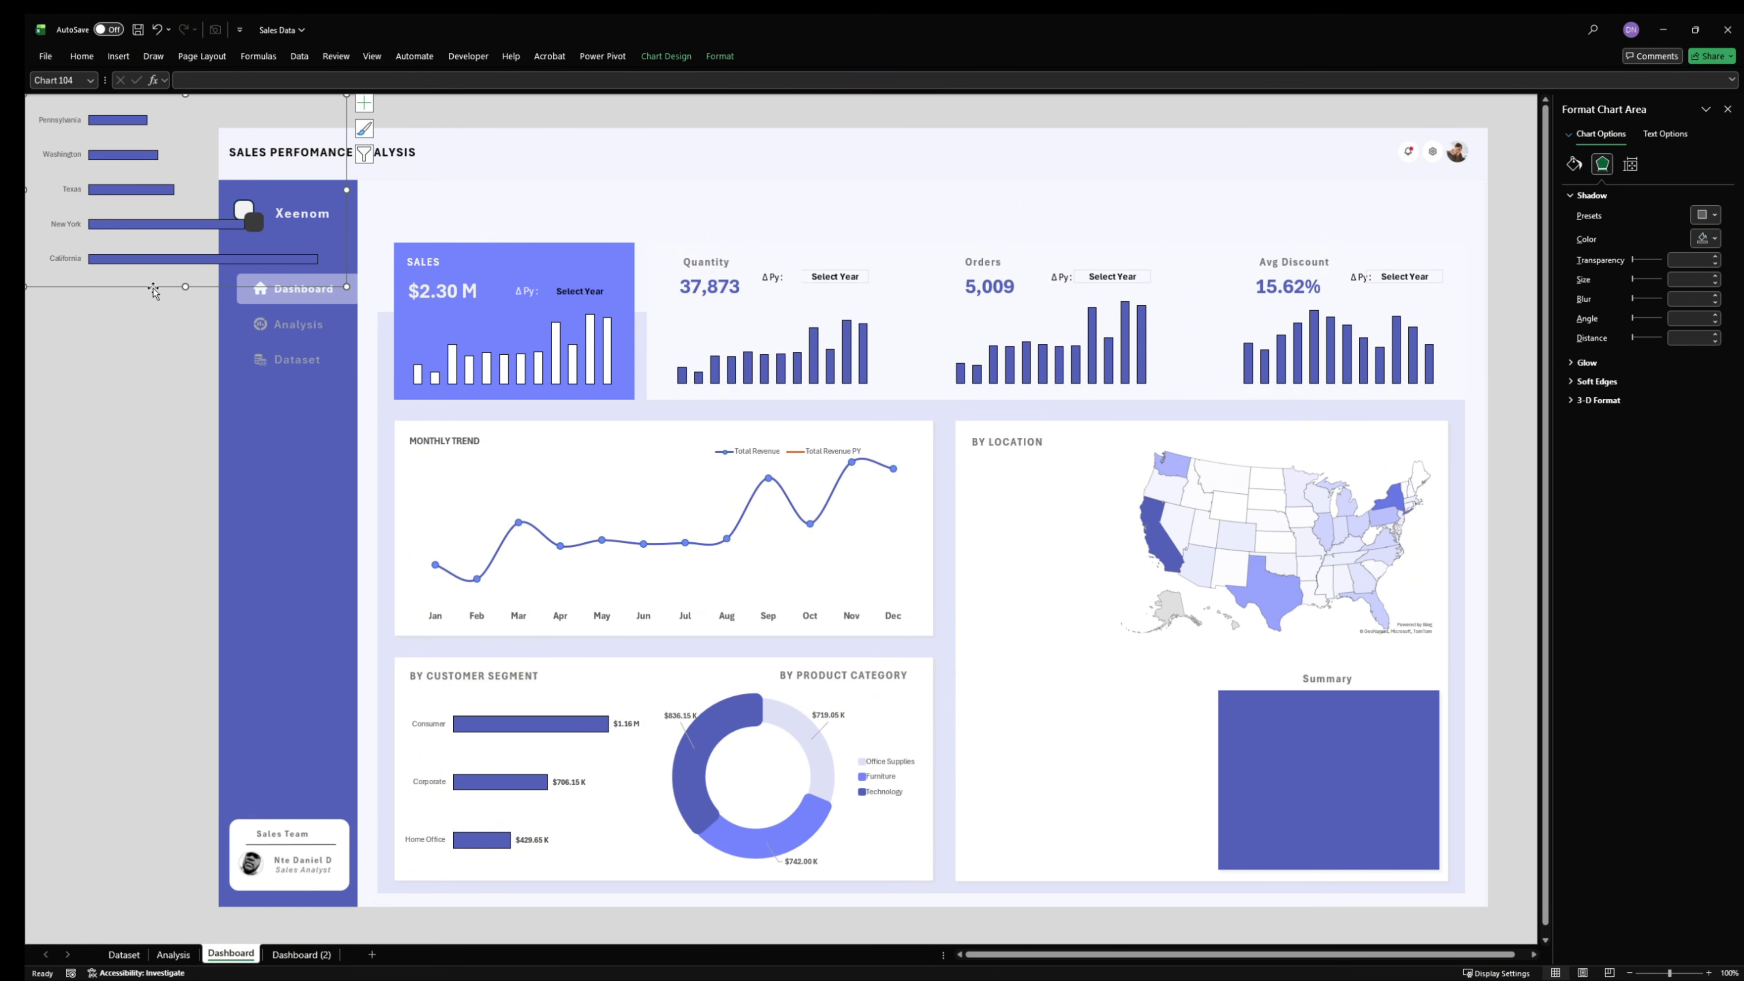
{"action": "left_click_drag", "start_coordinate": [154, 289], "coordinate": [1084, 634]}
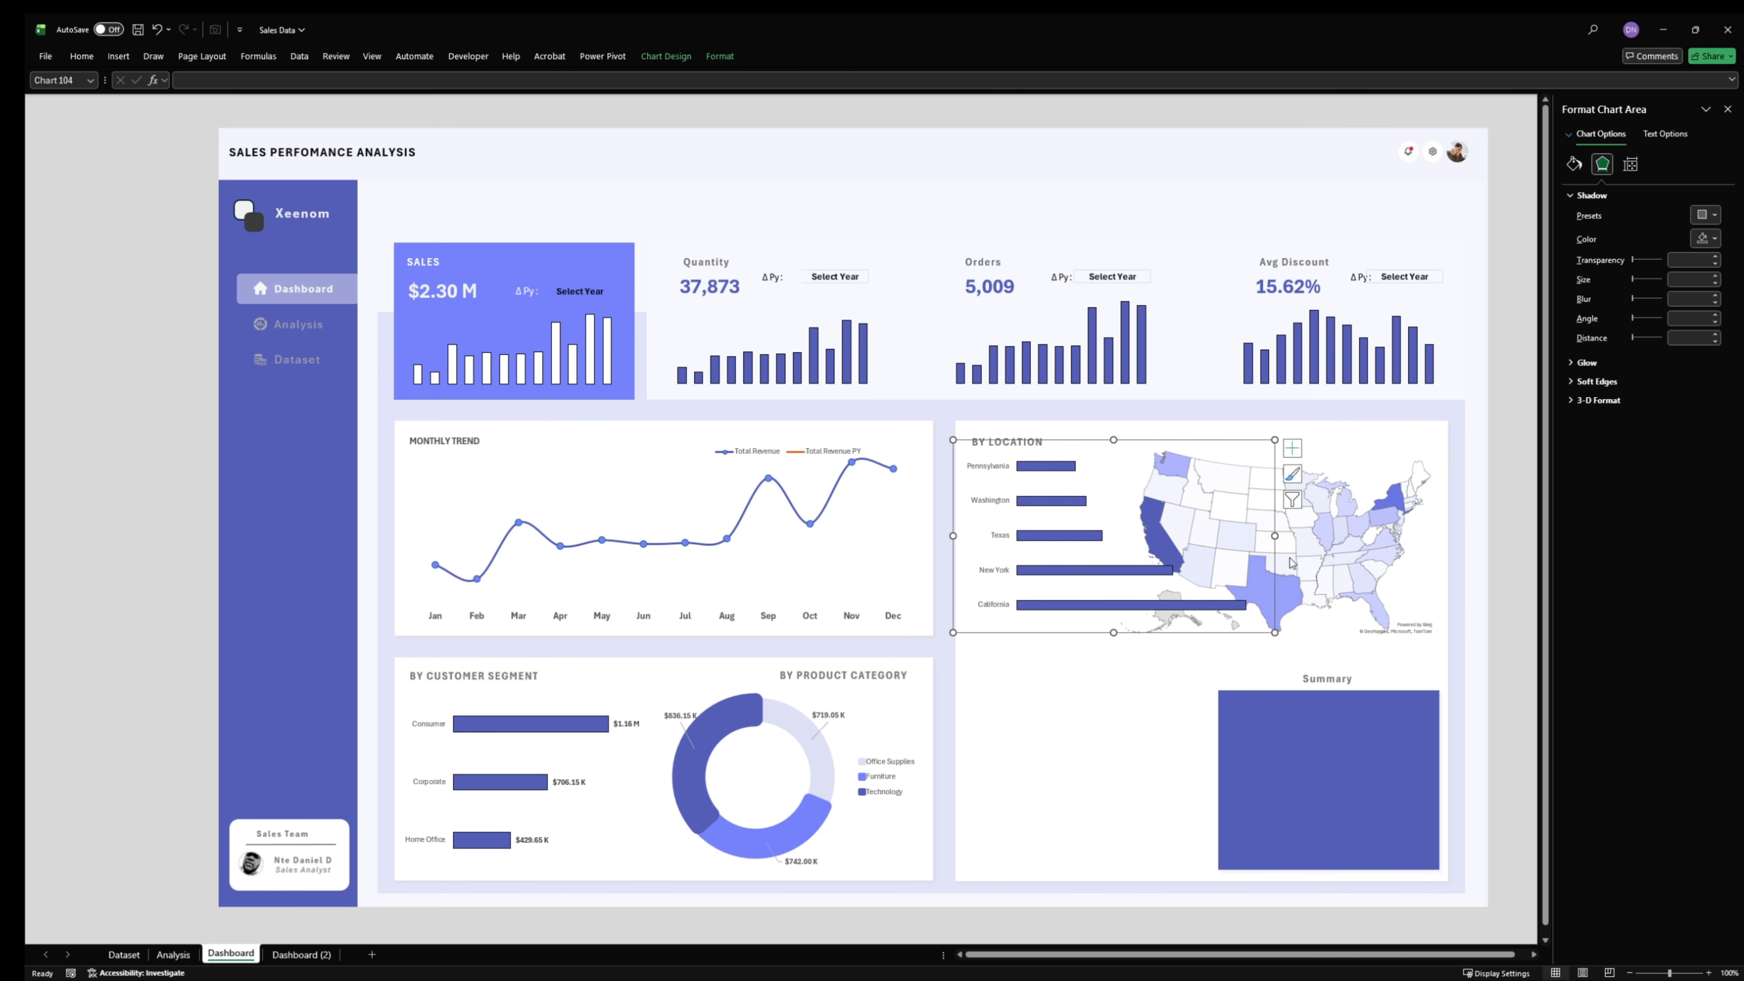
- Narrow the top-states bar chart and shrink the filled map from its lower-left corner to reduce their overlap
{"action": "left_click_drag", "start_coordinate": [1276, 536], "coordinate": [1156, 549]}
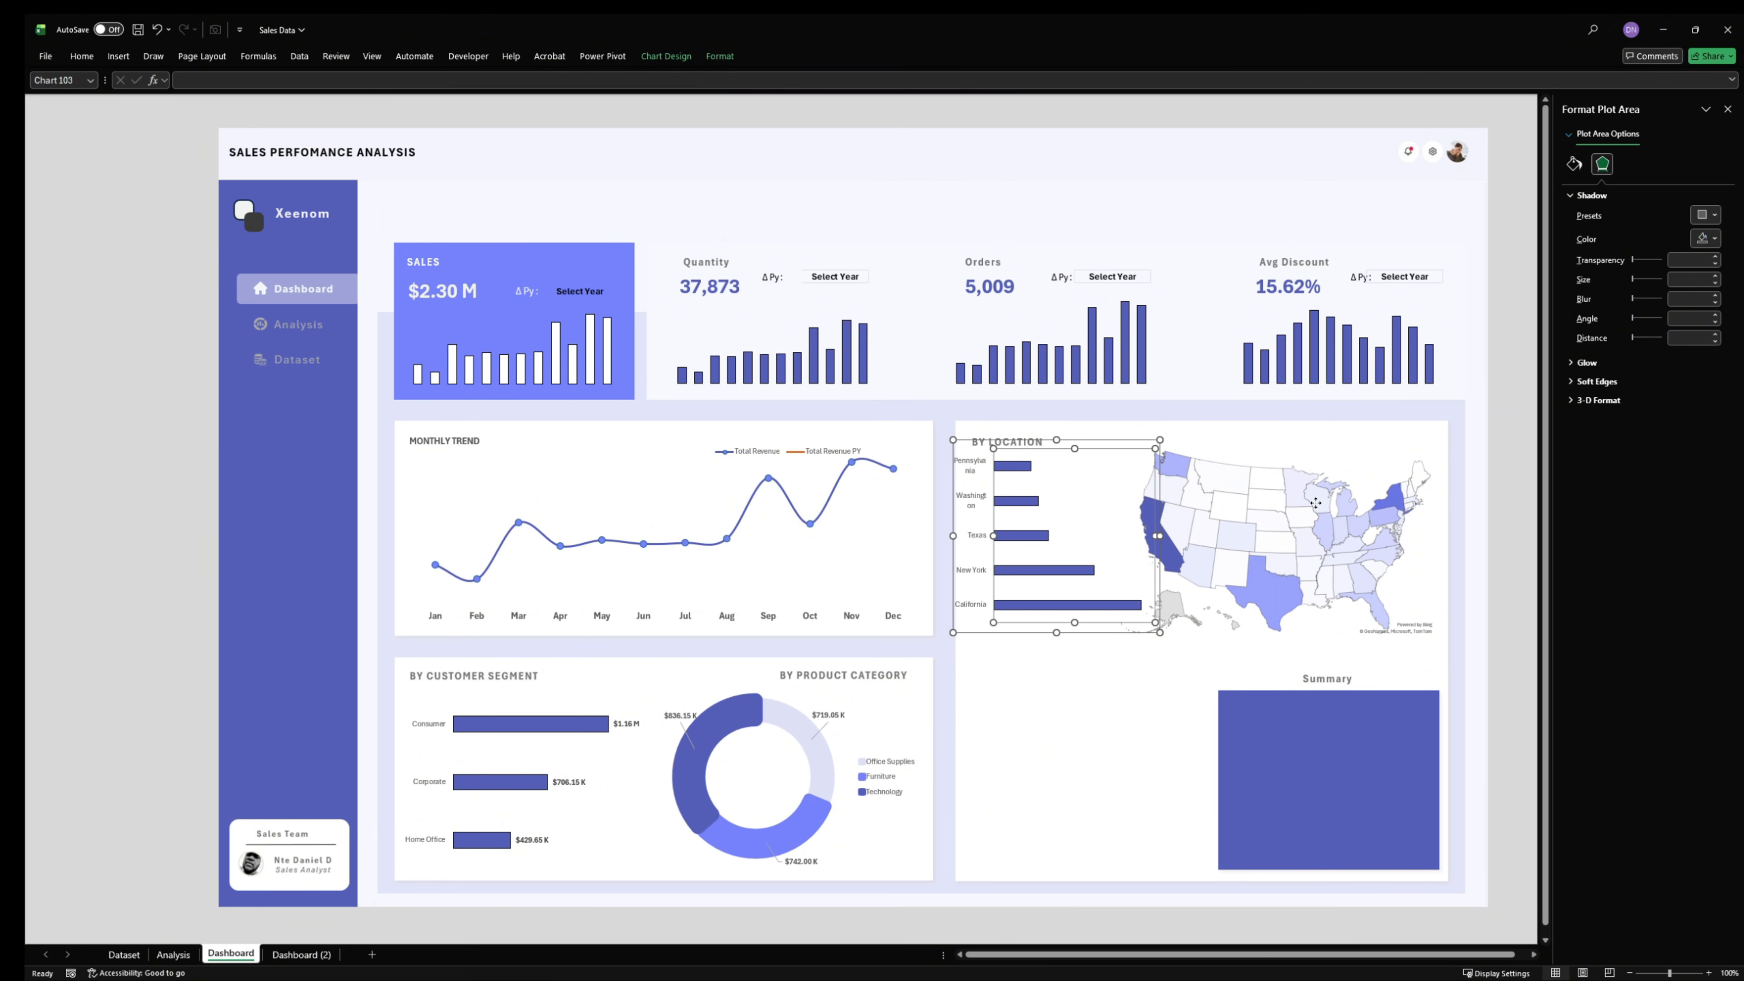
{"action": "left_click", "coordinate": [1210, 597]}
{"action": "left_click_drag", "start_coordinate": [1117, 642], "coordinate": [1139, 629]}
{"action": "left_click", "coordinate": [1336, 520]}
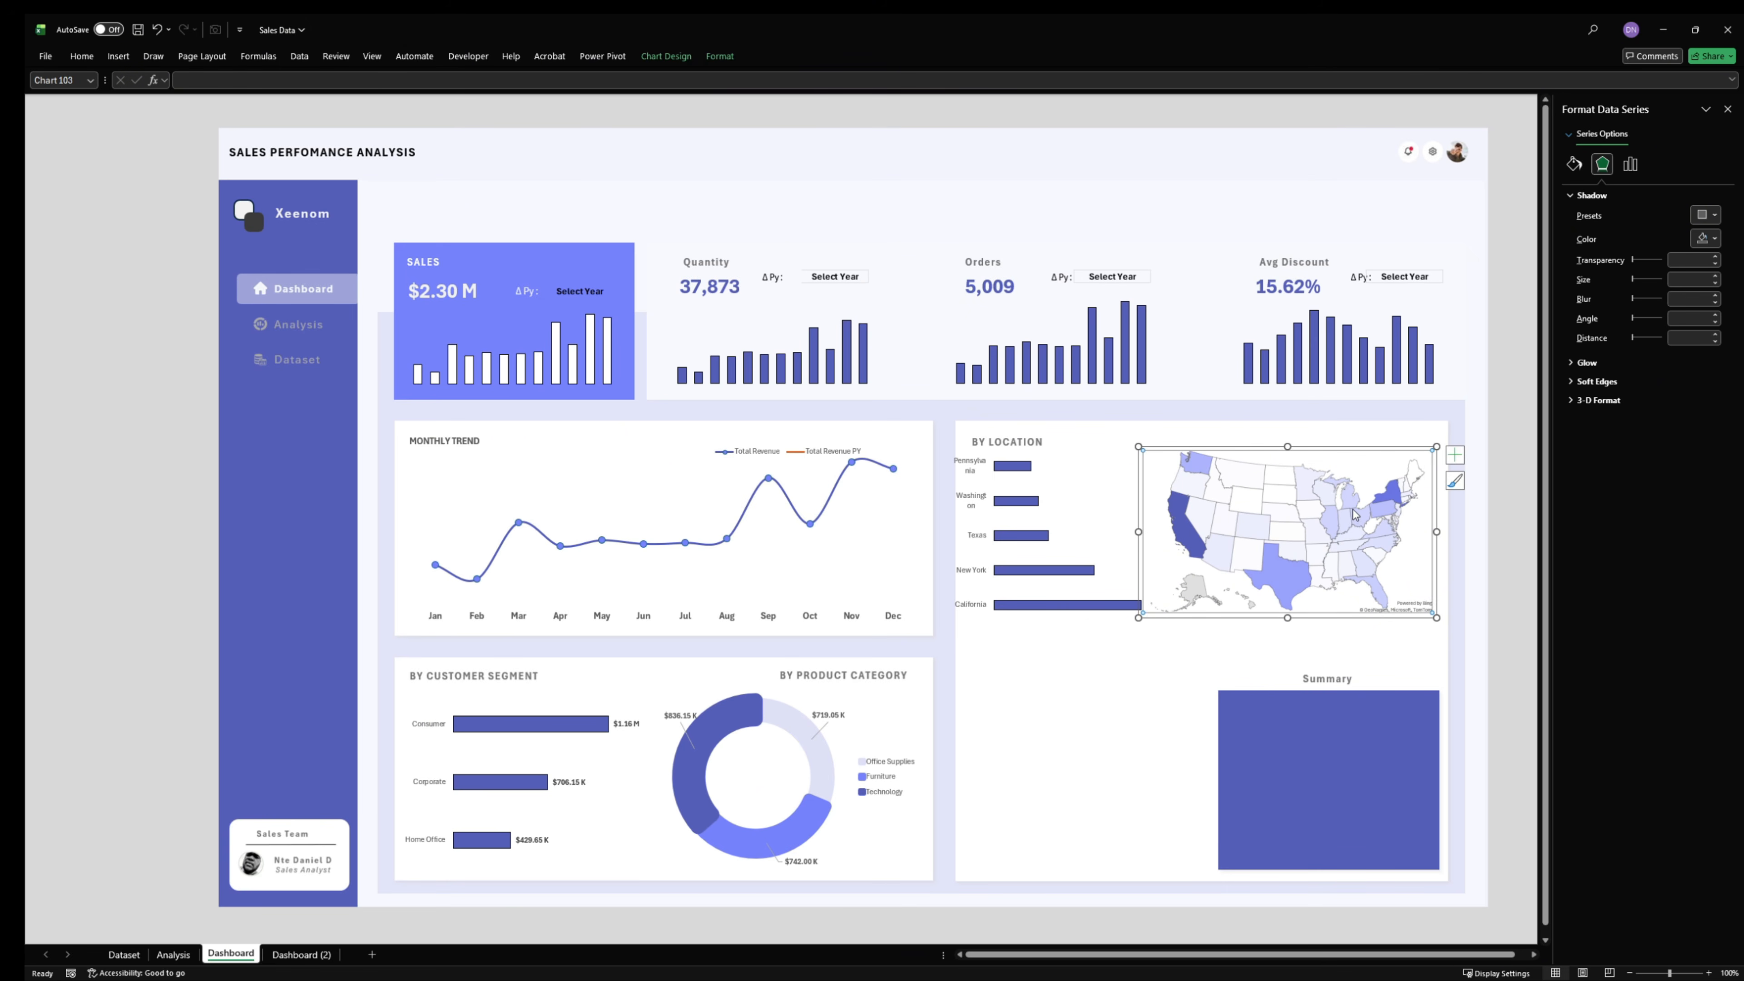
- Widen the top-states bar chart slightly and inset its plot area on both sides so each state name fits on one line
{"action": "left_click", "coordinate": [1116, 549]}
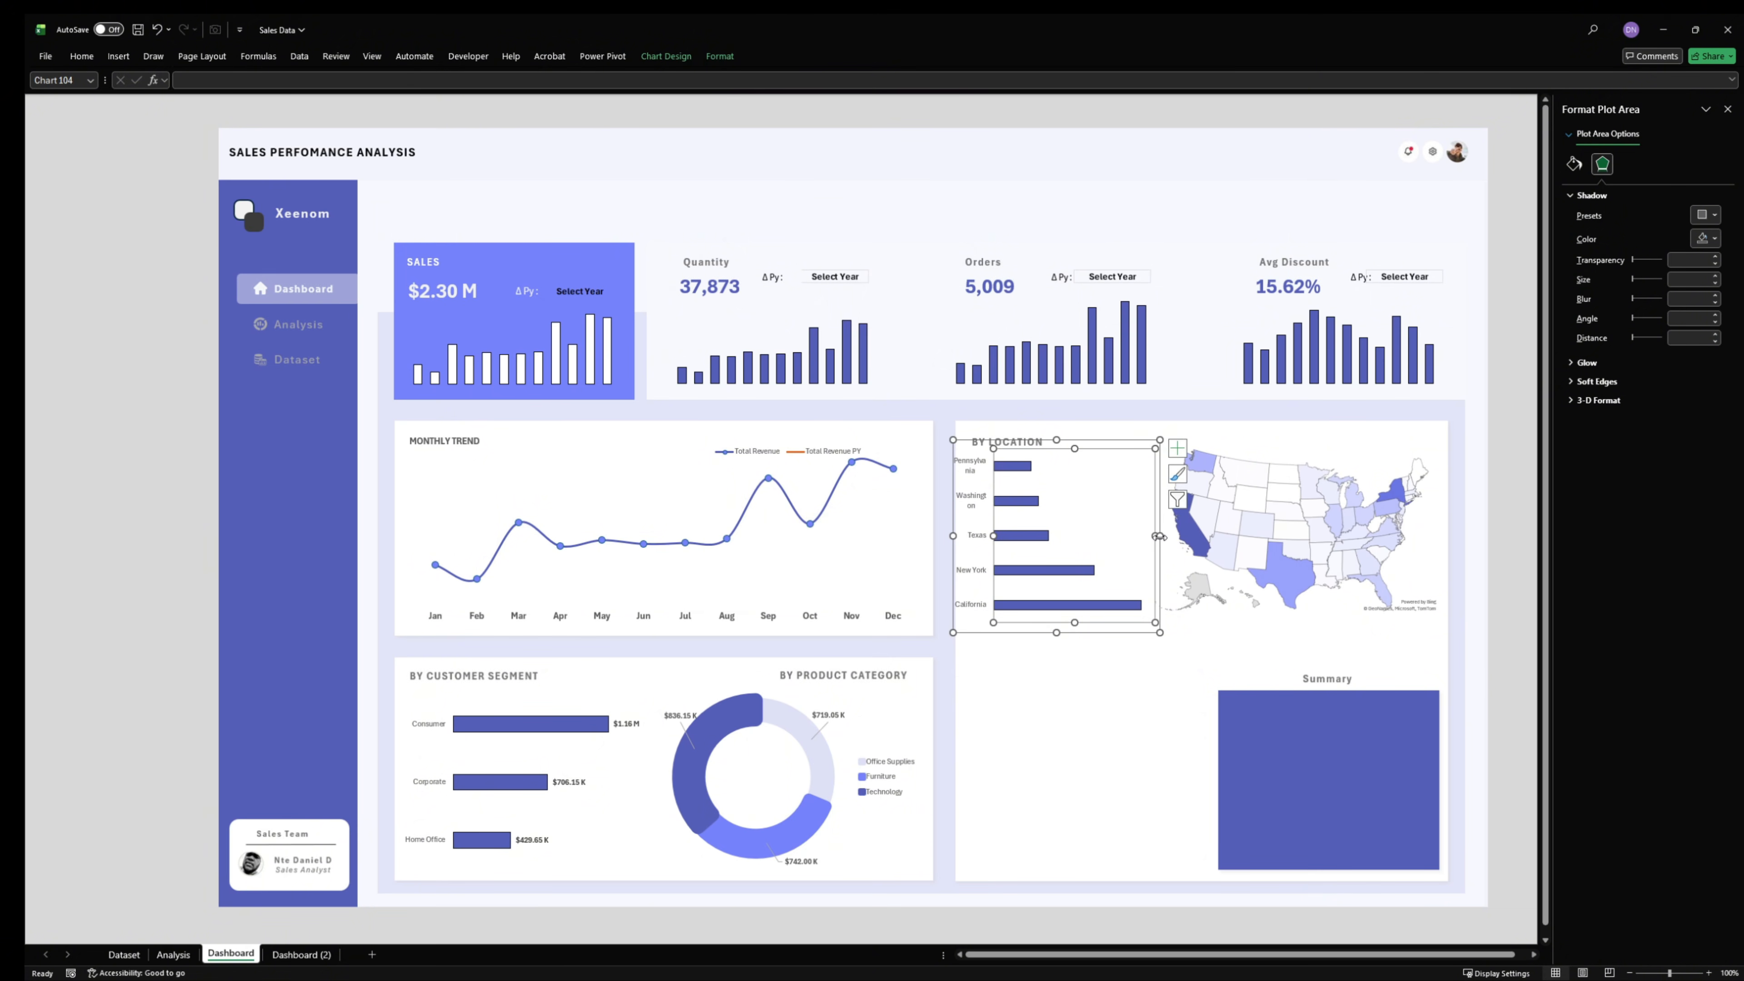
{"action": "left_click_drag", "start_coordinate": [1160, 536], "coordinate": [1196, 533]}
{"action": "left_click", "coordinate": [982, 517]}
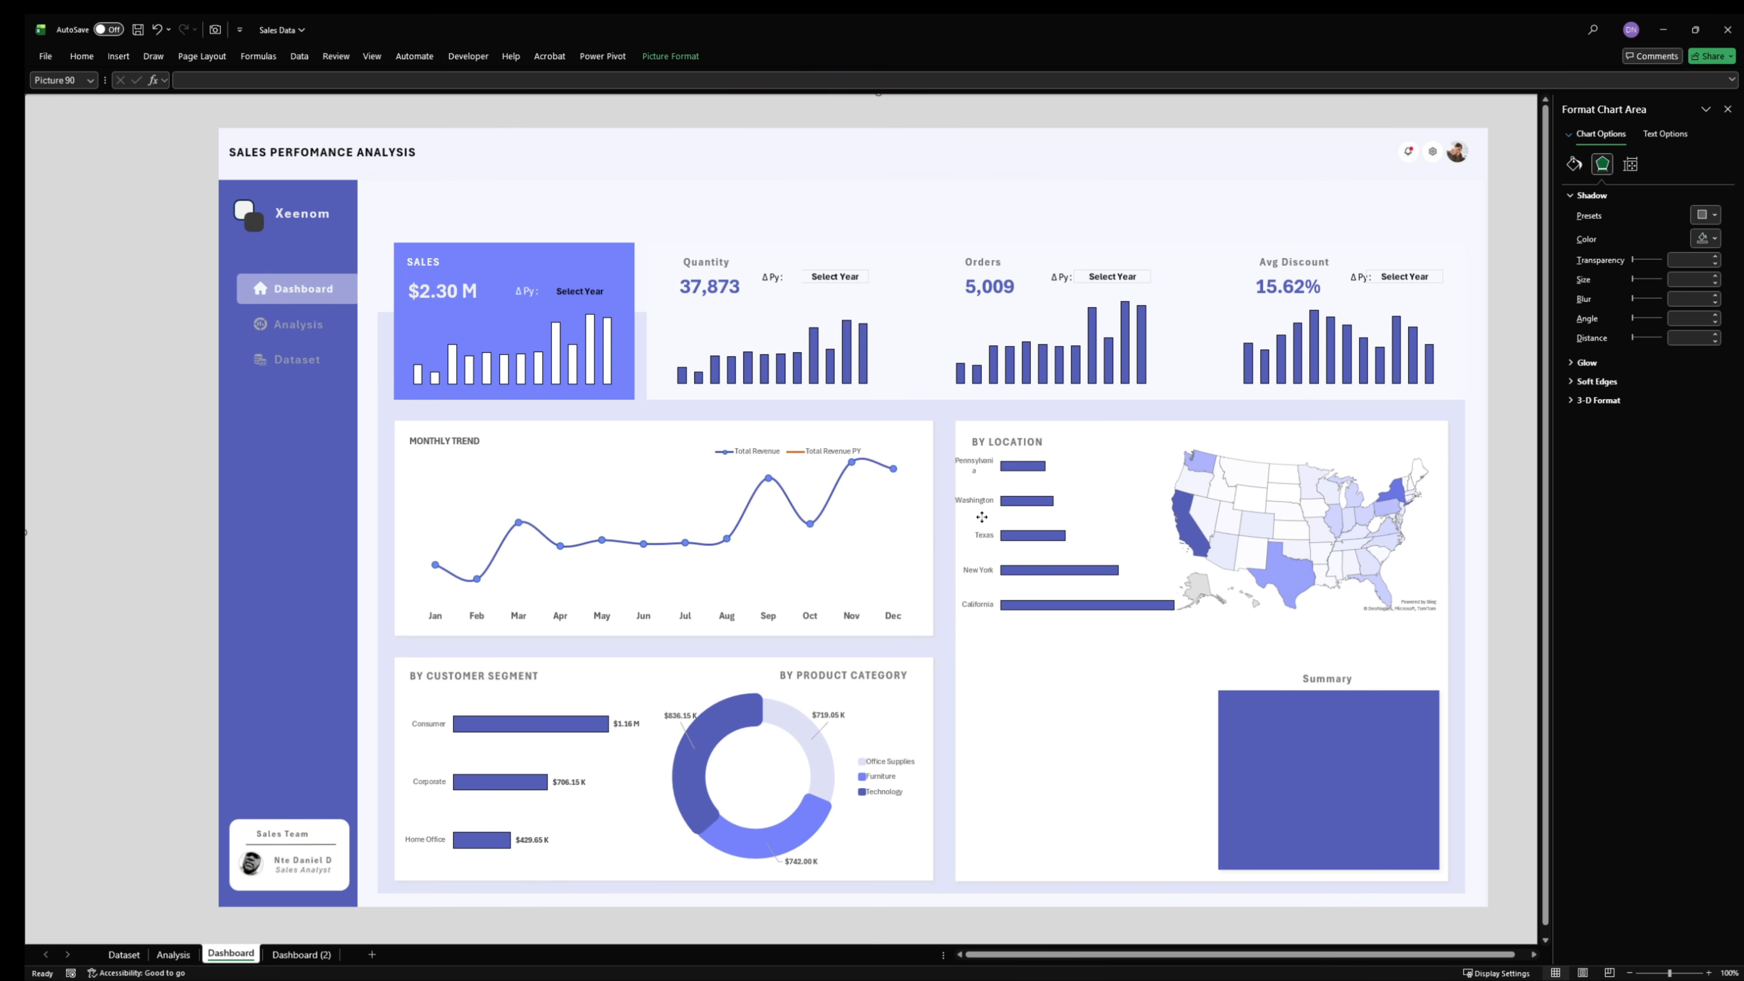
{"action": "left_click", "coordinate": [1002, 501]}
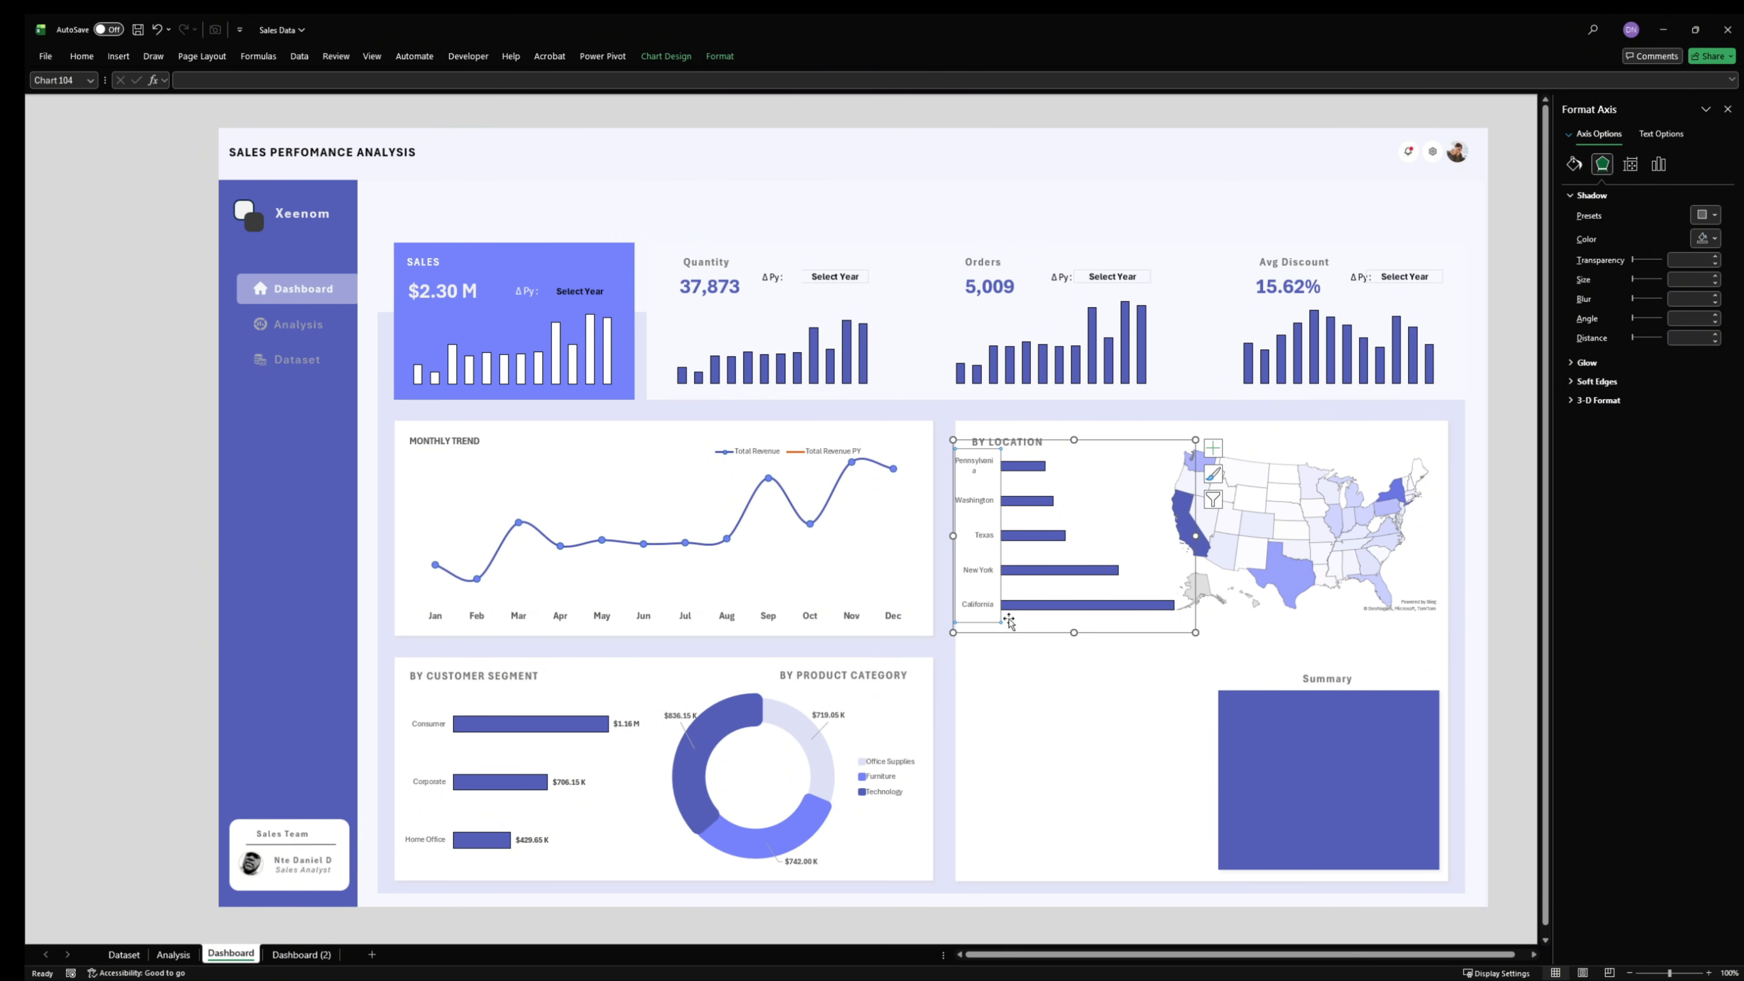
{"action": "left_click", "coordinate": [1084, 532]}
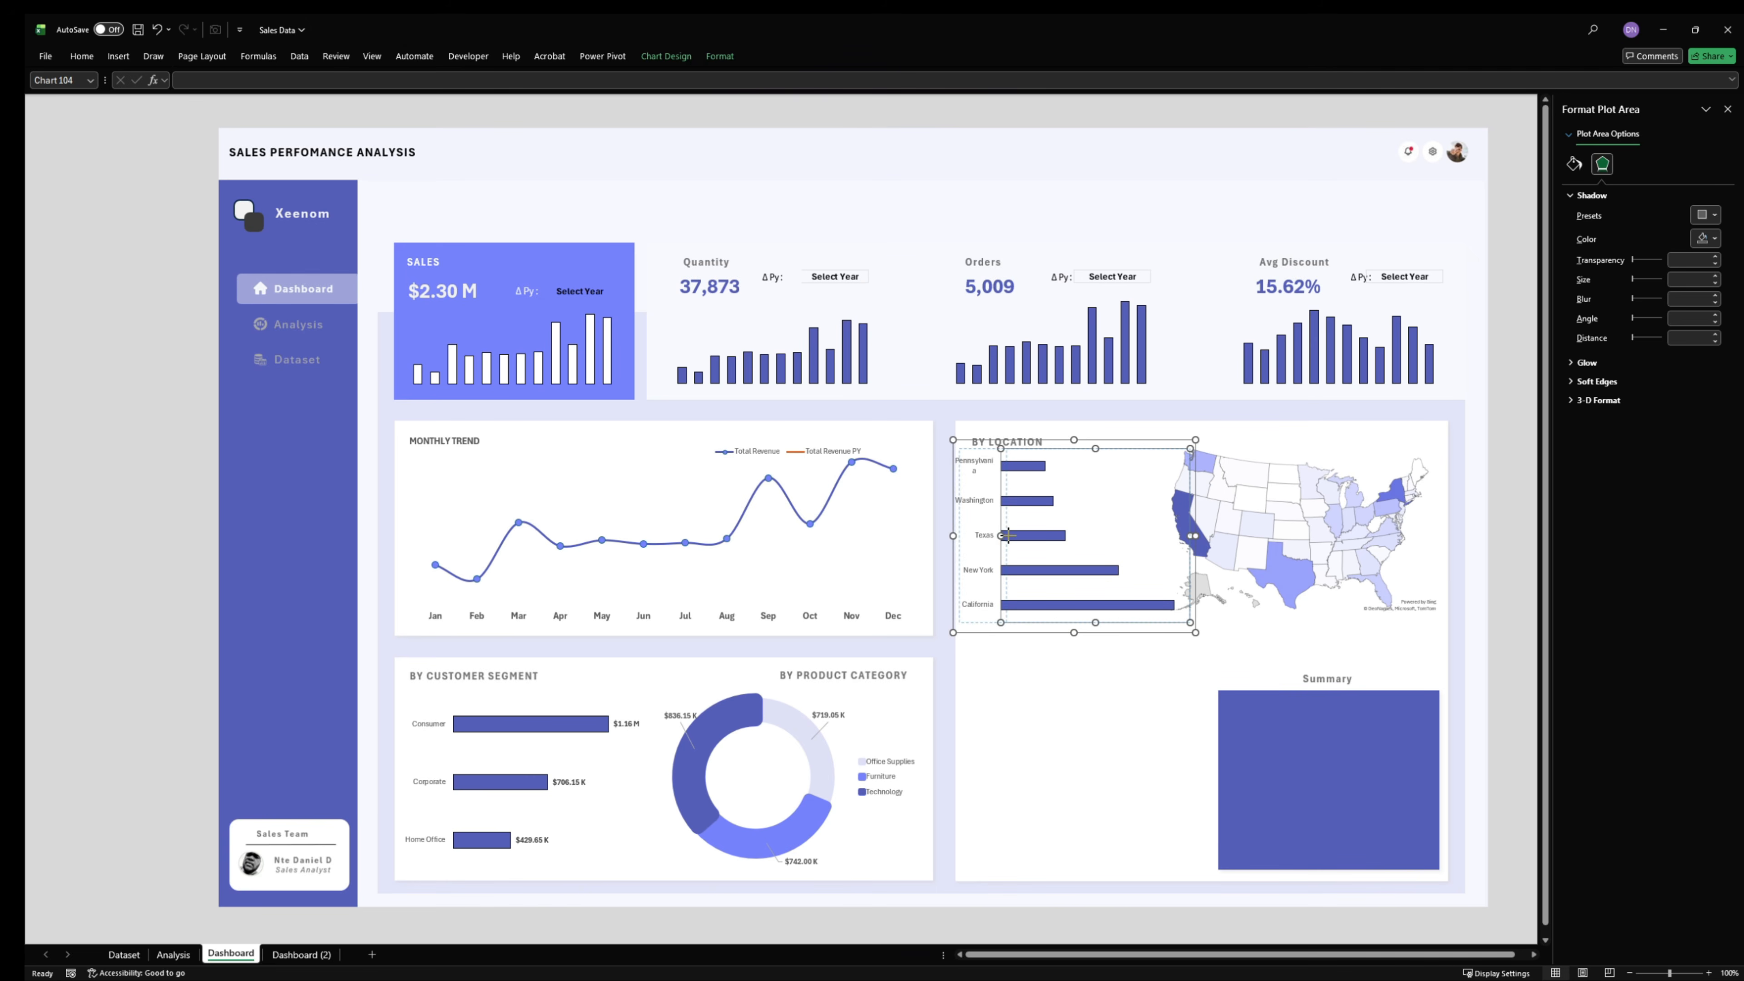
{"action": "left_click_drag", "start_coordinate": [1001, 535], "coordinate": [1010, 536]}
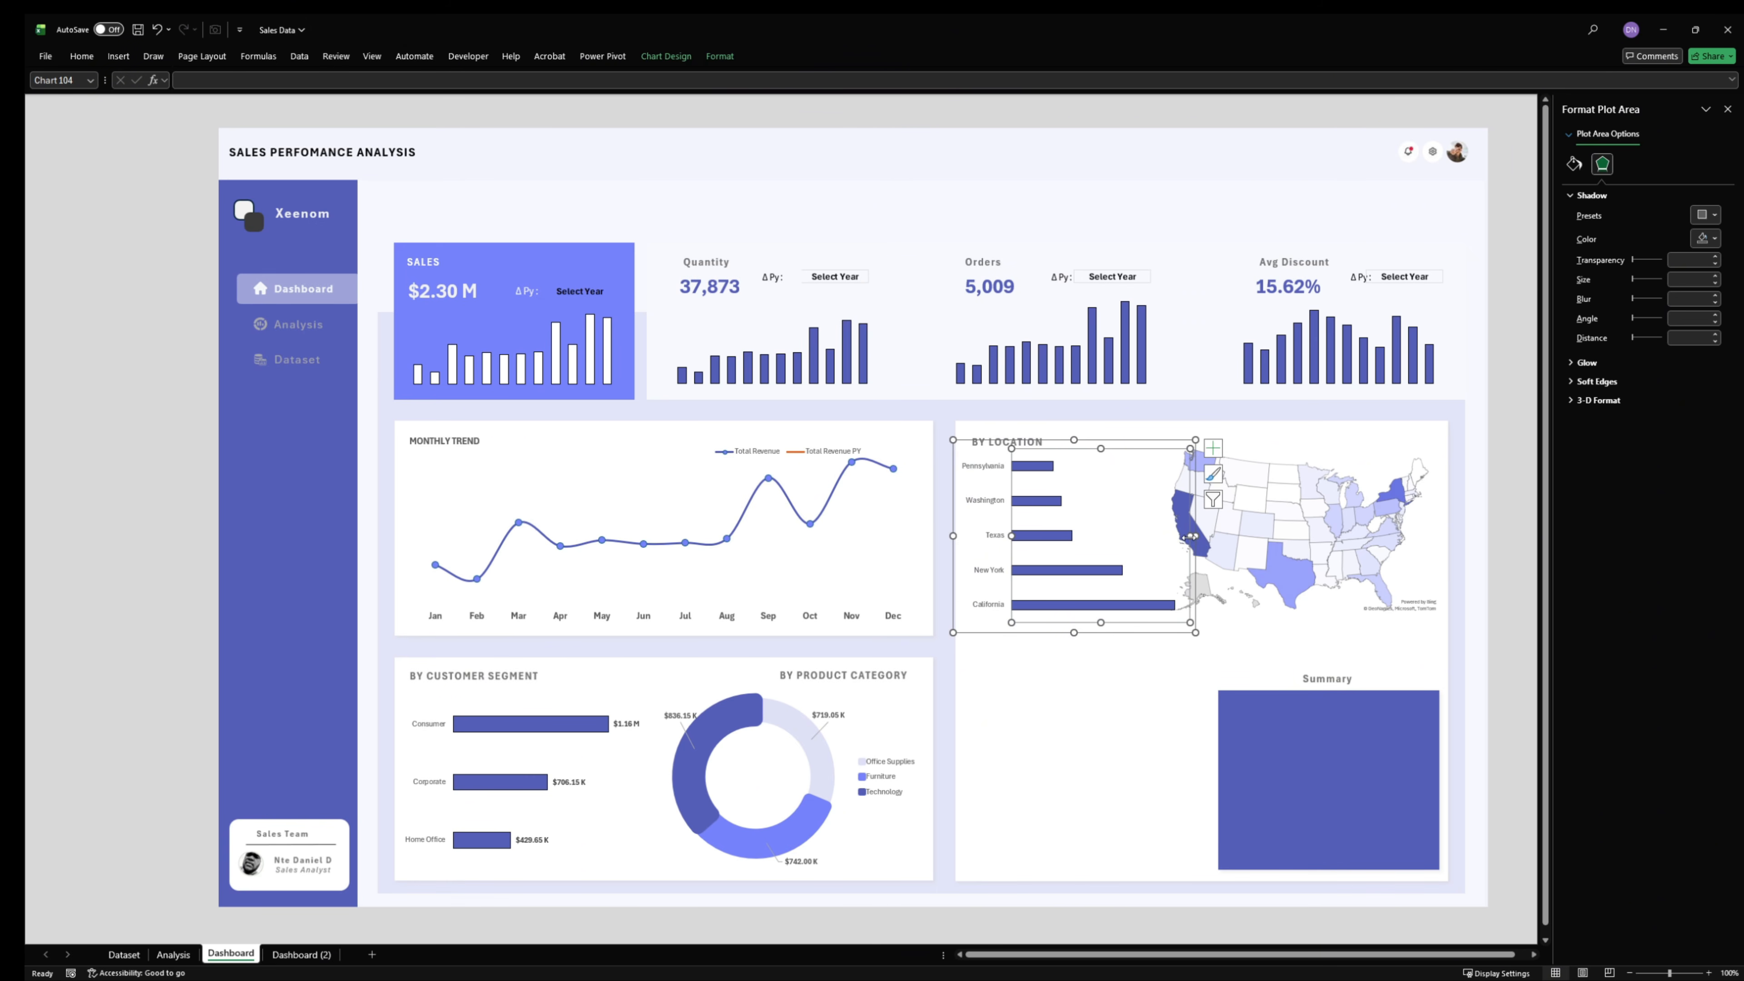
{"action": "left_click_drag", "start_coordinate": [1190, 536], "coordinate": [1174, 538]}
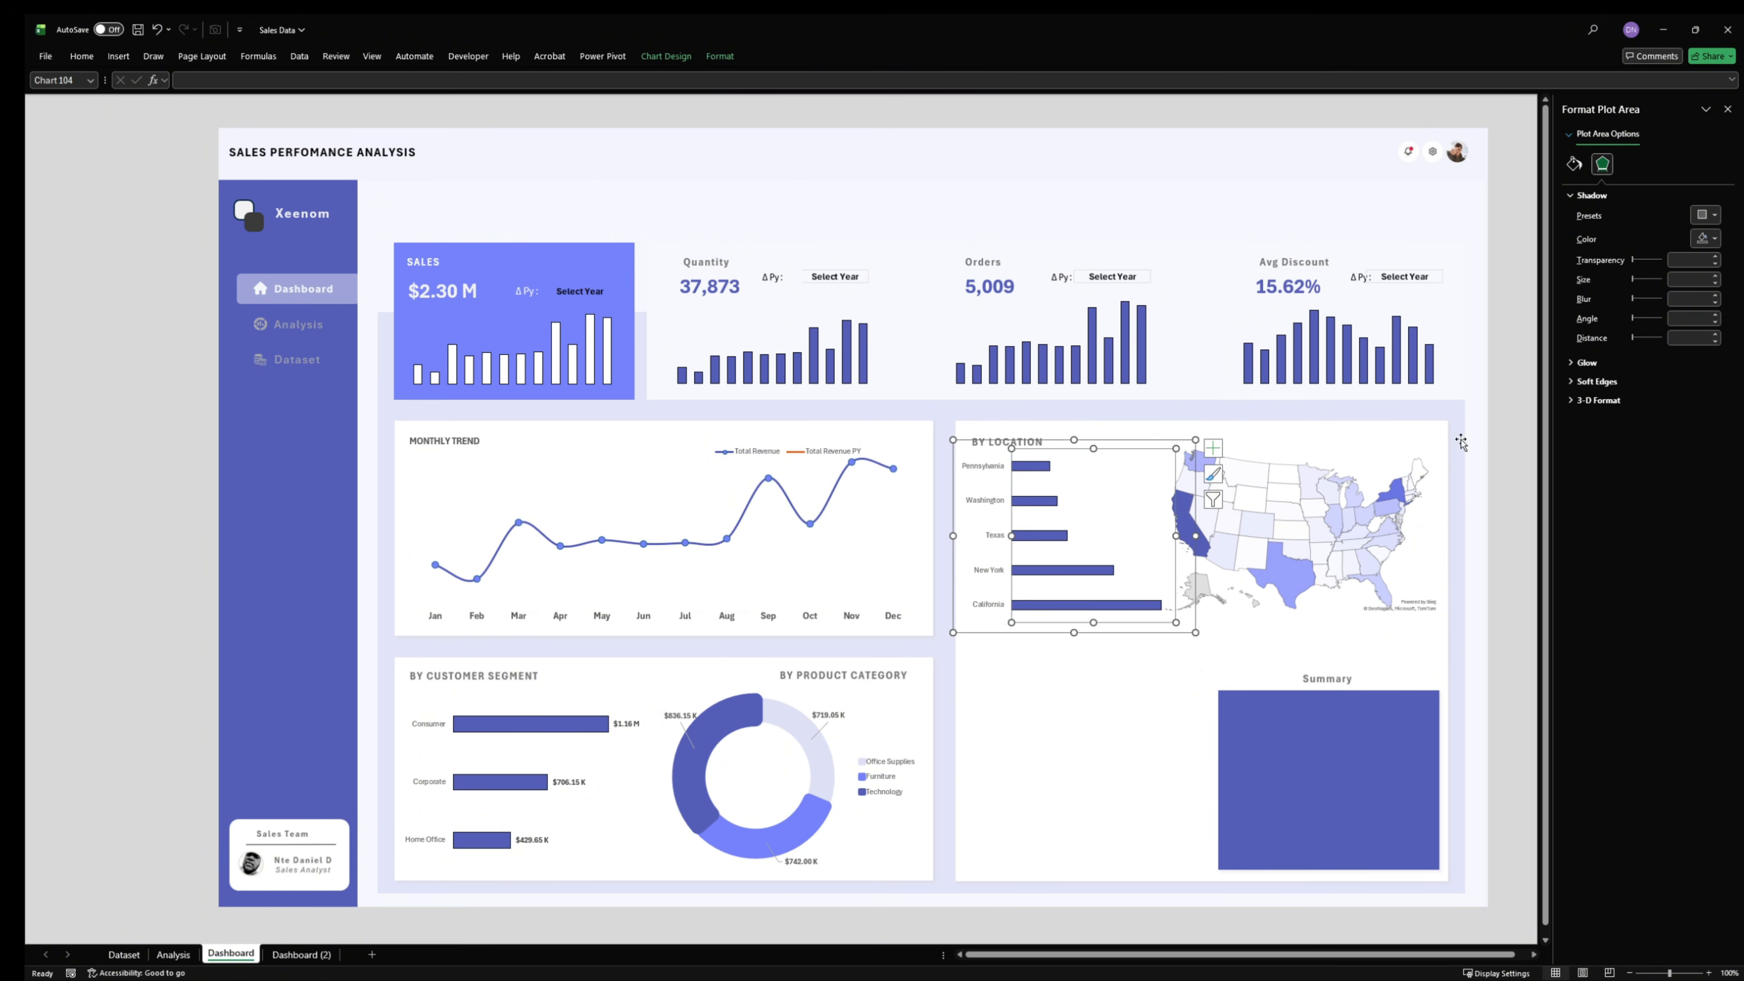
{"action": "left_click", "coordinate": [1489, 425]}
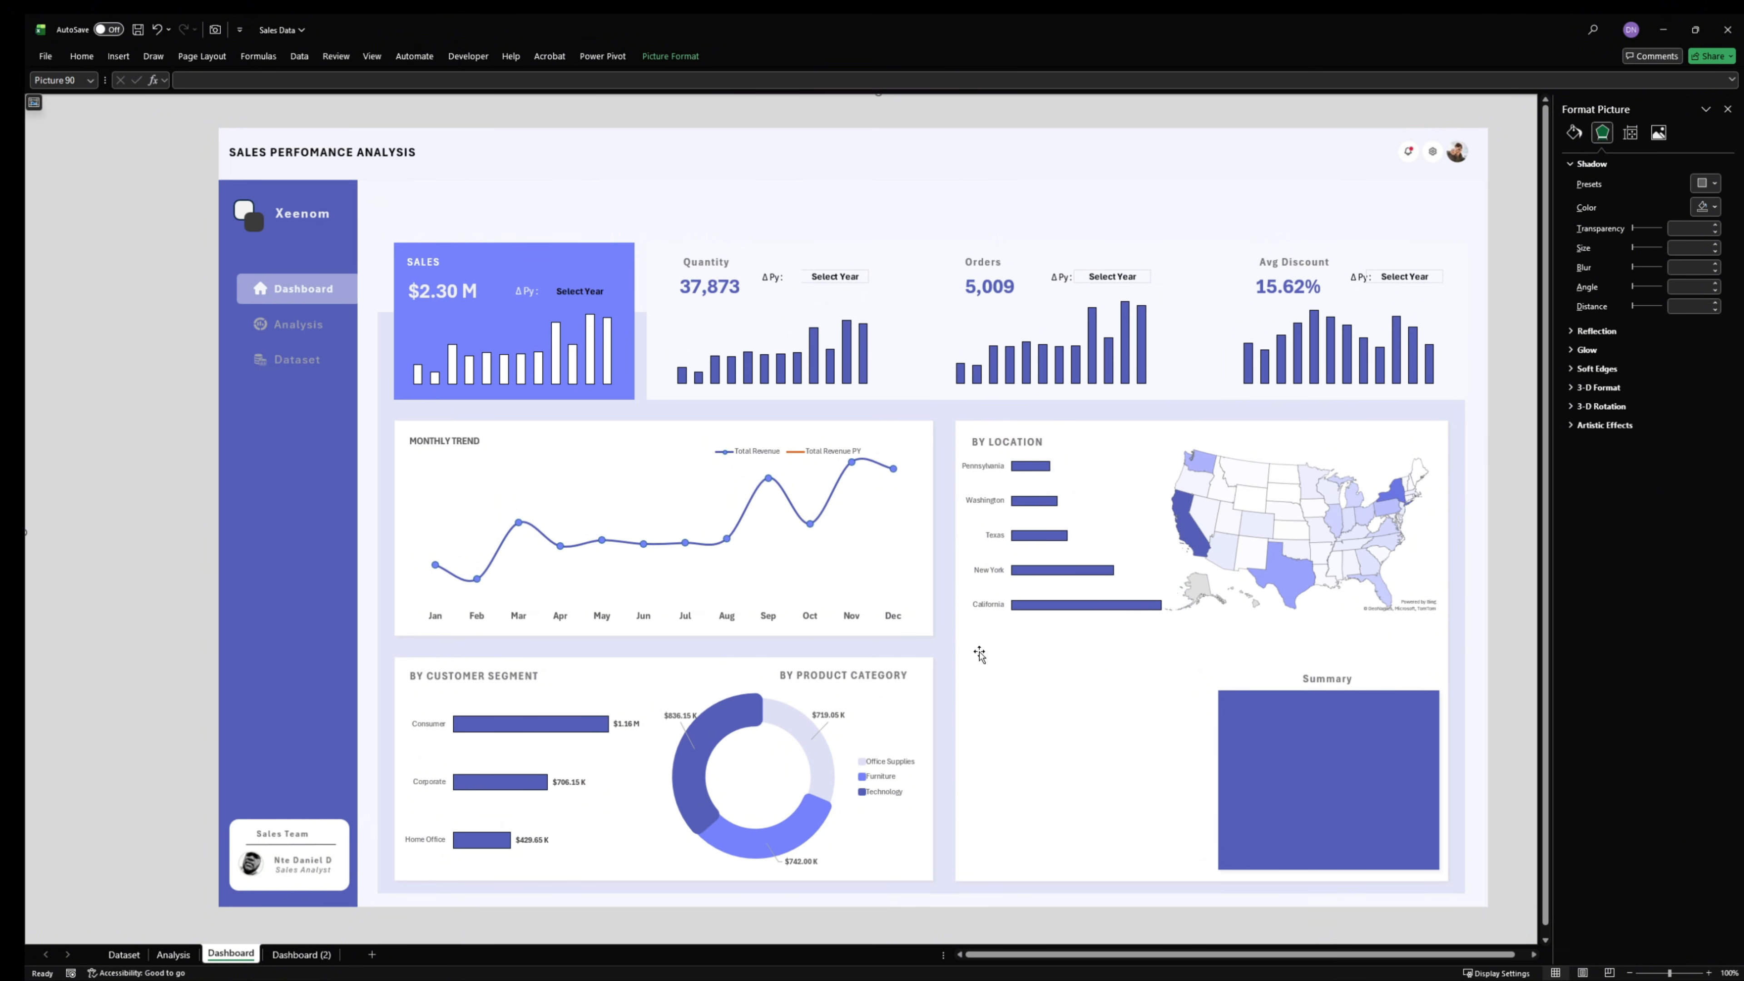
- Narrow the bar chart's plot area and chart frame, and shift the chart slightly right and down within the BY LOCATION card
{"action": "left_click", "coordinate": [1119, 526]}
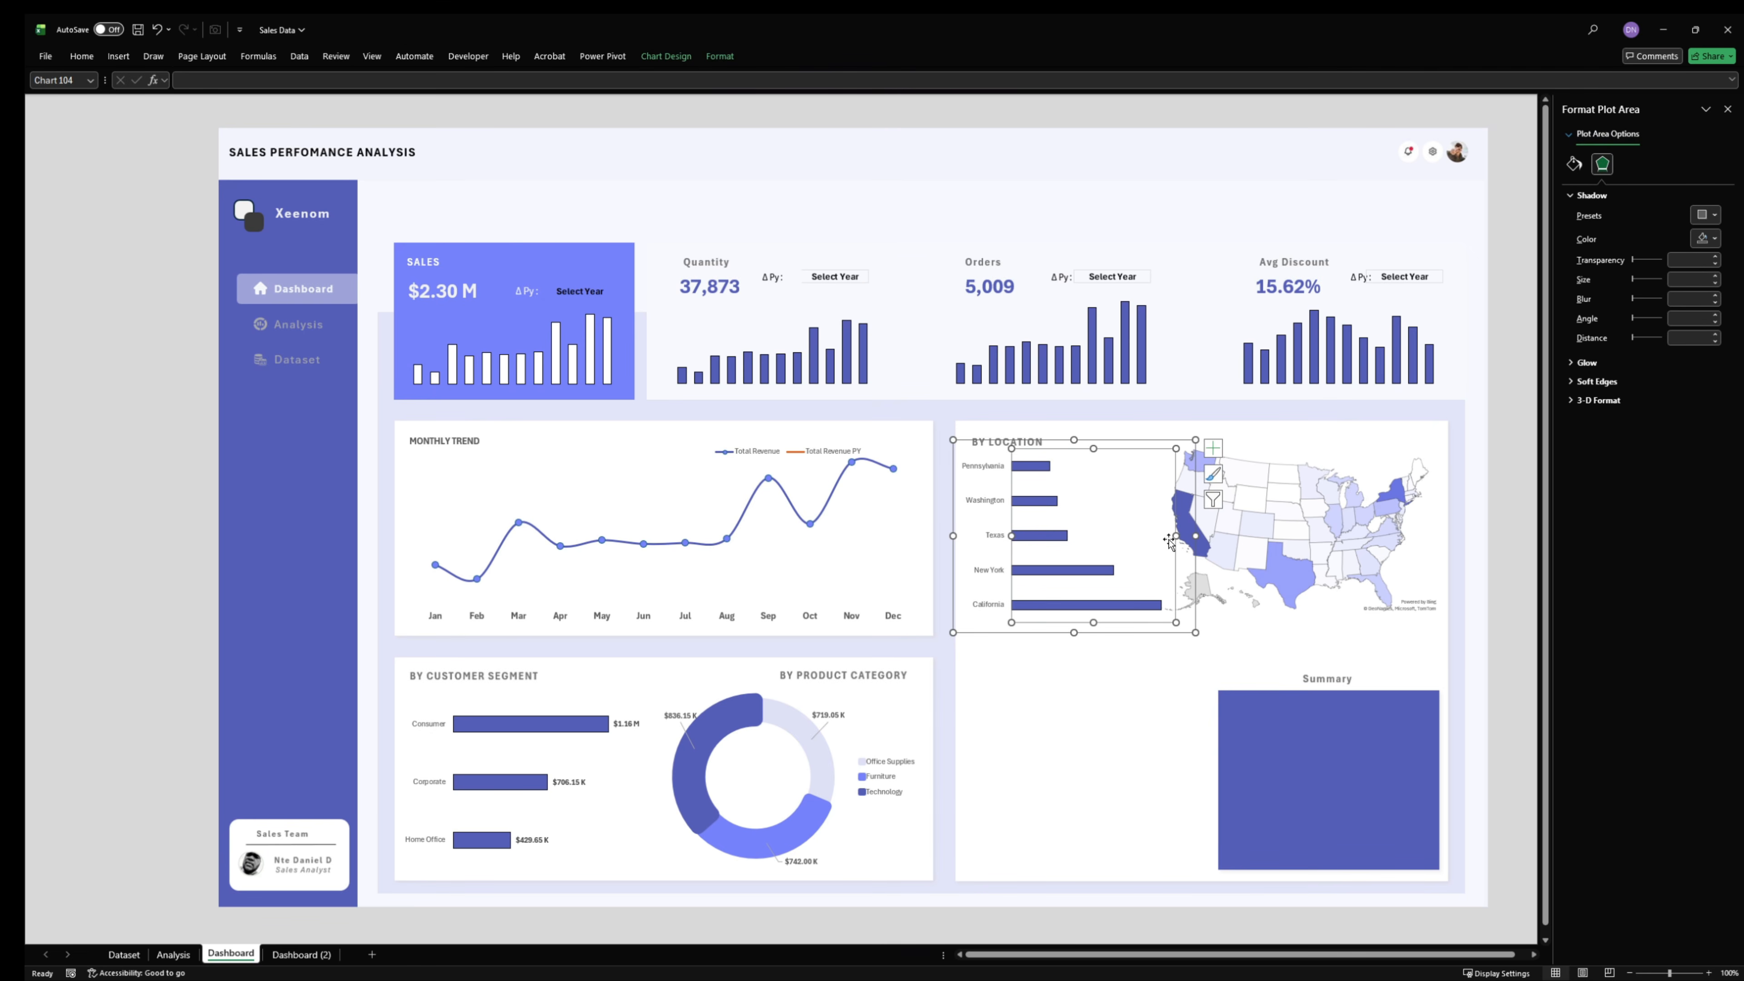
{"action": "left_click_drag", "start_coordinate": [1173, 537], "coordinate": [1154, 538]}
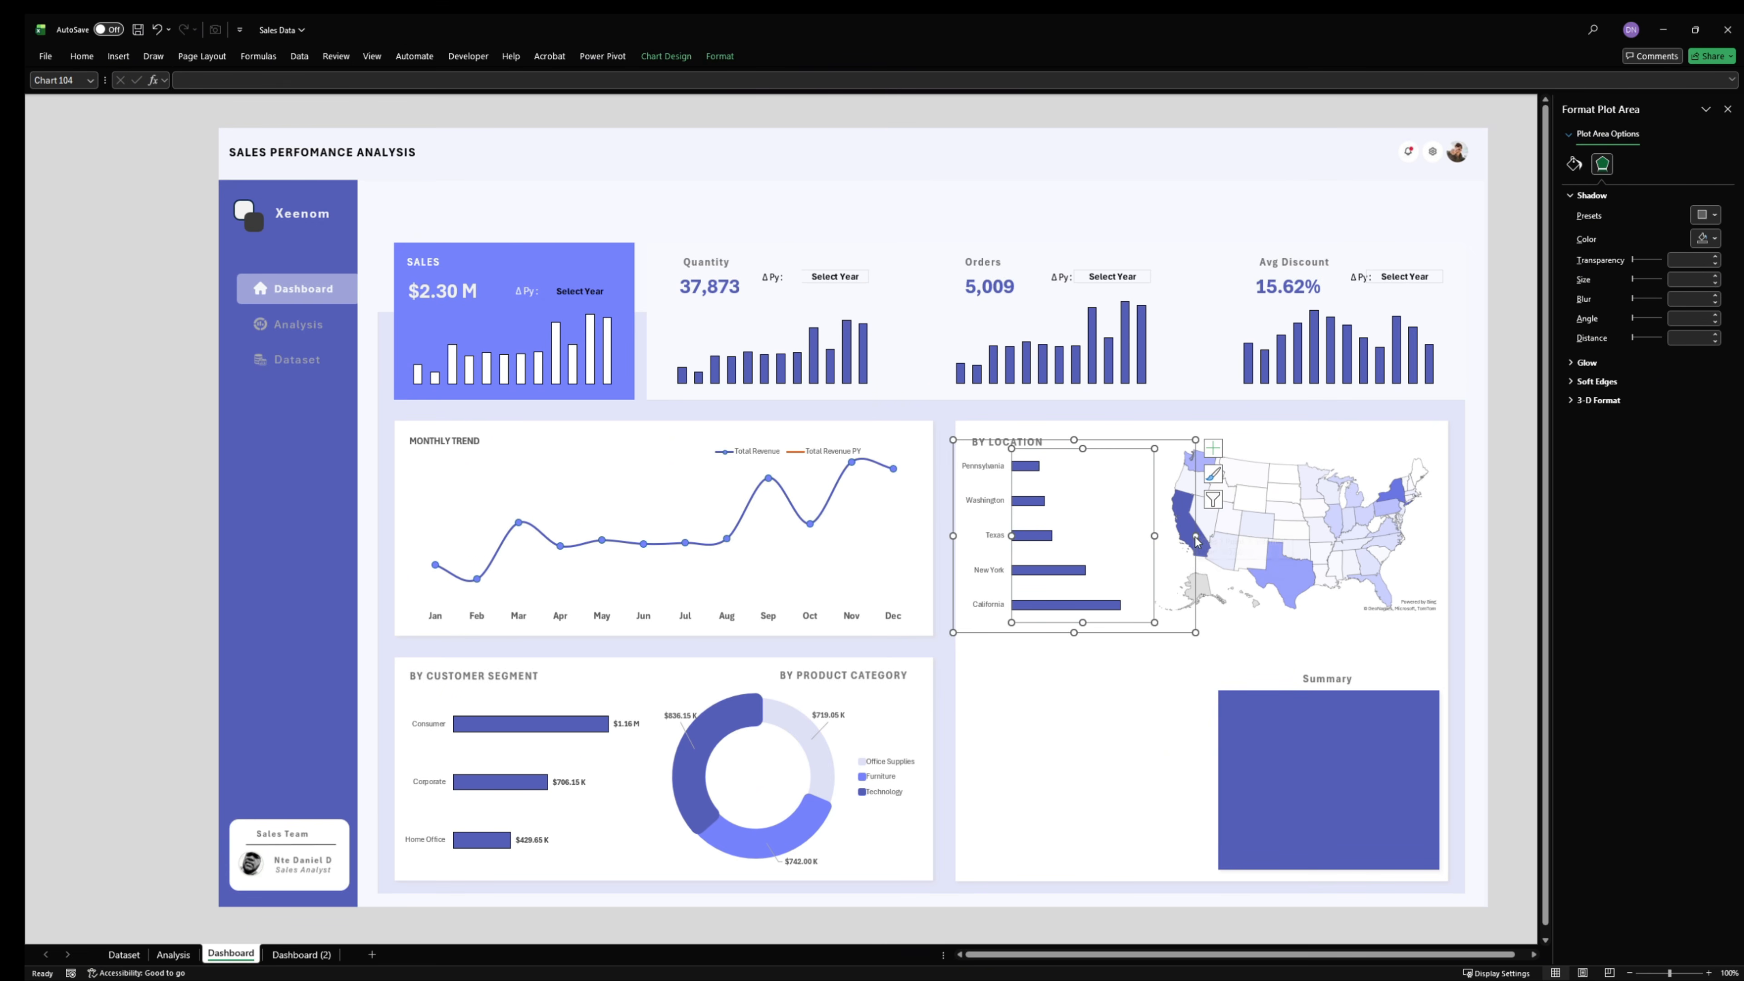
{"action": "left_click_drag", "start_coordinate": [1195, 542], "coordinate": [1164, 543]}
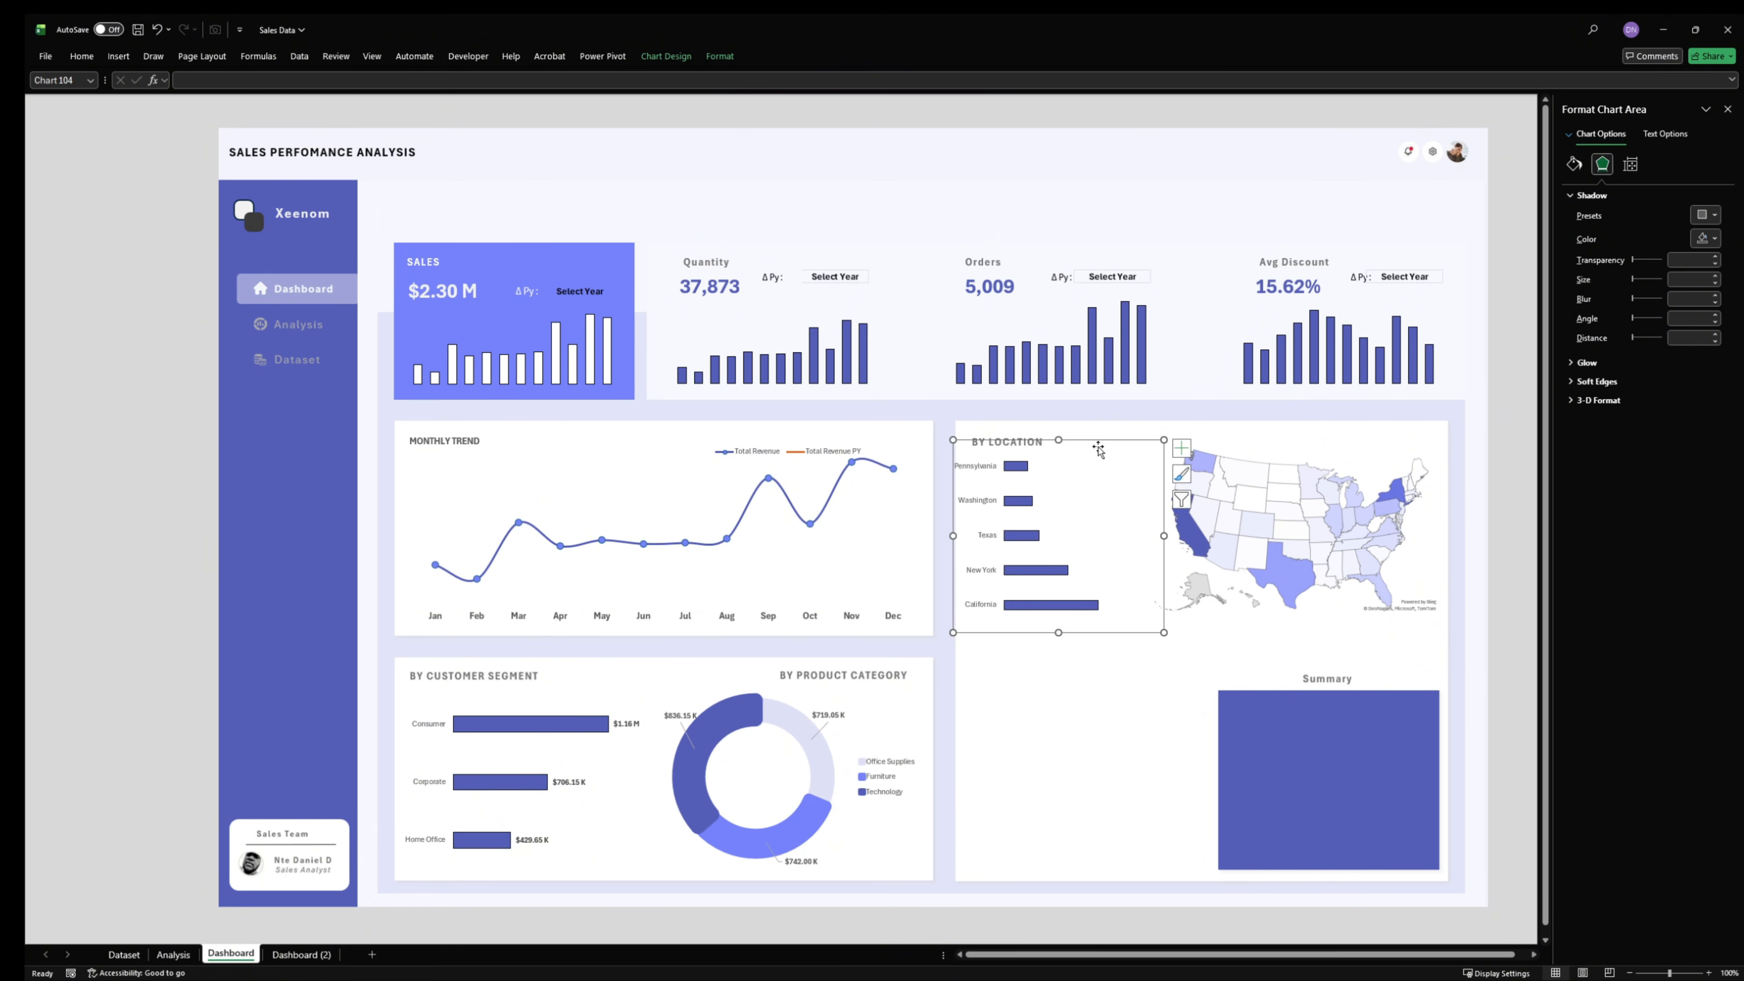
{"action": "left_click_drag", "start_coordinate": [1103, 444], "coordinate": [1121, 447]}
- Enlarge the filled map from its lower-left corner and shift it slightly up and left beside the state bars
{"action": "left_click", "coordinate": [1272, 531]}
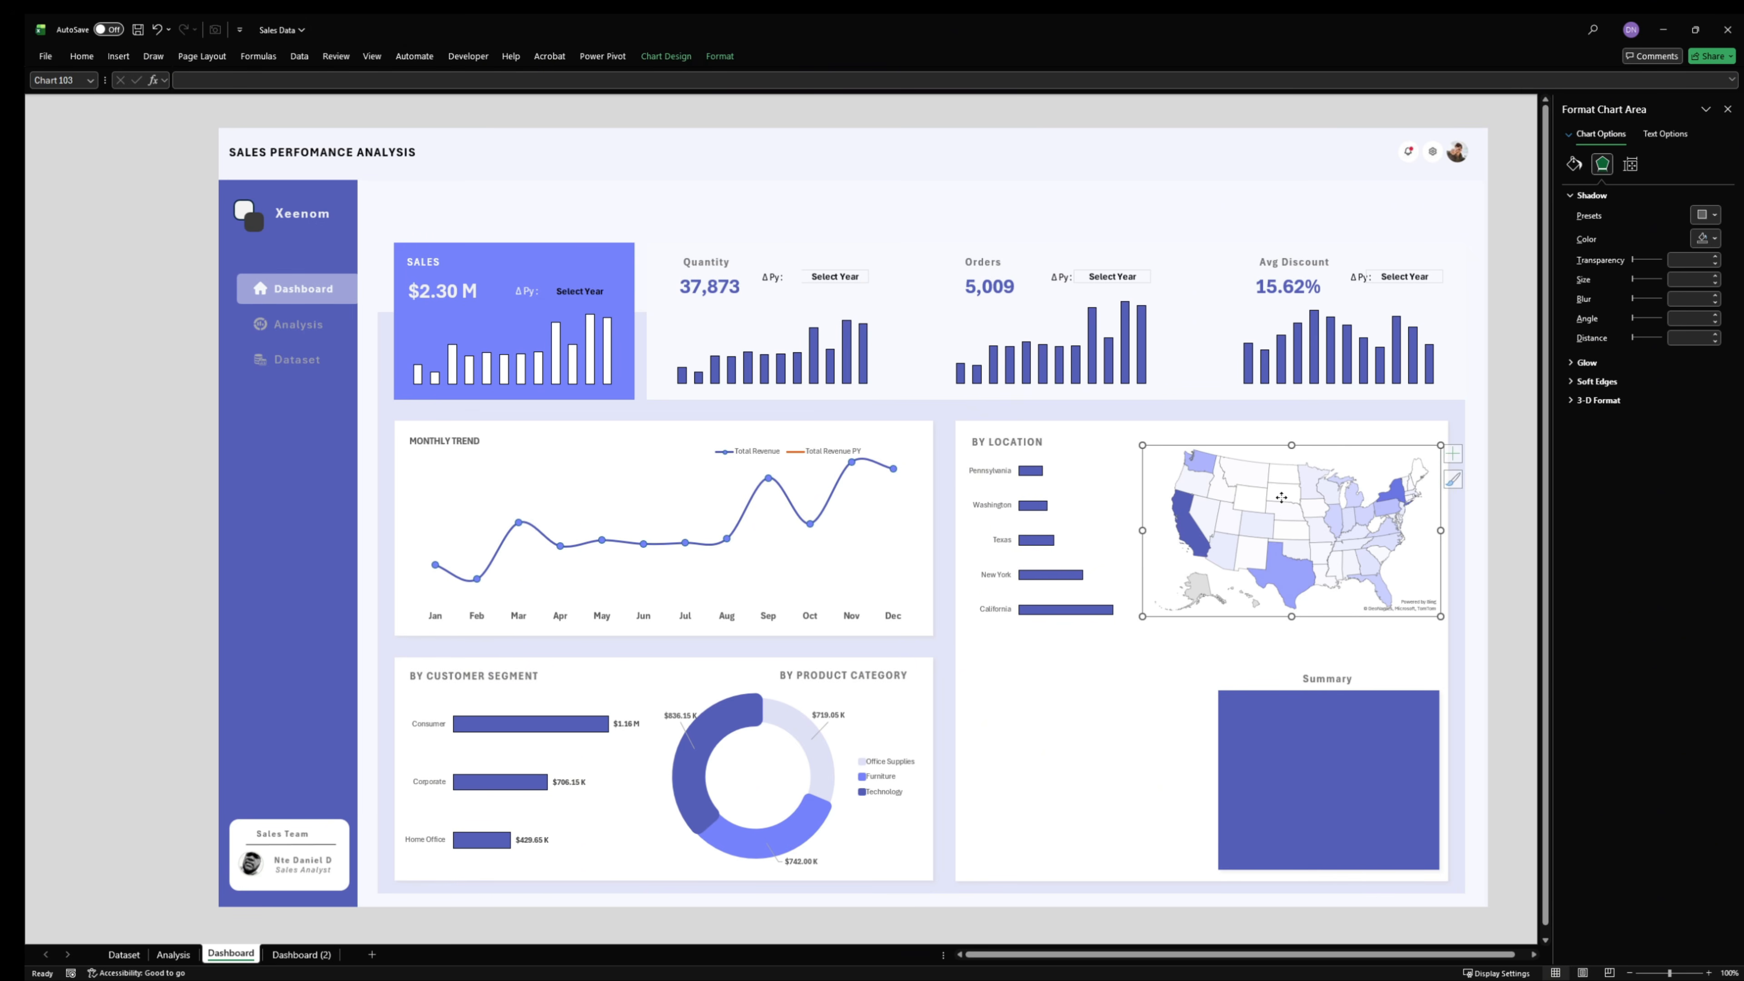
{"action": "mouse_move", "coordinate": [1143, 616]}
{"action": "left_mouse_down"}
{"action": "mouse_move", "coordinate": [1151, 604]}
{"action": "mouse_move", "coordinate": [1136, 636]}
{"action": "left_mouse_up"}
{"action": "left_click", "coordinate": [1241, 534]}
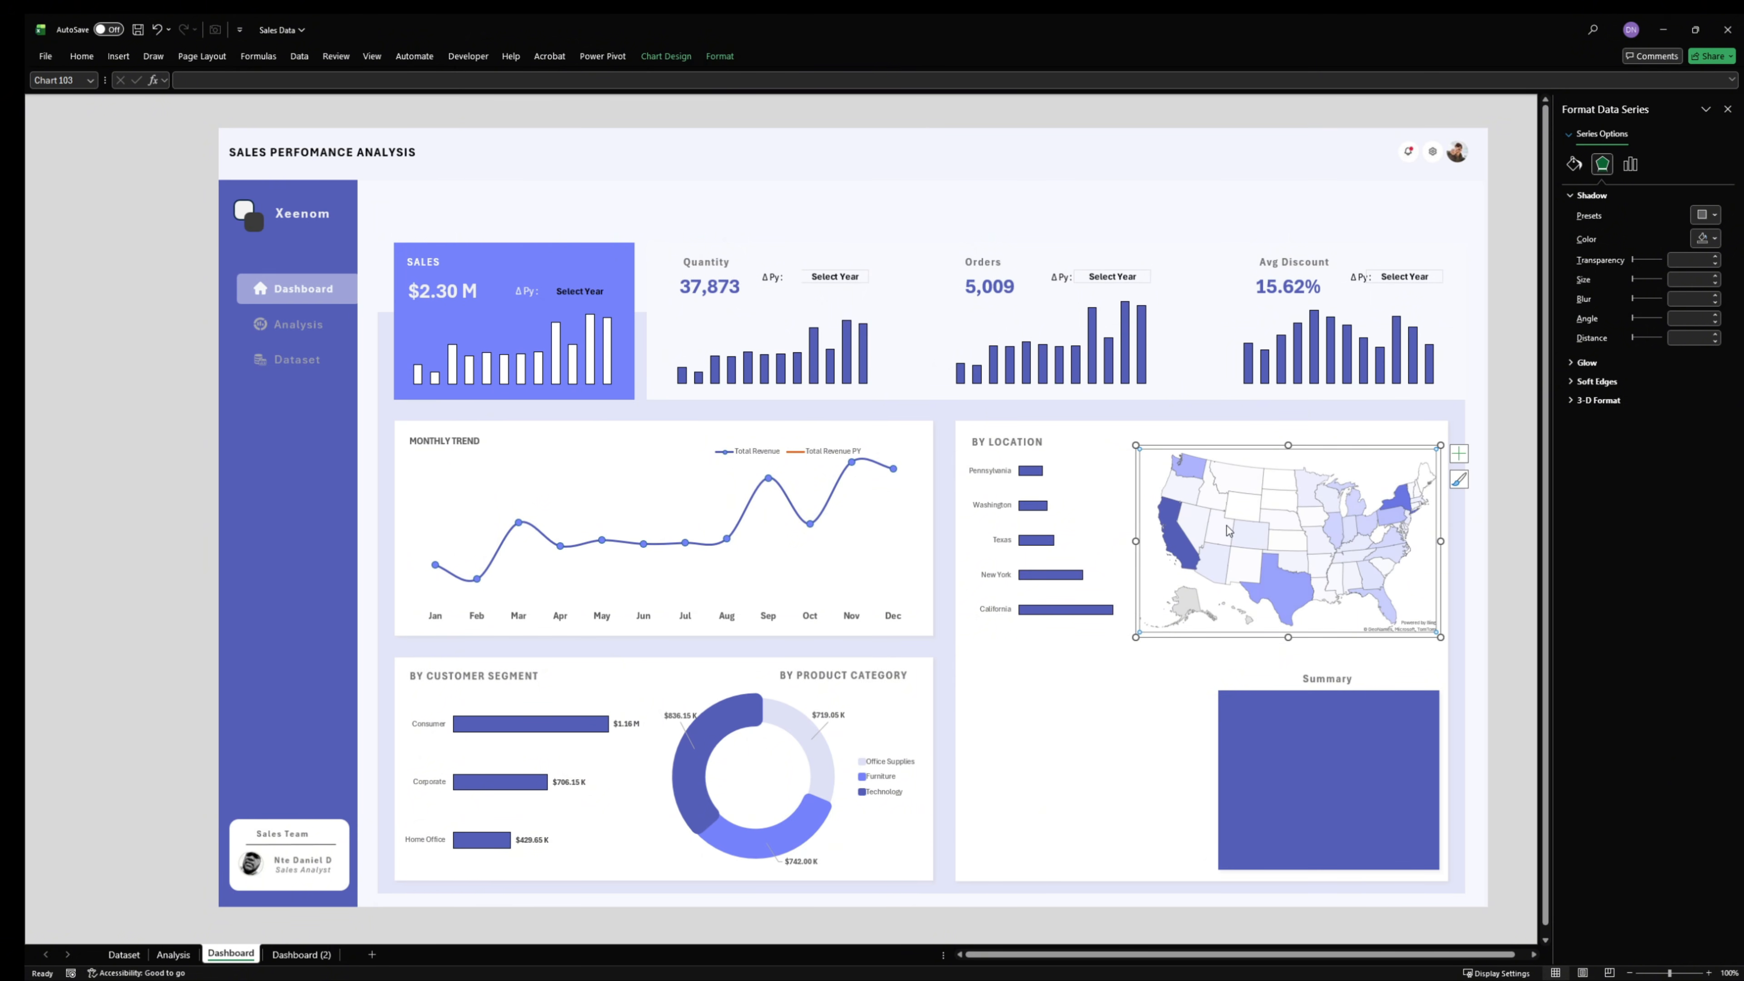
{"action": "left_click", "coordinate": [1310, 451]}
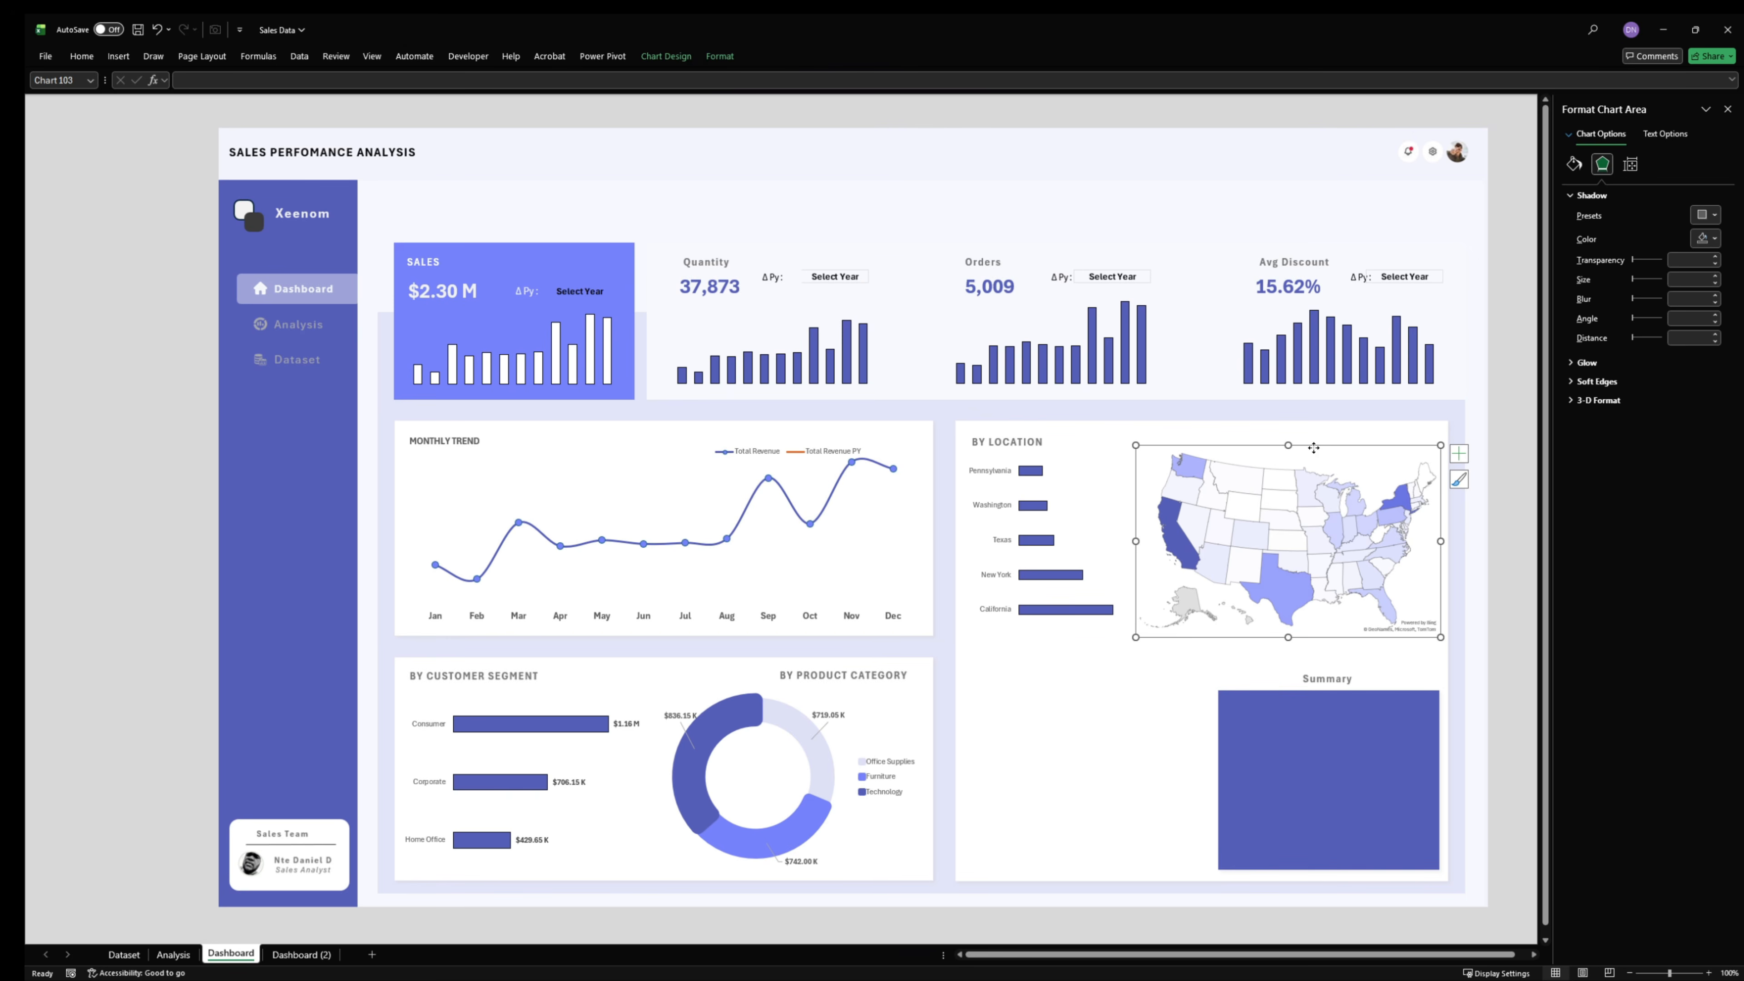
{"action": "left_click_drag", "start_coordinate": [1314, 448], "coordinate": [1304, 440]}
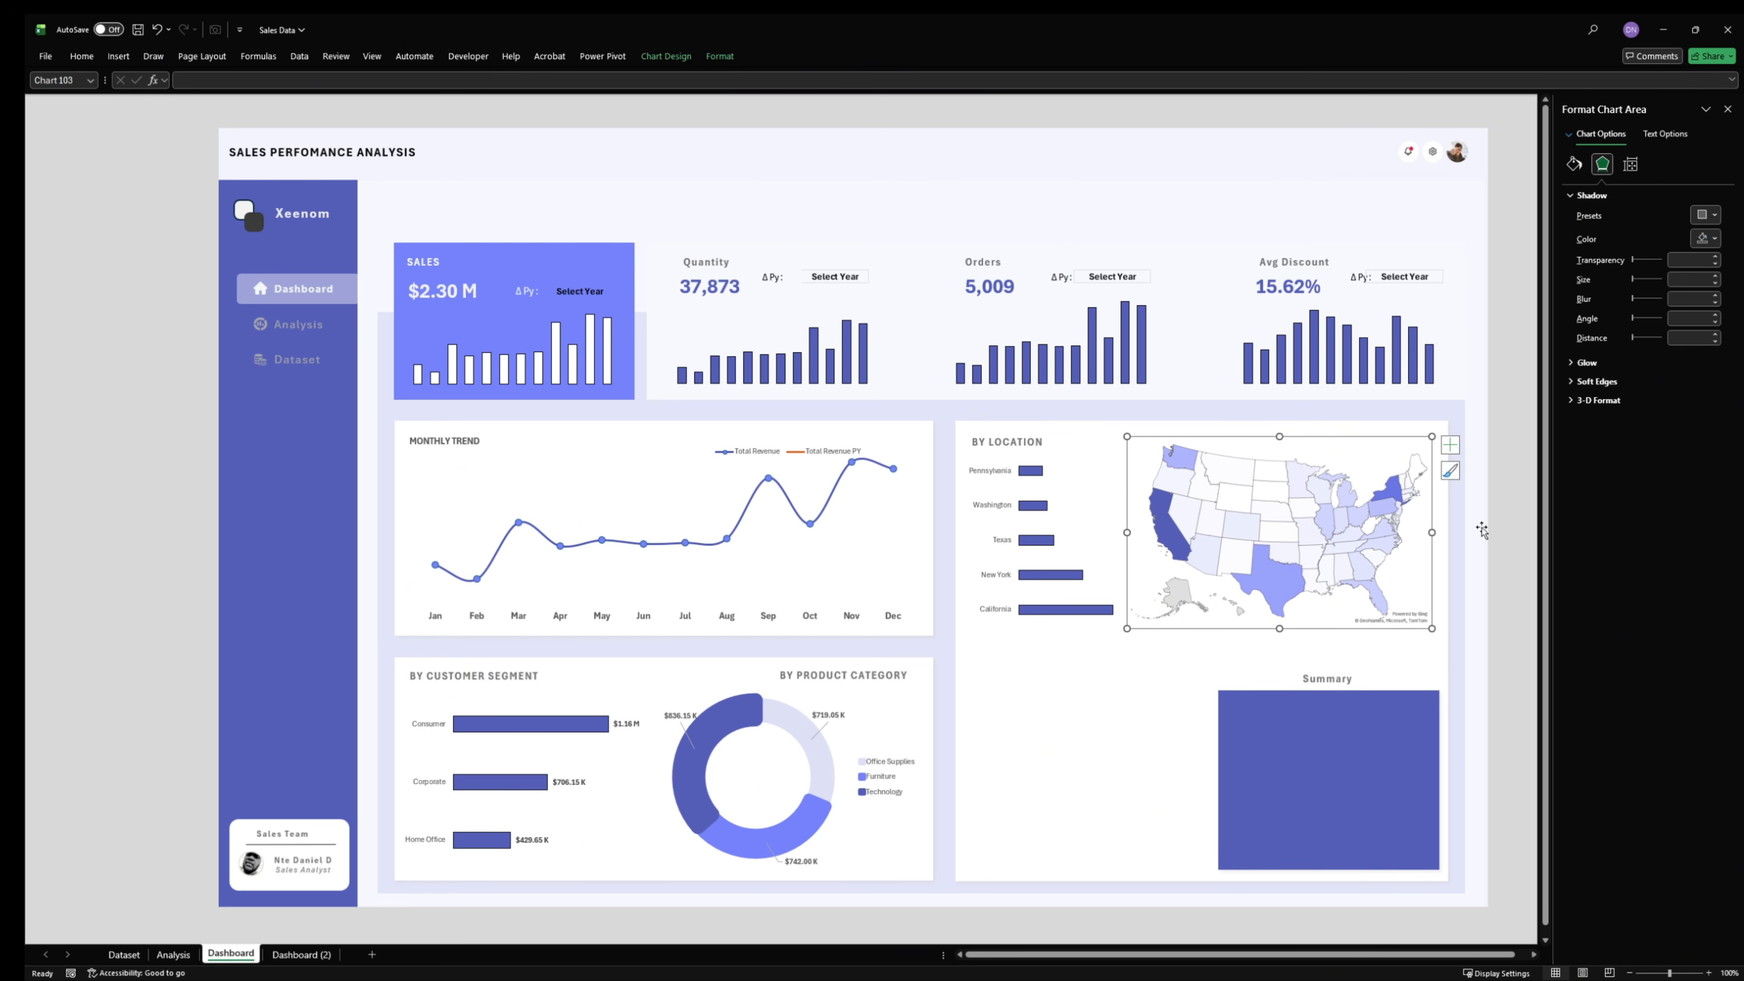
- Add data labels to the top-states bar chart and decrease their font size by one step
{"action": "left_click", "coordinate": [1086, 611]}
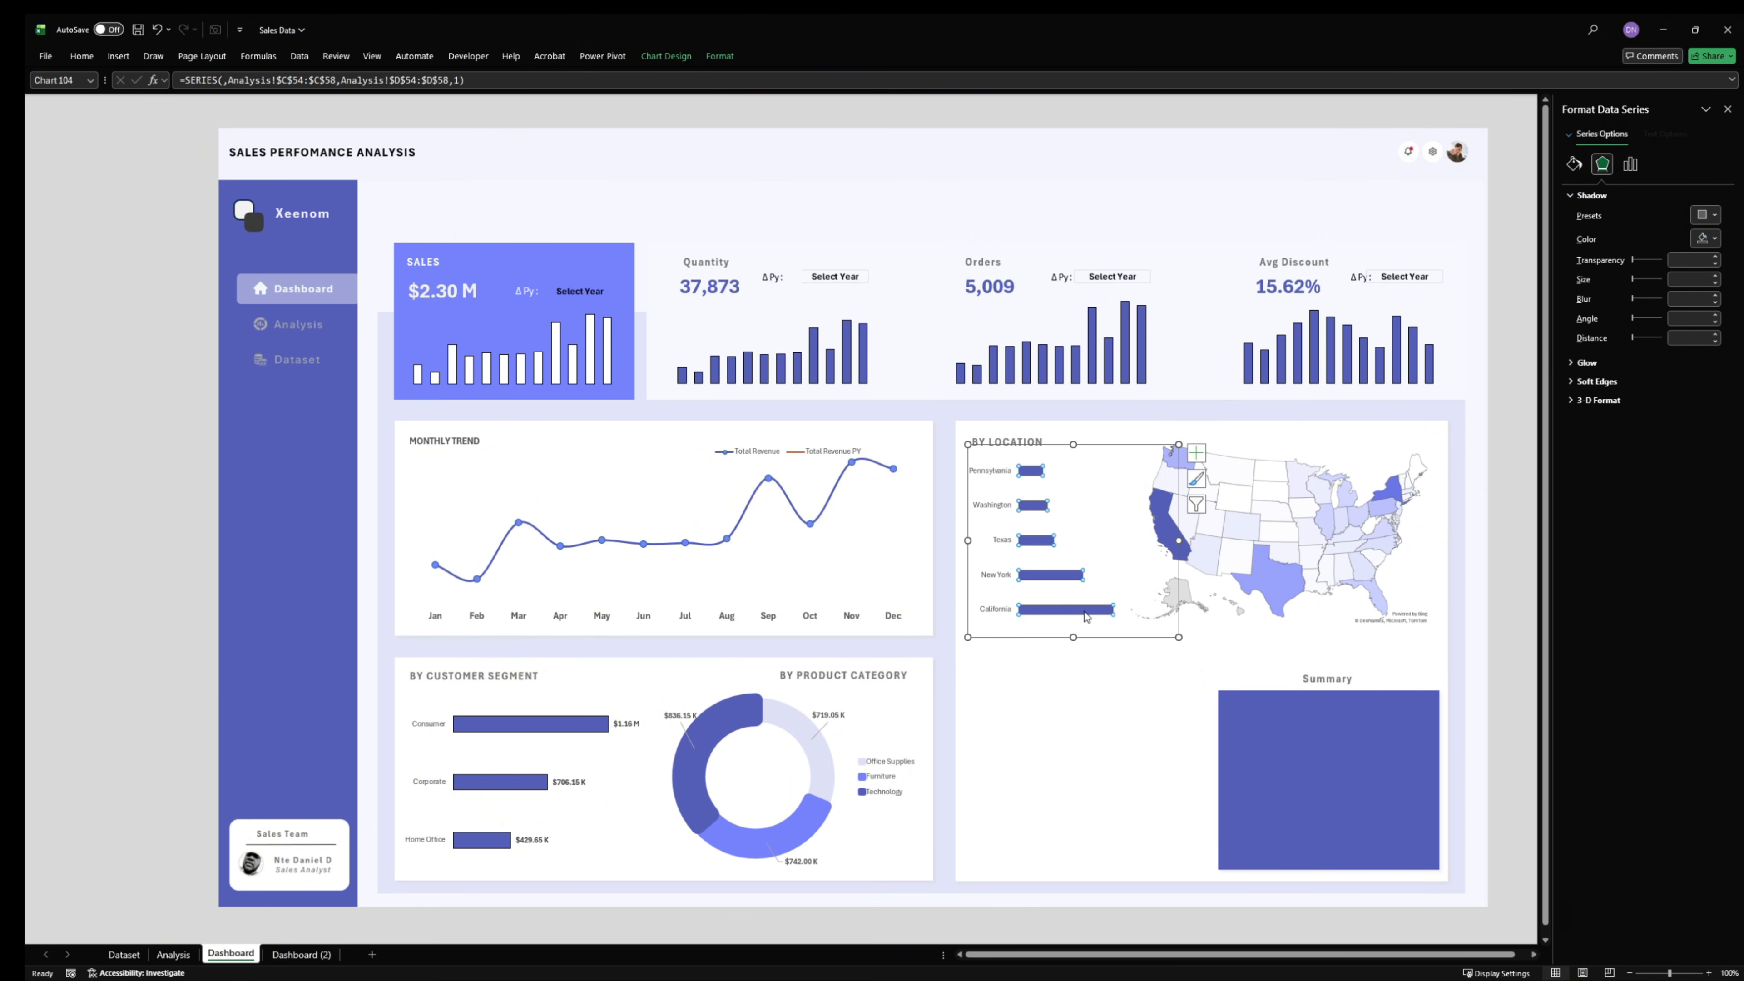
{"action": "left_click", "coordinate": [1197, 453]}
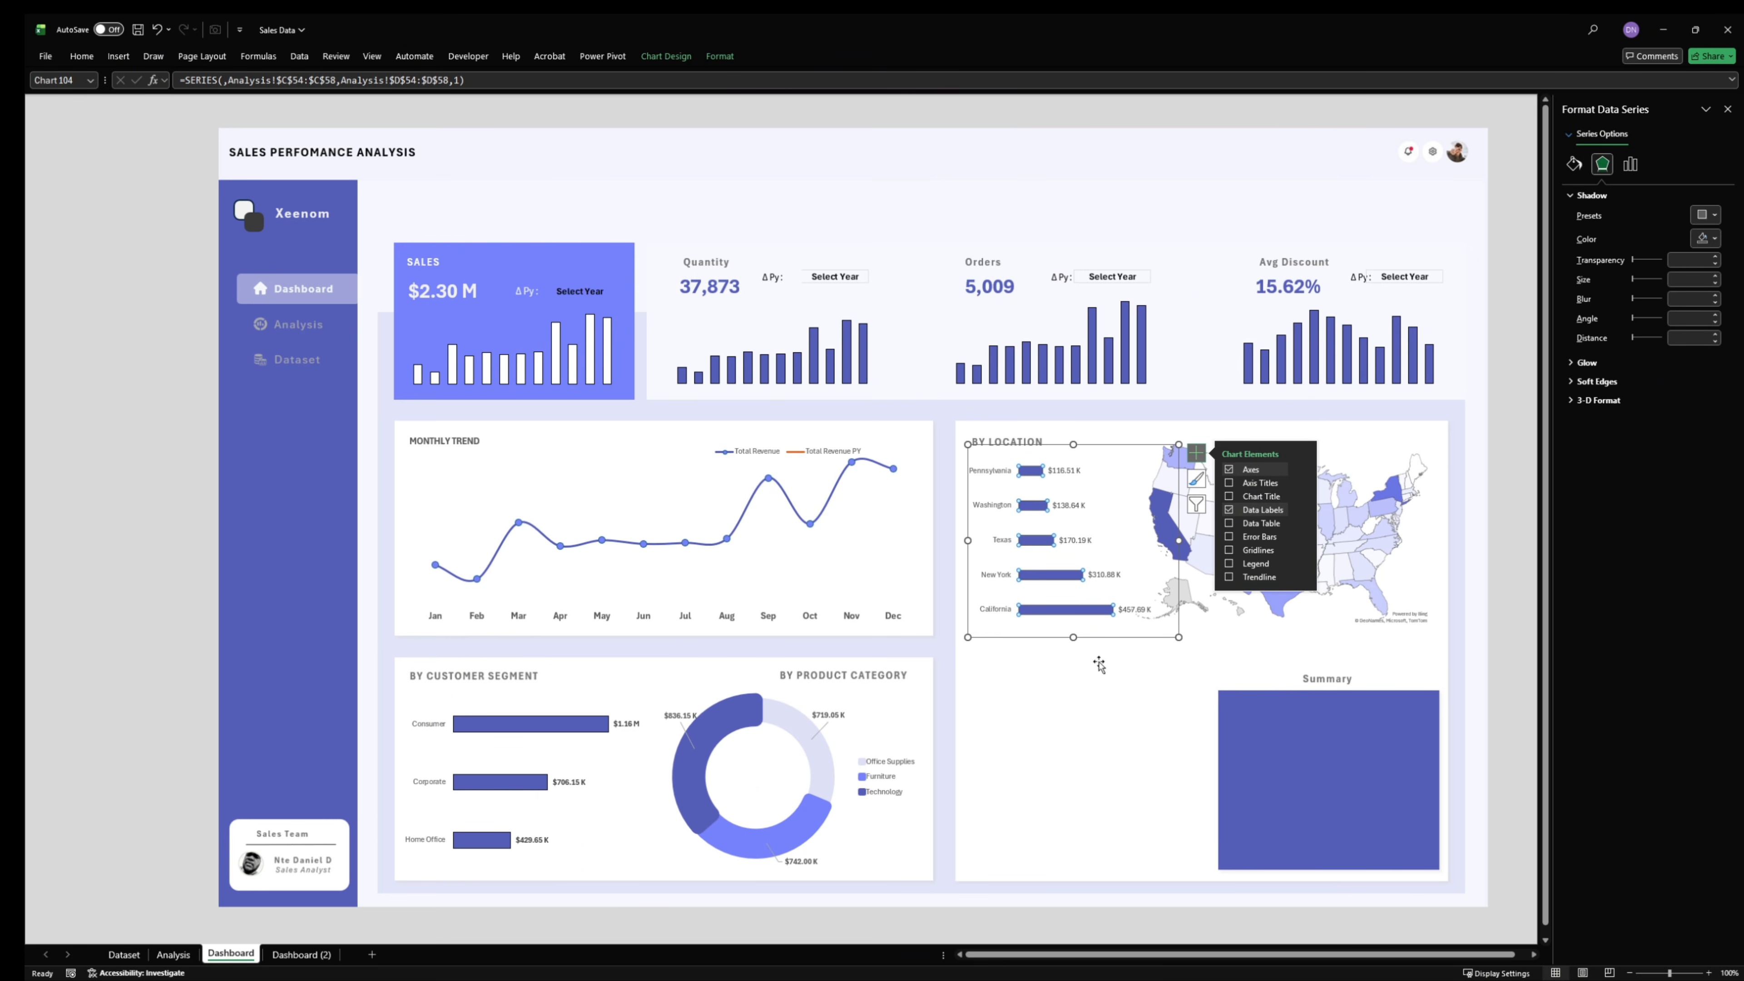
{"action": "left_click", "coordinate": [1086, 678]}
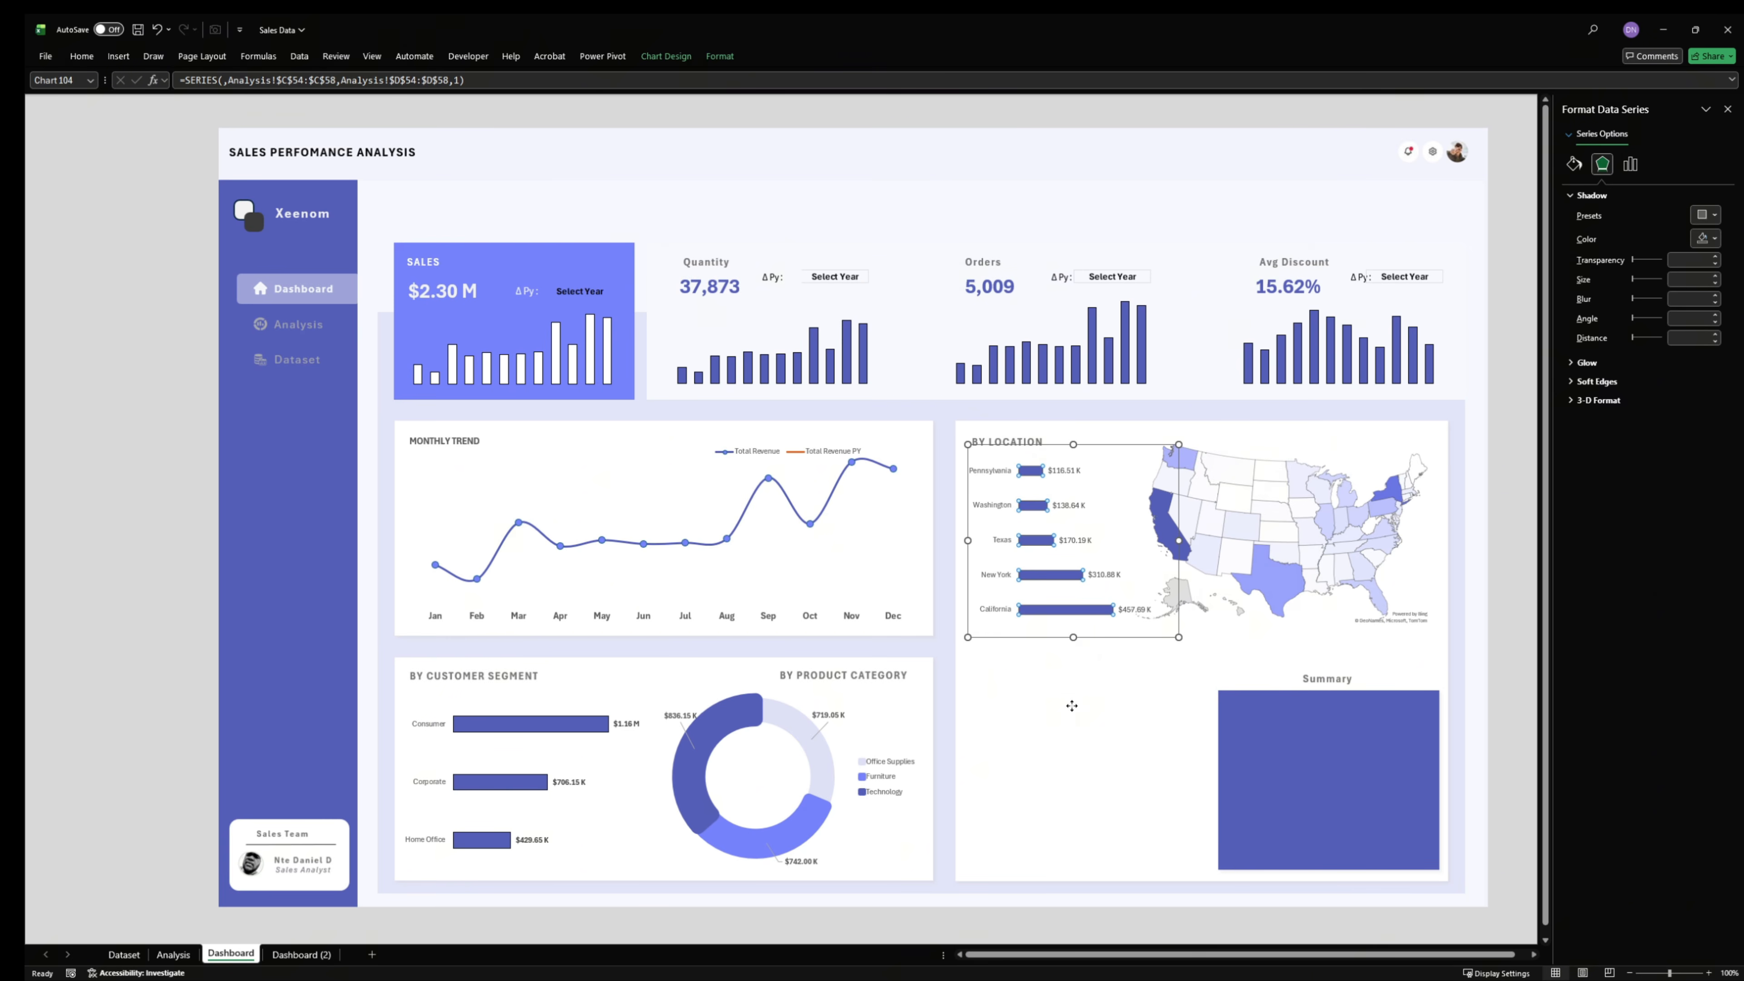
{"action": "left_click", "coordinate": [1068, 505]}
{"action": "left_click", "coordinate": [82, 57]}
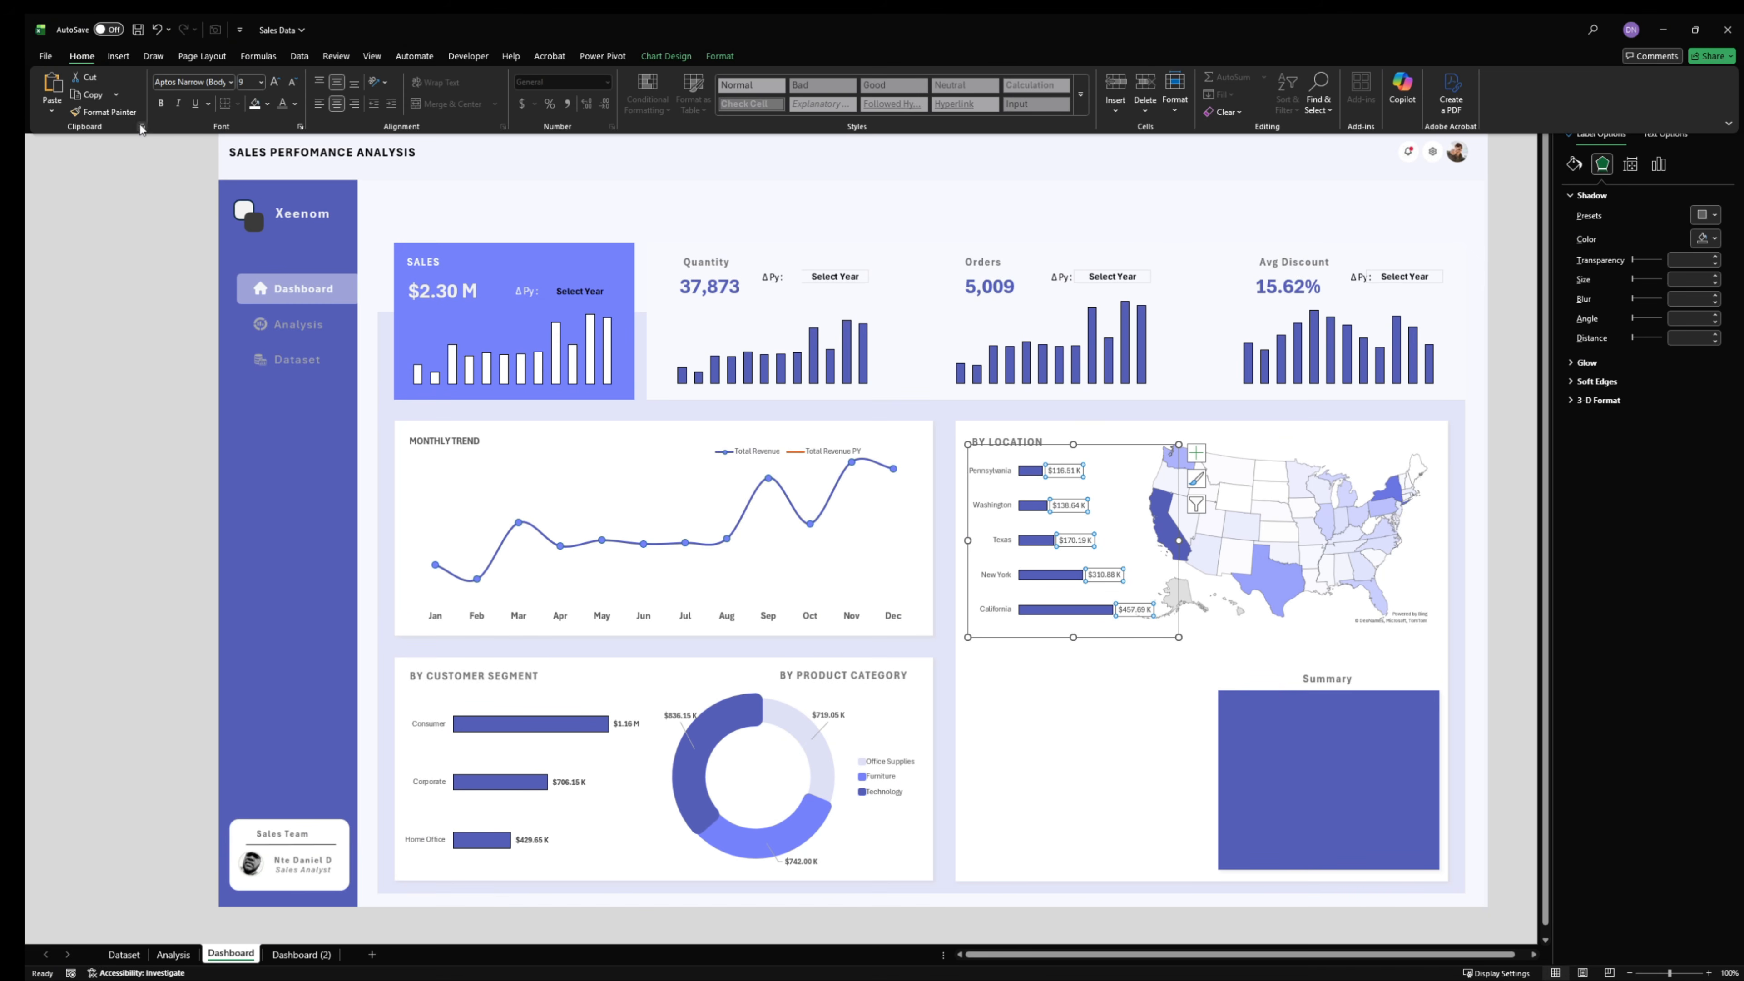
{"action": "left_click", "coordinate": [291, 86]}
{"action": "left_click", "coordinate": [1497, 450]}
{"action": "left_click", "coordinate": [1496, 450]}
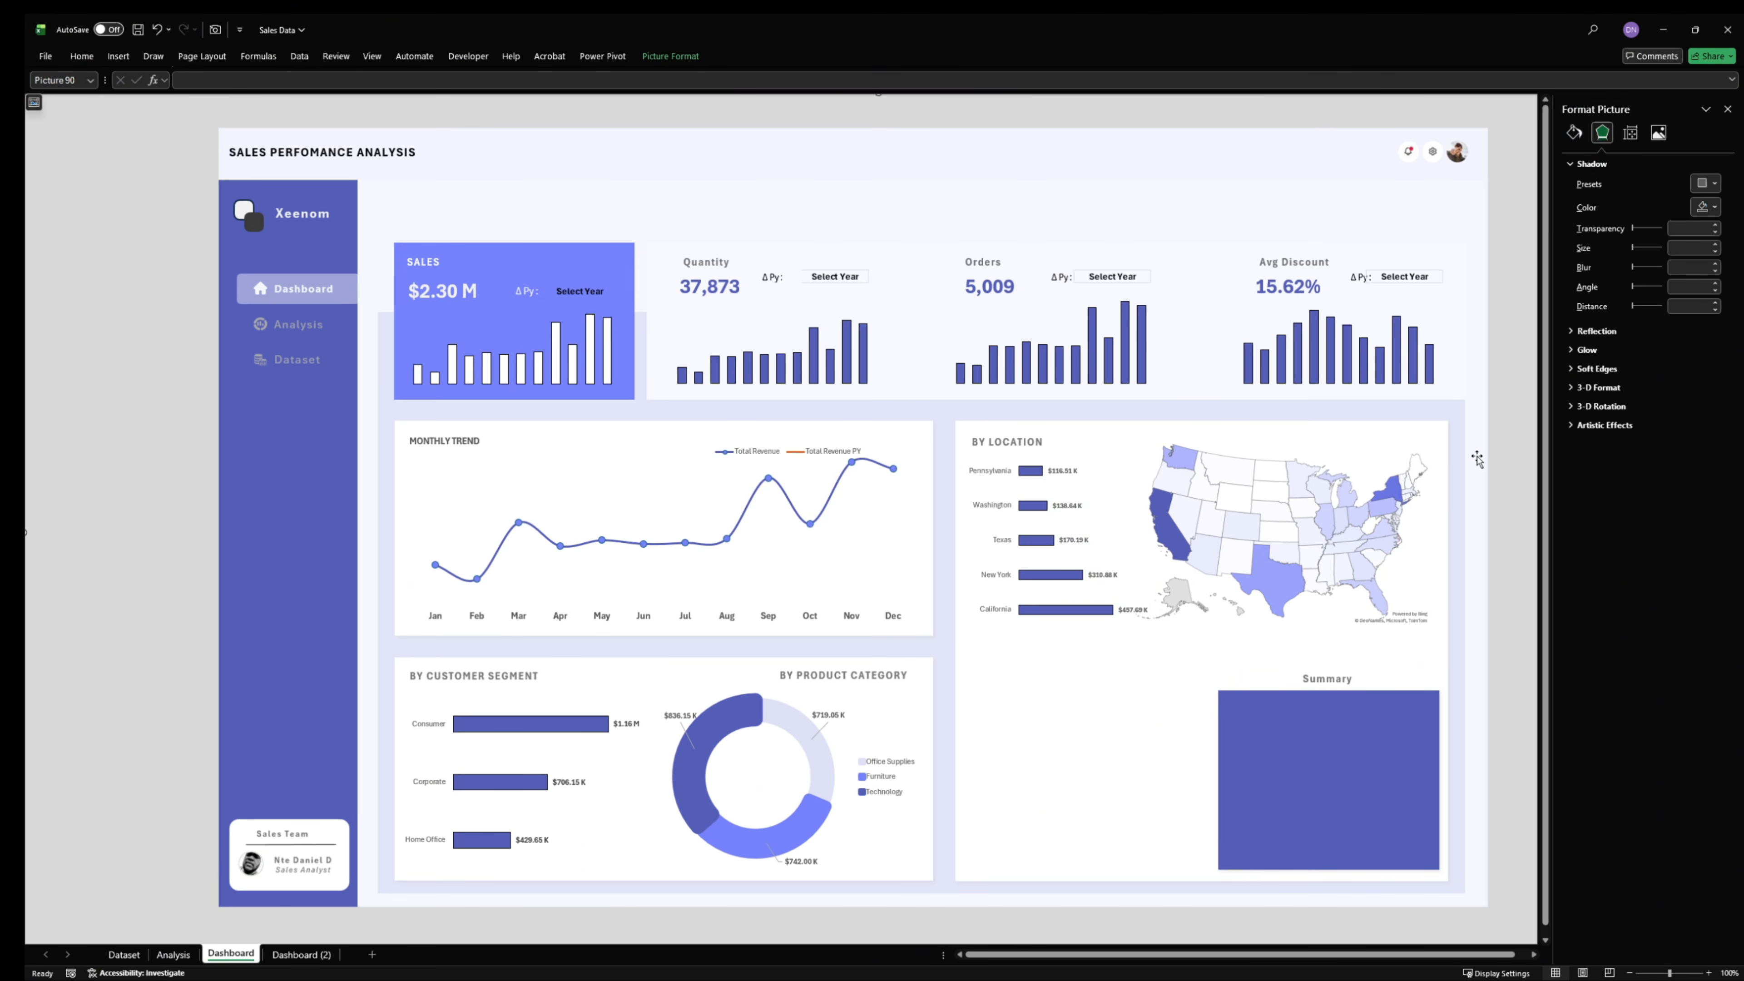
- Insert a Stacked Bar chart from the region-by-segment revenue pivot table on the Analysis sheet
{"action": "left_click", "coordinate": [175, 954]}
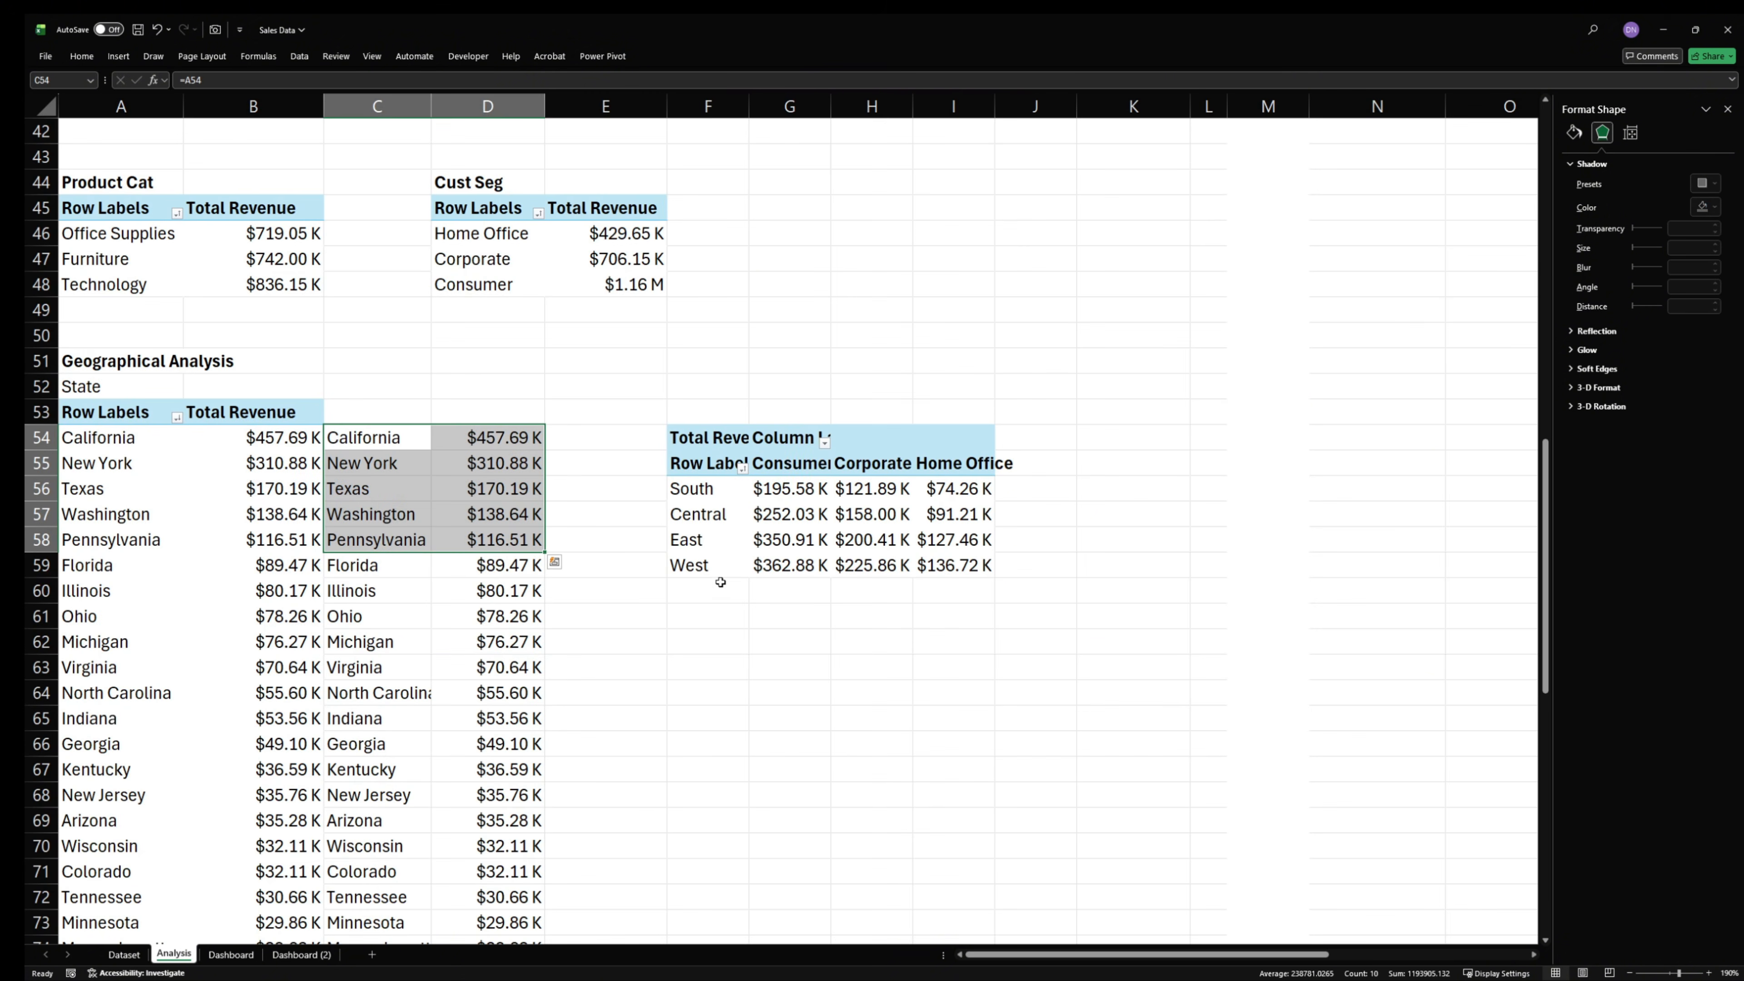
{"action": "left_click", "coordinate": [724, 501]}
{"action": "left_click", "coordinate": [790, 513]}
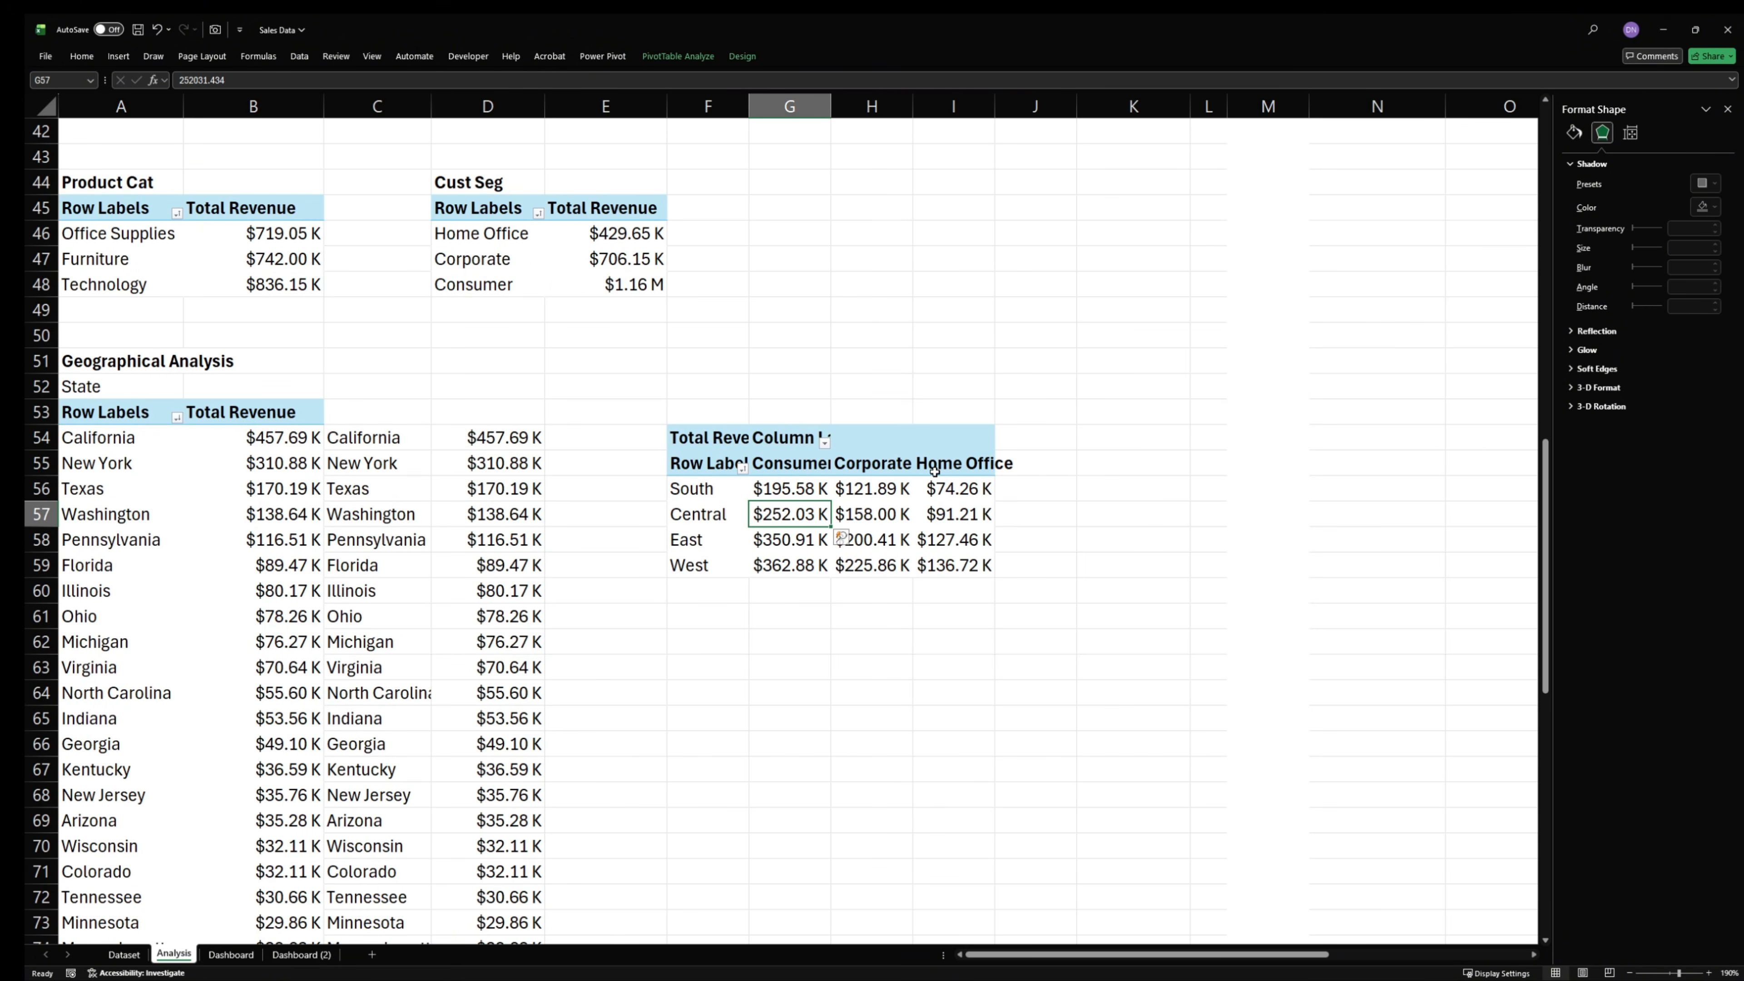
{"action": "left_click_drag", "start_coordinate": [693, 440], "coordinate": [946, 553]}
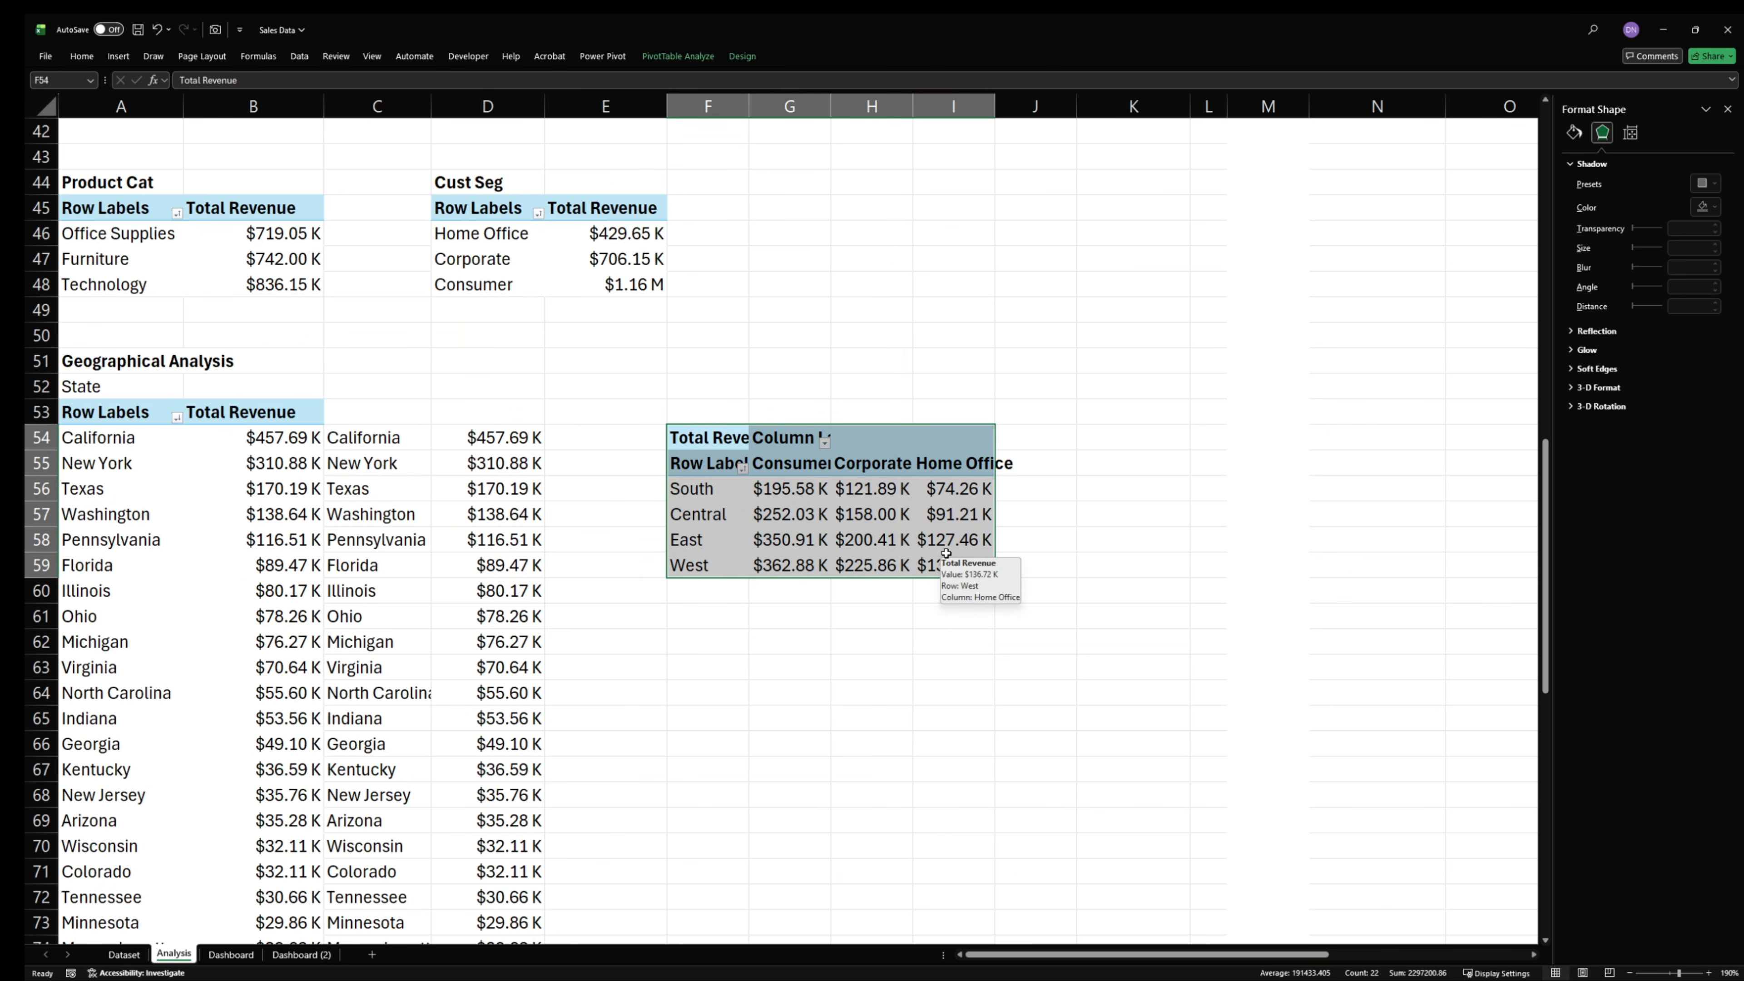
{"action": "left_click", "coordinate": [131, 57]}
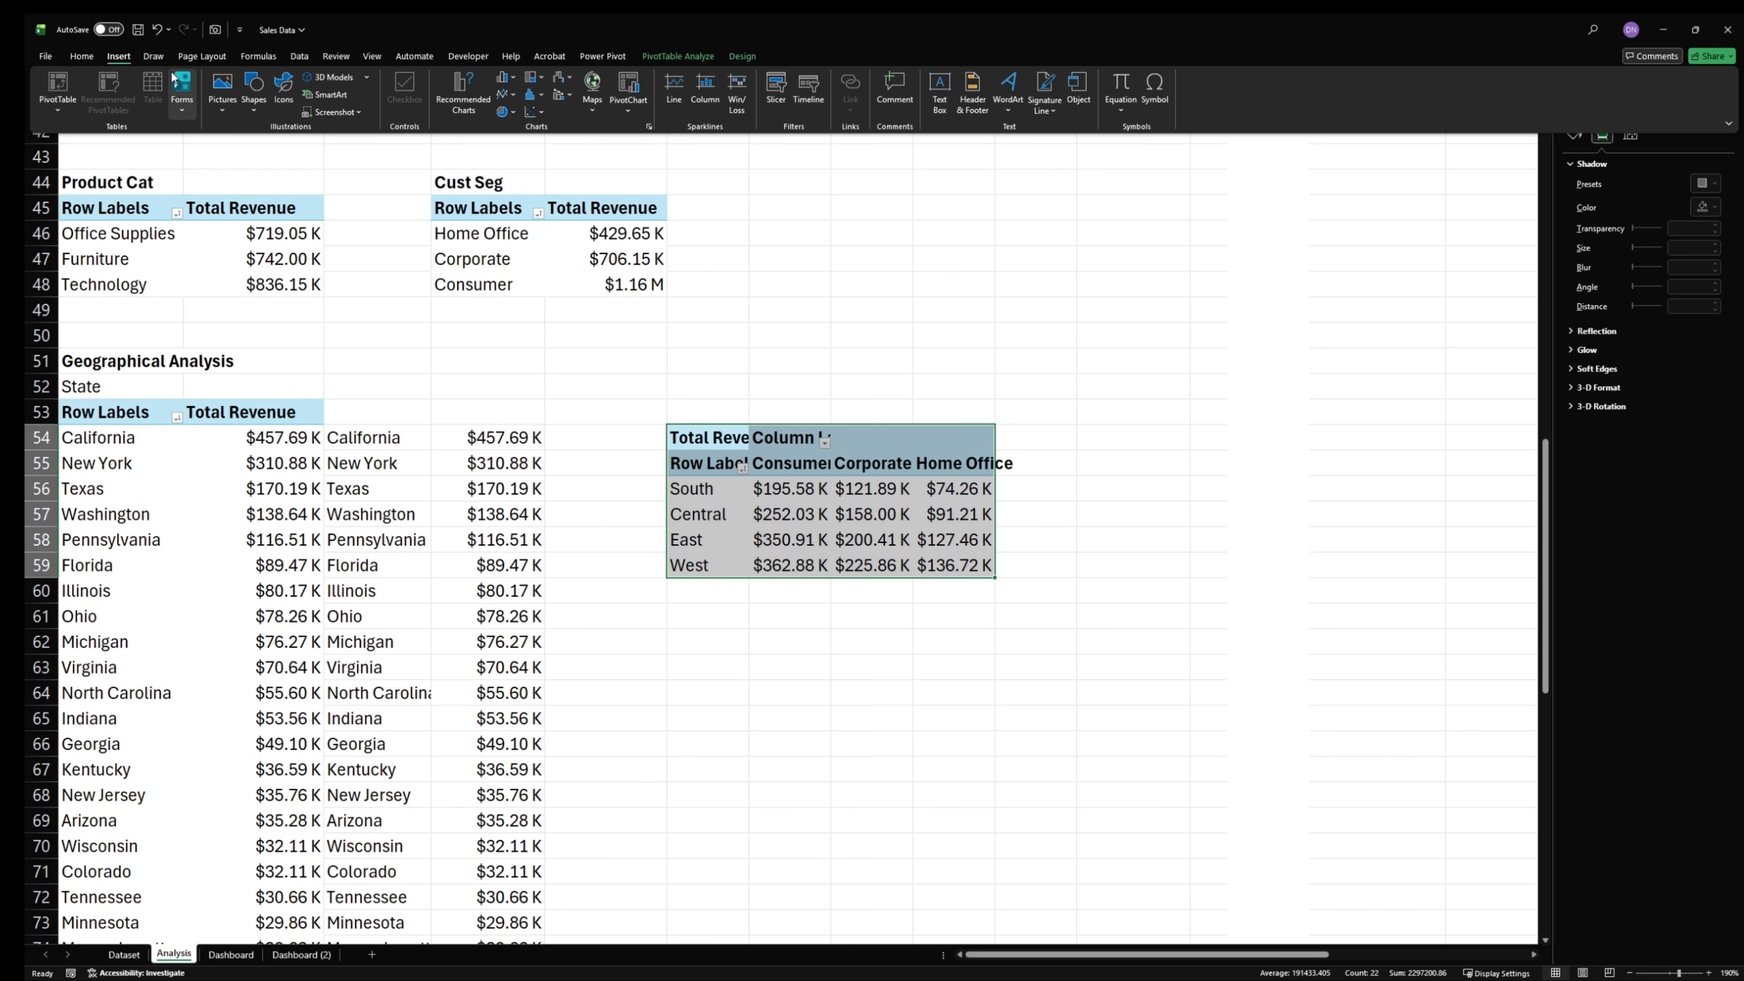
{"action": "left_click", "coordinate": [463, 89]}
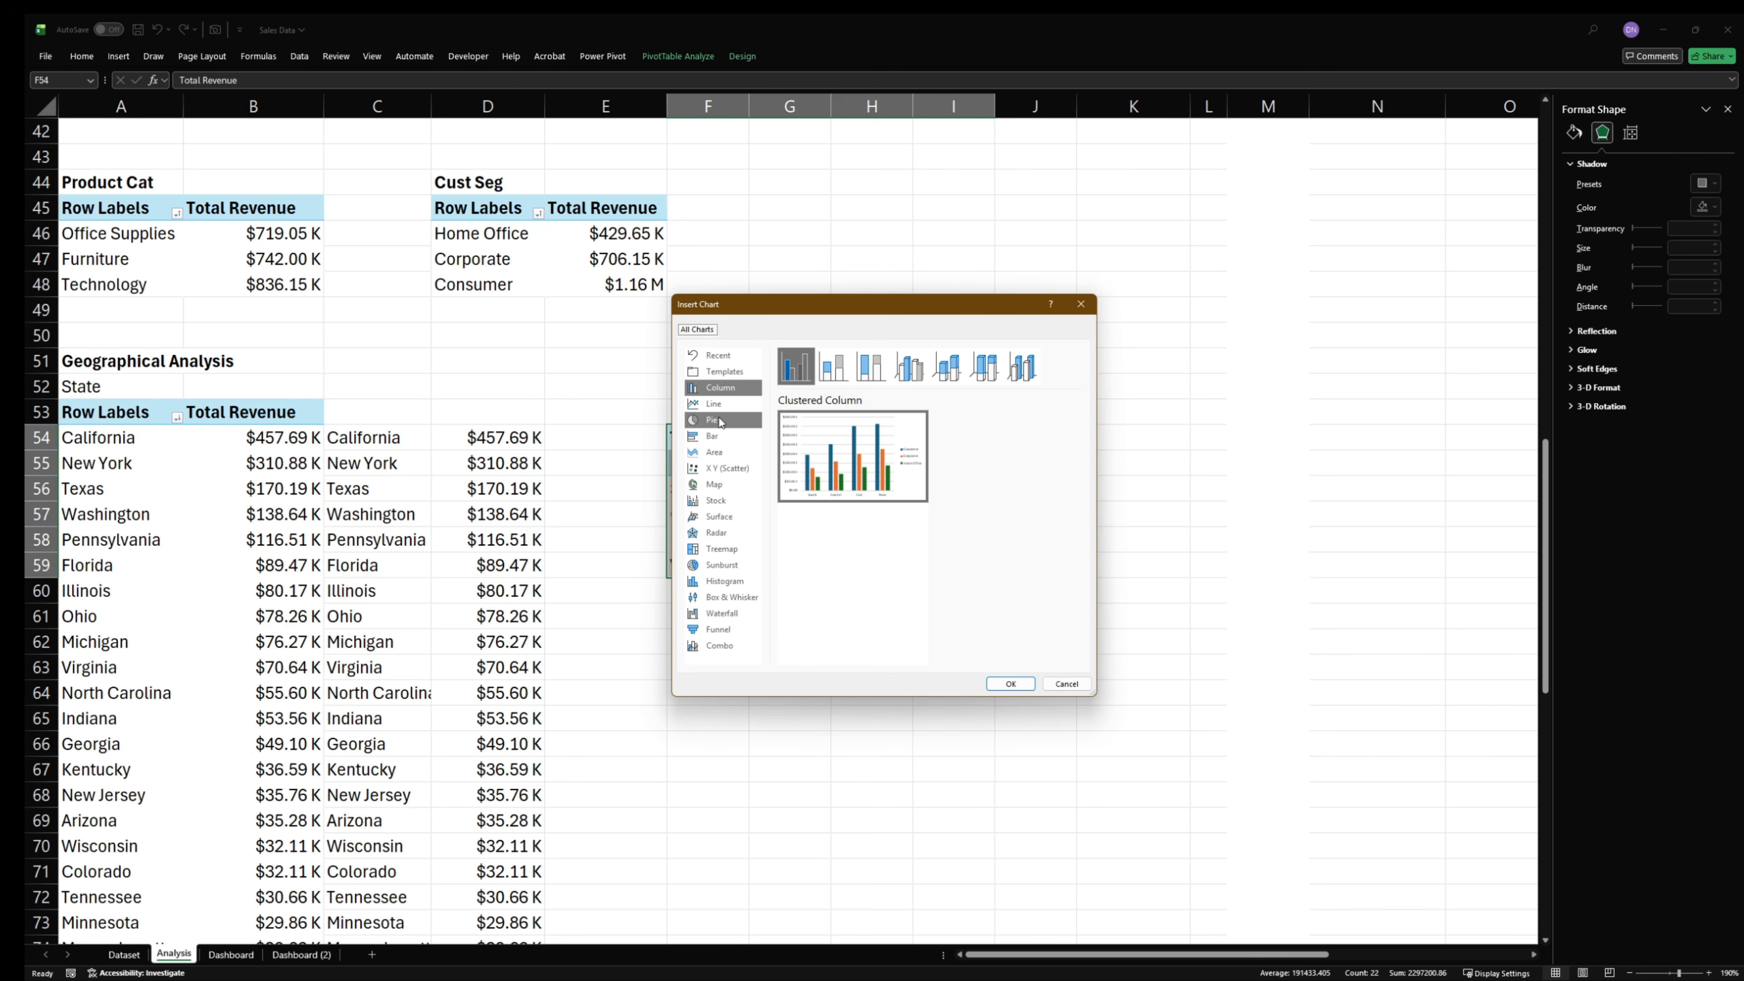
{"action": "left_click", "coordinate": [712, 436]}
{"action": "left_click", "coordinate": [835, 380]}
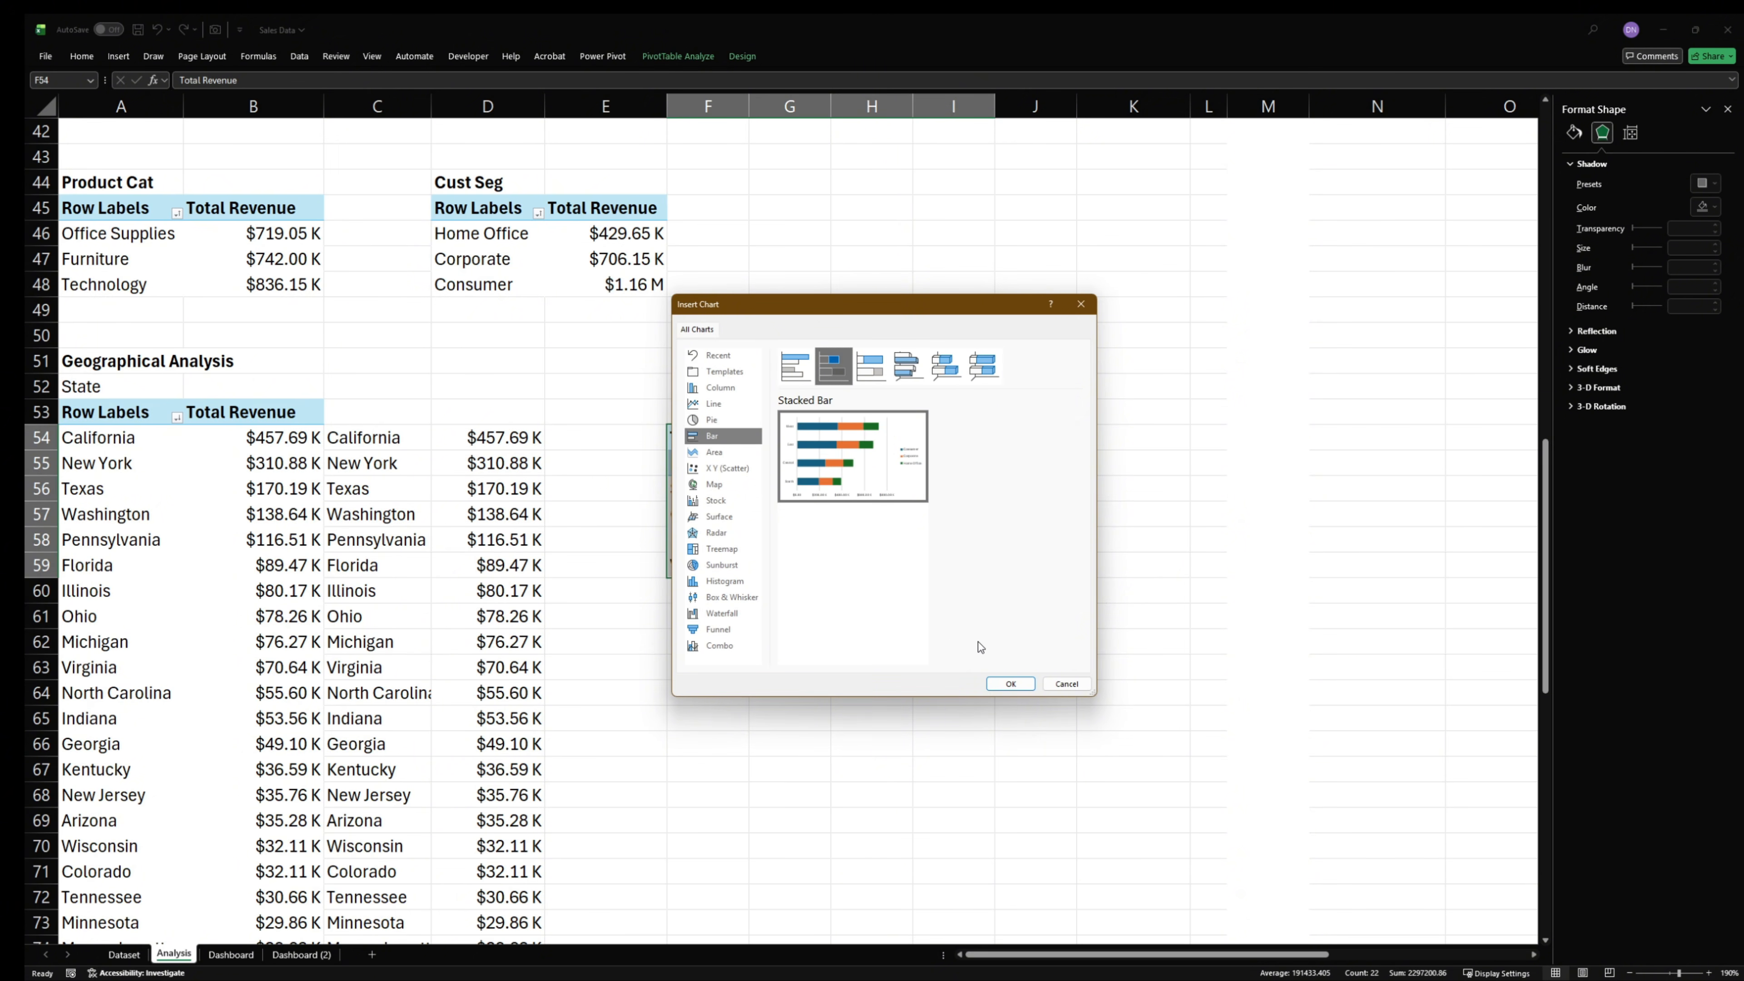
{"action": "left_click", "coordinate": [1010, 683]}
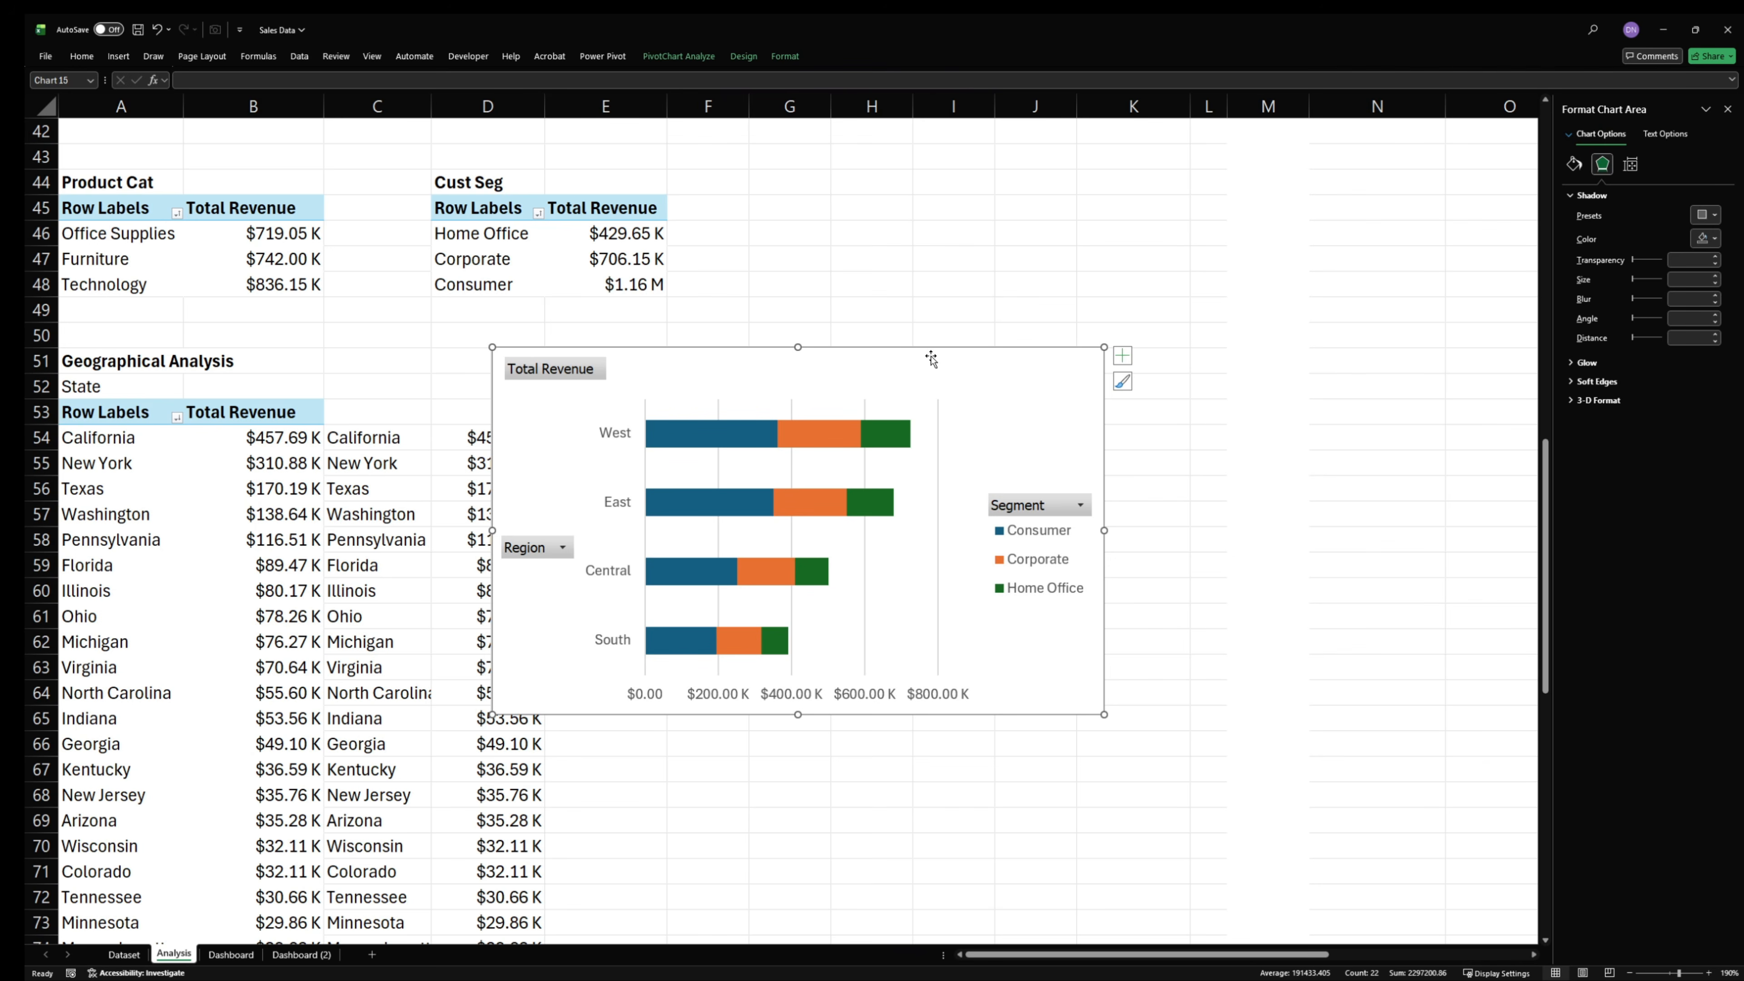
- Move the stacked bar chart slightly right and down, and hide all its field buttons
{"action": "left_click_drag", "start_coordinate": [931, 359], "coordinate": [1060, 439]}
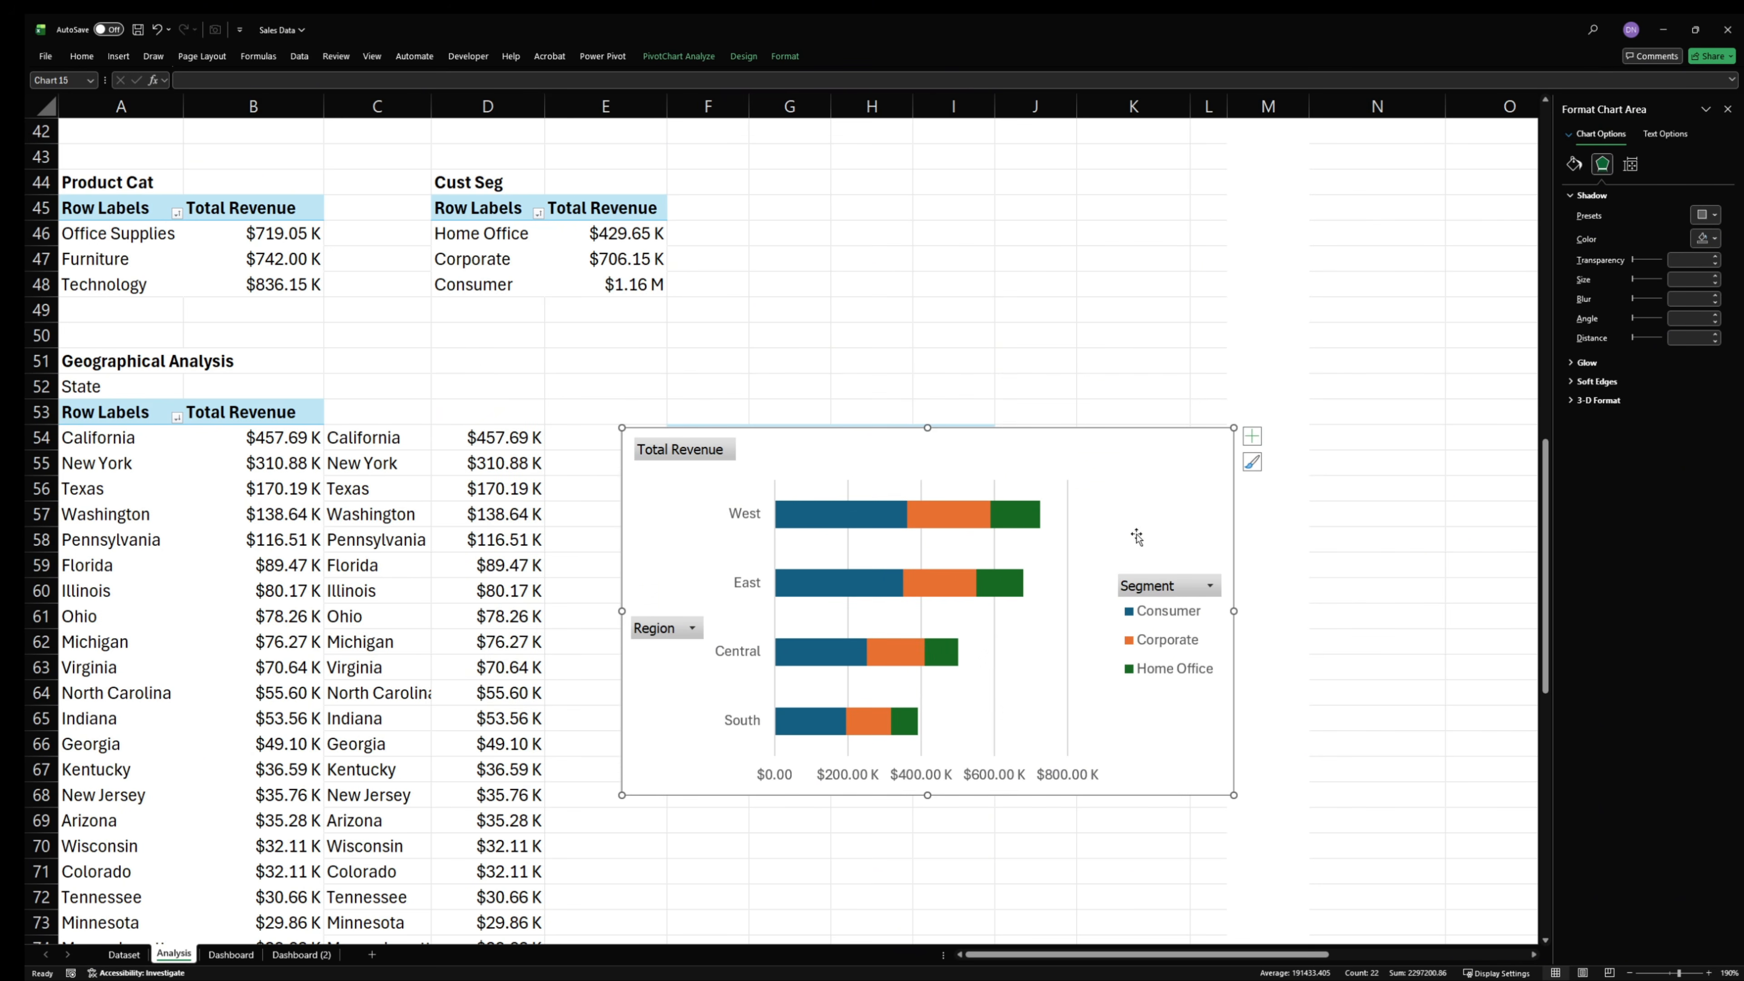
{"action": "left_click", "coordinate": [1170, 585]}
{"action": "left_click", "coordinate": [1057, 525]}
{"action": "right_click", "coordinate": [705, 458]}
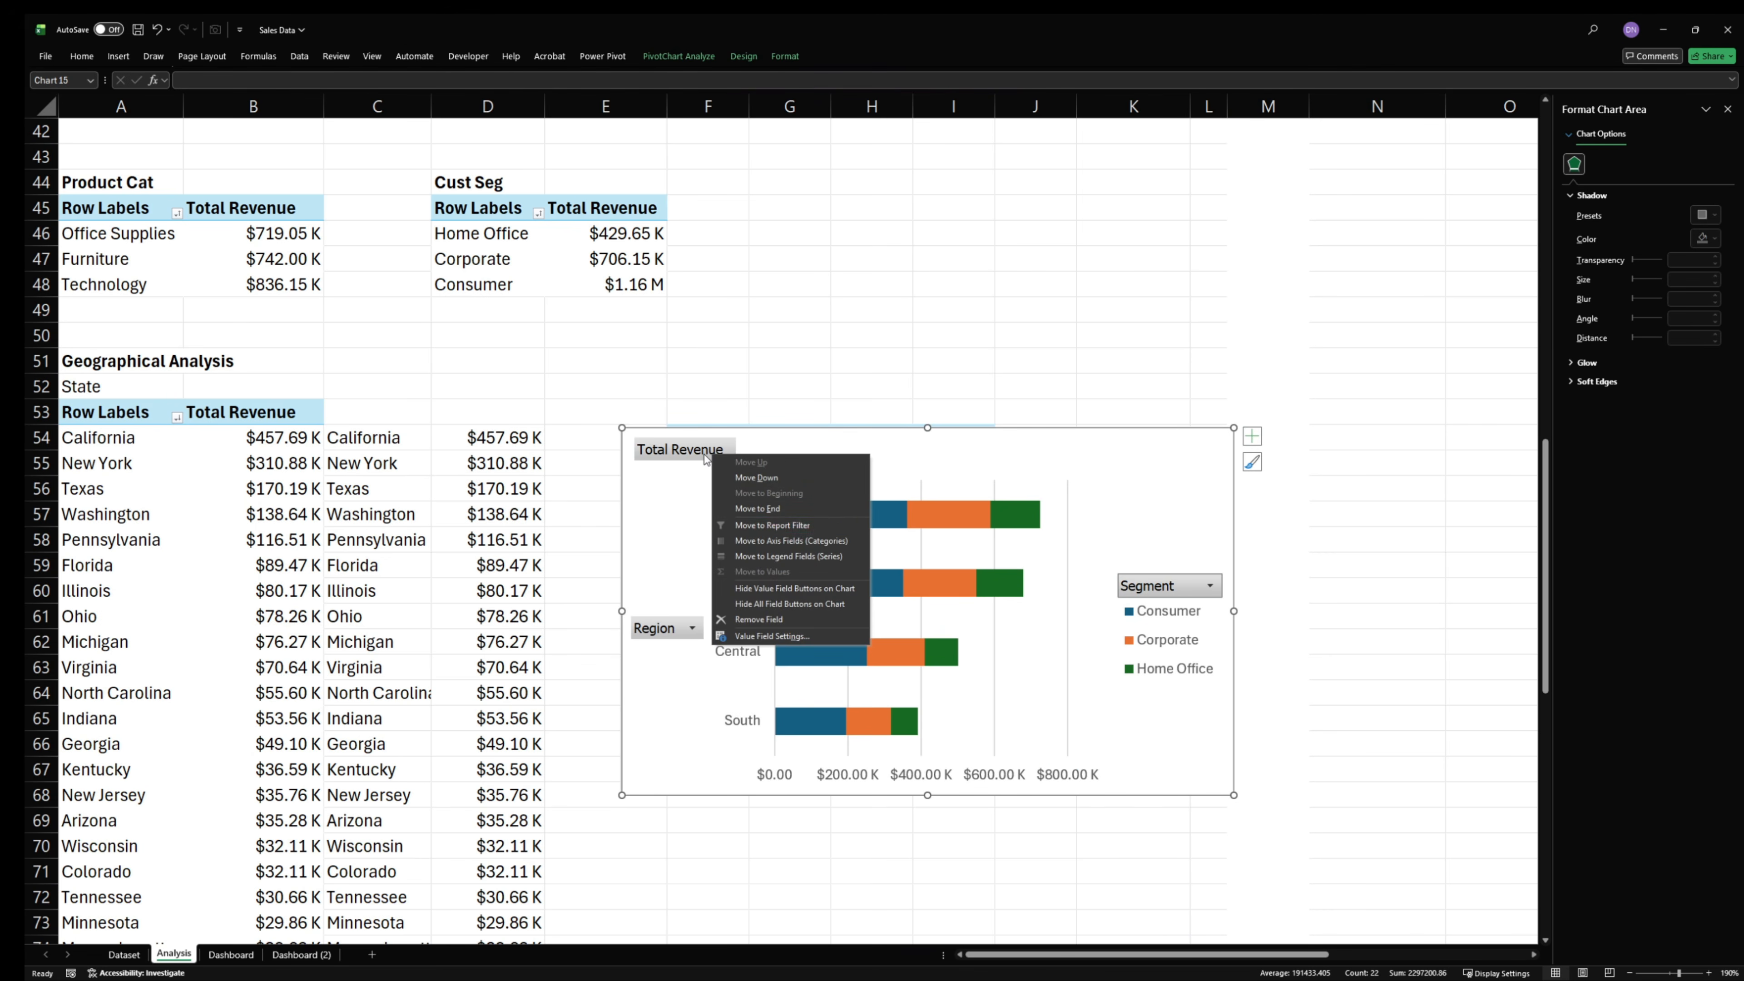
{"action": "left_click", "coordinate": [762, 604]}
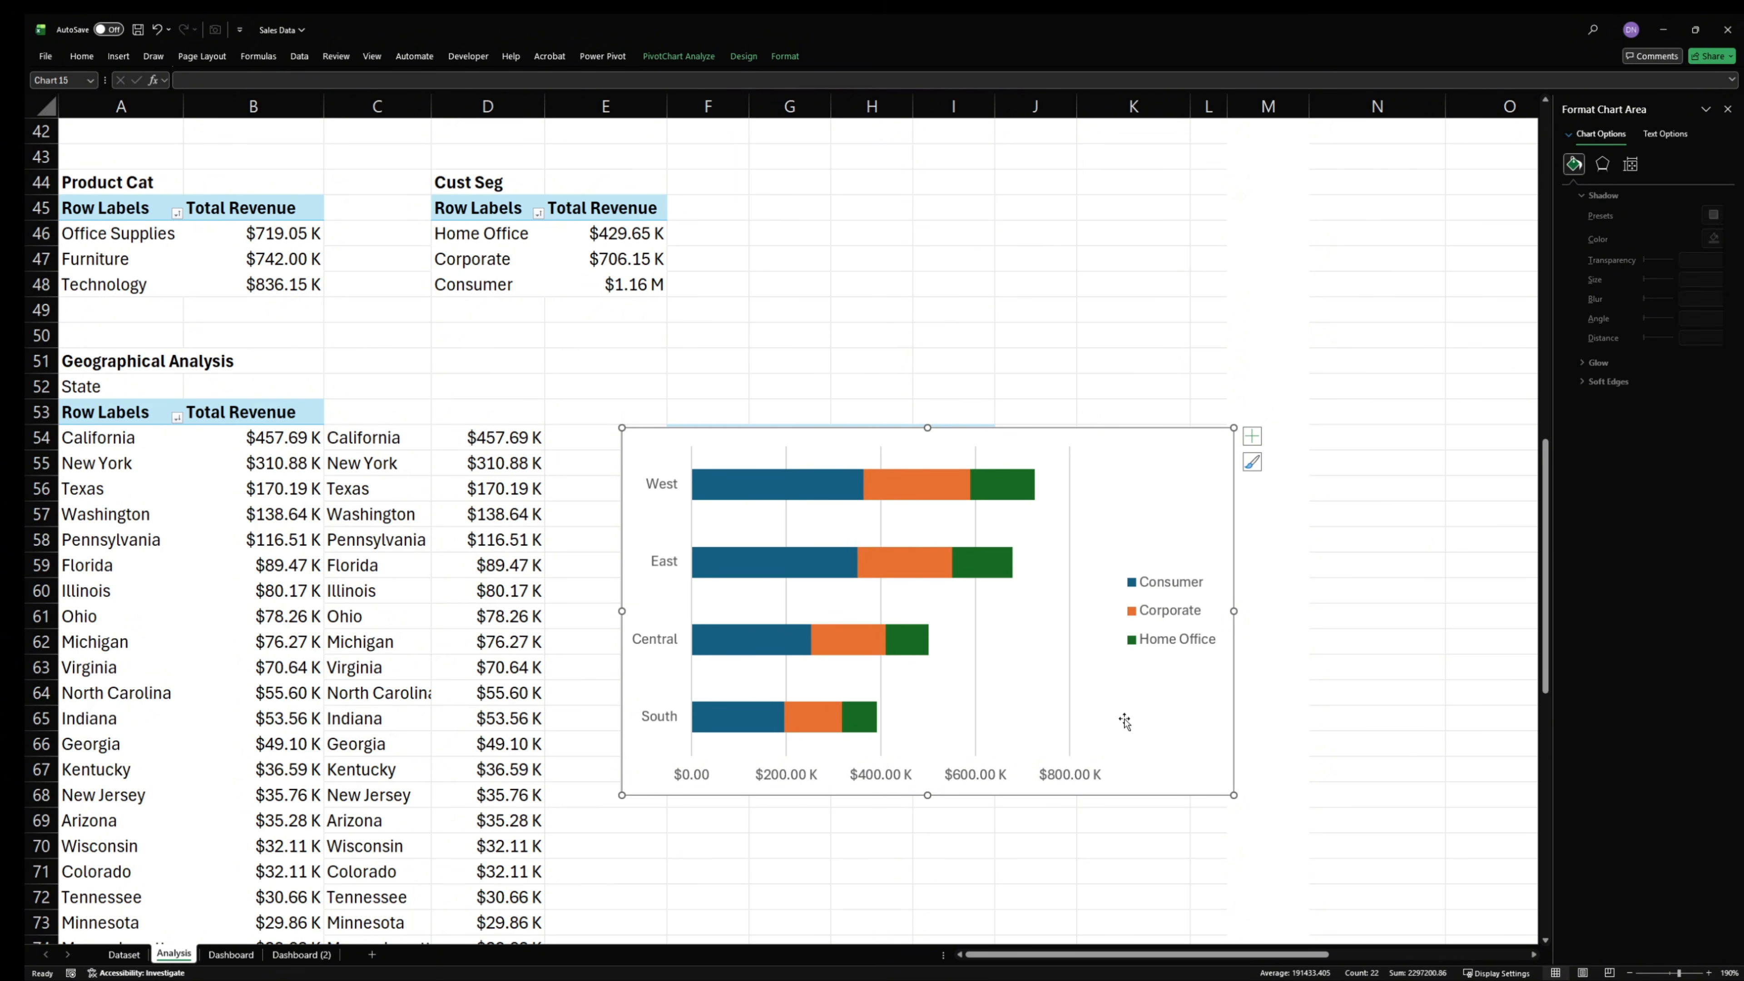
- Delete the horizontal value axis and the gridlines from the stacked bar chart
{"action": "left_click", "coordinate": [996, 784]}
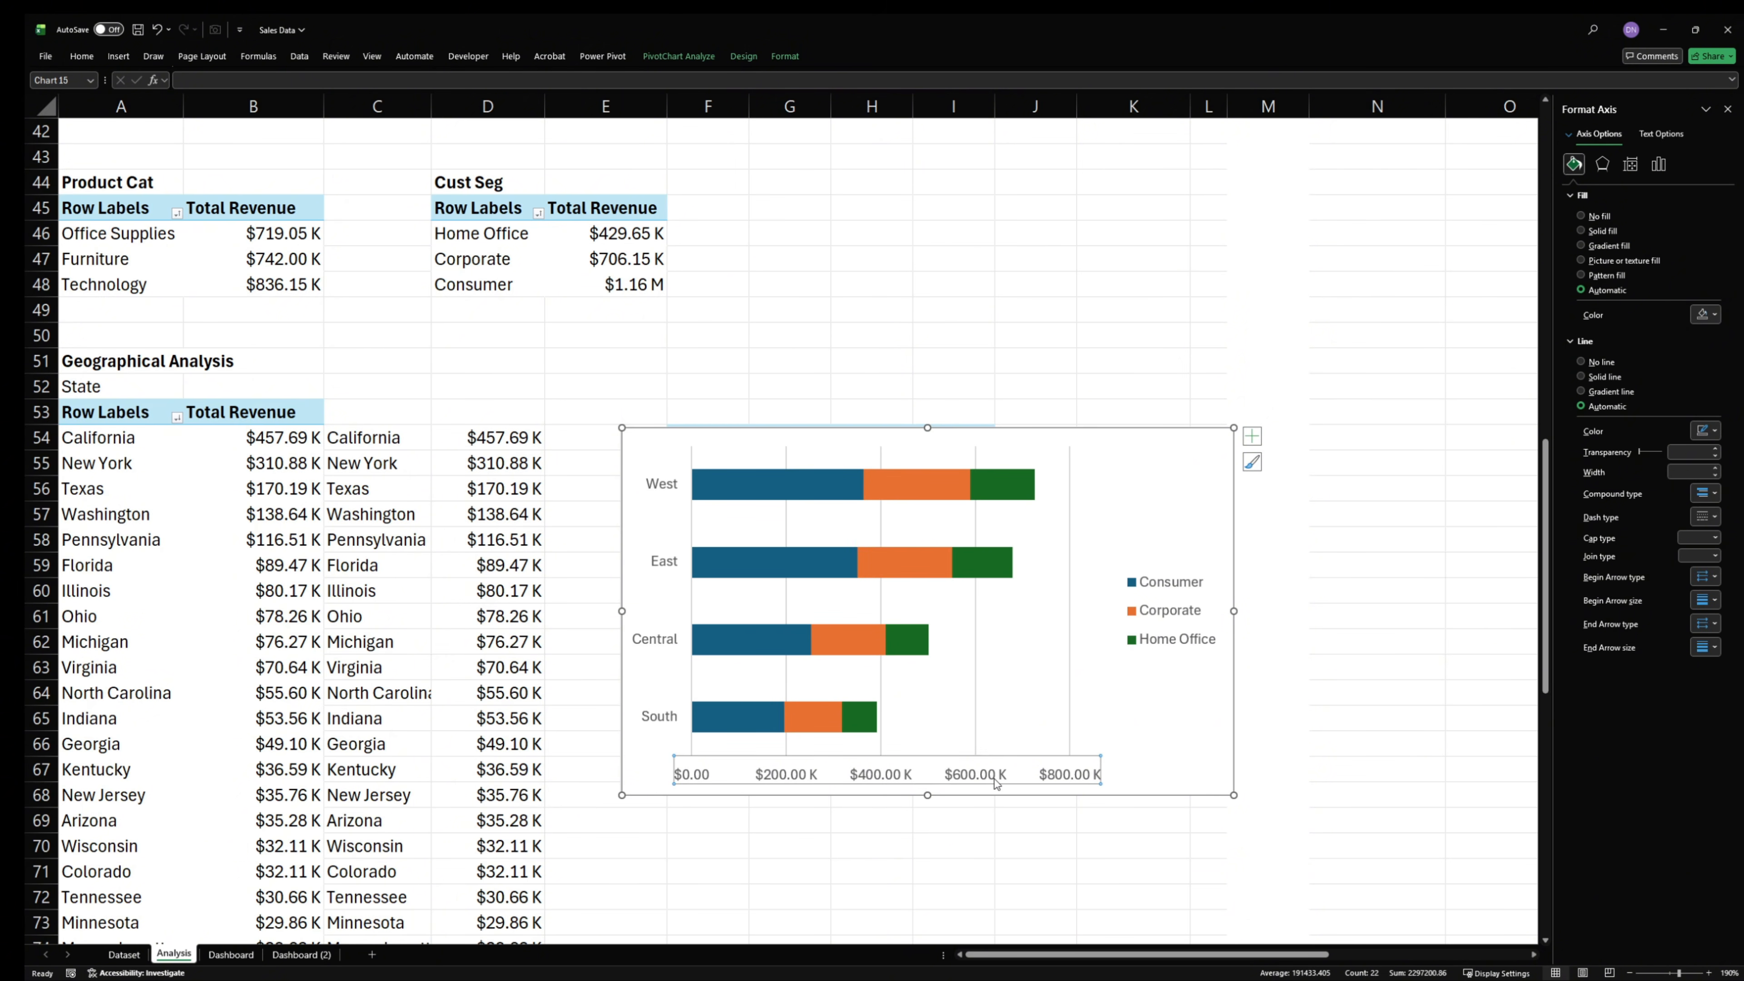
{"action": "key", "text": "Delete"}
{"action": "left_click", "coordinate": [998, 719]}
{"action": "key", "text": "Delete"}
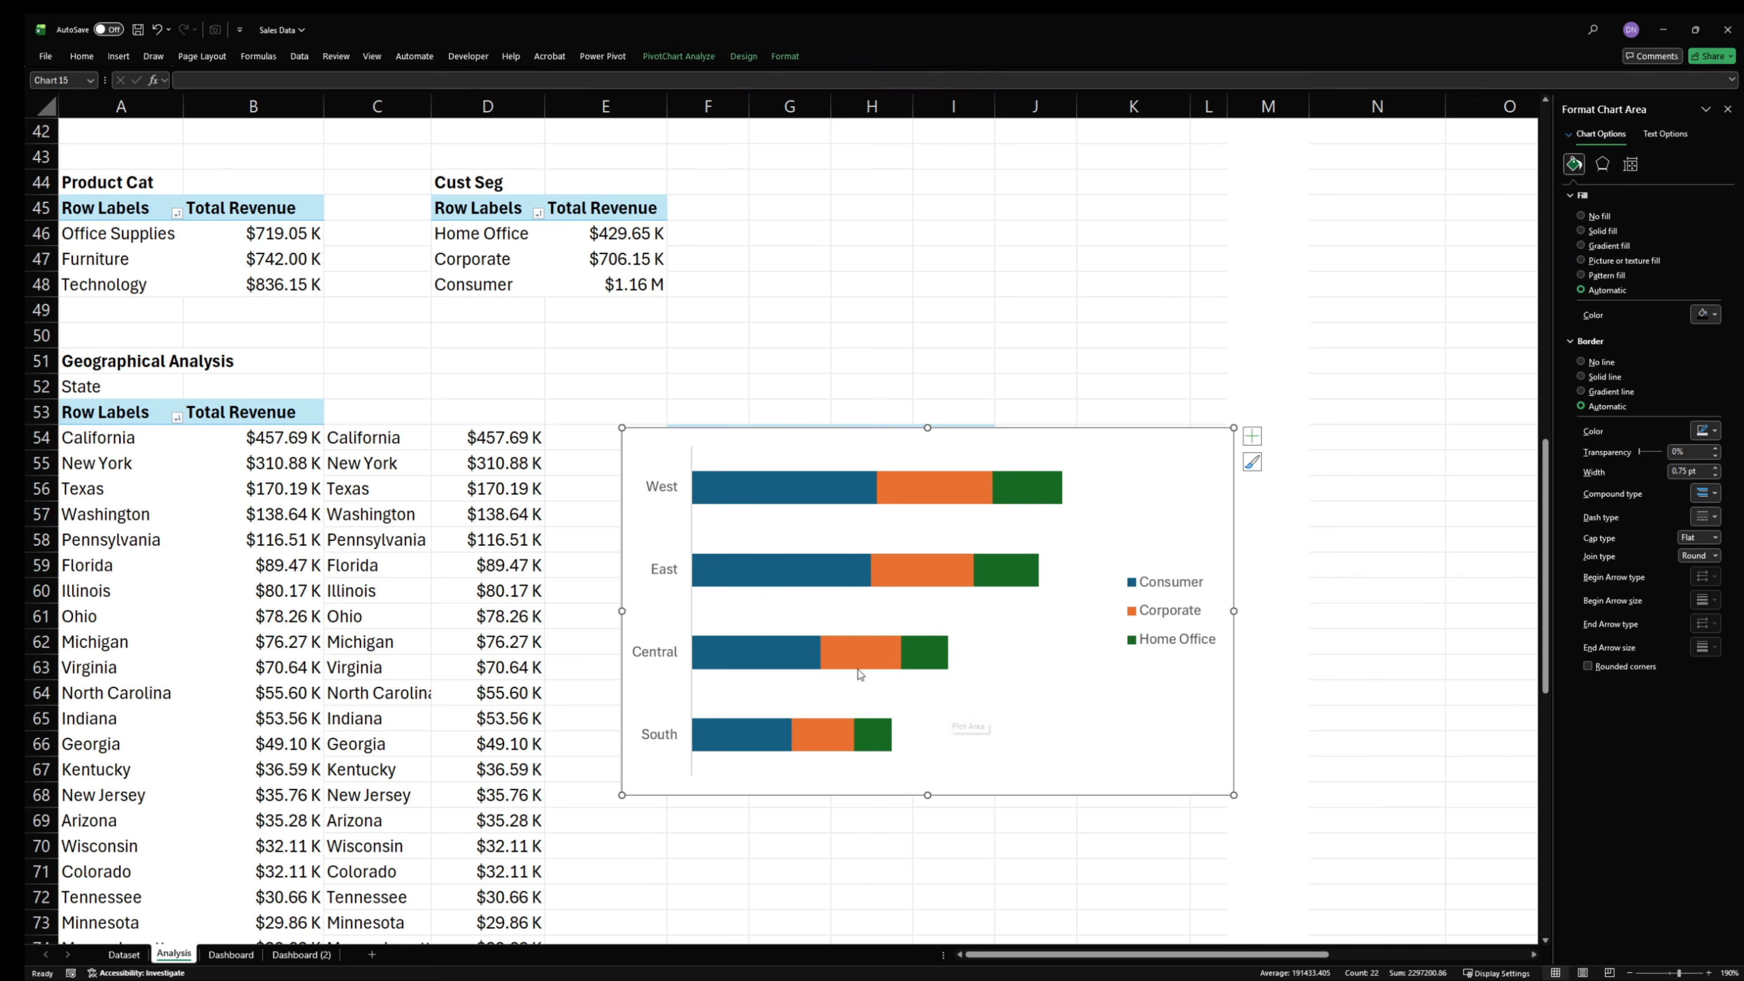
- Remove the region axis line and set the stacked bar chart area to no border and no fill
{"action": "left_click", "coordinate": [666, 585]}
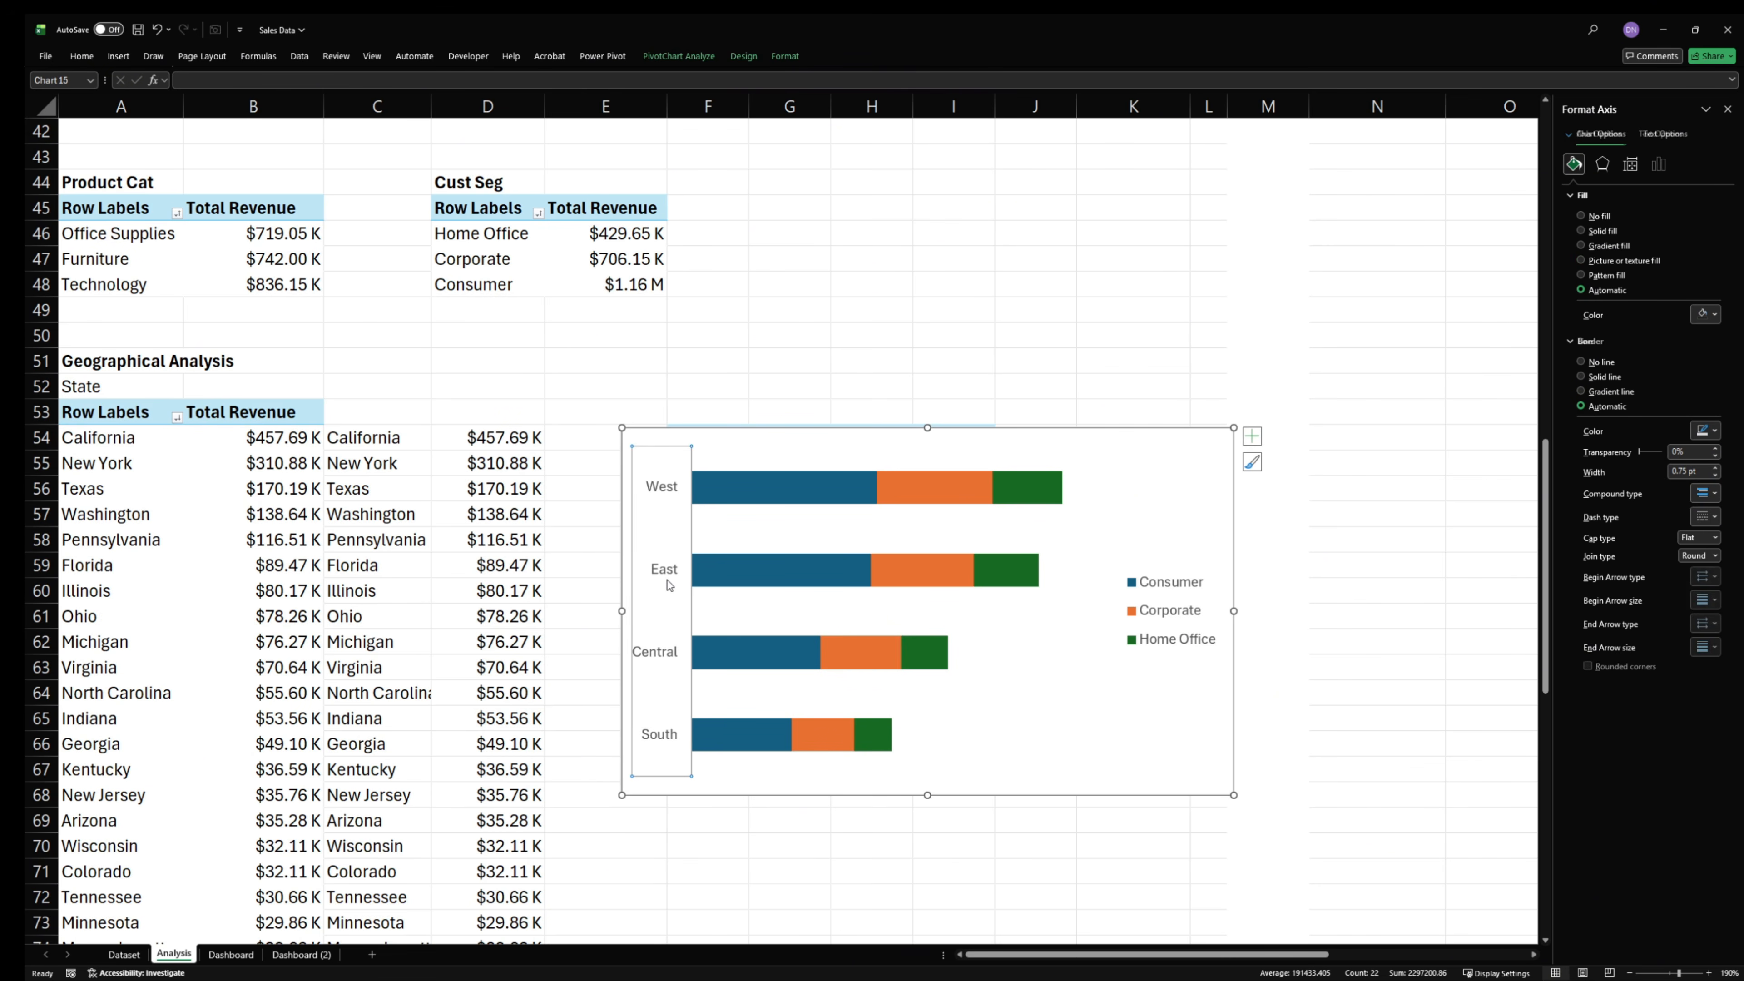
{"action": "left_click", "coordinate": [1581, 362]}
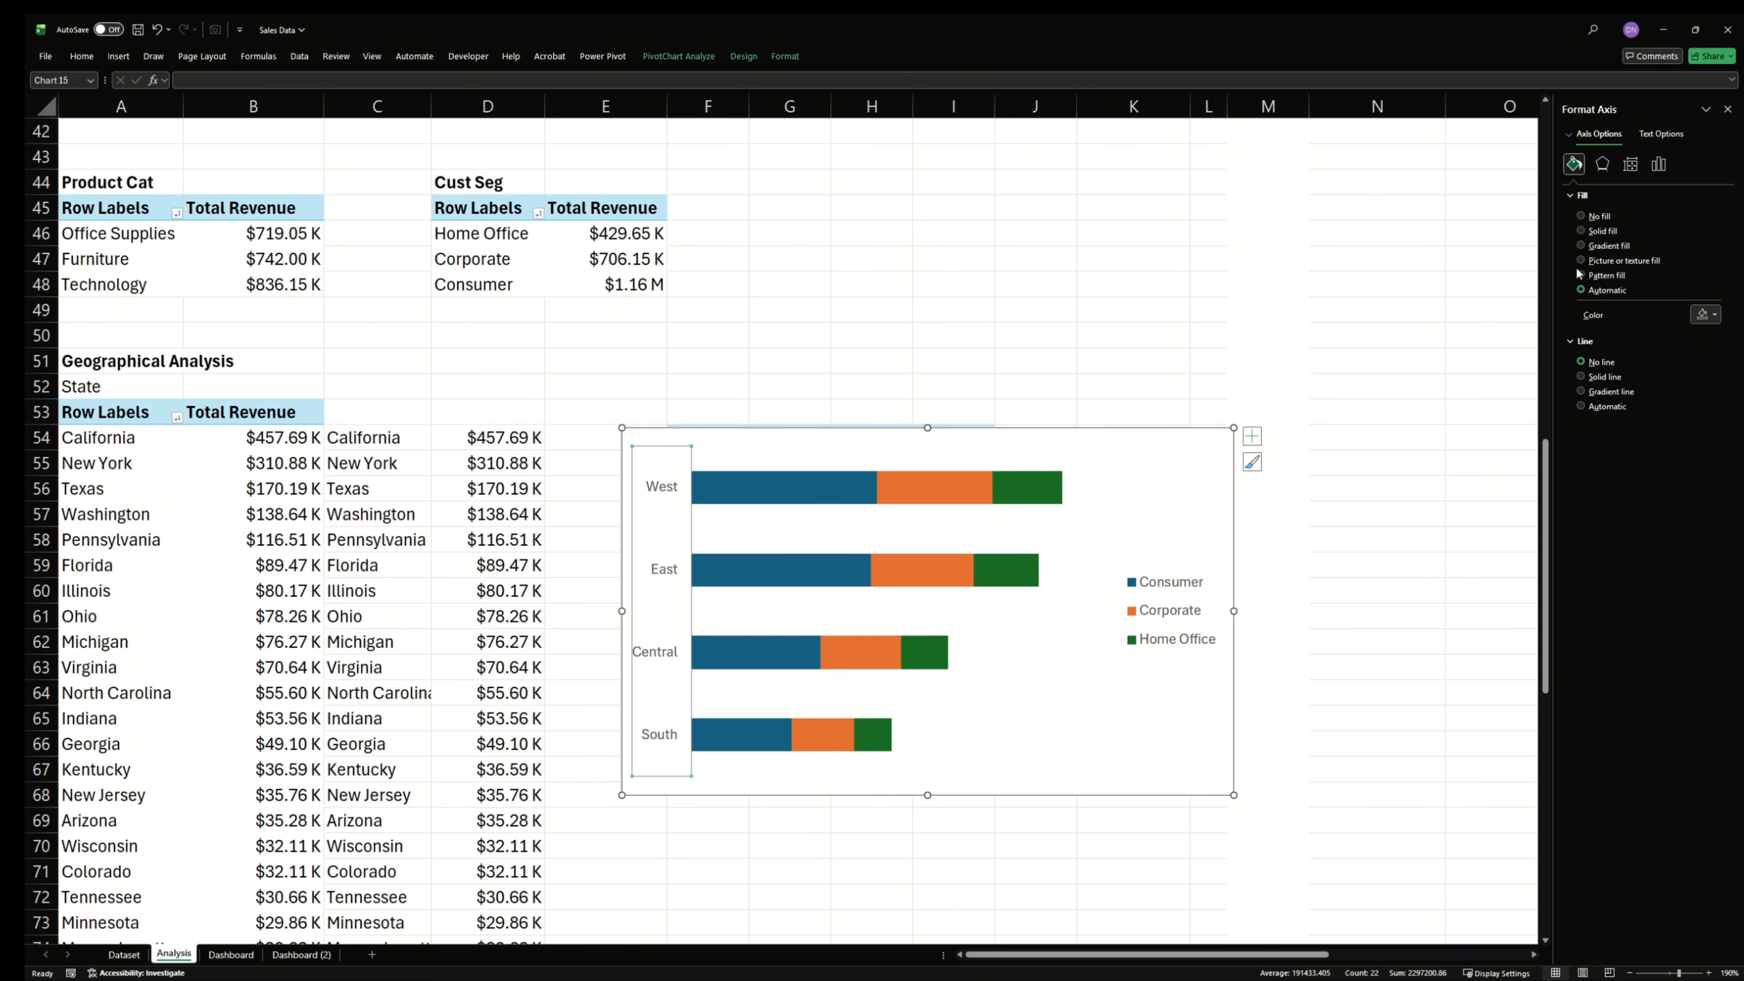
{"action": "left_click", "coordinate": [1107, 440]}
{"action": "left_click", "coordinate": [1581, 362]}
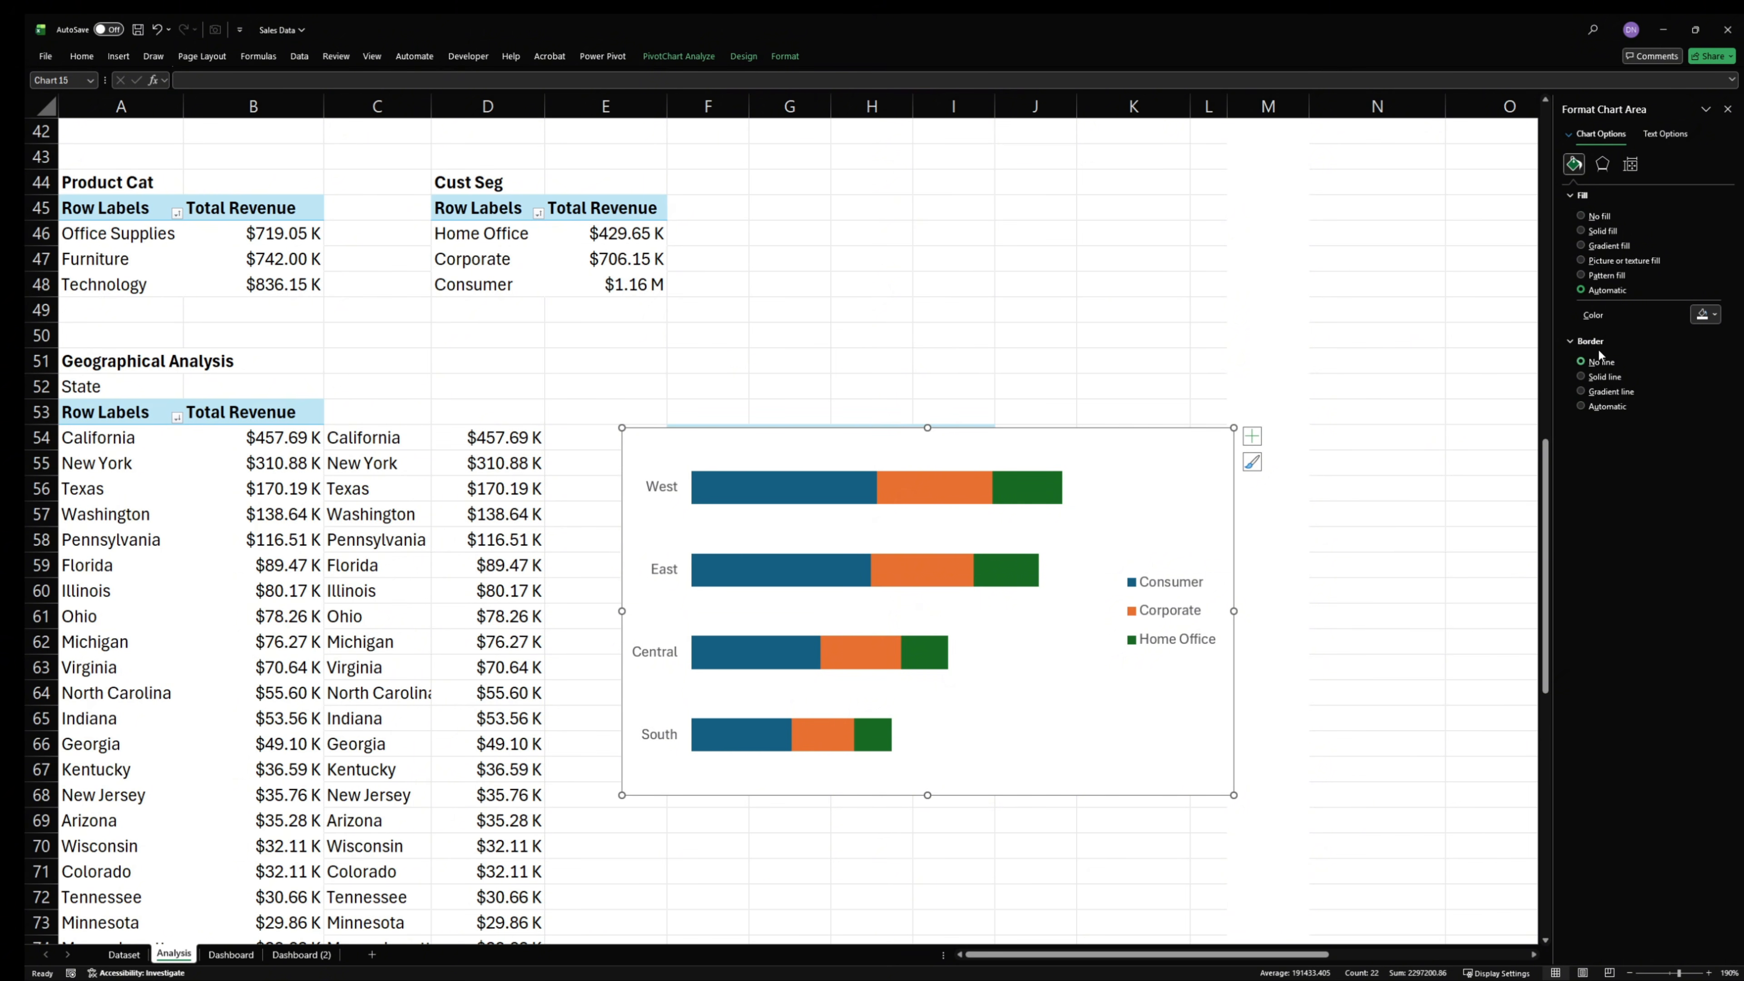
{"action": "left_click", "coordinate": [1596, 217]}
- Move the legend to the chart's upper-right area and widen the plot area almost to the chart's right edge
{"action": "left_click", "coordinate": [1090, 593]}
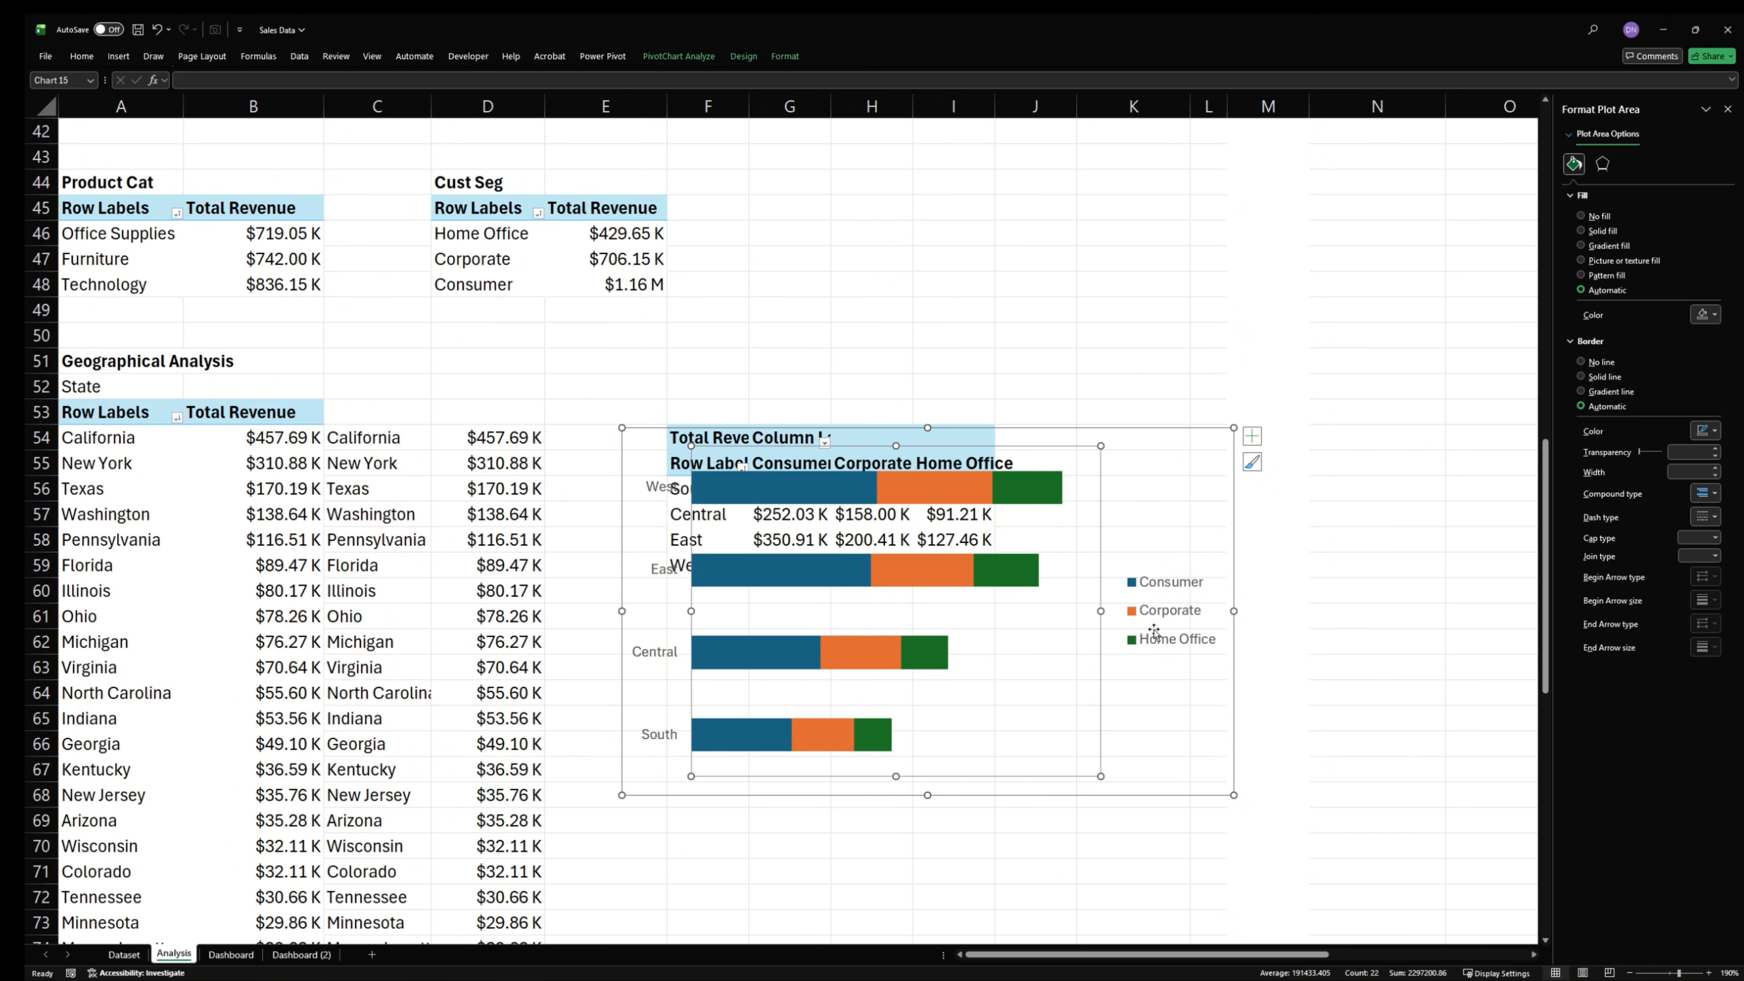
{"action": "left_click", "coordinate": [1182, 603]}
{"action": "left_click_drag", "start_coordinate": [1195, 568], "coordinate": [1044, 436]}
{"action": "left_click", "coordinate": [1076, 650]}
{"action": "left_click_drag", "start_coordinate": [1101, 611], "coordinate": [1213, 609]}
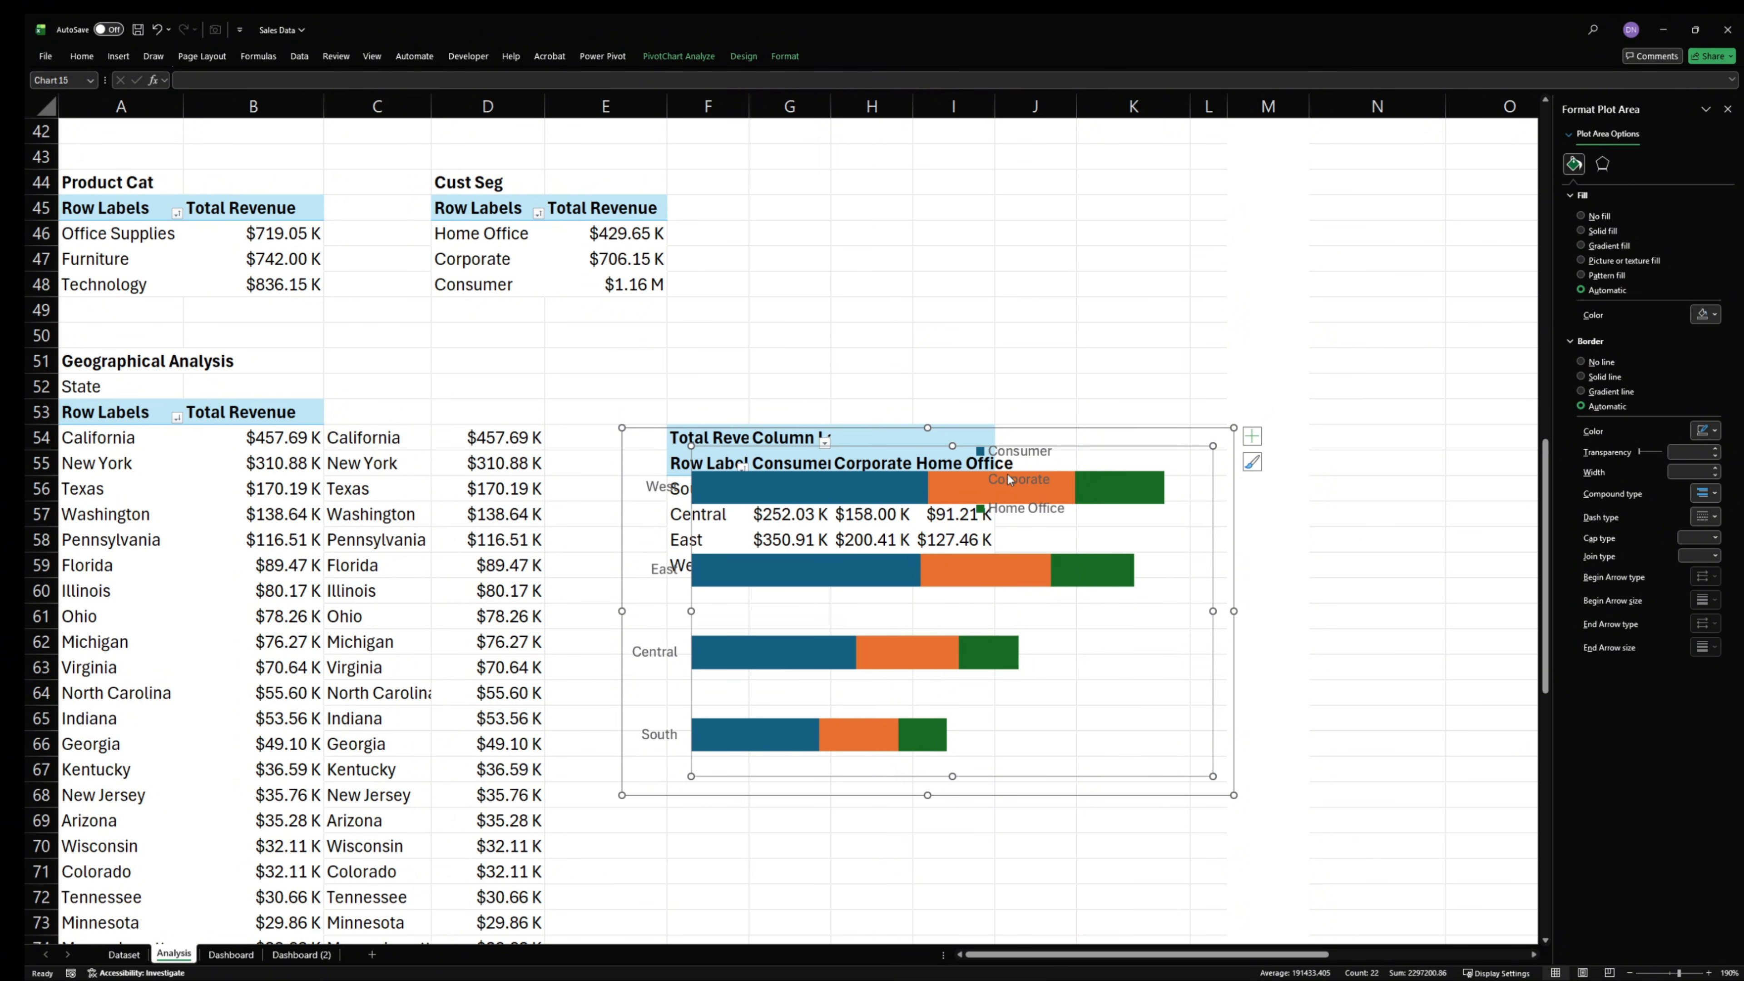
- Lower the plot area's top edge and widen the legend on both sides so its entries spread horizontally
{"action": "left_click", "coordinate": [1007, 488]}
{"action": "left_click", "coordinate": [867, 466]}
{"action": "left_click_drag", "start_coordinate": [943, 486], "coordinate": [946, 490]}
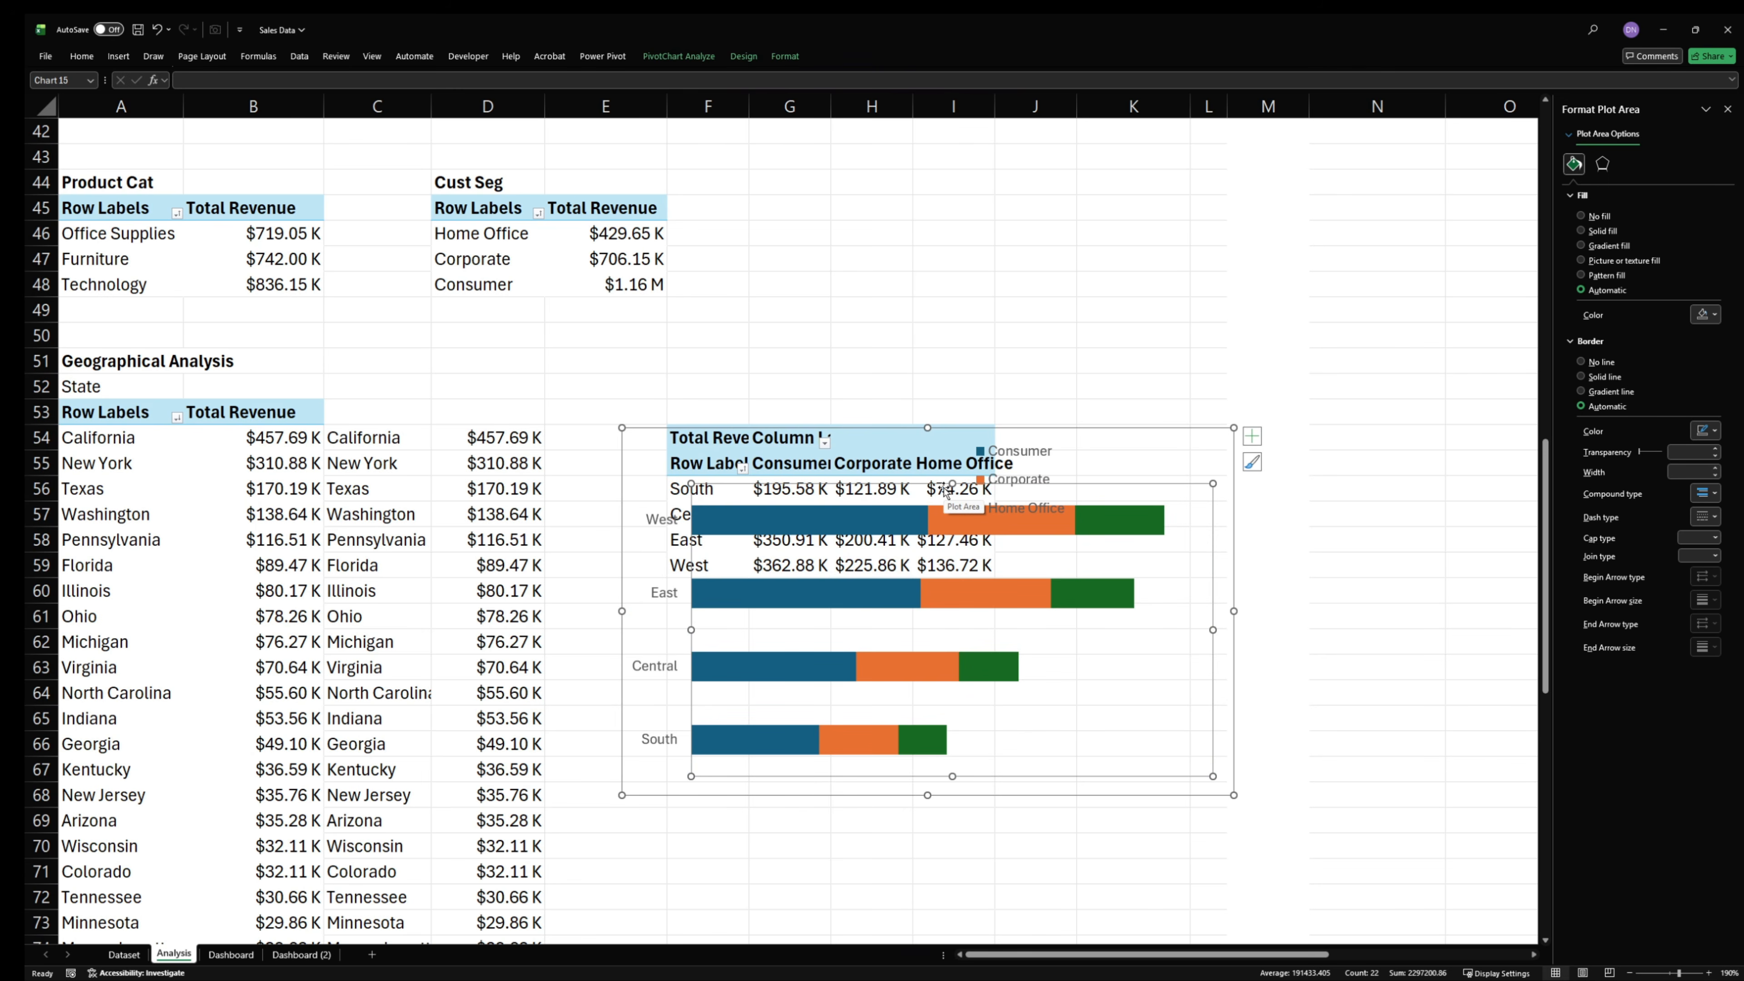
{"action": "left_click", "coordinate": [1031, 467]}
{"action": "left_click_drag", "start_coordinate": [1071, 479], "coordinate": [1199, 481]}
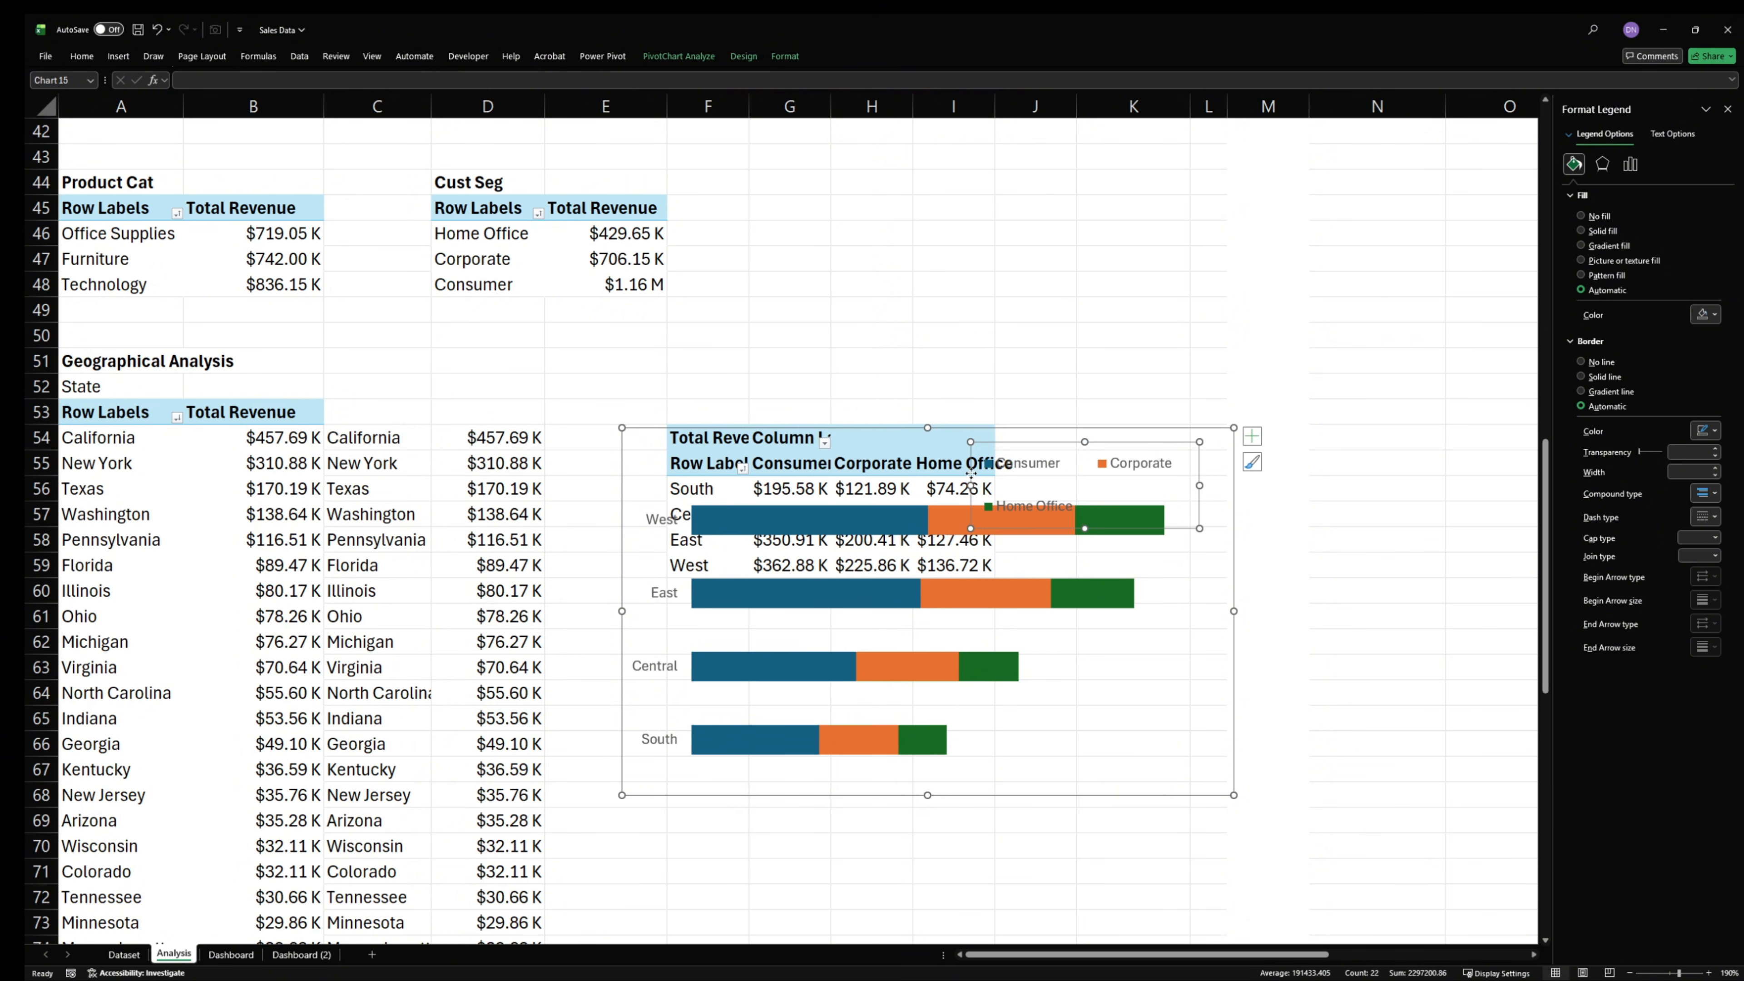
{"action": "left_click_drag", "start_coordinate": [978, 505], "coordinate": [949, 505]}
- Lower the plot area's top edge further so the bars clear the legend, and move the chart up and right
{"action": "left_click", "coordinate": [1111, 528]}
{"action": "left_click", "coordinate": [757, 552]}
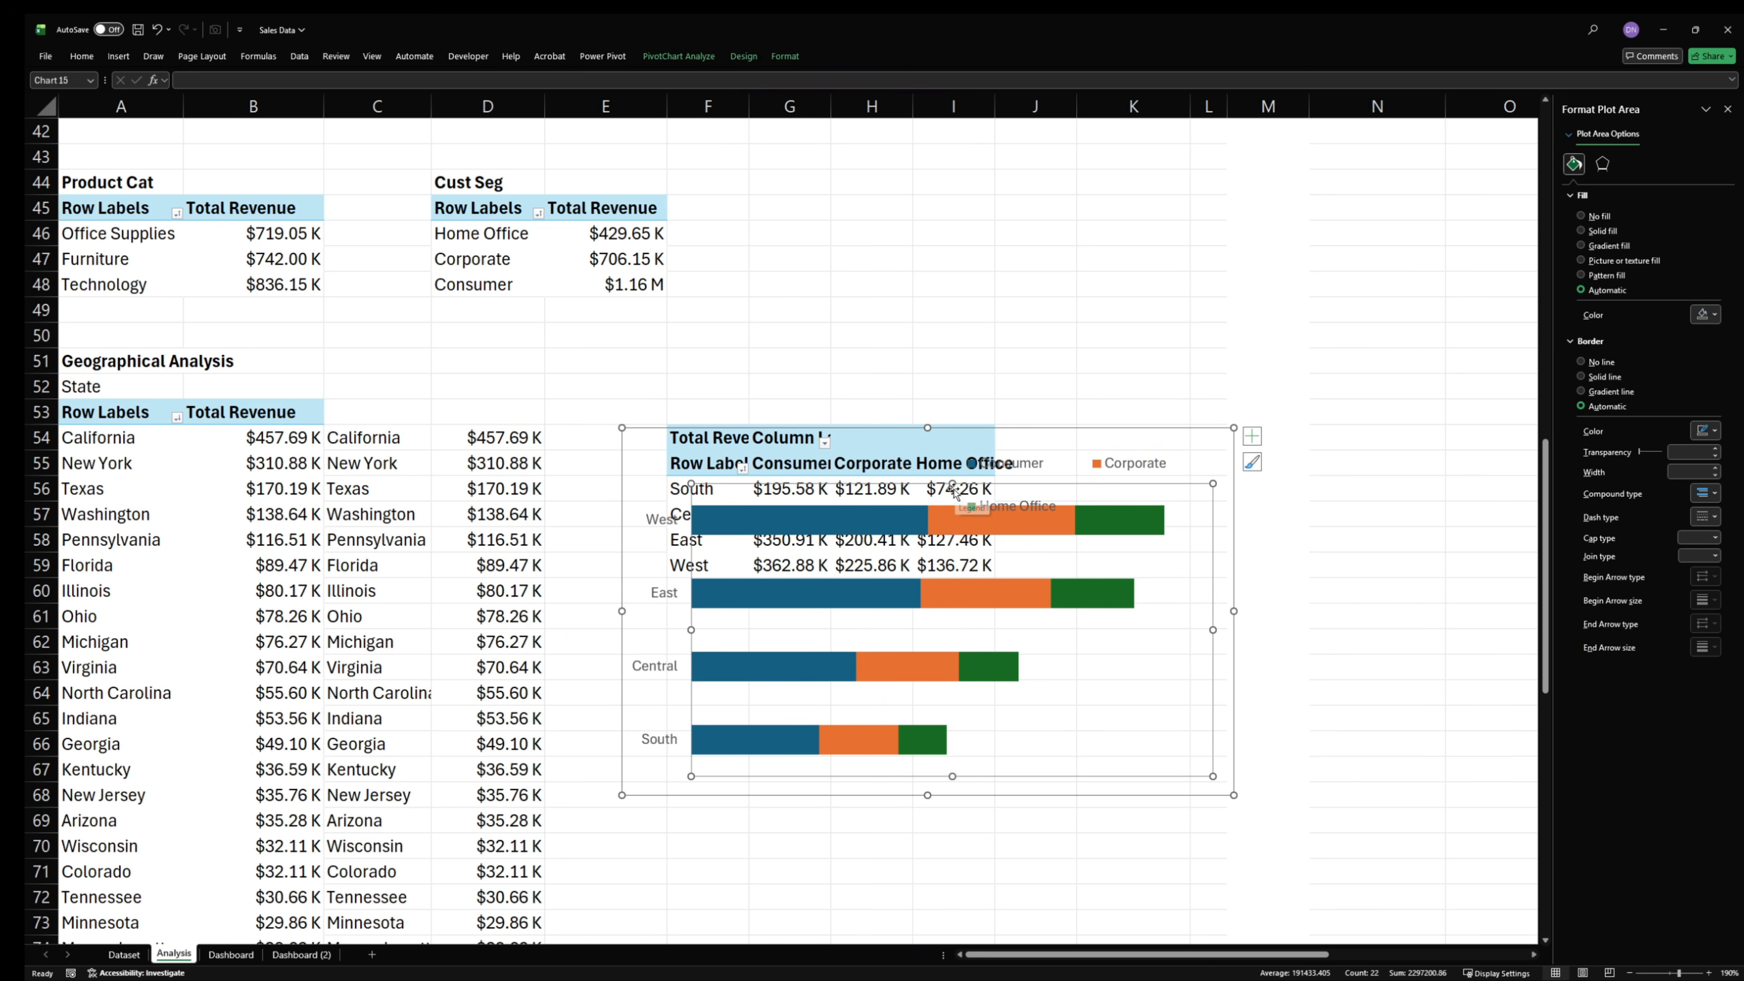
{"action": "left_click_drag", "start_coordinate": [953, 484], "coordinate": [959, 522]}
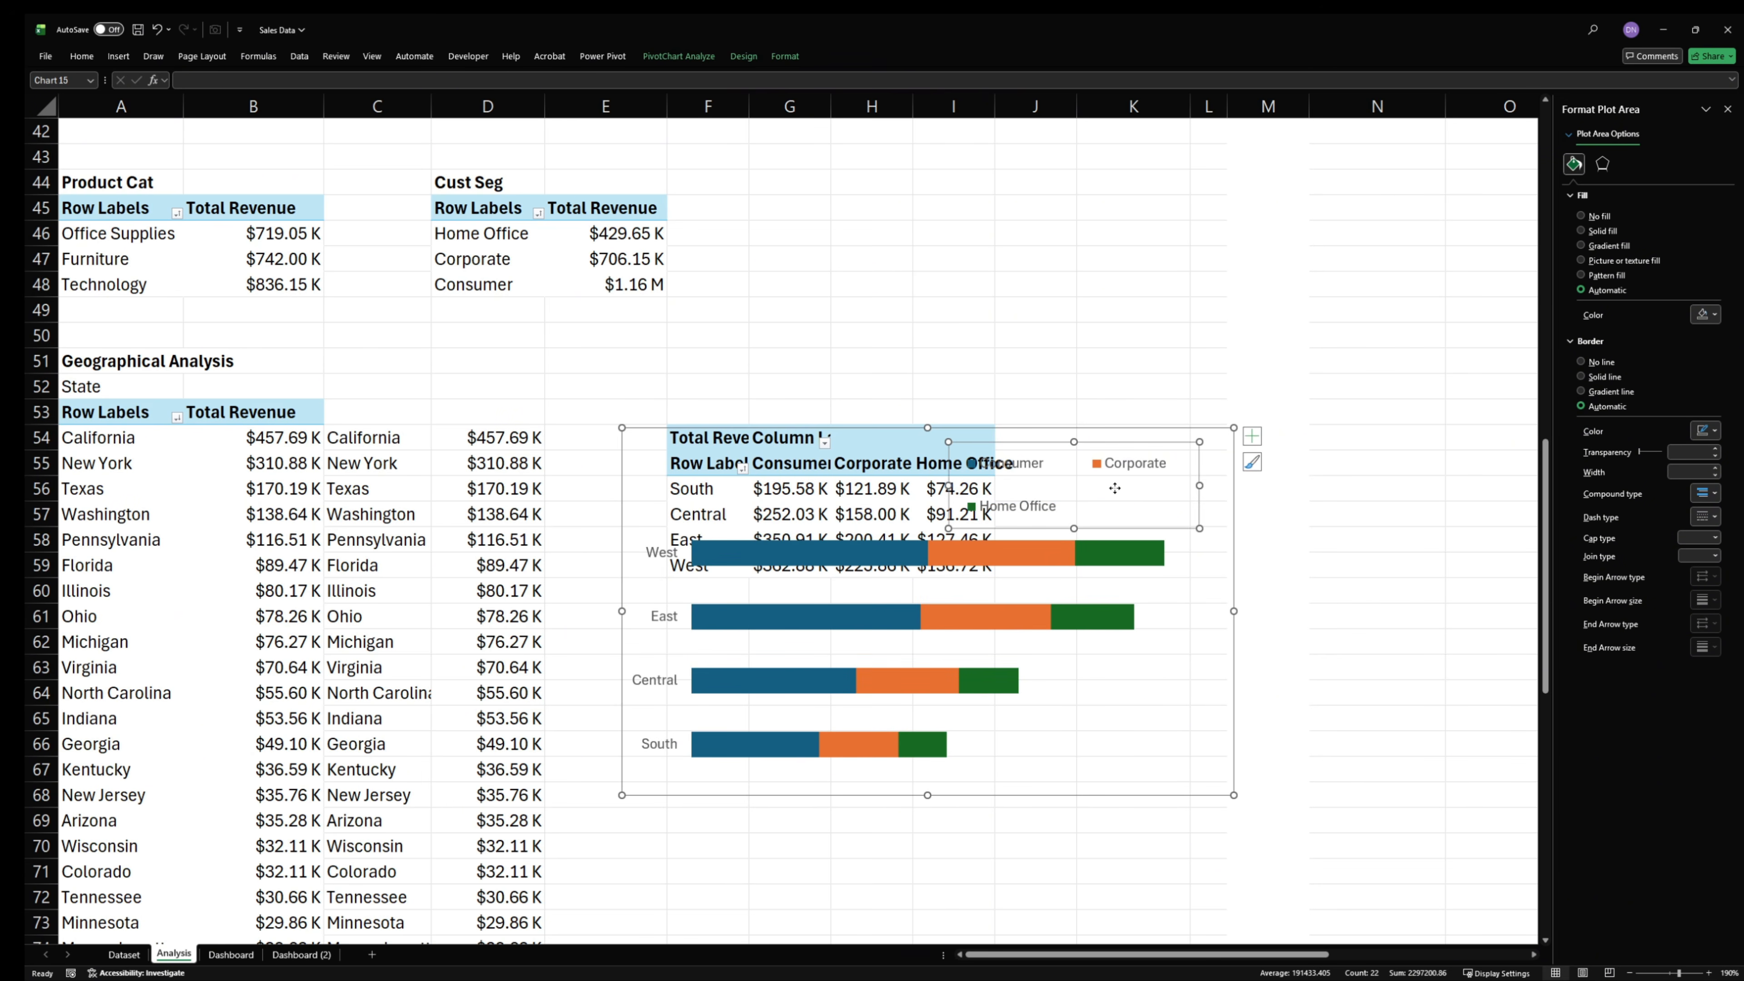
{"action": "left_click", "coordinate": [1124, 429]}
{"action": "left_click_drag", "start_coordinate": [1124, 429], "coordinate": [1313, 229]}
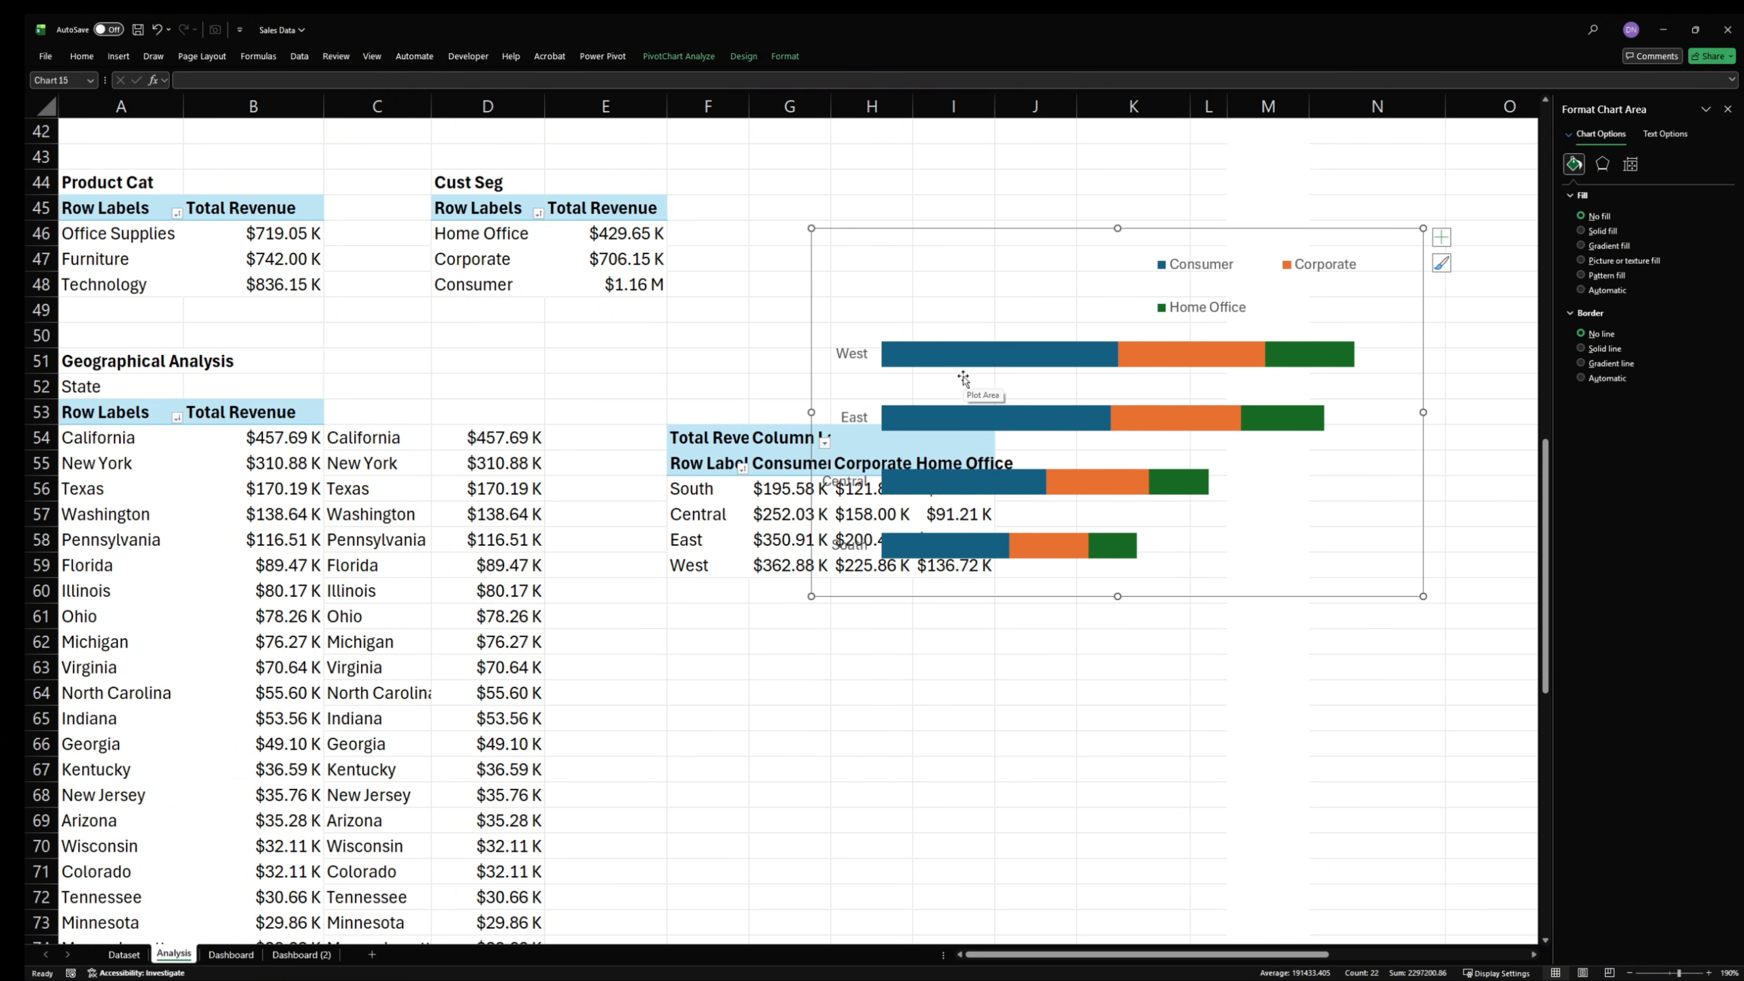
- Give the Consumer series a solid border line and the dark indigo fill from the recent colors
{"action": "left_click", "coordinate": [1002, 361]}
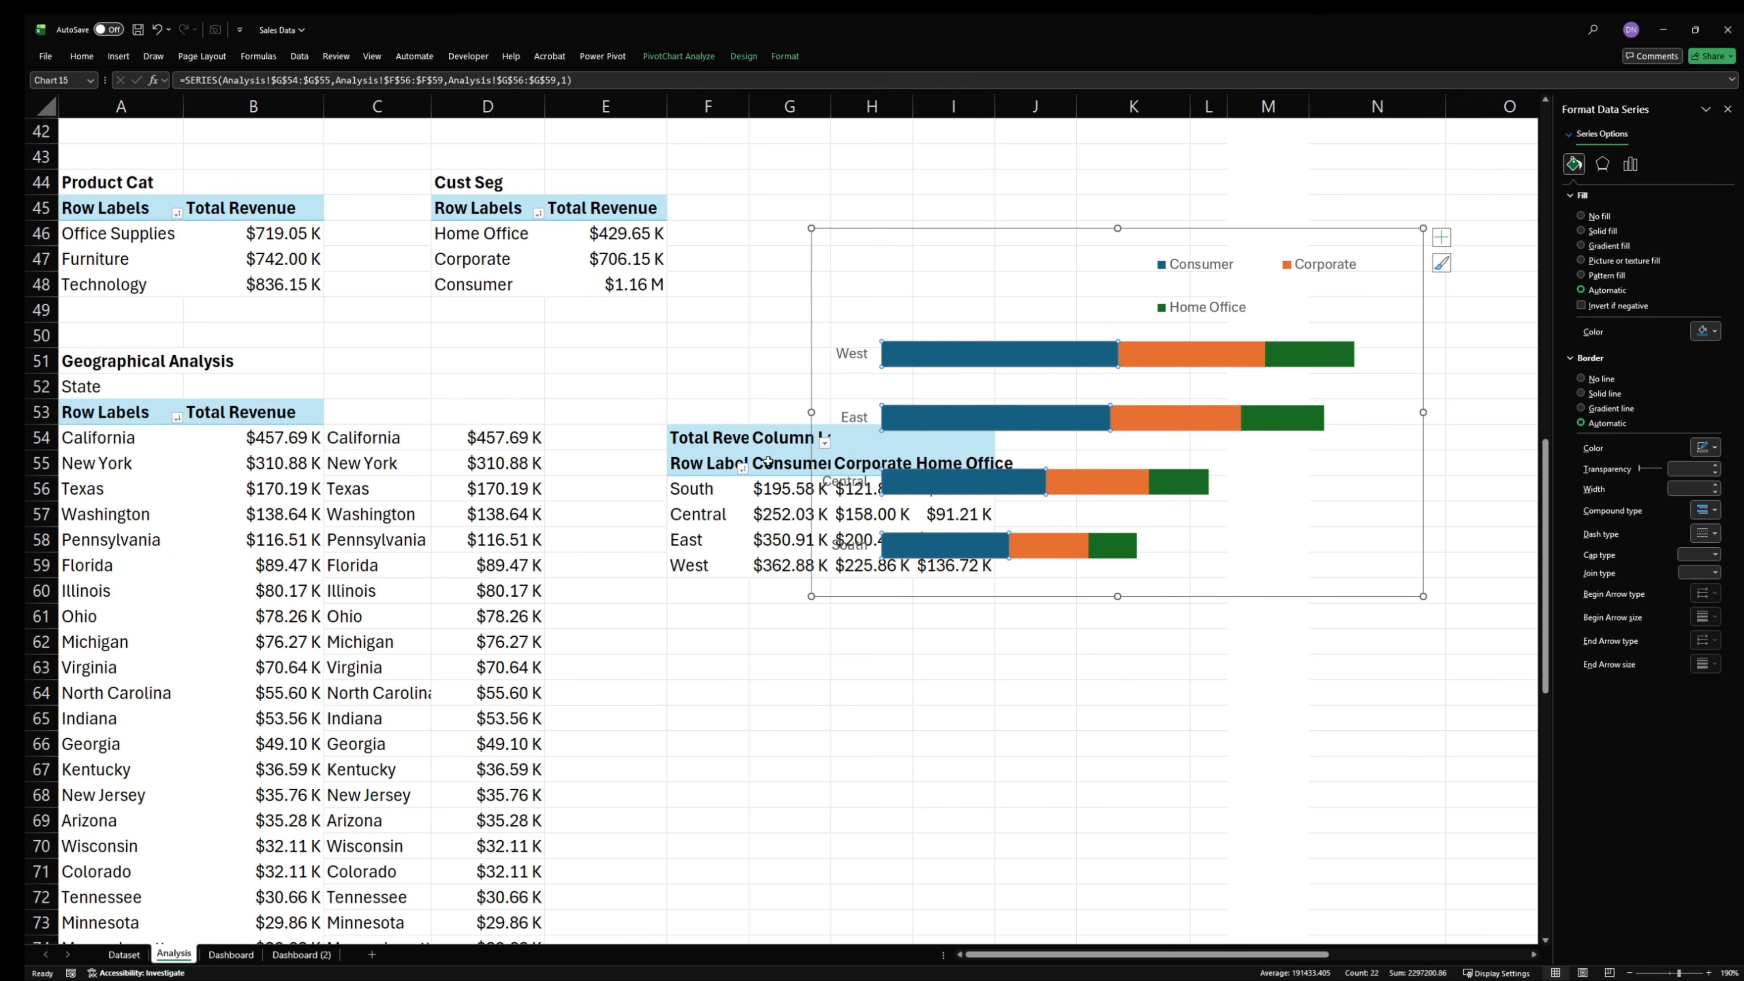
{"action": "left_click", "coordinate": [1581, 394]}
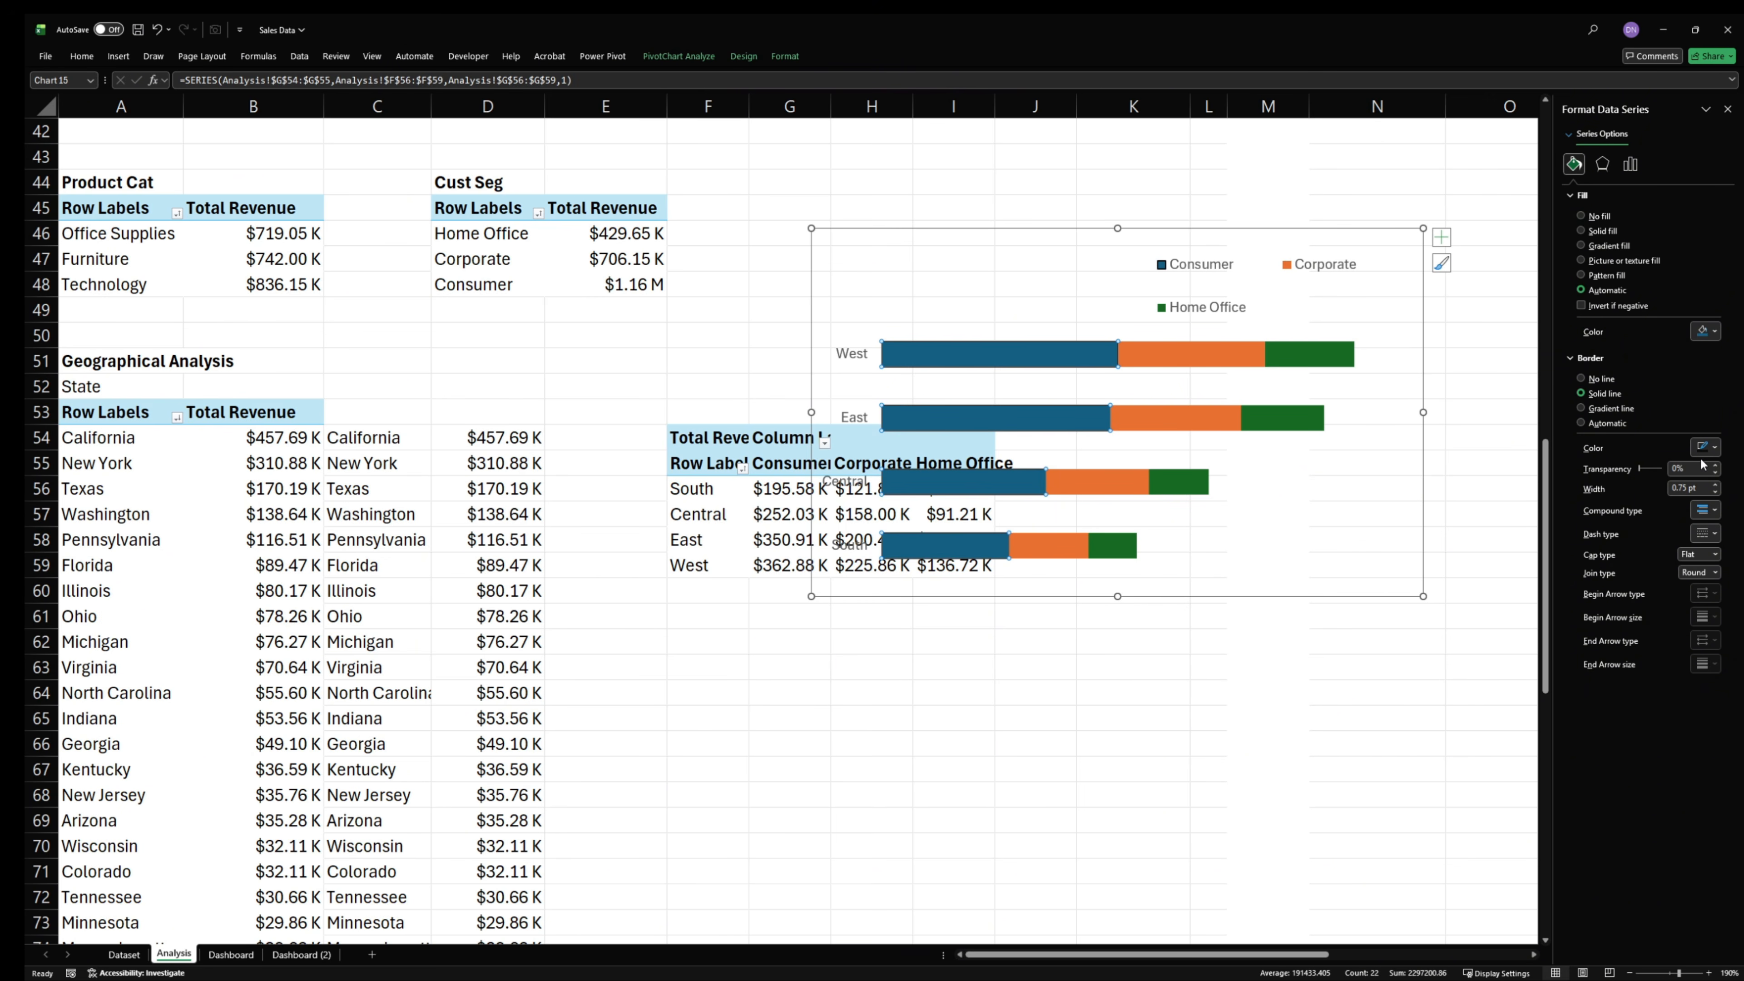
{"action": "left_click", "coordinate": [1705, 447]}
{"action": "left_click", "coordinate": [1719, 333]}
{"action": "left_click", "coordinate": [1713, 332]}
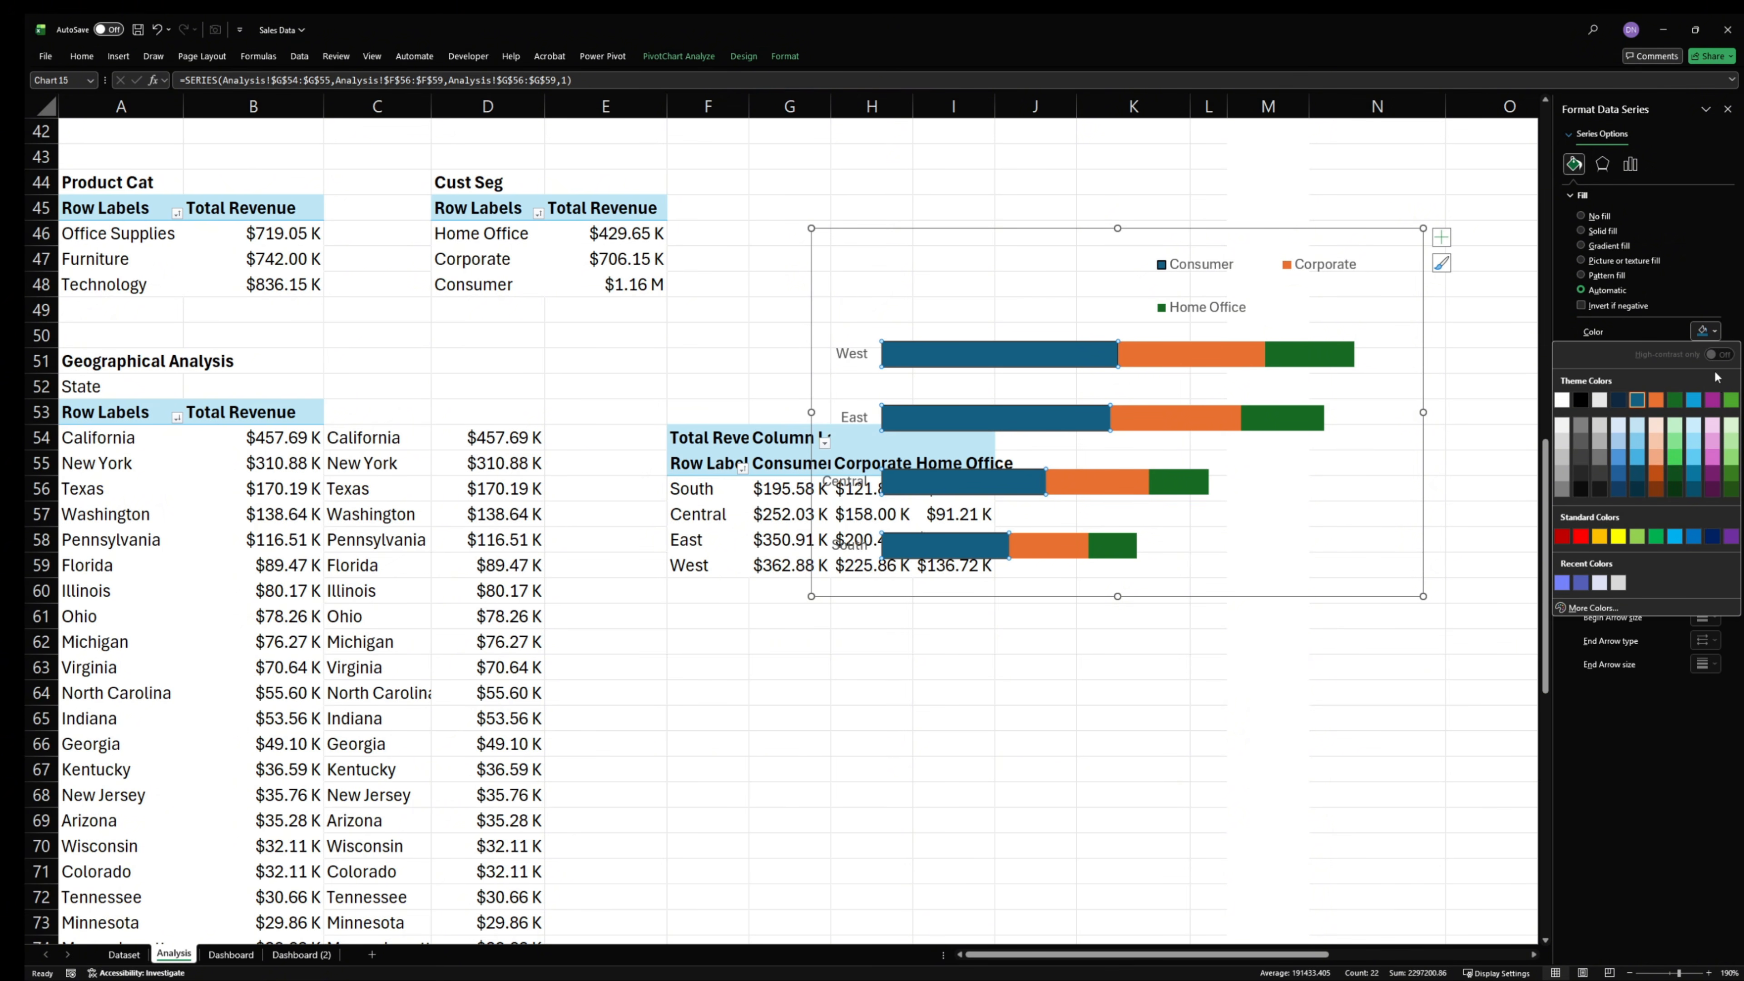
{"action": "left_click", "coordinate": [1580, 582]}
- Give the Corporate series a solid border line and the pale lavender fill from the recent colors
{"action": "left_click", "coordinate": [1151, 362]}
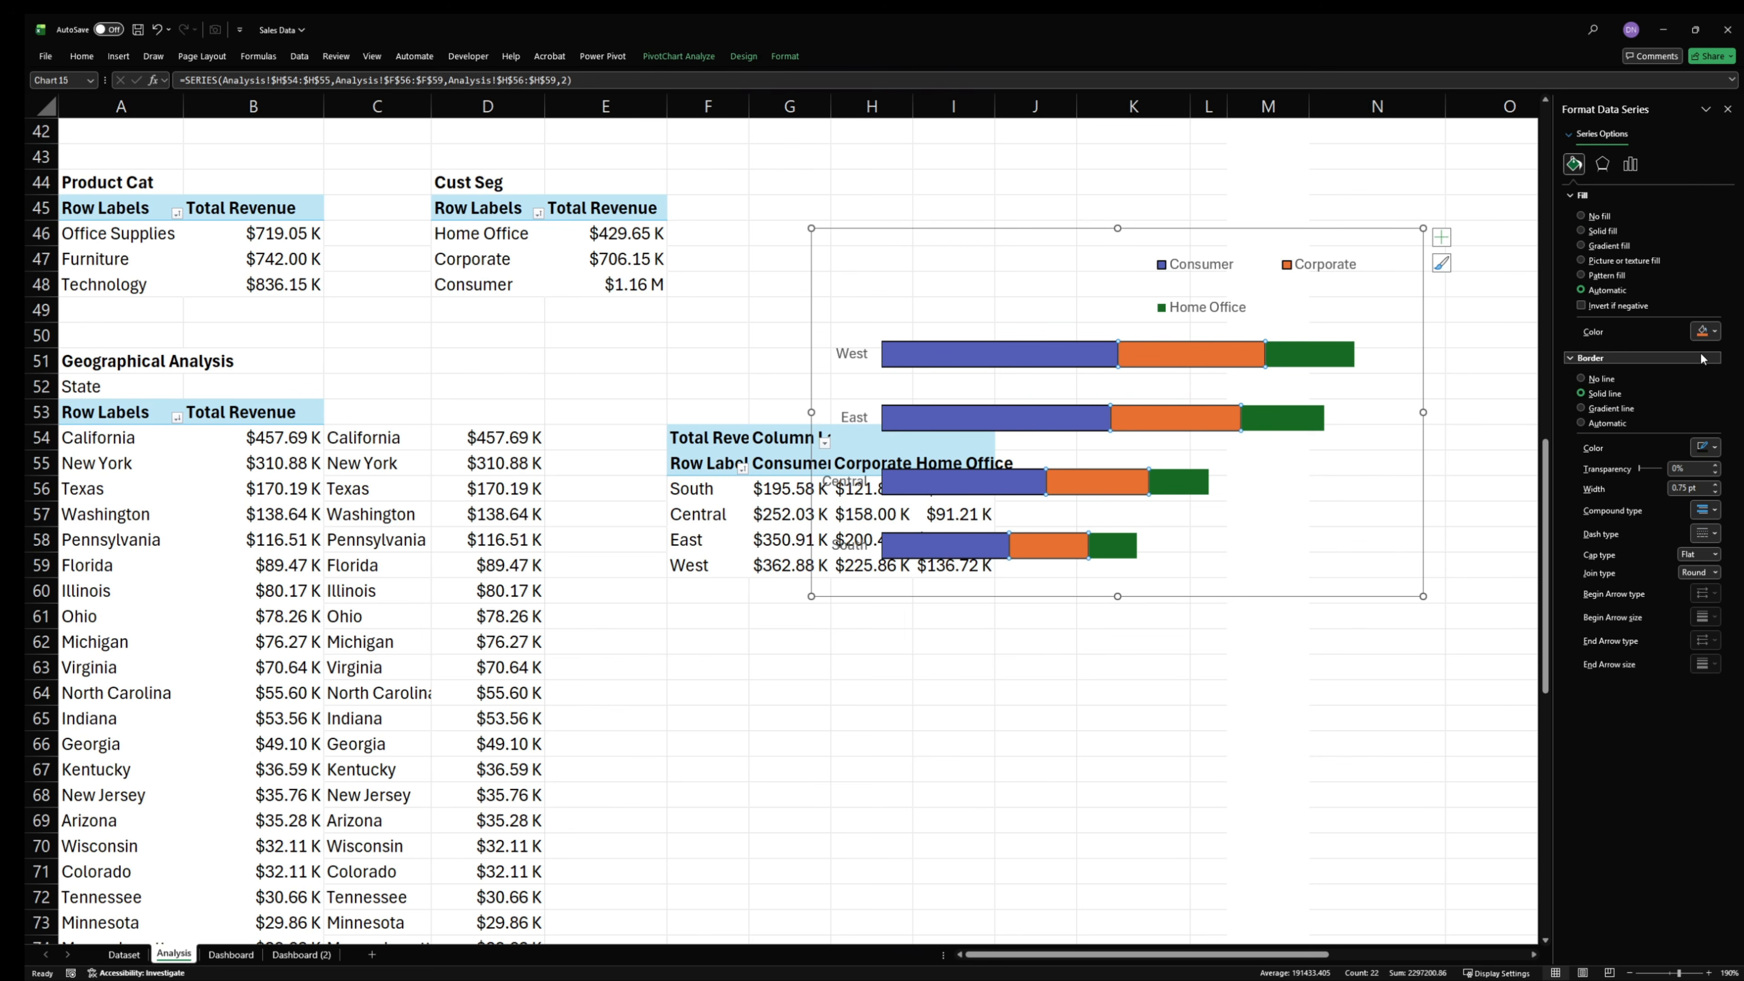
{"action": "left_click", "coordinate": [1705, 332]}
{"action": "left_click", "coordinate": [1599, 582]}
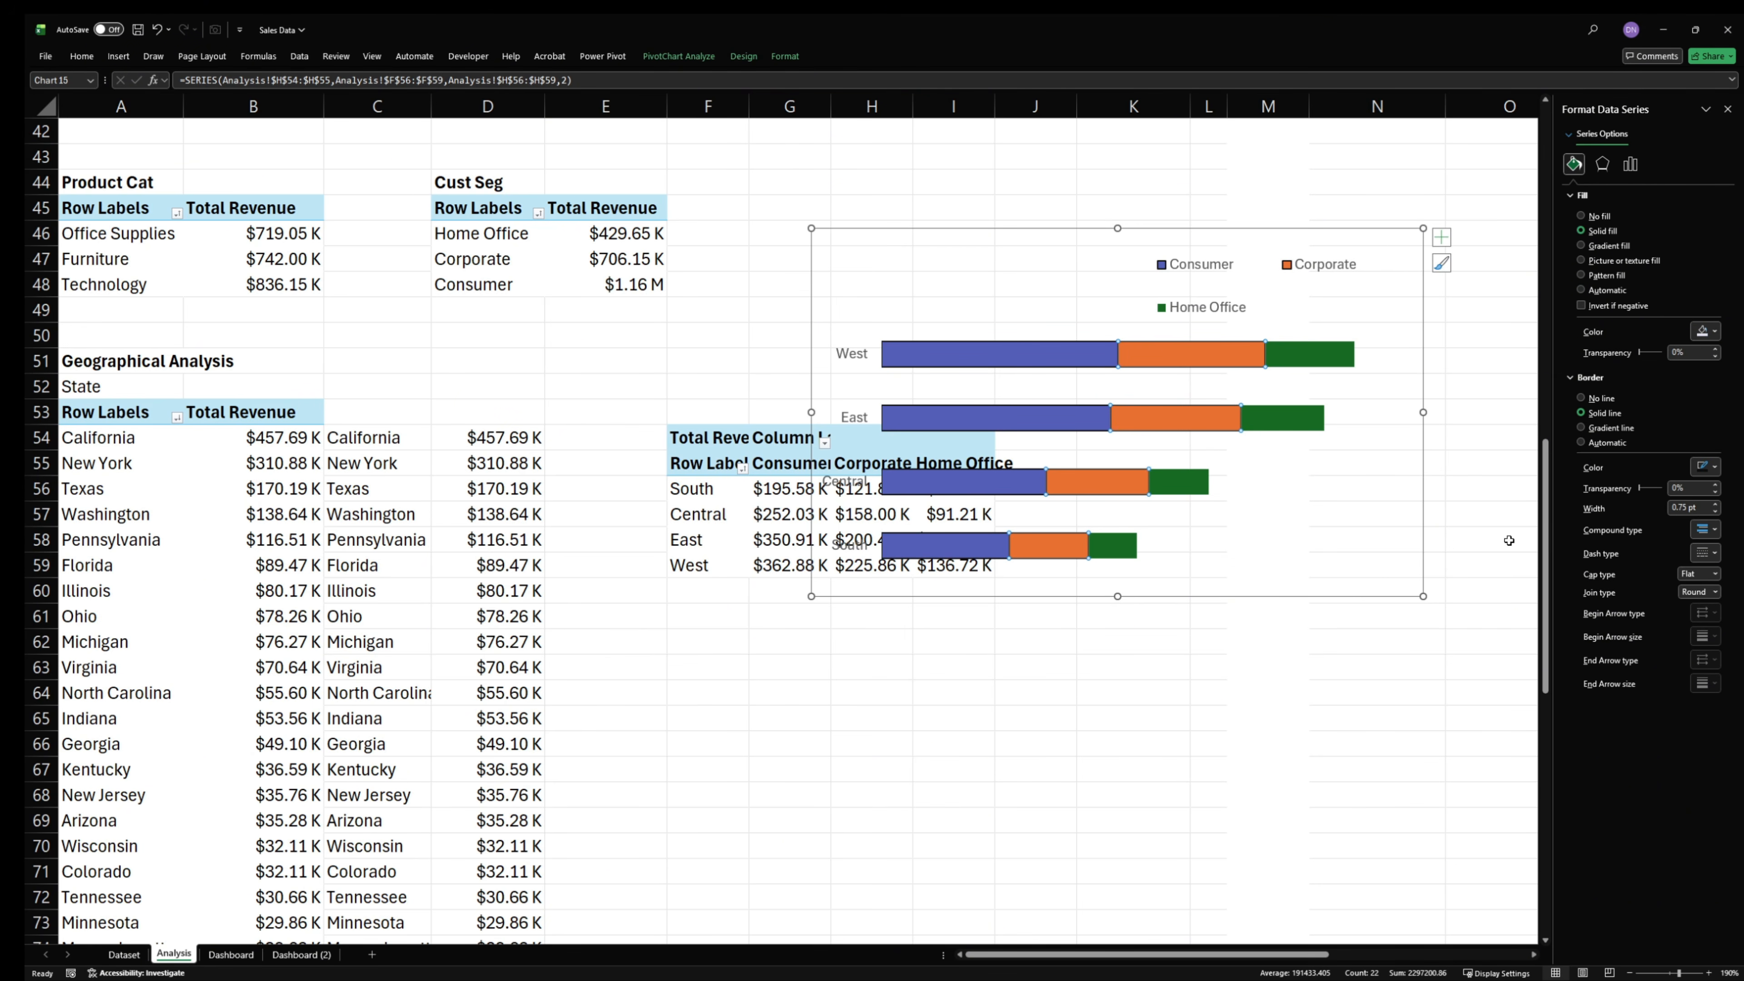
- Give the Home Office series the periwinkle blue fill from the recent colors
{"action": "left_click", "coordinate": [1347, 362]}
{"action": "left_click", "coordinate": [1347, 362]}
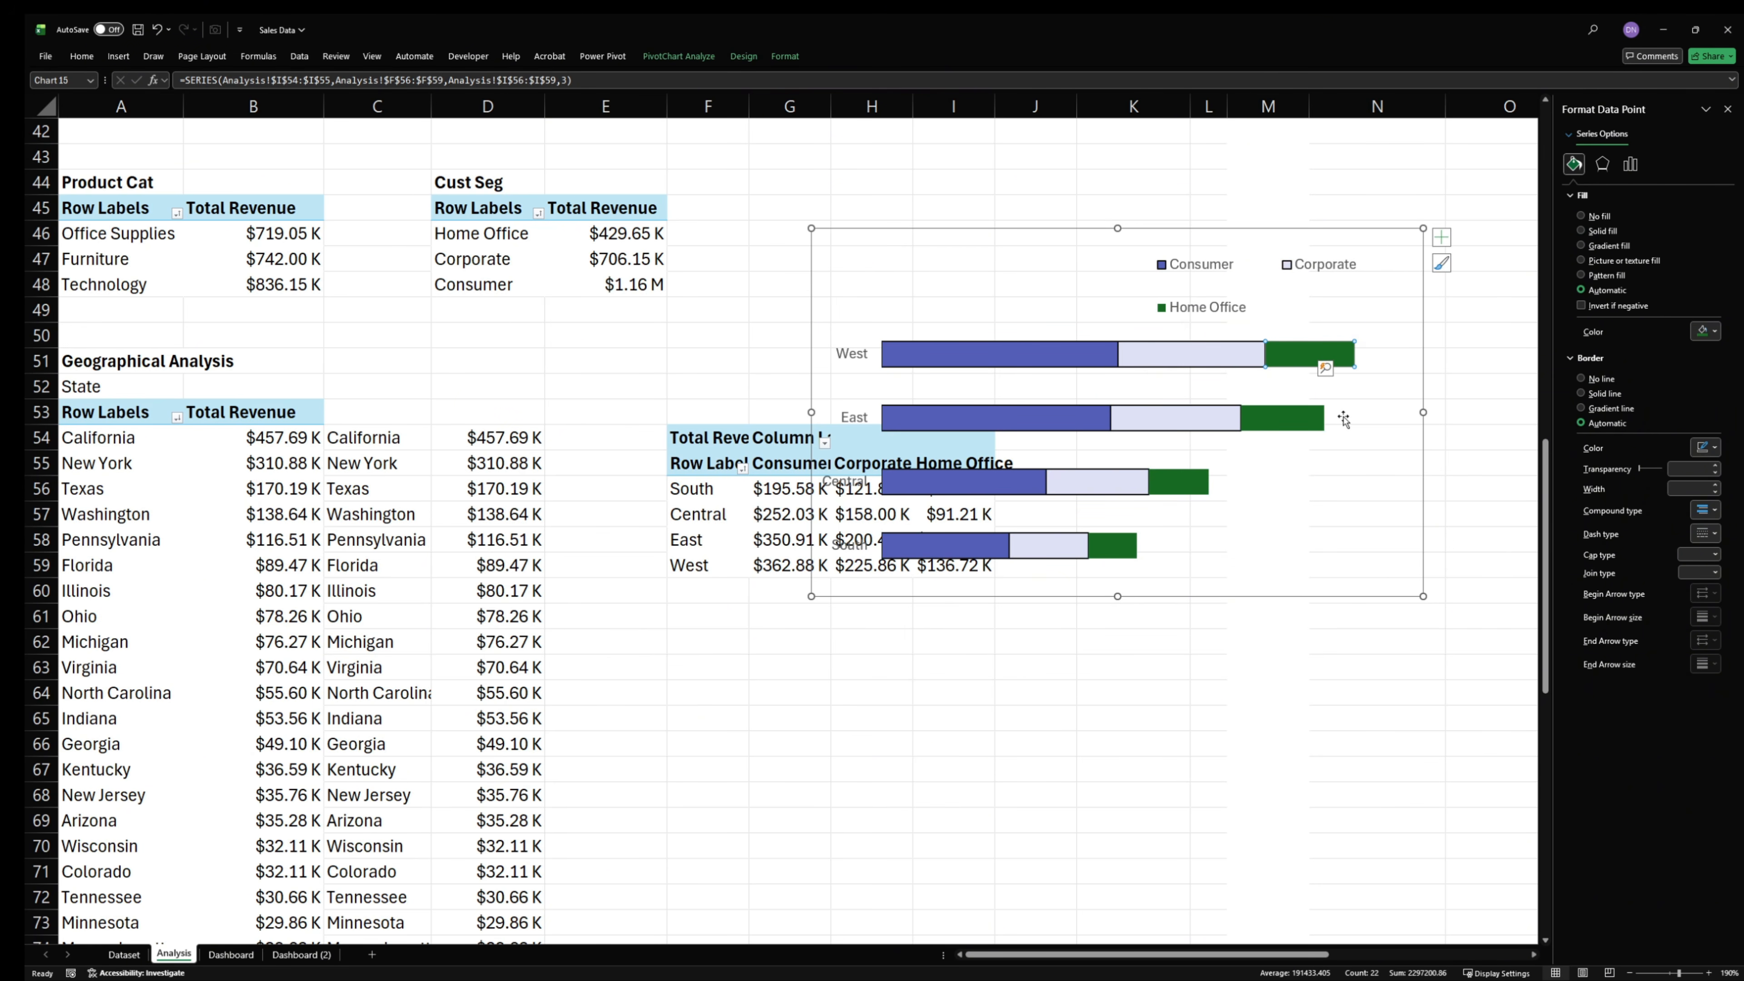
{"action": "left_click", "coordinate": [1401, 459]}
{"action": "left_click", "coordinate": [1330, 358]}
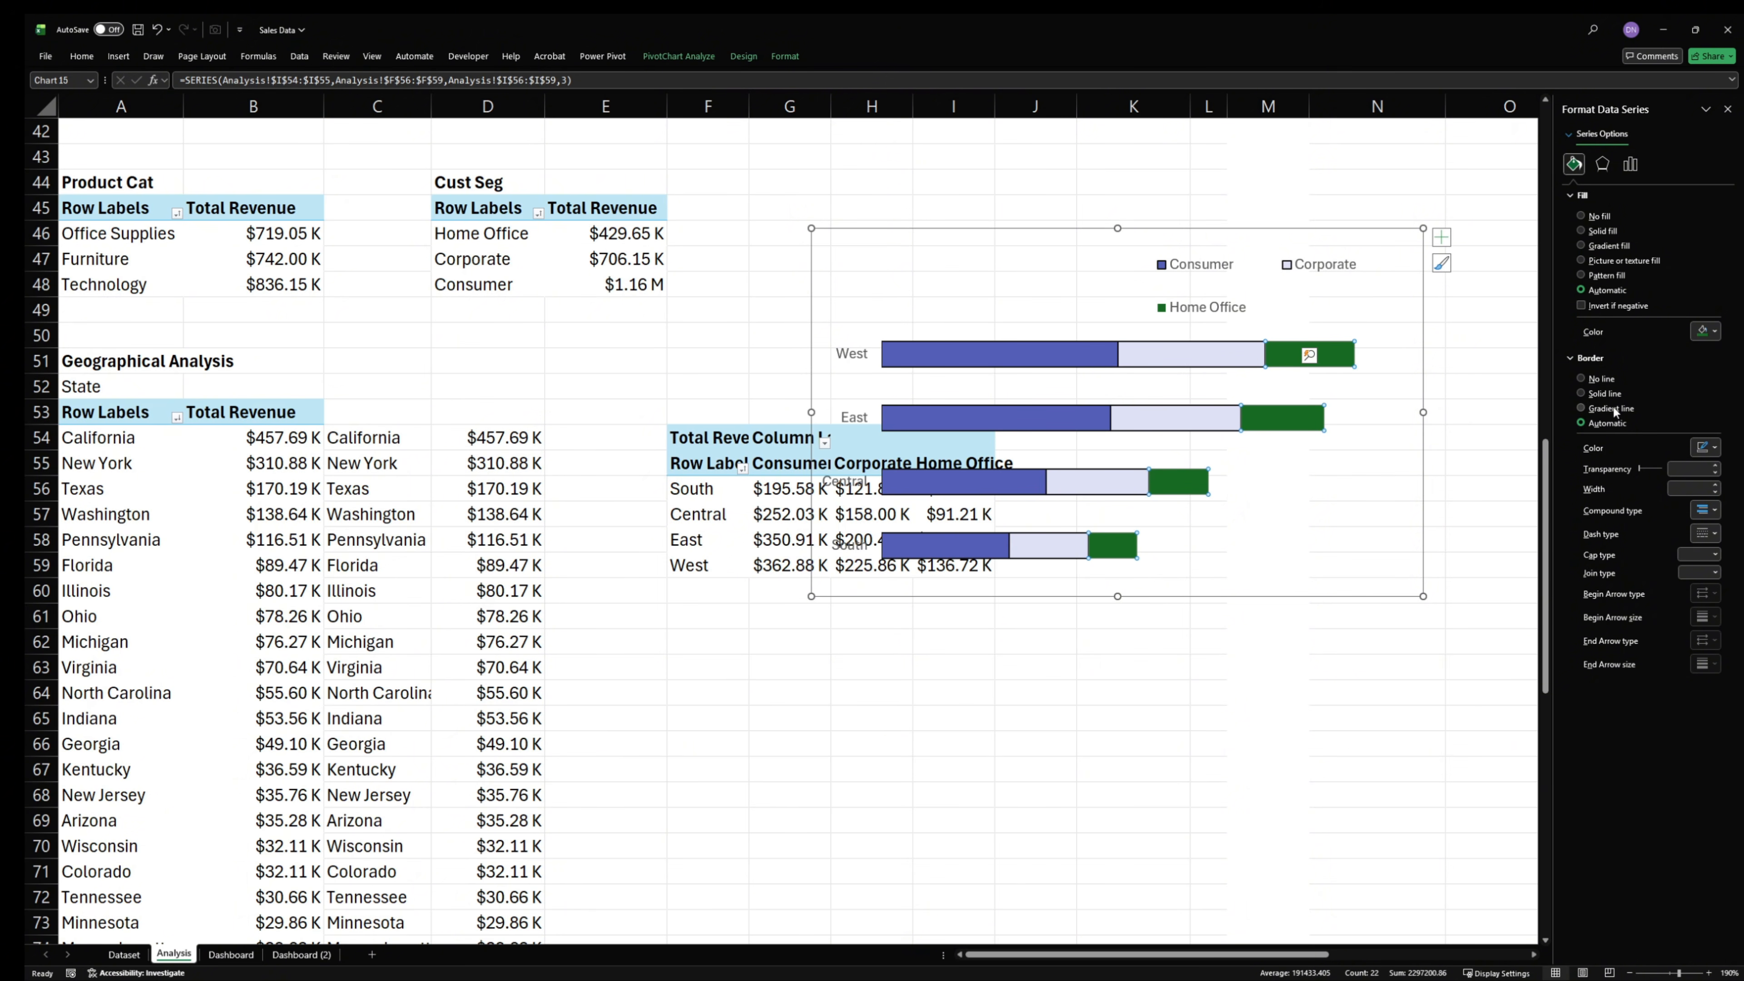
{"action": "left_click", "coordinate": [1705, 332]}
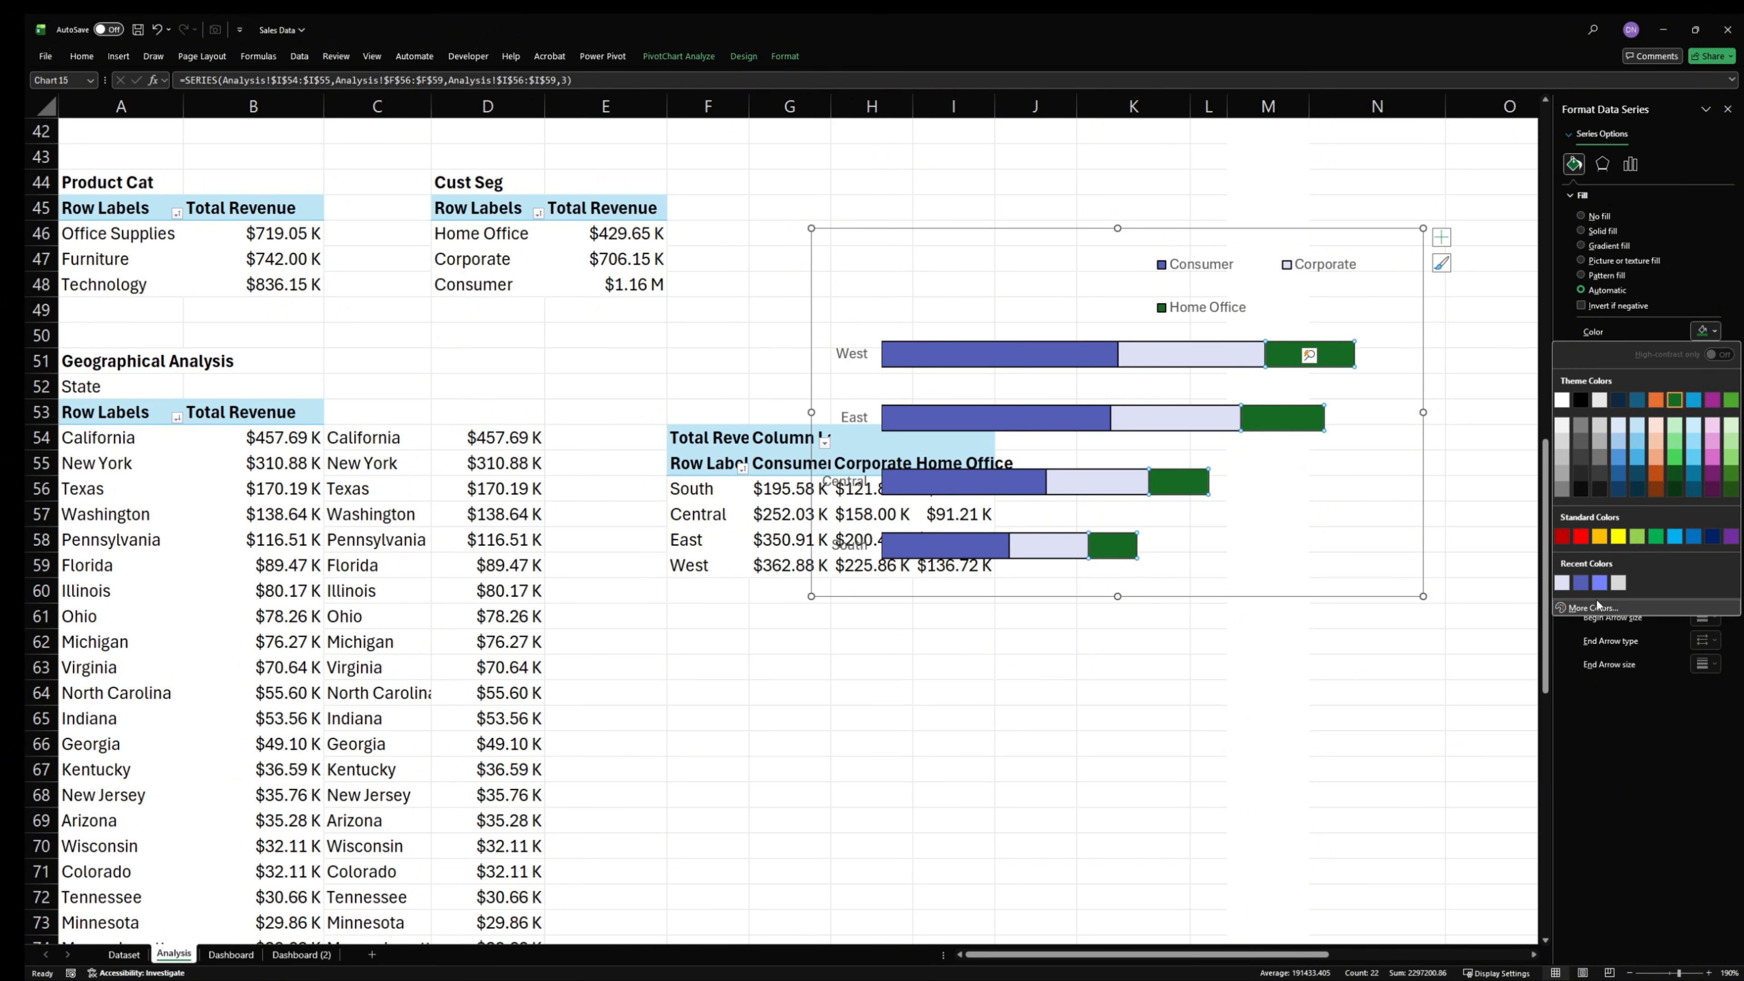
{"action": "left_click", "coordinate": [1600, 581]}
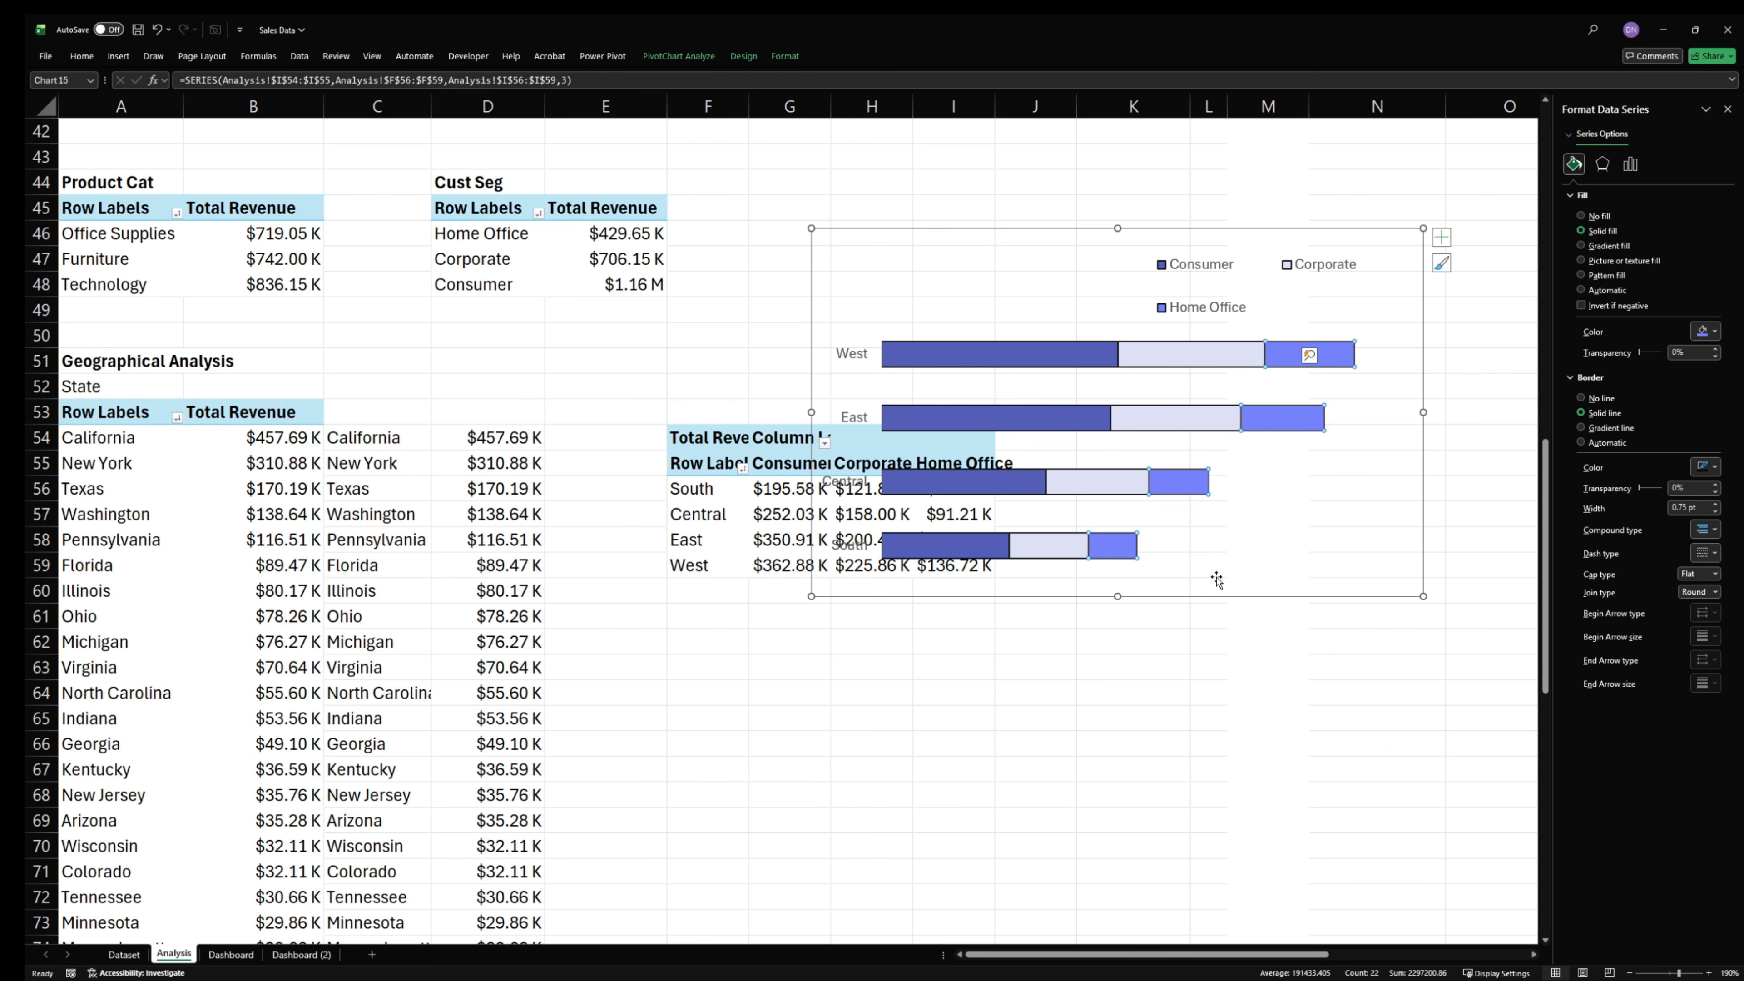
{"action": "left_click", "coordinate": [1180, 730]}
- Copy the stacked bar chart to the Dashboard sheet and place it in the lower part of the By Location card
{"action": "left_click", "coordinate": [1269, 549]}
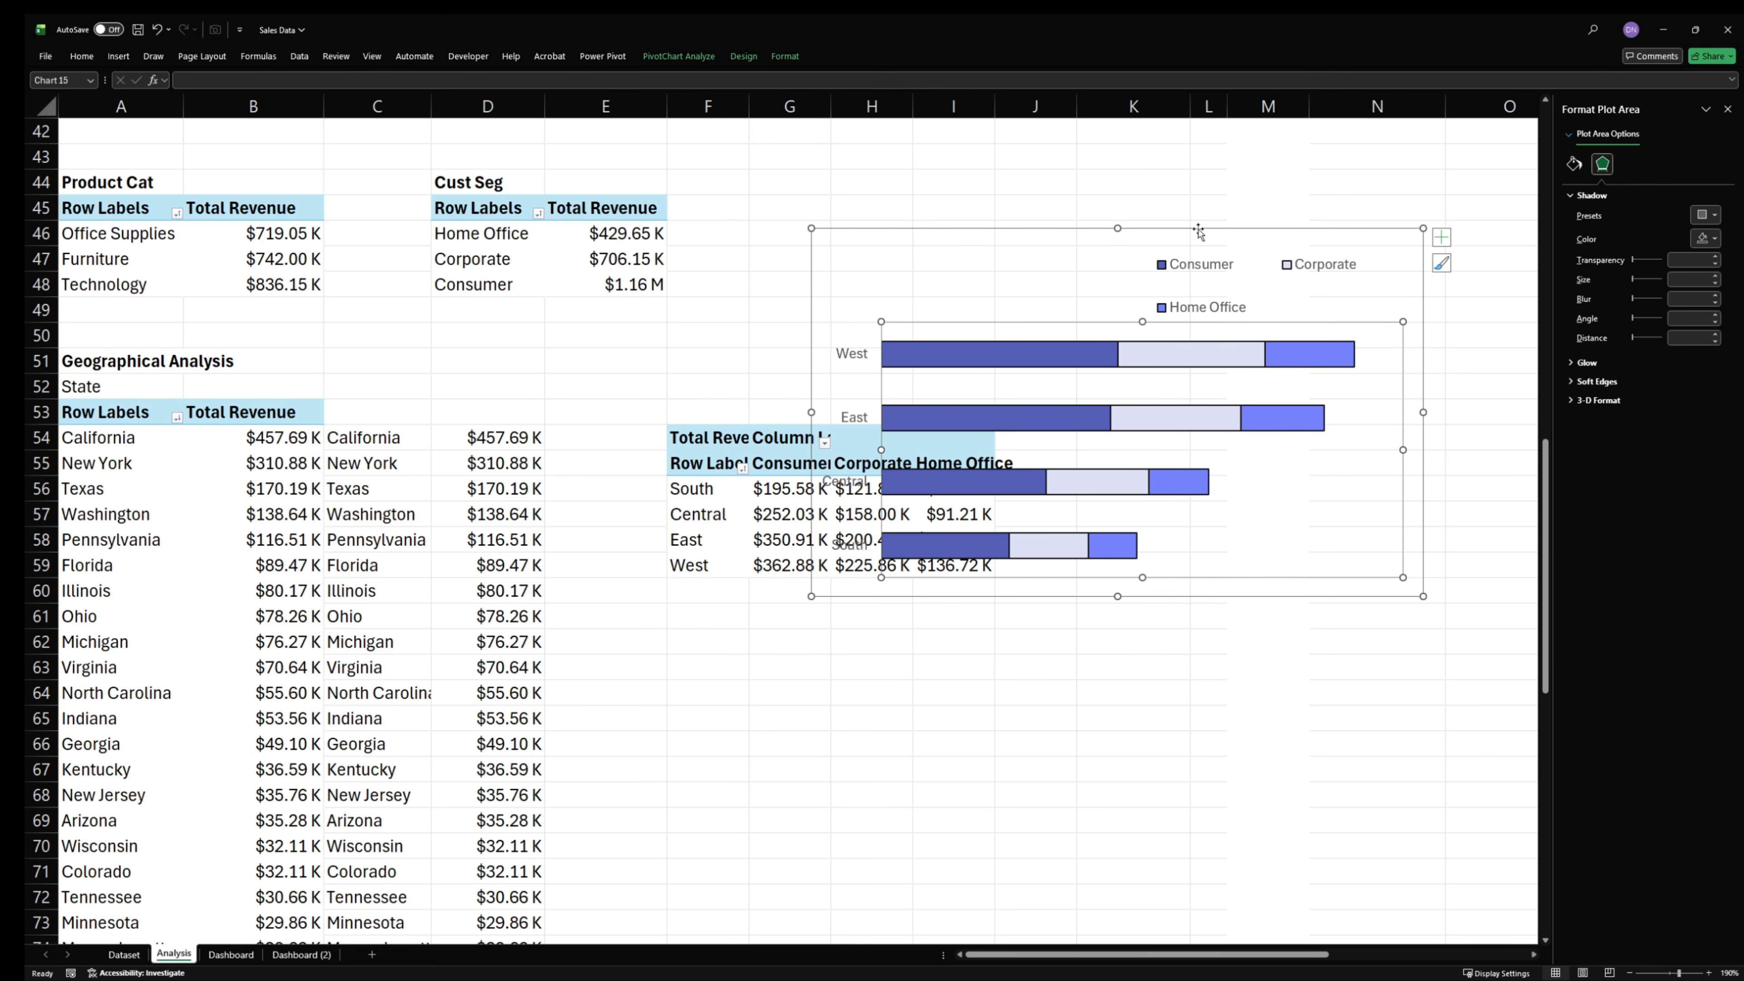
{"action": "left_click", "coordinate": [1187, 235]}
{"action": "key", "text": "Delete"}
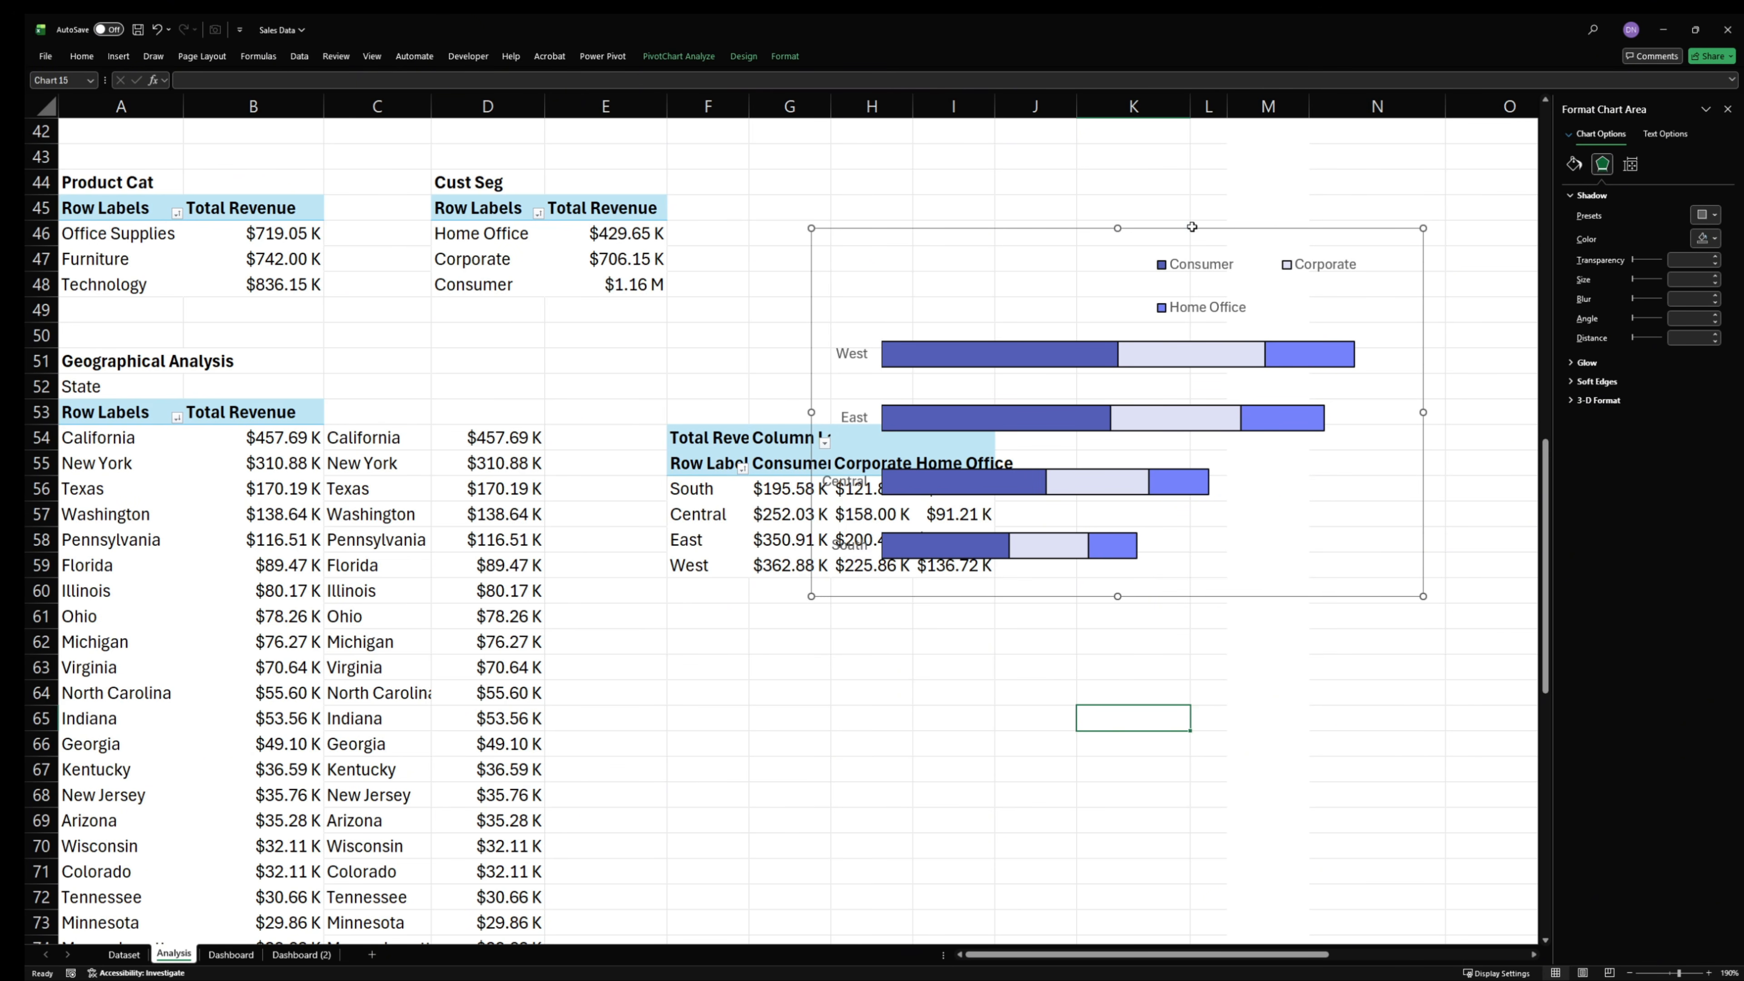
{"action": "left_click", "coordinate": [231, 954]}
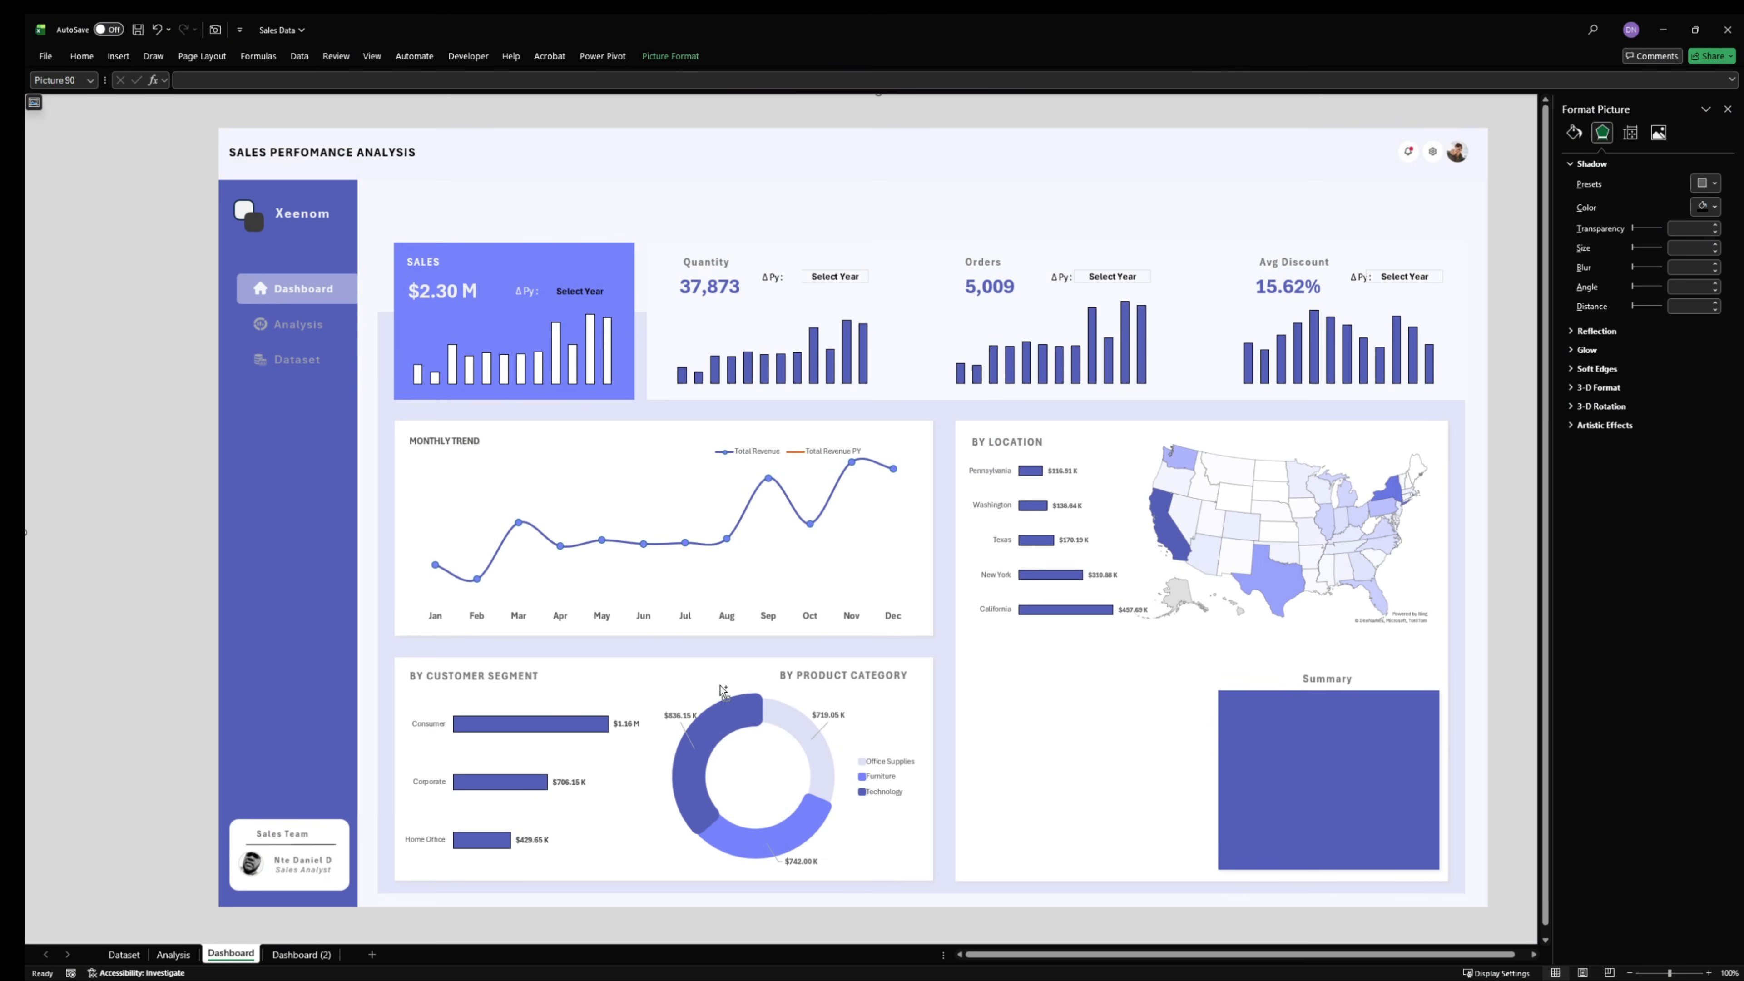
{"action": "key", "text": "ctrl+v"}
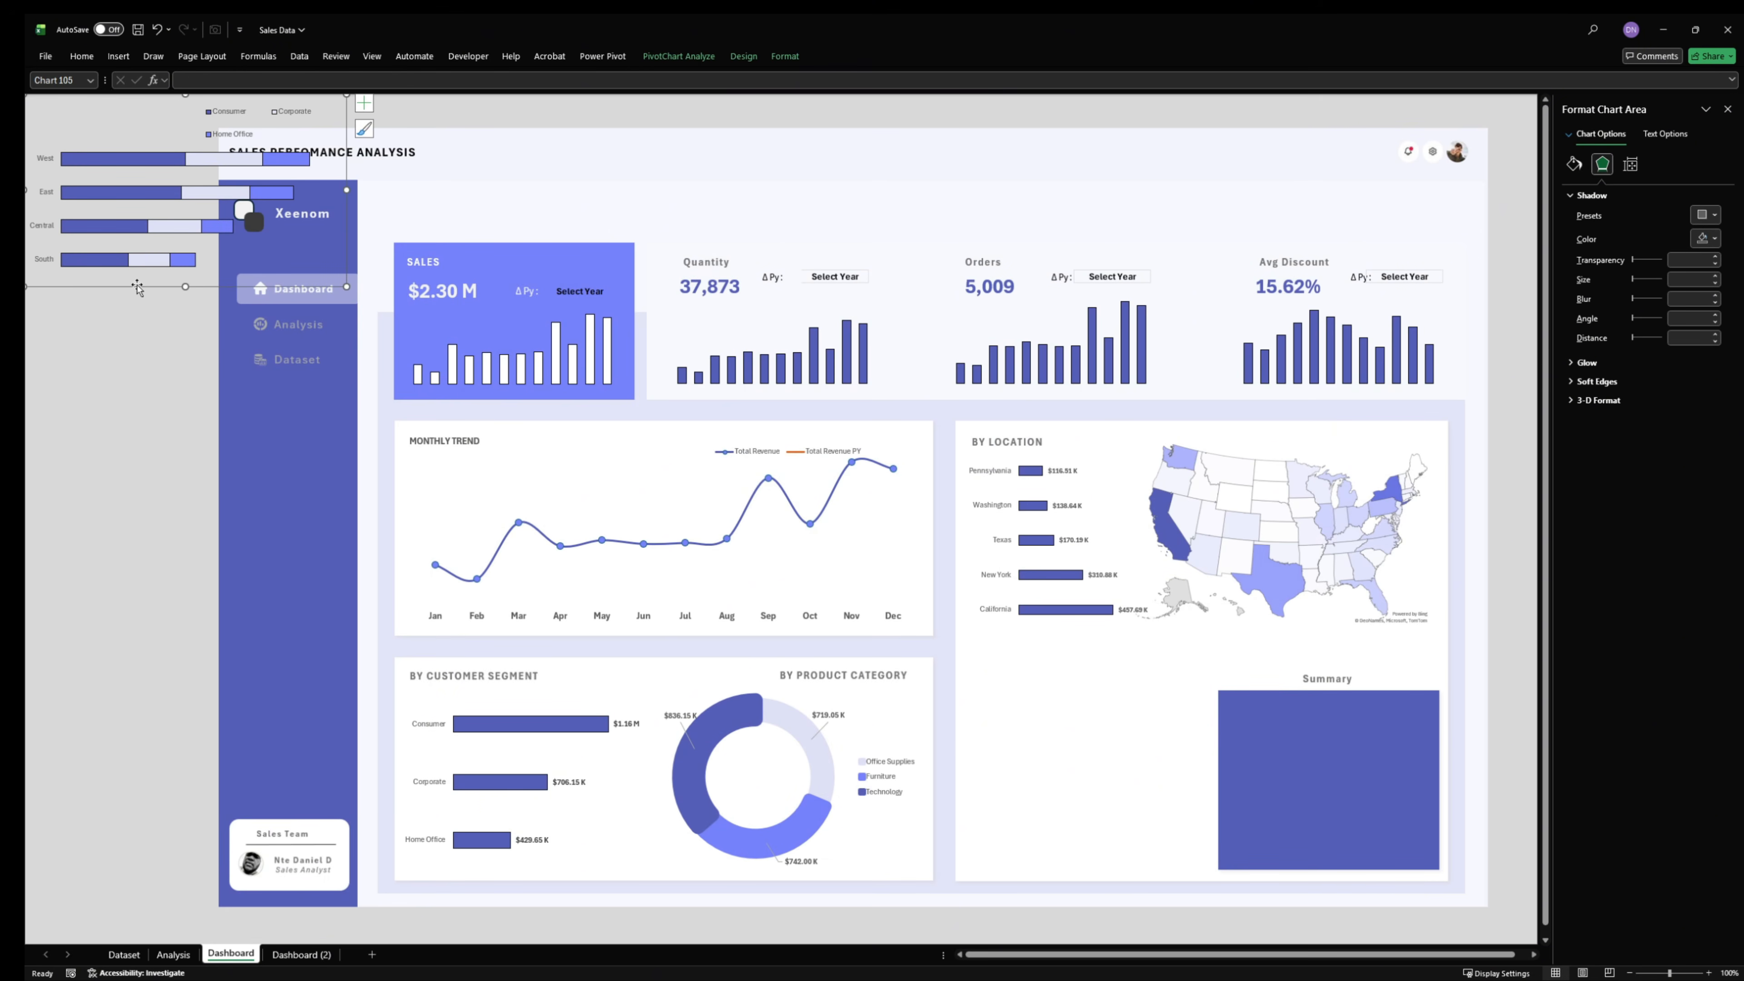
{"action": "left_click_drag", "start_coordinate": [138, 288], "coordinate": [1072, 875]}
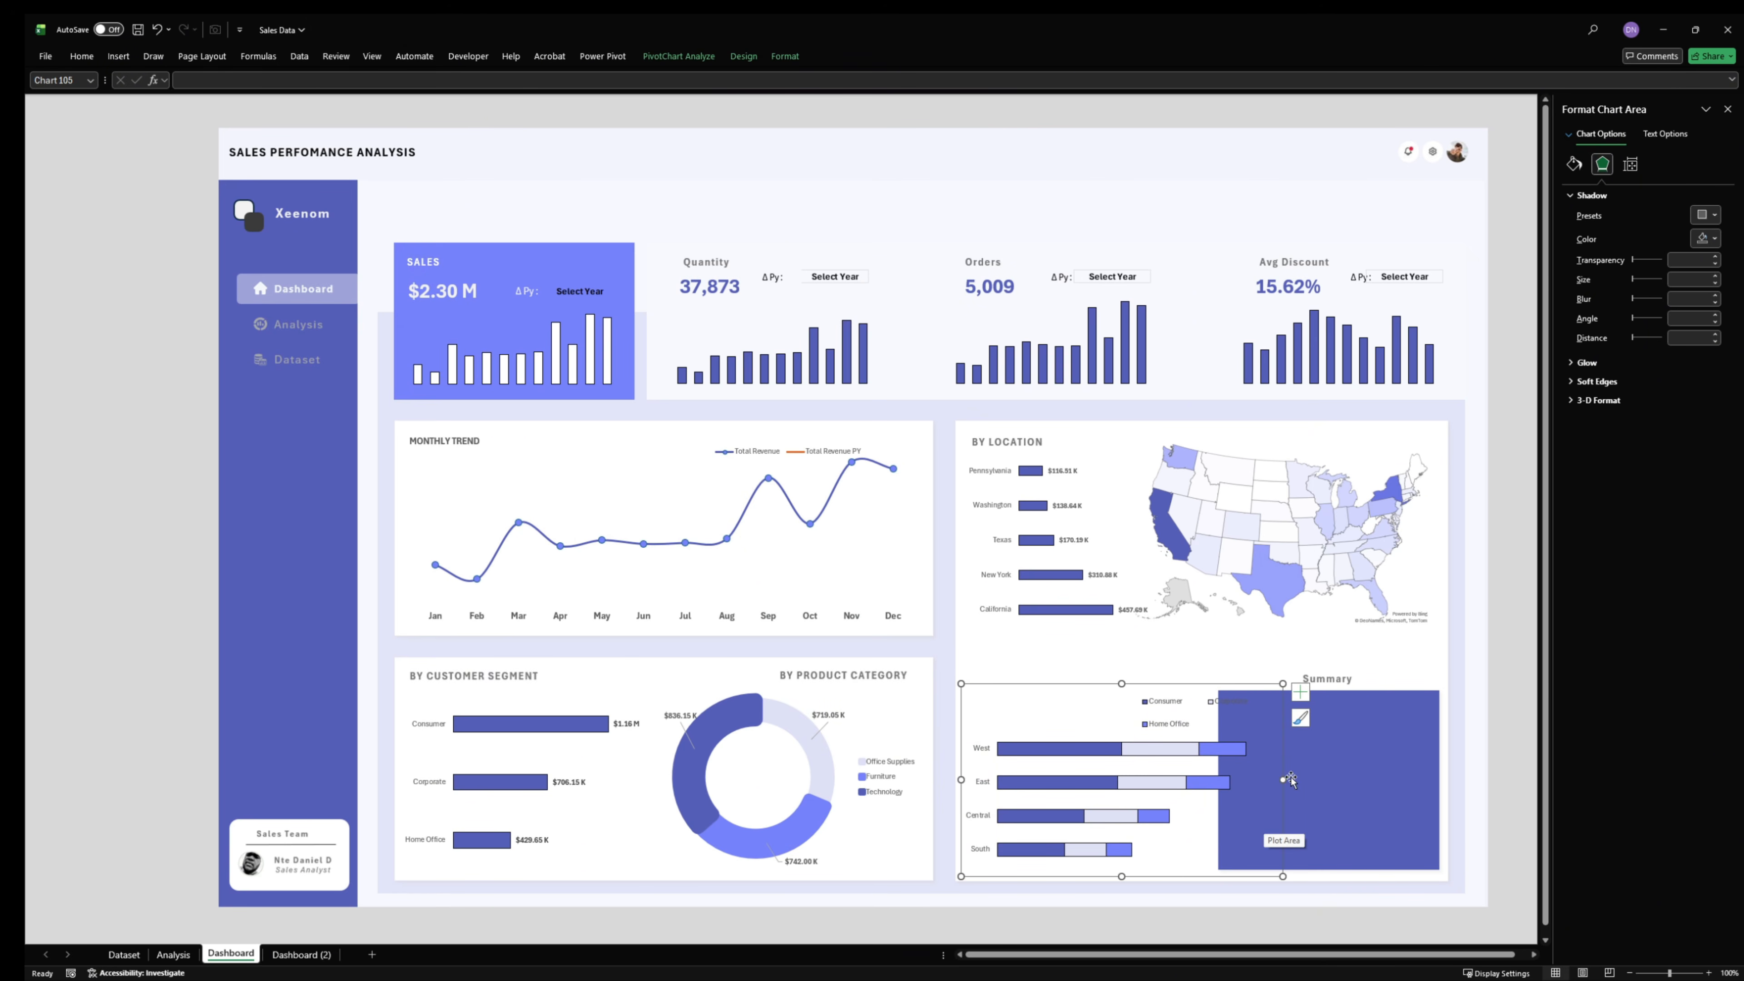
- Narrow the stacked bar chart so it clears the Summary block, and shift it slightly right within the card
{"action": "left_click_drag", "start_coordinate": [1290, 779], "coordinate": [1211, 793]}
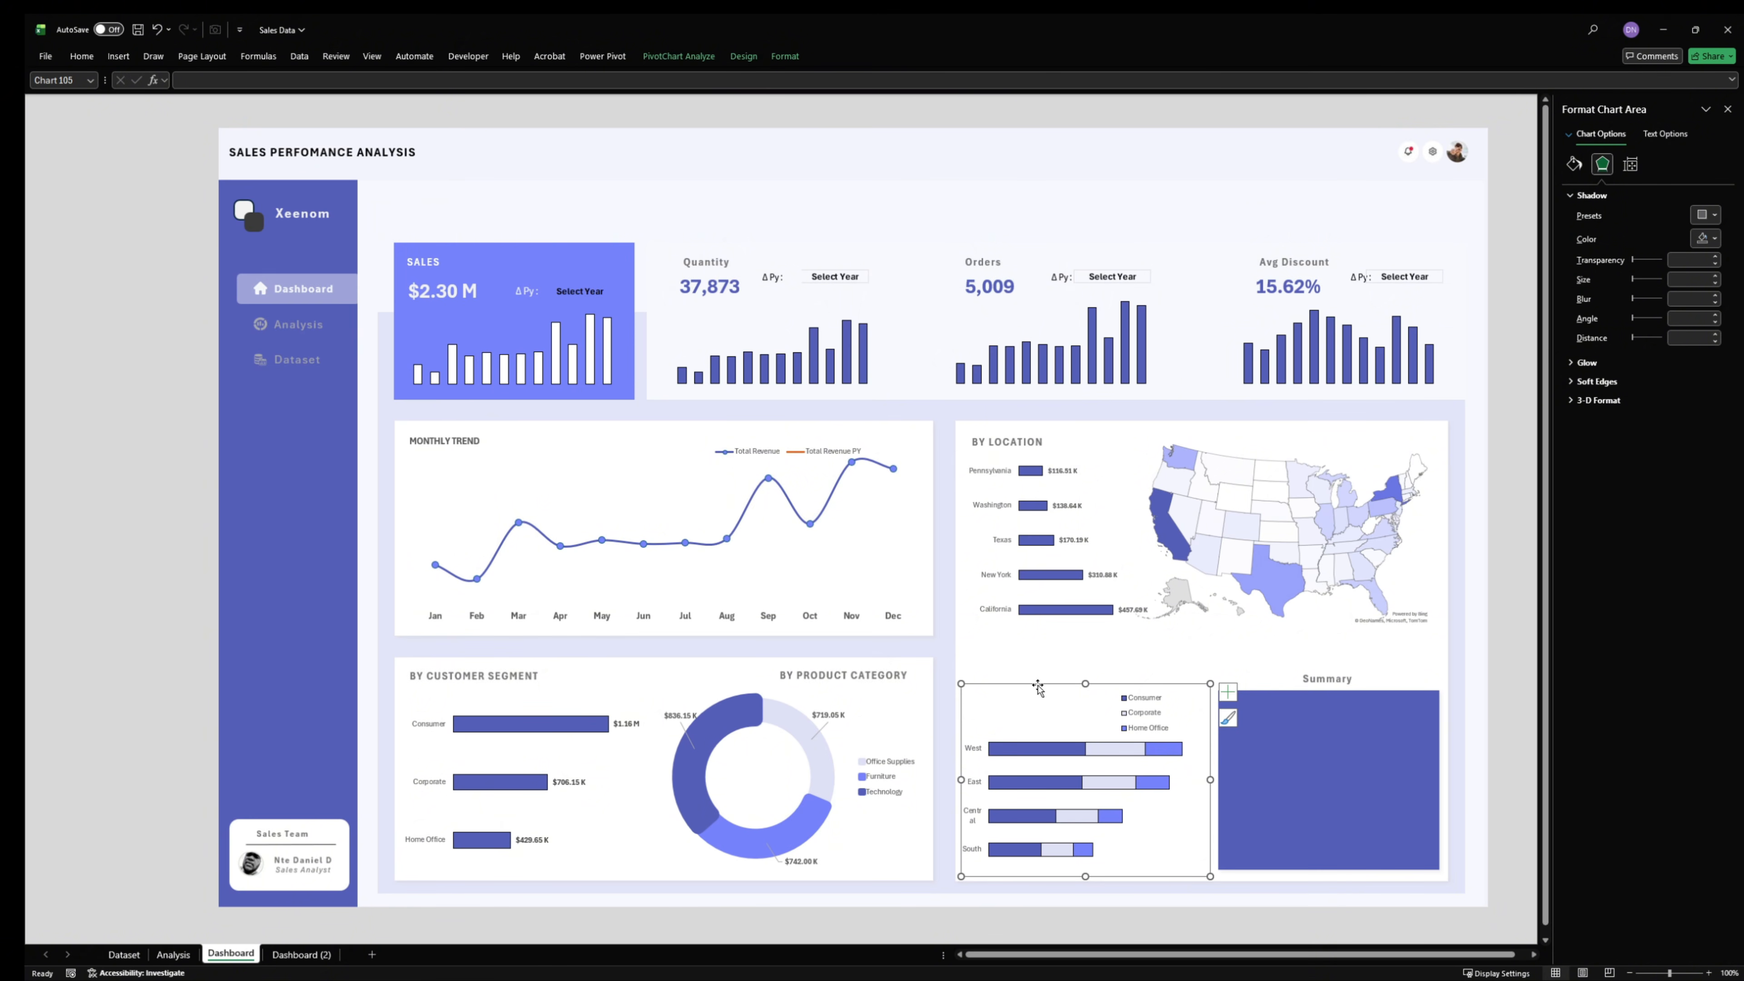
{"action": "left_click_drag", "start_coordinate": [1037, 687], "coordinate": [1047, 685]}
{"action": "left_click", "coordinate": [1058, 788]}
{"action": "left_click", "coordinate": [994, 804]}
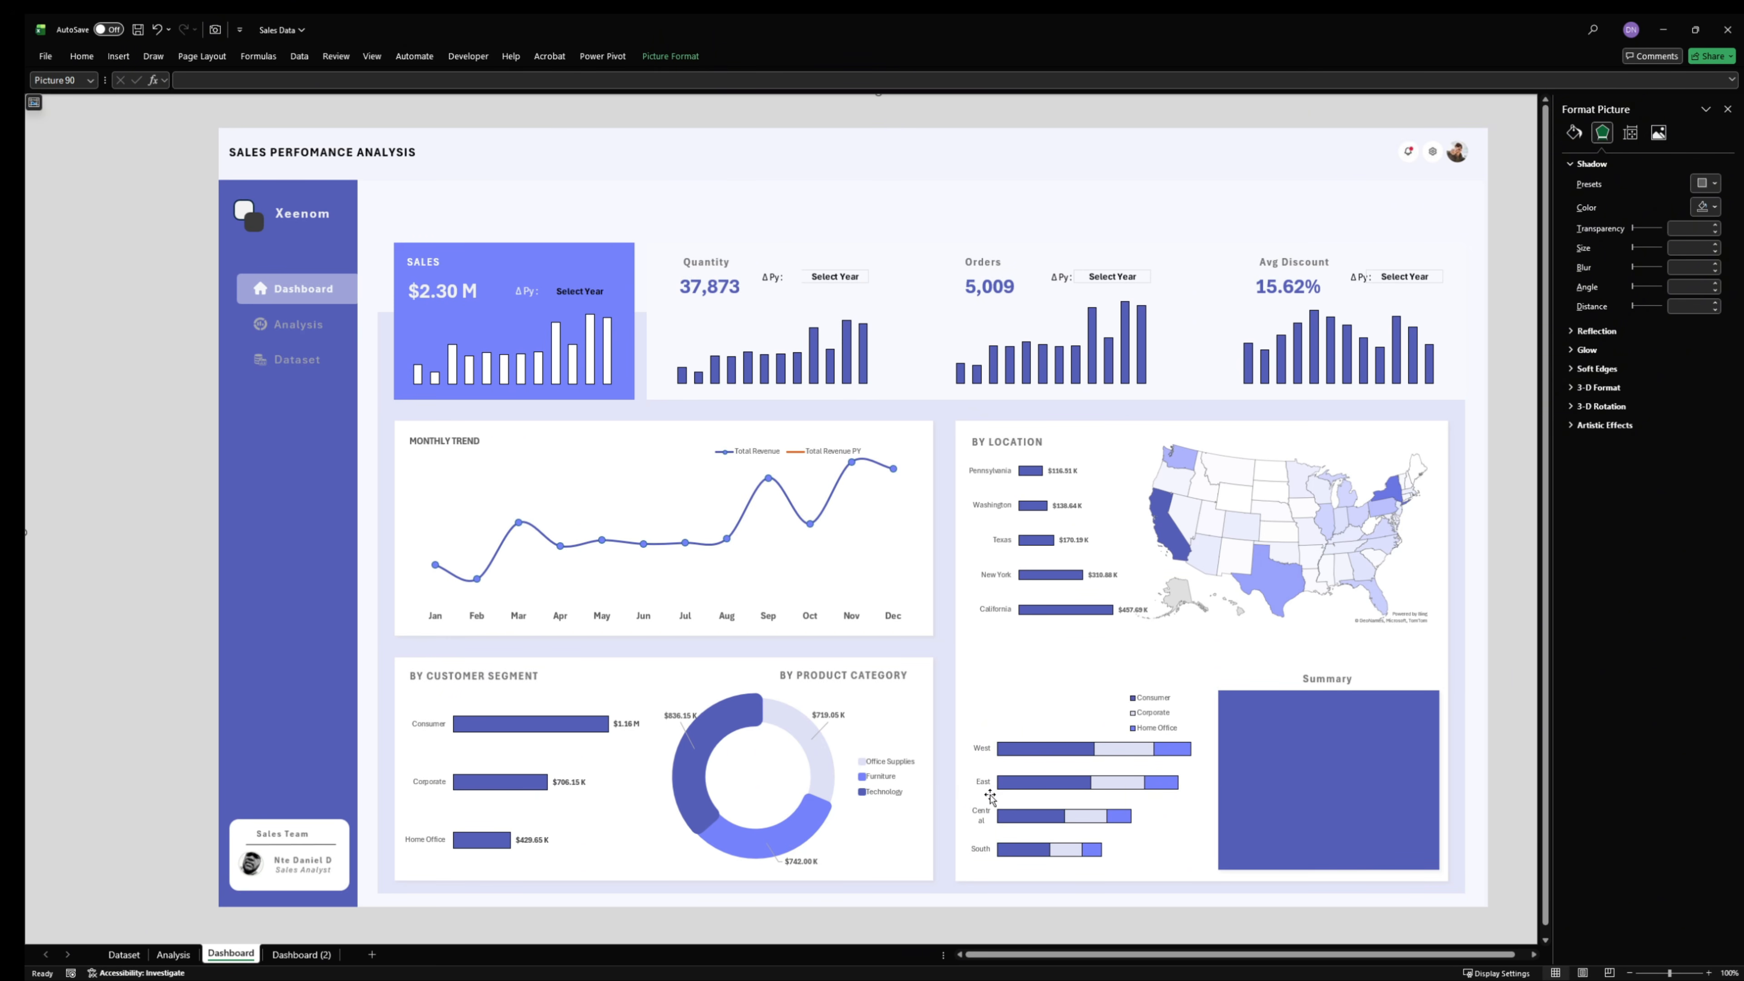
{"action": "left_click", "coordinate": [983, 815]}
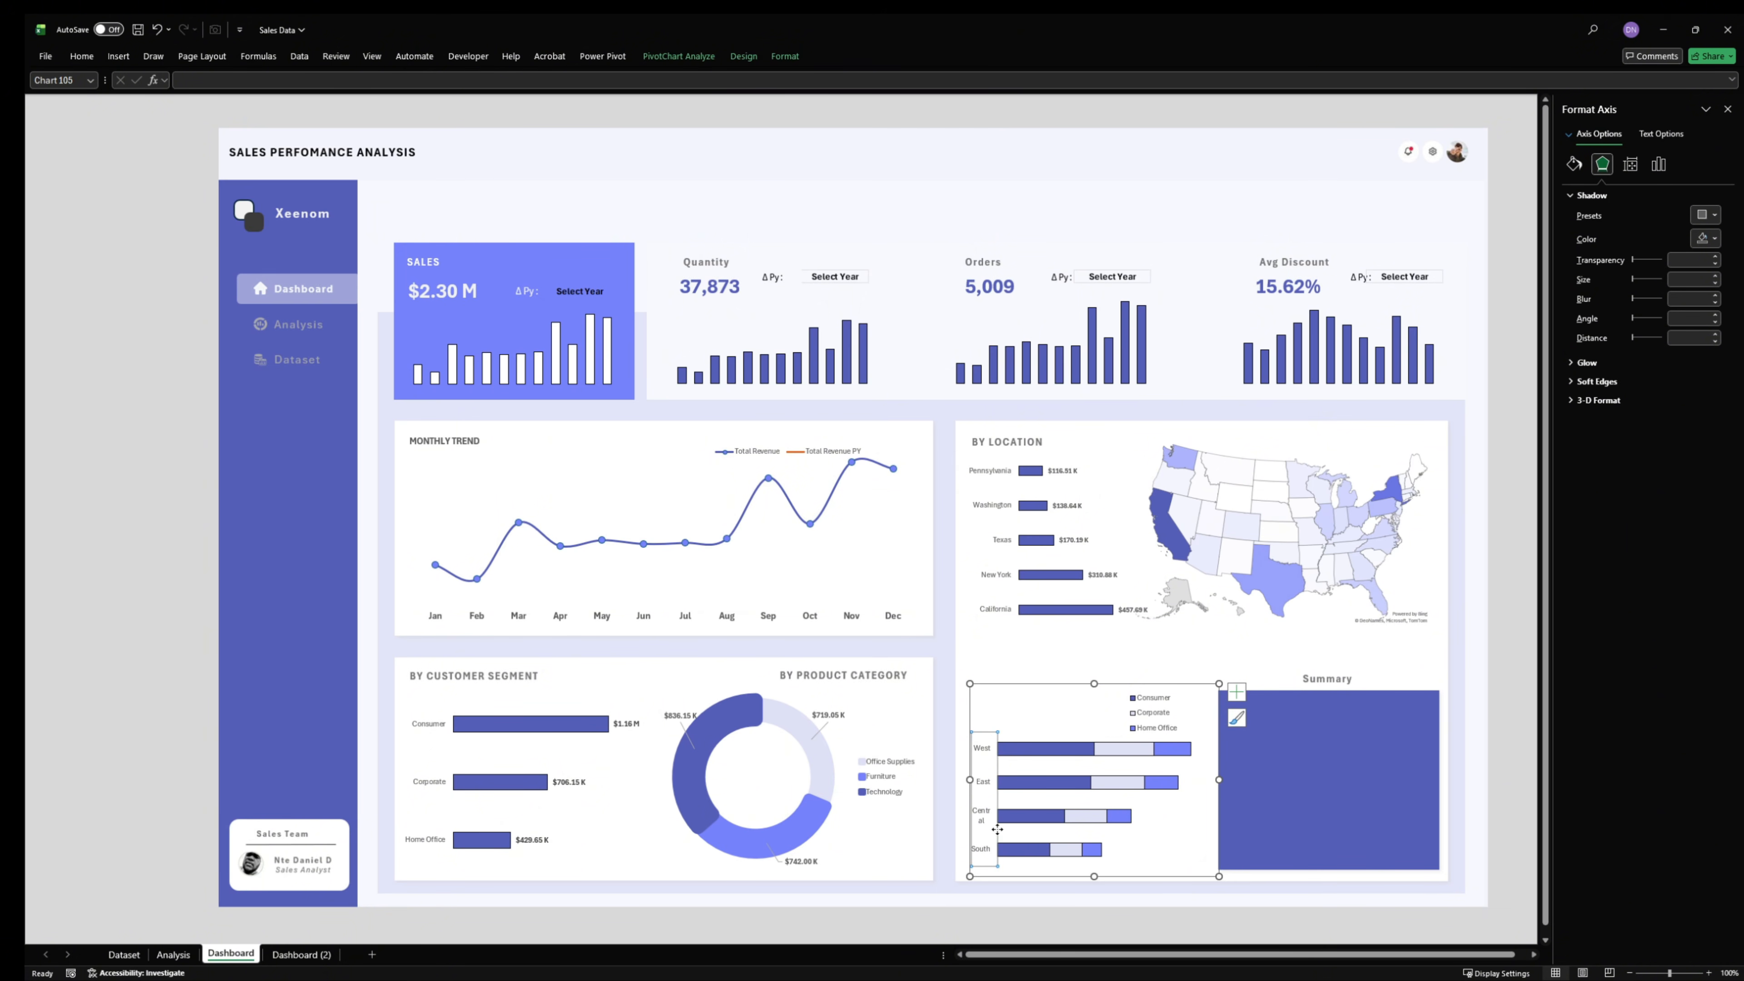
{"action": "left_click_drag", "start_coordinate": [998, 817], "coordinate": [1000, 807]}
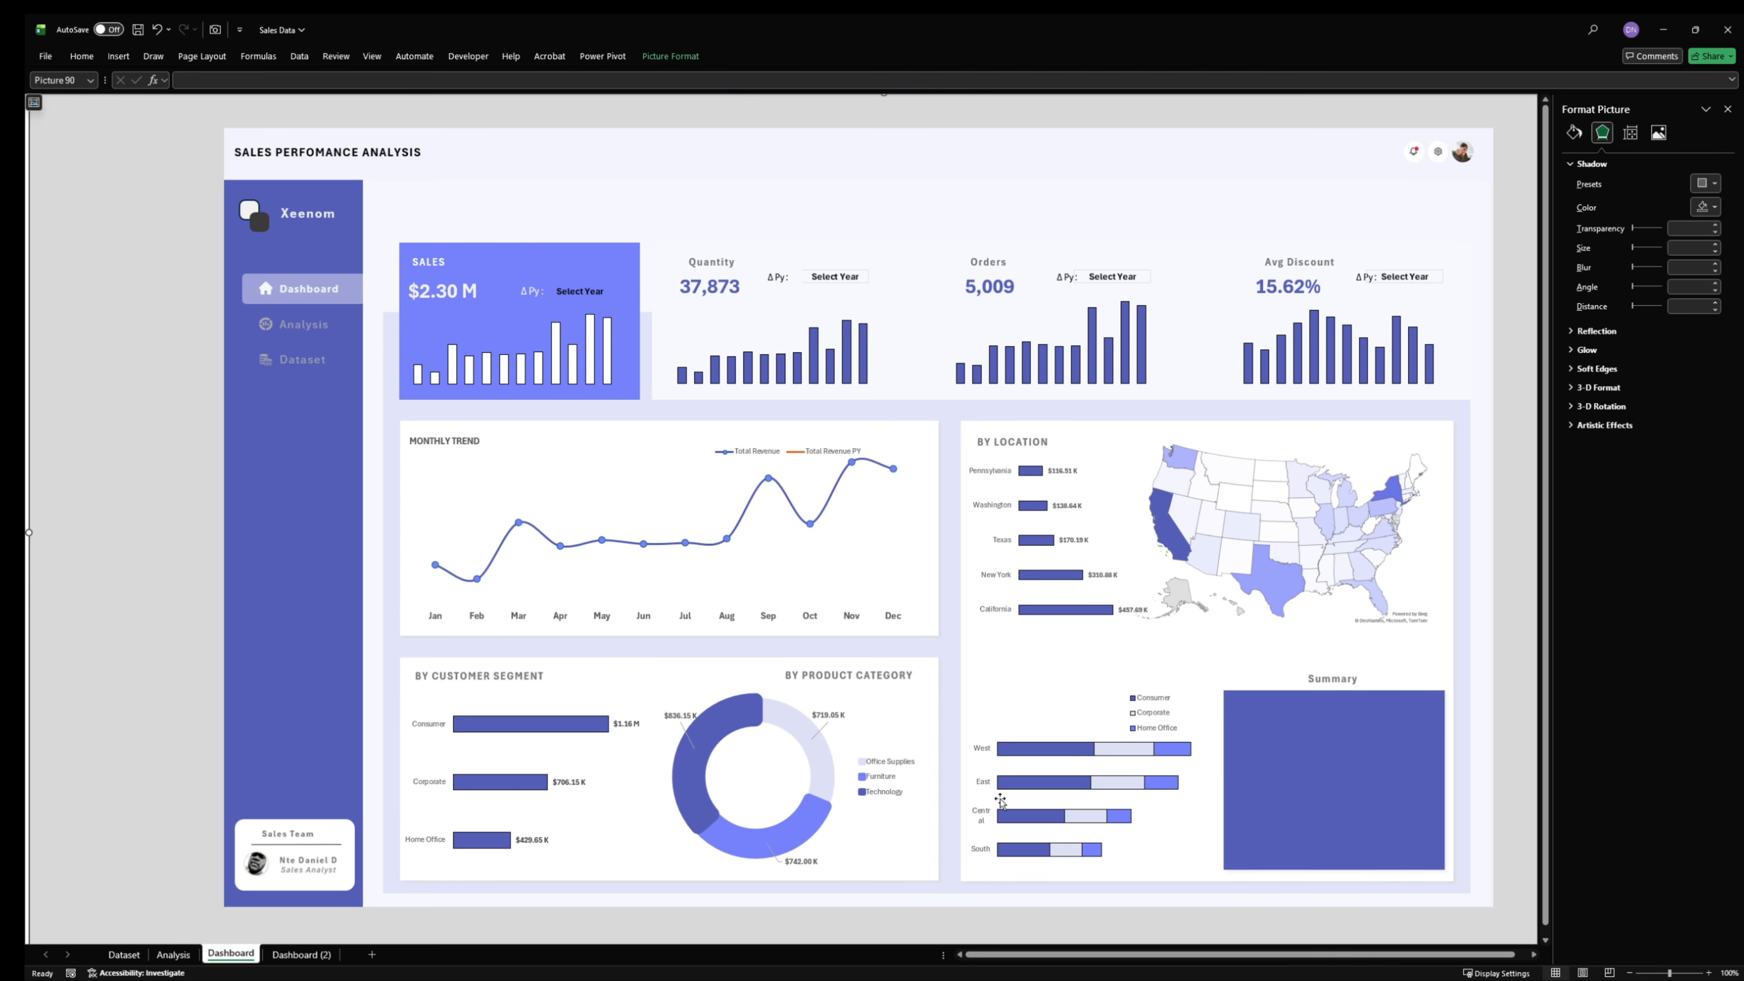
{"action": "key", "text": "ctrl+z"}
- Move the plot area's left edge inward so the Central axis label fits on one line
{"action": "left_click", "coordinate": [1038, 799]}
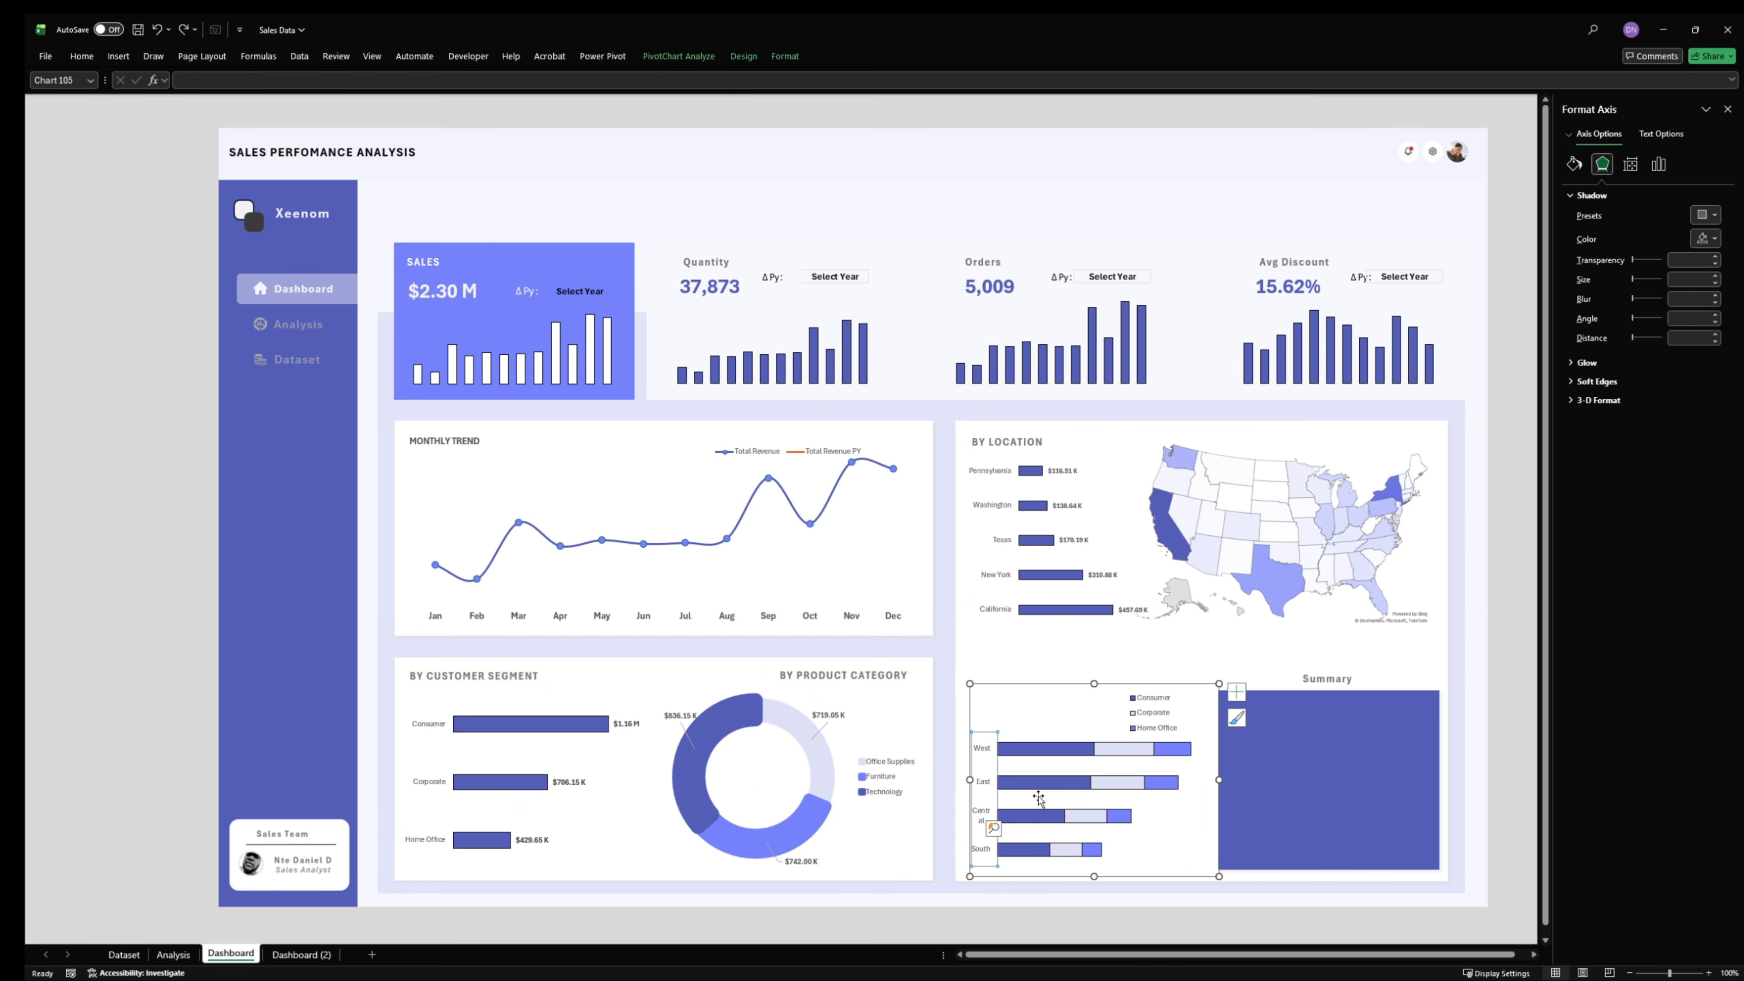
{"action": "left_click", "coordinate": [1220, 805]}
{"action": "left_click", "coordinate": [1196, 781]}
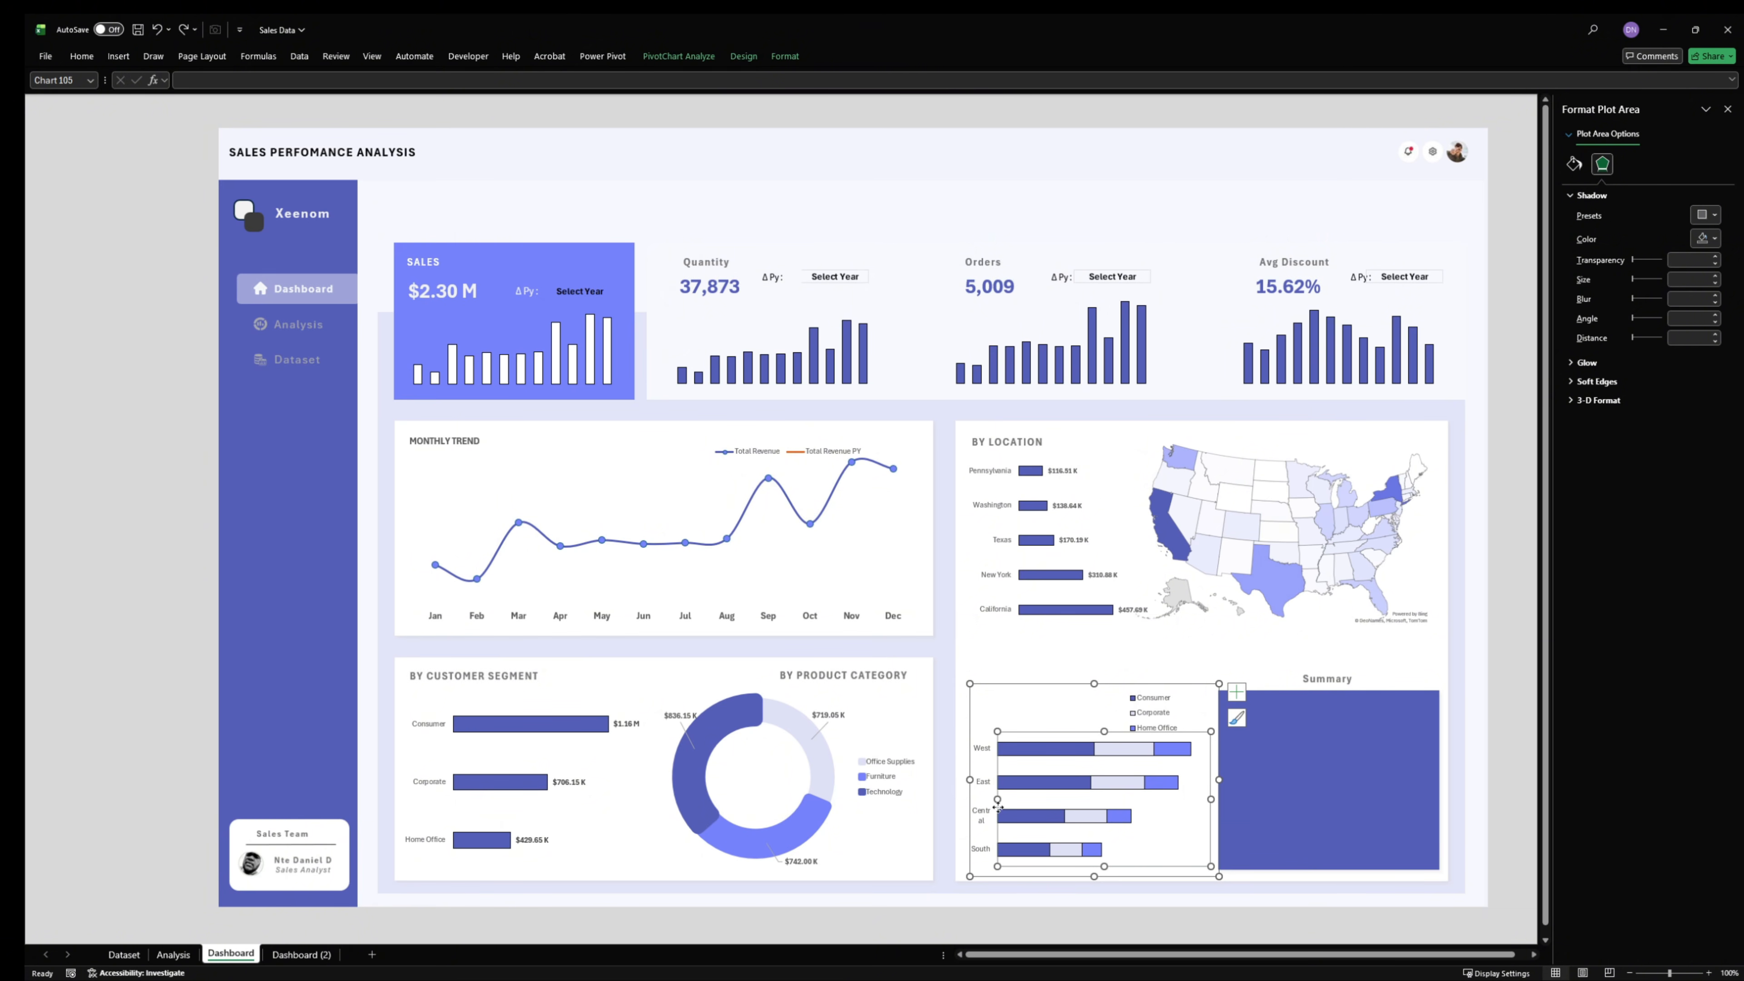
{"action": "left_click_drag", "start_coordinate": [997, 807], "coordinate": [1012, 800]}
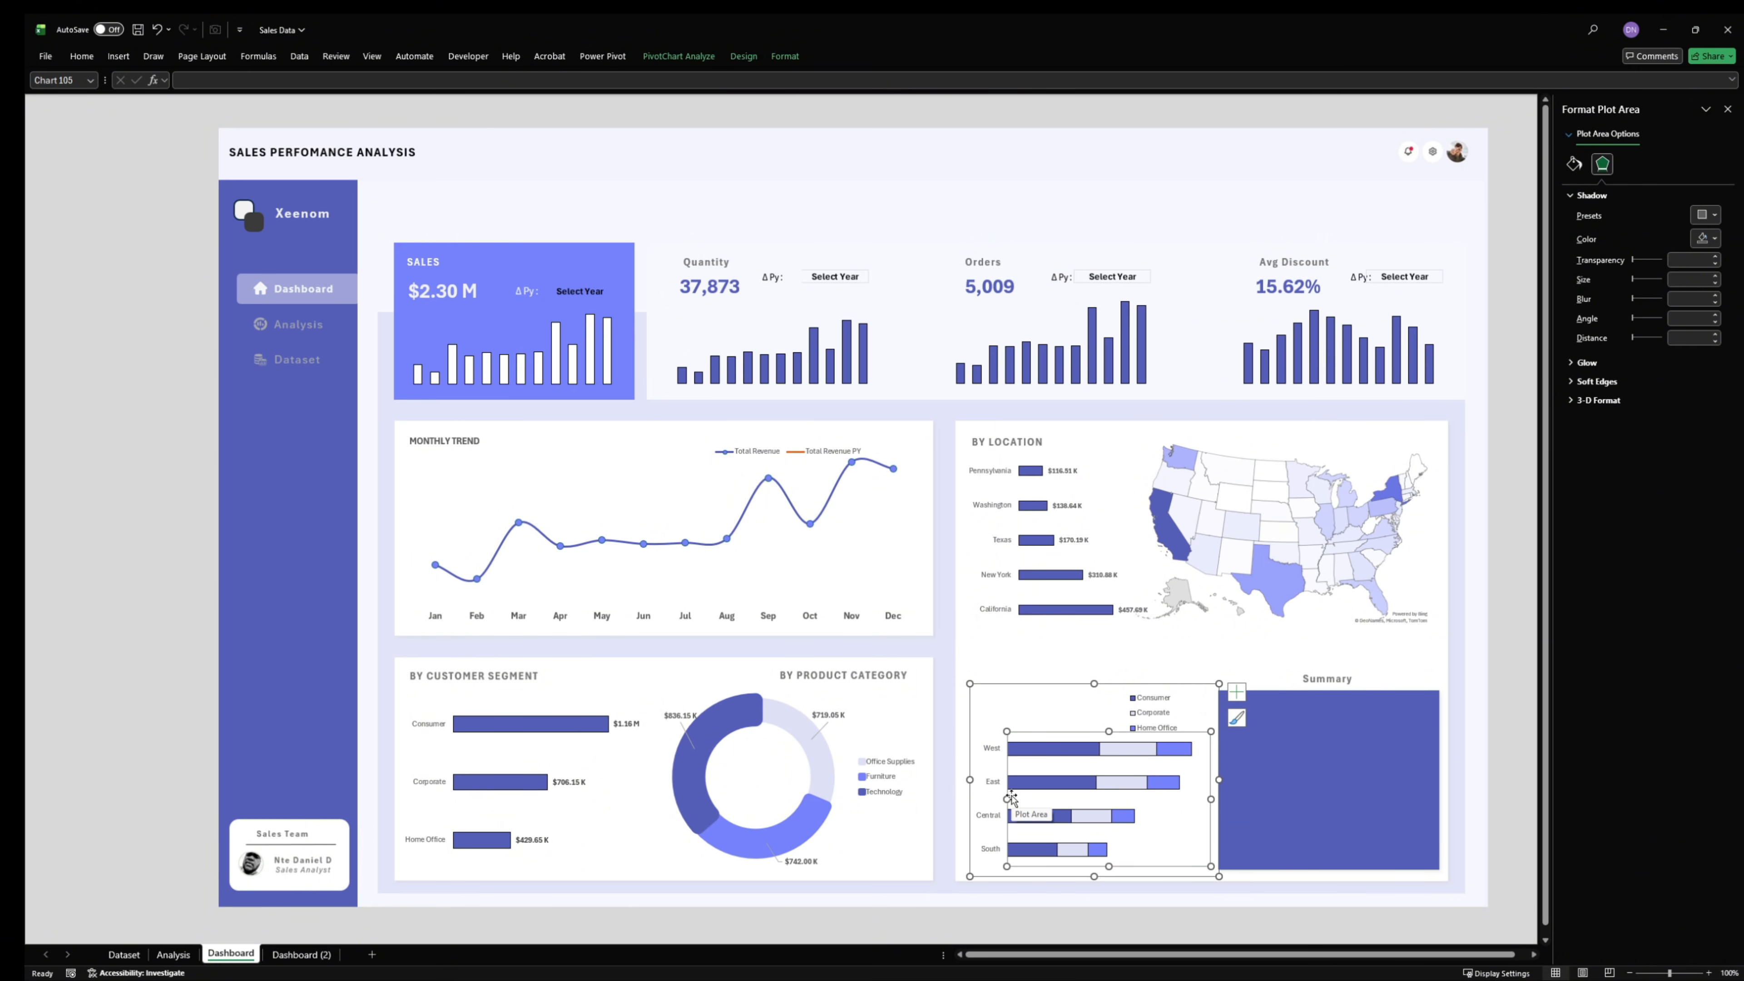
{"action": "left_click", "coordinate": [1125, 937]}
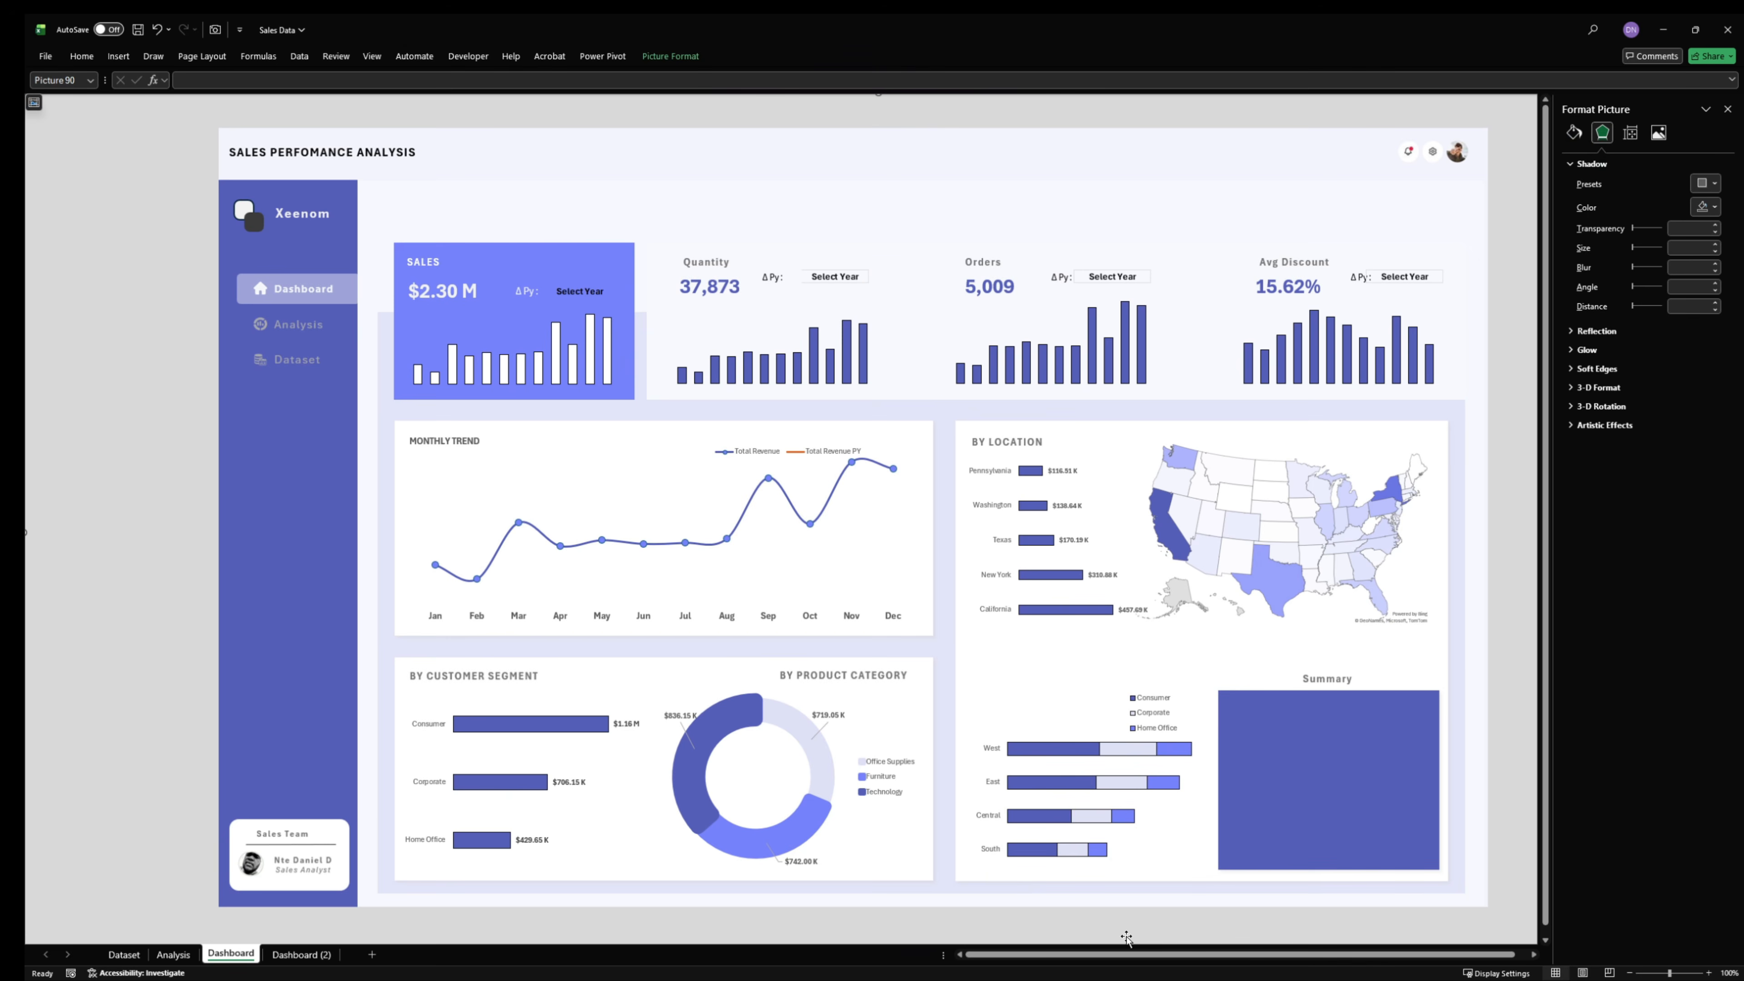
- Add a chart title to the stacked bar chart and move it to the chart's upper-left corner
{"action": "left_click", "coordinate": [1109, 727]}
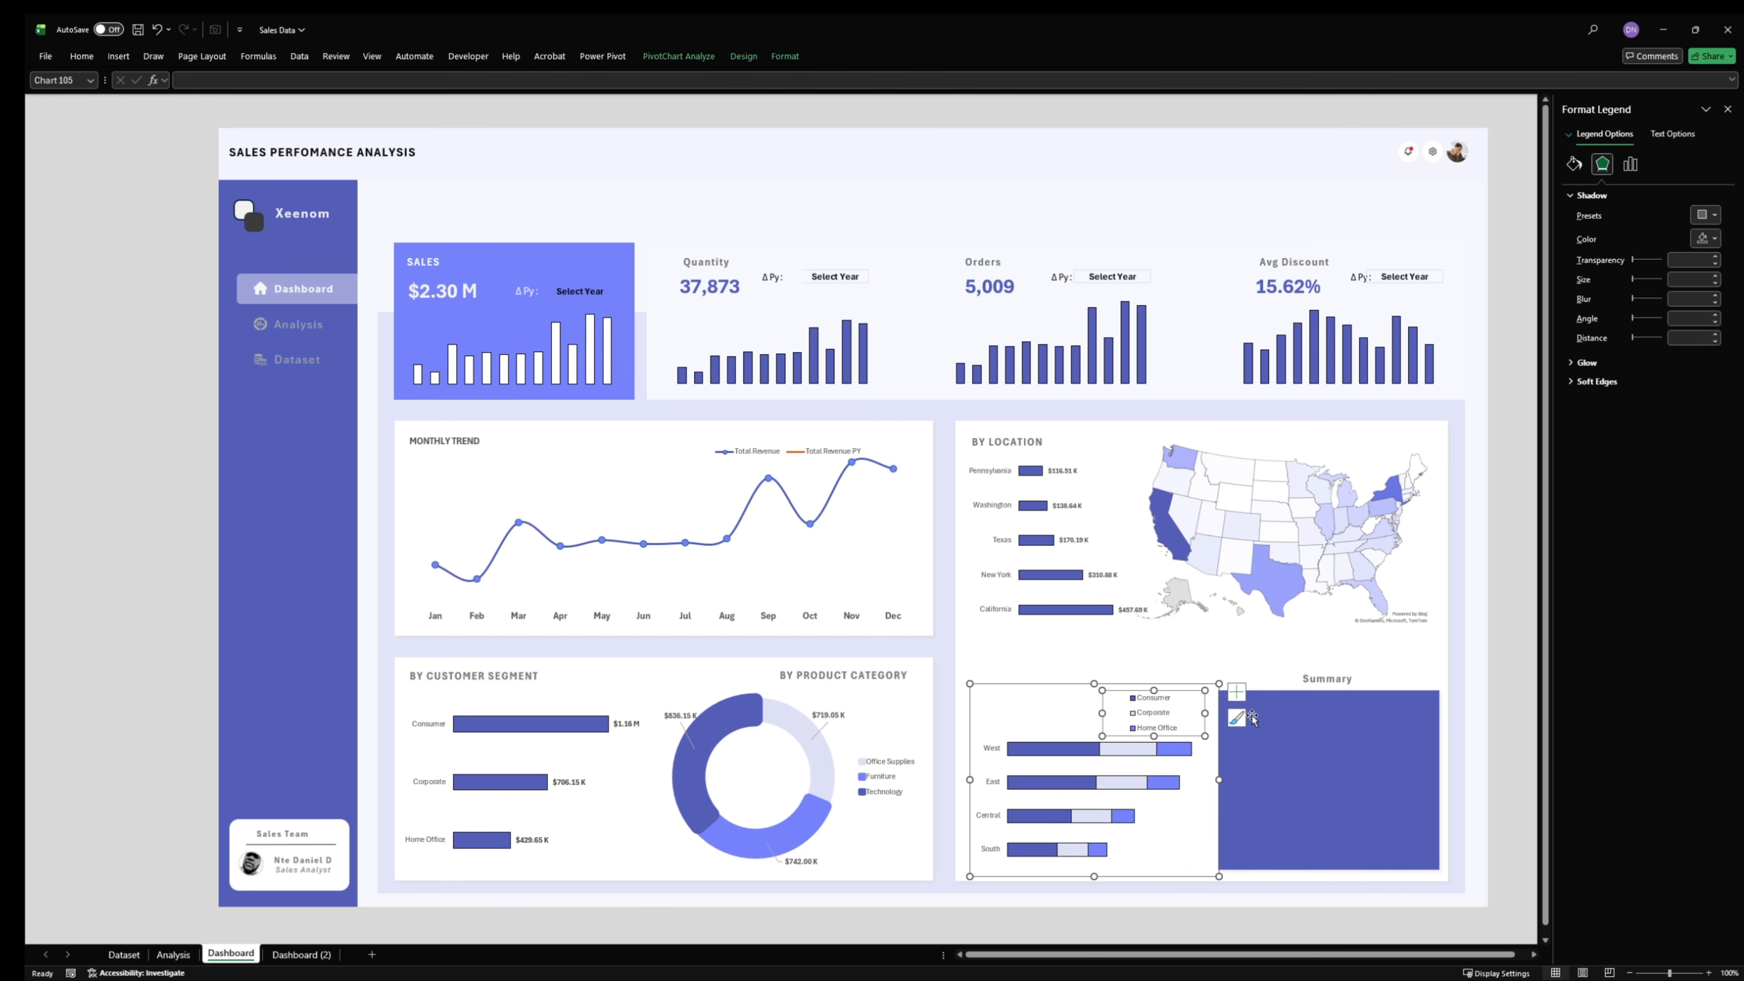
{"action": "left_click", "coordinate": [1236, 691]}
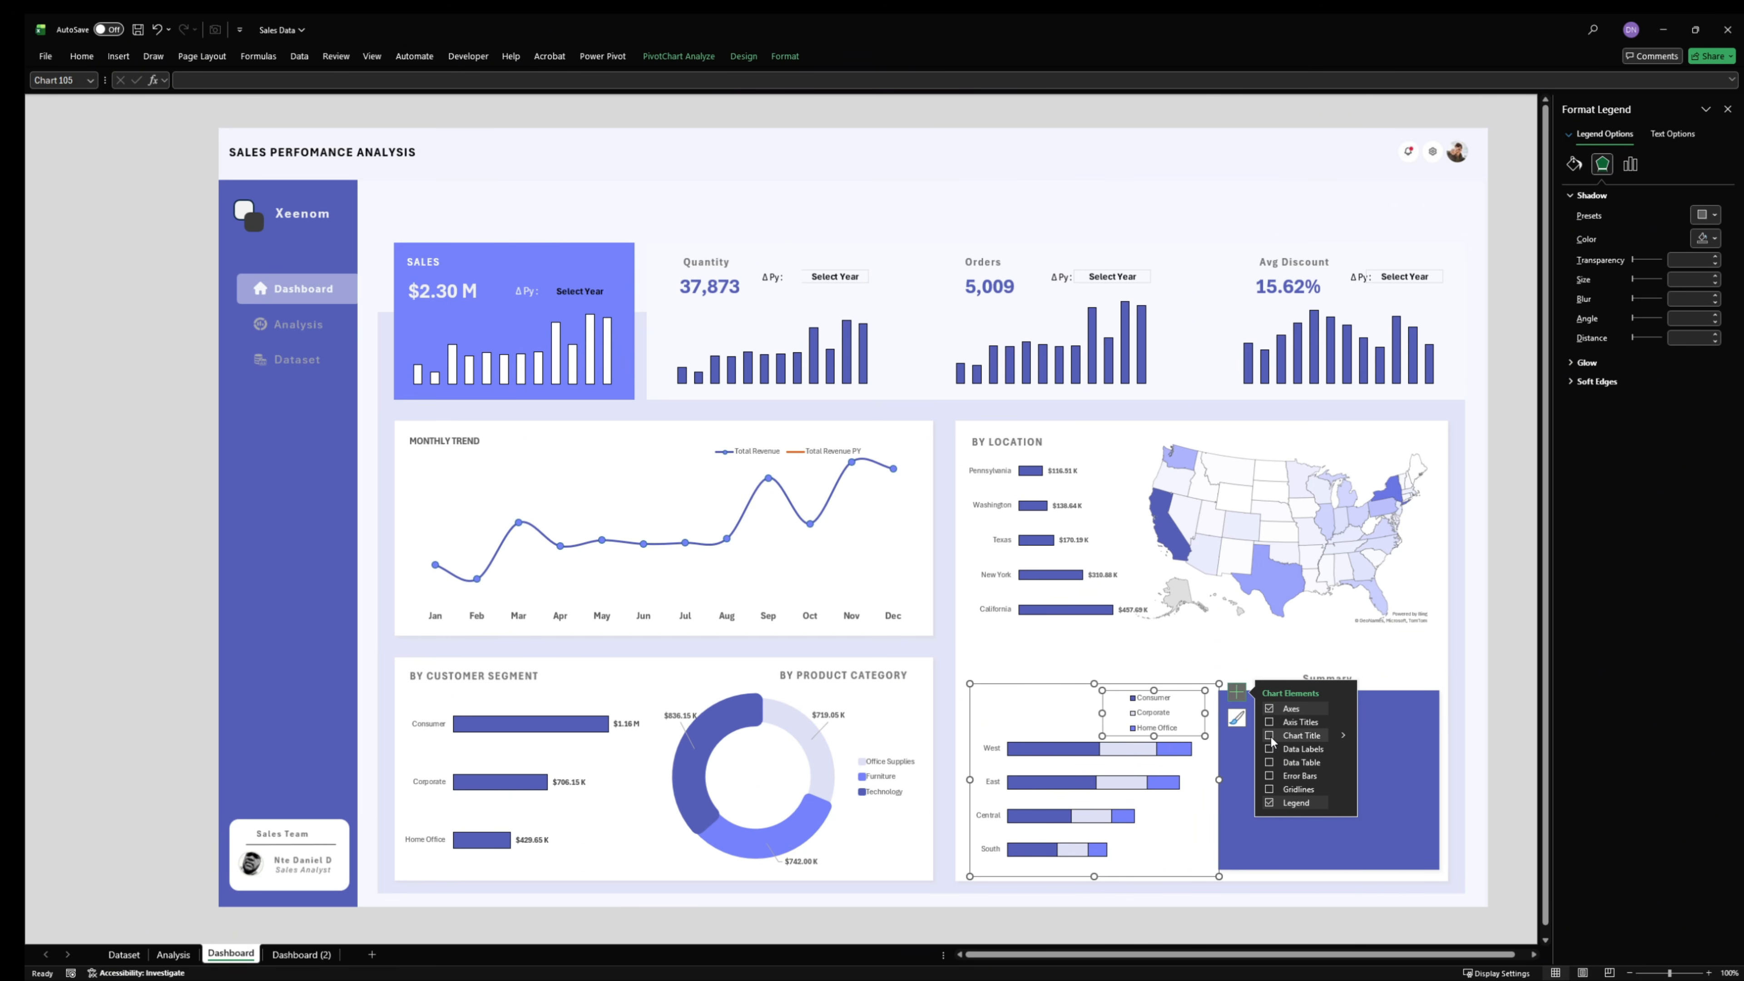
{"action": "left_click", "coordinate": [1270, 738]}
{"action": "left_click", "coordinate": [1097, 699]}
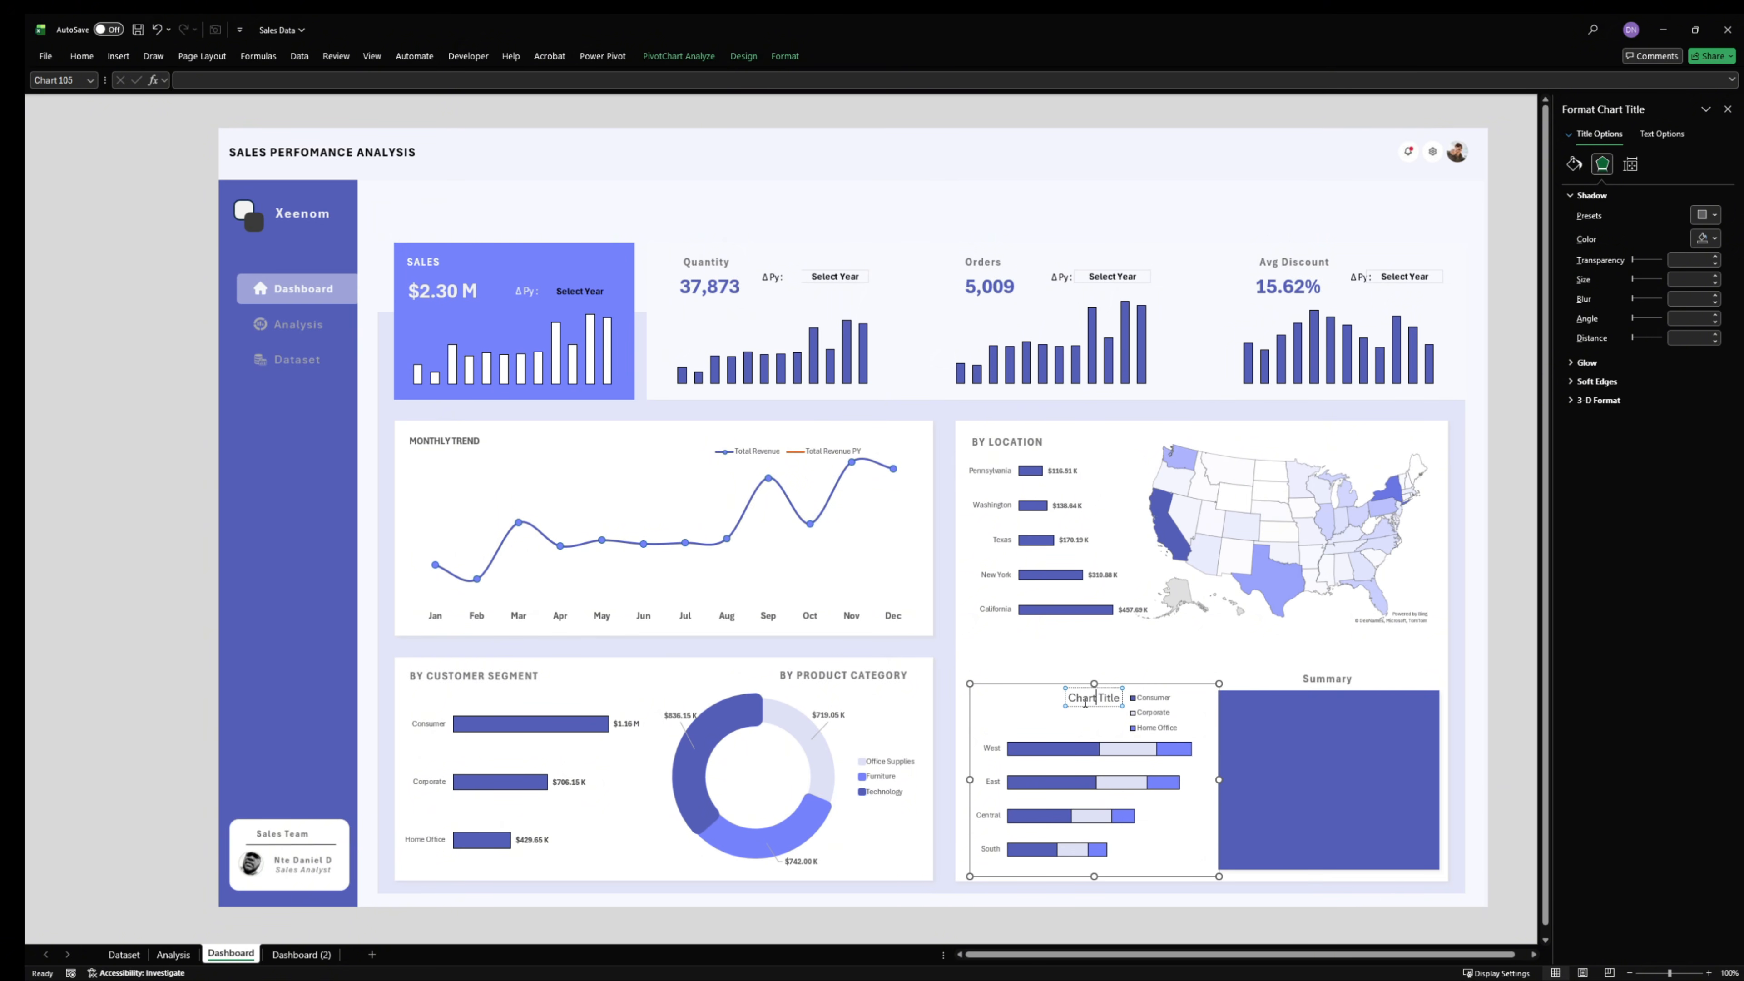
{"action": "left_click_drag", "start_coordinate": [1071, 700], "coordinate": [1123, 700]}
{"action": "left_click_drag", "start_coordinate": [1077, 706], "coordinate": [982, 706]}
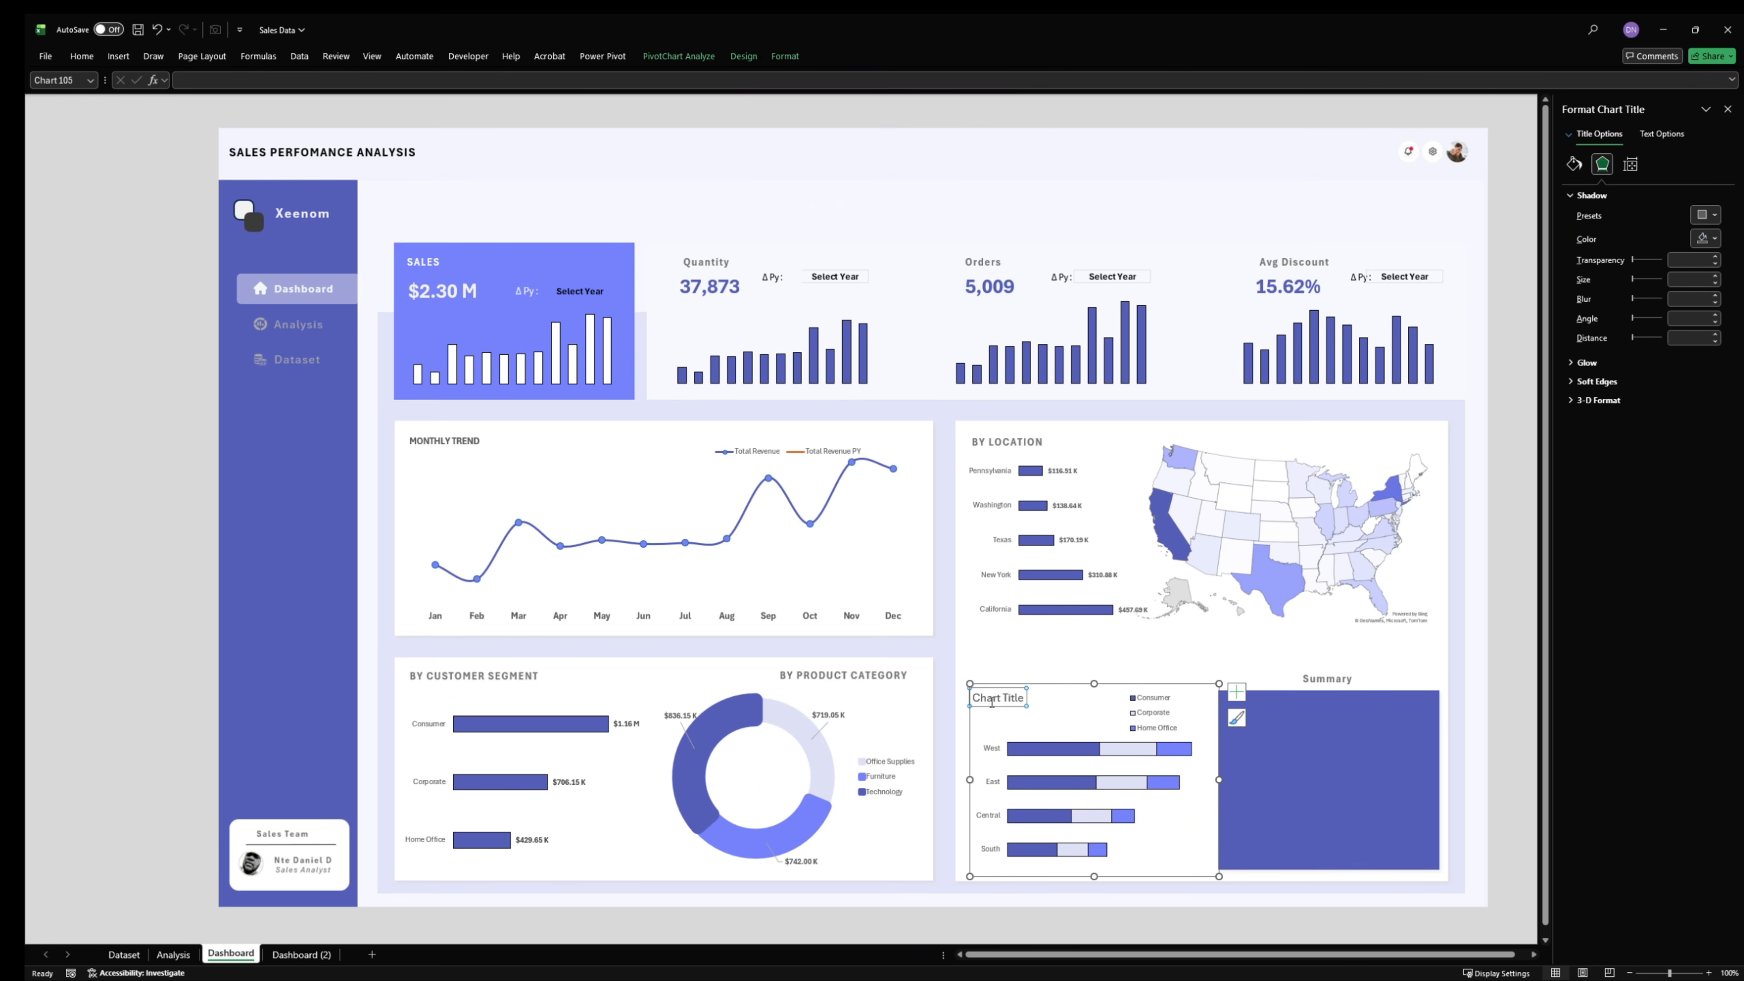
- Set the chart title to "SEGMENT DISTRIBUTION" with "By Region" on a second line
{"action": "type", "text": "S"}
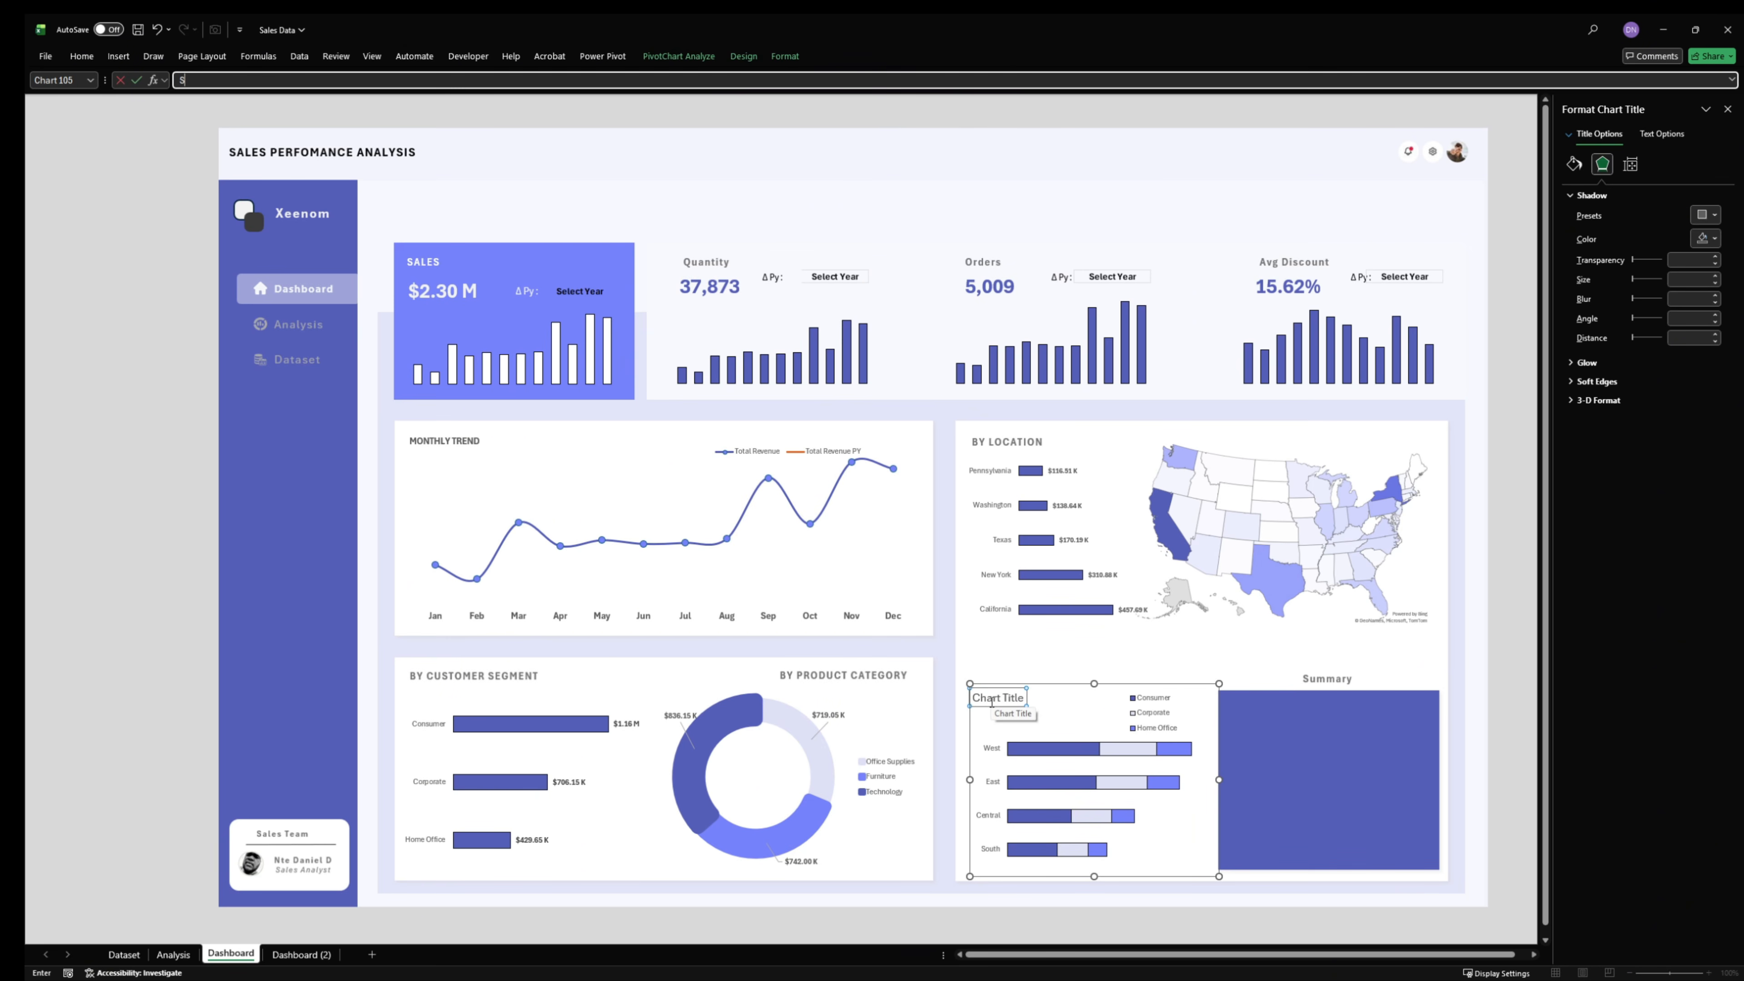
{"action": "key", "text": "Return"}
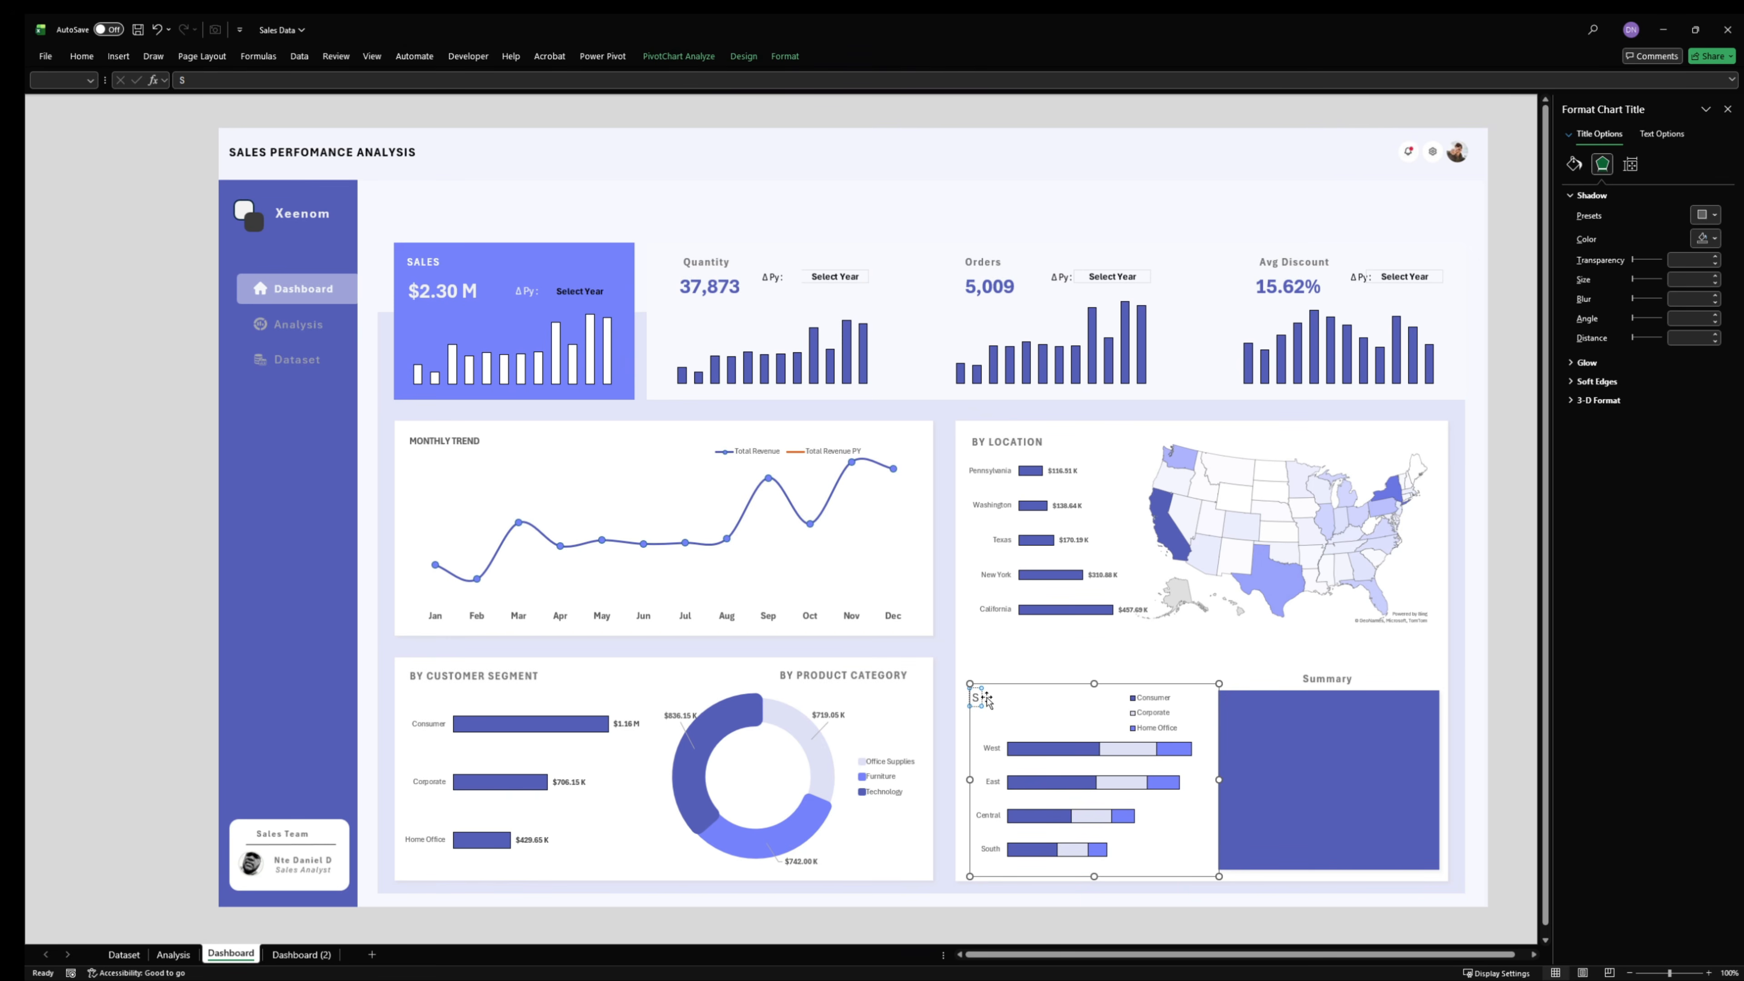
{"action": "left_click", "coordinate": [984, 697]}
{"action": "type", "text": "EGMENT dISTRIBUTION"}
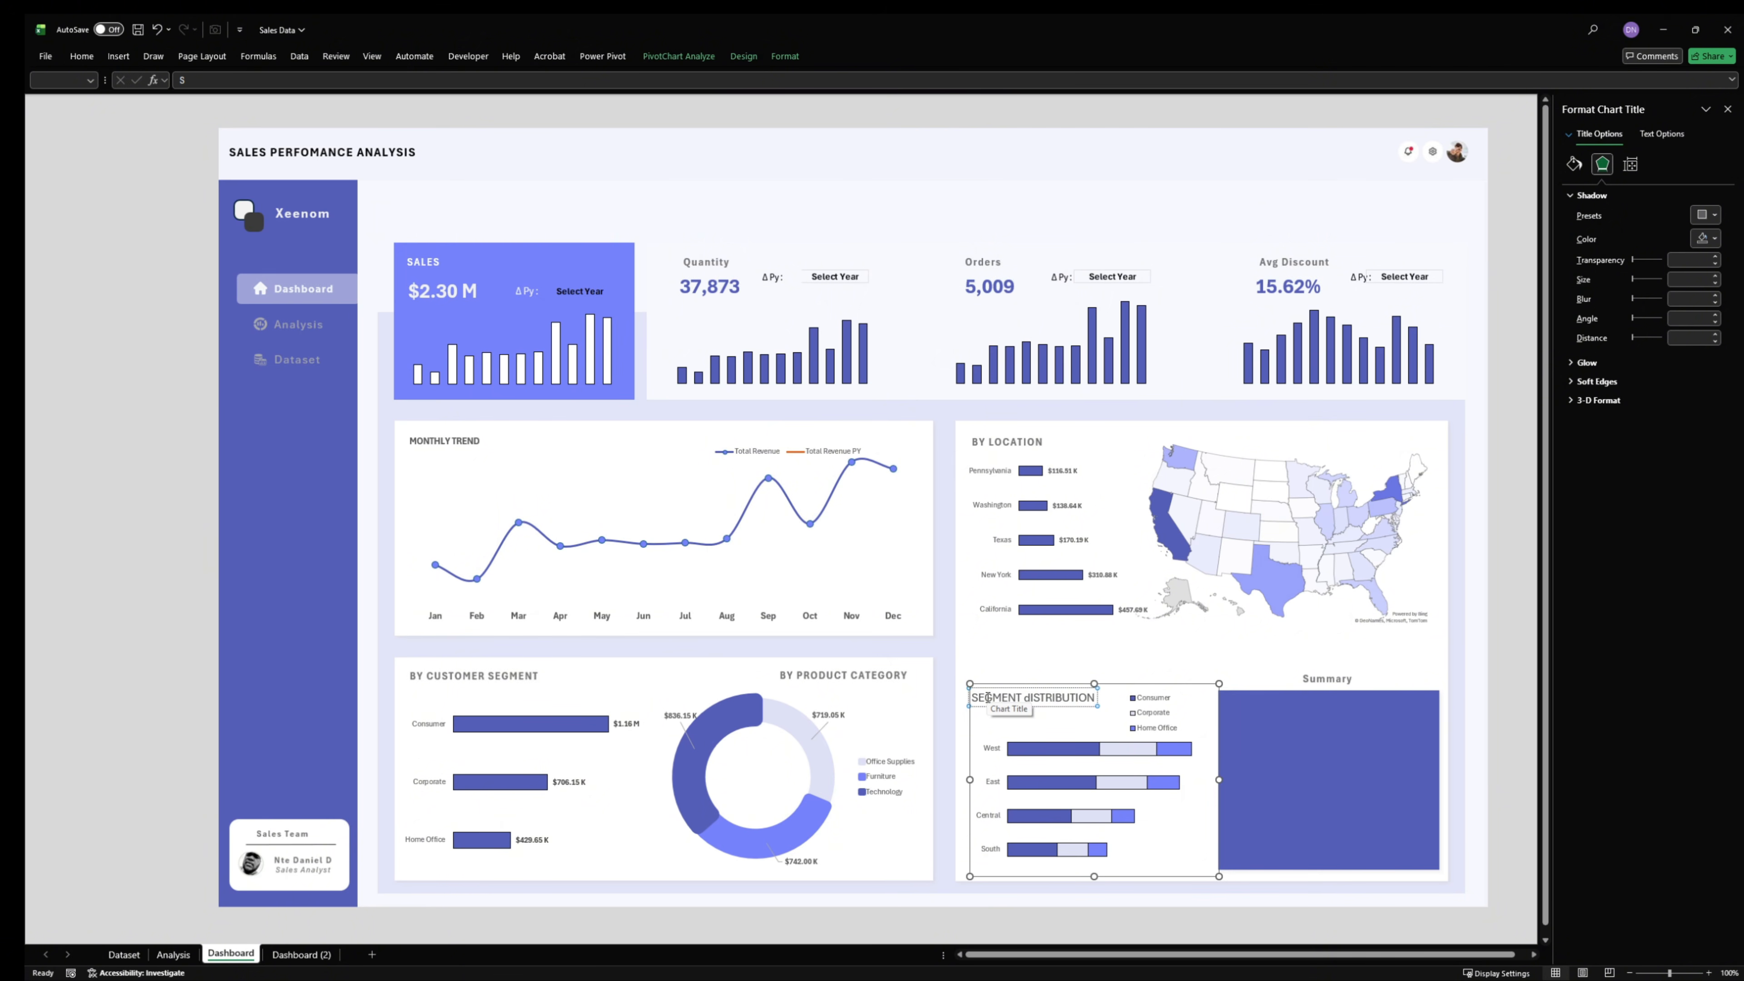
{"action": "key", "text": "BackSpace"}
{"action": "key", "text": "BackSpace"}
{"action": "key", "text": "BackSpace"}
{"action": "key", "text": "BackSpace"}
{"action": "key", "text": "BackSpace"}
{"action": "key", "text": "BackSpace"}
{"action": "key", "text": "BackSpace"}
{"action": "key", "text": "BackSpace"}
{"action": "key", "text": "BackSpace"}
{"action": "key", "text": "BackSpace"}
{"action": "key", "text": "BackSpace"}
{"action": "key", "text": "BackSpace"}
{"action": "key", "text": "BackSpace"}
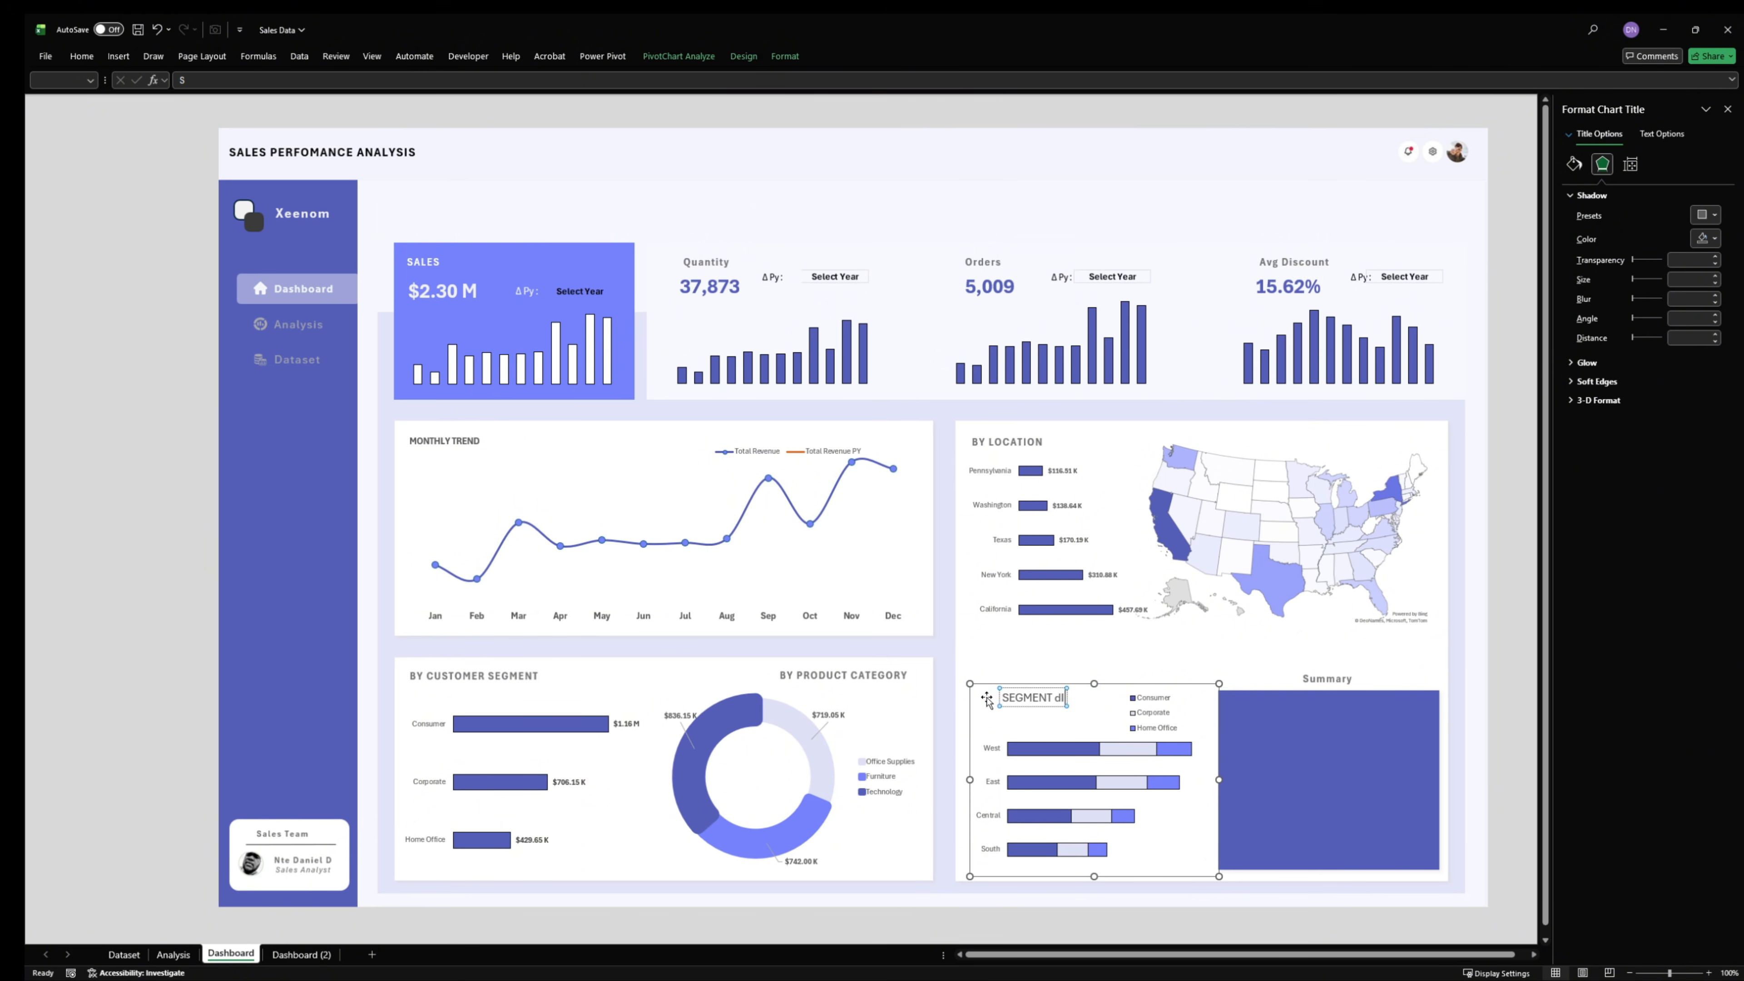
{"action": "type", "text": "DISTRIBUTIO"}
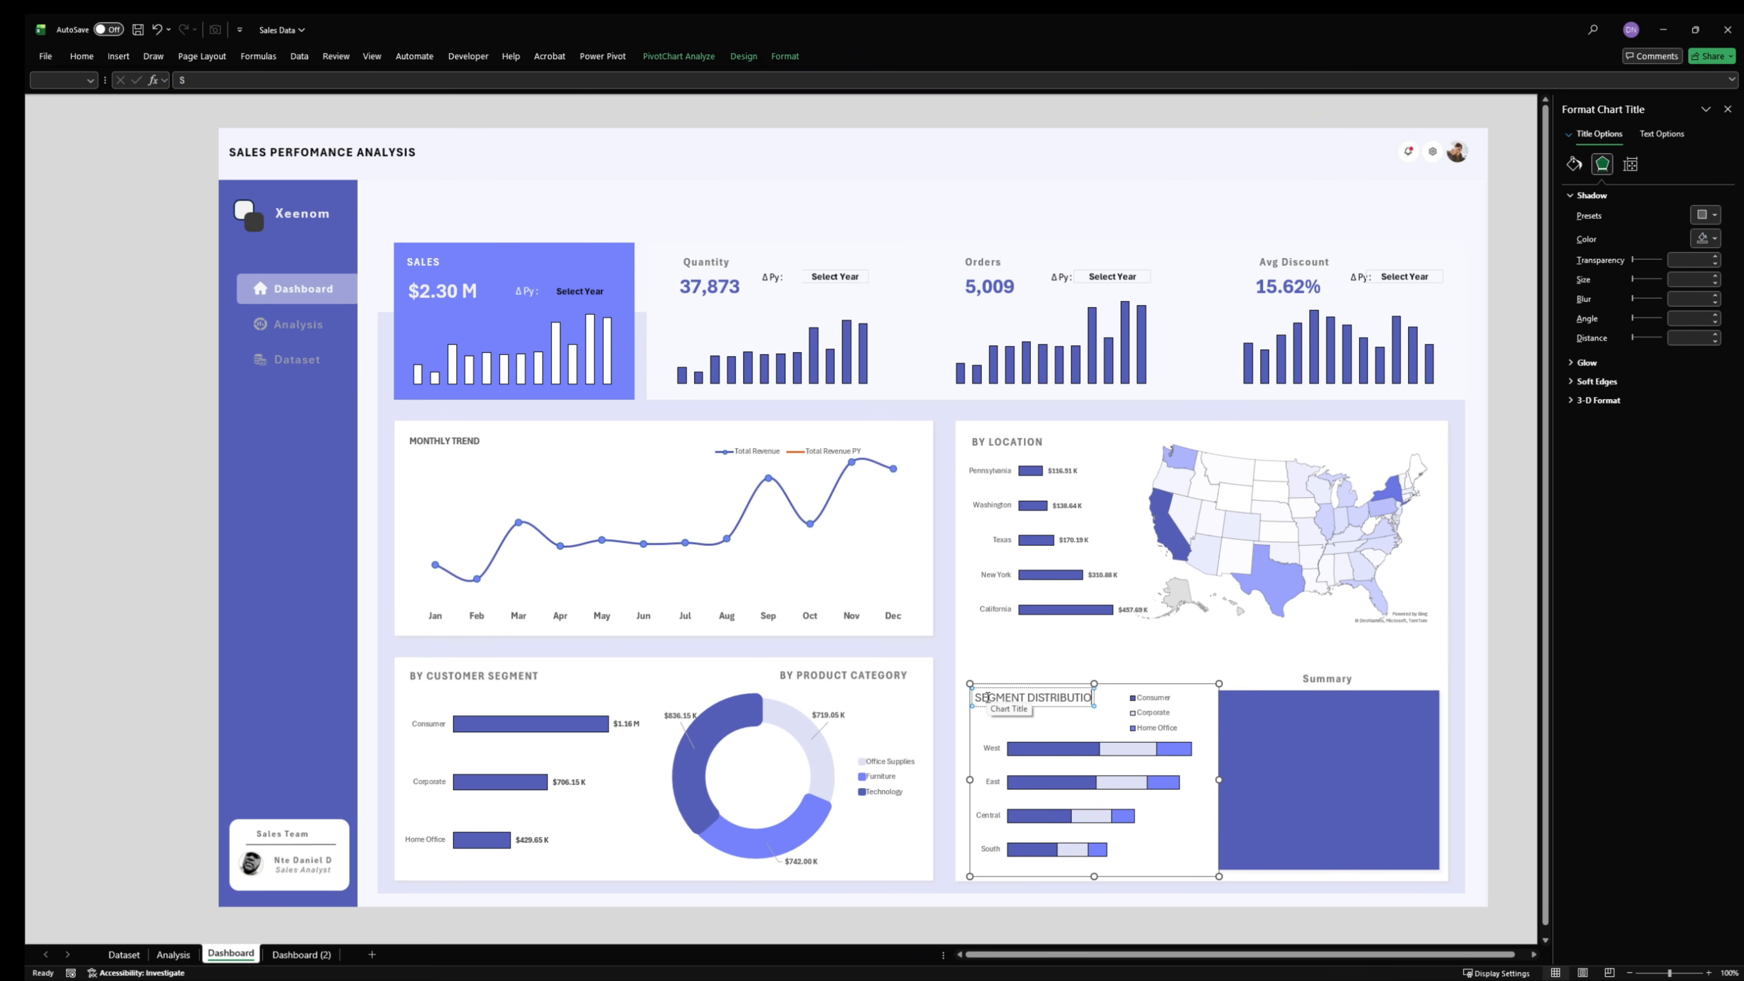
{"action": "type", "text": "N"}
{"action": "key", "text": "Return"}
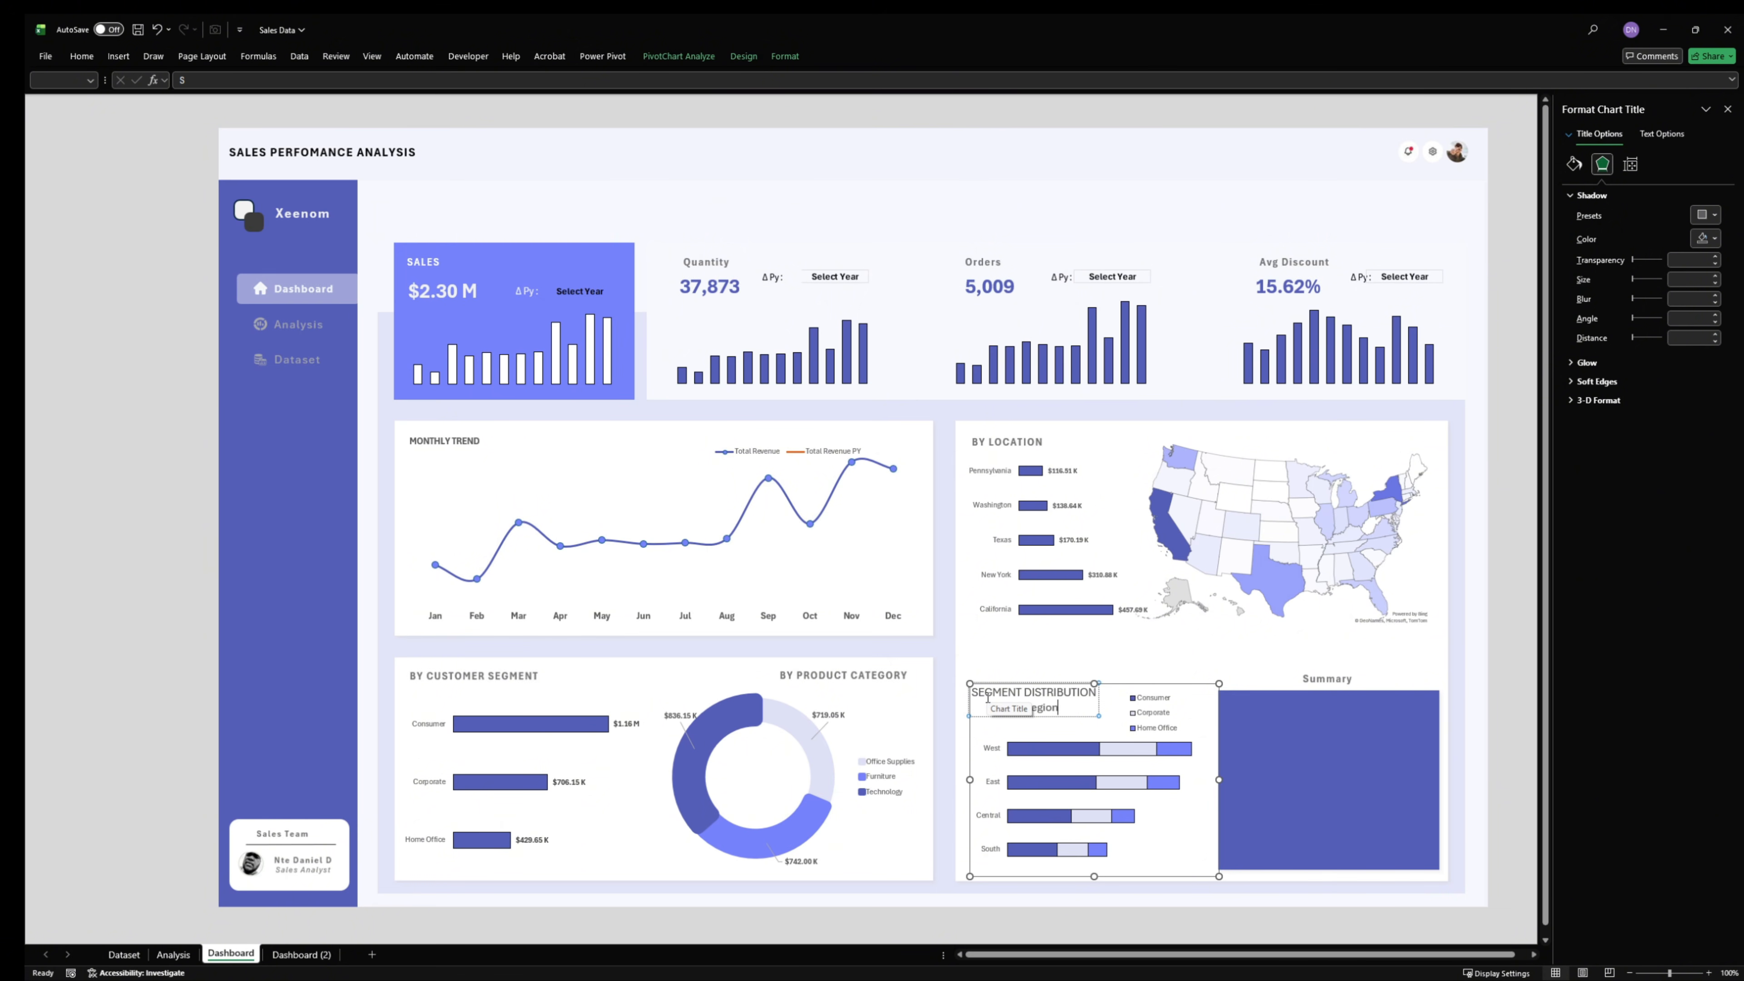
- Left-align both lines of the stacked bar chart's title
{"action": "left_click_drag", "start_coordinate": [1072, 706], "coordinate": [897, 667]}
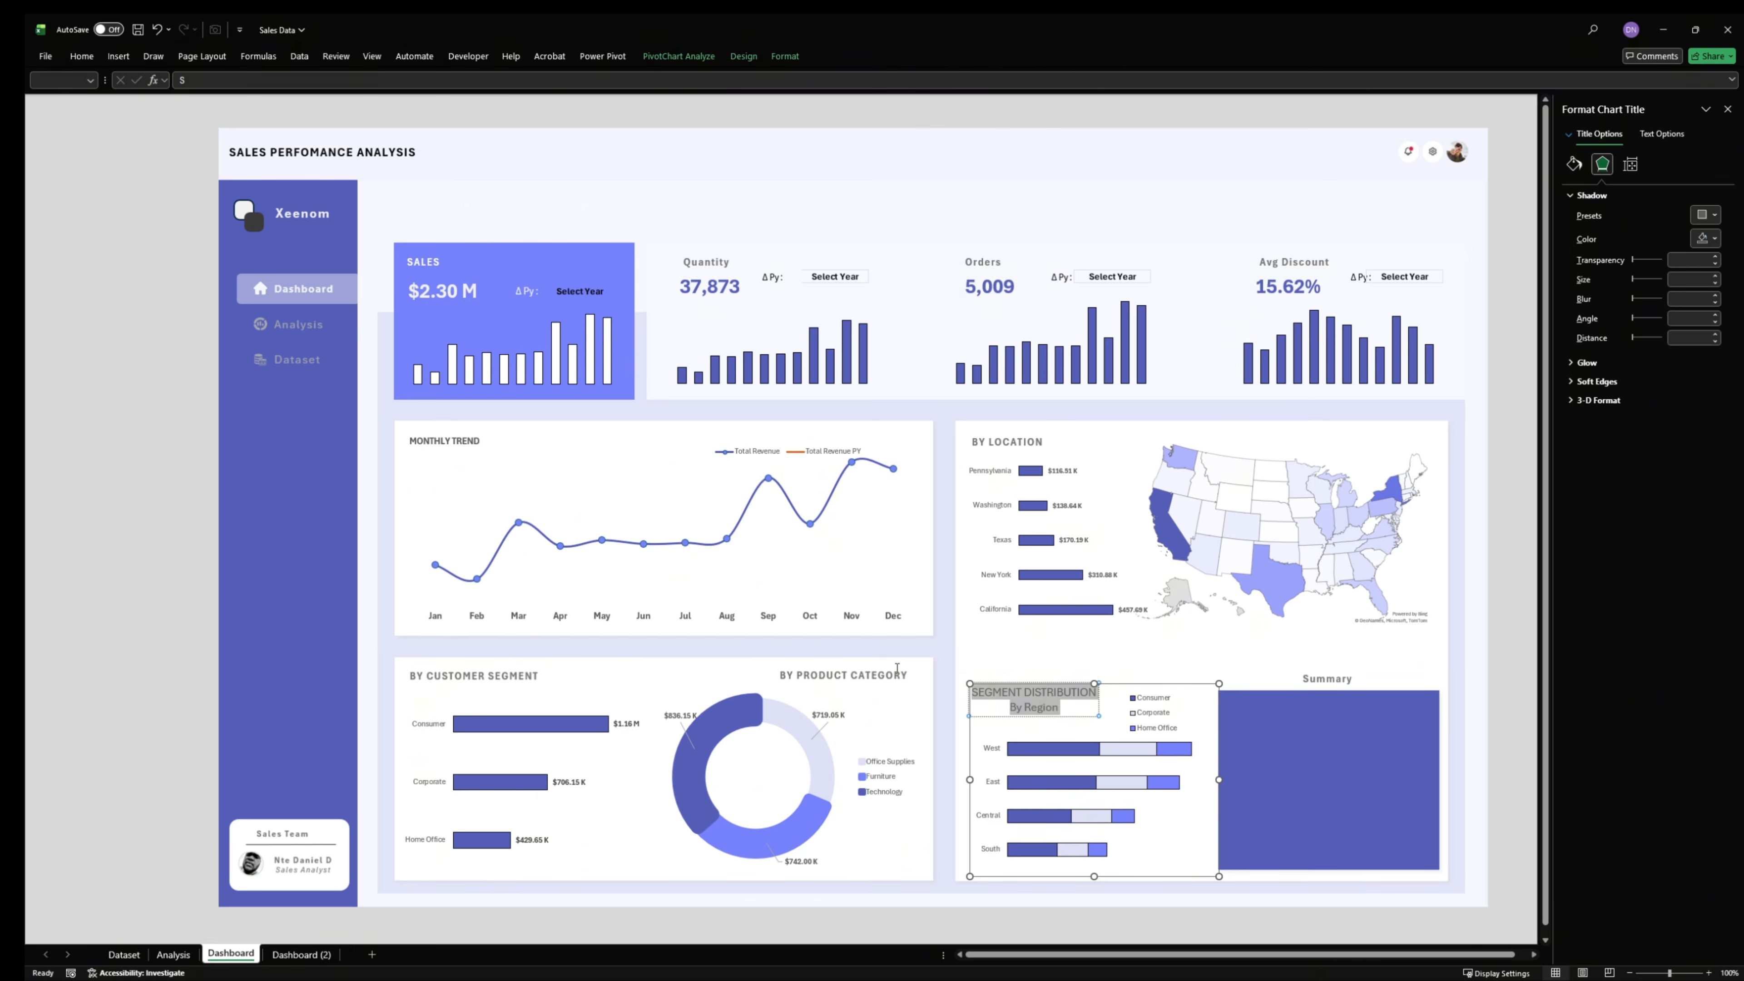
{"action": "left_click", "coordinate": [71, 56]}
{"action": "left_click", "coordinate": [321, 103]}
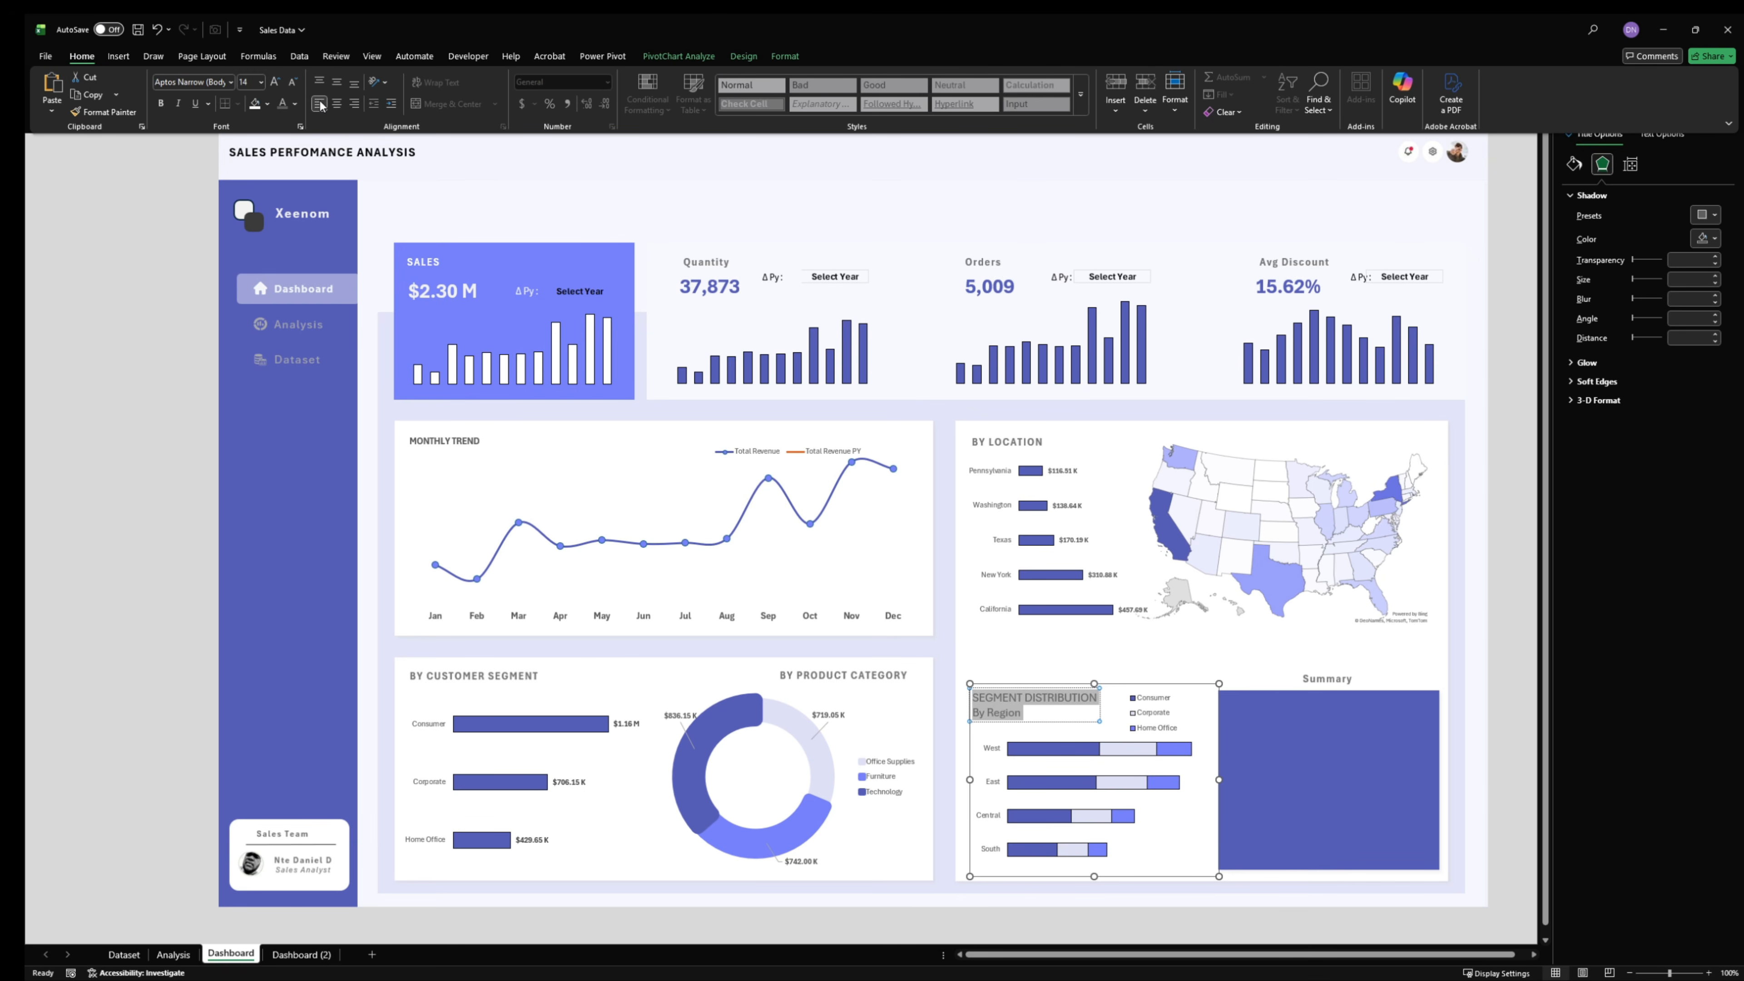
{"action": "left_click", "coordinate": [1038, 713]}
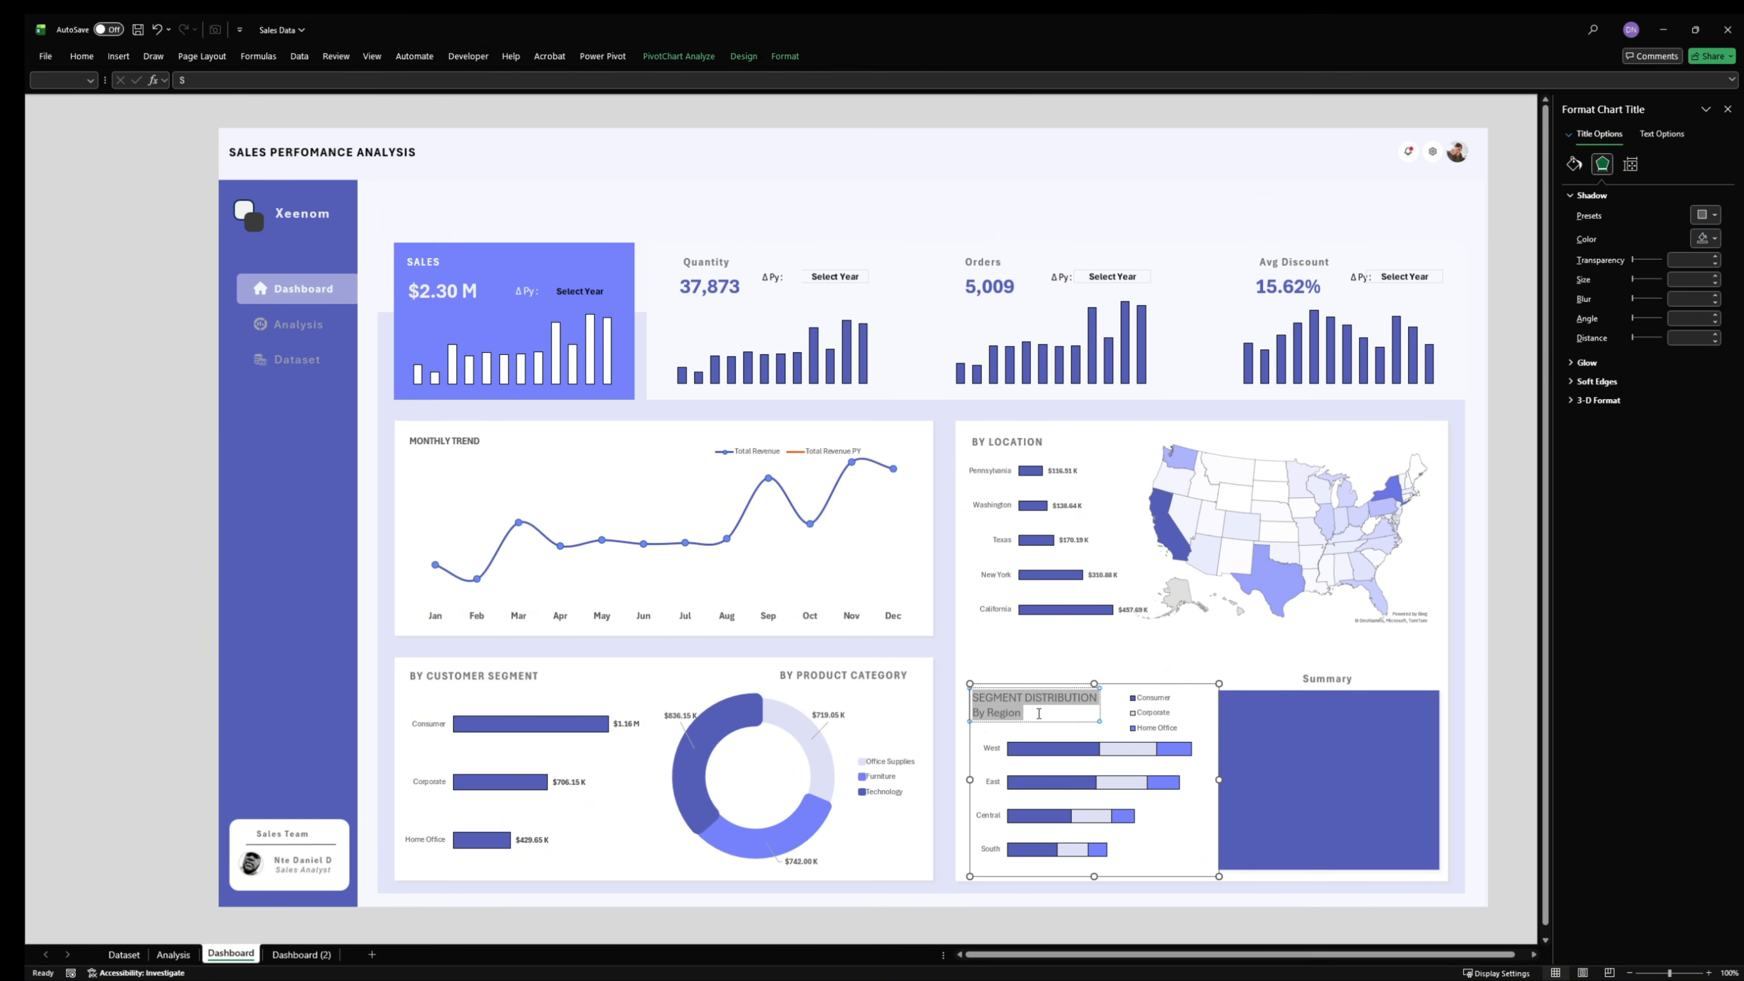
{"action": "left_click", "coordinate": [1121, 628]}
- Make the title line "SEGMENT DISTRIBUTION" bold and reduce its font size to 11
{"action": "left_click", "coordinate": [1054, 704]}
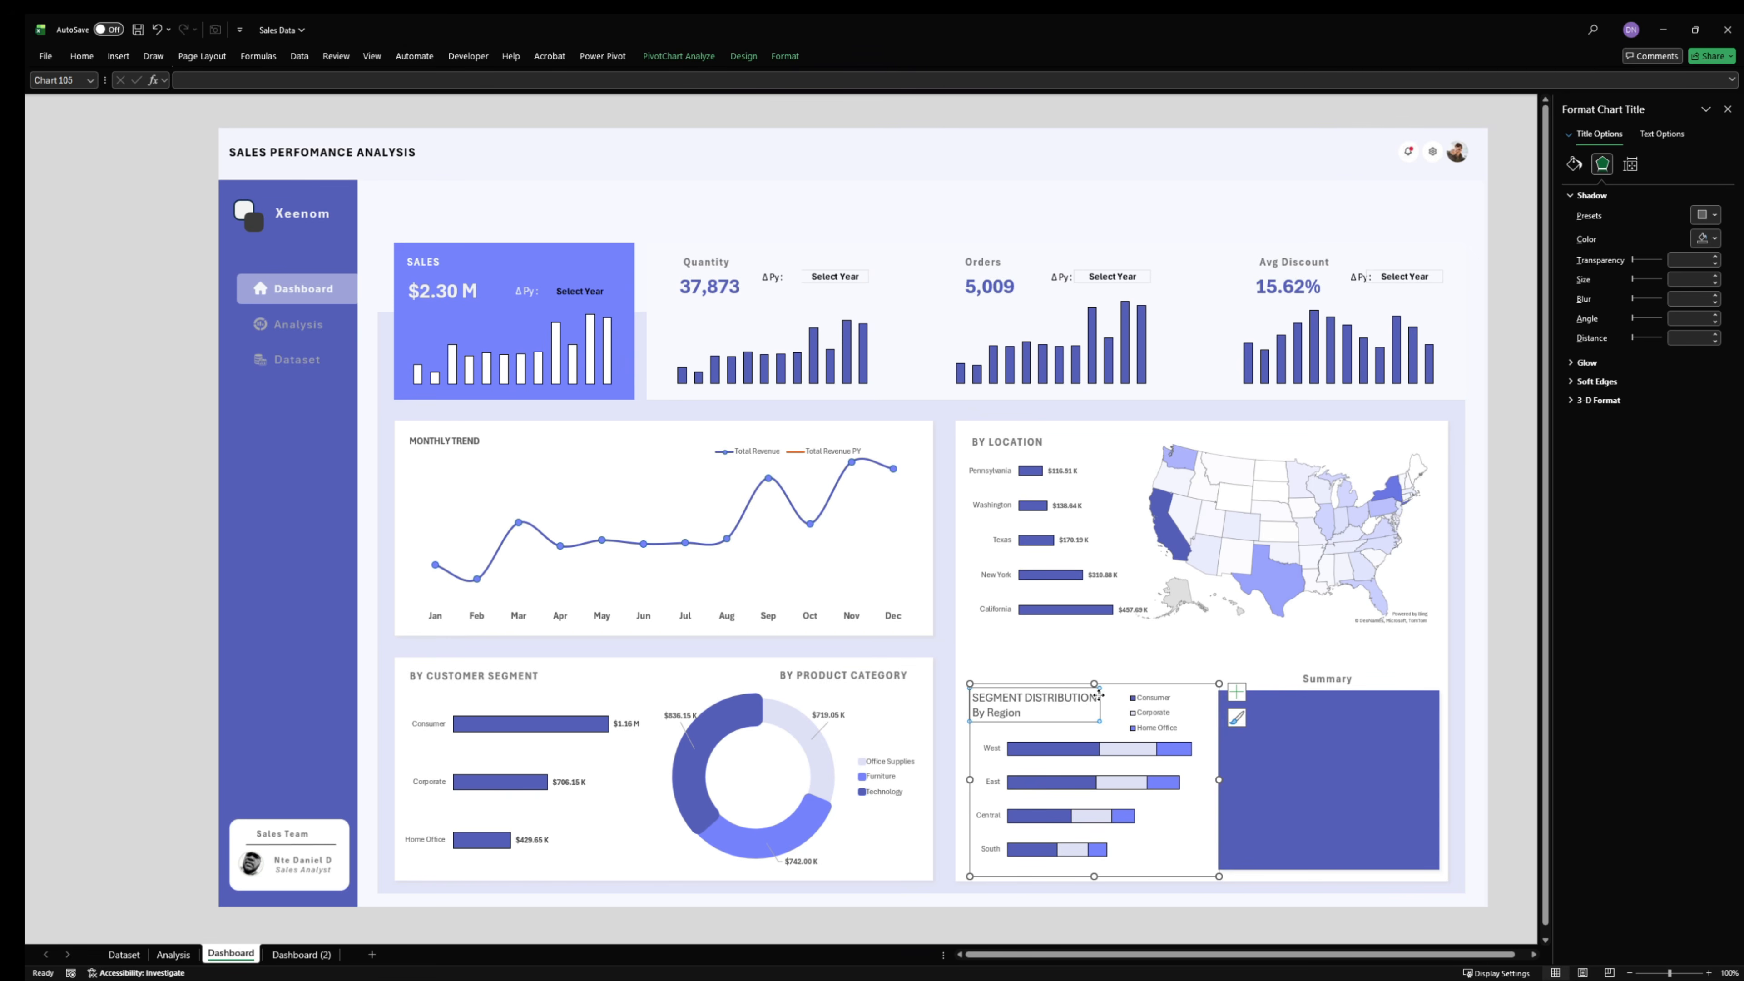
{"action": "left_click_drag", "start_coordinate": [1096, 697], "coordinate": [971, 698]}
{"action": "left_click", "coordinate": [81, 56]}
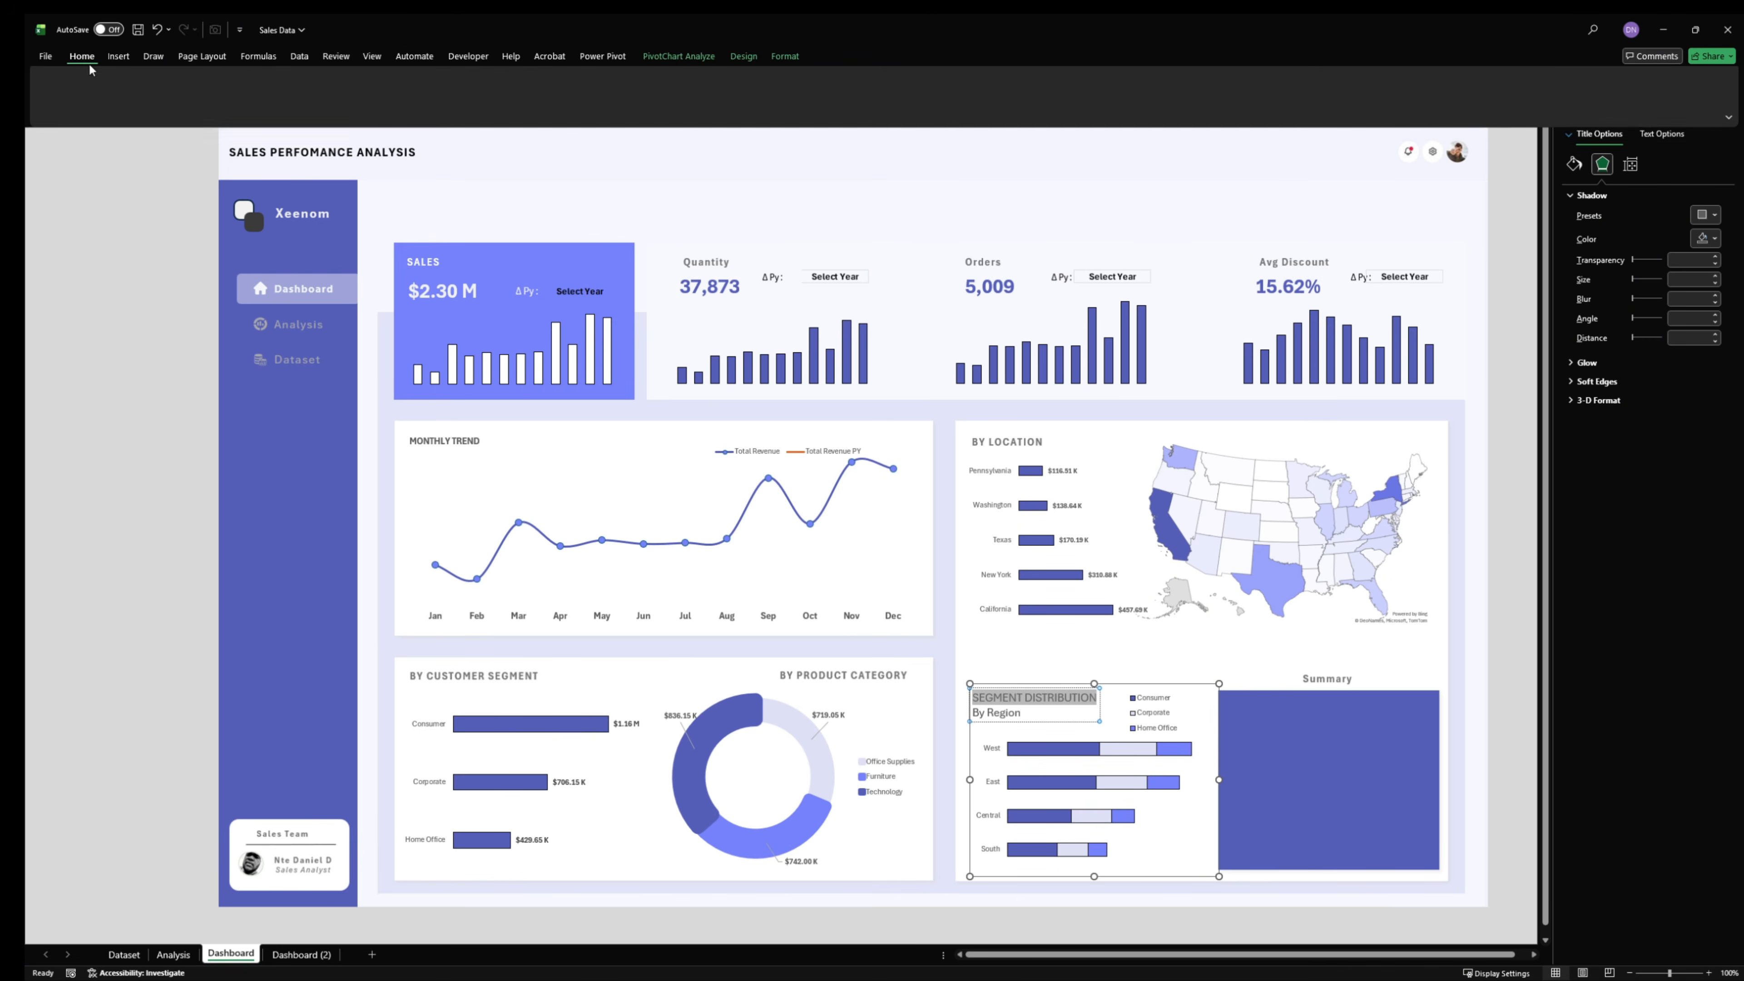
{"action": "left_click", "coordinate": [161, 104]}
{"action": "left_click", "coordinate": [291, 81]}
{"action": "left_click", "coordinate": [291, 82]}
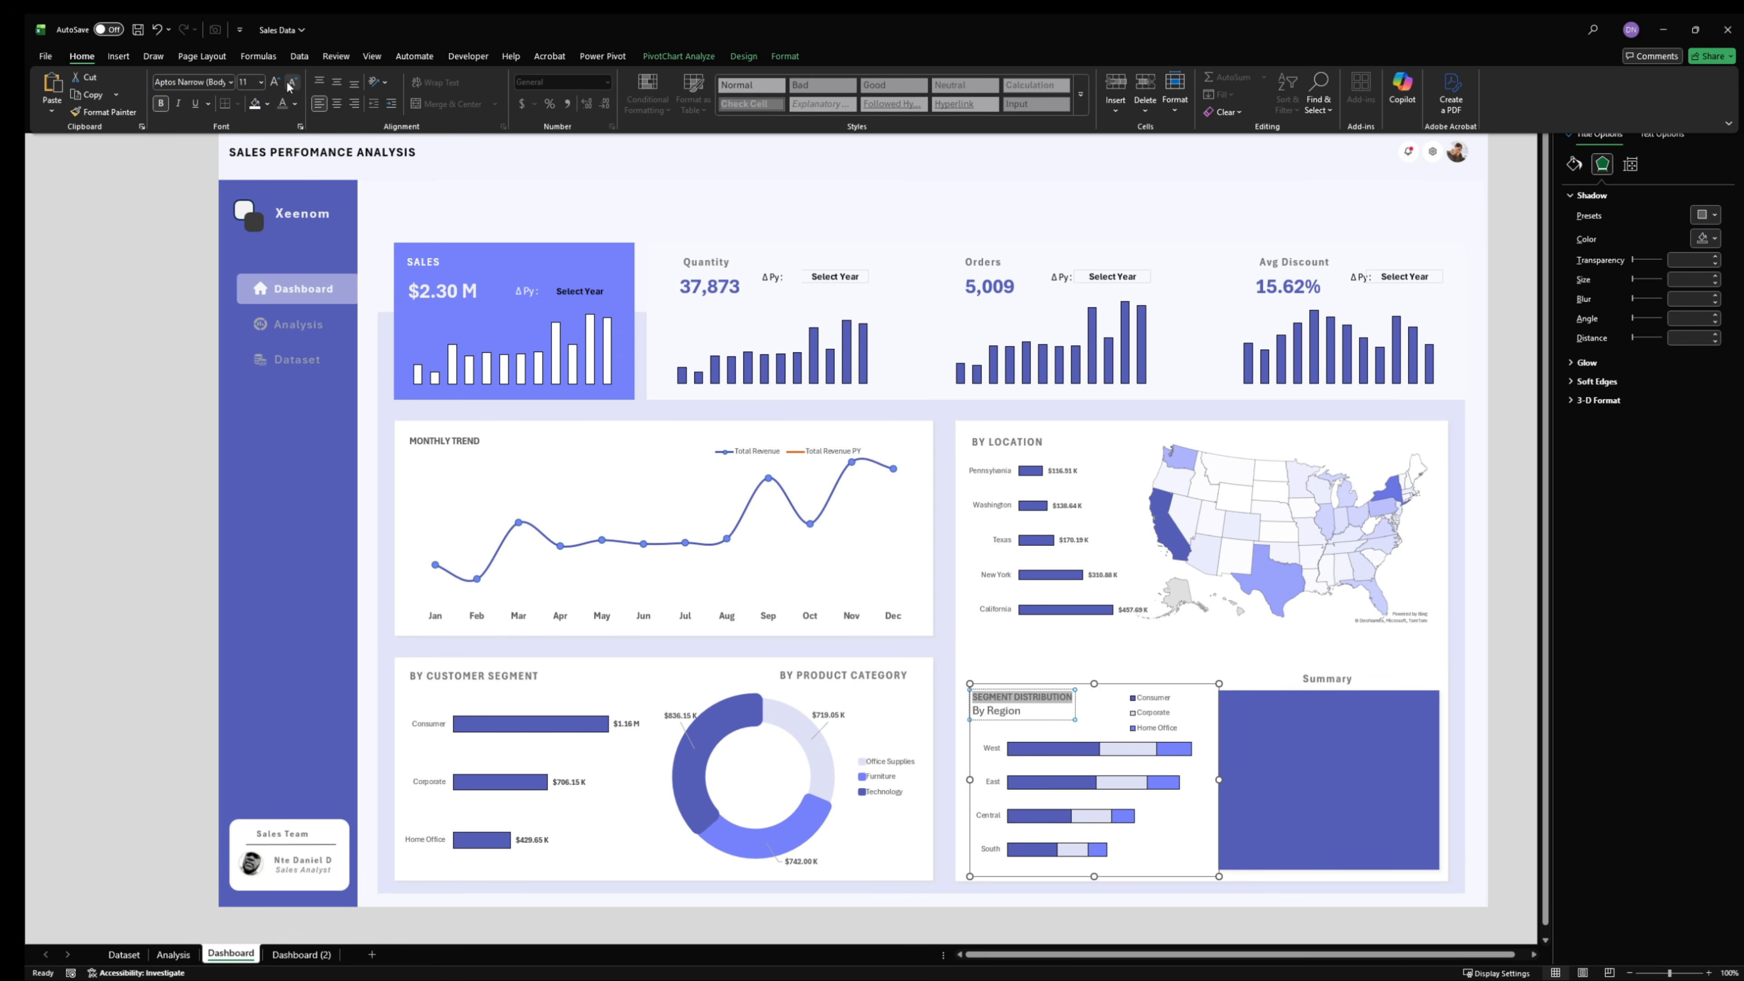
- Reduce the font size of the "By Region" line in the stacked bar chart's title by two steps
{"action": "left_click", "coordinate": [1023, 712]}
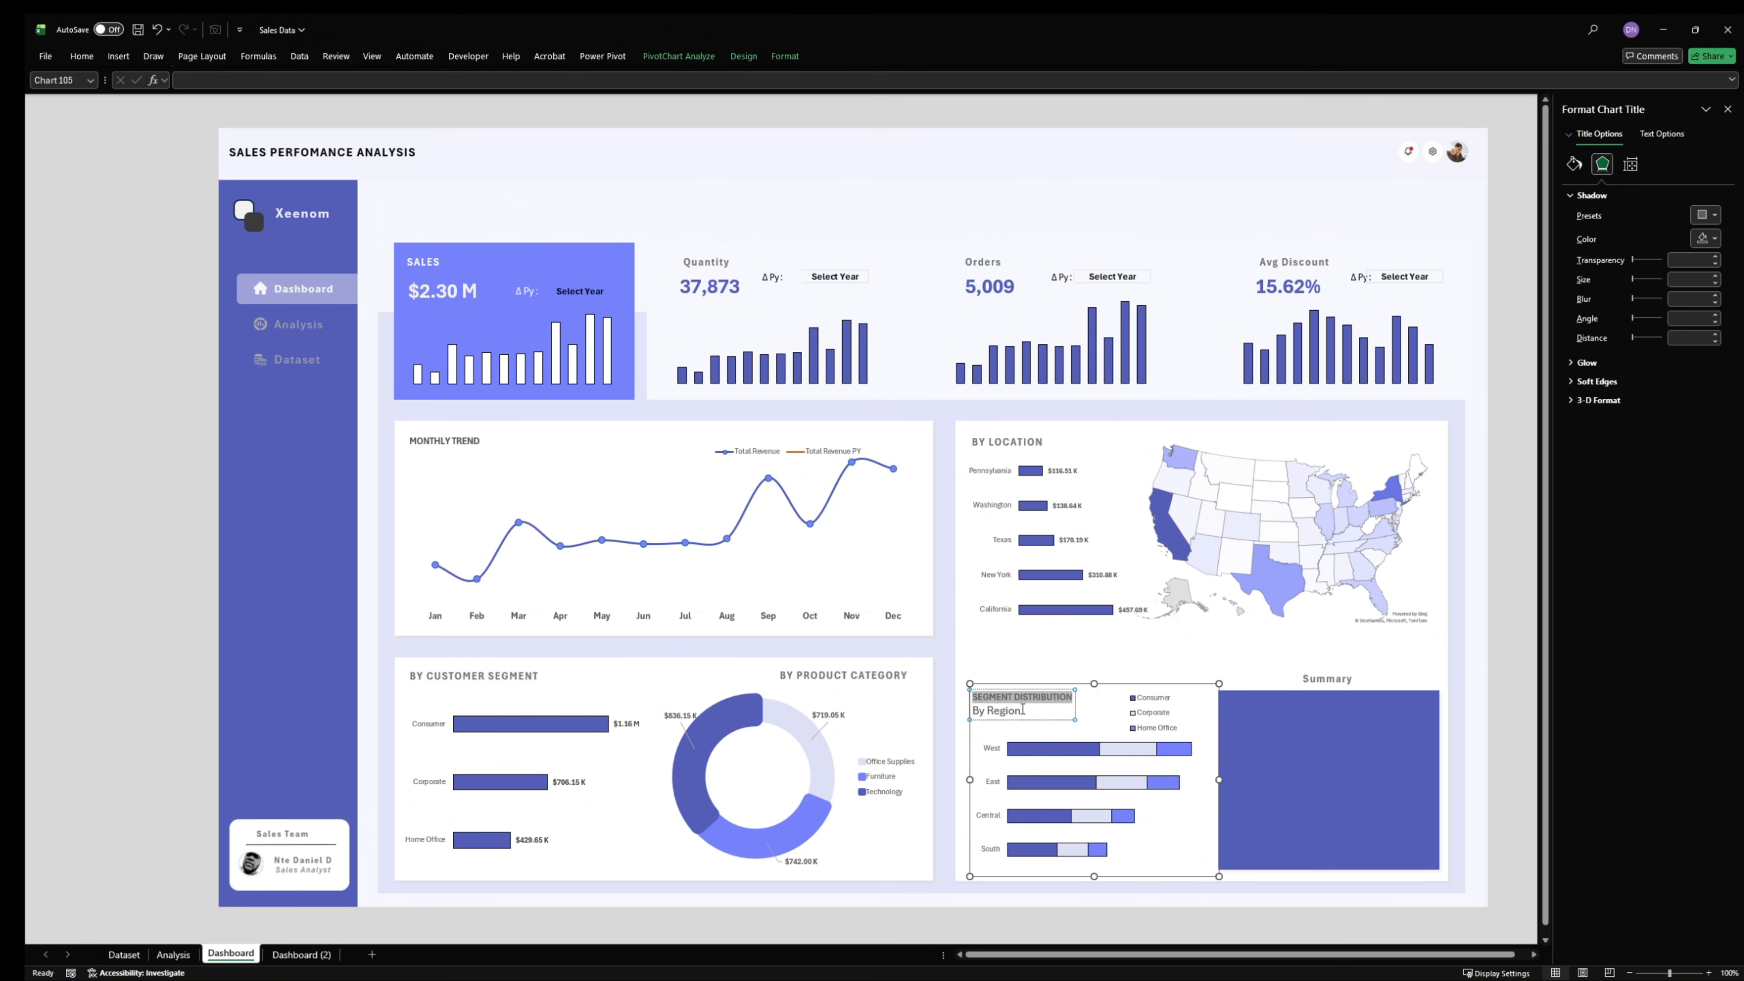
{"action": "left_click", "coordinate": [1036, 713]}
{"action": "key", "text": "shift+Home"}
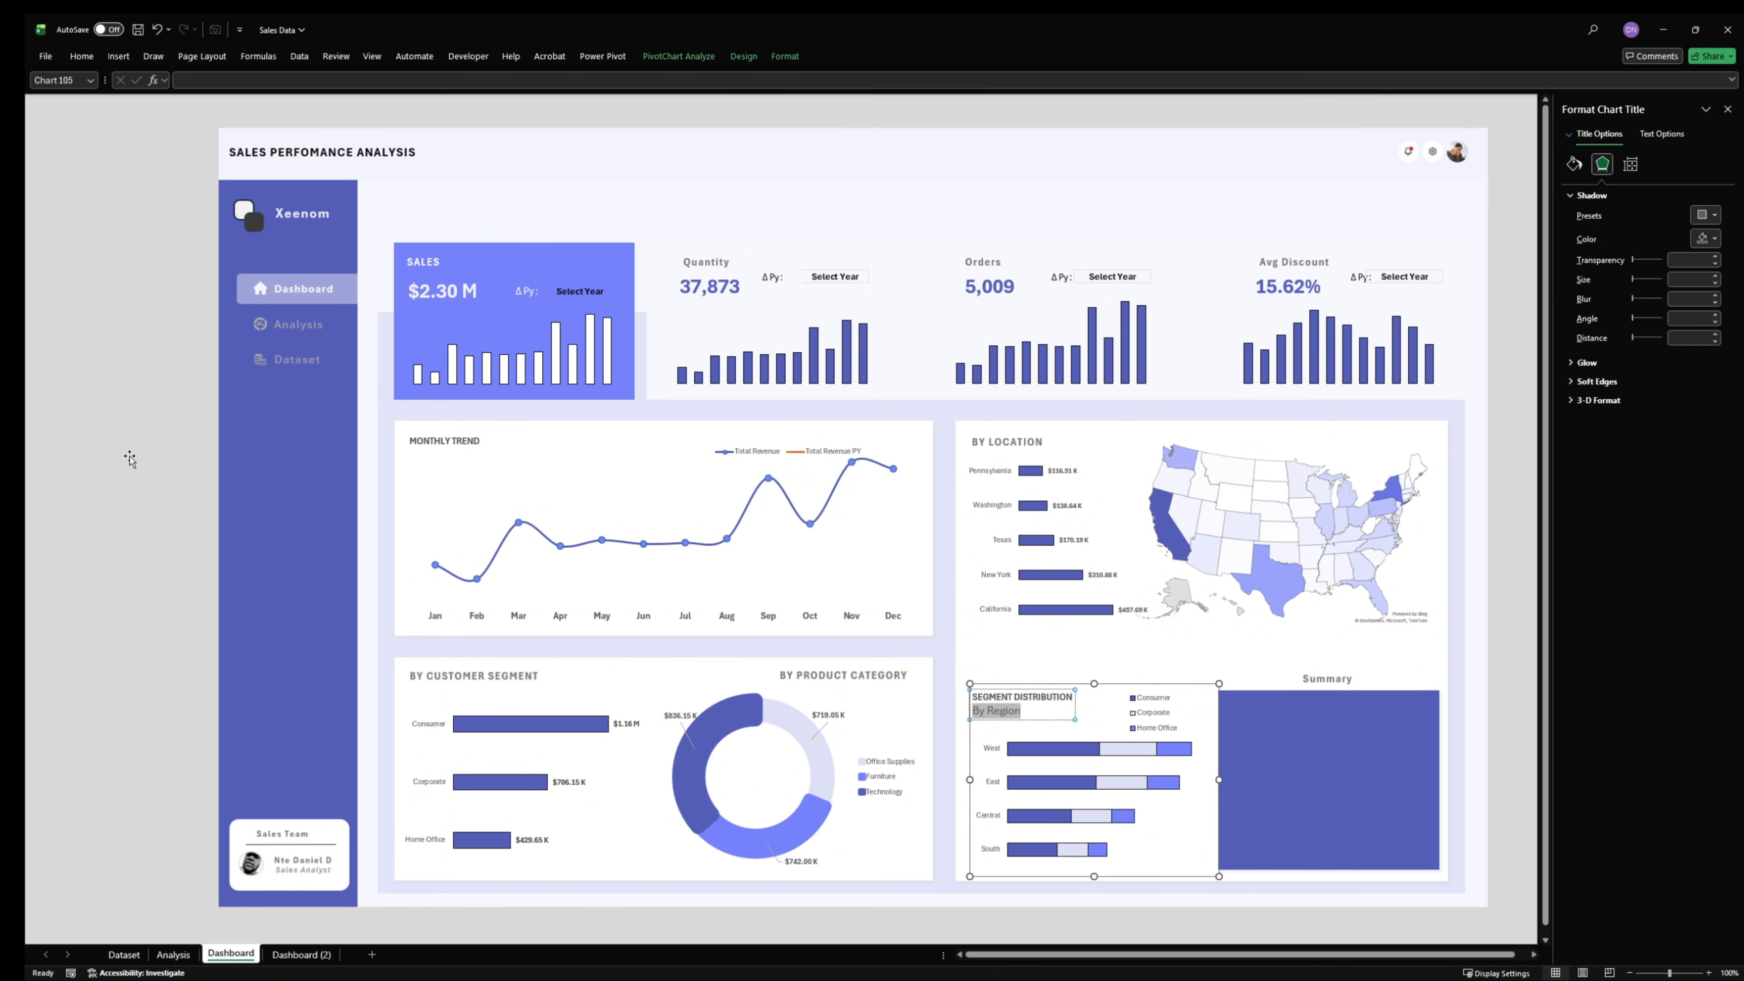
{"action": "left_click", "coordinate": [81, 56]}
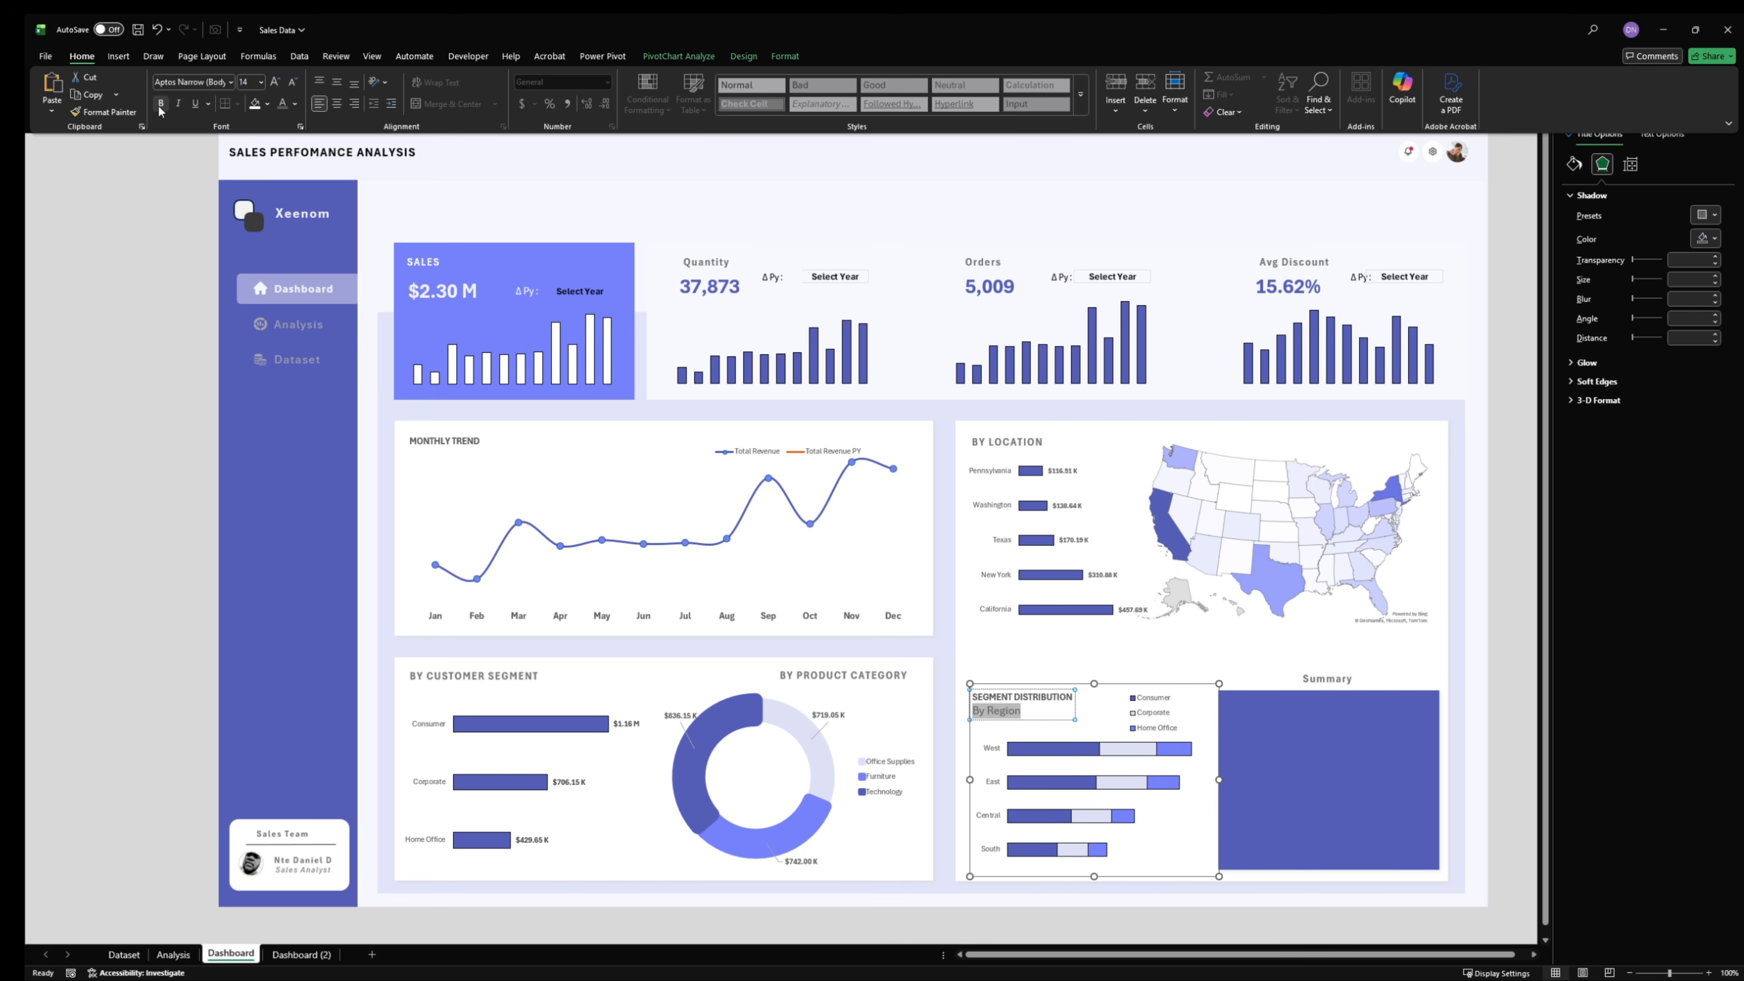
{"action": "left_click", "coordinate": [292, 84]}
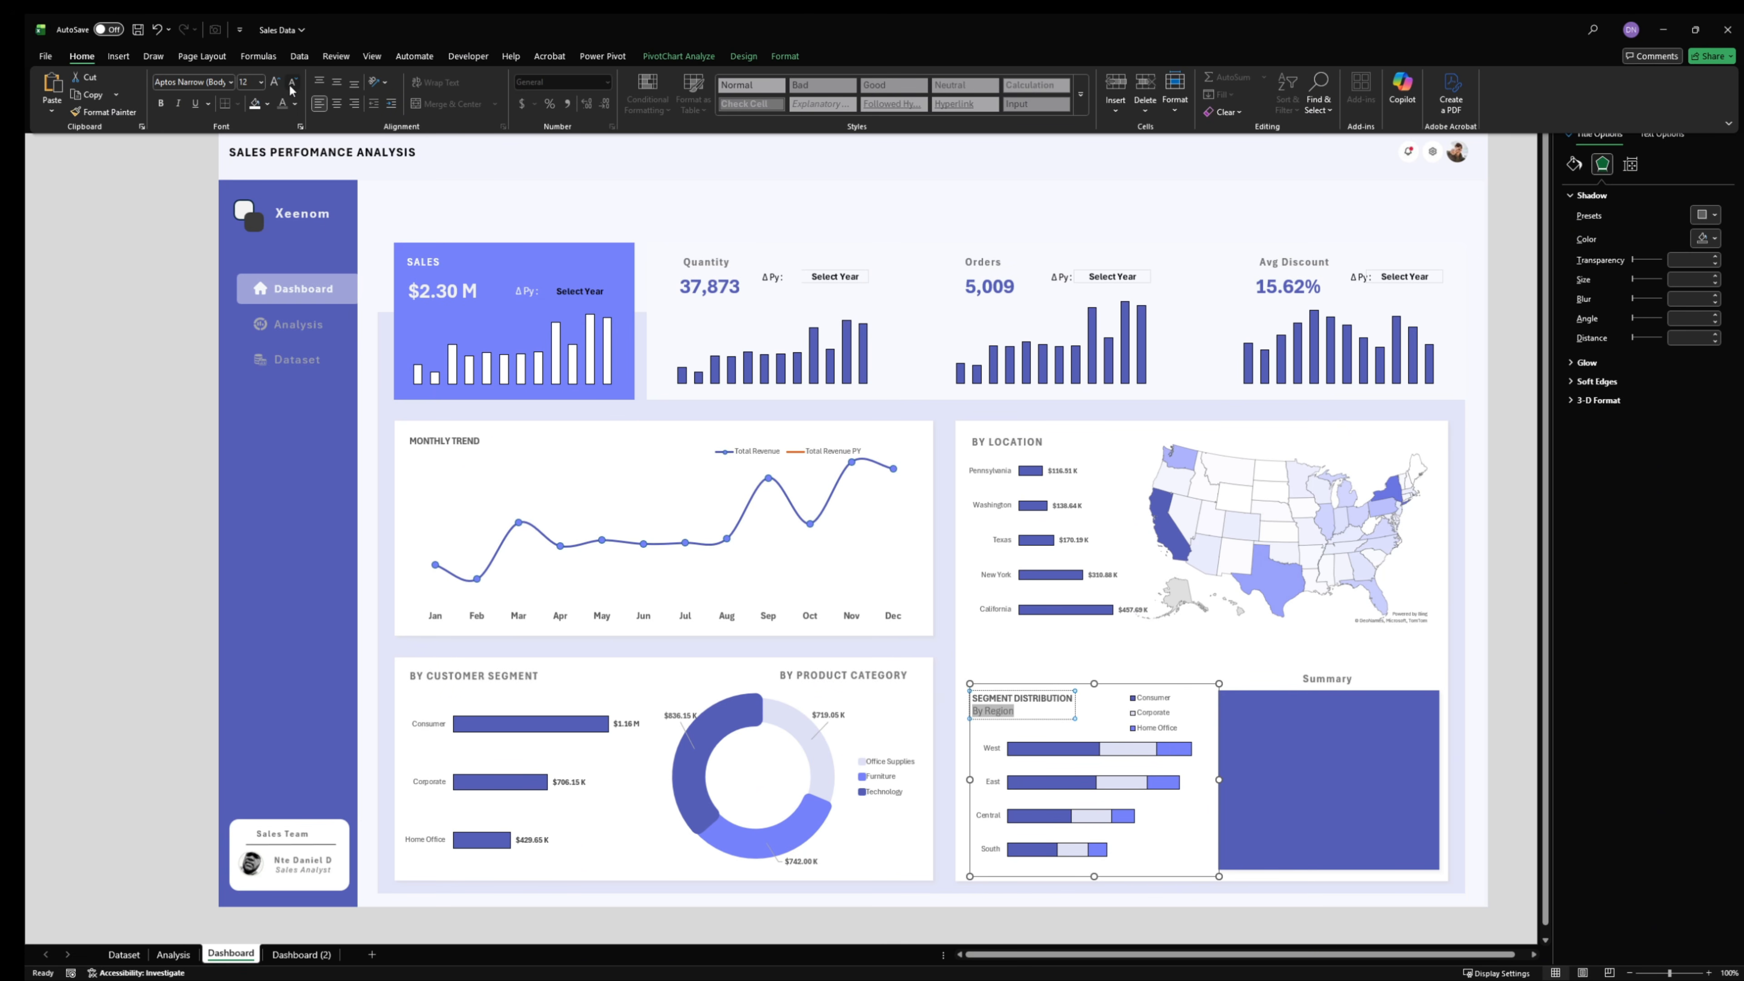
{"action": "left_click", "coordinate": [292, 84]}
{"action": "left_click", "coordinate": [1514, 678]}
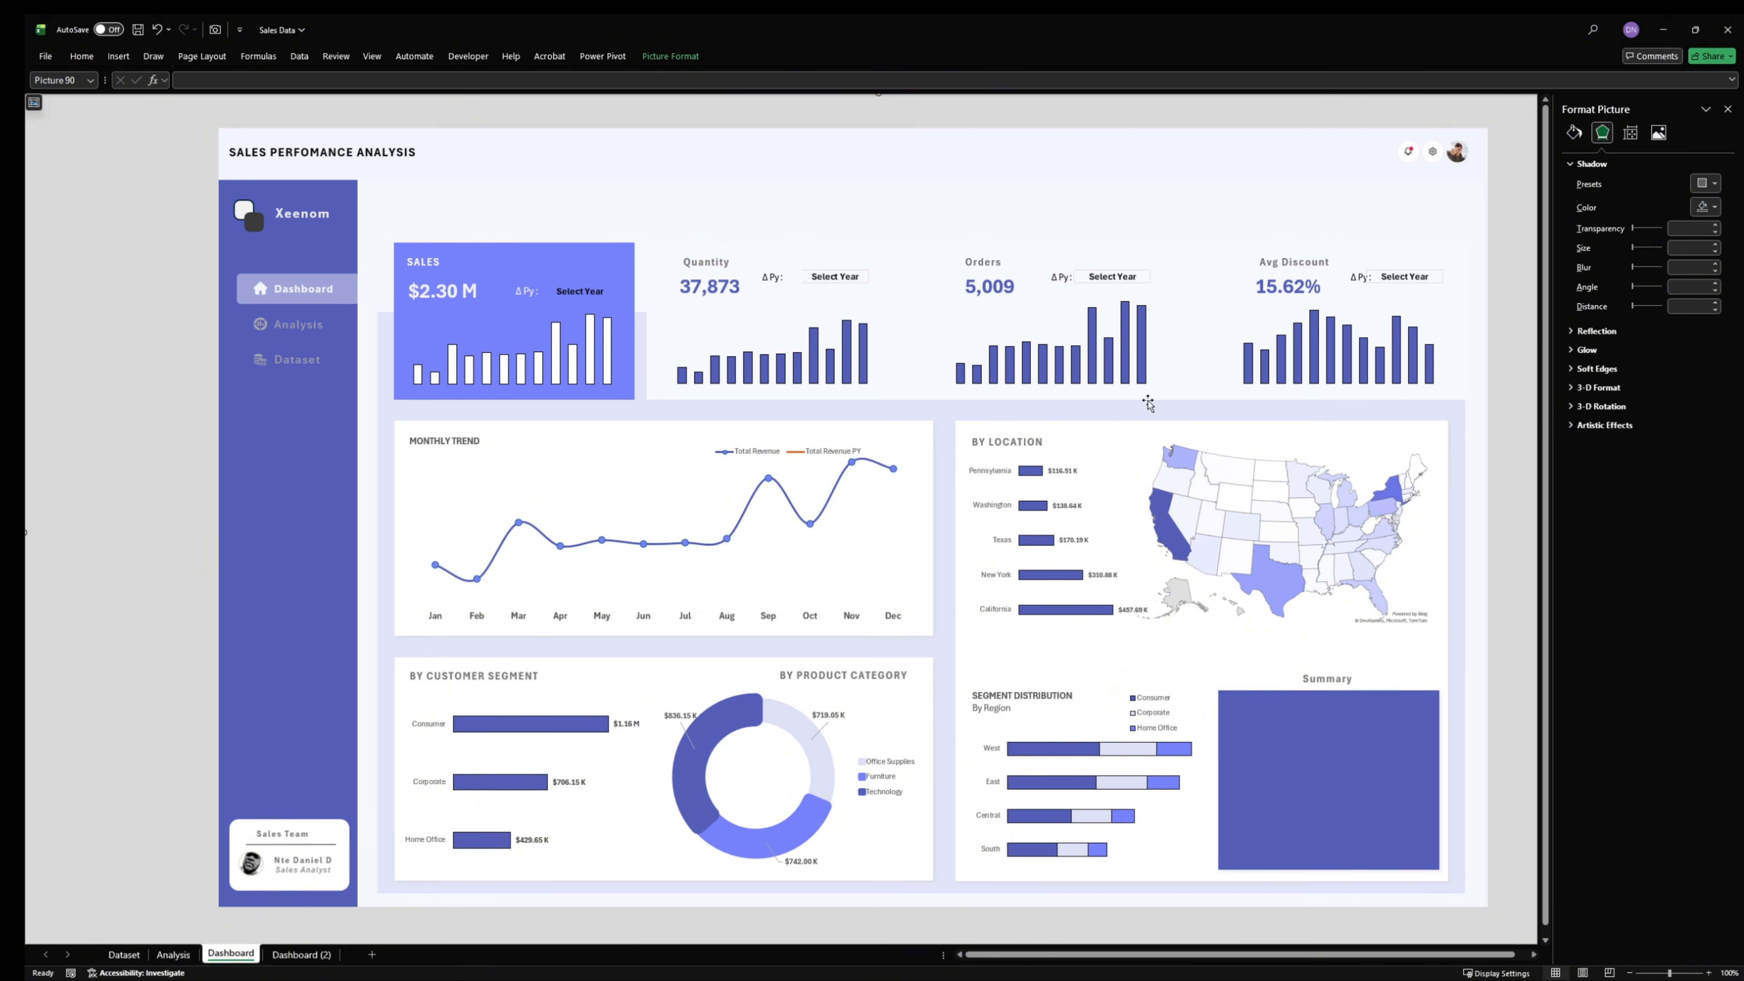
{"action": "left_click", "coordinate": [1021, 702]}
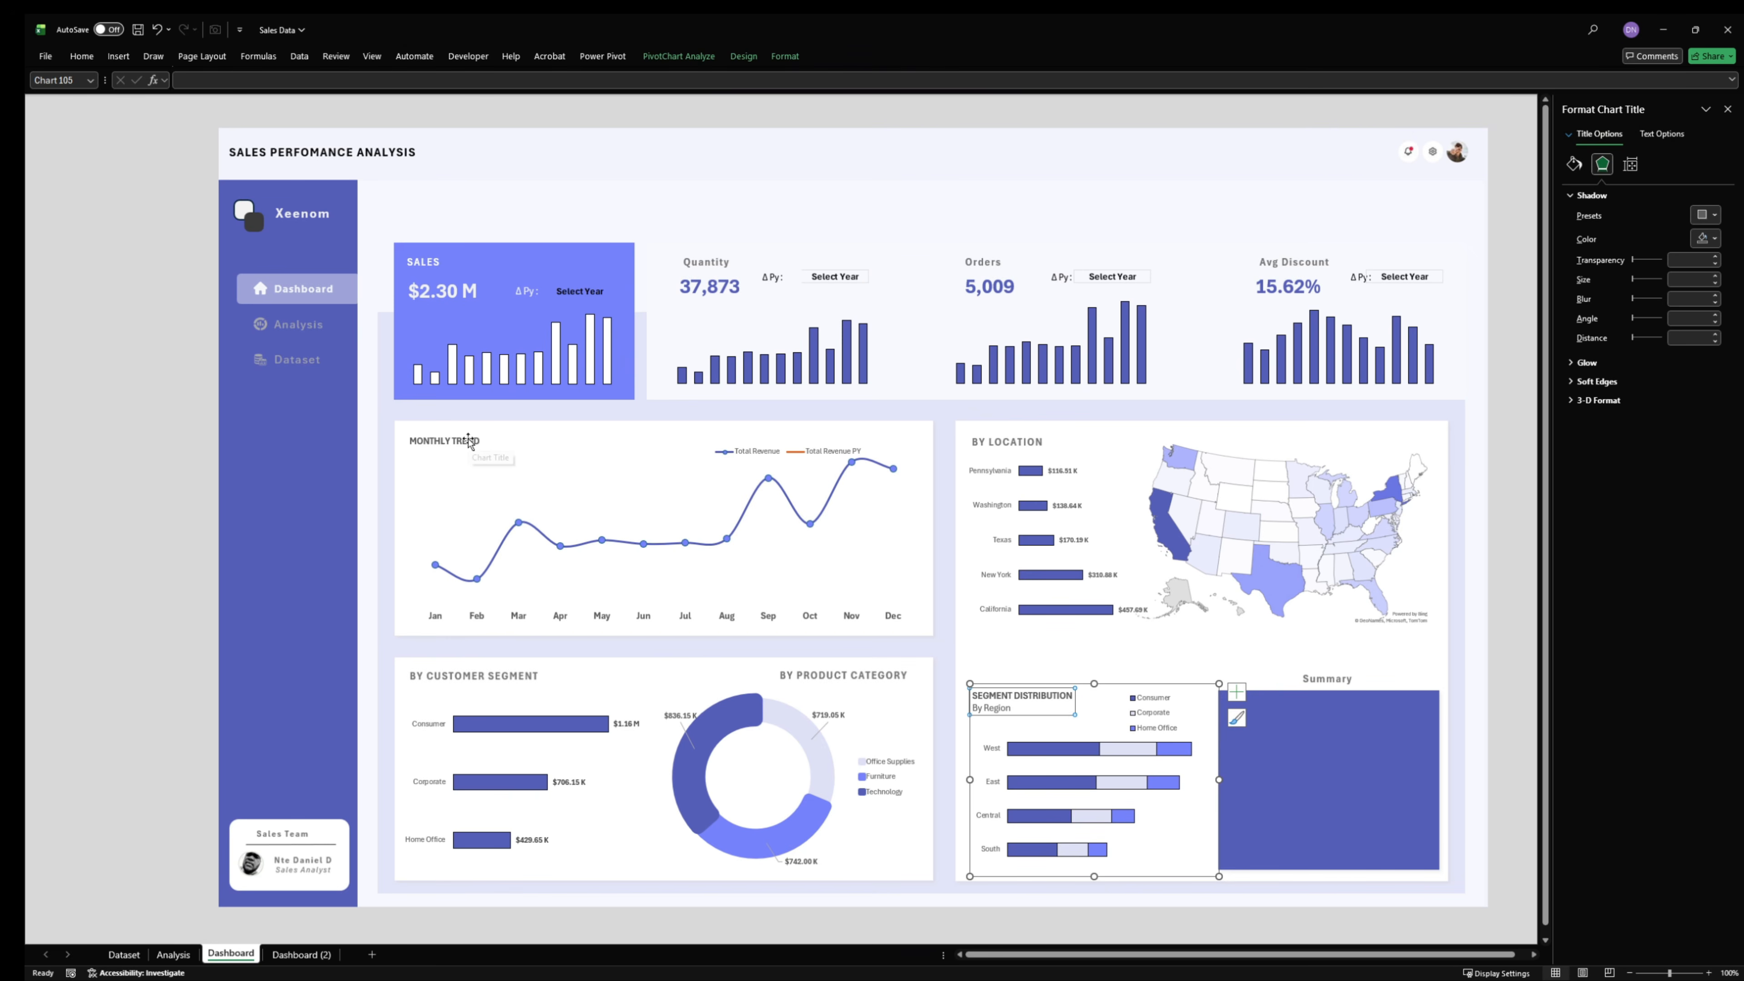
{"action": "left_click", "coordinate": [450, 443]}
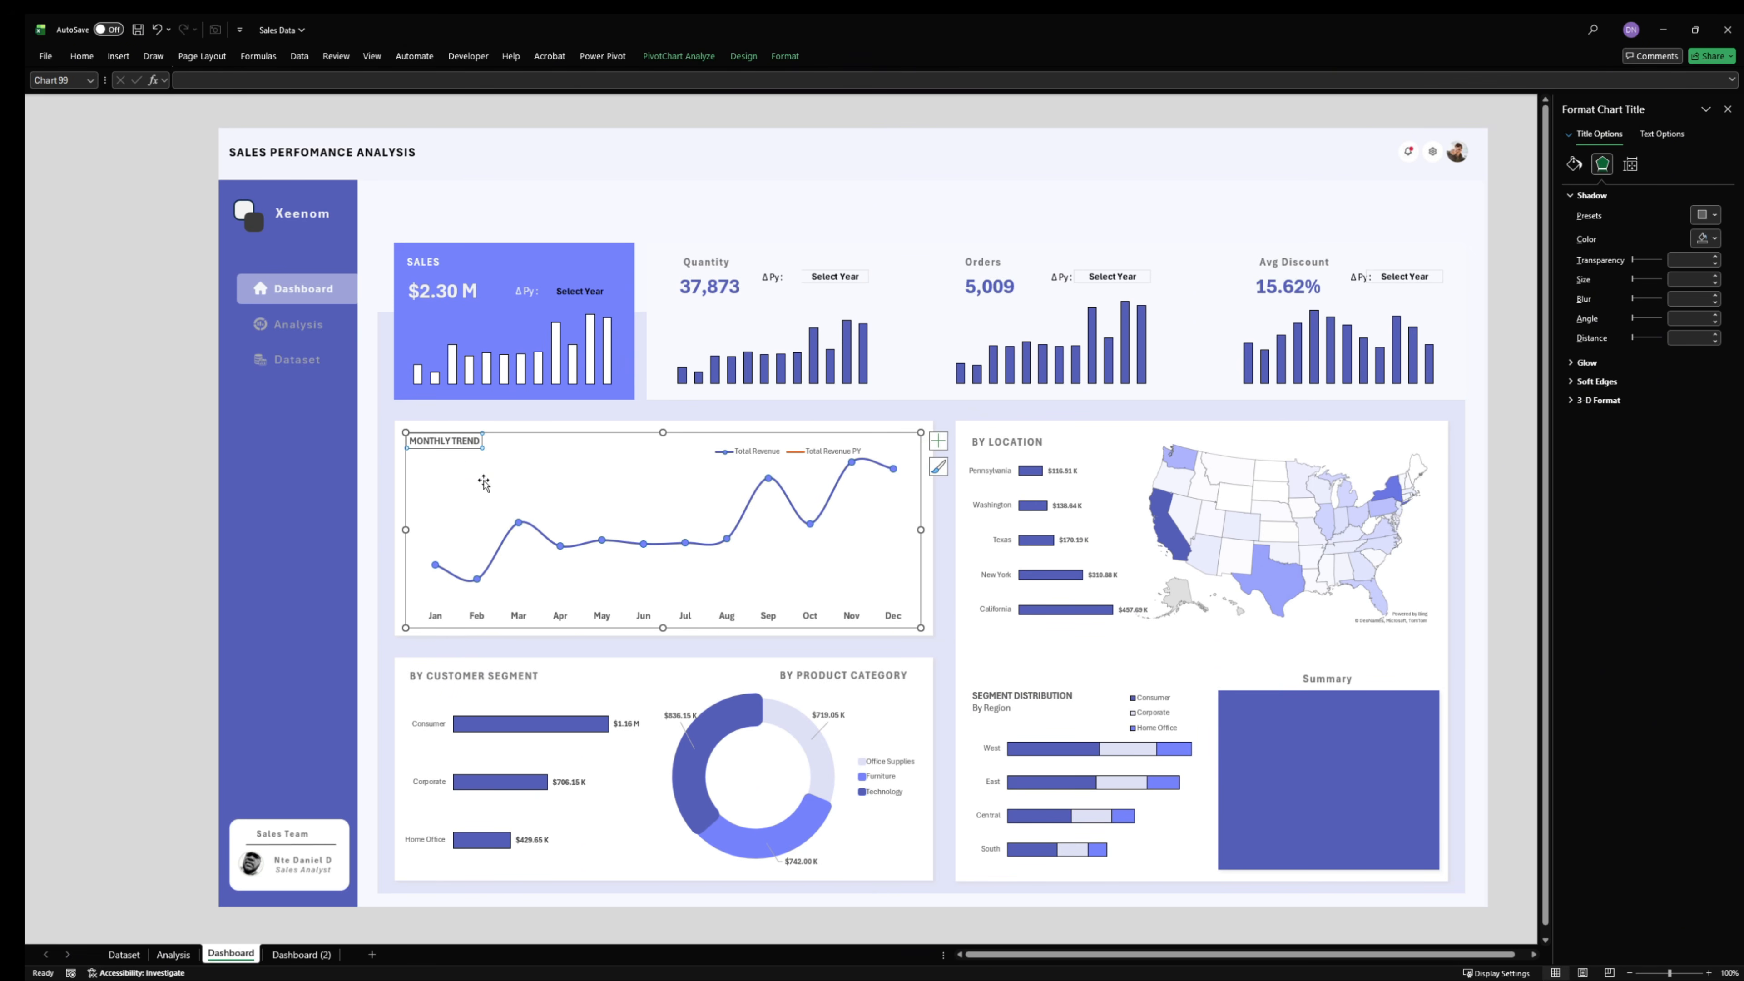
{"action": "left_click", "coordinate": [1498, 540]}
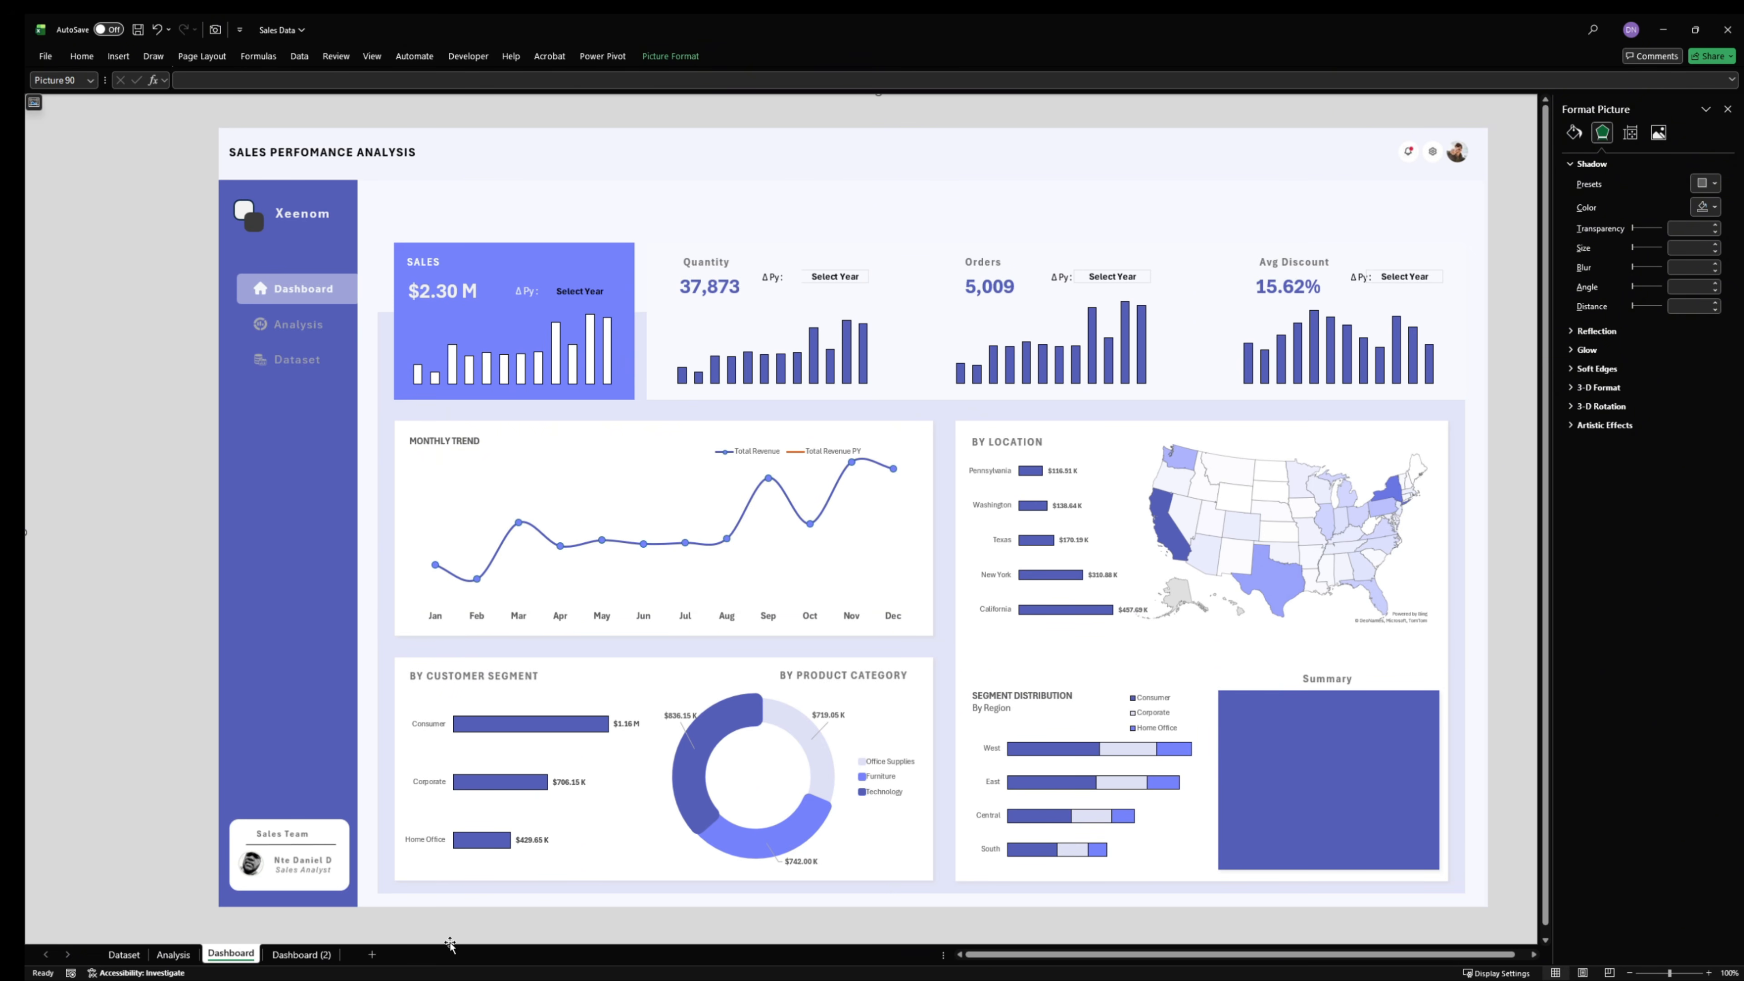
{"action": "left_click", "coordinate": [321, 959]}
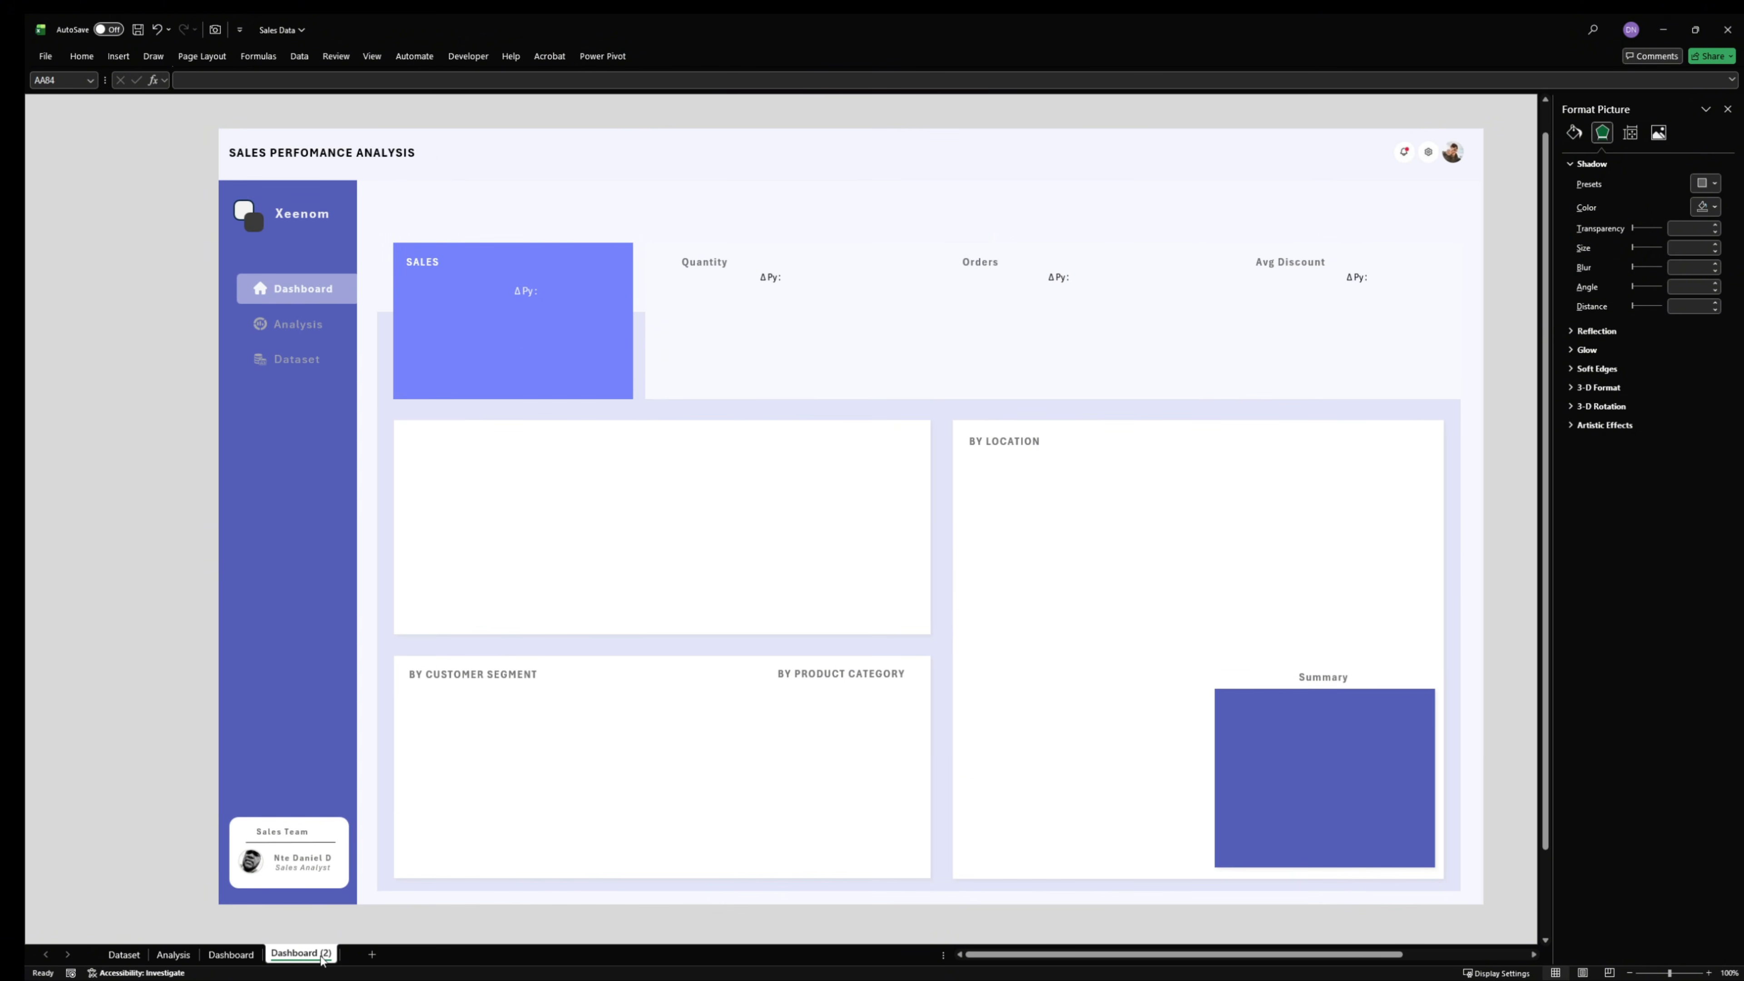
{"action": "left_click", "coordinate": [231, 954]}
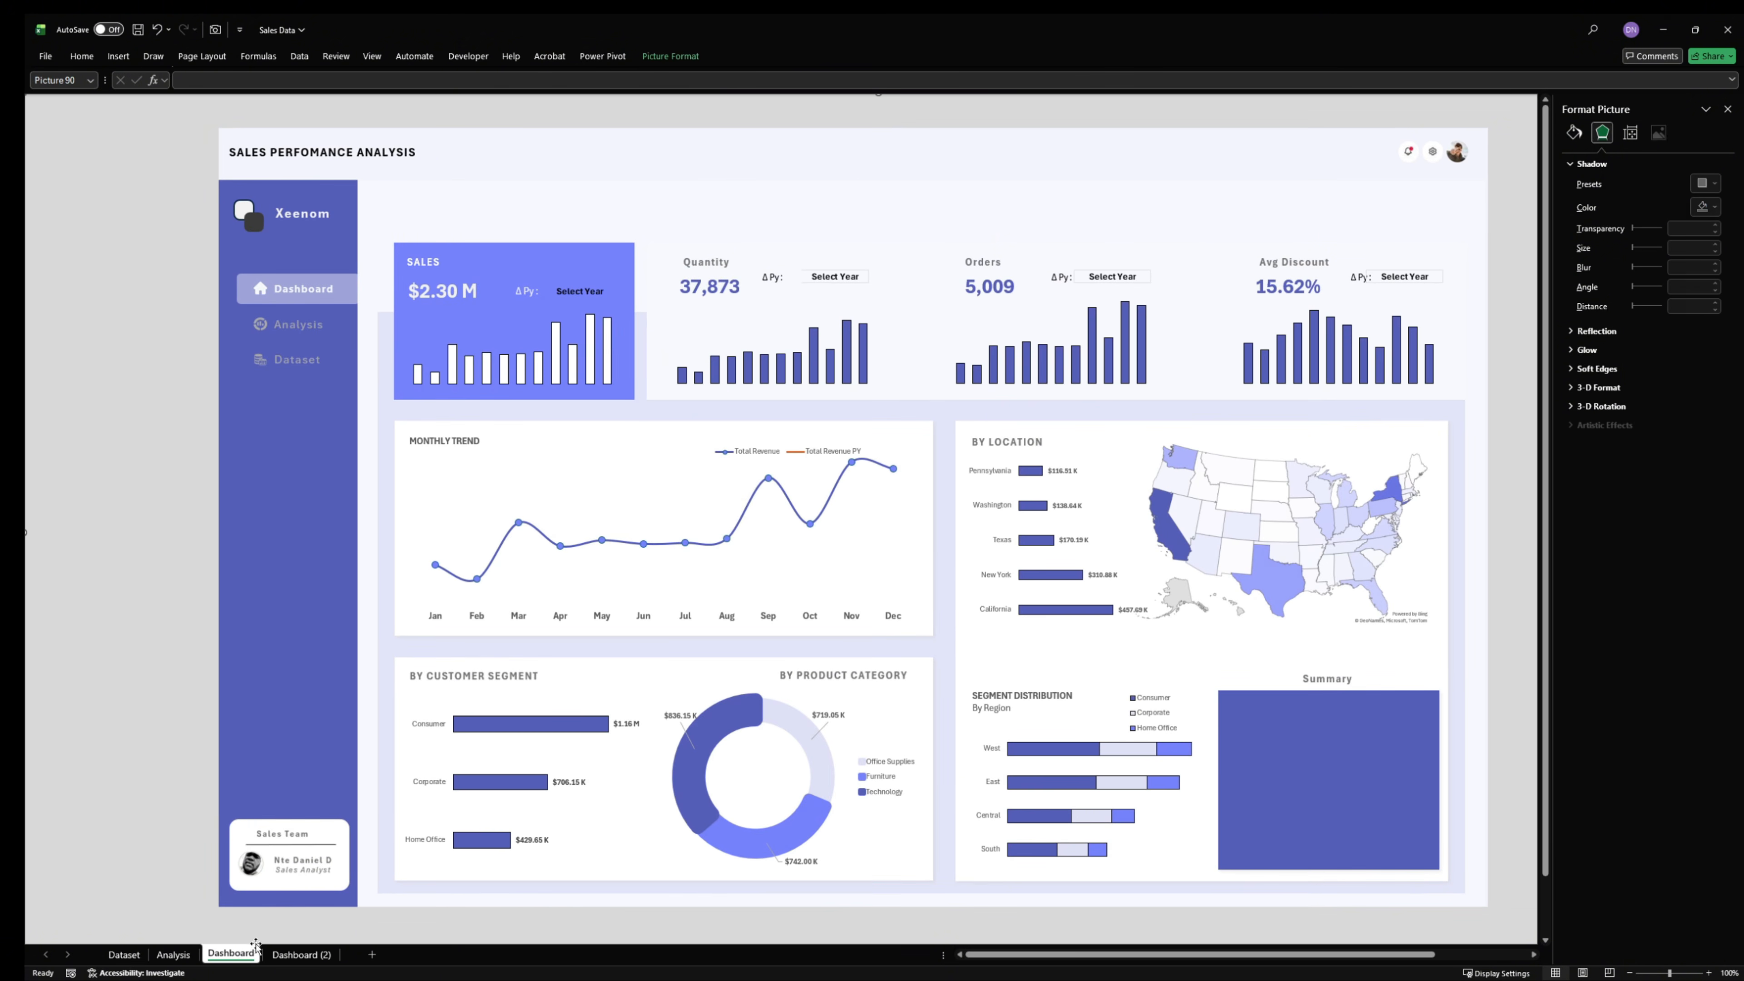
- Duplicate the Sales KPI value text box and move the copy into the blue Summary box
{"action": "left_click", "coordinate": [707, 307]}
{"action": "left_click", "coordinate": [440, 303]}
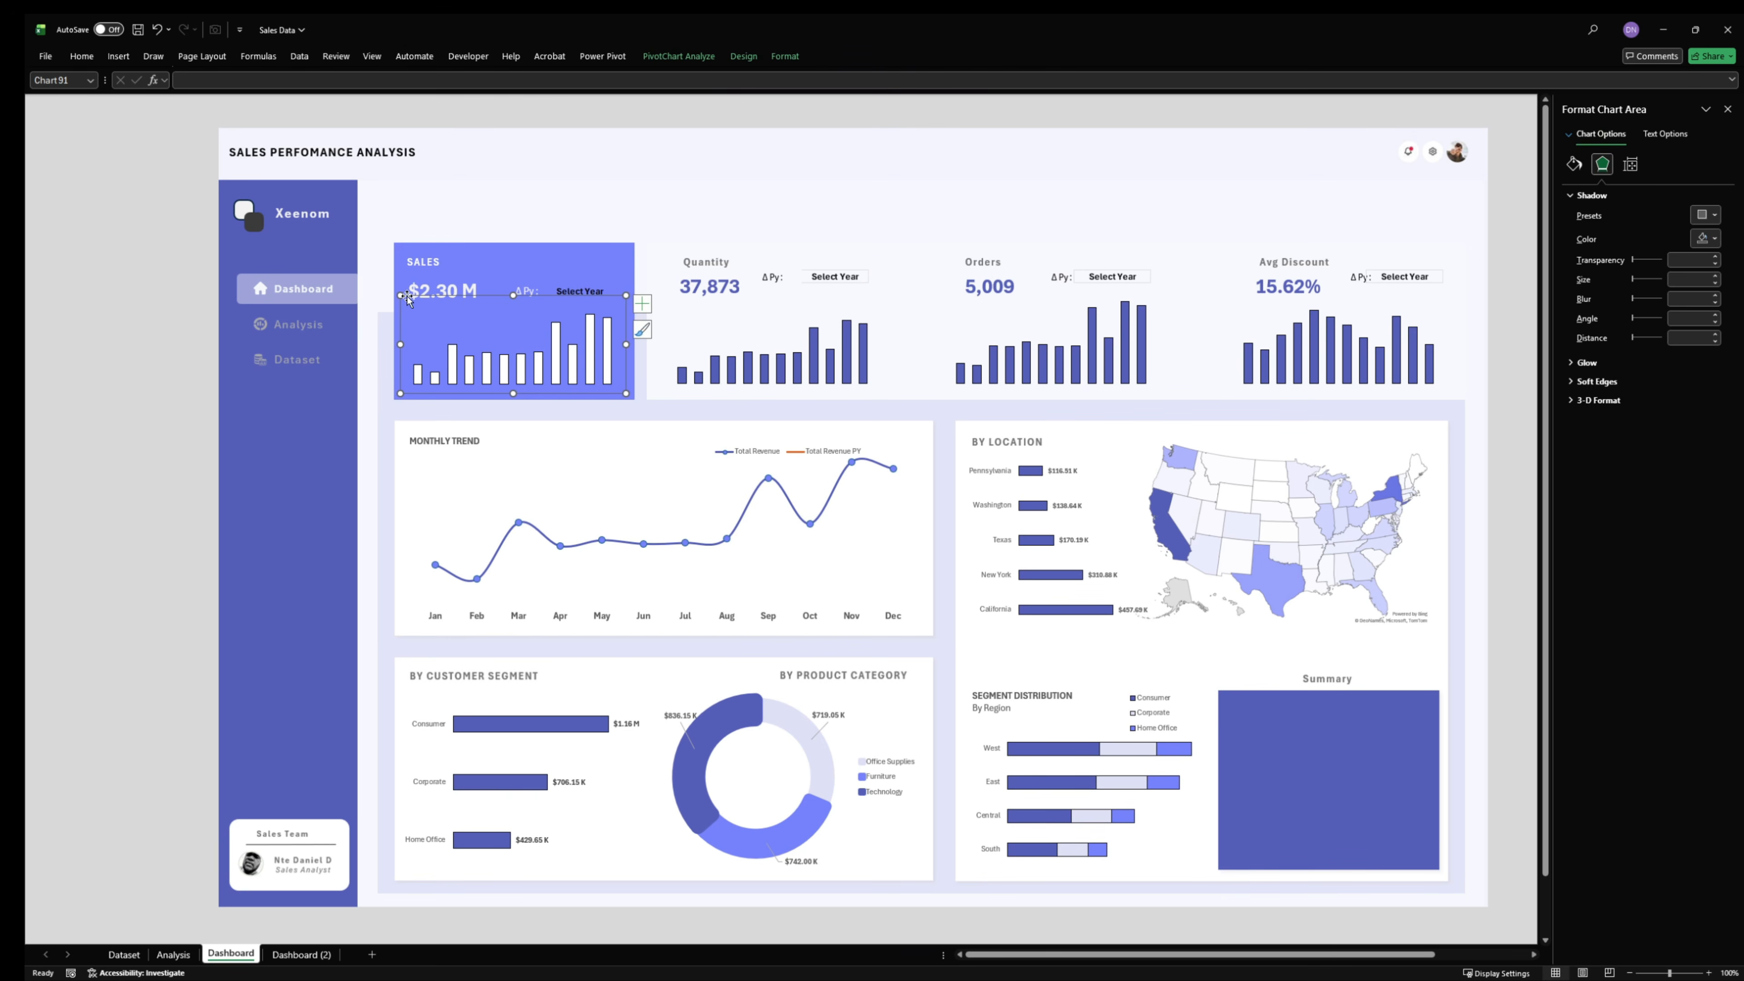
{"action": "left_click", "coordinate": [458, 279]}
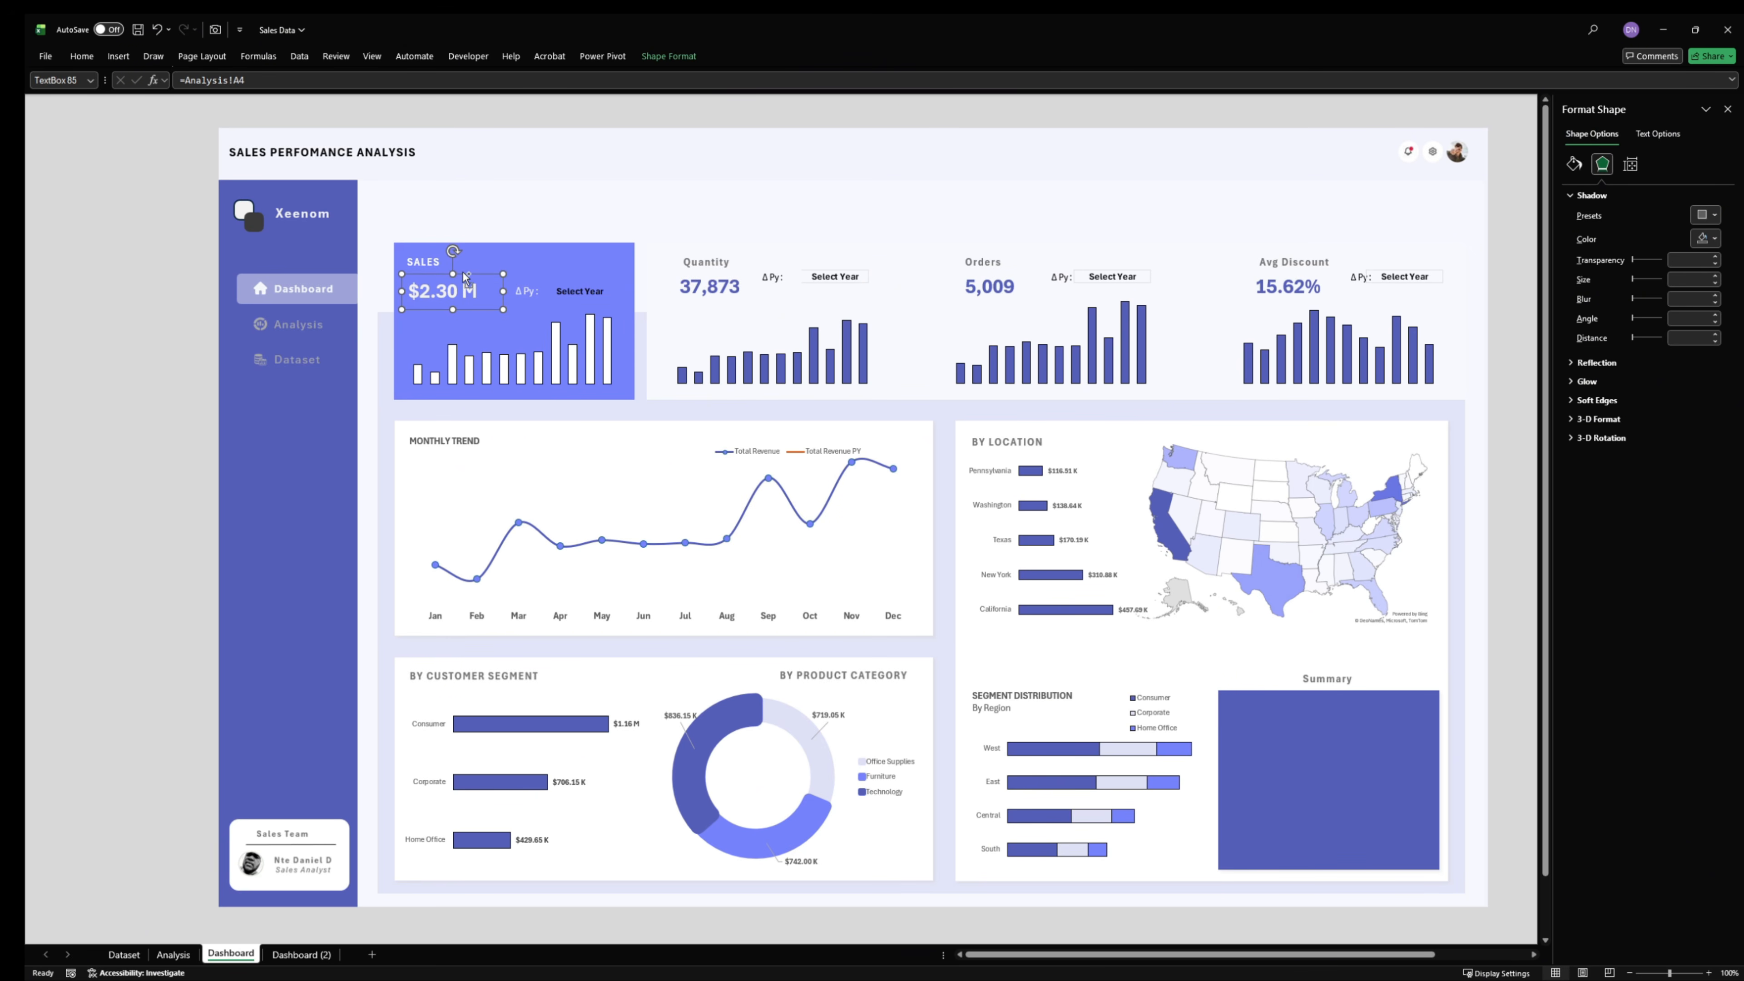
{"action": "key", "text": "ctrl+d"}
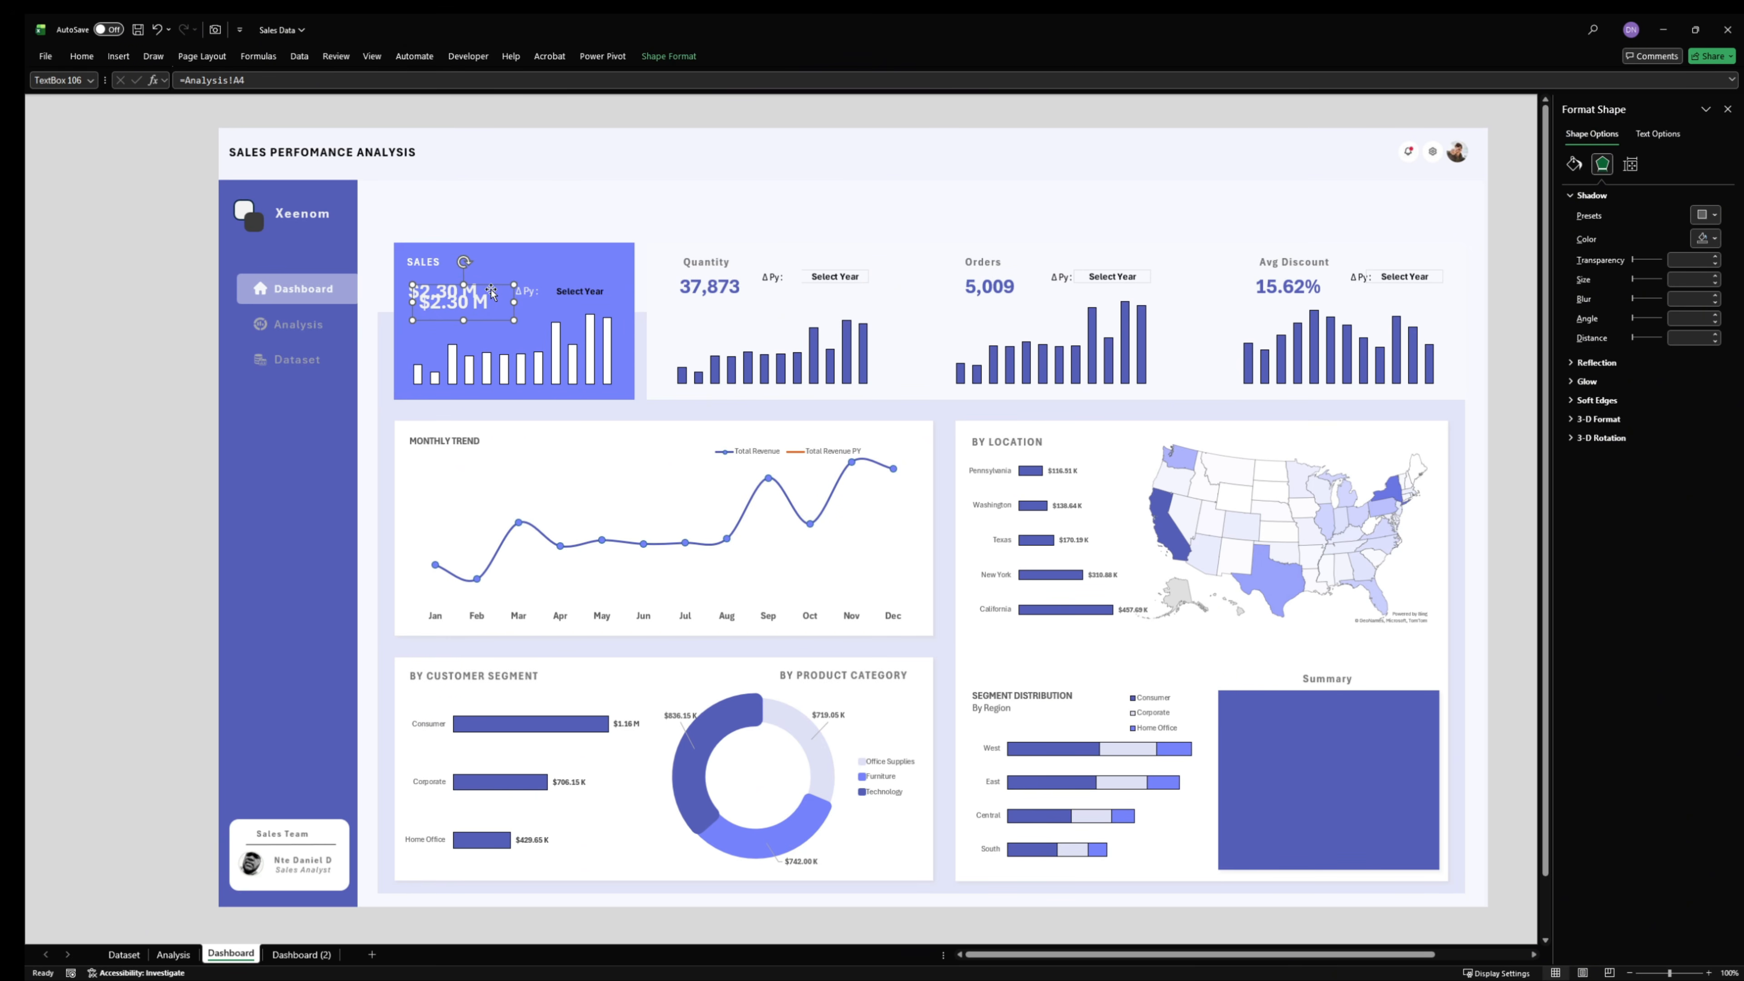
{"action": "left_click_drag", "start_coordinate": [491, 292], "coordinate": [1332, 757]}
- Try to link the copied text box in the Summary box to the location summary in cell T3 of the Analysis sheet
{"action": "left_click_drag", "start_coordinate": [272, 84], "coordinate": [201, 102]}
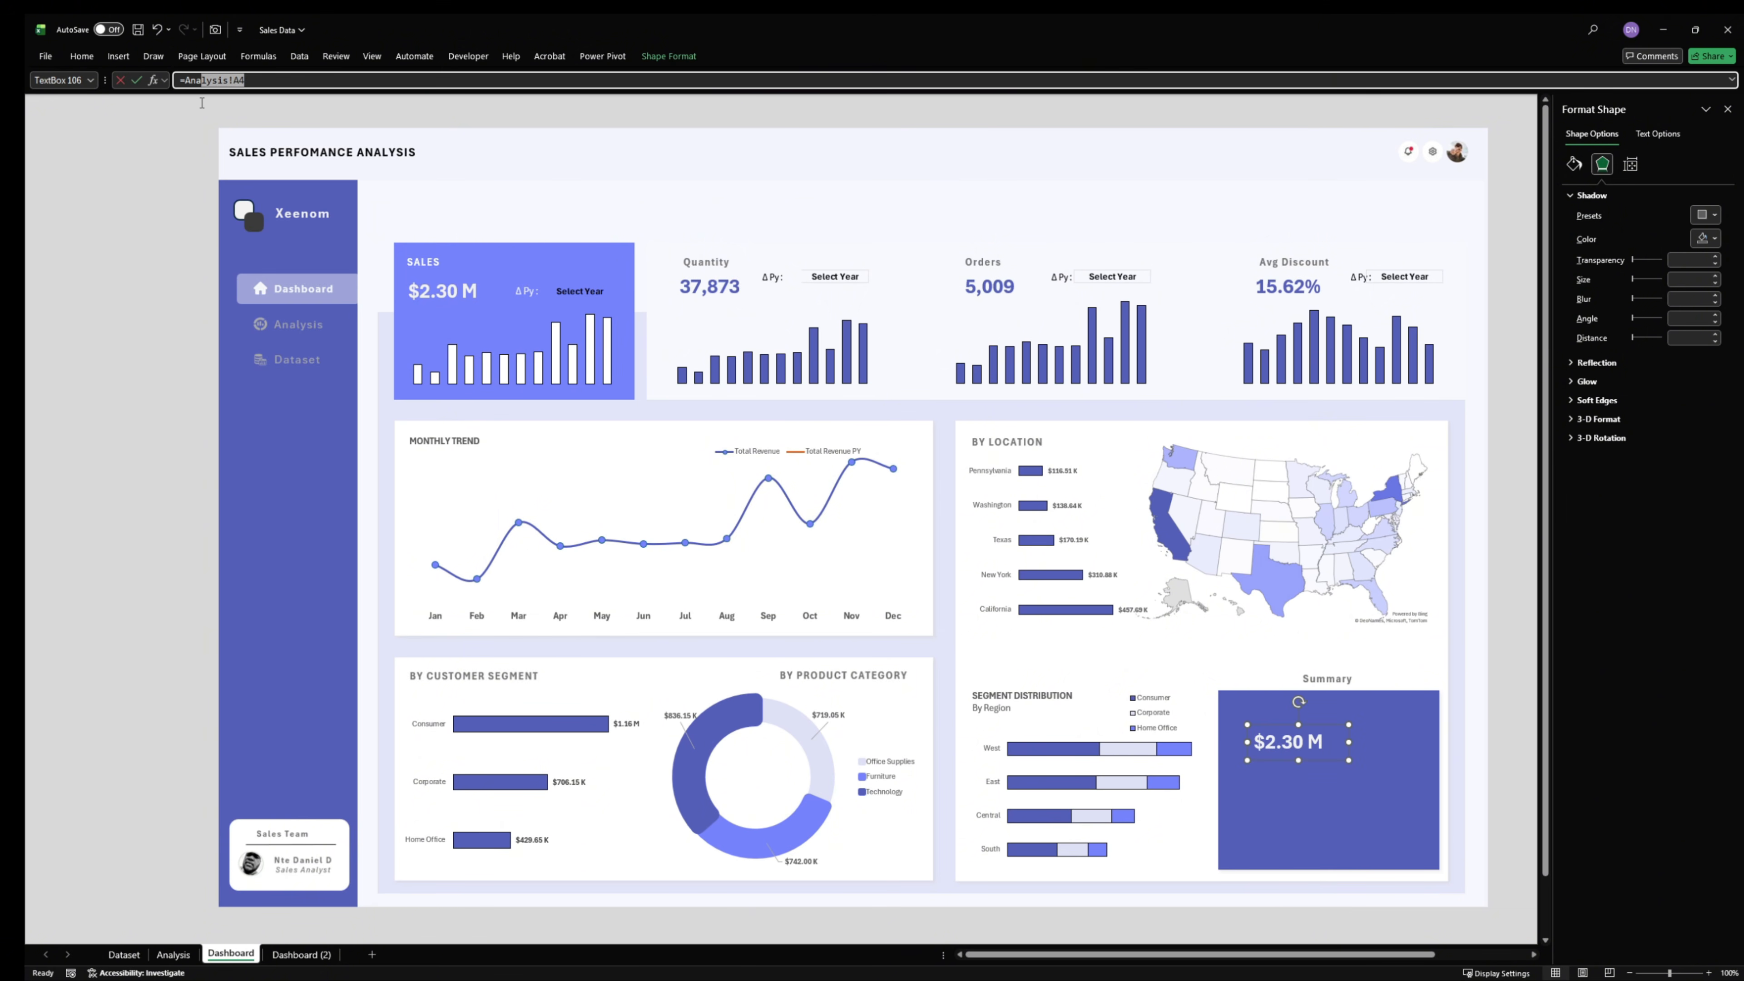
{"action": "left_click", "coordinate": [182, 114]}
{"action": "left_click", "coordinate": [263, 84]}
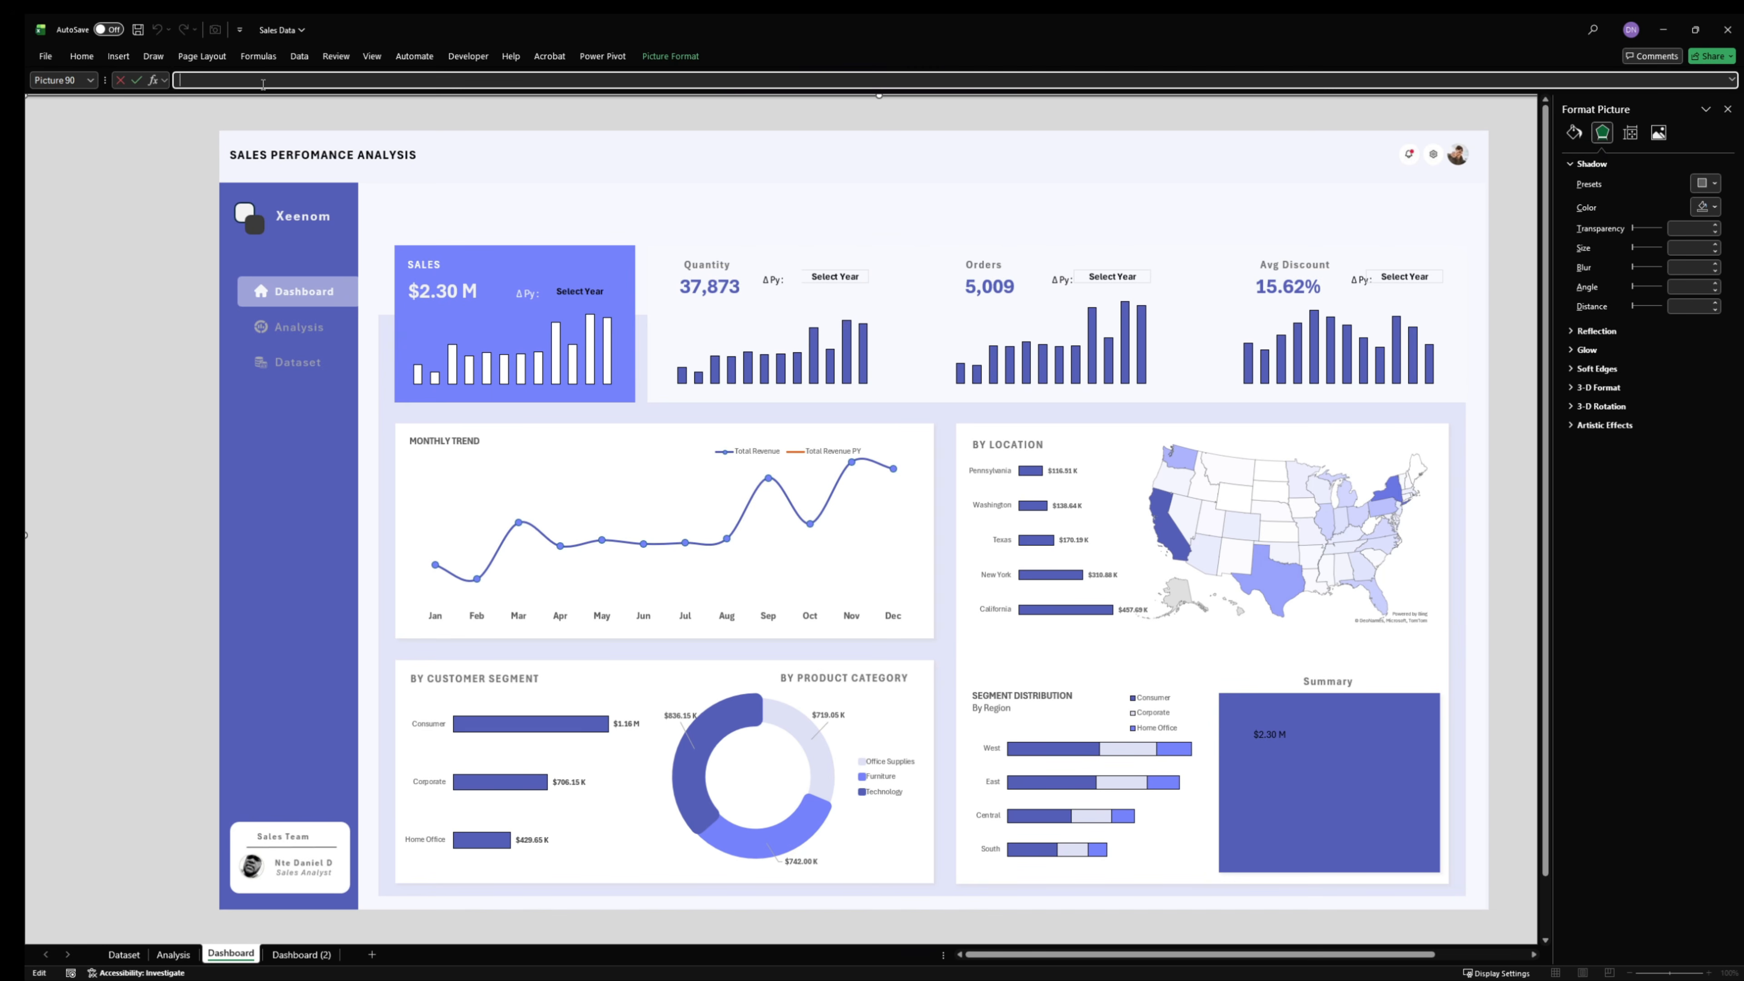
{"action": "type", "text": "="}
{"action": "left_click", "coordinate": [196, 953]}
{"action": "left_click_drag", "start_coordinate": [1102, 954], "coordinate": [1301, 954]}
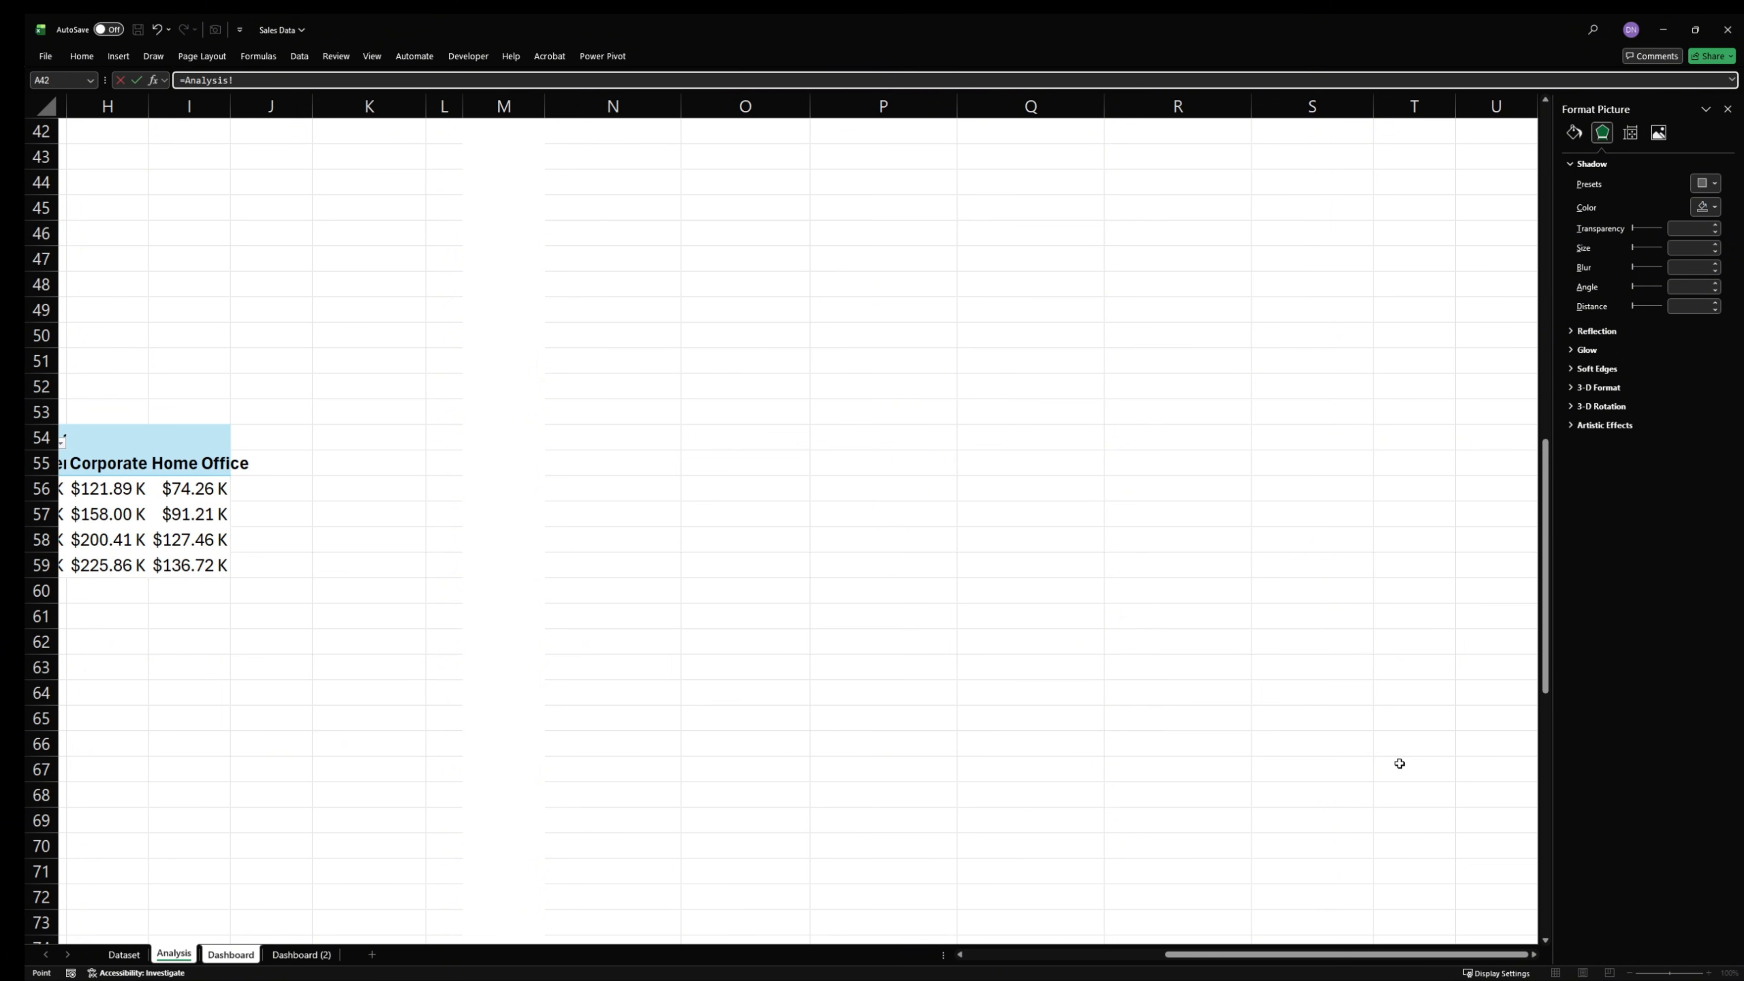
{"action": "scroll", "coordinate": [1399, 763], "scroll_direction": "up", "scroll_amount": 14}
{"action": "left_click", "coordinate": [1429, 174]}
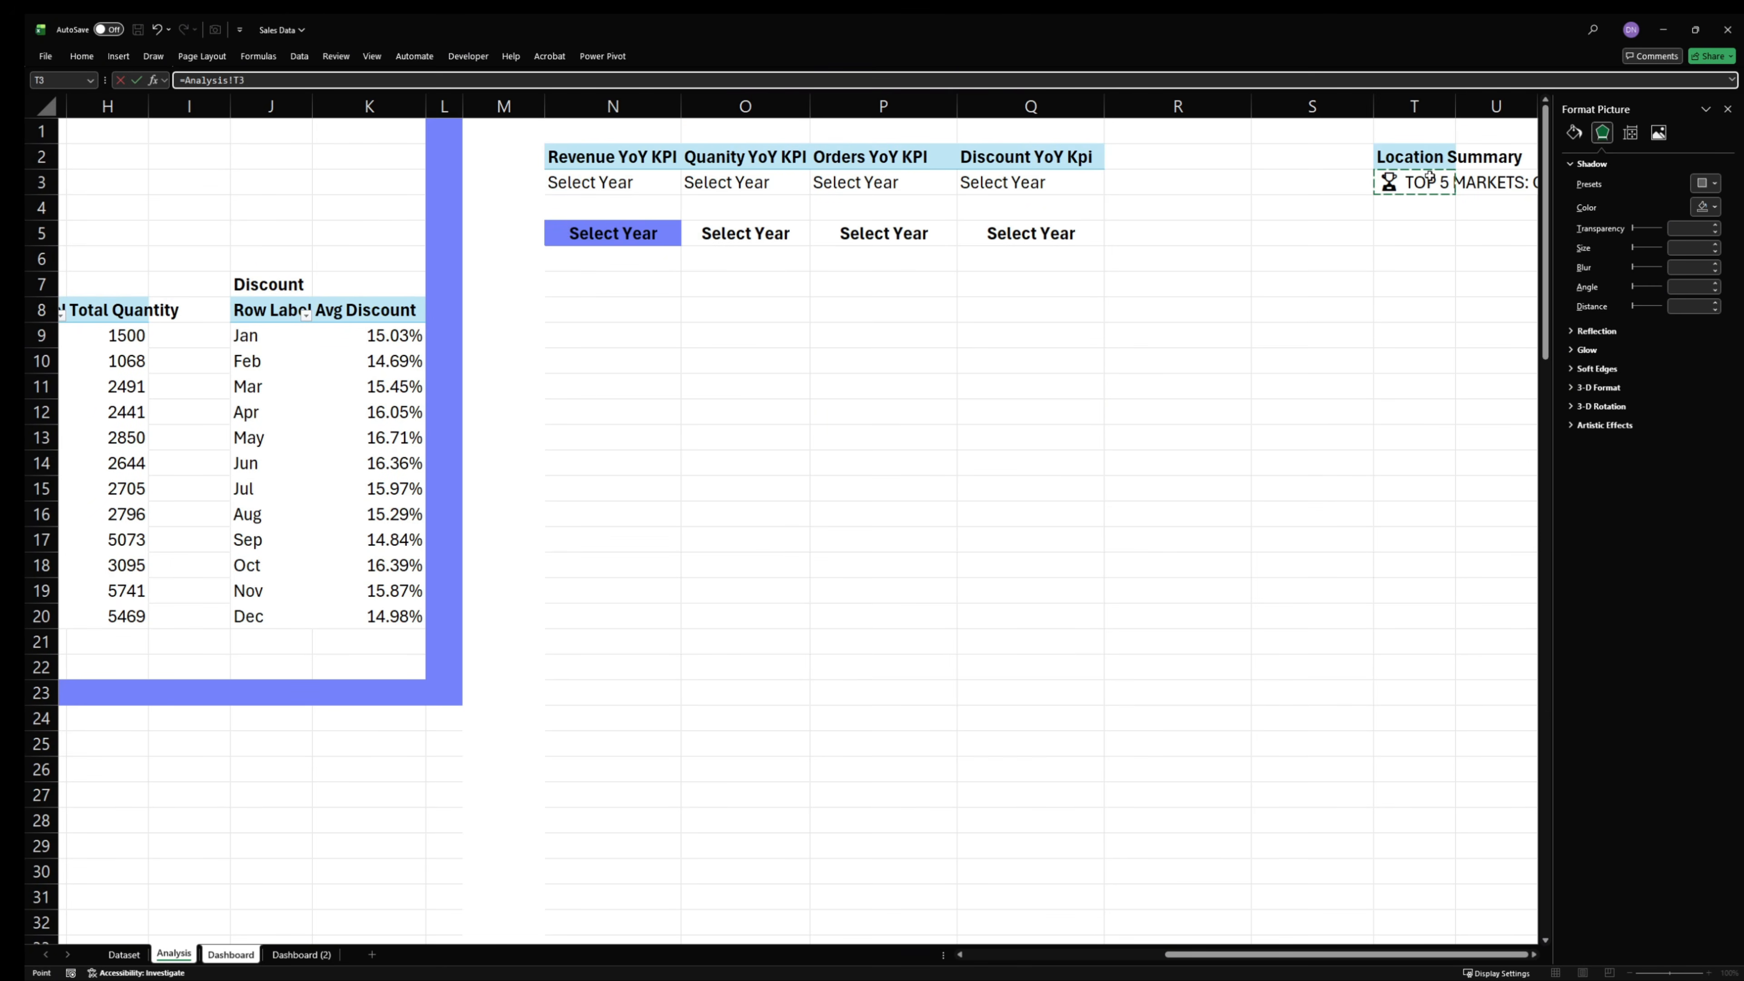
{"action": "key", "text": "Return"}
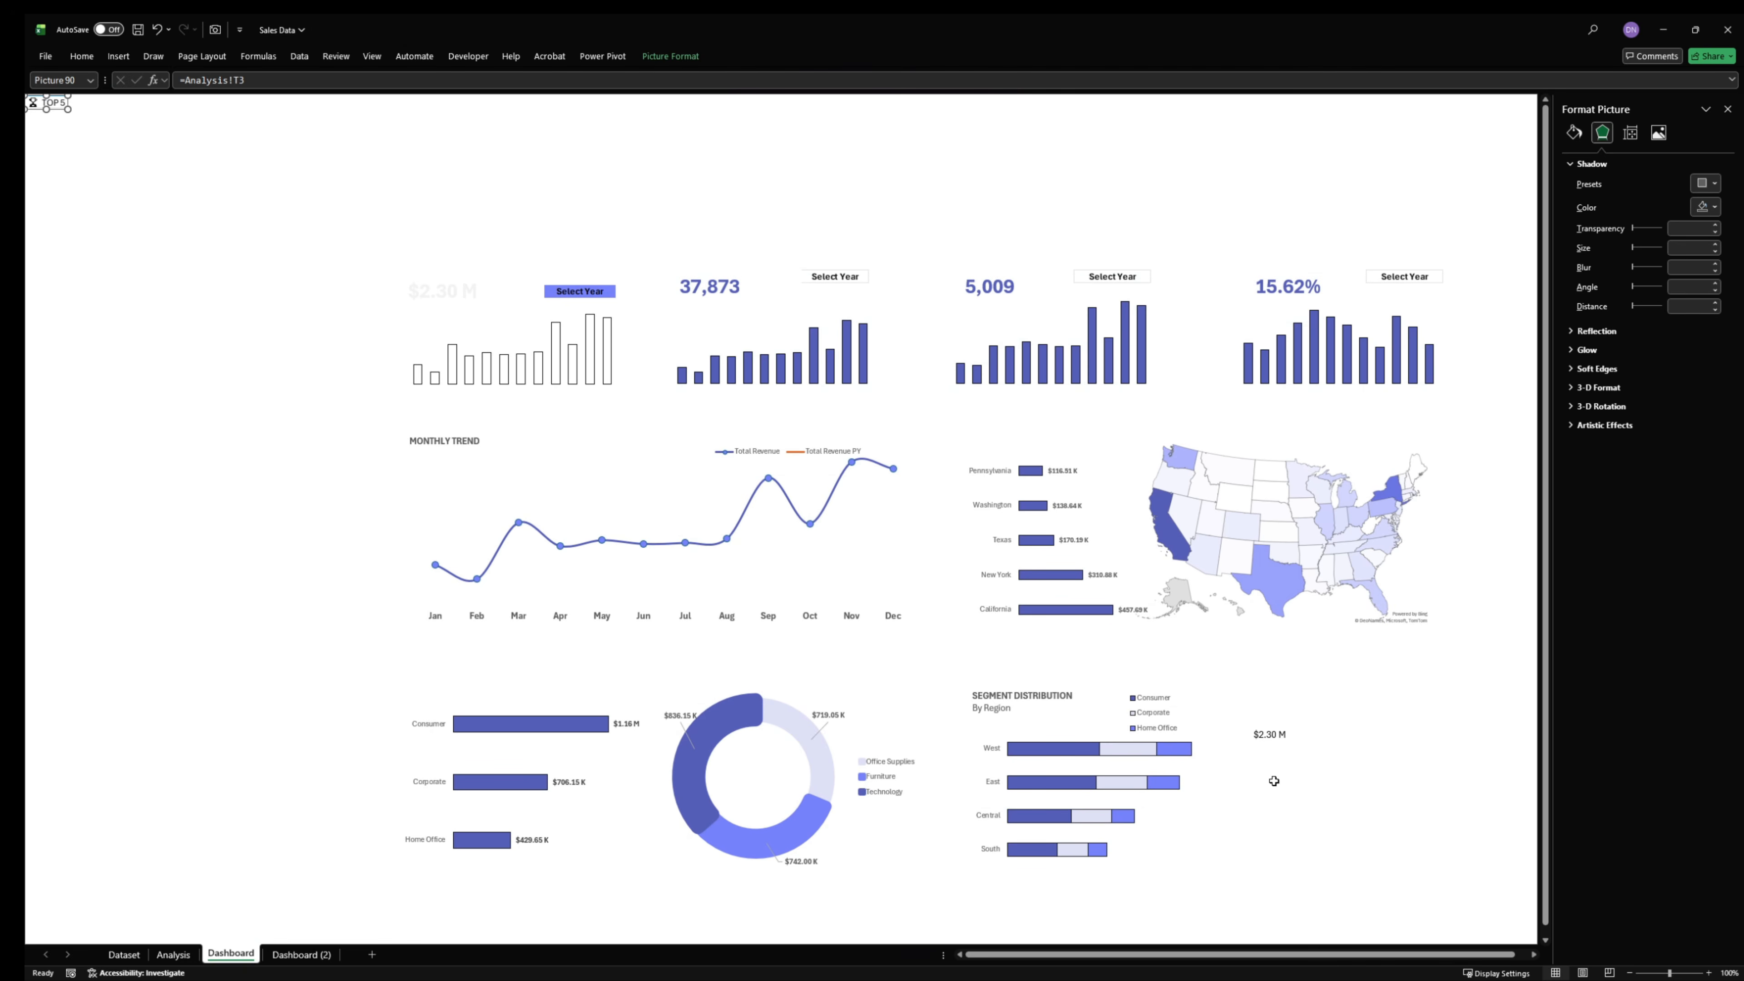
- Undo the cell link to Analysis T3 and the duplicated Sales value text box
{"action": "left_click", "coordinate": [1170, 635]}
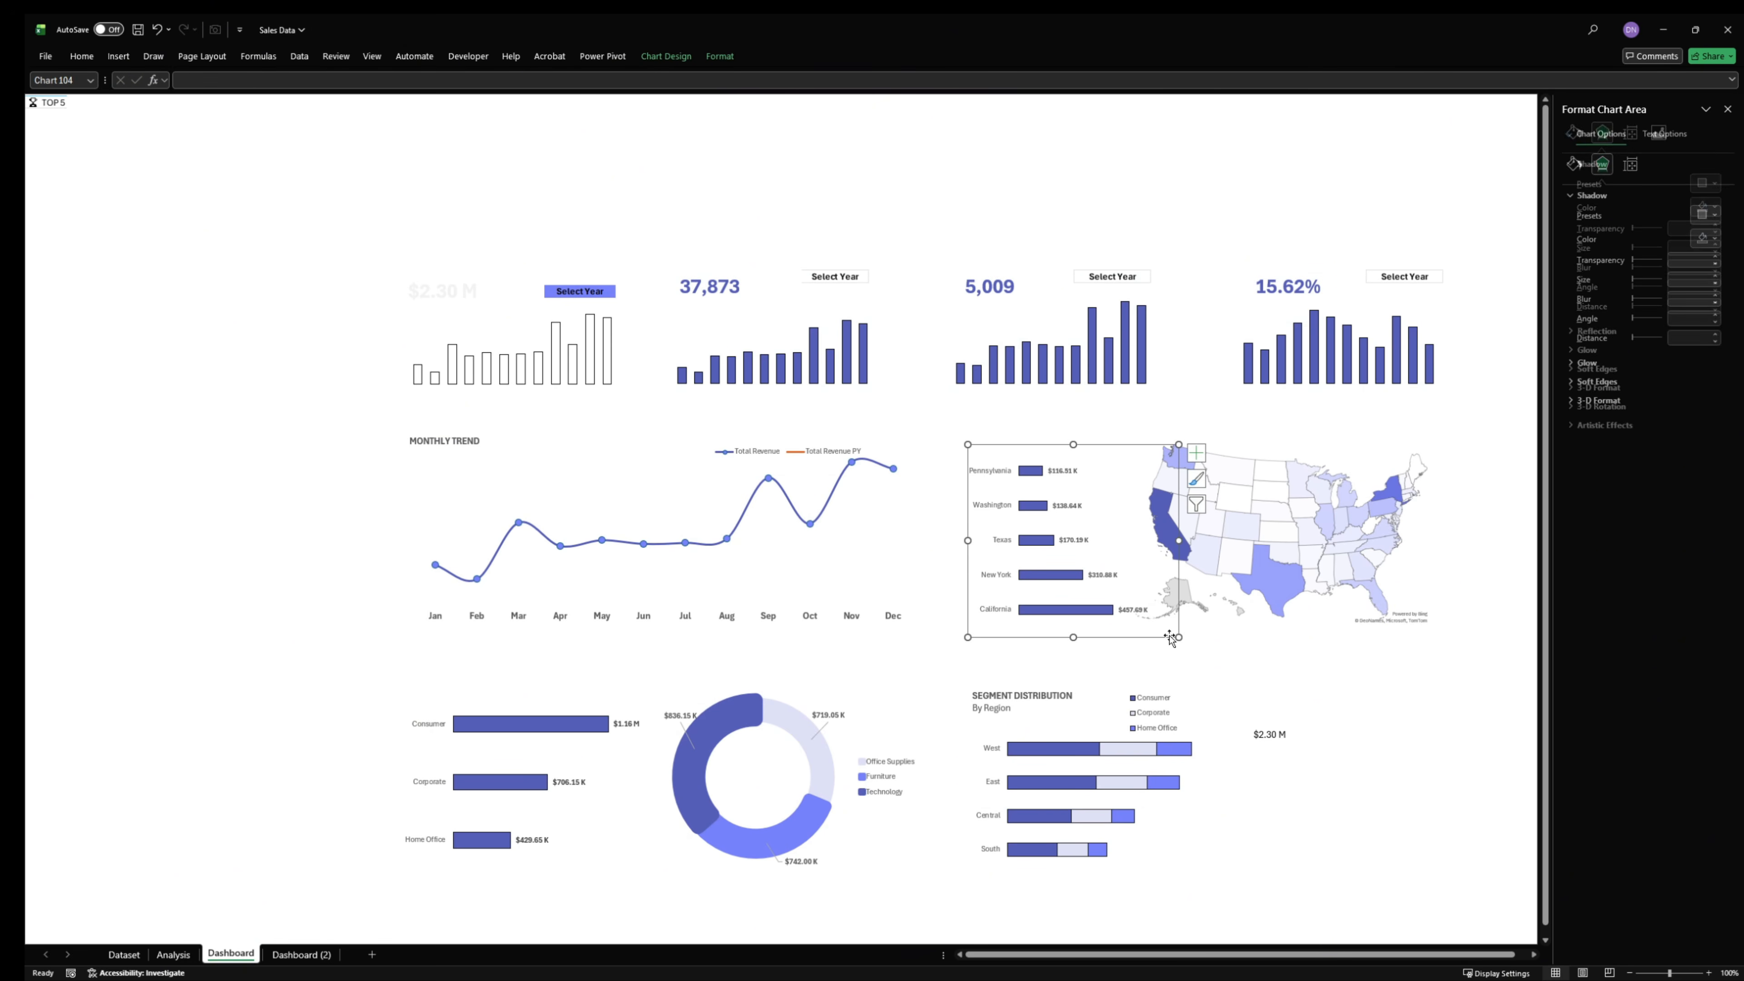
{"action": "left_click", "coordinate": [1364, 671]}
{"action": "key", "text": "ctrl+z"}
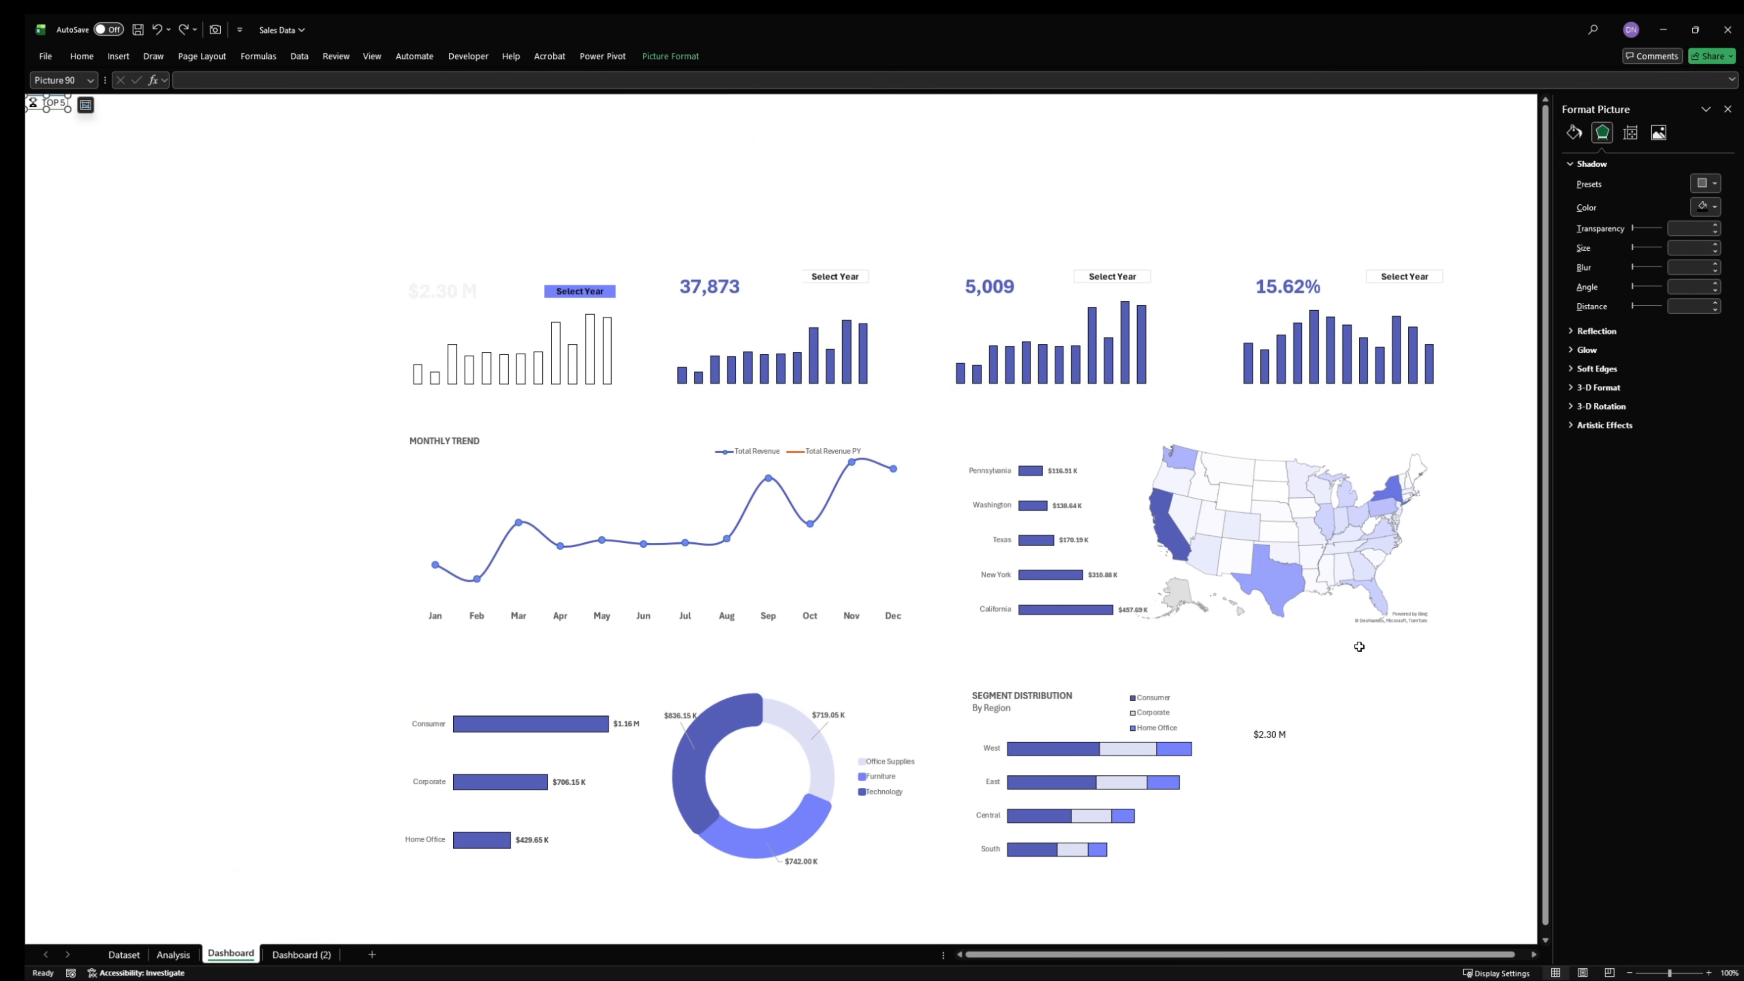
{"action": "key", "text": "ctrl+z"}
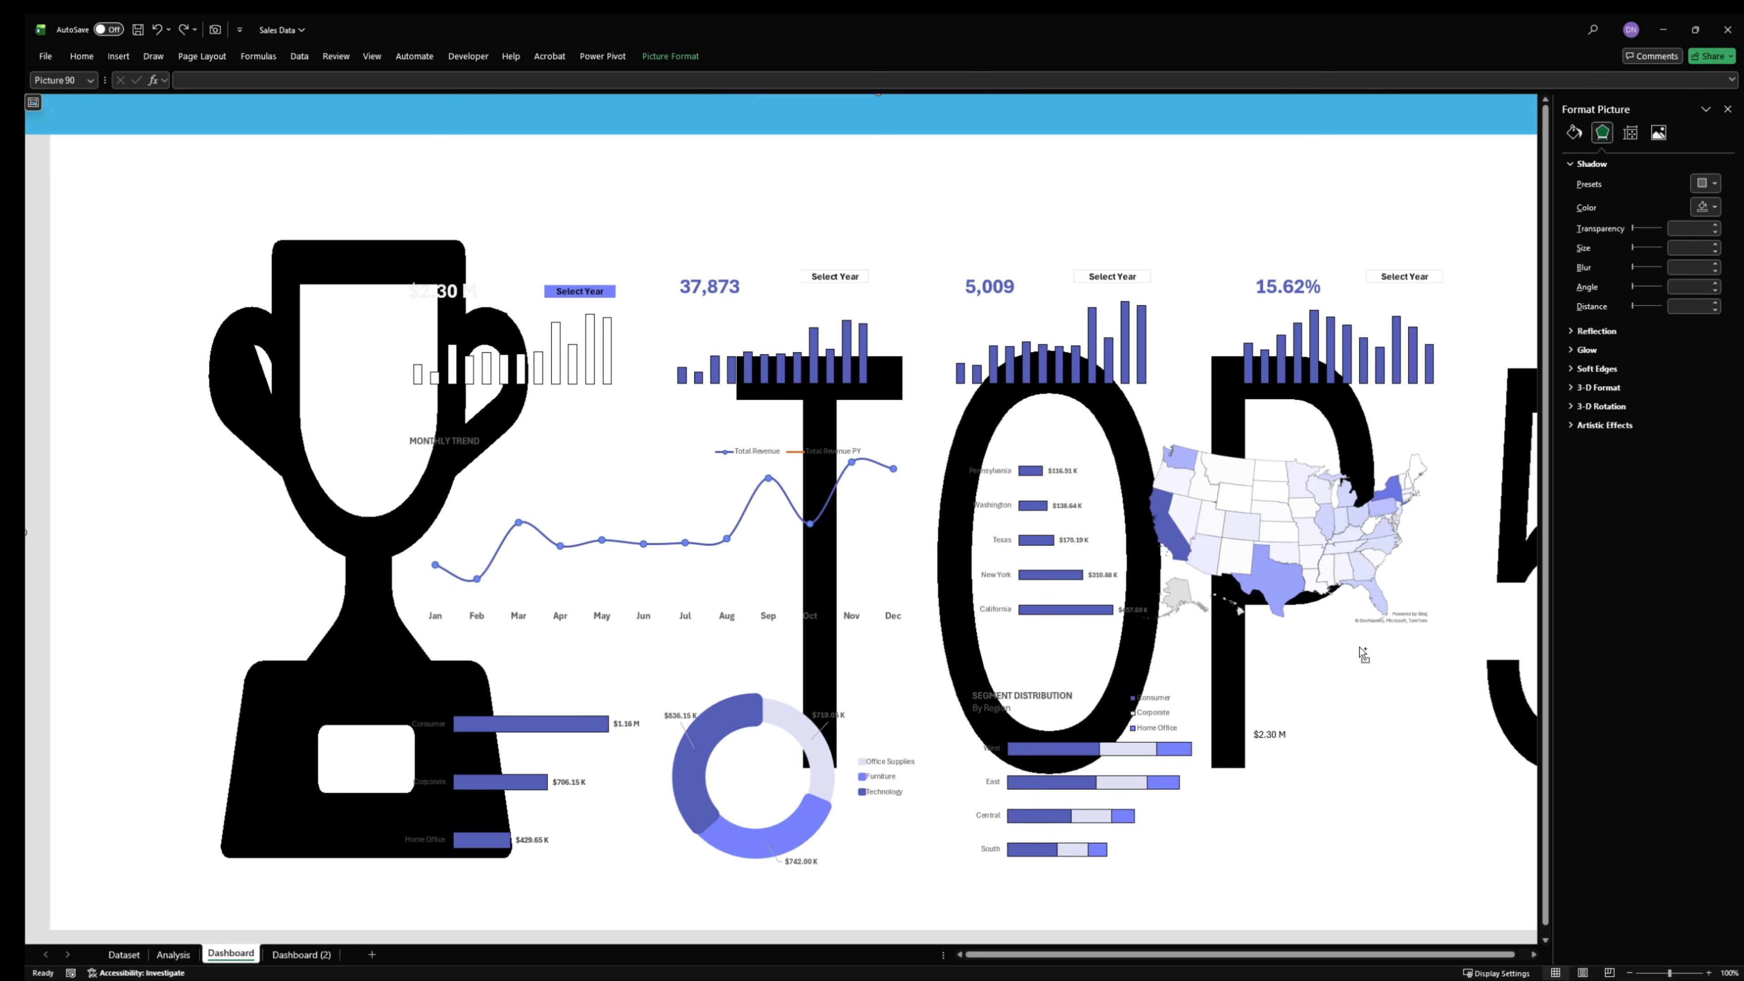
{"action": "key", "text": "ctrl+z"}
{"action": "key", "text": "ctrl+z"}
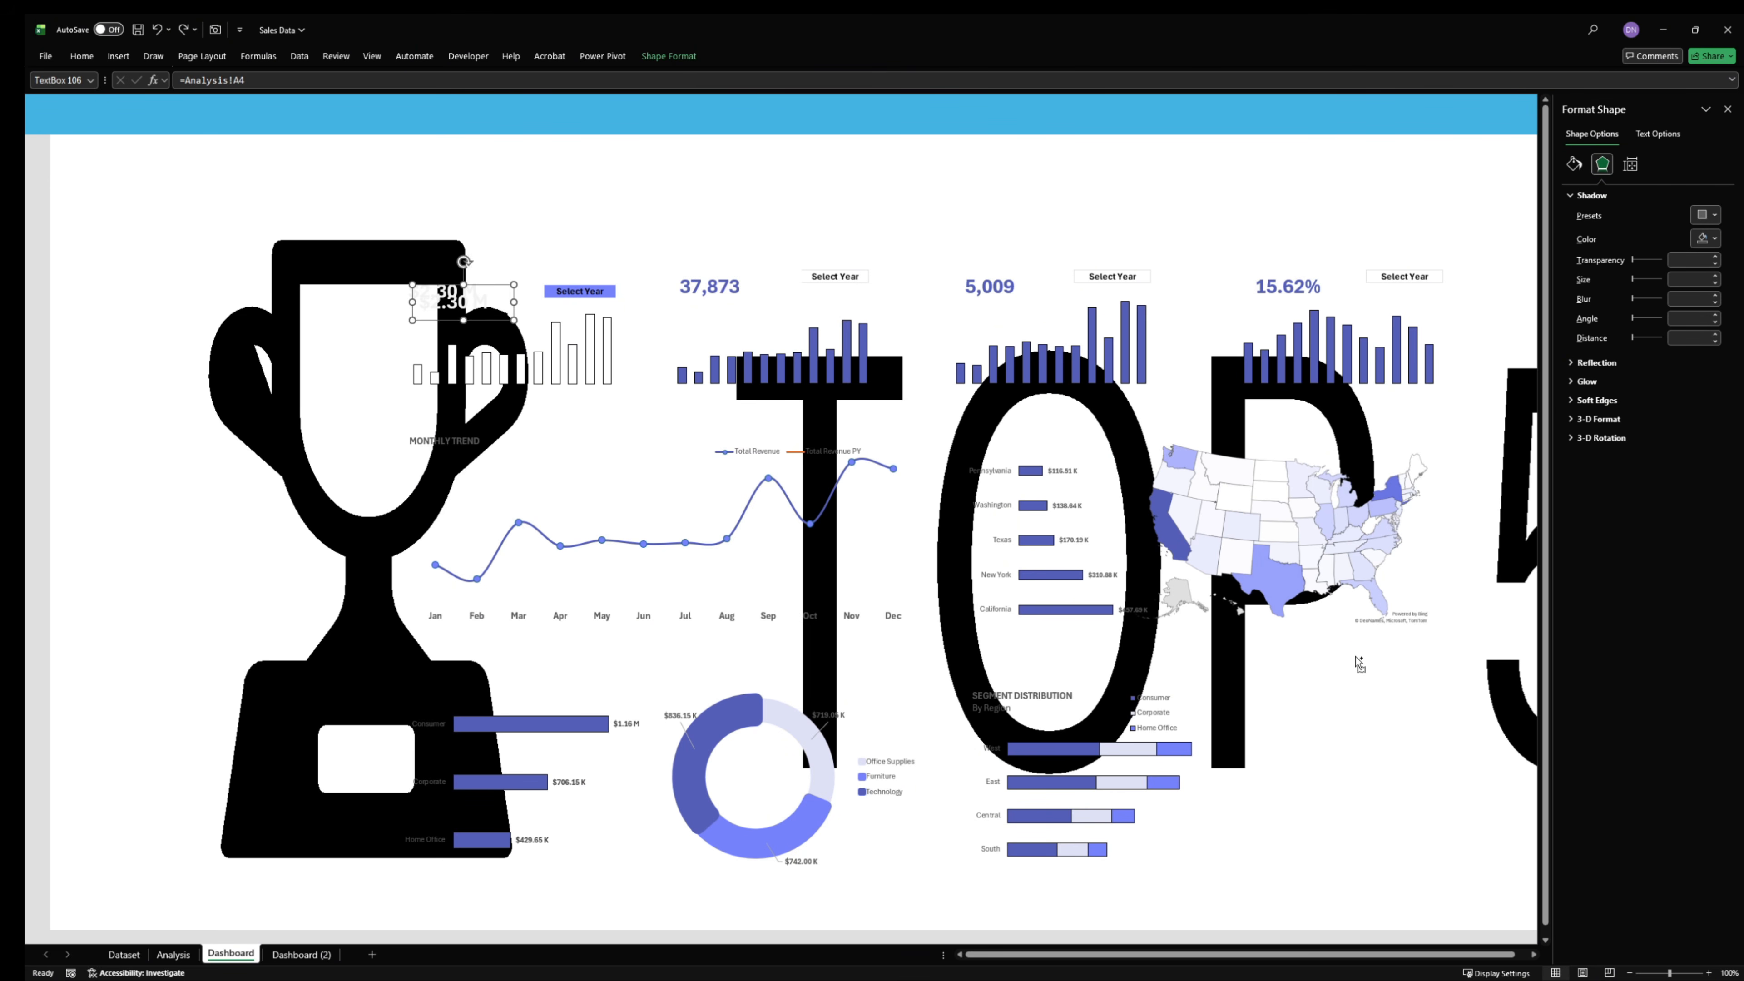
{"action": "key", "text": "ctrl+z"}
{"action": "key", "text": "ctrl+z"}
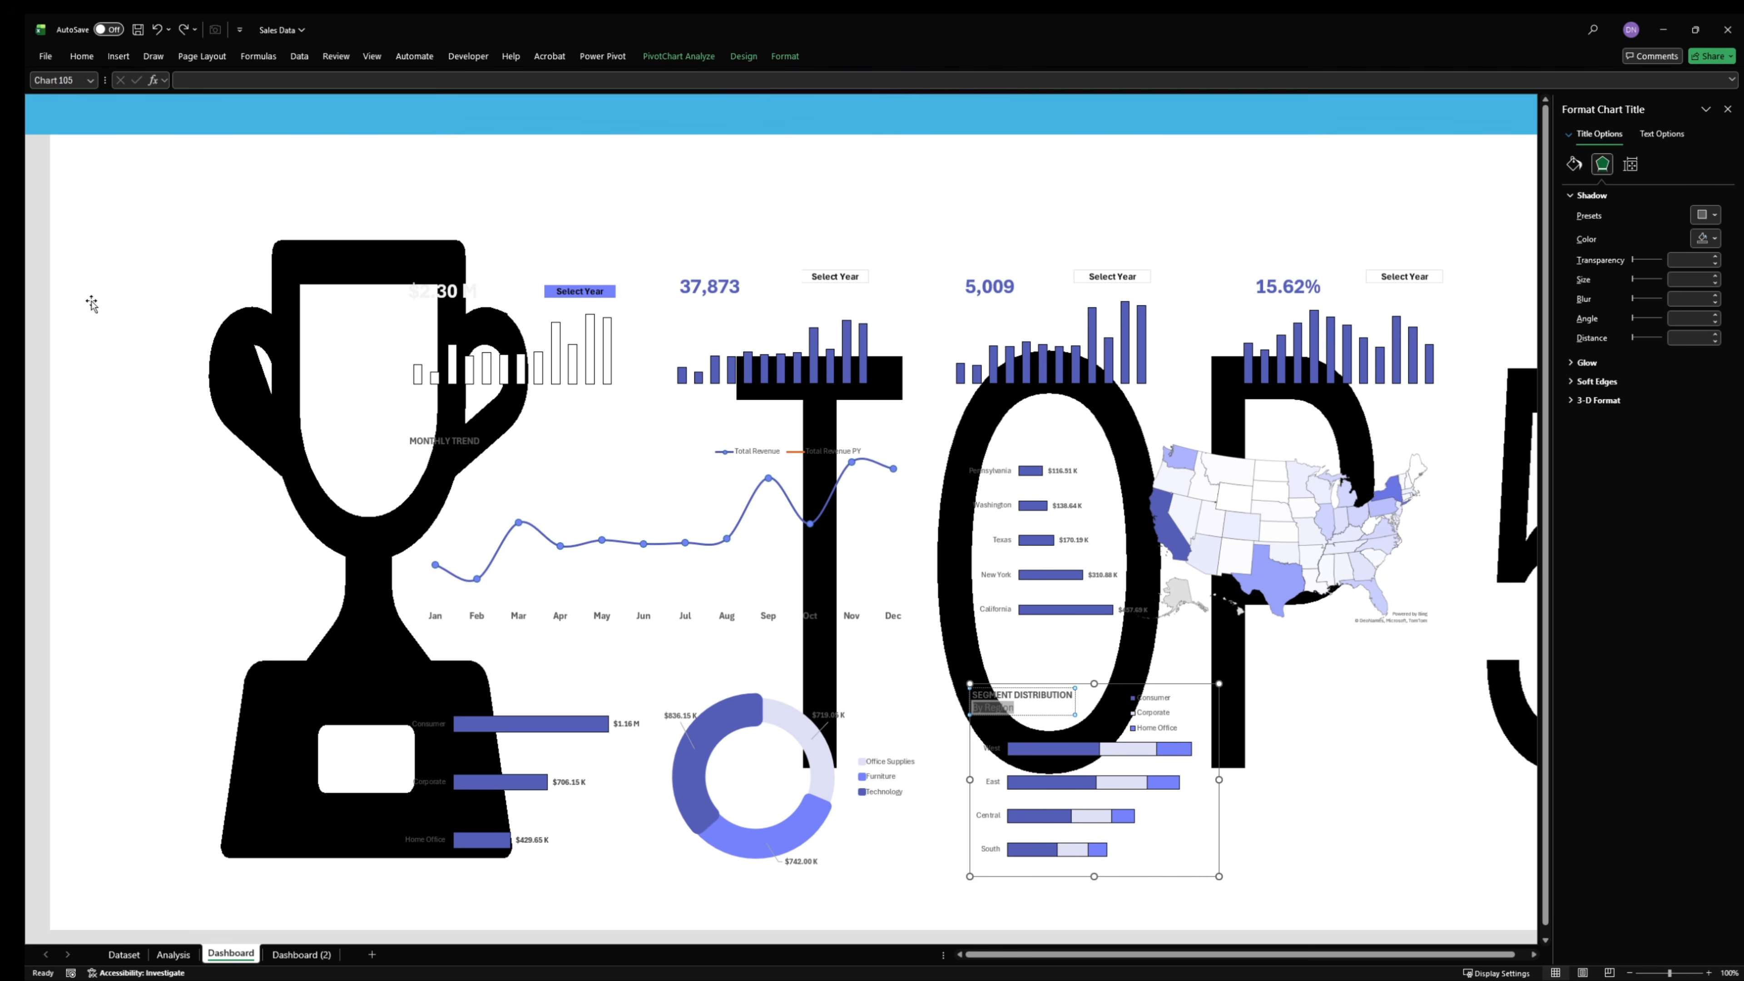
- Delete the distorted background picture from the Dashboard sheet
{"action": "scroll", "coordinate": [197, 273], "scroll_direction": "down", "scroll_amount": 5}
{"action": "scroll", "coordinate": [1052, 699], "scroll_direction": "up", "scroll_amount": 5}
{"action": "left_click", "coordinate": [251, 178]}
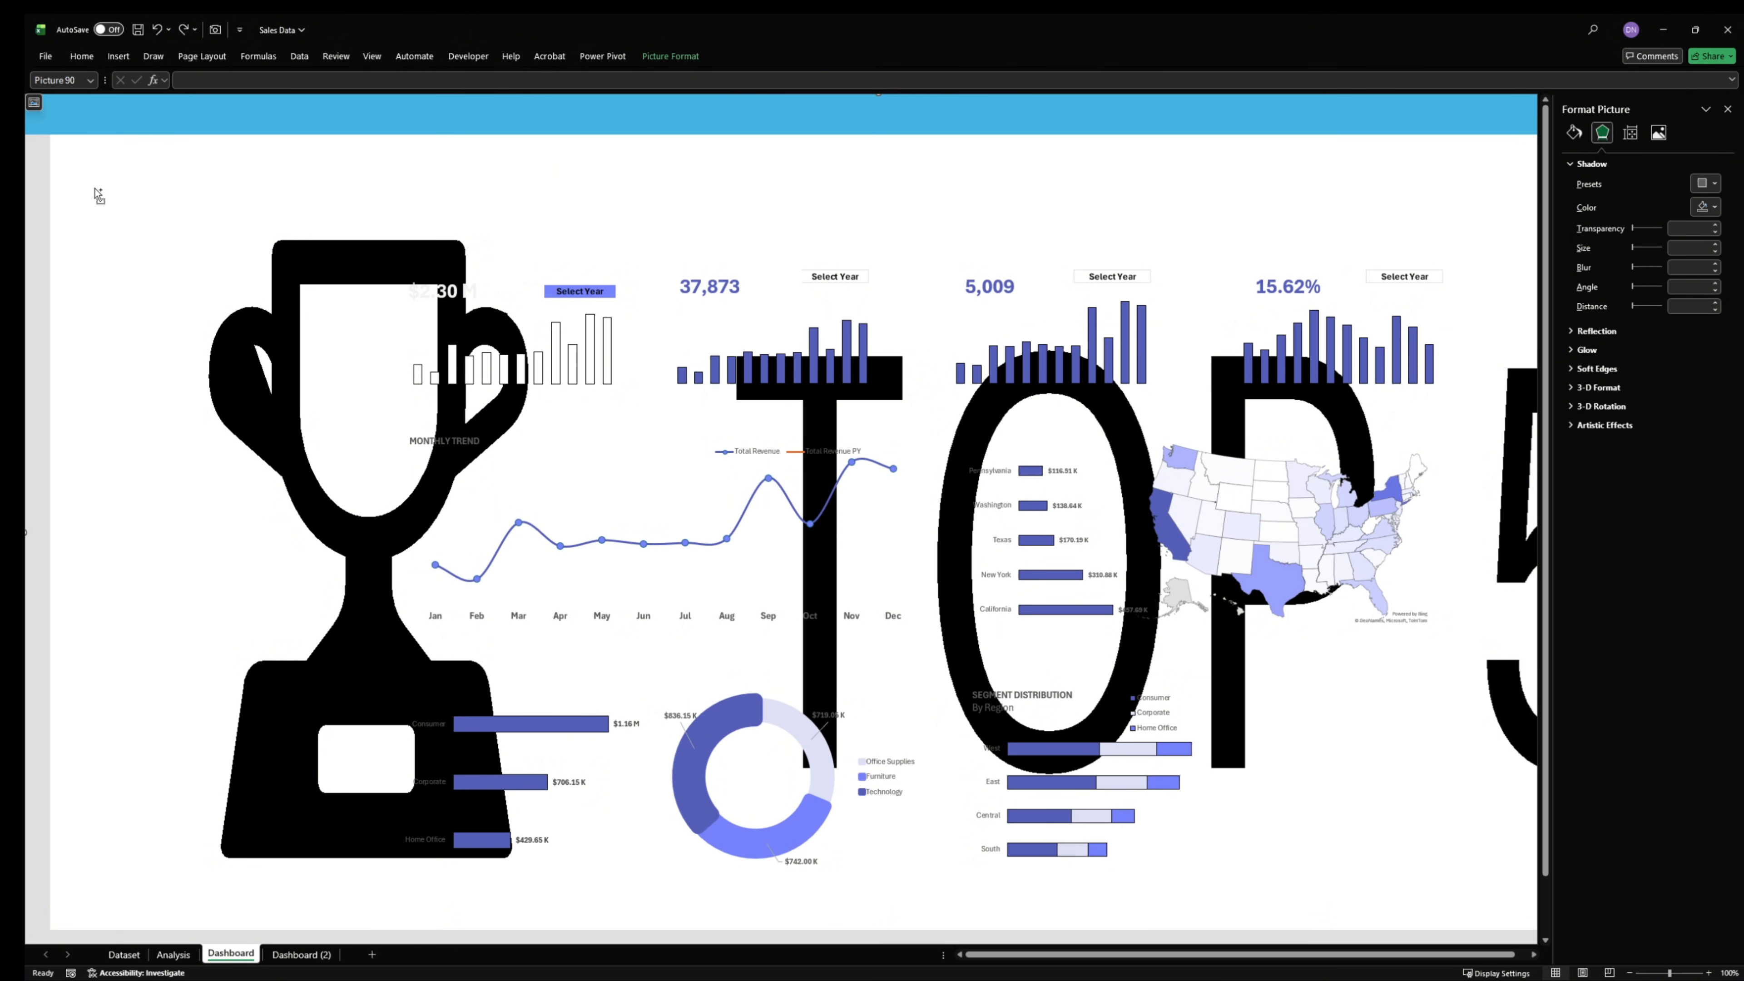
{"action": "key", "text": "Delete"}
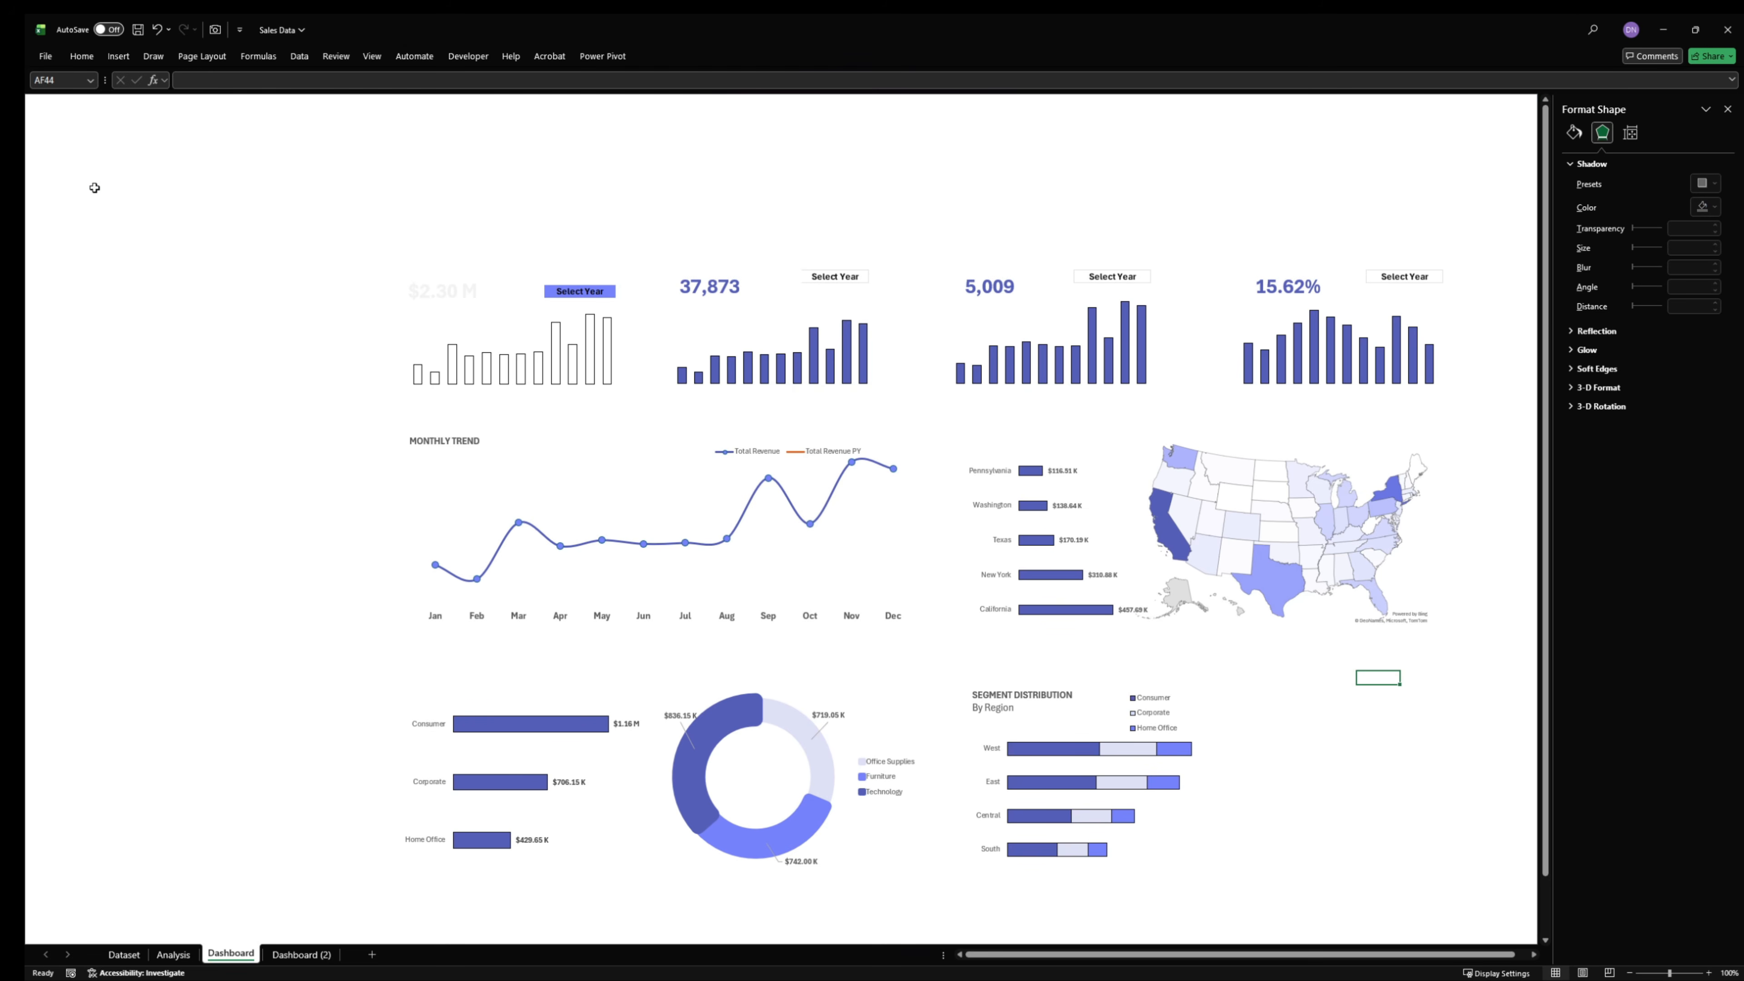
{"action": "left_click", "coordinate": [108, 123]}
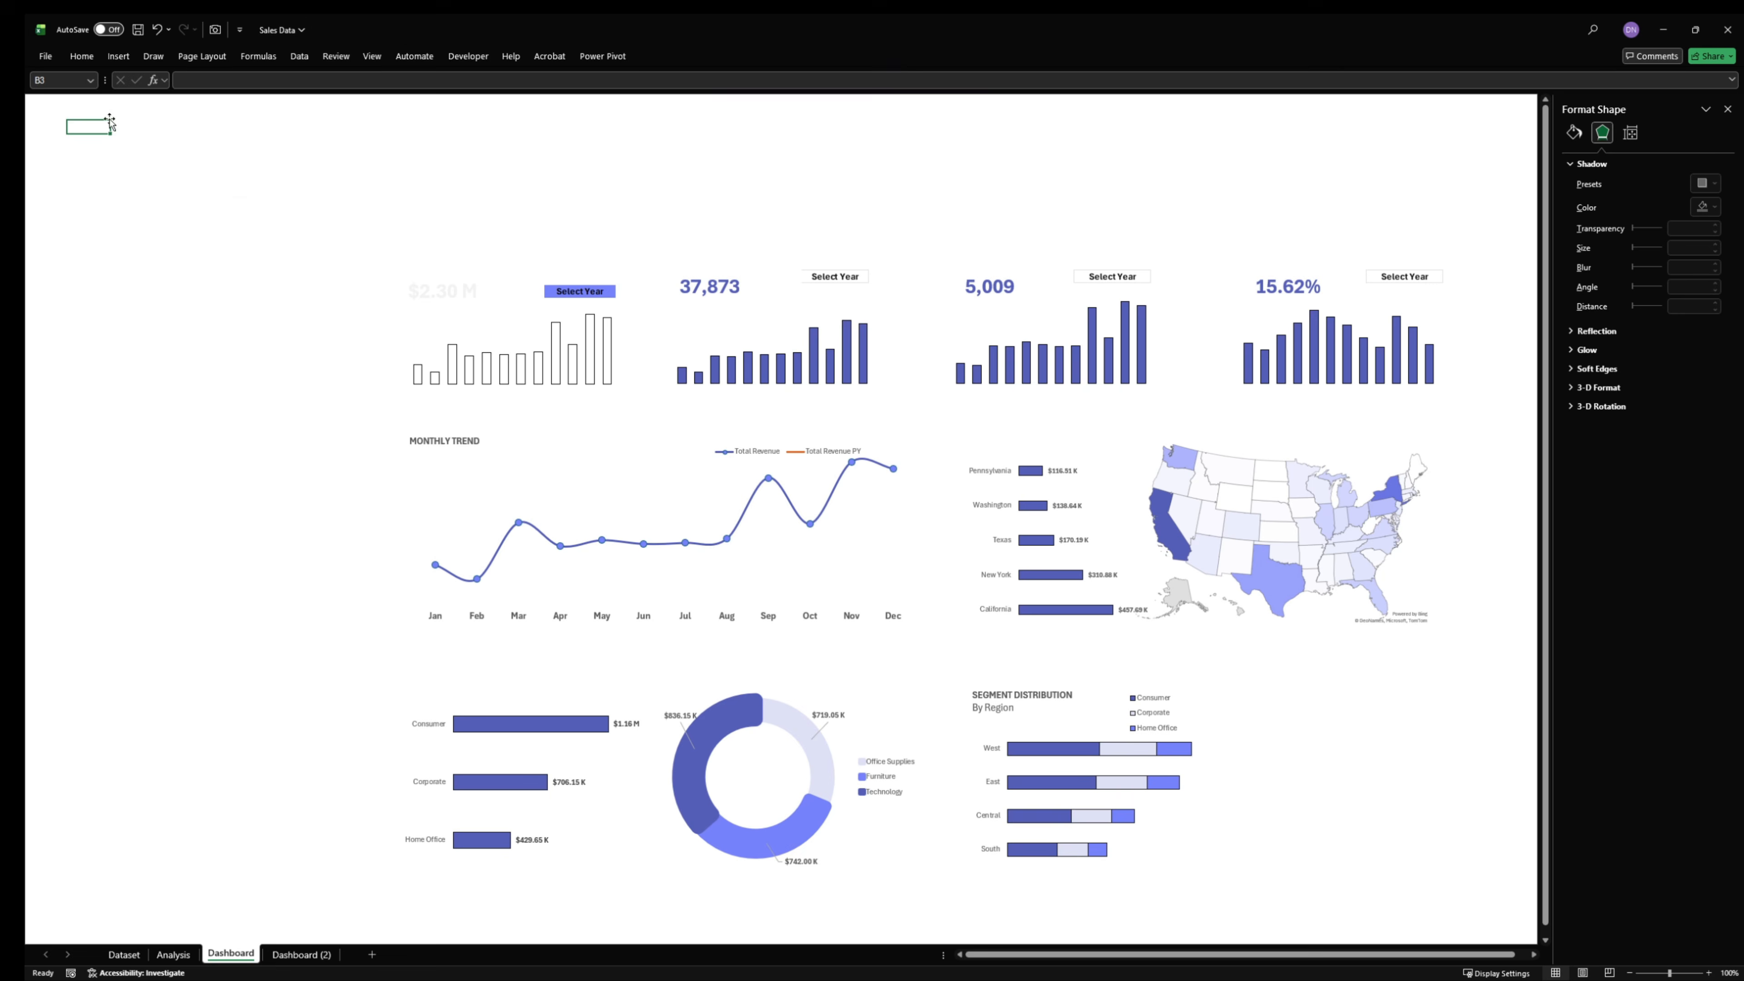
{"action": "left_click", "coordinate": [118, 57]}
{"action": "left_click", "coordinate": [222, 93]}
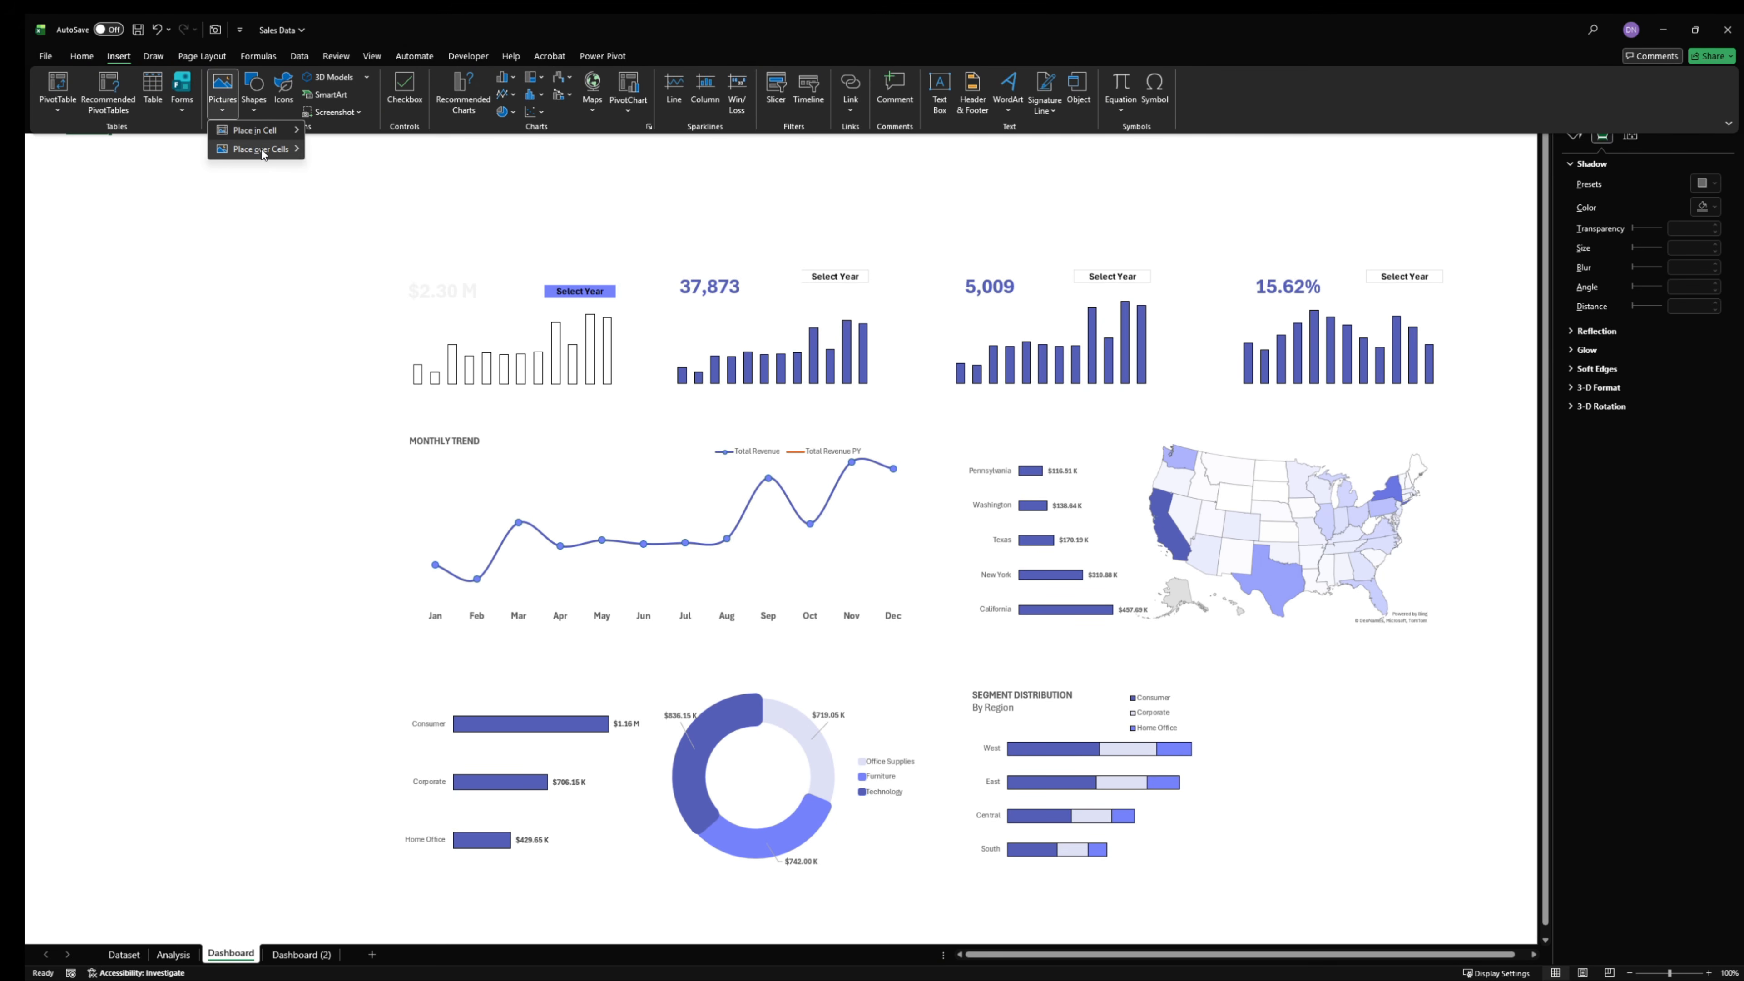
{"action": "mouse_move", "coordinate": [263, 154]}
{"action": "left_click", "coordinate": [346, 171]}
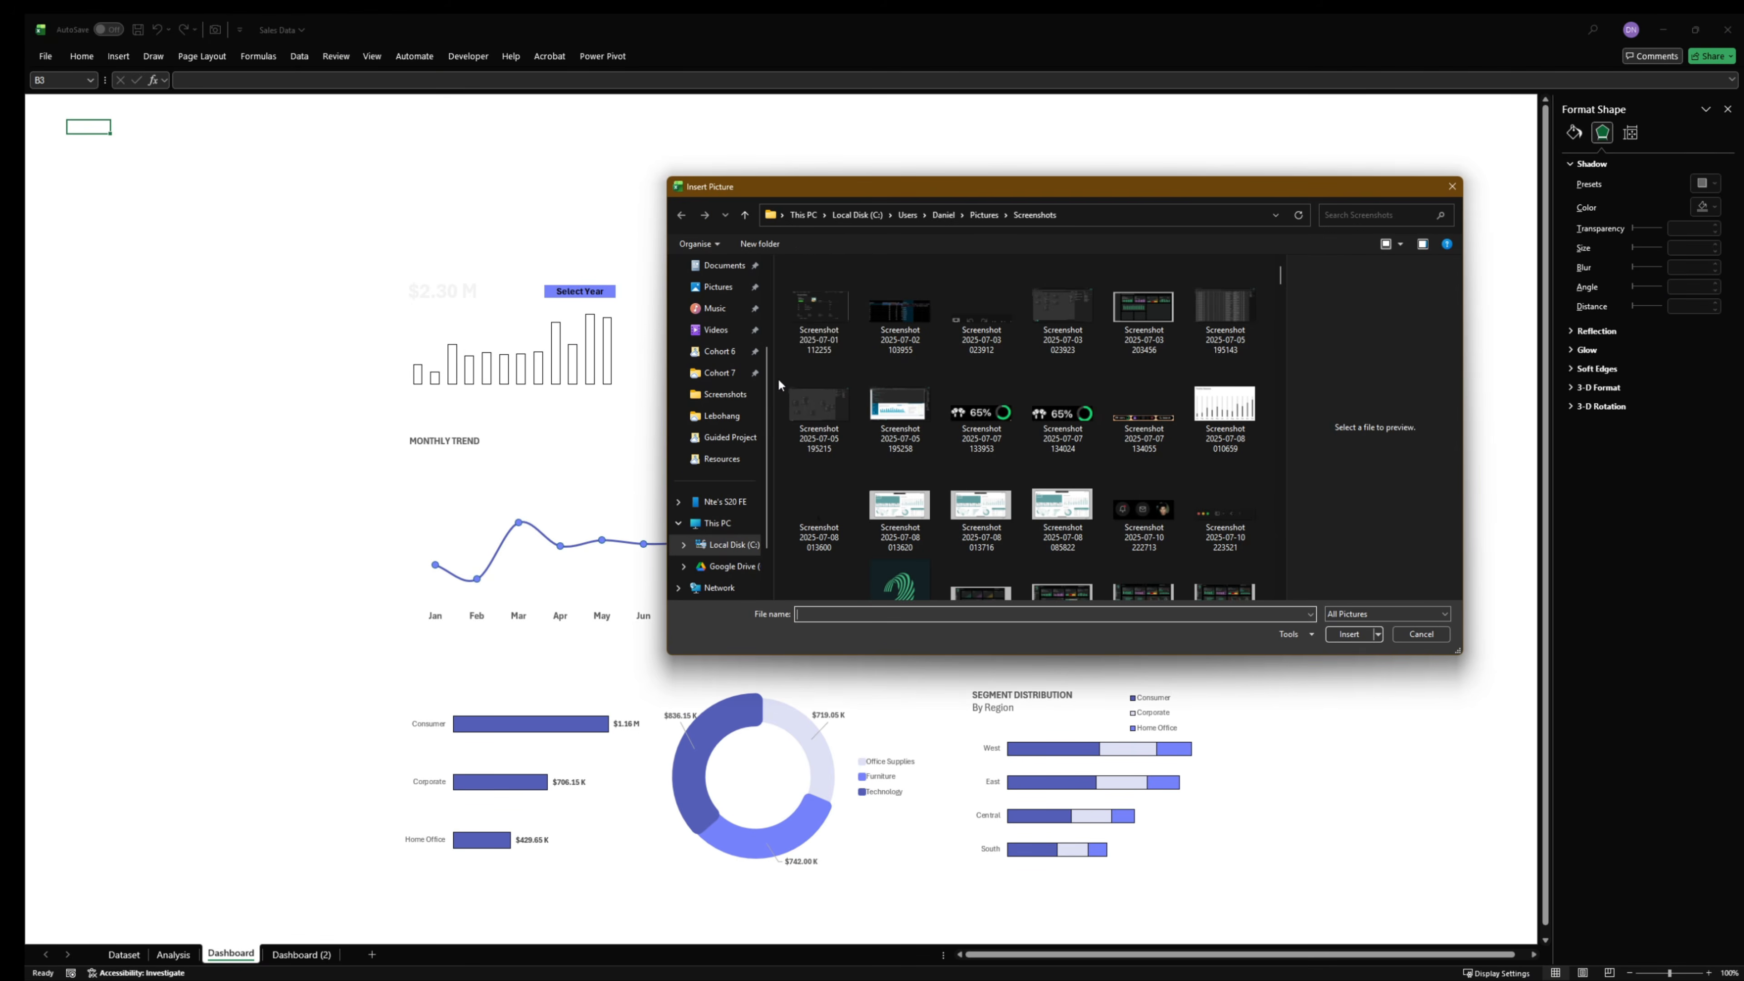
{"action": "scroll", "coordinate": [1011, 436], "scroll_direction": "down", "scroll_amount": 10}
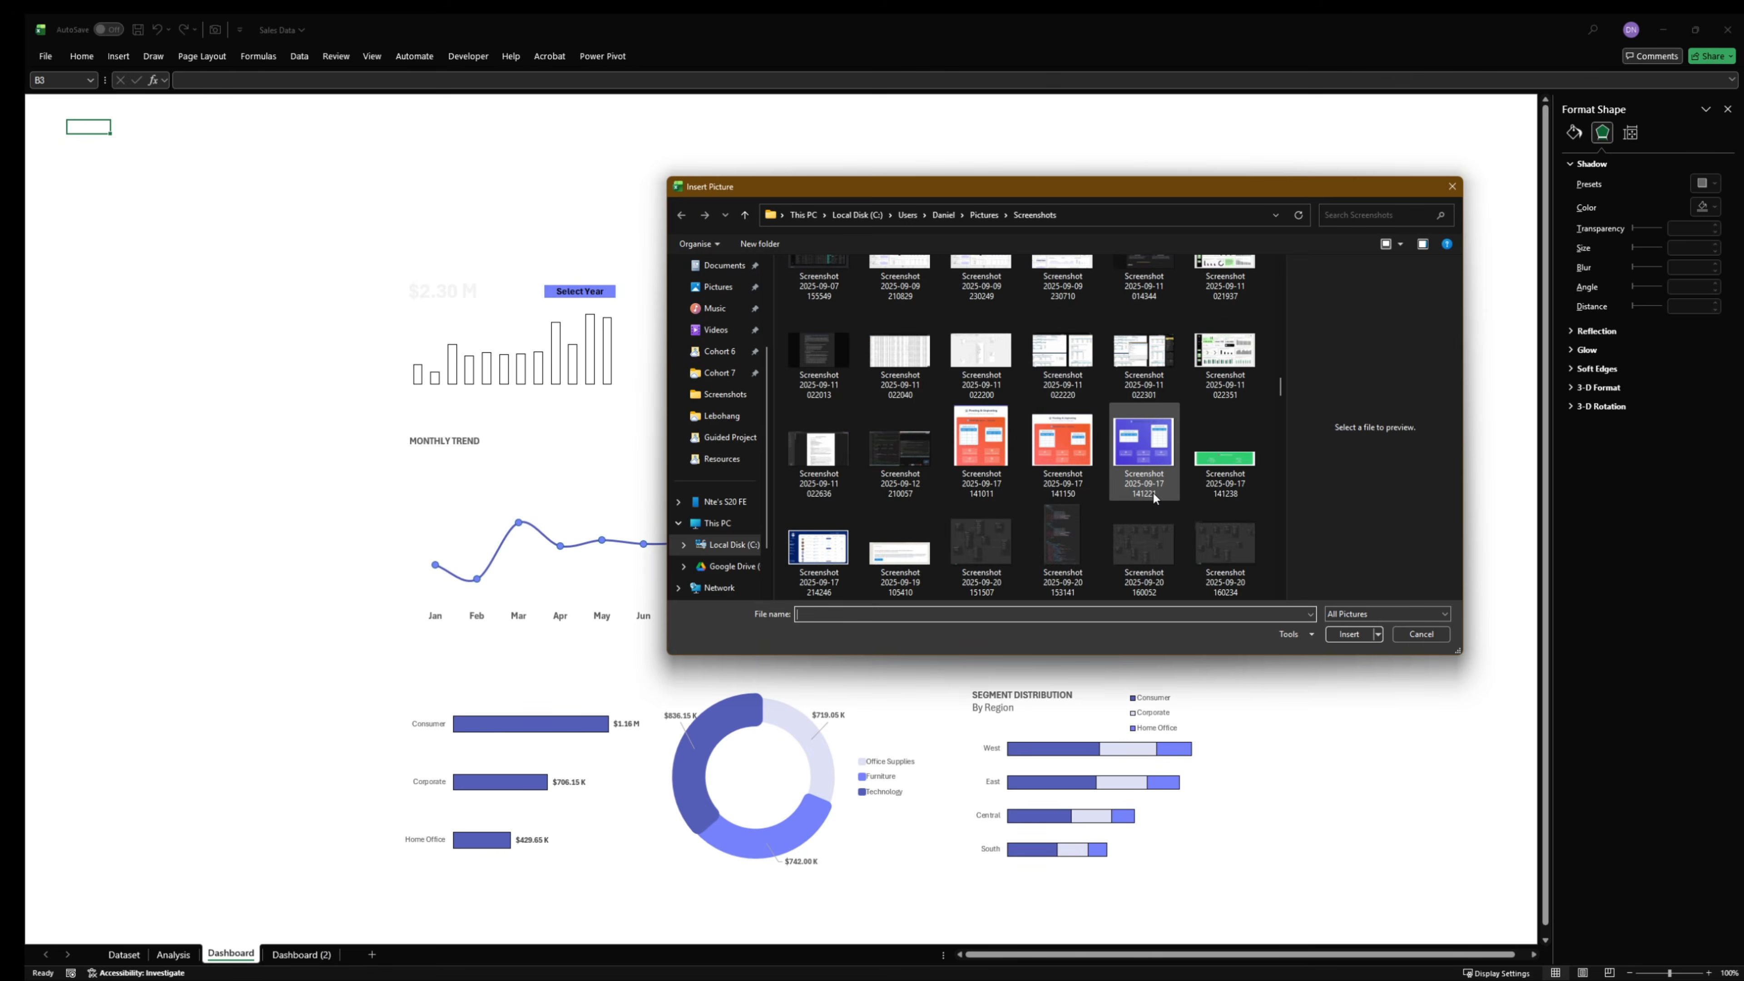
{"action": "scroll", "coordinate": [1153, 492], "scroll_direction": "down", "scroll_amount": 5}
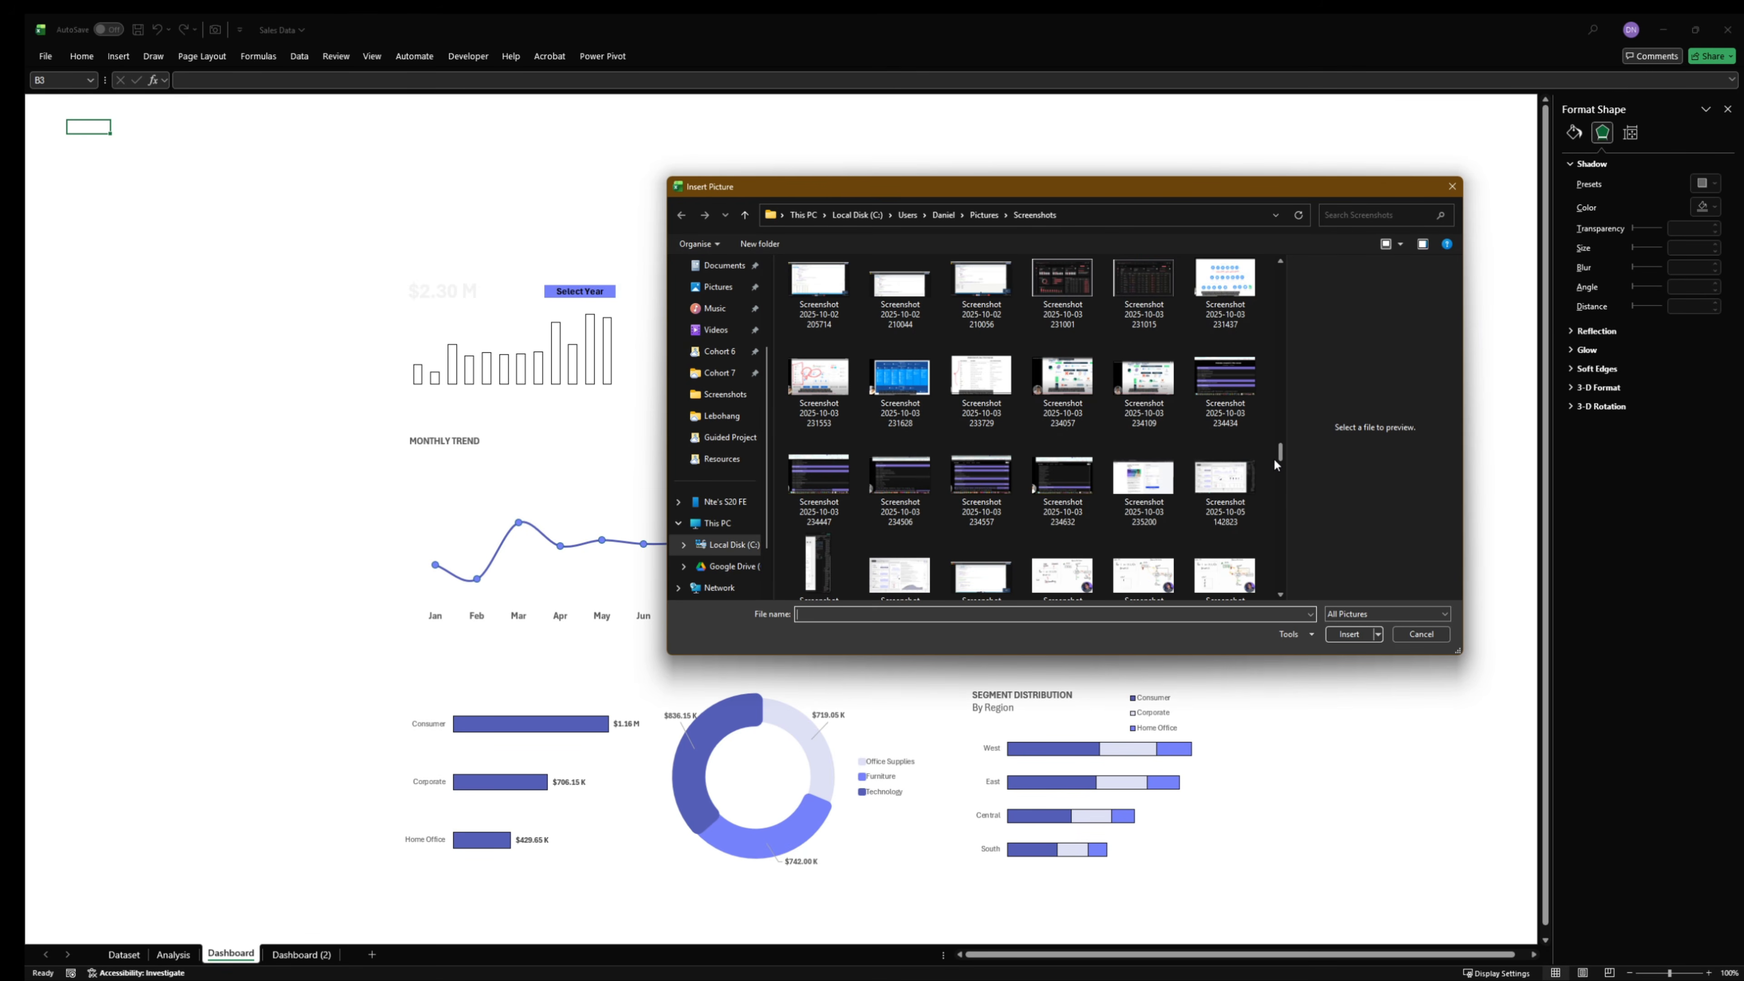
{"action": "left_click_drag", "start_coordinate": [1282, 444], "coordinate": [1279, 574]}
{"action": "left_click", "coordinate": [1224, 550]}
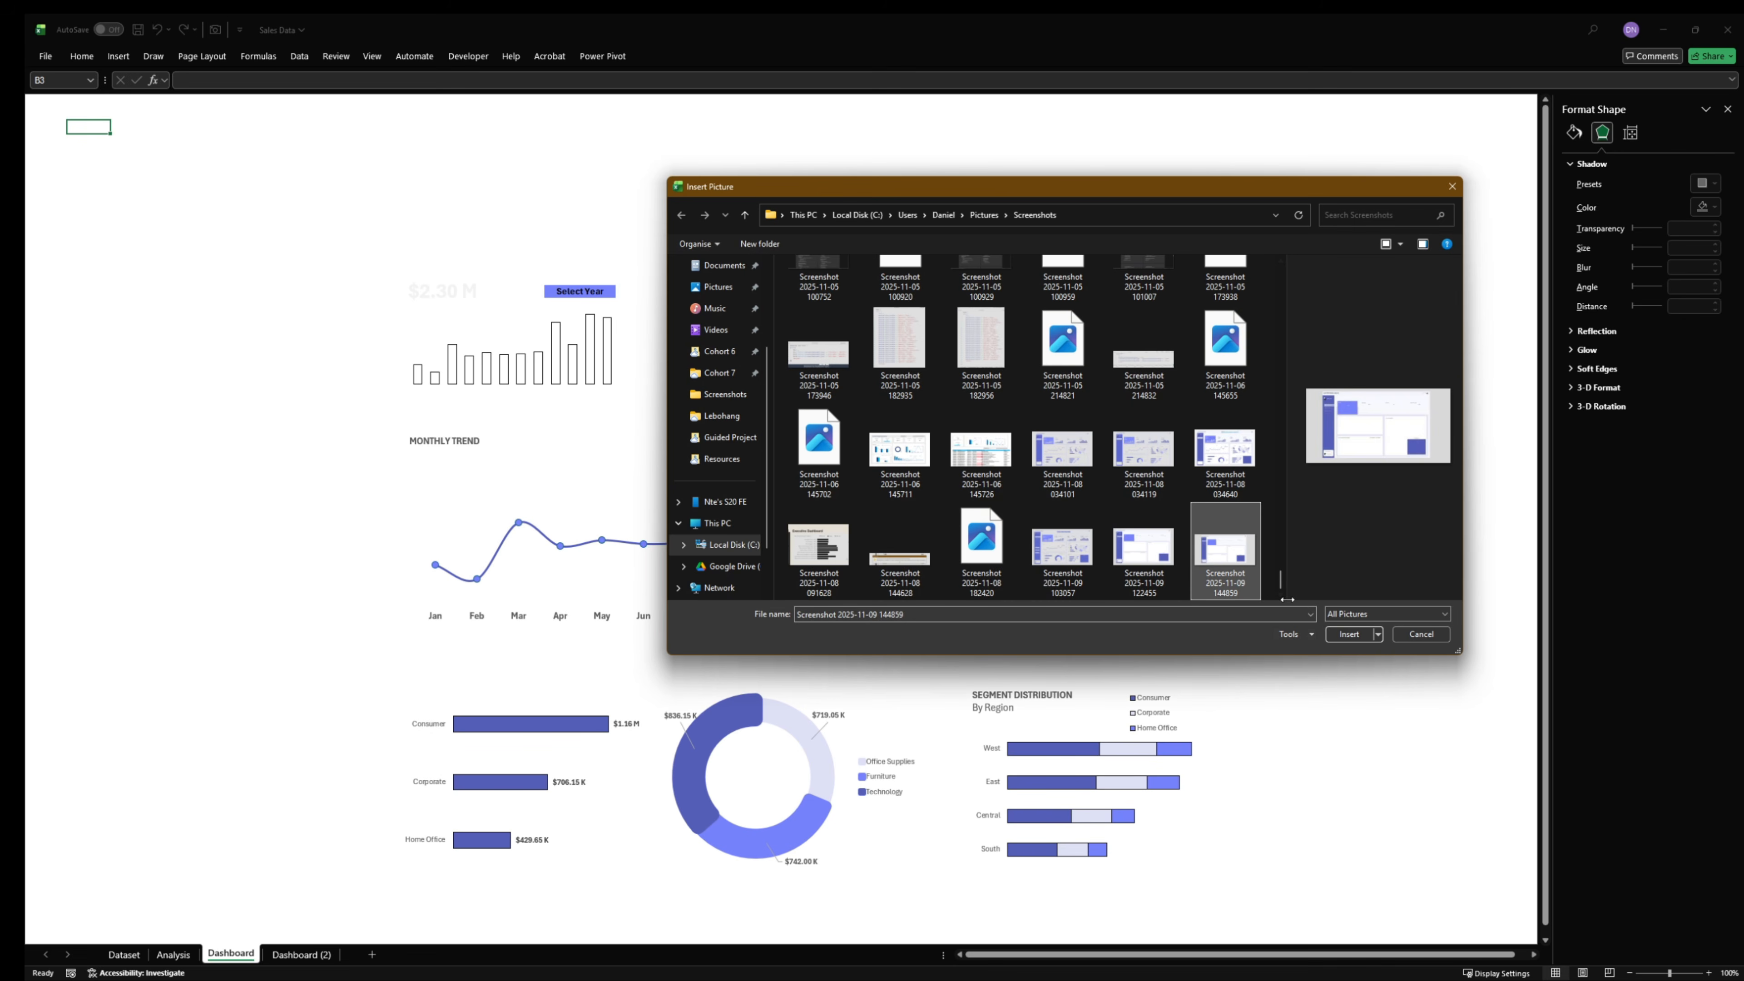
{"action": "left_click", "coordinate": [1350, 634]}
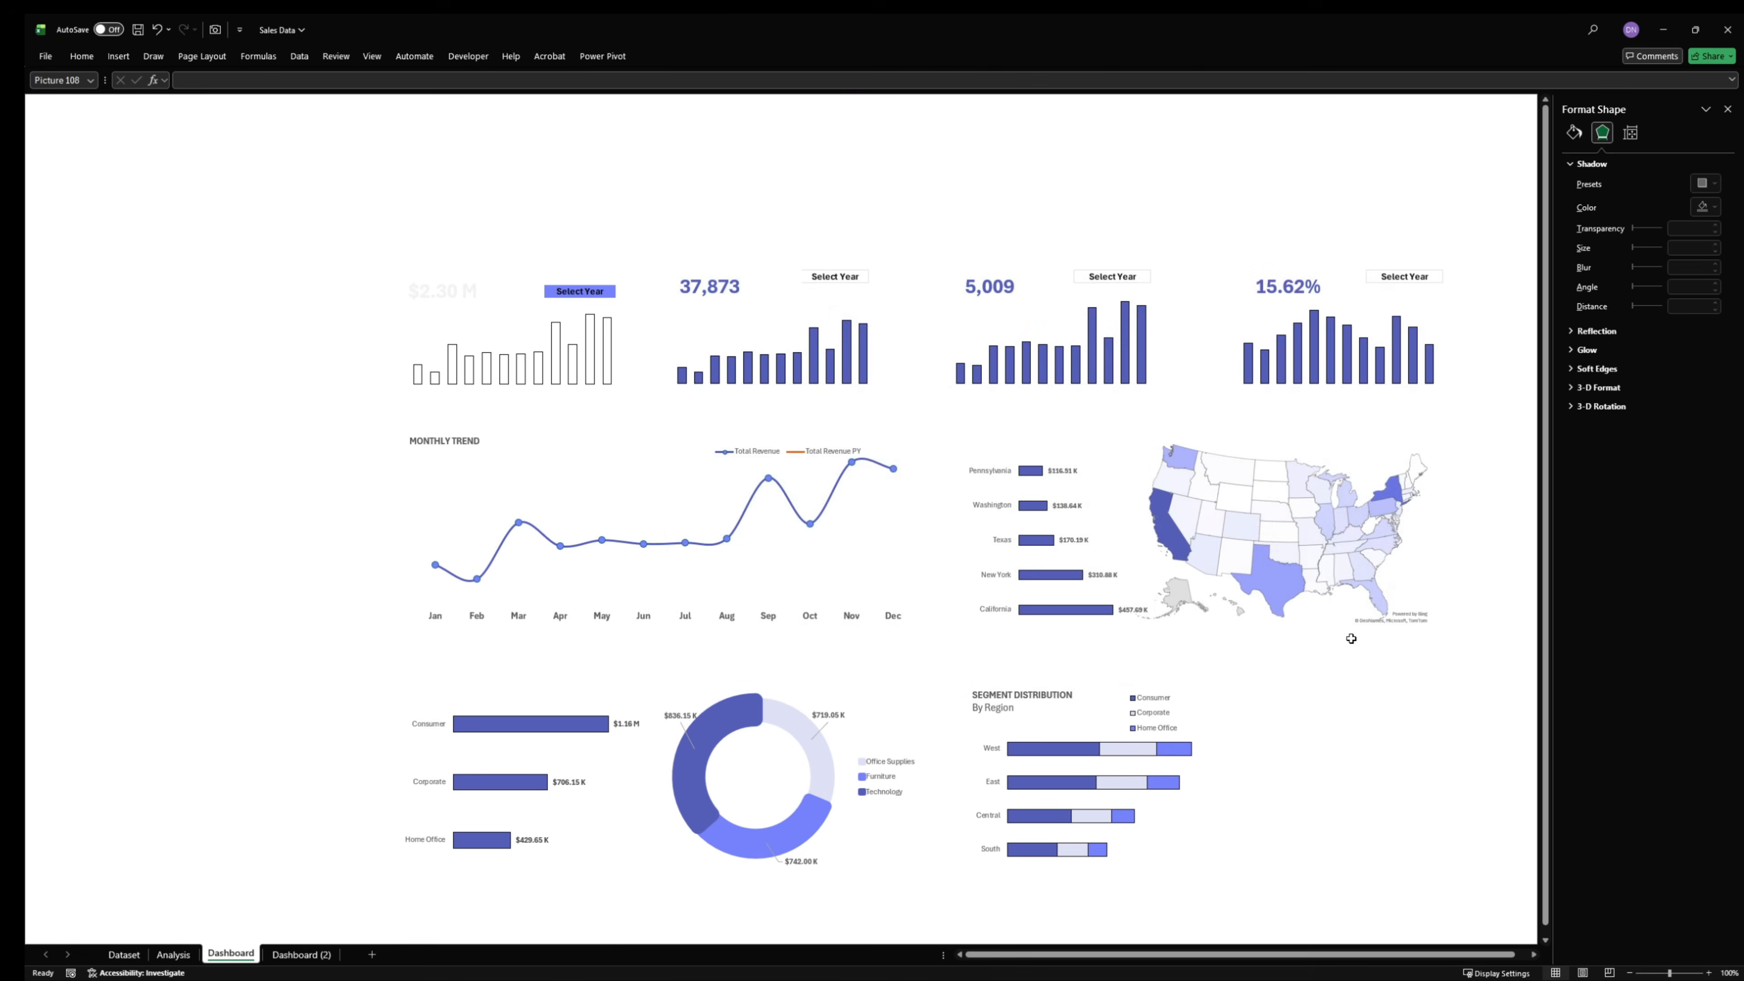
- Move the inserted background picture to the sheet's upper-left corner and set its height to 14.3"
{"action": "left_click_drag", "start_coordinate": [560, 293], "coordinate": [468, 251]}
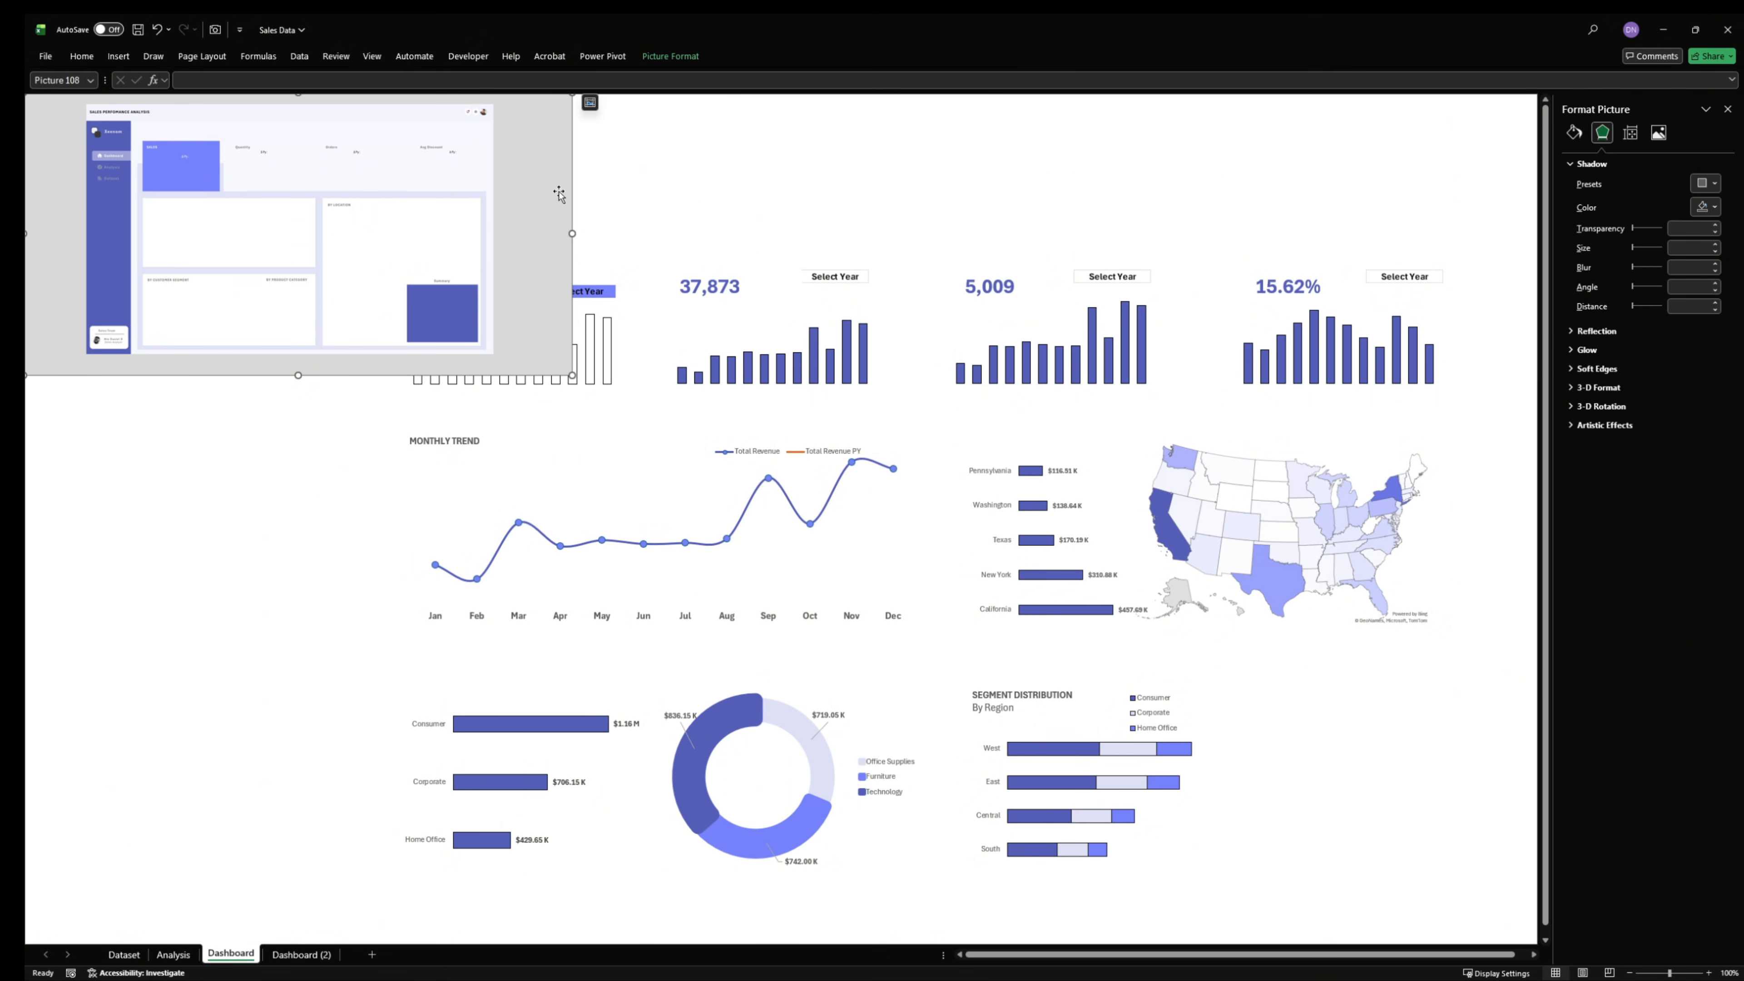
{"action": "left_click", "coordinate": [675, 56]}
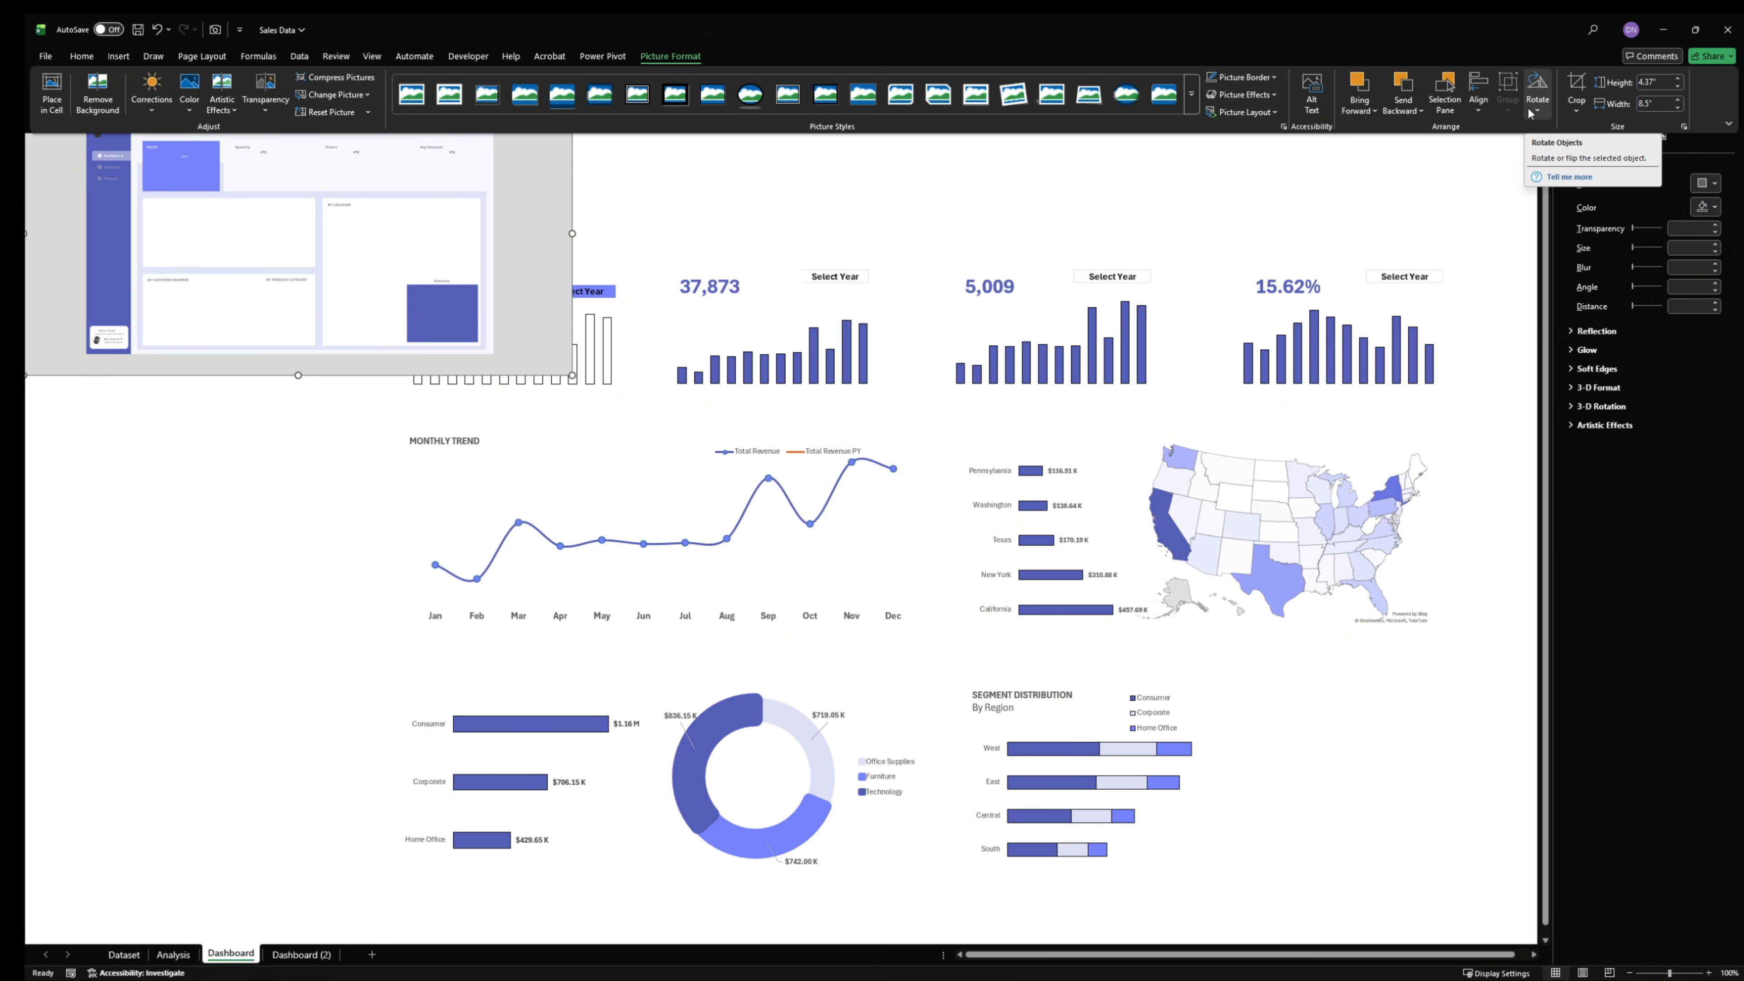
{"action": "left_click", "coordinate": [1668, 79]}
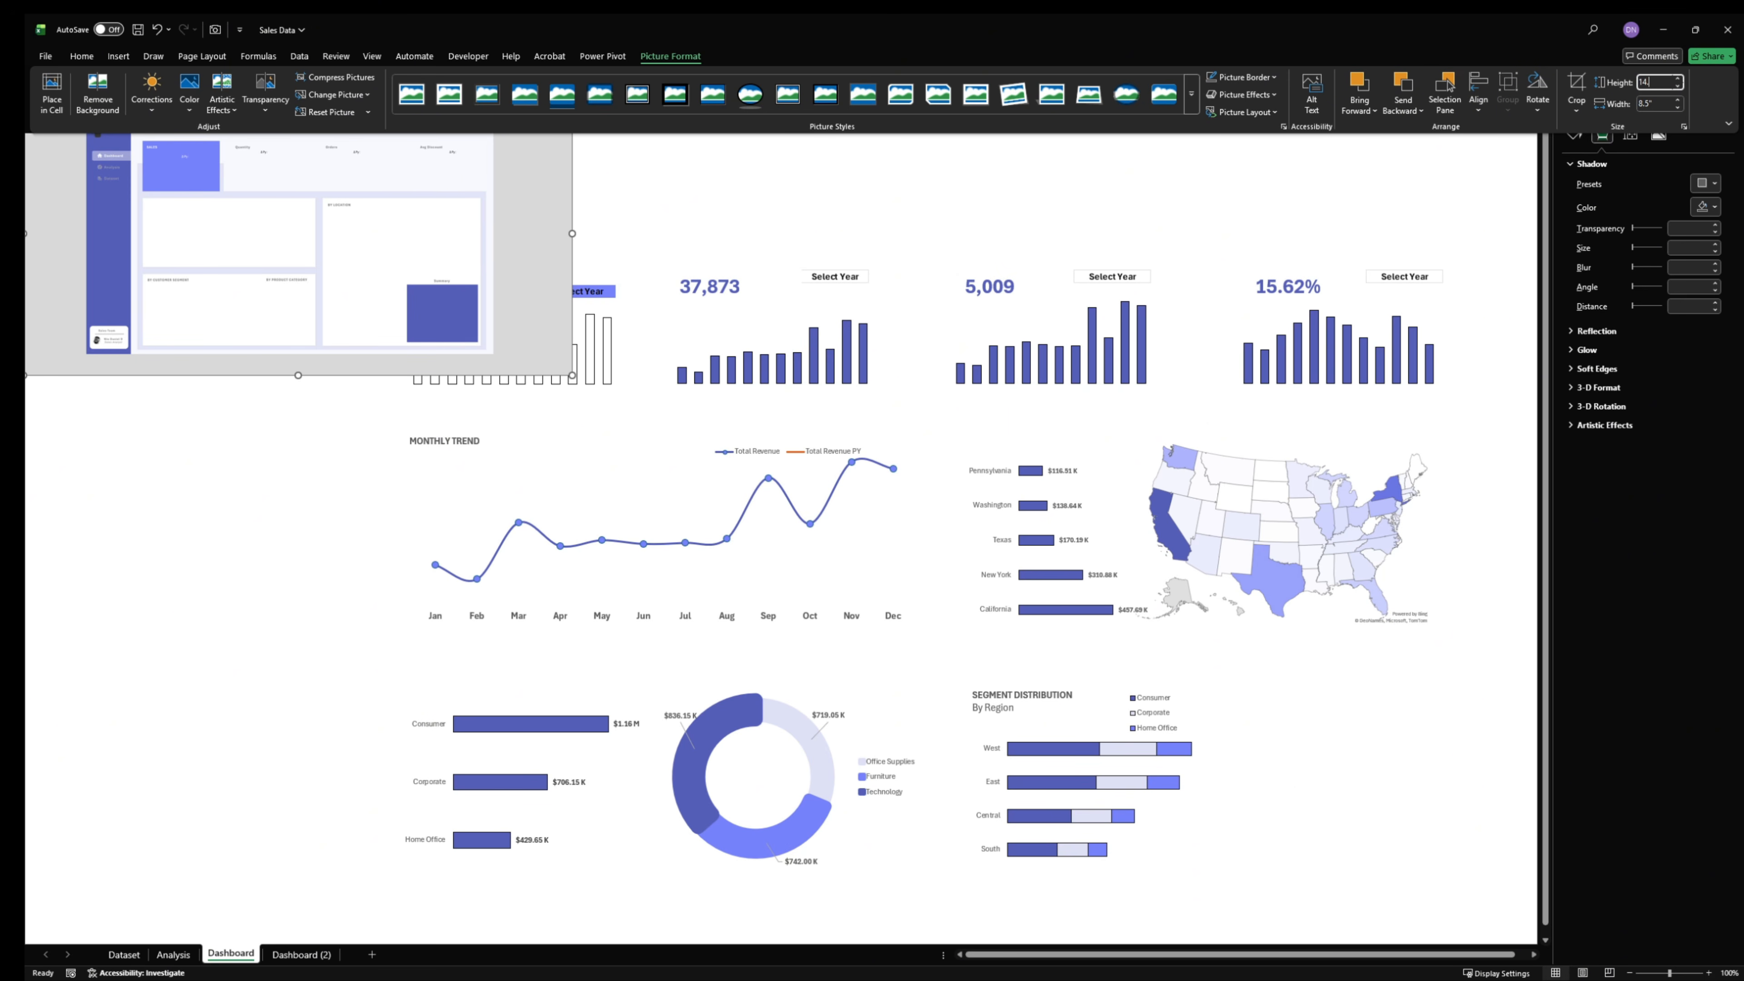
{"action": "type", "text": "14.3"}
{"action": "key", "text": "Return"}
{"action": "left_click", "coordinate": [455, 501]}
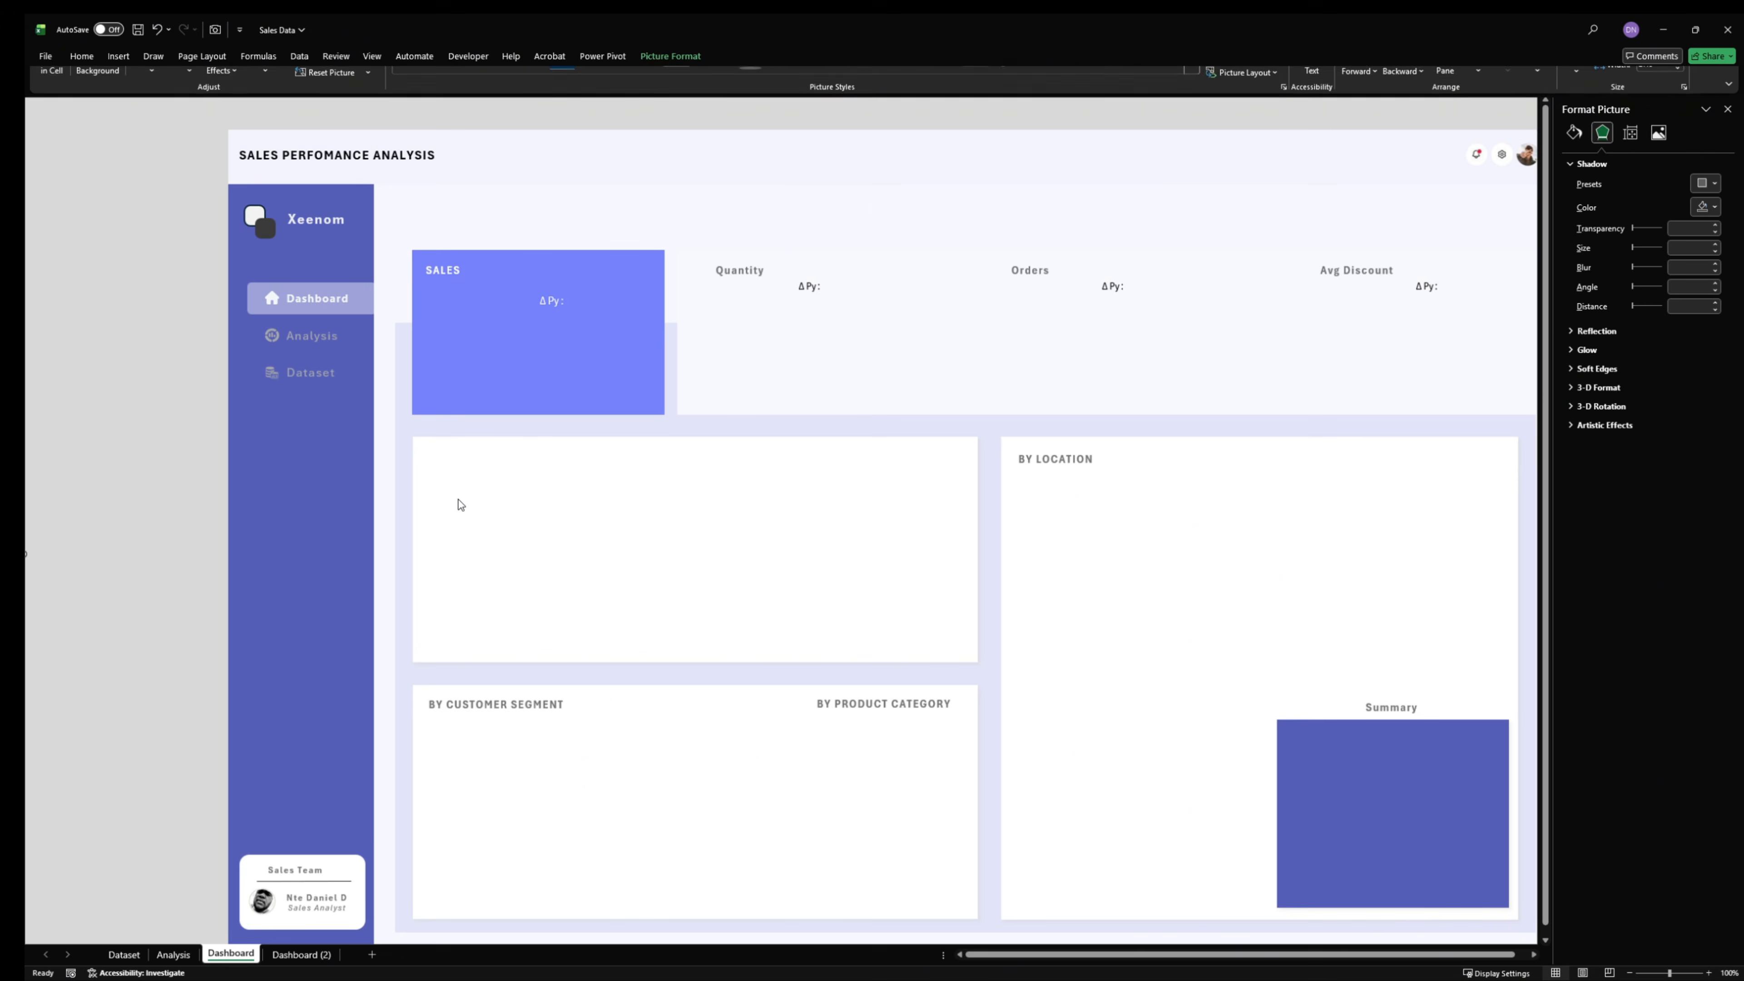
{"action": "left_click", "coordinate": [1726, 109]}
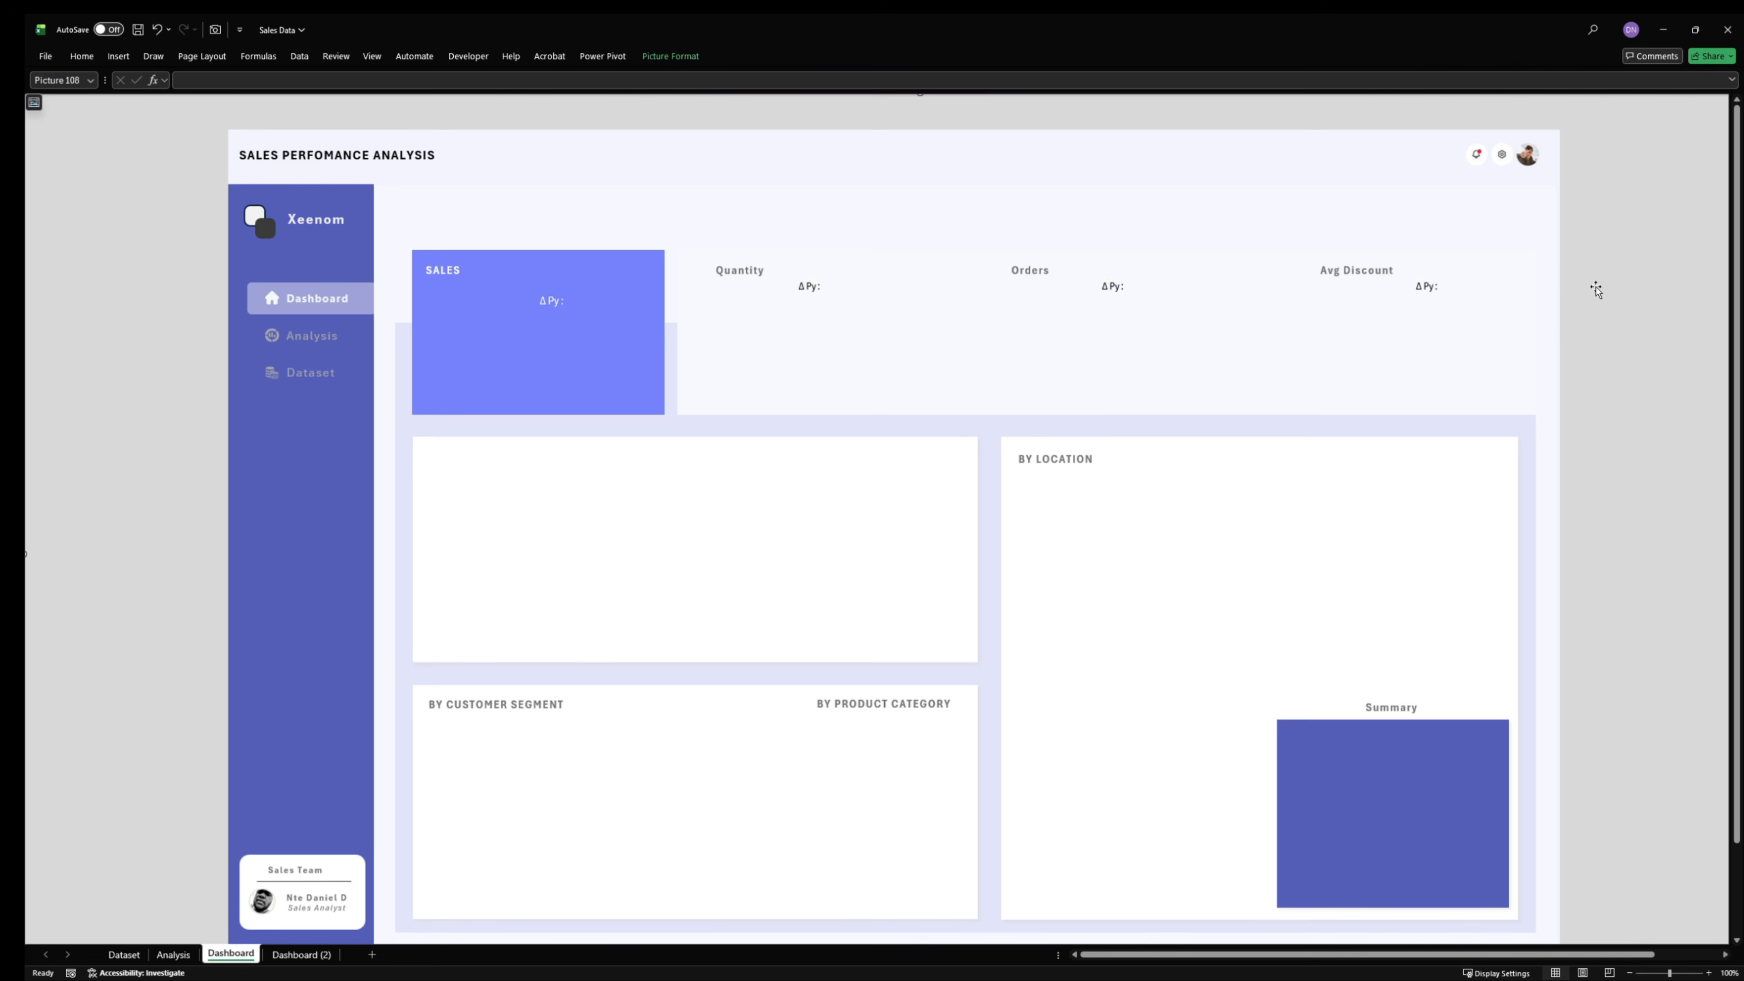
- Reduce the background picture's height to 13.6" with its width scaling proportionally
{"action": "left_click", "coordinate": [661, 58]}
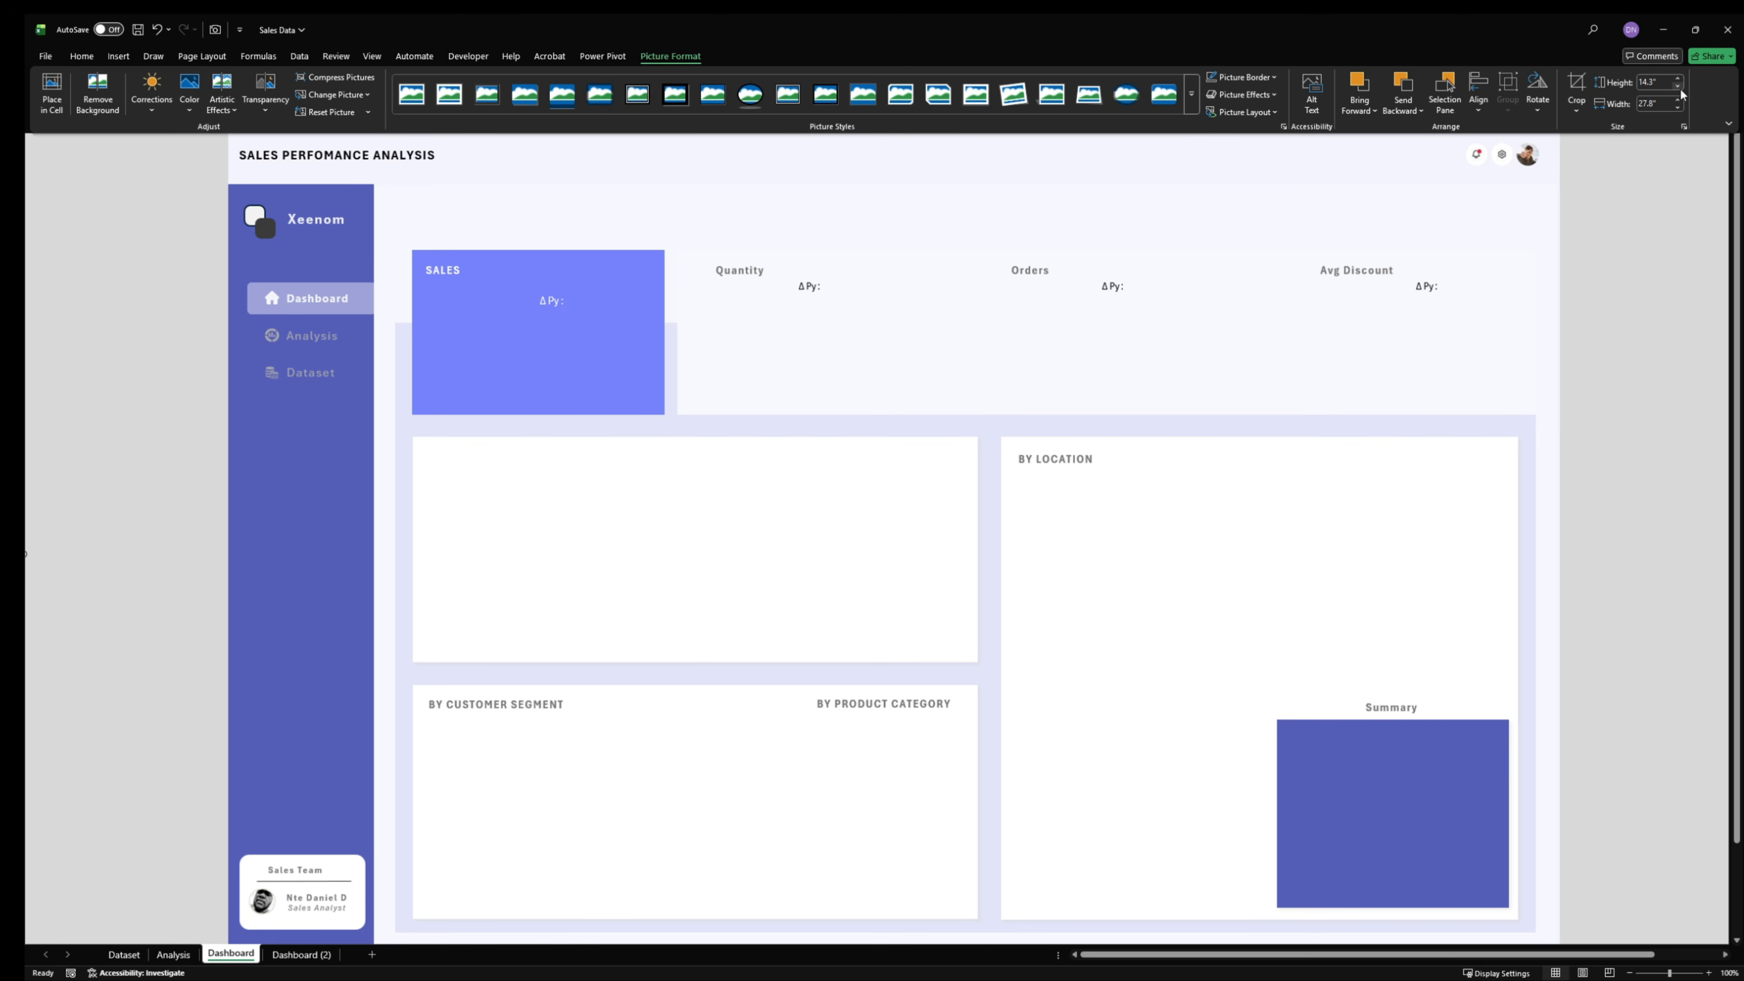
{"action": "left_click", "coordinate": [1677, 87]}
{"action": "left_click", "coordinate": [1677, 87]}
{"action": "left_click", "coordinate": [1677, 87]}
{"action": "left_click", "coordinate": [1677, 87]}
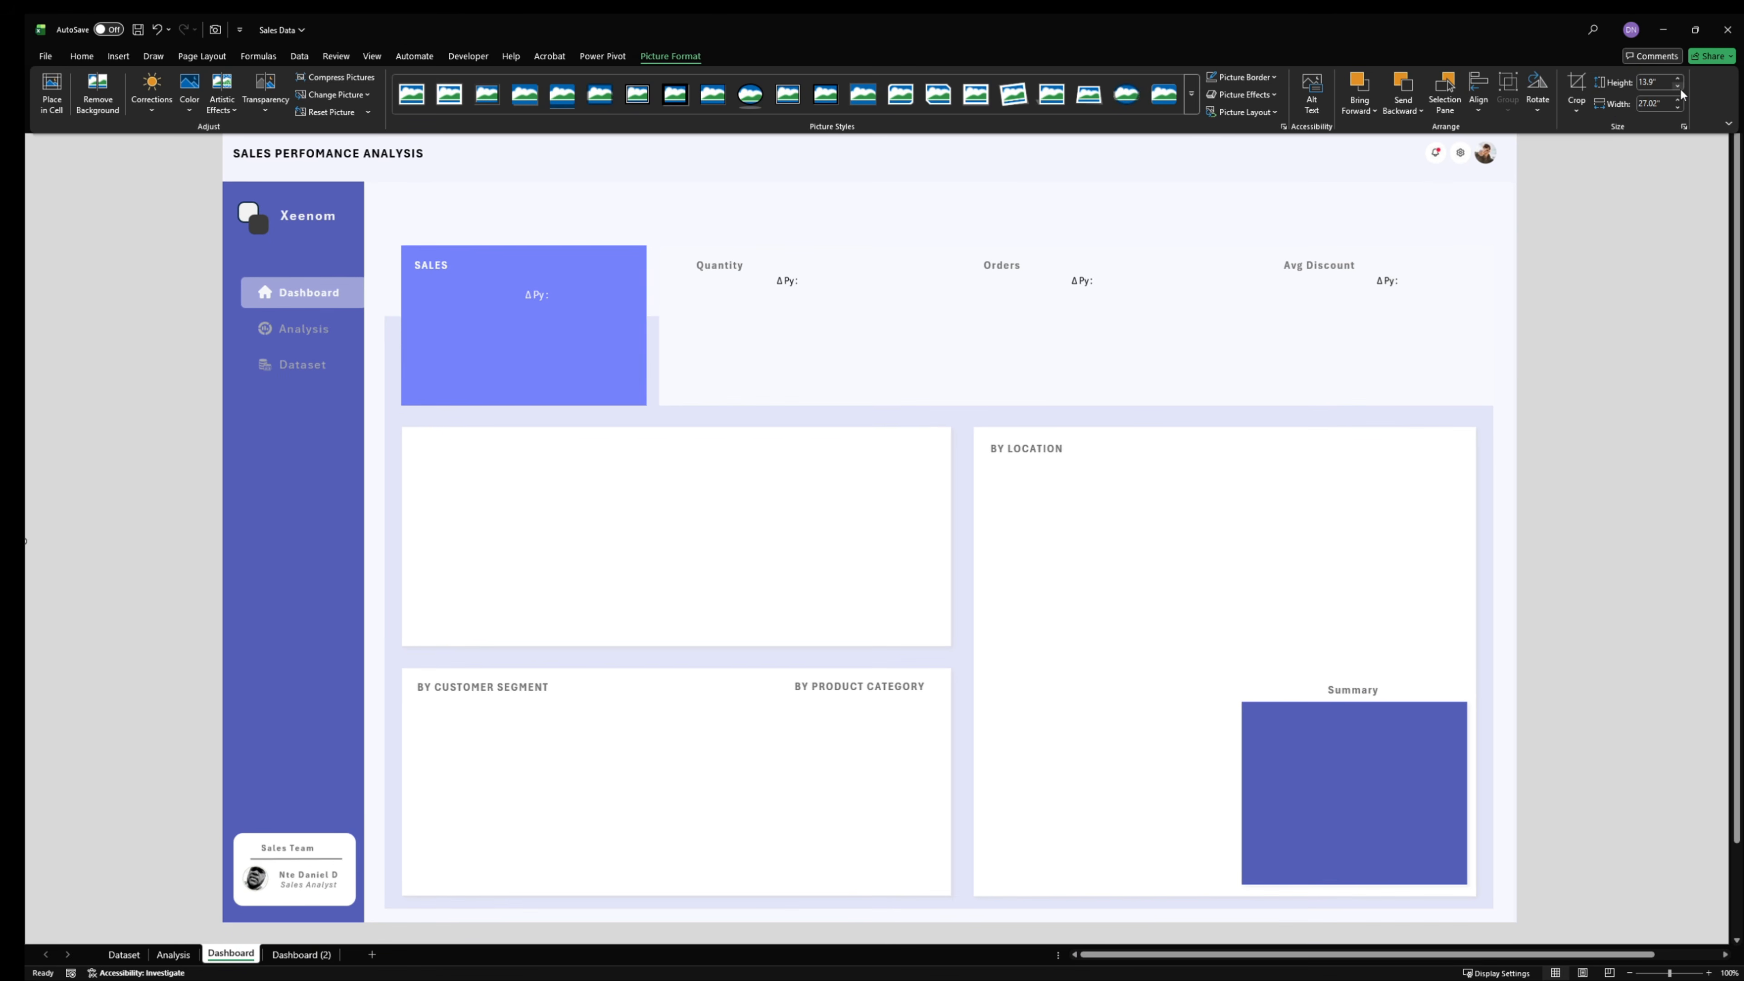
{"action": "left_click", "coordinate": [1677, 87]}
{"action": "left_click", "coordinate": [1679, 91]}
{"action": "left_click", "coordinate": [1680, 91]}
{"action": "left_click", "coordinate": [1680, 91]}
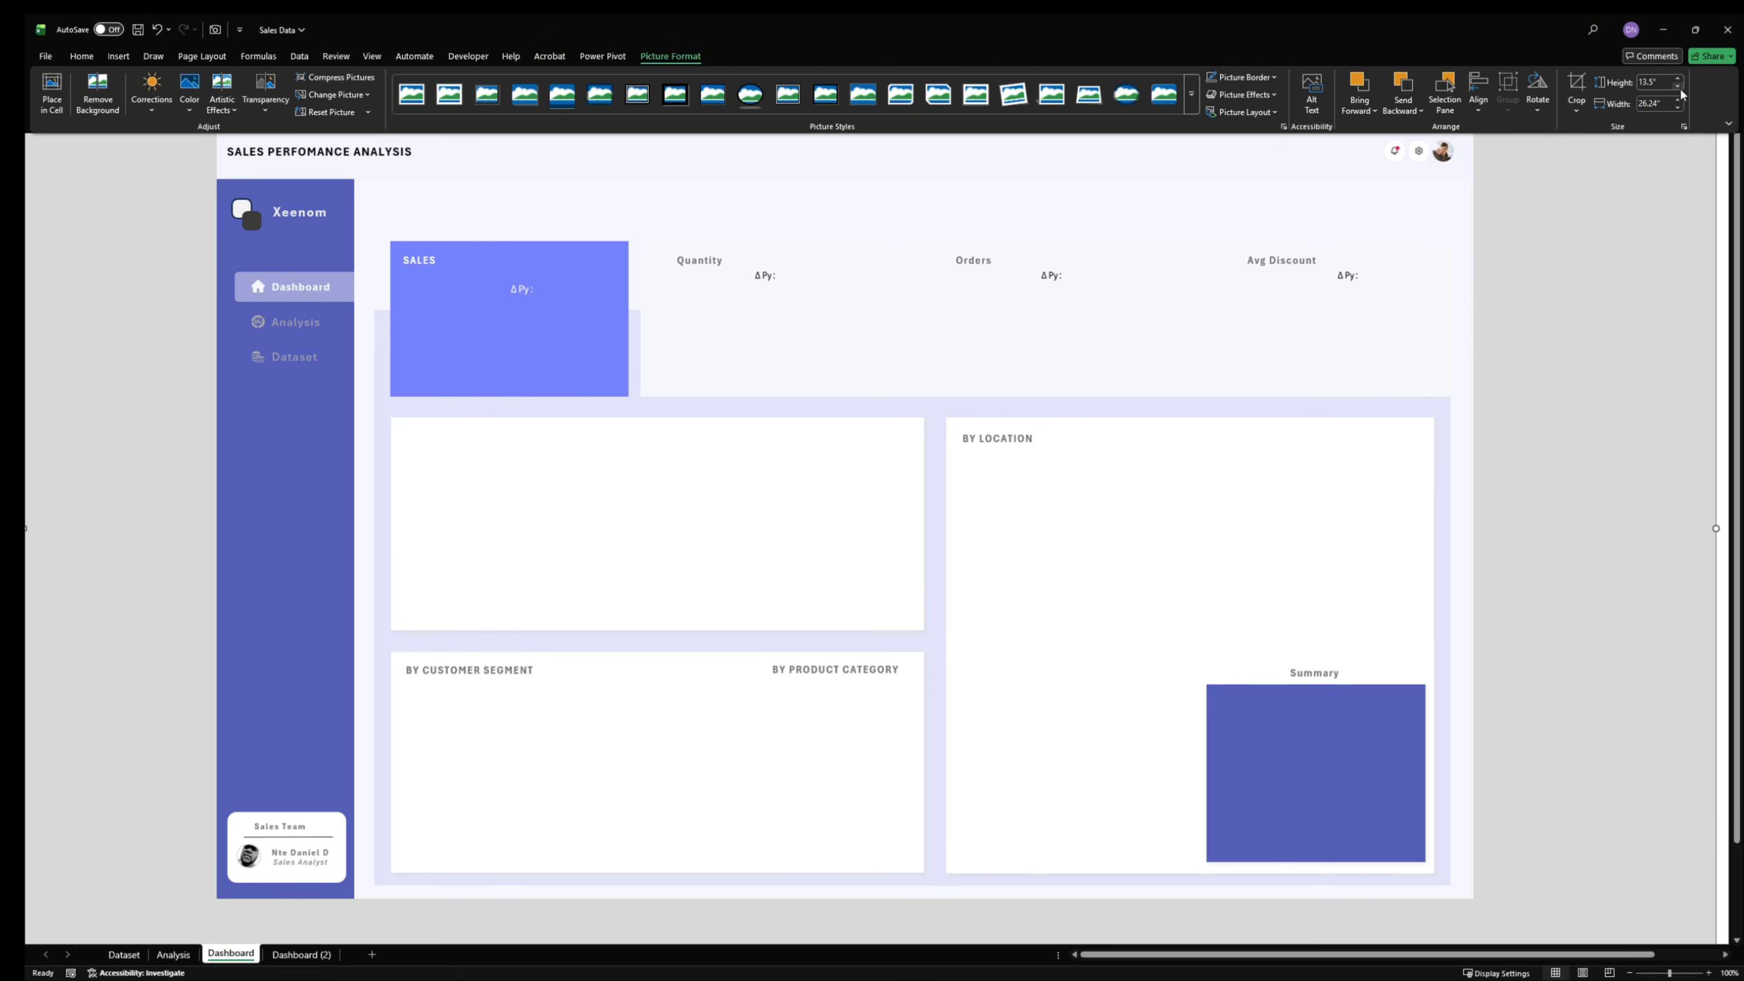
{"action": "left_click", "coordinate": [1679, 83]}
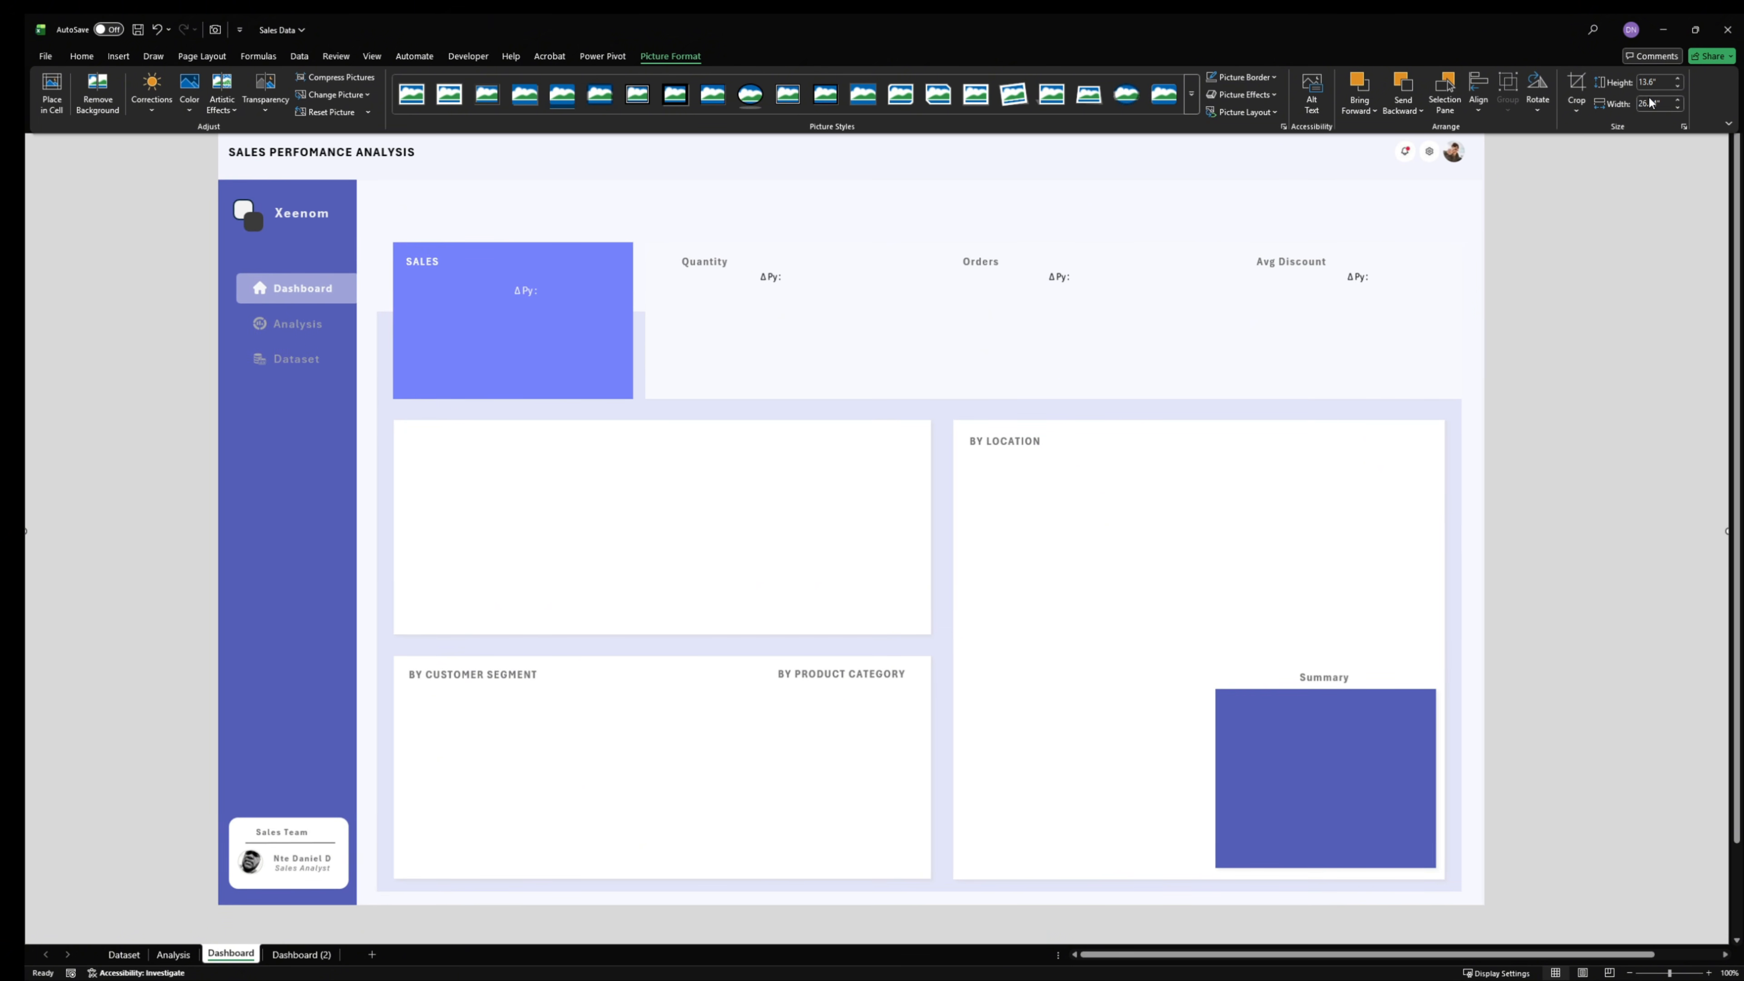
- Send the background picture behind all the charts and KPI text boxes
{"action": "left_click", "coordinate": [1478, 99]}
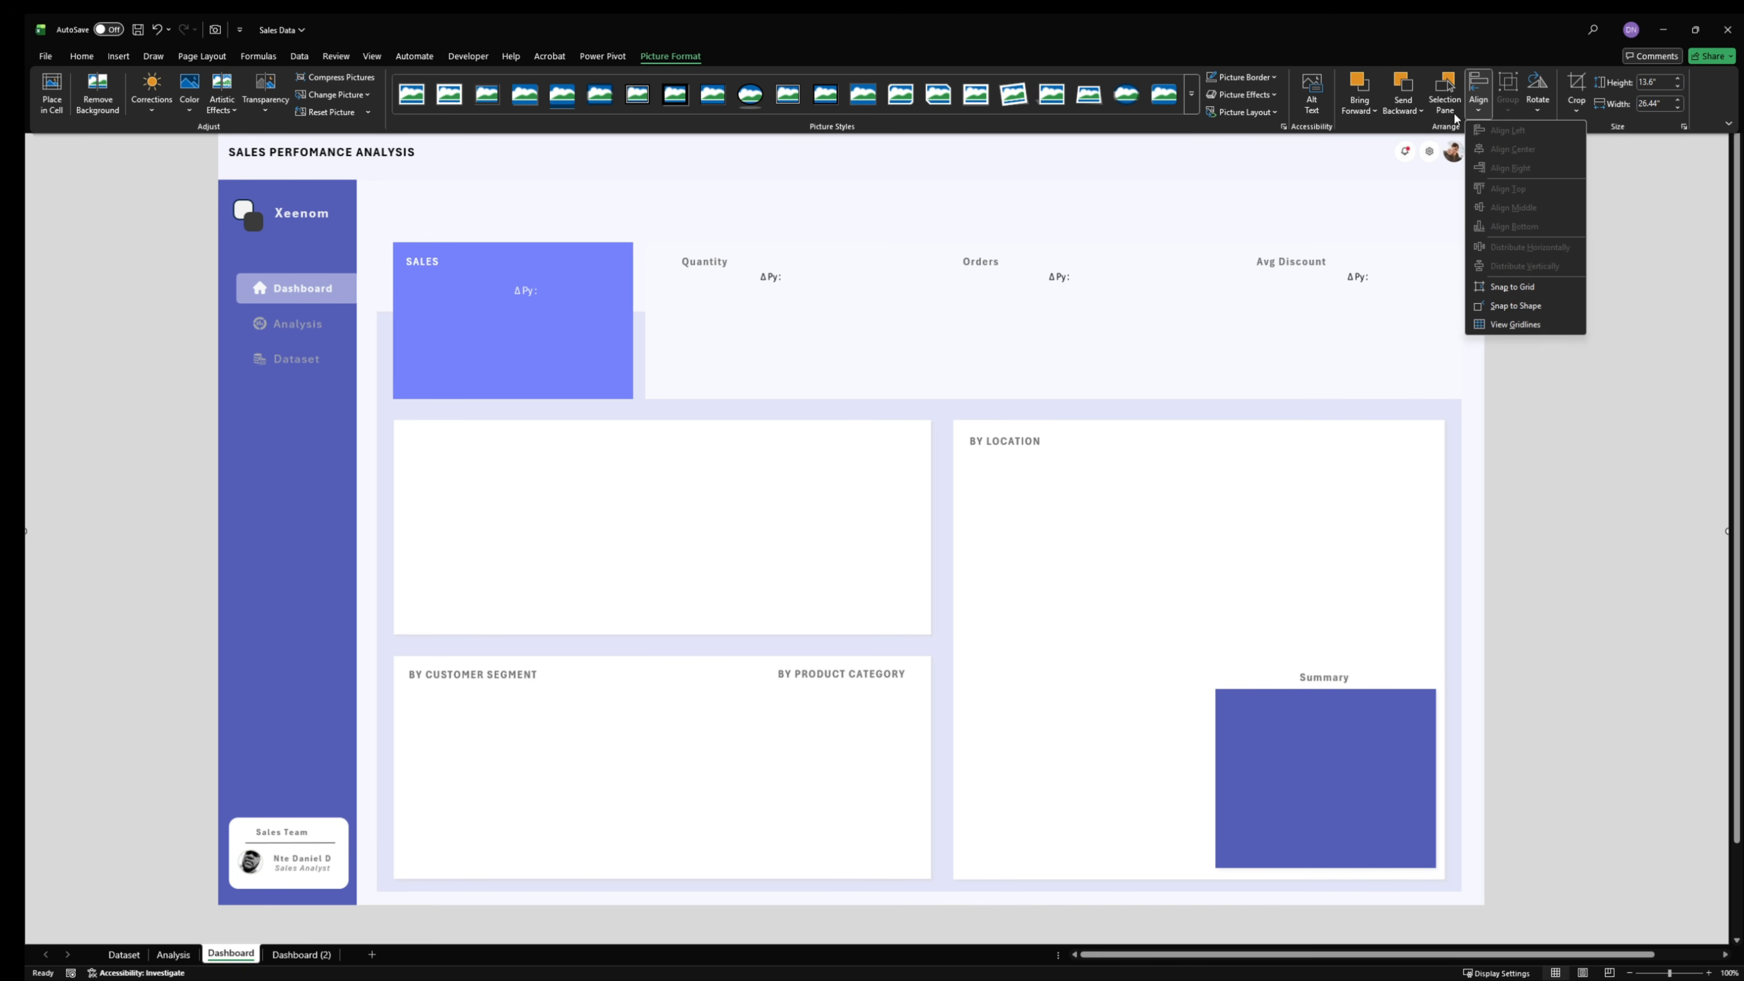
{"action": "left_click", "coordinate": [1403, 108]}
{"action": "left_click", "coordinate": [1434, 146]}
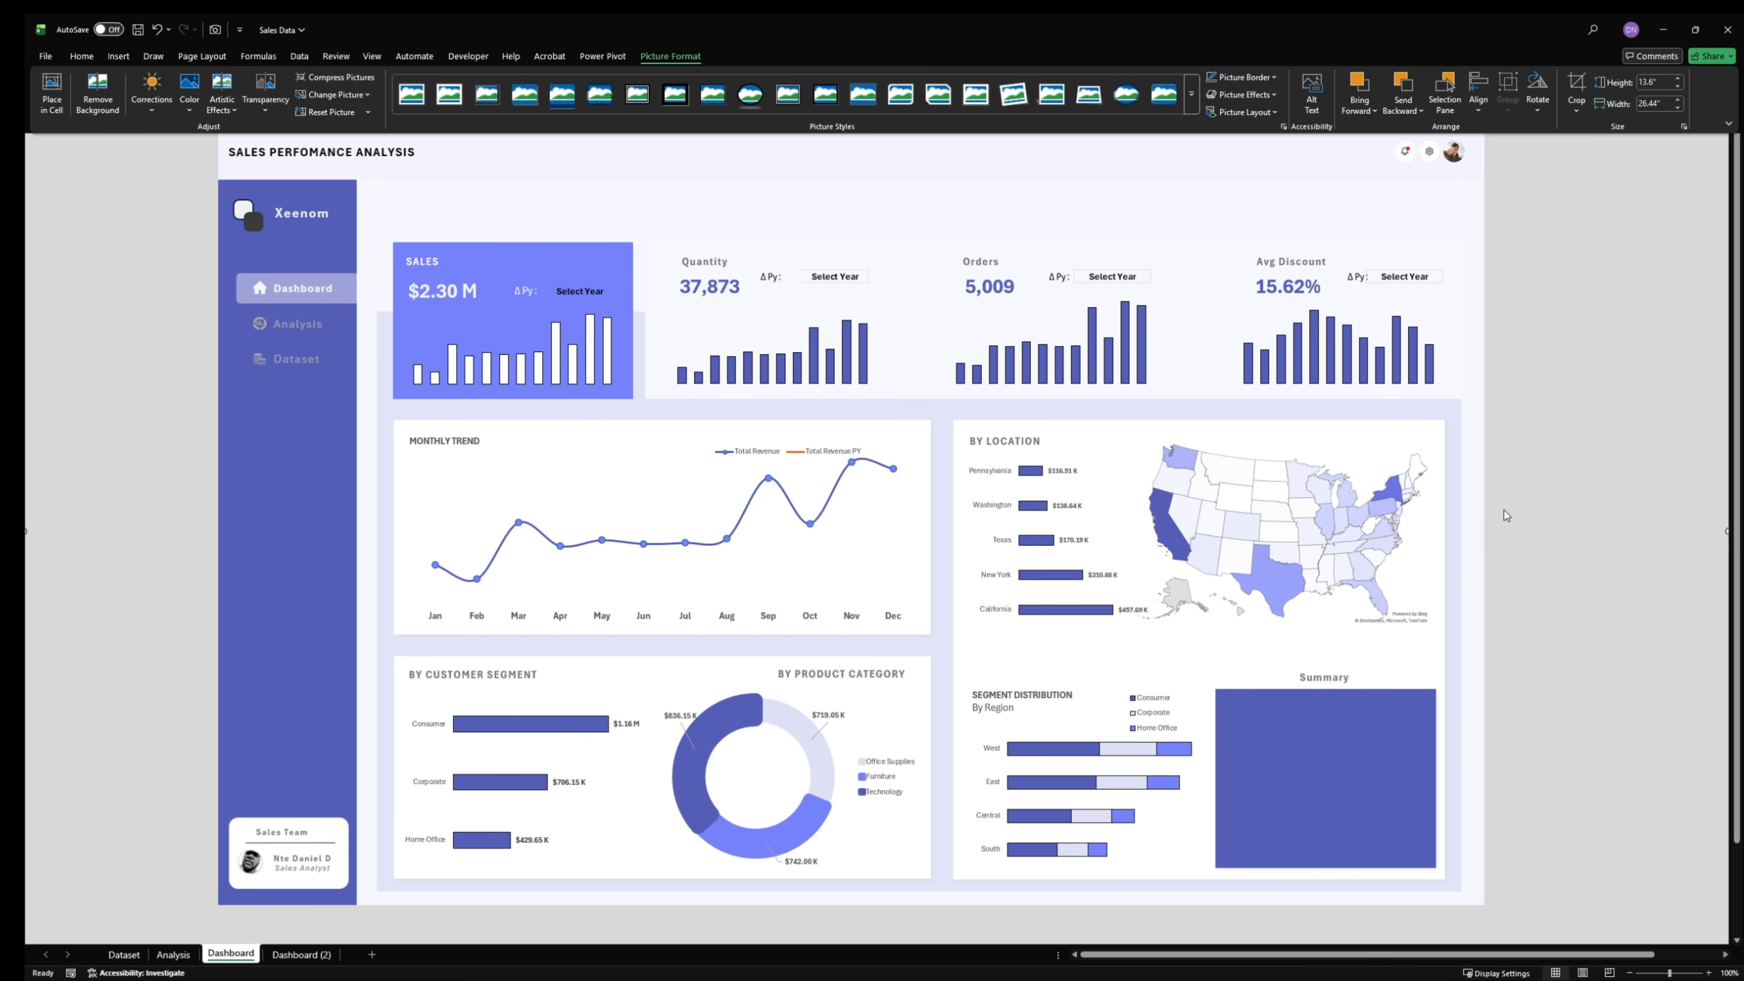
{"action": "key", "text": "ctrl+F1"}
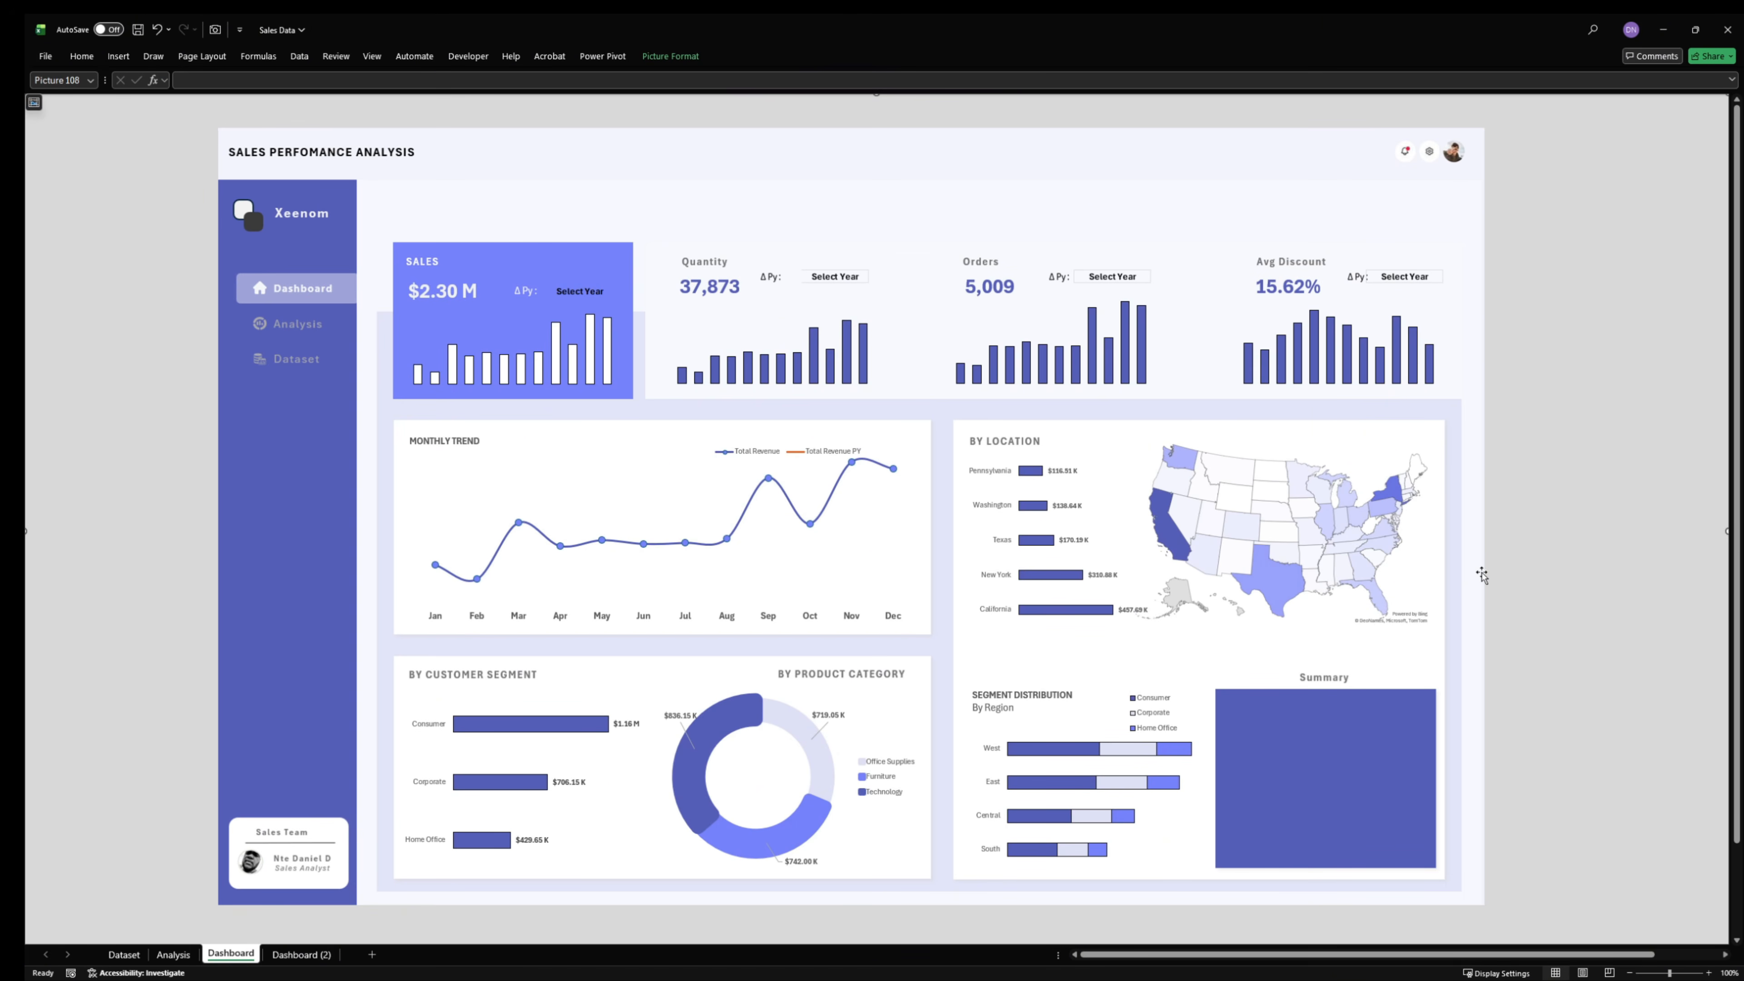
- Duplicate the Sales value text box and move the copy into the Summary box
{"action": "left_click", "coordinate": [450, 291]}
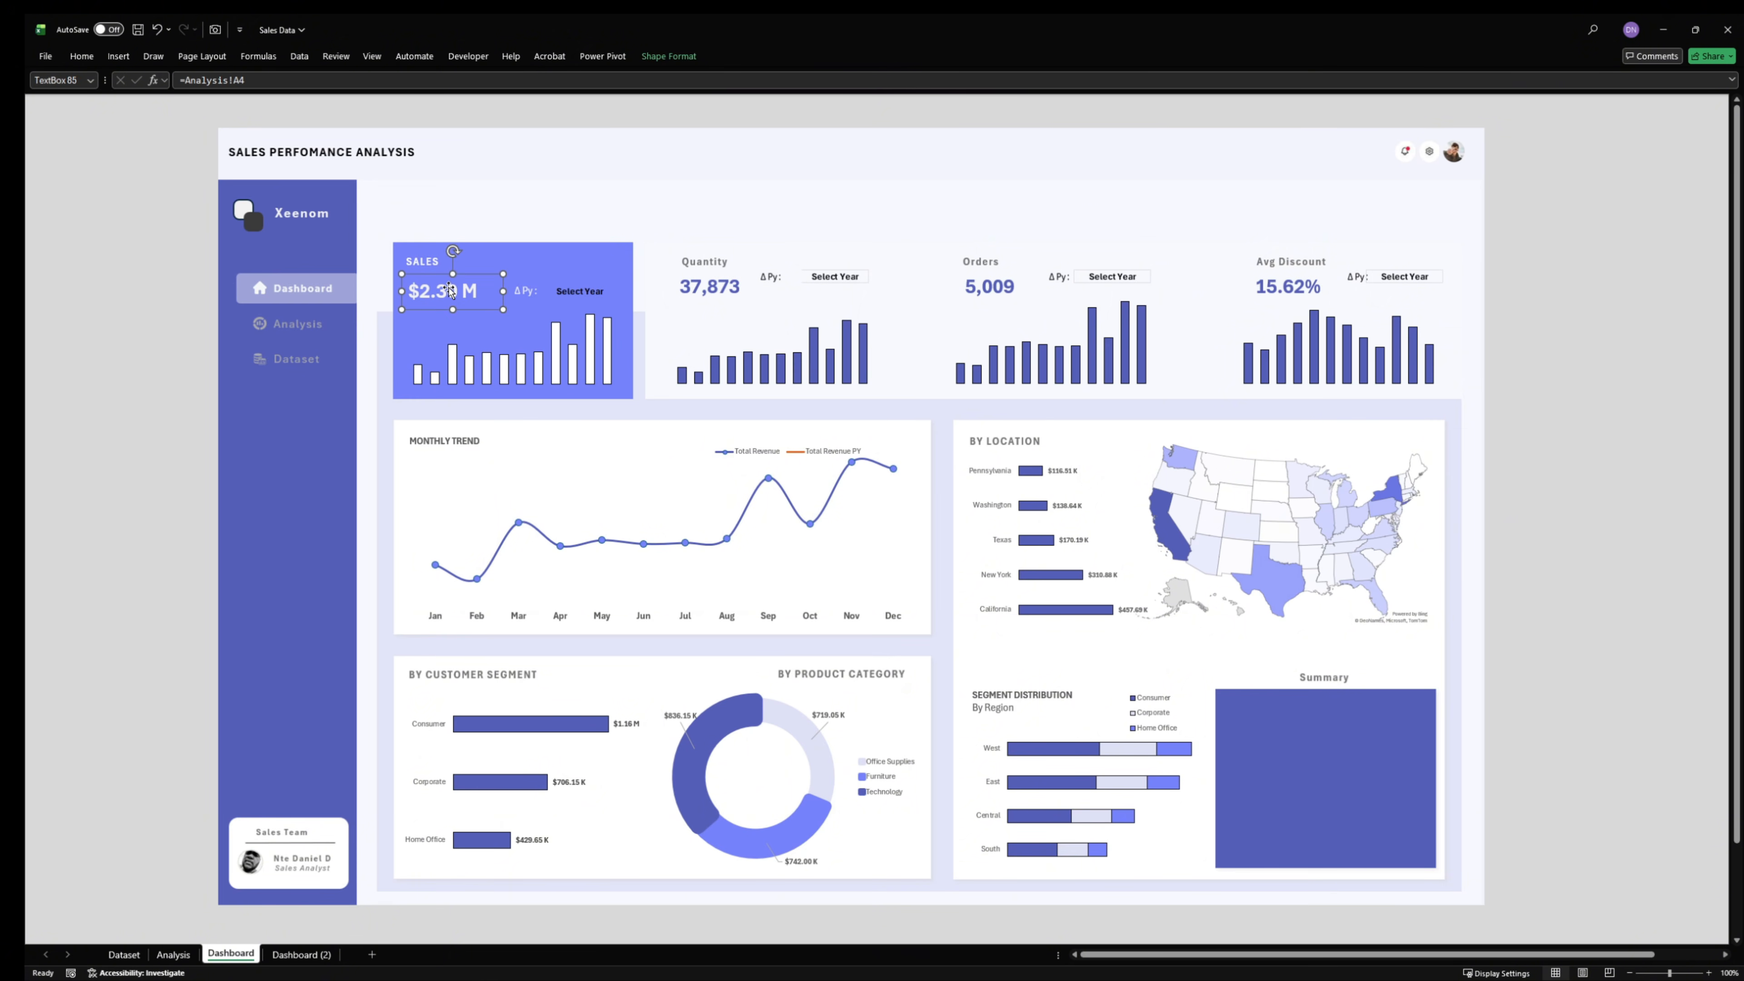
{"action": "key", "text": "ctrl+d"}
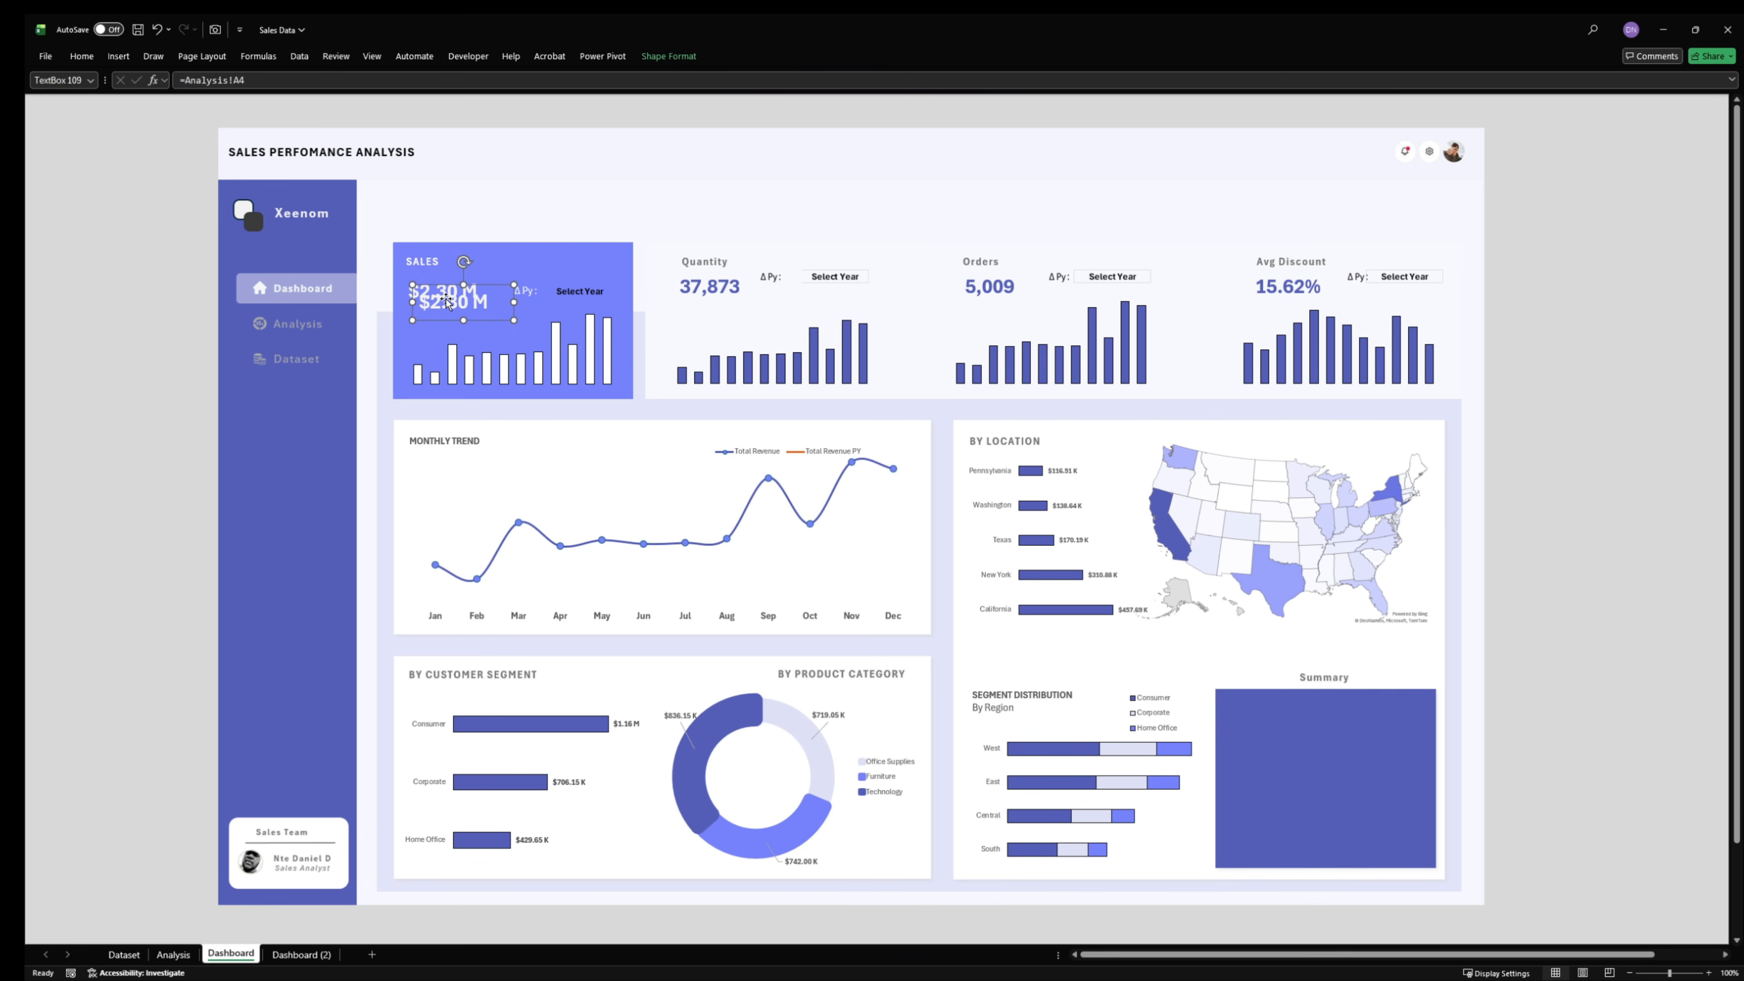
{"action": "left_click_drag", "start_coordinate": [447, 300], "coordinate": [1312, 766]}
- Link the copied text box in the Summary box to the location summary in cell T3 of the Analysis sheet
{"action": "left_click_drag", "start_coordinate": [245, 80], "coordinate": [204, 83]}
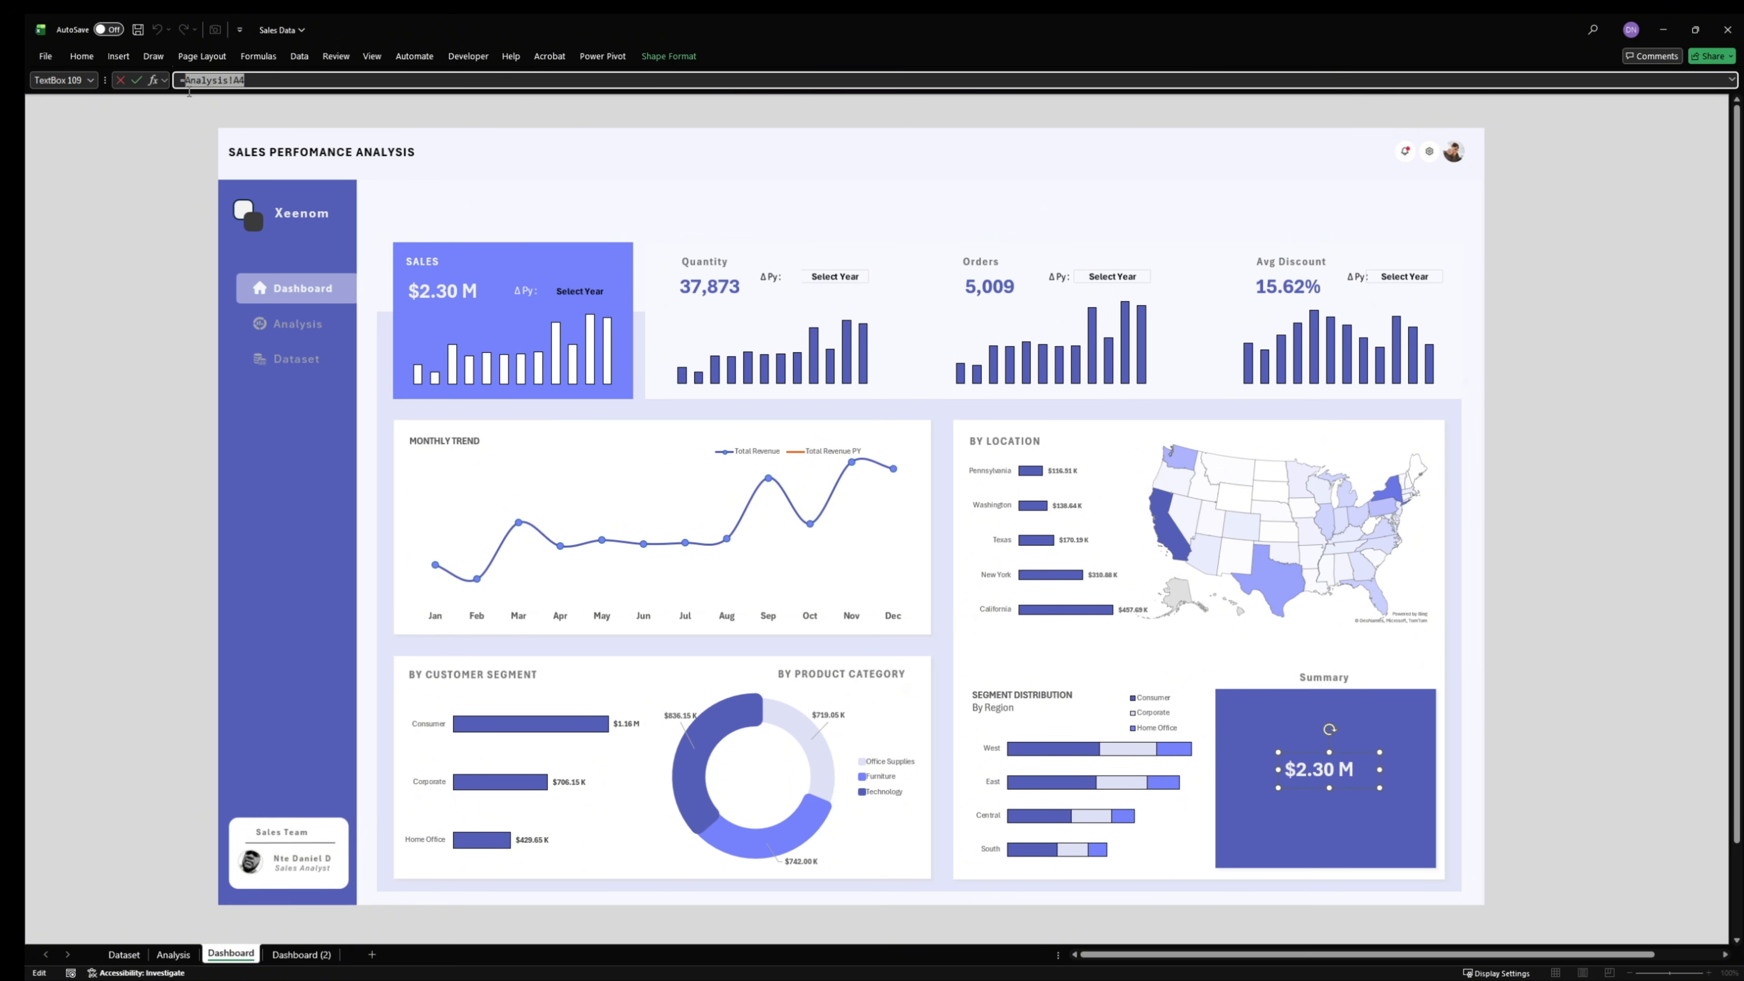
{"action": "left_click", "coordinate": [87, 55]}
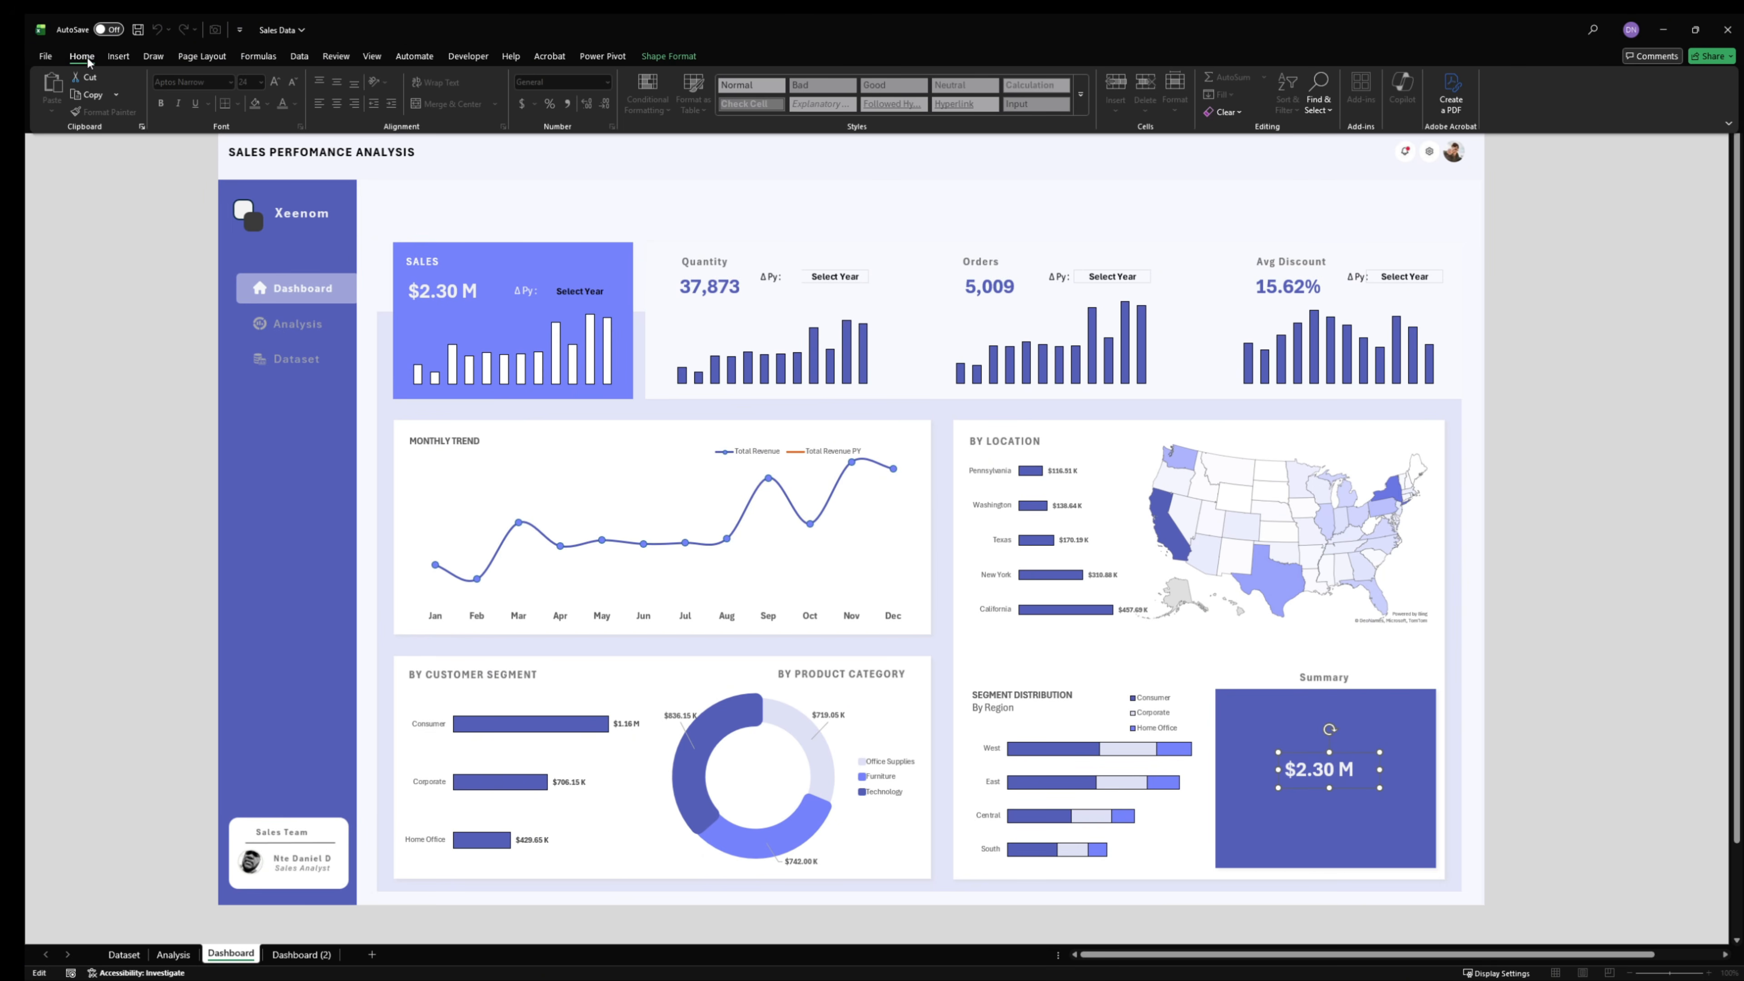
{"action": "left_click", "coordinate": [160, 56]}
{"action": "left_click", "coordinate": [172, 157]}
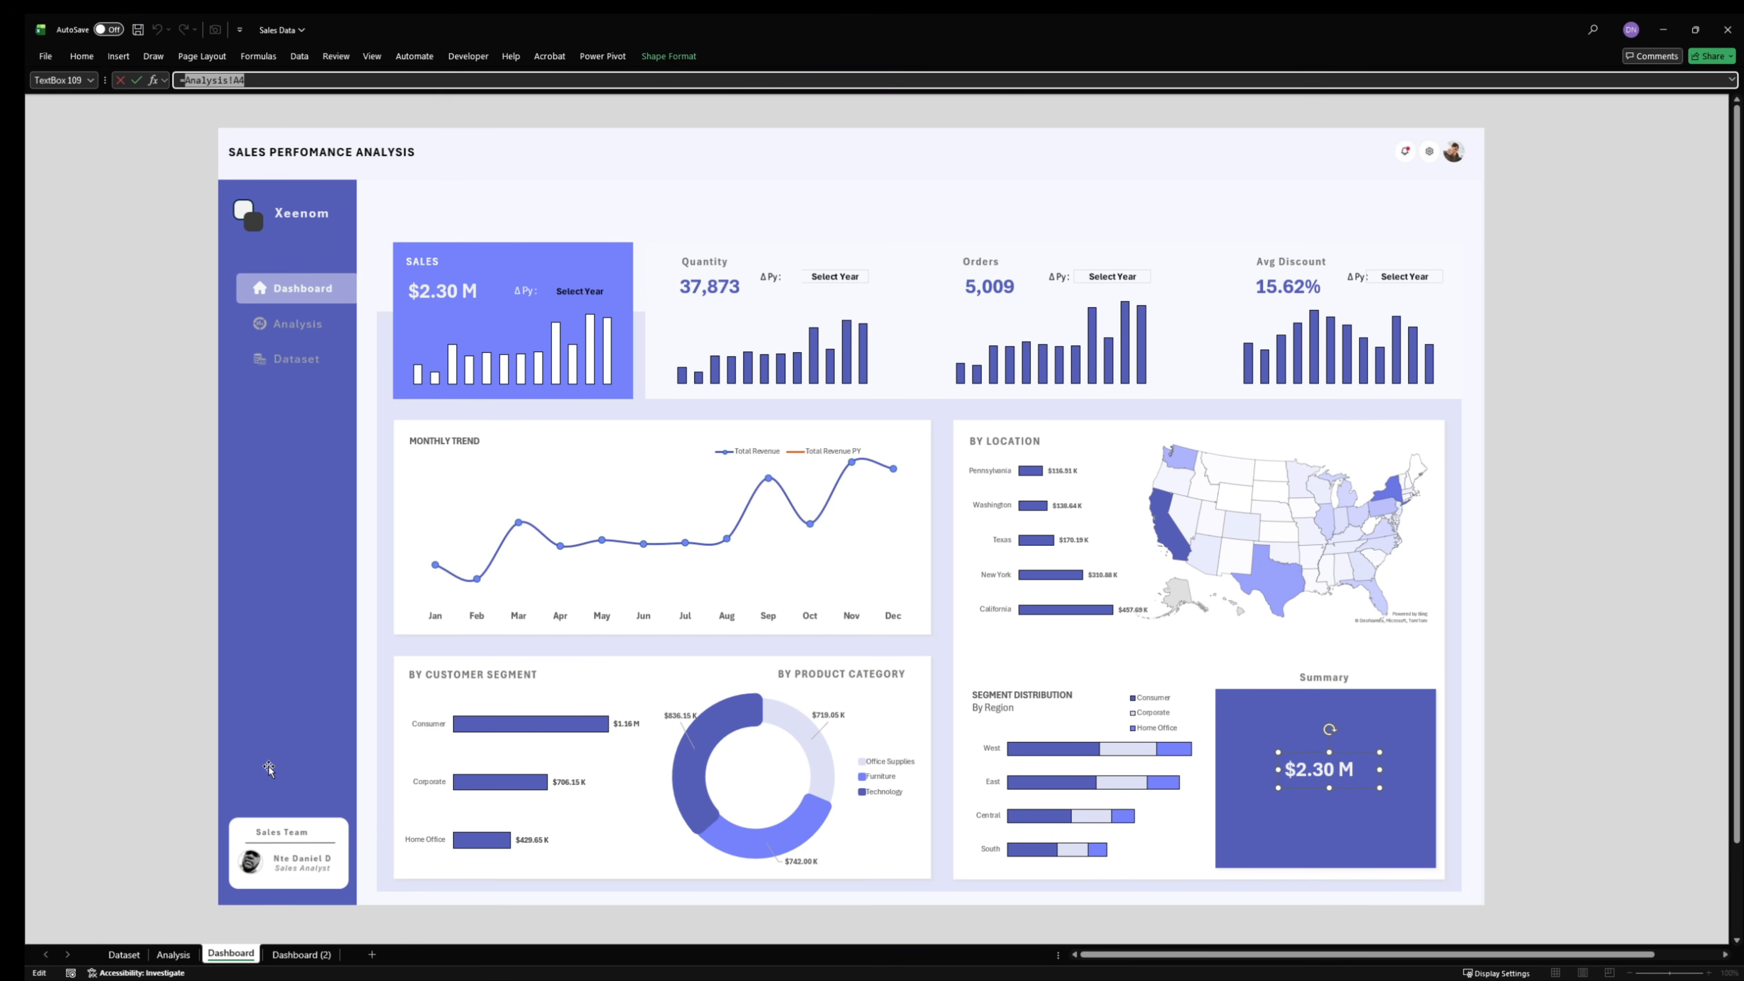
{"action": "left_click", "coordinate": [173, 954]}
{"action": "left_click", "coordinate": [1505, 187]}
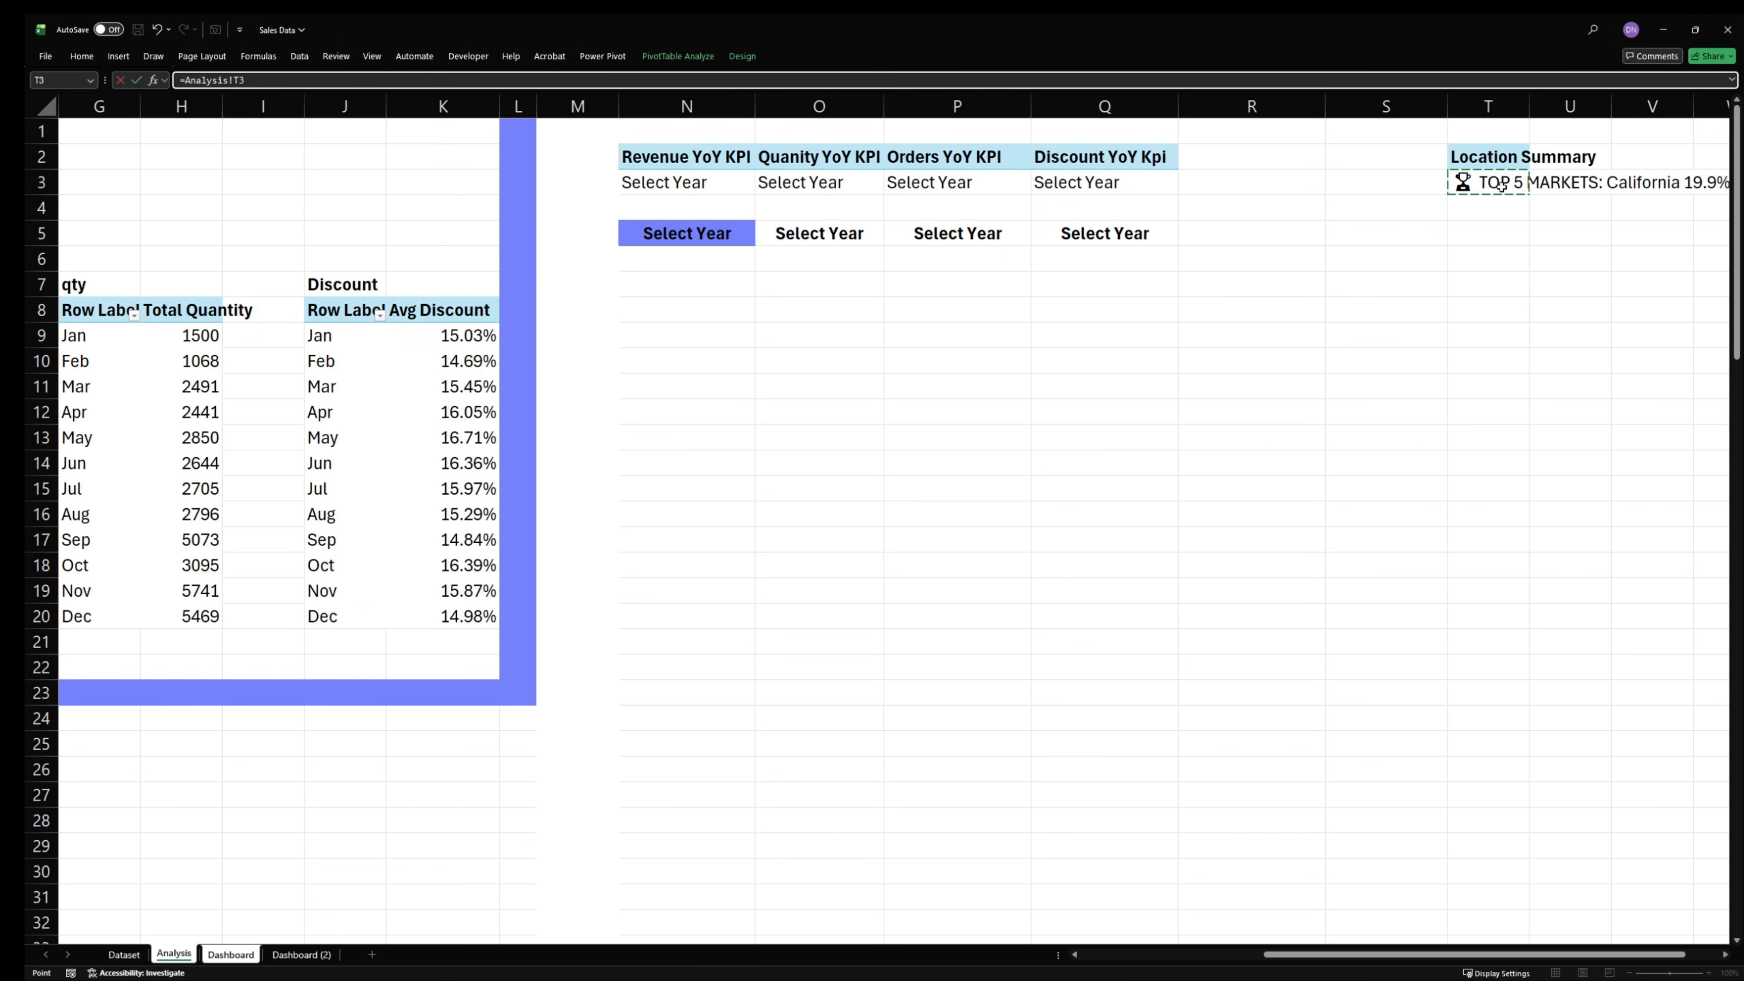
{"action": "key", "text": "Return"}
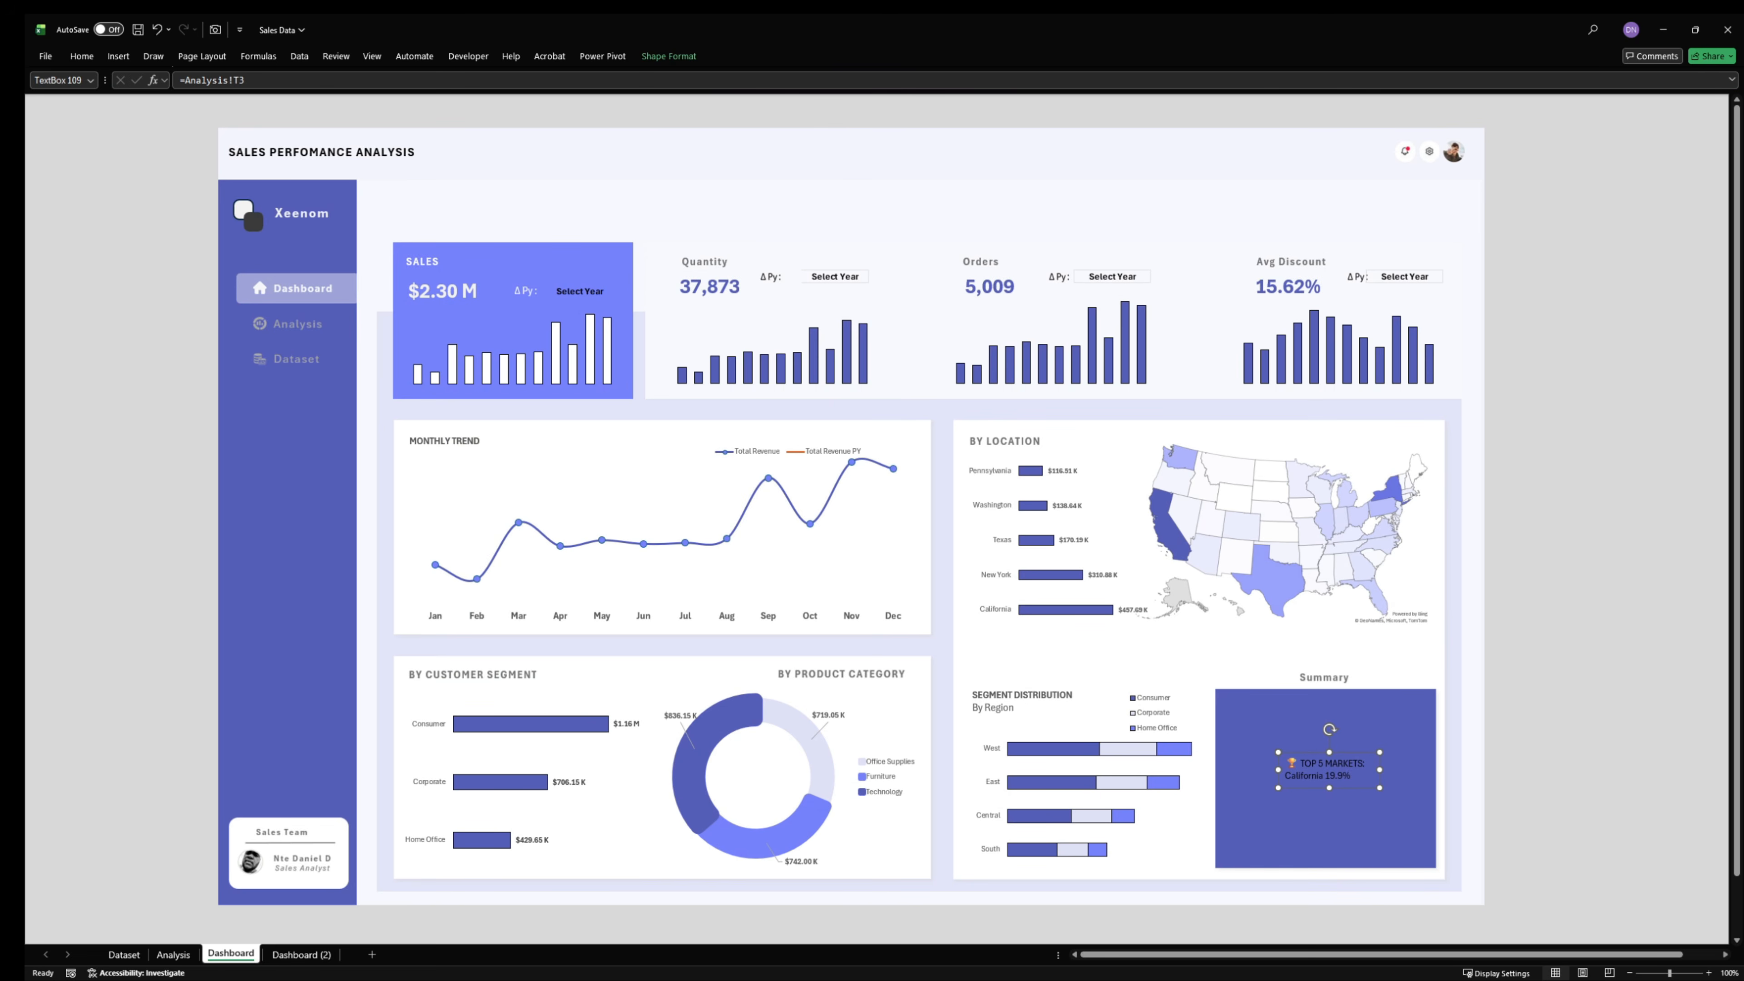
- Move and enlarge the linked summary text box so it fills the blue Summary box
{"action": "left_click_drag", "start_coordinate": [1323, 764], "coordinate": [1432, 865]}
{"action": "left_click_drag", "start_coordinate": [1359, 800], "coordinate": [1434, 783]}
- Try a white and a dark grey theme font colour on the linked summary text
{"action": "left_click", "coordinate": [95, 57]}
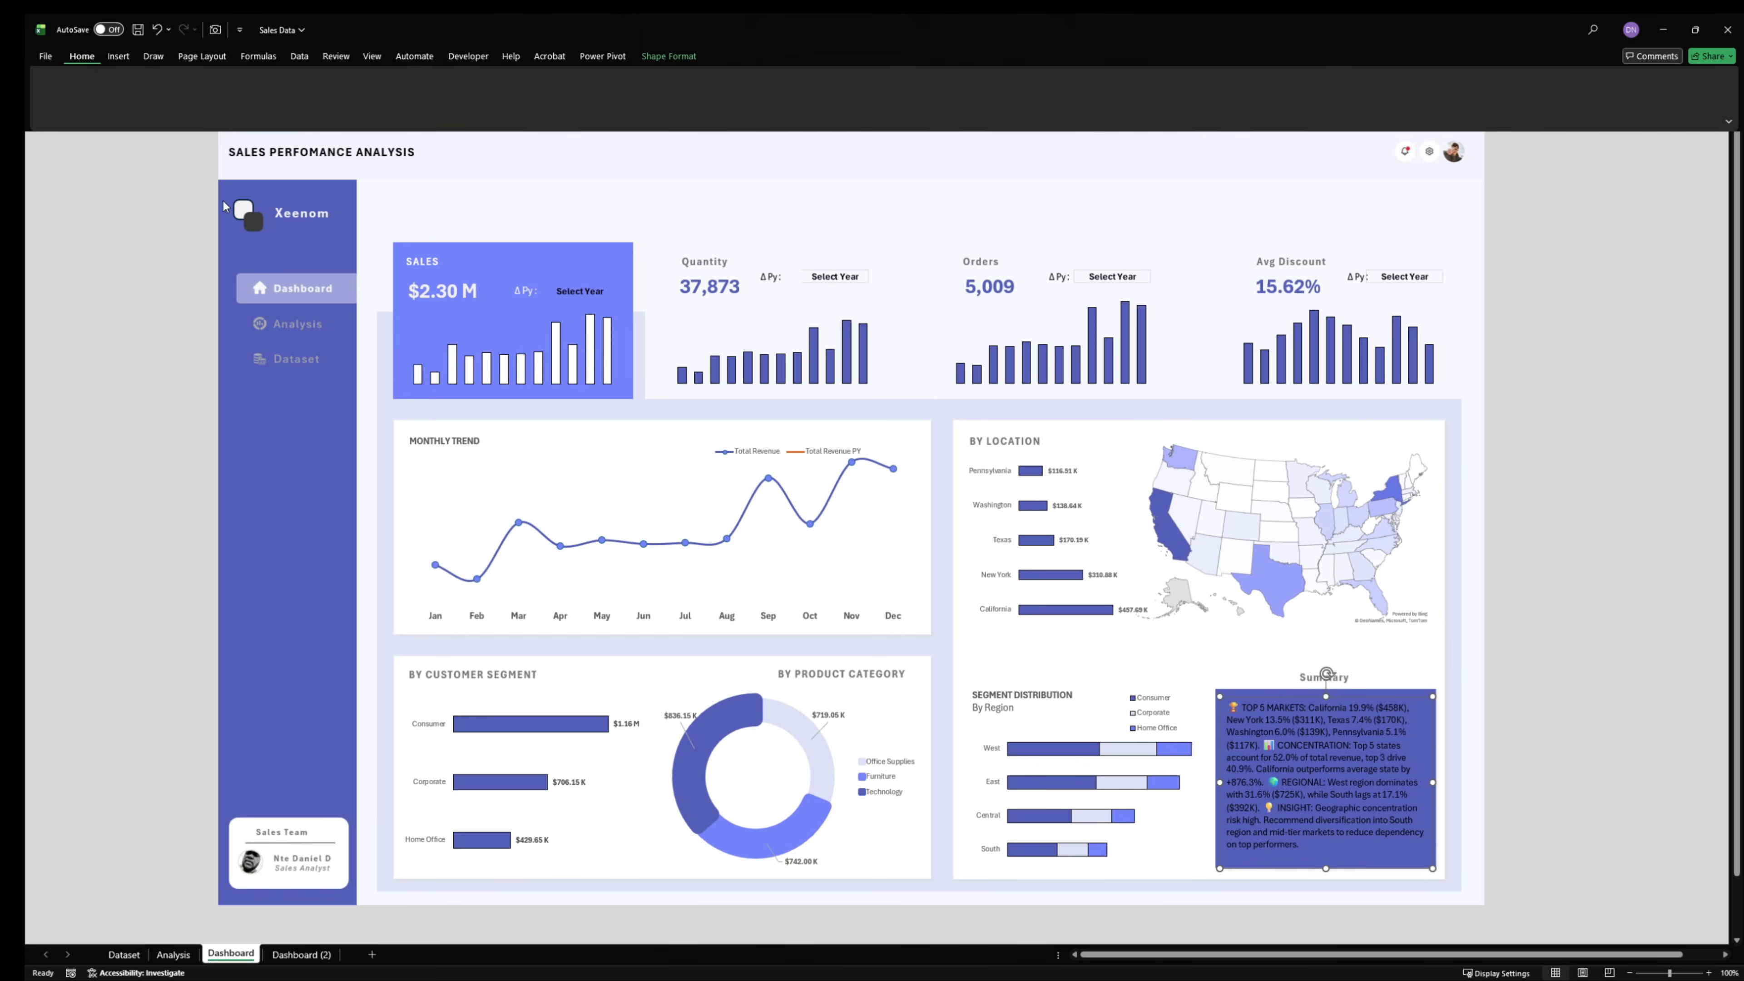
{"action": "left_click", "coordinate": [295, 104]}
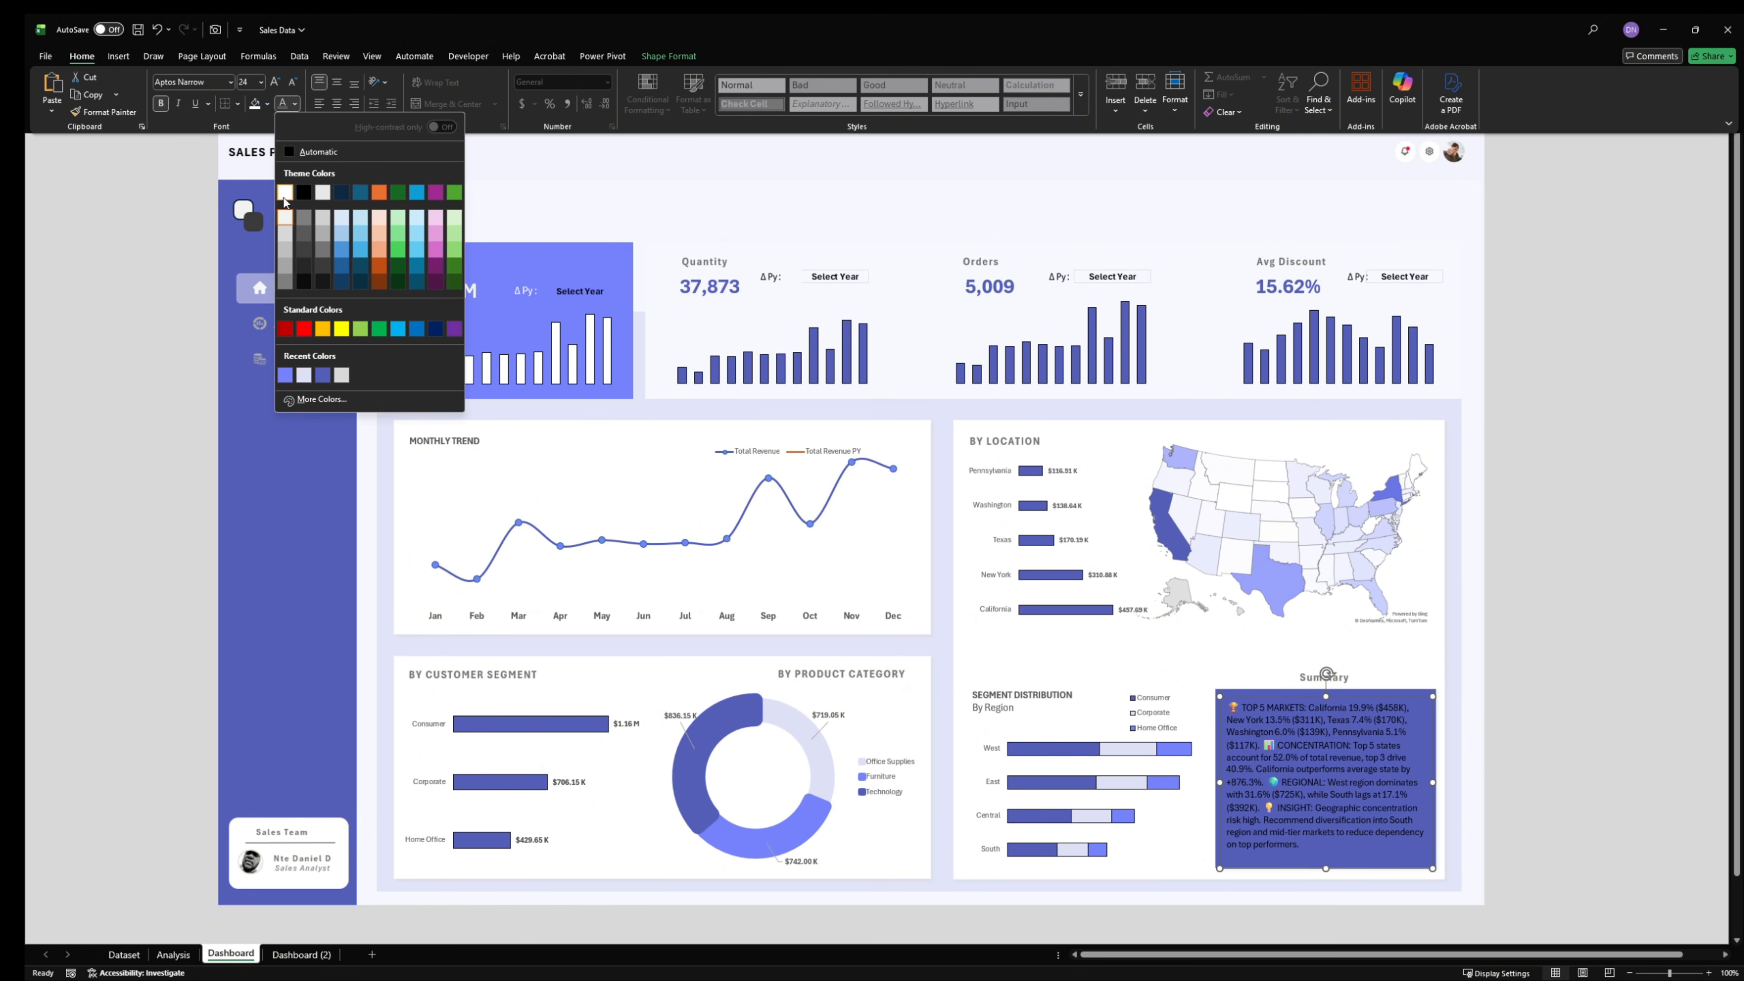
{"action": "left_click", "coordinate": [285, 197]}
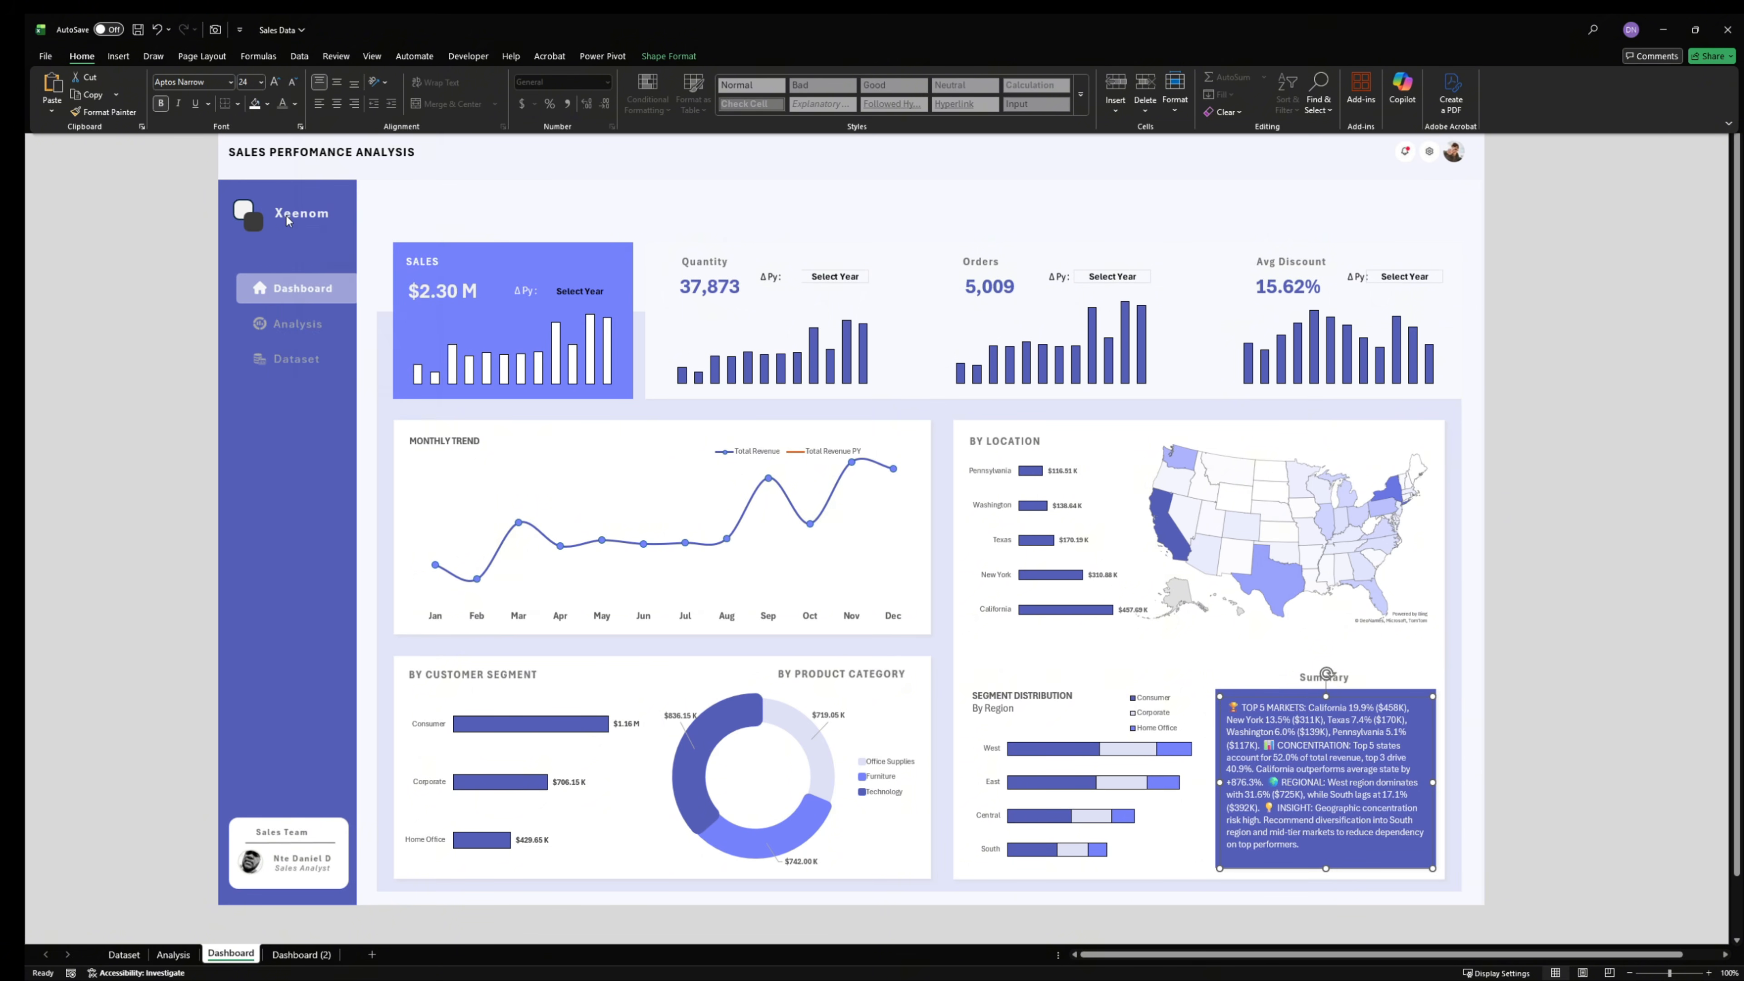
{"action": "left_click", "coordinate": [169, 160]}
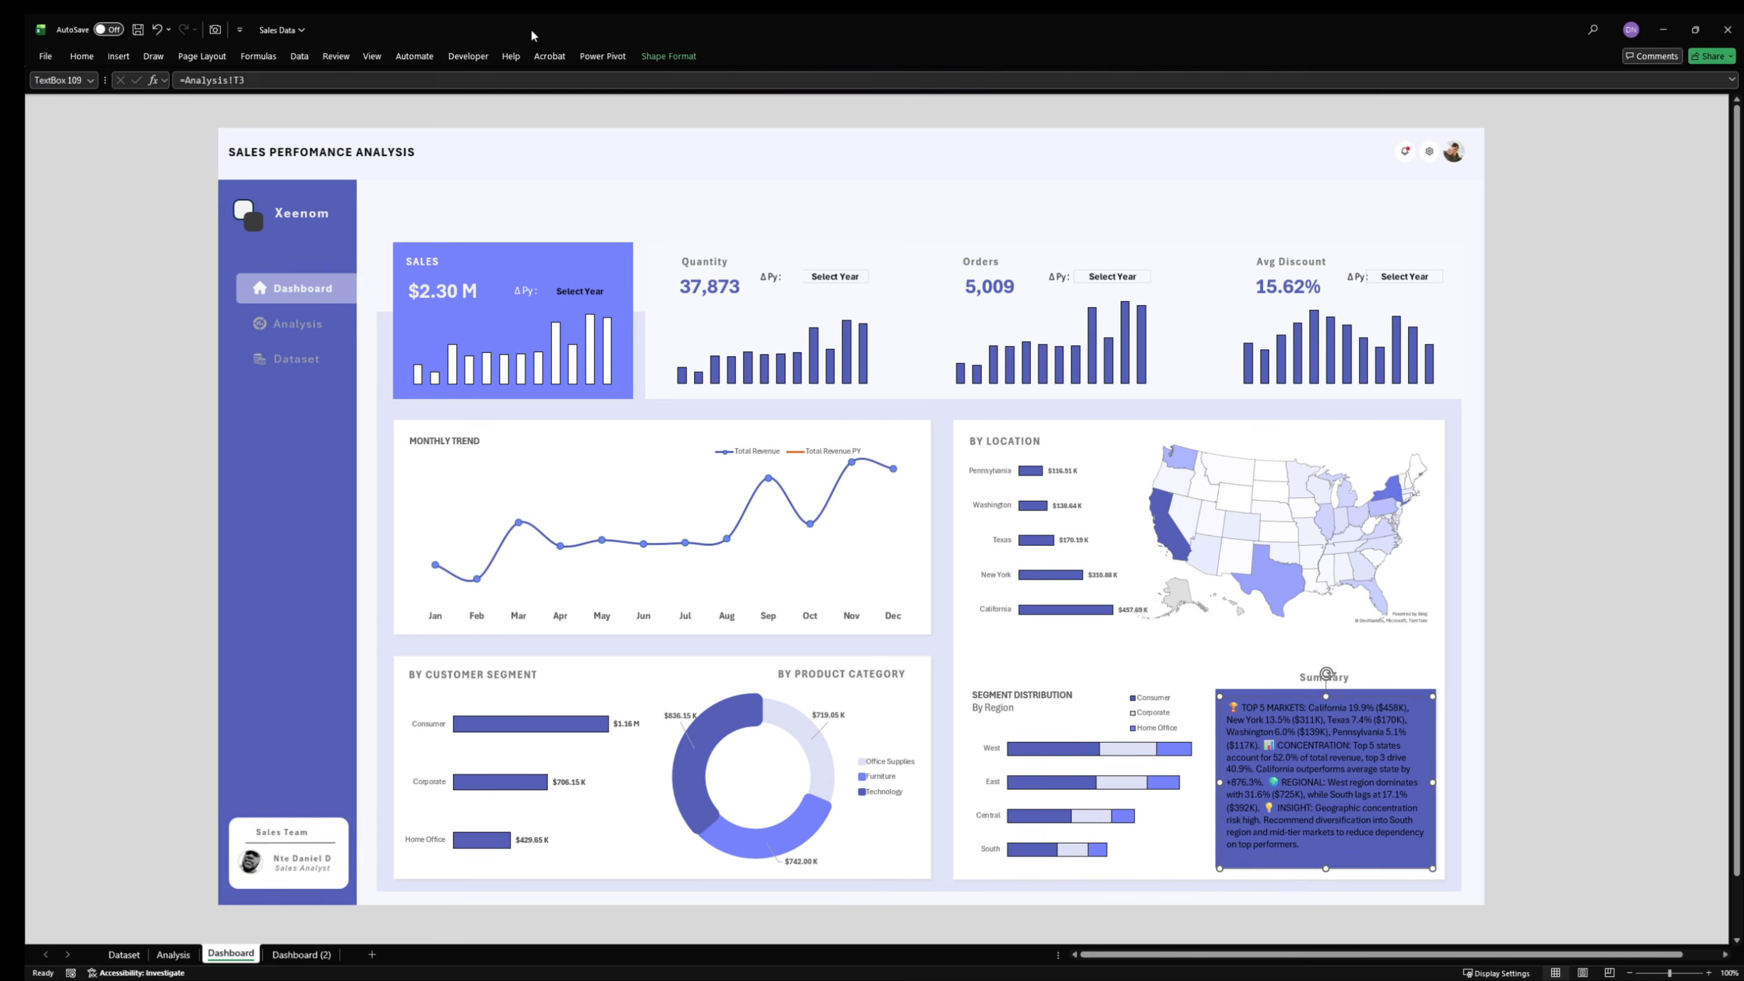
{"action": "left_click", "coordinate": [82, 57]}
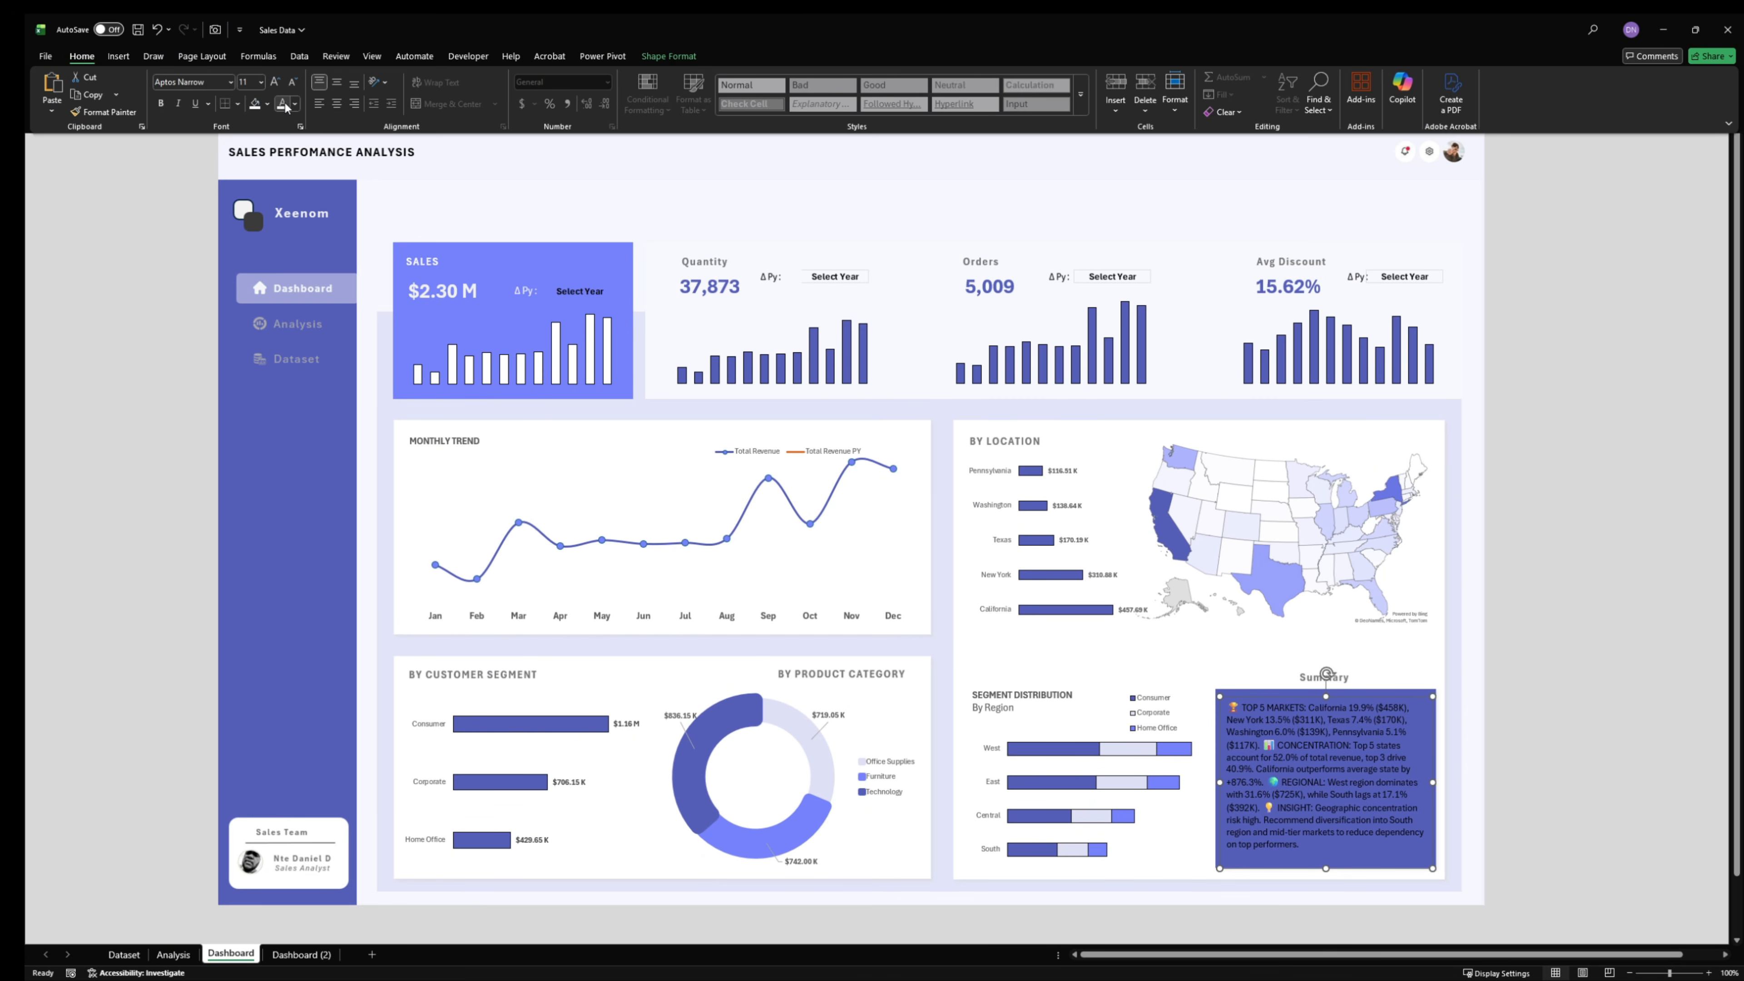
{"action": "left_click", "coordinate": [294, 104]}
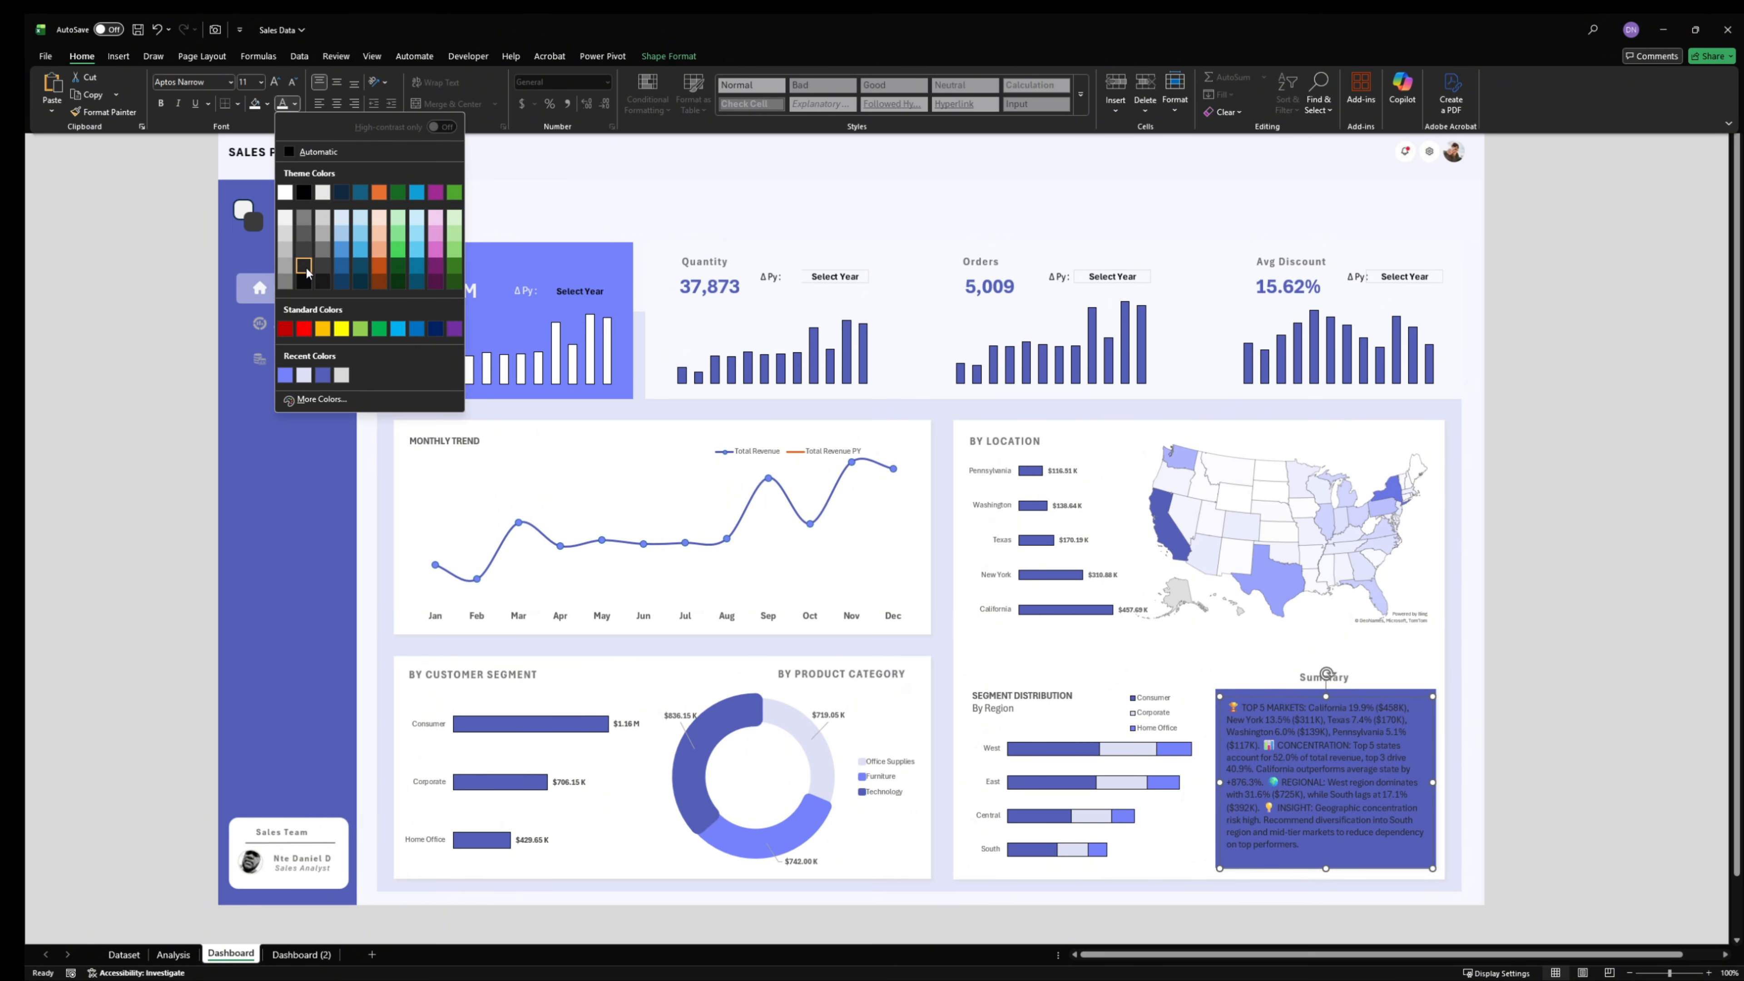
{"action": "left_click", "coordinate": [303, 267]}
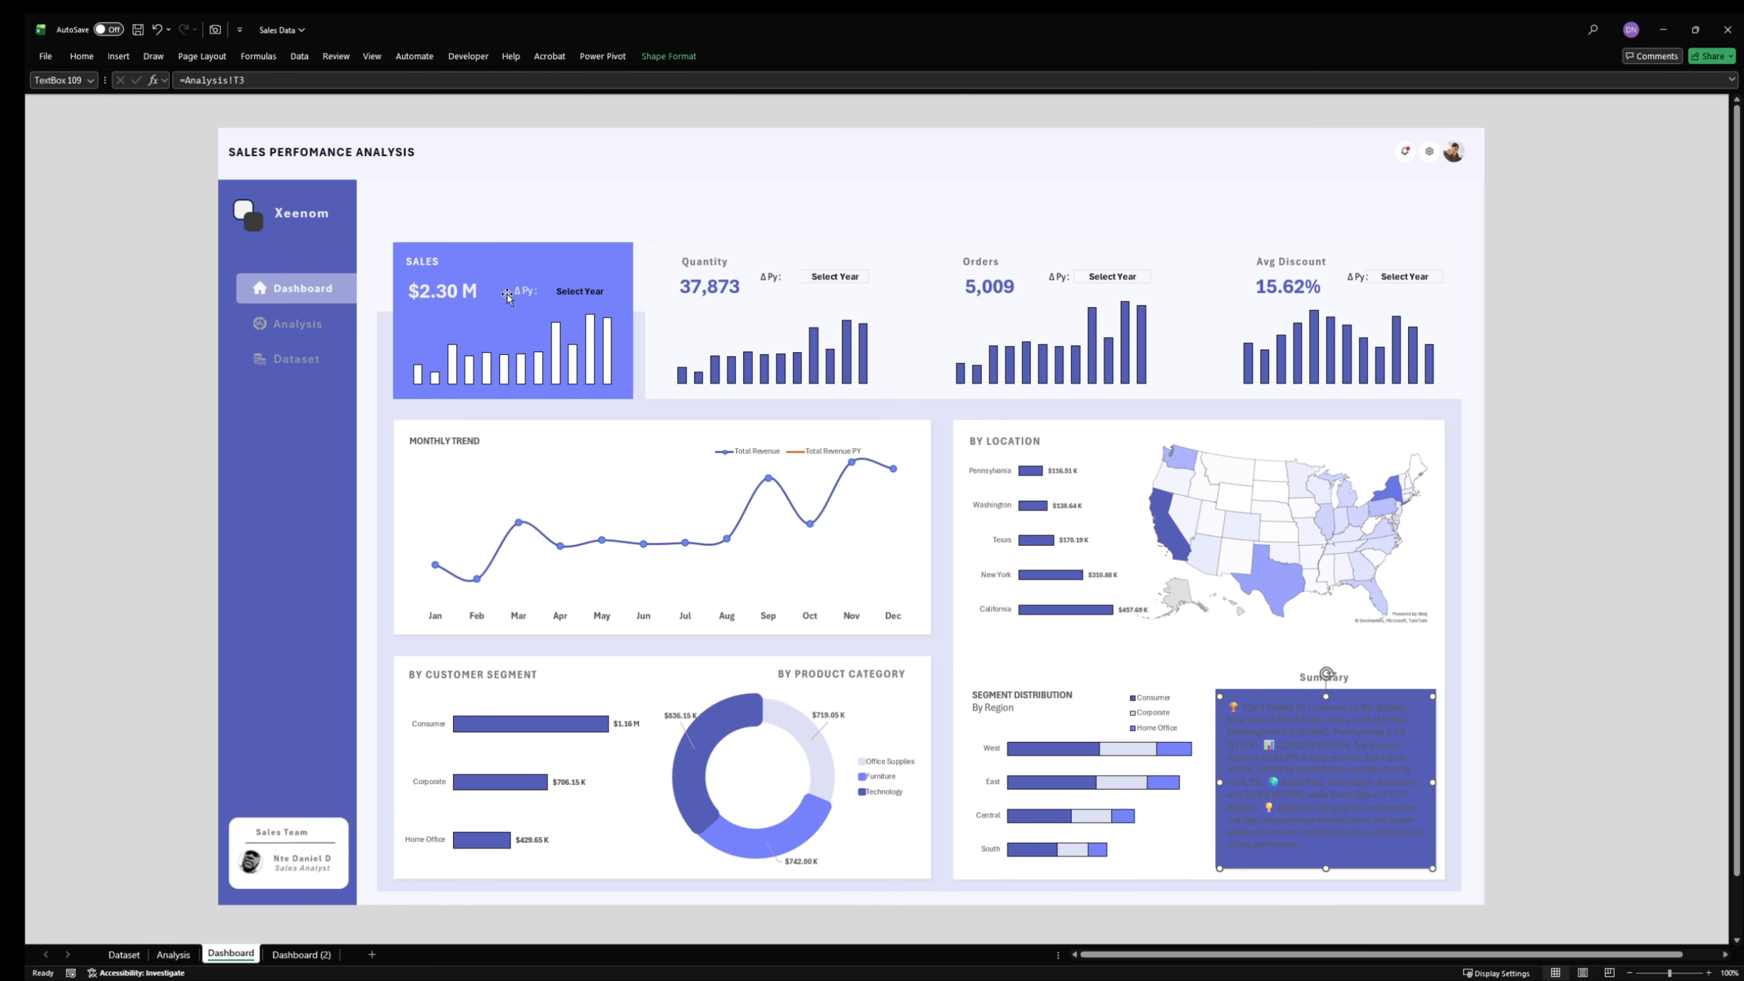
- Set the font colour of the linked summary text to white and deselect the text box
{"action": "left_click", "coordinate": [81, 57]}
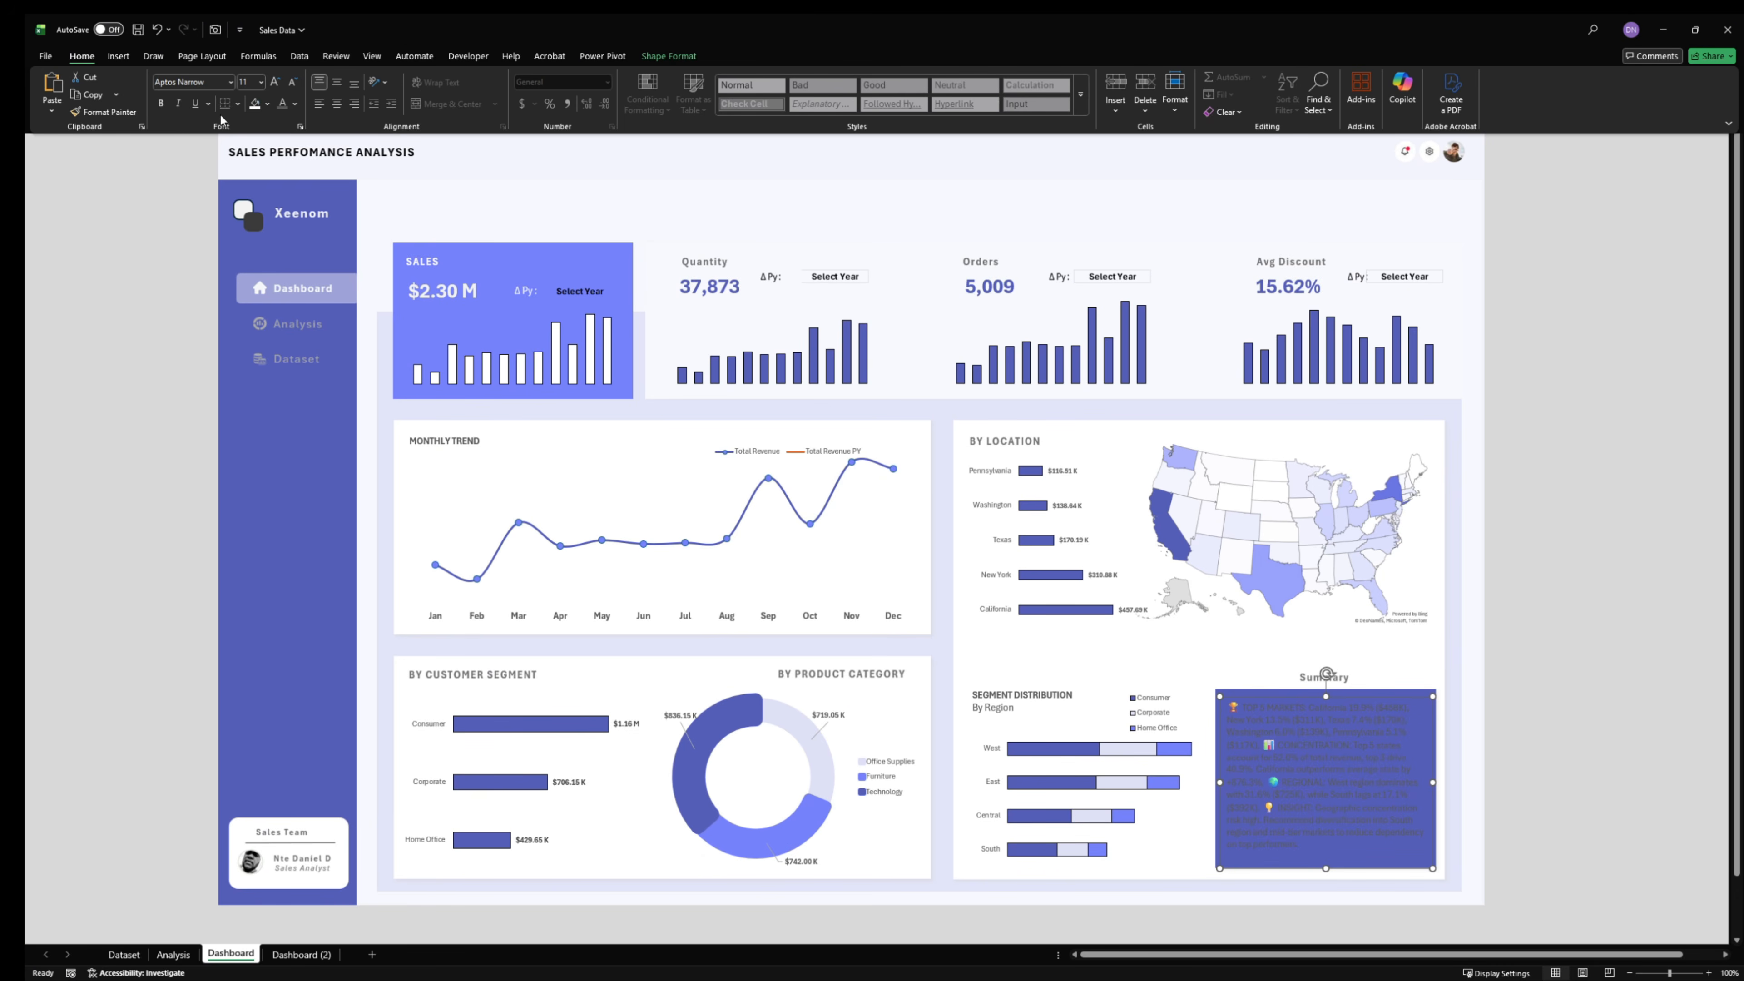
{"action": "left_click", "coordinate": [293, 103]}
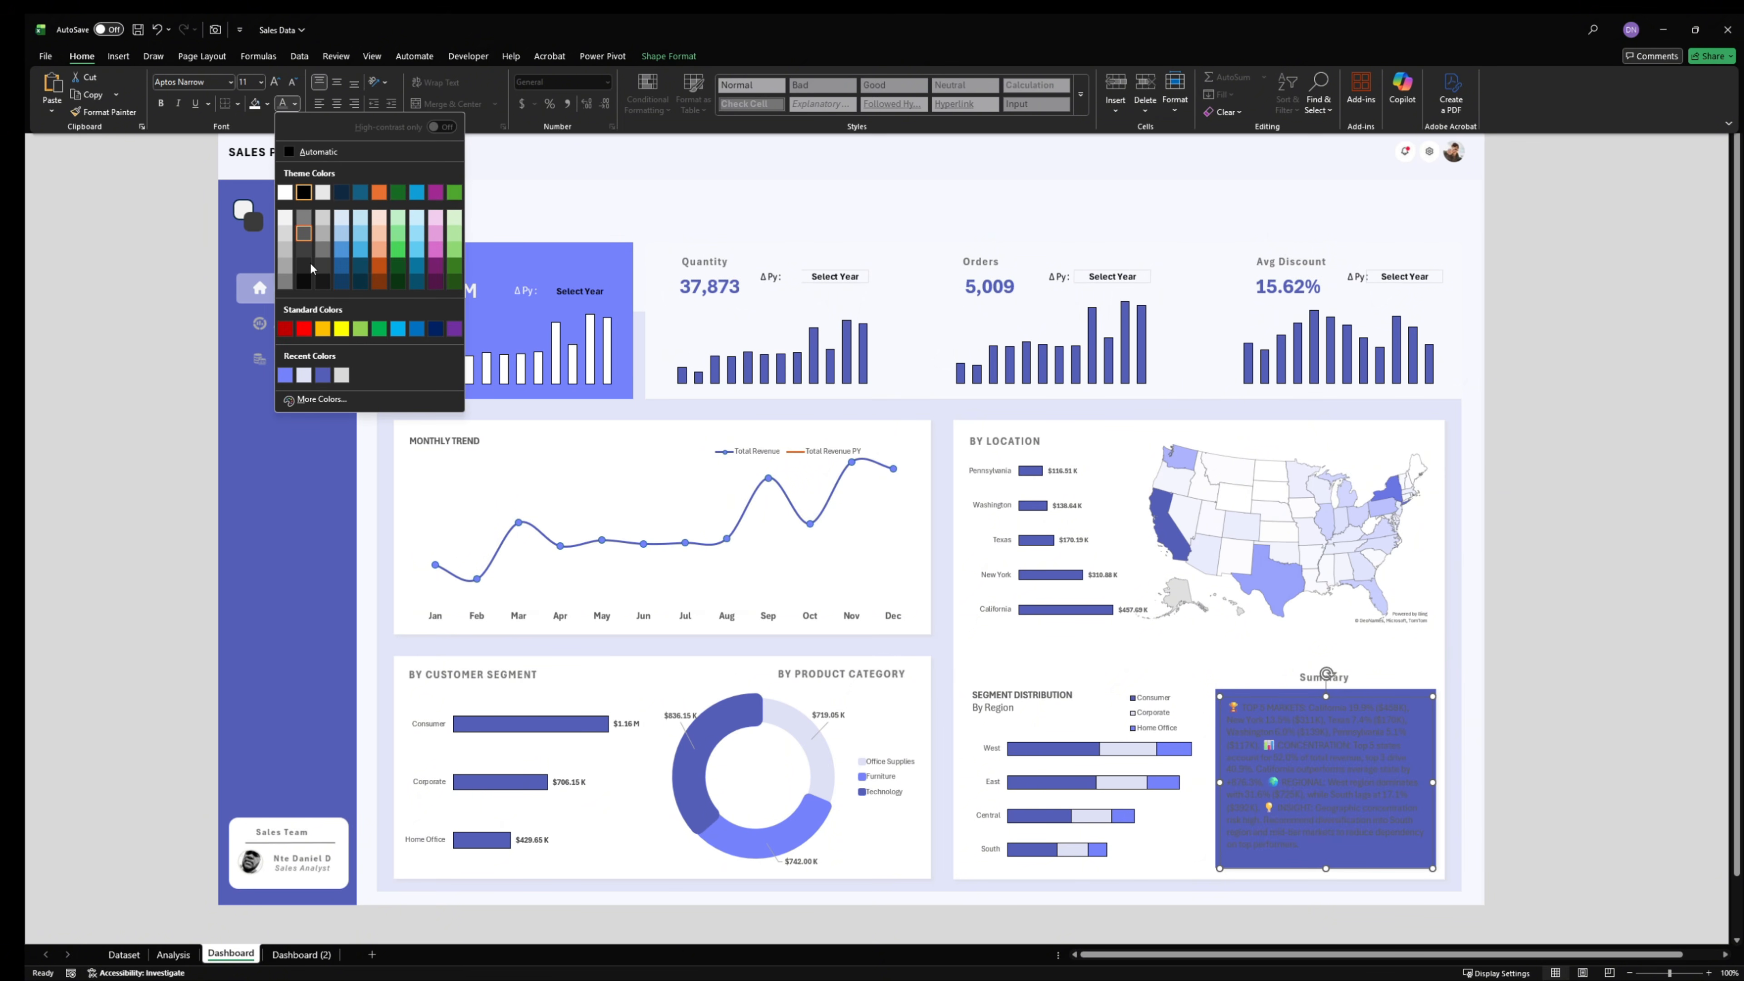
{"action": "left_click", "coordinate": [282, 196]}
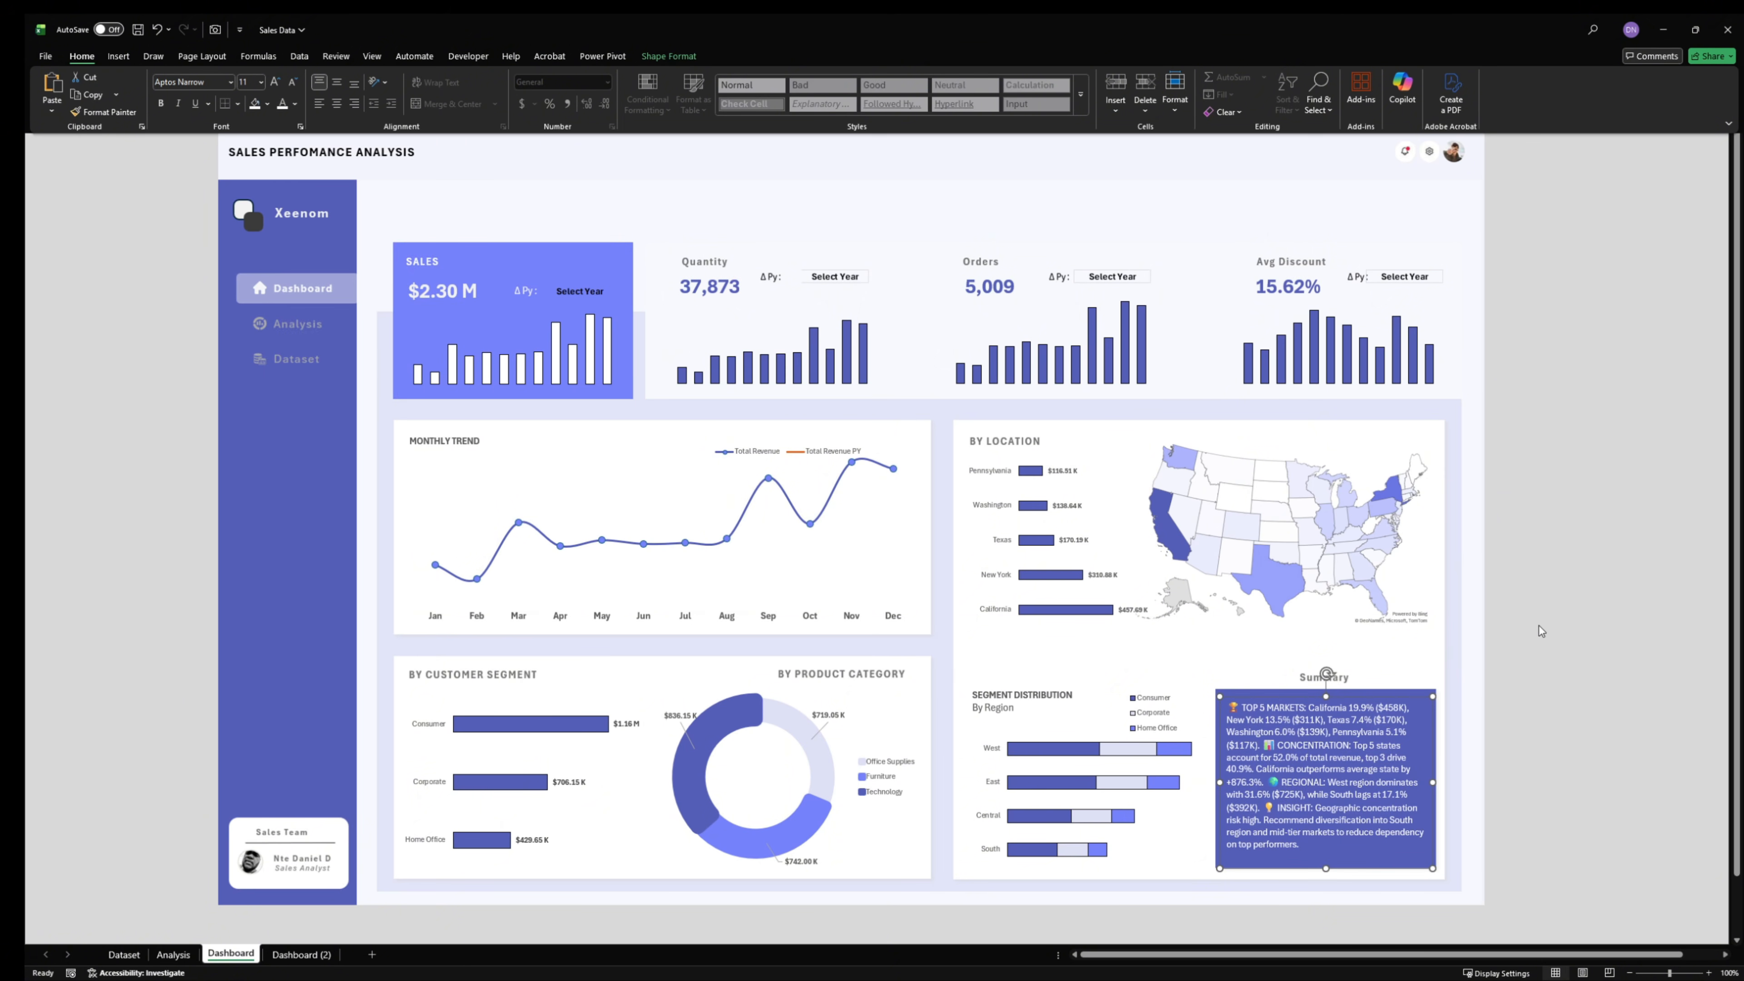
{"action": "key", "text": "ctrl+F1"}
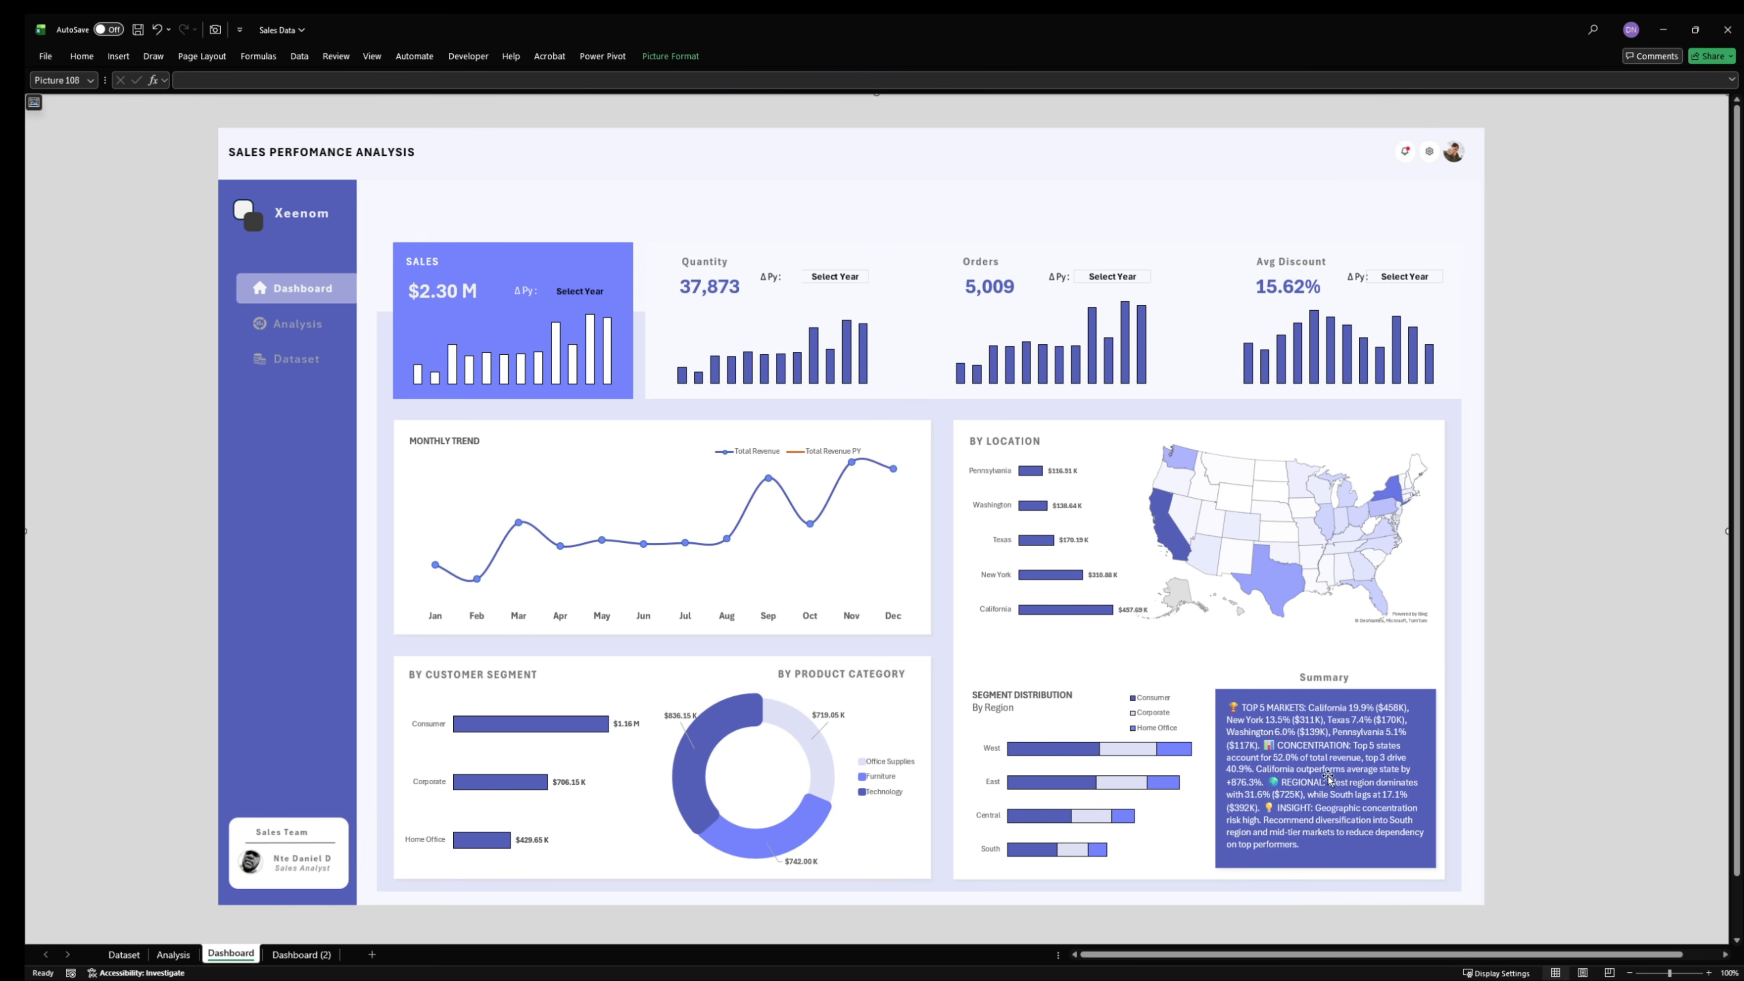
{"action": "left_click", "coordinate": [1414, 805]}
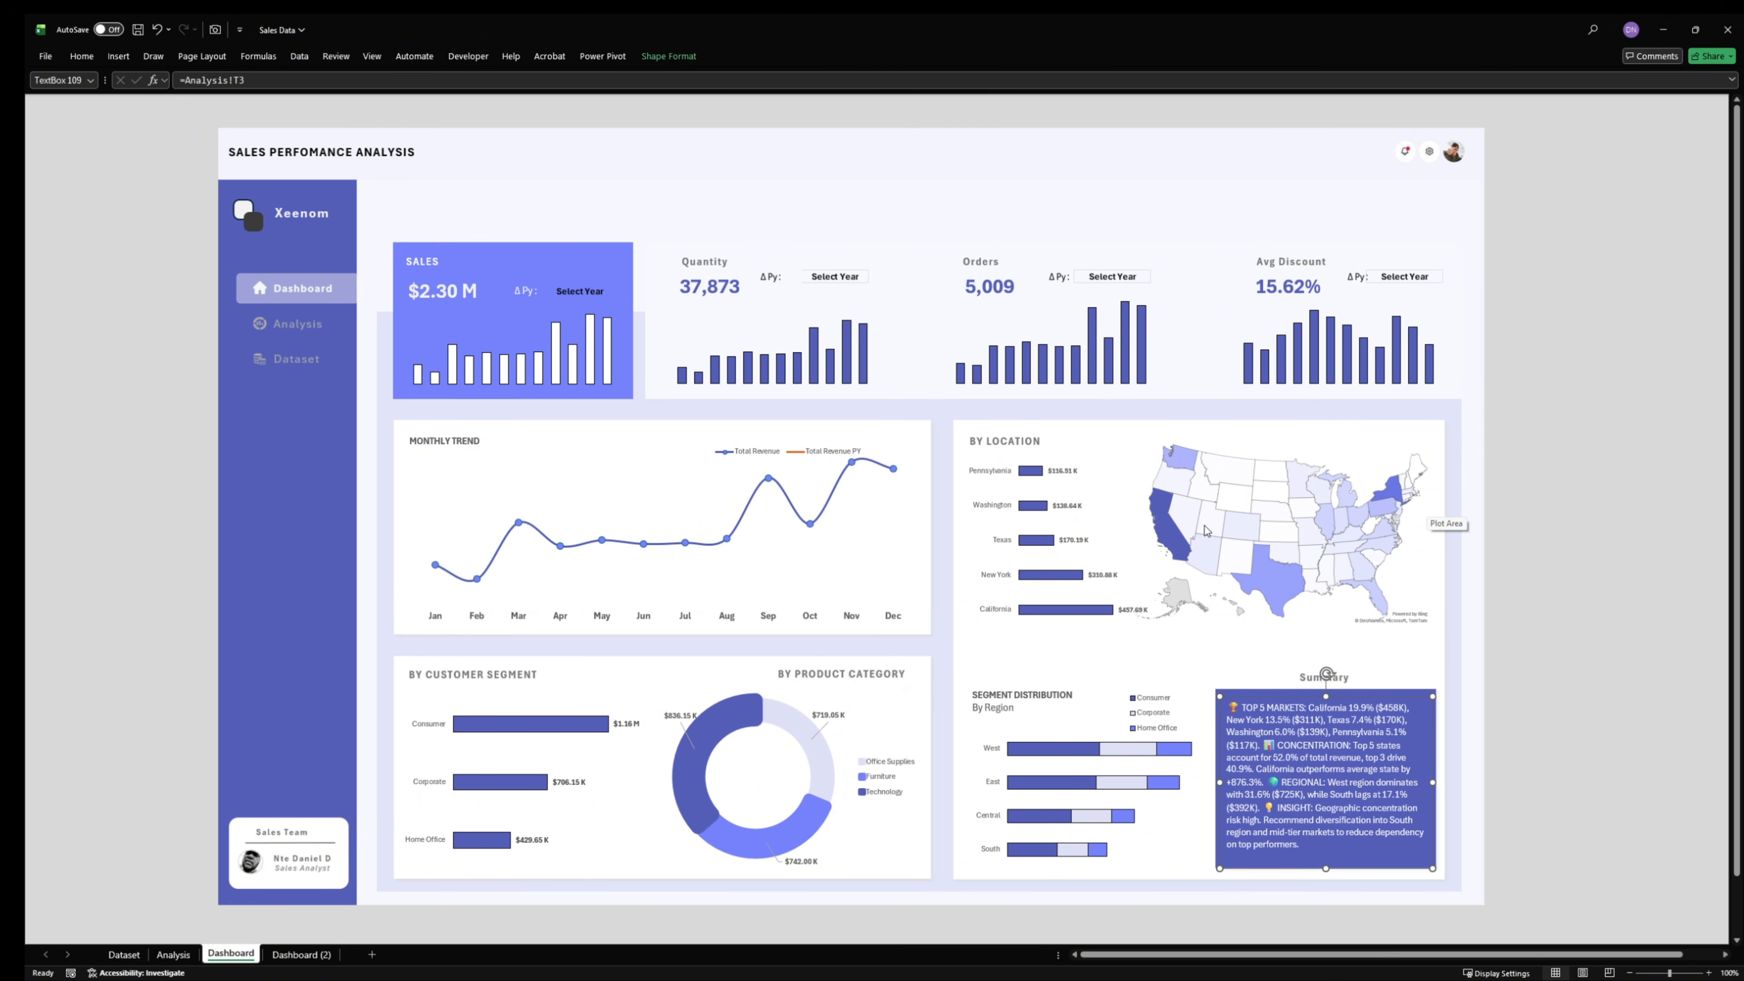
{"action": "left_click", "coordinate": [1524, 313]}
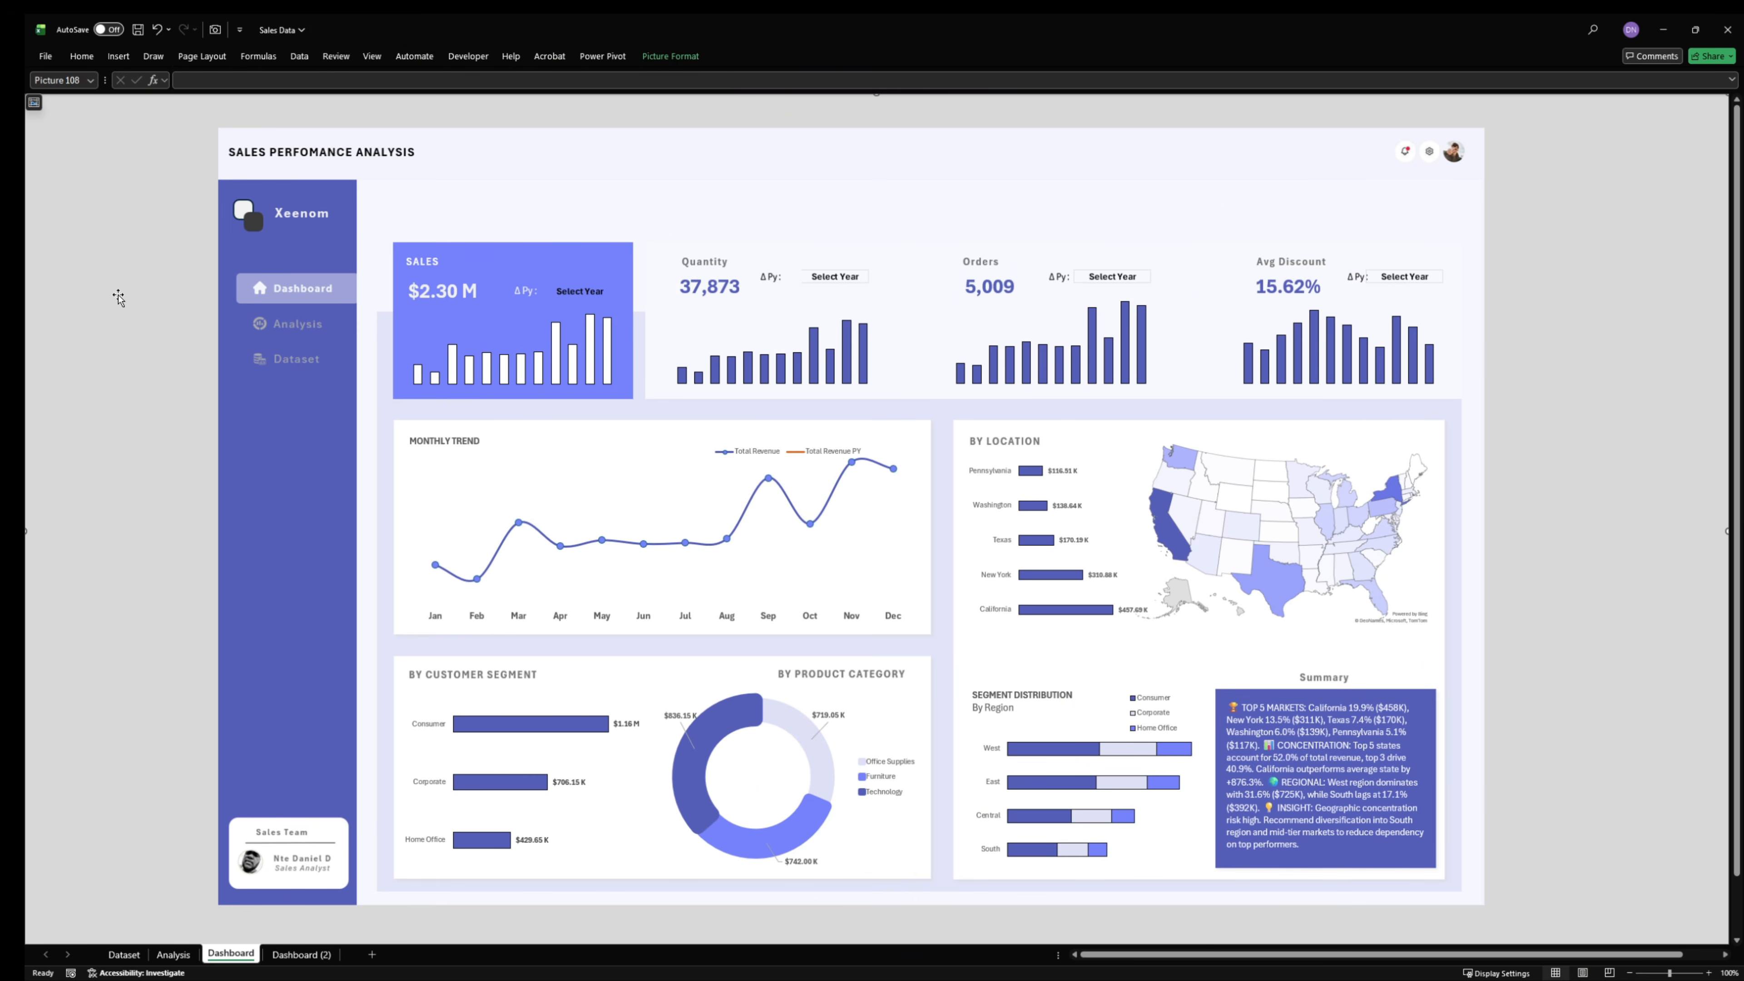
- Insert an empty text box and place it over the Dashboard item in the picture's navigation sidebar
{"action": "left_click", "coordinate": [128, 56]}
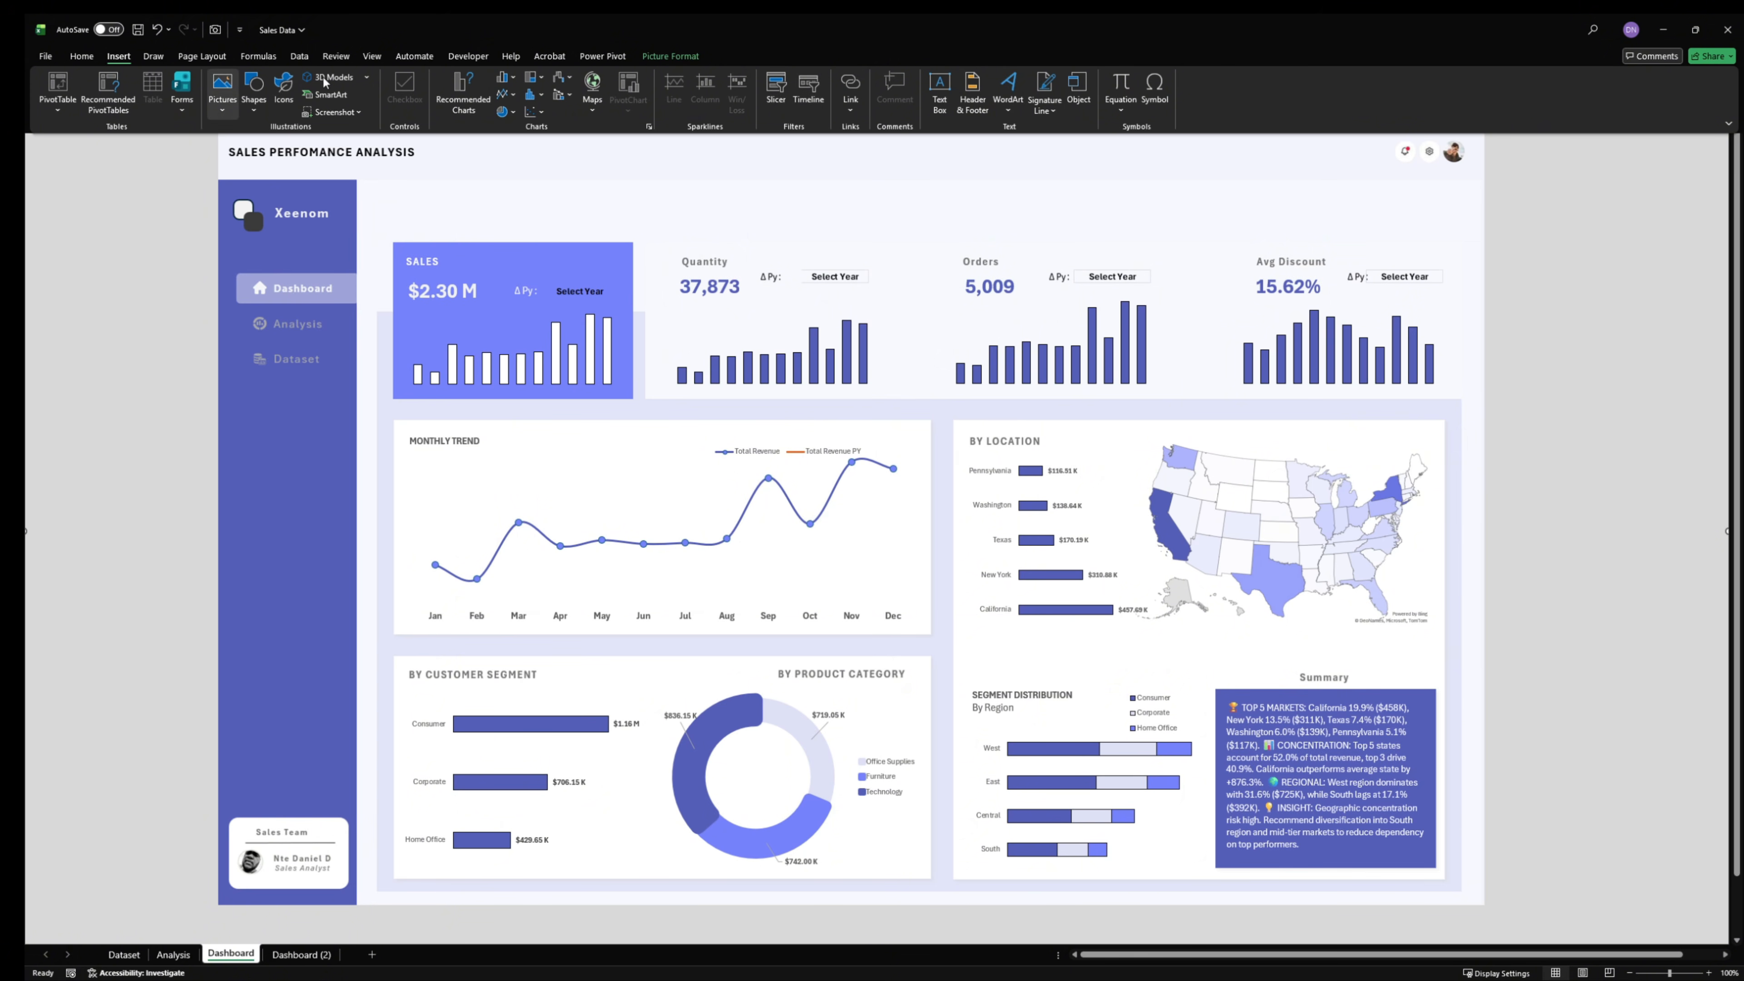
{"action": "left_click", "coordinate": [940, 97]}
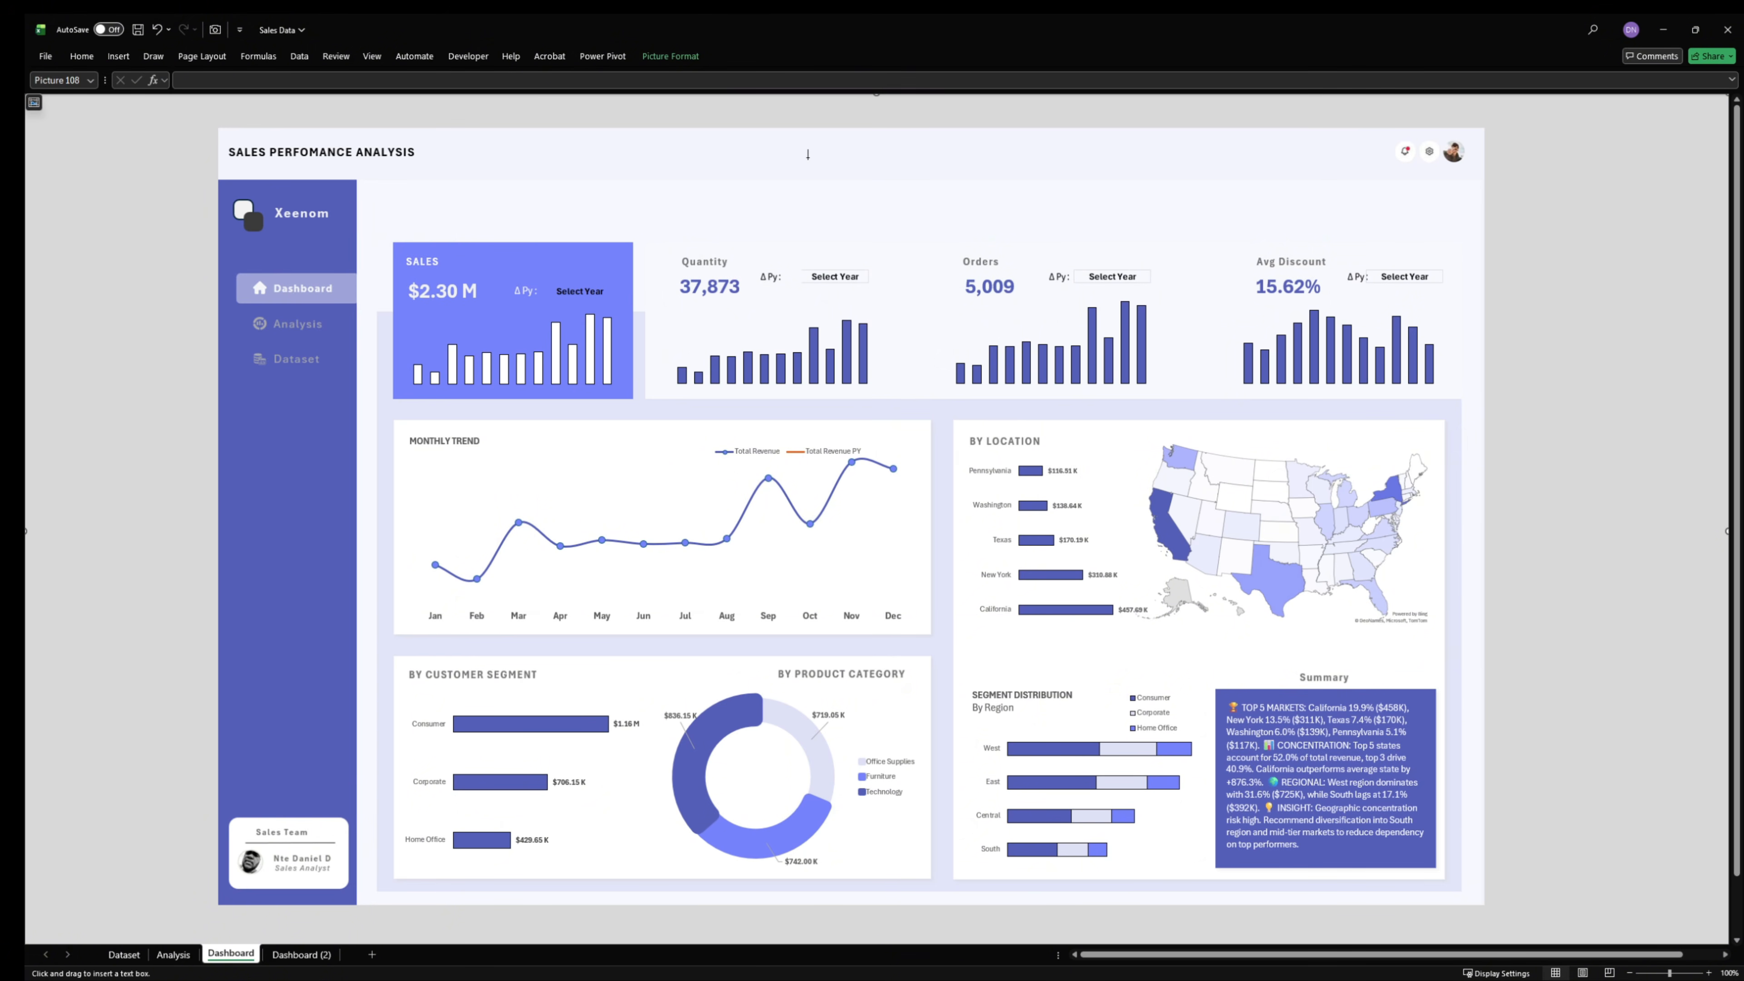
{"action": "left_click_drag", "start_coordinate": [809, 177], "coordinate": [296, 303]}
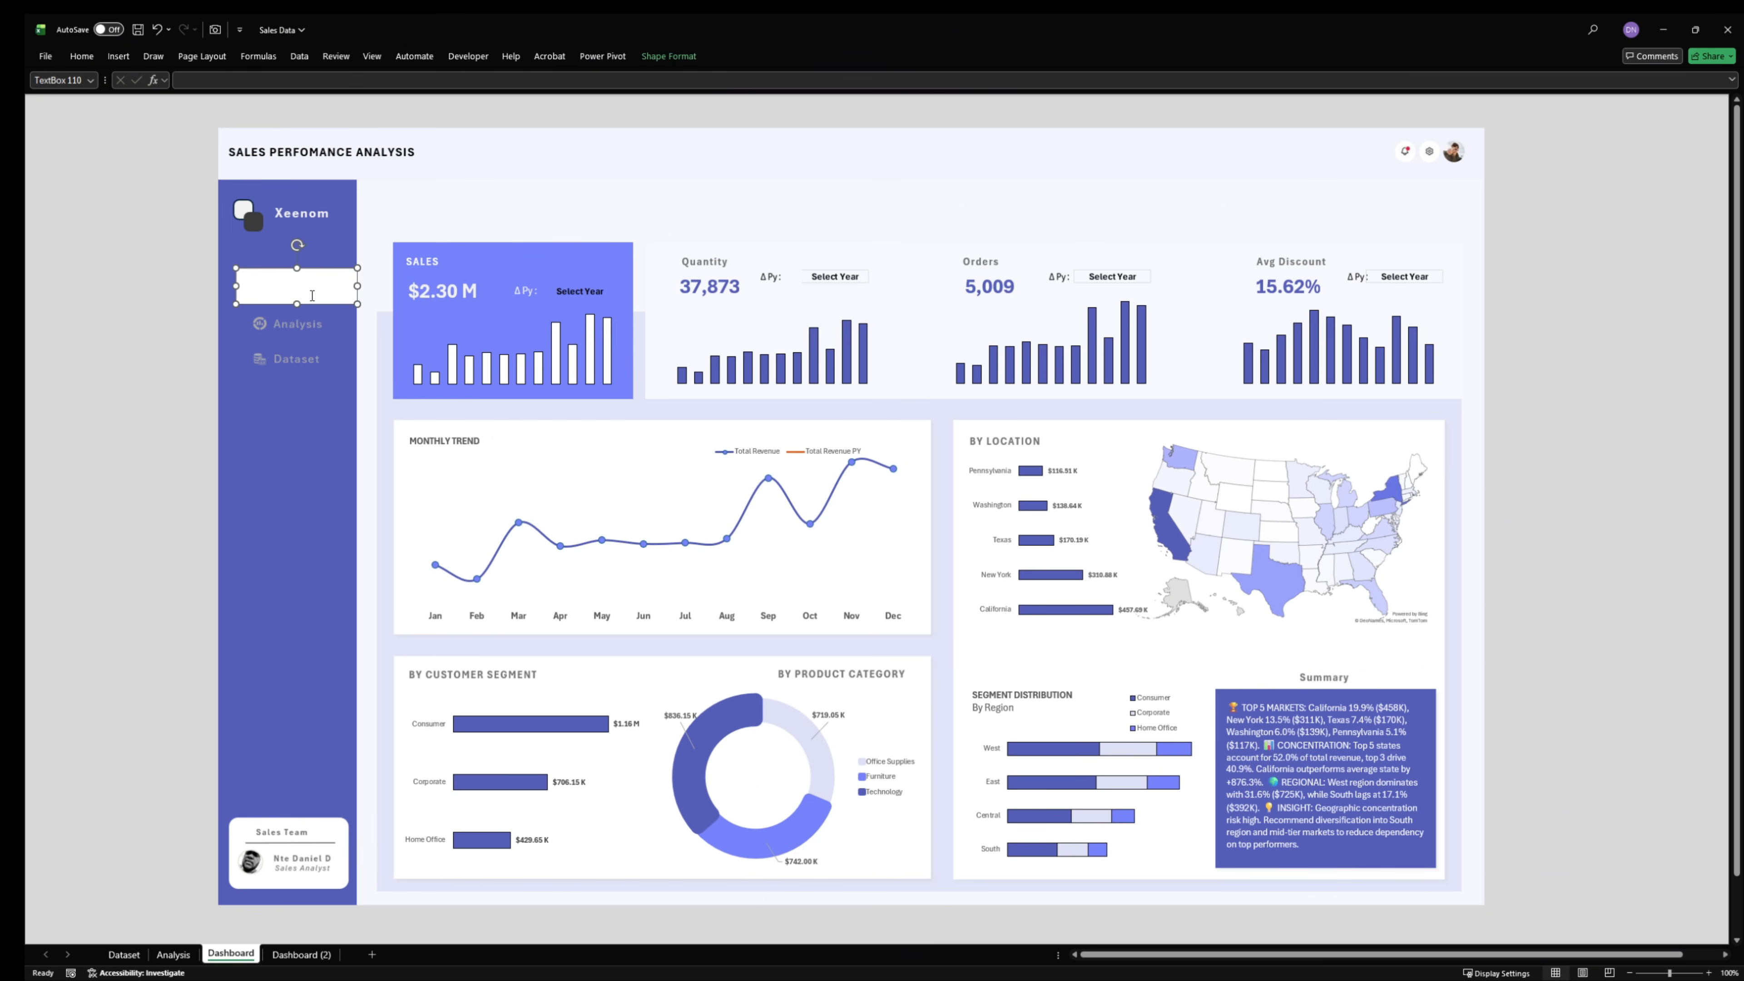
- Duplicate the empty text box twice and place the copies over the Analysis and Dataset items in the sidebar
{"action": "key", "text": "ctrl+d"}
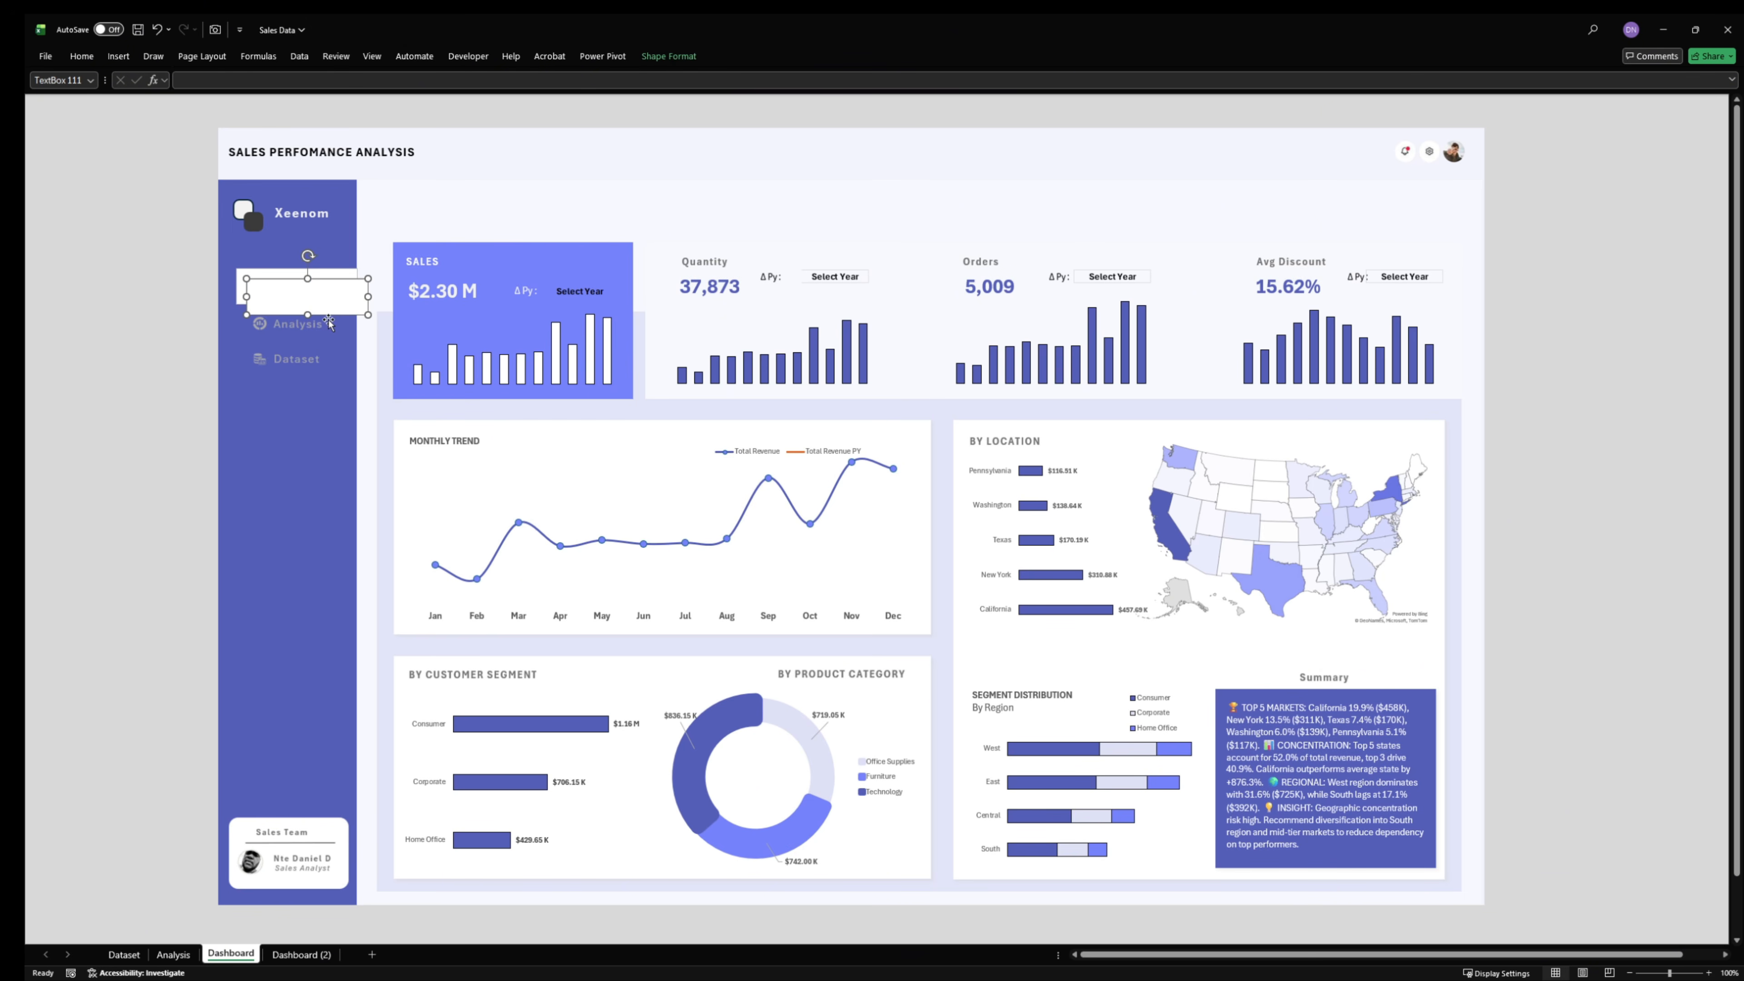
{"action": "left_click_drag", "start_coordinate": [329, 321], "coordinate": [299, 340]}
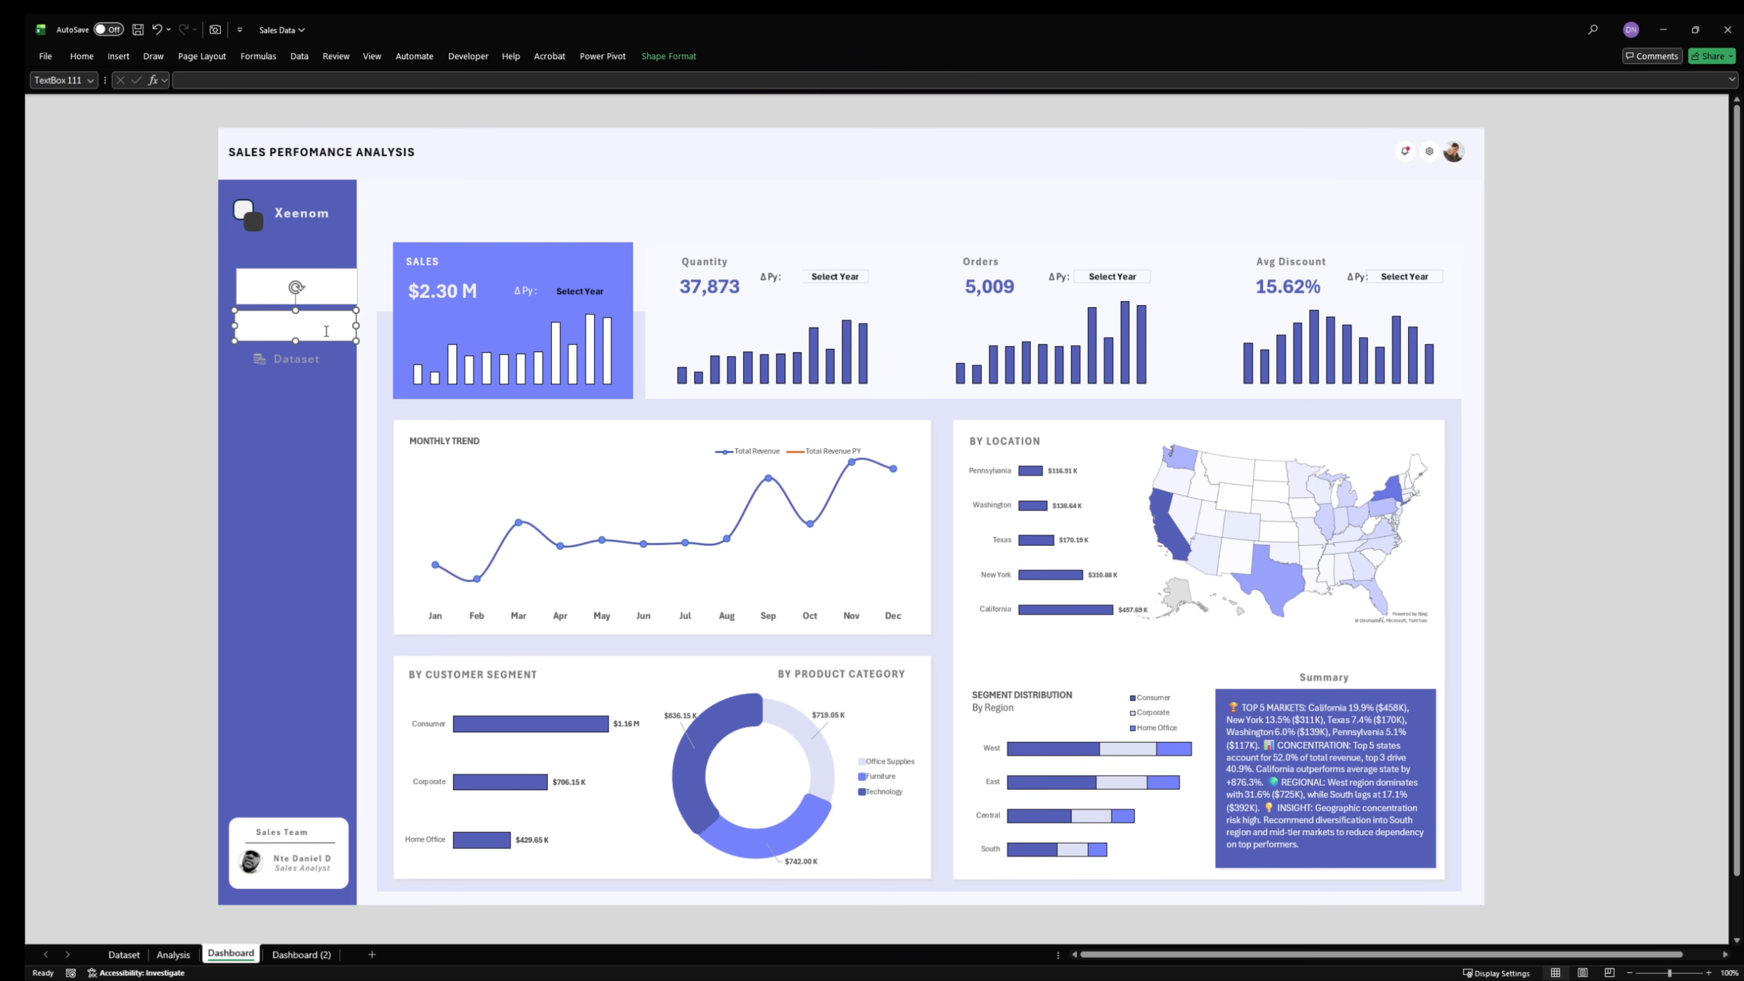
{"action": "key", "text": "ctrl+d"}
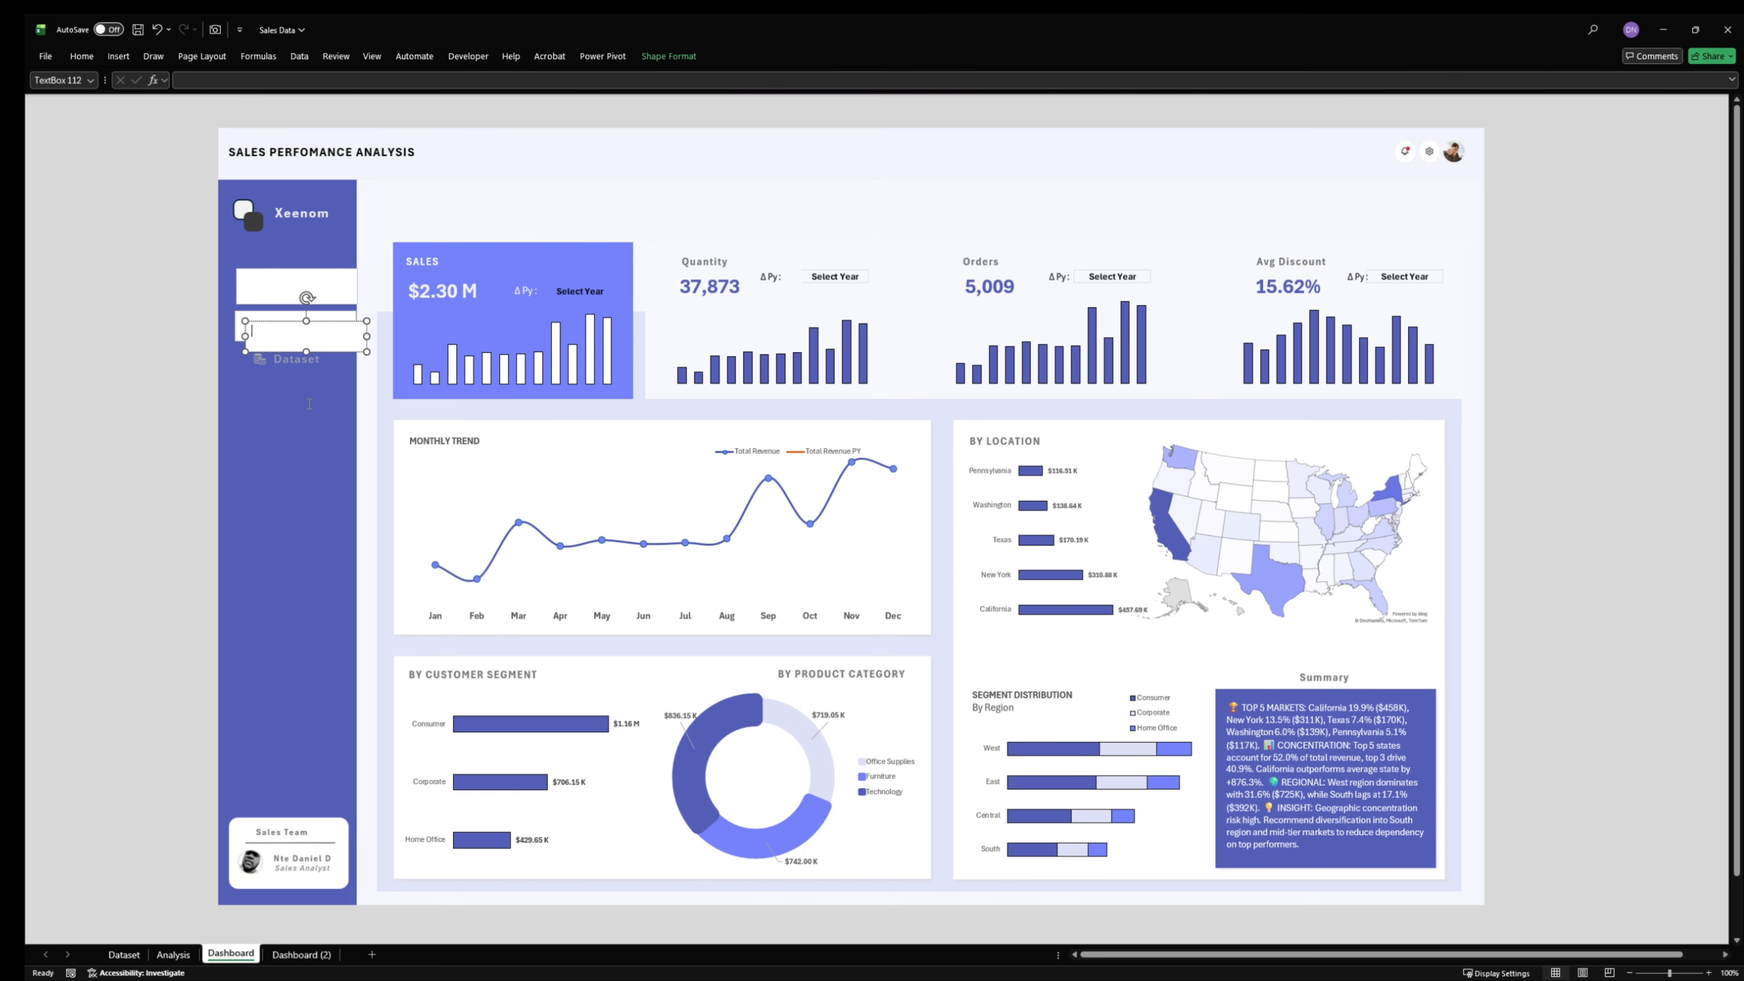
{"action": "left_click_drag", "start_coordinate": [309, 403], "coordinate": [309, 404]}
{"action": "left_click_drag", "start_coordinate": [347, 327], "coordinate": [335, 347]}
{"action": "left_click", "coordinate": [348, 327], "text": "shift"}
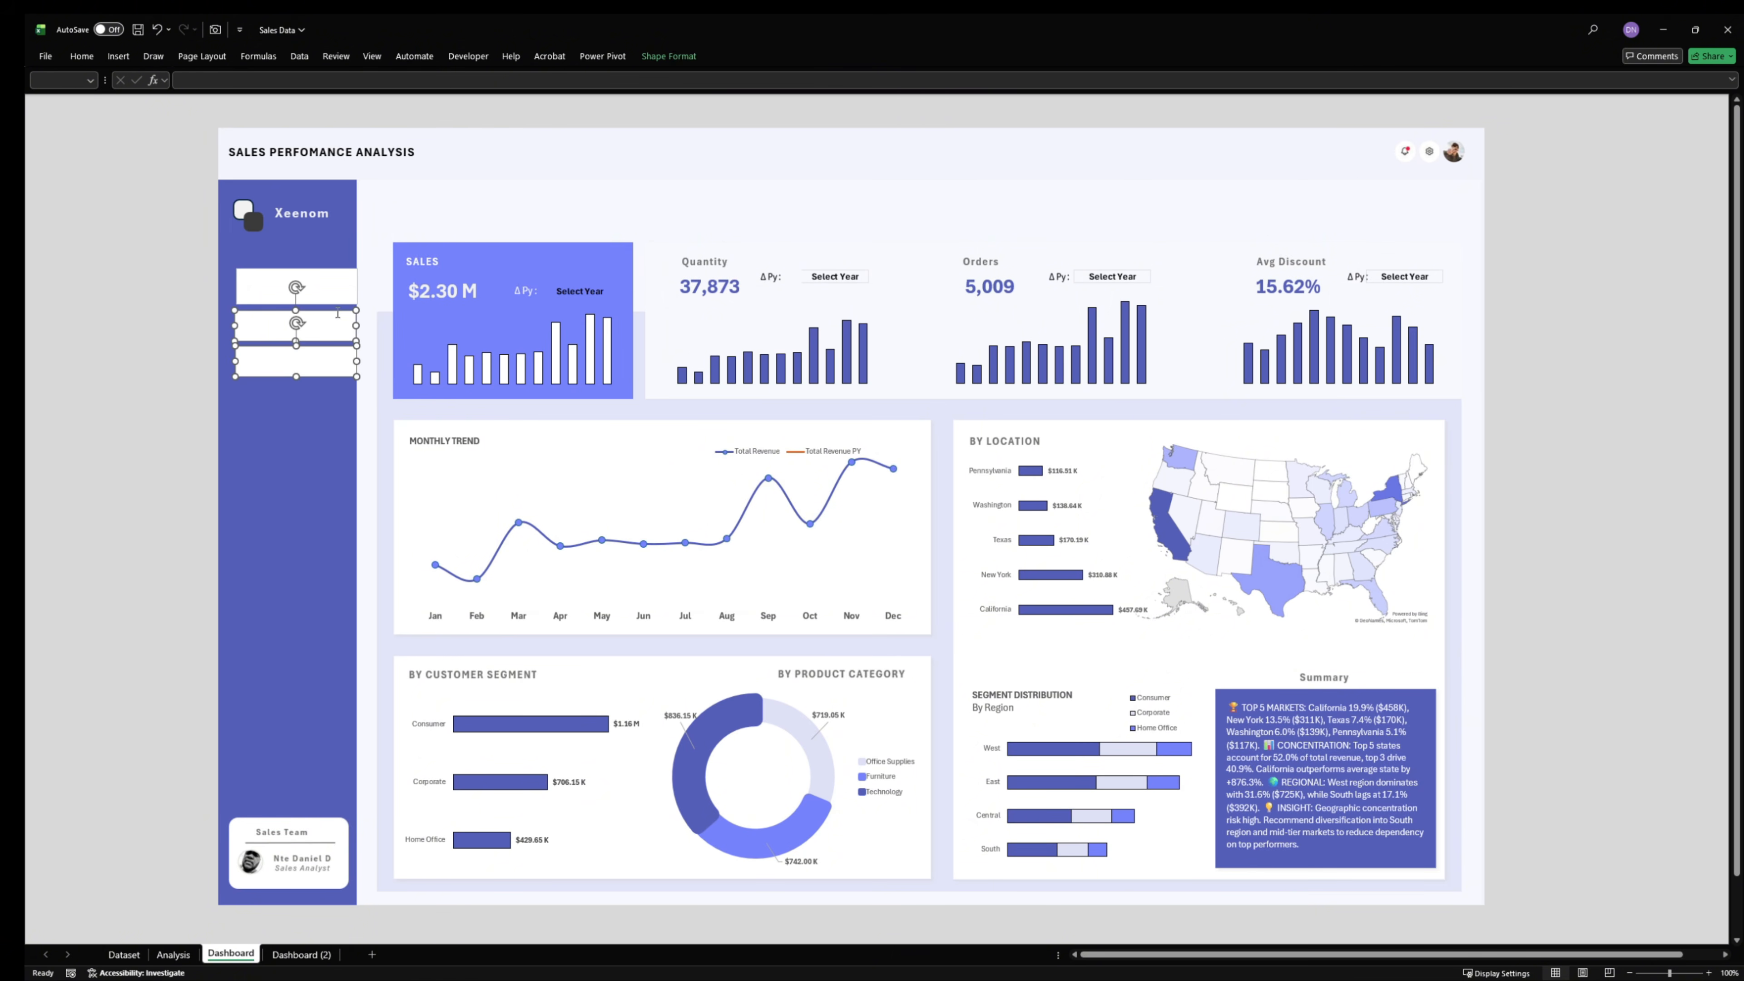
- Set the text box over the Dashboard item to no line and no fill
{"action": "left_click", "coordinate": [312, 287], "text": "shift"}
{"action": "right_click", "coordinate": [312, 287]}
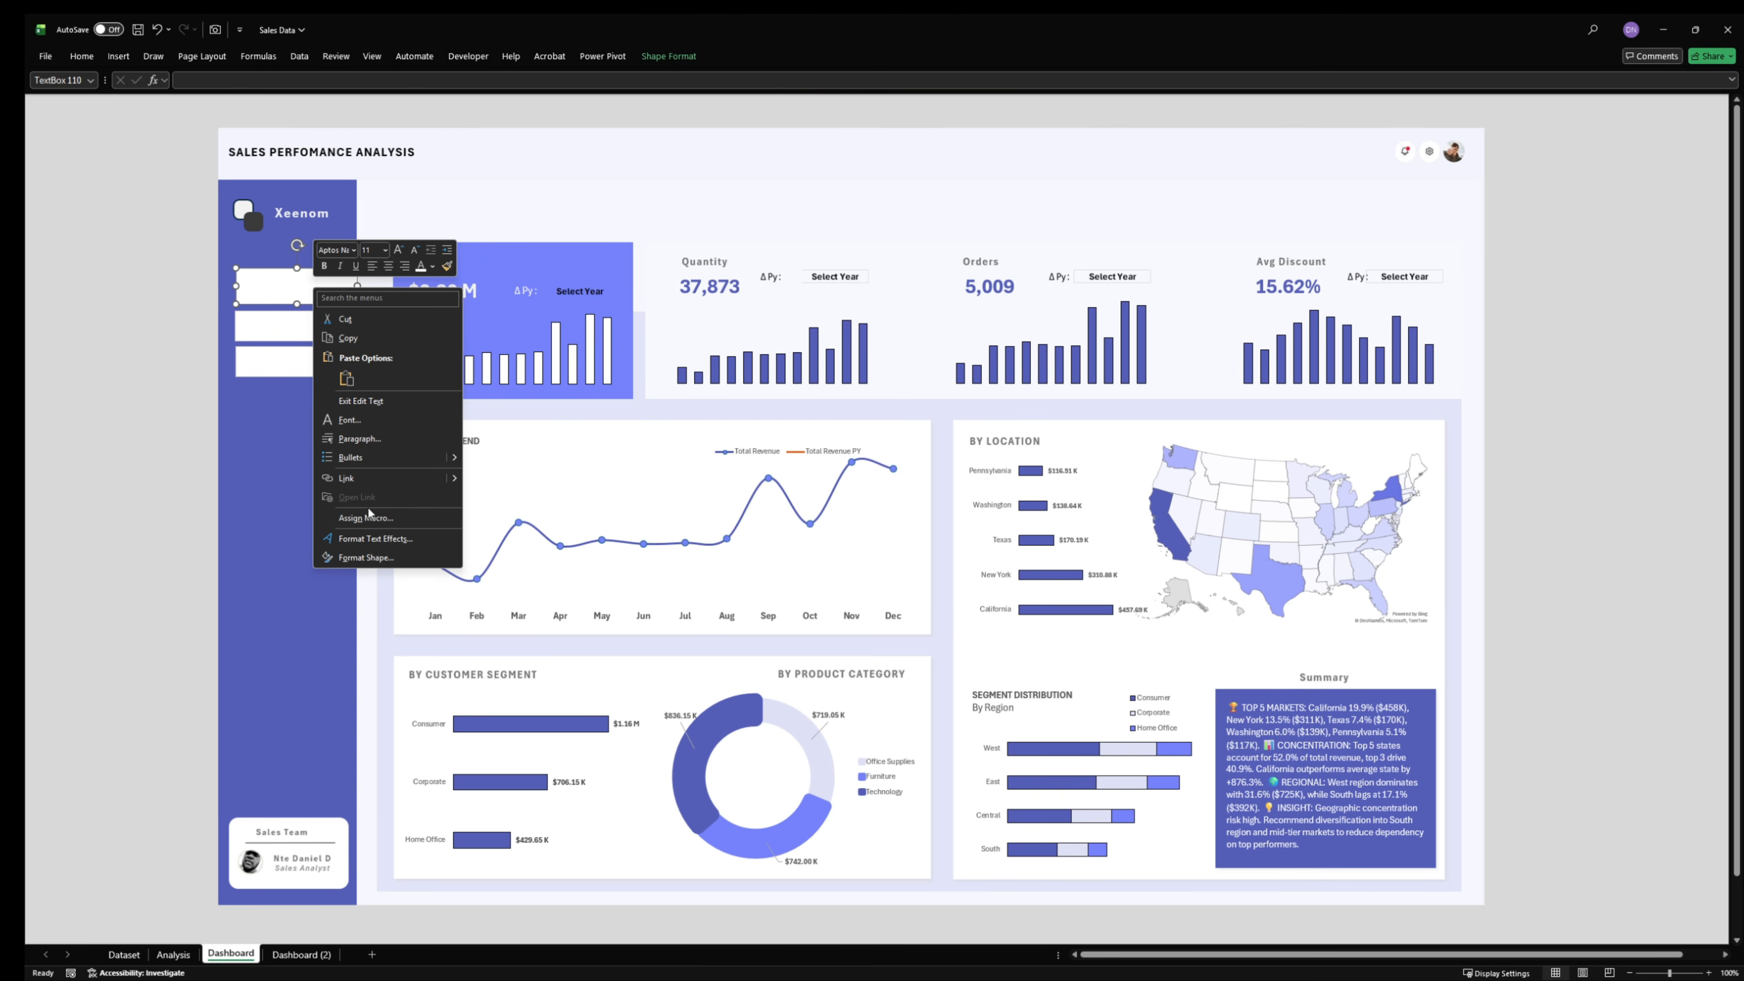
{"action": "left_click", "coordinate": [371, 544]}
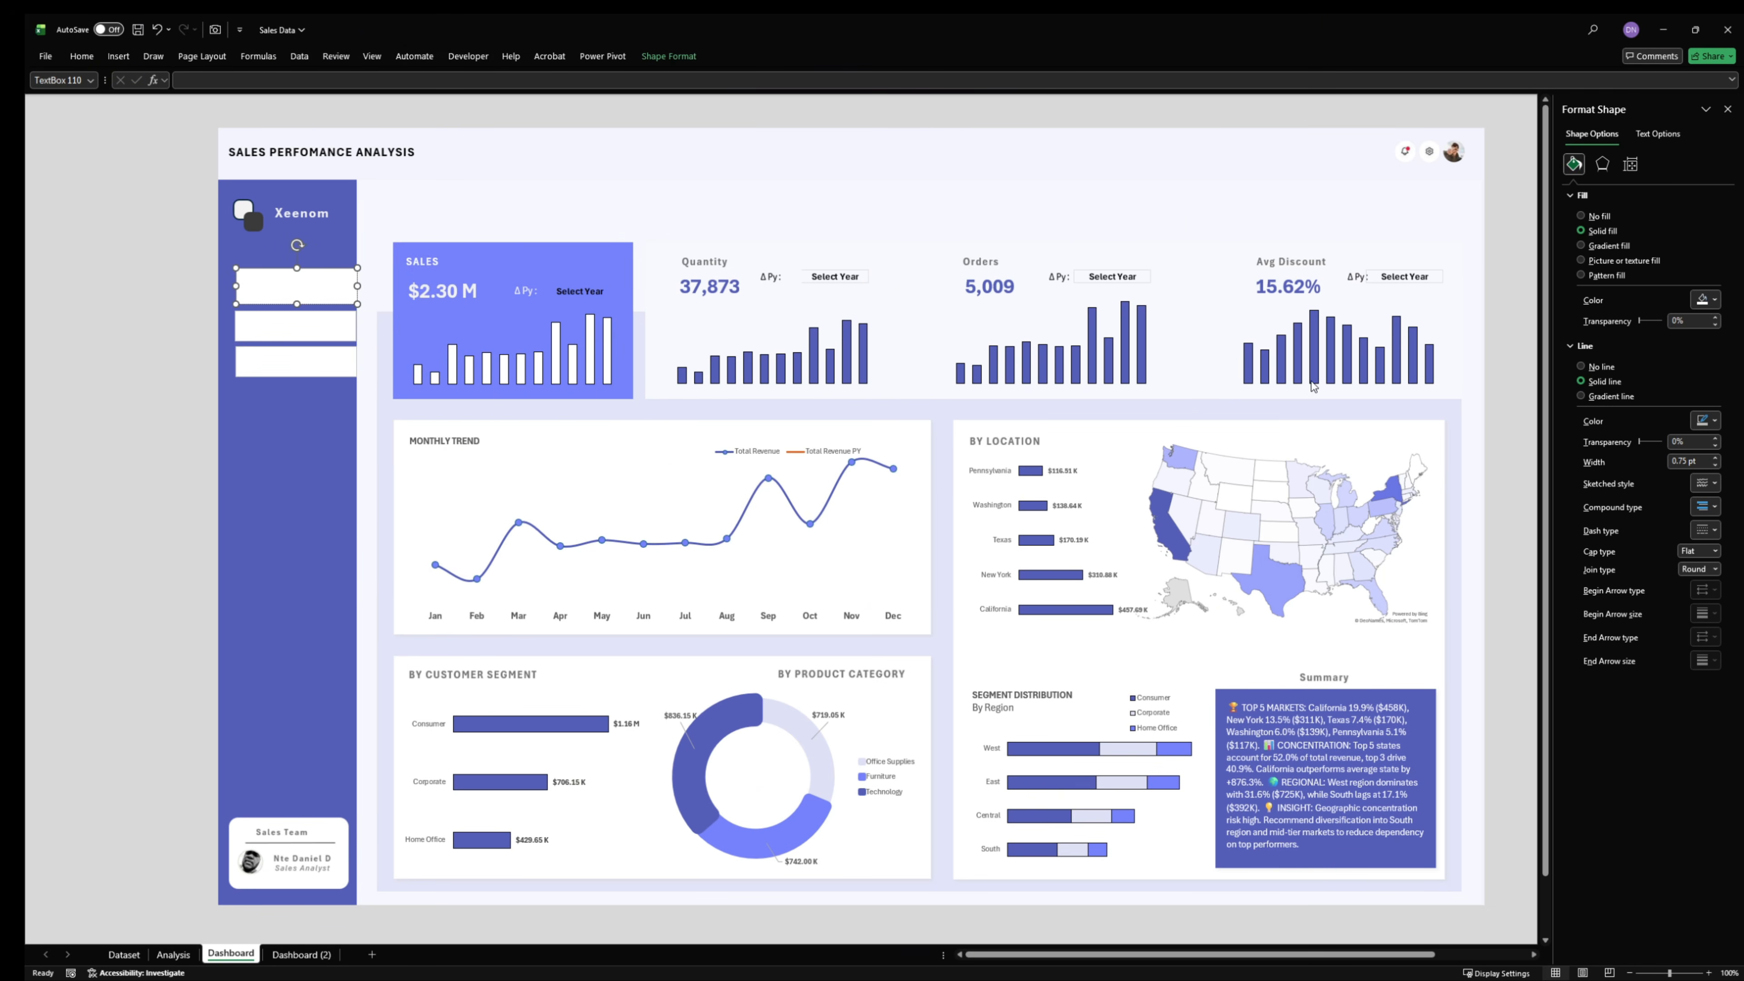
{"action": "left_click", "coordinate": [1600, 367]}
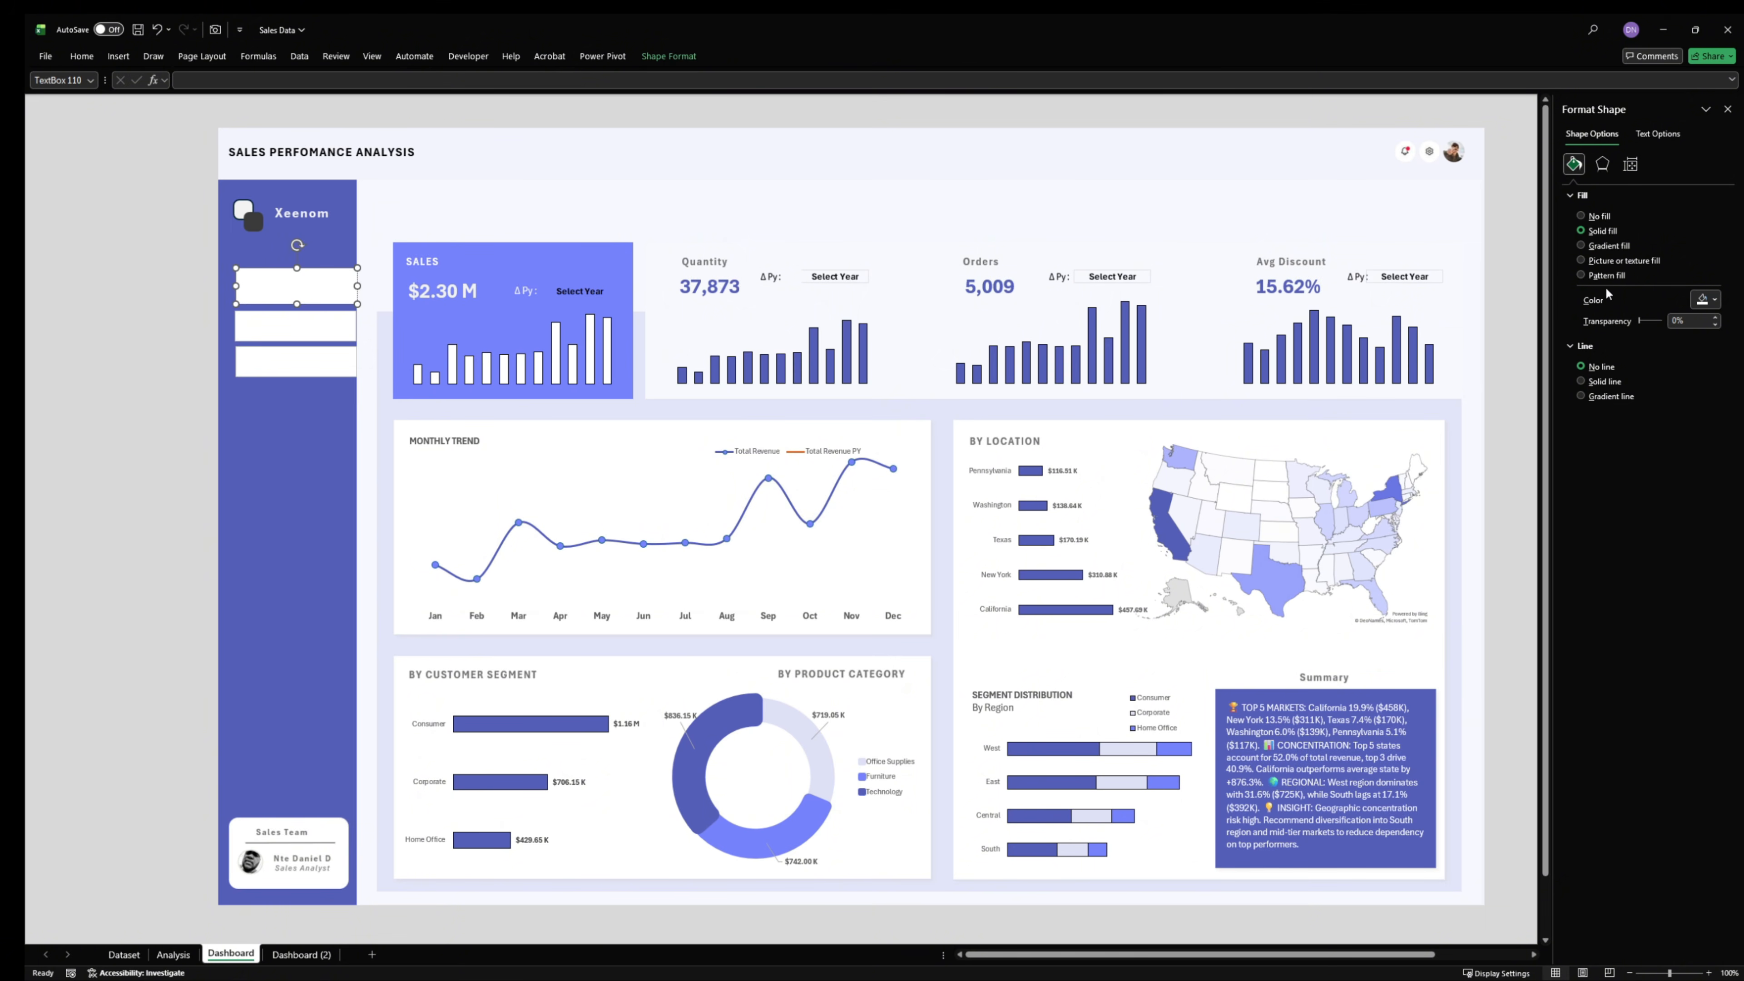
{"action": "left_click", "coordinate": [1581, 216]}
{"action": "left_click", "coordinate": [86, 397]}
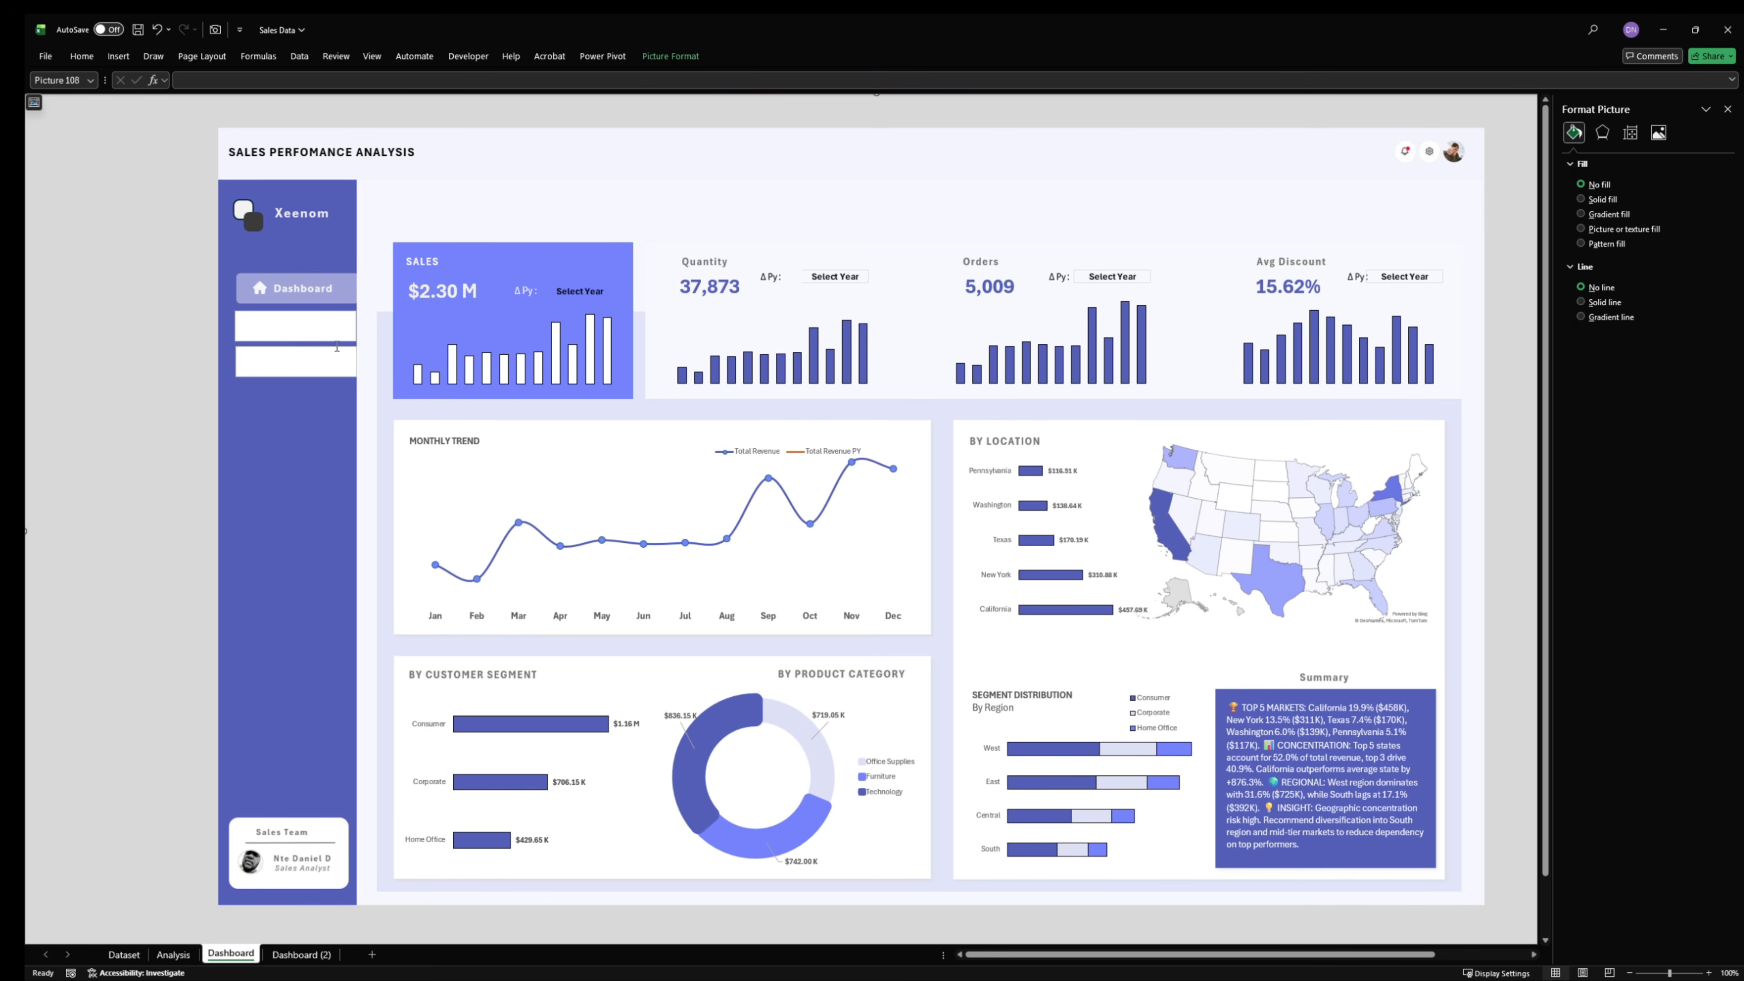
- Set the text box over the Analysis item to no fill and no line
{"action": "left_click", "coordinate": [312, 333]}
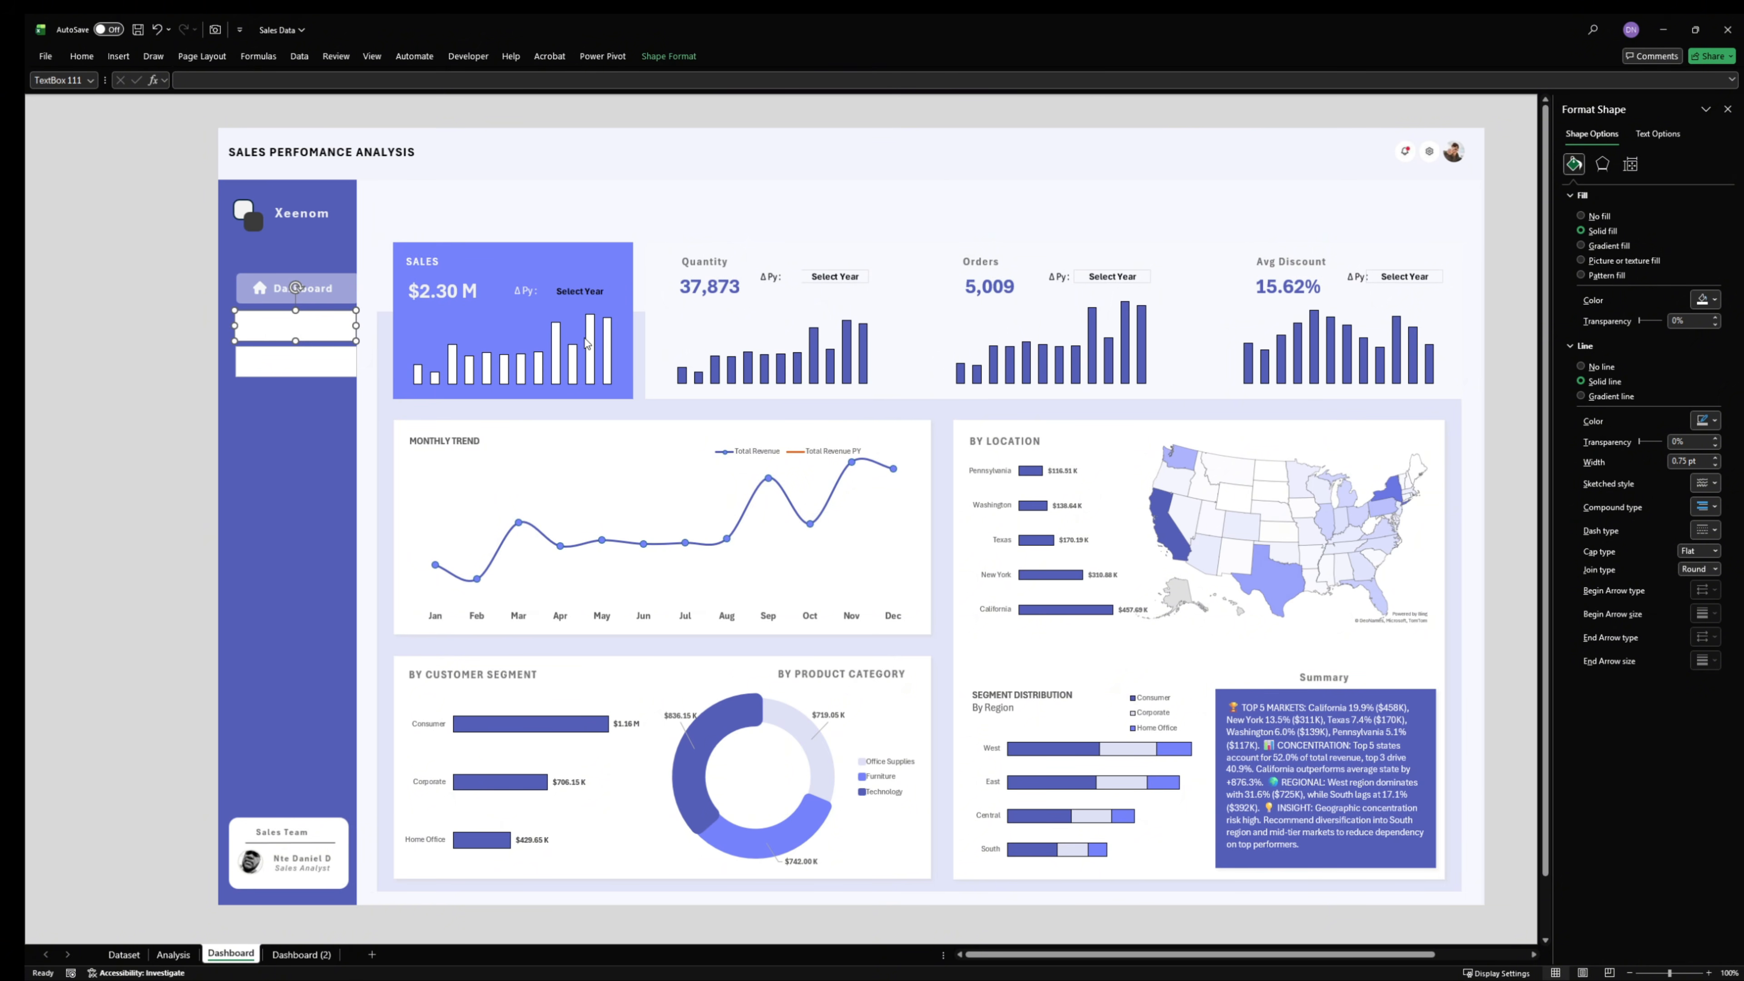
{"action": "left_click", "coordinate": [1581, 215]}
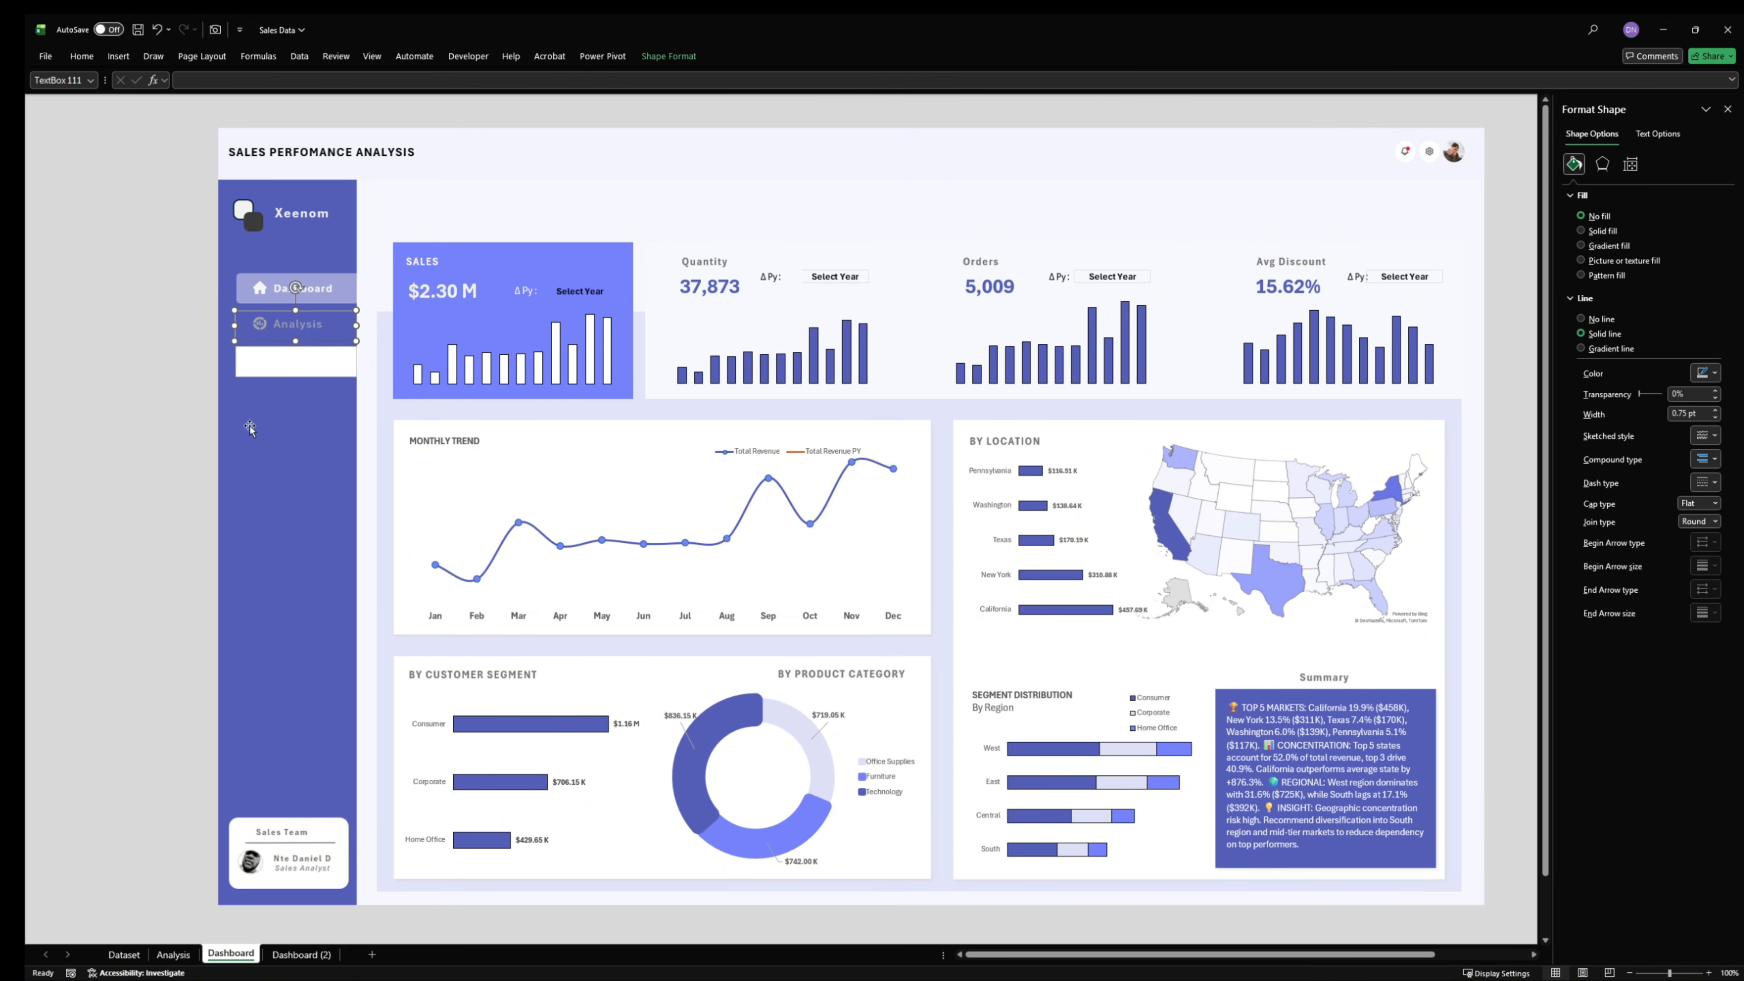
{"action": "left_click", "coordinate": [324, 294]}
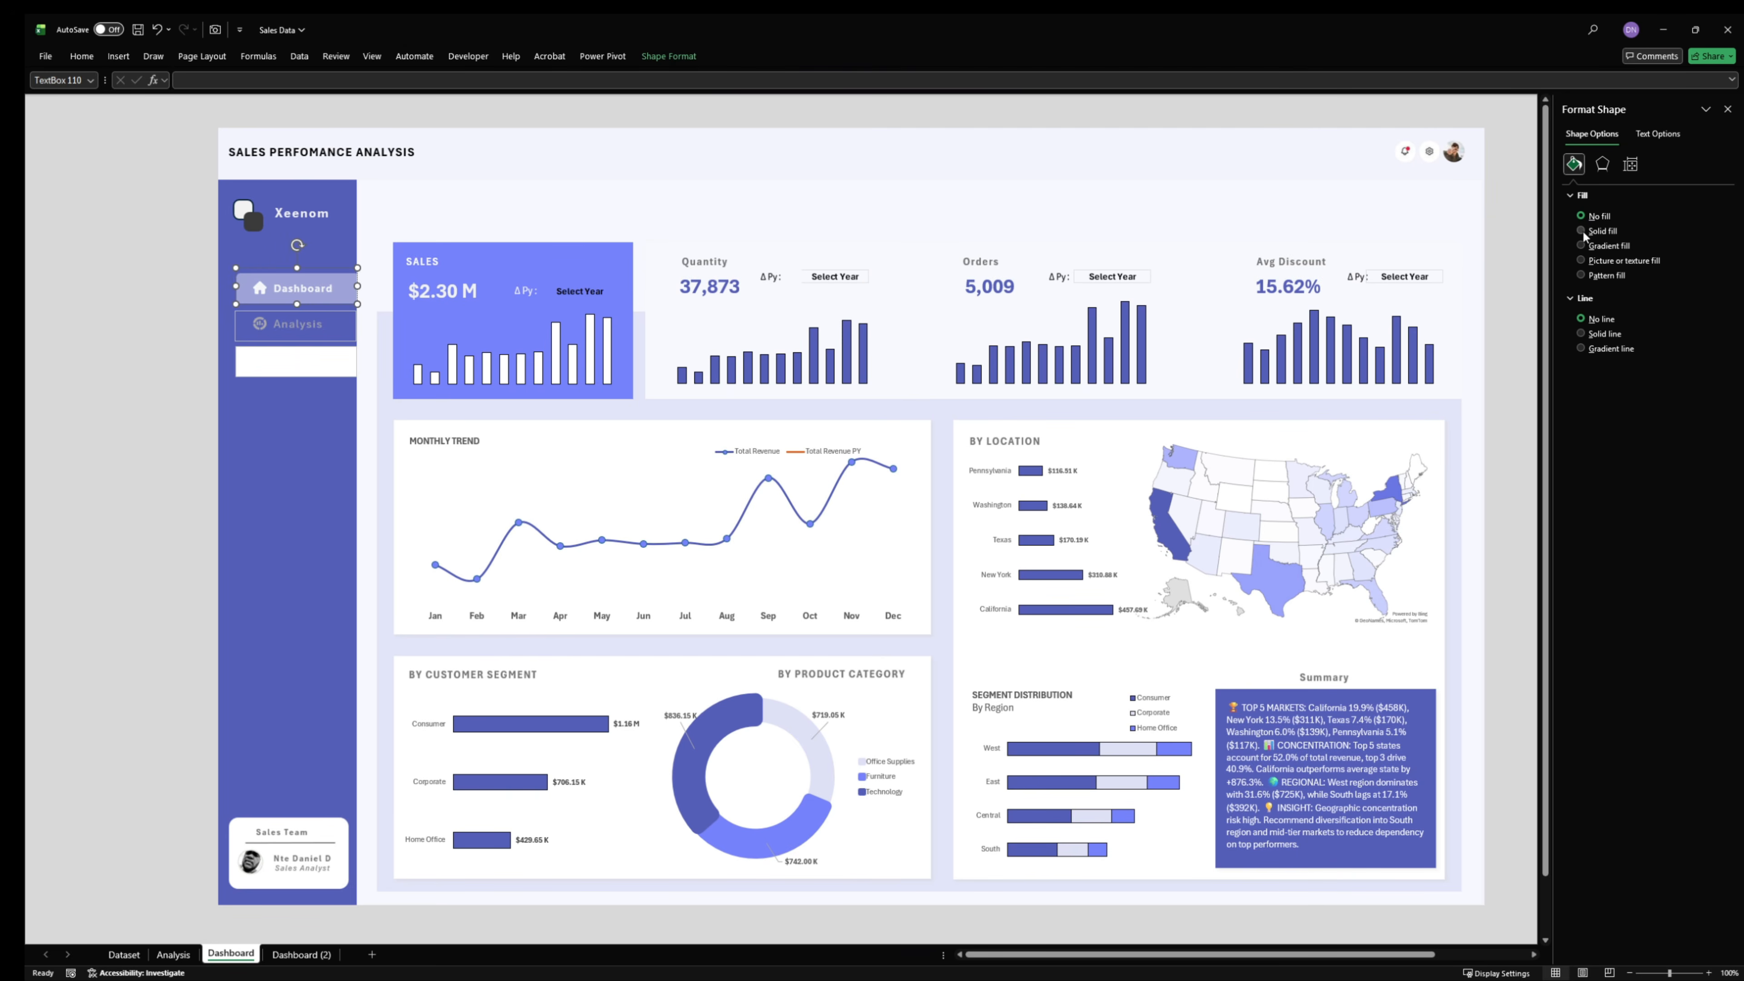
{"action": "left_click", "coordinate": [339, 314]}
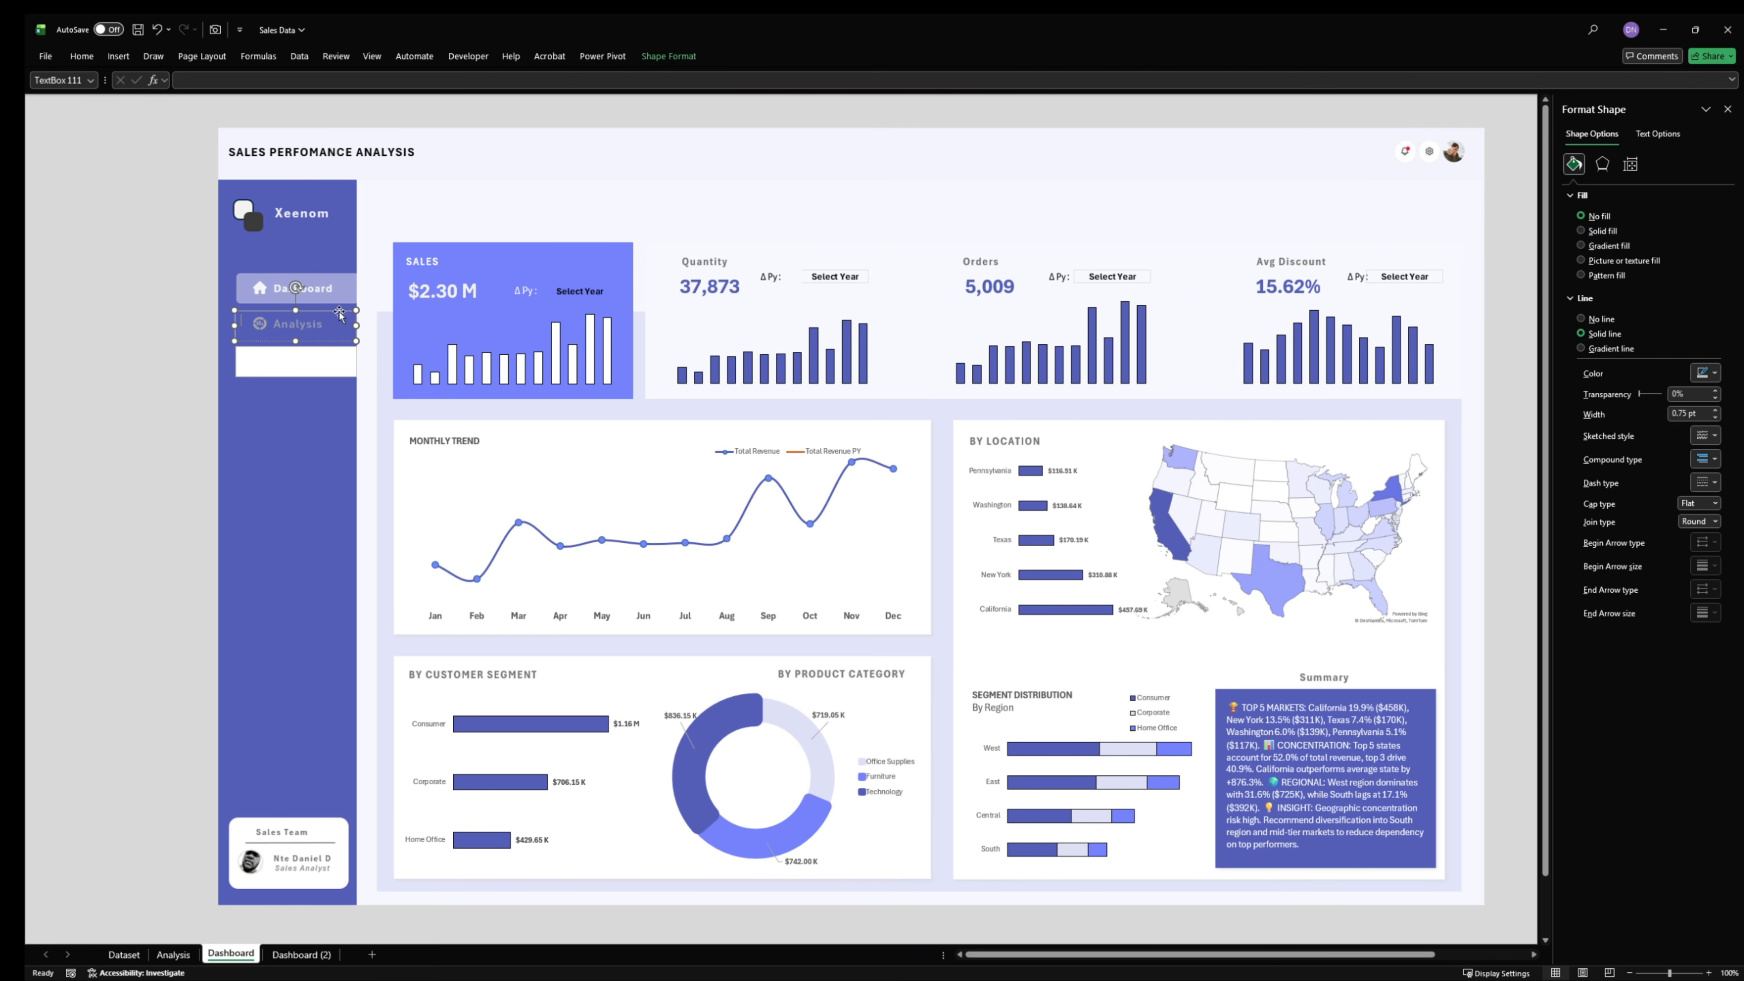
{"action": "left_click", "coordinate": [1587, 319]}
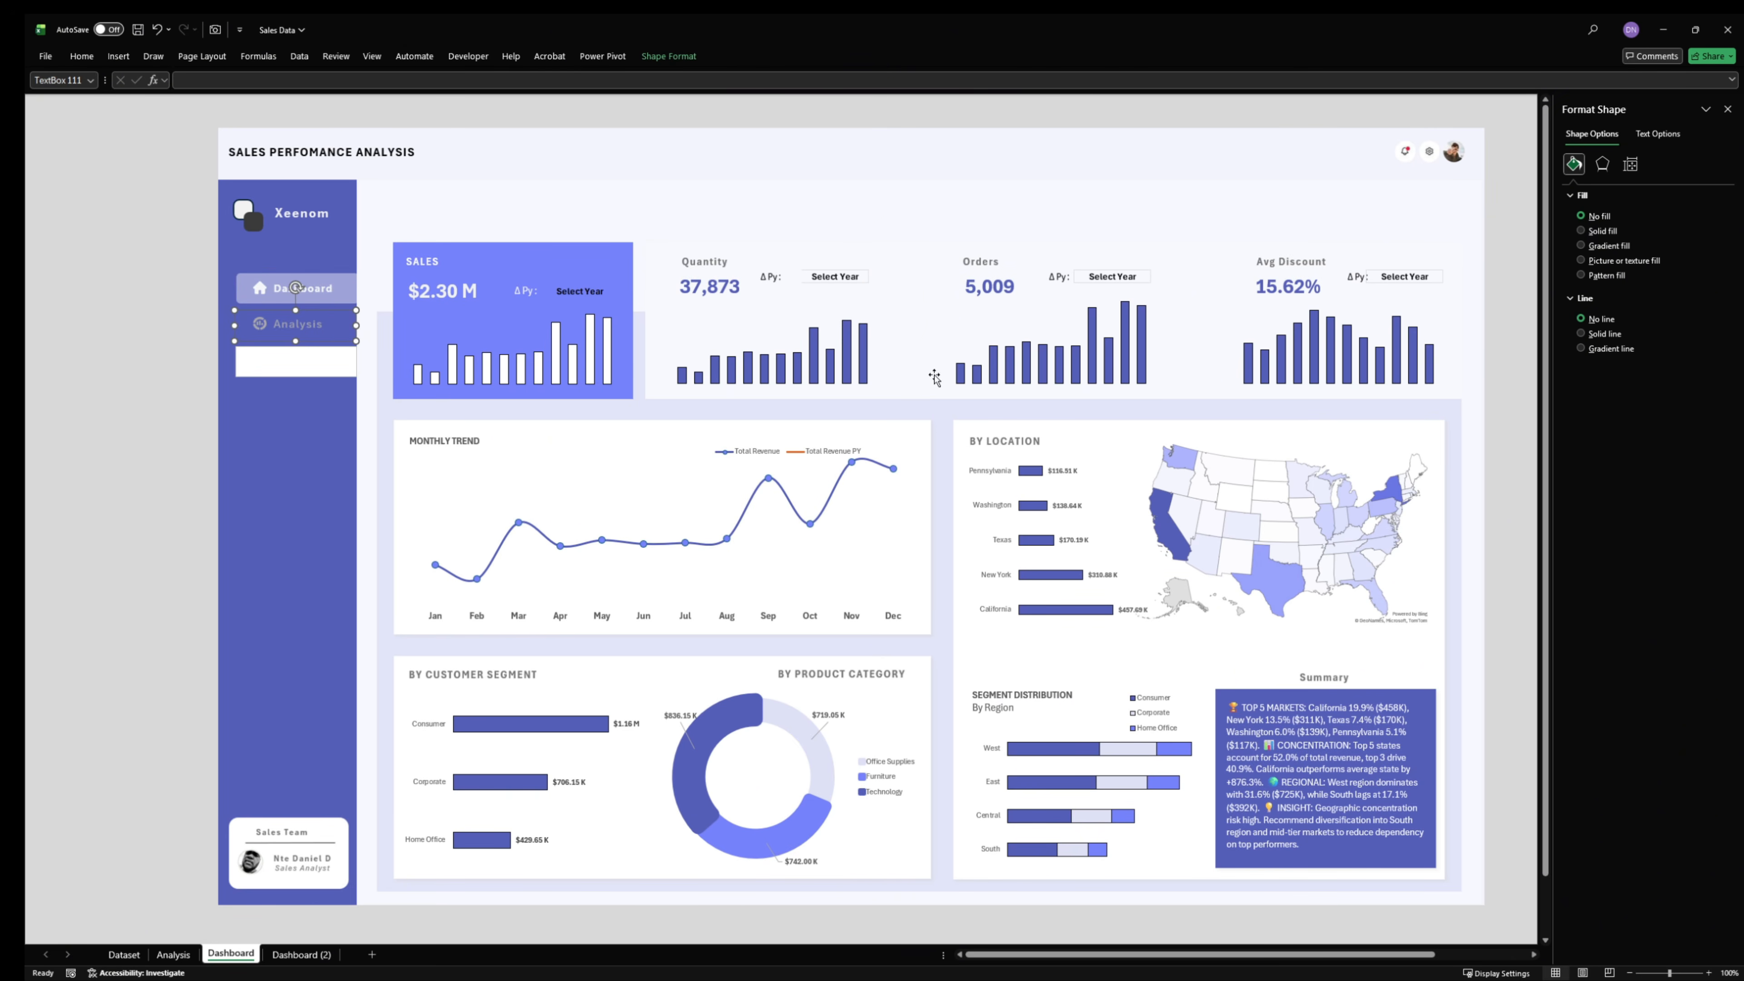
- Set the text box over the Dataset item to no line and no fill
{"action": "left_click", "coordinate": [254, 363]}
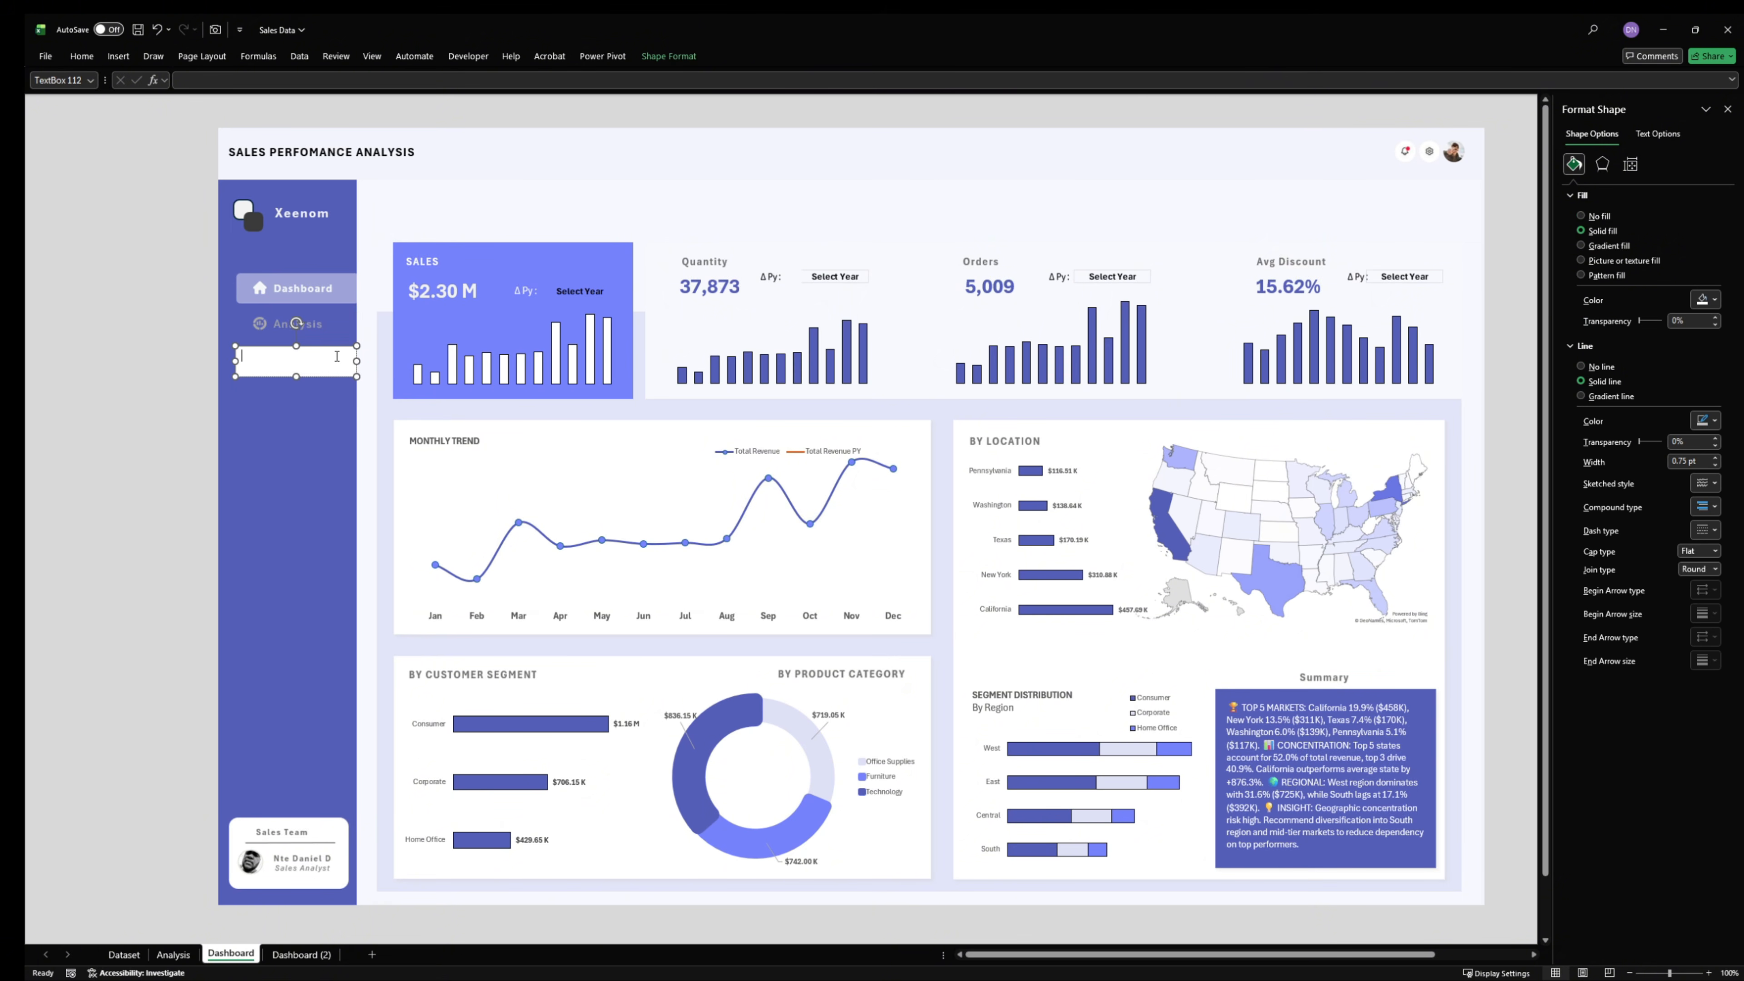
{"action": "left_click", "coordinate": [1587, 365]}
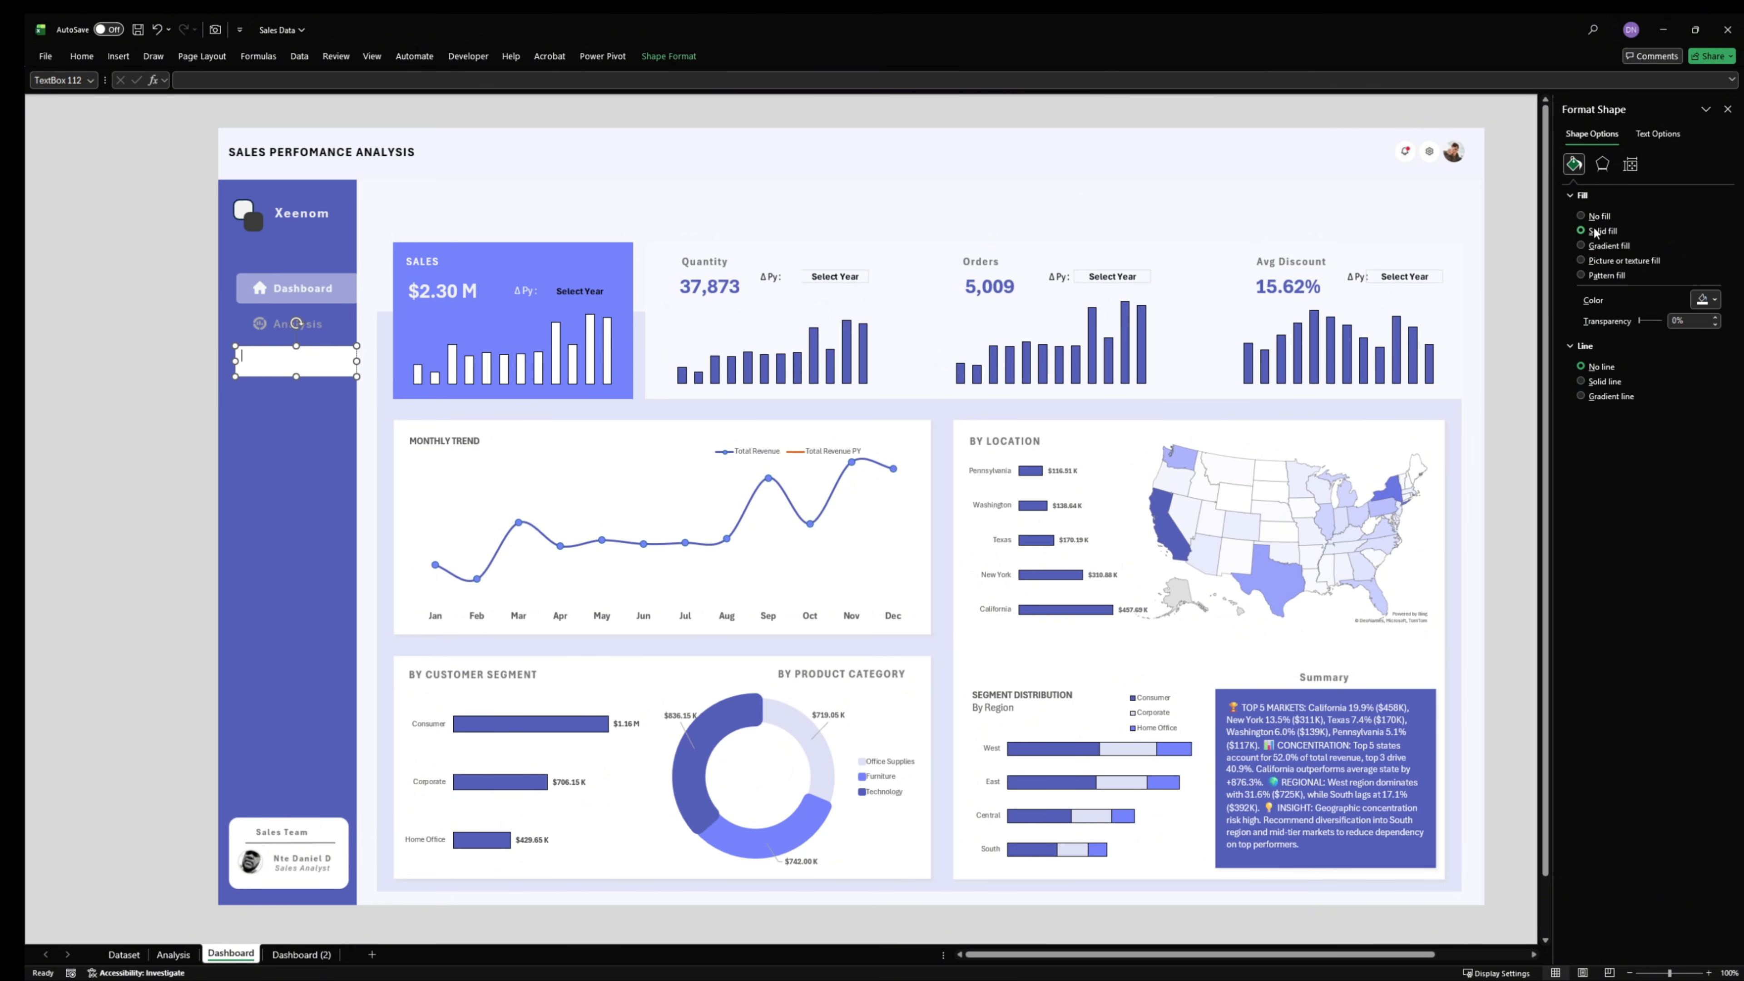
{"action": "left_click", "coordinate": [1586, 216]}
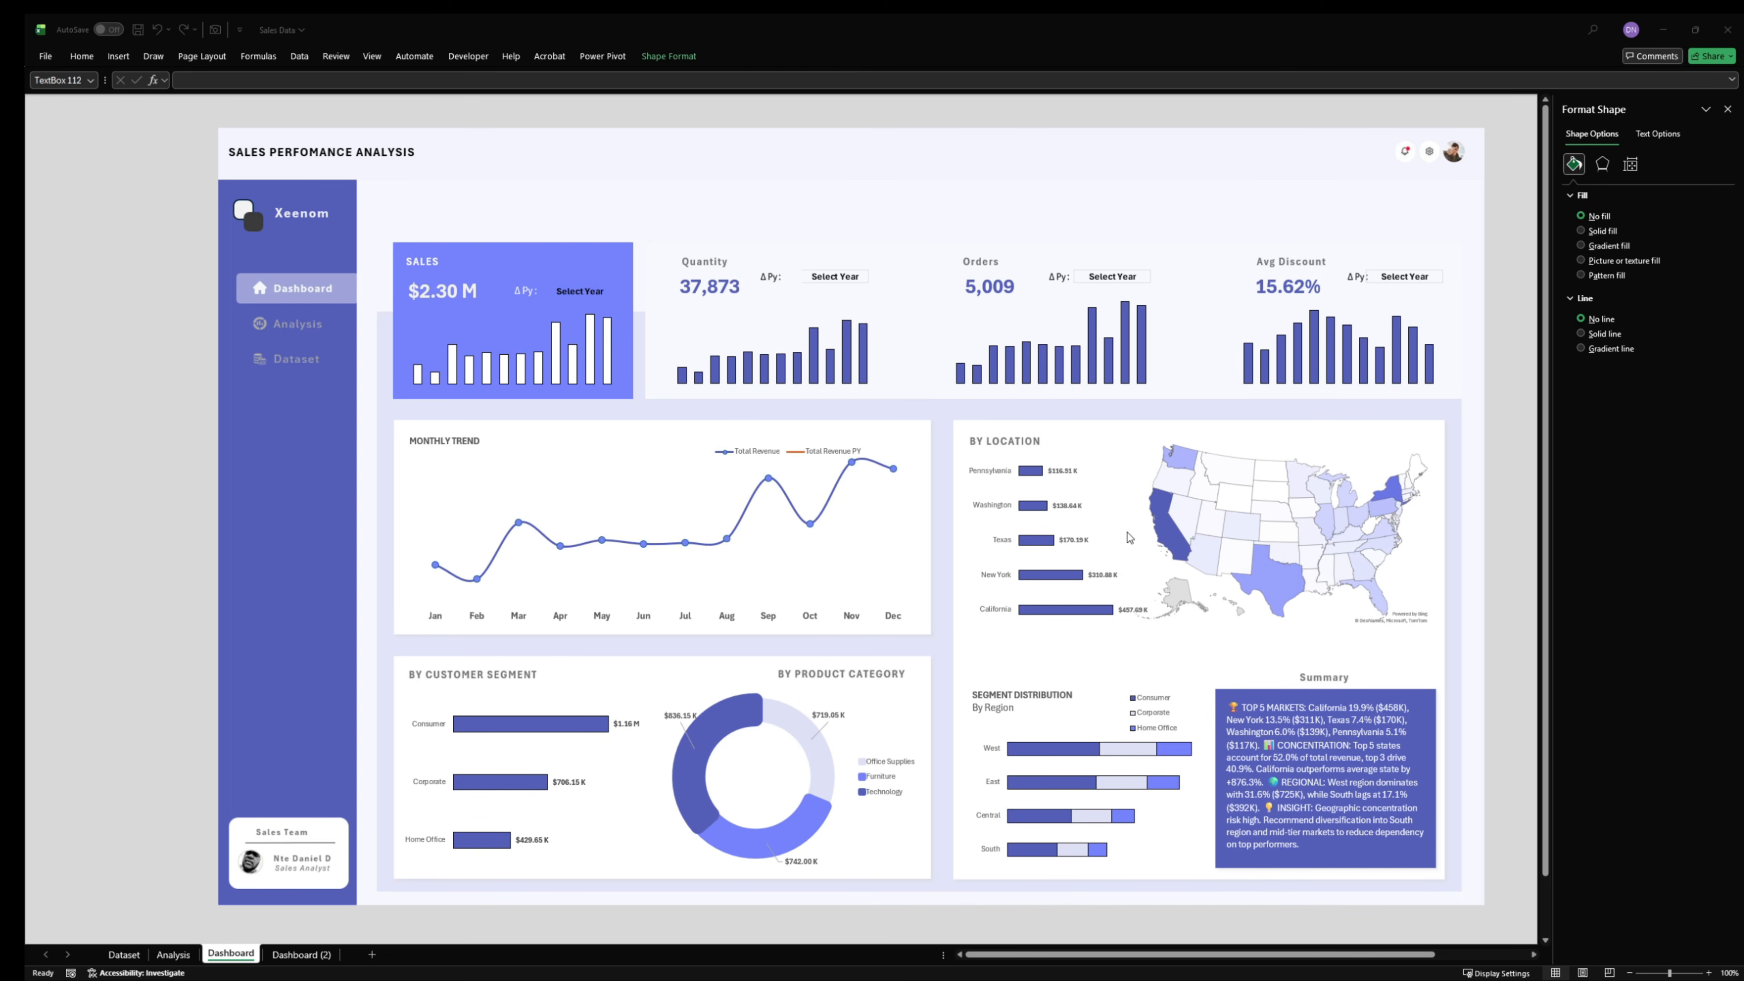
- Link the transparent text box over the Dashboard item to the Dashboard sheet as a place in this document
{"action": "left_click", "coordinate": [346, 277]}
{"action": "left_click", "coordinate": [330, 289]}
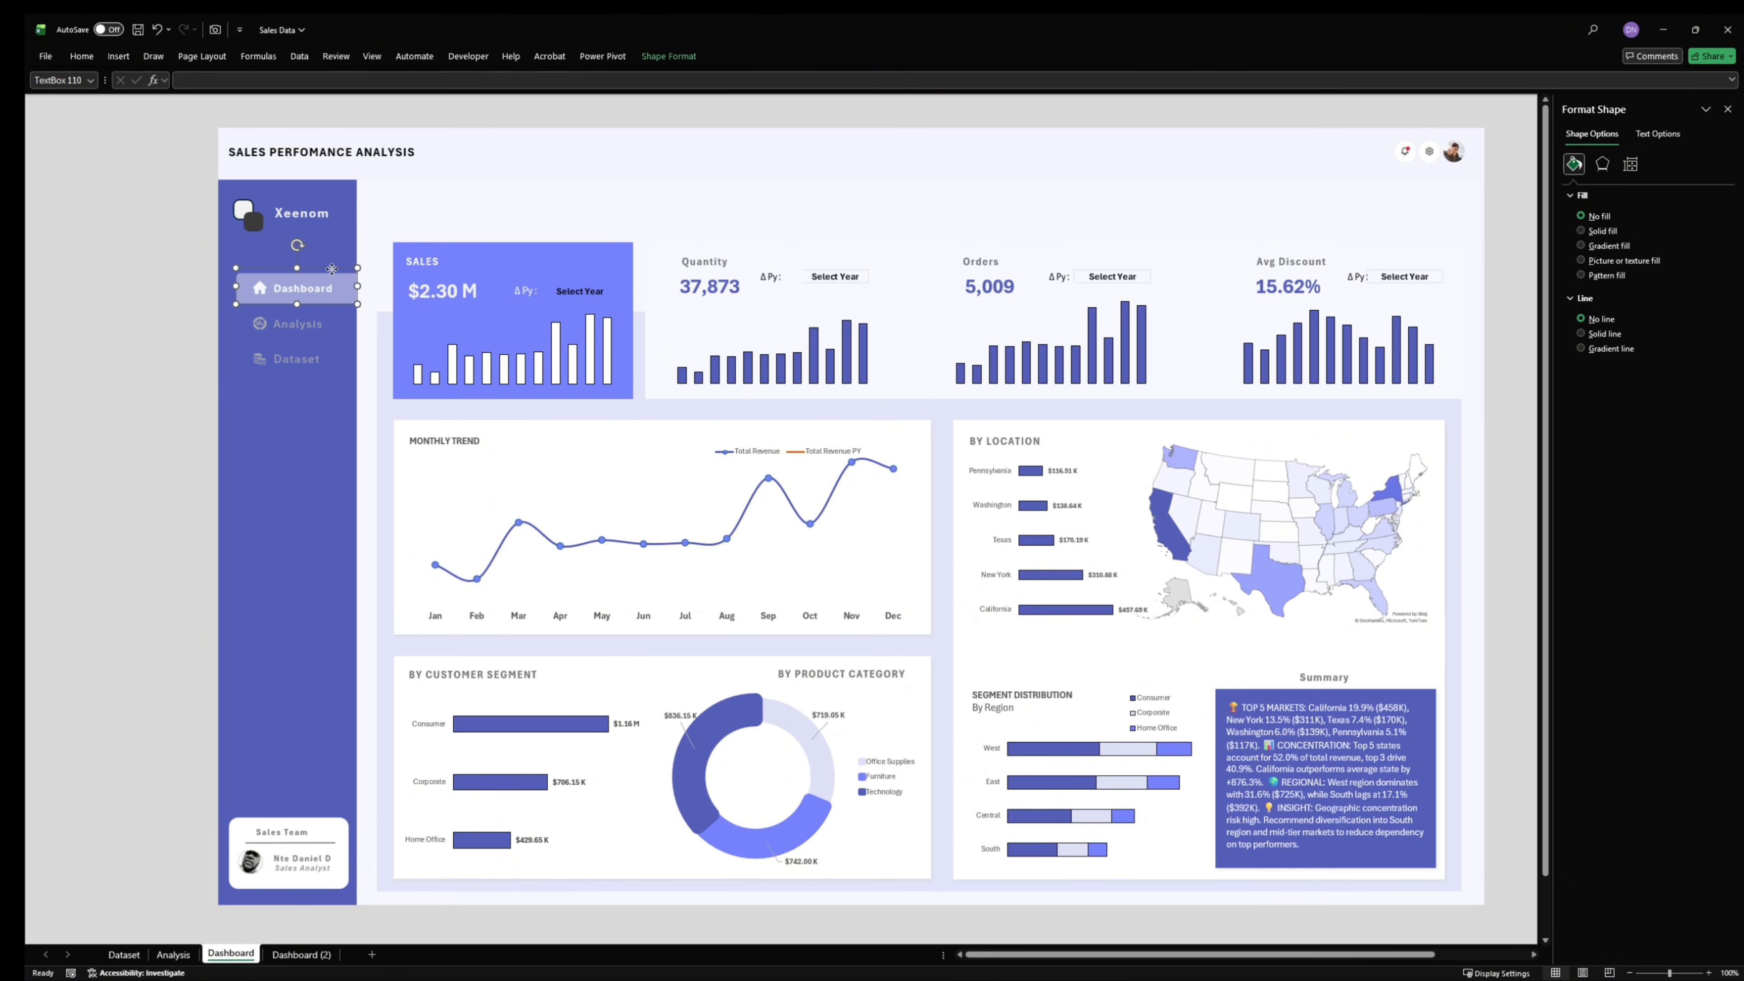
{"action": "right_click", "coordinate": [331, 270]}
{"action": "left_click", "coordinate": [388, 483]}
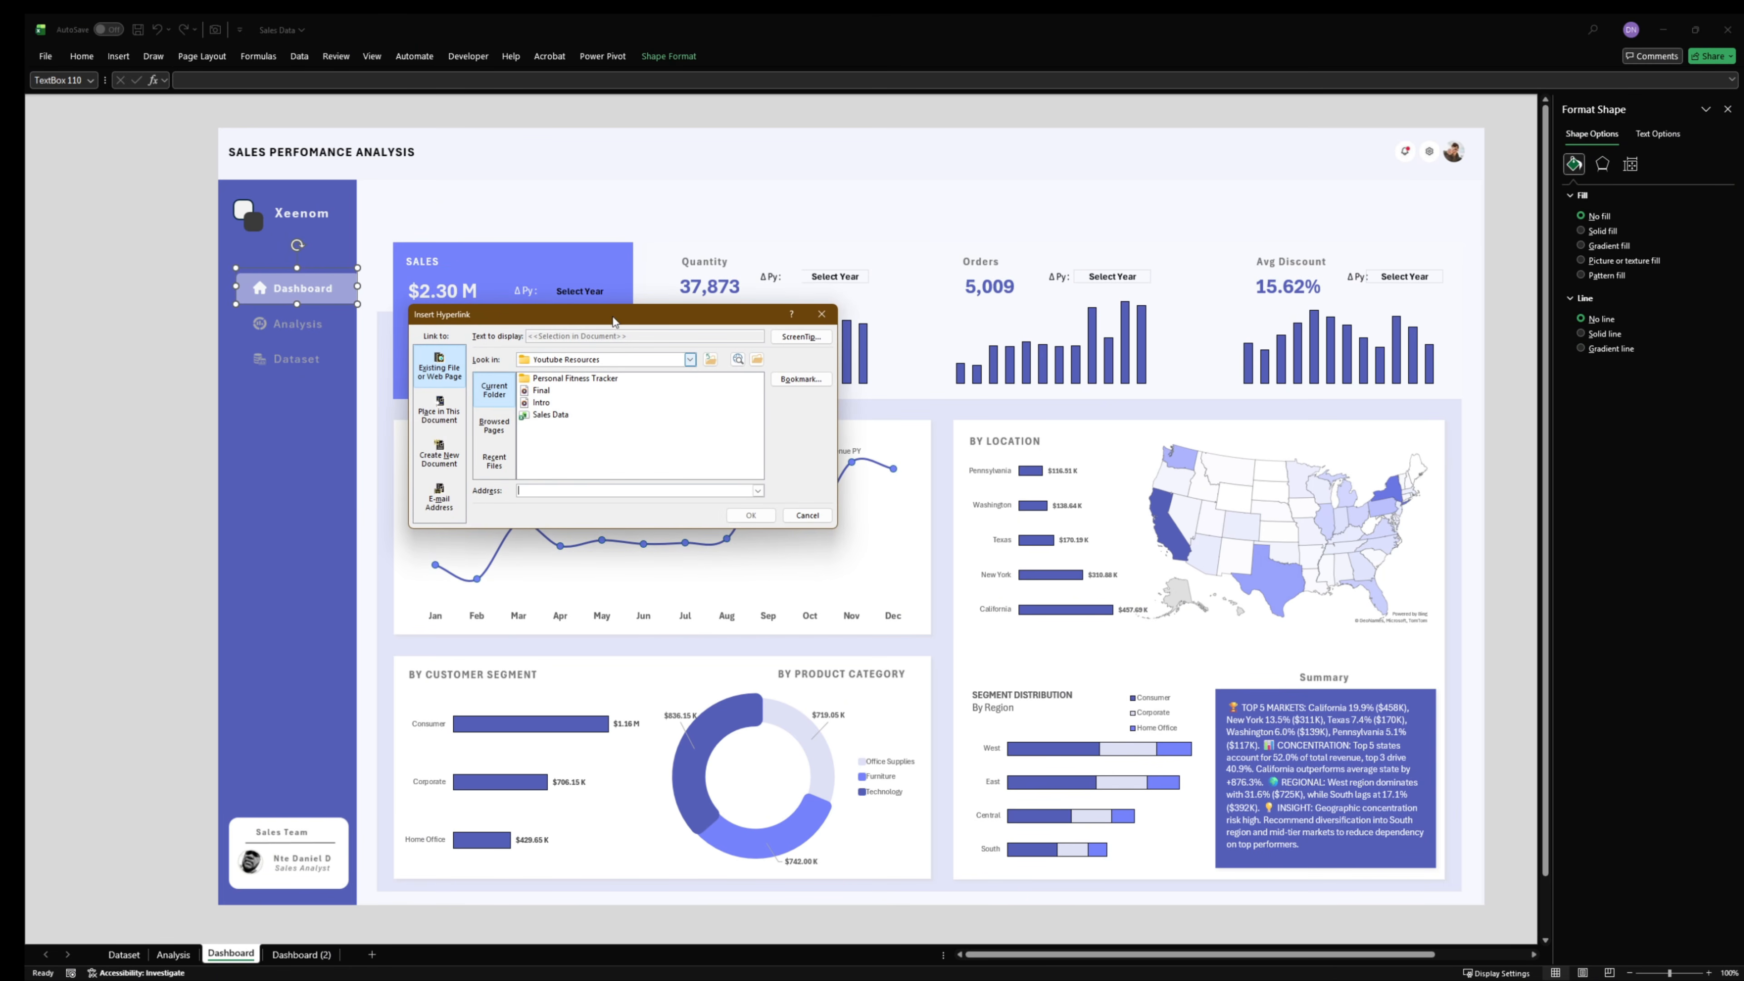
{"action": "left_click", "coordinate": [453, 420]}
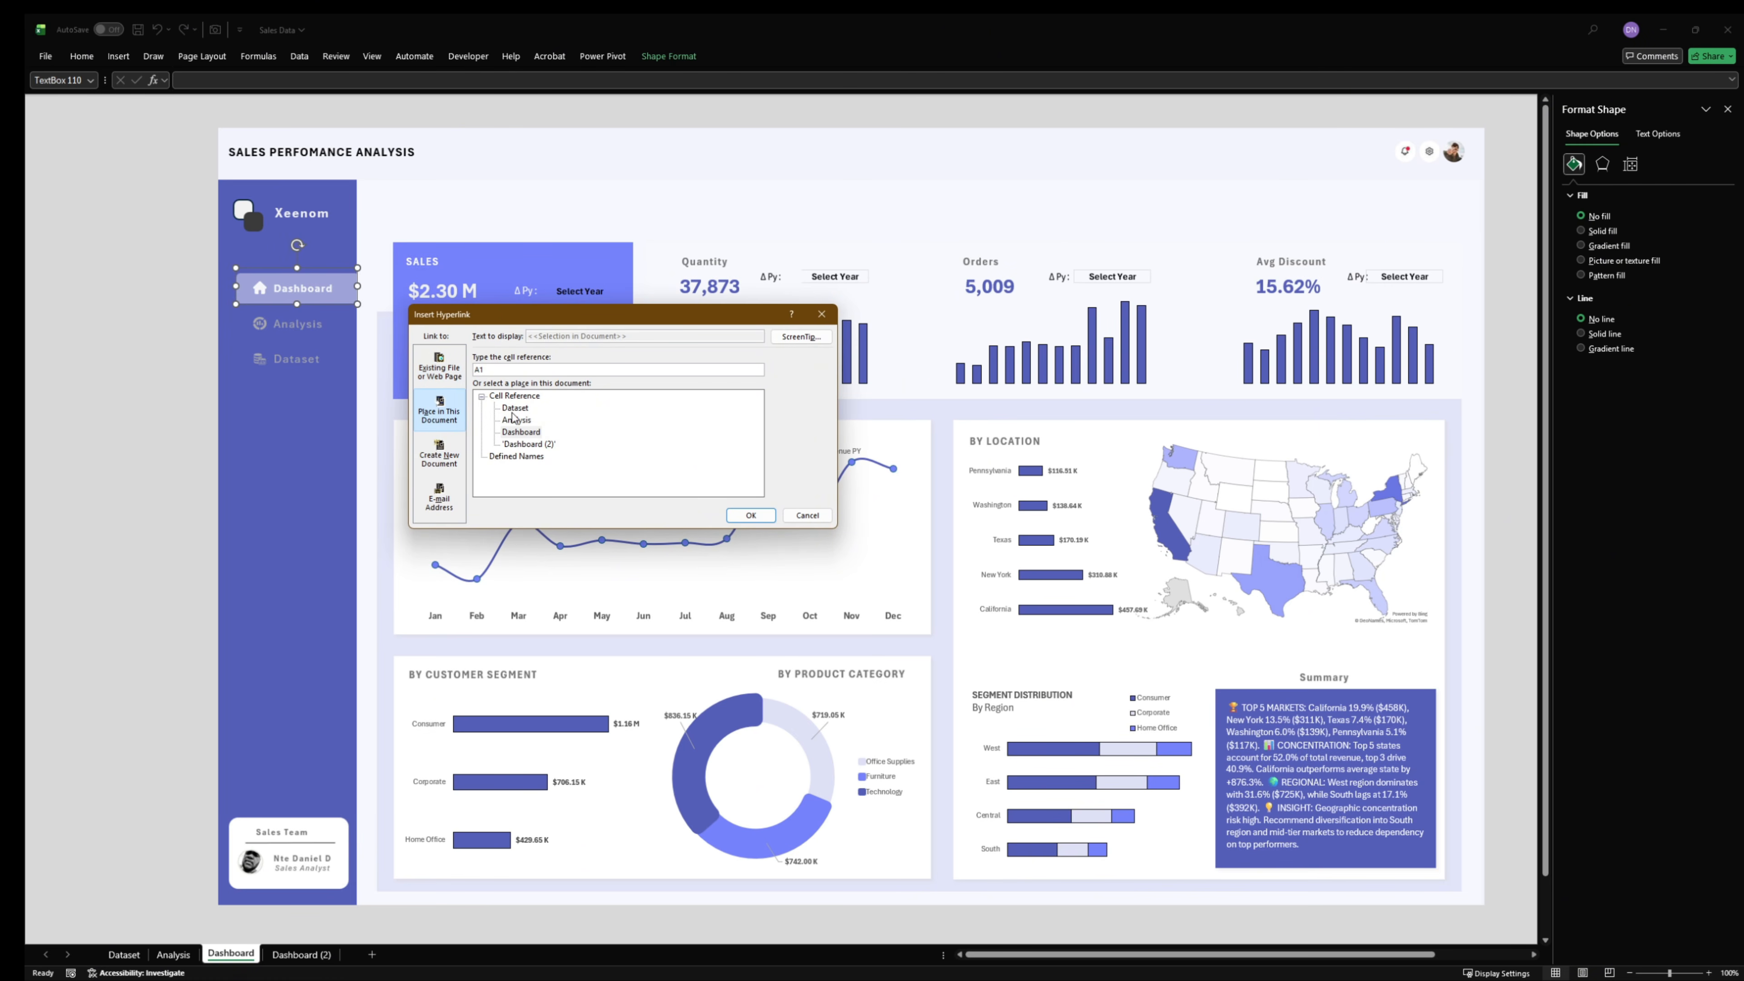
{"action": "left_click", "coordinate": [532, 432]}
{"action": "left_click", "coordinate": [751, 514]}
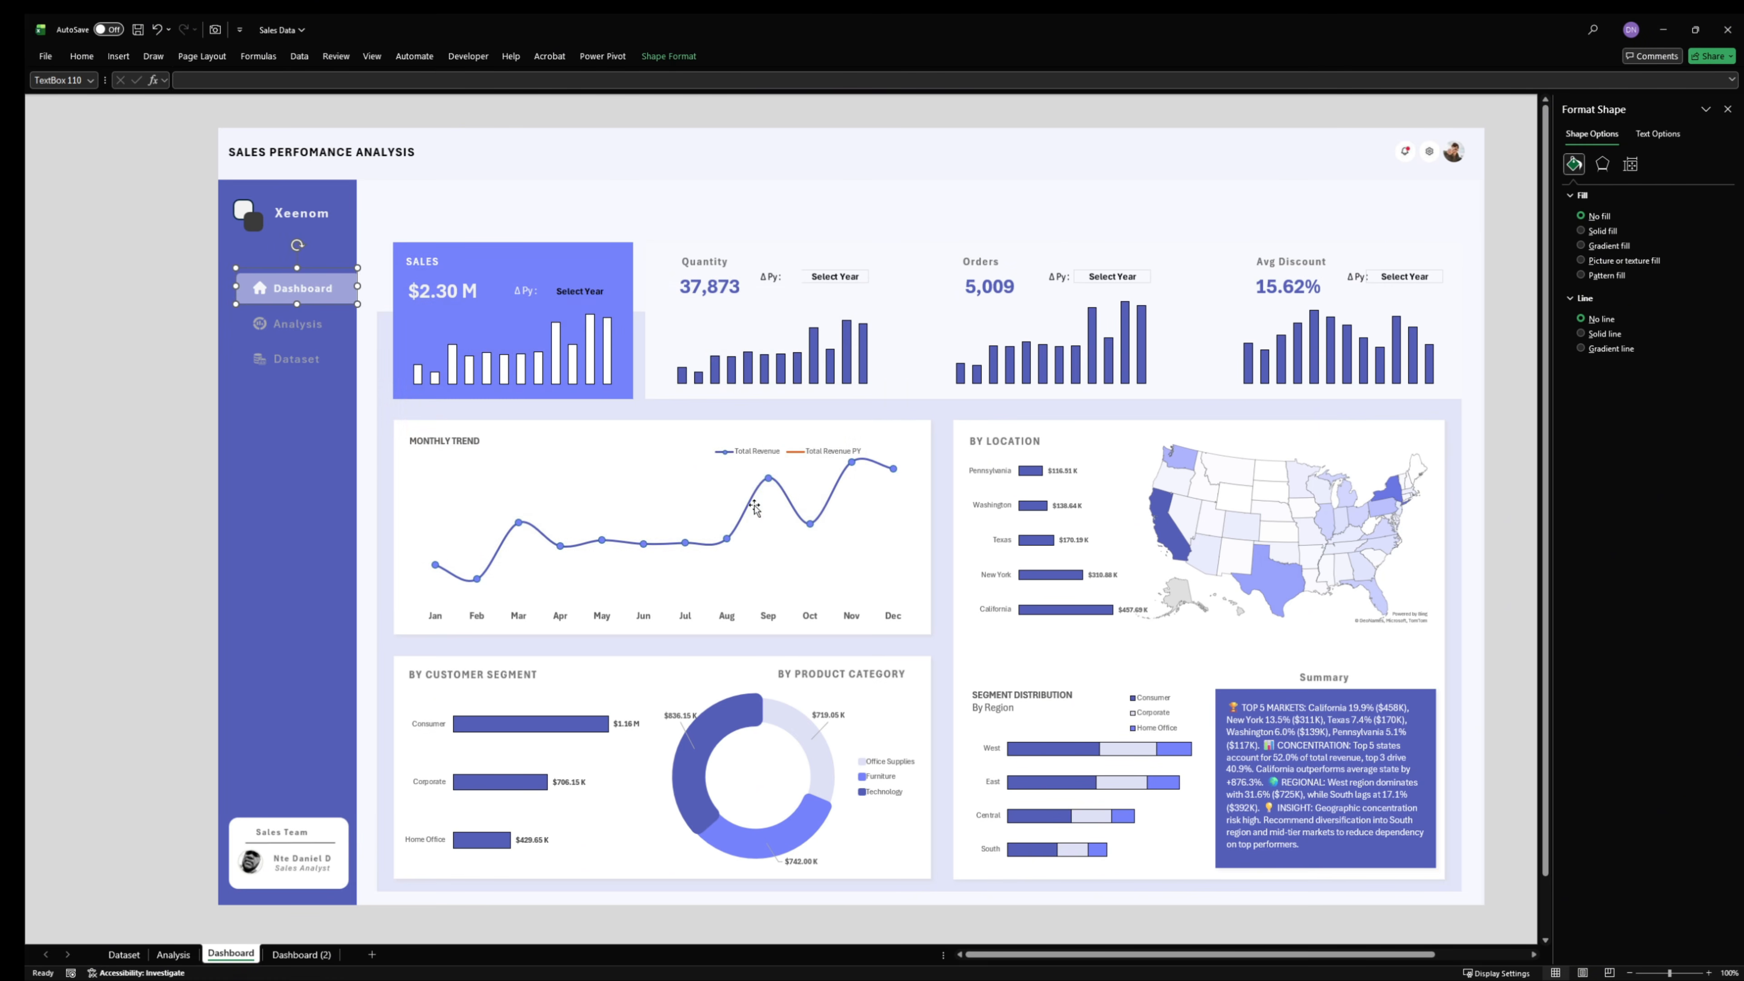
- Link the transparent text box over the Analysis item to the Analysis sheet in this document
{"action": "right_click", "coordinate": [312, 327]}
{"action": "left_click", "coordinate": [395, 516]}
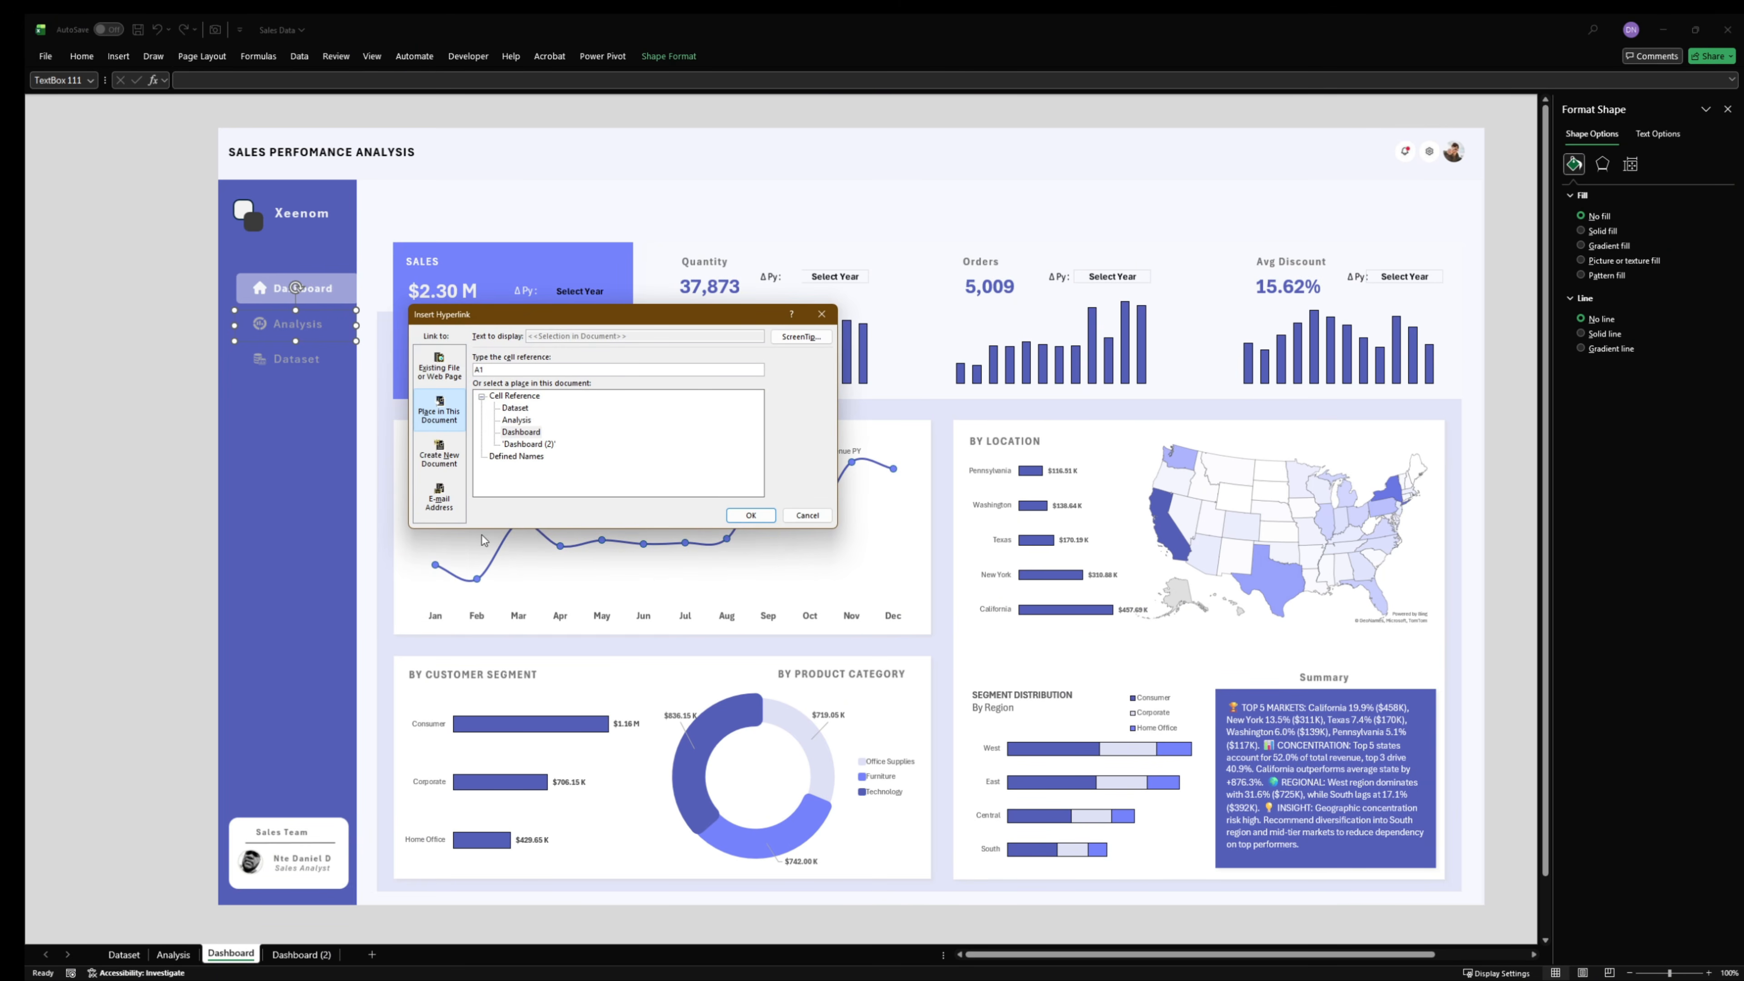
{"action": "left_click", "coordinate": [530, 419]}
{"action": "left_click", "coordinate": [750, 515]}
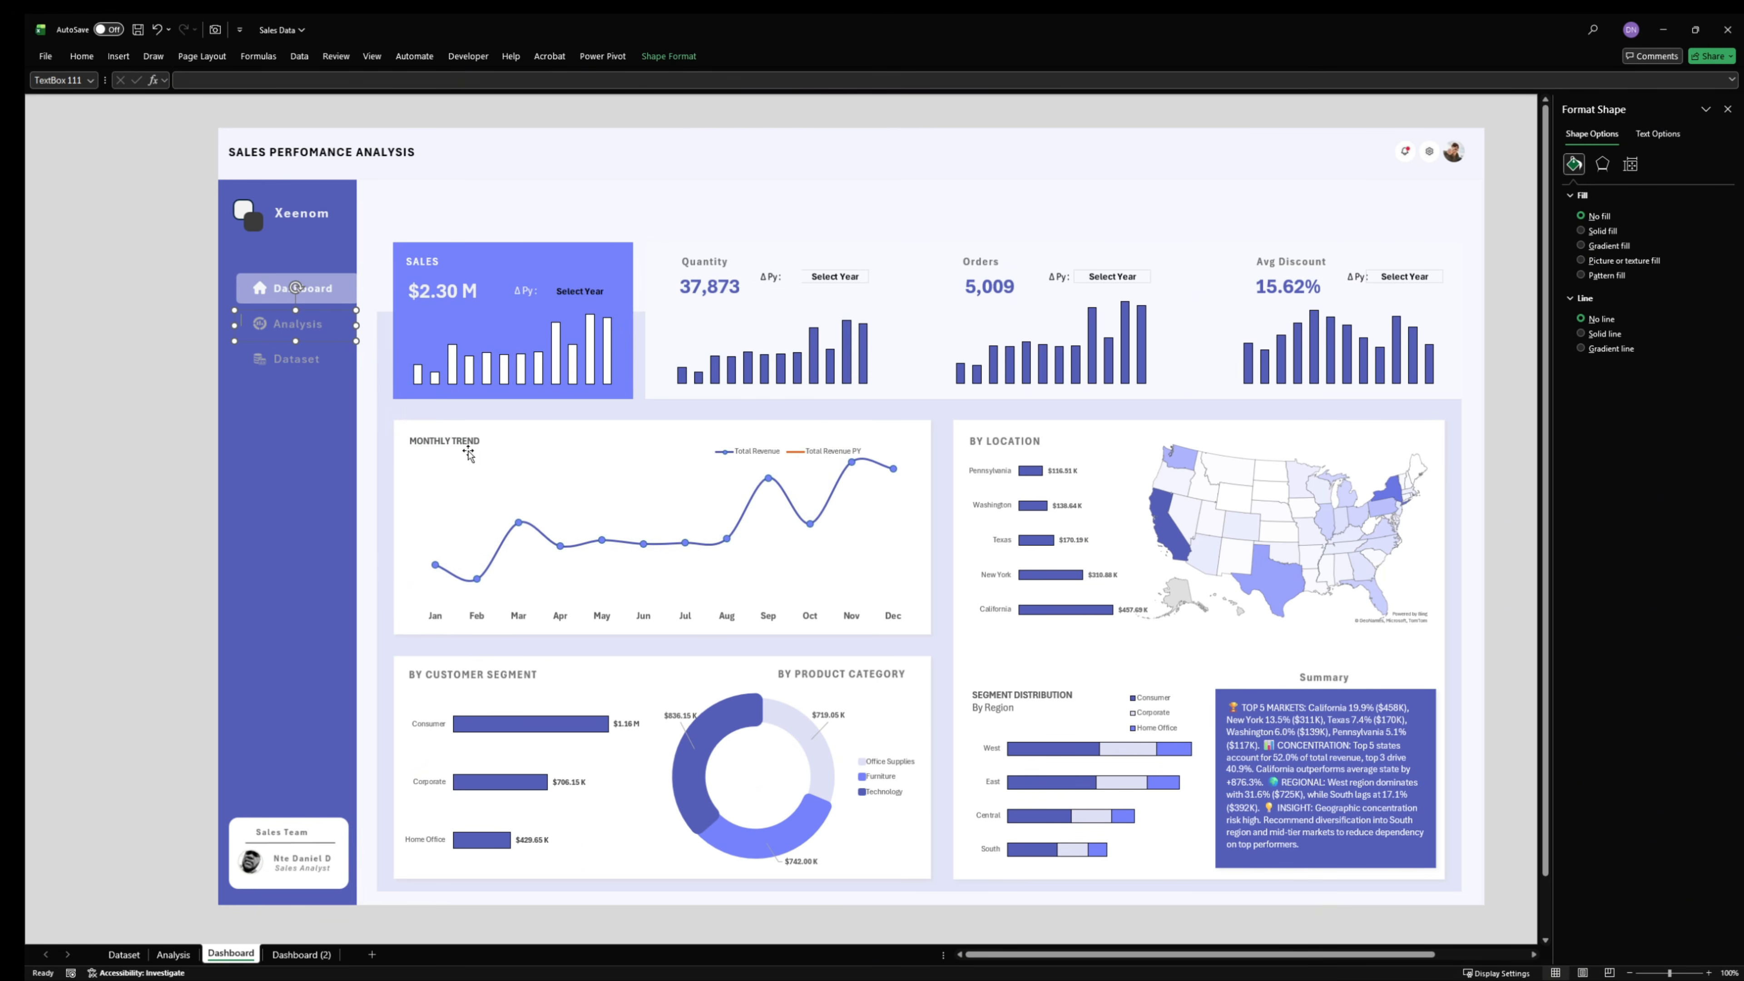
- Link the transparent text box over the Dataset item to the Dataset sheet in this document and deselect the text box
{"action": "right_click", "coordinate": [313, 366]}
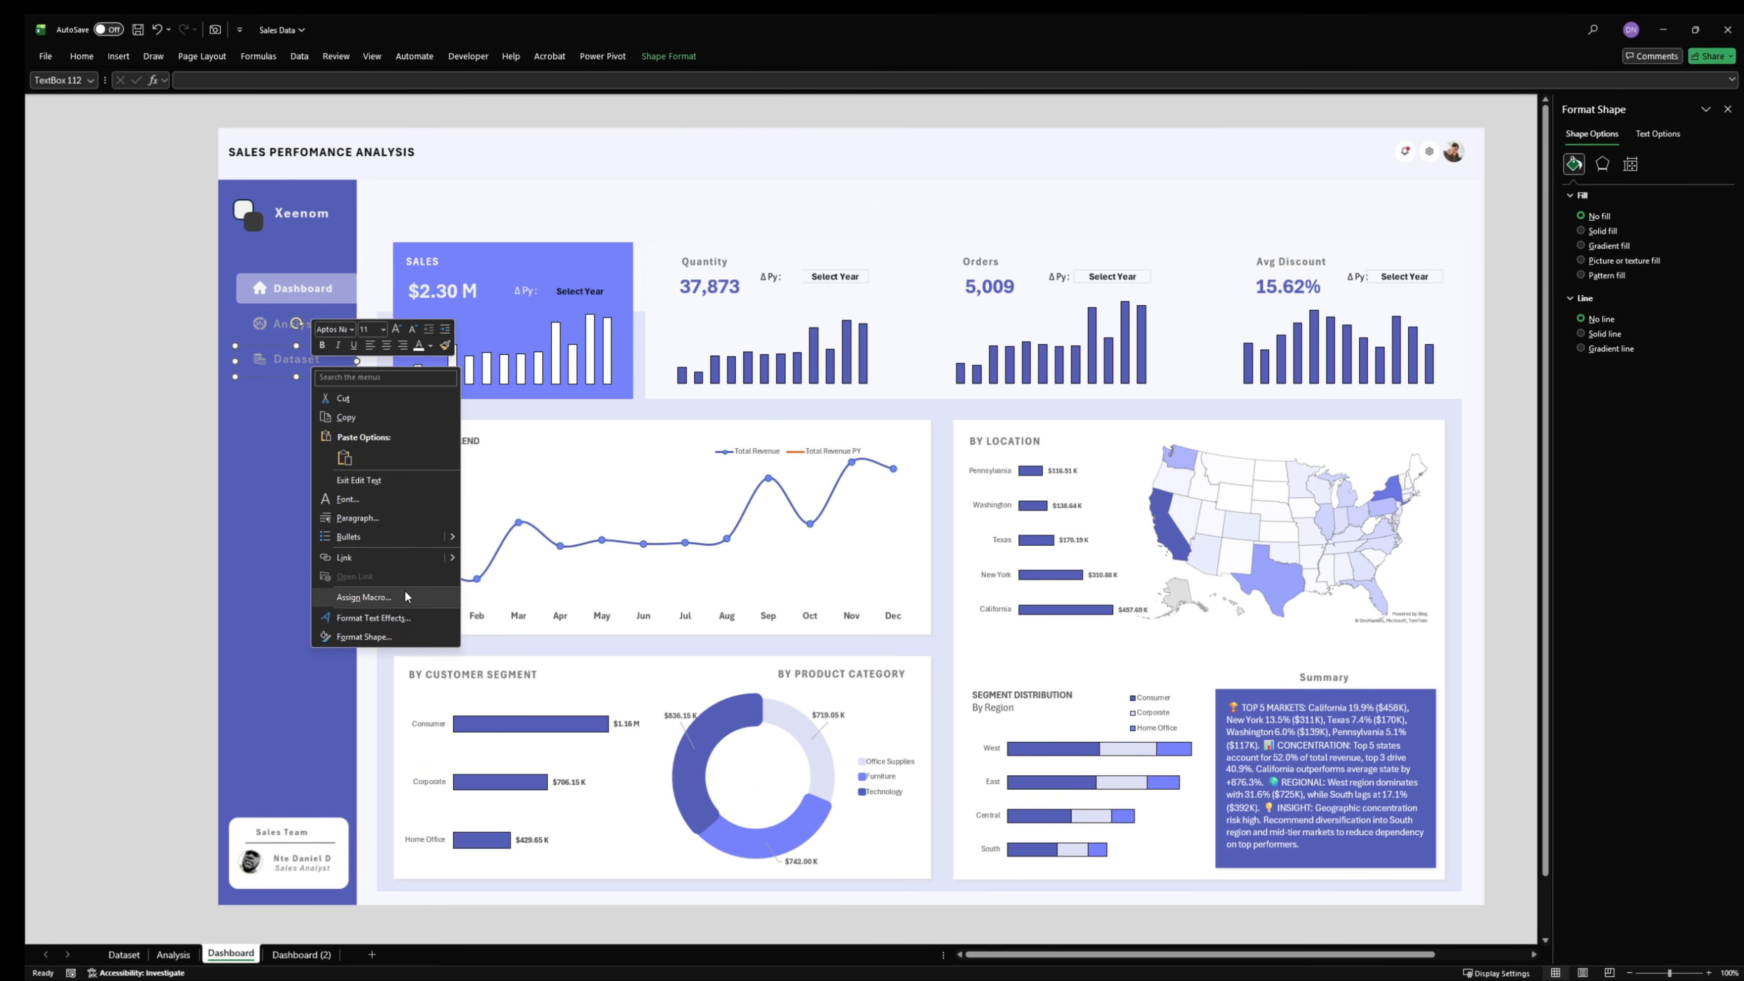
{"action": "left_click", "coordinate": [378, 550]}
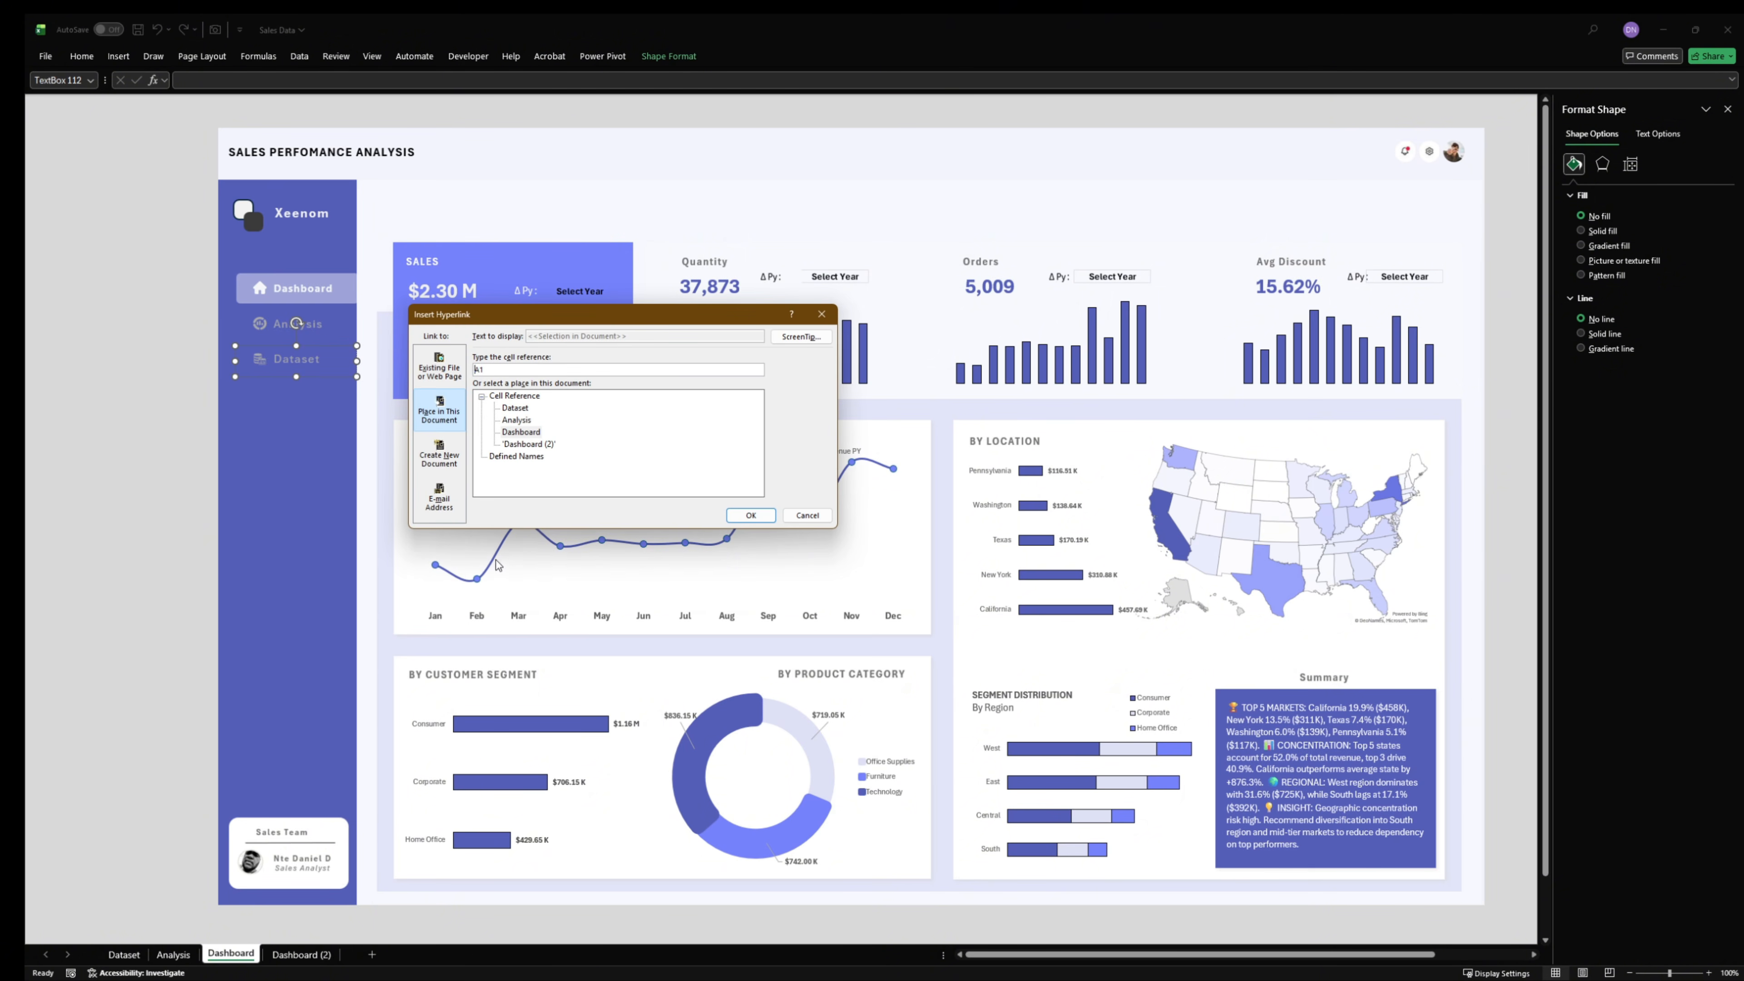
{"action": "left_click", "coordinate": [515, 408]}
{"action": "left_click", "coordinate": [751, 515]}
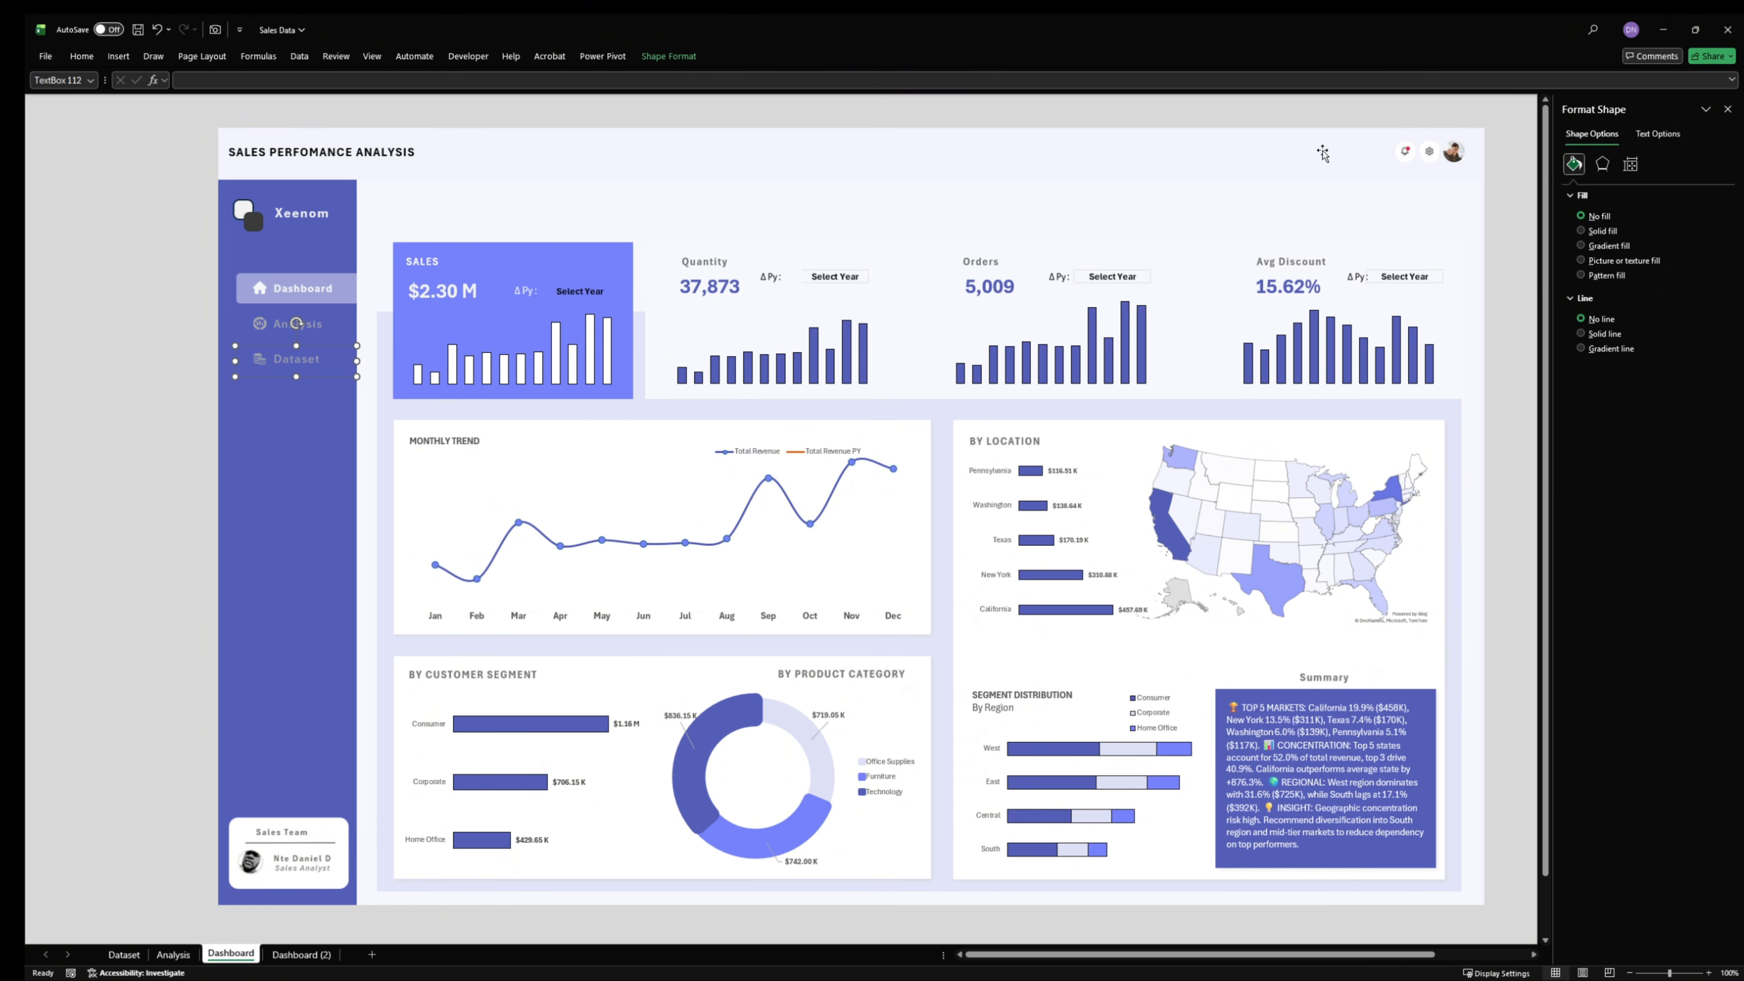
{"action": "left_click", "coordinate": [193, 284]}
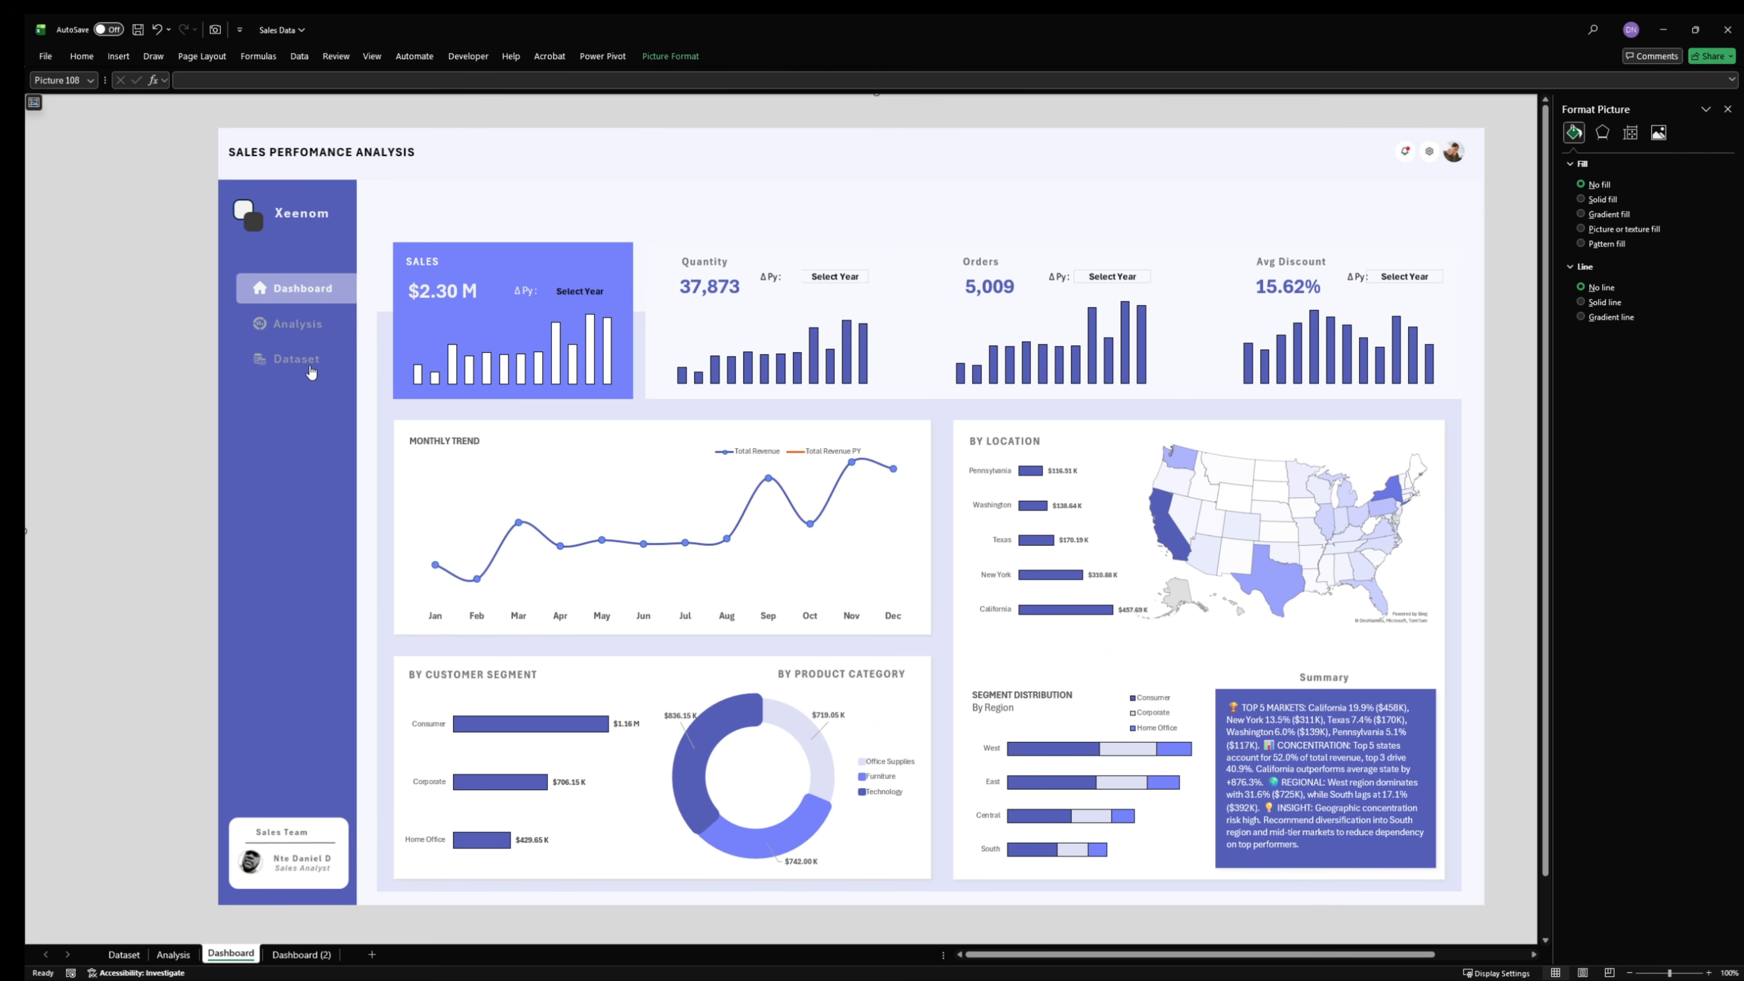
- Test the Analysis and Dataset sidebar links, returning to the Dashboard sheet after each one
{"action": "left_click", "coordinate": [299, 325]}
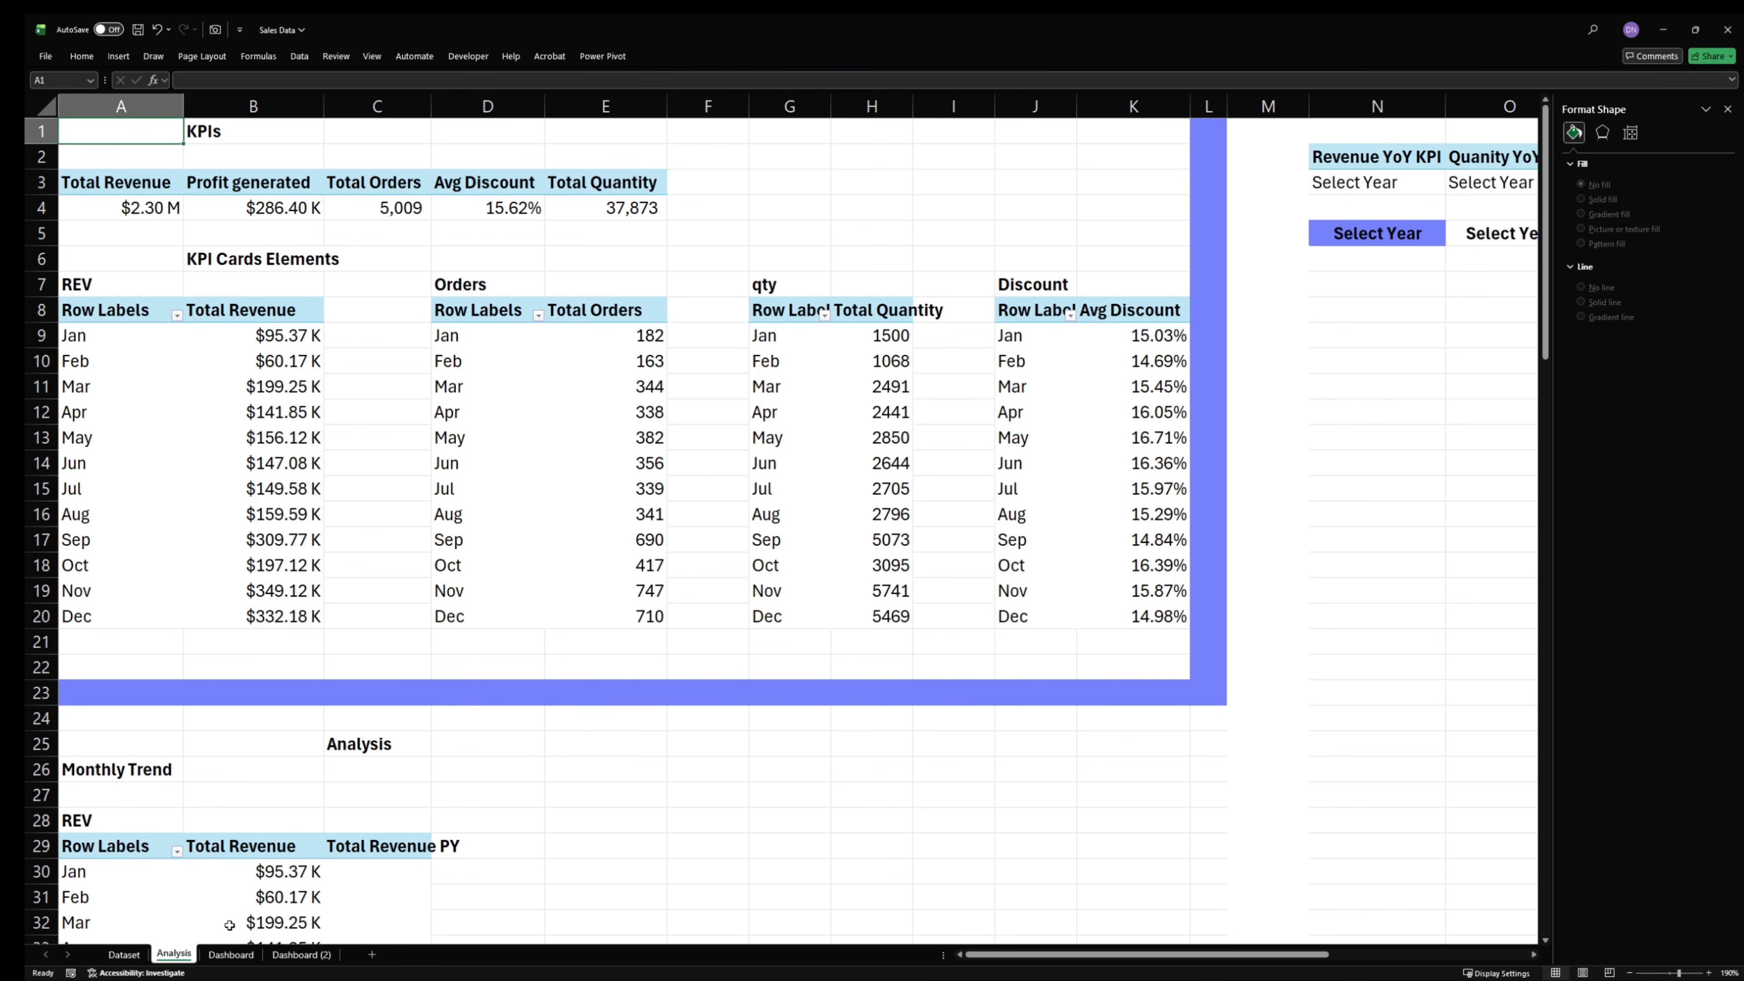
{"action": "left_click", "coordinate": [234, 954]}
{"action": "left_click", "coordinate": [296, 362]}
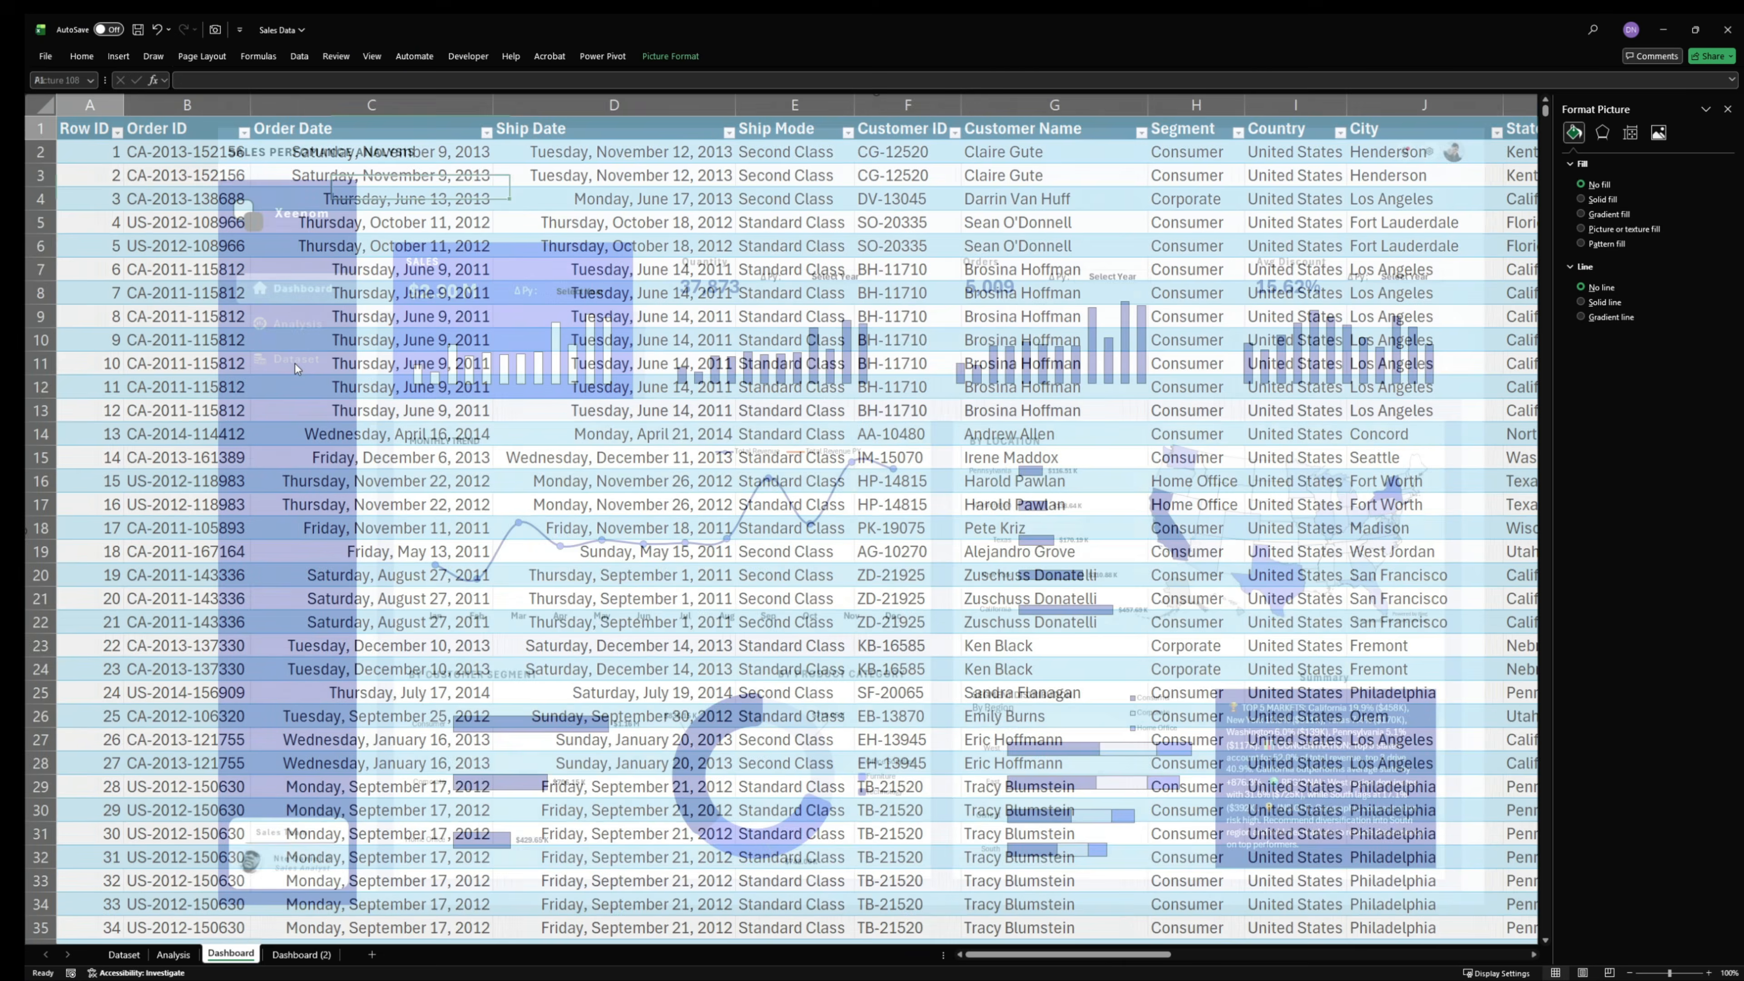
{"action": "left_click", "coordinate": [256, 953]}
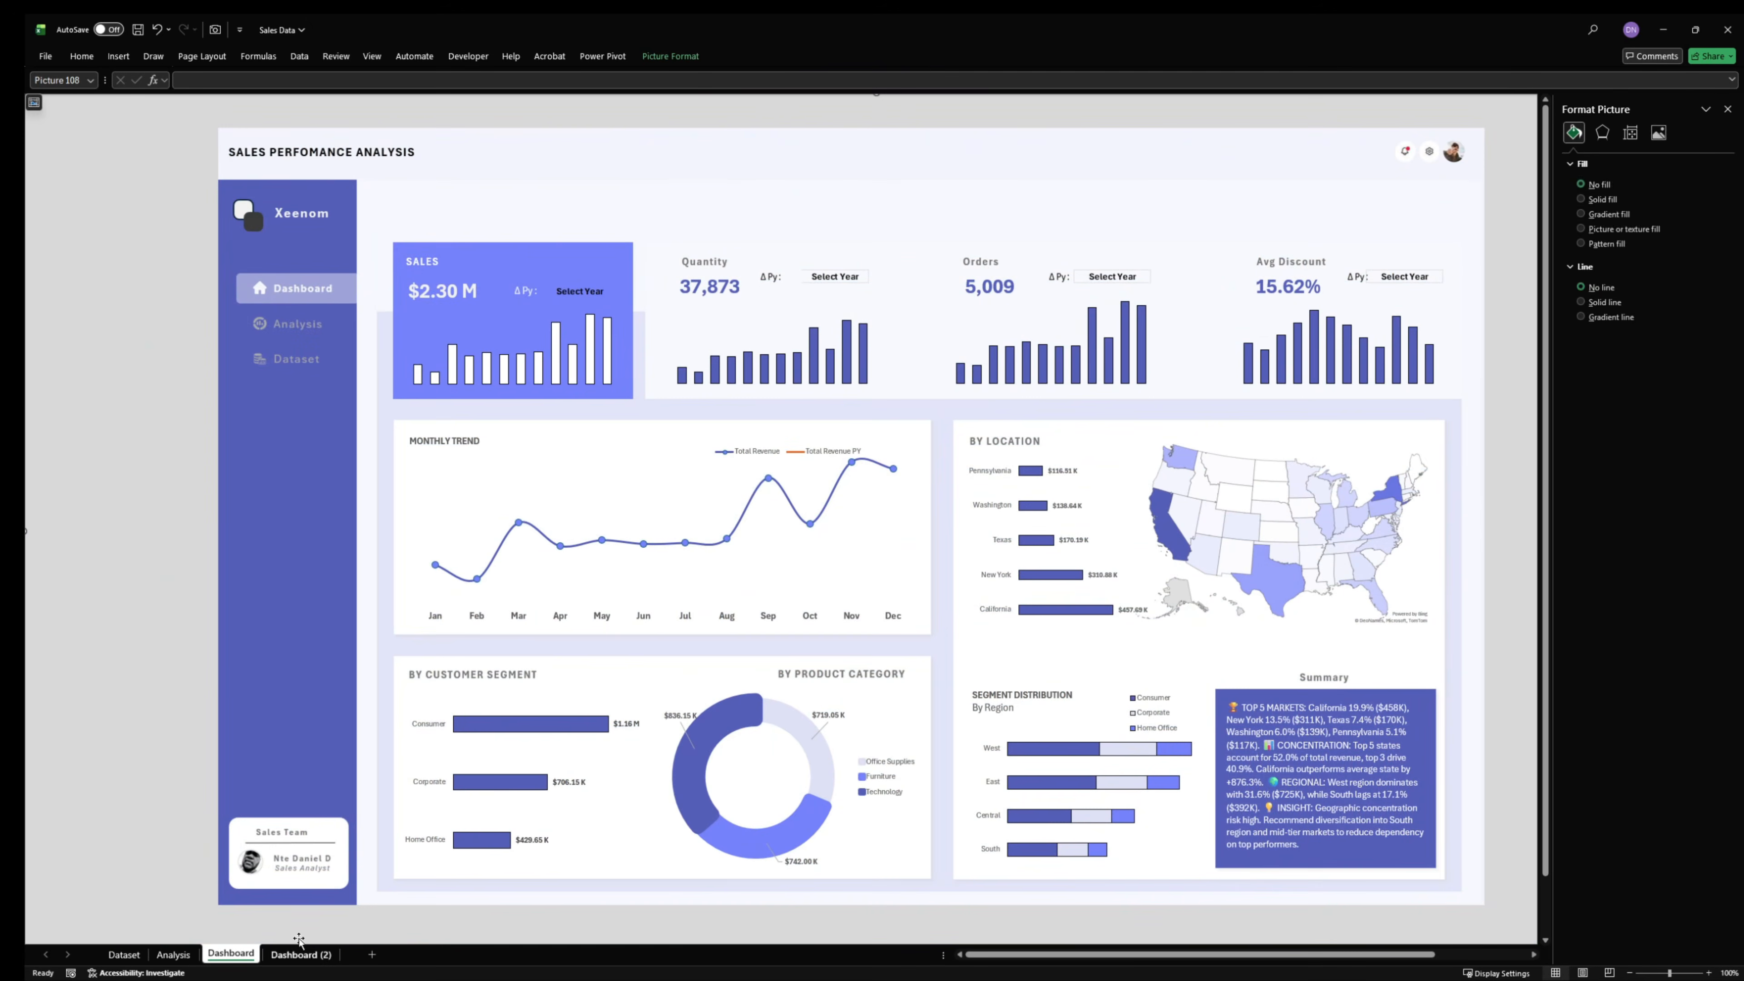
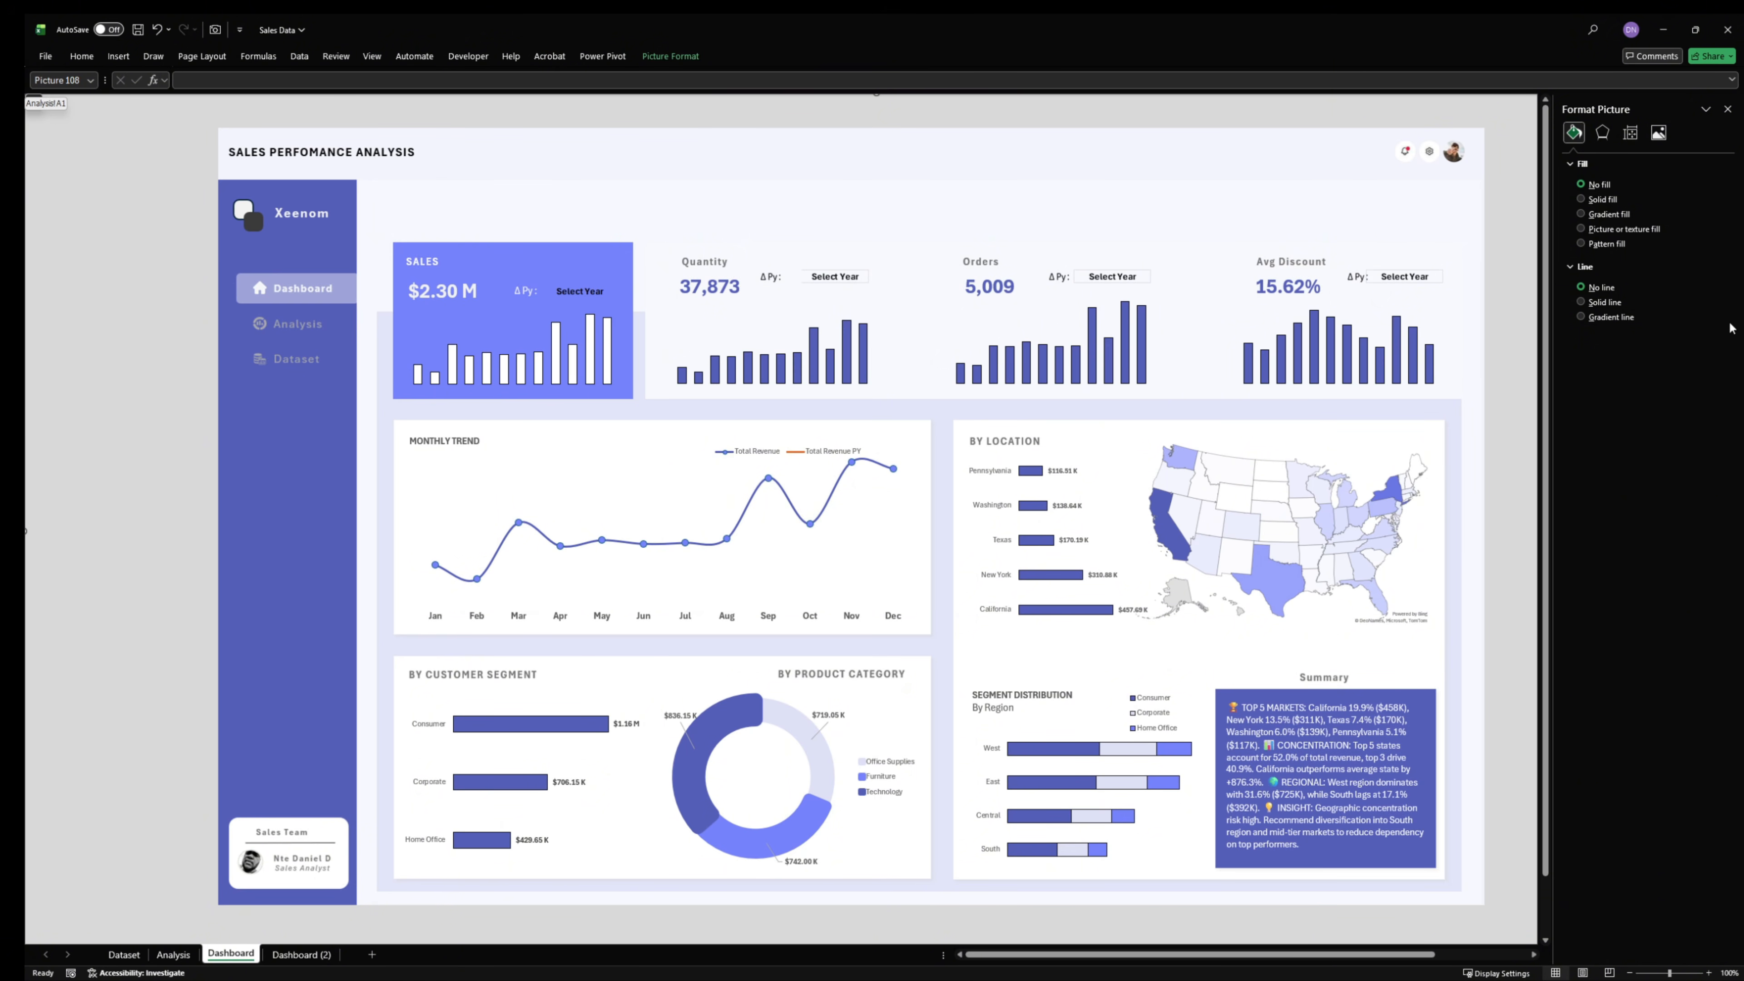
- Switch to the Sales workbook and examine the placement of the Year, Sub-Category, Ship Mode and Delivery Status slicers on its finished dashboard
{"action": "key", "text": "super"}
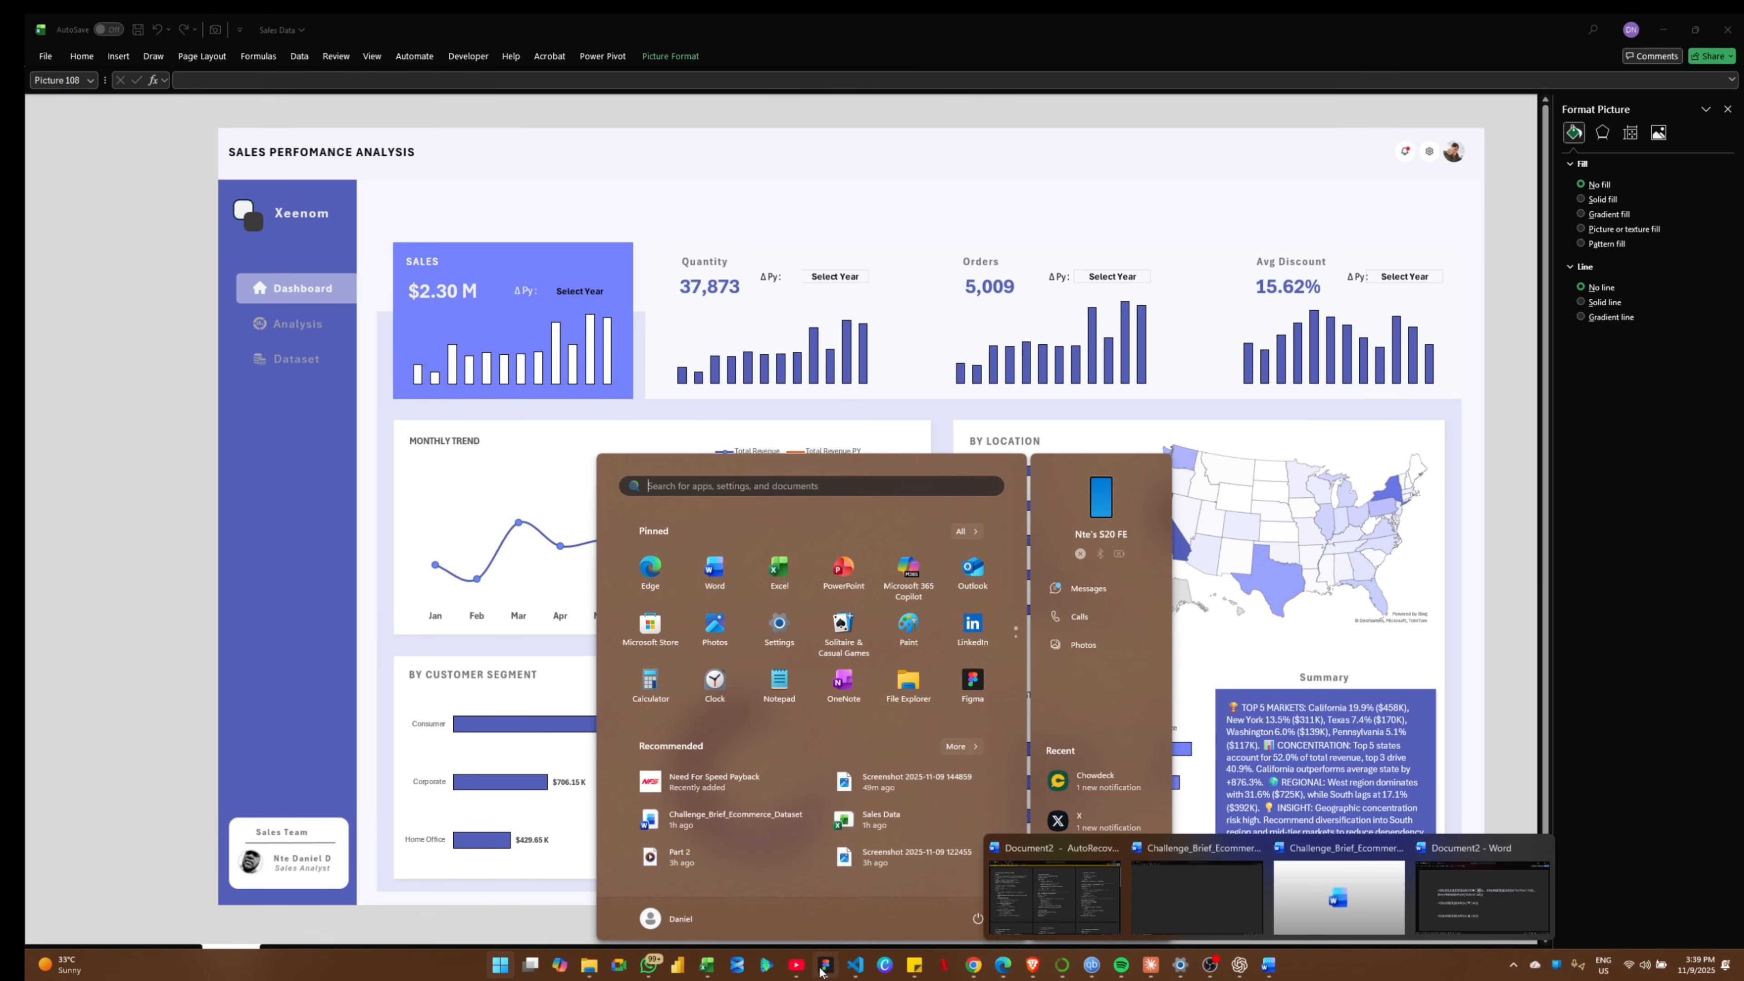
{"action": "mouse_move", "coordinate": [702, 972]}
{"action": "left_click", "coordinate": [703, 877]}
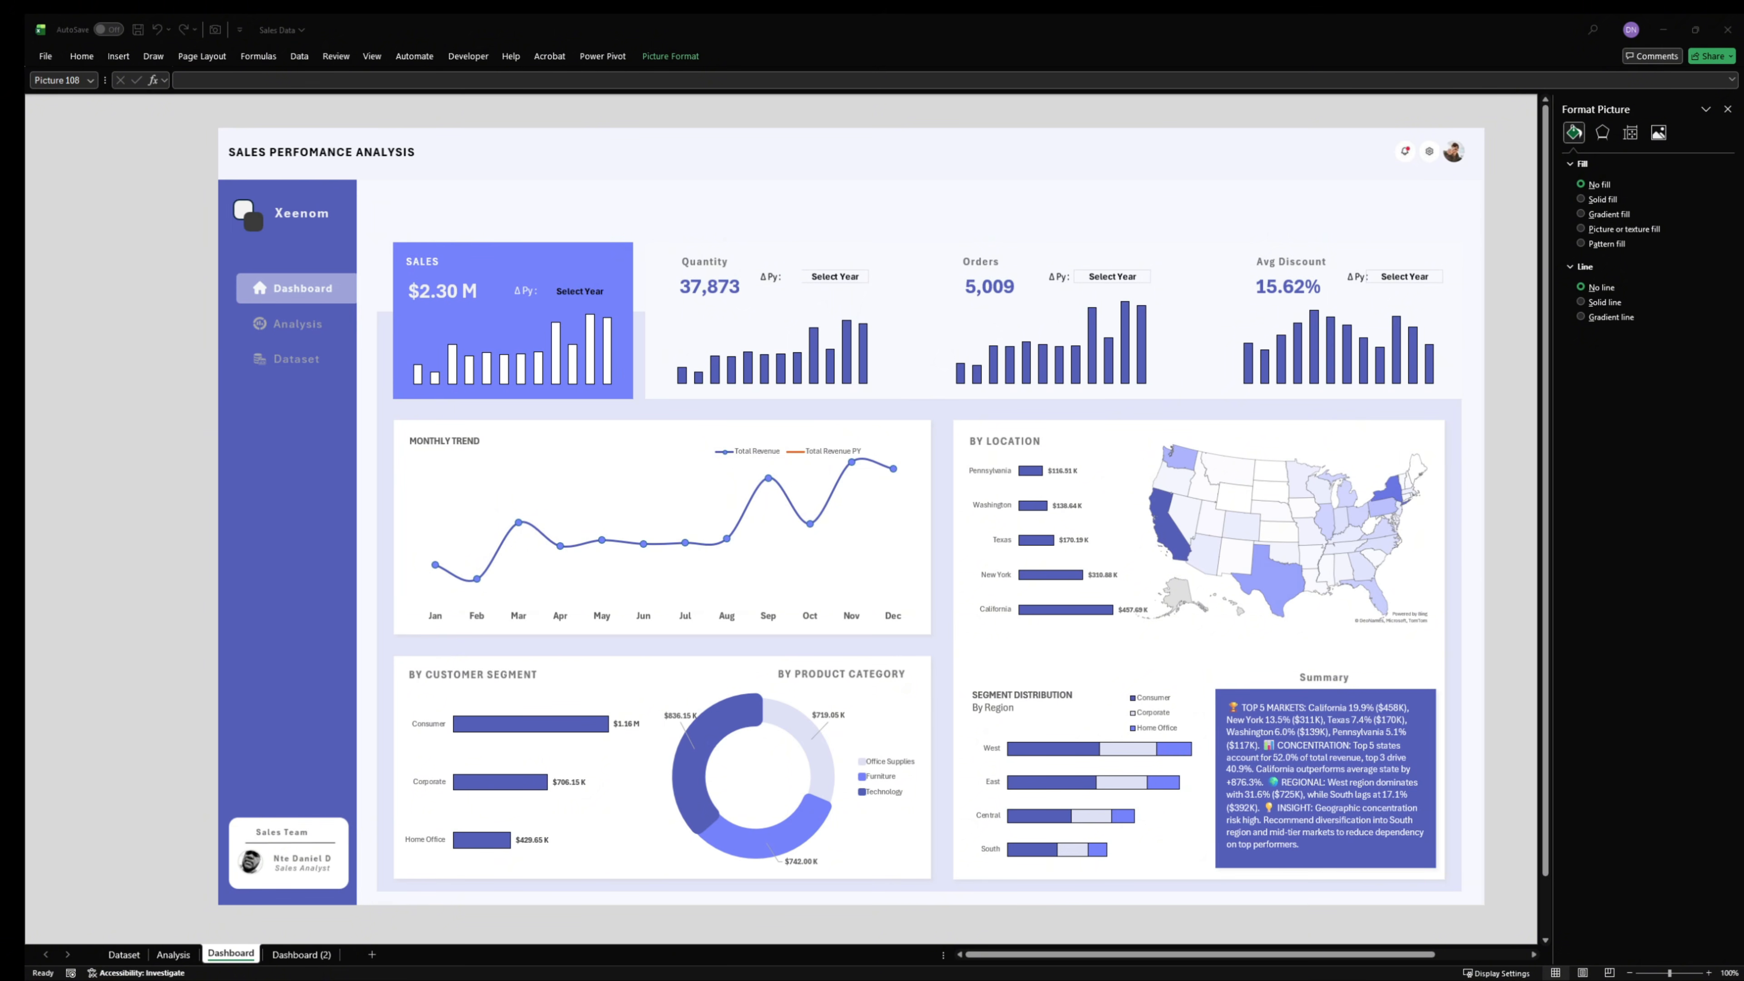
{"action": "left_click_drag", "start_coordinate": [899, 686], "coordinate": [771, 18]}
{"action": "scroll", "coordinate": [434, 510], "scroll_direction": "up", "scroll_amount": 2}
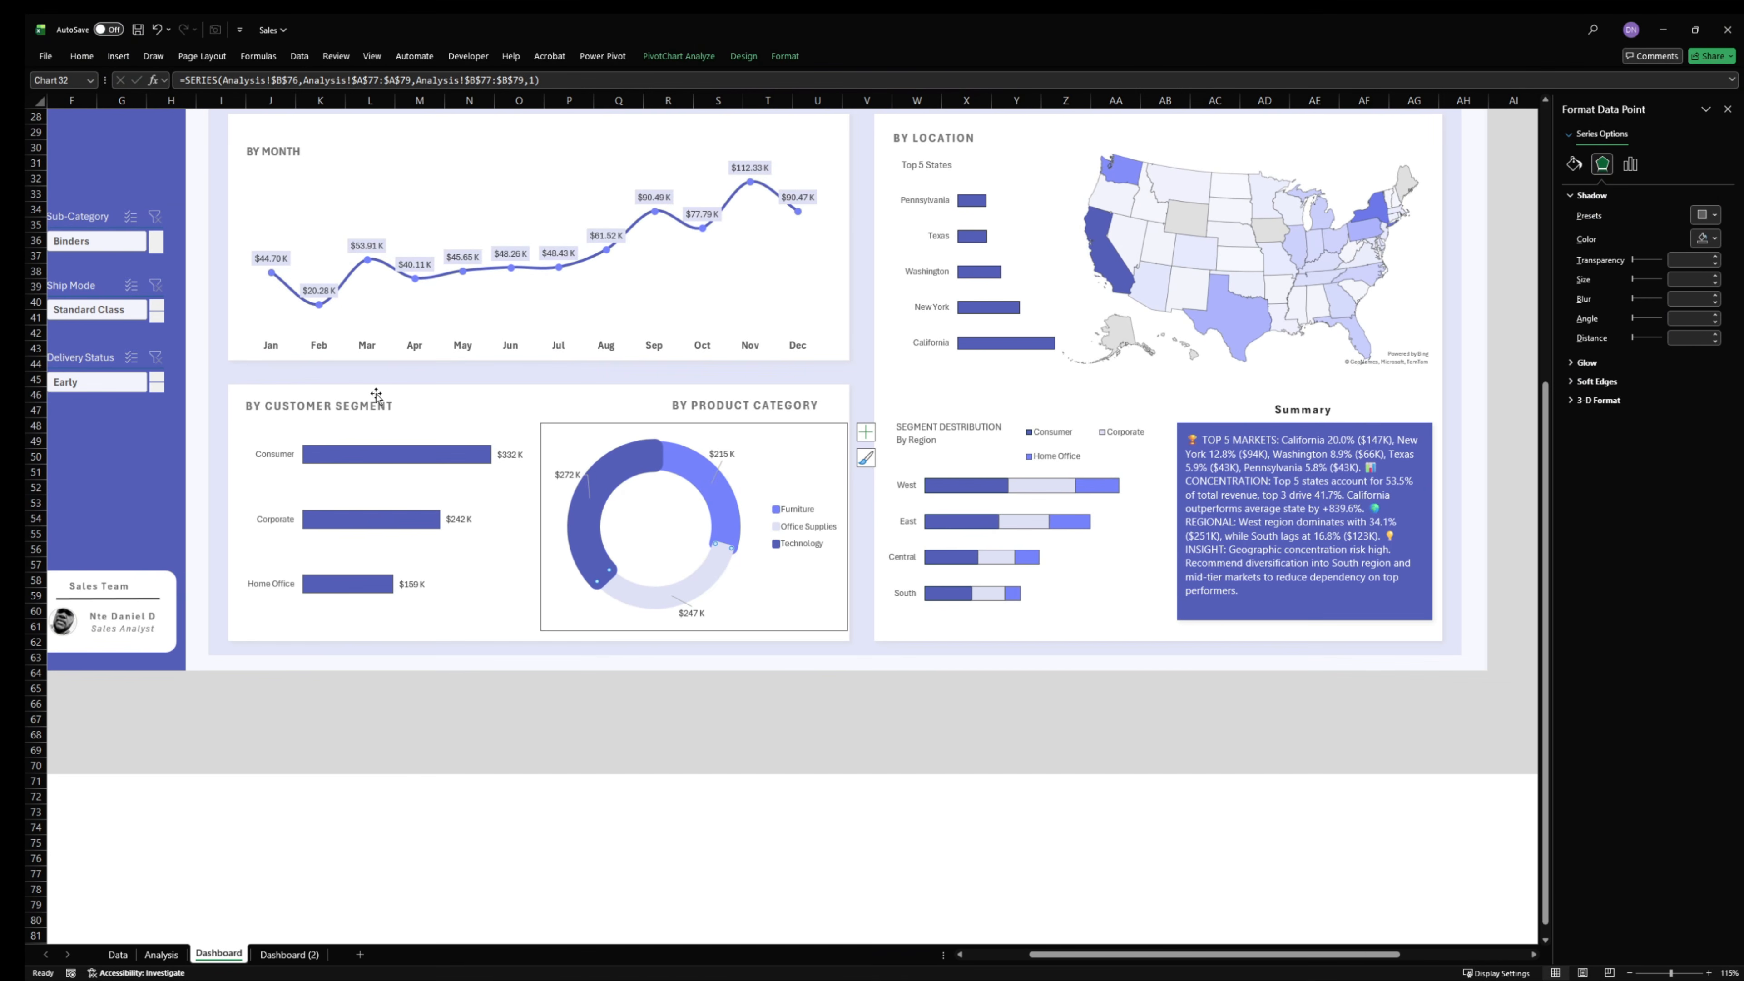
{"action": "scroll", "coordinate": [587, 793], "scroll_direction": "down", "scroll_amount": 2, "text": "ctrl"}
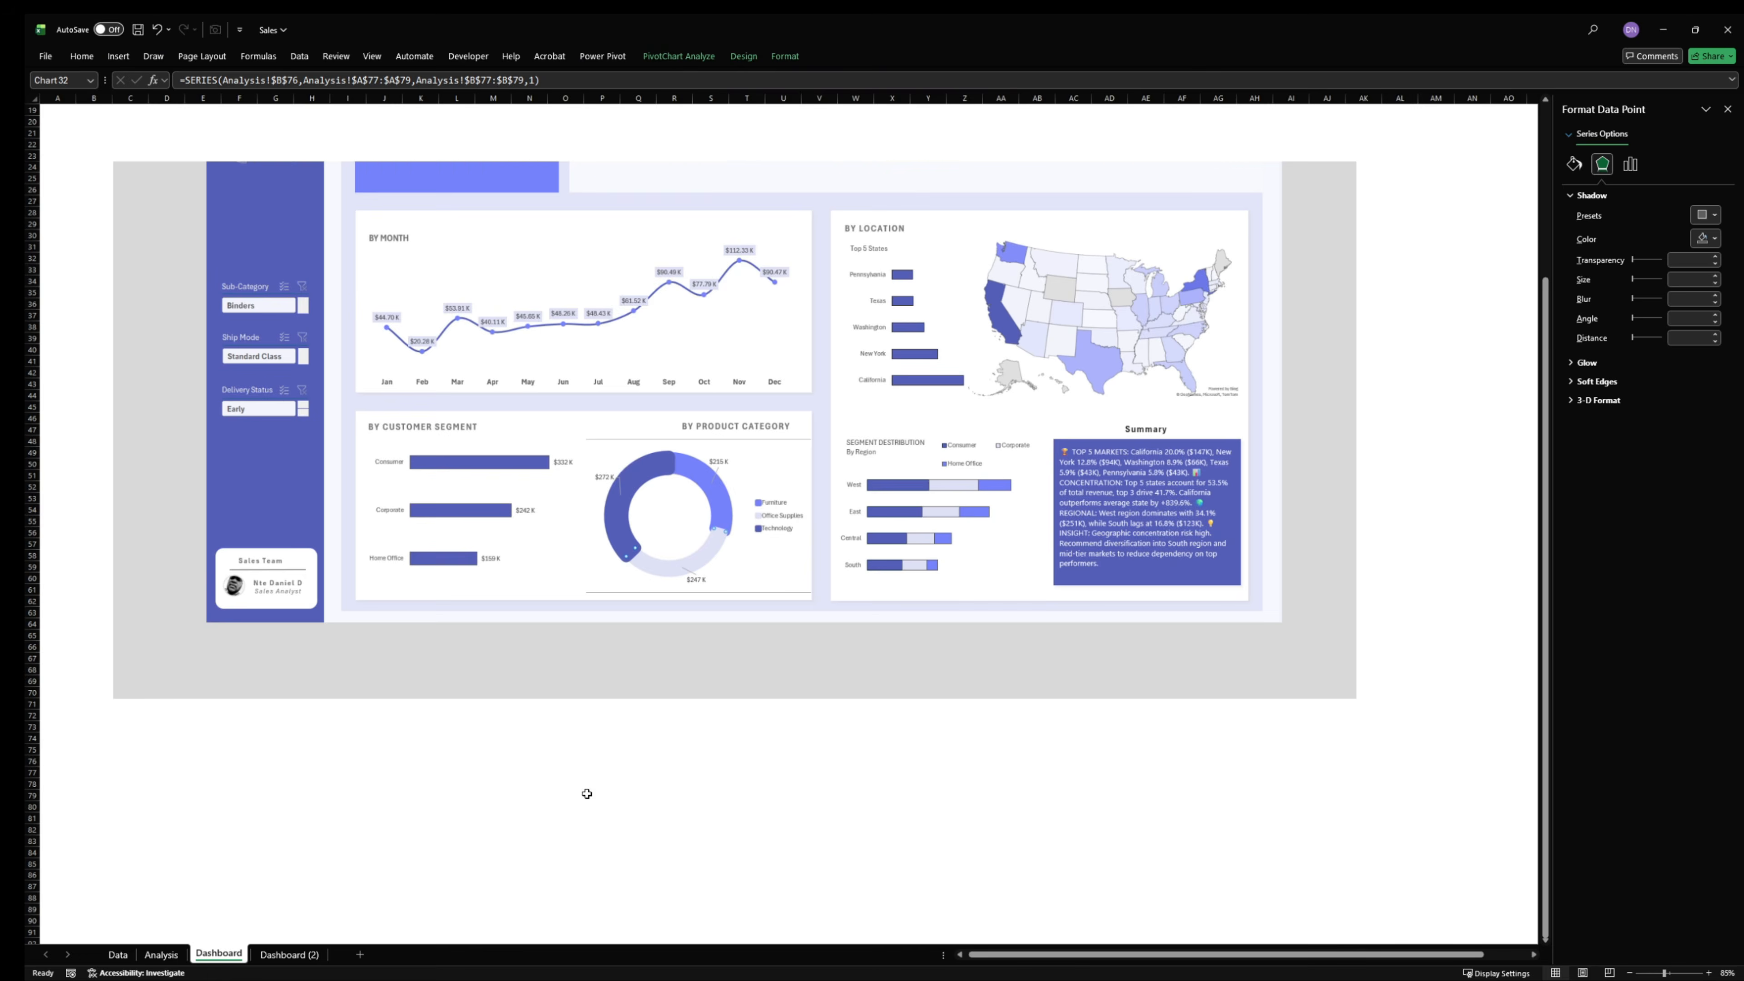
{"action": "scroll", "coordinate": [587, 794], "scroll_direction": "down", "scroll_amount": 1, "text": "ctrl"}
{"action": "scroll", "coordinate": [587, 794], "scroll_direction": "up", "scroll_amount": 6}
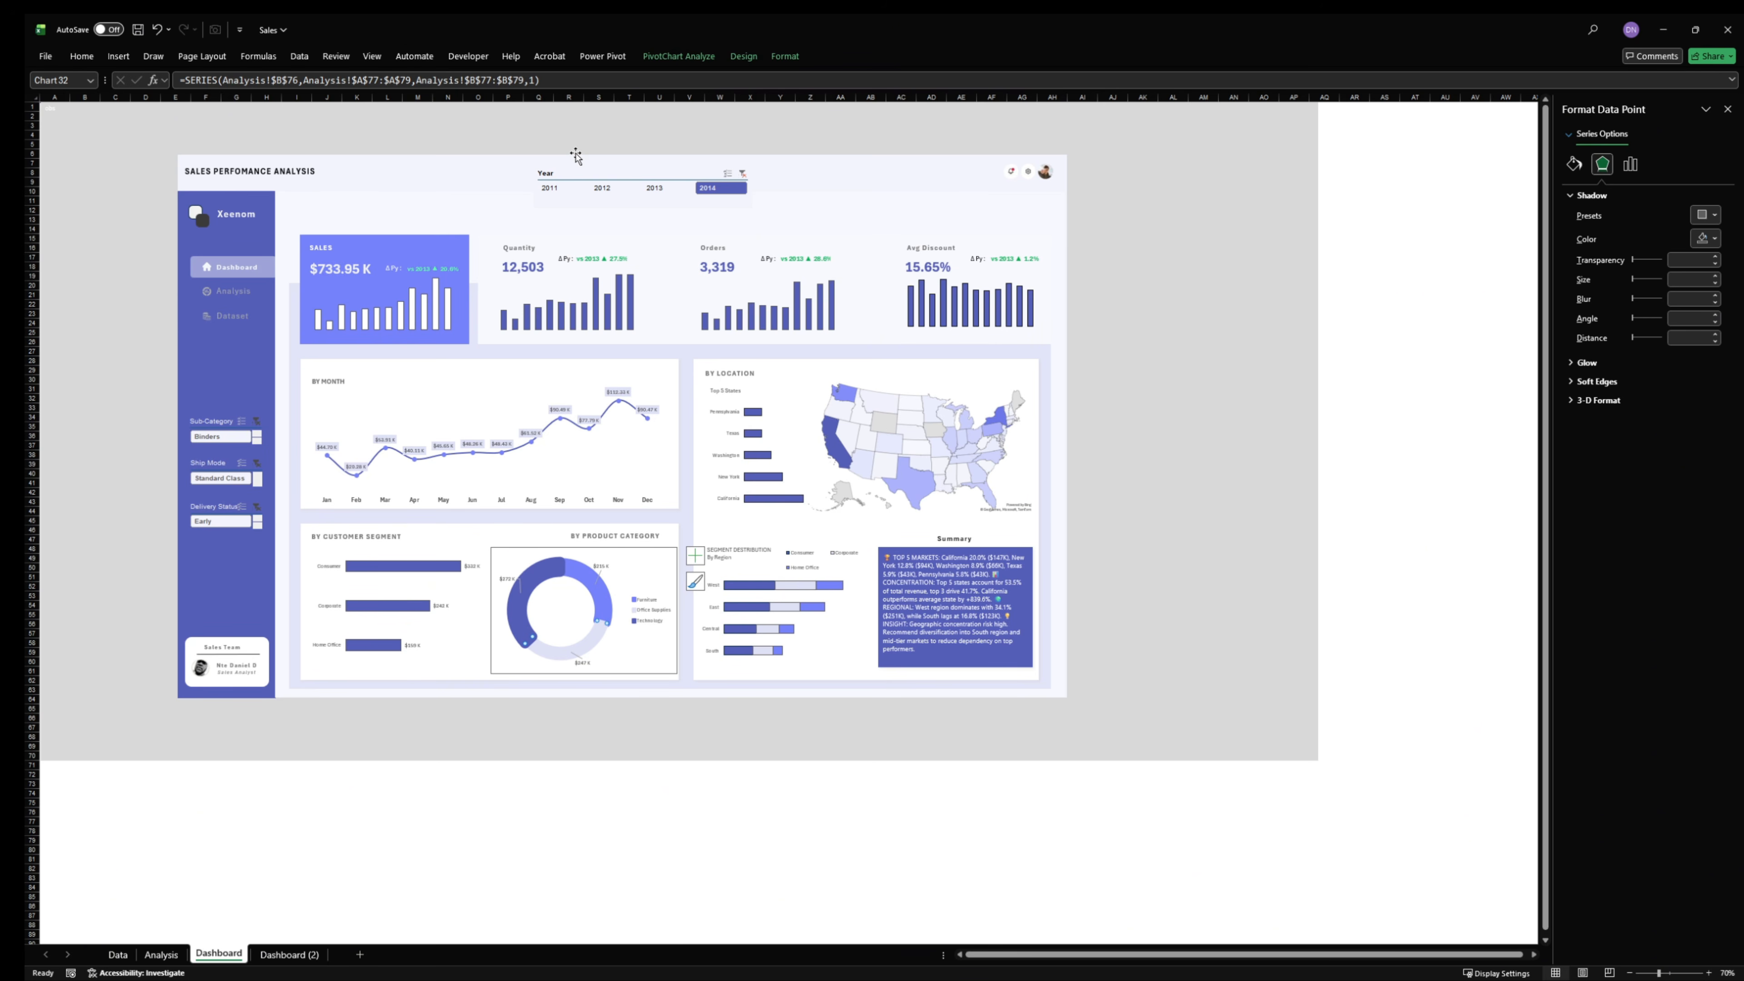
{"action": "left_click", "coordinate": [582, 174]}
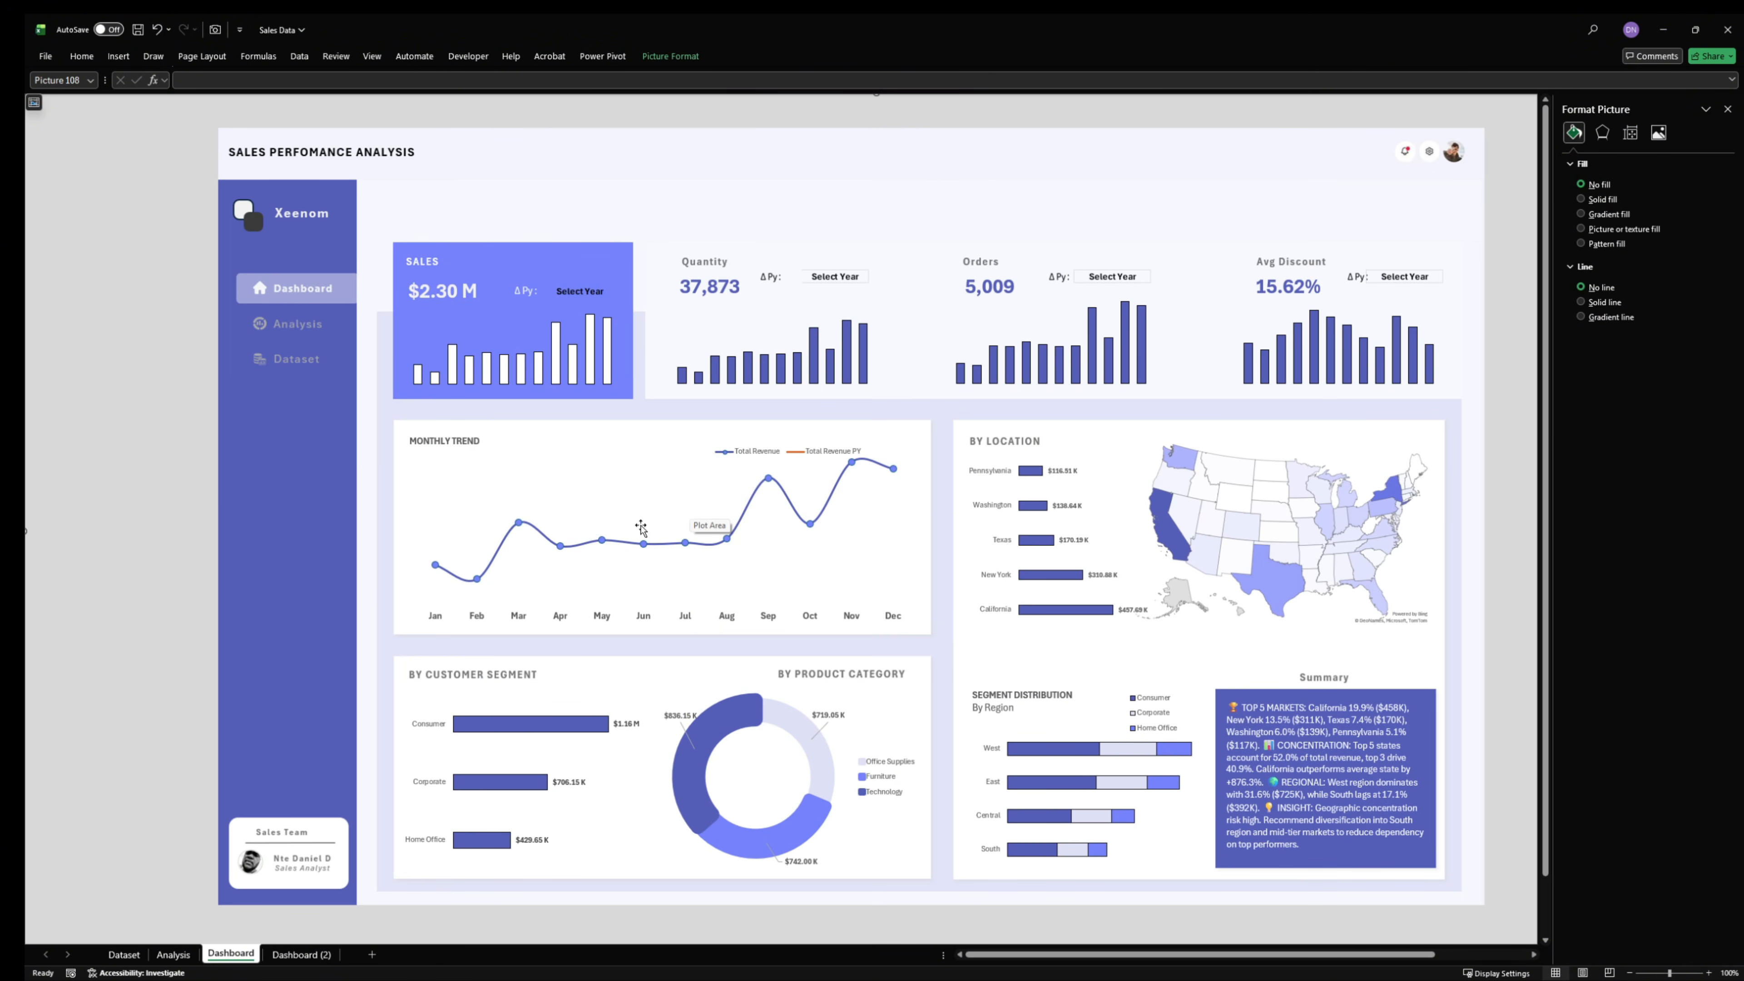
- In the Sales Data workbook's Analysis sheet, insert Ship Mode, Sub-Category and Delivery Status slicers from the Total Revenue KPI PivotTable
{"action": "left_click", "coordinate": [188, 956]}
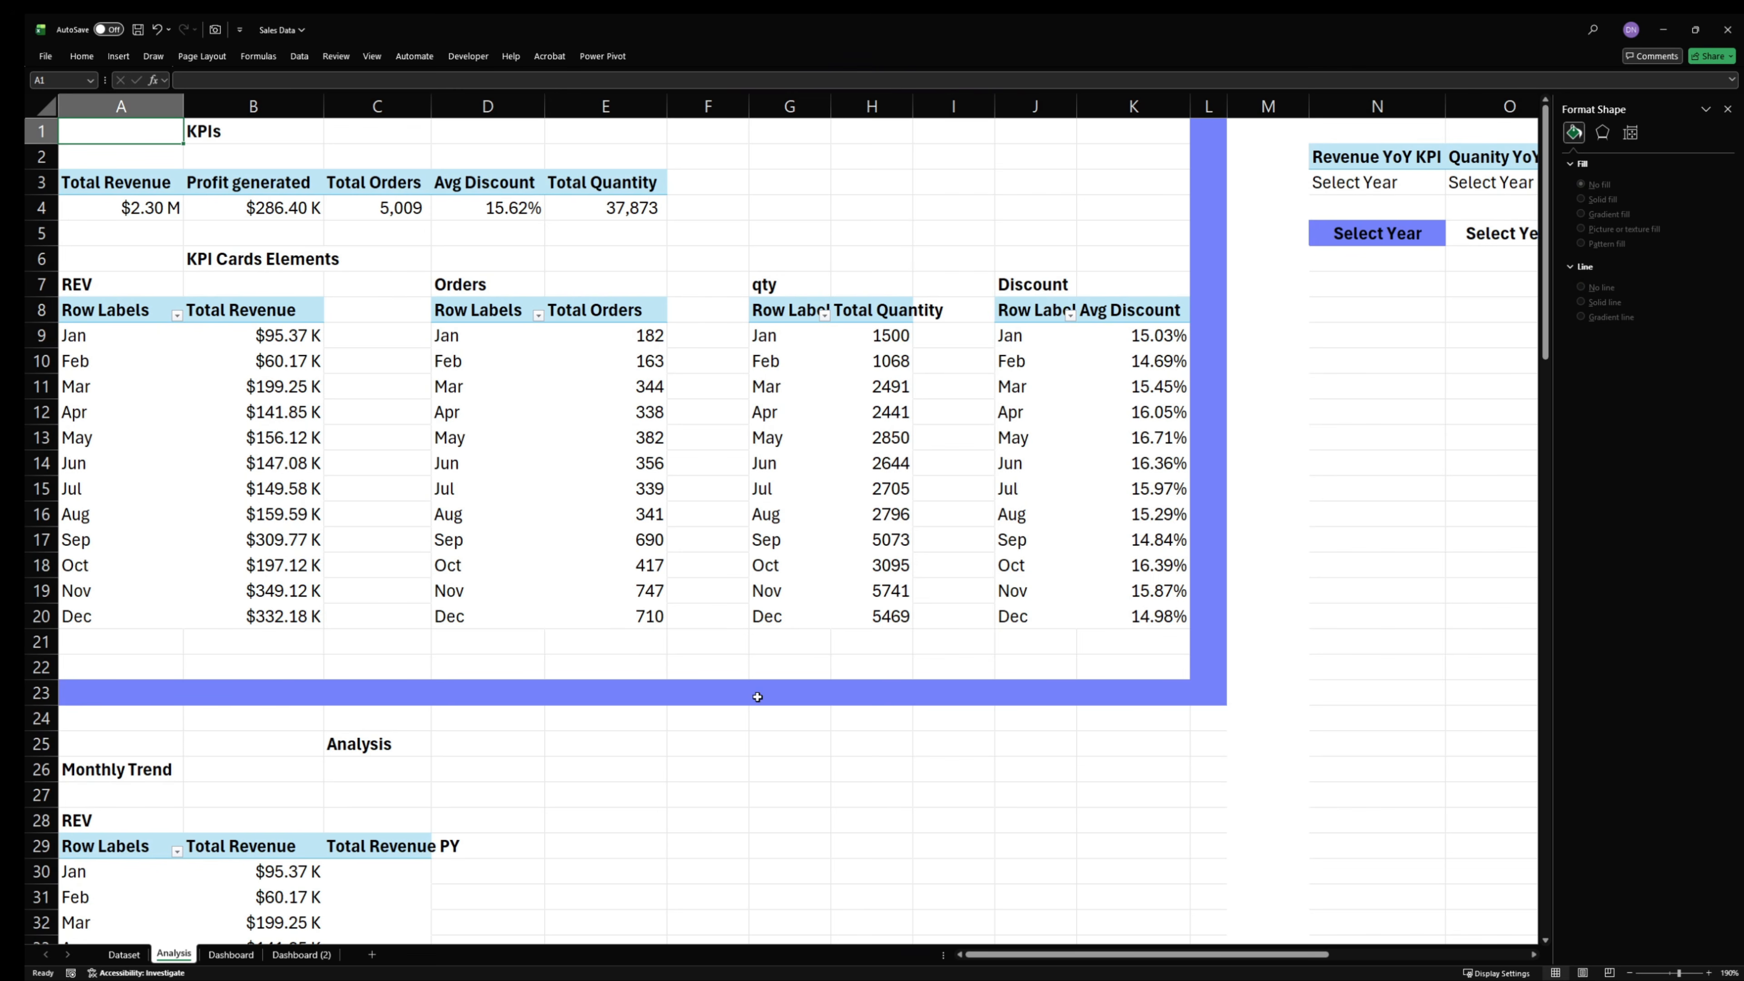
{"action": "left_click", "coordinate": [134, 208]}
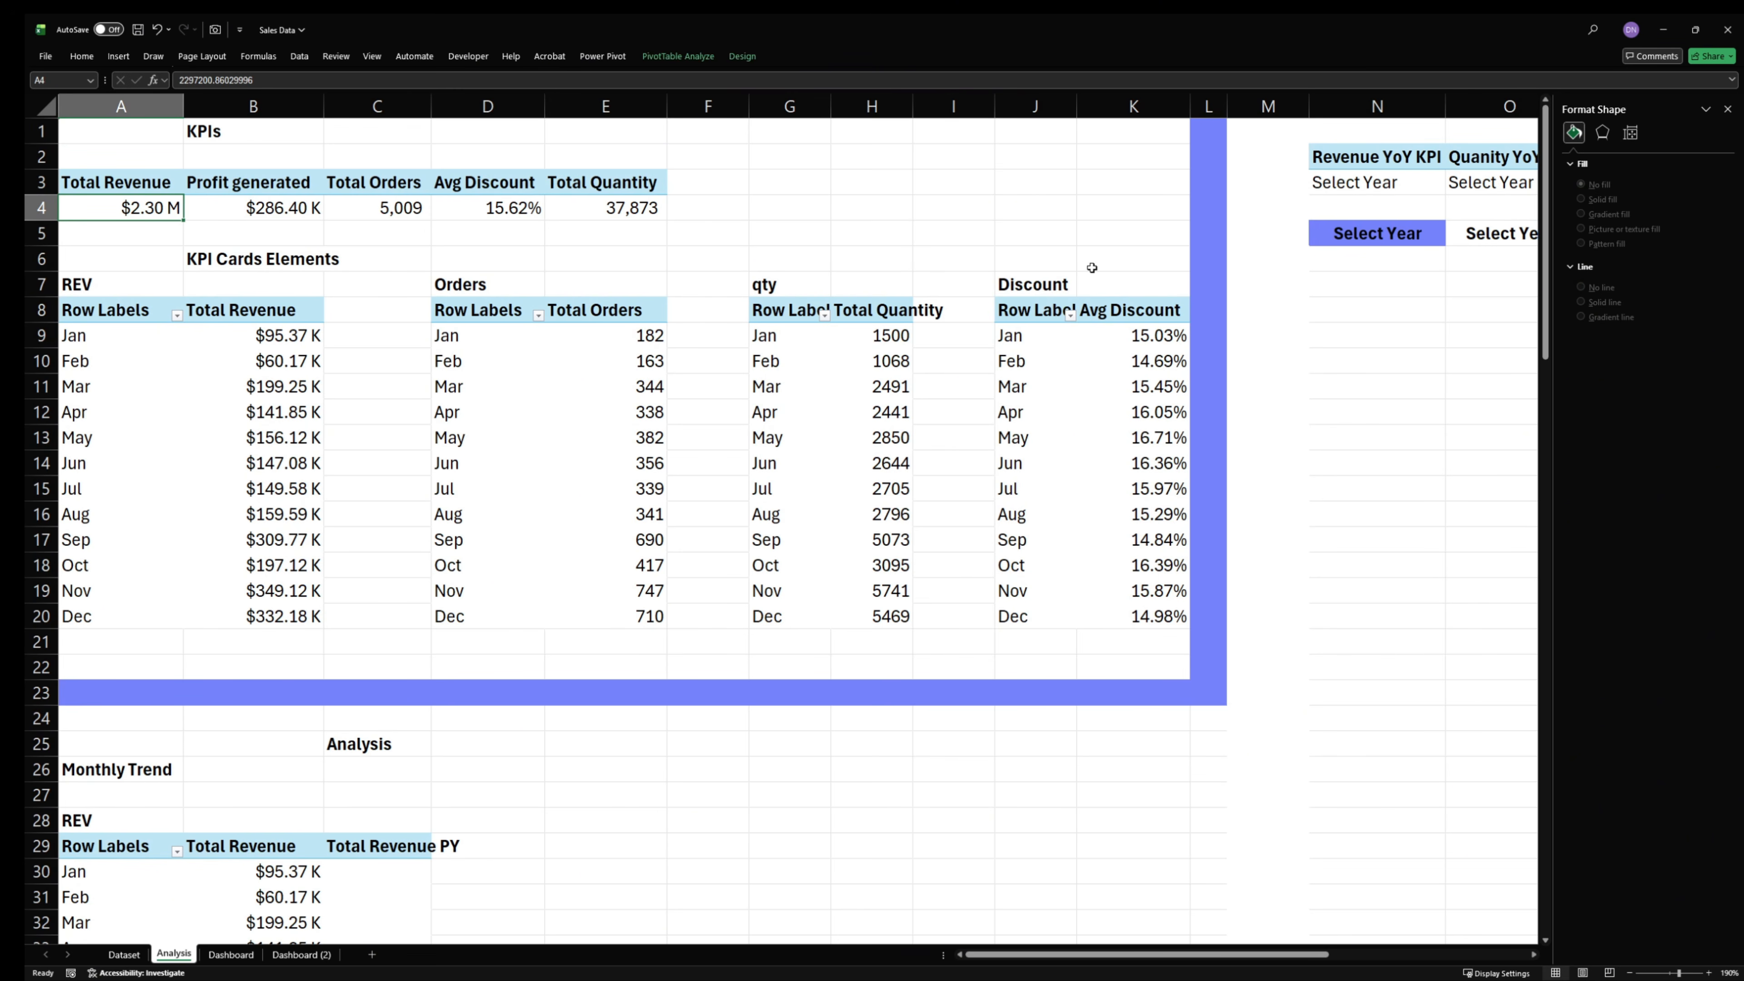
{"action": "left_click", "coordinate": [1727, 110]}
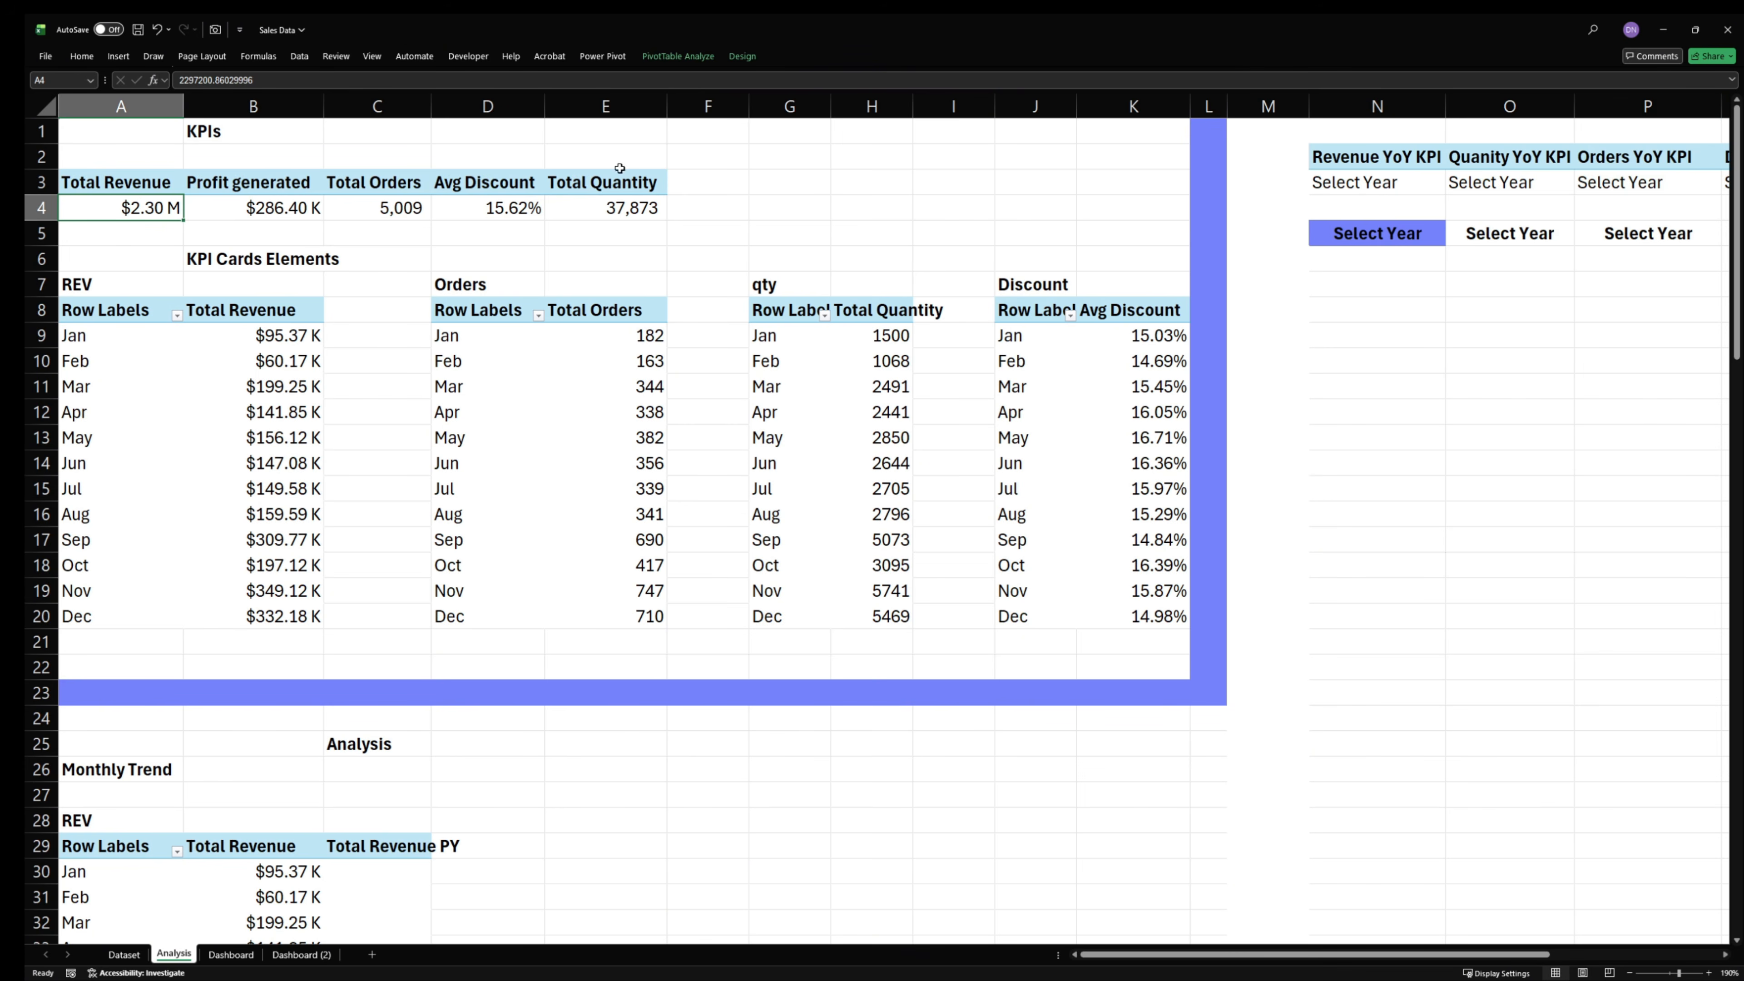
{"action": "right_click", "coordinate": [125, 205]}
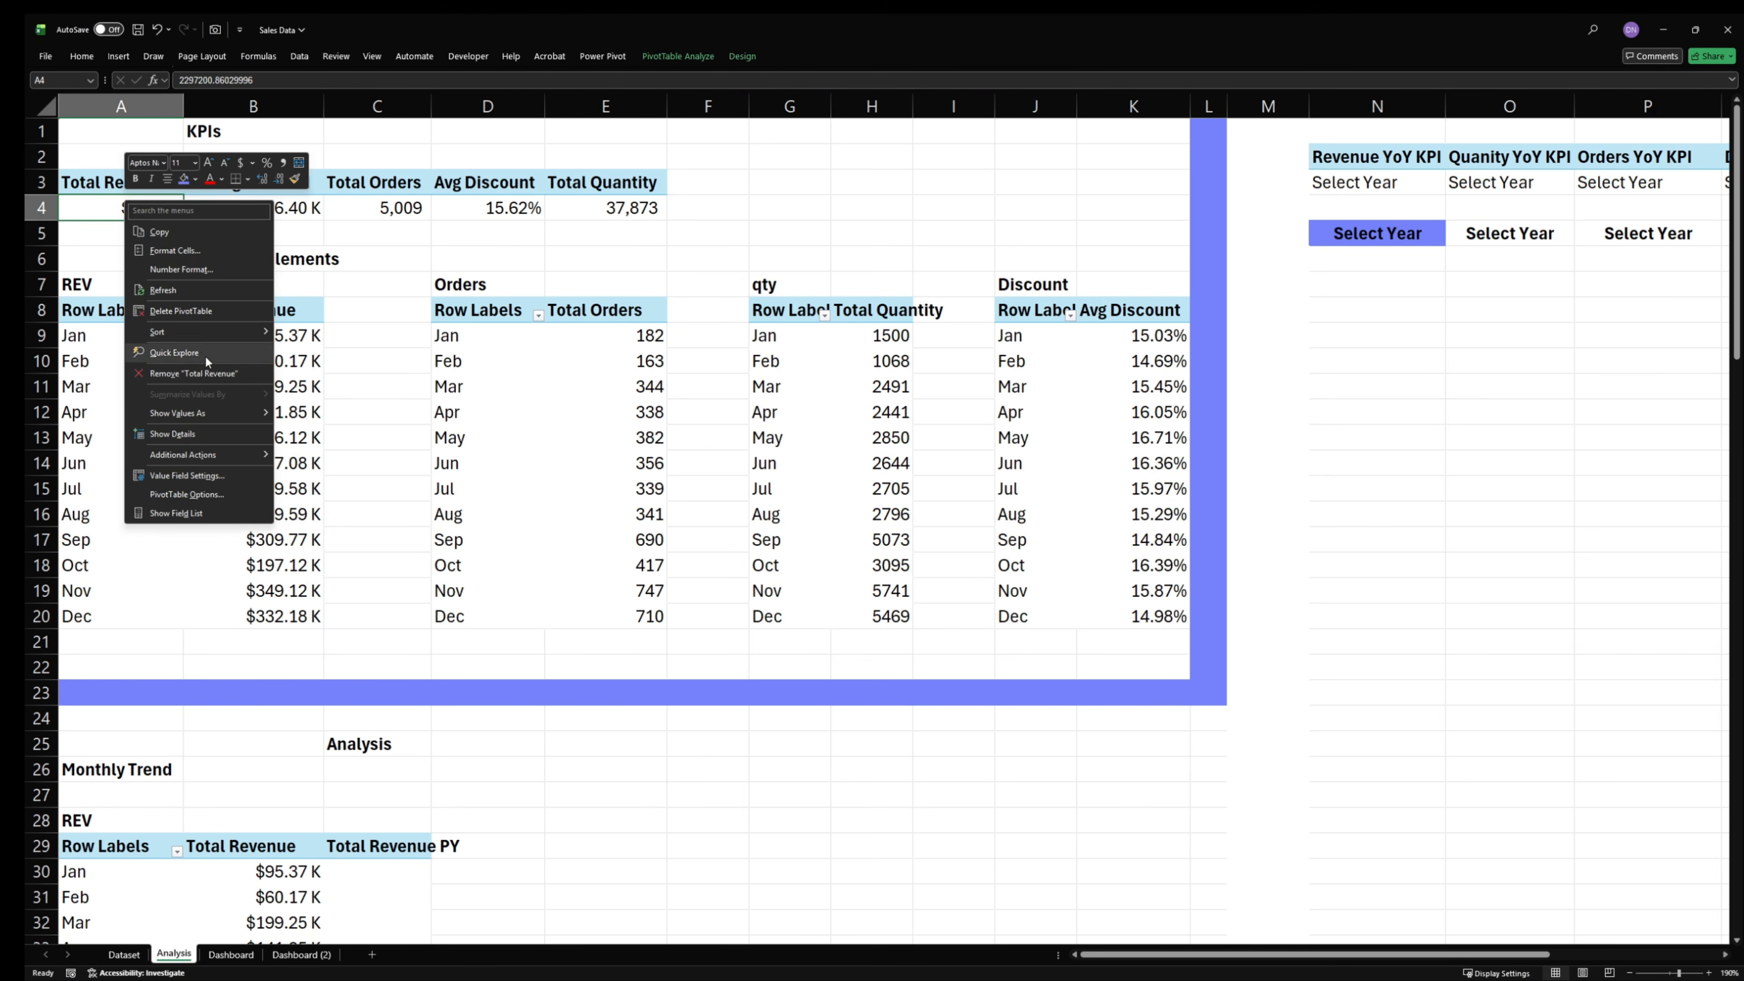
{"action": "left_click", "coordinate": [669, 62]}
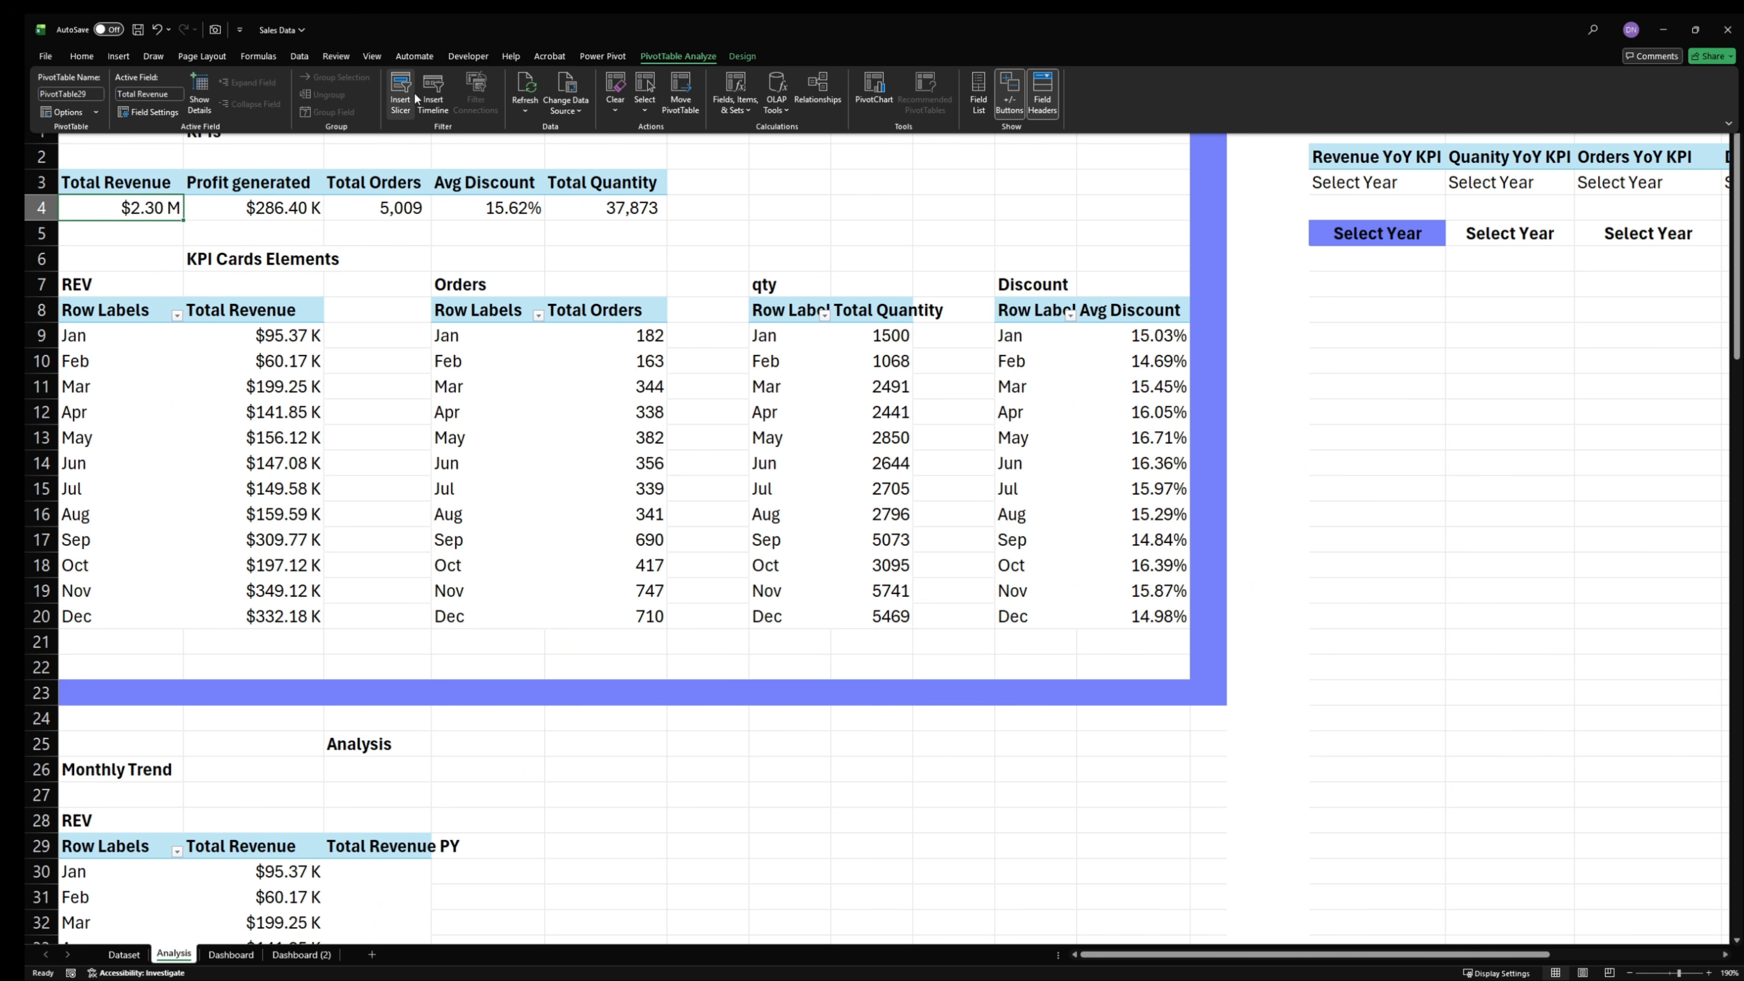
{"action": "left_click", "coordinate": [400, 91]}
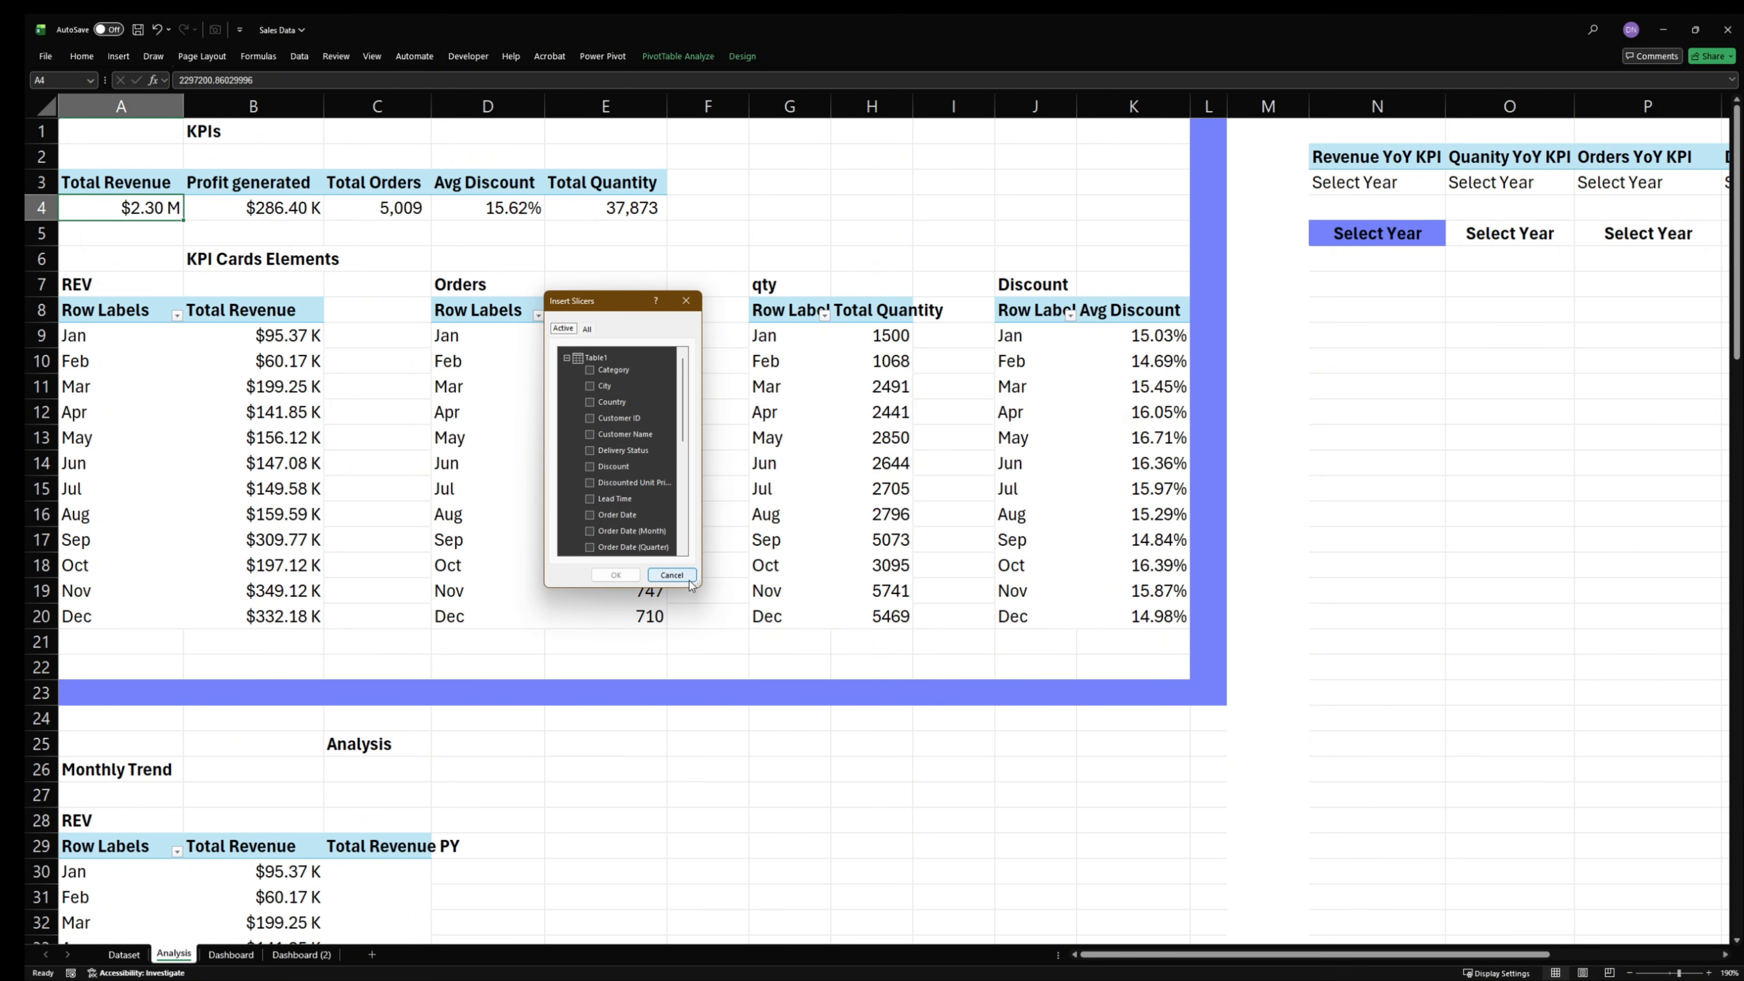
{"action": "left_click_drag", "start_coordinate": [698, 584], "coordinate": [963, 867]}
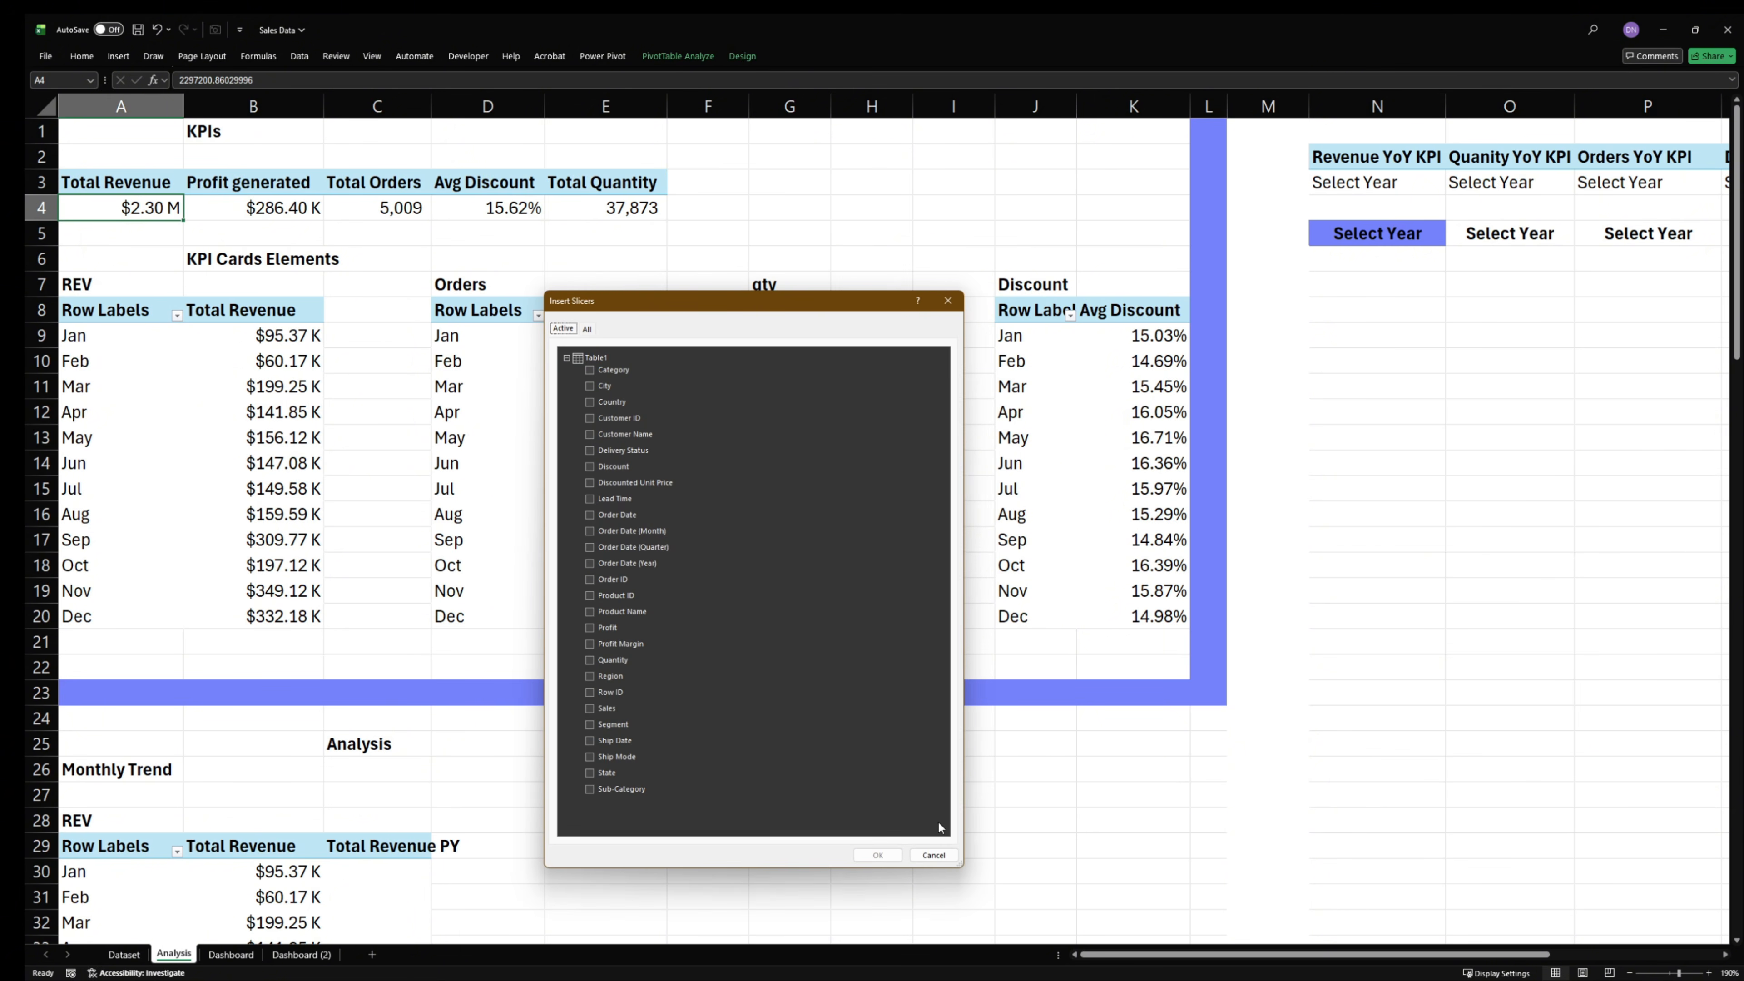
{"action": "left_click", "coordinate": [588, 757]}
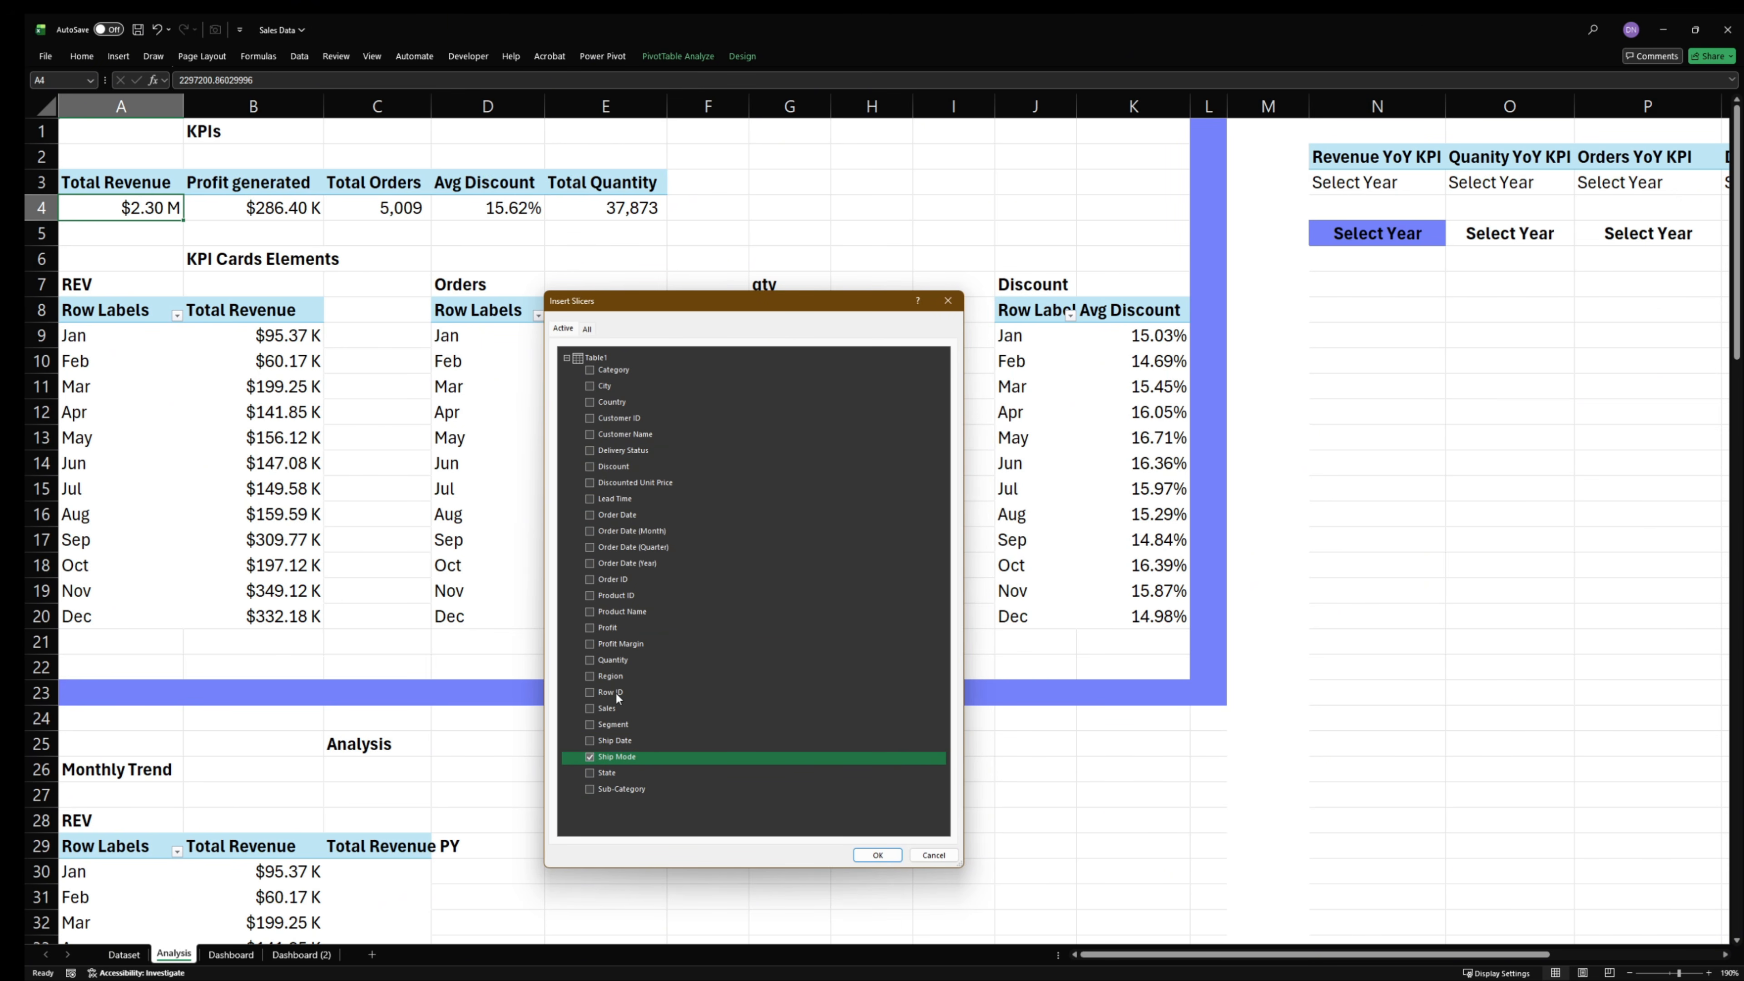
{"action": "left_click", "coordinate": [589, 788]}
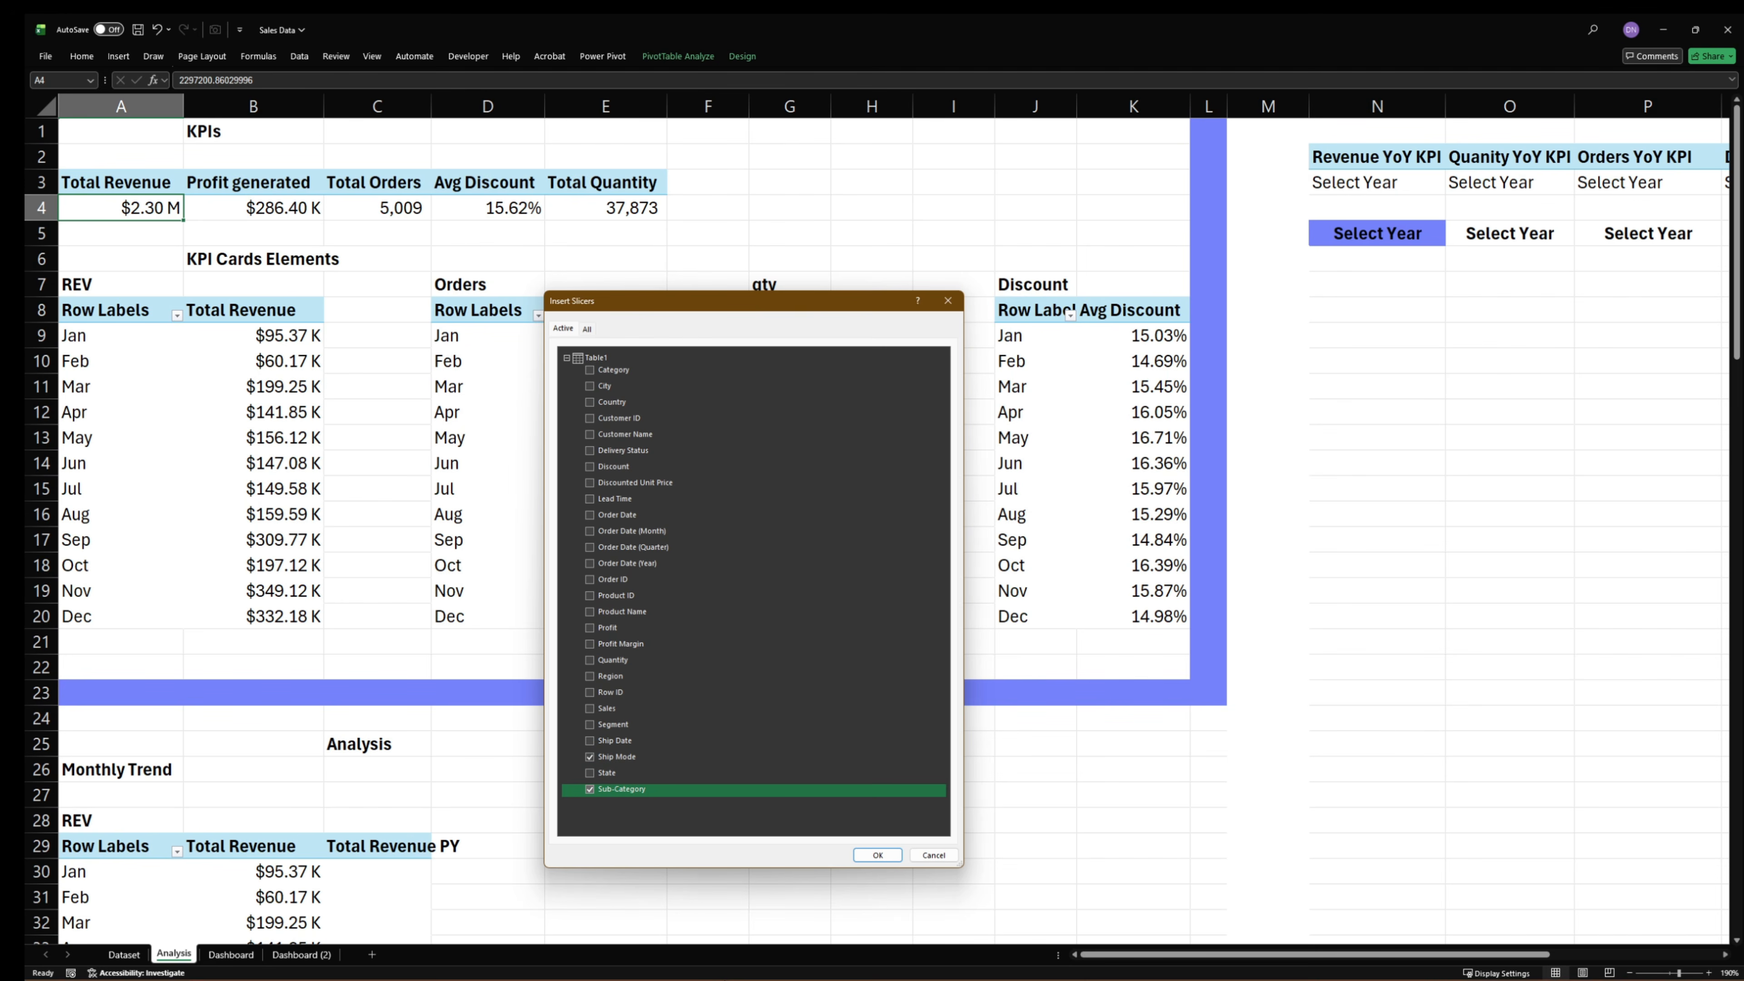
{"action": "mouse_move", "coordinate": [688, 979]}
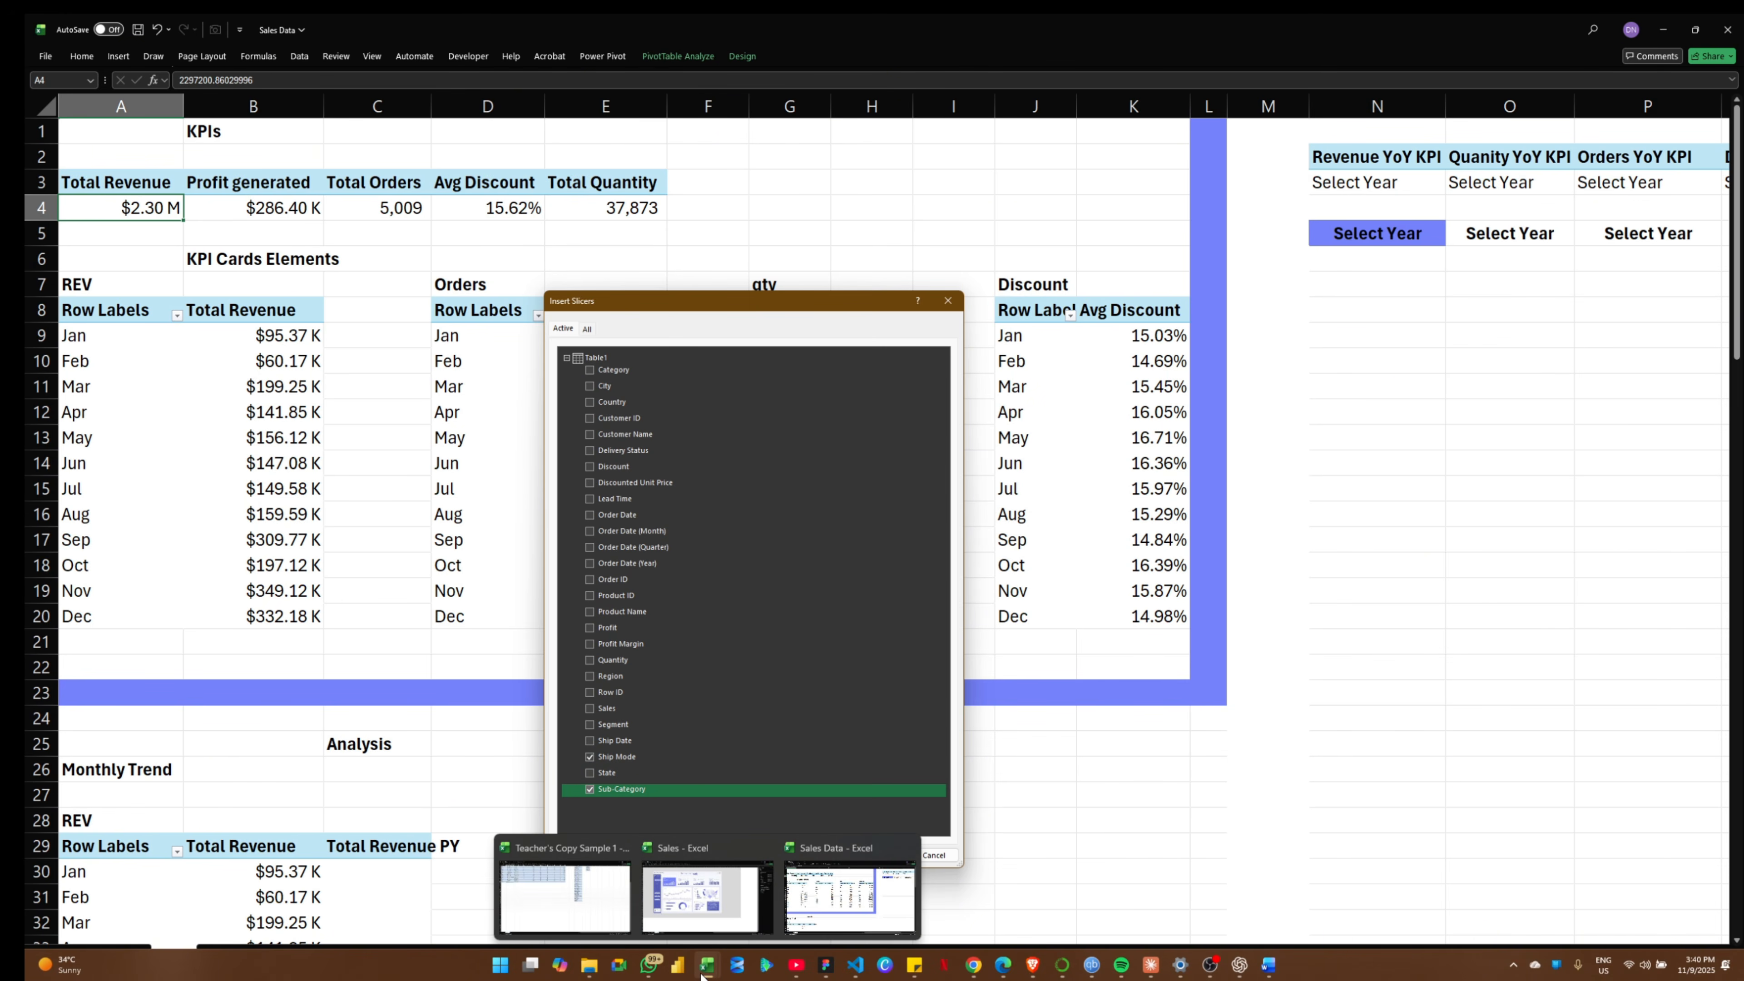
{"action": "mouse_move", "coordinate": [713, 910]}
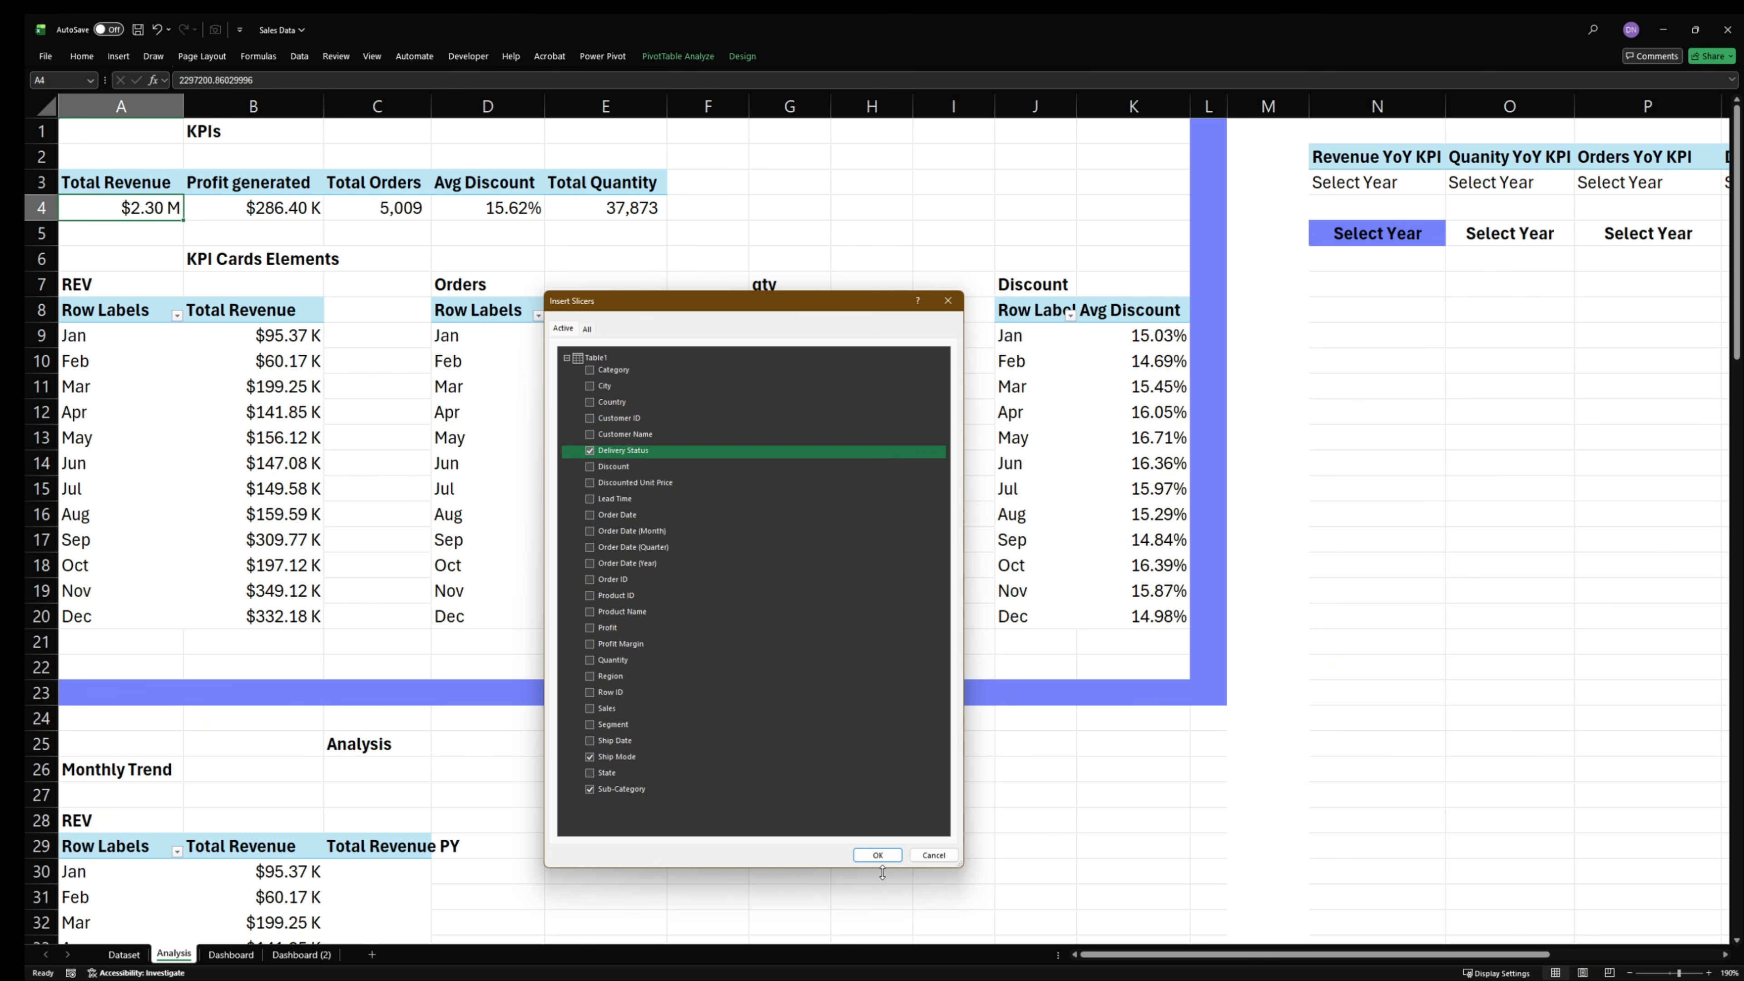
{"action": "left_click", "coordinate": [877, 854]}
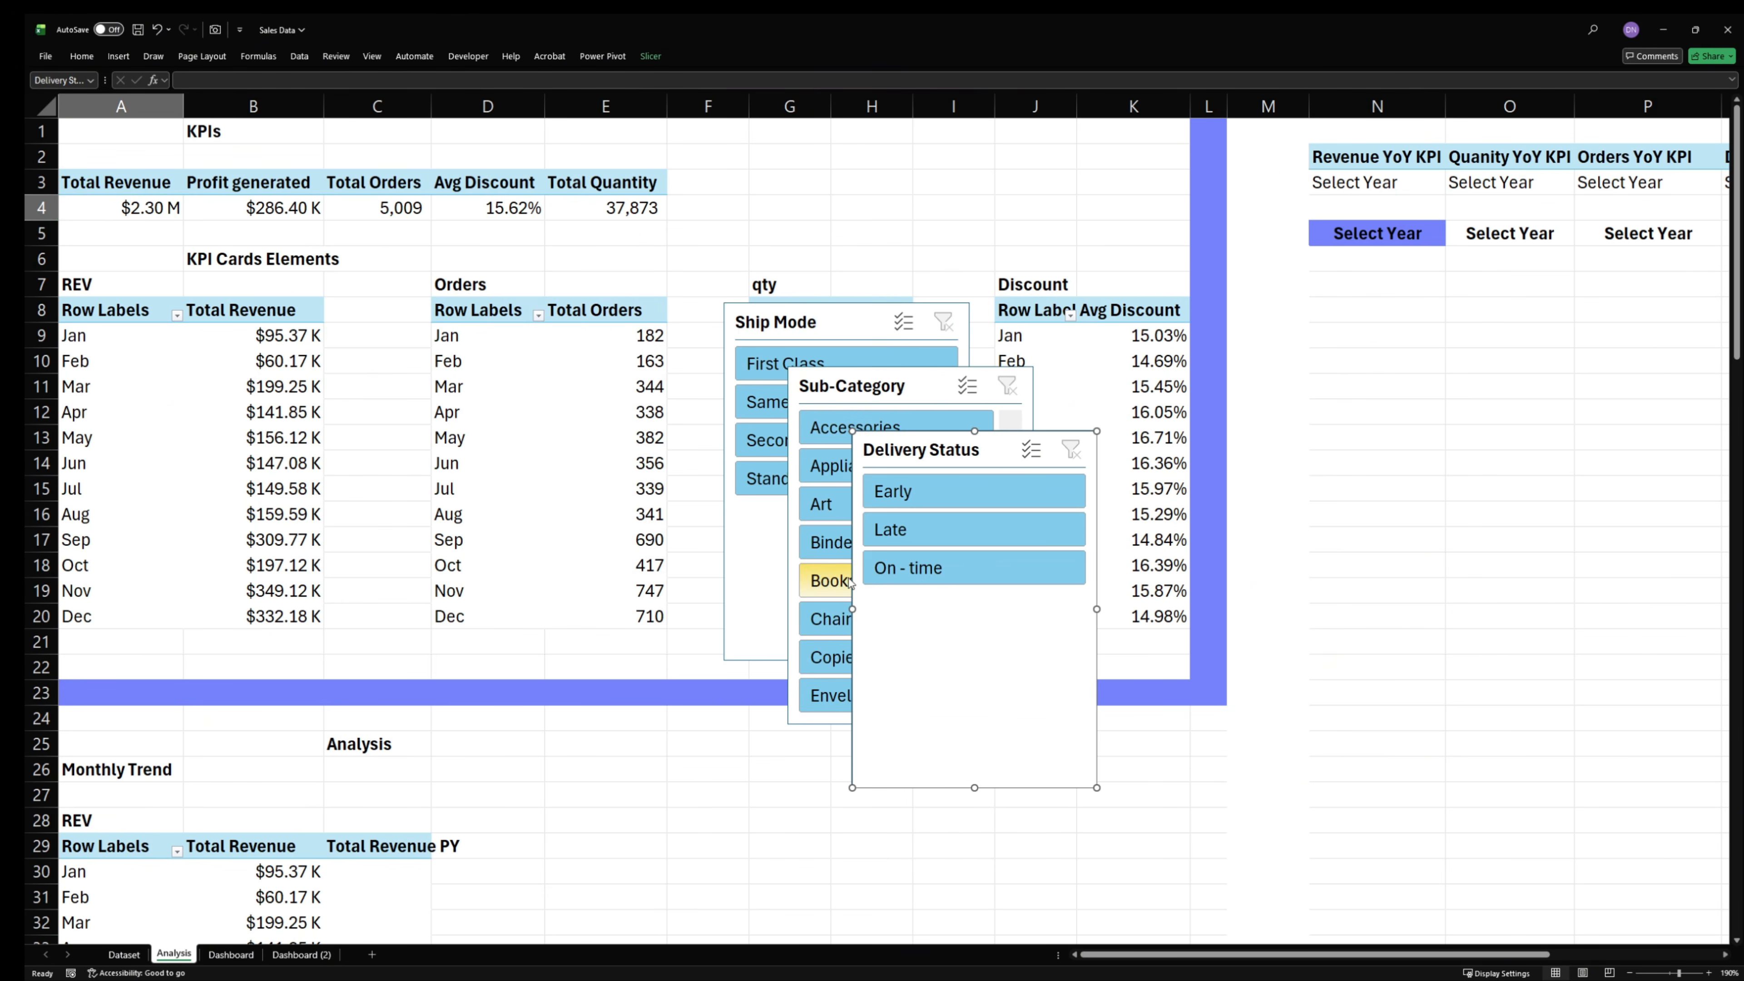
- Add a slicer for the Calendar table's Year field to the Revenue YoY KPI PivotTable and move it clear of the other slicers
{"action": "left_click", "coordinate": [1239, 440]}
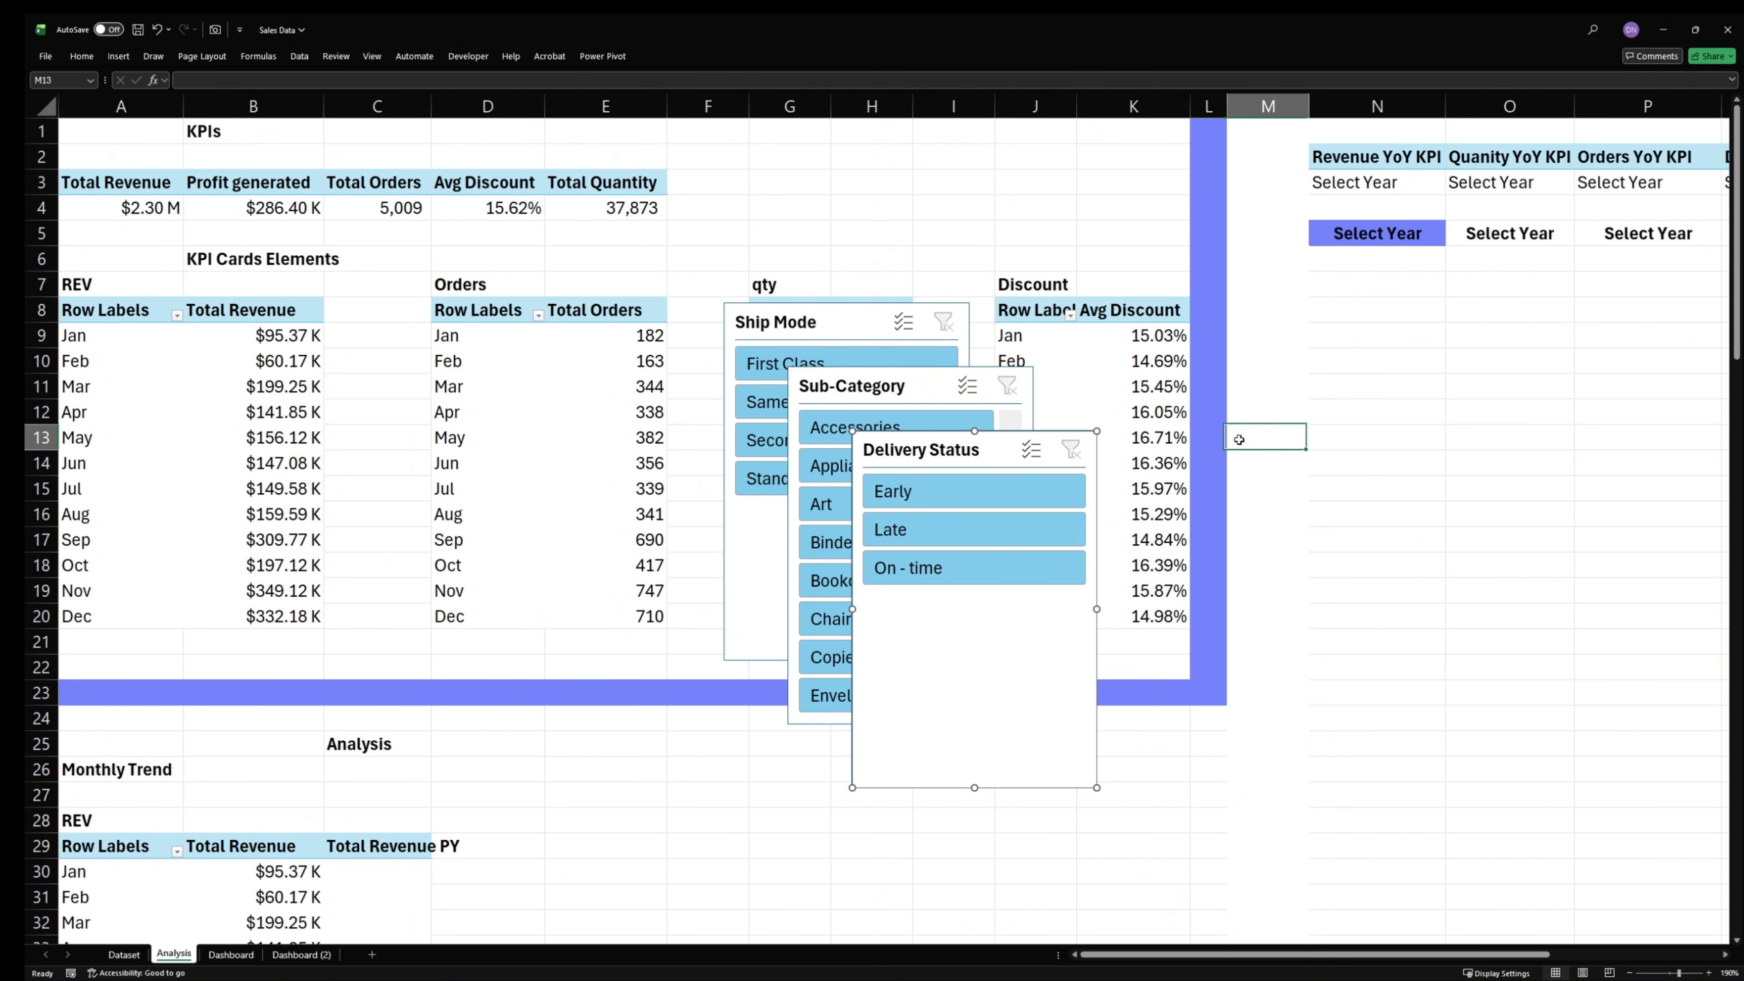
{"action": "left_click", "coordinate": [1425, 240]}
{"action": "left_click", "coordinate": [1399, 184]}
{"action": "right_click", "coordinate": [1399, 184]}
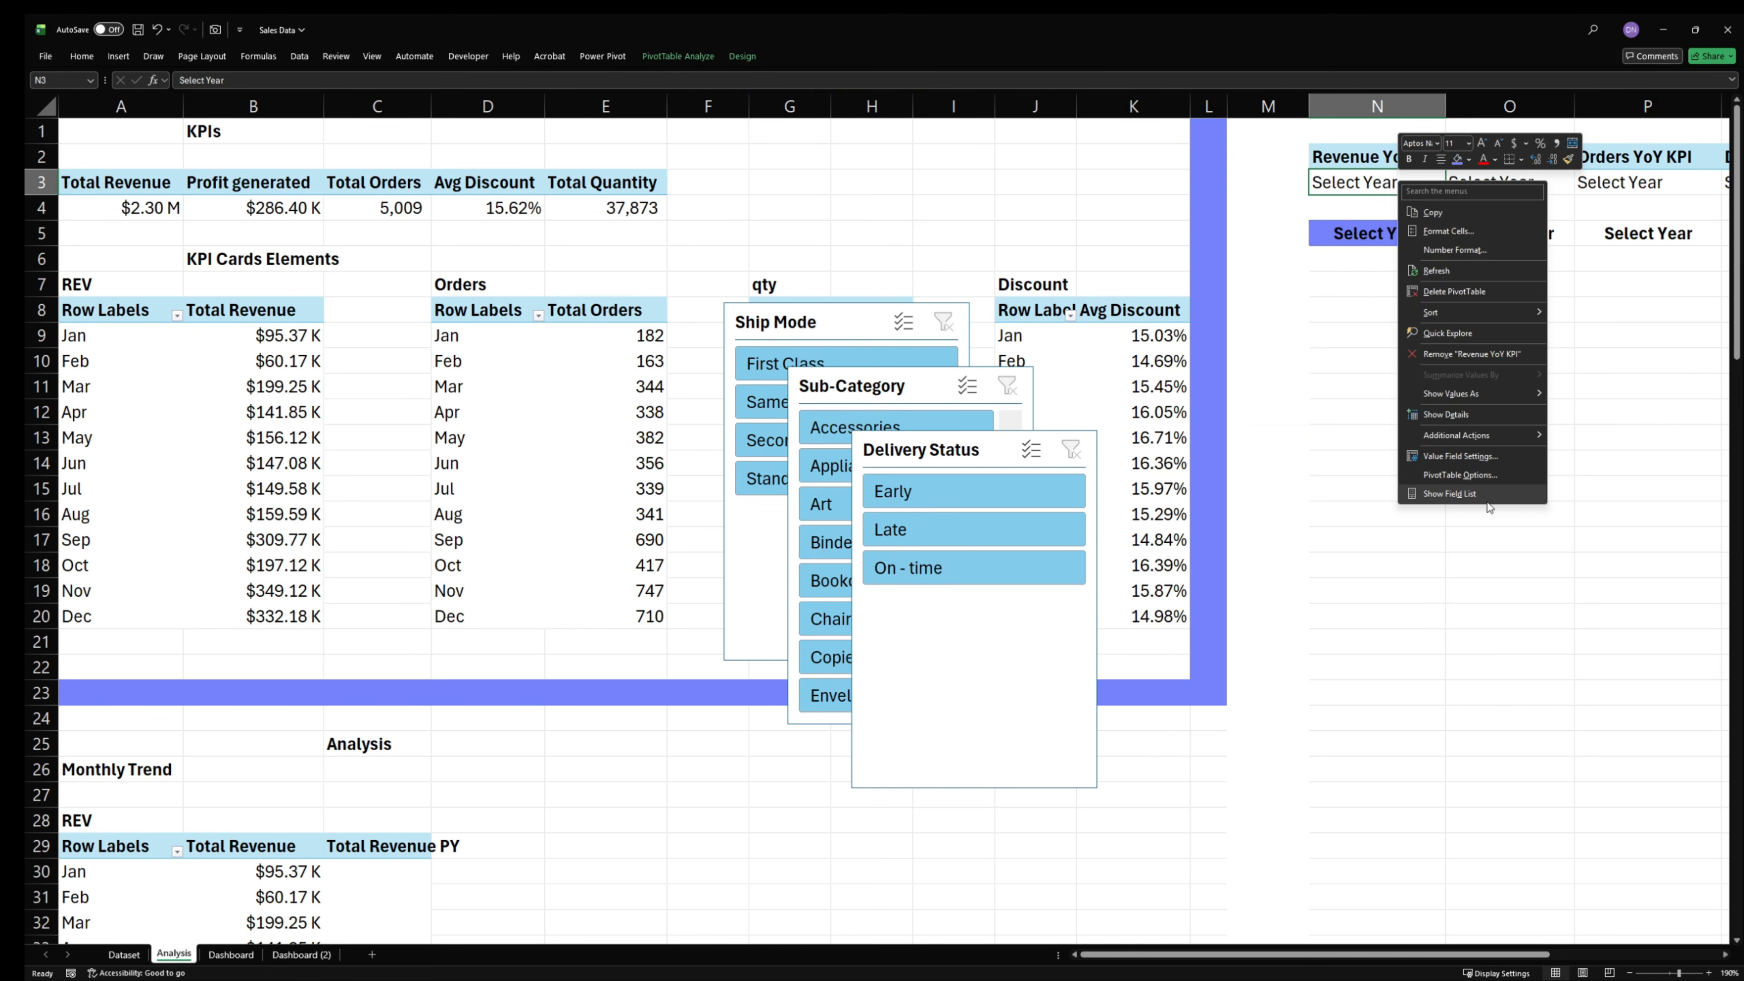
{"action": "left_click", "coordinate": [1469, 493]}
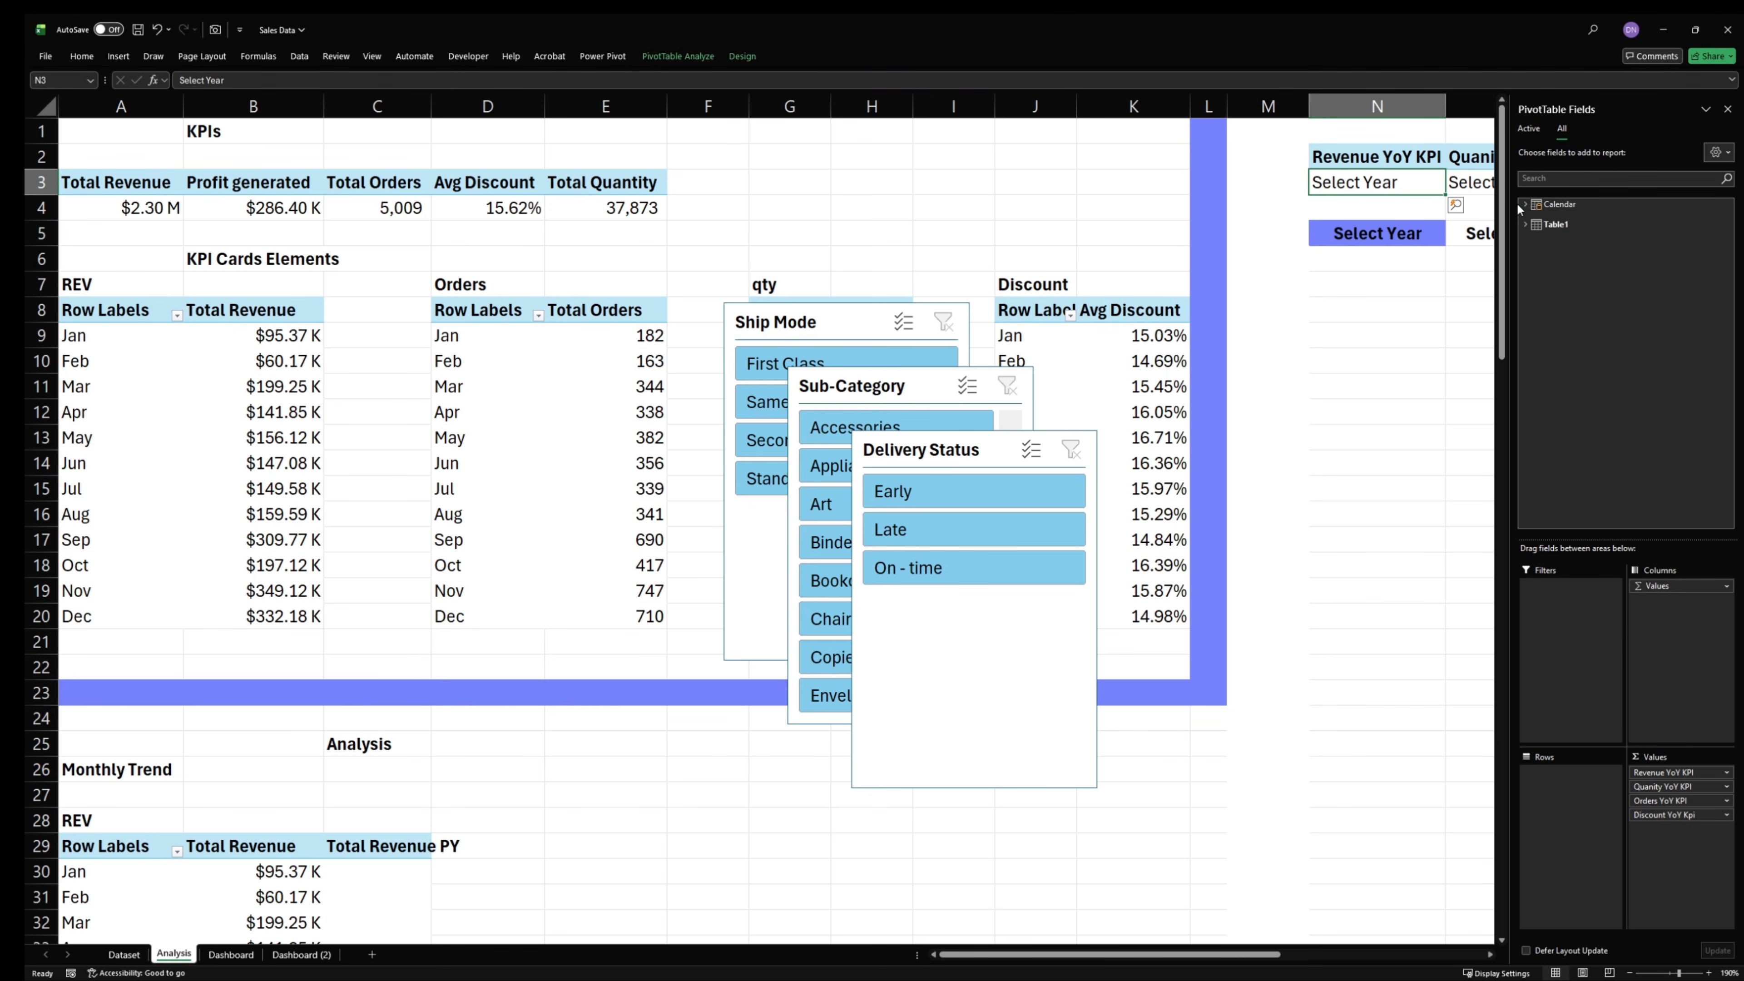
{"action": "left_click", "coordinate": [1557, 204]}
{"action": "left_click", "coordinate": [1551, 233]}
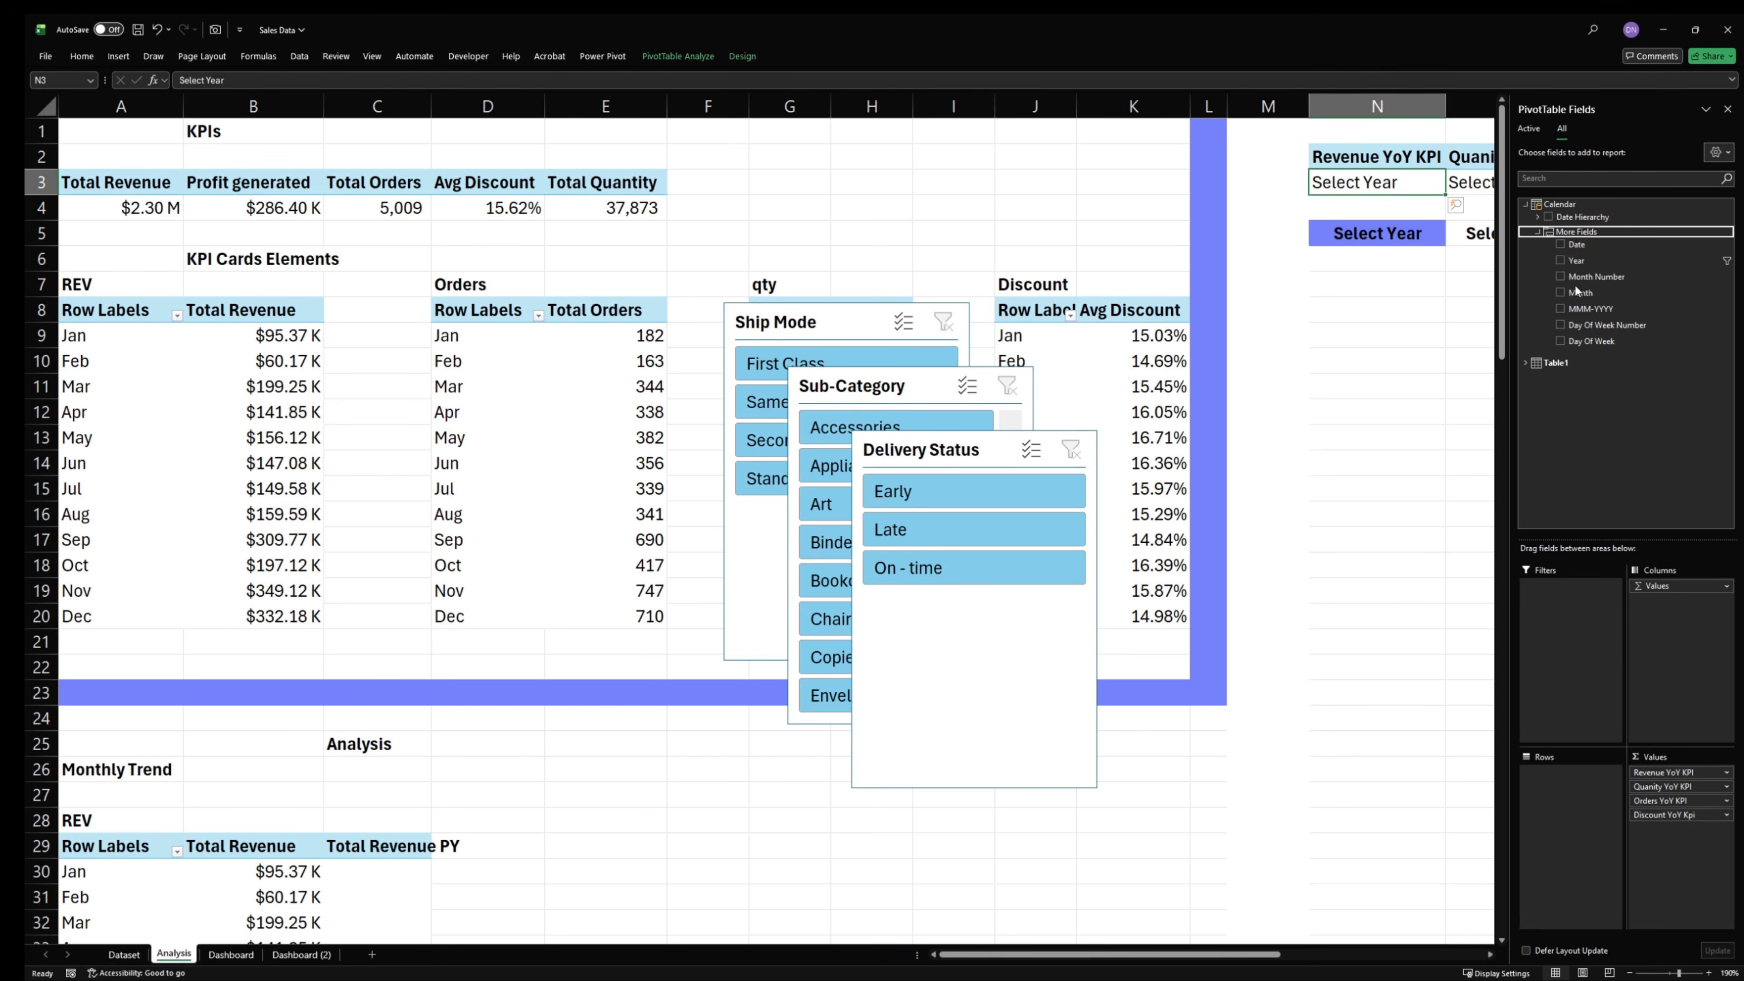
{"action": "right_click", "coordinate": [1594, 261]}
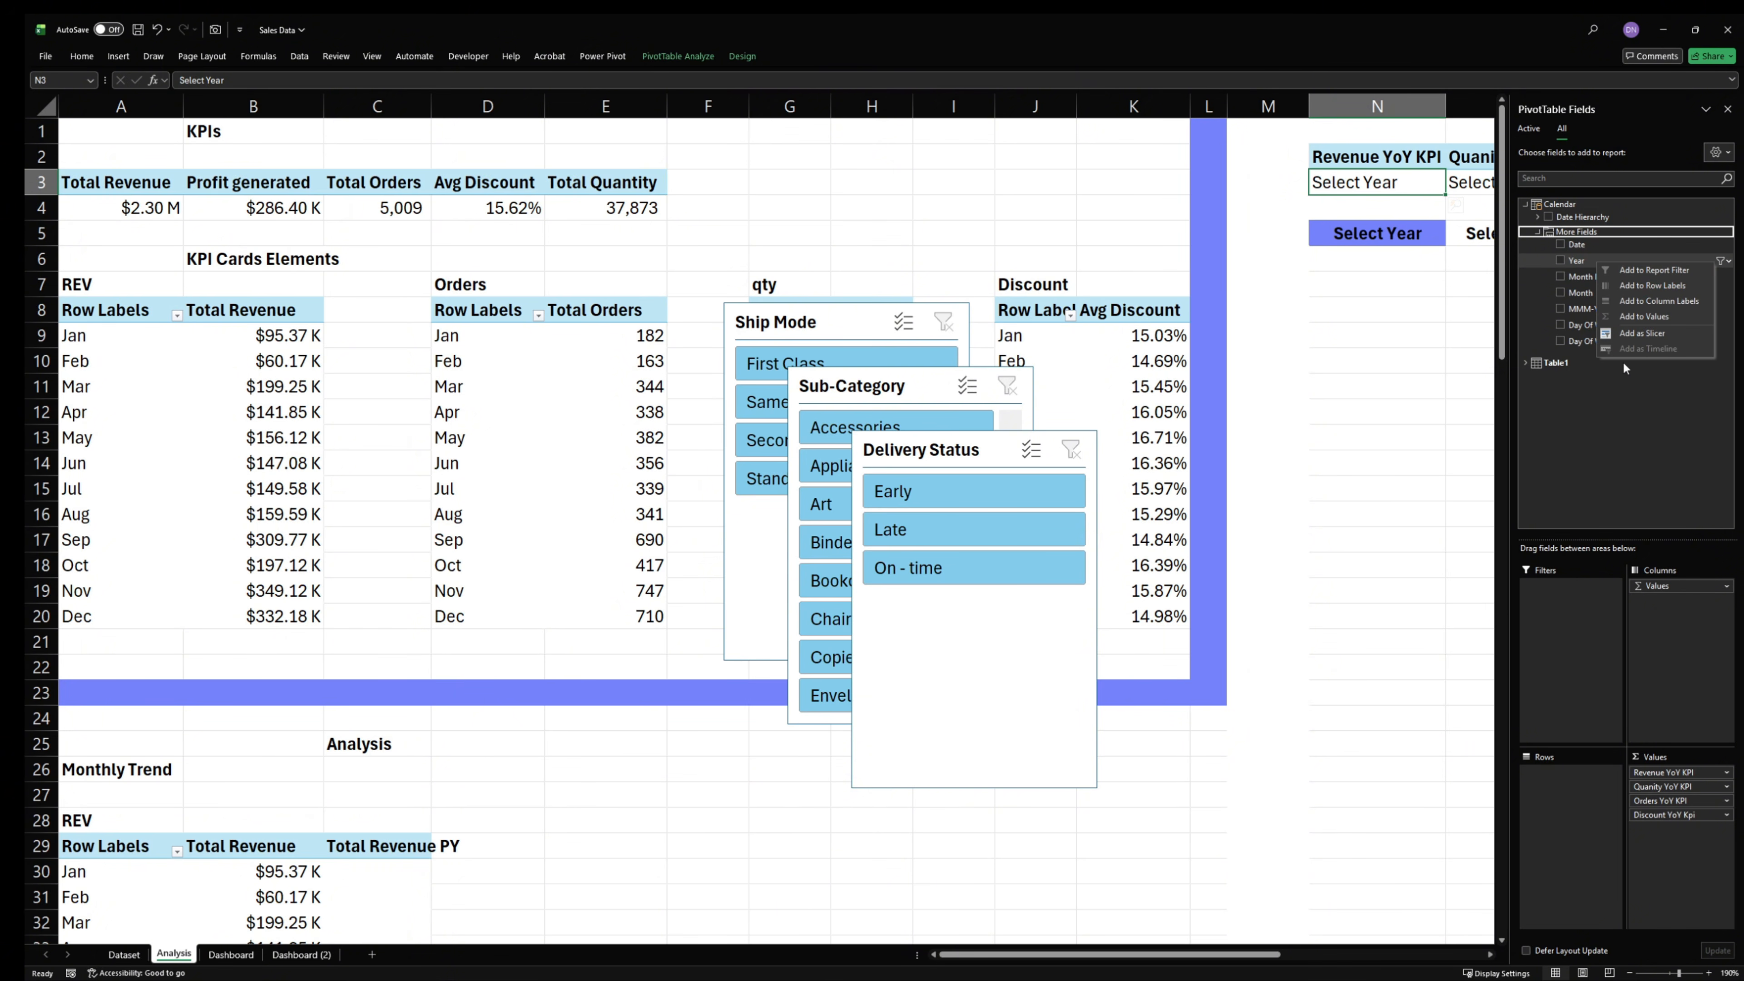
{"action": "left_click", "coordinate": [1629, 335]}
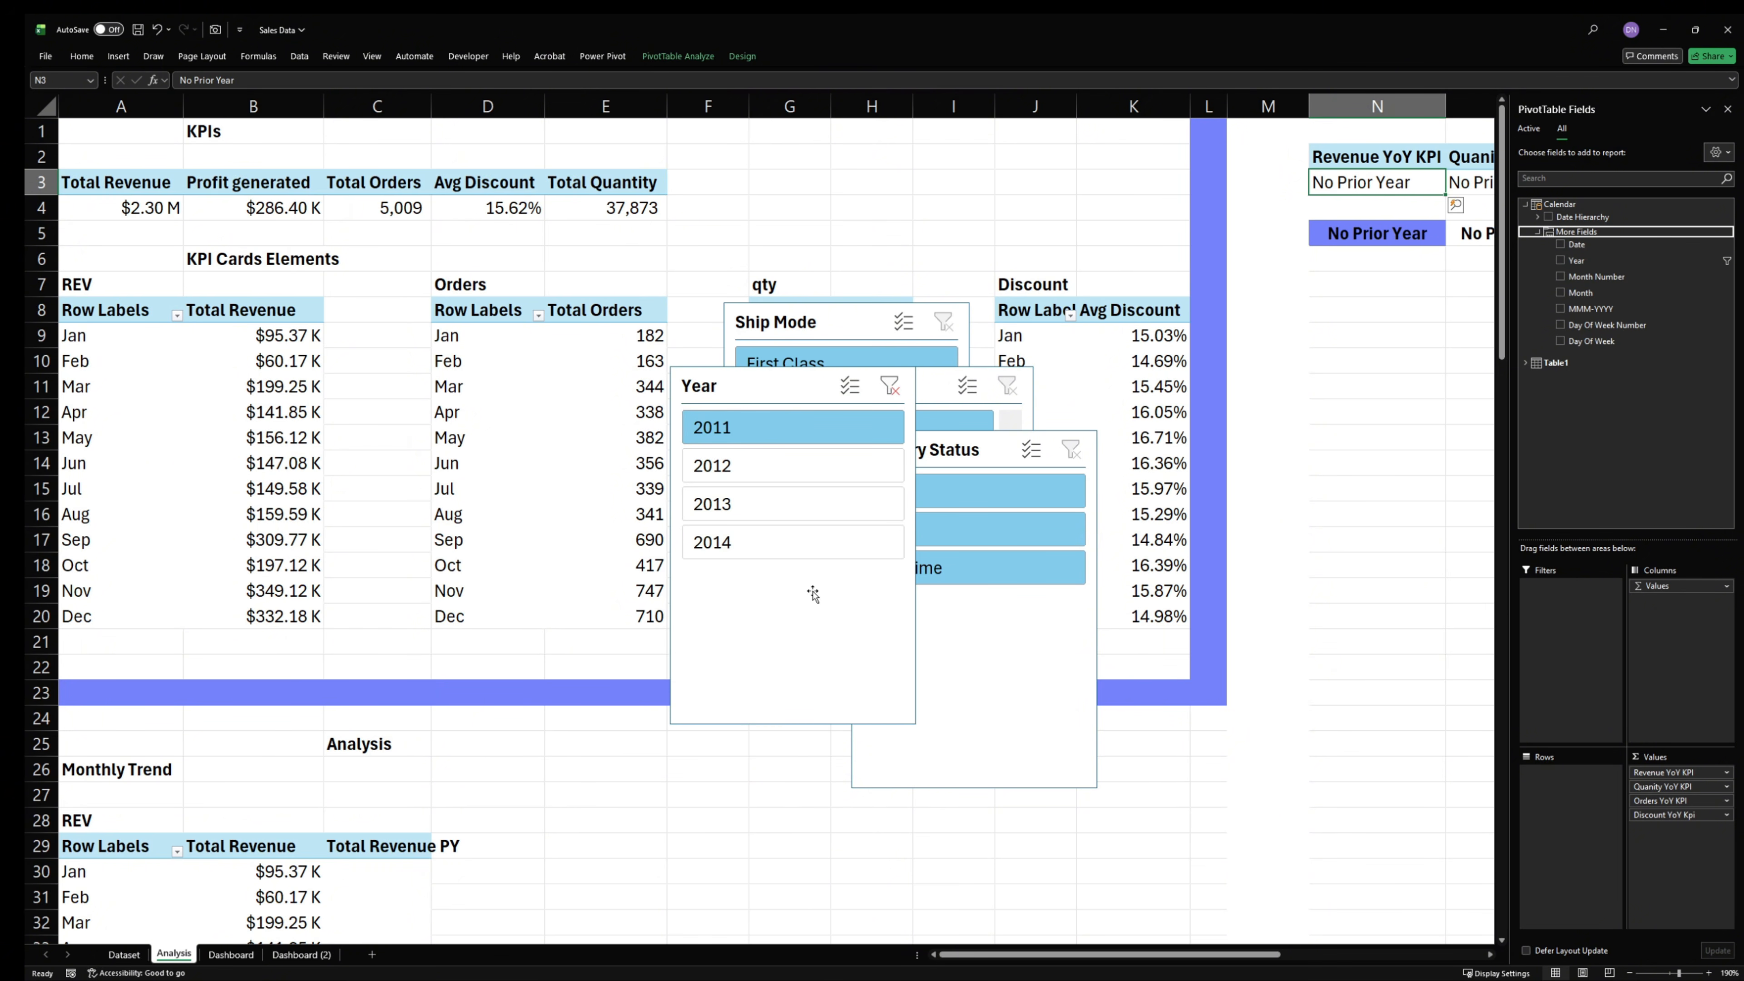
{"action": "left_click_drag", "start_coordinate": [791, 387], "coordinate": [605, 443]}
{"action": "left_click", "coordinate": [934, 446], "text": "ctrl"}
{"action": "left_click", "coordinate": [913, 392], "text": "ctrl"}
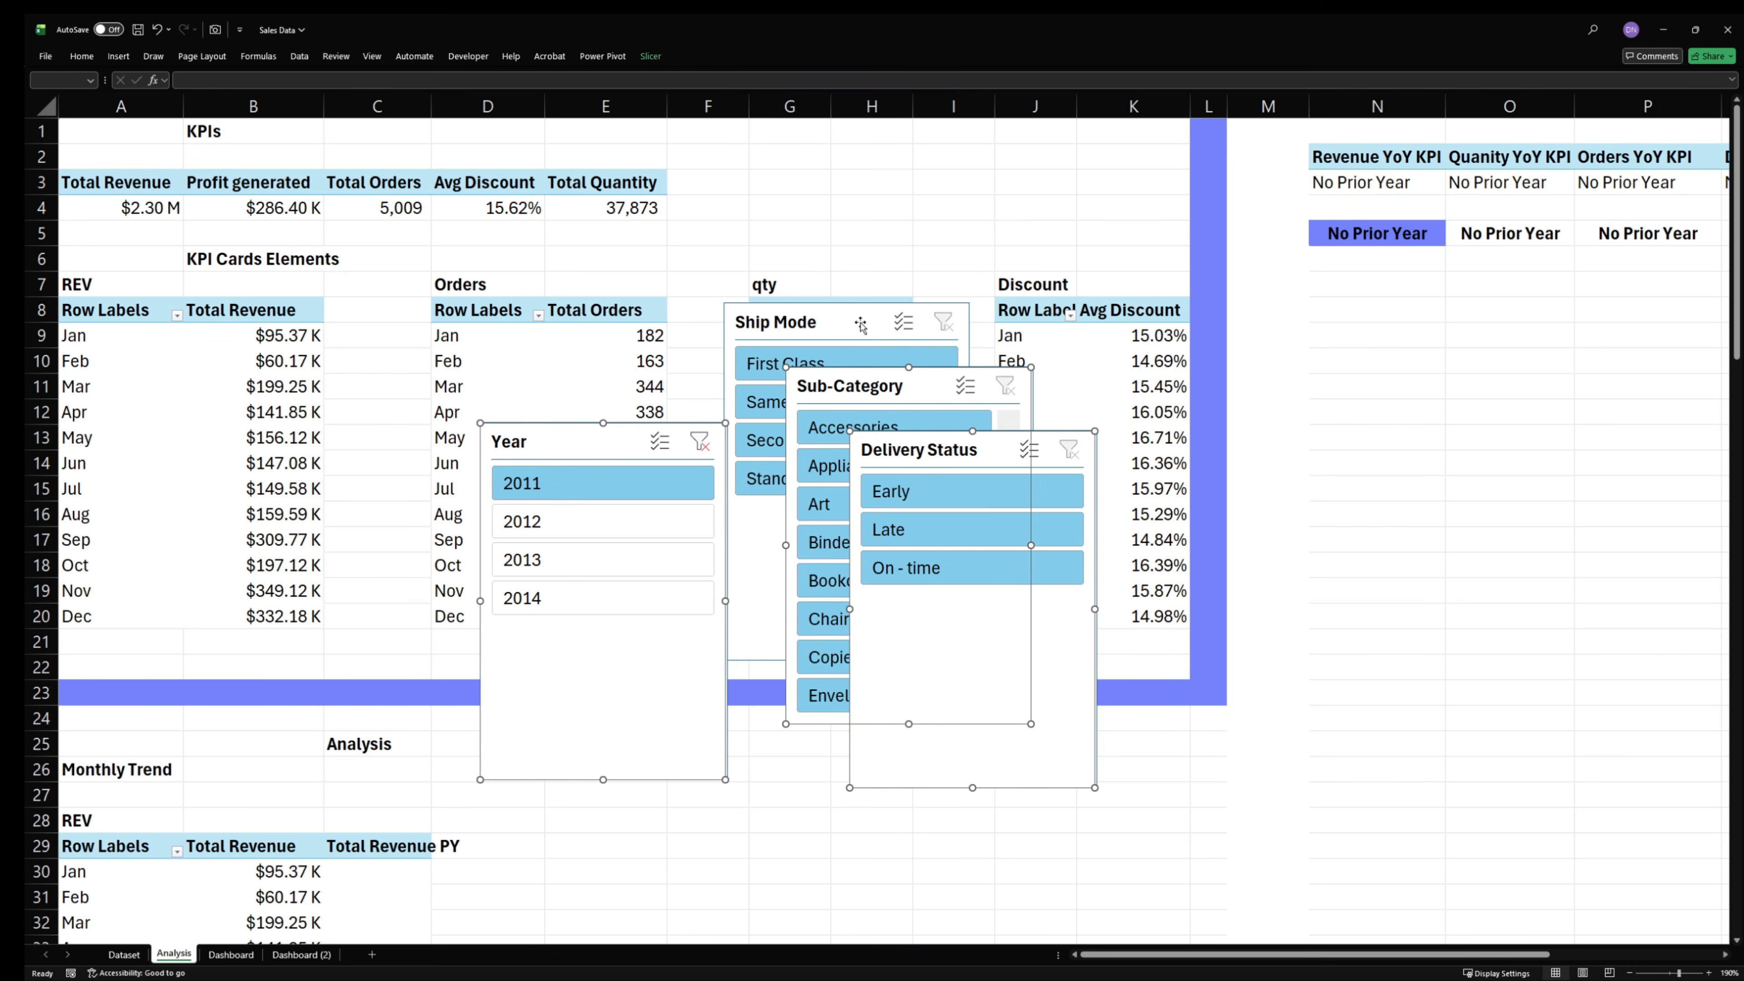
{"action": "left_click", "coordinate": [853, 321], "text": "ctrl"}
{"action": "left_click_drag", "start_coordinate": [853, 320], "coordinate": [432, 321]}
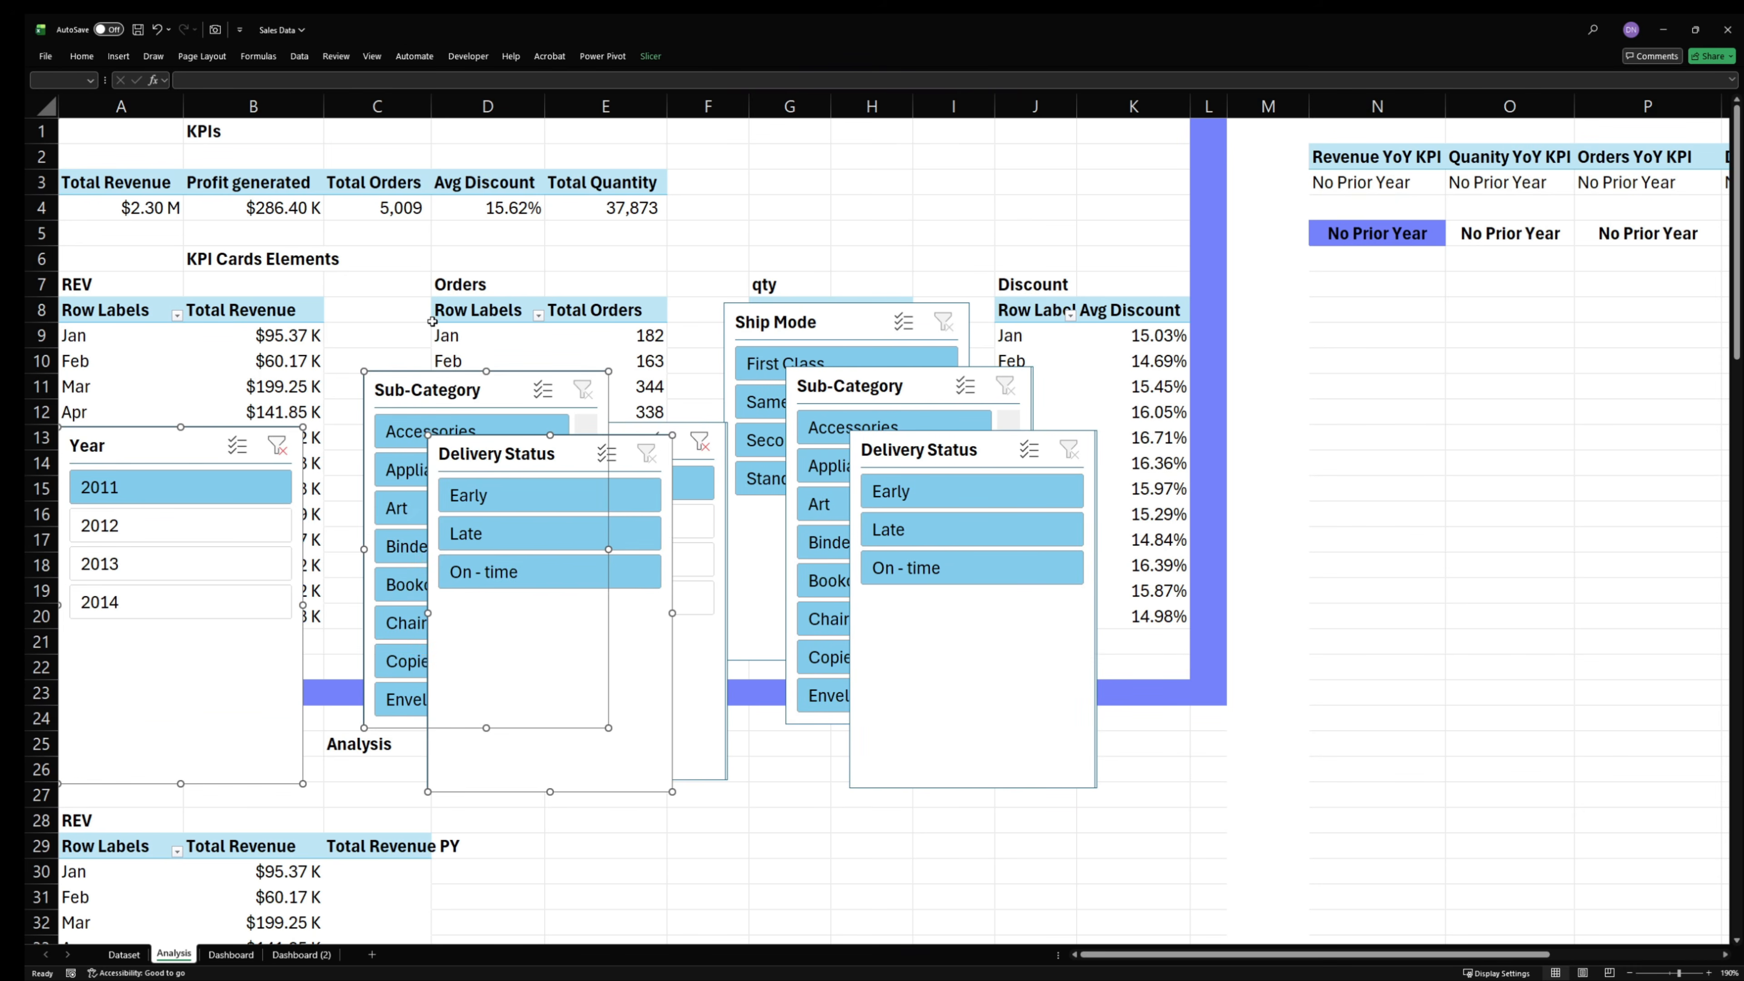
{"action": "key", "text": "Delete"}
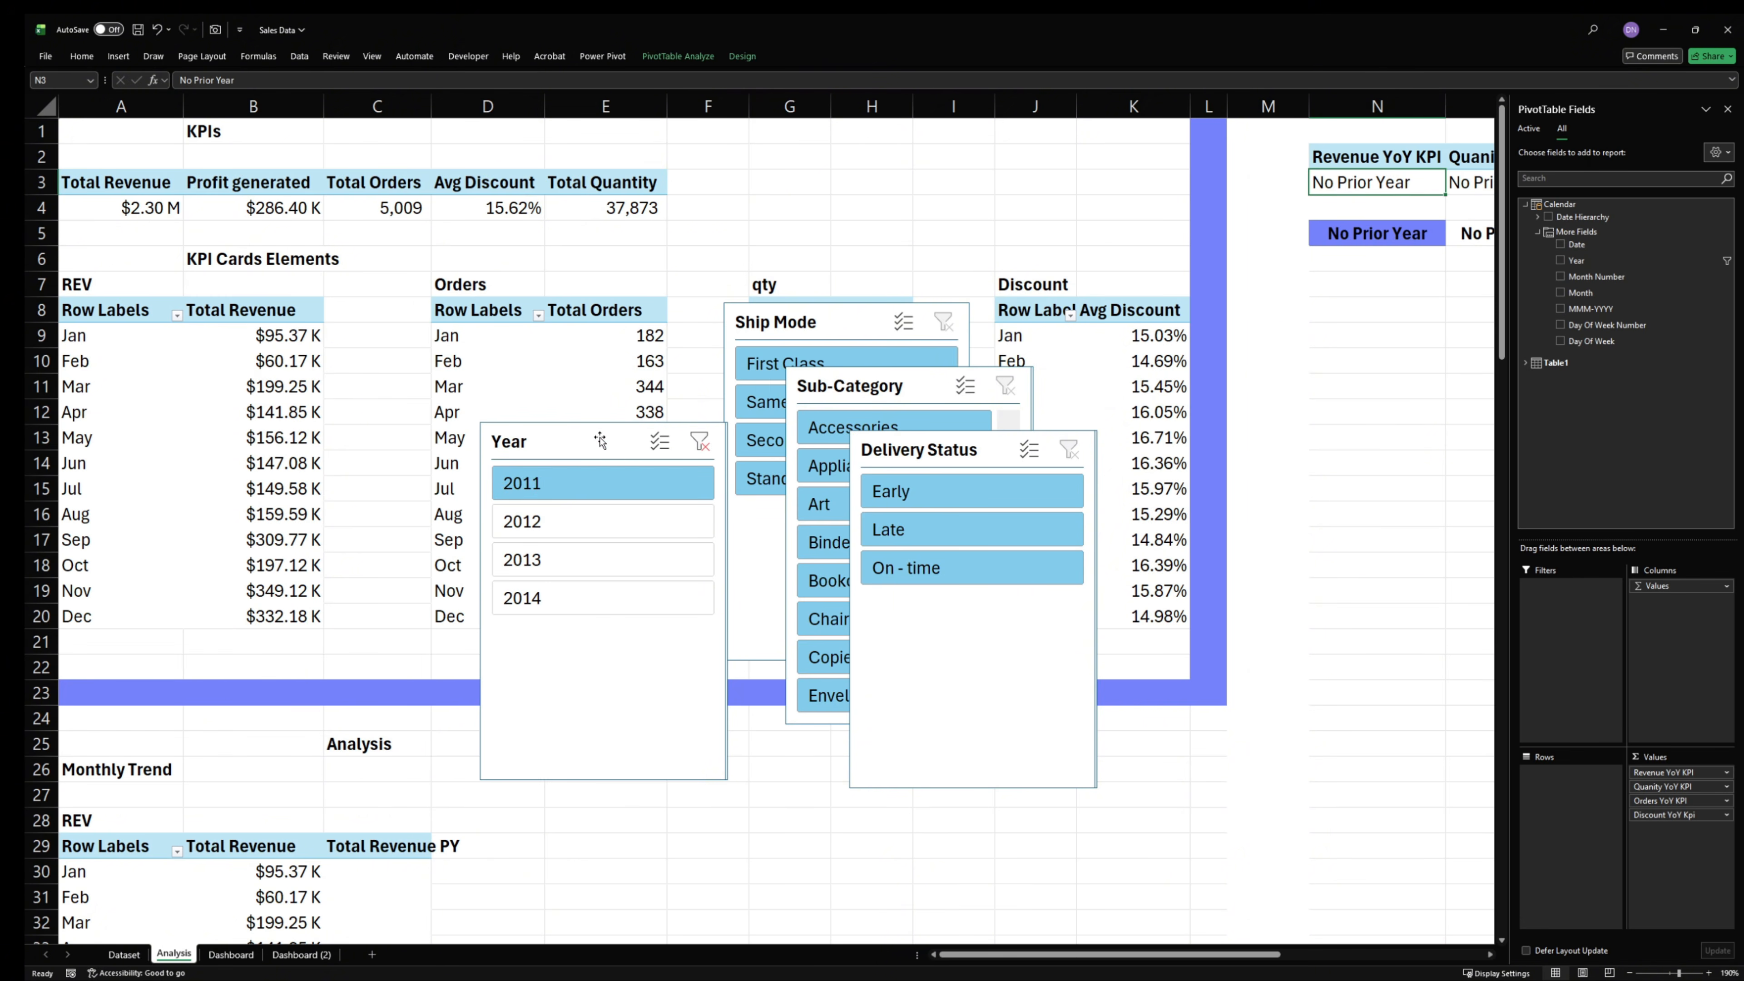
- Transfer the Year, Ship Mode, Sub-Category and Delivery Status slicers to the Dashboard sheet, enabling data connections, and move them clear of the sidebar
{"action": "left_click", "coordinate": [600, 433]}
{"action": "left_click", "coordinate": [833, 324], "text": "ctrl"}
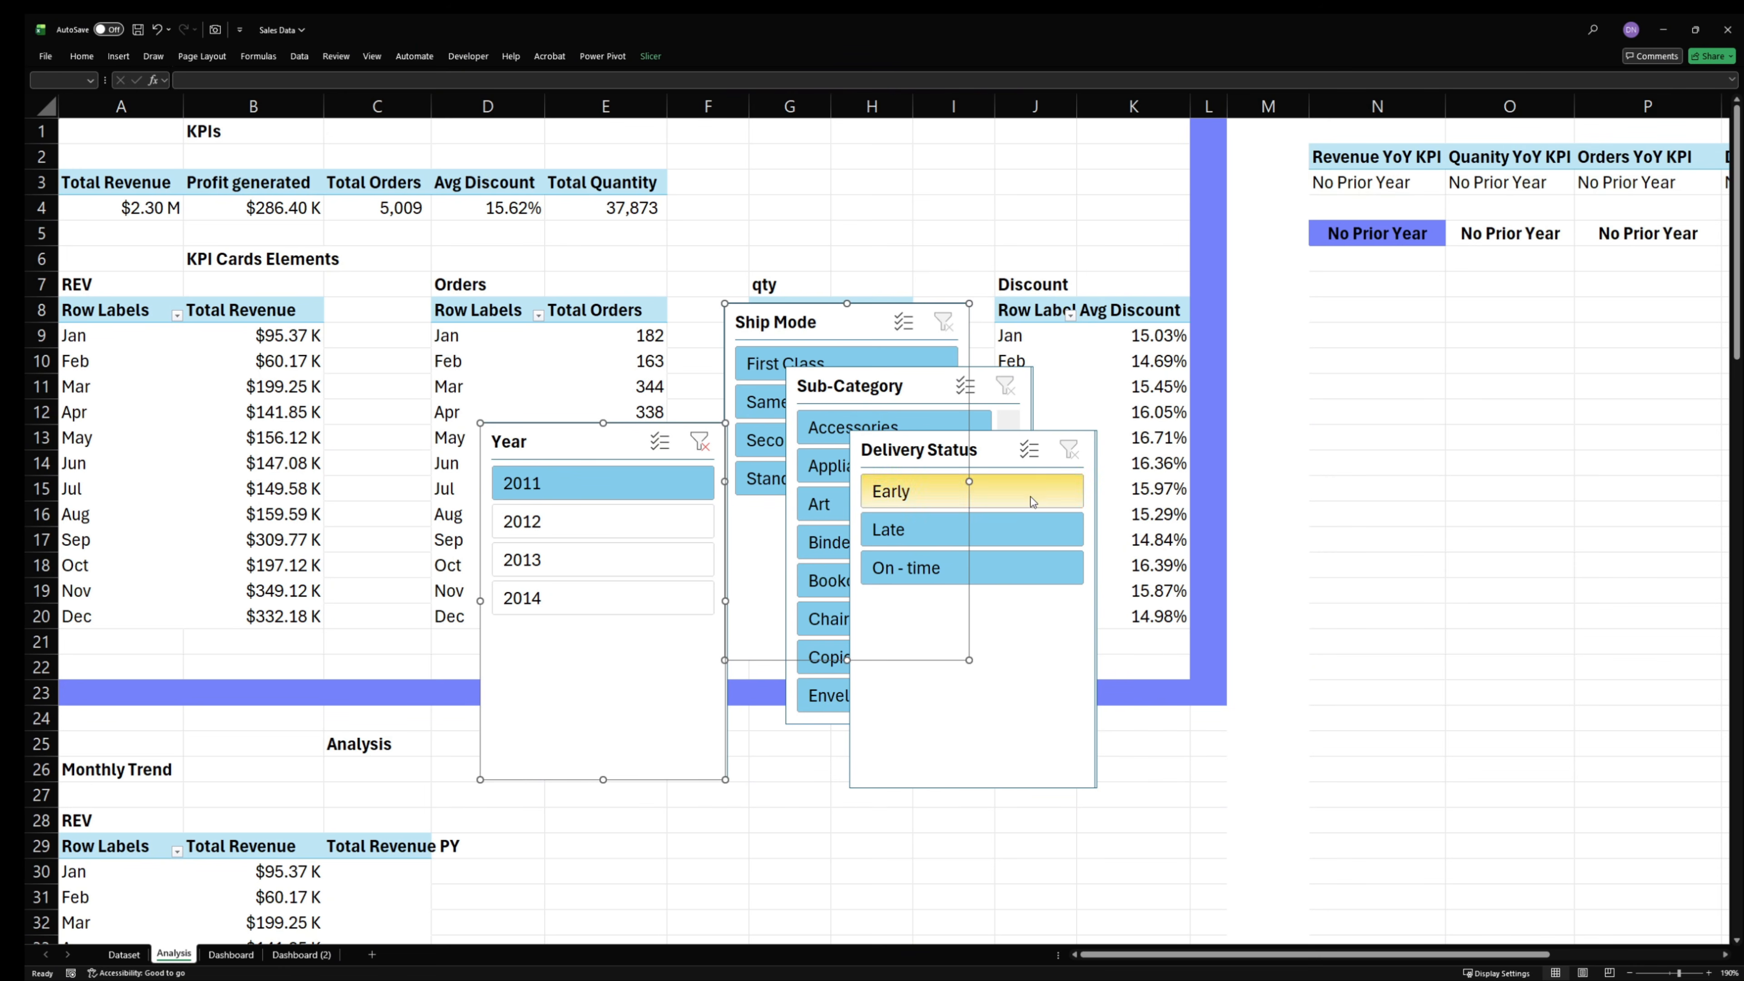
{"action": "left_click", "coordinate": [1008, 458], "text": "ctrl"}
{"action": "left_click", "coordinate": [984, 383], "text": "ctrl"}
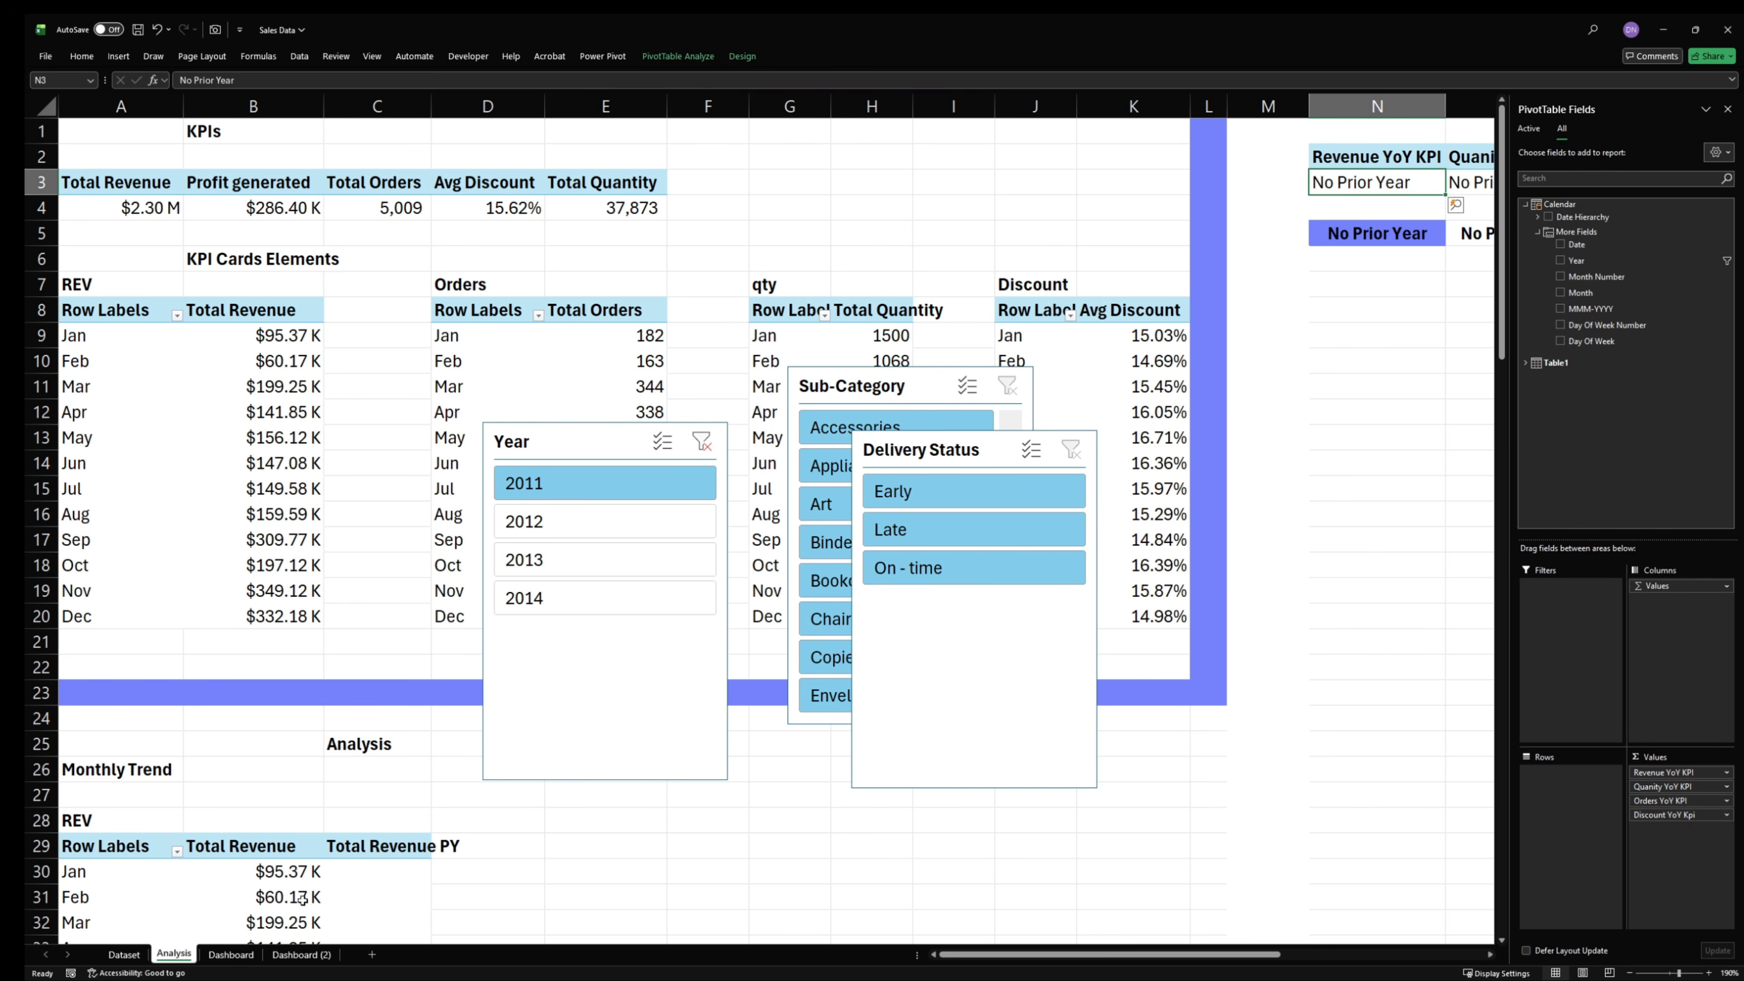
{"action": "left_click", "coordinate": [230, 955]}
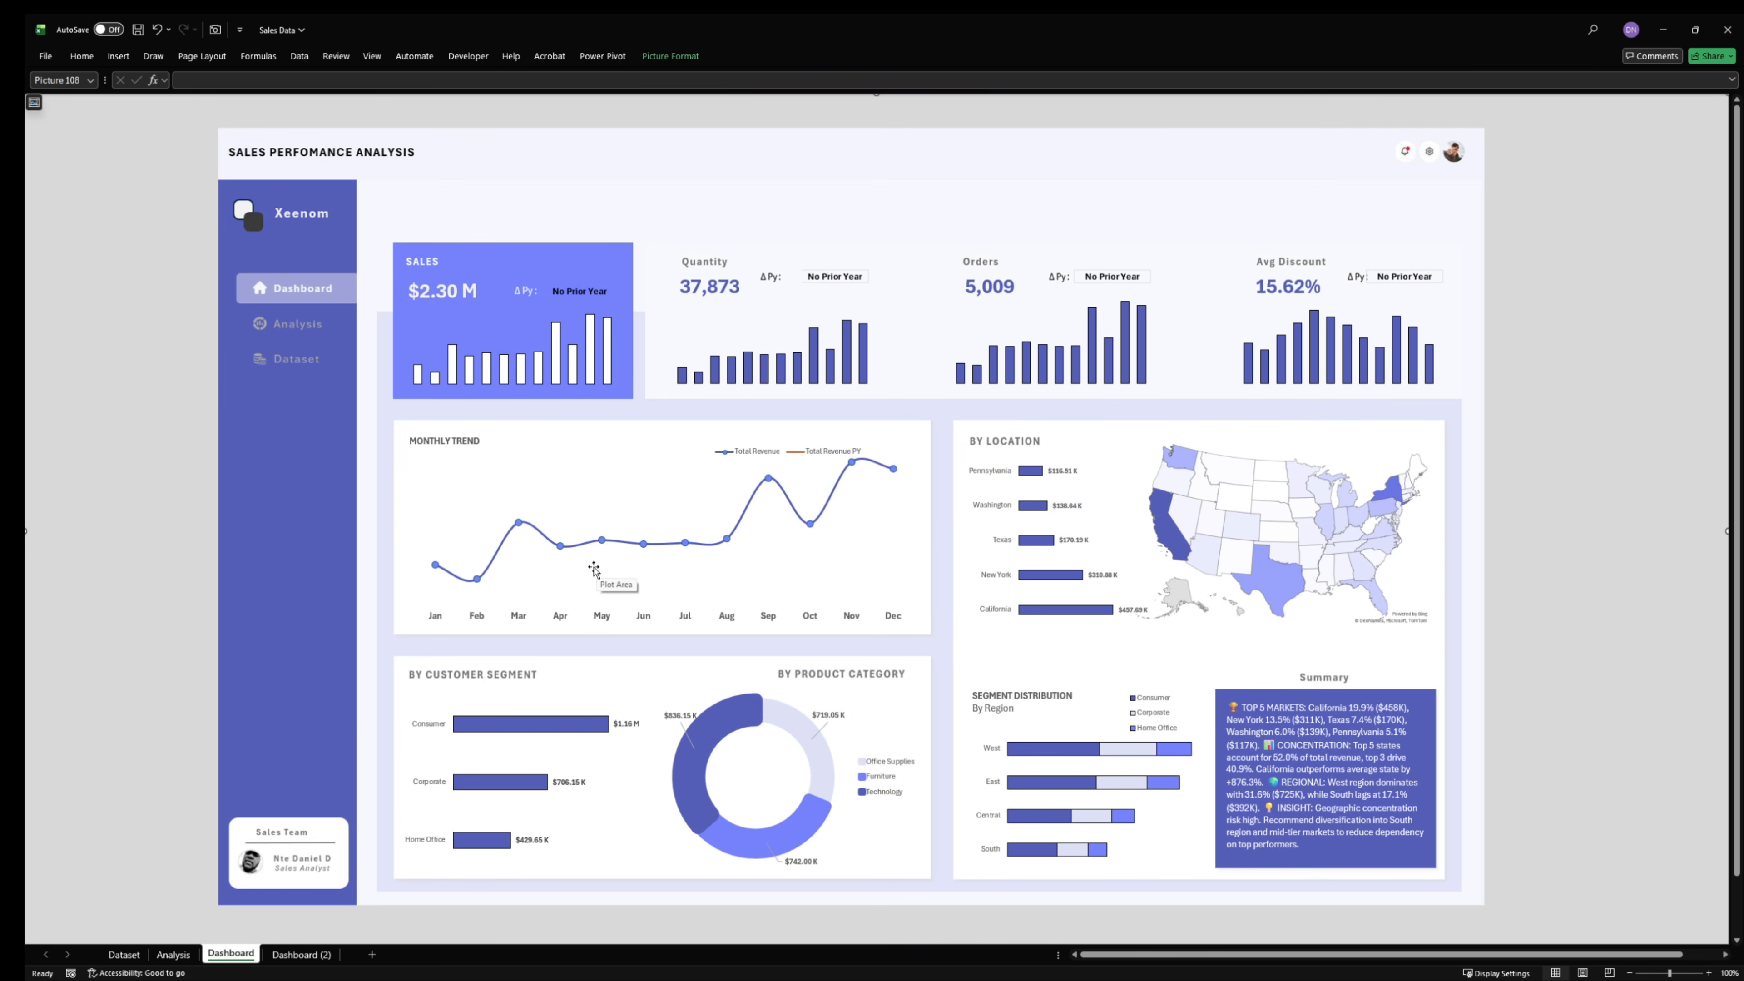
{"action": "left_click", "coordinate": [859, 550]}
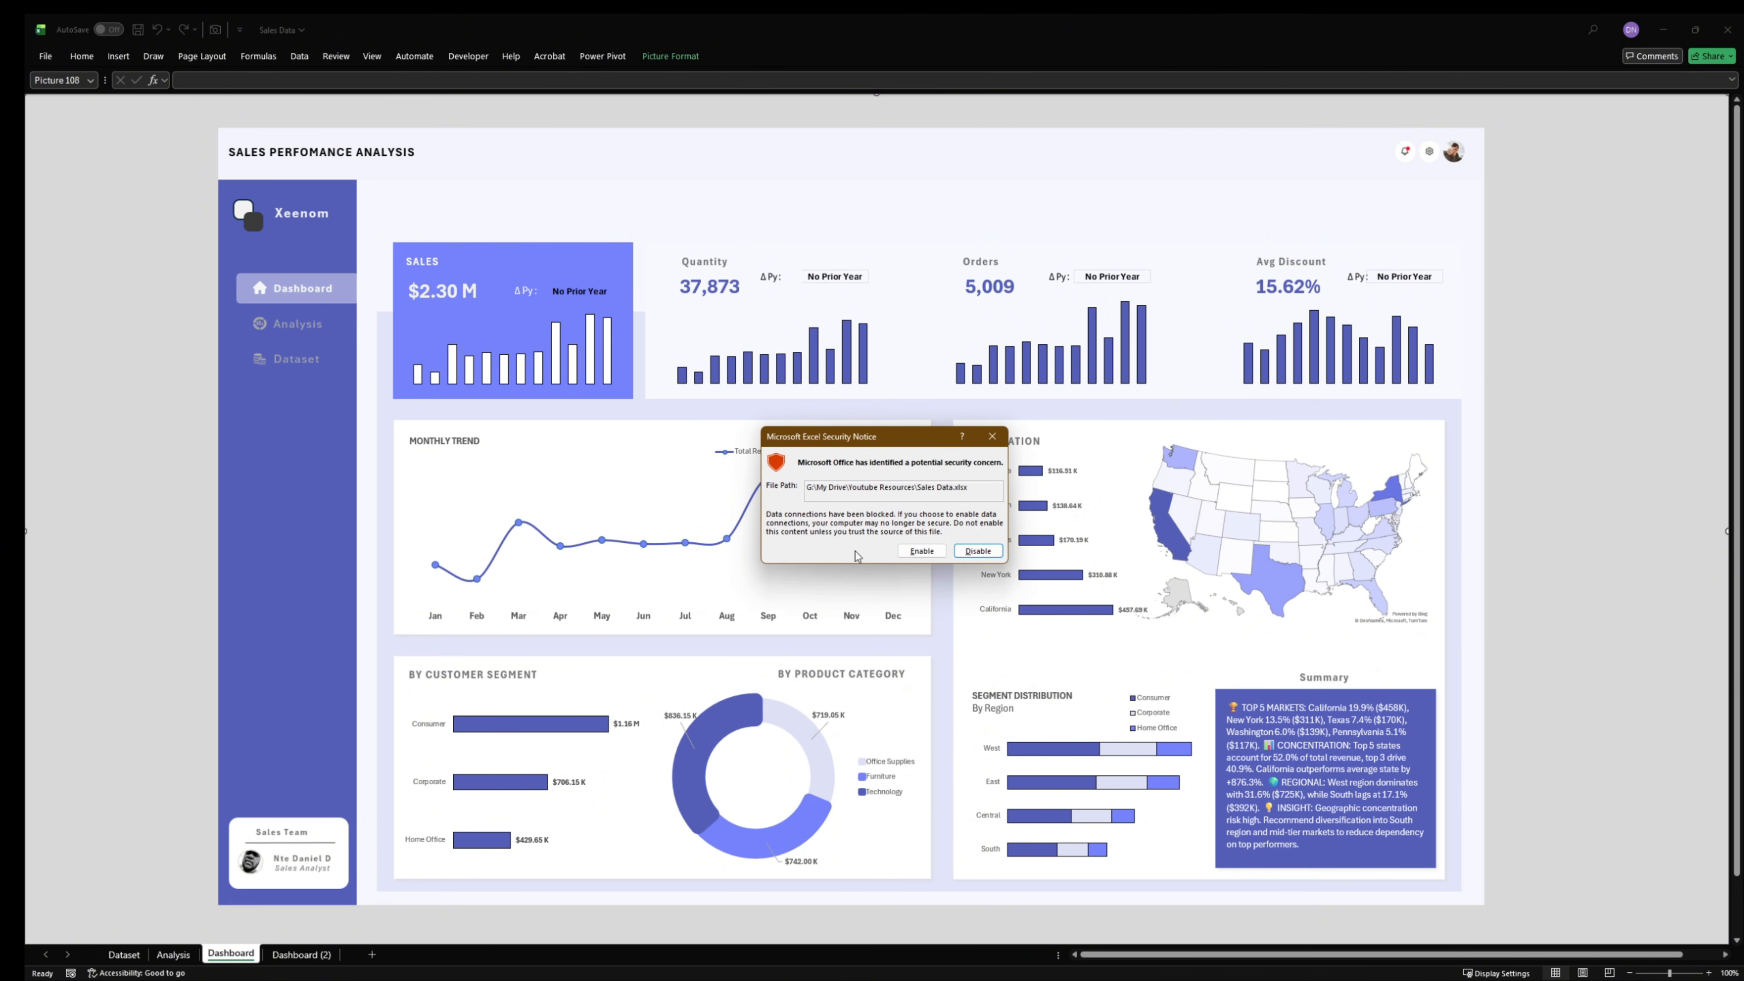
{"action": "left_click", "coordinate": [922, 550]}
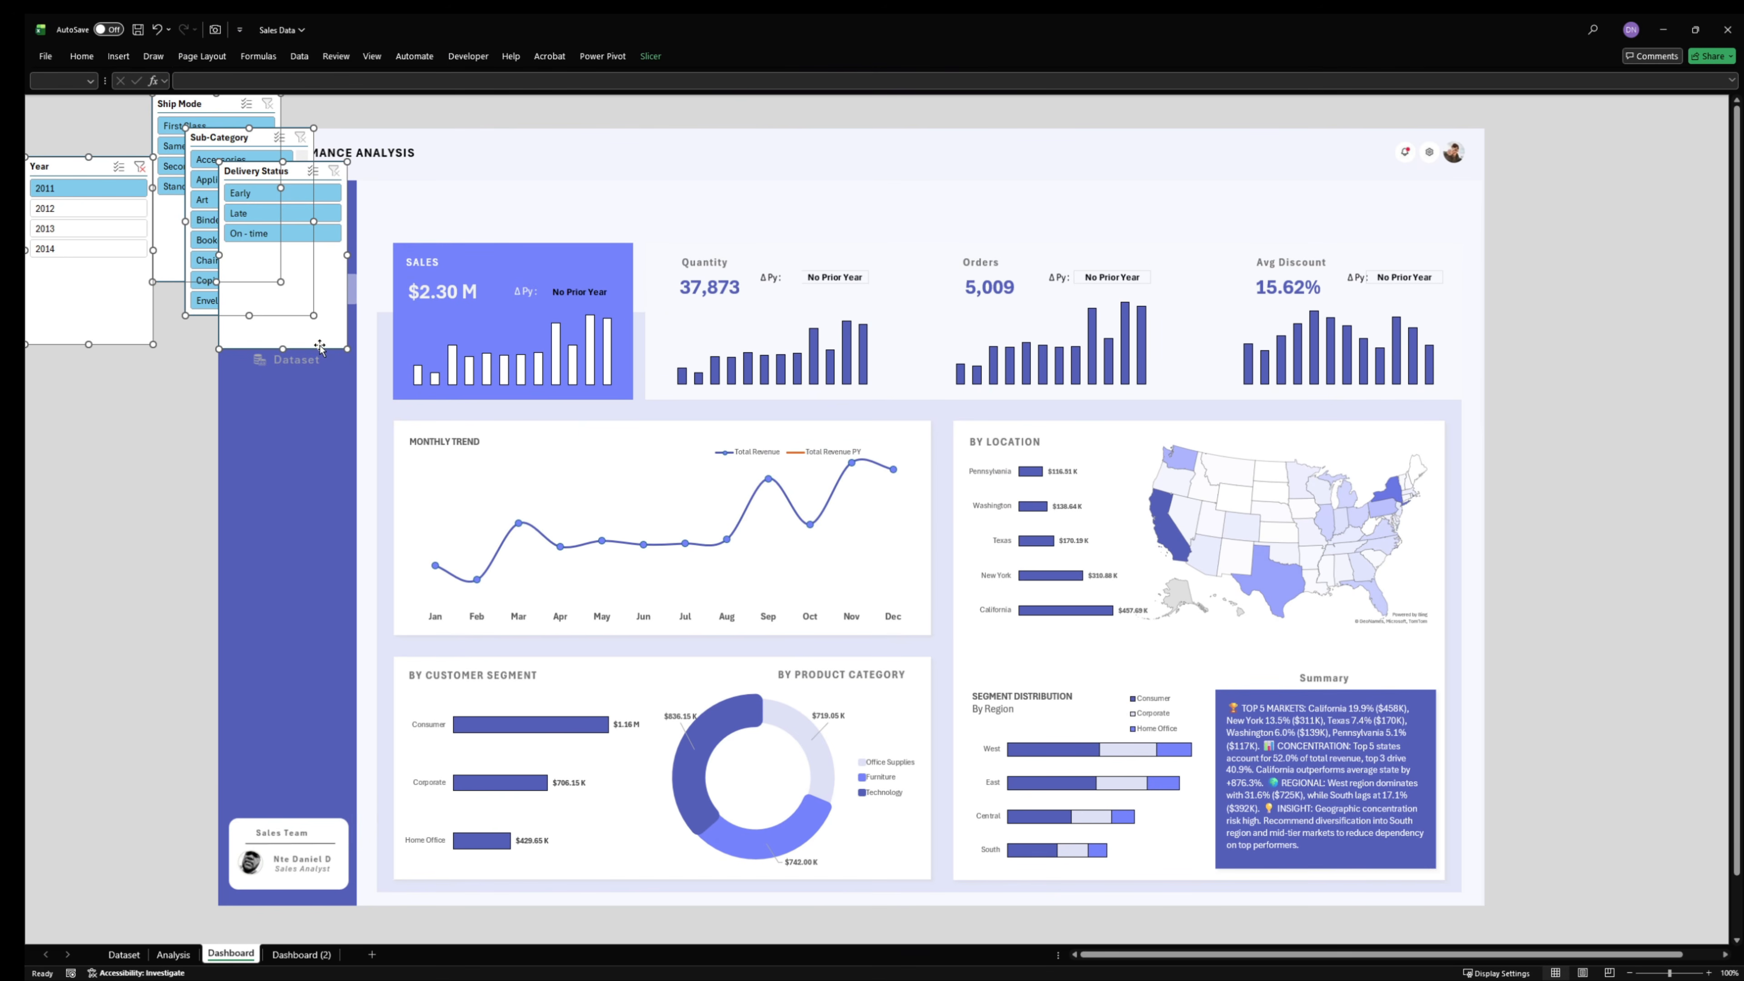
{"action": "left_click_drag", "start_coordinate": [319, 347], "coordinate": [840, 642]}
- Delete the duplicate Year, Sub-Category and Delivery Status slicers left on the Analysis sheet
{"action": "left_click", "coordinate": [173, 954]}
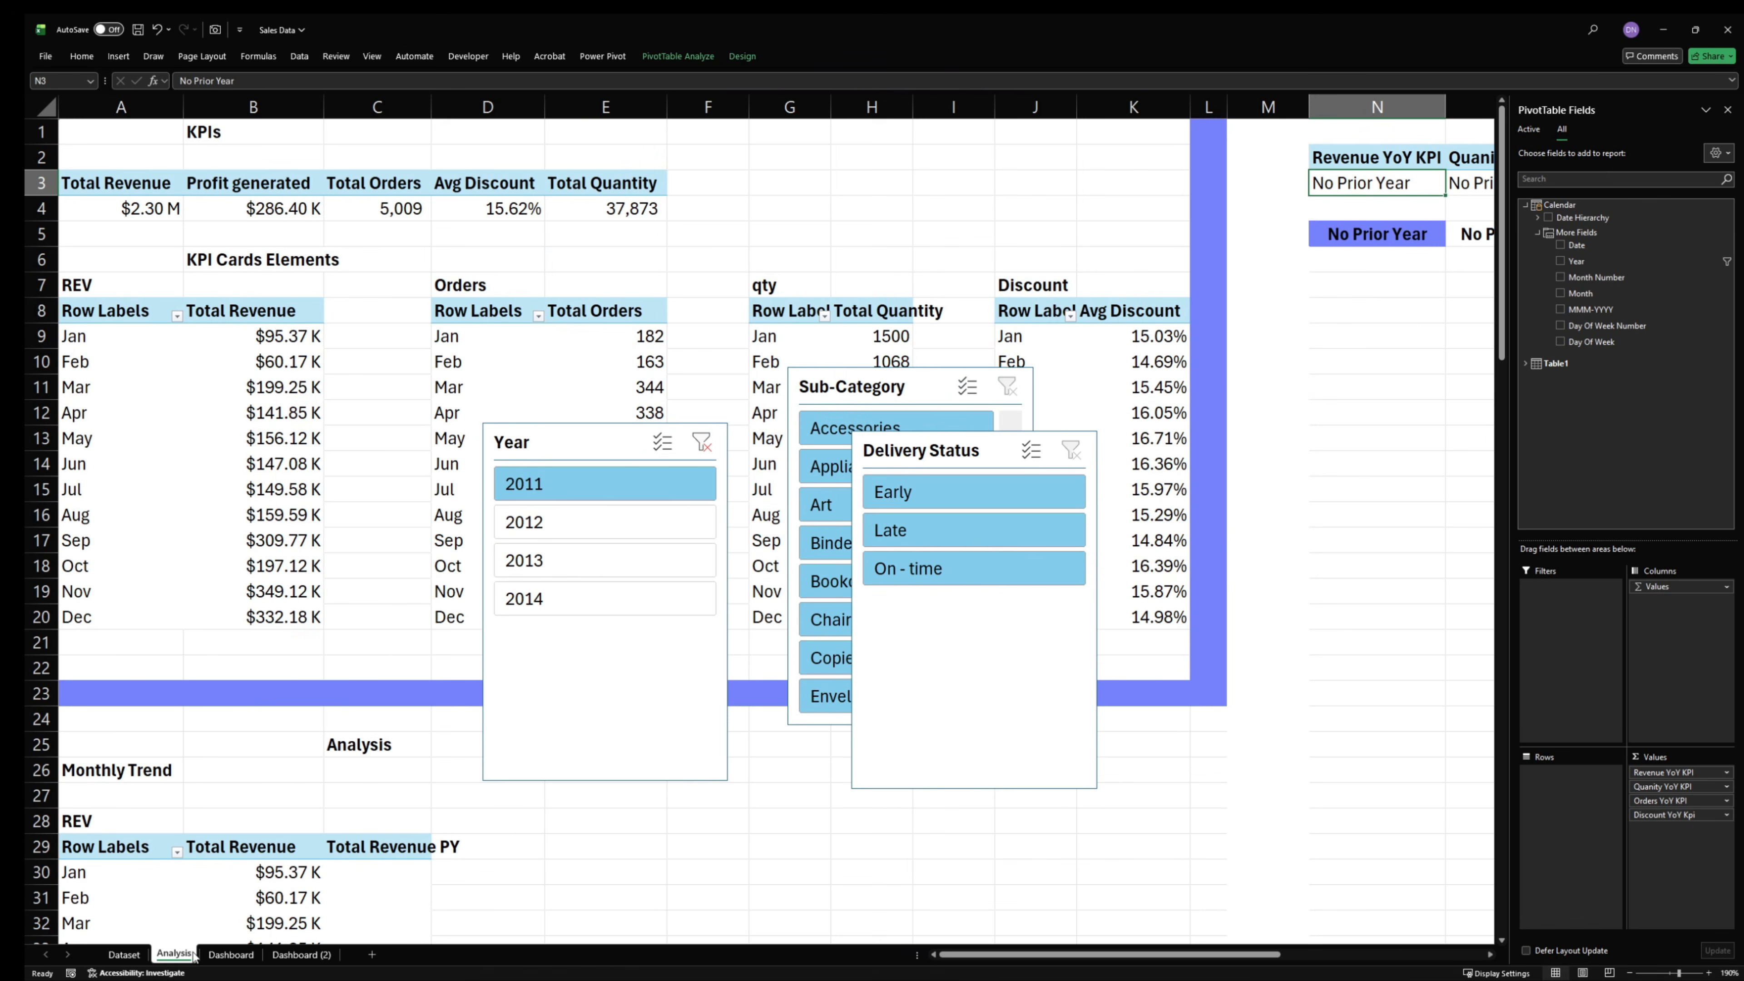
{"action": "left_click", "coordinate": [910, 649]}
{"action": "left_click", "coordinate": [738, 435], "text": "shift"}
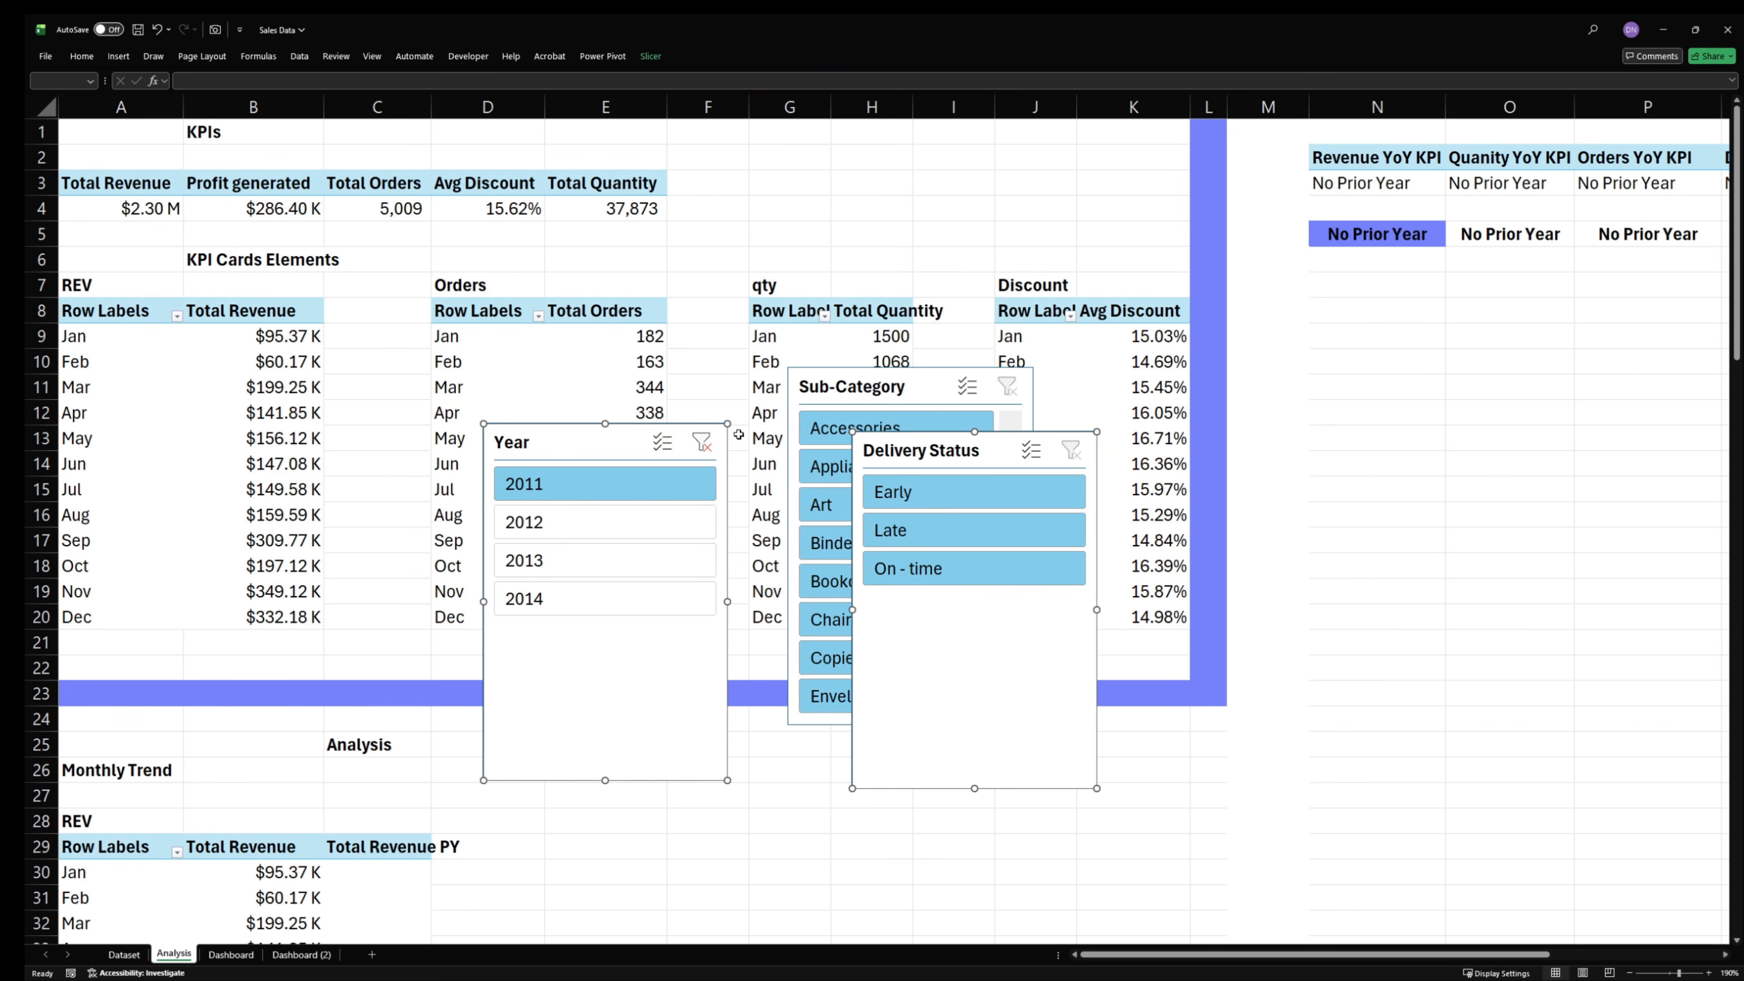
{"action": "left_click", "coordinate": [859, 390], "text": "shift"}
{"action": "key", "text": "Delete"}
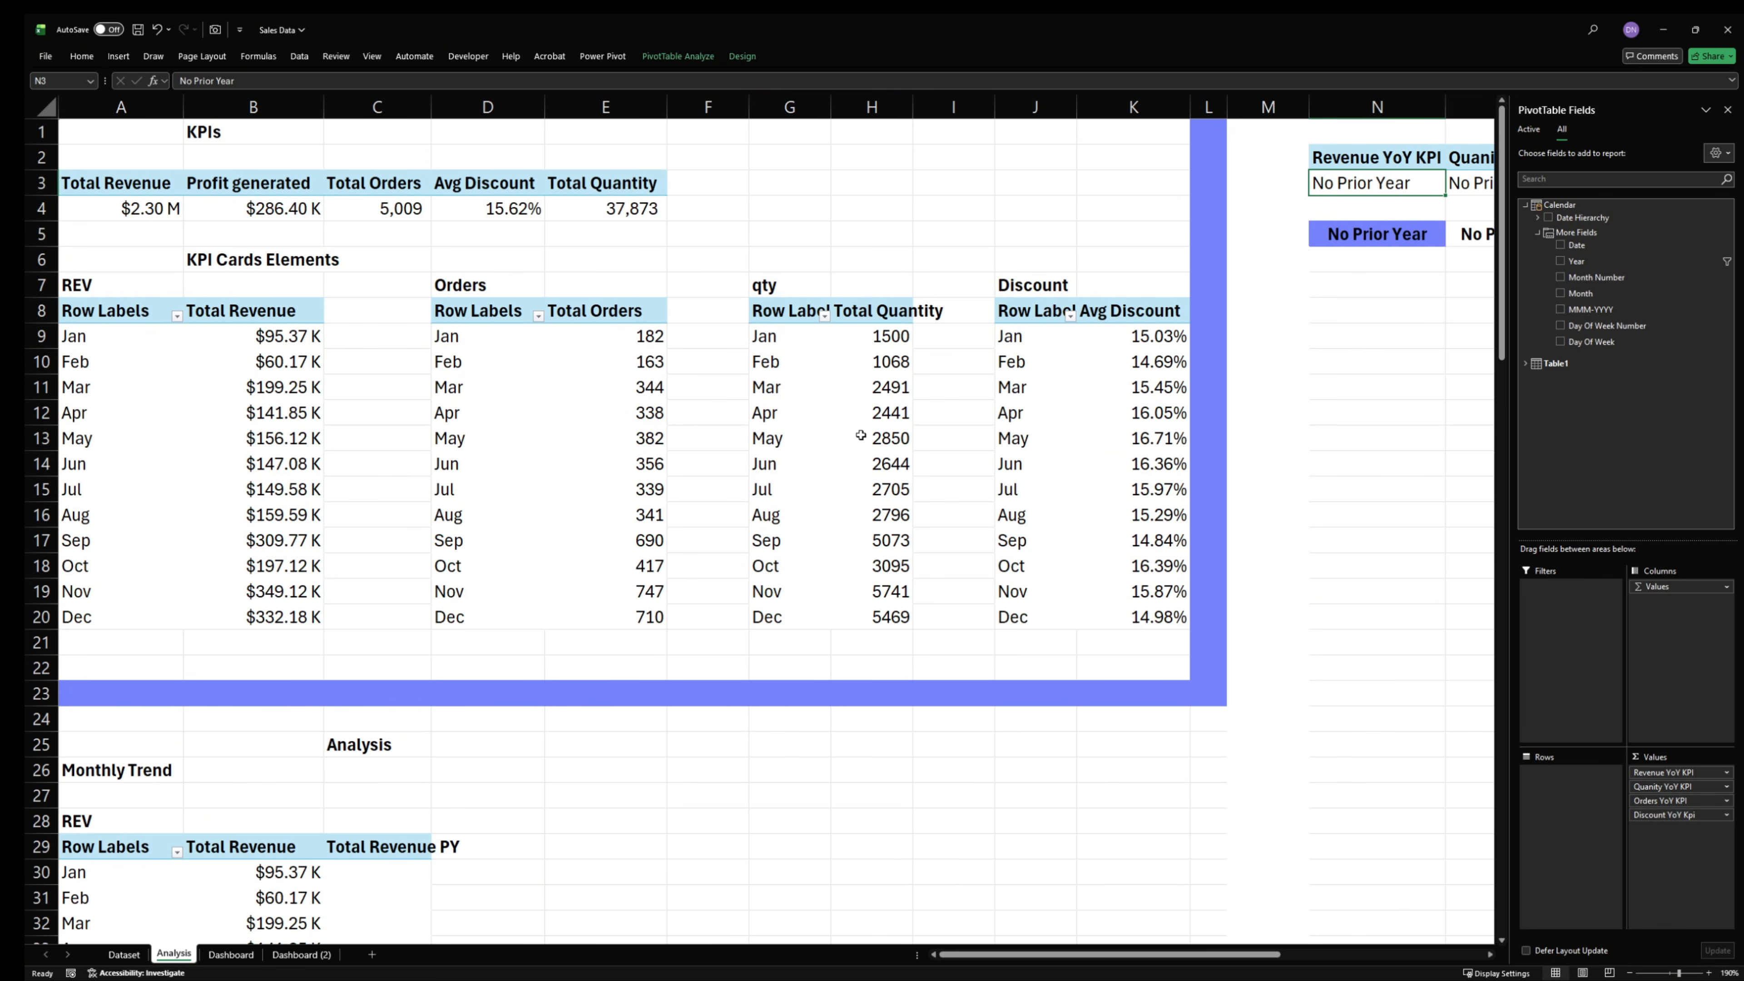
- On the Dashboard sheet, separate the overlapping slicers and place Sub-Category, Ship Mode and Delivery Status on the sidebar
{"action": "left_click", "coordinate": [233, 955]}
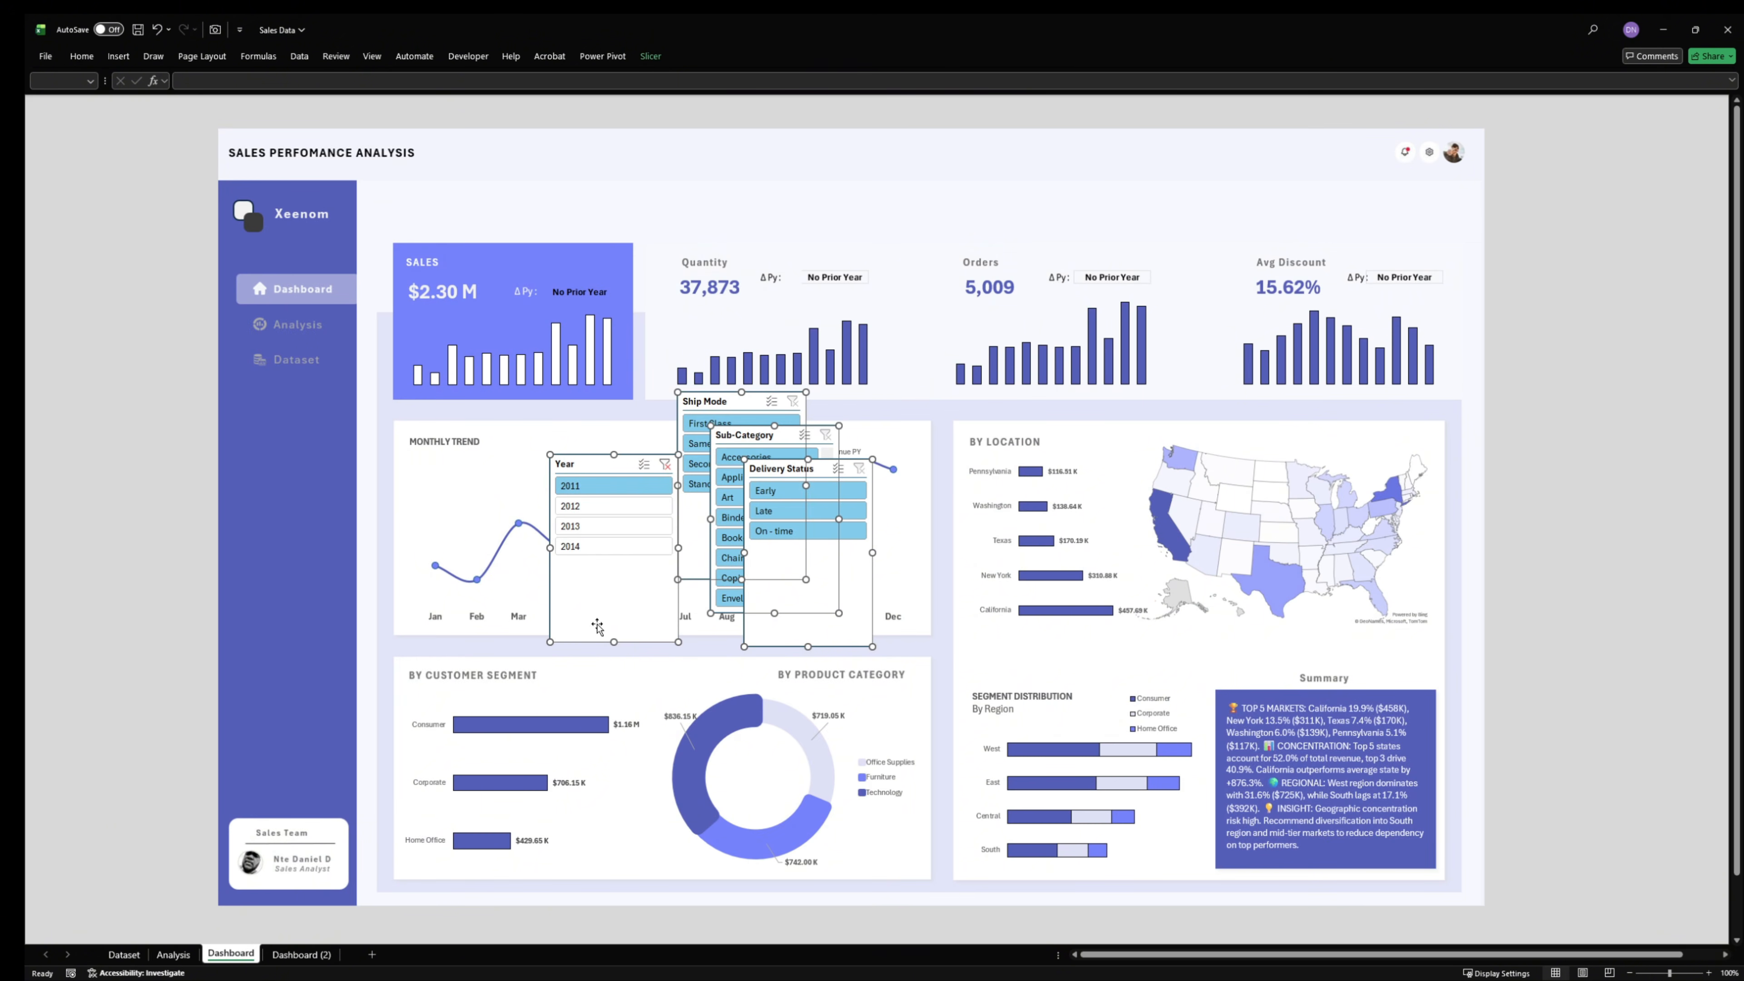
{"action": "left_click_drag", "start_coordinate": [599, 623], "coordinate": [571, 524]}
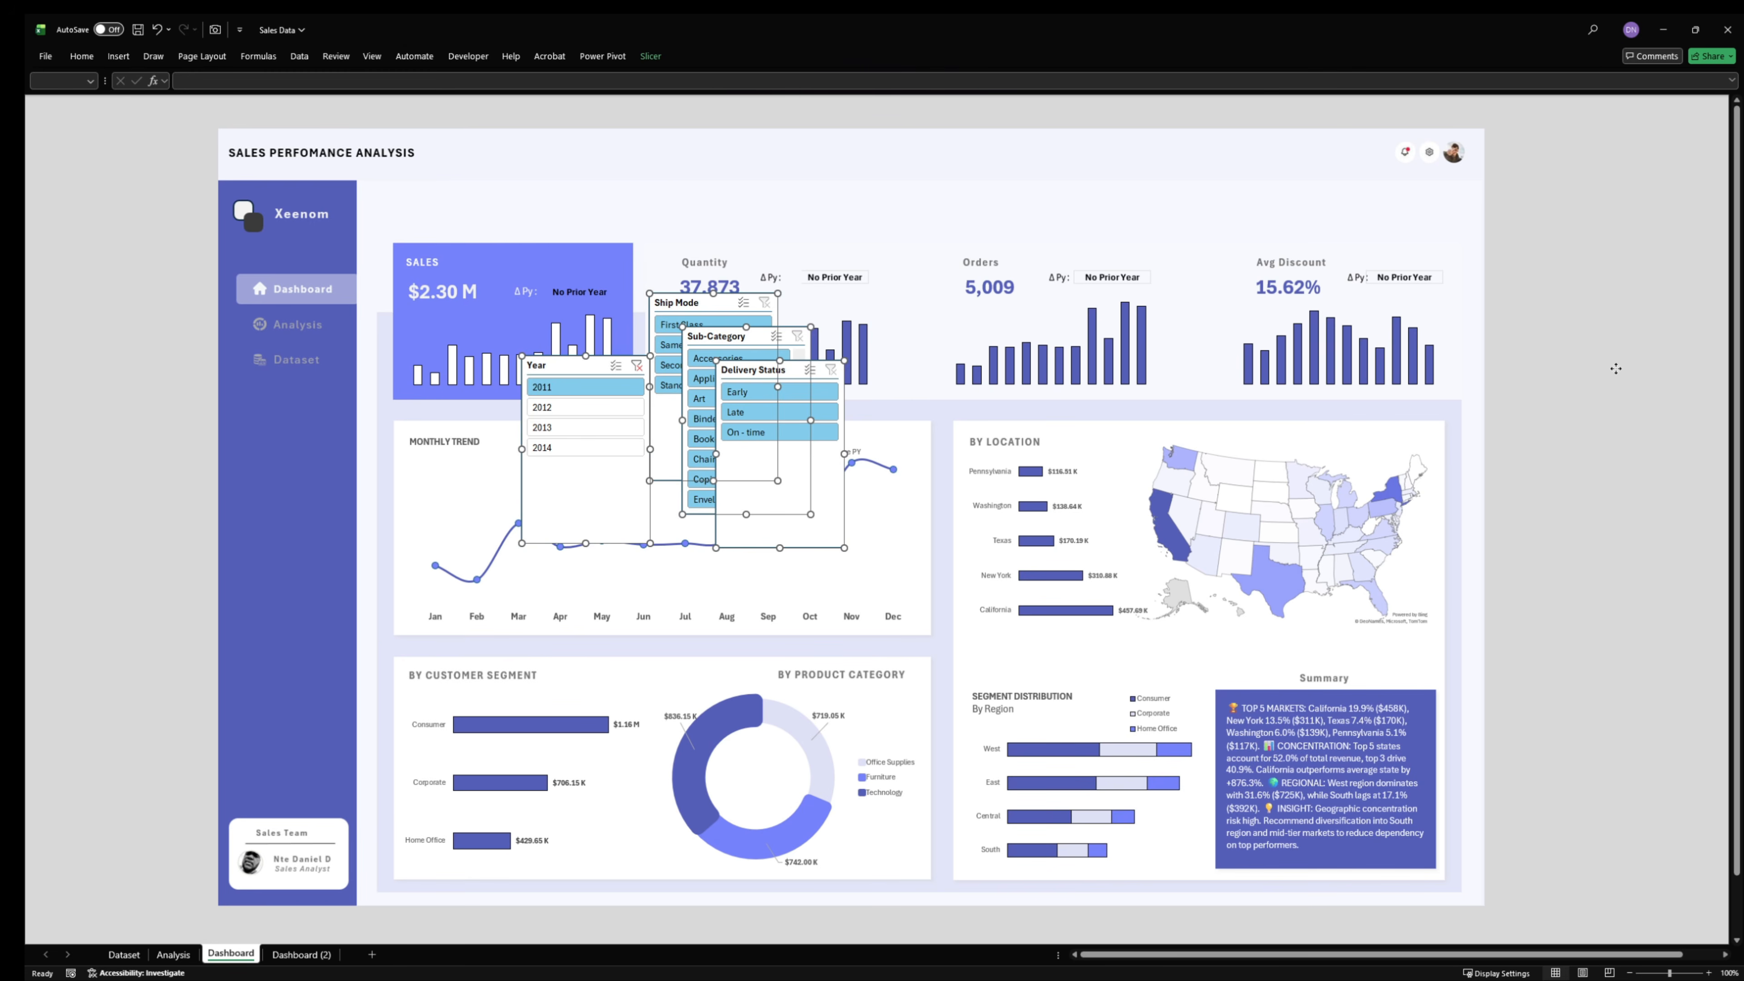
{"action": "left_click", "coordinate": [1597, 369]}
{"action": "left_click_drag", "start_coordinate": [693, 298], "coordinate": [260, 453]}
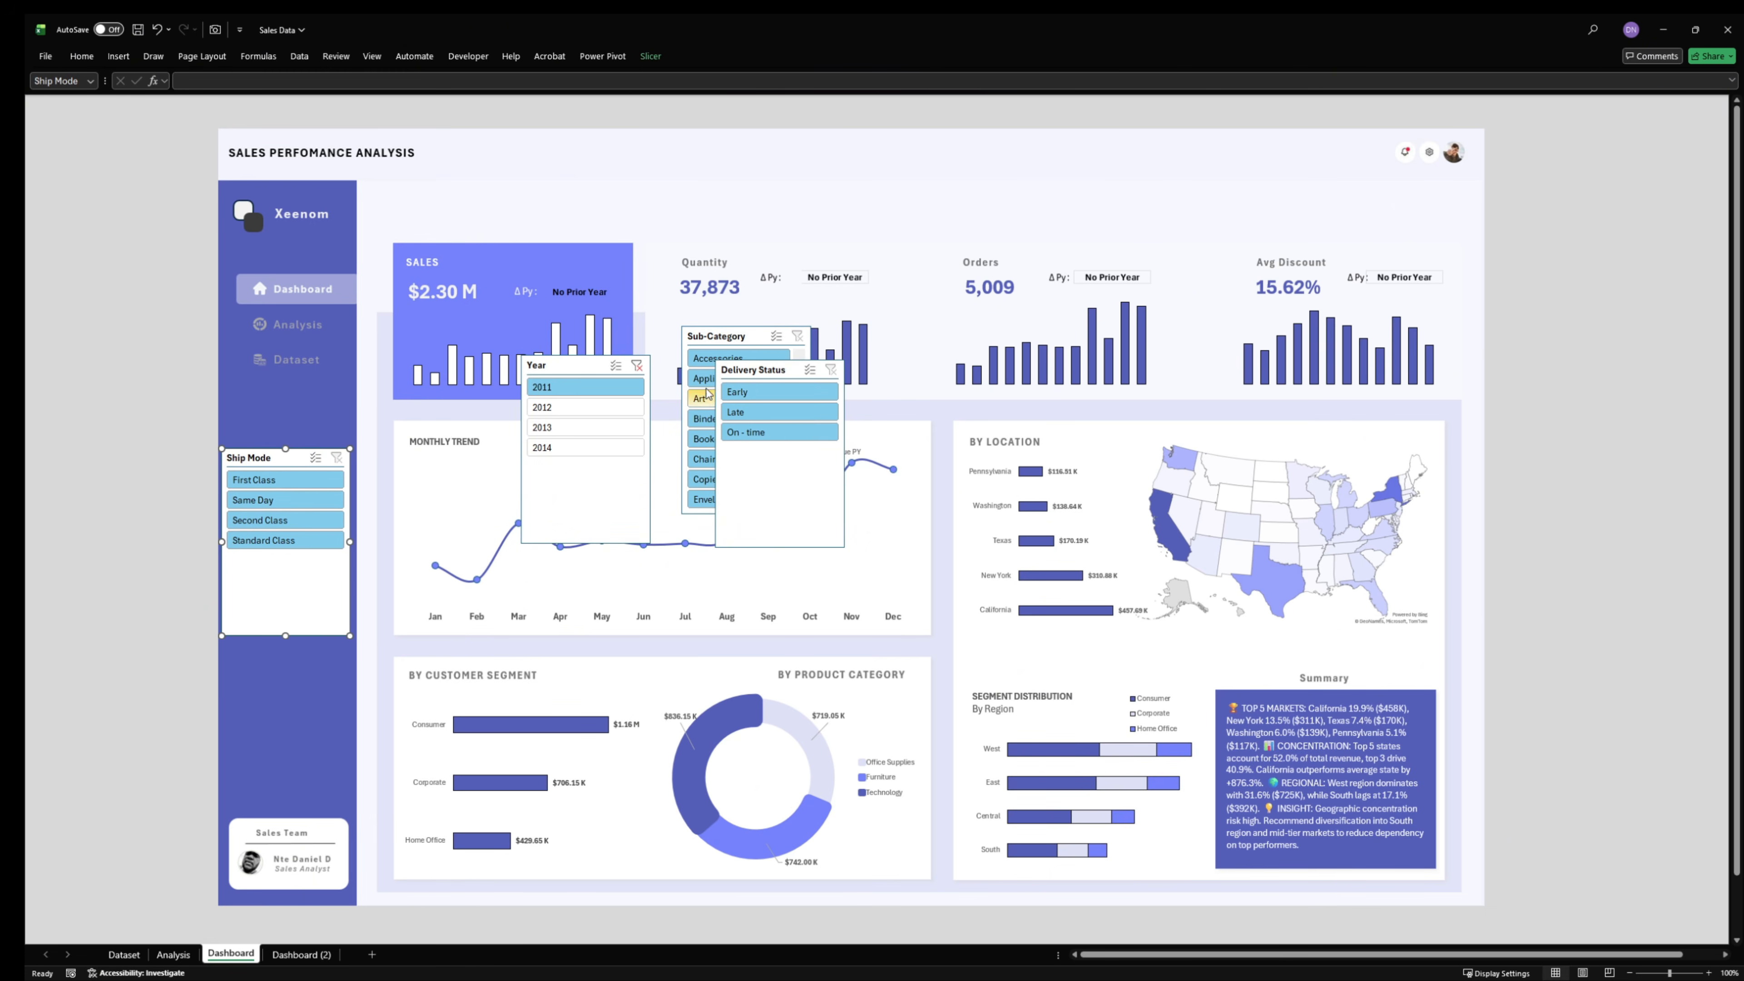
{"action": "left_click_drag", "start_coordinate": [758, 372], "coordinate": [276, 652]}
{"action": "left_click_drag", "start_coordinate": [743, 332], "coordinate": [284, 240]}
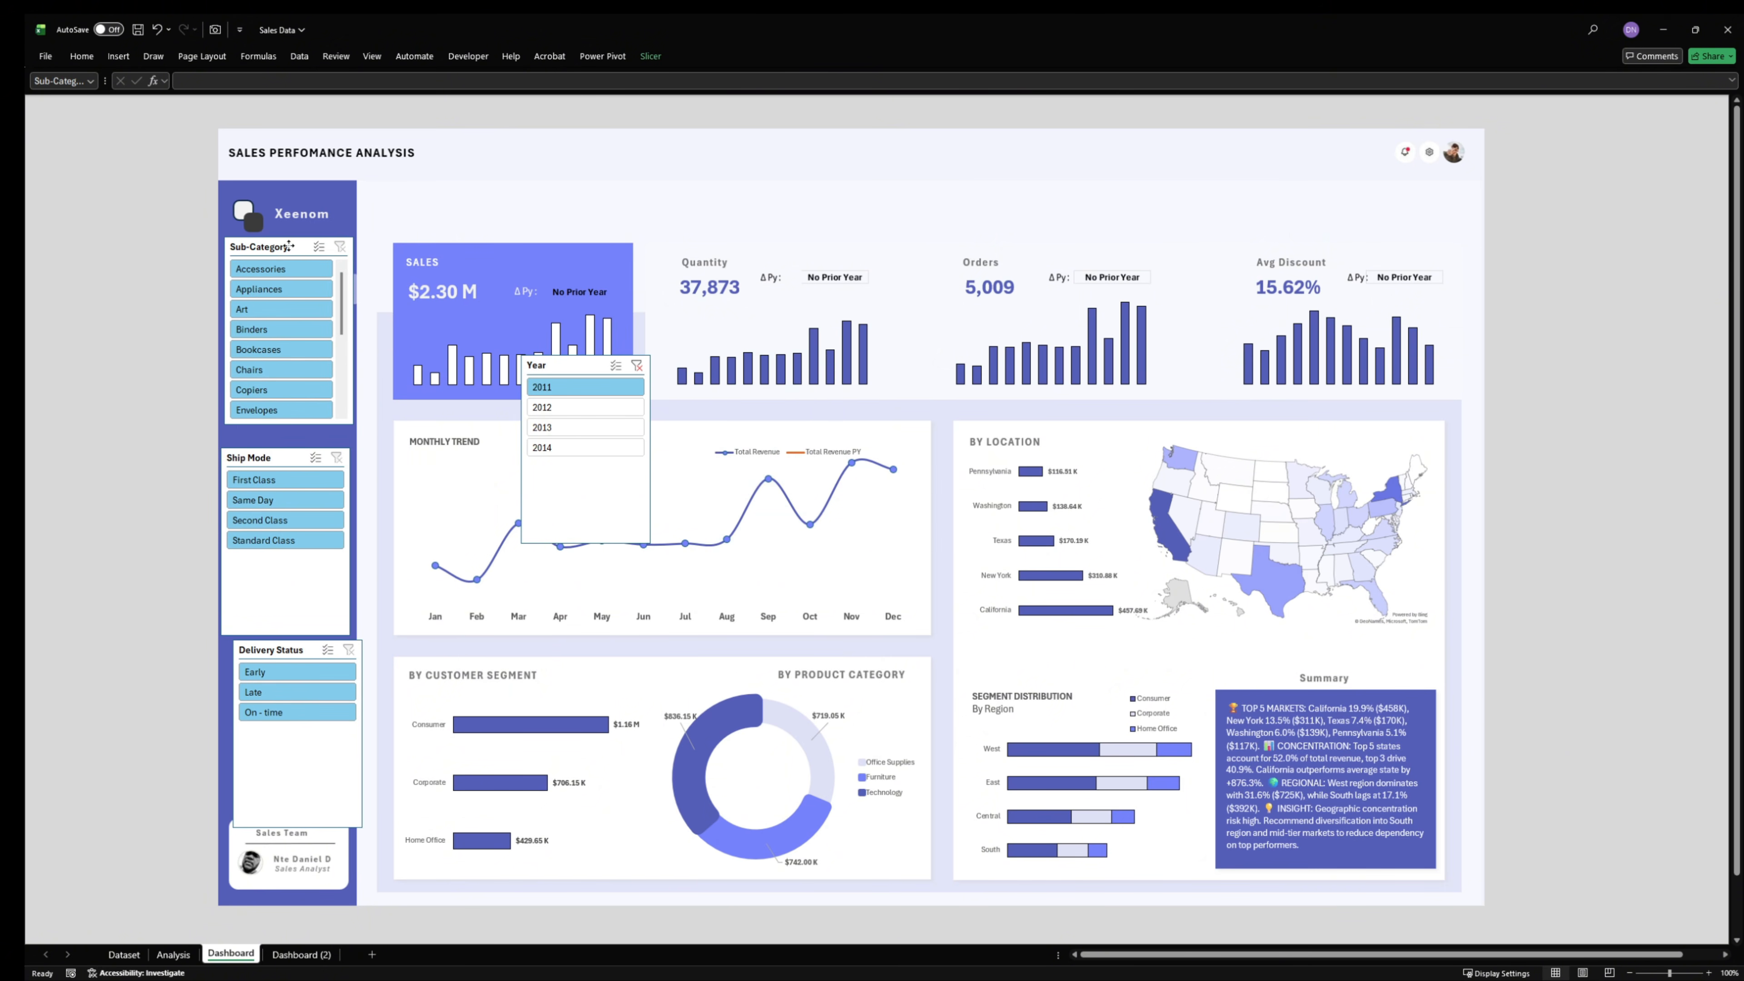
- Shrink the Sub-Category, Ship Mode and Delivery Status slicers together to one visible item each and narrow them to fit the sidebar
{"action": "left_click", "coordinate": [267, 458], "text": "ctrl"}
{"action": "left_click", "coordinate": [282, 651], "text": "ctrl"}
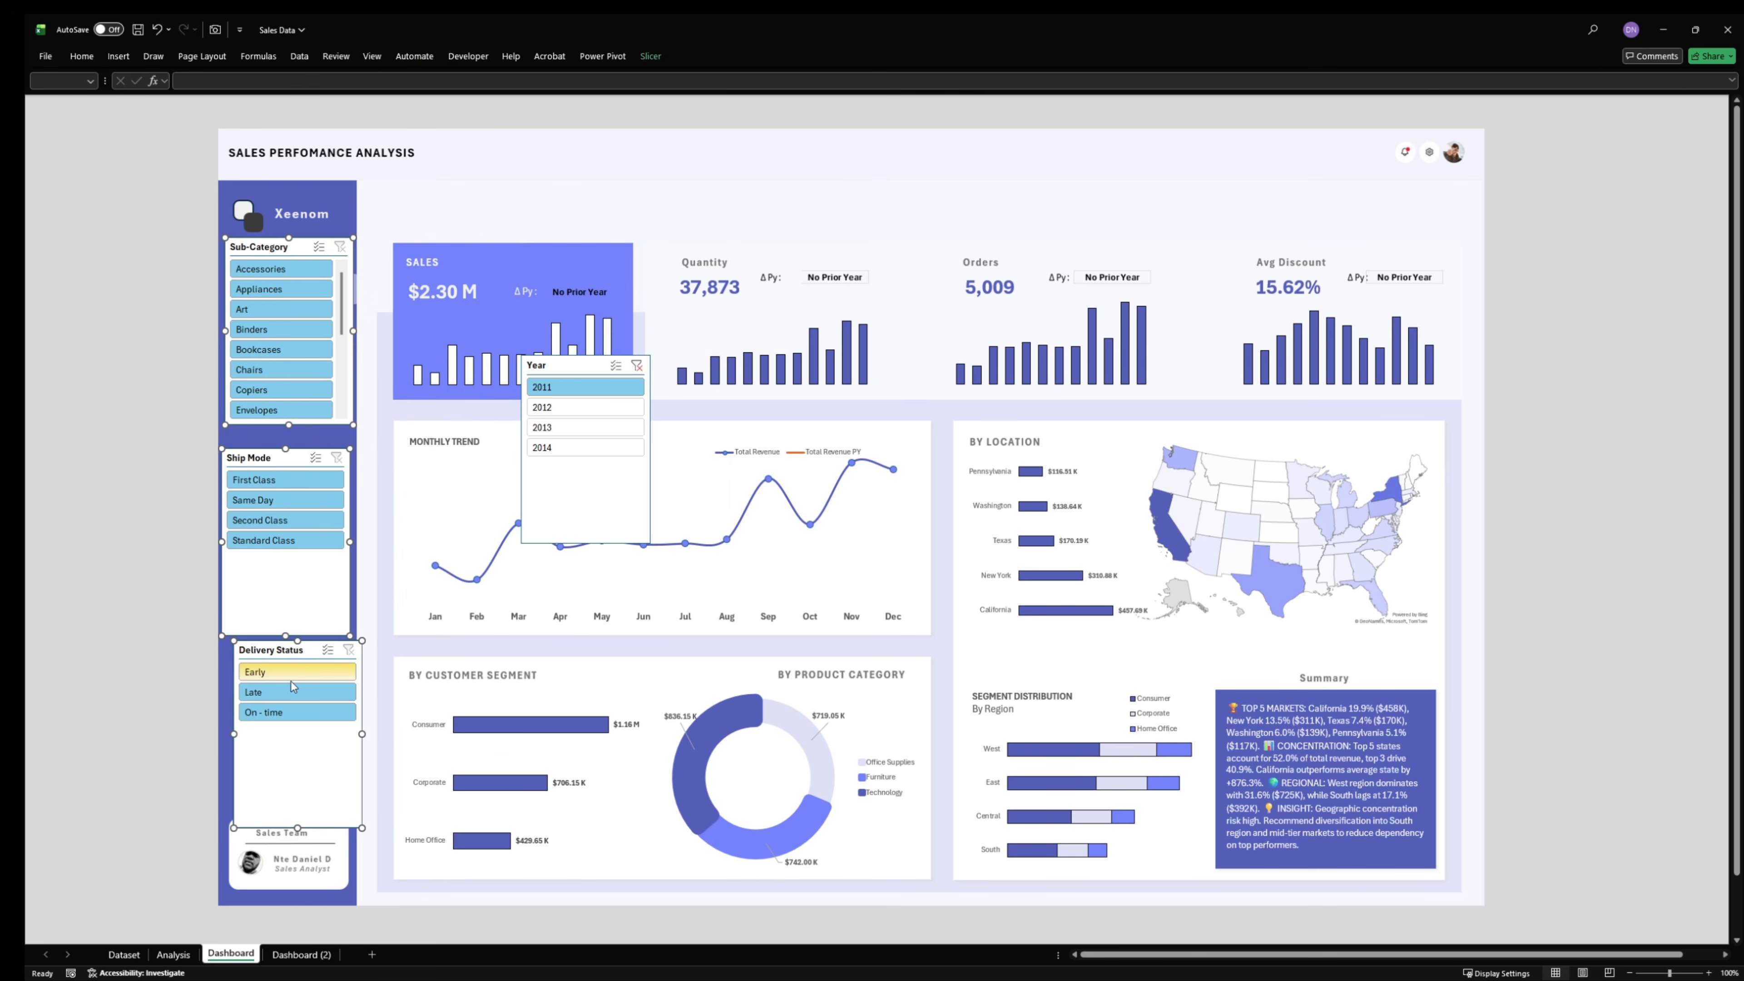
{"action": "left_click_drag", "start_coordinate": [297, 827], "coordinate": [311, 687]}
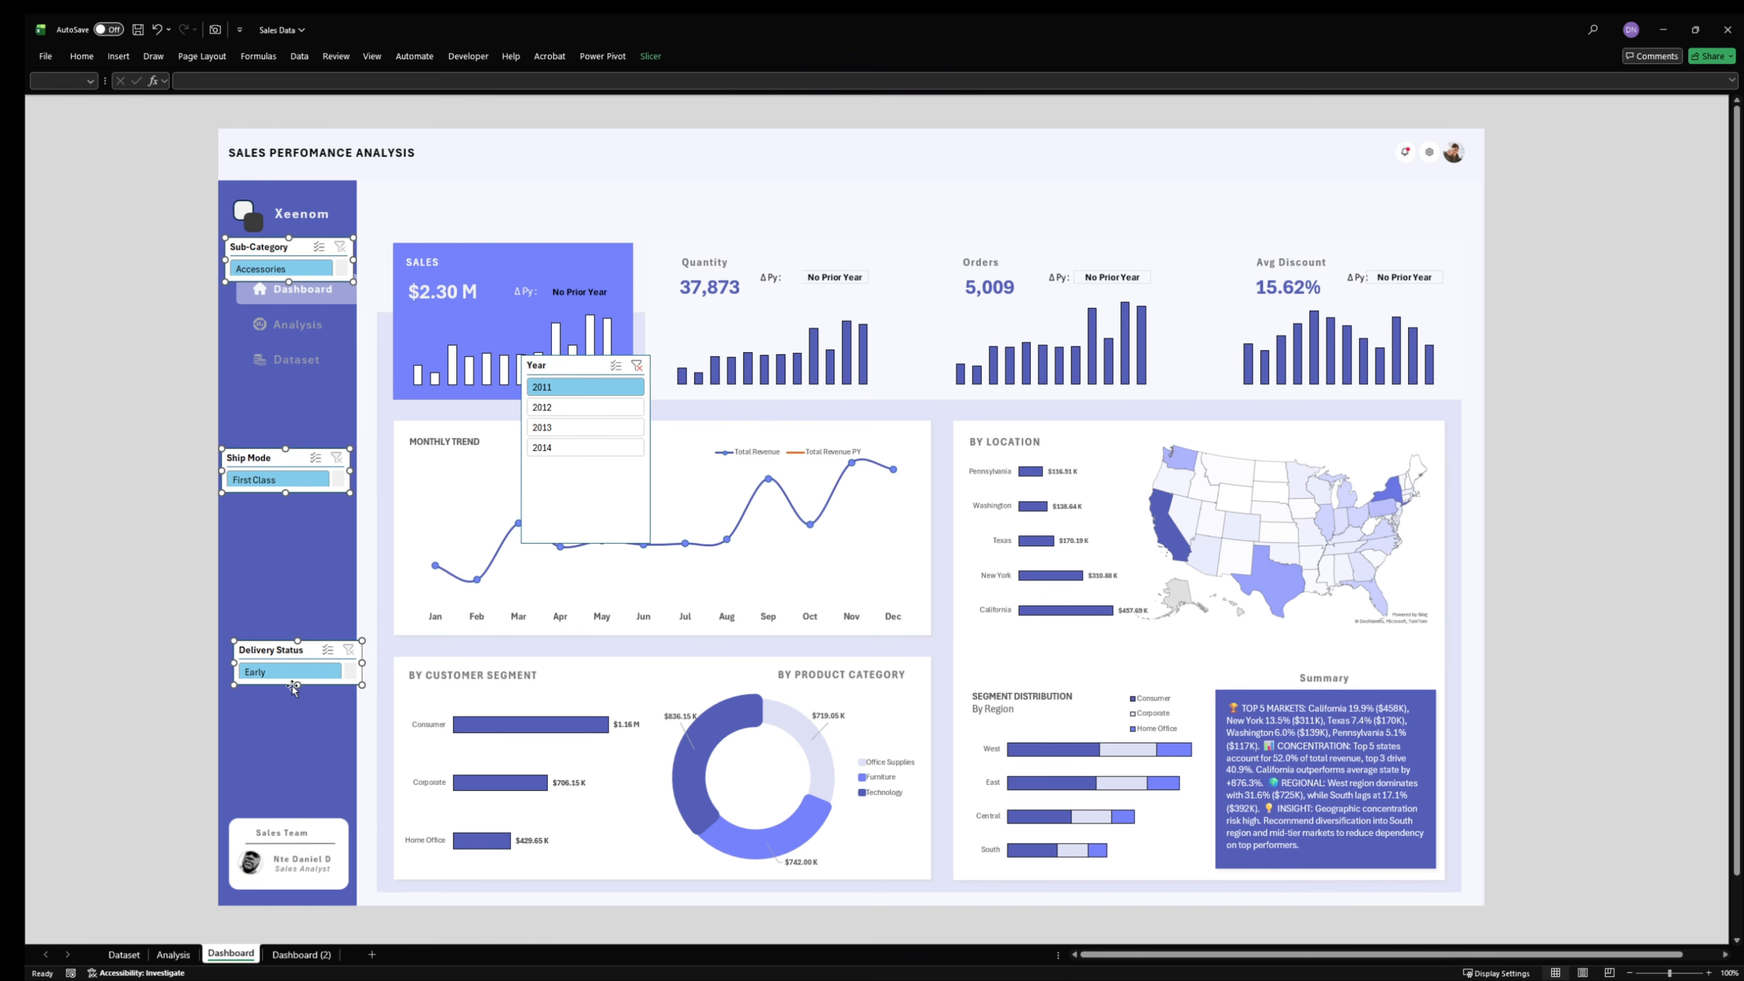
{"action": "left_click_drag", "start_coordinate": [293, 682], "coordinate": [346, 668]}
{"action": "left_click", "coordinate": [137, 494]}
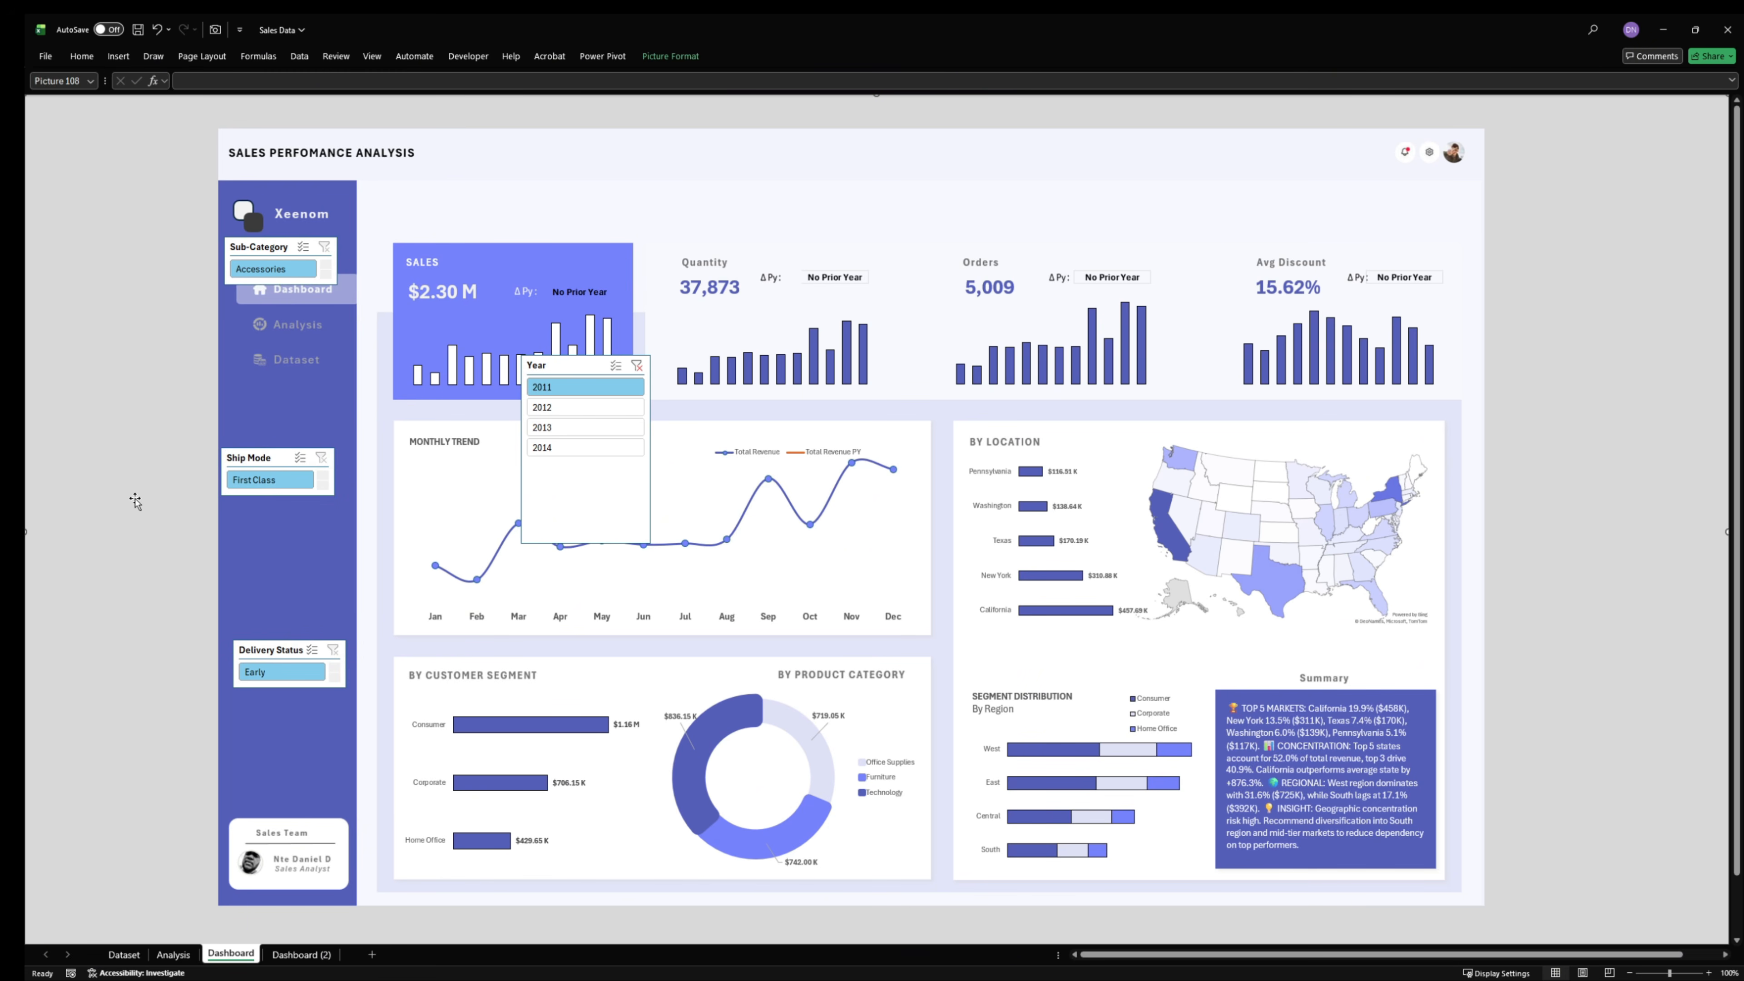
- Stack the Sub-Category, Ship Mode and Delivery Status slicers in that order below the sidebar navigation links and select all three
{"action": "left_click_drag", "start_coordinate": [272, 459], "coordinate": [282, 500]}
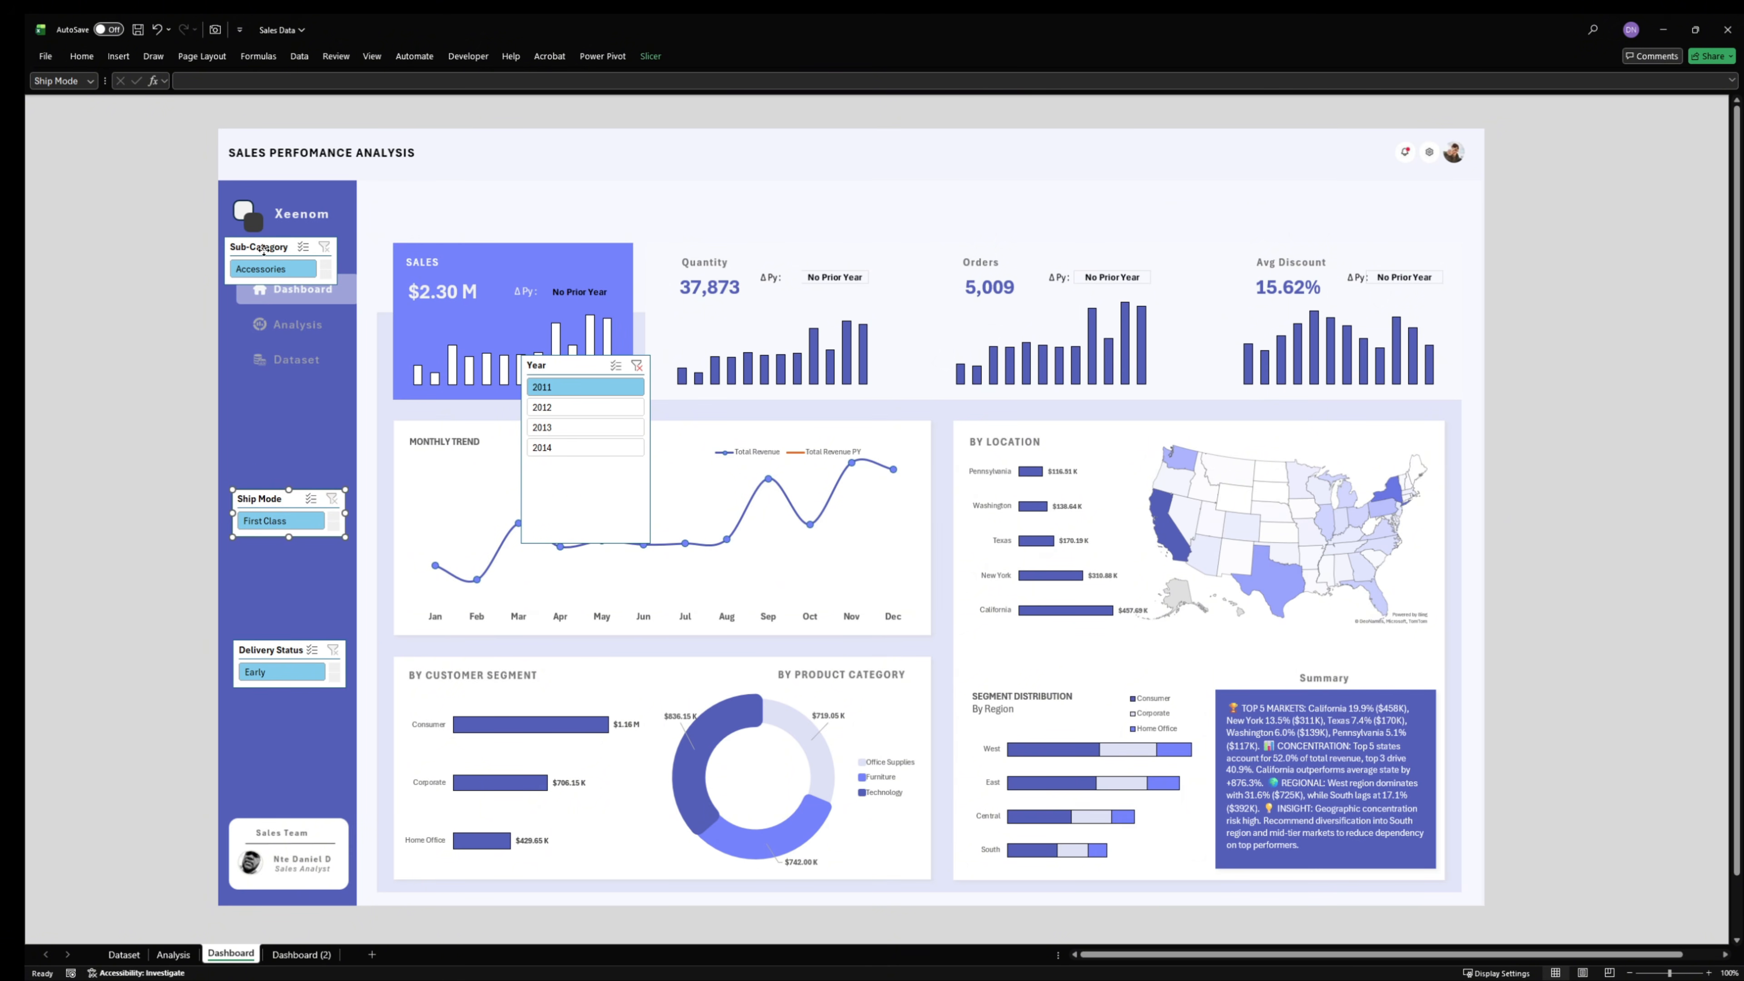
{"action": "left_click_drag", "start_coordinate": [264, 249], "coordinate": [274, 439]}
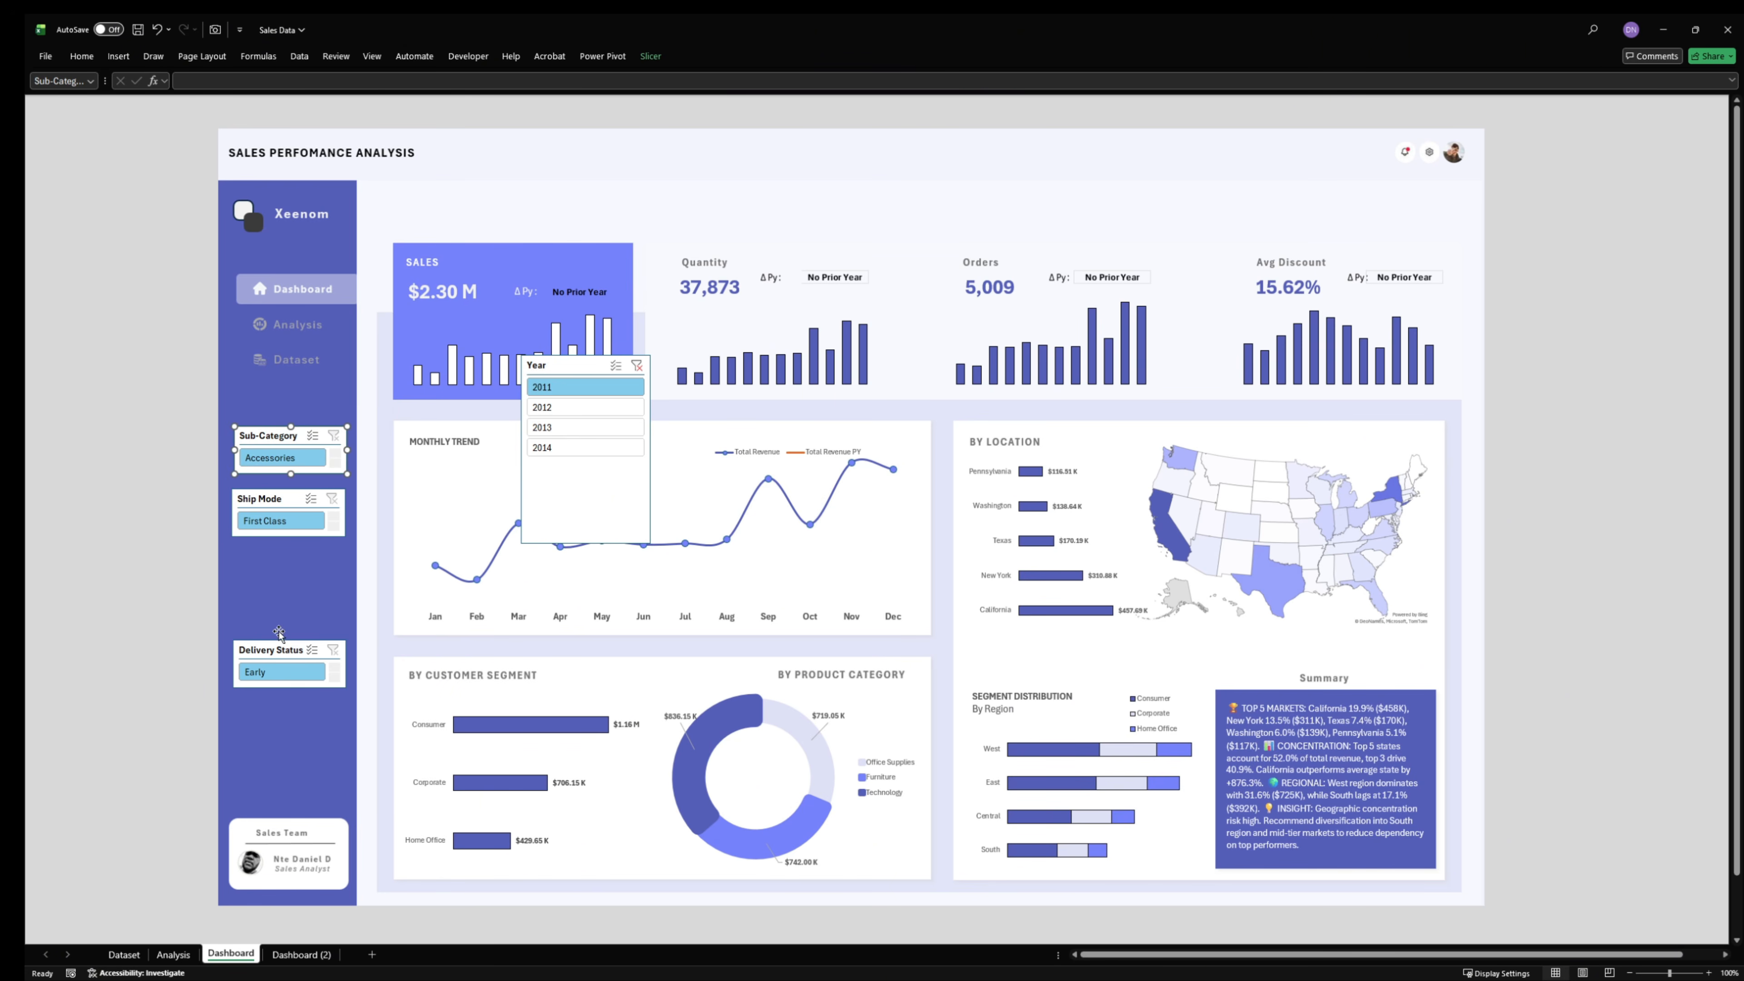
{"action": "left_click_drag", "start_coordinate": [280, 646], "coordinate": [284, 565]}
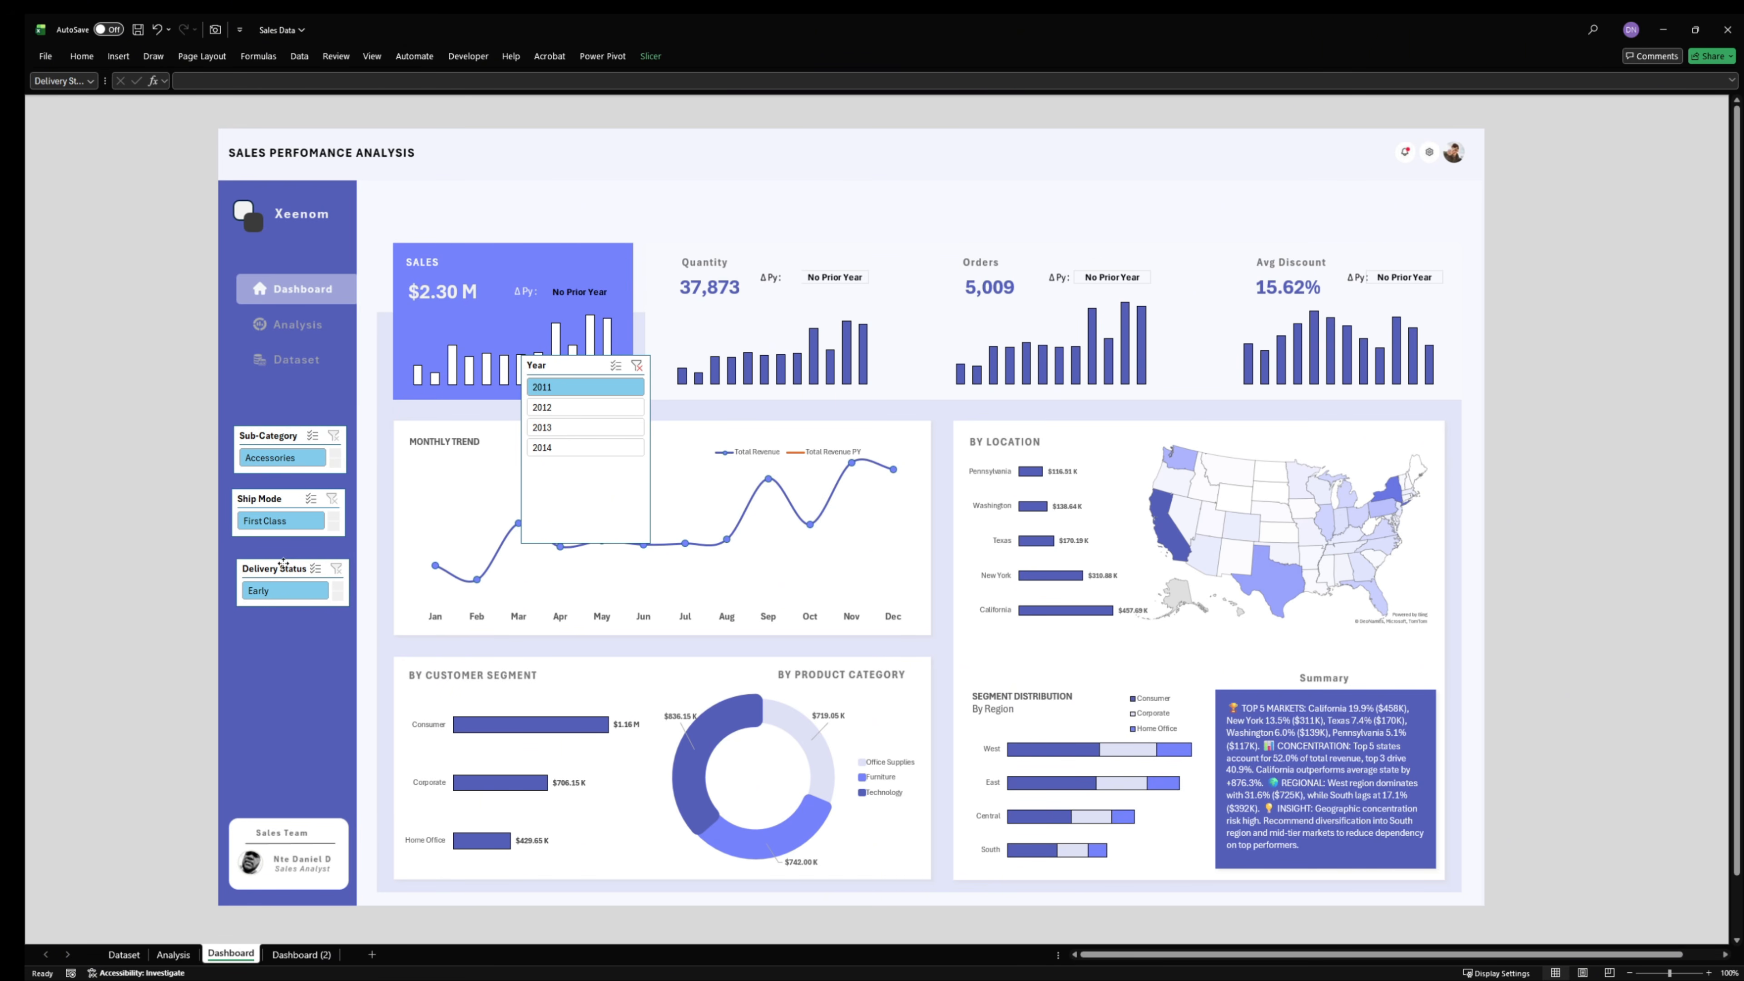
{"action": "left_click", "coordinate": [281, 506], "text": "ctrl"}
{"action": "left_click", "coordinate": [276, 434], "text": "ctrl"}
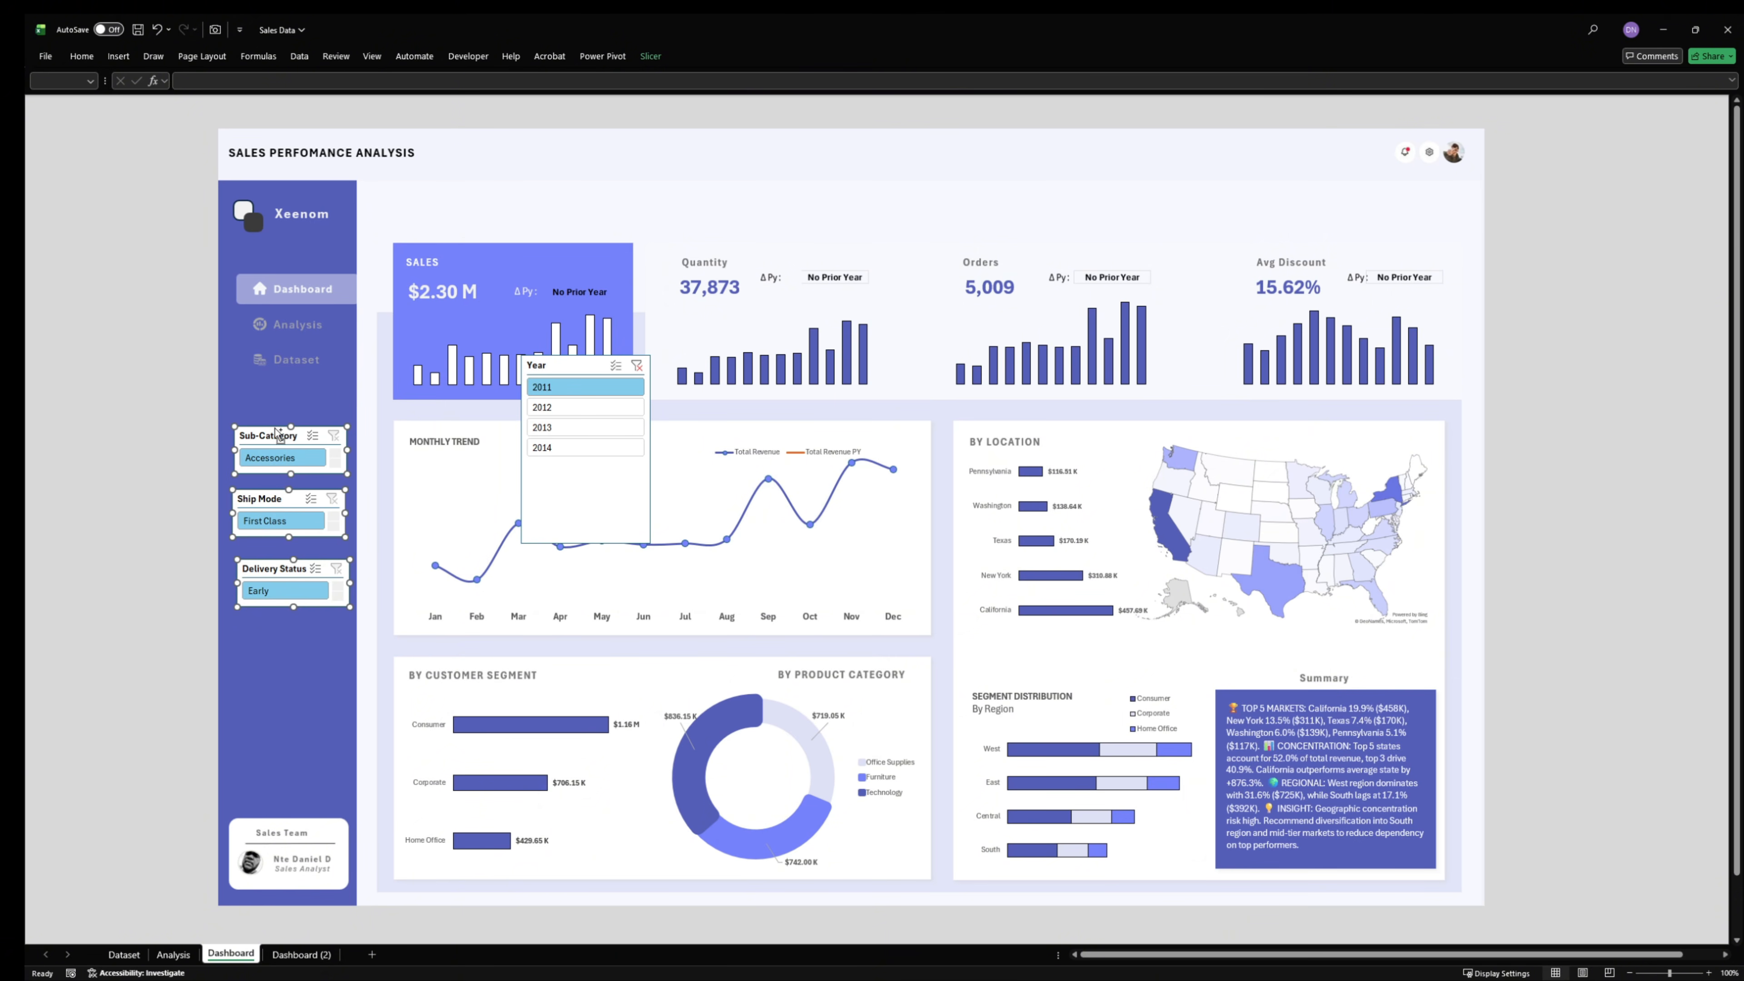
{"action": "left_click", "coordinate": [652, 57]}
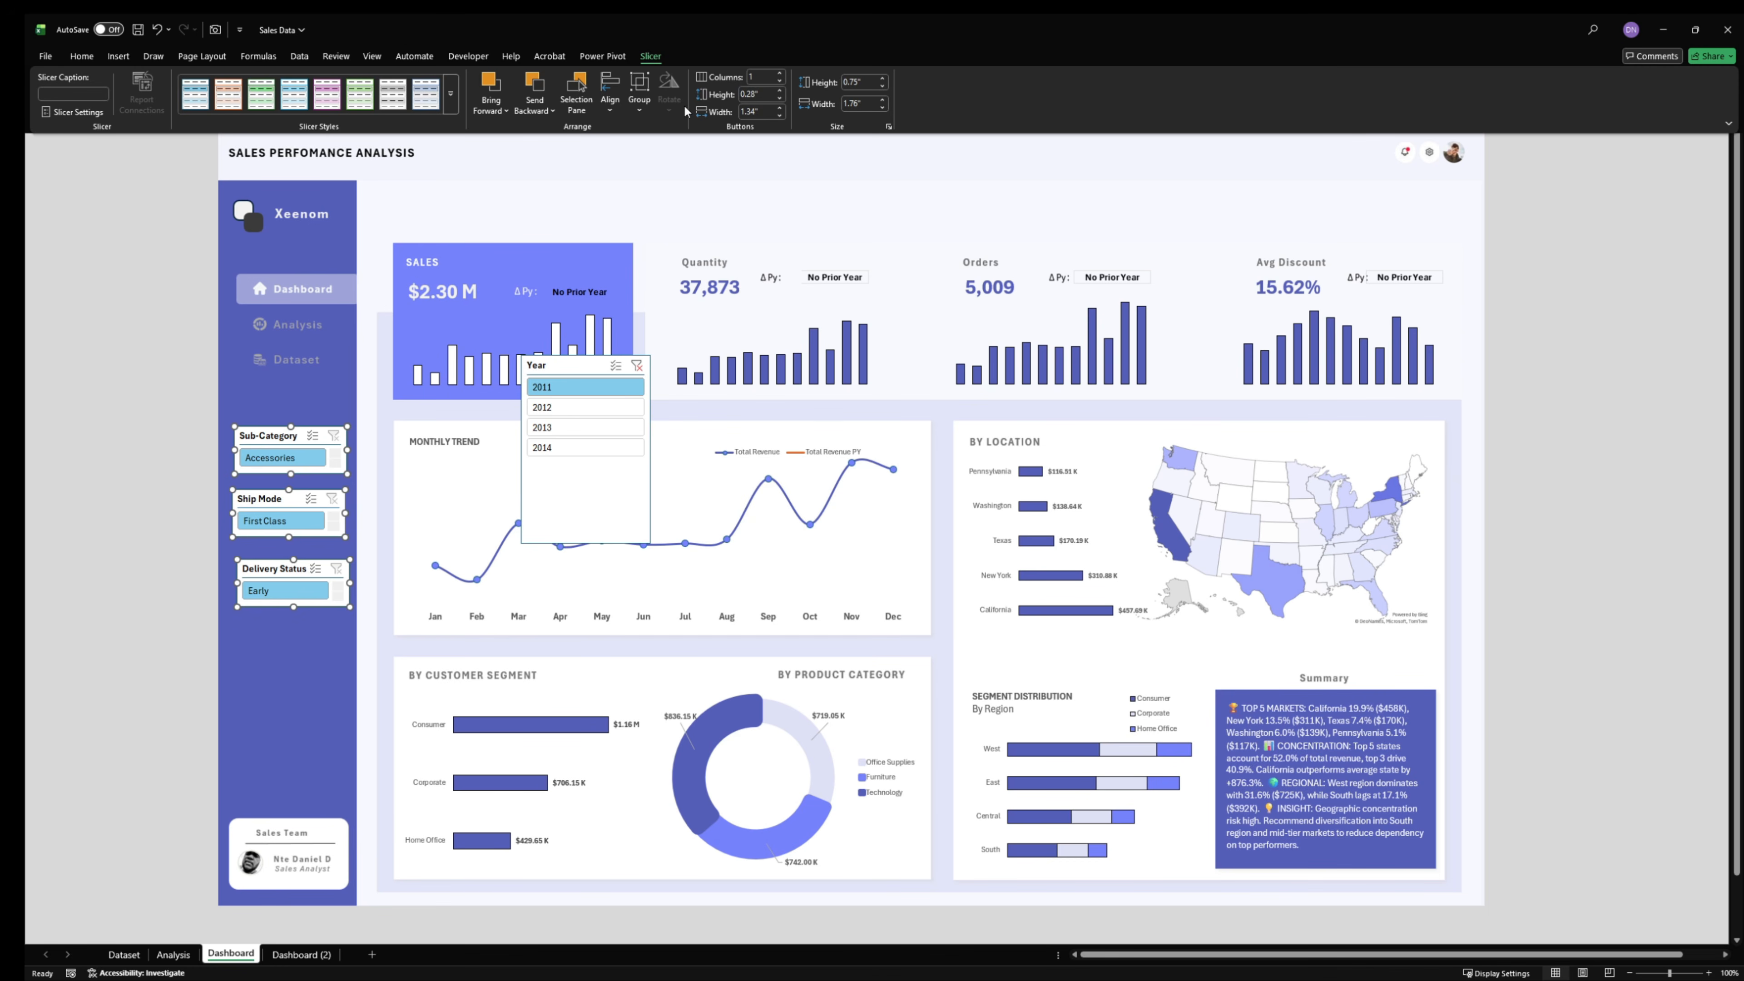
{"action": "left_click", "coordinate": [547, 111]}
{"action": "left_click", "coordinate": [625, 102]}
{"action": "left_click", "coordinate": [610, 102]}
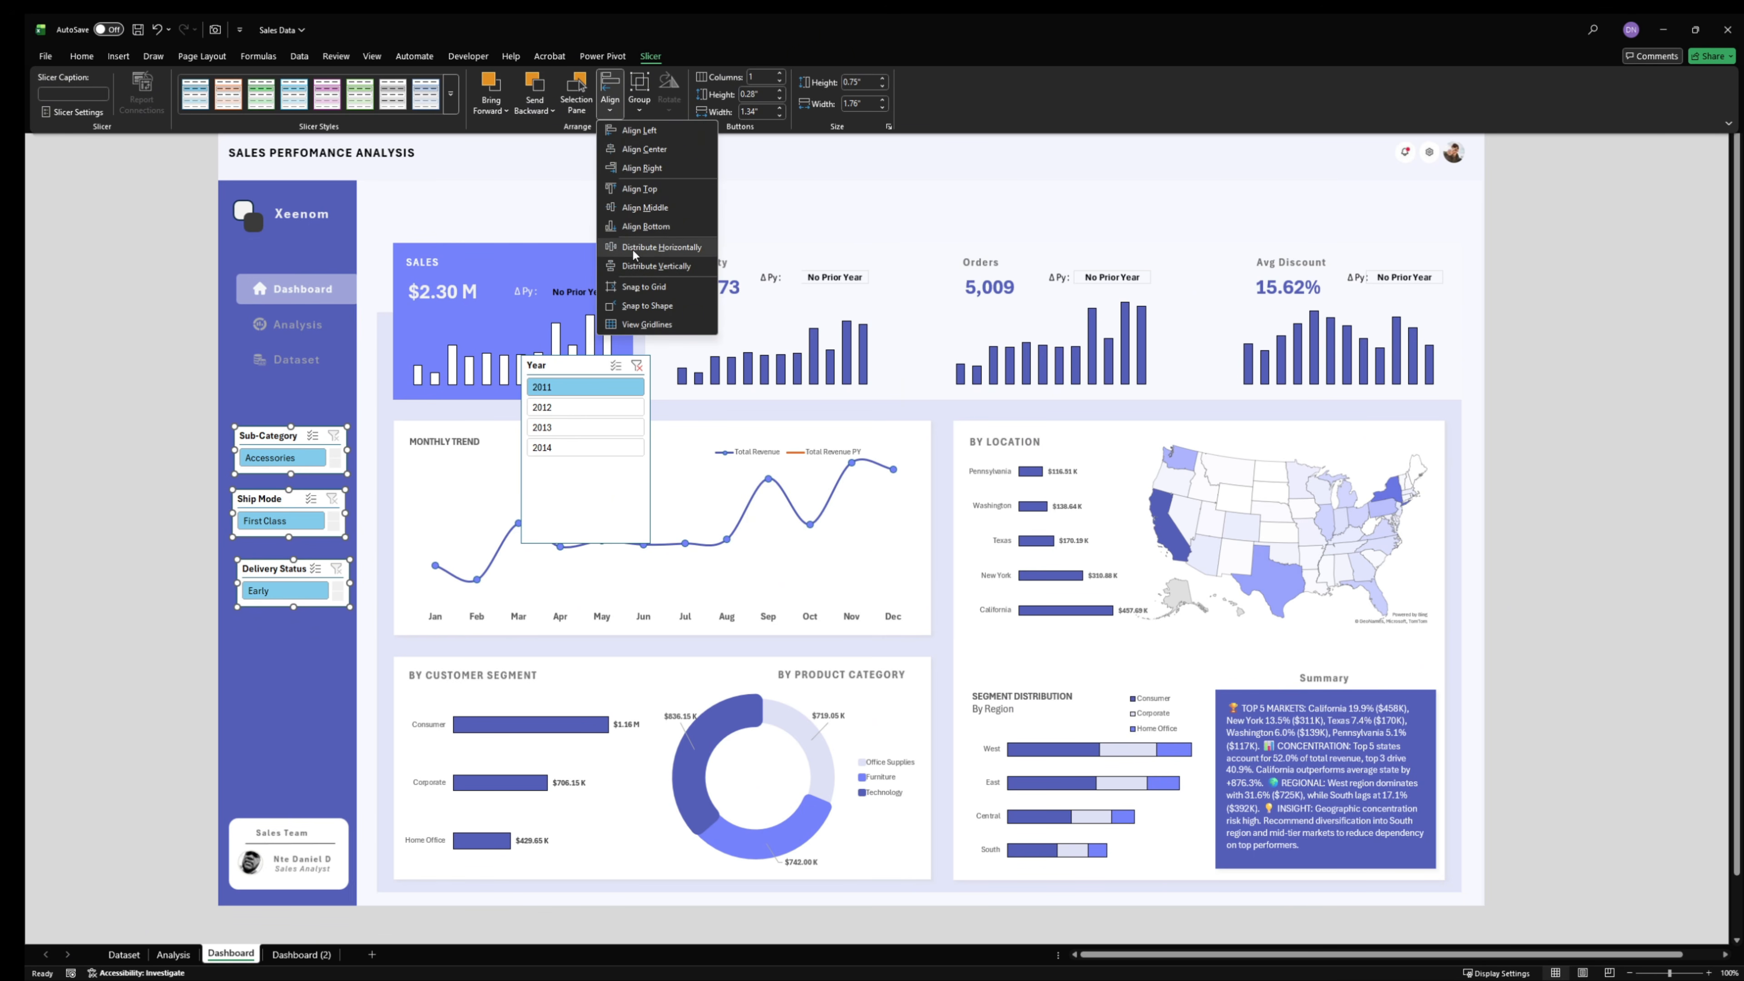
{"action": "left_click", "coordinate": [640, 206]}
{"action": "key", "text": "ctrl+z"}
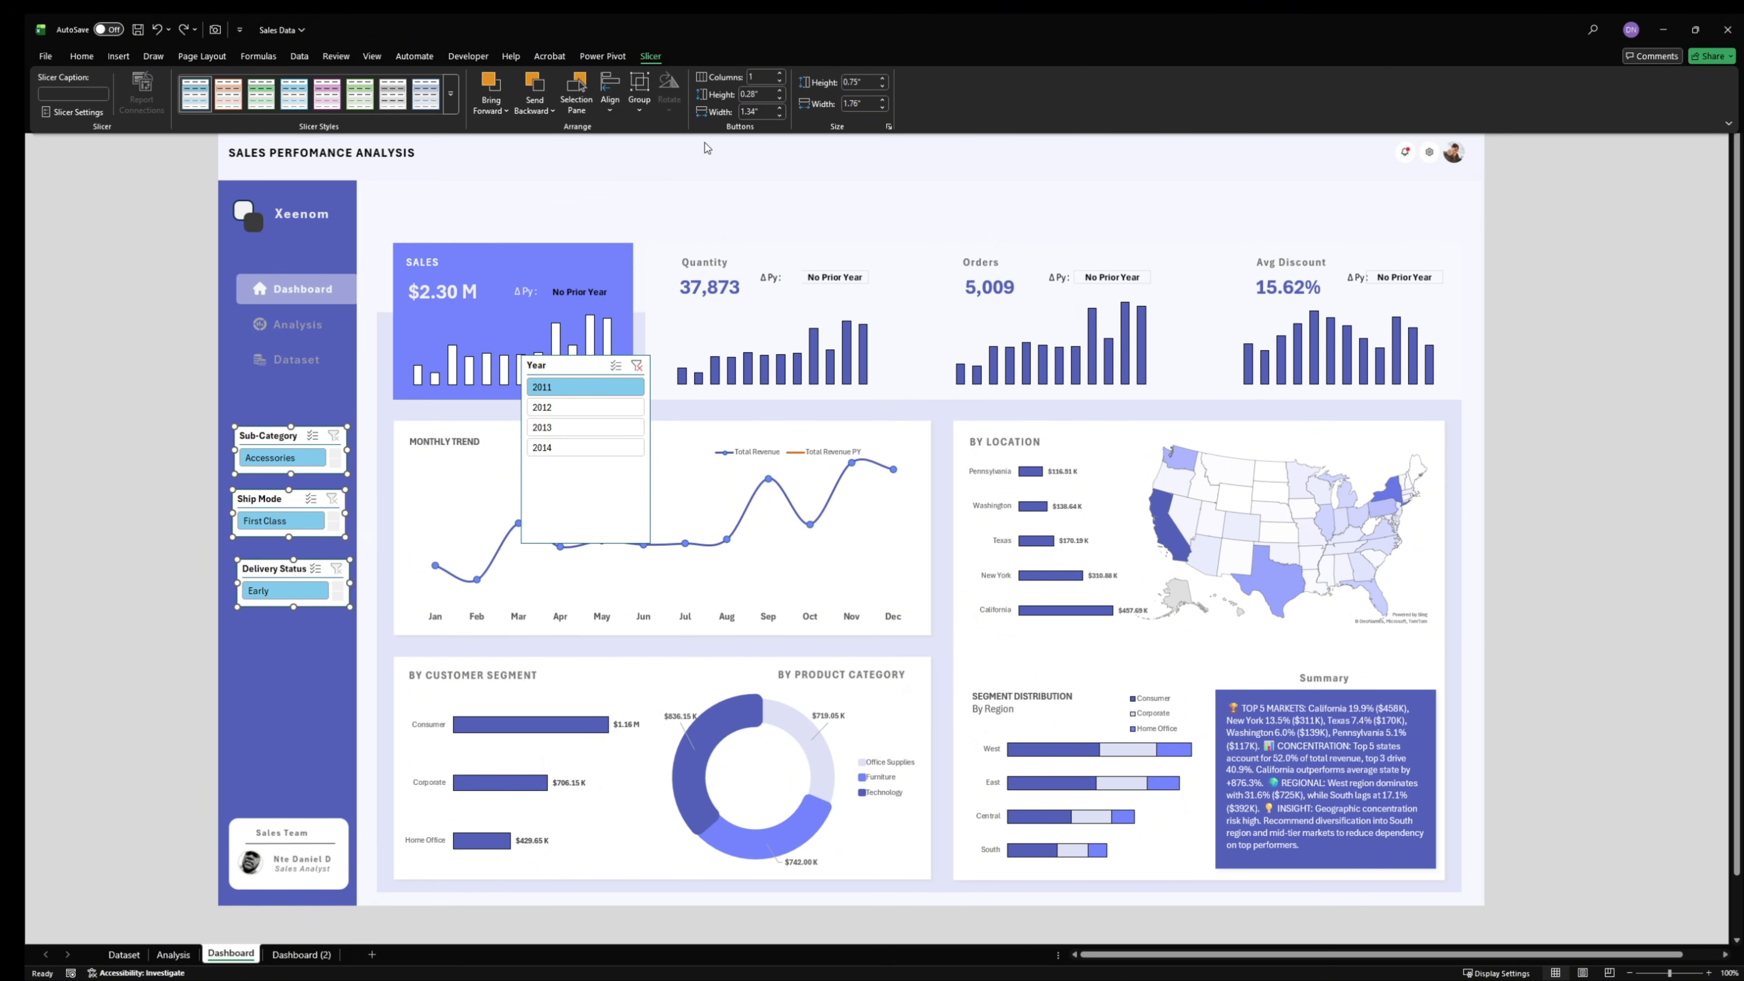
- Align the three sidebar slicers by their centers and nudge them slightly down as a group
{"action": "left_click", "coordinate": [596, 116]}
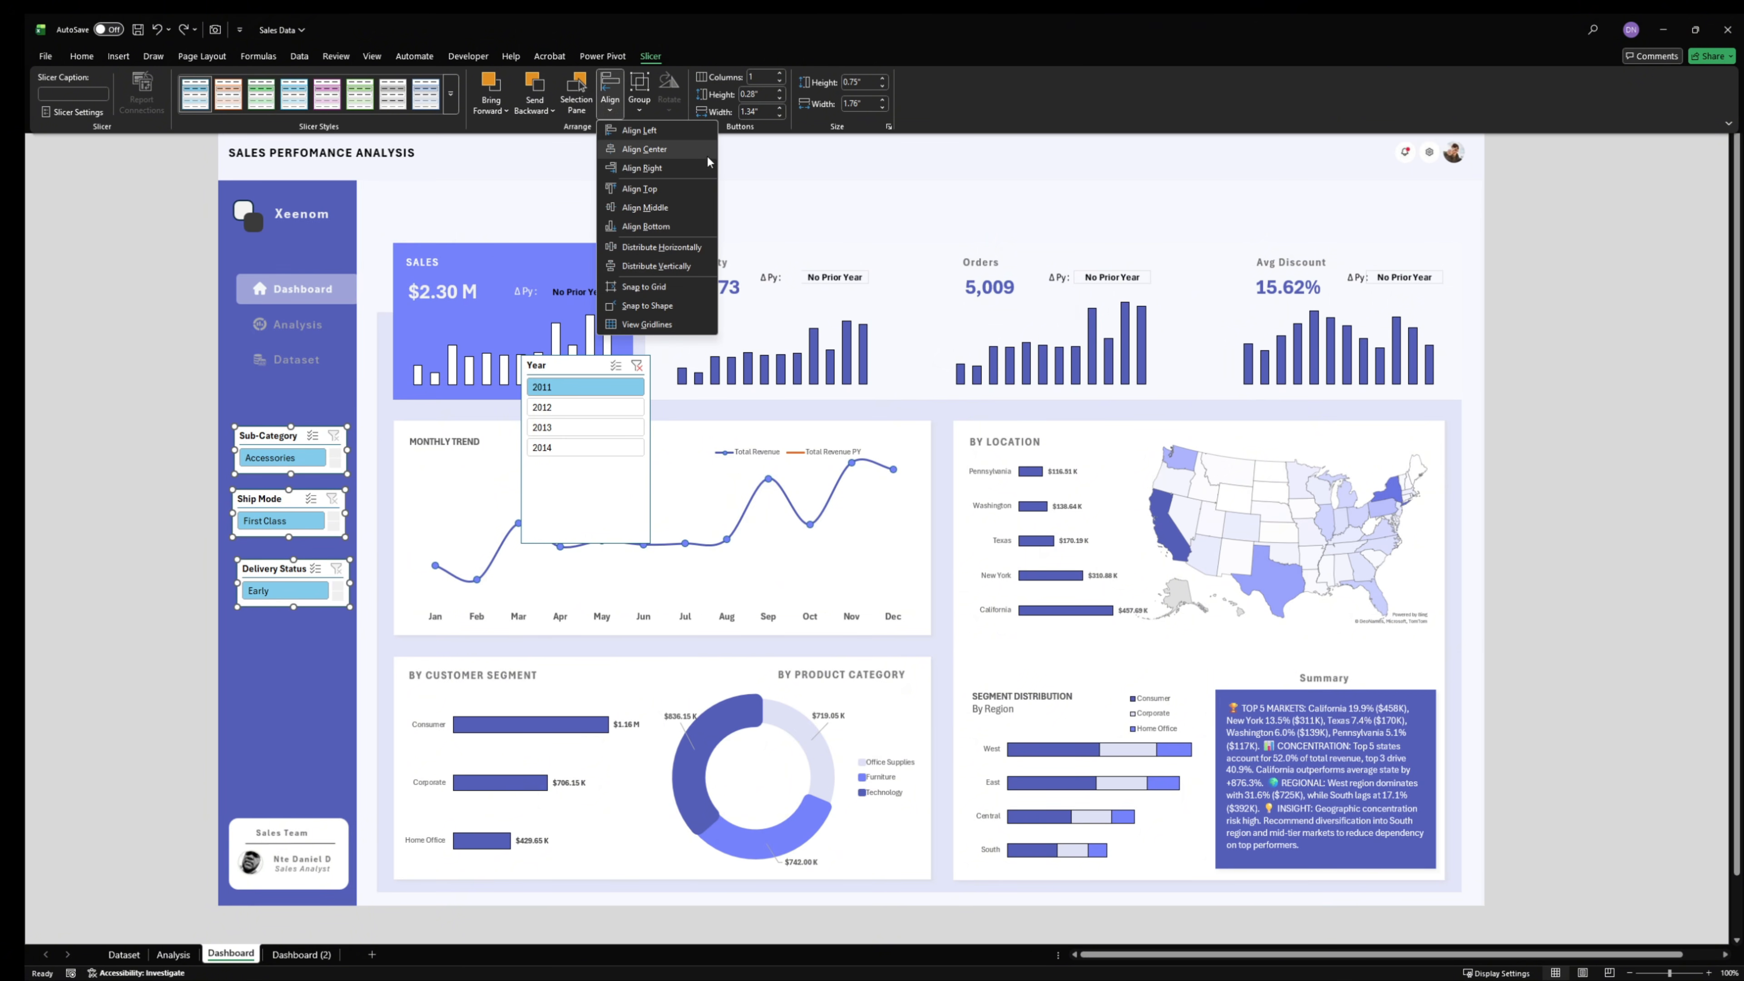
{"action": "left_click", "coordinate": [665, 155]}
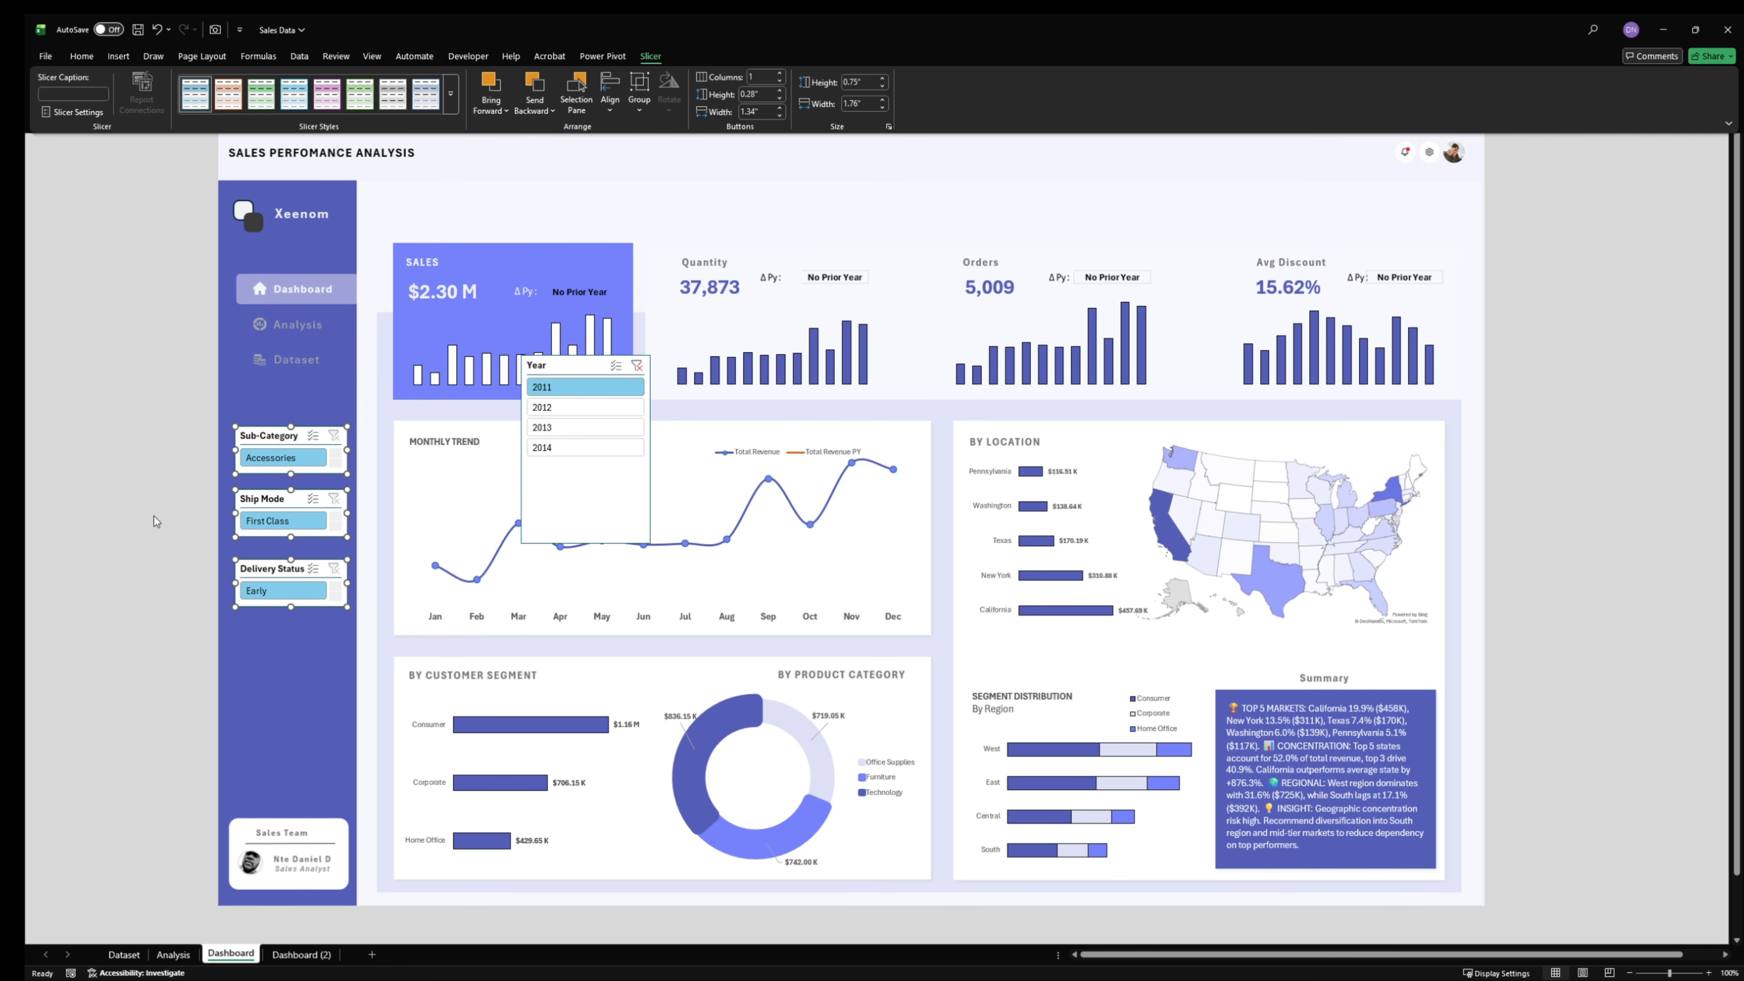
{"action": "left_click_drag", "start_coordinate": [296, 437], "coordinate": [290, 444]}
{"action": "left_click", "coordinate": [171, 494]}
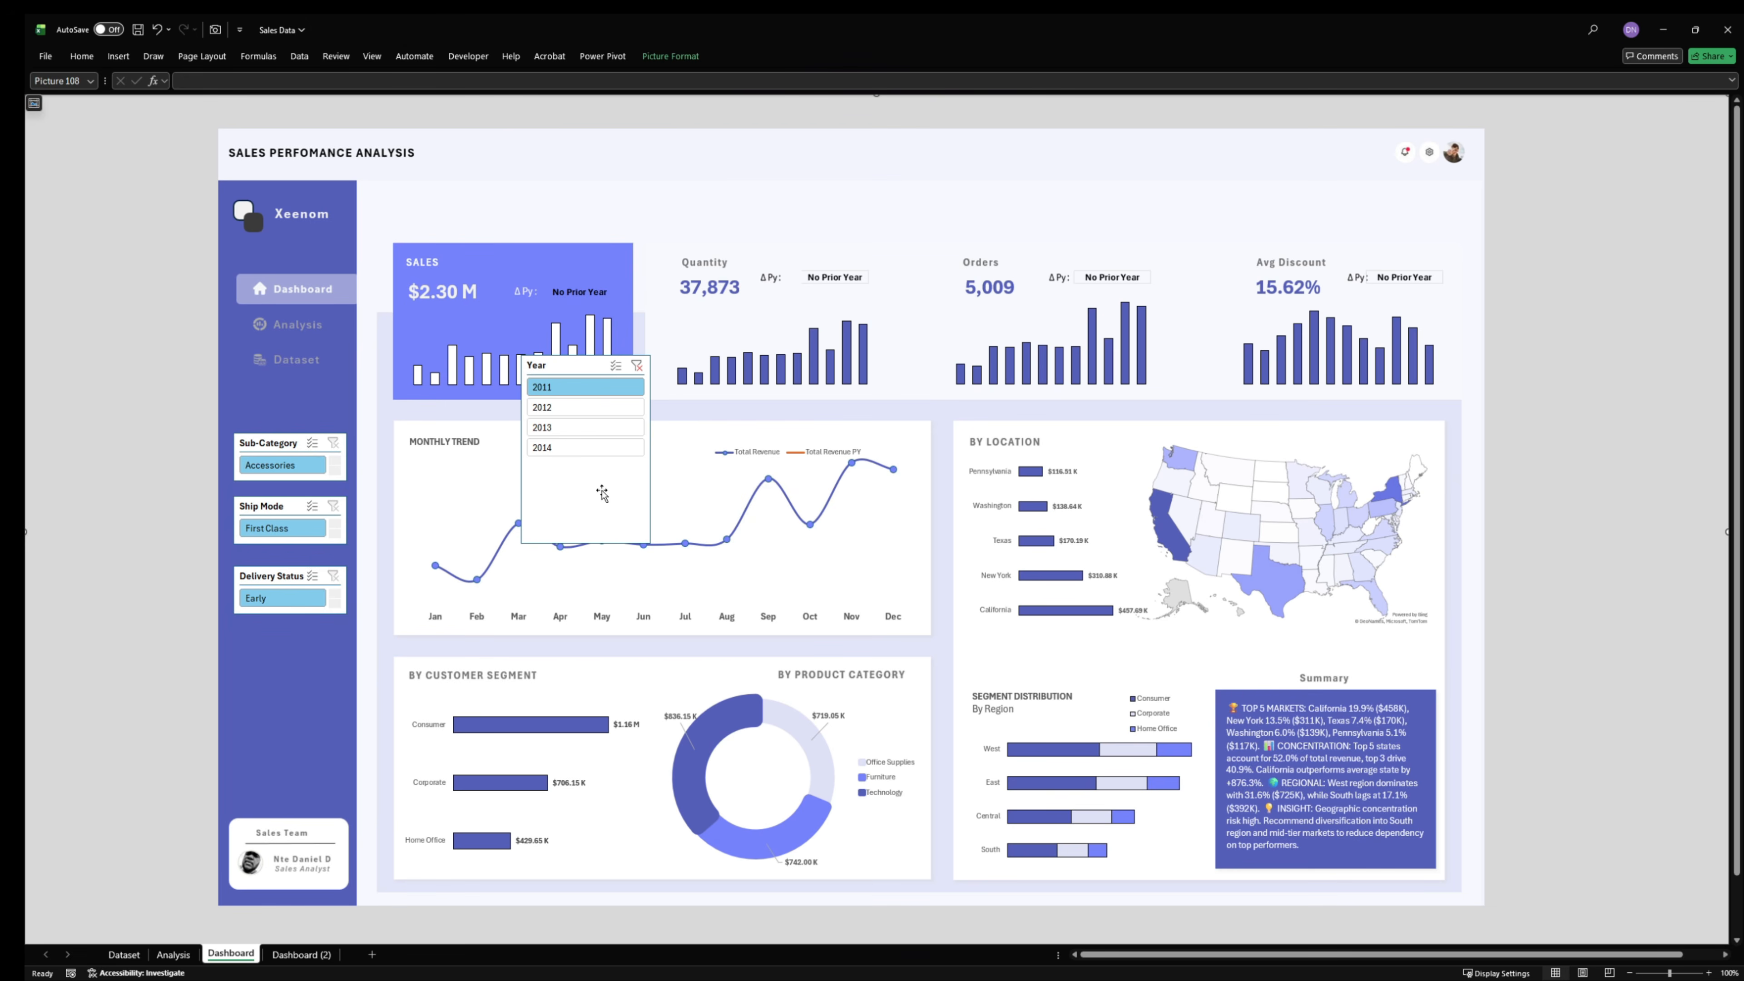
- Move the Year slicer over the KPI cards and set it to 4 columns
{"action": "left_click_drag", "start_coordinate": [601, 493], "coordinate": [875, 364]}
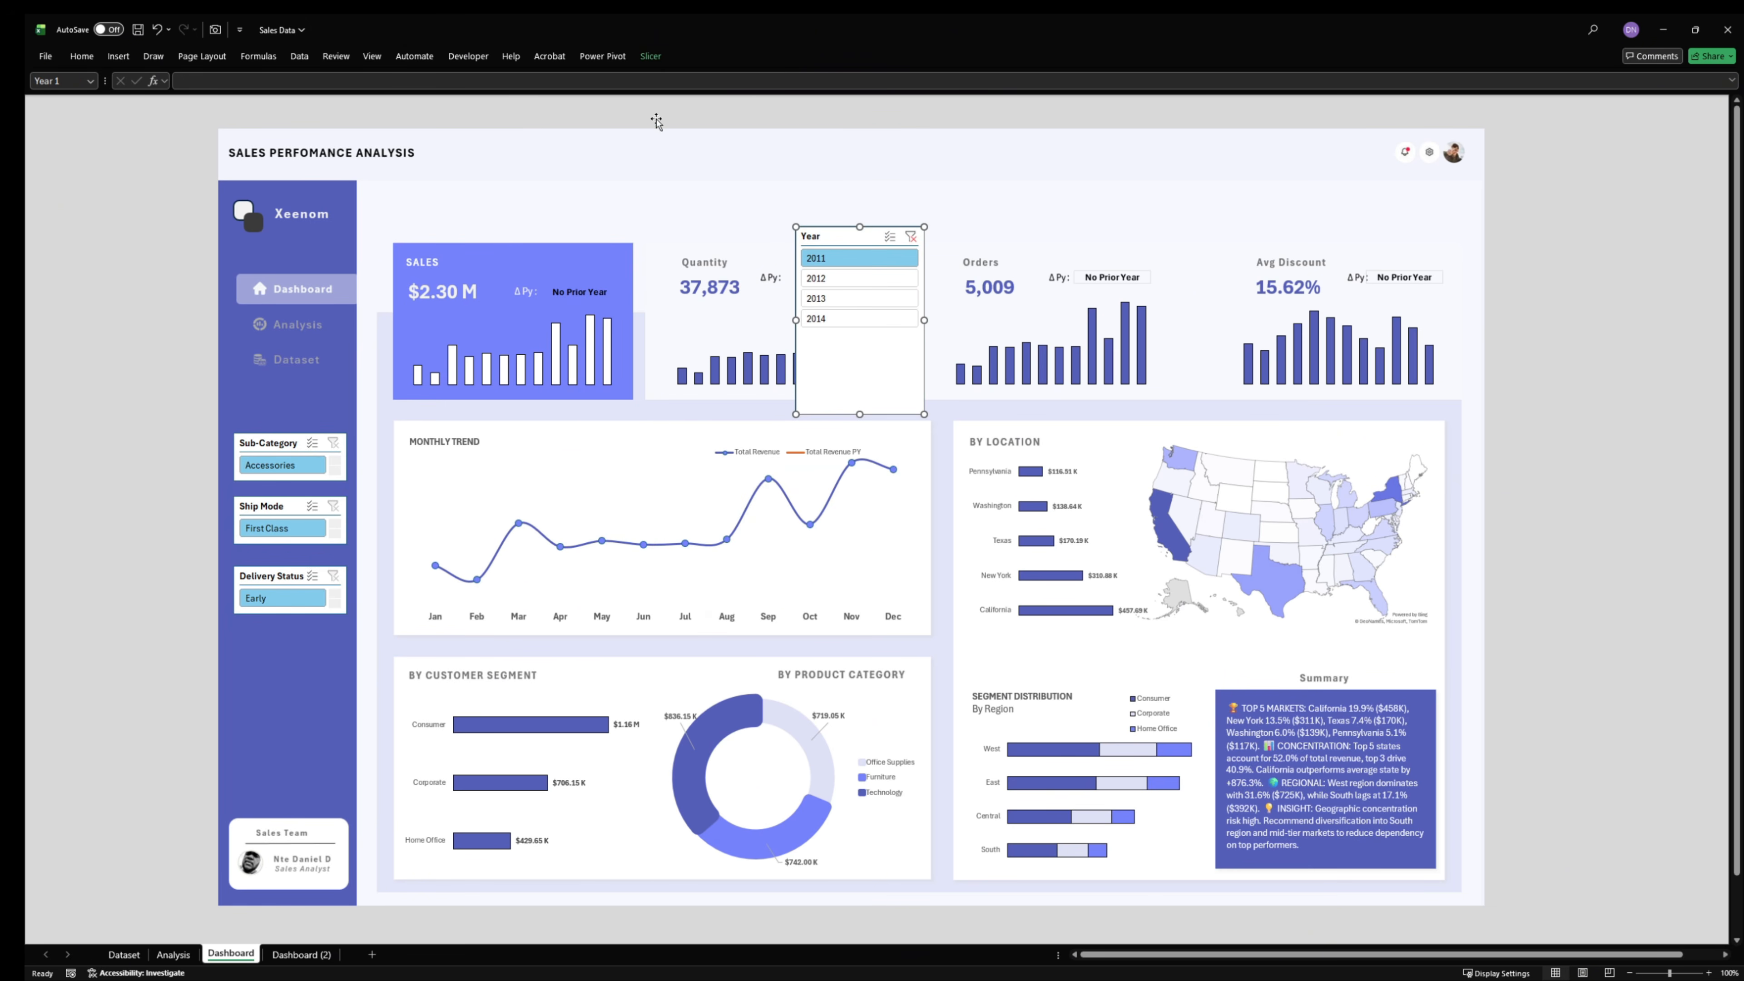
{"action": "left_click", "coordinate": [650, 56]}
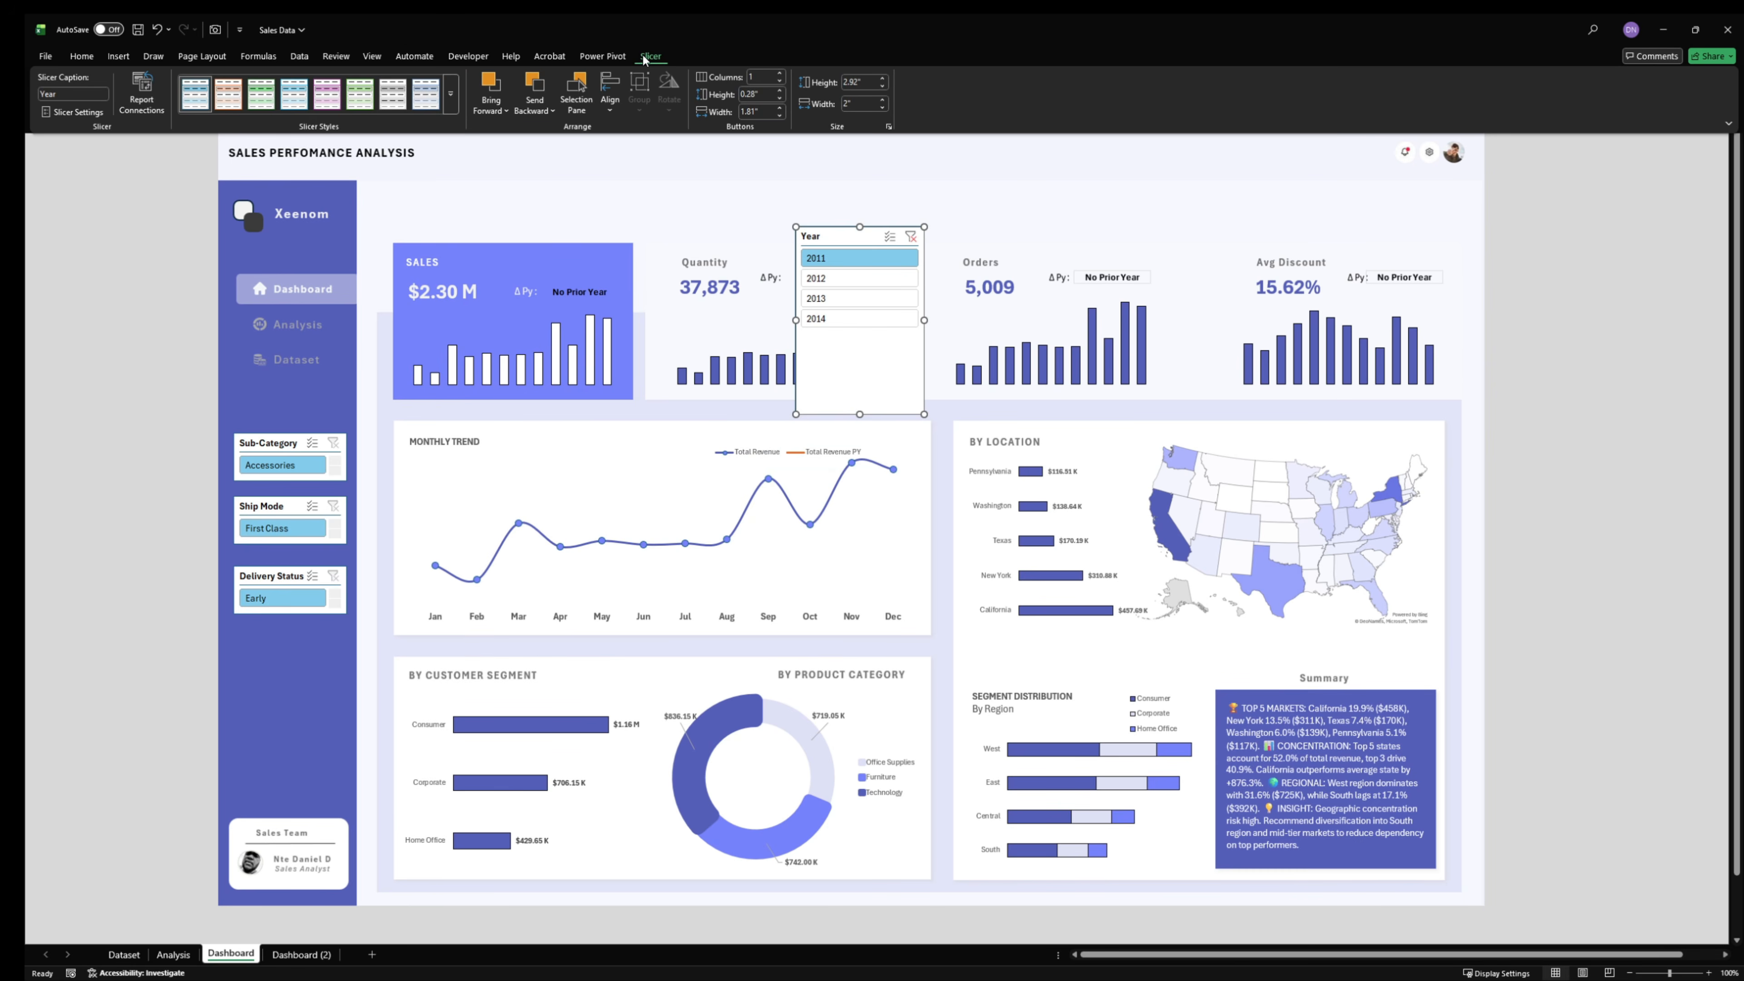
{"action": "left_click", "coordinate": [779, 72]}
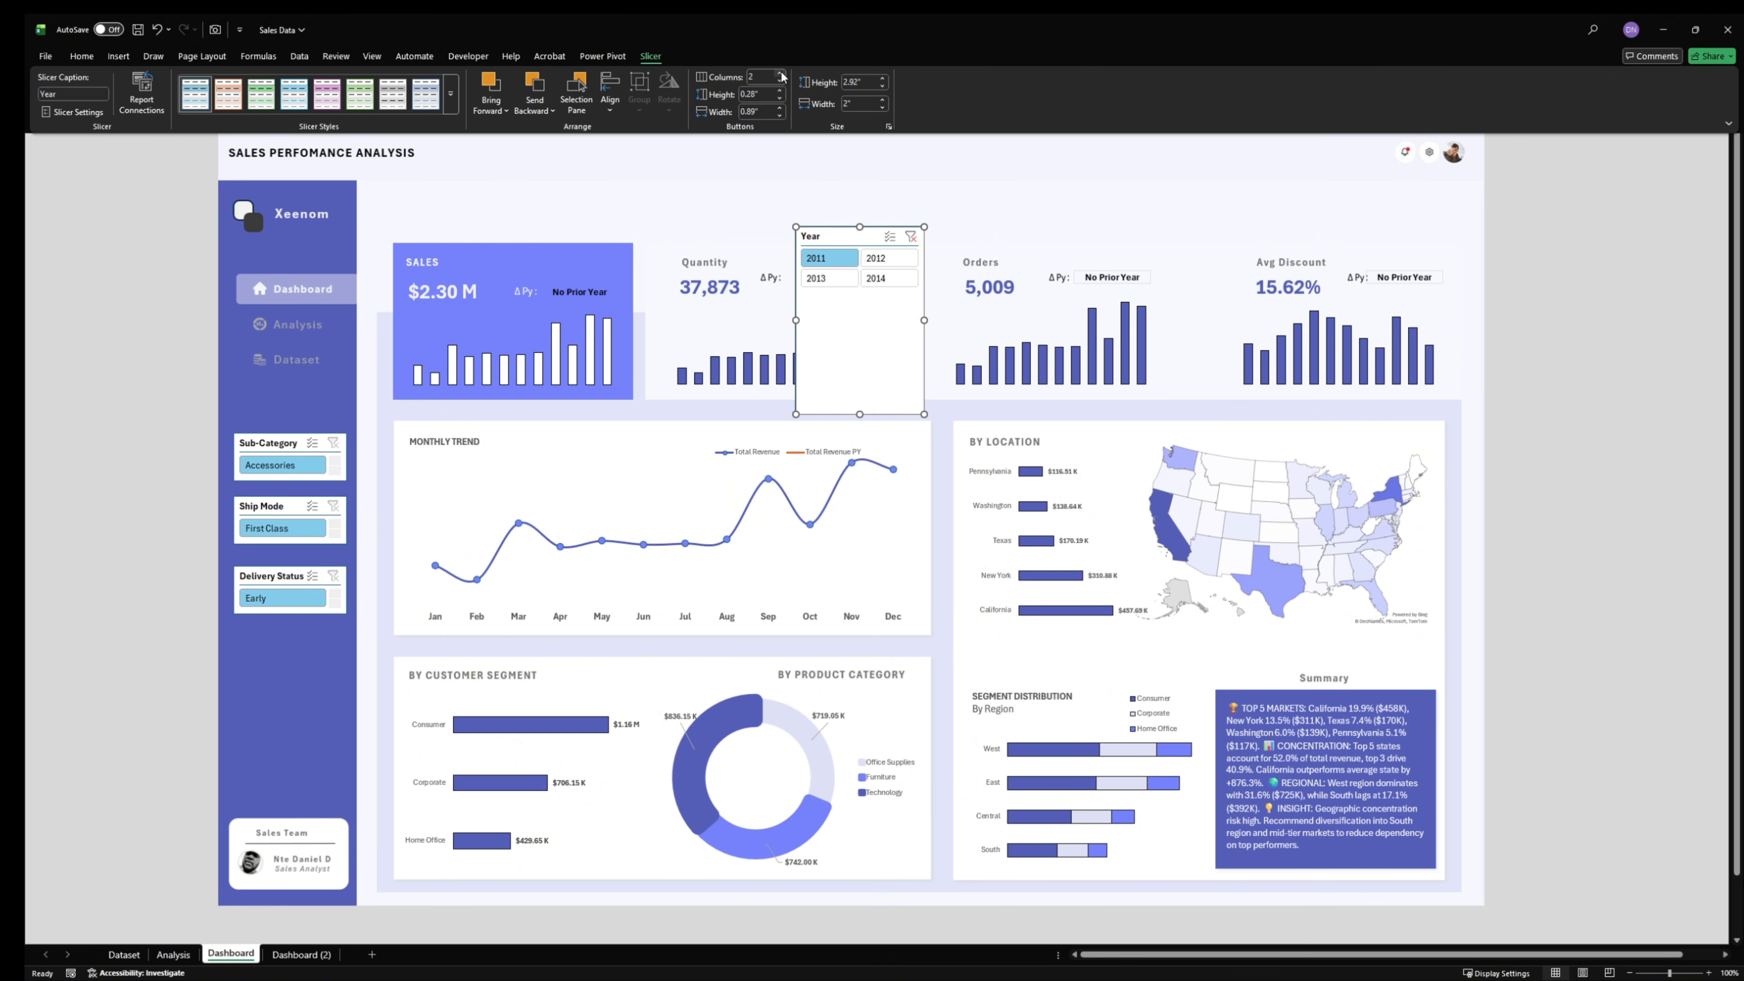
{"action": "left_click", "coordinate": [780, 73]}
{"action": "left_click", "coordinate": [781, 74]}
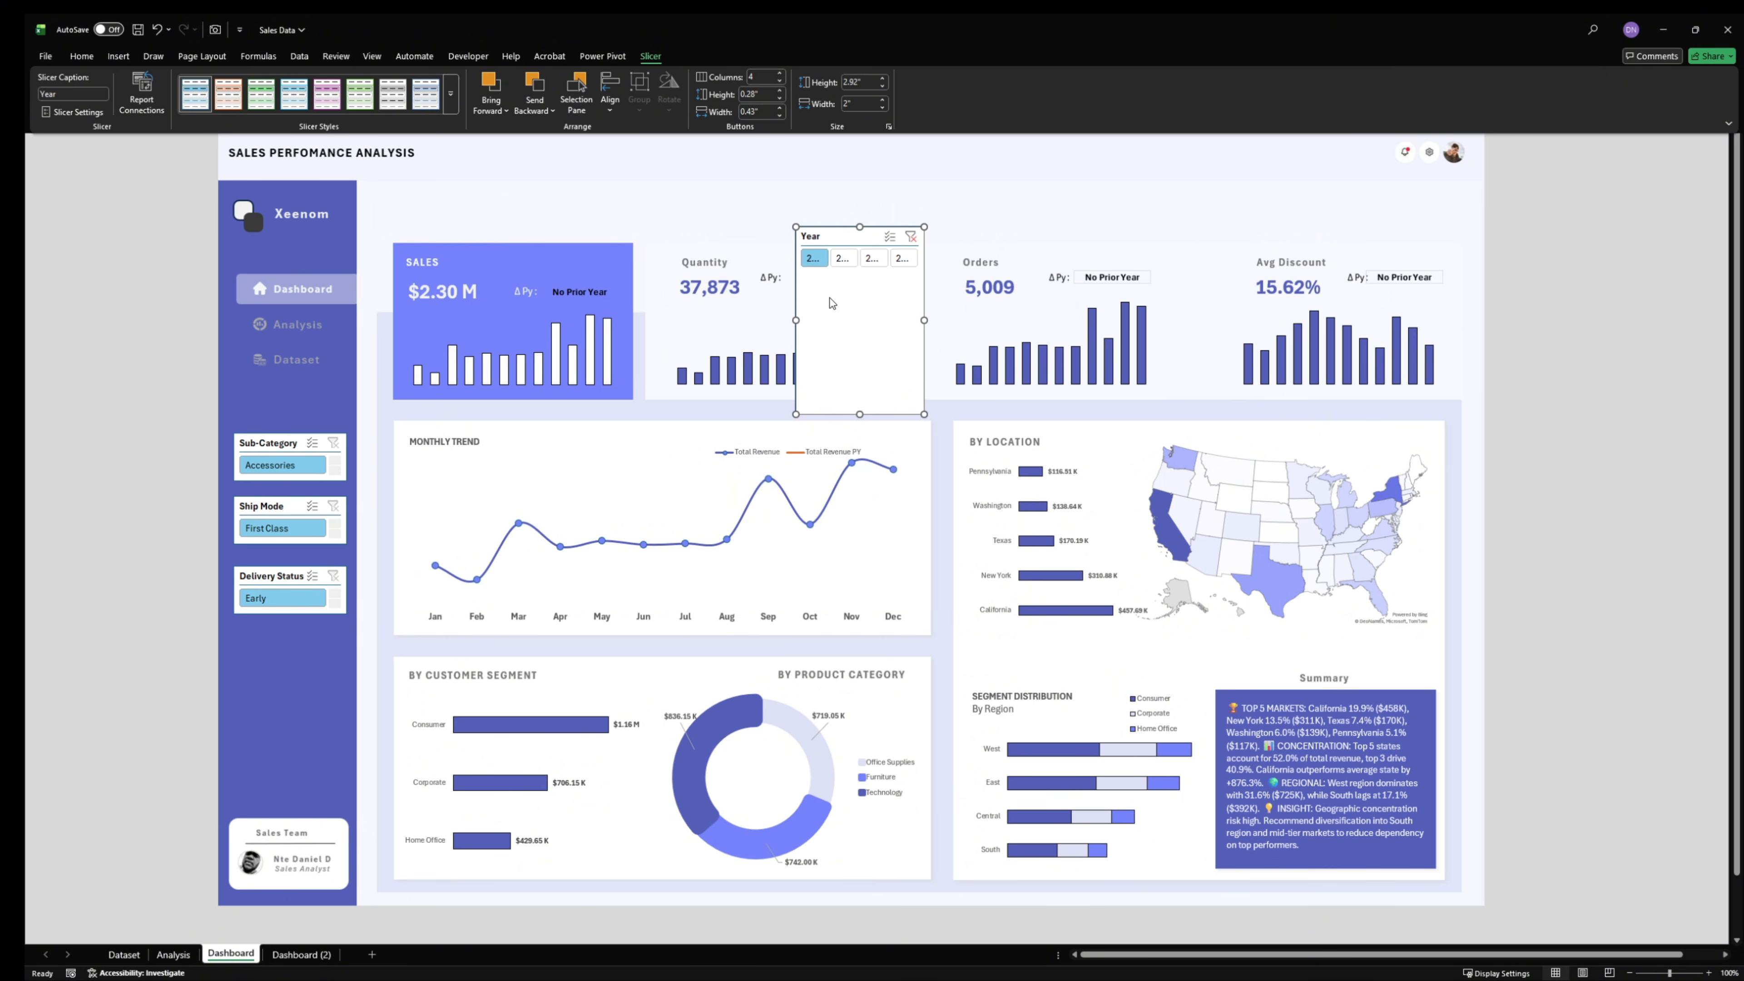
- Widen the Year slicer until its labels fit, shorten it to a single row and place it in the dashboard header beside the title
{"action": "left_click", "coordinate": [883, 310]}
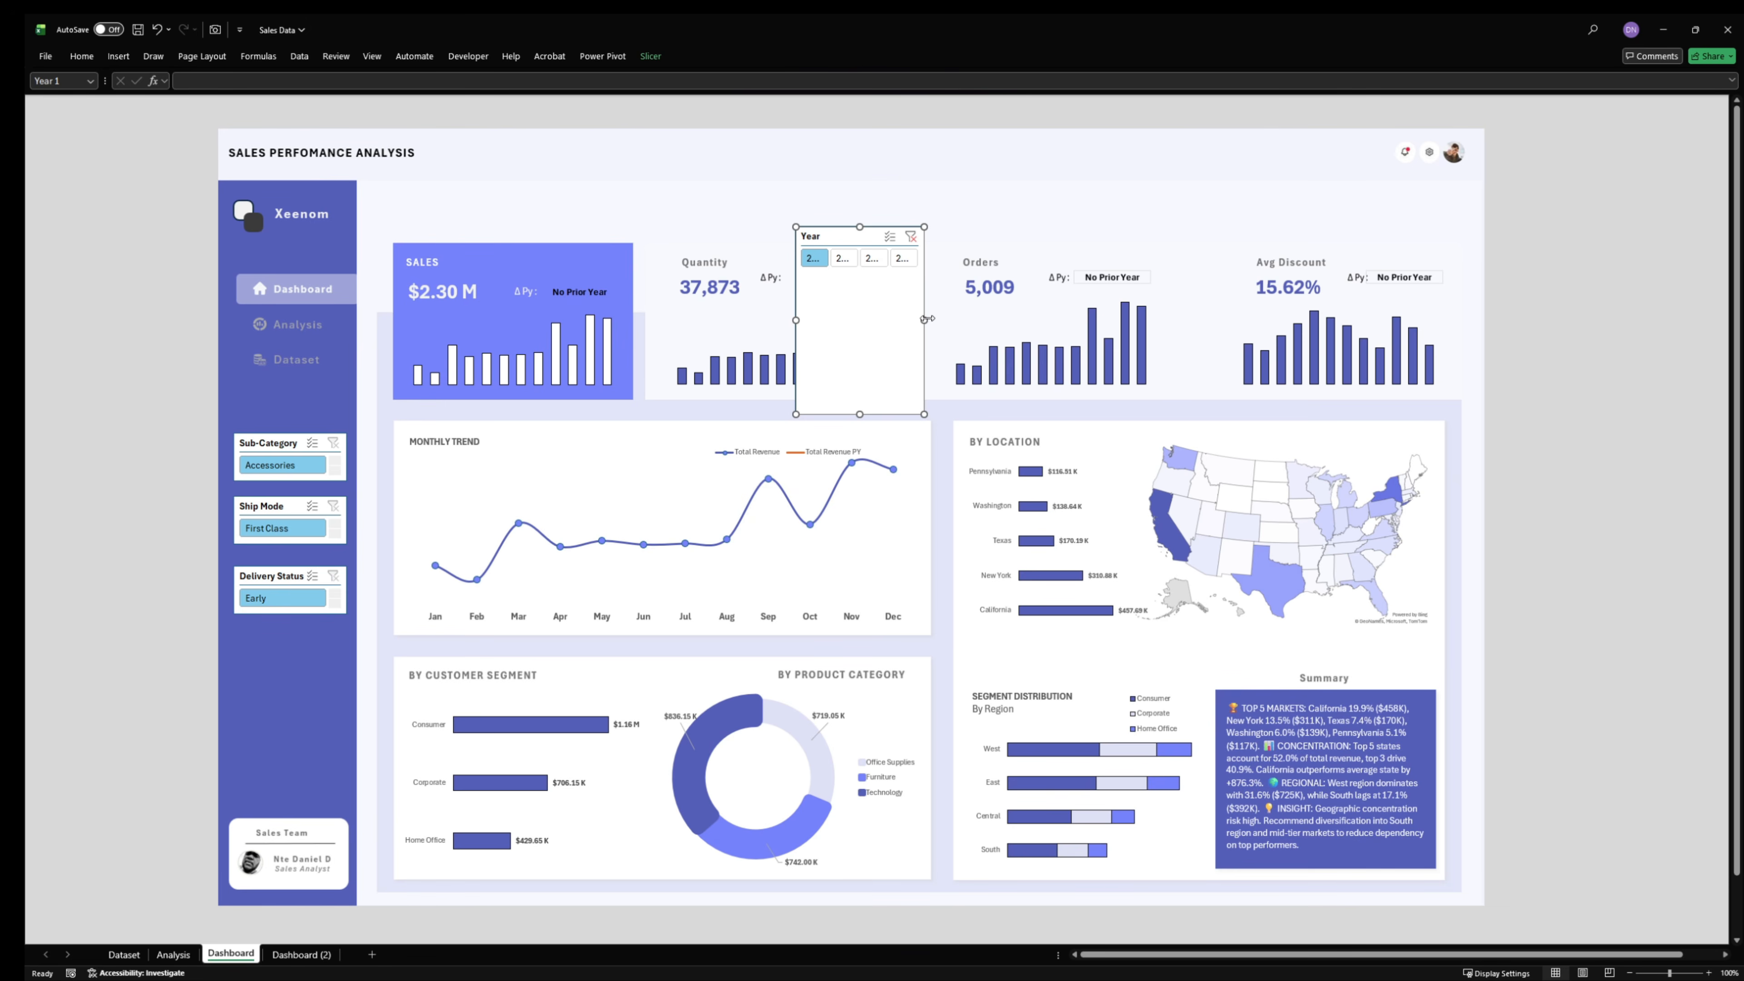
{"action": "left_click_drag", "start_coordinate": [927, 319], "coordinate": [1126, 320]}
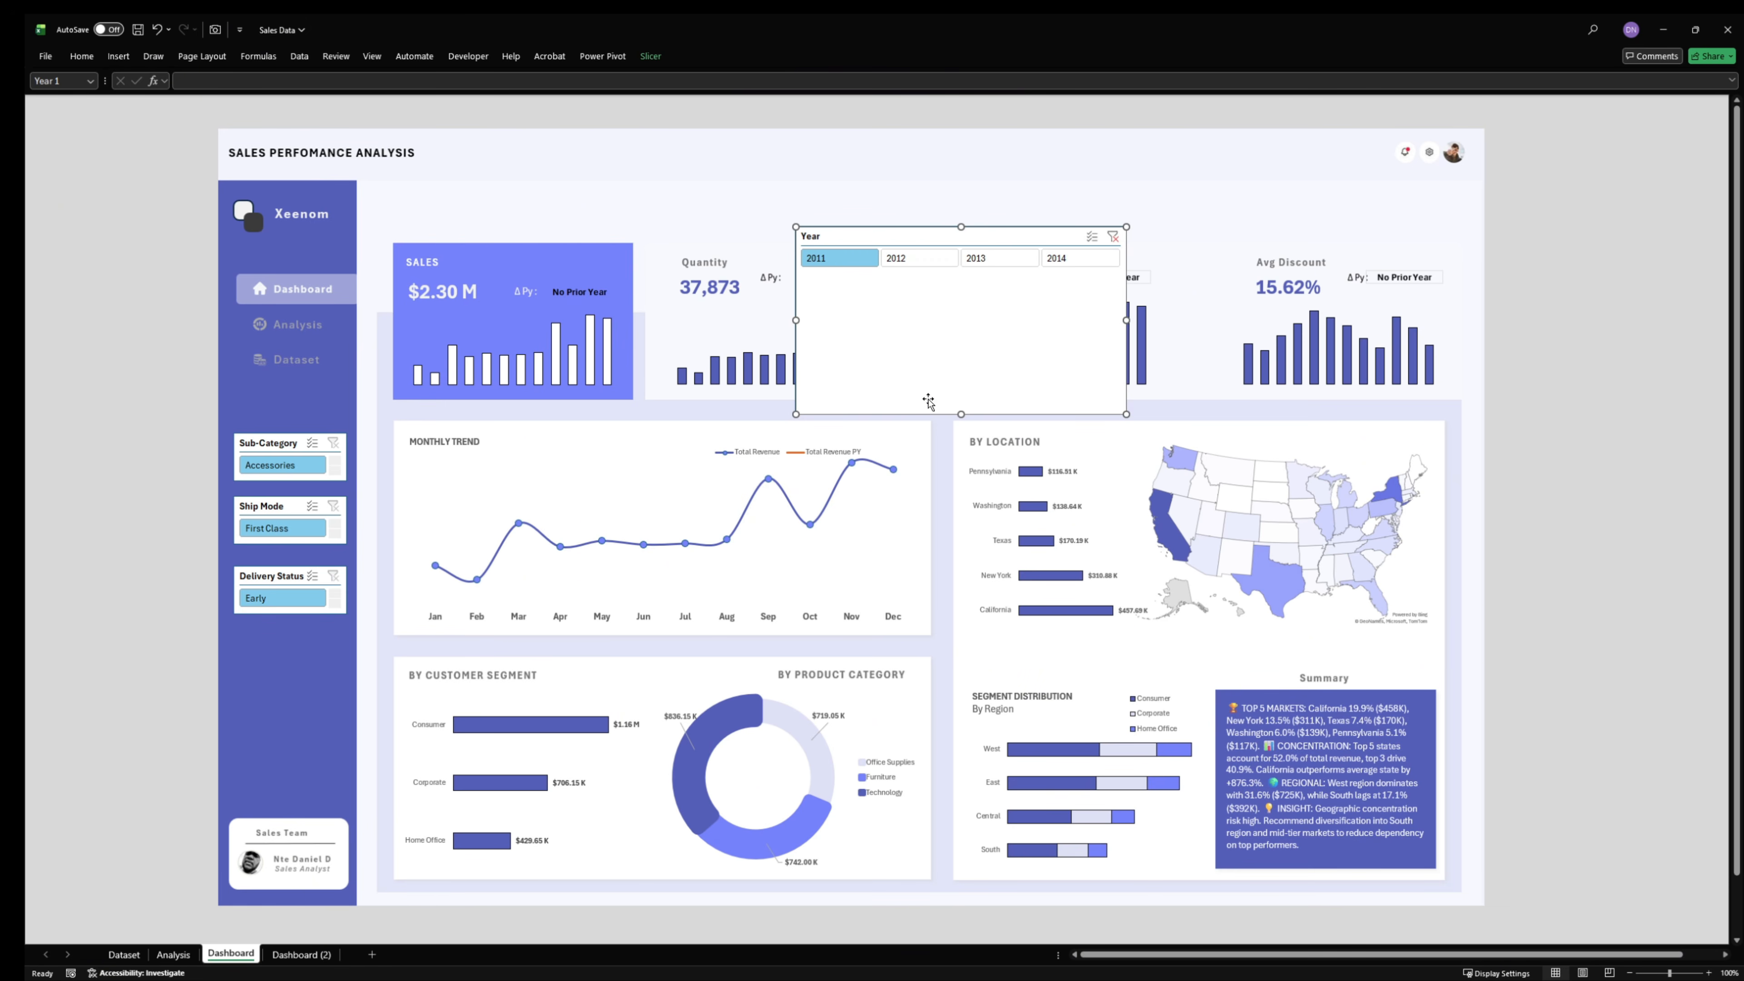
{"action": "left_click_drag", "start_coordinate": [959, 414], "coordinate": [893, 159]}
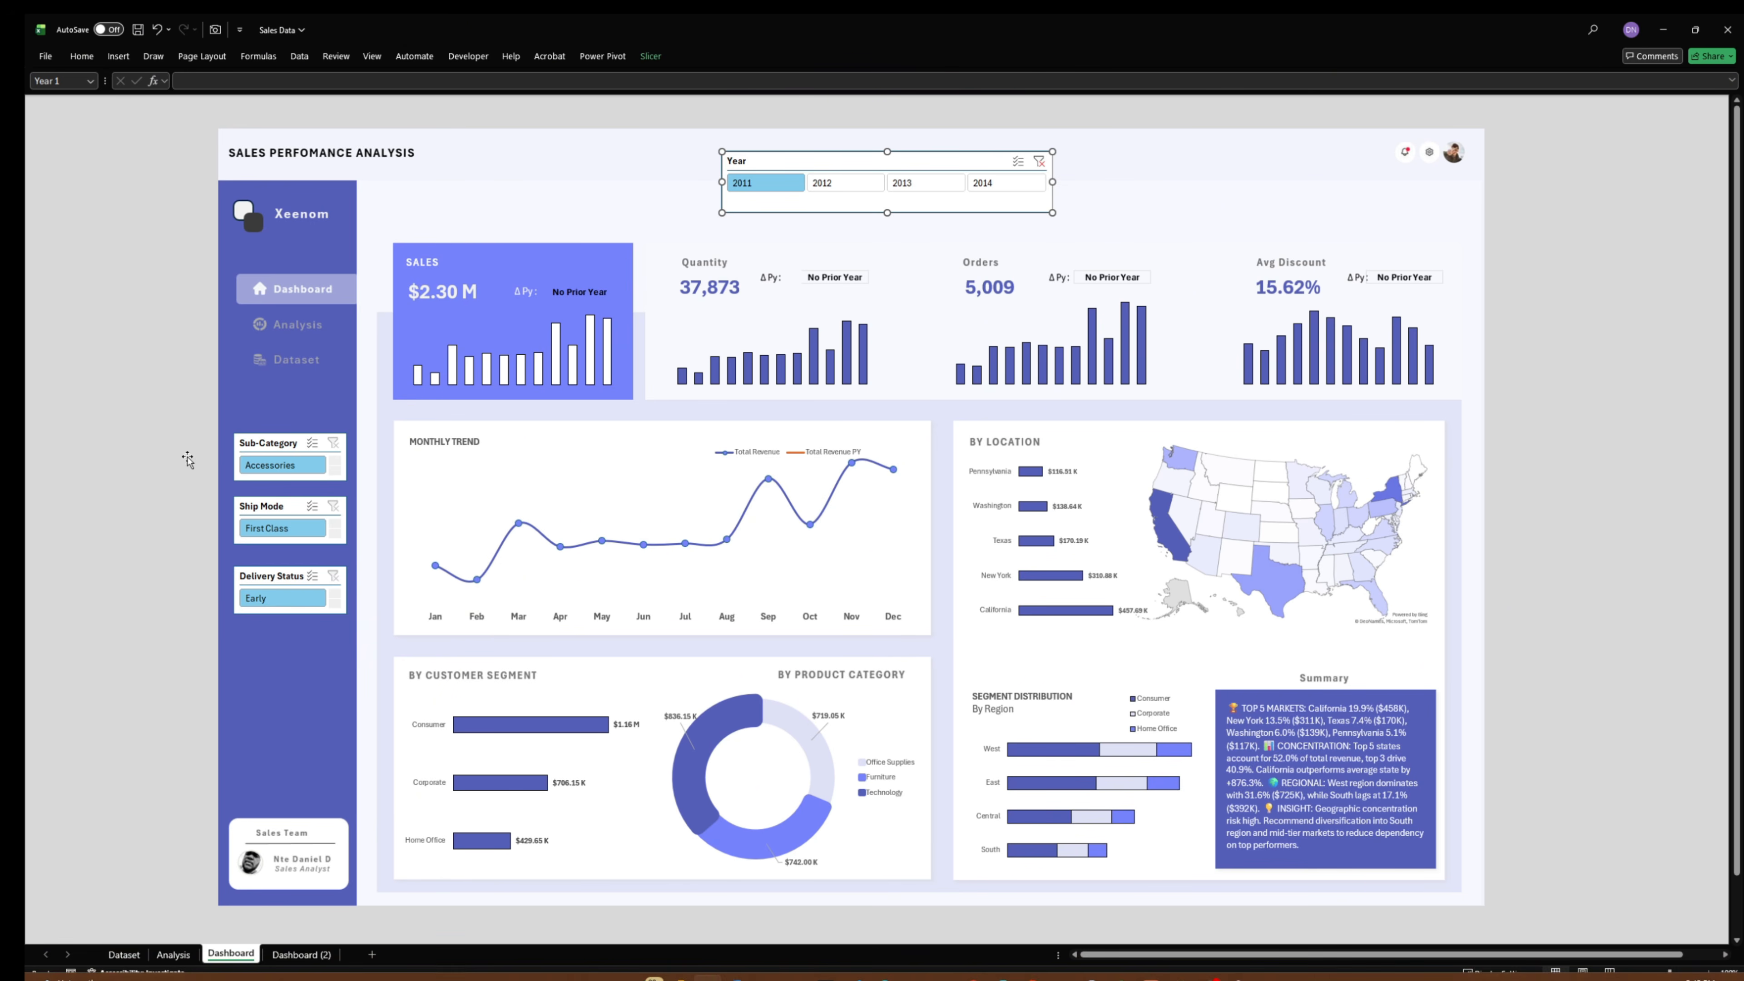
- Switch to the Analysis sheet and select the empty cell N14 below the Revenue YoY KPI
{"action": "left_click", "coordinate": [75, 57]}
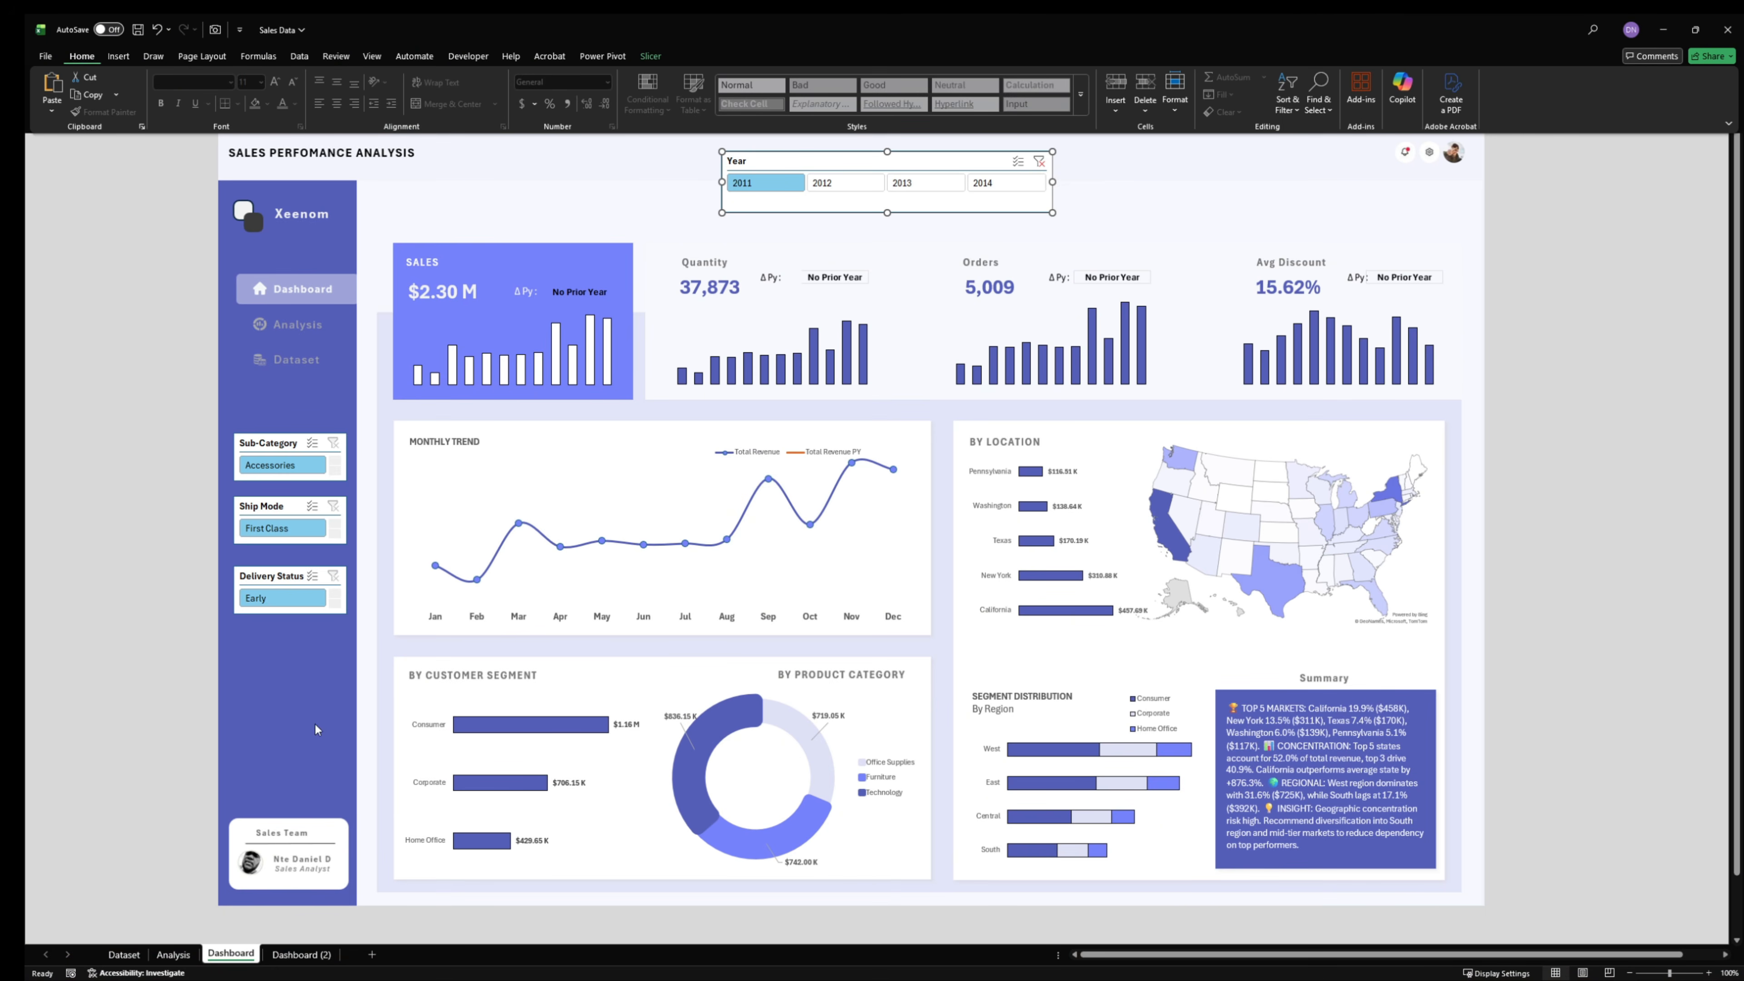
{"action": "left_click", "coordinate": [173, 954]}
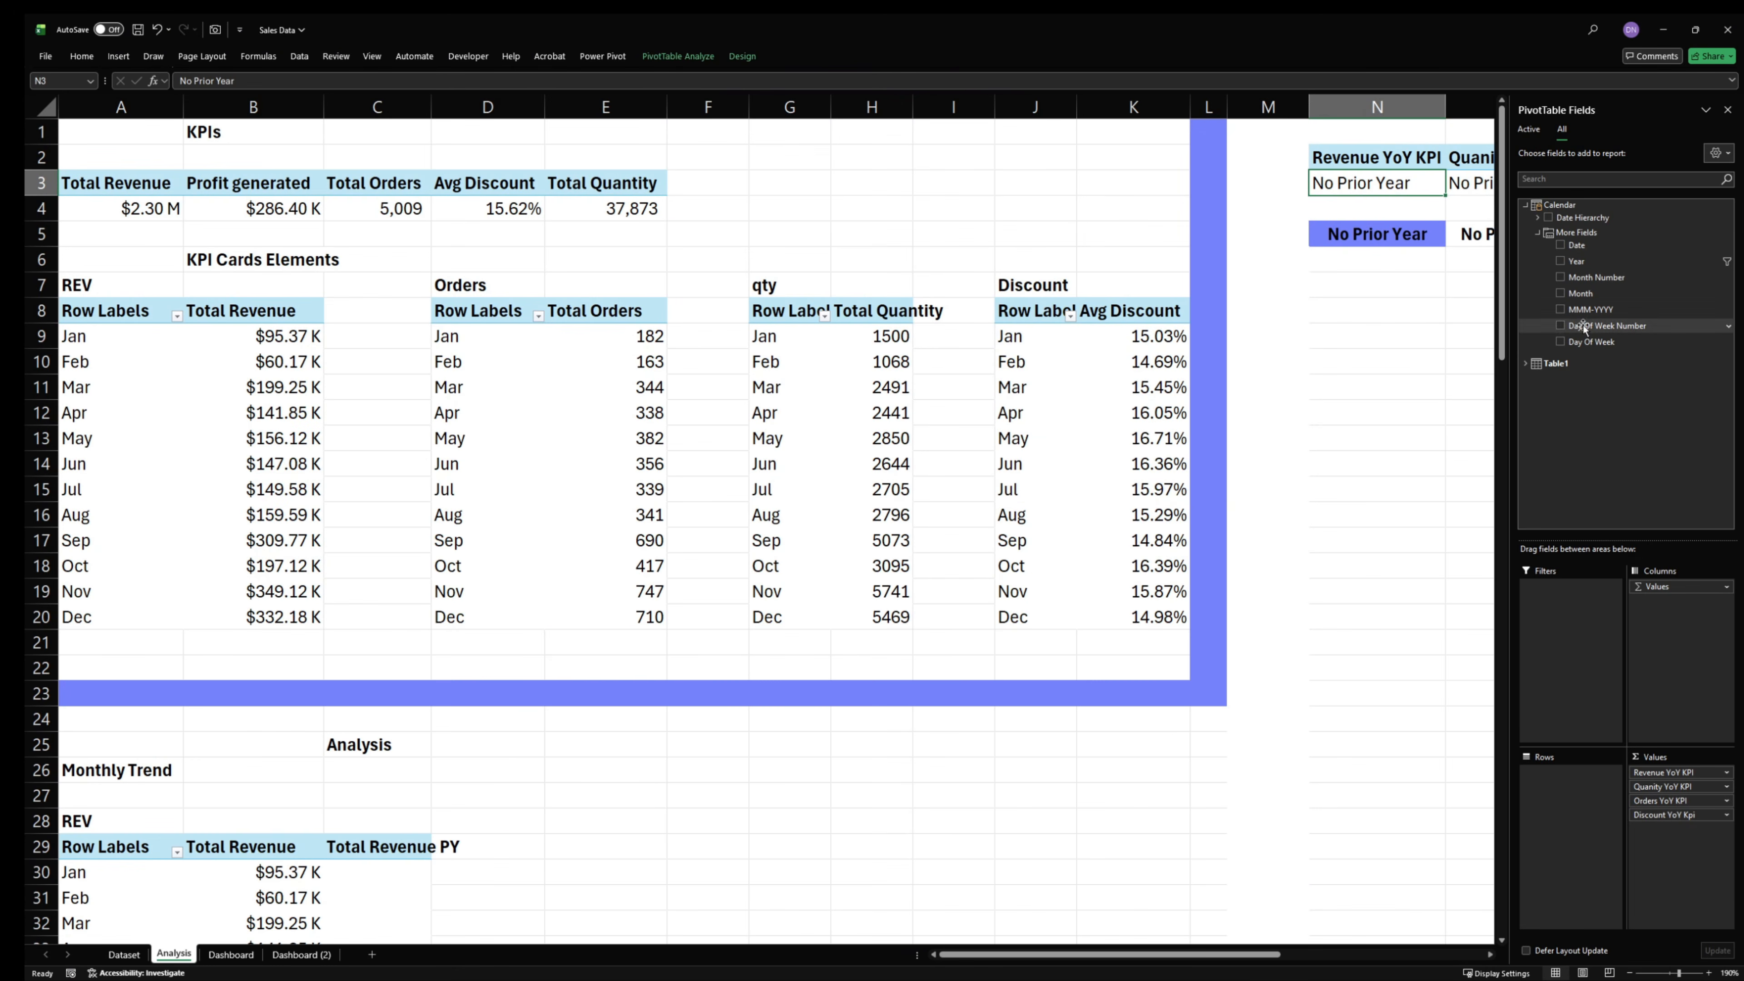
{"action": "left_click", "coordinate": [918, 438]}
{"action": "left_click", "coordinate": [657, 595]}
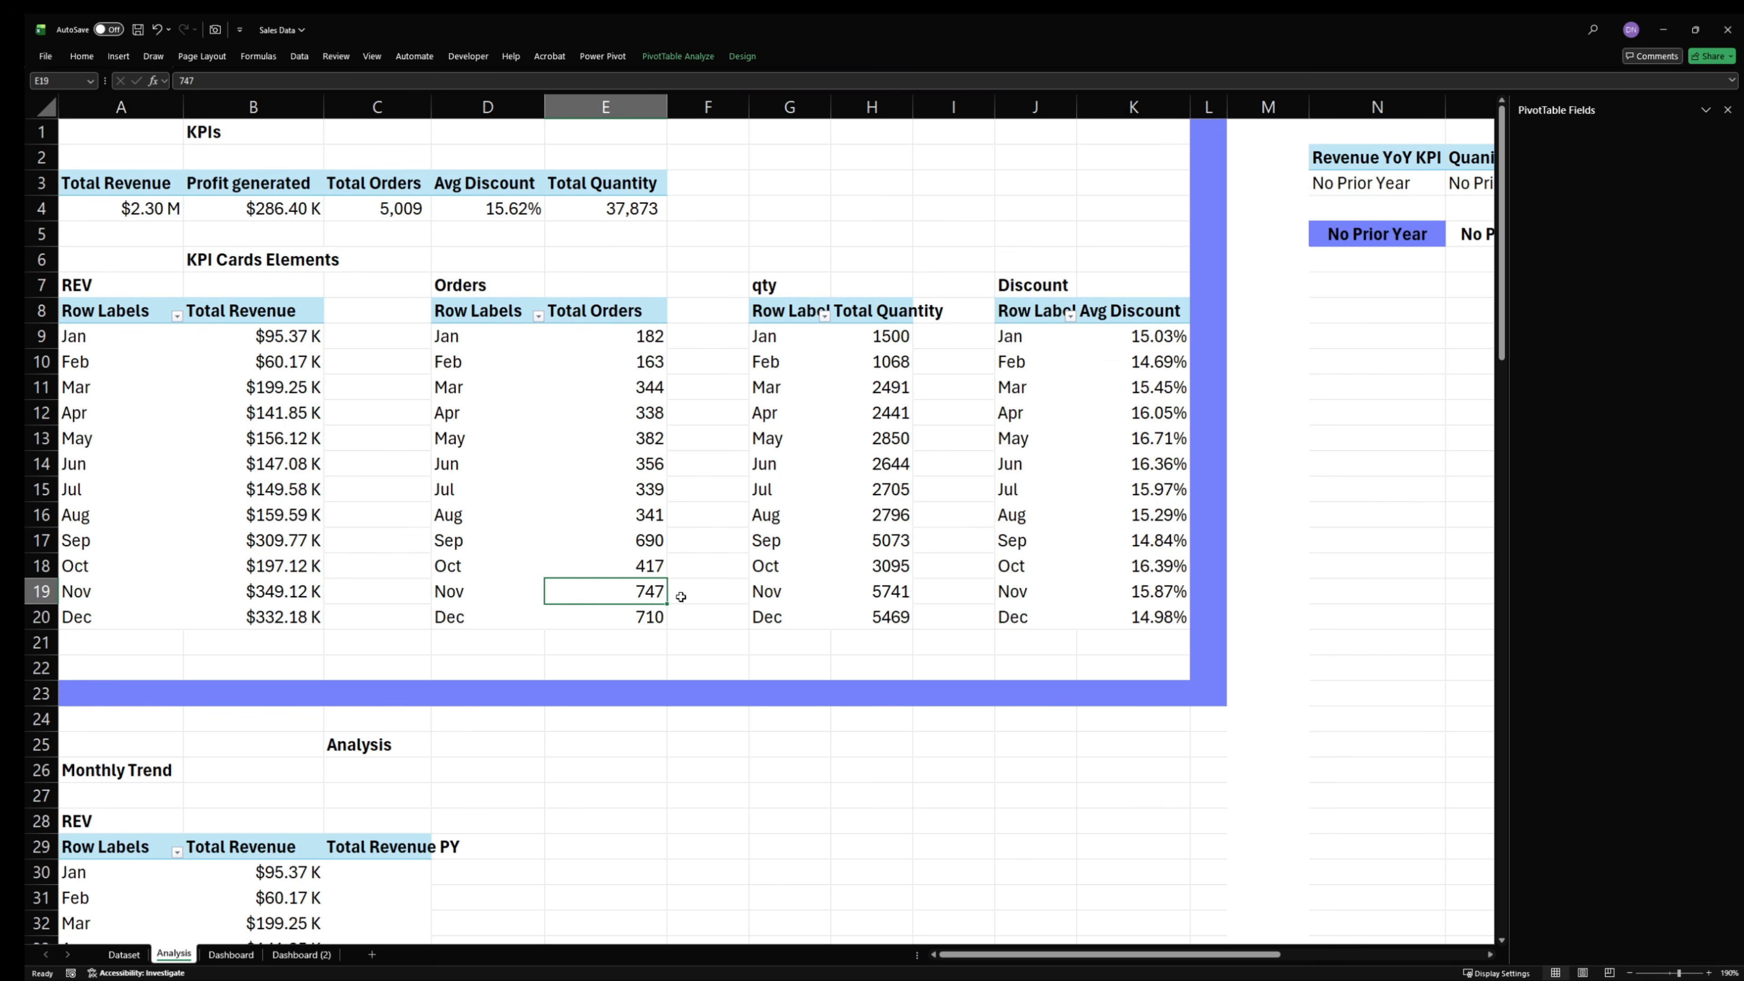
{"action": "left_click", "coordinate": [1377, 595]}
{"action": "left_click", "coordinate": [1300, 497]}
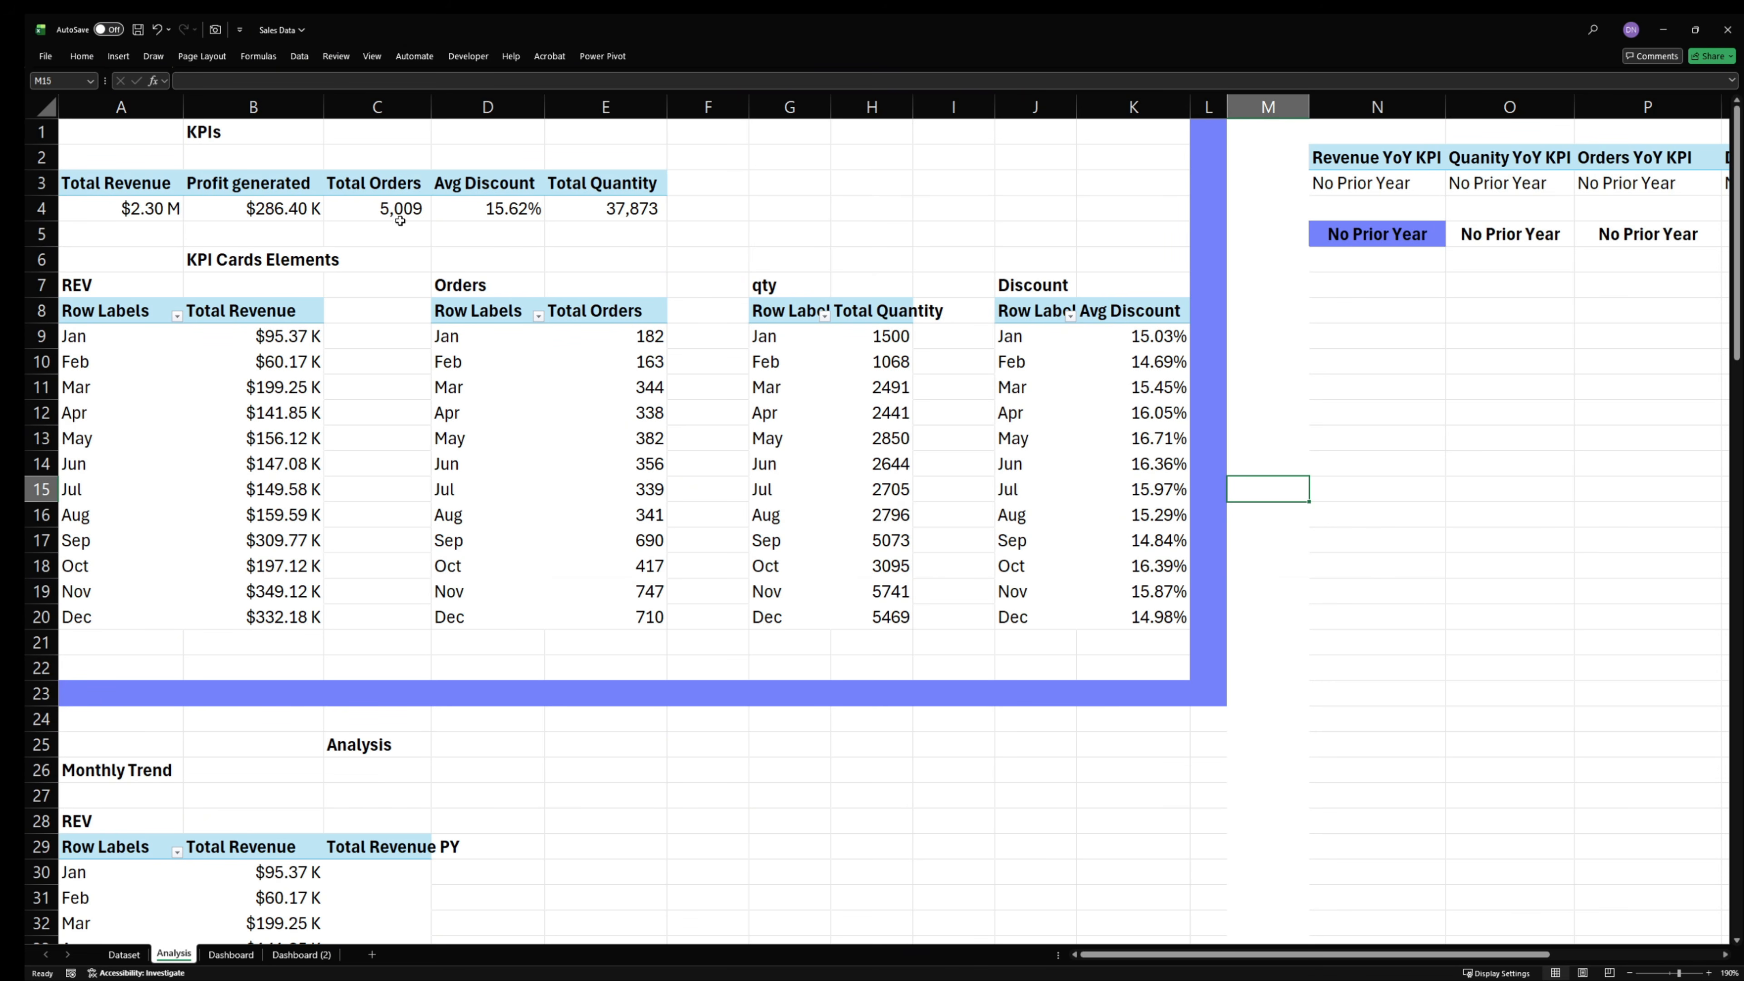
{"action": "left_click_drag", "start_coordinate": [1368, 418], "coordinate": [1428, 434]}
{"action": "left_click", "coordinate": [1128, 445]}
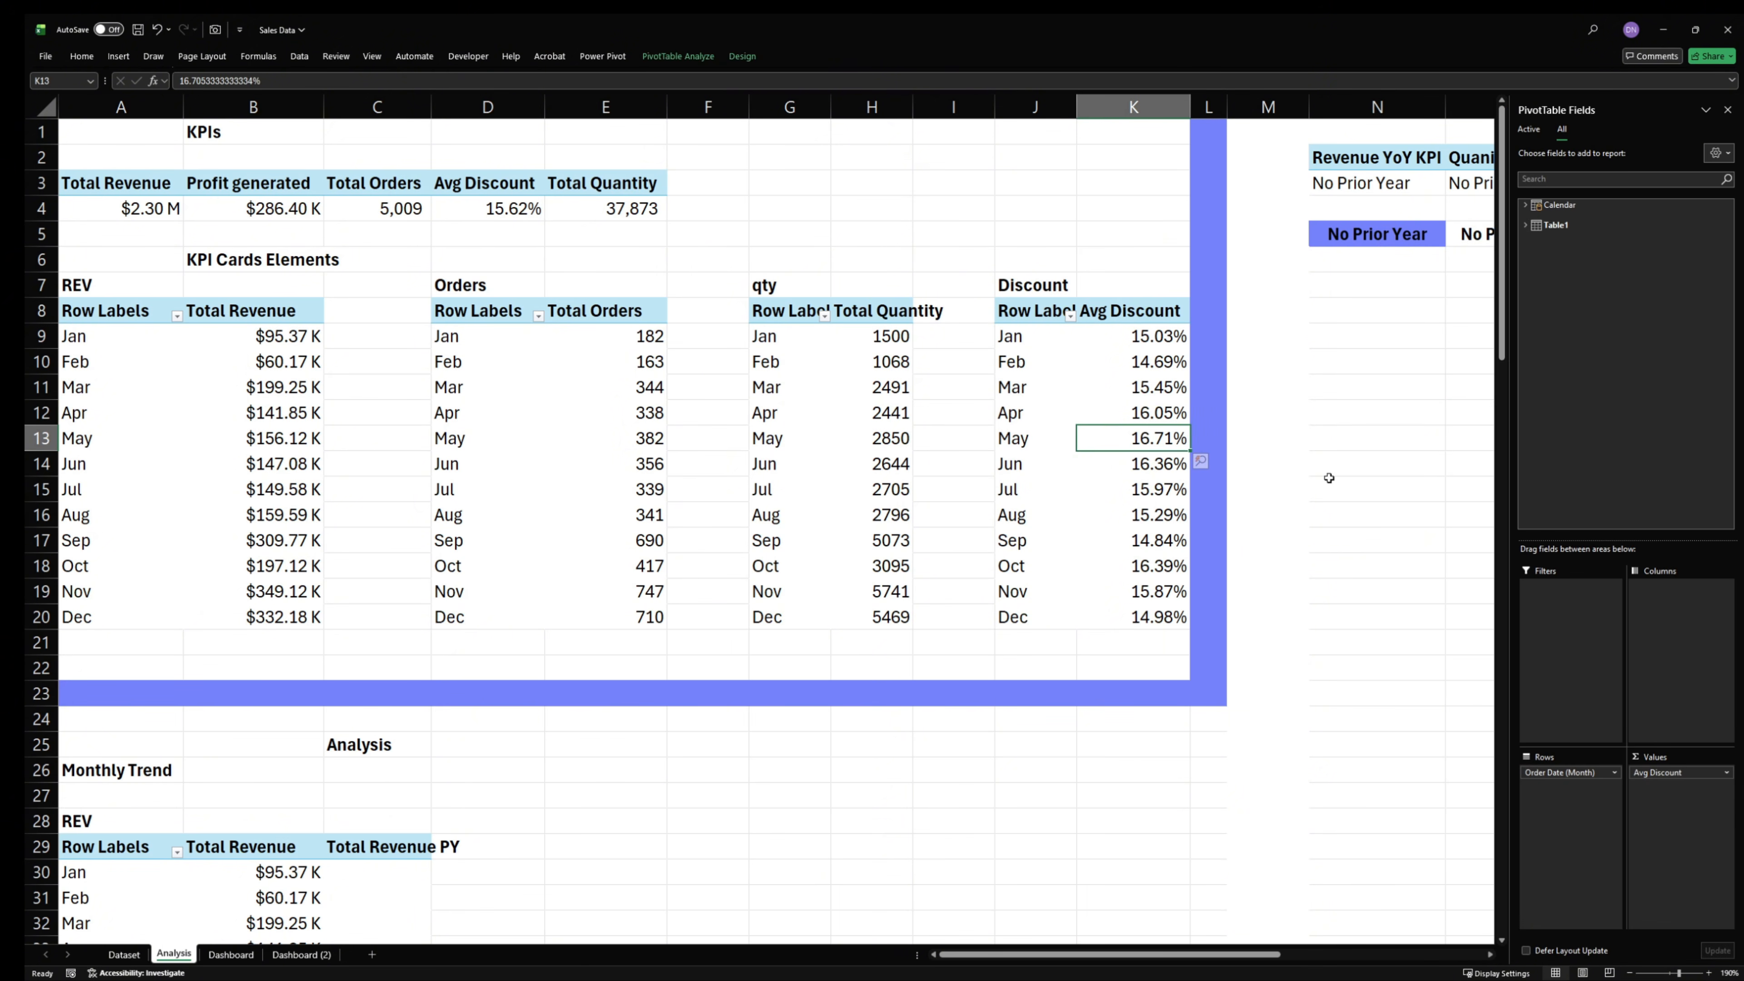
{"action": "left_click", "coordinate": [1329, 480]}
{"action": "left_click", "coordinate": [1375, 463]}
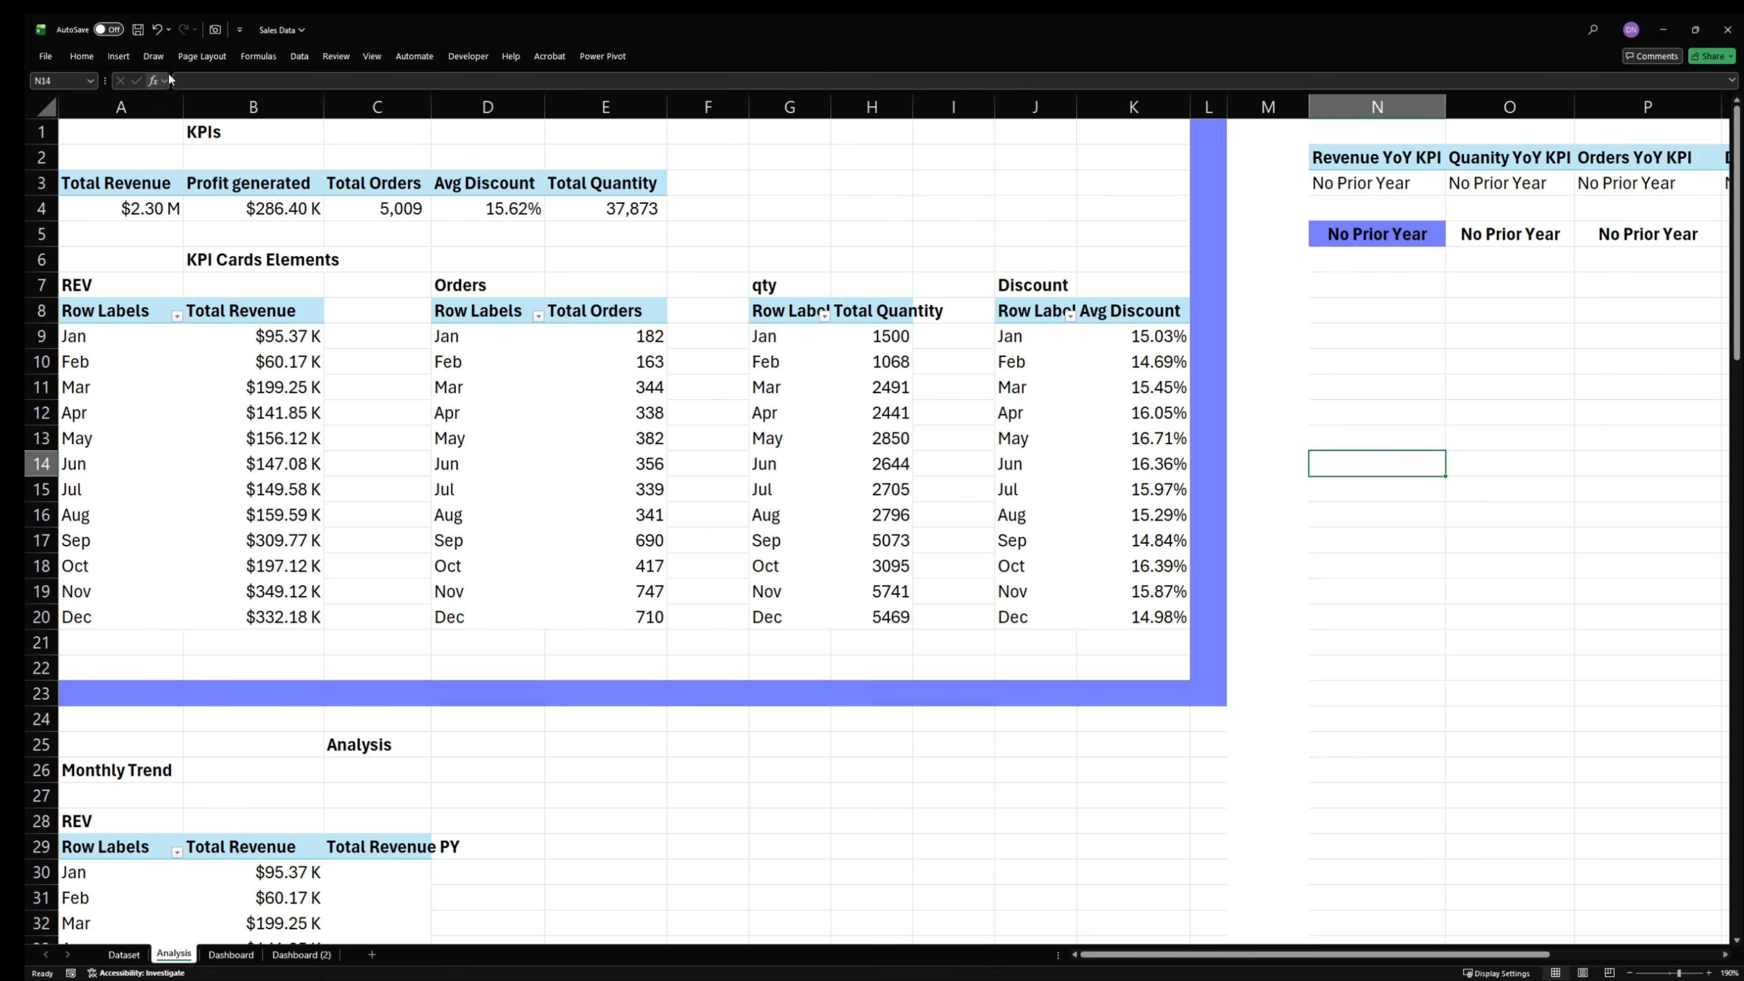
- Draw an oval shape over cells N10 to N12, below the YoY KPI values
{"action": "left_click", "coordinate": [118, 56]}
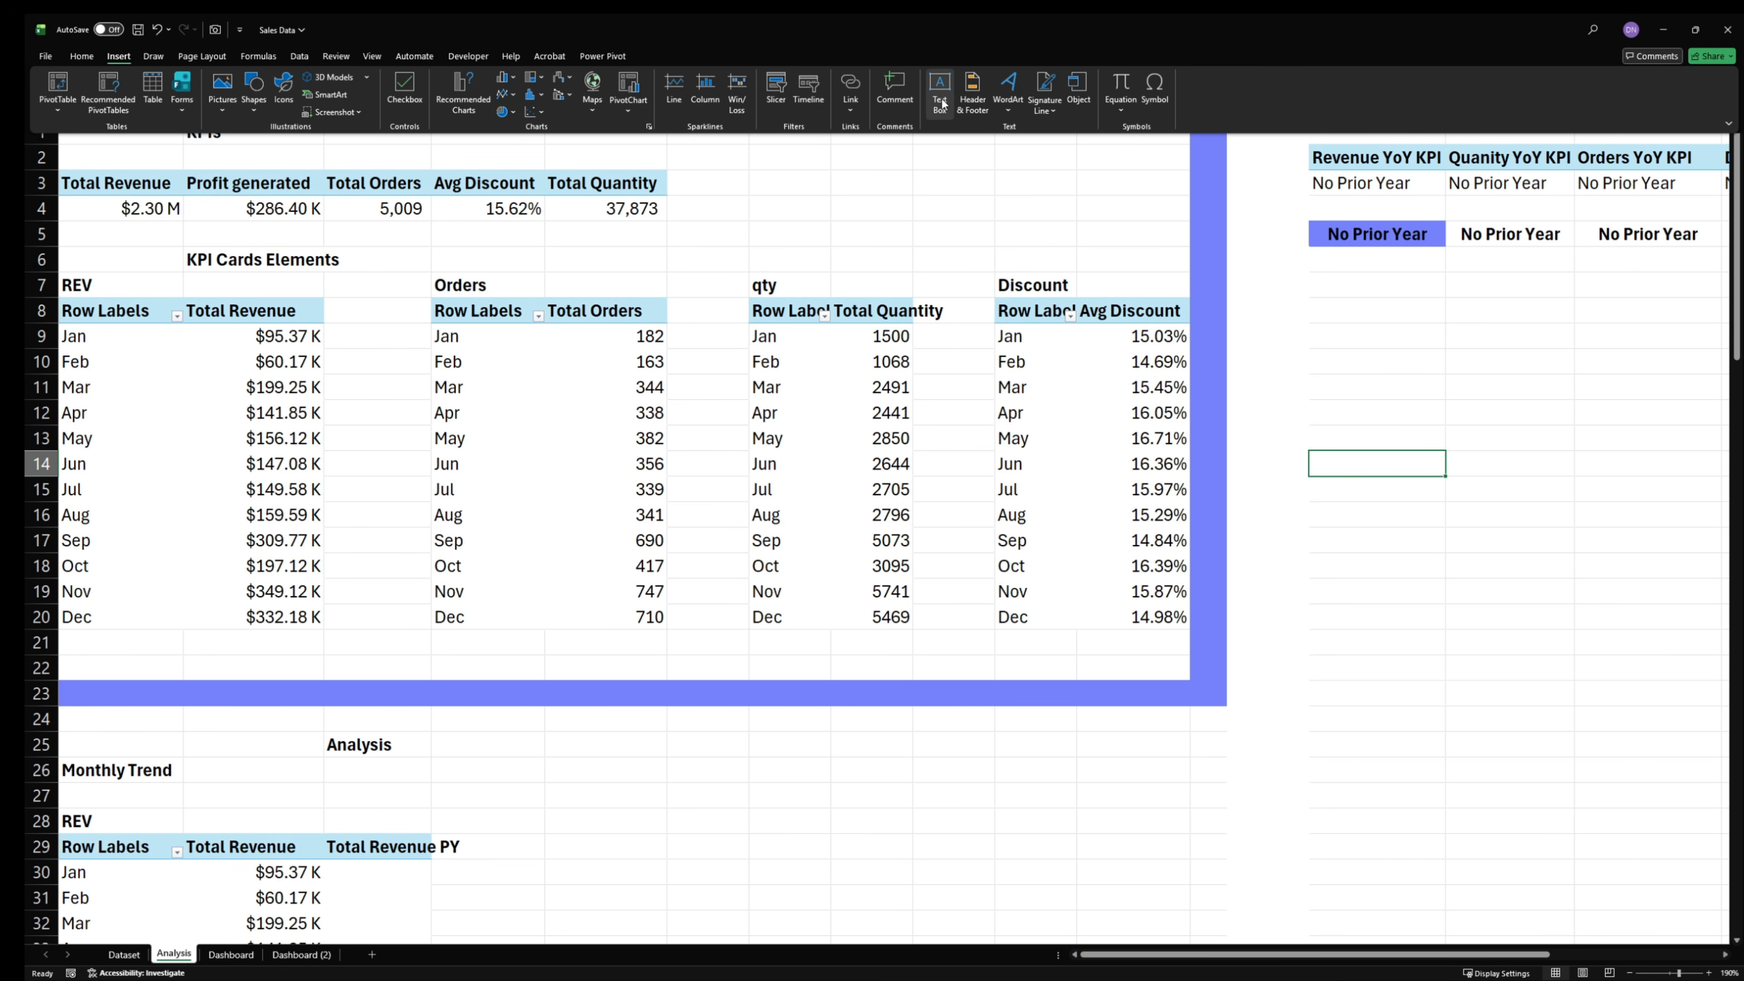
{"action": "left_click", "coordinate": [261, 101]}
{"action": "left_click", "coordinate": [306, 148]}
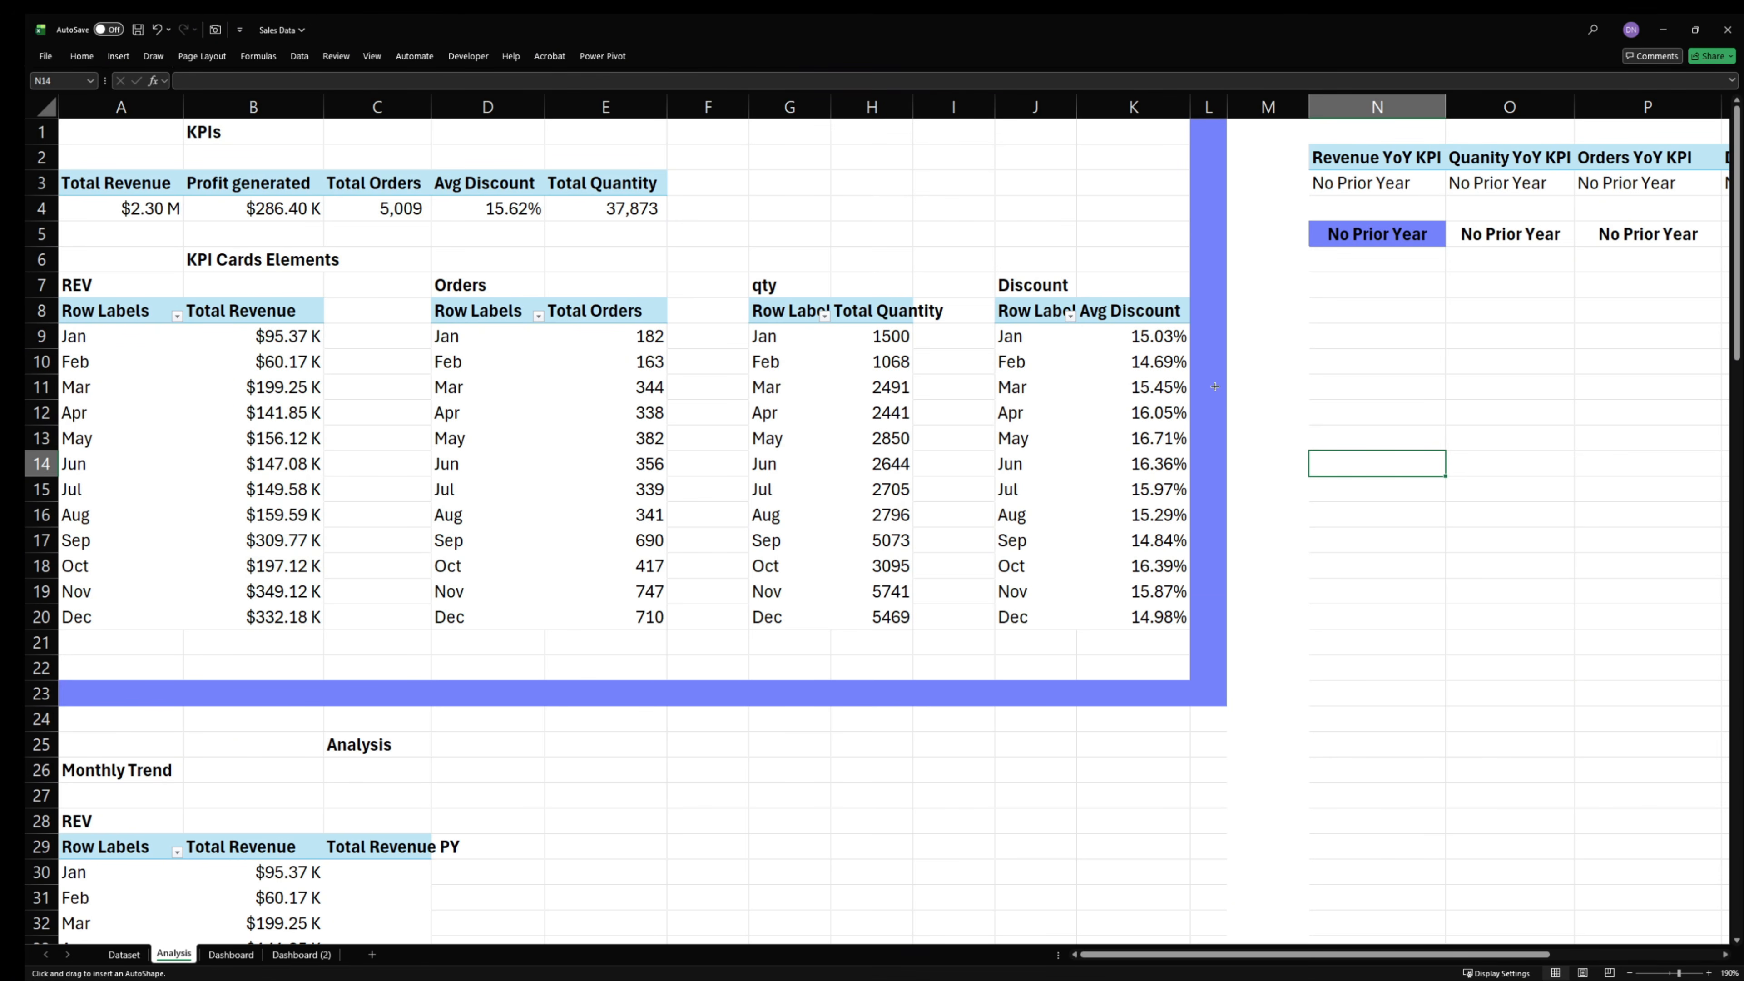
{"action": "left_click_drag", "start_coordinate": [1302, 359], "coordinate": [1411, 413]}
- Give the oval a solid periwinkle-blue fill matching the sheet's divider bars
{"action": "right_click", "coordinate": [1387, 381]}
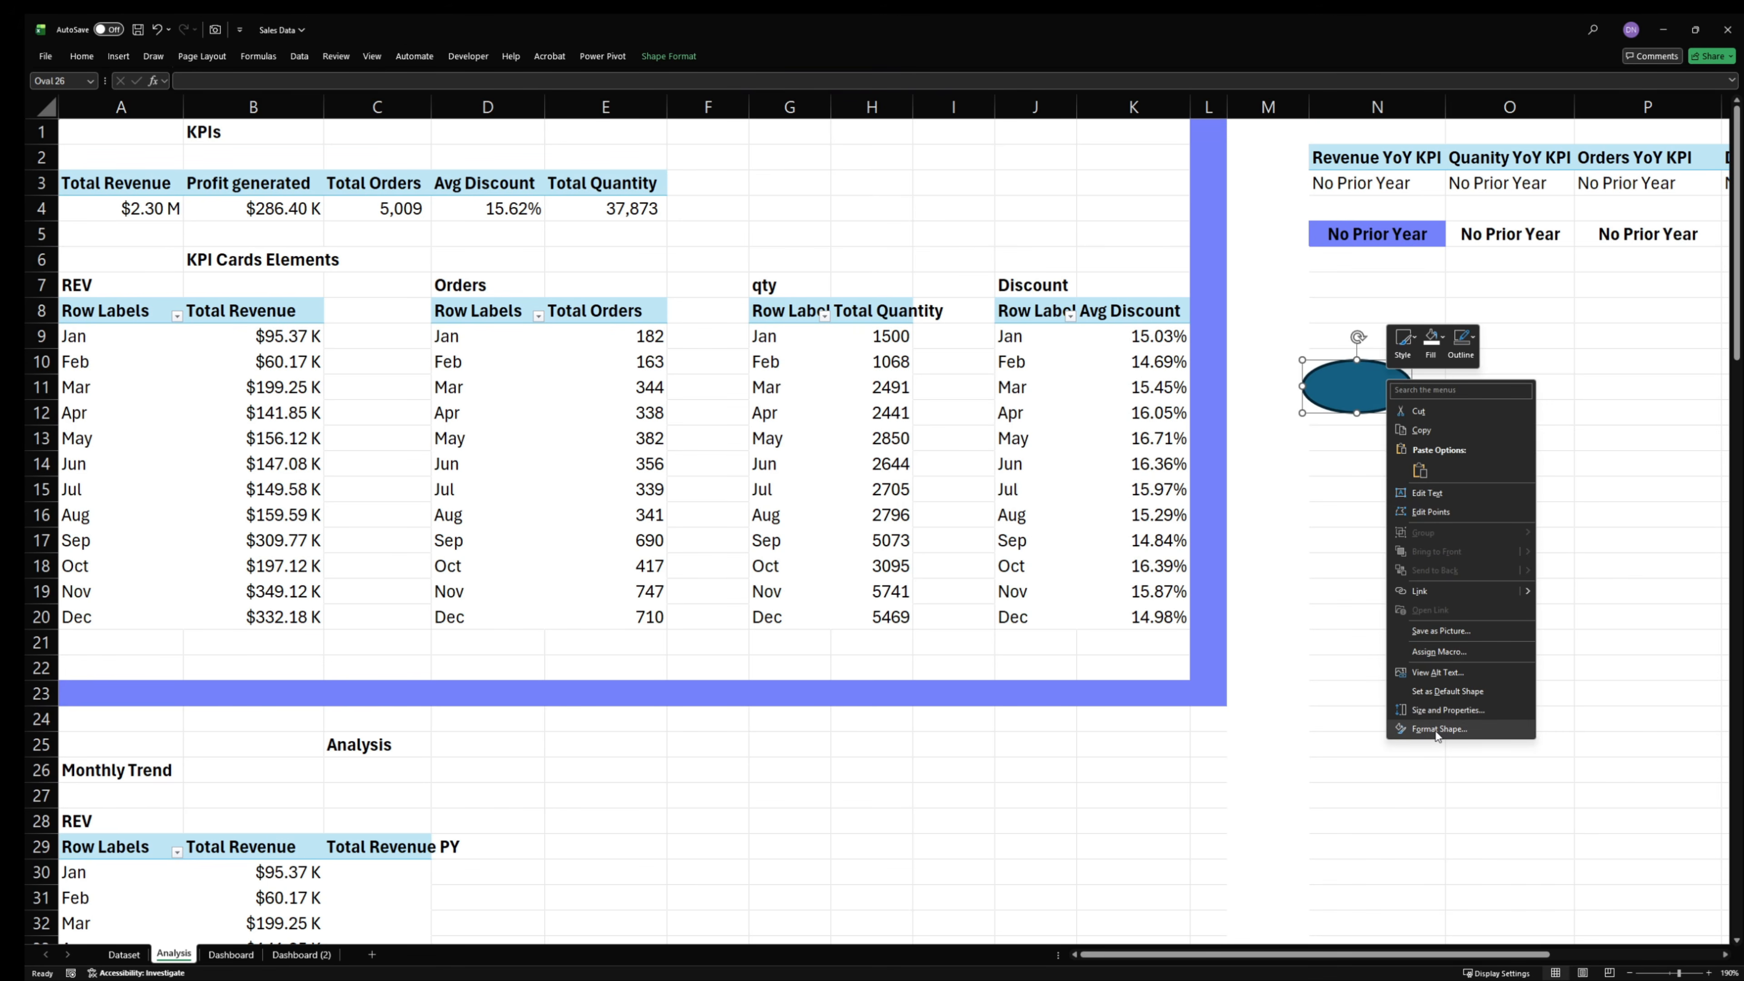
{"action": "left_click", "coordinate": [1437, 729]}
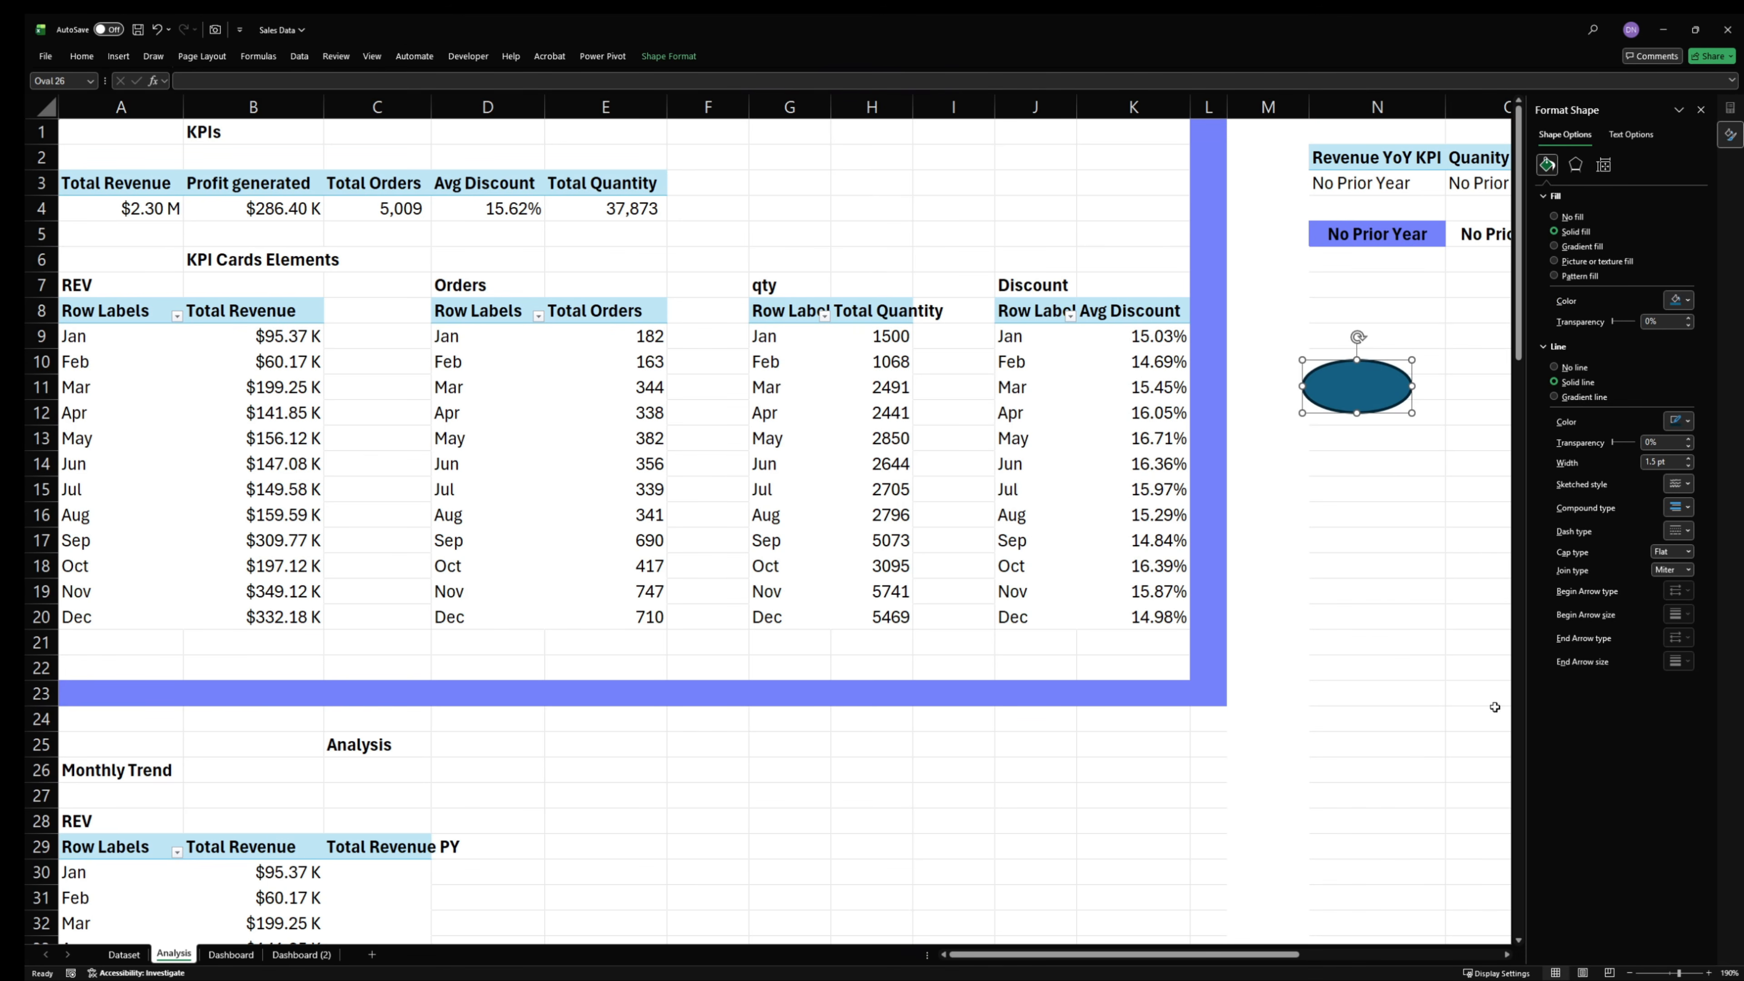
{"action": "left_click", "coordinate": [1672, 300]}
{"action": "left_click", "coordinate": [1568, 556]}
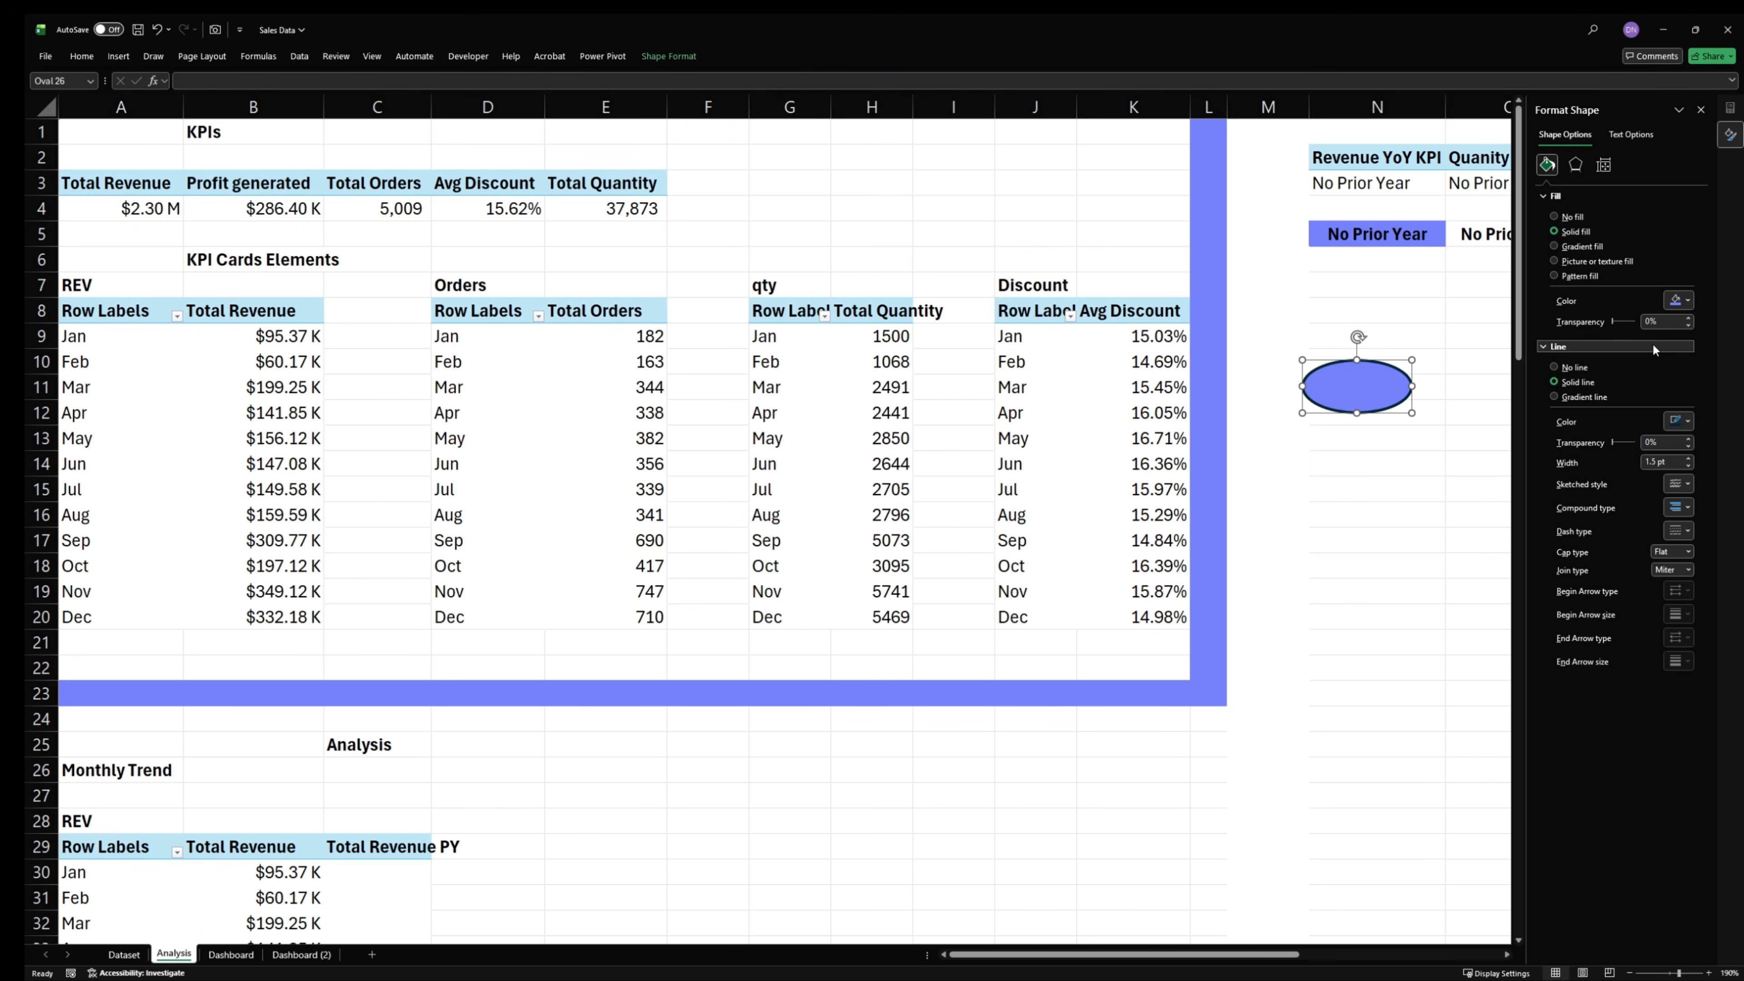
- Copy the hex code of the oval's periwinkle-blue fill from the custom color settings without changing the fill
{"action": "left_click", "coordinate": [1686, 303]}
{"action": "left_click", "coordinate": [1591, 574]}
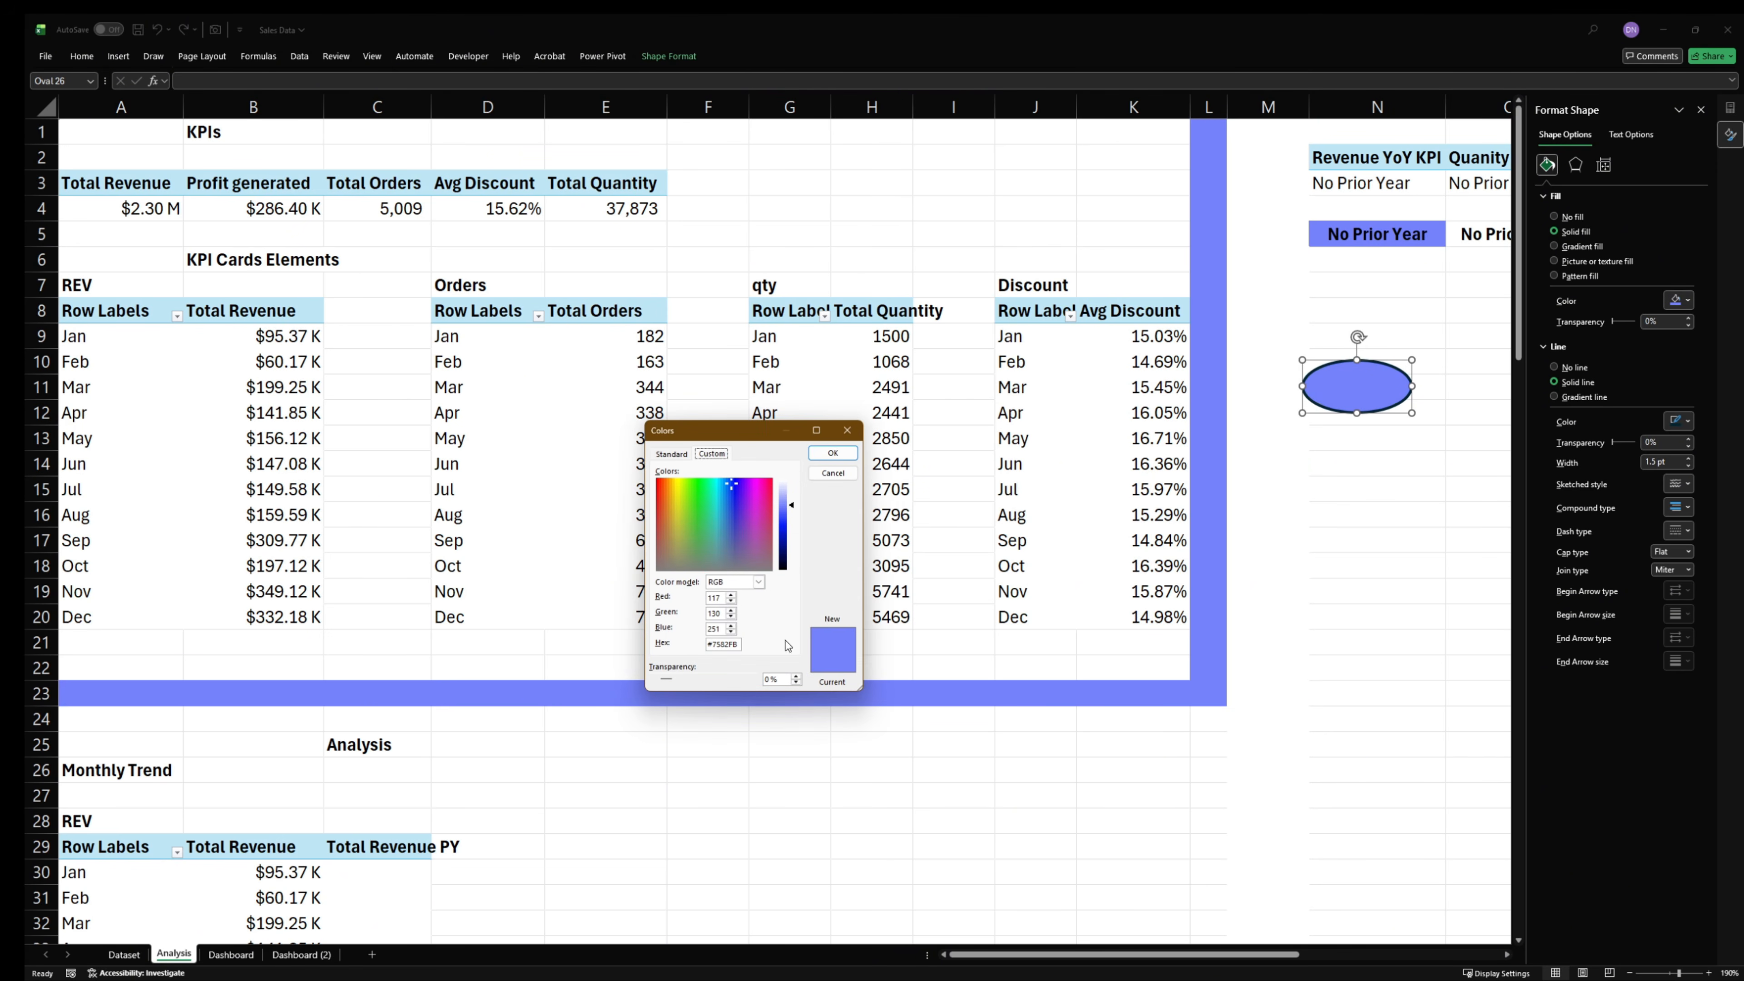
{"action": "double_click", "coordinate": [729, 645]}
{"action": "left_click", "coordinate": [846, 474]}
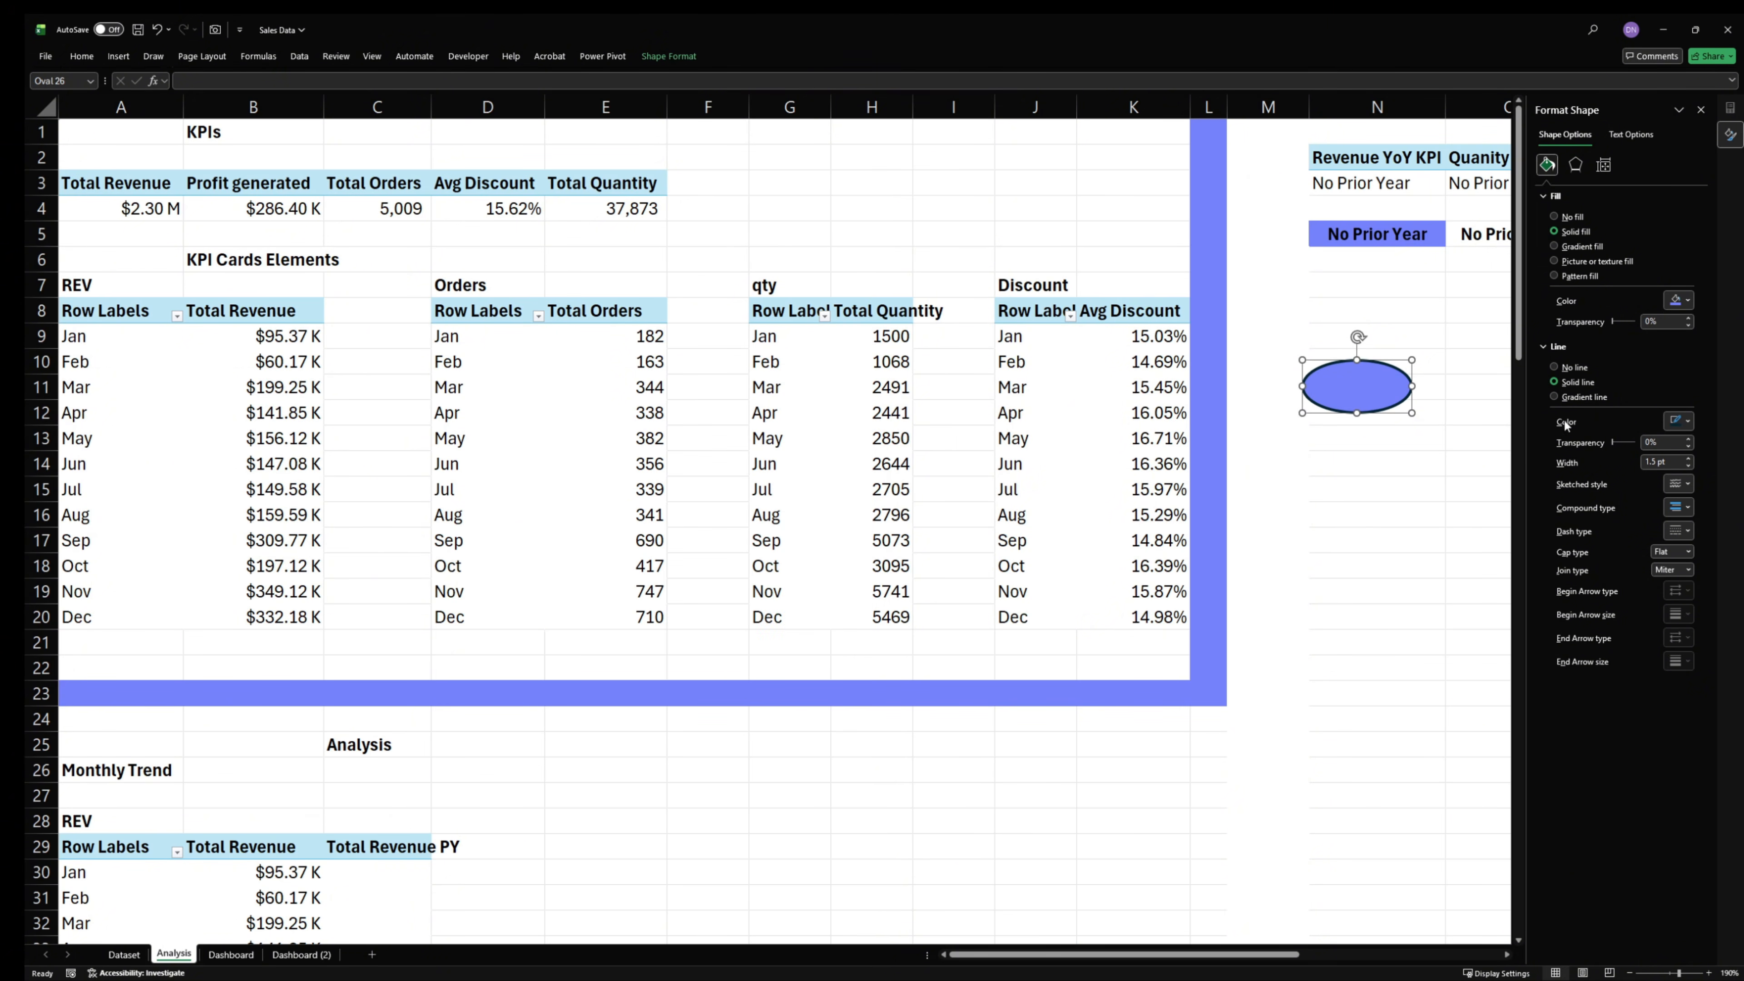
- Change the oval's fill to the recently used dark indigo blue and copy that color's hex code
{"action": "left_click", "coordinate": [1687, 301]}
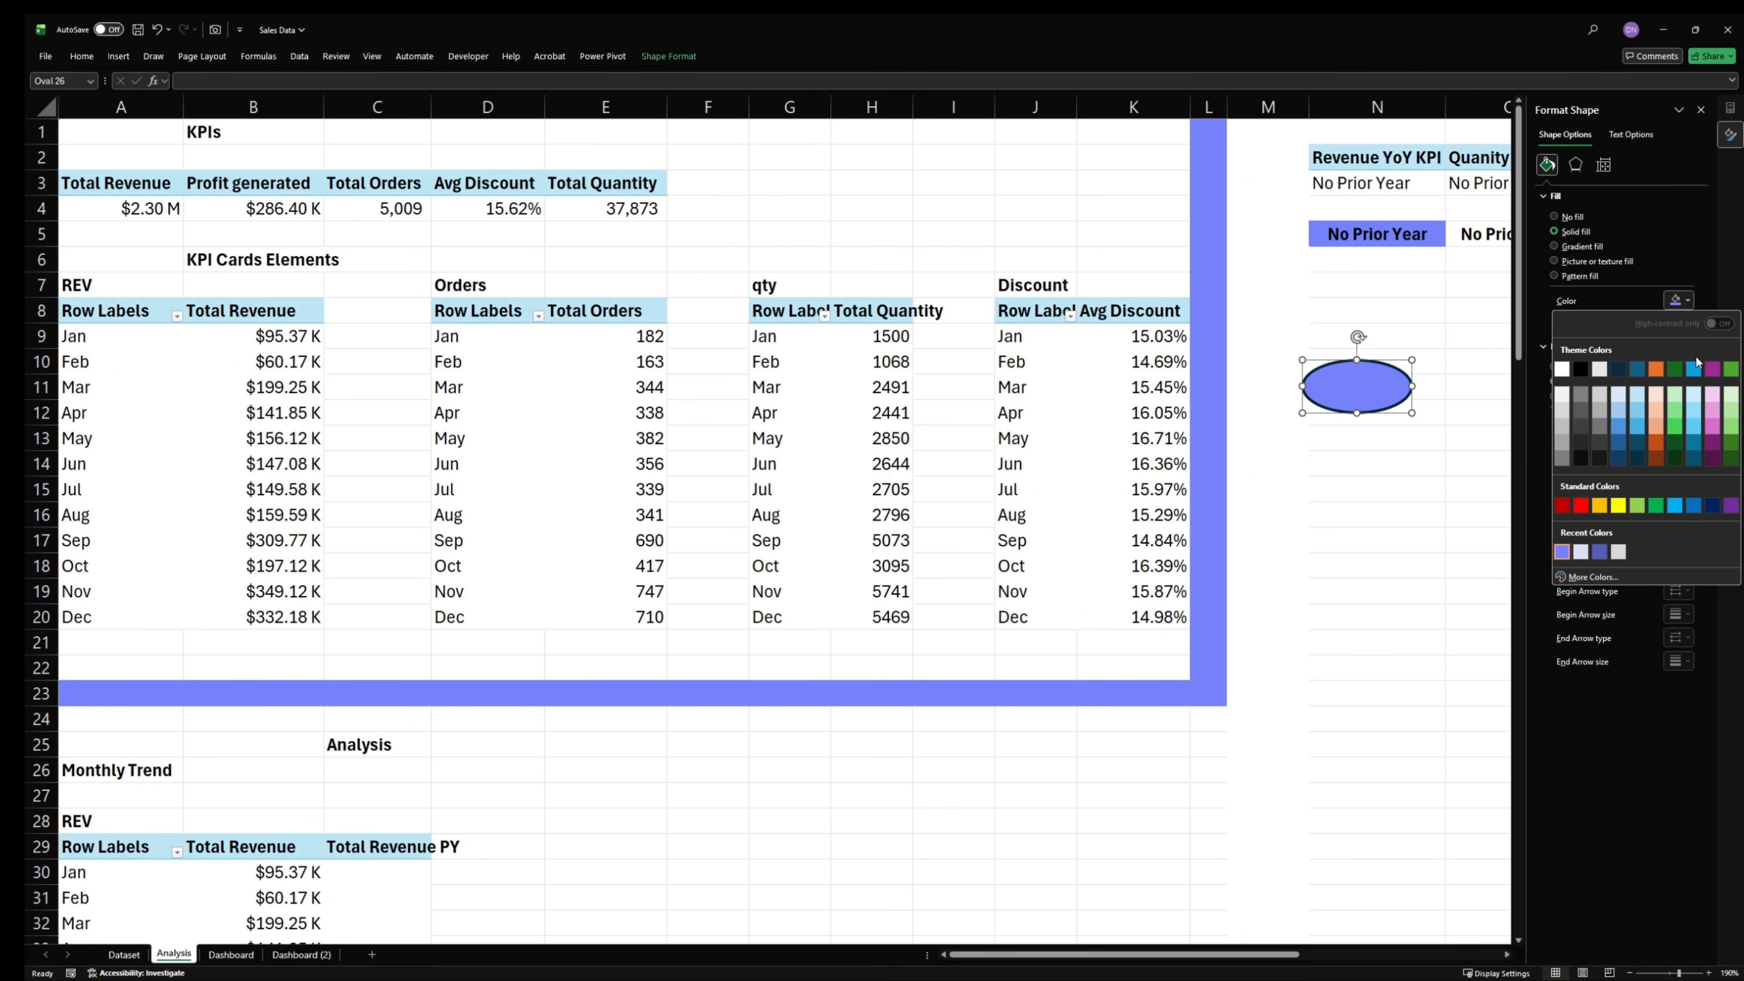
{"action": "left_click", "coordinate": [1599, 551]}
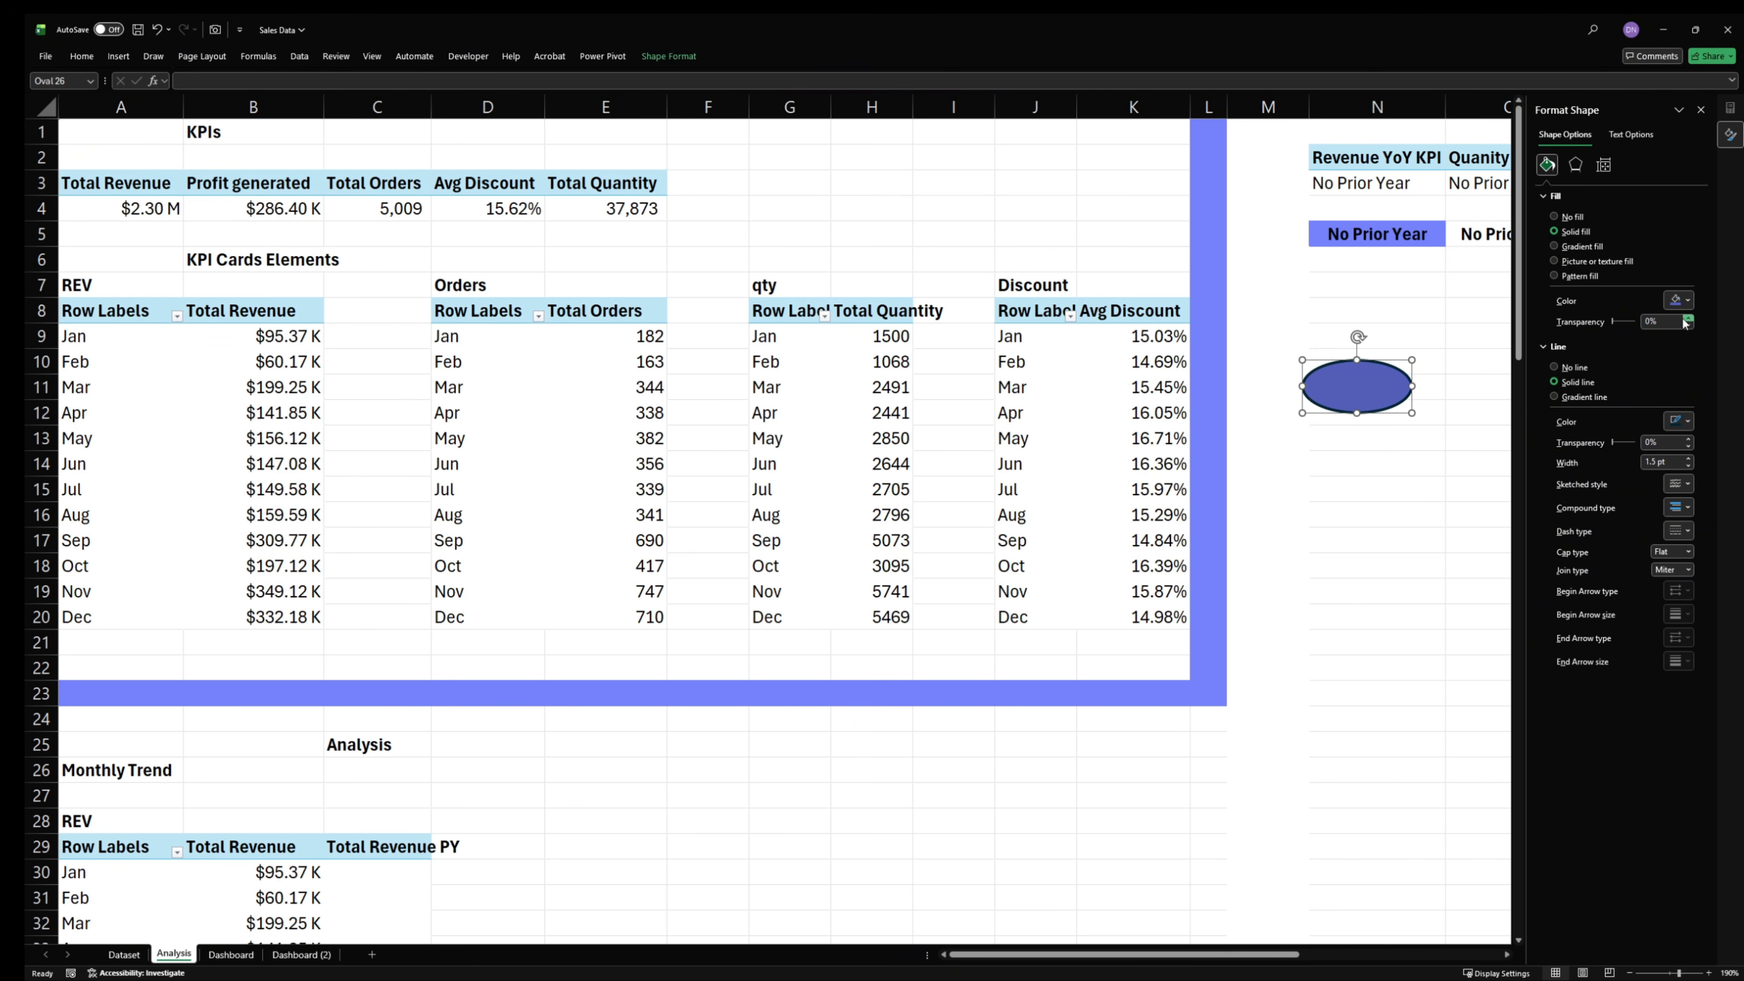
{"action": "left_click", "coordinate": [1682, 303]}
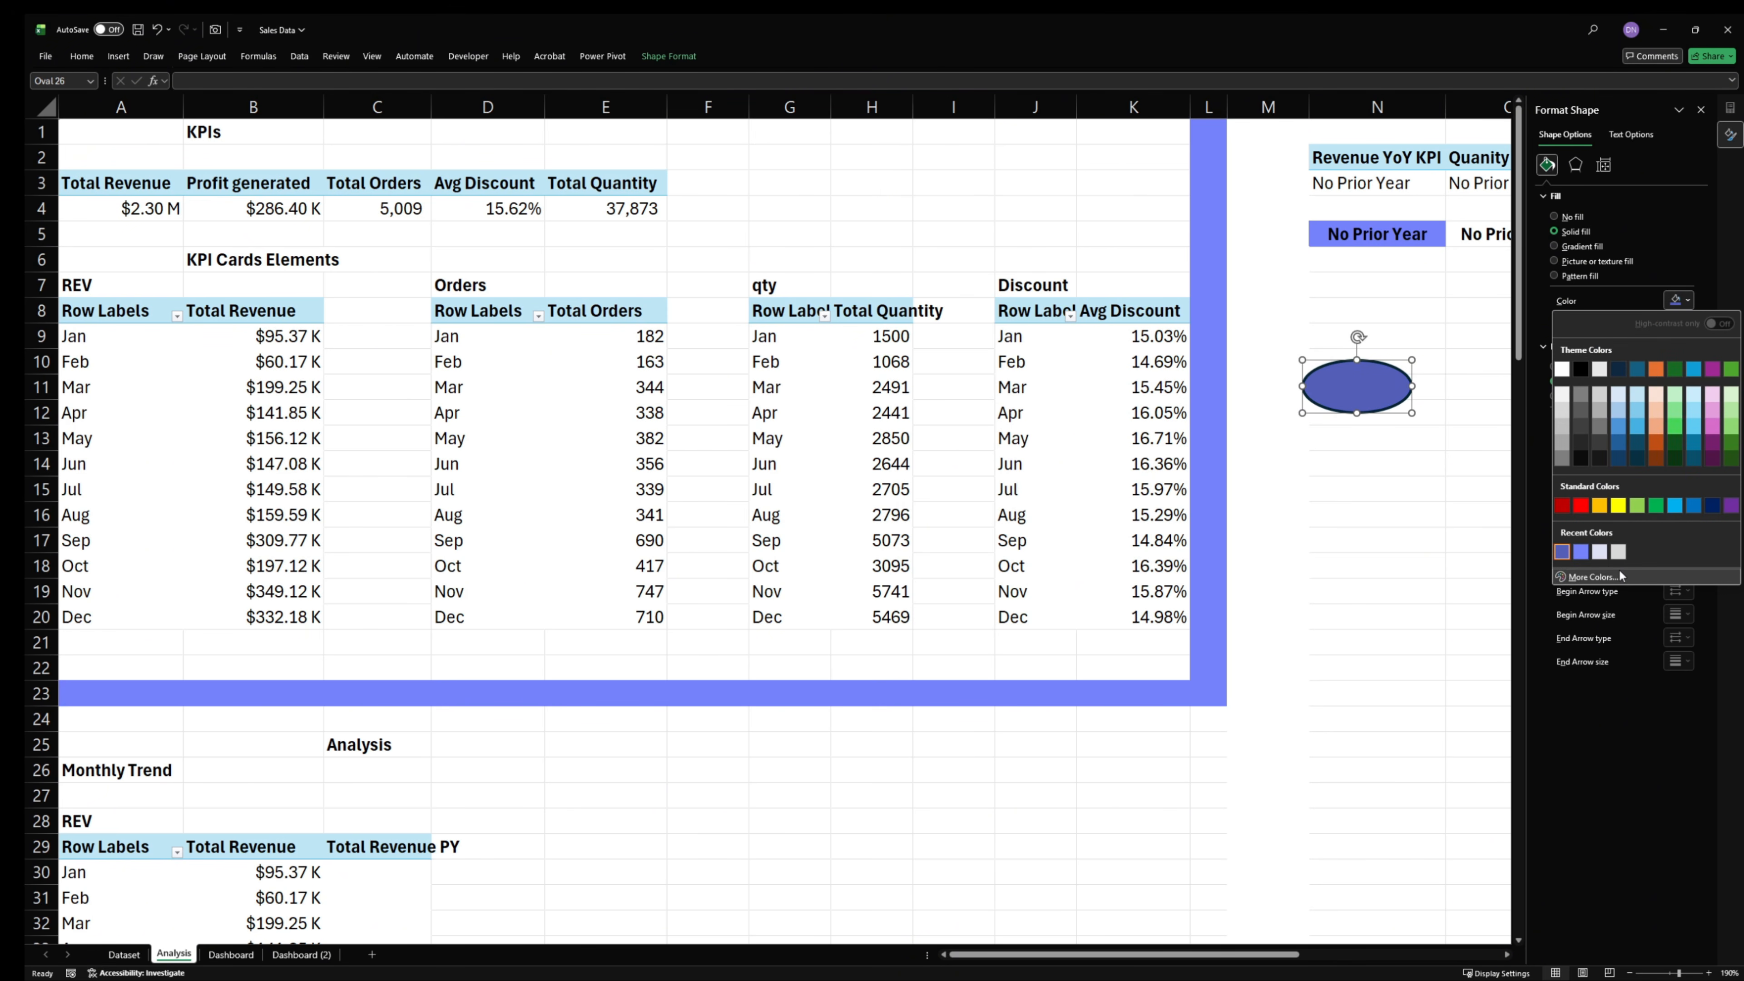
{"action": "left_click", "coordinate": [1586, 577]}
{"action": "left_click", "coordinate": [731, 645]}
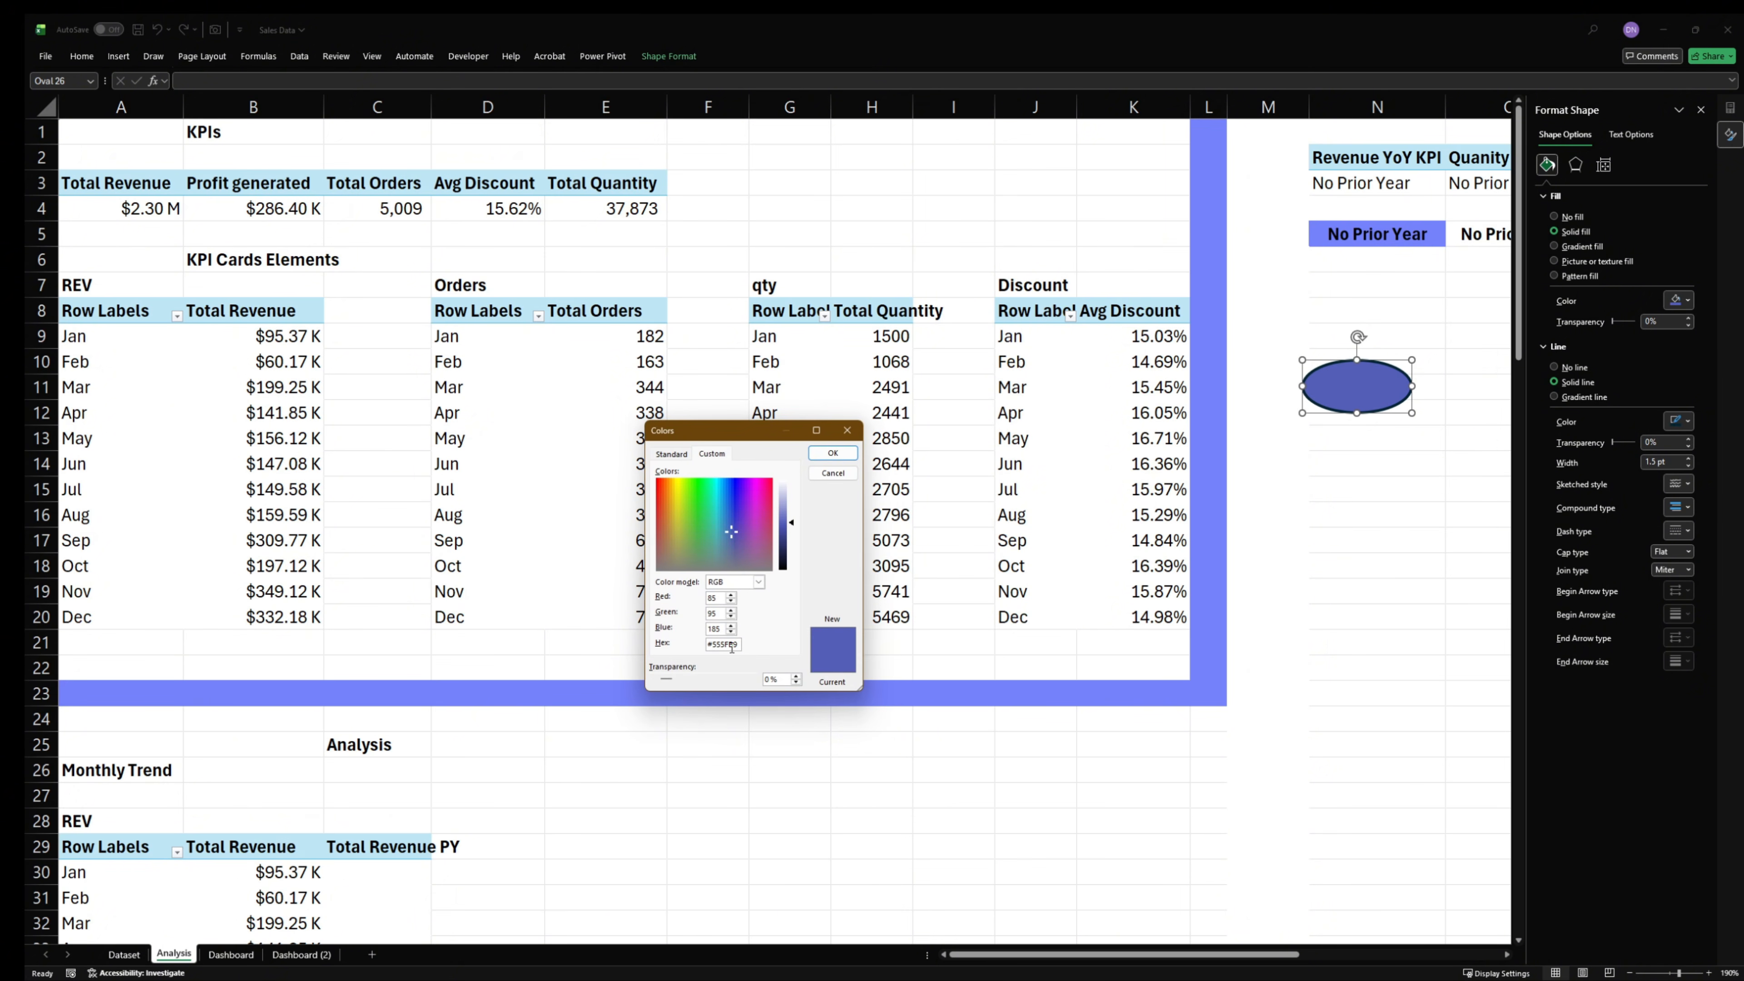
{"action": "double_click", "coordinate": [732, 646]}
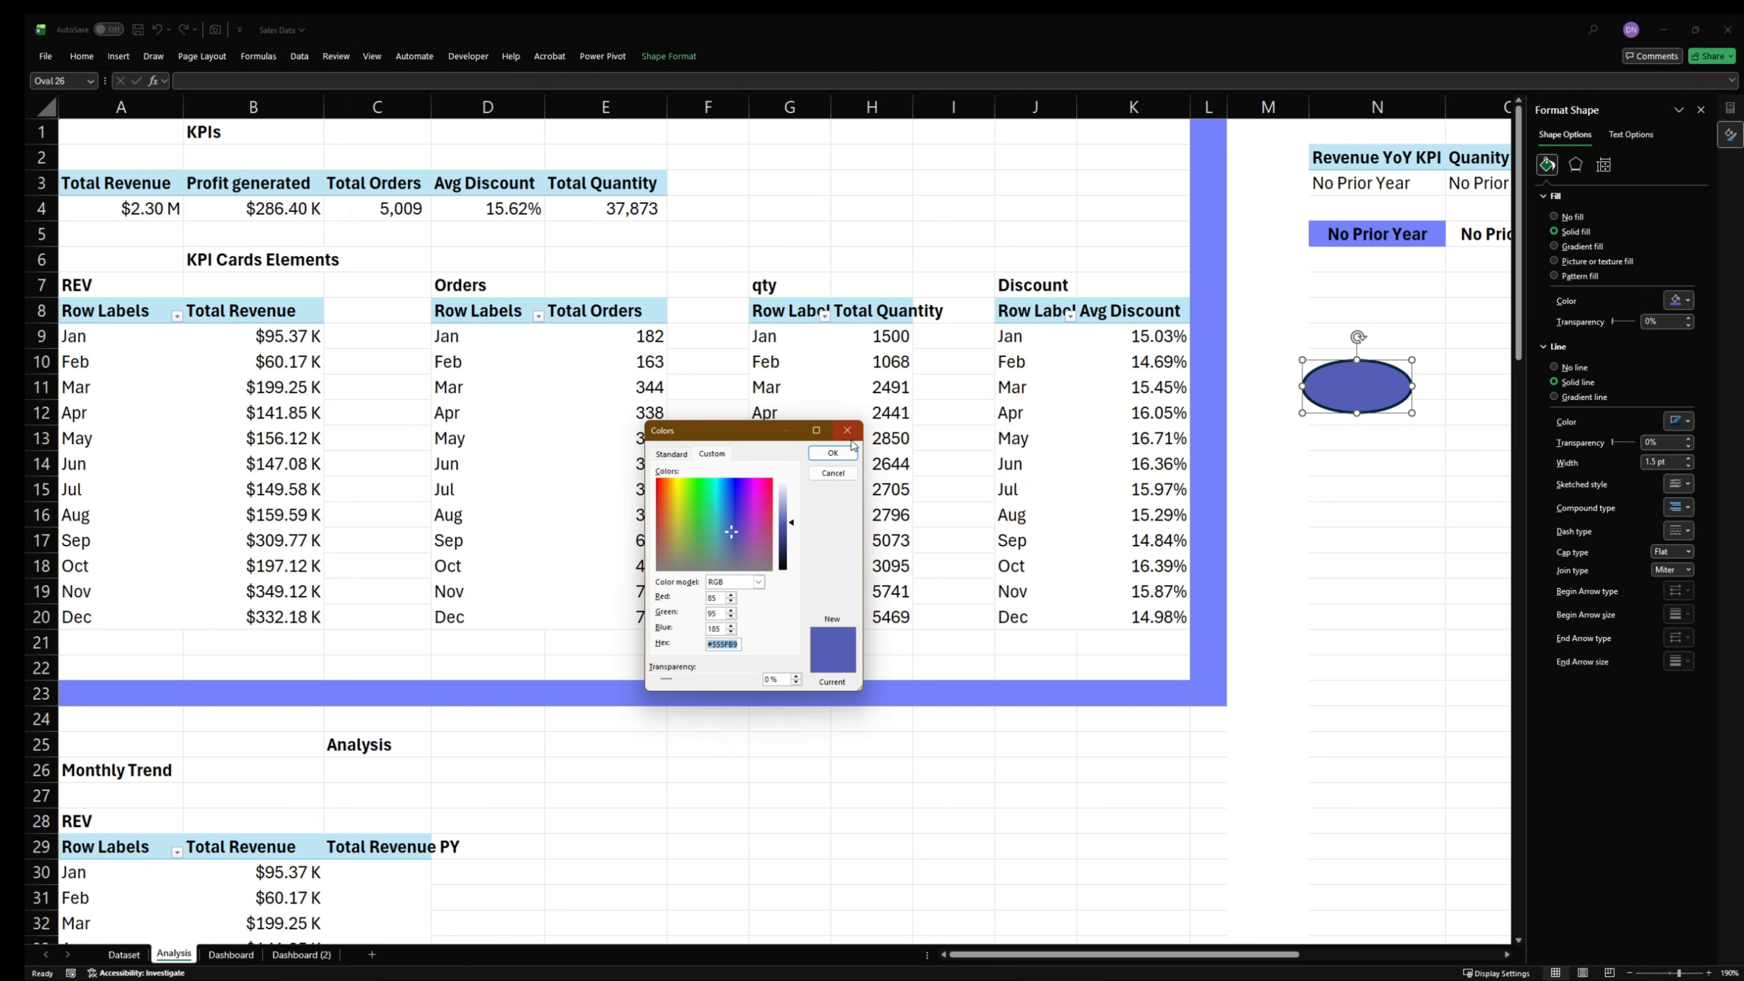
{"action": "left_click", "coordinate": [834, 453]}
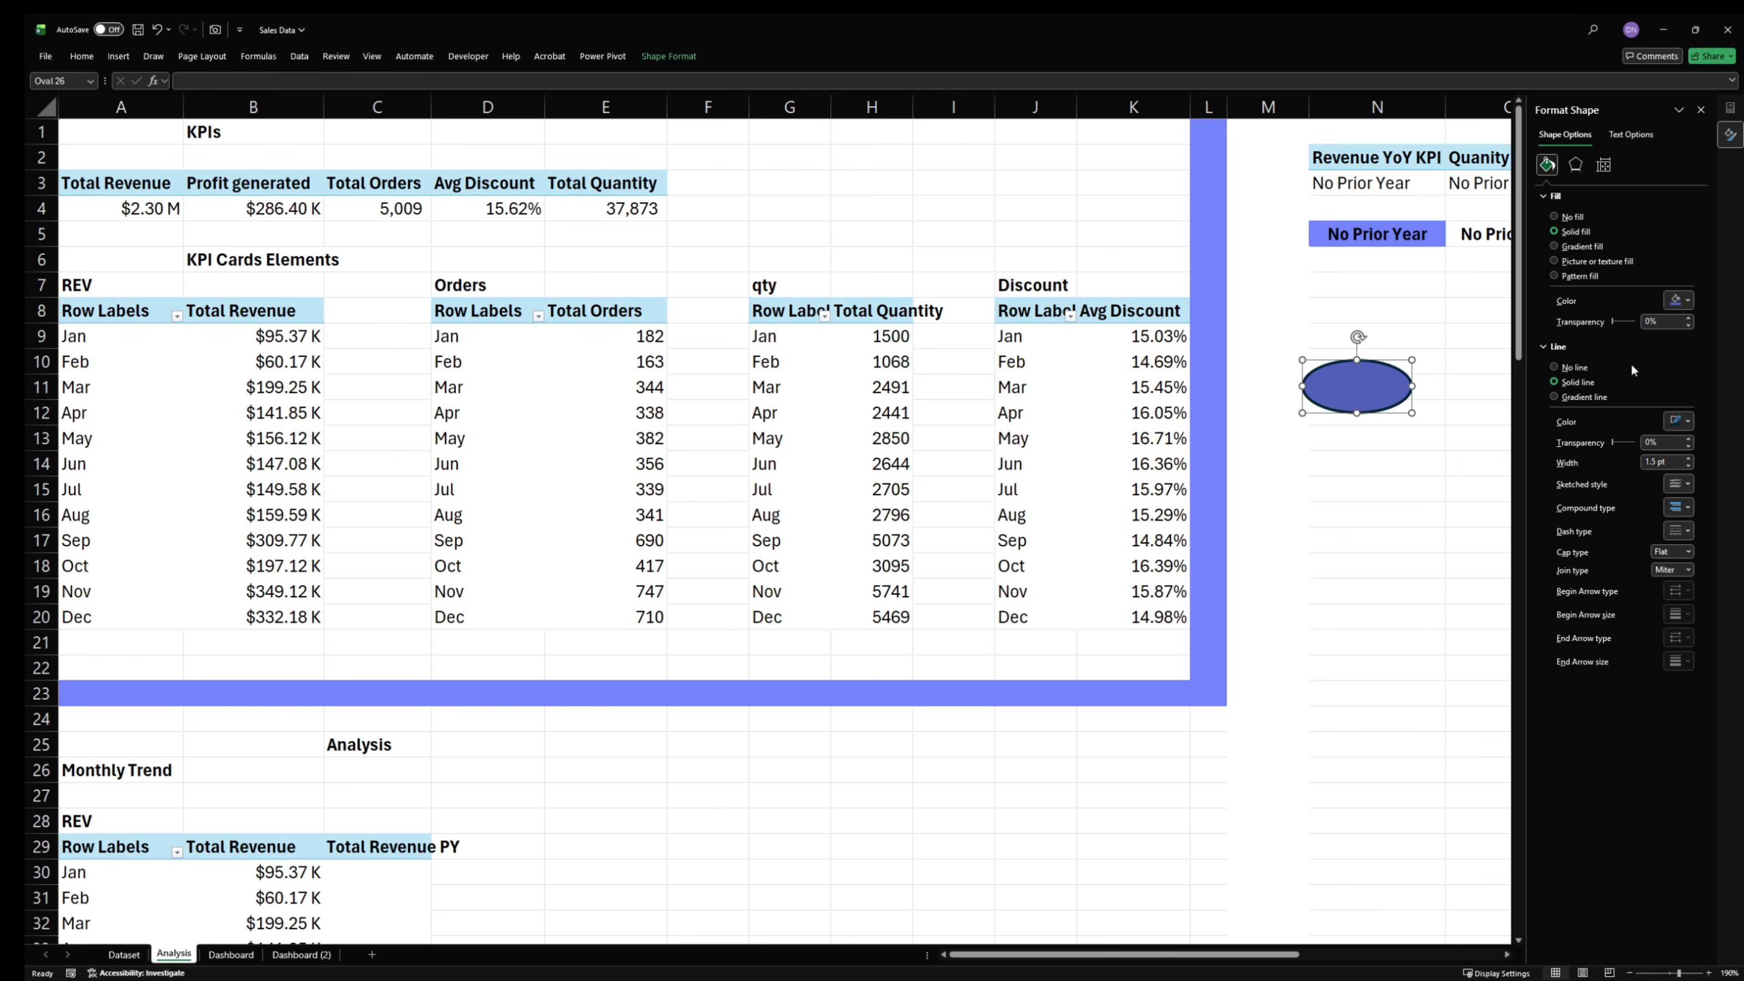
- Change the oval's fill to the recently used pale lavender and copy that color's hex code
{"action": "left_click", "coordinate": [1687, 300]}
{"action": "left_click", "coordinate": [1600, 553]}
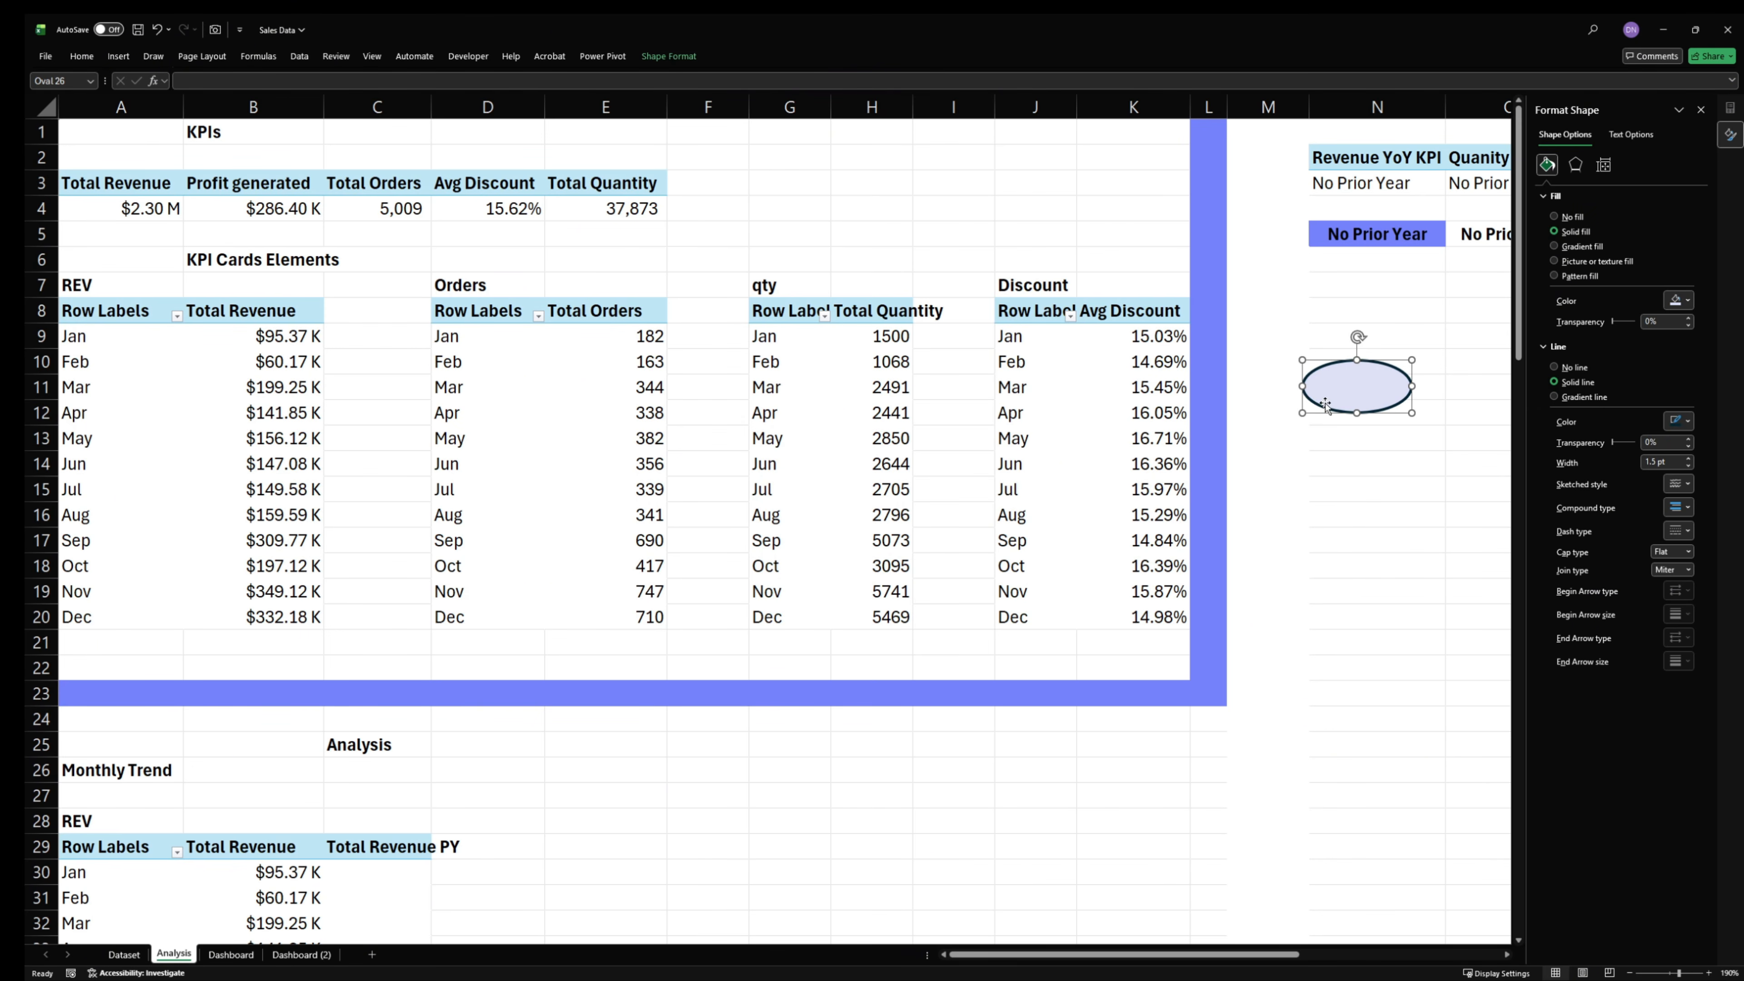
{"action": "left_click", "coordinate": [1678, 300]}
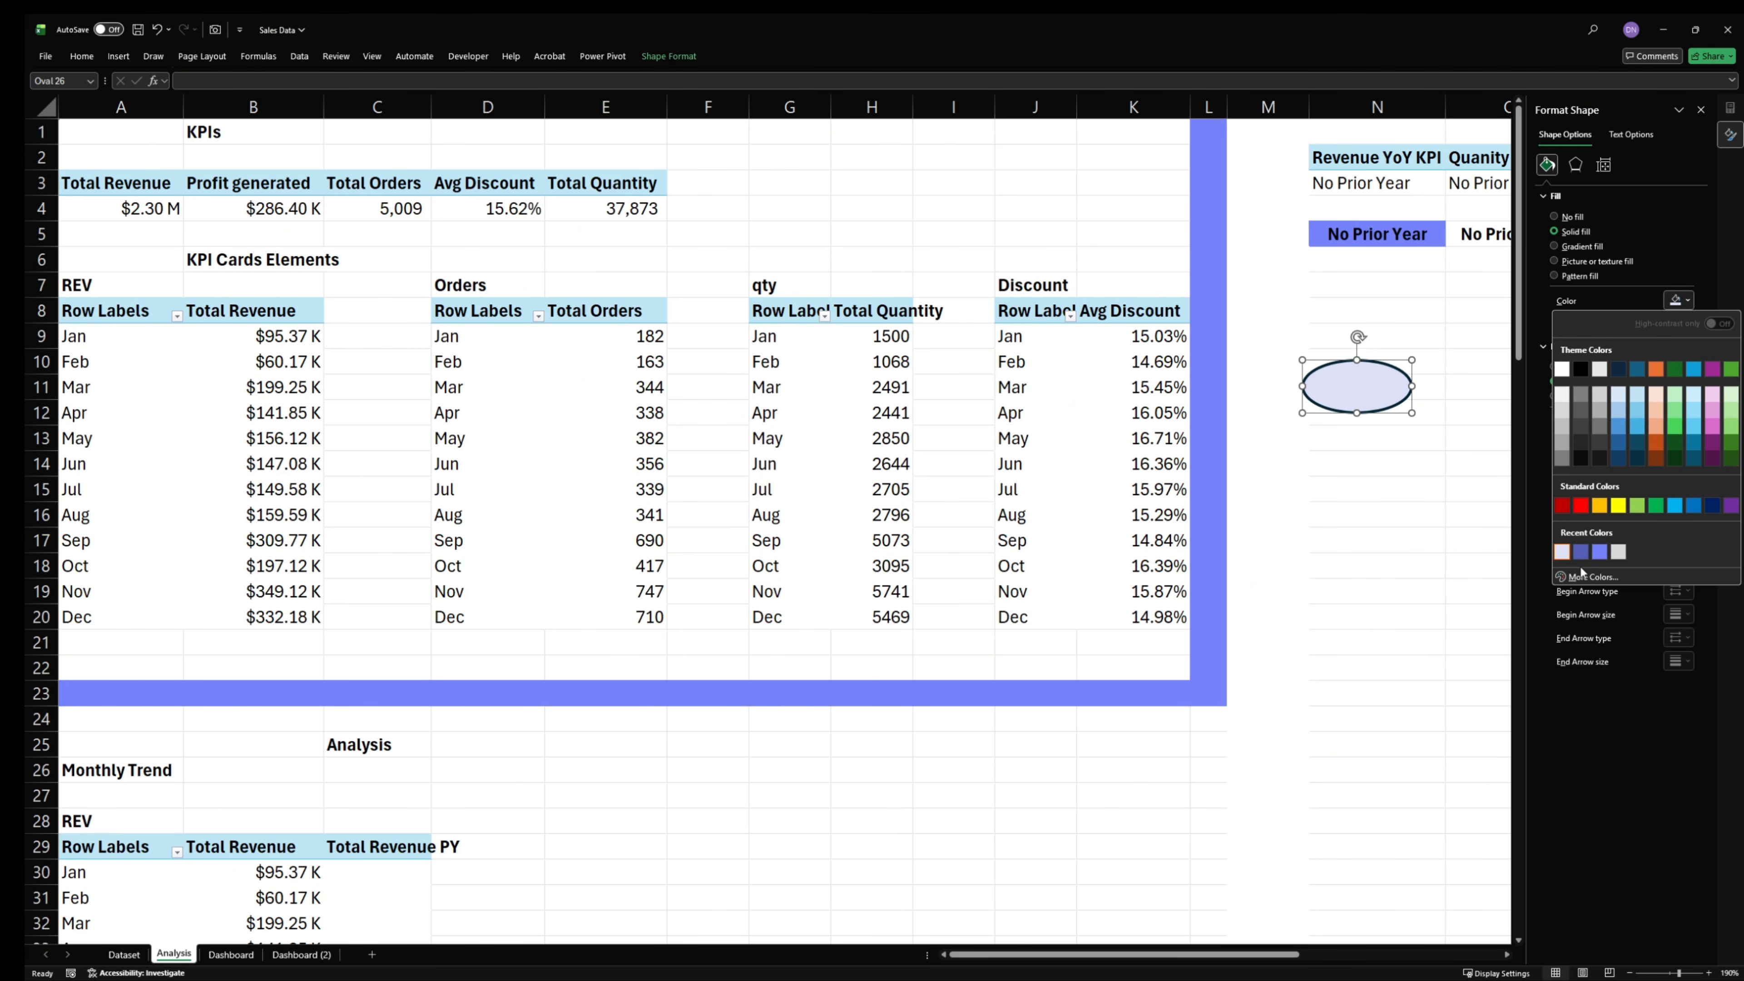
{"action": "left_click", "coordinate": [1582, 576]}
{"action": "left_click", "coordinate": [736, 643]}
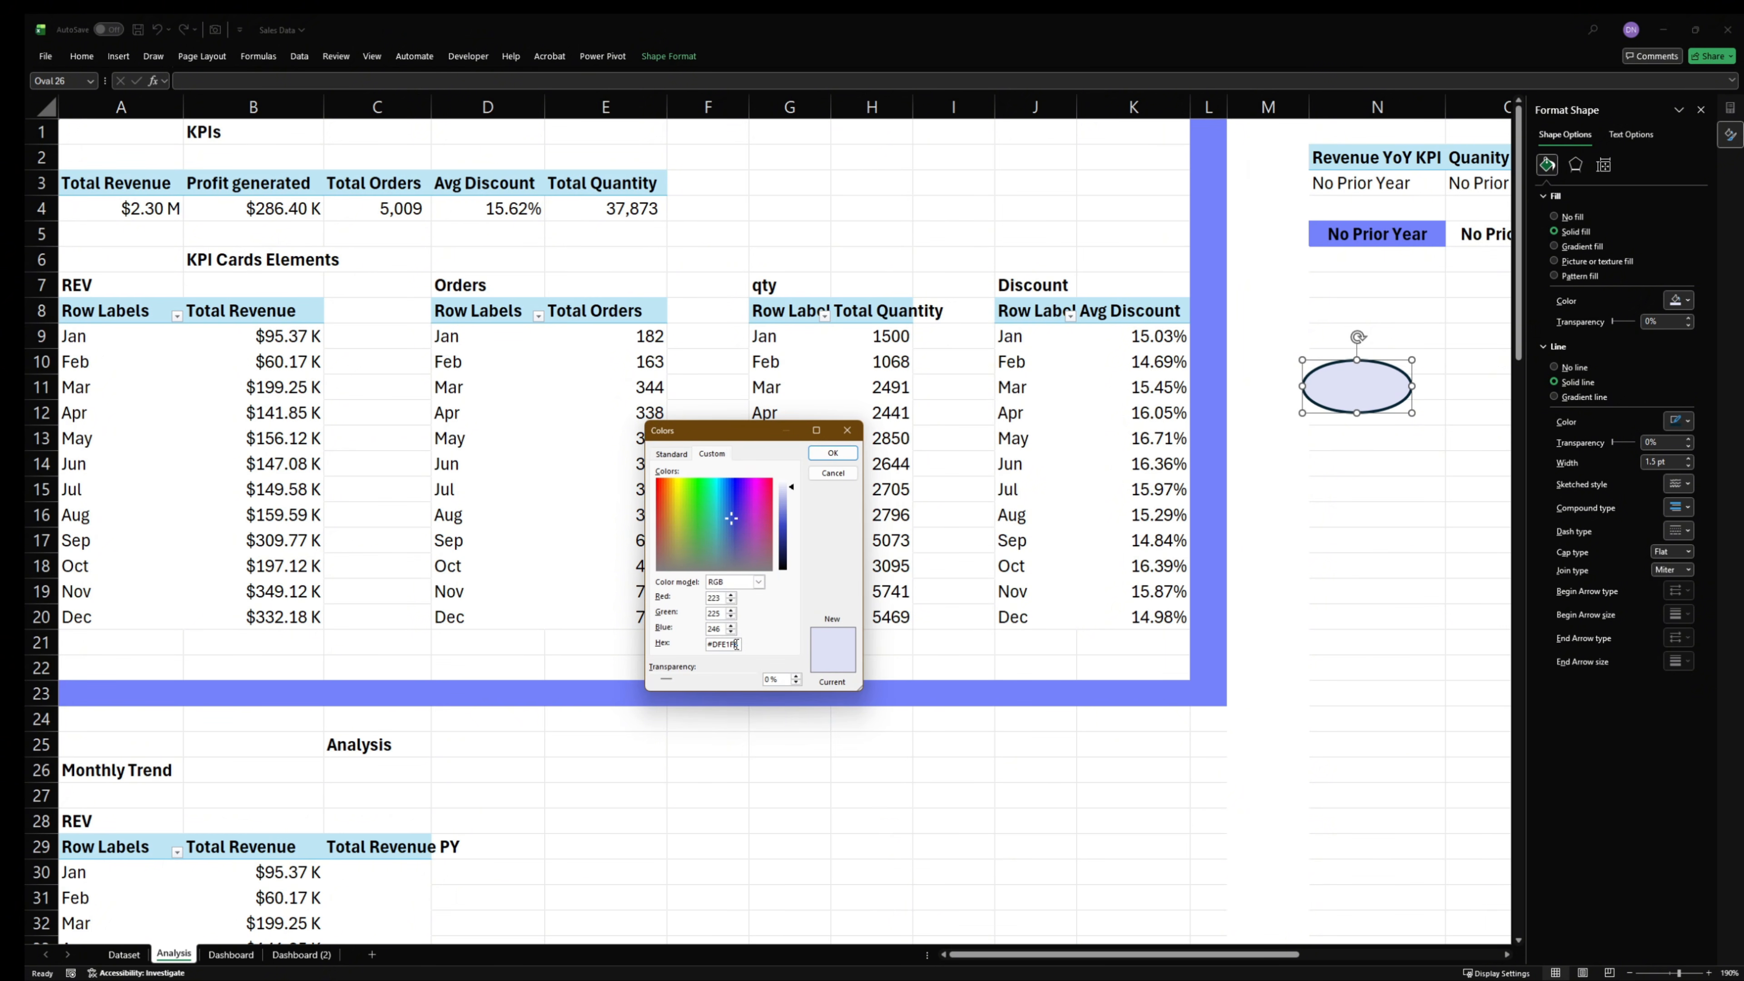
{"action": "double_click", "coordinate": [736, 643]}
{"action": "left_click", "coordinate": [832, 452]}
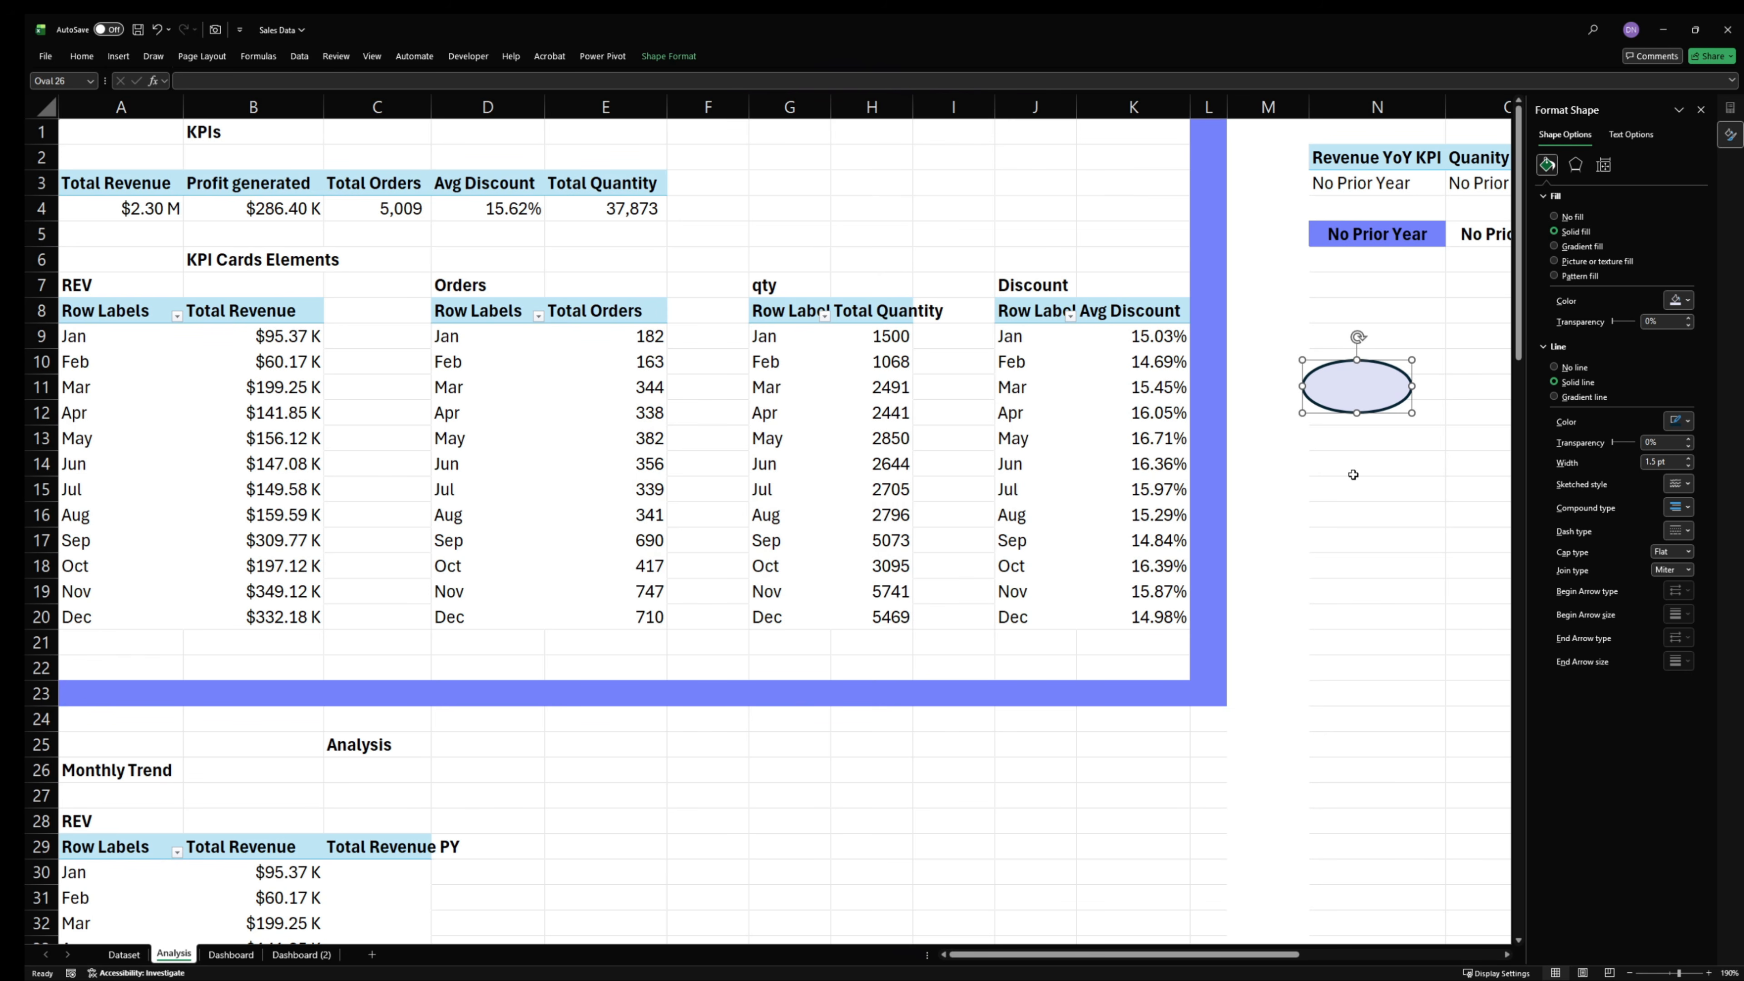
- Delete the oval from the Analysis sheet and return to the Dashboard sheet
{"action": "left_click", "coordinate": [1346, 495]}
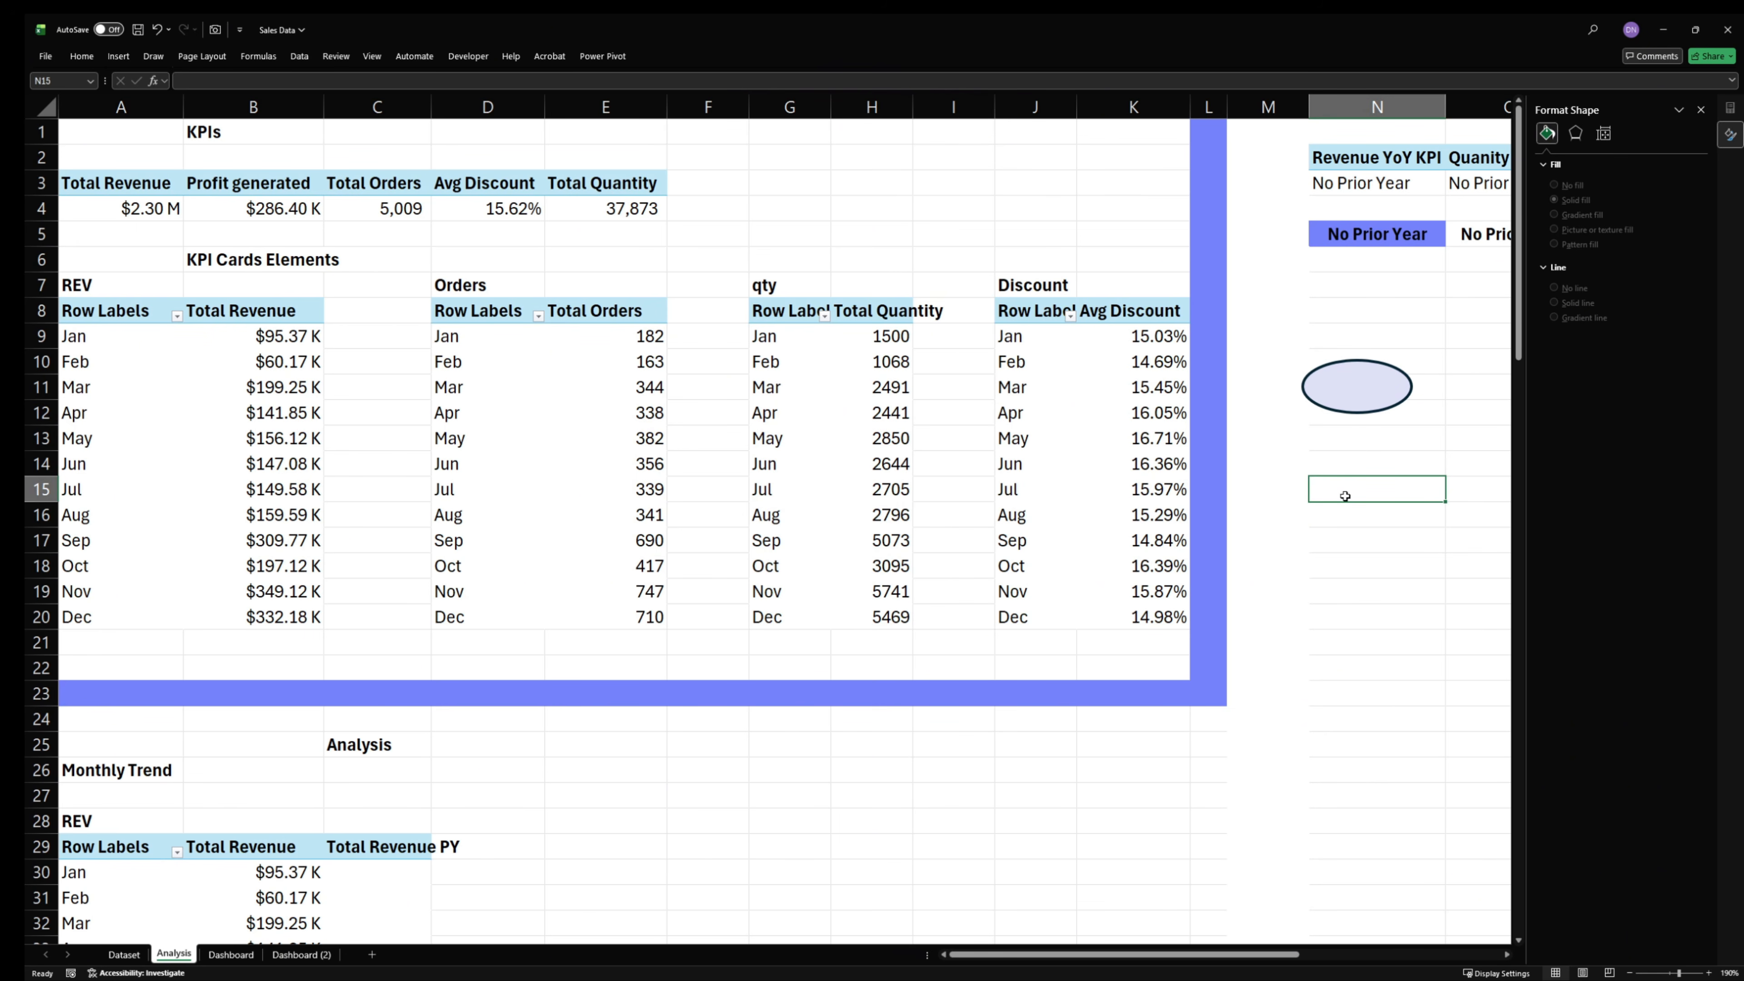
{"action": "left_click", "coordinate": [1371, 378]}
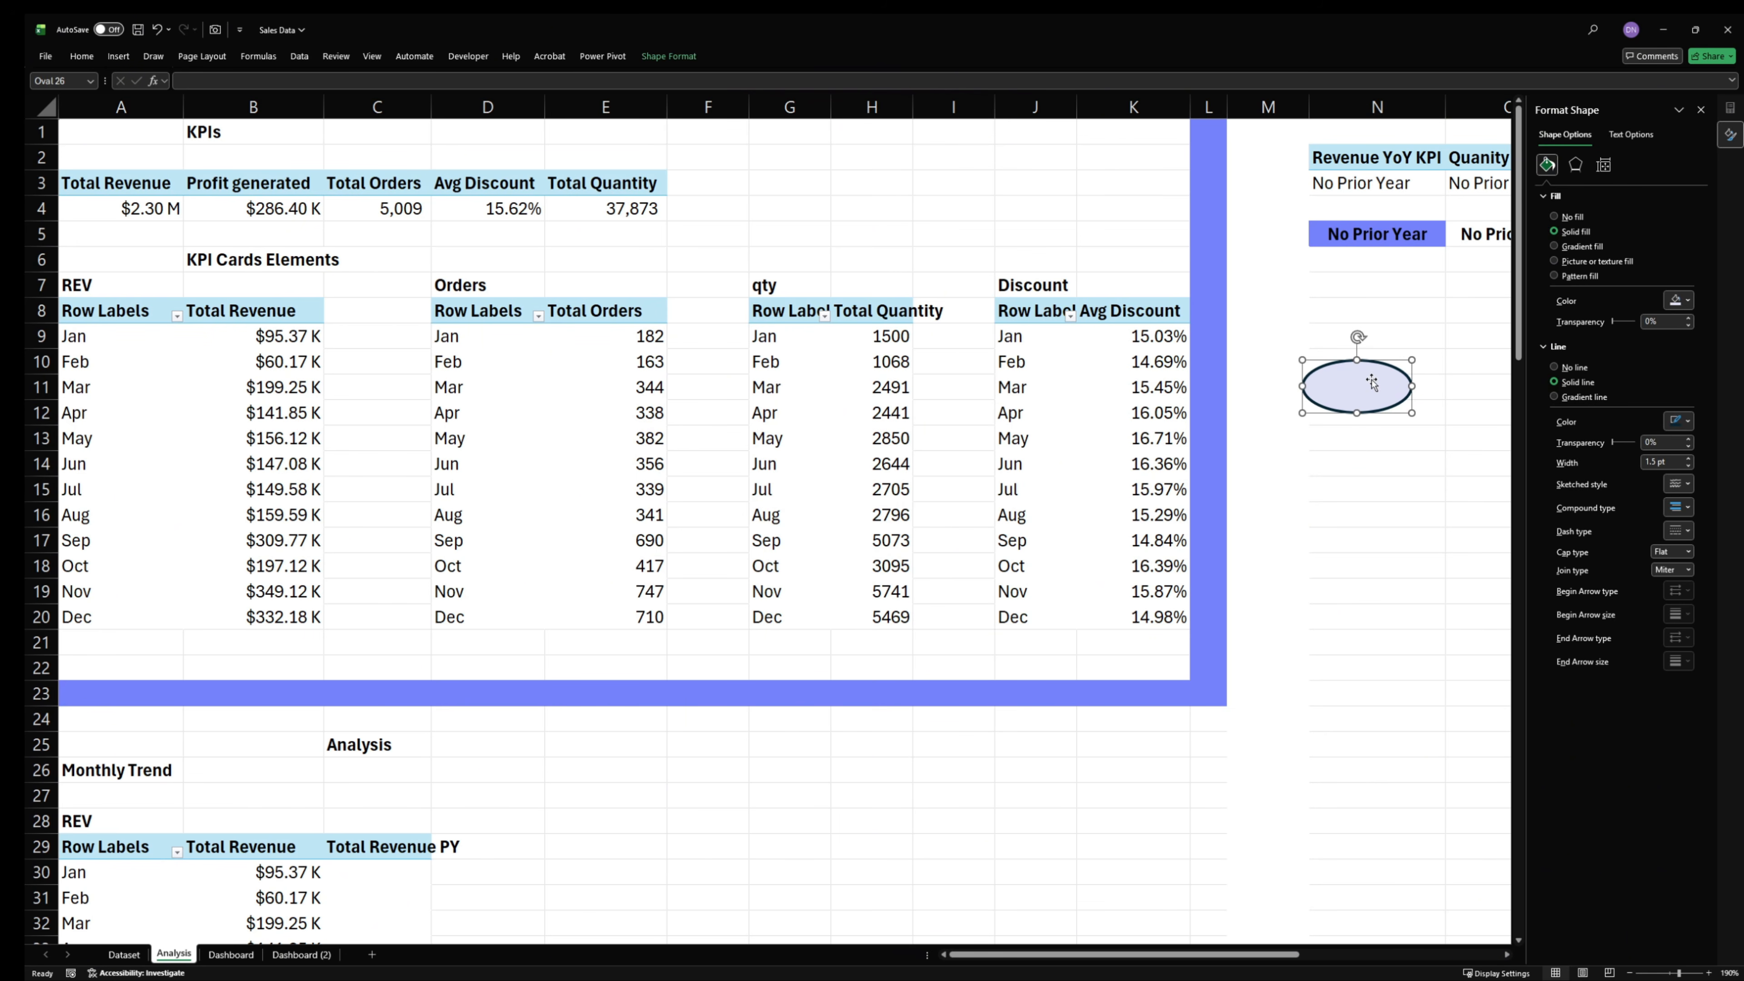
{"action": "key", "text": "Delete"}
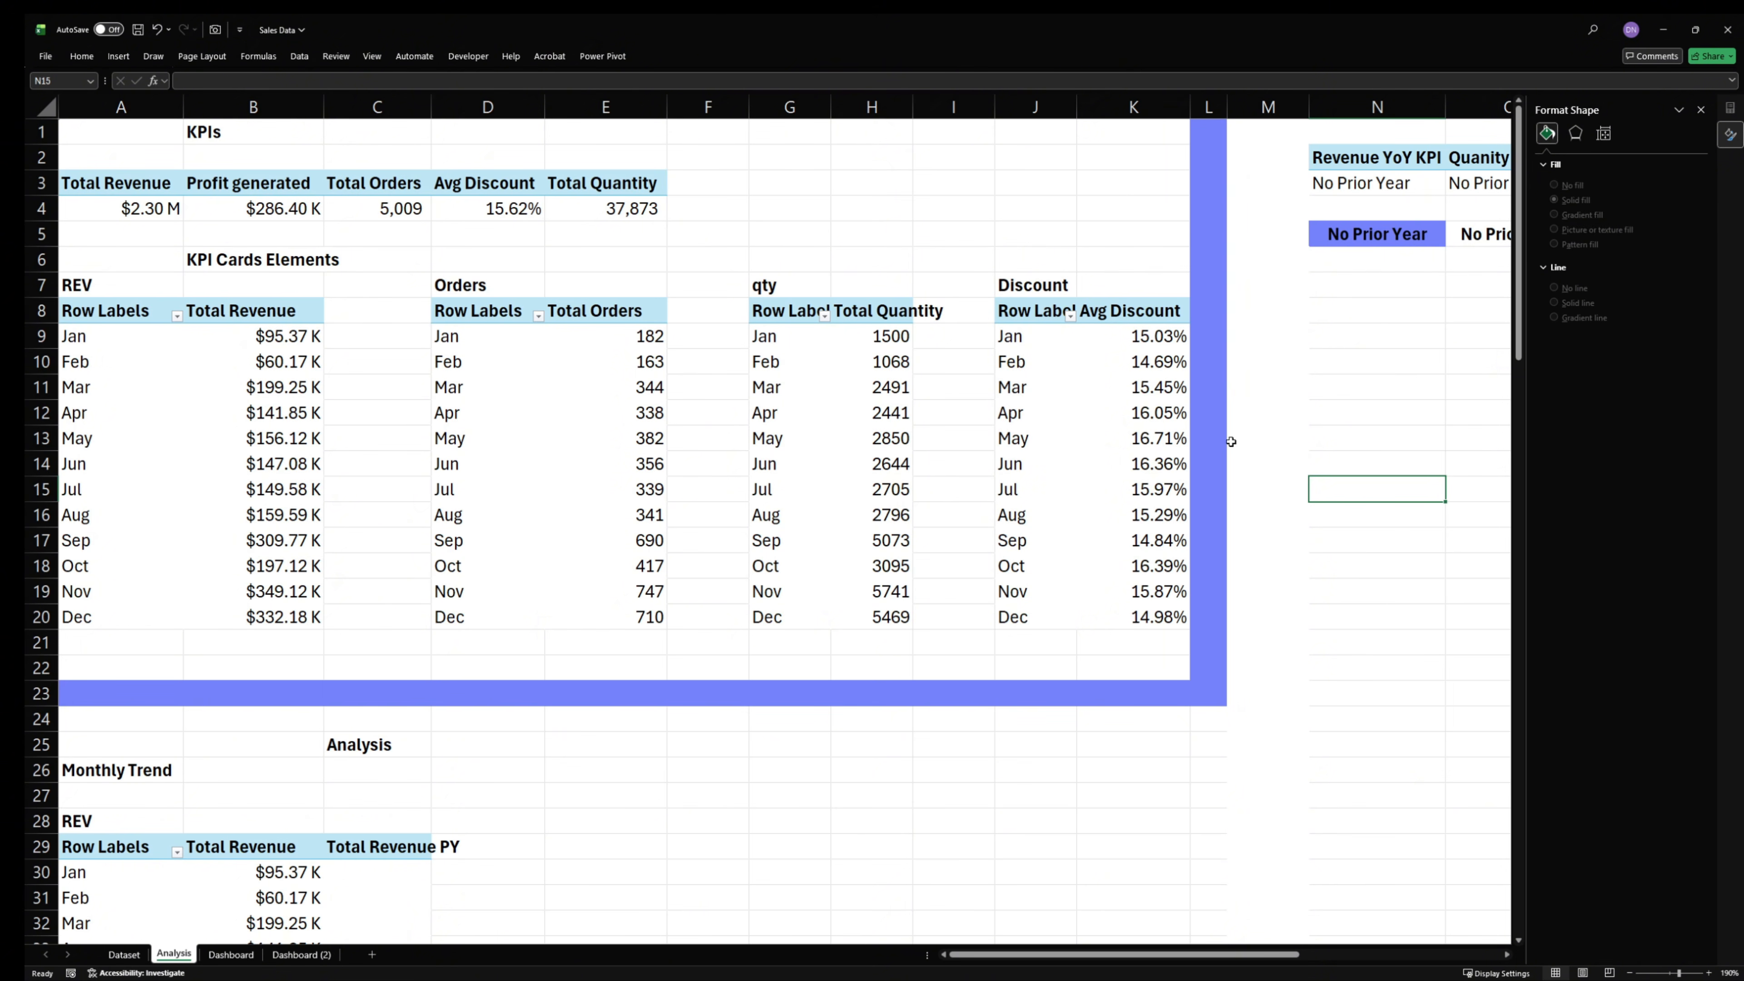
{"action": "left_click", "coordinate": [231, 959]}
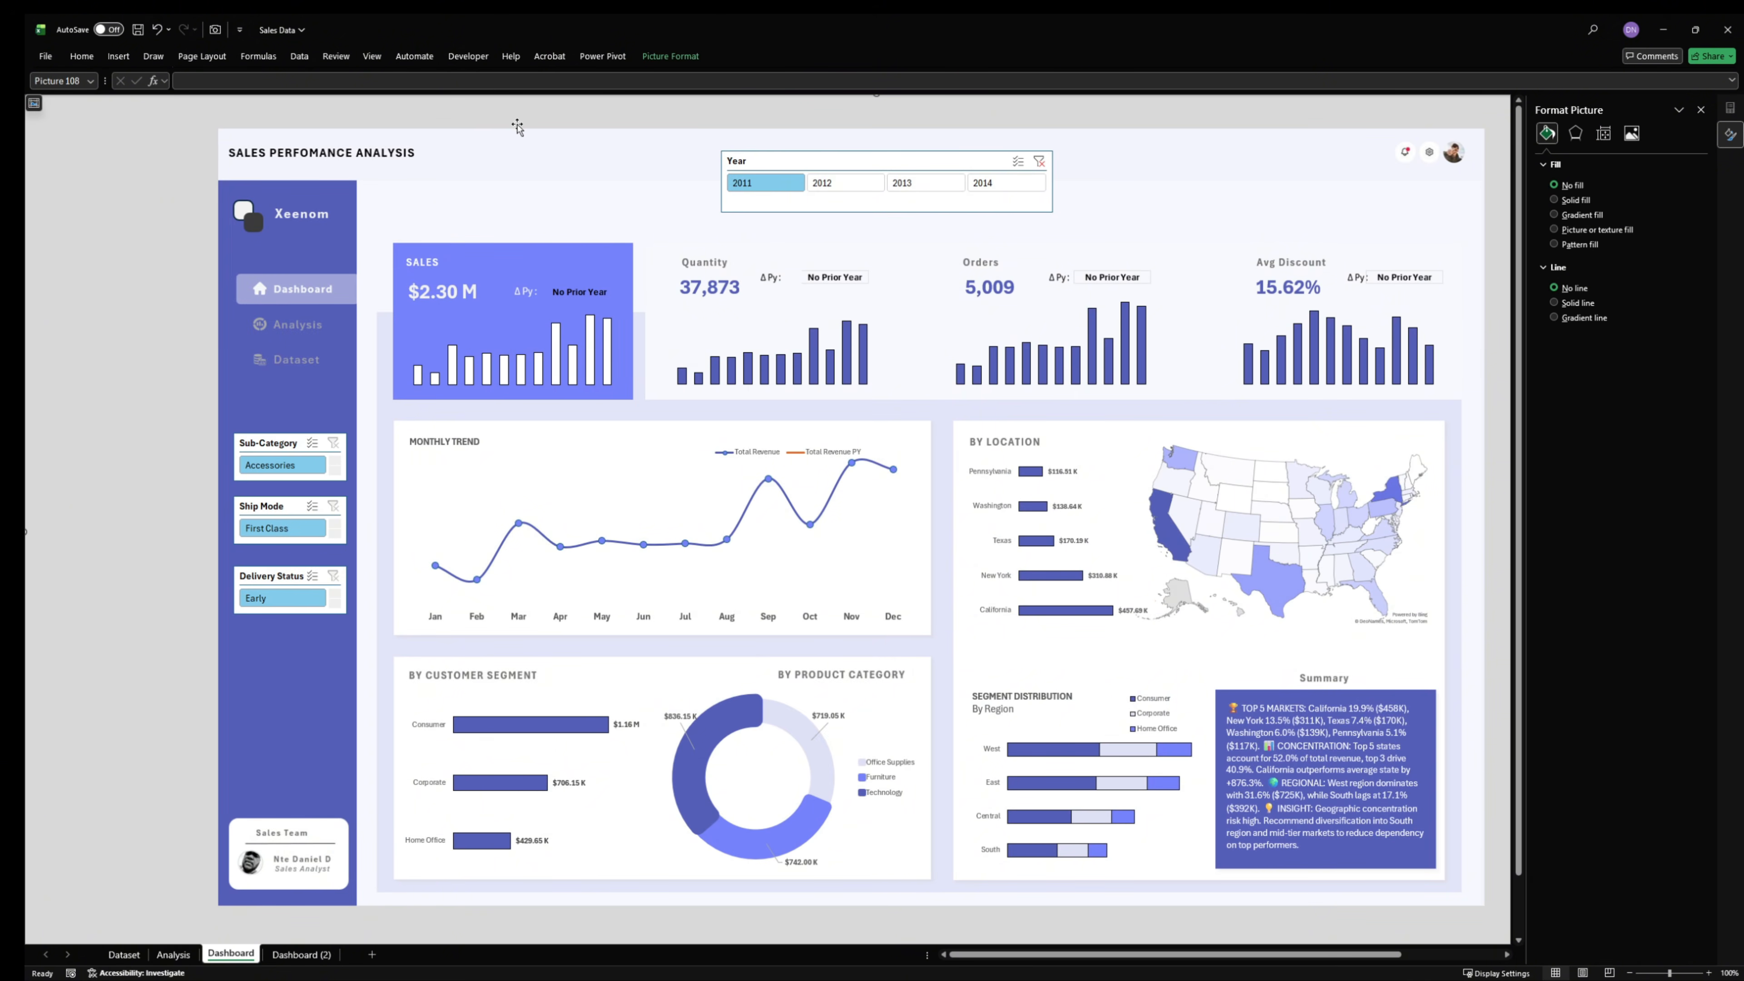
- Select the Year slicer and duplicate its light blue slicer style for editing
{"action": "left_click", "coordinate": [891, 155]}
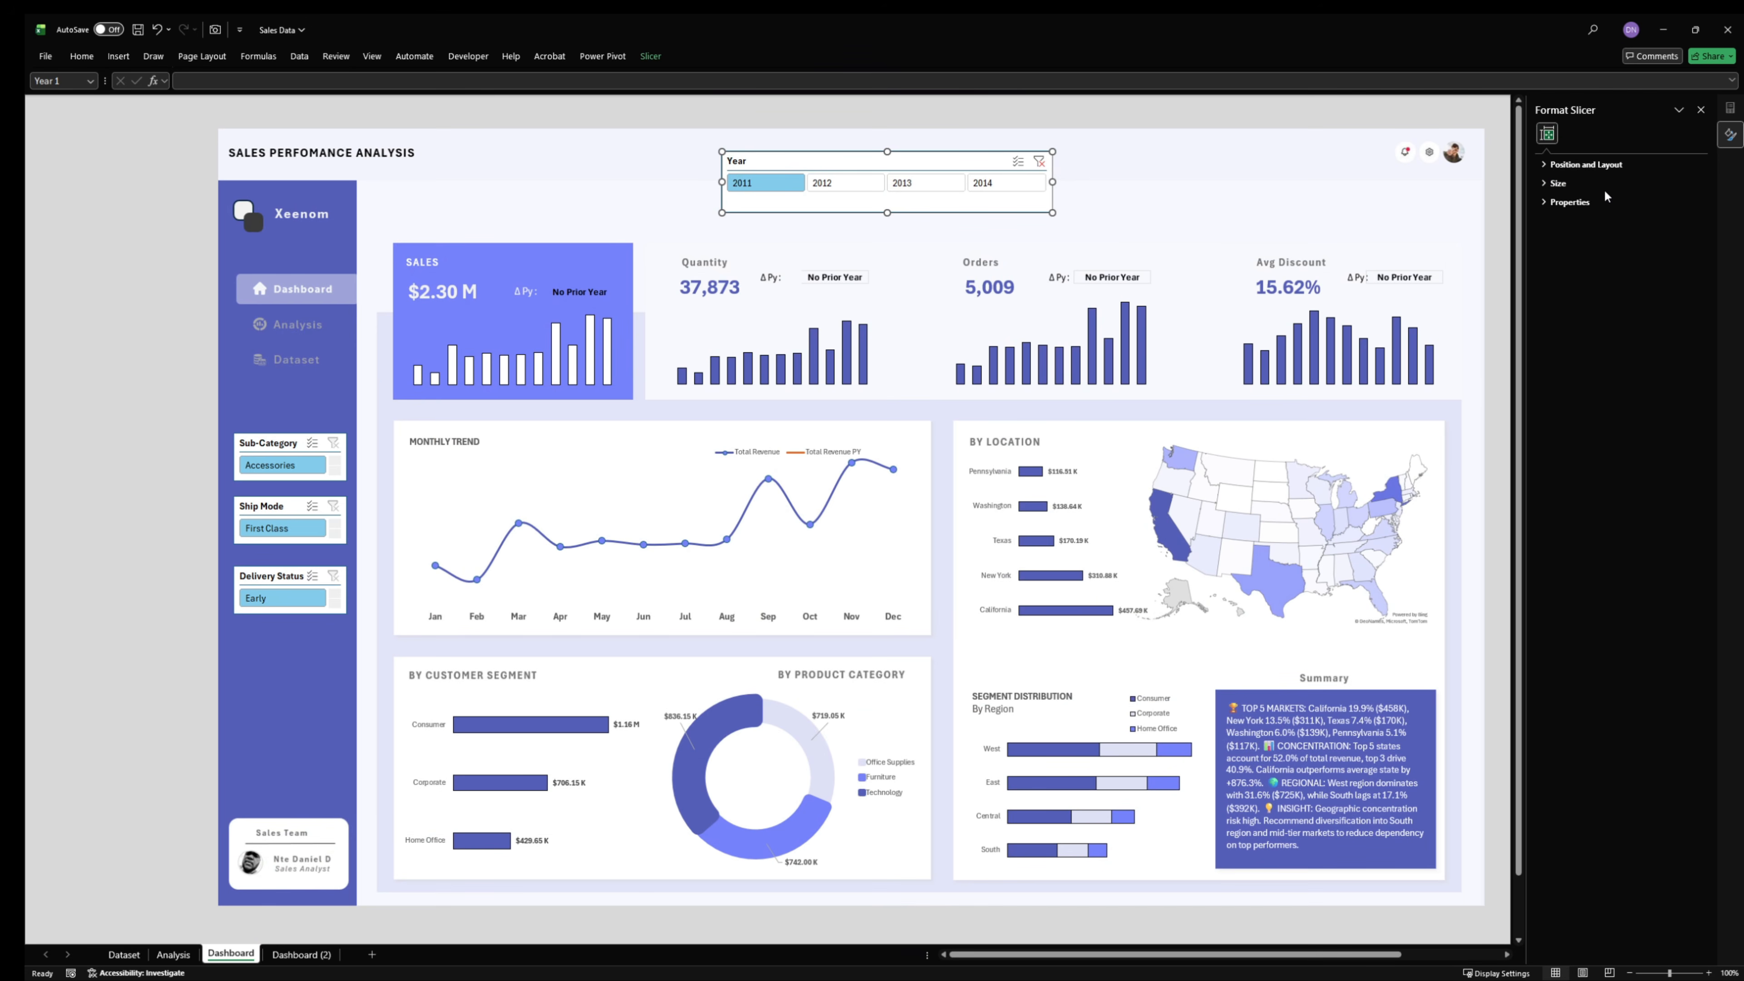
{"action": "left_click", "coordinate": [1577, 198]}
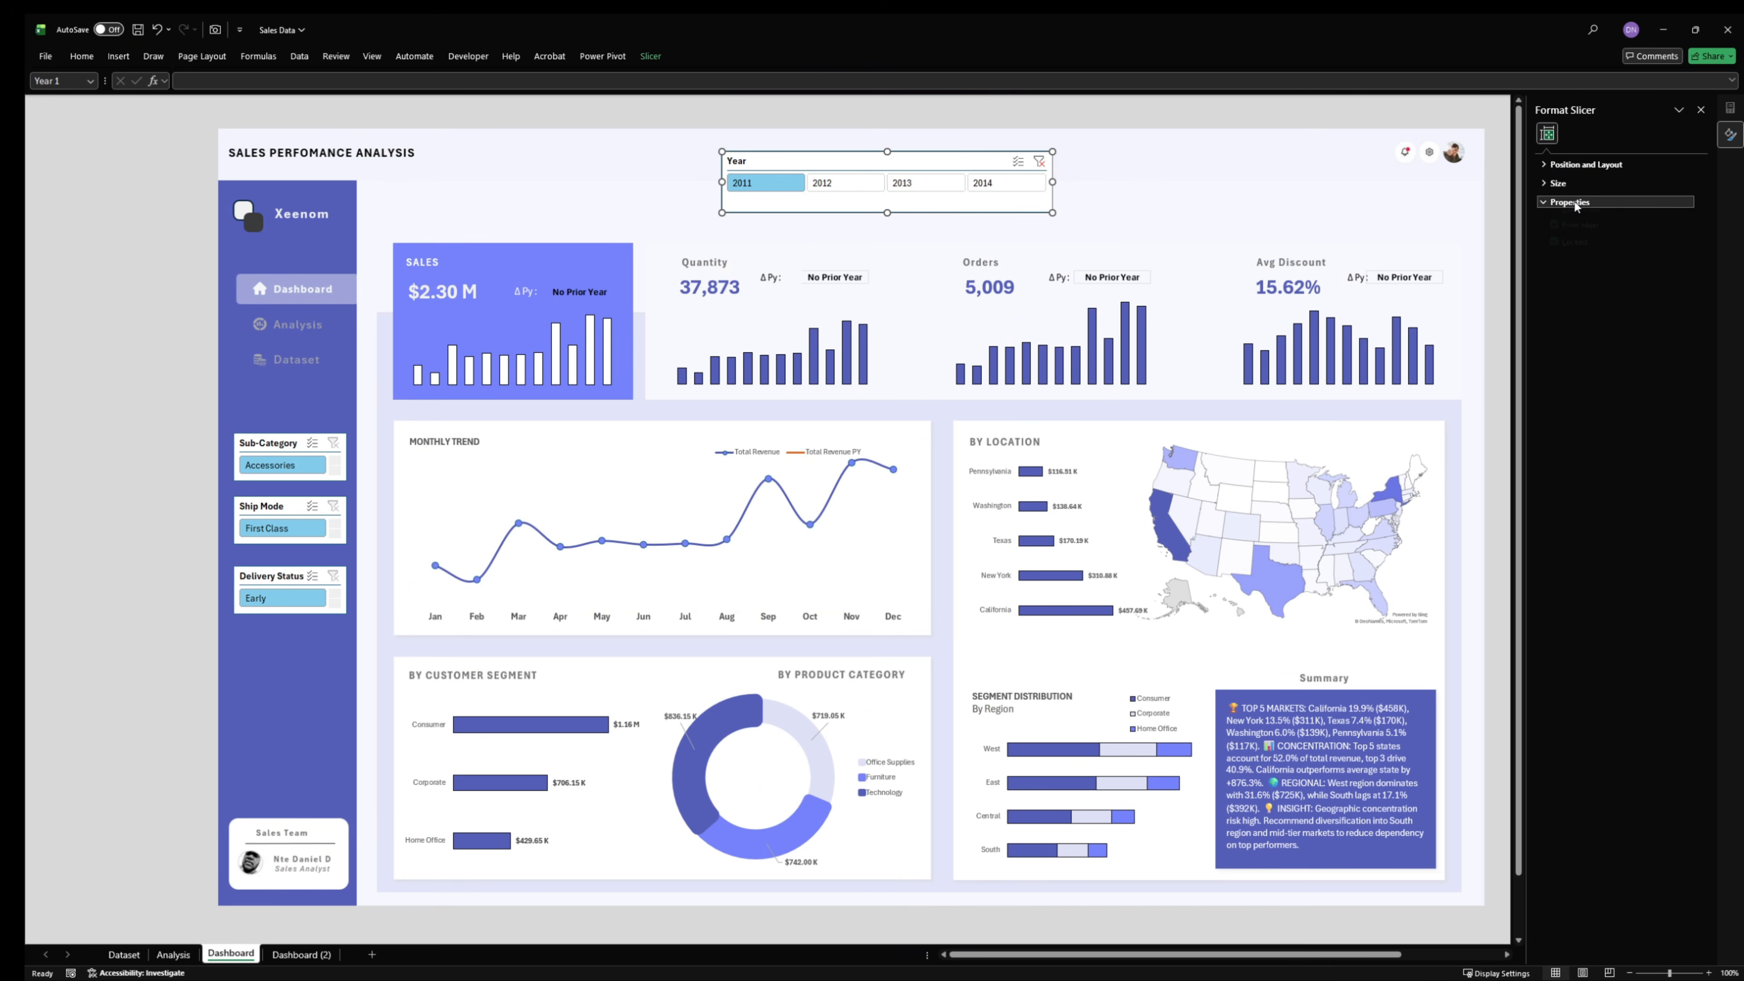
{"action": "left_click", "coordinate": [1570, 168]}
{"action": "left_click", "coordinate": [1569, 168]}
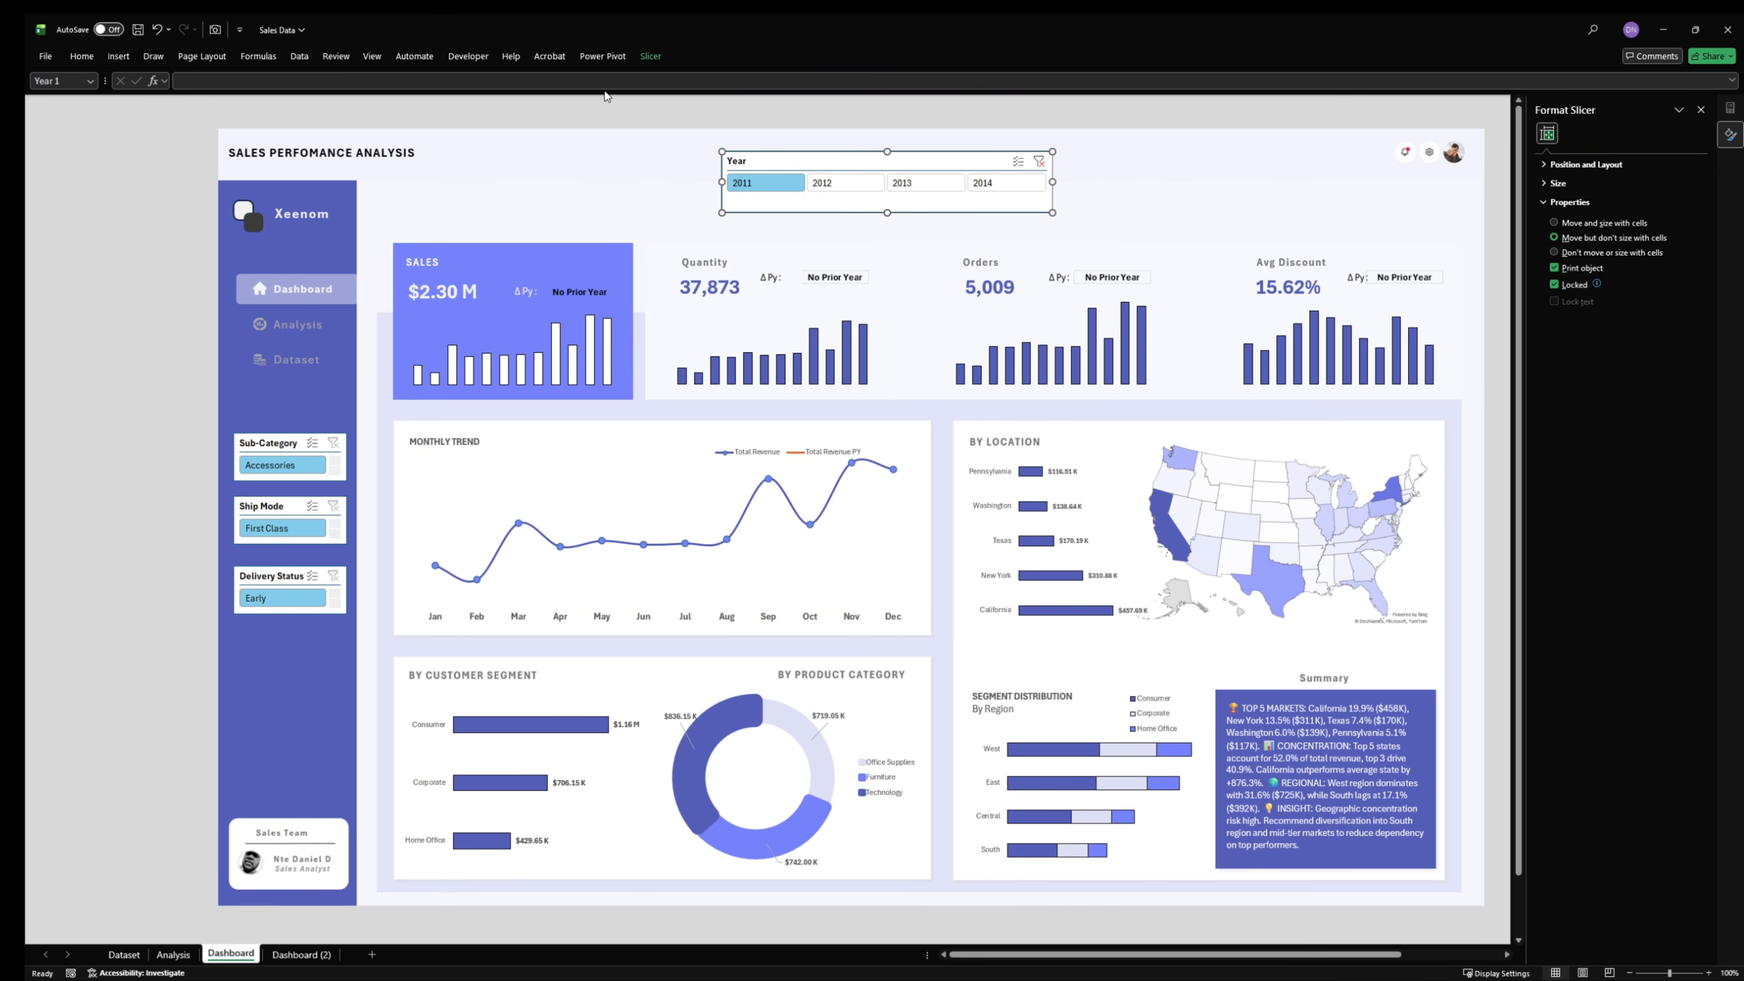
{"action": "left_click", "coordinate": [652, 59]}
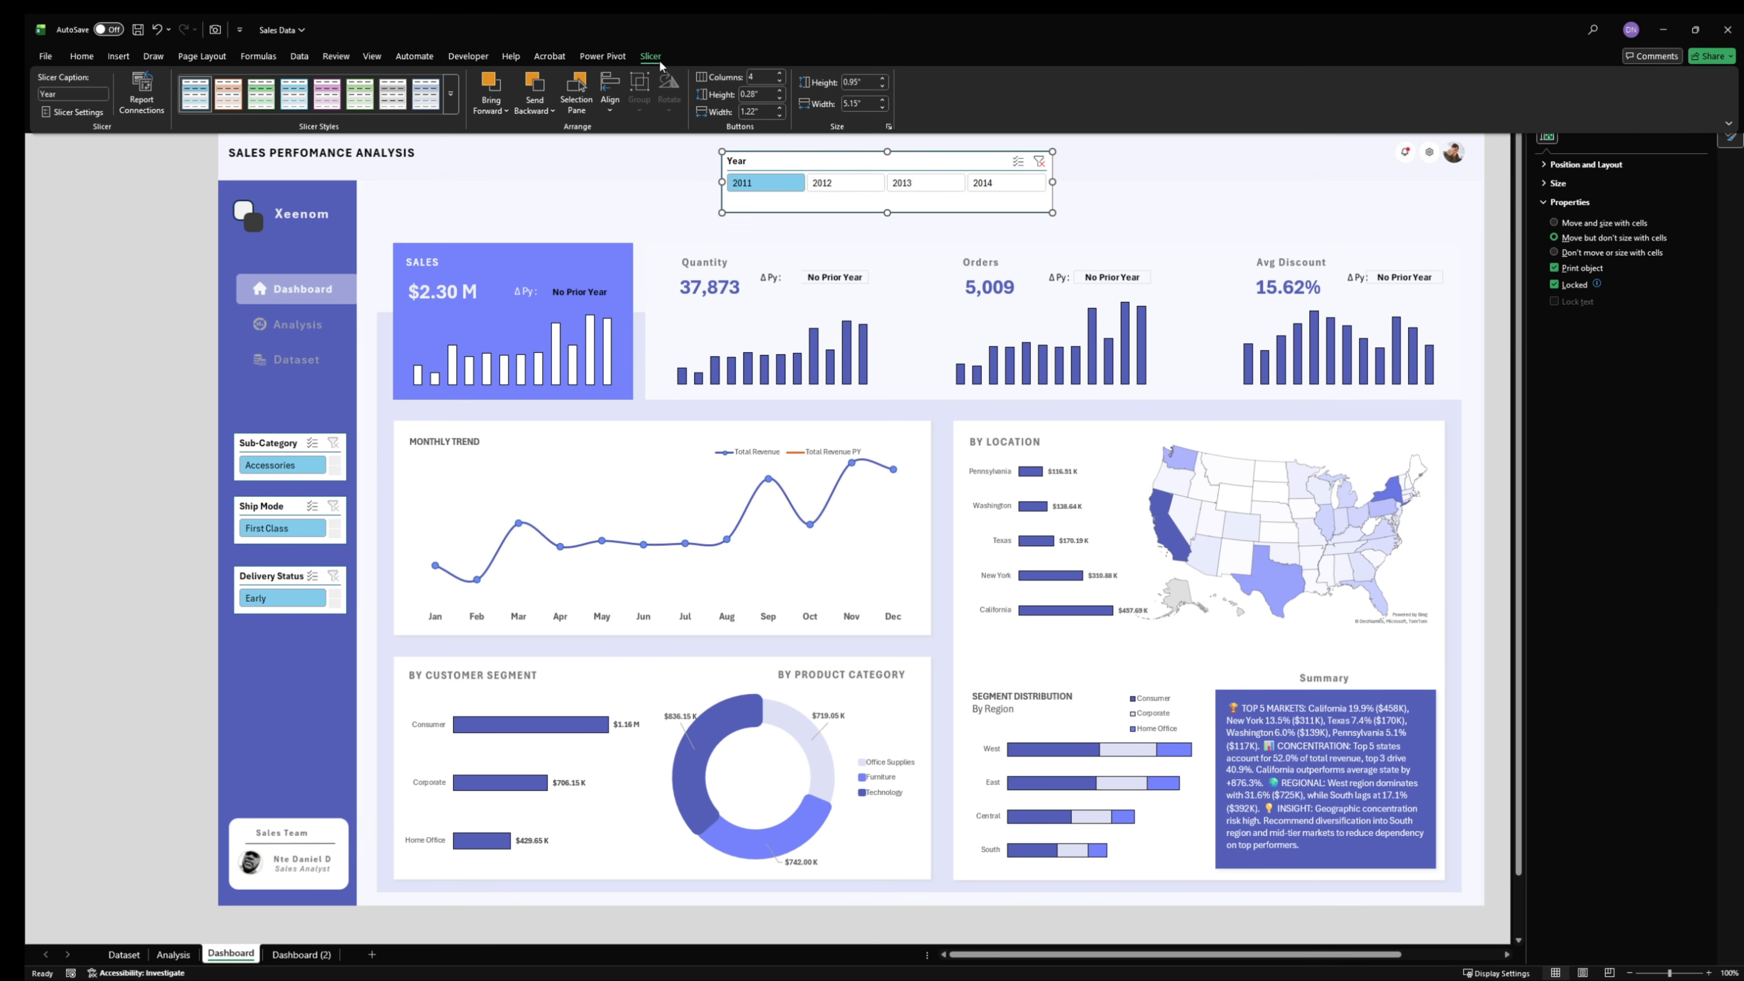
{"action": "right_click", "coordinate": [193, 91]}
{"action": "left_click", "coordinate": [247, 116]}
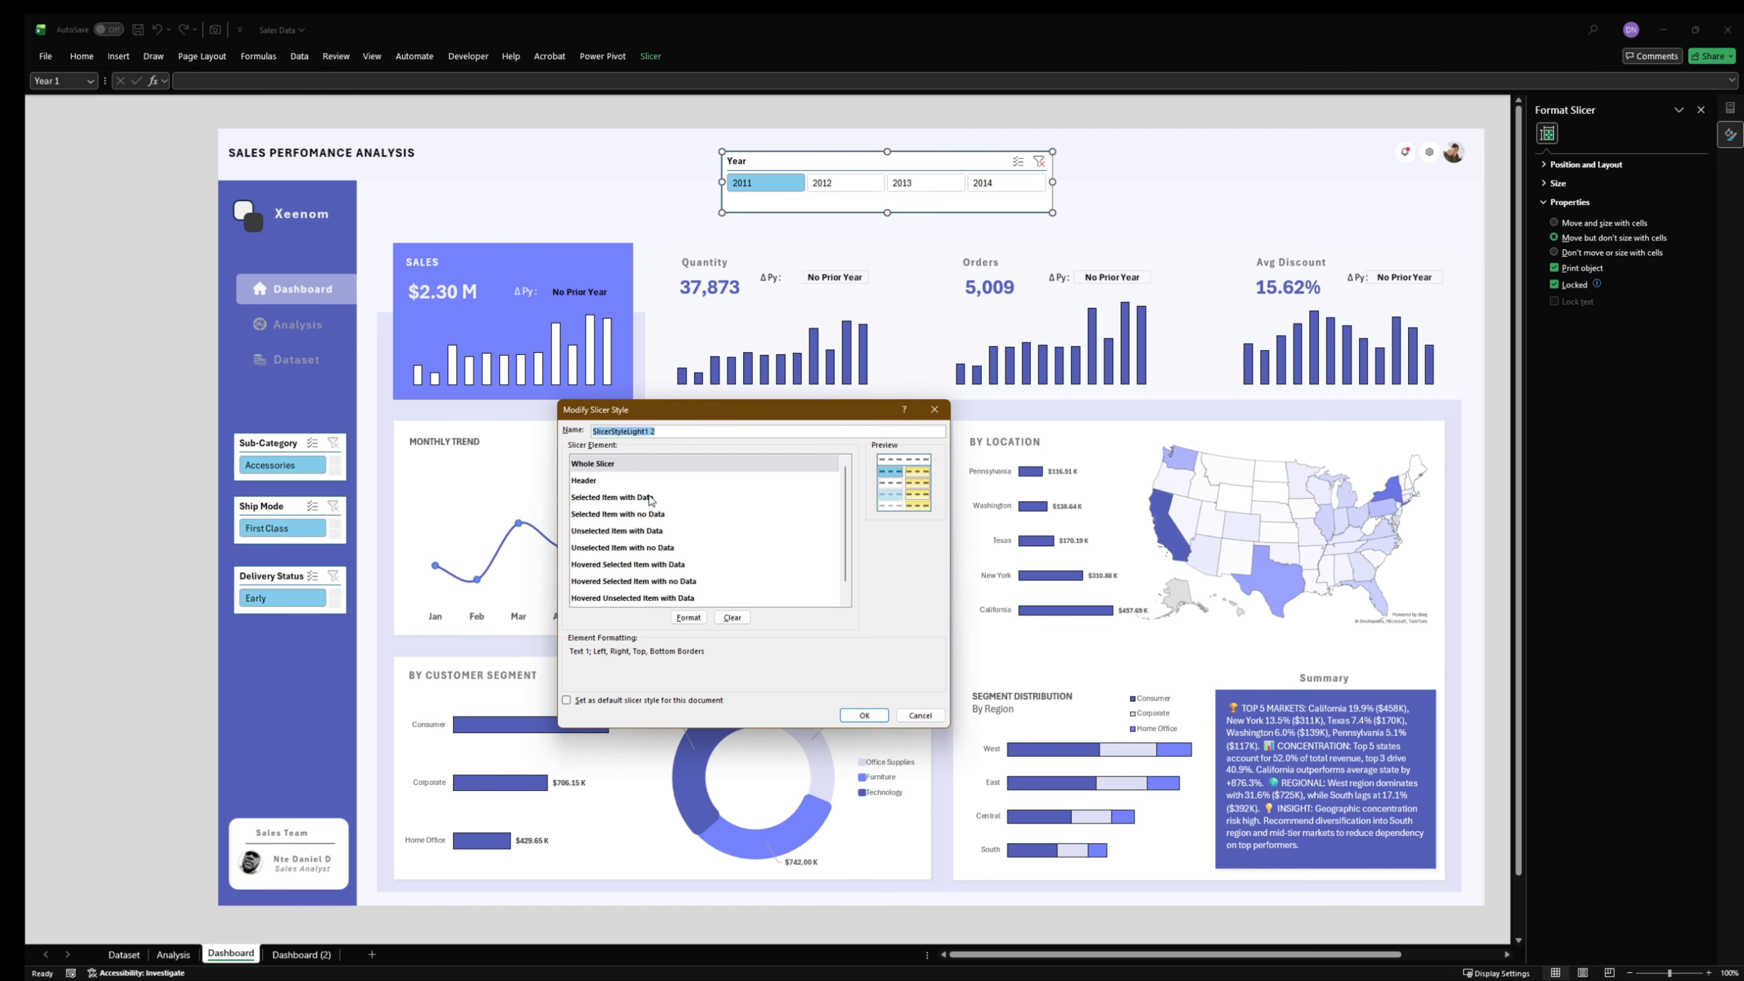
- Format the Whole Slicer element of the style with no borders and no background color
{"action": "left_click", "coordinate": [688, 616]}
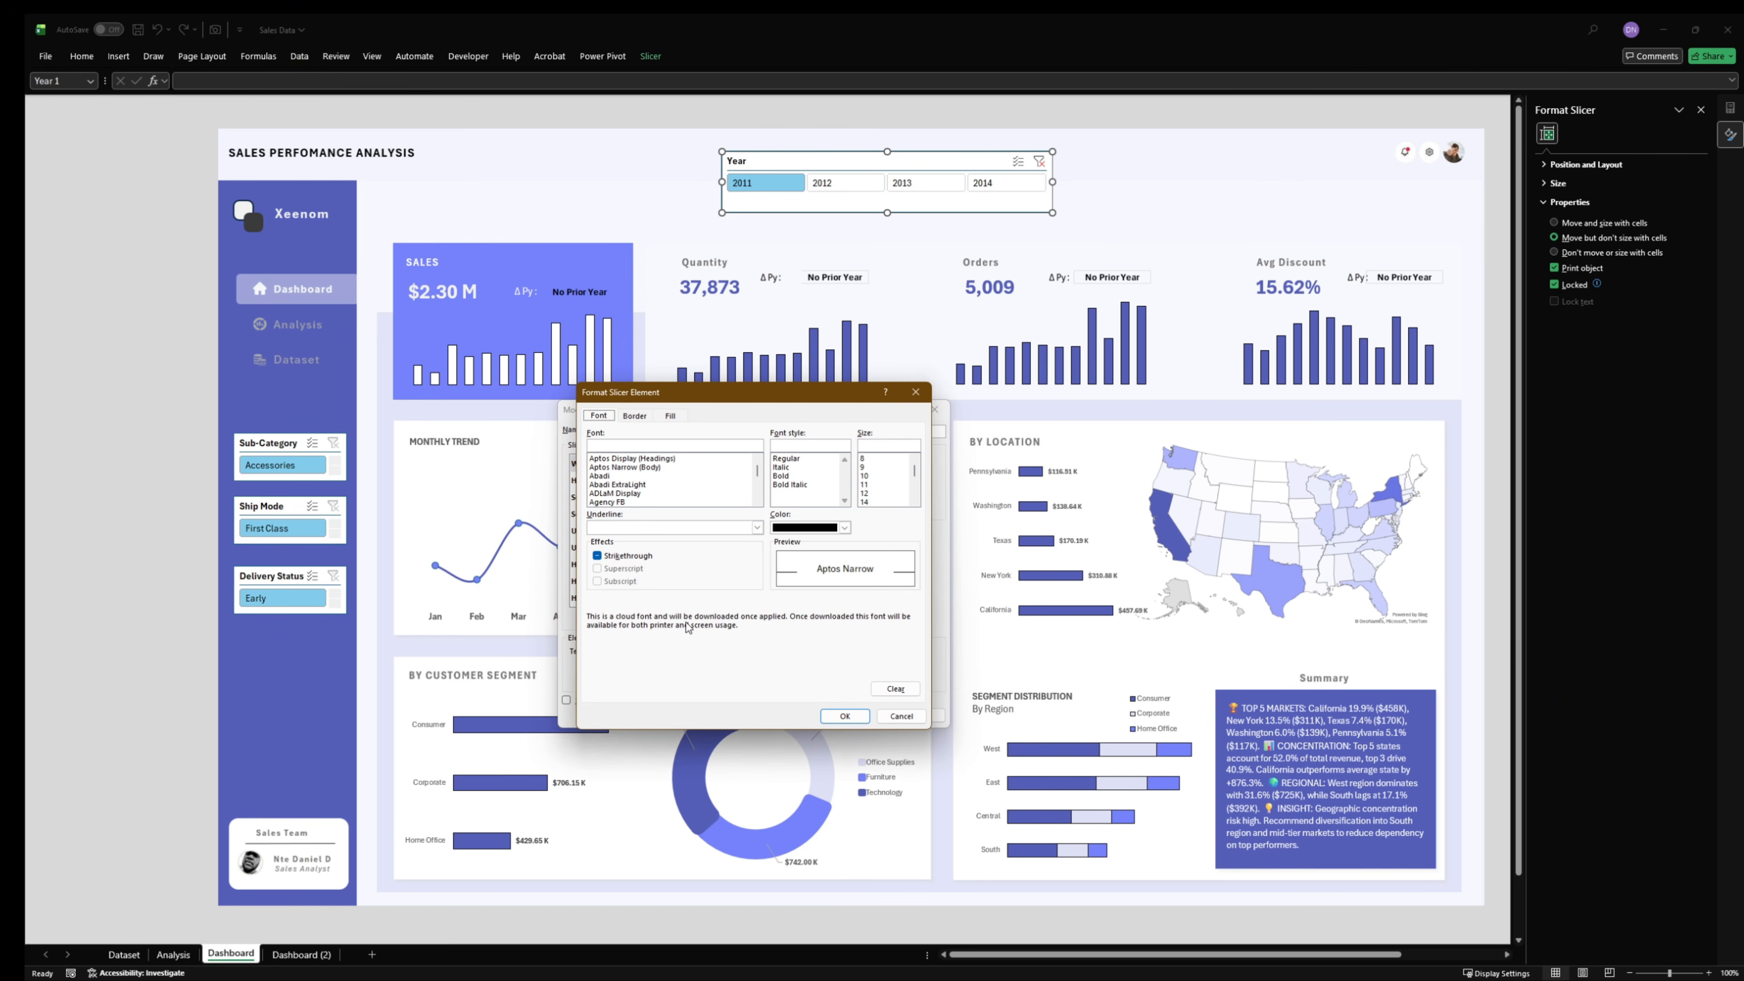
{"action": "left_click", "coordinate": [635, 416]}
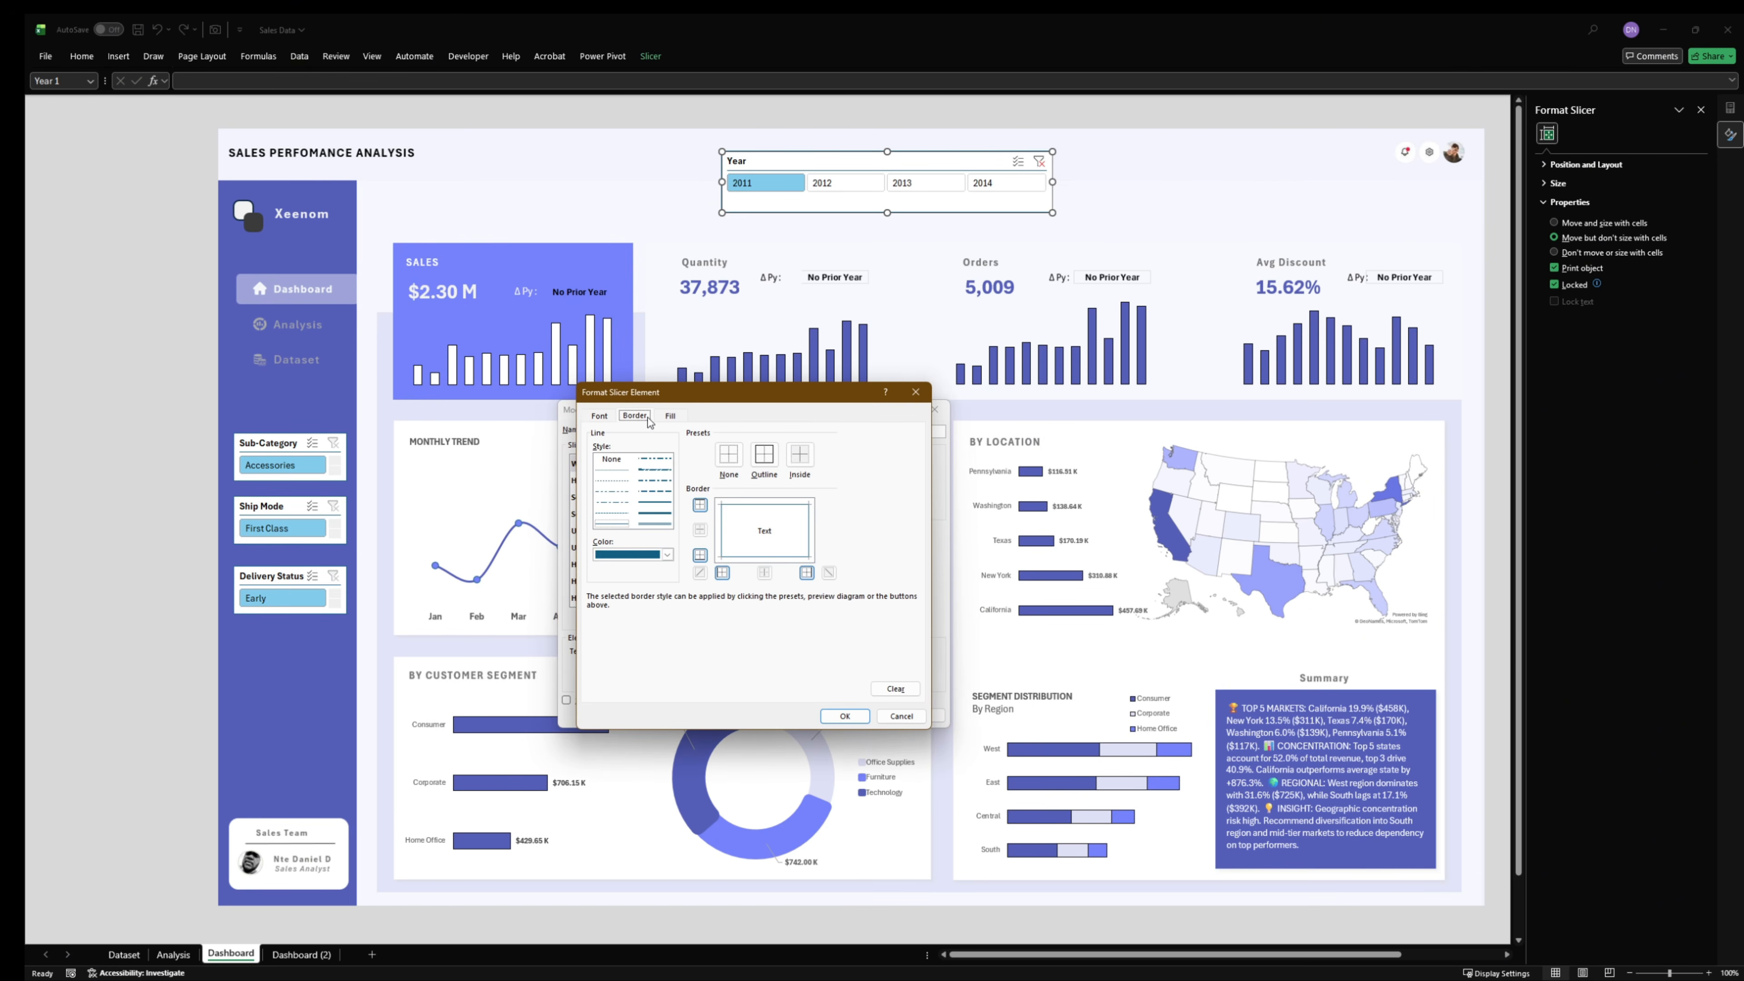
{"action": "left_click", "coordinate": [728, 454]}
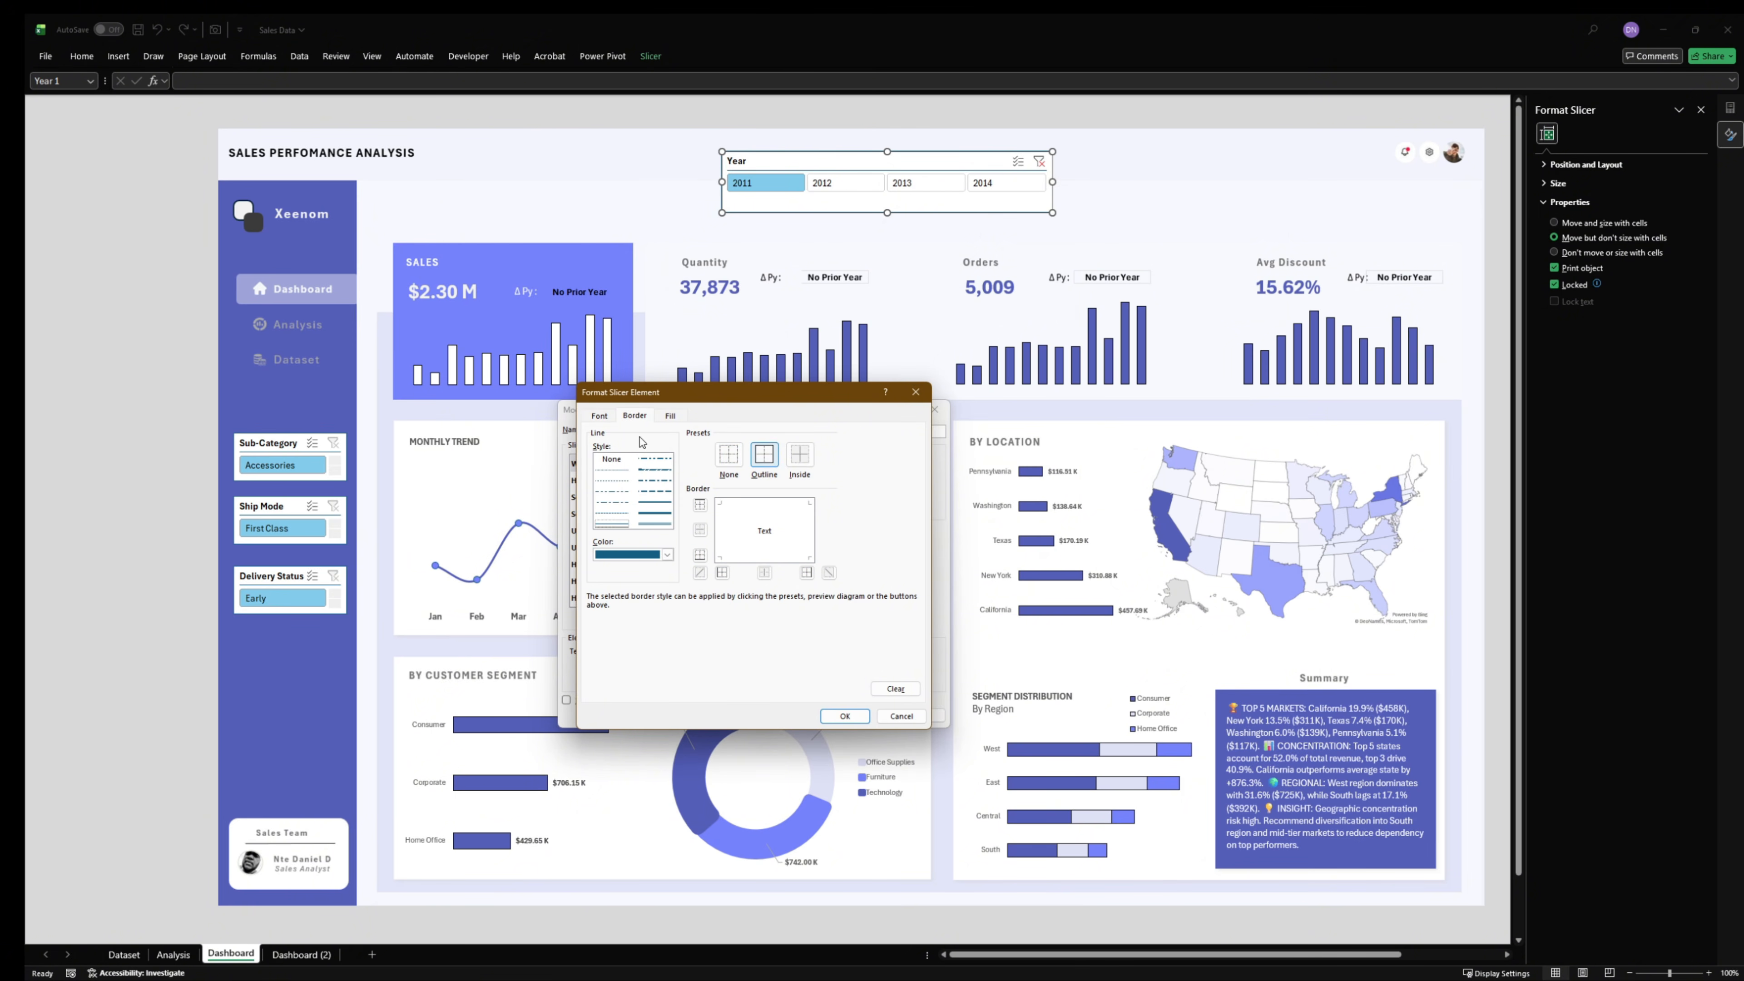
{"action": "left_click", "coordinate": [670, 417]}
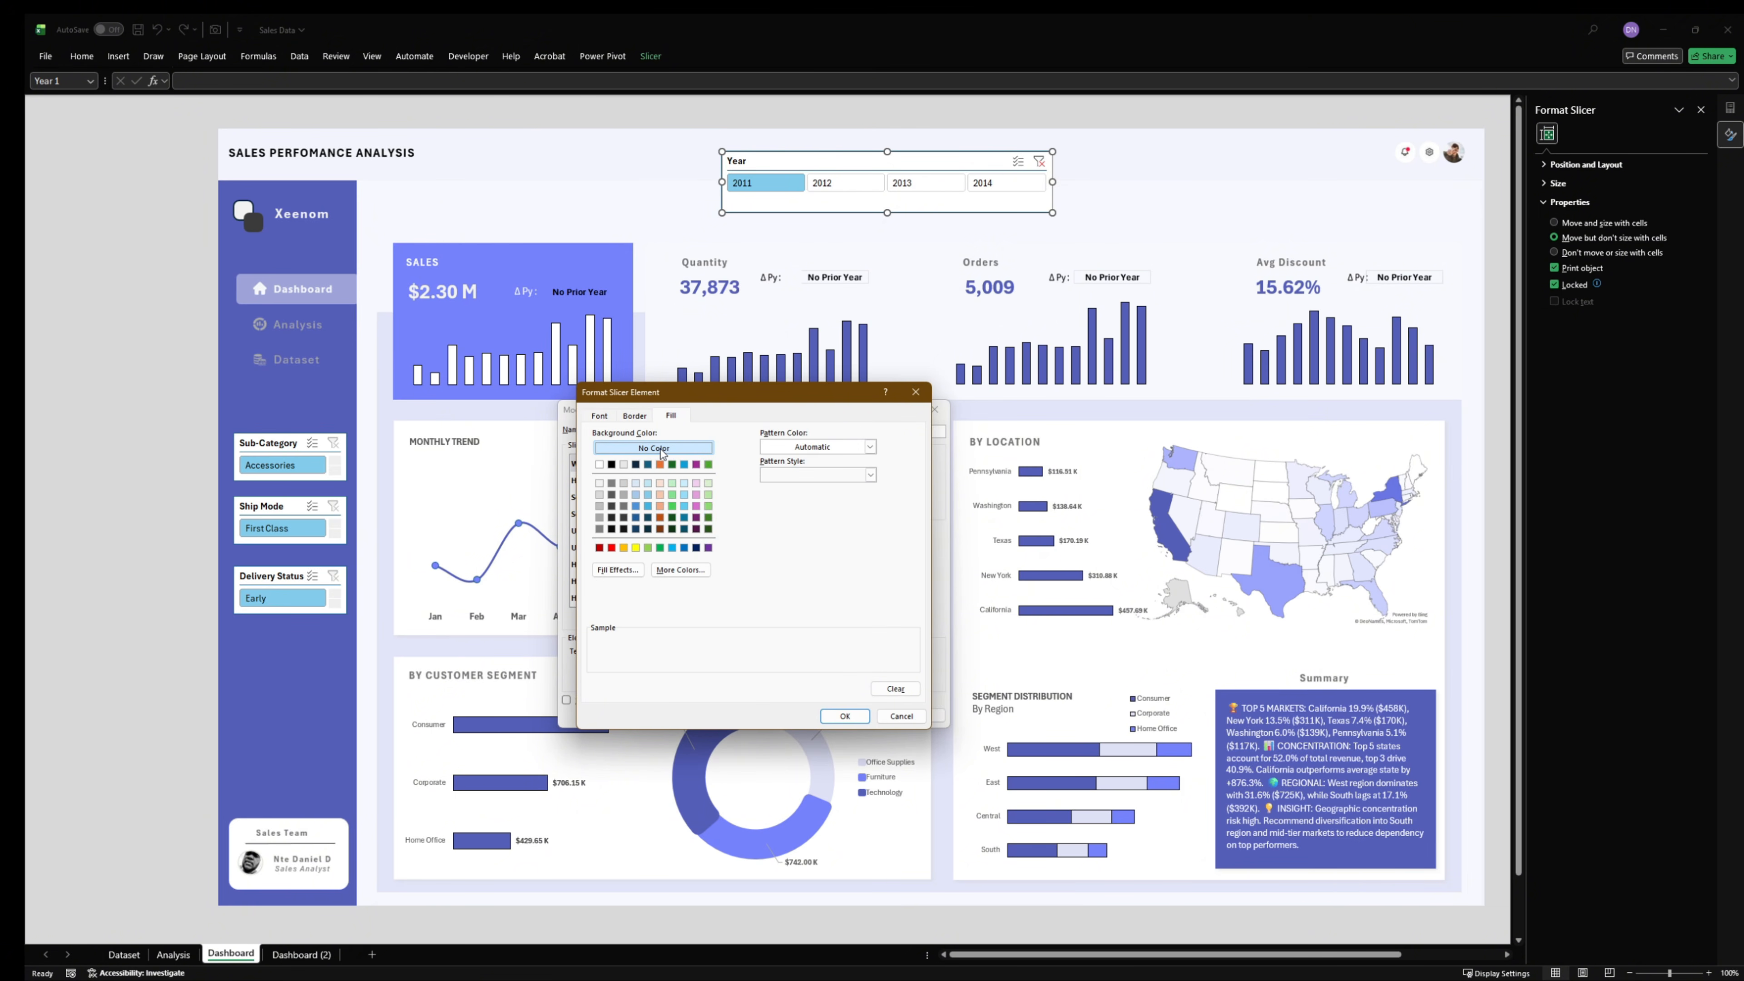
{"action": "left_click", "coordinate": [598, 416]}
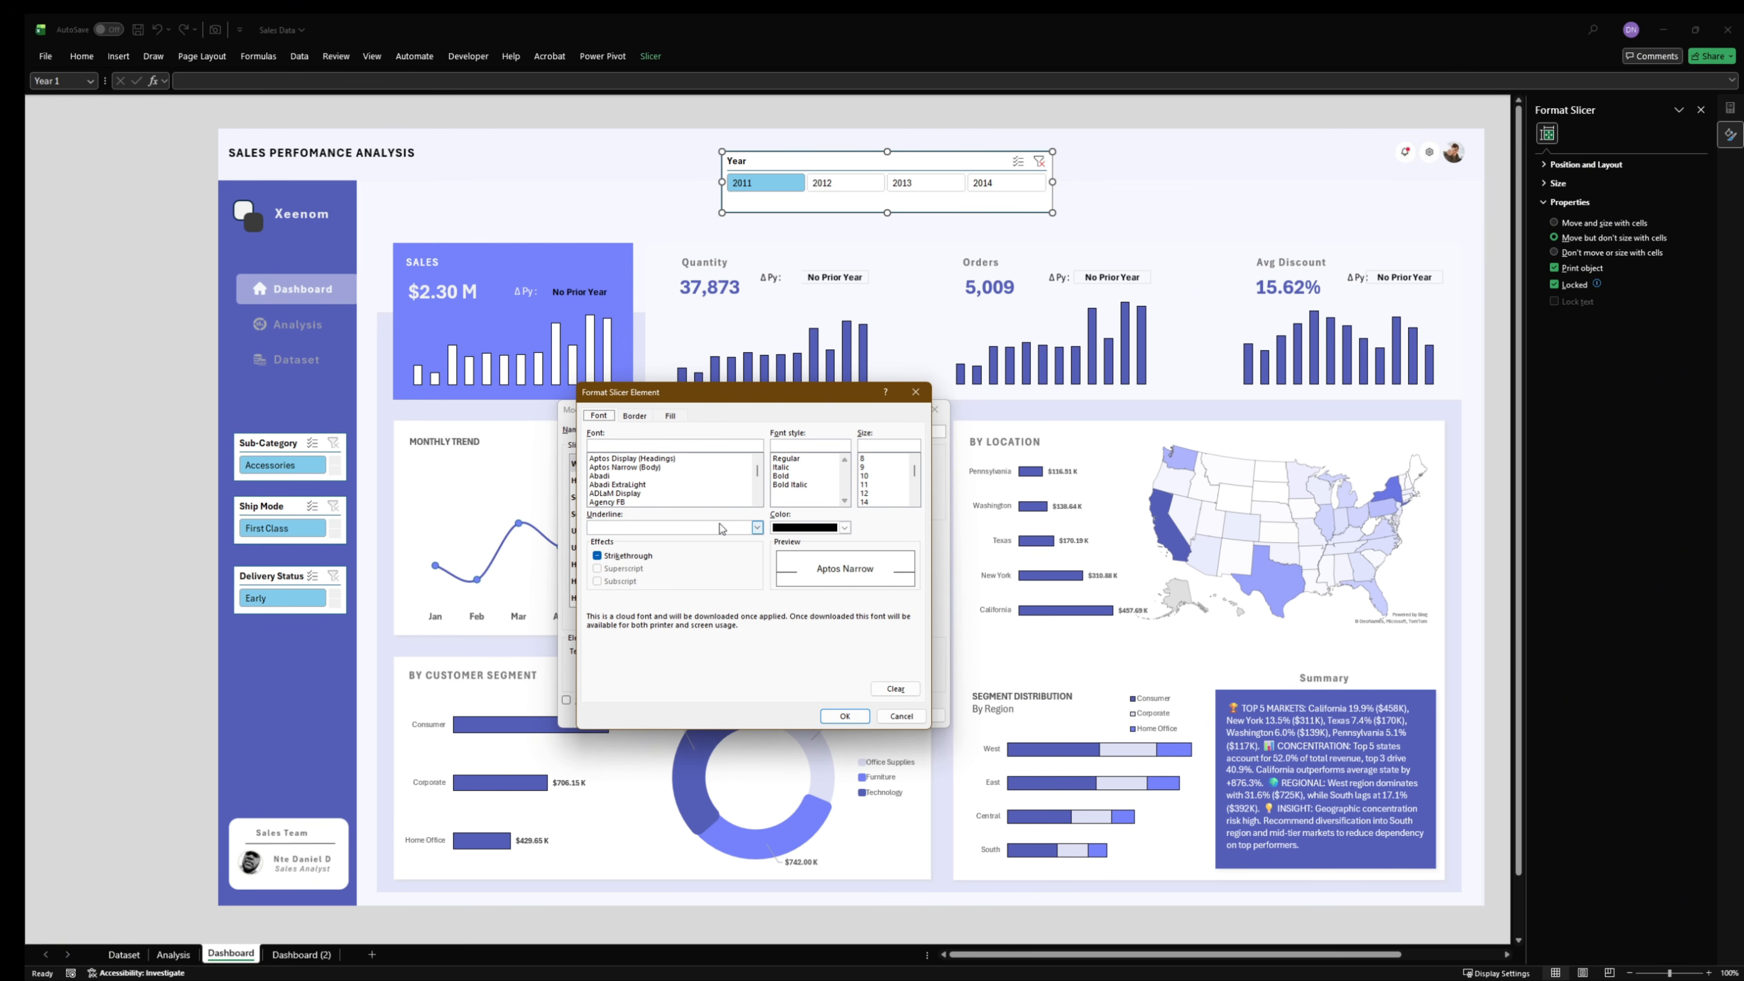
{"action": "left_click", "coordinate": [861, 721]}
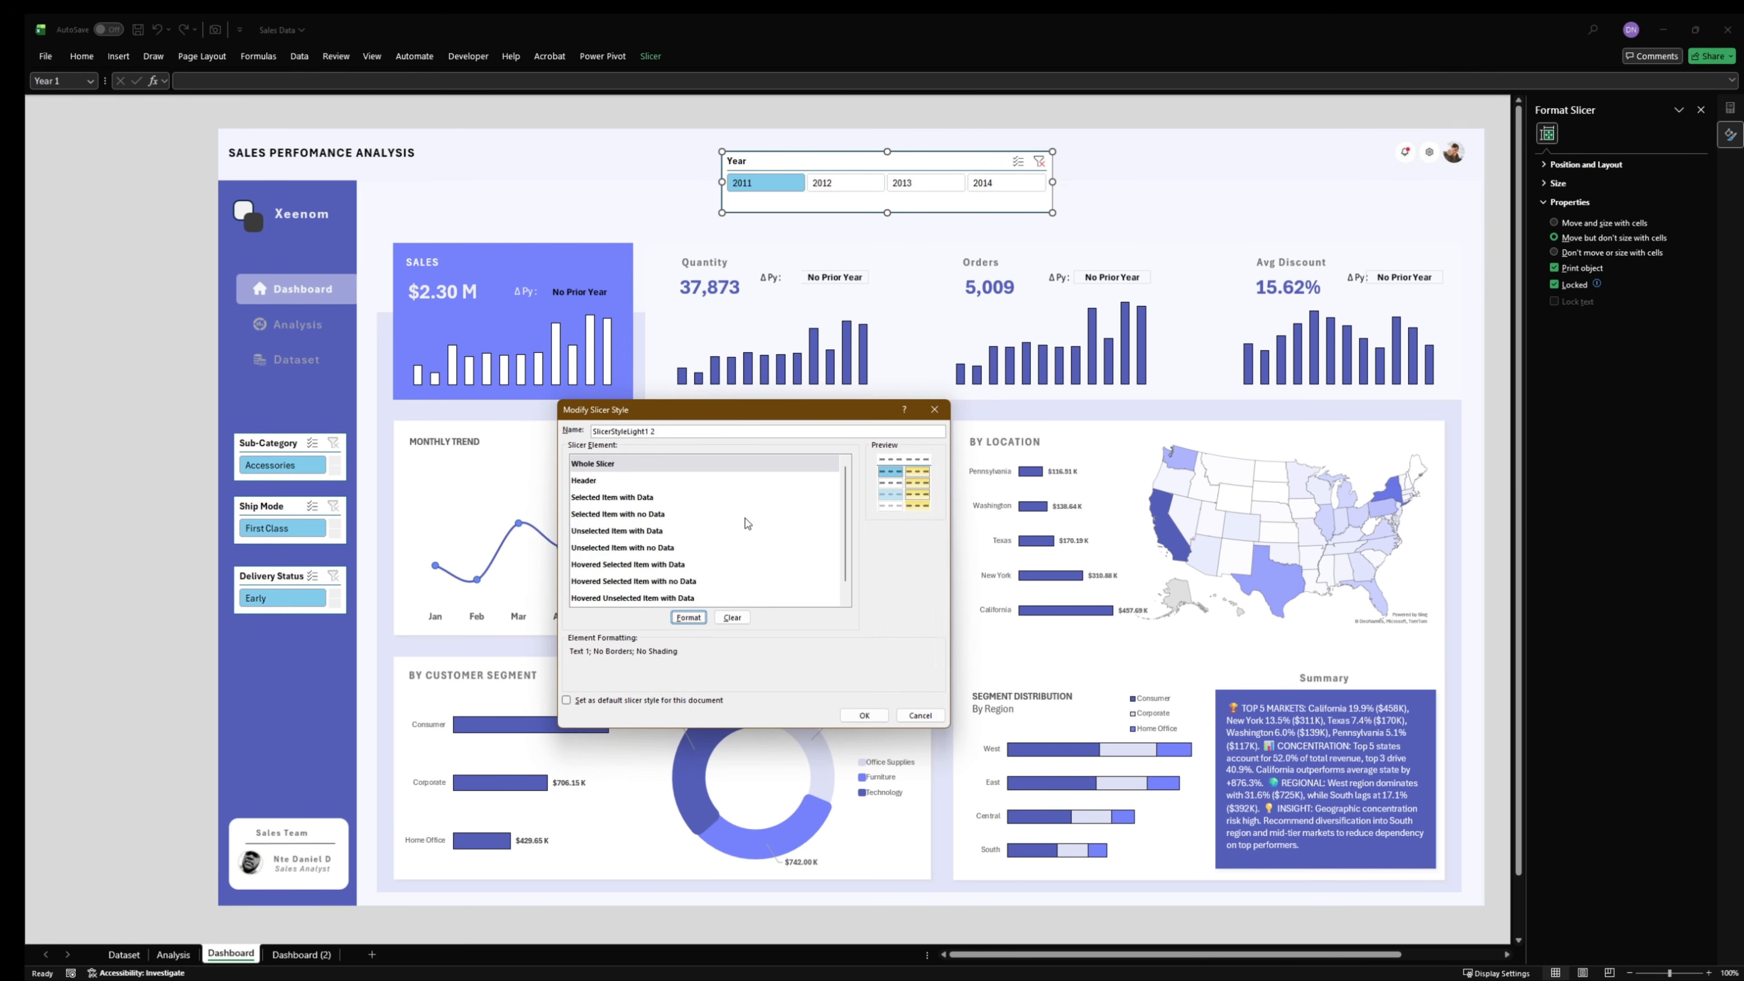
- Format the Header element of the slicer style with no background color and no borders
{"action": "left_click", "coordinate": [613, 481]}
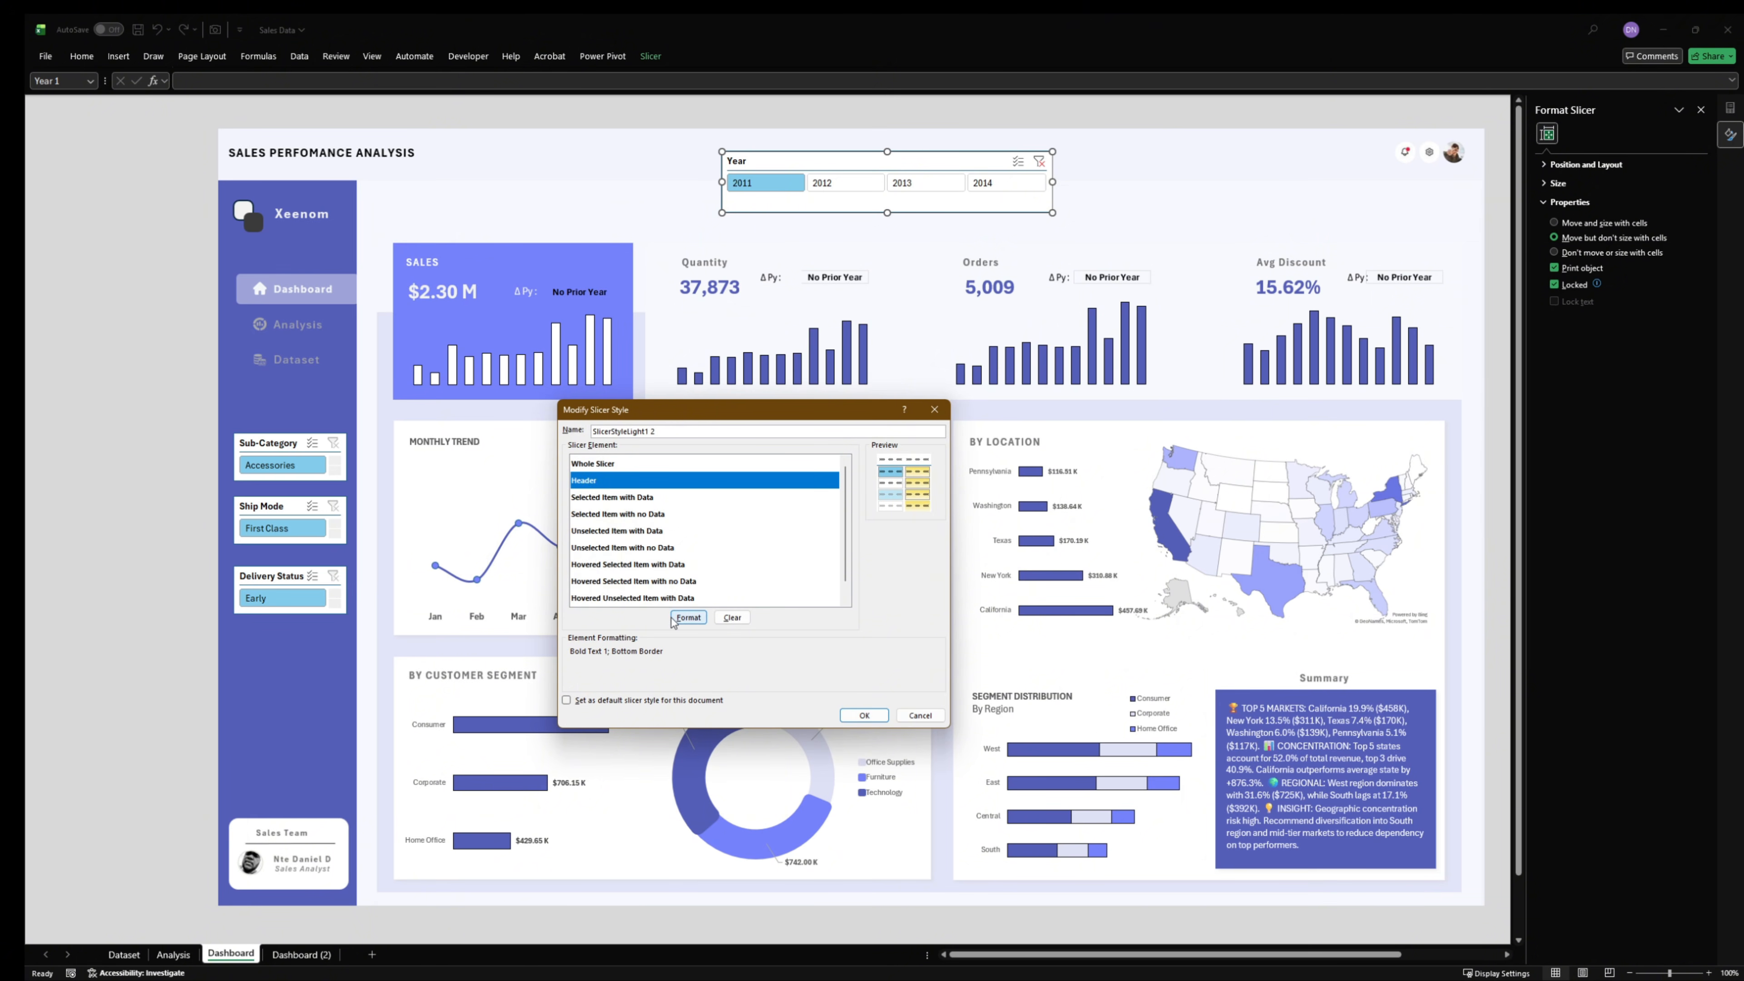
{"action": "left_click", "coordinate": [688, 617]}
{"action": "left_click", "coordinate": [669, 415]}
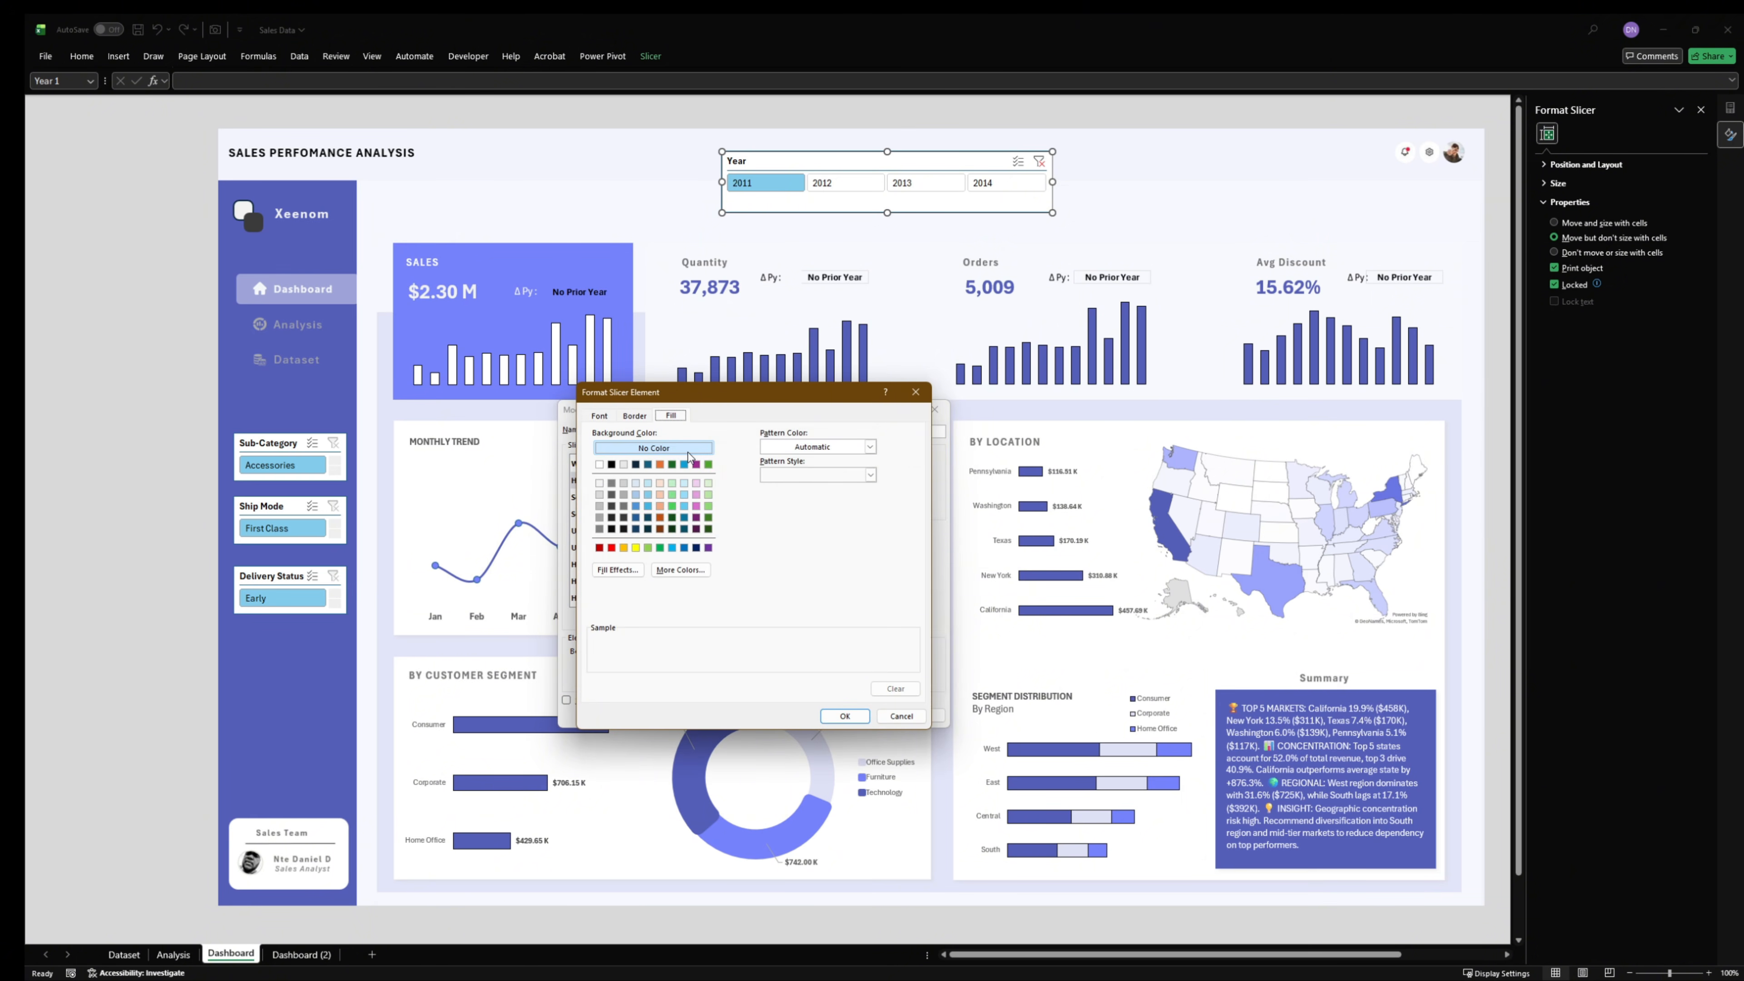
{"action": "left_click", "coordinate": [636, 415]}
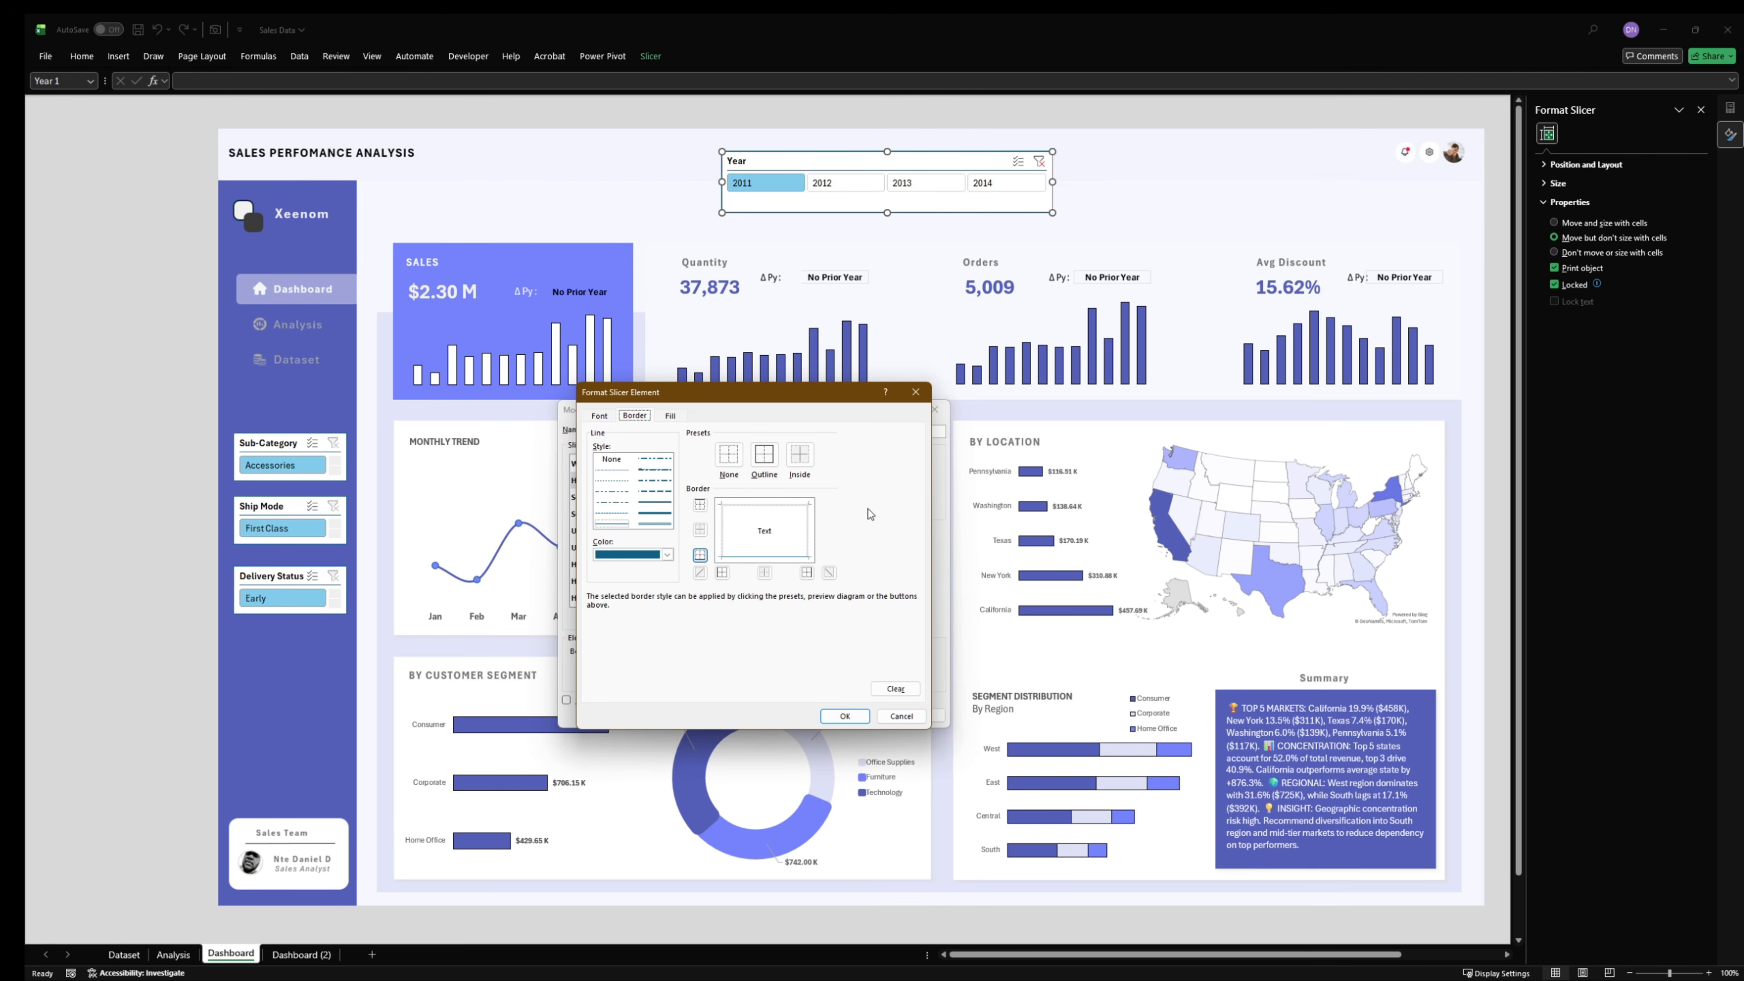
{"action": "left_click", "coordinate": [734, 459]}
{"action": "left_click", "coordinate": [839, 716]}
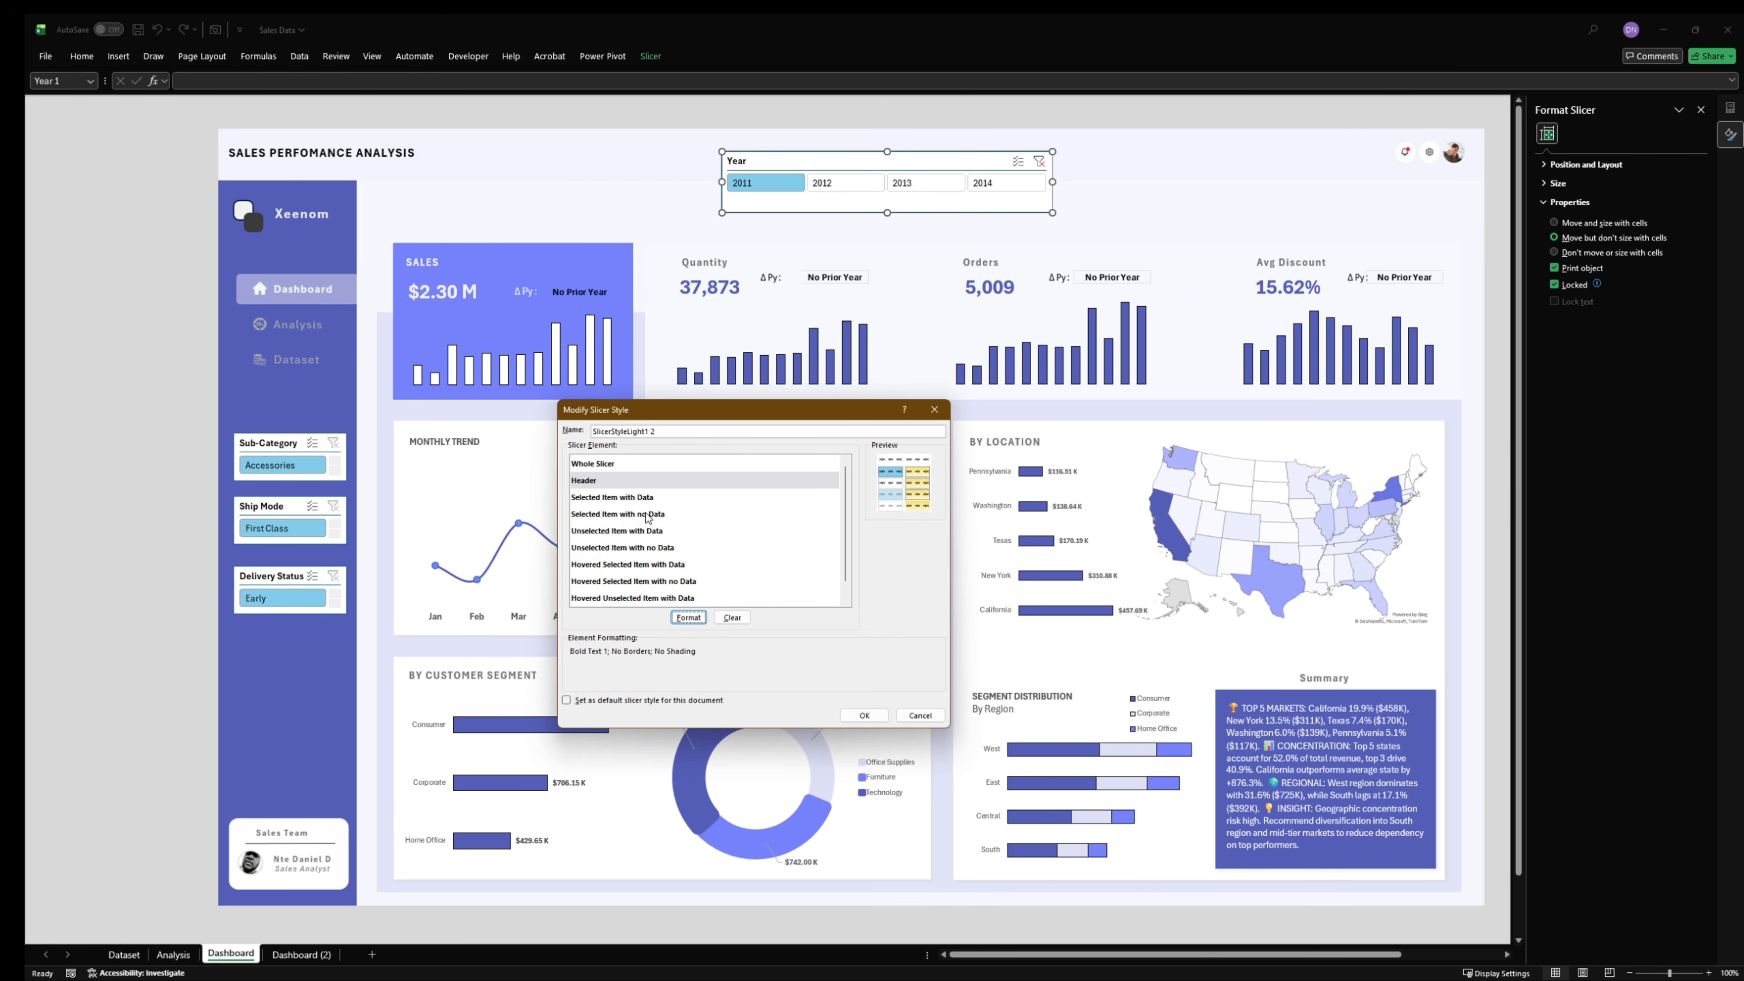
- Set the background color of the style's Selected Item with Data element to the custom dark blue #555FB9
{"action": "left_click", "coordinate": [642, 498]}
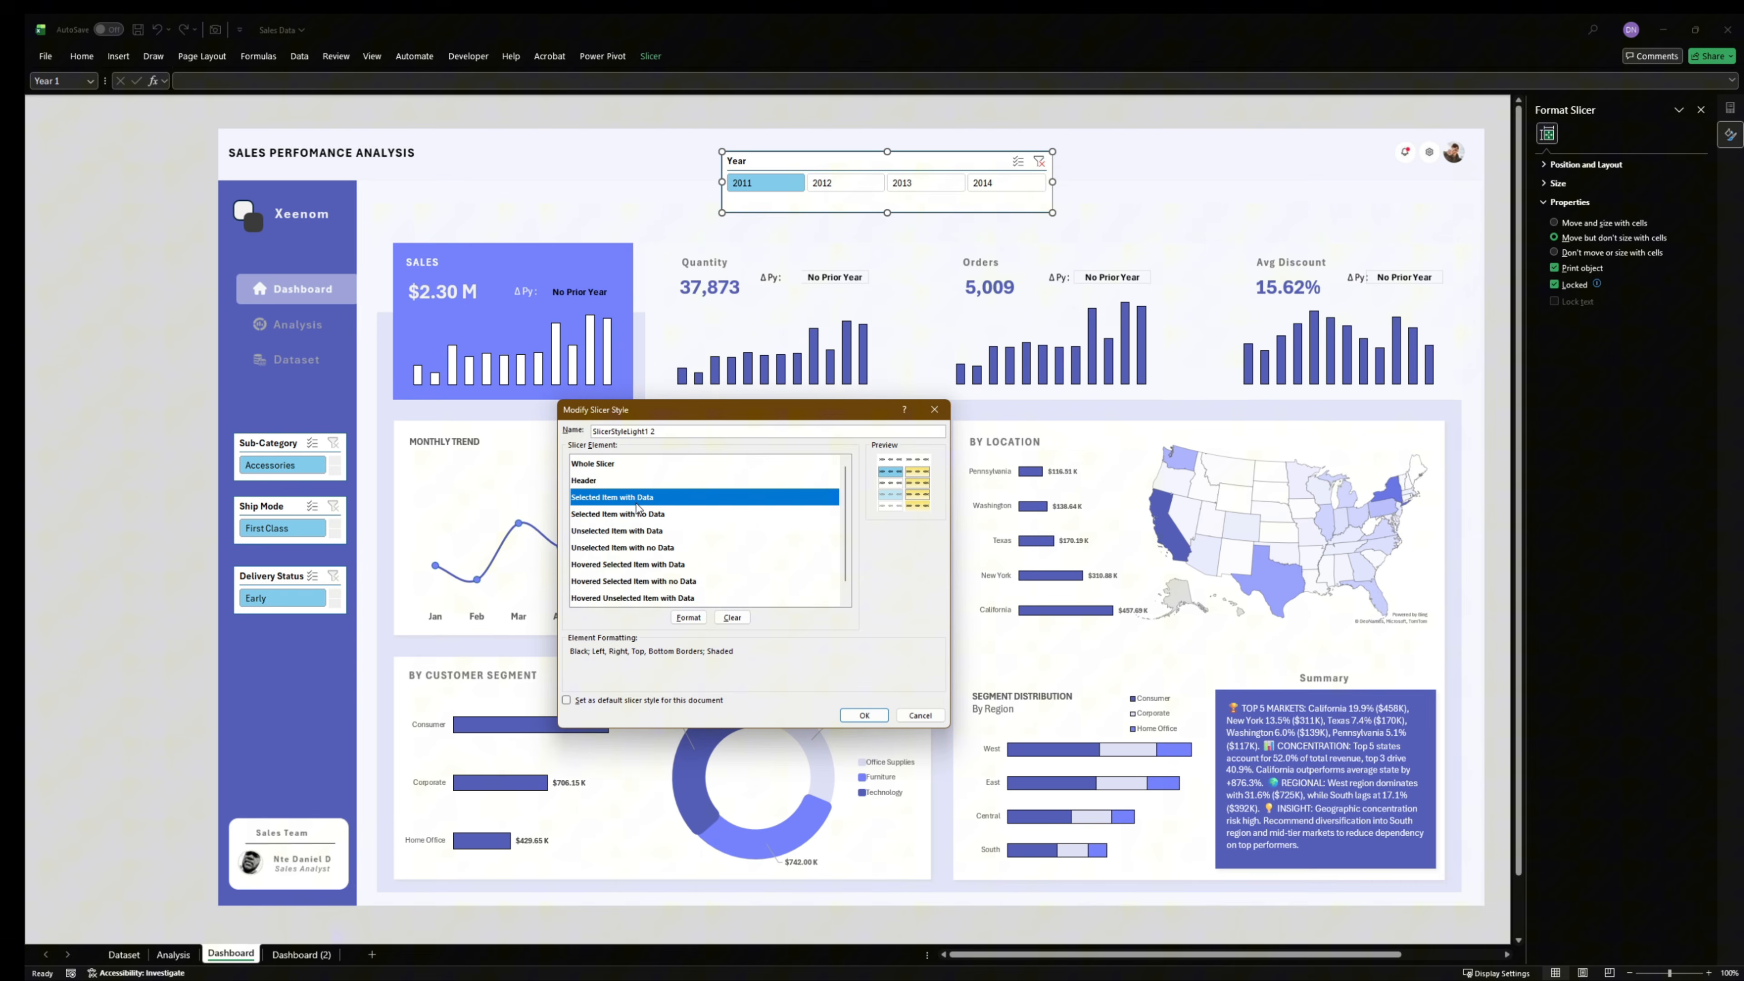
{"action": "left_click", "coordinate": [687, 618]}
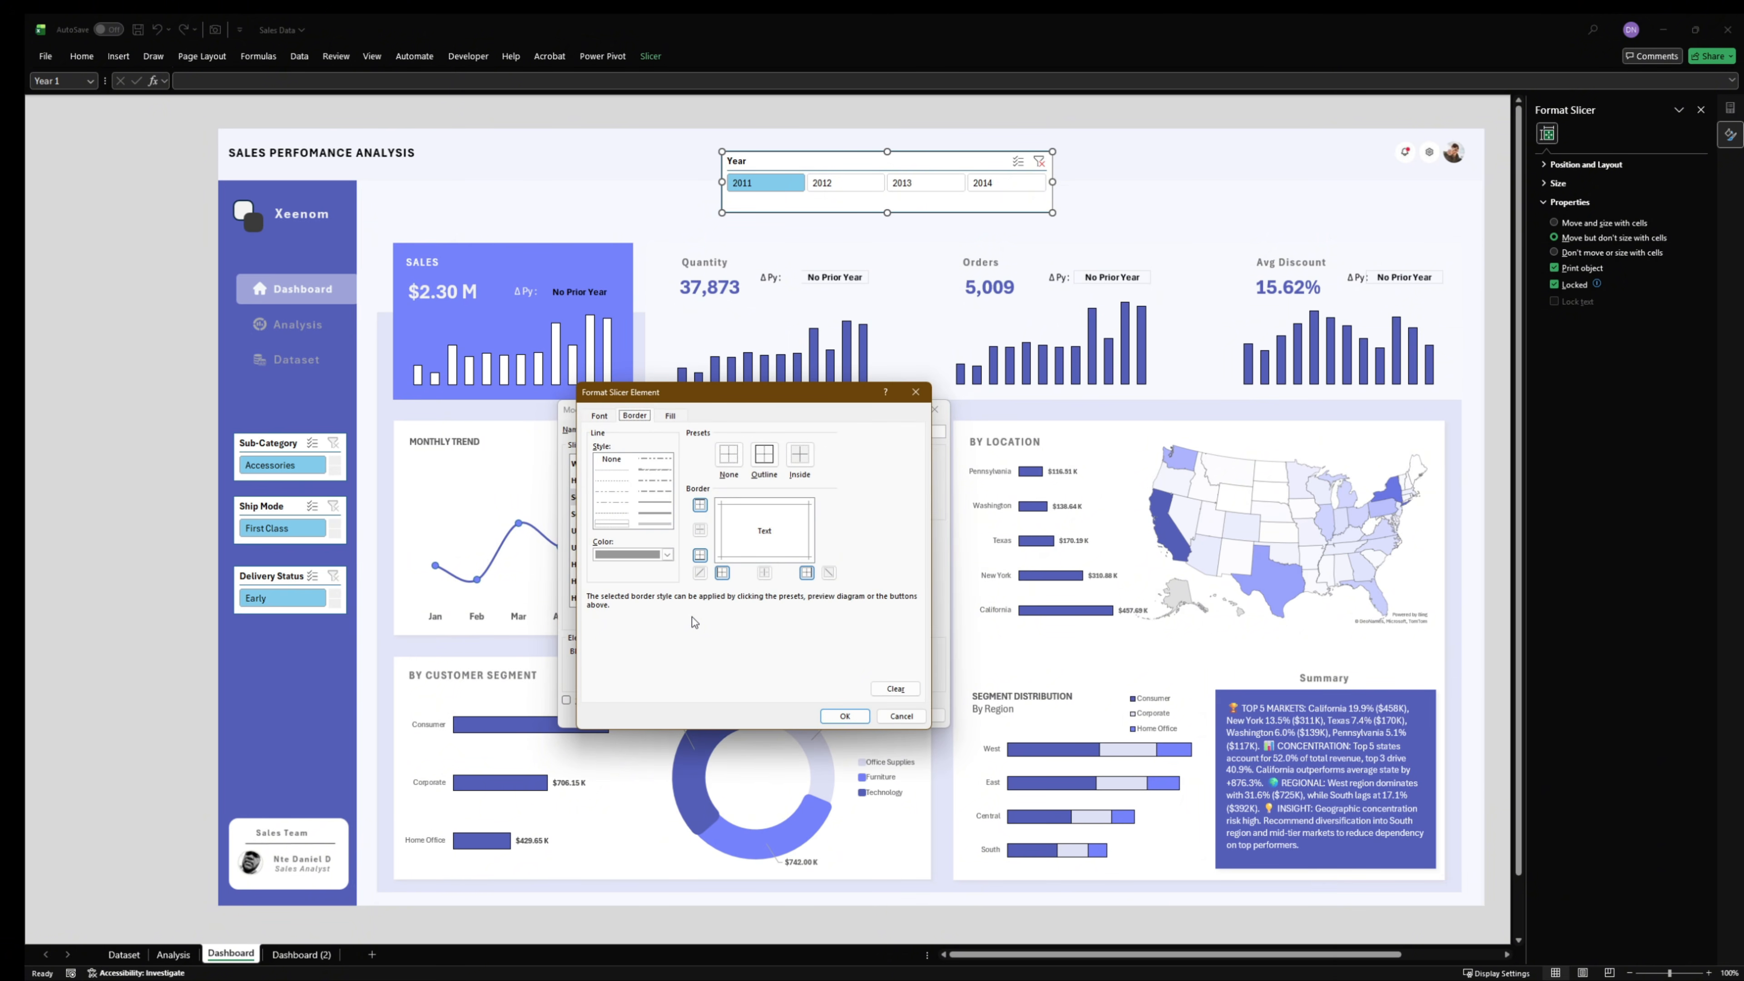
{"action": "left_click", "coordinate": [671, 416]}
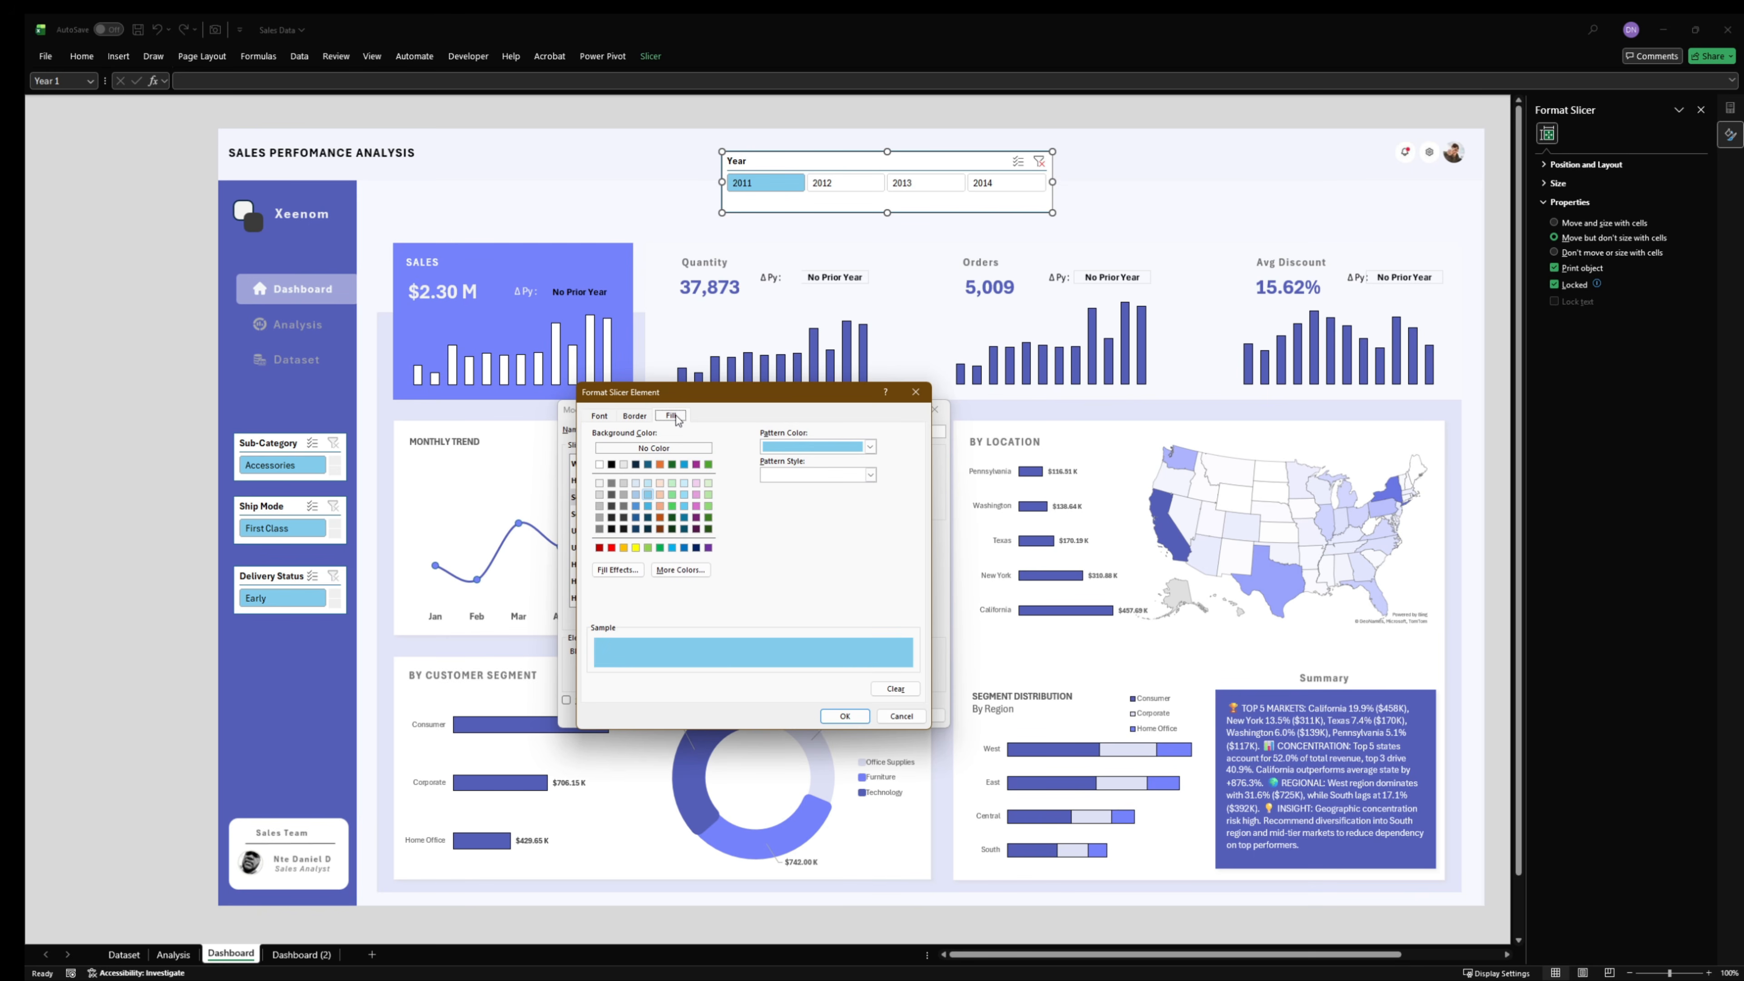
{"action": "left_click", "coordinate": [663, 567]}
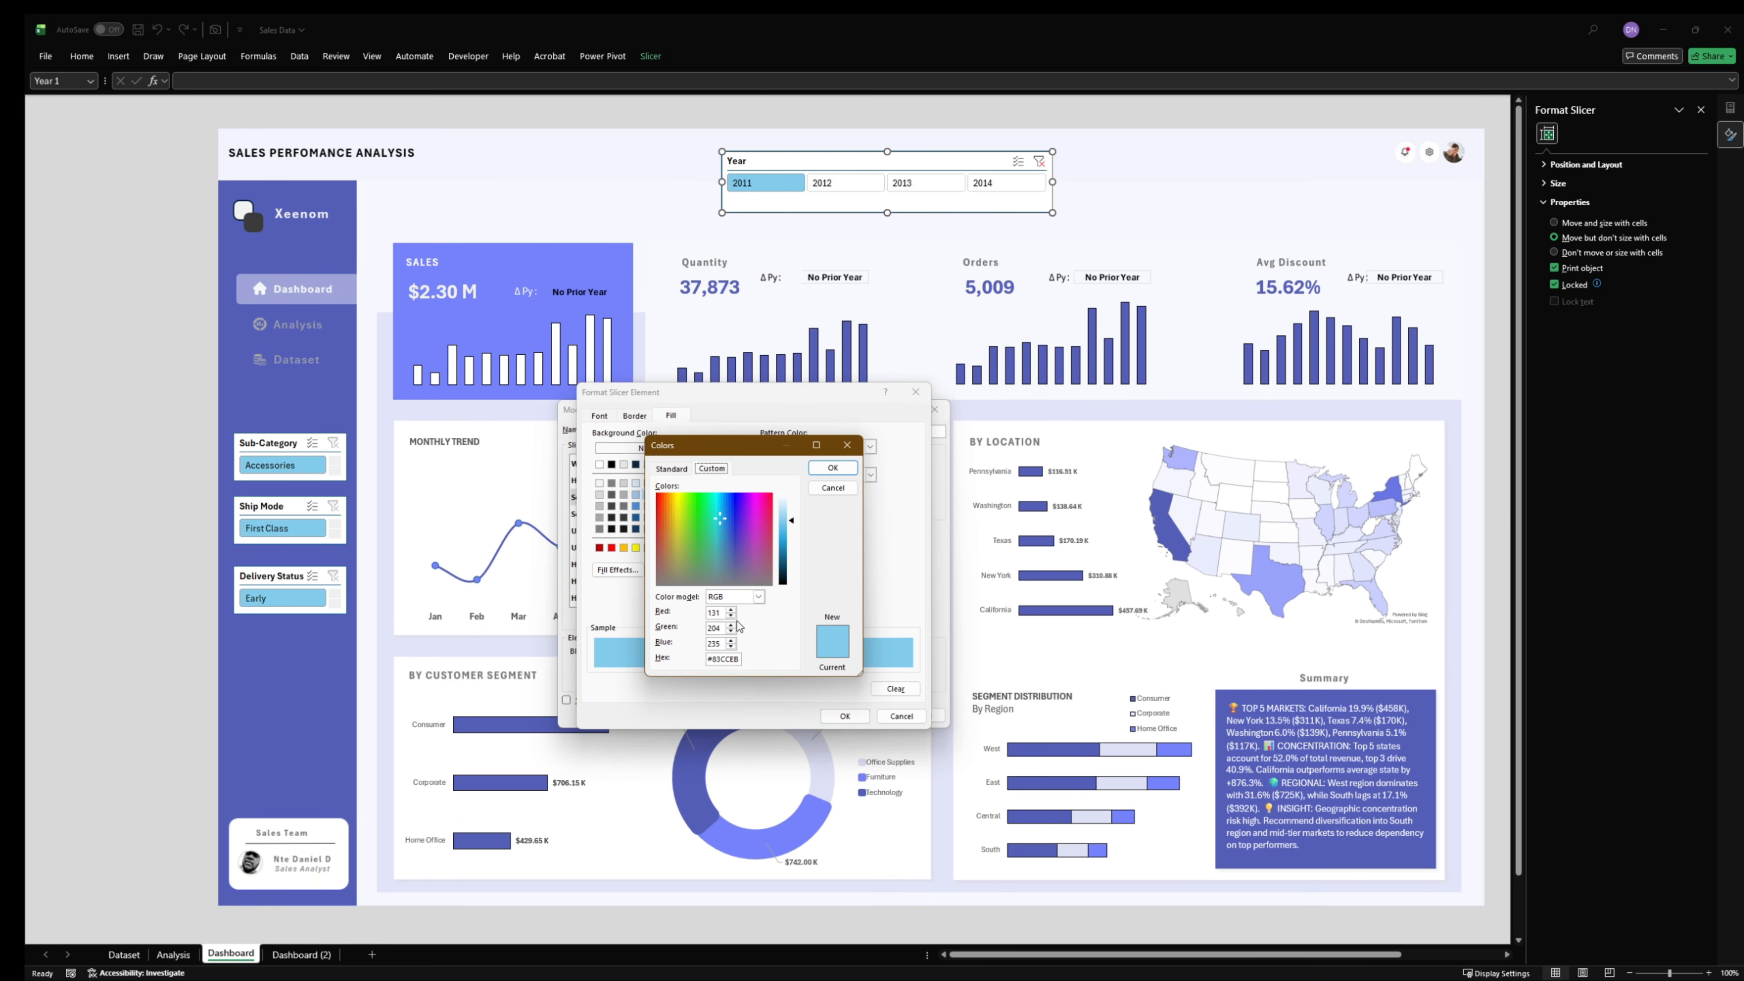
{"action": "double_click", "coordinate": [741, 658]}
{"action": "key", "text": "super+v"}
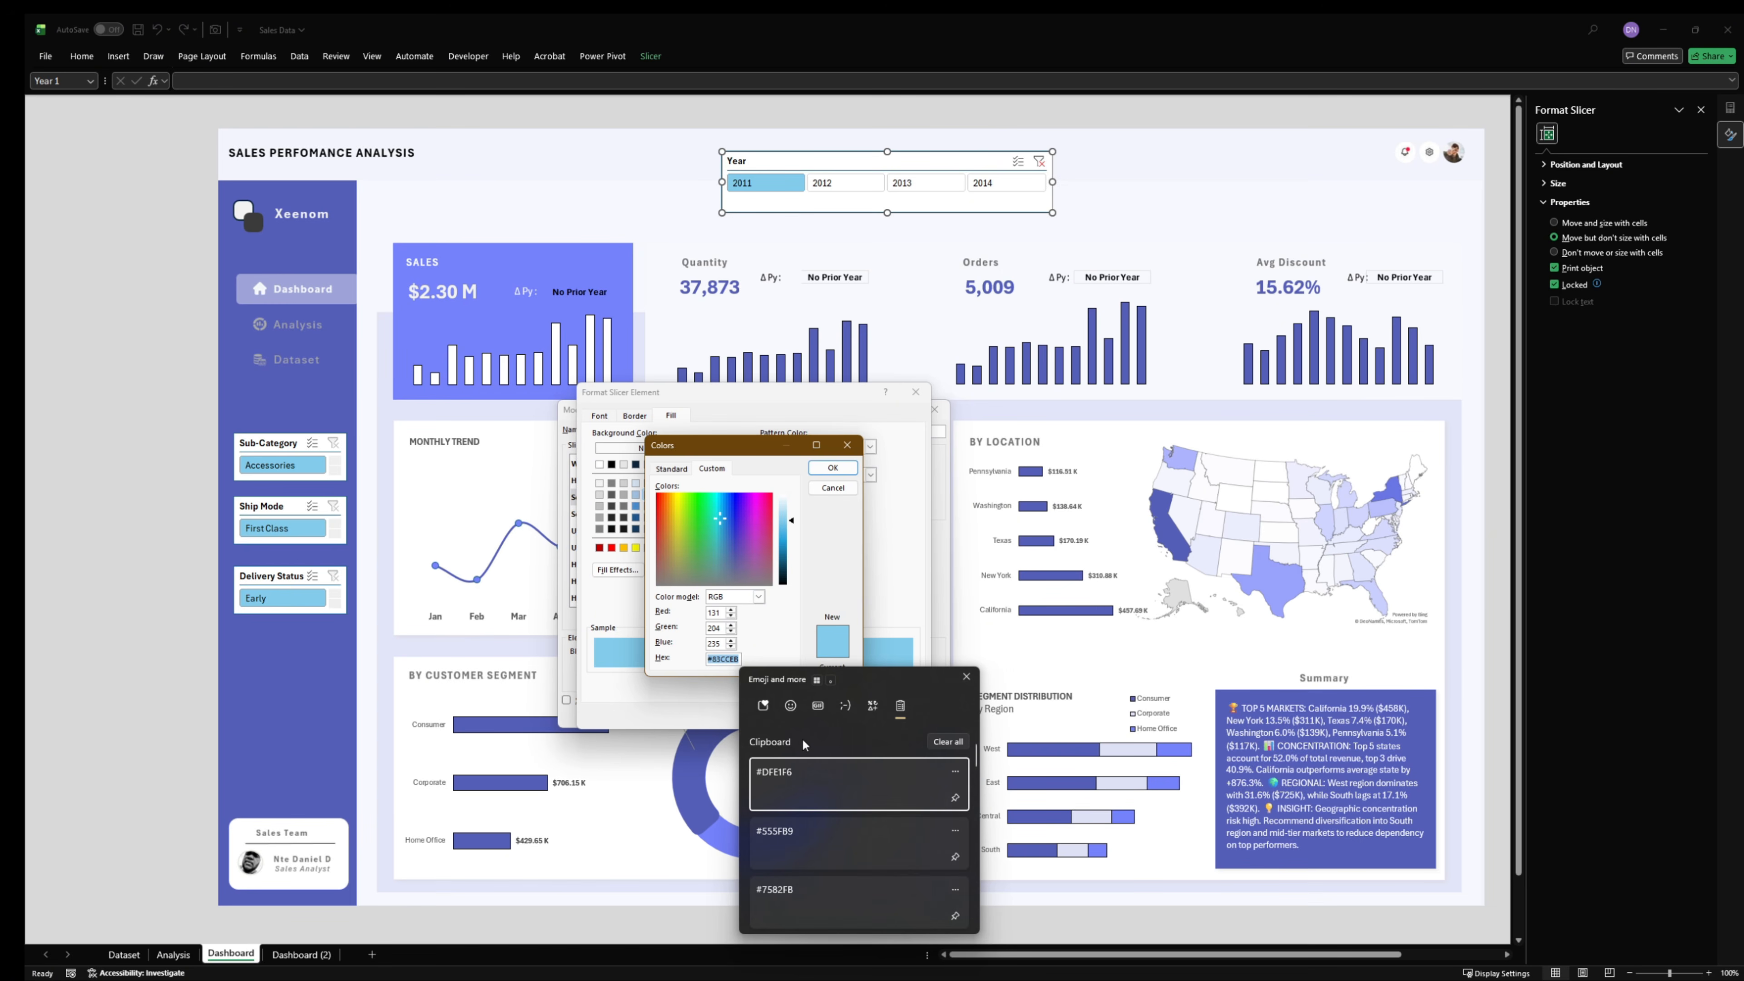
{"action": "left_click", "coordinate": [811, 852]}
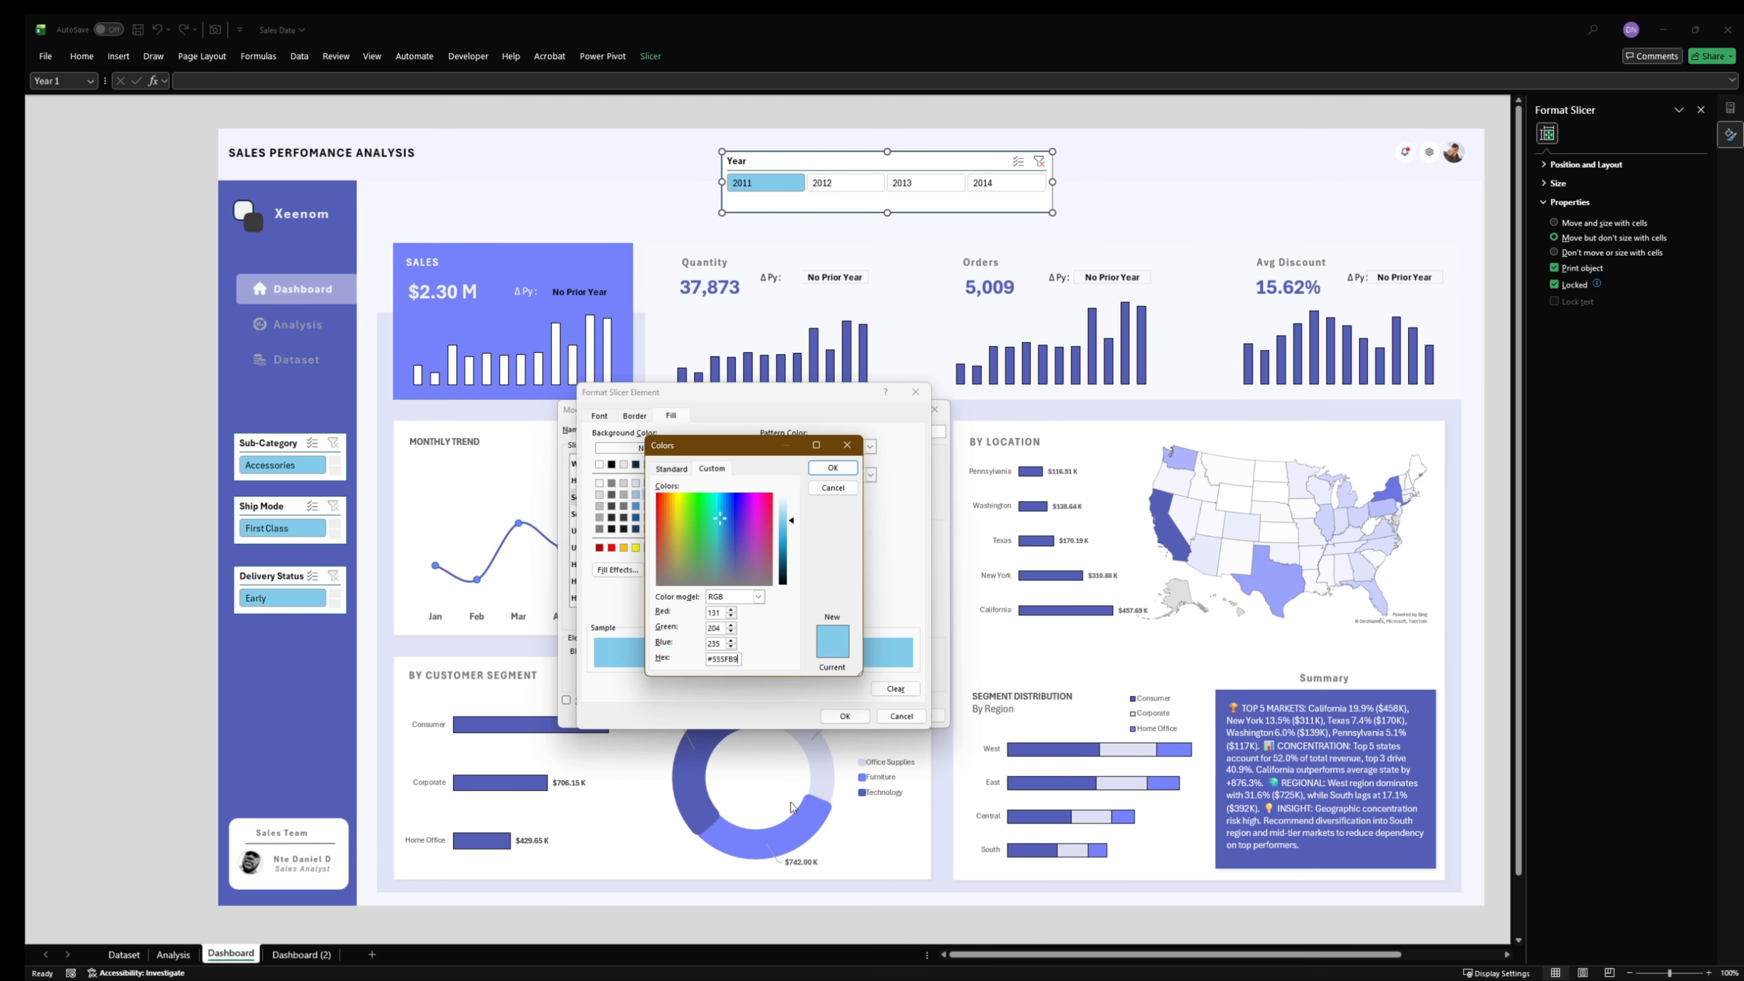
{"action": "left_click_drag", "start_coordinate": [739, 659], "coordinate": [684, 659]}
{"action": "left_click", "coordinate": [832, 467]}
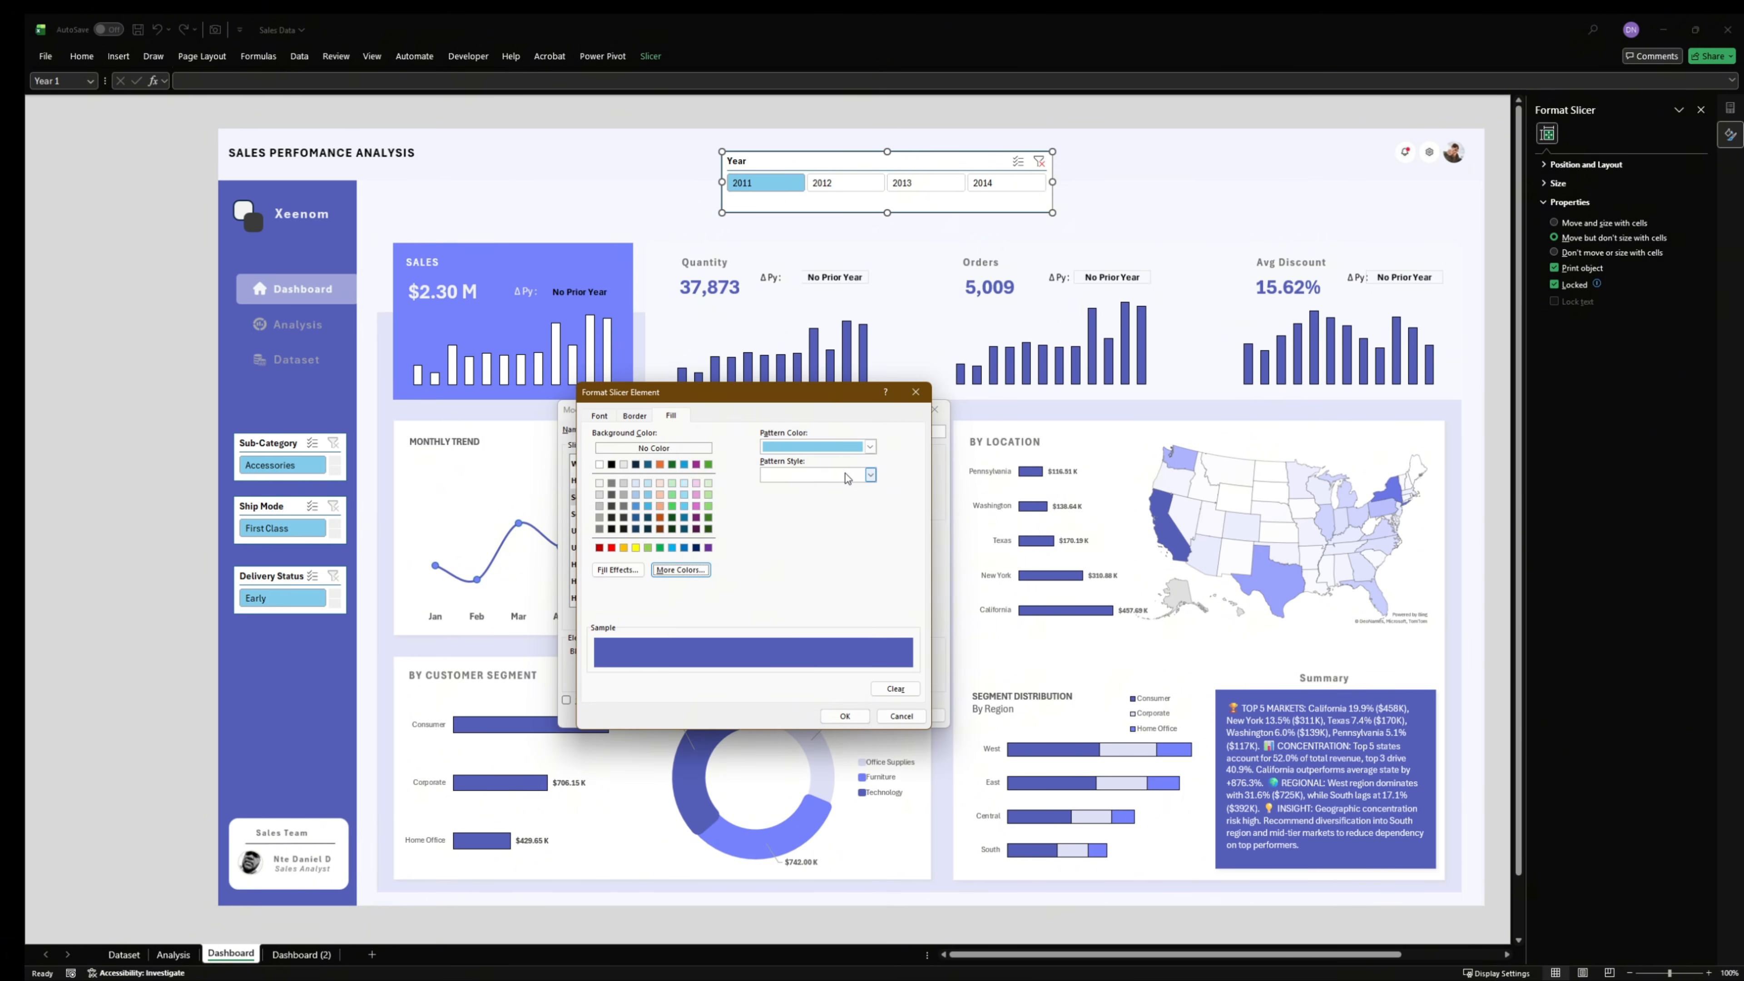
{"action": "left_click", "coordinate": [707, 569]}
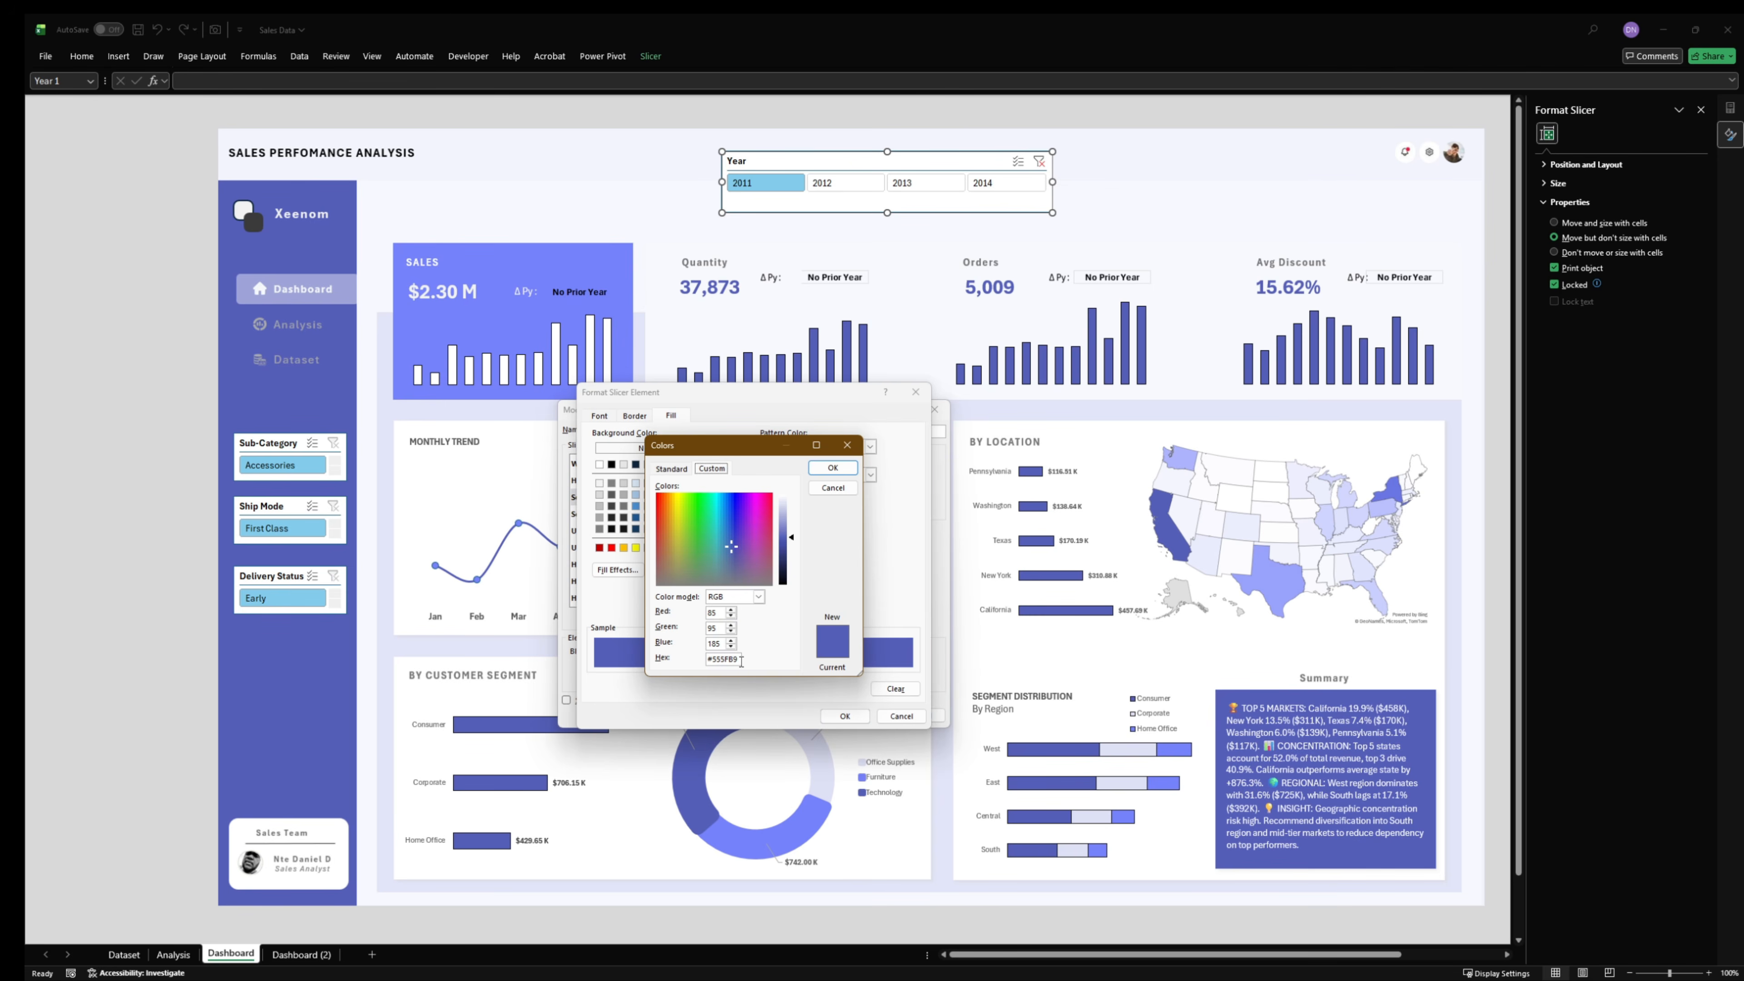
{"action": "left_click_drag", "start_coordinate": [740, 661], "coordinate": [692, 661]}
{"action": "left_click", "coordinate": [833, 487]}
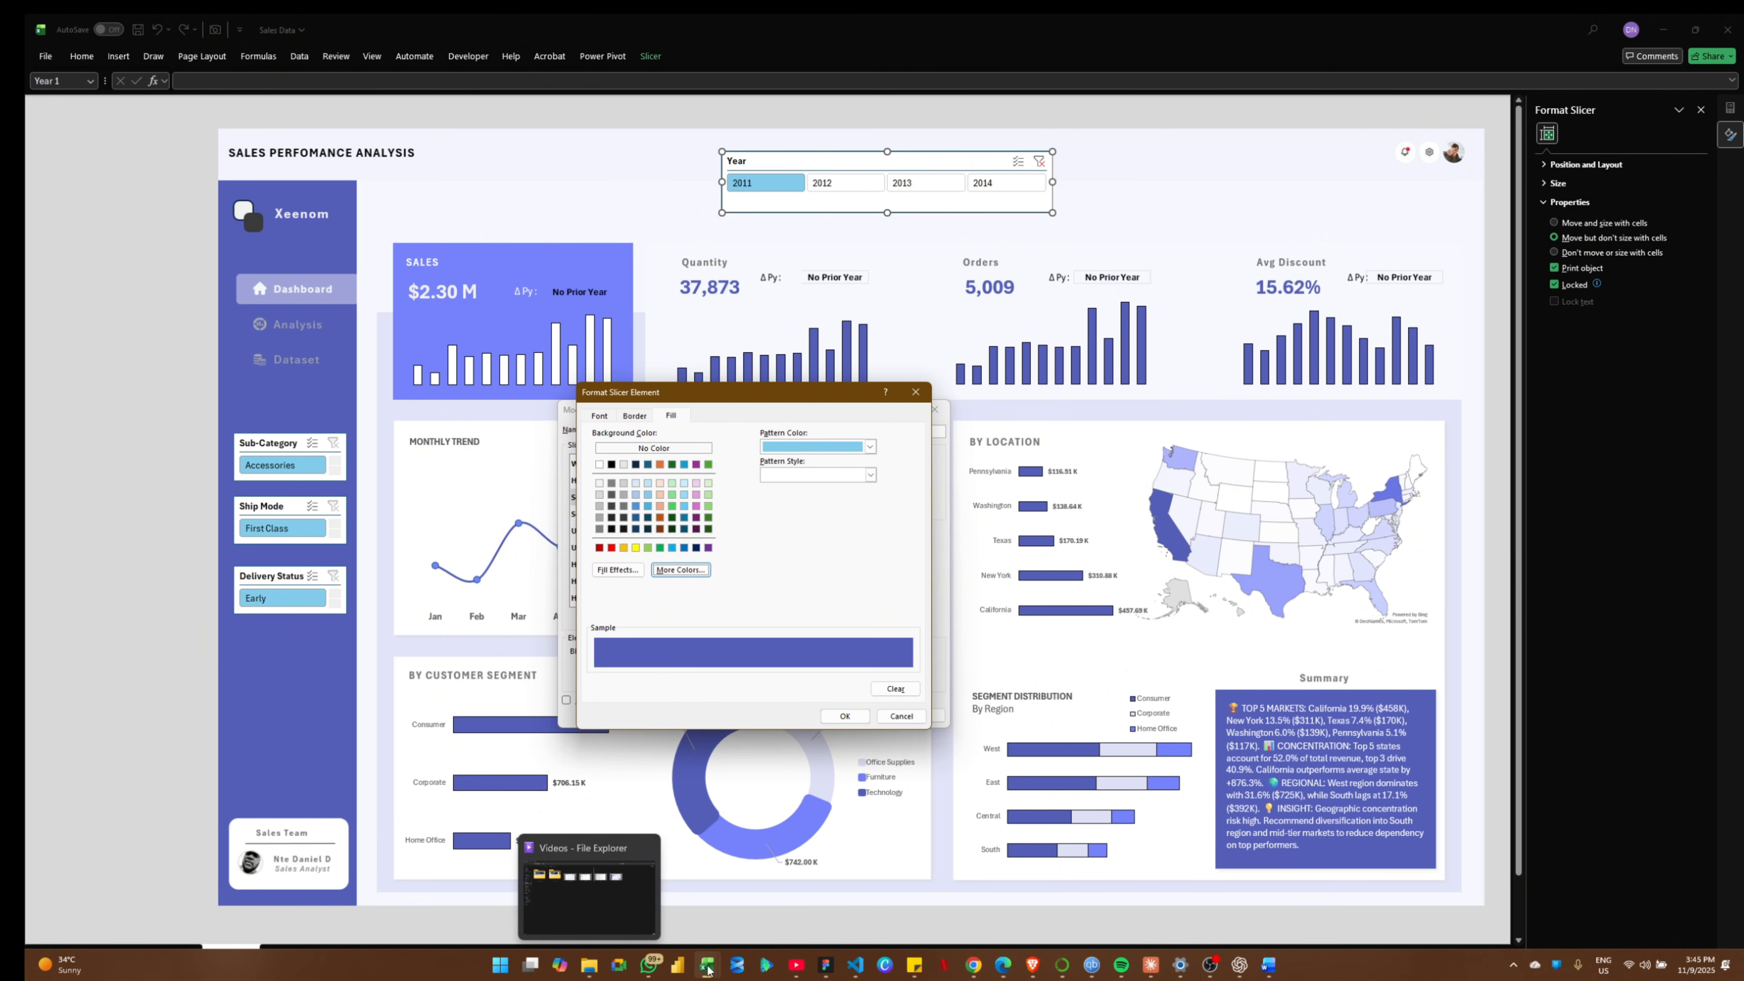
{"action": "mouse_move", "coordinate": [707, 965]}
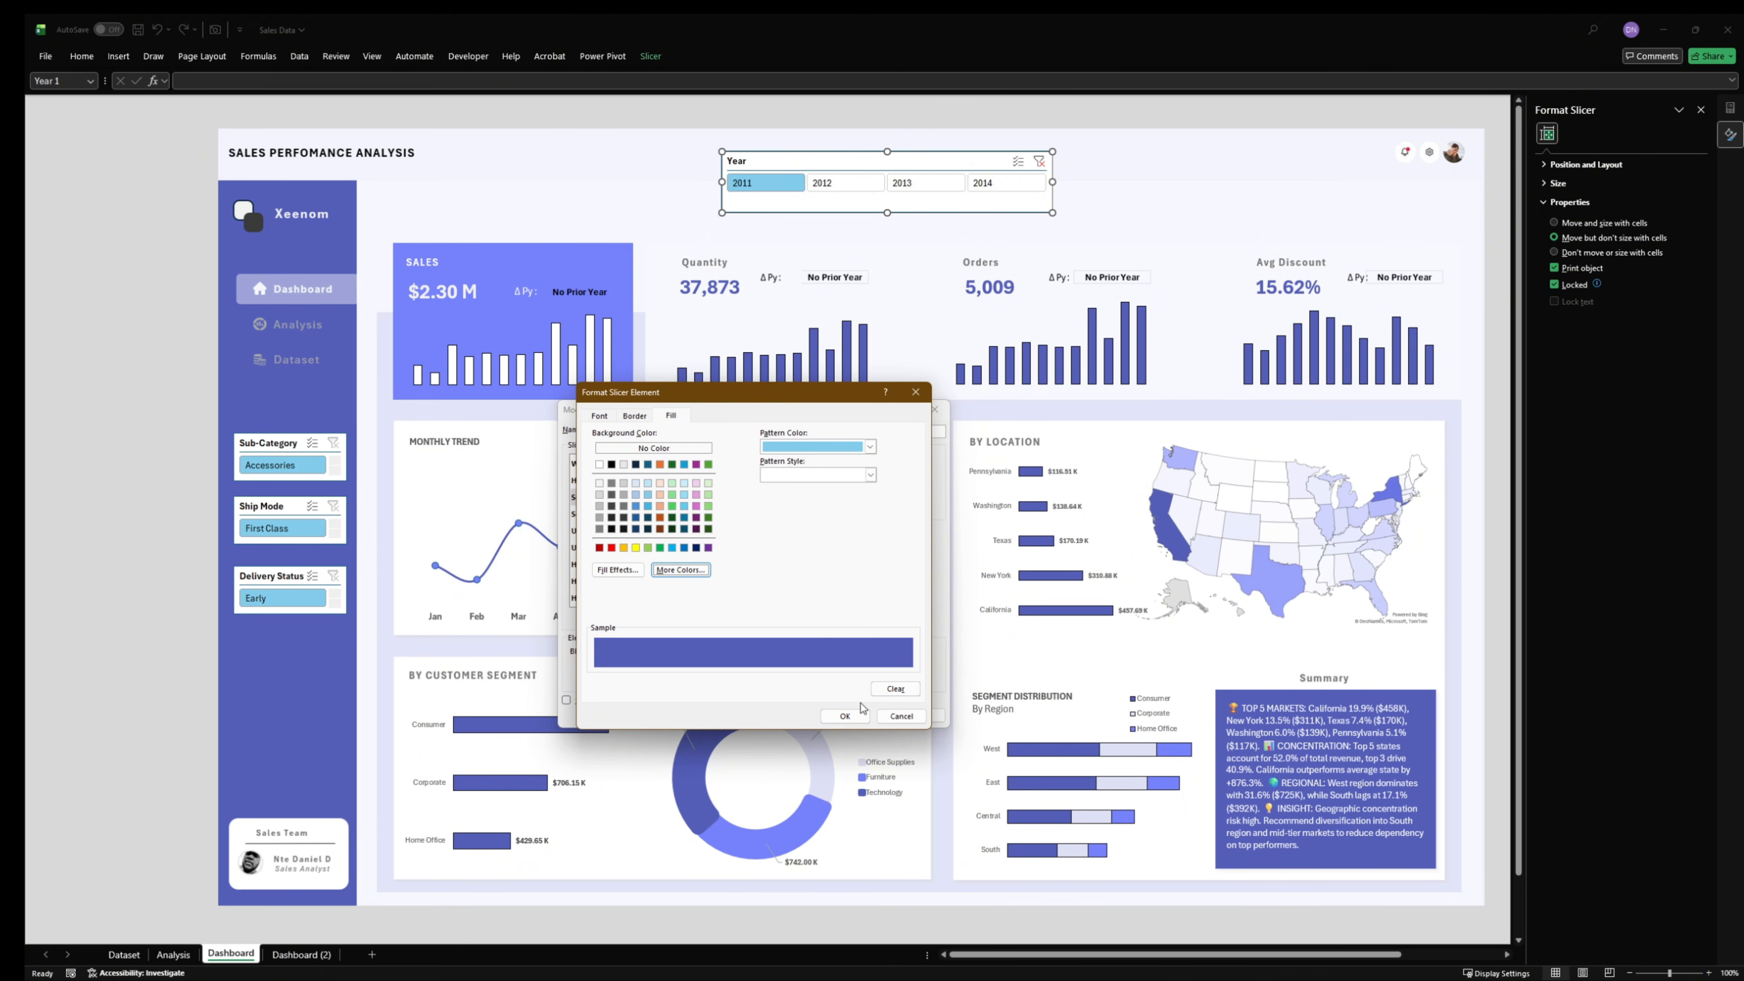
- Save the modified slicer style and apply it to the Year slicer
{"action": "left_click", "coordinate": [851, 716]}
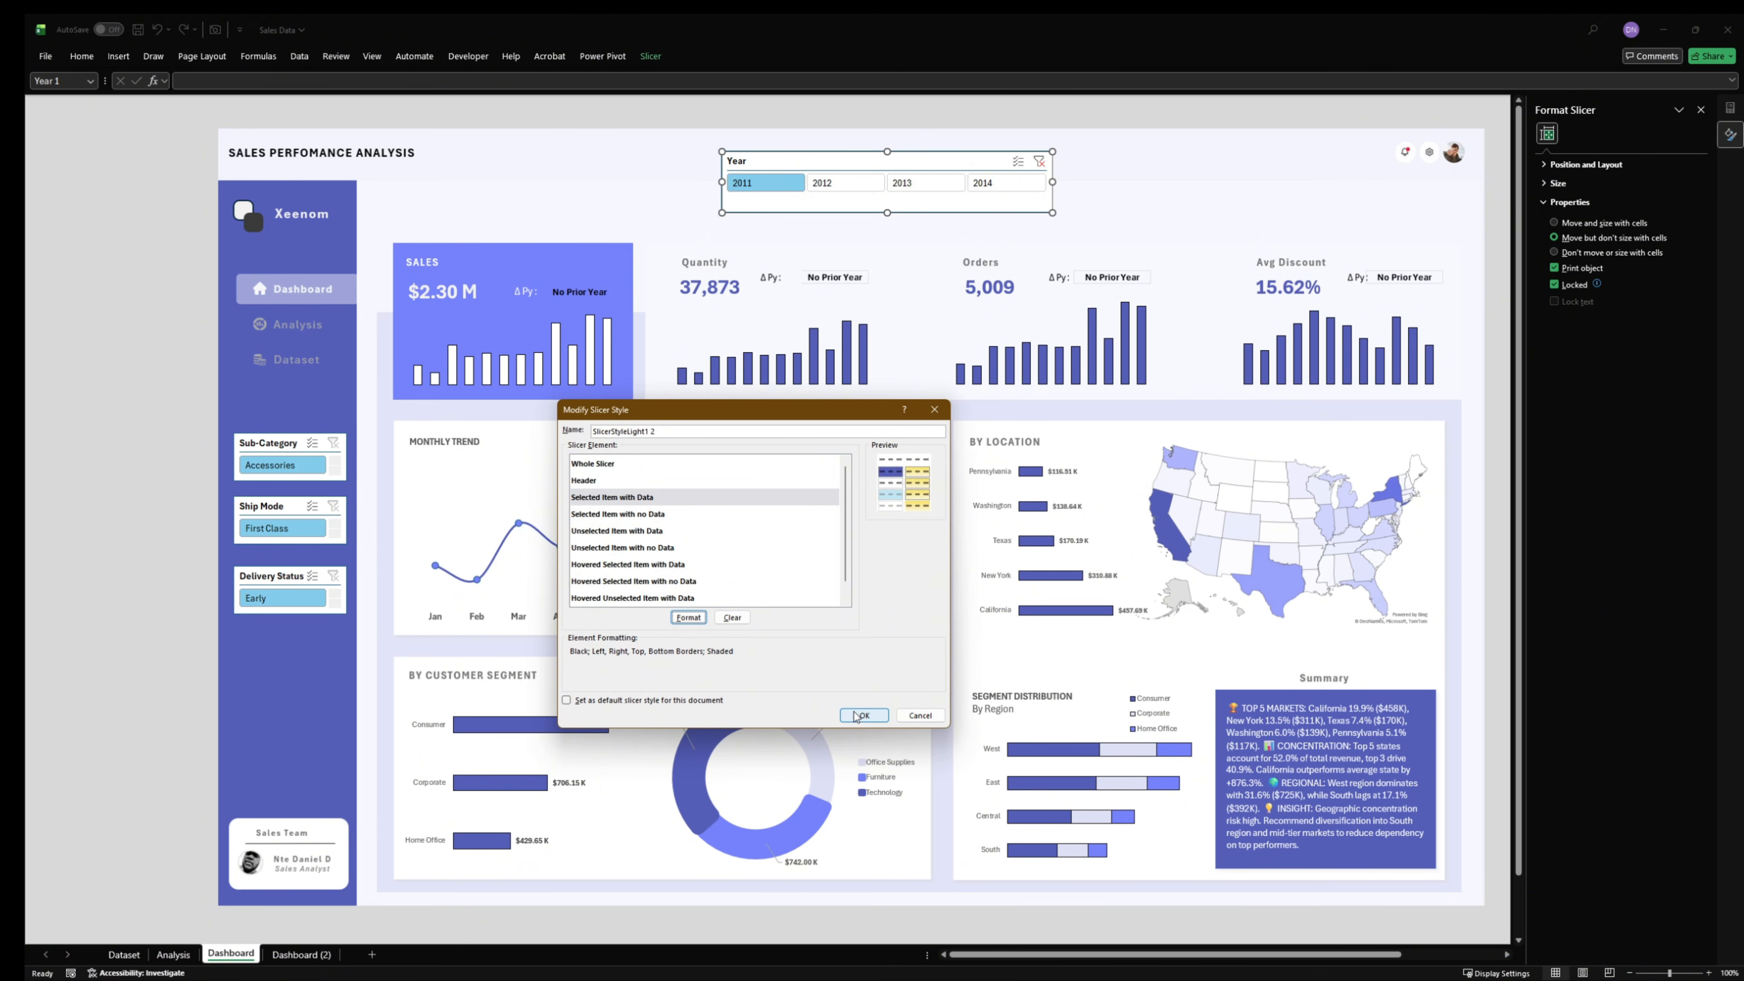
{"action": "left_click", "coordinate": [856, 716]}
{"action": "left_click", "coordinate": [643, 58]}
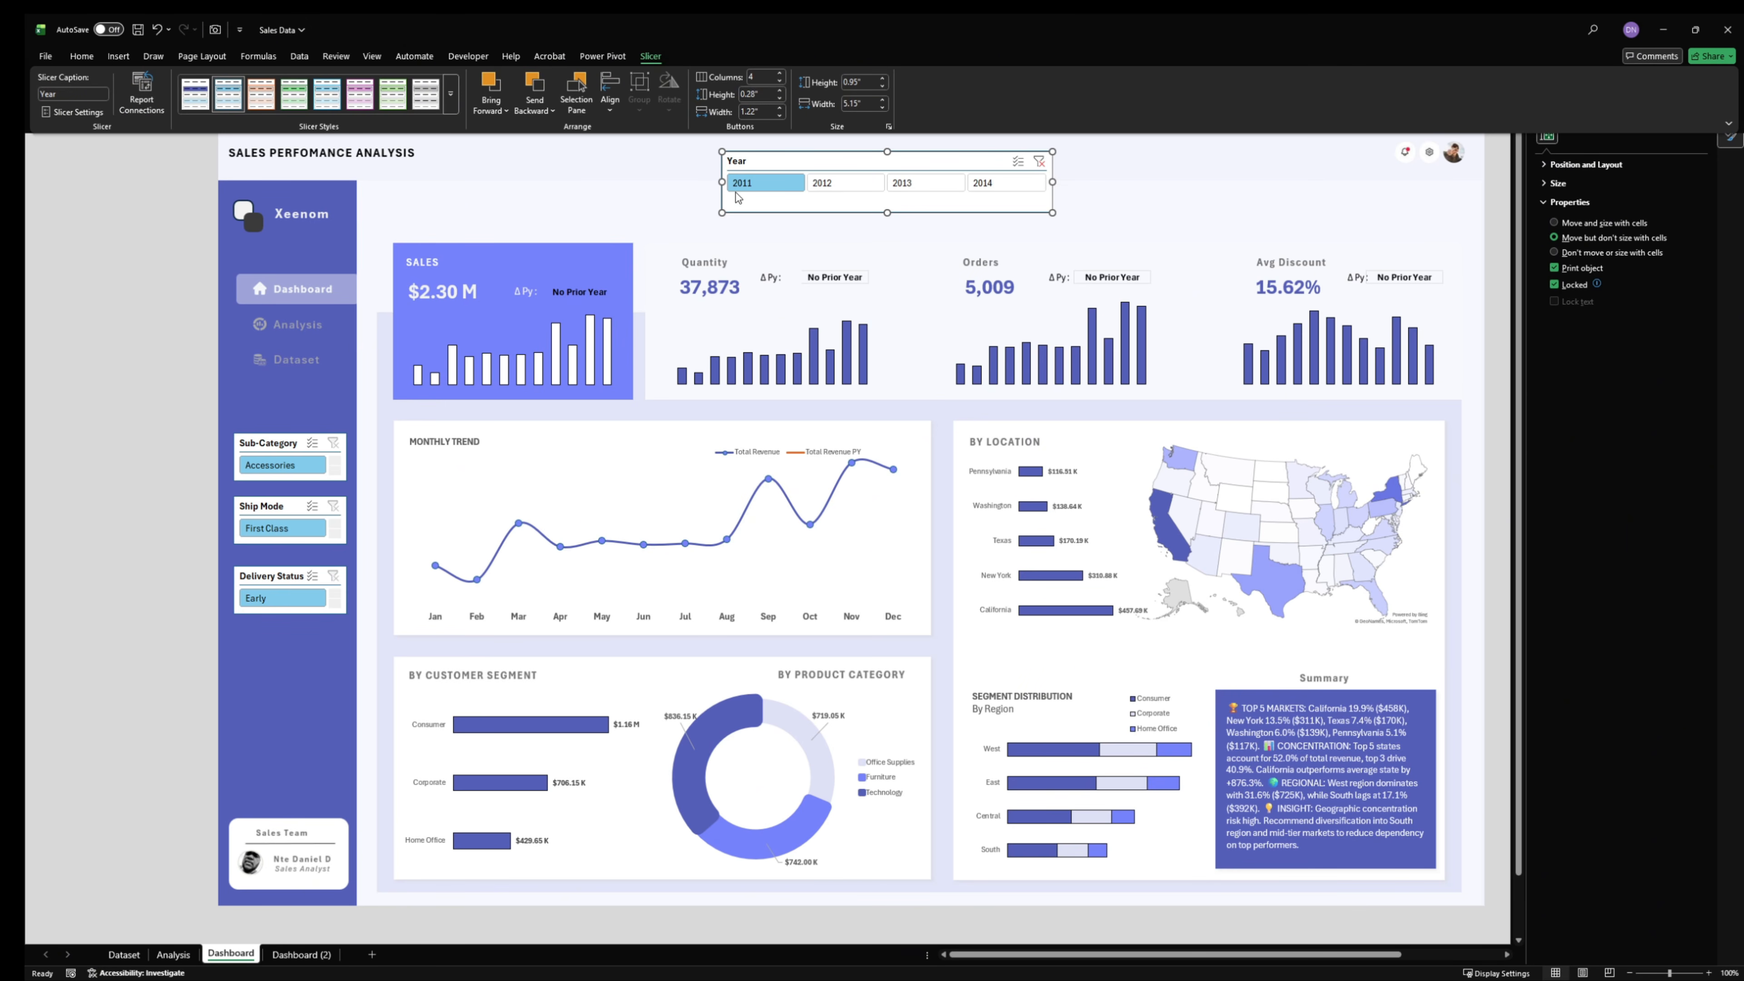
{"action": "left_click", "coordinate": [206, 99]}
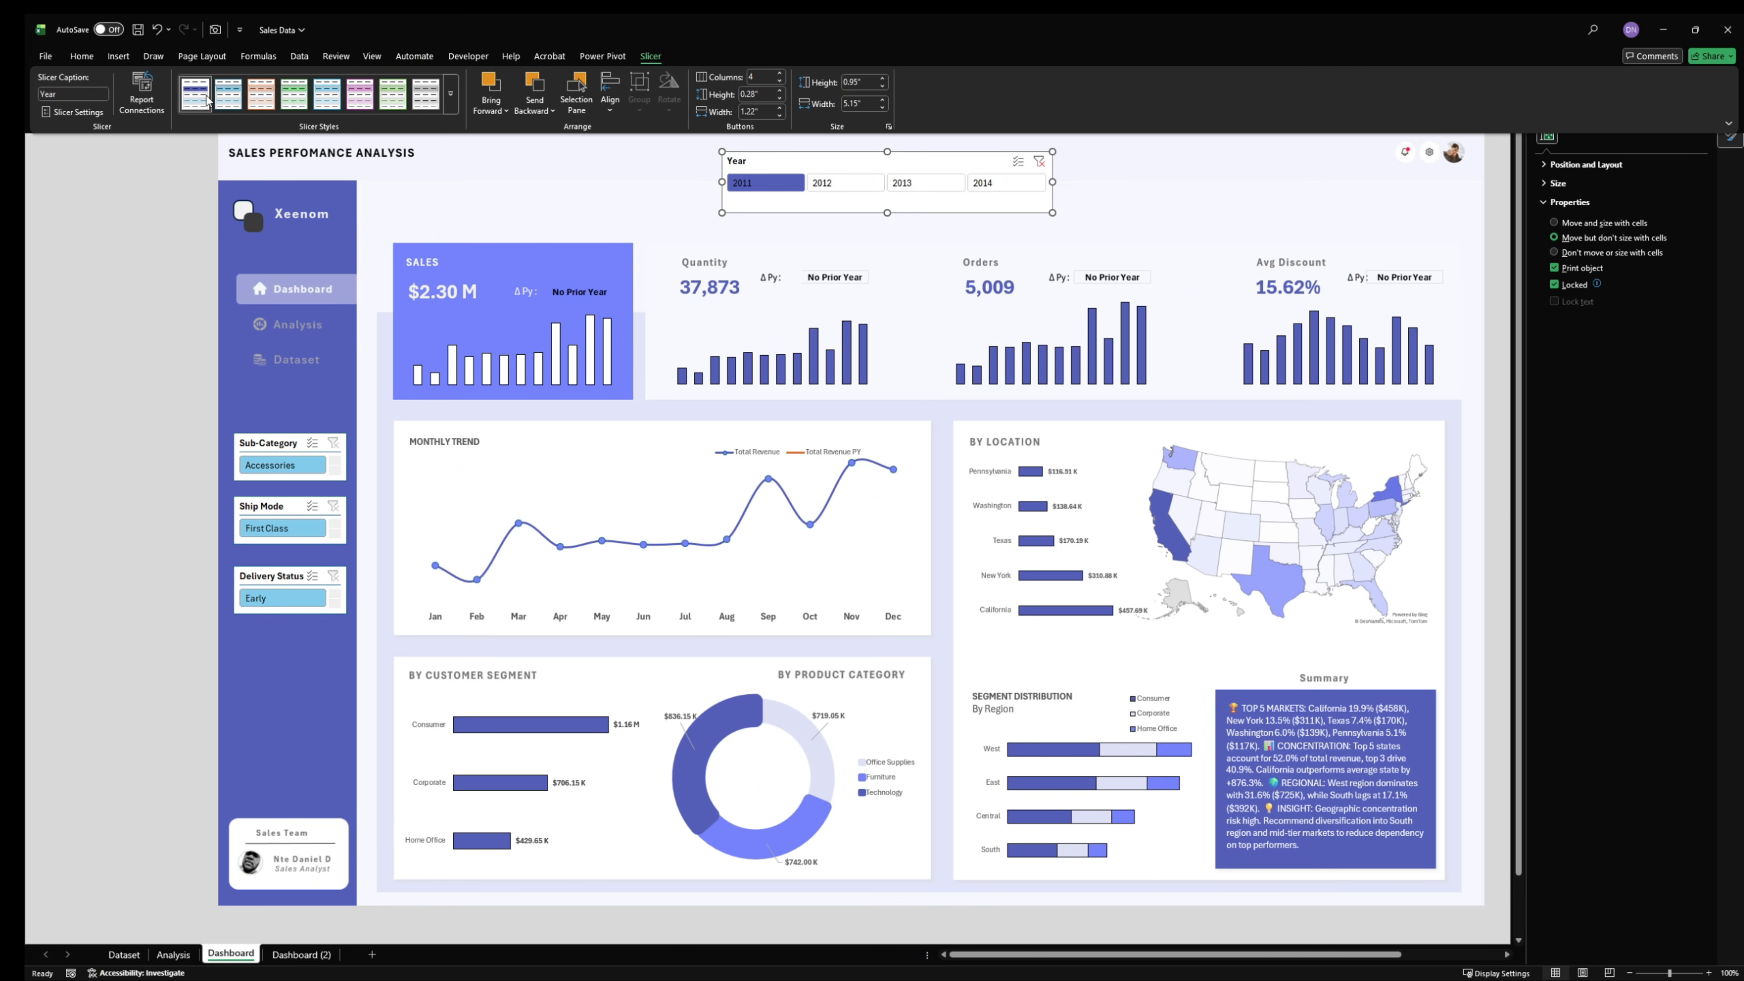
{"action": "left_click", "coordinate": [1117, 178]}
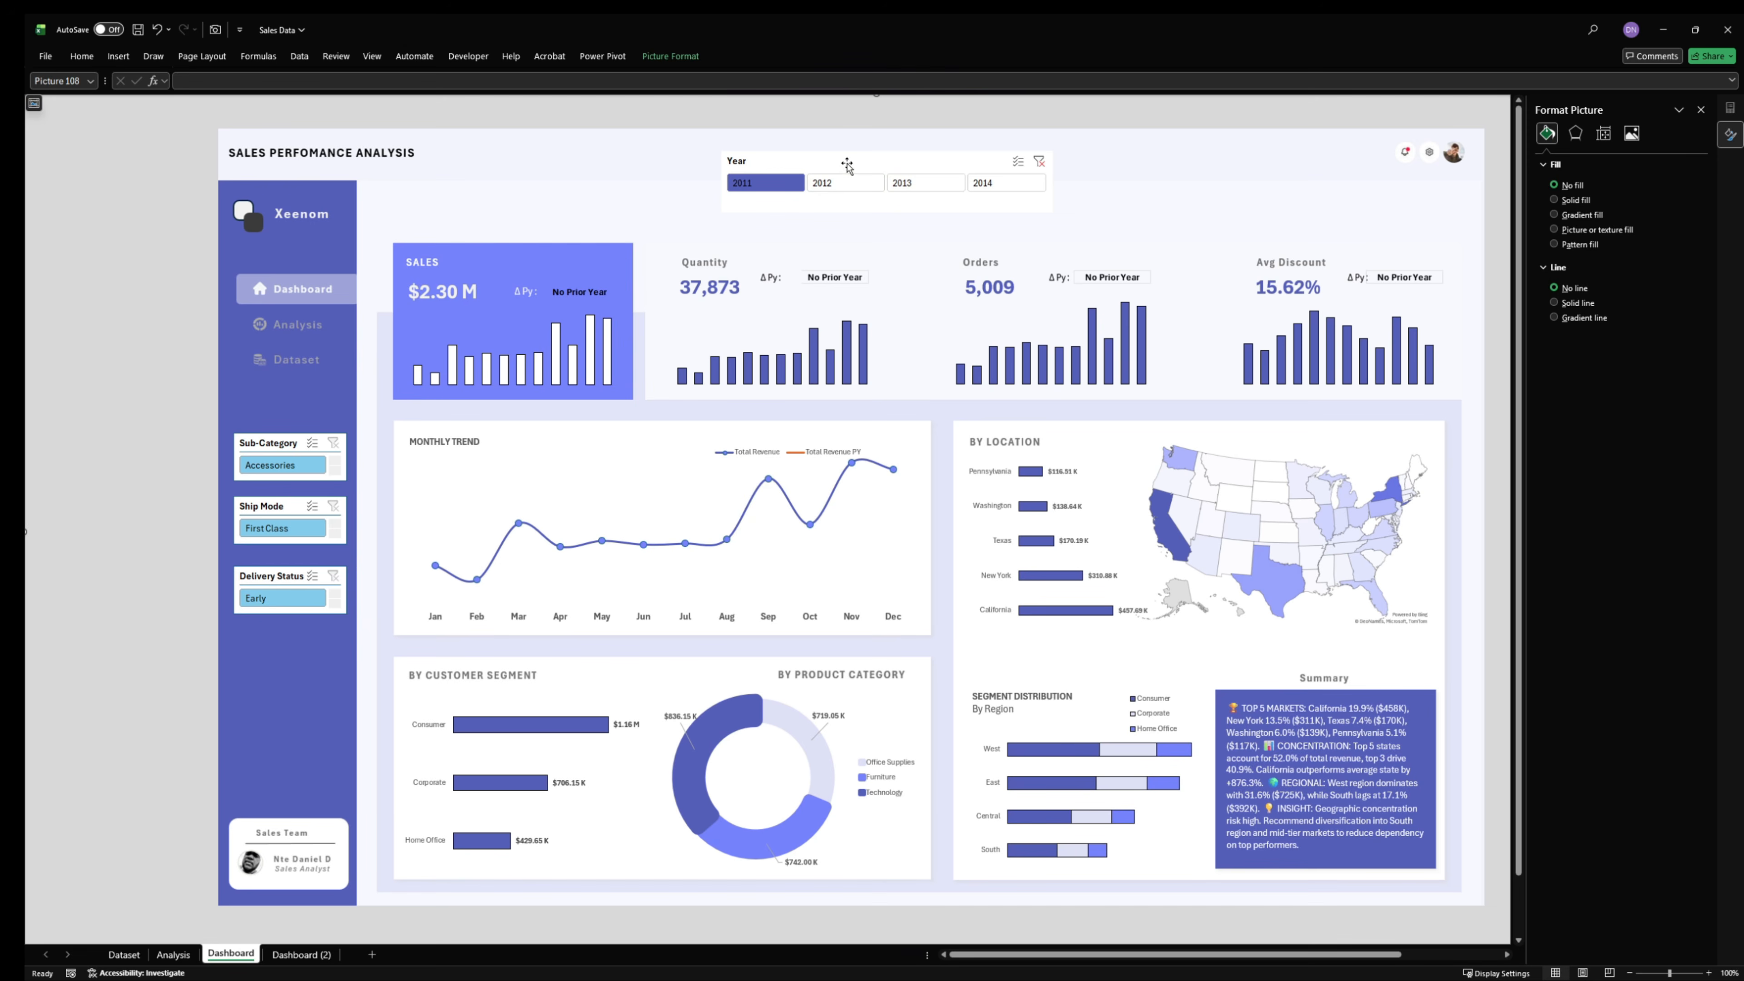
- Reselect the Year slicer and open its custom slicer style for modification
{"action": "left_click", "coordinate": [671, 56]}
{"action": "left_click", "coordinate": [775, 161]}
{"action": "left_click", "coordinate": [775, 161]}
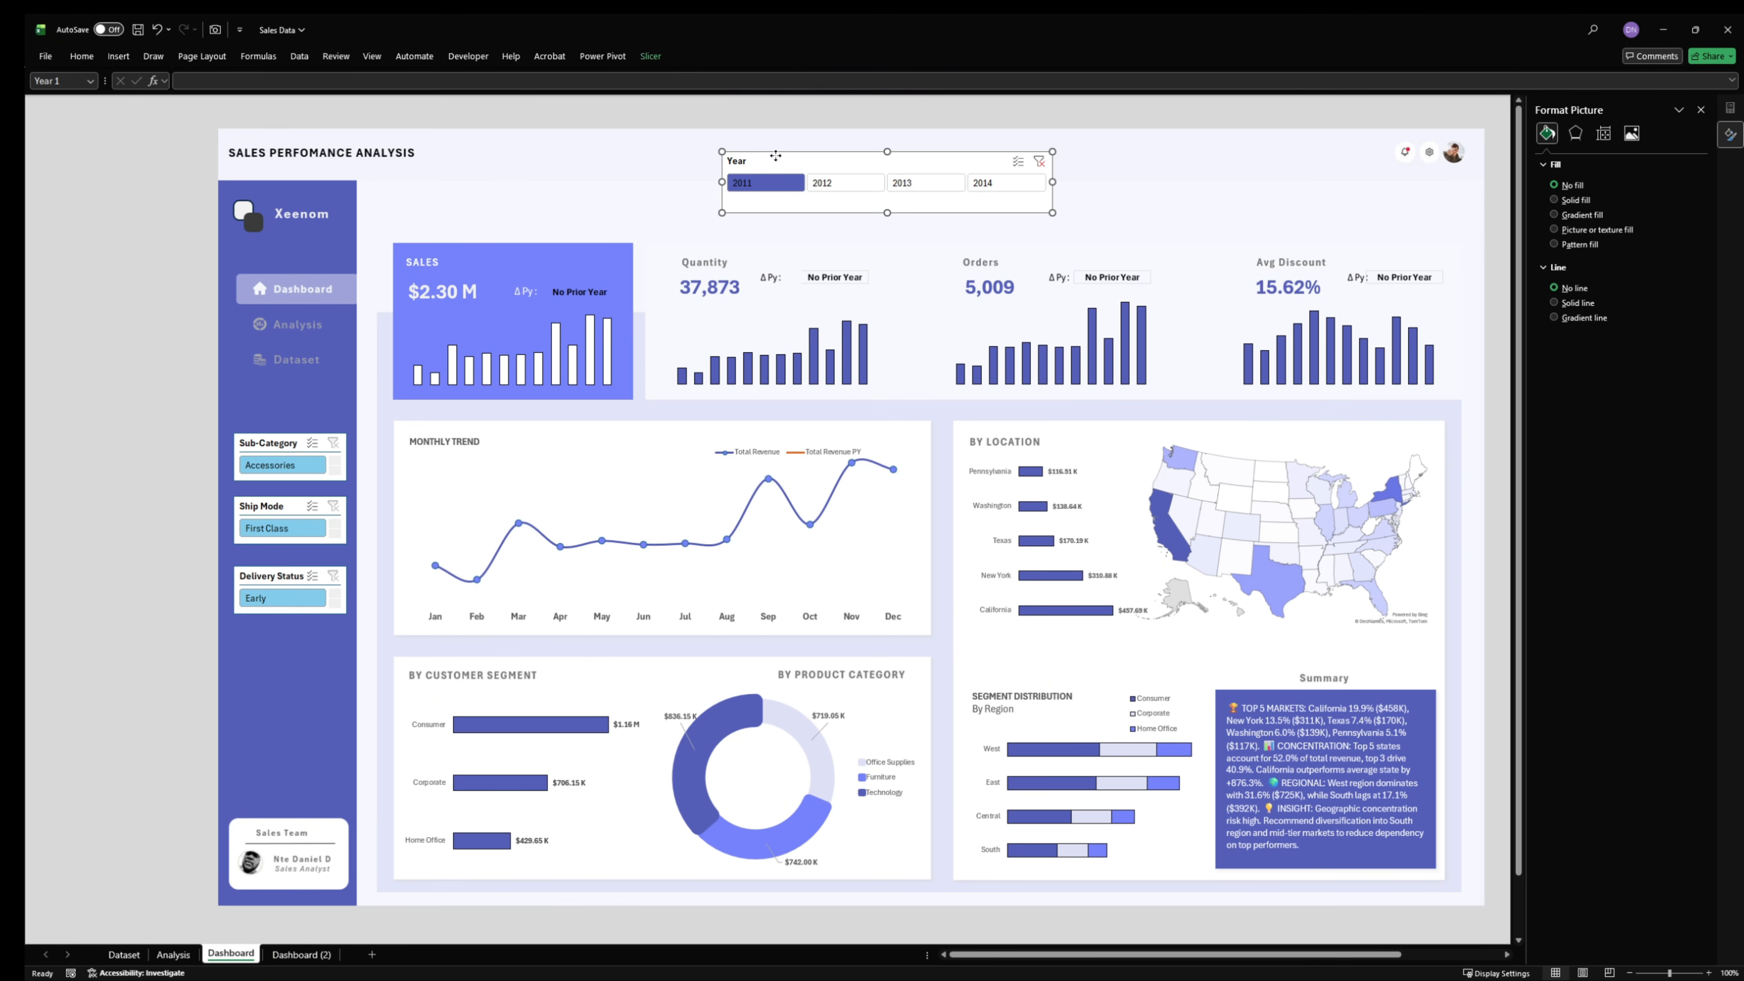
{"action": "left_click", "coordinate": [653, 57]}
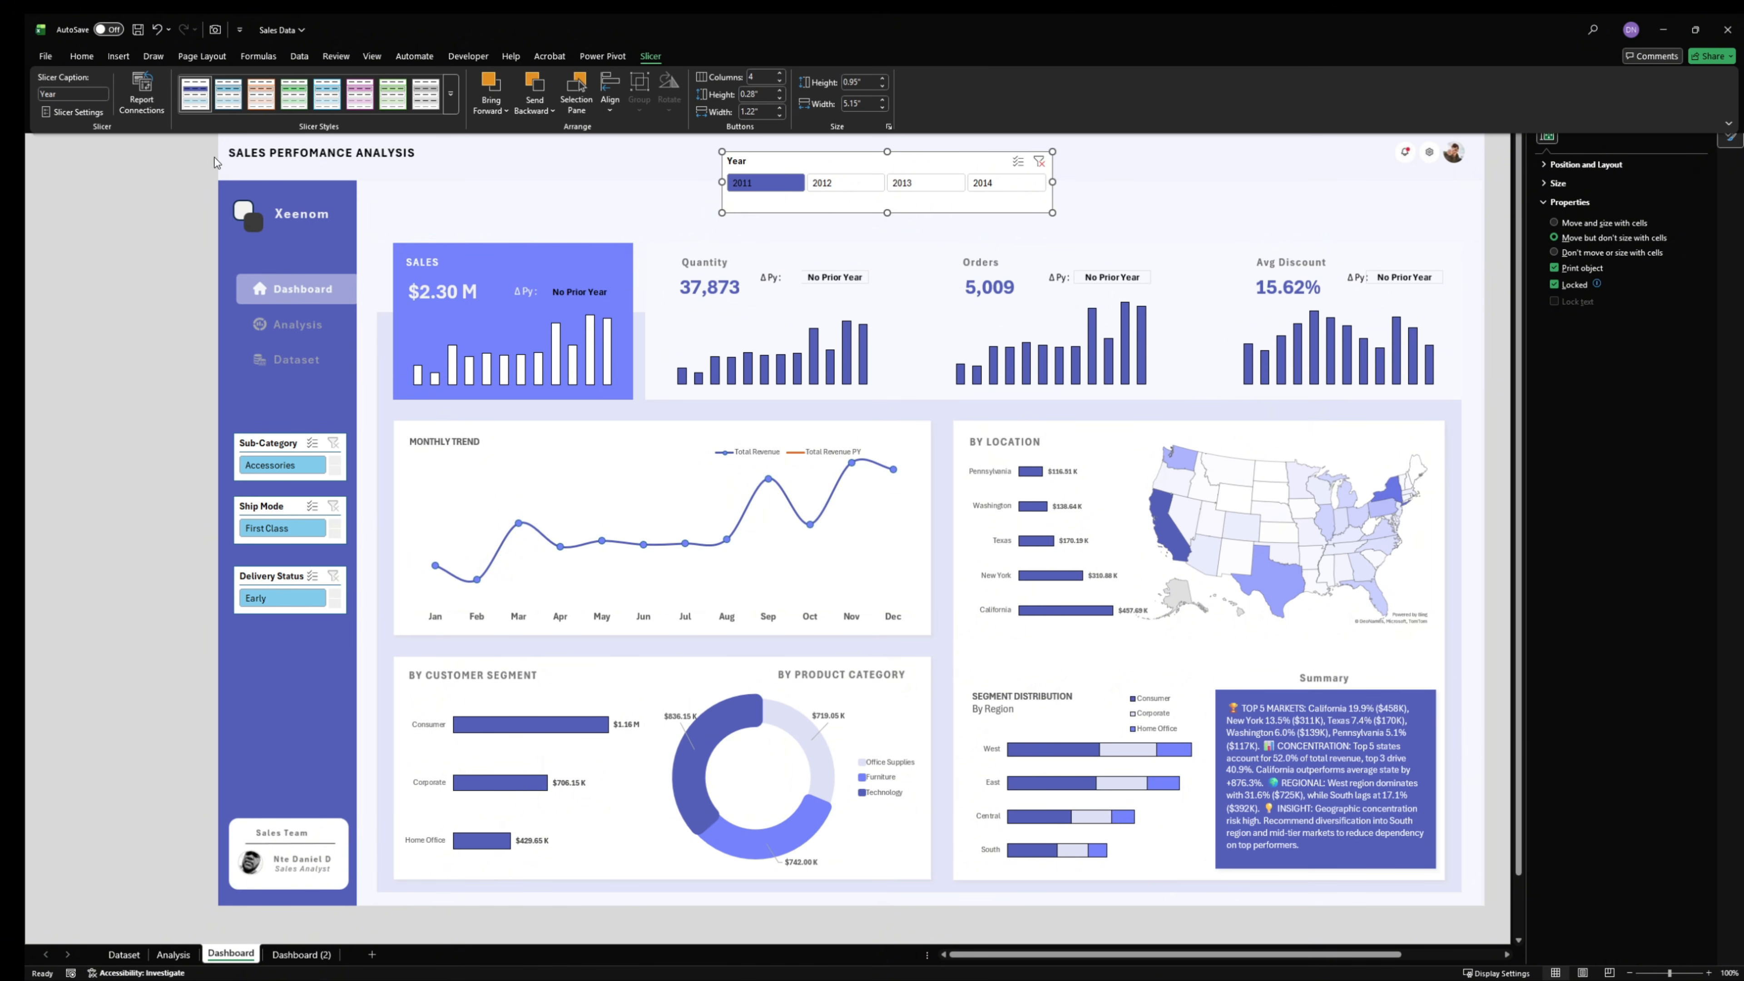
{"action": "right_click", "coordinate": [197, 90]}
{"action": "left_click", "coordinate": [237, 99]}
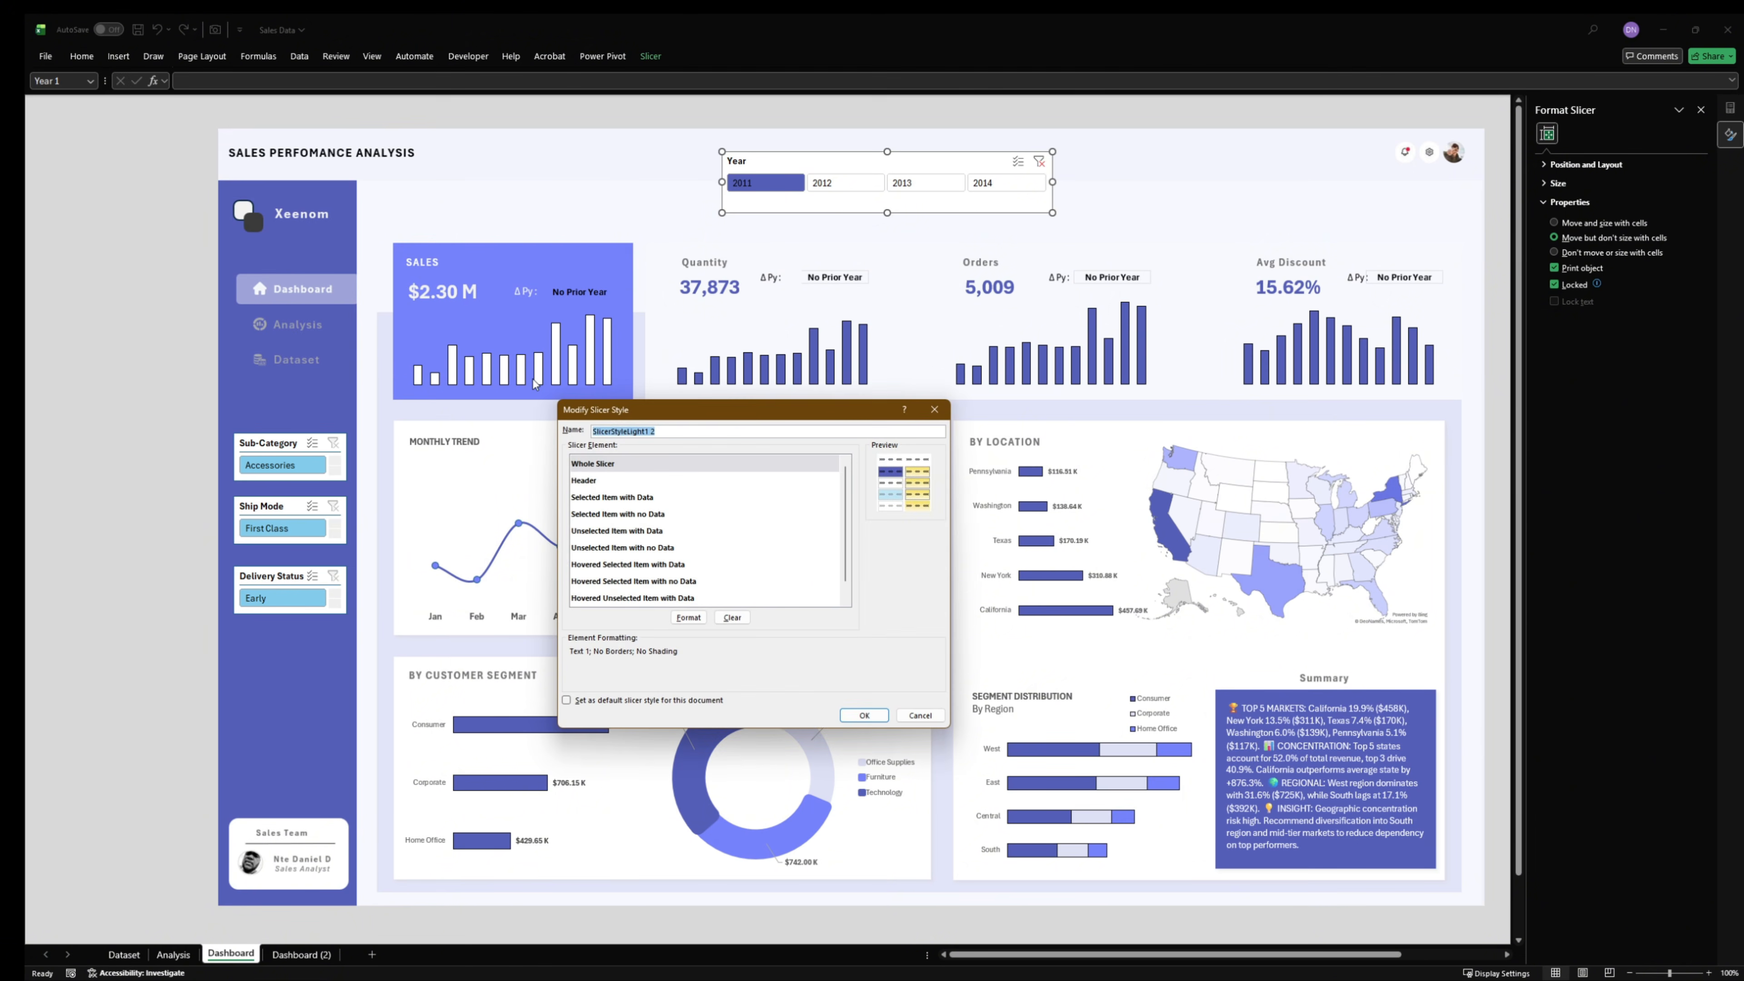
- Remove all borders from the Unselected Item with Data element of the slicer style
{"action": "left_click", "coordinate": [605, 498]}
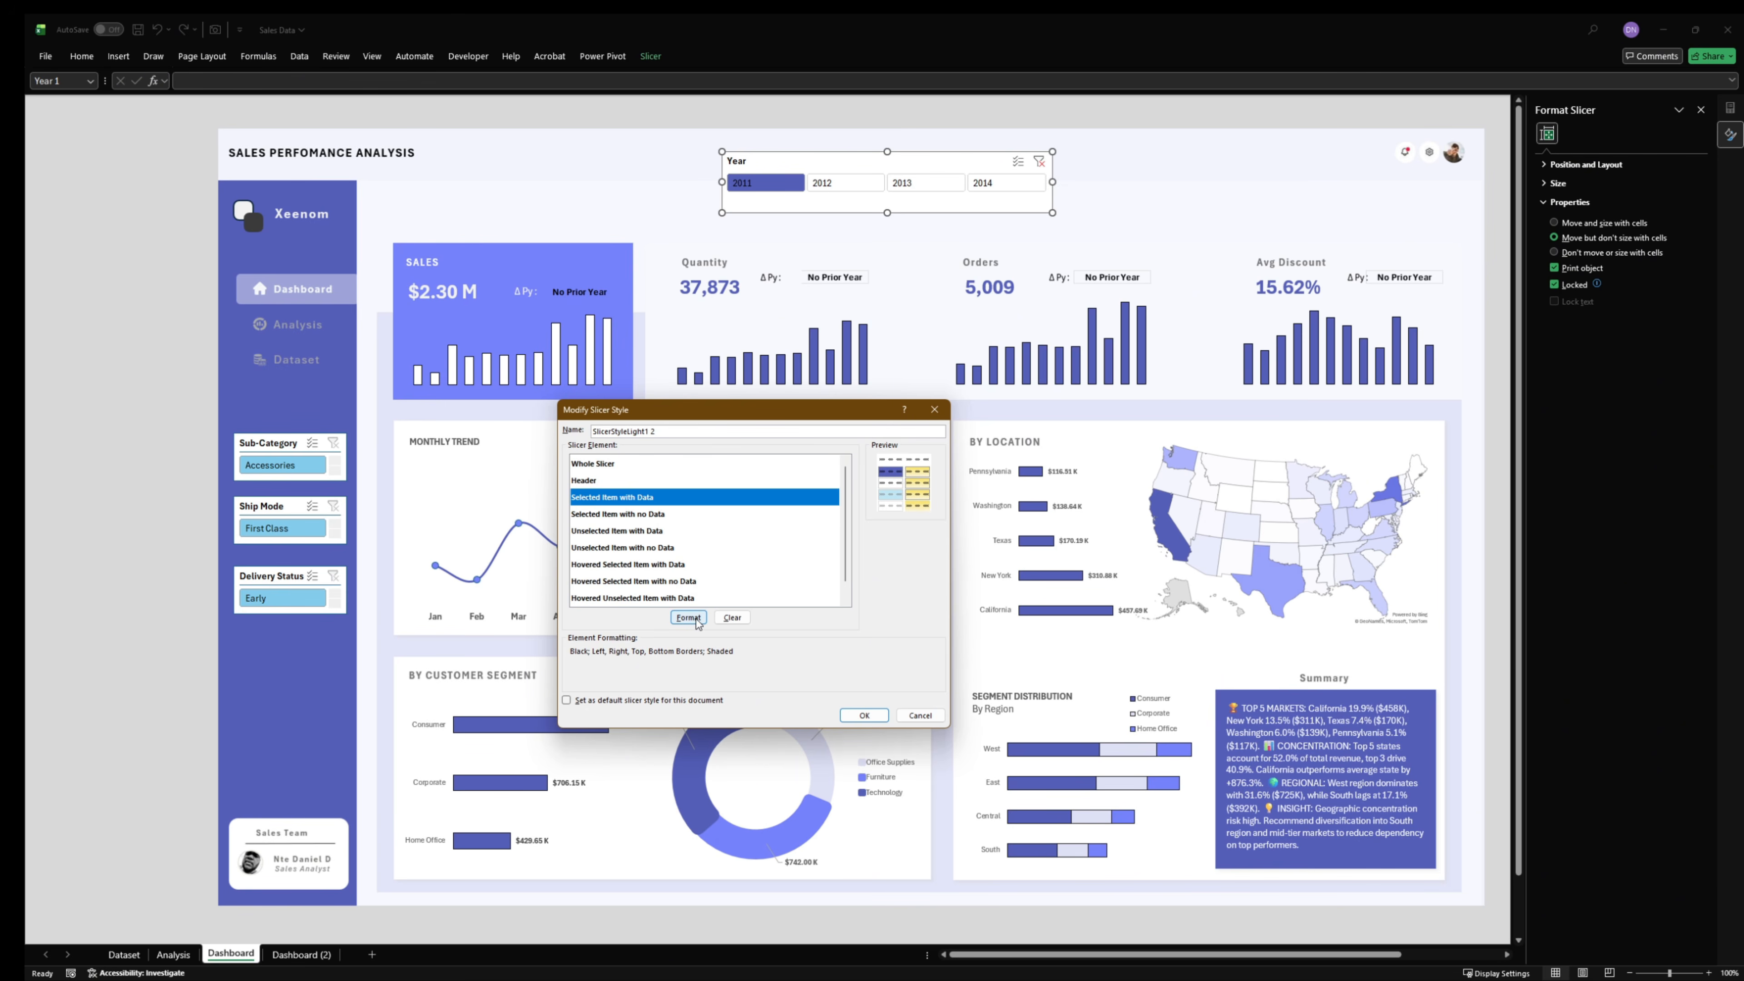
{"action": "left_click", "coordinate": [628, 533]}
{"action": "left_click", "coordinate": [693, 617]}
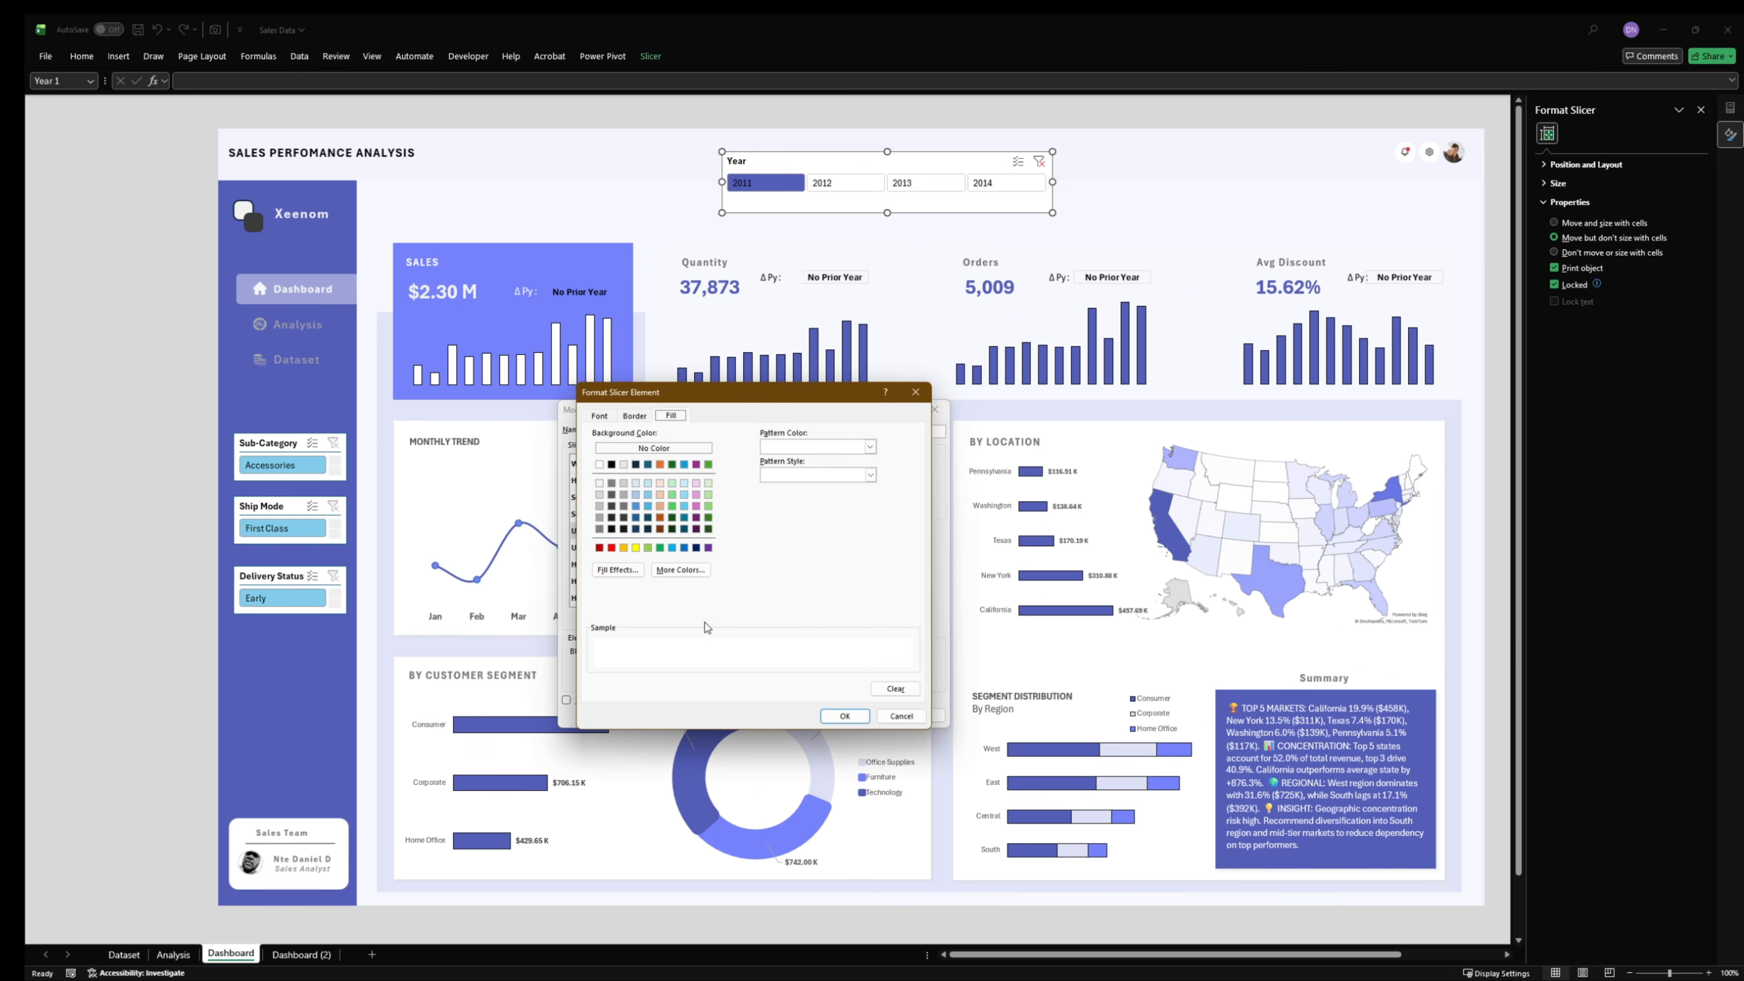
{"action": "left_click", "coordinate": [637, 417]}
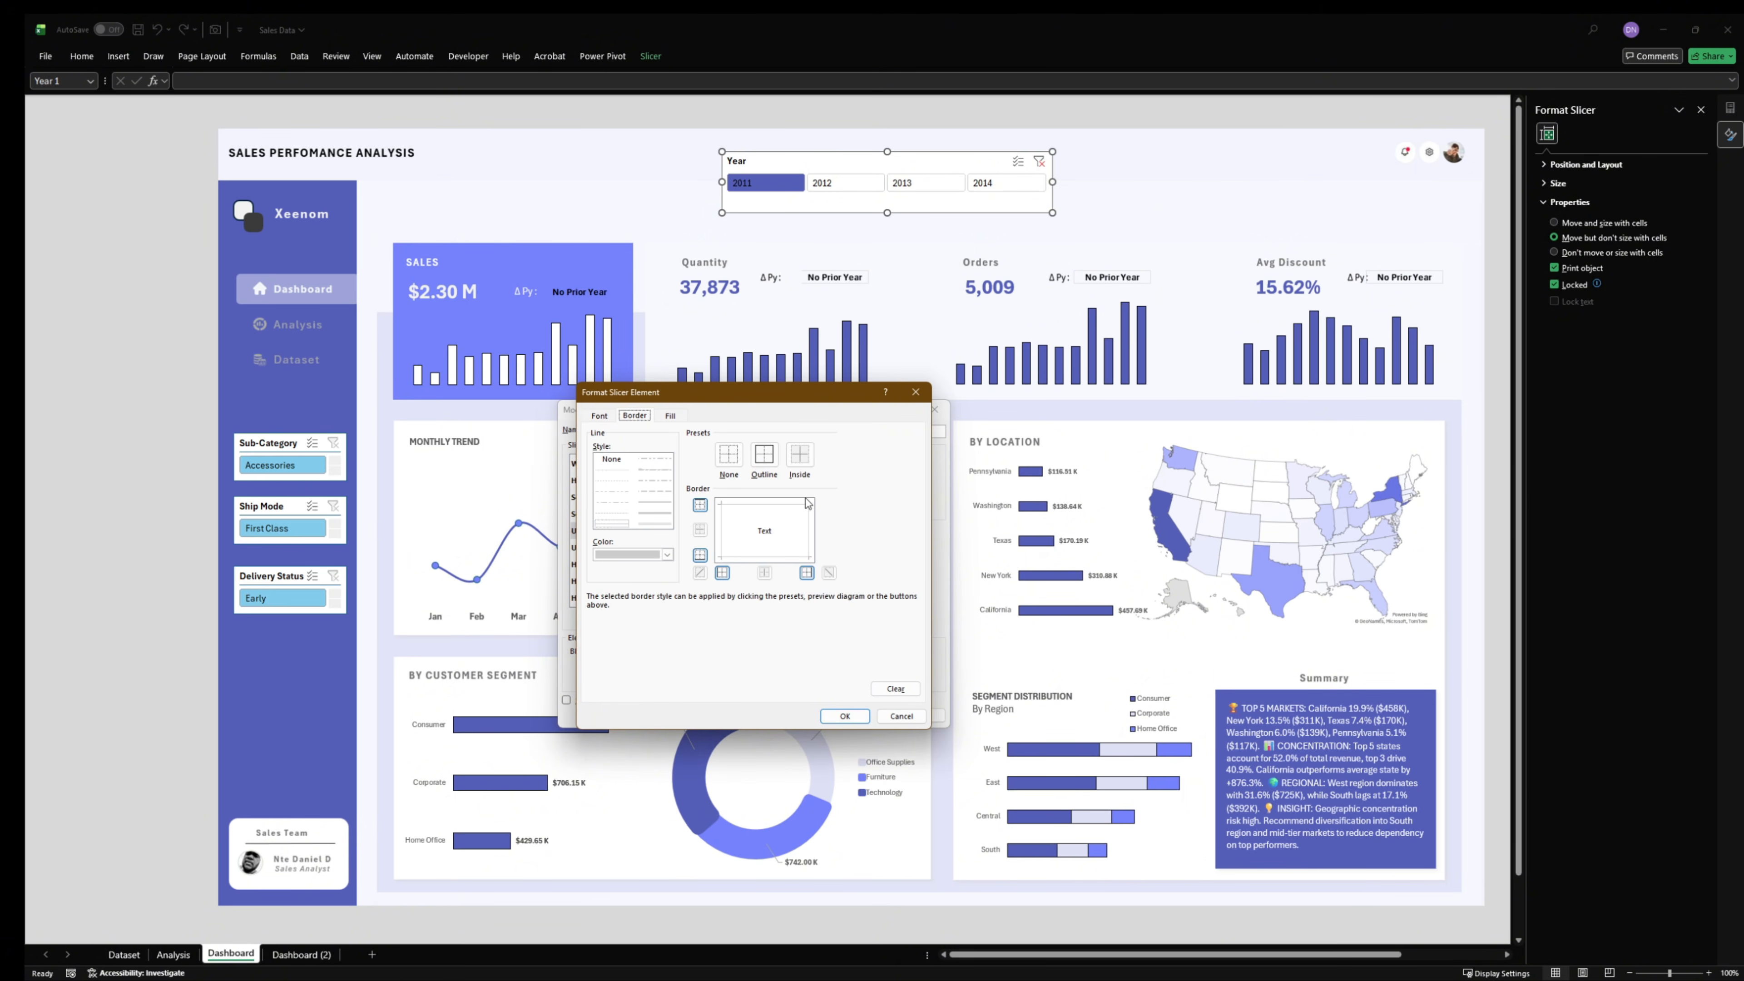
{"action": "left_click", "coordinate": [731, 460]}
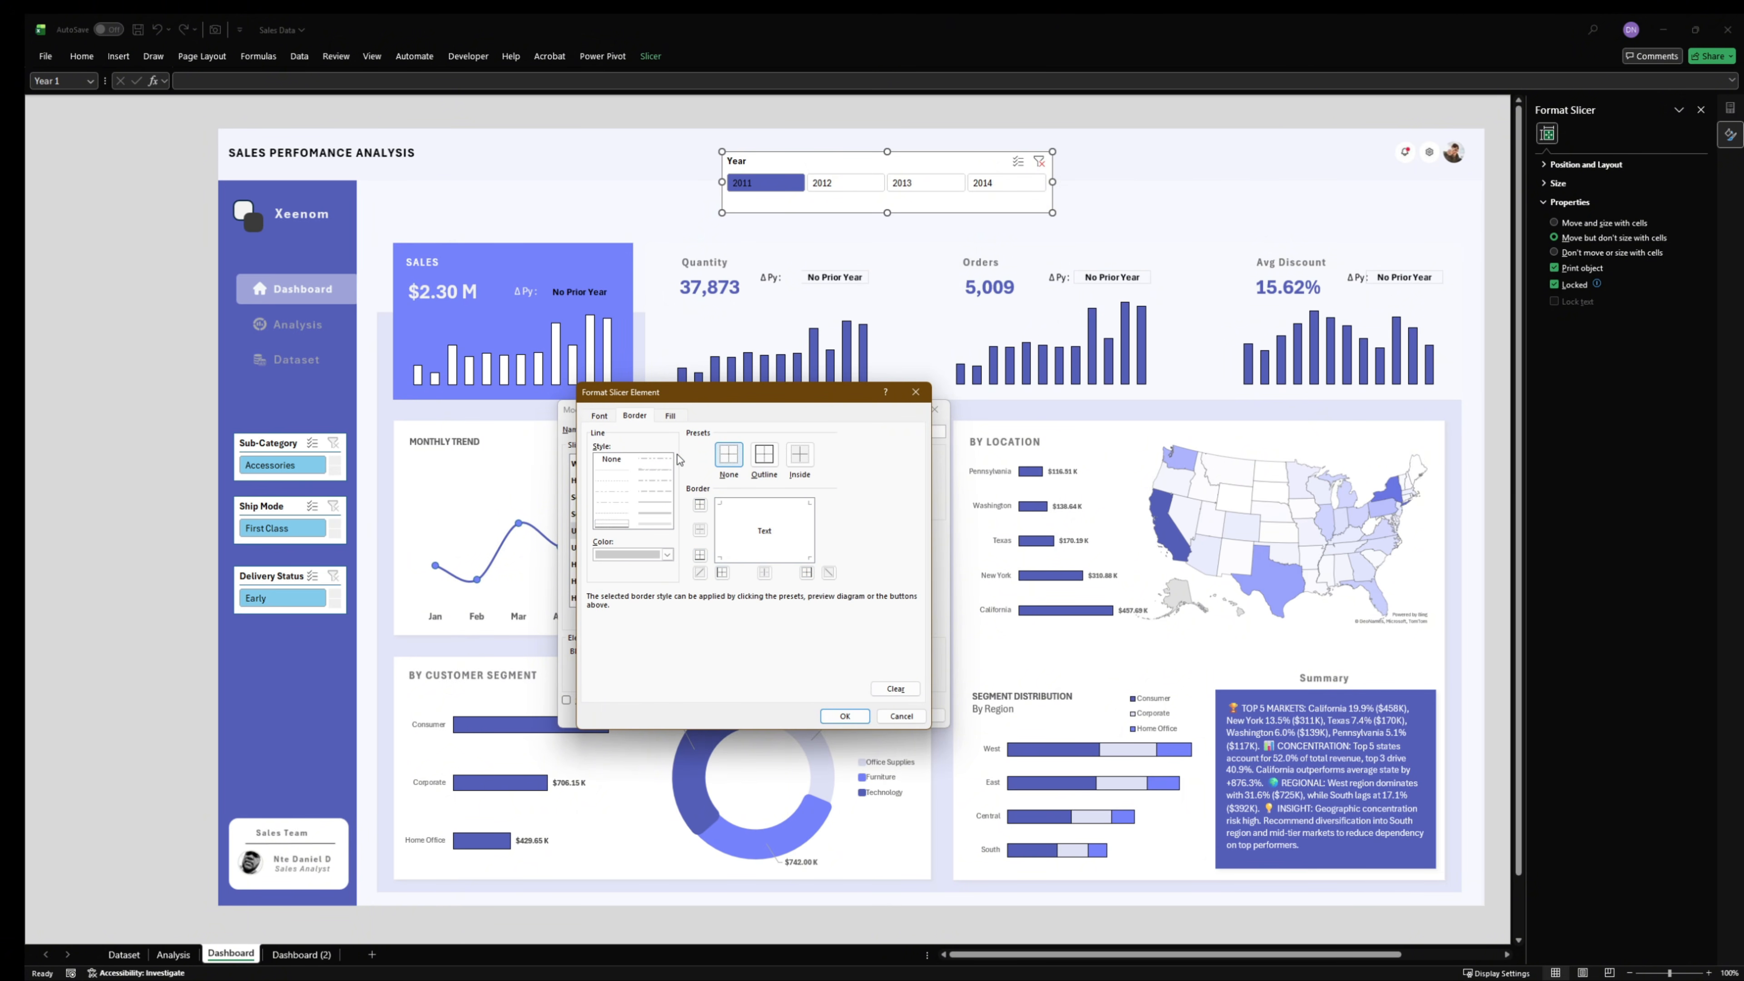
{"action": "left_click", "coordinate": [600, 416]}
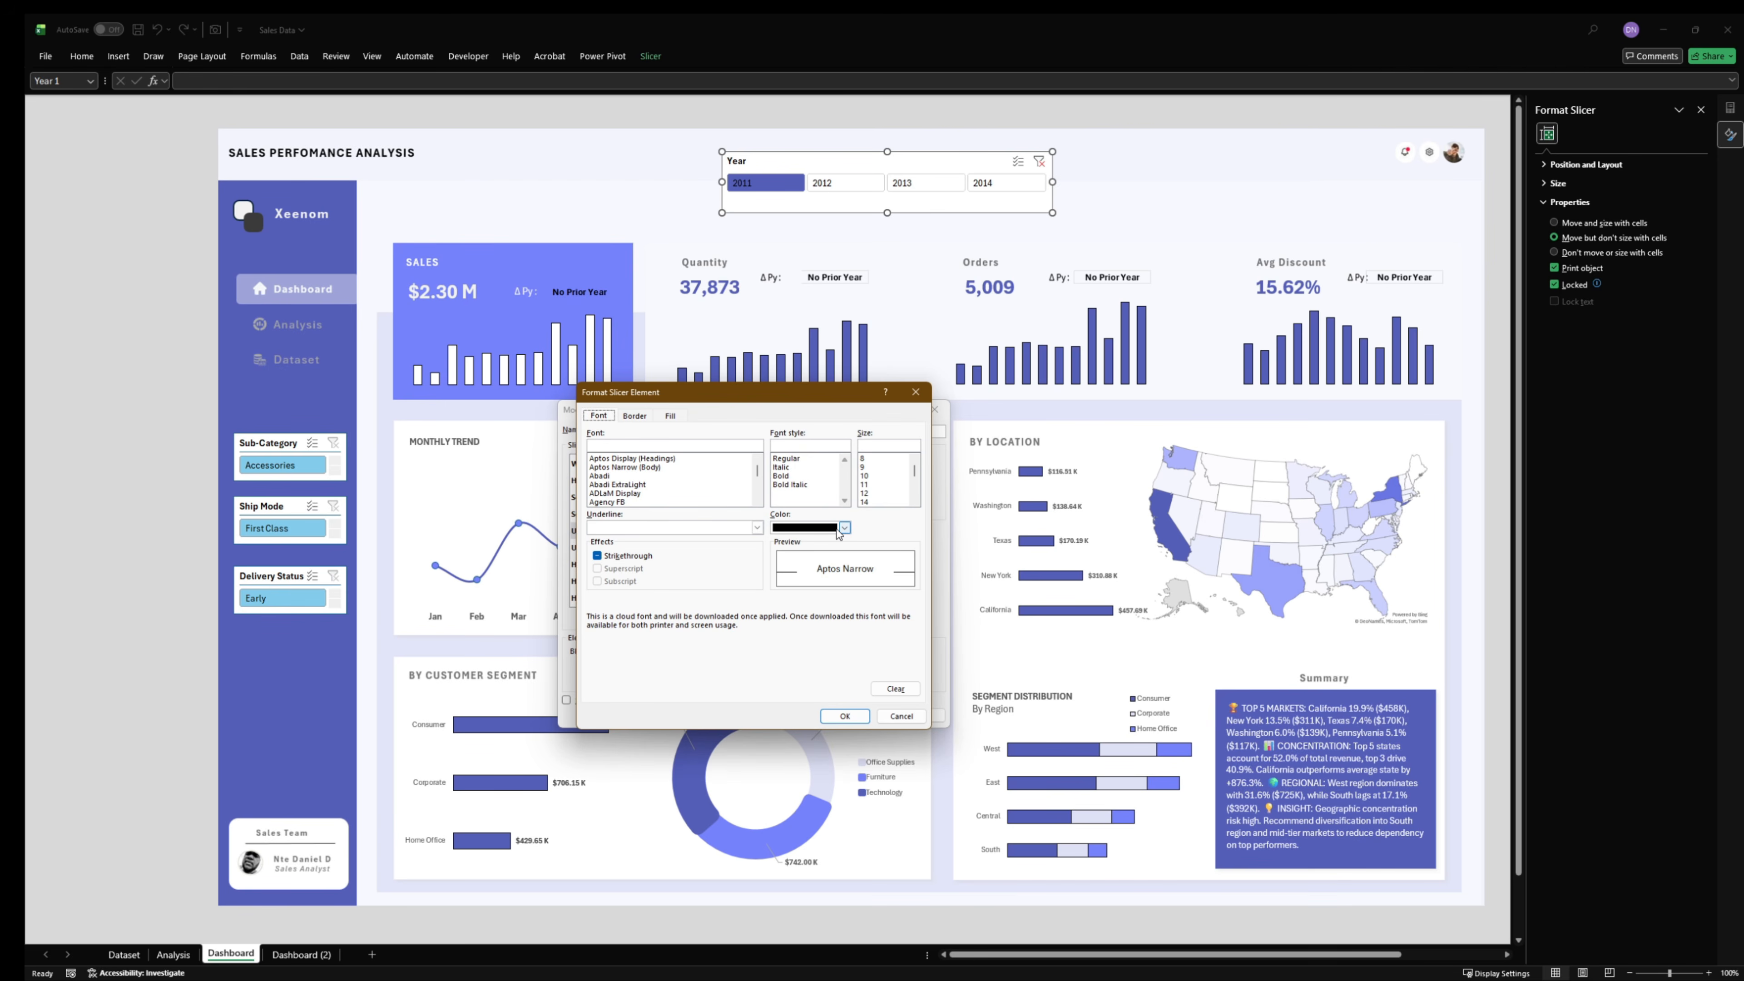
{"action": "left_click", "coordinate": [845, 716]}
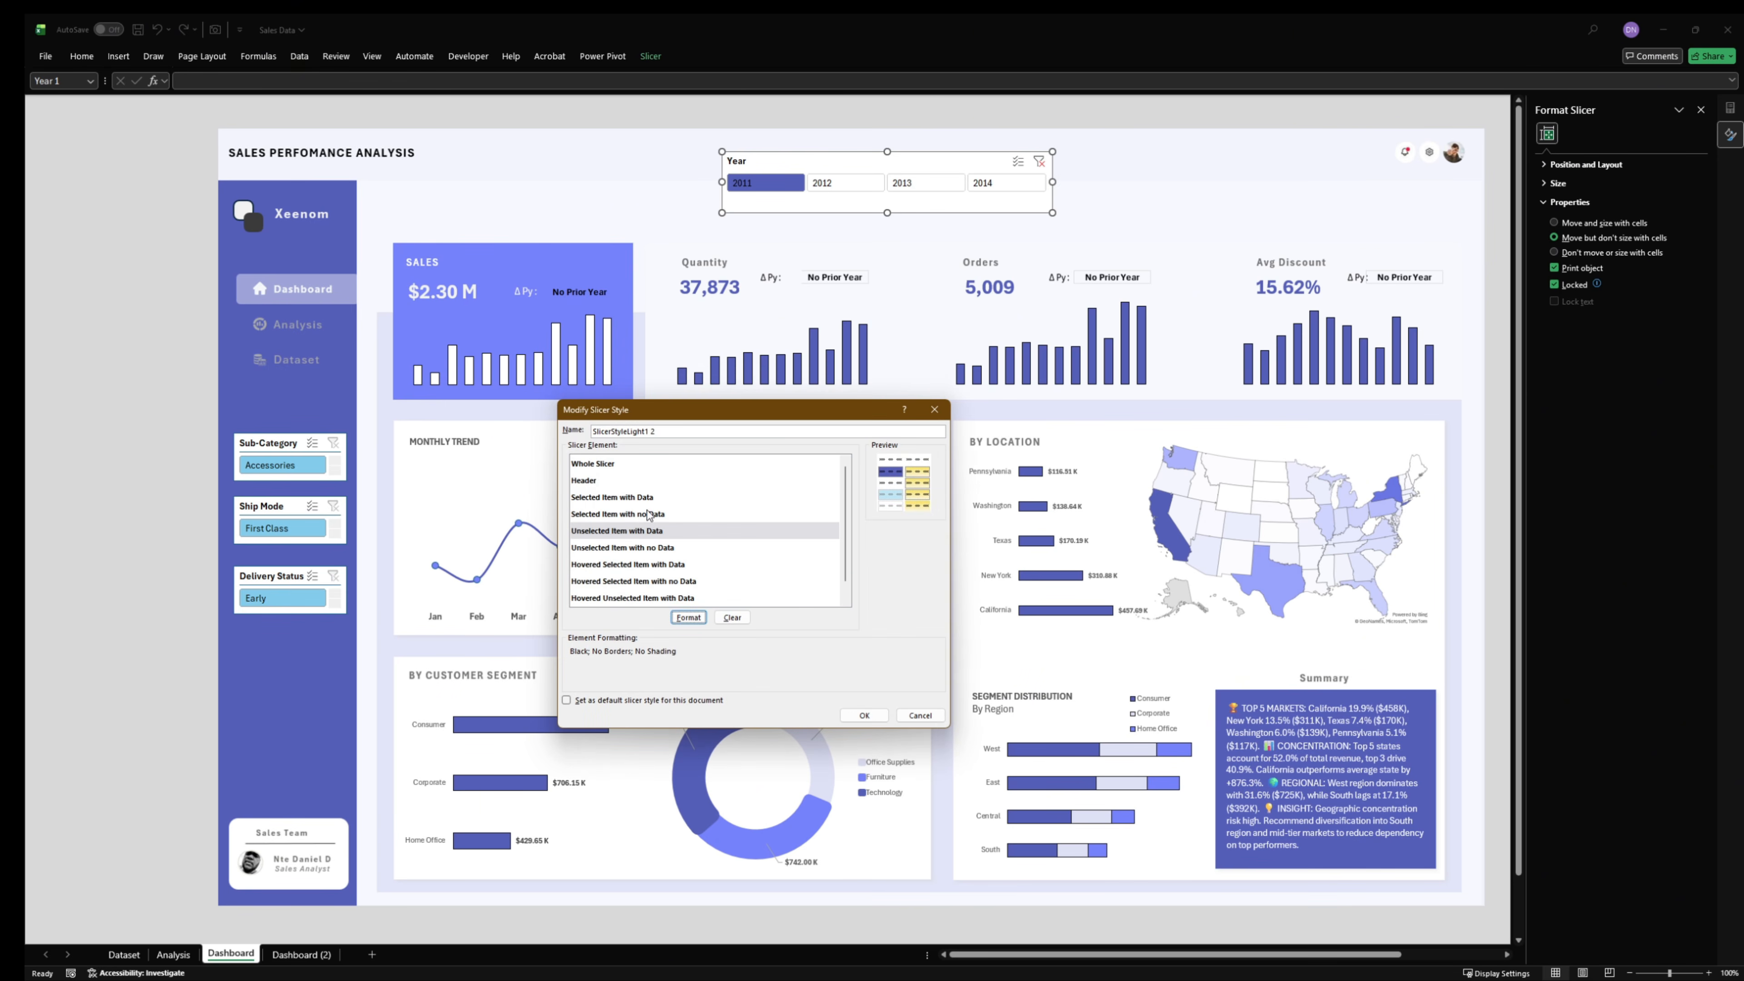
- Set the Selected Item with Data font color to the recent light gray, RGB(217, 217, 217), and save the style
{"action": "left_click", "coordinate": [638, 495]}
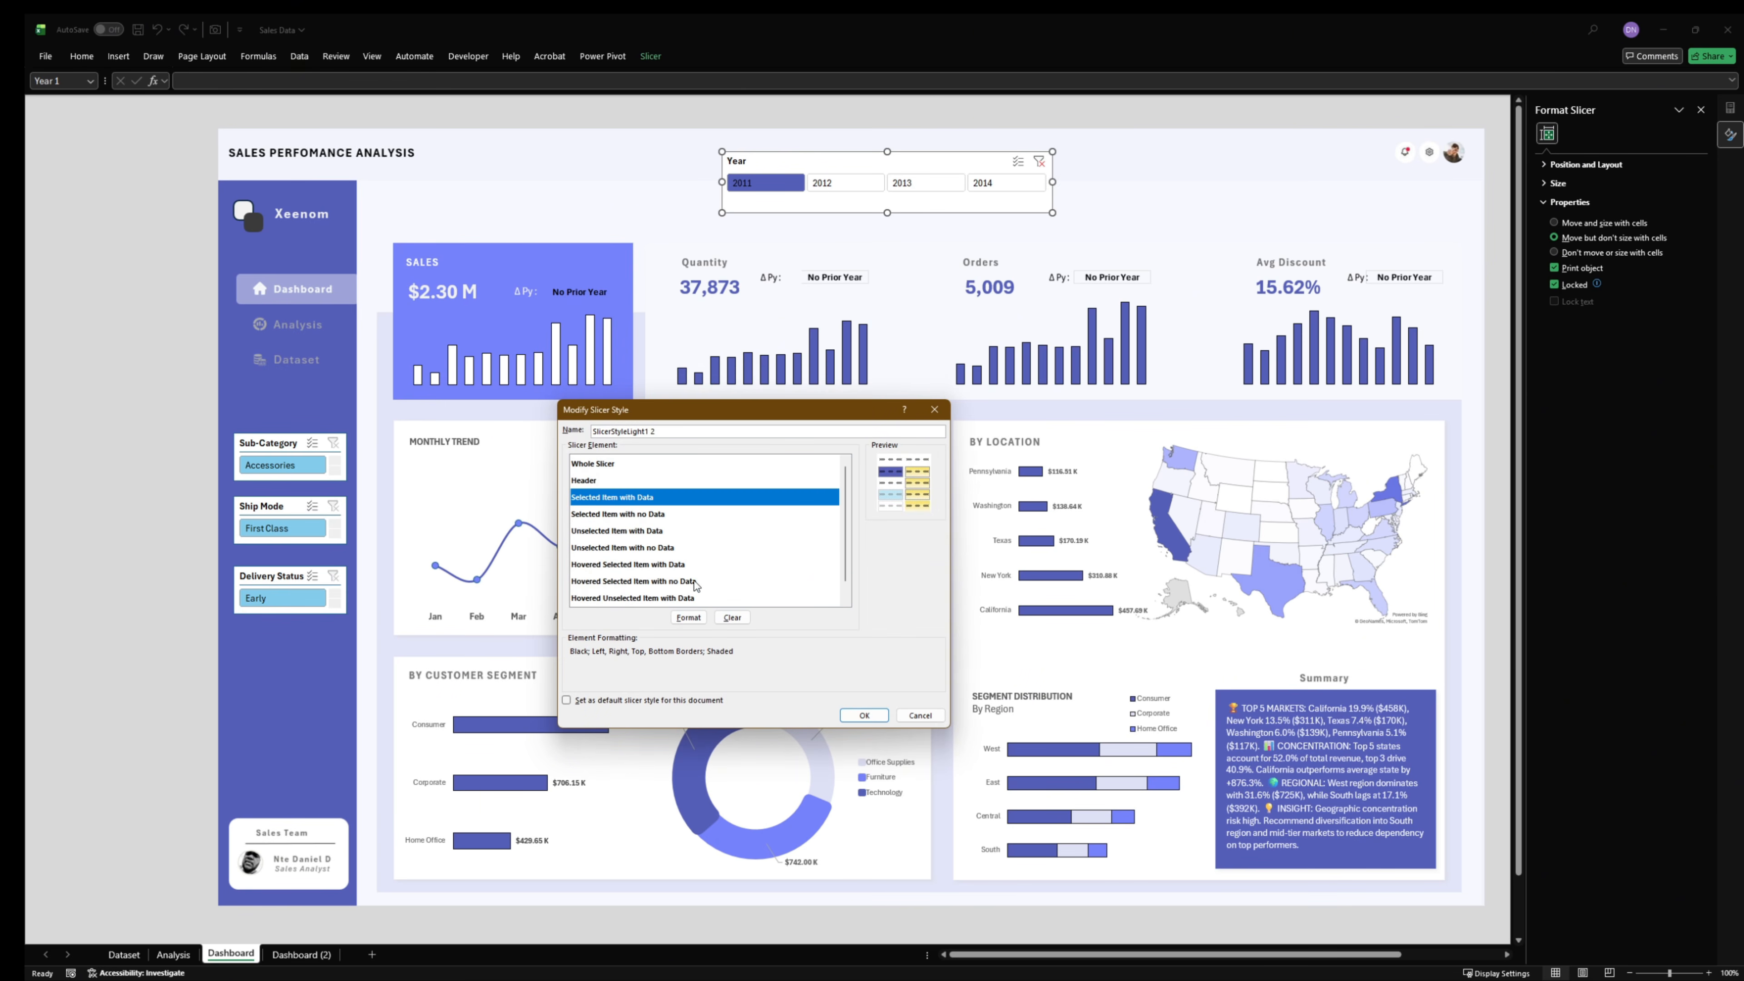
{"action": "left_click", "coordinate": [689, 617]}
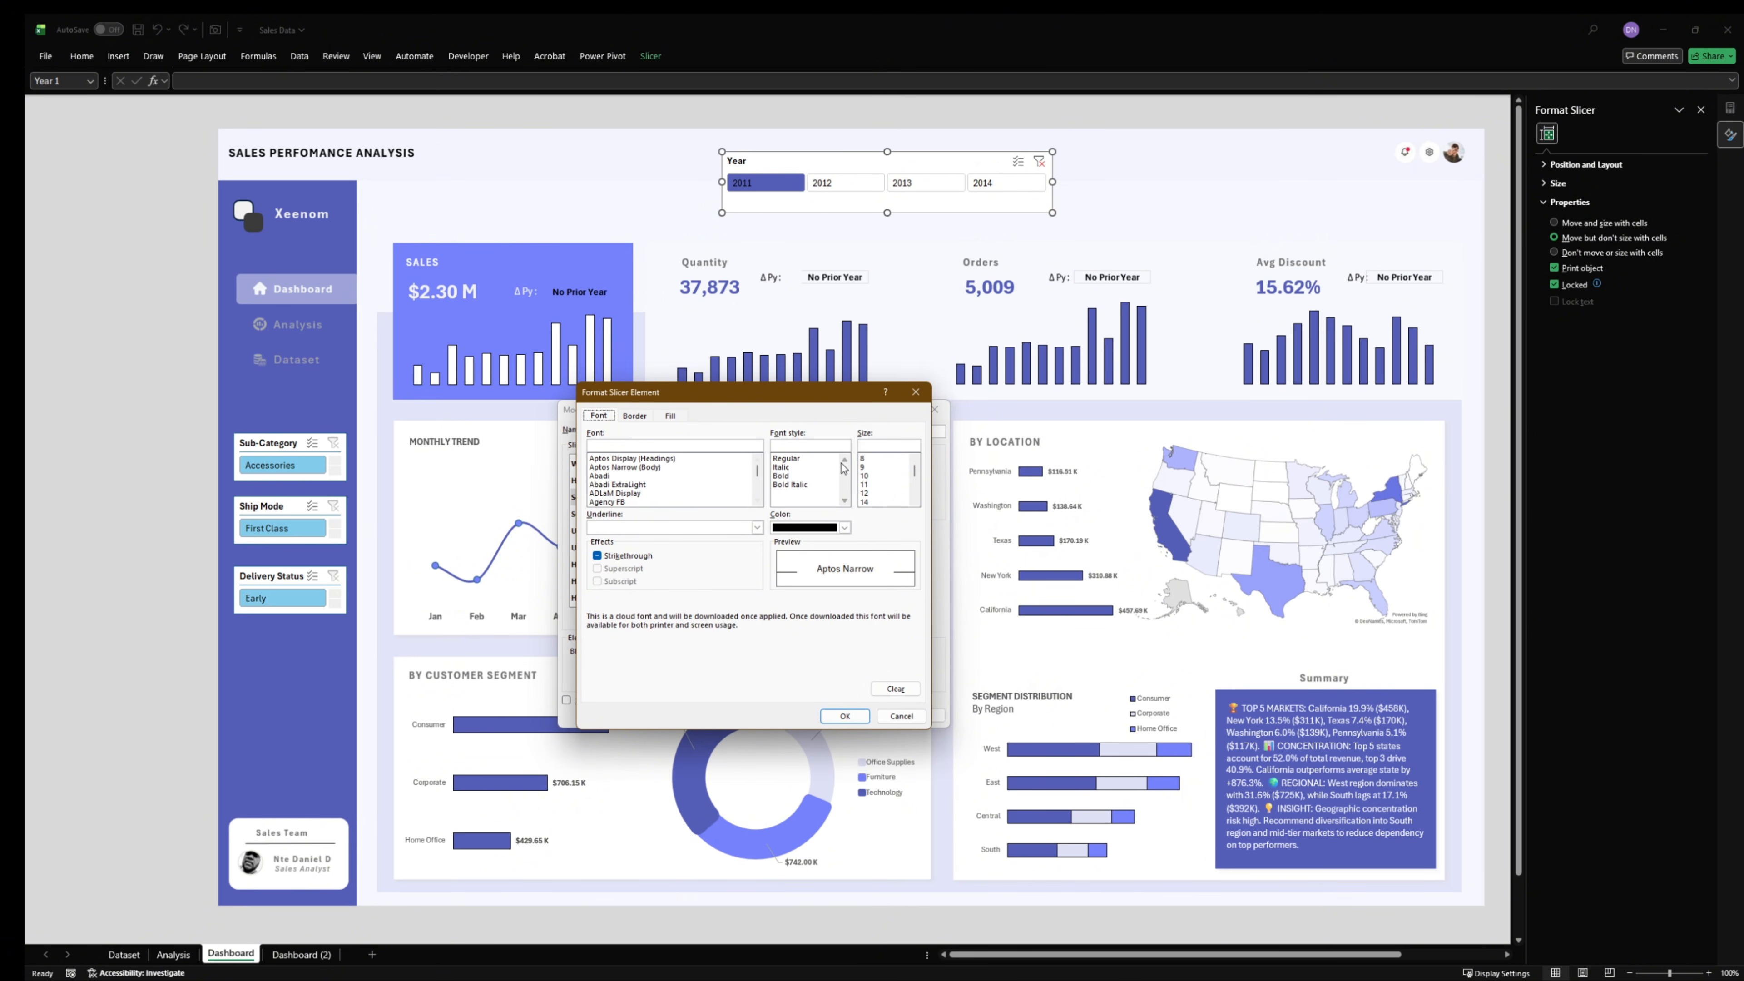
{"action": "left_click", "coordinate": [844, 527]}
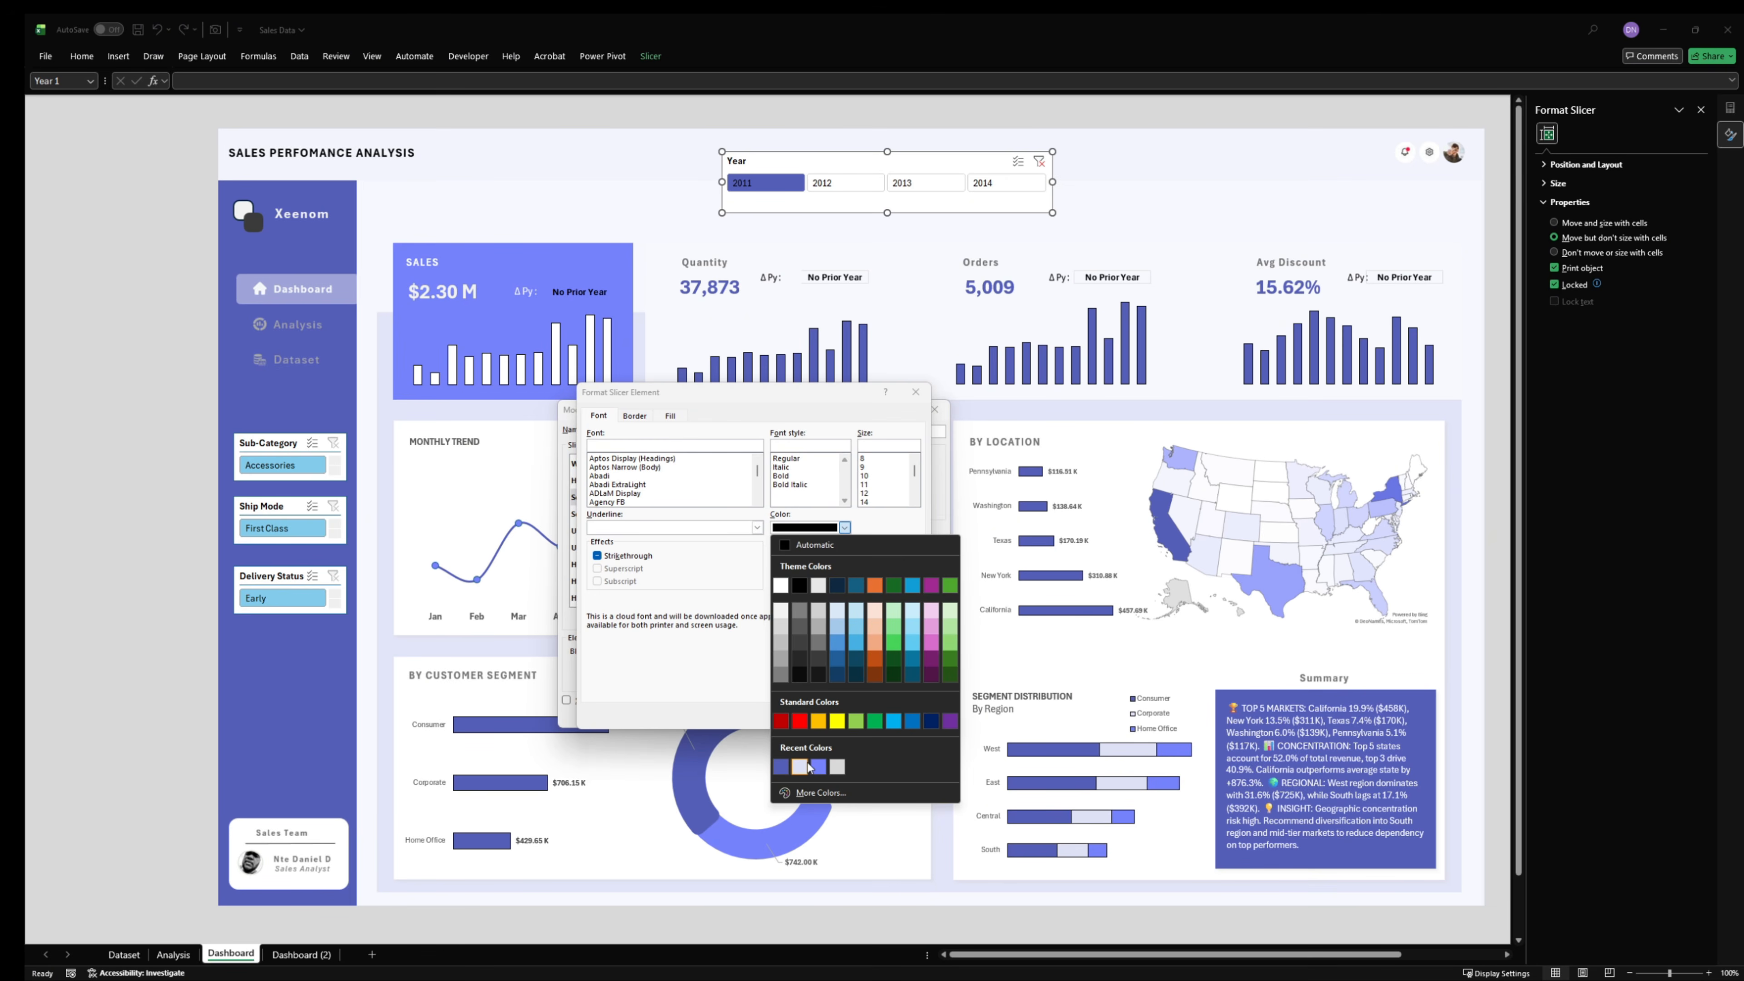
{"action": "left_click", "coordinate": [837, 767]}
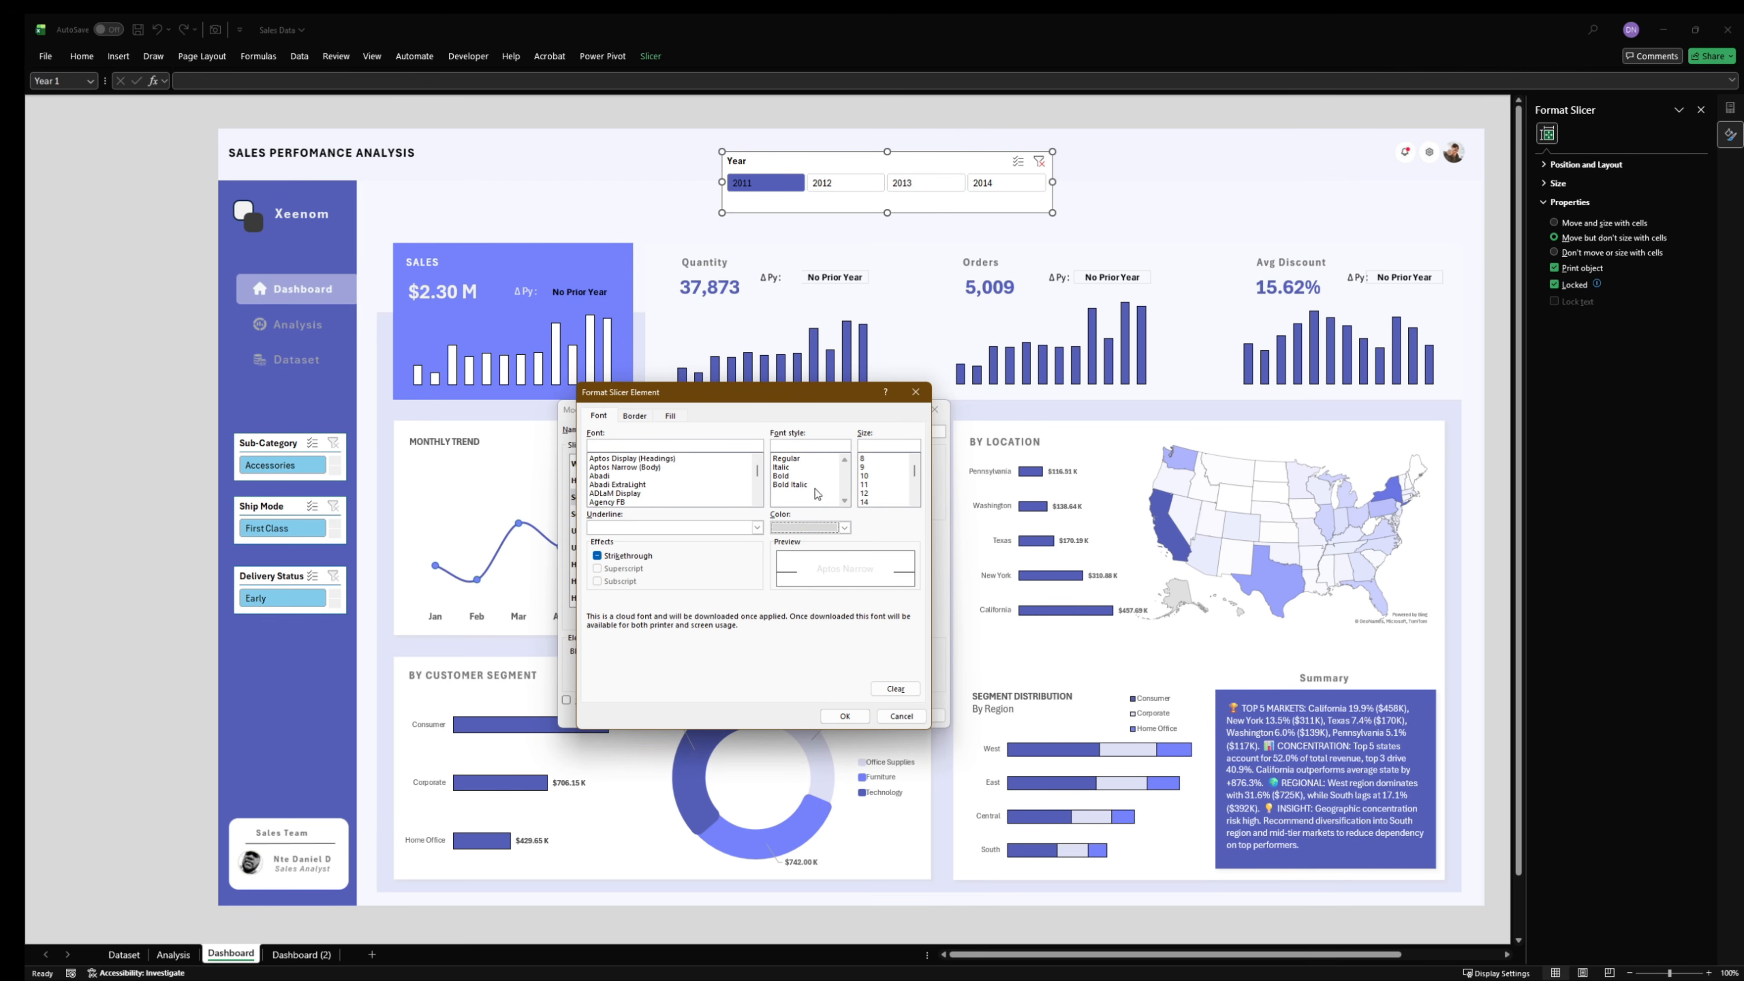
{"action": "left_click", "coordinate": [858, 717]}
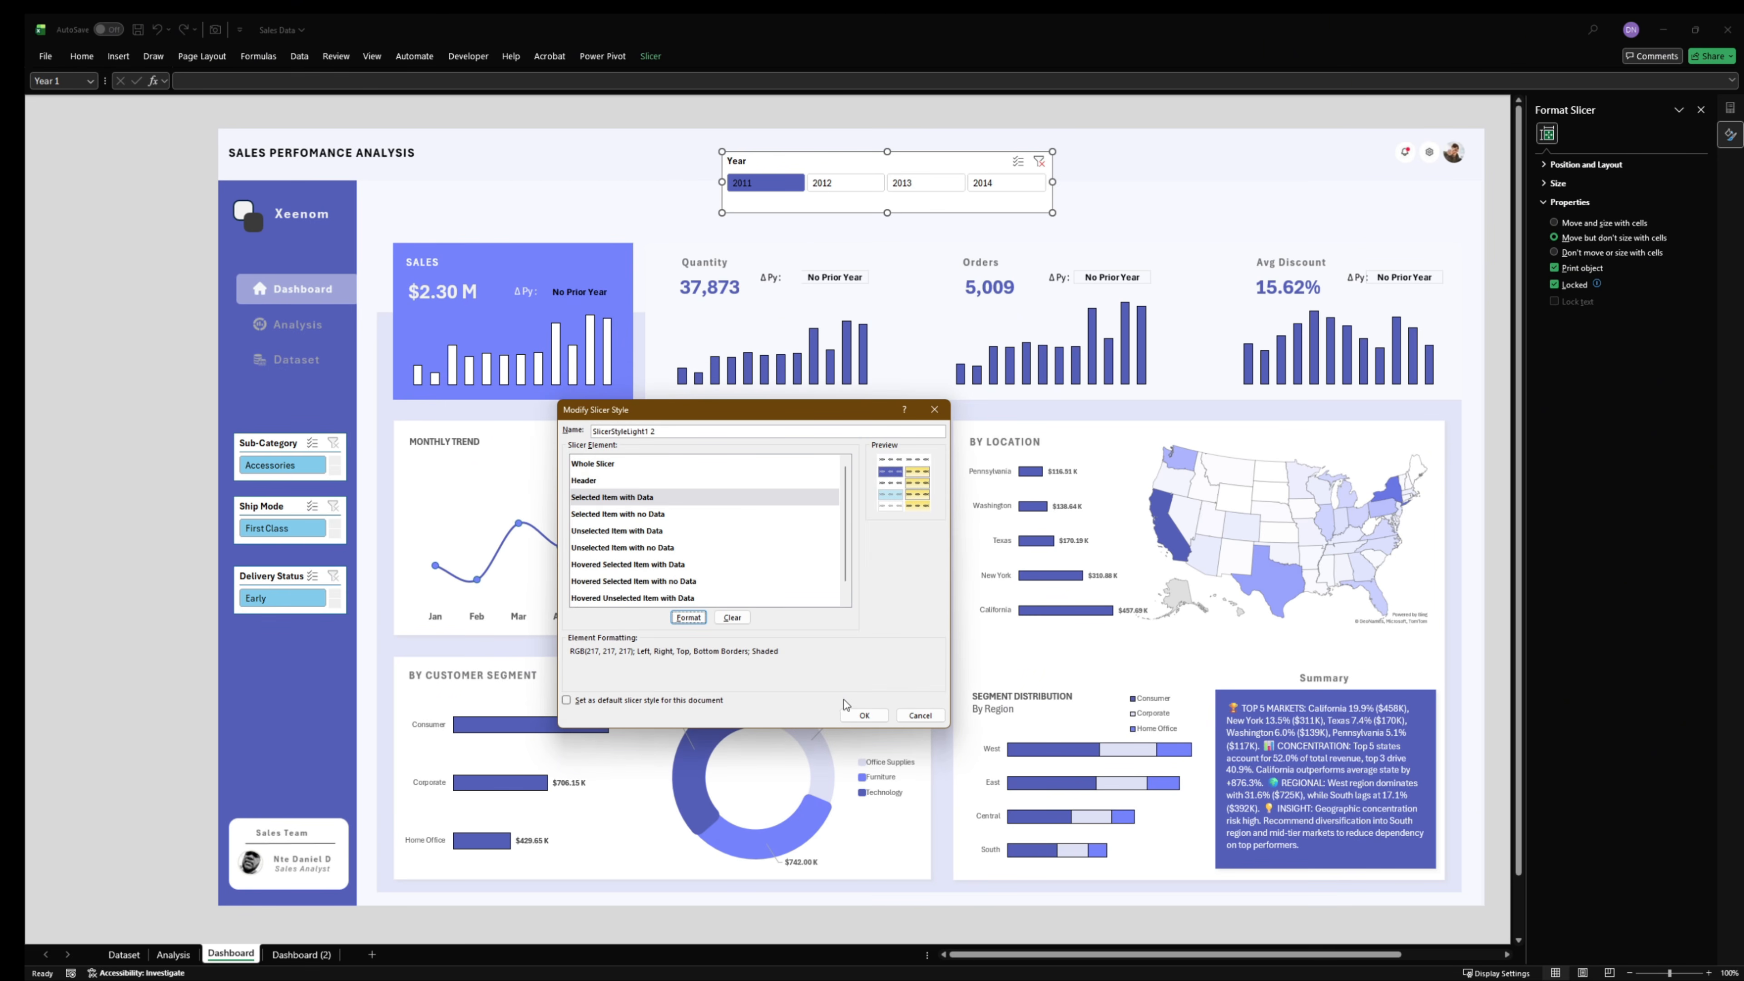
{"action": "left_click", "coordinate": [862, 715]}
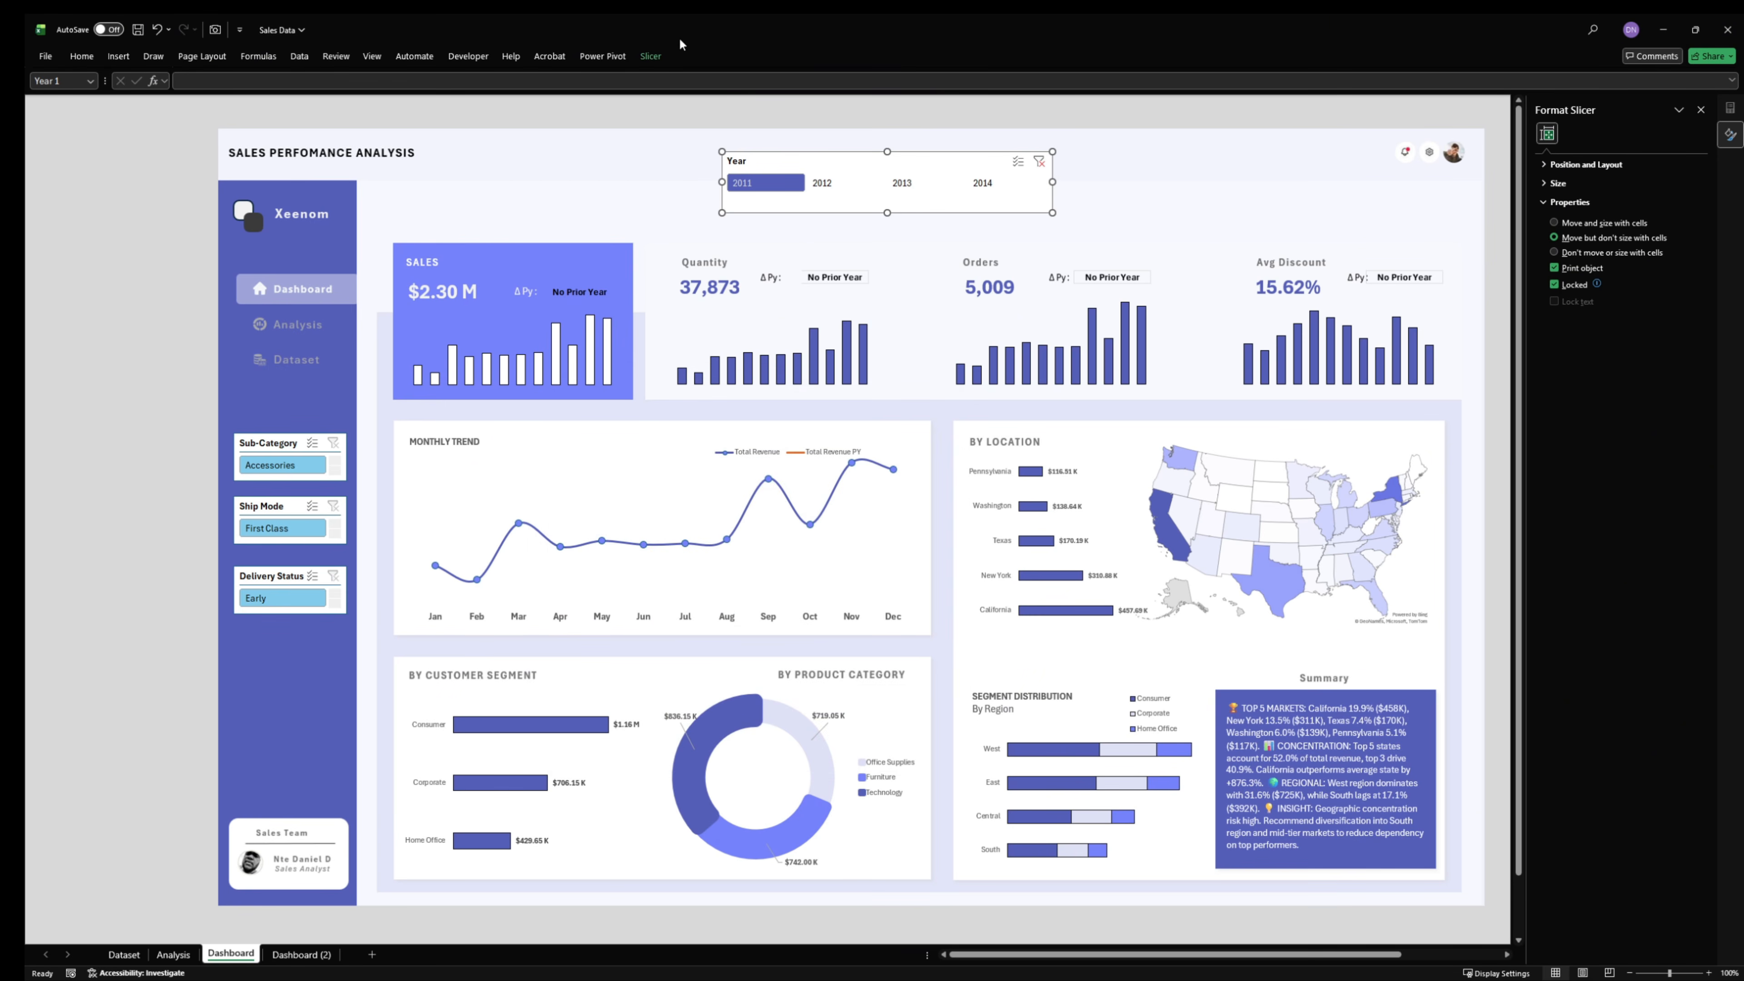
- Modify the custom slicer style again and make the Selected Item with Data font bold
{"action": "left_click", "coordinate": [660, 58]}
{"action": "right_click", "coordinate": [195, 95]}
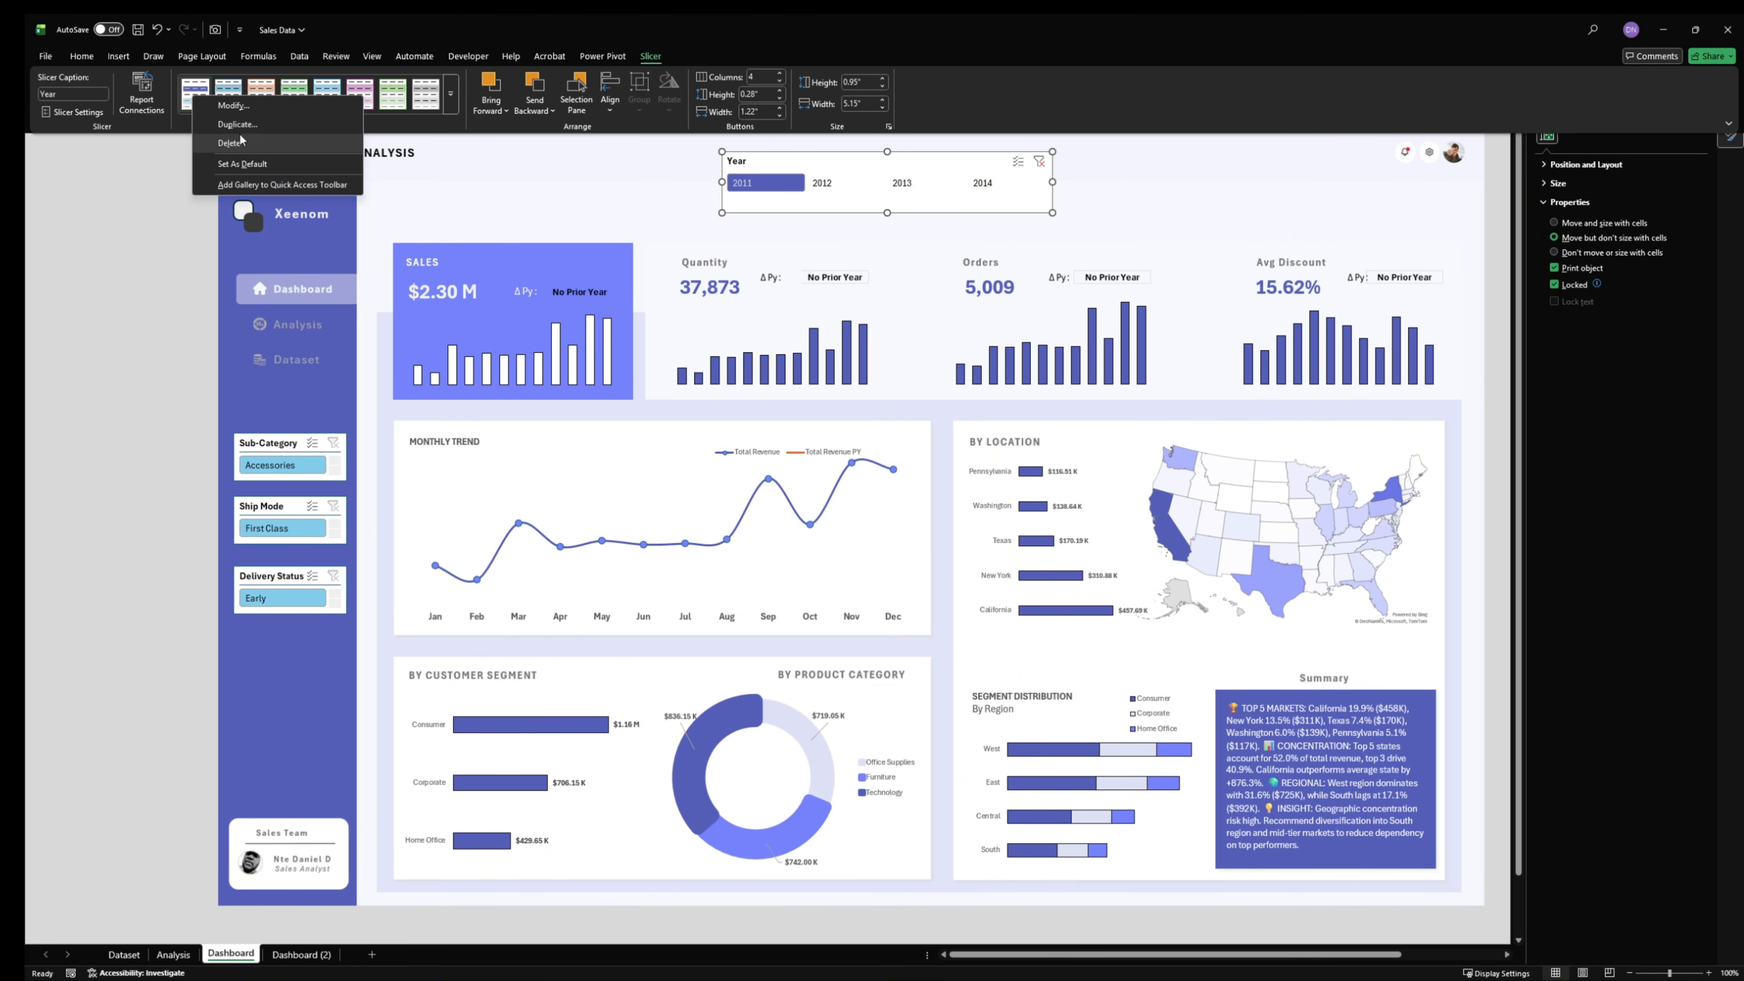
{"action": "left_click", "coordinate": [234, 105]}
{"action": "left_click", "coordinate": [618, 497]}
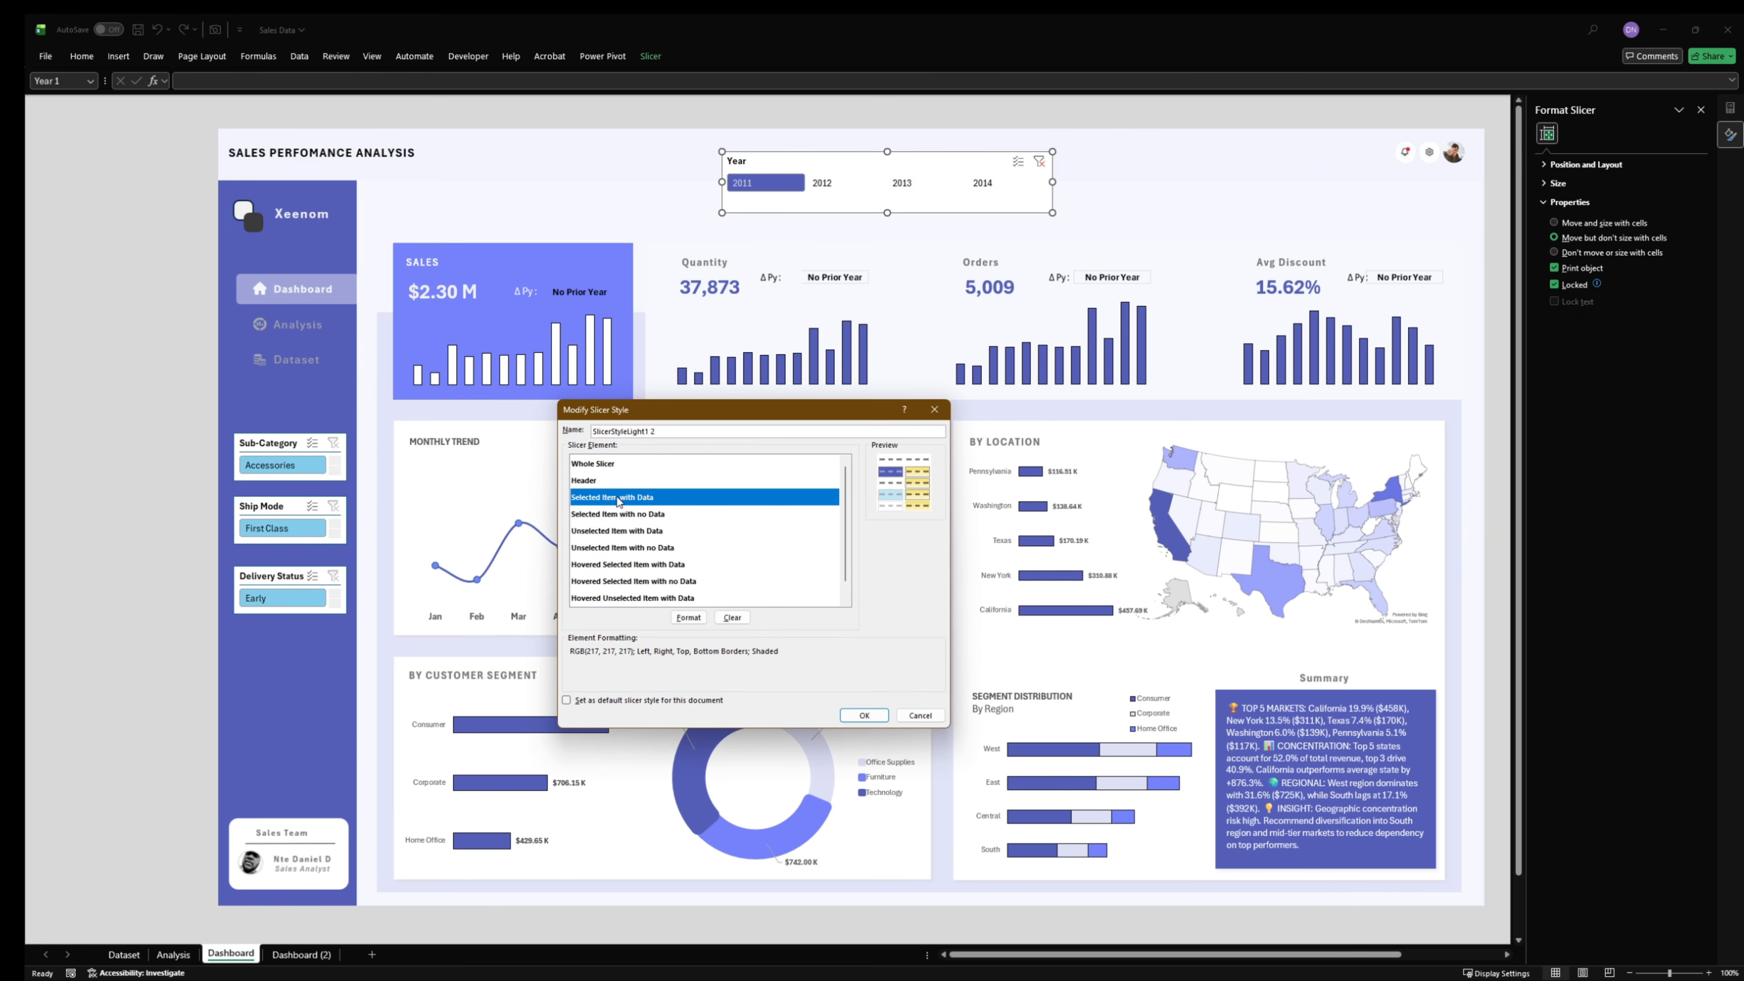
{"action": "left_click", "coordinate": [689, 616]}
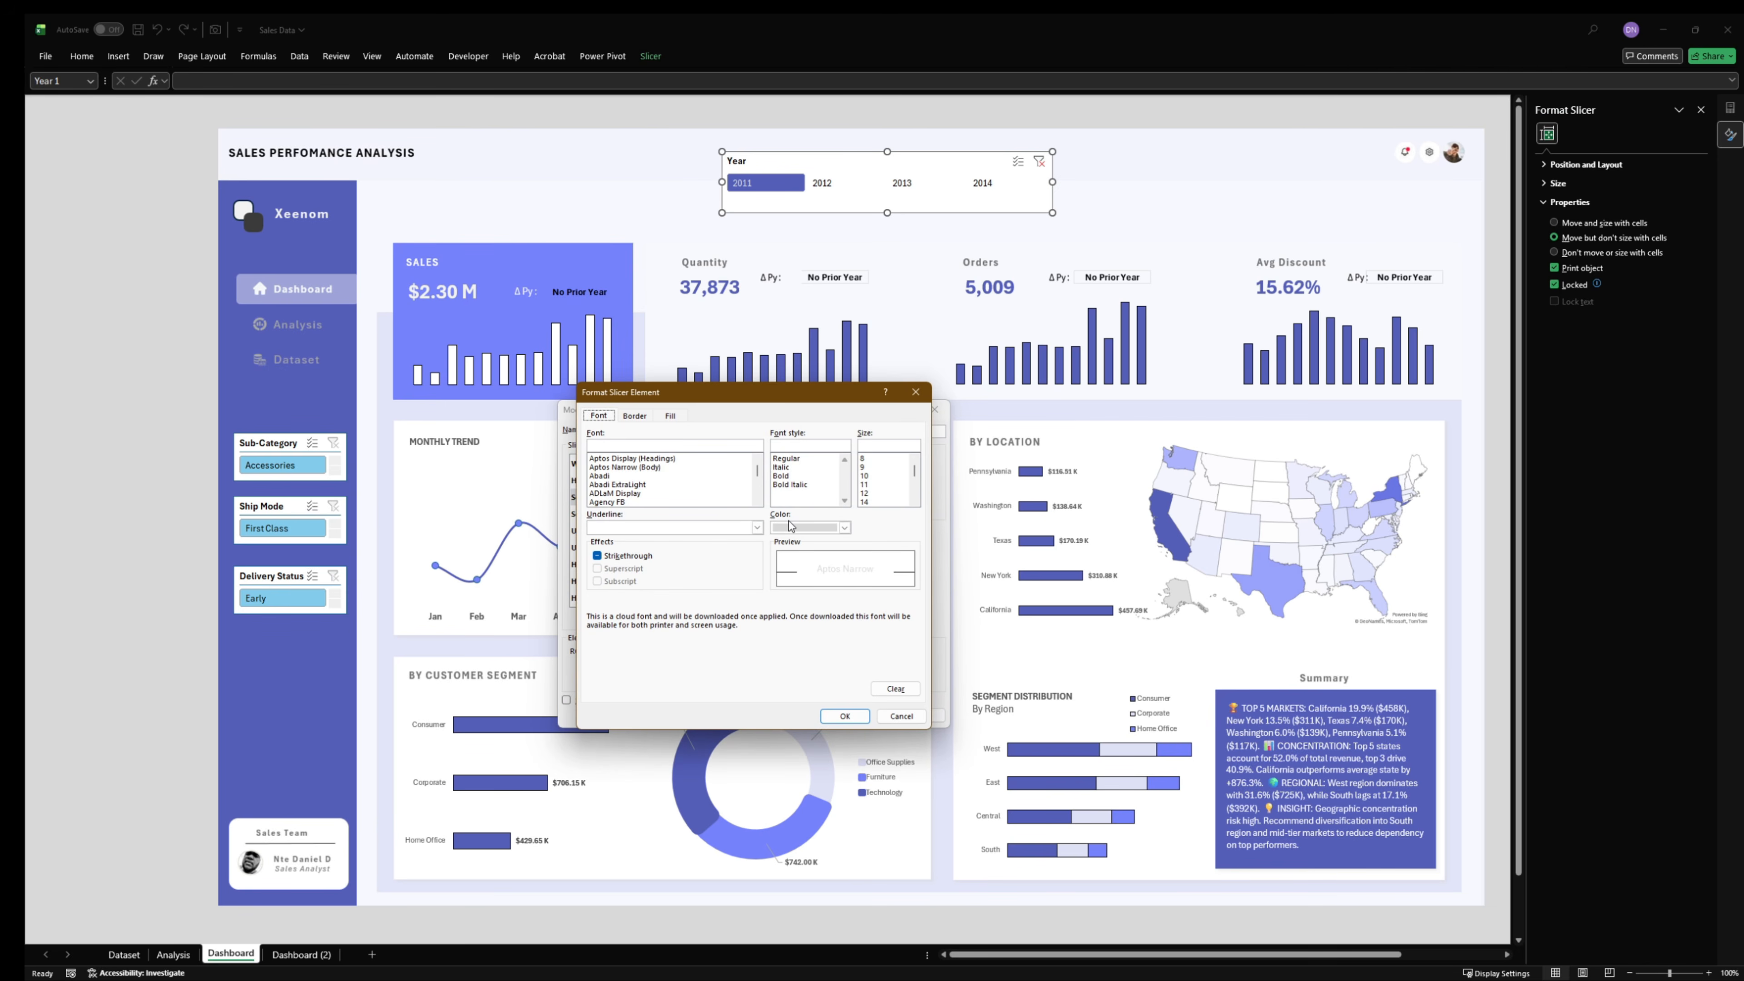
{"action": "left_click", "coordinate": [791, 477]}
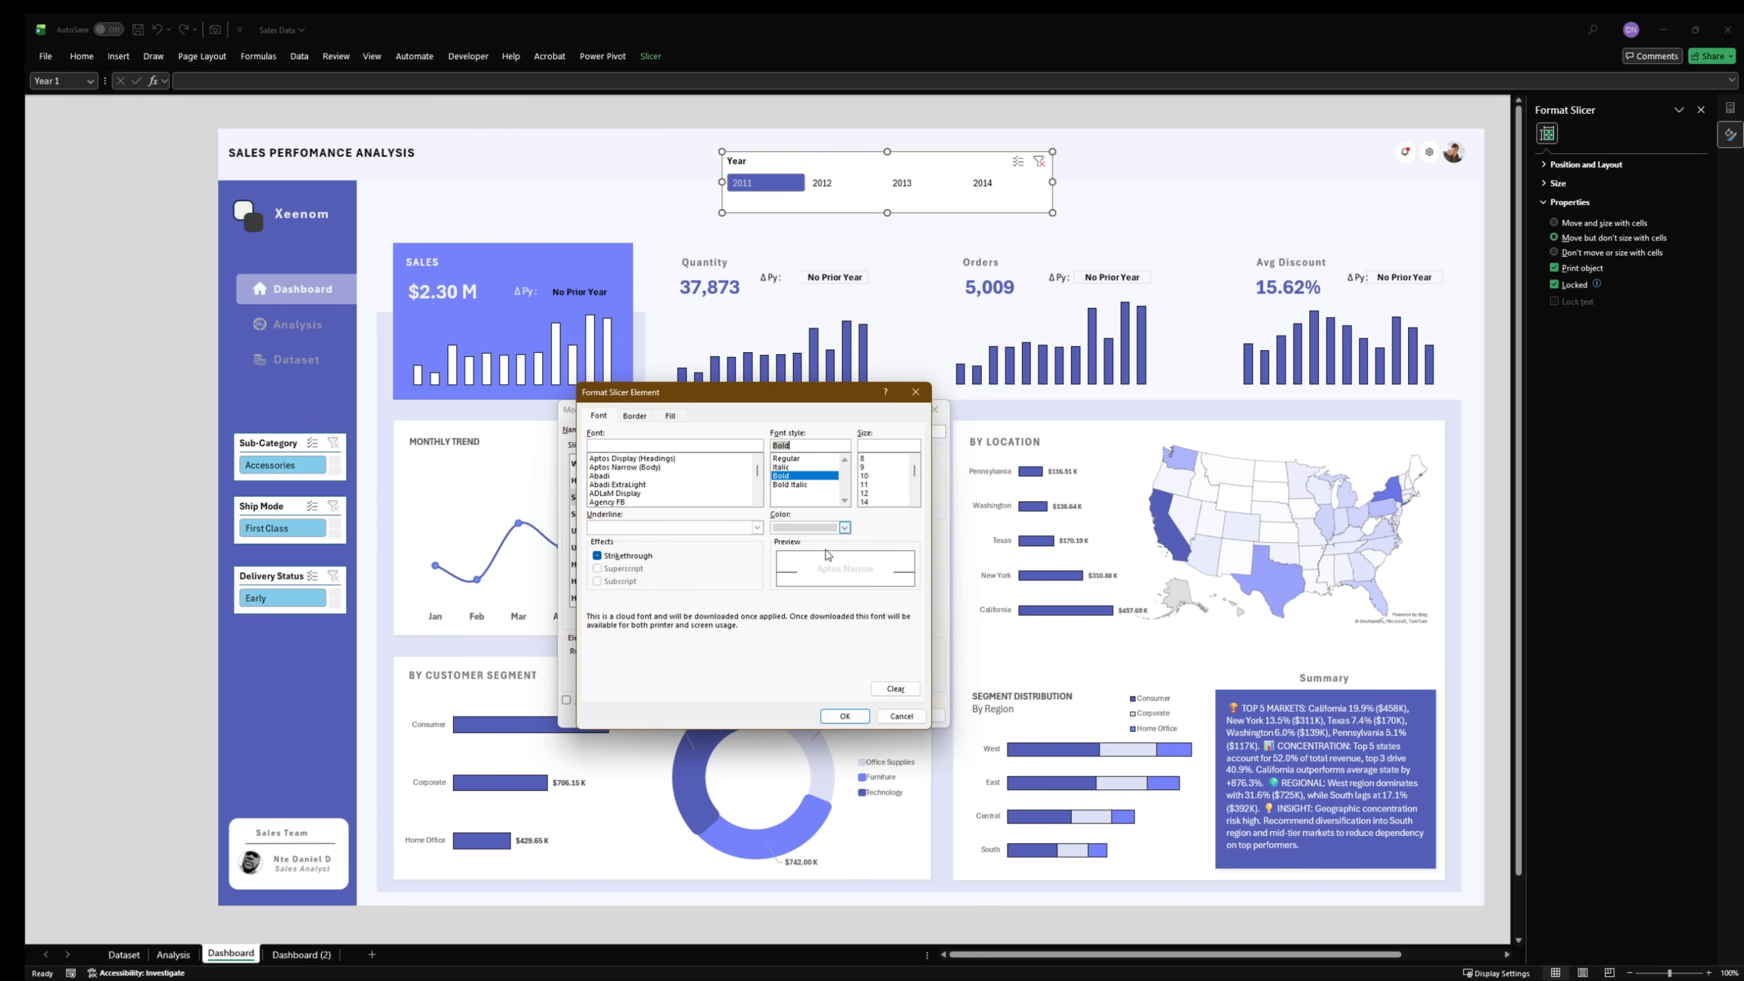
{"action": "left_click", "coordinate": [844, 715]}
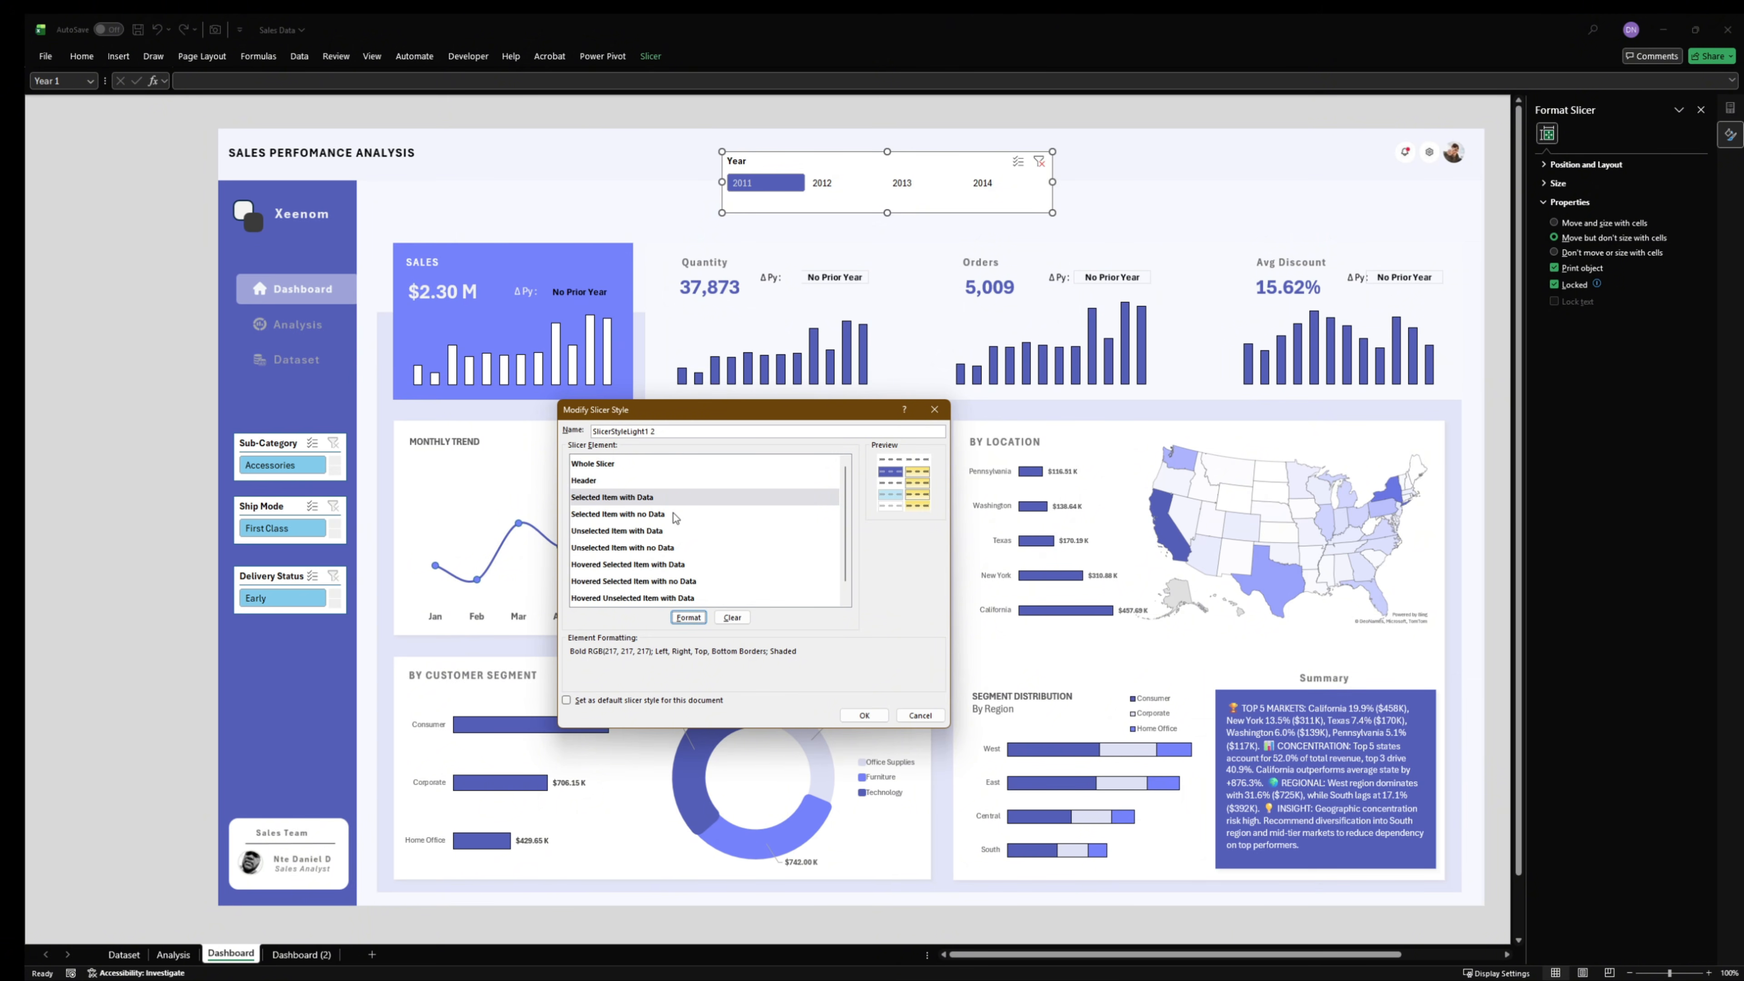
- Set the font color of the Hovered Selected Item with Data slicer element to Background 1, Darker 5%
{"action": "left_click", "coordinate": [655, 538]}
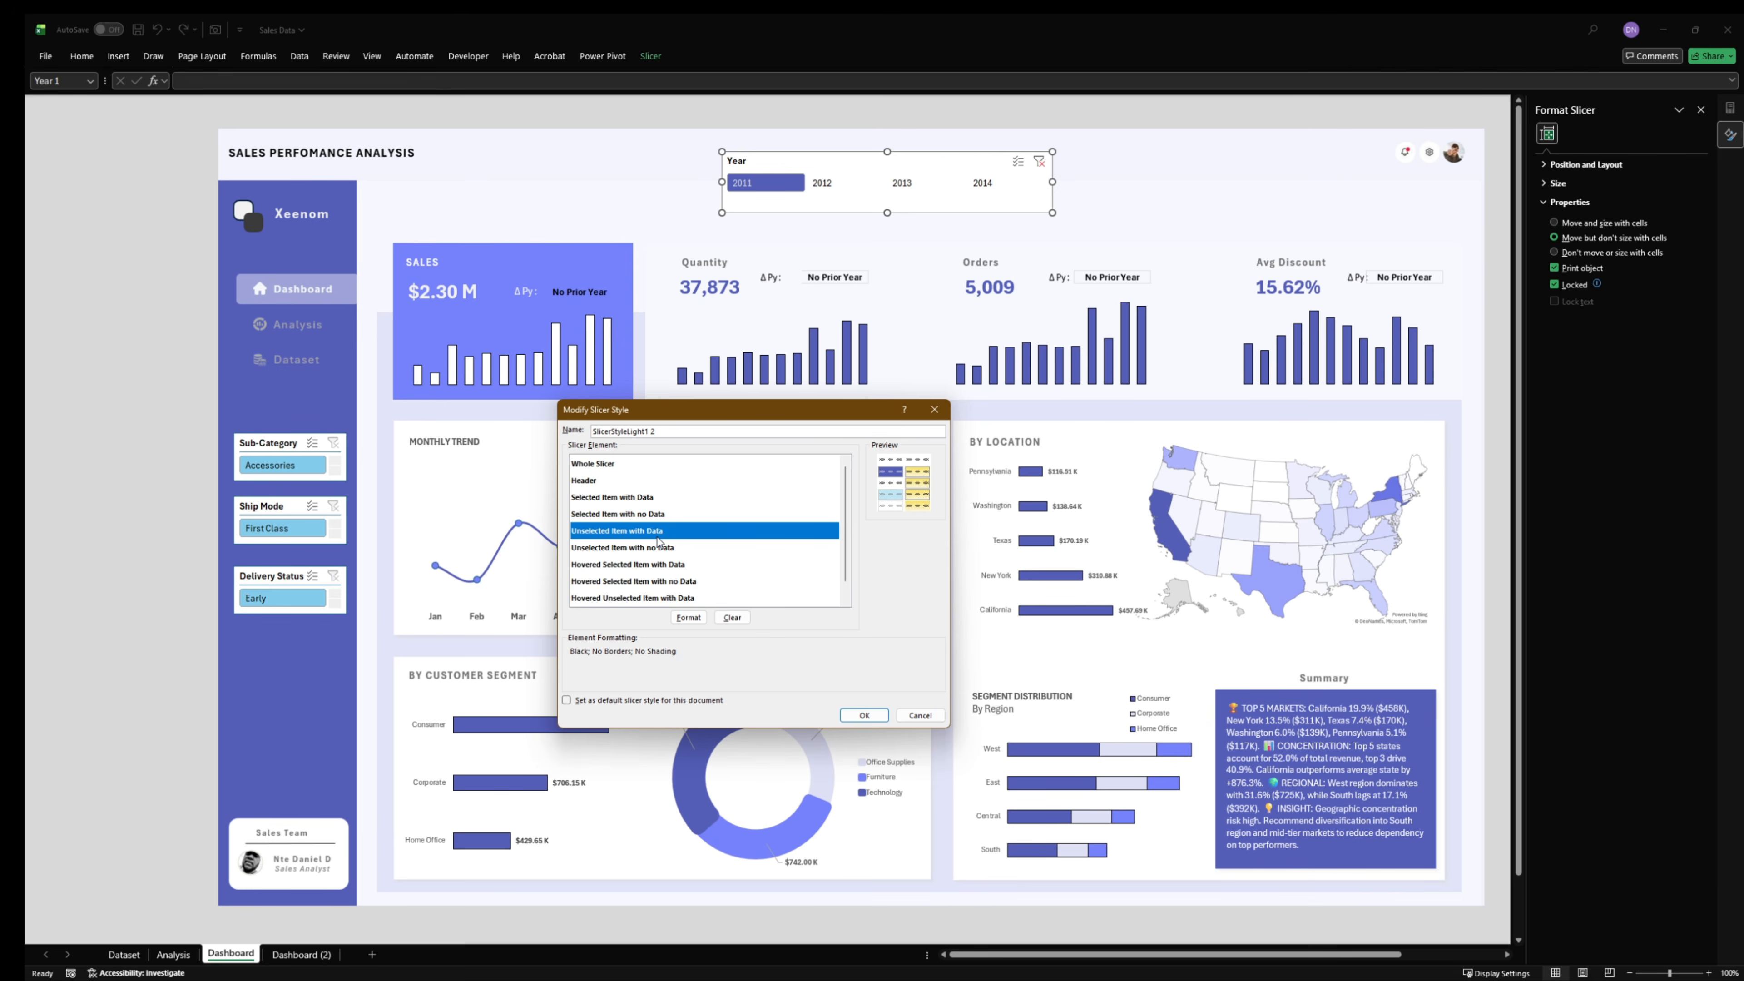
{"action": "left_click", "coordinate": [635, 564]}
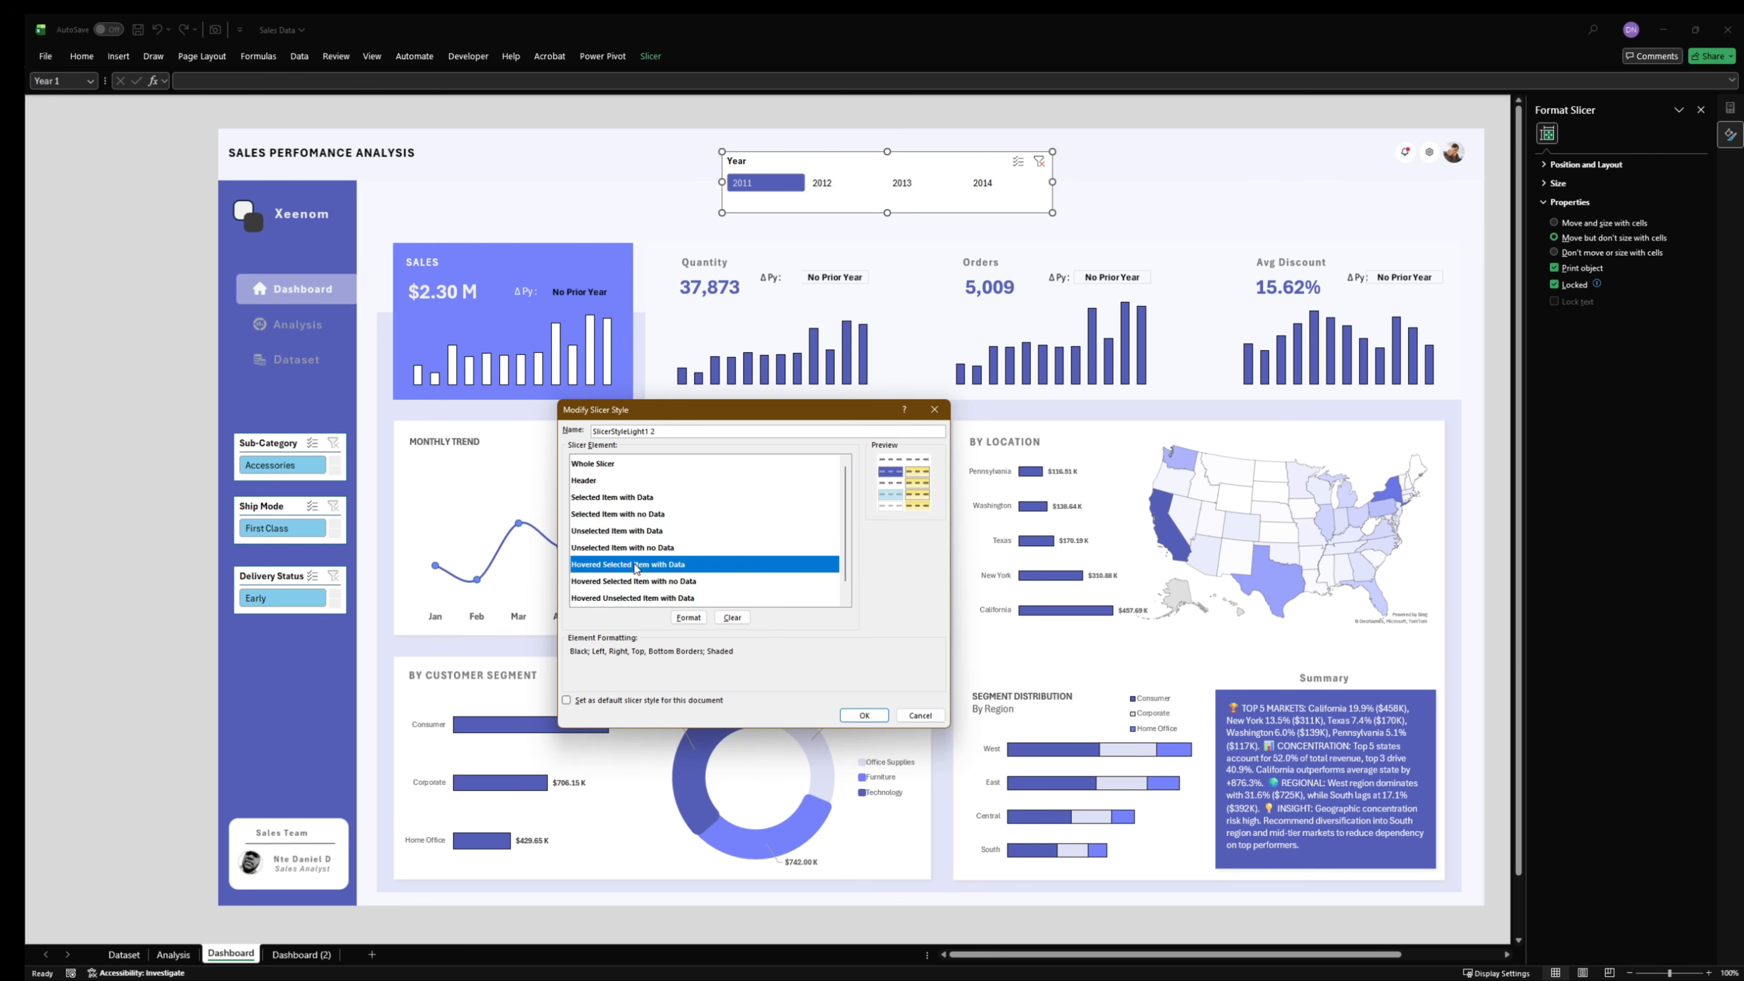
{"action": "left_click", "coordinate": [689, 617]}
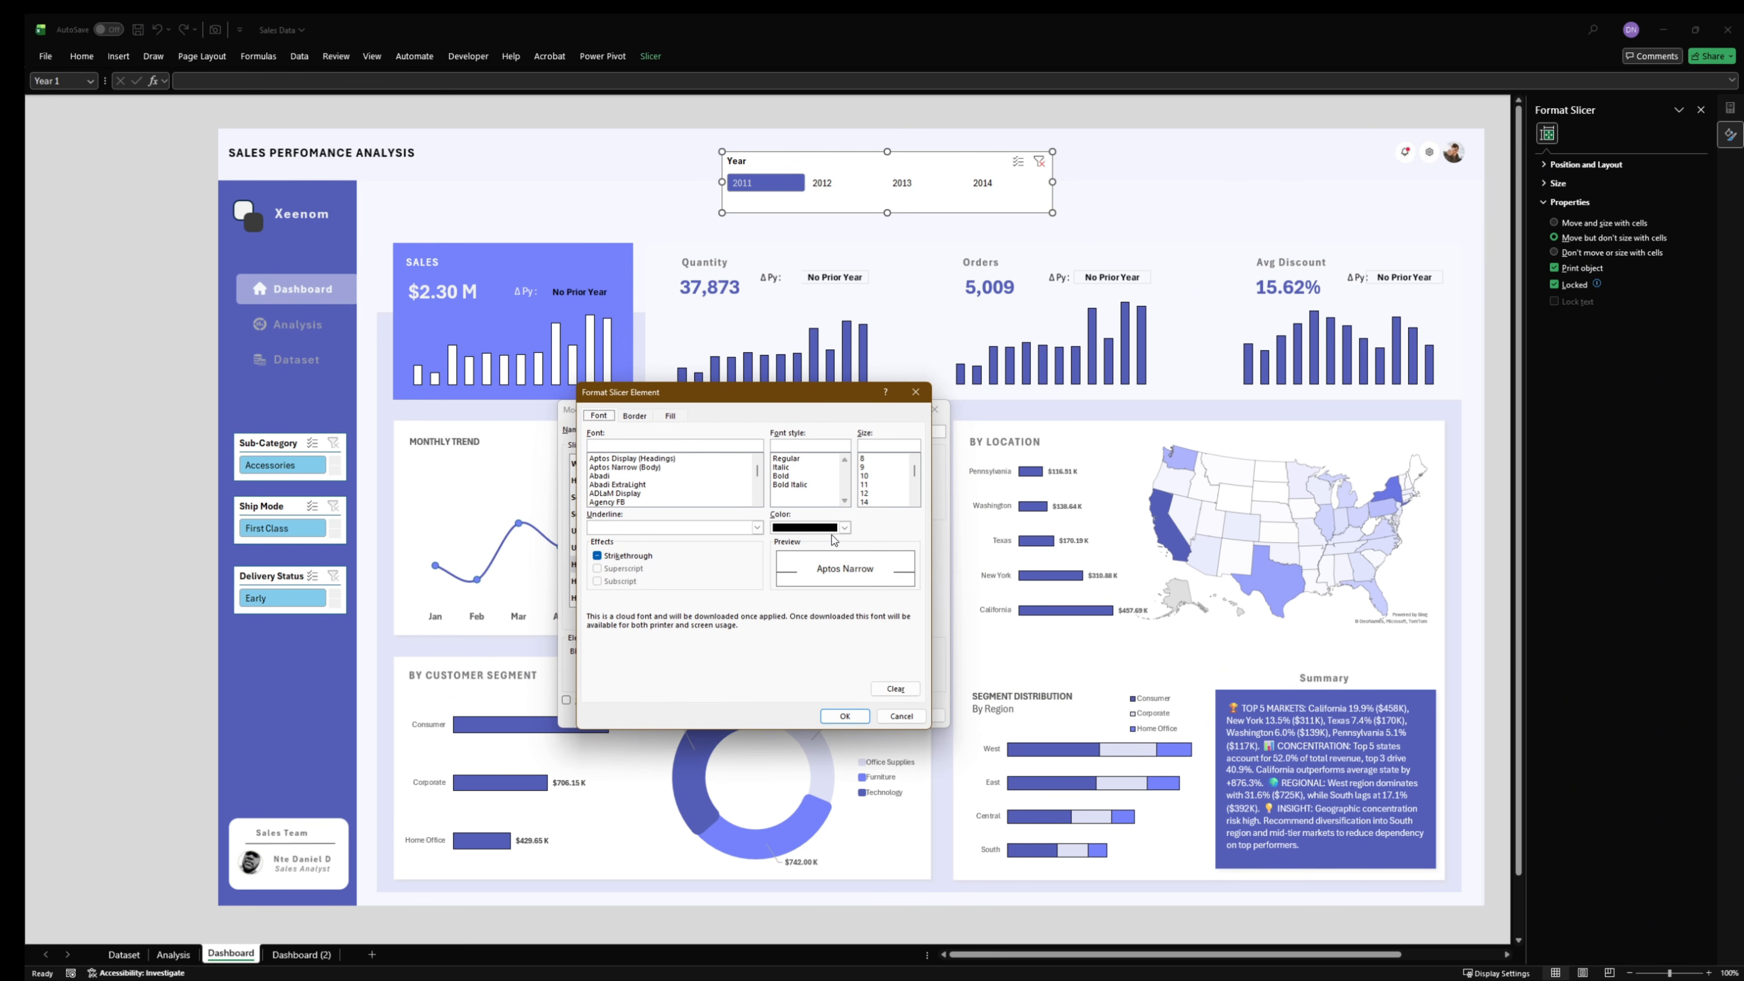
{"action": "left_click", "coordinate": [844, 527]}
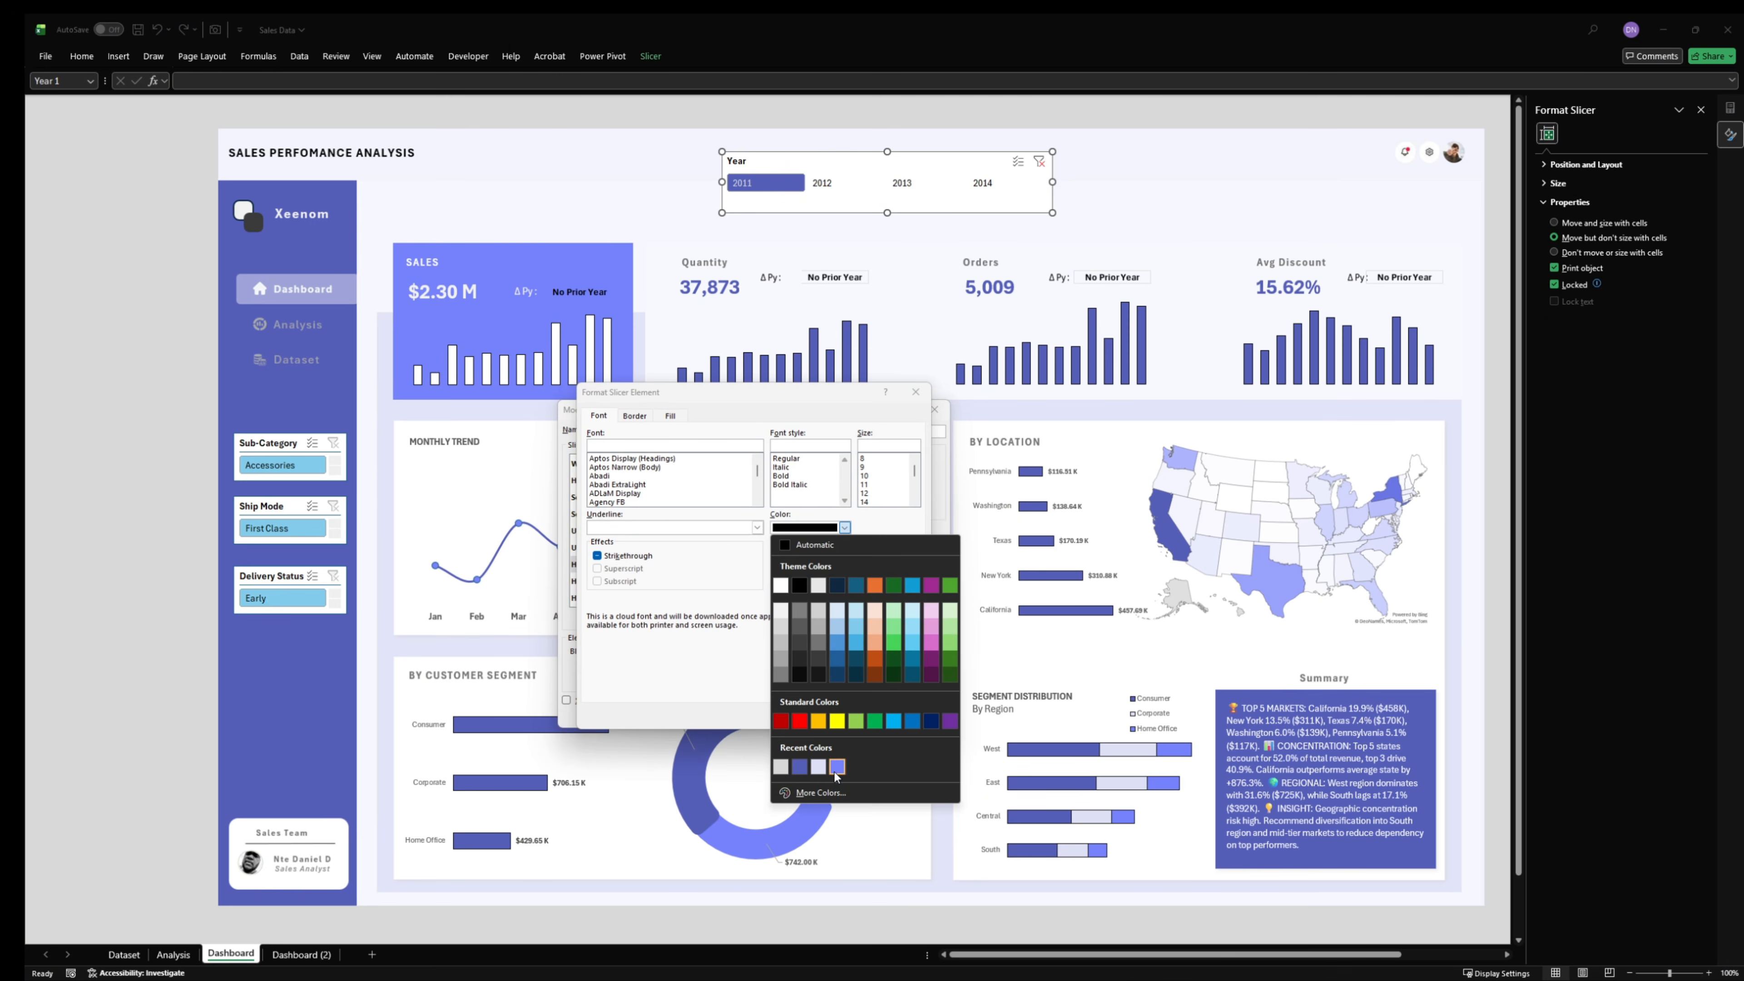
{"action": "left_click", "coordinate": [740, 684]}
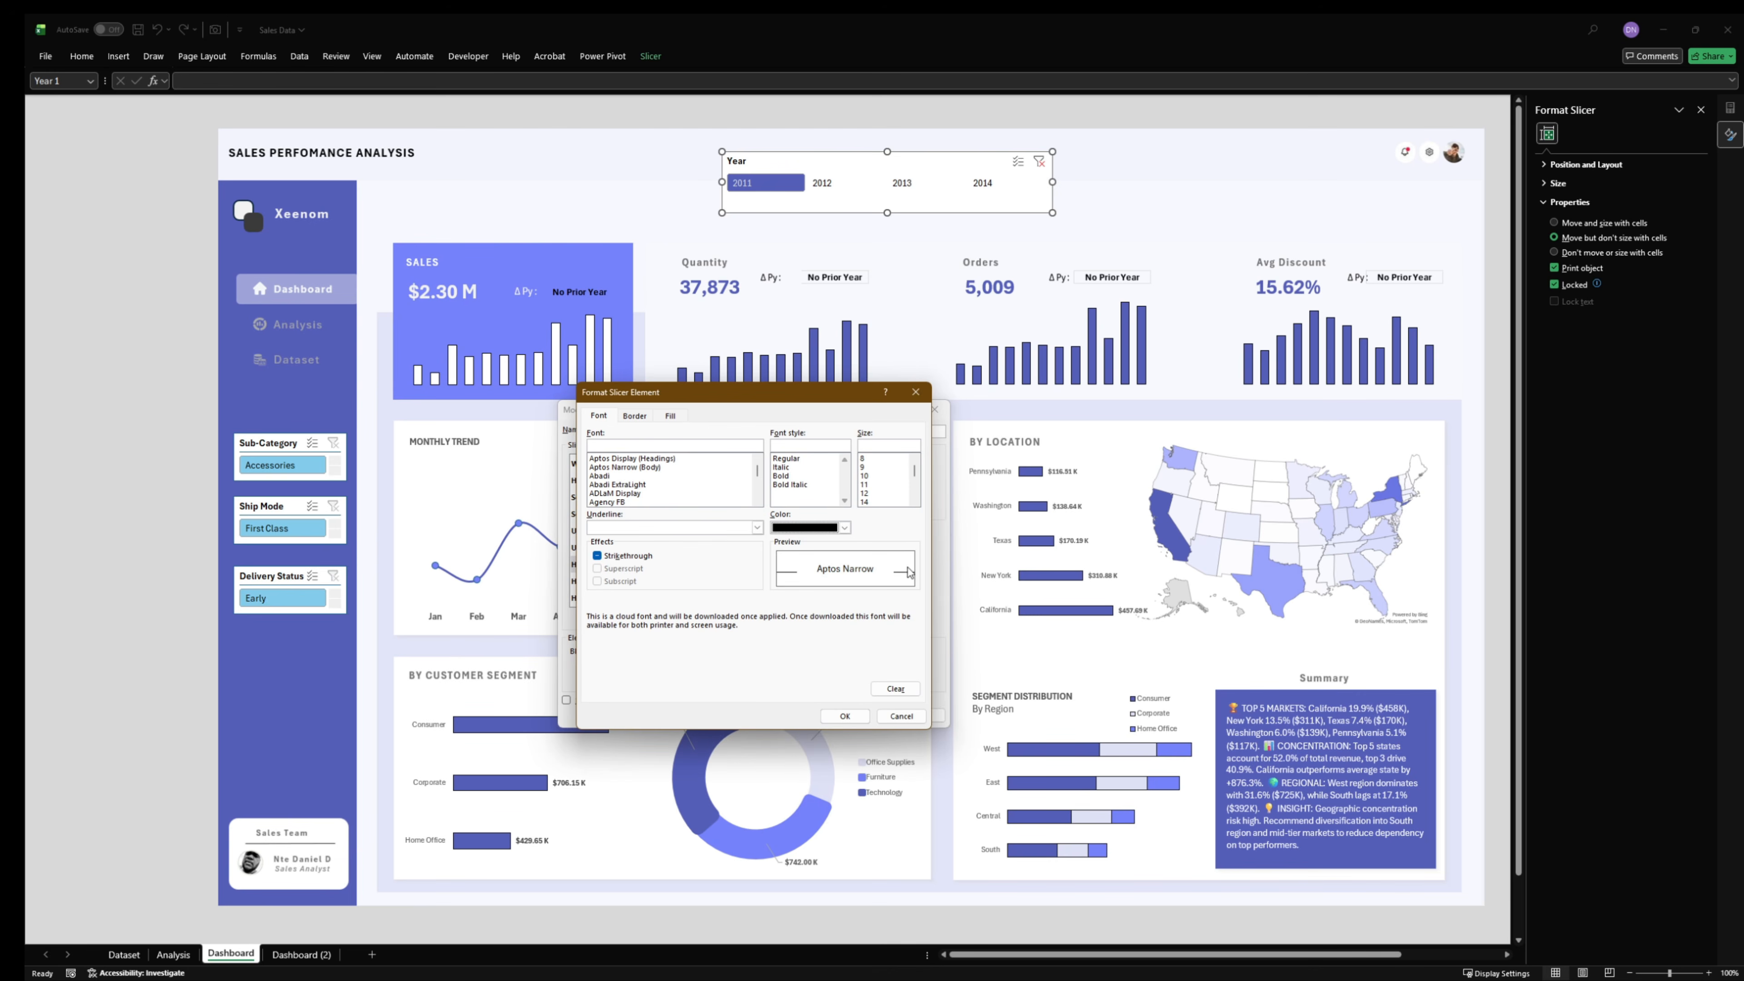
{"action": "left_click", "coordinate": [844, 527]}
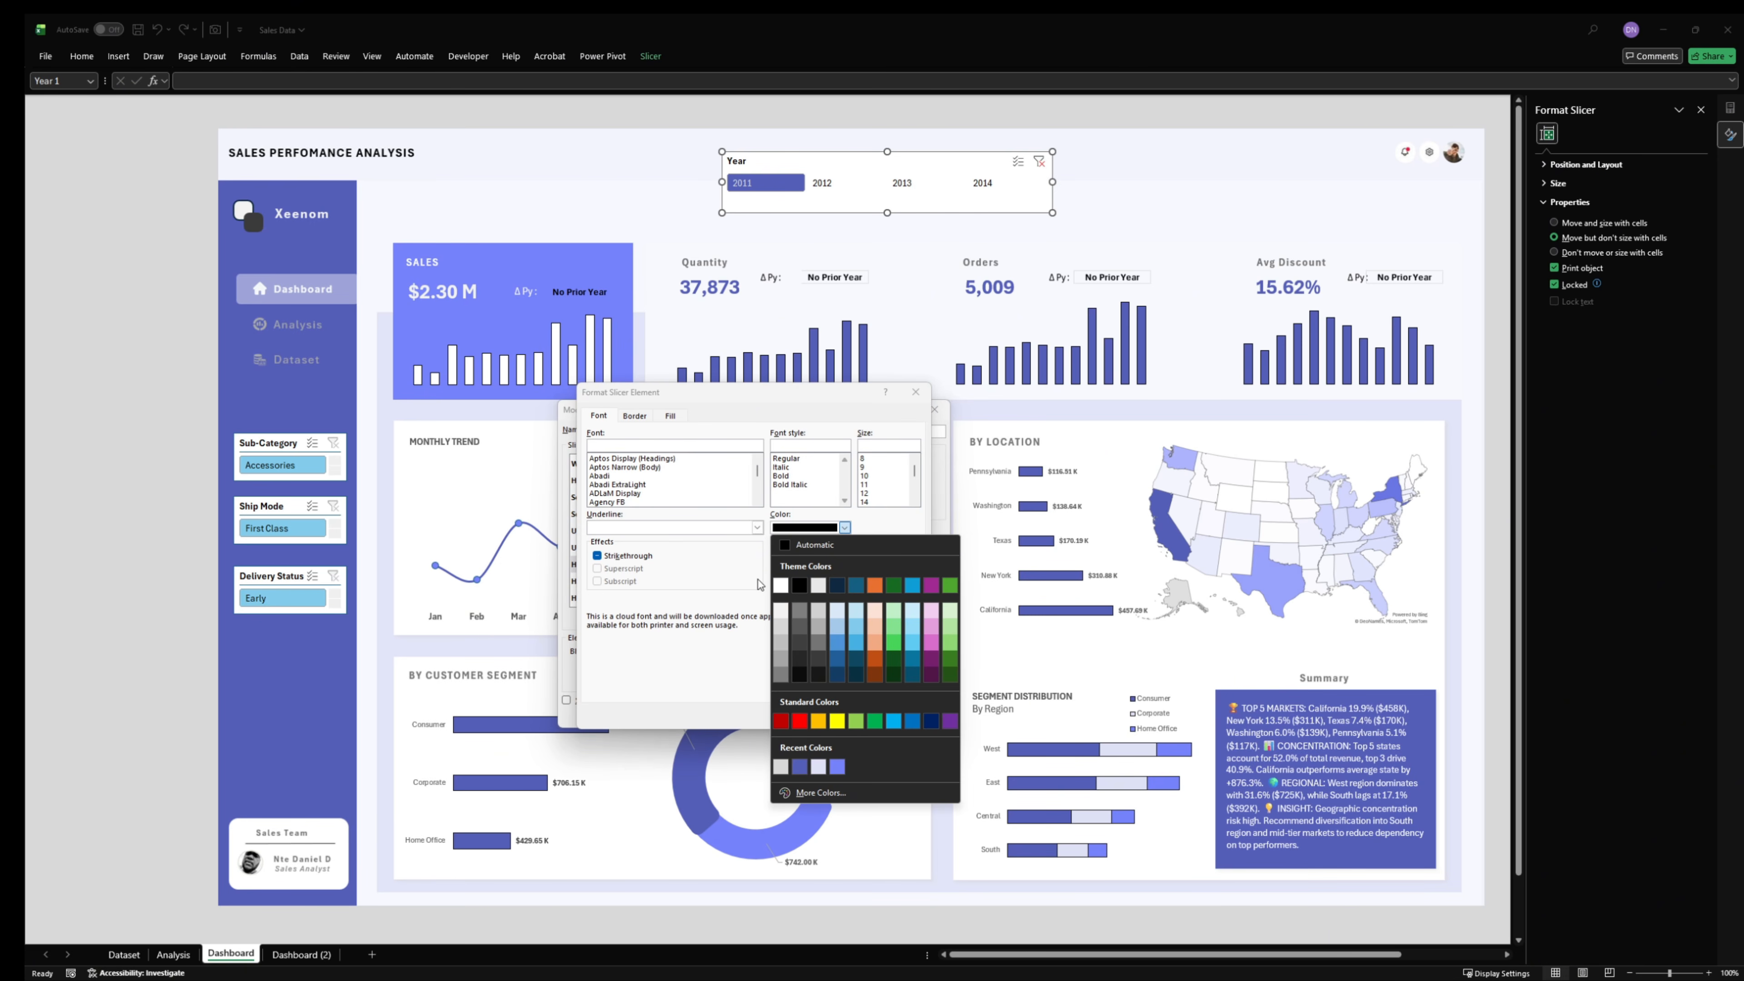
{"action": "left_click", "coordinate": [781, 610]}
{"action": "left_click", "coordinate": [635, 415]}
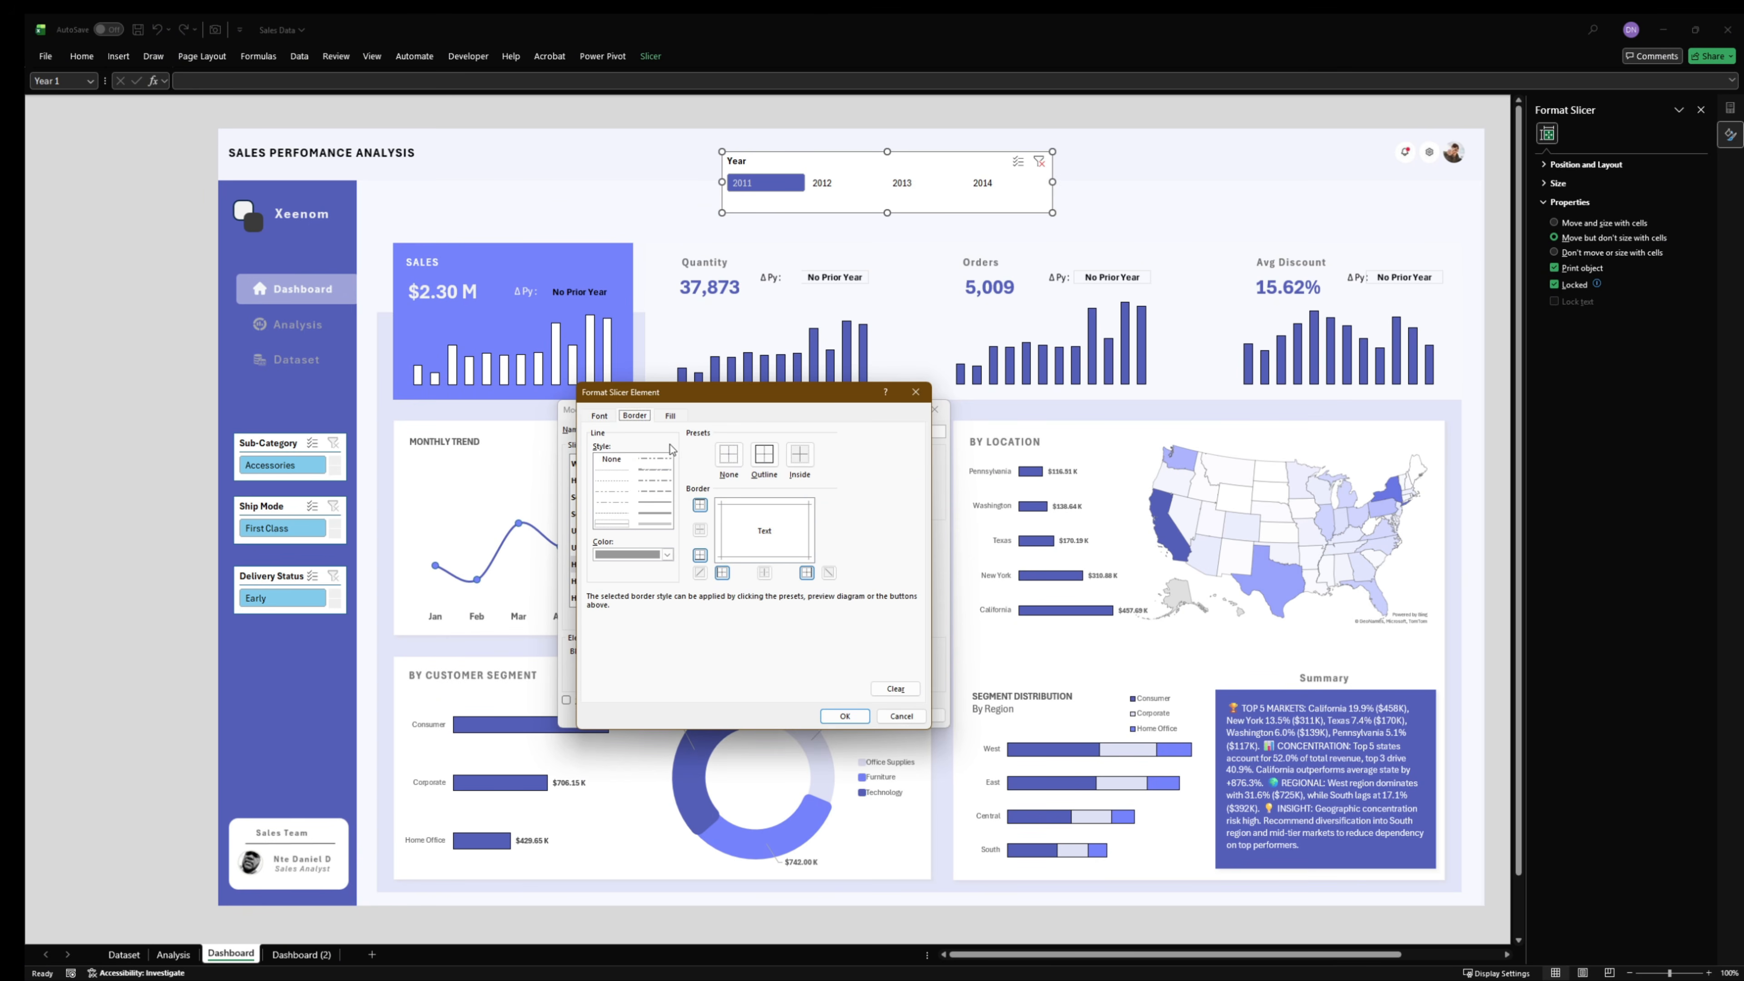
{"action": "left_click", "coordinate": [733, 466]}
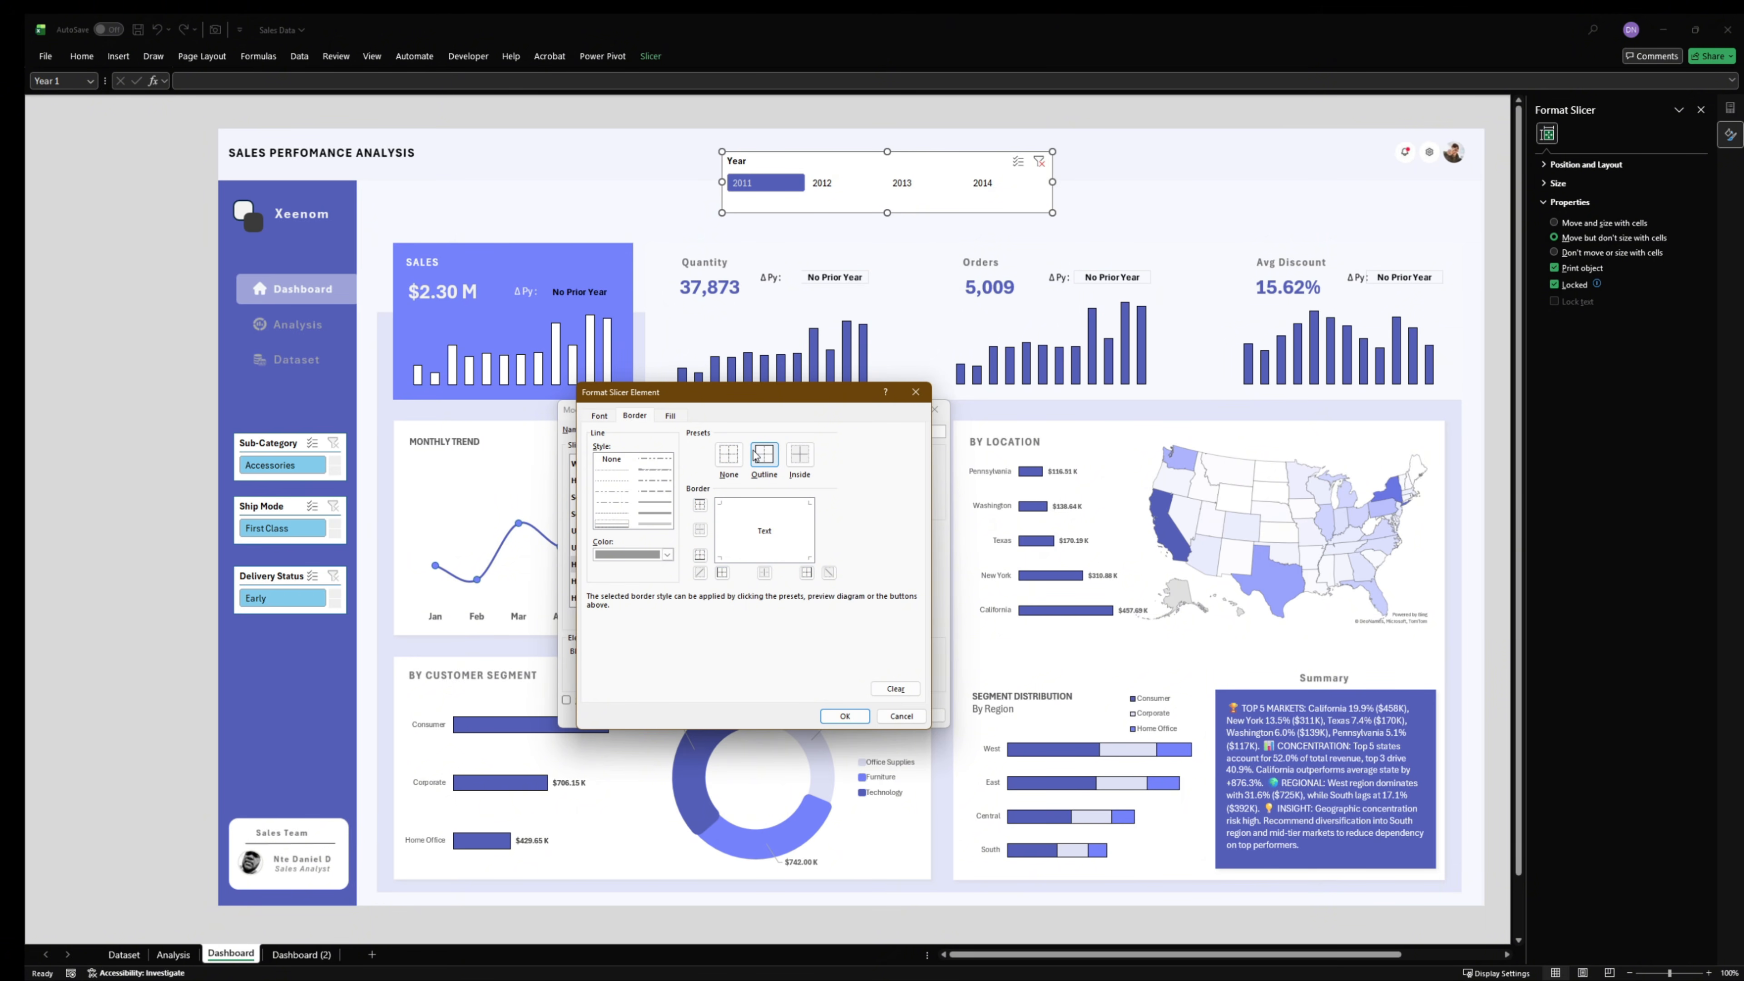
{"action": "left_click", "coordinate": [762, 465]}
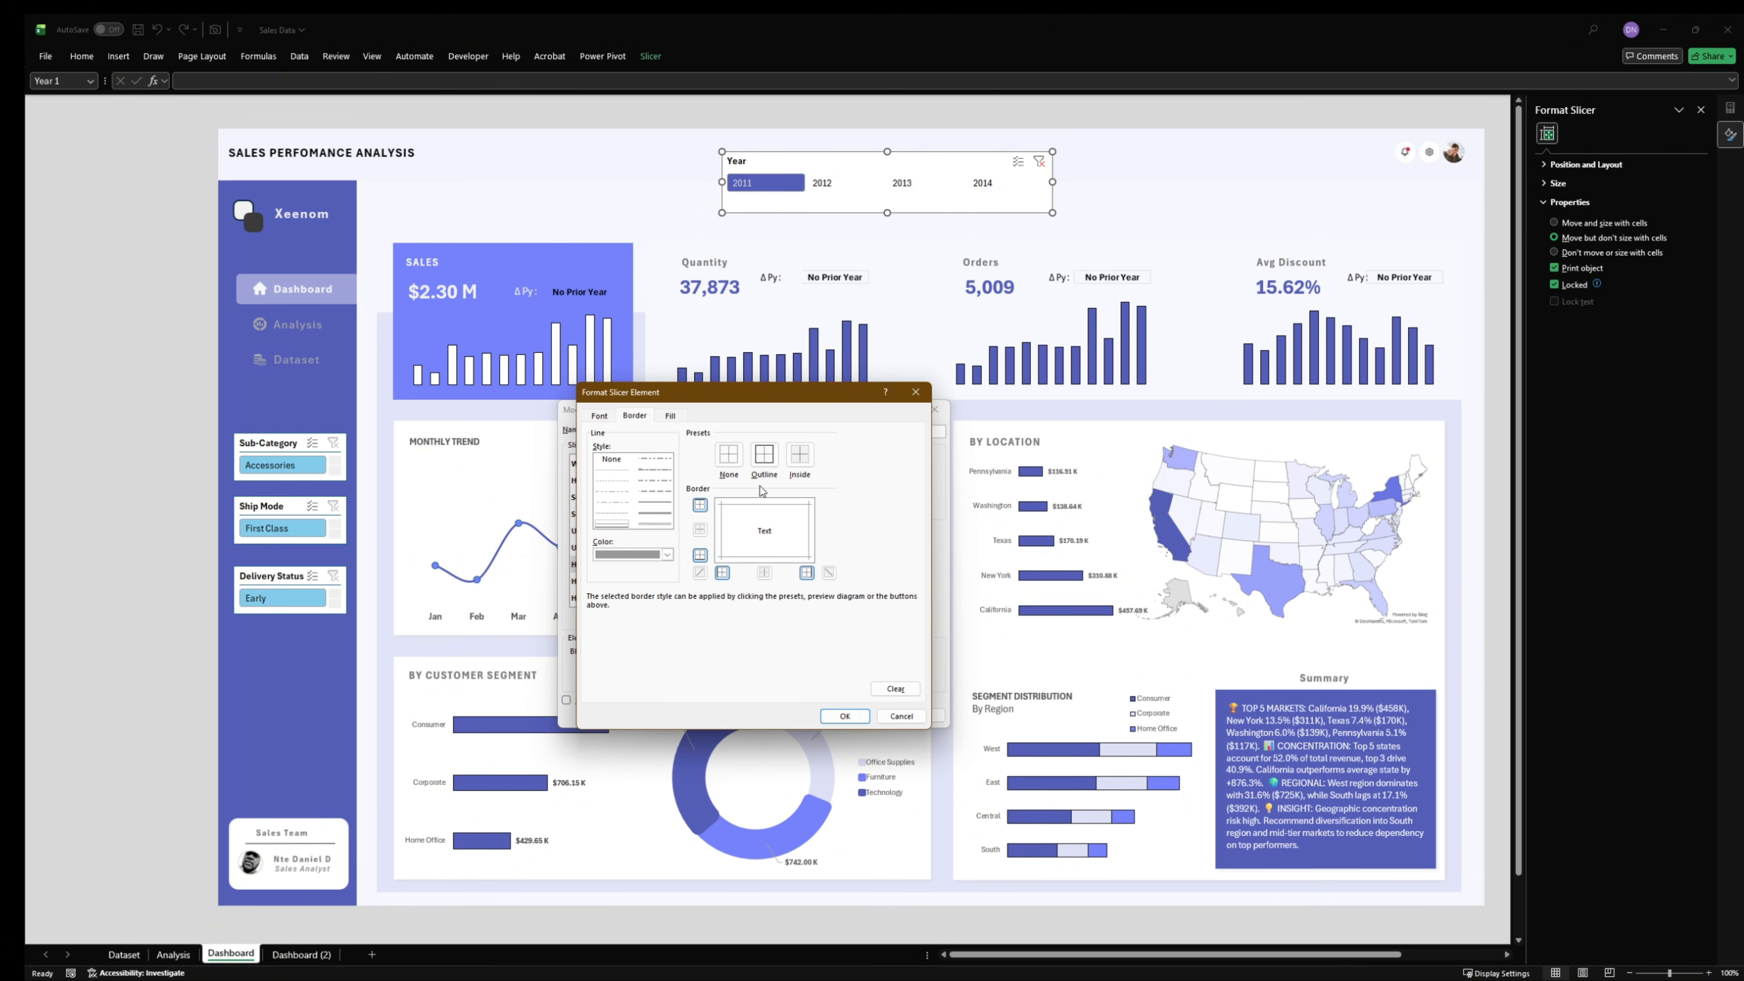
- Fill the Hovered Selected Item with Data element with the custom color #DFE1F6
{"action": "left_click", "coordinate": [670, 416]}
{"action": "left_click", "coordinate": [697, 570]}
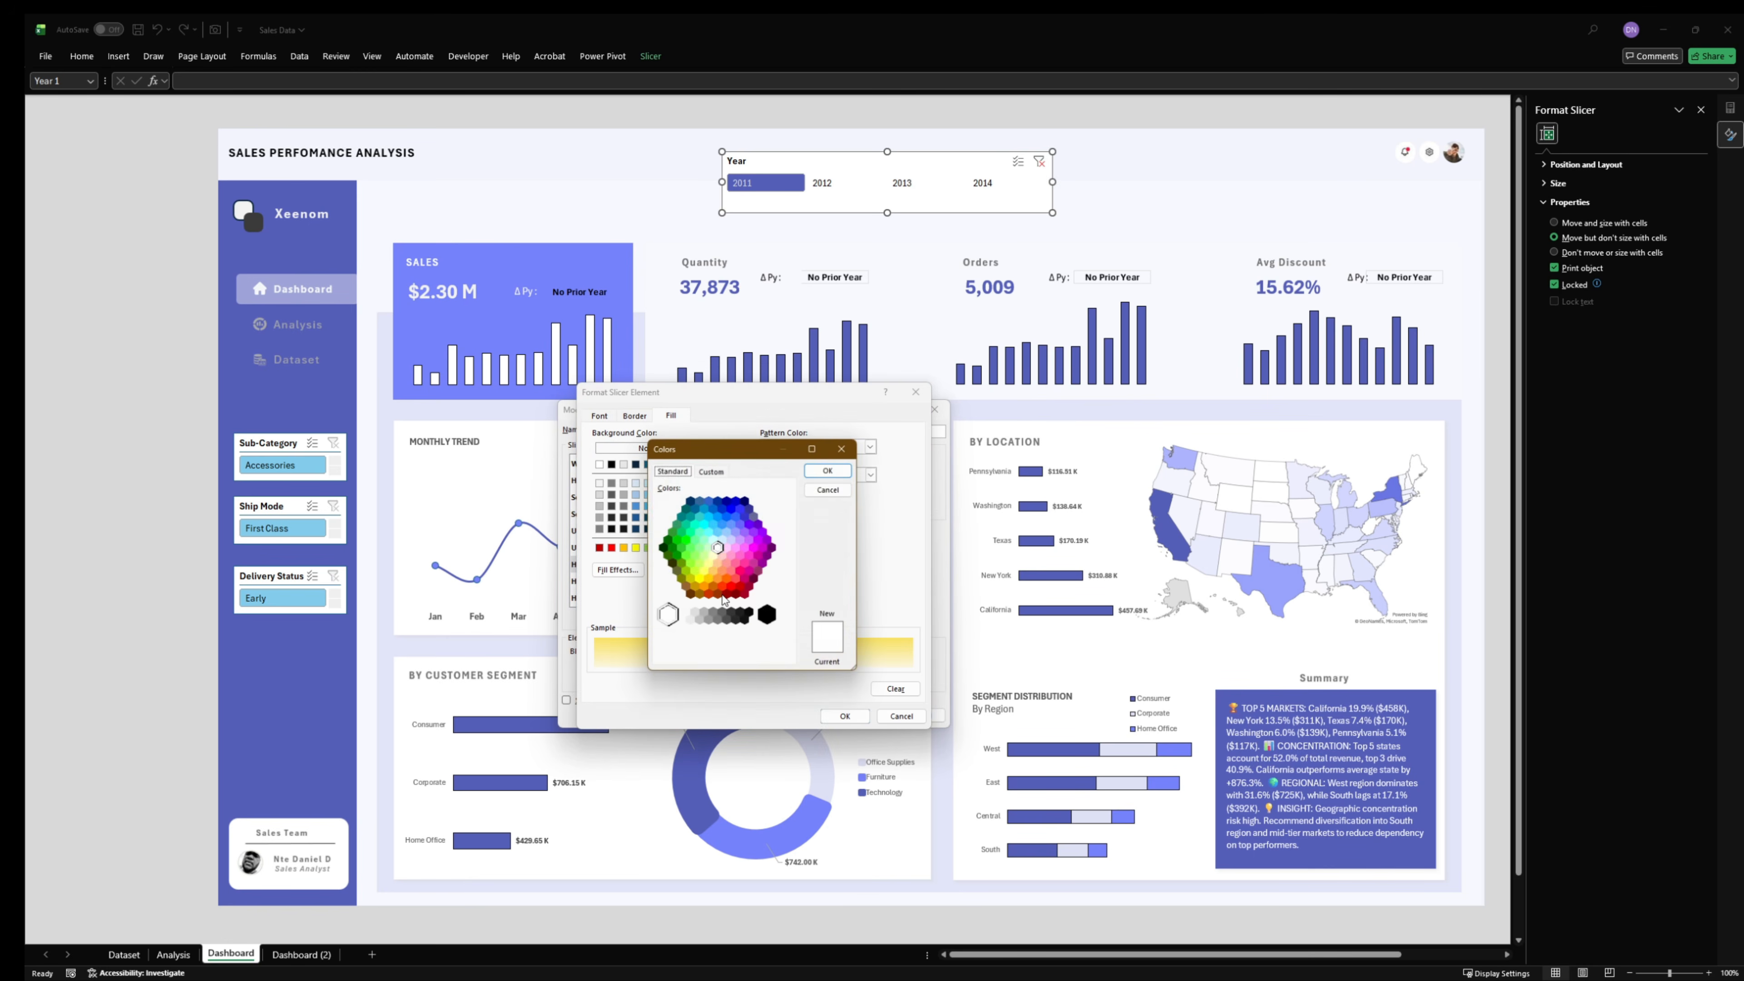
{"action": "left_click", "coordinate": [721, 470]}
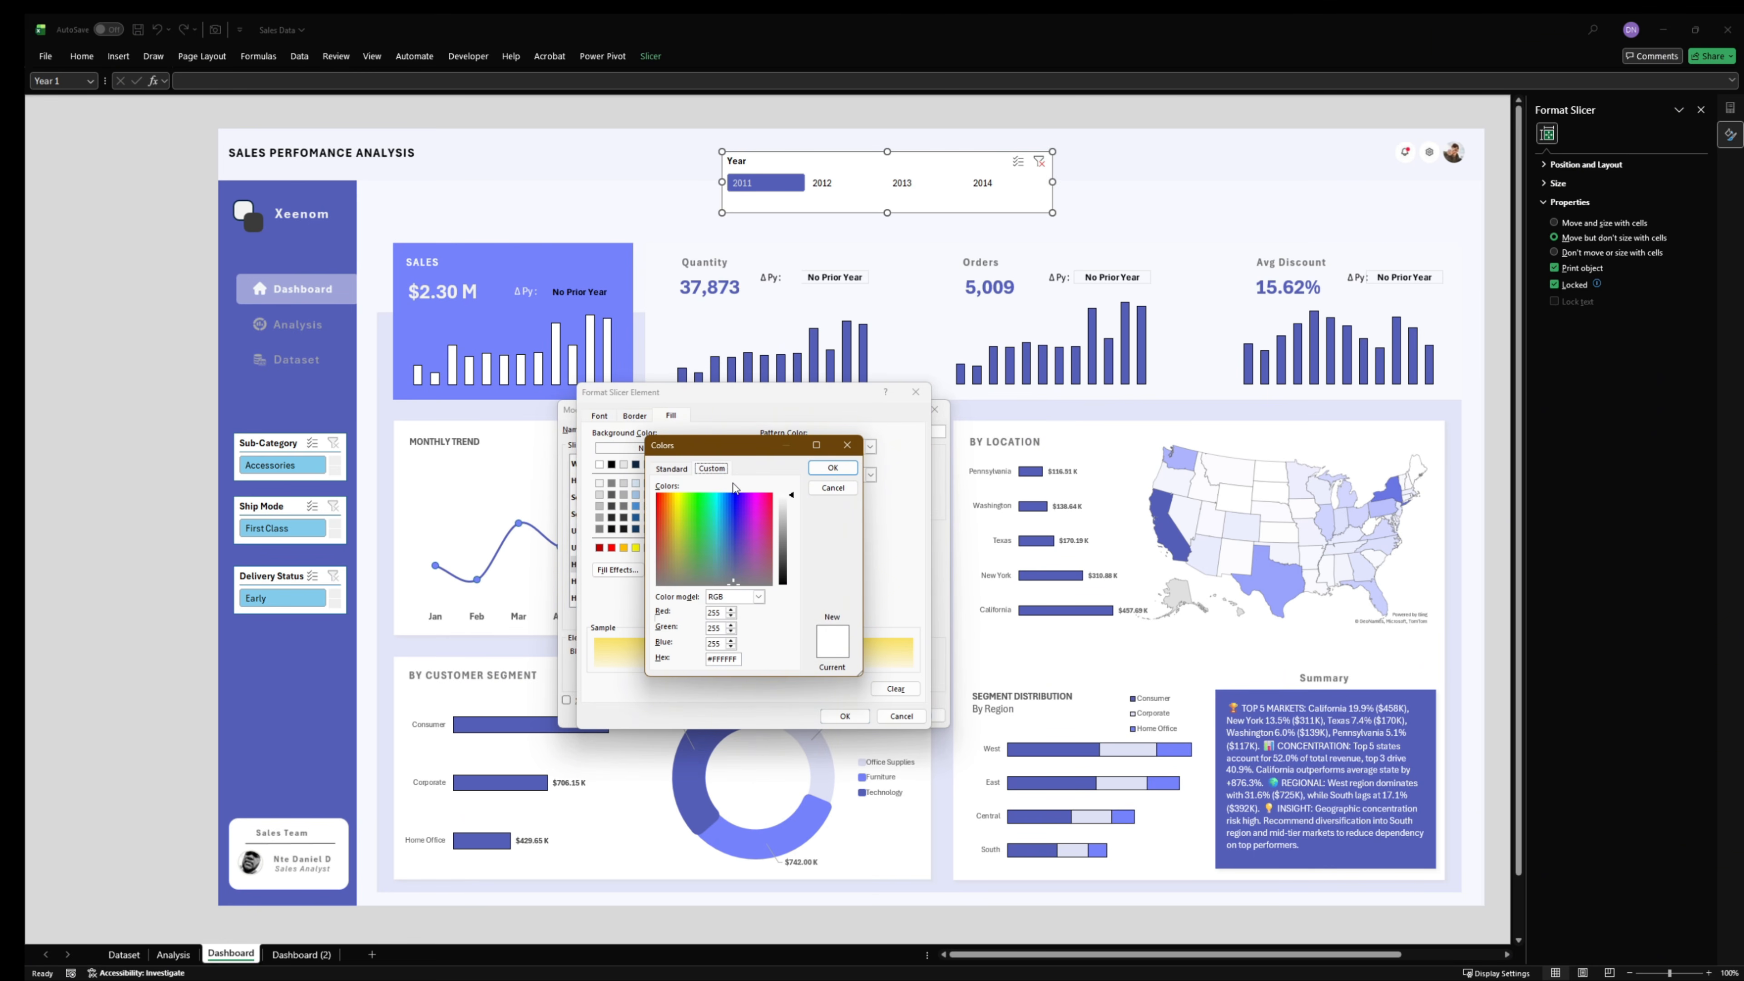
{"action": "key", "text": "super+v"}
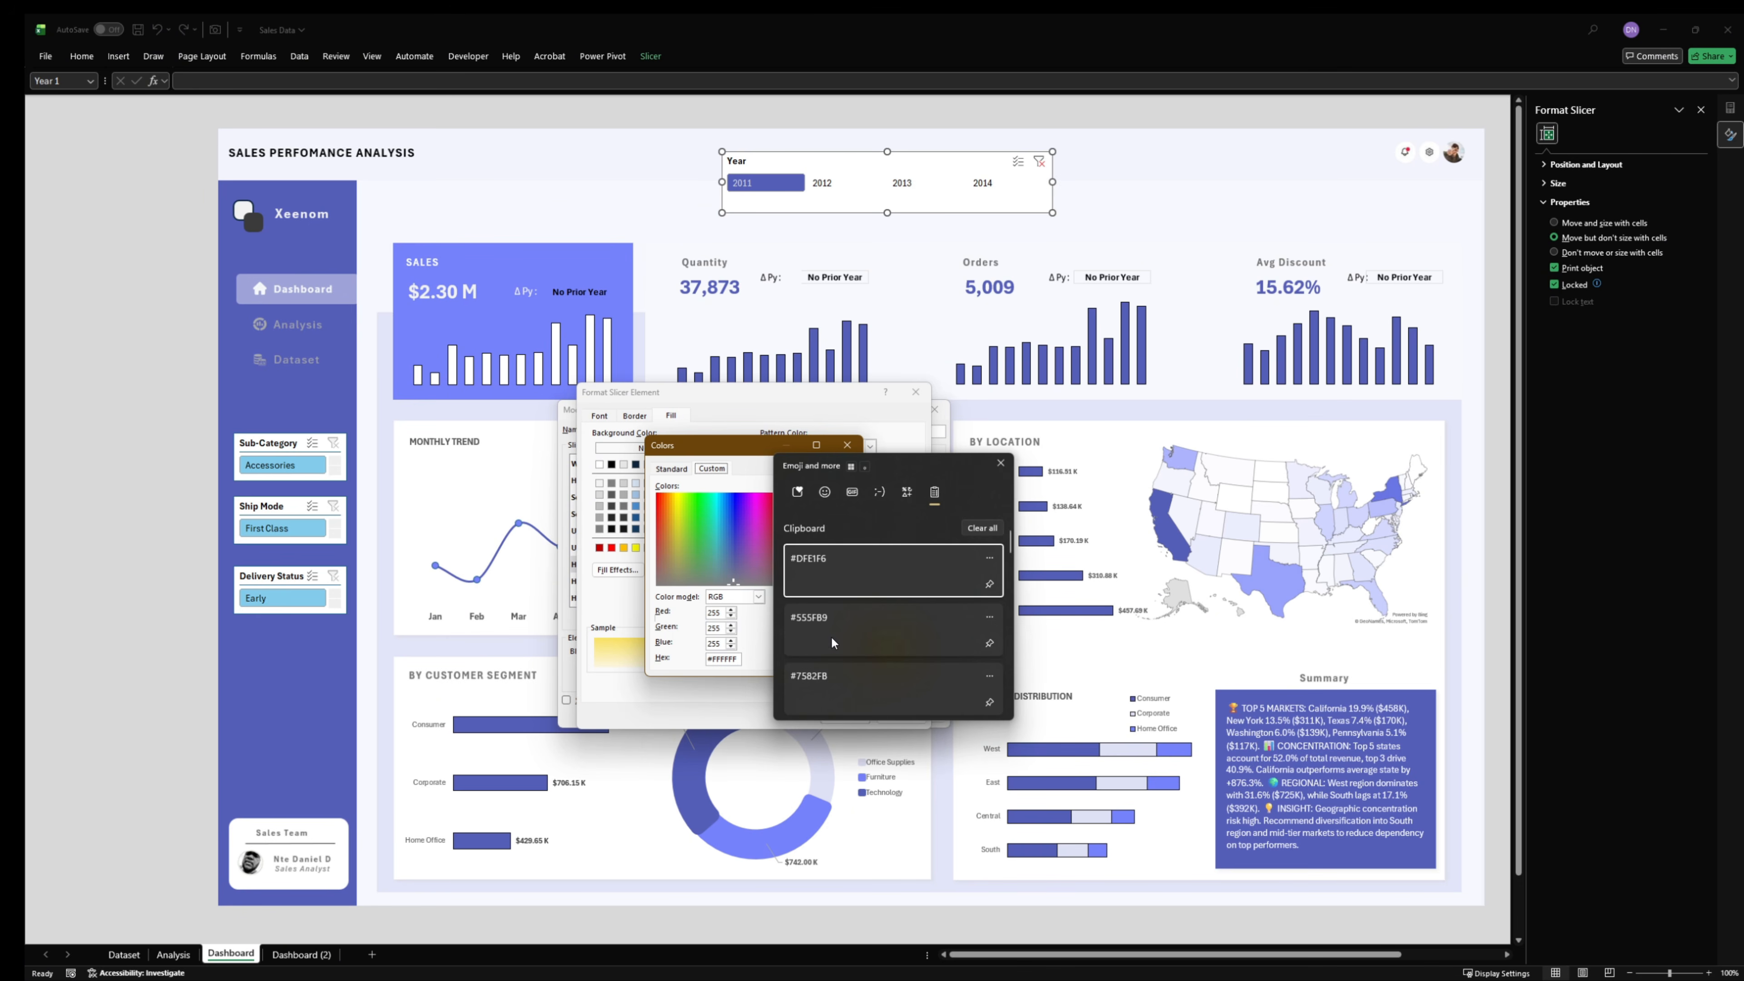
{"action": "left_click", "coordinate": [847, 566]}
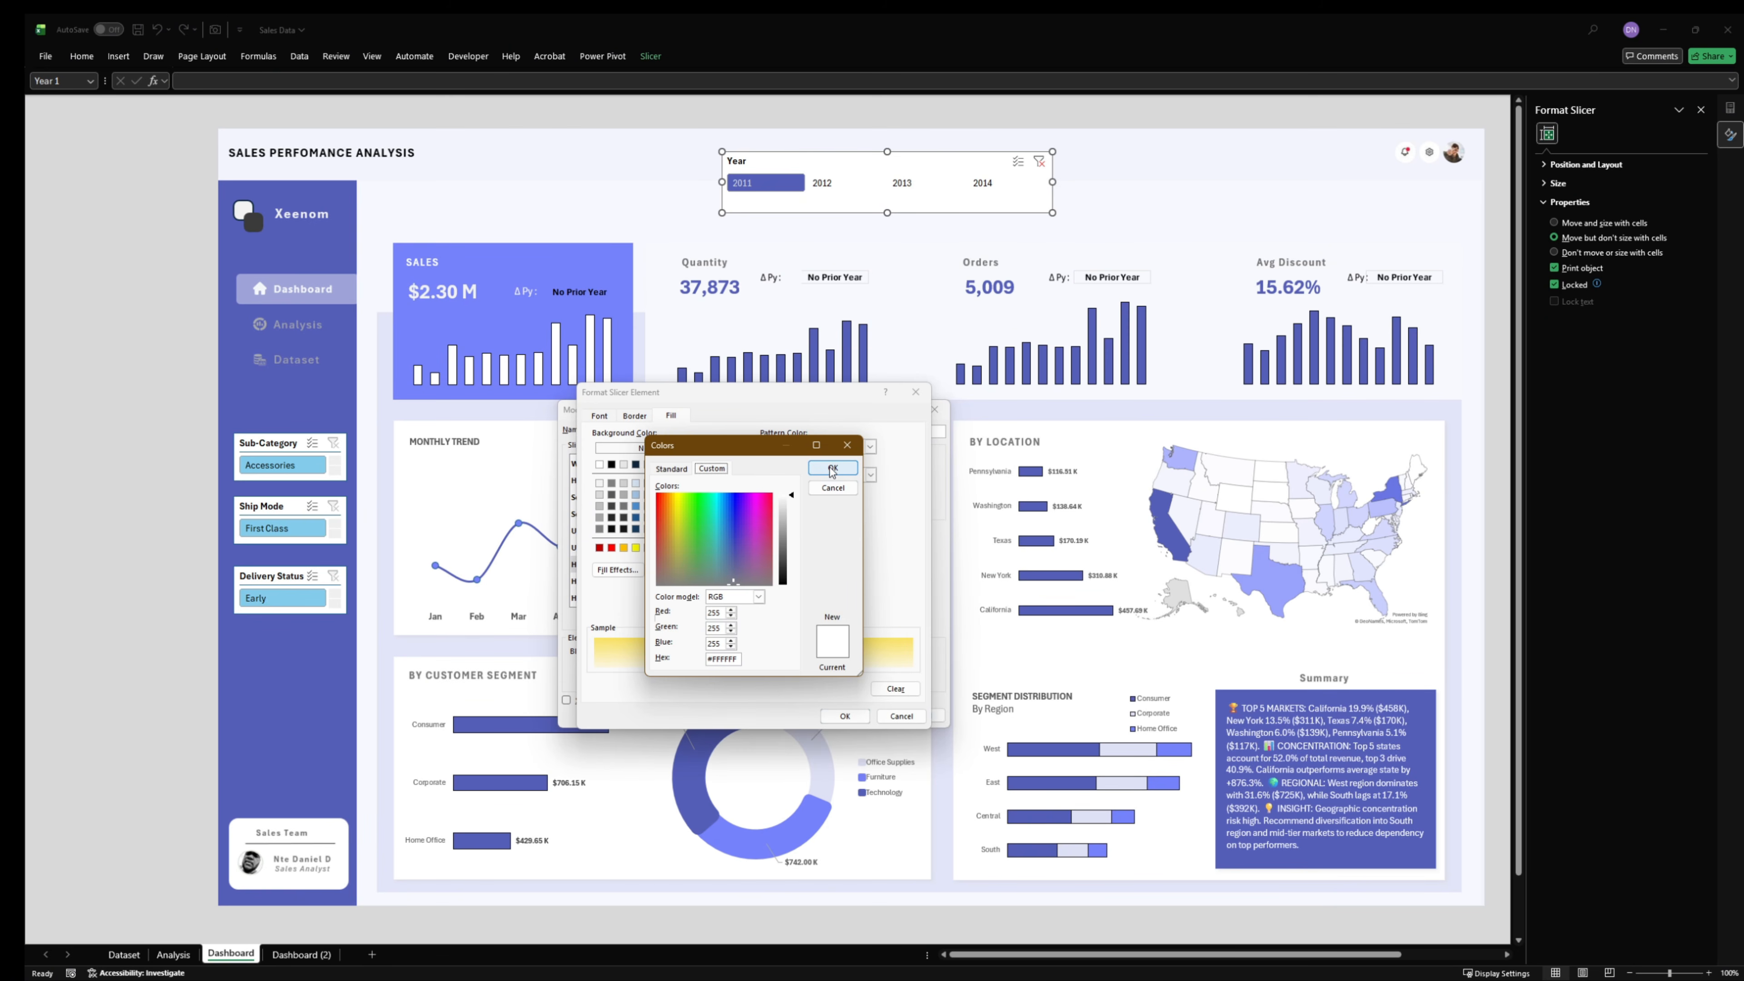
{"action": "left_click_drag", "start_coordinate": [733, 657], "coordinate": [635, 655]}
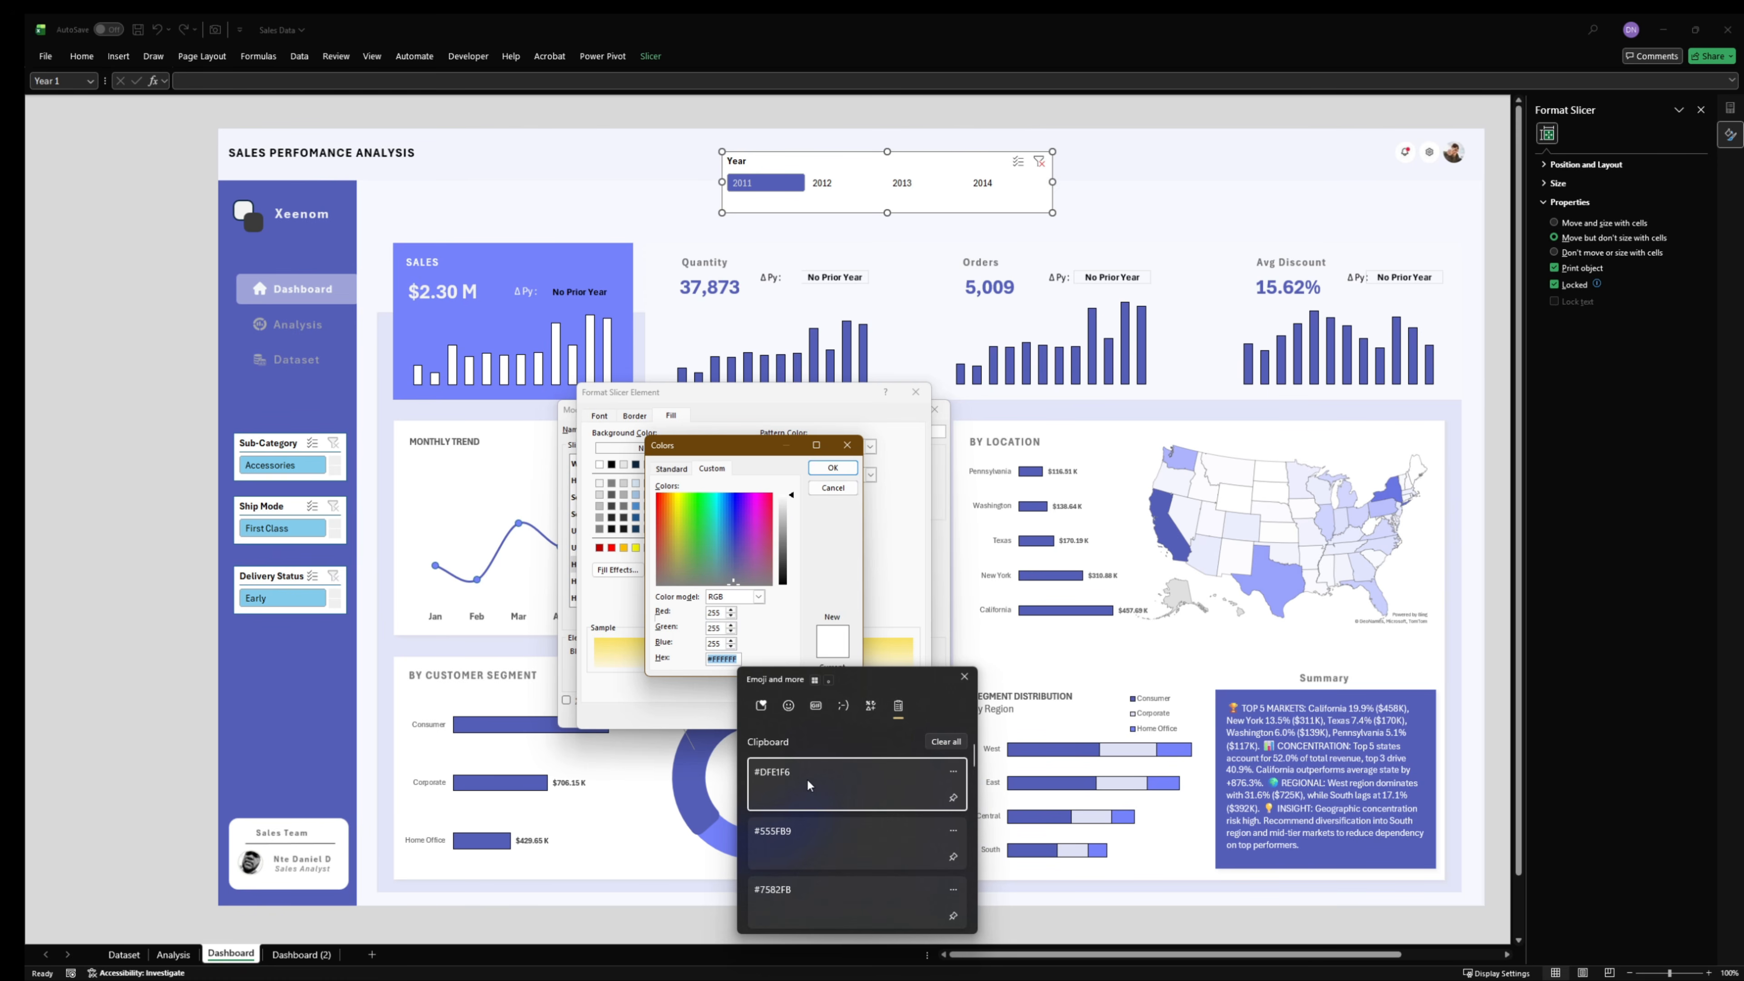
{"action": "left_click", "coordinate": [806, 781]}
{"action": "key", "text": "Return"}
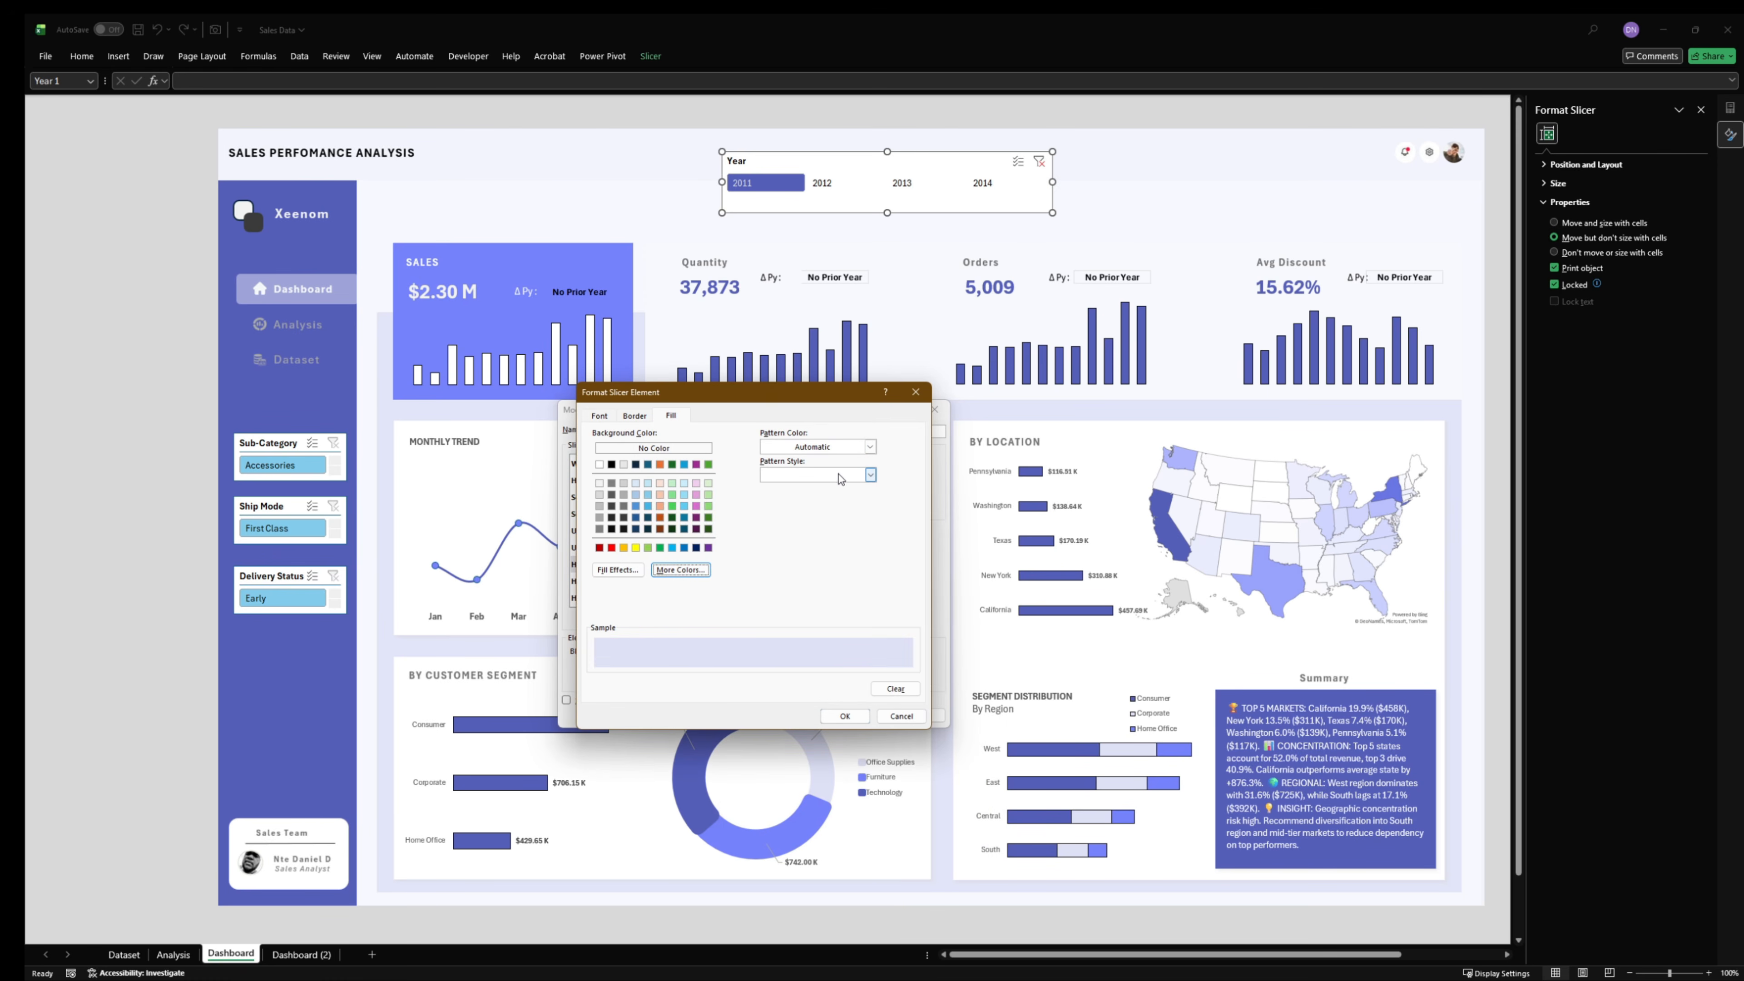
- Set the fill of the Hovered Selected Item with Data element to #7582FB and confirm its formatting
{"action": "left_click", "coordinate": [704, 571]}
{"action": "left_click_drag", "start_coordinate": [739, 660], "coordinate": [678, 649]}
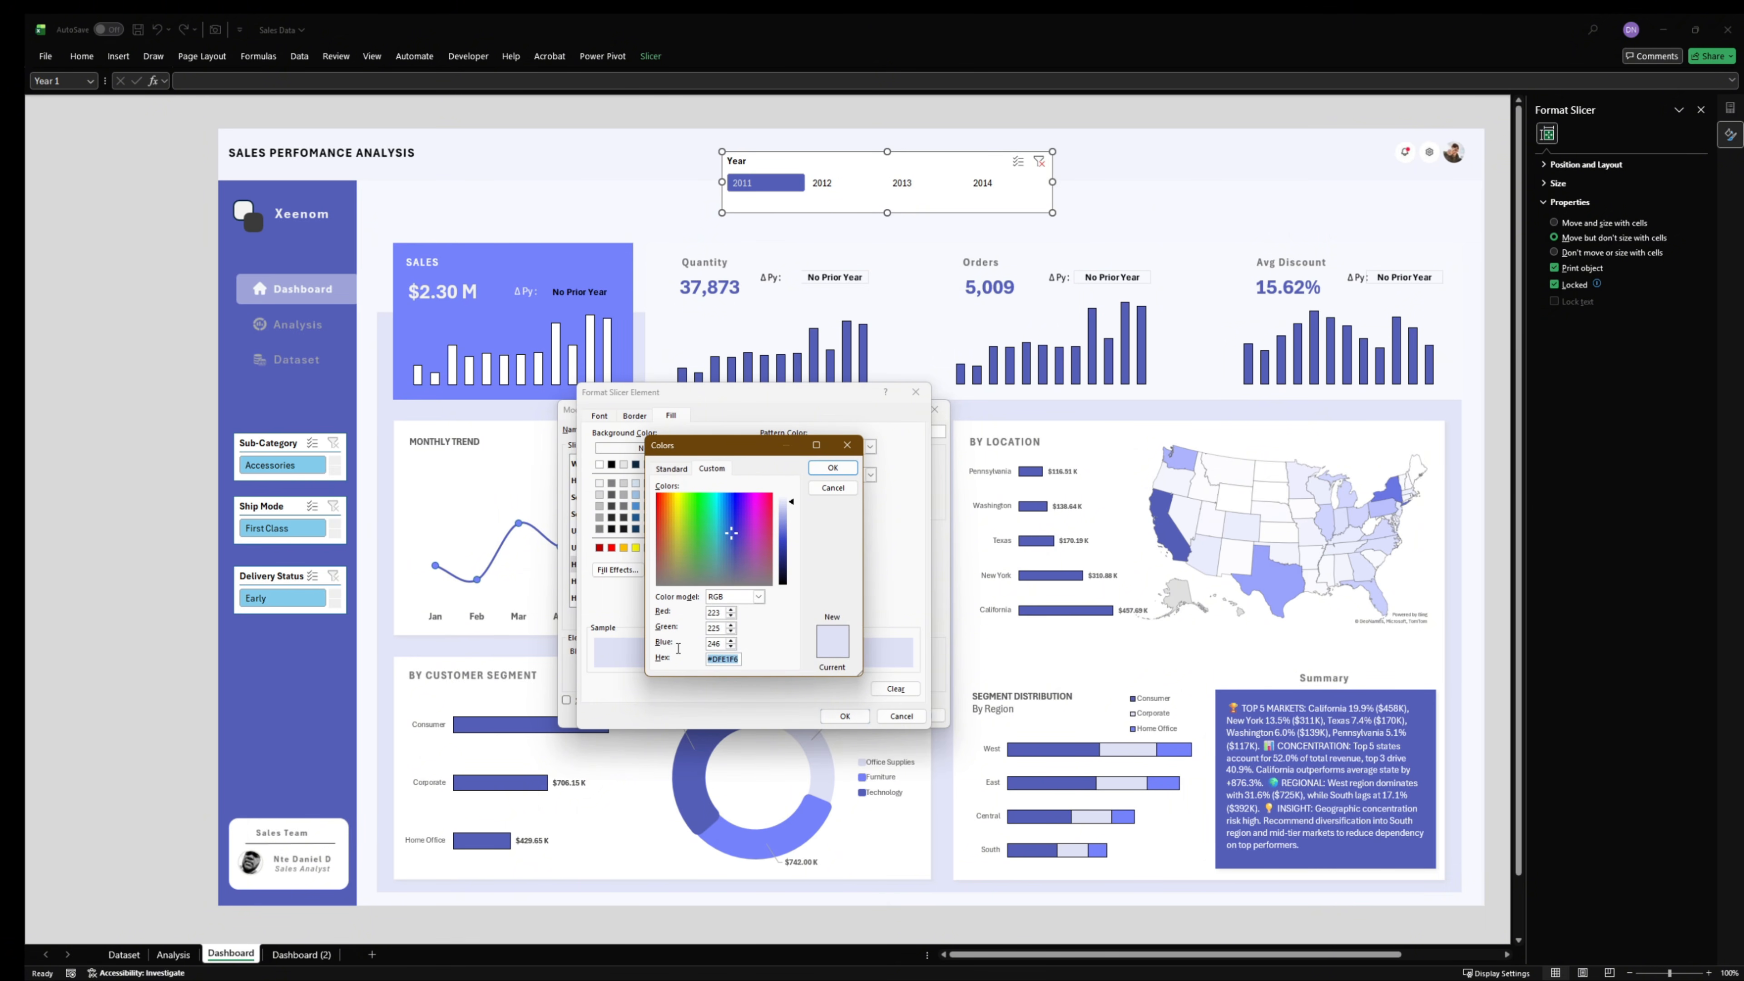
{"action": "key", "text": "super+v"}
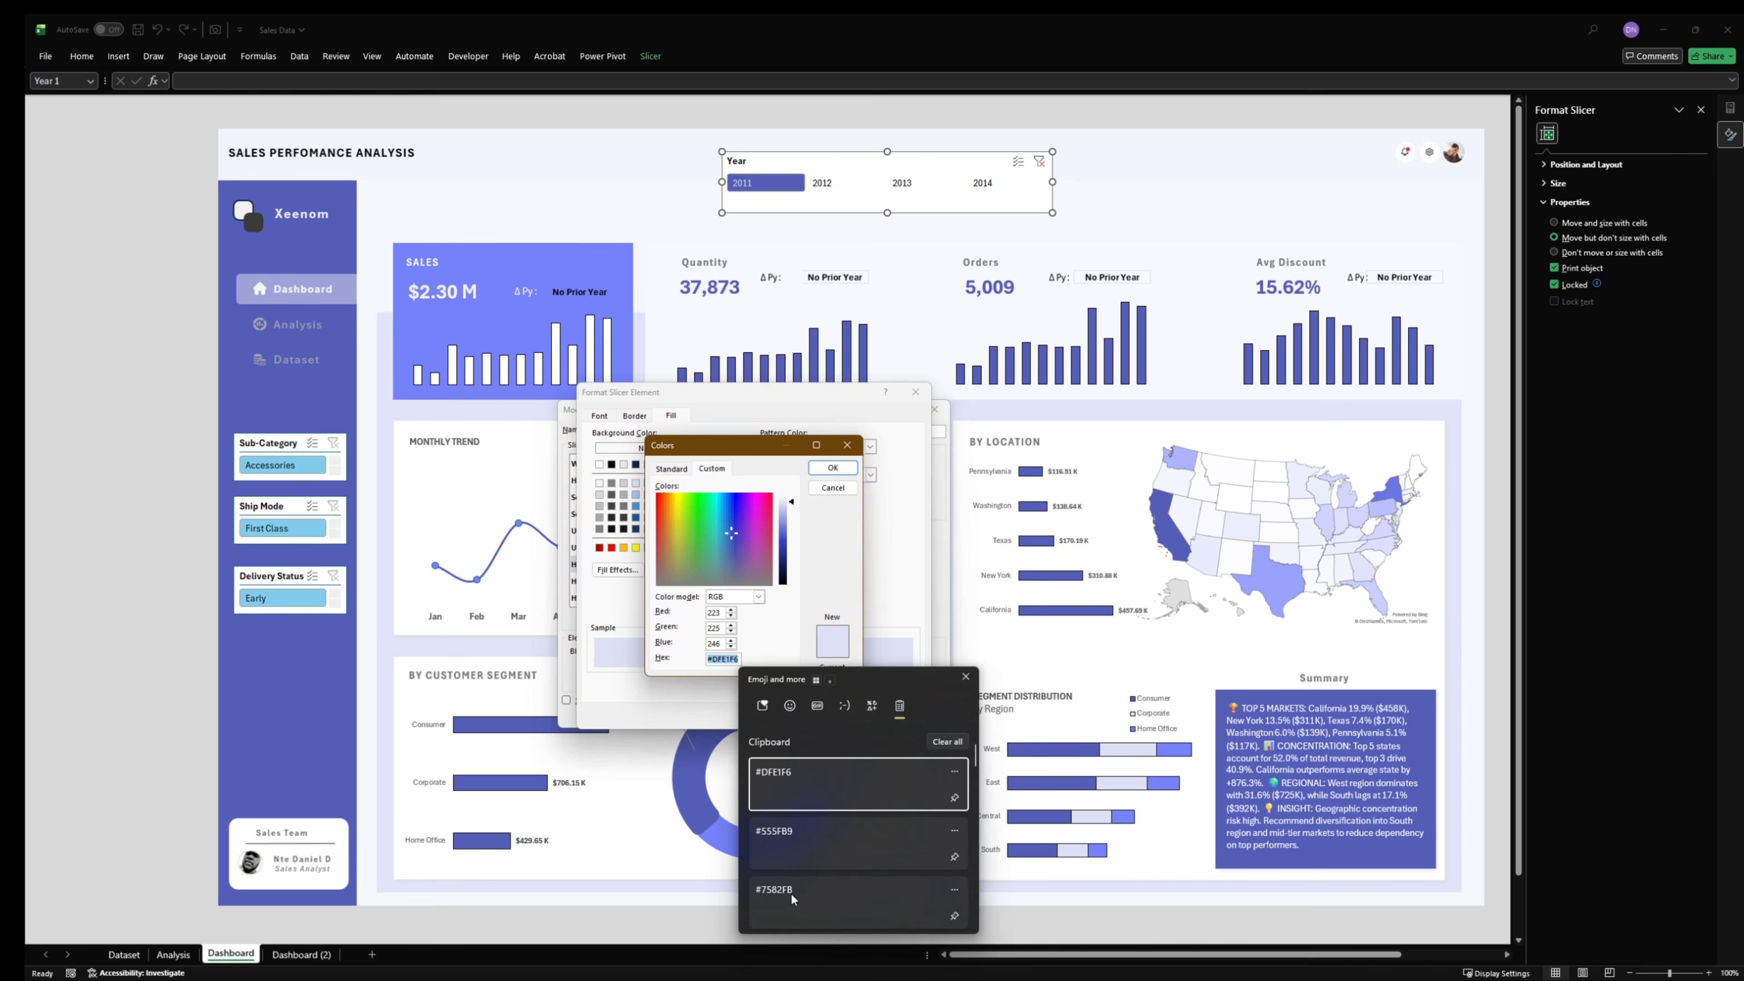
{"action": "left_click", "coordinate": [798, 905]}
{"action": "left_click", "coordinate": [827, 470]}
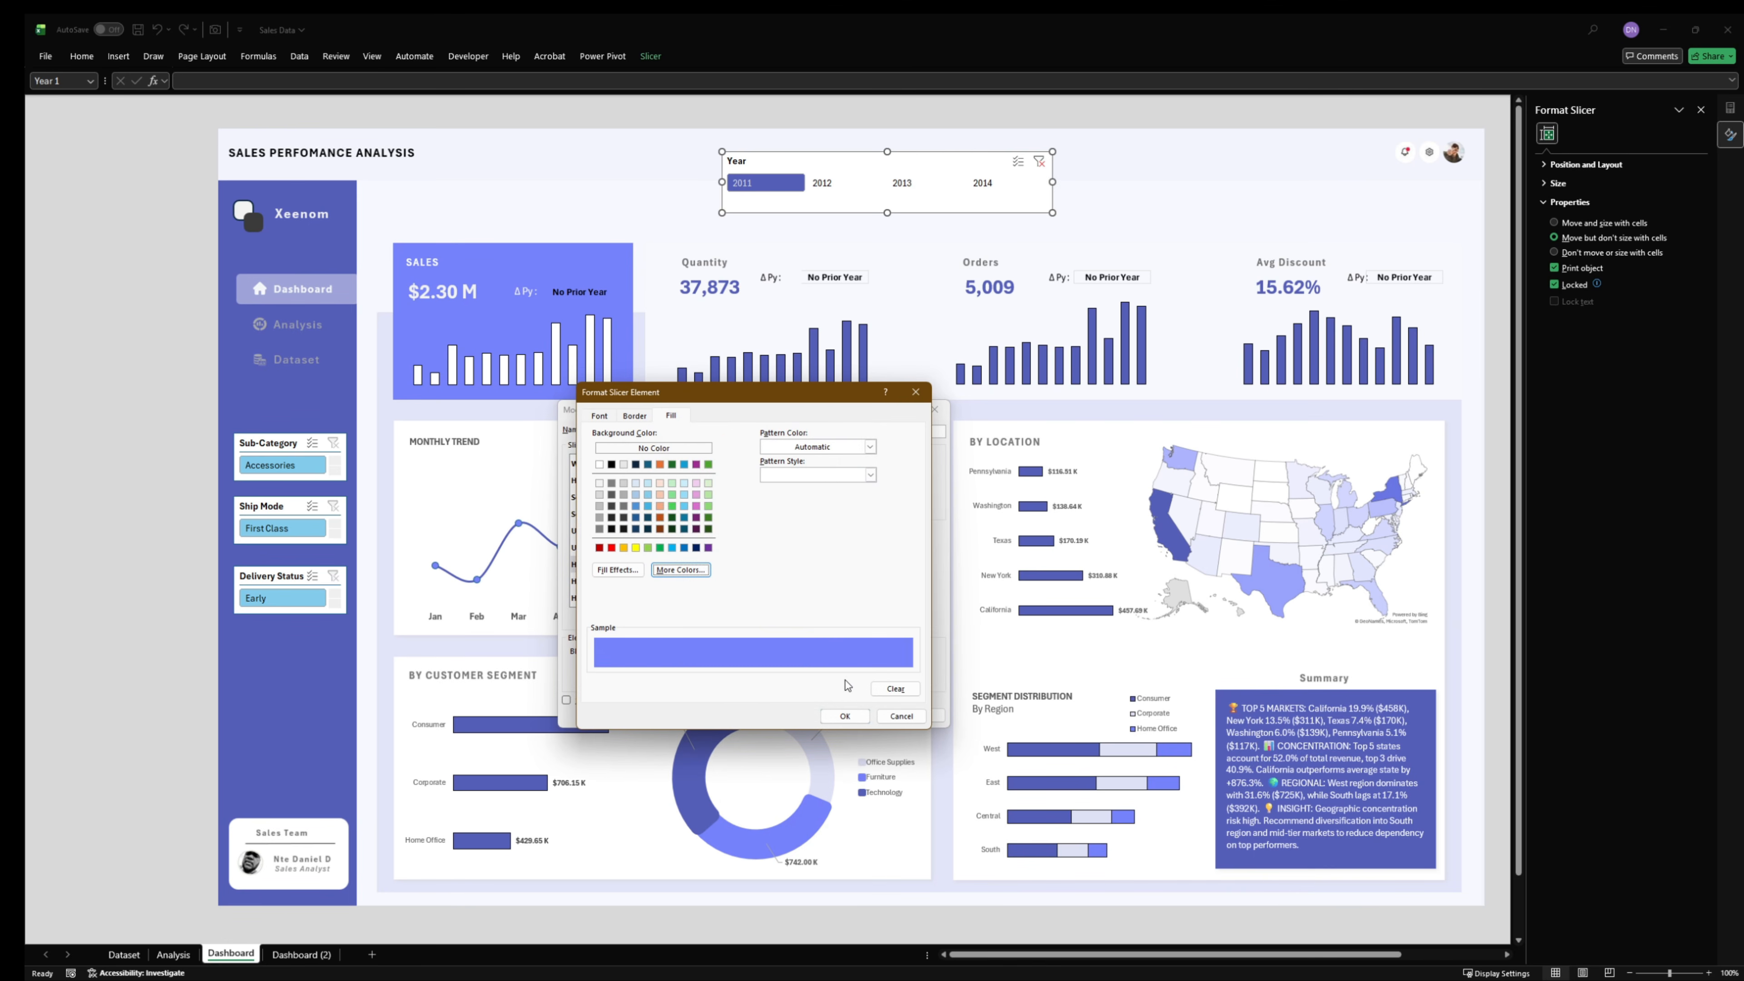
{"action": "left_click", "coordinate": [842, 716]}
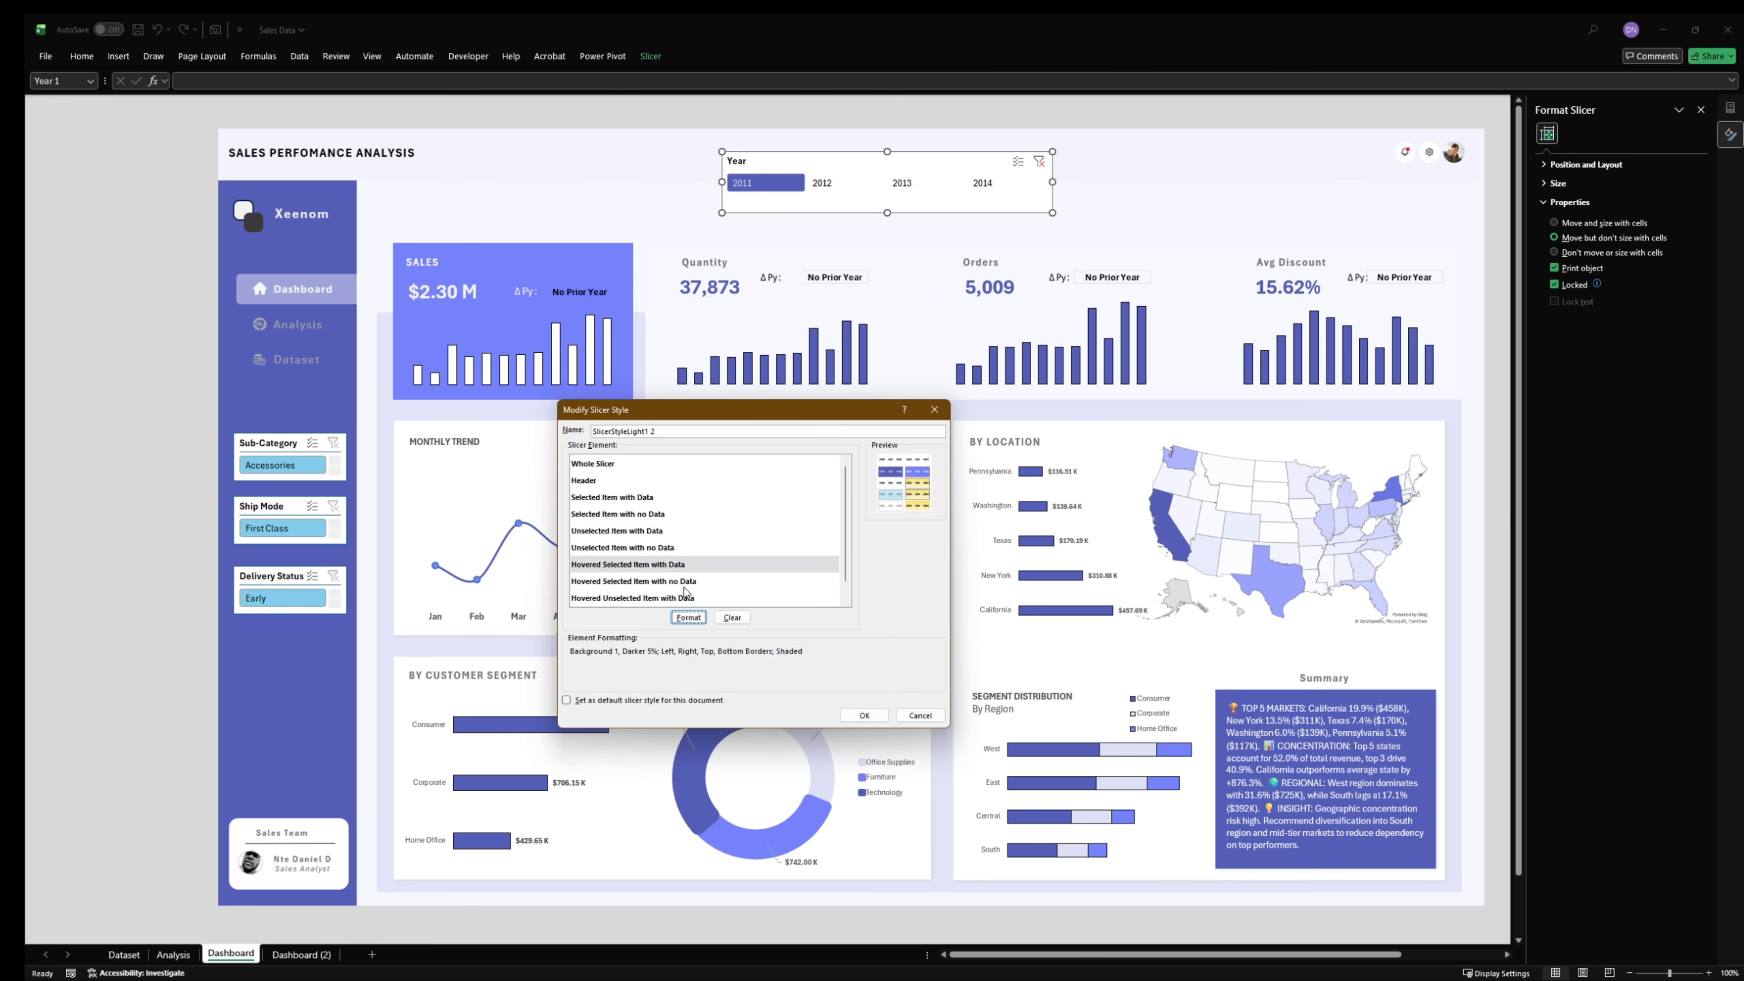
- Fill the Hovered Unselected Item with Data element with a custom light gray and save the slicer style
{"action": "scroll", "coordinate": [685, 592], "scroll_direction": "down", "scroll_amount": 1}
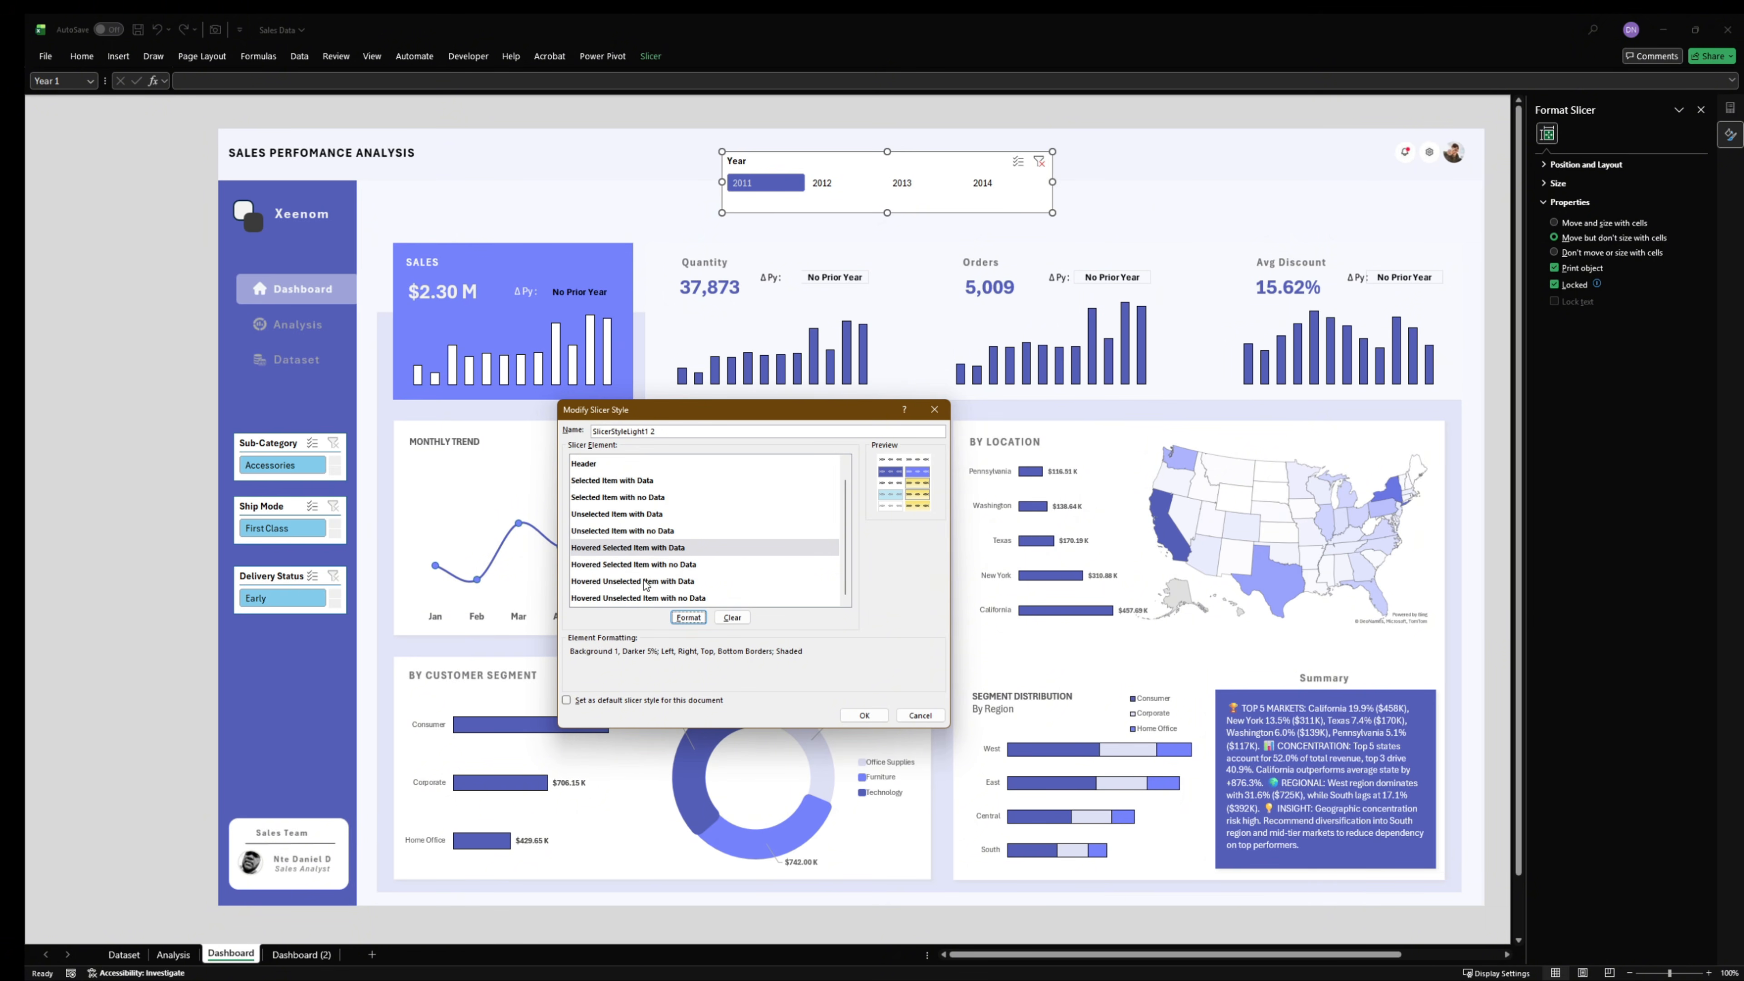
{"action": "left_click", "coordinate": [665, 583]}
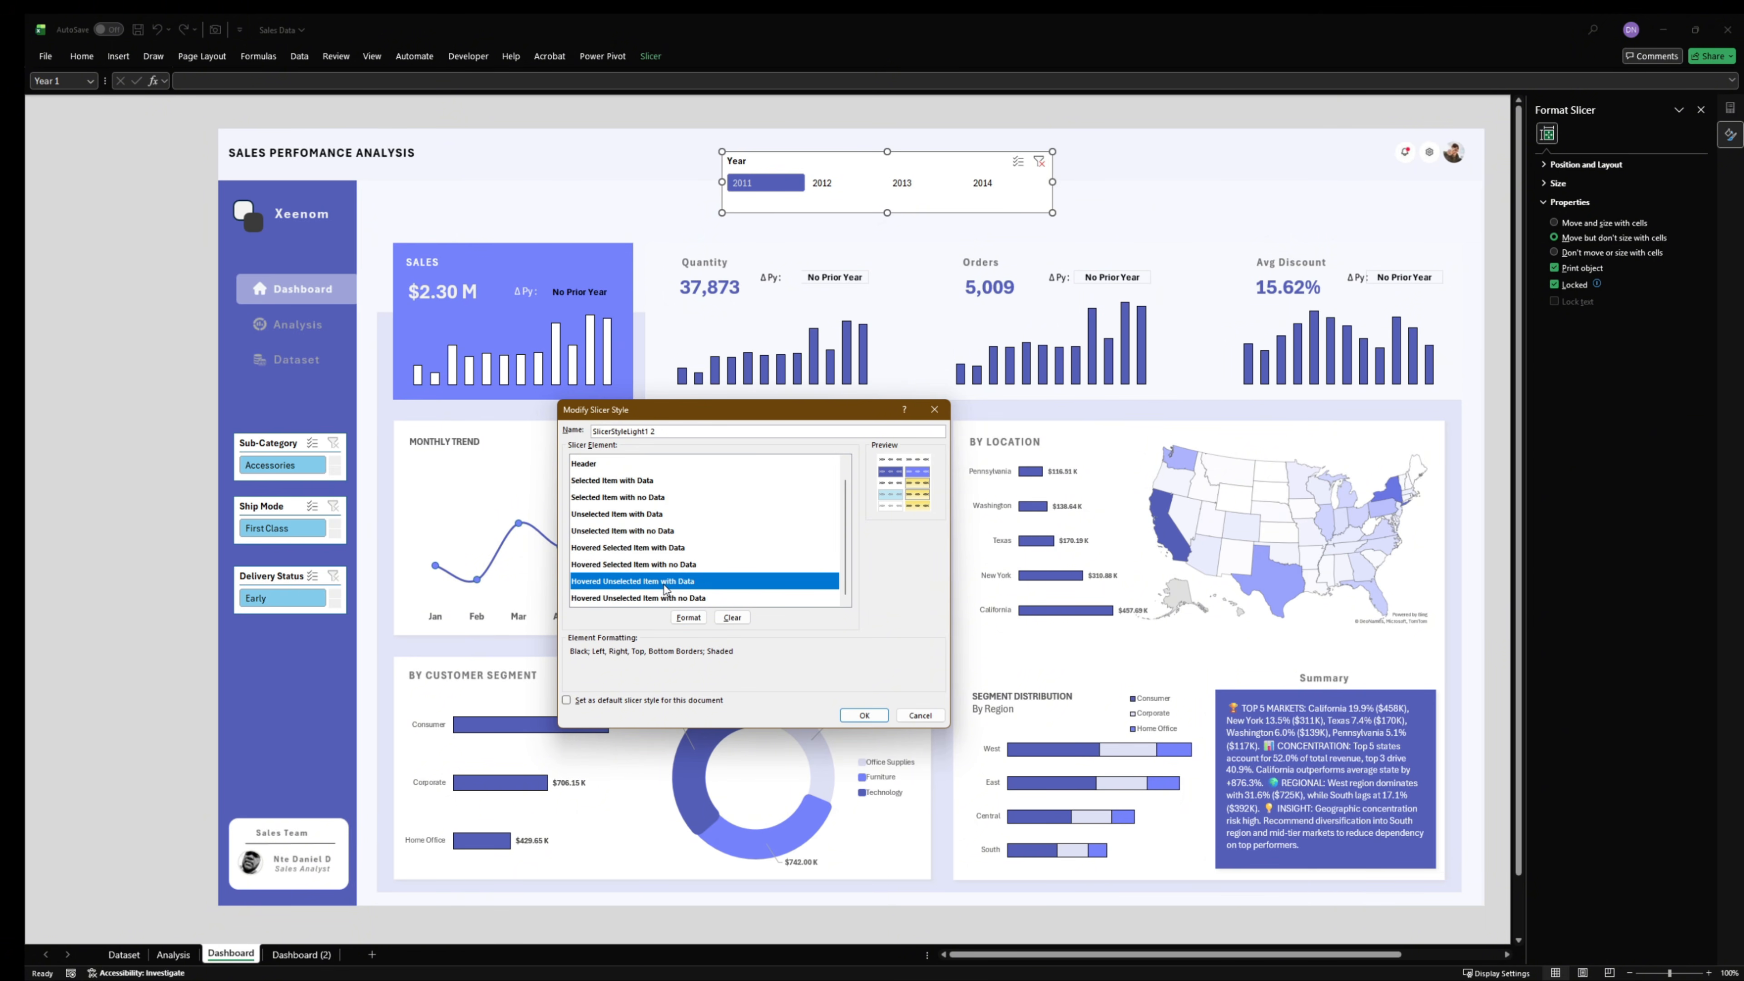
{"action": "left_click", "coordinate": [689, 617]}
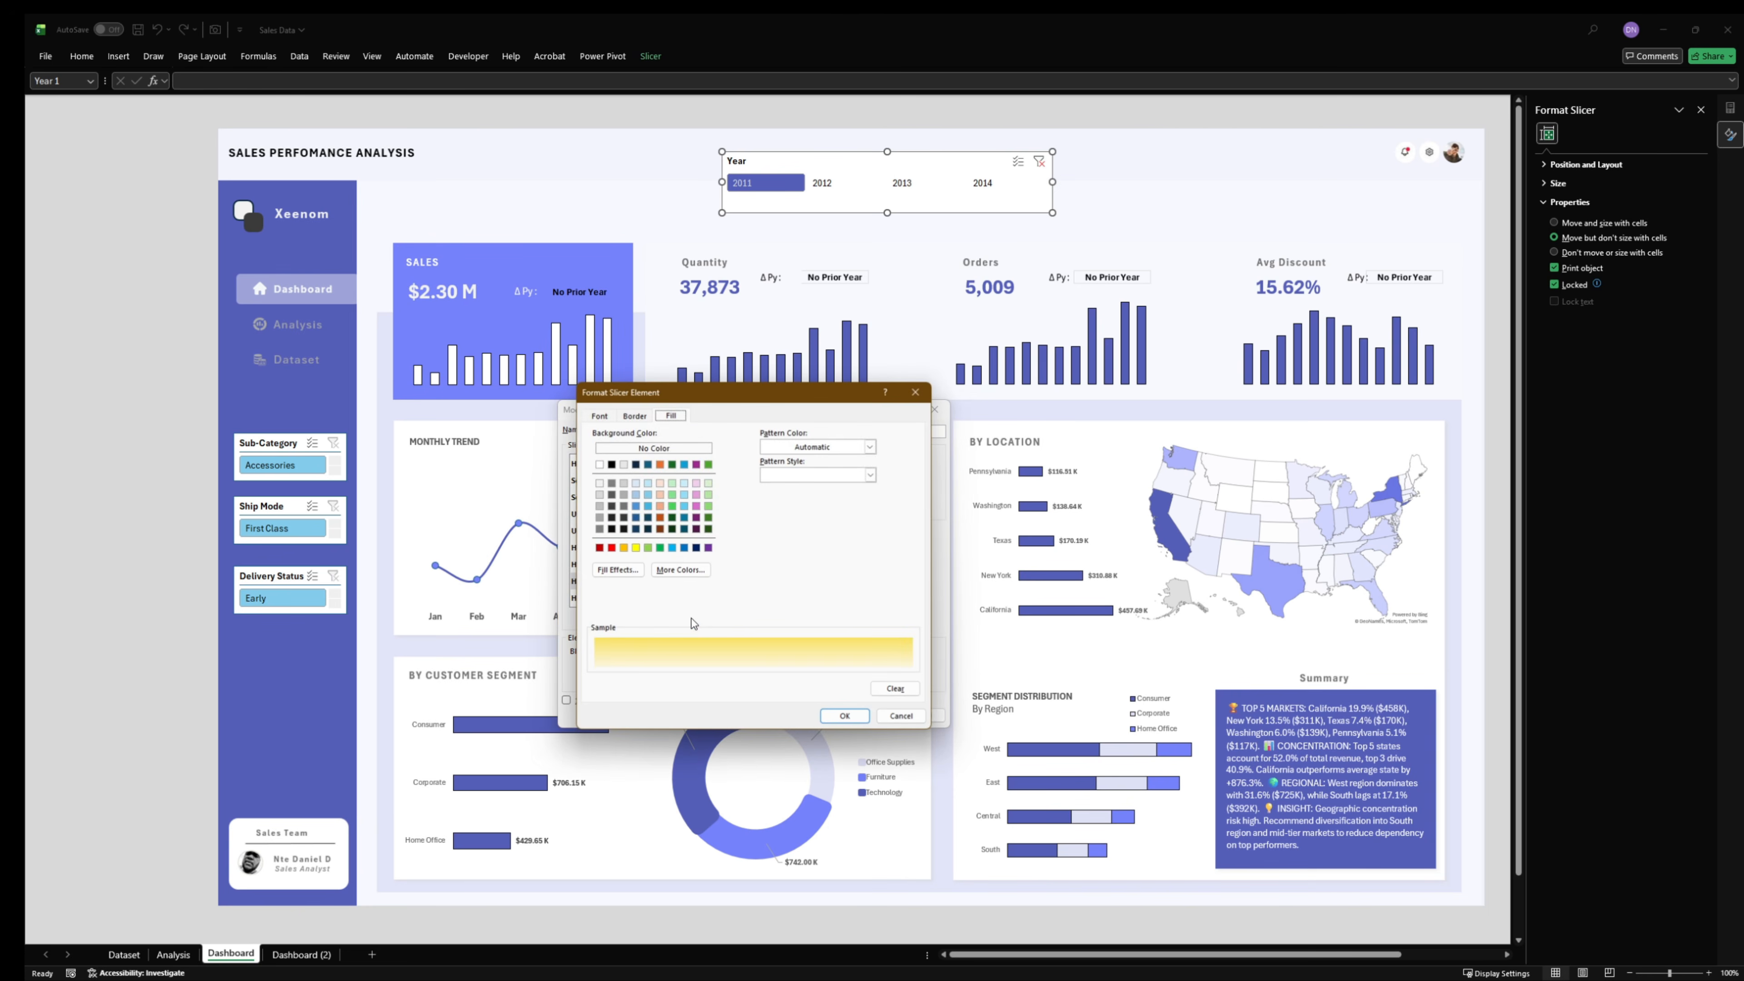
{"action": "left_click", "coordinate": [668, 450]}
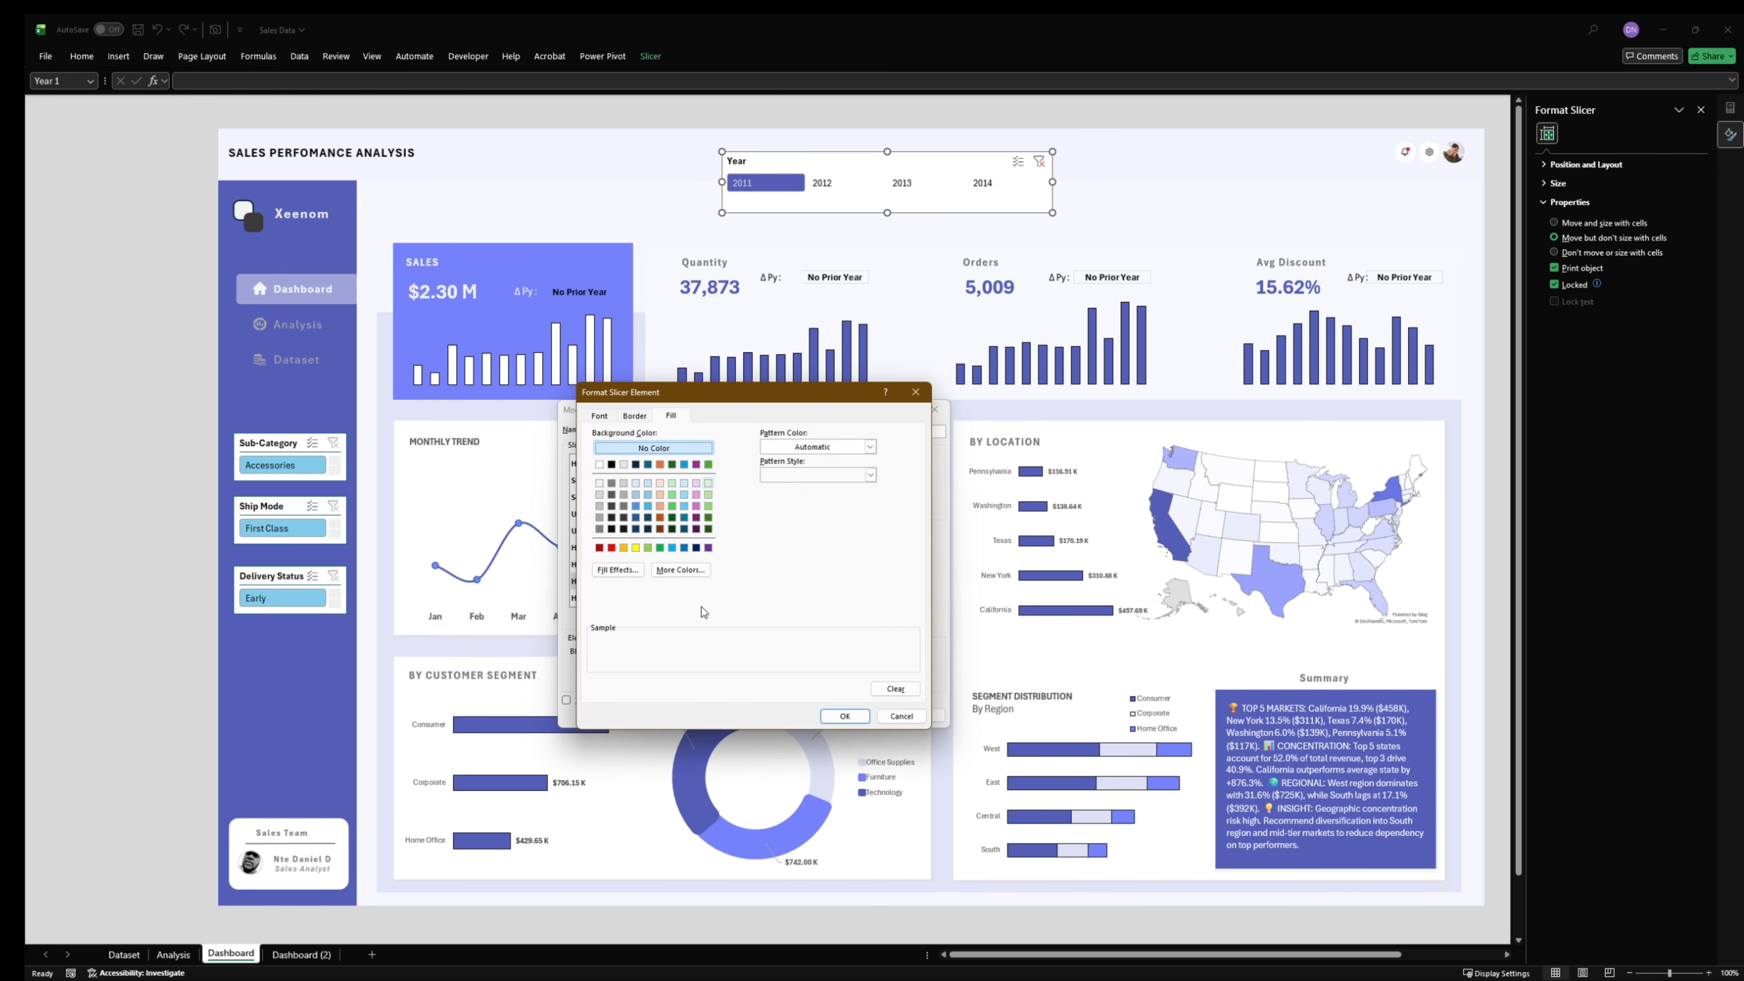
{"action": "left_click", "coordinate": [680, 570]}
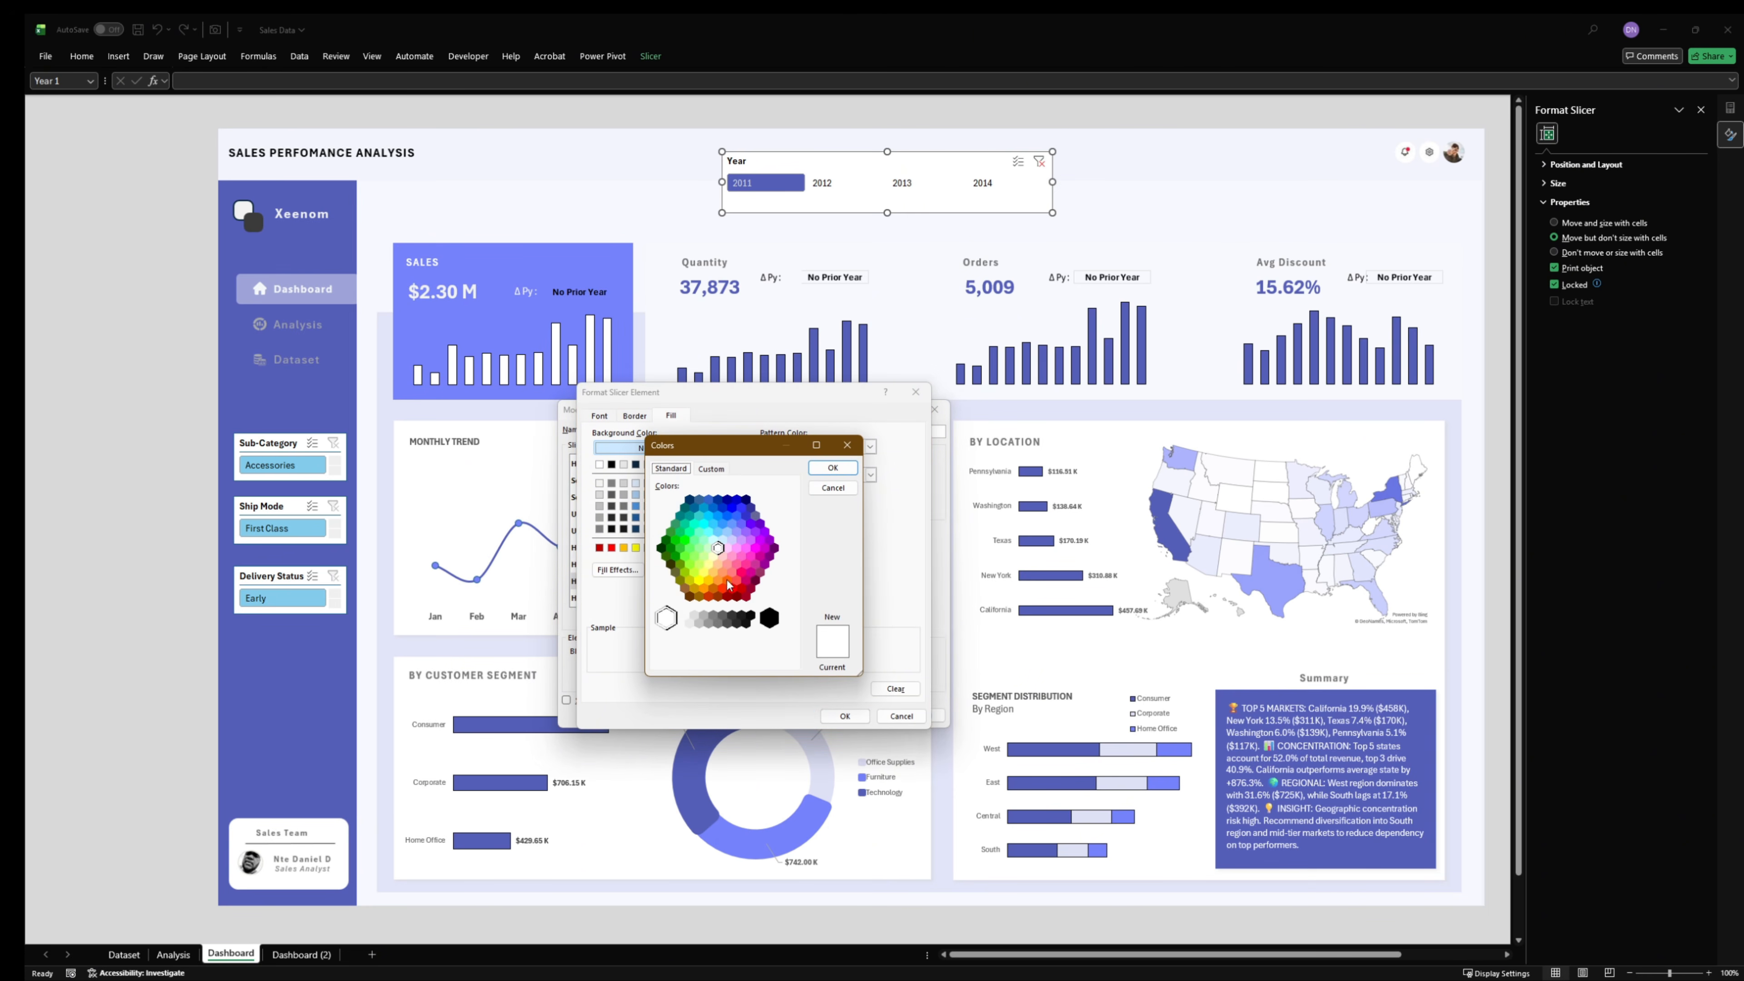
{"action": "left_click", "coordinate": [710, 470]}
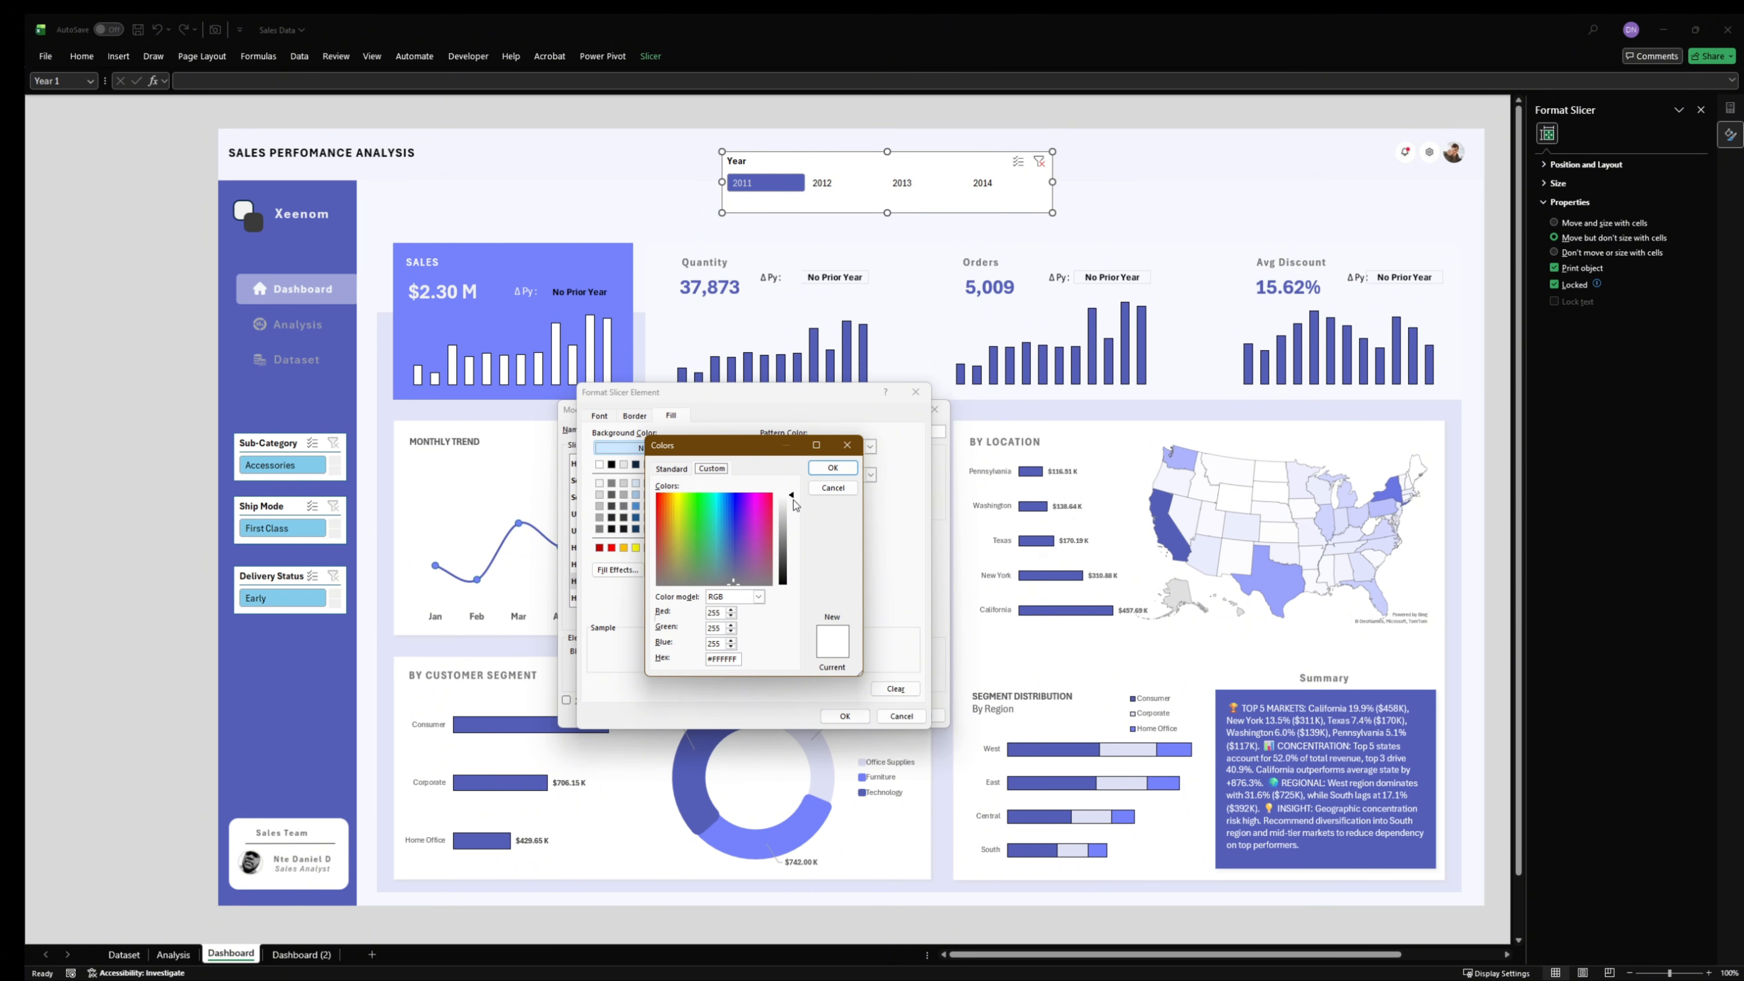
{"action": "left_click_drag", "start_coordinate": [796, 505], "coordinate": [794, 514]}
{"action": "left_click", "coordinate": [832, 468]}
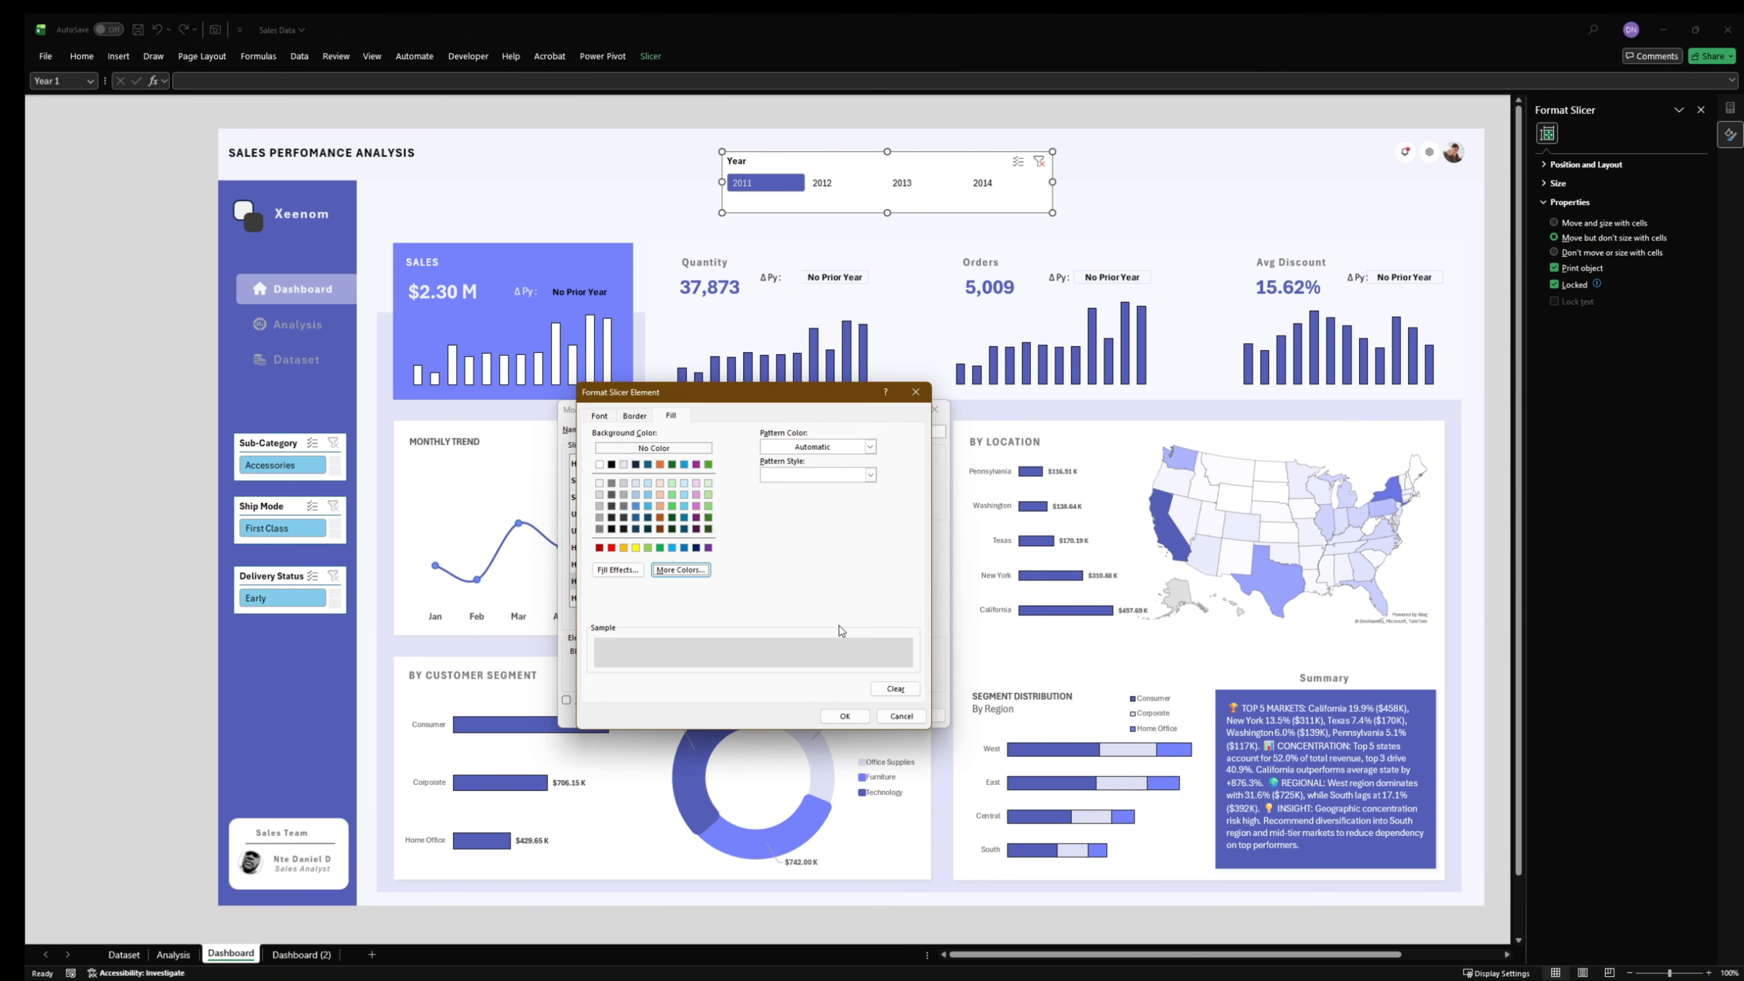
{"action": "left_click", "coordinate": [844, 715]}
{"action": "left_click", "coordinate": [864, 715]}
- Test the restyled Year slicer by selecting 2012, 2014 and 2011 in turn
{"action": "left_click", "coordinate": [1126, 203]}
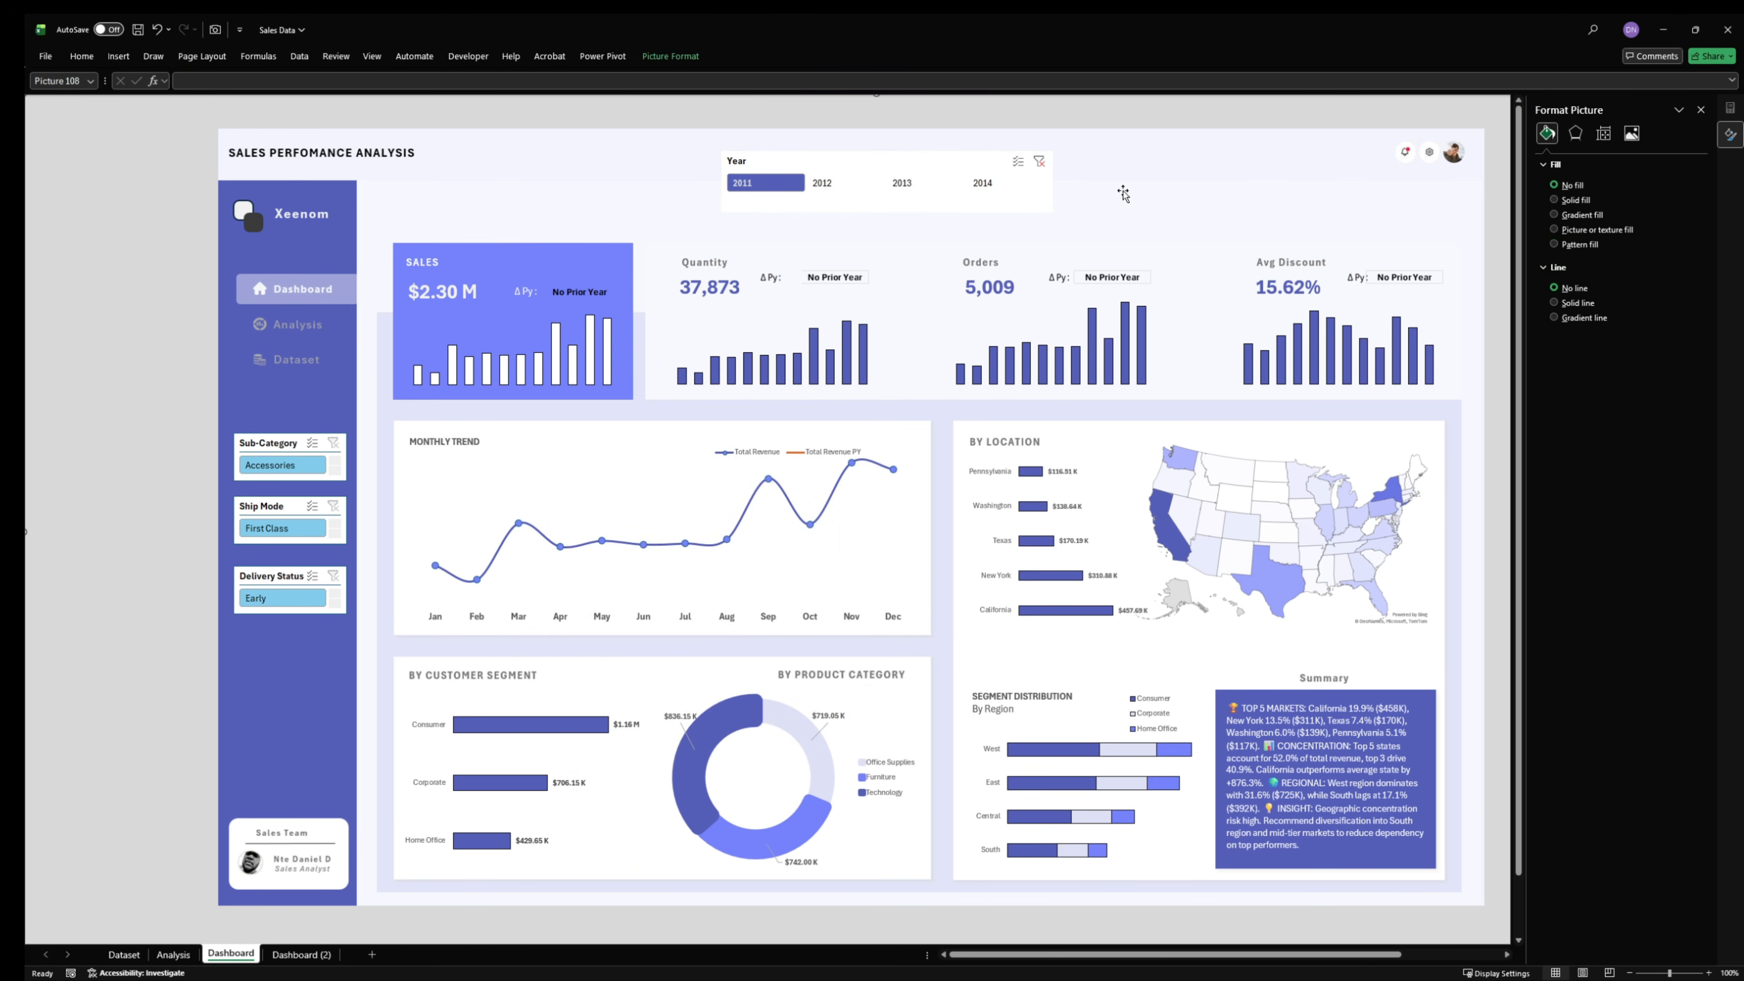
{"action": "left_click", "coordinate": [844, 182]}
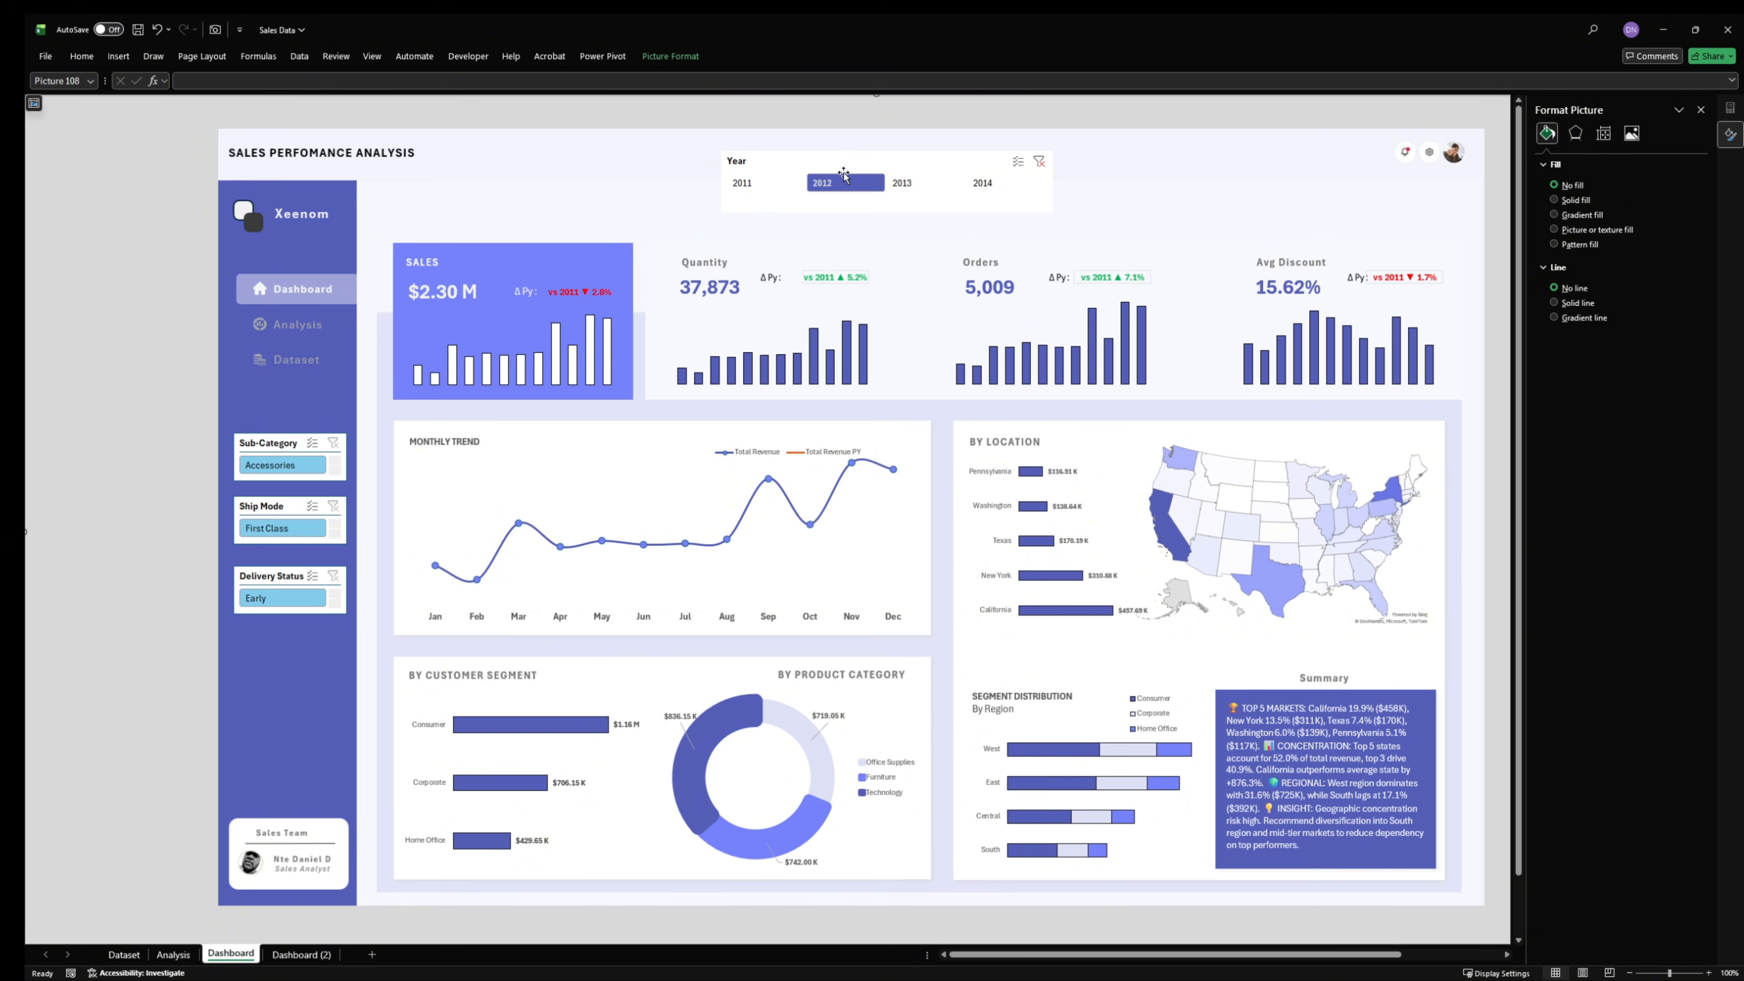
{"action": "left_click", "coordinate": [995, 183]}
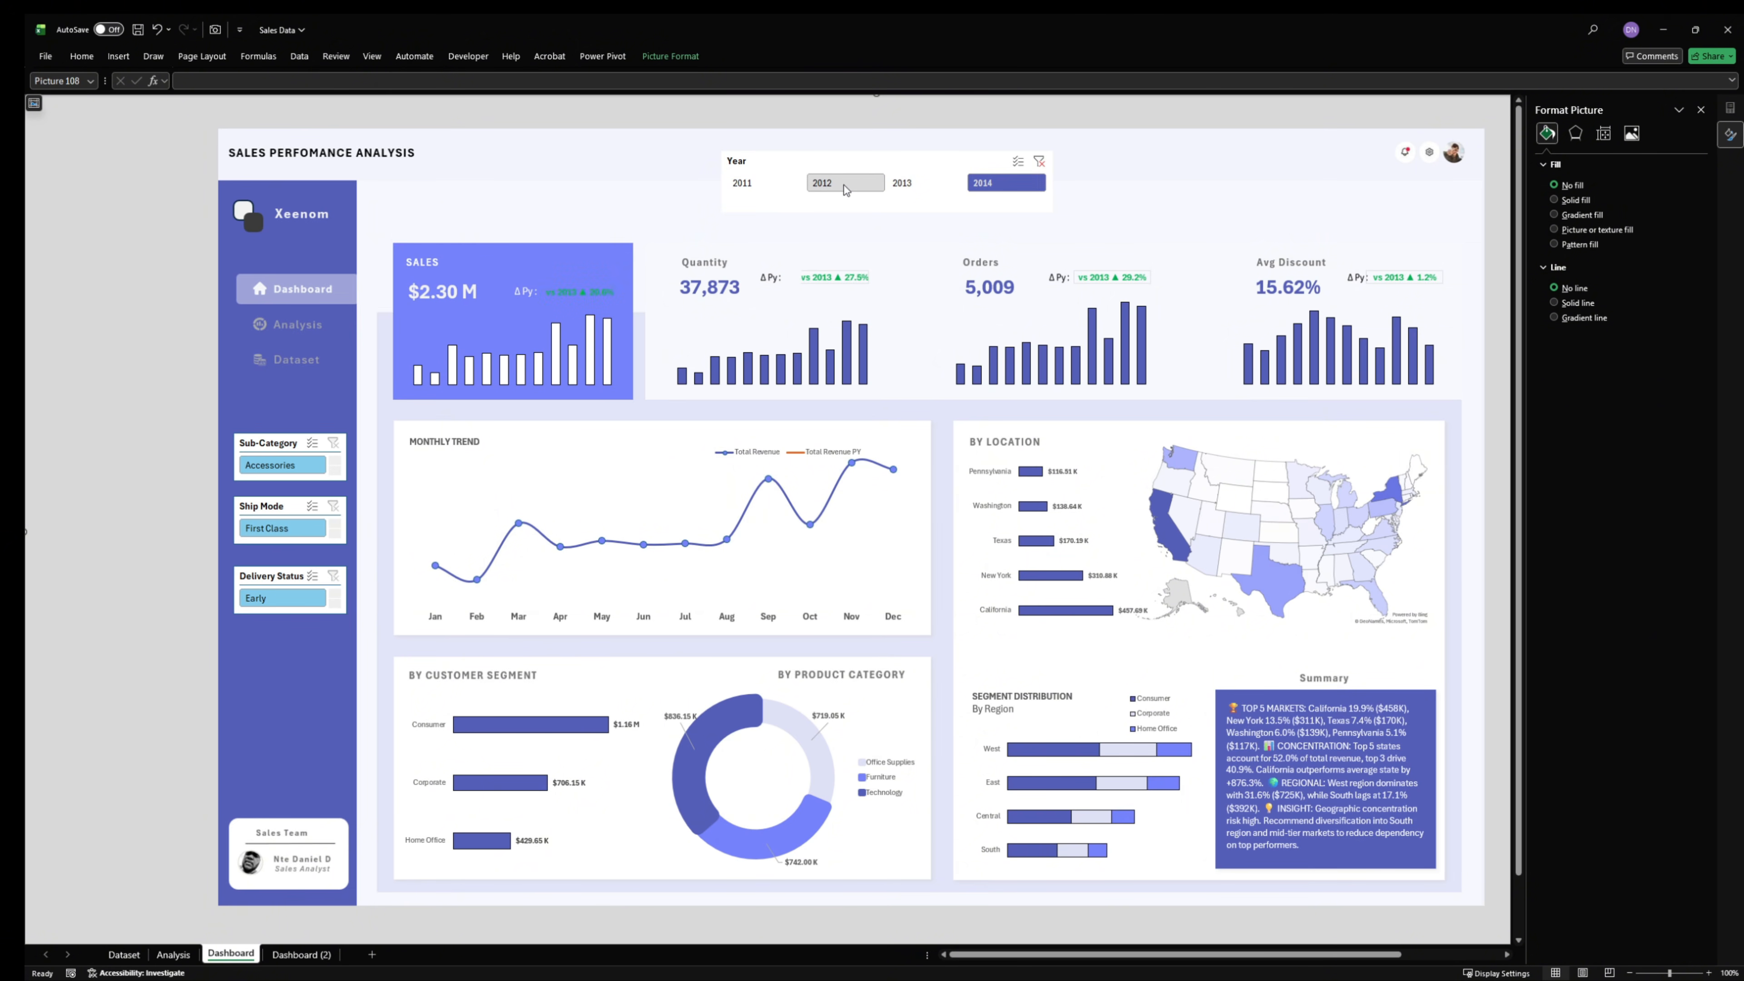
{"action": "left_click", "coordinate": [755, 184]}
- Apply the Year slicer's custom style to the Sub-Category, Ship Mode and Delivery Status slicers together, and deselect them
{"action": "left_click", "coordinate": [794, 163]}
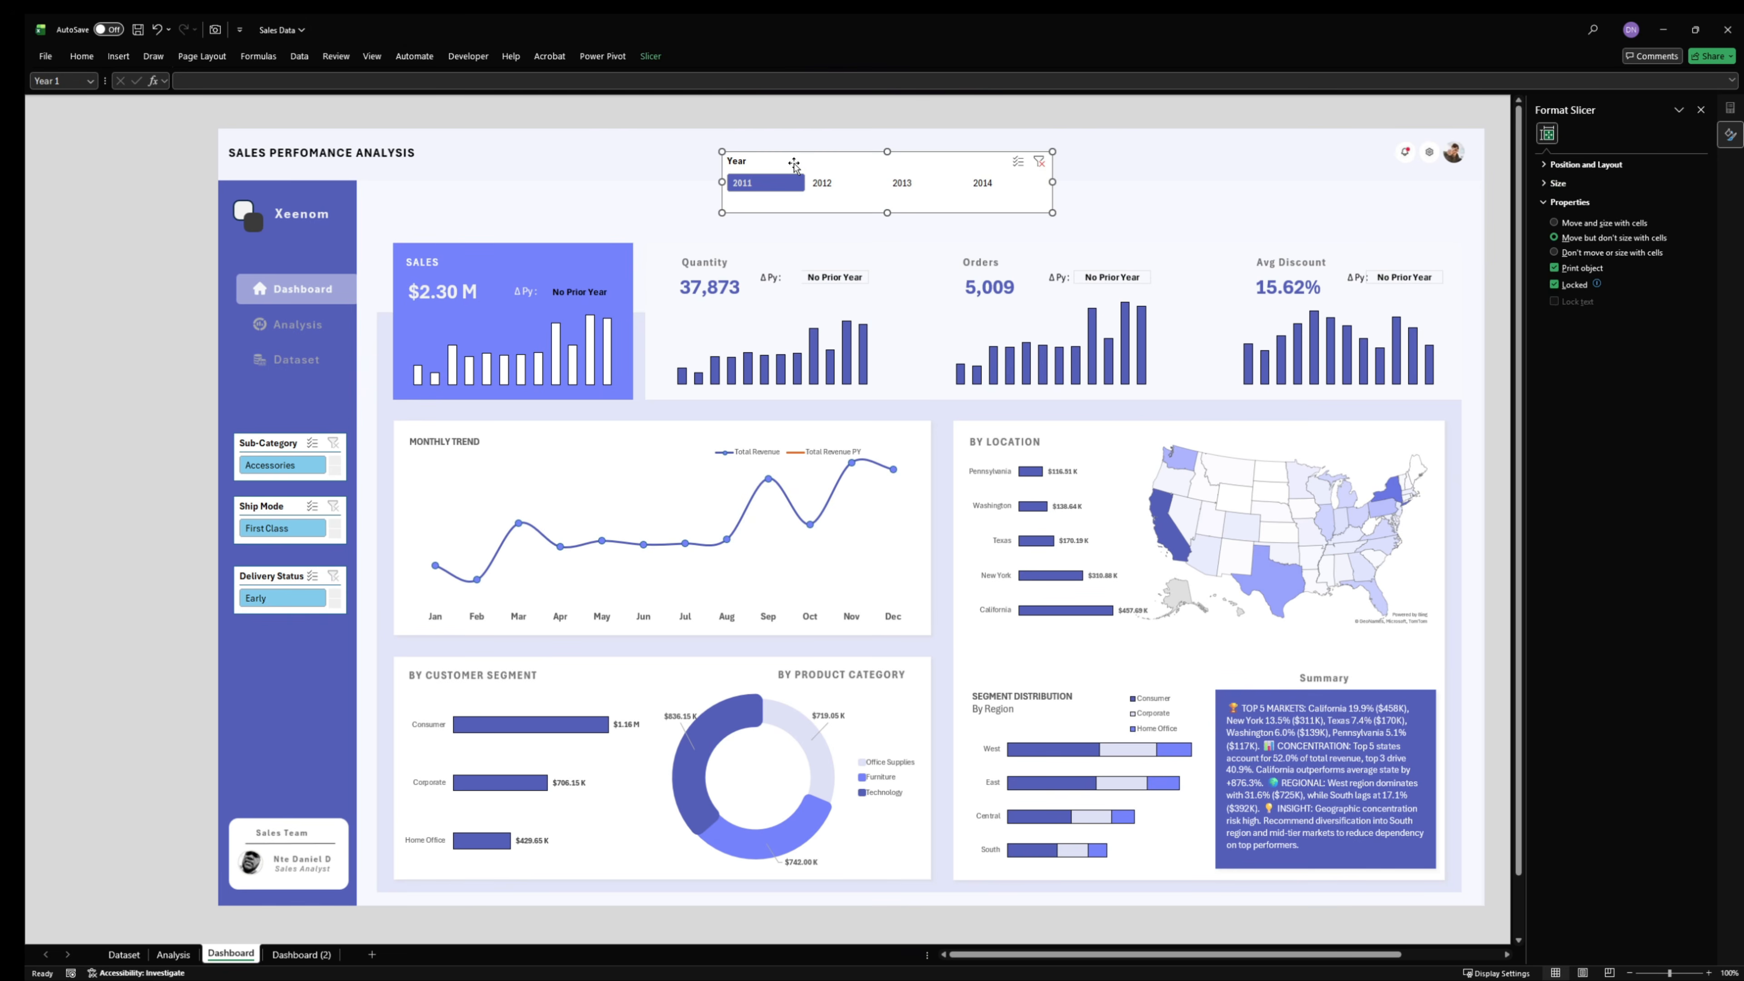
{"action": "left_click", "coordinate": [656, 57]}
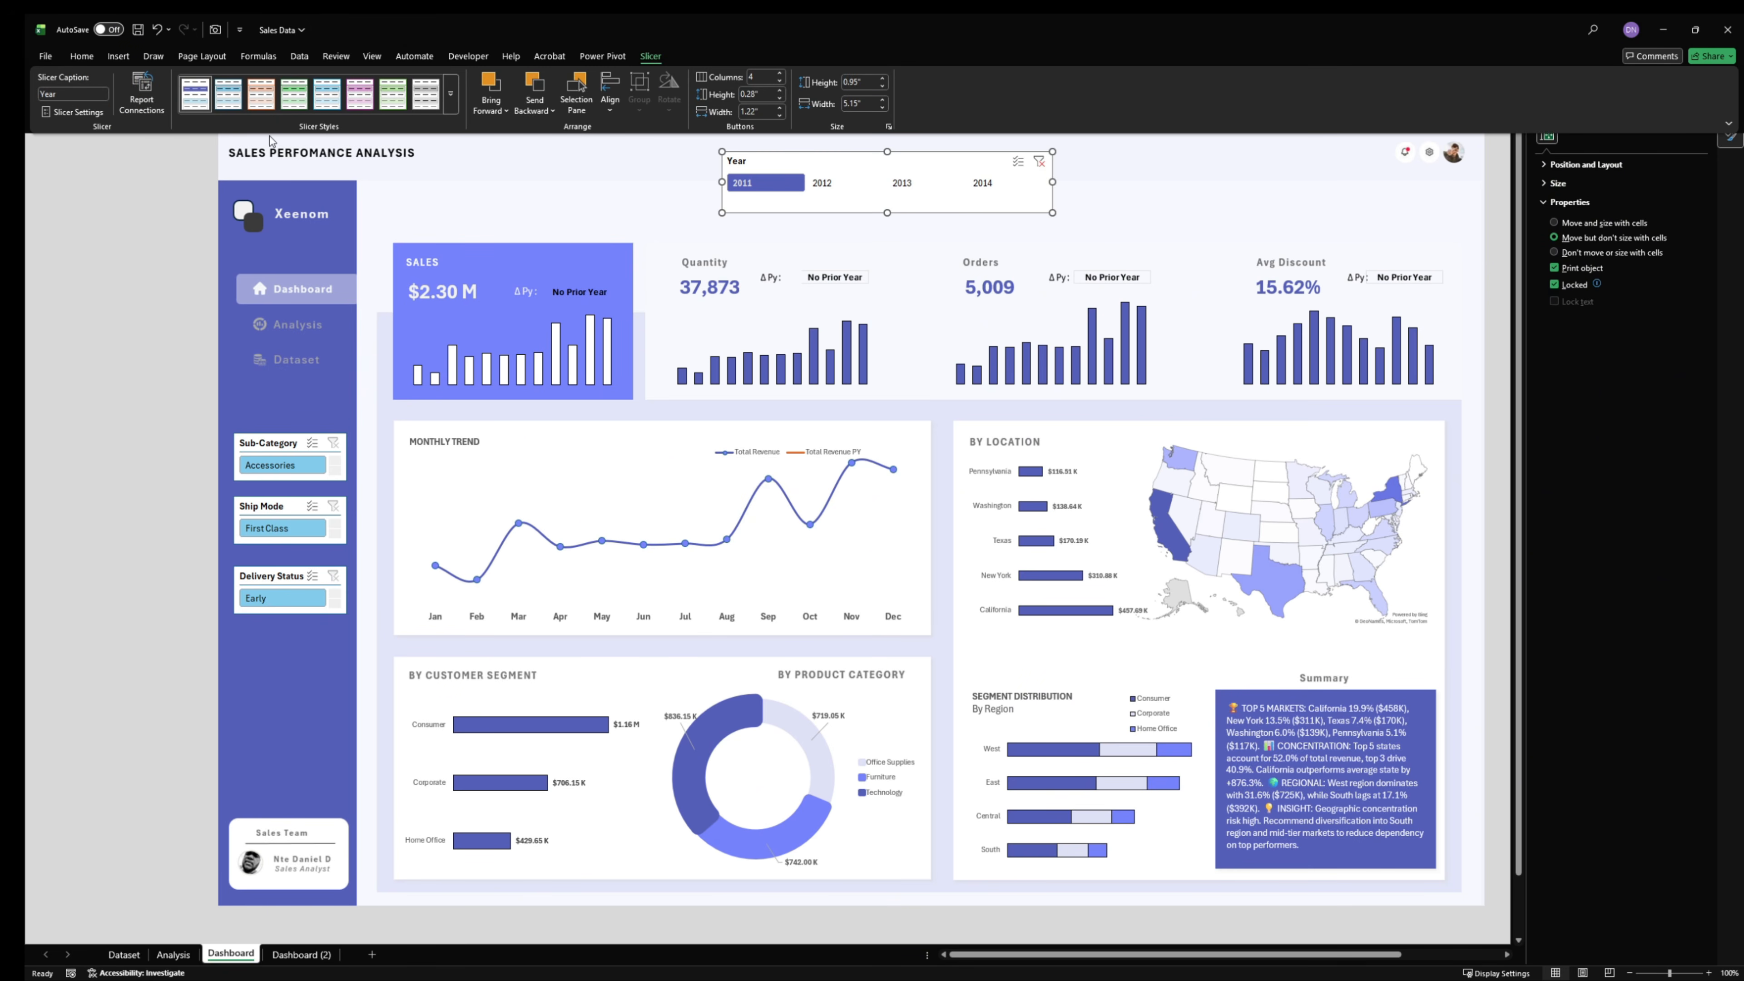
{"action": "left_click", "coordinate": [283, 442]}
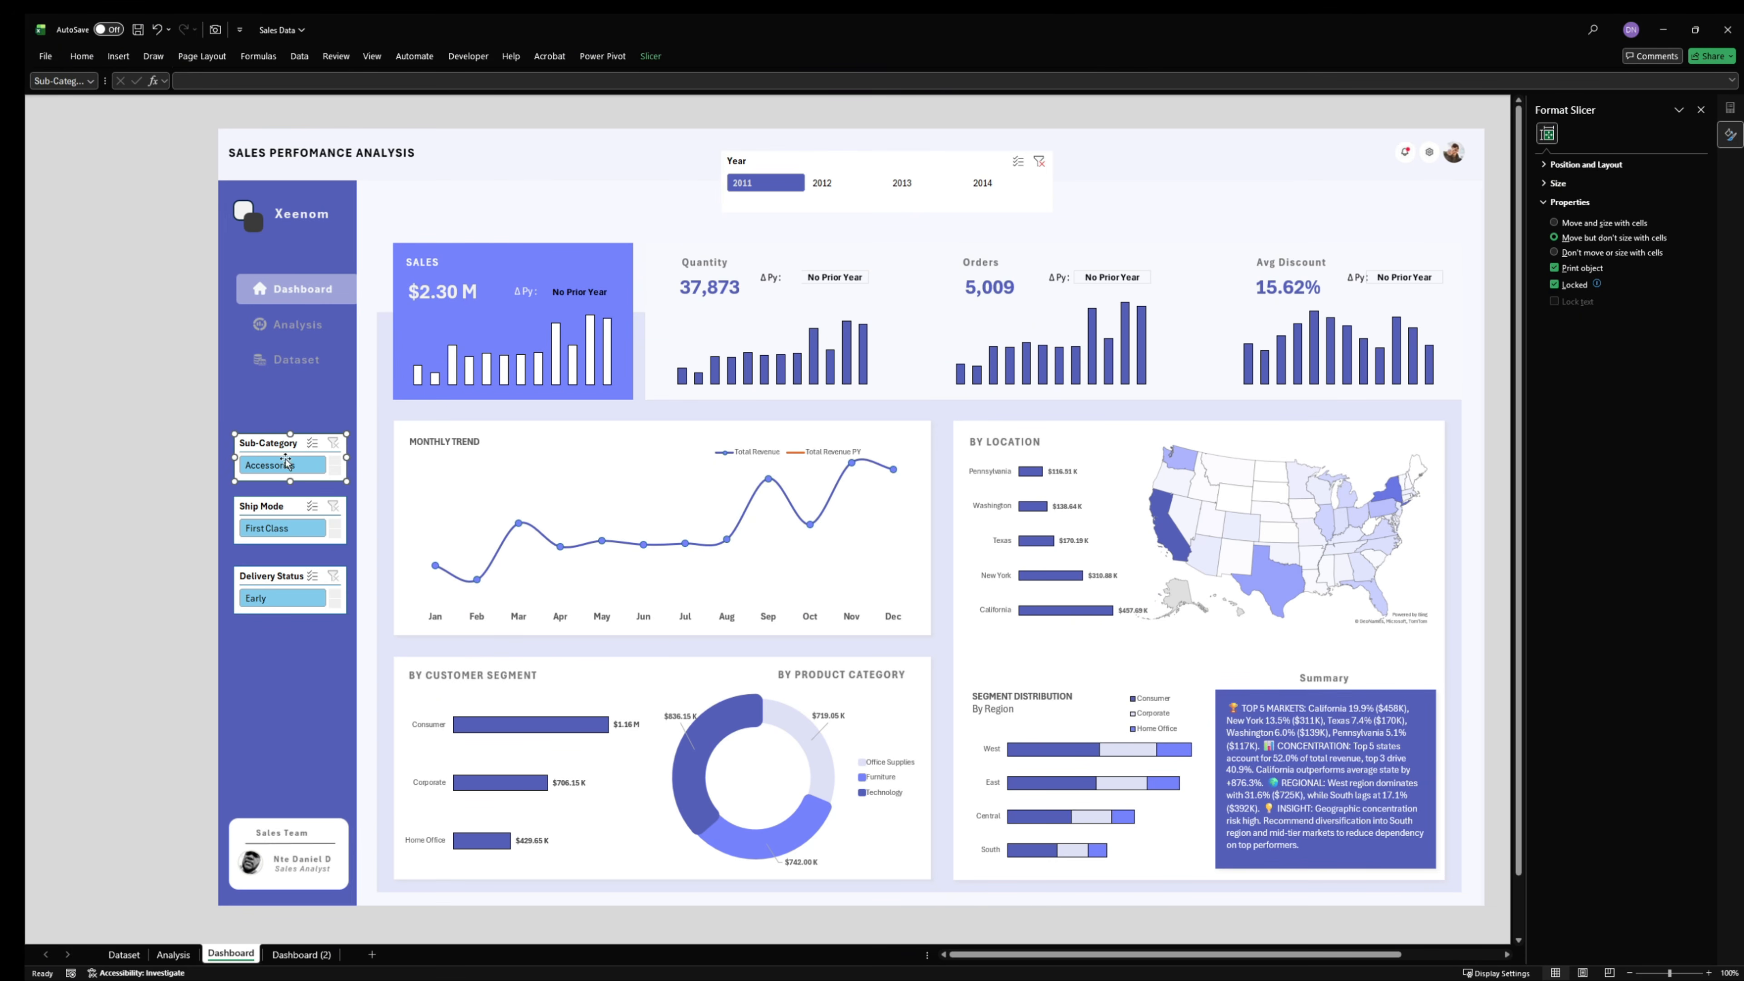
{"action": "left_click", "coordinate": [278, 506], "text": "ctrl"}
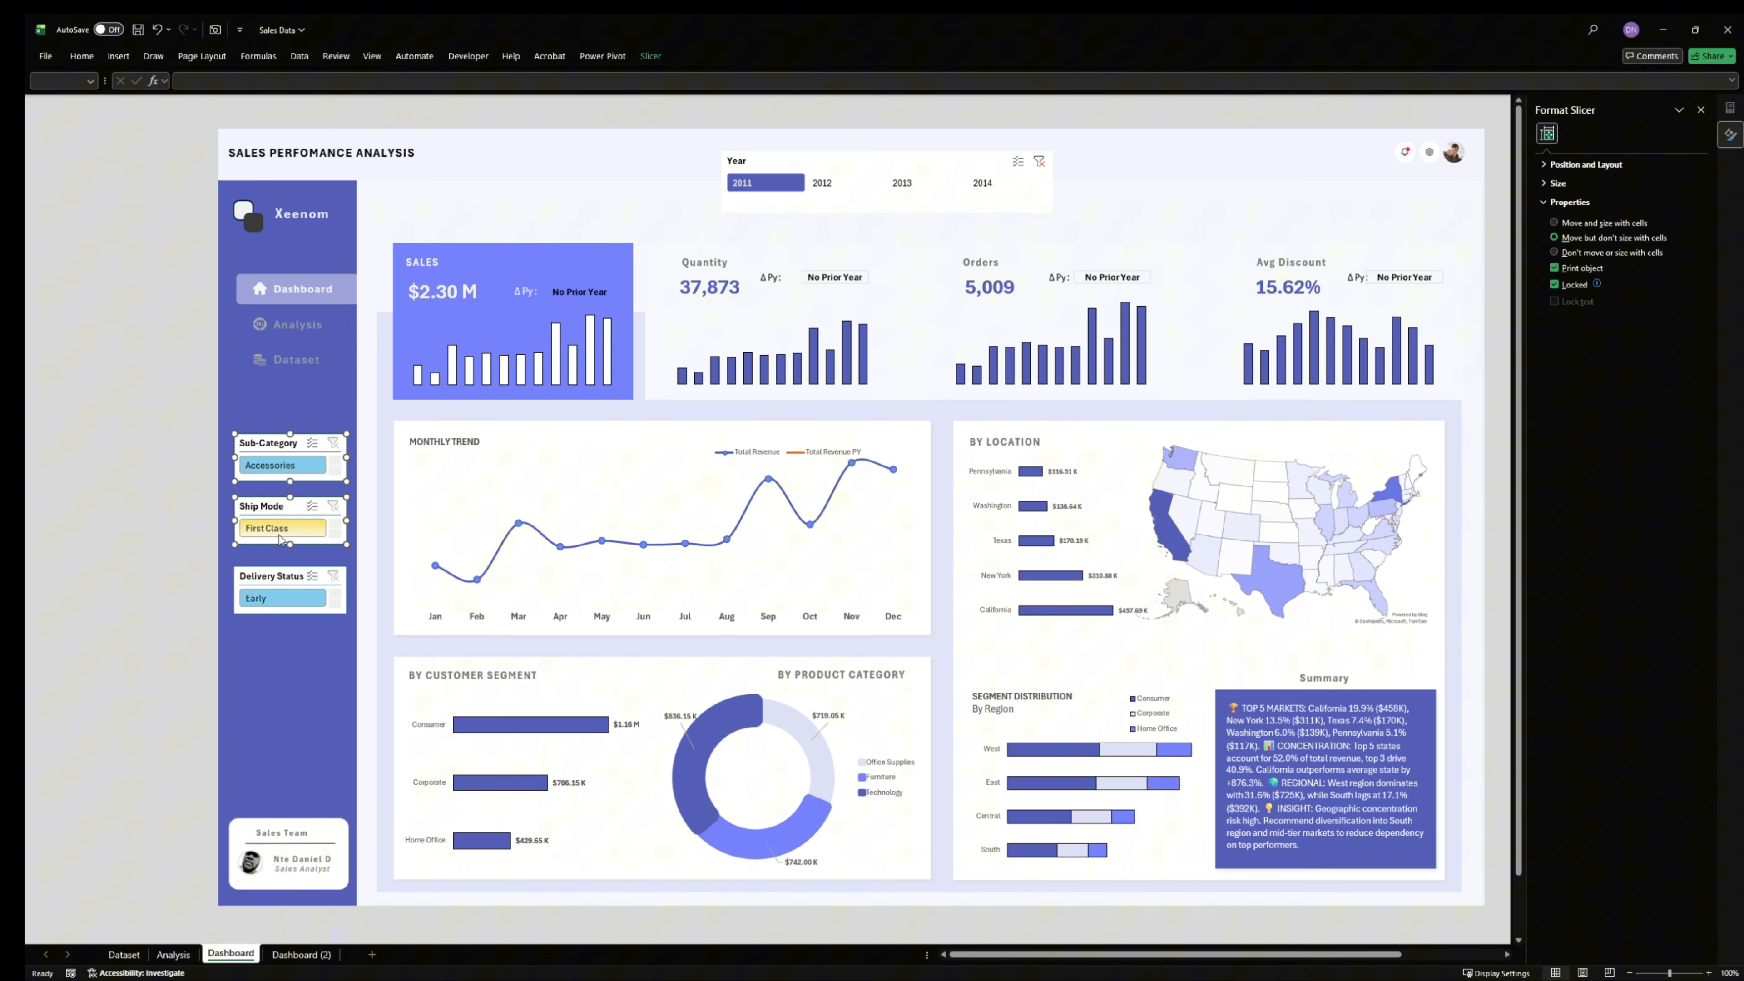
{"action": "left_click", "coordinate": [265, 576], "text": "ctrl"}
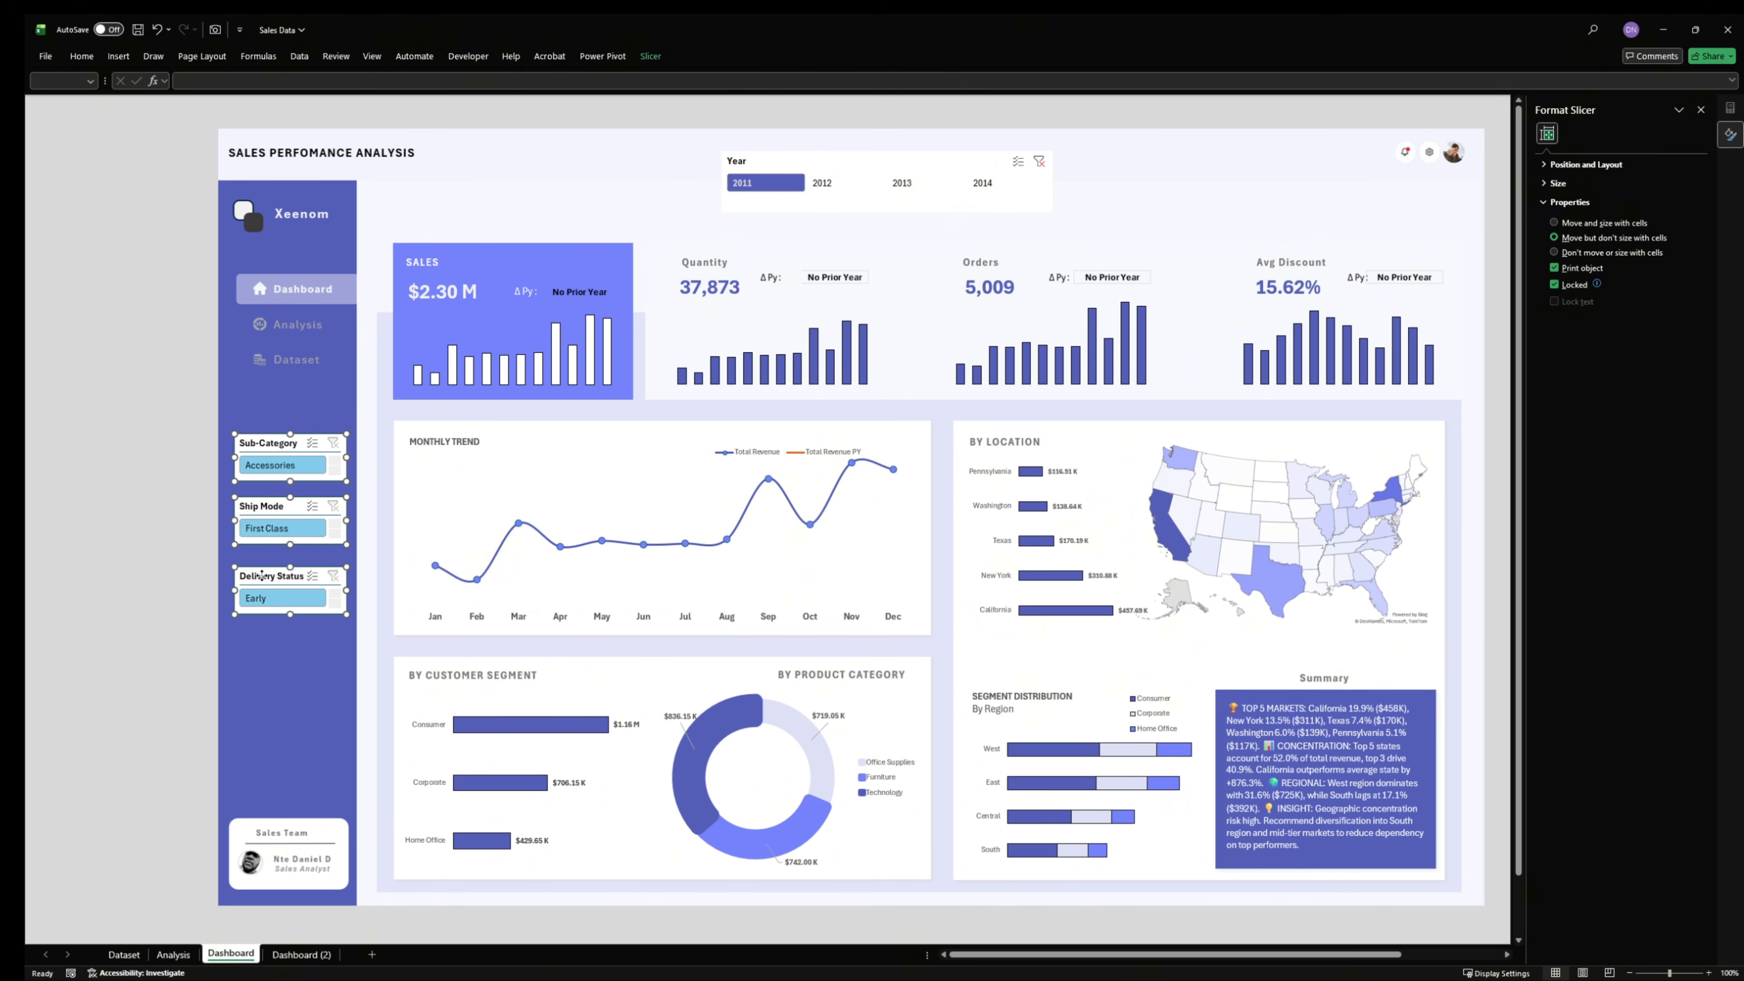
{"action": "left_click", "coordinate": [655, 57]}
{"action": "left_click", "coordinate": [197, 96]}
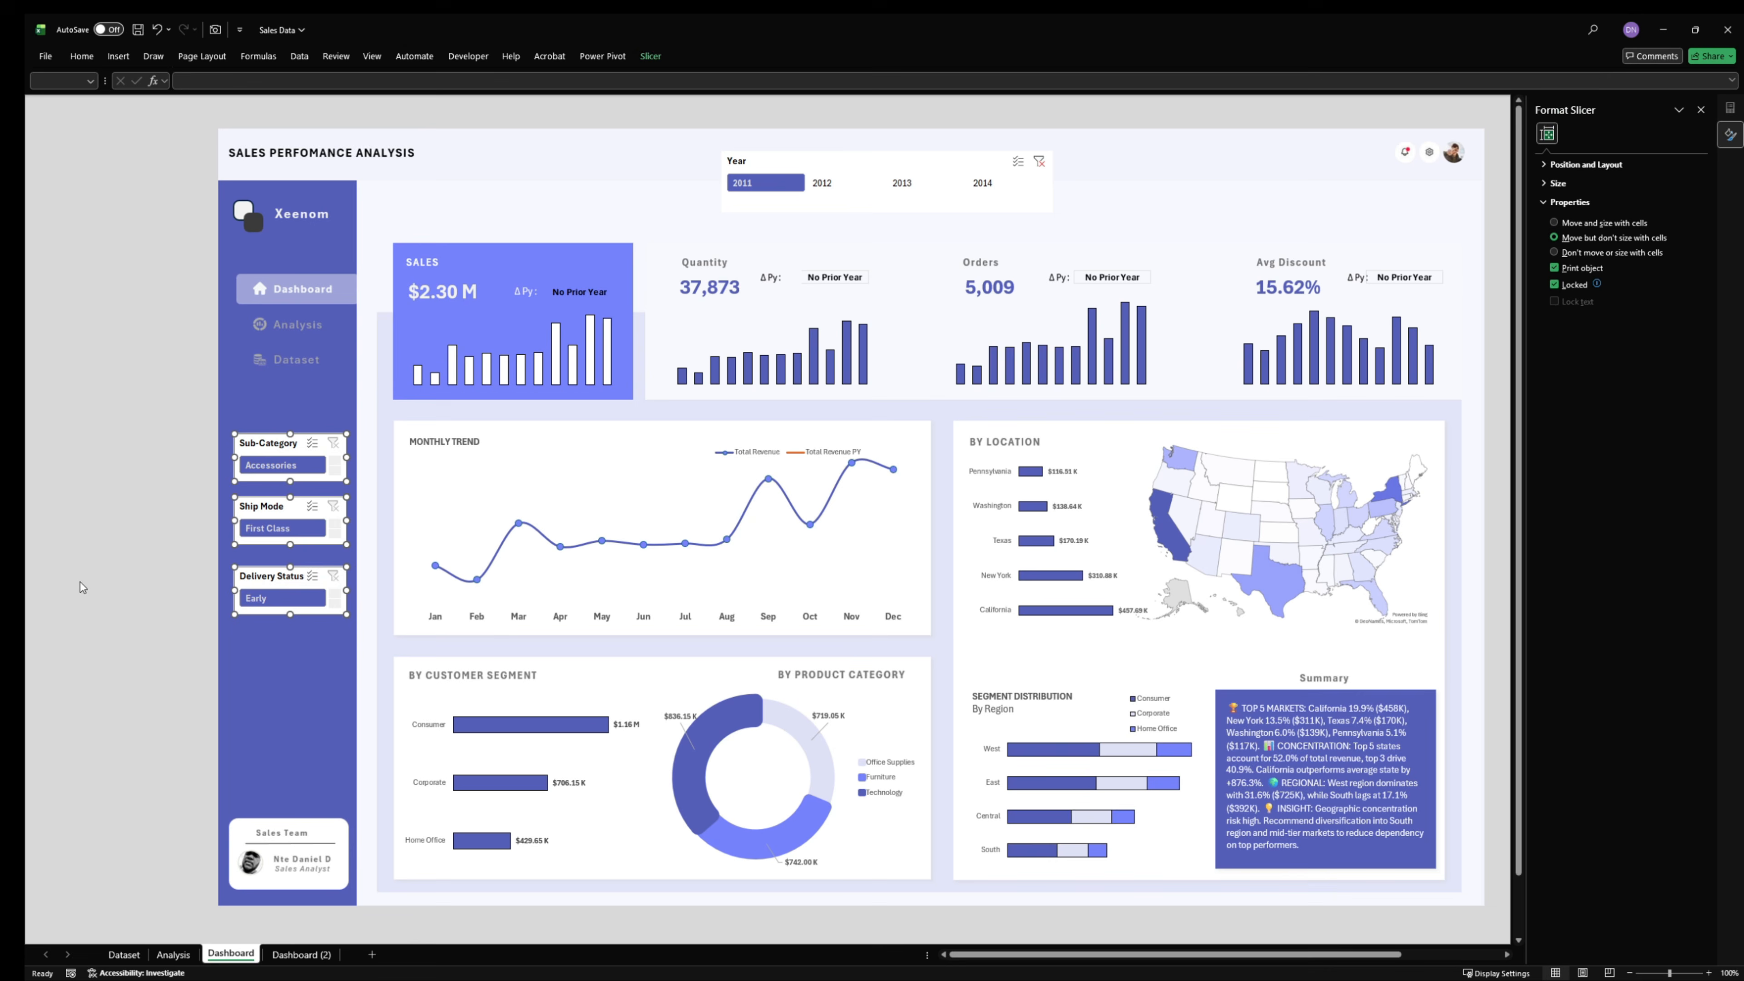
{"action": "left_click", "coordinate": [130, 581]}
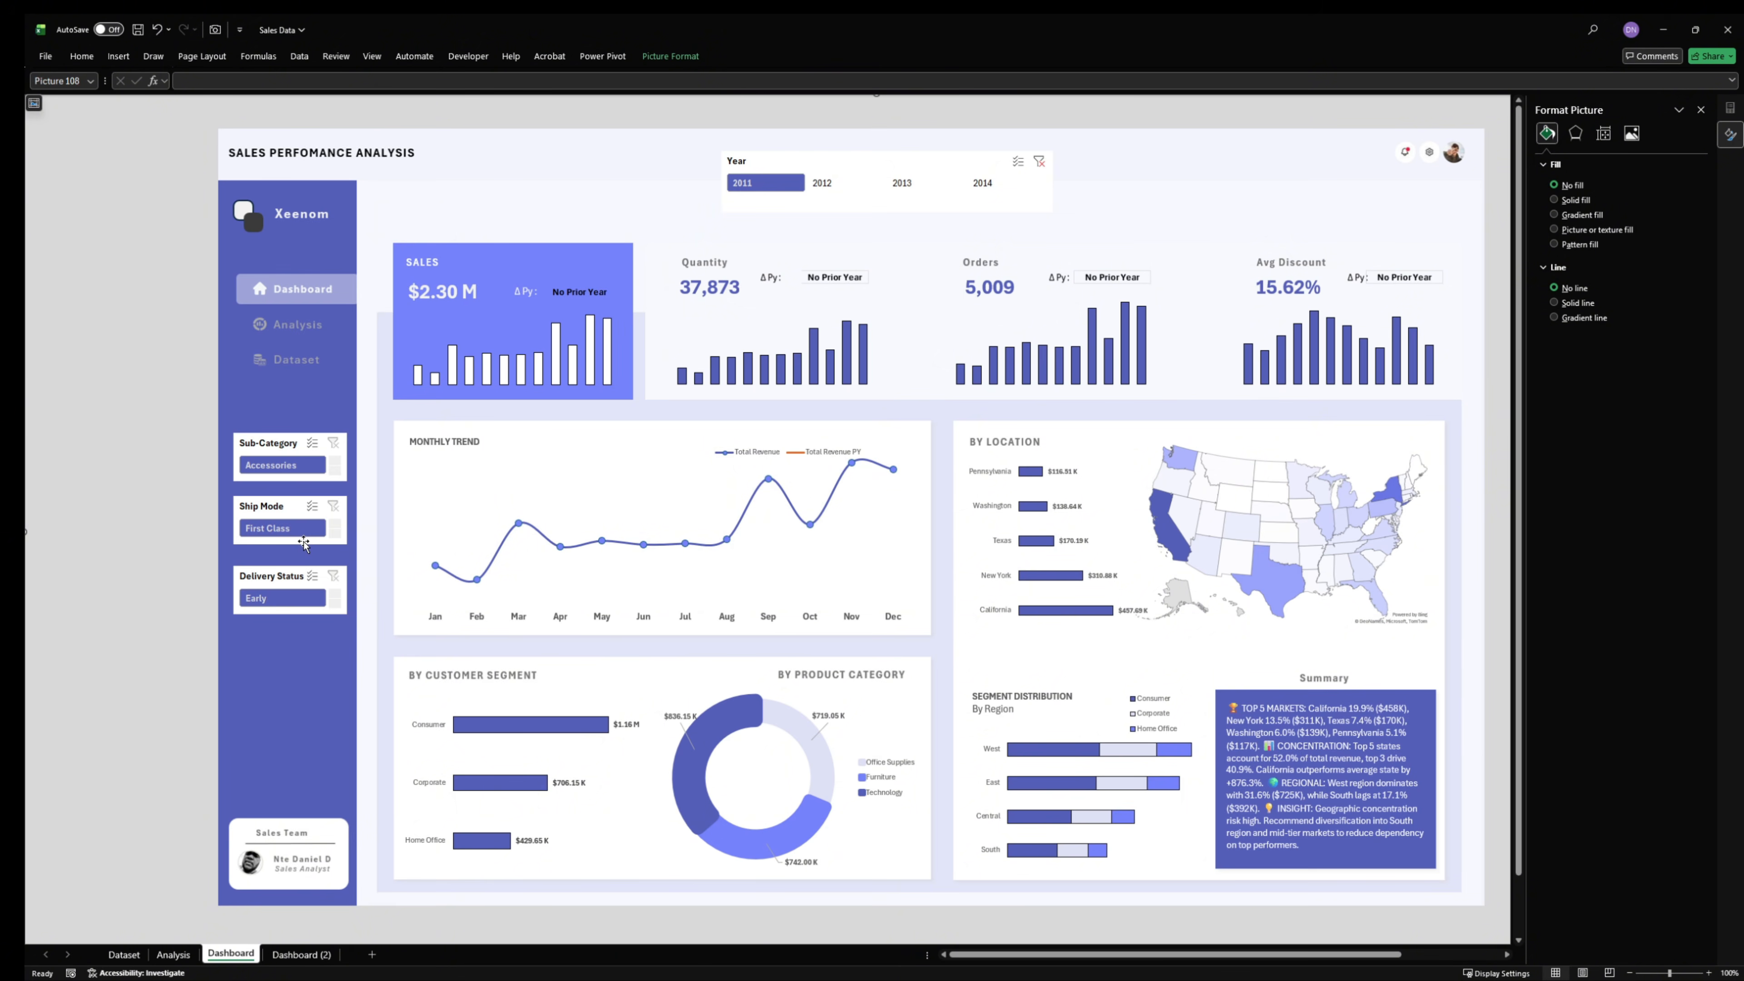
- Switch to the Sales workbook, review its reference dashboard and Dashboard (2) sheet, and return to the Sales Data workbook
{"action": "mouse_move", "coordinate": [799, 974]}
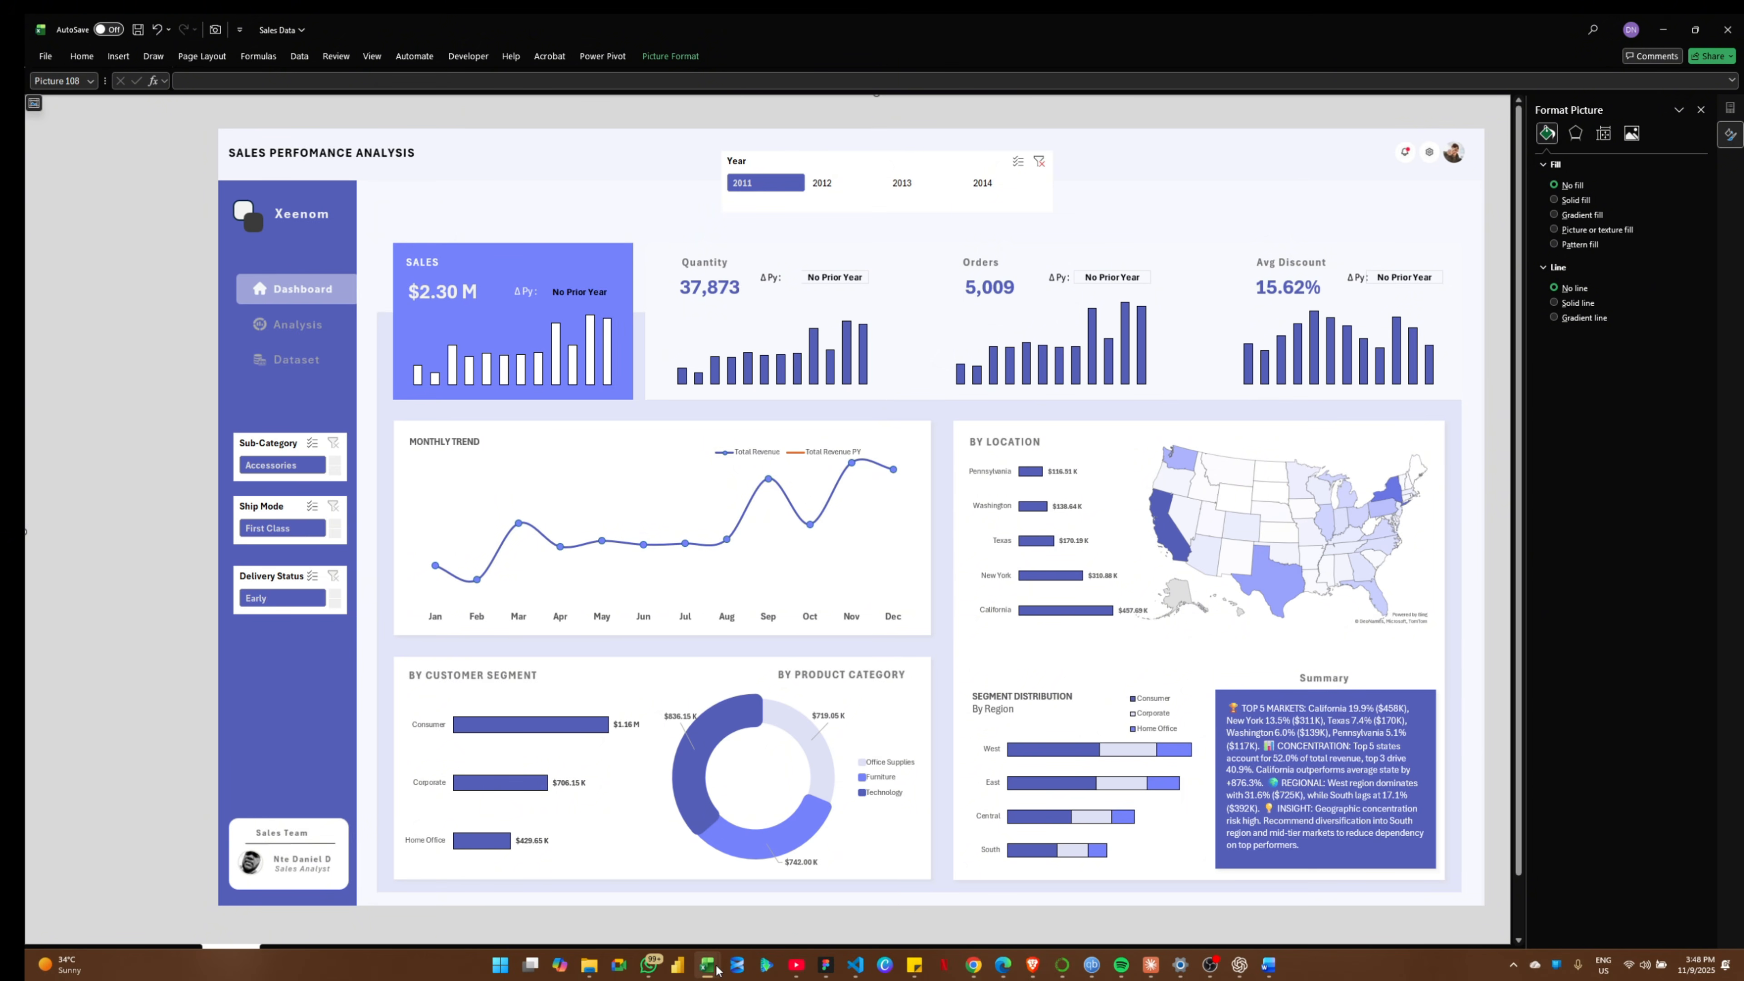
{"action": "mouse_move", "coordinate": [714, 969]}
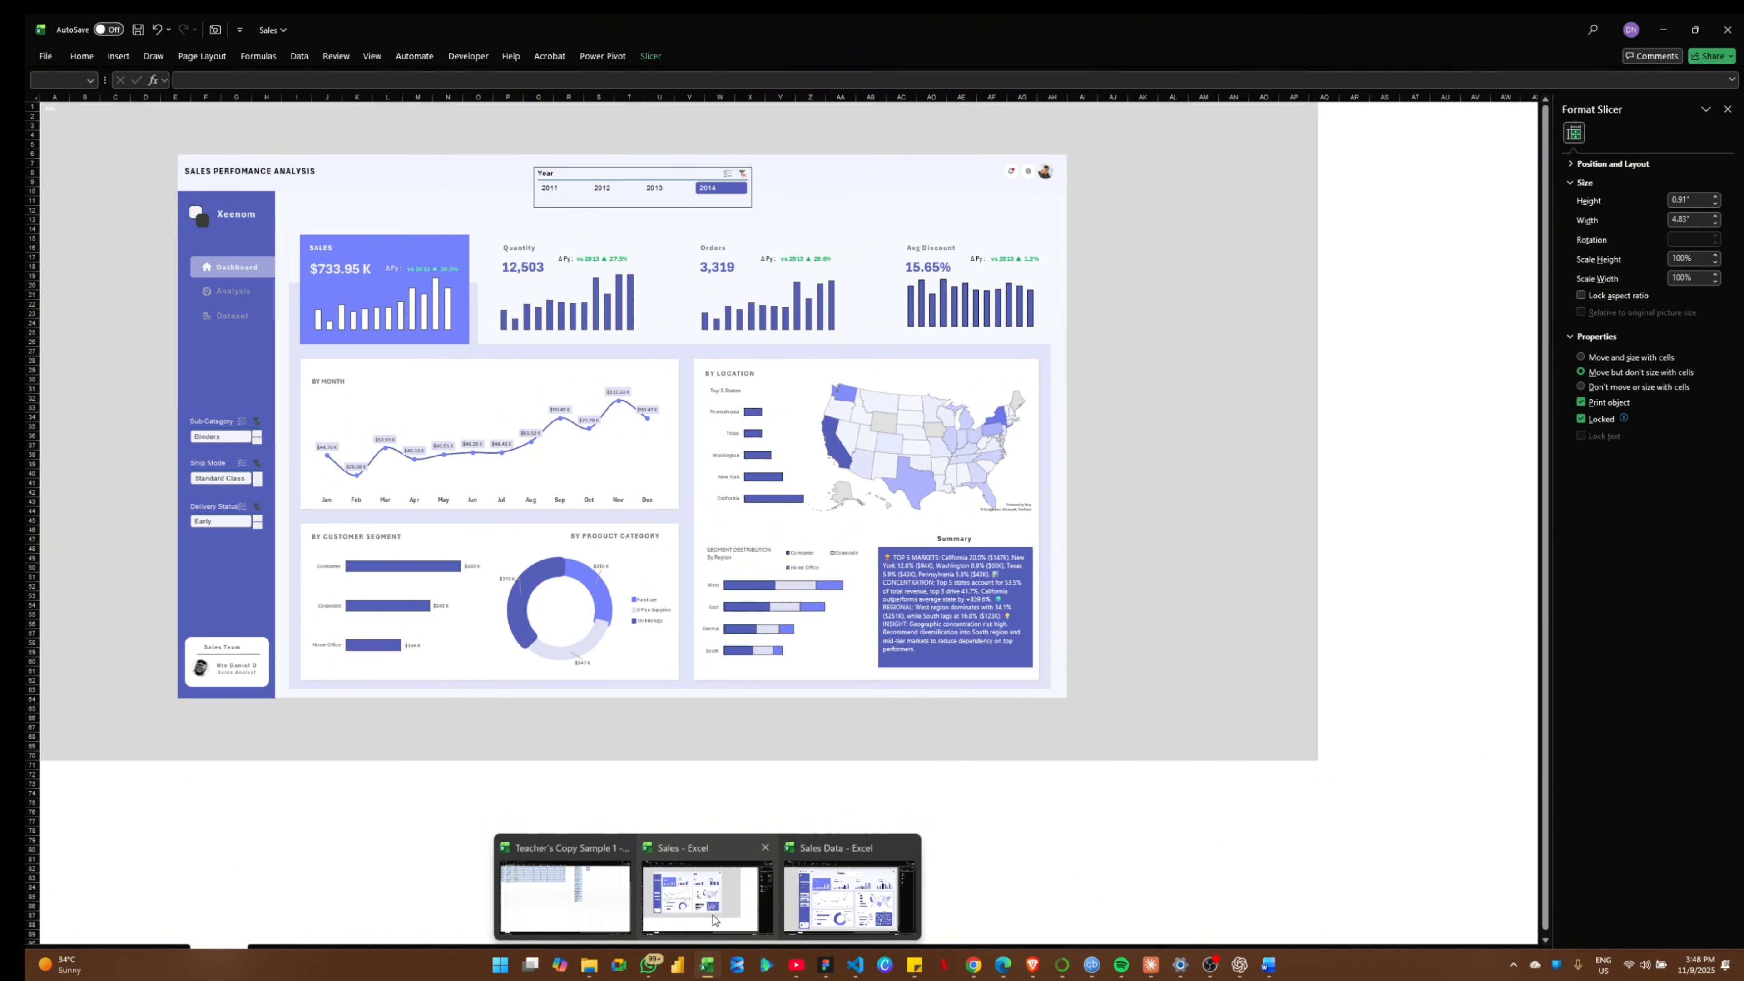
{"action": "left_click", "coordinate": [708, 916]}
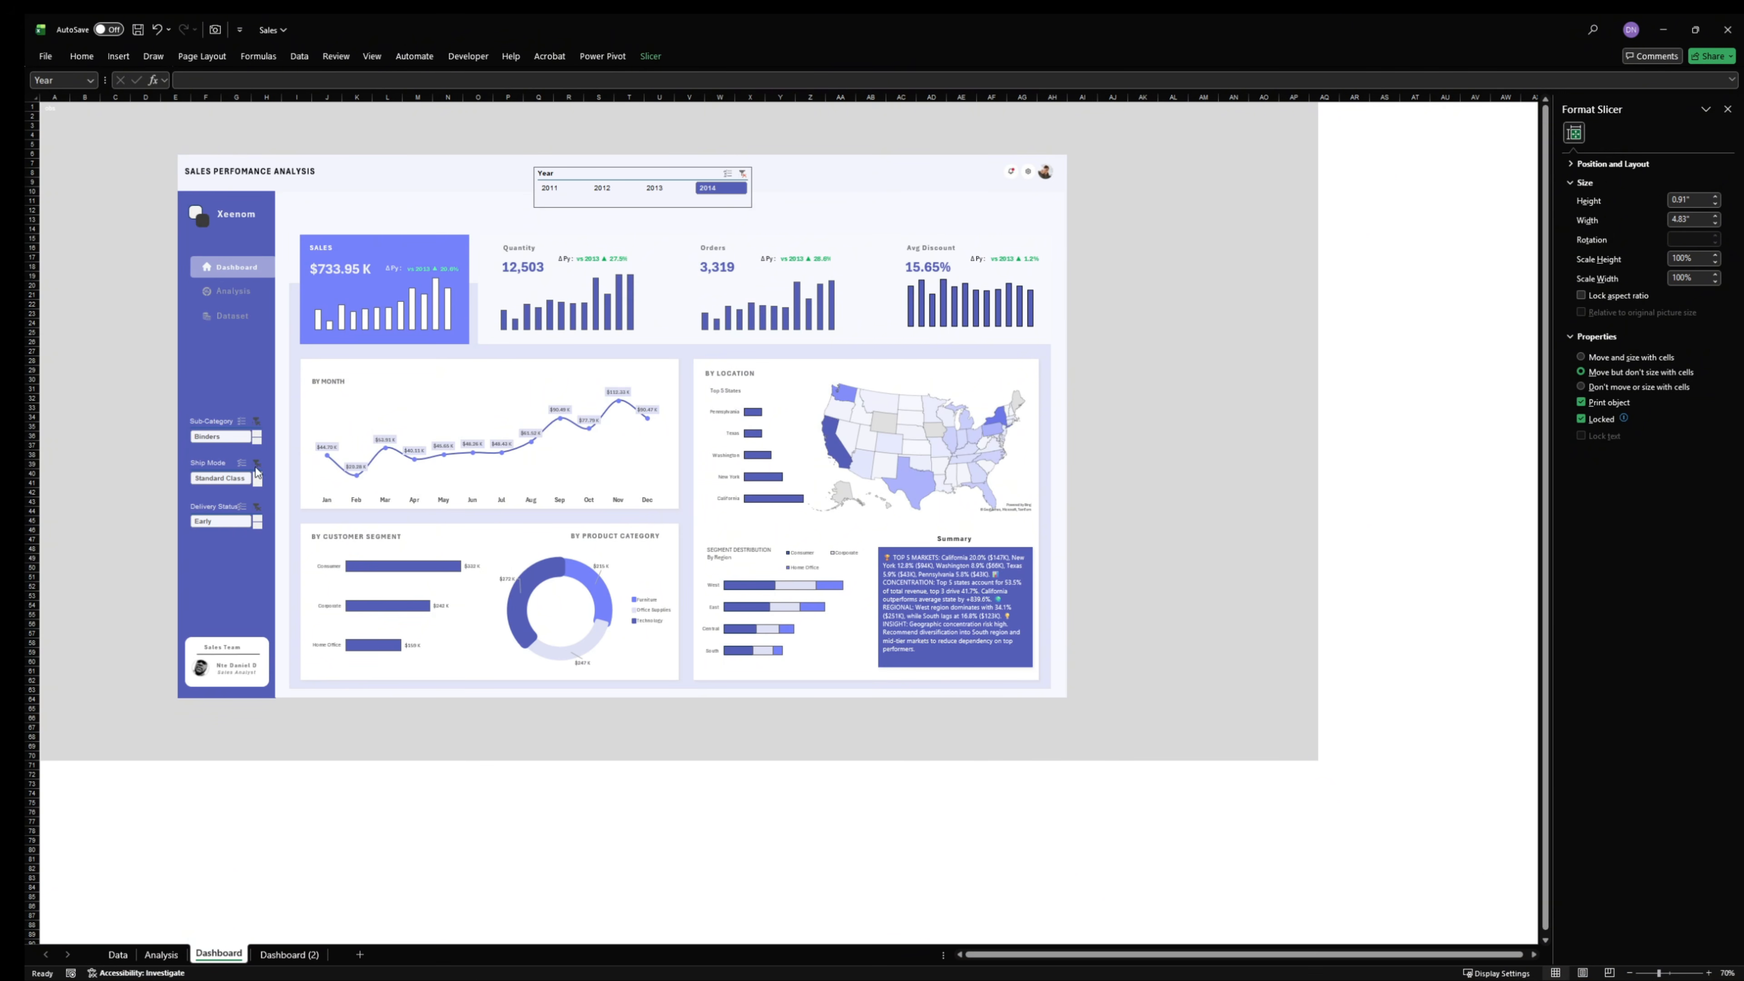
{"action": "left_click", "coordinate": [302, 955]}
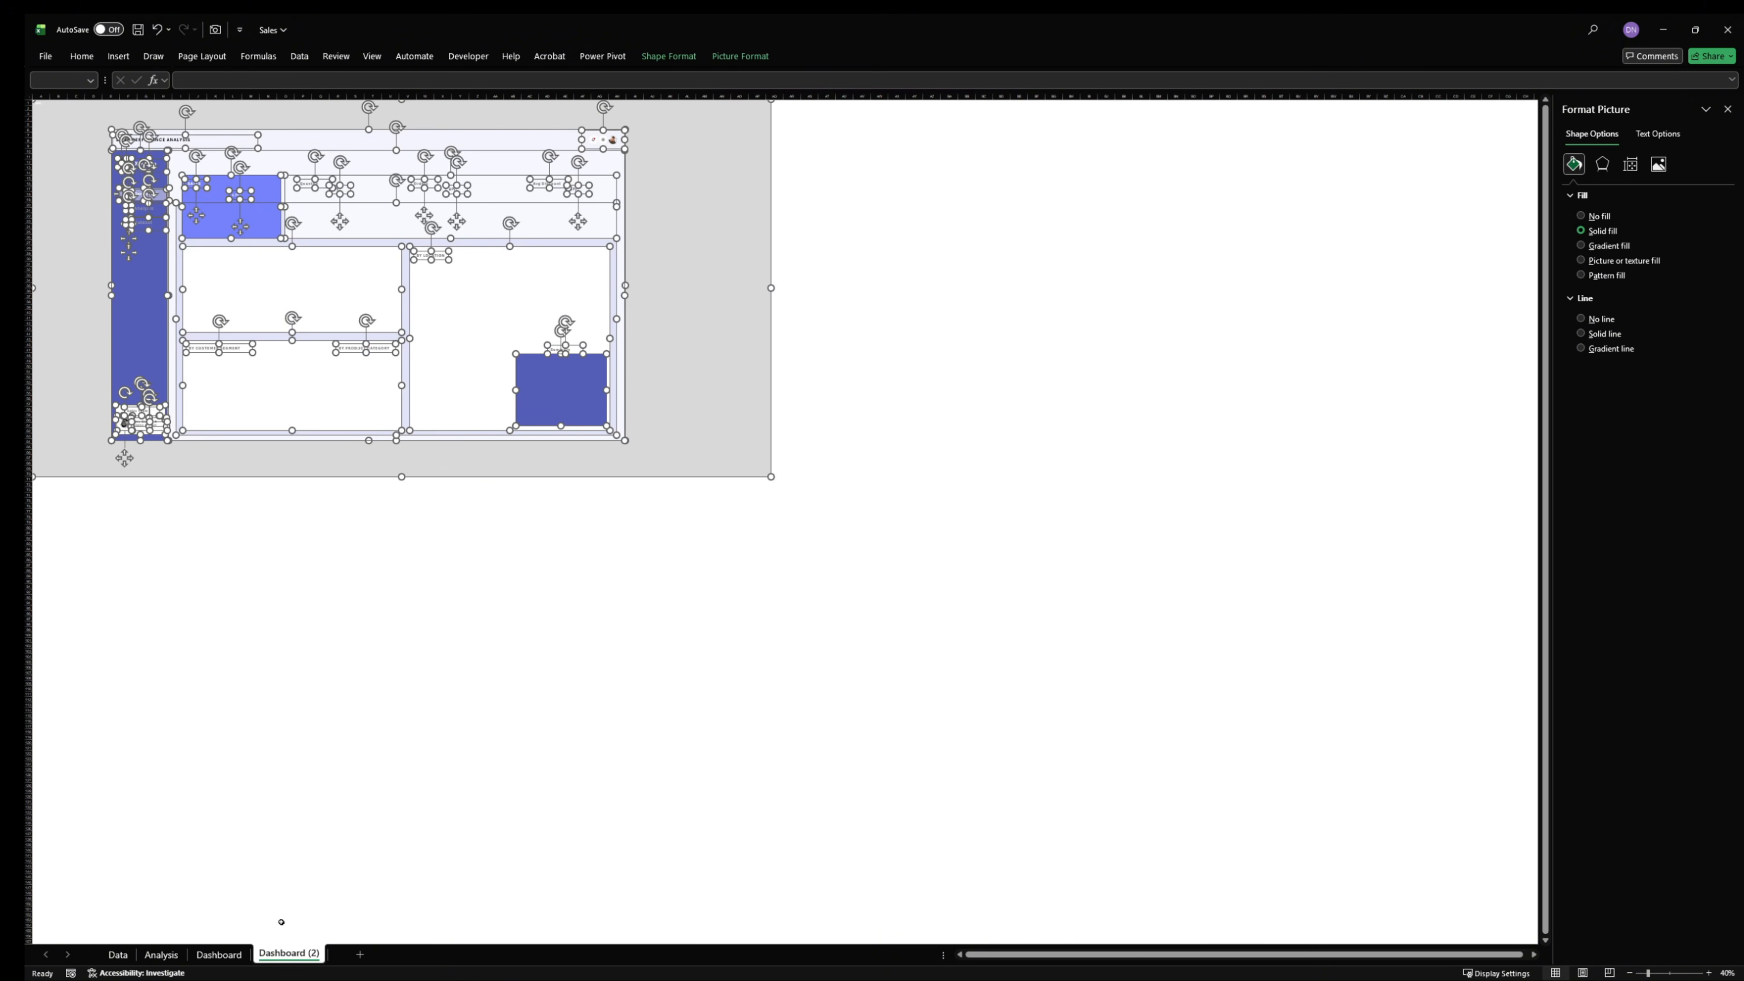
{"action": "left_click", "coordinate": [217, 954]}
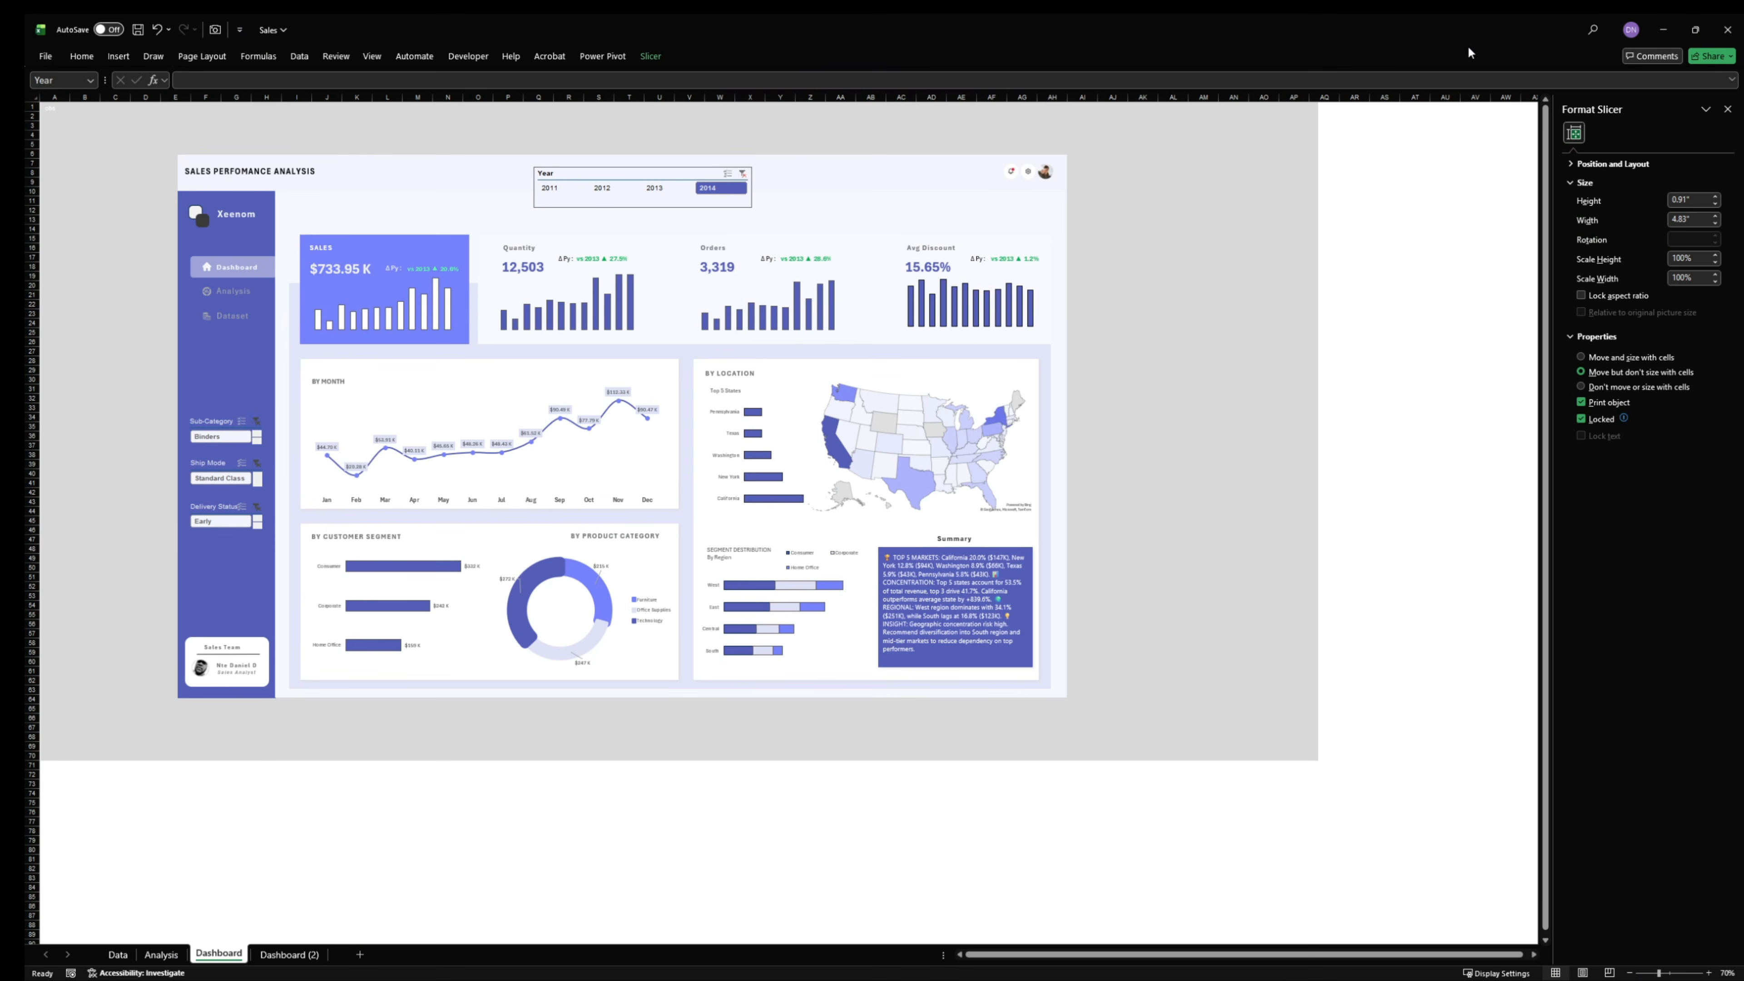
{"action": "left_click", "coordinate": [1663, 30]}
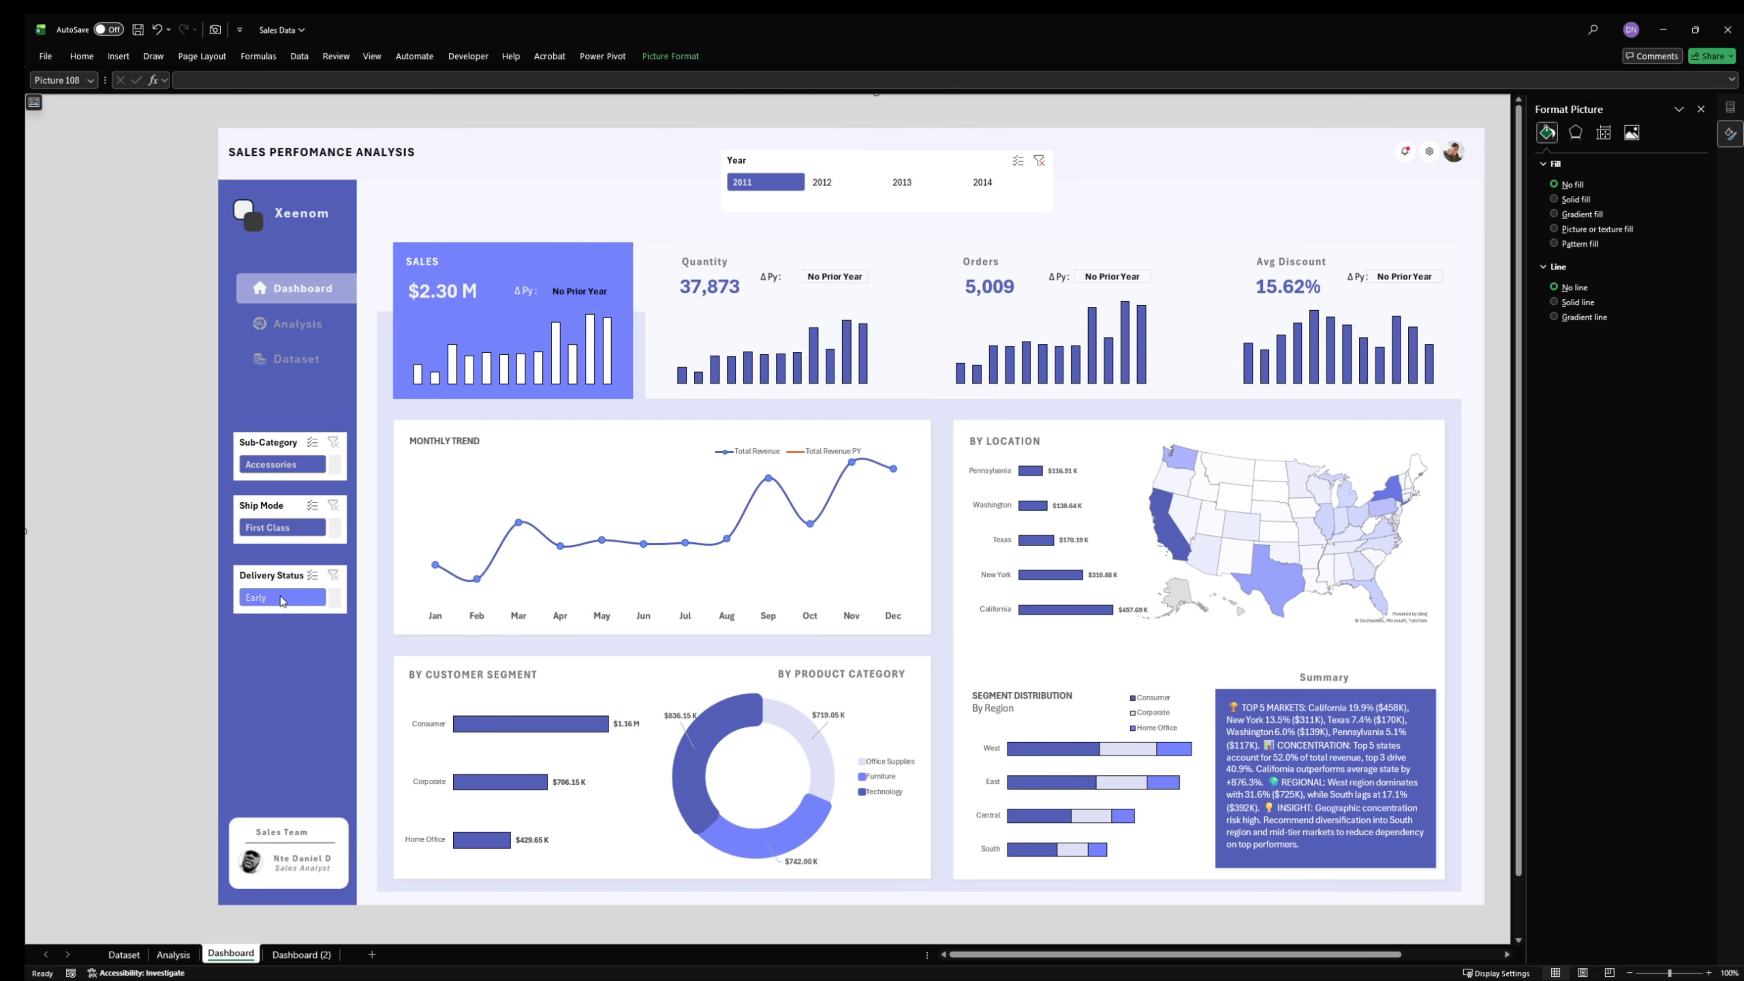
{"action": "left_click", "coordinate": [272, 449]}
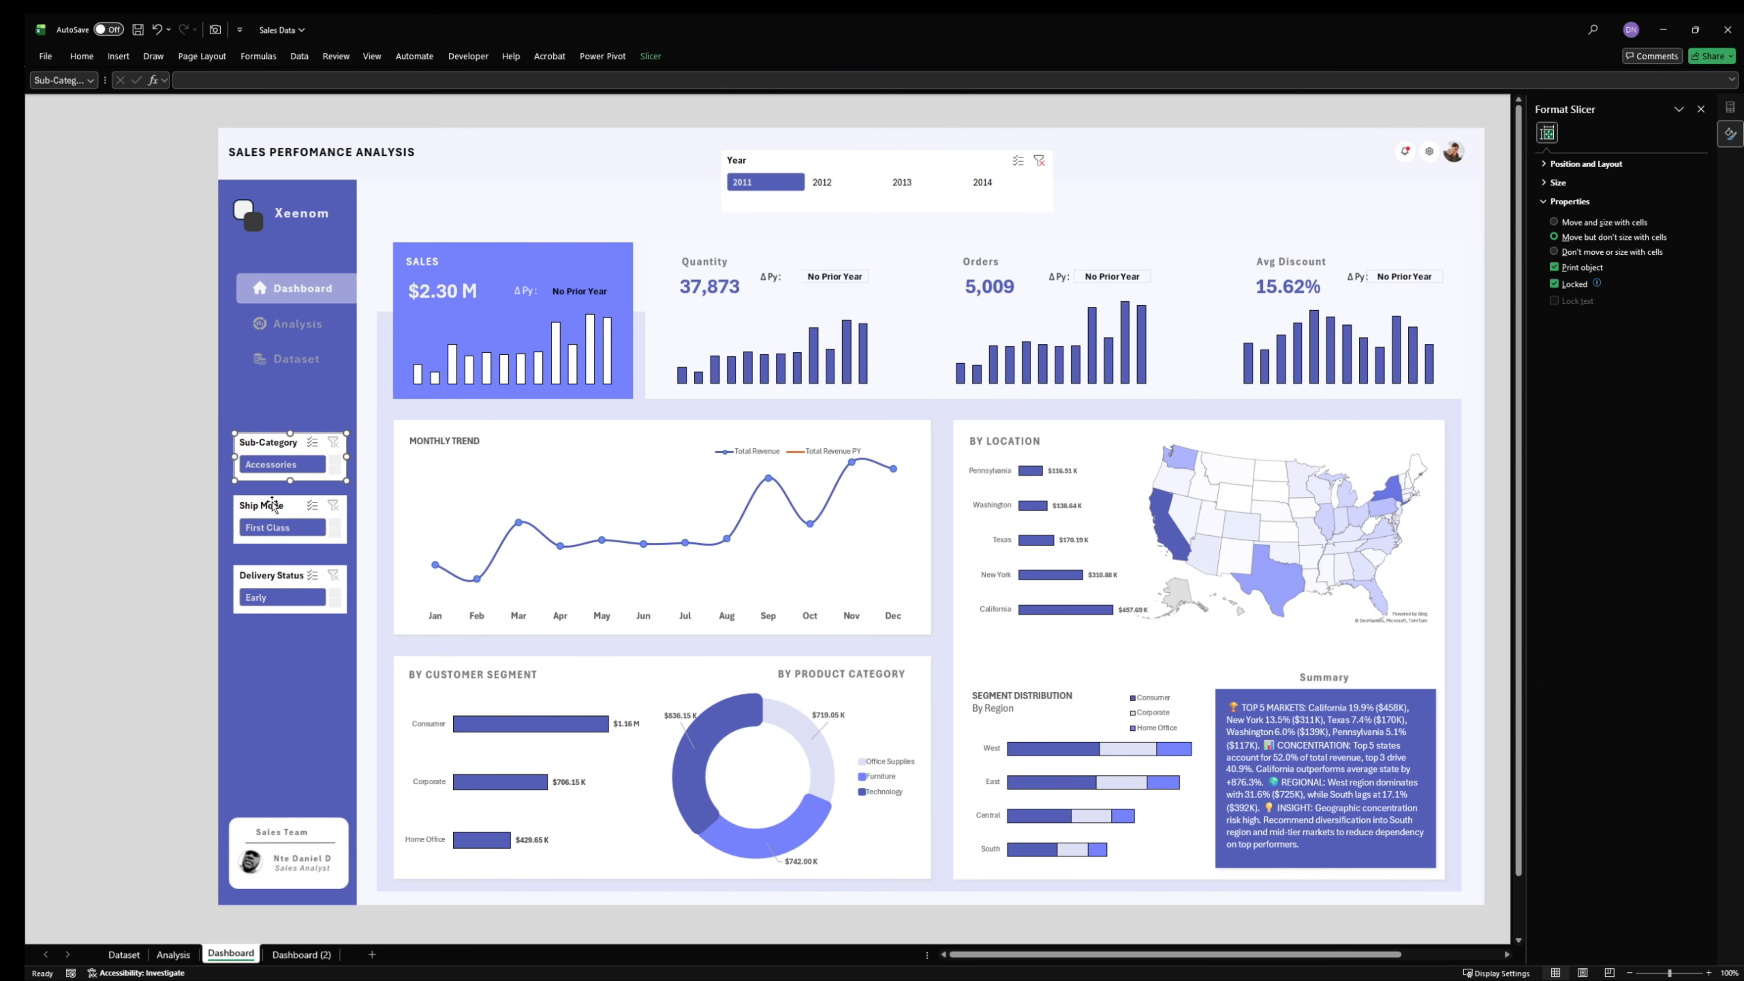
{"action": "left_click", "coordinate": [650, 56]}
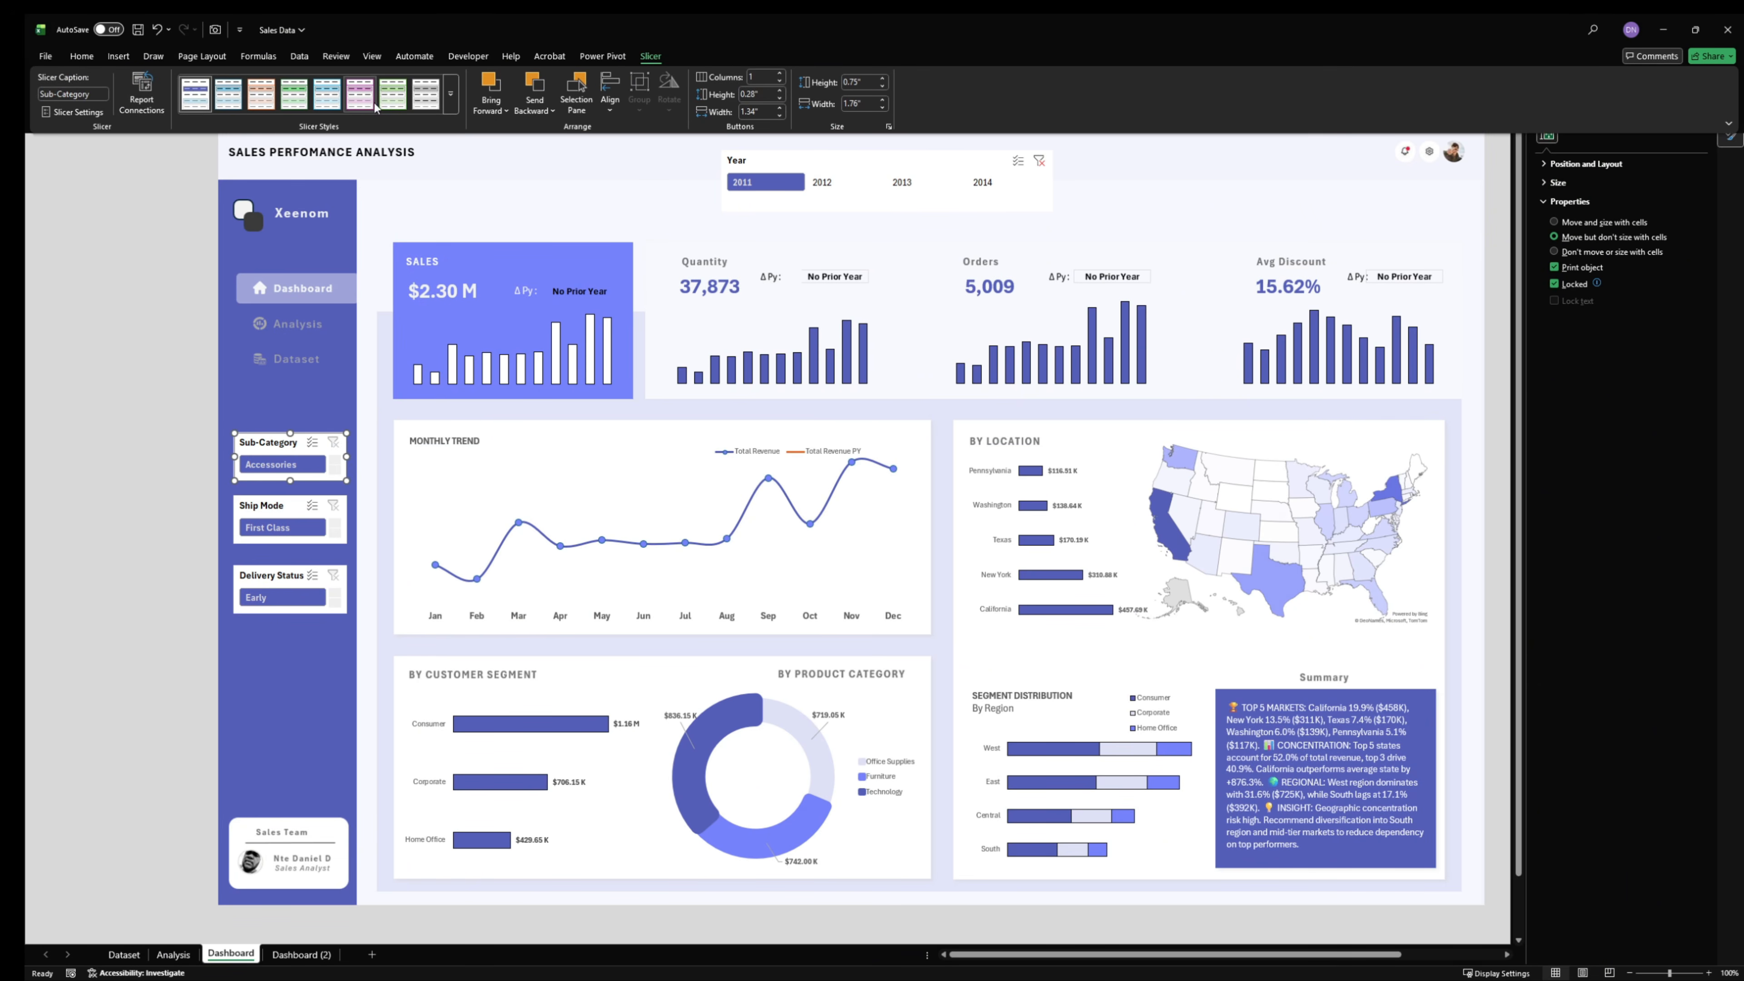
{"action": "right_click", "coordinate": [191, 91]}
{"action": "left_click", "coordinate": [260, 132]}
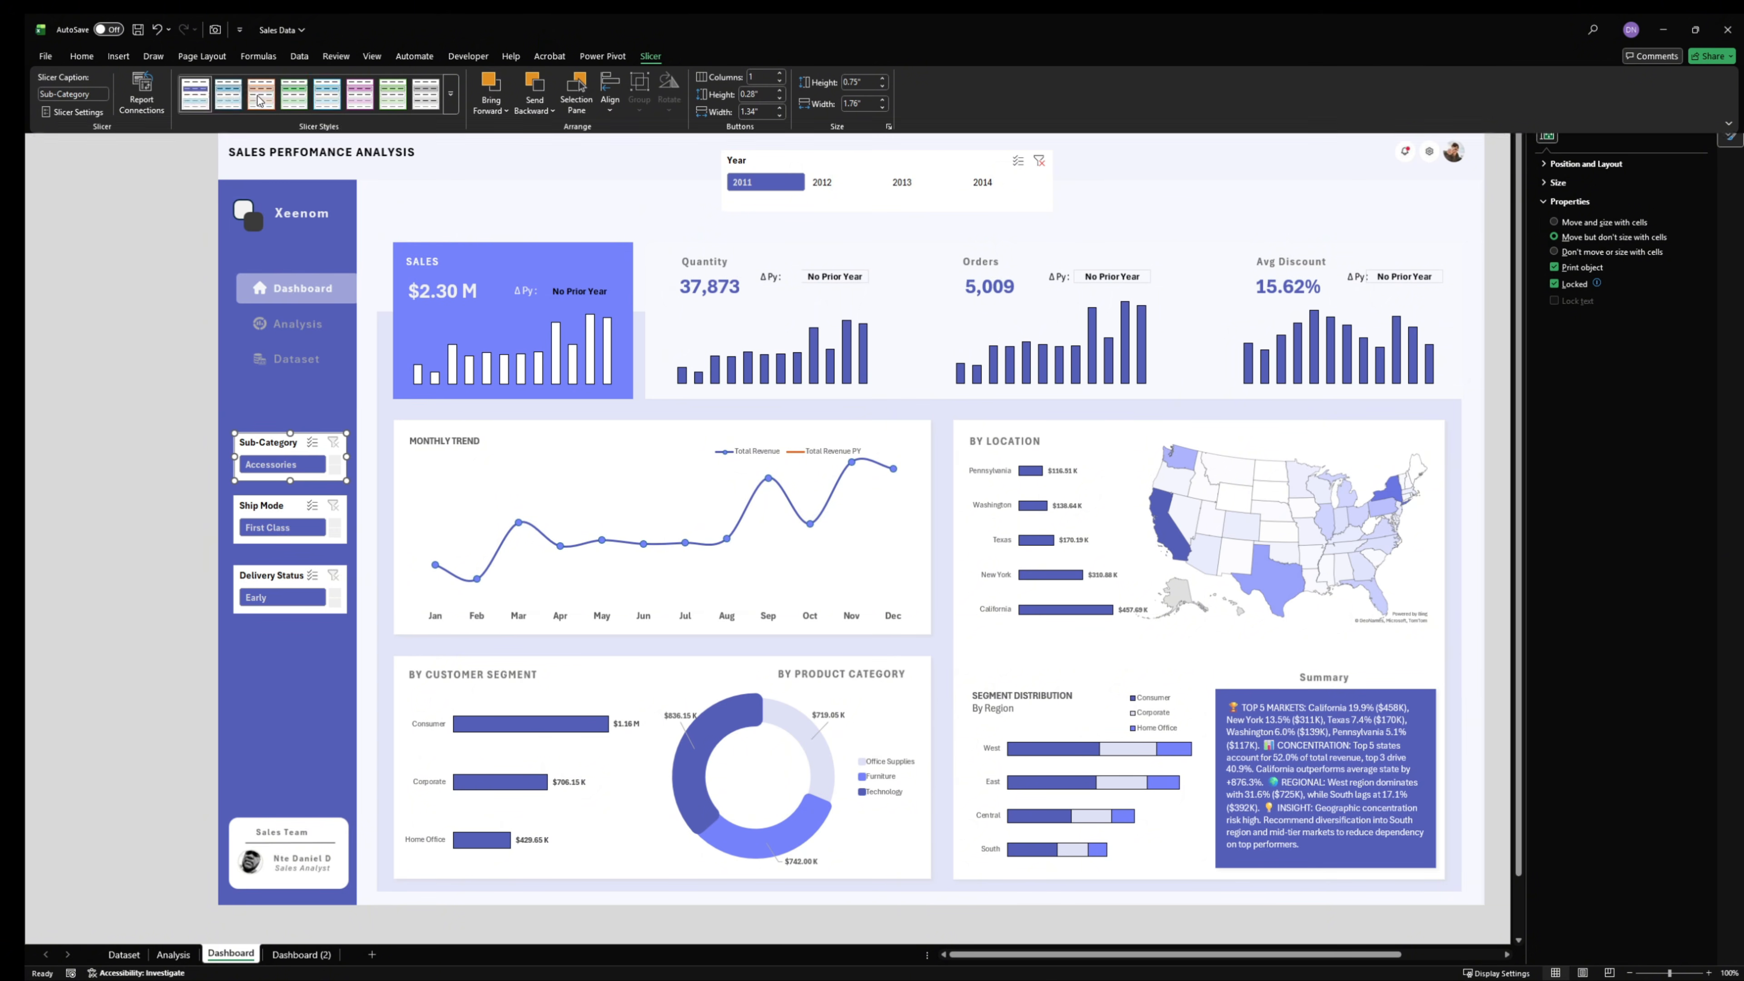
{"action": "left_click", "coordinate": [919, 714]}
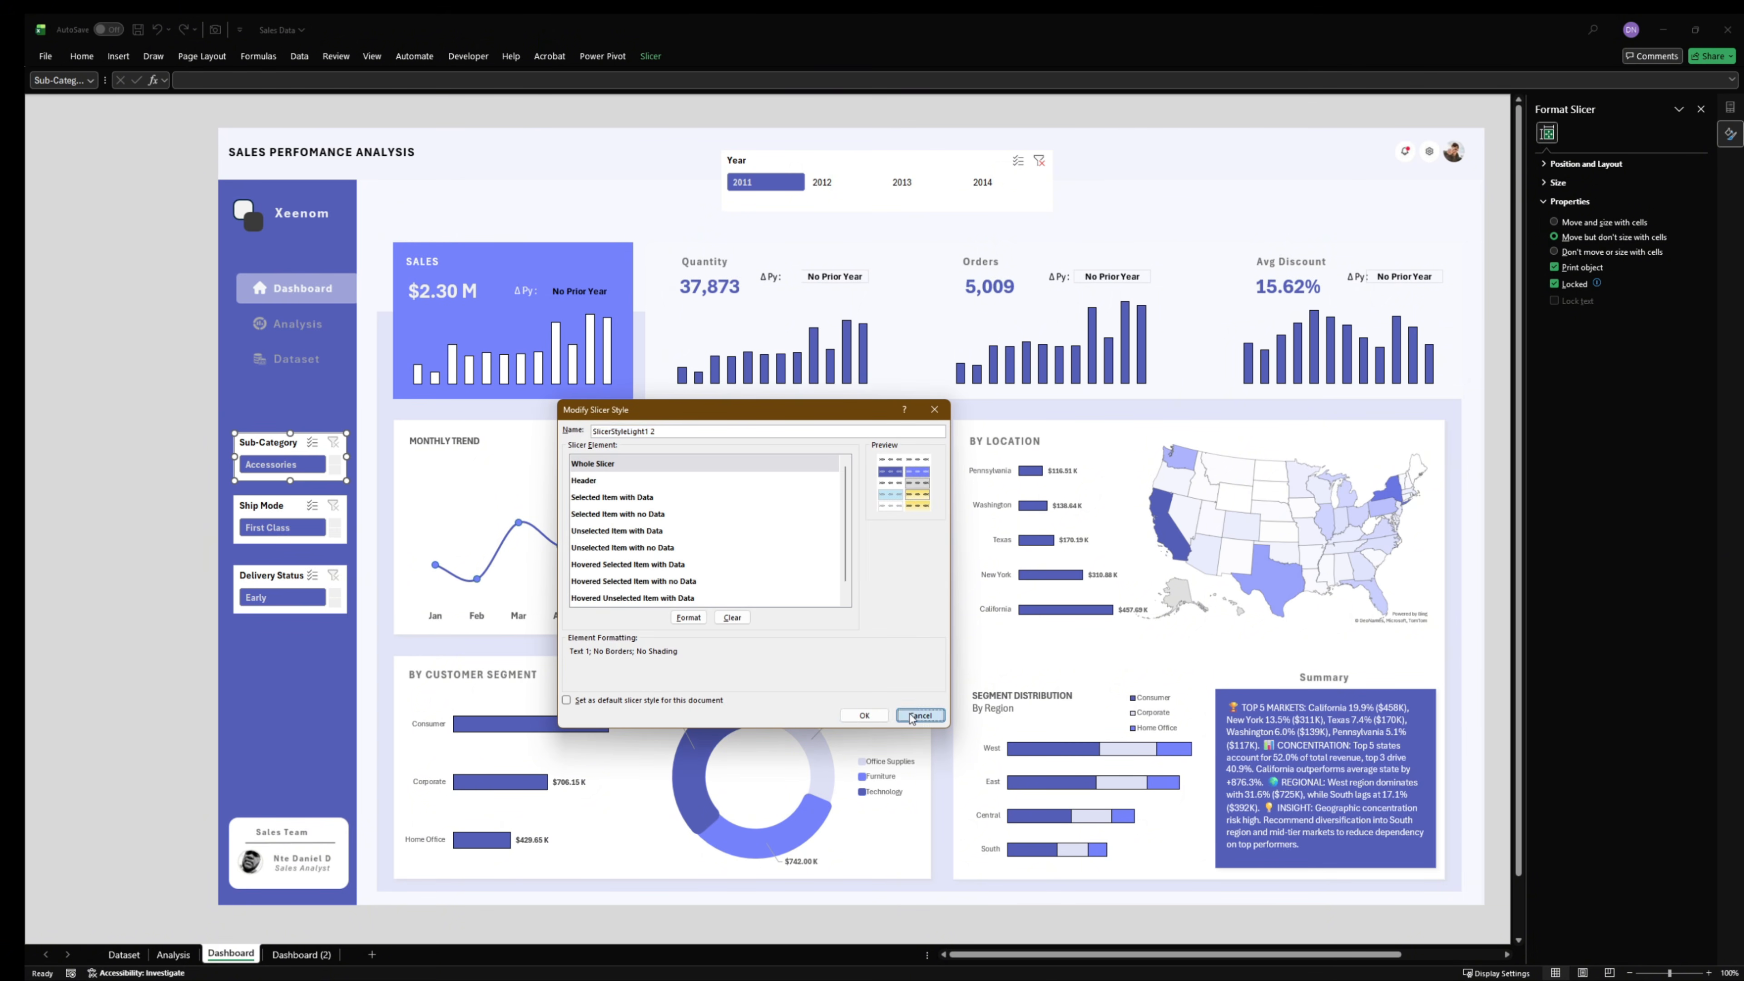
- Duplicate the custom slicer style used by the Sub-Category slicer
{"action": "left_click", "coordinate": [651, 56]}
{"action": "right_click", "coordinate": [211, 100]}
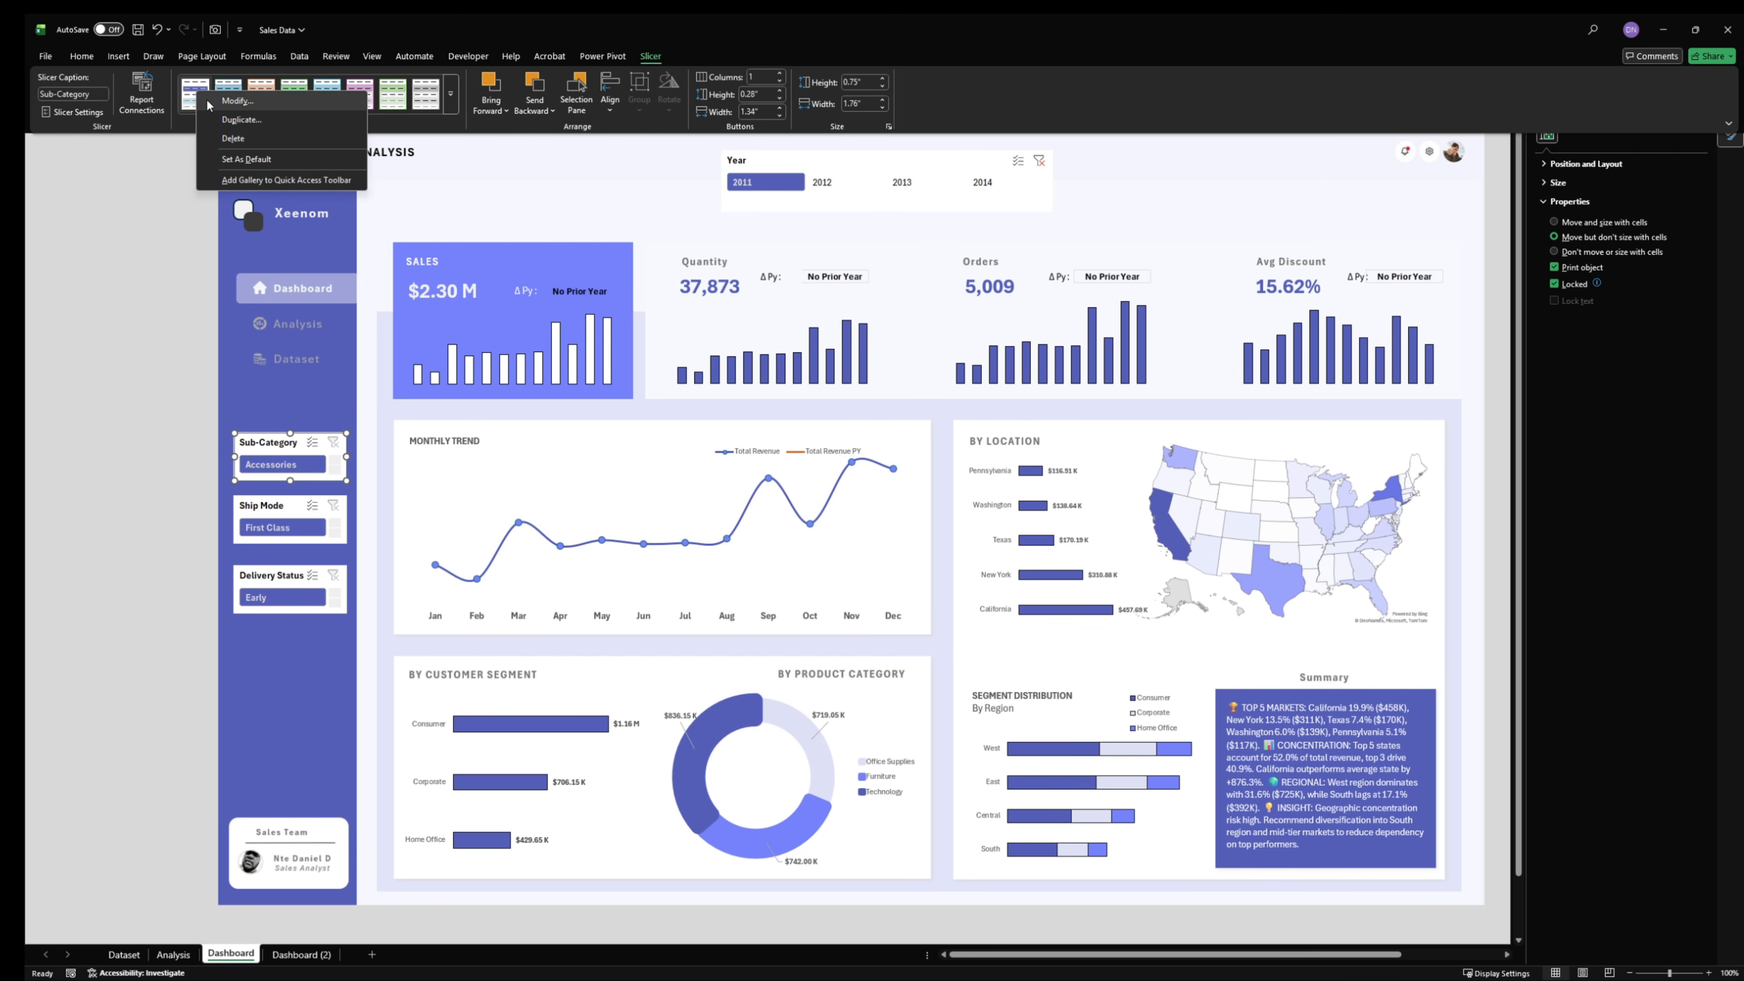
{"action": "left_click", "coordinate": [259, 124]}
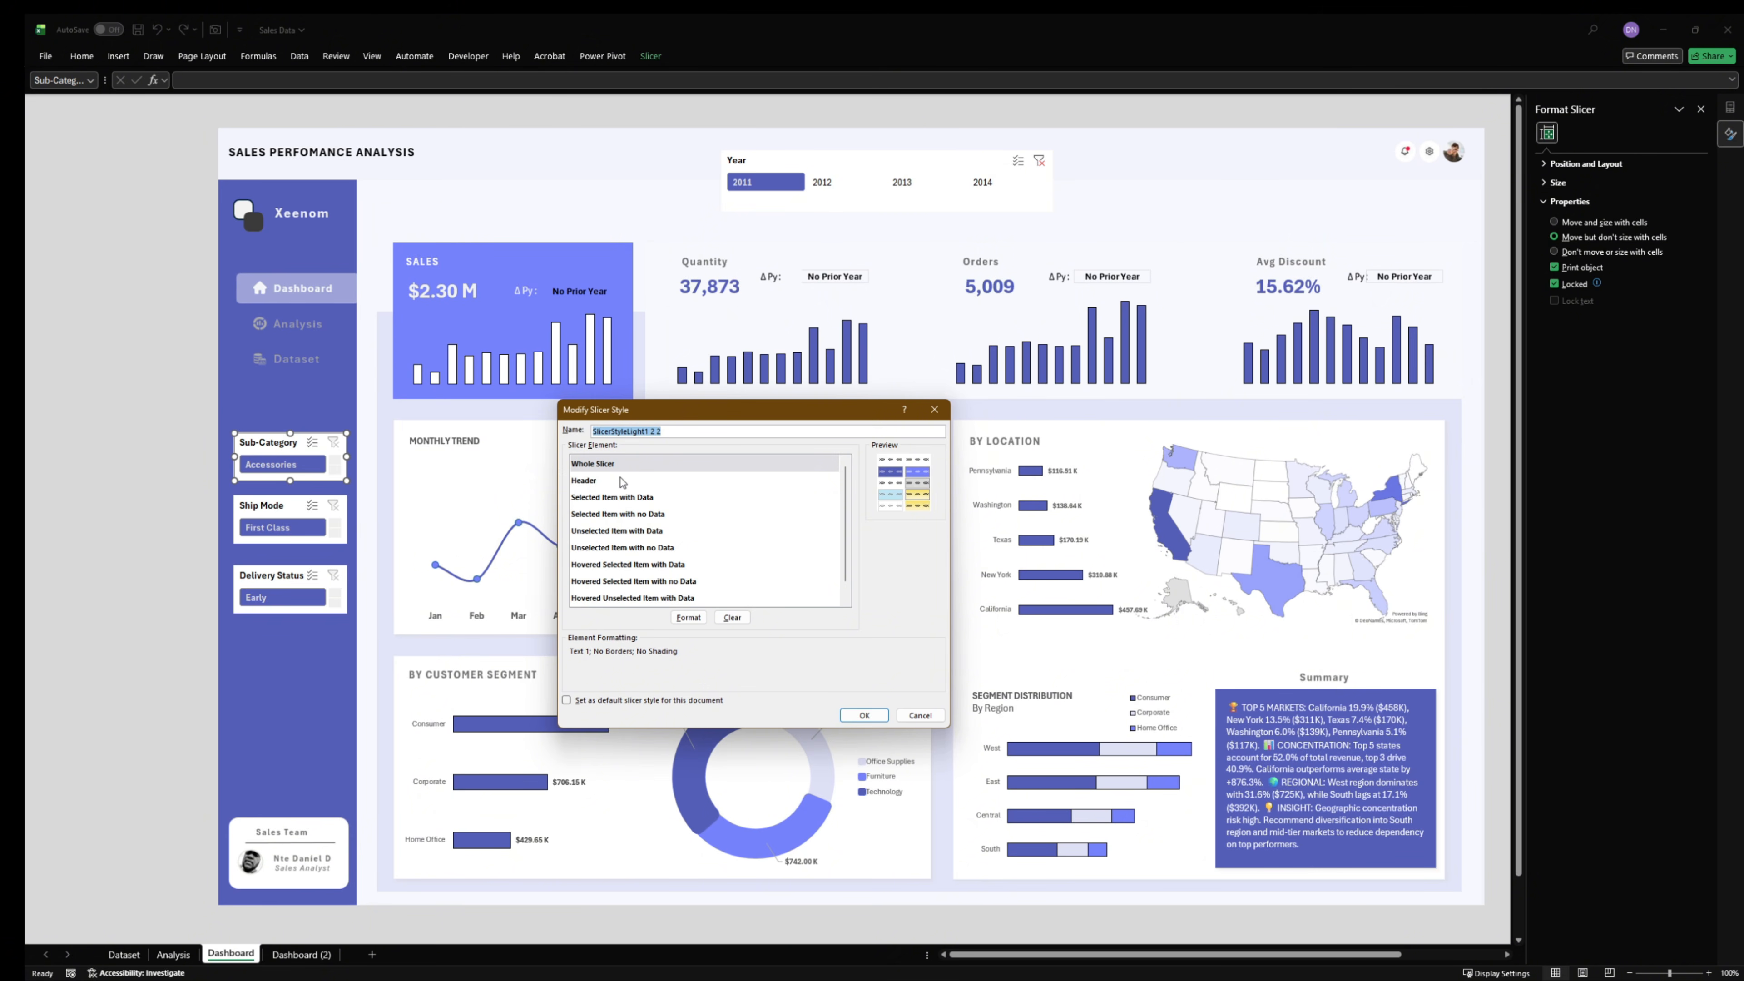
- Set the fill of the duplicated style's Whole Slicer element to #555FB9 and confirm its formatting
{"action": "left_click", "coordinate": [688, 617]}
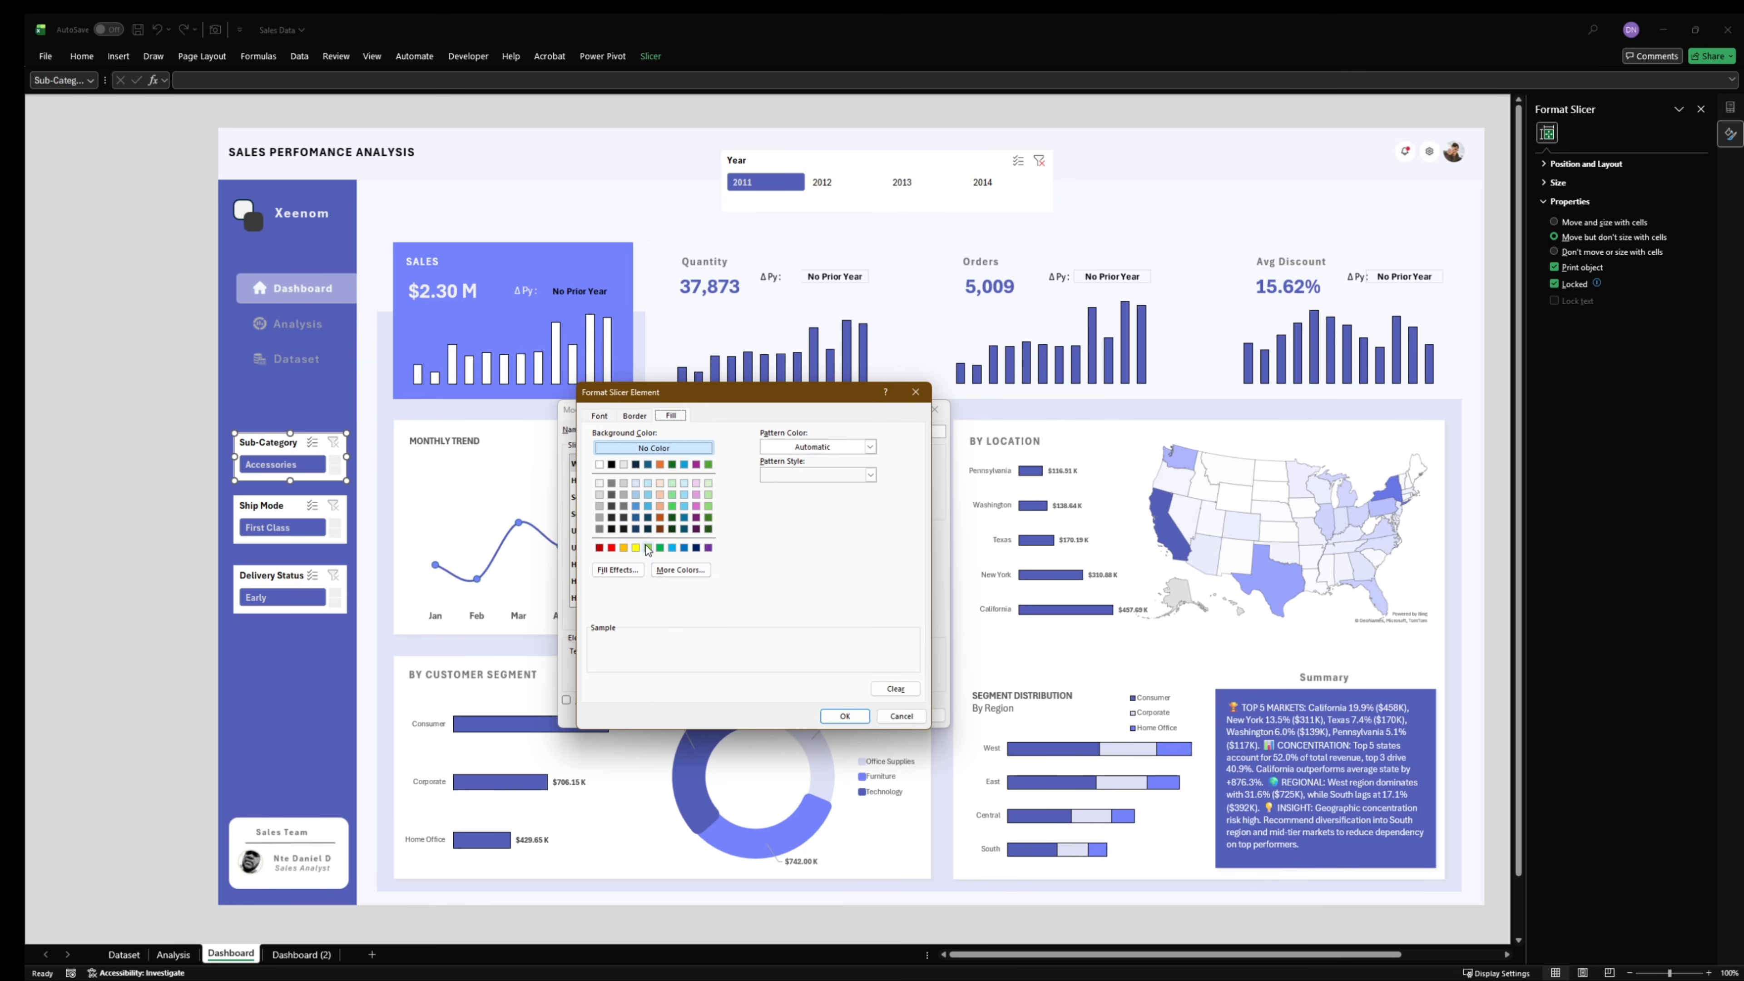
{"action": "left_click", "coordinate": [686, 570]}
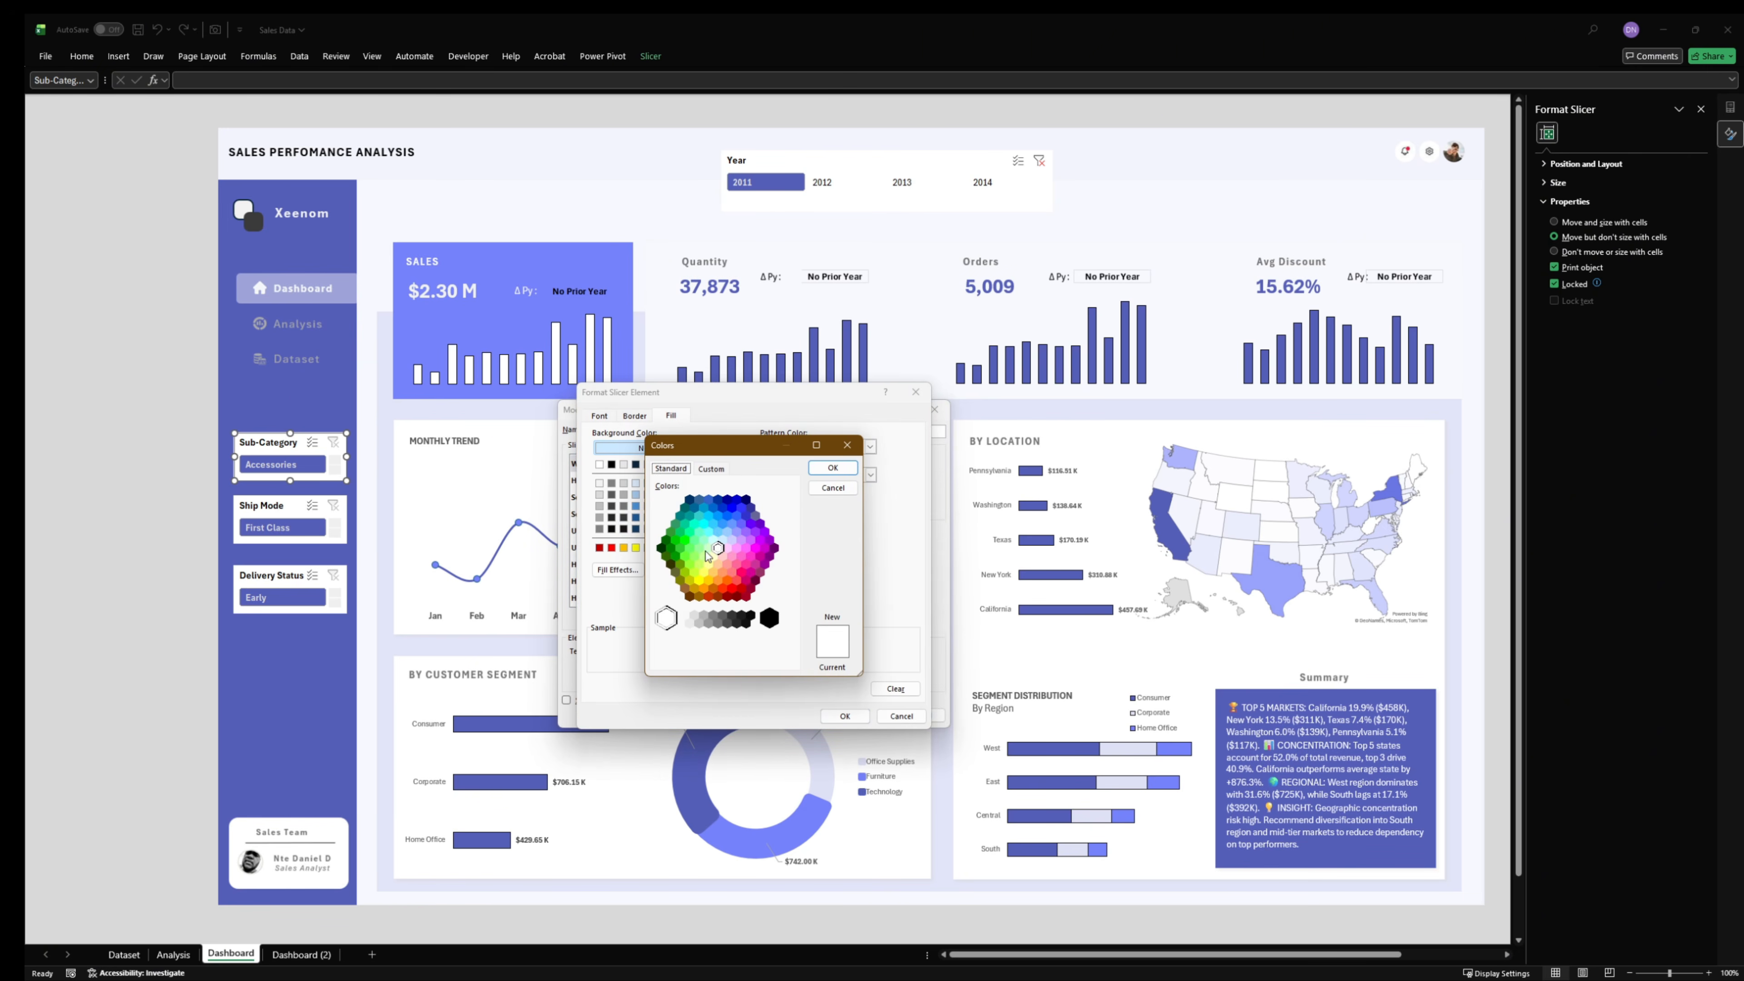
{"action": "left_click", "coordinate": [723, 469]}
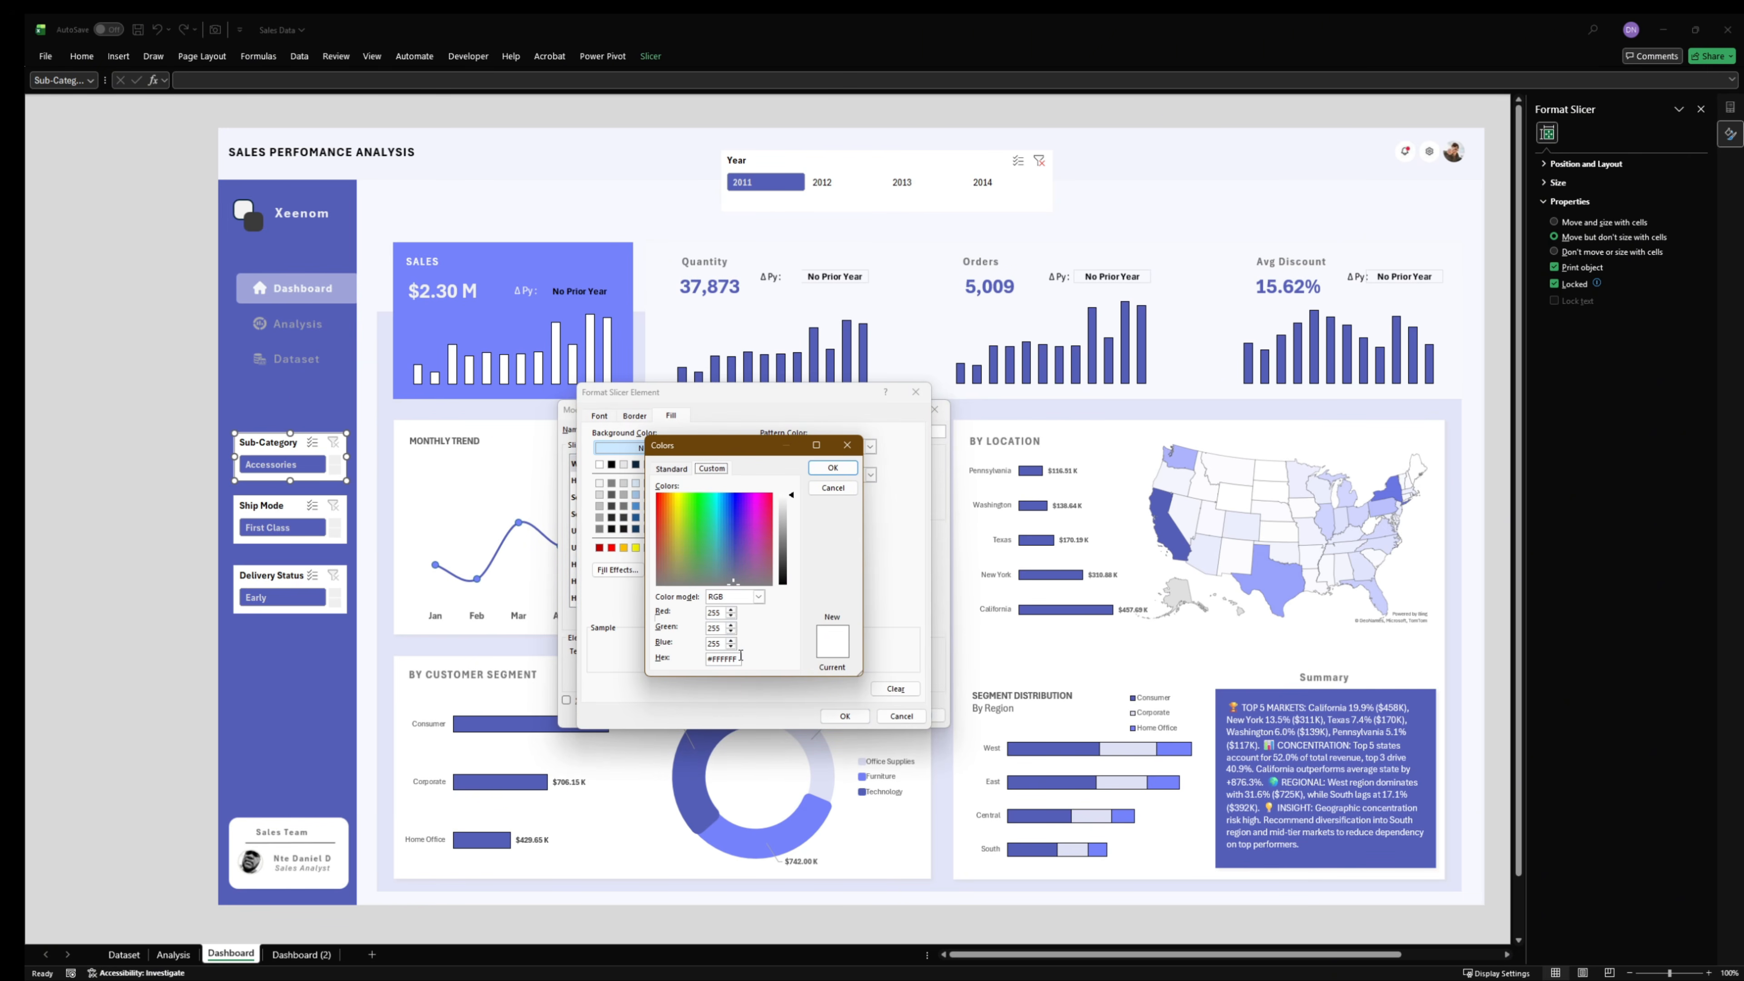
{"action": "key", "text": "super+v"}
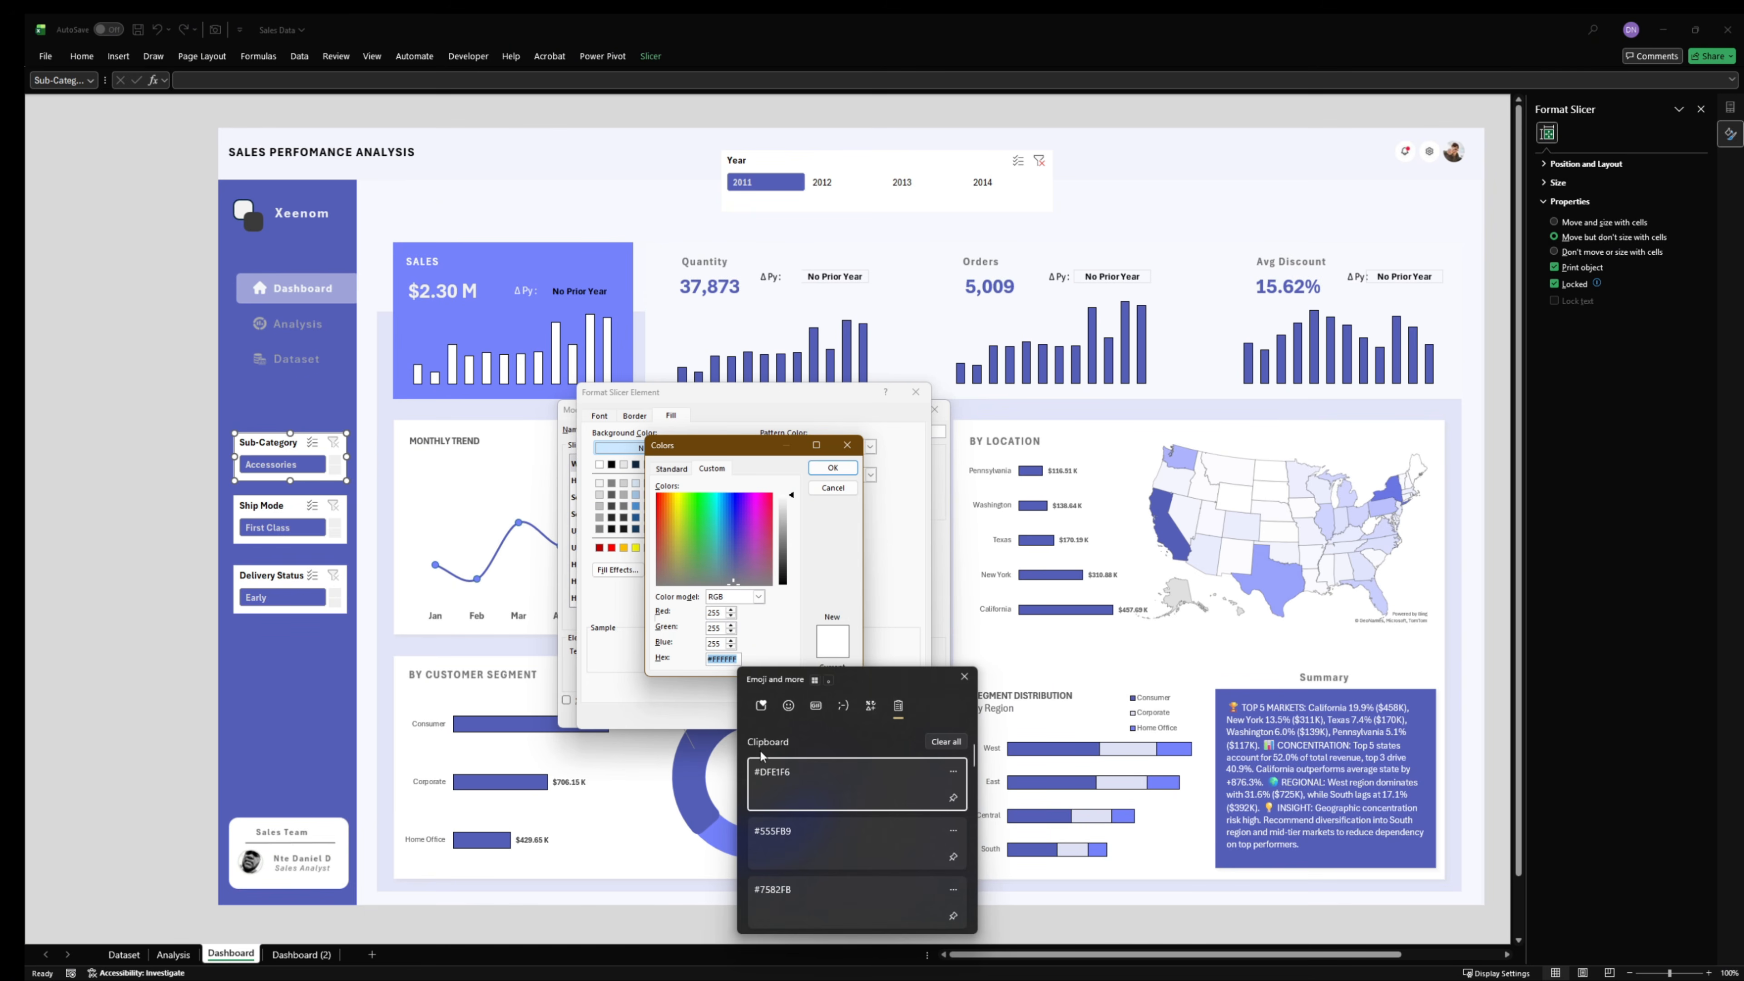
{"action": "left_click", "coordinate": [769, 781]}
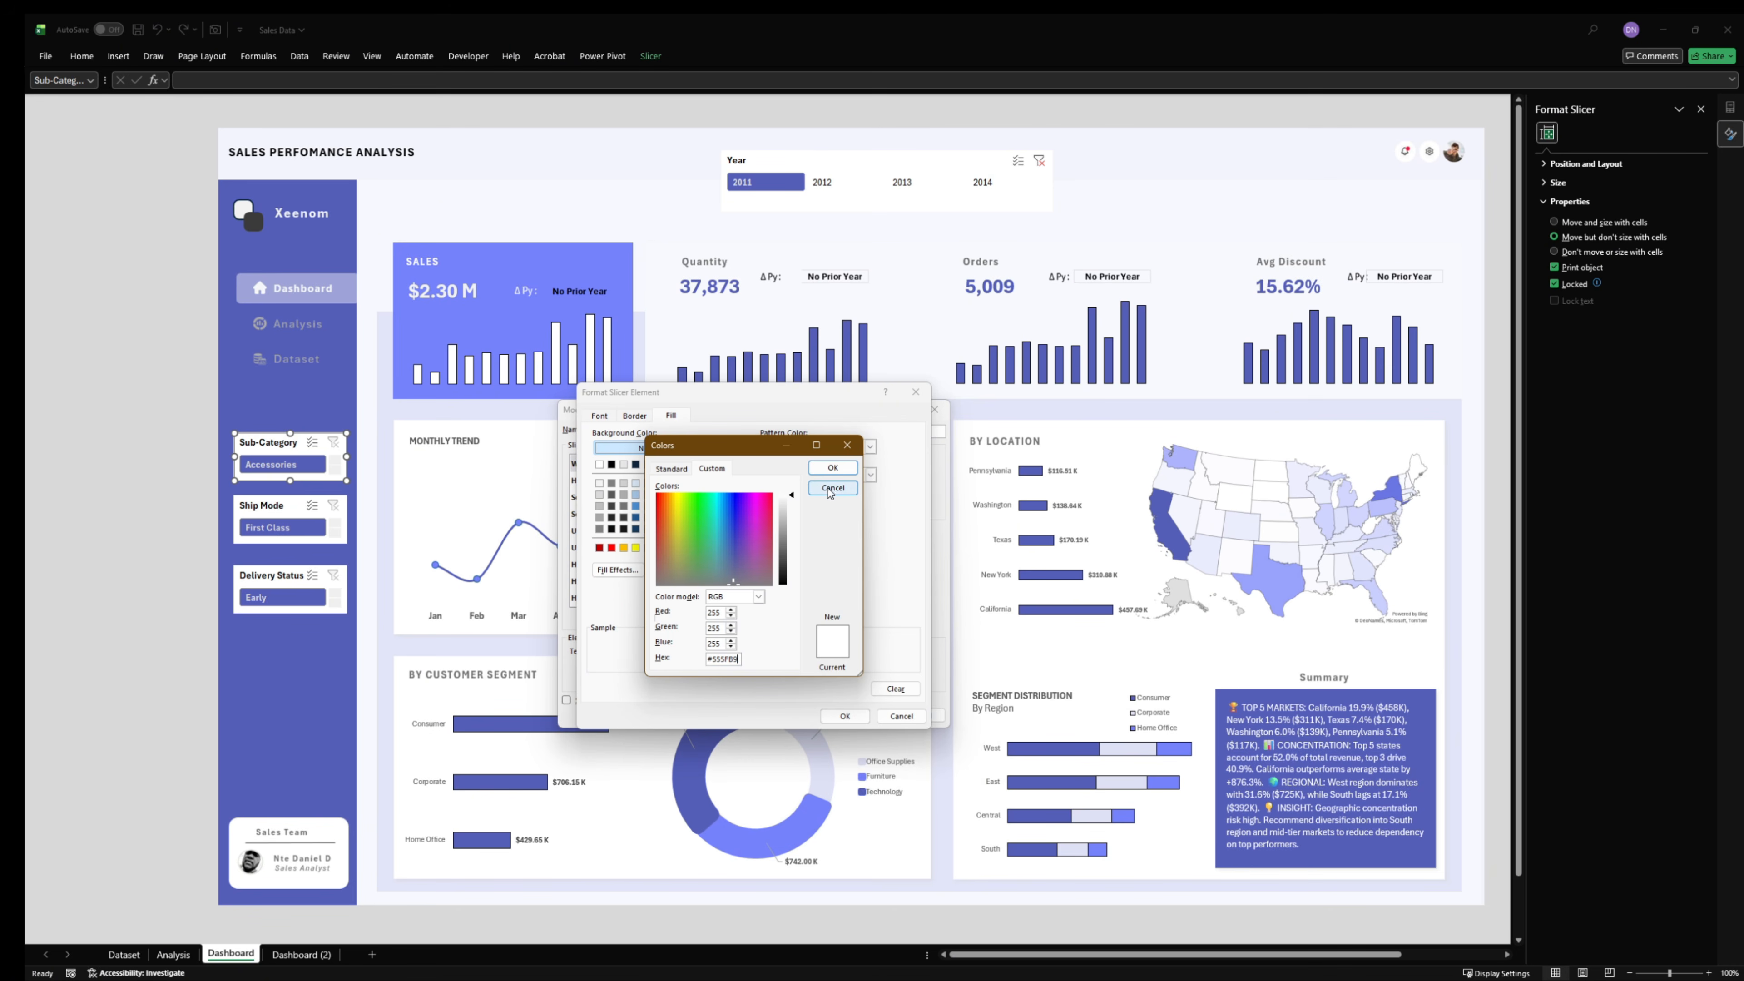
{"action": "left_click", "coordinate": [832, 467]}
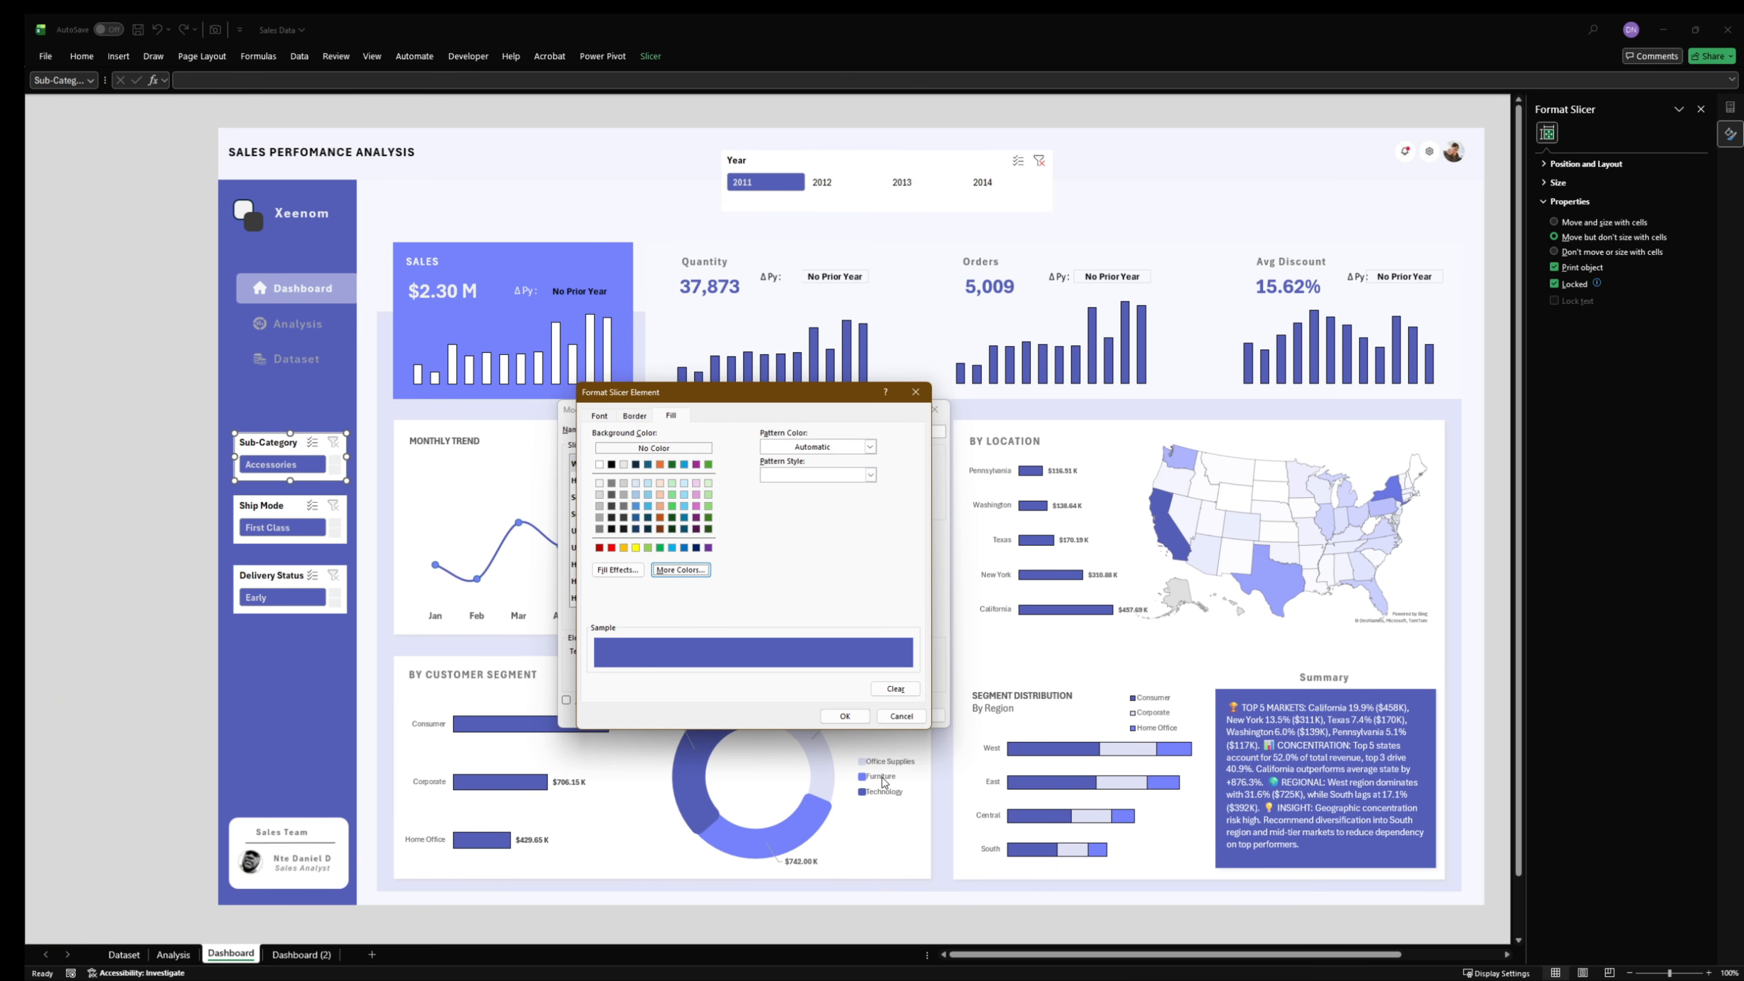
{"action": "left_click", "coordinate": [844, 715]}
- Set the fill of the duplicated style's Header element to #555FB9 and confirm its formatting
{"action": "left_click", "coordinate": [598, 480]}
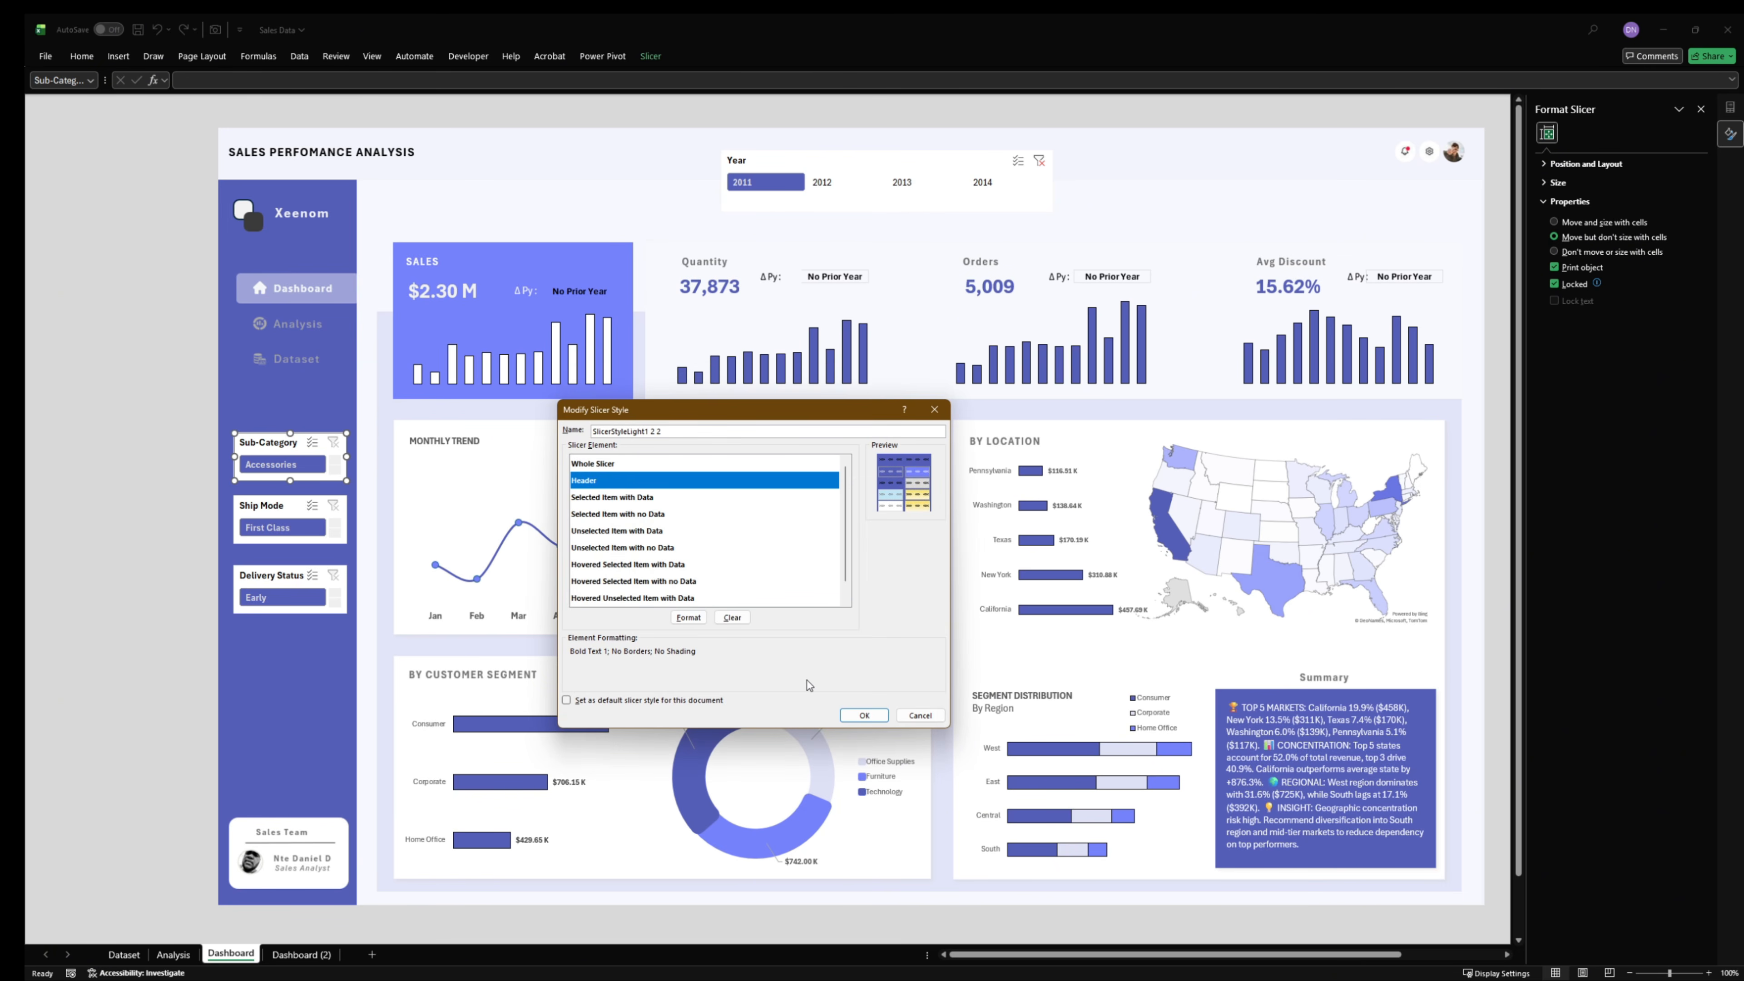
{"action": "left_click", "coordinate": [688, 617]}
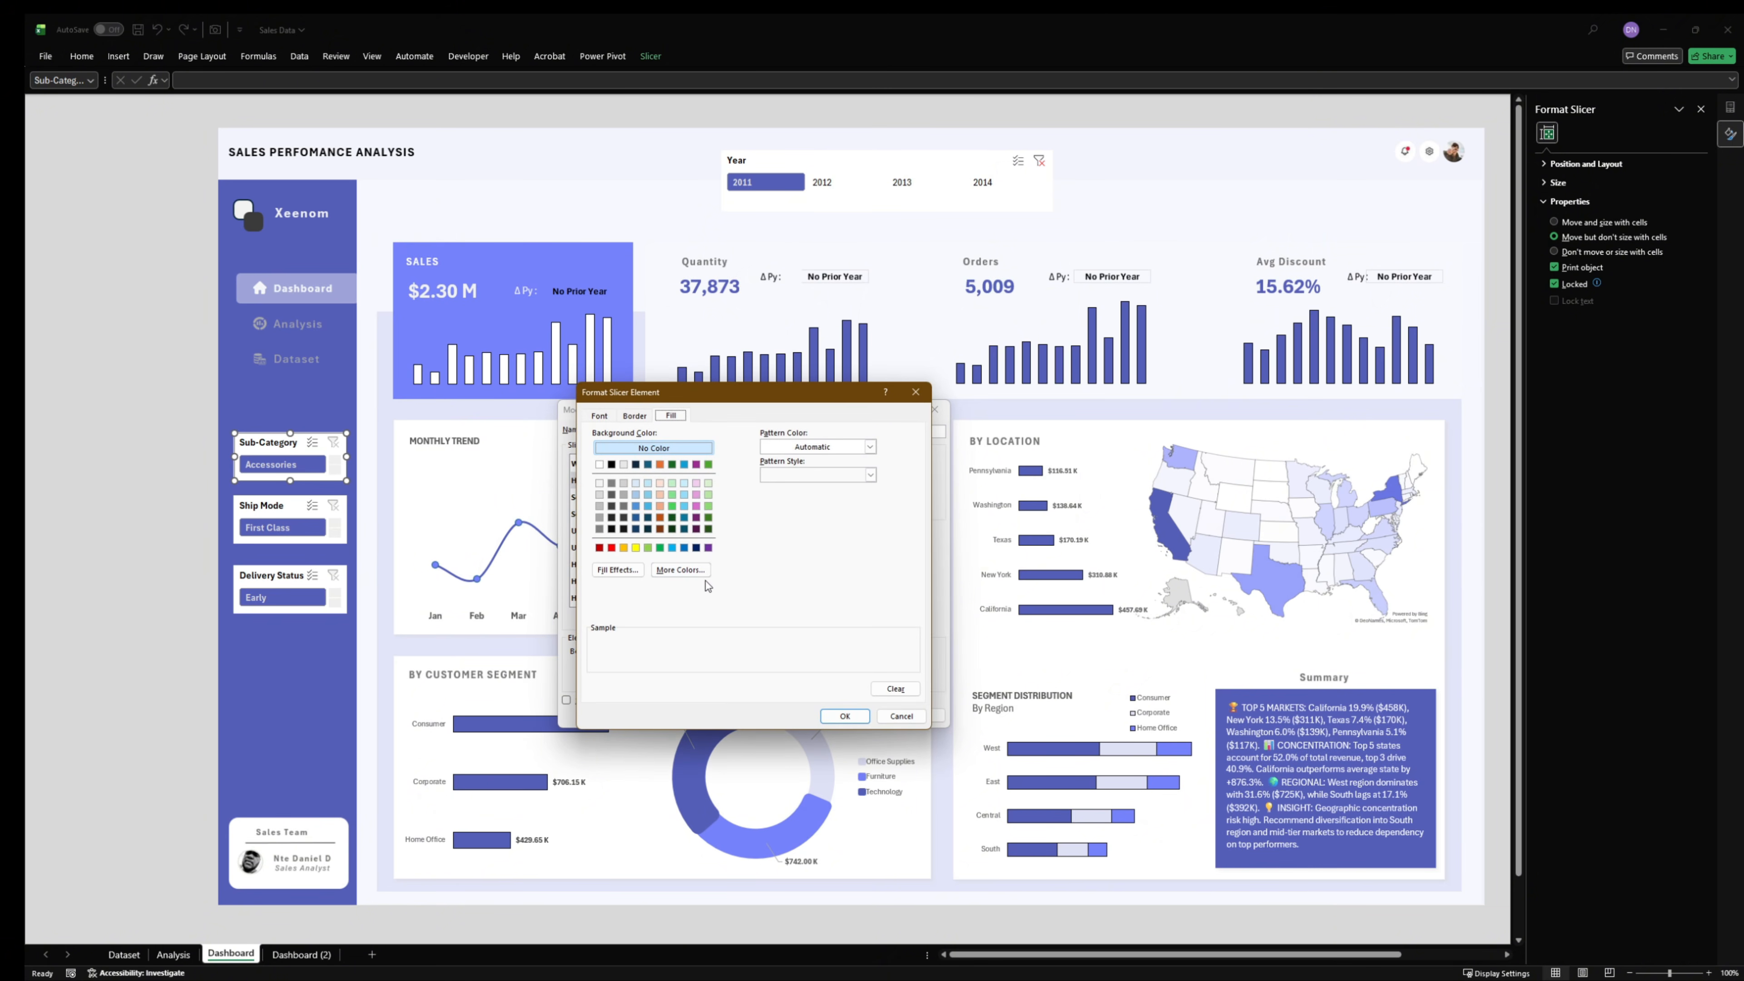
{"action": "left_click", "coordinate": [681, 571]}
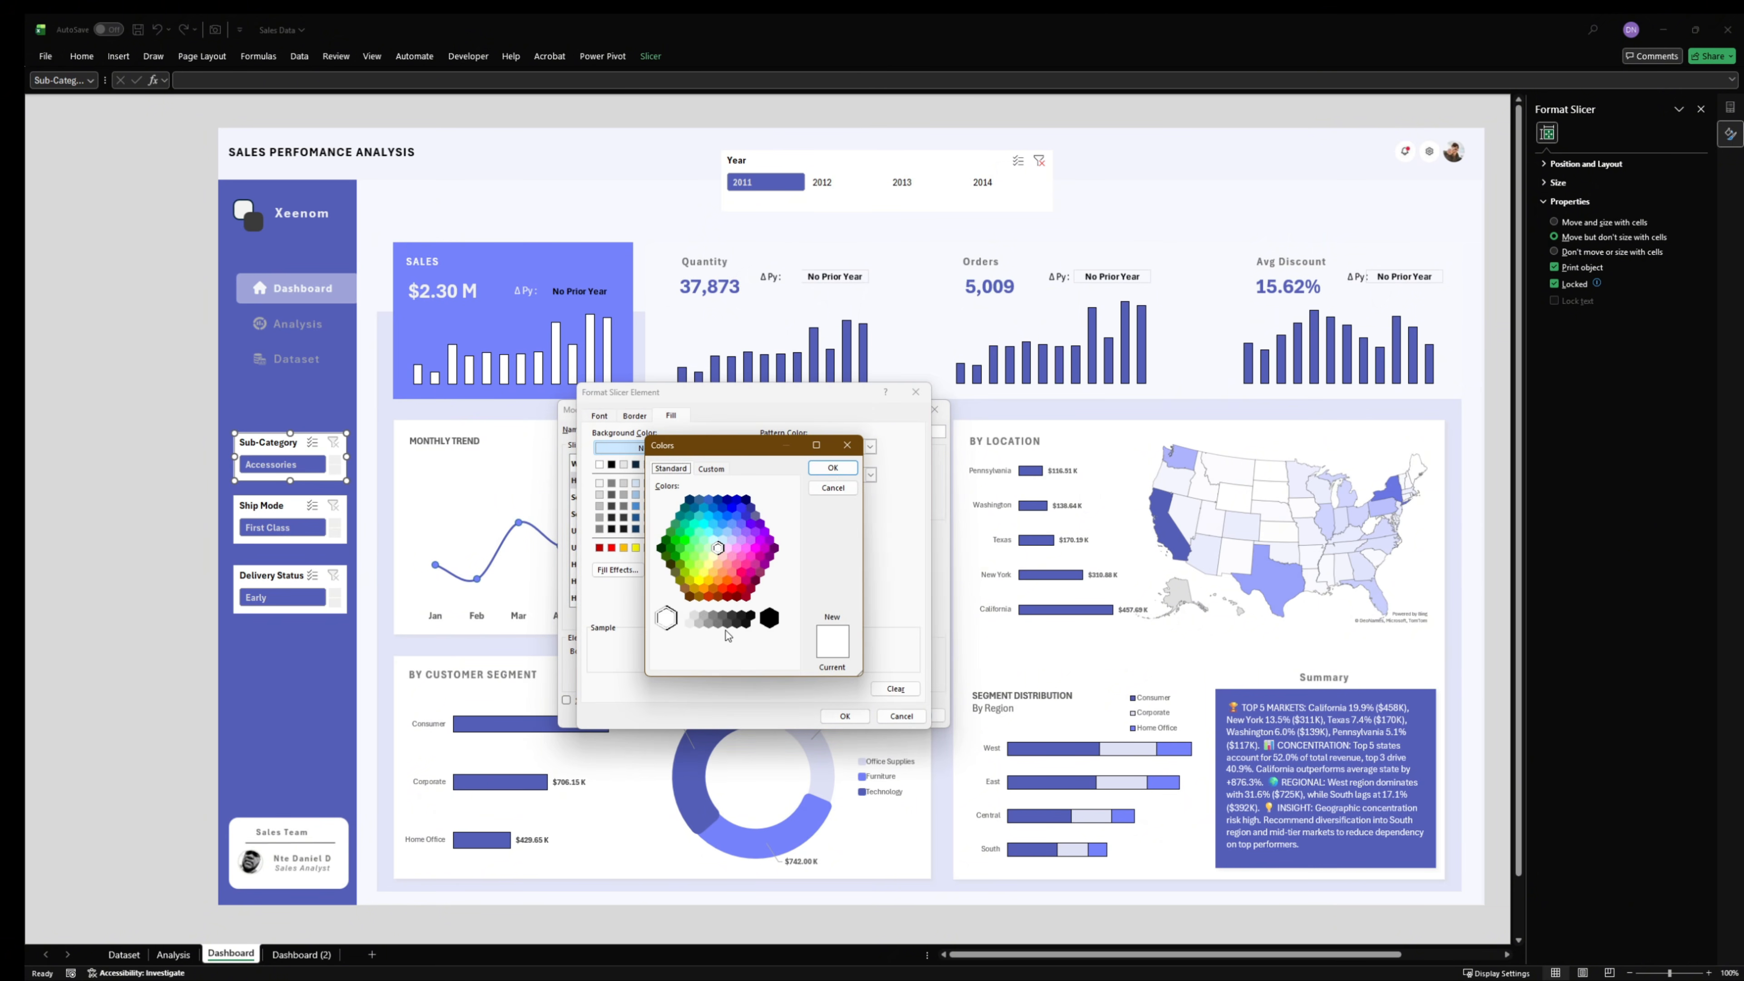
{"action": "left_click", "coordinate": [711, 468]}
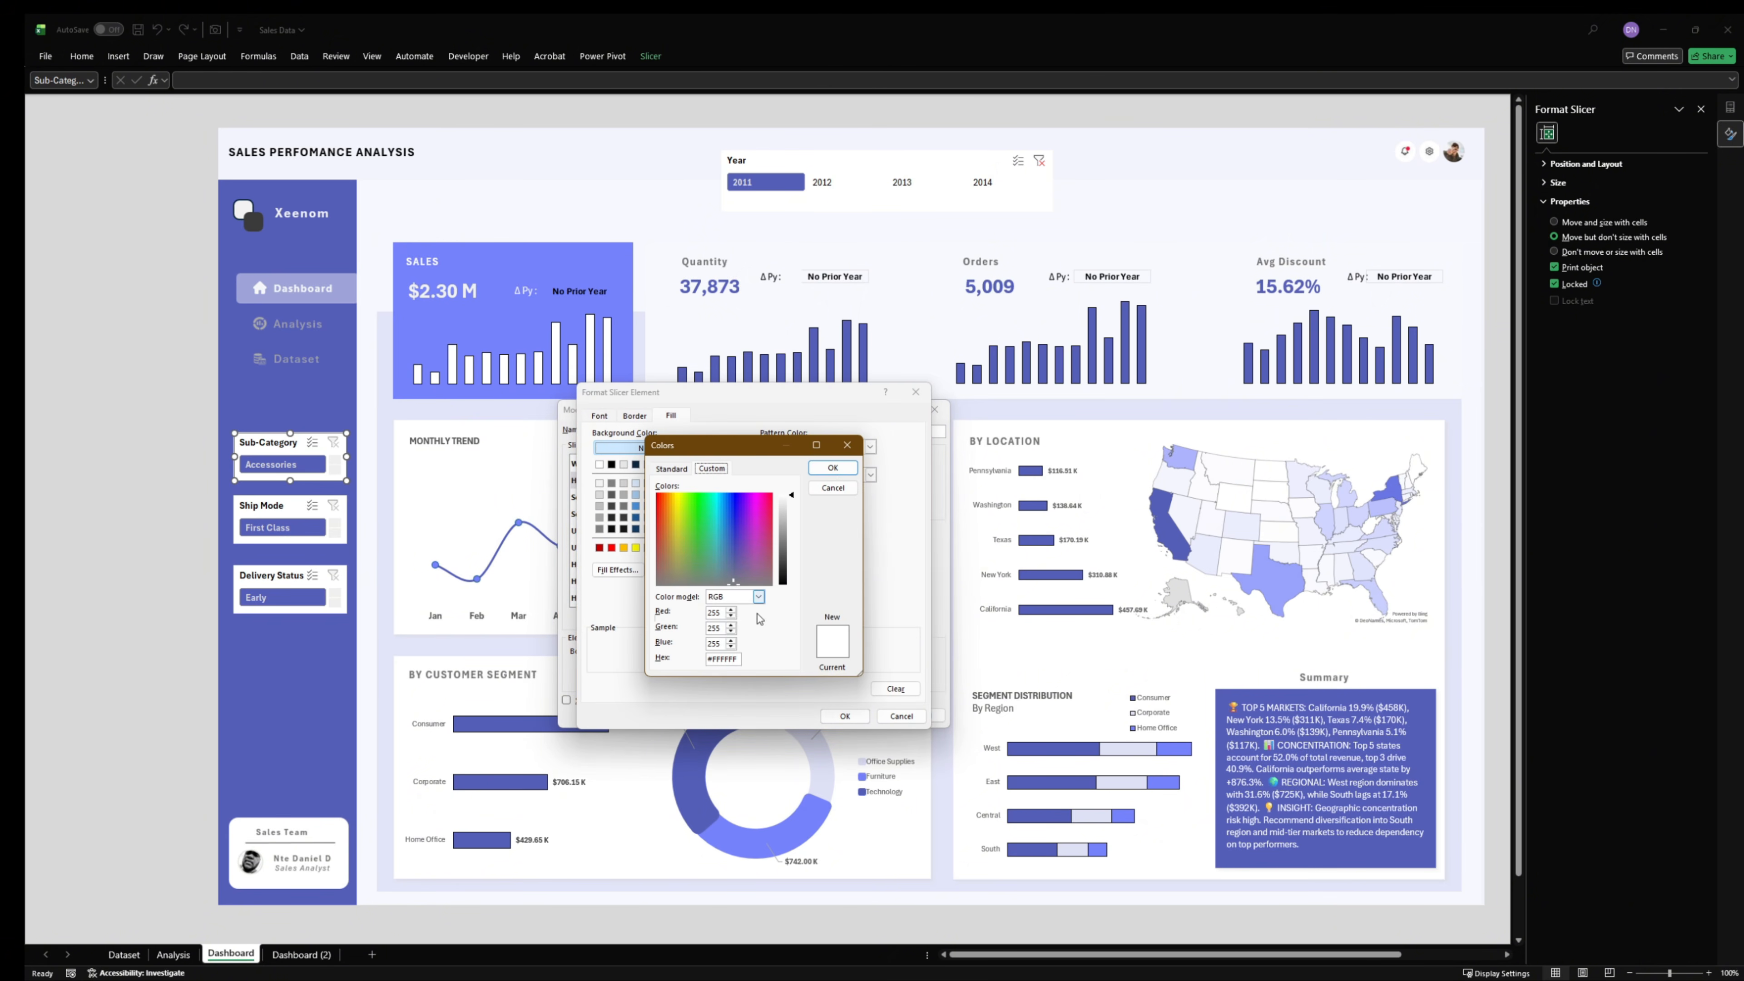
{"action": "double_click", "coordinate": [731, 659]}
{"action": "key", "text": "super+v"}
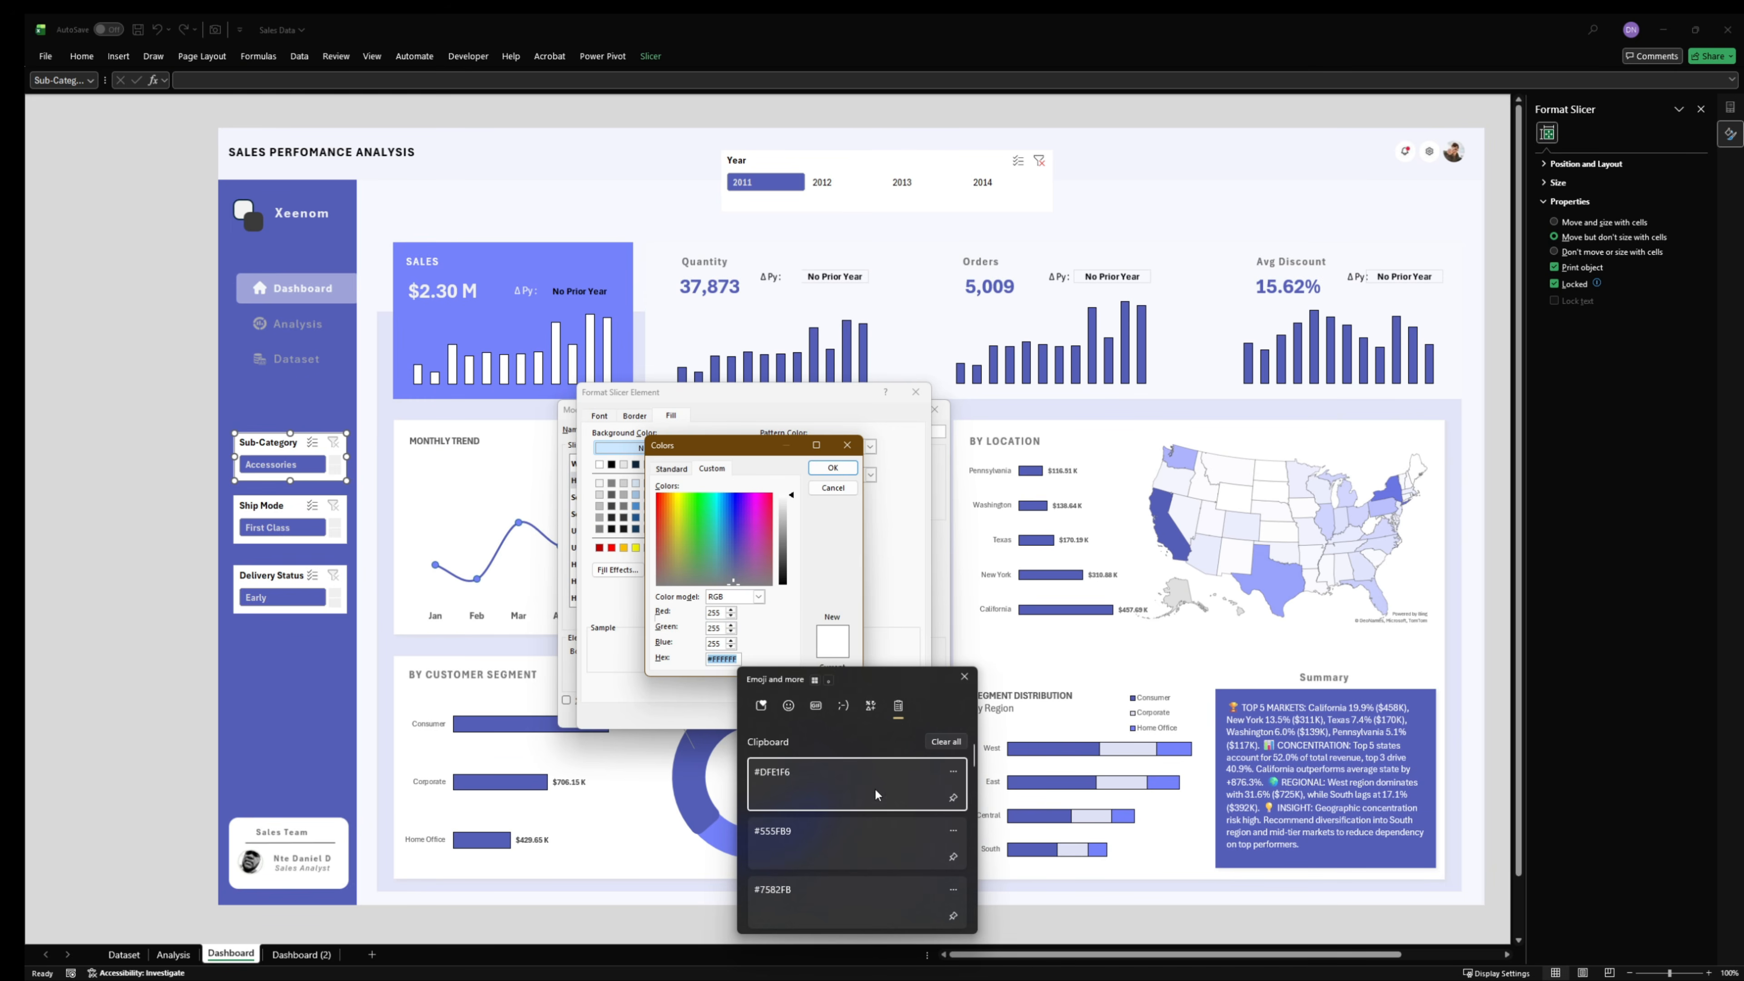
{"action": "left_click", "coordinate": [858, 832]}
{"action": "left_click", "coordinate": [852, 471]}
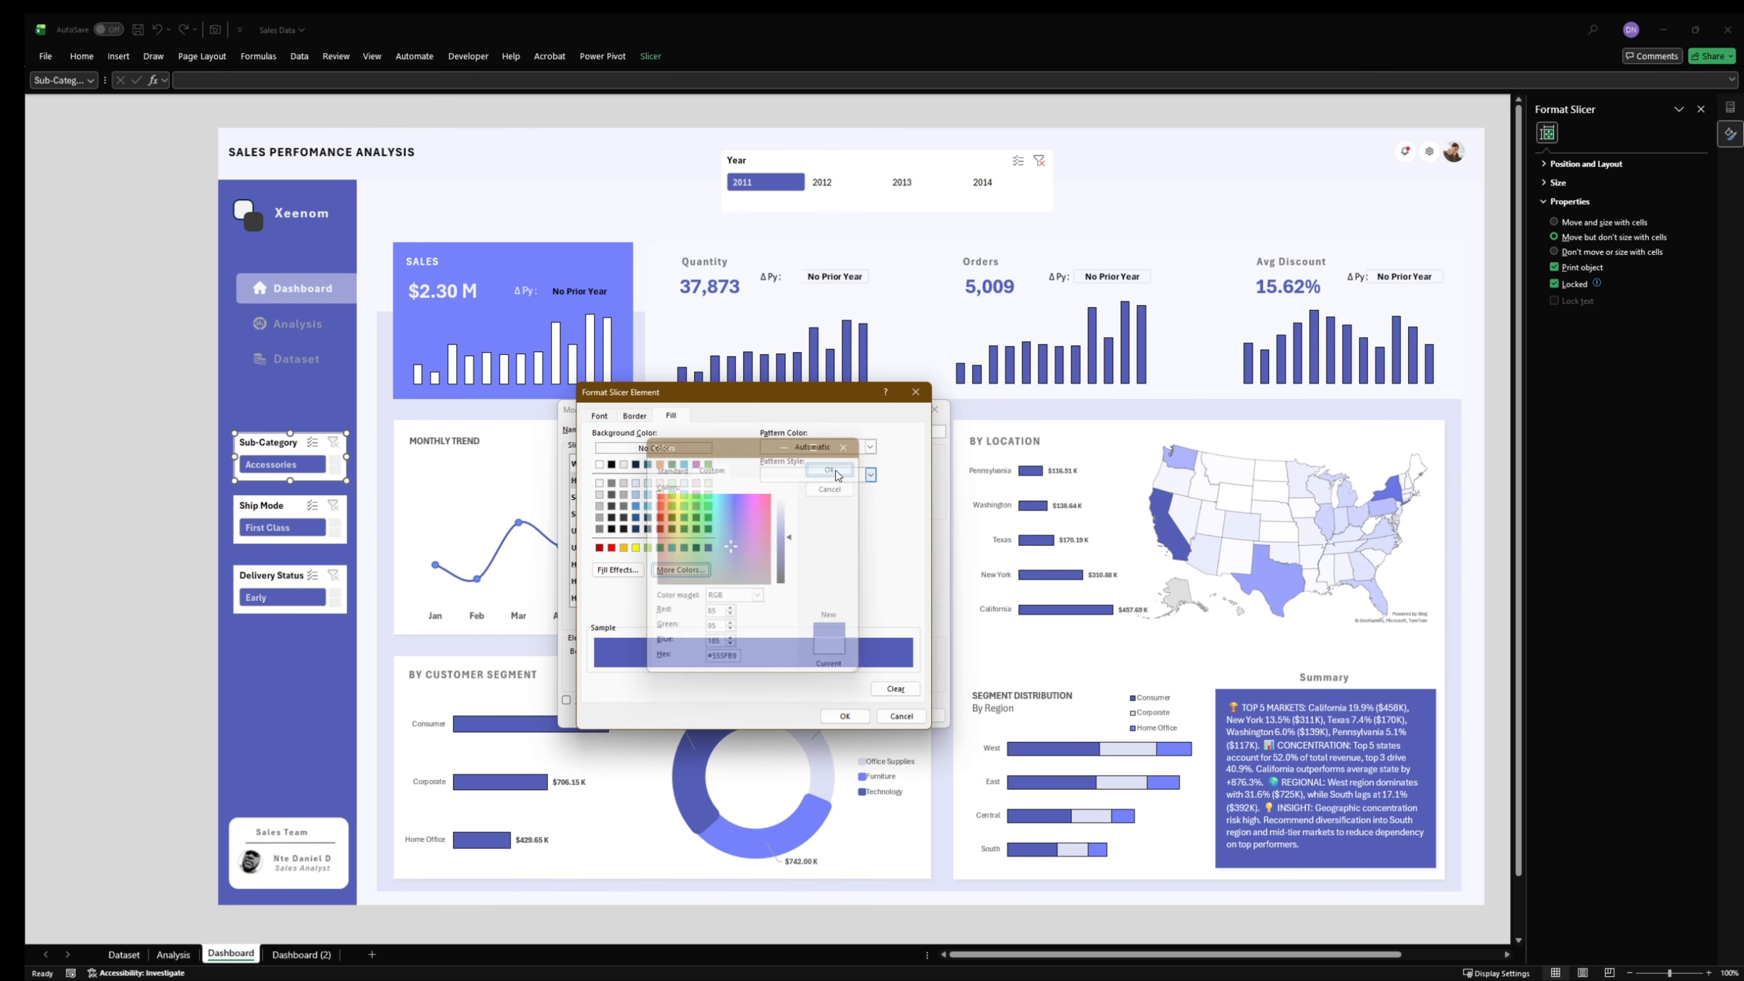
{"action": "left_click", "coordinate": [845, 715]}
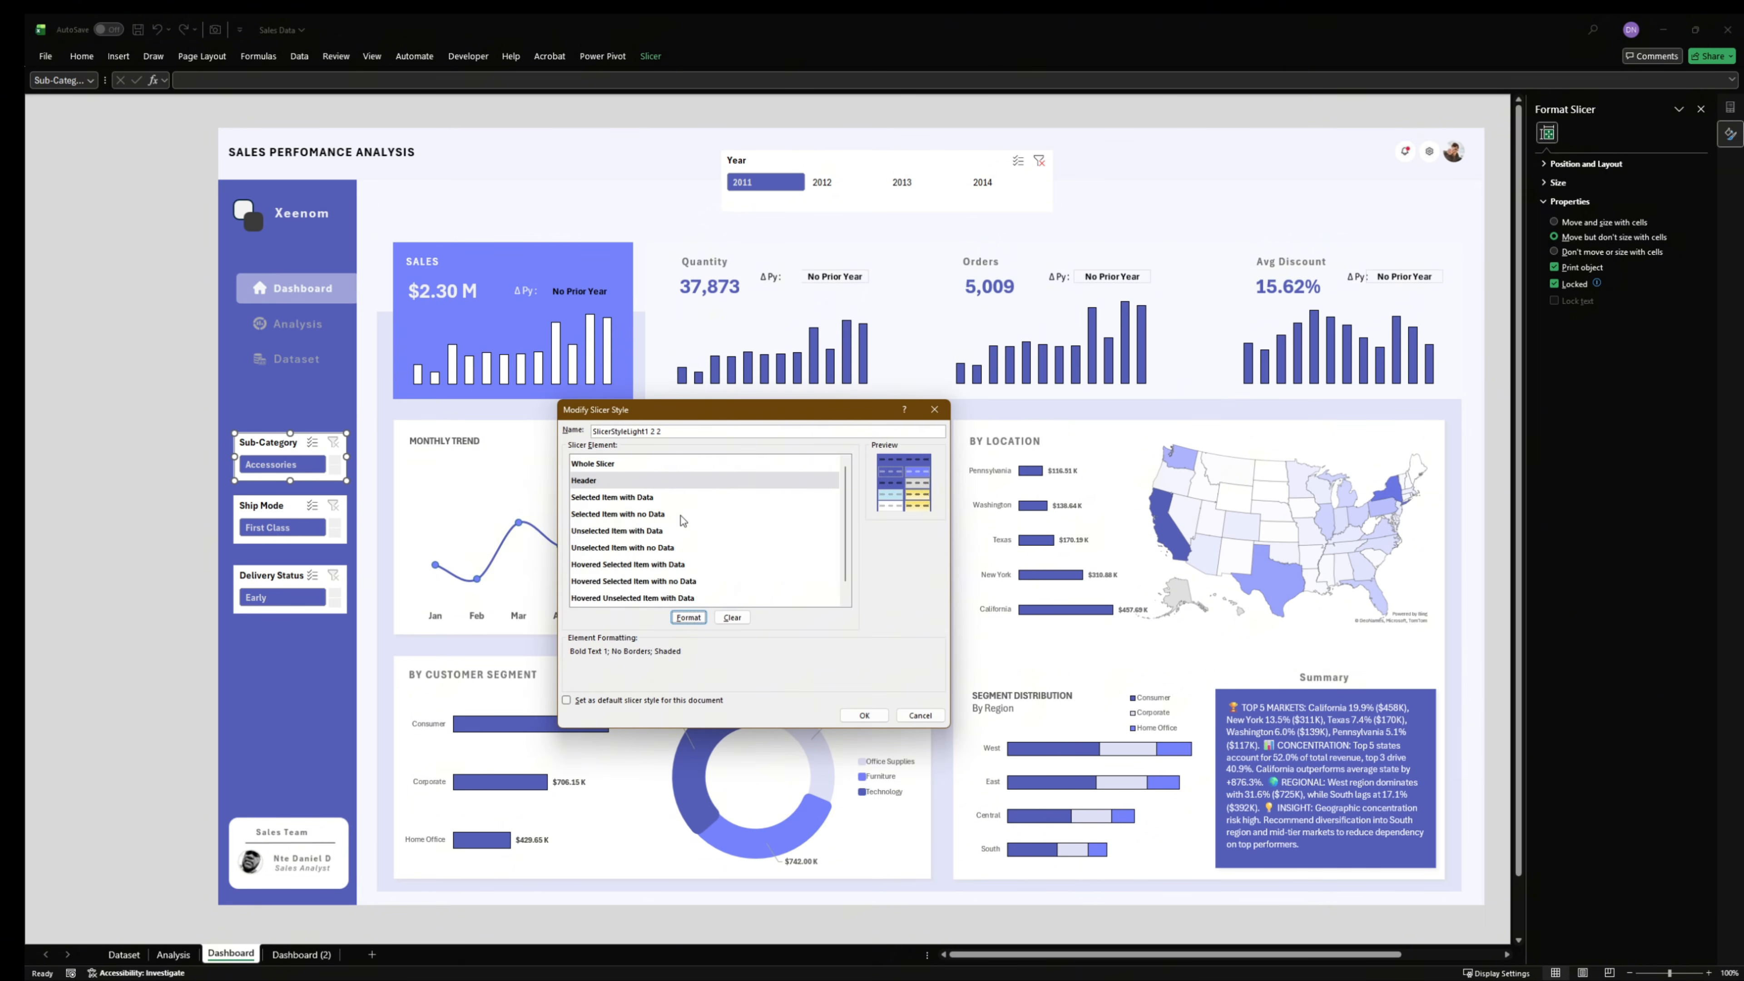
- Fill the Selected Item with Data element with a custom light lavender and save the duplicated slicer style
{"action": "left_click", "coordinate": [632, 497]}
{"action": "left_click", "coordinate": [689, 617]}
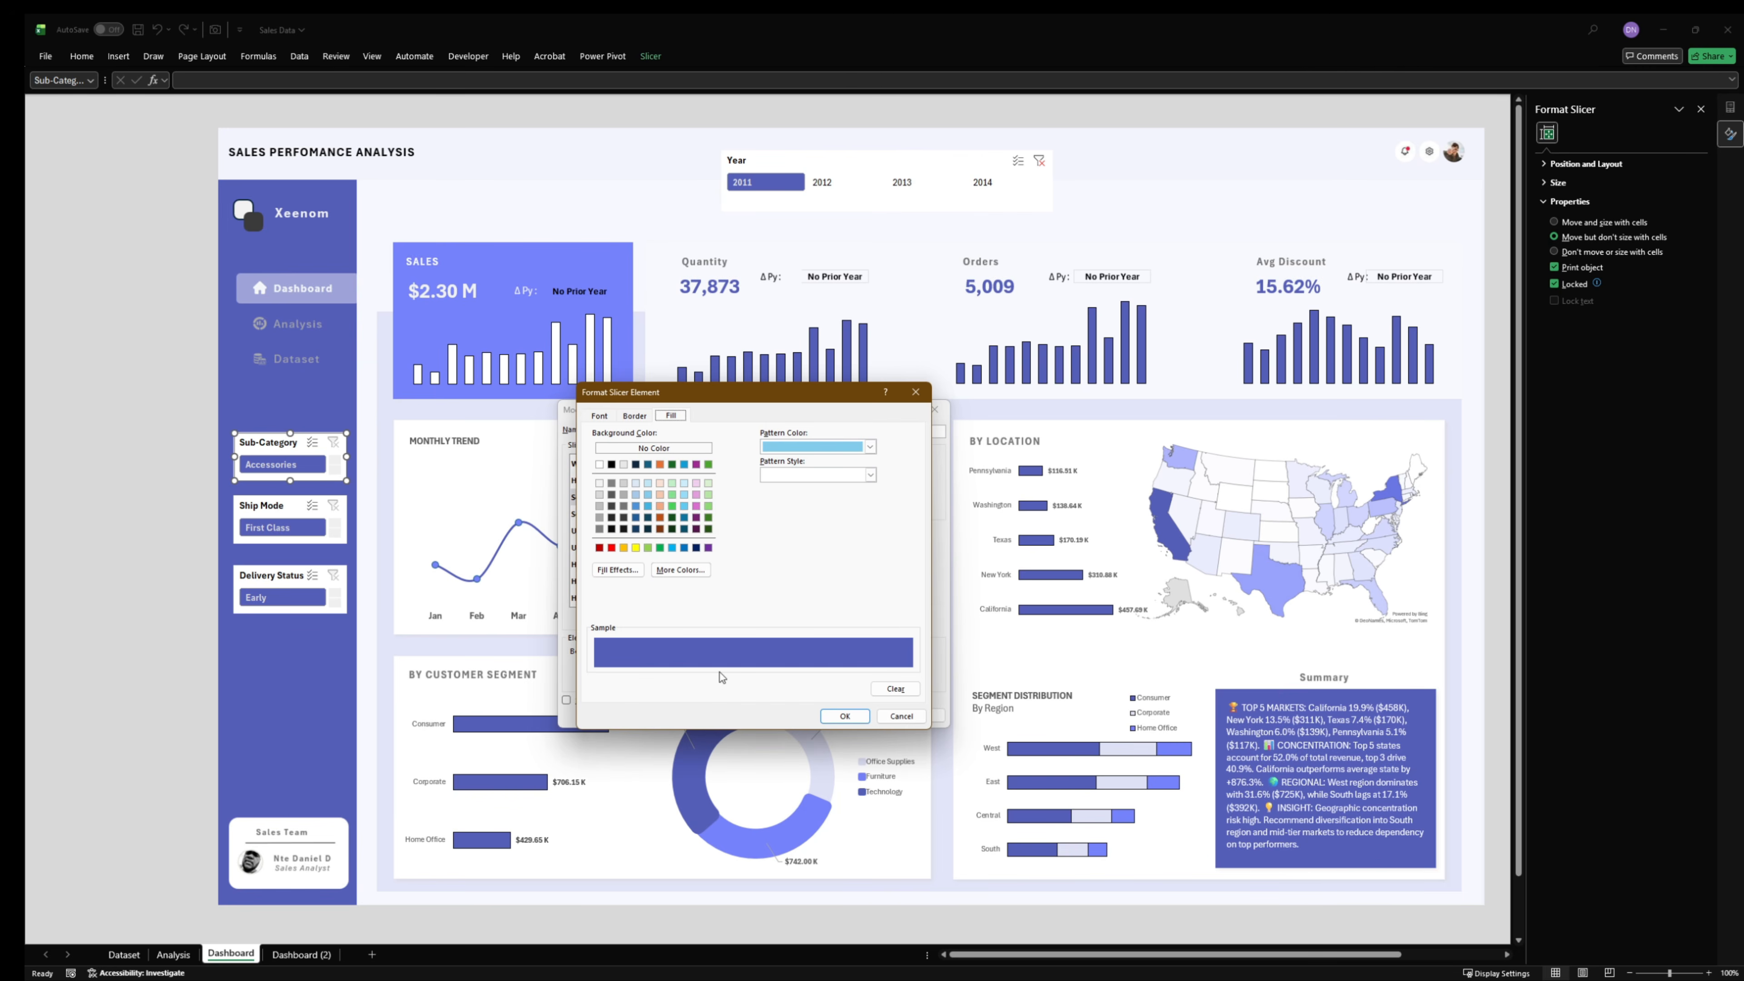
{"action": "left_click", "coordinate": [680, 570]}
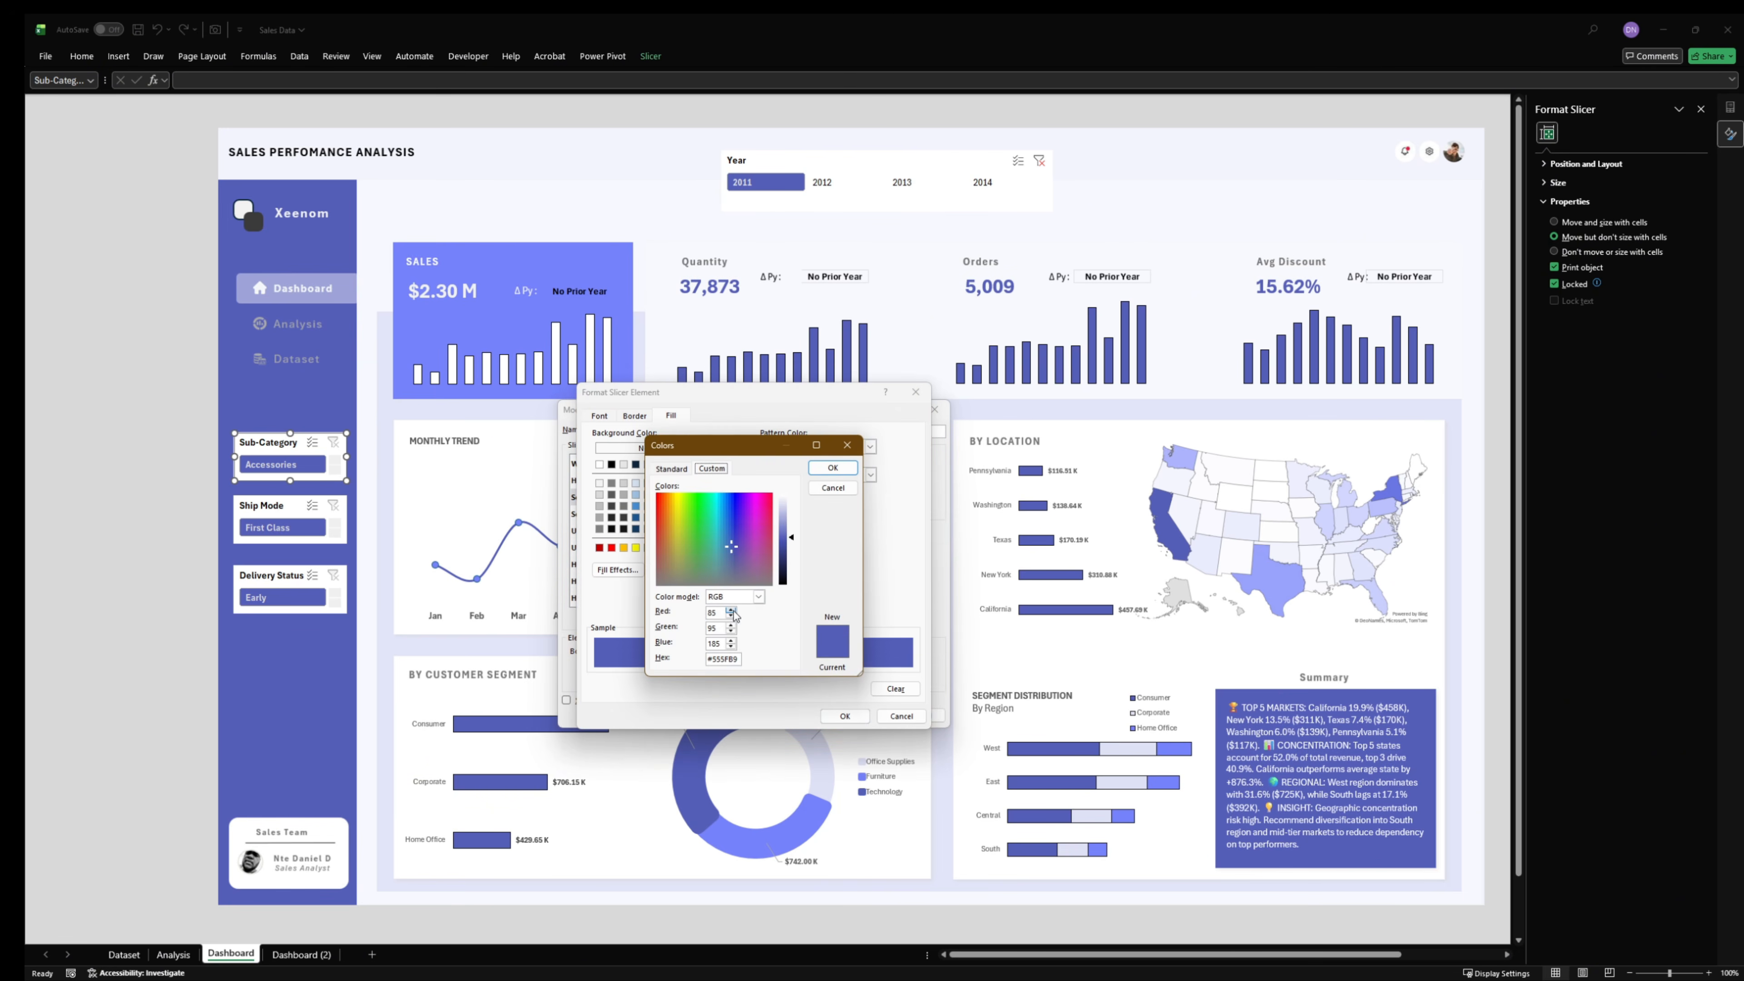
{"action": "left_click", "coordinate": [739, 658]}
{"action": "left_click_drag", "start_coordinate": [803, 540], "coordinate": [795, 503]}
{"action": "left_click", "coordinate": [830, 473]}
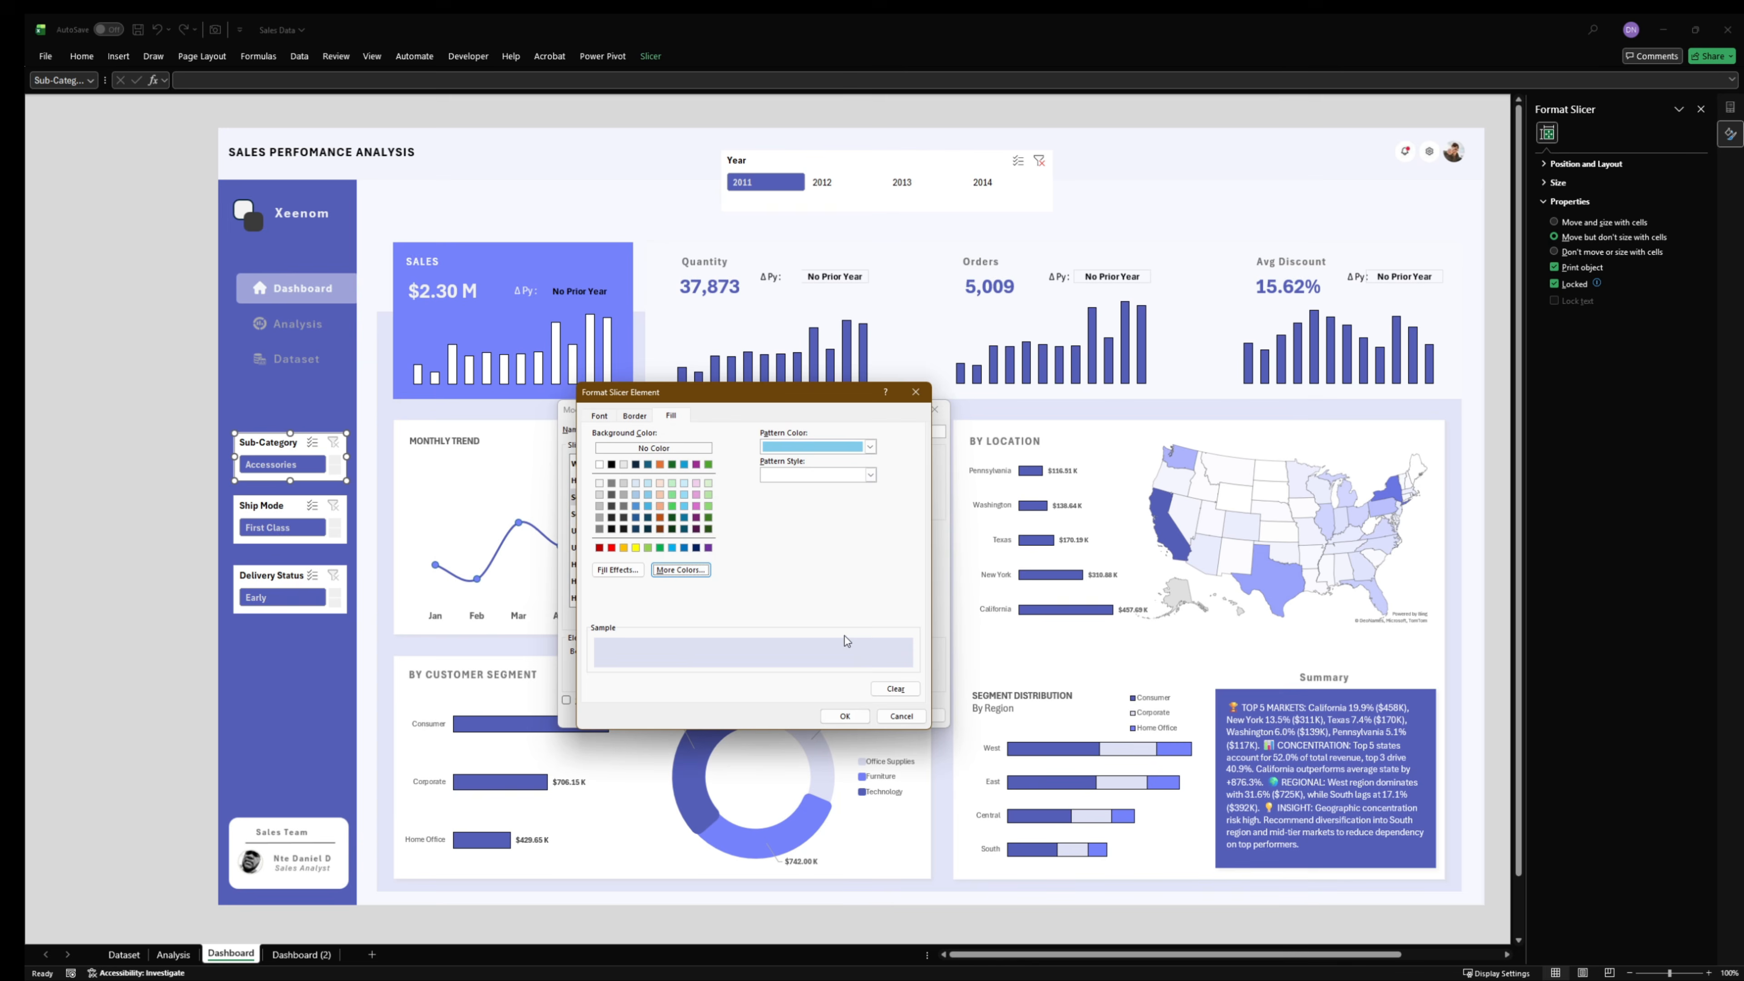
{"action": "left_click", "coordinate": [851, 717]}
{"action": "left_click", "coordinate": [865, 716]}
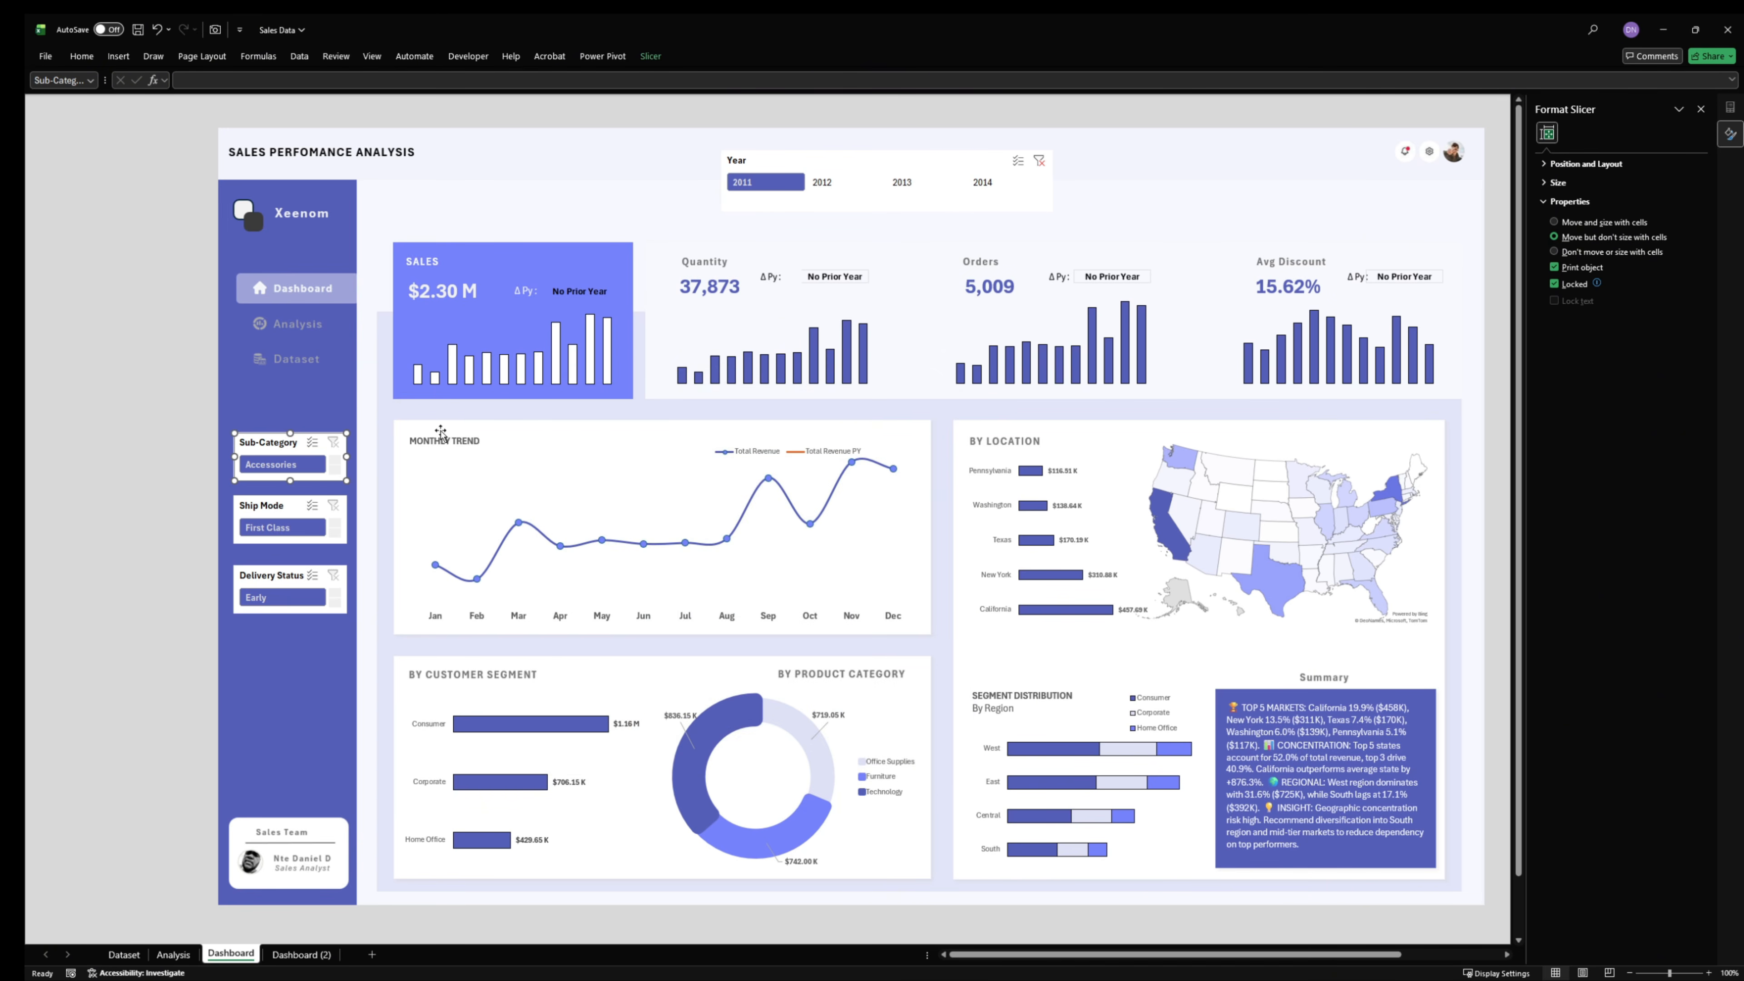
- Apply the duplicated blue-background style to the Sub-Category, Ship Mode and Delivery Status slicers together, and deselect them
{"action": "left_click", "coordinate": [285, 498], "text": "ctrl"}
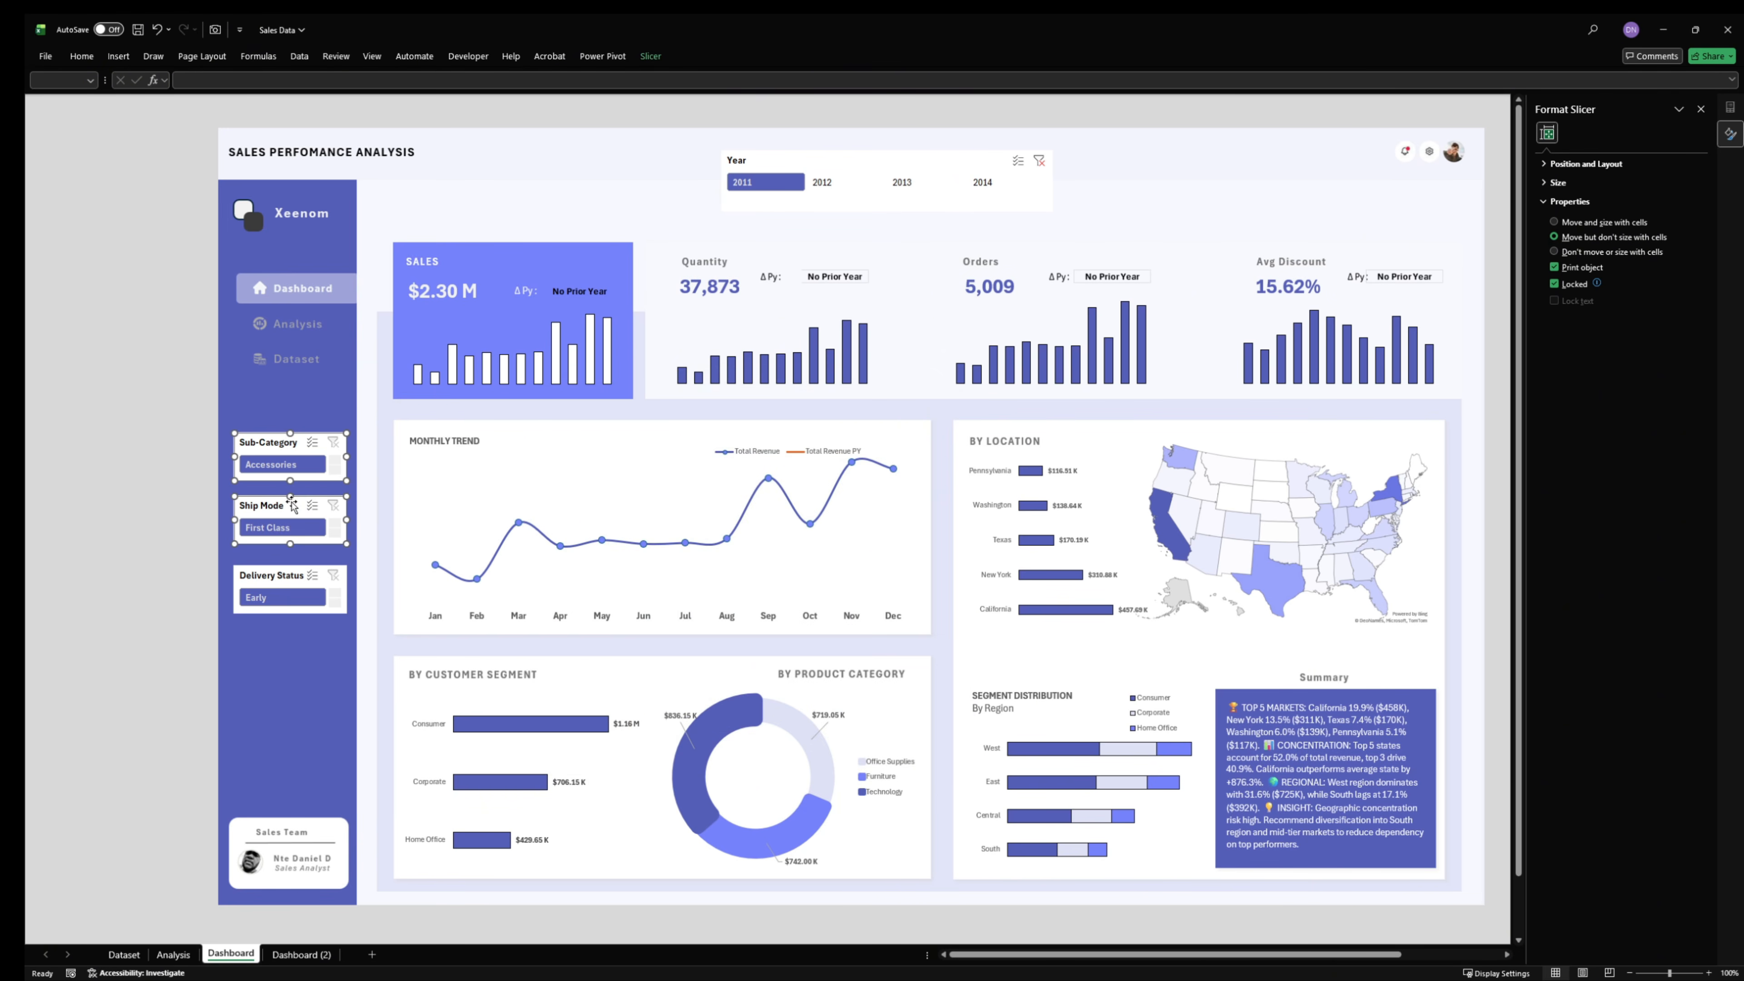
{"action": "left_click", "coordinate": [279, 583], "text": "ctrl"}
{"action": "left_click", "coordinate": [651, 56]}
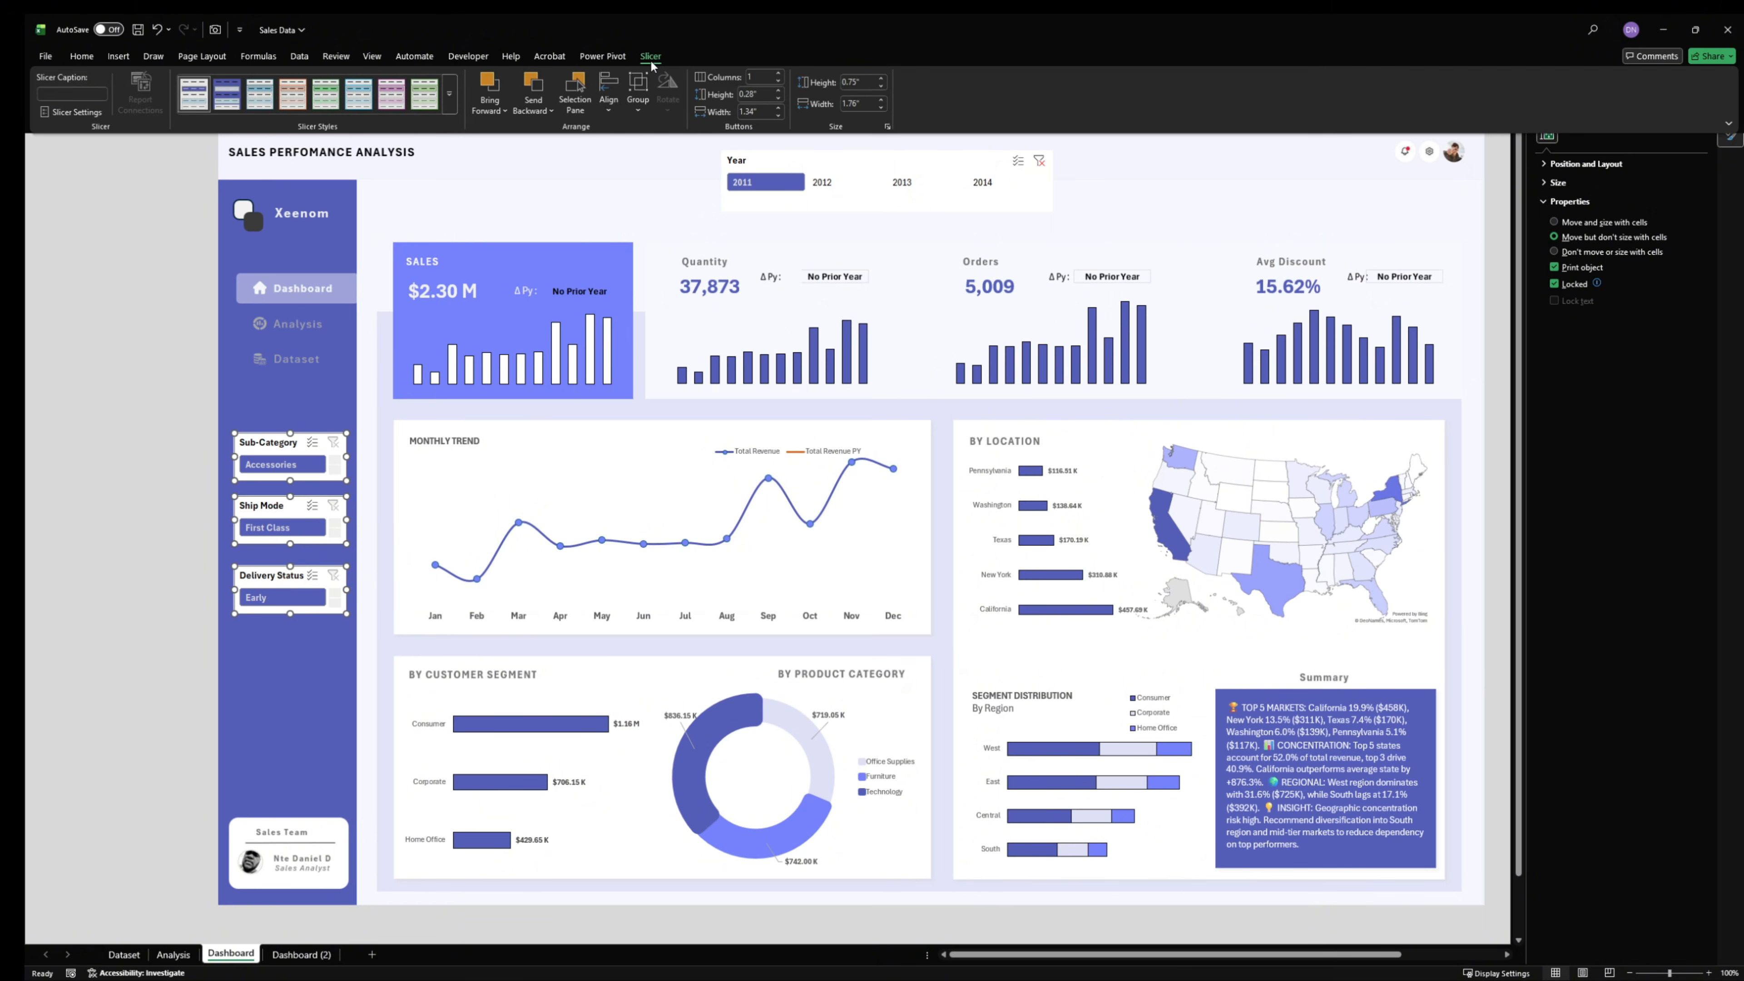
{"action": "left_click", "coordinate": [237, 101]}
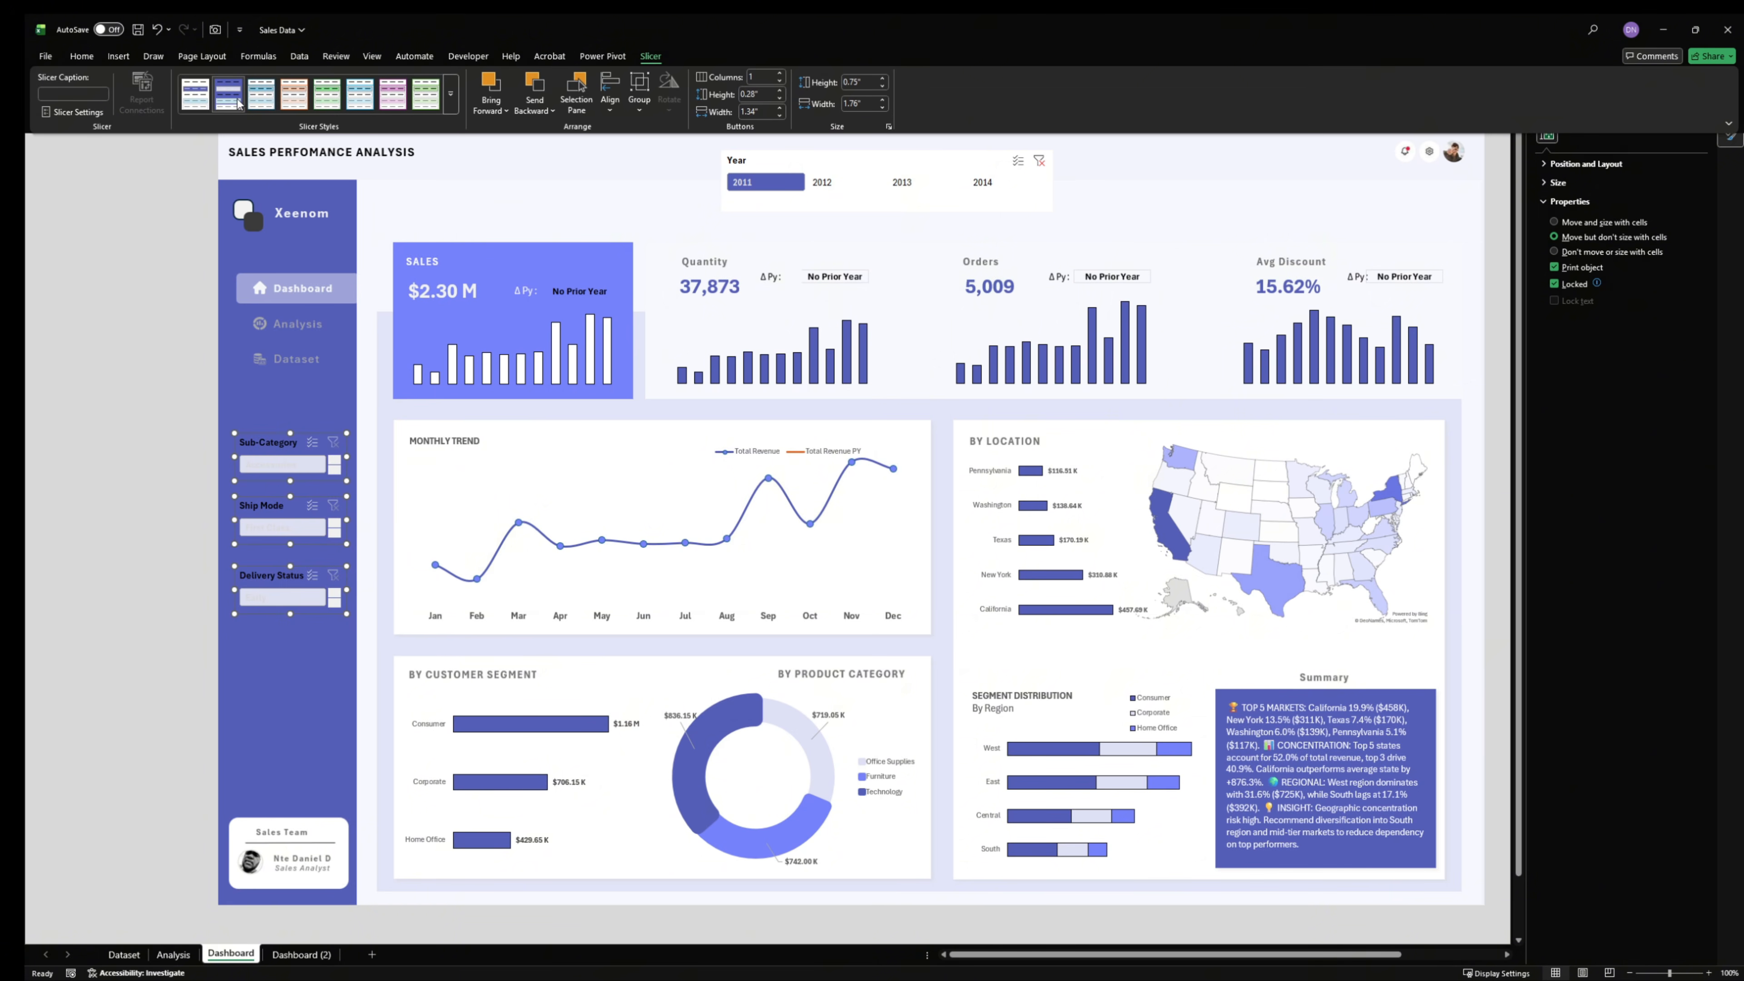
{"action": "left_click", "coordinate": [156, 518]}
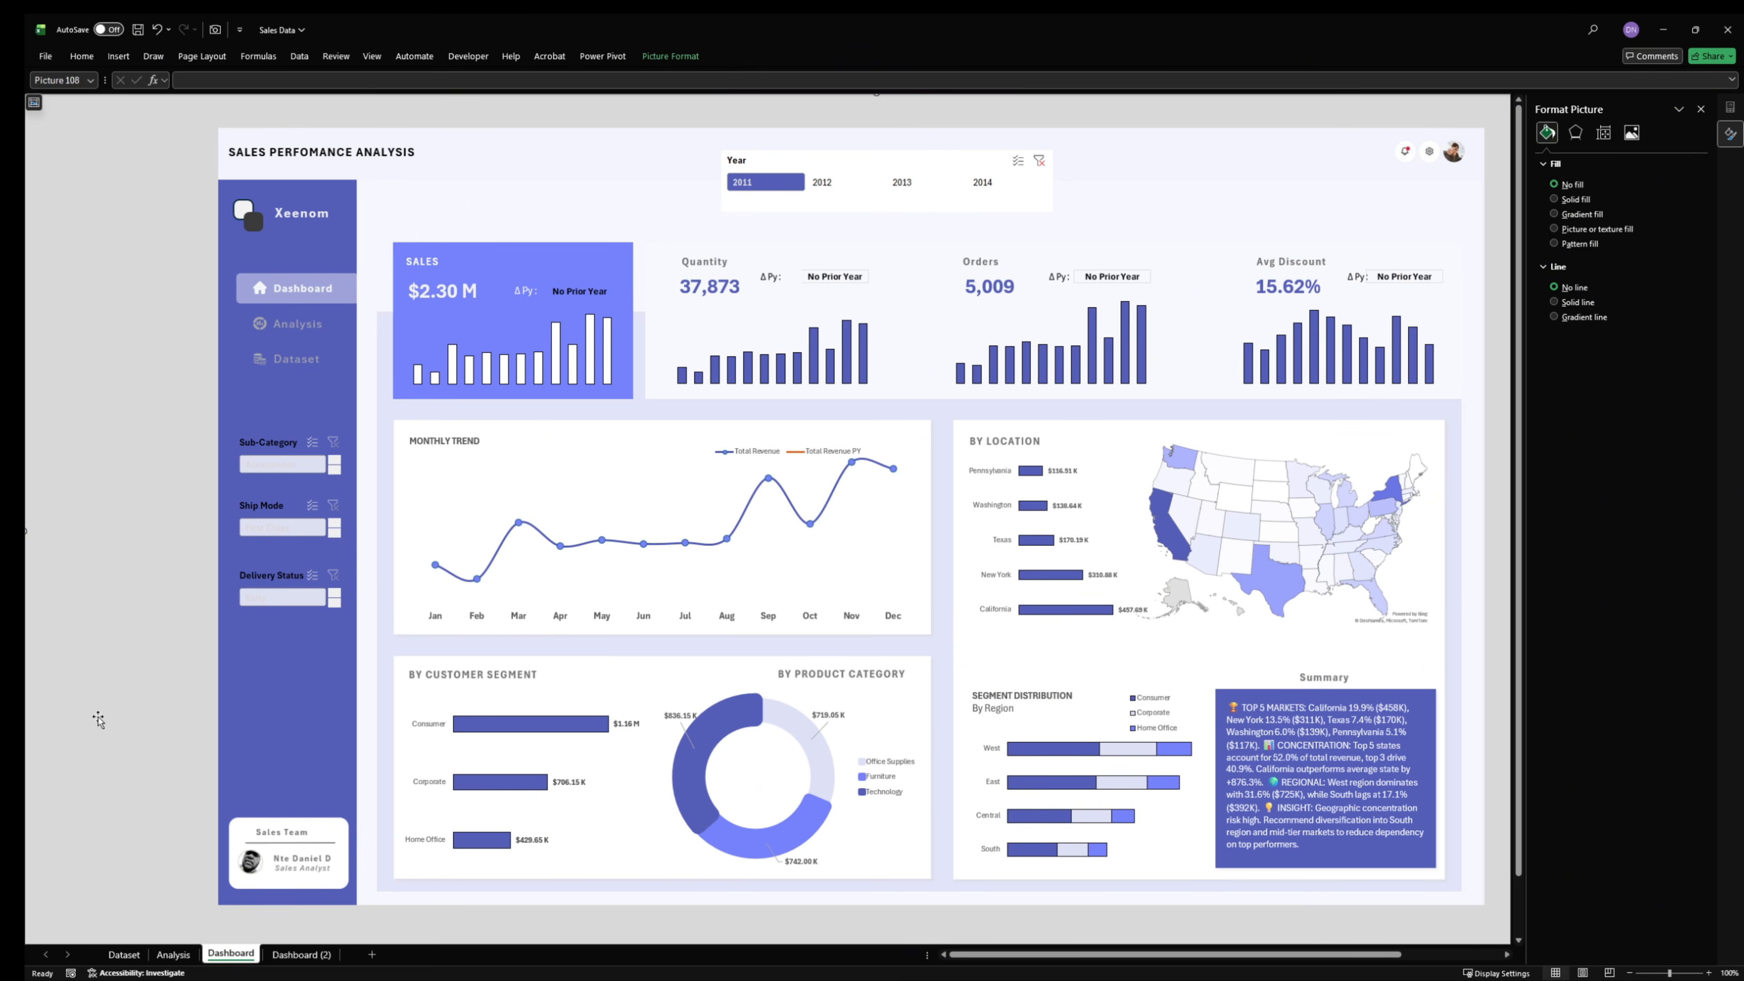
- Set the Selected Item with Data font color to Text 1, Lighter 15% in the Sub-Category slicer's current style and save it
{"action": "left_click", "coordinate": [289, 450]}
{"action": "left_click", "coordinate": [651, 56]}
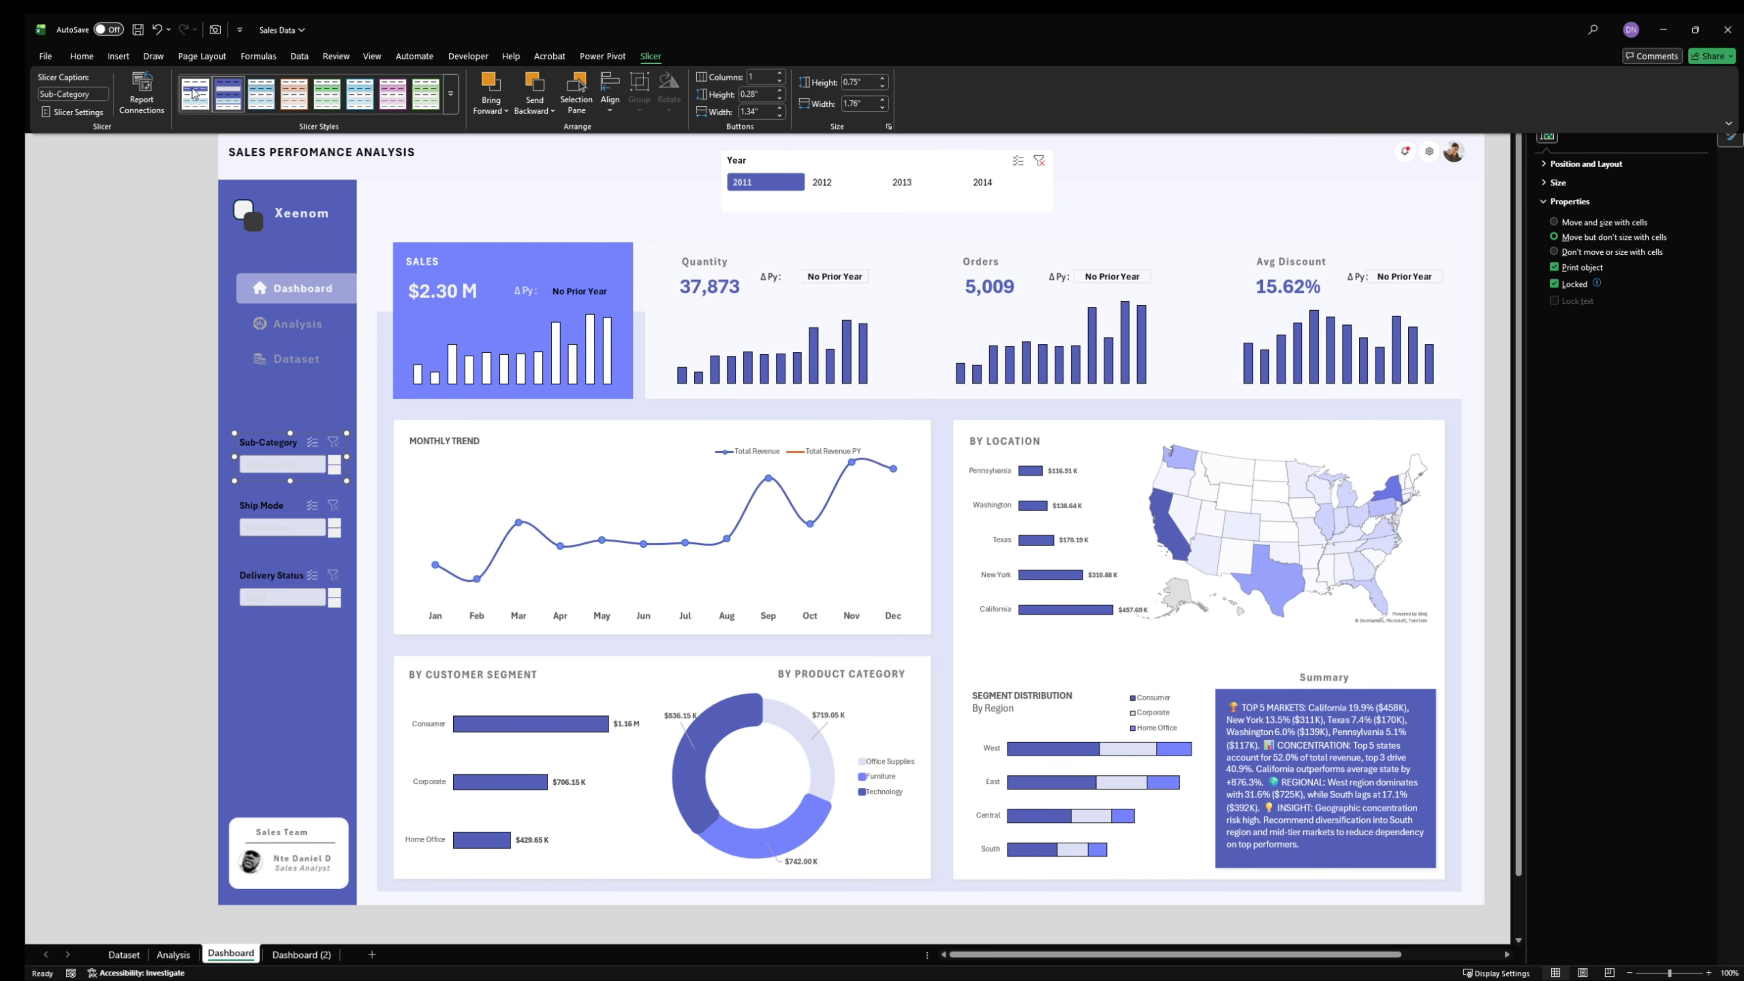
{"action": "right_click", "coordinate": [226, 84]}
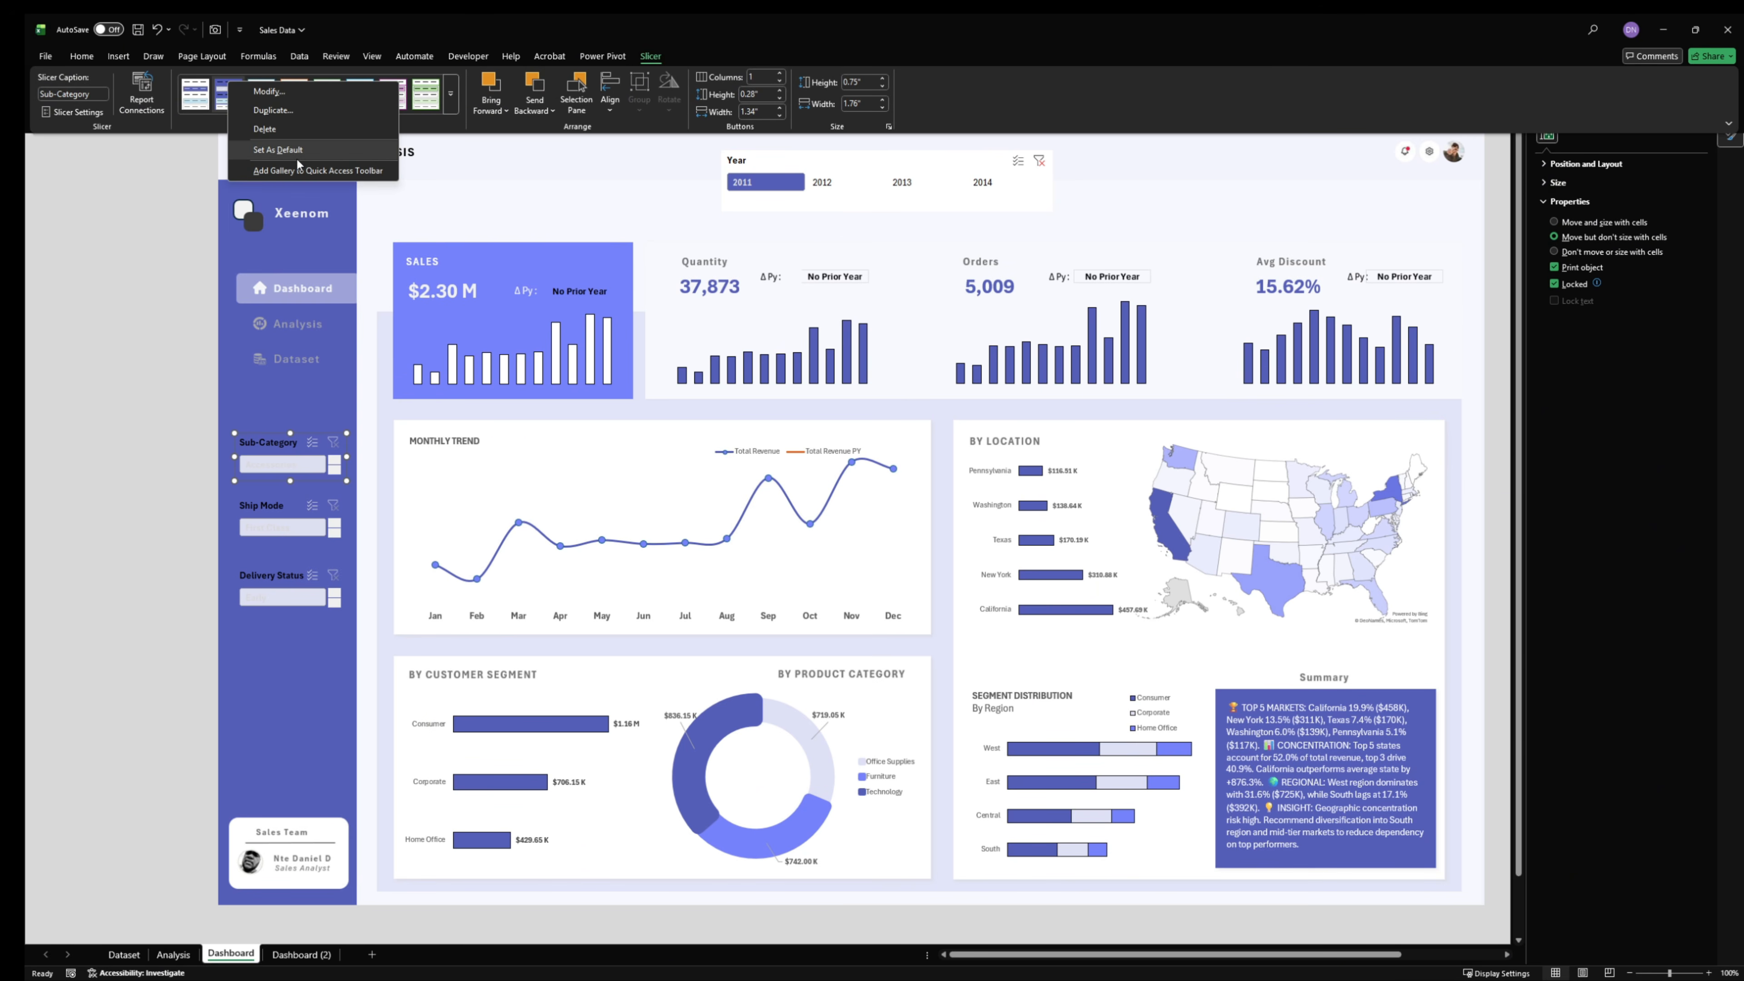
{"action": "left_click", "coordinate": [270, 91]}
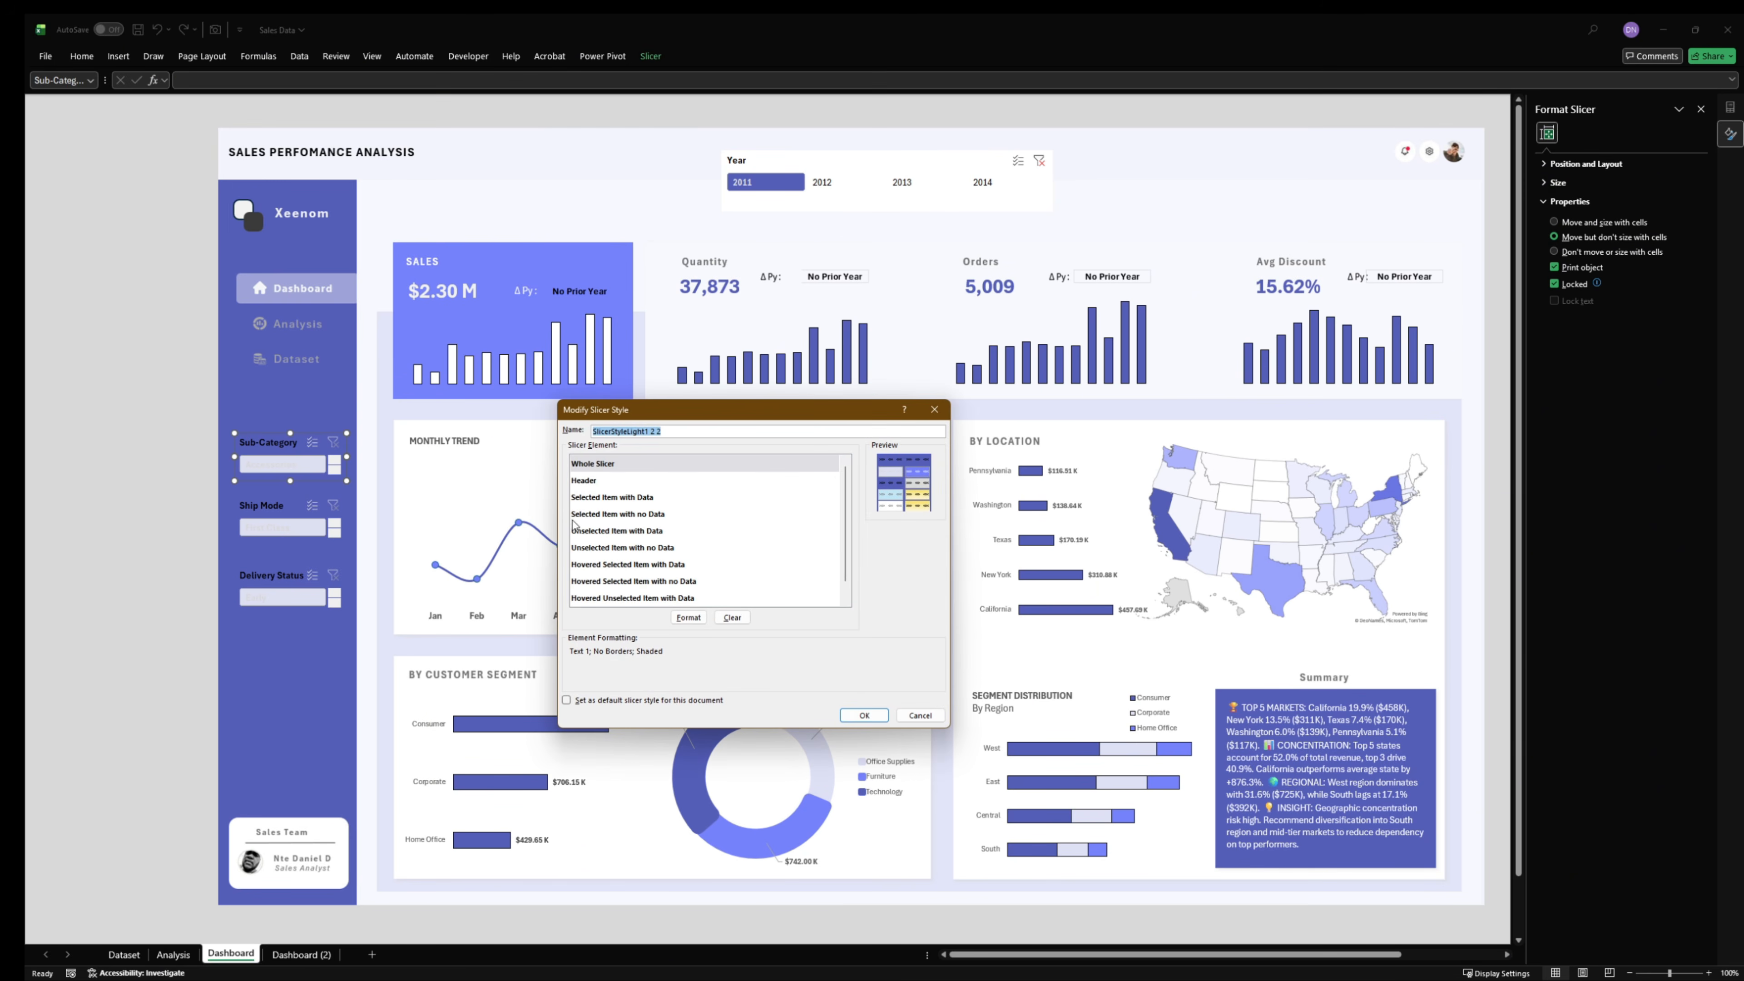
{"action": "left_click", "coordinate": [576, 496]}
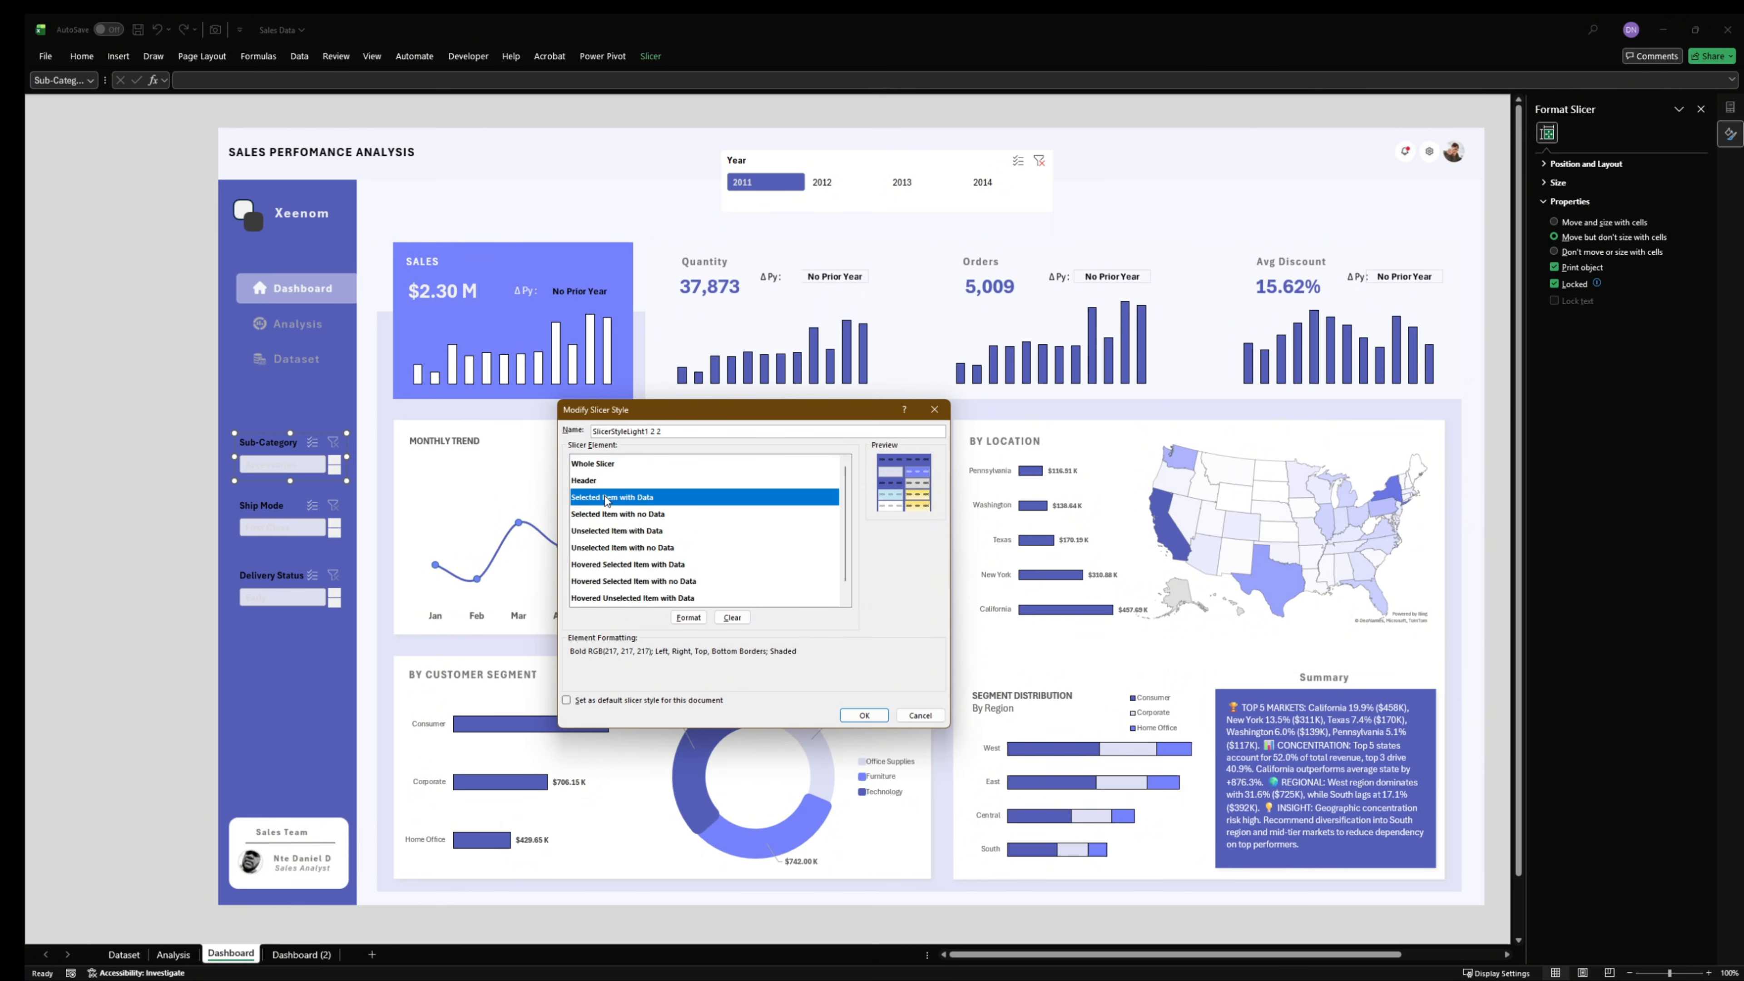
{"action": "left_click", "coordinate": [689, 617]}
{"action": "left_click", "coordinate": [606, 417]}
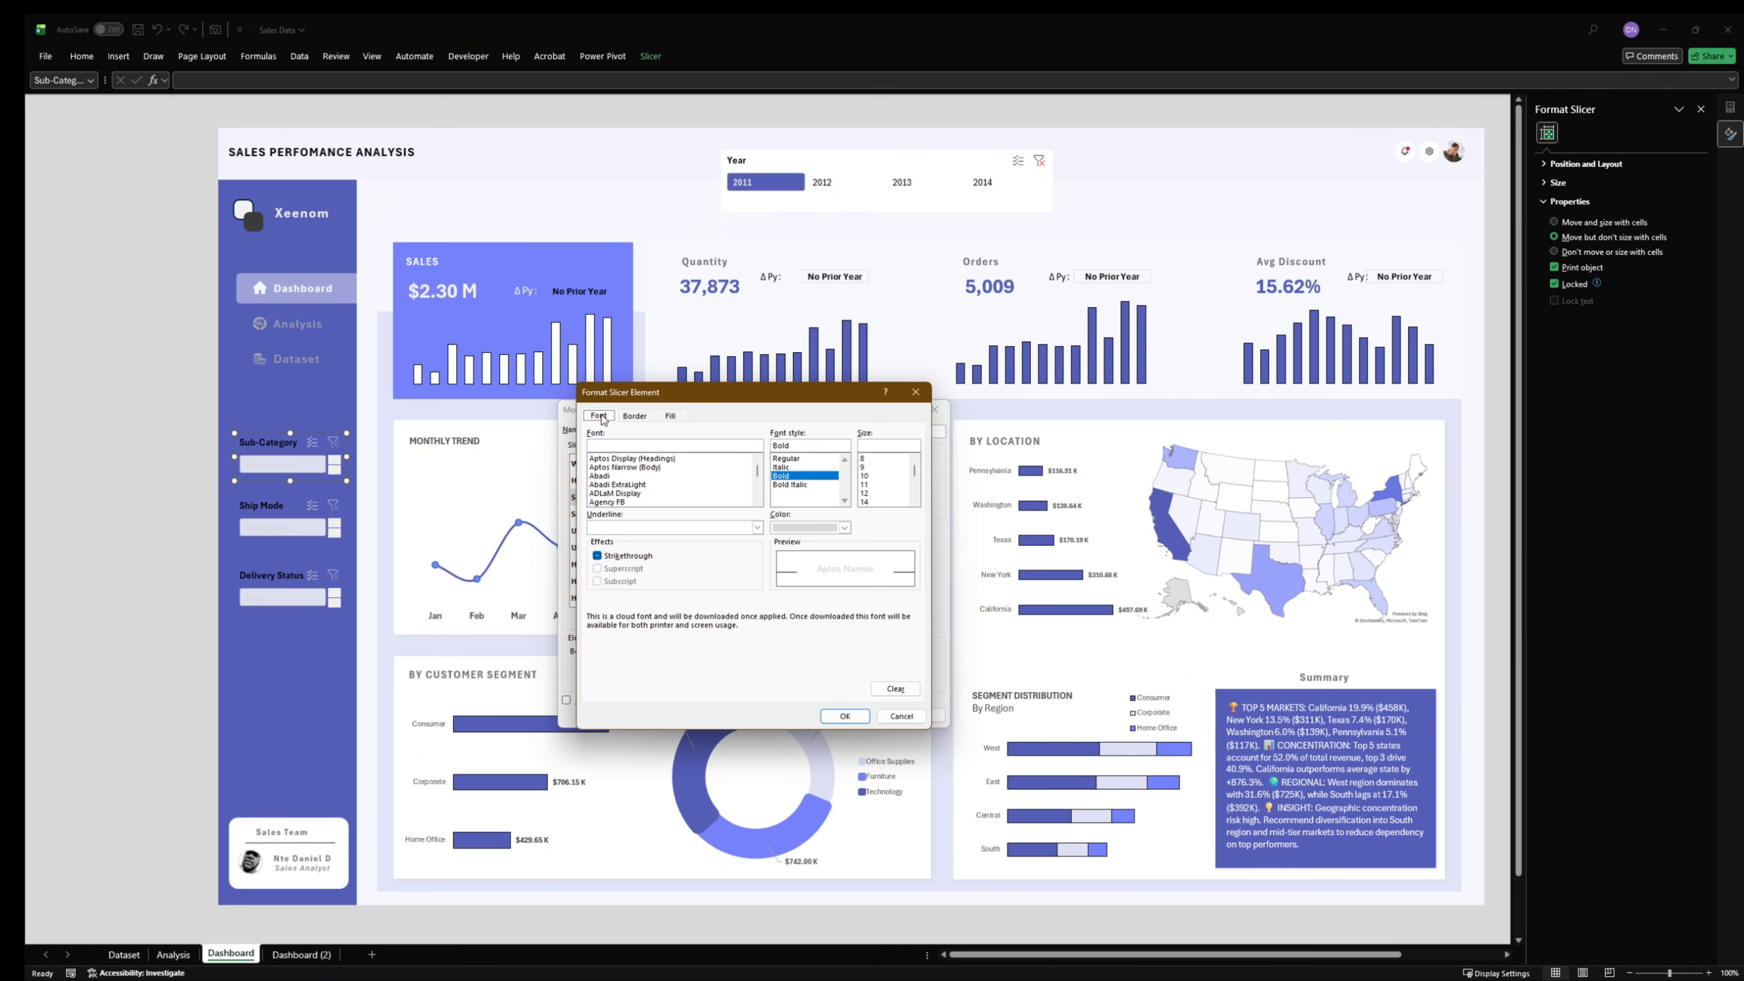
{"action": "left_click", "coordinate": [844, 527]}
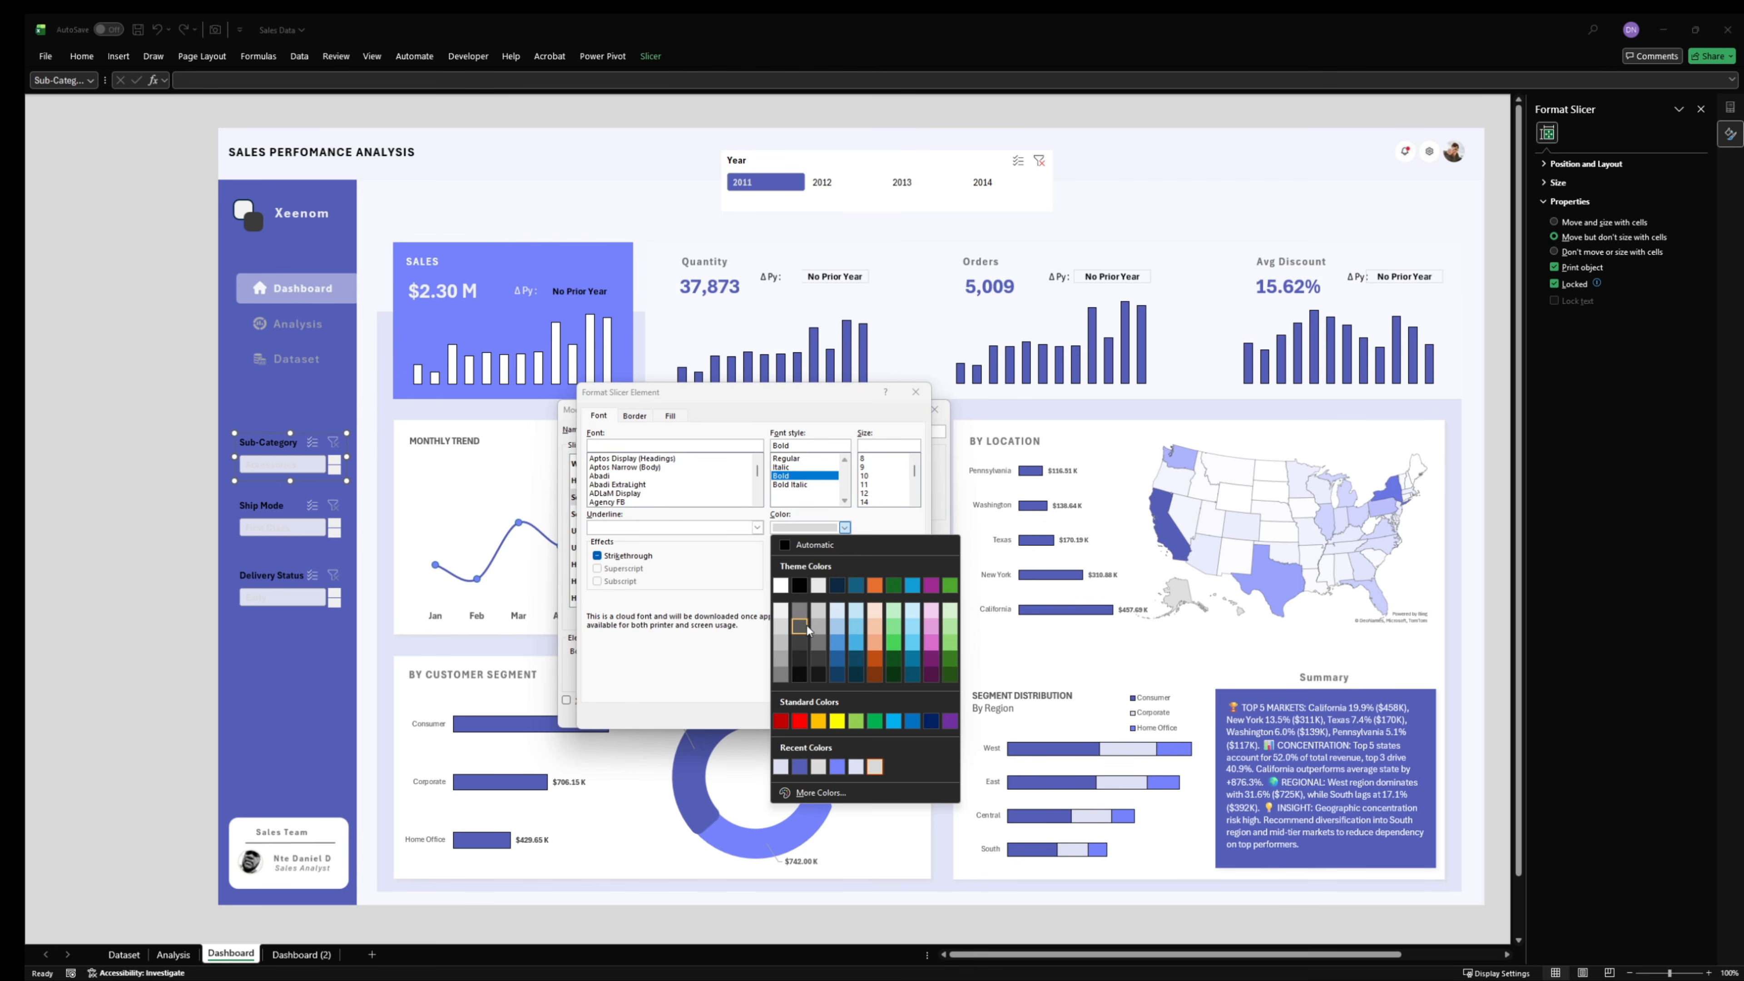
{"action": "left_click", "coordinate": [799, 672]}
{"action": "left_click", "coordinate": [845, 716]}
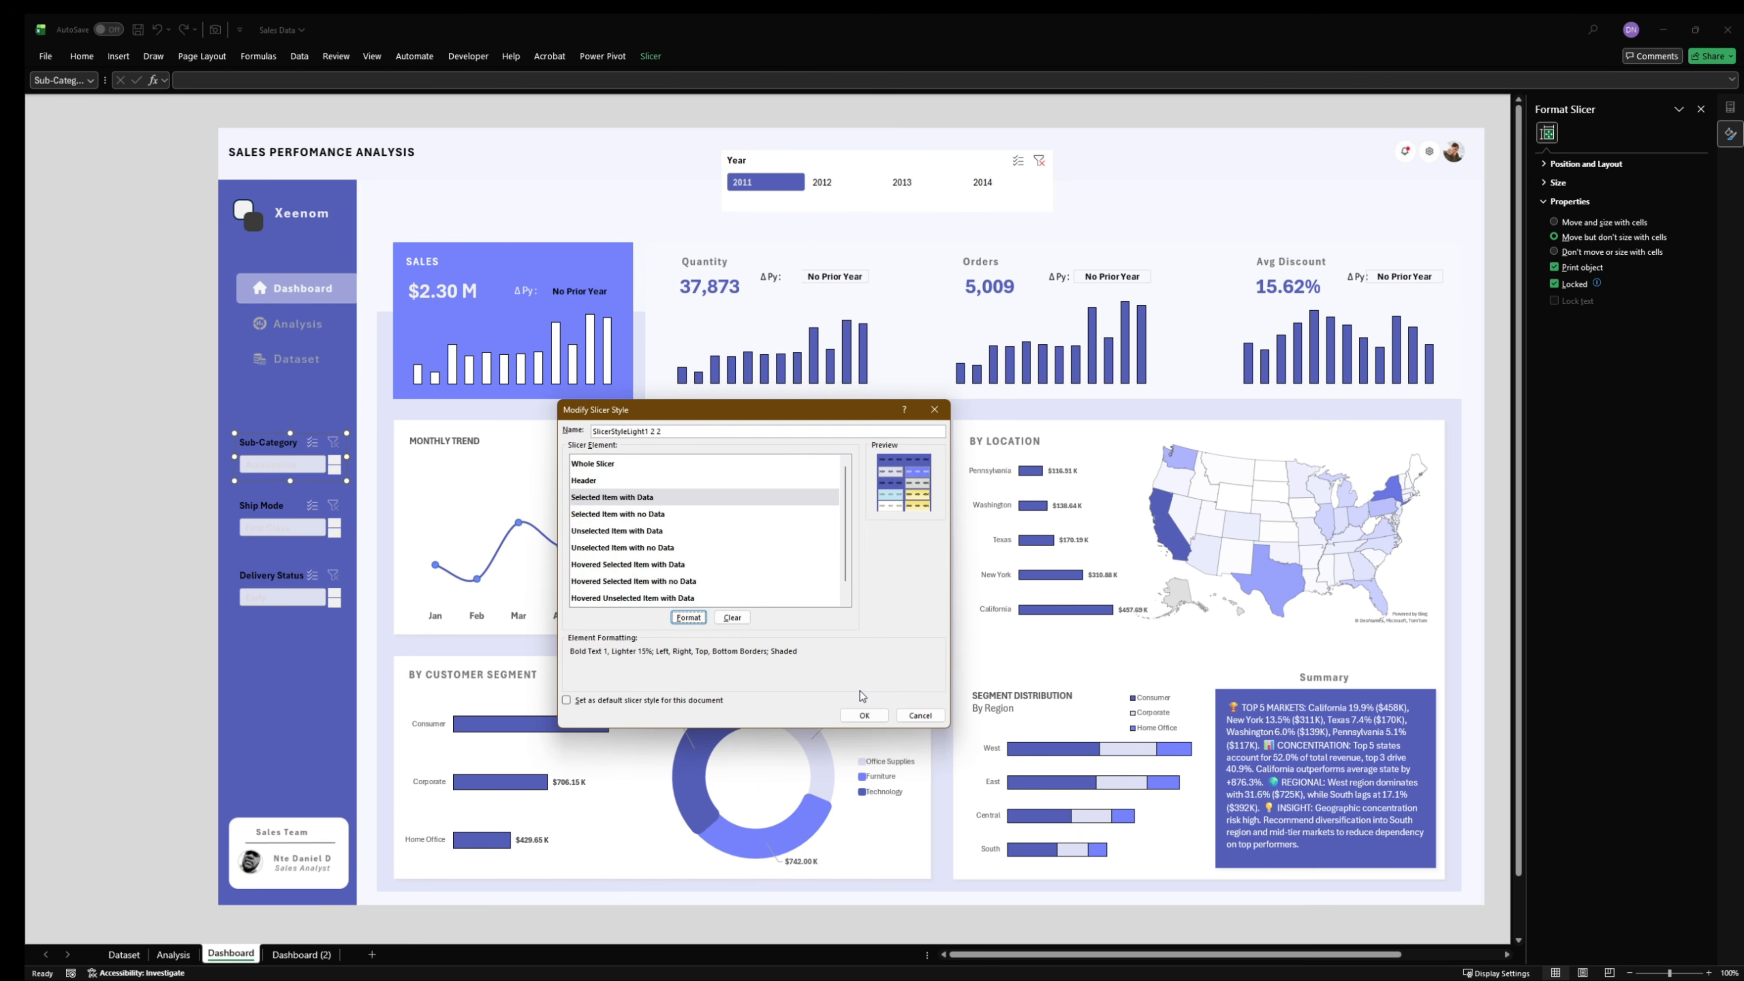
{"action": "left_click", "coordinate": [863, 716]}
{"action": "left_click", "coordinate": [174, 658]}
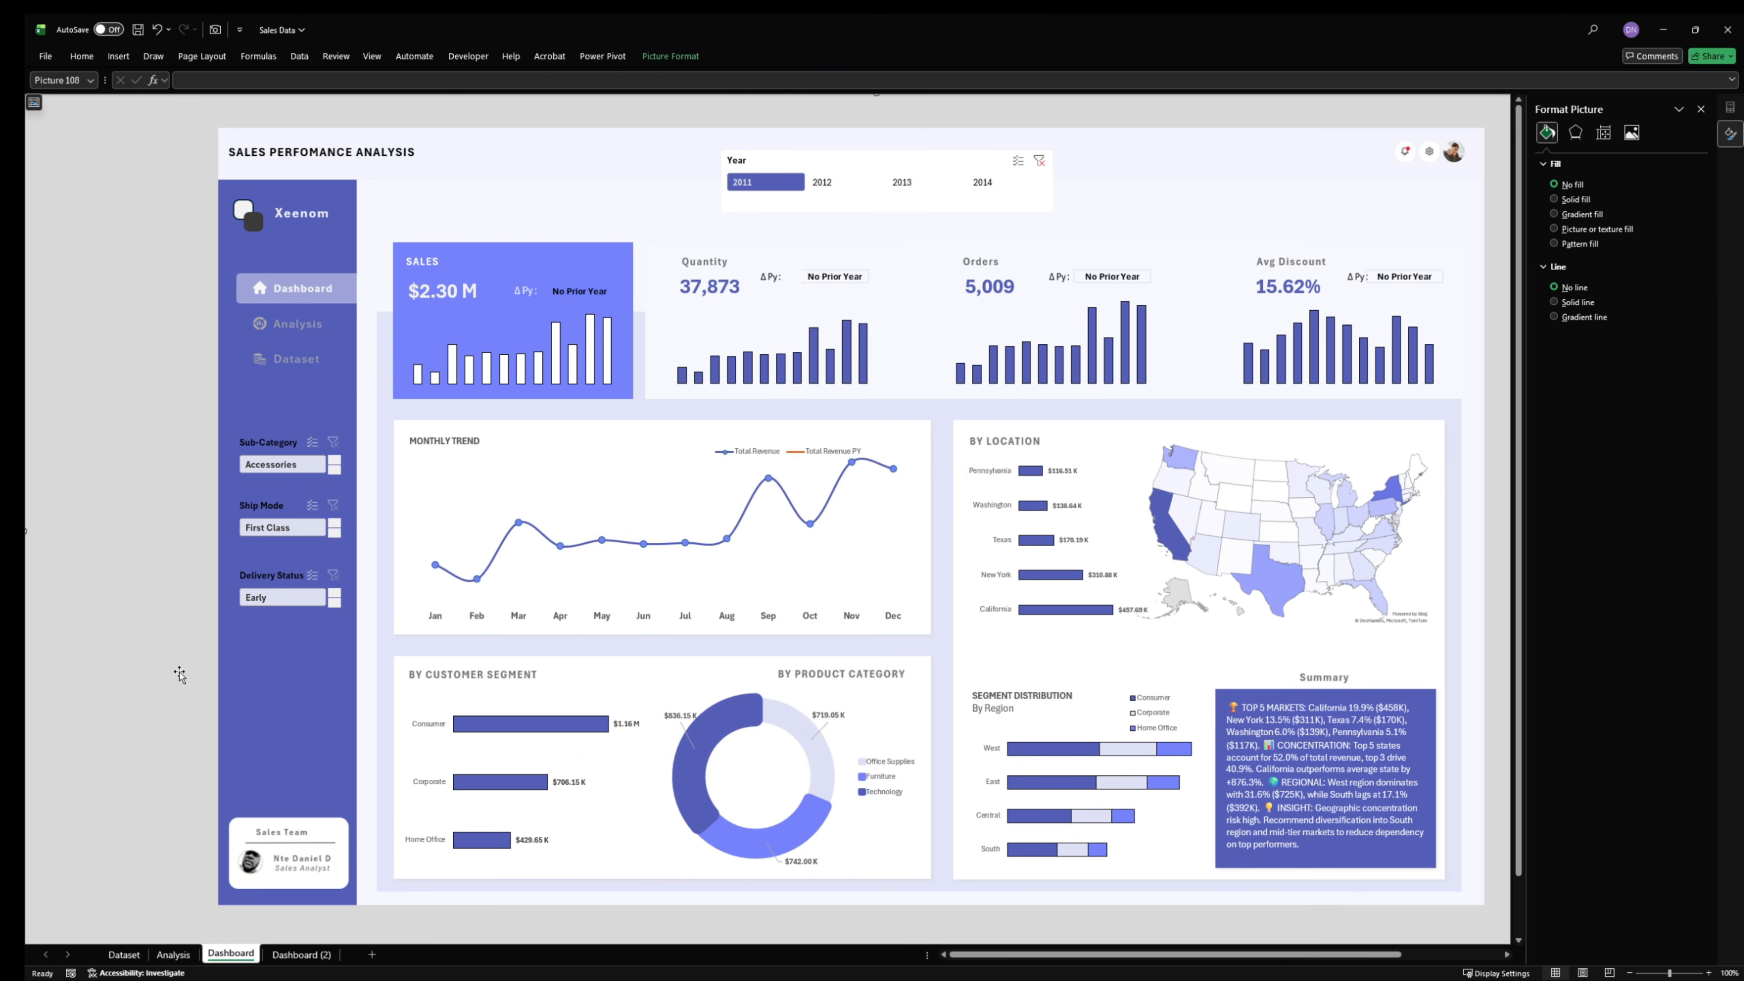
- Nudge the Sub-Category, Ship Mode and Delivery Status slicers slightly down together, deselect them and close the formatting pane
{"action": "left_click", "coordinate": [282, 443], "text": "ctrl"}
{"action": "left_click", "coordinate": [260, 499], "text": "ctrl"}
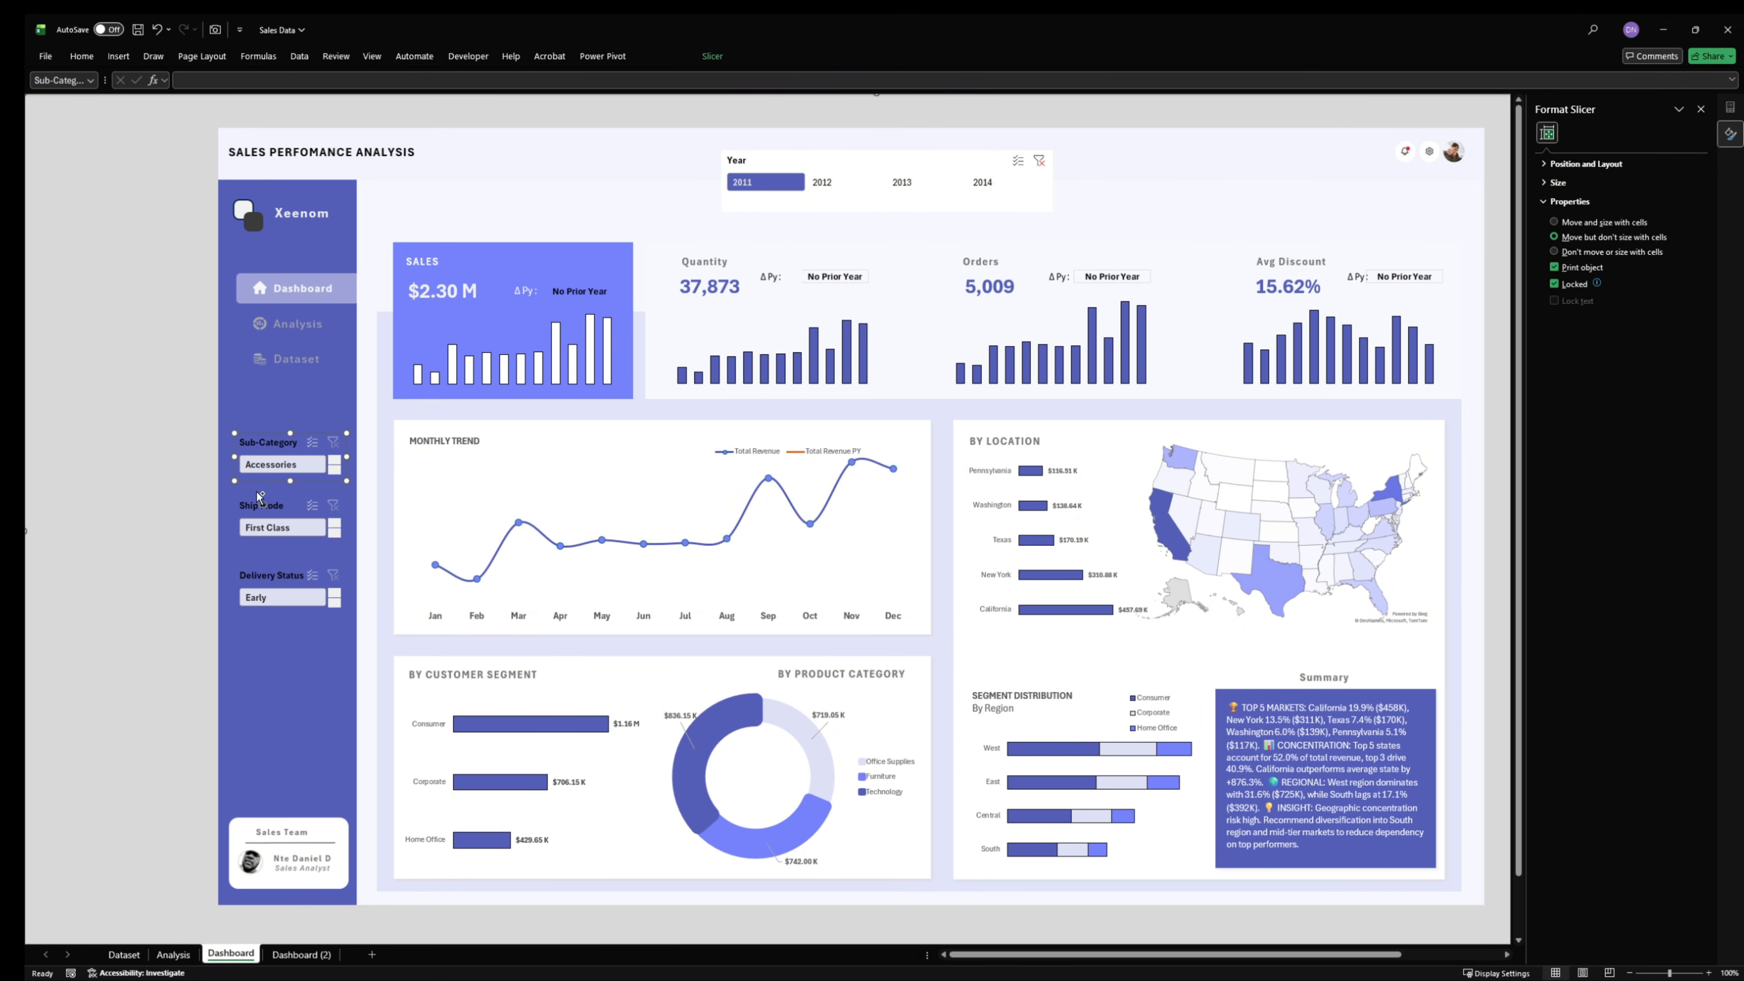
{"action": "left_click", "coordinate": [261, 573], "text": "ctrl"}
{"action": "key", "text": "Down"}
{"action": "key", "text": "Down"}
{"action": "key", "text": "Down"}
{"action": "key", "text": "Down"}
{"action": "key", "text": "Down"}
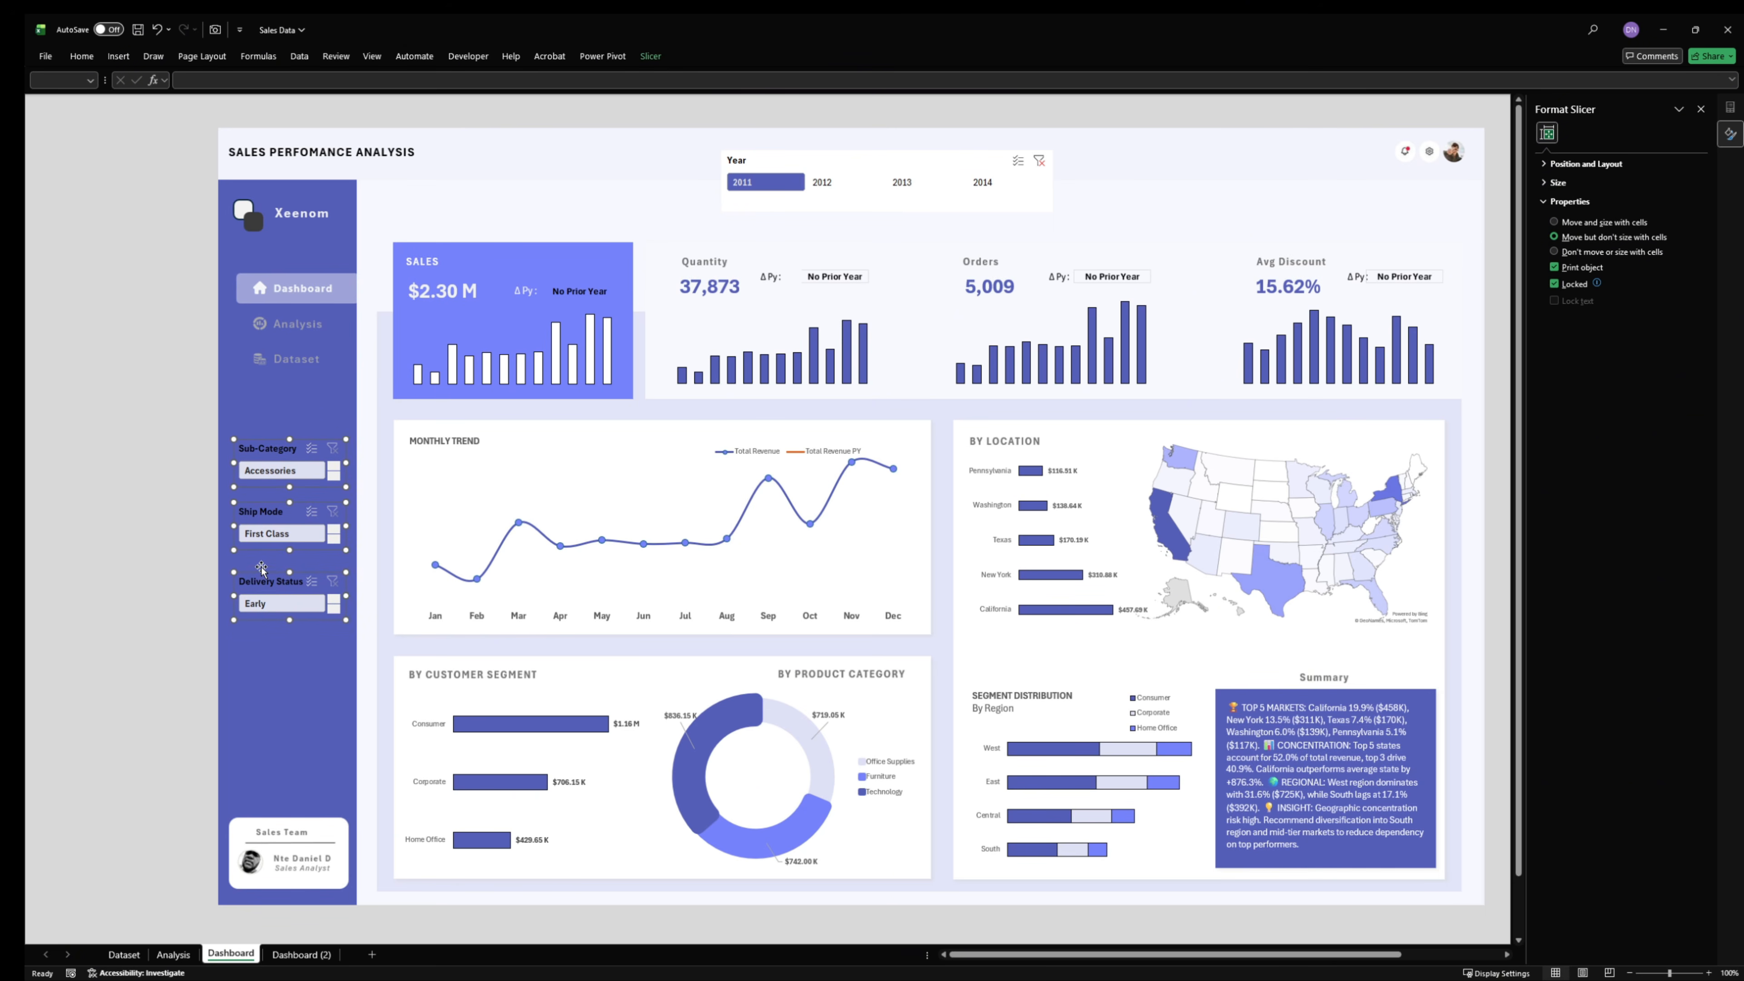
{"action": "key", "text": "Down"}
{"action": "key", "text": "Down"}
{"action": "key", "text": "Down"}
{"action": "left_click", "coordinate": [146, 535]}
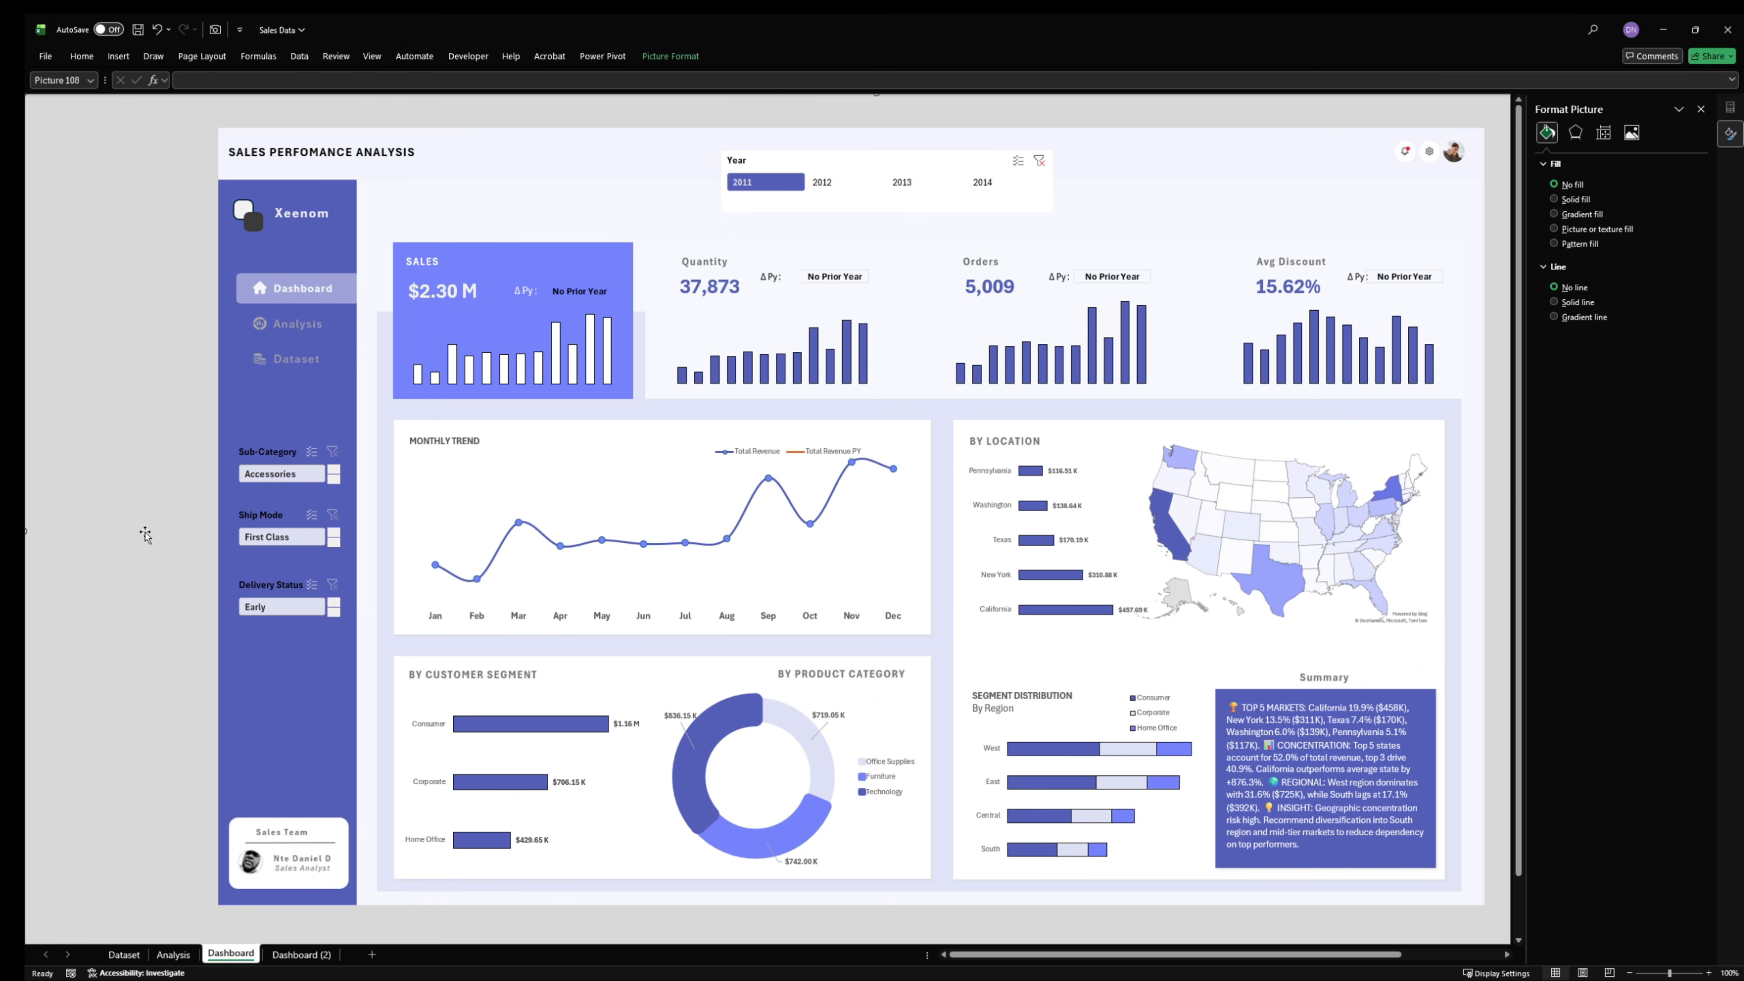
{"action": "left_click", "coordinate": [1700, 109]}
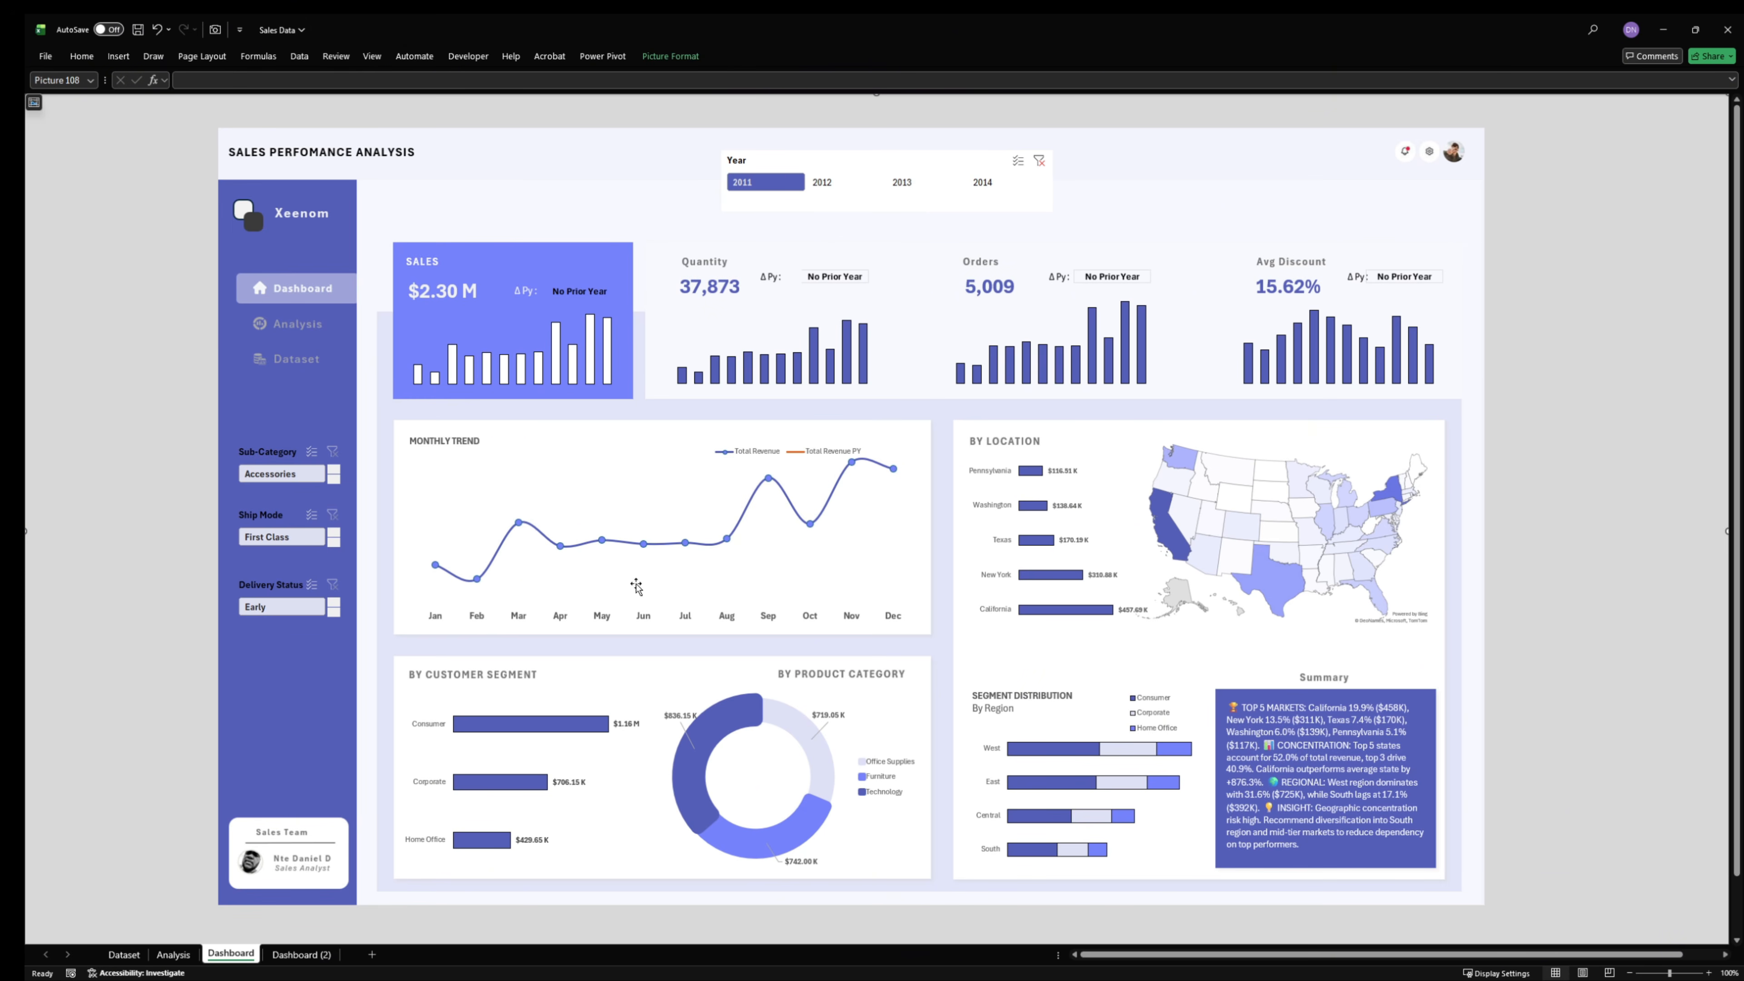
- Clear the Year slicer's filter and open its report connections with the list enlarged to show every PivotTable
{"action": "left_click", "coordinate": [973, 166]}
{"action": "left_click", "coordinate": [1039, 161]}
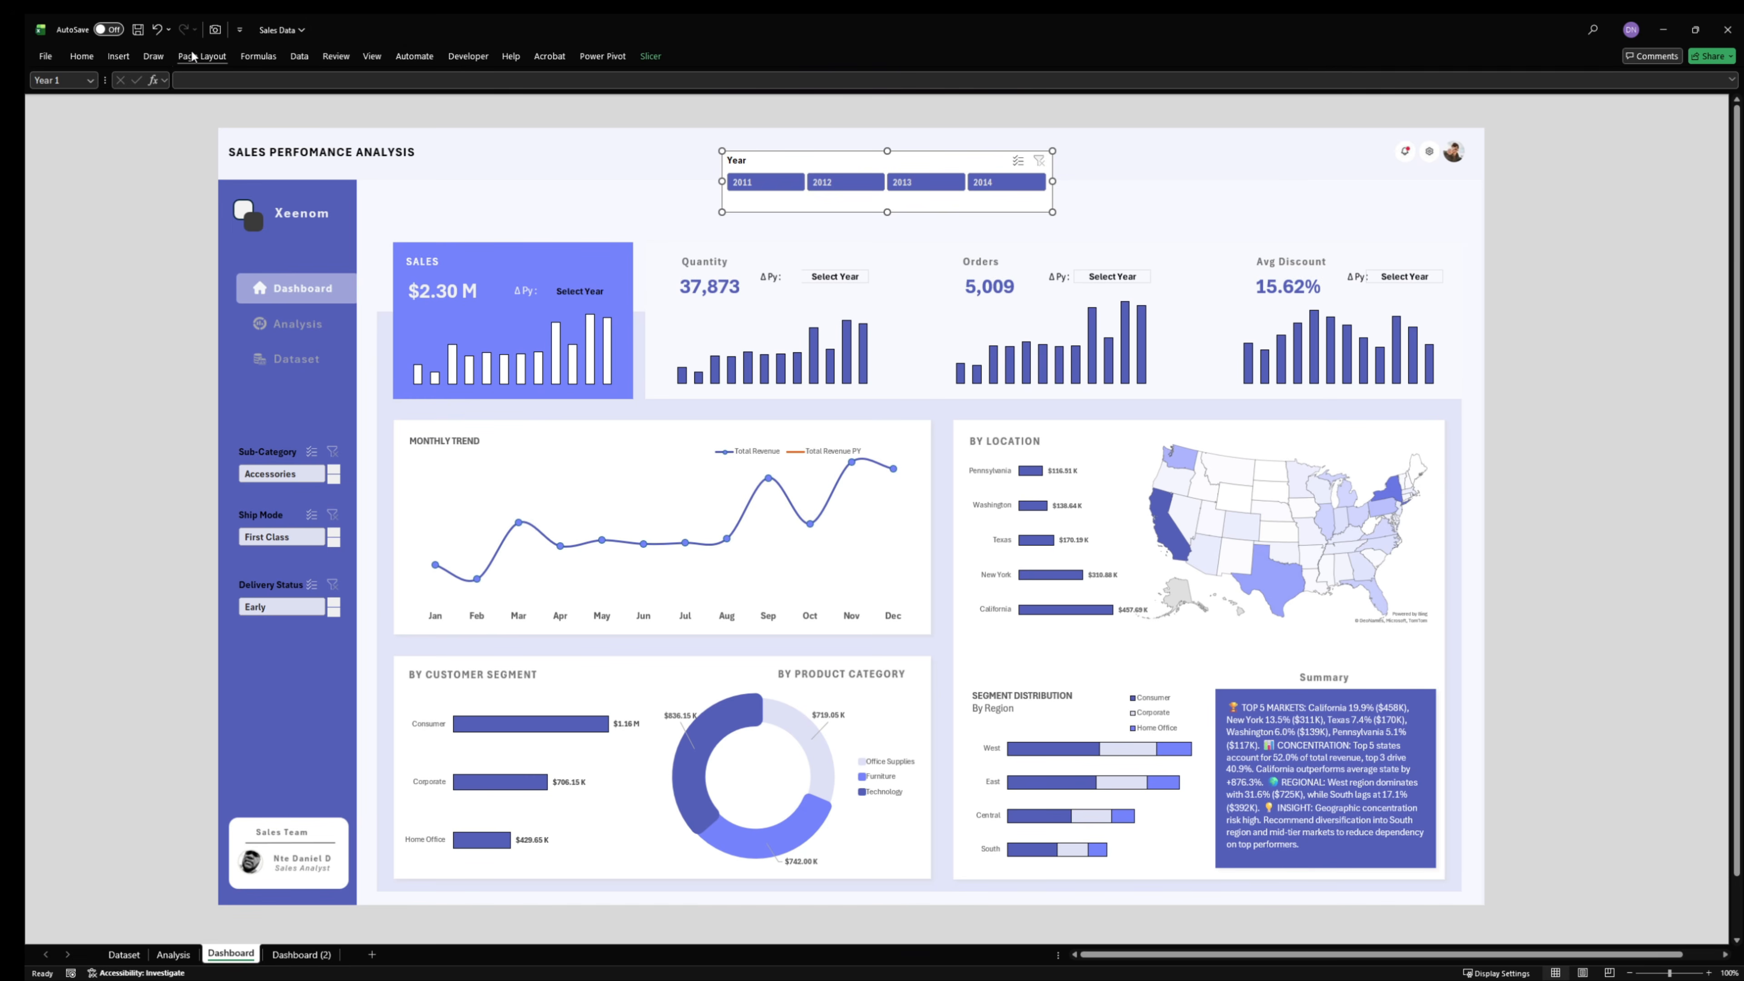
{"action": "left_click", "coordinate": [649, 60]}
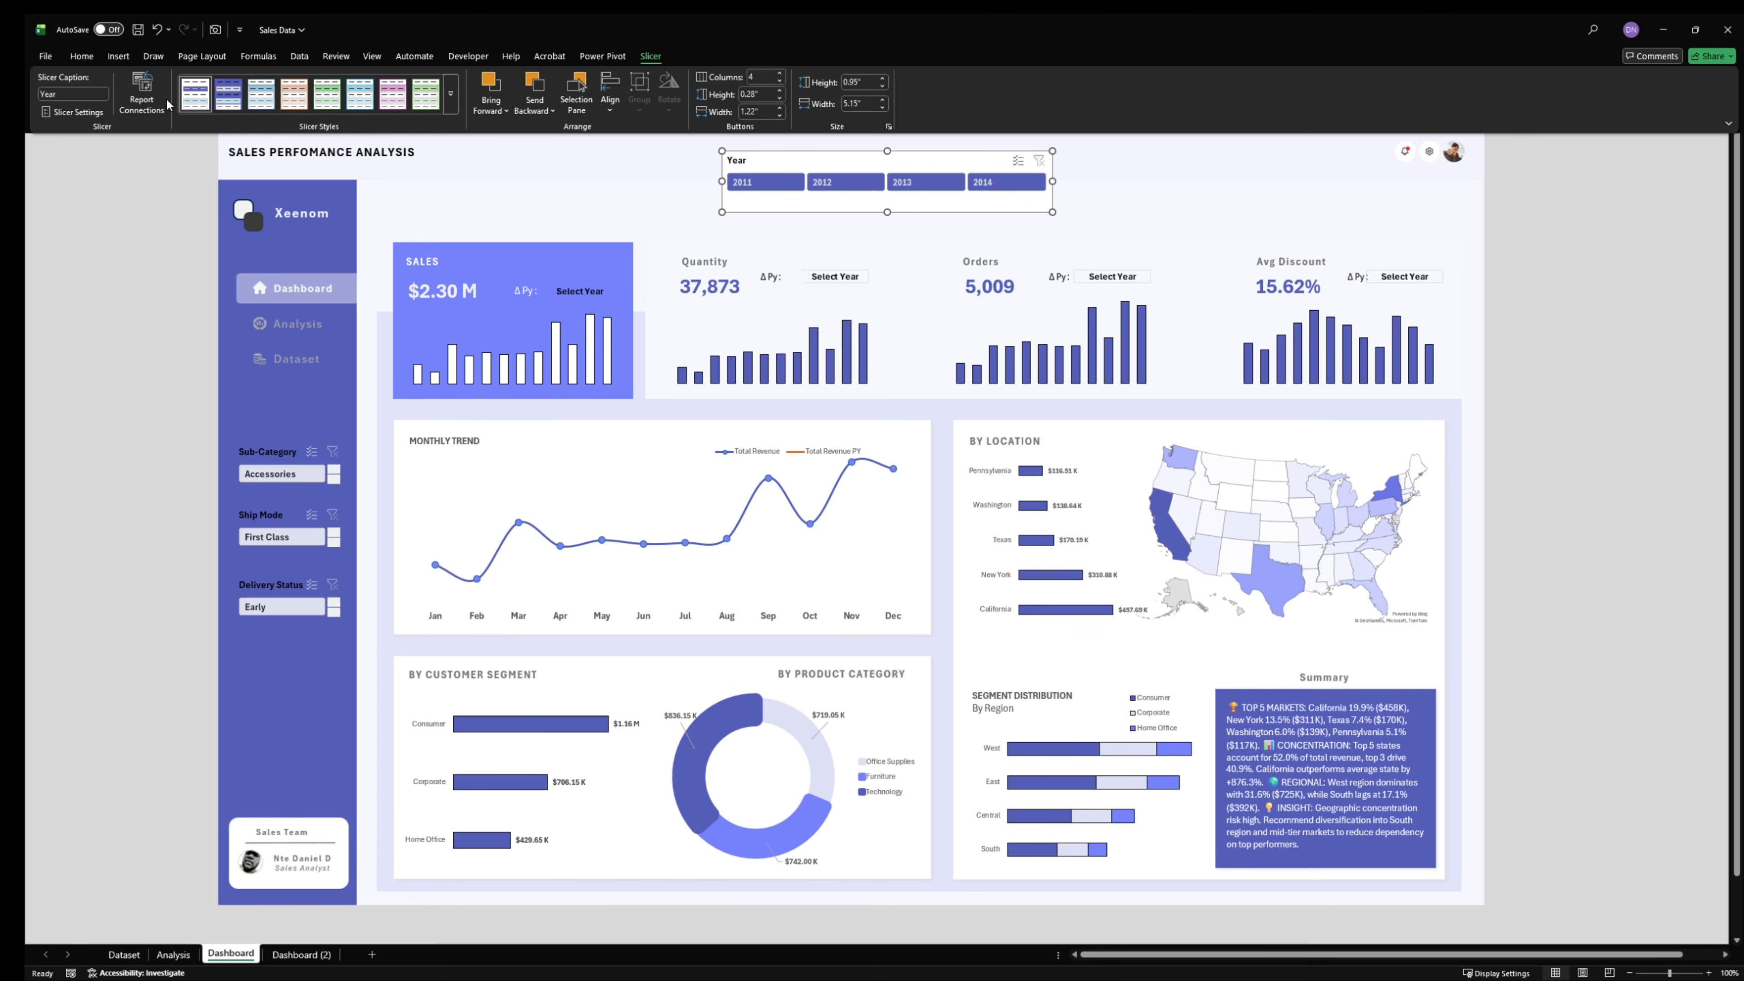
{"action": "left_click", "coordinate": [141, 93]}
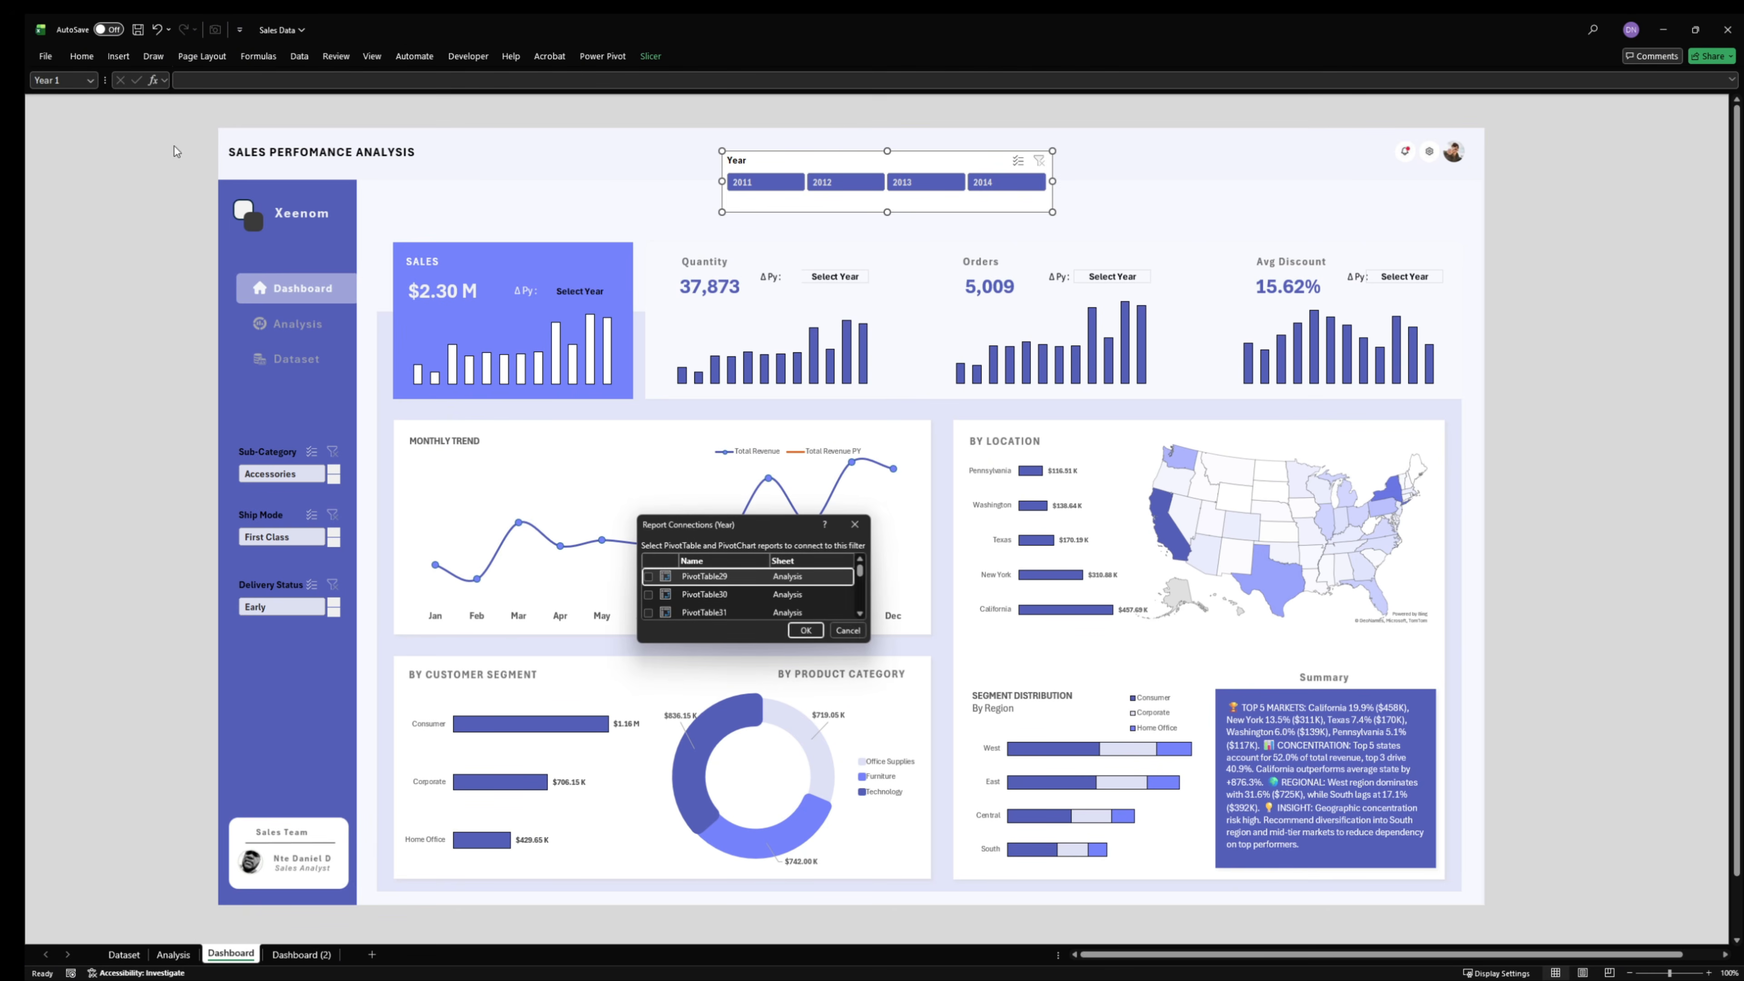
{"action": "left_click_drag", "start_coordinate": [664, 528], "coordinate": [643, 297]}
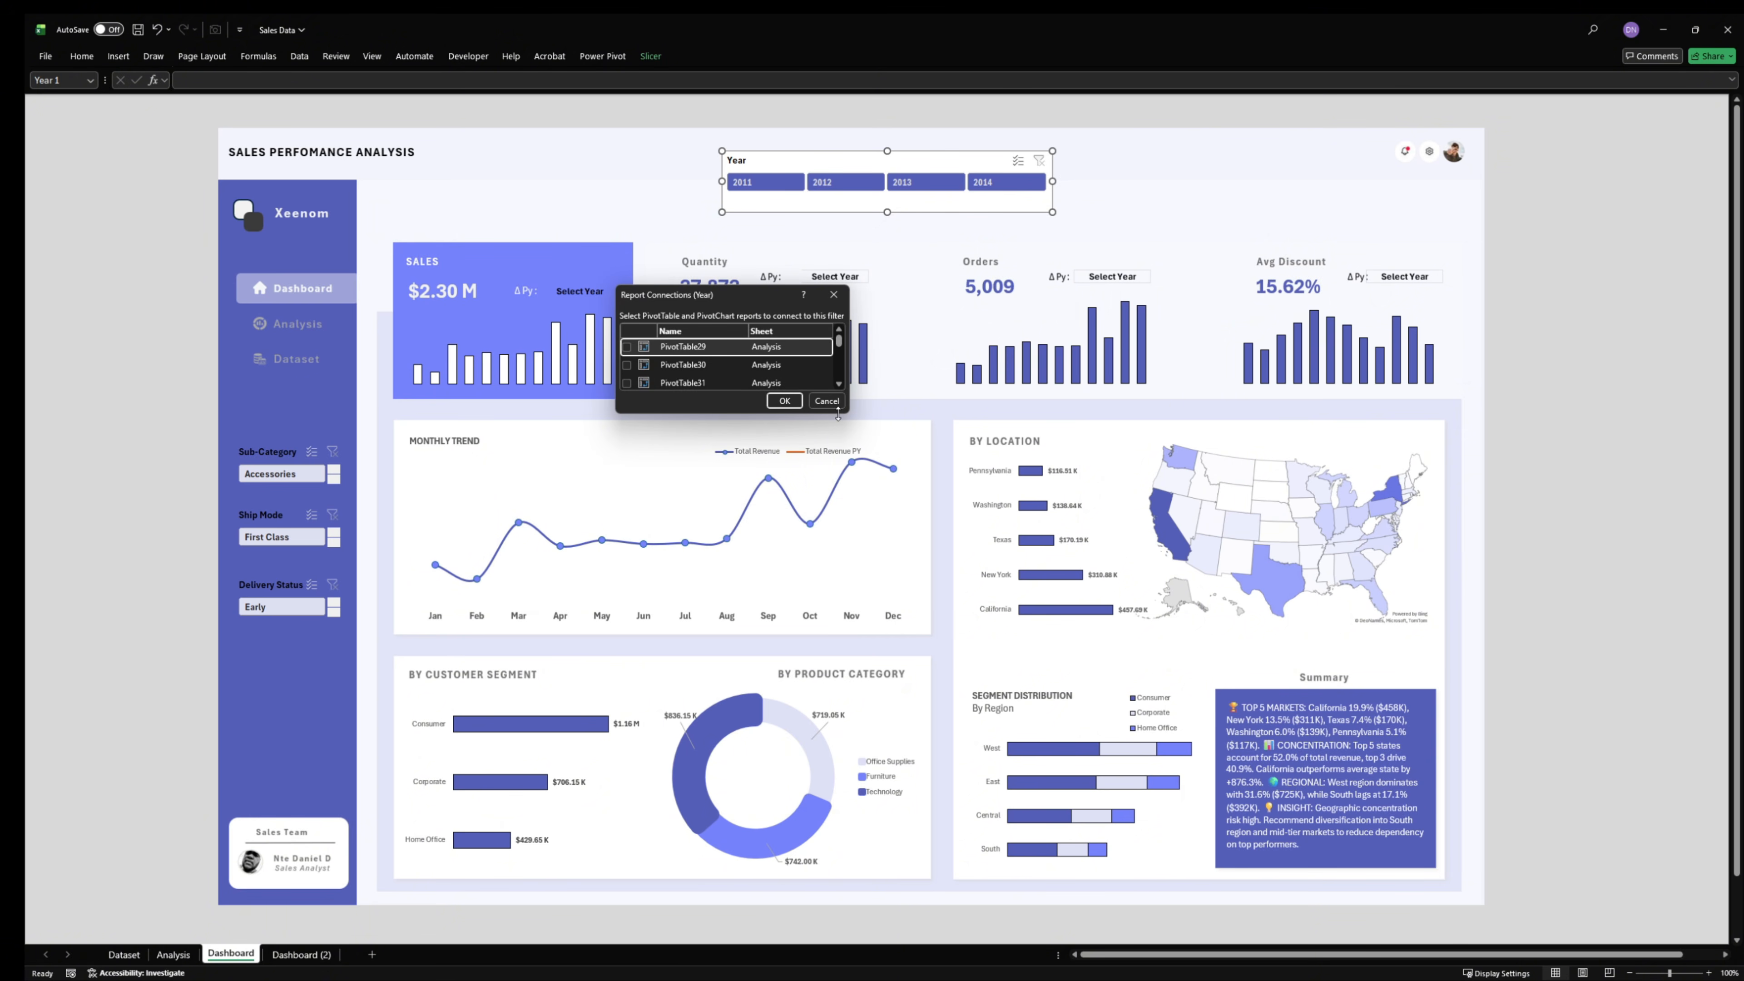
{"action": "left_click_drag", "start_coordinate": [848, 358], "coordinate": [905, 484]}
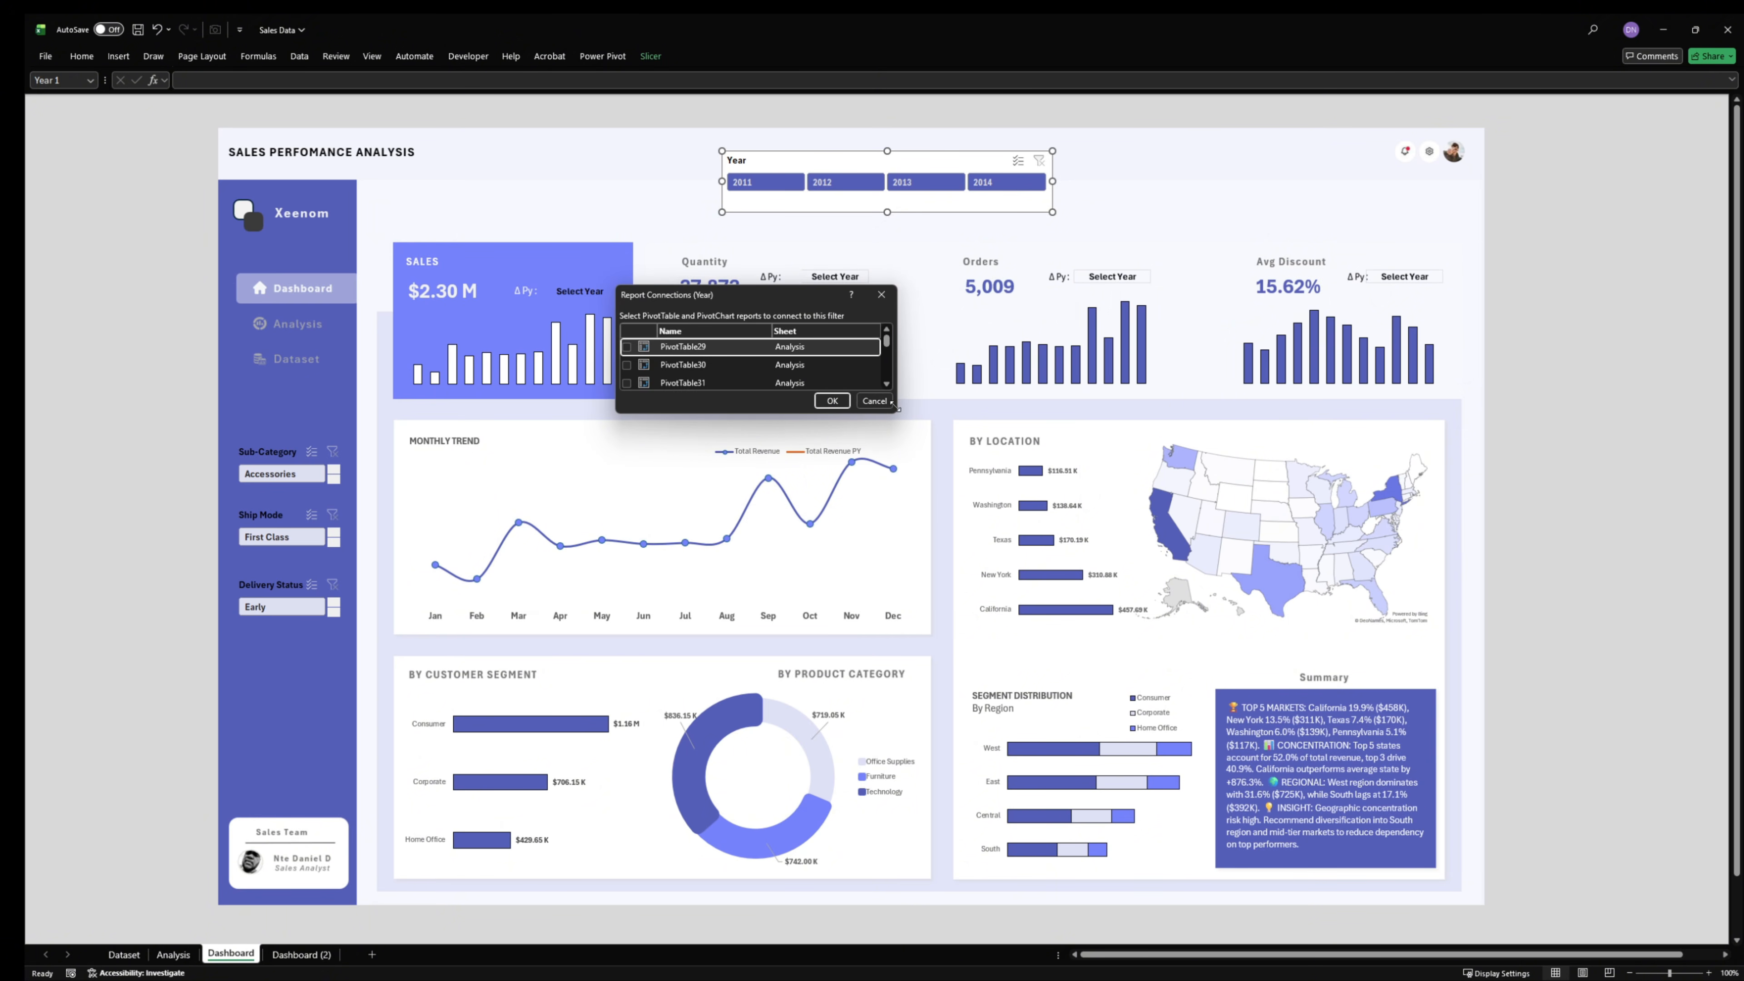
{"action": "left_click_drag", "start_coordinate": [896, 410], "coordinate": [979, 735]}
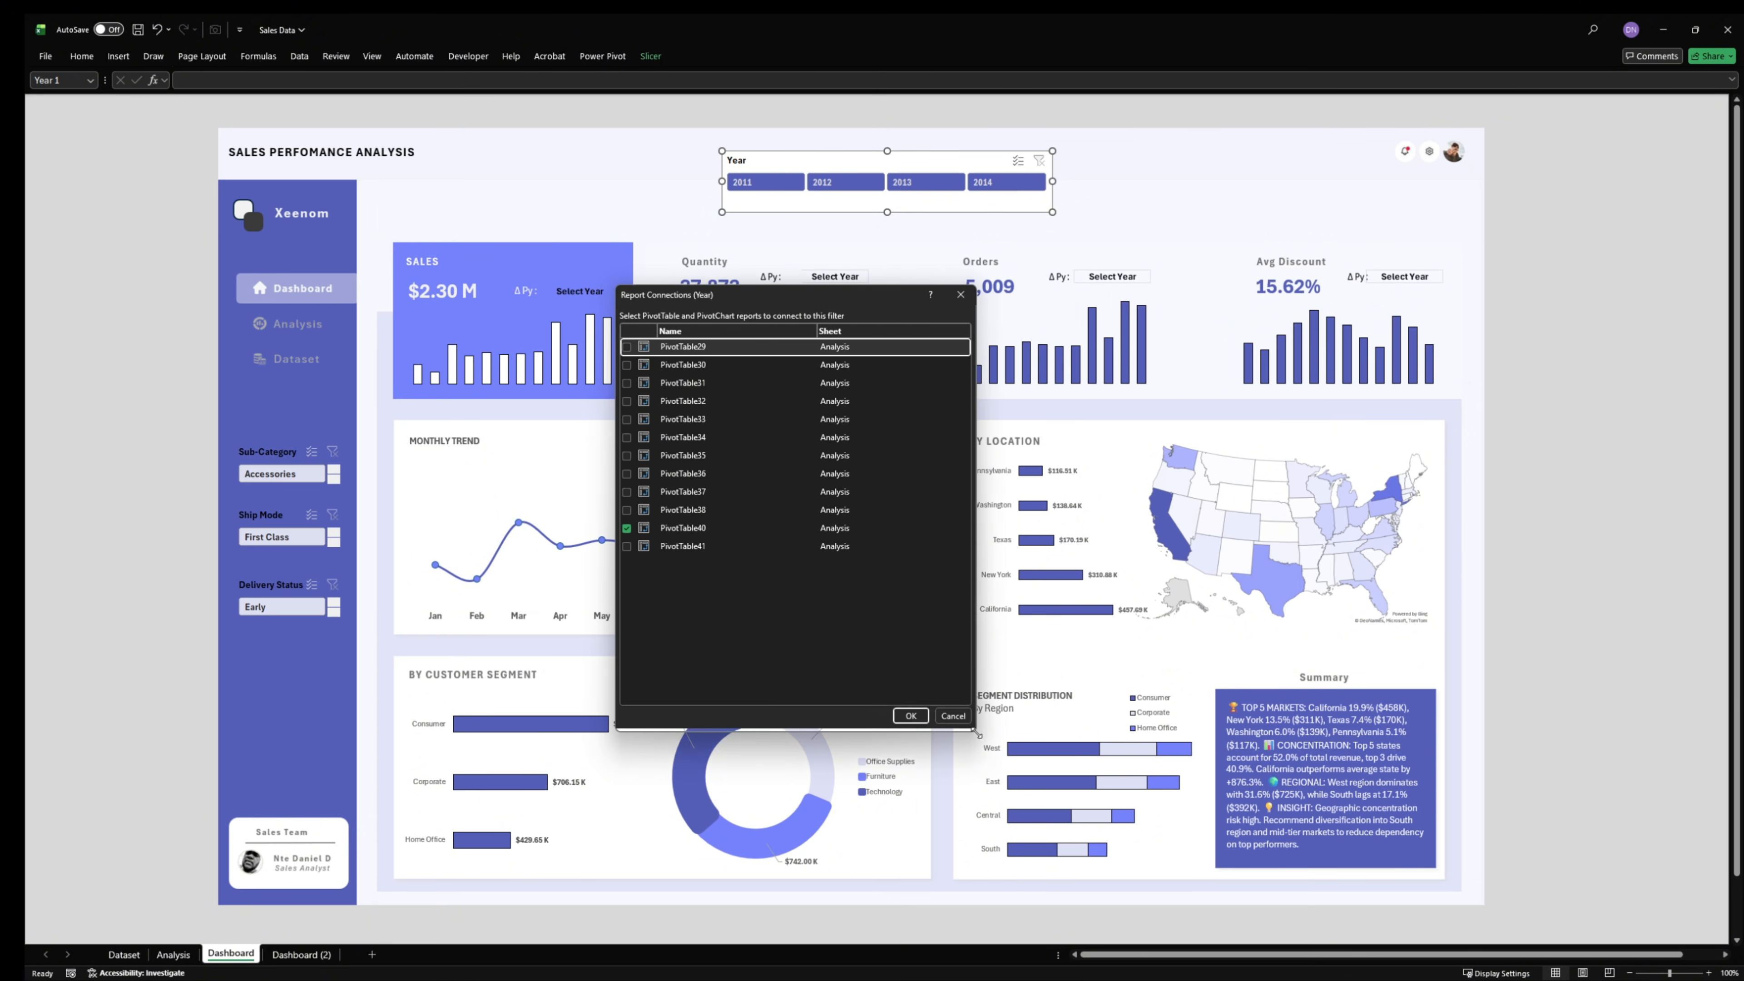
- Connect the Year slicer to PivotTable29 through PivotTable38 and PivotTable41 as well, confirm, and deselect the slicer
{"action": "left_click", "coordinate": [626, 547]}
{"action": "left_click", "coordinate": [626, 509]}
{"action": "left_click", "coordinate": [629, 492]}
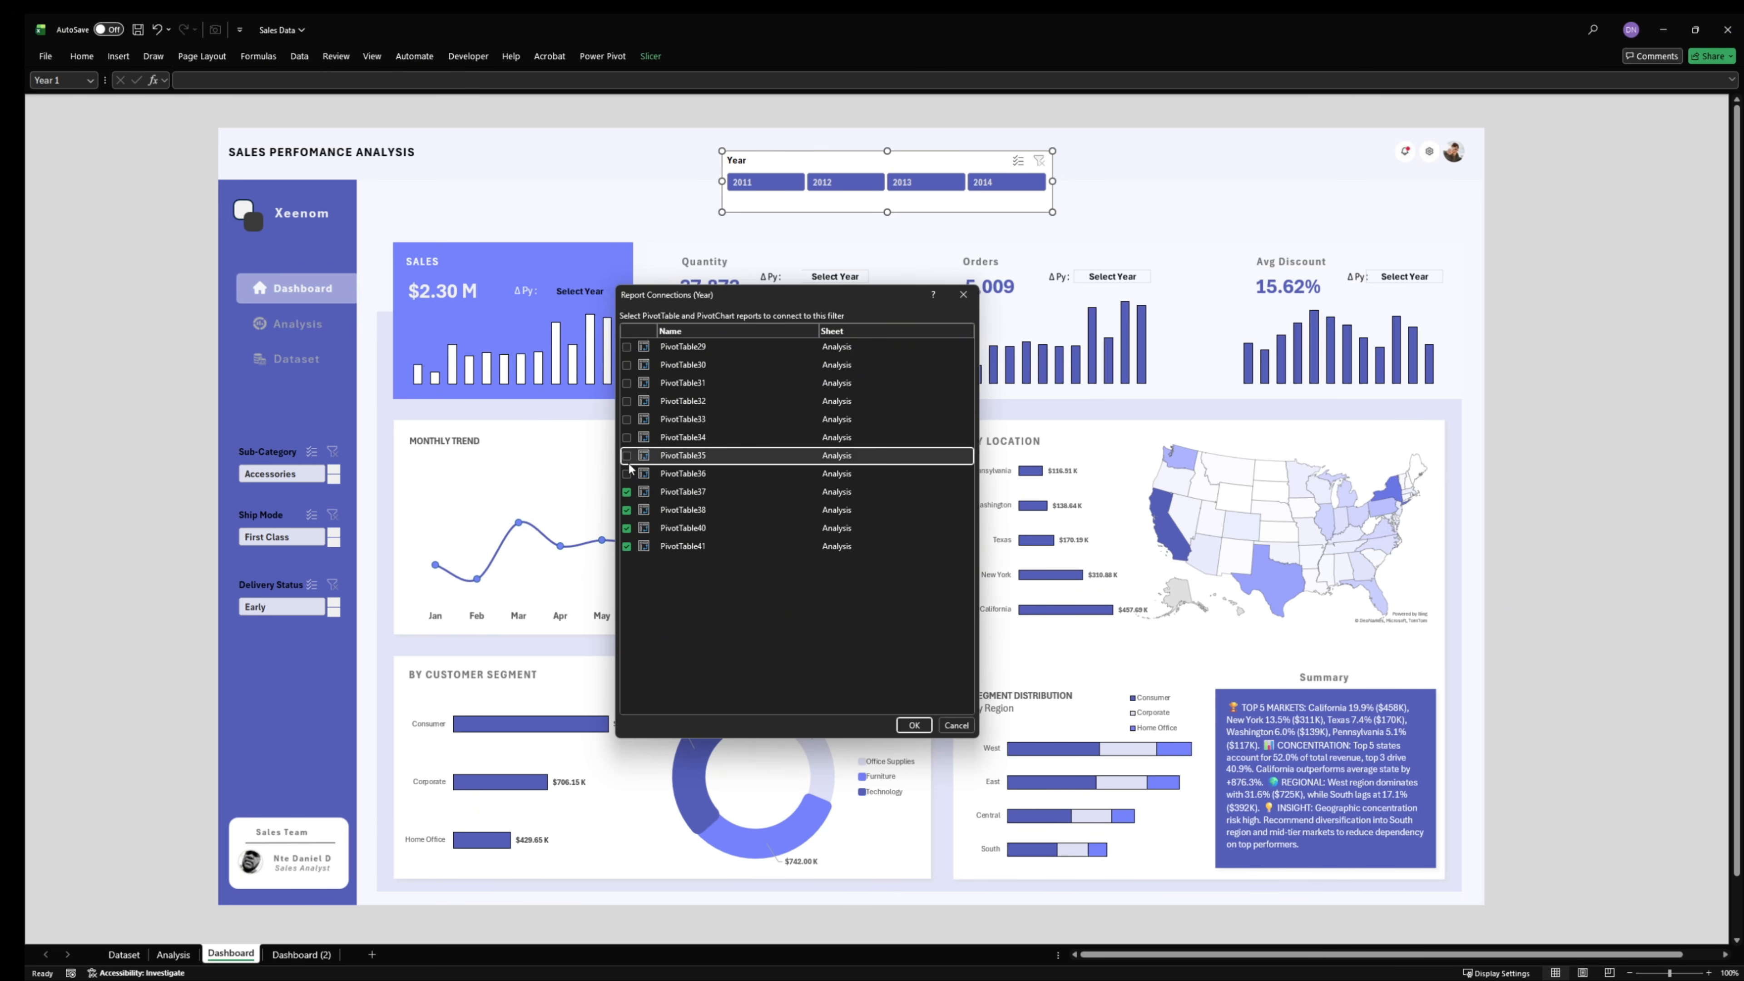
{"action": "left_click", "coordinate": [627, 473]}
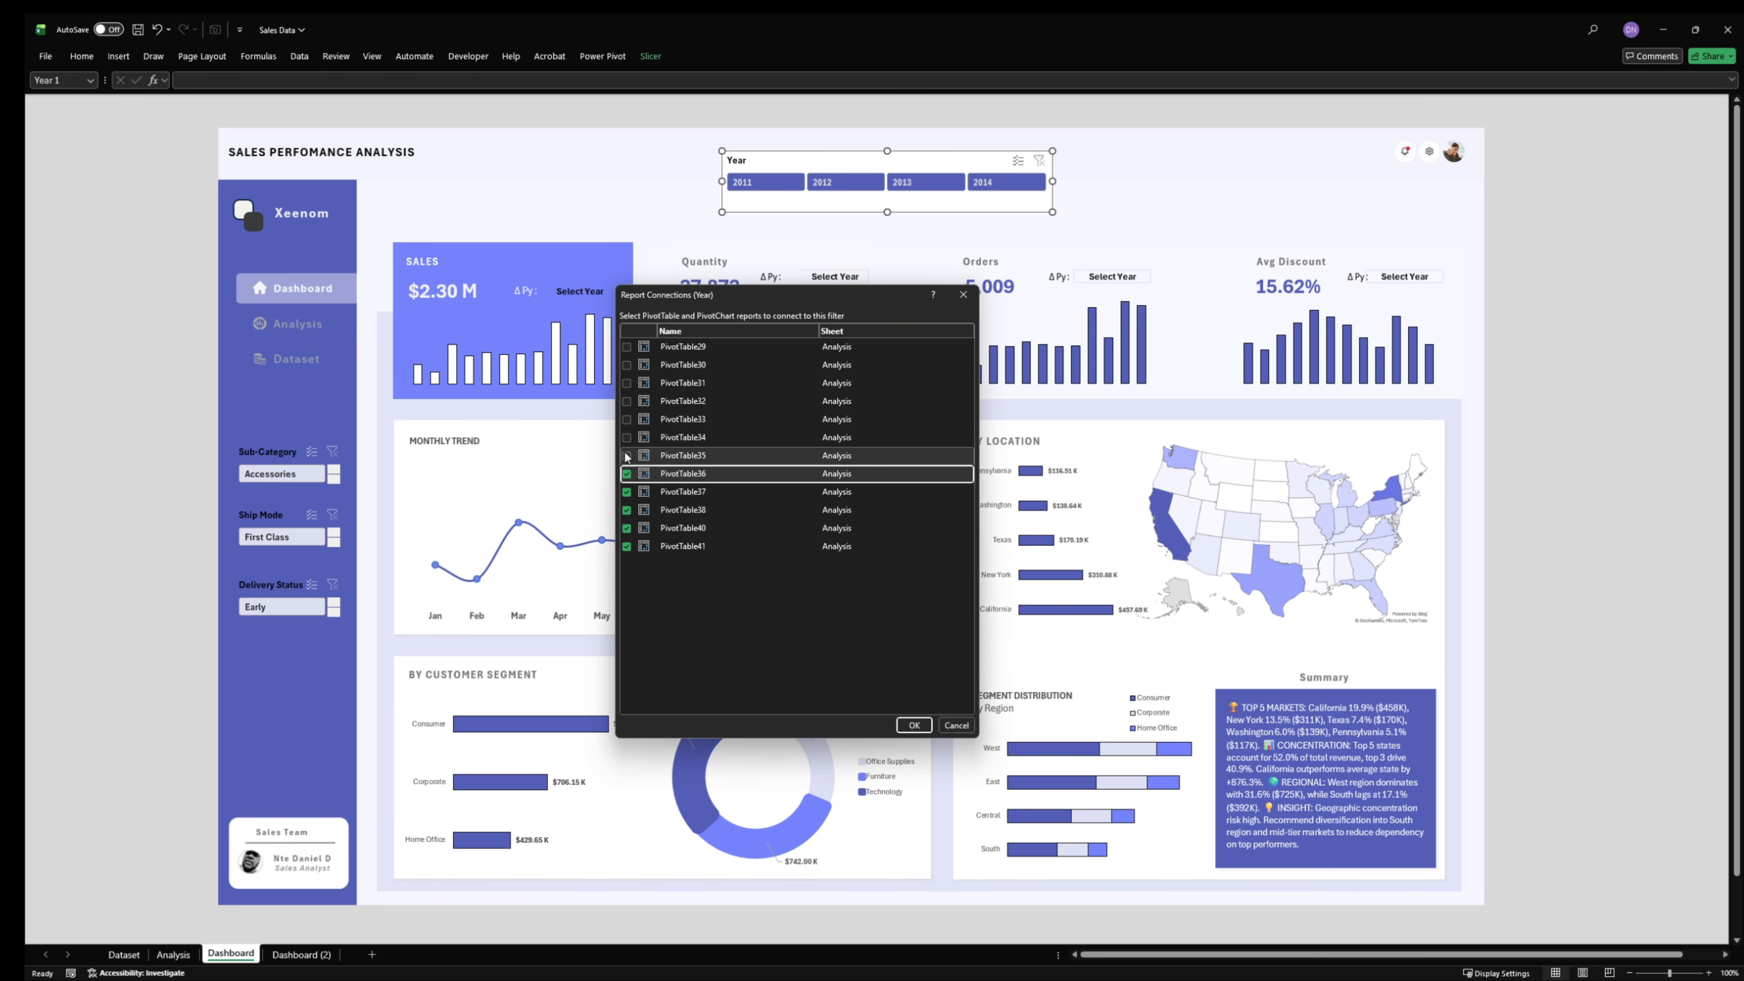
{"action": "left_click", "coordinate": [626, 454]}
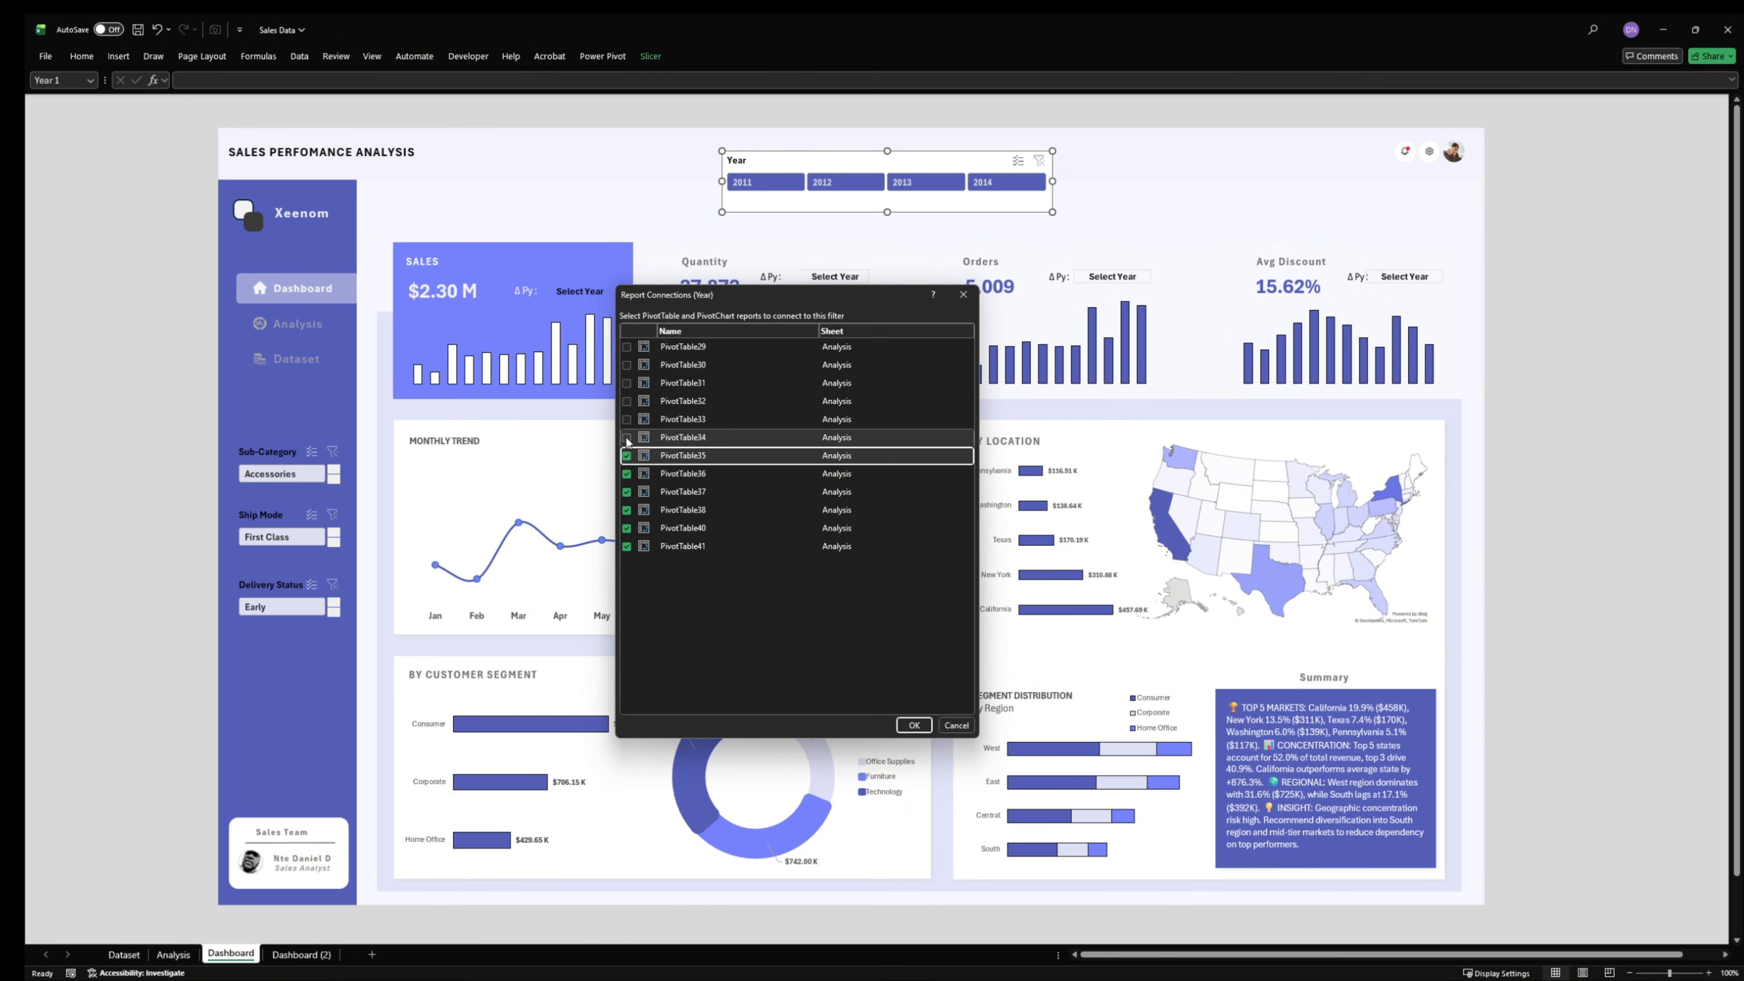
{"action": "left_click", "coordinate": [627, 437]}
{"action": "left_click", "coordinate": [627, 419]}
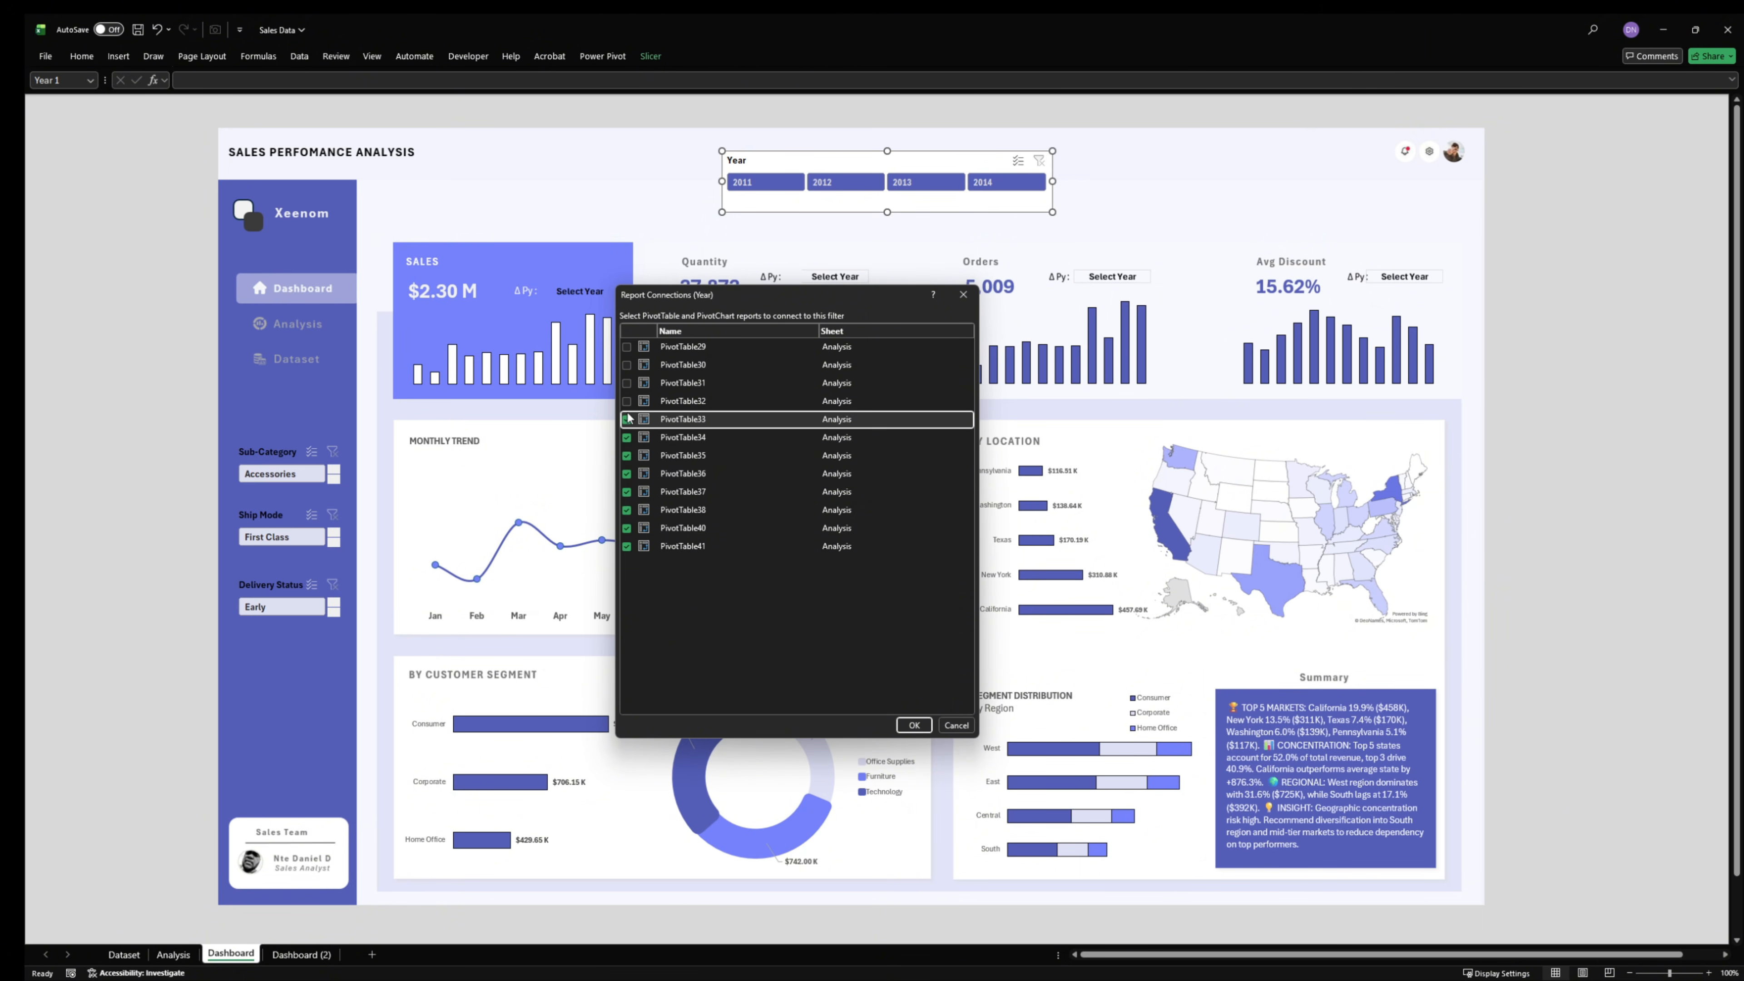
{"action": "left_click", "coordinate": [626, 401]}
{"action": "left_click", "coordinate": [626, 382]}
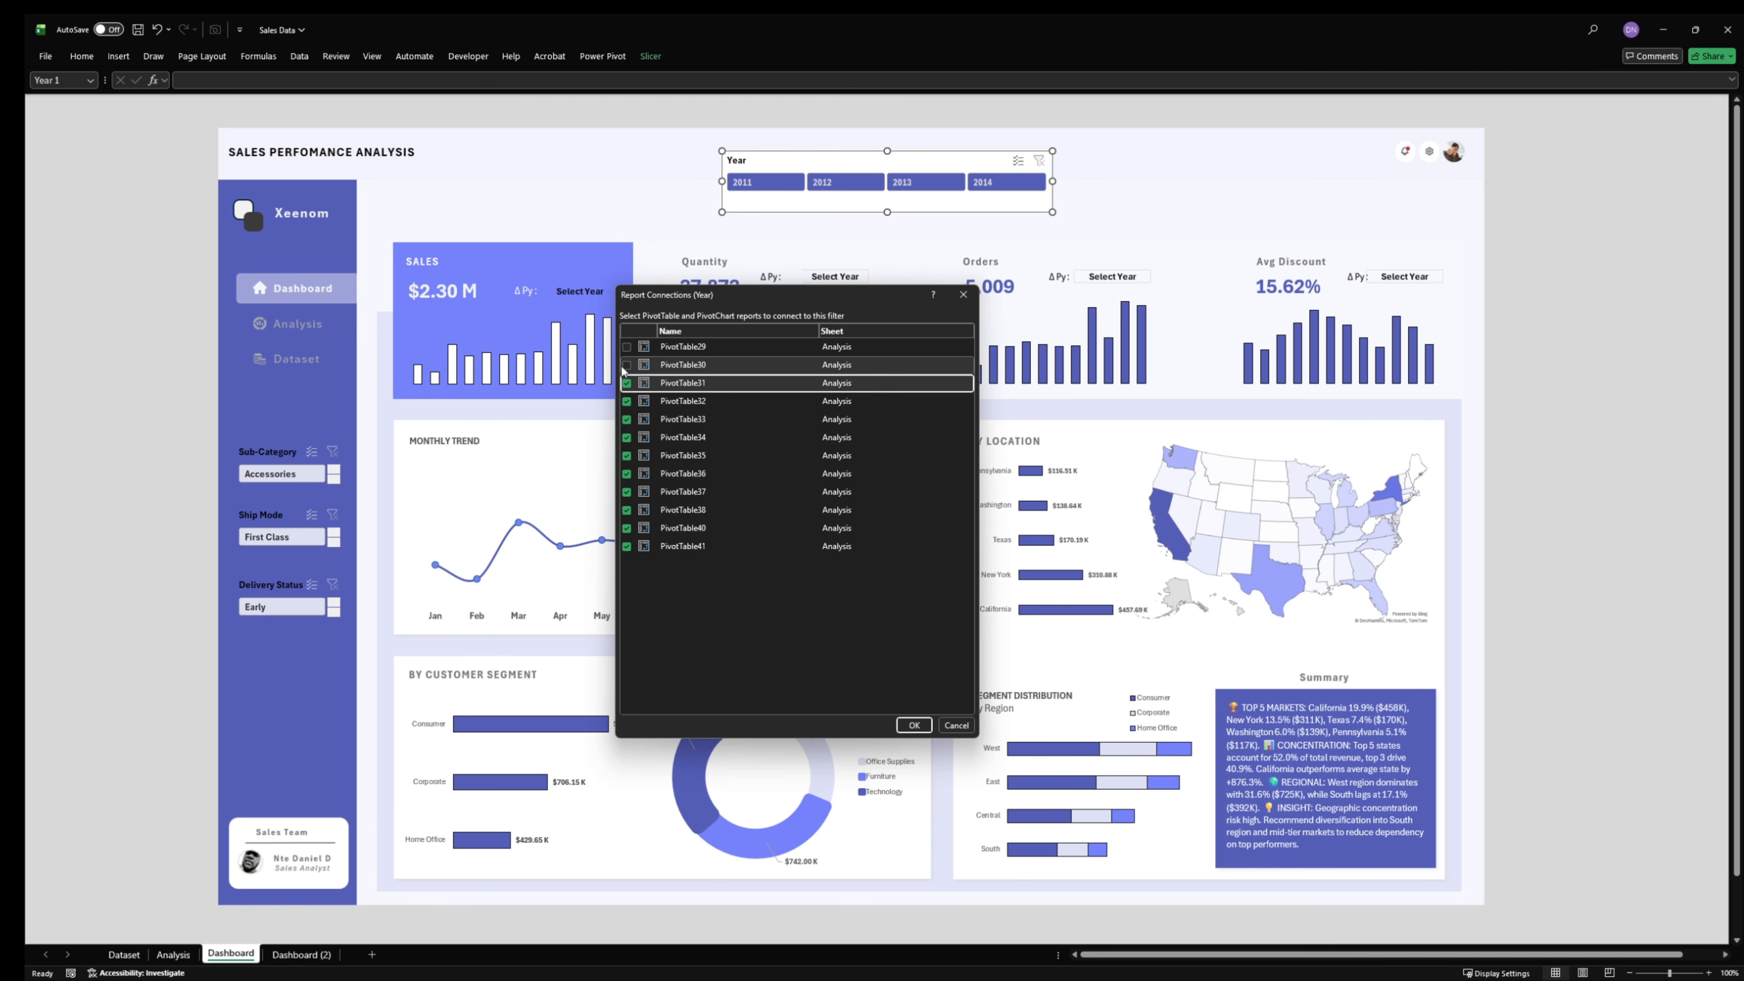
{"action": "left_click", "coordinate": [626, 364]}
{"action": "left_click", "coordinate": [626, 347]}
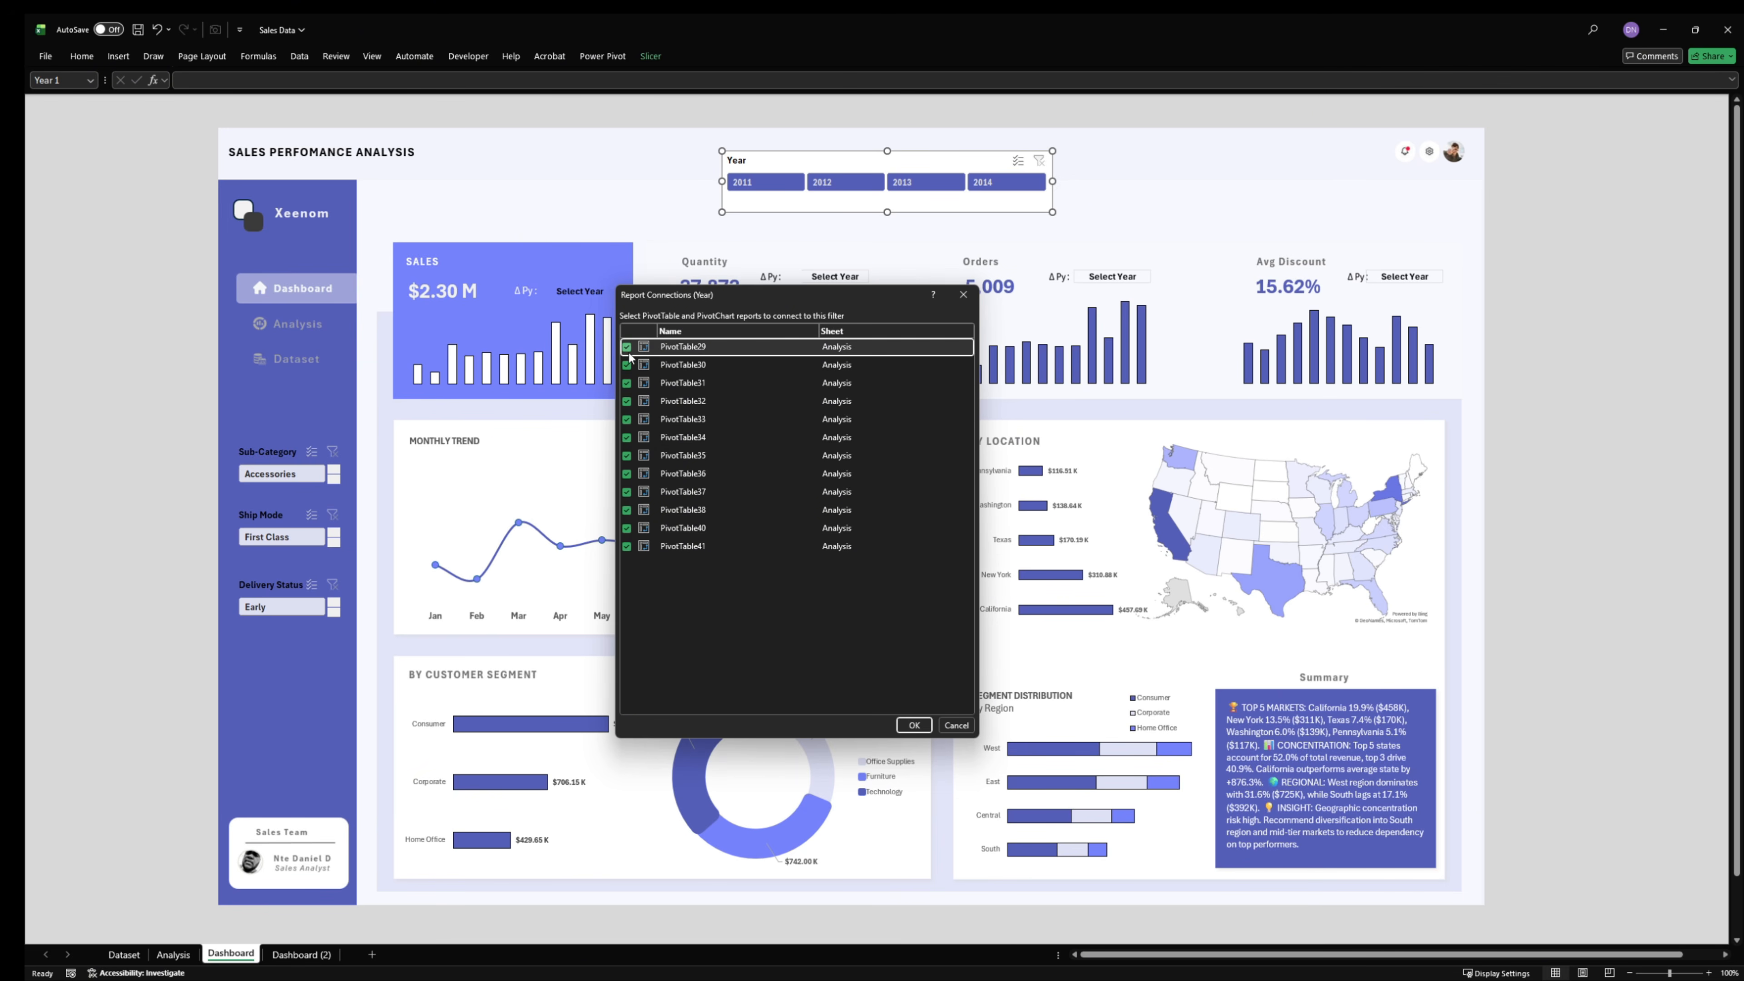
{"action": "left_click", "coordinate": [913, 724]}
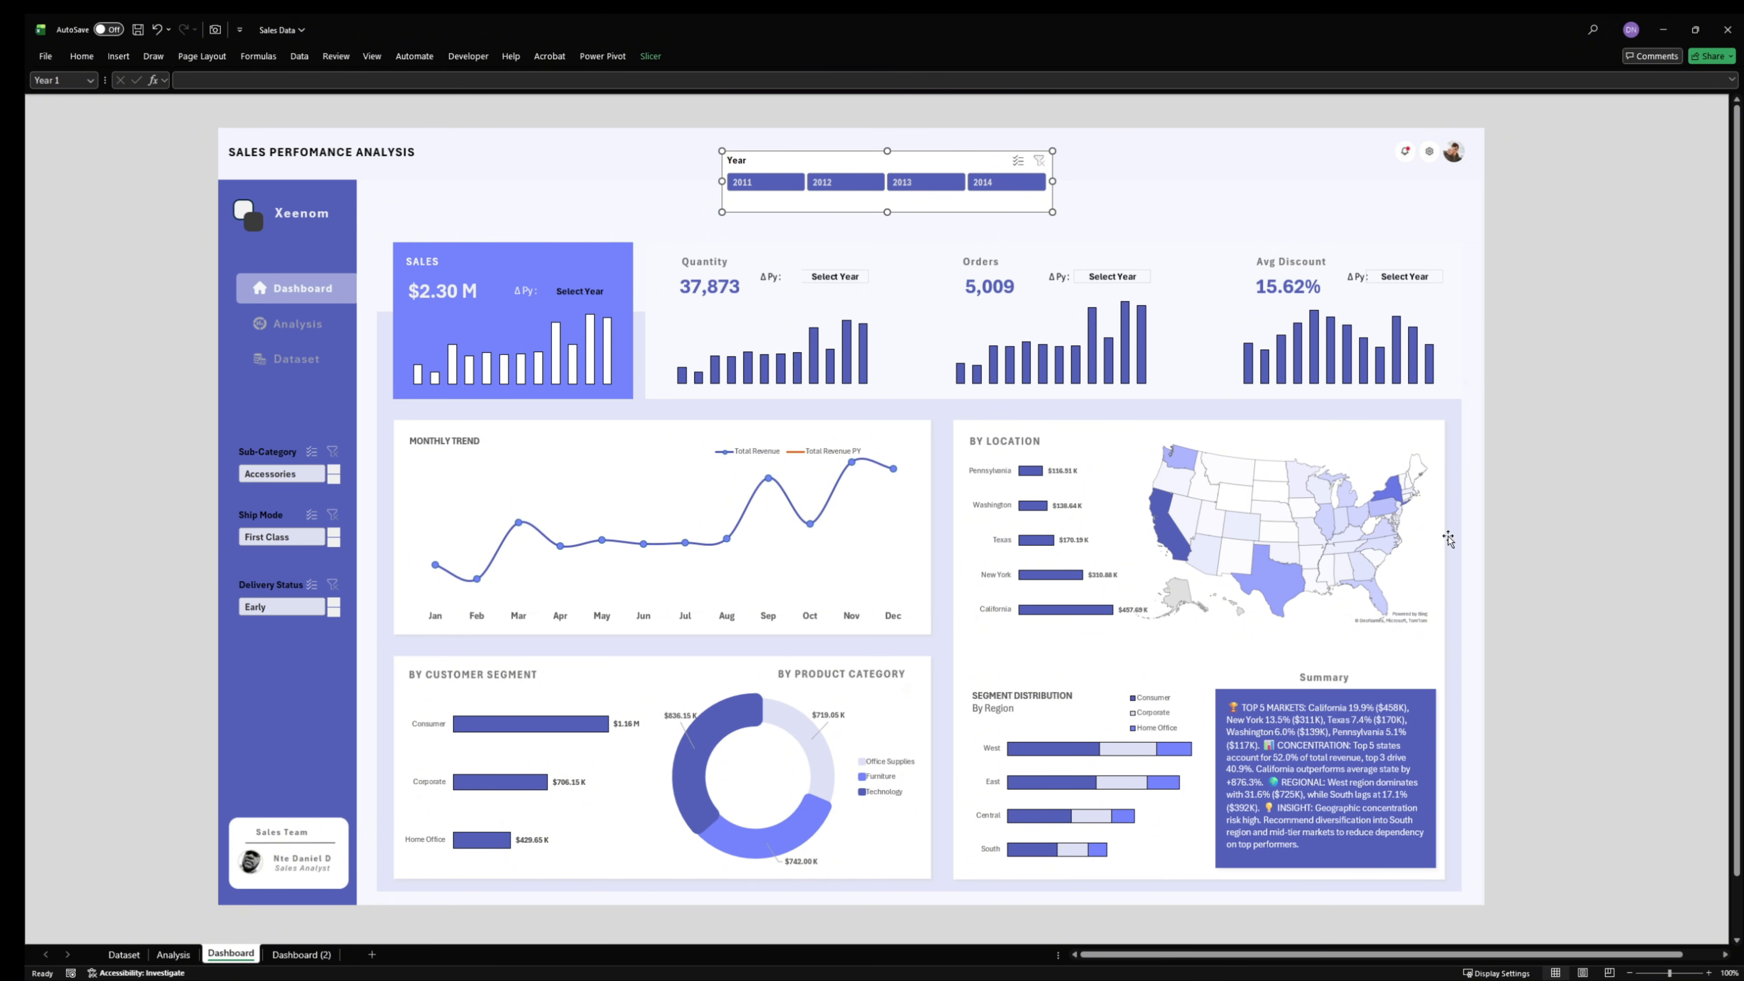
{"action": "left_click", "coordinate": [1544, 499]}
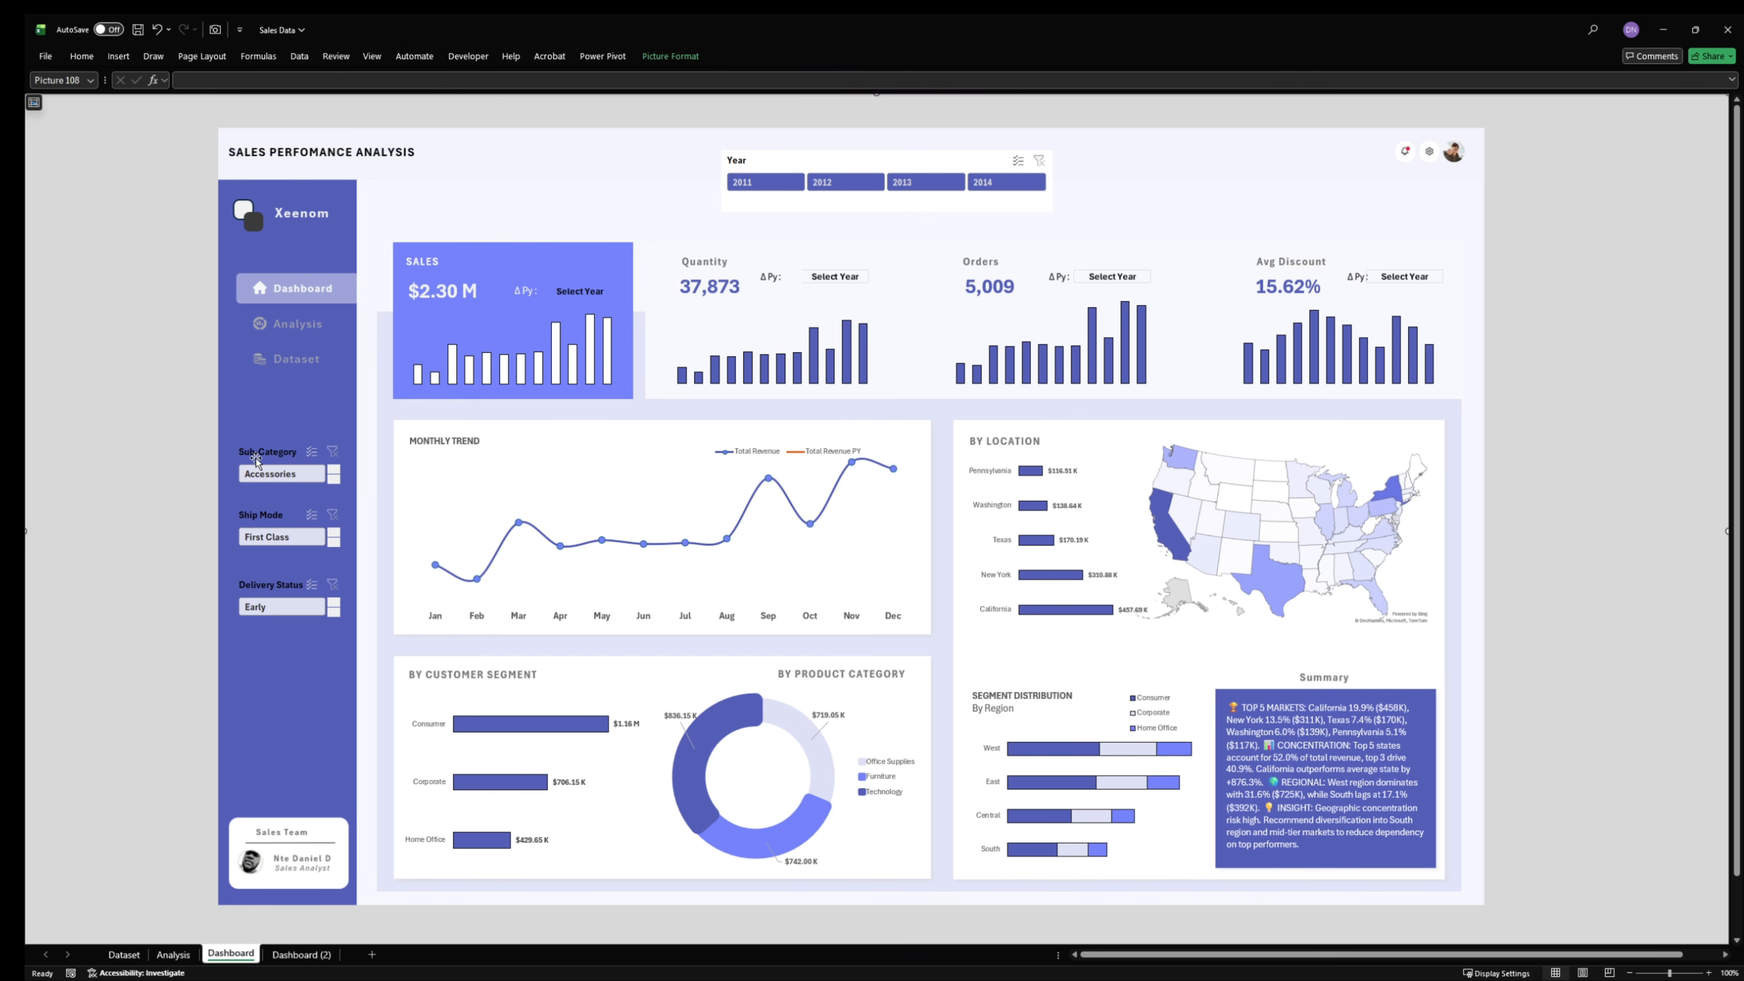
- Filter the dashboard to 2014 with the Year slicer
{"action": "left_click", "coordinate": [283, 525]}
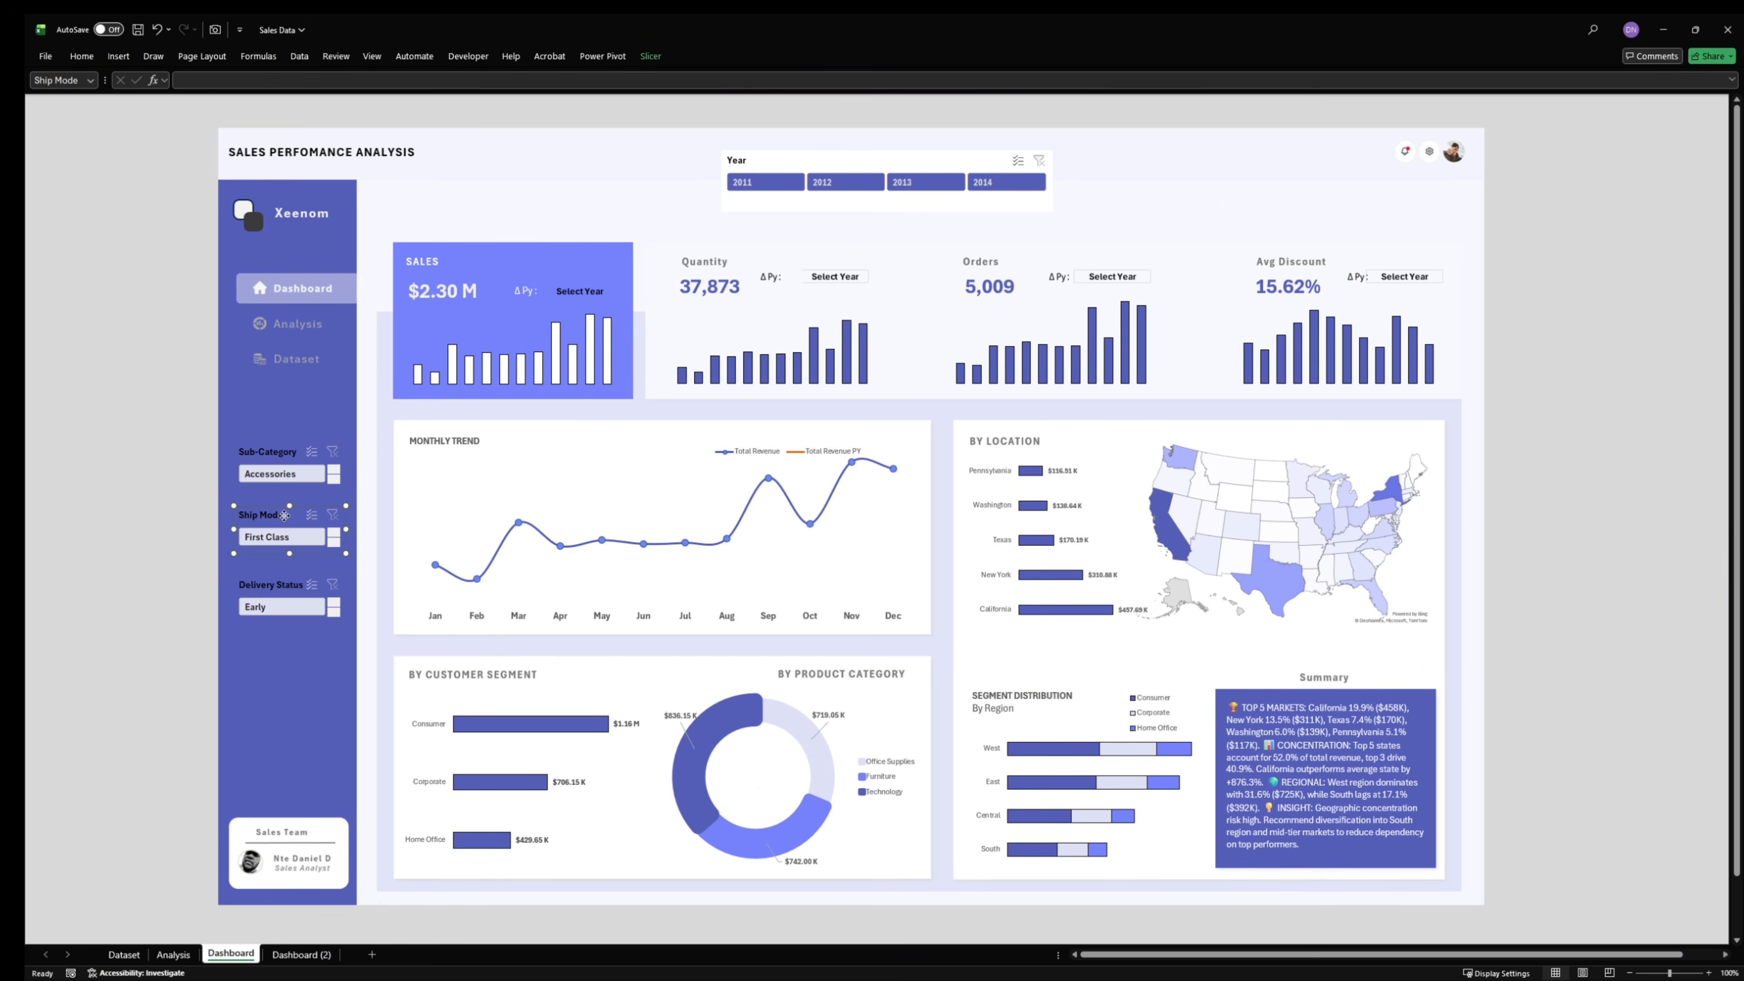
{"action": "left_click", "coordinate": [258, 588]}
{"action": "left_click", "coordinate": [1001, 189]}
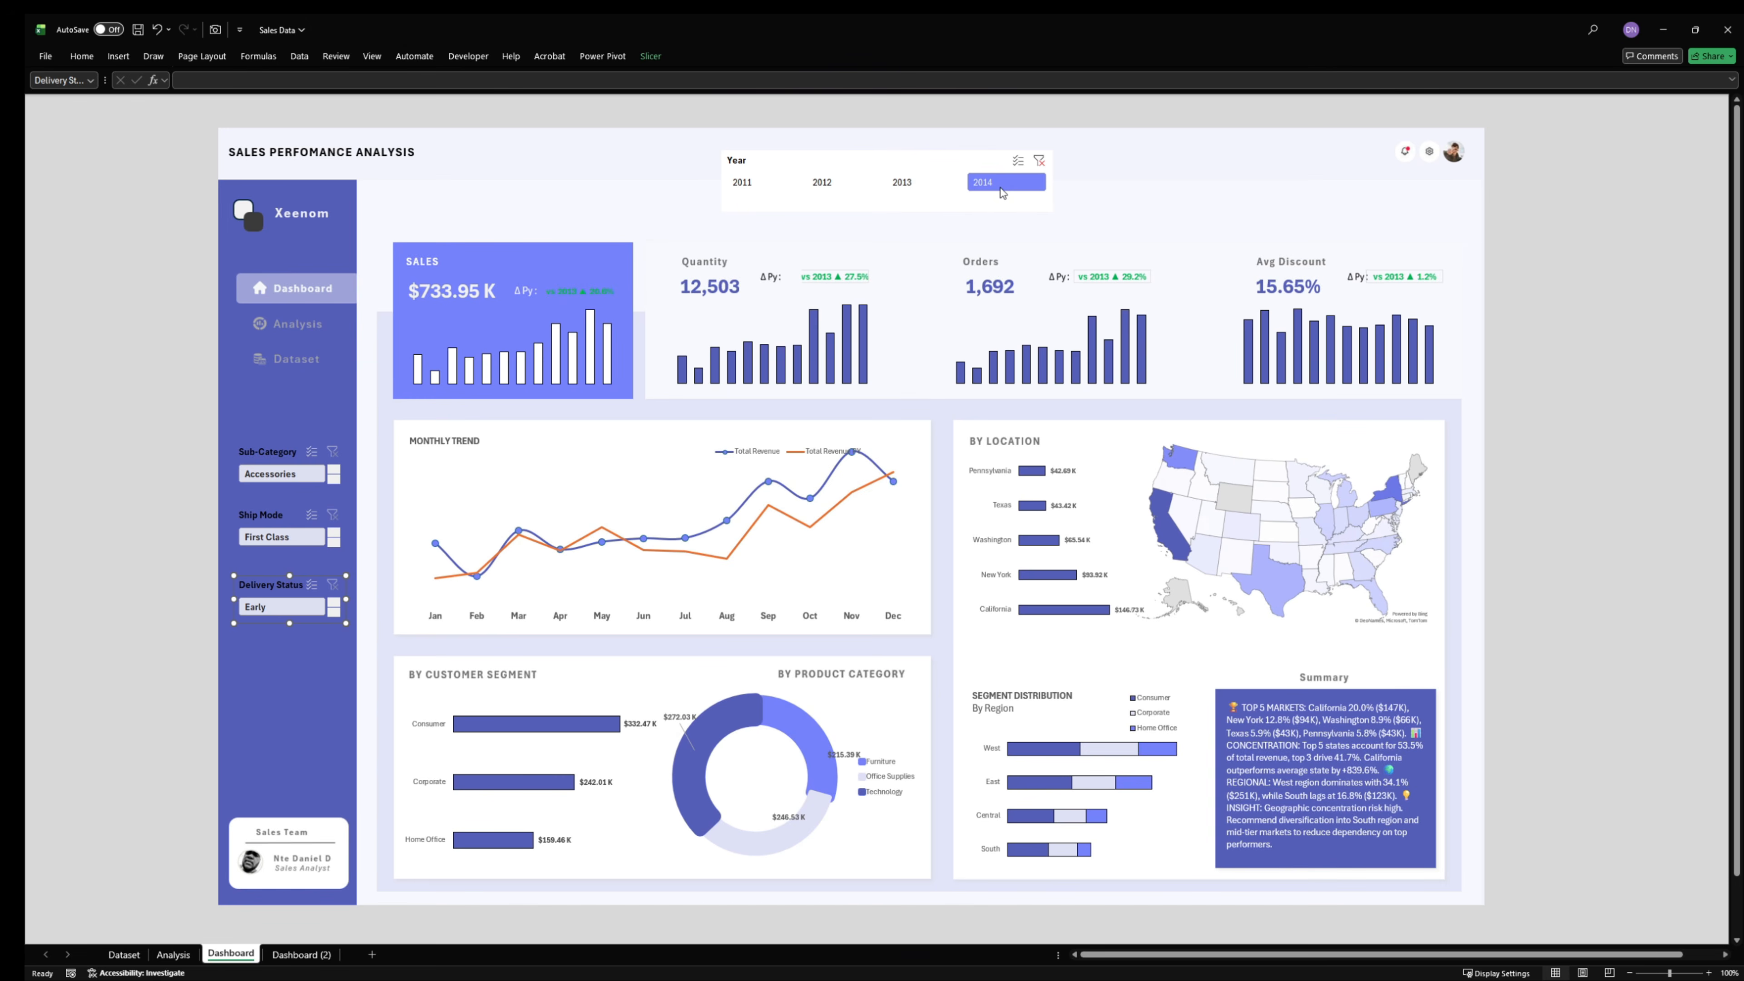
- Open the ▲ conditional formatting rule of the Revenue YoY indicator in cell N5 on the Analysis sheet for editing
{"action": "left_click", "coordinate": [579, 291]}
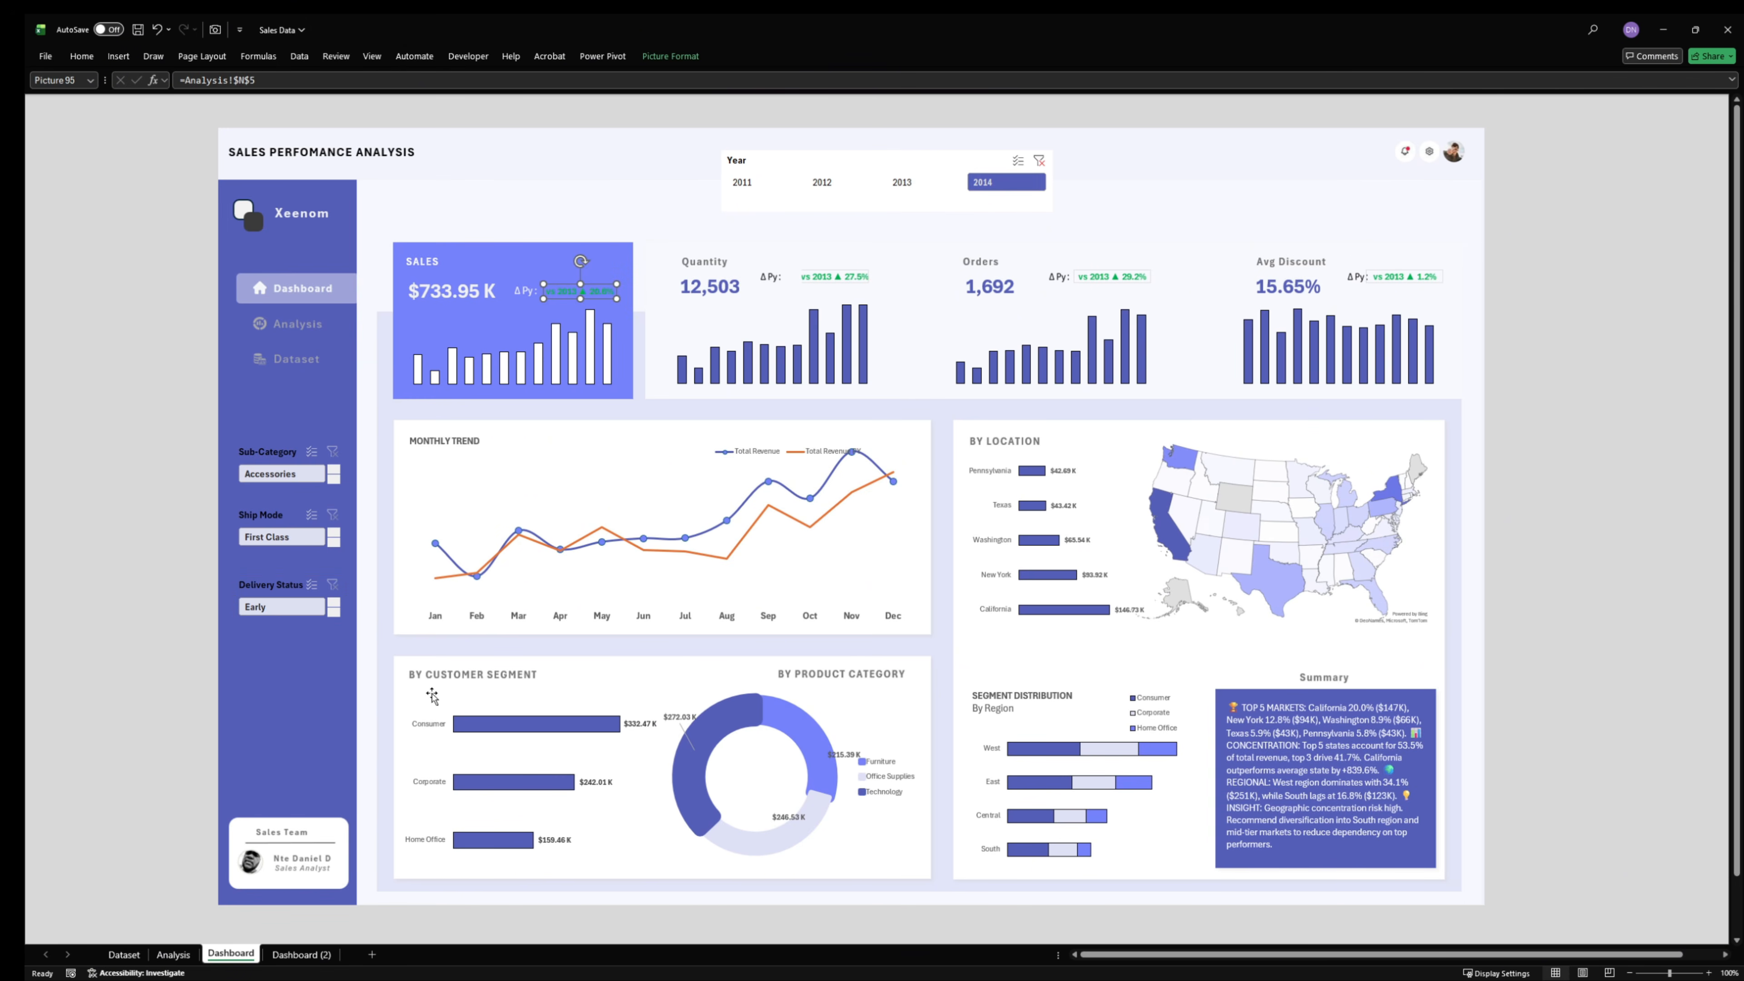
{"action": "left_click", "coordinate": [173, 954]}
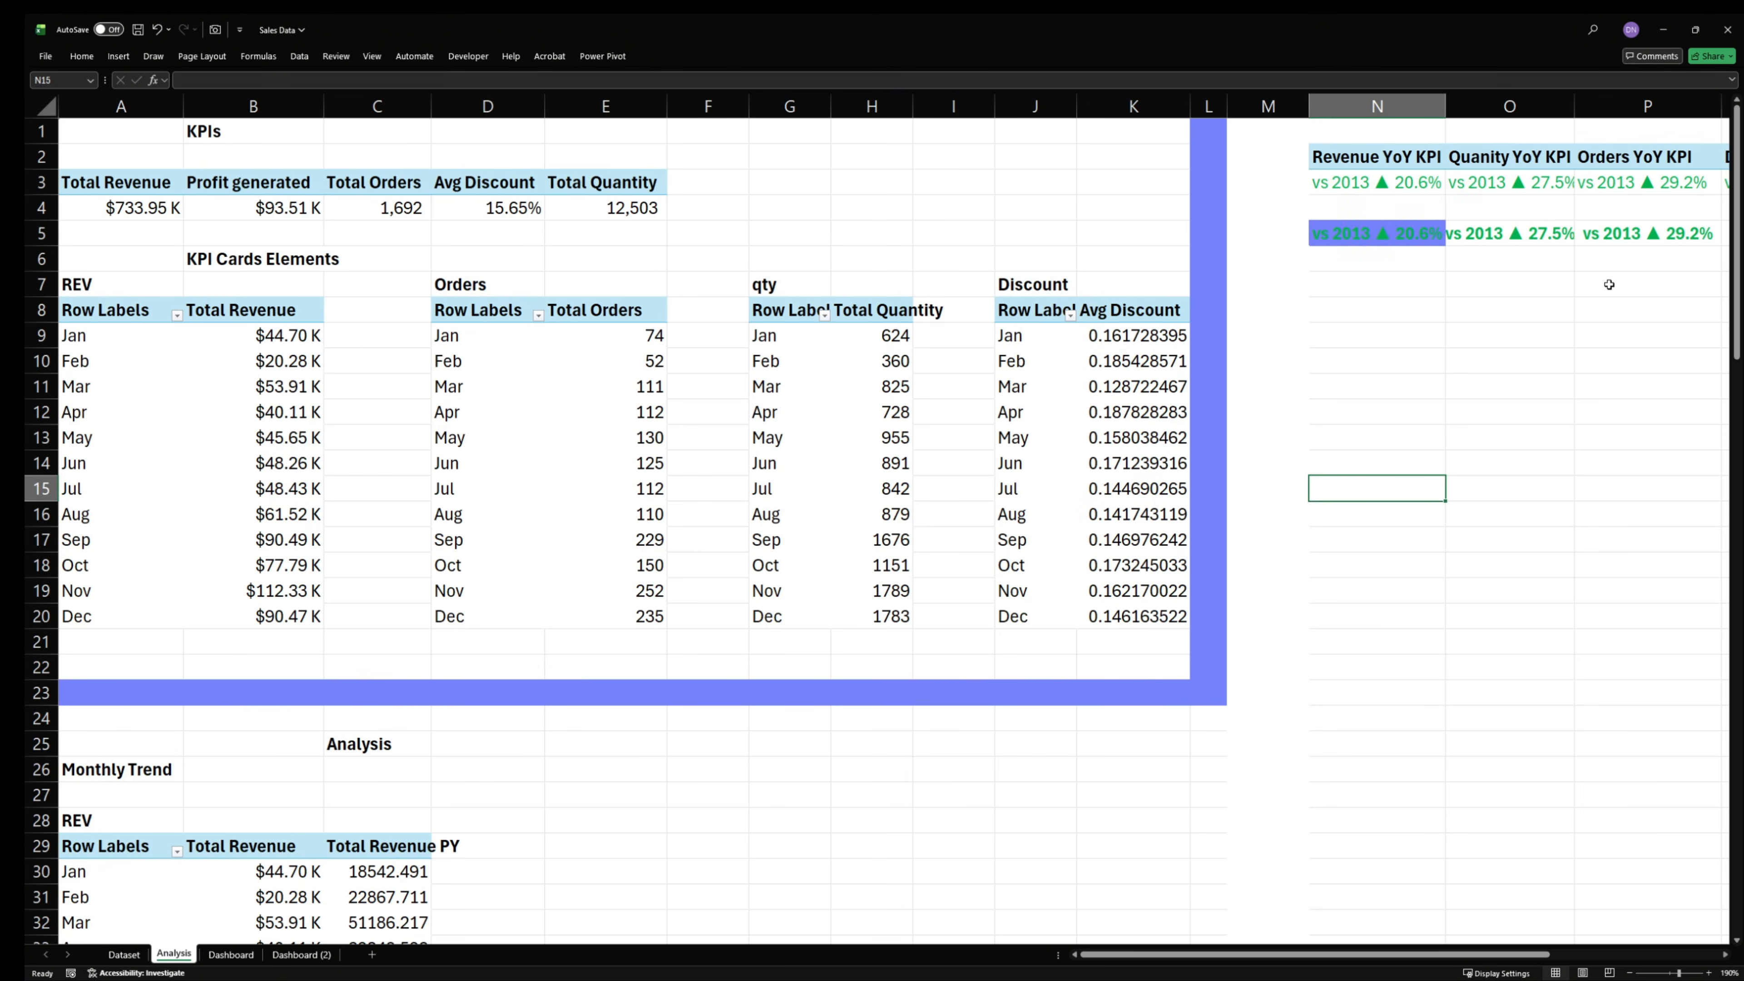
{"action": "left_click", "coordinate": [1393, 347]}
{"action": "left_click", "coordinate": [1379, 238]}
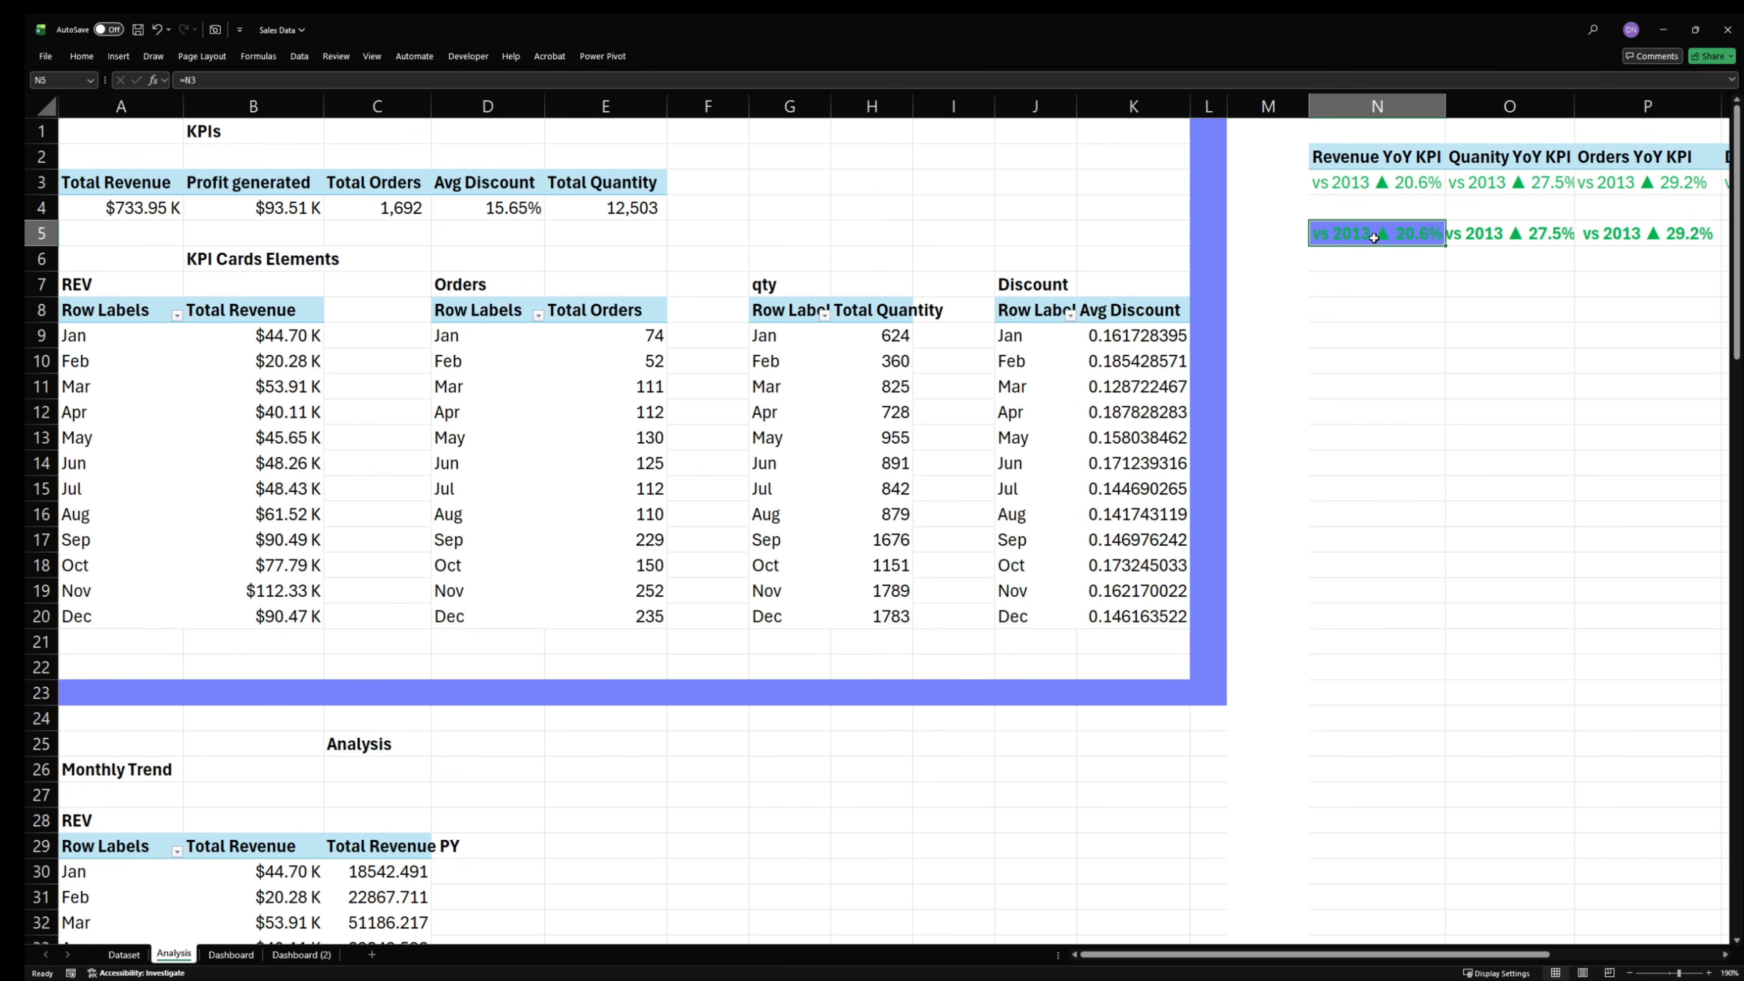
{"action": "left_click", "coordinate": [83, 57]}
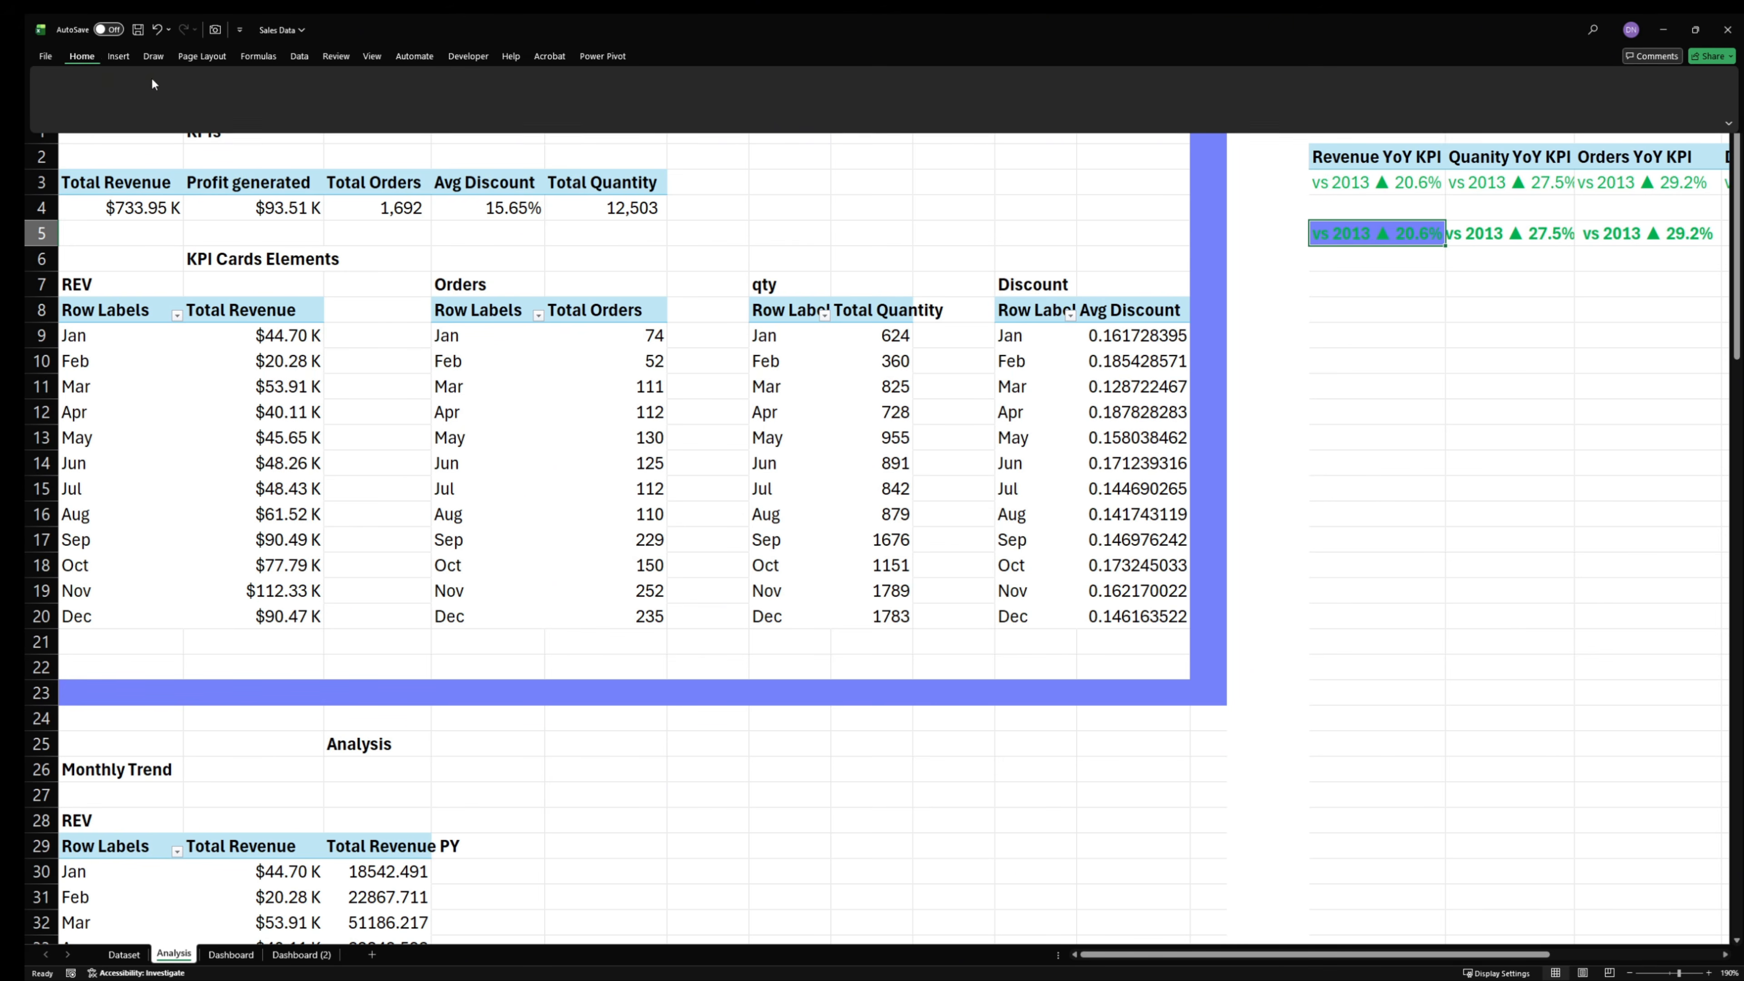
{"action": "left_click", "coordinate": [645, 108]}
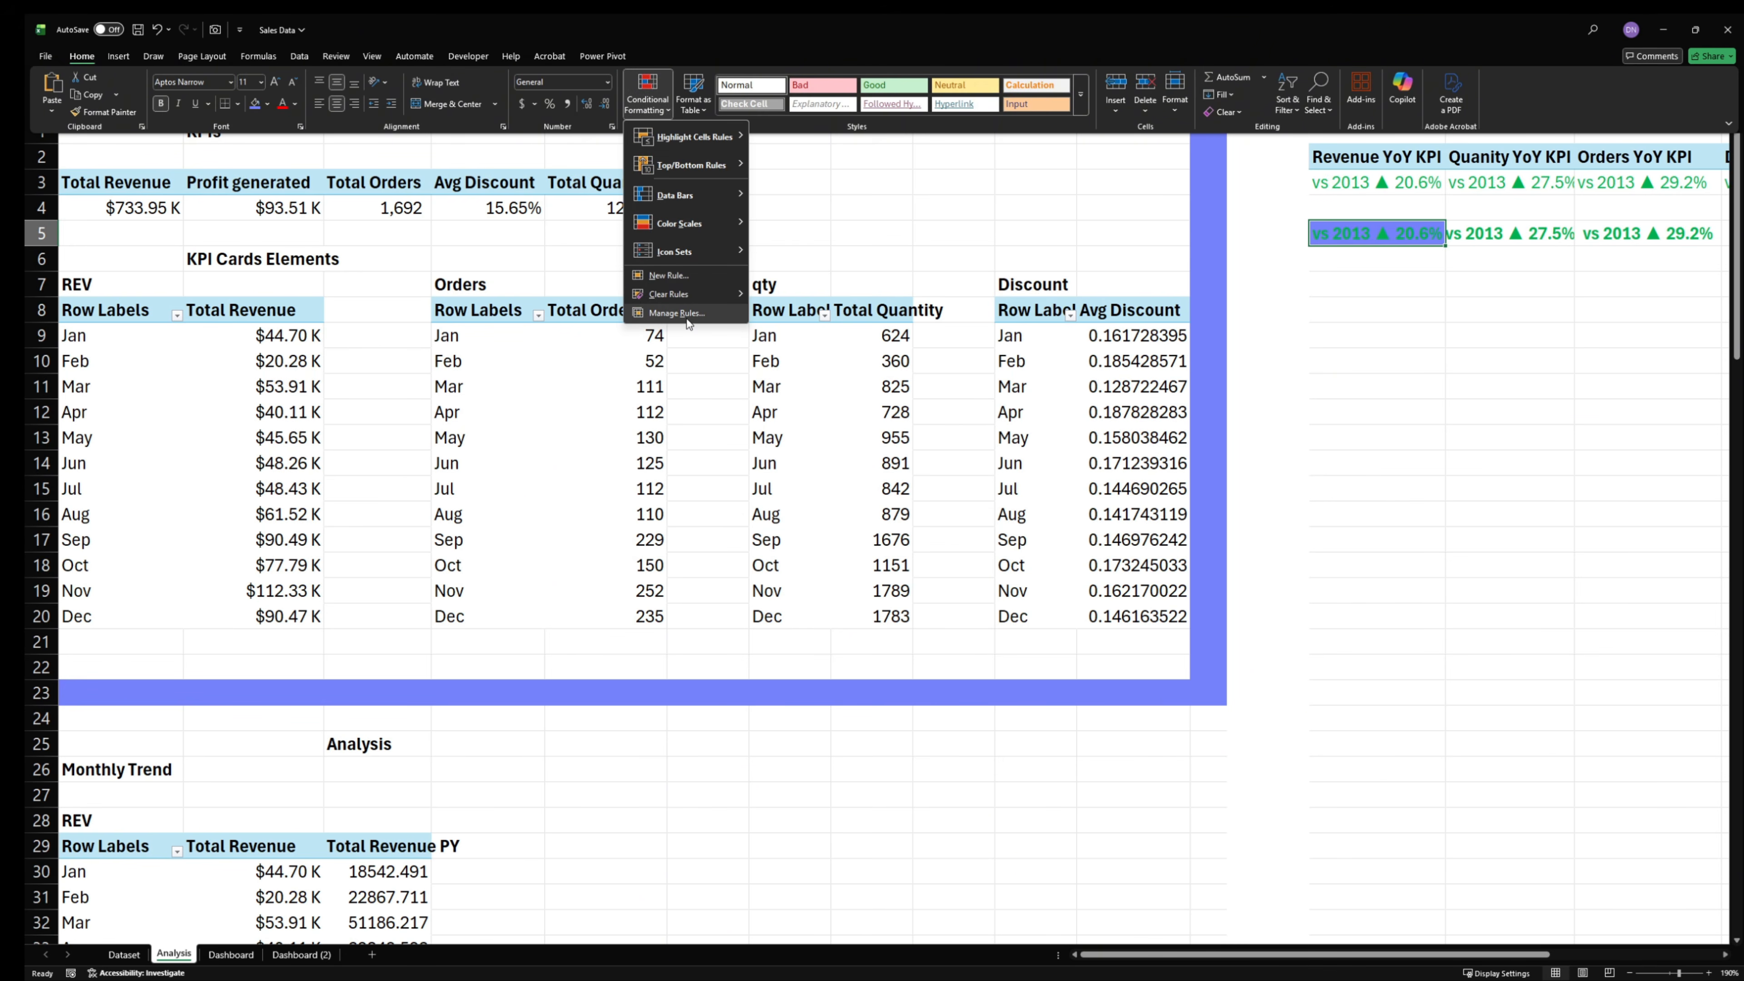
{"action": "left_click", "coordinate": [687, 318]}
{"action": "left_click", "coordinate": [767, 542]}
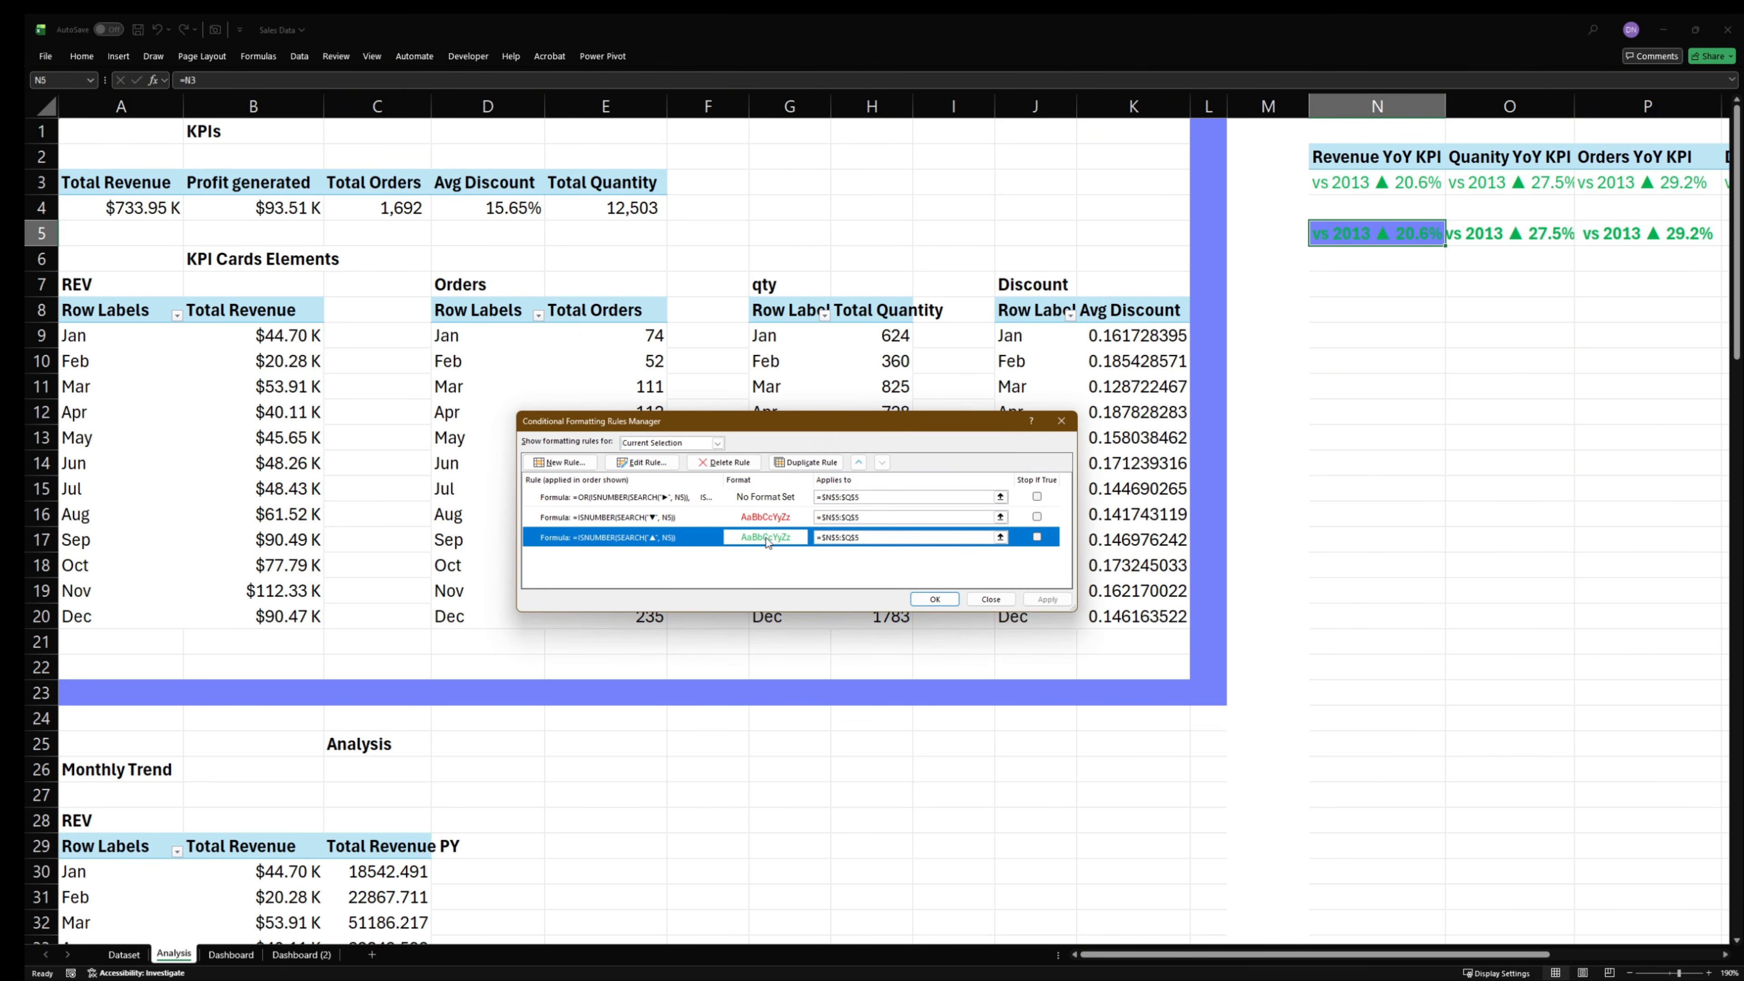
{"action": "double_click", "coordinate": [790, 544]}
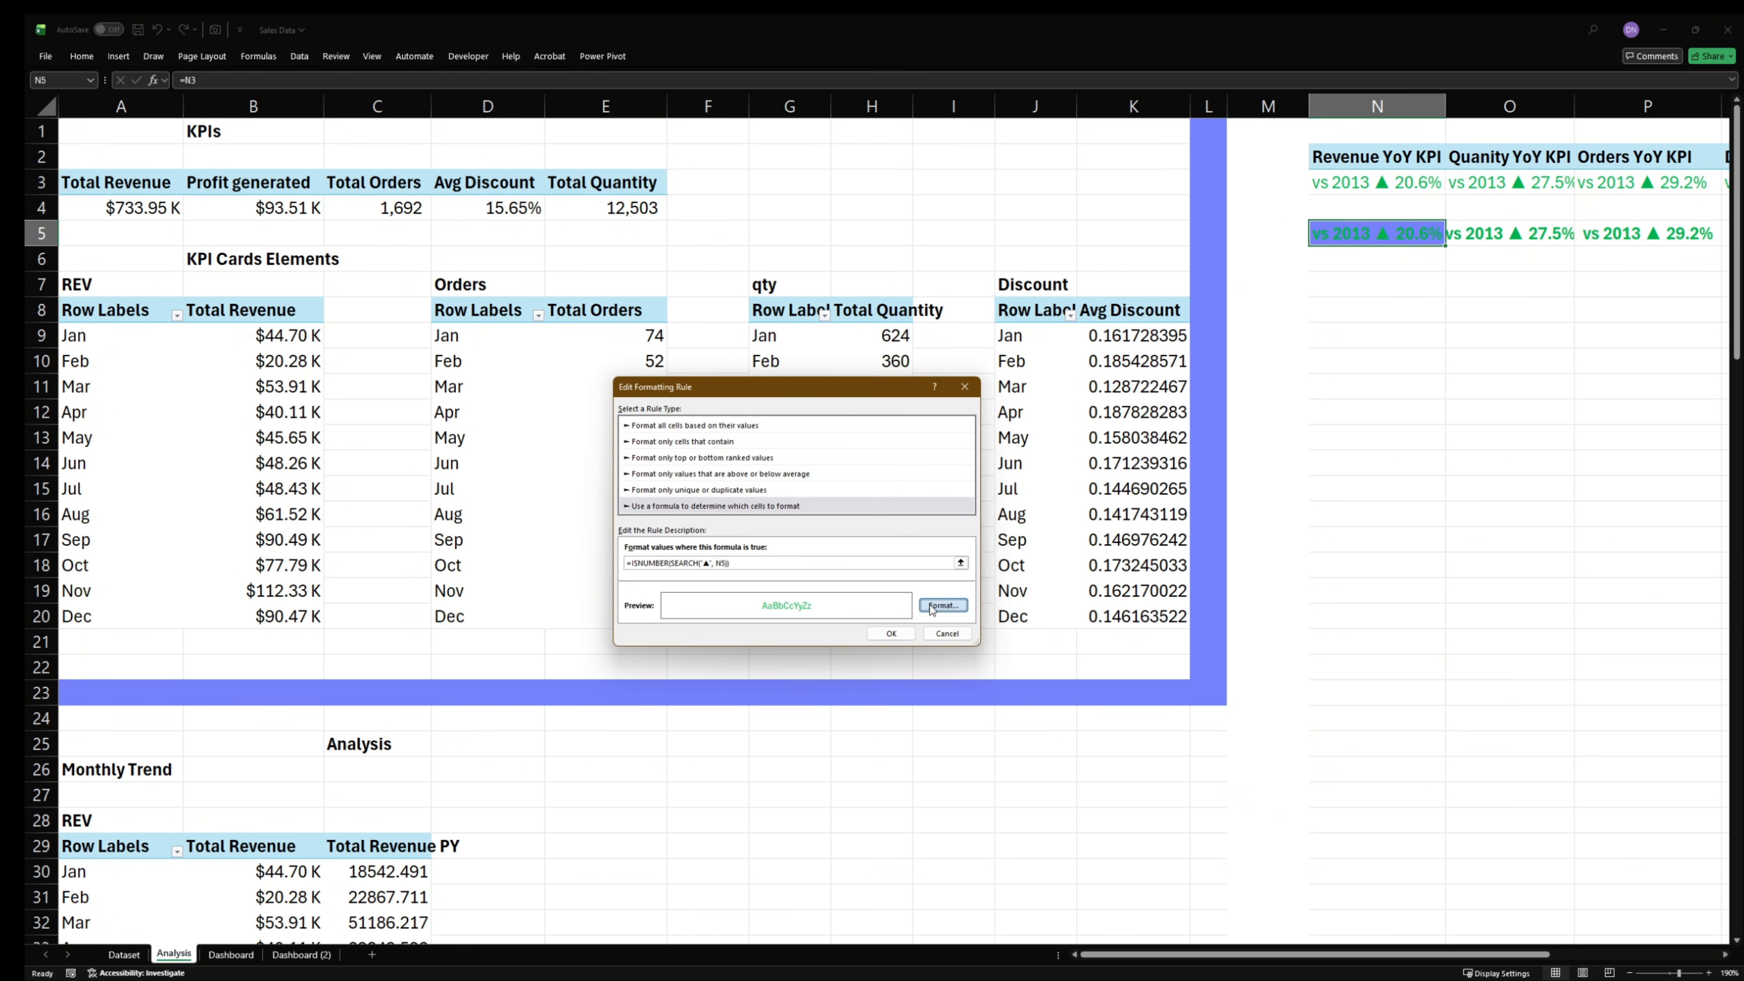
- Change the ▲ rule's font color to the lighter green #61FFA8, apply the rule and deselect the indicator cell
{"action": "left_click", "coordinate": [944, 608]}
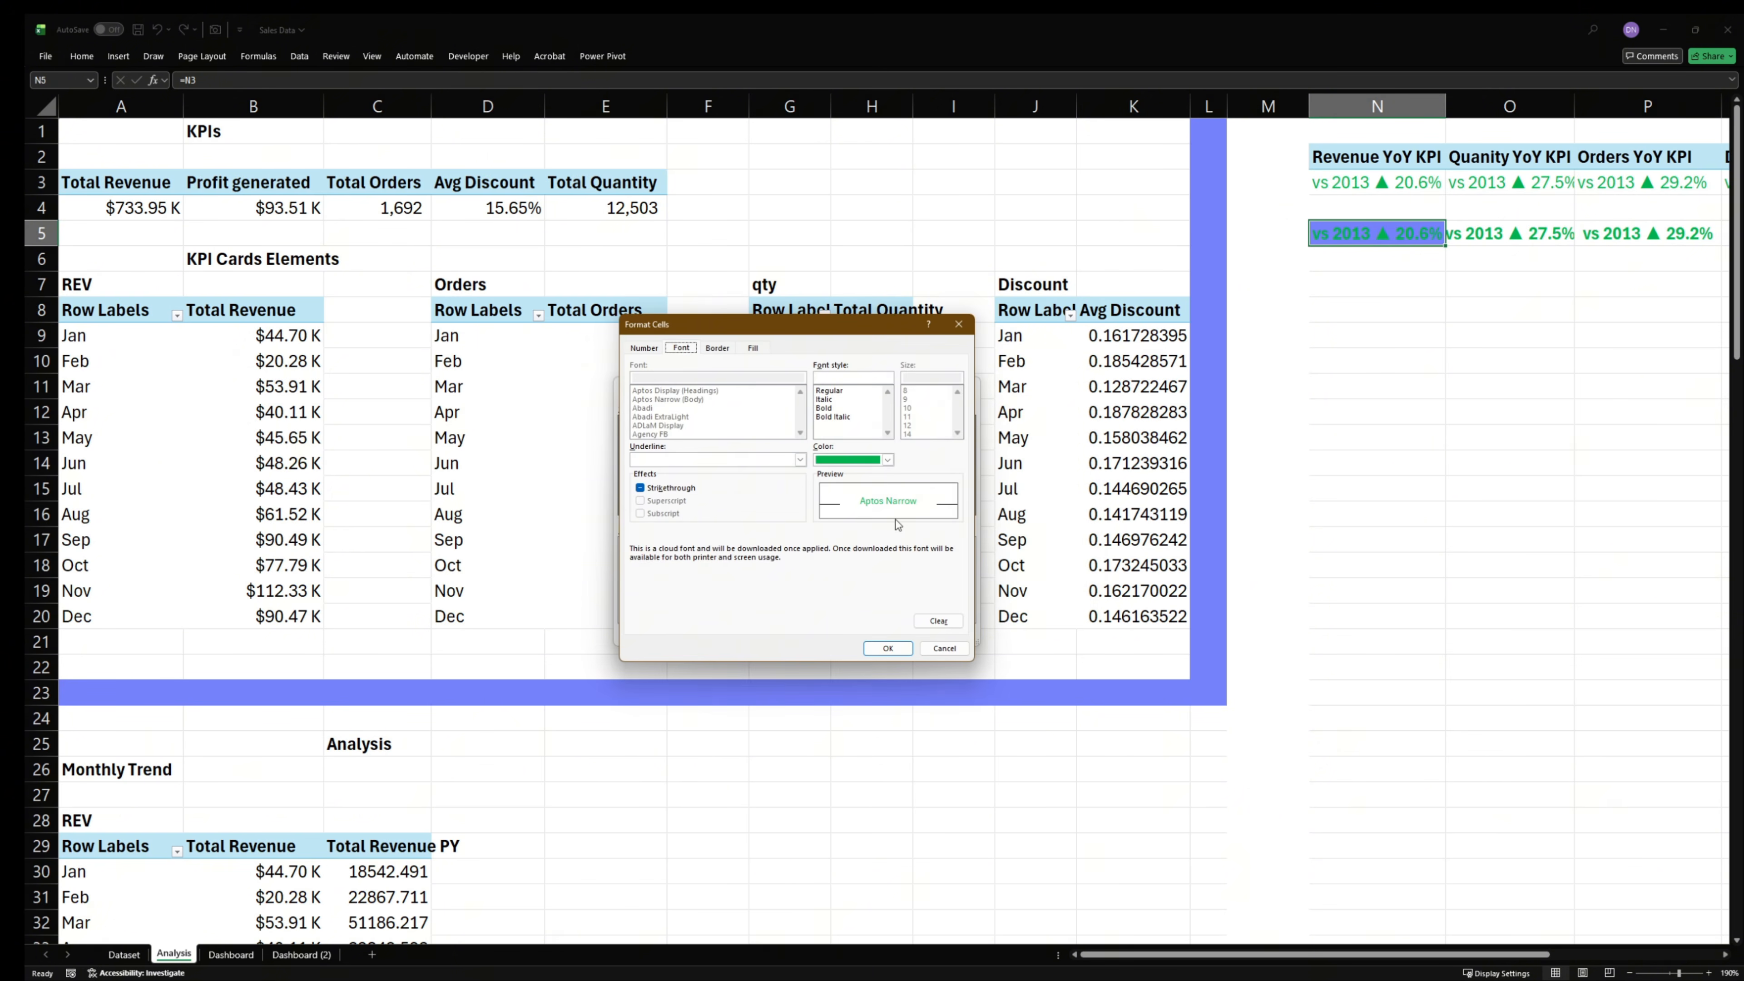
{"action": "left_click", "coordinate": [888, 460]}
{"action": "left_click", "coordinate": [864, 725]}
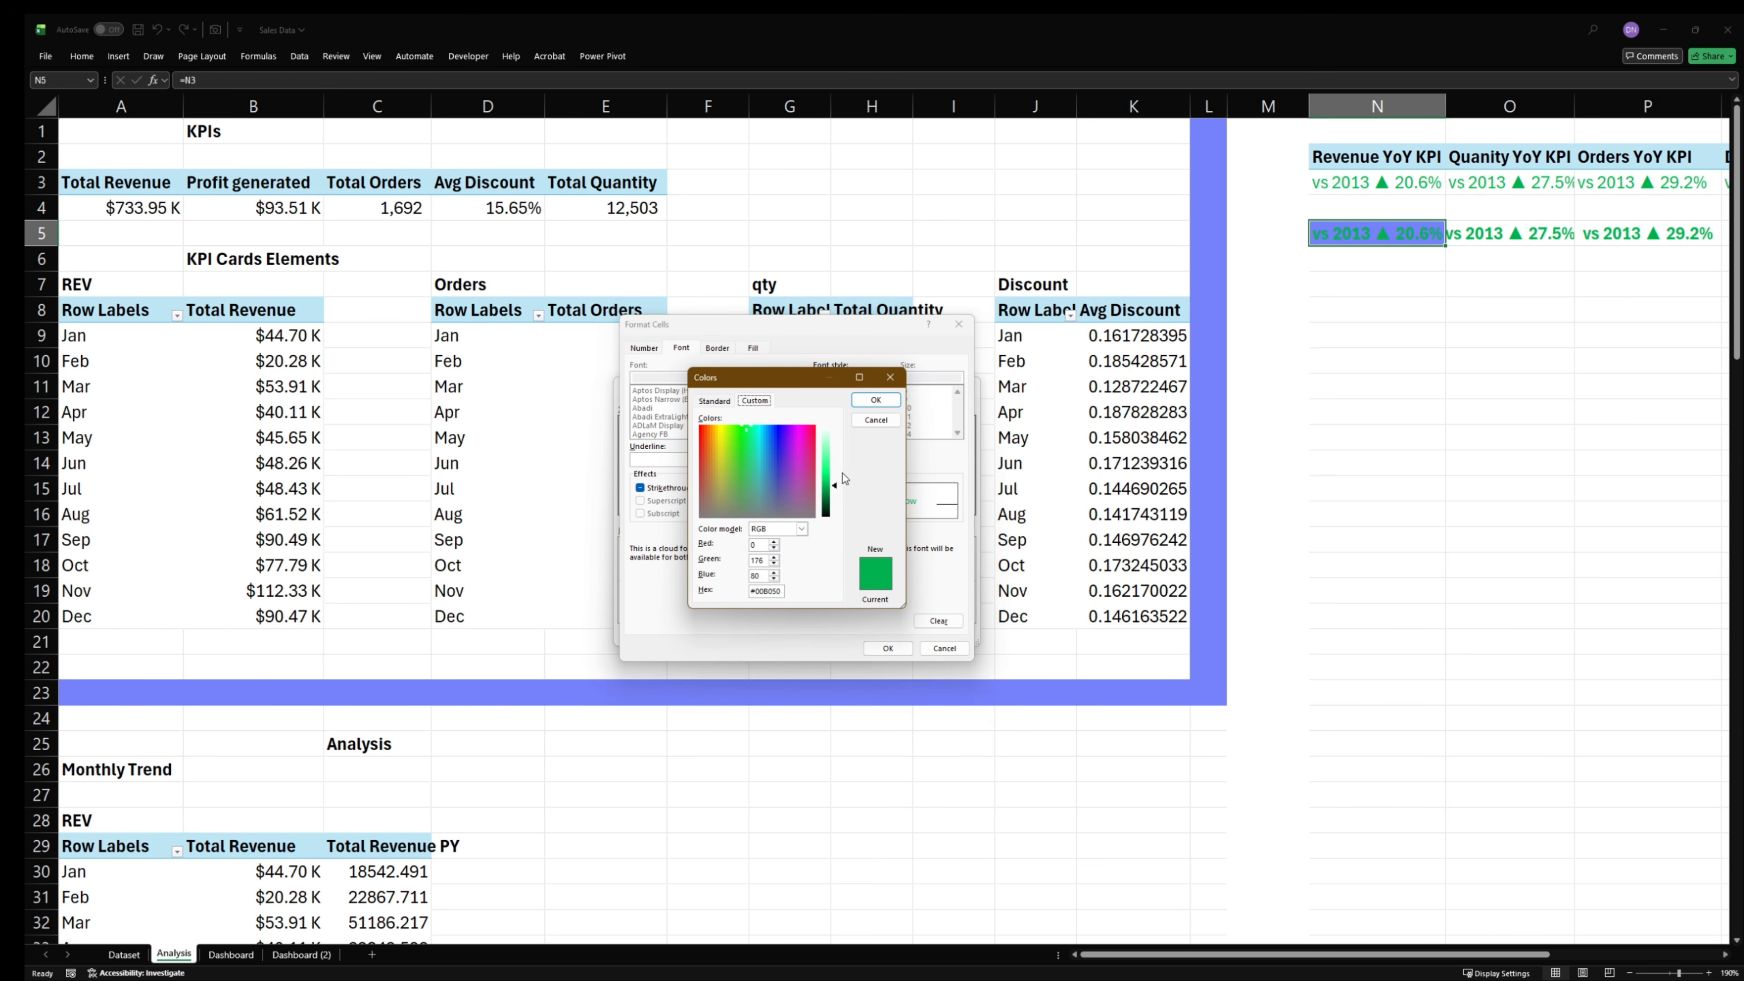
{"action": "left_click_drag", "start_coordinate": [836, 487], "coordinate": [831, 454]}
{"action": "left_click", "coordinate": [876, 400]}
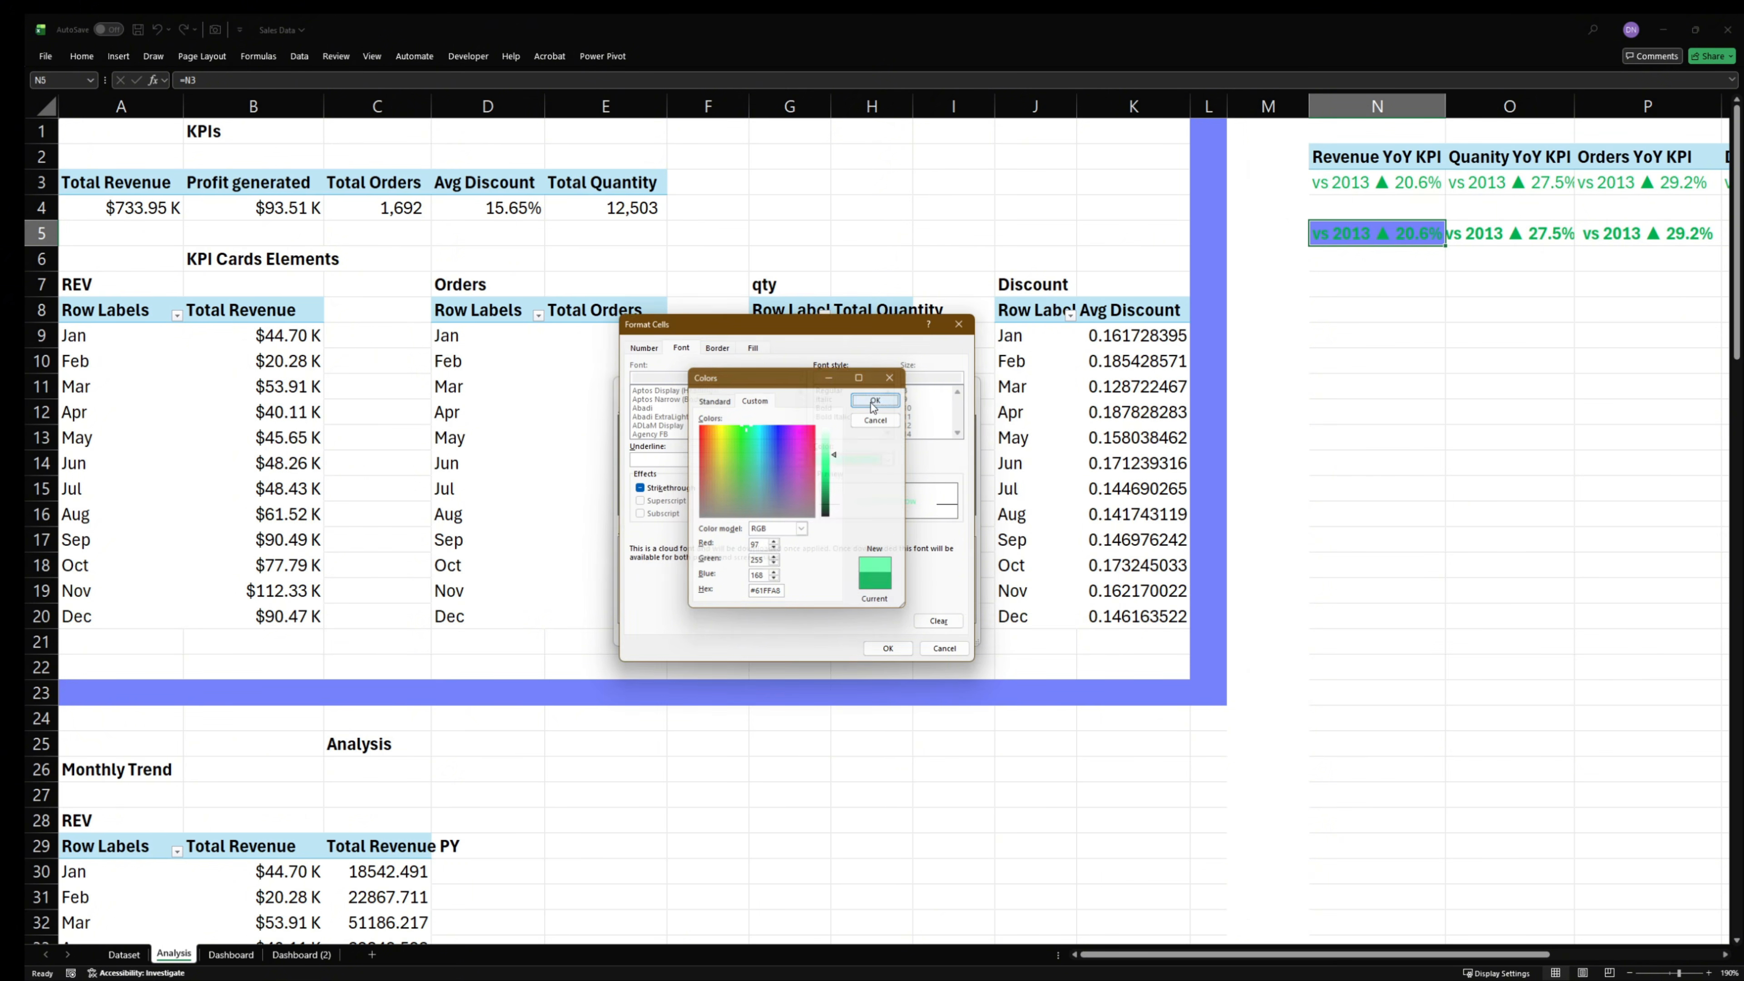
{"action": "left_click", "coordinate": [888, 646]}
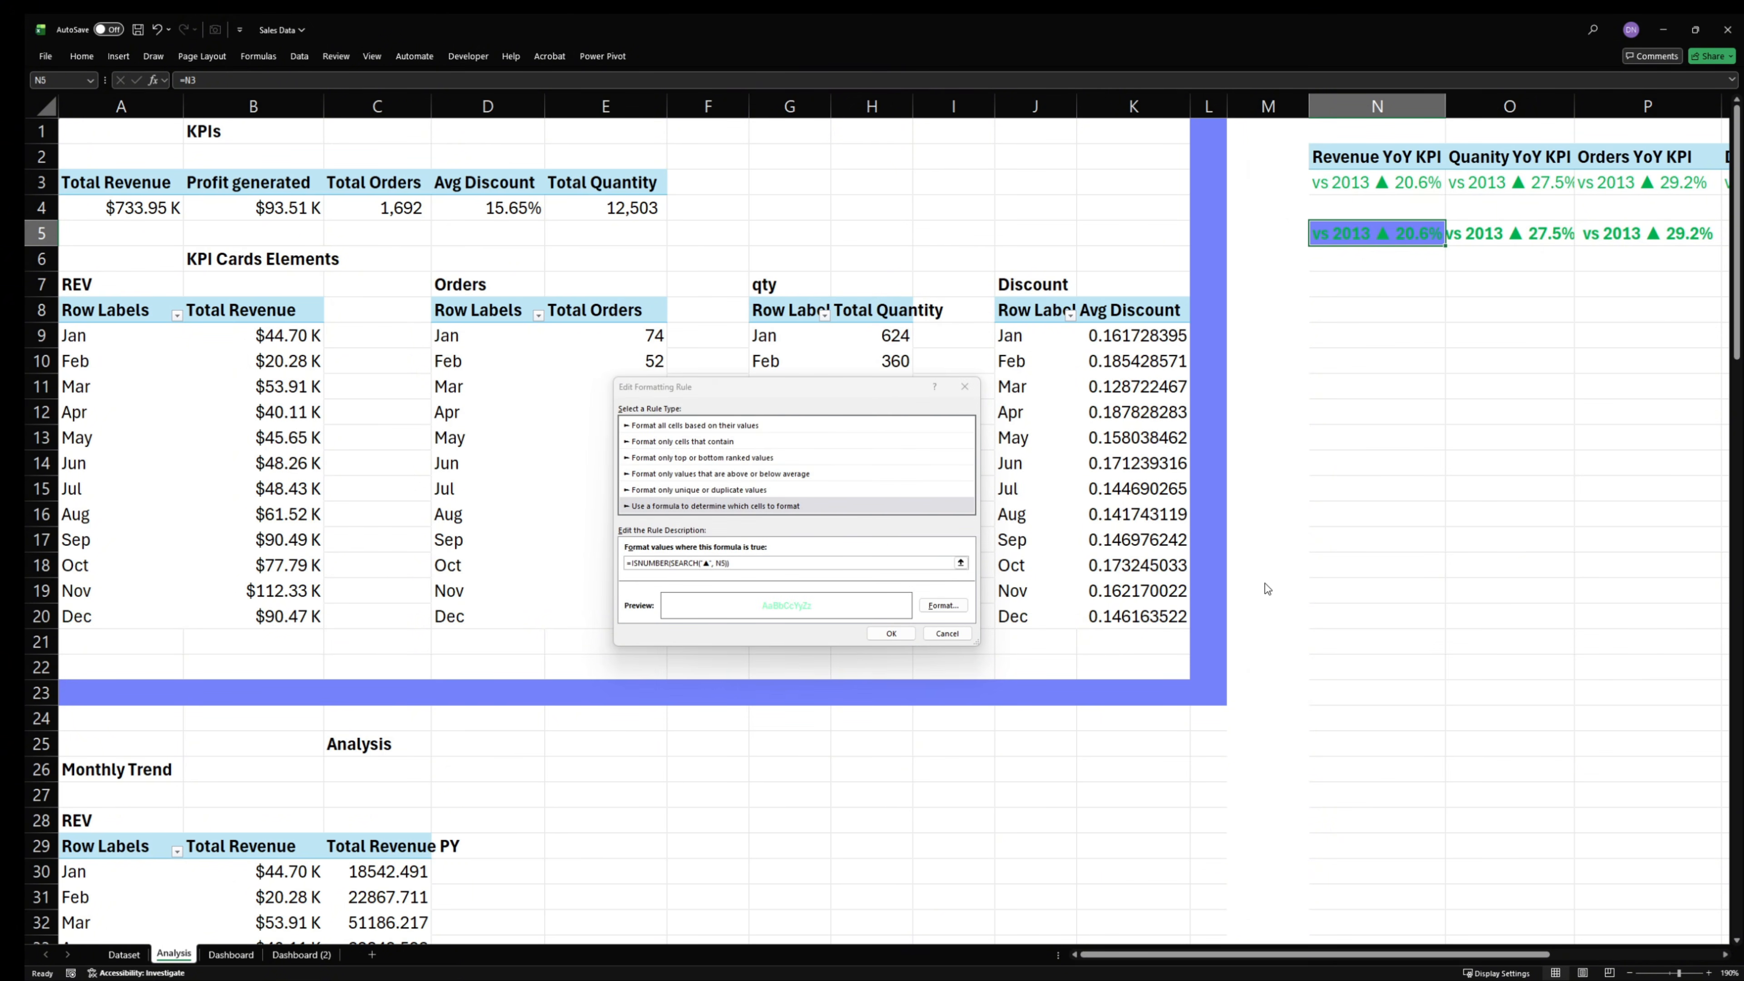
{"action": "left_click", "coordinate": [890, 632]}
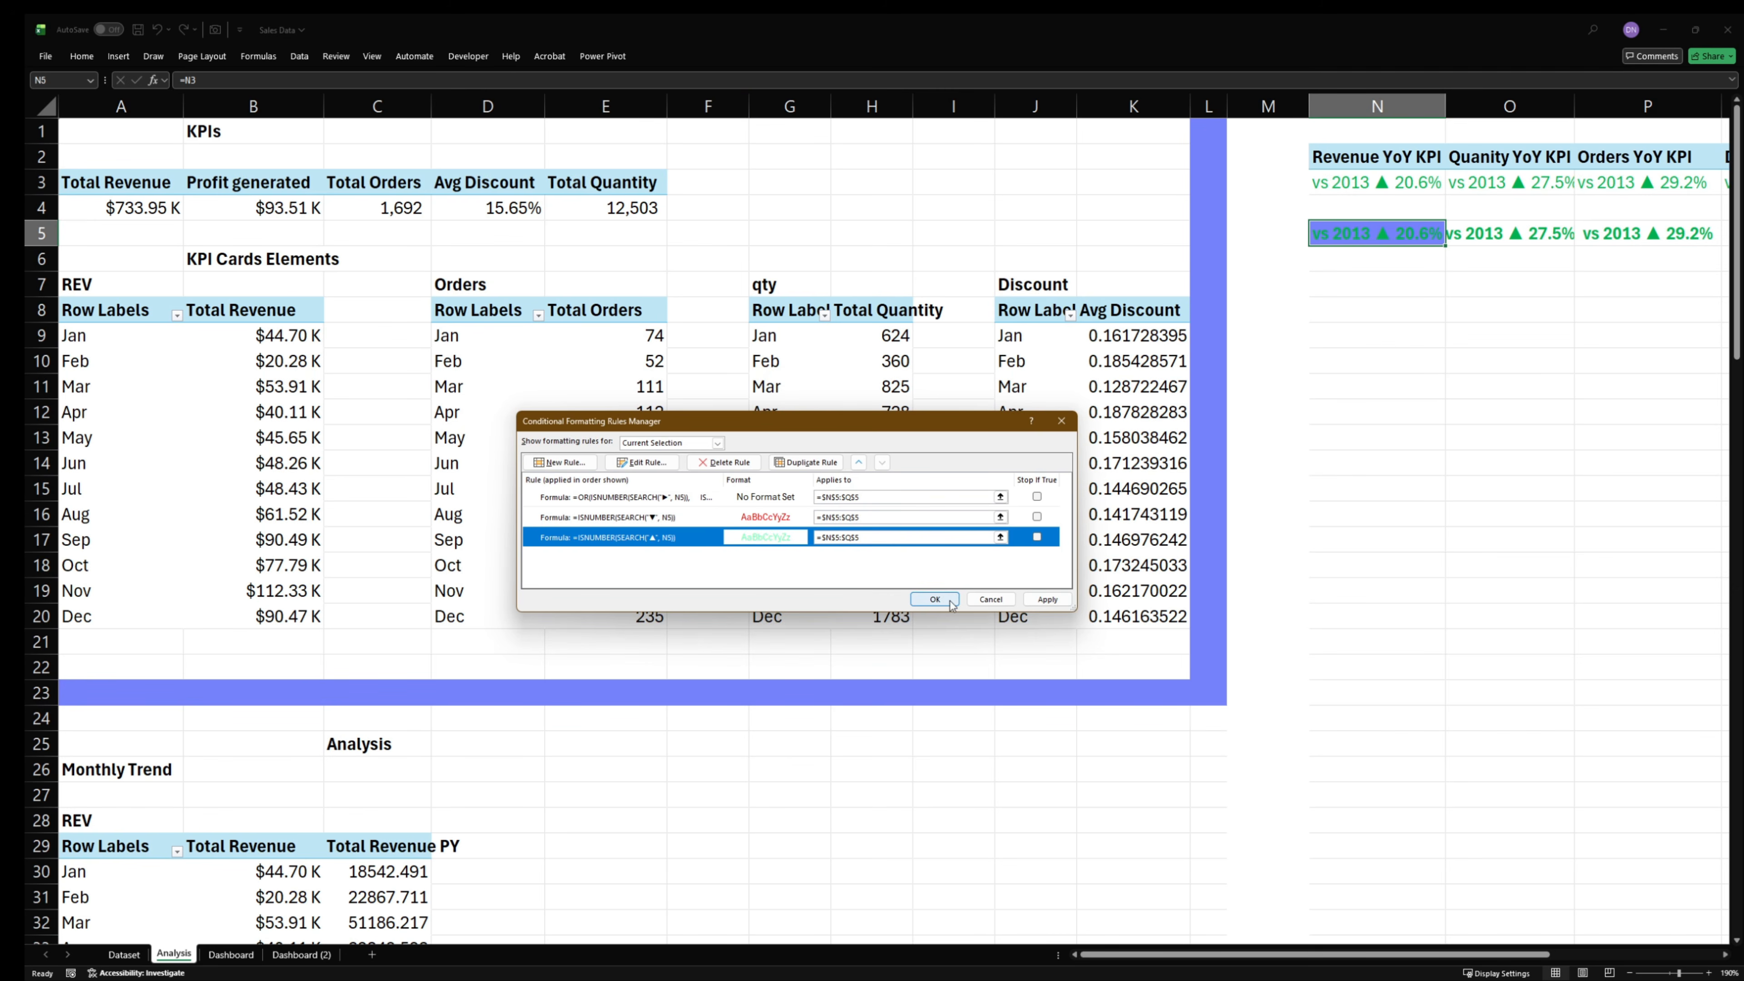
{"action": "left_click", "coordinate": [935, 603]}
{"action": "left_click", "coordinate": [1424, 500]}
{"action": "left_click", "coordinate": [1362, 592]}
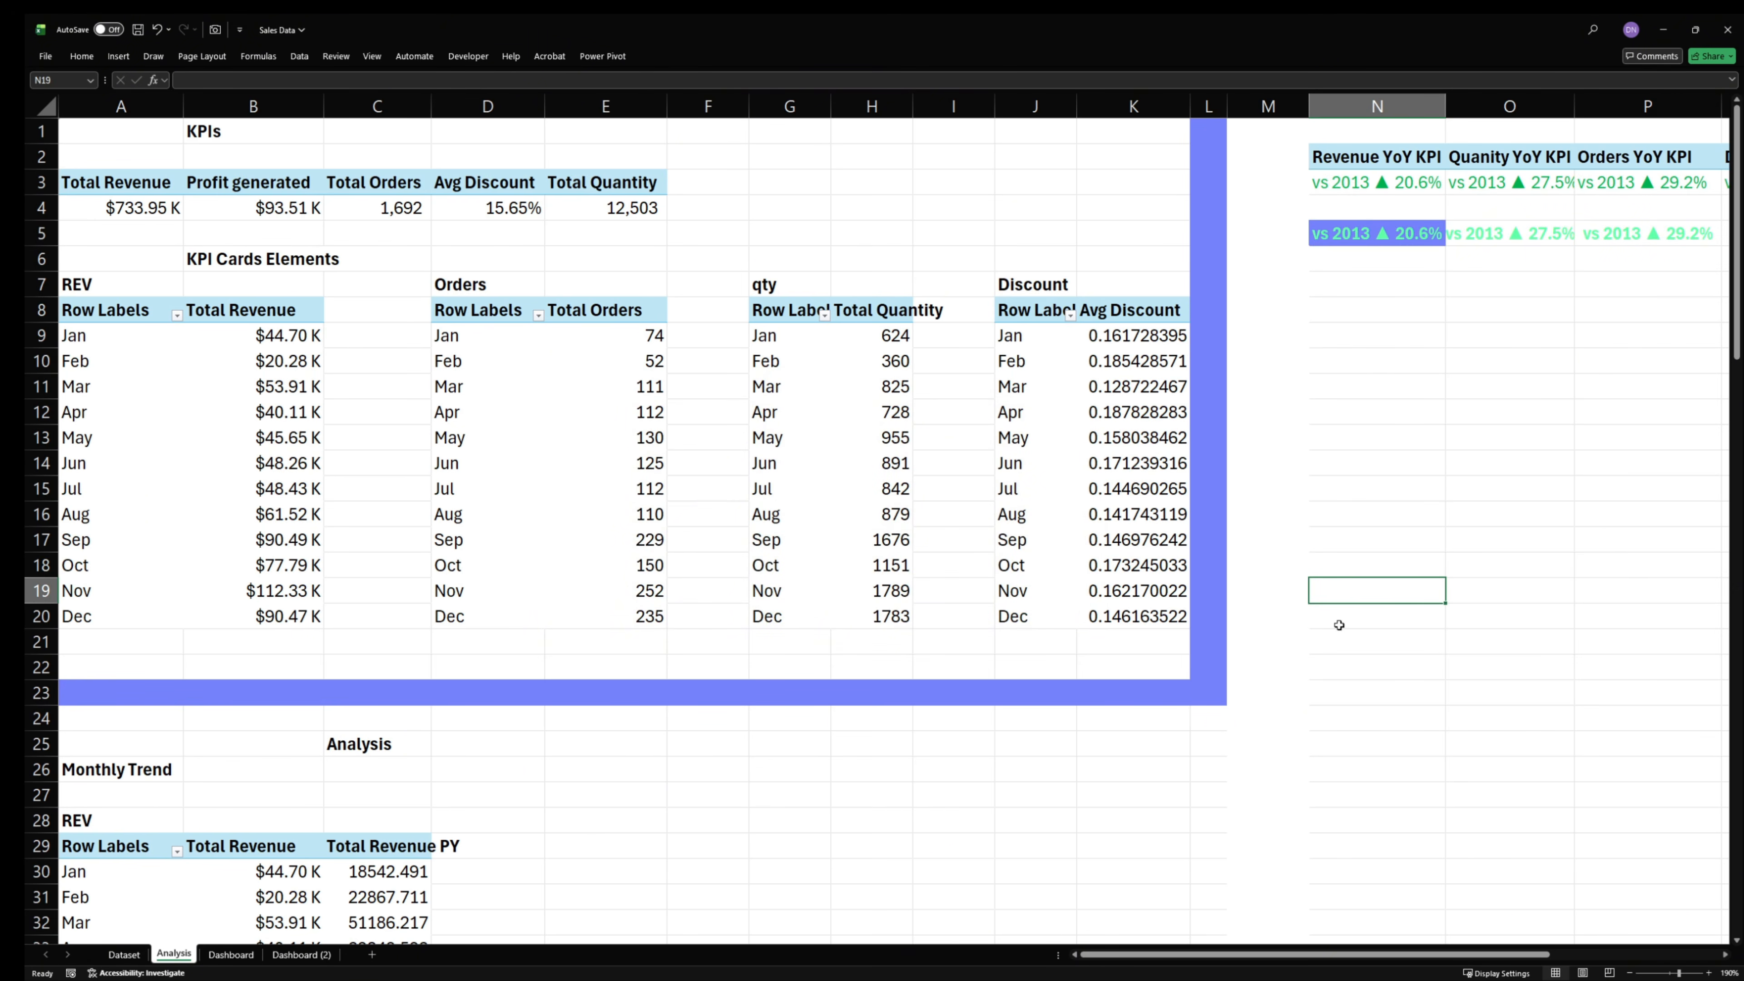
- Check the KPI cards' year-over-year indicators on the Dashboard sheet by filtering to 2013, 2012, 2011 and back to 2014
{"action": "left_click", "coordinate": [232, 954]}
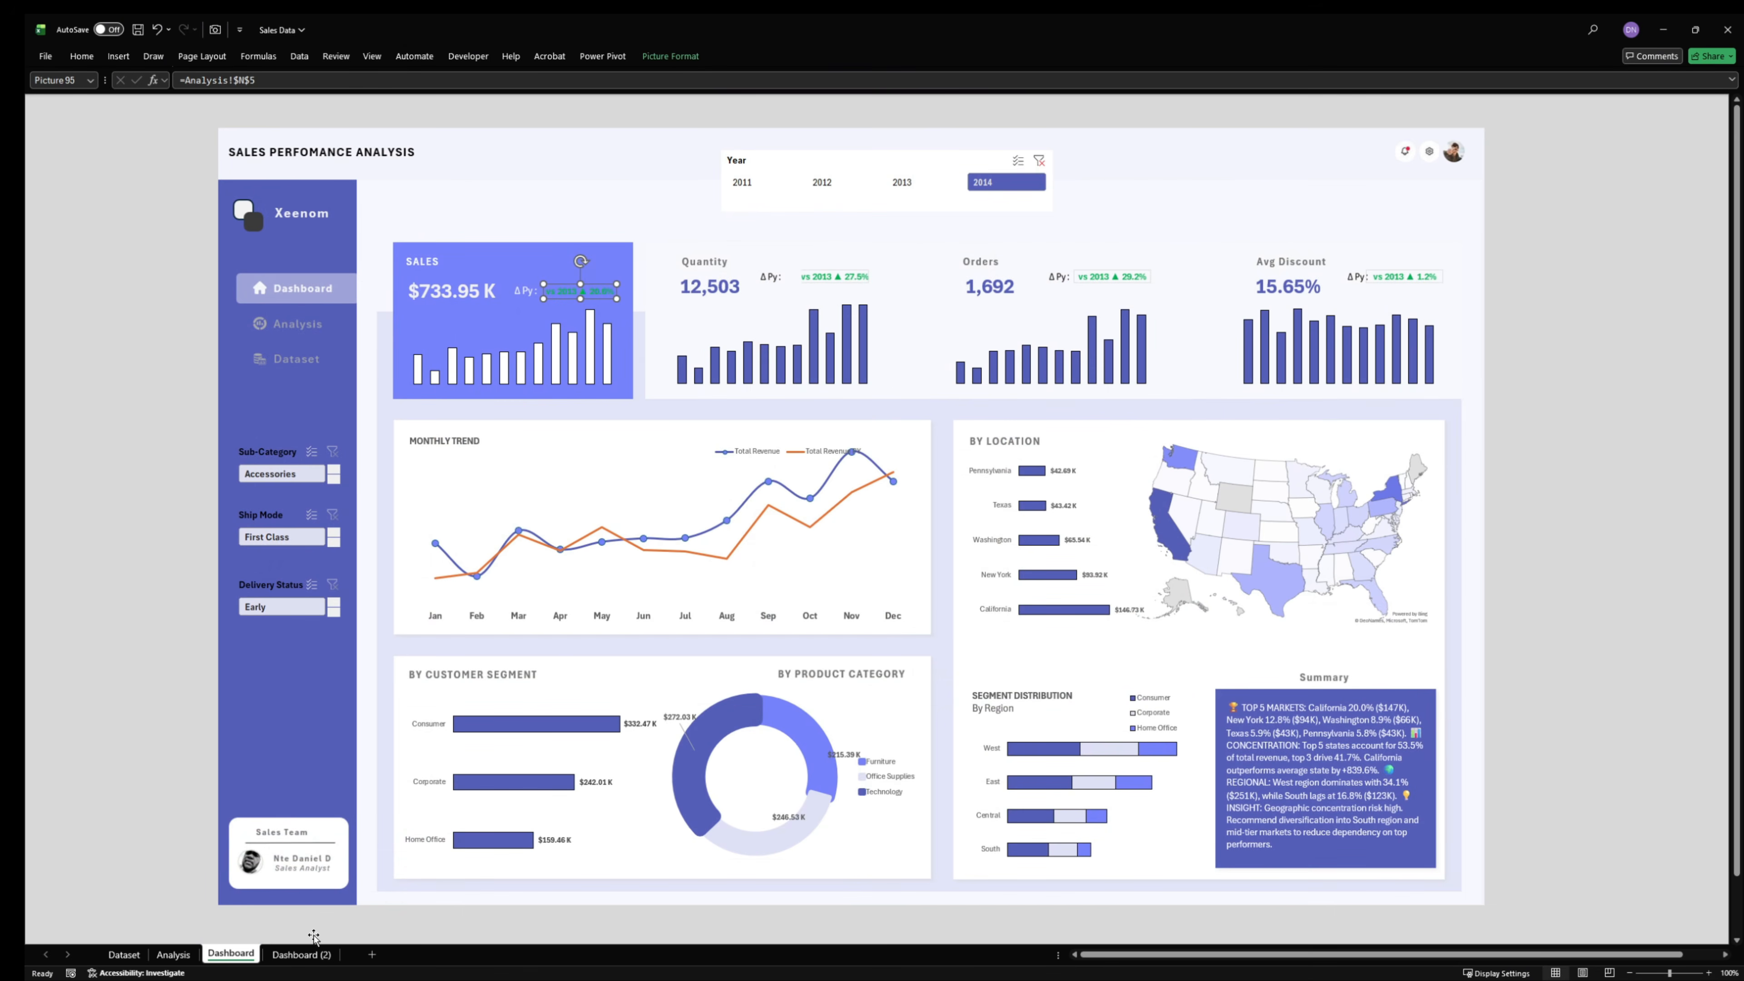
{"action": "left_click", "coordinate": [1095, 285]}
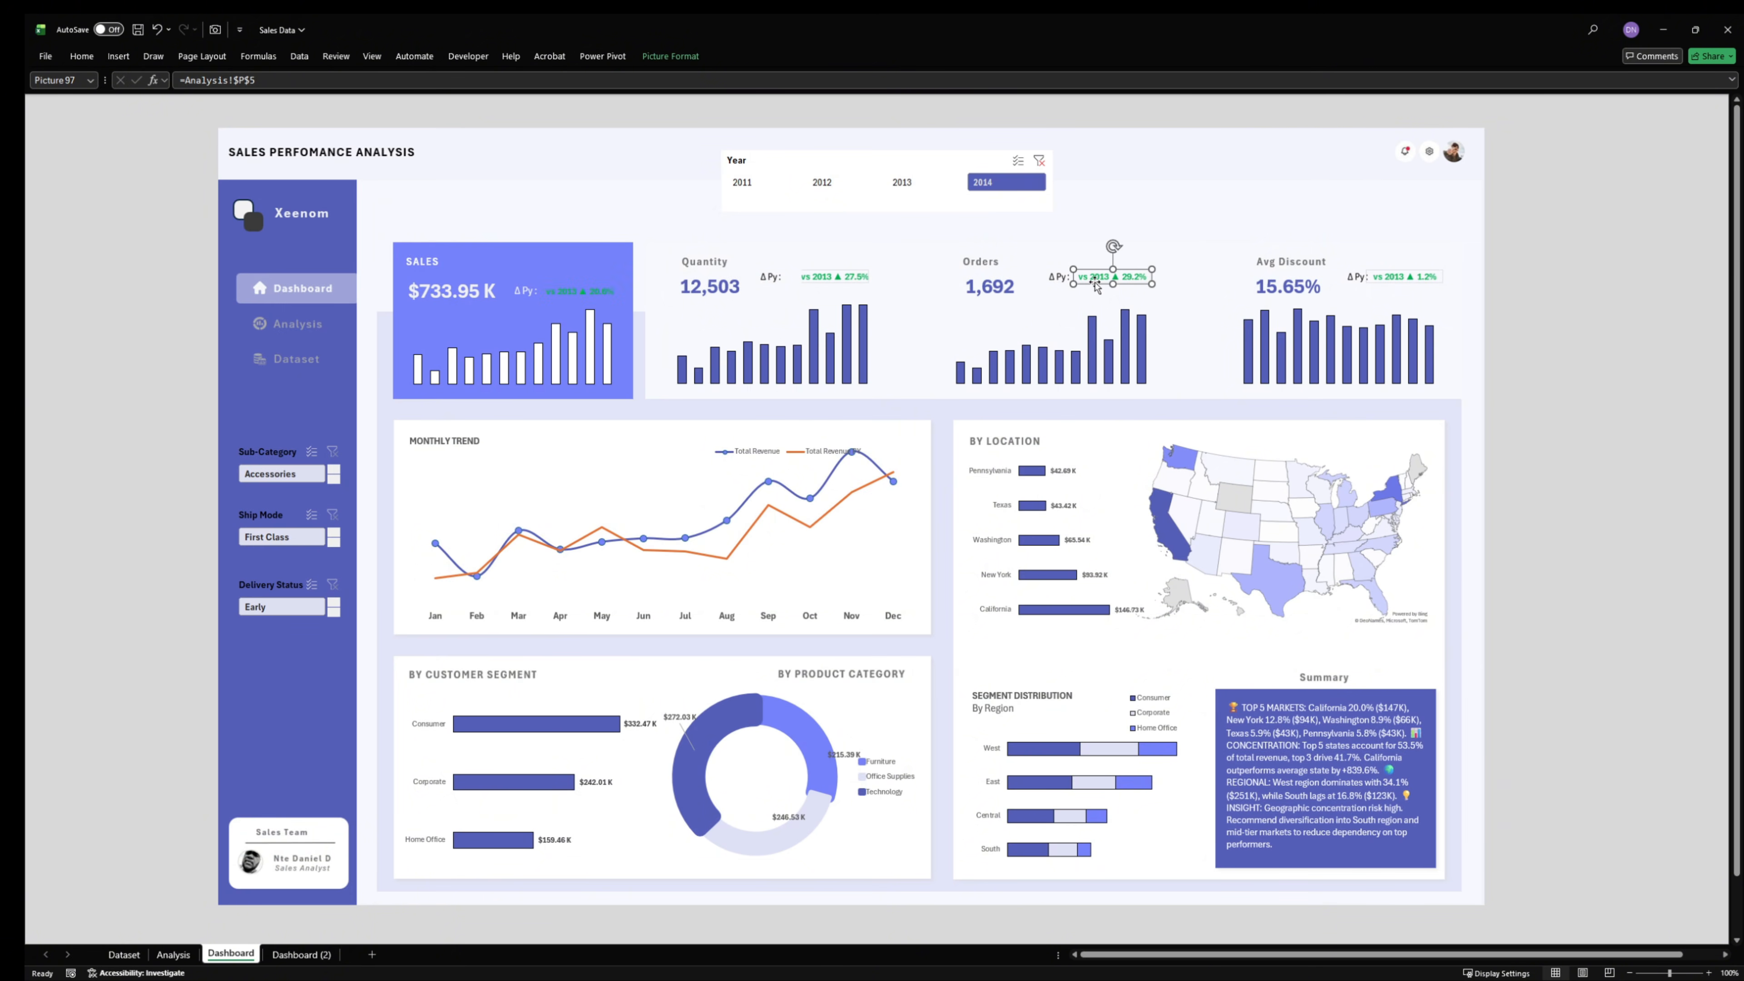
{"action": "left_click", "coordinate": [1551, 300]}
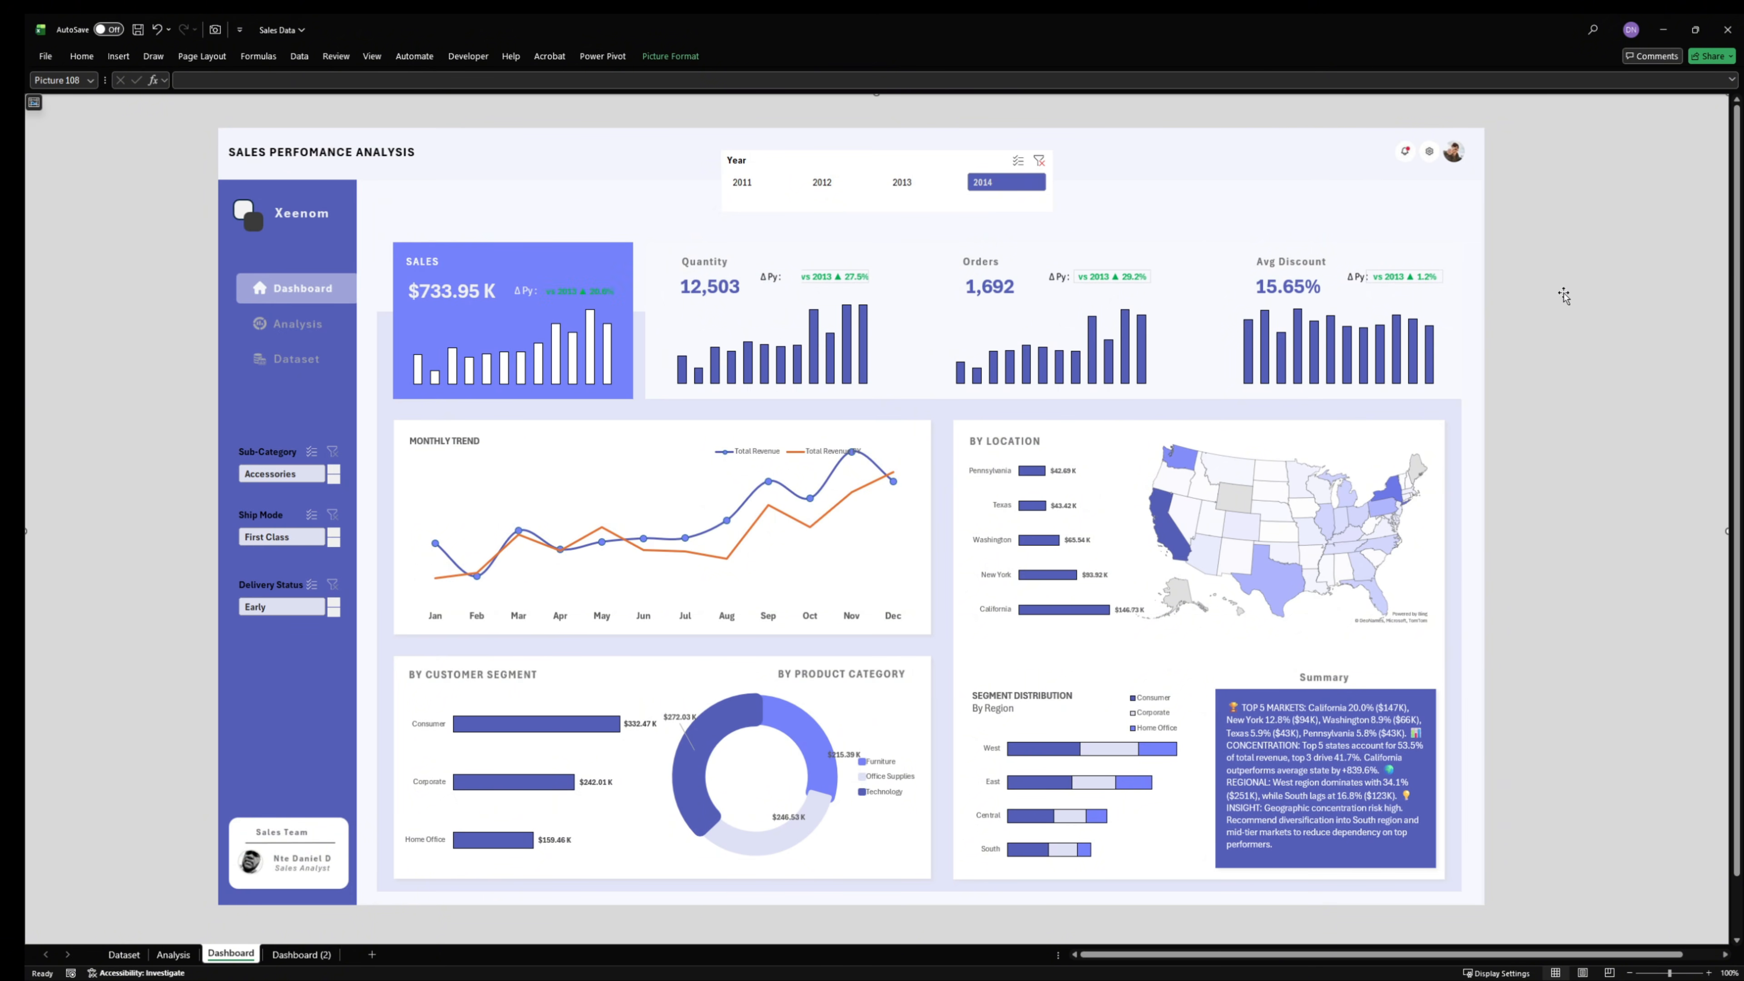
{"action": "left_click", "coordinate": [570, 292]}
{"action": "left_click", "coordinate": [930, 182]}
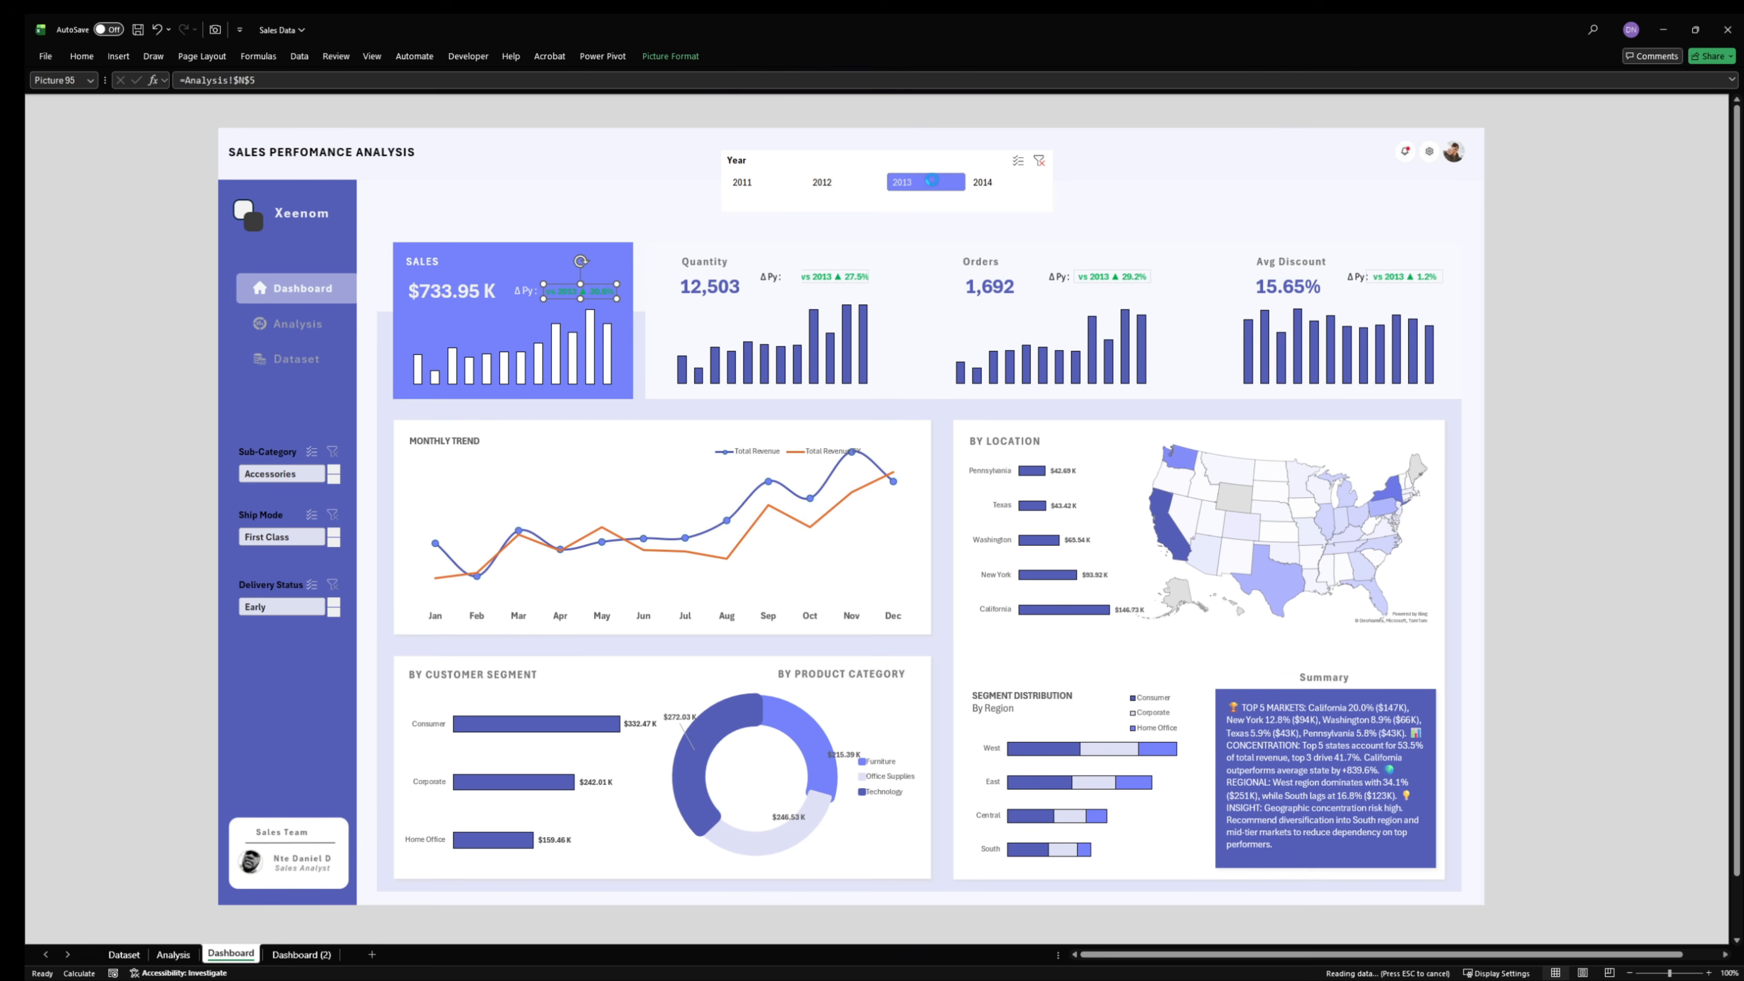
{"action": "left_click", "coordinate": [822, 182]}
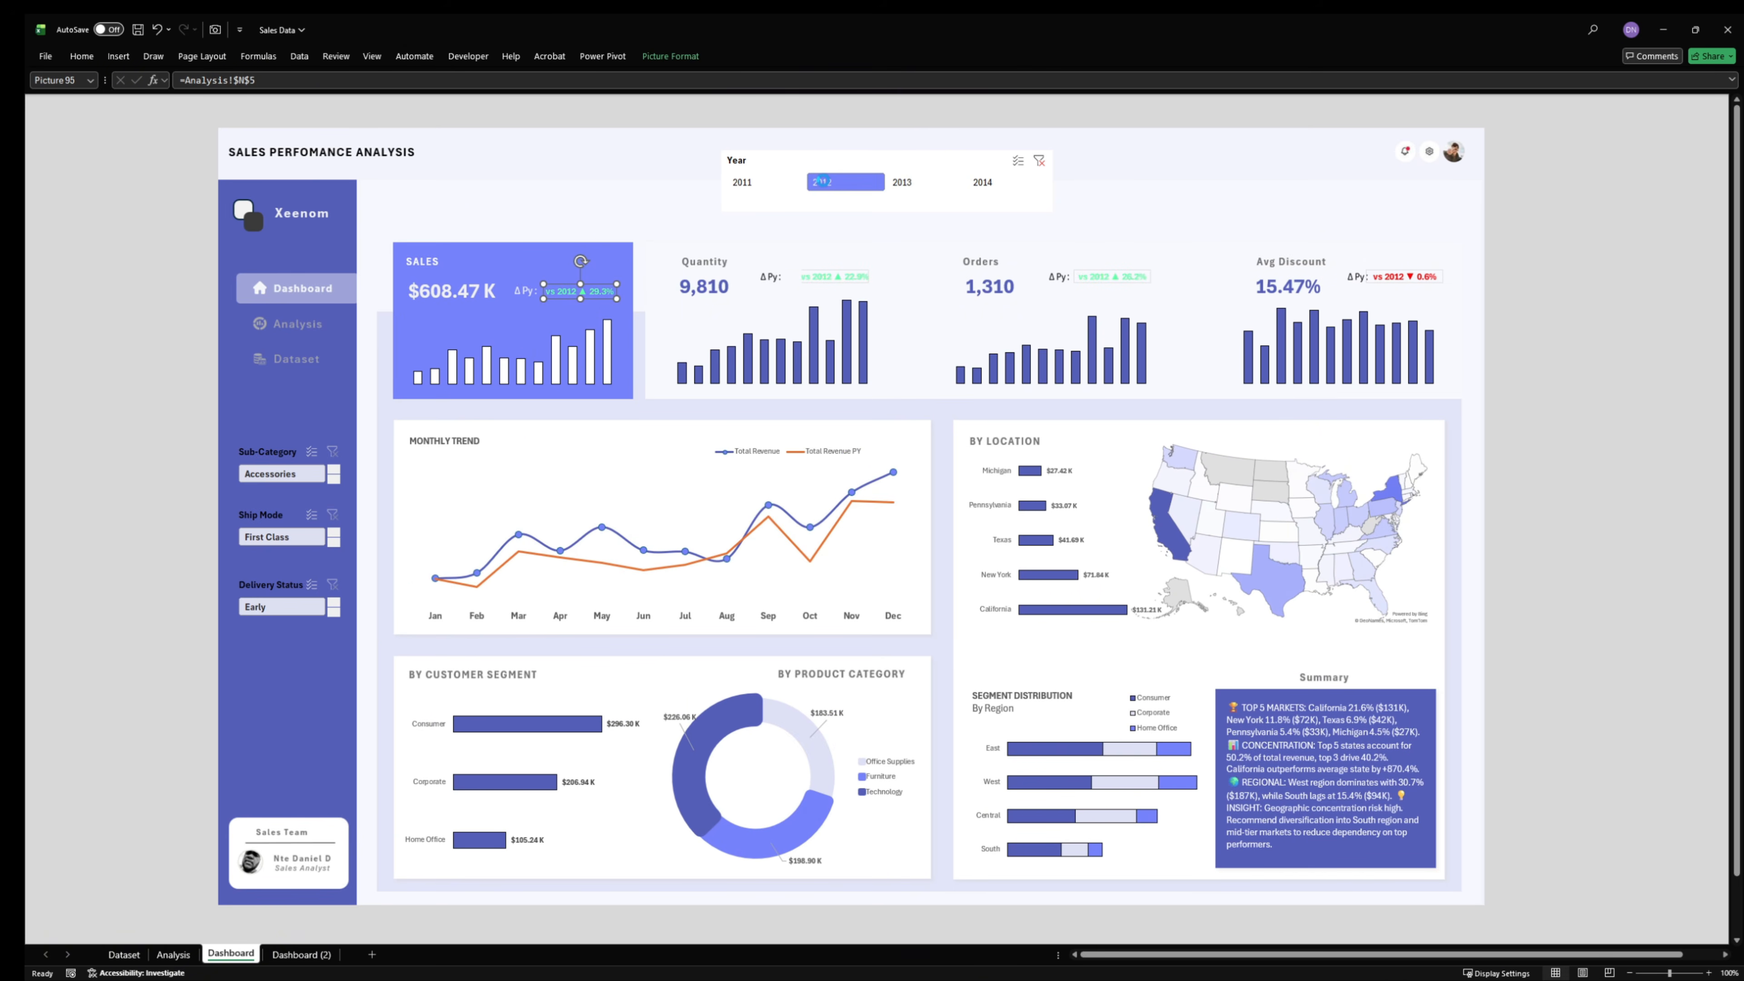
{"action": "left_click", "coordinate": [740, 182]}
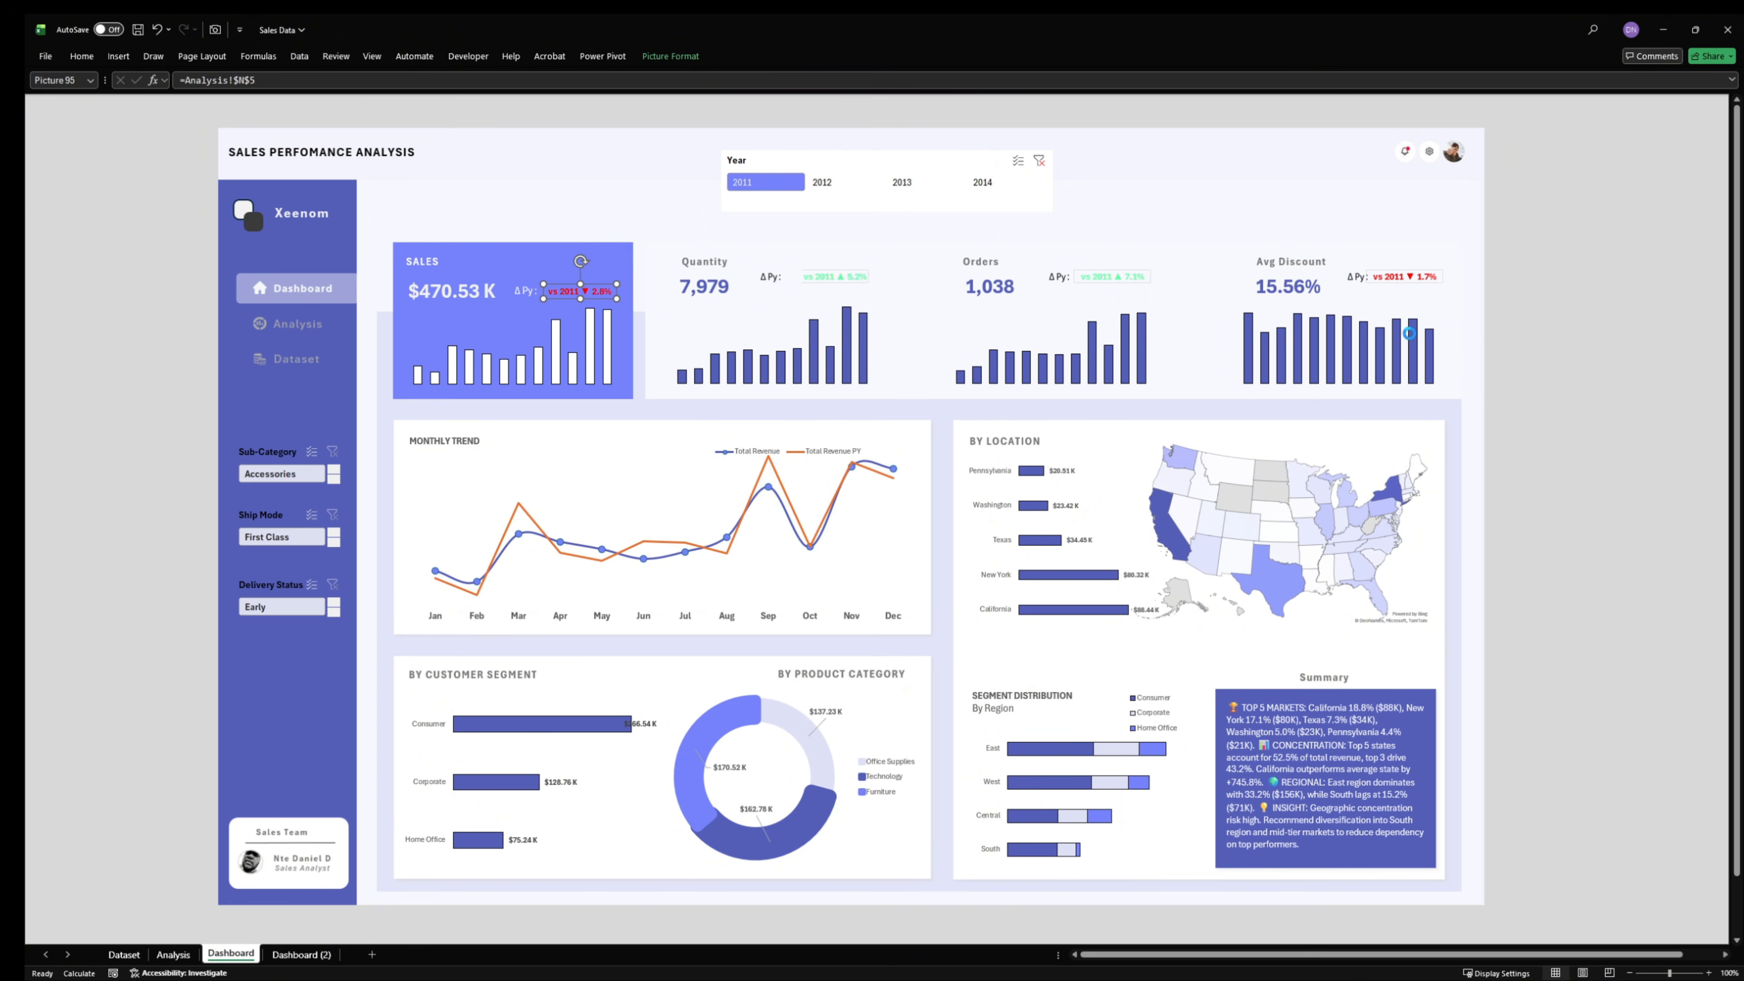
{"action": "left_click", "coordinate": [1545, 319]}
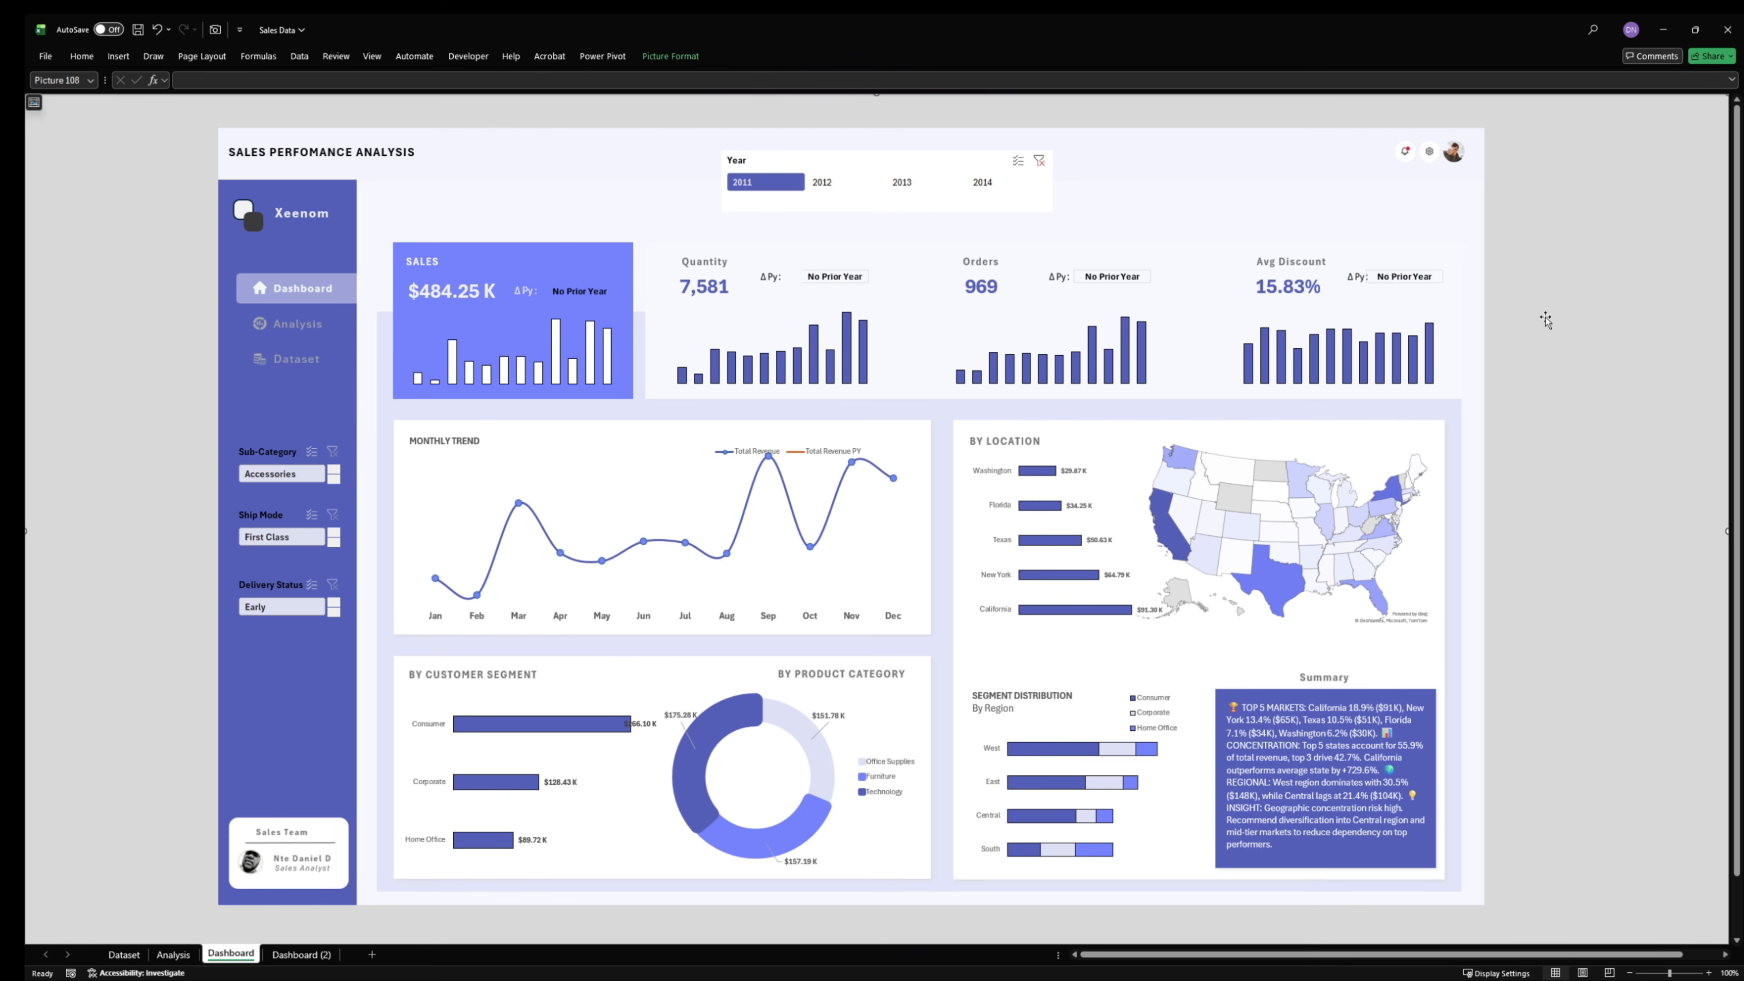
{"action": "left_click", "coordinate": [987, 182]}
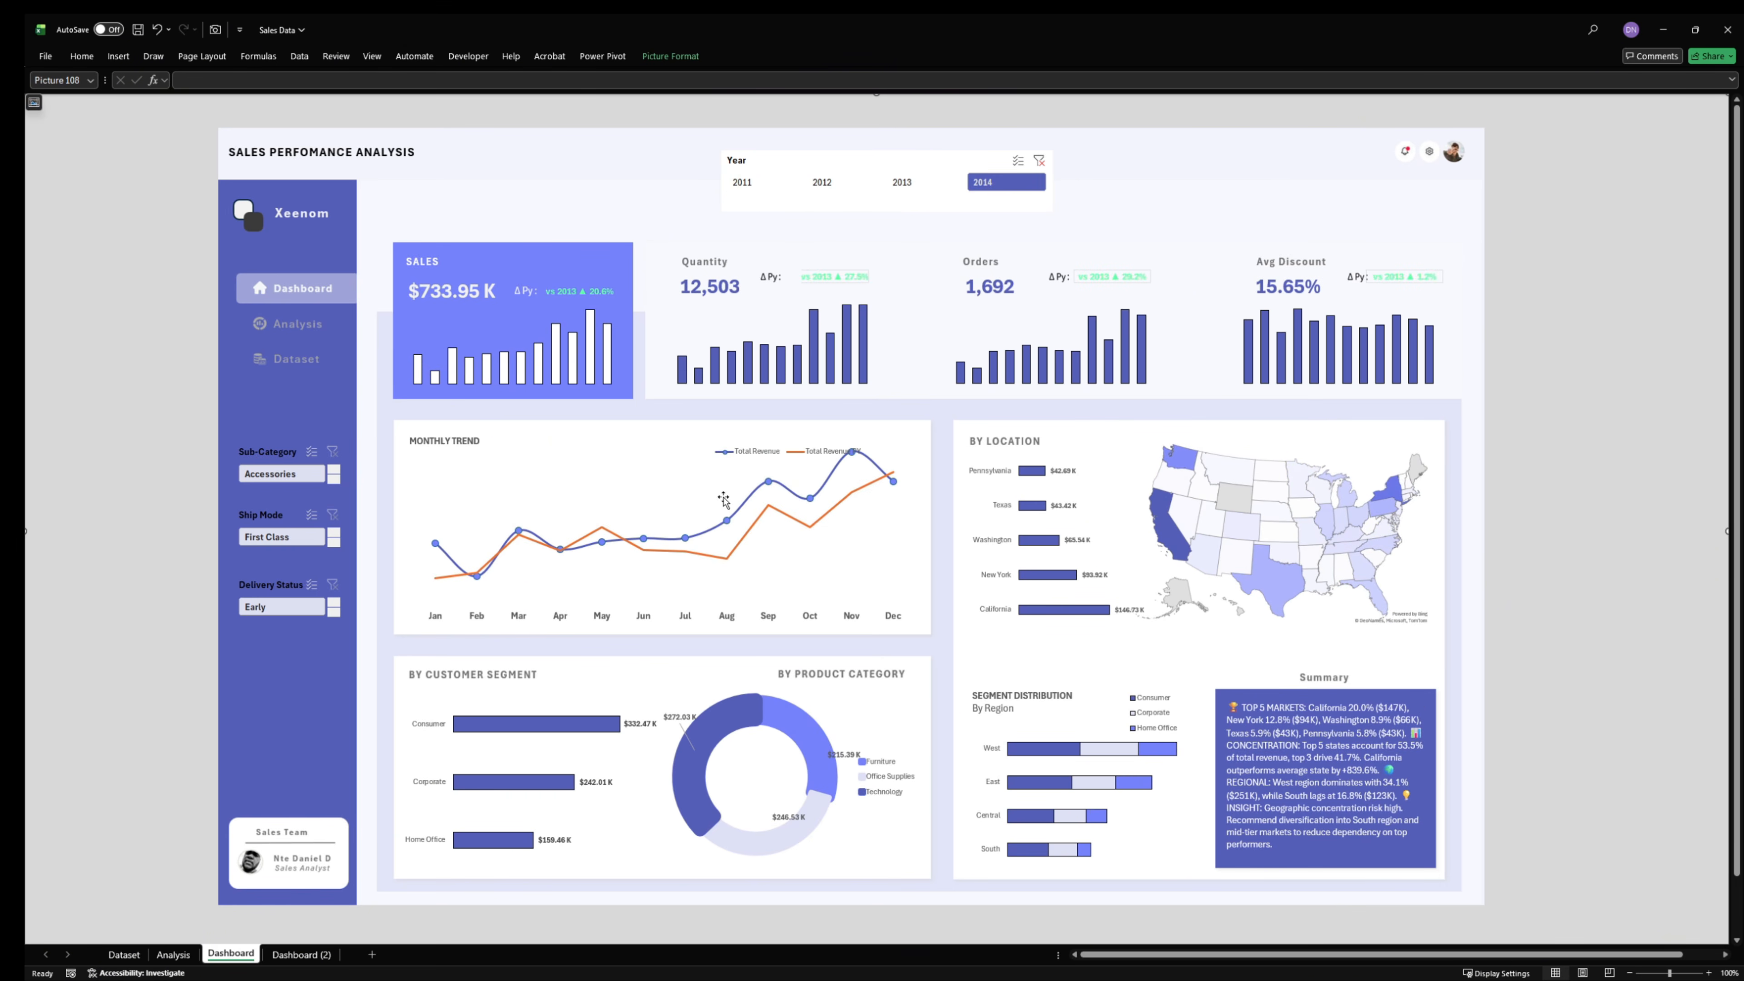
- Open the series formatting for the Total Revenue PY line in the Monthly Trend chart and make it a smoothed line
{"action": "left_click", "coordinate": [761, 520]}
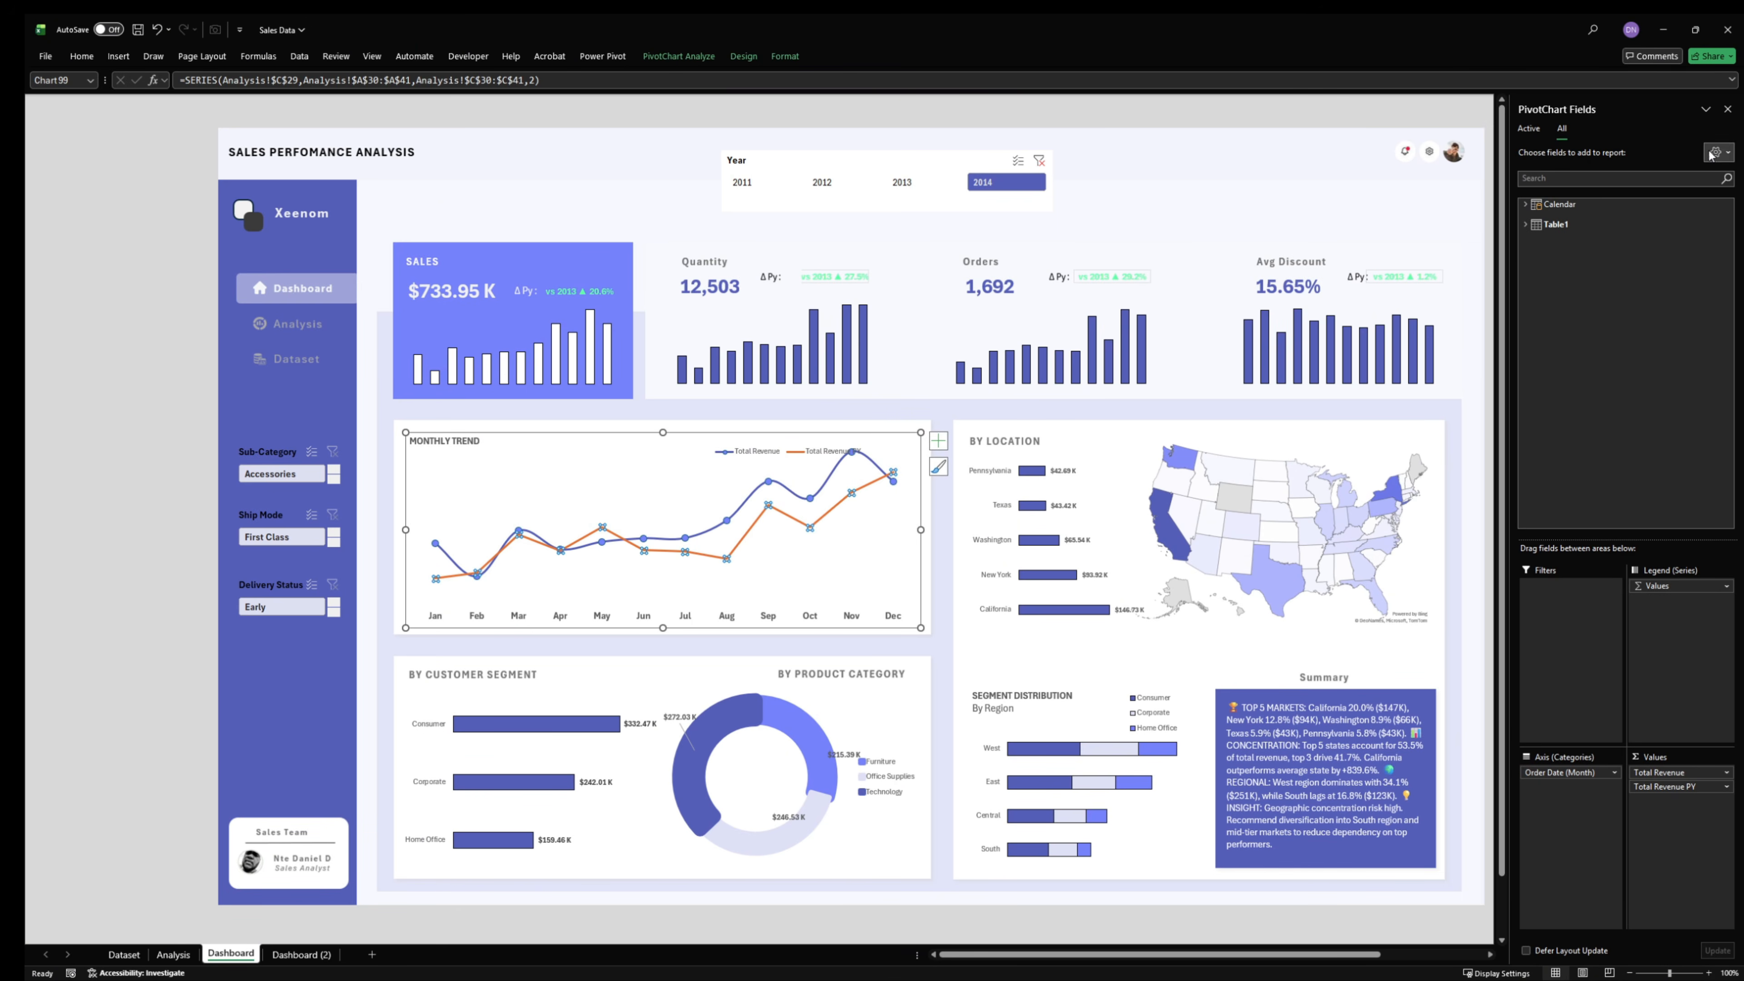
{"action": "left_click", "coordinate": [1727, 108]}
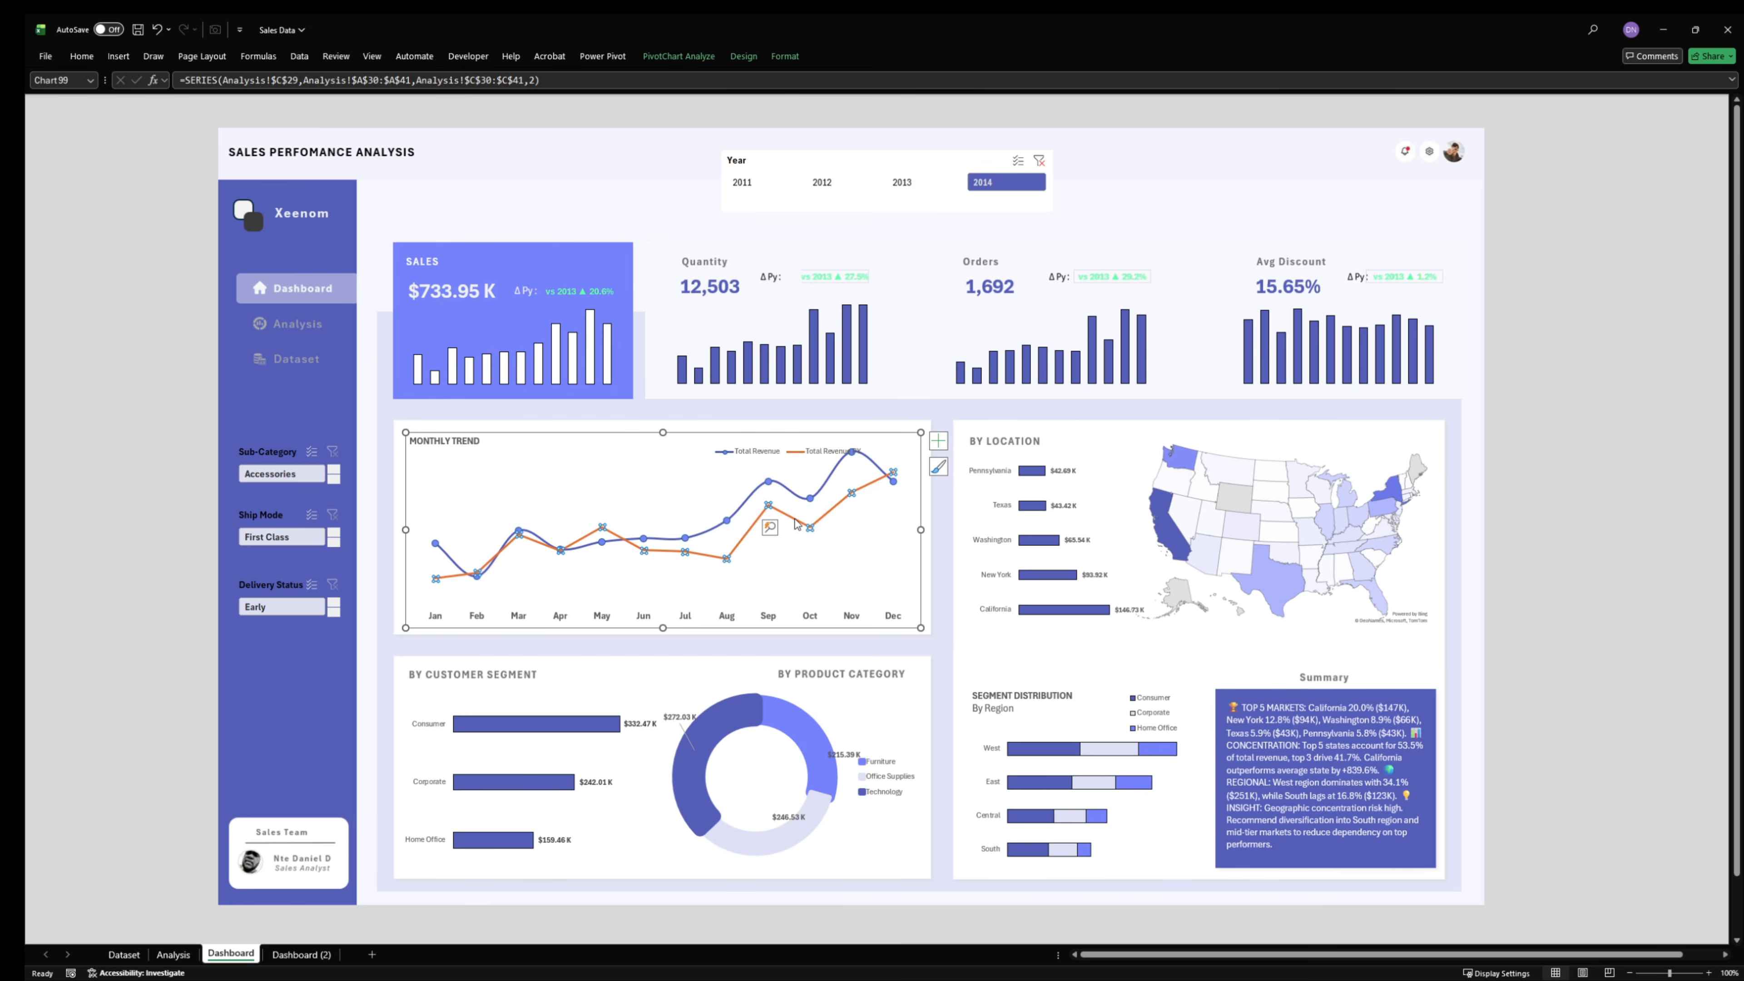
{"action": "right_click", "coordinate": [793, 521]}
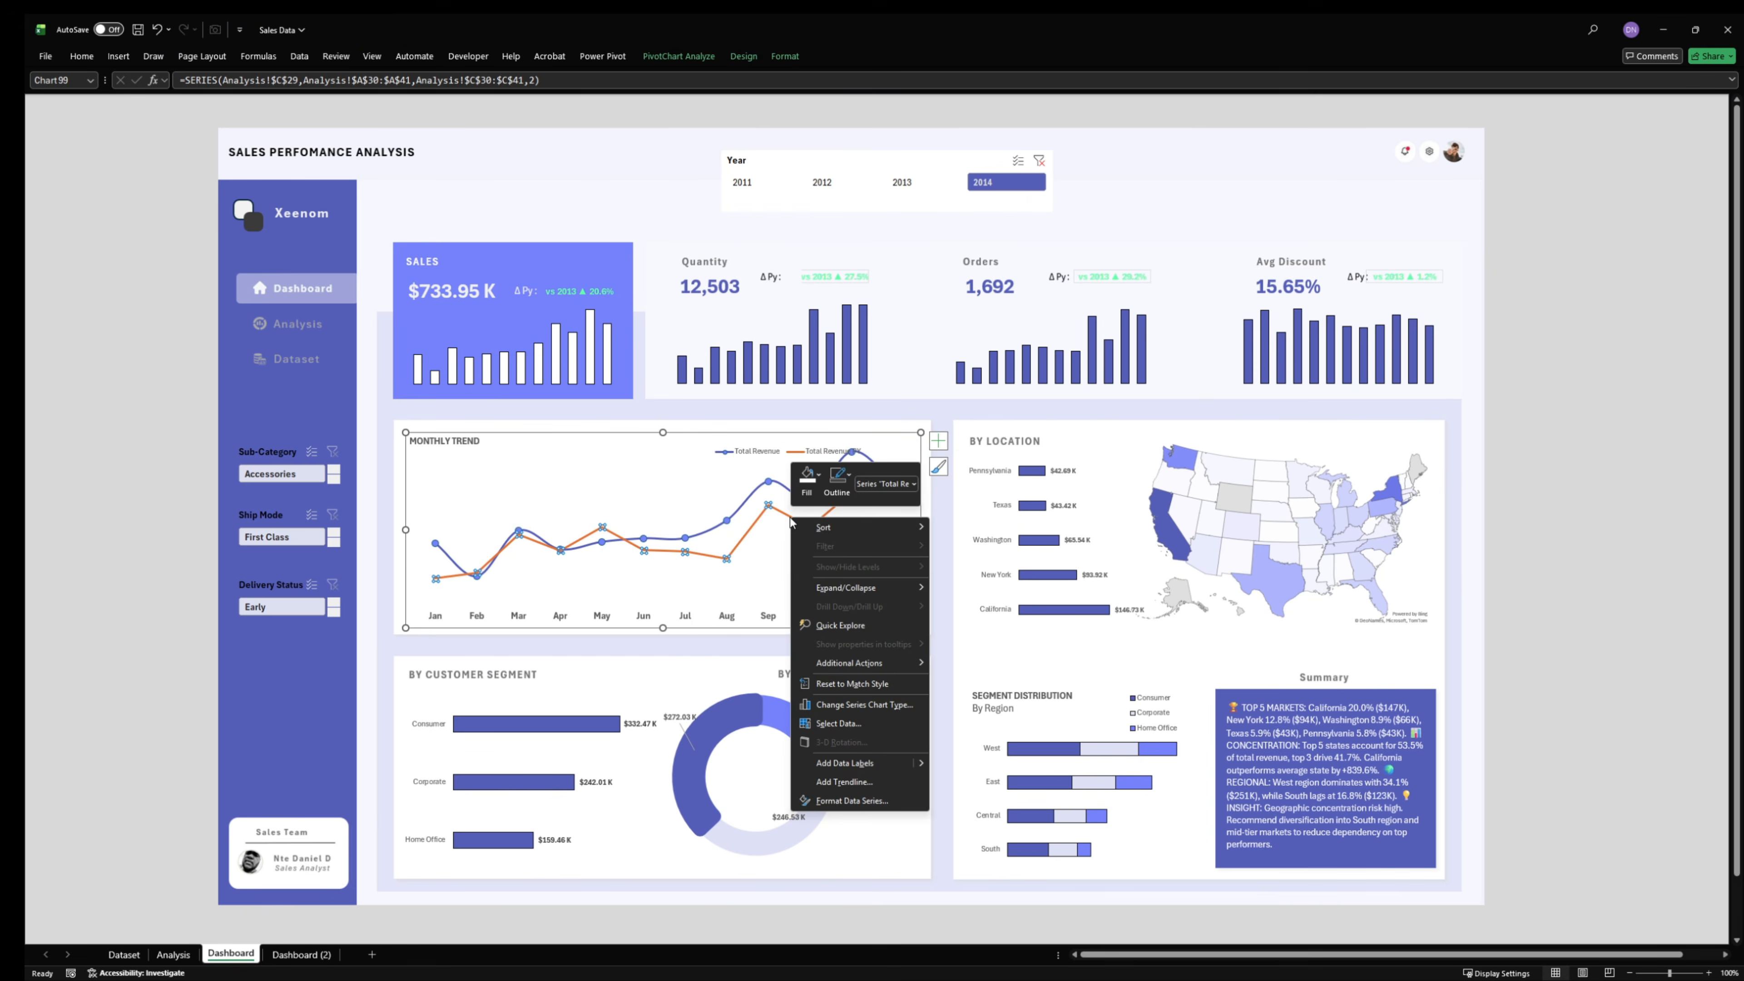
{"action": "left_click", "coordinate": [852, 800]}
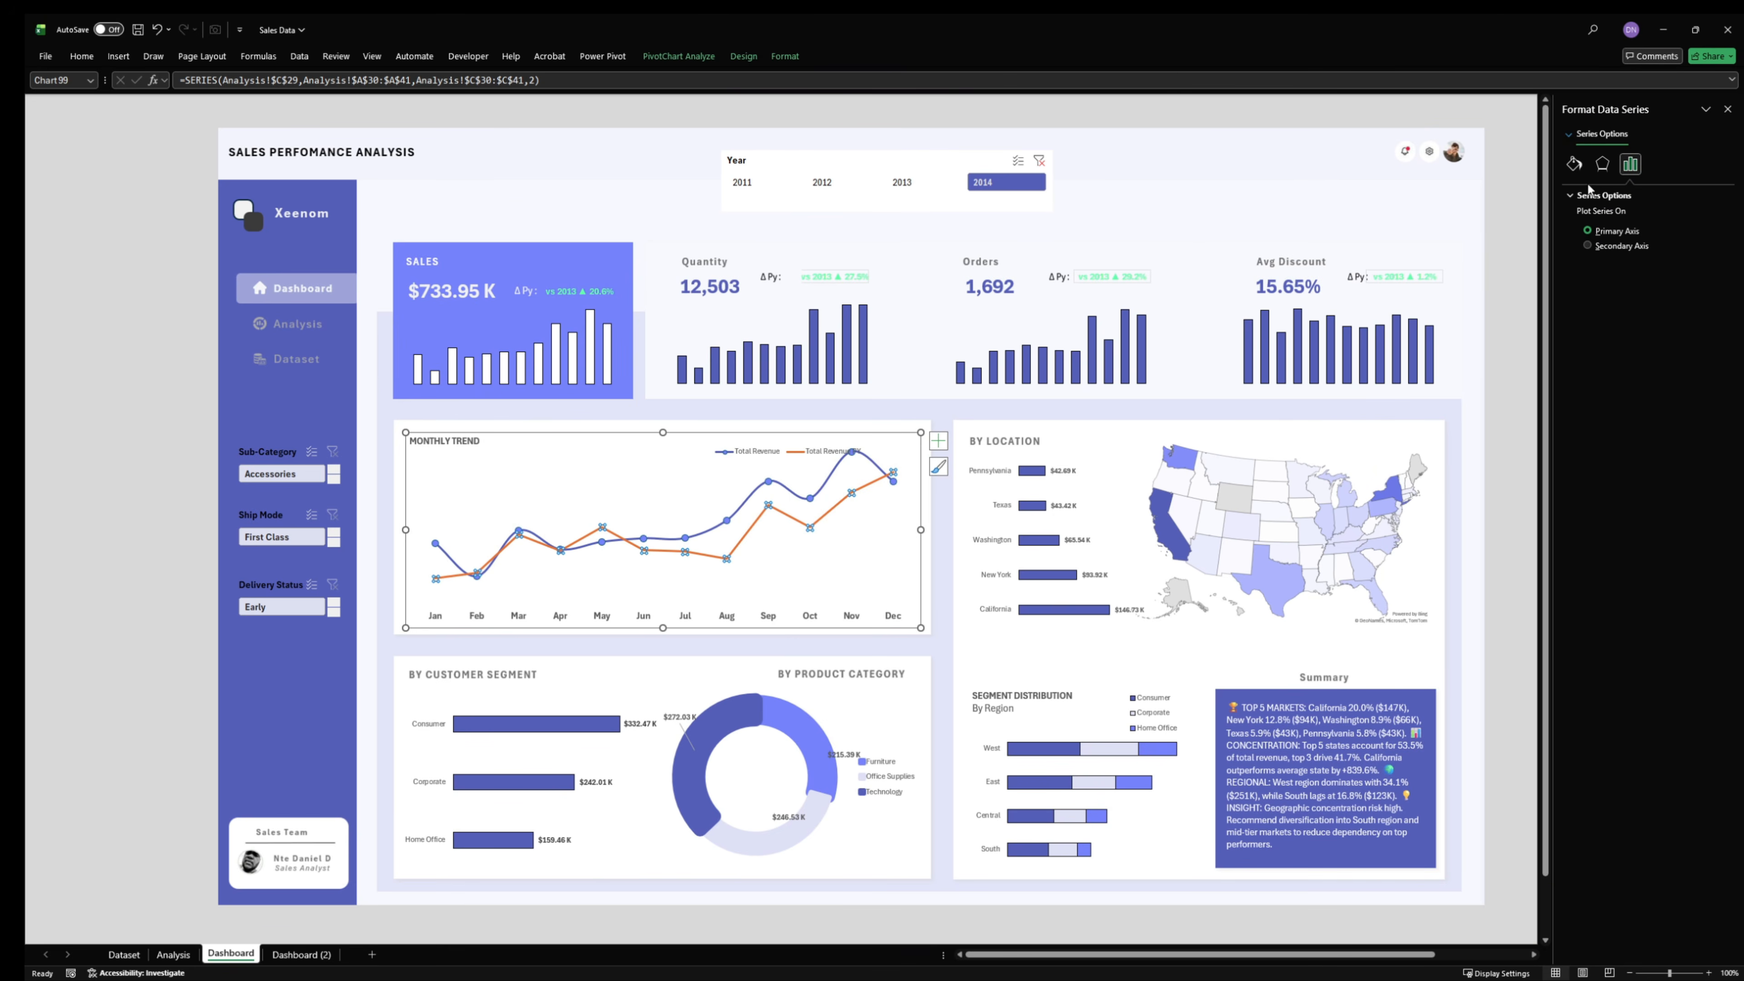
{"action": "left_click", "coordinate": [1573, 163]}
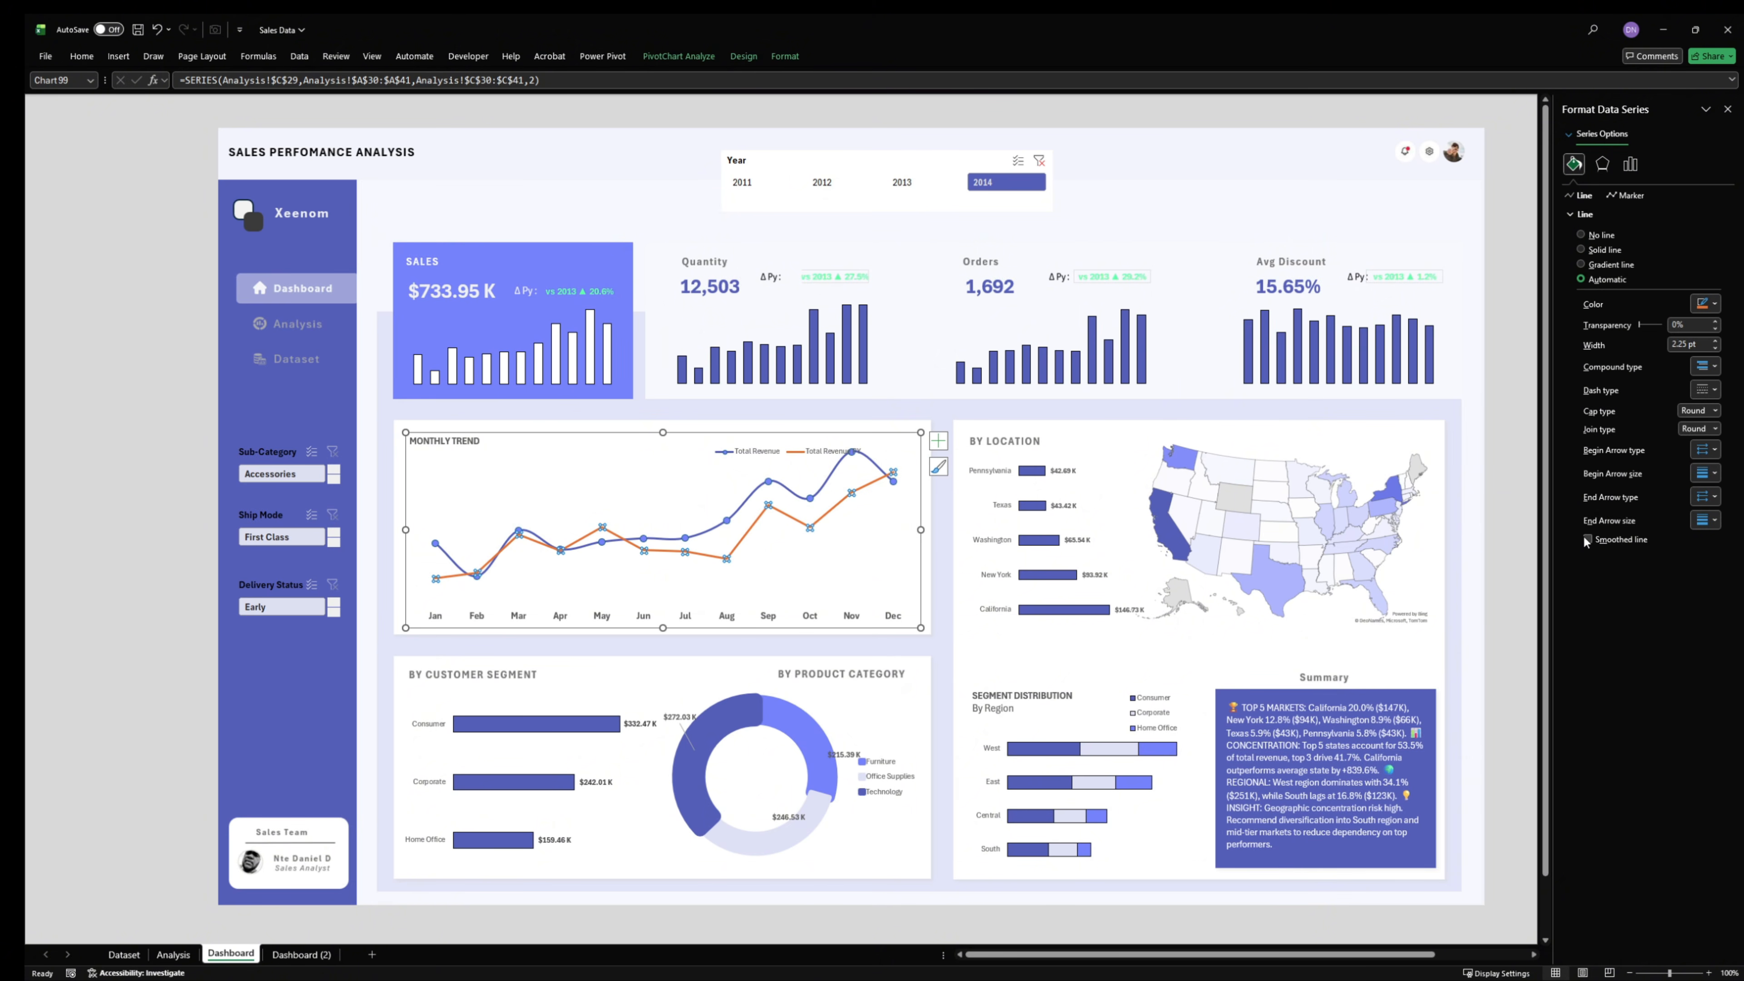
{"action": "left_click", "coordinate": [1588, 540]}
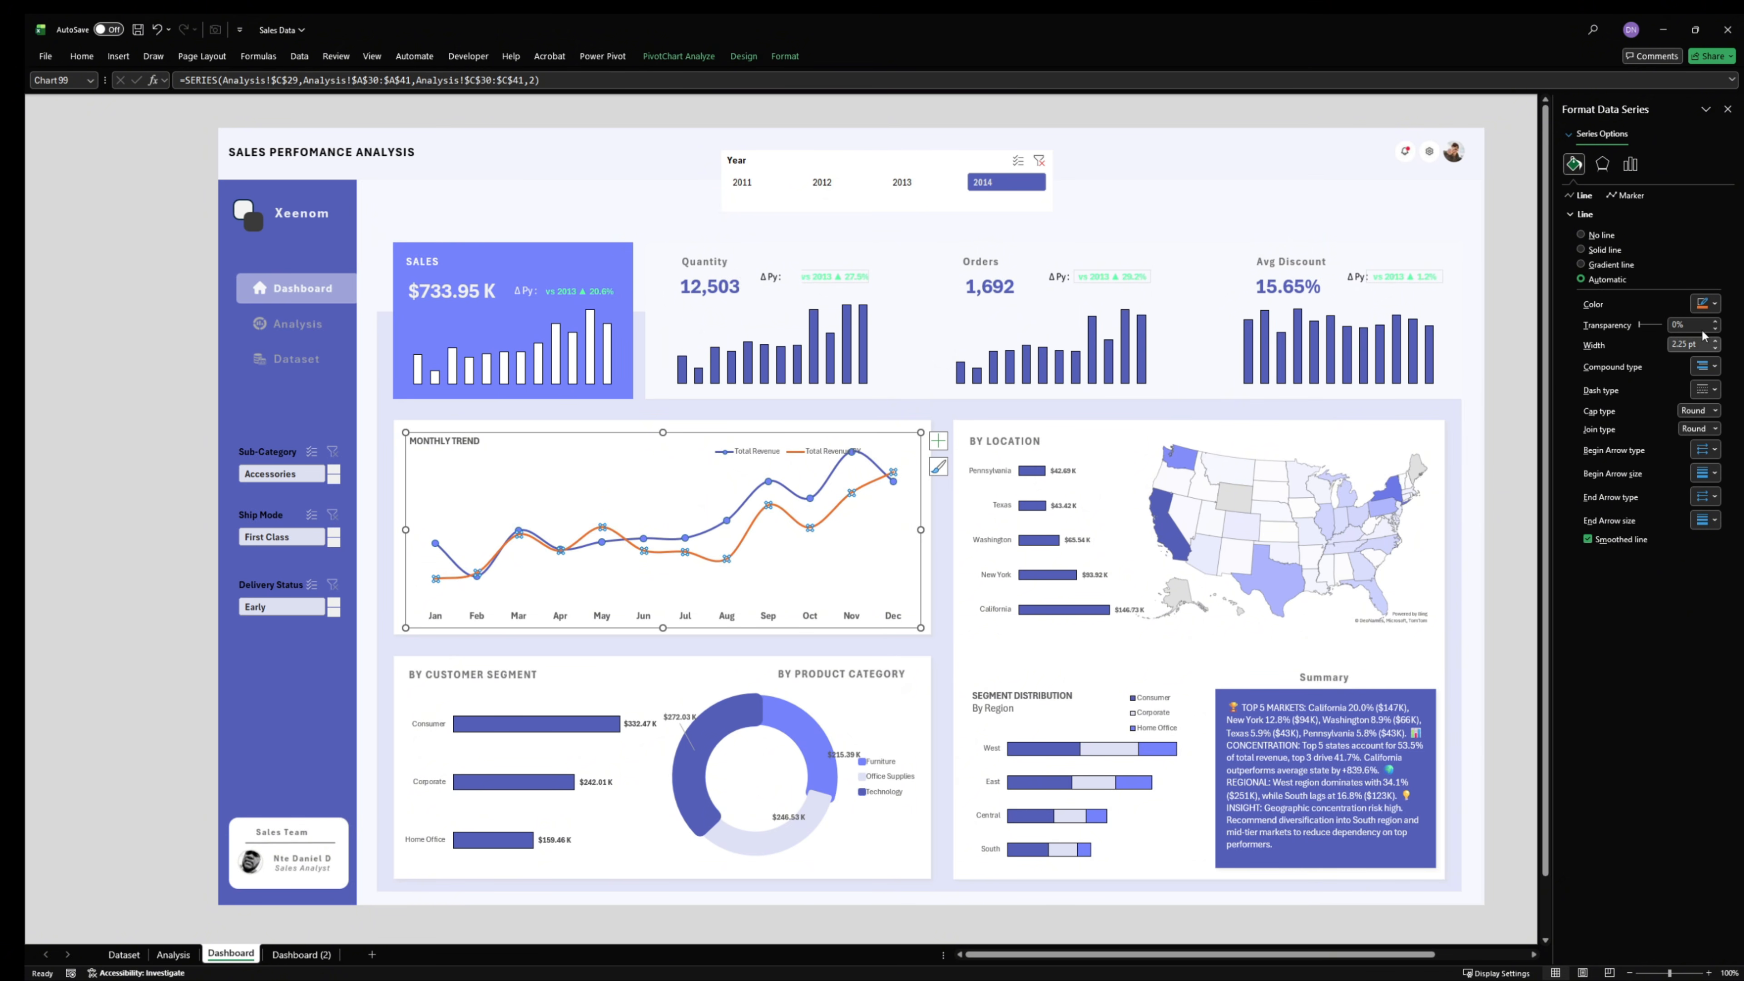
- Recolor the Total Revenue PY line from orange to a medium gray
{"action": "left_click", "coordinate": [1705, 302]}
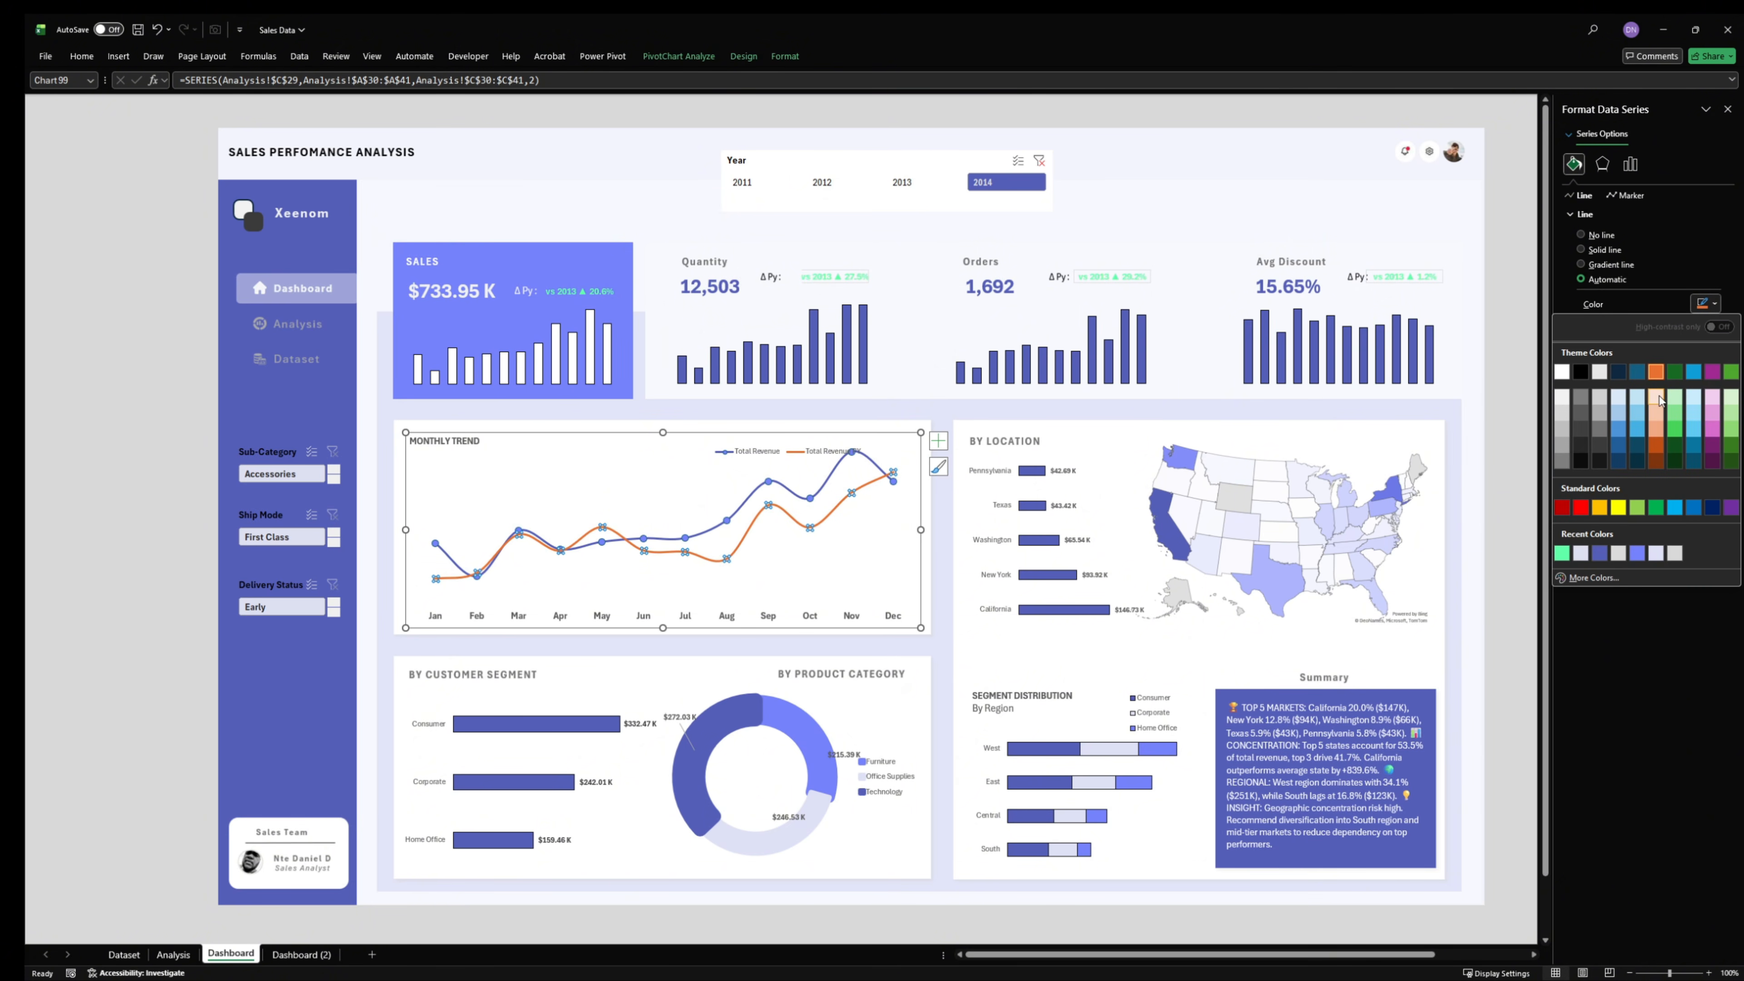
{"action": "left_click", "coordinate": [1569, 414]}
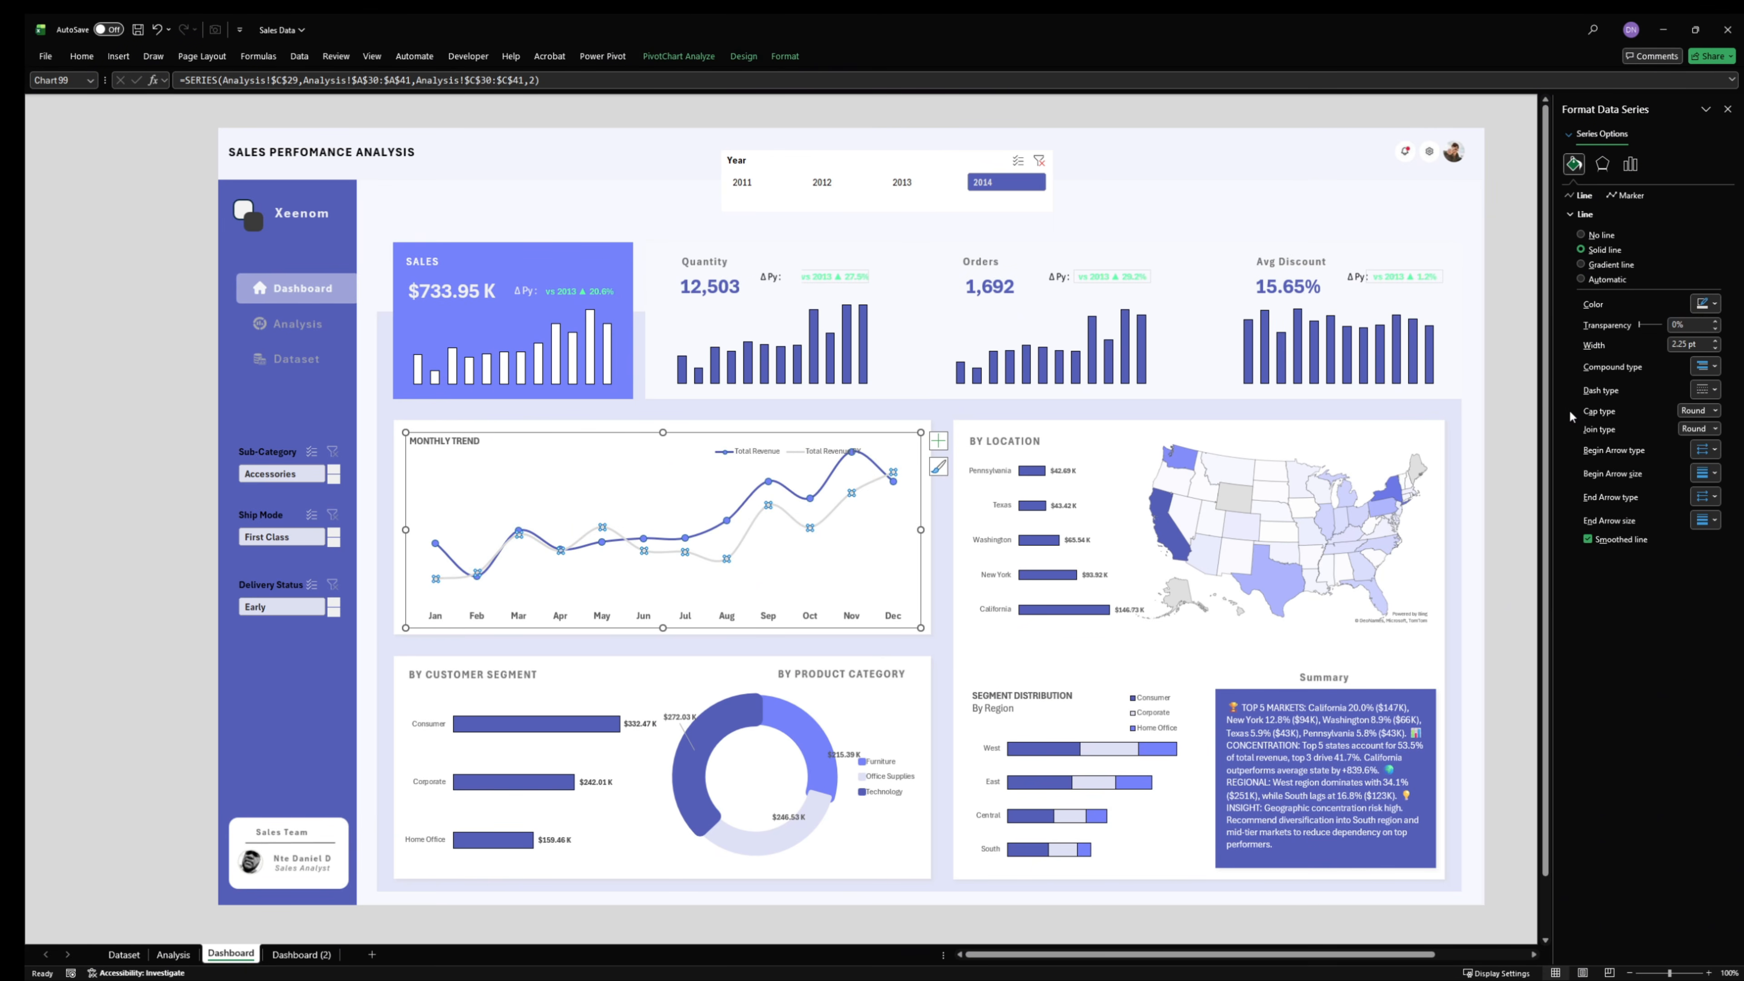
{"action": "left_click", "coordinate": [1705, 303]}
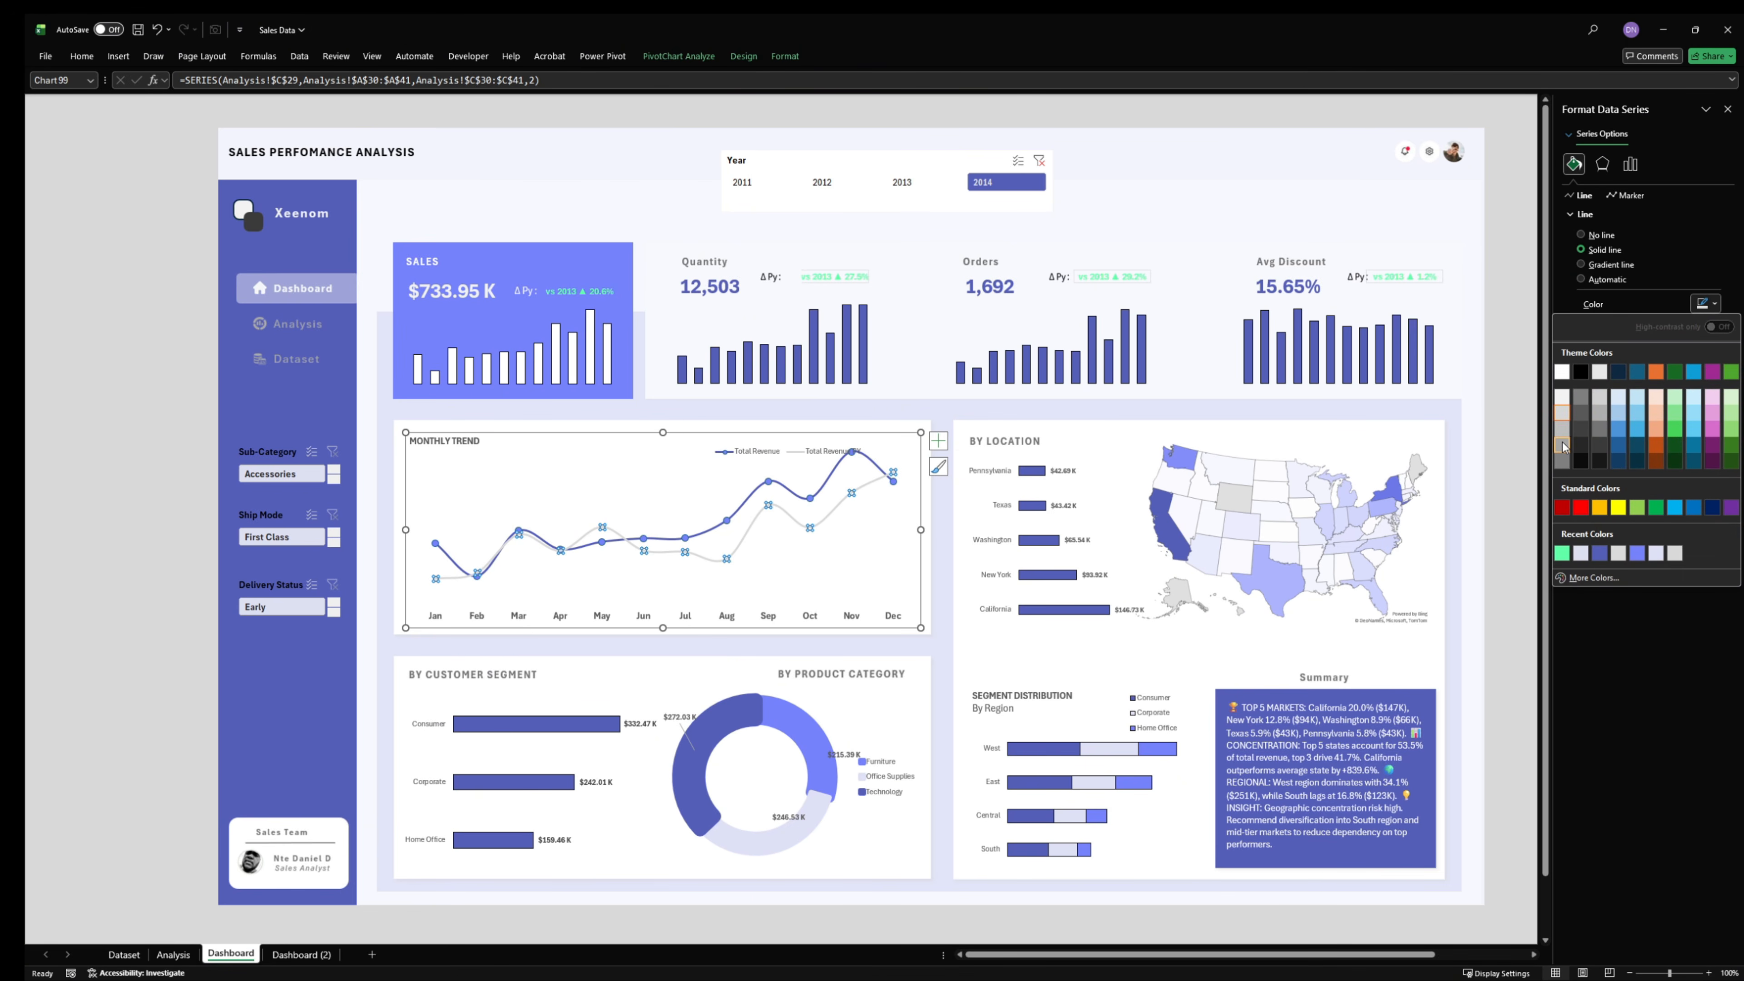
{"action": "left_click", "coordinate": [1562, 446]}
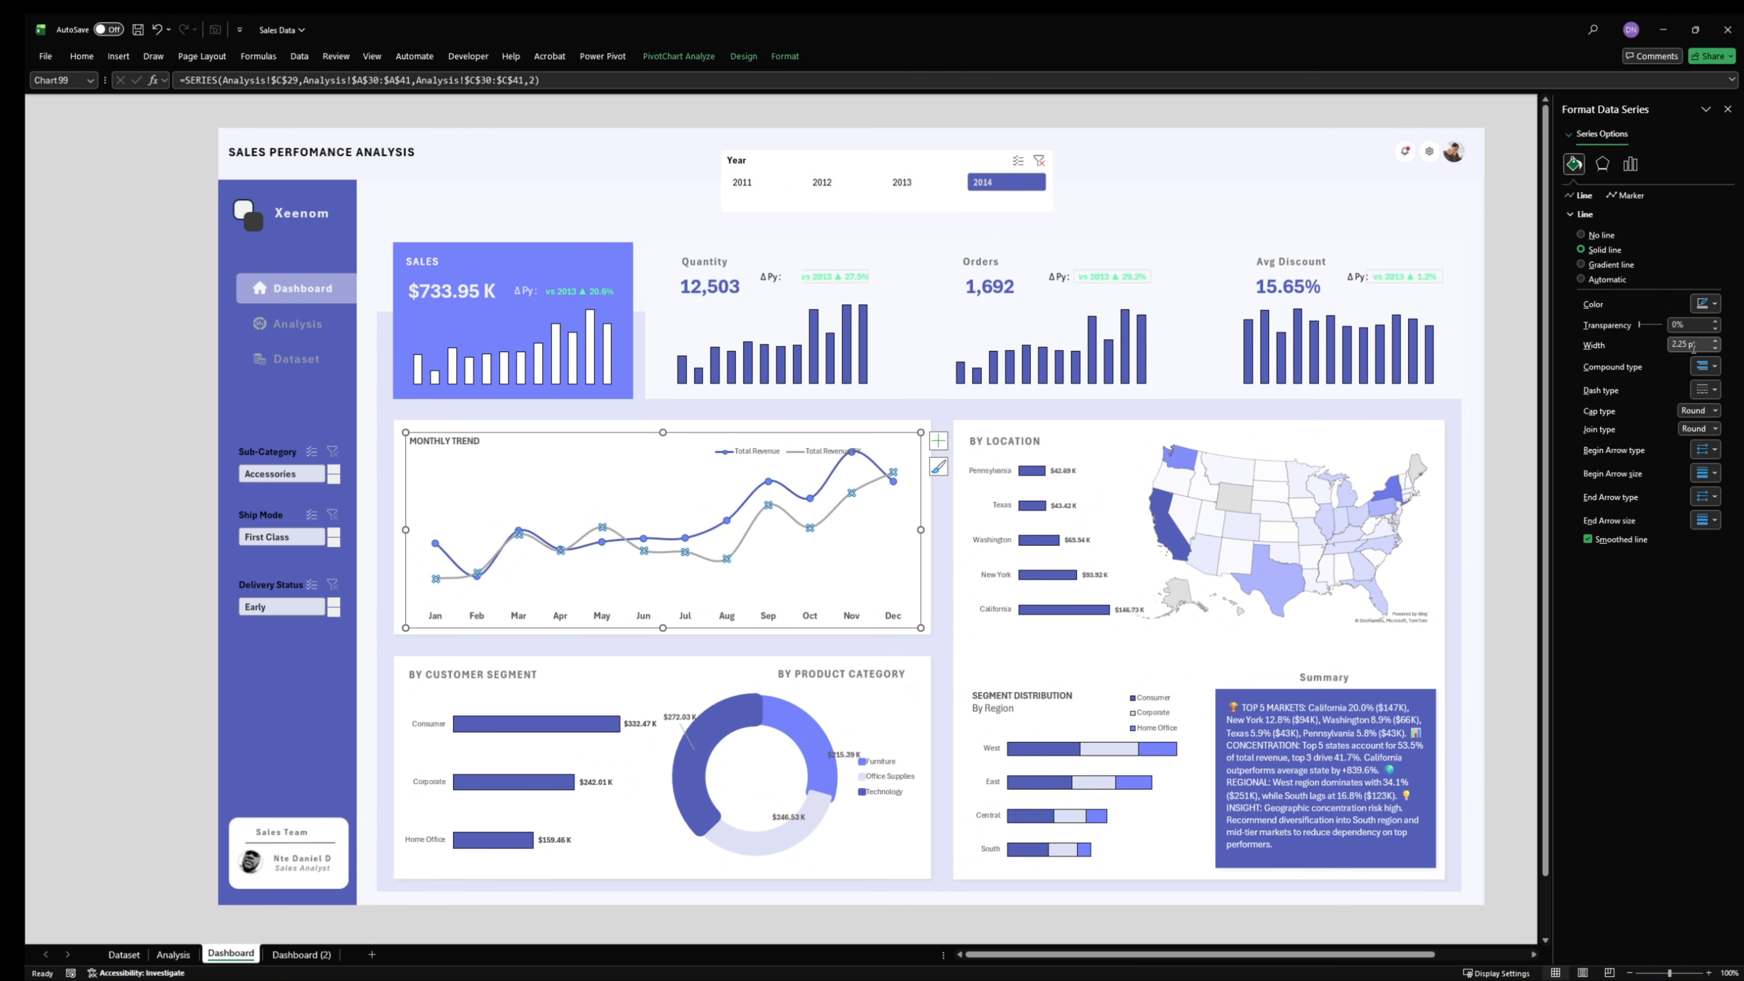
- Give the Total Revenue PY line a 1.75 pt width and a dashed style, and deselect the chart
{"action": "left_click", "coordinate": [1714, 348]}
{"action": "left_click", "coordinate": [1713, 348]}
{"action": "left_click", "coordinate": [1712, 391]}
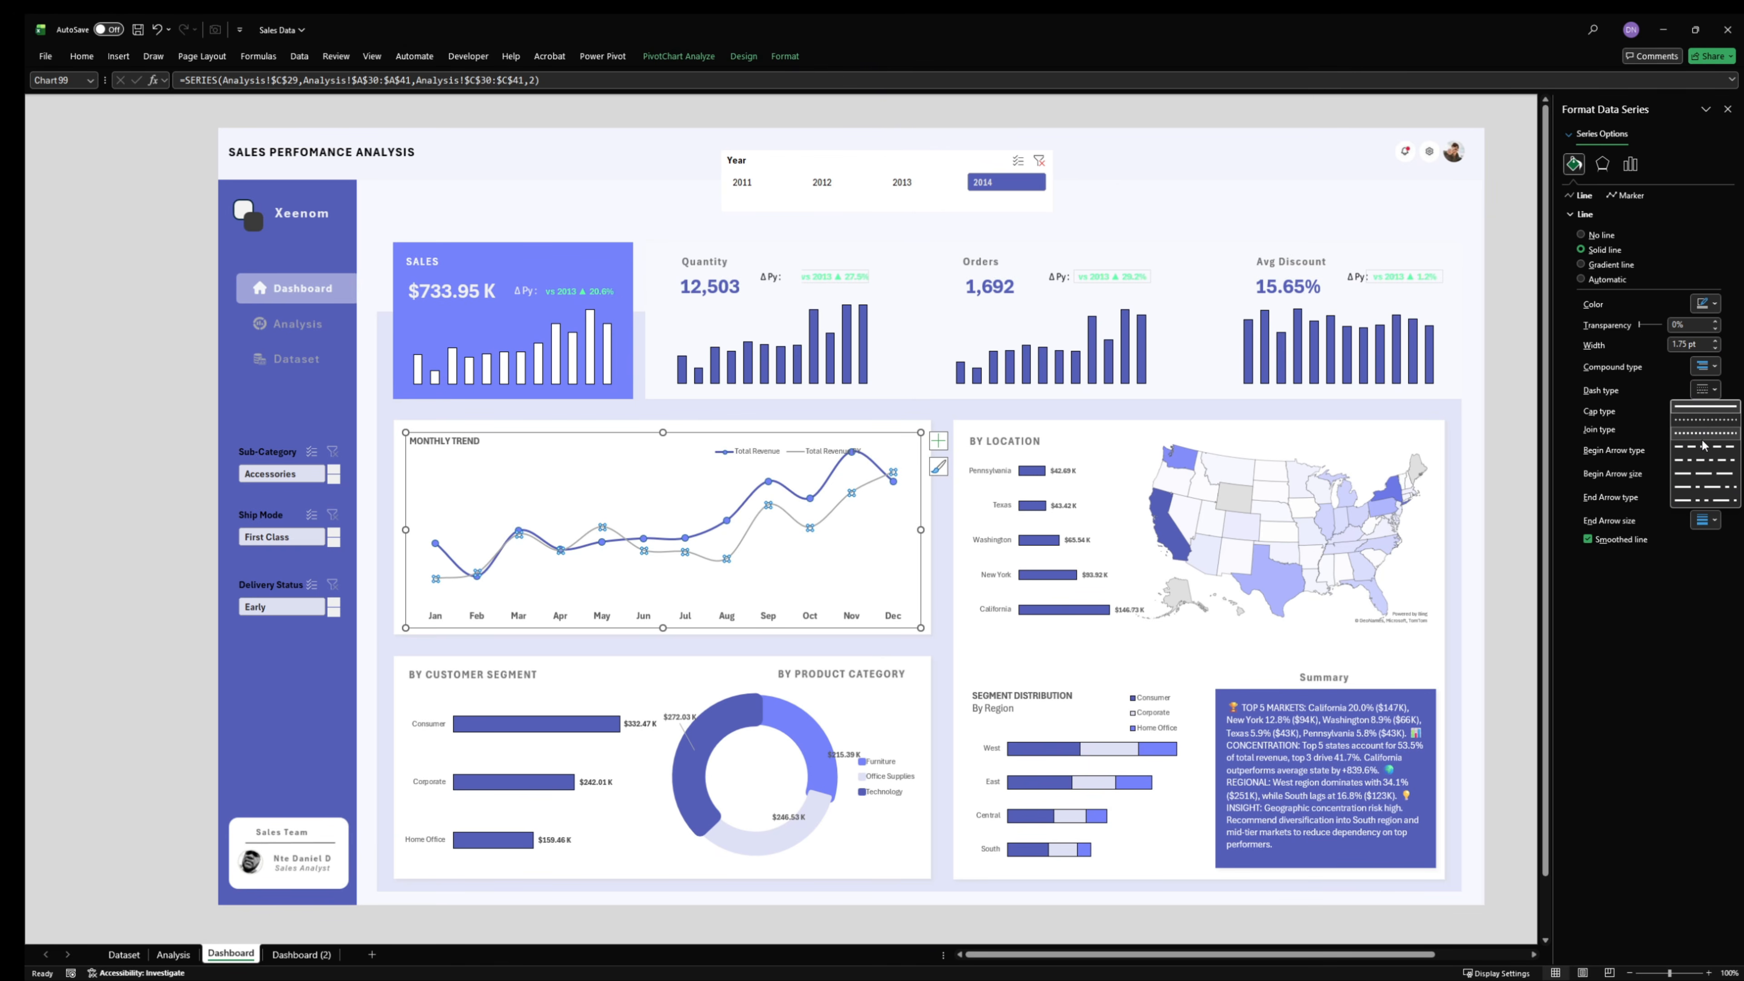
{"action": "left_click", "coordinate": [1704, 447]}
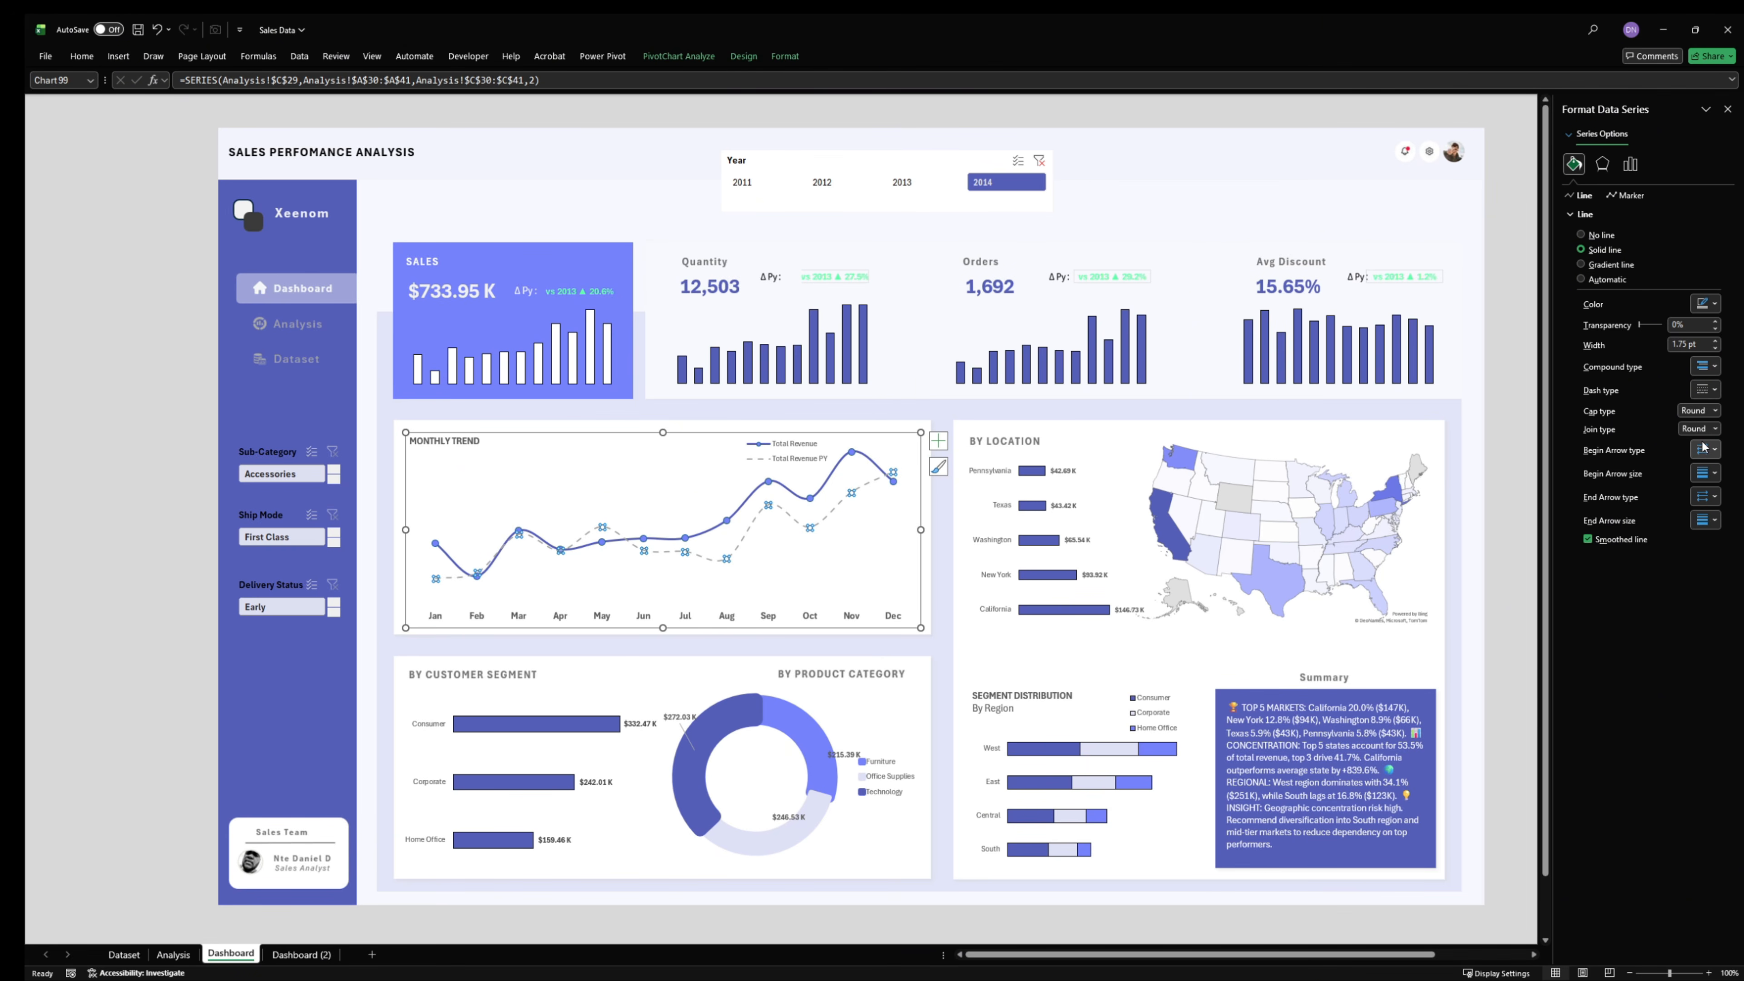
{"action": "left_click", "coordinate": [113, 461]}
- Widen the Monthly Trend legend so both entries fit on one row, and move it beside the chart title, clear of the lines
{"action": "left_click", "coordinate": [772, 452]}
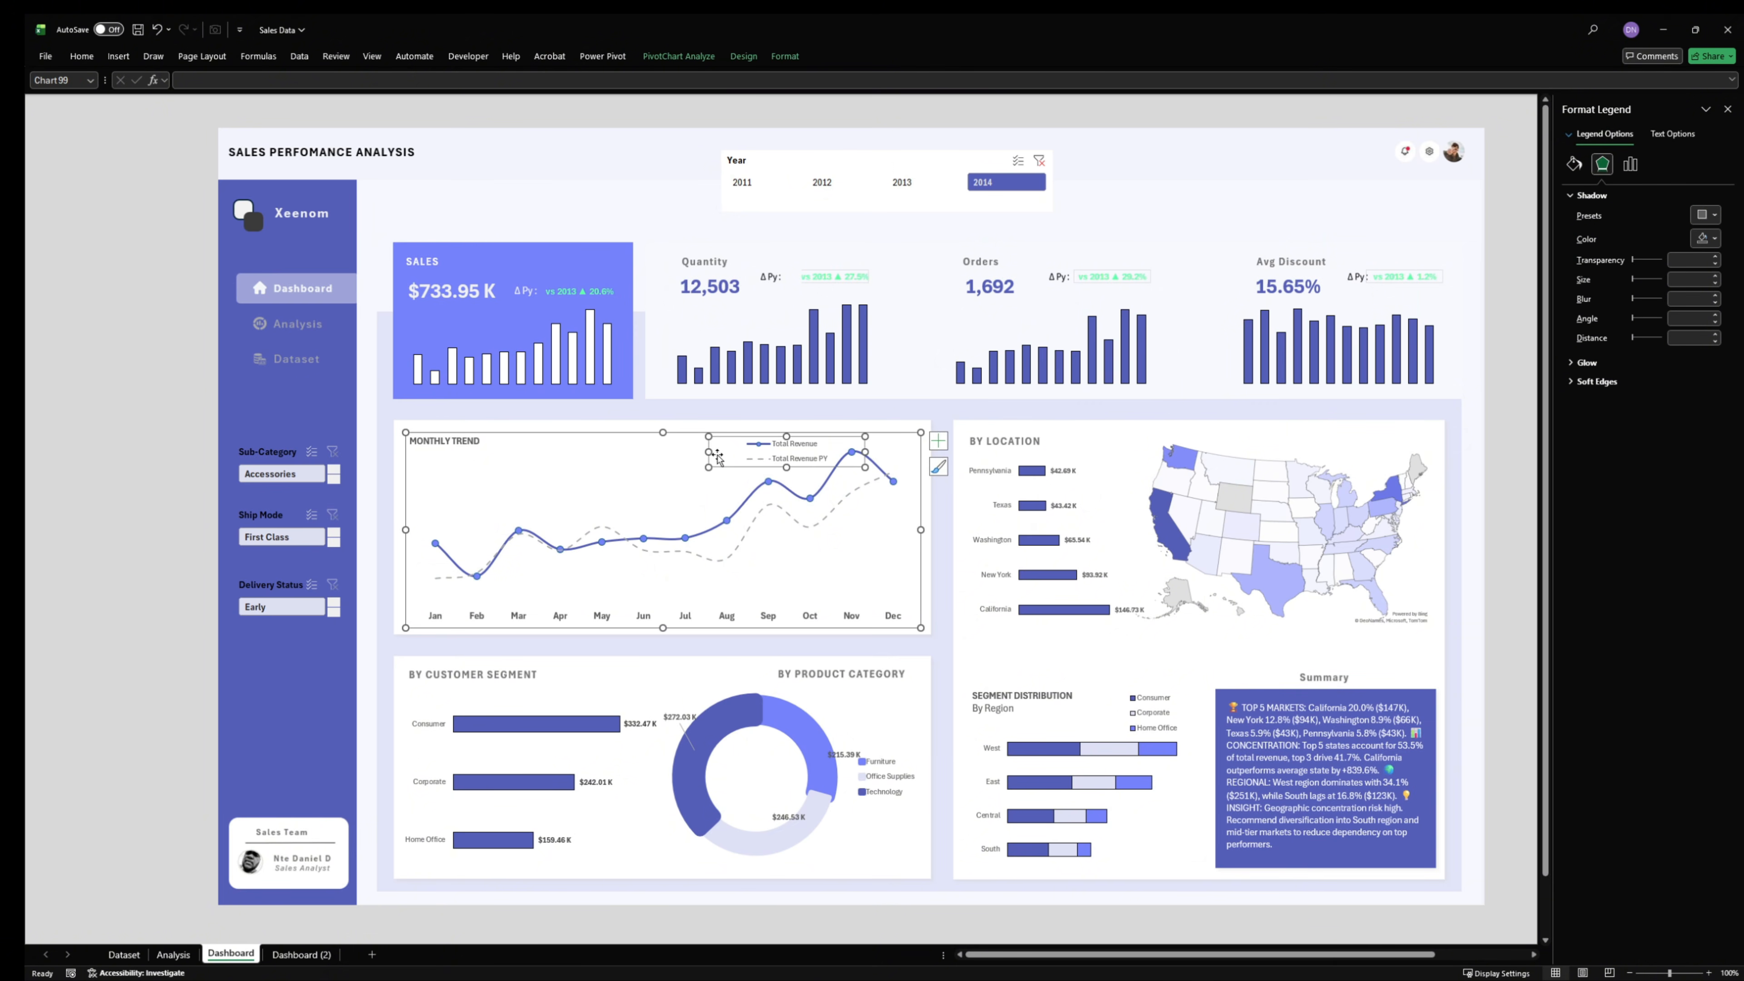
{"action": "left_click_drag", "start_coordinate": [709, 452], "coordinate": [652, 451]}
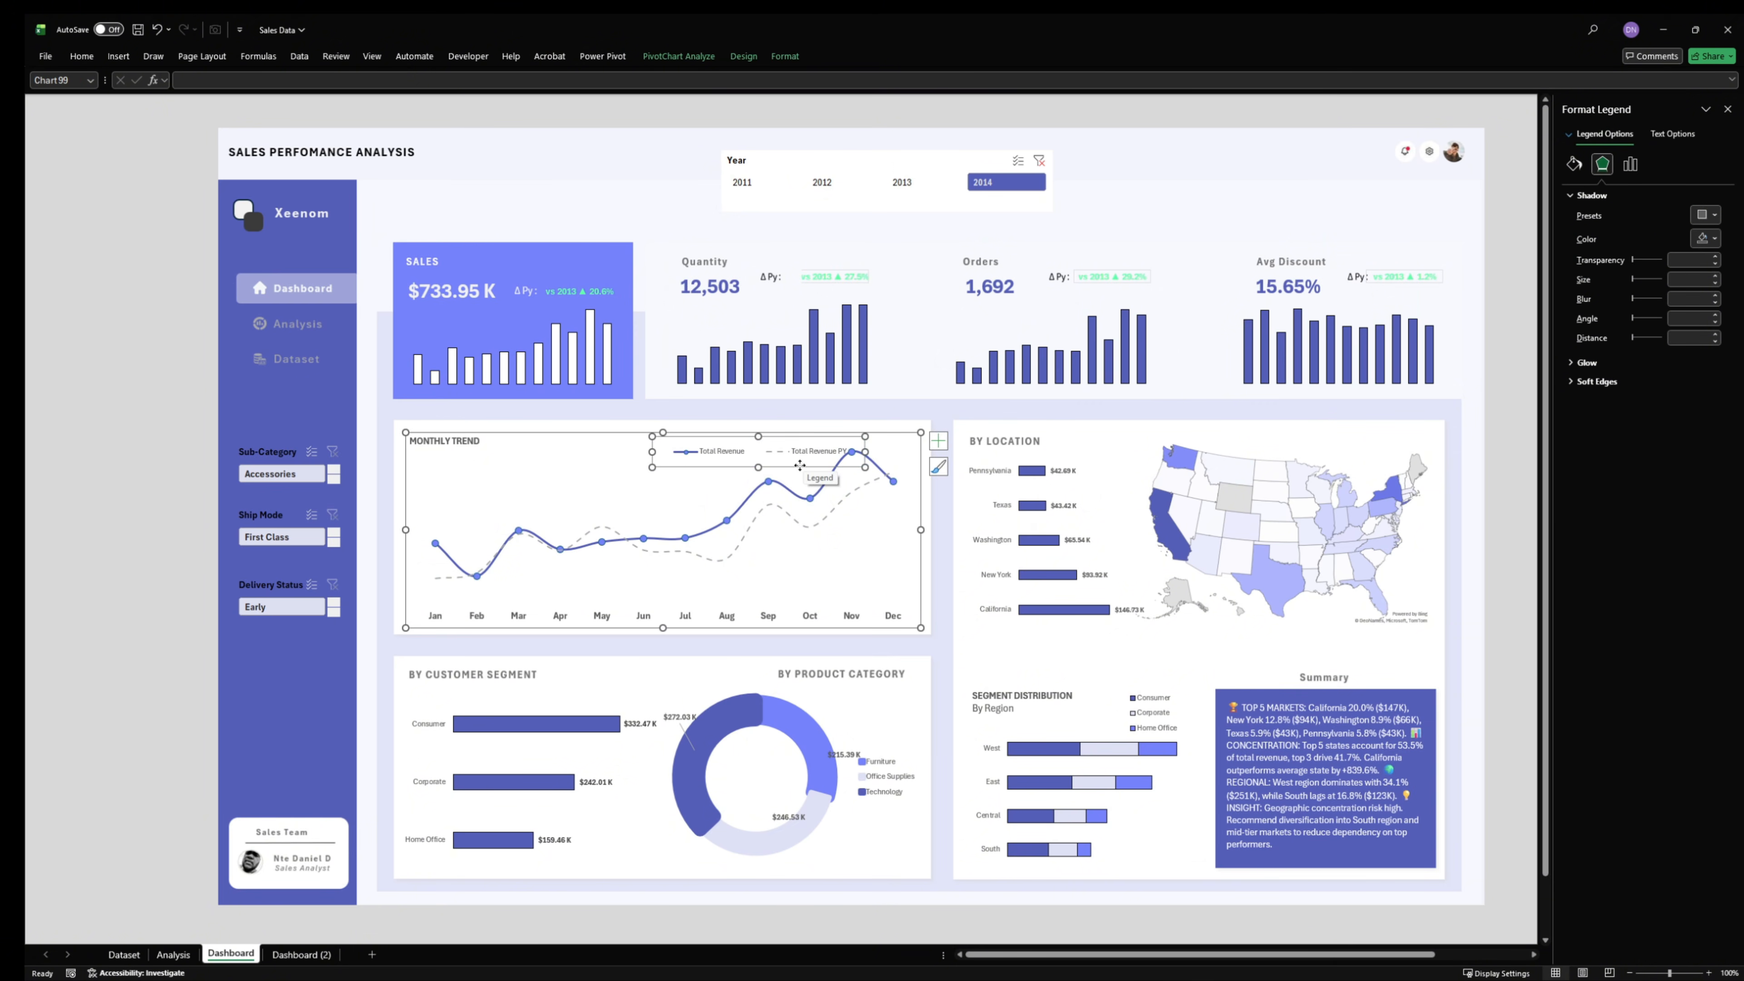
{"action": "left_click_drag", "start_coordinate": [792, 466], "coordinate": [624, 465]}
{"action": "left_click", "coordinate": [123, 526]}
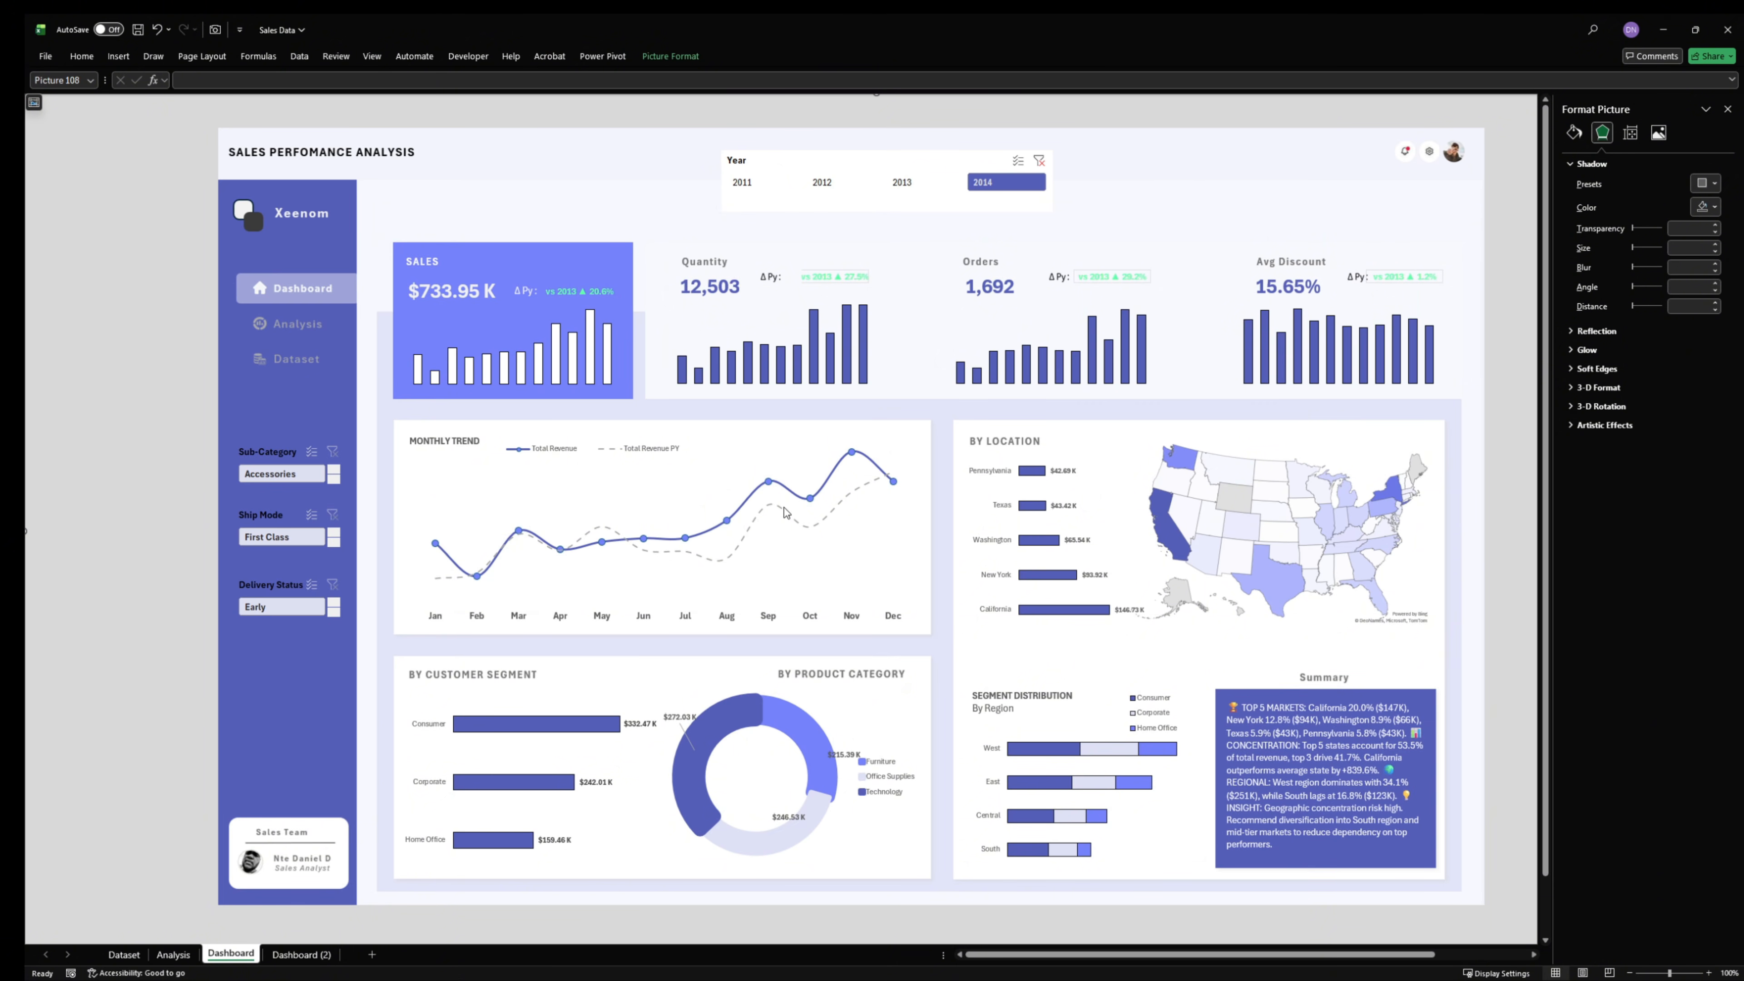
- Filter the dashboard by 2013, 2012 and 2011 in turn with the Year slicer, and clear the year filter
{"action": "left_click", "coordinate": [924, 189]}
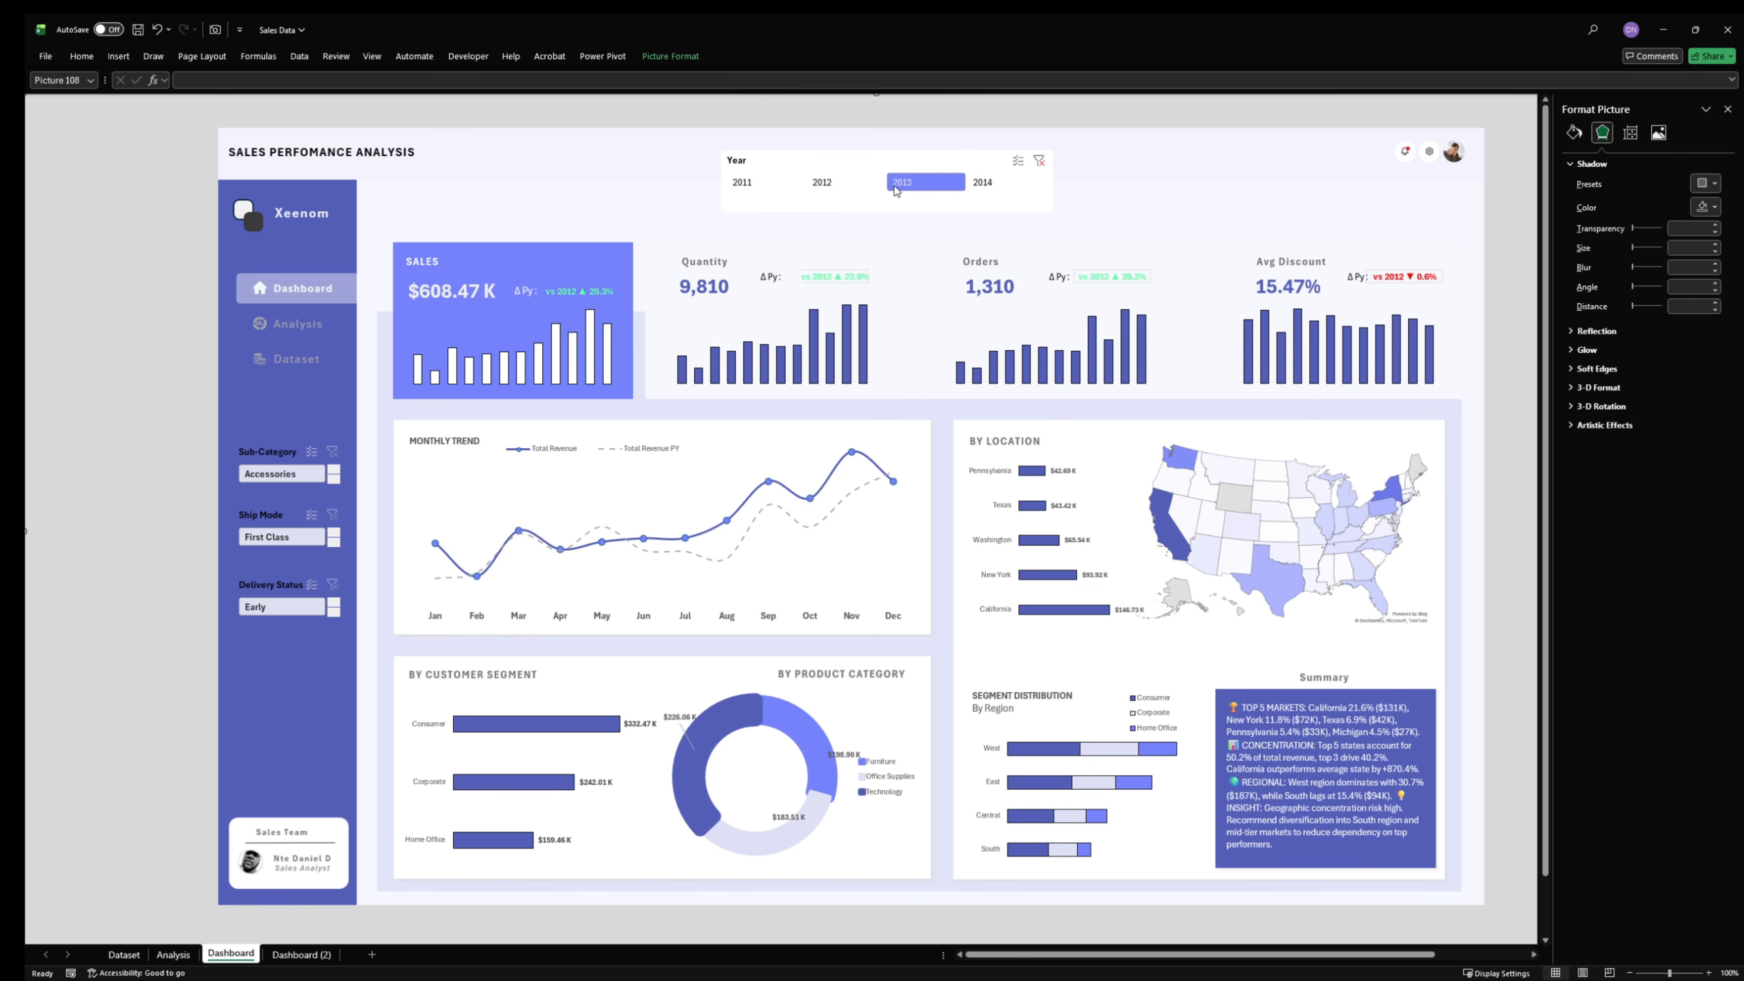
{"action": "left_click", "coordinate": [831, 182]}
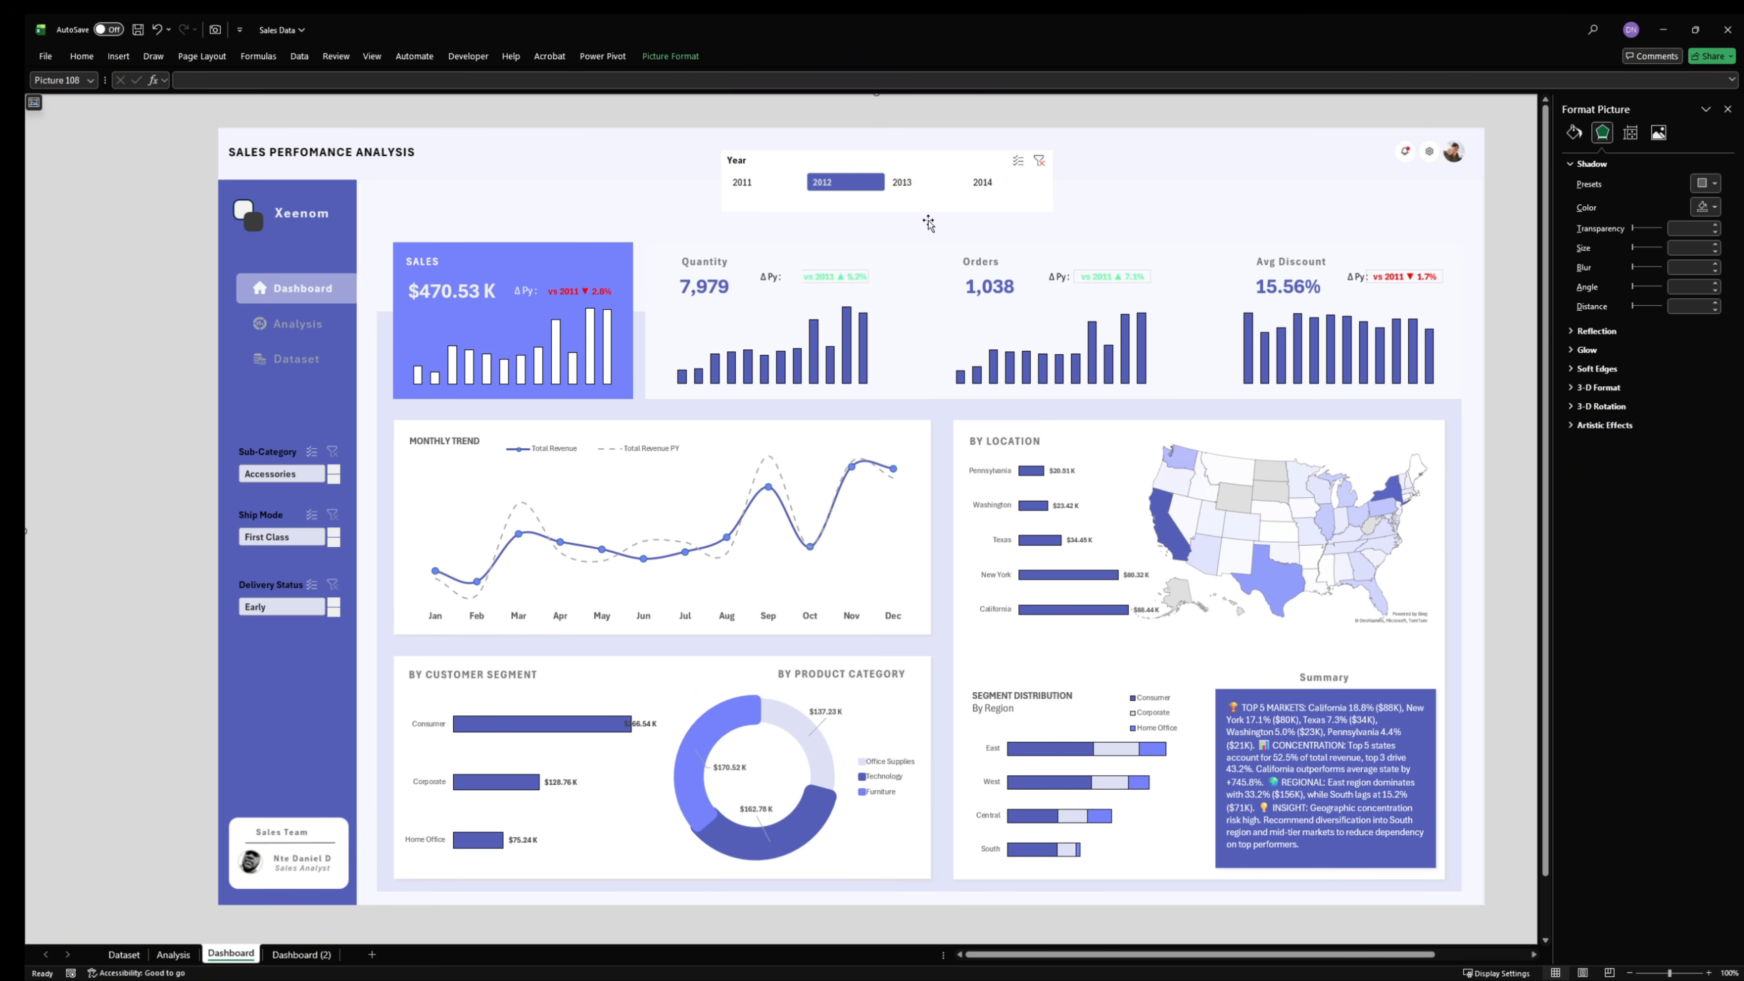
{"action": "left_click", "coordinate": [766, 184]}
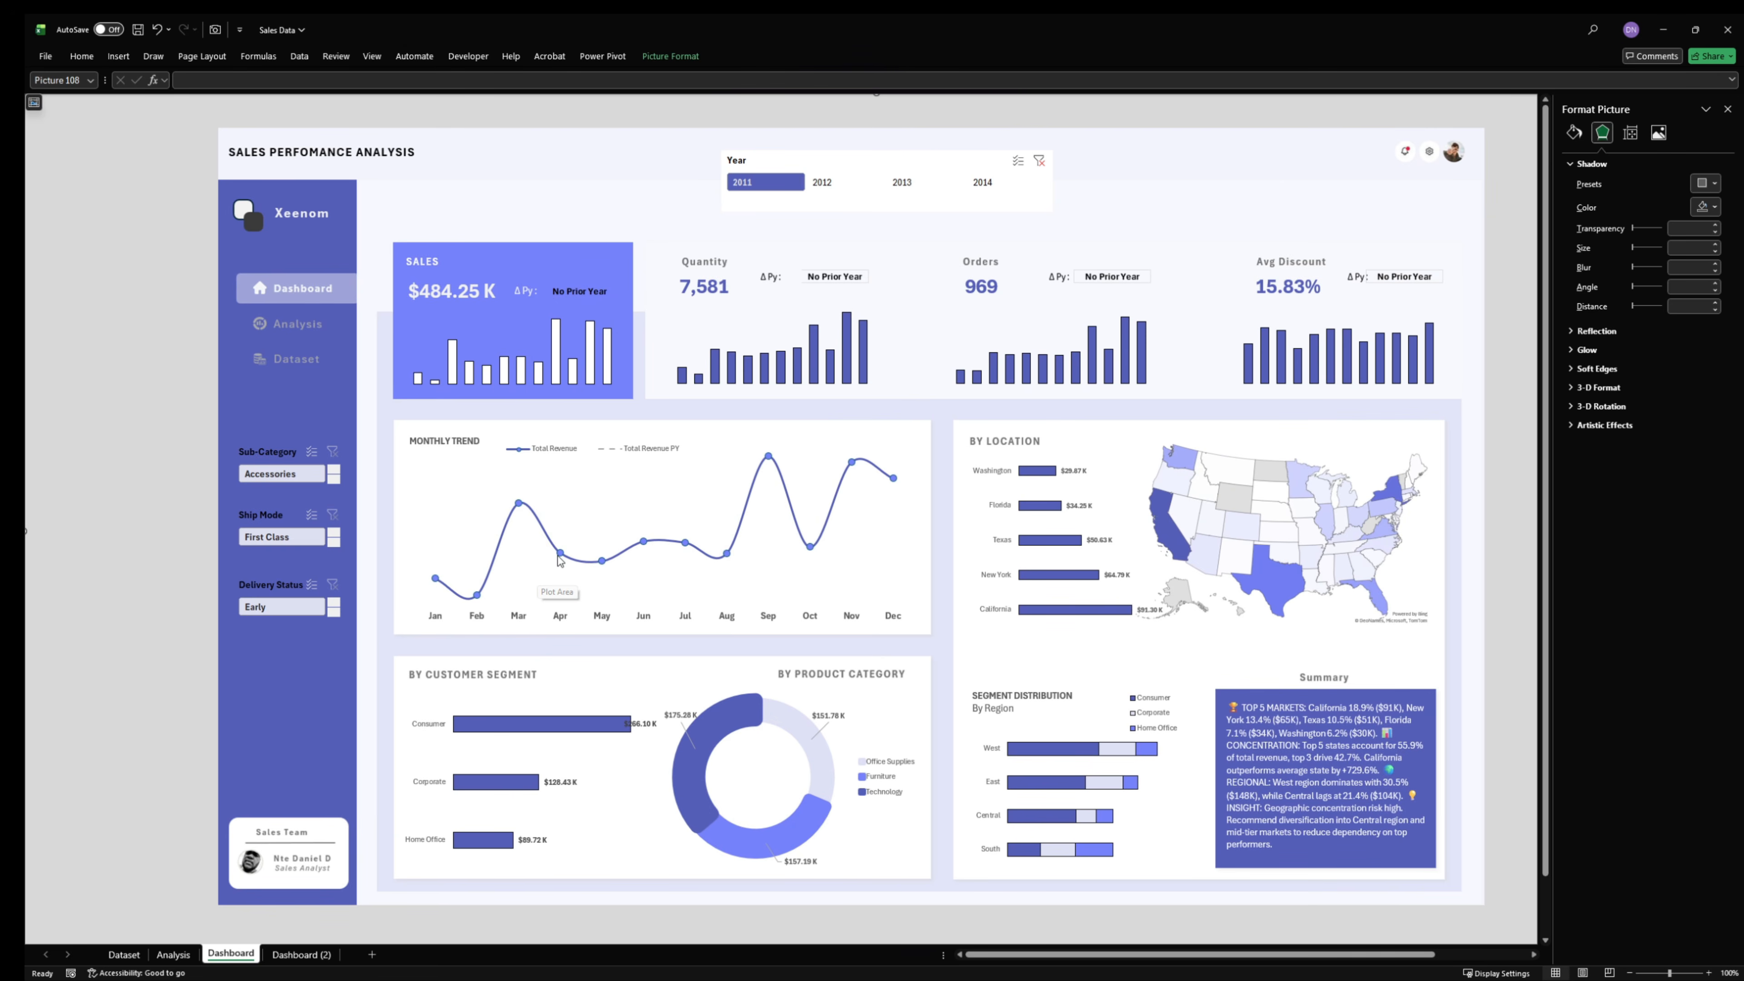
{"action": "mouse_move", "coordinate": [559, 556]}
{"action": "left_click", "coordinate": [1037, 166]}
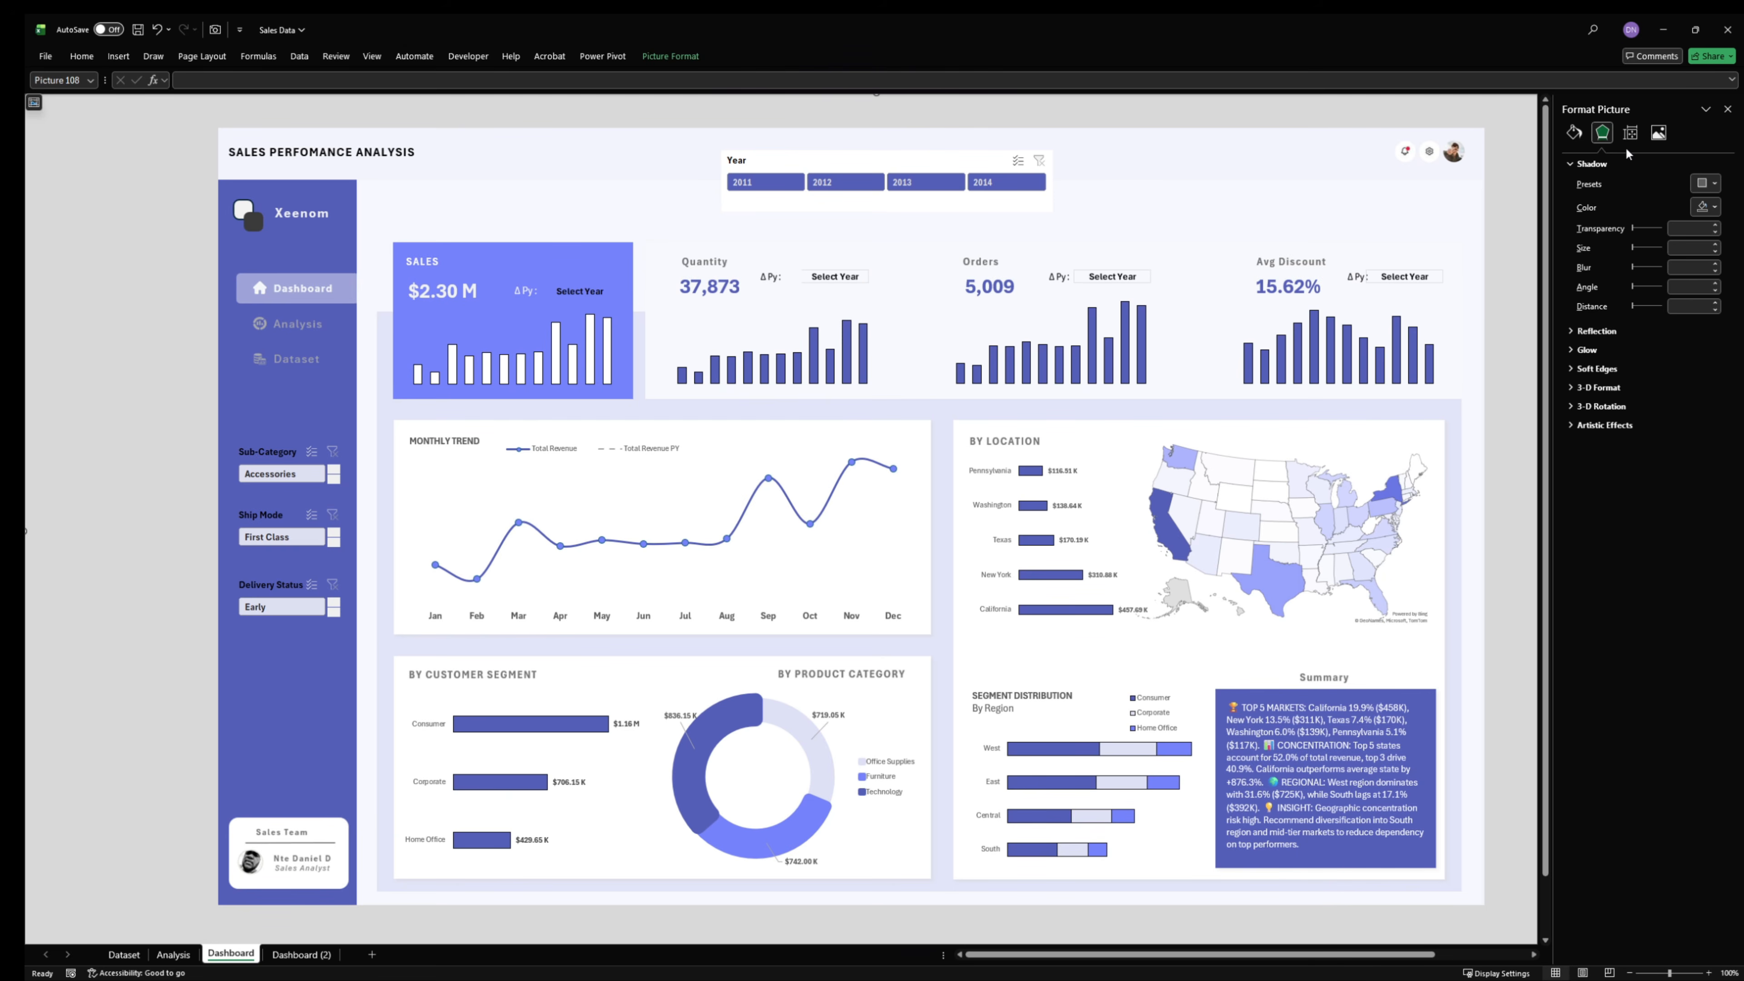
- Free up space around the dashboard by closing the picture formatting pane, hiding the formula bar and keeping the ribbon collapsed
{"action": "left_click", "coordinate": [1727, 109]}
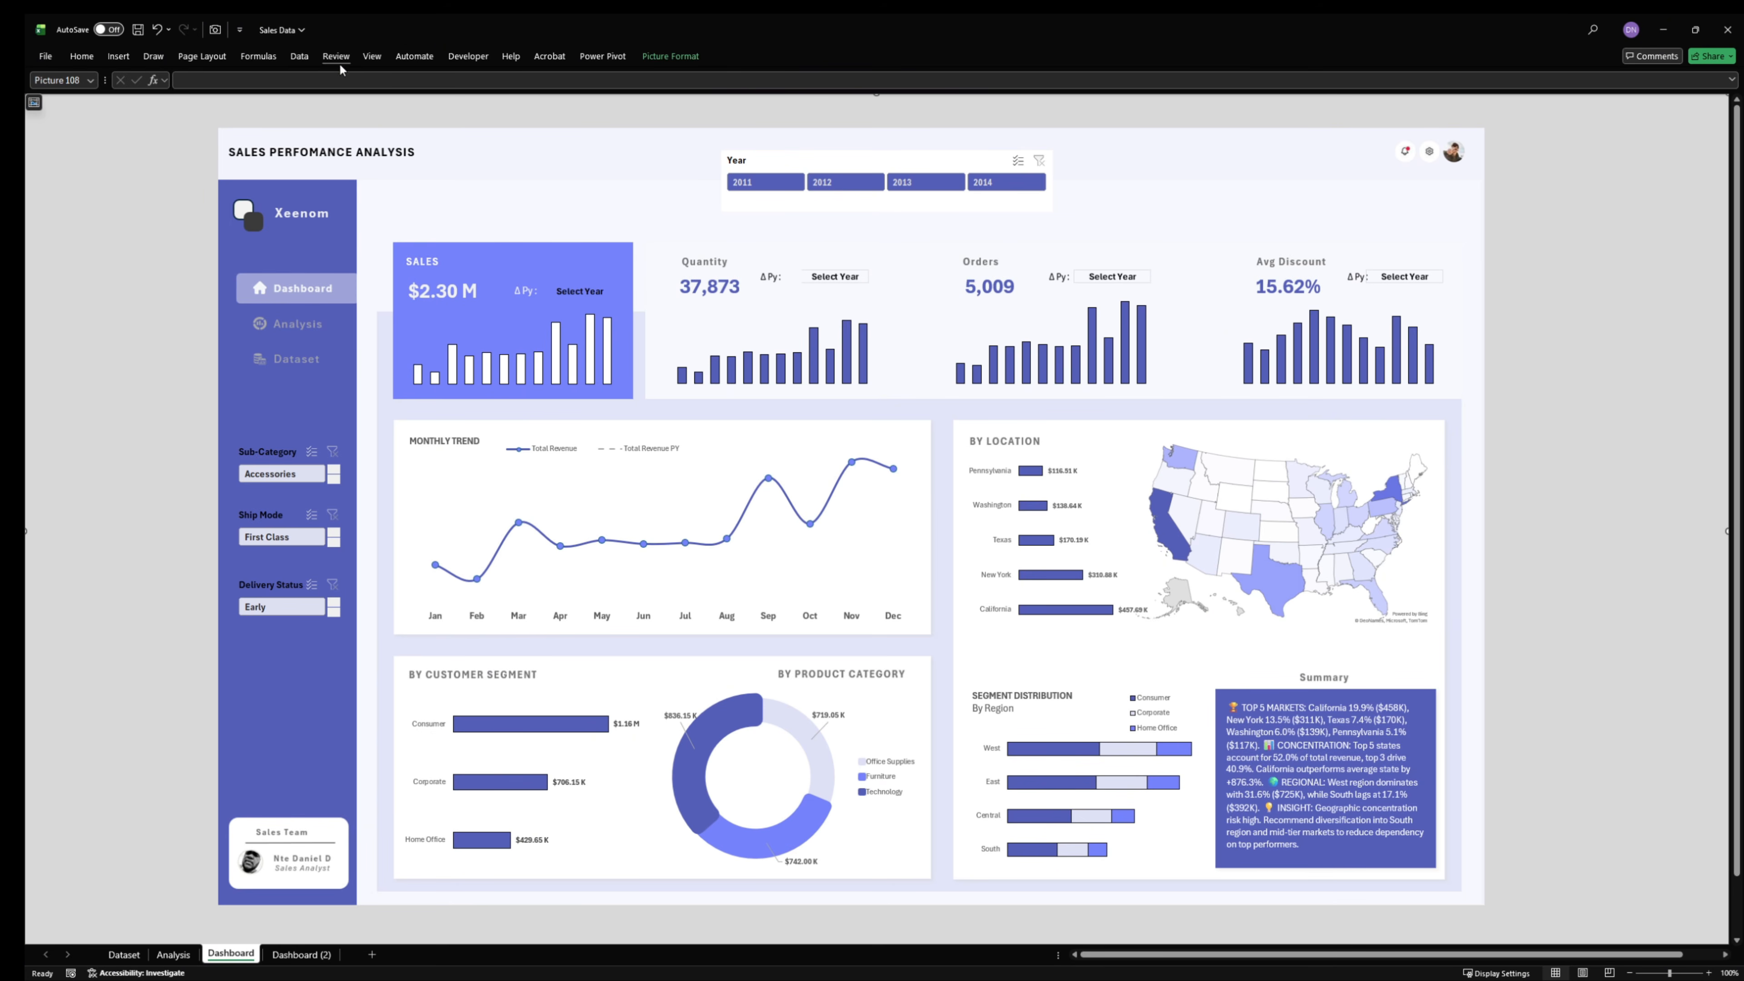
{"action": "left_click", "coordinate": [371, 56]}
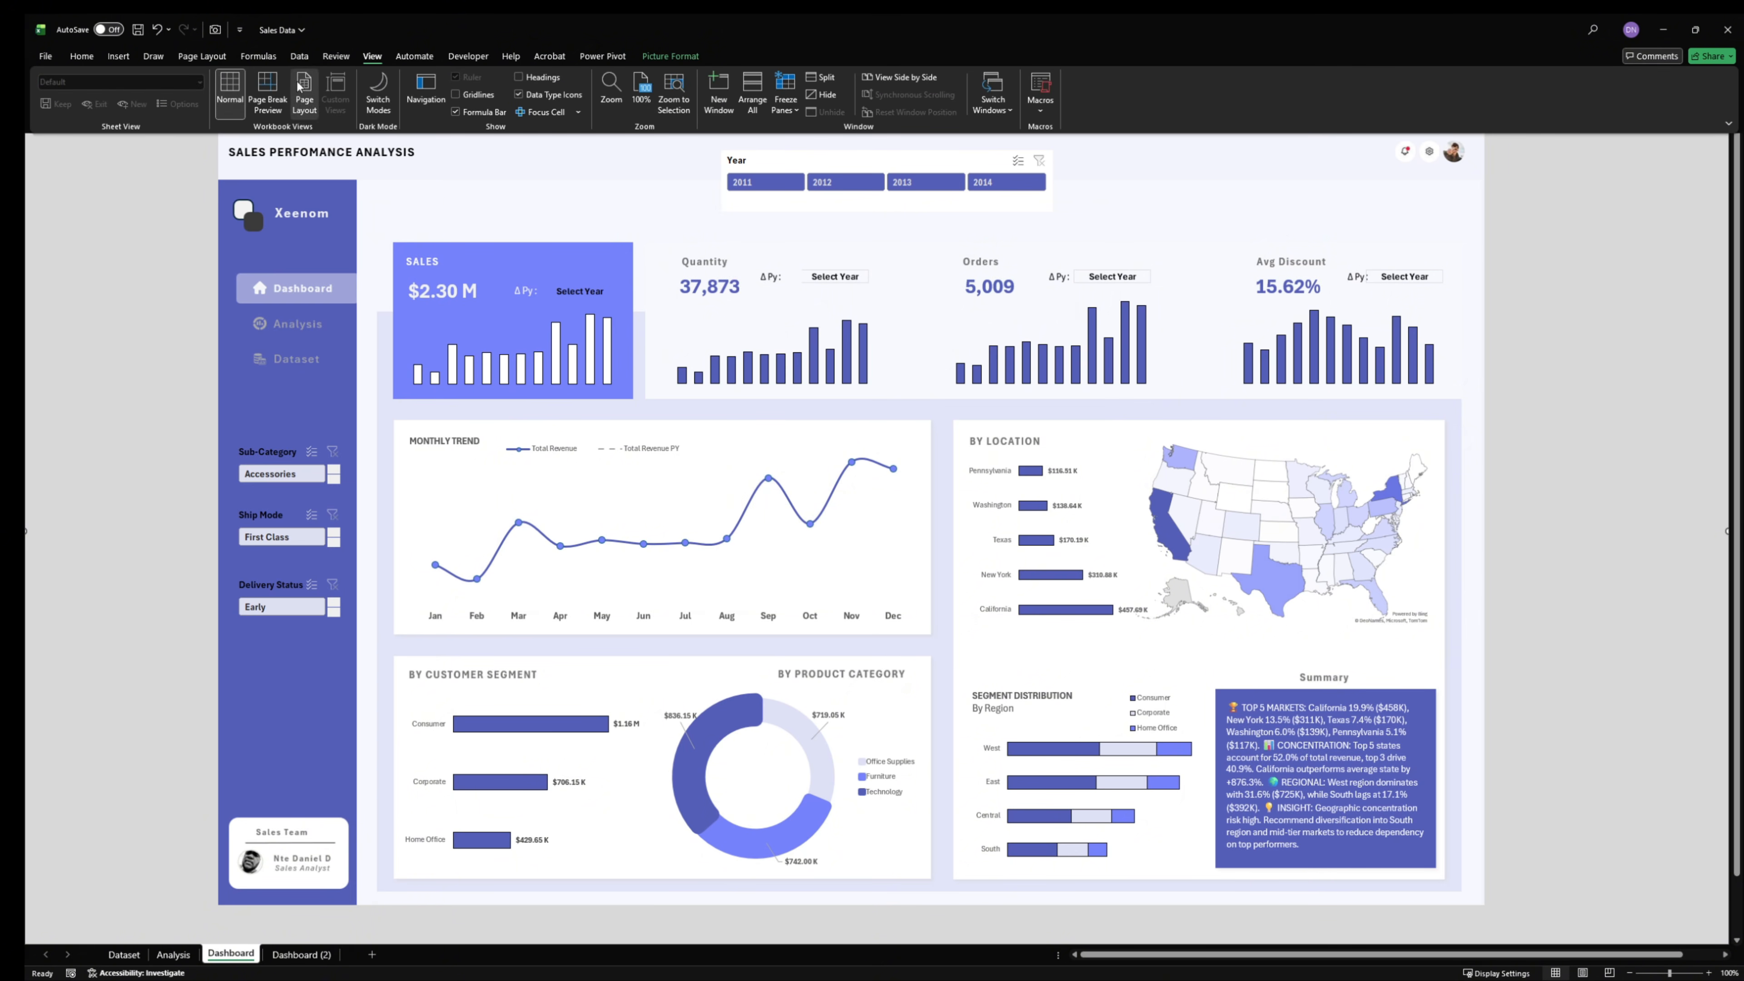
{"action": "left_click", "coordinate": [468, 111]}
{"action": "key", "text": "ctrl+F1"}
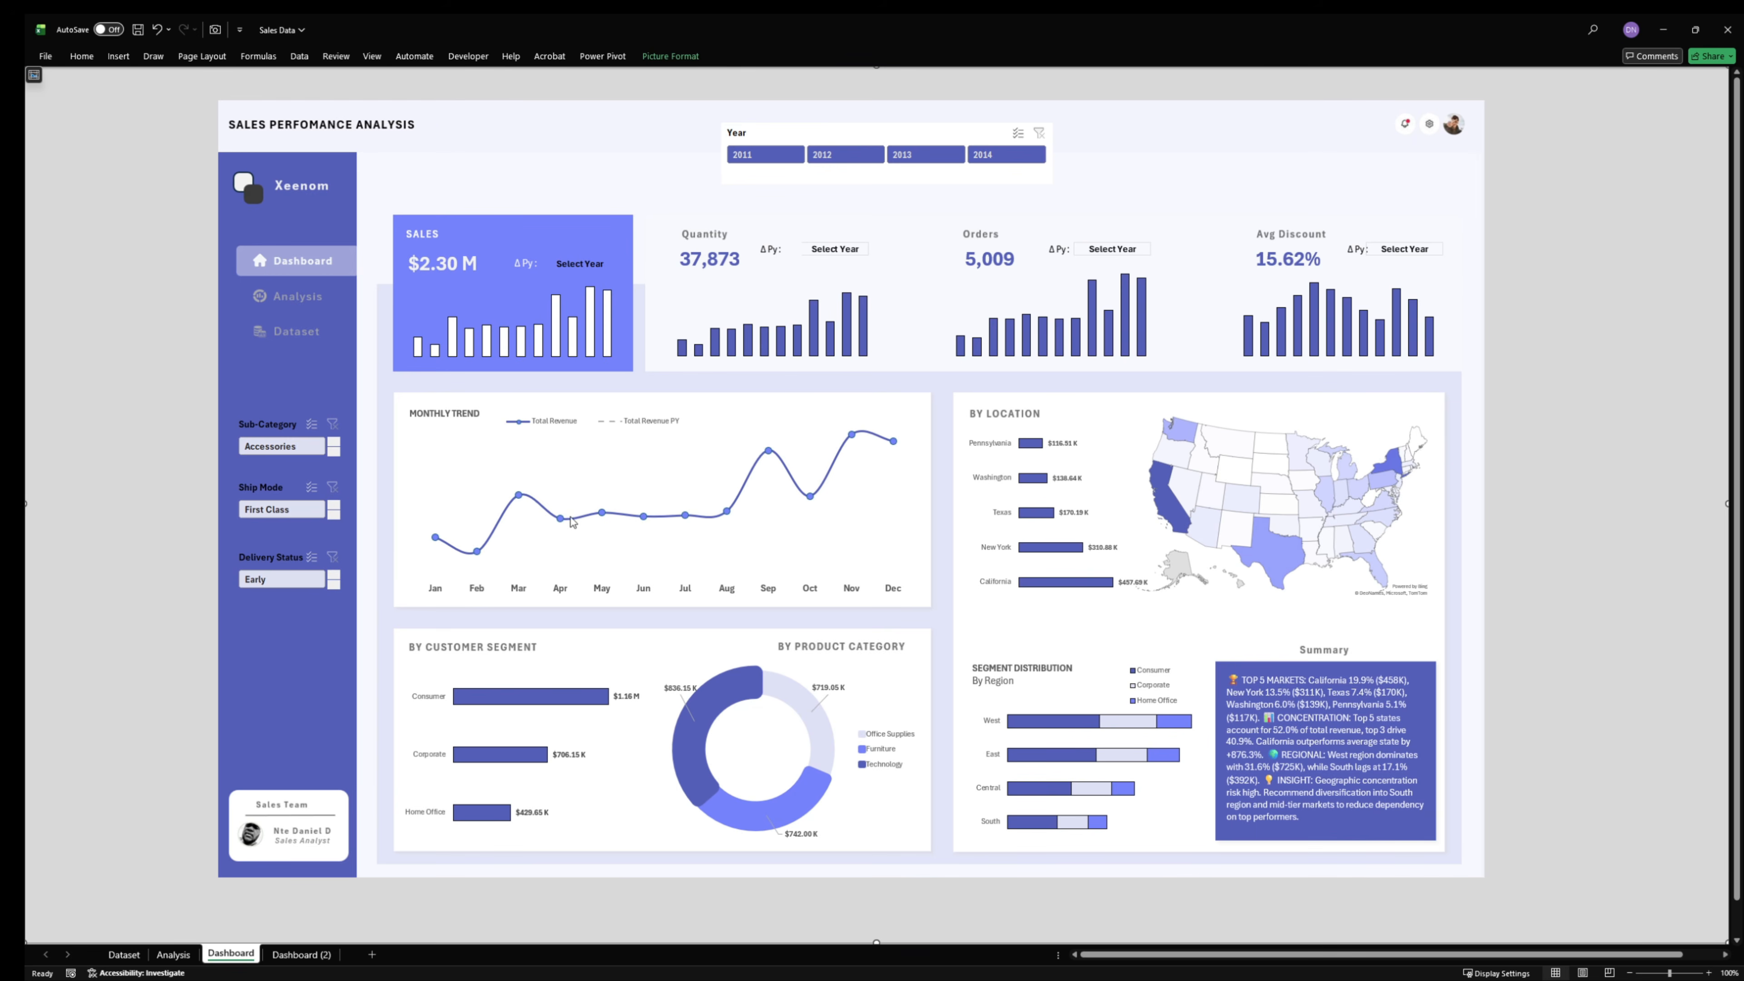
- Add data labels to the Monthly Trend line chart
{"action": "left_click", "coordinate": [536, 509]}
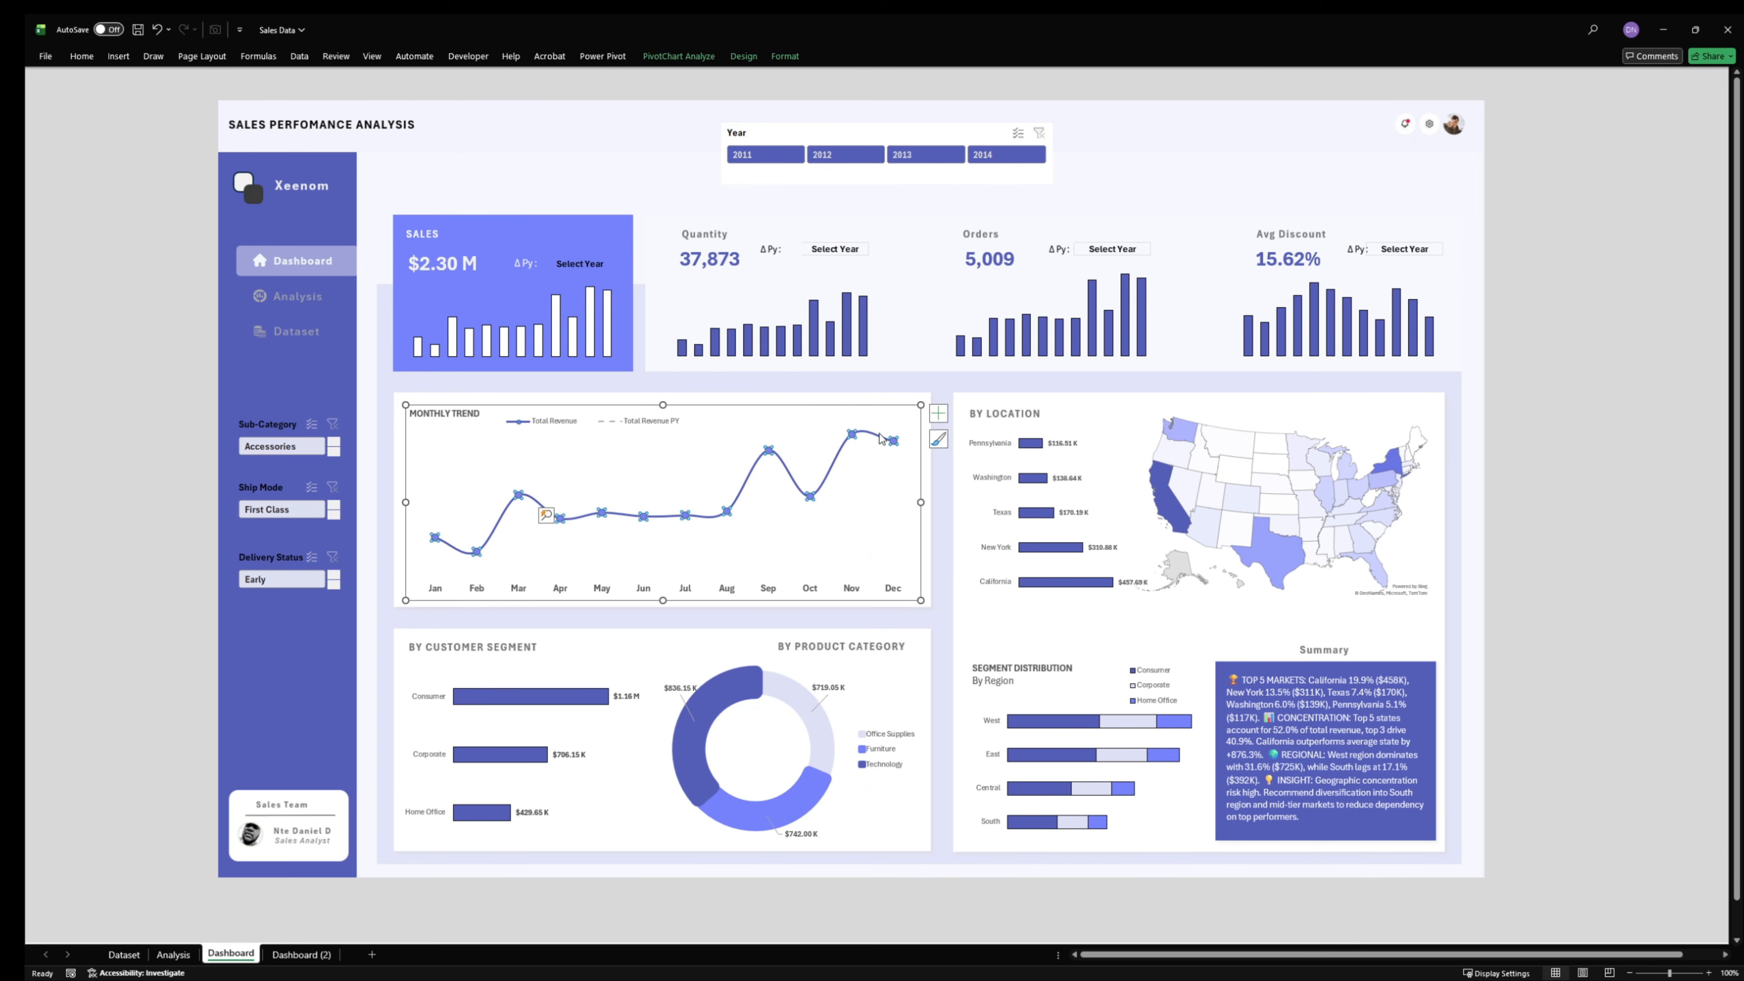
{"action": "left_click", "coordinate": [937, 413]}
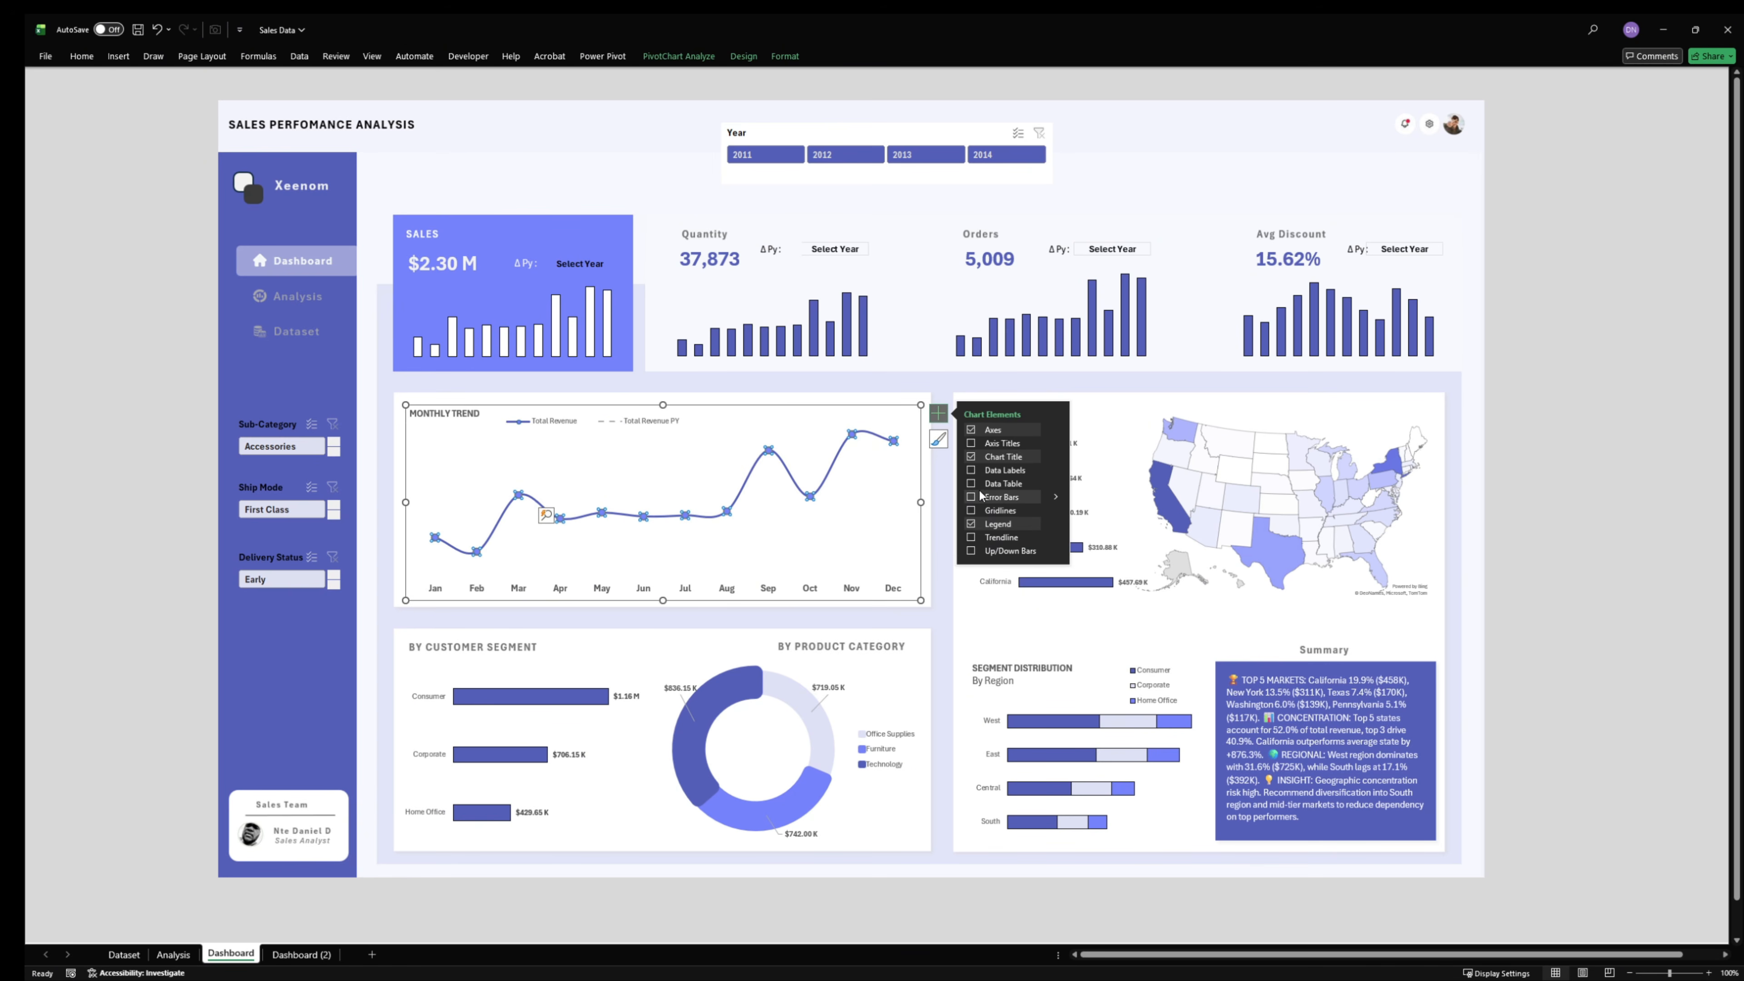
{"action": "left_click", "coordinate": [970, 473]}
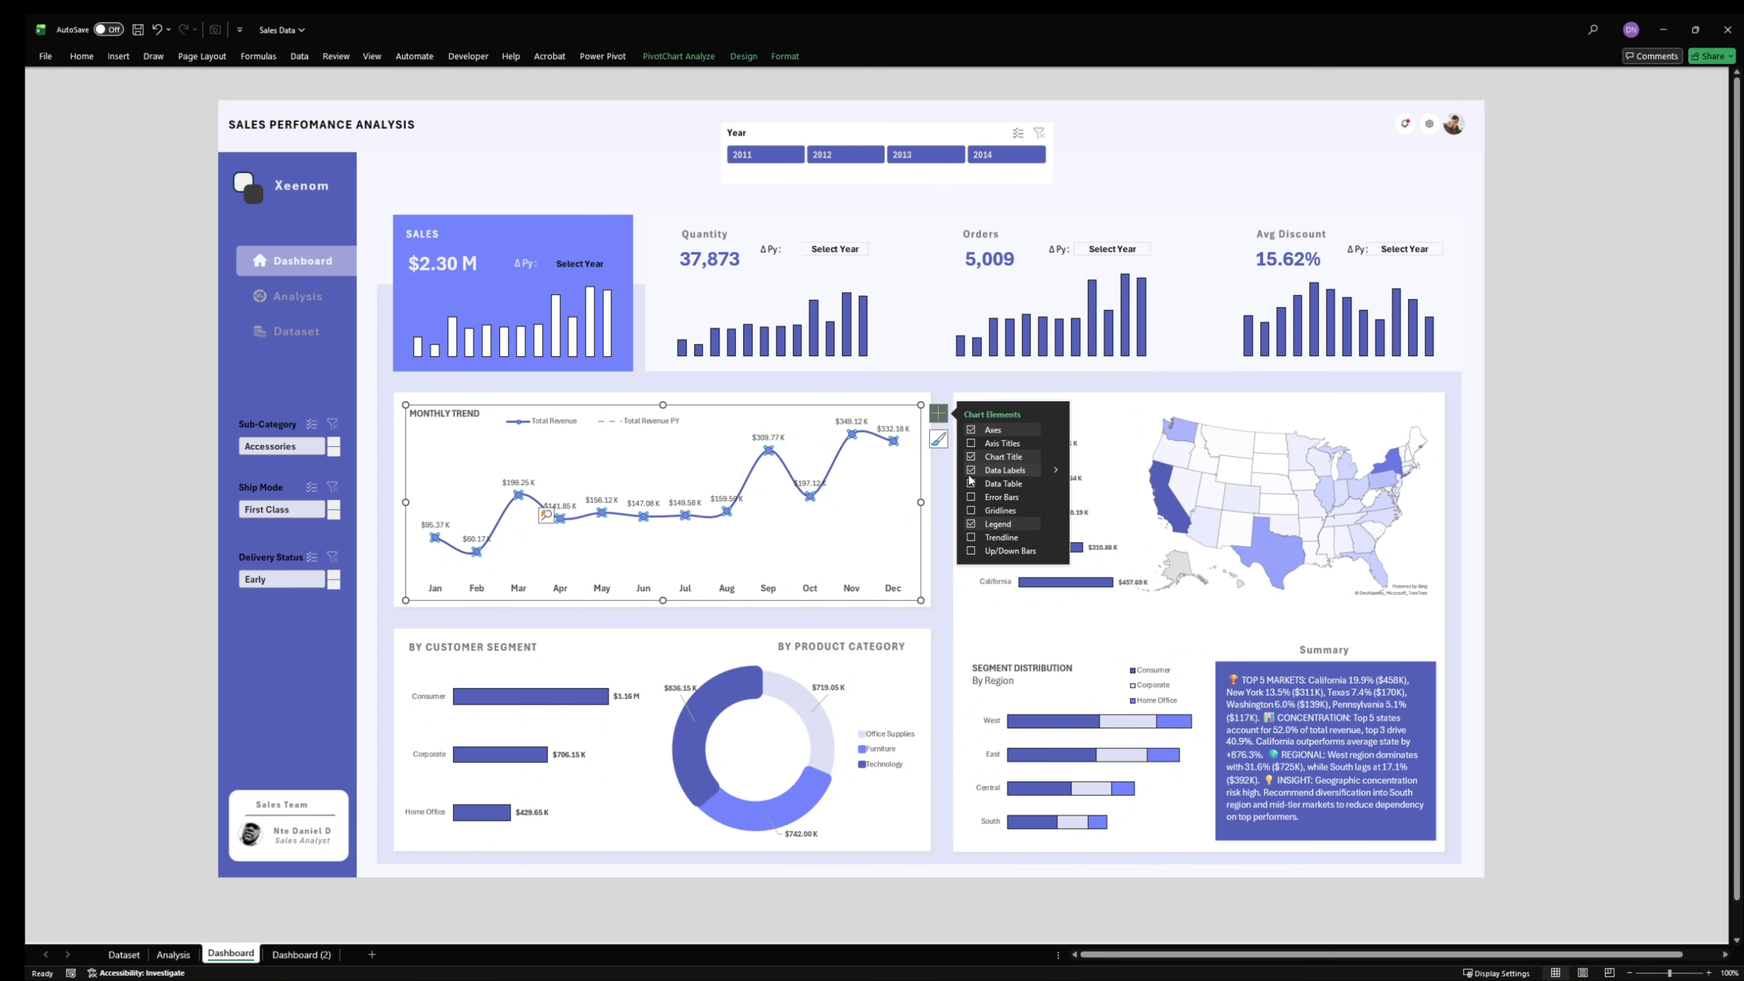
- Recolor the text of the Monthly Trend data labels with a recent color and fill the labels with Light Blue
{"action": "left_click", "coordinate": [594, 500]}
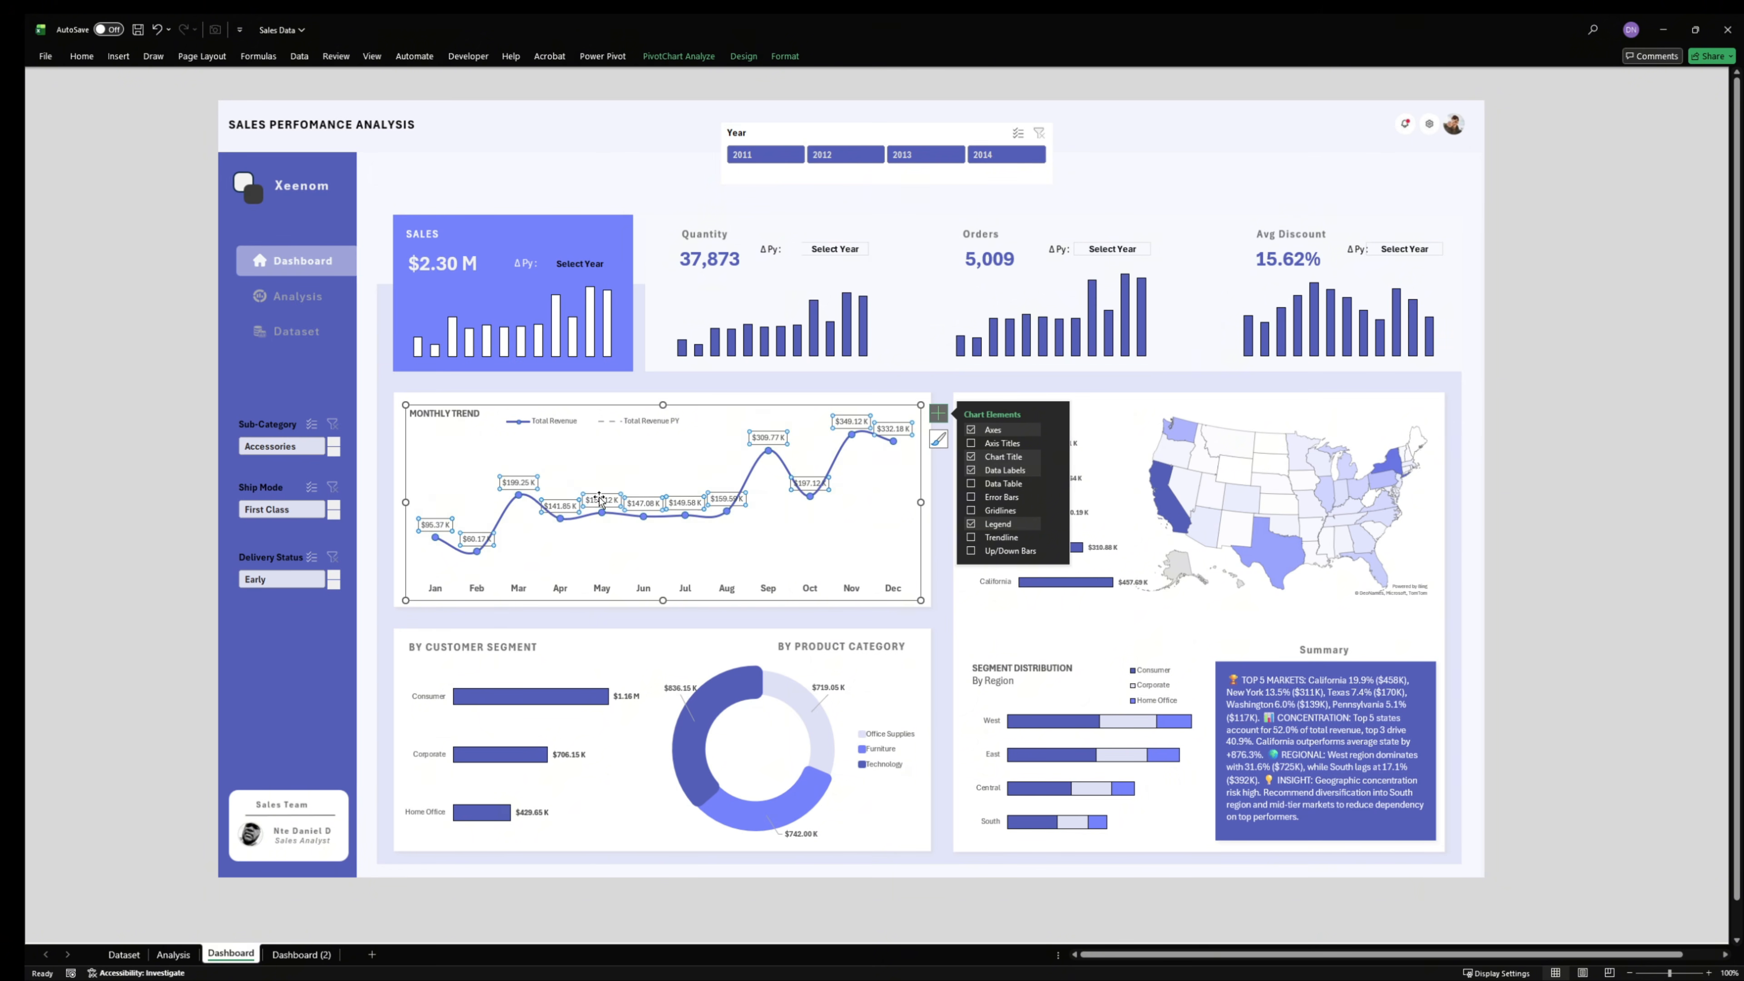
{"action": "left_click", "coordinate": [46, 56]}
{"action": "left_click", "coordinate": [42, 60]}
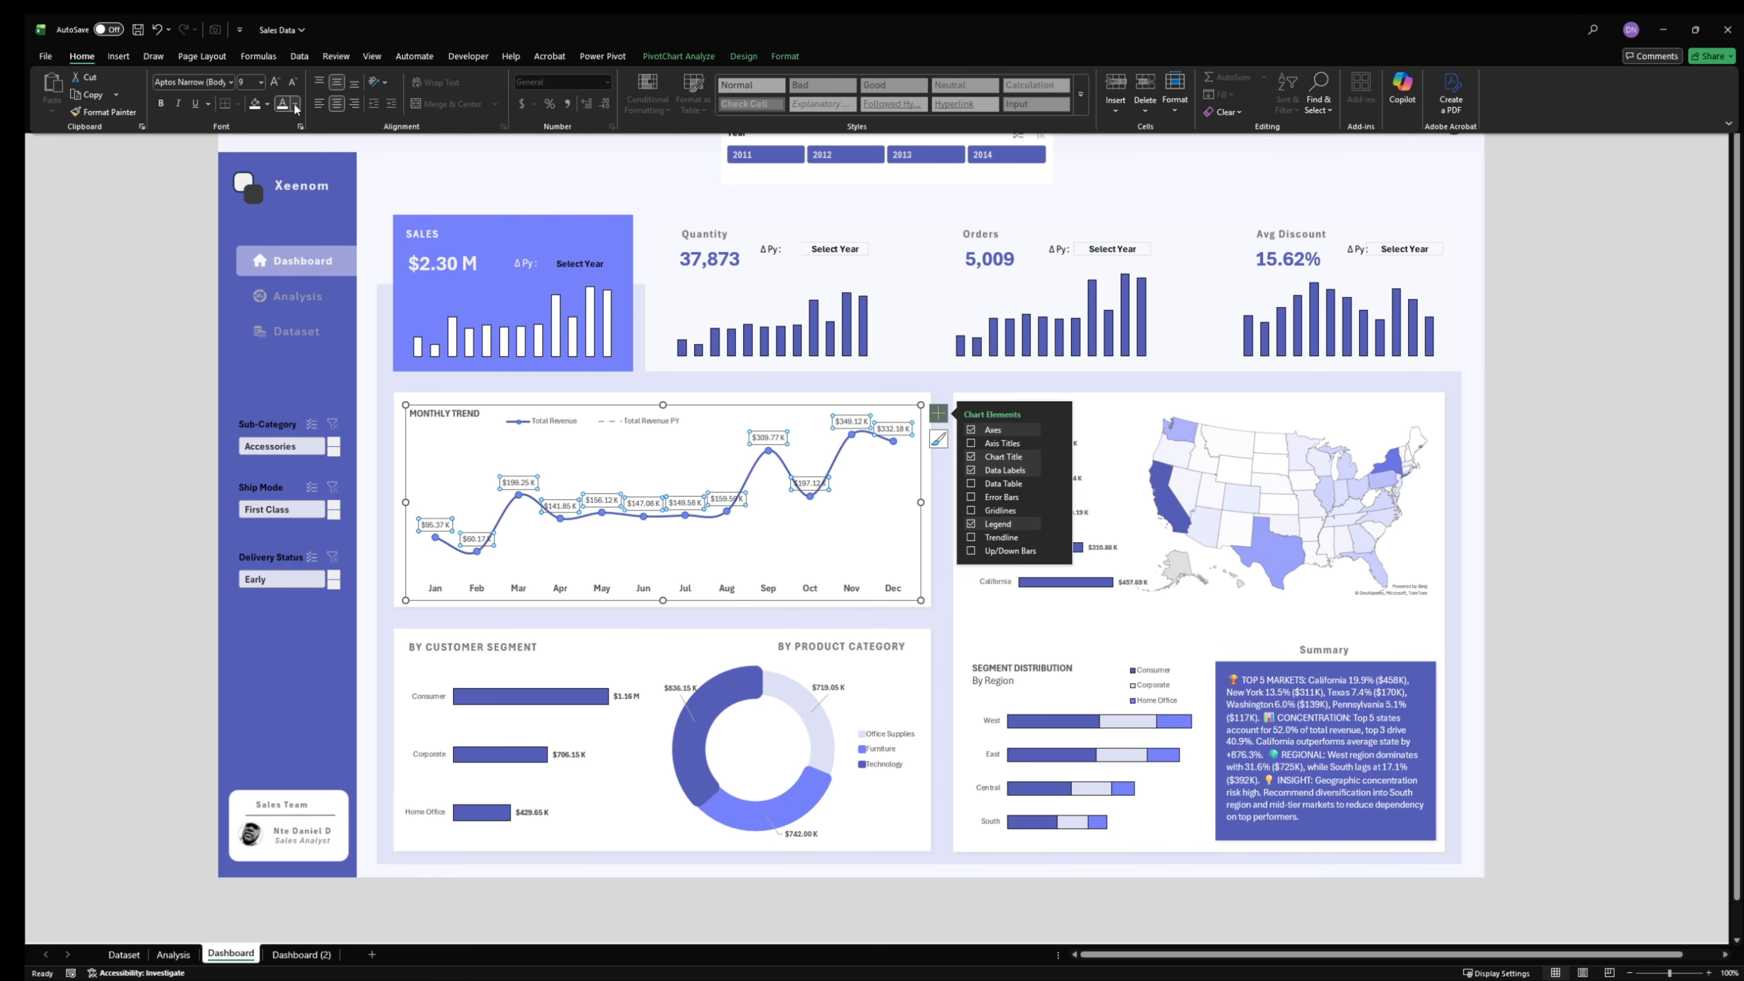
{"action": "left_click", "coordinate": [295, 103]}
{"action": "left_click", "coordinate": [360, 376]}
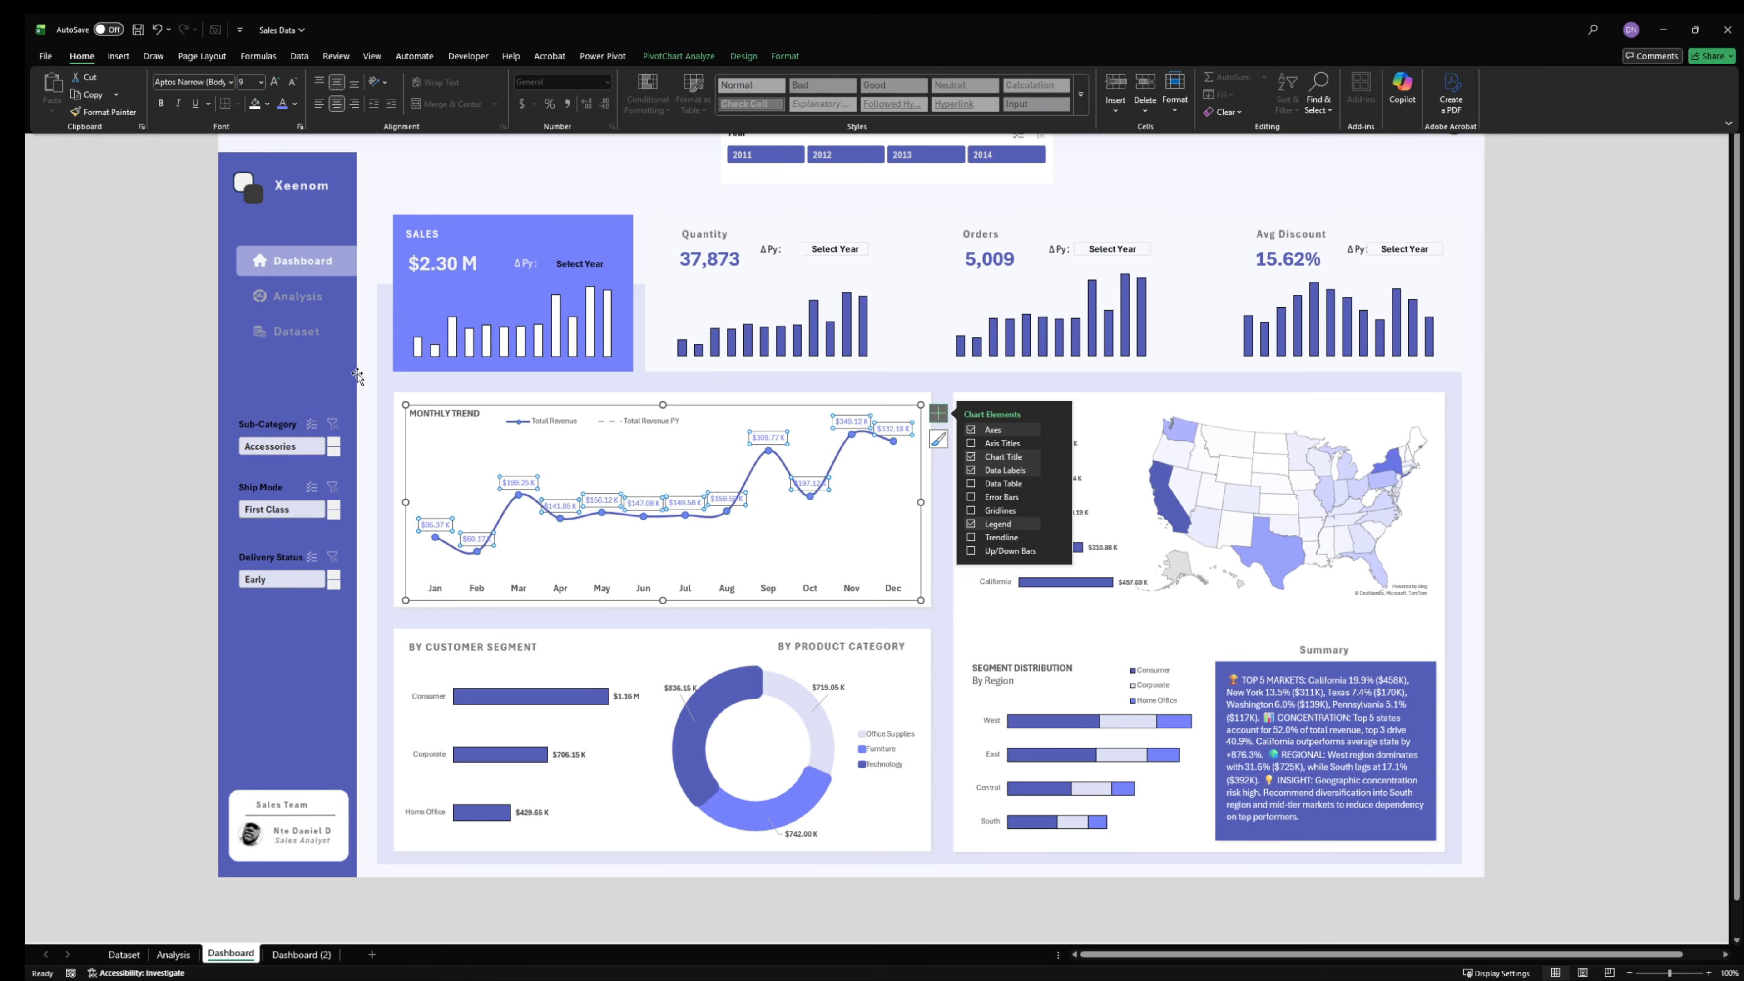
{"action": "left_click", "coordinate": [267, 103]}
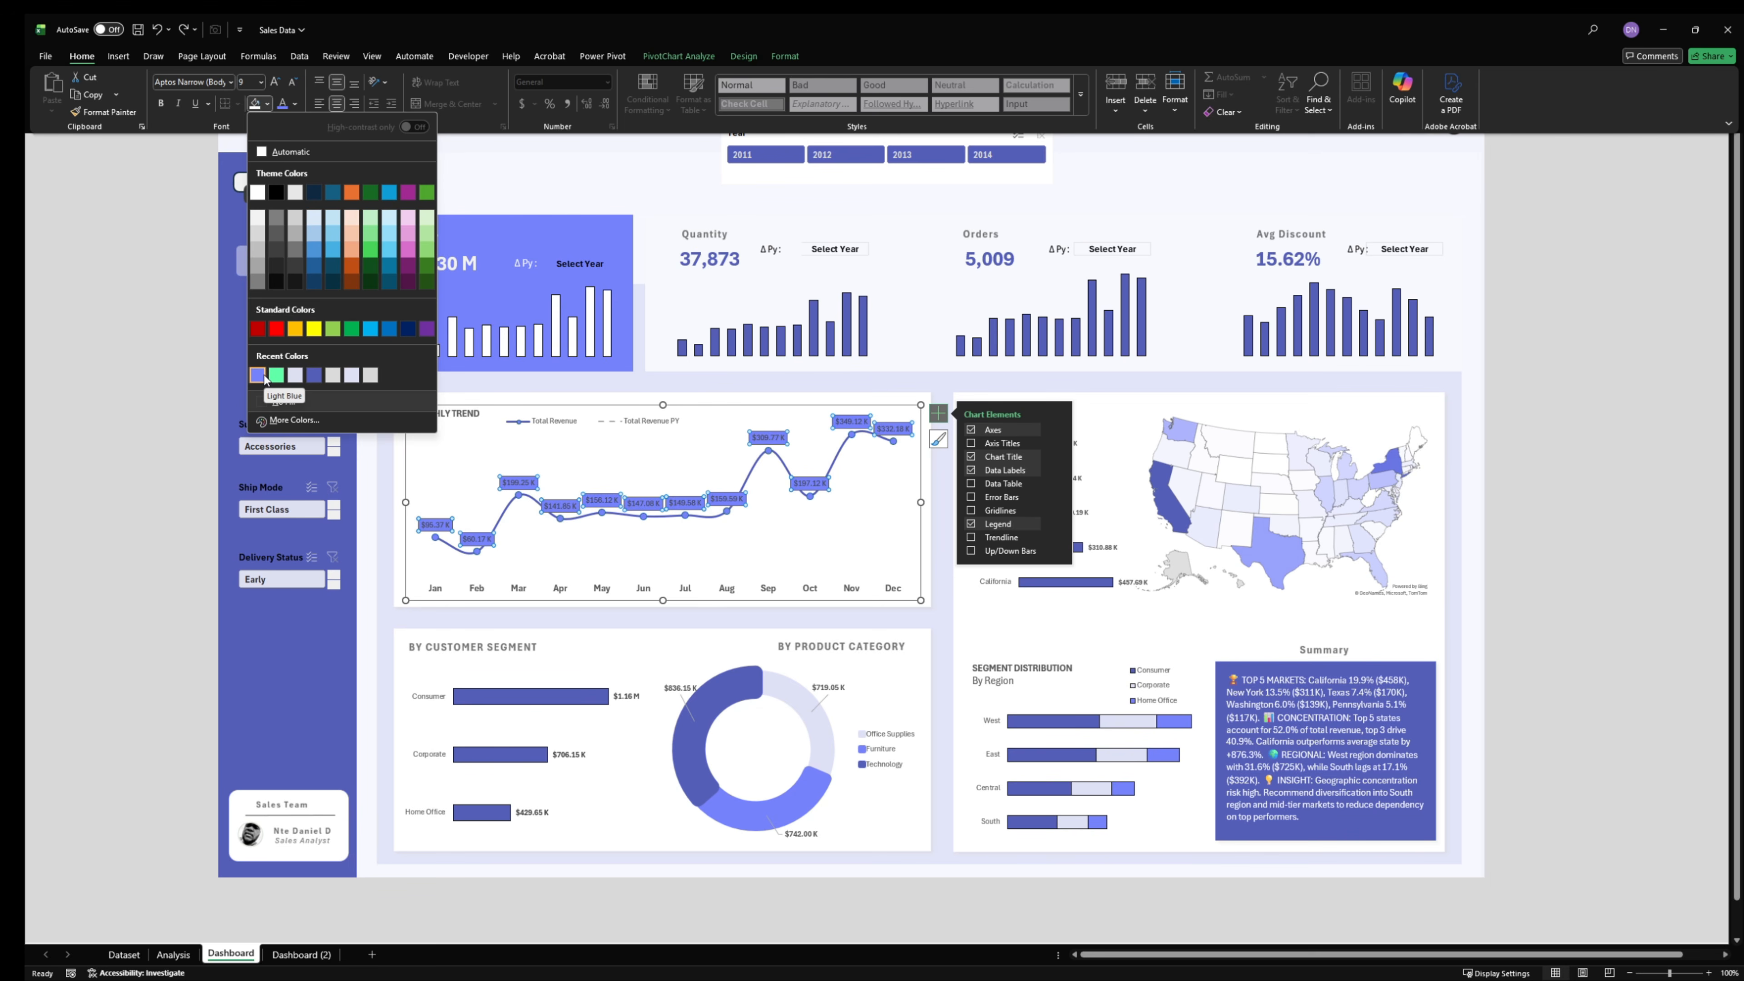
{"action": "left_click", "coordinate": [258, 375]}
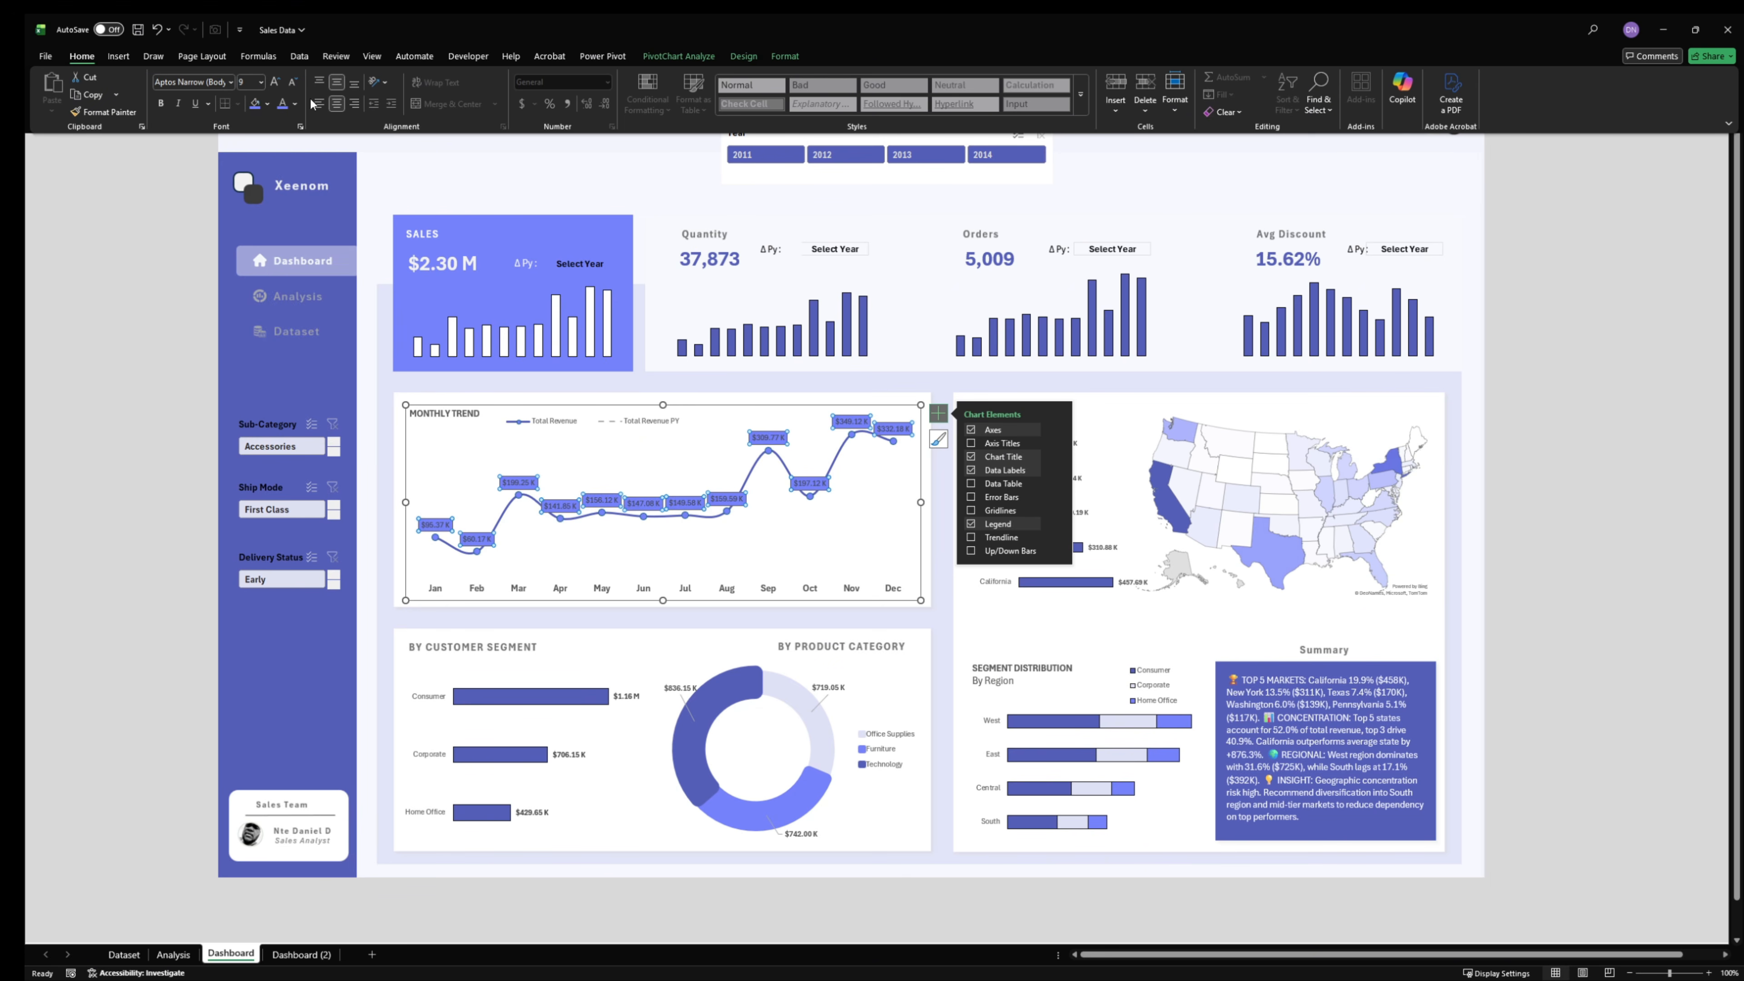
- Set the fill transparency of the Monthly Trend data labels to 60%
{"action": "left_click", "coordinate": [268, 105]}
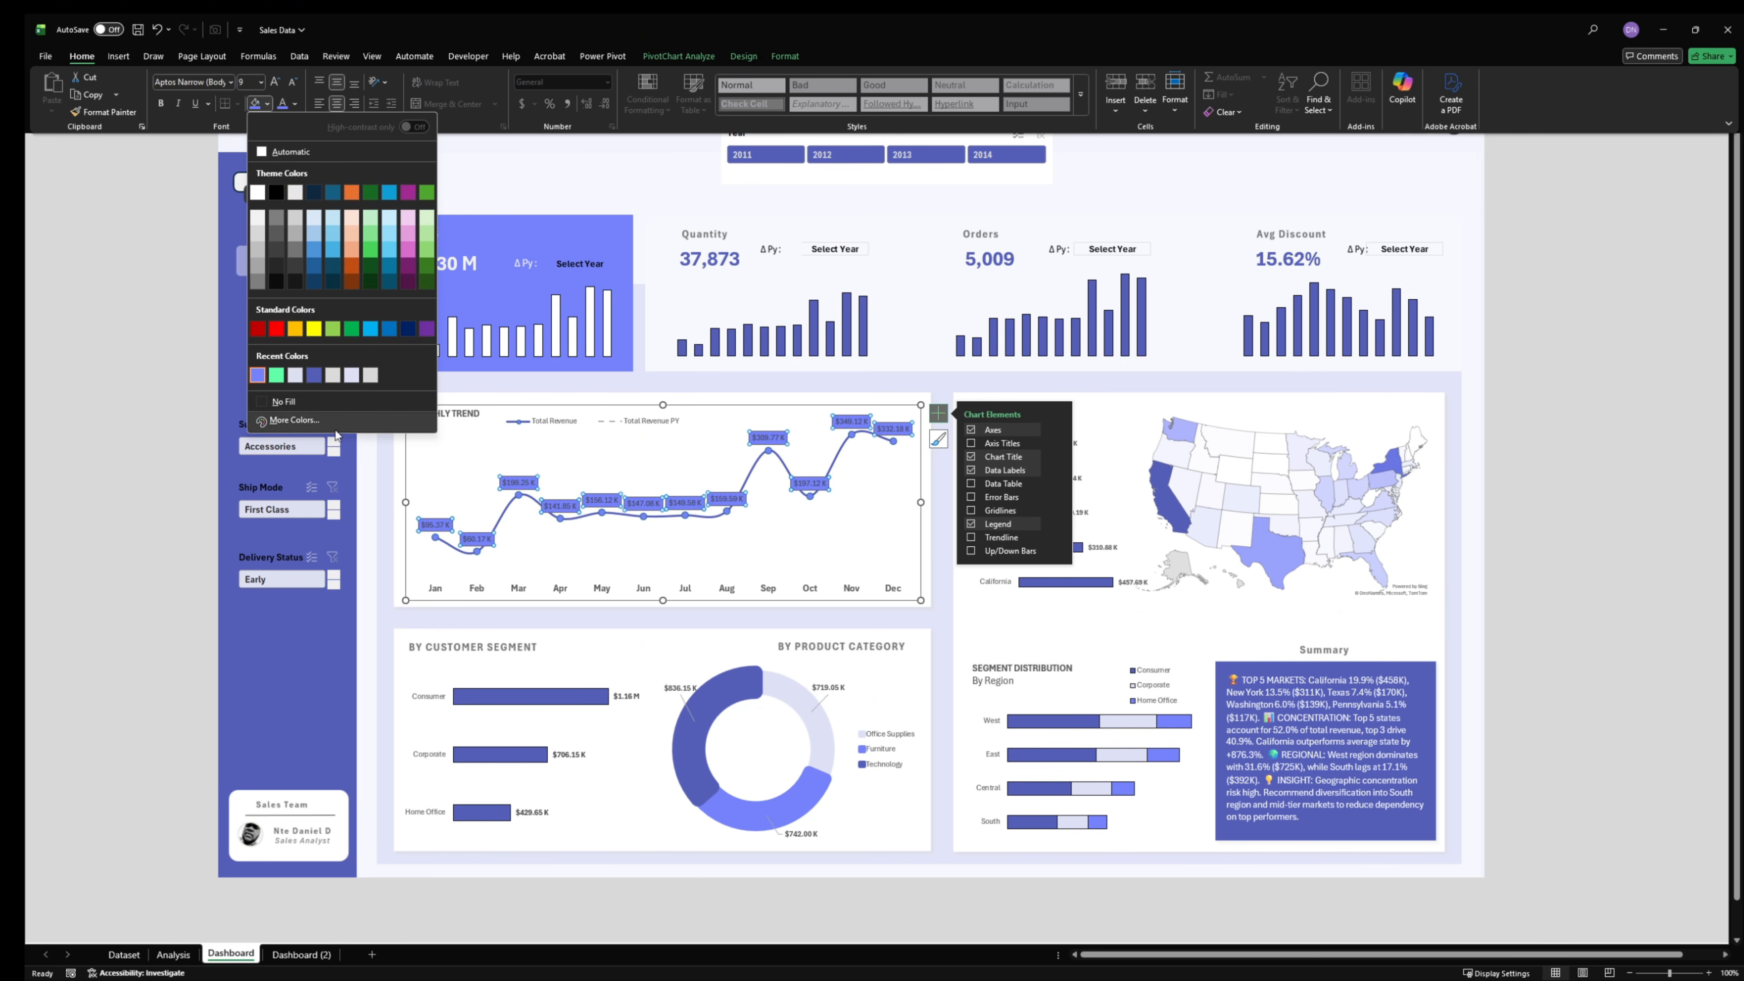
{"action": "left_click", "coordinate": [286, 421]}
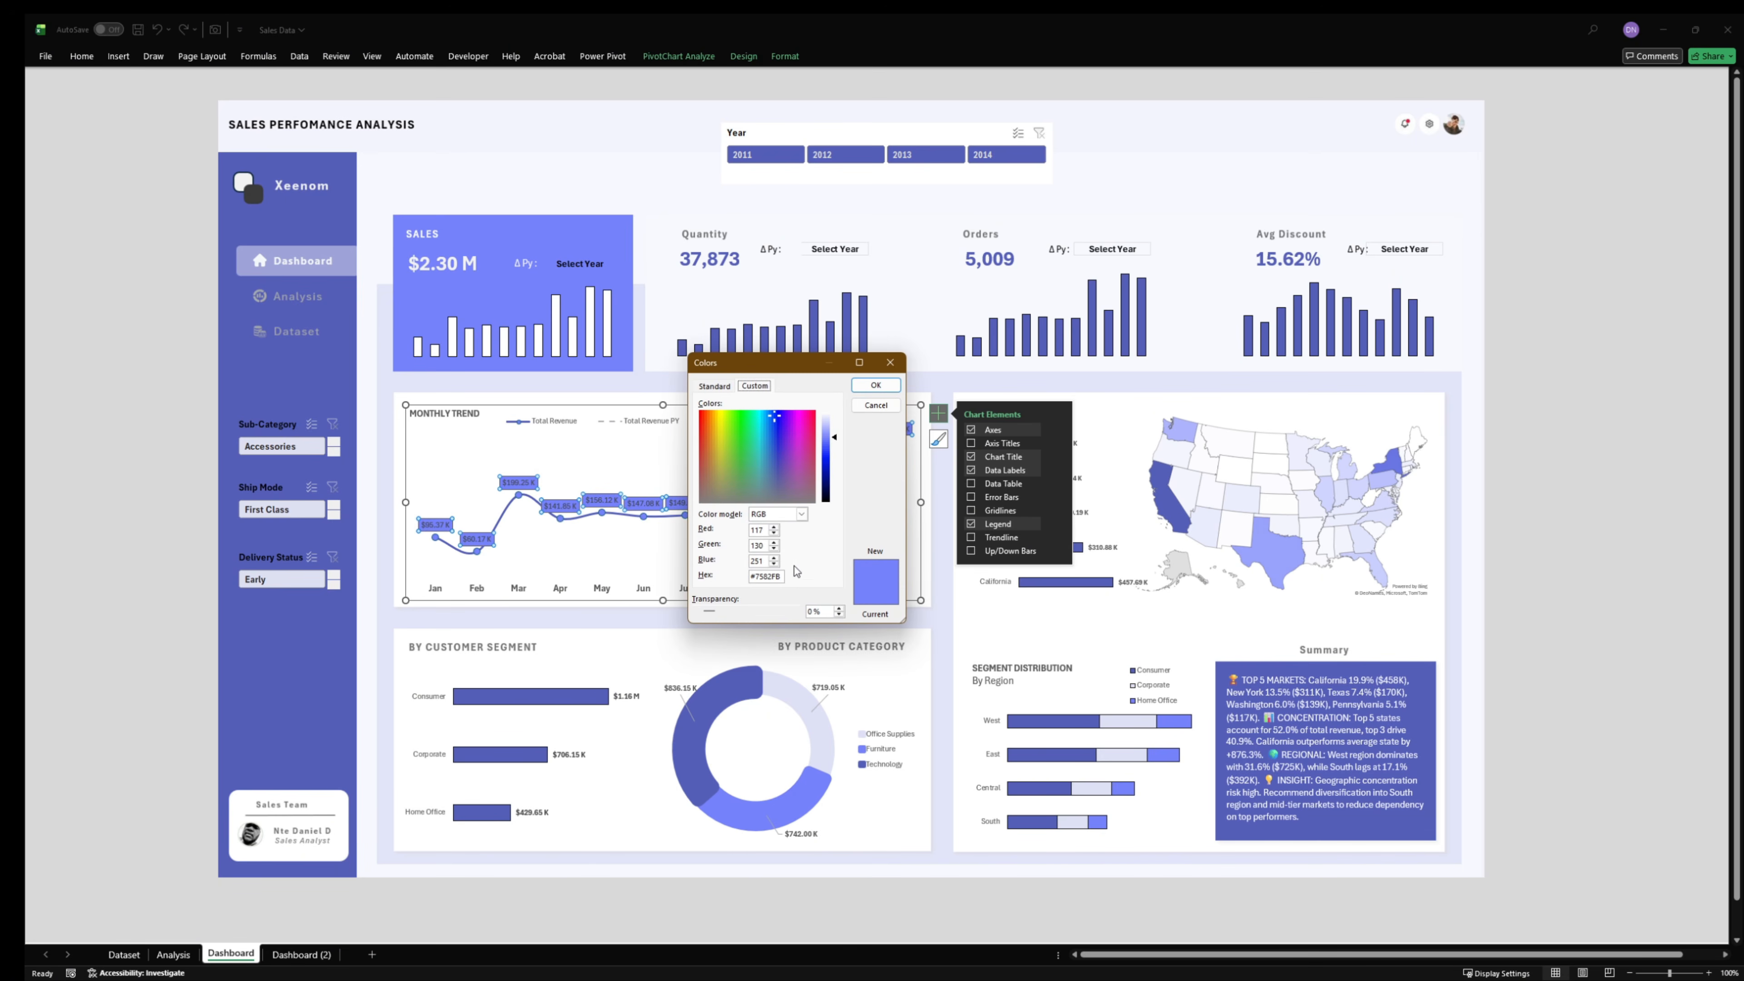
{"action": "left_click_drag", "start_coordinate": [824, 612], "coordinate": [806, 613]}
{"action": "type", "text": "60"}
{"action": "left_click", "coordinate": [873, 385]}
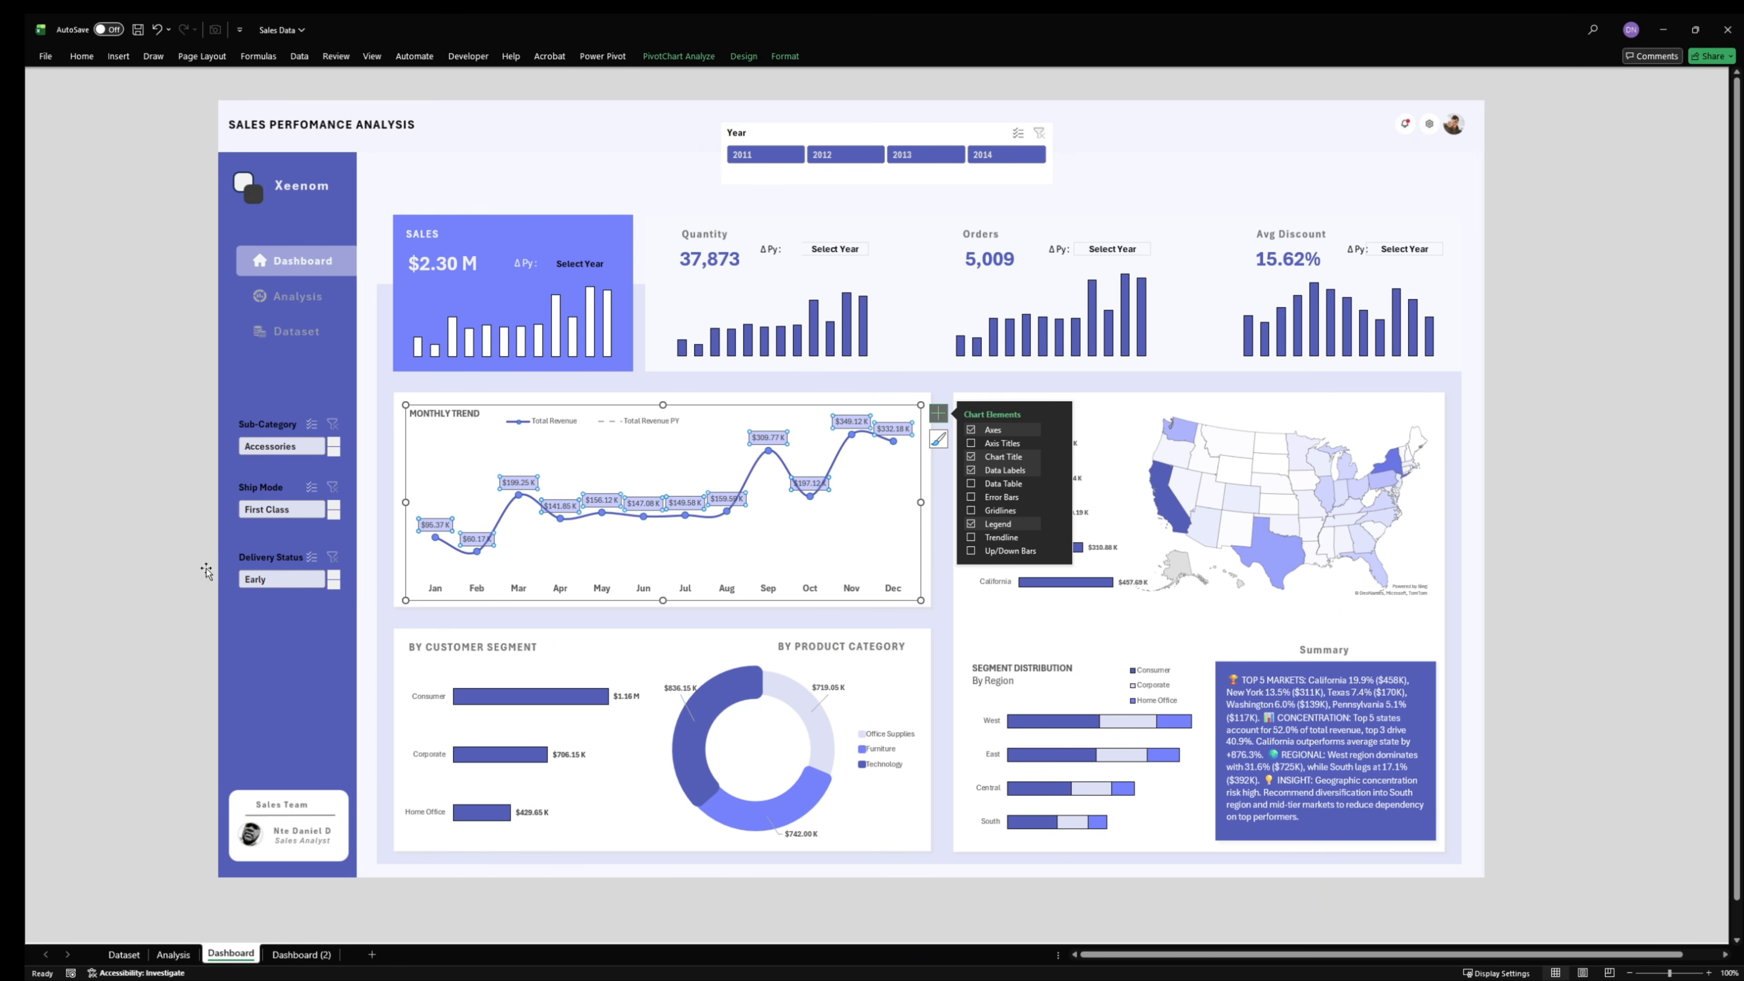
{"action": "left_click", "coordinate": [157, 597]}
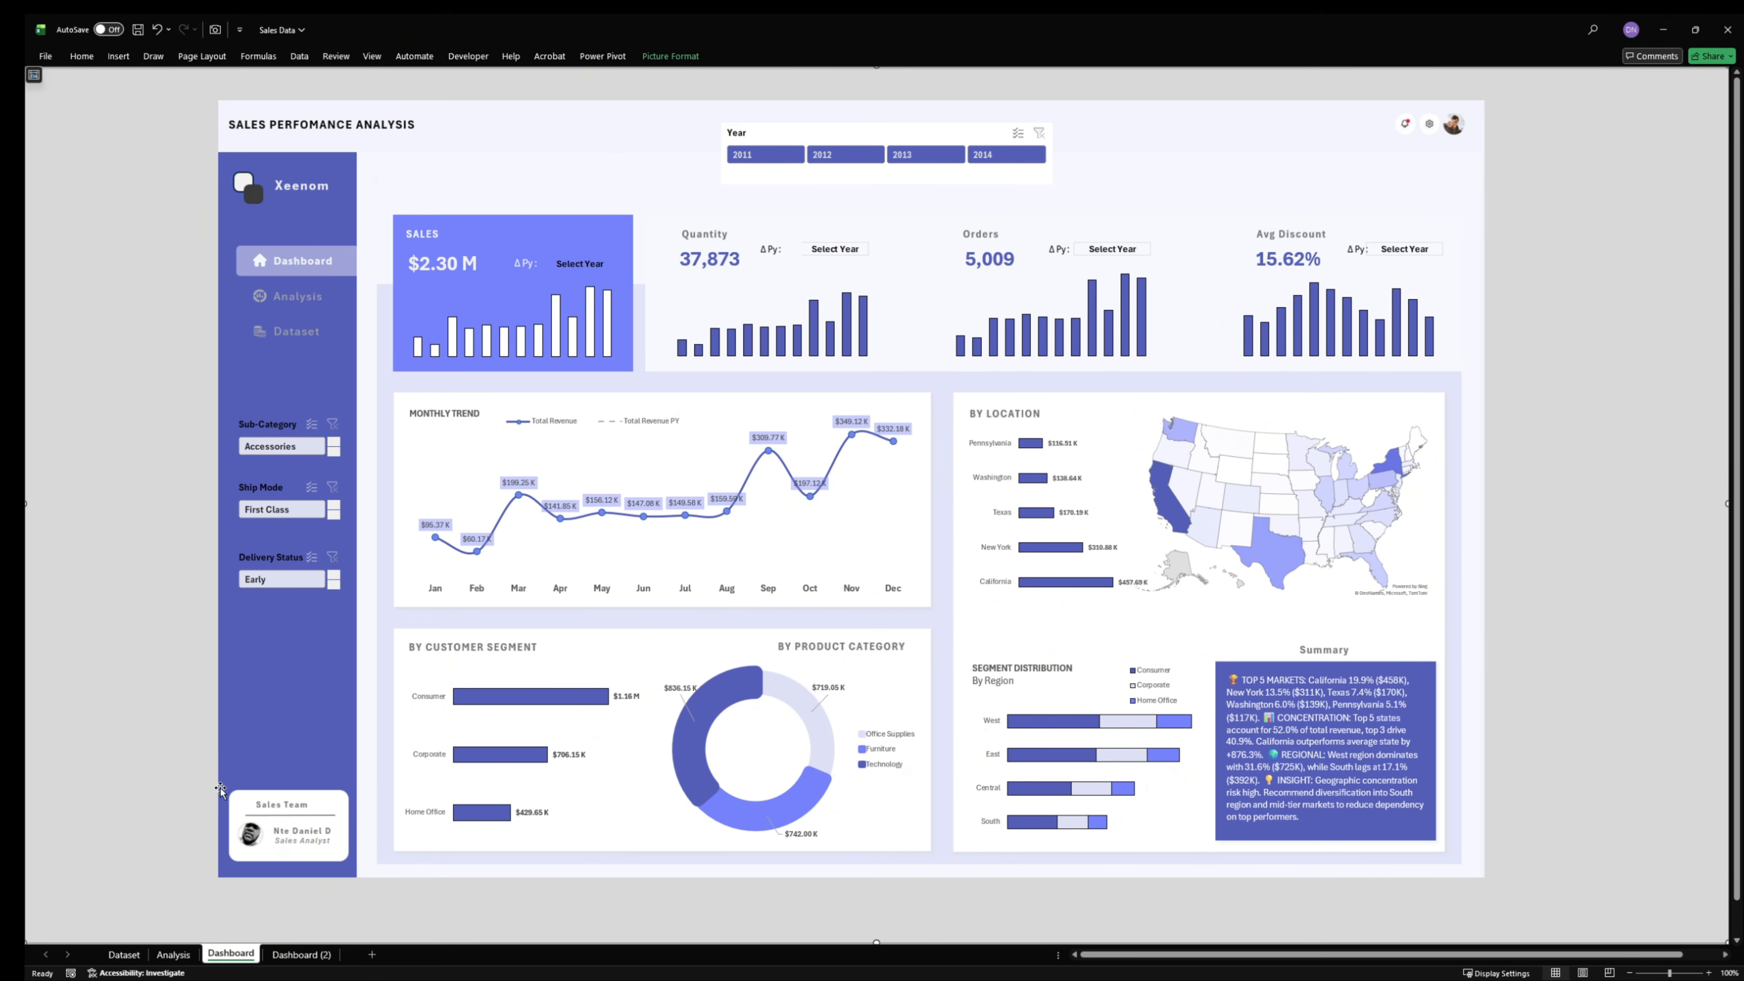
- Format the Monthly Trend Total Revenue values for Jan to Dec on the Analysis sheet without decimals, and return to the Dashboard sheet
{"action": "mouse_move", "coordinate": [223, 979]}
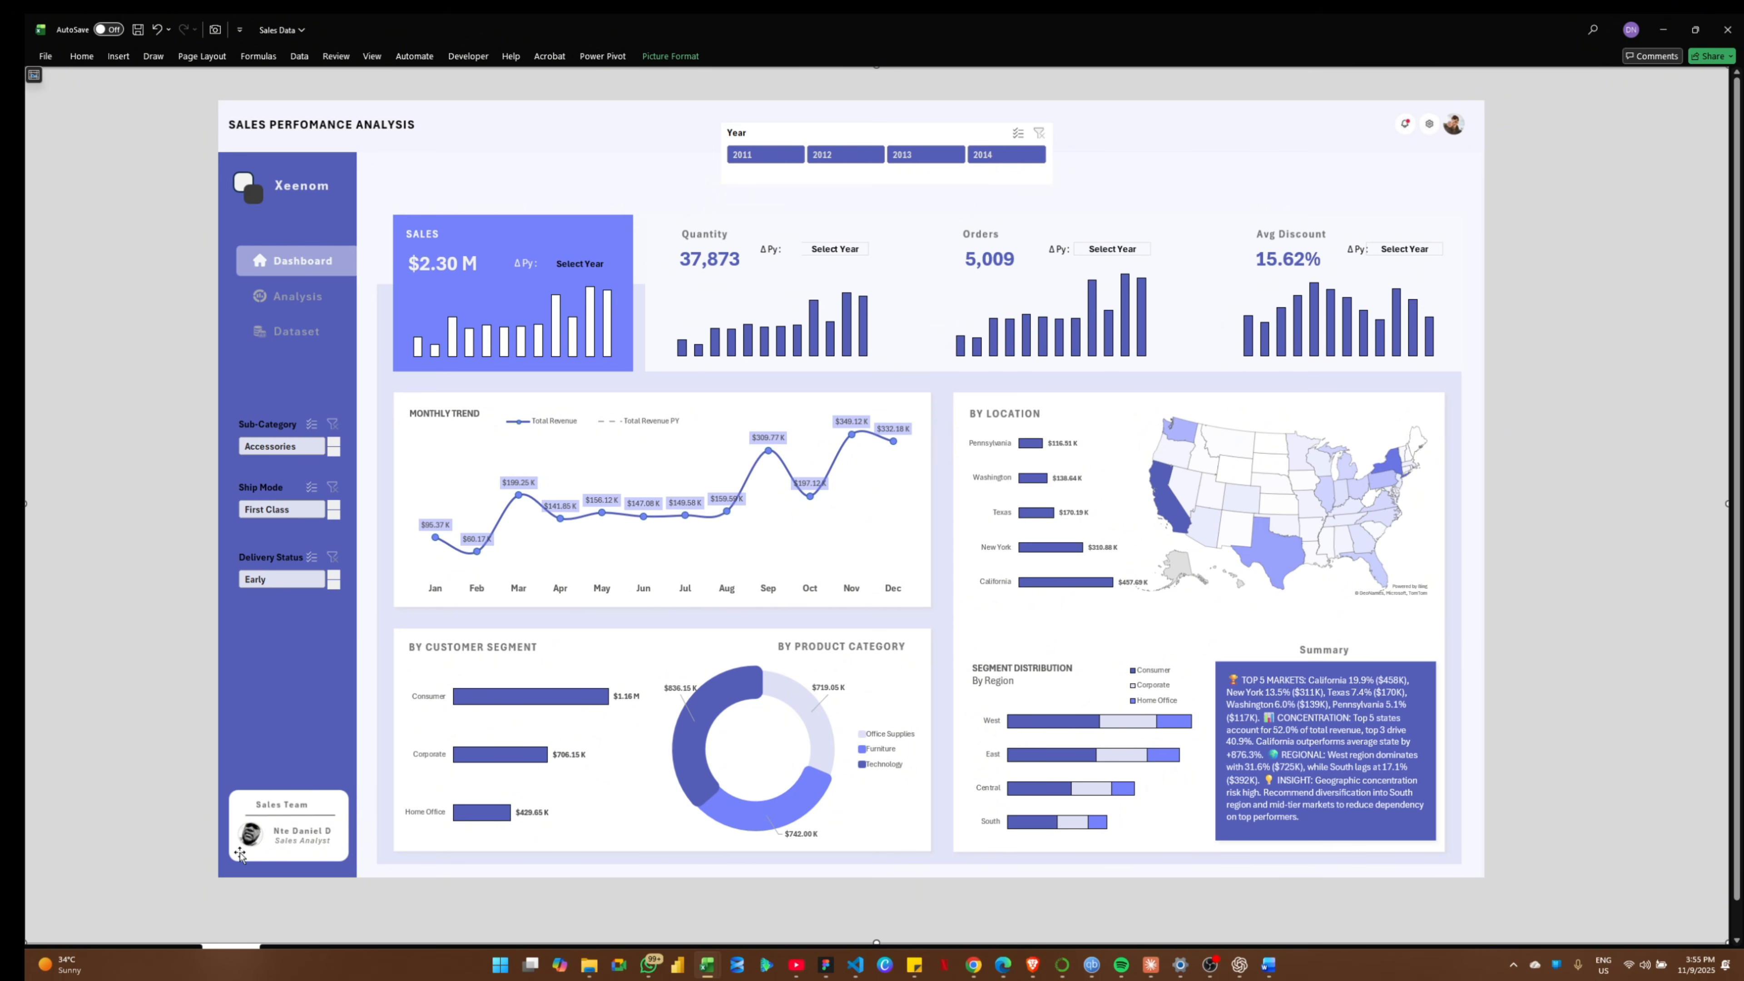
{"action": "left_click", "coordinate": [173, 954]}
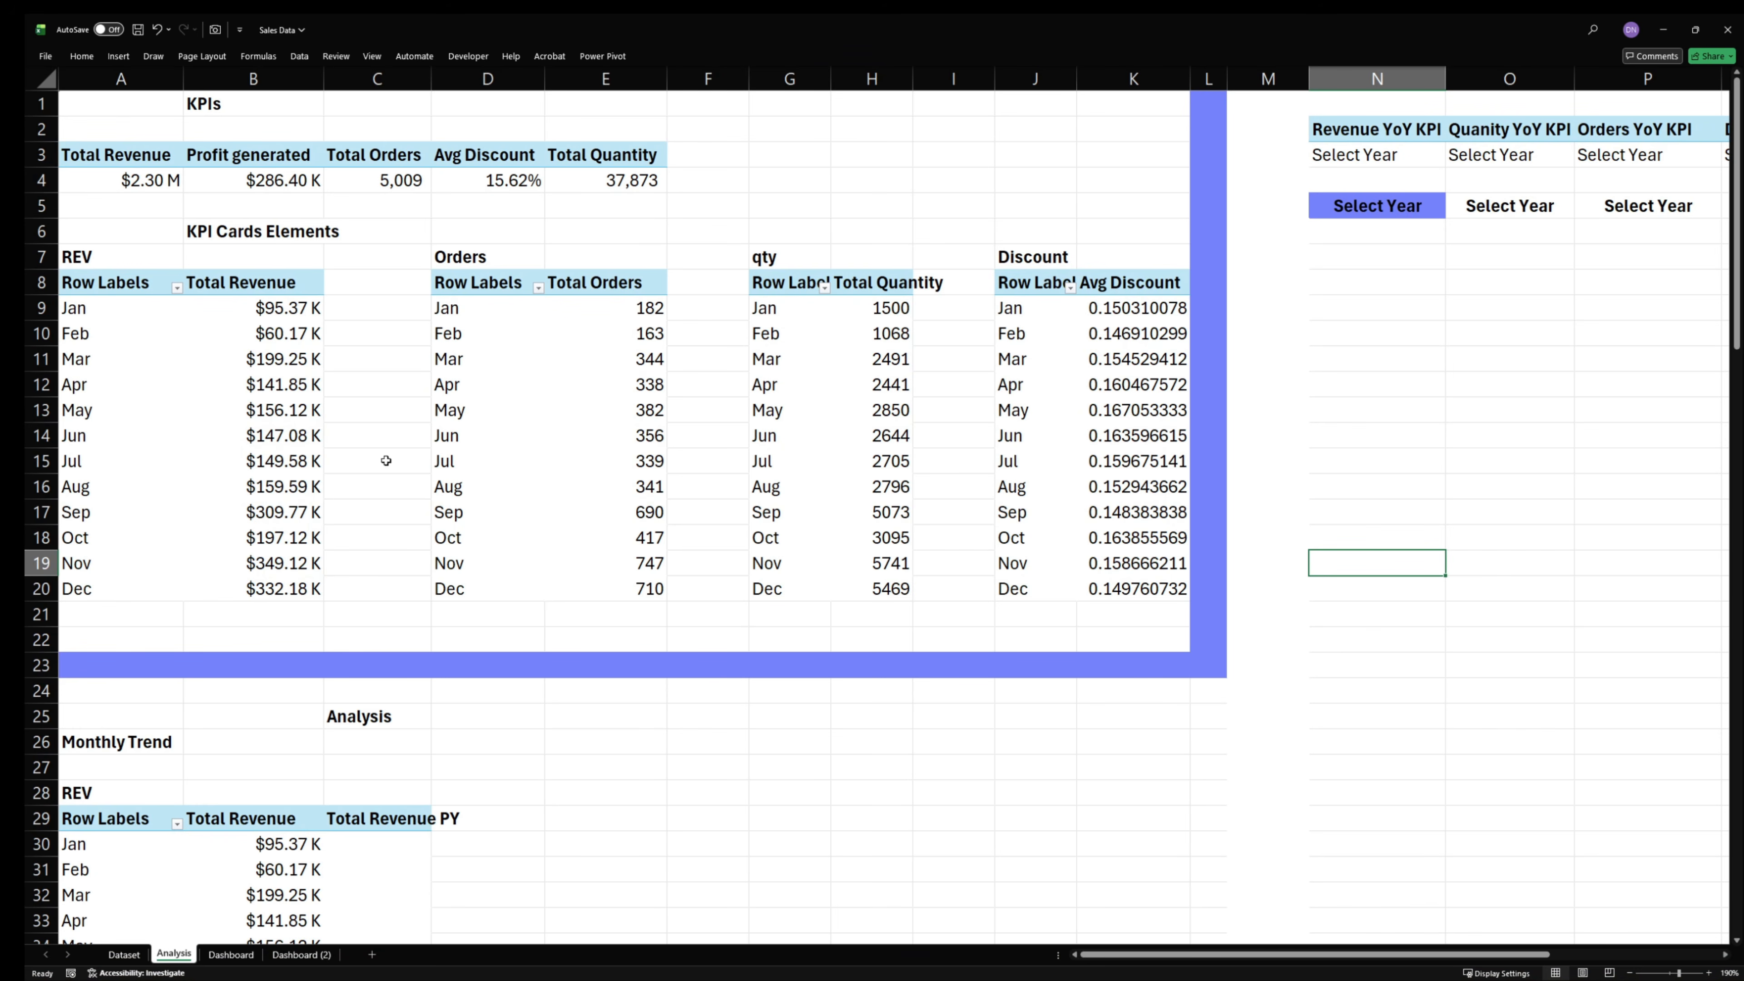
{"action": "scroll", "coordinate": [307, 537], "scroll_direction": "down", "scroll_amount": 3}
{"action": "scroll", "coordinate": [311, 565], "scroll_direction": "down", "scroll_amount": 9}
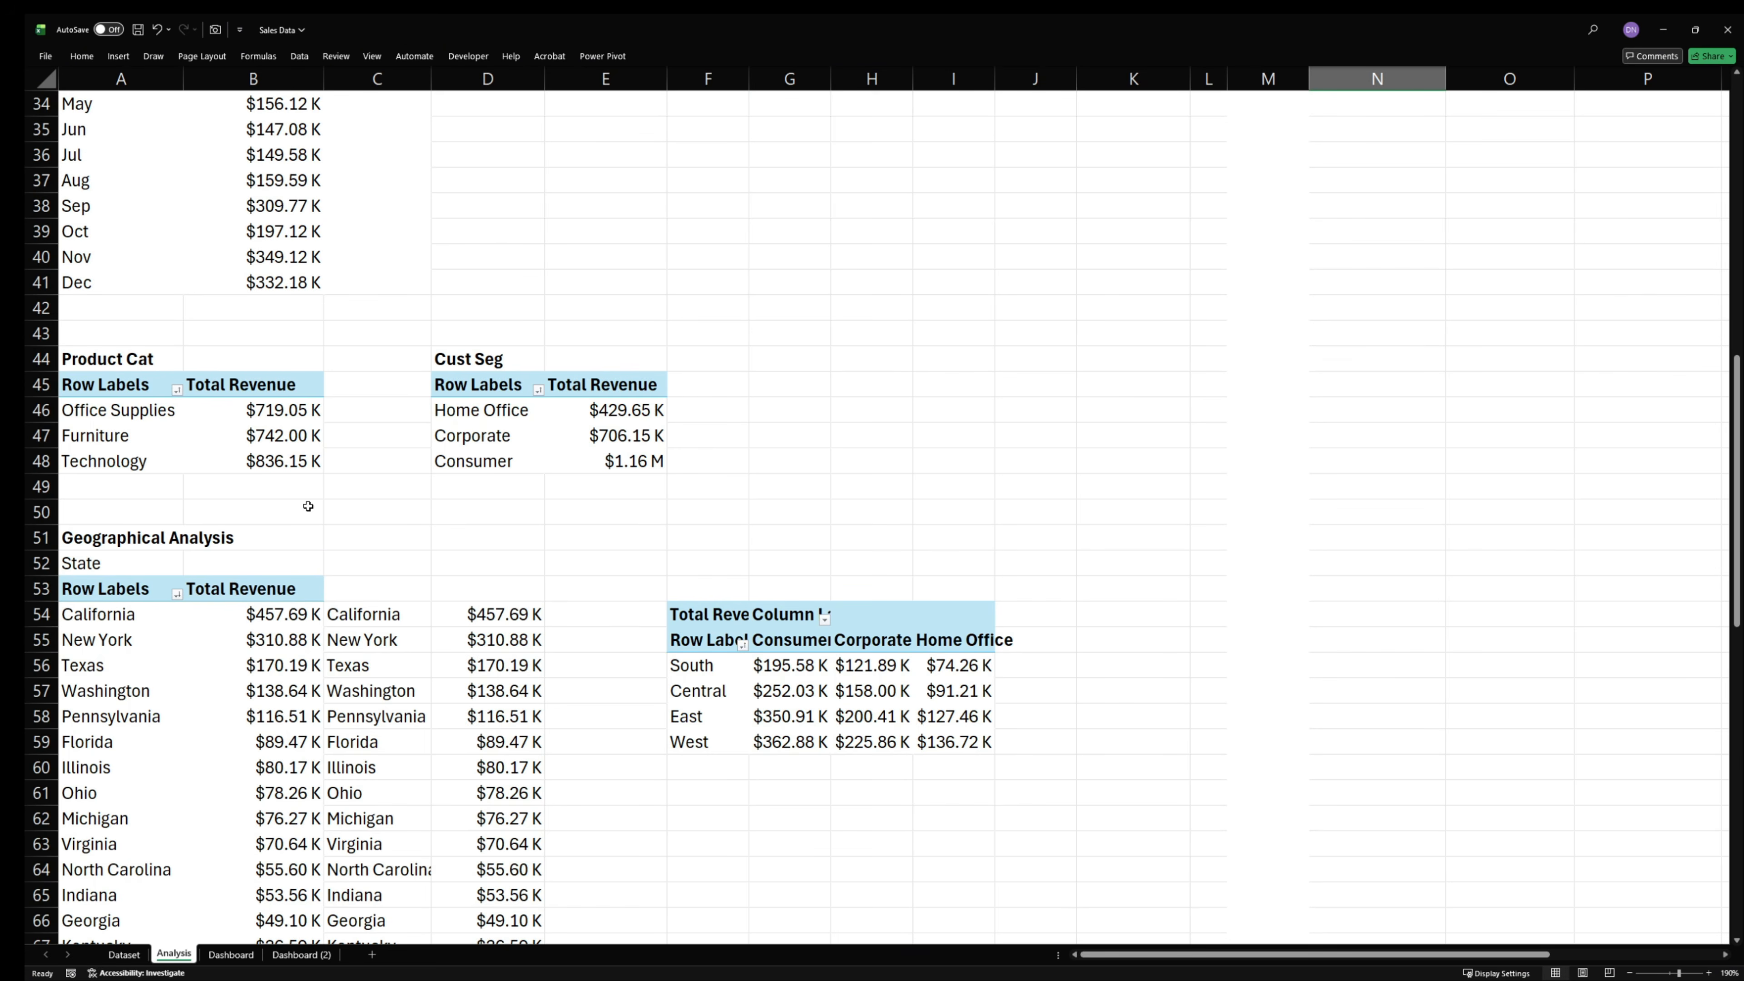
{"action": "scroll", "coordinate": [308, 507], "scroll_direction": "up", "scroll_amount": 11}
{"action": "scroll", "coordinate": [261, 756], "scroll_direction": "down", "scroll_amount": 20}
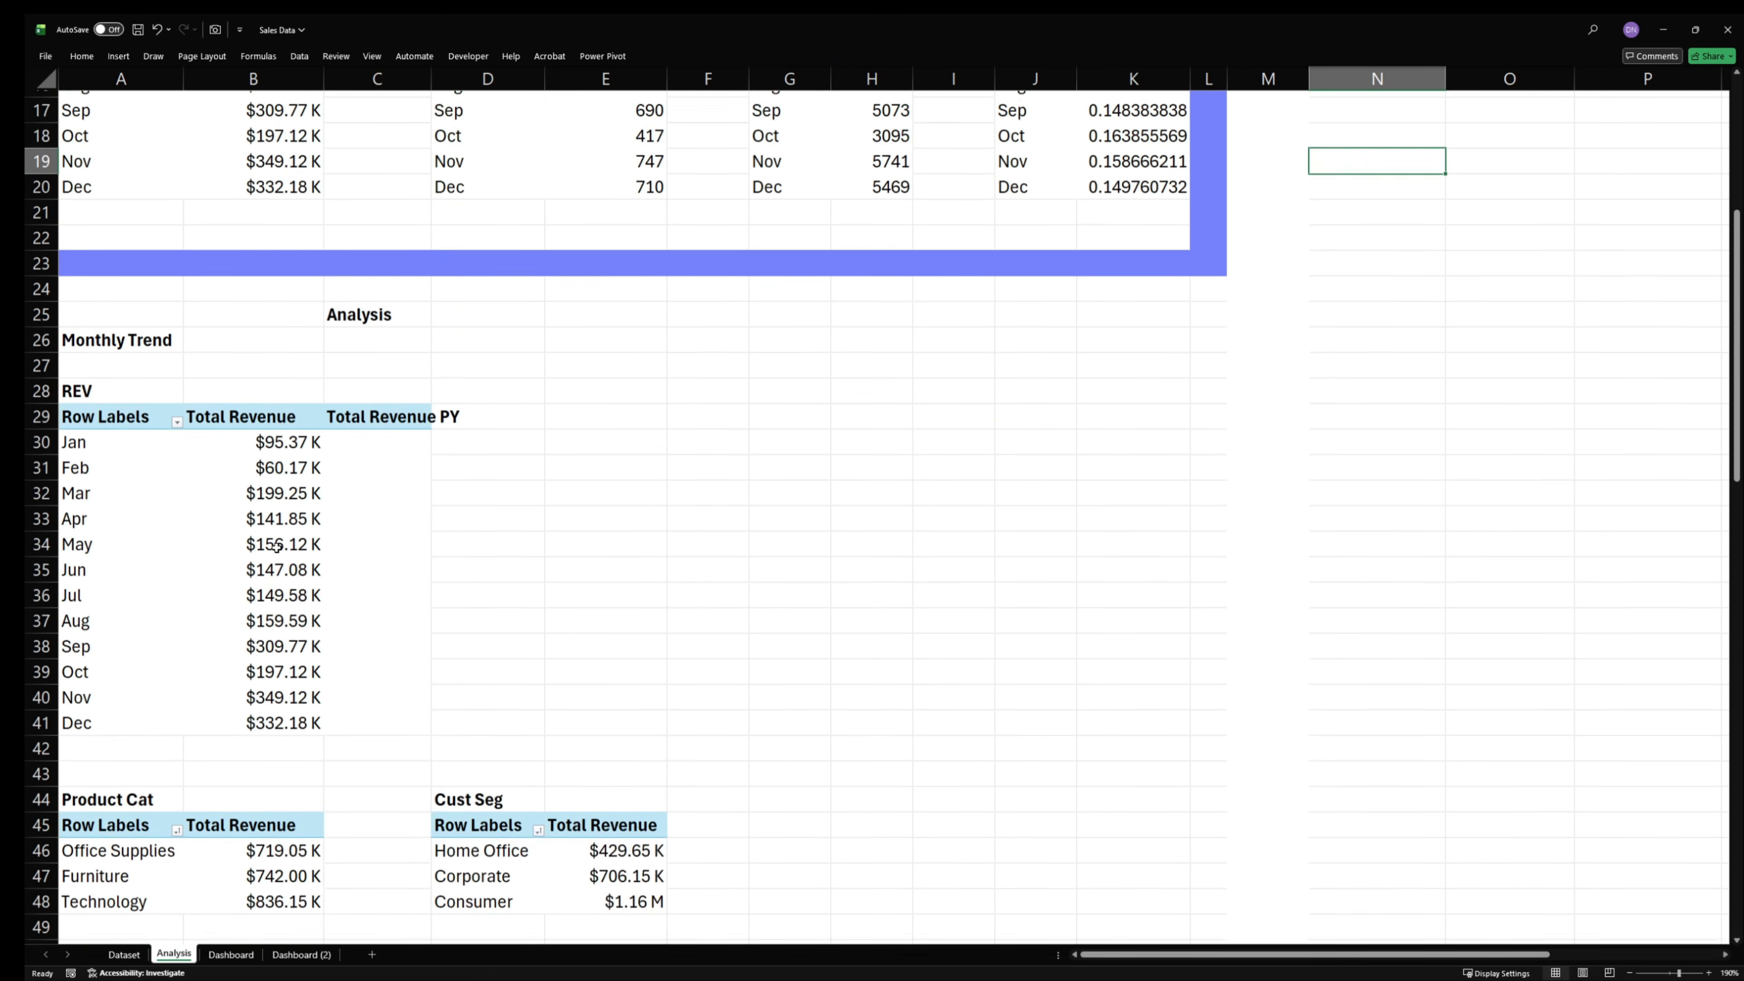
{"action": "scroll", "coordinate": [299, 622], "scroll_direction": "up", "scroll_amount": 2}
{"action": "left_click_drag", "start_coordinate": [297, 616], "coordinate": [295, 895]}
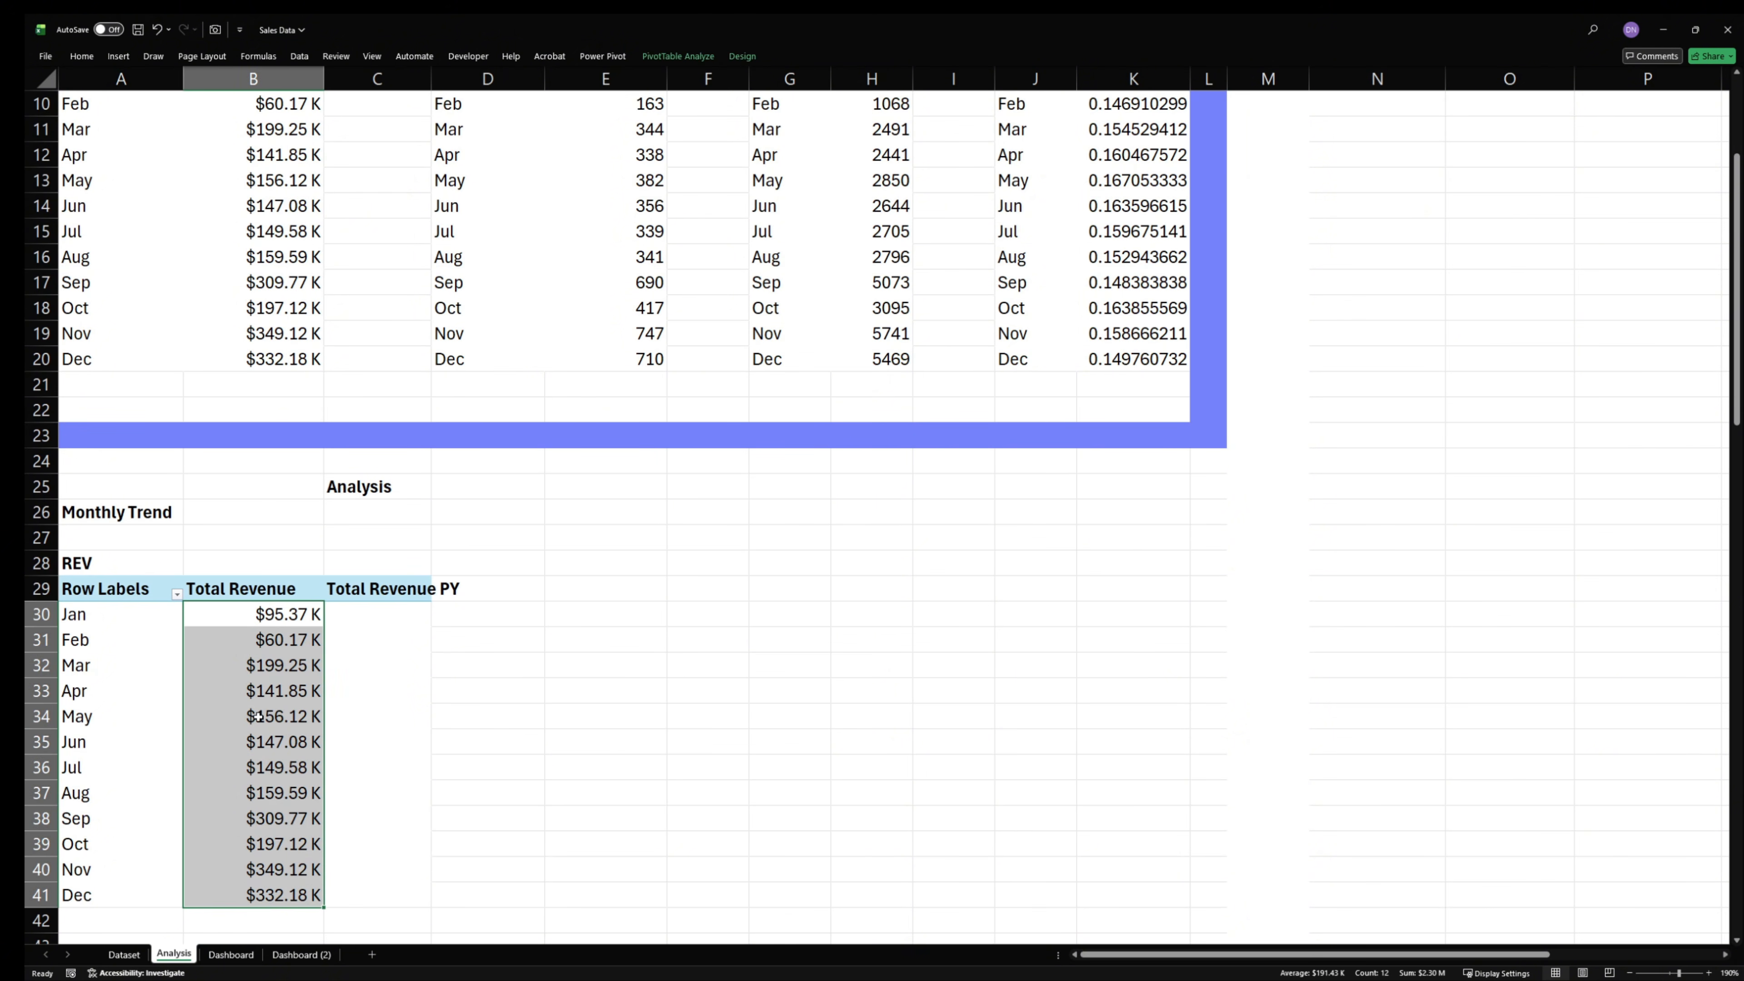
{"action": "left_click", "coordinate": [82, 56]}
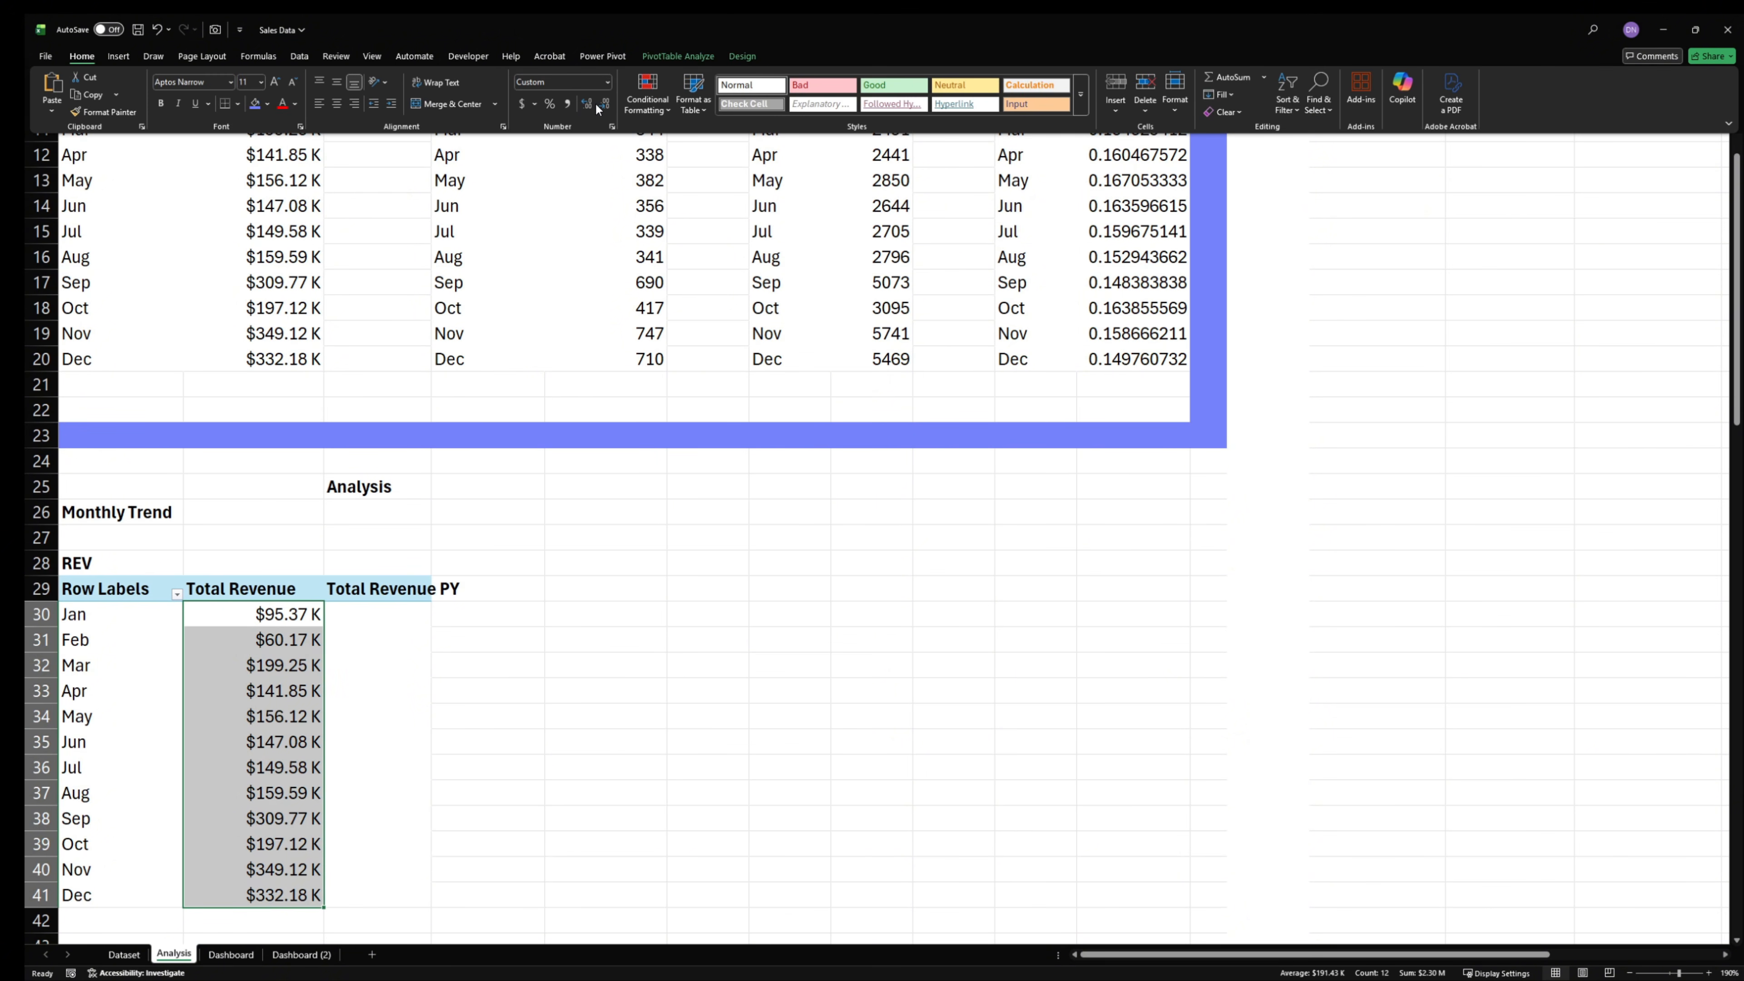
{"action": "left_click", "coordinate": [604, 103]}
{"action": "left_click", "coordinate": [604, 103]}
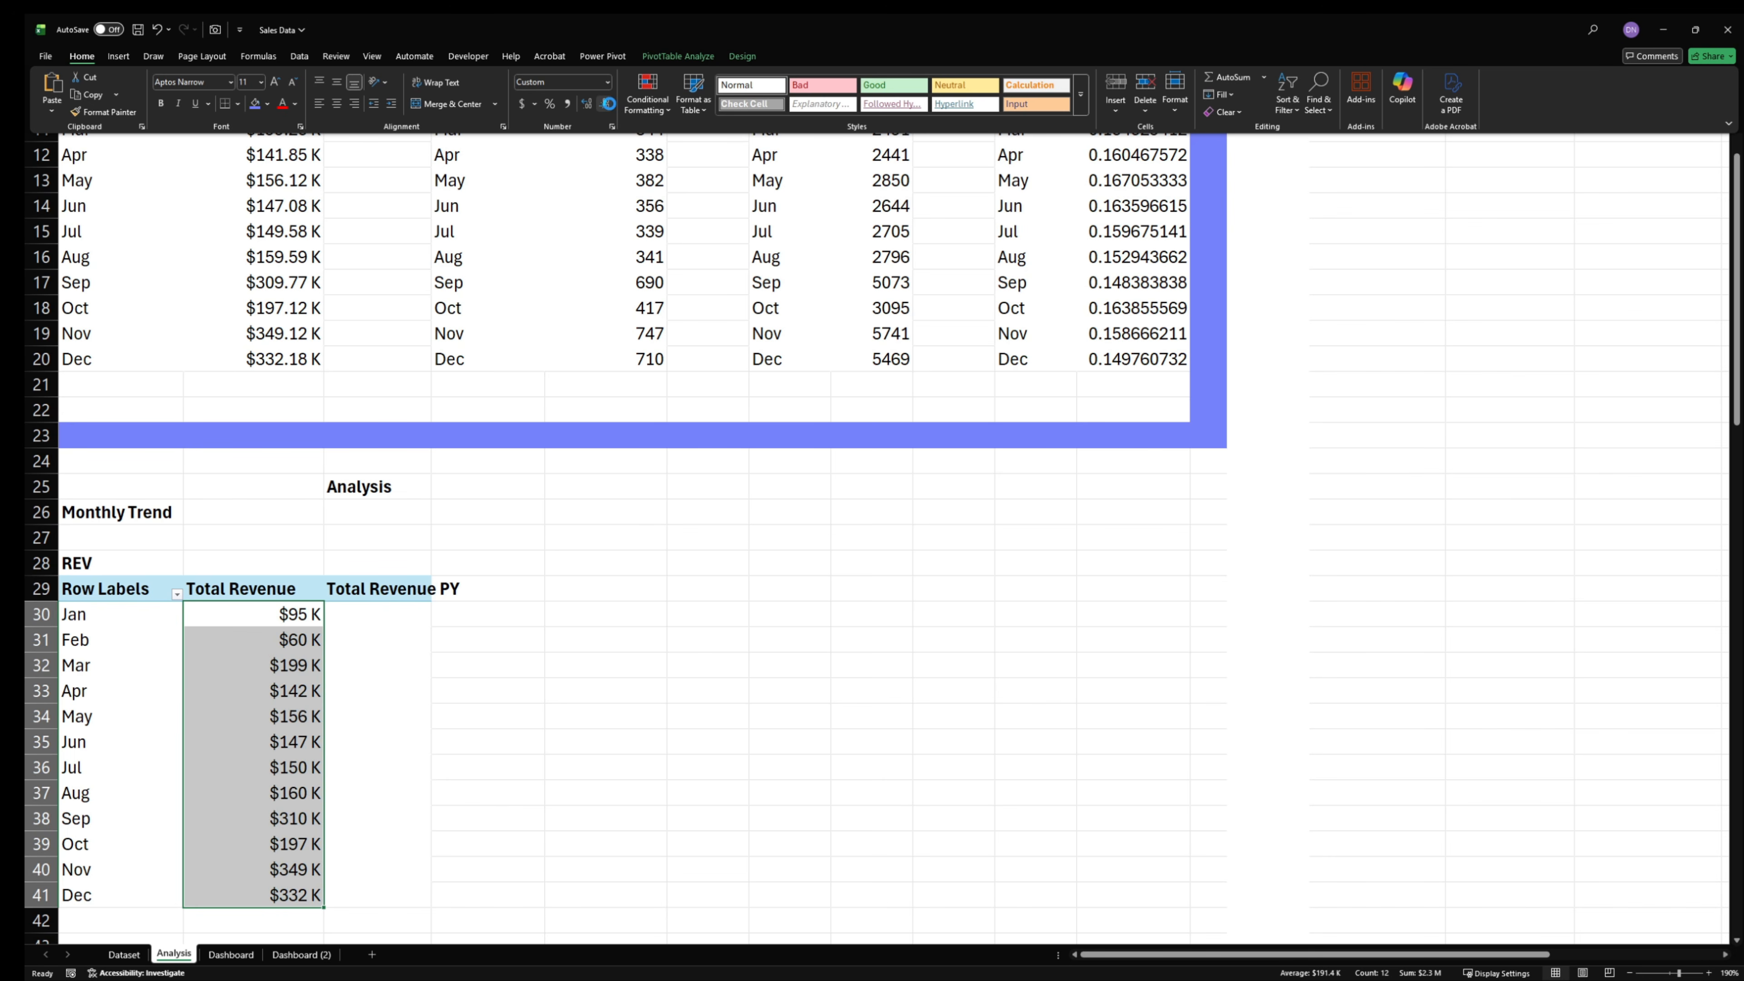
{"action": "left_click", "coordinate": [232, 955]}
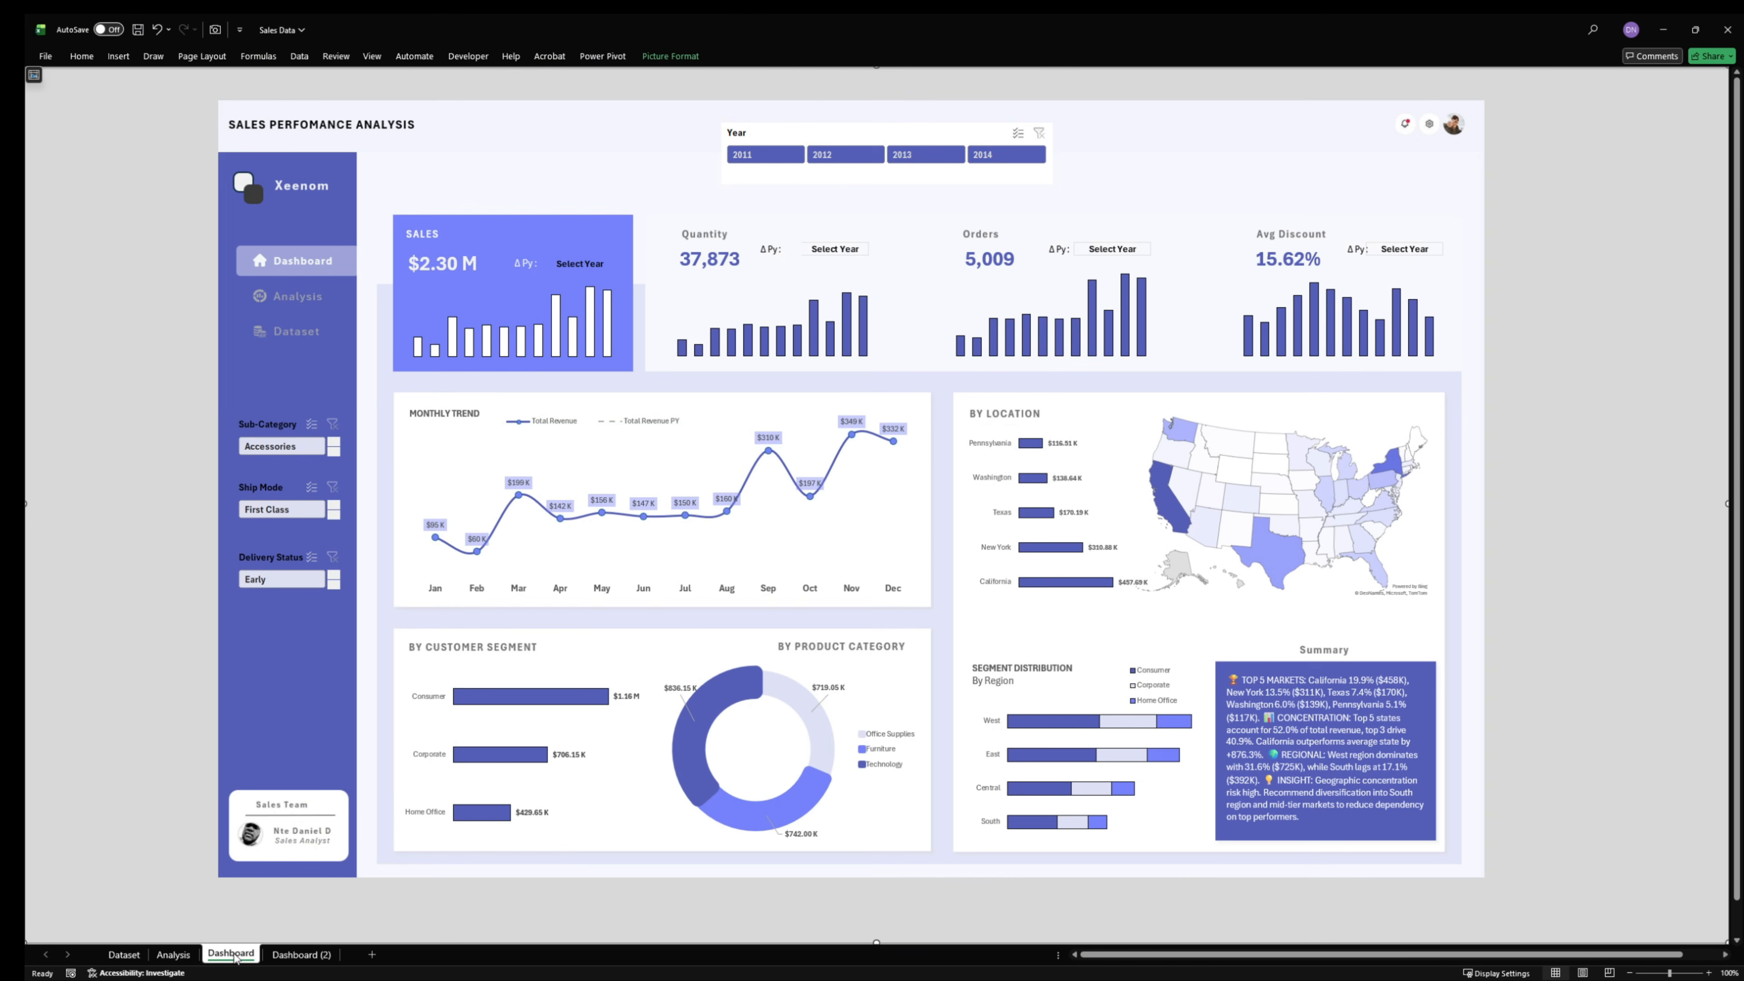